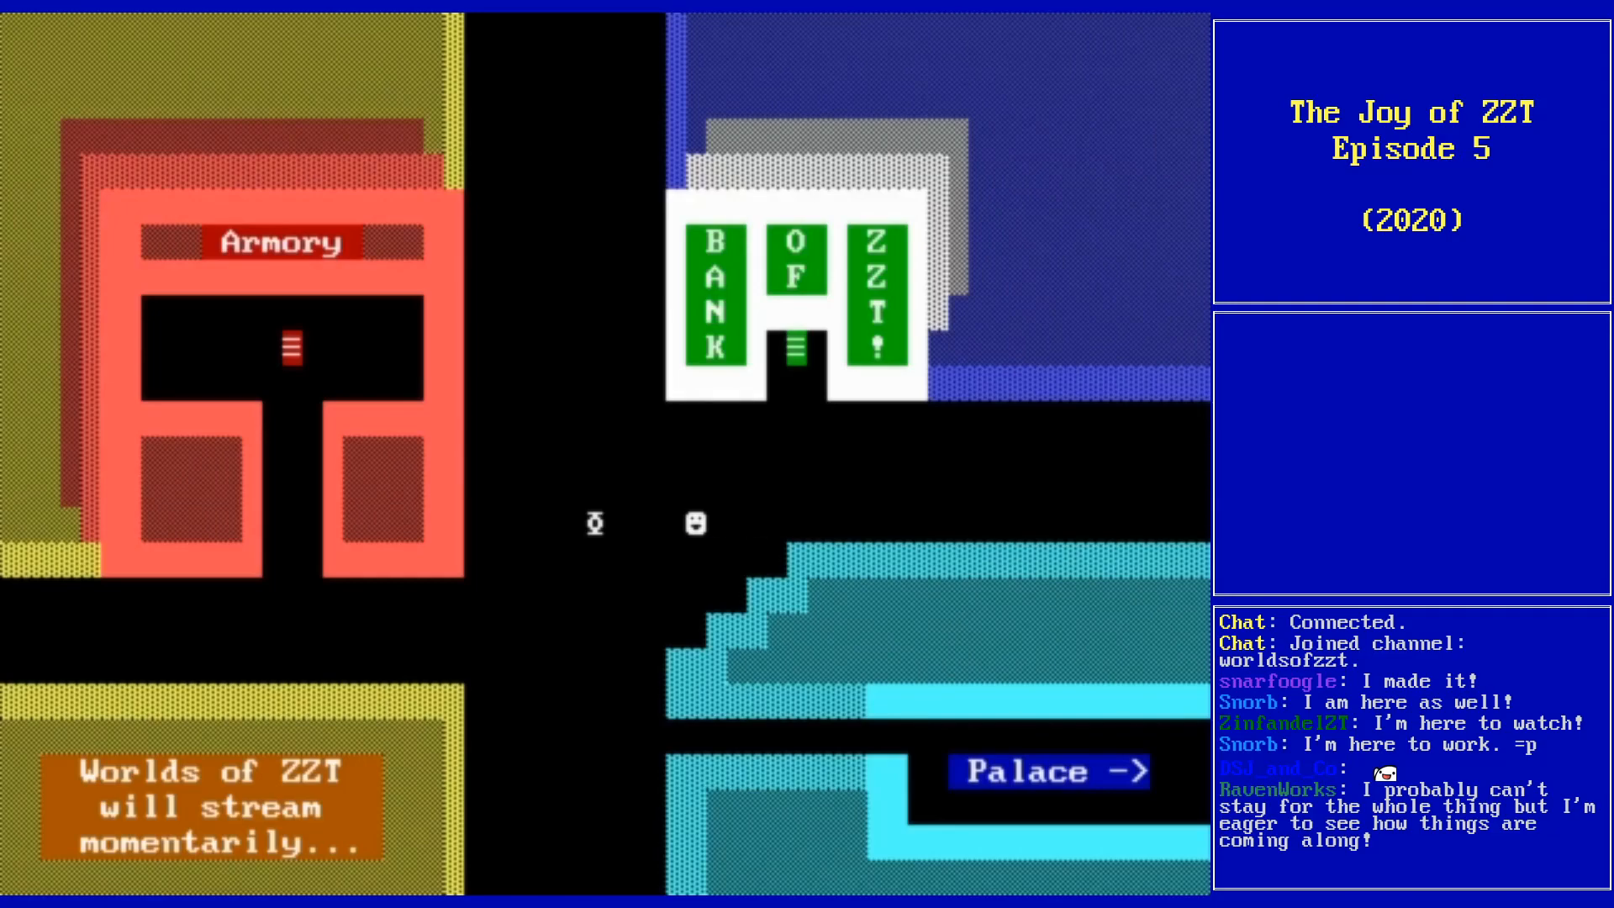
pyautogui.press('Right')
pyautogui.press('Right')
pyautogui.press('Right')
pyautogui.press('Right')
pyautogui.press('Right')
pyautogui.press('Right')
pyautogui.press('Right')
pyautogui.press('Right')
pyautogui.press('Right')
pyautogui.press('Right')
pyautogui.press('Right')
pyautogui.press('Right')
pyautogui.press('Right')
pyautogui.press('Right')
pyautogui.press('Right')
pyautogui.press('Right')
pyautogui.press('Right')
pyautogui.press('Right')
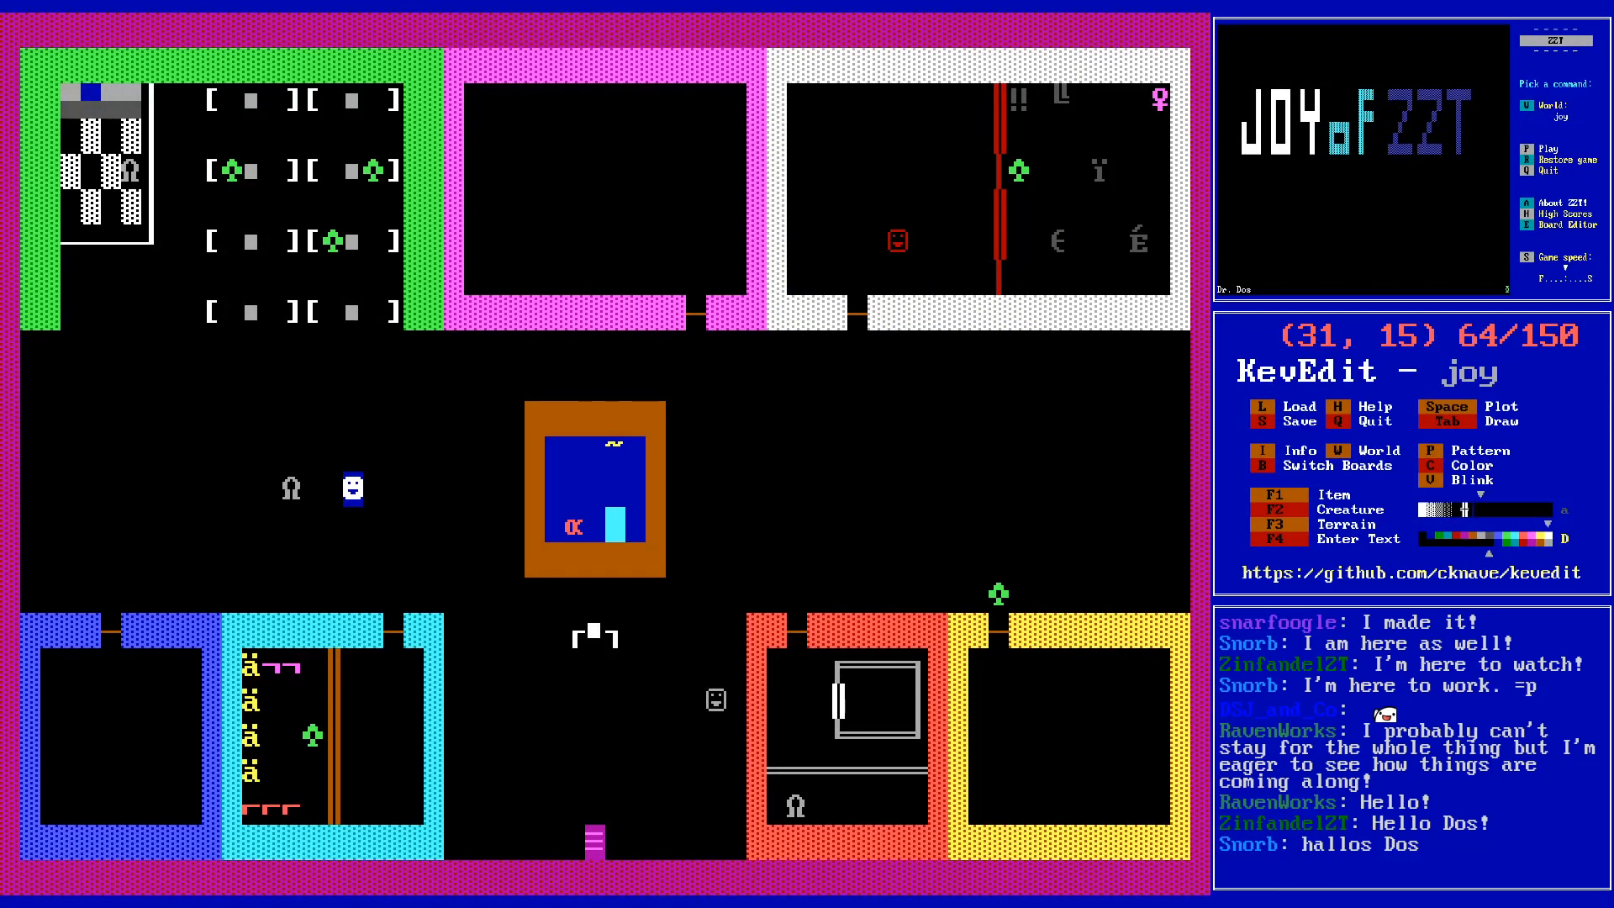
pyautogui.press('Left')
pyautogui.press('Down')
pyautogui.press('Down')
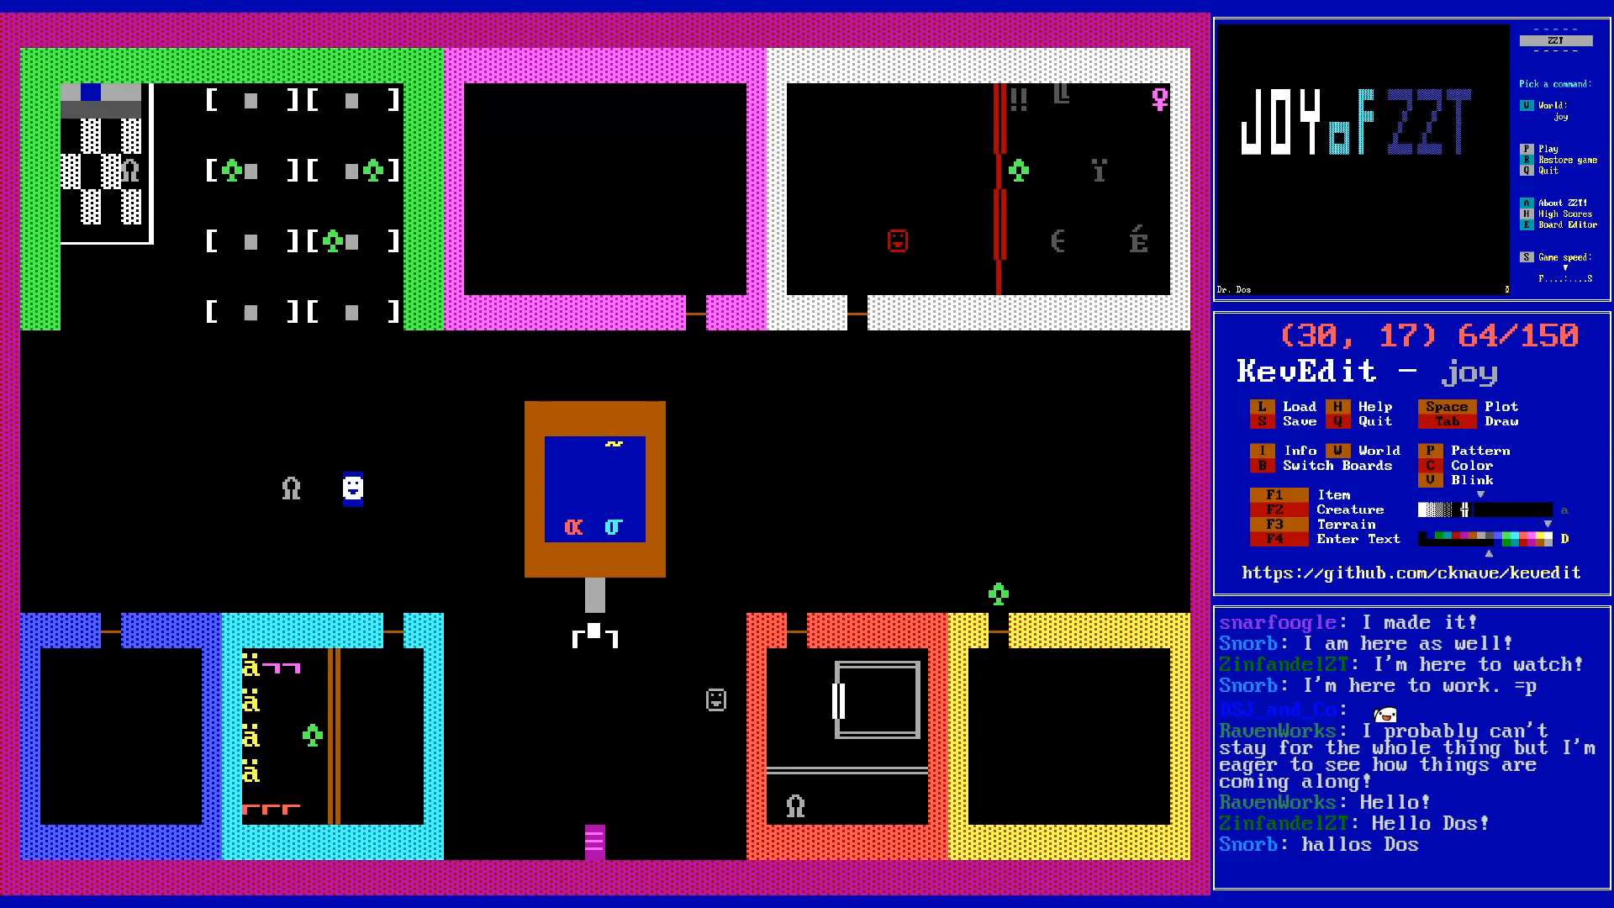
# - Switch to the Title screen board
pyautogui.press('b')
pyautogui.press('Home')
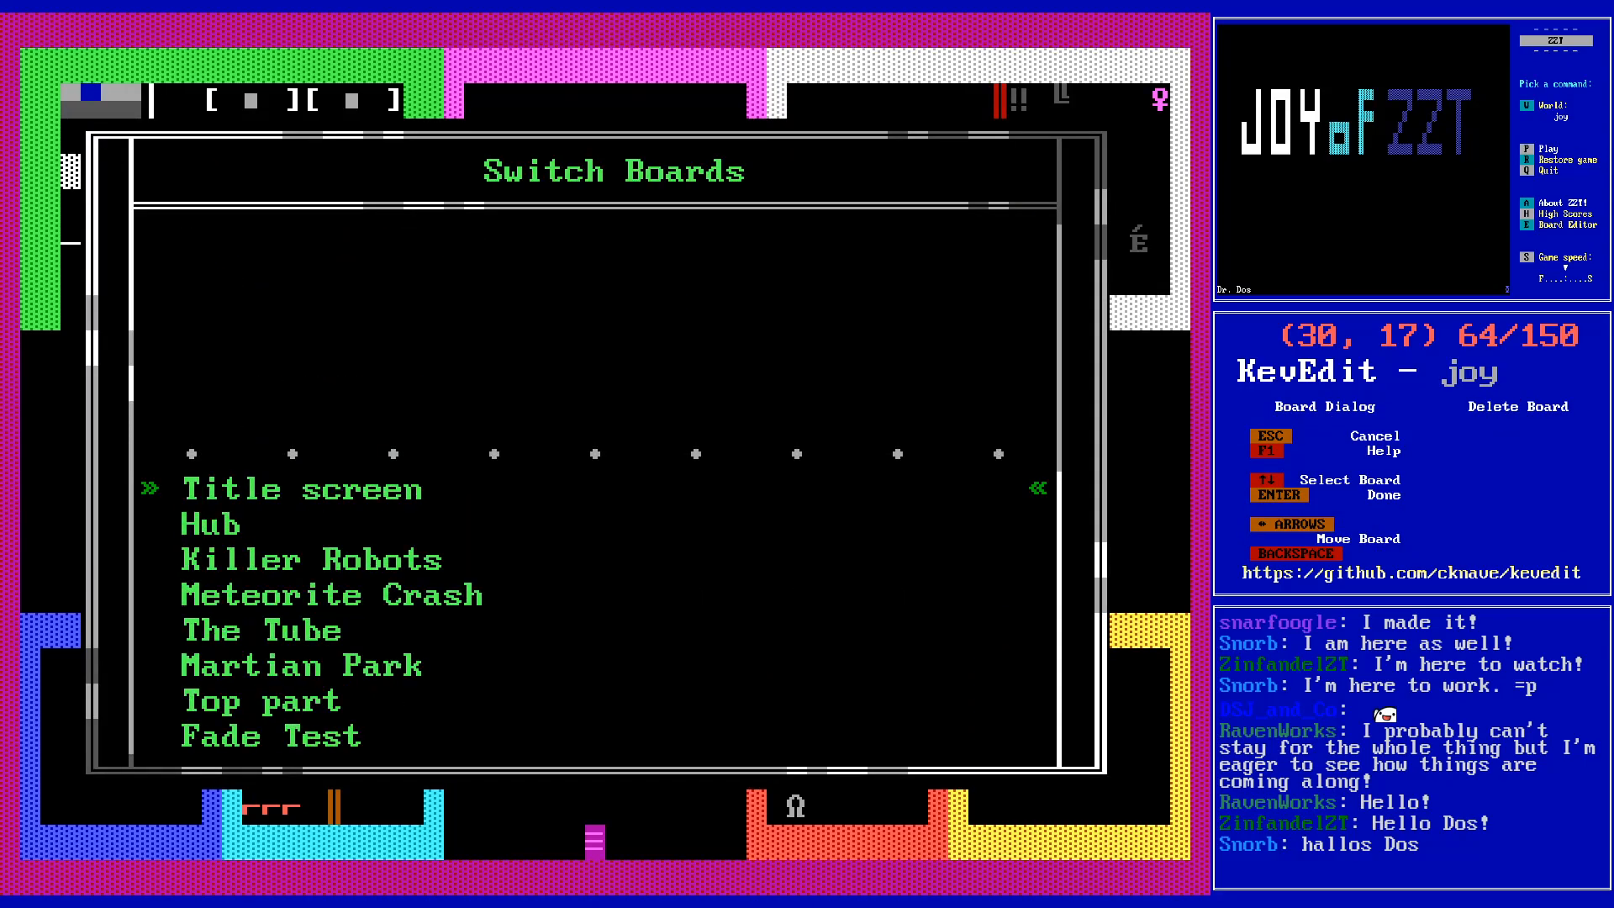
pyautogui.press('Return')
pyautogui.press('Left')
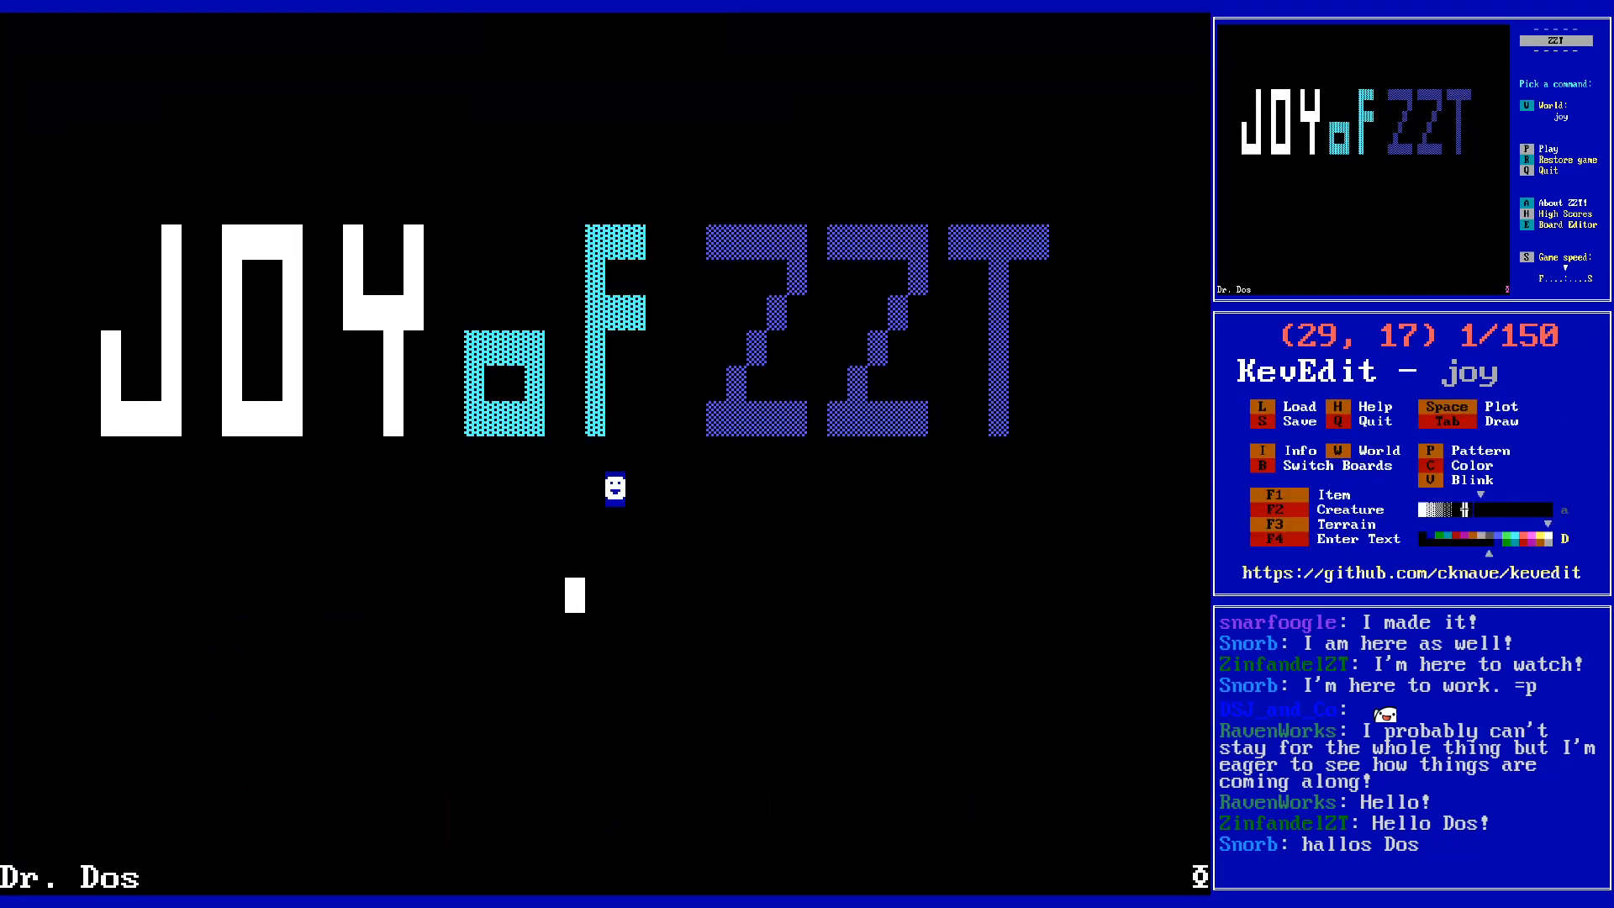
pyautogui.press('Down')
pyautogui.press('Right')
# - Page through the boards in order from Hub to Martian Mall, reviewing each layout
pyautogui.press('pagedown')
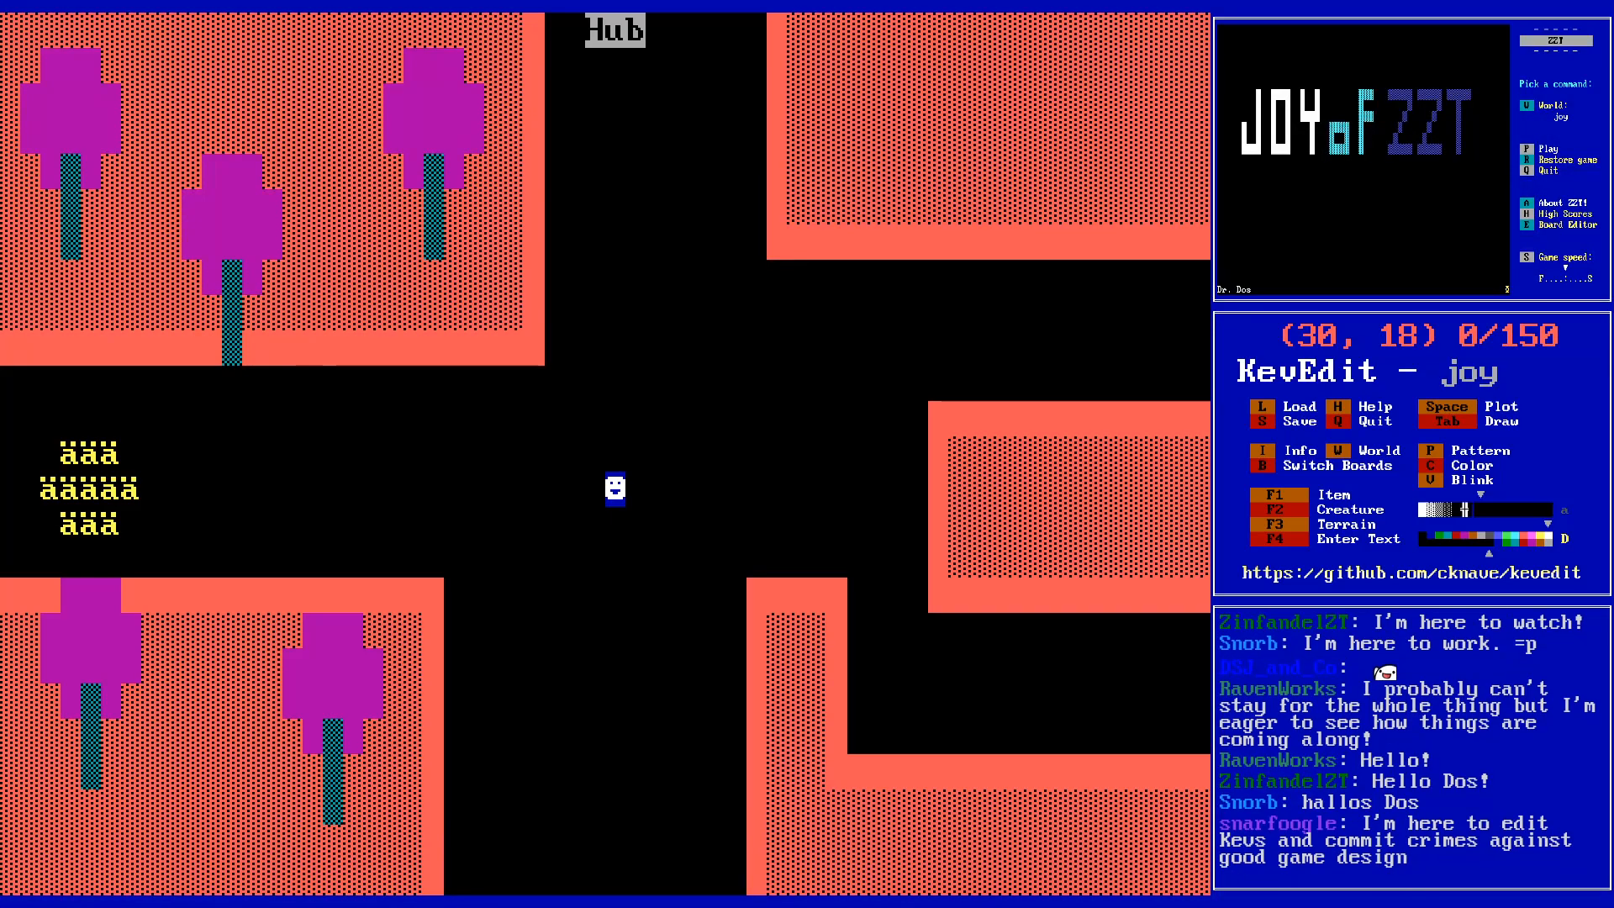
pyautogui.press('pagedown')
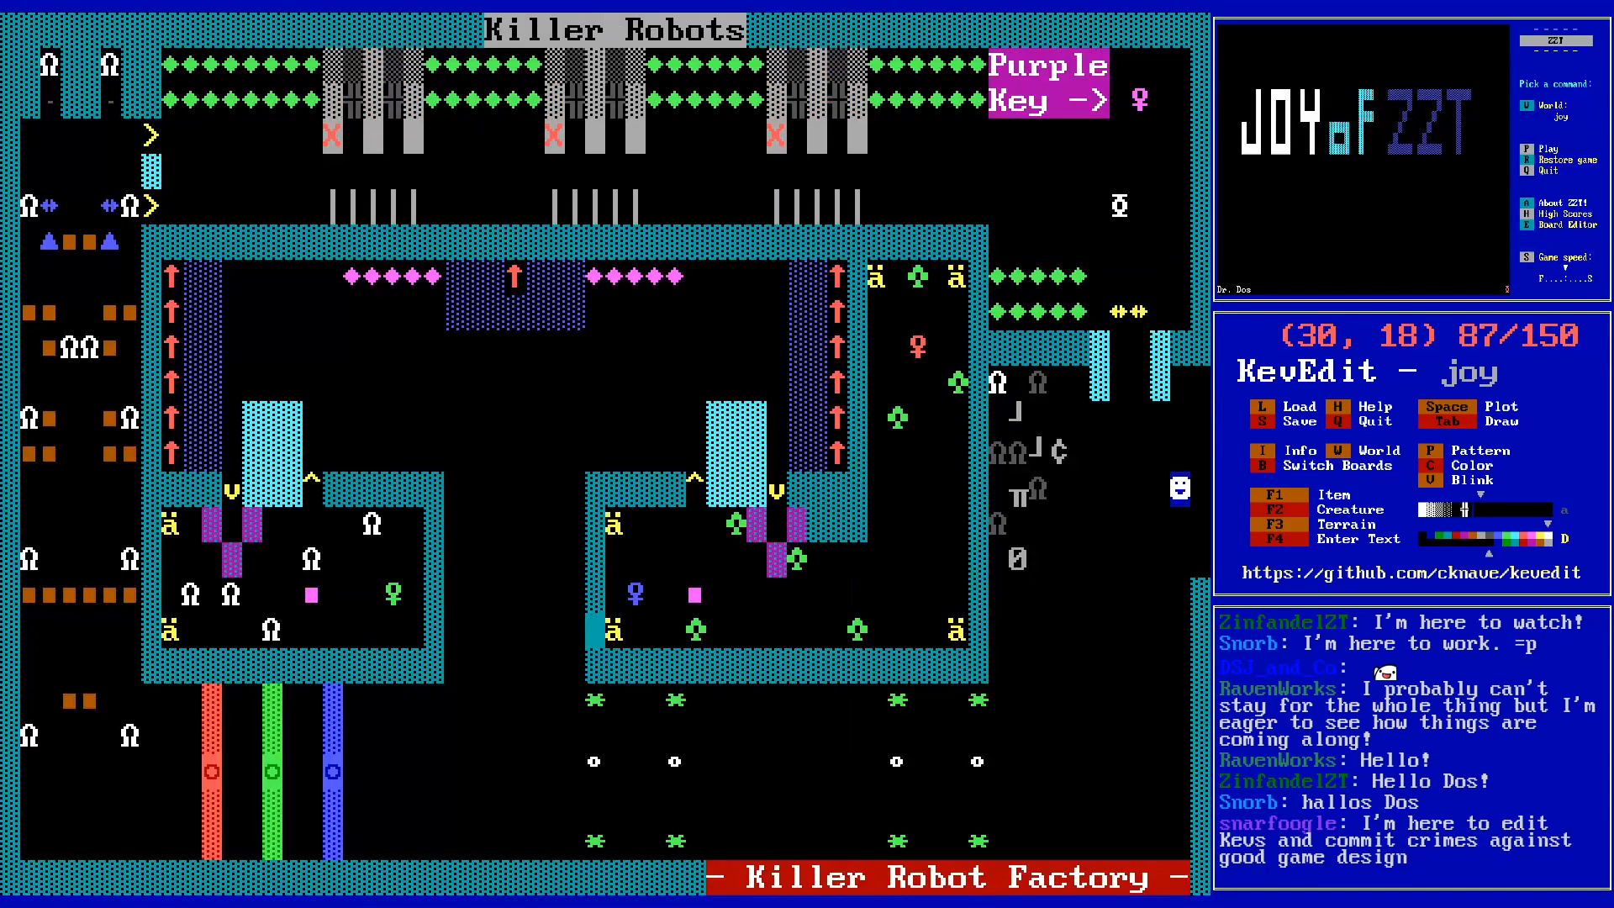
pyautogui.press('Left')
pyautogui.press('Left')
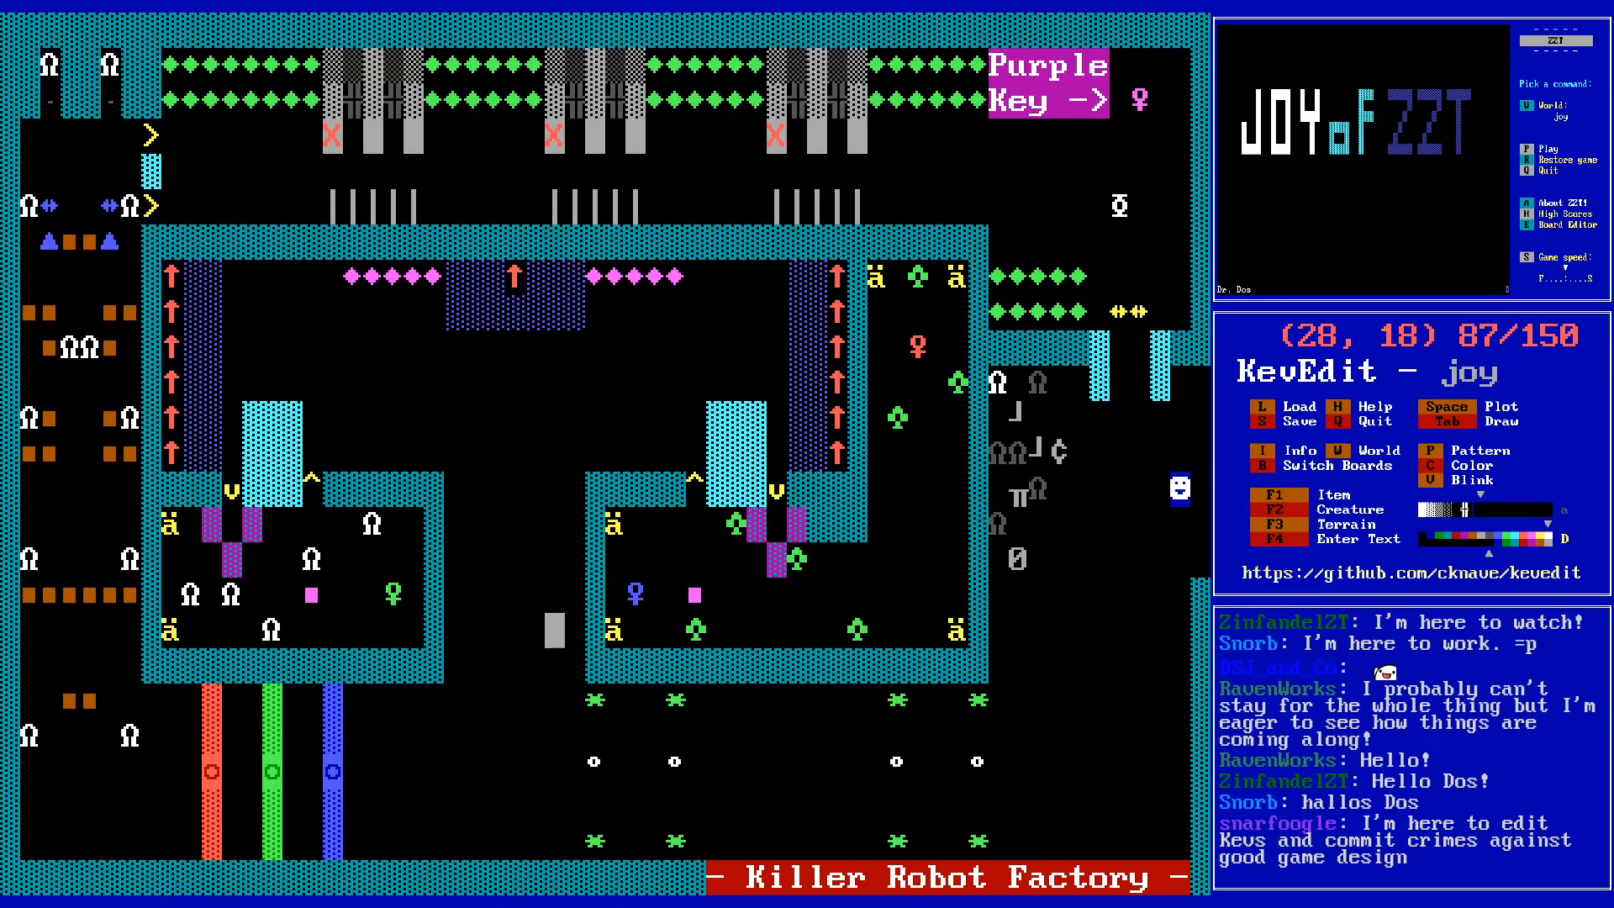
pyautogui.press('pagedown')
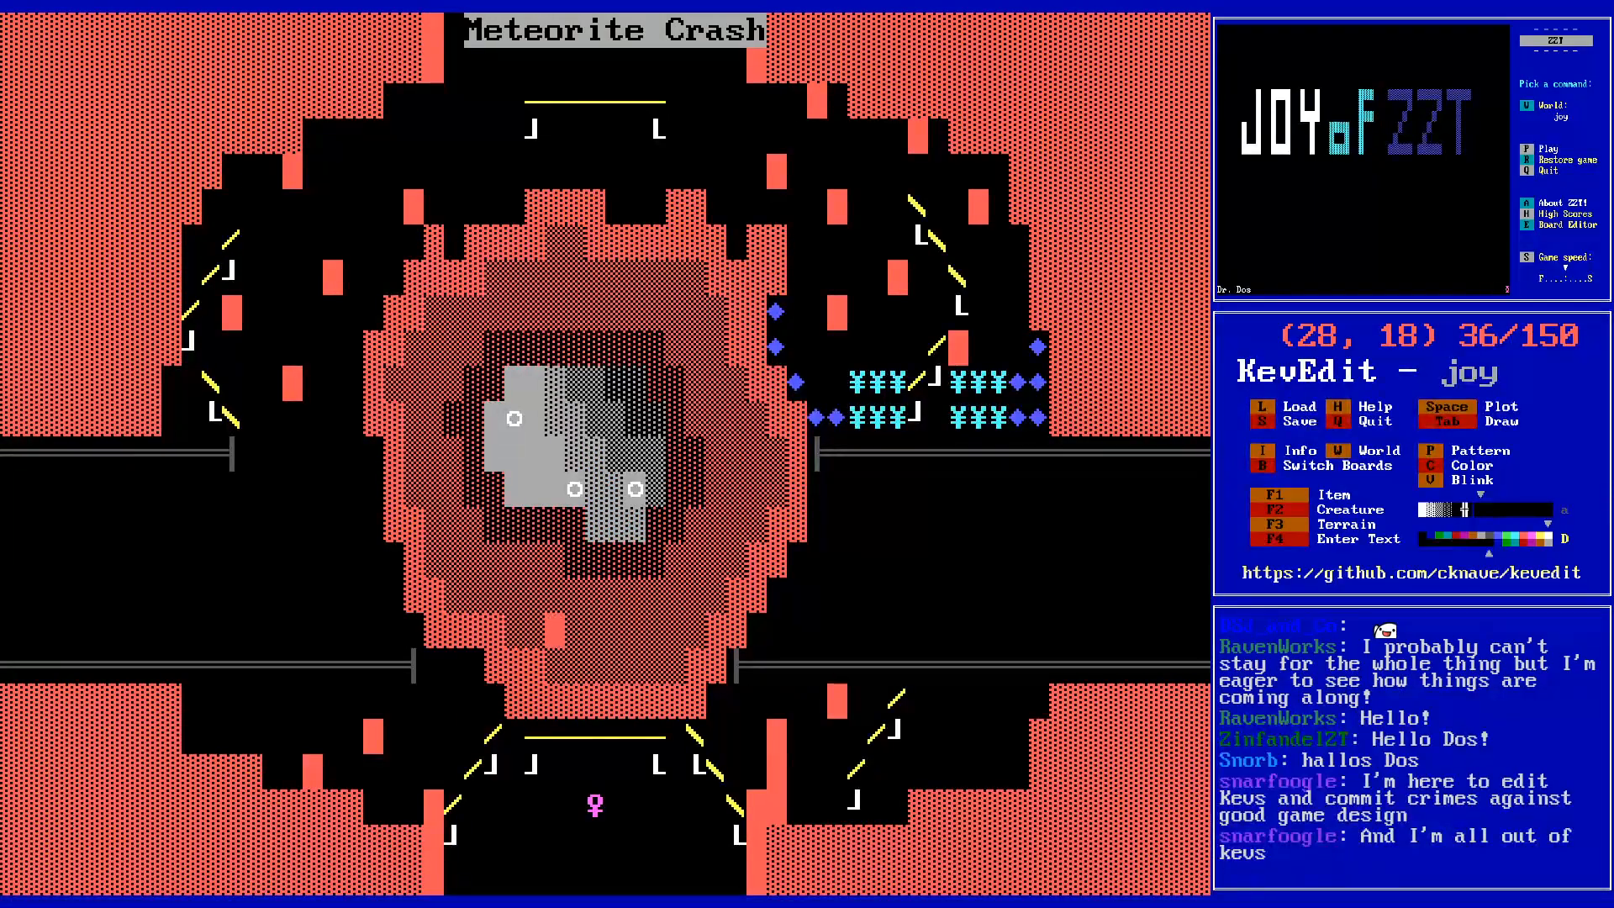
pyautogui.press('Up')
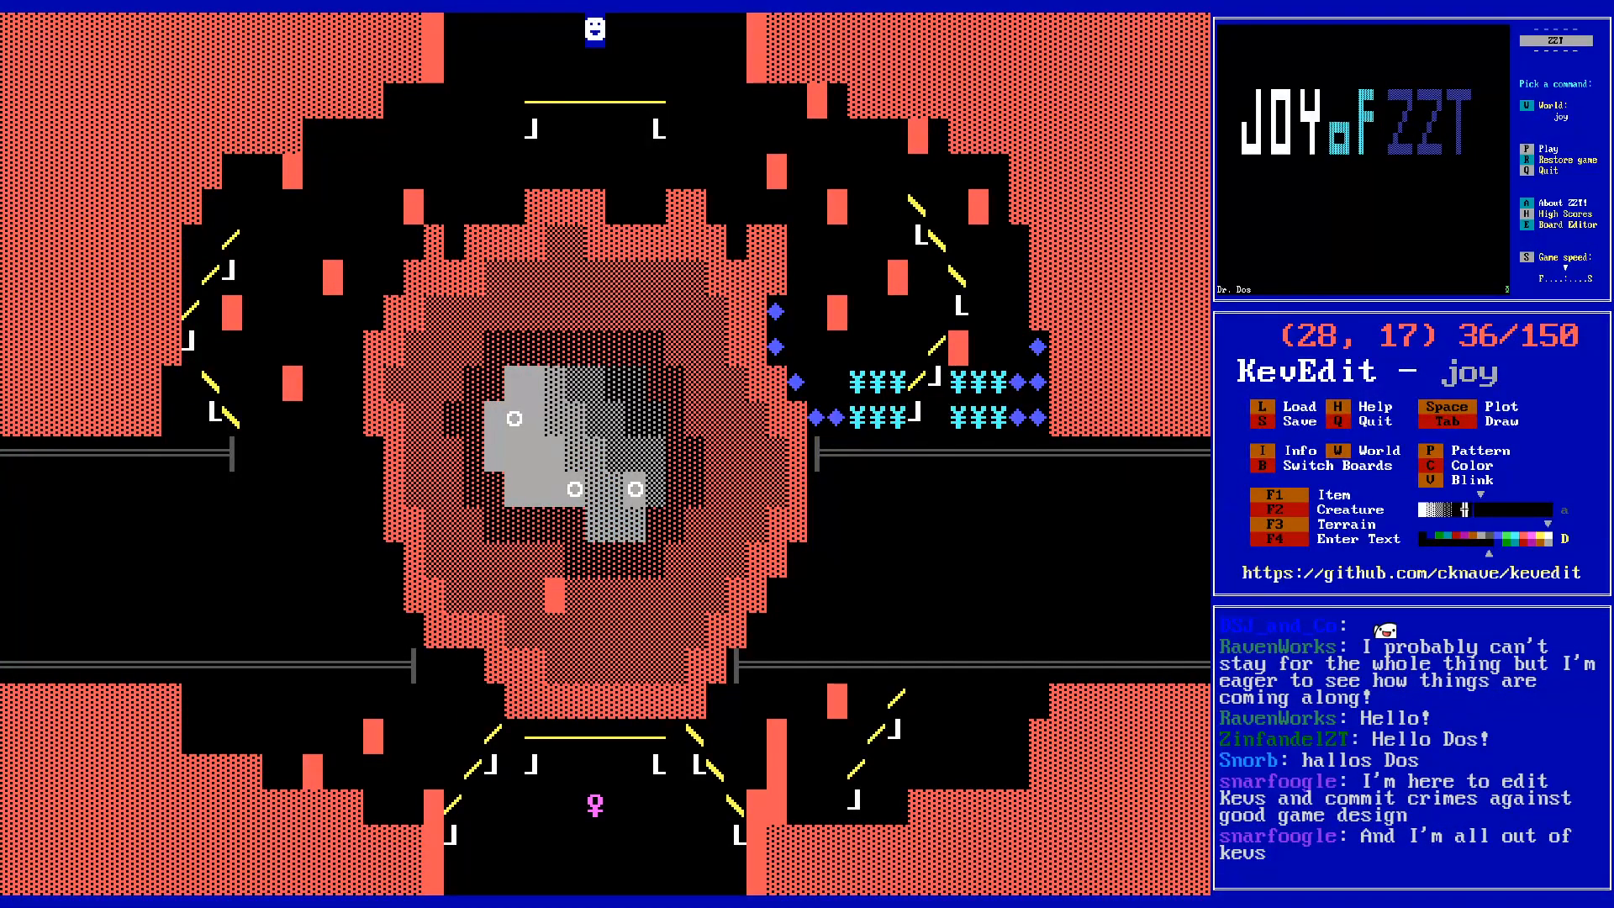
pyautogui.press('pagedown')
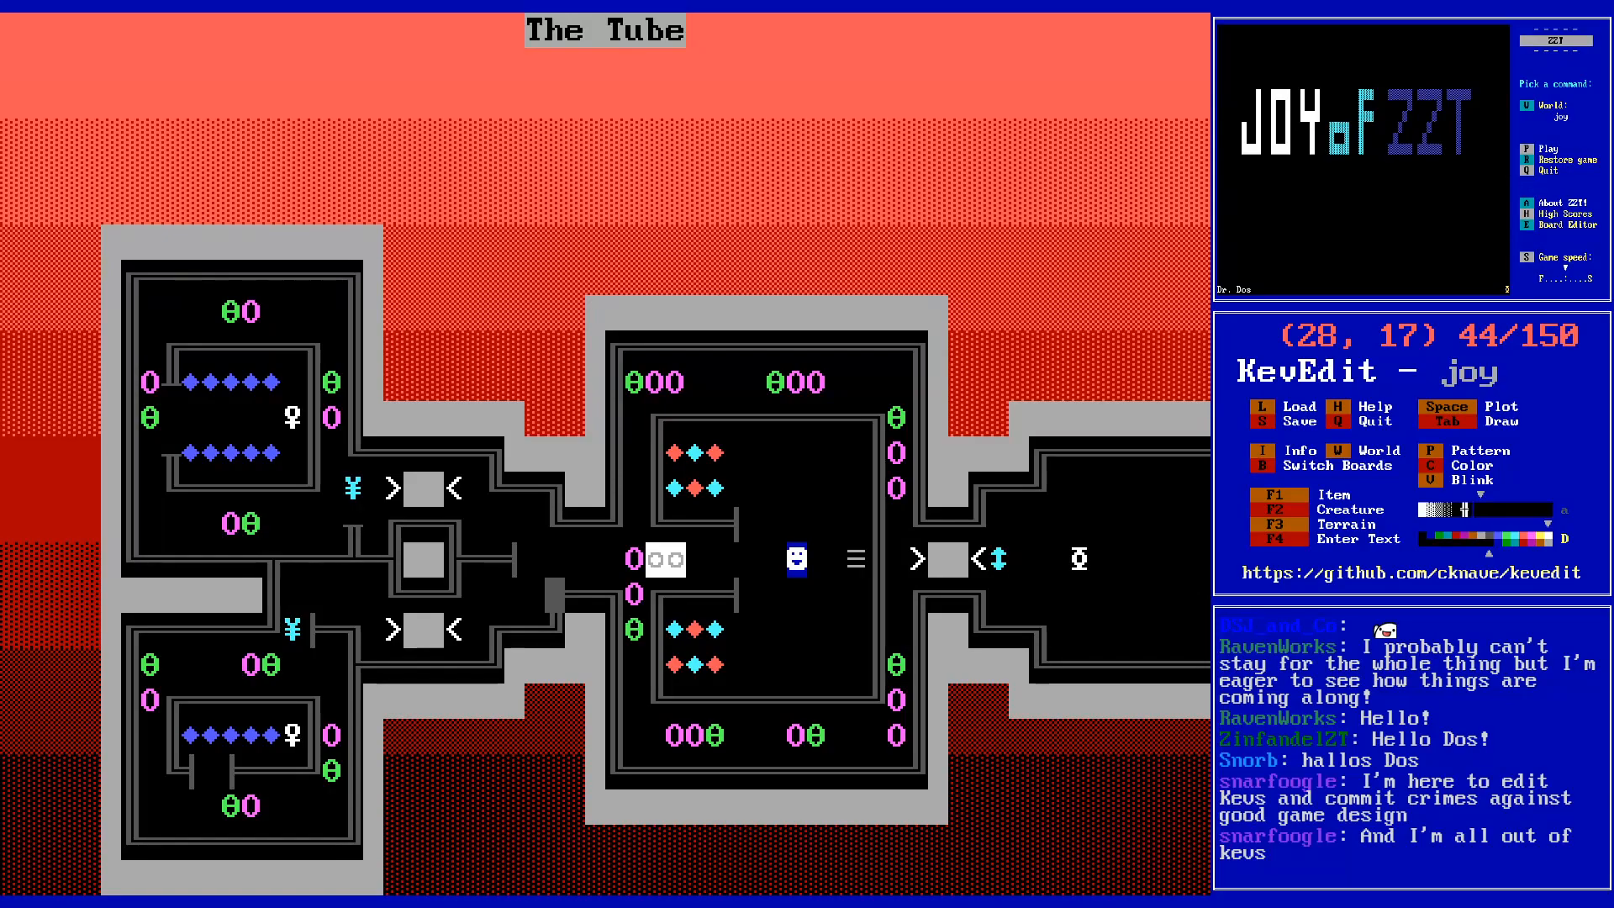
pyautogui.press('pagedown')
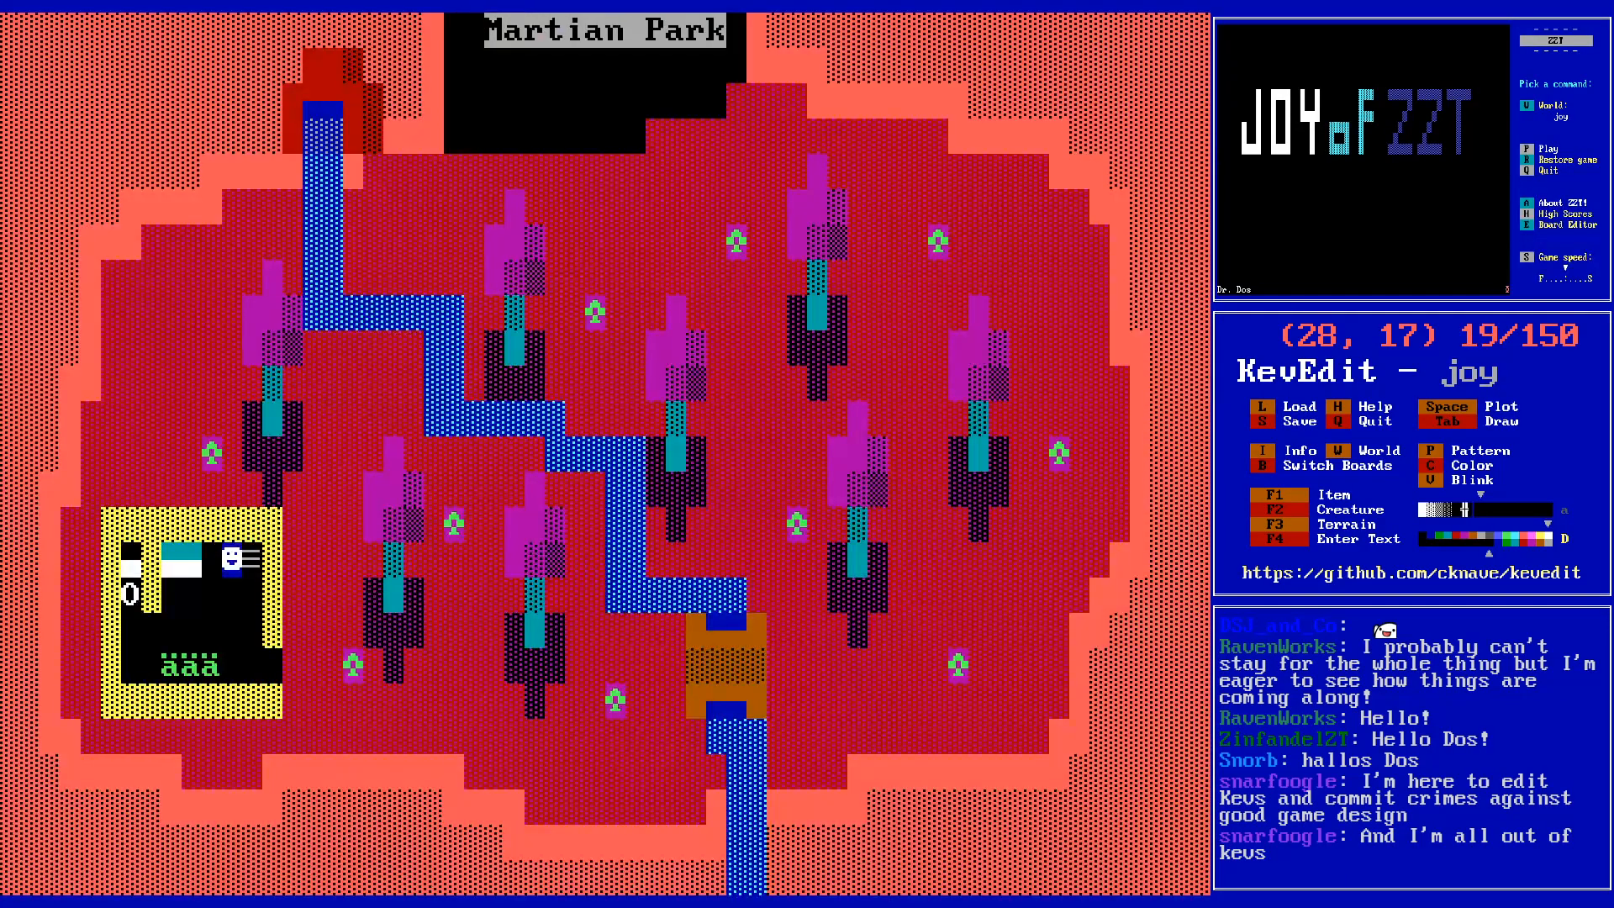
pyautogui.press('pagedown')
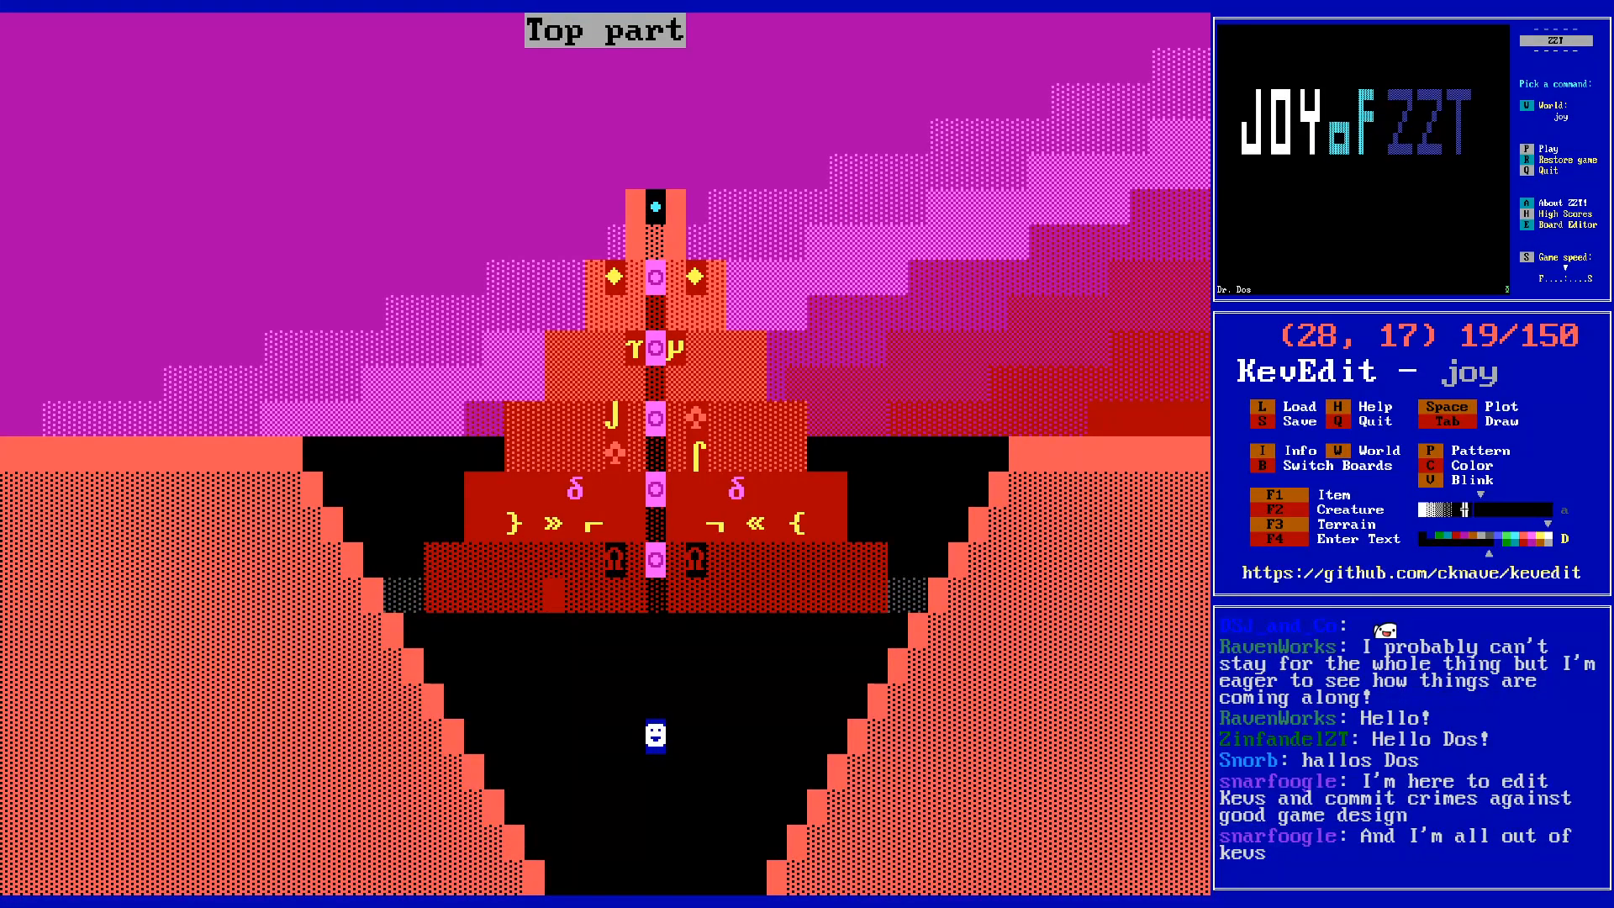
pyautogui.press('pagedown')
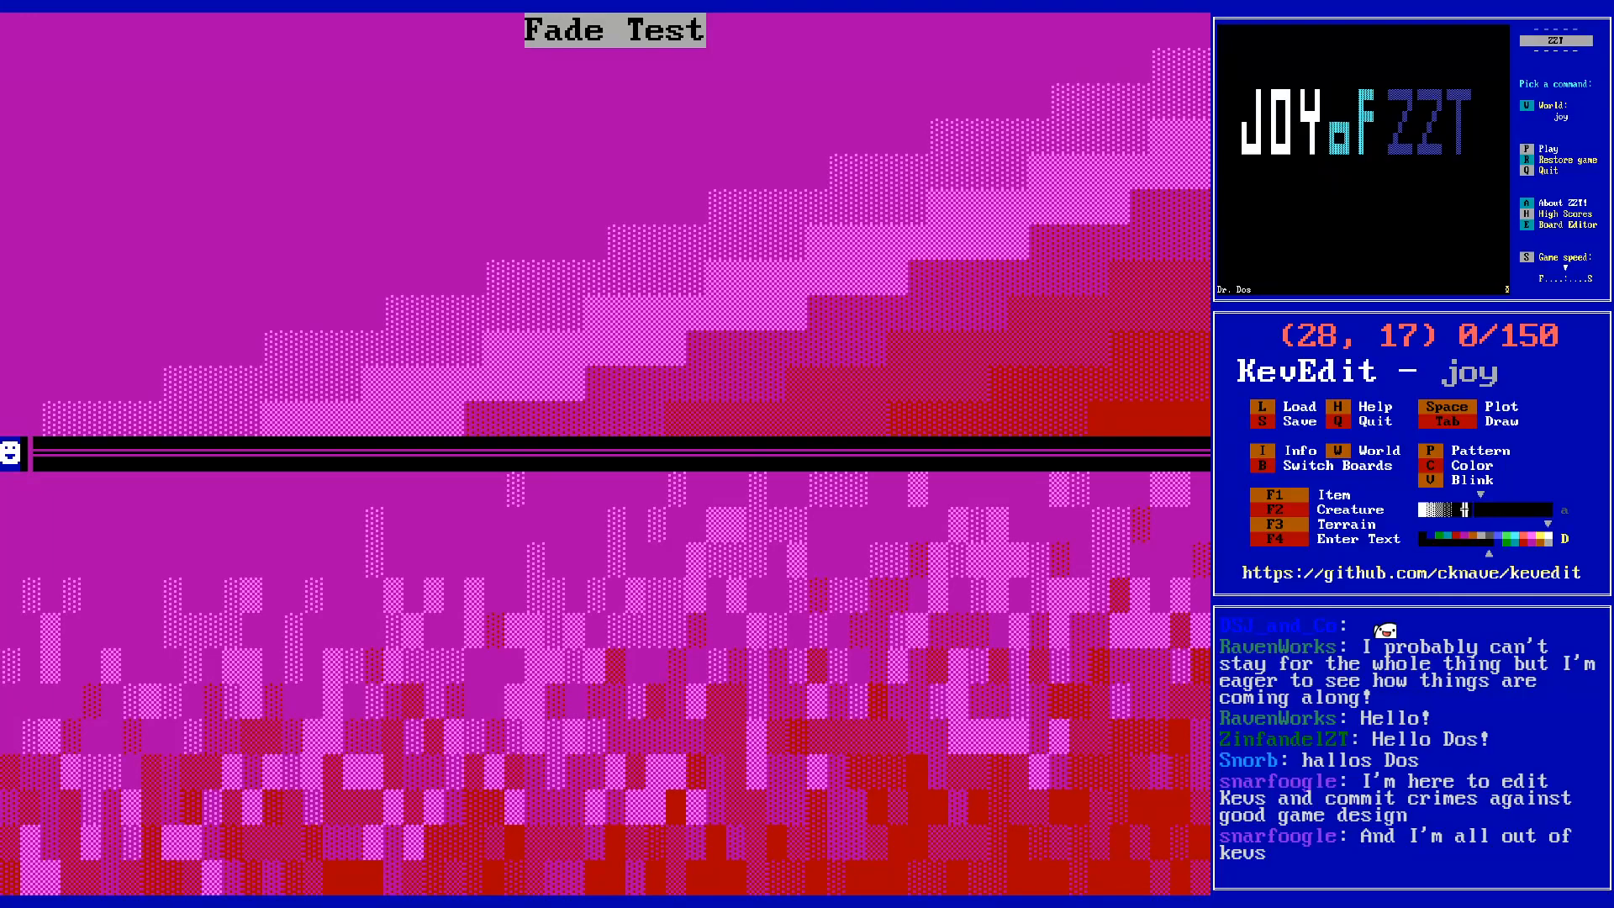
pyautogui.press('pagedown')
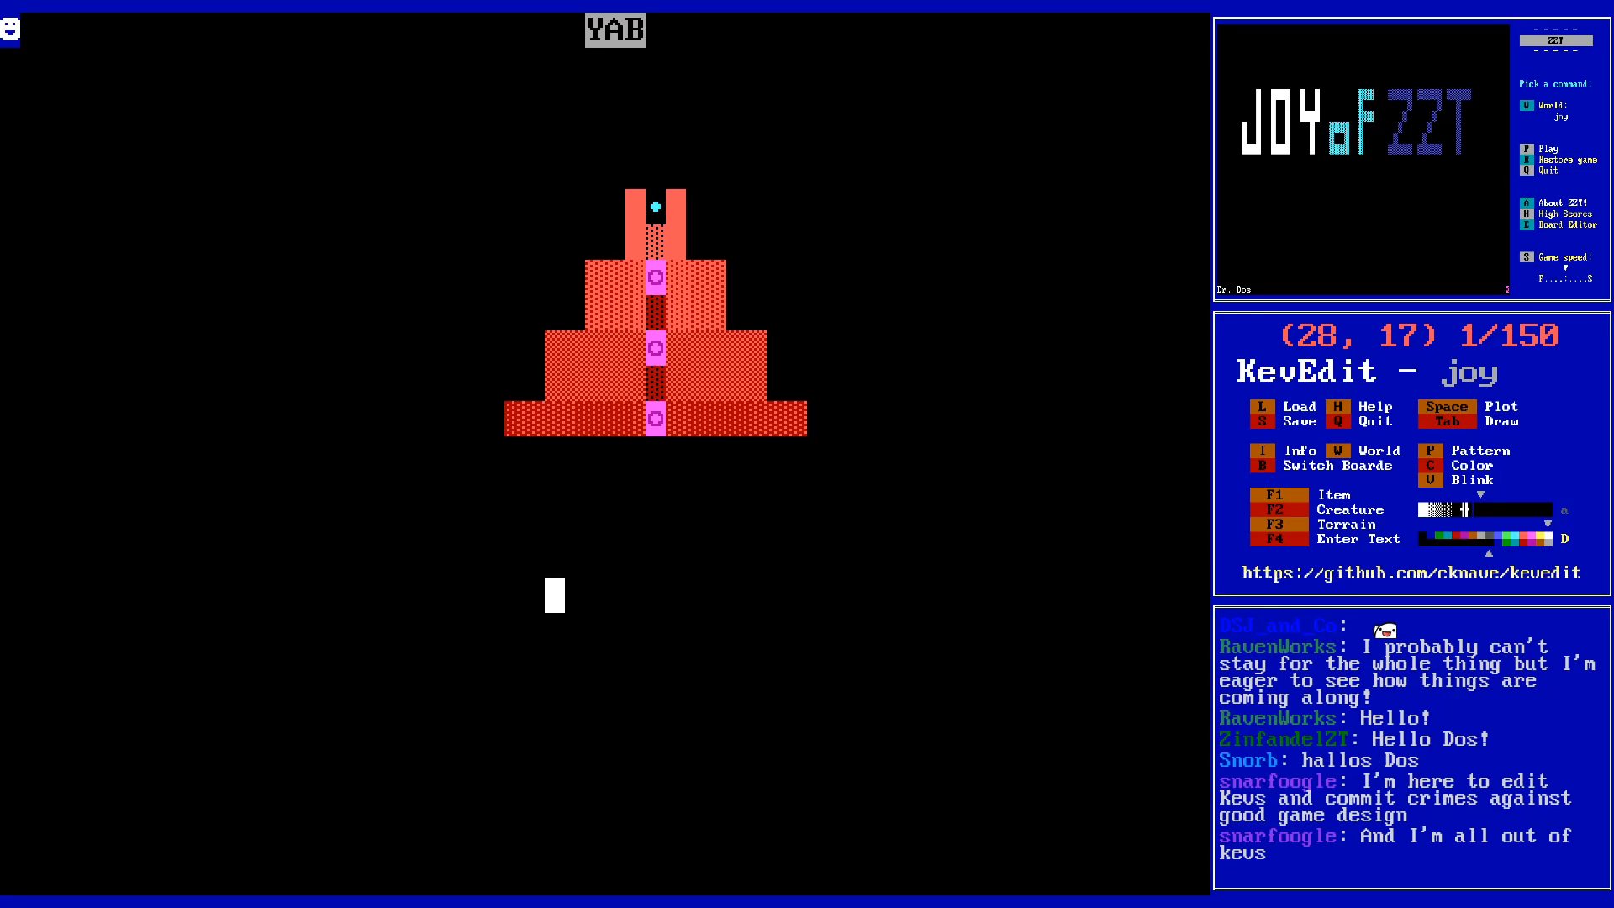
pyautogui.press('pagedown')
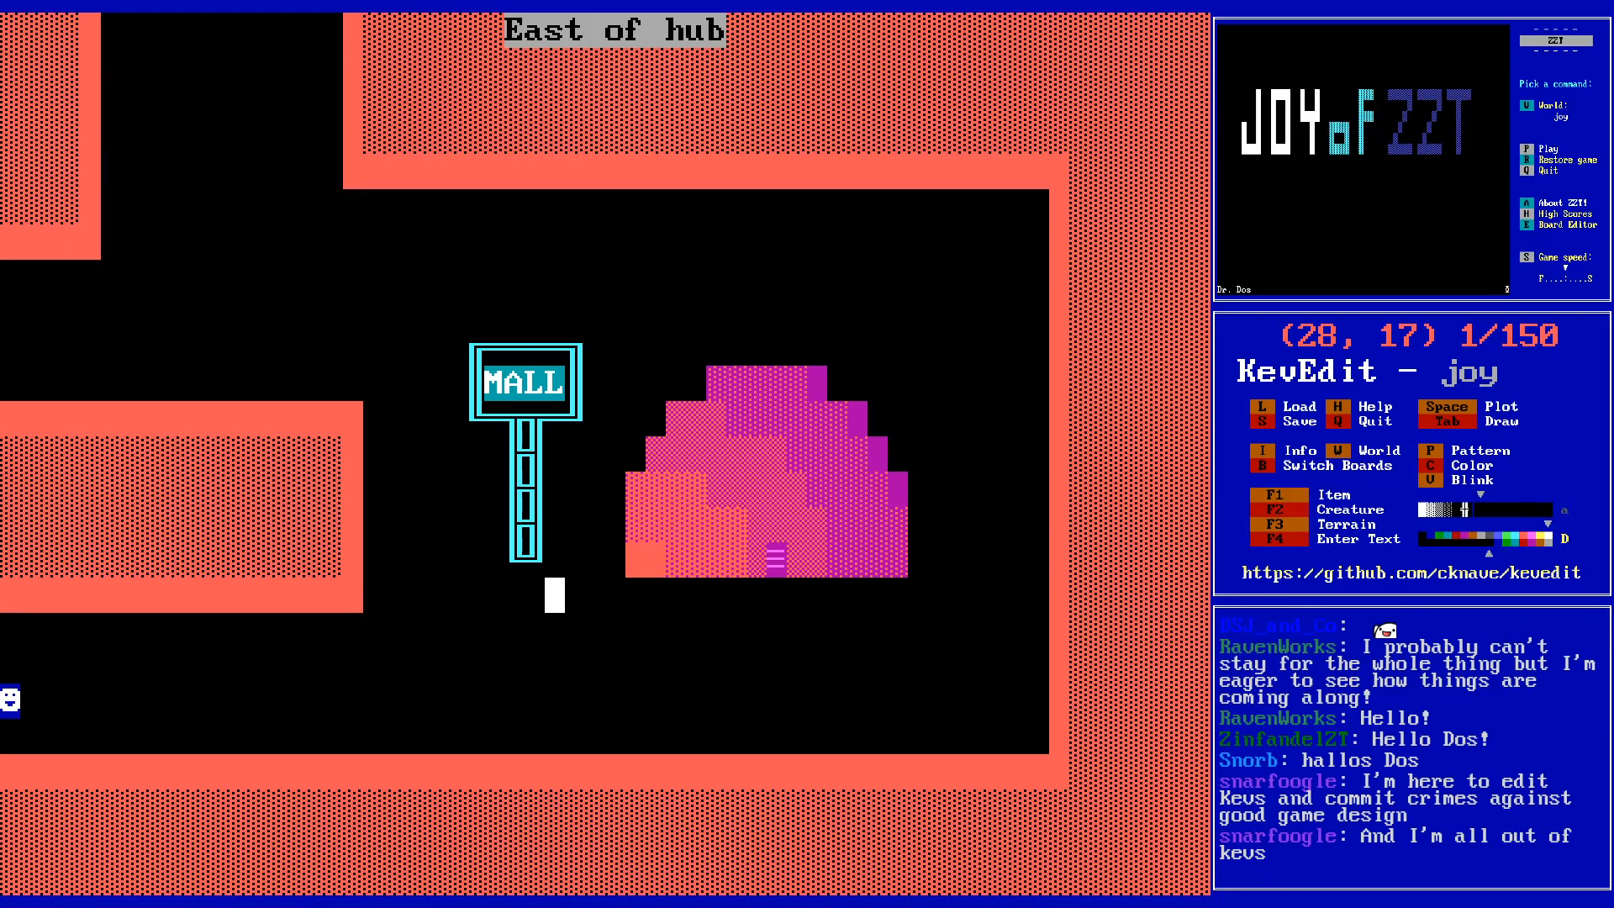
pyautogui.press('pagedown')
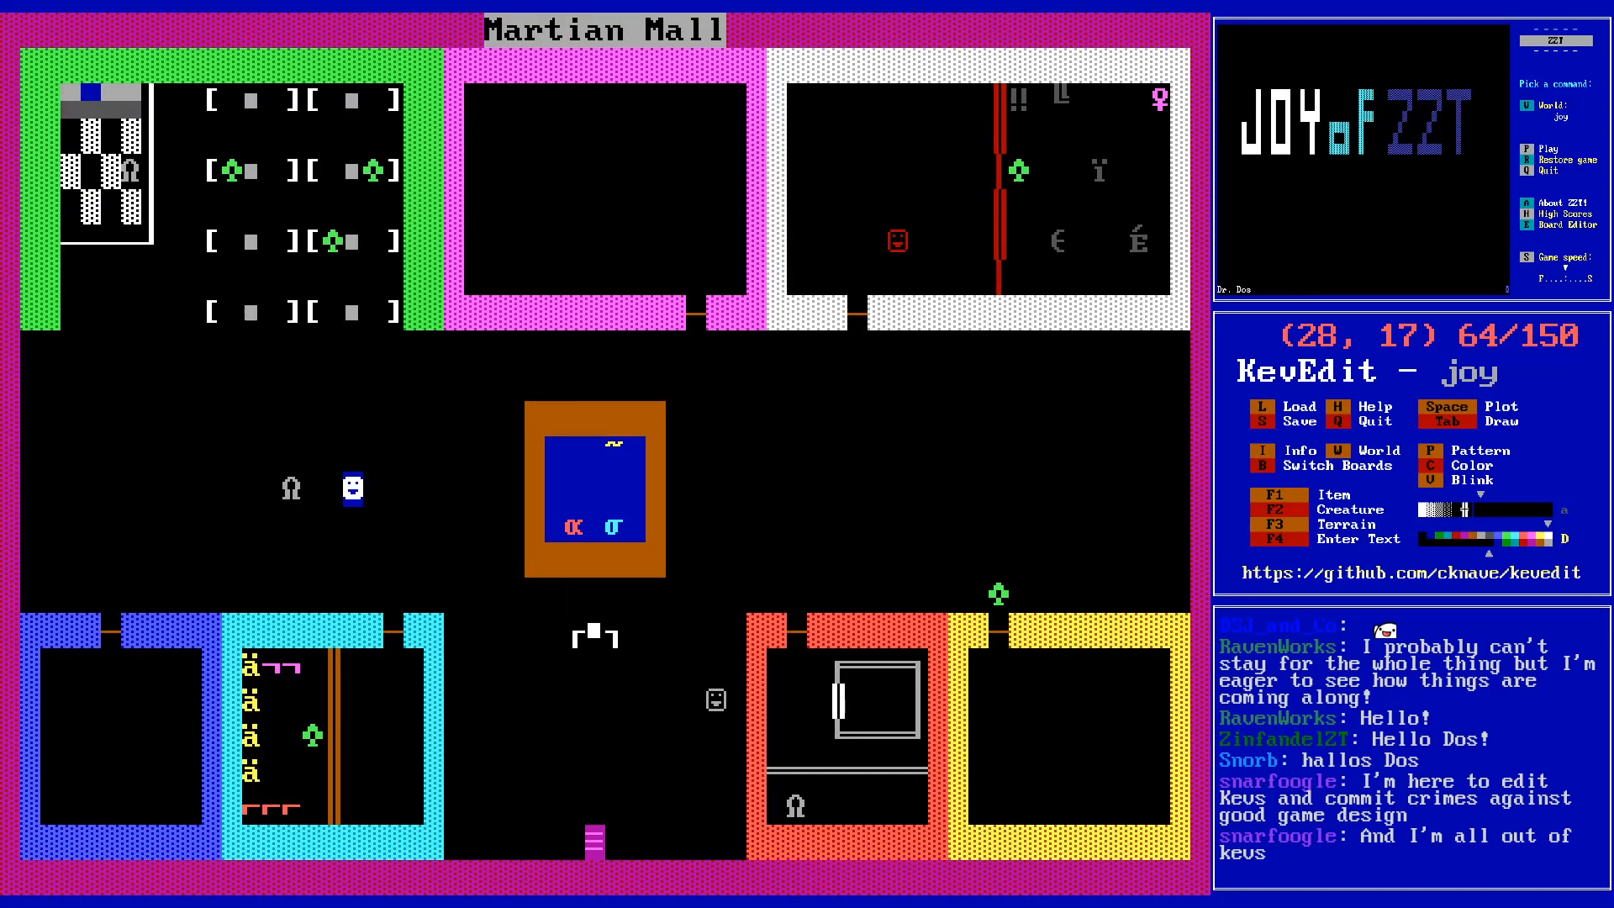
# - Examine the shops and the central fountain area of the Martian Mall board
pyautogui.hotkey('alt', 'Left')
pyautogui.hotkey('alt', 'Left')
pyautogui.hotkey('alt', 'Up')
pyautogui.hotkey('alt', 'Up')
pyautogui.hotkey('alt', 'Down')
pyautogui.hotkey('alt', 'Down')
pyautogui.hotkey('alt', 'Right')
pyautogui.hotkey('alt', 'Right')
pyautogui.press('Down')
pyautogui.press('Down')
pyautogui.press('Down')
pyautogui.press('Down')
pyautogui.press('Down')
pyautogui.hotkey('alt', 'Right')
pyautogui.hotkey('alt', 'Right')
pyautogui.hotkey('alt', 'Up')
pyautogui.press('Up')
pyautogui.press('Up')
pyautogui.press('Up')
pyautogui.press('Up')
pyautogui.press('Up')
pyautogui.hotkey('alt', 'Down')
pyautogui.press('Right')
pyautogui.press('Right')
pyautogui.press('Down')
pyautogui.press('Down')
pyautogui.hotkey('alt', 'Left')
pyautogui.press('Up')
pyautogui.press('Up')
pyautogui.press('Up')
pyautogui.press('Up')
pyautogui.press('Up')
pyautogui.hotkey('alt', 'Left')
pyautogui.press('Right')
pyautogui.press('Right')
pyautogui.press('Right')
pyautogui.press('Right')
pyautogui.press('Right')
pyautogui.press('Right')
pyautogui.press('Right')
pyautogui.press('Right')
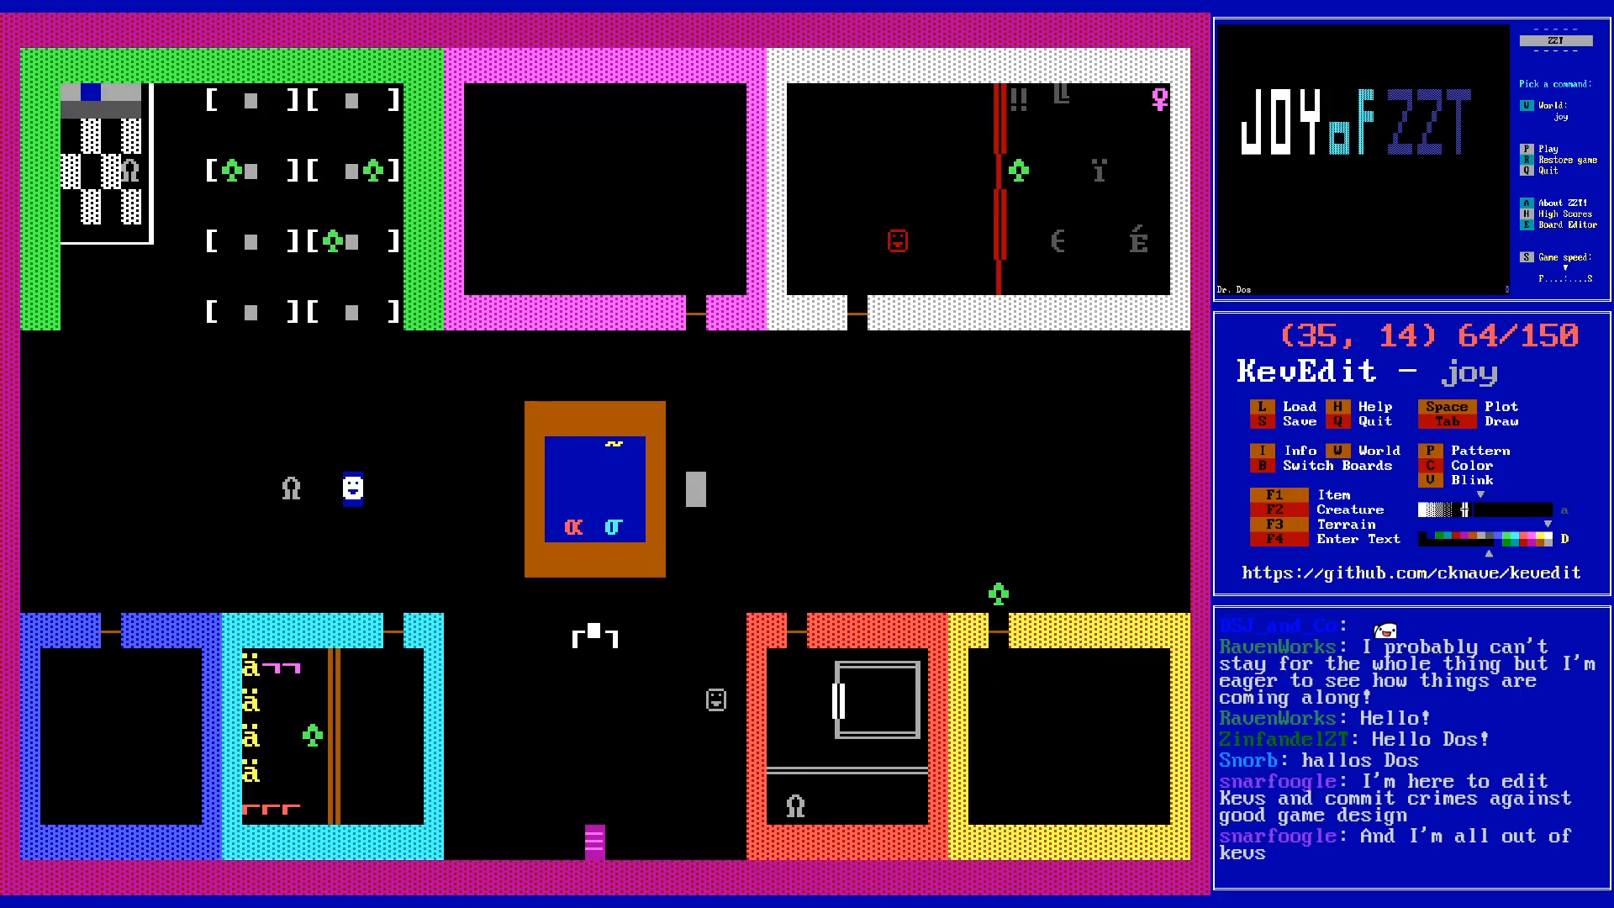
pyautogui.hotkey('alt', 'Right')
pyautogui.hotkey('alt', 'Down')
pyautogui.press('Right')
pyautogui.press('Up')
pyautogui.press('Up')
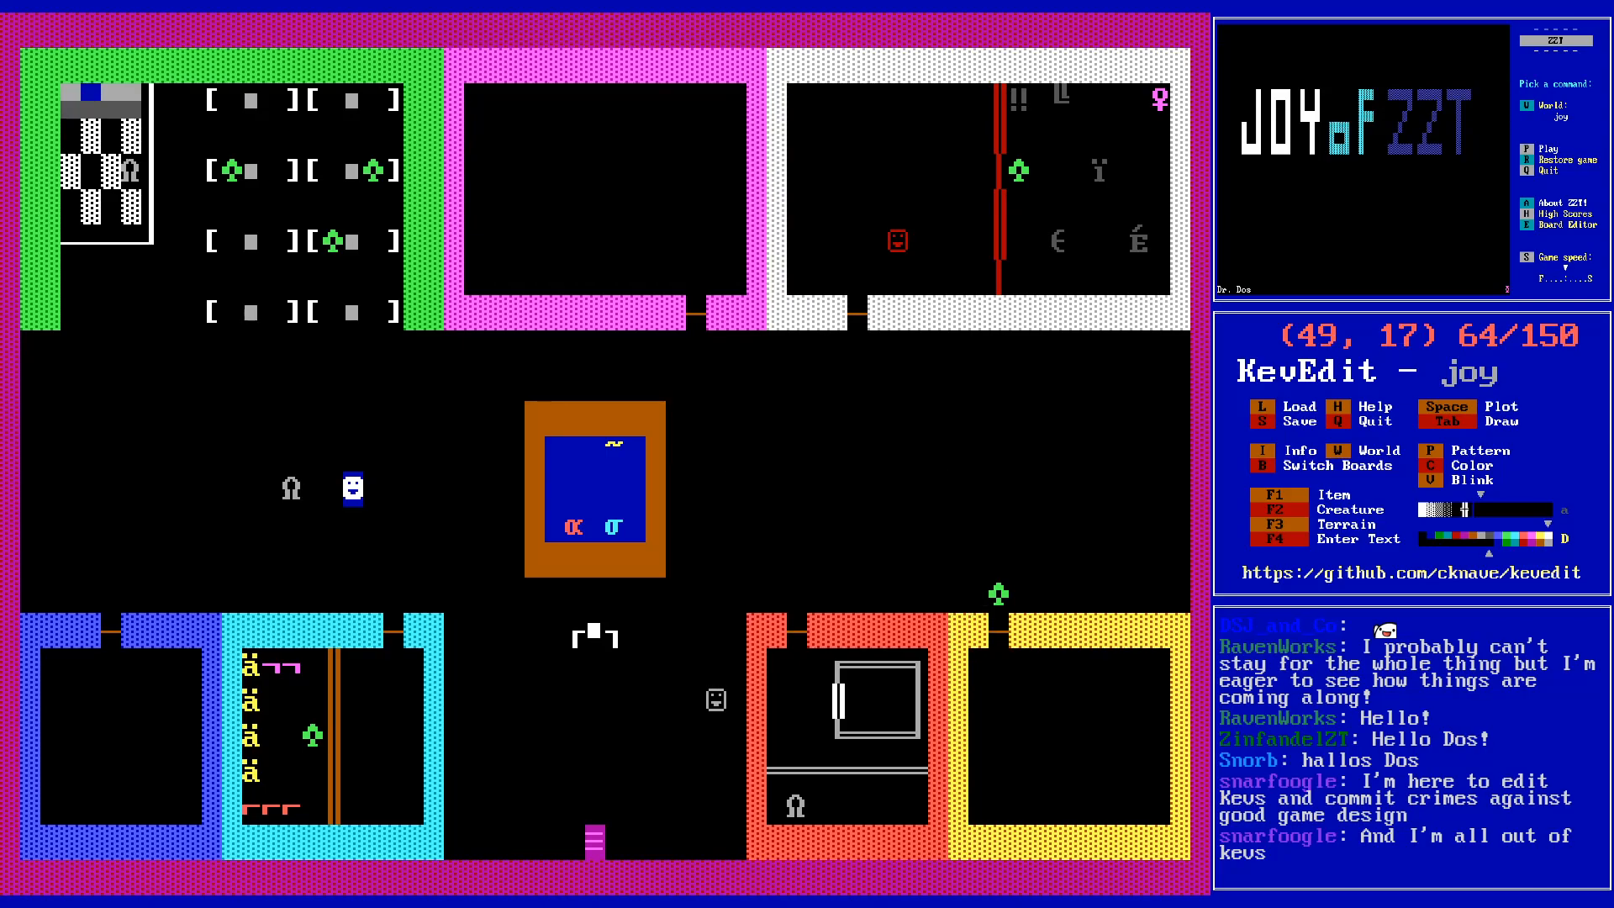
# - View the demonstration board that follows Martian Mall
pyautogui.press('pagedown')
pyautogui.press('Left')
pyautogui.press('Left')
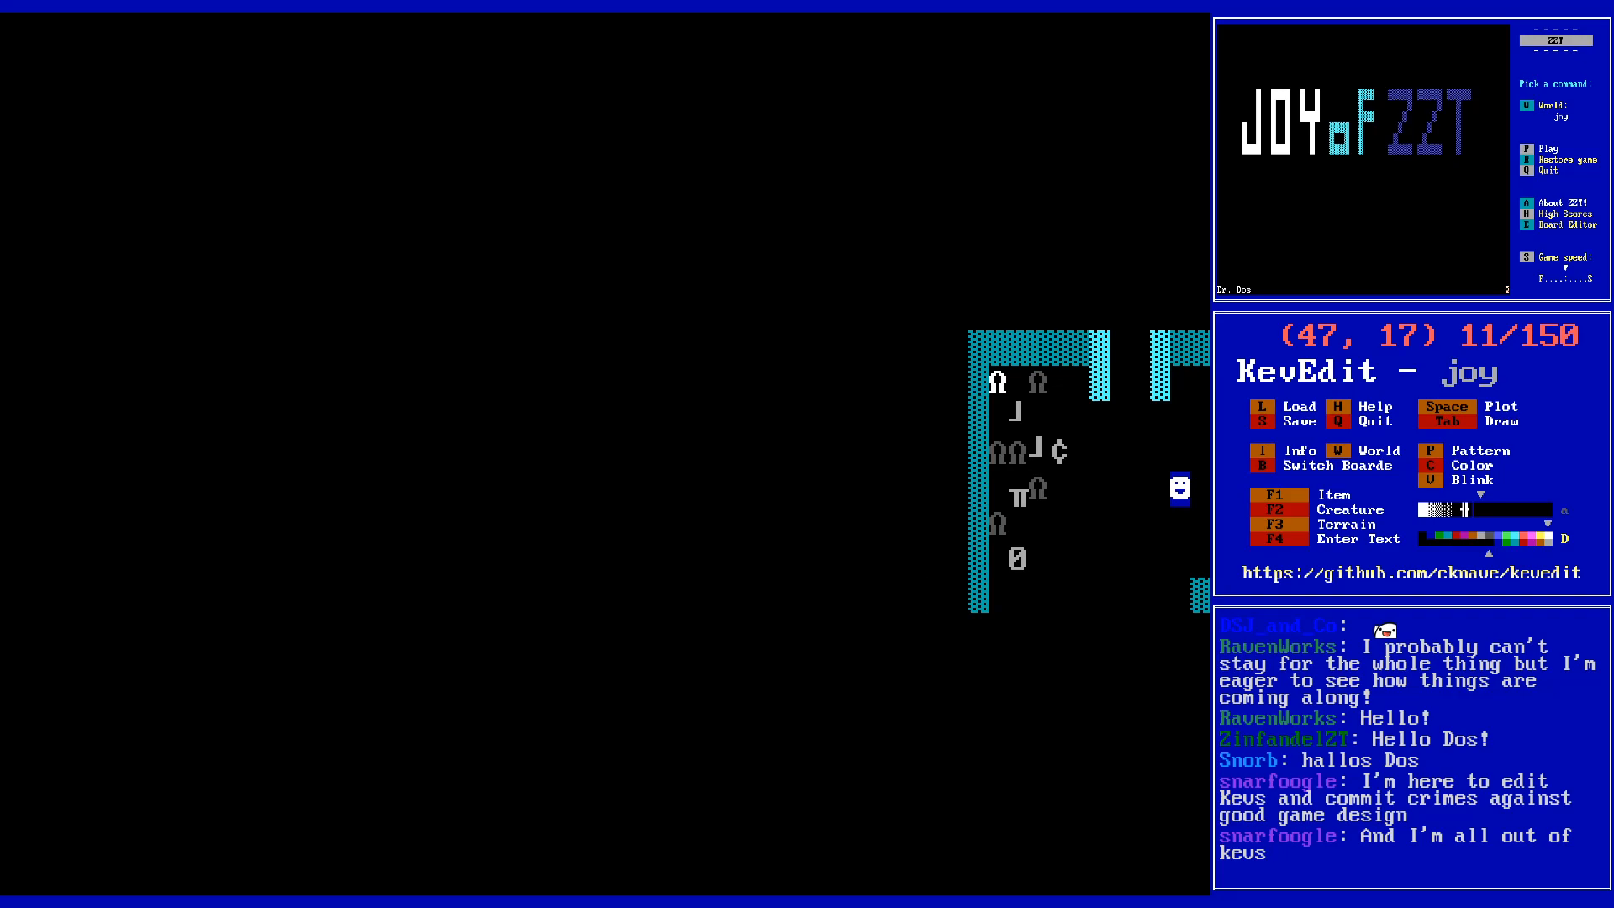
# - Choose Meteorite Crash from the board list and go back from it to the Hub board
pyautogui.press('b')
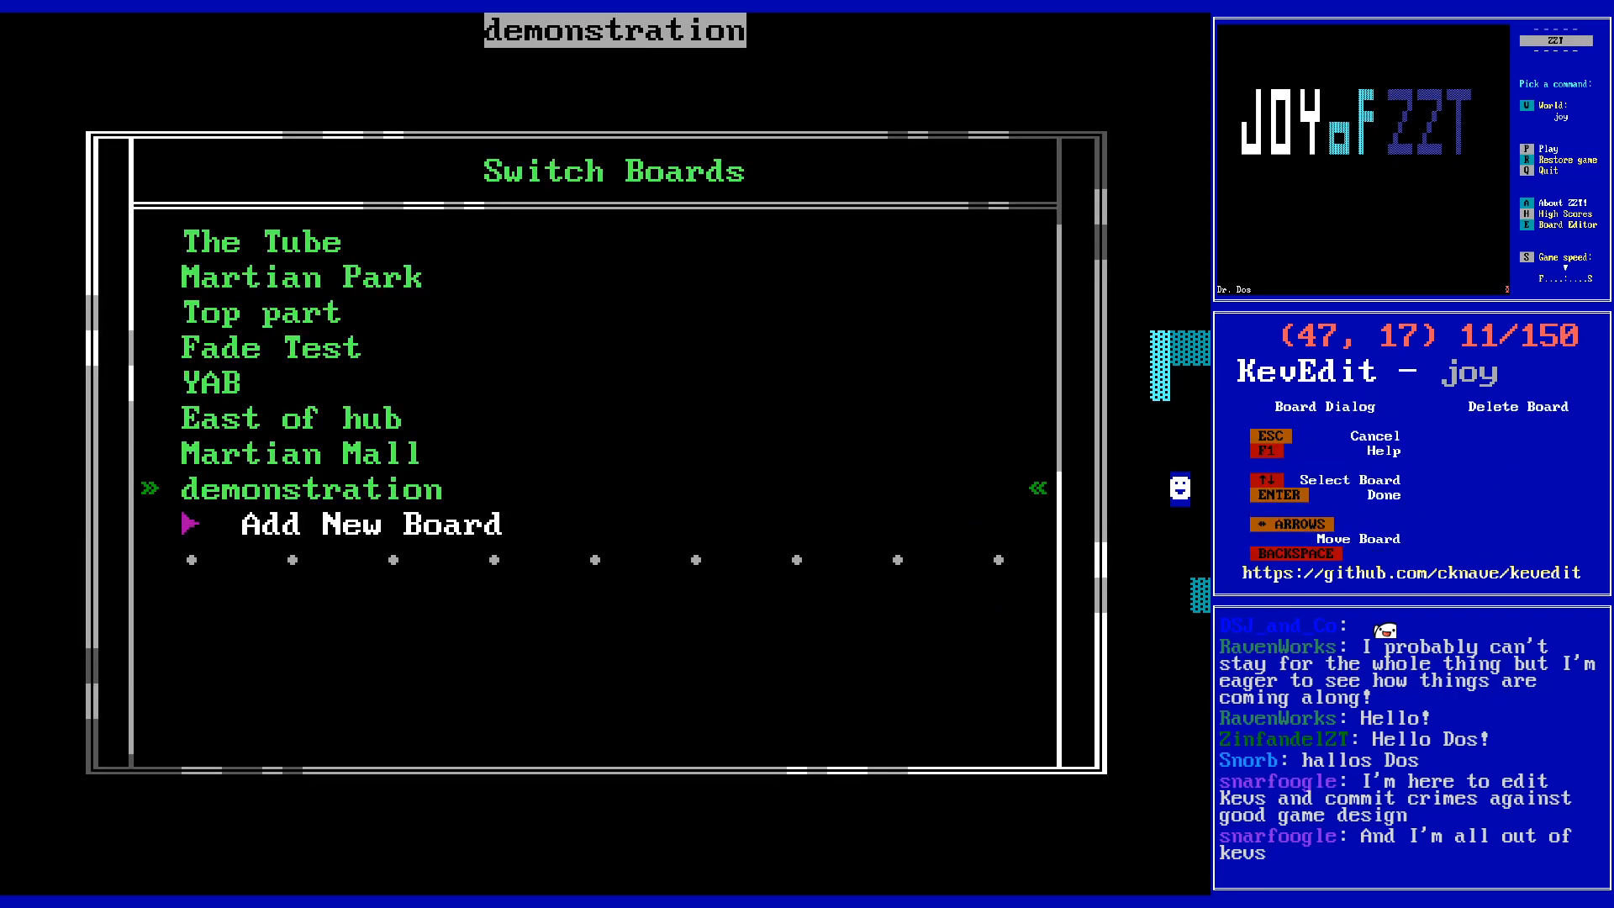
pyautogui.press('Up')
pyautogui.press('Up')
pyautogui.press('Up')
pyautogui.press('Up')
pyautogui.press('Up')
pyautogui.press('Up')
pyautogui.press('Up')
pyautogui.press('Up')
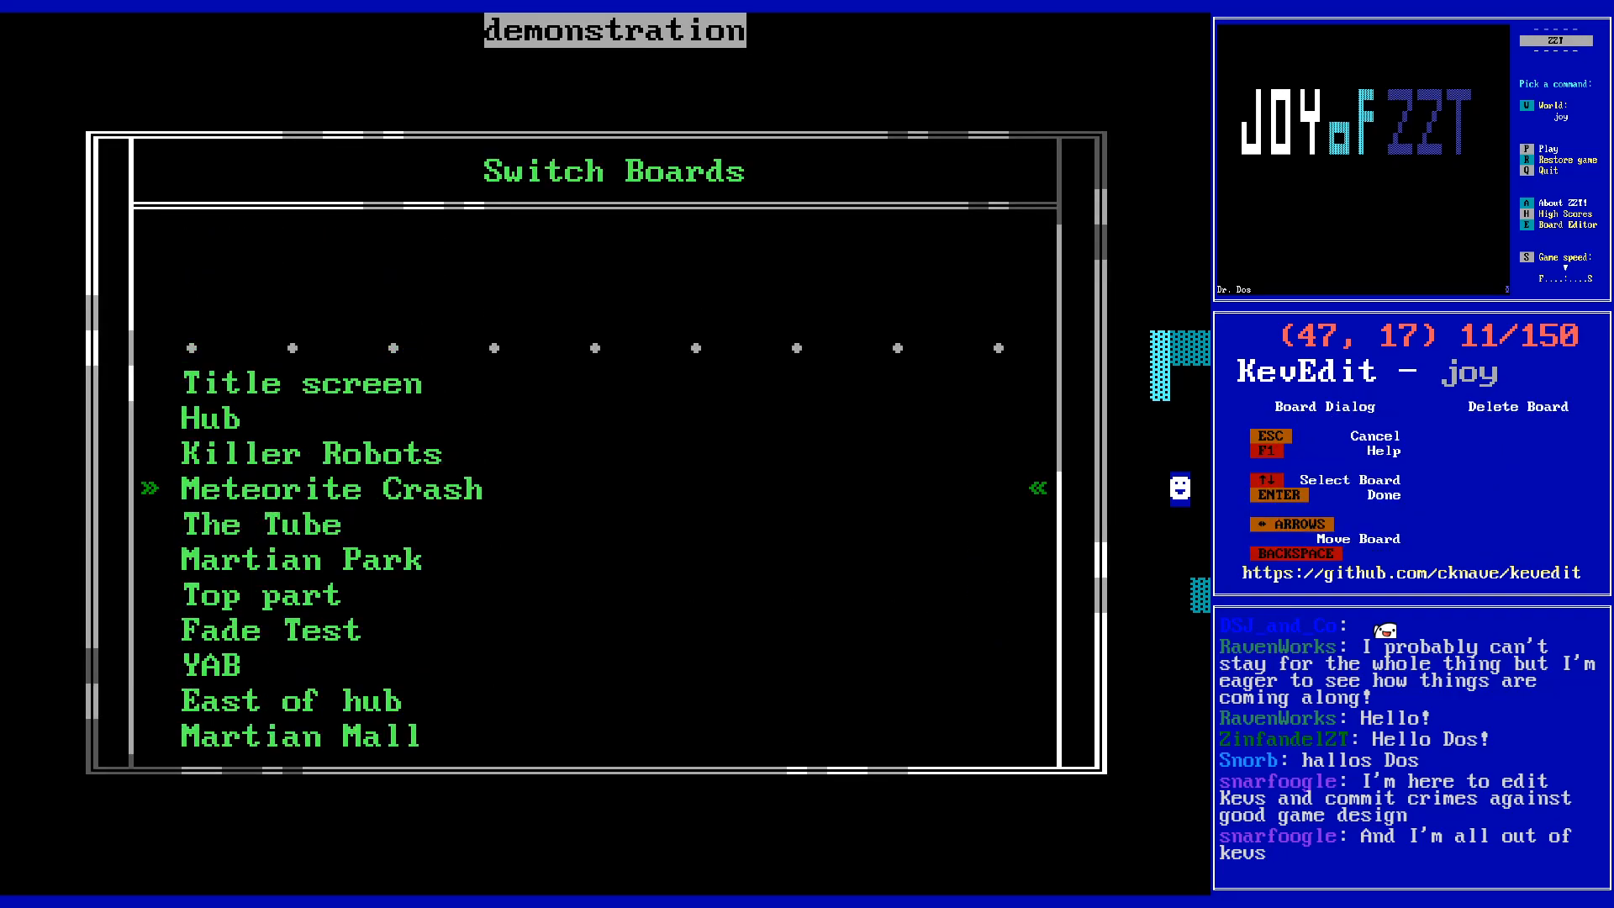
pyautogui.press('Return')
pyautogui.press('pageup')
pyautogui.press('pageup')
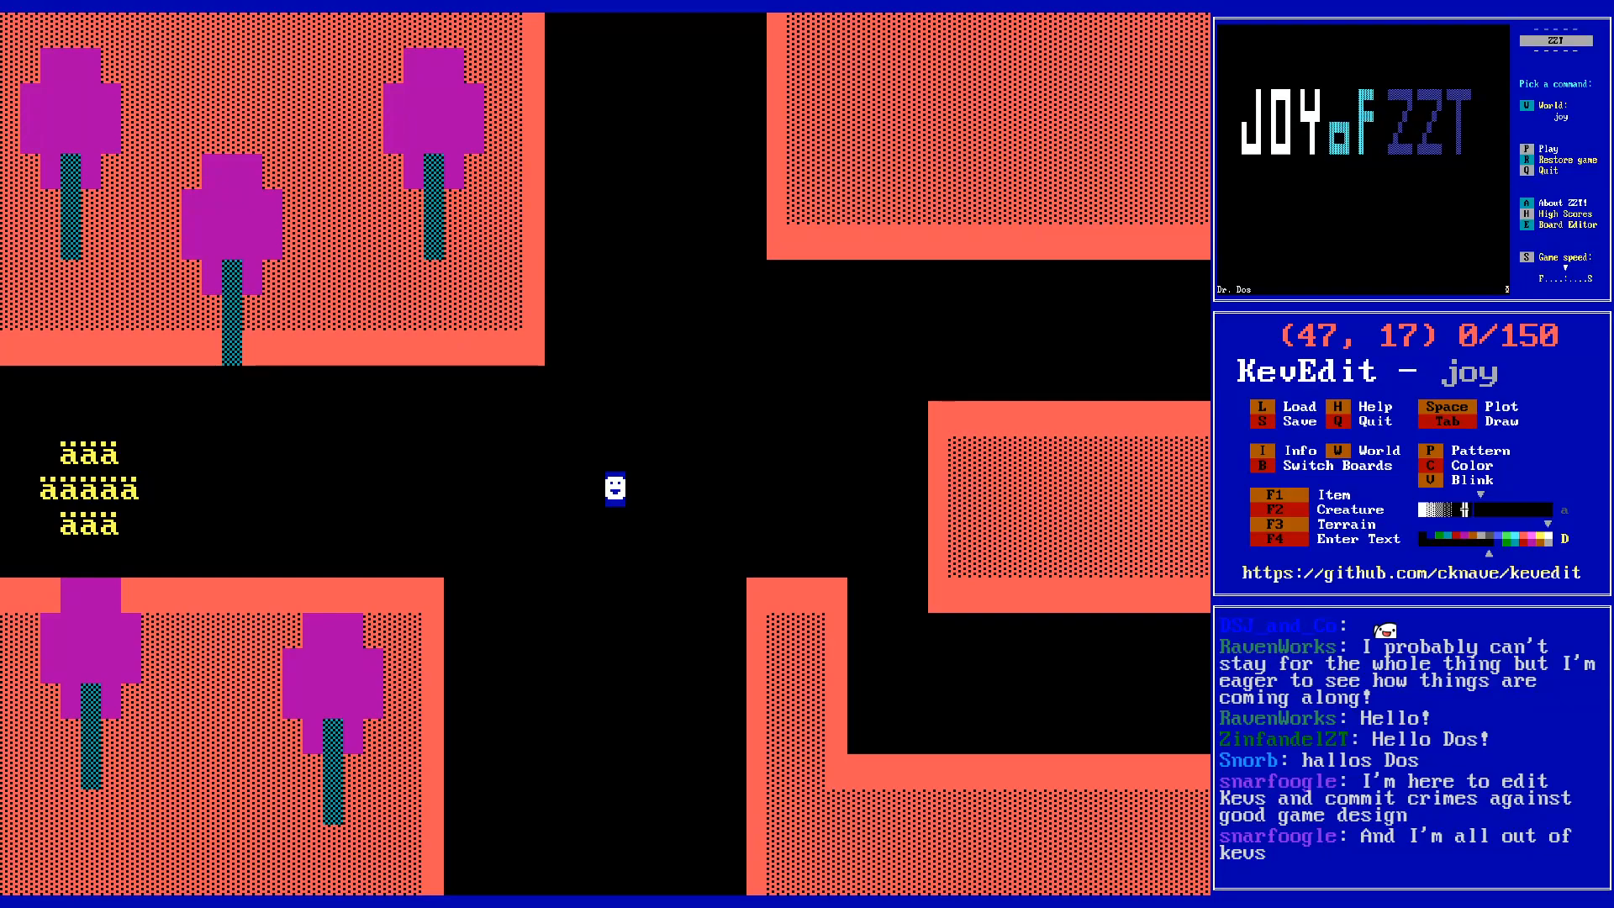
# - Advance through the boards from Hub to East of hub
pyautogui.press('pagedown')
pyautogui.press('pagedown')
pyautogui.press('pagedown')
pyautogui.press('pagedown')
pyautogui.press('pagedown')
pyautogui.press('pagedown')
pyautogui.press('pagedown')
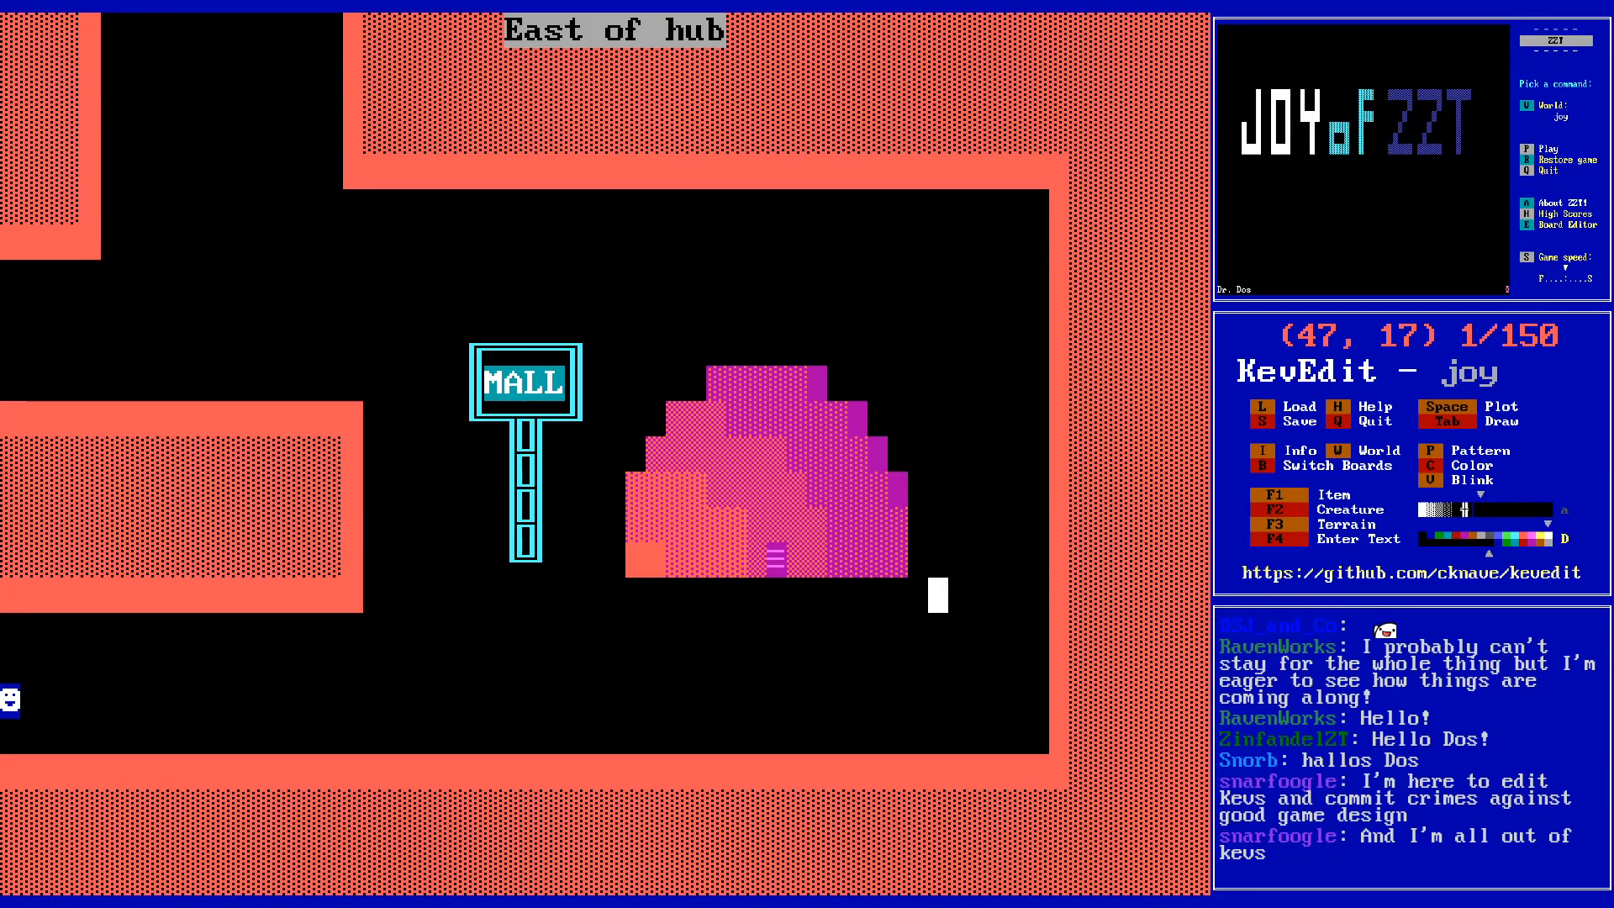
# - Clear row 18 of the east wall from column 53 to the board's east edge with empty tiles
pyautogui.press('Down')
pyautogui.press('Right')
pyautogui.press('Right')
pyautogui.press('Right')
pyautogui.press('Right')
pyautogui.press('Right')
pyautogui.press('Right')
pyautogui.press('Right')
pyautogui.press('Right')
pyautogui.press('Right')
pyautogui.press('Right')
pyautogui.press('Left')
pyautogui.press('Left')
pyautogui.press('Left')
pyautogui.press('Left')
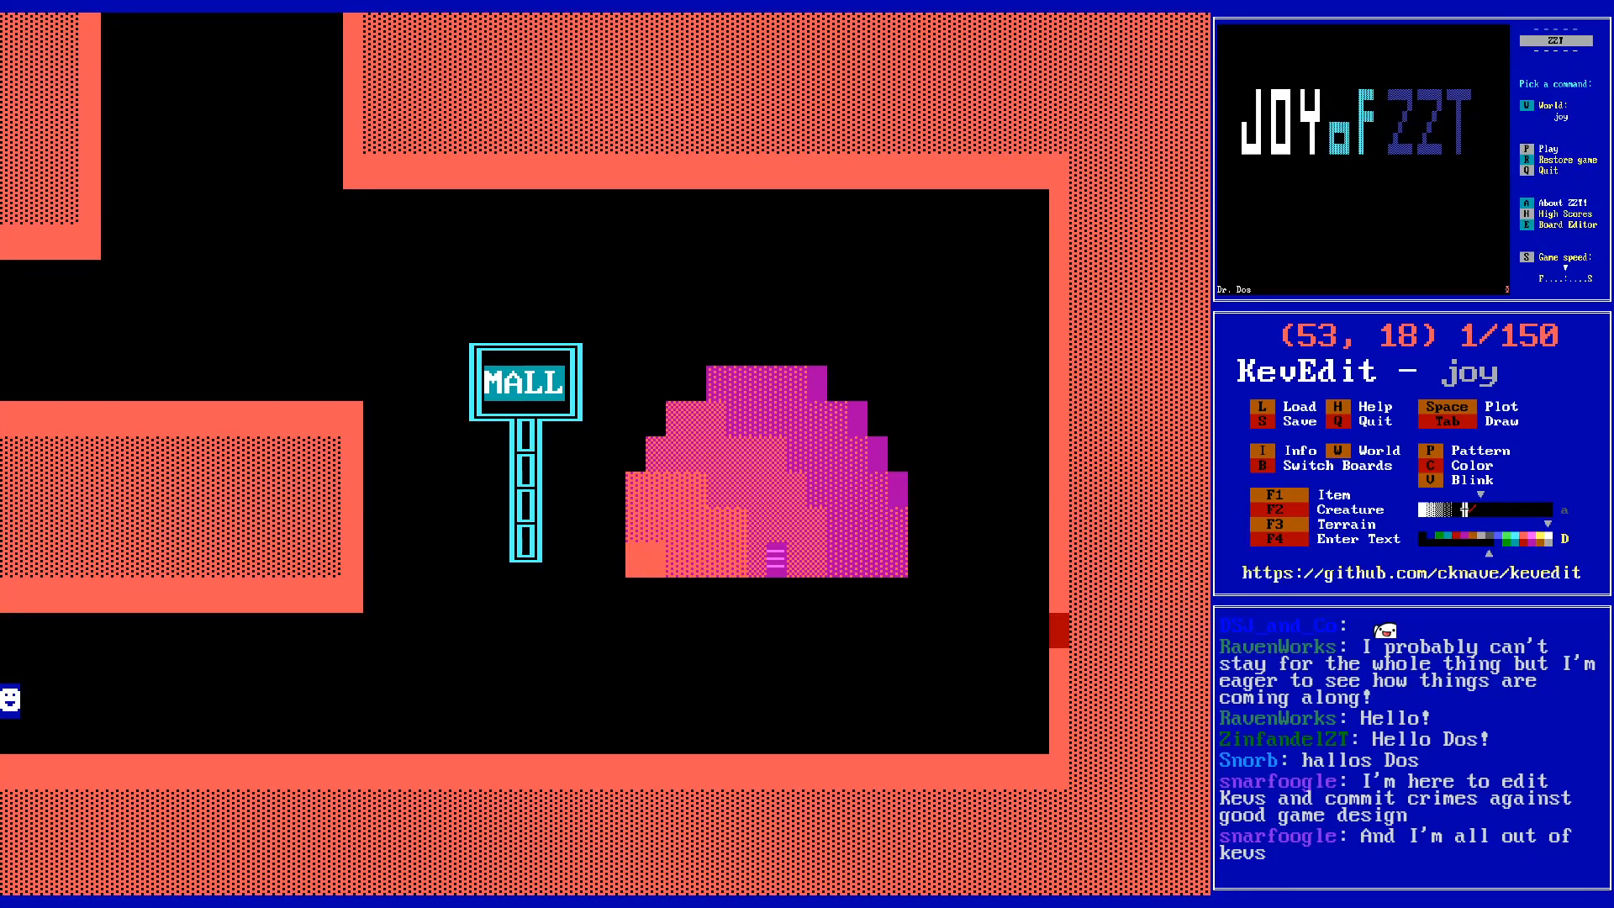
pyautogui.press('Right')
pyautogui.press('Right')
pyautogui.press('Right')
pyautogui.press('Right')
pyautogui.press('Right')
pyautogui.press('Right')
# - Widen the east opening by clearing rows 19 and 20 between column 53 and the board edge
pyautogui.press('Down')
pyautogui.press('Left')
pyautogui.press('Left')
pyautogui.press('Left')
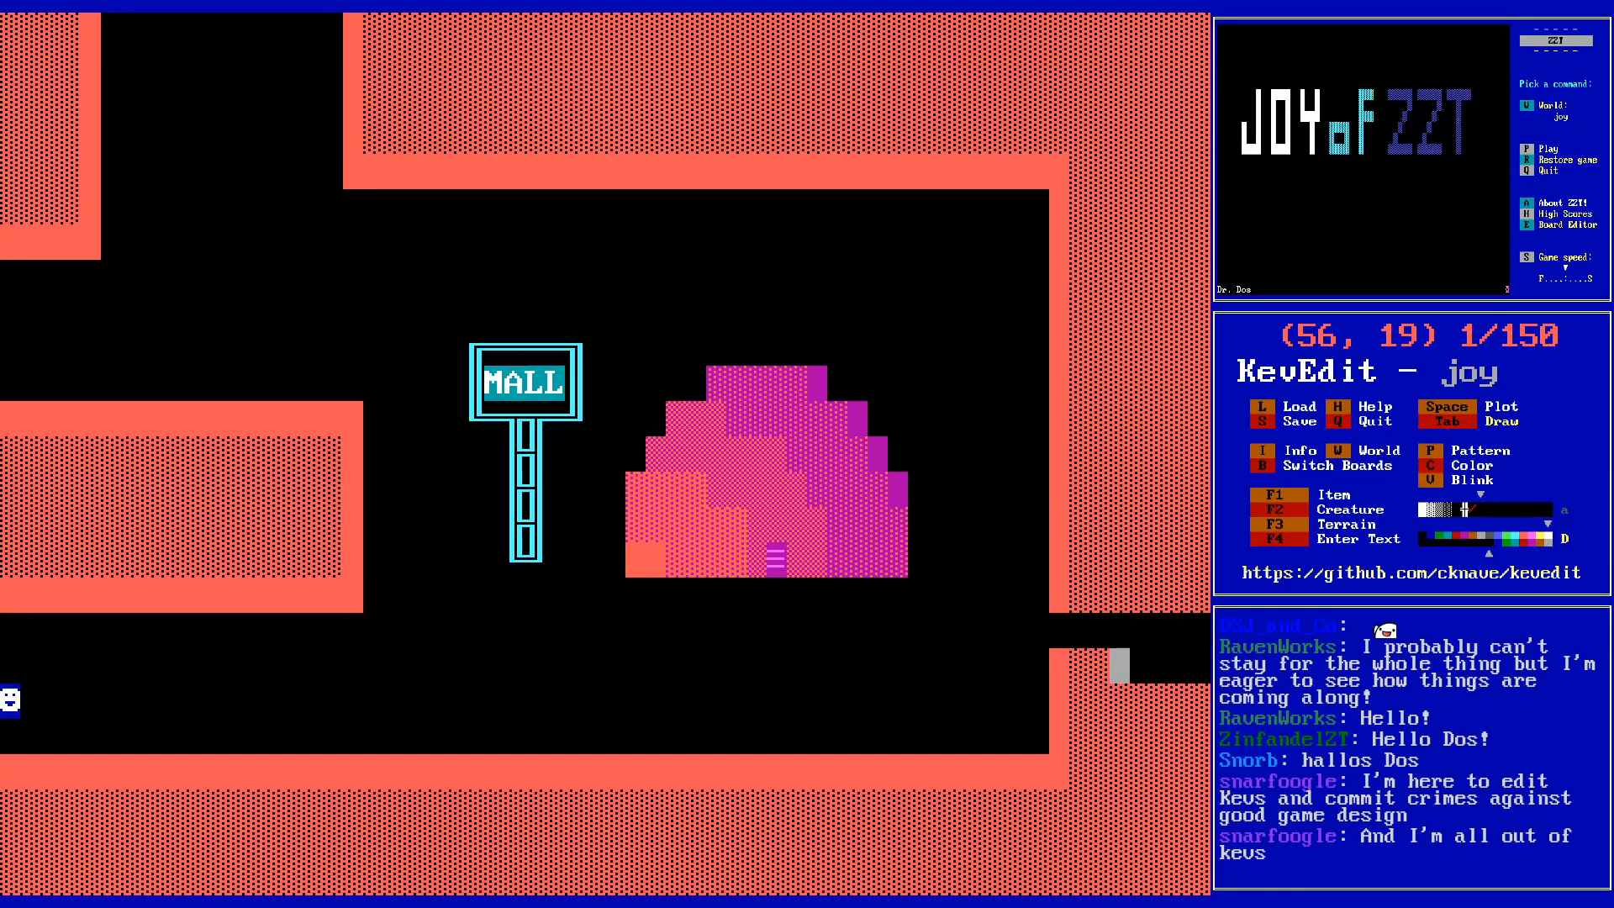
pyautogui.press('Left')
pyautogui.press('Left')
pyautogui.press('Left')
pyautogui.press('Down')
pyautogui.press('Right')
pyautogui.press('Right')
pyautogui.press('Right')
pyautogui.press('Right')
pyautogui.press('Right')
pyautogui.press('Right')
pyautogui.press('Right')
# - Clear row 21 of the east wall from the board edge back to column 53 to complete the four-row exit
pyautogui.press('Down')
pyautogui.press('Left')
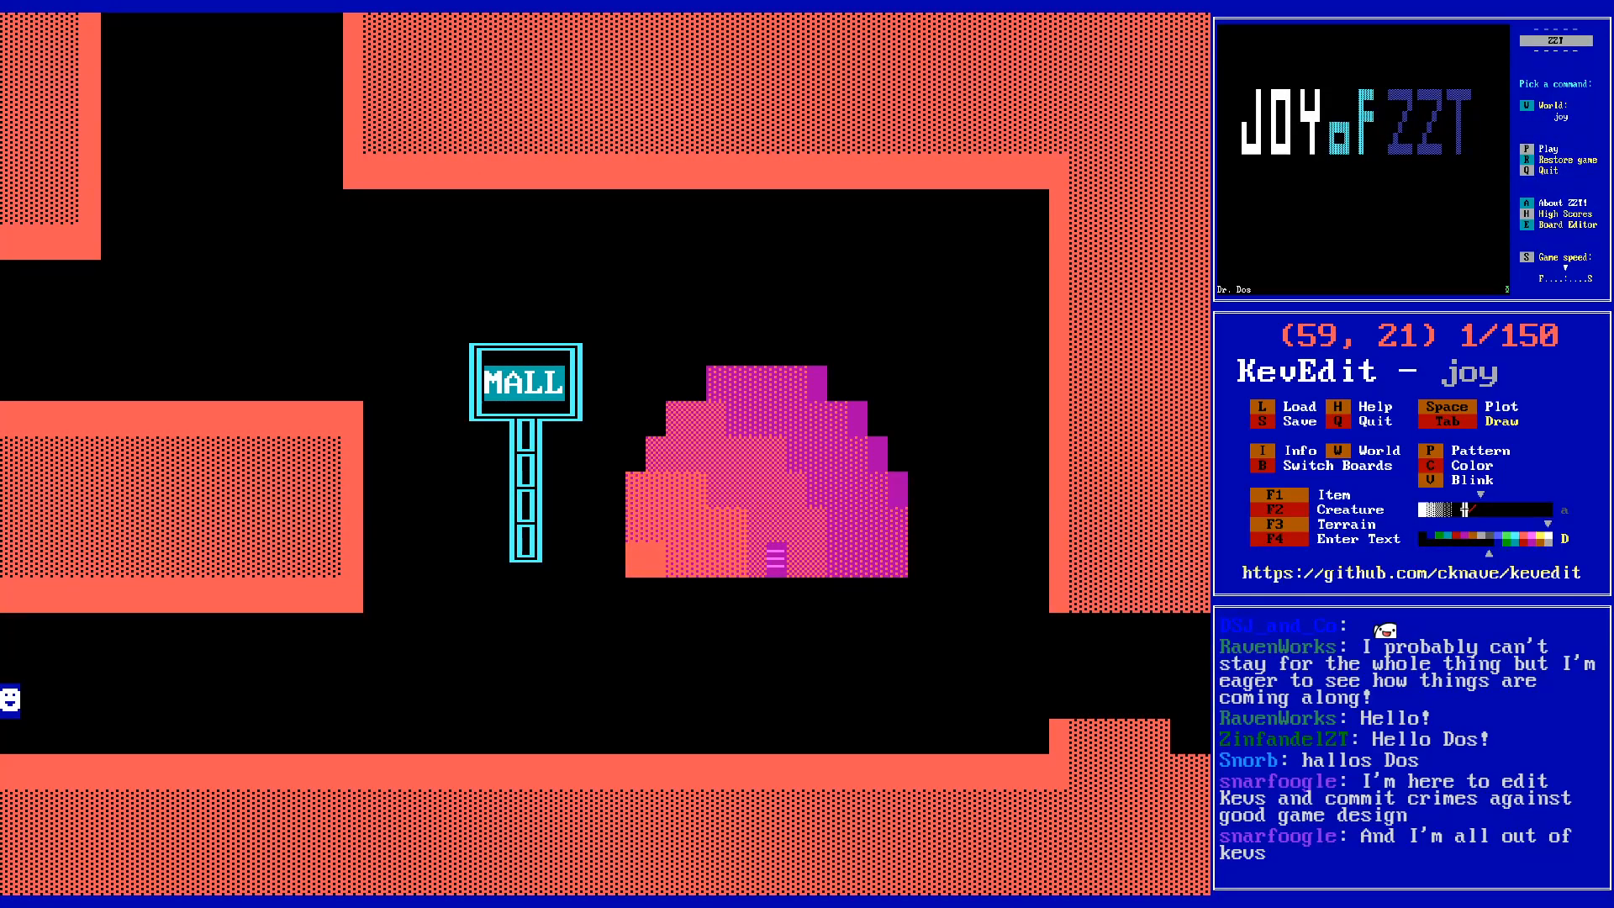
pyautogui.press('Left')
pyautogui.press('Left')
pyautogui.press('Left')
pyautogui.press('Left')
pyautogui.press('Left')
pyautogui.press('Left')
pyautogui.press('Left')
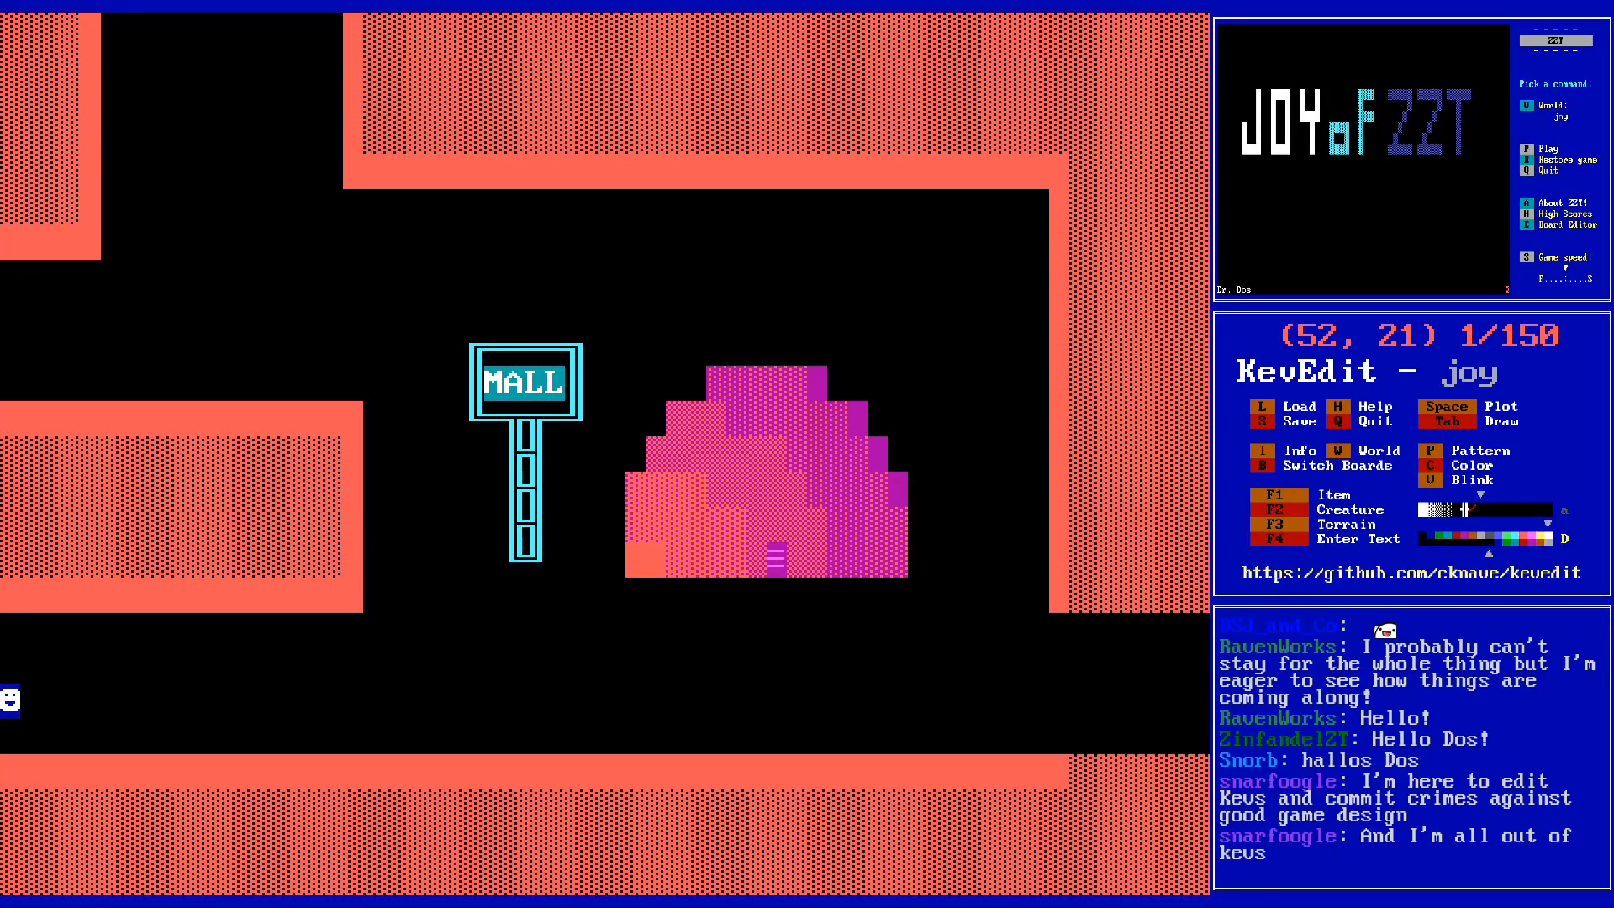
# - Pick the solid red wall pattern and extend the wall along row 22 from column 54 to the board's east edge
pyautogui.press('p')
pyautogui.press('p')
pyautogui.hotkey('shift', 'p')
pyautogui.press('Right')
pyautogui.press('Down')
pyautogui.press('Right')
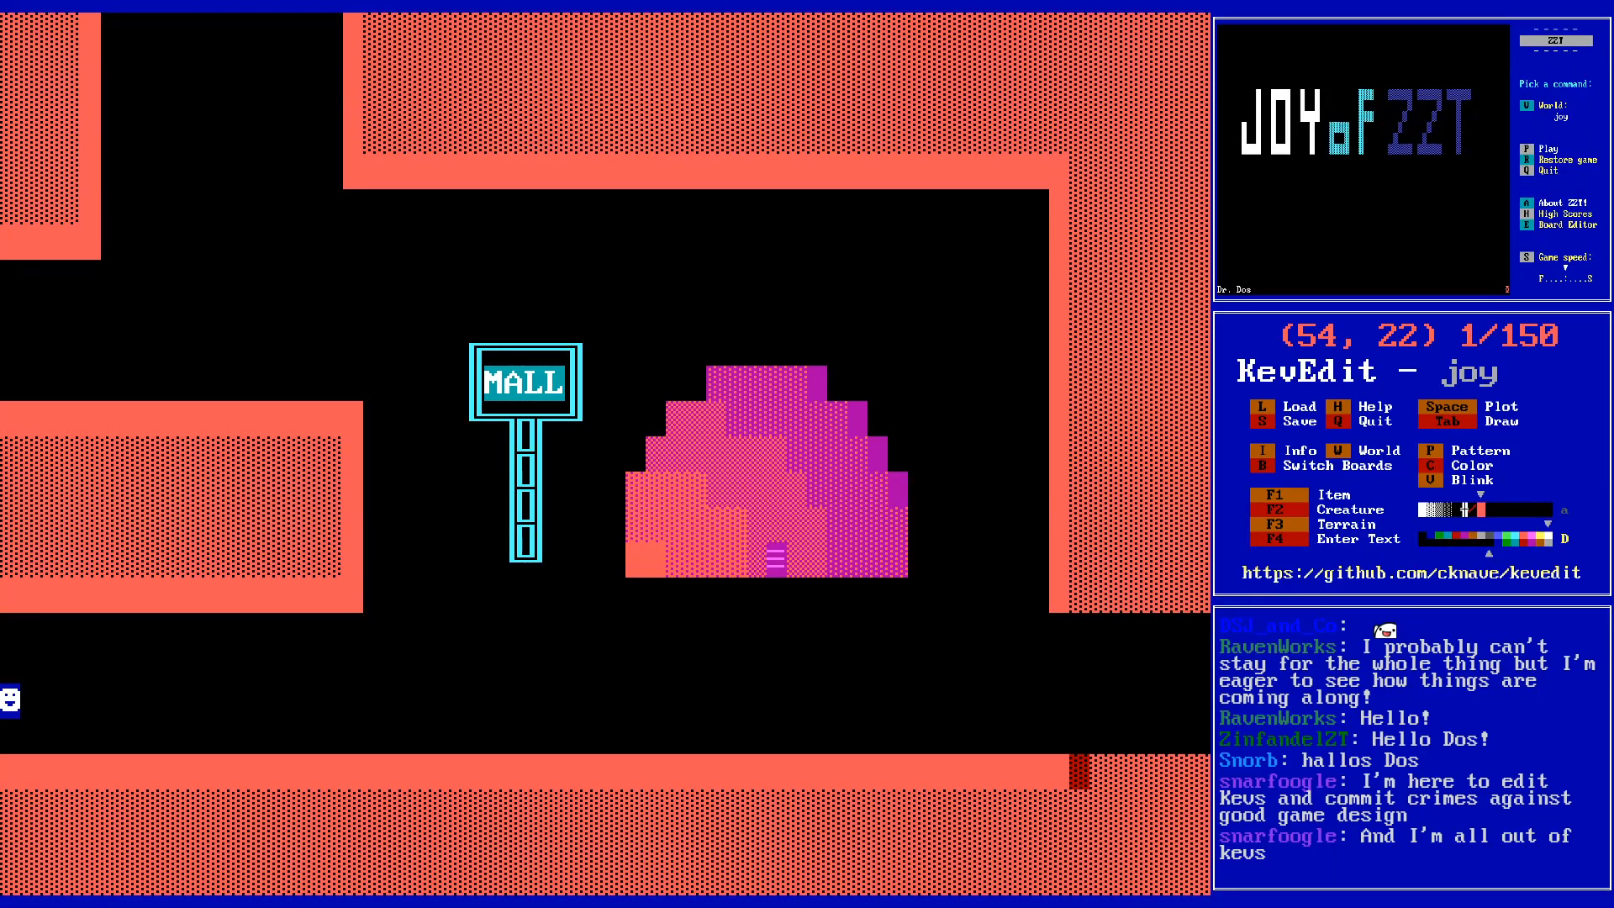
pyautogui.press('Right')
pyautogui.press('Right')
pyautogui.press('Right')
pyautogui.press('Right')
pyautogui.press('Right')
pyautogui.press('Right')
# - Draw the solid red wall up column 60 to row 17 and back along row 17 to column 54
pyautogui.press('Up')
pyautogui.press('Up')
pyautogui.press('Up')
pyautogui.press('Up')
pyautogui.press('Up')
pyautogui.press('Left')
pyautogui.press('Left')
pyautogui.press('Left')
pyautogui.press('Left')
pyautogui.press('Left')
pyautogui.press('Left')
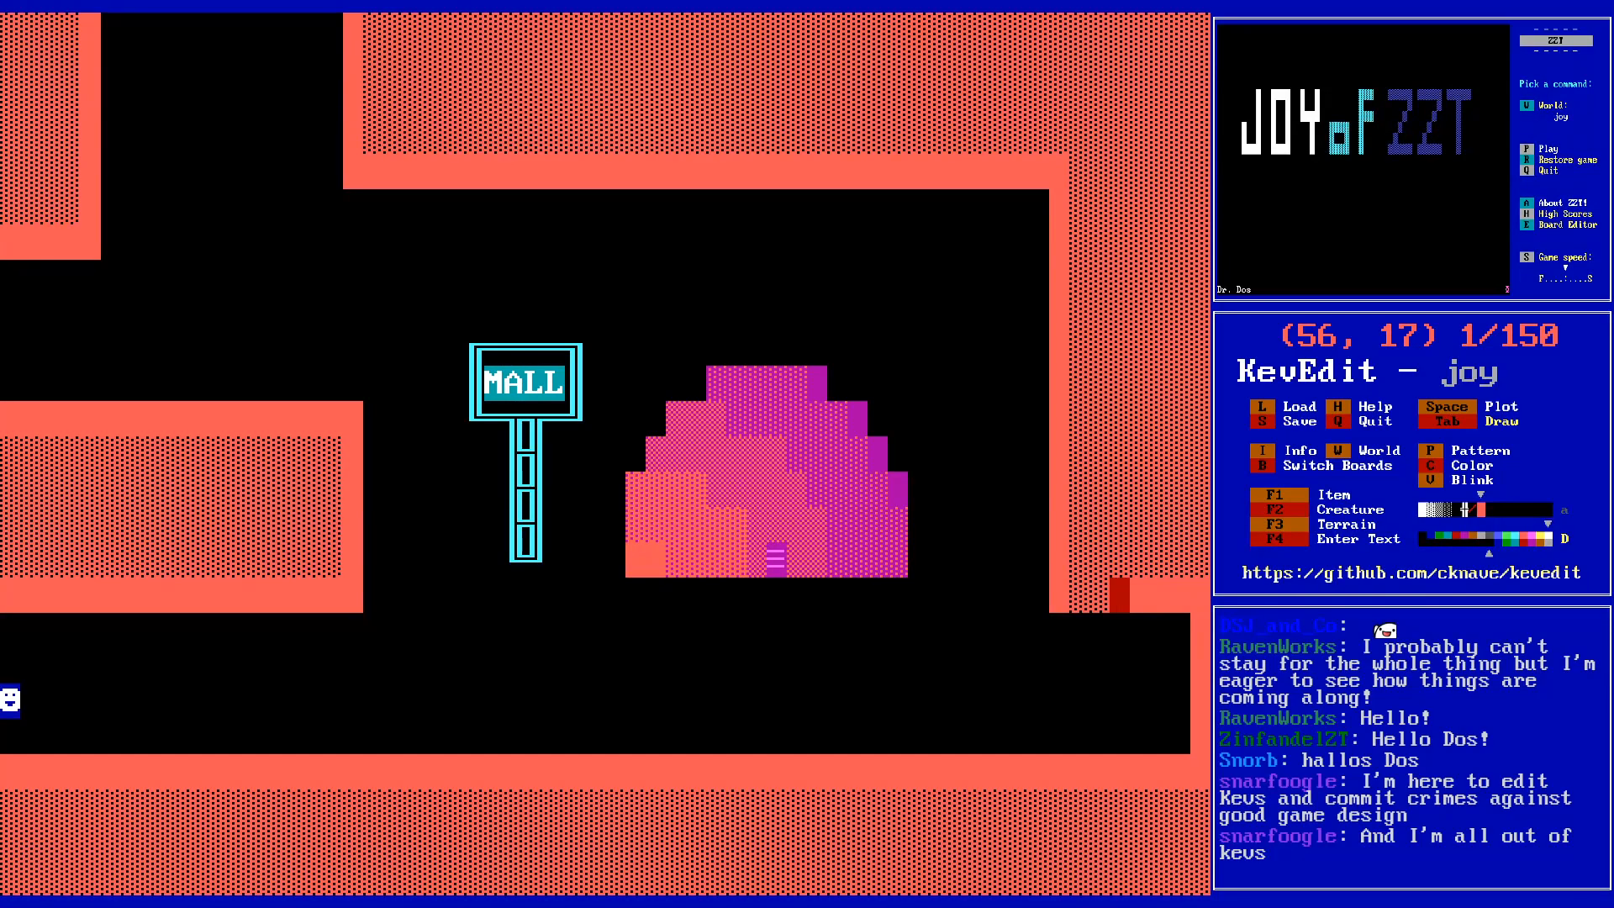
# - Clear the solid tiles in column 60 from row 18 to row 21 to reopen the east exit
pyautogui.press('Down')
pyautogui.press('Right')
pyautogui.press('Right')
pyautogui.press('Right')
pyautogui.press('Right')
pyautogui.press('Right')
pyautogui.press('Right')
pyautogui.press('Down')
pyautogui.press('Down')
pyautogui.press('Down')
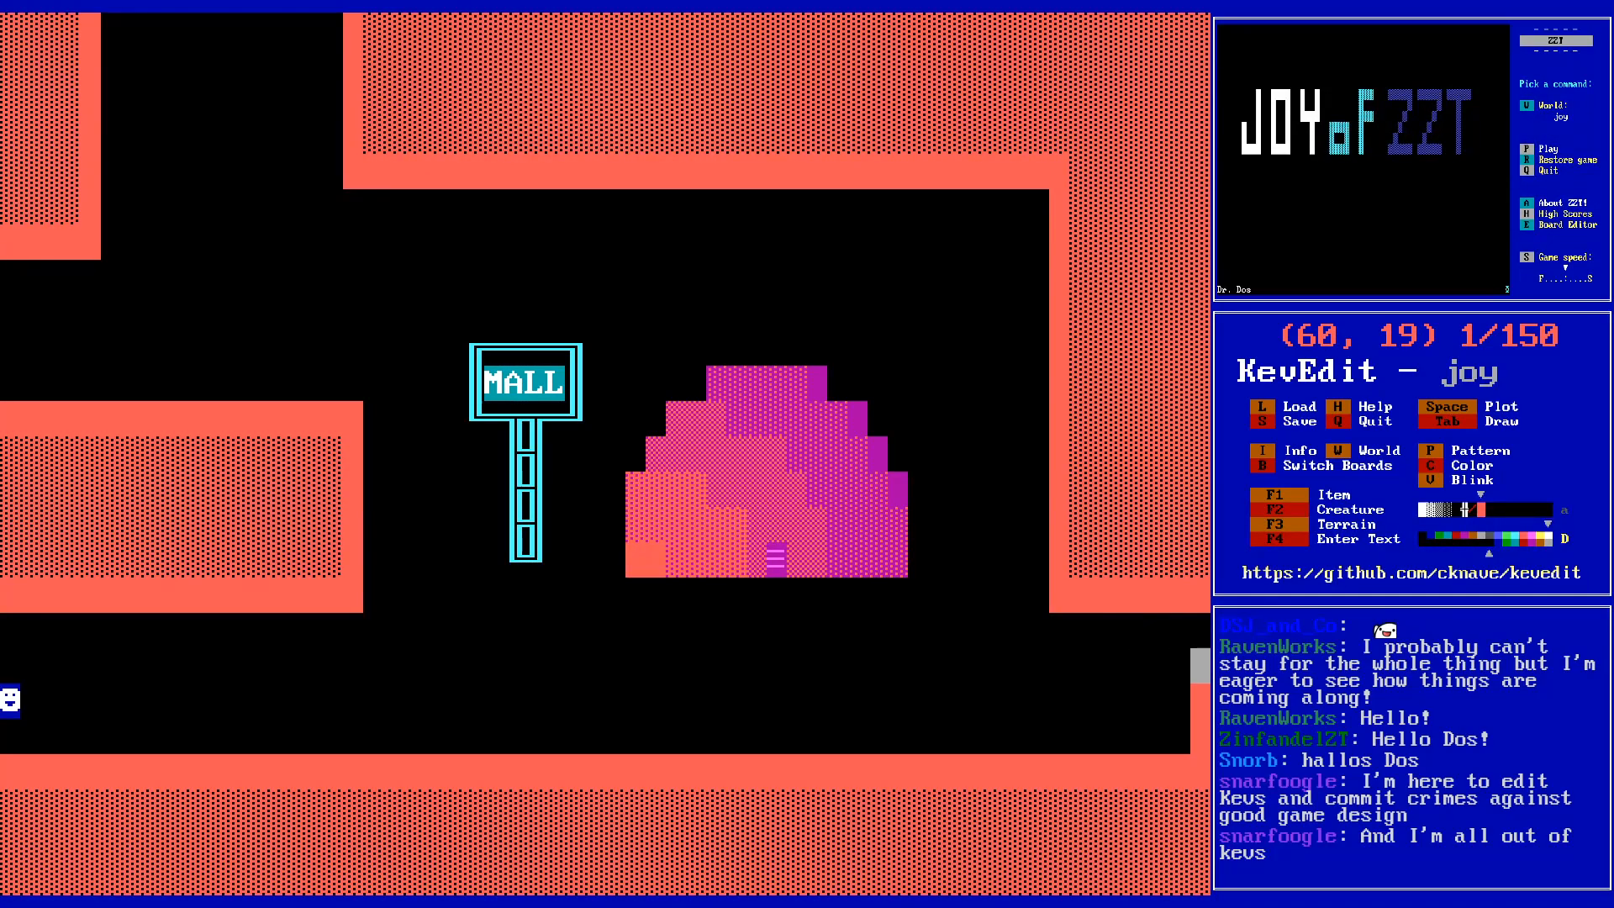
pyautogui.press('Up')
pyautogui.press('Left')
pyautogui.press('Up')
pyautogui.press('Left')
pyautogui.press('Left')
pyautogui.press('Left')
pyautogui.press('Left')
pyautogui.press('Left')
pyautogui.press('Left')
pyautogui.press('Left')
pyautogui.press('Left')
pyautogui.press('Left')
pyautogui.press('Left')
pyautogui.hotkey('alt', 'Left')
pyautogui.hotkey('alt', 'Left')
pyautogui.hotkey('alt', 'Left')
pyautogui.hotkey('alt', 'Left')
pyautogui.hotkey('alt', 'Left')
pyautogui.hotkey('alt', 'Right')
pyautogui.hotkey('alt', 'Right')
pyautogui.hotkey('alt', 'Right')
pyautogui.hotkey('alt', 'Right')
pyautogui.hotkey('alt', 'Right')
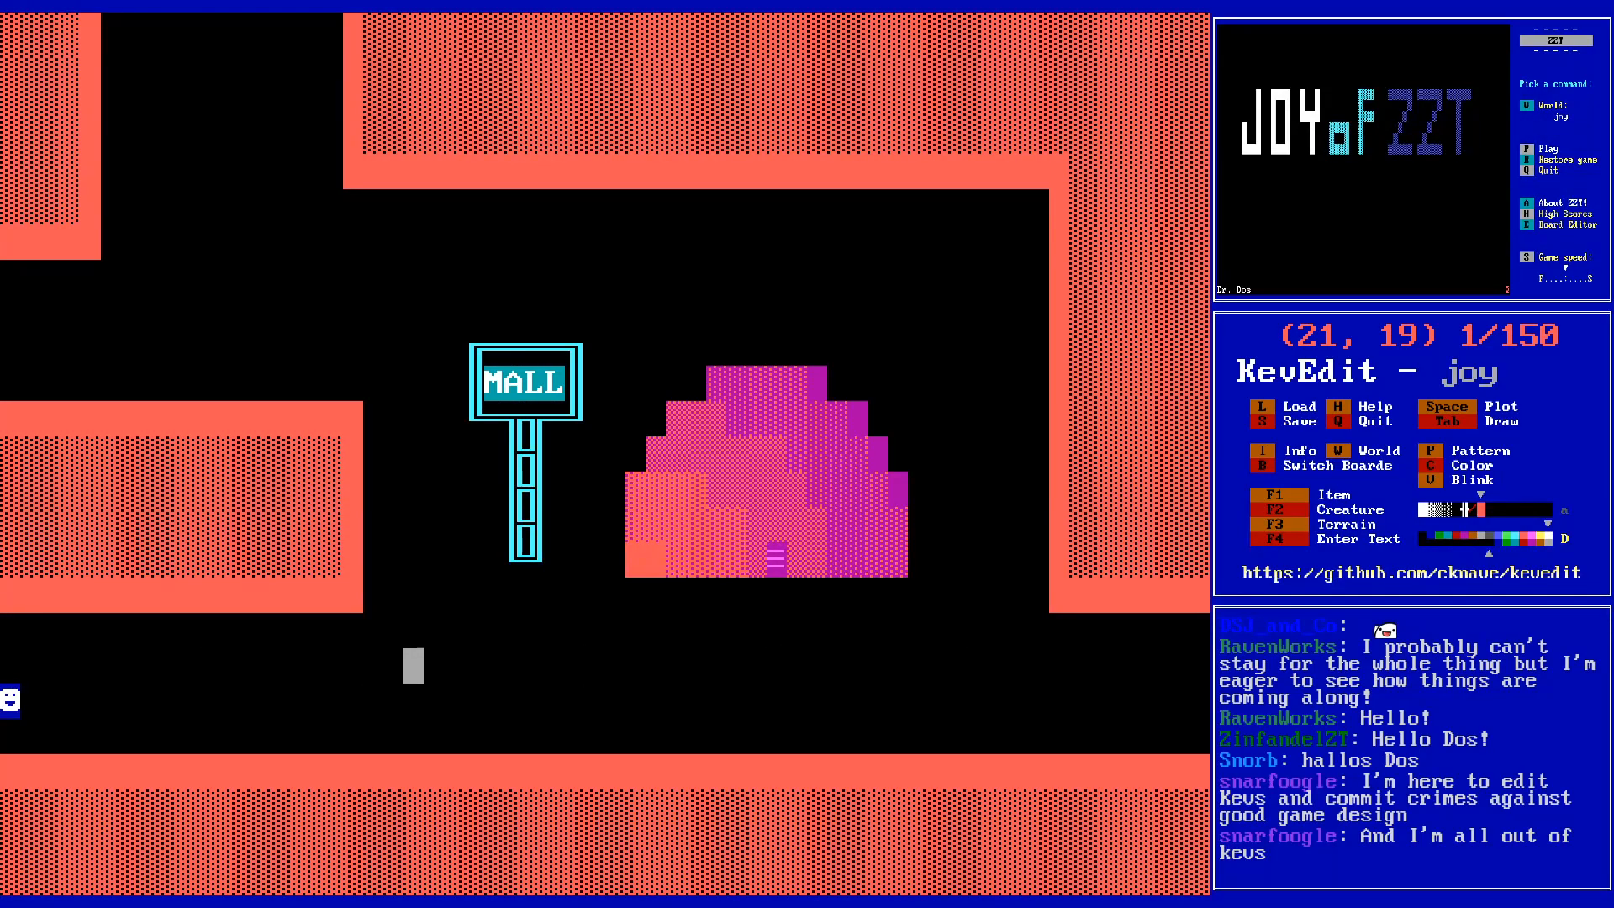
pyautogui.press('Left')
pyautogui.hotkey('alt', 'Left')
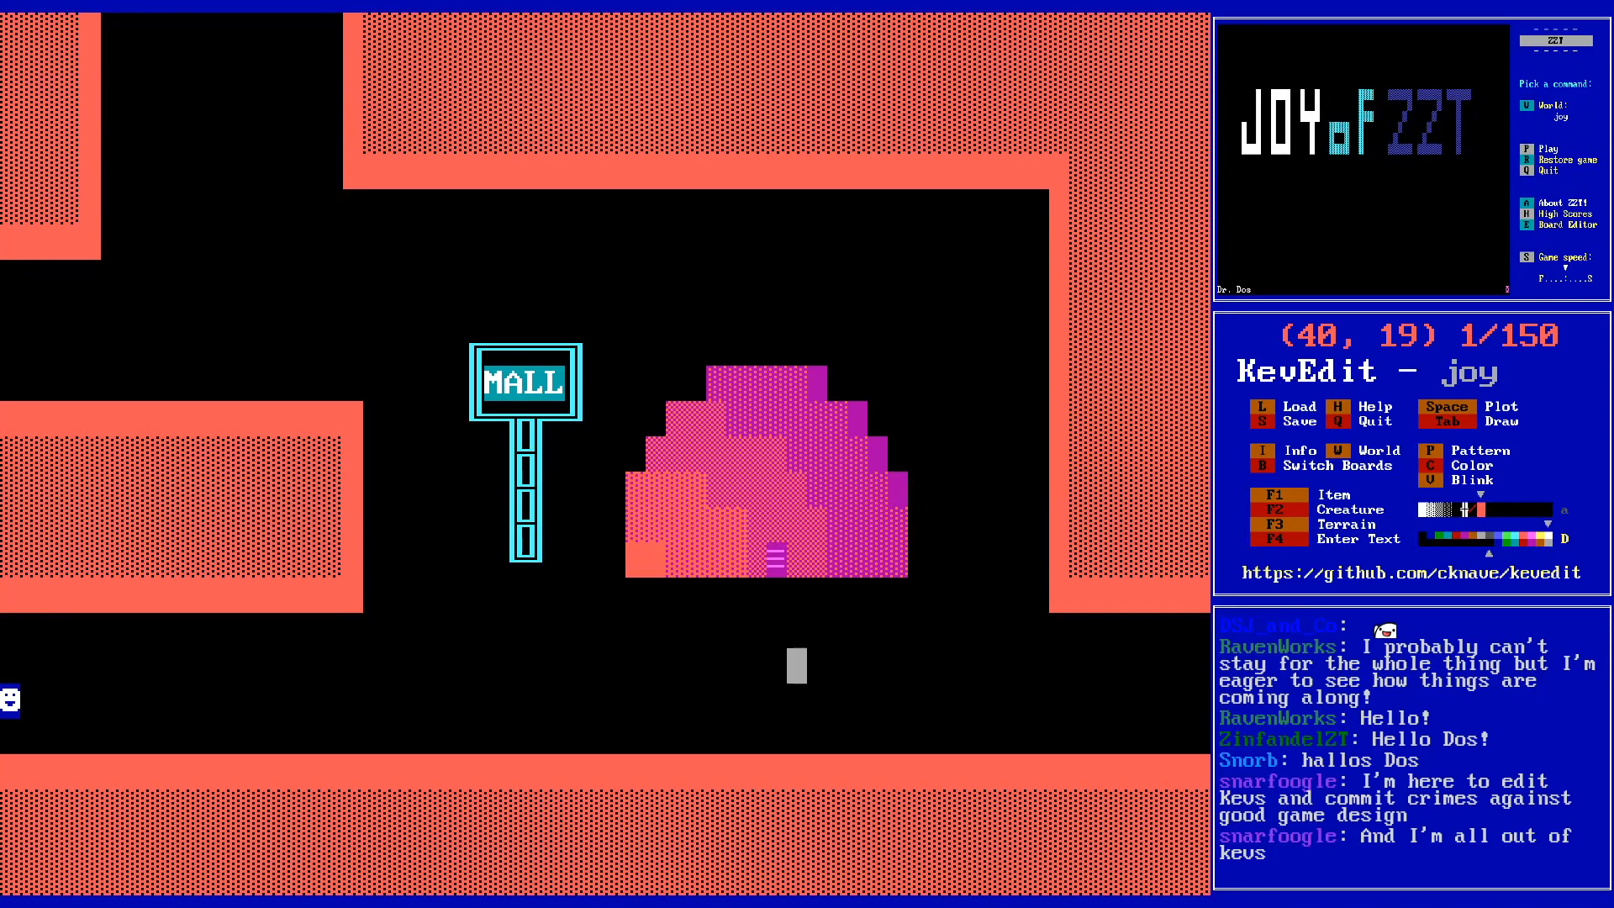
# - Create a new board titled "Meteor Shower" and link it as the adjacent board to the east of East of hub
pyautogui.press('i')
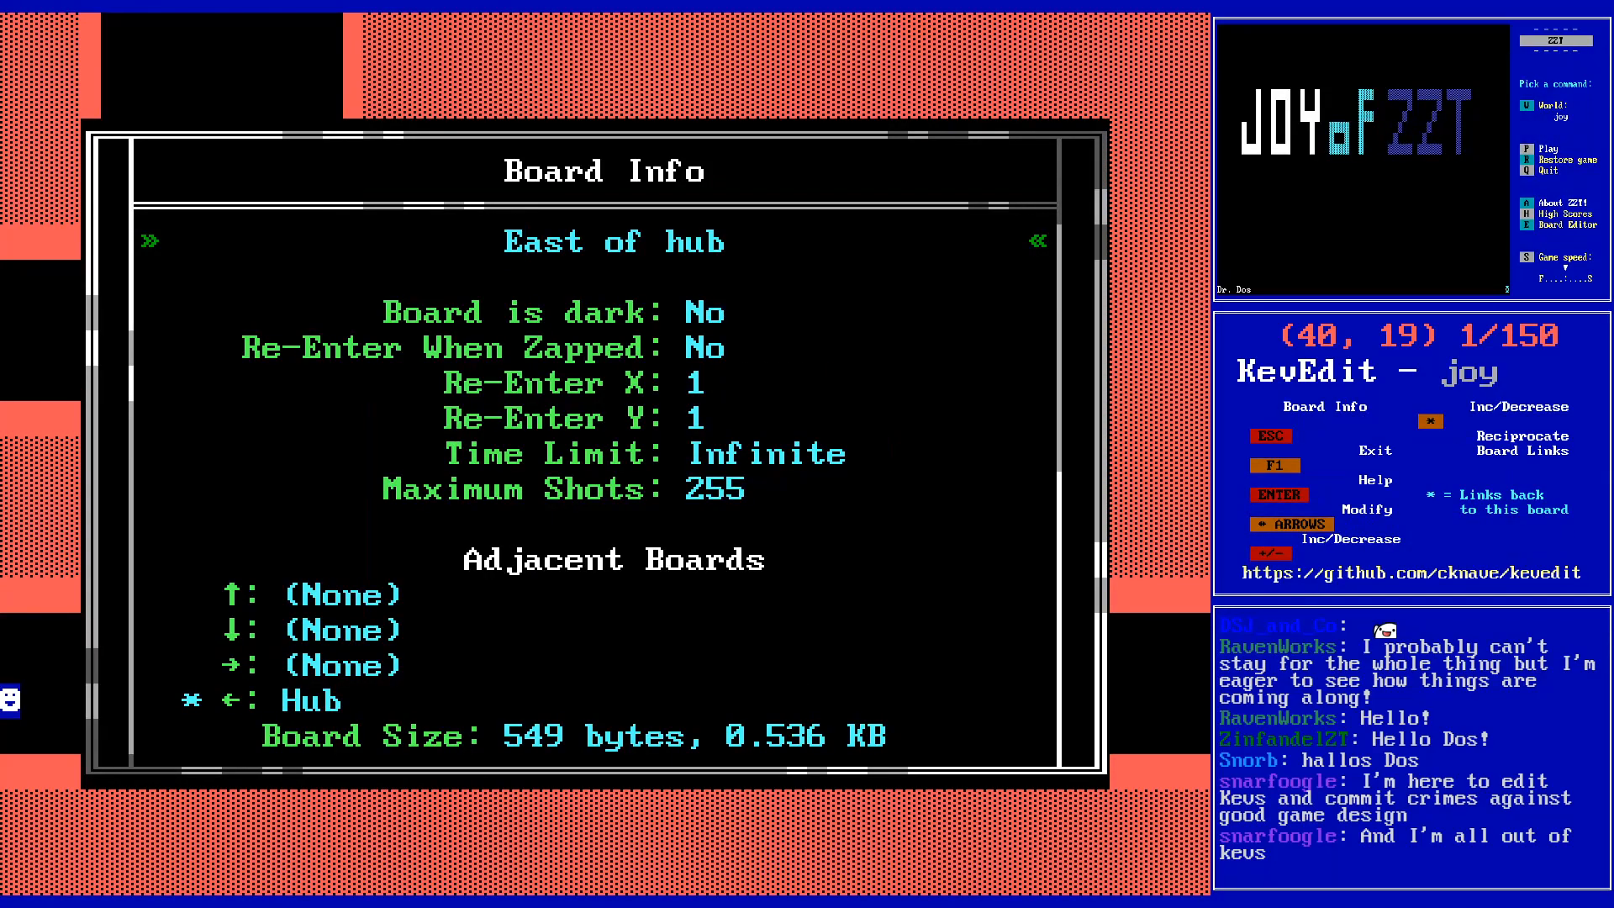
pyautogui.press('Up')
pyautogui.press('Up')
pyautogui.press('Return')
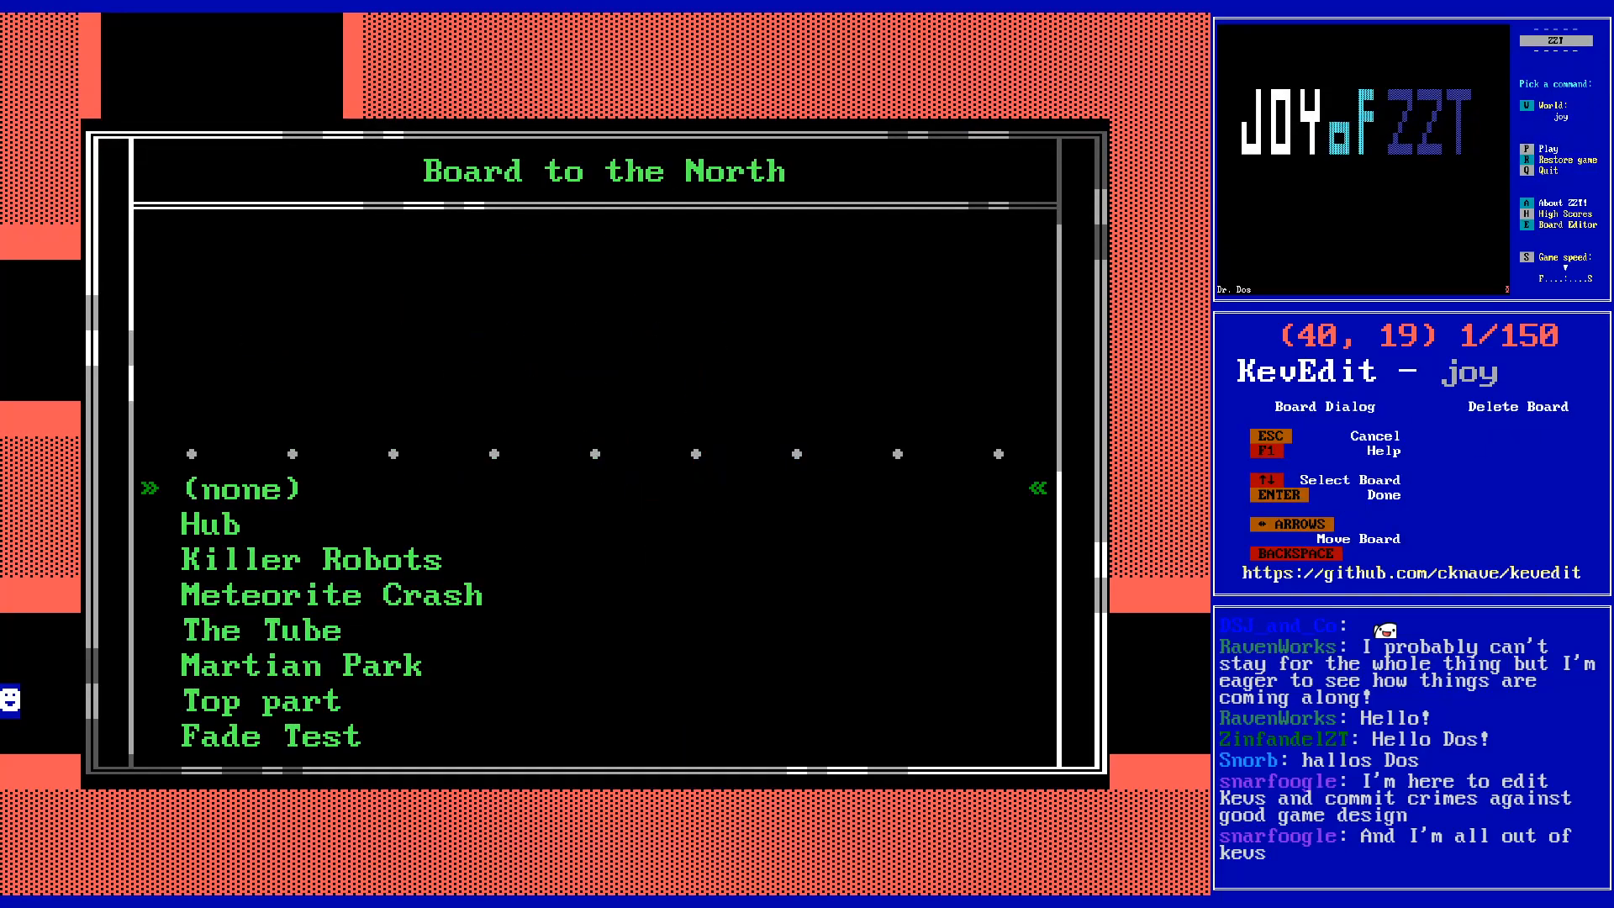
pyautogui.press('Up')
pyautogui.press('Return')
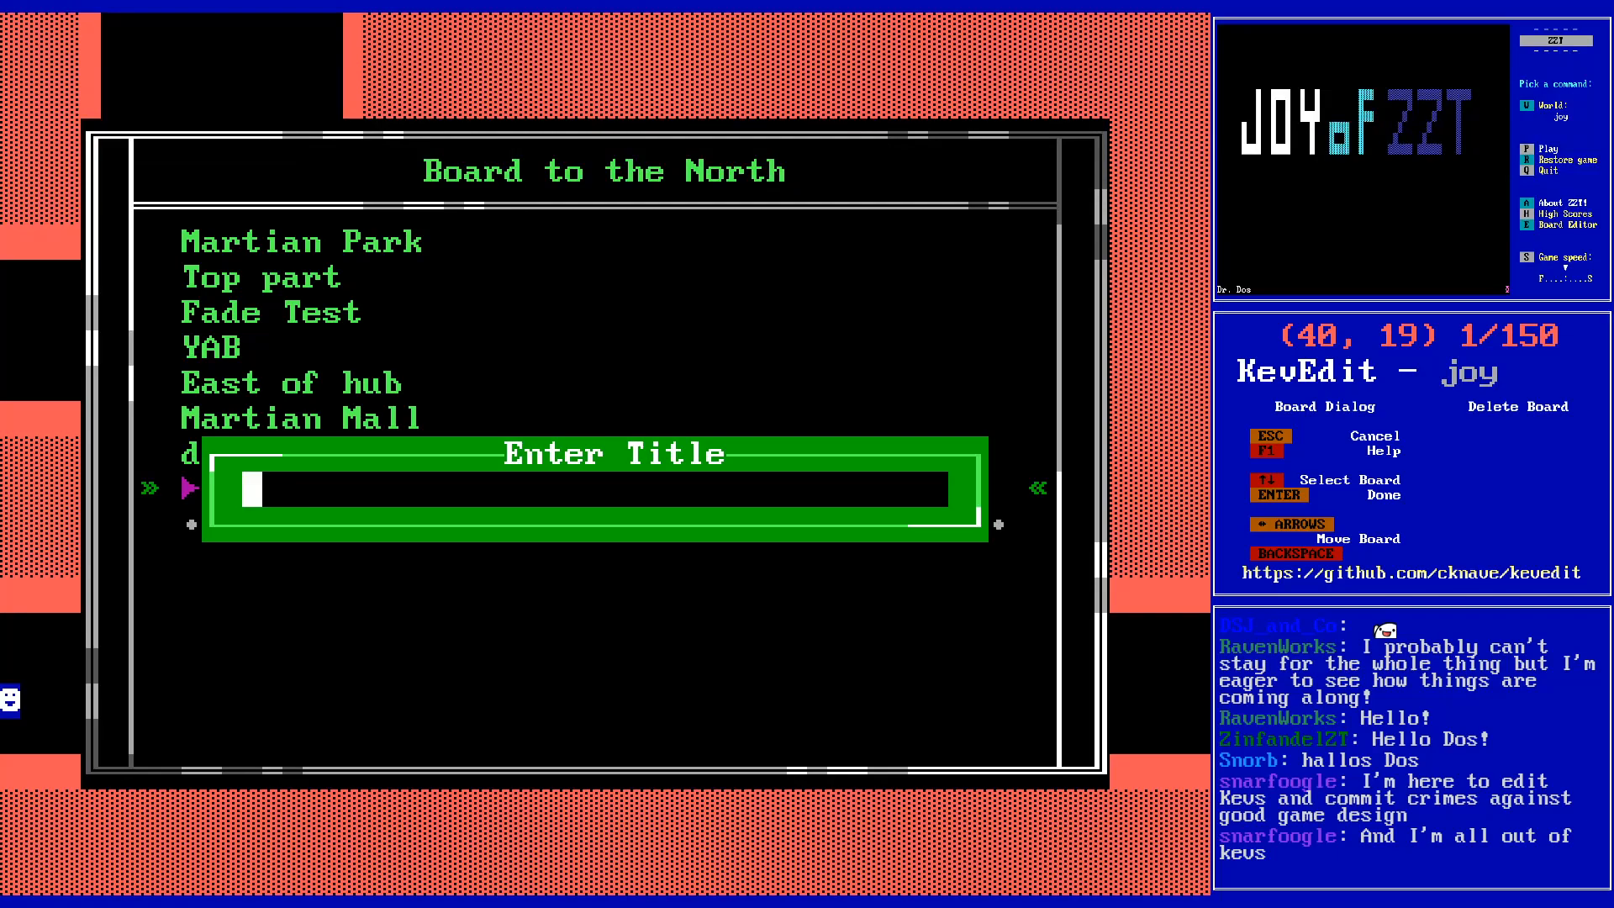
pyautogui.write('Meteor Shower')
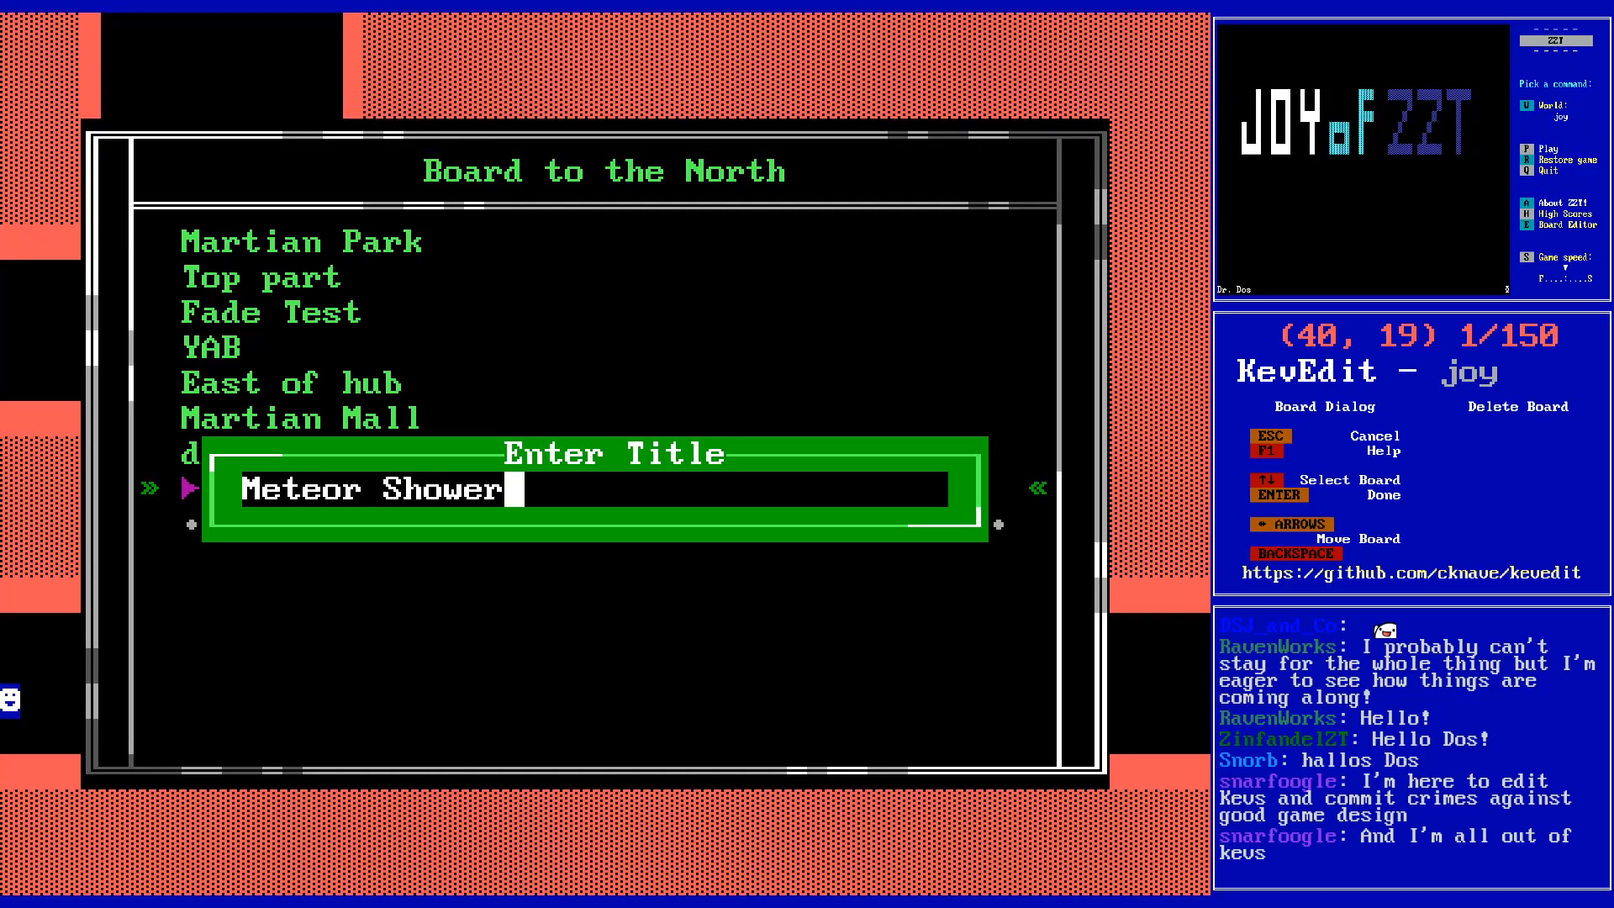
pyautogui.press('Return')
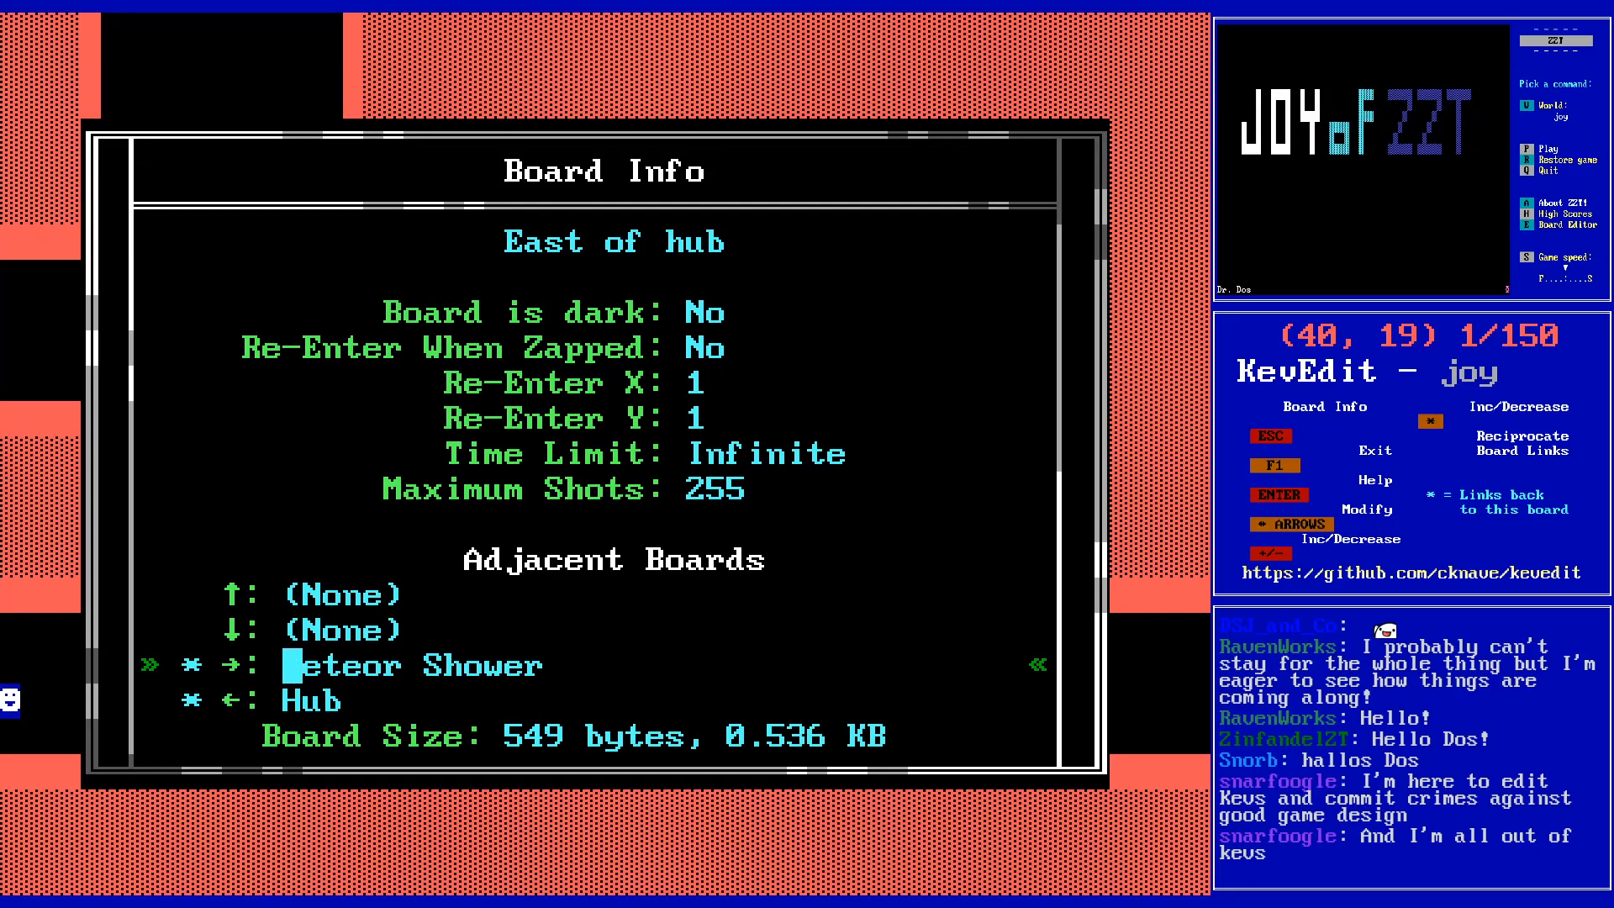
pyautogui.press('Escape')
# - Copy the block of west-edge tiles in column 1 from row 17 to row 22
pyautogui.press('Up')
pyautogui.press('Up')
pyautogui.press('Left')
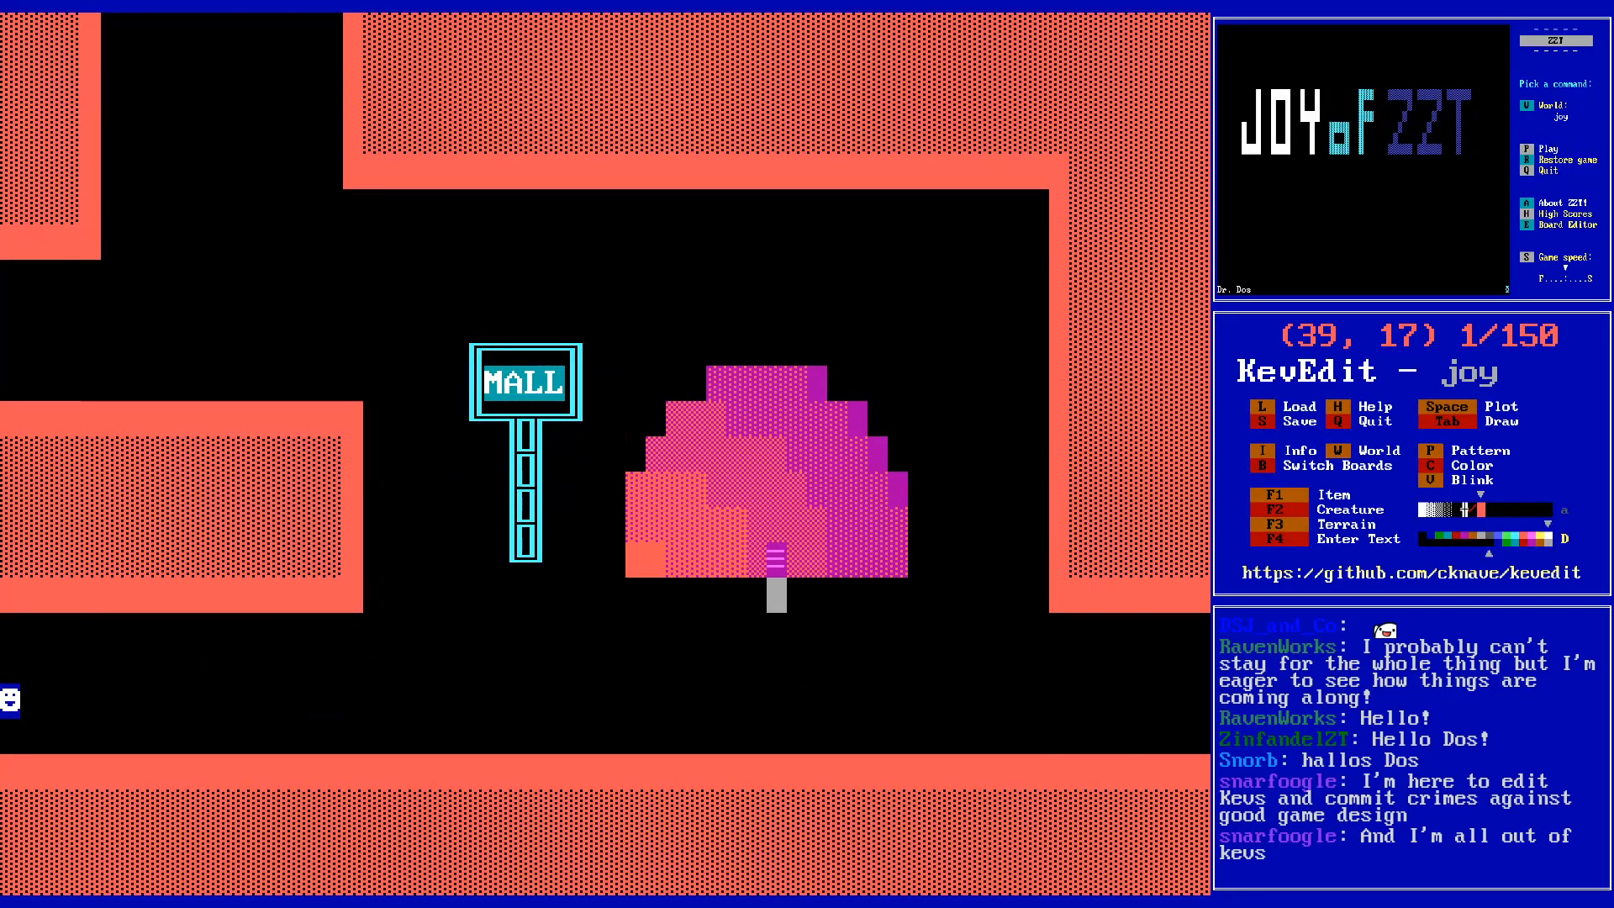
pyautogui.press('Return')
pyautogui.press('pageup')
pyautogui.hotkey('alt', 'Left')
pyautogui.hotkey('alt', 'Left')
pyautogui.hotkey('alt', 'Left')
pyautogui.hotkey('alt', 'Left')
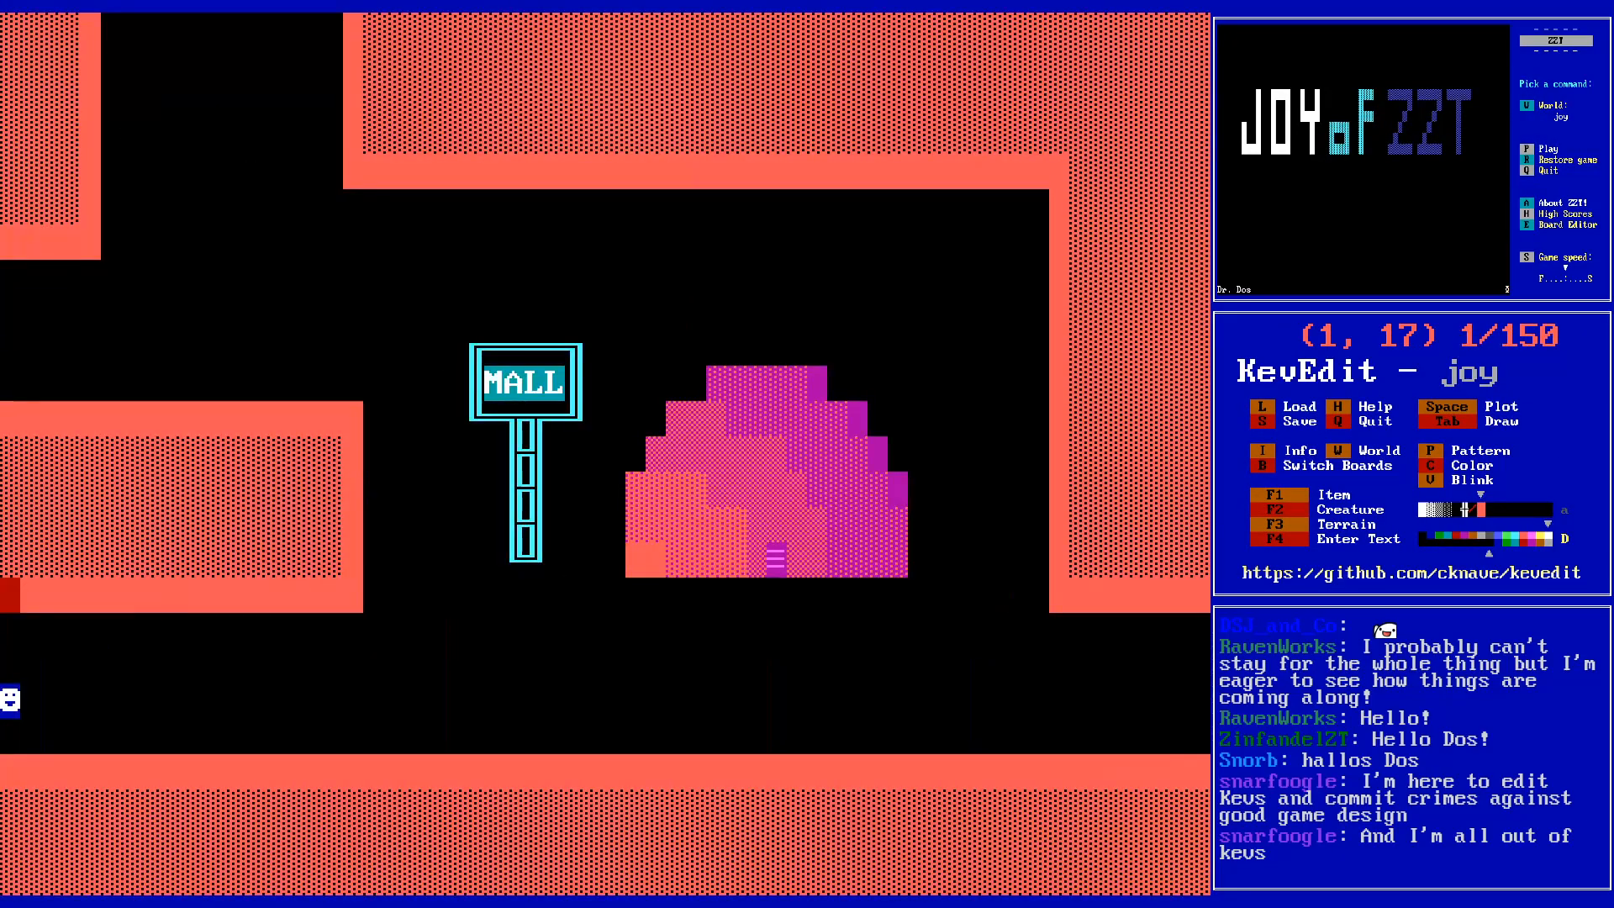
pyautogui.hotkey('shift', 'Down')
pyautogui.hotkey('shift', 'Down')
pyautogui.hotkey('shift', 'Down')
pyautogui.hotkey('shift', 'Down')
pyautogui.hotkey('shift', 'Down')
pyautogui.hotkey('shift', 'Down')
pyautogui.hotkey('shift', 'Up')
pyautogui.press('Delete')
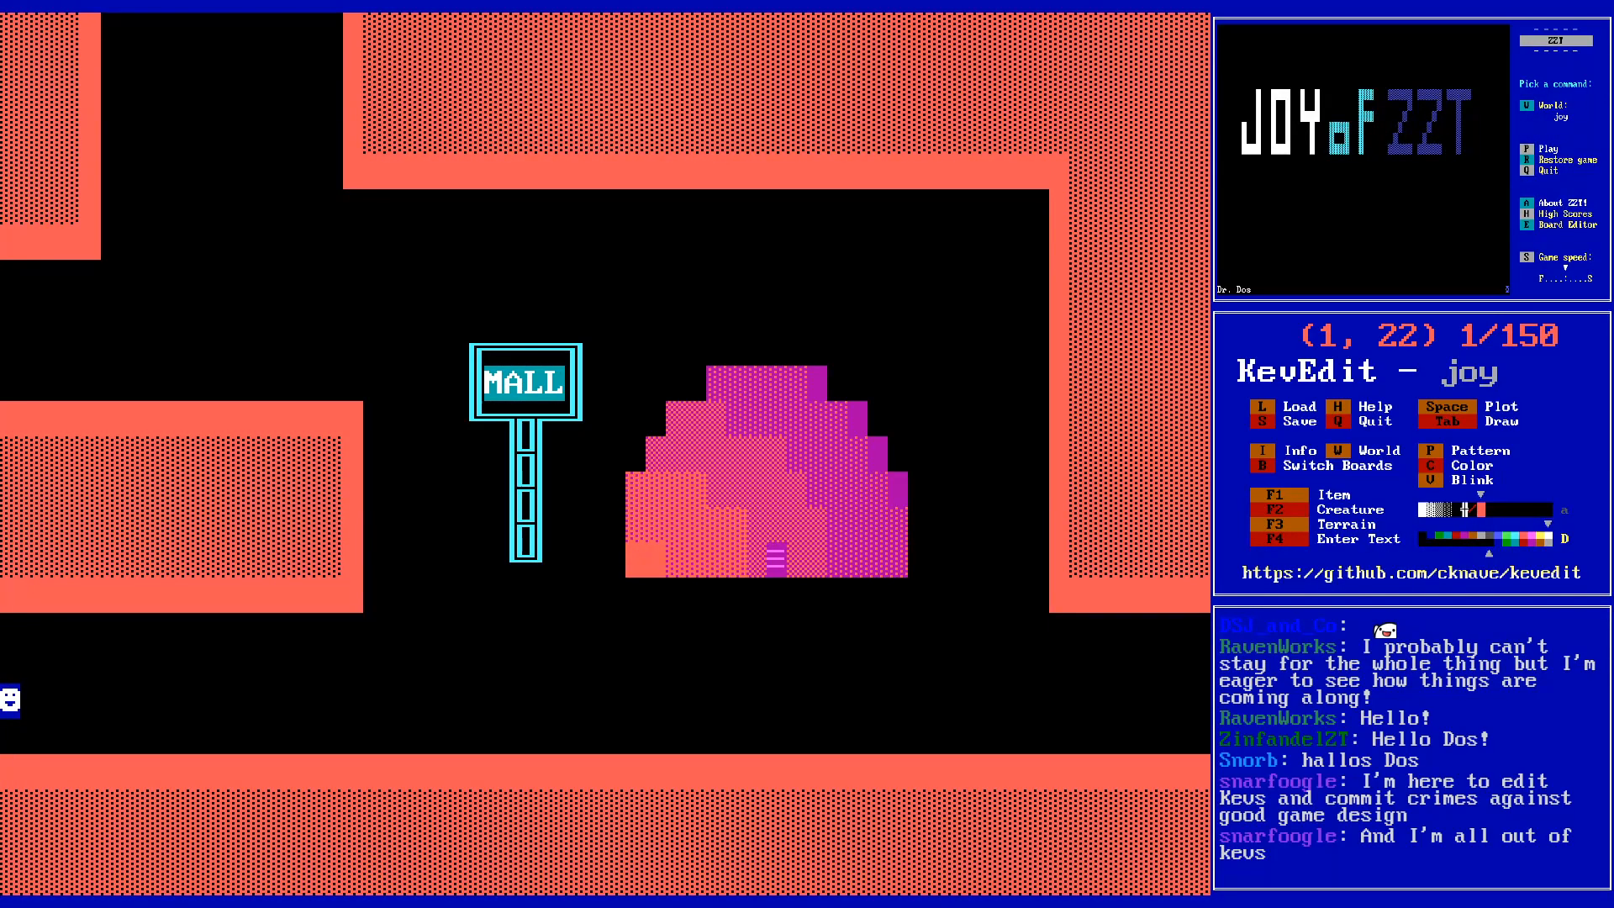
# - Switch to the Meteor Shower board and paste the copied block on its west edge in column 1, rows 17 to 22
pyautogui.press('b')
pyautogui.press('Down')
pyautogui.press('Down')
pyautogui.press('Down')
pyautogui.press('Return')
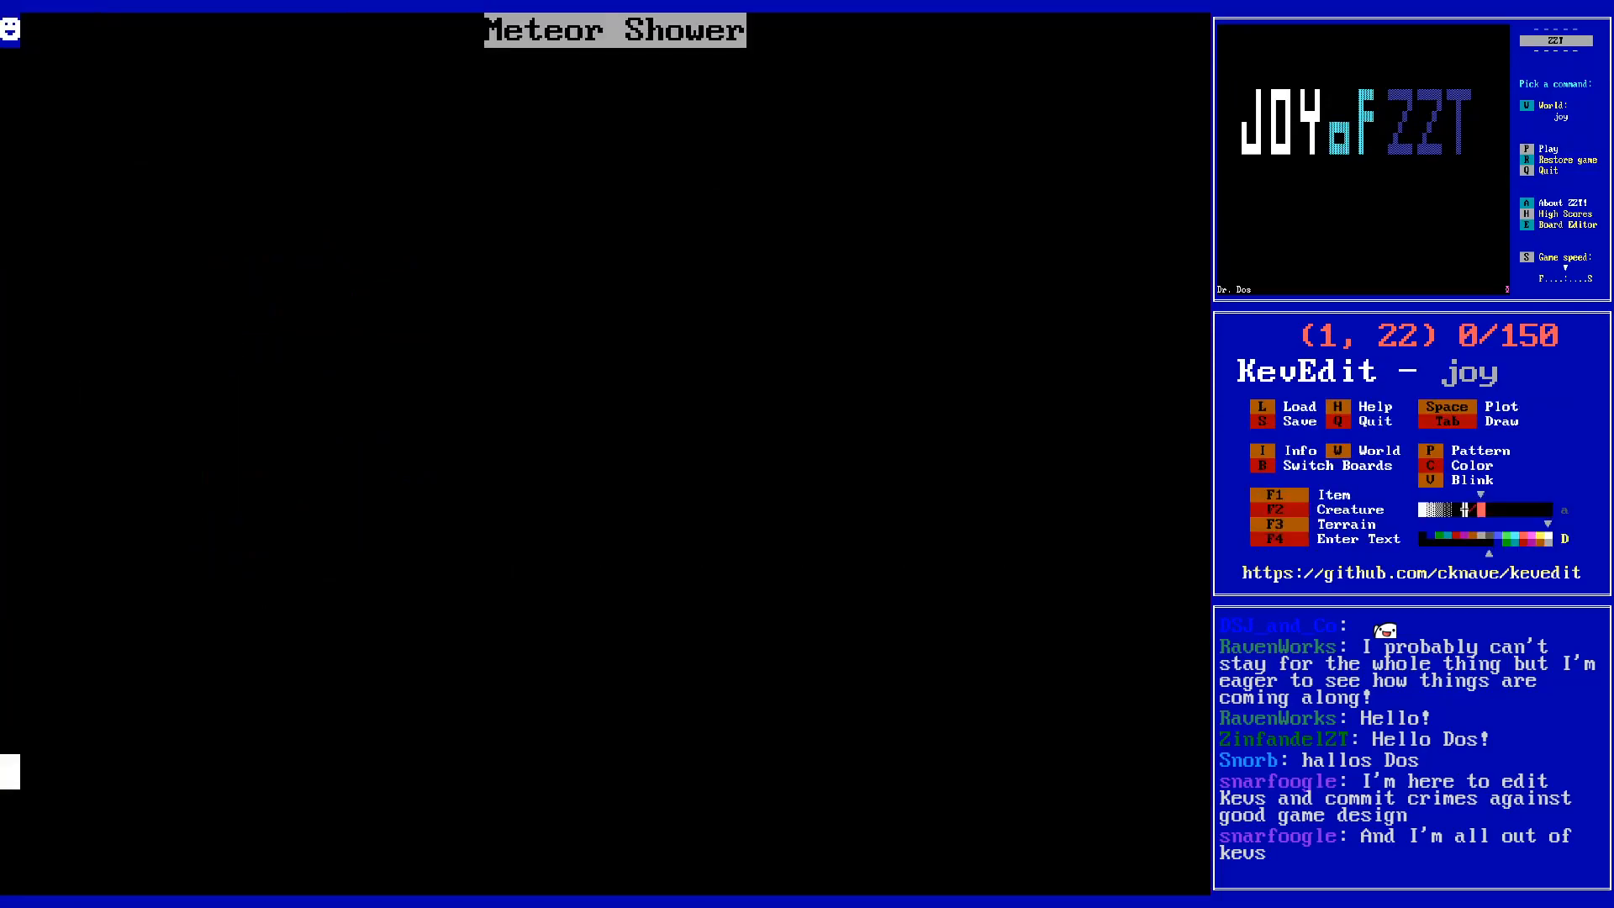
pyautogui.hotkey('ctrl', 'v')
# - Place the player at column 1, row 20 on the Meteor Shower board
pyautogui.press('Up')
pyautogui.press('Up')
pyautogui.press('Right')
pyautogui.press('Left')
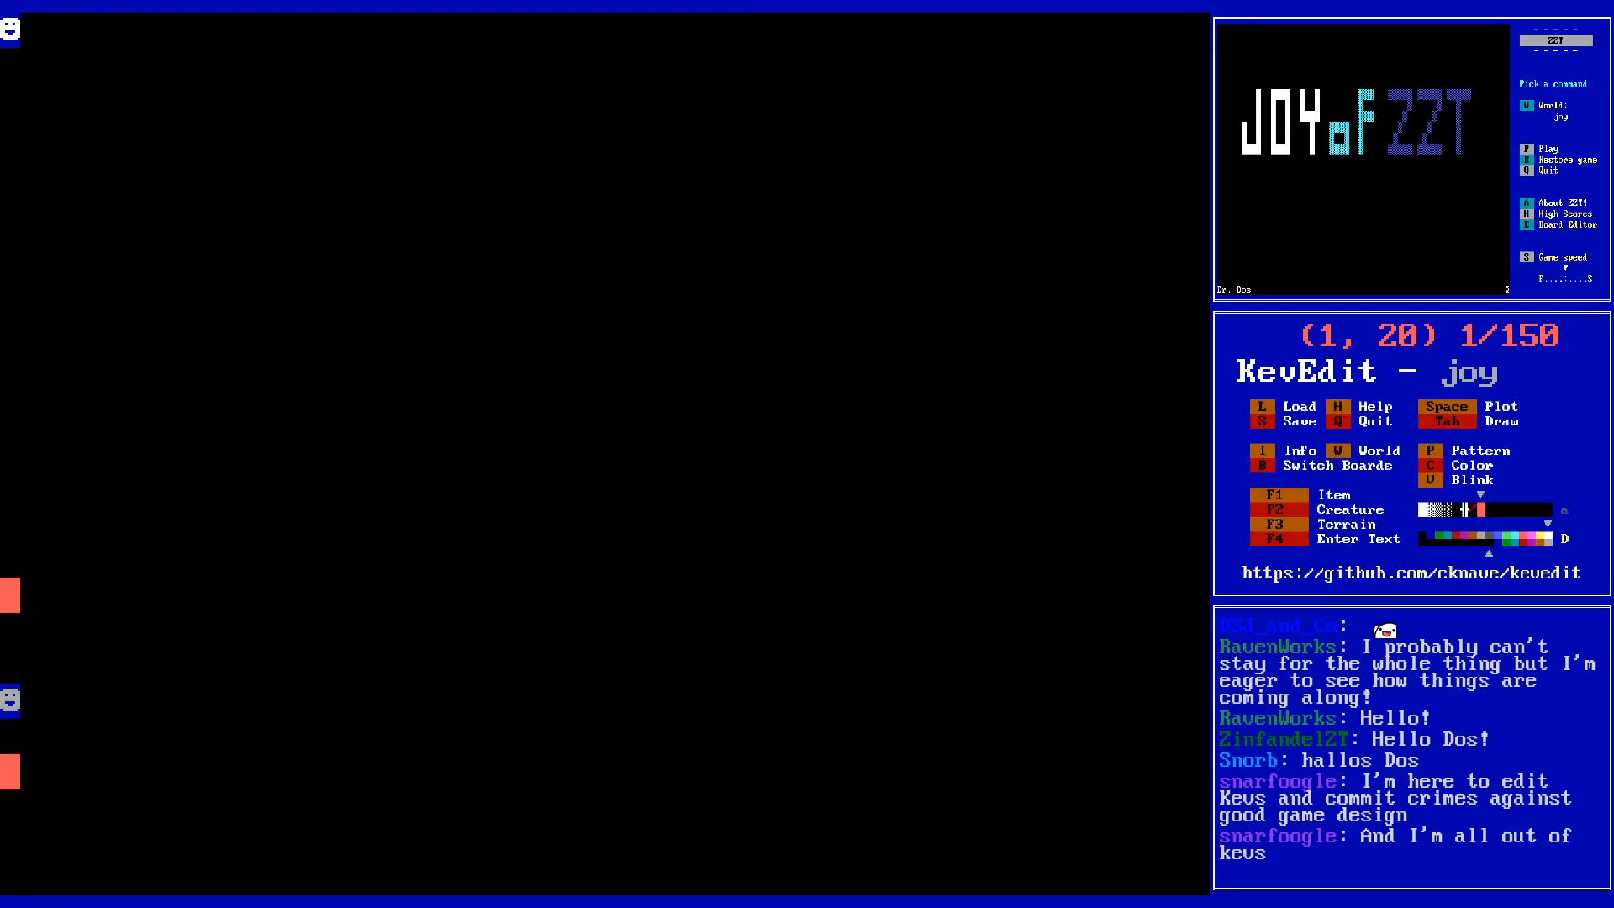
pyautogui.press('F1')
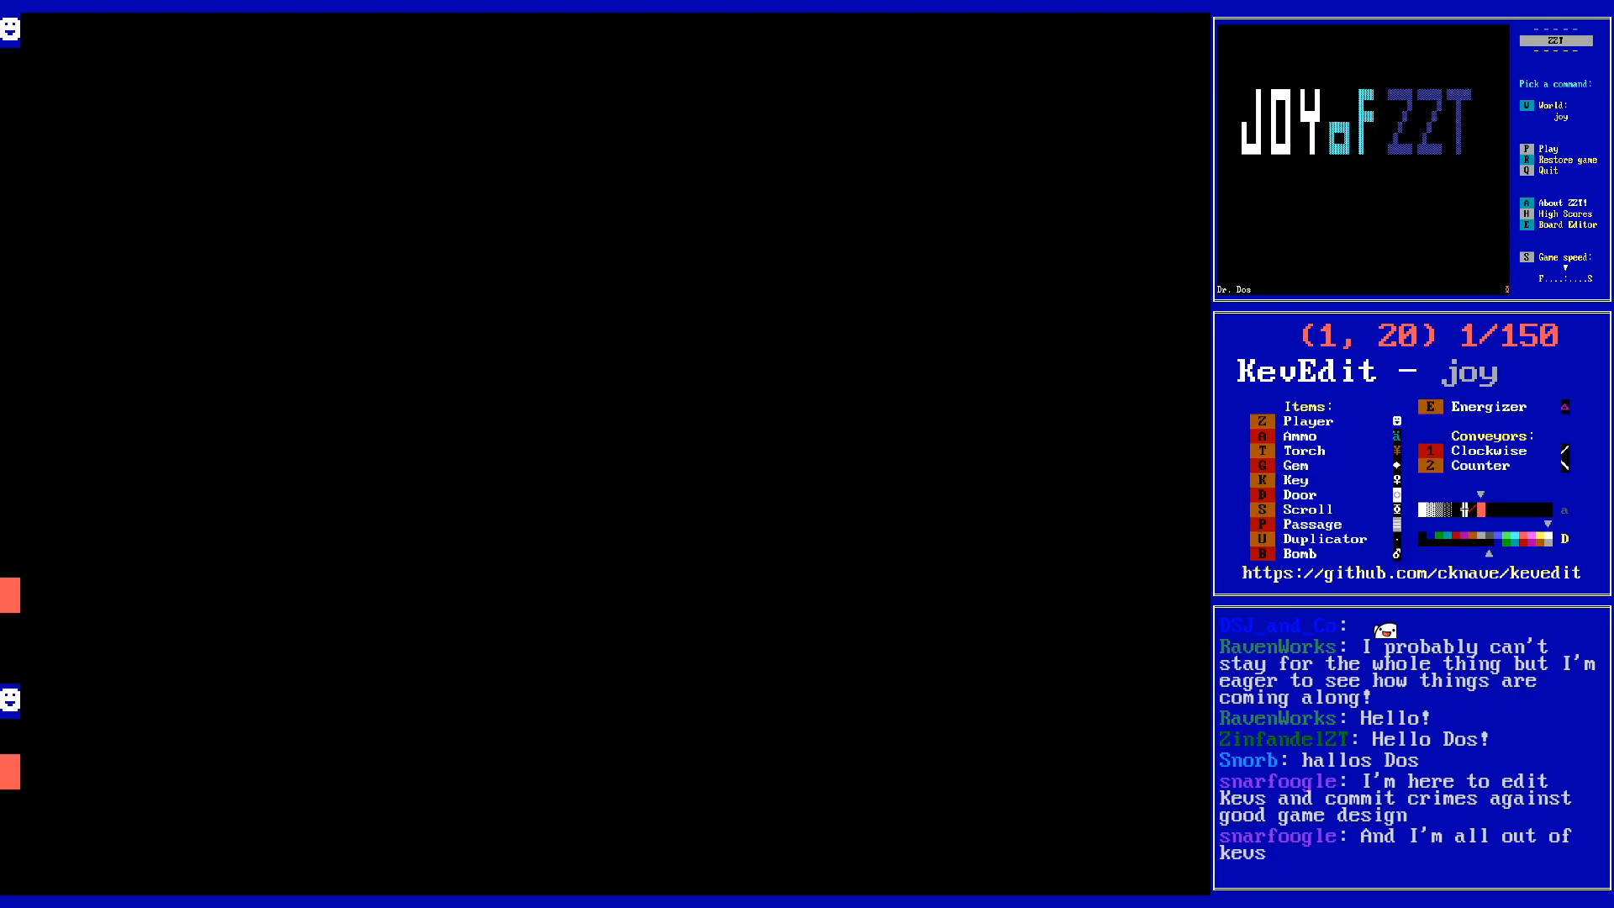
pyautogui.press('z')
pyautogui.press('Right')
pyautogui.press('Right')
pyautogui.press('Up')
pyautogui.press('Up')
pyautogui.press('Left')
pyautogui.press('Left')
# - Draw a solid red wall along row 22 from column 2 to column 53
pyautogui.press('Down')
pyautogui.press('Down')
pyautogui.press('Down')
pyautogui.press('Down')
pyautogui.press('Right')
pyautogui.press('Left')
pyautogui.press('Right')
pyautogui.press('Left')
pyautogui.press('Right')
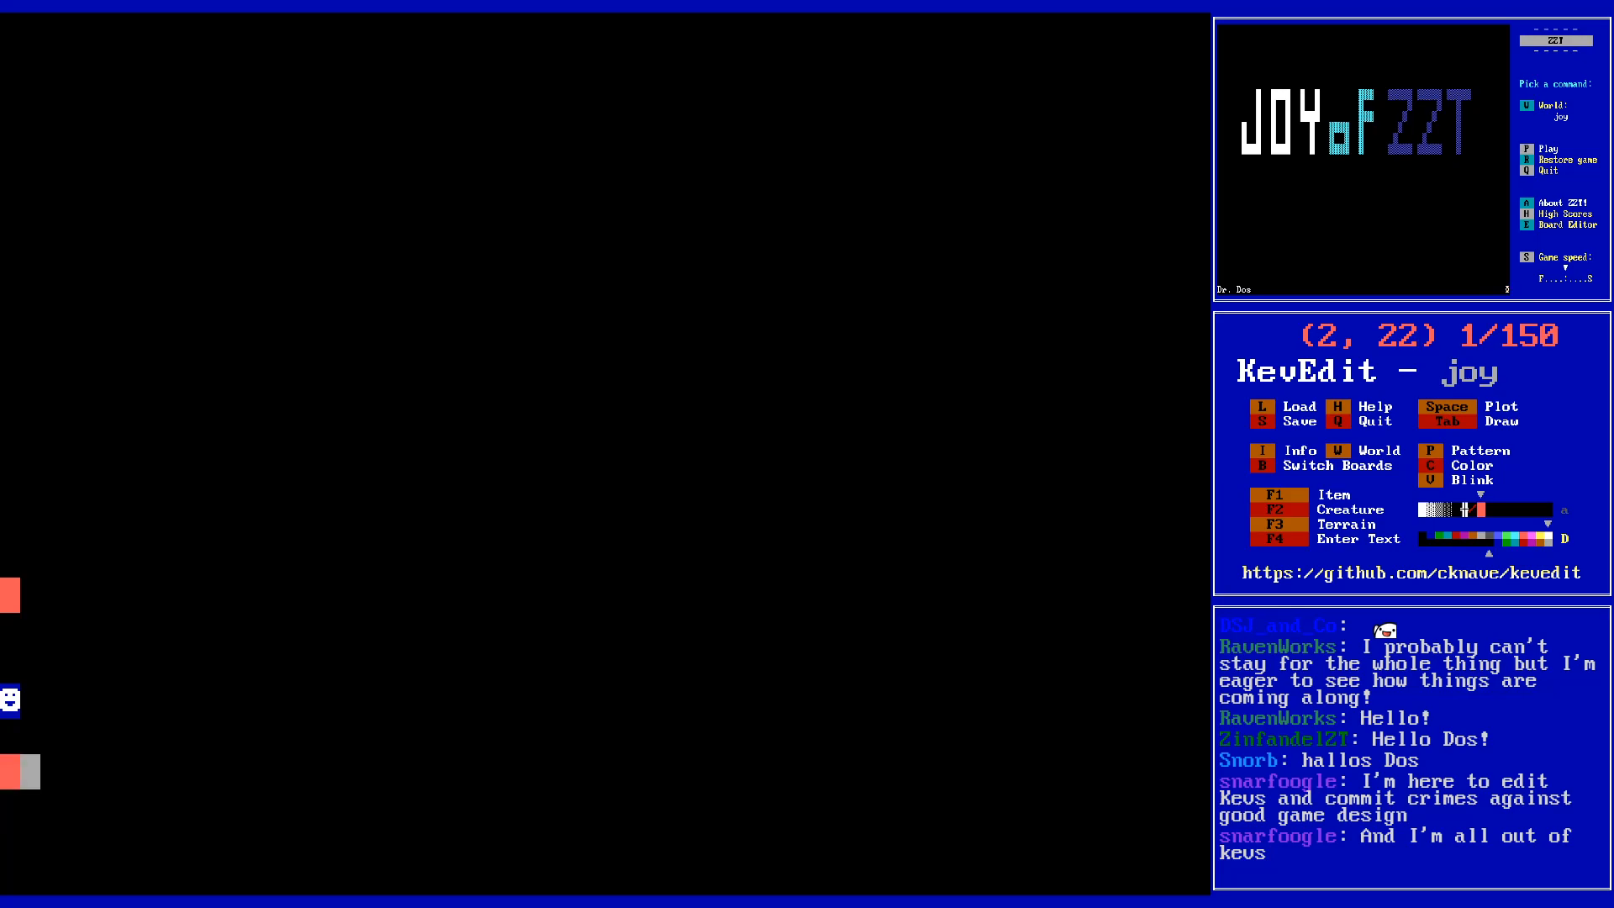
pyautogui.press('Tab')
pyautogui.press('Right')
pyautogui.press('Right')
pyautogui.press('Right')
pyautogui.press('Right')
pyautogui.press('Right')
pyautogui.press('Right')
pyautogui.press('Right')
pyautogui.press('Right')
pyautogui.press('Right')
pyautogui.press('Right')
pyautogui.press('Right')
pyautogui.press('Right')
pyautogui.press('Right')
pyautogui.press('Right')
pyautogui.press('Right')
pyautogui.press('Right')
pyautogui.press('Right')
pyautogui.press('Right')
pyautogui.press('Right')
pyautogui.press('Right')
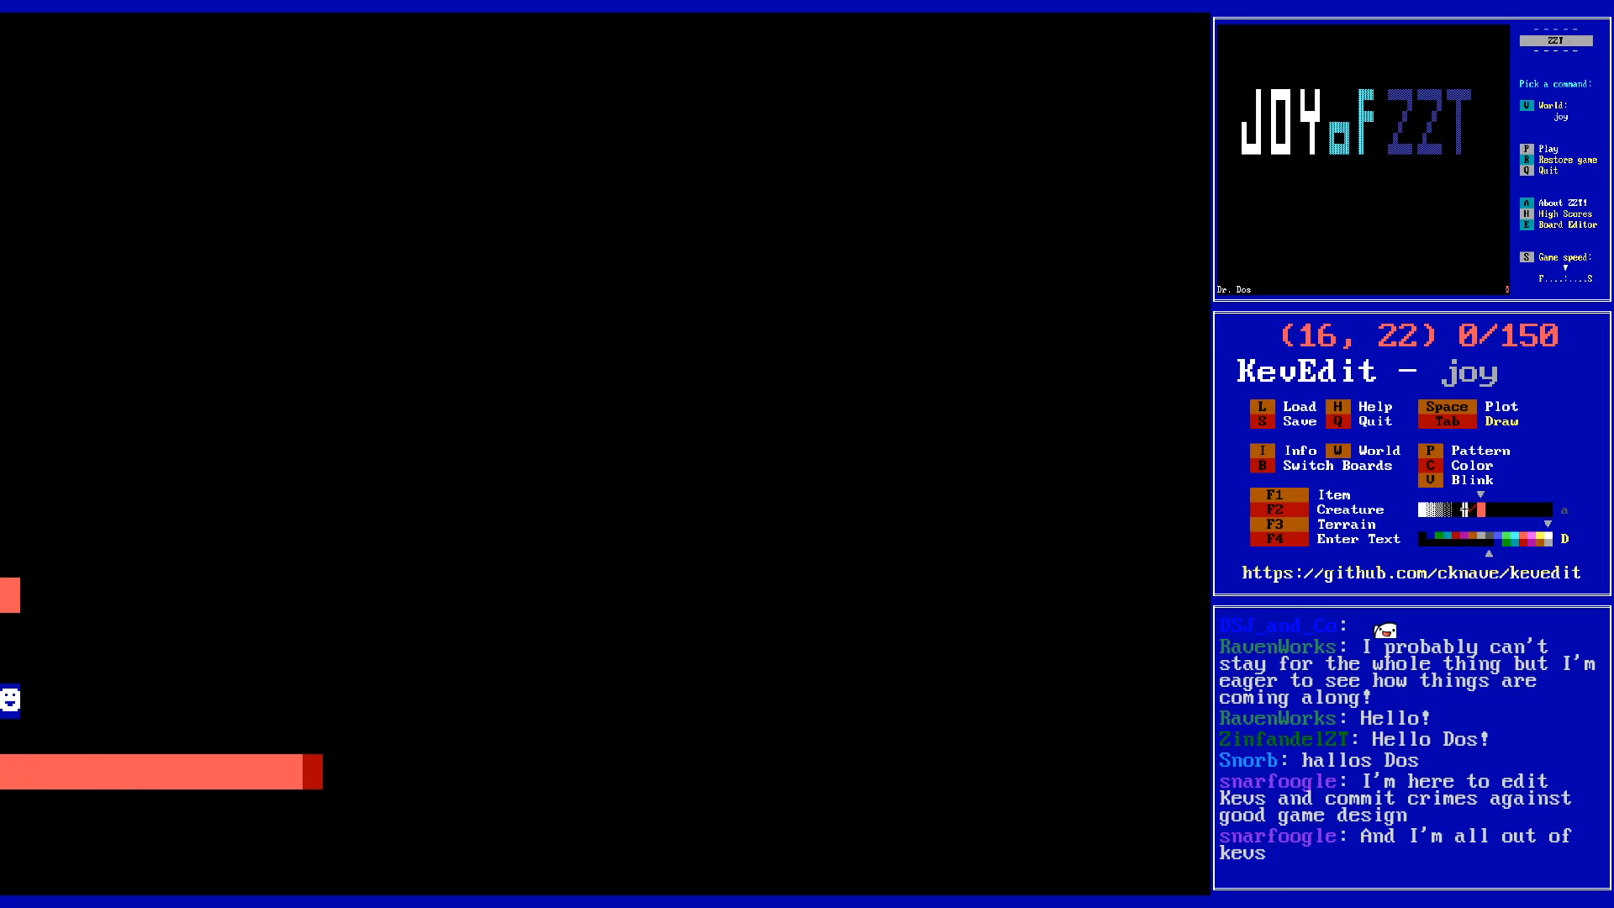
pyautogui.press('Right')
pyautogui.press('Right')
pyautogui.press('Right')
pyautogui.press('Right')
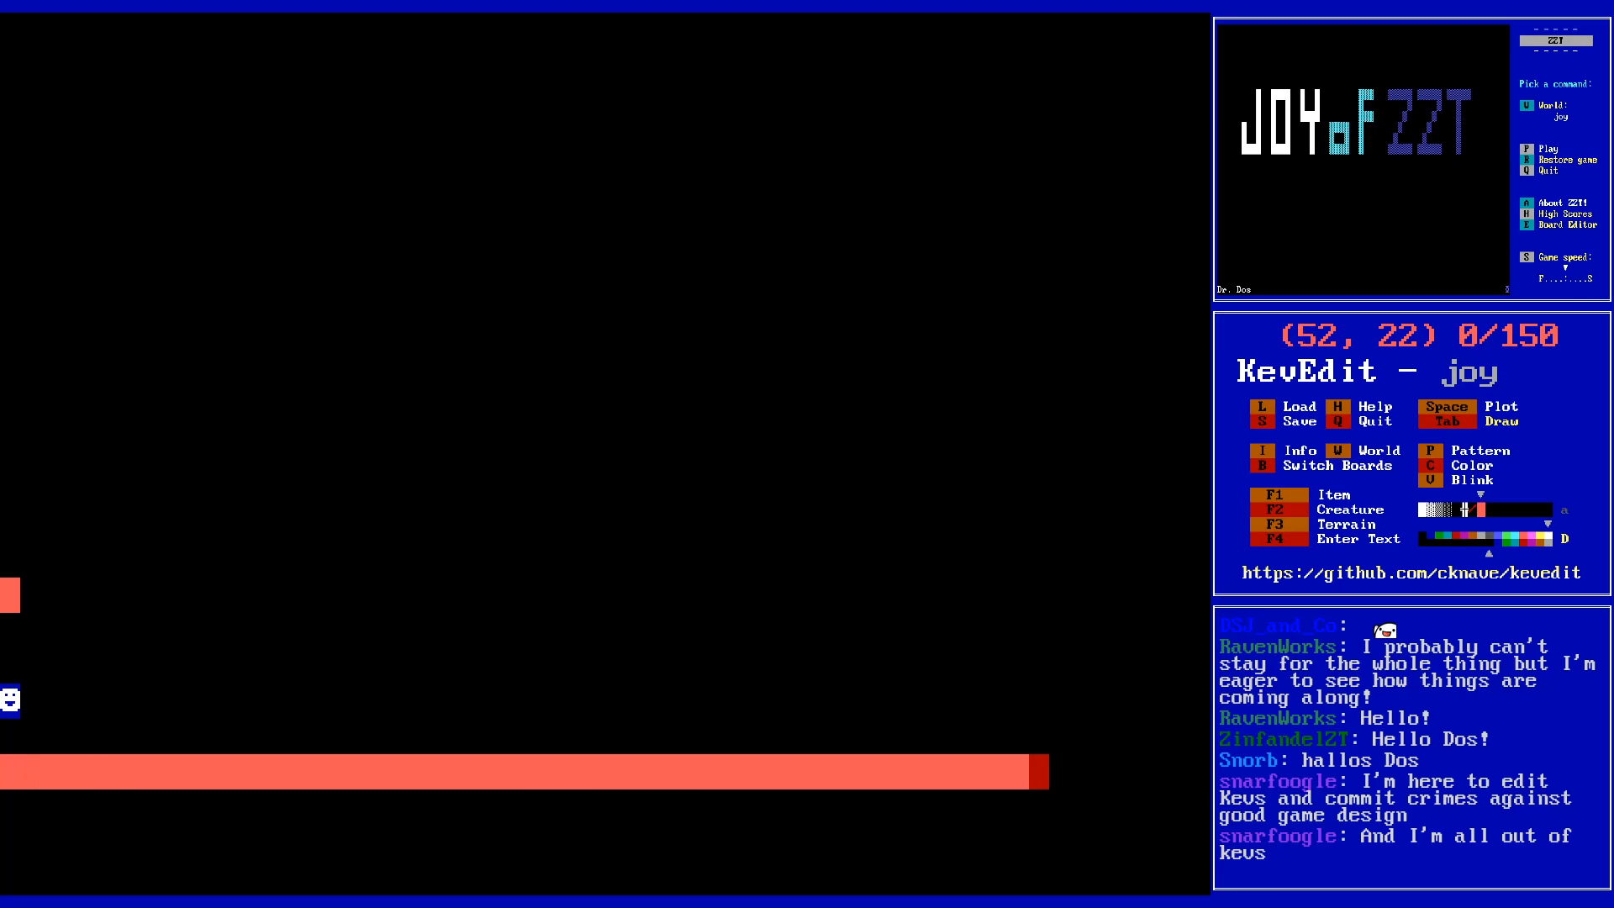
# - Continue the solid red wall north along column 53 from row 22 up to row 10
pyautogui.press('Up')
pyautogui.press('Up')
pyautogui.press('Up')
pyautogui.press('Up')
pyautogui.press('Up')
pyautogui.press('Up')
pyautogui.press('Up')
pyautogui.press('Up')
pyautogui.press('Up')
pyautogui.press('Up')
pyautogui.press('Up')
pyautogui.press('Up')
# - Extend the red wall east along row 10 from column 54 to the board's east edge, then stop drawing
pyautogui.press('Right')
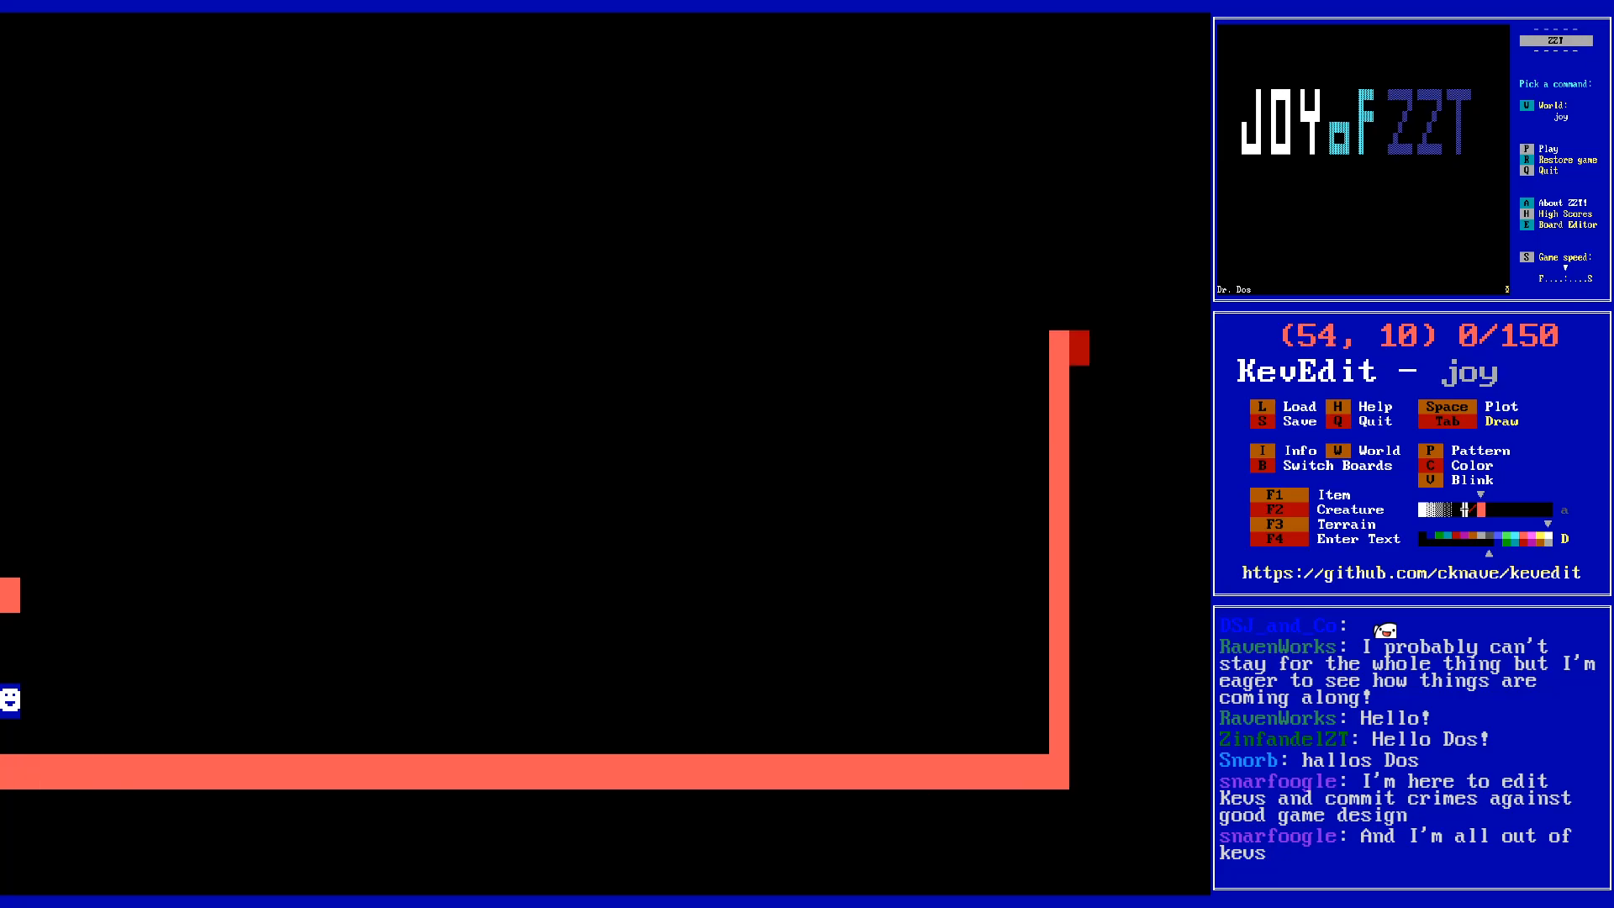
pyautogui.press('Right')
pyautogui.press('Right')
pyautogui.press('Right')
pyautogui.press('Right')
pyautogui.press('Right')
pyautogui.press('Right')
pyautogui.press('Tab')
# - Draw a second solid red wall along row 4 from the board's east edge west to column 48
pyautogui.press('Up')
pyautogui.press('Up')
pyautogui.press('Up')
pyautogui.press('Up')
pyautogui.press('Up')
pyautogui.press('Up')
pyautogui.press('Tab')
pyautogui.press('Left')
pyautogui.press('Left')
pyautogui.press('Left')
pyautogui.press('Left')
pyautogui.press('Left')
pyautogui.press('Left')
pyautogui.press('Left')
pyautogui.press('Left')
pyautogui.press('Left')
pyautogui.press('Left')
pyautogui.press('Left')
pyautogui.press('Left')
# - Continue the upper red wall south along column 48 from row 5 down to row 17
pyautogui.press('Down')
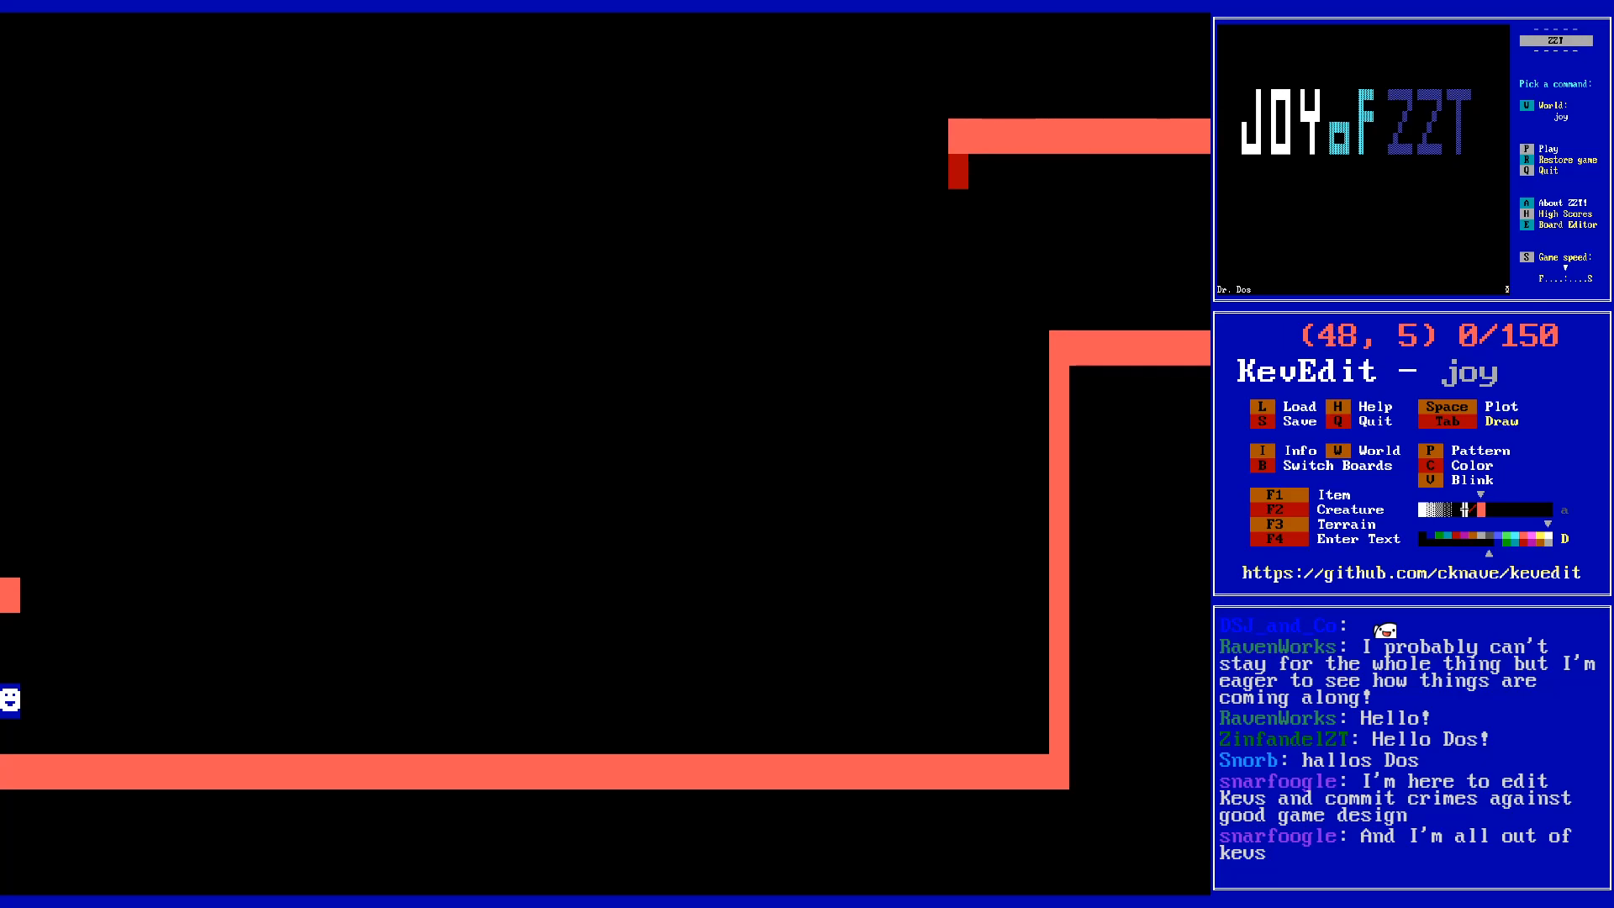
pyautogui.press('Down')
pyautogui.press('Down')
pyautogui.press('Down')
pyautogui.press('Down')
pyautogui.press('Down')
pyautogui.press('Down')
pyautogui.press('Down')
pyautogui.press('Down')
pyautogui.press('Down')
pyautogui.press('Down')
pyautogui.press('Down')
pyautogui.press('Down')
# - Extend the red wall west along row 17 from column 47 to column 2, joining the existing west-edge wall tile
pyautogui.press('Left')
pyautogui.press('Left')
pyautogui.press('Left')
pyautogui.press('Left')
pyautogui.press('Left')
pyautogui.press('Left')
pyautogui.press('Left')
pyautogui.press('Left')
pyautogui.press('Left')
pyautogui.press('Left')
pyautogui.press('Left')
pyautogui.press('Left')
pyautogui.press('Left')
pyautogui.press('Left')
pyautogui.press('Left')
pyautogui.press('Left')
pyautogui.press('Left')
pyautogui.press('Left')
pyautogui.press('Left')
pyautogui.press('Left')
pyautogui.press('Left')
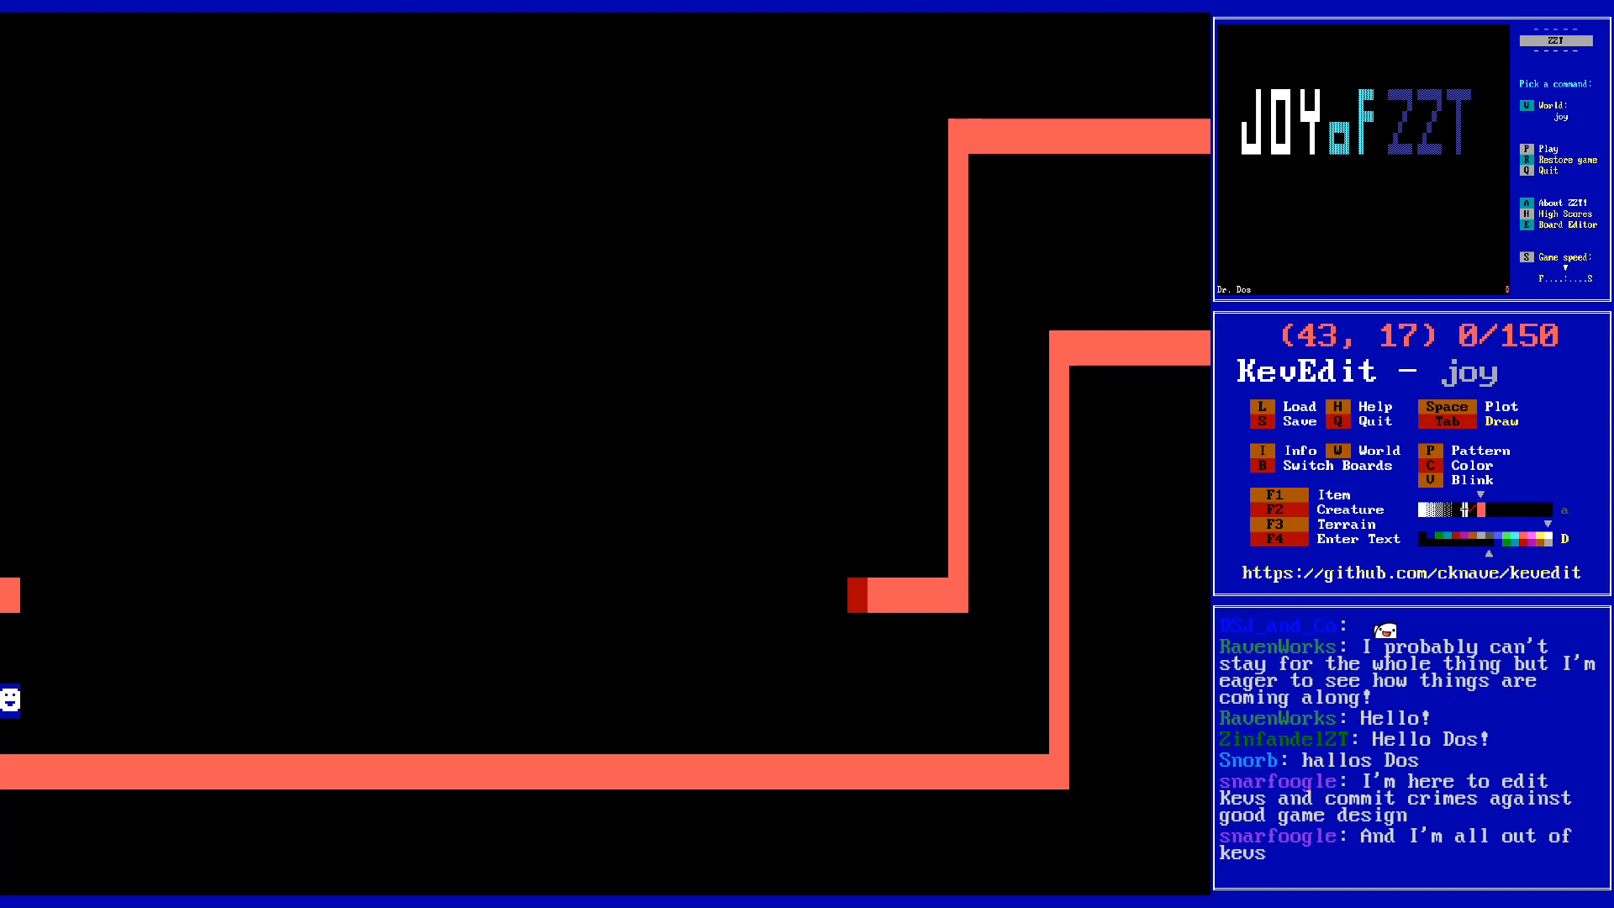
pyautogui.press('Right')
pyautogui.press('Right')
pyautogui.press('Right')
pyautogui.press('Right')
pyautogui.press('Right')
pyautogui.press('Right')
pyautogui.press('Right')
pyautogui.press('Right')
pyautogui.press('Right')
pyautogui.press('Right')
pyautogui.press('Right')
pyautogui.press('Right')
pyautogui.press('Right')
pyautogui.press('Right')
pyautogui.press('Right')
pyautogui.press('Right')
pyautogui.press('Right')
pyautogui.press('Right')
pyautogui.press('Right')
pyautogui.press('Right')
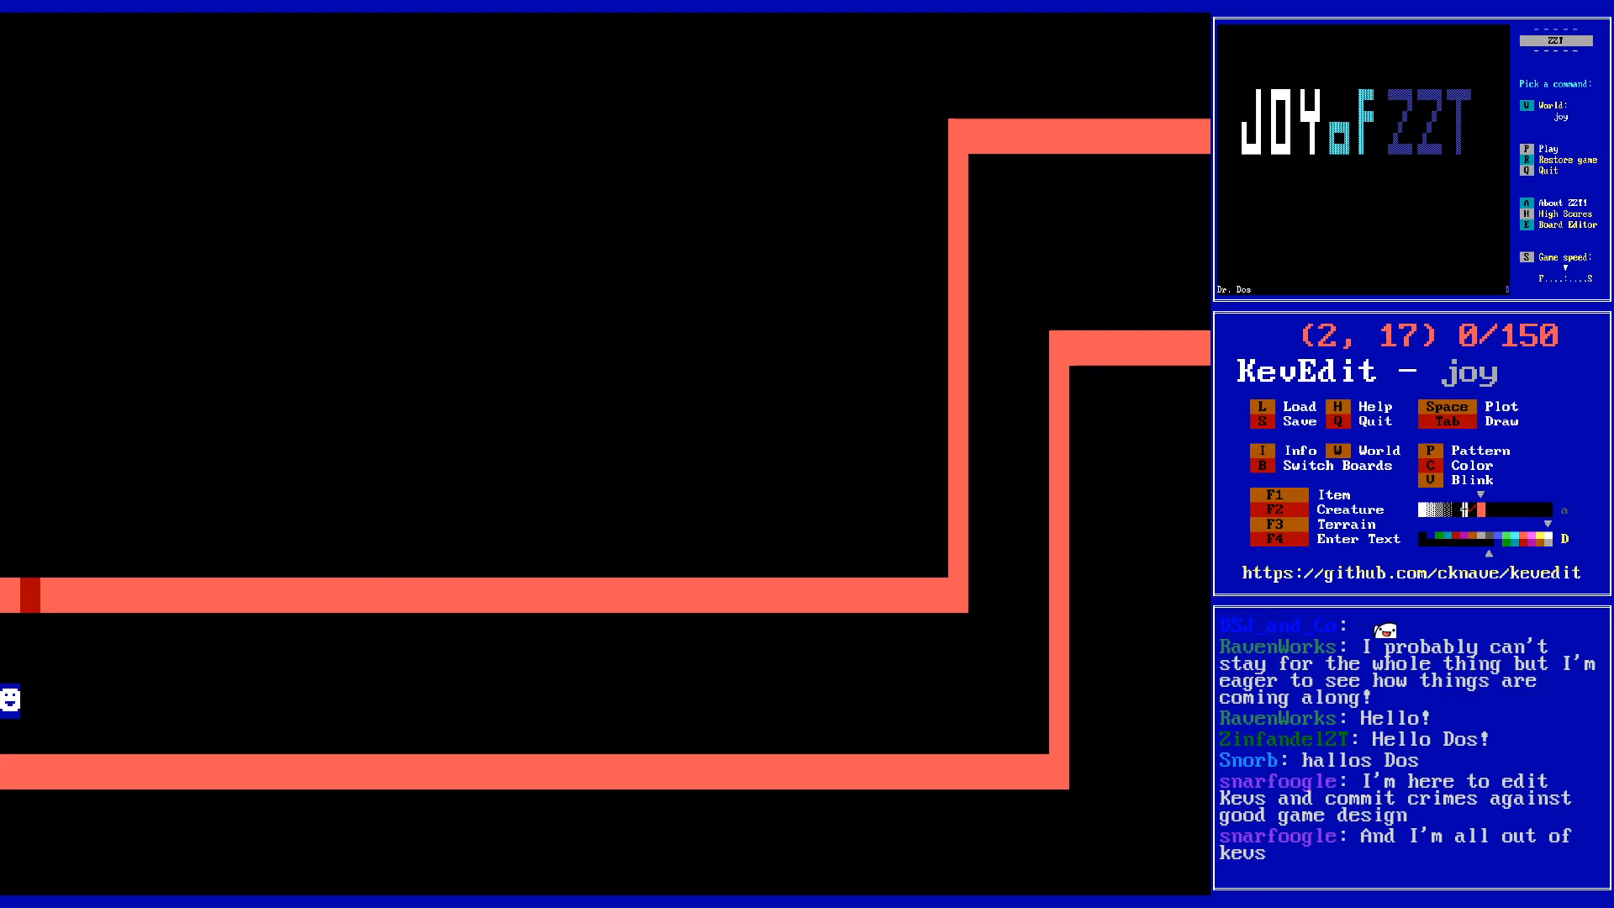
pyautogui.press('Left')
pyautogui.press('Left')
pyautogui.press('Left')
pyautogui.press('Up')
pyautogui.press('Left')
pyautogui.press('Down')
pyautogui.press('Left')
pyautogui.press('Left')
pyautogui.press('Left')
pyautogui.press('Left')
pyautogui.press('Left')
pyautogui.press('Left')
pyautogui.press('Left')
pyautogui.press('Left')
pyautogui.press('Left')
pyautogui.press('Left')
pyautogui.press('Left')
pyautogui.press('Left')
pyautogui.press('Left')
pyautogui.press('Left')
pyautogui.press('Left')
pyautogui.press('Left')
pyautogui.press('Left')
pyautogui.press('Left')
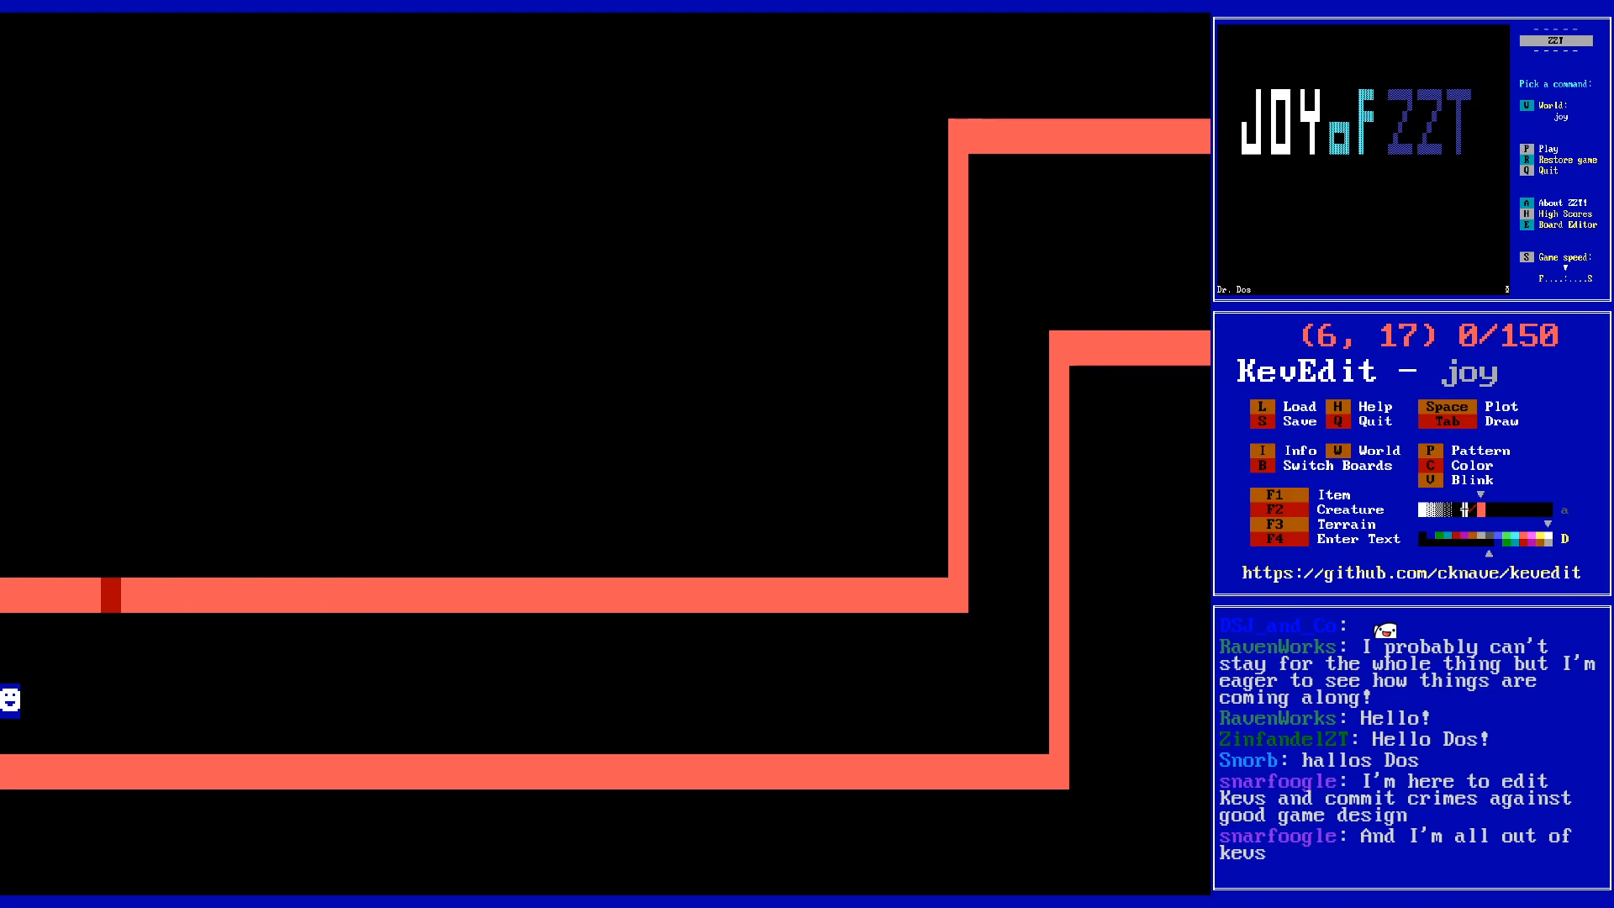
# - Browse the existing Hub, Meteorite Crash and Martian Park boards to examine their walls, terrain and scenery
pyautogui.press('b')
pyautogui.press('Down')
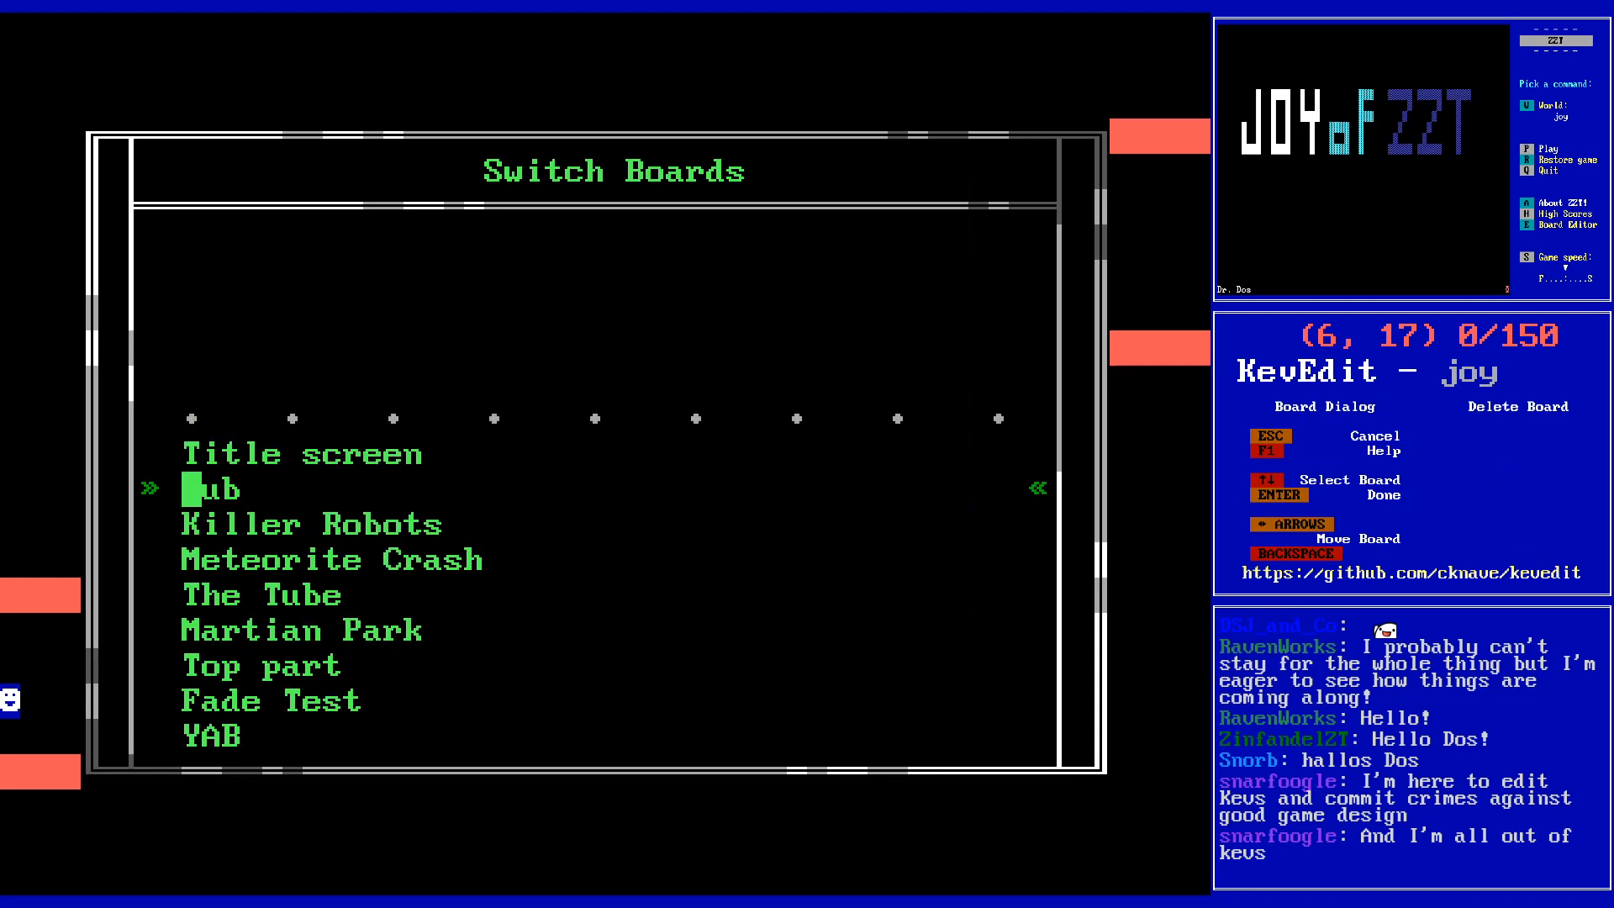
pyautogui.press('Return')
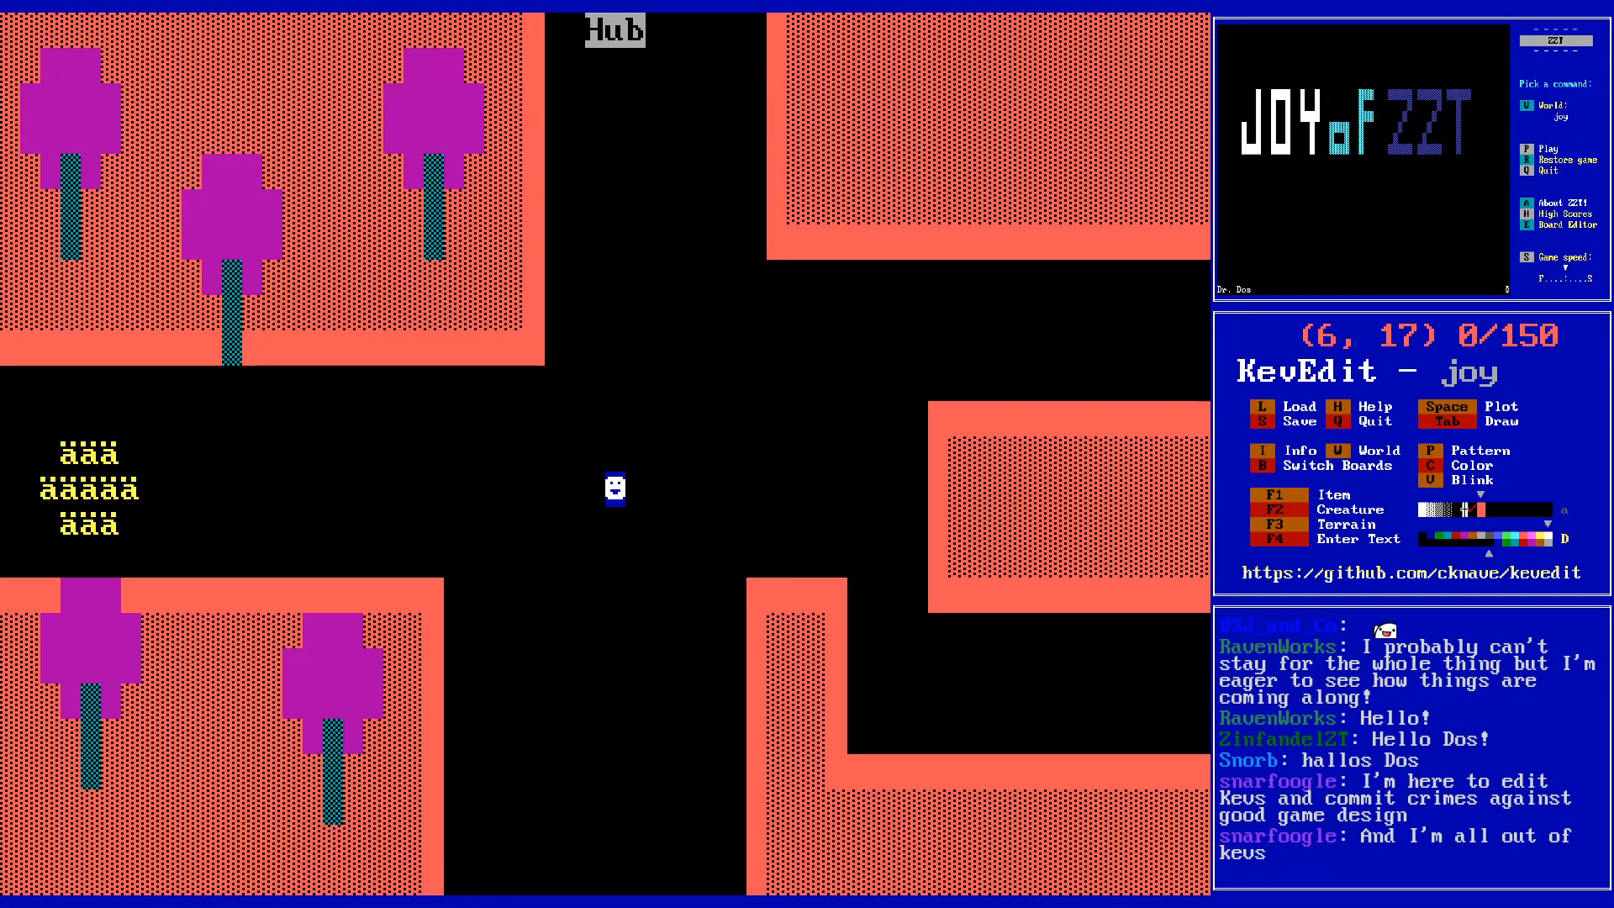
pyautogui.press('pagedown')
pyautogui.press('pagedown')
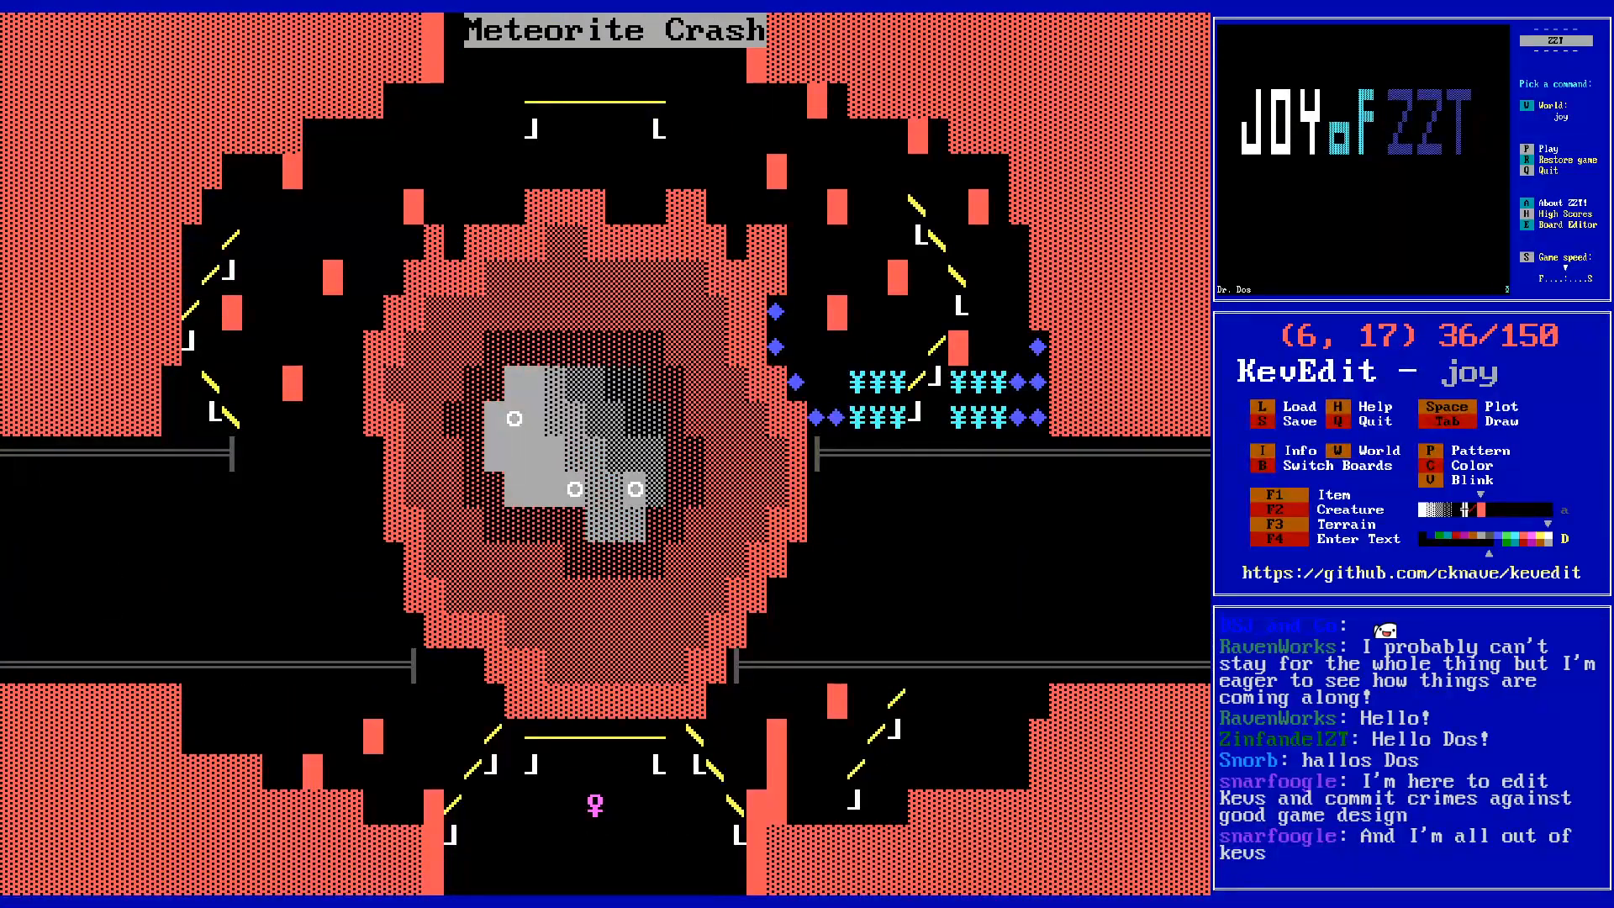
pyautogui.press('Right')
pyautogui.press('Right')
pyautogui.press('Right')
pyautogui.press('Right')
pyautogui.press('Right')
pyautogui.press('Right')
pyautogui.press('Right')
pyautogui.press('Right')
pyautogui.press('Right')
pyautogui.press('Right')
pyautogui.press('Right')
pyautogui.press('Right')
pyautogui.press('Right')
pyautogui.press('Right')
pyautogui.press('Right')
pyautogui.press('Right')
pyautogui.press('Right')
pyautogui.press('Right')
pyautogui.press('Right')
pyautogui.press('Right')
pyautogui.press('Right')
pyautogui.press('Right')
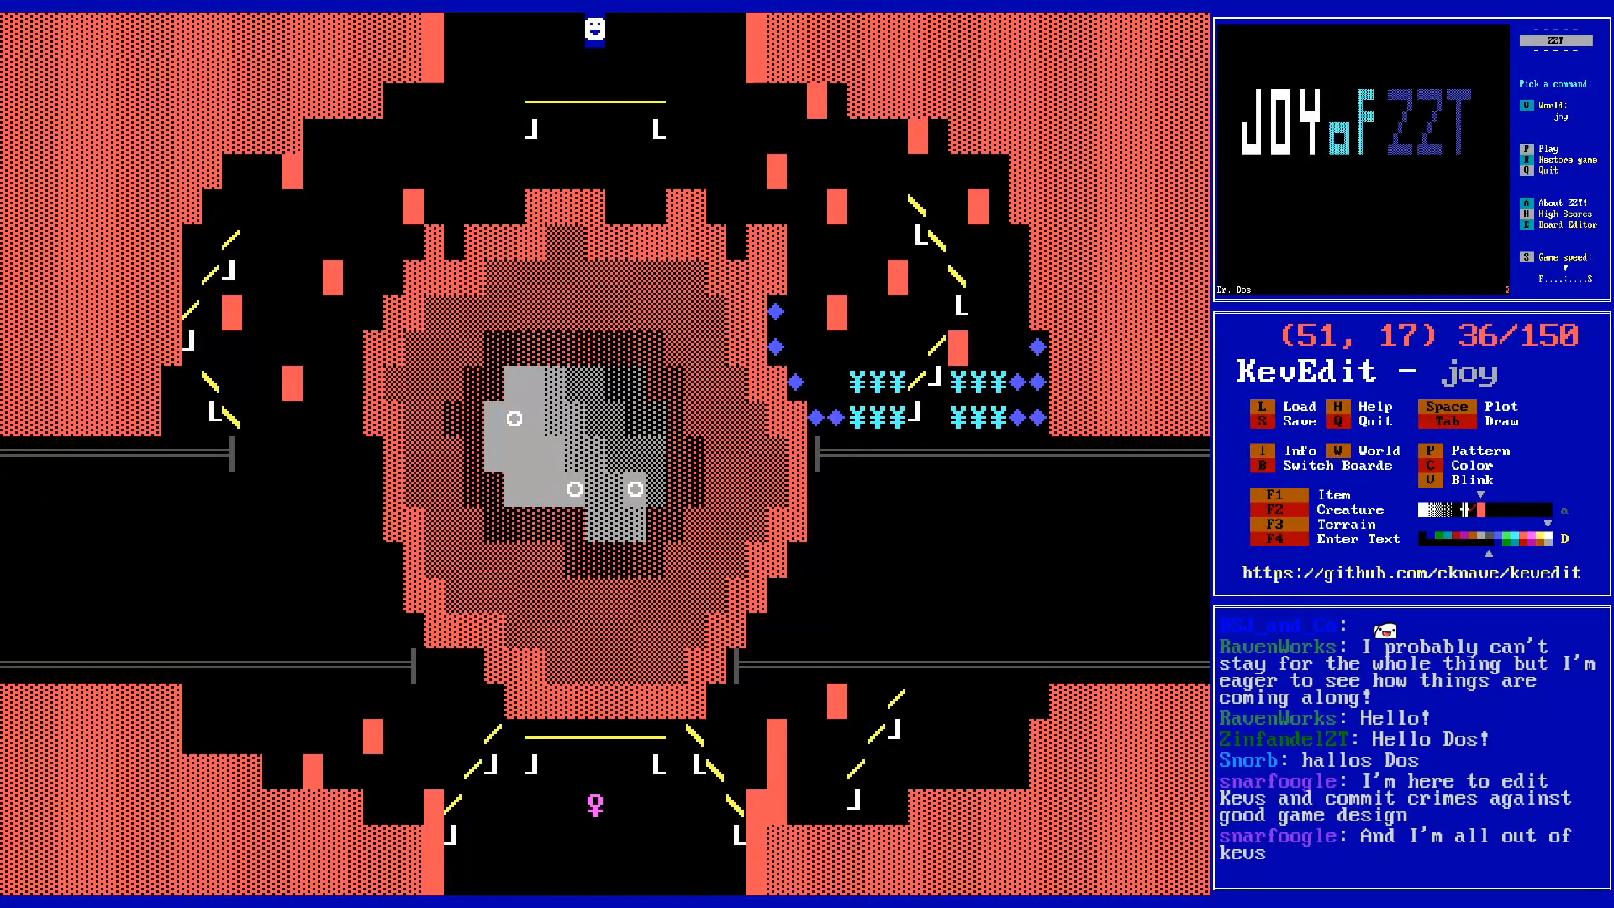
pyautogui.press('pagedown')
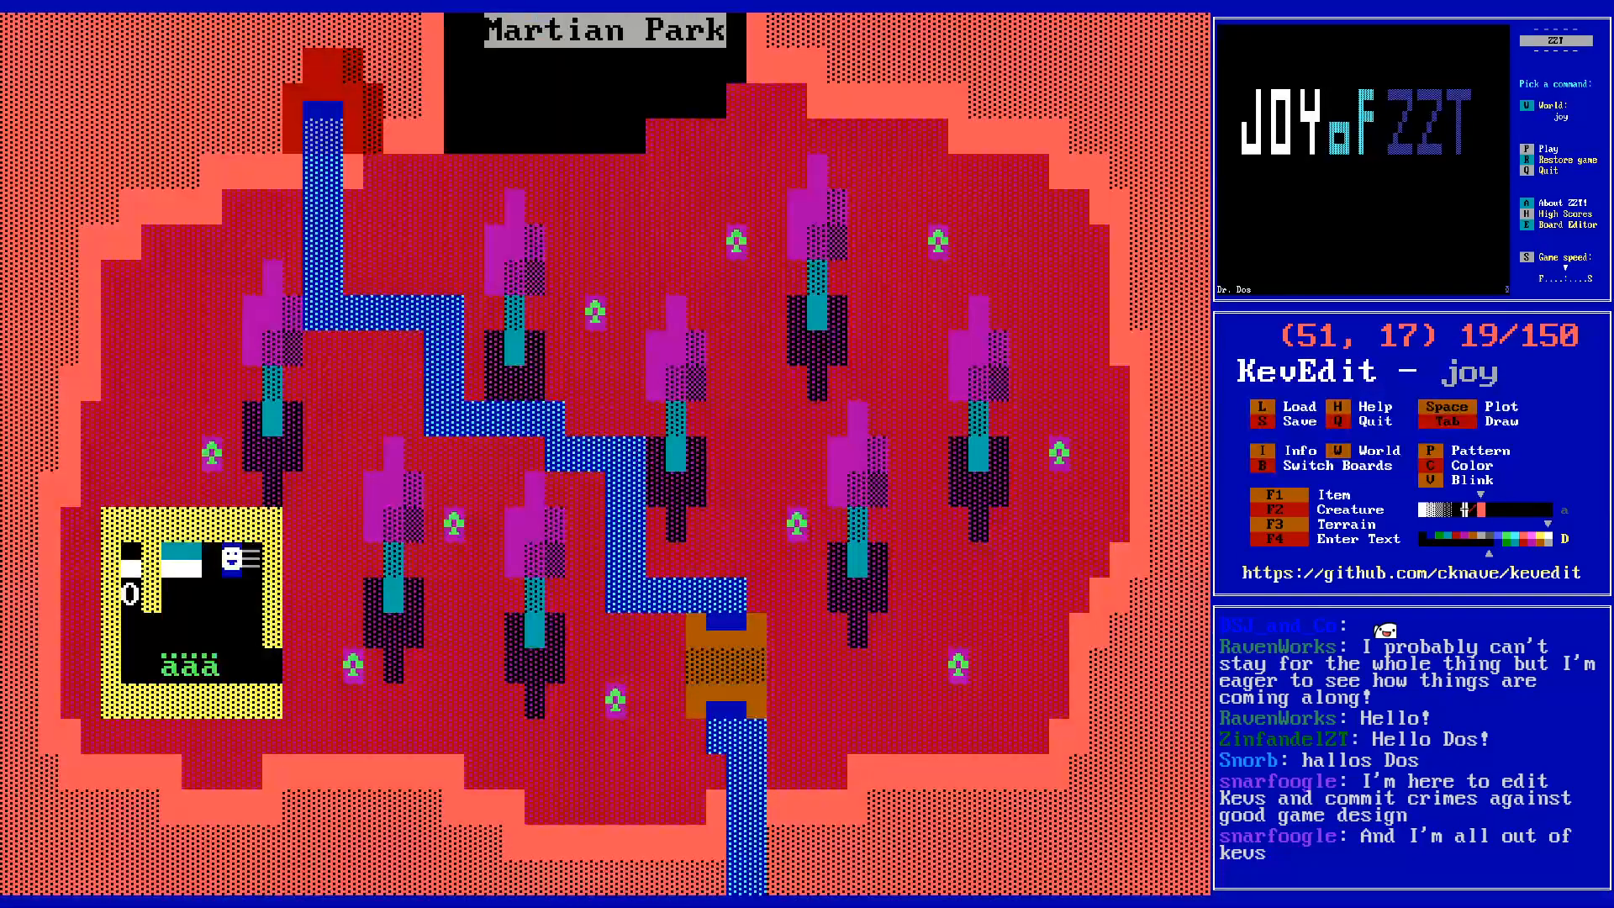
# - Switch from the Martian Park board back to the Meteor Shower board
pyautogui.press('Left')
pyautogui.press('Left')
pyautogui.press('Left')
pyautogui.press('Left')
pyautogui.press('Left')
pyautogui.press('Left')
pyautogui.press('Left')
pyautogui.press('Left')
pyautogui.press('Left')
pyautogui.press('Left')
pyautogui.press('Left')
pyautogui.press('Left')
pyautogui.press('Left')
pyautogui.press('b')
pyautogui.press('Down')
pyautogui.press('Down')
pyautogui.press('Down')
pyautogui.press('Down')
pyautogui.press('Down')
pyautogui.press('Down')
pyautogui.press('Down')
pyautogui.press('Down')
pyautogui.press('Up')
pyautogui.press('Return')
# - Clear the upper red wall along row 17 from column 16 to column 41
pyautogui.press('Left')
pyautogui.press('Left')
pyautogui.press('Down')
pyautogui.press('Left')
pyautogui.press('Left')
pyautogui.press('Left')
pyautogui.press('Up')
pyautogui.press('Left')
pyautogui.press('Left')
pyautogui.press('Left')
pyautogui.press('Left')
pyautogui.press('Left')
pyautogui.press('Left')
pyautogui.press('Left')
pyautogui.press('Left')
pyautogui.press('Left')
pyautogui.press('Left')
pyautogui.press('Left')
pyautogui.press('Left')
pyautogui.press('Left')
pyautogui.press('Left')
pyautogui.press('Left')
pyautogui.press('Left')
pyautogui.press('Left')
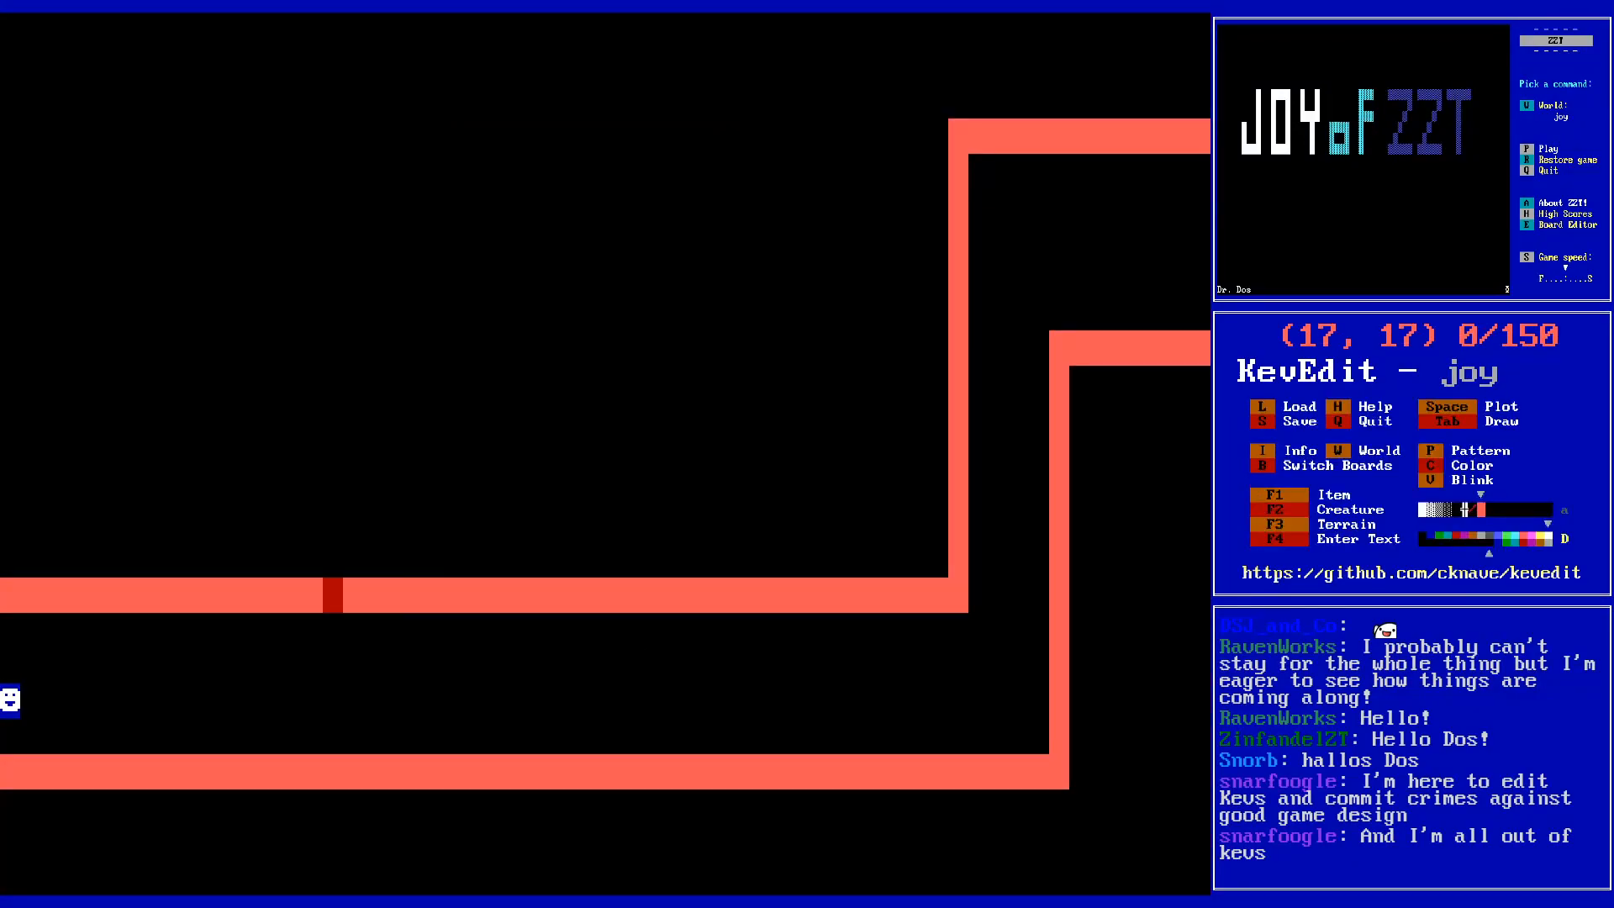
pyautogui.press('Right')
pyautogui.press('Right')
pyautogui.press('Right')
pyautogui.press('Left')
pyautogui.press('Left')
pyautogui.press('Left')
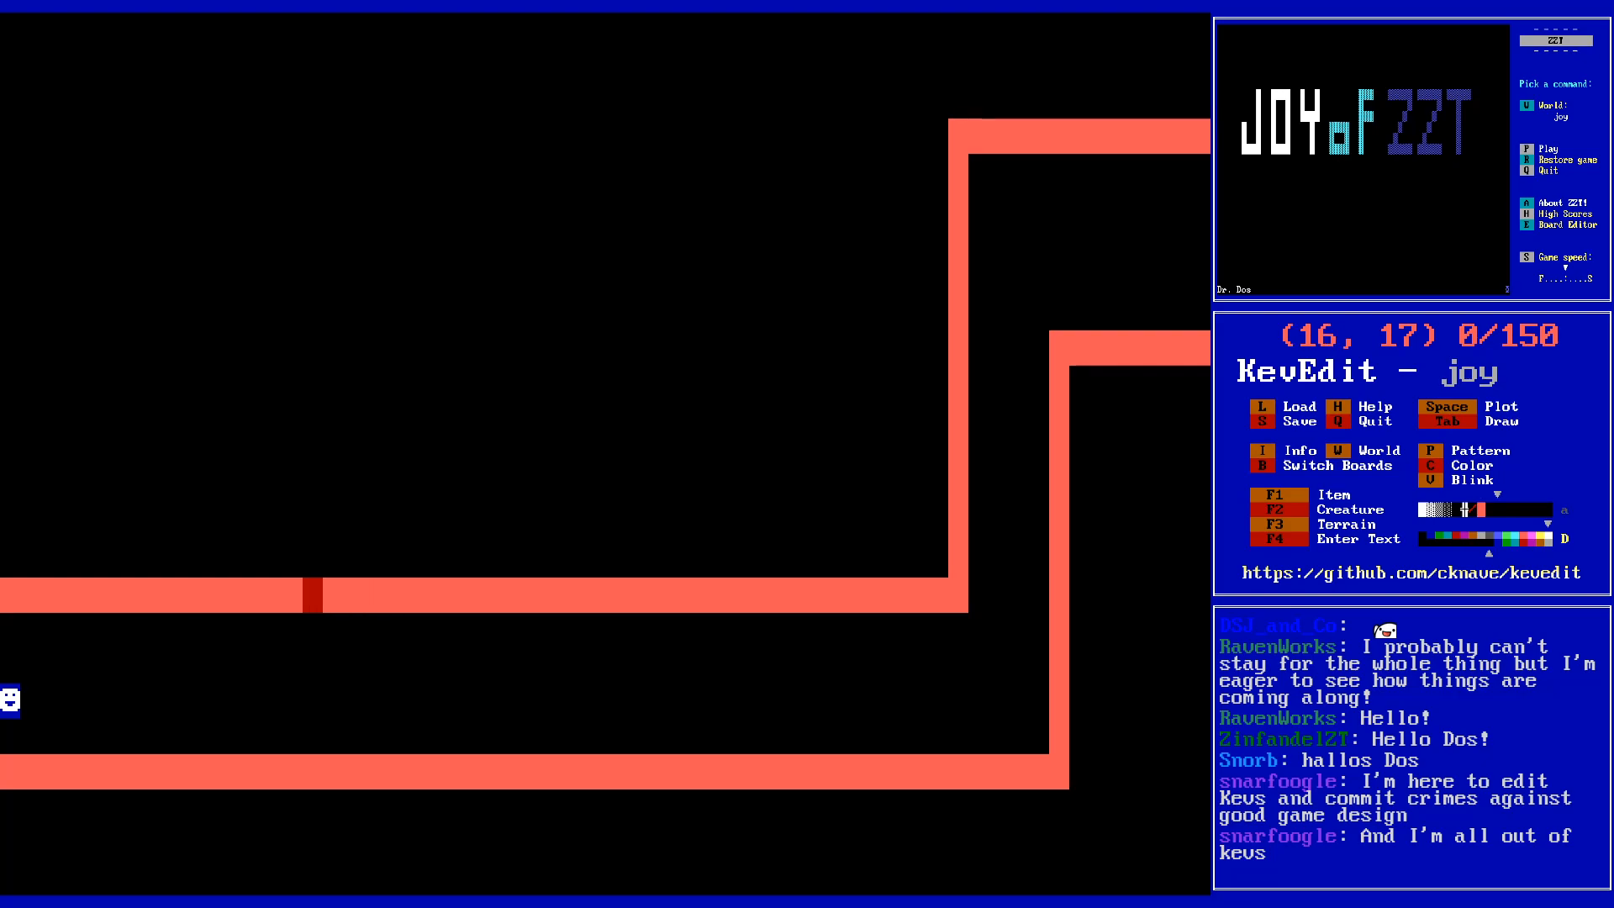
pyautogui.press('Tab')
pyautogui.press('Right')
pyautogui.press('Right')
pyautogui.press('Right')
pyautogui.press('Right')
pyautogui.press('Right')
pyautogui.press('Right')
pyautogui.press('Right')
pyautogui.press('Right')
pyautogui.press('Right')
pyautogui.press('Right')
pyautogui.press('Right')
pyautogui.press('Right')
pyautogui.press('Right')
pyautogui.press('Right')
pyautogui.press('Right')
pyautogui.press('Right')
pyautogui.press('Right')
pyautogui.press('Right')
pyautogui.press('Right')
pyautogui.press('Right')
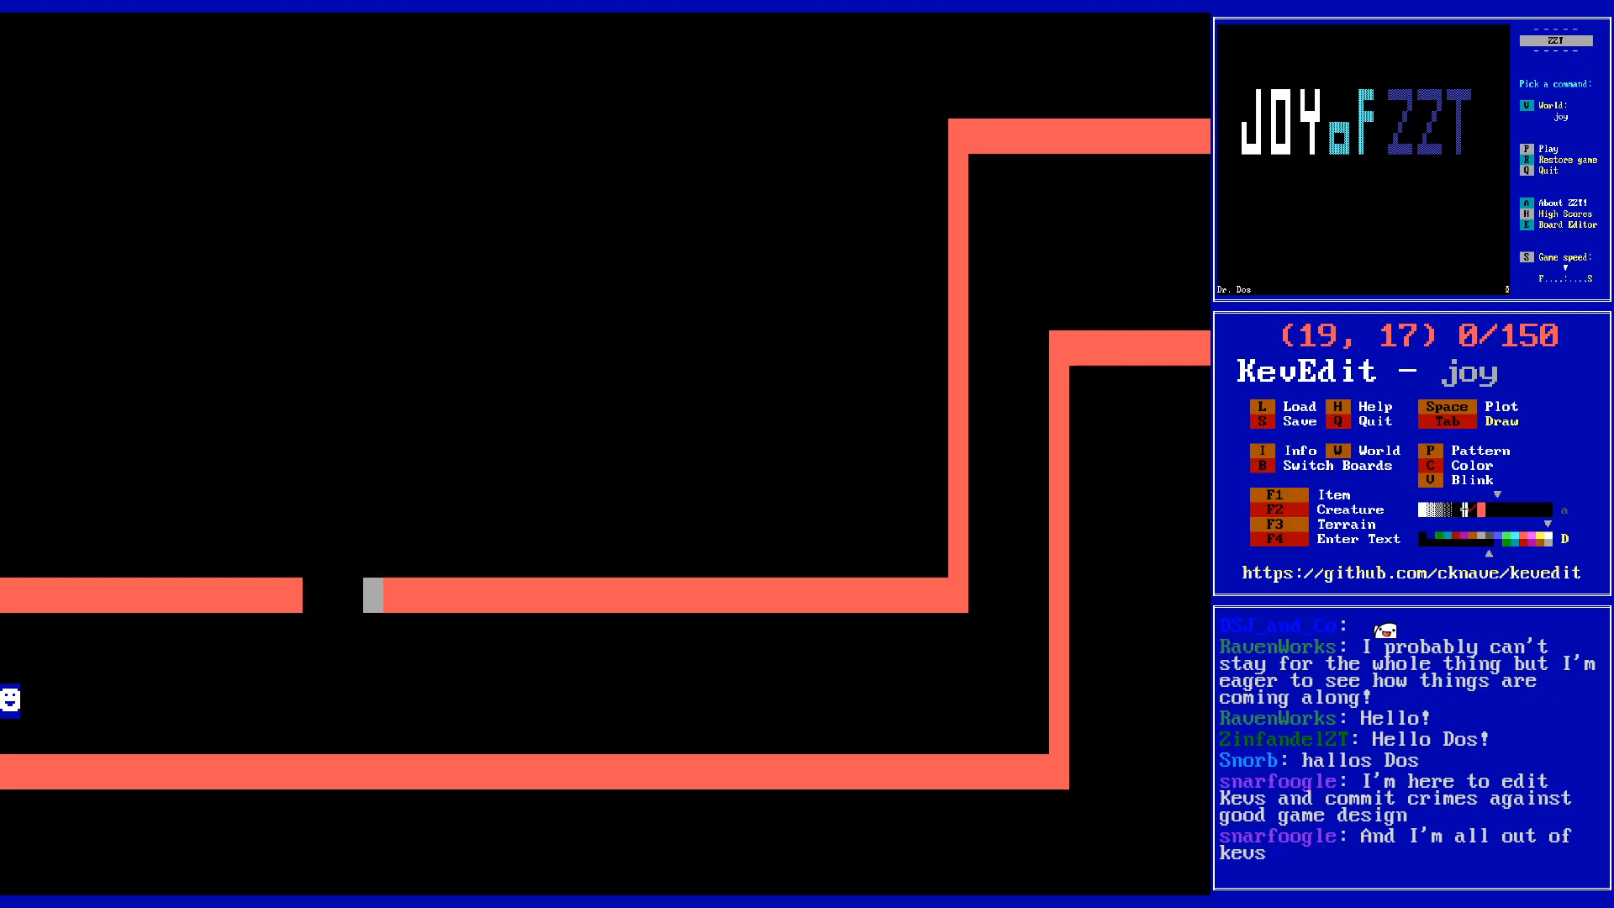
pyautogui.press('Right')
pyautogui.press('Left')
pyautogui.press('Left')
pyautogui.press('Right')
pyautogui.press('Right')
# - Fill the stretch of row 17 from column 41 back to column 16 with dotted bright green terrain
pyautogui.press('c')
pyautogui.press('Left')
pyautogui.press('Left')
pyautogui.press('Left')
pyautogui.press('Left')
pyautogui.press('Left')
pyautogui.press('Left')
pyautogui.press('Left')
pyautogui.press('Left')
pyautogui.press('Left')
pyautogui.press('Left')
pyautogui.press('Right')
pyautogui.press('Right')
pyautogui.press('Right')
pyautogui.press('Right')
pyautogui.press('Right')
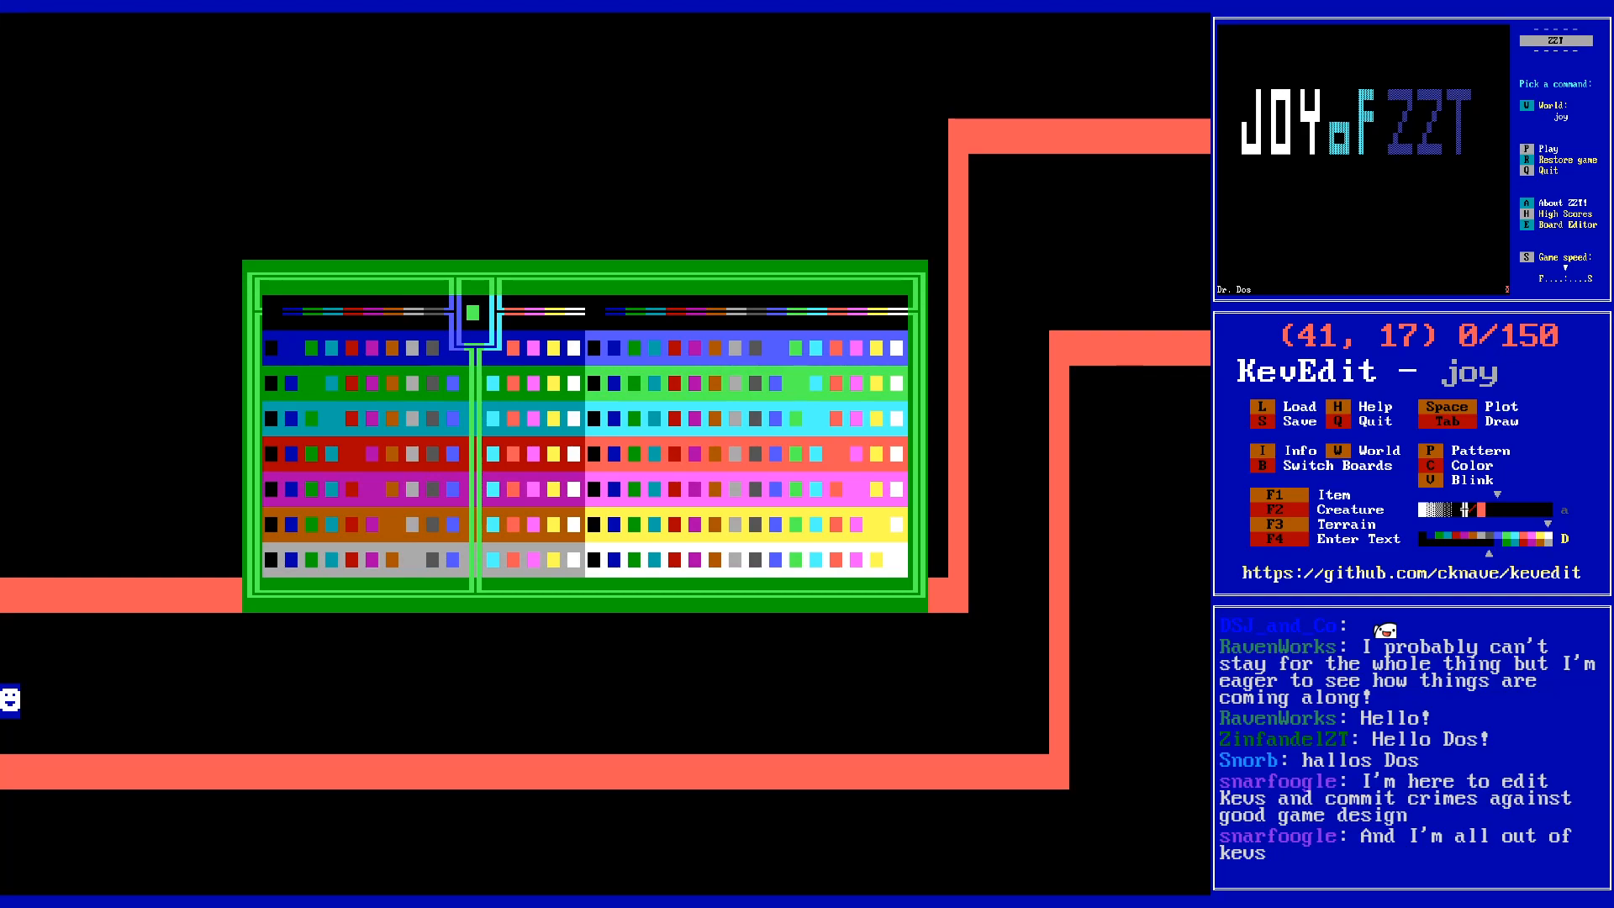
pyautogui.press('Return')
pyautogui.press('Tab')
pyautogui.press('Left')
pyautogui.press('Left')
pyautogui.press('Left')
pyautogui.press('Left')
pyautogui.press('Left')
pyautogui.press('Left')
pyautogui.press('Left')
pyautogui.press('Left')
pyautogui.press('Left')
pyautogui.press('Left')
pyautogui.press('Left')
pyautogui.press('Left')
pyautogui.press('Left')
pyautogui.press('Left')
pyautogui.press('Left')
pyautogui.press('Left')
pyautogui.press('Left')
pyautogui.press('Left')
pyautogui.press('Left')
pyautogui.press('Left')
pyautogui.press('Left')
pyautogui.press('Left')
pyautogui.press('Left')
pyautogui.press('Left')
pyautogui.press('Left')
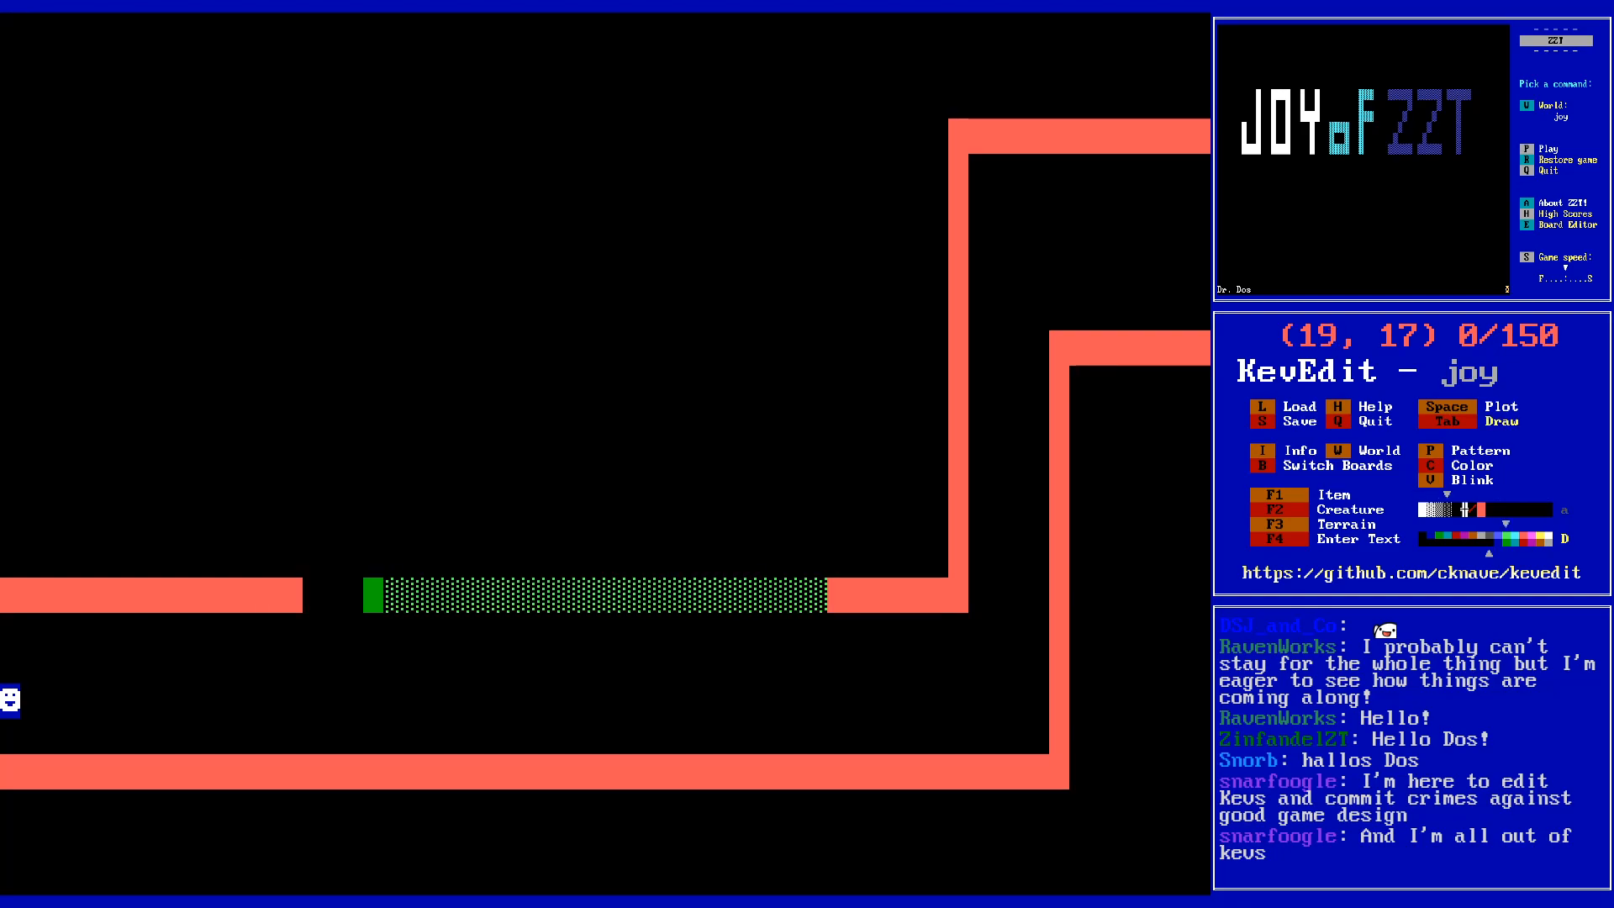
pyautogui.press('Tab')
# - Set the drawing colour to light grey on black with the cursor at column 16 of the board's top row
pyautogui.press('Up')
pyautogui.press('Up')
pyautogui.press('Up')
pyautogui.press('Up')
pyautogui.press('Up')
pyautogui.press('Up')
pyautogui.press('Up')
pyautogui.press('Up')
pyautogui.press('Up')
pyautogui.press('Up')
pyautogui.press('Up')
pyautogui.press('Up')
pyautogui.press('Up')
pyautogui.press('Up')
pyautogui.press('Up')
pyautogui.press('Up')
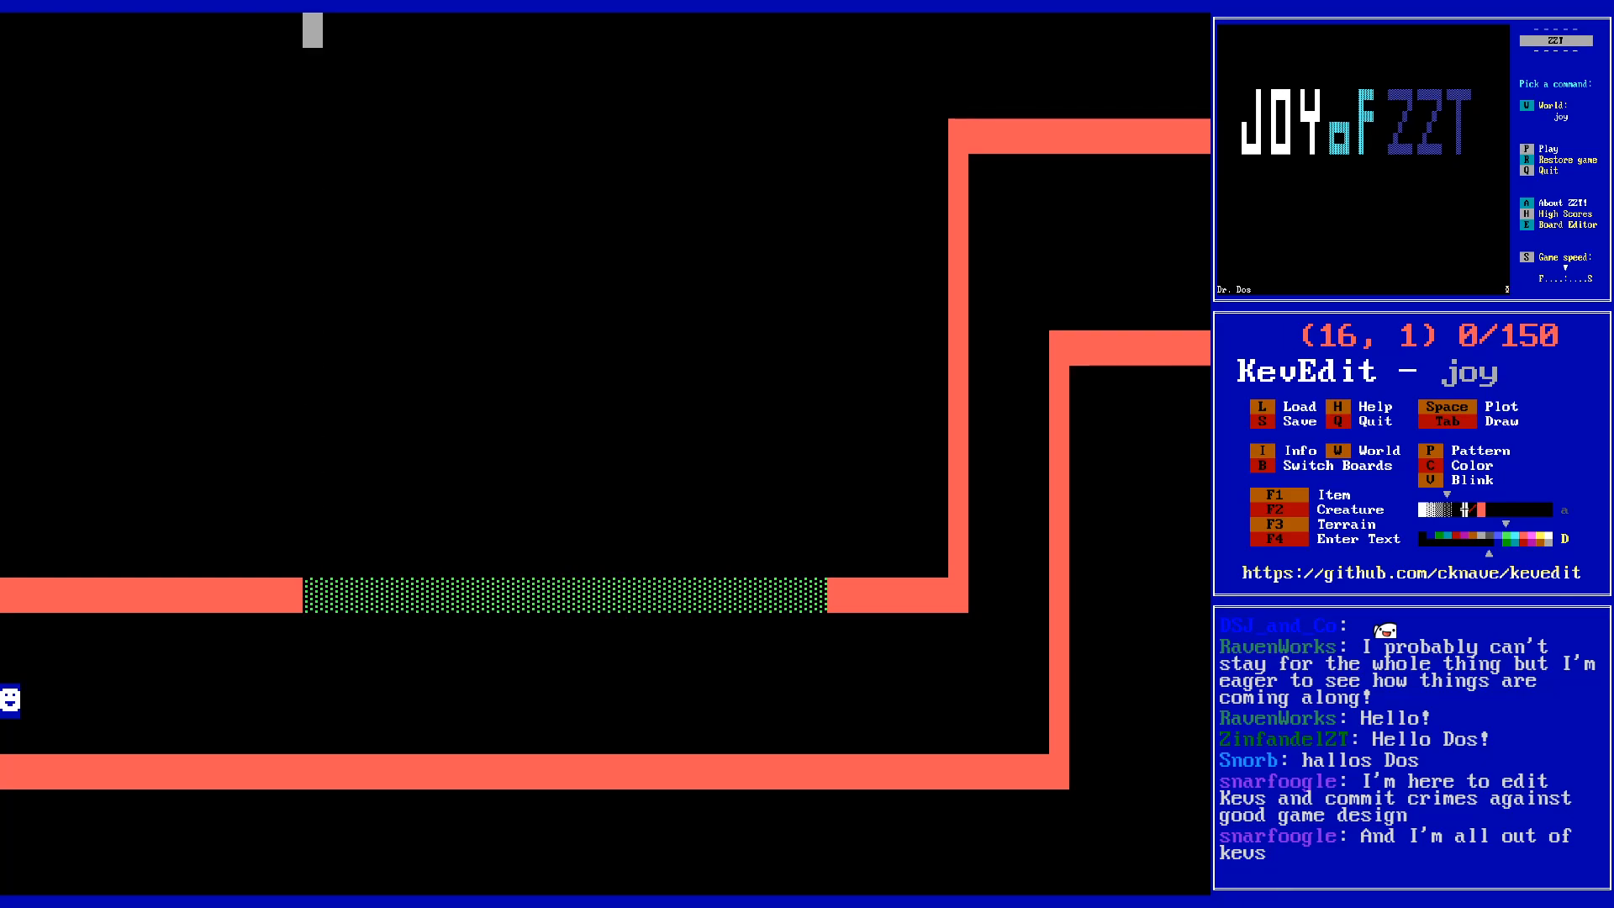
pyautogui.press('Down')
pyautogui.press('Up')
pyautogui.press('c')
pyautogui.press('Right')
pyautogui.press('Right')
pyautogui.press('Right')
pyautogui.press('Right')
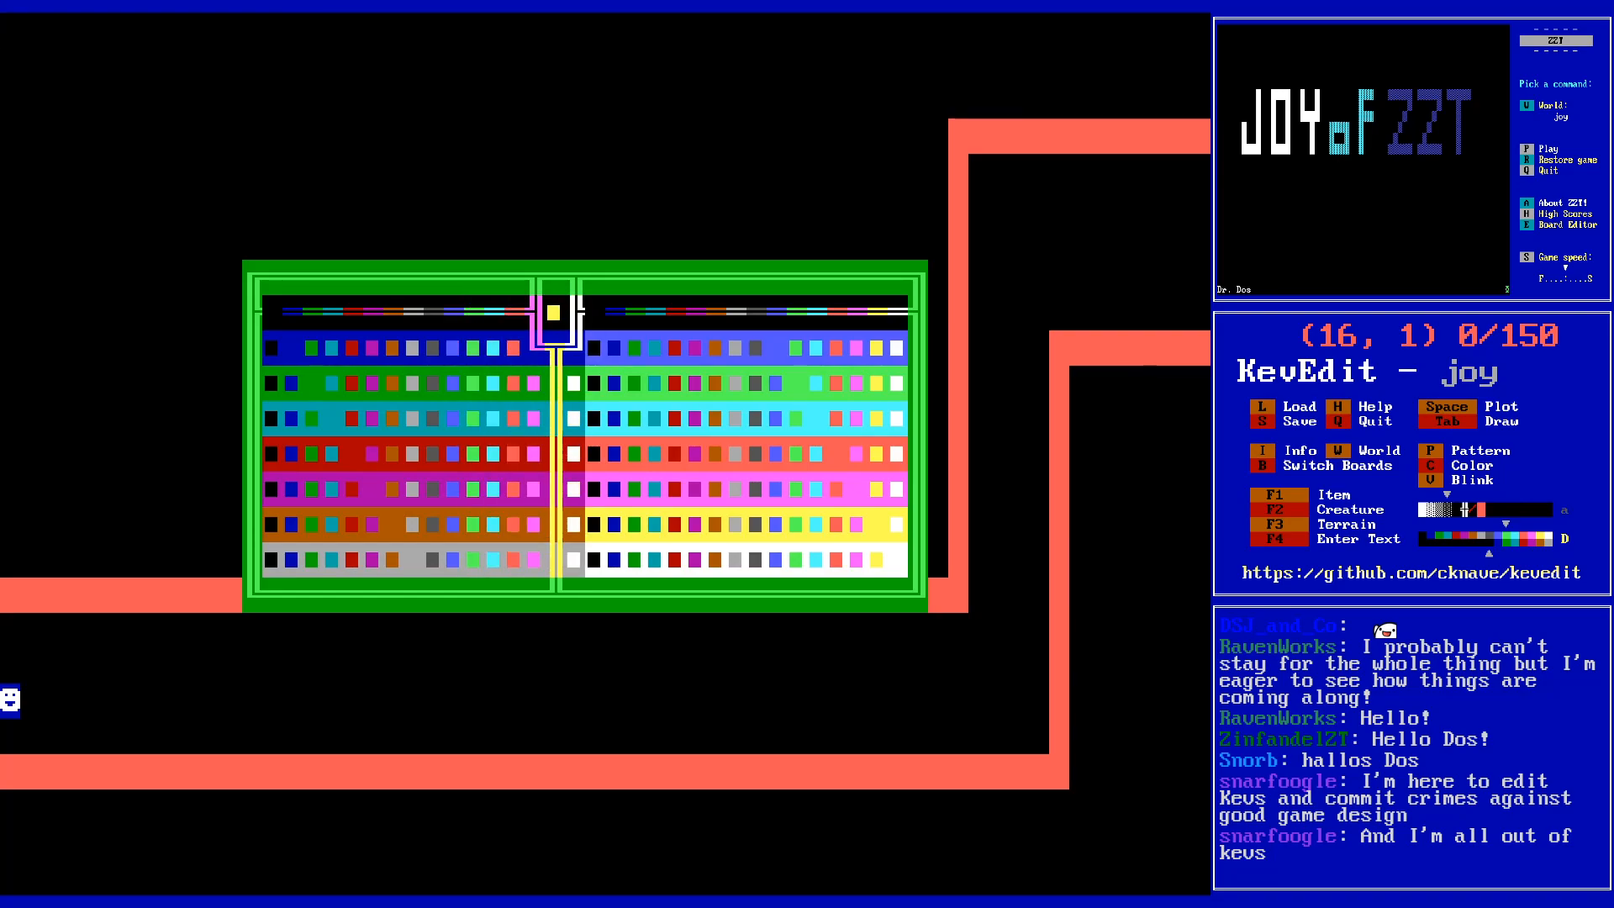
pyautogui.press('Left')
pyautogui.press('Left')
pyautogui.press('Left')
pyautogui.press('Left')
pyautogui.press('Left')
pyautogui.press('Left')
pyautogui.press('Left')
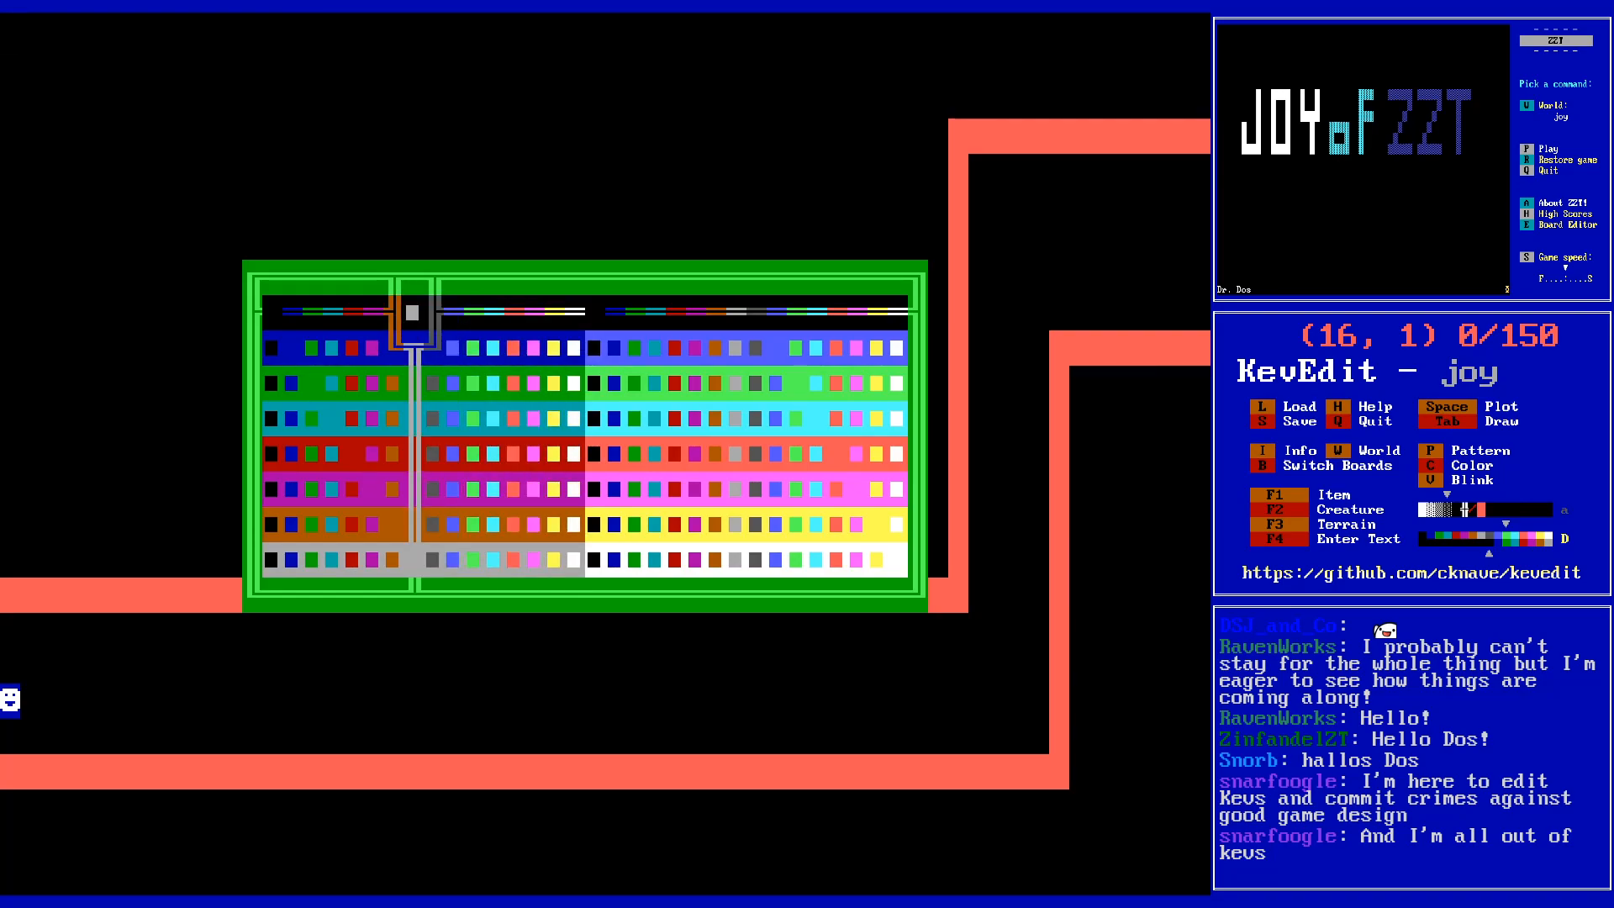
pyautogui.press('Return')
pyautogui.press('F2')
pyautogui.press('g')
pyautogui.press('Return')
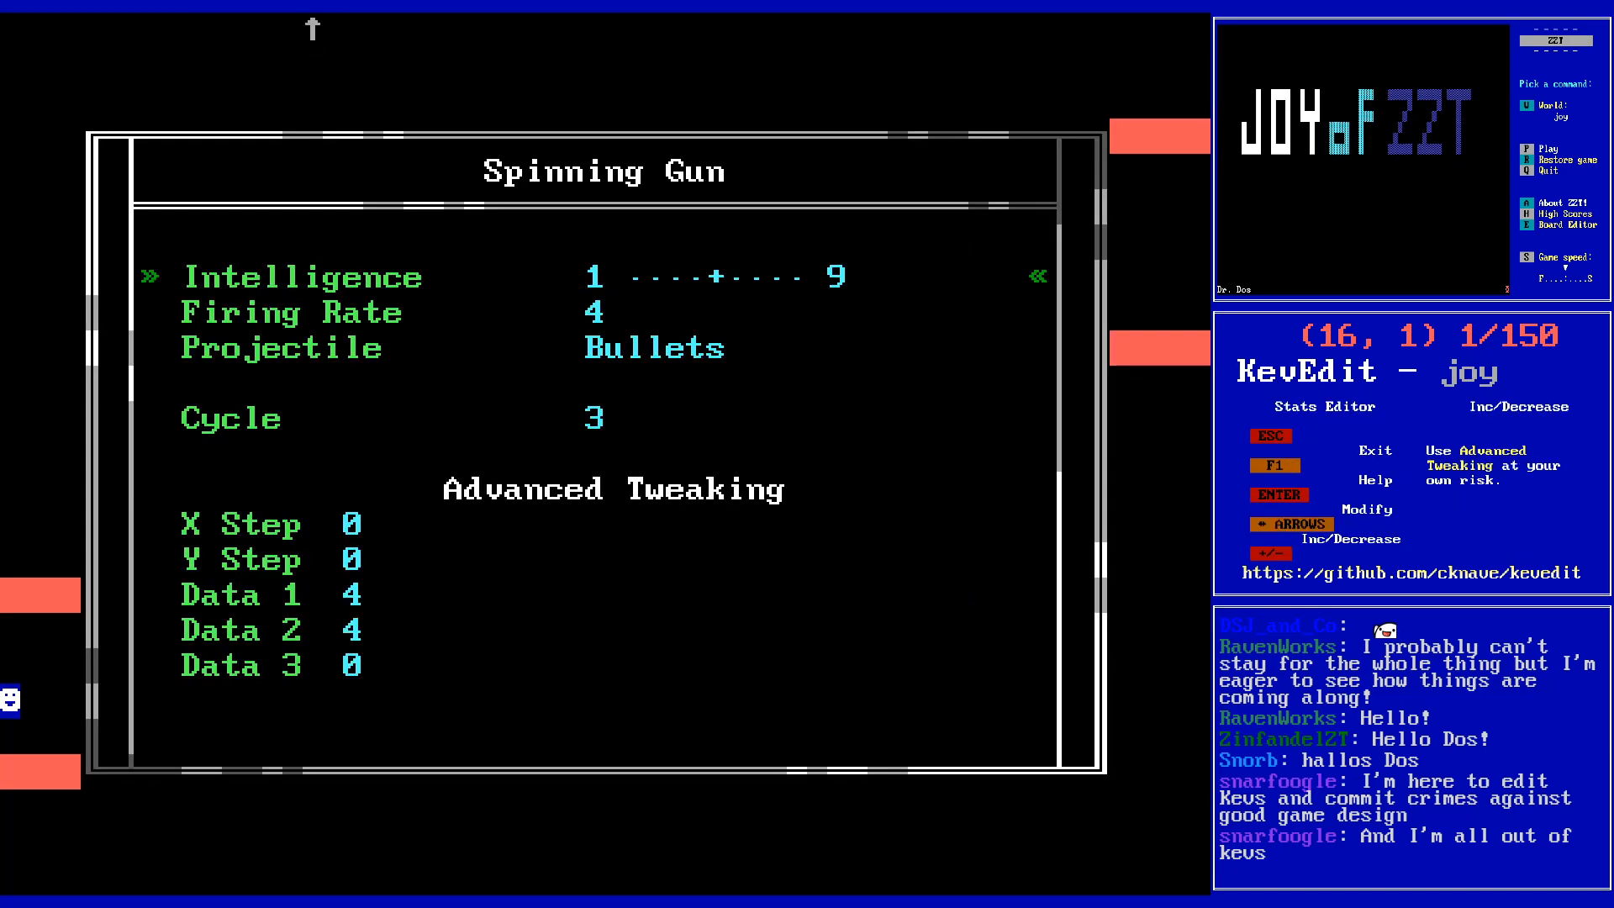
pyautogui.press('Escape')
# - Place a spinning gun at column 16, row 1, with intelligence 2, firing rate 7 and bullets as its projectile
pyautogui.press('F2')
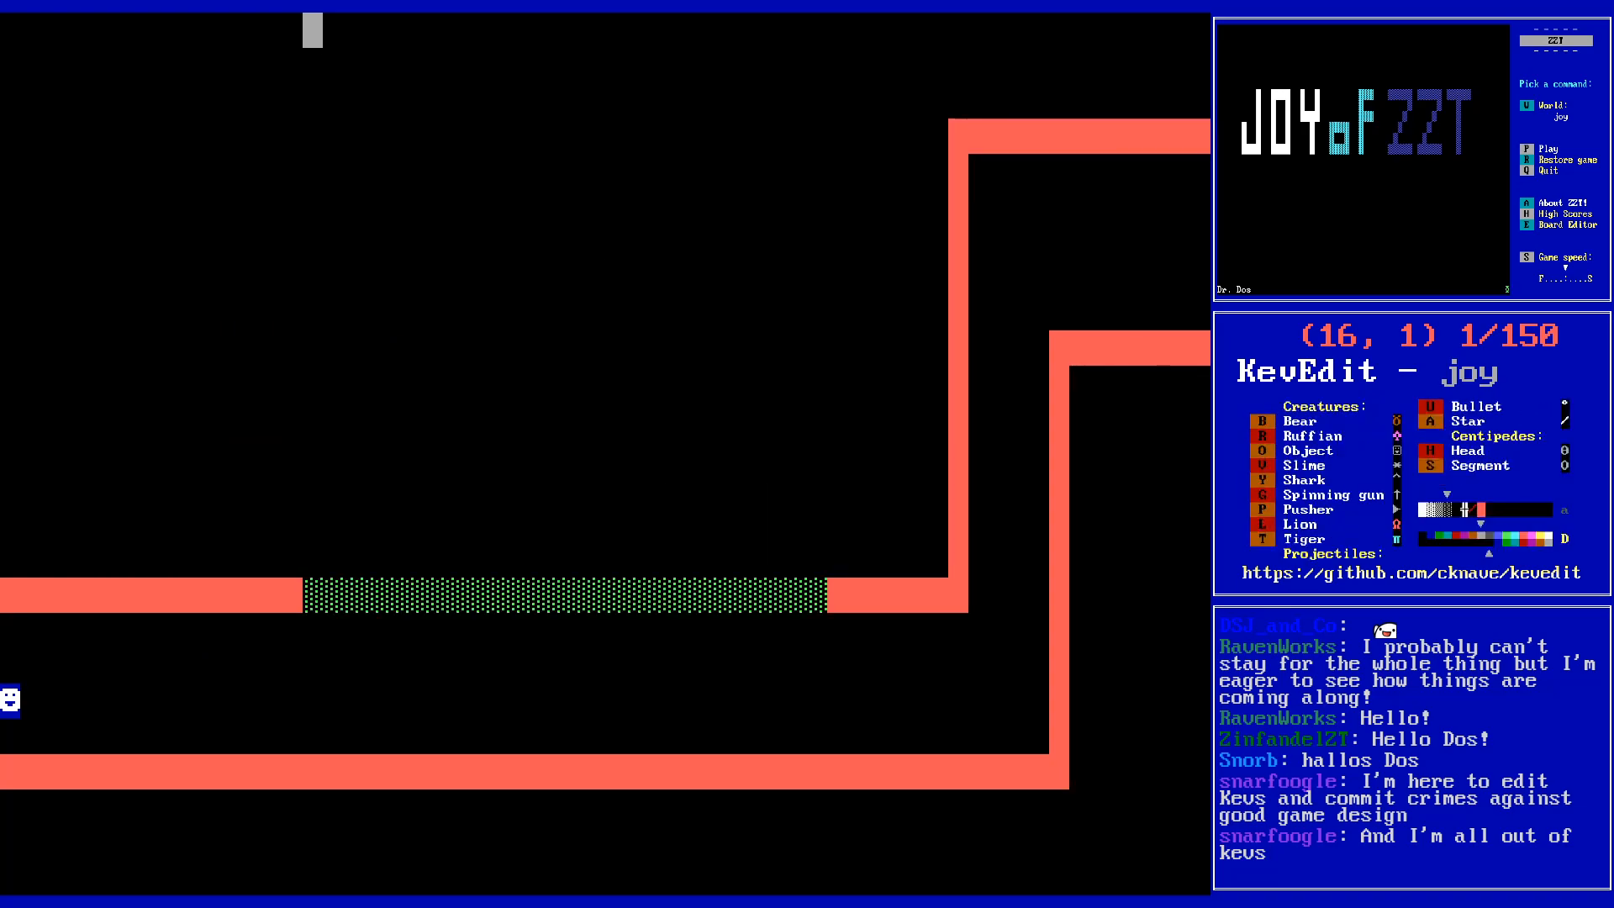
pyautogui.press('g')
pyautogui.press('Return')
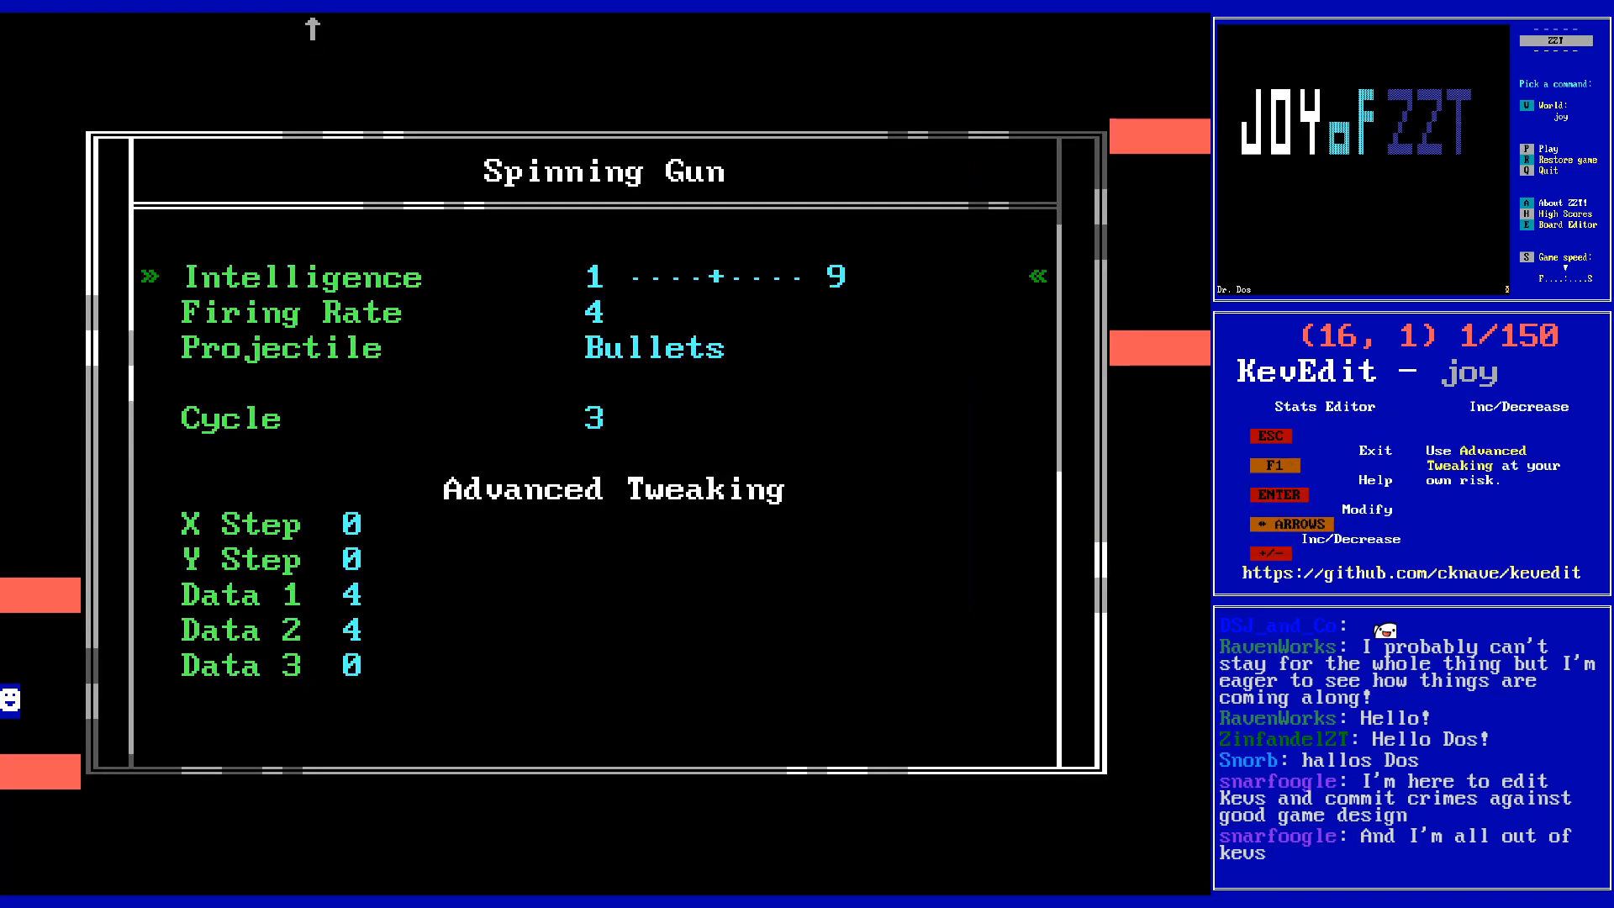
pyautogui.press('Down')
pyautogui.press('Down')
pyautogui.press('Up')
pyautogui.press('Left')
pyautogui.press('Down')
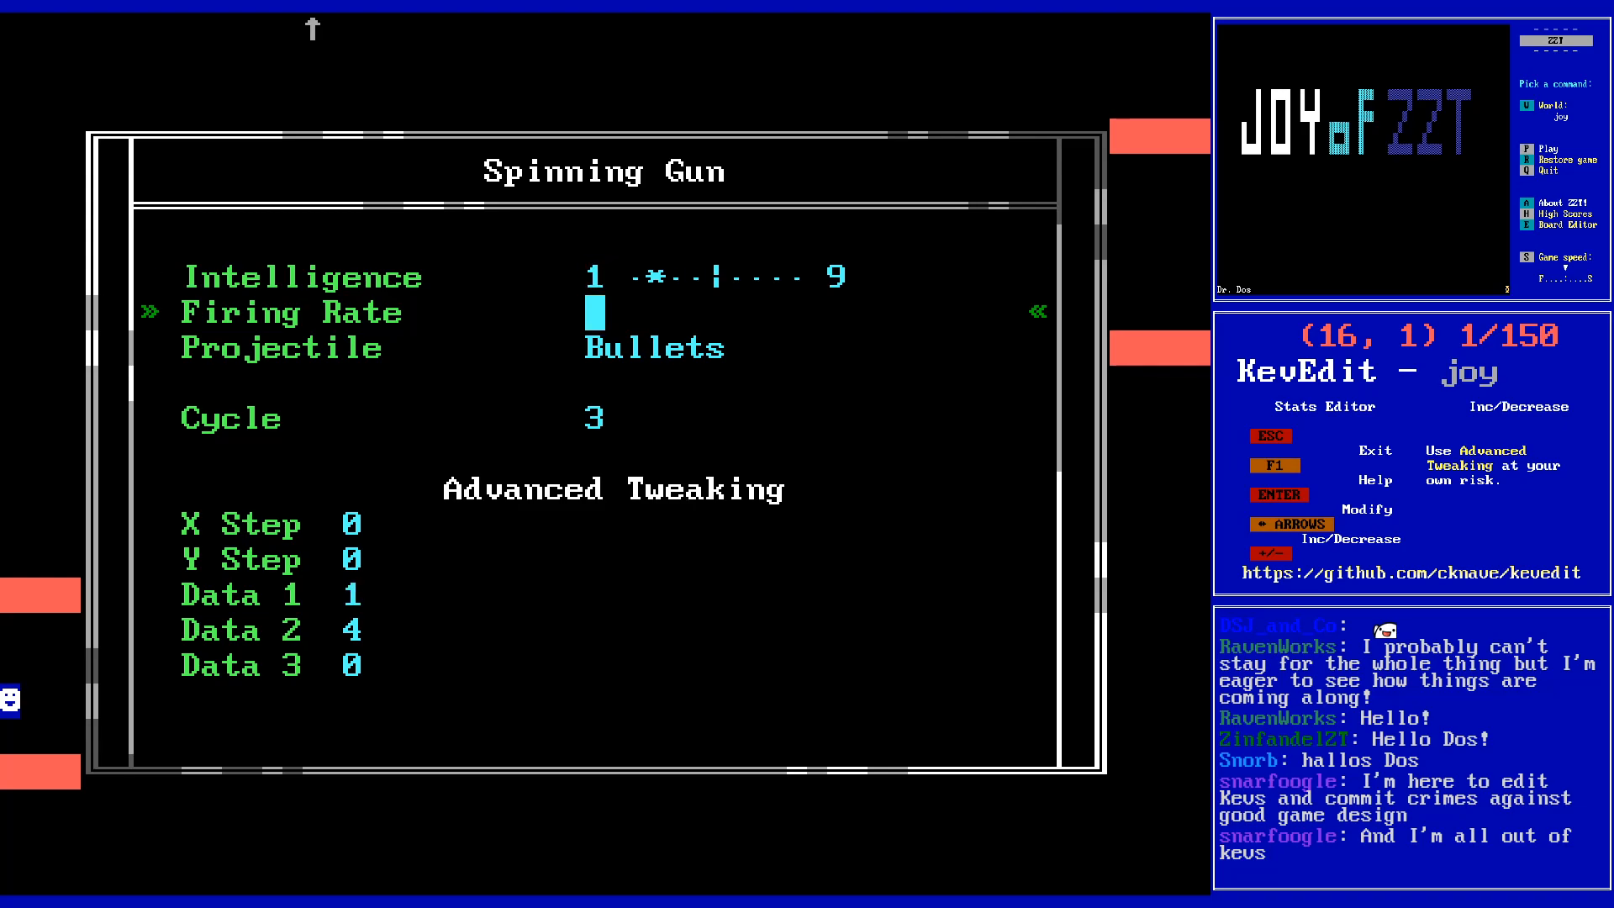
pyautogui.press('Return')
pyautogui.press('BackSpace')
pyautogui.write('7')
pyautogui.press('Return')
pyautogui.press('Escape')
# - Draw a continuous line of the same spinning guns along row 1 from column 16 to column 42
pyautogui.press('Up')
pyautogui.press('Tab')
pyautogui.press('Right')
pyautogui.press('Right')
pyautogui.press('Right')
pyautogui.press('Right')
pyautogui.press('Right')
pyautogui.press('Right')
pyautogui.press('Right')
pyautogui.press('Right')
pyautogui.press('Right')
pyautogui.press('Right')
pyautogui.press('Right')
pyautogui.press('Right')
pyautogui.press('Right')
pyautogui.press('Right')
pyautogui.press('Right')
pyautogui.press('Right')
pyautogui.press('Right')
pyautogui.press('Right')
pyautogui.press('Right')
pyautogui.press('Right')
pyautogui.press('Right')
pyautogui.press('Right')
pyautogui.press('Right')
pyautogui.press('Right')
pyautogui.press('Right')
pyautogui.press('Right')
# - Check the gun line against the green stretch below and delete the extra spinning gun at column 42, row 1
pyautogui.press('Down')
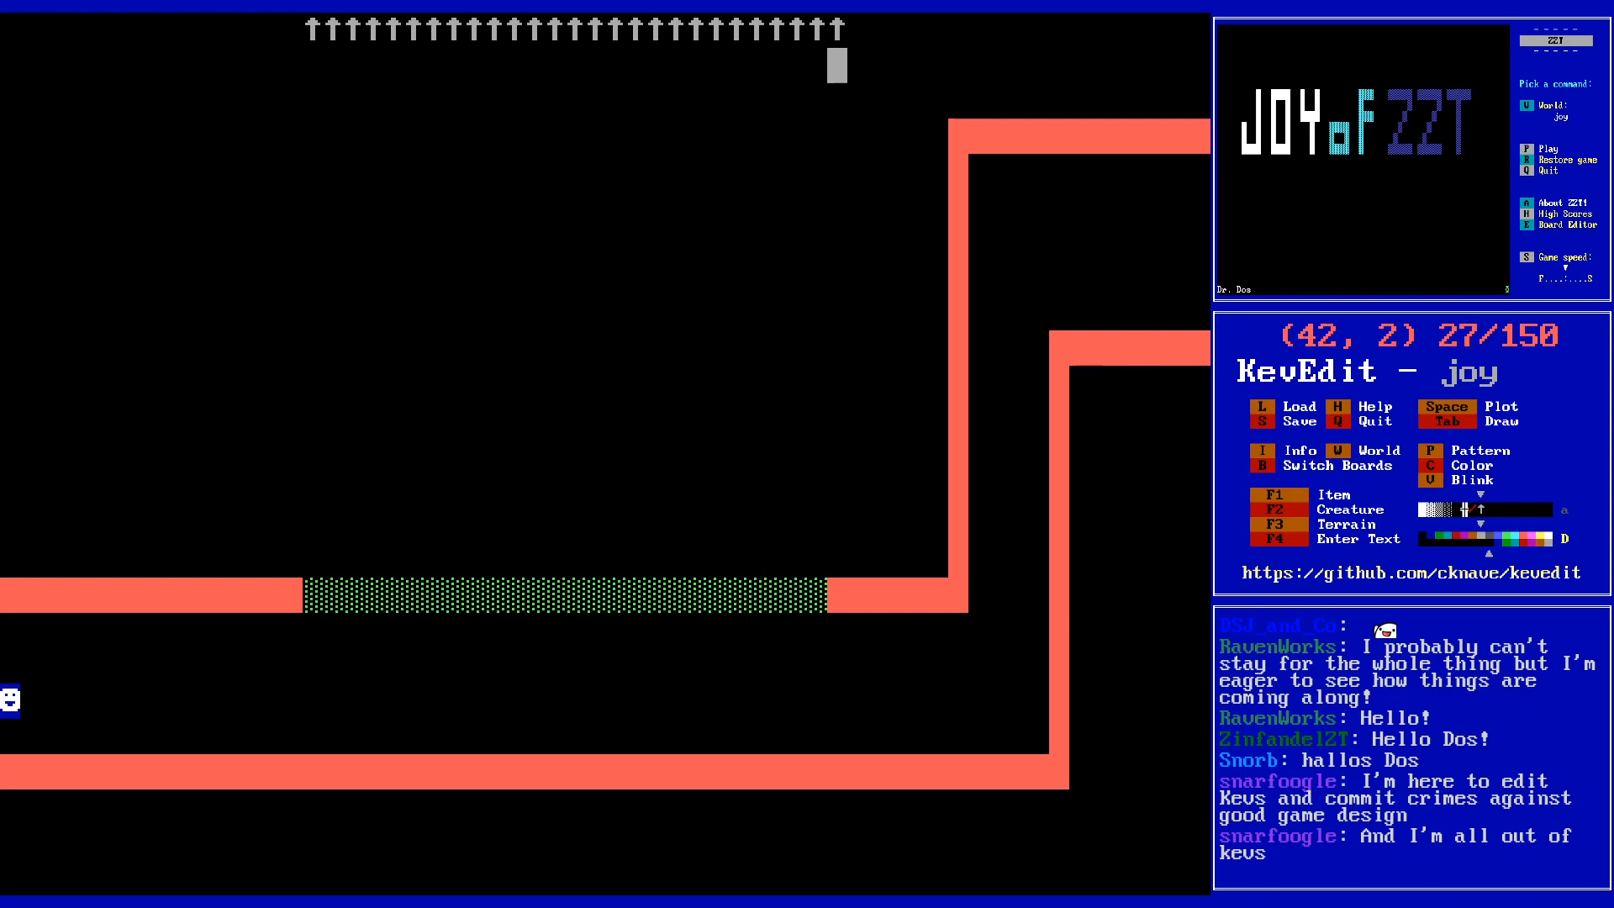
pyautogui.press('Down')
pyautogui.press('Down')
pyautogui.press('Down')
pyautogui.press('Down')
pyautogui.press('Down')
pyautogui.press('Down')
pyautogui.press('Down')
pyautogui.press('Down')
pyautogui.press('Down')
pyautogui.press('Down')
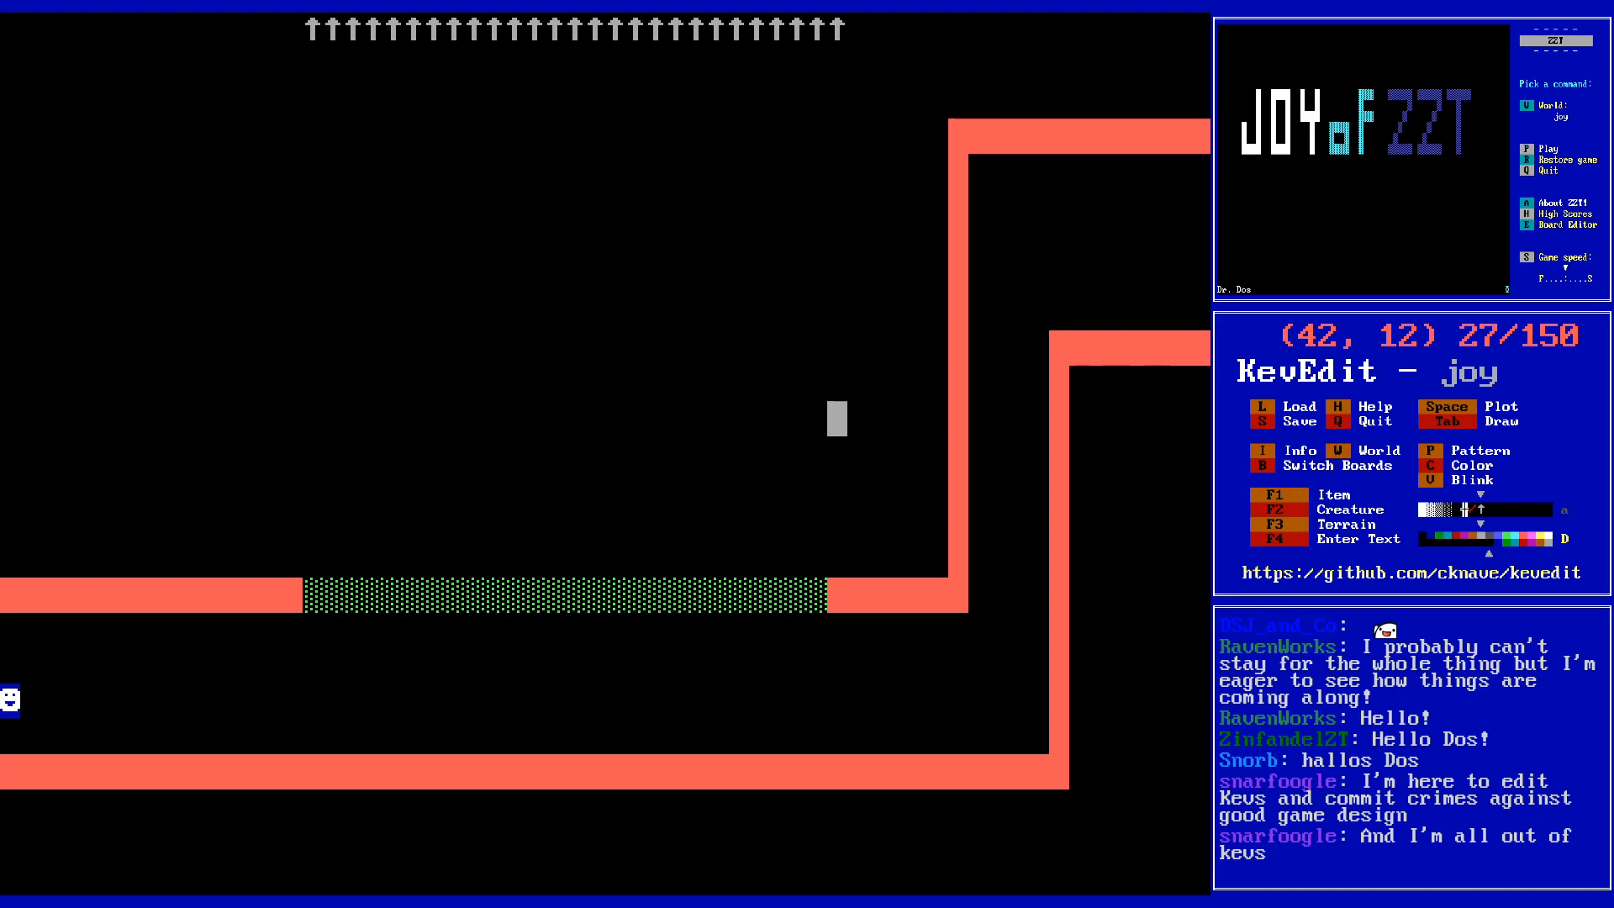
pyautogui.press('Up')
pyautogui.press('Up')
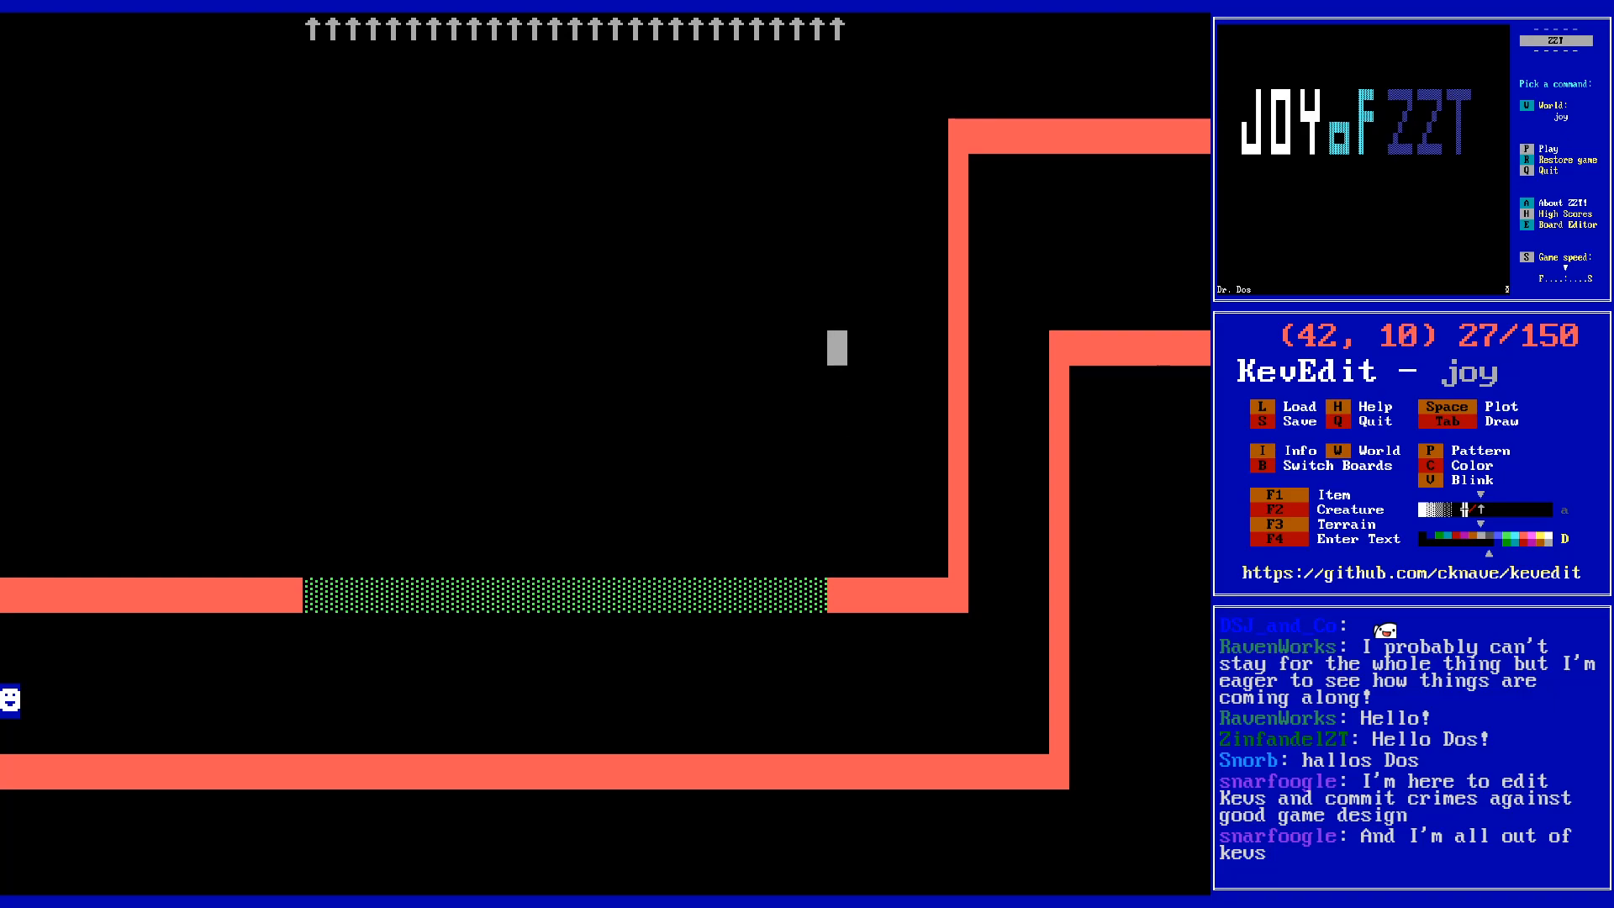
pyautogui.press('Up')
pyautogui.press('Up')
pyautogui.press('Up')
pyautogui.press('Up')
pyautogui.press('Up')
pyautogui.press('Up')
pyautogui.press('Up')
pyautogui.press('Up')
pyautogui.press('Up')
pyautogui.press('Delete')
pyautogui.press('Left')
pyautogui.press('Down')
pyautogui.press('Down')
pyautogui.press('Down')
pyautogui.press('Down')
pyautogui.press('Down')
pyautogui.press('Down')
pyautogui.press('Down')
pyautogui.press('Down')
pyautogui.press('Down')
pyautogui.press('Down')
pyautogui.press('Down')
pyautogui.press('Down')
pyautogui.press('Down')
pyautogui.press('Down')
pyautogui.press('Down')
pyautogui.press('Down')
pyautogui.press('Down')
pyautogui.press('Down')
pyautogui.press('Down')
pyautogui.press('Down')
pyautogui.press('Left')
pyautogui.press('Left')
pyautogui.press('Left')
pyautogui.press('Left')
pyautogui.press('Left')
pyautogui.press('Left')
pyautogui.press('Left')
pyautogui.press('Left')
pyautogui.press('Left')
pyautogui.press('Left')
pyautogui.press('Left')
pyautogui.press('Left')
pyautogui.press('Left')
pyautogui.press('Left')
pyautogui.press('Left')
pyautogui.press('Left')
pyautogui.press('Left')
pyautogui.press('Left')
pyautogui.press('Left')
pyautogui.press('Left')
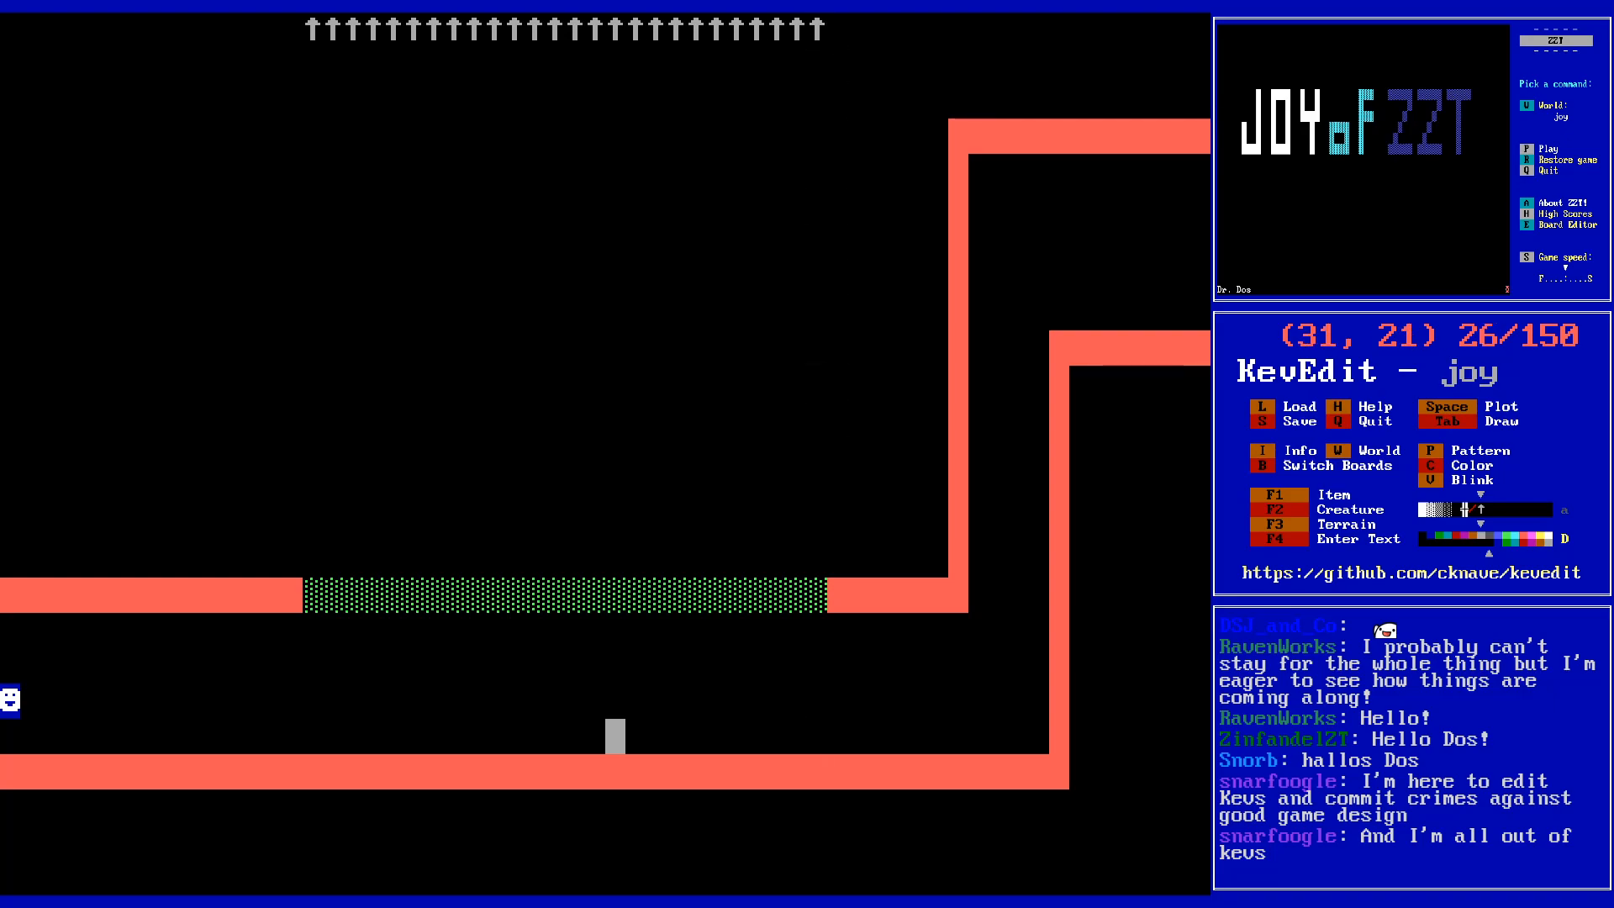
pyautogui.press('Up')
# - Save the world as joy.zzt, overwriting the existing file
pyautogui.press('s')
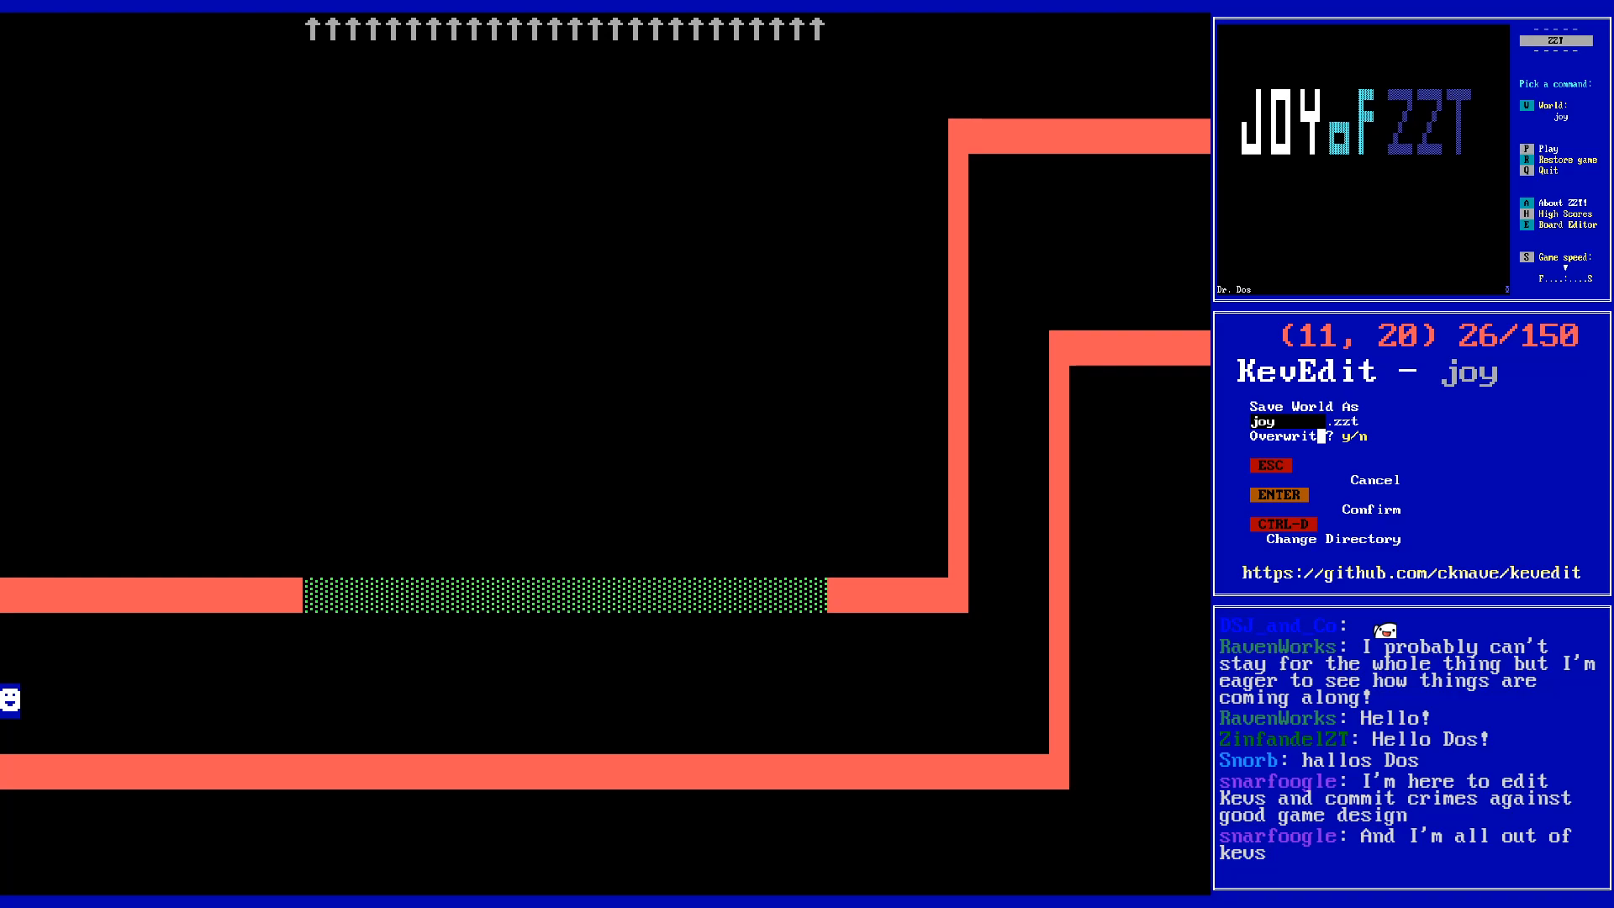
pyautogui.press('y')
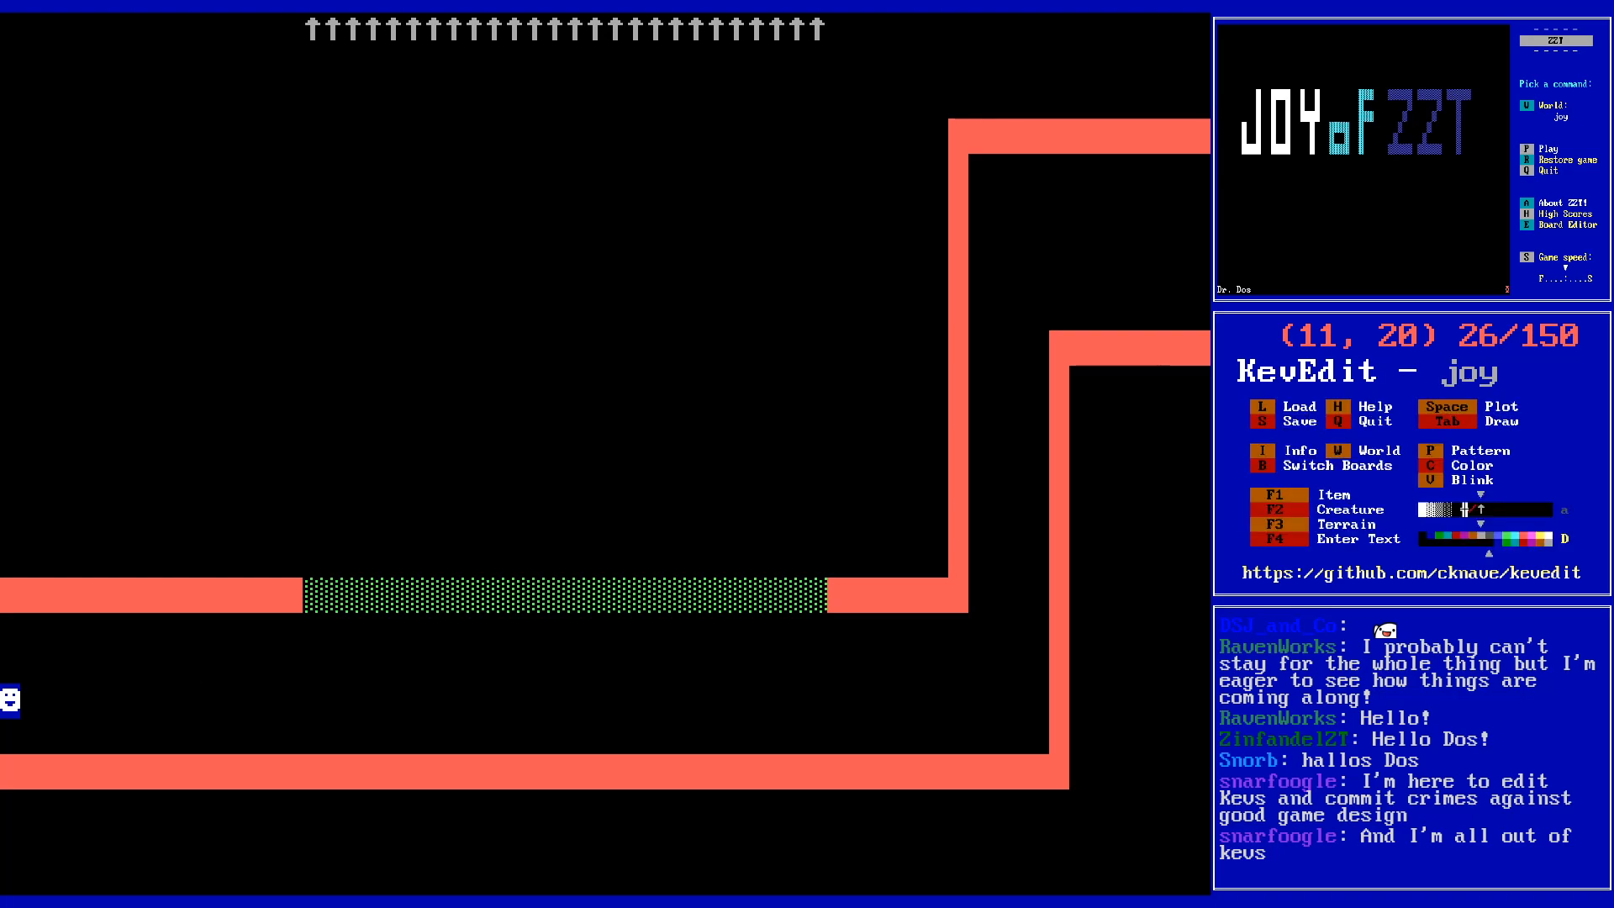
pyautogui.press('s')
pyautogui.press('Return')
pyautogui.press('y')
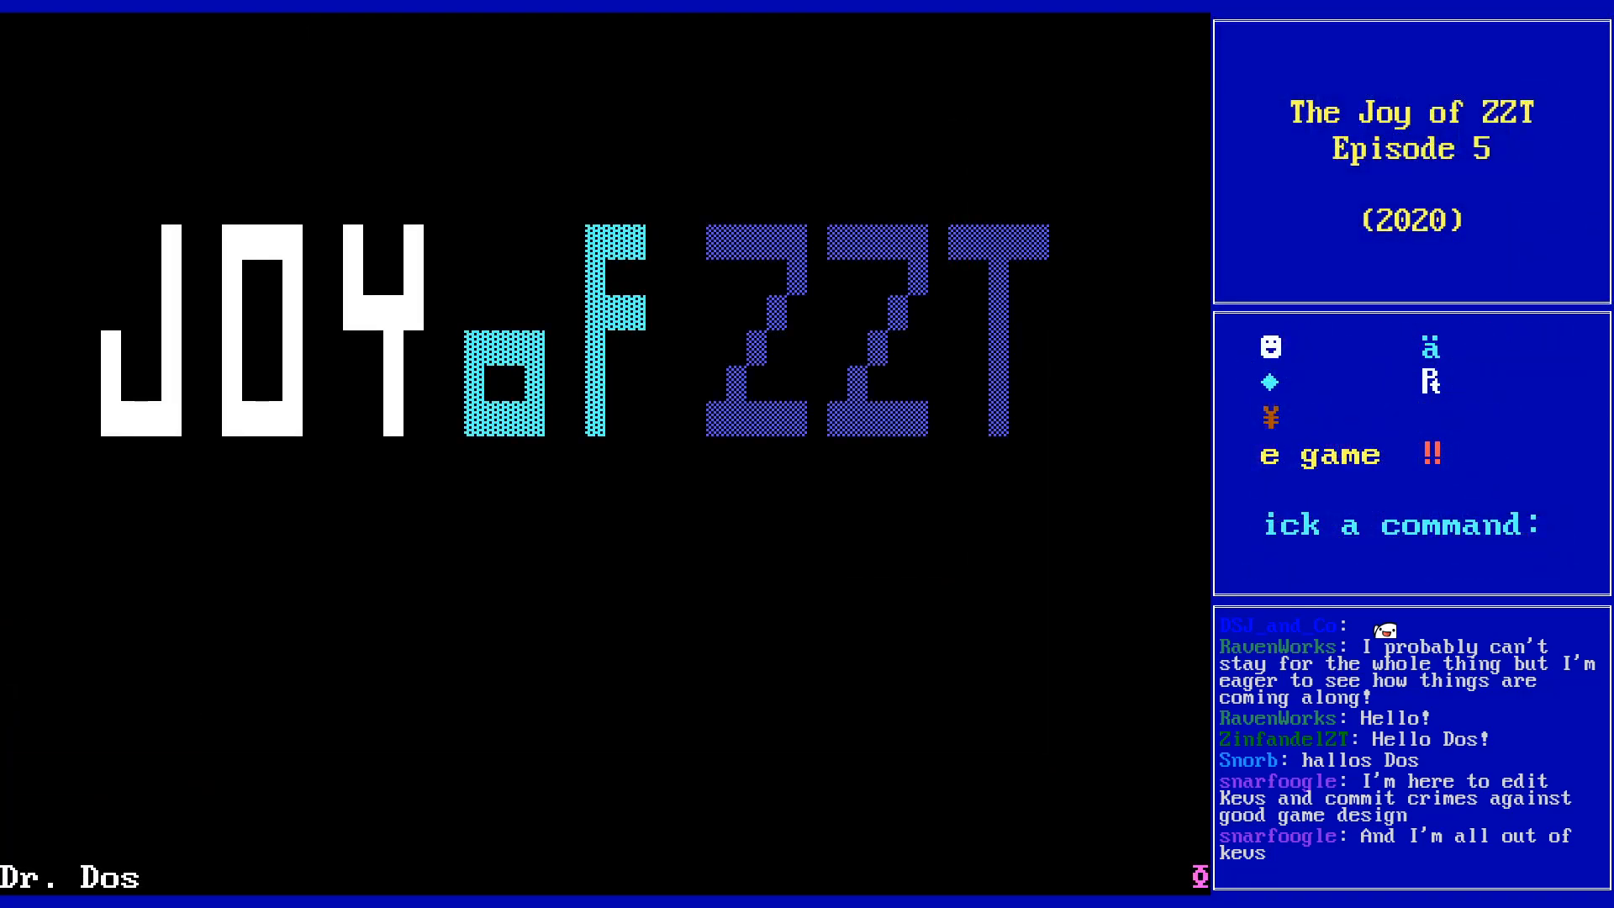
pyautogui.press('p')
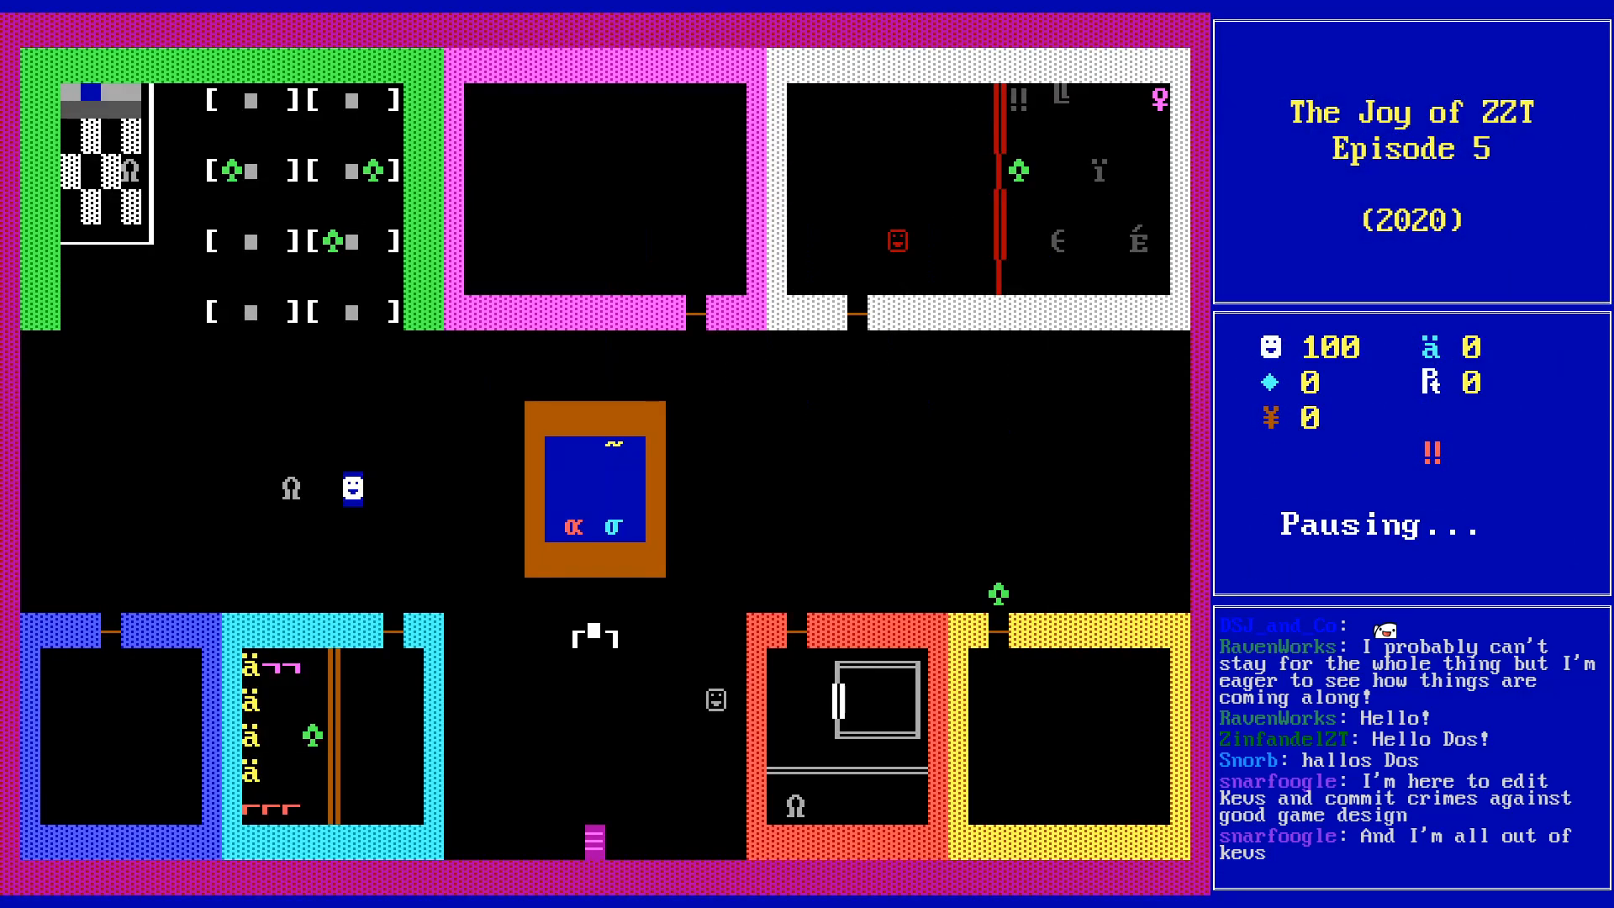
pyautogui.press('Right')
pyautogui.press('Right')
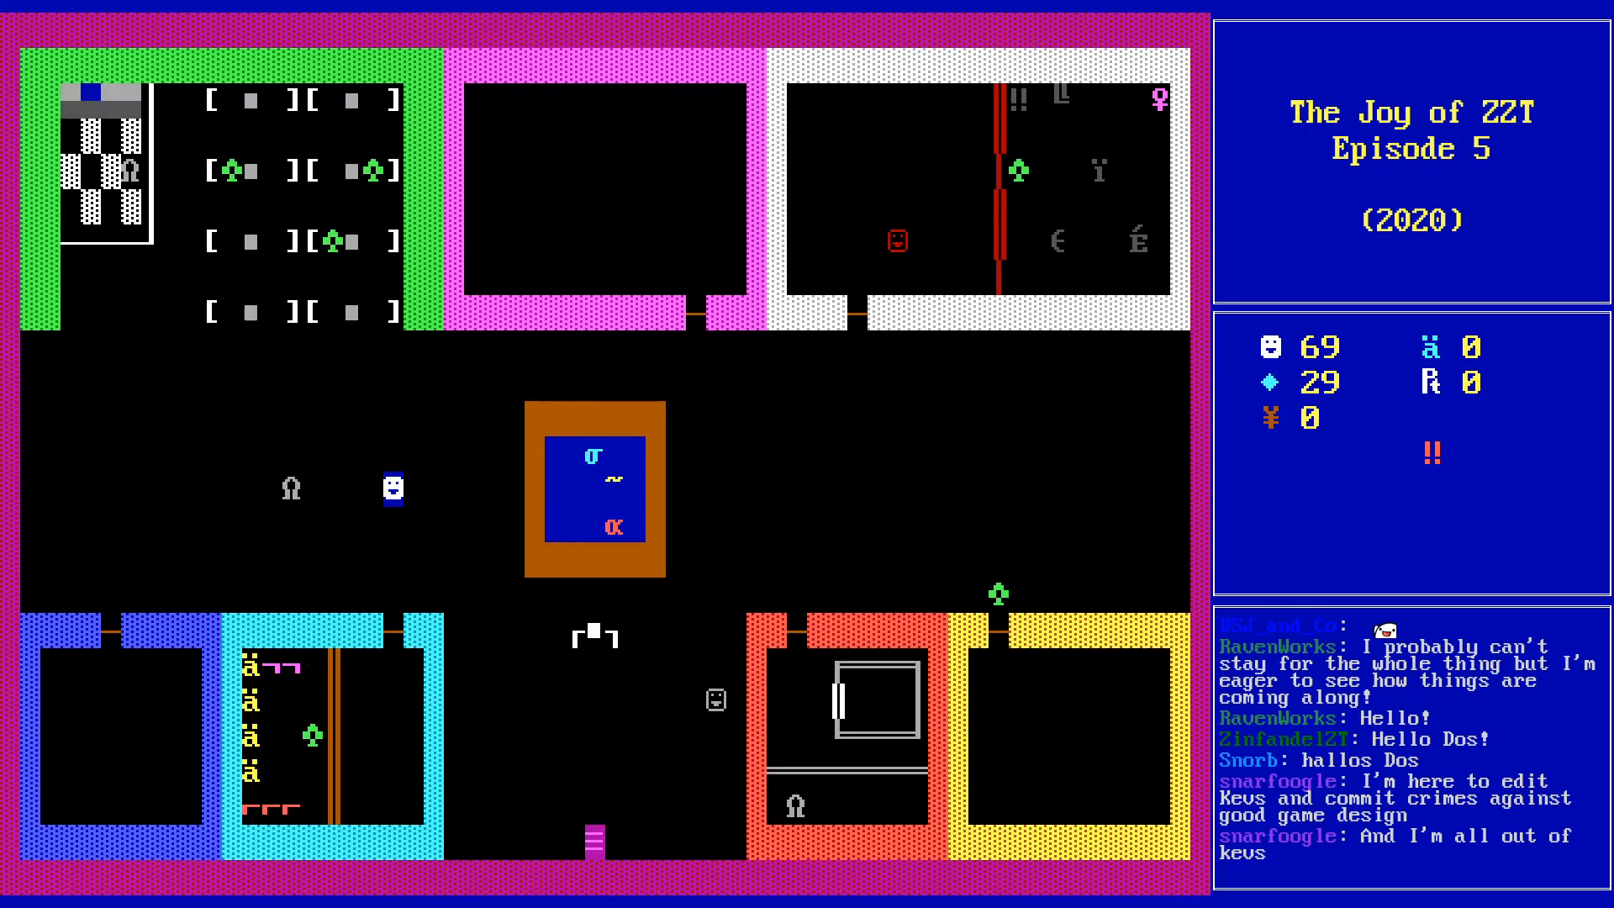
pyautogui.press('Right')
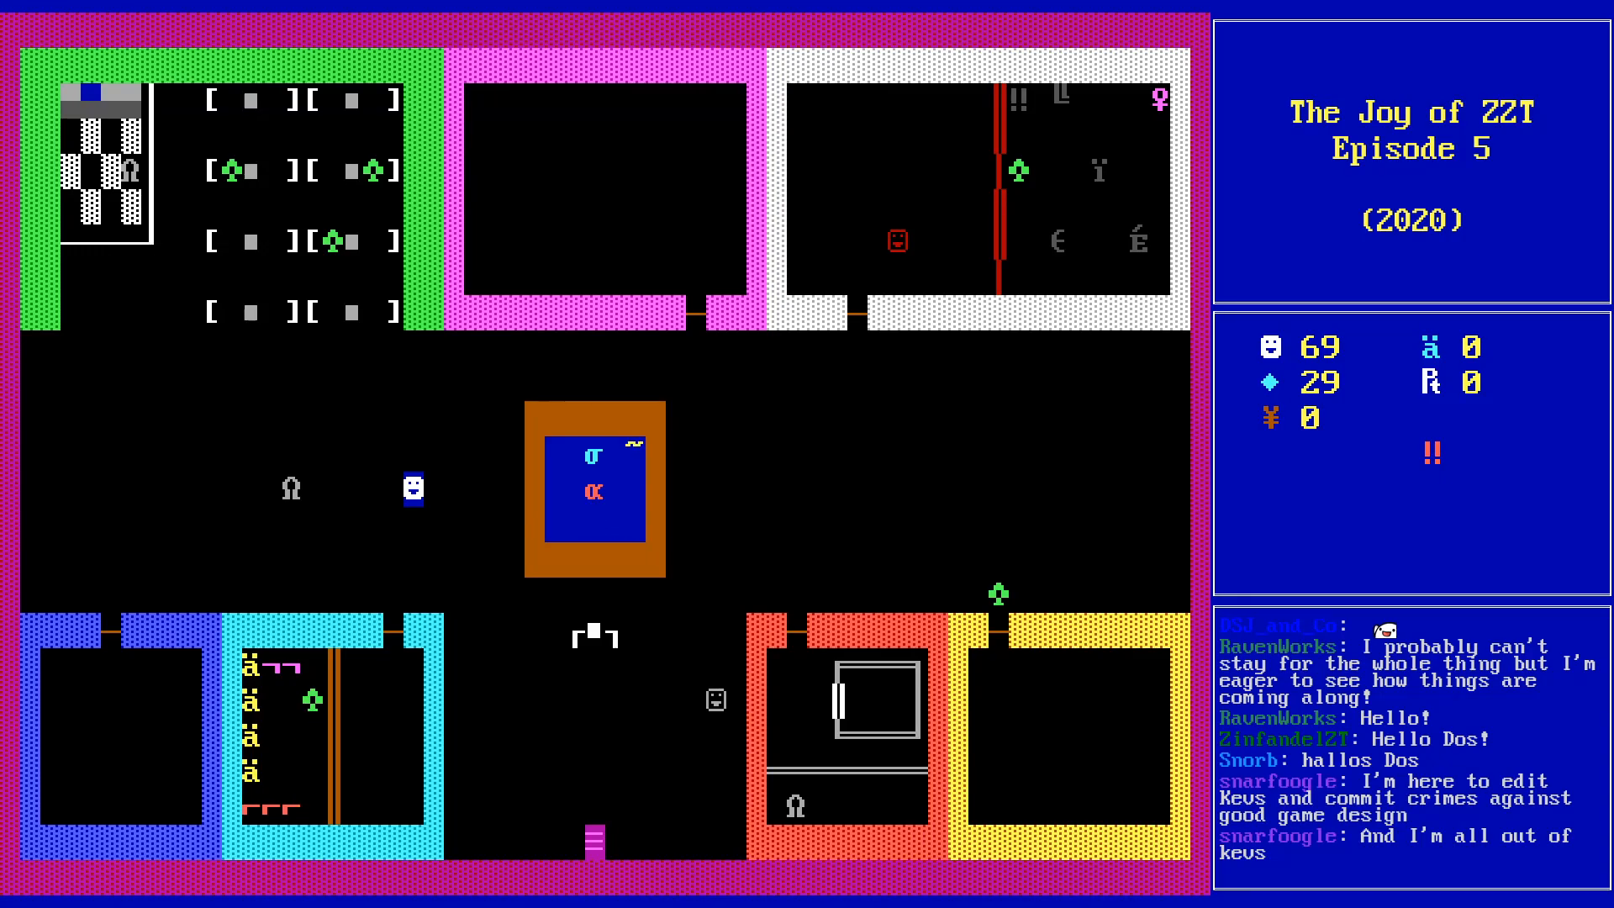
pyautogui.press('q')
pyautogui.press('y')
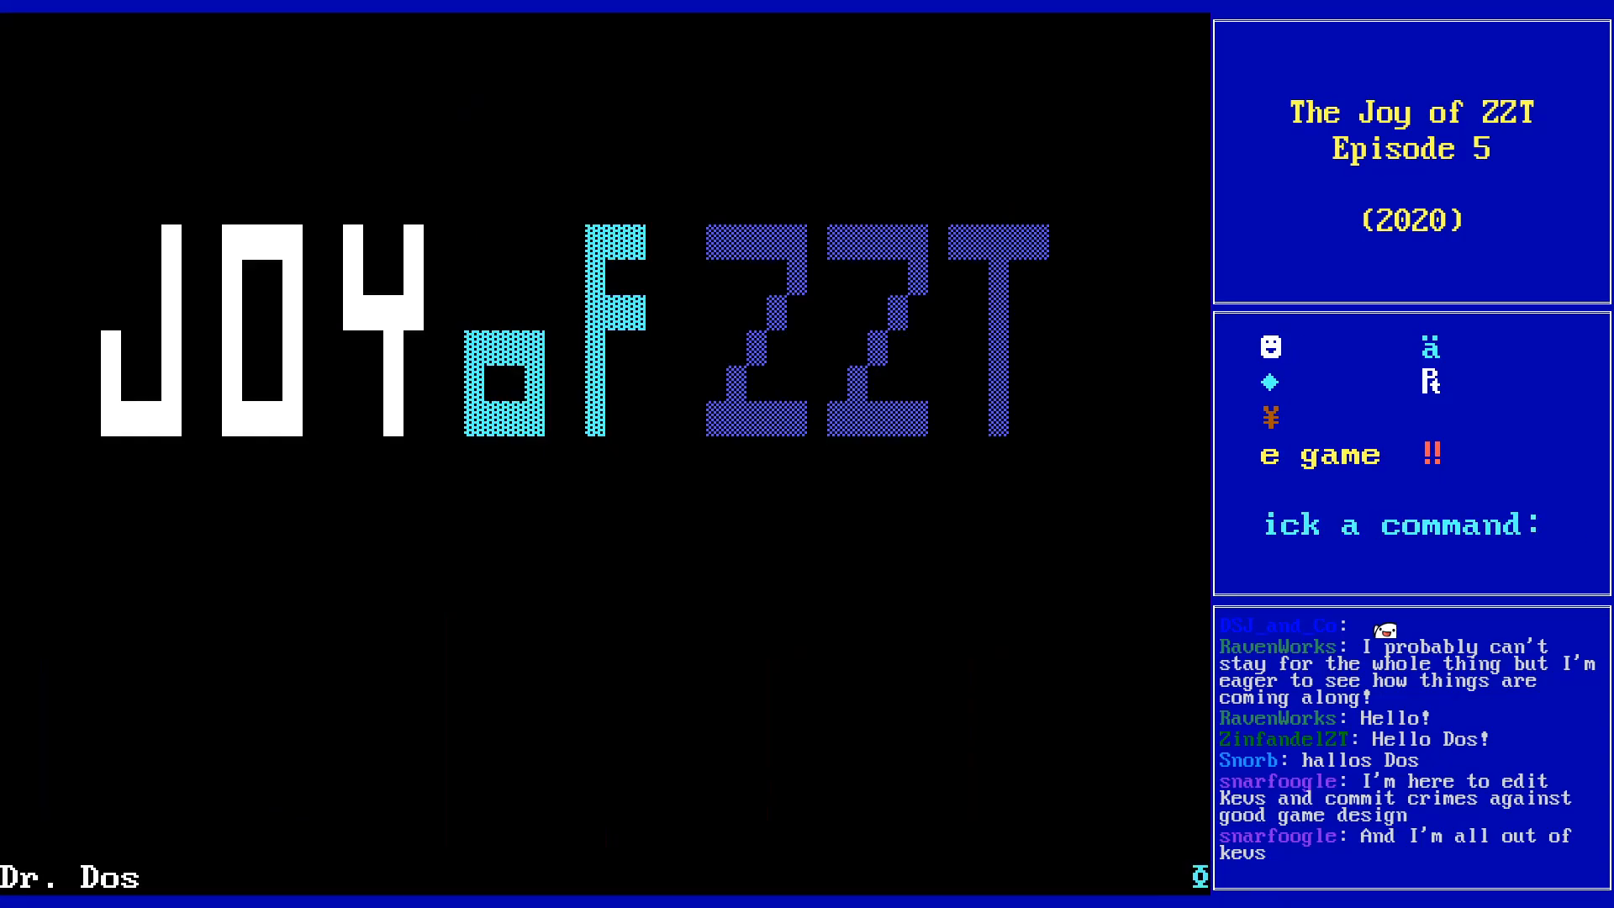
# - Reload the saved joy world in ZZT and start playing it on the Meteor Shower board
pyautogui.press('w')
pyautogui.press('Down')
pyautogui.press('Down')
pyautogui.press('Down')
pyautogui.press('Down')
pyautogui.press('Return')
pyautogui.press('p')
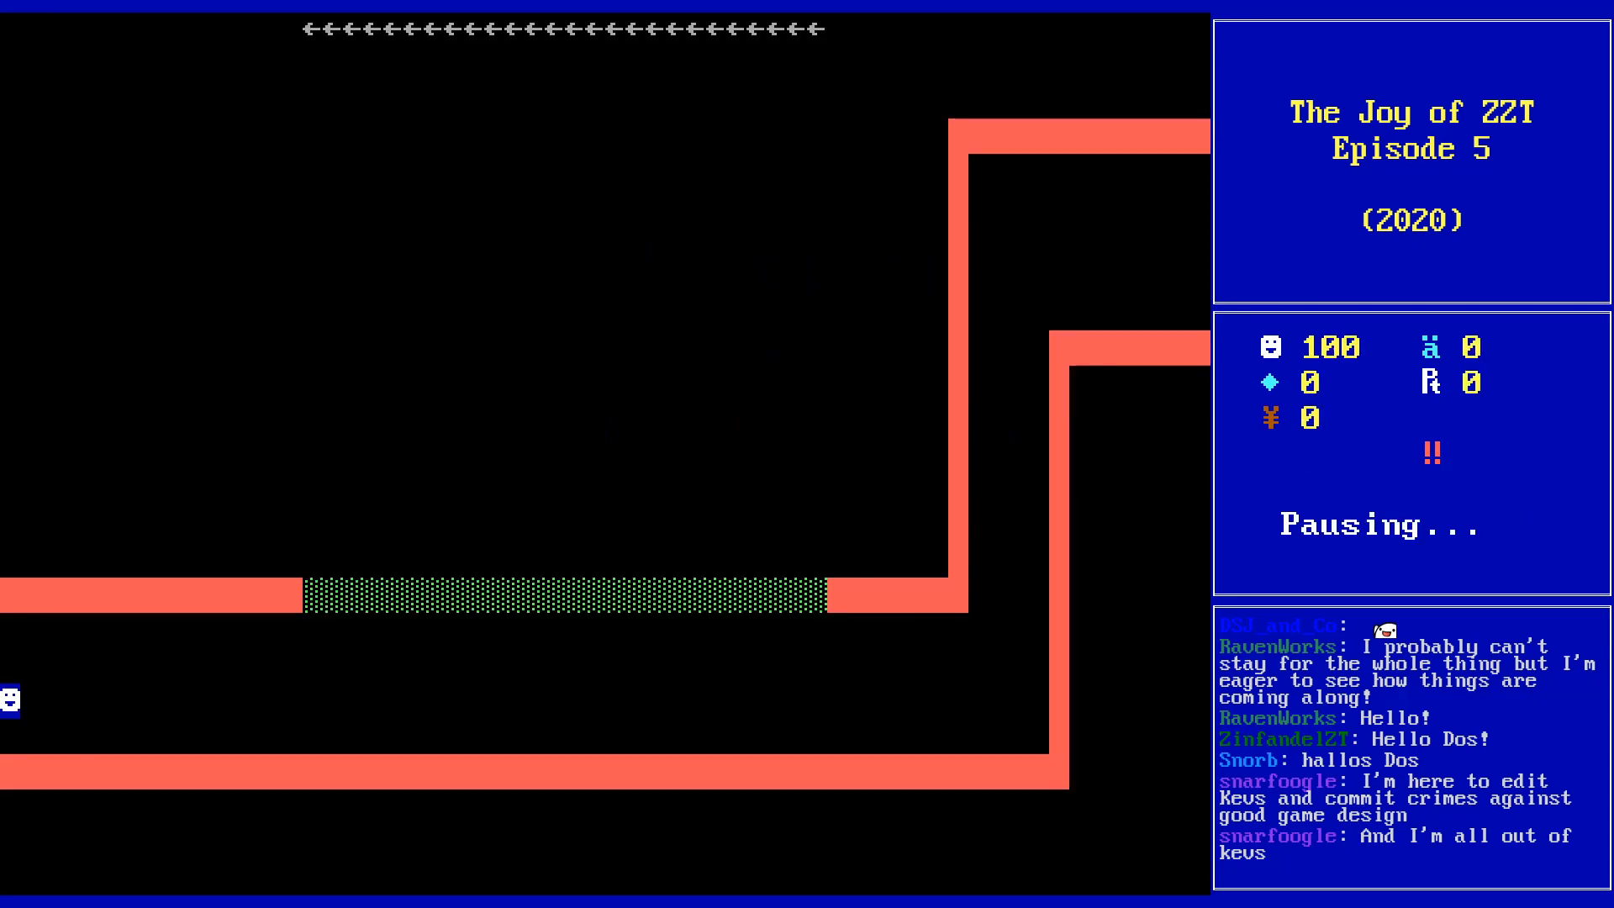
# - Playtest the corridor by walking the player under the green stretch and its gunfire to the far side, then request to quit
pyautogui.press('Right')
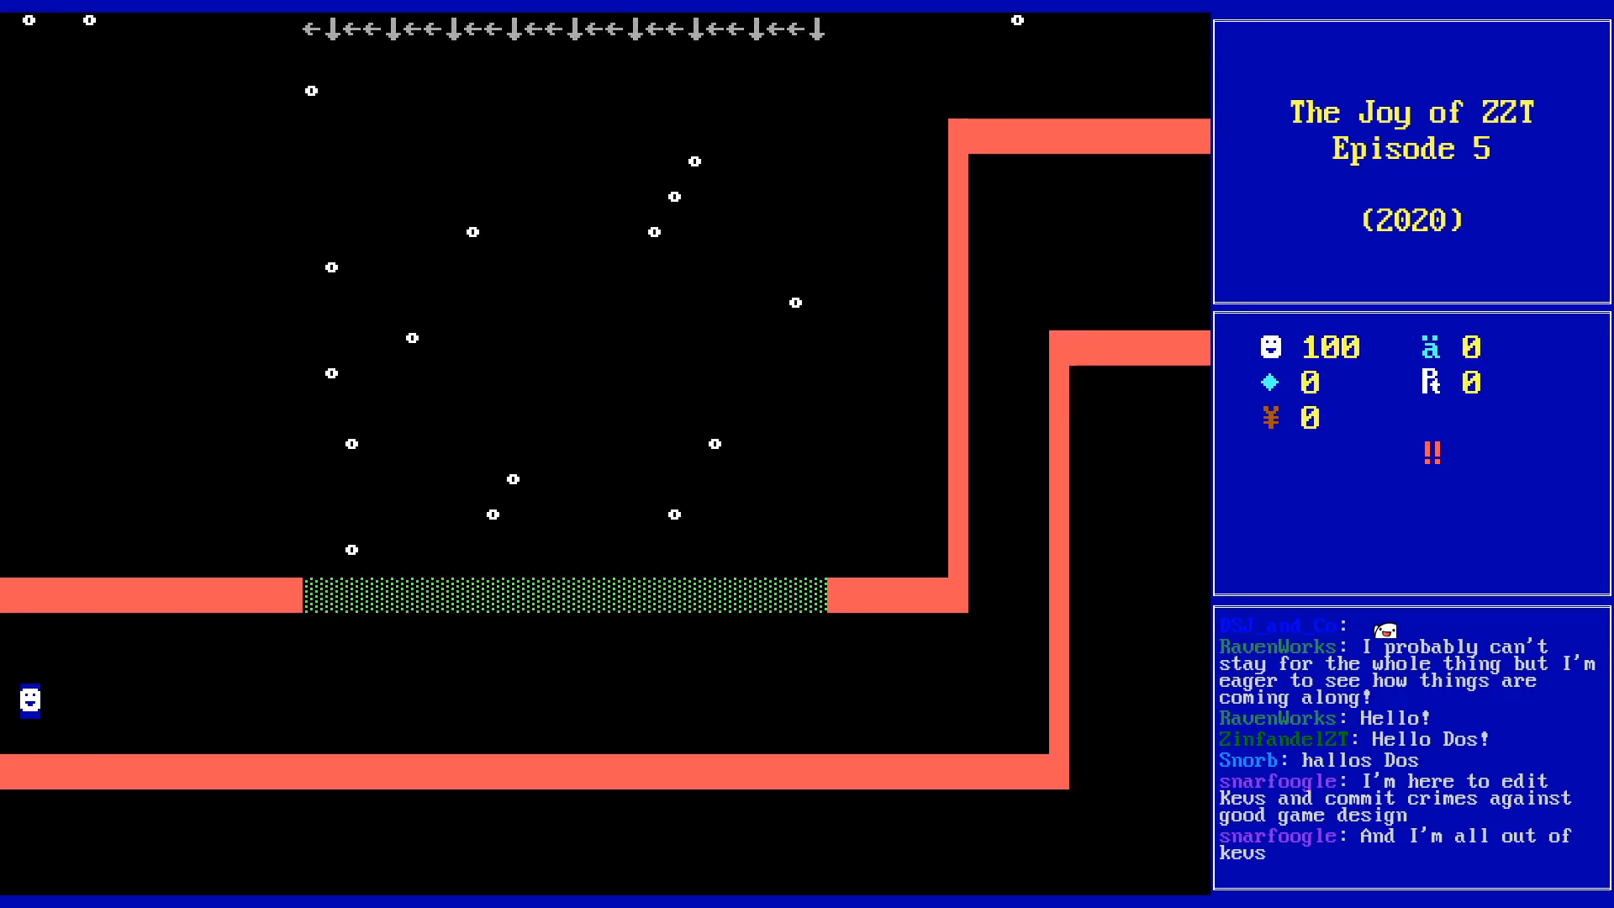
pyautogui.press('Right')
pyautogui.press('Down')
pyautogui.press('Right')
pyautogui.press('Right')
pyautogui.press('Right')
pyautogui.press('Right')
pyautogui.press('Right')
pyautogui.press('Right')
pyautogui.press('Right')
pyautogui.press('Right')
pyautogui.press('Right')
pyautogui.press('Up')
pyautogui.press('Right')
pyautogui.press('Right')
pyautogui.press('Right')
pyautogui.press('Right')
pyautogui.press('Left')
pyautogui.press('Right')
pyautogui.press('Right')
pyautogui.press('Right')
pyautogui.press('Right')
pyautogui.press('Right')
pyautogui.press('Right')
pyautogui.press('Right')
pyautogui.press('Right')
pyautogui.press('Right')
pyautogui.press('Right')
pyautogui.press('Right')
pyautogui.press('Right')
pyautogui.press('Right')
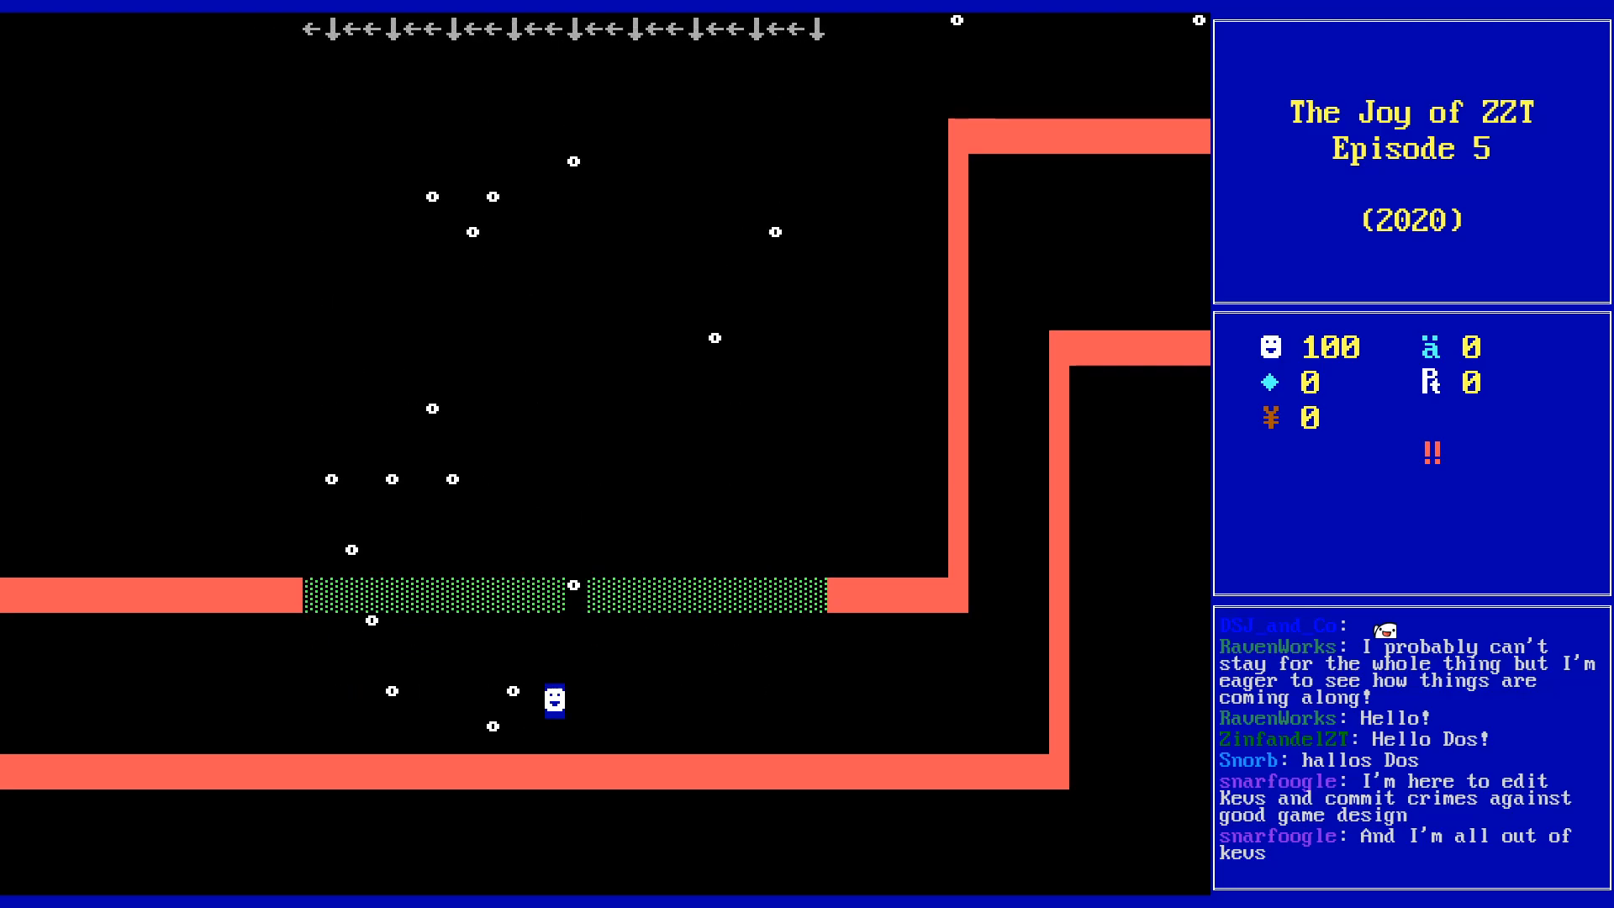
pyautogui.press('Right')
pyautogui.press('Right')
pyautogui.press('Right')
pyautogui.press('Right')
pyautogui.press('Right')
pyautogui.press('Right')
pyautogui.press('Right')
pyautogui.press('Right')
pyautogui.press('Right')
pyautogui.press('Right')
pyautogui.press('Right')
pyautogui.press('Right')
pyautogui.press('Right')
pyautogui.press('Right')
pyautogui.press('Right')
pyautogui.press('Right')
pyautogui.press('Right')
pyautogui.press('Right')
pyautogui.press('Right')
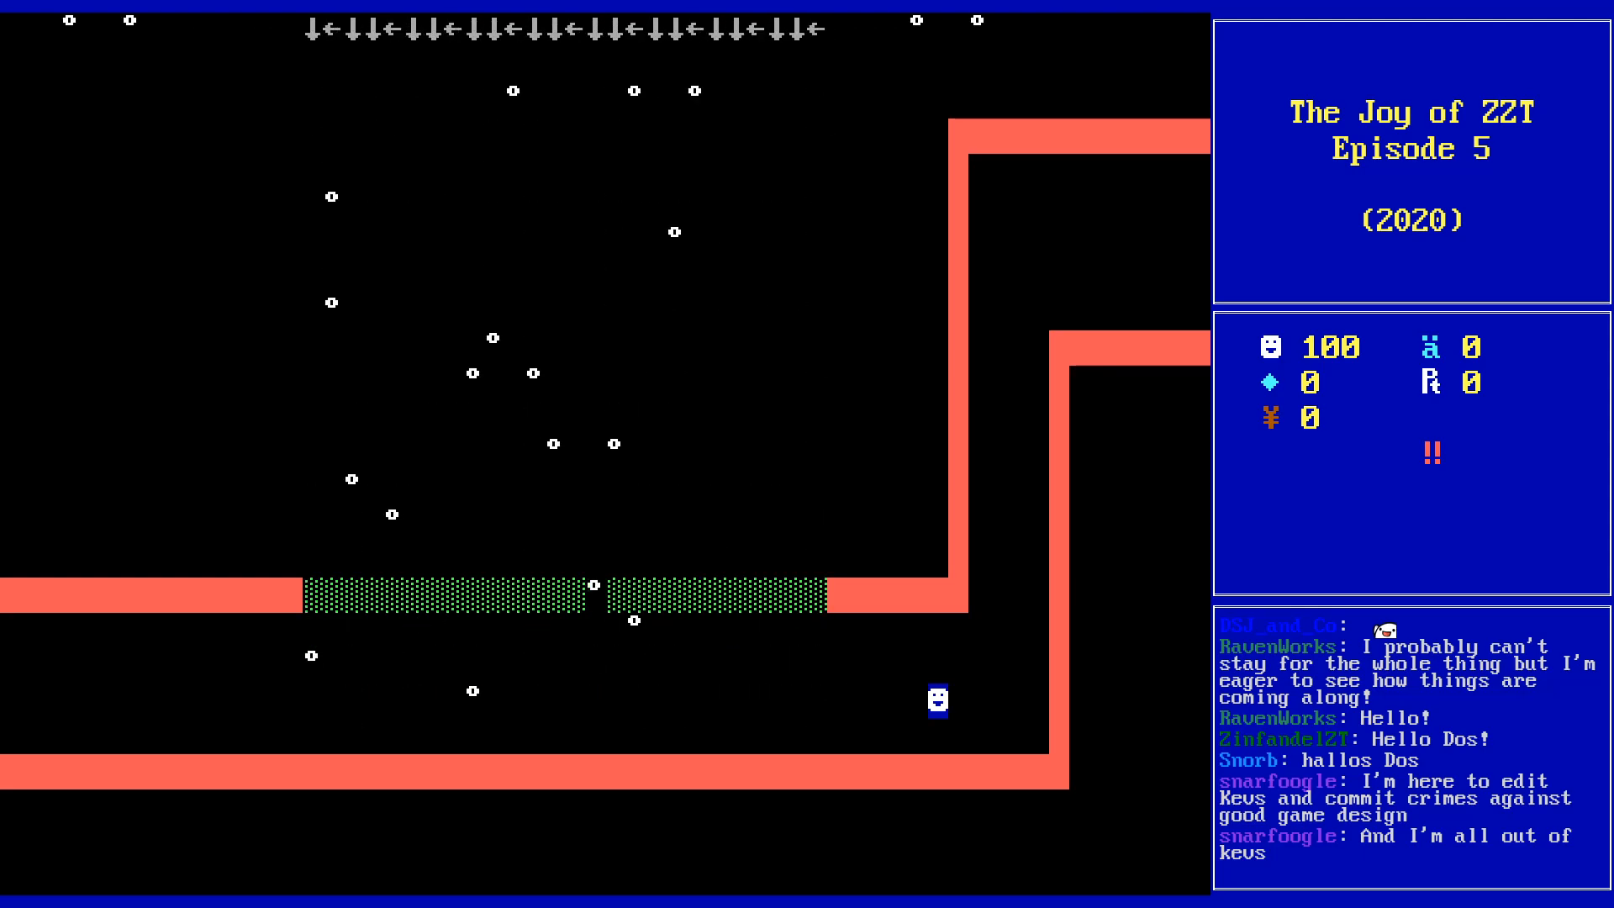
pyautogui.press('Down')
pyautogui.press('Left')
pyautogui.press('Up')
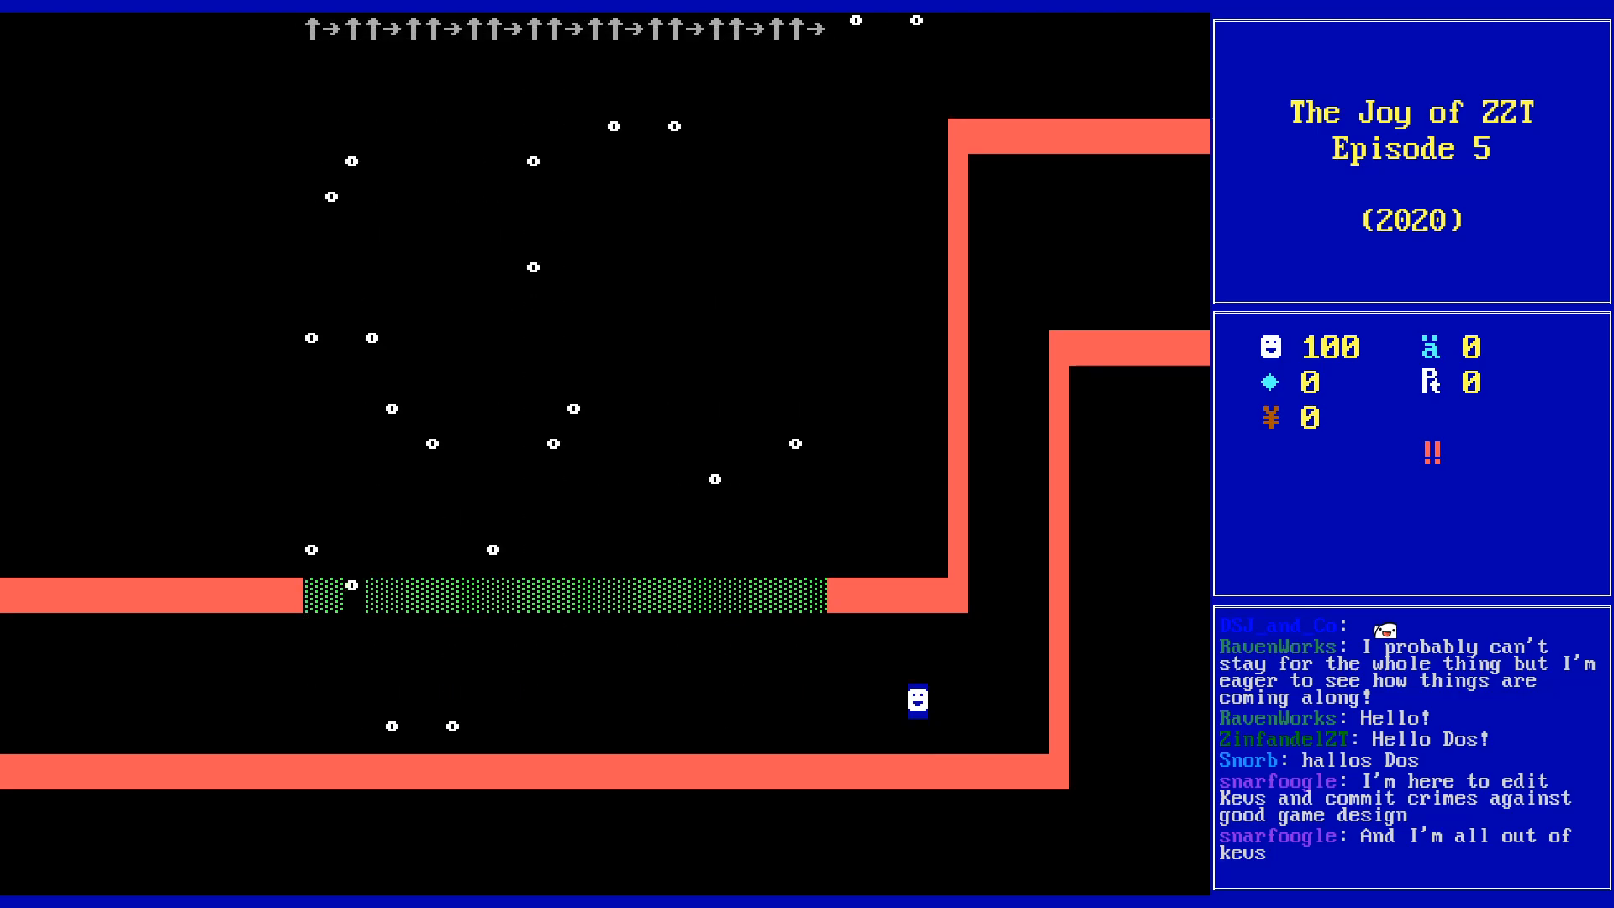
pyautogui.press('q')
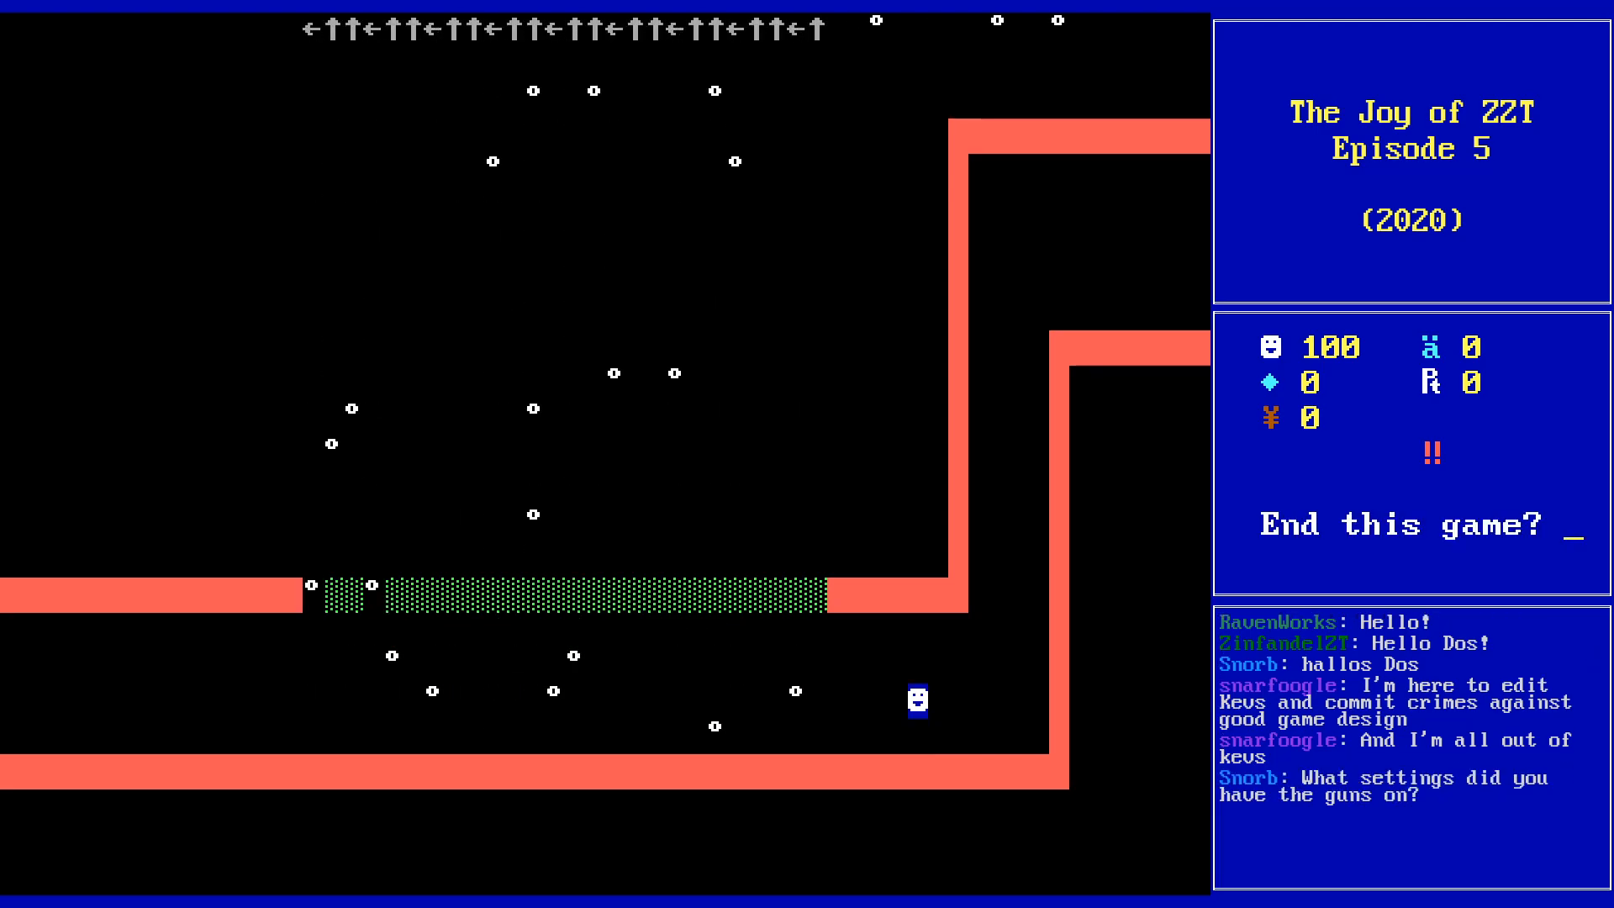
# - Switch back to KevEdit and review the intelligence, firing rate, projectile and cycle settings of the spinning gun at column 31, row 1
pyautogui.hotkey('alt', 'Tab')
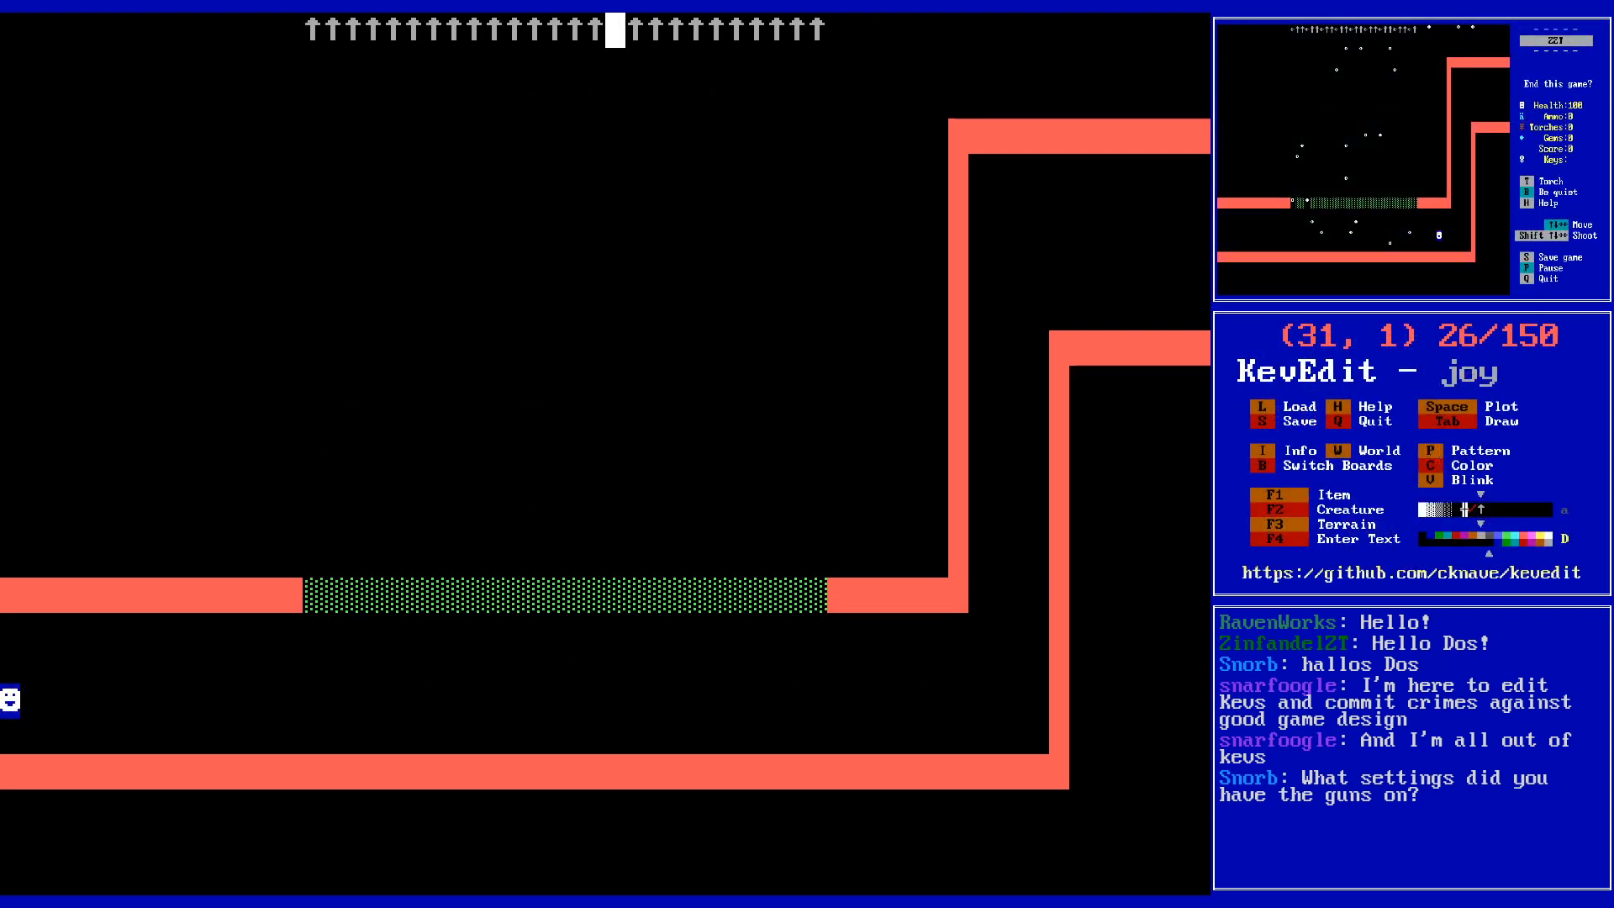
pyautogui.press('Return')
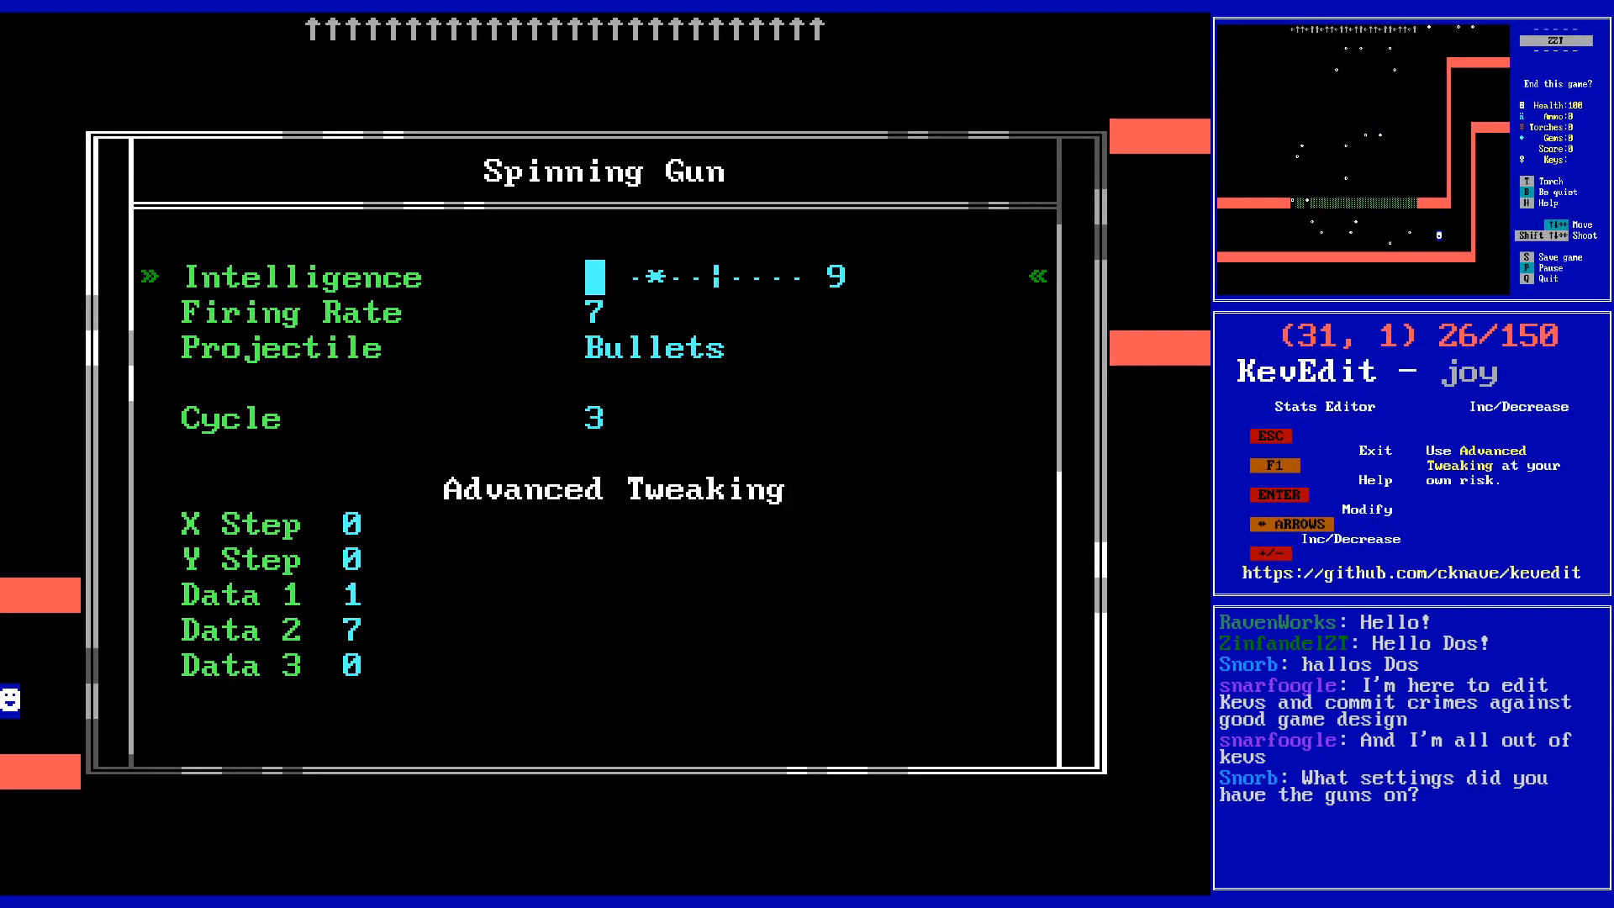
pyautogui.press('Down')
pyautogui.press('Down')
pyautogui.press('Down')
pyautogui.press('Down')
pyautogui.press('Down')
pyautogui.press('Down')
pyautogui.press('Up')
pyautogui.press('Up')
pyautogui.press('Up')
pyautogui.press('Up')
pyautogui.press('Up')
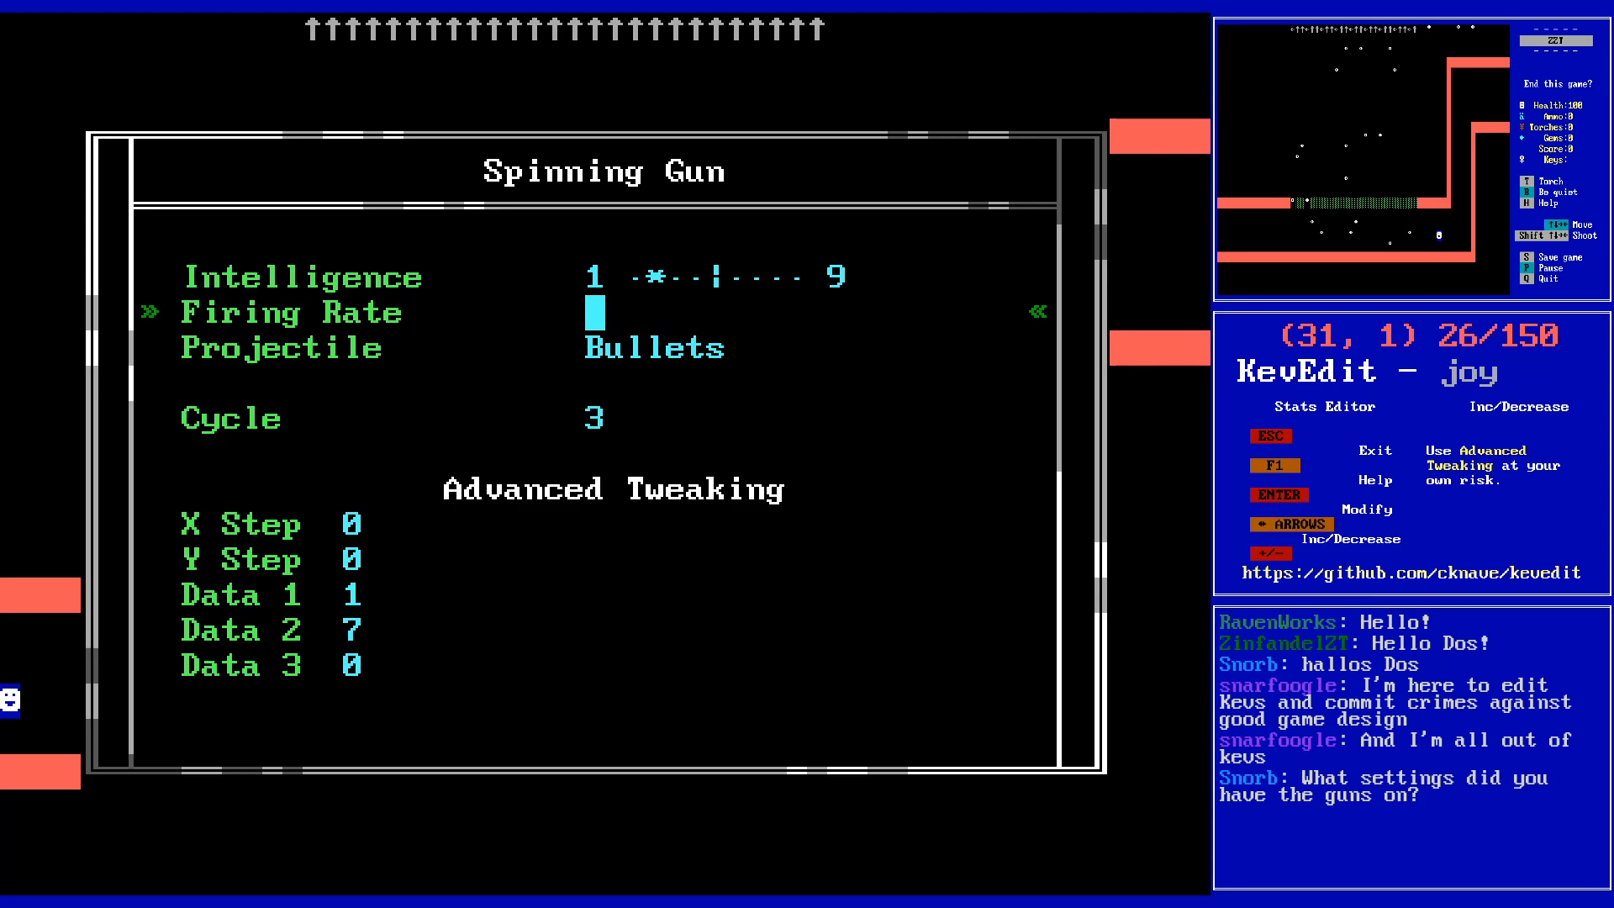
pyautogui.press('Down')
pyautogui.press('Down')
pyautogui.press('Down')
pyautogui.press('Escape')
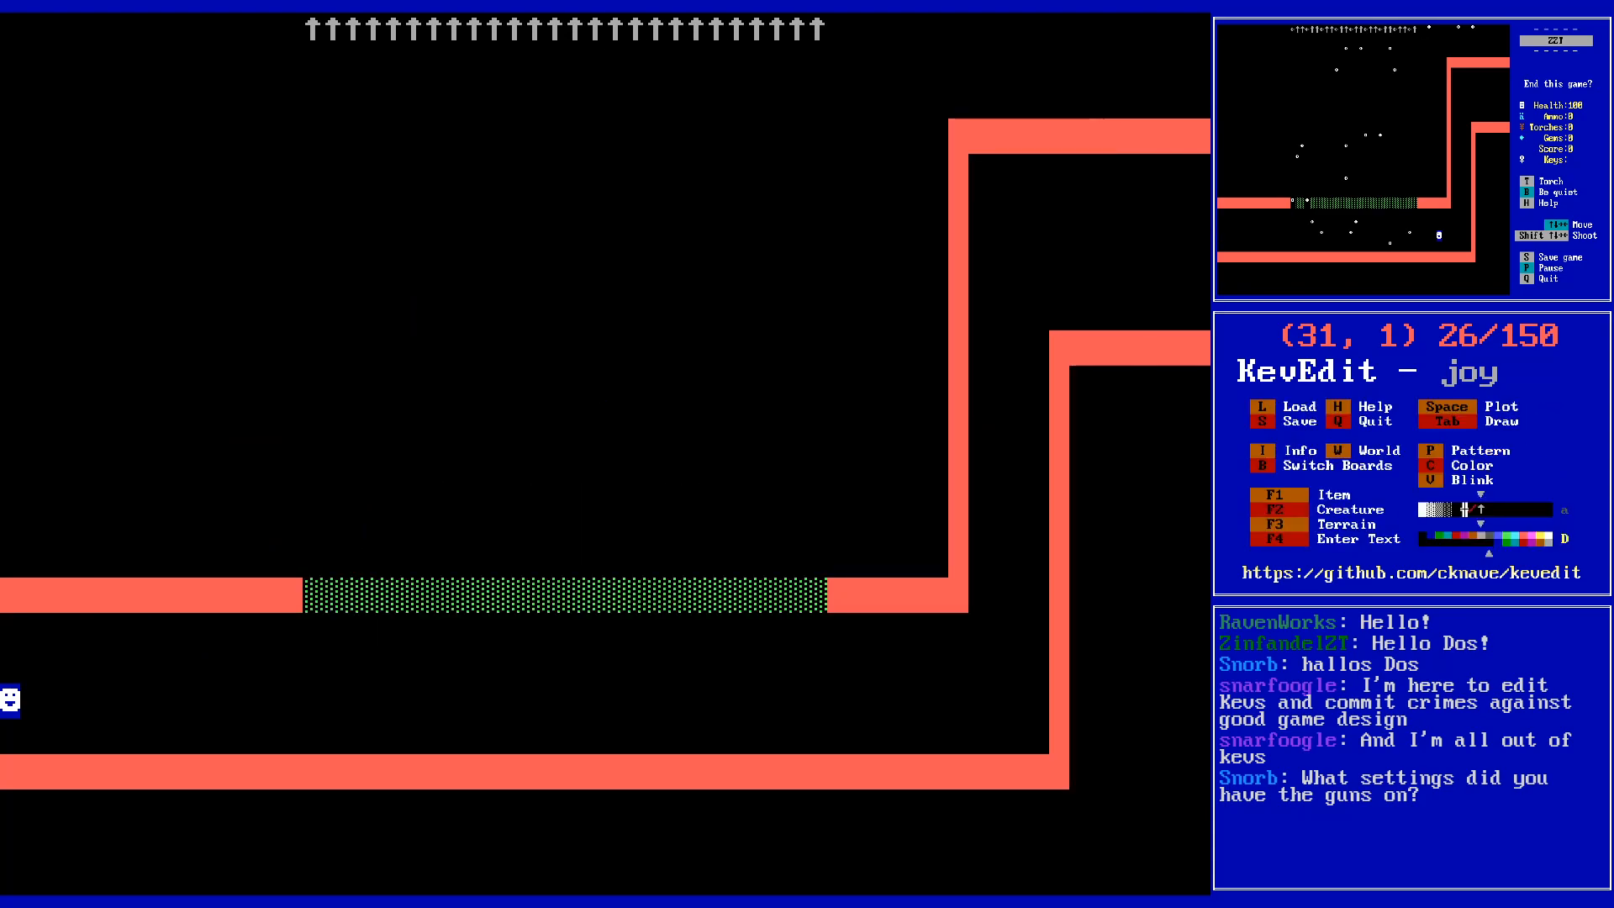
# - Draw a vertical light red wall at column 25, rising from the corridor's lower wall up to row 13
pyautogui.press('Down')
pyautogui.press('Down')
pyautogui.press('Down')
pyautogui.press('Down')
pyautogui.press('Down')
pyautogui.press('Down')
pyautogui.press('Down')
pyautogui.press('Down')
pyautogui.press('Down')
pyautogui.press('Down')
pyautogui.press('Down')
pyautogui.press('Down')
pyautogui.press('Down')
pyautogui.press('Down')
pyautogui.press('Down')
pyautogui.press('Down')
pyautogui.press('Down')
pyautogui.press('Down')
pyautogui.press('Down')
pyautogui.press('Down')
pyautogui.press('Left')
pyautogui.press('Left')
pyautogui.press('Left')
pyautogui.press('Left')
pyautogui.press('Left')
pyautogui.press('Left')
pyautogui.press('Left')
pyautogui.press('Left')
pyautogui.press('Left')
pyautogui.press('Left')
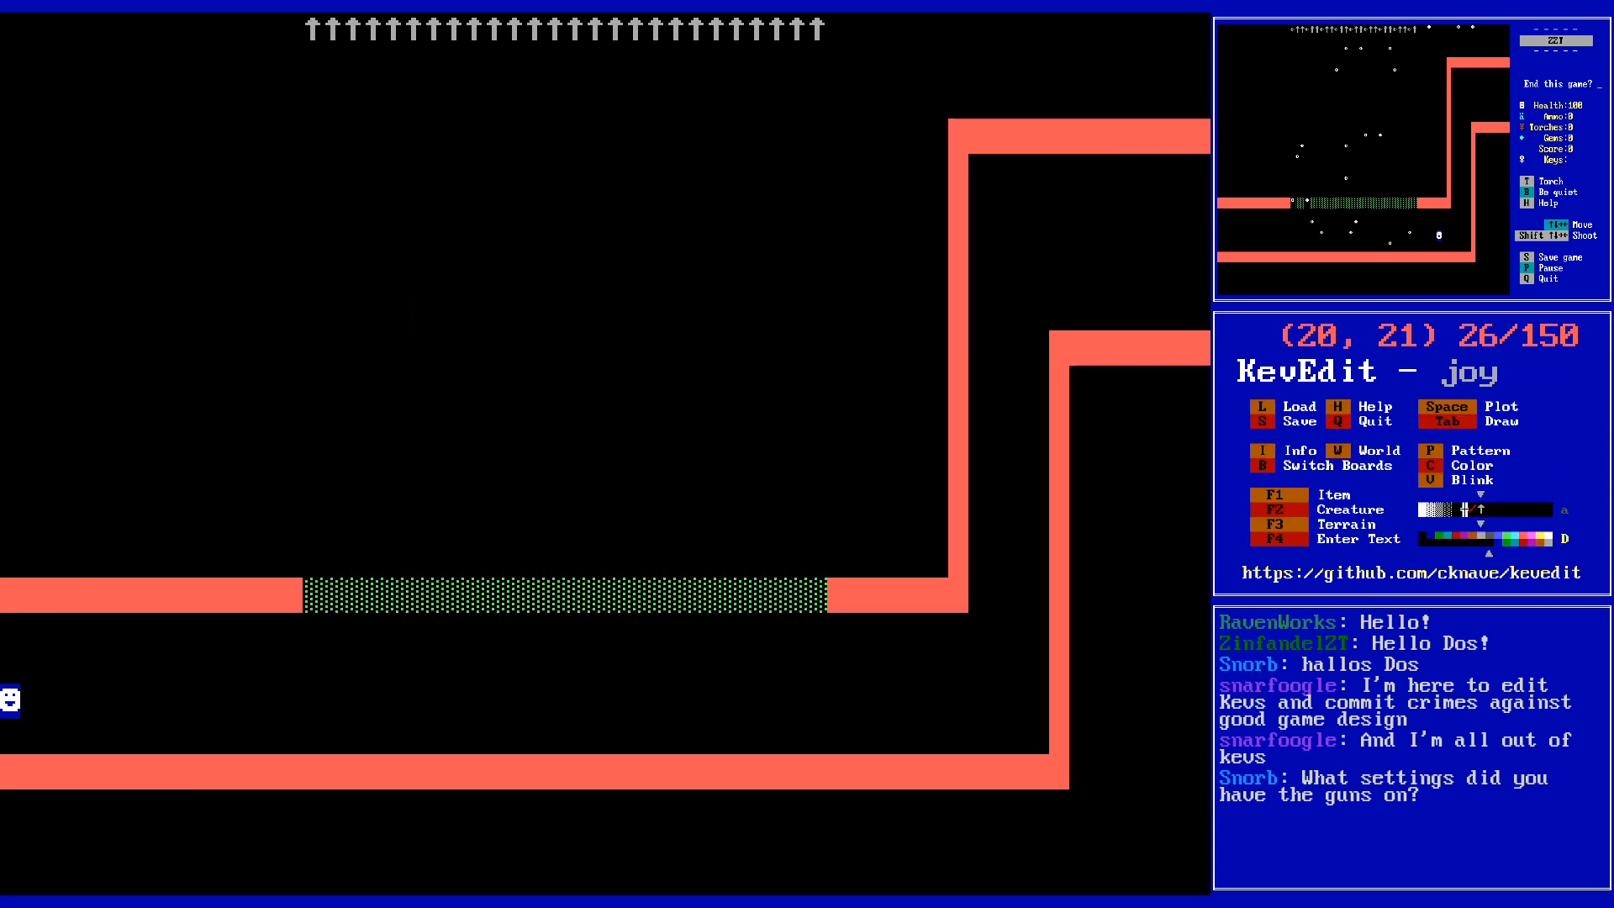
pyautogui.press('Up')
pyautogui.press('Up')
pyautogui.press('Left')
pyautogui.press('Left')
pyautogui.press('Left')
pyautogui.press('Right')
pyautogui.press('Right')
pyautogui.press('Right')
pyautogui.press('Right')
pyautogui.press('Right')
pyautogui.press('Right')
pyautogui.press('Right')
pyautogui.press('Right')
pyautogui.press('Right')
pyautogui.press('Down')
pyautogui.press('Down')
pyautogui.press('Down')
pyautogui.press('Left')
pyautogui.press('Left')
pyautogui.press('Right')
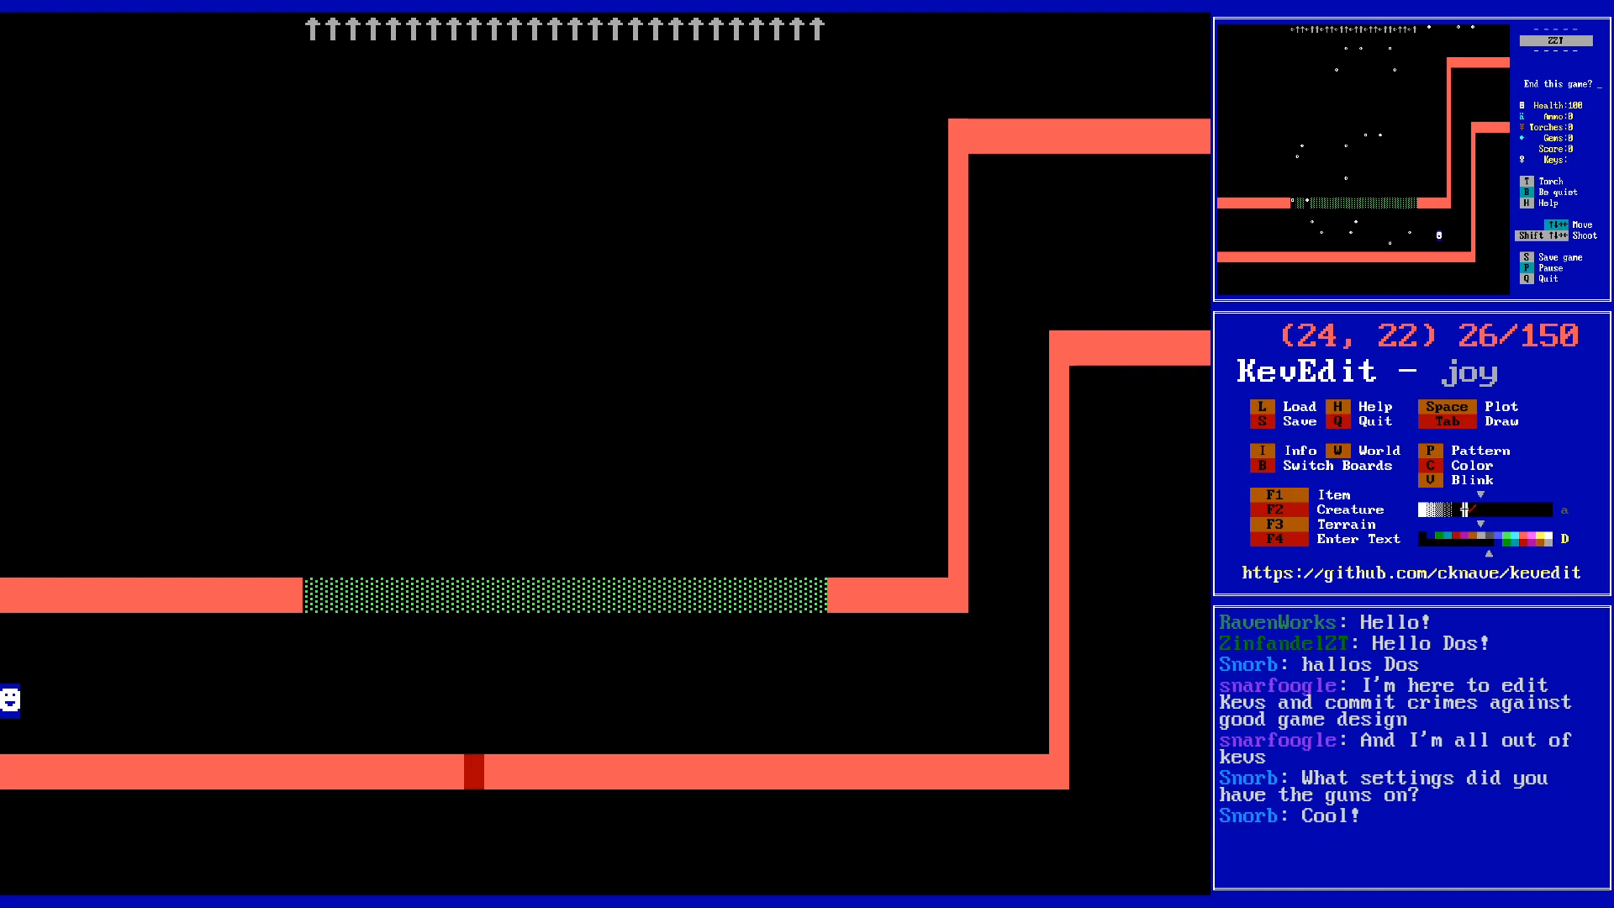
pyautogui.press('Up')
pyautogui.press('Right')
pyautogui.press('space')
pyautogui.press('Up')
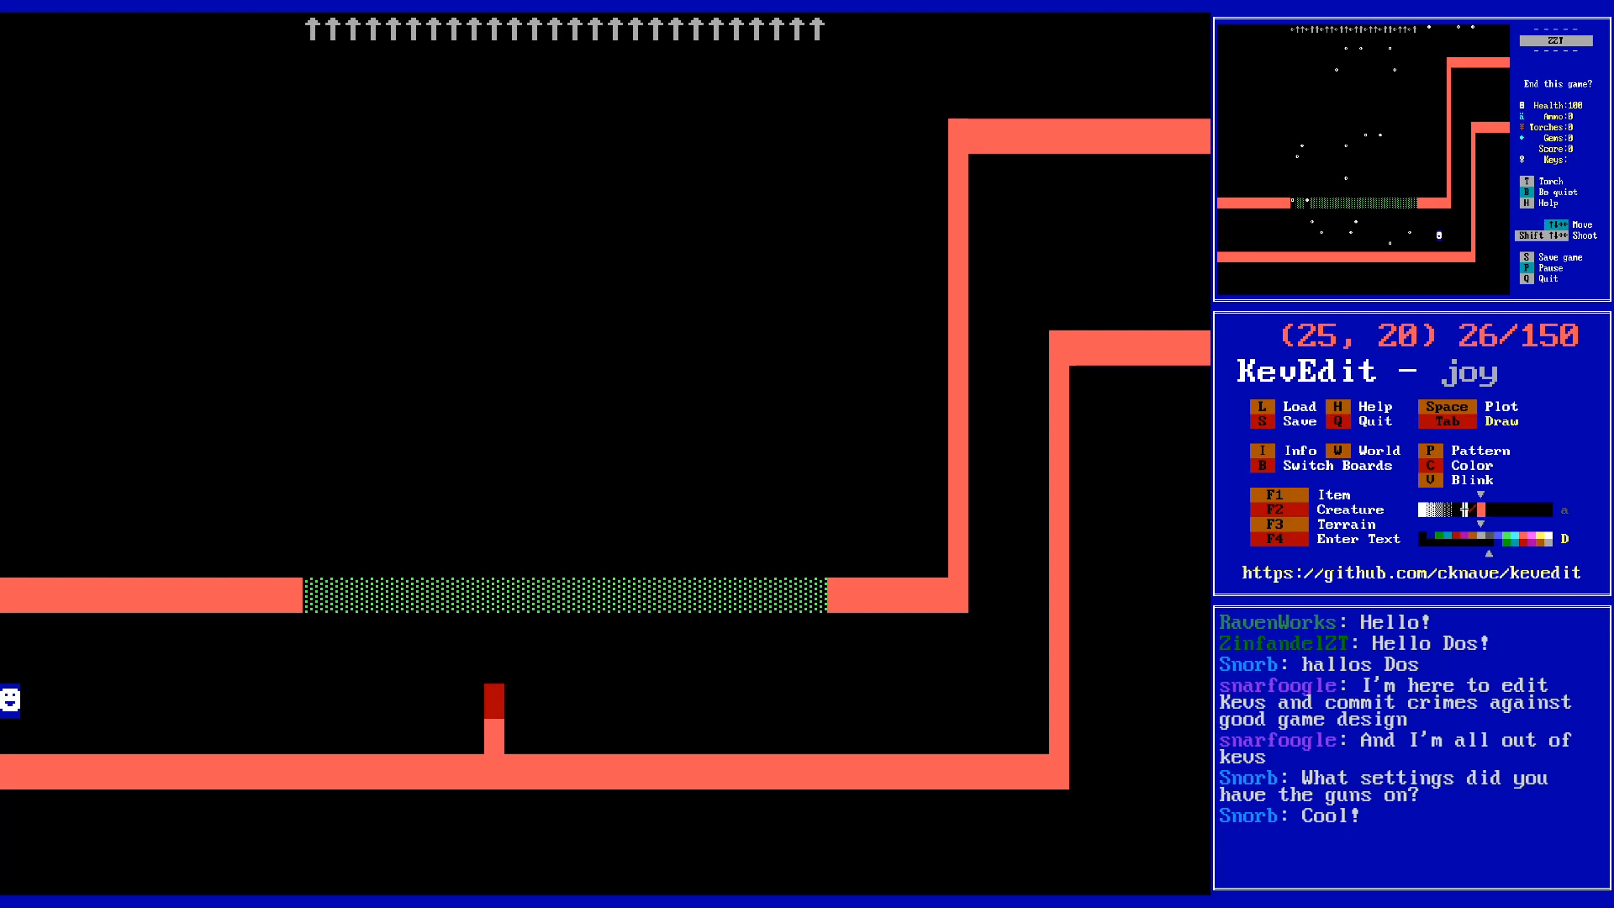
pyautogui.press('Up')
pyautogui.press('Up')
pyautogui.press('Up')
pyautogui.press('Up')
pyautogui.press('Up')
pyautogui.press('Up')
pyautogui.press('Up')
# - Continue the wall along row 13 to column 35 and back down to the corridor's lower wall
pyautogui.press('Right')
pyautogui.press('Right')
pyautogui.press('Right')
pyautogui.press('Right')
pyautogui.press('Right')
pyautogui.press('Right')
pyautogui.press('Right')
pyautogui.press('Right')
pyautogui.press('Right')
pyautogui.press('Right')
pyautogui.press('Down')
pyautogui.press('Down')
pyautogui.press('Down')
pyautogui.press('Down')
pyautogui.press('Down')
pyautogui.press('Down')
pyautogui.press('Down')
pyautogui.press('Down')
pyautogui.press('Down')
pyautogui.press('Tab')
# - Draw a vertical light red wall at column 42 from the end of the corridor's upper wall up to row 9
pyautogui.press('Up')
pyautogui.press('Up')
pyautogui.press('Right')
pyautogui.press('Up')
pyautogui.press('Right')
pyautogui.press('Up')
pyautogui.press('Right')
pyautogui.press('Up')
pyautogui.press('Right')
pyautogui.press('Up')
pyautogui.press('Right')
pyautogui.press('Right')
pyautogui.press('Right')
pyautogui.press('Tab')
pyautogui.press('Up')
pyautogui.press('Up')
pyautogui.press('Up')
pyautogui.press('Up')
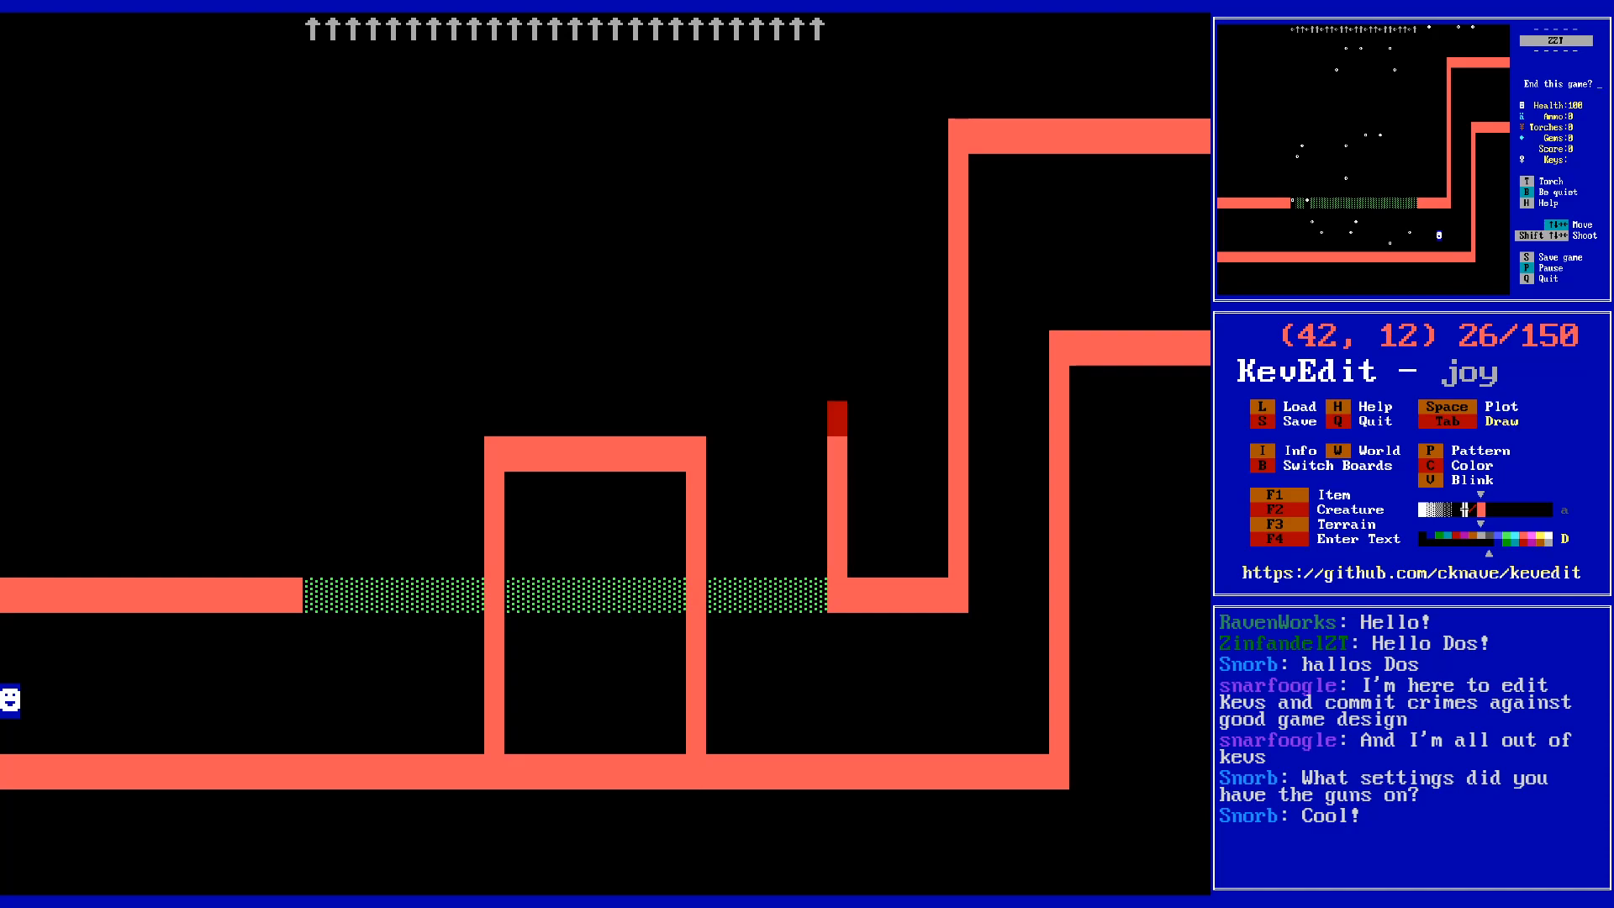
pyautogui.press('Up')
pyautogui.press('Up')
pyautogui.press('Up')
pyautogui.press('Tab')
# - Erase the green terrain along row 17 from column 41 to column 16, keeping the red walls that cross it
pyautogui.press('Down')
pyautogui.press('Down')
pyautogui.press('Down')
pyautogui.press('Down')
pyautogui.press('Down')
pyautogui.press('Left')
pyautogui.press('Down')
pyautogui.press('Down')
pyautogui.press('Down')
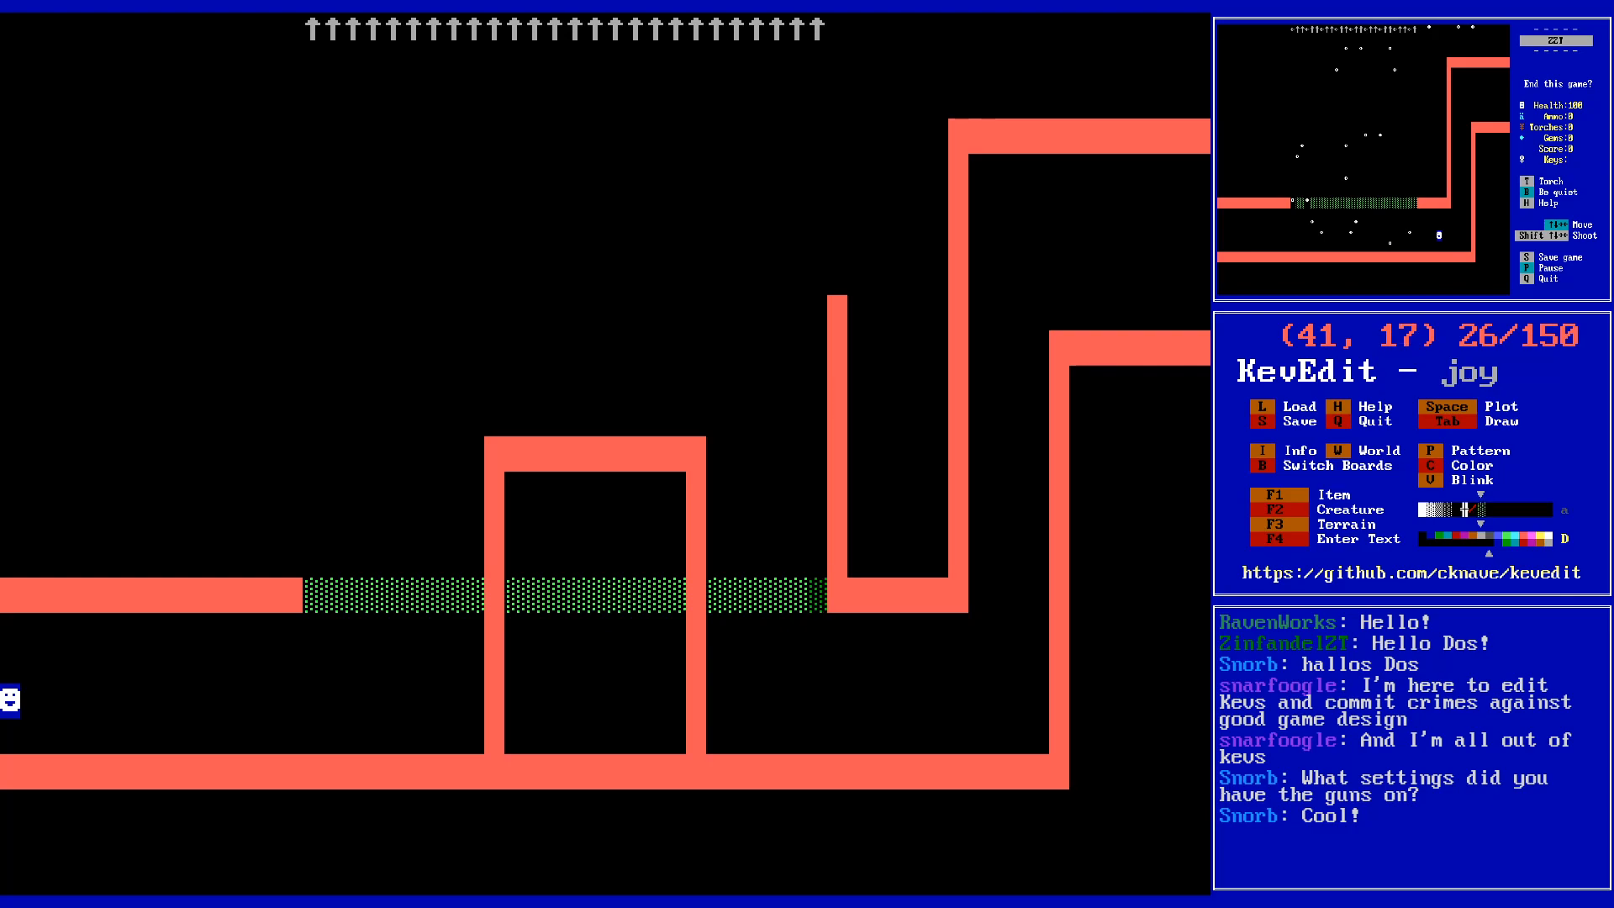
pyautogui.press('Tab')
pyautogui.press('Left')
pyautogui.press('Left')
pyautogui.press('Left')
pyautogui.press('Left')
pyautogui.press('Left')
pyautogui.press('Left')
pyautogui.press('Left')
pyautogui.press('Left')
pyautogui.press('Left')
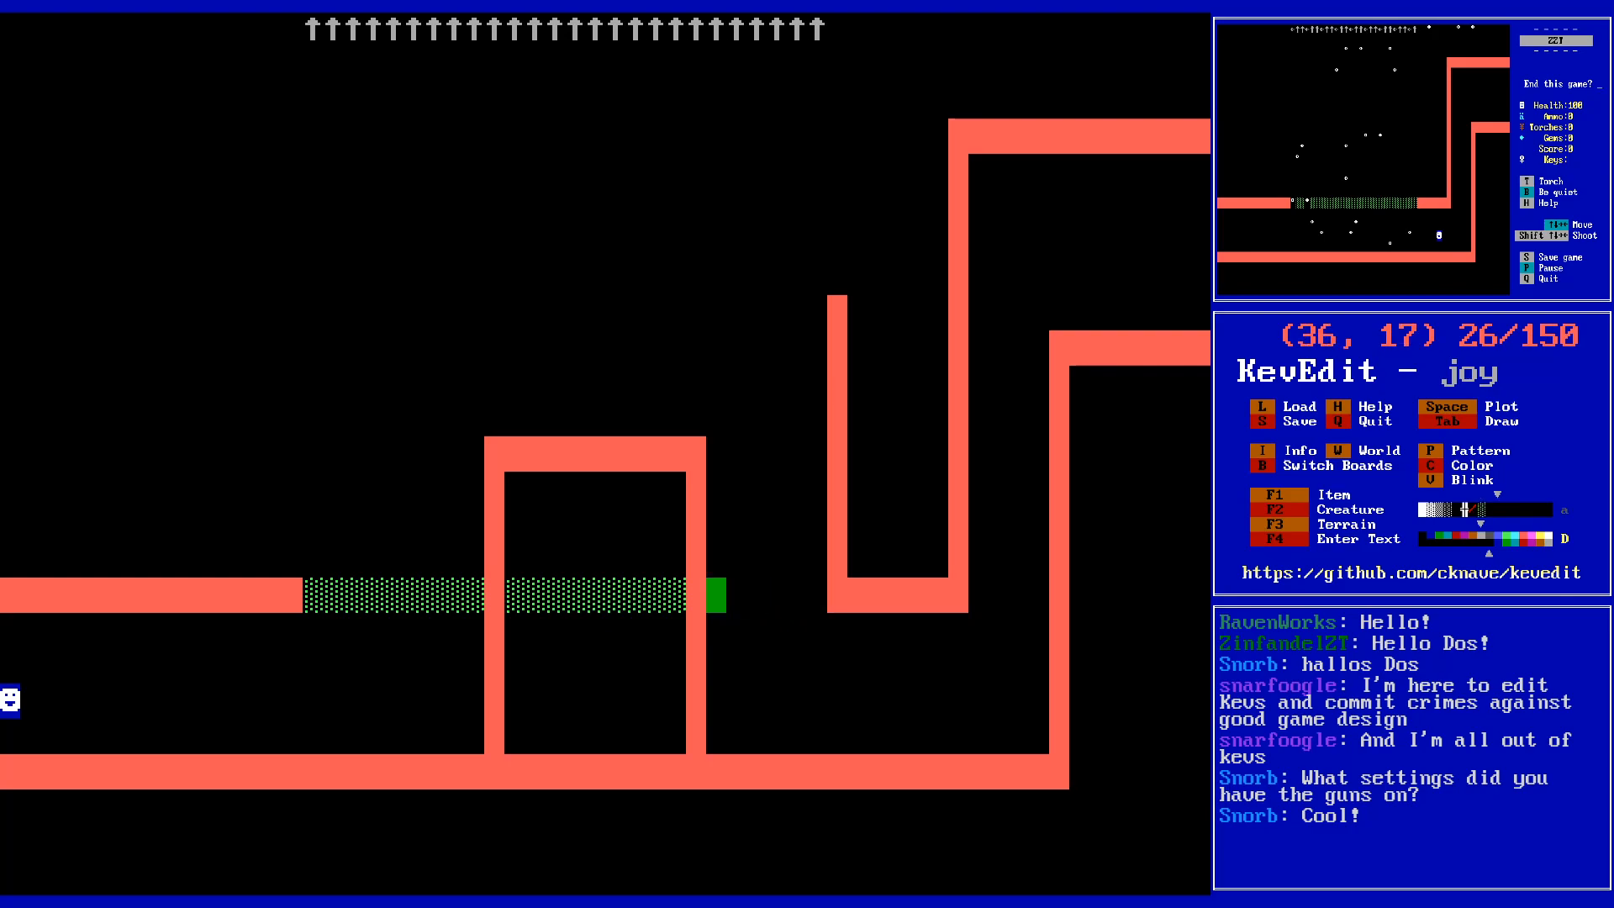
pyautogui.press('Left')
pyautogui.press('Left')
pyautogui.press('Left')
pyautogui.press('Left')
pyautogui.press('Left')
pyautogui.press('Left')
pyautogui.press('Left')
pyautogui.press('Left')
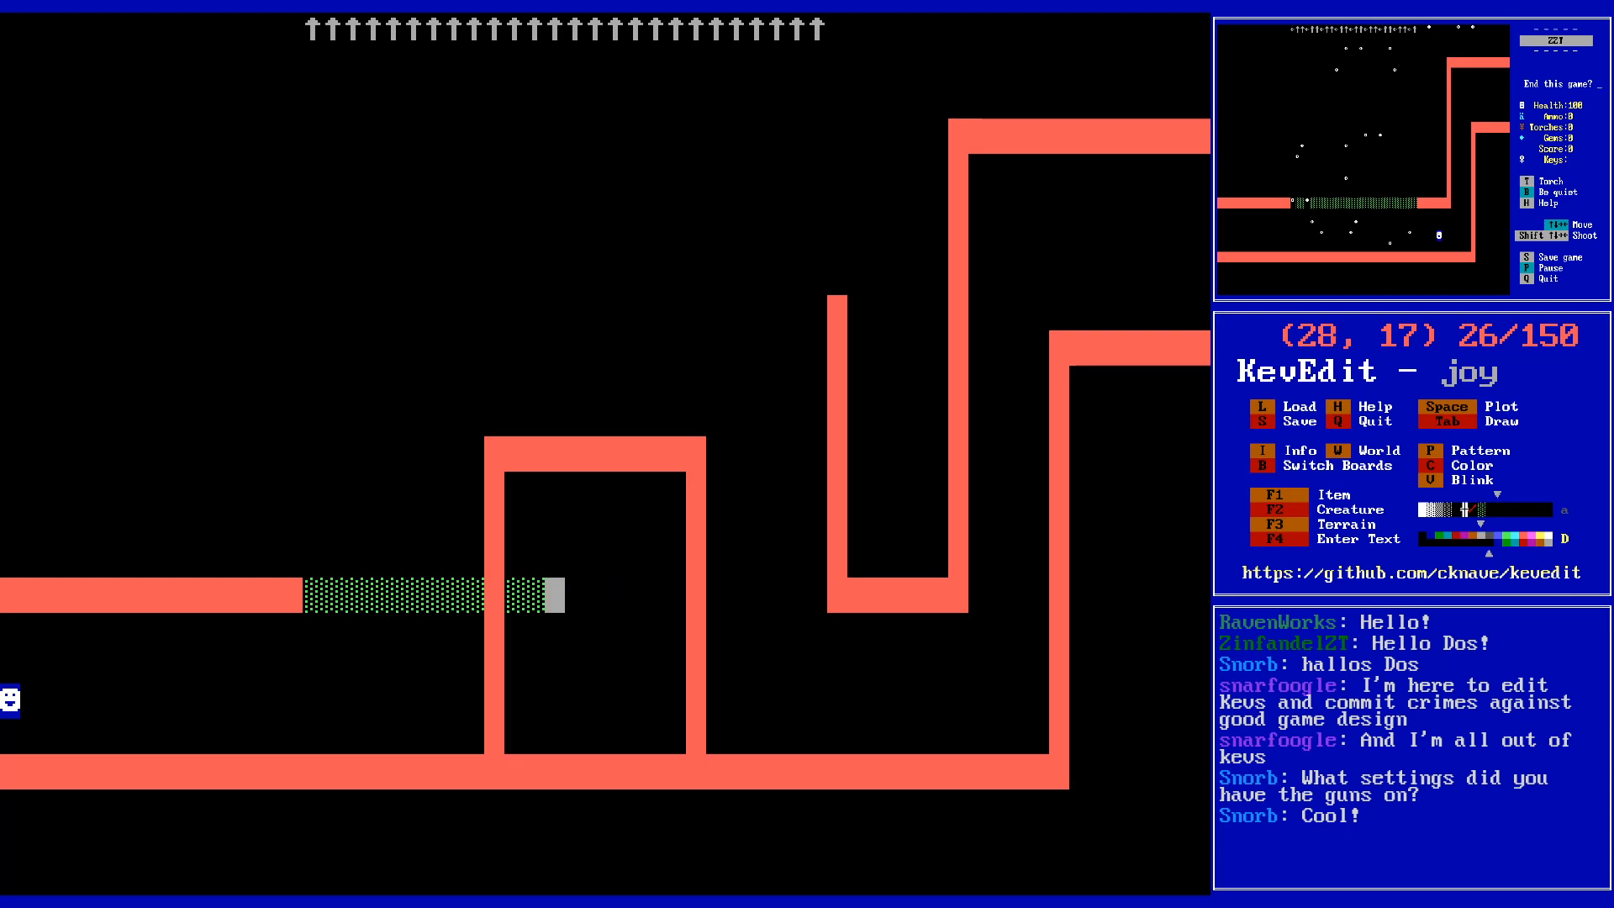
pyautogui.press('Left')
pyautogui.press('Left')
pyautogui.press('Left')
pyautogui.press('Left')
pyautogui.press('Left')
pyautogui.press('Left')
pyautogui.press('Left')
pyautogui.press('Left')
# - Draw a horizontal strip of green terrain along row 8 from column 16 to column 41, beneath the spinning guns
pyautogui.press('Up')
pyautogui.press('Up')
pyautogui.press('Up')
pyautogui.press('Up')
pyautogui.press('Up')
pyautogui.press('Up')
pyautogui.press('Up')
pyautogui.press('Up')
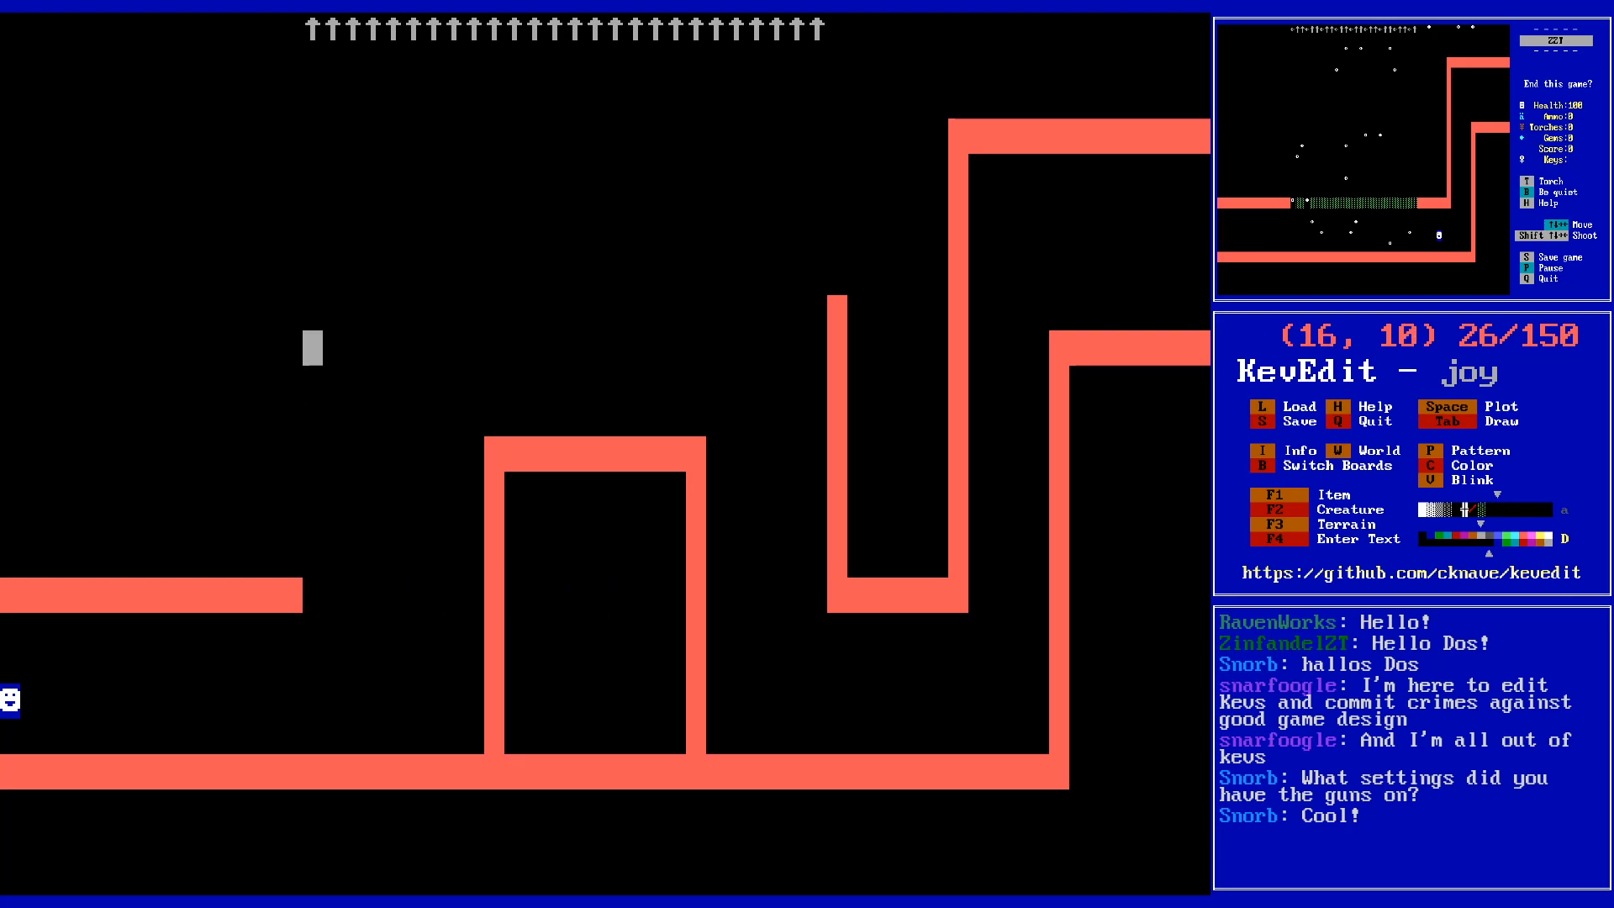
pyautogui.press('Tab')
pyautogui.press('Right')
pyautogui.press('Right')
pyautogui.press('Right')
pyautogui.press('Right')
pyautogui.press('Right')
pyautogui.press('Right')
pyautogui.press('Right')
pyautogui.press('Right')
pyautogui.press('Right')
pyautogui.press('Right')
pyautogui.press('Right')
pyautogui.press('Right')
pyautogui.press('Right')
pyautogui.press('Right')
pyautogui.press('Right')
pyautogui.press('Right')
pyautogui.press('Right')
pyautogui.press('Right')
pyautogui.press('Right')
pyautogui.press('Right')
pyautogui.press('Right')
pyautogui.press('Tab')
# - Draw a vertical light red wall at column 15 from the end of the corridor's upper wall up to row 8
pyautogui.hotkey('alt', 'Left')
pyautogui.hotkey('alt', 'Left')
pyautogui.hotkey('alt', 'Left')
pyautogui.hotkey('alt', 'Down')
pyautogui.press('Right')
pyautogui.press('Right')
pyautogui.press('Right')
pyautogui.press('Right')
pyautogui.press('Up')
pyautogui.press('Return')
pyautogui.press('Up')
pyautogui.press('Tab')
pyautogui.press('Up')
pyautogui.press('Up')
pyautogui.press('Up')
pyautogui.press('Up')
pyautogui.press('Up')
pyautogui.press('Up')
pyautogui.press('Up')
pyautogui.press('Up')
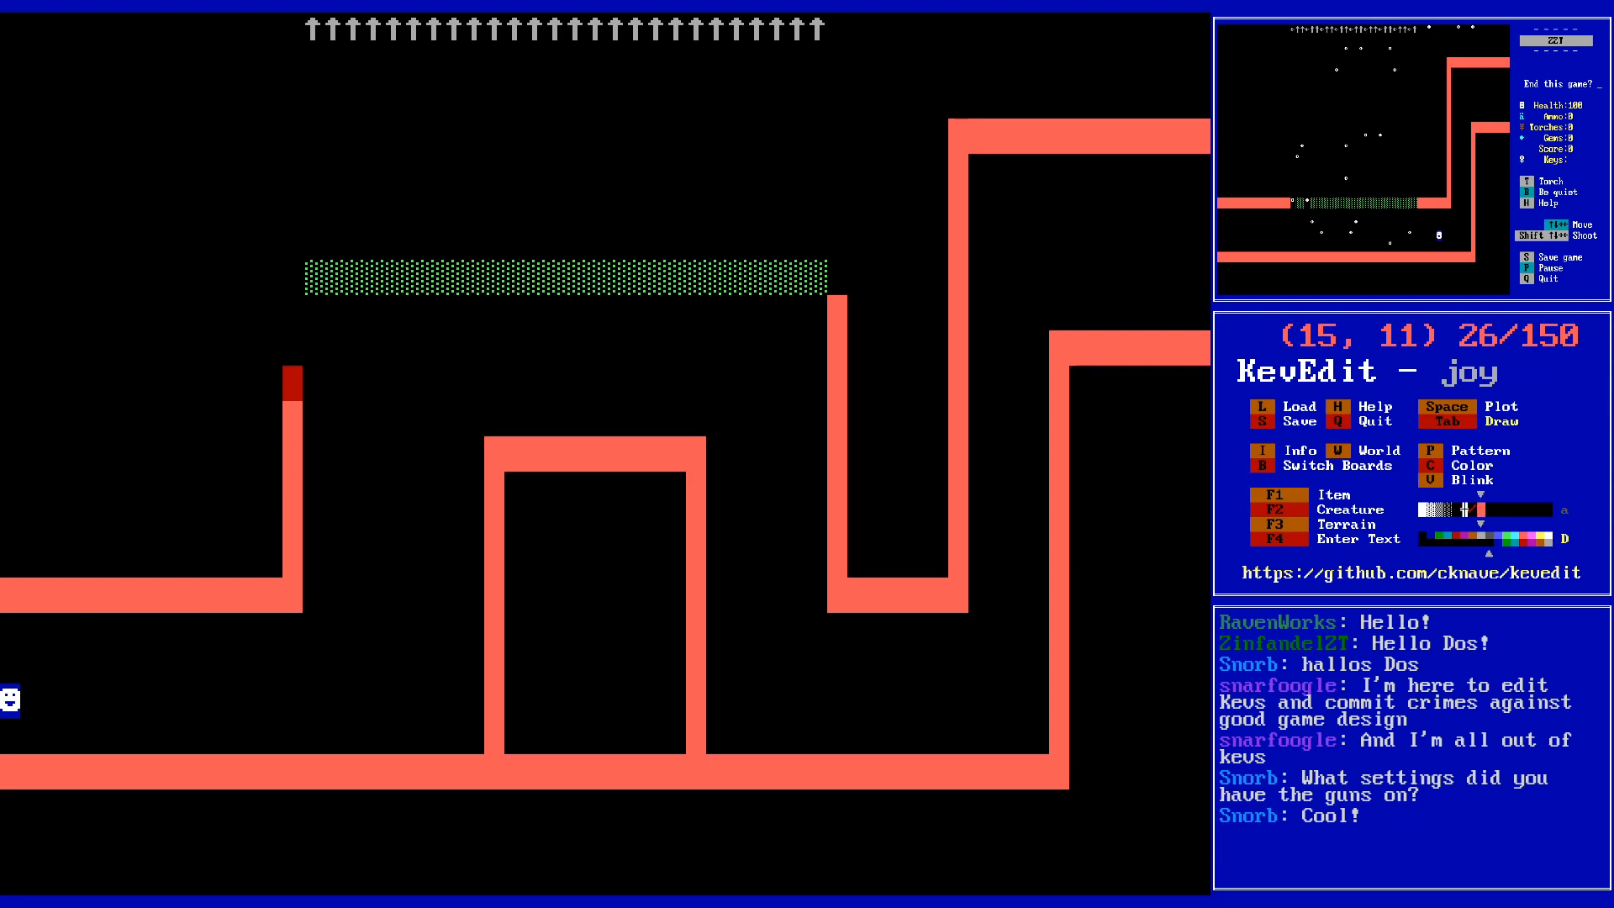
pyautogui.press('Tab')
# - Extend the light red wall at column 42 up to row 8, level with the green terrain strip
pyautogui.press('Right')
pyautogui.press('Right')
pyautogui.press('Right')
pyautogui.press('Right')
pyautogui.press('Right')
pyautogui.press('Right')
pyautogui.press('Right')
pyautogui.press('Right')
pyautogui.press('Right')
pyautogui.press('Right')
pyautogui.press('Right')
pyautogui.press('Right')
pyautogui.press('Right')
pyautogui.press('Right')
pyautogui.press('Right')
pyautogui.press('Right')
pyautogui.press('Right')
pyautogui.press('Right')
pyautogui.press('Right')
pyautogui.press('Right')
pyautogui.press('Left')
pyautogui.press('Left')
pyautogui.press('Left')
pyautogui.press('space')
# - Save the joy world
pyautogui.press('Left')
pyautogui.hotkey('alt', 'Left')
pyautogui.hotkey('alt', 'Down')
pyautogui.hotkey('alt', 'Left')
pyautogui.press('s')
pyautogui.press('Return')
pyautogui.press('Right')
pyautogui.press('Right')
pyautogui.press('Right')
pyautogui.press('Up')
pyautogui.press('Left')
pyautogui.press('Left')
pyautogui.press('Up')
pyautogui.press('Up')
pyautogui.press('Up')
pyautogui.press('Up')
pyautogui.press('Up')
pyautogui.press('Up')
pyautogui.press('Up')
pyautogui.press('Up')
pyautogui.press('Up')
pyautogui.press('Right')
pyautogui.press('Right')
pyautogui.press('Right')
pyautogui.press('Right')
pyautogui.press('Right')
pyautogui.press('Right')
pyautogui.press('Right')
pyautogui.press('Right')
pyautogui.press('Right')
pyautogui.press('Right')
pyautogui.press('Right')
pyautogui.press('Right')
pyautogui.press('Right')
pyautogui.press('Right')
pyautogui.press('Right')
pyautogui.press('Right')
pyautogui.press('Right')
pyautogui.press('Right')
pyautogui.press('Right')
pyautogui.press('Right')
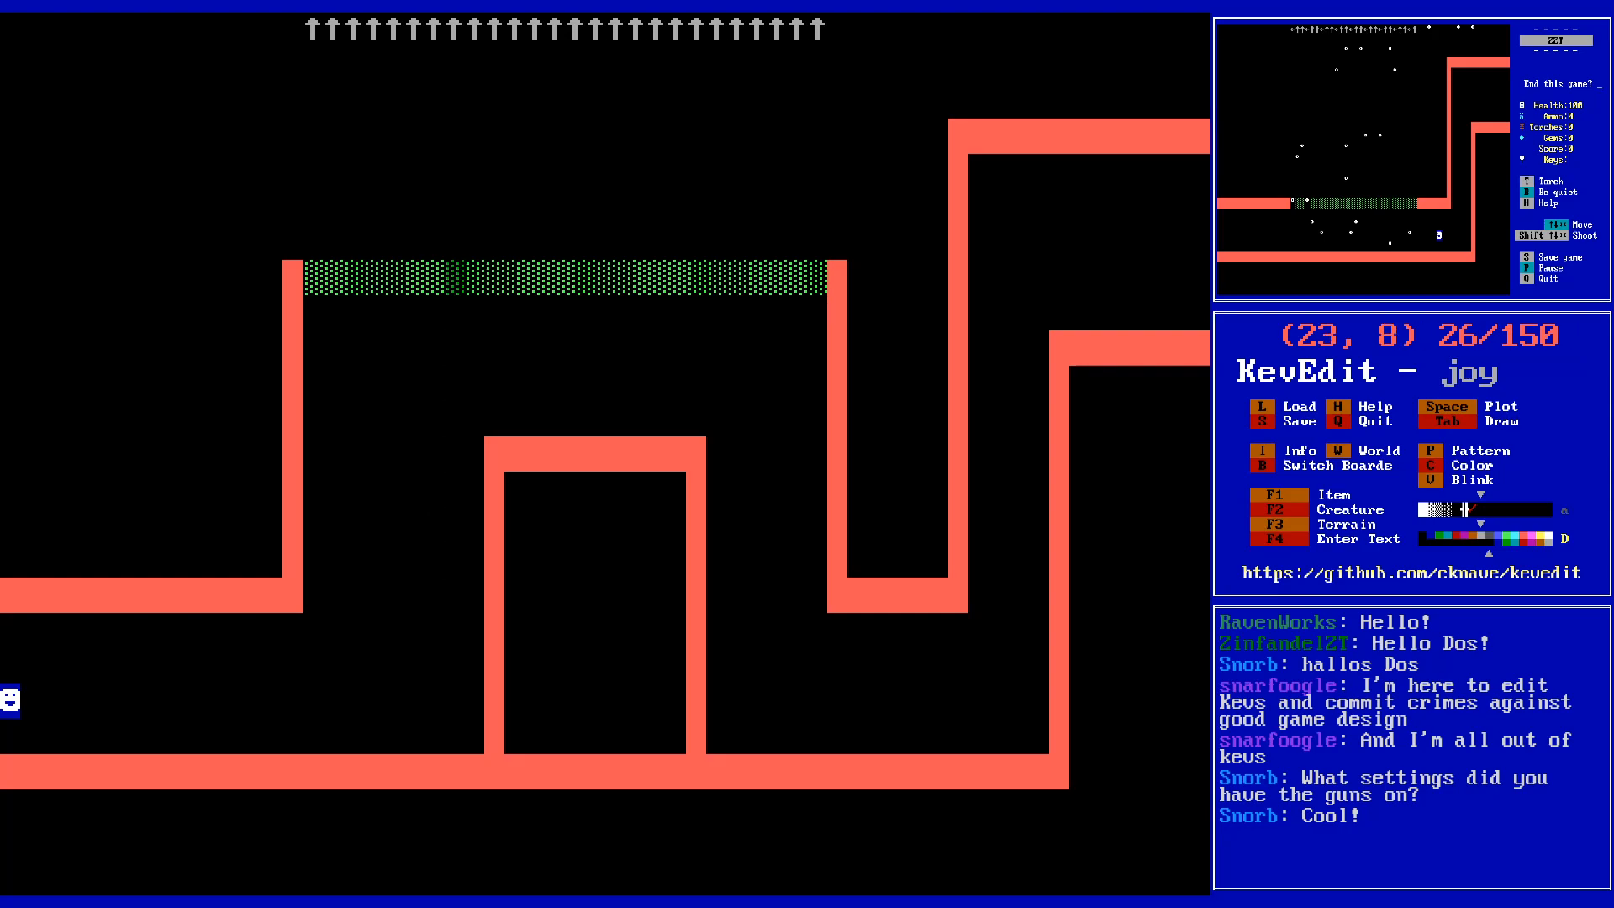
pyautogui.press('Left')
pyautogui.press('Left')
pyautogui.press('Left')
pyautogui.press('Left')
pyautogui.press('Left')
pyautogui.press('Left')
pyautogui.press('Left')
pyautogui.press('Left')
pyautogui.press('Left')
pyautogui.press('Left')
pyautogui.press('Left')
pyautogui.press('Left')
pyautogui.press('Left')
pyautogui.press('Left')
pyautogui.press('Left')
pyautogui.press('Left')
pyautogui.press('Left')
pyautogui.press('Left')
pyautogui.press('Left')
pyautogui.press('Left')
pyautogui.press('Left')
pyautogui.press('Down')
pyautogui.press('Down')
pyautogui.press('Down')
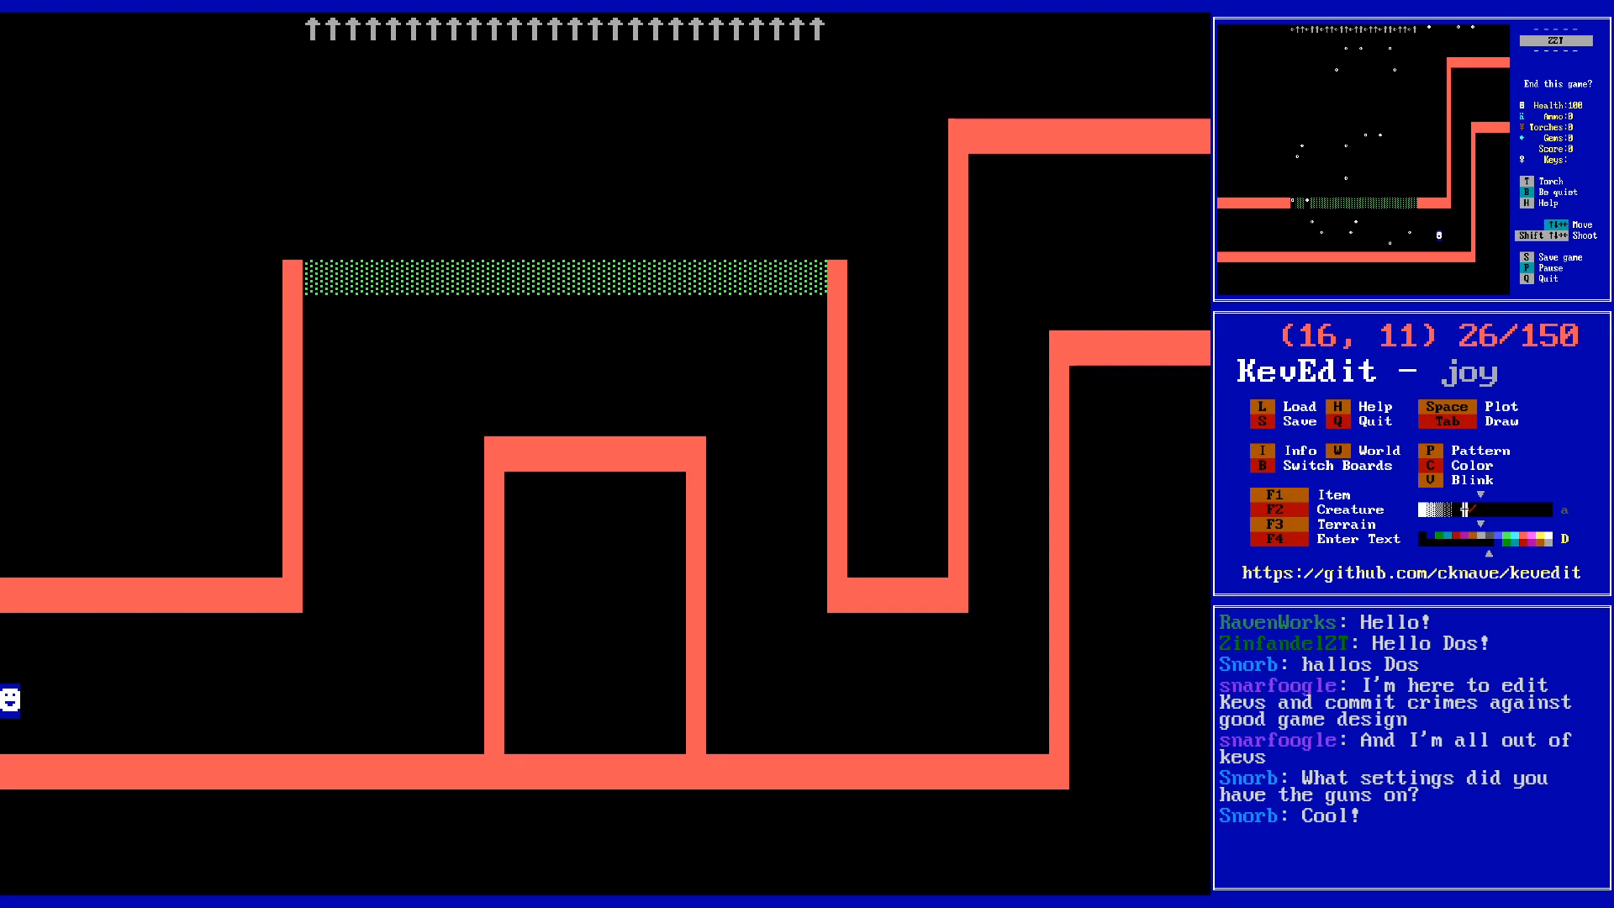
# - Inspect the passage between the corridor's left wall and the central obstacle, and look at the adjacent board
pyautogui.press('Down')
pyautogui.press('Down')
pyautogui.press('Right')
pyautogui.press('Right')
pyautogui.press('Right')
pyautogui.press('Right')
pyautogui.press('Right')
pyautogui.press('Right')
pyautogui.press('Right')
pyautogui.press('Right')
pyautogui.press('Right')
pyautogui.press('Right')
pyautogui.press('Right')
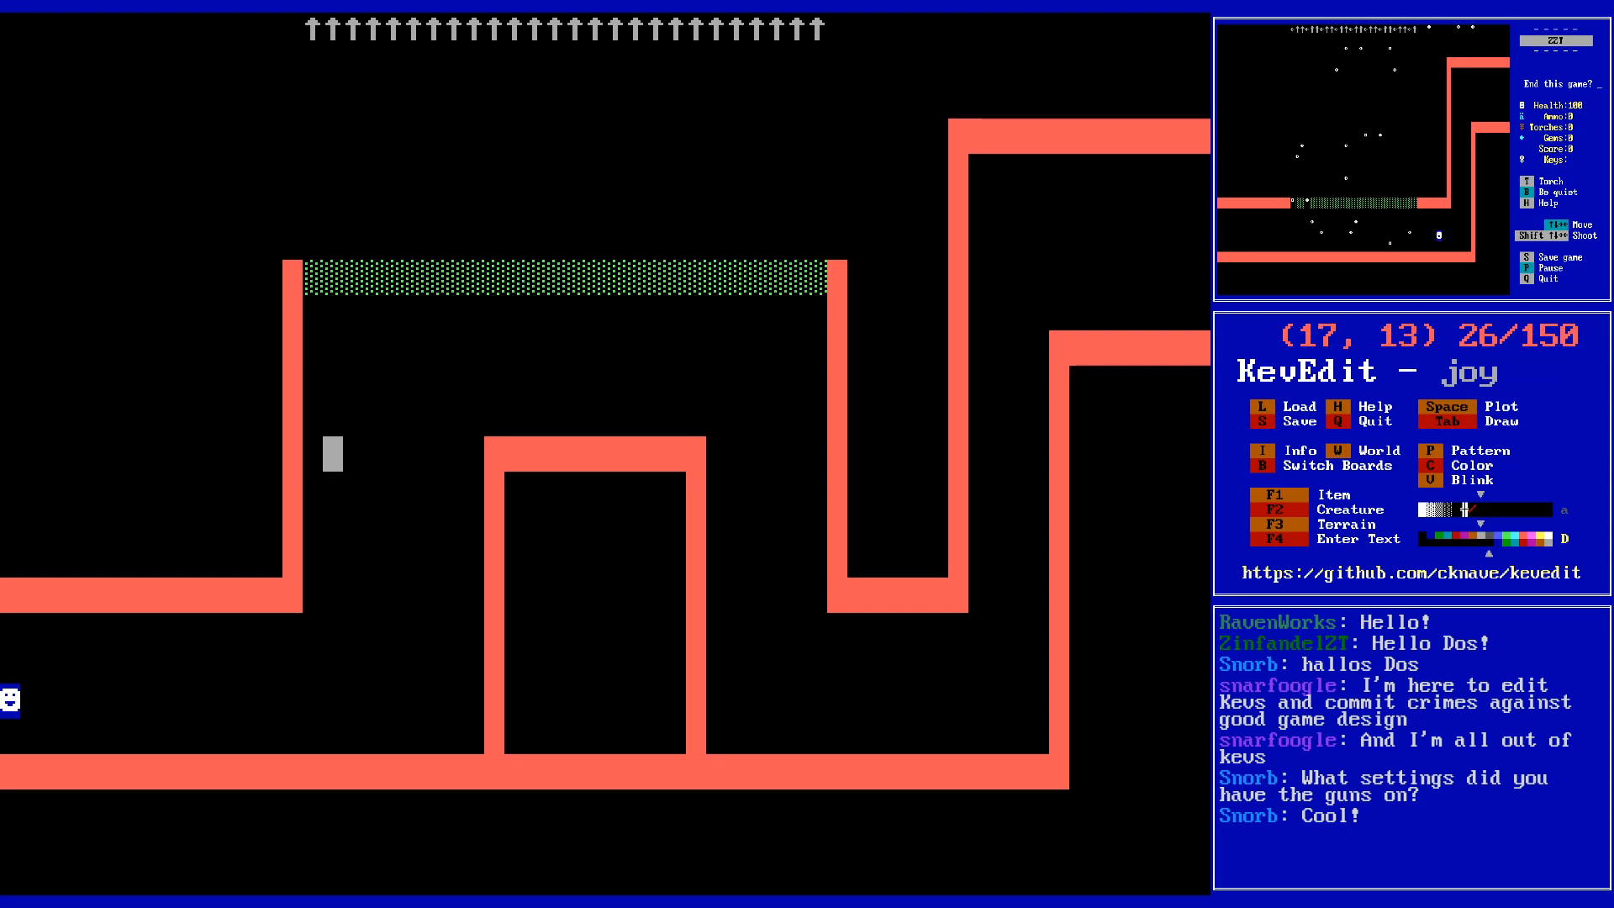
pyautogui.press('Down')
pyautogui.press('Down')
pyautogui.press('Down')
pyautogui.press('Down')
pyautogui.press('Down')
pyautogui.press('Down')
pyautogui.press('Down')
pyautogui.press('Left')
pyautogui.press('Left')
pyautogui.press('Up')
pyautogui.press('Down')
pyautogui.press('Down')
pyautogui.press('Down')
pyautogui.press('Up')
pyautogui.press('Up')
pyautogui.press('Up')
pyautogui.press('Up')
pyautogui.press('Down')
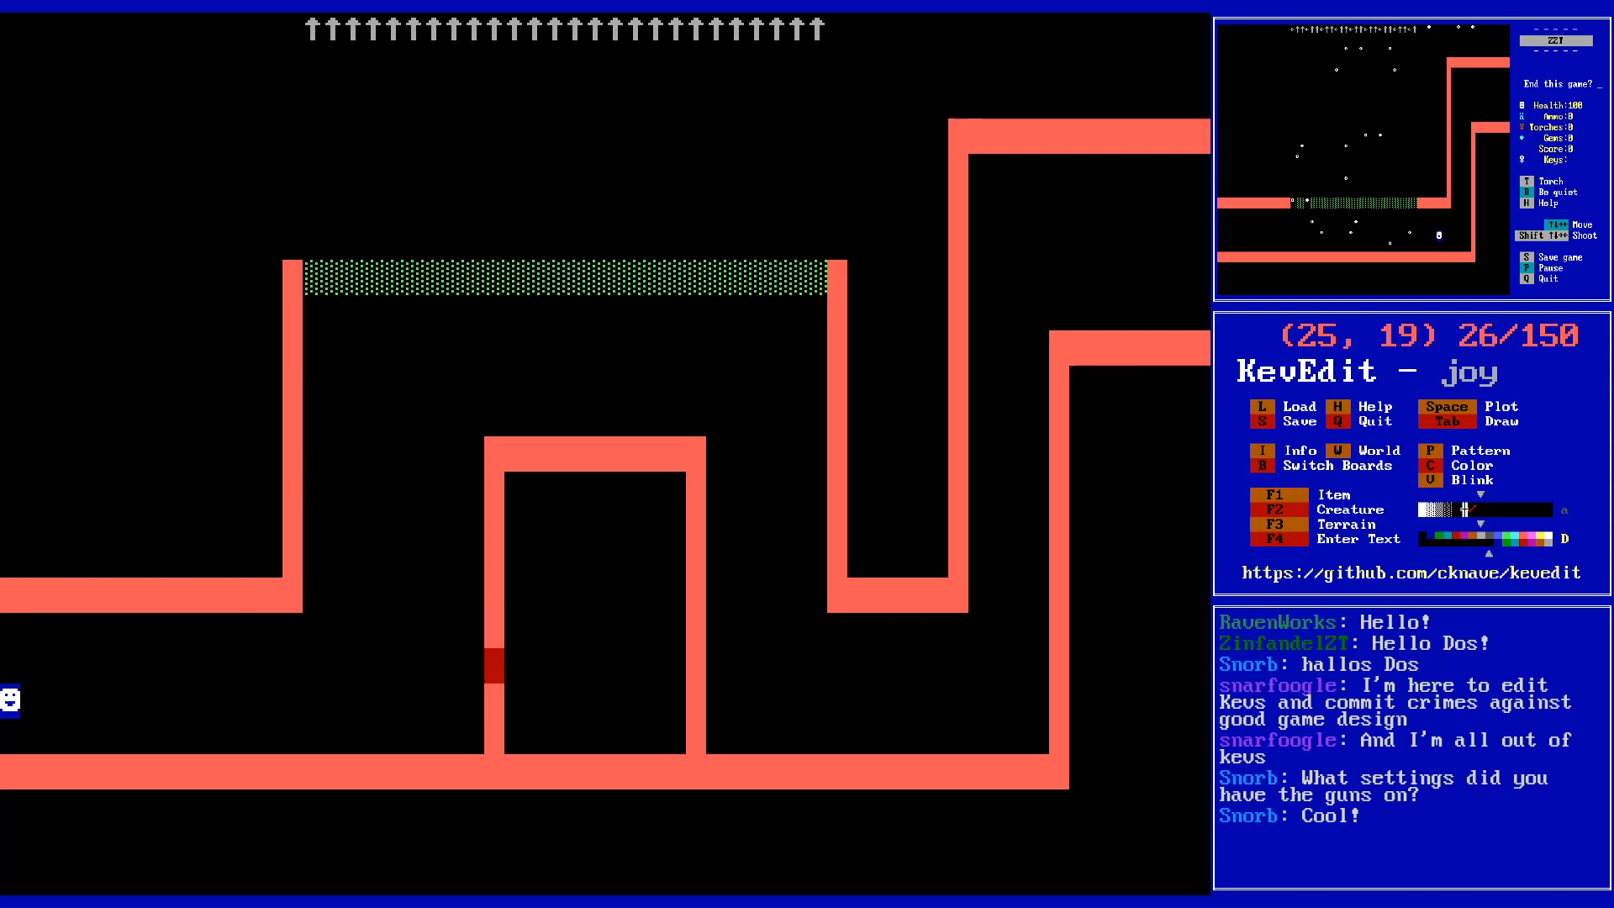
pyautogui.press('Left')
pyautogui.press('pagedown')
pyautogui.press('pageup')
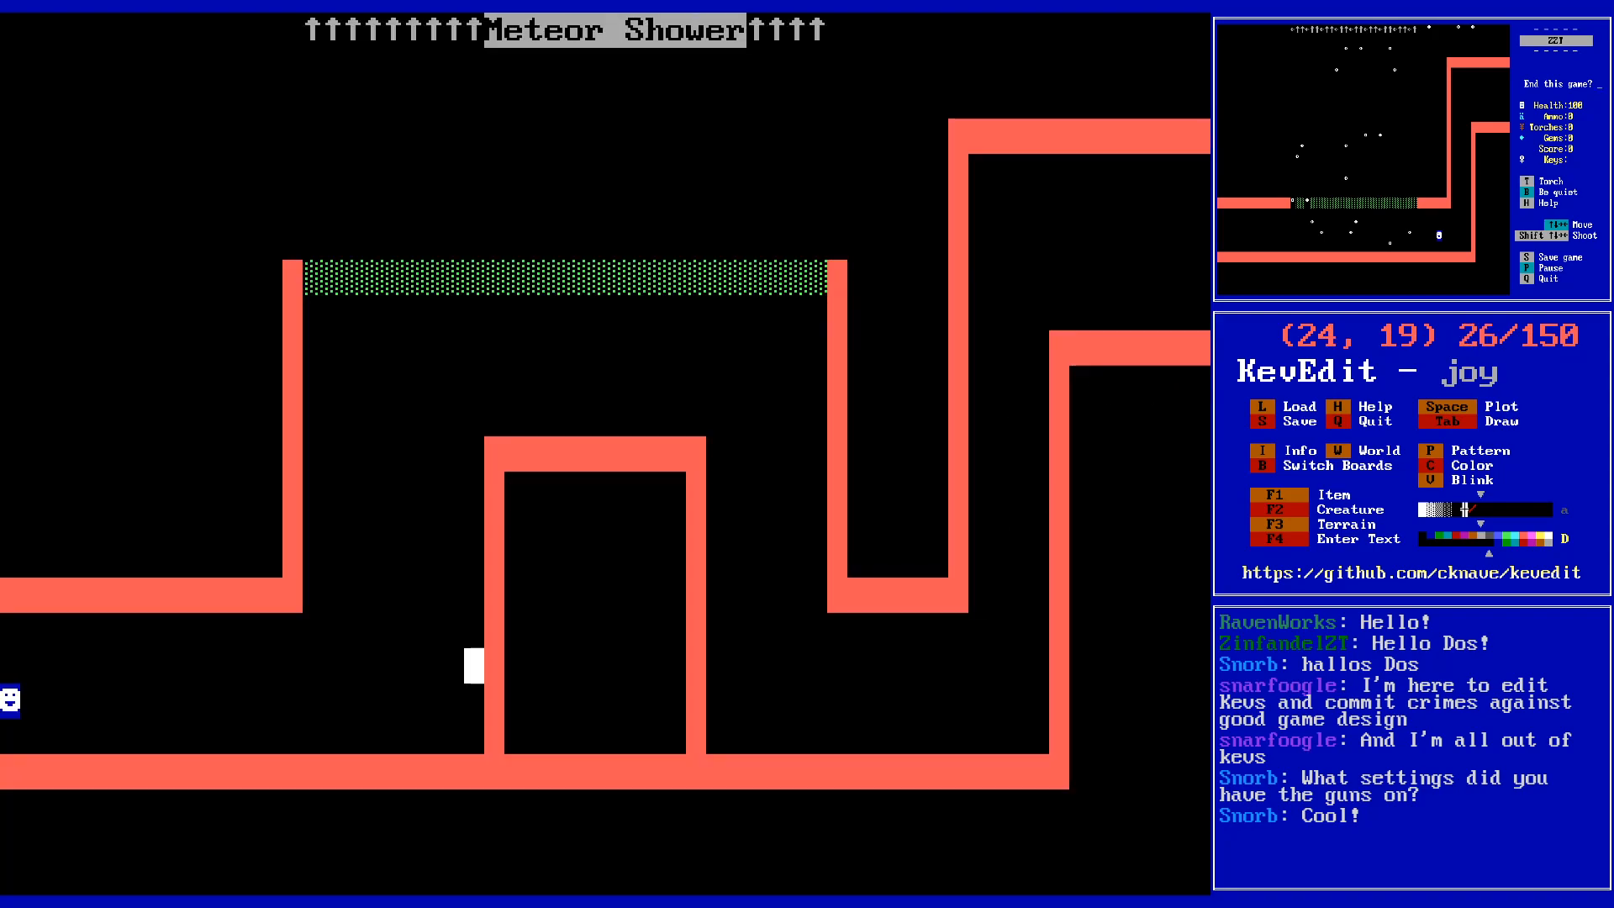
# - Move the corridor's upper wall section from column 1 to column 15 up one row to row 16
pyautogui.press('Left')
pyautogui.press('Left')
pyautogui.press('Left')
pyautogui.press('Left')
pyautogui.press('Left')
pyautogui.press('Left')
pyautogui.press('Left')
pyautogui.press('Left')
pyautogui.press('Left')
pyautogui.press('Left')
pyautogui.press('Left')
pyautogui.press('Left')
pyautogui.press('Left')
pyautogui.press('Left')
pyautogui.press('Left')
pyautogui.press('Left')
pyautogui.press('Left')
pyautogui.press('Left')
pyautogui.press('Left')
pyautogui.press('Left')
pyautogui.press('Up')
pyautogui.press('Up')
pyautogui.press('Up')
pyautogui.press('Up')
pyautogui.press('Up')
pyautogui.press('Left')
pyautogui.press('Down')
pyautogui.press('Left')
pyautogui.press('Down')
pyautogui.press('Down')
pyautogui.press('Down')
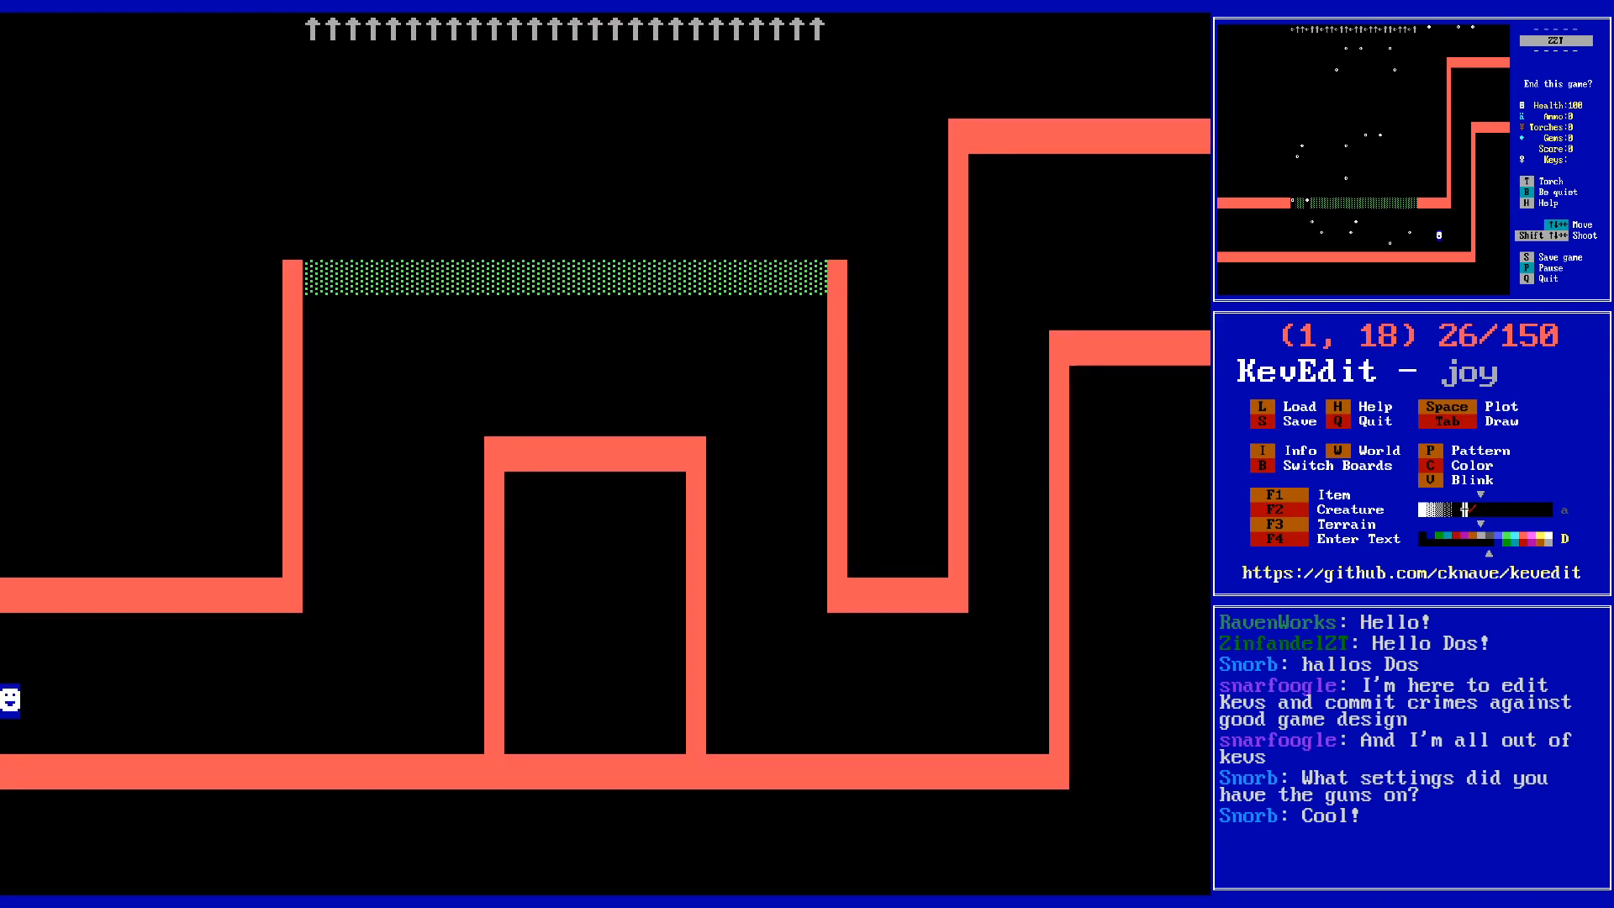
pyautogui.press('Up')
pyautogui.press('c')
pyautogui.press('Tab')
pyautogui.press('Right')
pyautogui.press('Right')
pyautogui.press('Right')
pyautogui.press('Right')
pyautogui.press('Right')
pyautogui.press('Right')
pyautogui.press('Right')
pyautogui.press('Right')
pyautogui.press('Right')
pyautogui.press('Right')
pyautogui.press('Right')
pyautogui.press('Right')
pyautogui.press('Right')
pyautogui.press('Right')
pyautogui.press('Return')
pyautogui.hotkey('ctrl', 'v')
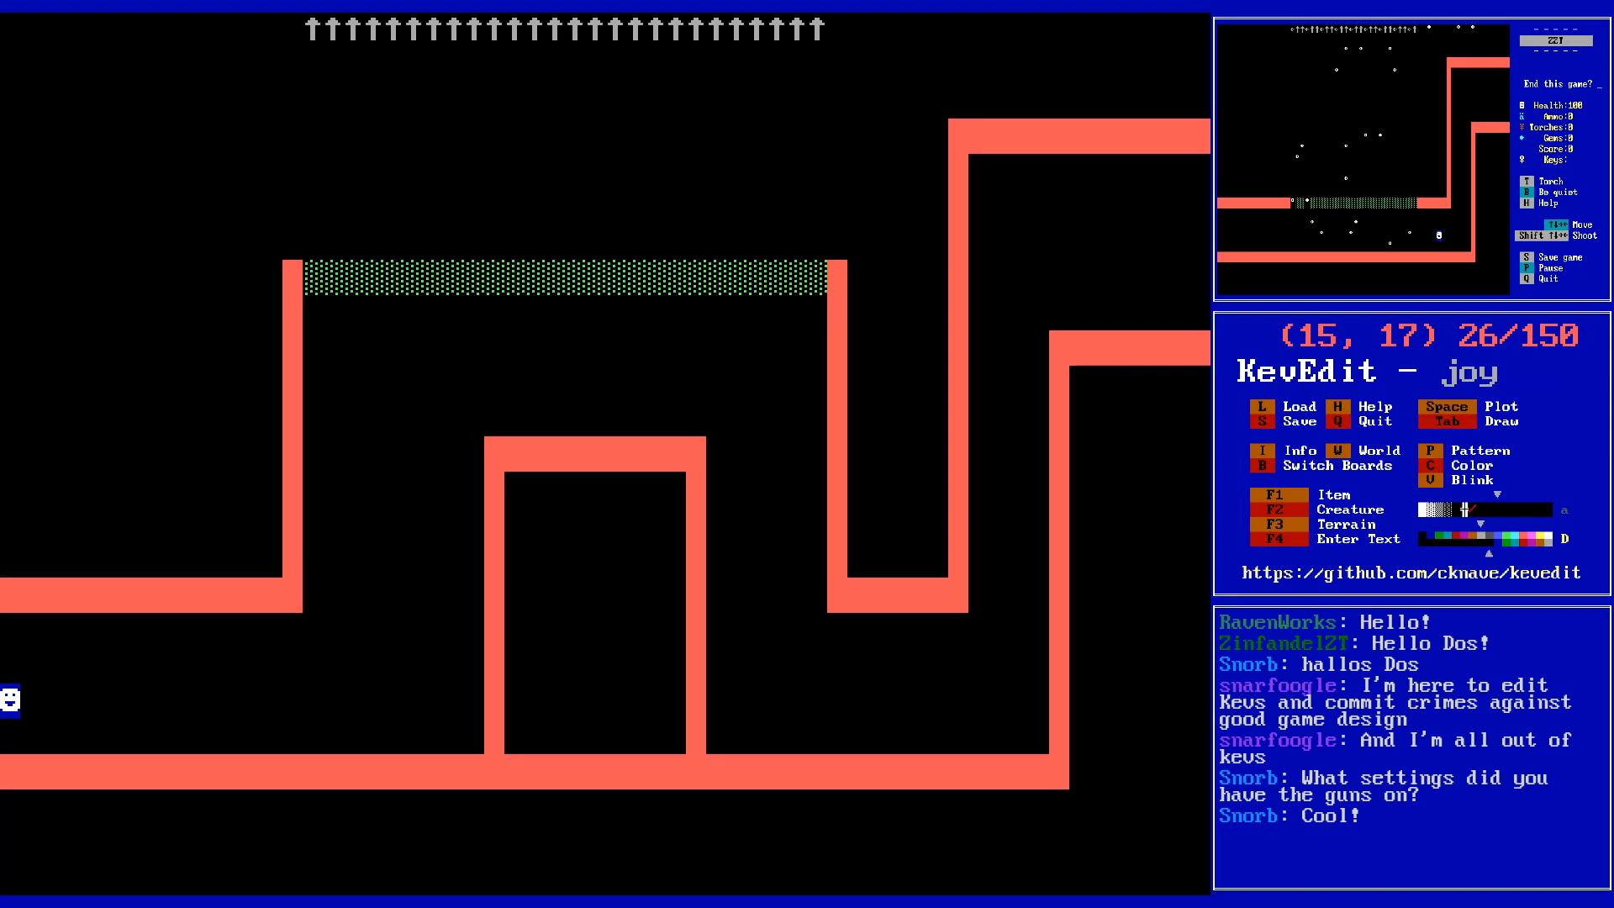
pyautogui.press('Up')
pyautogui.press('Return')
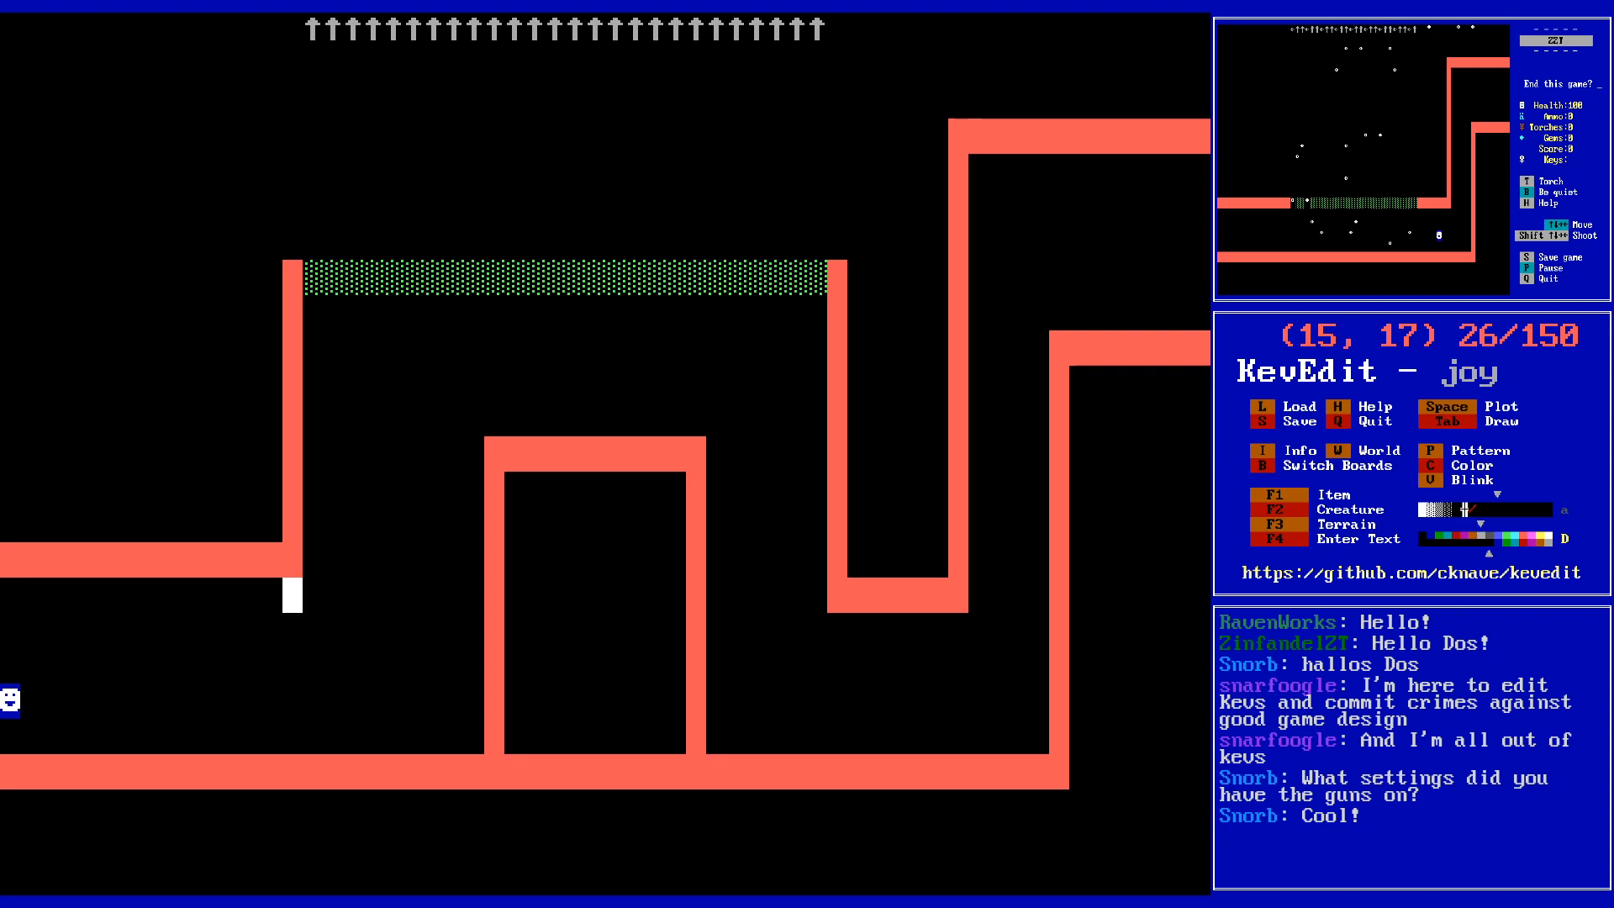
# - Switch past the Martian Mall board to the mall exterior and check the corridor opening near its east edge
pyautogui.press('pageup')
pyautogui.press('pageup')
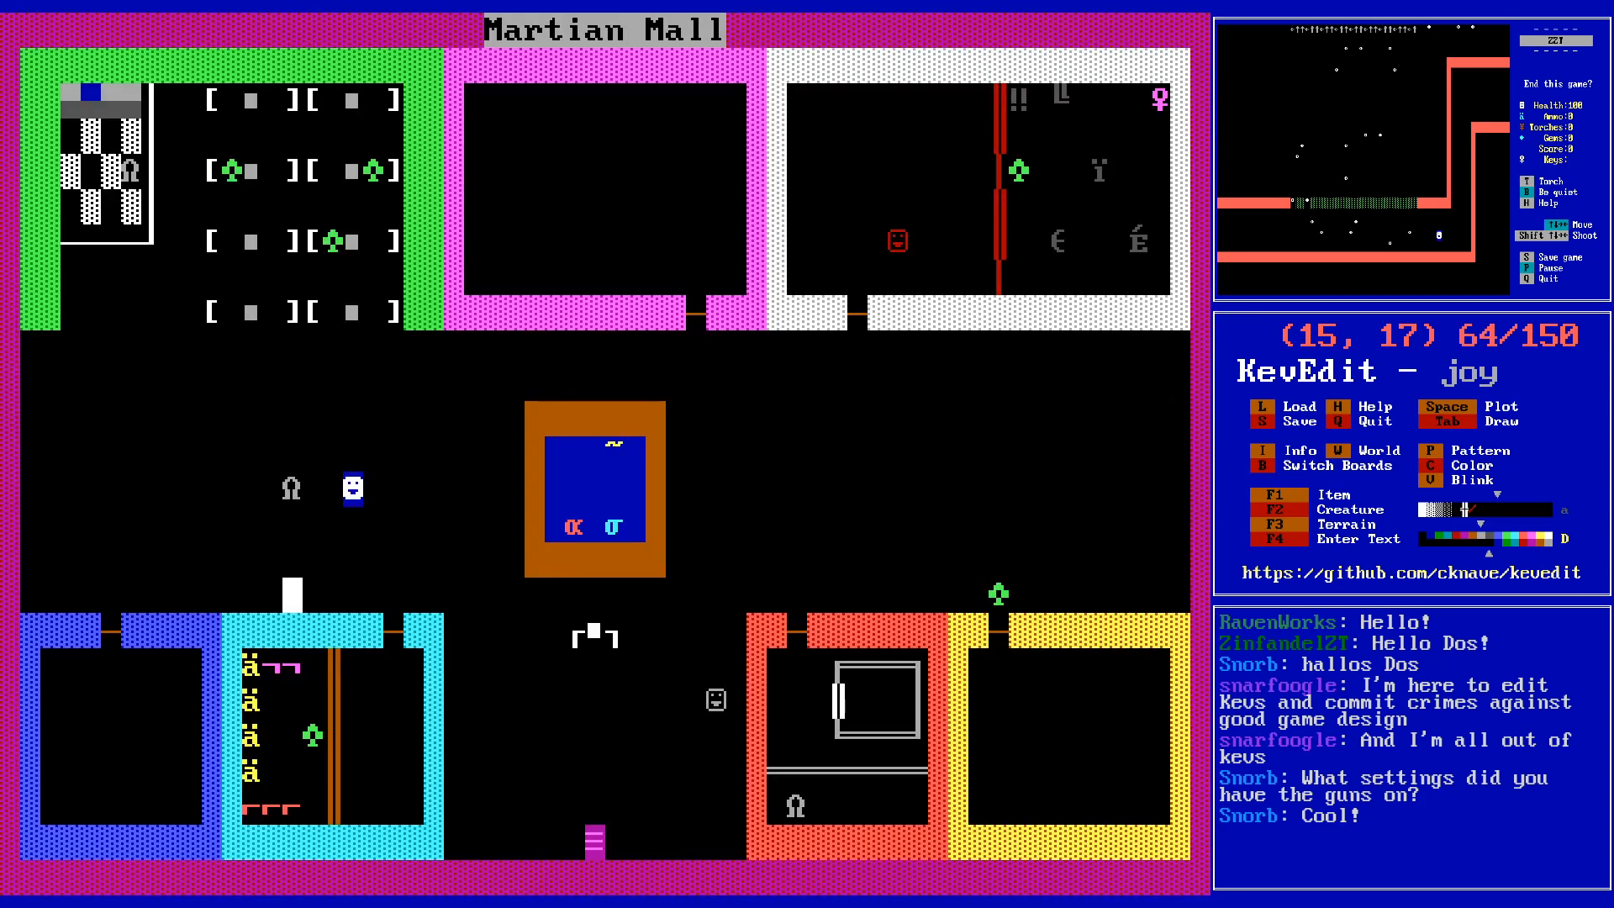
pyautogui.press('pageup')
pyautogui.press('Up')
pyautogui.press('Down')
pyautogui.hotkey('alt', 'Right')
pyautogui.hotkey('alt', 'Right')
pyautogui.hotkey('alt', 'Right')
pyautogui.hotkey('alt', 'Right')
pyautogui.press('Right')
pyautogui.press('Right')
pyautogui.press('Right')
pyautogui.press('Right')
pyautogui.press('Right')
pyautogui.press('Left')
pyautogui.hotkey('shift', 'Left')
pyautogui.hotkey('shift', 'Left')
pyautogui.hotkey('shift', 'Left')
pyautogui.hotkey('shift', 'Left')
pyautogui.hotkey('shift', 'Left')
pyautogui.hotkey('shift', 'Left')
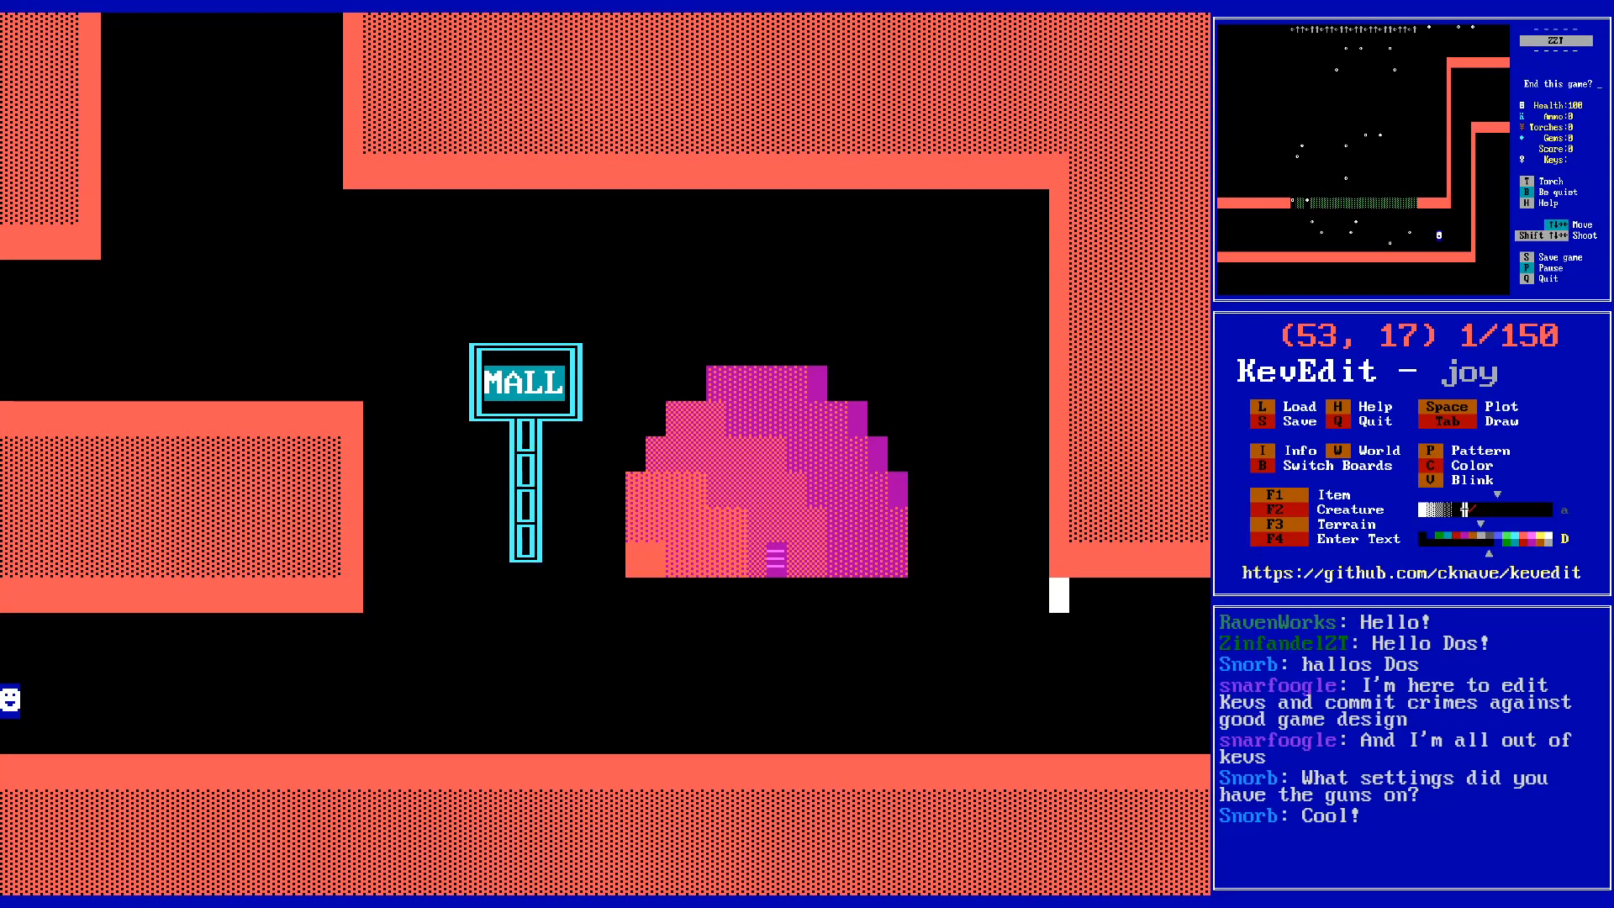
pyautogui.press('Down')
pyautogui.press('Down')
pyautogui.press('Right')
pyautogui.press('Right')
pyautogui.press('Right')
pyautogui.press('Right')
pyautogui.press('Right')
pyautogui.press('Right')
pyautogui.press('Right')
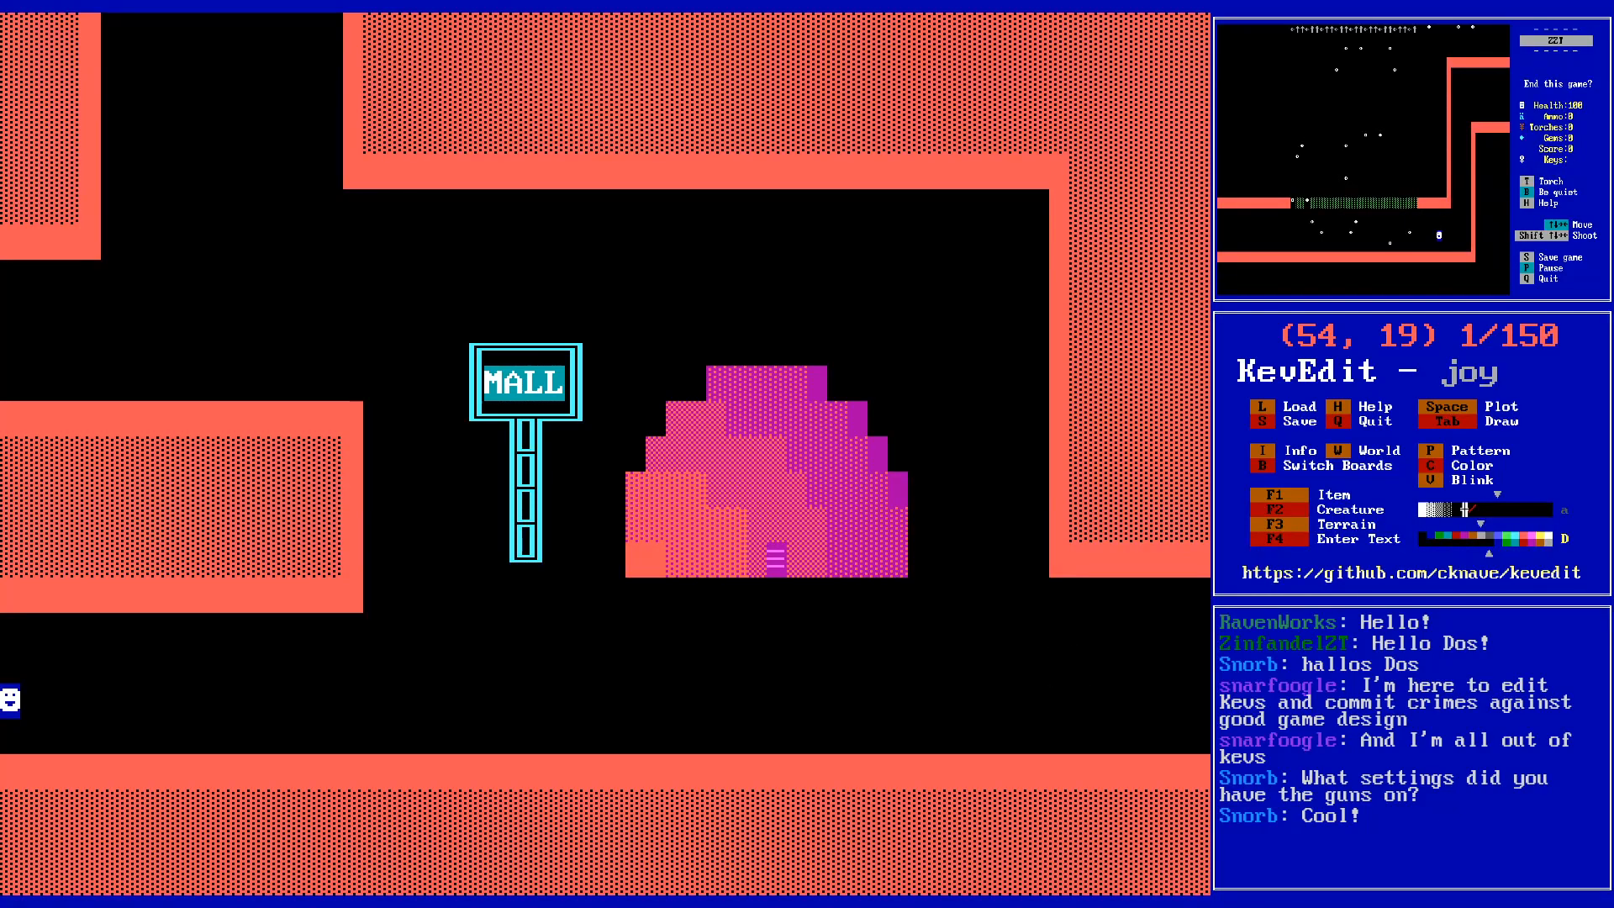
# - Pick up the solid light red wall and plot it diagonally through the west rock block, from column 17, row 13 to column 14, row 16
pyautogui.press('Left')
pyautogui.press('Left')
pyautogui.press('Left')
pyautogui.press('Left')
pyautogui.press('Left')
pyautogui.press('Left')
pyautogui.press('Left')
pyautogui.press('Left')
pyautogui.press('Left')
pyautogui.press('Left')
pyautogui.press('Left')
pyautogui.press('Left')
pyautogui.press('Left')
pyautogui.press('Left')
pyautogui.press('Left')
pyautogui.press('Left')
pyautogui.press('Left')
pyautogui.press('Left')
pyautogui.press('Left')
pyautogui.press('Left')
pyautogui.press('Up')
pyautogui.press('Up')
pyautogui.press('Left')
pyautogui.press('Right')
pyautogui.press('Return')
pyautogui.press('Up')
pyautogui.press('Left')
pyautogui.press('Up')
pyautogui.press('Up')
pyautogui.press('Up')
pyautogui.press('space')
pyautogui.press('Down')
pyautogui.press('Left')
pyautogui.press('space')
pyautogui.press('Left')
pyautogui.press('Down')
pyautogui.press('space')
pyautogui.press('Down')
pyautogui.press('Left')
pyautogui.press('space')
pyautogui.press('Down')
pyautogui.press('Right')
pyautogui.press('Left')
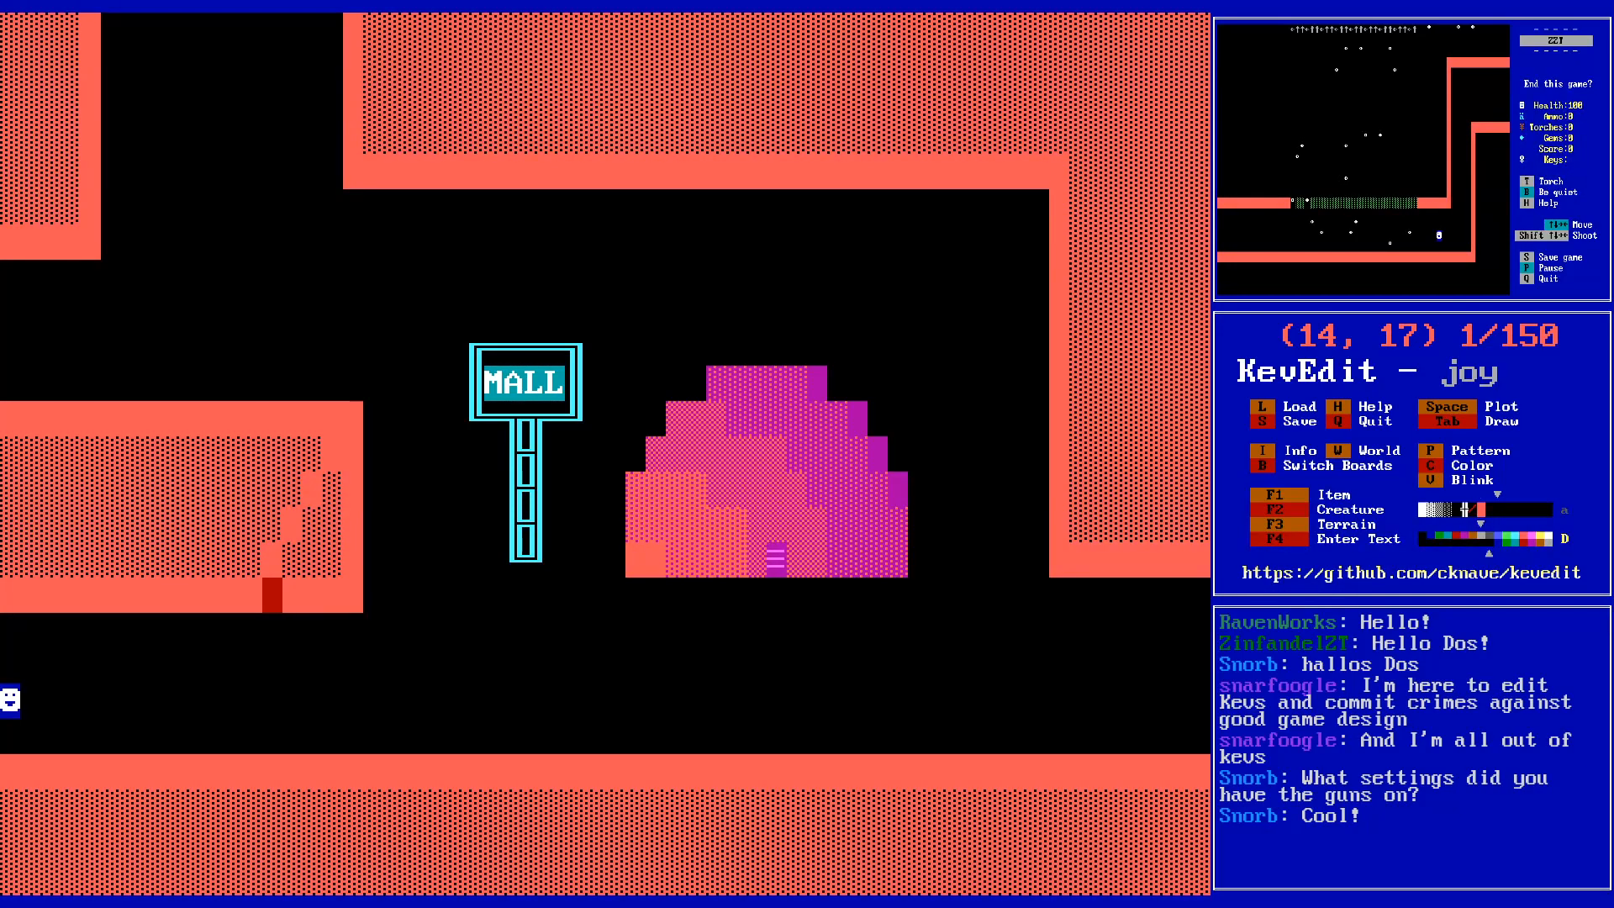
# - Clear a diagonal of tiles along the west rock block's new sloped edge, from column 14, row 17 up to column 18, row 13
pyautogui.press('Delete')
pyautogui.press('Right')
pyautogui.press('Up')
pyautogui.press('Delete')
pyautogui.press('Right')
pyautogui.press('Up')
pyautogui.press('Delete')
pyautogui.press('Right')
pyautogui.press('Up')
pyautogui.press('Delete')
pyautogui.press('Right')
pyautogui.press('Up')
pyautogui.press('Delete')
pyautogui.press('Down')
pyautogui.press('Delete')
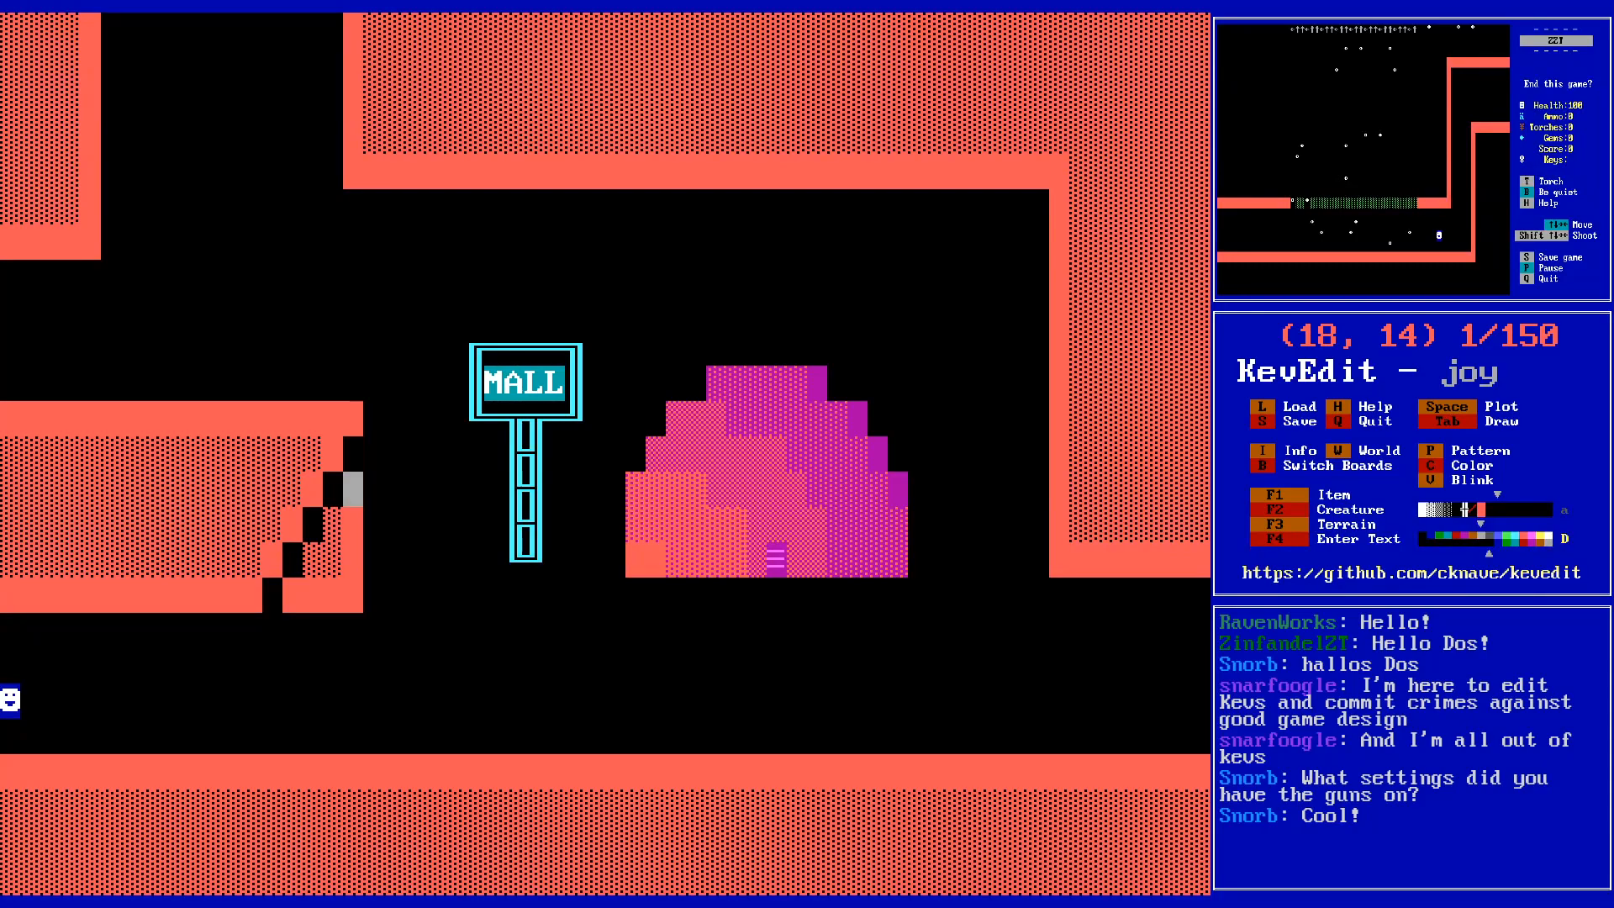
# - Clear the leftover rock and wall tiles southeast of the diagonal, out to column 18 and down to row 17
pyautogui.press('Down')
pyautogui.press('Delete')
pyautogui.press('Left')
pyautogui.press('Delete')
pyautogui.press('Down')
pyautogui.press('Delete')
pyautogui.press('Left')
pyautogui.press('Delete')
pyautogui.press('Down')
pyautogui.press('Delete')
pyautogui.press('Left')
pyautogui.press('Delete')
pyautogui.press('Right')
pyautogui.press('Right')
pyautogui.press('Delete')
pyautogui.press('Right')
pyautogui.press('Delete')
pyautogui.press('Up')
pyautogui.press('Delete')
pyautogui.press('Up')
pyautogui.press('Delete')
pyautogui.press('Down')
pyautogui.press('Down')
pyautogui.press('Right')
pyautogui.press('Down')
pyautogui.press('Right')
pyautogui.press('Down')
pyautogui.press('Right')
pyautogui.press('Right')
pyautogui.press('Right')
pyautogui.press('Right')
pyautogui.press('Right')
pyautogui.press('Right')
pyautogui.press('Right')
pyautogui.press('Right')
pyautogui.press('Right')
pyautogui.press('Right')
pyautogui.press('Right')
pyautogui.press('Right')
pyautogui.press('Right')
pyautogui.press('Right')
pyautogui.press('Right')
pyautogui.press('Right')
pyautogui.press('Right')
pyautogui.press('Right')
pyautogui.press('Right')
pyautogui.press('Right')
pyautogui.press('Right')
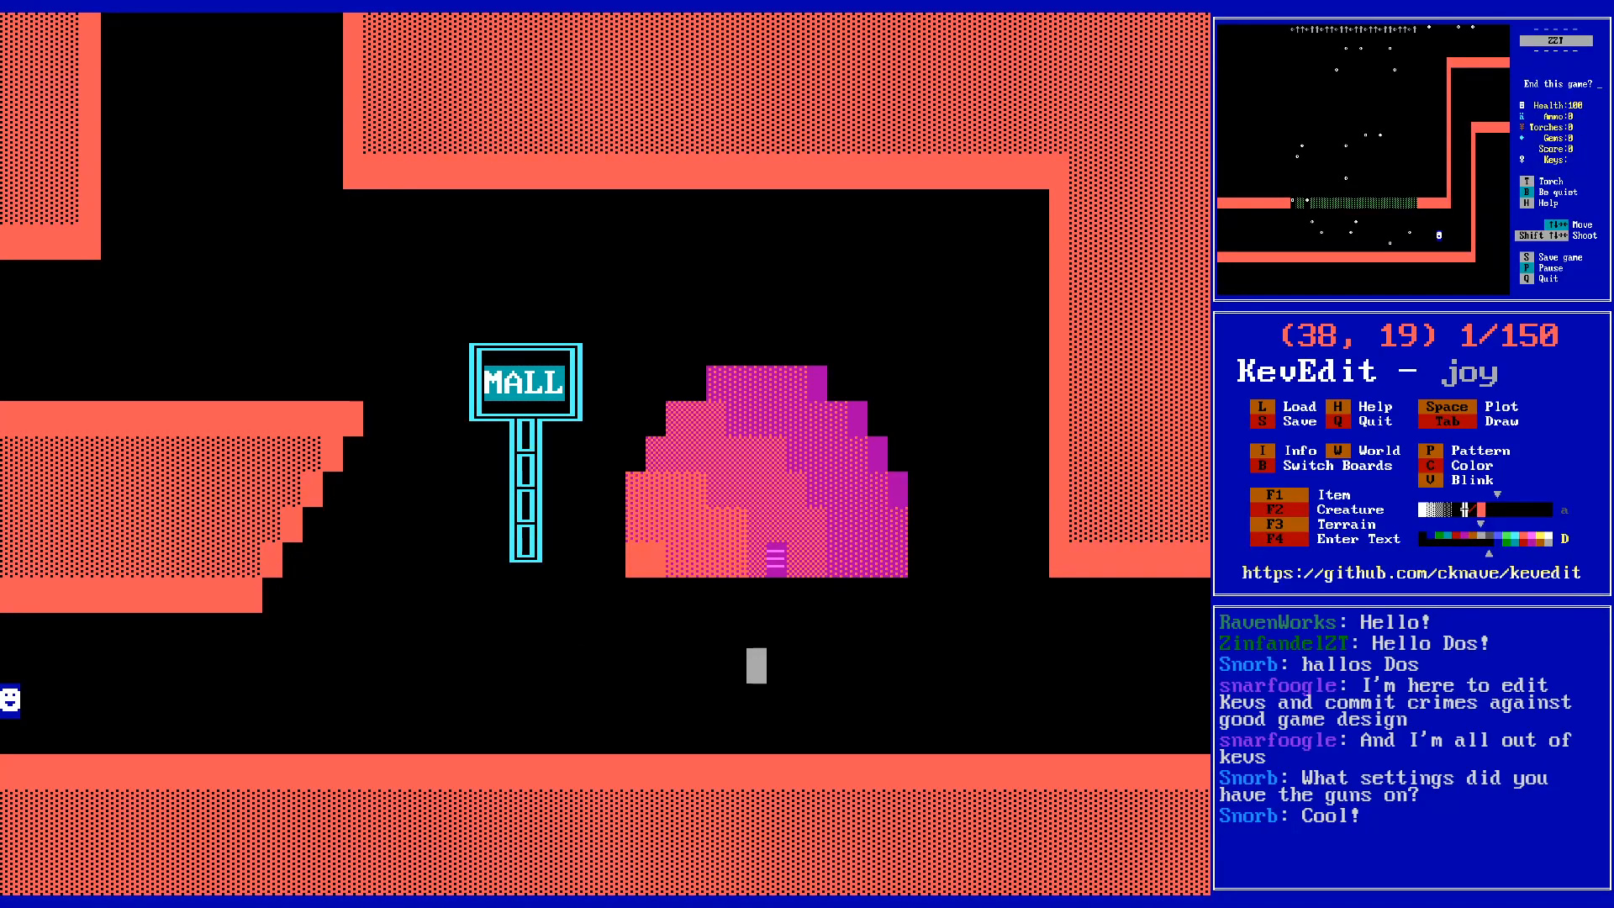
# - Remove the protruding end tile of the west rock block's upper wall at column 18, row 12
pyautogui.press('Left')
pyautogui.press('Left')
pyautogui.press('Left')
pyautogui.press('Left')
pyautogui.press('Left')
pyautogui.press('Left')
pyautogui.press('Left')
pyautogui.press('Left')
pyautogui.press('Left')
pyautogui.press('Left')
pyautogui.press('Left')
pyautogui.press('Left')
pyautogui.press('Left')
pyautogui.press('Left')
pyautogui.press('Left')
pyautogui.press('Left')
pyautogui.press('Left')
pyautogui.press('Left')
pyautogui.press('Left')
pyautogui.press('Left')
pyautogui.press('Up')
pyautogui.press('Up')
pyautogui.press('Up')
pyautogui.press('Up')
pyautogui.press('Up')
pyautogui.press('Up')
pyautogui.press('Up')
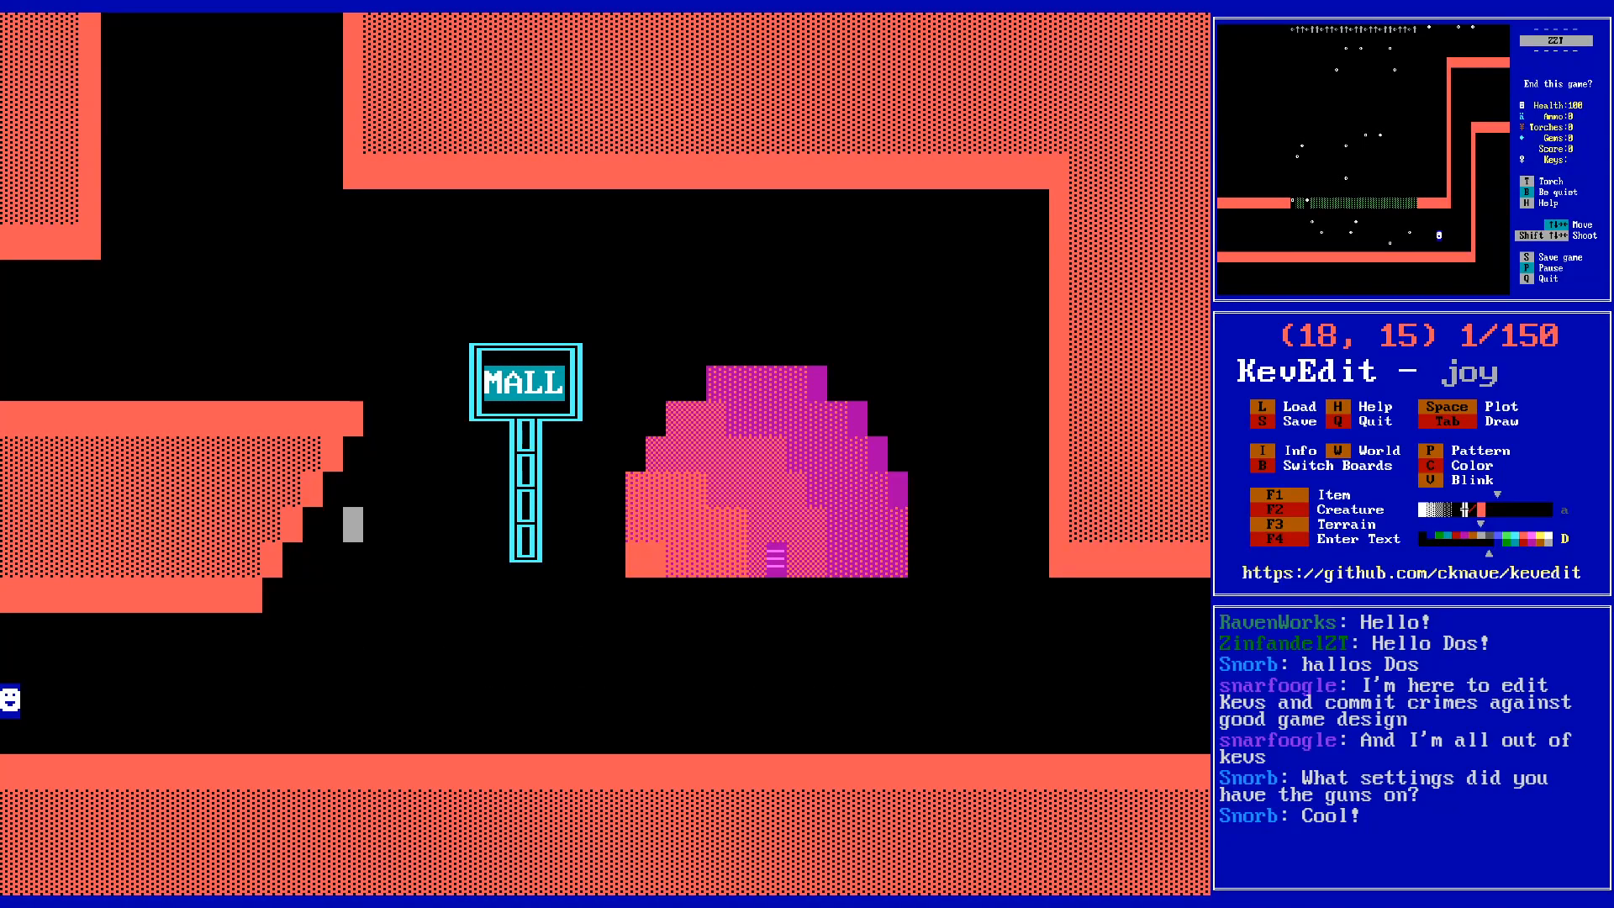
pyautogui.press('Down')
pyautogui.press('Down')
# - Save the joy world over its existing file
pyautogui.press('Right')
pyautogui.press('Right')
pyautogui.press('Right')
pyautogui.press('Right')
pyautogui.press('Right')
pyautogui.press('Right')
pyautogui.press('Right')
pyautogui.press('Right')
pyautogui.press('Right')
pyautogui.press('Right')
pyautogui.press('Right')
pyautogui.press('Right')
pyautogui.press('Right')
pyautogui.press('Right')
pyautogui.press('Right')
pyautogui.press('Right')
pyautogui.press('Right')
pyautogui.press('Right')
pyautogui.press('Right')
pyautogui.press('Right')
pyautogui.press('Right')
pyautogui.press('Right')
pyautogui.press('Right')
pyautogui.press('Right')
pyautogui.press('Right')
pyautogui.press('Right')
pyautogui.press('Down')
pyautogui.press('Down')
pyautogui.press('Down')
pyautogui.press('Down')
pyautogui.press('s')
pyautogui.press('Return')
pyautogui.press('y')
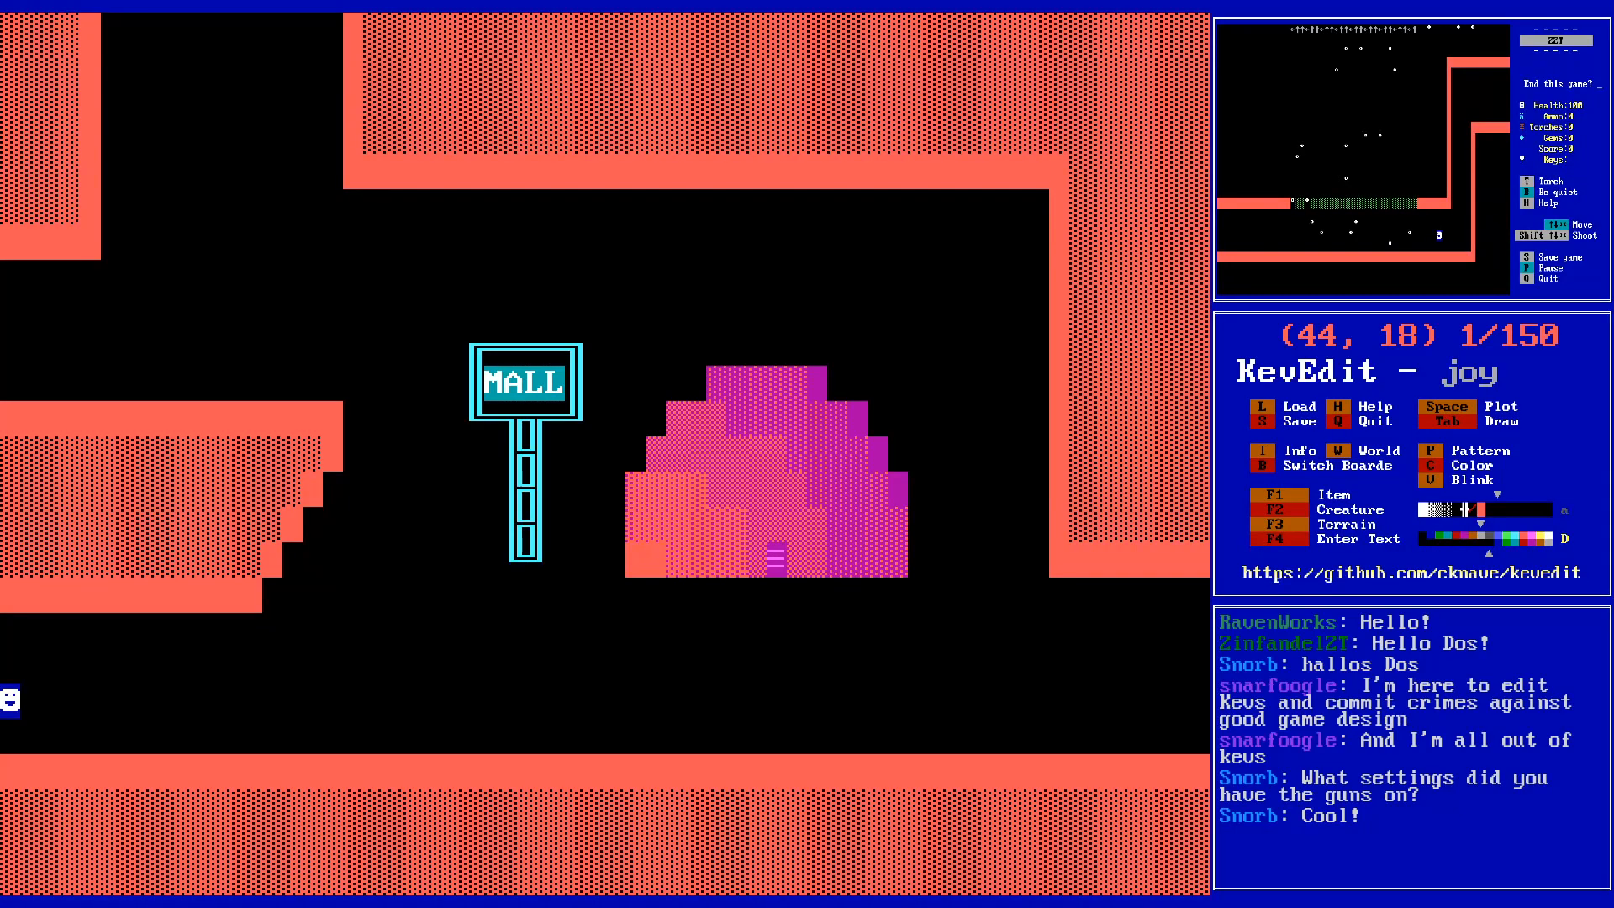
# - Switch to the Meteor Shower board and go to column 7, row 19 near the corridor's west entrance
pyautogui.press('b')
pyautogui.press('Down')
pyautogui.press('Down')
pyautogui.press('Down')
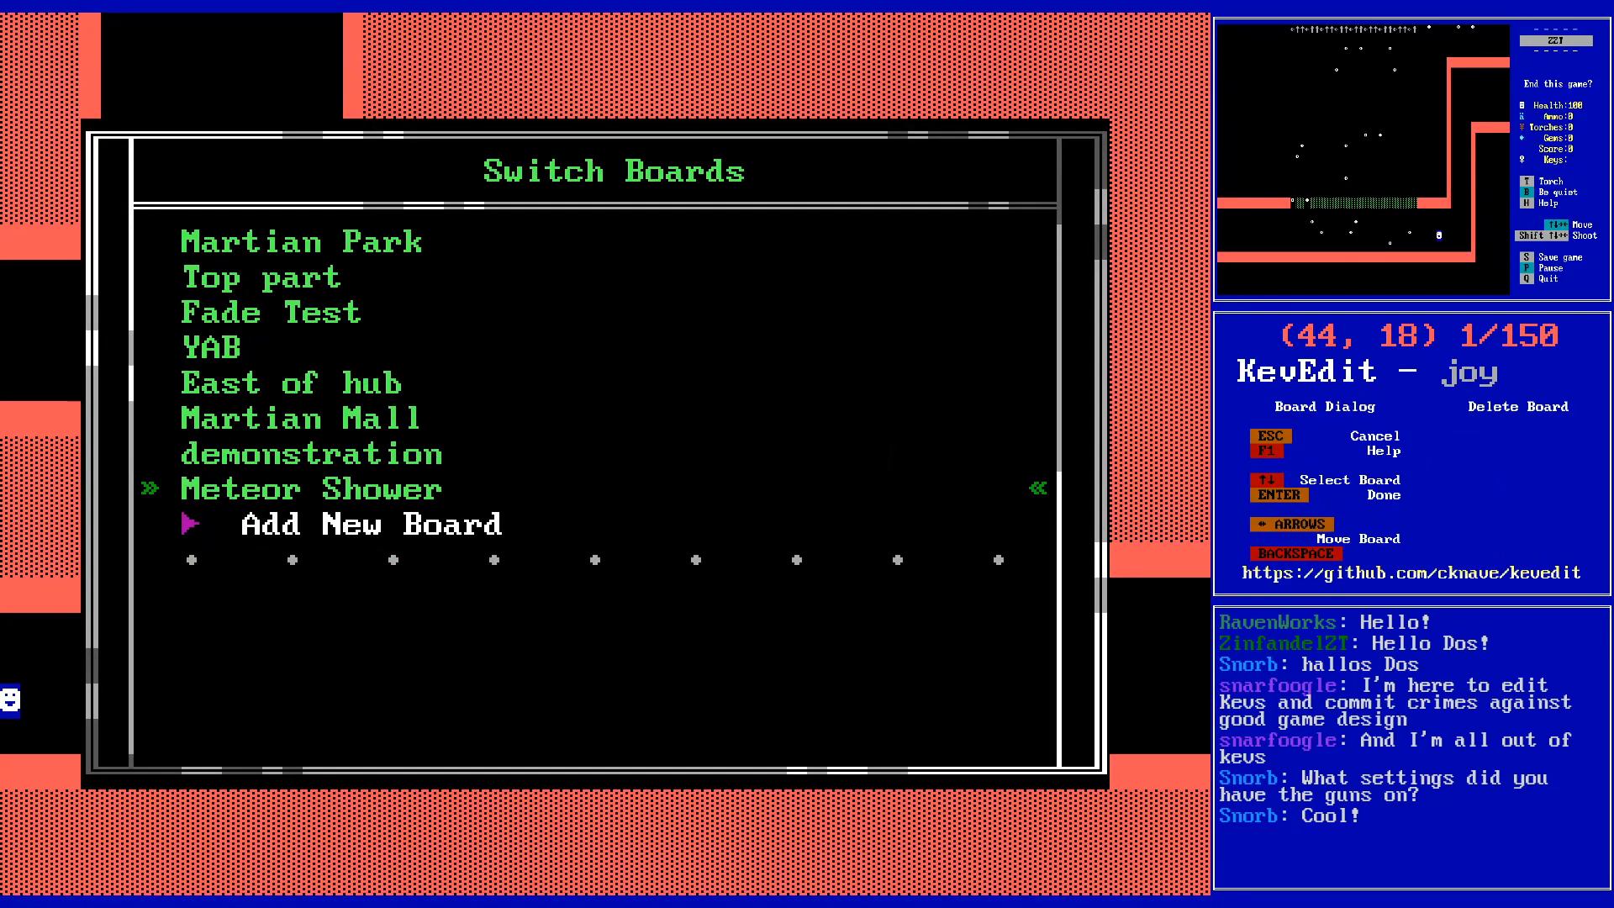
pyautogui.press('Return')
pyautogui.press('Left')
pyautogui.press('Left')
pyautogui.press('Left')
pyautogui.press('Left')
pyautogui.press('Left')
pyautogui.press('Left')
pyautogui.press('Left')
pyautogui.press('Left')
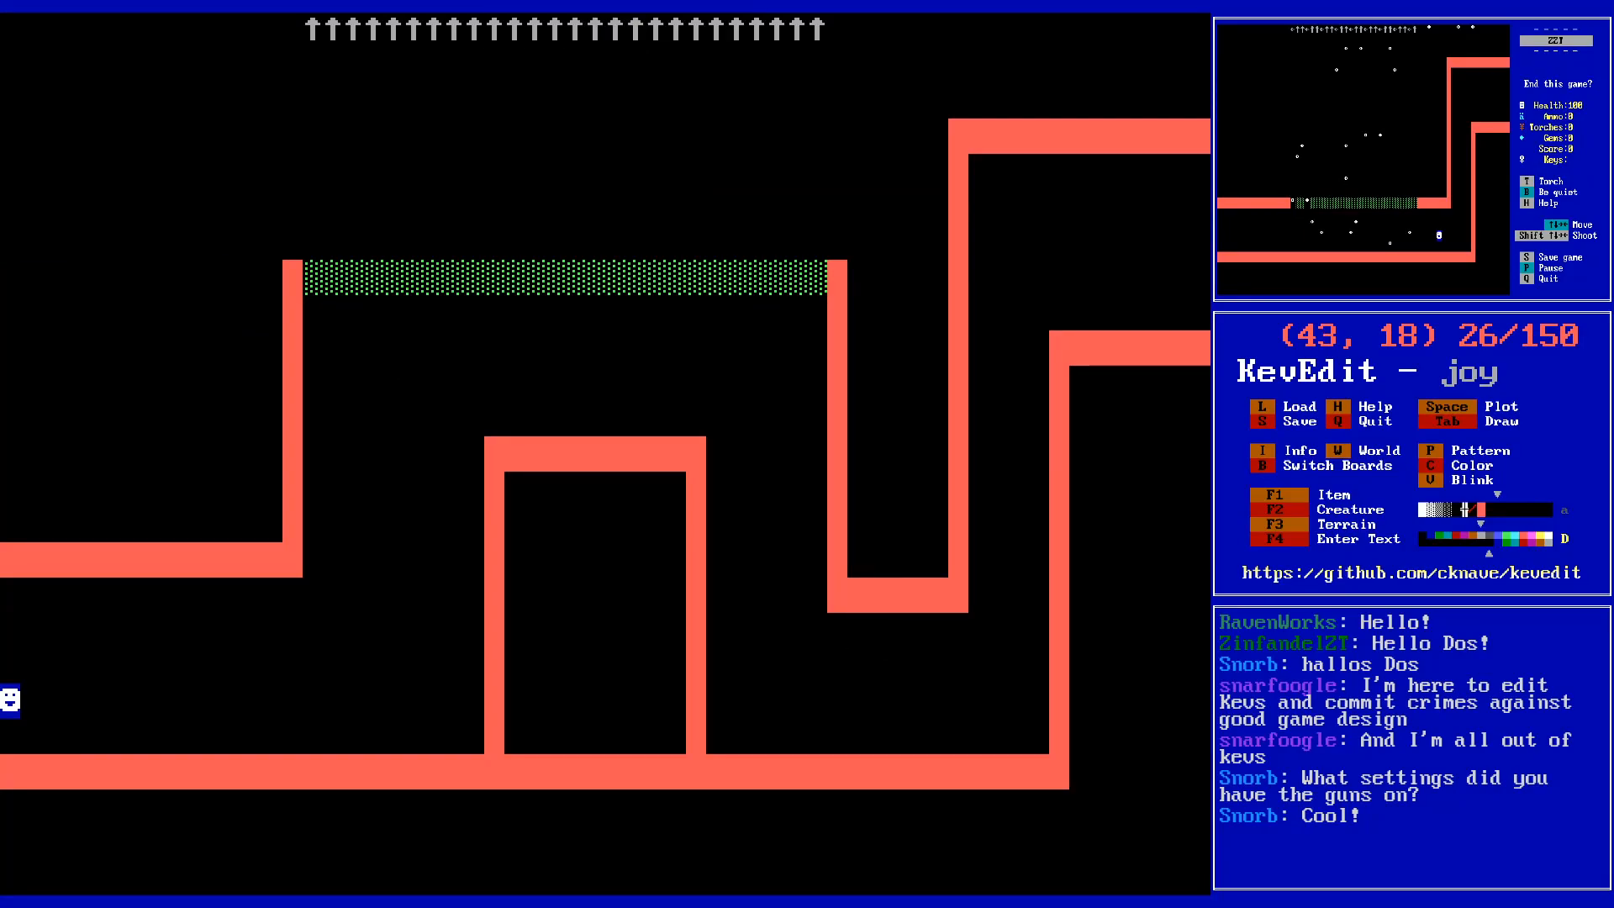
pyautogui.press('Left')
pyautogui.press('Left')
pyautogui.press('Left')
pyautogui.press('Left')
pyautogui.press('Left')
pyautogui.press('Left')
pyautogui.press('Left')
pyautogui.press('Left')
pyautogui.press('Left')
pyautogui.press('Left')
pyautogui.press('Left')
pyautogui.press('Left')
pyautogui.press('Left')
pyautogui.press('Left')
pyautogui.press('Left')
pyautogui.press('Left')
pyautogui.press('Left')
pyautogui.press('Left')
pyautogui.press('Left')
pyautogui.press('Left')
pyautogui.press('Right')
pyautogui.press('Down')
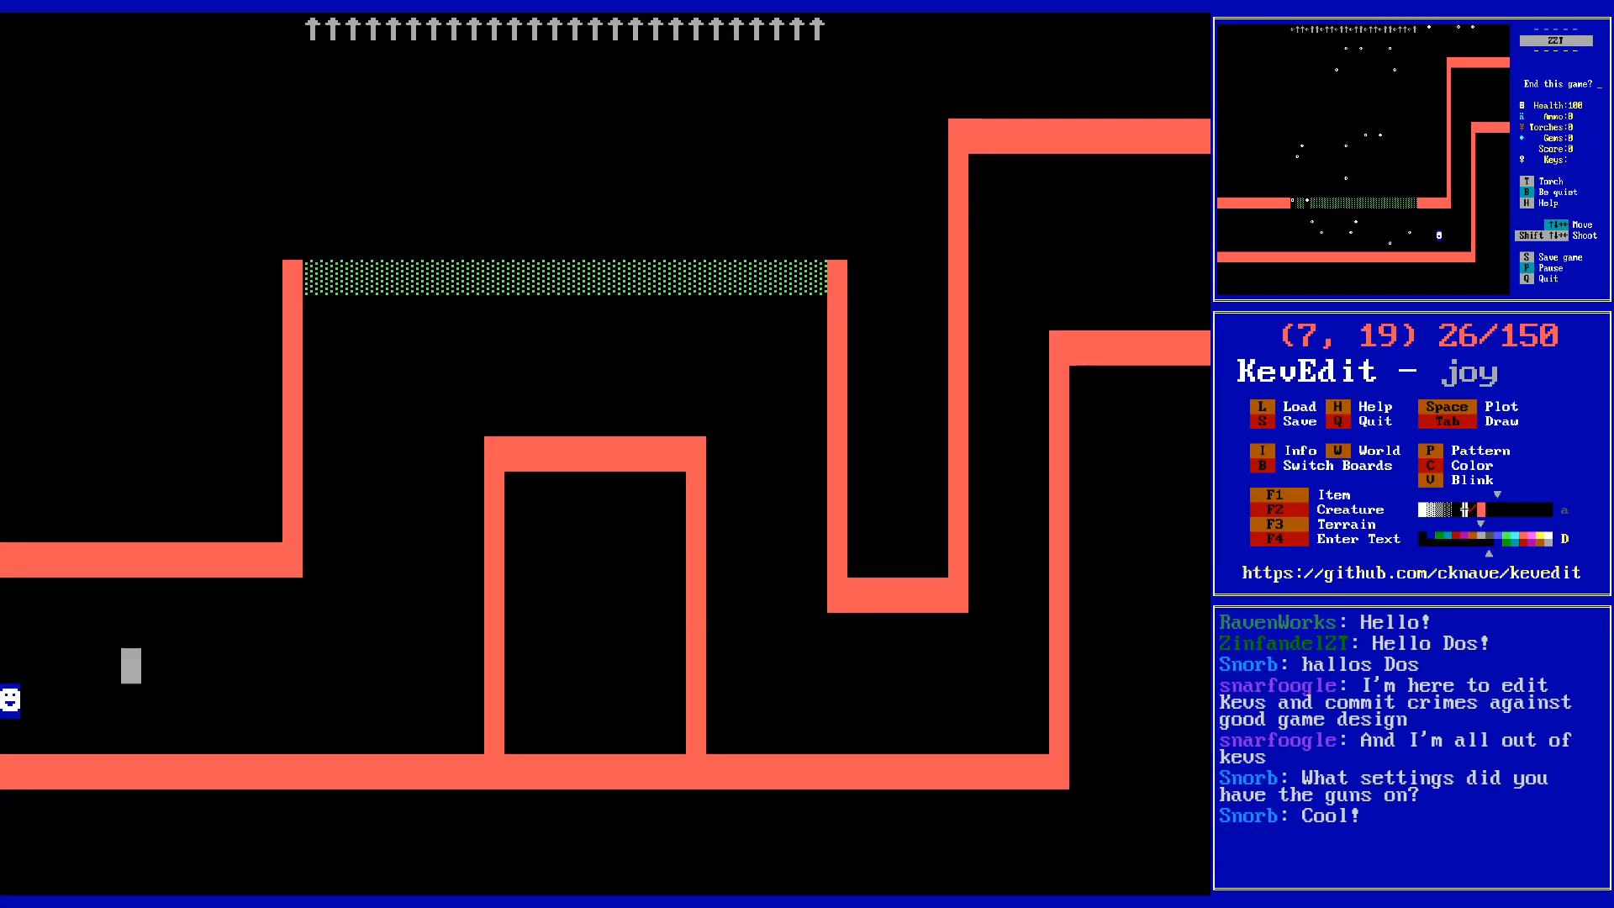
# - Move the player to the corridor's west entrance at column 1, row 19
pyautogui.press('Left')
pyautogui.press('Left')
pyautogui.press('Left')
pyautogui.press('Left')
pyautogui.press('Left')
pyautogui.press('Left')
pyautogui.press('space')
# - Go to column 25, row 19 on the inner chamber's west wall and set the drawing colour to light red on black
pyautogui.press('Right')
pyautogui.press('Right')
pyautogui.press('Right')
pyautogui.press('Right')
pyautogui.press('Right')
pyautogui.press('Right')
pyautogui.press('Right')
pyautogui.press('Right')
pyautogui.press('Right')
pyautogui.press('Right')
pyautogui.press('Right')
pyautogui.press('Right')
pyautogui.press('Right')
pyautogui.press('Right')
pyautogui.press('Right')
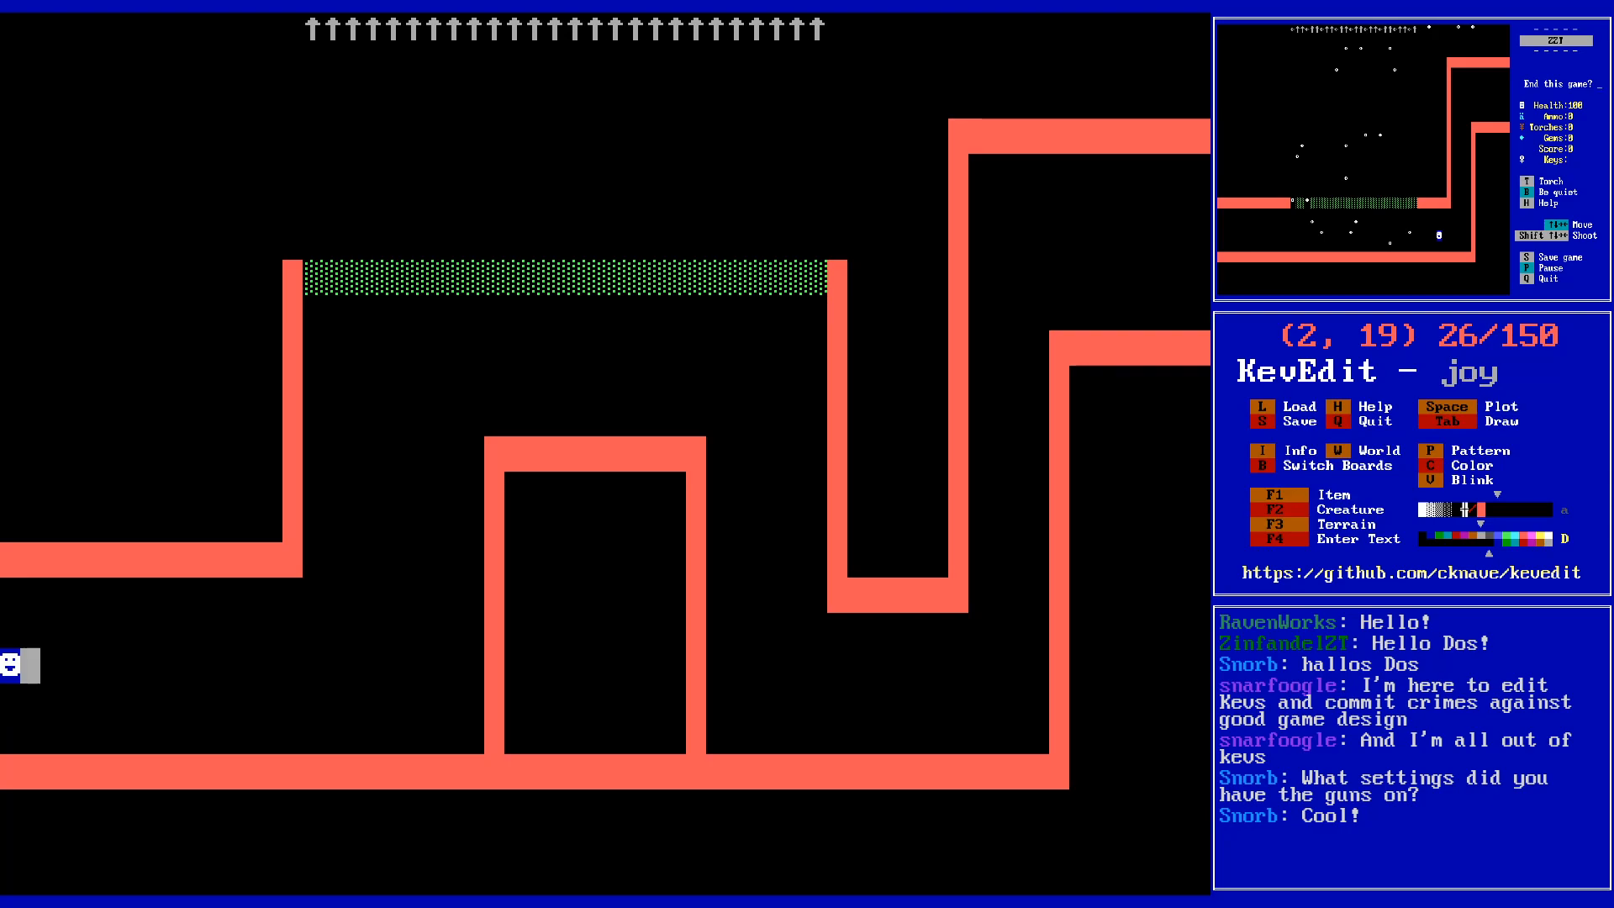
pyautogui.press('Right')
pyautogui.press('Right')
pyautogui.press('Right')
pyautogui.press('Right')
pyautogui.press('Right')
pyautogui.press('Right')
pyautogui.press('Right')
pyautogui.press('Right')
pyautogui.press('Right')
pyautogui.press('Left')
pyautogui.press('Right')
pyautogui.press('c')
pyautogui.press('Right')
pyautogui.press('Right')
pyautogui.press('Right')
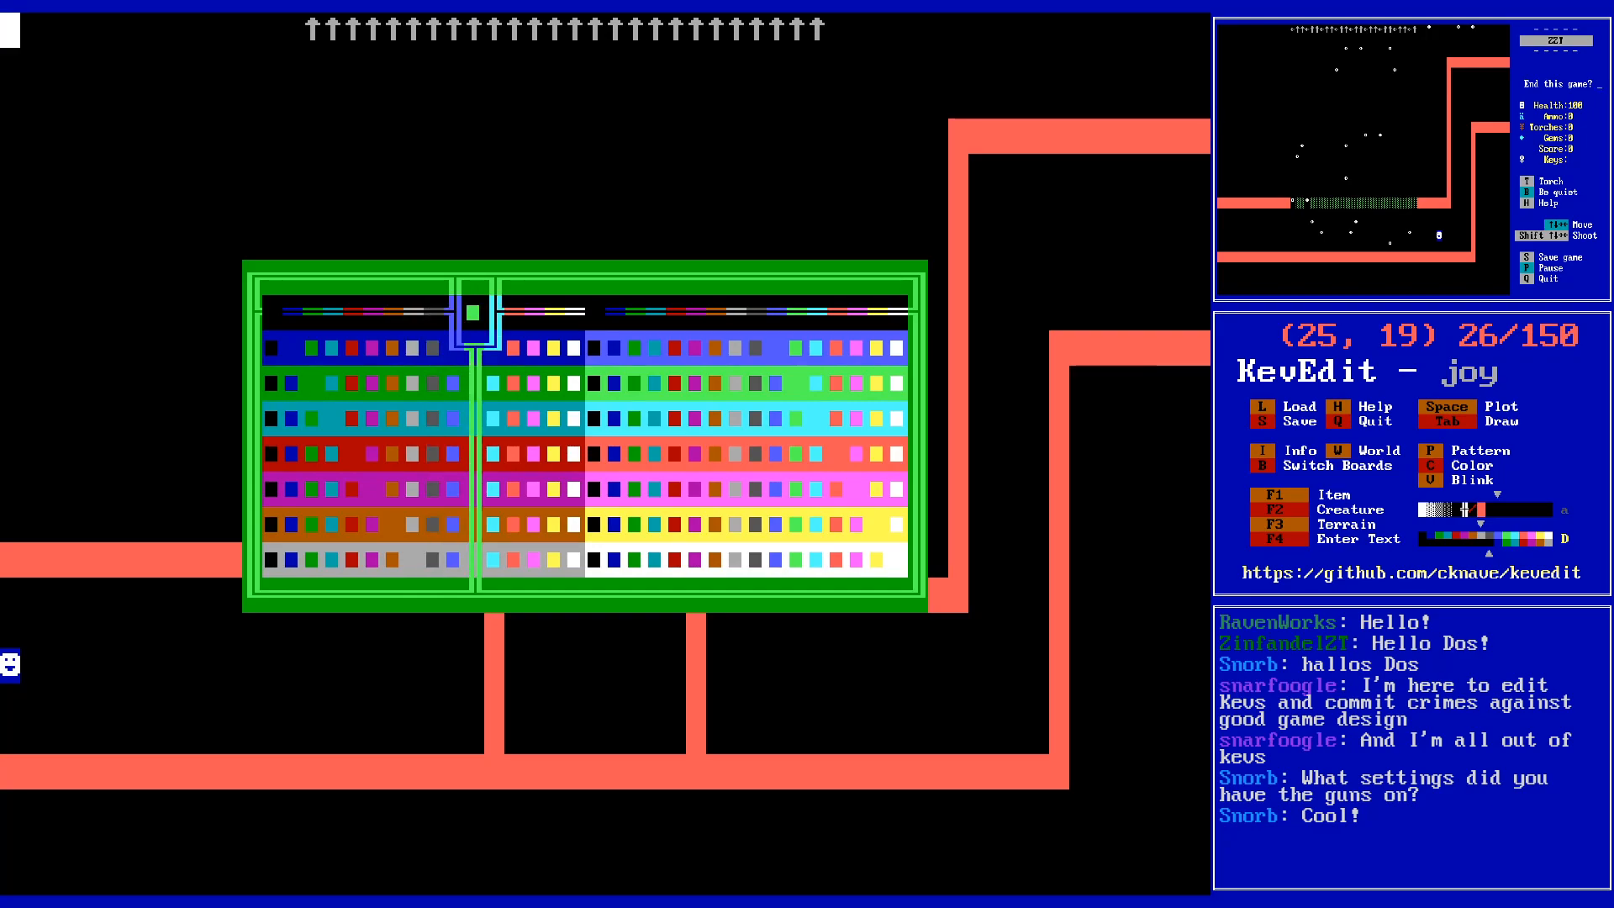
pyautogui.press('Right')
pyautogui.press('Right')
pyautogui.press('Return')
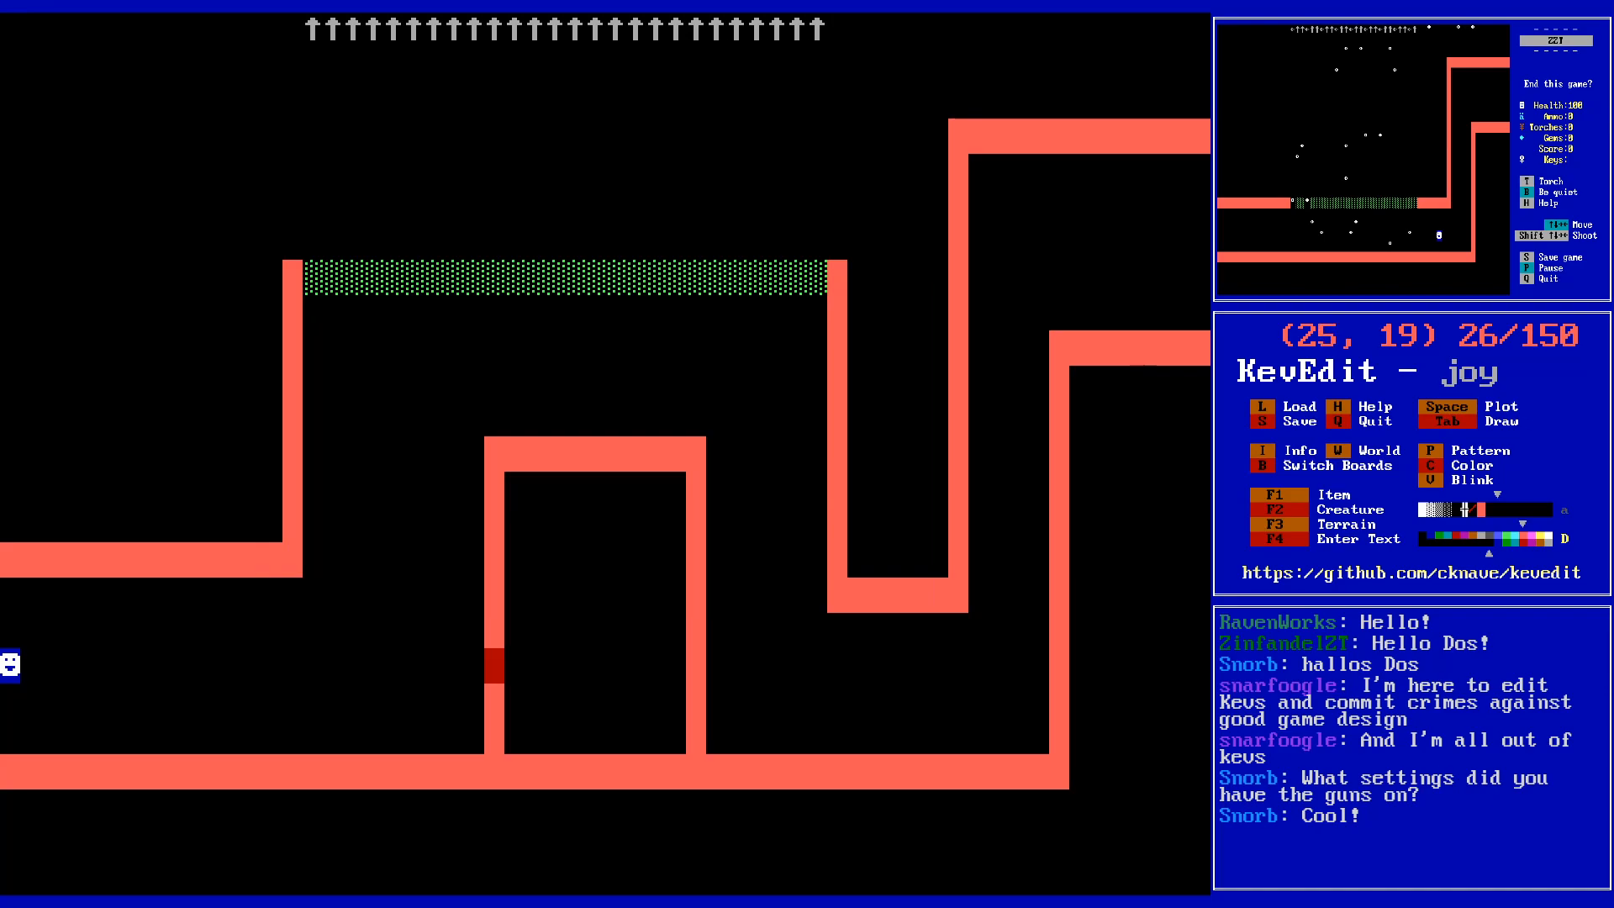
# - Place an object at column 25, row 19 and give it the bullet character, #char 7
pyautogui.press('F2')
pyautogui.press('o')
pyautogui.press('Return')
pyautogui.press('Down')
pyautogui.press('Return')
pyautogui.press('Down')
pyautogui.press('Right')
pyautogui.press('Right')
pyautogui.press('Right')
pyautogui.press('Right')
pyautogui.press('Right')
pyautogui.press('Right')
pyautogui.press('Right')
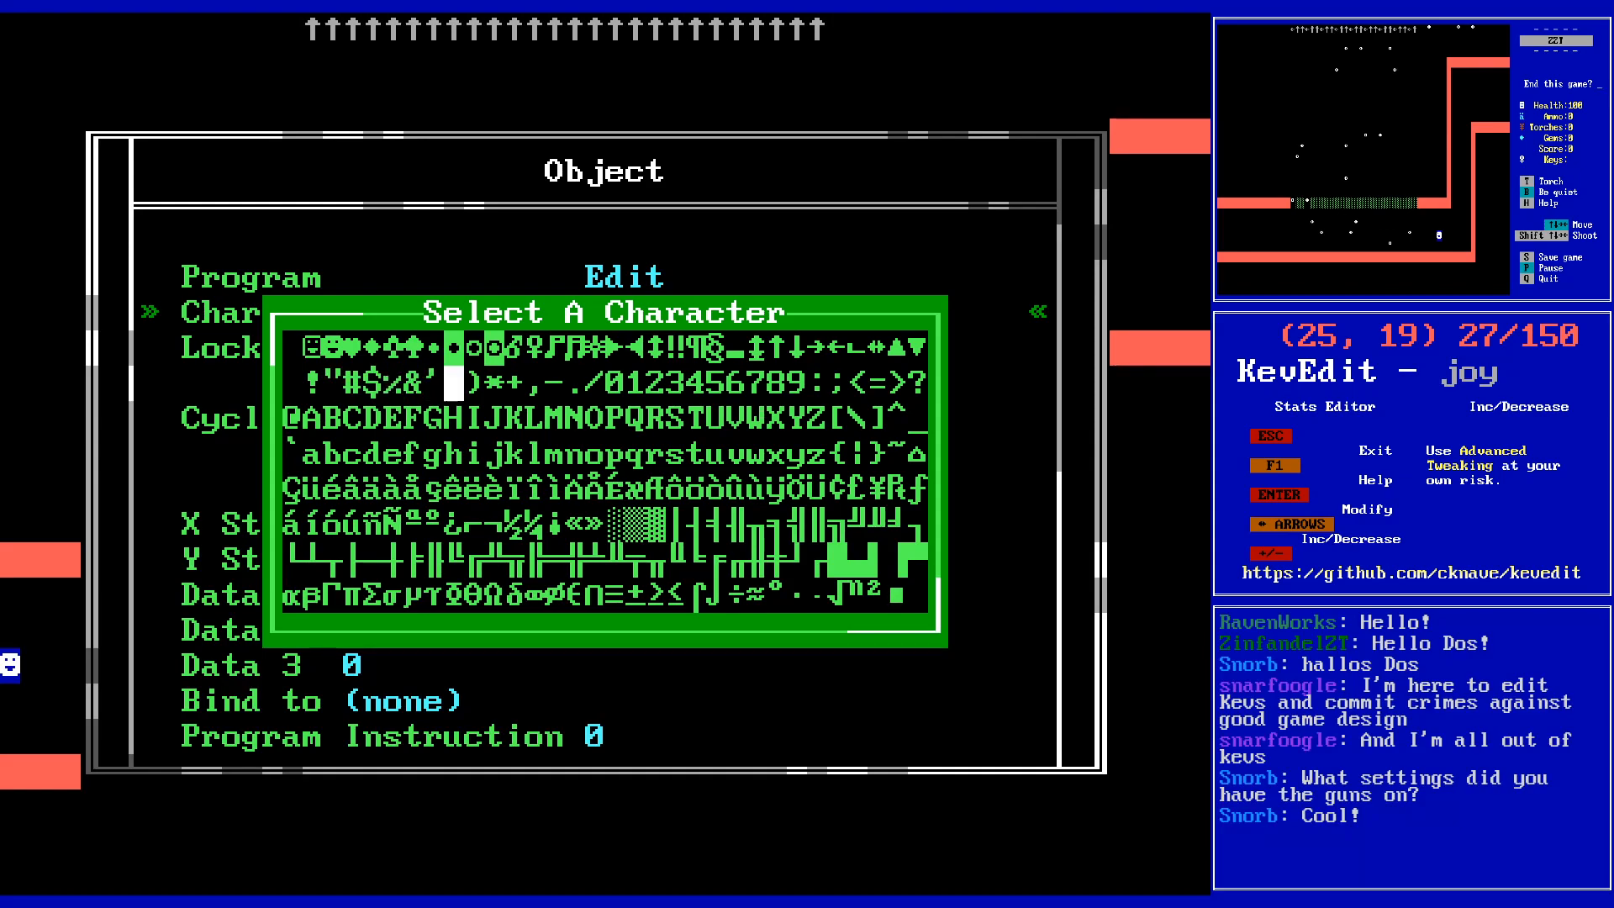
pyautogui.press('Left')
pyautogui.press('Up')
pyautogui.press('Right')
pyautogui.press('Right')
pyautogui.press('Right')
pyautogui.press('Right')
pyautogui.press('Right')
pyautogui.press('Right')
pyautogui.press('Right')
pyautogui.press('Right')
pyautogui.press('Right')
pyautogui.press('Right')
pyautogui.press('Right')
pyautogui.press('Right')
pyautogui.press('Right')
pyautogui.press('Right')
pyautogui.press('Right')
pyautogui.press('Right')
pyautogui.press('Right')
pyautogui.press('Right')
pyautogui.press('Right')
pyautogui.press('Right')
pyautogui.press('Down')
pyautogui.press('Down')
pyautogui.press('Down')
pyautogui.press('Down')
pyautogui.press('Down')
pyautogui.press('Right')
pyautogui.press('Right')
pyautogui.press('Right')
pyautogui.press('Right')
pyautogui.press('Right')
pyautogui.press('Right')
pyautogui.press('Right')
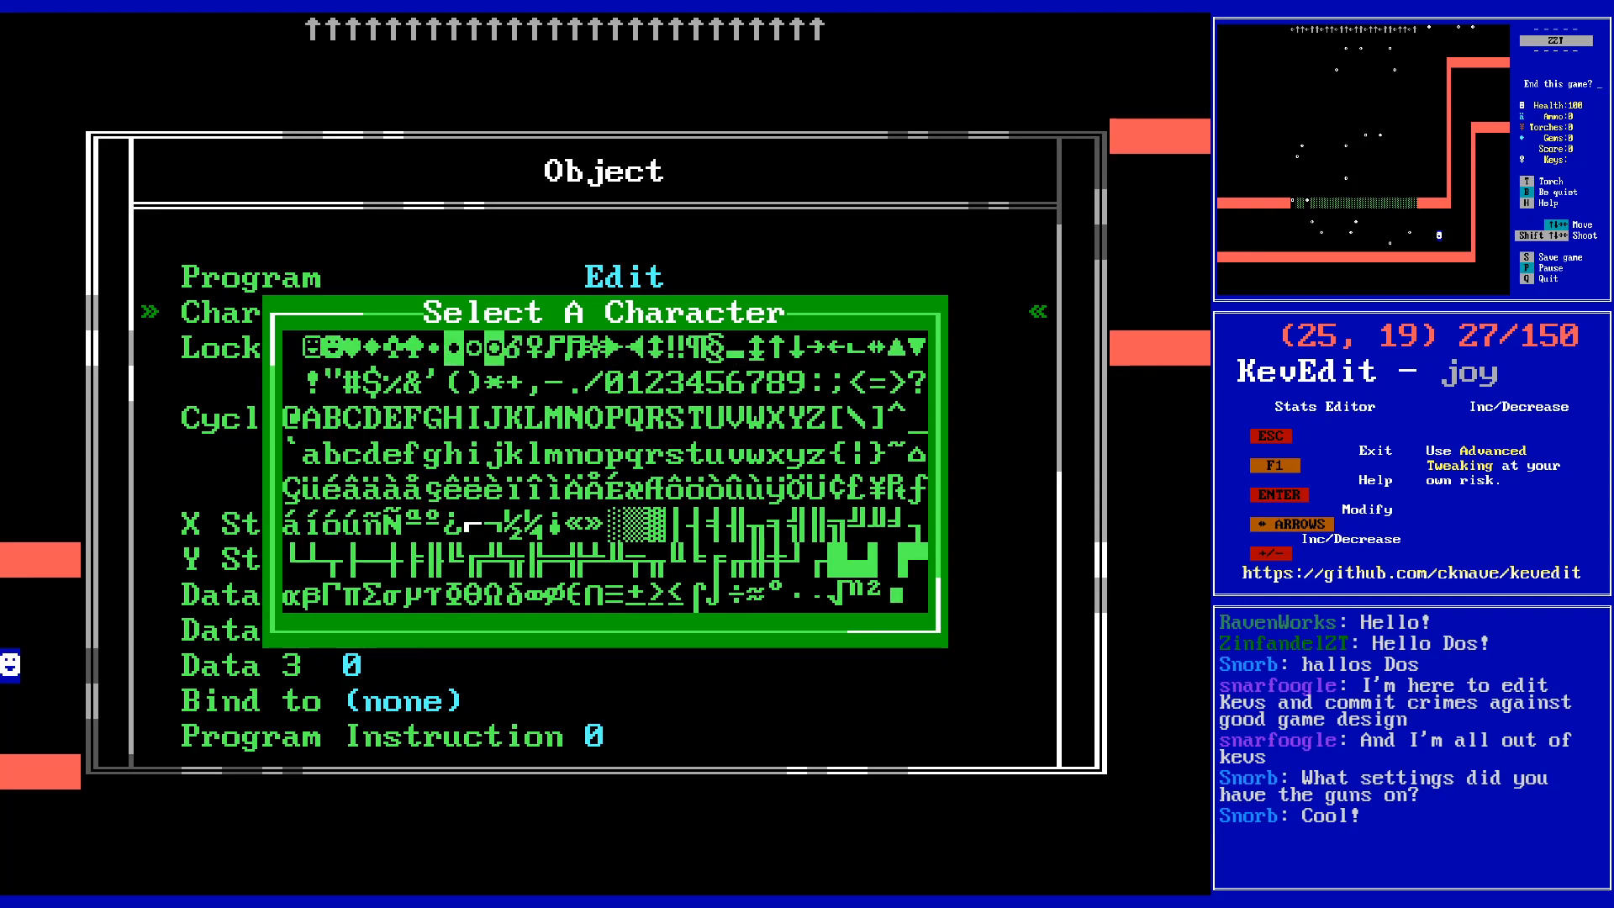
pyautogui.press('Up')
pyautogui.press('Up')
pyautogui.press('Up')
pyautogui.press('Right')
pyautogui.press('Up')
pyautogui.press('Right')
pyautogui.press('Right')
pyautogui.press('Right')
pyautogui.press('Right')
pyautogui.press('Right')
pyautogui.press('Left')
pyautogui.press('Left')
pyautogui.press('Left')
pyautogui.press('Left')
pyautogui.press('Left')
pyautogui.press('Left')
pyautogui.press('Left')
pyautogui.press('Left')
pyautogui.press('Left')
pyautogui.press('Left')
pyautogui.press('Up')
pyautogui.press('Right')
pyautogui.press('Right')
pyautogui.press('Return')
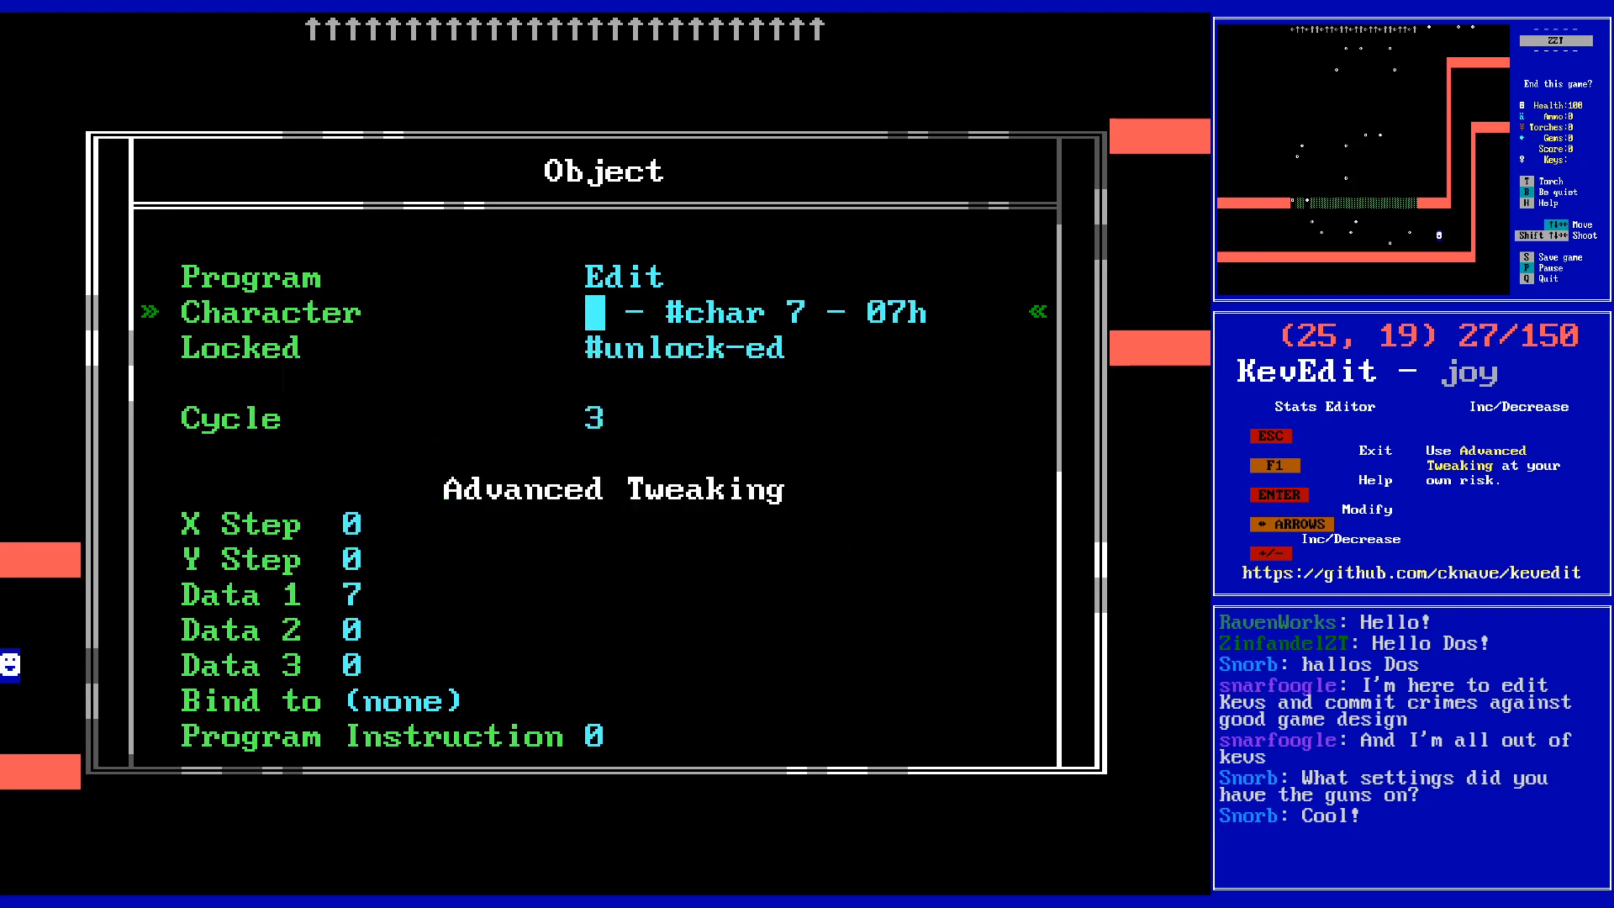
# - Set the new object's cycle to 1
pyautogui.press('Up')
pyautogui.press('Down')
pyautogui.press('Down')
pyautogui.press('Down')
pyautogui.press('Up')
pyautogui.press('Up')
pyautogui.press('Up')
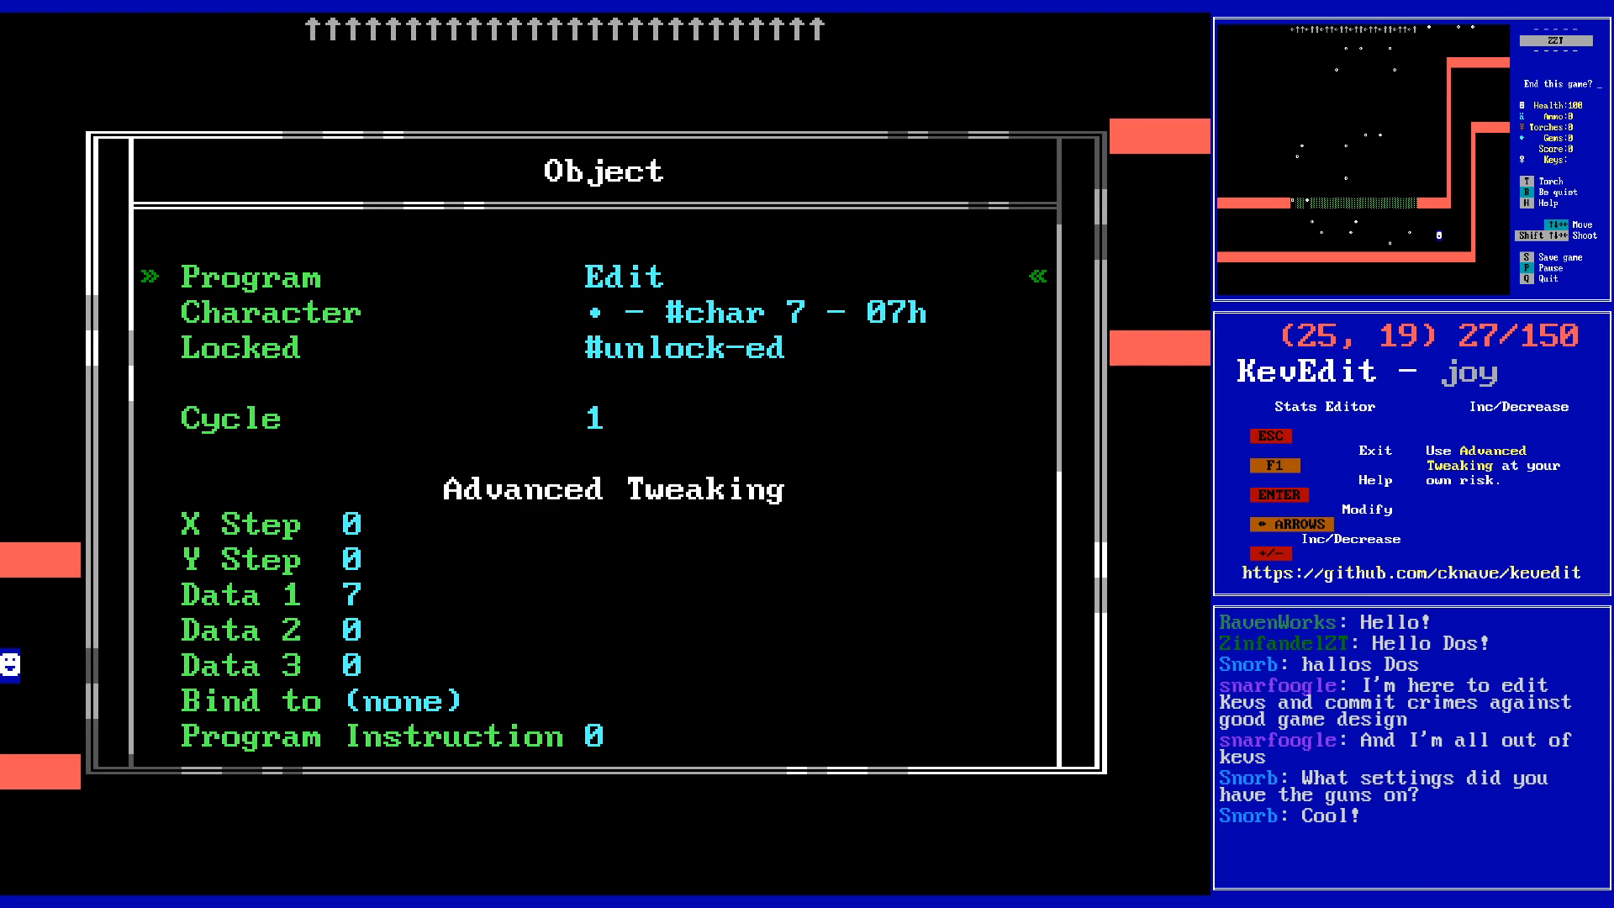
pyautogui.press('Return')
pyautogui.write('@')
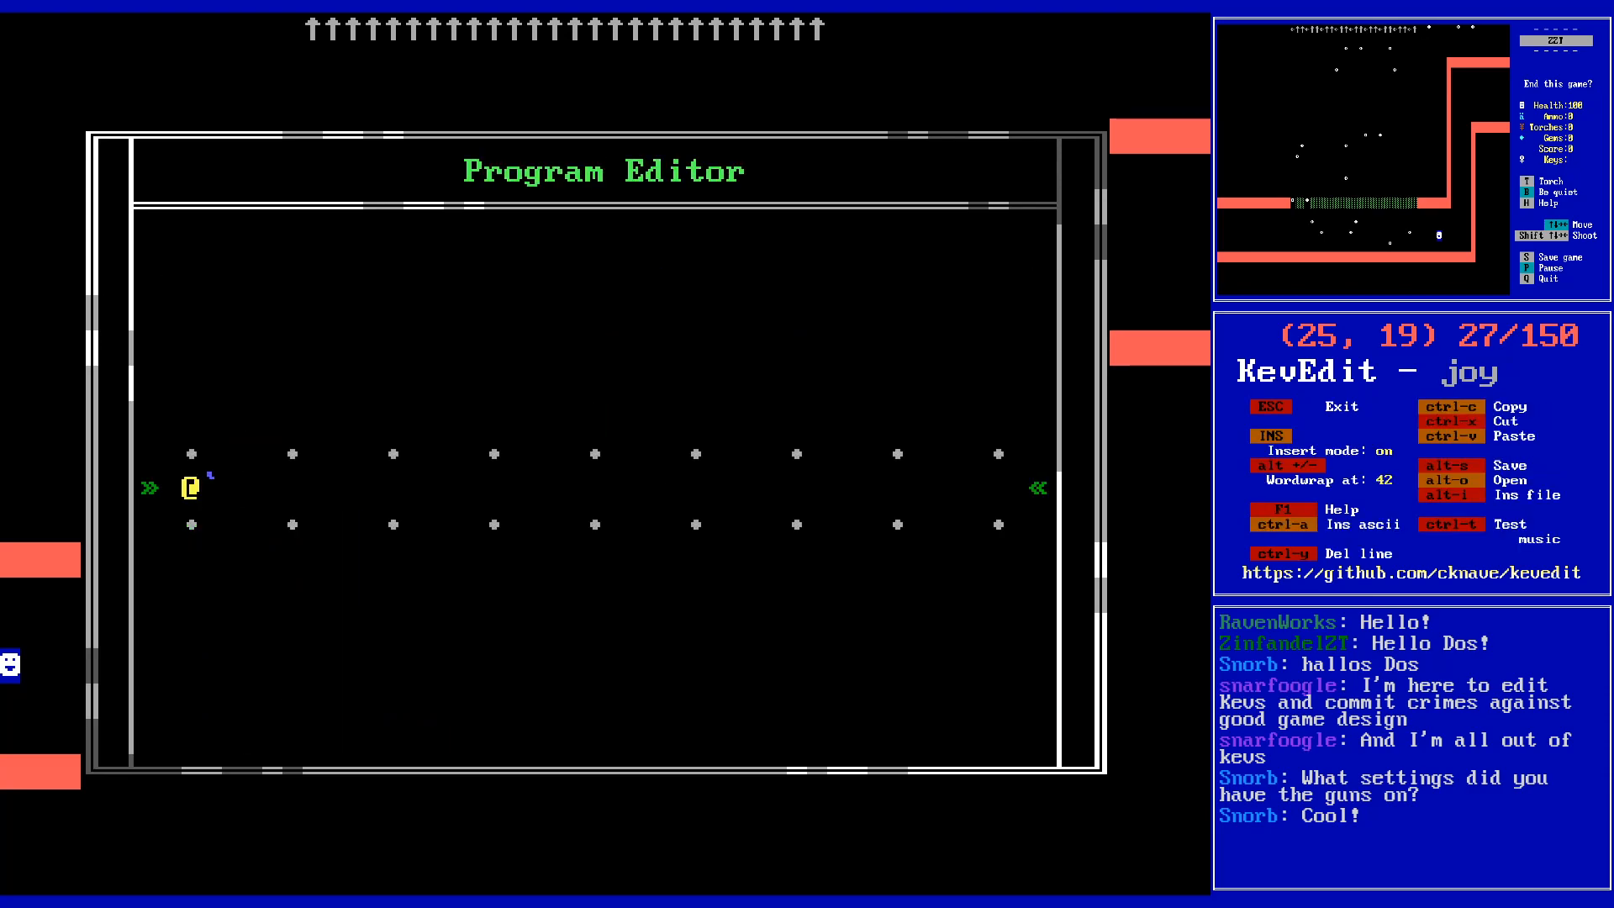
pyautogui.write('Button')
pyautogui.press('Return')
pyautogui.write('#end')
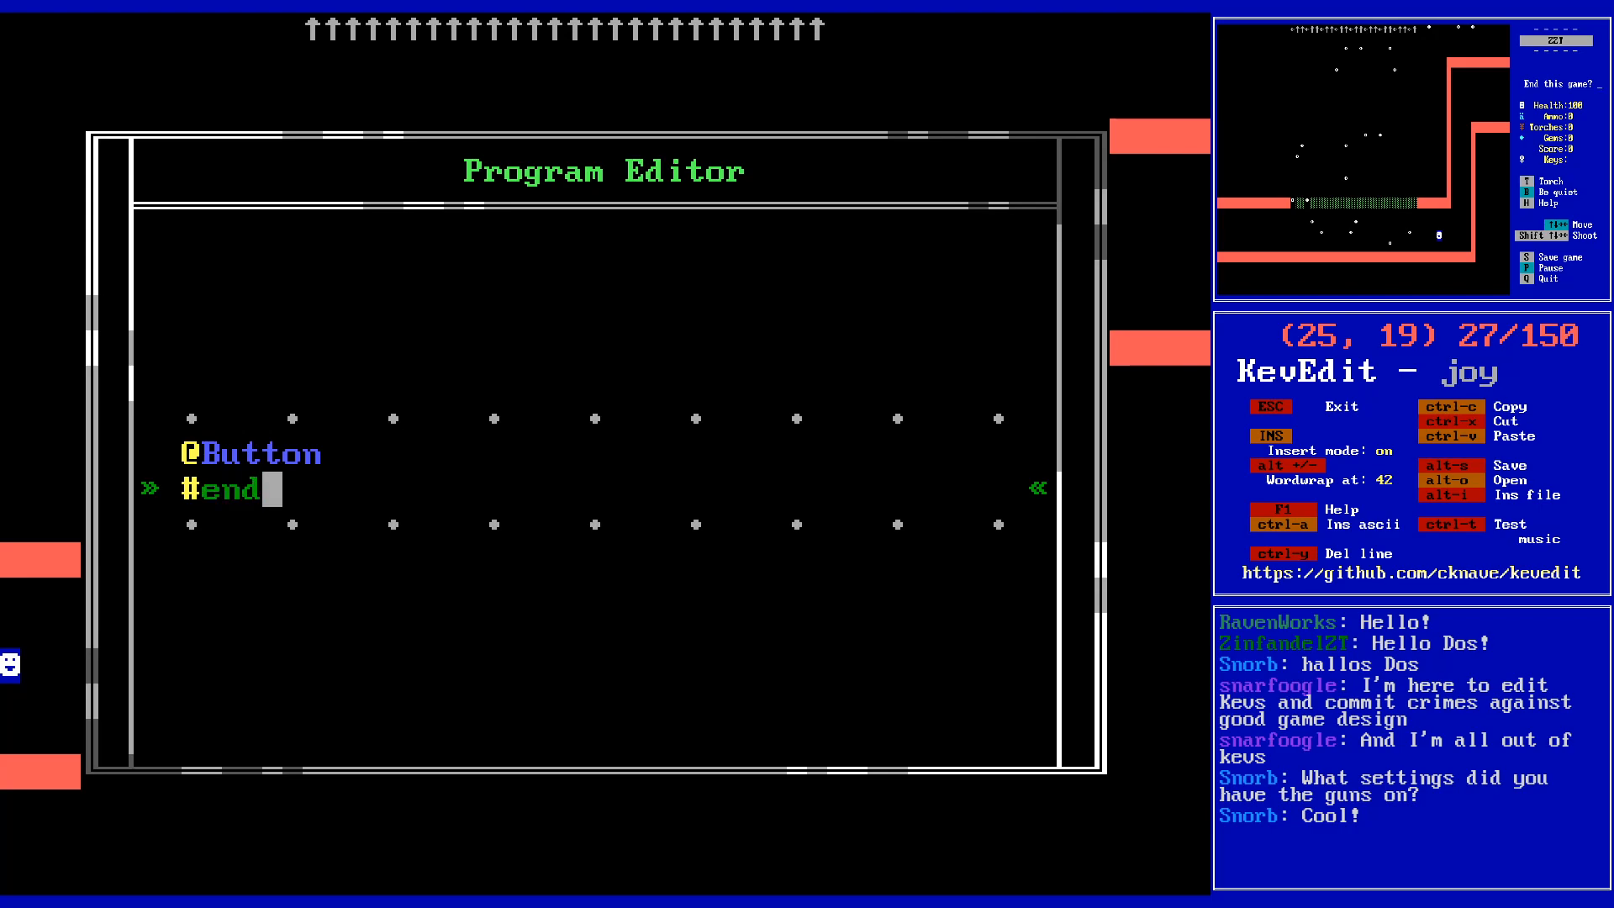
pyautogui.press('Return')
pyautogui.write(':touch')
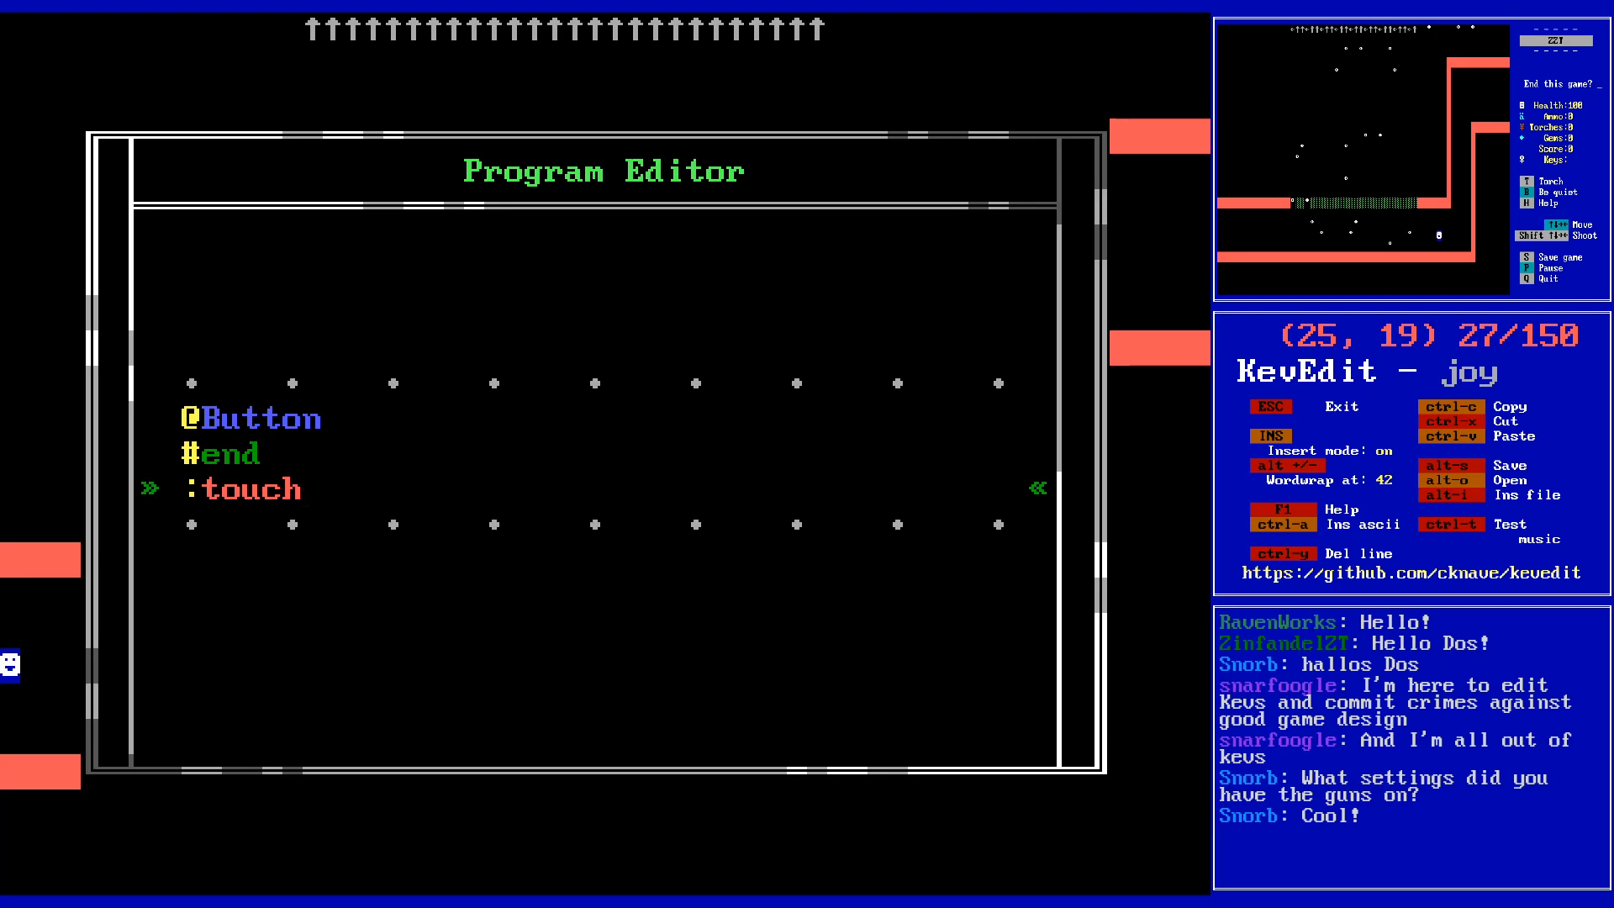
# - Add the line #play ++sbeepboopzipzap under the :touch label, followed by a new line
pyautogui.press('Return')
pyautogui.write('#play ')
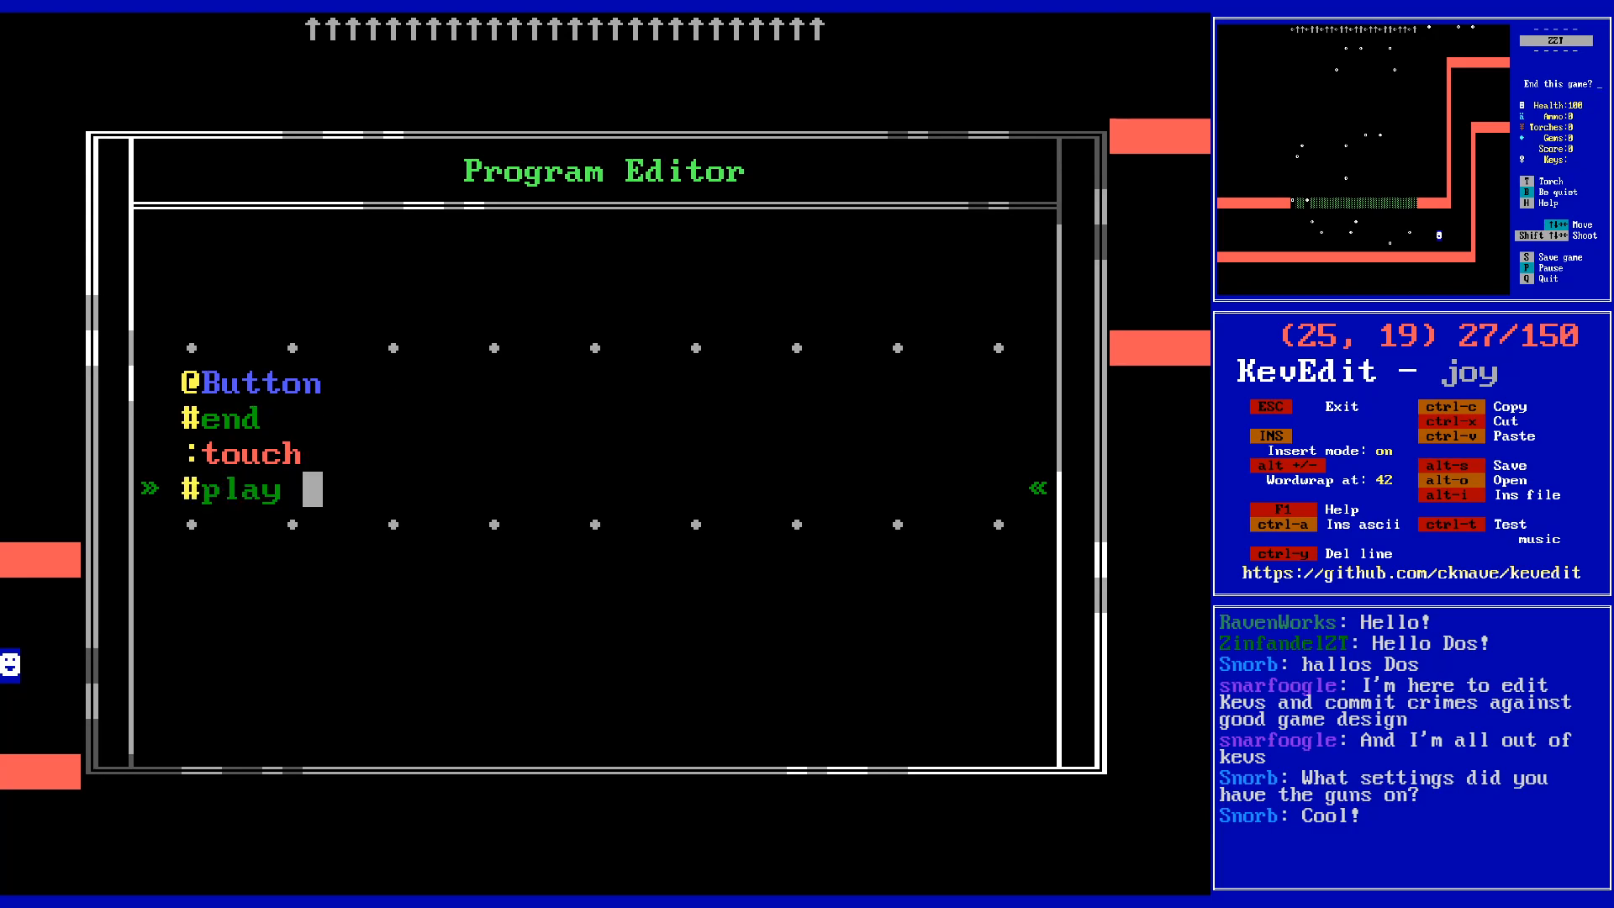
pyautogui.write('++s')
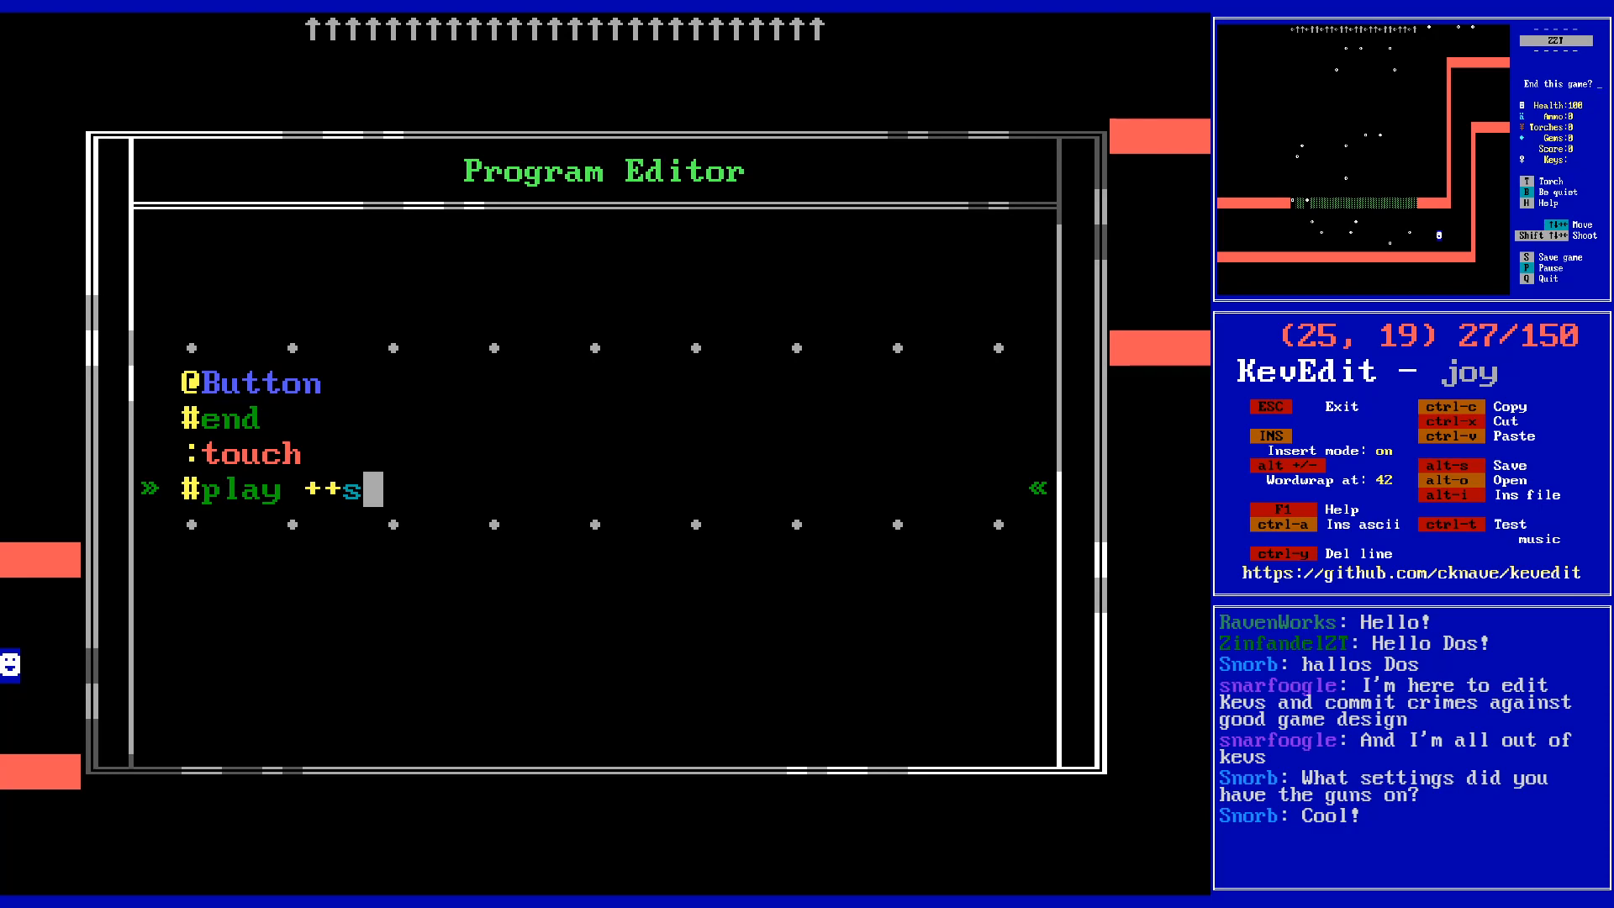
pyautogui.write('beepb')
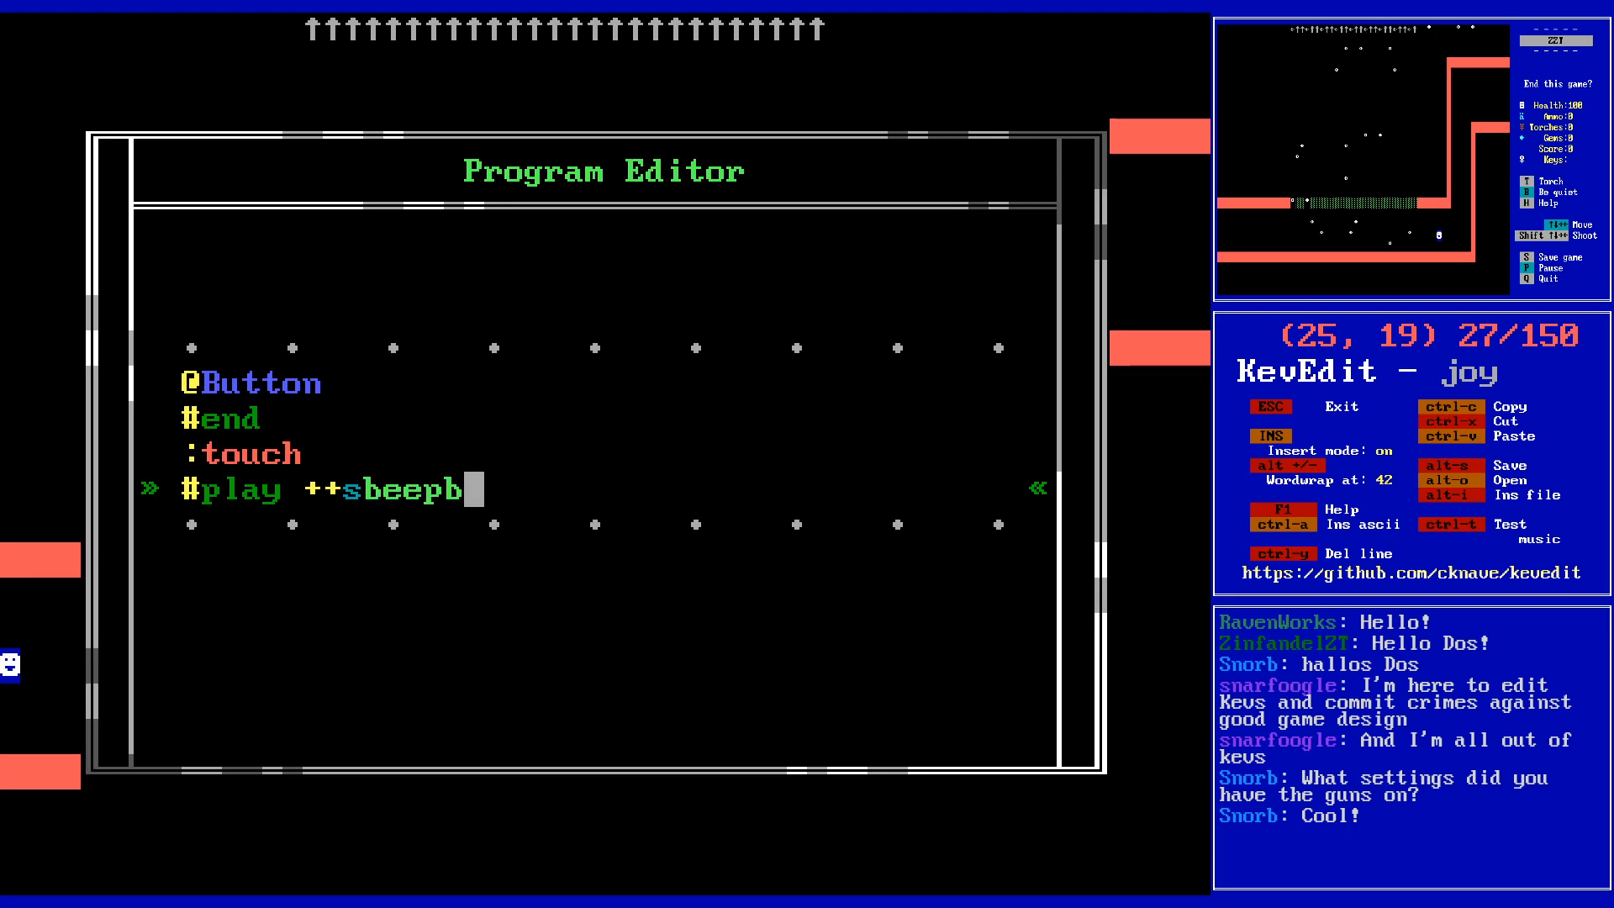
pyautogui.write('oopzipzap')
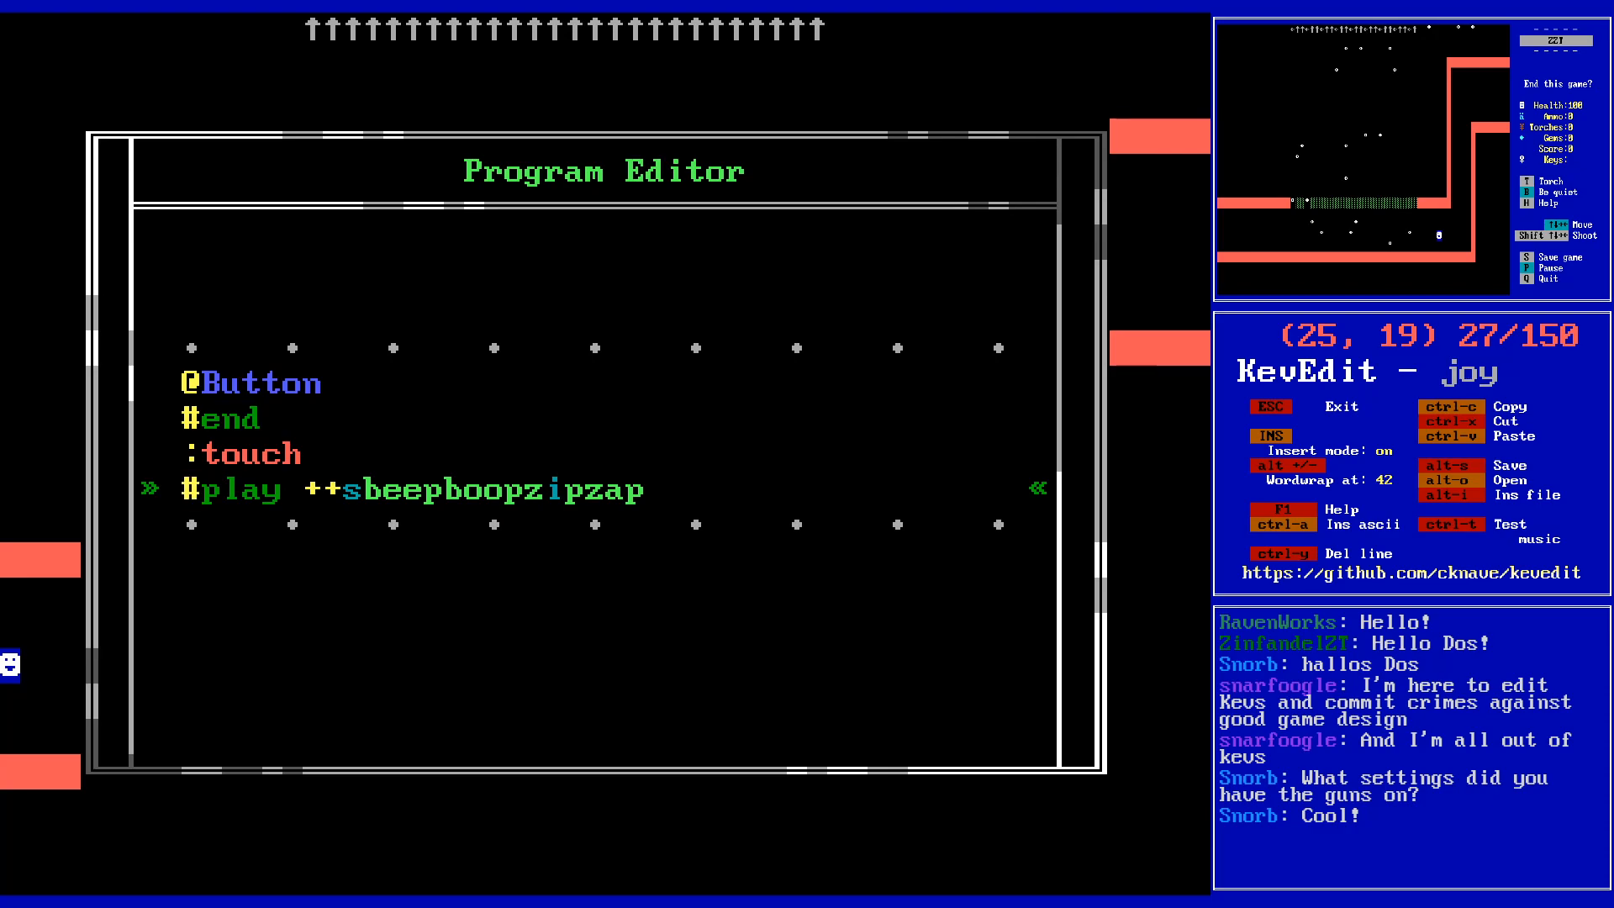
pyautogui.press('Home')
pyautogui.press('End')
pyautogui.press('Return')
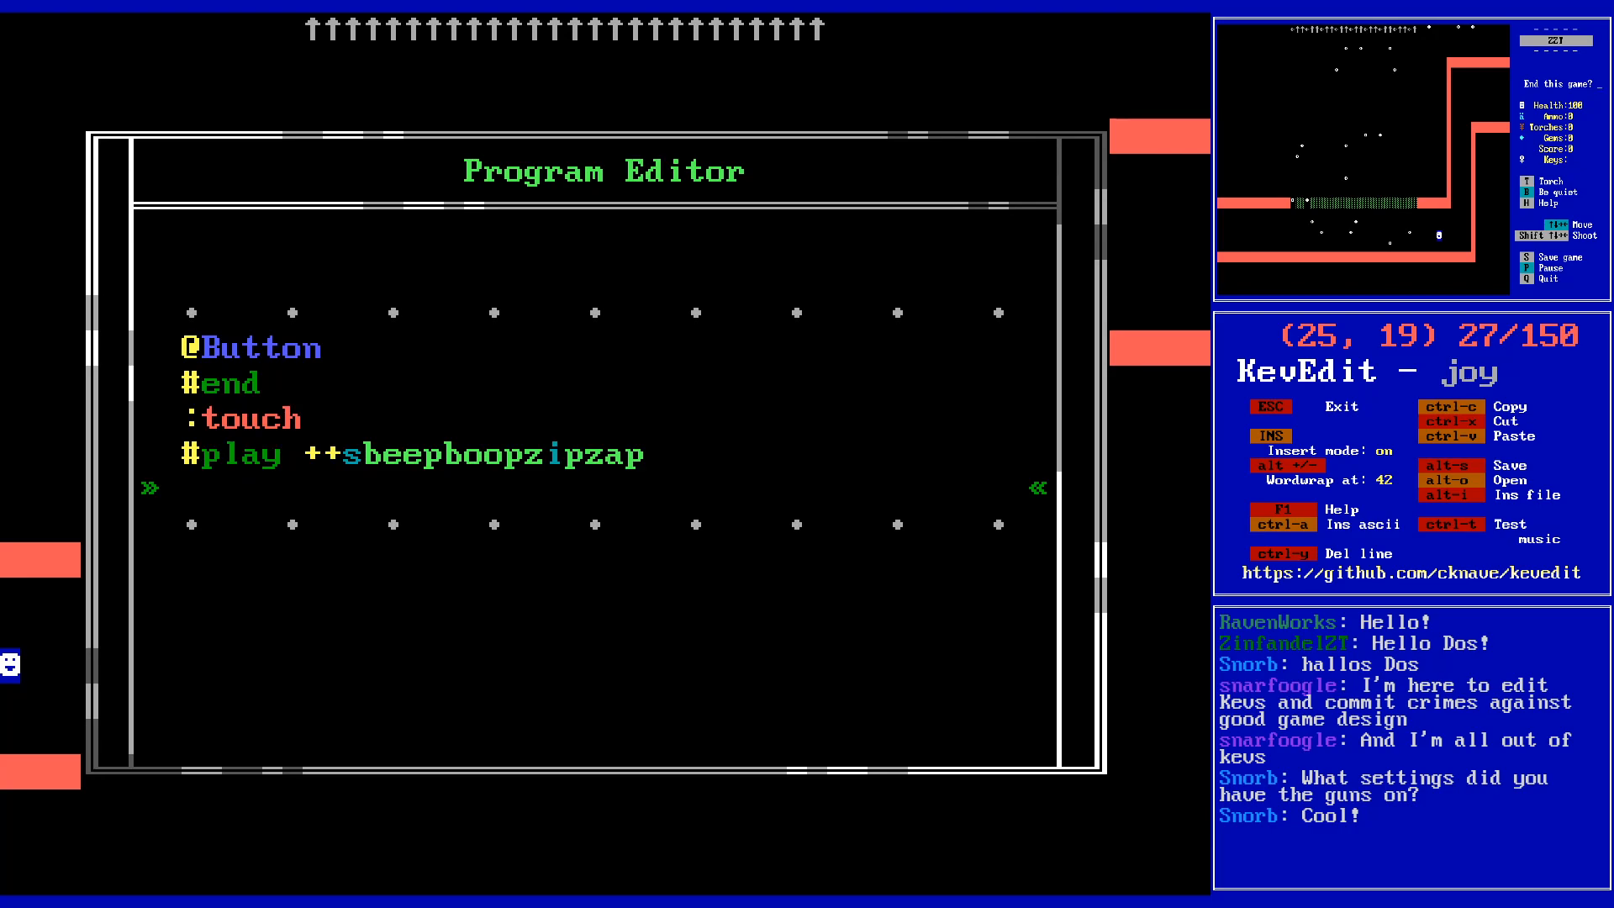
# - Insert a #lock line between the :touch label and the #play line
pyautogui.press('Up')
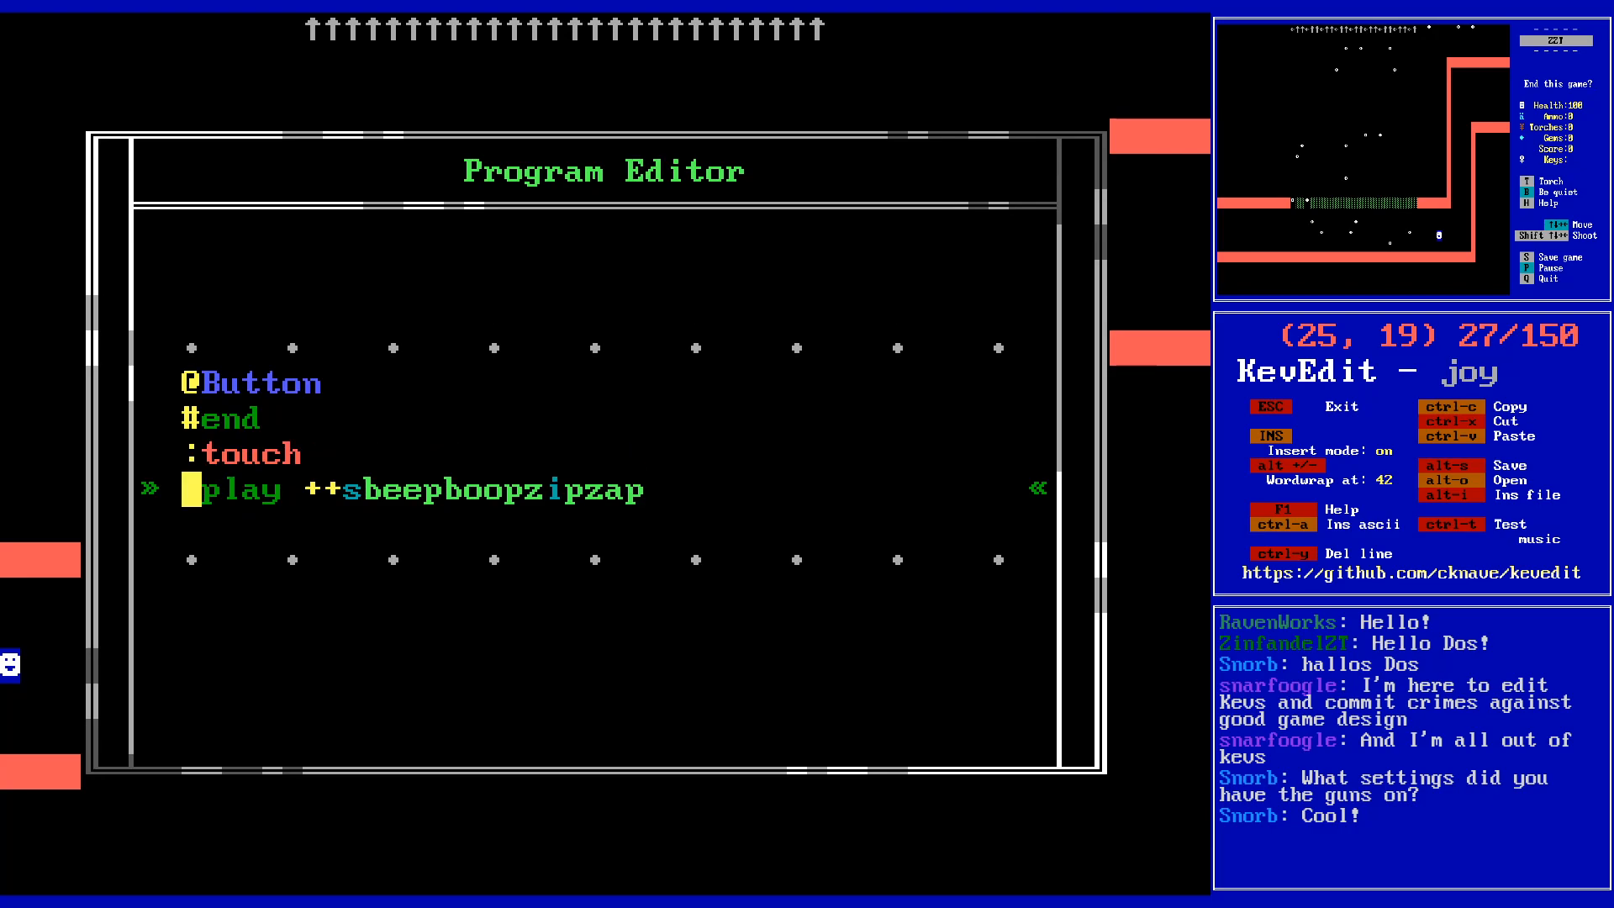
pyautogui.press('Return')
pyautogui.write('#lock')
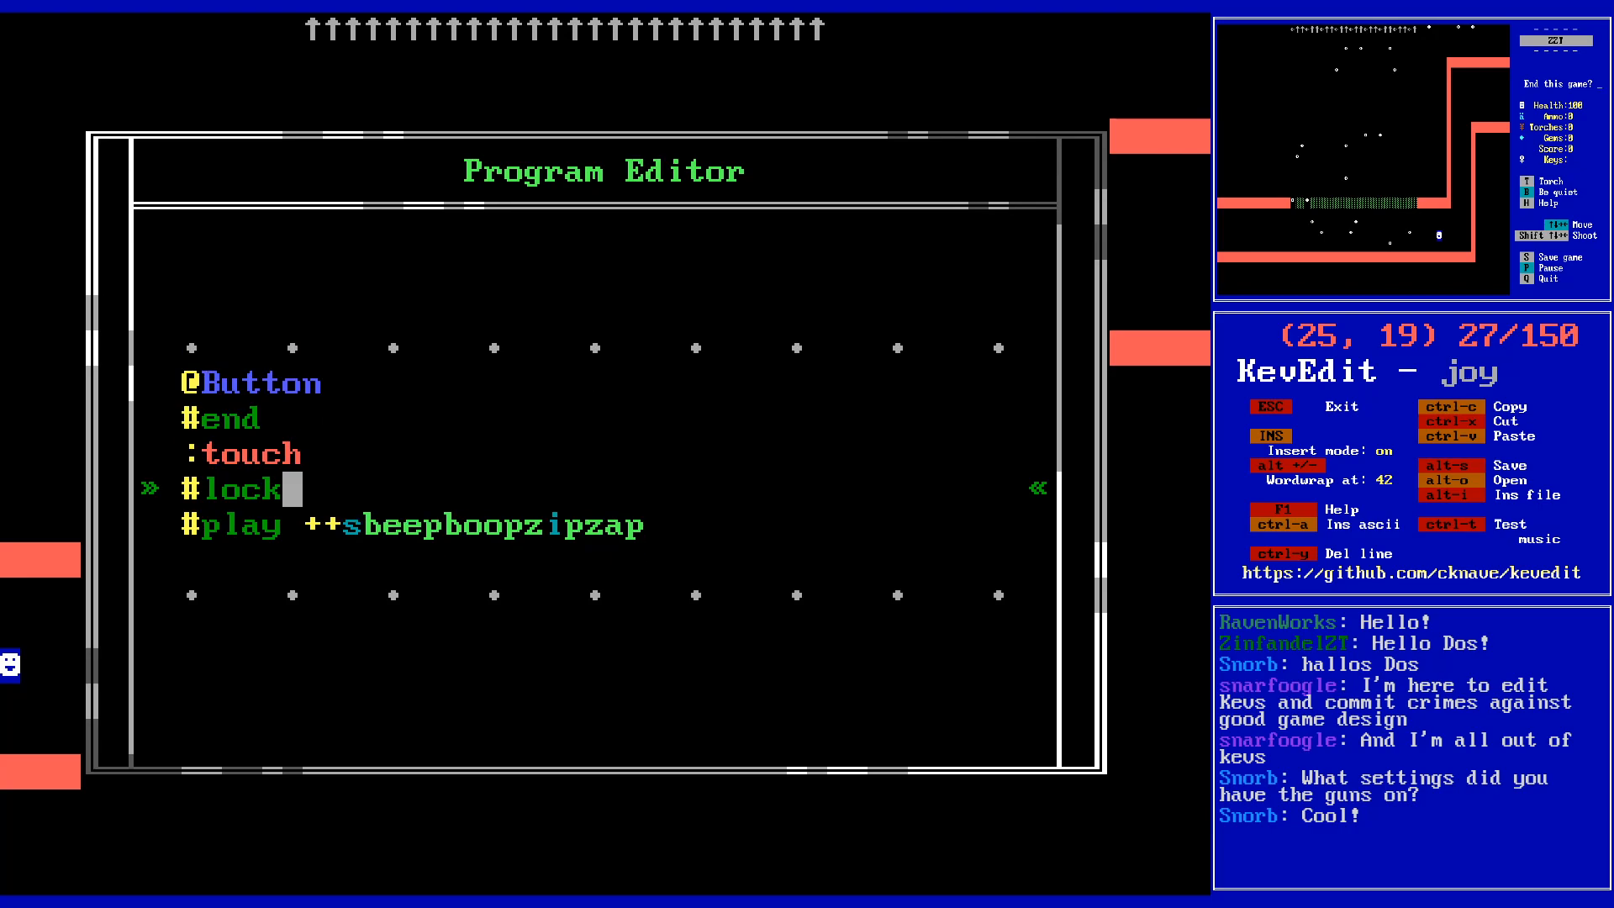
# - Insert a shaded block character on the empty line below the #play line
pyautogui.press('Down')
pyautogui.press('Down')
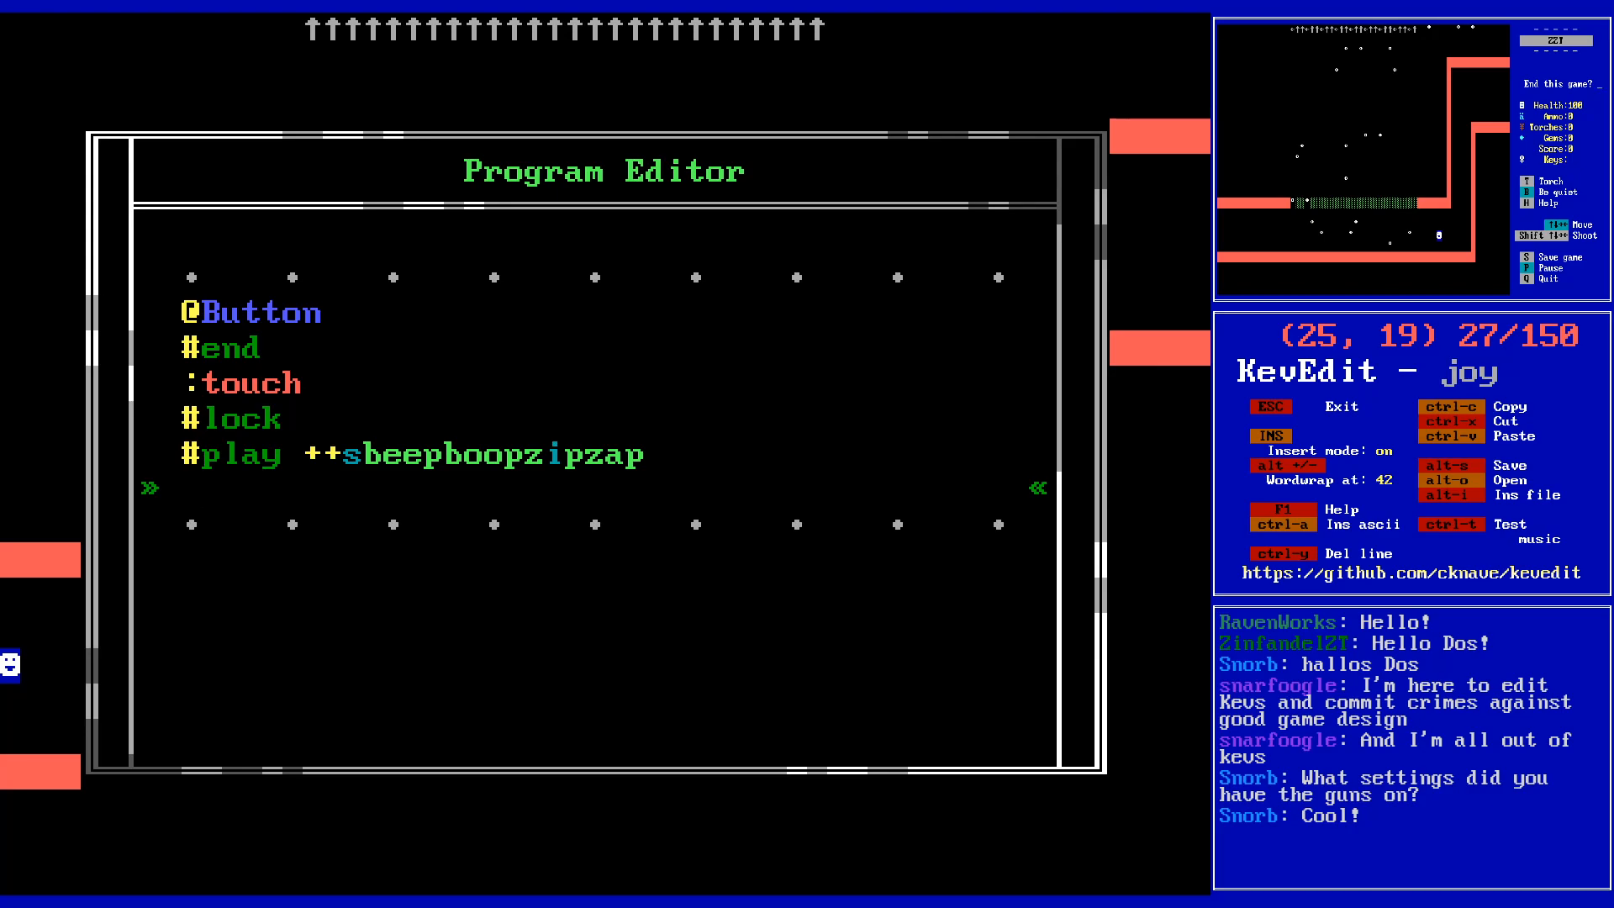
pyautogui.hotkey('ctrl', 'a')
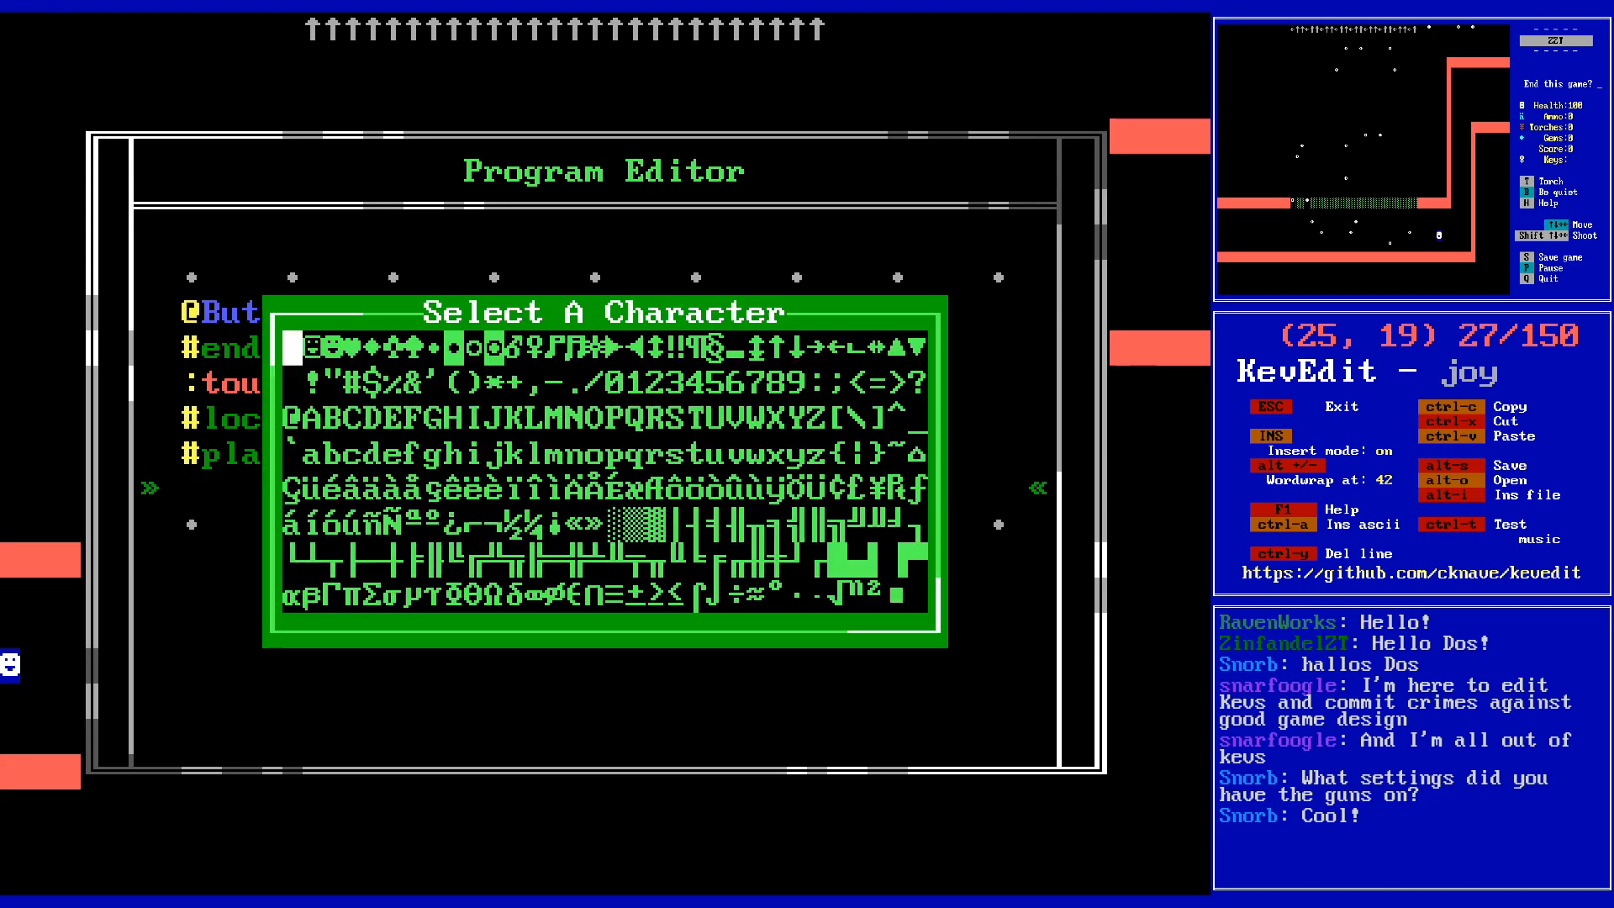
pyautogui.press('Down')
pyautogui.press('Down')
pyautogui.press('Down')
pyautogui.press('Down')
pyautogui.press('Right')
pyautogui.press('Right')
pyautogui.press('Right')
pyautogui.press('Right')
pyautogui.press('Right')
pyautogui.press('Right')
pyautogui.press('Right')
pyautogui.press('Right')
pyautogui.press('Right')
pyautogui.press('Right')
pyautogui.press('Right')
pyautogui.press('Right')
pyautogui.press('Right')
pyautogui.press('Right')
pyautogui.press('Right')
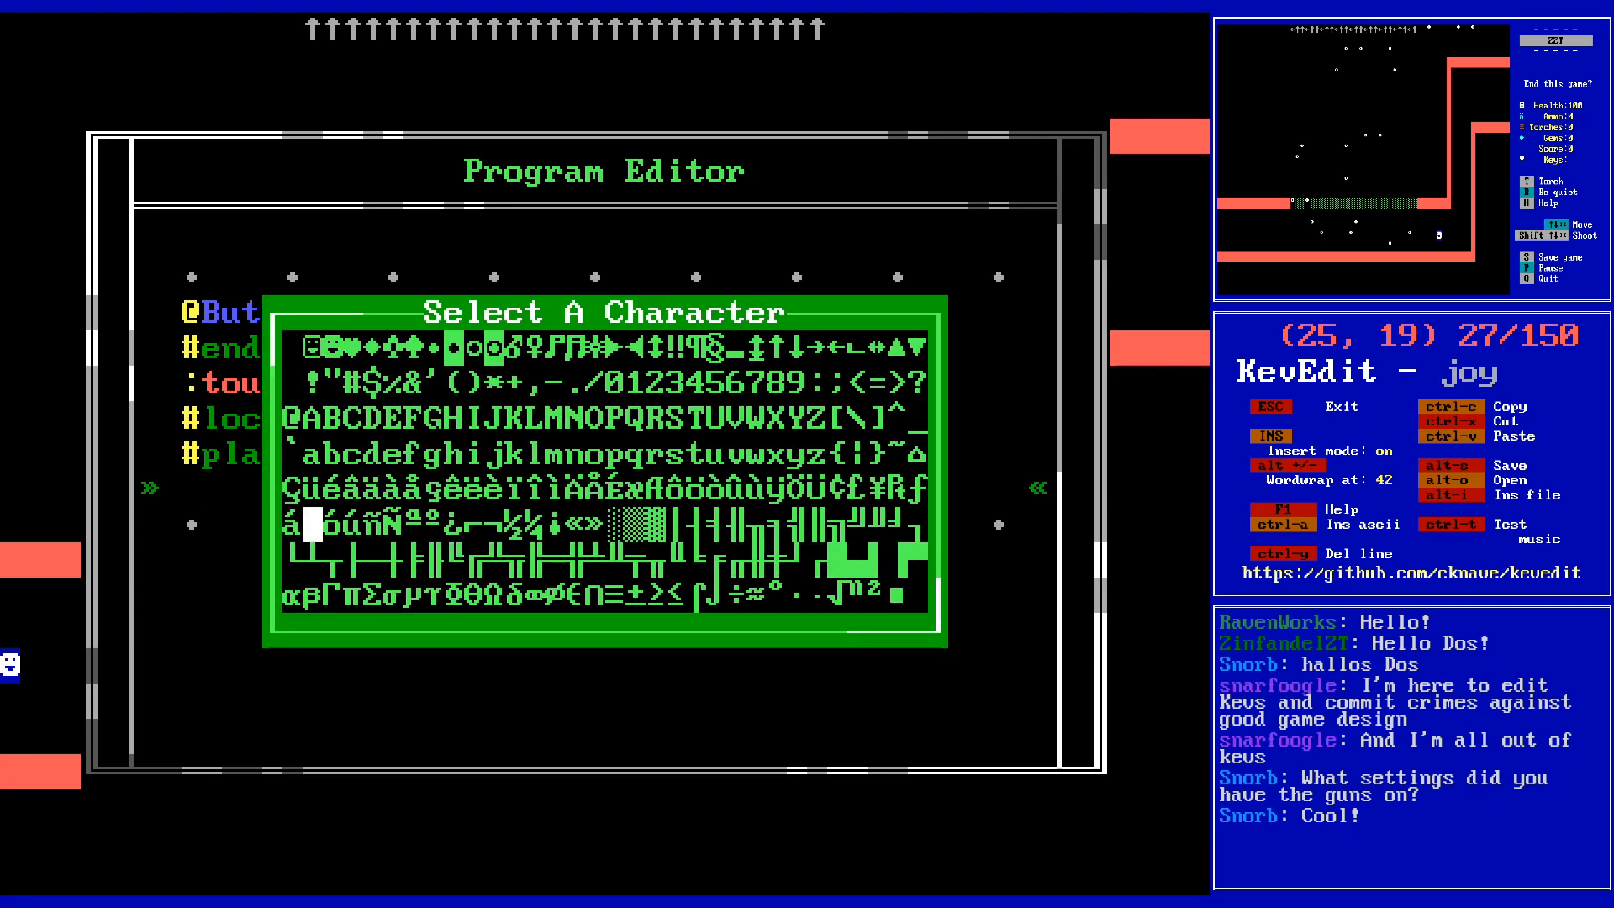
pyautogui.press('Right')
pyautogui.press('Return')
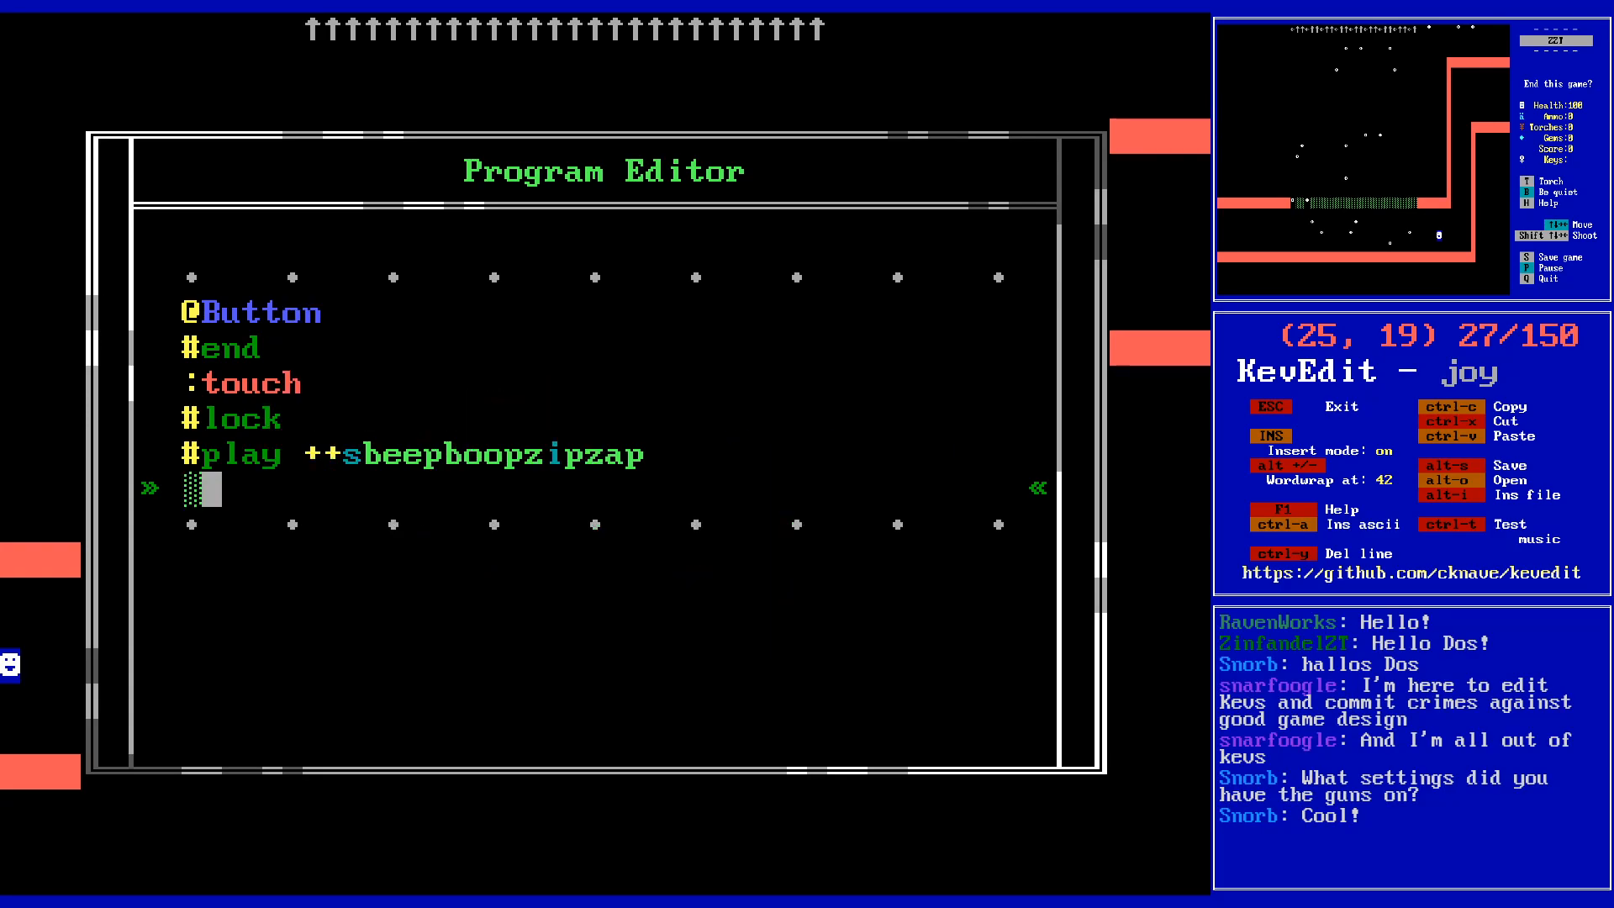
# - Extend the line below #play into a row of shaded blocks running from light through medium to dark shading
pyautogui.hotkey('ctrl', 'a')
pyautogui.press('Return')
pyautogui.hotkey('ctrl', 'a')
pyautogui.press('Right')
pyautogui.press('Return')
pyautogui.hotkey('ctrl', 'a')
pyautogui.press('Return')
pyautogui.hotkey('ctrl', 'a')
pyautogui.press('Return')
pyautogui.hotkey('ctrl', 'a')
pyautogui.press('Right')
pyautogui.press('Return')
pyautogui.hotkey('ctrl', 'a')
pyautogui.press('Return')
pyautogui.hotkey('ctrl', 'a')
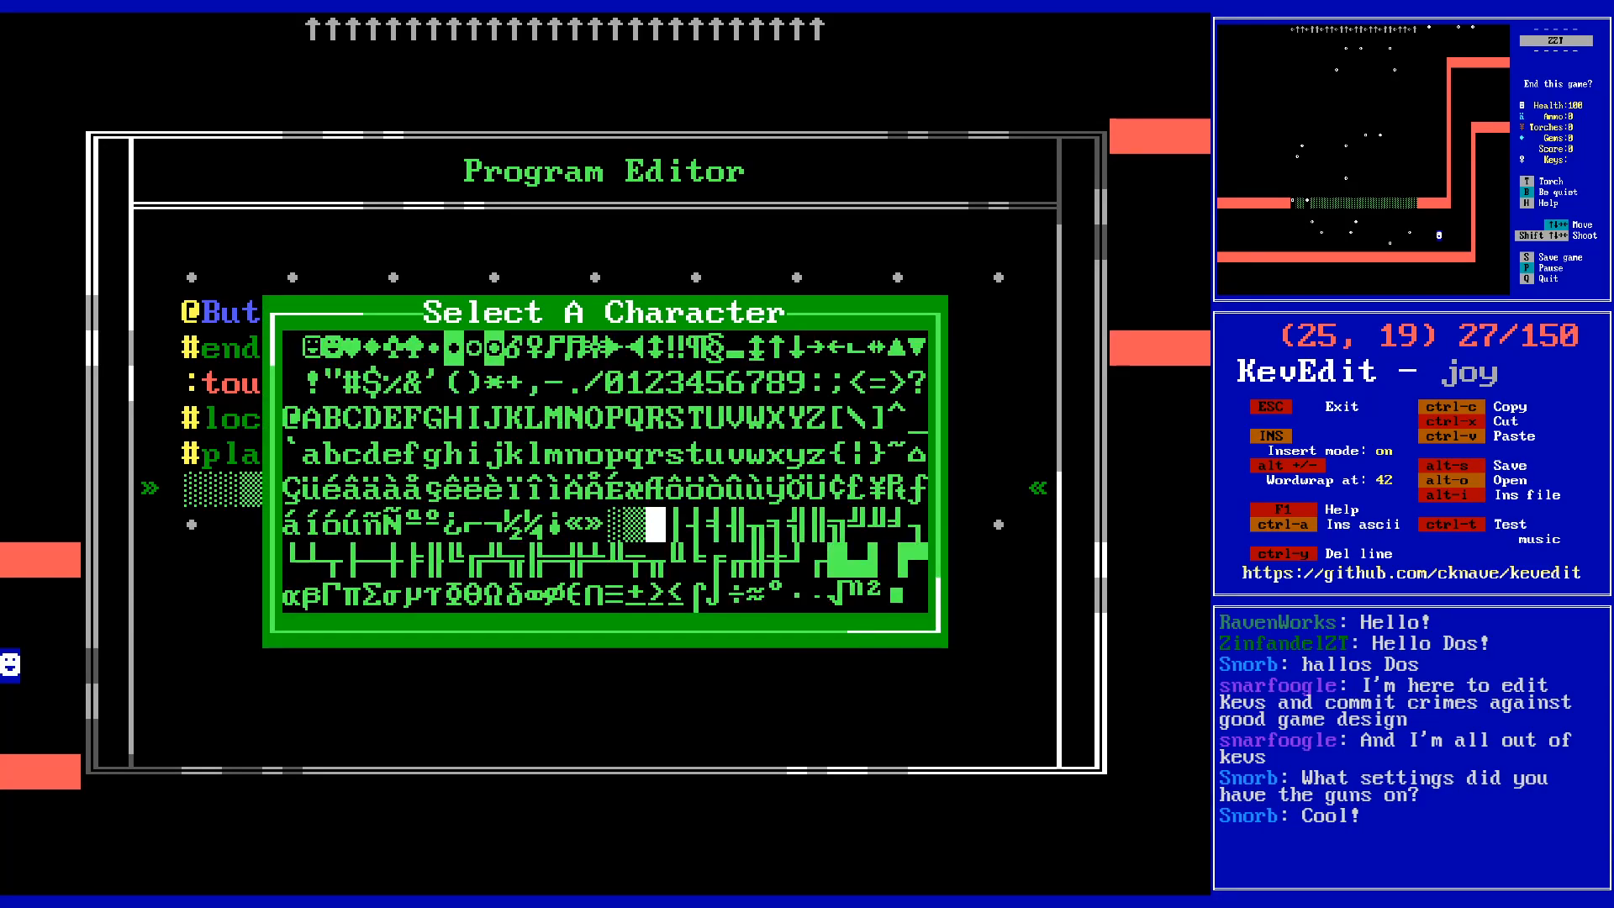
pyautogui.press('Return')
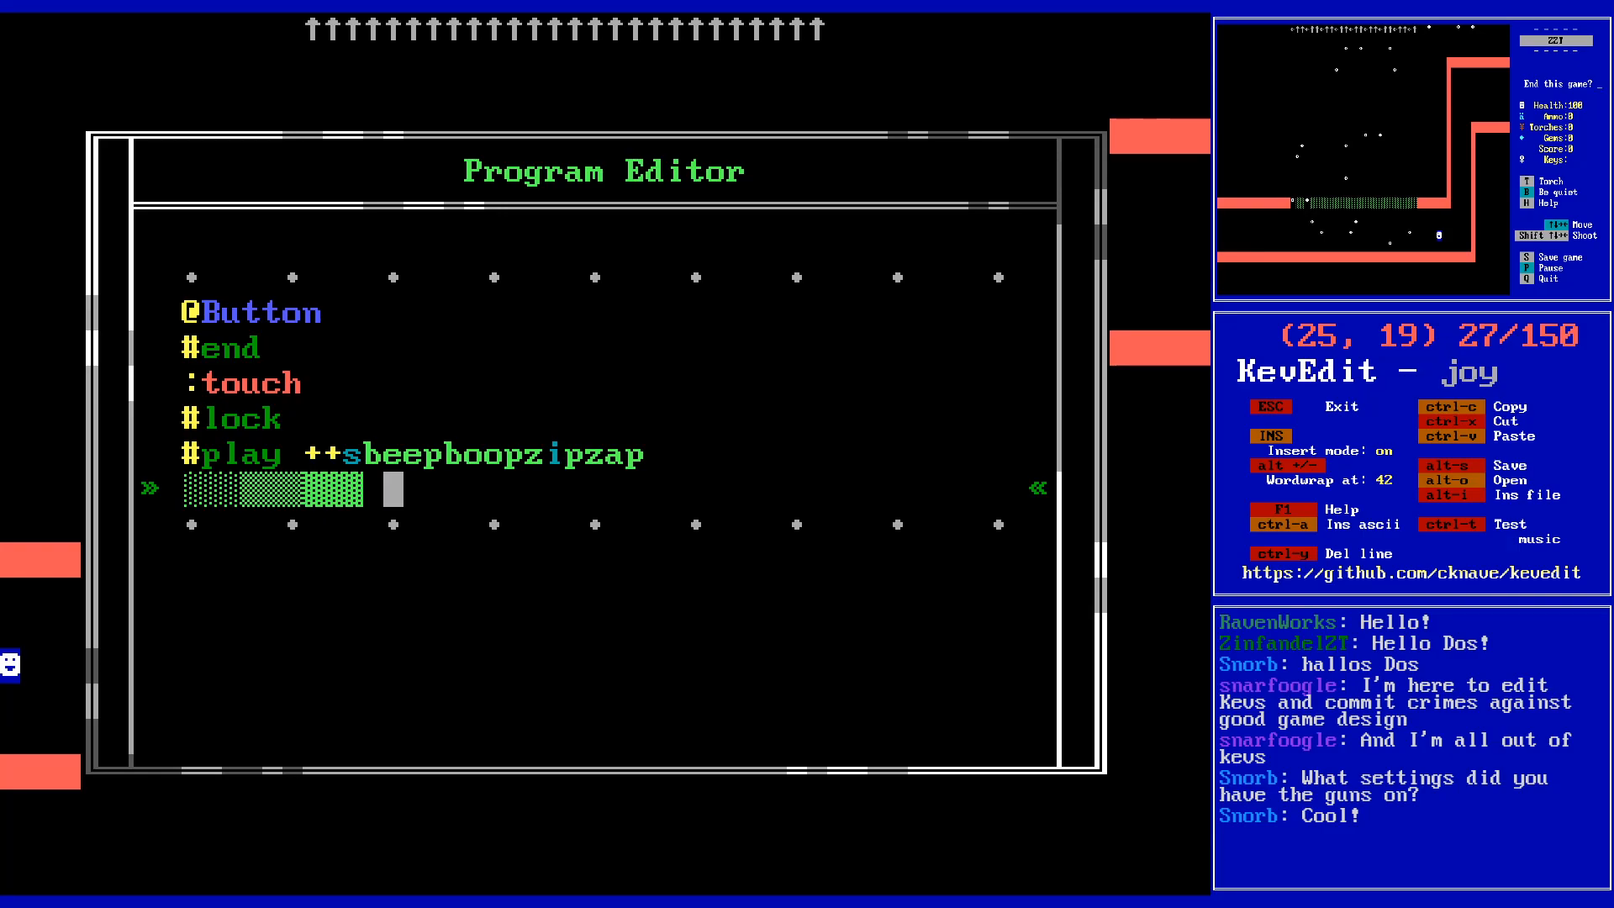
# - Add the text ACTIVATING FORCEFIELD after the shading, close it with mirrored dark-to-light shaded blocks, and start a new line
pyautogui.write('ACTIVATING FORCEFIELD')
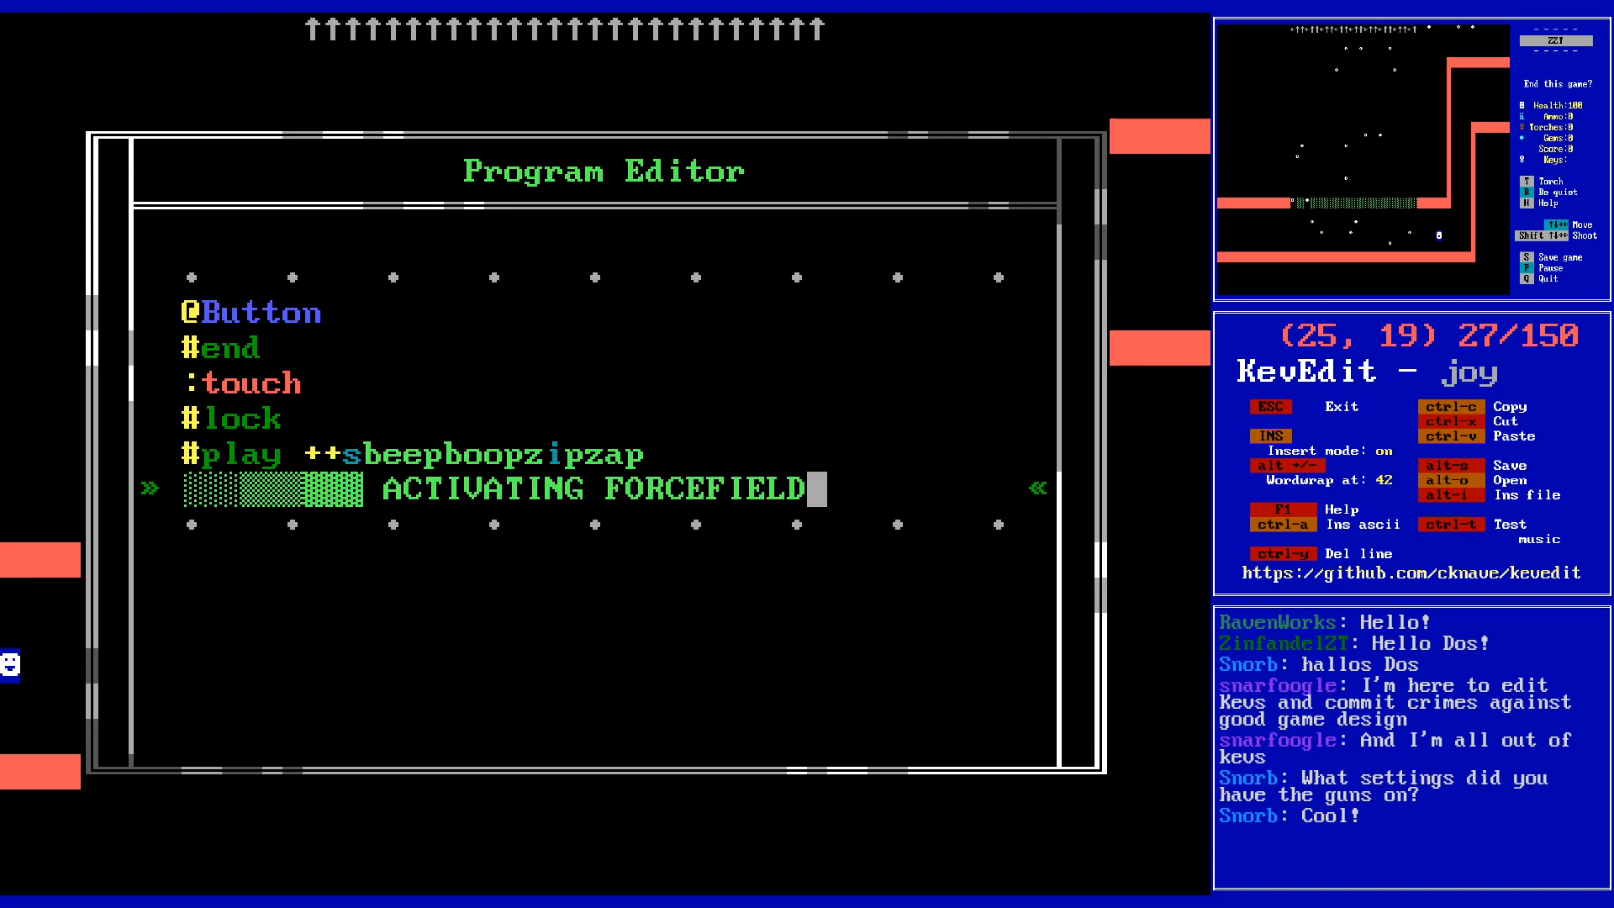
pyautogui.hotkey('ctrl', 'a')
pyautogui.press('Return')
pyautogui.hotkey('ctrl', 'a')
pyautogui.press('Return')
pyautogui.hotkey('ctrl', 'a')
pyautogui.press('Return')
pyautogui.hotkey('ctrl', 'a')
pyautogui.press('Return')
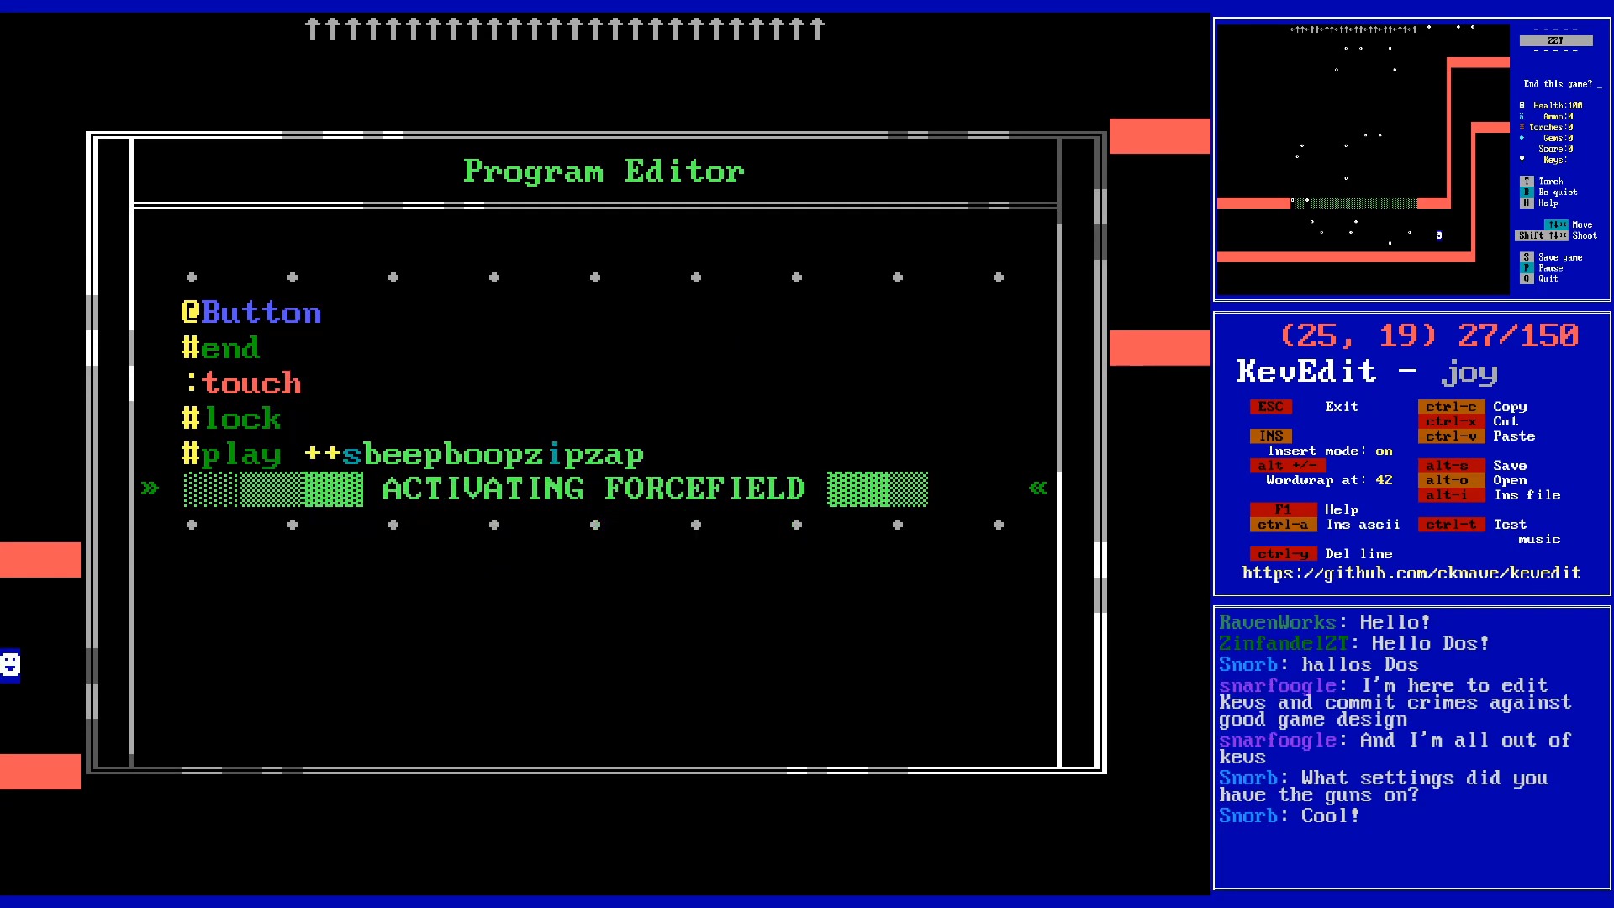
pyautogui.hotkey('ctrl', 'a')
pyautogui.press('Left')
pyautogui.press('Return')
pyautogui.hotkey('ctrl', 'a')
pyautogui.press('Return')
pyautogui.hotkey('ctrl', 'a')
pyautogui.press('Return')
pyautogui.press('Return')
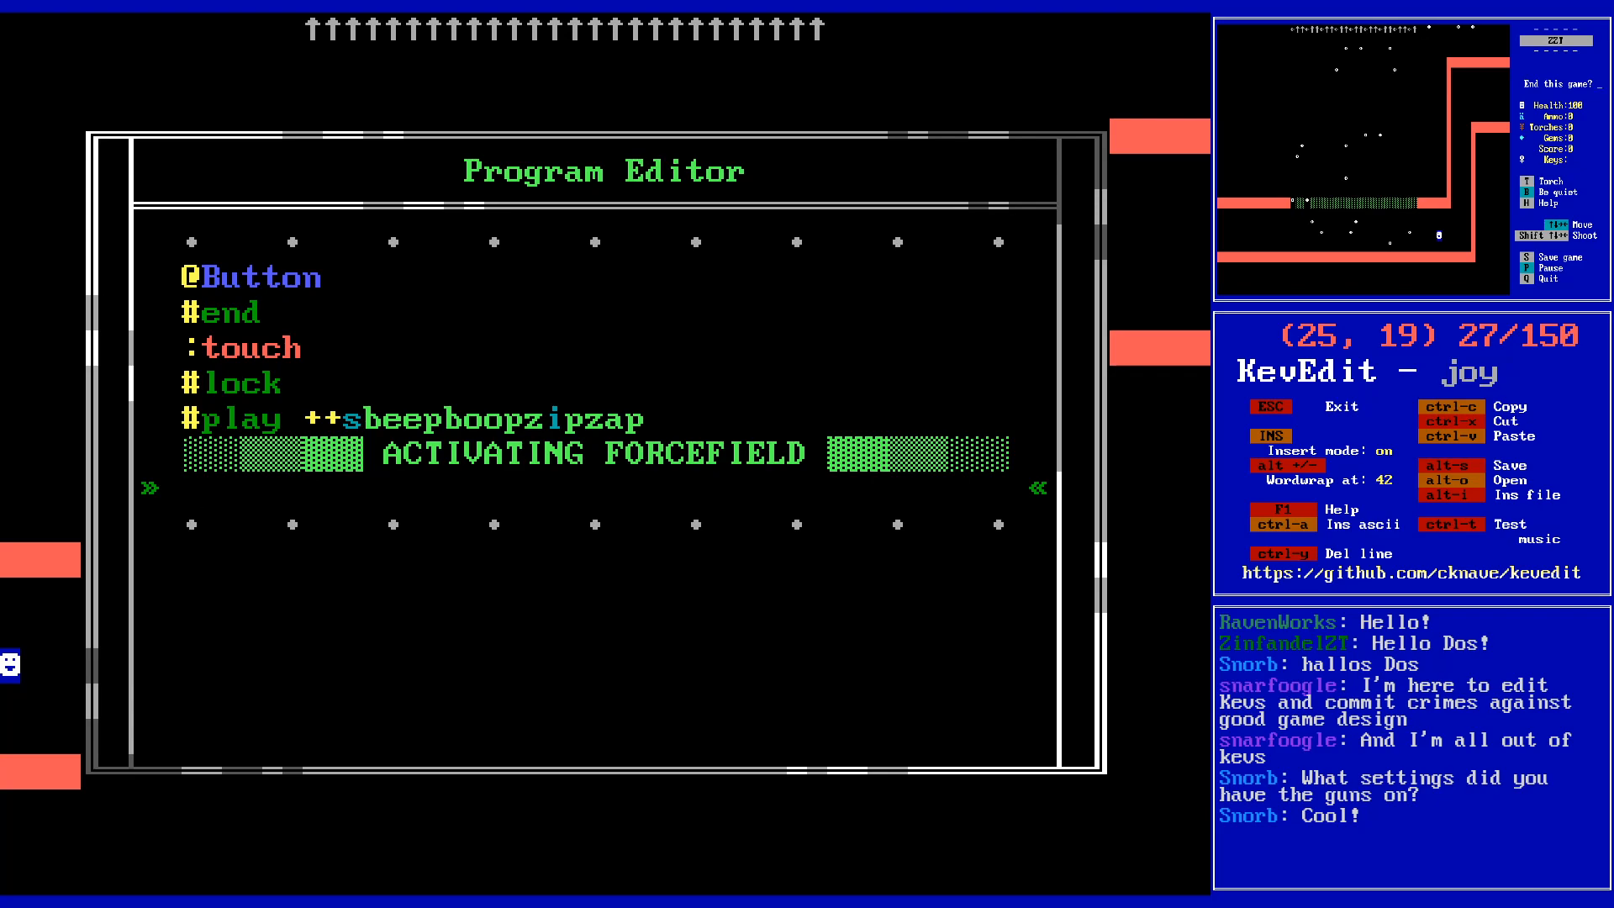
# - Enter #change green water on the line below the forcefield message and leave the program editor
pyautogui.write('#change')
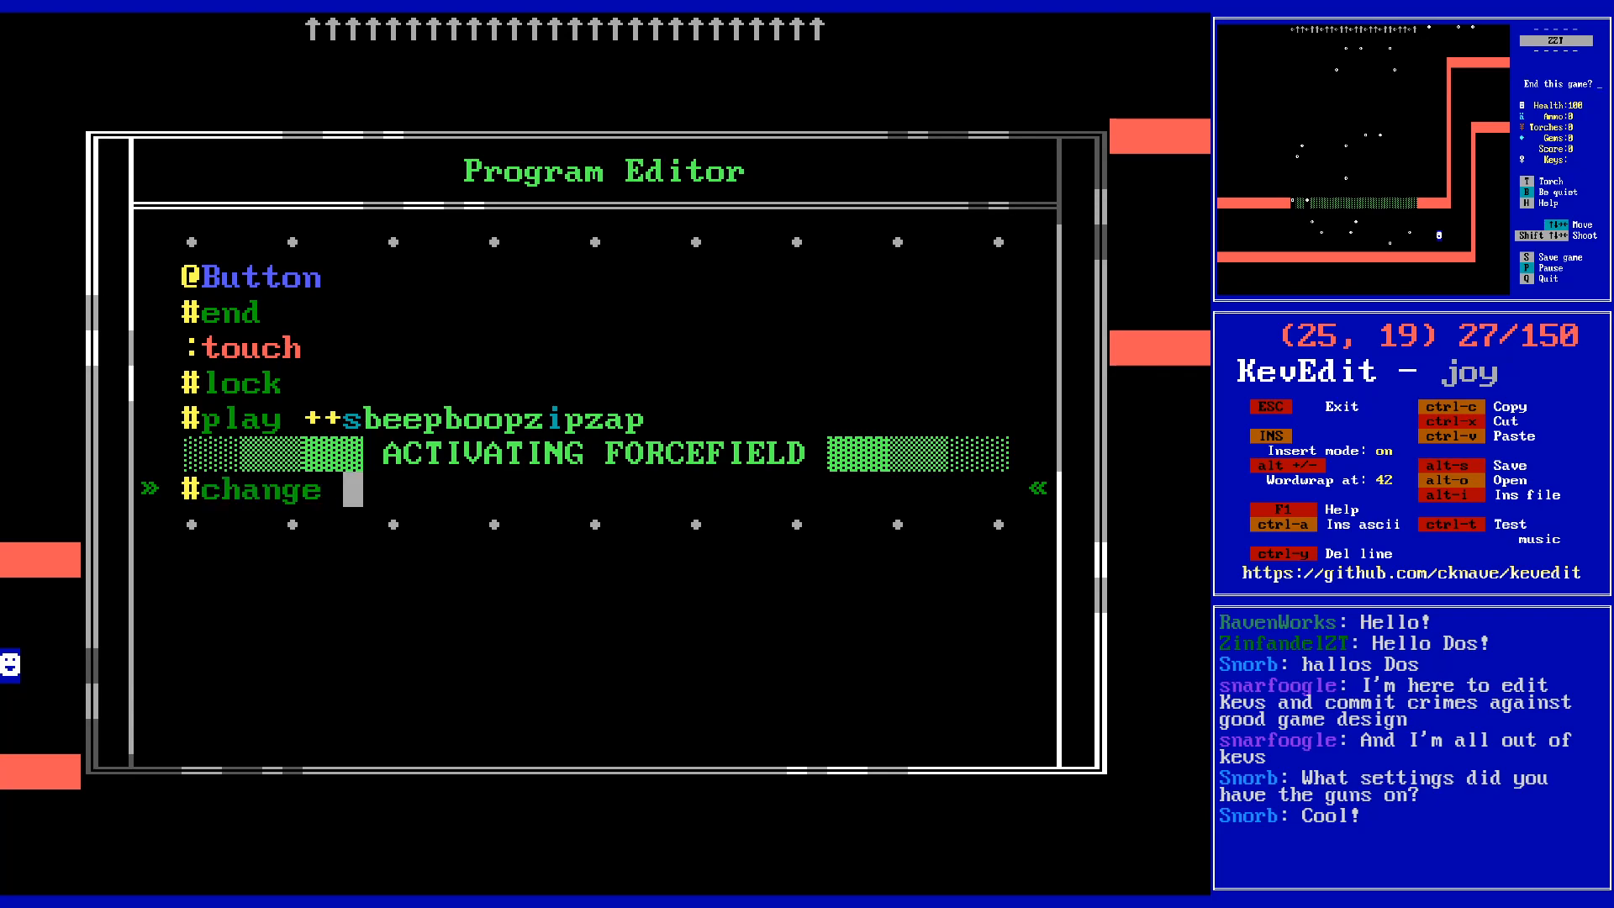
pyautogui.write(' green water')
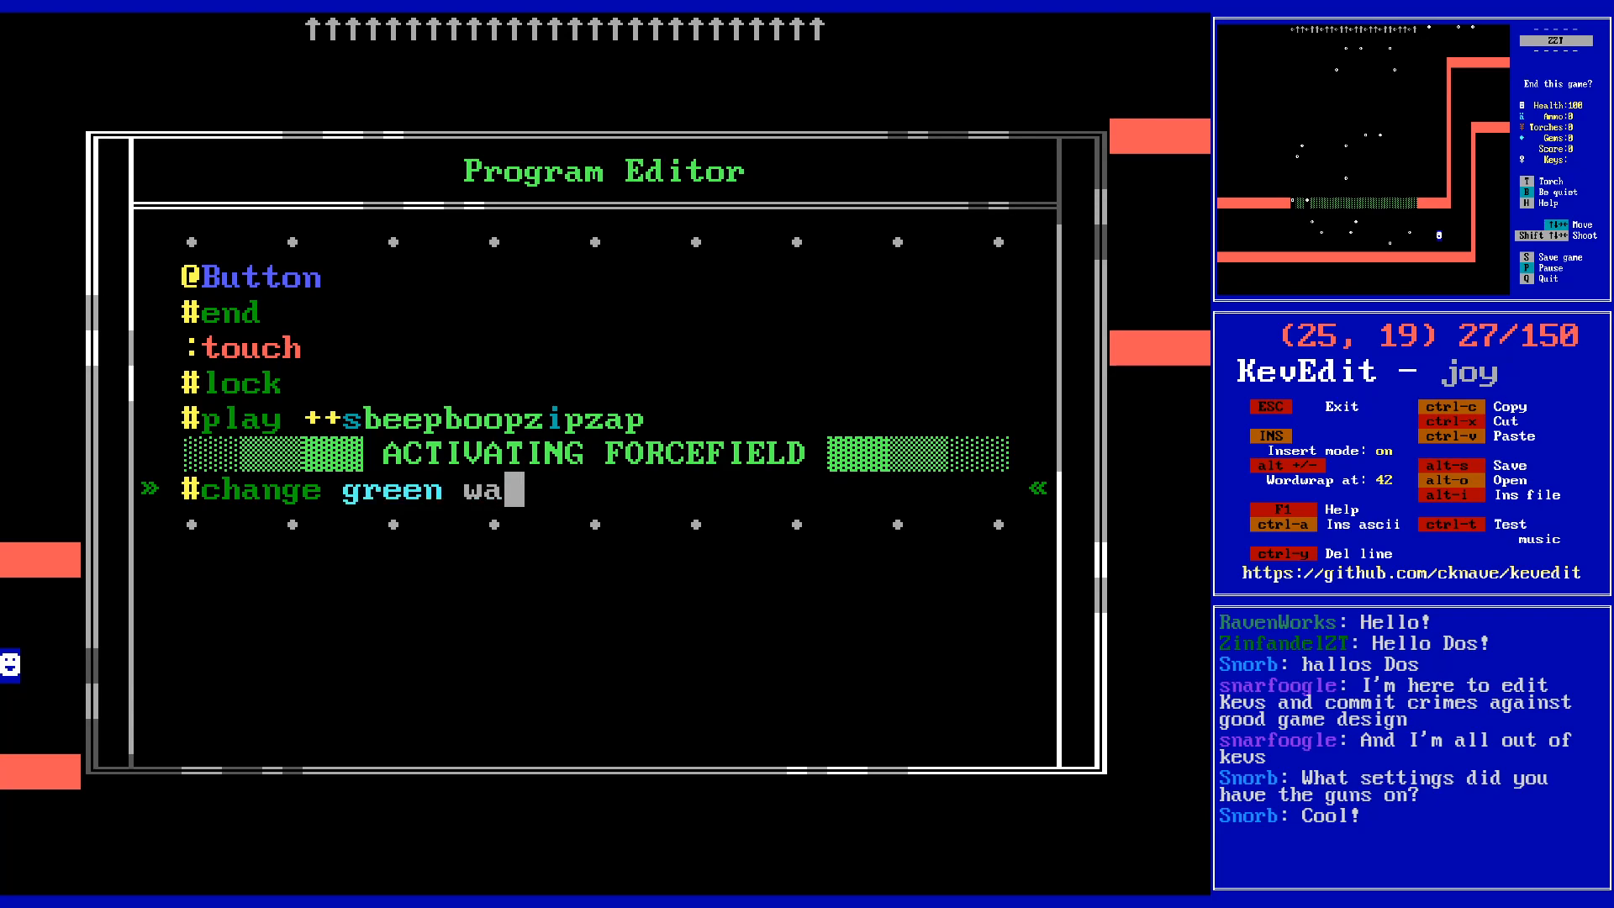
pyautogui.press('Escape')
# - Examine the green strip spanning the gap between the two upper walls on the board
pyautogui.press('Up')
pyautogui.press('Up')
pyautogui.press('Up')
pyautogui.press('Up')
pyautogui.press('Up')
pyautogui.press('Up')
pyautogui.press('Up')
pyautogui.press('Up')
pyautogui.press('Up')
pyautogui.press('Up')
pyautogui.press('Up')
pyautogui.press('Right')
pyautogui.press('Right')
pyautogui.press('Right')
pyautogui.press('Right')
pyautogui.press('Right')
pyautogui.press('Right')
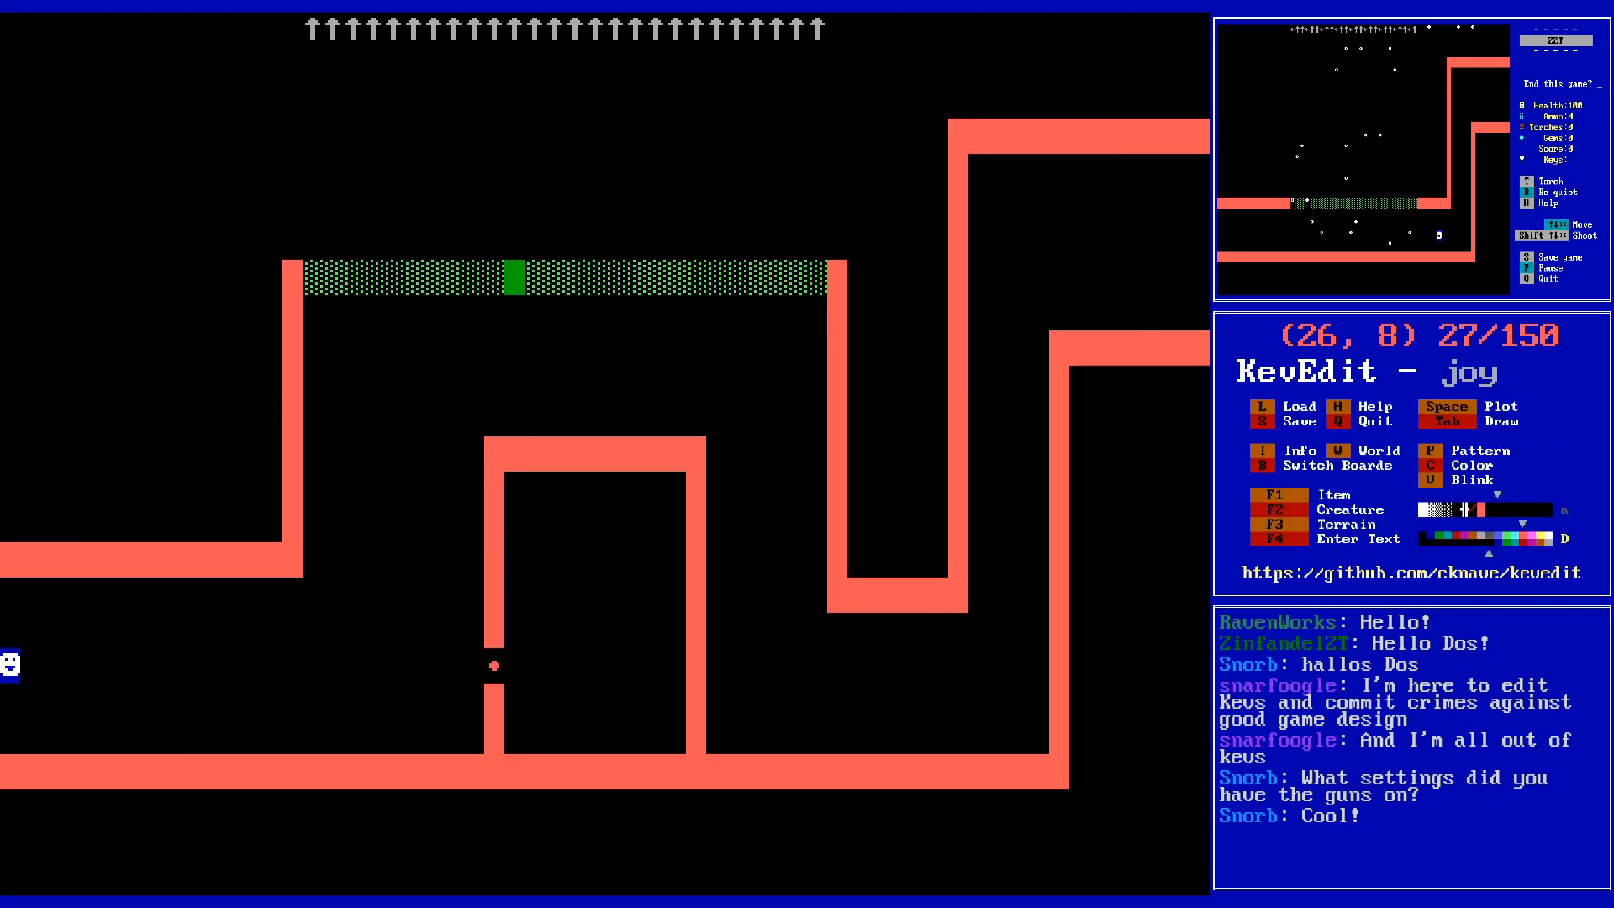
# - Reopen the Button's program, complete its last line as #change green water green line, and add #end below it
pyautogui.press('Down')
pyautogui.press('Down')
pyautogui.press('Down')
pyautogui.press('Down')
pyautogui.press('Down')
pyautogui.press('Down')
pyautogui.press('Down')
pyautogui.press('Down')
pyautogui.press('Down')
pyautogui.press('Down')
pyautogui.press('Left')
pyautogui.press('Left')
pyautogui.press('Left')
pyautogui.press('Down')
pyautogui.press('Left')
pyautogui.press('Left')
pyautogui.press('Left')
pyautogui.press('Return')
pyautogui.press('End')
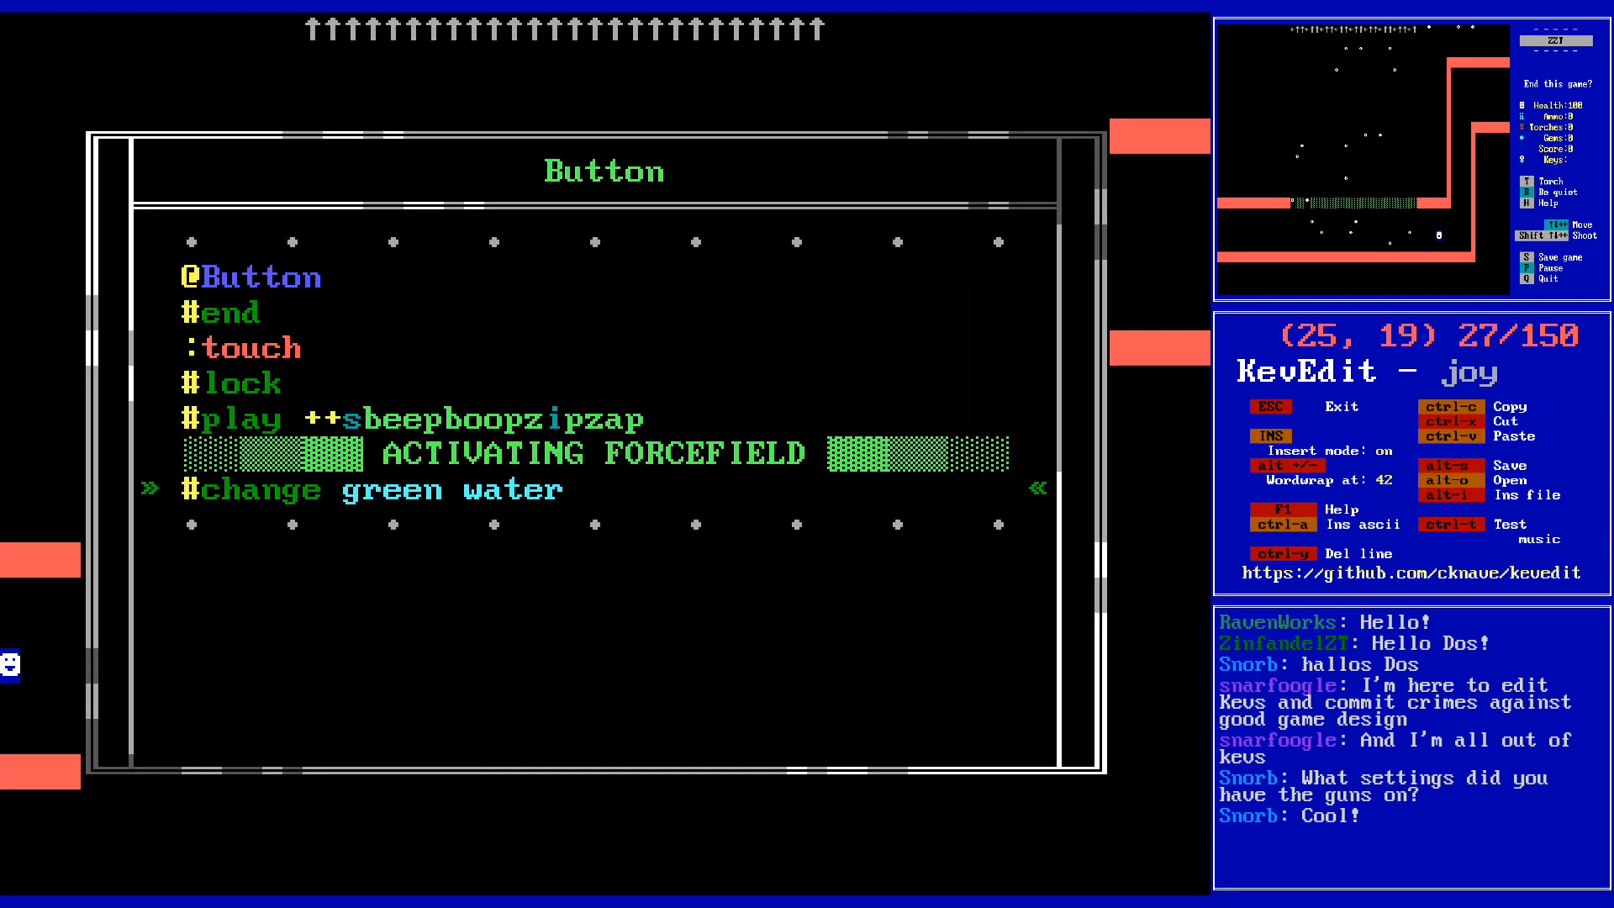
pyautogui.write('green ')
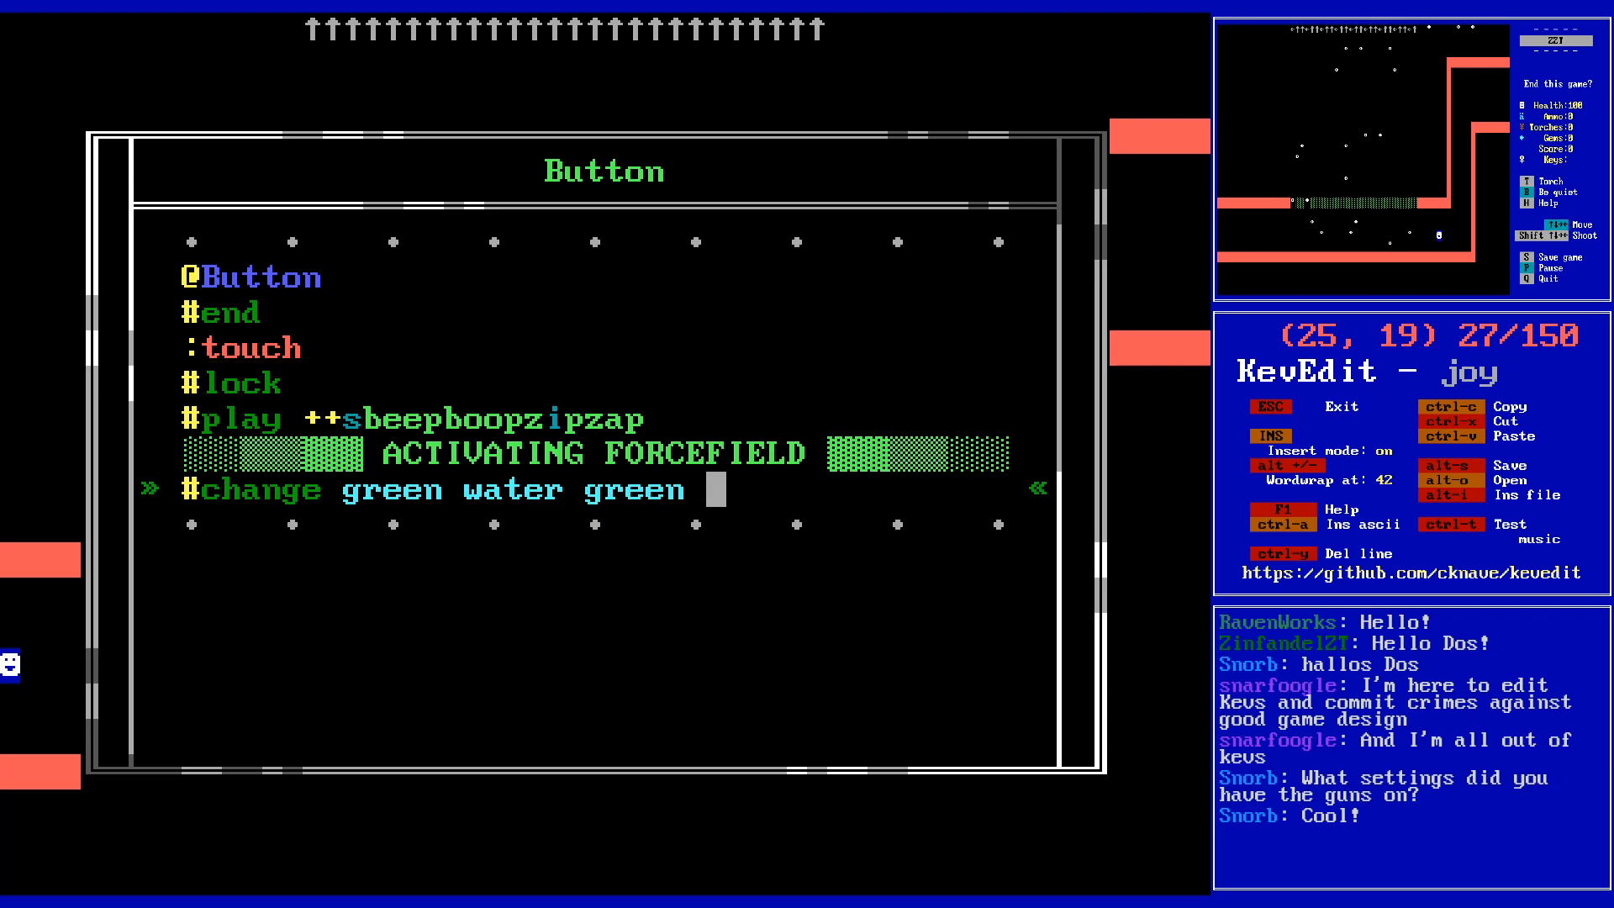
pyautogui.write('solid')
pyautogui.press('BackSpace')
pyautogui.press('BackSpace')
pyautogui.press('BackSpace')
pyautogui.press('BackSpace')
pyautogui.press('BackSpace')
pyautogui.press('BackSpace')
pyautogui.write('line')
pyautogui.press('Return')
pyautogui.write('#end')
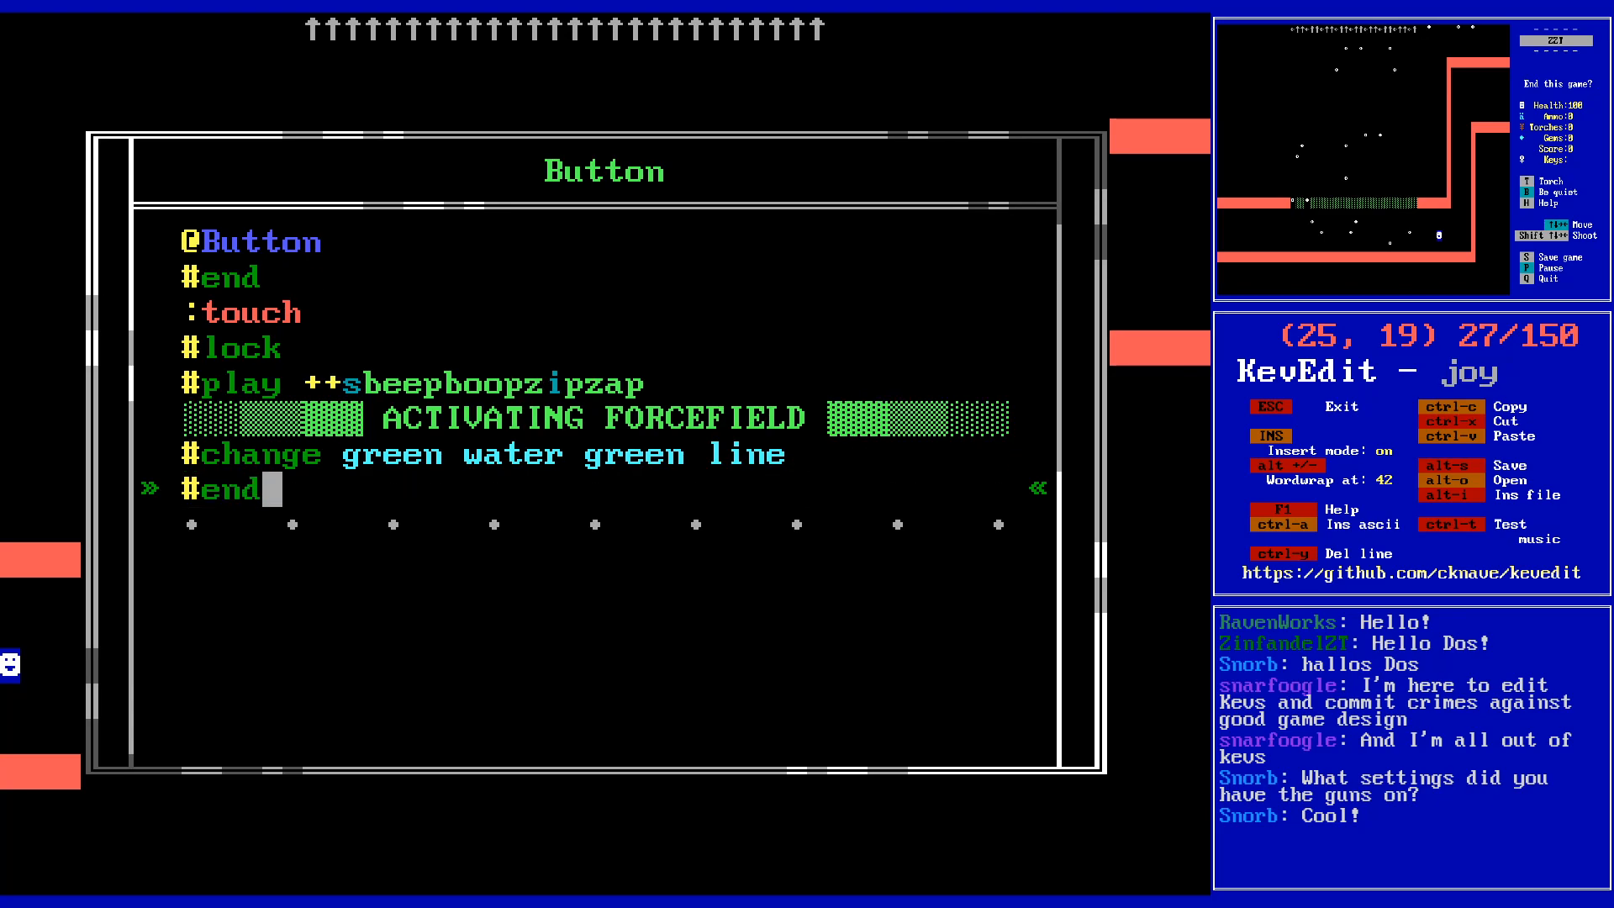
# - Close the Button's program and save the joy world
pyautogui.press('Escape')
pyautogui.press('Escape')
pyautogui.press('s')
pyautogui.press('Return')
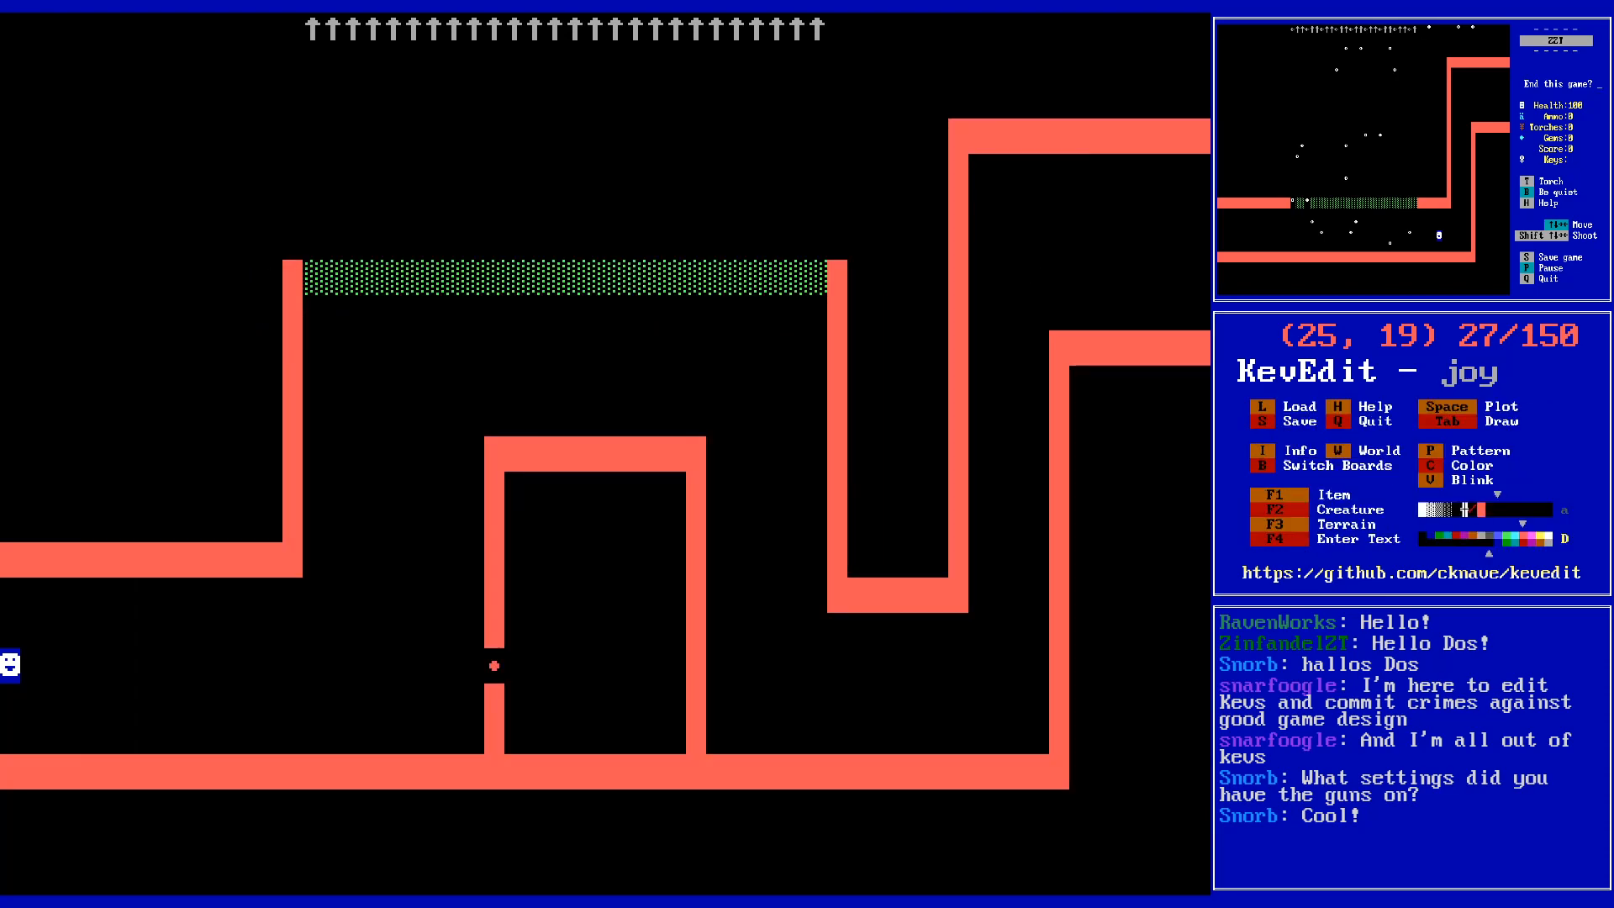
# - Switch to the ZZT game, end the running session and start a new one
pyautogui.hotkey('alt', 'Tab')
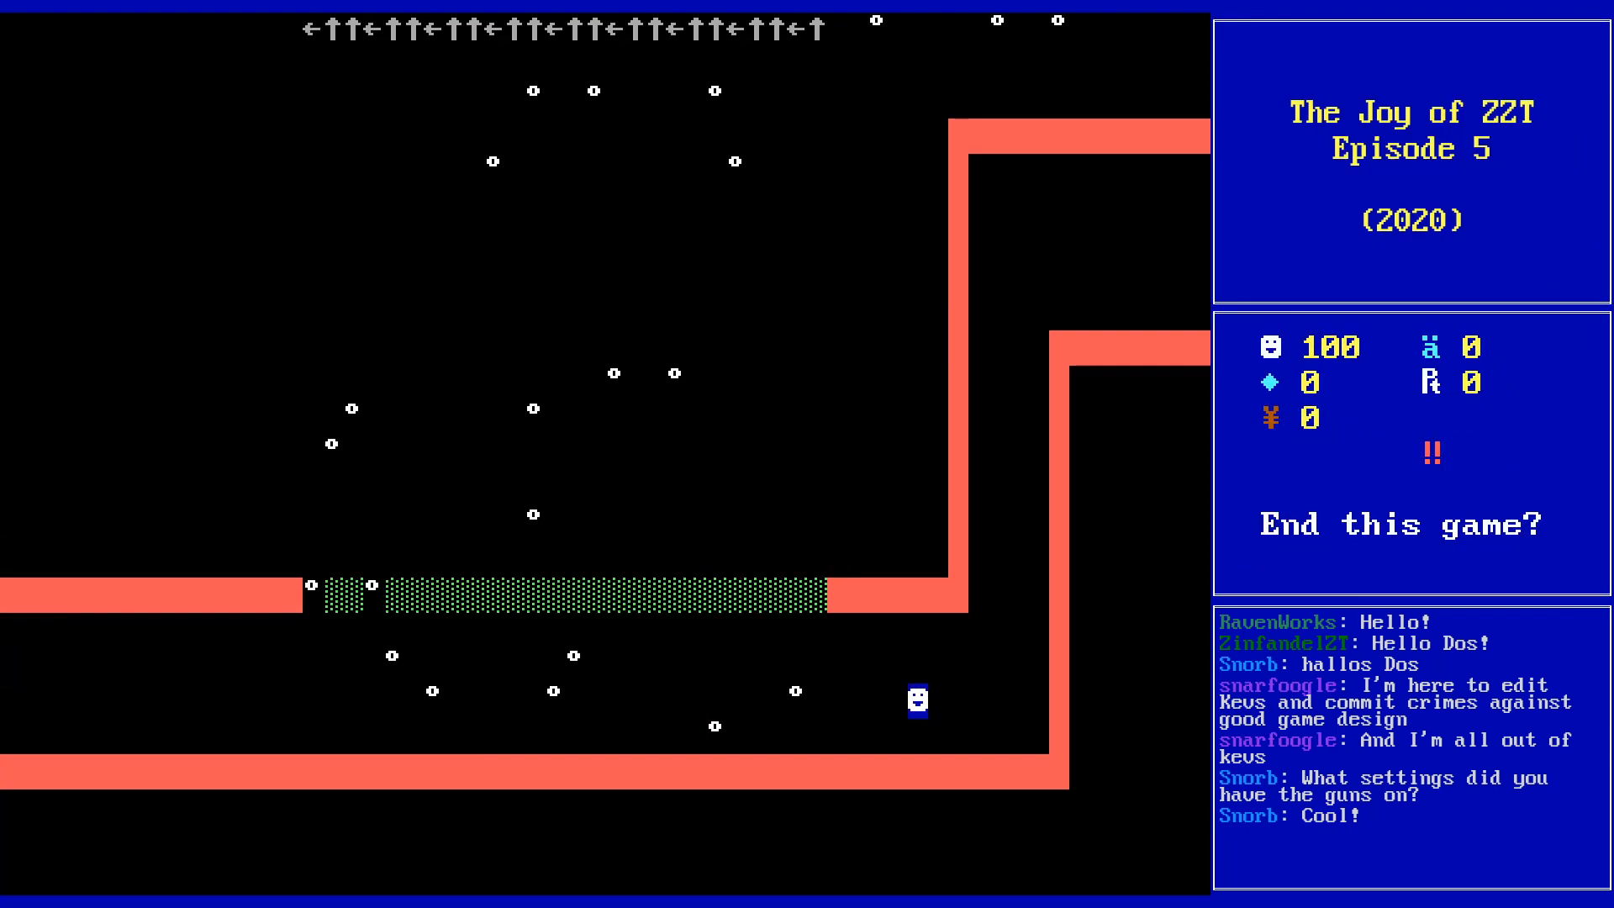
pyautogui.press('y')
pyautogui.press('p')
# - Walk the player east from the board's entrance to the Button in the inner wall and touch it
pyautogui.press('Right')
pyautogui.press('Right')
pyautogui.press('Right')
pyautogui.press('Right')
pyautogui.press('Right')
pyautogui.press('Right')
pyautogui.press('Right')
pyautogui.press('Right')
pyautogui.press('Right')
pyautogui.press('Right')
pyautogui.press('Right')
pyautogui.press('Right')
pyautogui.press('Right')
pyautogui.press('Right')
pyautogui.press('Right')
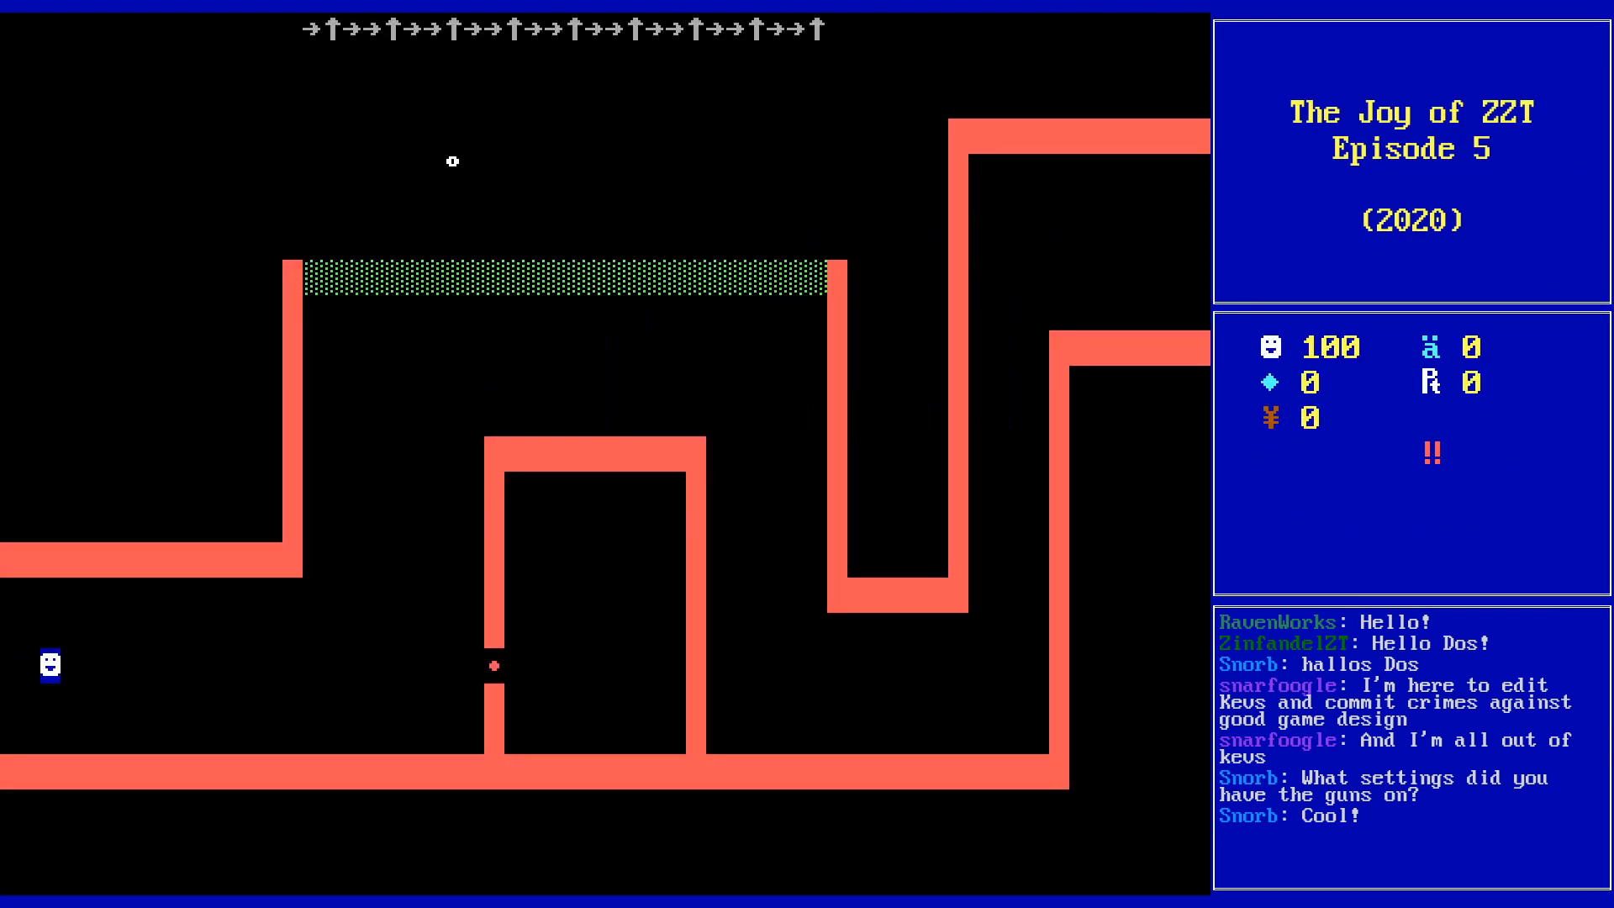
pyautogui.press('Right')
pyautogui.press('Right')
pyautogui.press('Right')
pyautogui.press('Right')
pyautogui.press('Right')
pyautogui.press('Right')
pyautogui.press('Right')
pyautogui.press('Right')
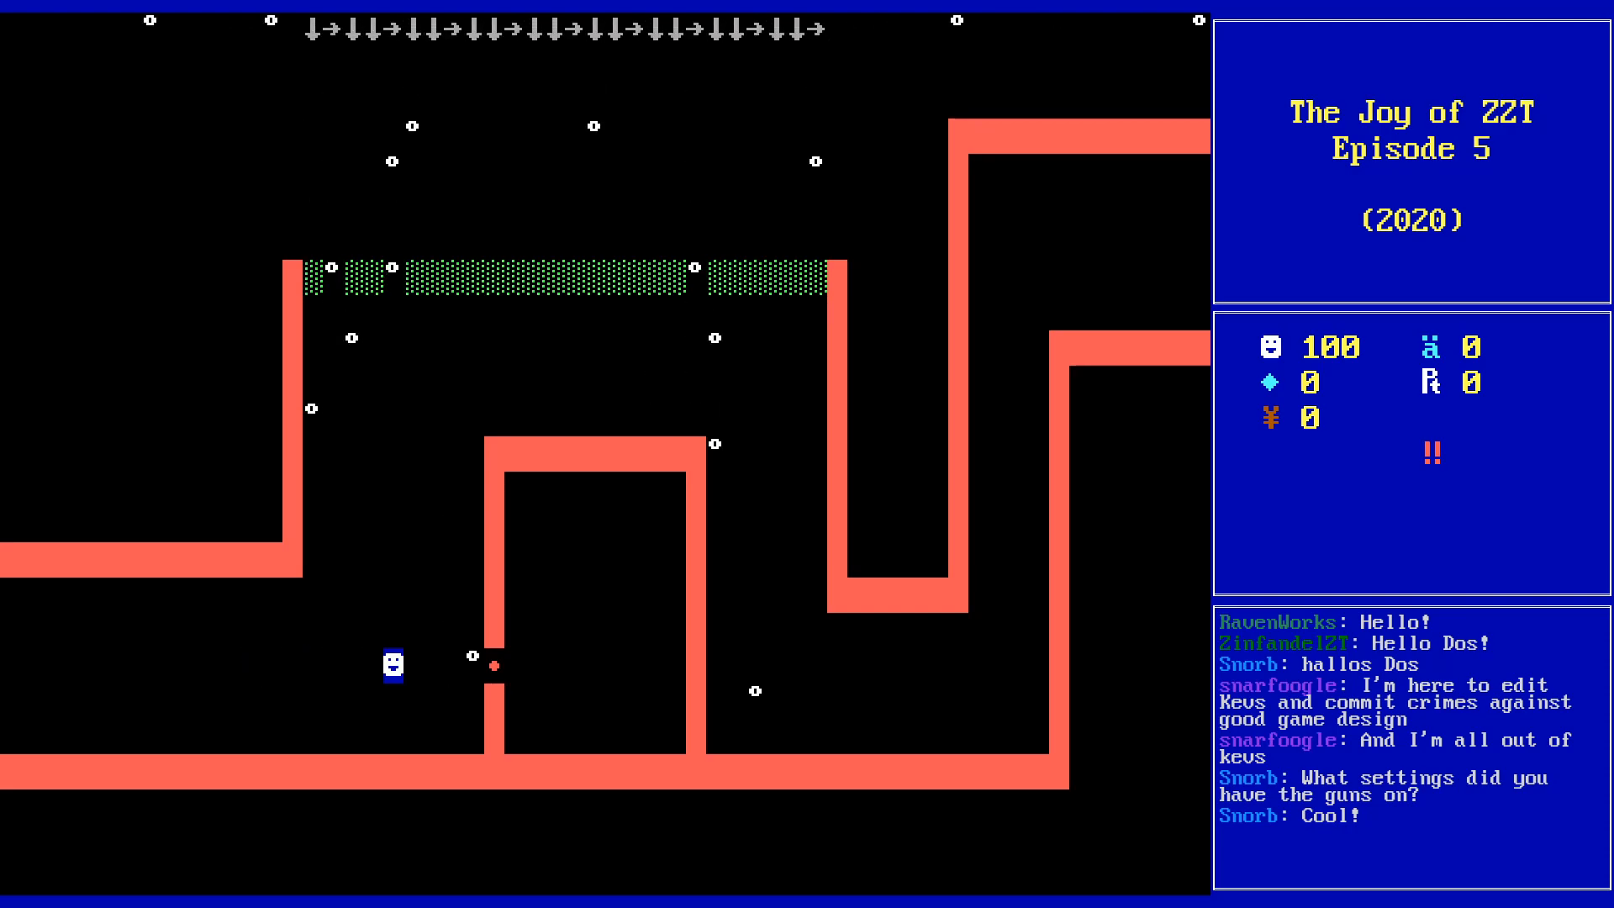
# - Walk the player up to the green forcefield and move along beneath it to test whether it blocks the meteors
pyautogui.press('Up')
pyautogui.press('Up')
pyautogui.press('Up')
pyautogui.press('Up')
pyautogui.press('Up')
pyautogui.press('Up')
pyautogui.press('Up')
pyautogui.press('Up')
pyautogui.press('Up')
pyautogui.press('Left')
pyautogui.press('Left')
pyautogui.press('Right')
pyautogui.press('Right')
pyautogui.press('Right')
pyautogui.press('Left')
pyautogui.press('Right')
pyautogui.press('Right')
pyautogui.press('Right')
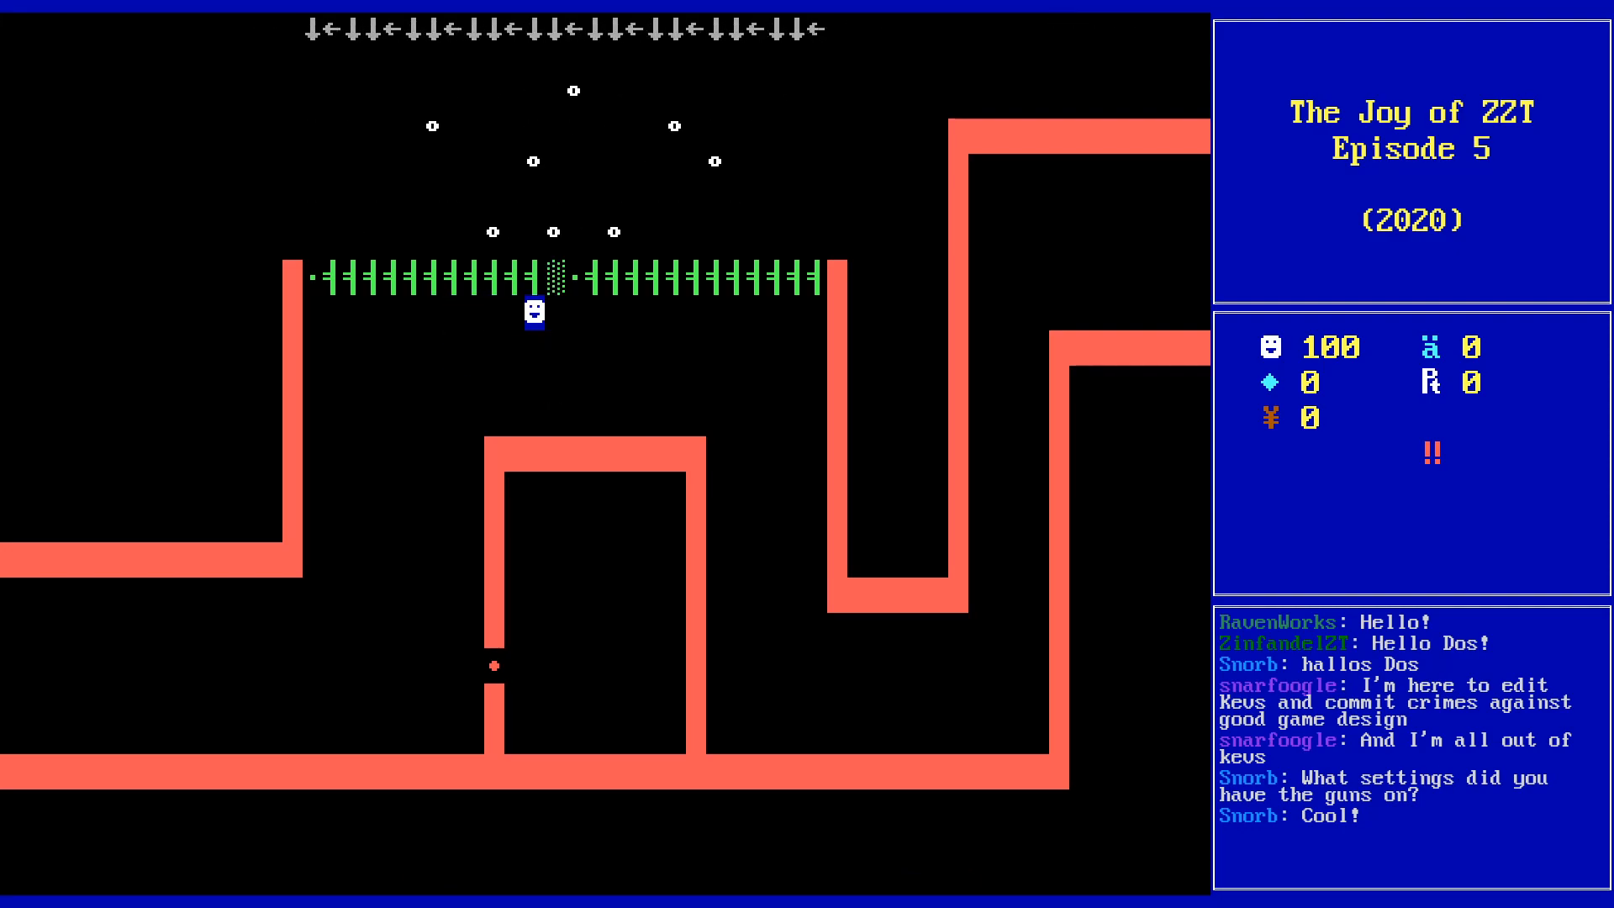
pyautogui.press('Right')
pyautogui.press('Left')
pyautogui.press('Right')
pyautogui.press('Down')
pyautogui.press('Down')
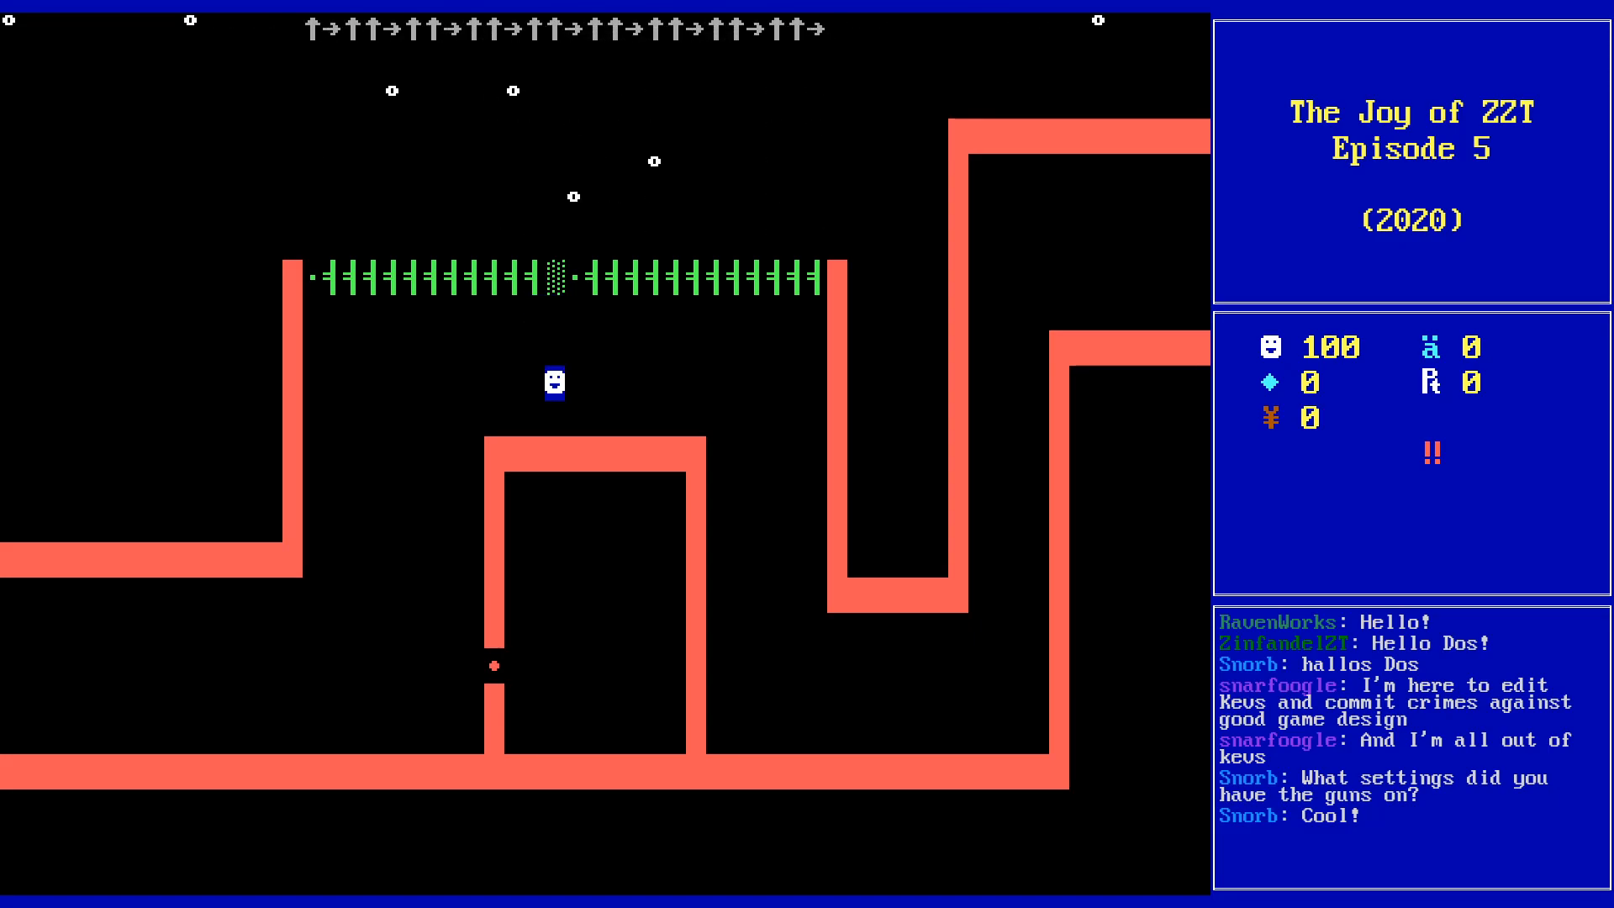
# - End the test game and return to the joy world in KevEdit
pyautogui.press('Escape')
pyautogui.press('Escape')
pyautogui.press('Left')
pyautogui.press('Left')
pyautogui.press('Right')
pyautogui.press('Escape')
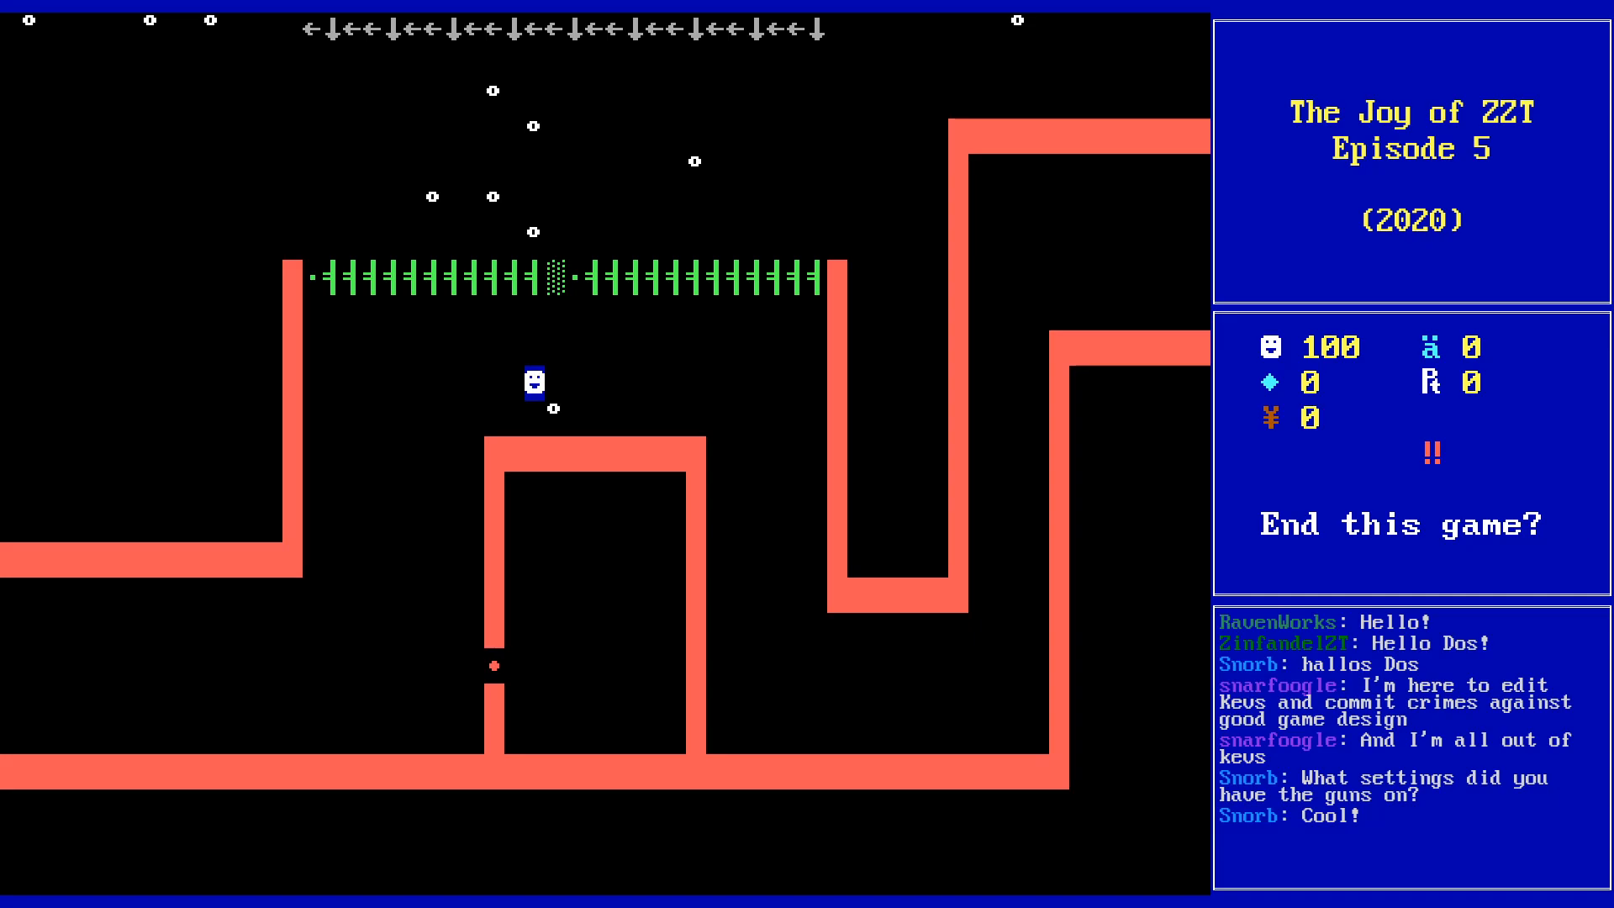
pyautogui.press('y')
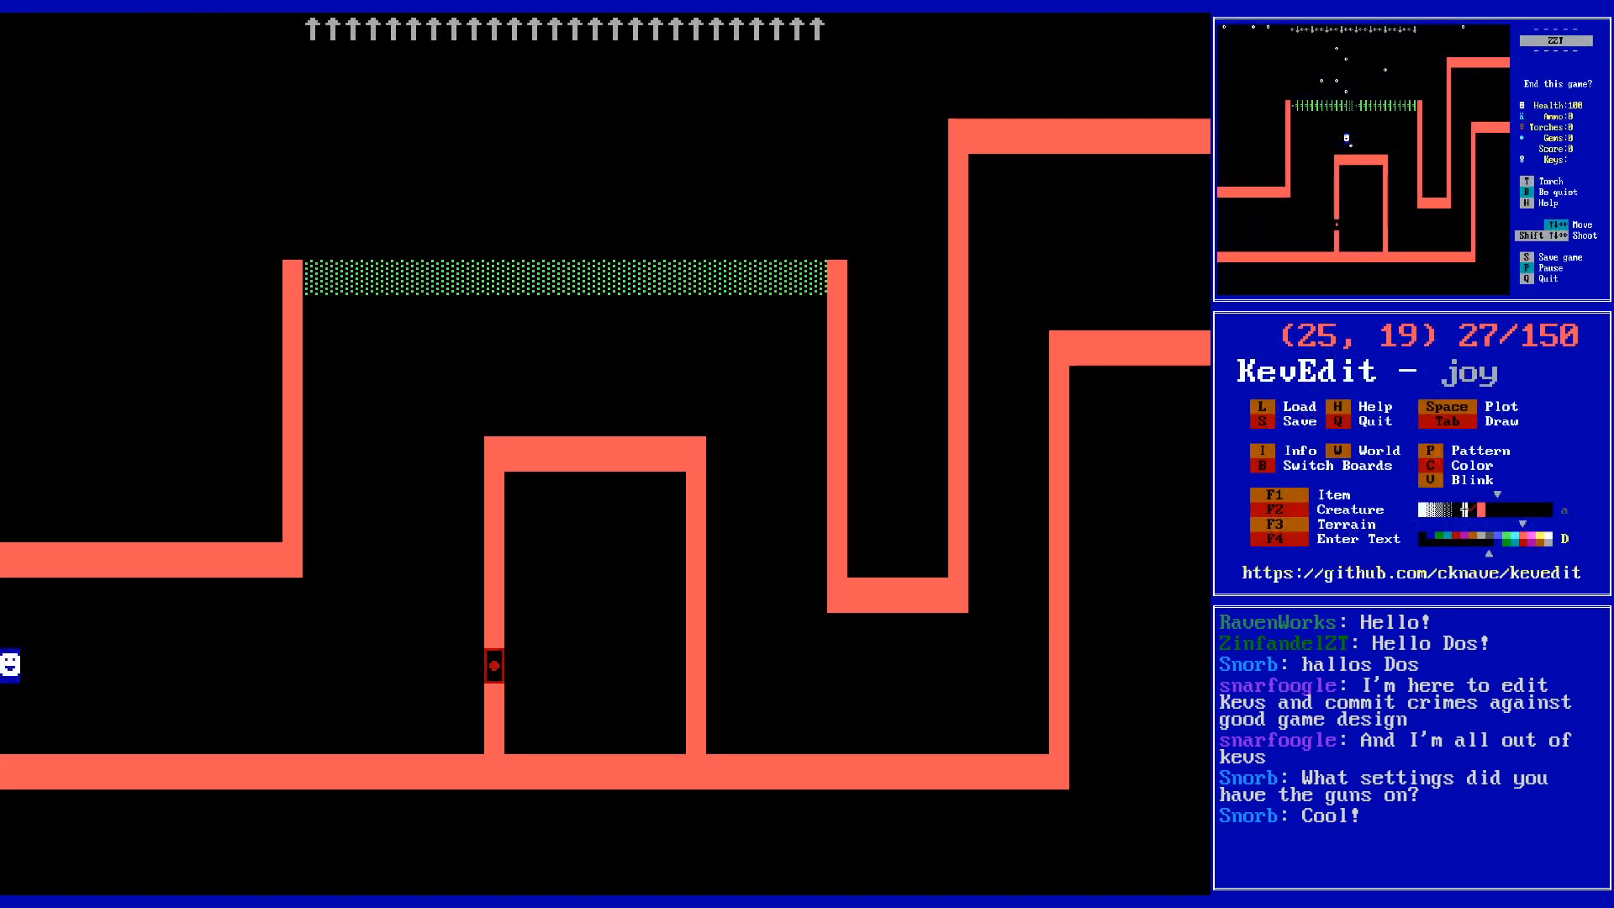
# - Copy the green forcefield tile and draw a second full-width row of it directly above the existing forcefield row
pyautogui.press('Up')
pyautogui.press('Up')
pyautogui.press('Up')
pyautogui.press('Up')
pyautogui.press('Up')
pyautogui.press('Up')
pyautogui.press('Up')
pyautogui.press('Up')
pyautogui.press('Up')
pyautogui.press('Up')
pyautogui.press('Up')
pyautogui.press('Up')
pyautogui.press('Left')
pyautogui.press('Left')
pyautogui.press('Left')
pyautogui.press('Down')
pyautogui.press('Return')
pyautogui.press('Left')
pyautogui.press('Up')
pyautogui.press('Left')
pyautogui.press('Left')
pyautogui.press('Left')
pyautogui.press('Left')
pyautogui.press('Left')
pyautogui.press('Tab')
pyautogui.press('Right')
pyautogui.press('Right')
pyautogui.press('Right')
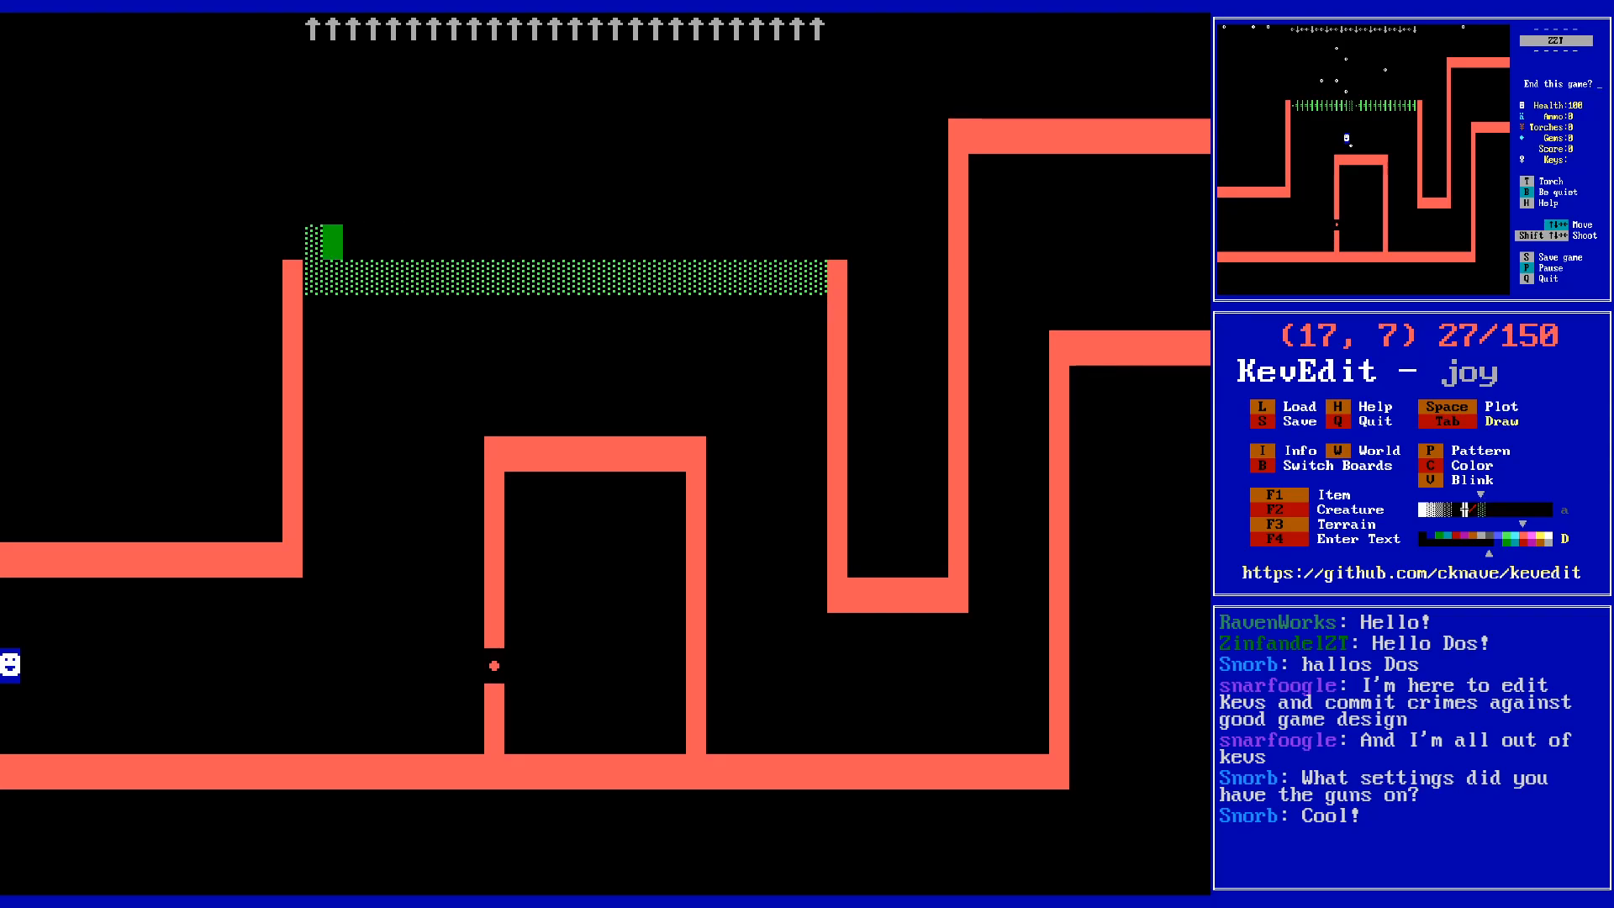
pyautogui.press('Right')
pyautogui.press('Right')
pyautogui.press('Right')
pyautogui.press('Right')
pyautogui.press('Right')
pyautogui.press('Right')
pyautogui.press('Right')
pyautogui.press('Right')
pyautogui.press('Right')
pyautogui.press('Right')
pyautogui.press('Right')
pyautogui.press('Right')
pyautogui.press('Right')
pyautogui.press('Right')
pyautogui.press('Right')
pyautogui.press('Right')
pyautogui.press('Right')
pyautogui.press('Right')
pyautogui.press('Right')
pyautogui.press('Right')
pyautogui.press('Left')
pyautogui.press('Left')
pyautogui.press('Left')
pyautogui.press('Left')
pyautogui.press('Left')
pyautogui.press('Left')
pyautogui.press('Left')
pyautogui.press('Left')
pyautogui.press('Left')
pyautogui.press('Left')
pyautogui.press('Left')
pyautogui.press('Left')
pyautogui.press('Left')
pyautogui.press('Left')
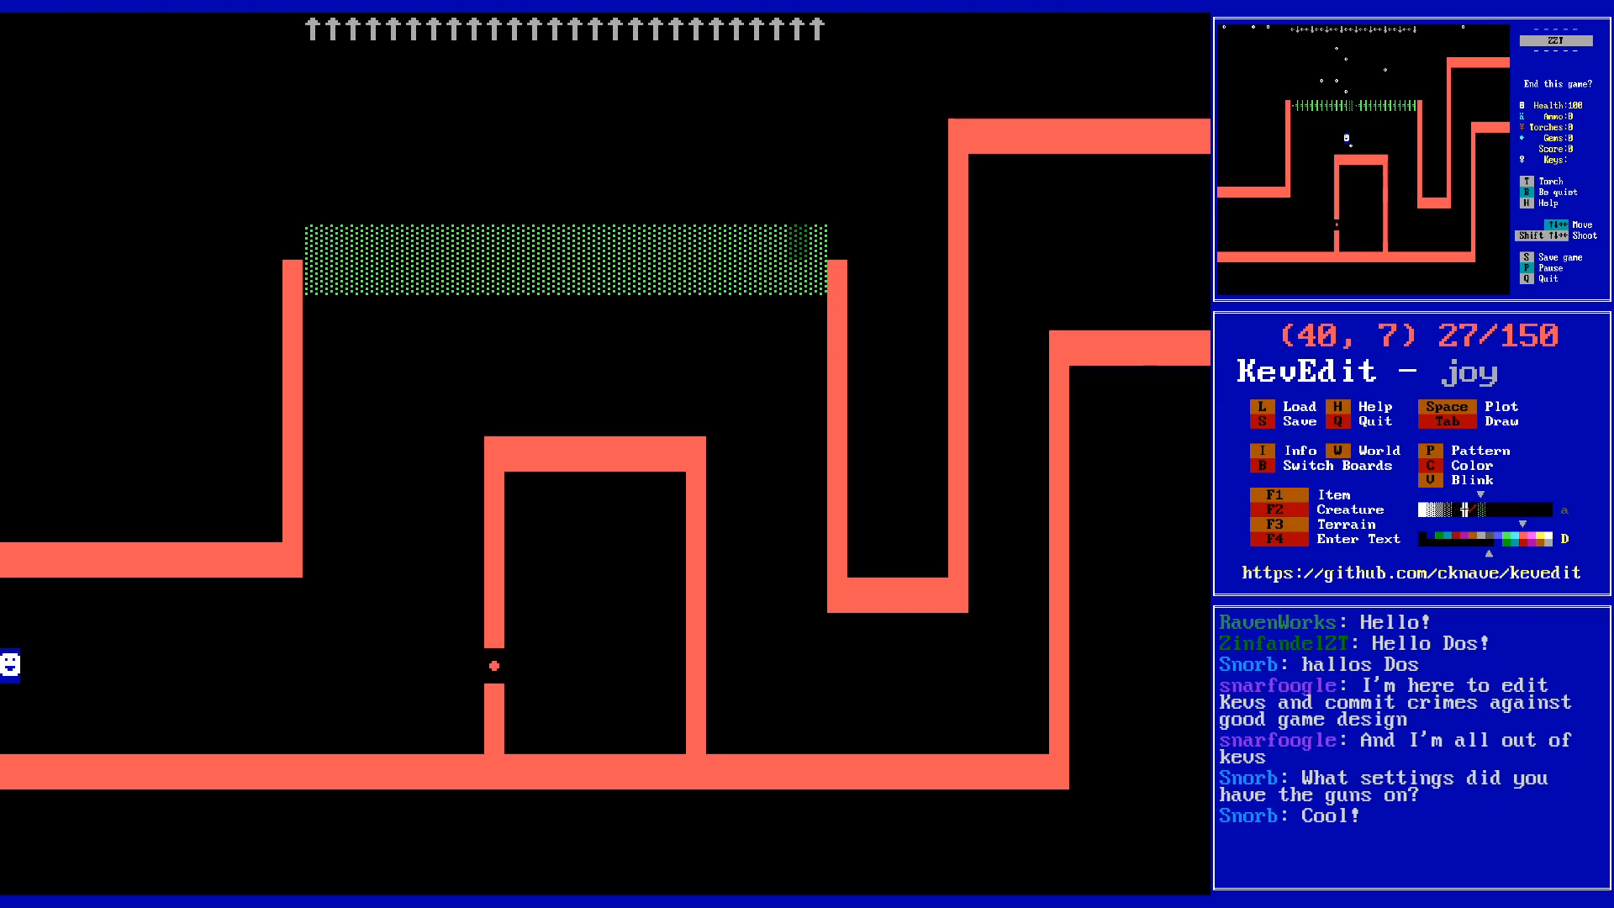
# - Remove the top tile of the red wall segment beside the forcefield's western end
pyautogui.press('Left')
pyautogui.press('Left')
pyautogui.press('Down')
pyautogui.press('Down')
pyautogui.press('Left')
pyautogui.press('Left')
pyautogui.press('Left')
pyautogui.press('Left')
pyautogui.press('Left')
pyautogui.press('Left')
pyautogui.press('Left')
pyautogui.press('Left')
pyautogui.press('Left')
pyautogui.press('Left')
pyautogui.press('Left')
pyautogui.press('Up')
pyautogui.press('Right')
pyautogui.press('Insert')
pyautogui.press('Up')
pyautogui.press('Right')
pyautogui.press('Left')
pyautogui.press('Down')
pyautogui.press('Delete')
pyautogui.press('Up')
pyautogui.press('Delete')
pyautogui.press('Down')
# - Remove the top three tiles of the red wall segment at the forcefield's eastern end
pyautogui.press('Right')
pyautogui.press('Right')
pyautogui.press('Right')
pyautogui.press('Right')
pyautogui.press('Right')
pyautogui.press('Right')
pyautogui.press('Right')
pyautogui.press('Right')
pyautogui.press('Right')
pyautogui.press('Right')
pyautogui.press('Right')
pyautogui.press('Right')
pyautogui.press('Right')
pyautogui.press('Right')
pyautogui.press('Right')
pyautogui.press('Right')
pyautogui.press('Right')
pyautogui.press('Right')
pyautogui.press('Right')
pyautogui.press('Right')
pyautogui.press('Right')
pyautogui.press('Left')
pyautogui.press('Left')
pyautogui.press('Left')
pyautogui.press('Left')
pyautogui.press('Left')
pyautogui.press('Up')
pyautogui.press('Right')
pyautogui.press('Down')
pyautogui.press('Delete')
pyautogui.press('Down')
pyautogui.press('Delete')
pyautogui.press('Down')
pyautogui.press('Delete')
# - Copy the green forcefield tile and fill a block two columns wide and four rows high from row 8, starting over the eastern wall's column
pyautogui.press('Up')
pyautogui.press('Left')
pyautogui.press('Up')
pyautogui.press('Return')
pyautogui.press('Right')
pyautogui.press('space')
pyautogui.press('Down')
pyautogui.press('space')
pyautogui.press('Right')
pyautogui.press('Down')
pyautogui.press('space')
pyautogui.press('Down')
pyautogui.press('space')
pyautogui.press('Up')
pyautogui.press('Up')
pyautogui.press('space')
pyautogui.press('Down')
pyautogui.press('Left')
pyautogui.press('space')
pyautogui.press('Down')
pyautogui.press('space')
pyautogui.press('Right')
pyautogui.press('Up')
pyautogui.press('Up')
pyautogui.press('Up')
pyautogui.press('space')
# - Extend the forcefield diagonally down to the east with tiles in columns 44 and 45, reaching row 12
pyautogui.press('Down')
pyautogui.press('Down')
pyautogui.press('Right')
pyautogui.press('space')
pyautogui.press('Right')
pyautogui.press('Down')
pyautogui.press('space')
pyautogui.press('Left')
pyautogui.press('space')
pyautogui.press('Down')
pyautogui.press('space')
pyautogui.press('Right')
pyautogui.press('space')
pyautogui.press('Down')
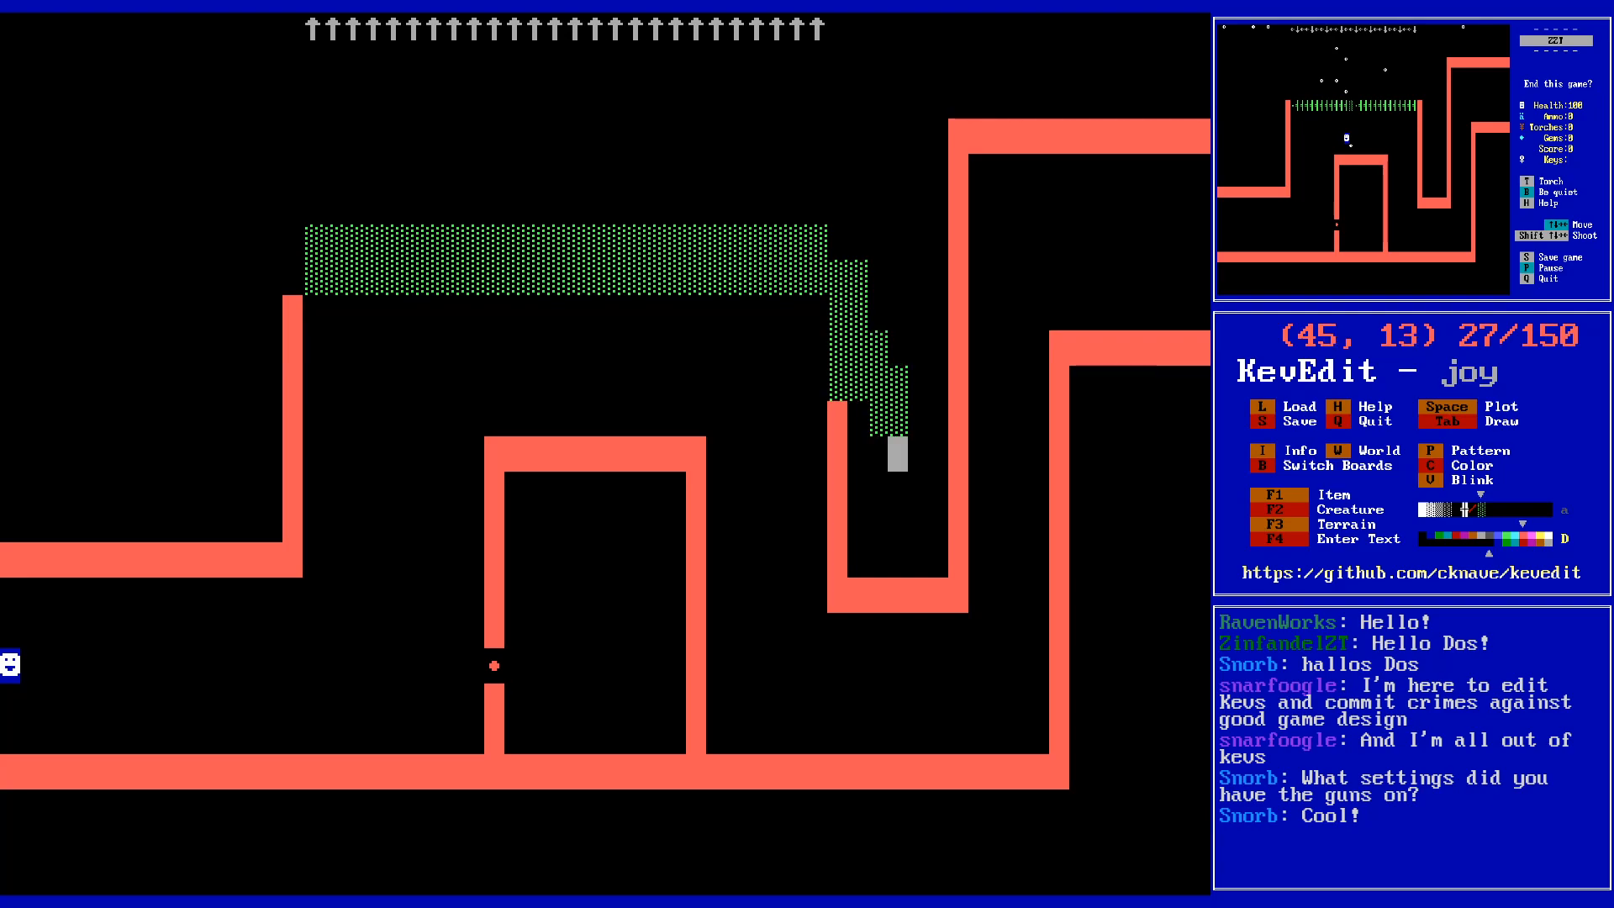
# - Continue the eastern forcefield slope down to the red ledge with a two-column strip in columns 45 and 46, rows 13 to 16
pyautogui.press('space')
pyautogui.press('Down')
pyautogui.press('space')
pyautogui.press('Down')
pyautogui.press('space')
pyautogui.press('Down')
pyautogui.press('space')
pyautogui.press('Right')
pyautogui.press('space')
pyautogui.press('Up')
pyautogui.press('space')
pyautogui.press('Up')
pyautogui.press('space')
pyautogui.press('Up')
# - Erase the vertical red wall at the forcefield's western end with empty tiles in column 15, rows 9 to 15
pyautogui.press('Left')
pyautogui.hotkey('alt', 'Left')
pyautogui.hotkey('alt', 'Left')
pyautogui.hotkey('alt', 'Left')
pyautogui.press('Up')
pyautogui.press('Up')
pyautogui.press('Up')
pyautogui.press('p')
pyautogui.press('p')
pyautogui.press('Up')
pyautogui.press('space')
pyautogui.press('Down')
pyautogui.press('space')
pyautogui.press('Down')
pyautogui.press('space')
pyautogui.press('Down')
pyautogui.press('space')
pyautogui.press('Down')
pyautogui.press('space')
pyautogui.press('Down')
pyautogui.press('space')
pyautogui.press('Down')
pyautogui.press('space')
pyautogui.press('Up')
pyautogui.press('Up')
# - Draw a green forcefield block in columns 14 and 15, rows 8 to 11, at the forcefield's western end
pyautogui.hotkey('shift', 'p')
pyautogui.press('Up')
pyautogui.press('Up')
pyautogui.press('Up')
pyautogui.press('Up')
pyautogui.press('Up')
pyautogui.press('Tab')
pyautogui.press('Left')
pyautogui.press('Down')
pyautogui.press('Right')
pyautogui.press('Down')
pyautogui.press('Left')
pyautogui.press('Down')
pyautogui.press('Right')
# - Extend the forcefield diagonally down to the west with tiles in columns 12 and 13, reaching row 12
pyautogui.press('Up')
pyautogui.press('Left')
pyautogui.press('Left')
pyautogui.press('Down')
pyautogui.press('Left')
pyautogui.press('Down')
pyautogui.press('Right')
pyautogui.press('Left')
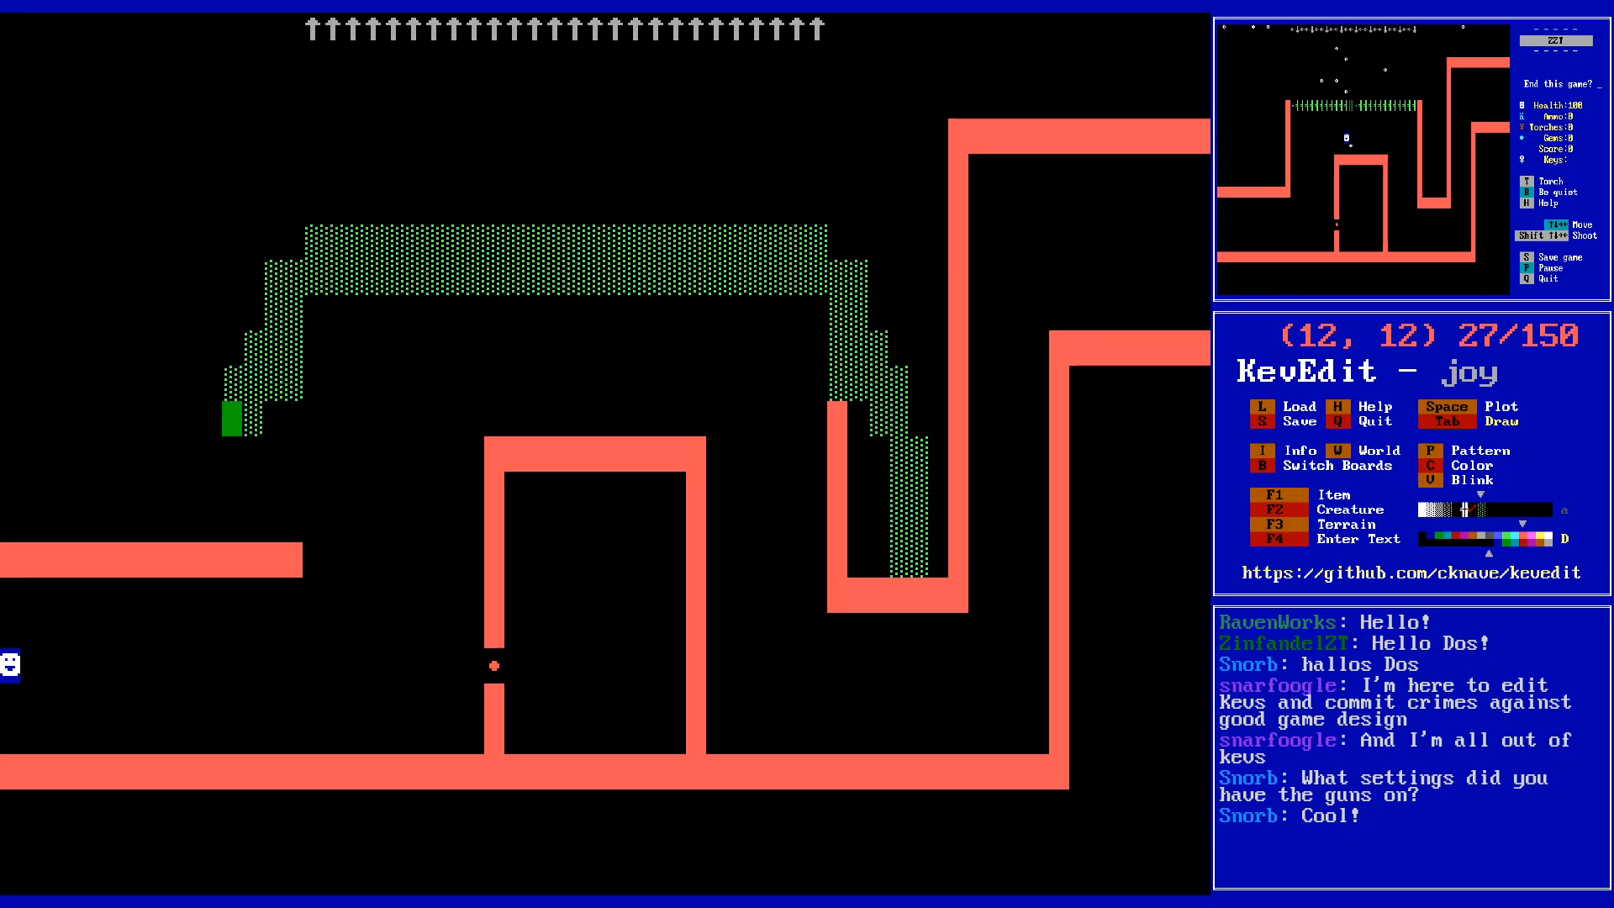
# - Continue the western forcefield slope down to the red ledge with a two-column strip in columns 11 and 12, through row 15
pyautogui.press('Left')
pyautogui.press('Down')
pyautogui.press('Right')
pyautogui.press('Down')
pyautogui.press('Left')
pyautogui.press('Down')
pyautogui.press('Right')
# - Delete the three easternmost tiles of the western red ledge, columns 13 to 15 of row 16
pyautogui.press('Right')
pyautogui.press('Right')
pyautogui.press('Right')
pyautogui.press('Right')
pyautogui.press('Right')
pyautogui.press('Right')
pyautogui.press('Right')
pyautogui.press('Right')
pyautogui.press('Right')
pyautogui.press('Right')
pyautogui.press('Right')
pyautogui.press('Right')
pyautogui.press('Right')
pyautogui.press('Right')
pyautogui.press('Right')
pyautogui.press('Right')
pyautogui.press('Right')
pyautogui.press('Right')
pyautogui.press('Right')
pyautogui.press('Right')
pyautogui.press('Left')
pyautogui.press('Left')
pyautogui.press('Left')
pyautogui.press('Left')
pyautogui.press('Left')
pyautogui.press('Left')
pyautogui.press('Left')
pyautogui.press('Left')
pyautogui.press('Left')
pyautogui.press('Left')
pyautogui.press('Left')
pyautogui.press('Left')
pyautogui.press('Left')
pyautogui.press('Left')
pyautogui.press('Left')
pyautogui.press('Left')
pyautogui.press('Left')
pyautogui.press('Left')
pyautogui.press('Down')
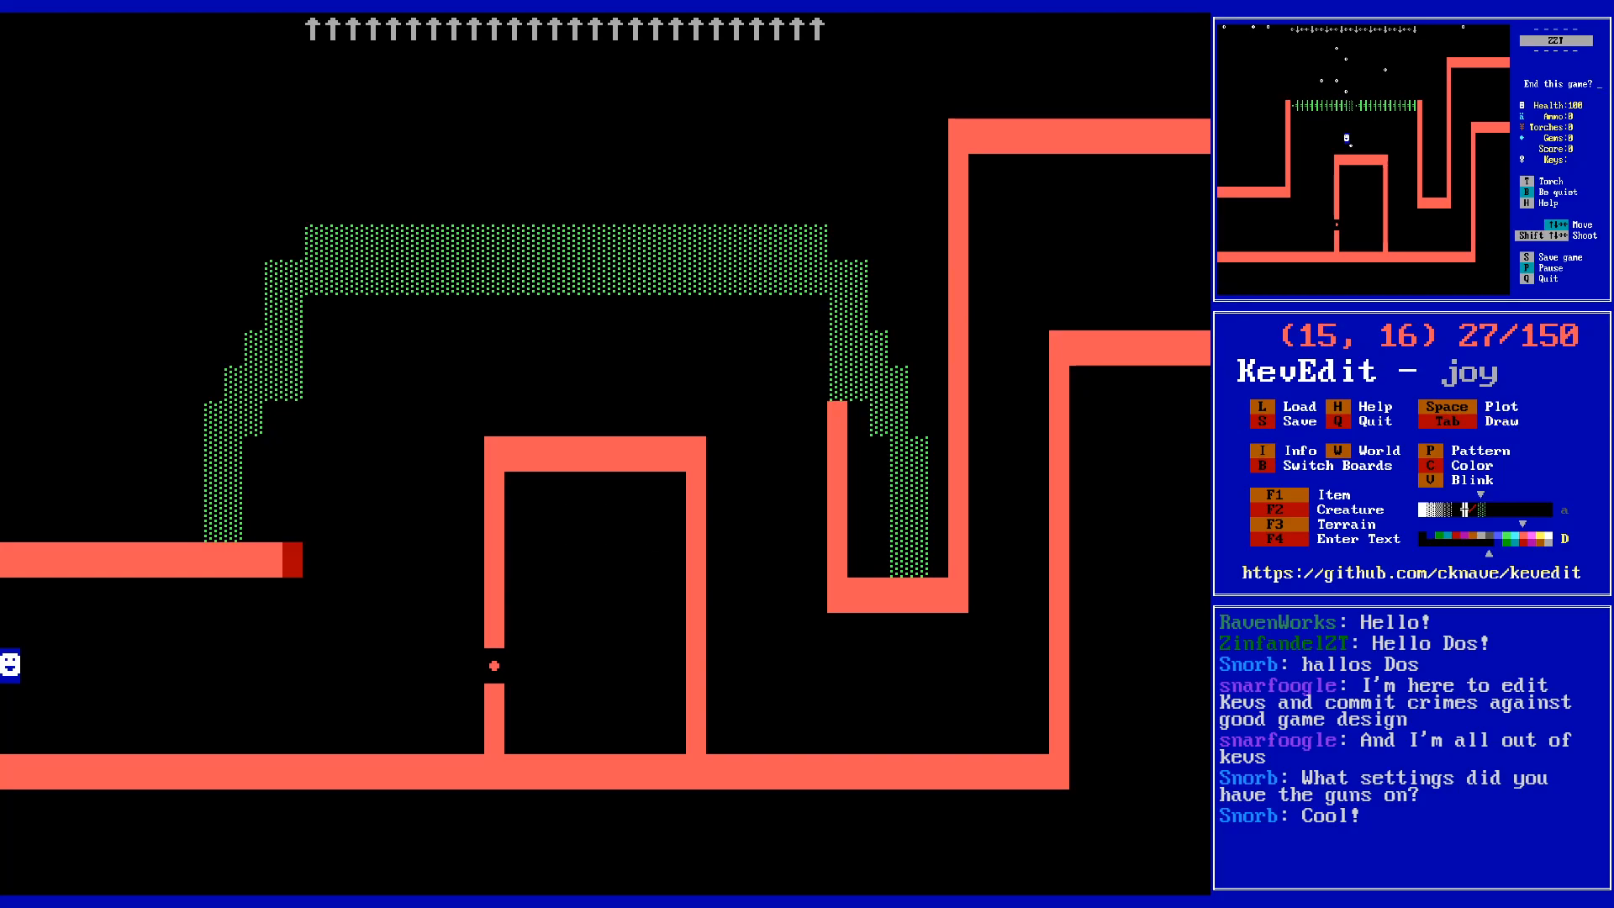
pyautogui.press('Delete')
pyautogui.press('Left')
pyautogui.press('Delete')
pyautogui.press('Left')
pyautogui.press('Delete')
# - Delete the red wall beneath the eastern forcefield slope, column 42 from row 16 up to row 12
pyautogui.press('Right')
pyautogui.press('Right')
pyautogui.press('Right')
pyautogui.press('Right')
pyautogui.press('Right')
pyautogui.press('Right')
pyautogui.press('Right')
pyautogui.press('Right')
pyautogui.press('Right')
pyautogui.press('Right')
pyautogui.press('Right')
pyautogui.press('Right')
pyautogui.press('Right')
pyautogui.press('Right')
pyautogui.press('Right')
pyautogui.press('Right')
pyautogui.press('Right')
pyautogui.press('Right')
pyautogui.press('Right')
pyautogui.press('Right')
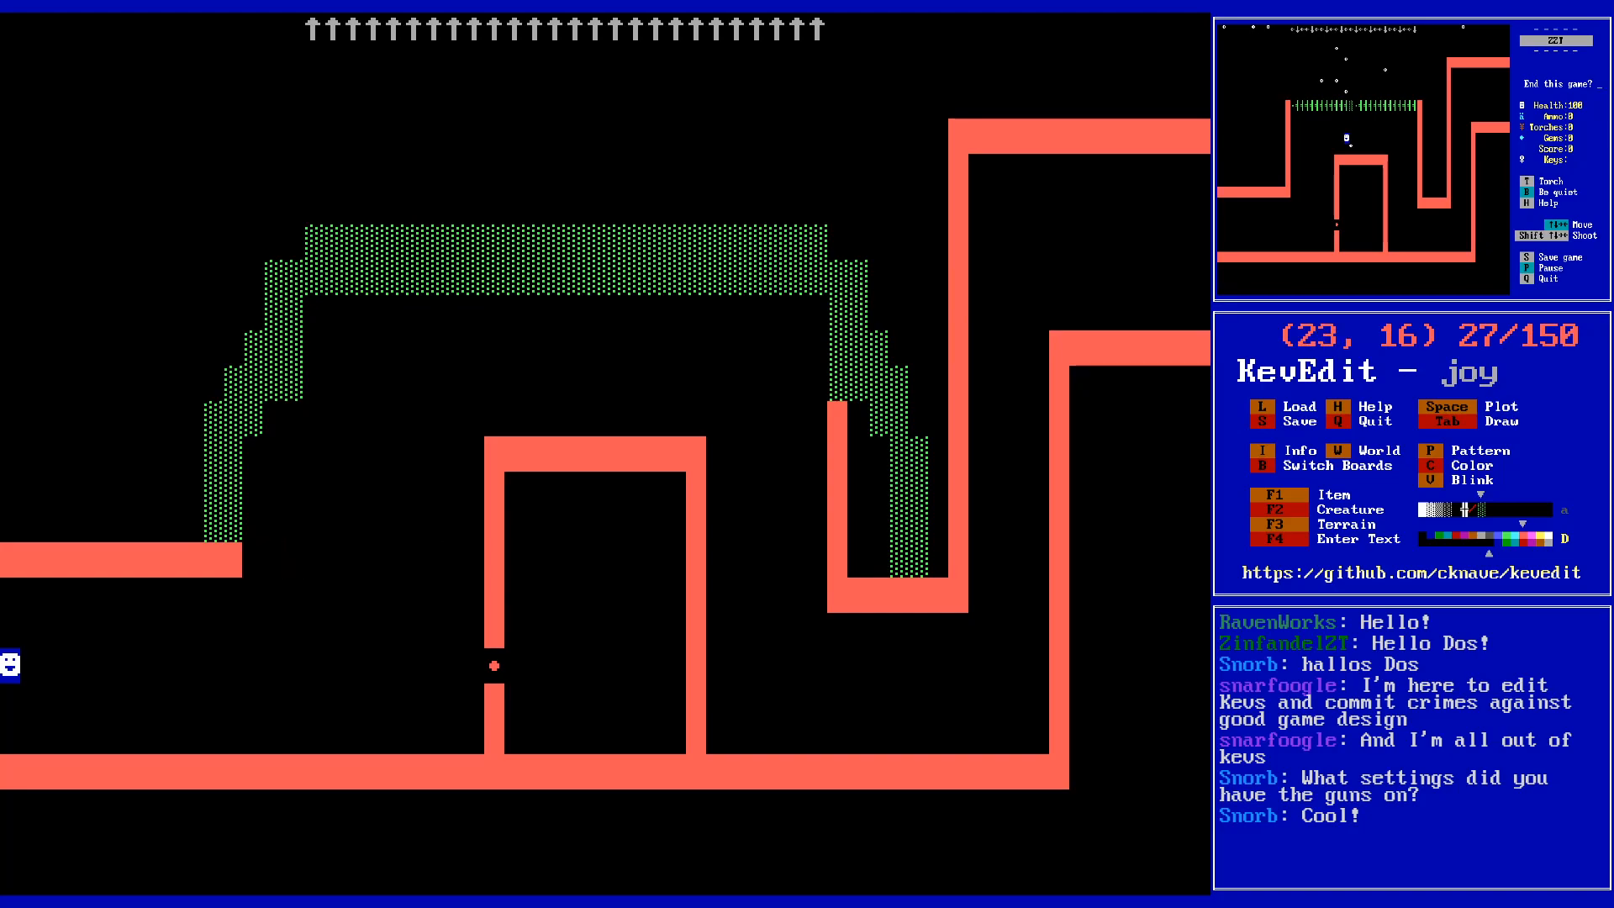
pyautogui.press('Left')
pyautogui.press('Delete')
pyautogui.press('Up')
pyautogui.press('Delete')
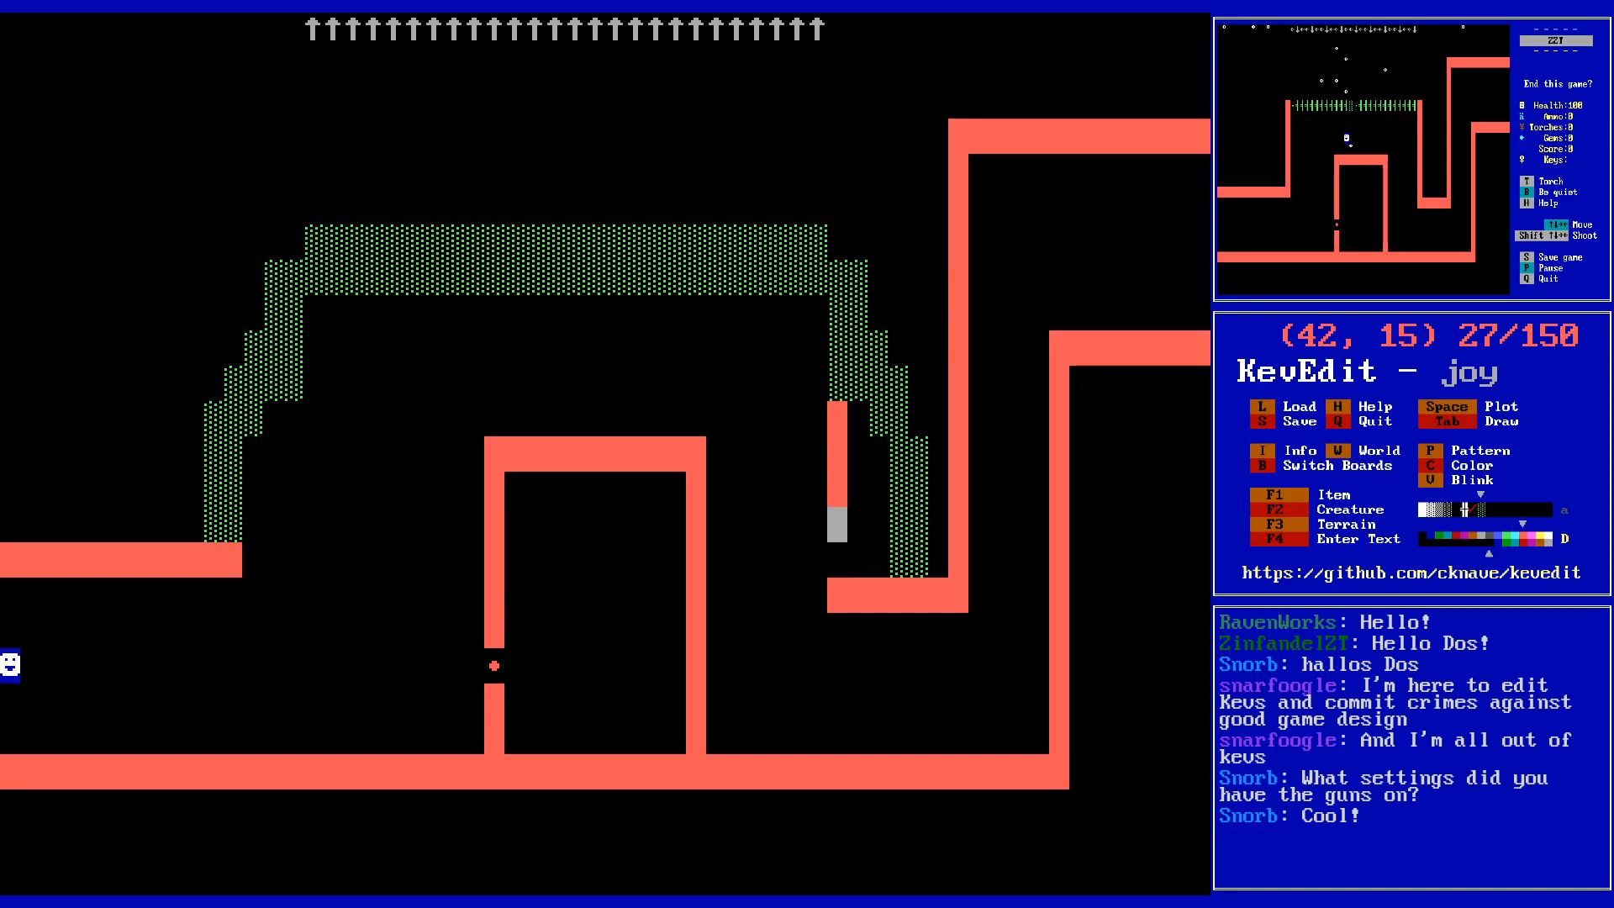
pyautogui.press('Up')
pyautogui.press('Delete')
pyautogui.press('Up')
pyautogui.press('Delete')
pyautogui.press('Up')
pyautogui.press('Delete')
# - Delete the western tiles of the eastern red ledge, starting at column 42 of row 17
pyautogui.press('Down')
pyautogui.press('Down')
pyautogui.press('Down')
pyautogui.press('Down')
pyautogui.press('Down')
pyautogui.press('Delete')
pyautogui.press('Right')
pyautogui.press('Delete')
pyautogui.press('Right')
pyautogui.press('Delete')
pyautogui.press('Right')
pyautogui.press('Delete')
# - Rebuild the eastern ledge one row higher with red tiles in row 16, from column 45 to the wall in column 48
pyautogui.press('Down')
pyautogui.press('Up')
pyautogui.press('Up')
pyautogui.press('Right')
pyautogui.press('Down')
pyautogui.press('Return')
pyautogui.press('Left')
pyautogui.press('space')
pyautogui.press('Left')
pyautogui.press('Up')
pyautogui.press('Right')
pyautogui.press('space')
pyautogui.press('Right')
pyautogui.press('space')
pyautogui.press('Down')
pyautogui.press('Right')
pyautogui.press('Up')
pyautogui.press('space')
# - Delete the remaining red tiles of the old eastern ledge in row 17, through column 48
pyautogui.press('Down')
pyautogui.press('Right')
pyautogui.press('Delete')
pyautogui.press('Left')
pyautogui.press('Delete')
pyautogui.press('Left')
pyautogui.press('Delete')
pyautogui.press('Left')
pyautogui.press('Delete')
pyautogui.press('Up')
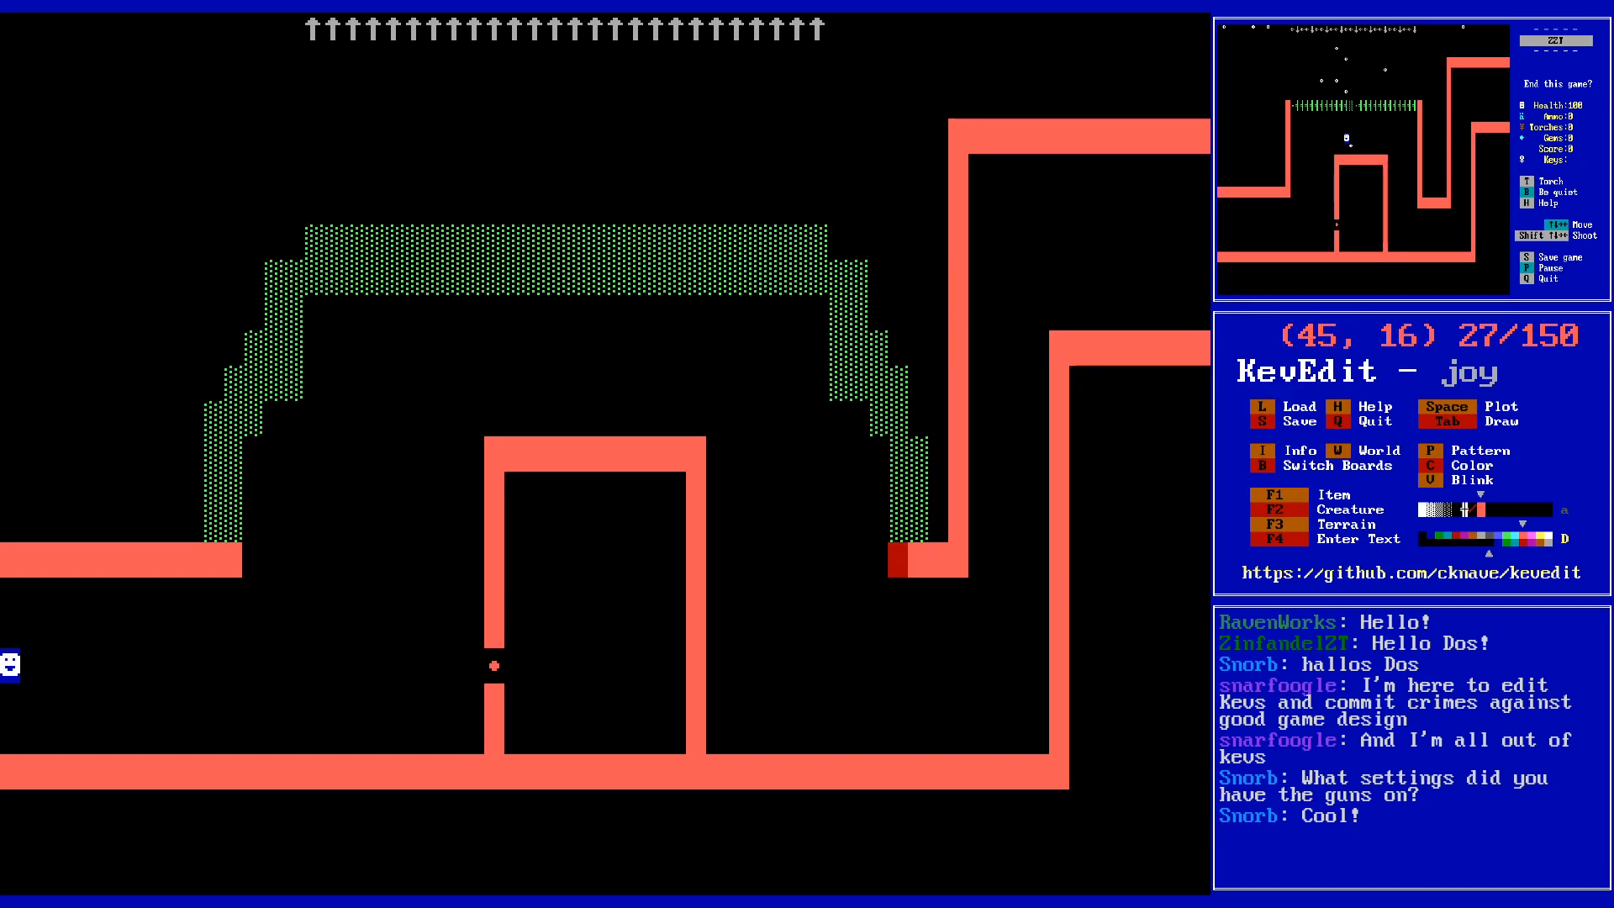
# - Save the world as joy, overwriting the existing file
pyautogui.hotkey('alt', 'Left')
pyautogui.hotkey('alt', 'Left')
pyautogui.hotkey('alt', 'Left')
pyautogui.hotkey('alt', 'Right')
pyautogui.press('Up')
pyautogui.press('Left')
pyautogui.press('Up')
pyautogui.press('Left')
pyautogui.press('Up')
pyautogui.press('s')
pyautogui.press('Return')
pyautogui.press('y')
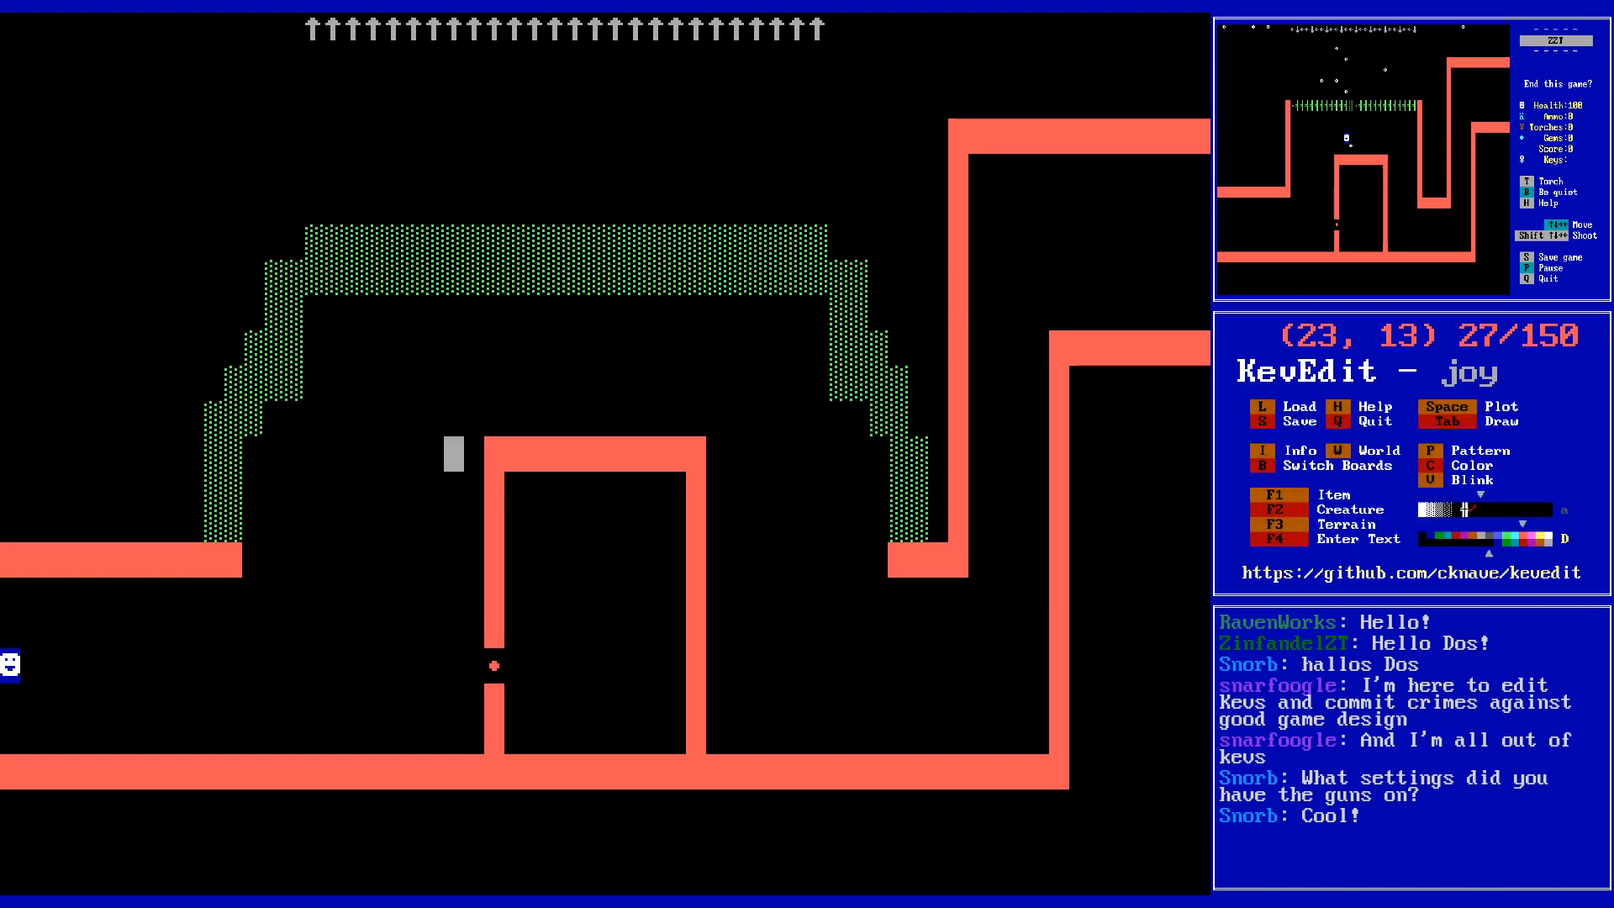
# - Place a red object at column 16, row 9, just under the western end of the forcefield roof
pyautogui.press('Right')
pyautogui.press('Right')
pyautogui.press('Right')
pyautogui.press('Right')
pyautogui.press('Right')
pyautogui.press('Right')
pyautogui.press('Right')
pyautogui.press('Up')
pyautogui.press('Up')
pyautogui.press('Down')
pyautogui.press('Up')
pyautogui.press('Up')
pyautogui.press('Up')
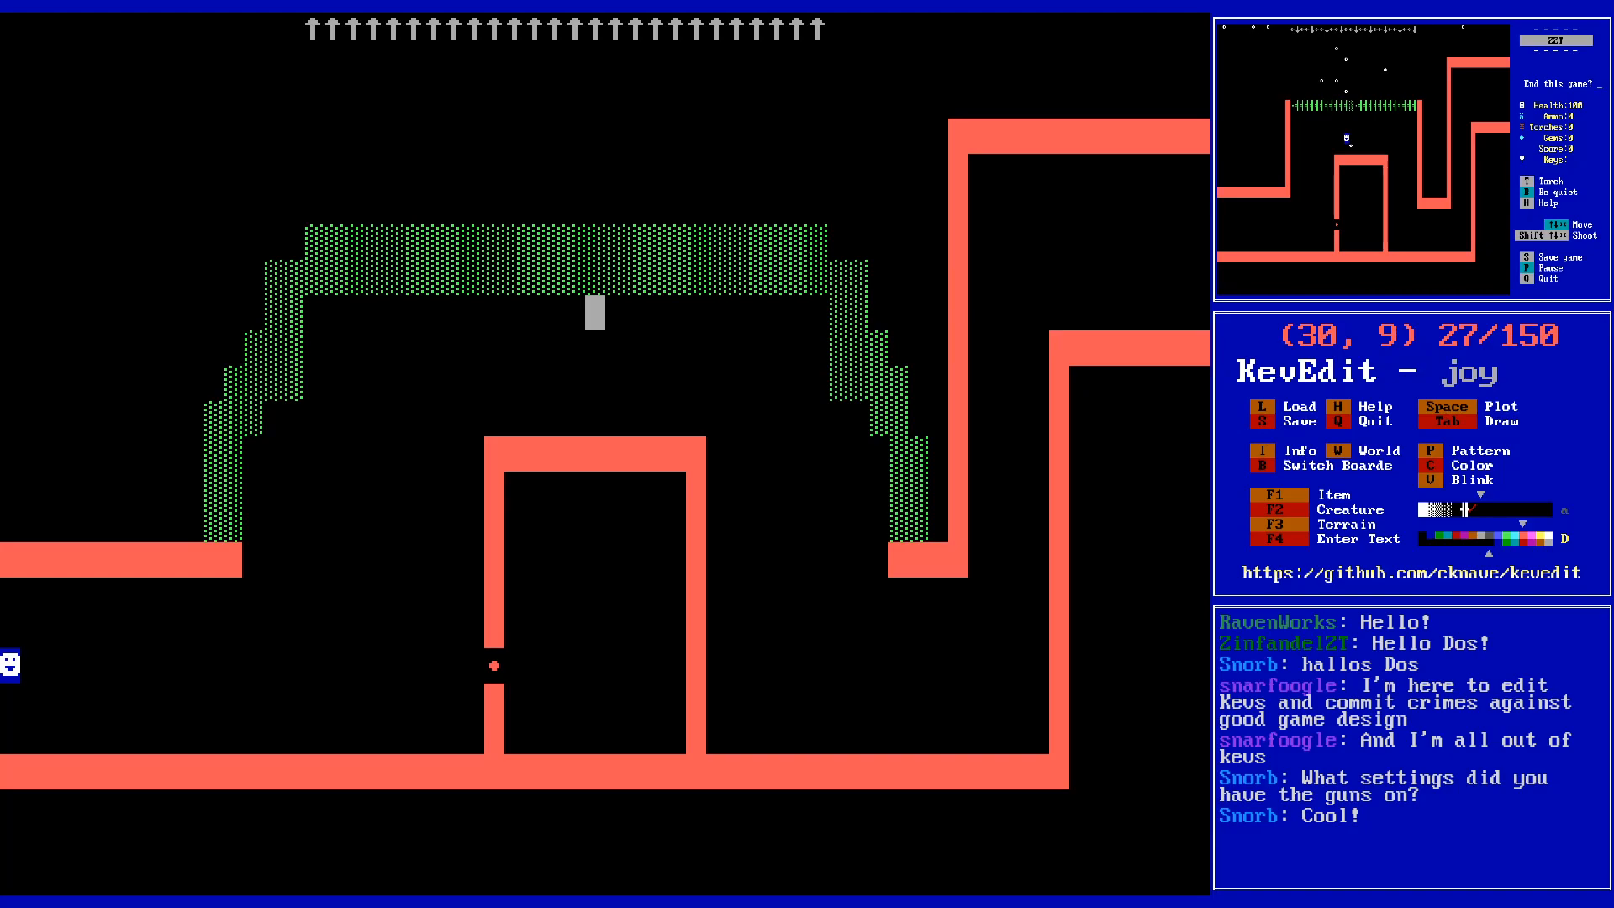
pyautogui.press('Left')
pyautogui.press('Left')
pyautogui.press('Left')
pyautogui.press('Left')
pyautogui.press('Left')
pyautogui.press('Left')
pyautogui.press('Left')
pyautogui.press('Left')
pyautogui.press('Left')
pyautogui.press('Left')
pyautogui.press('Left')
pyautogui.press('Left')
pyautogui.press('Left')
pyautogui.press('Left')
pyautogui.press('Left')
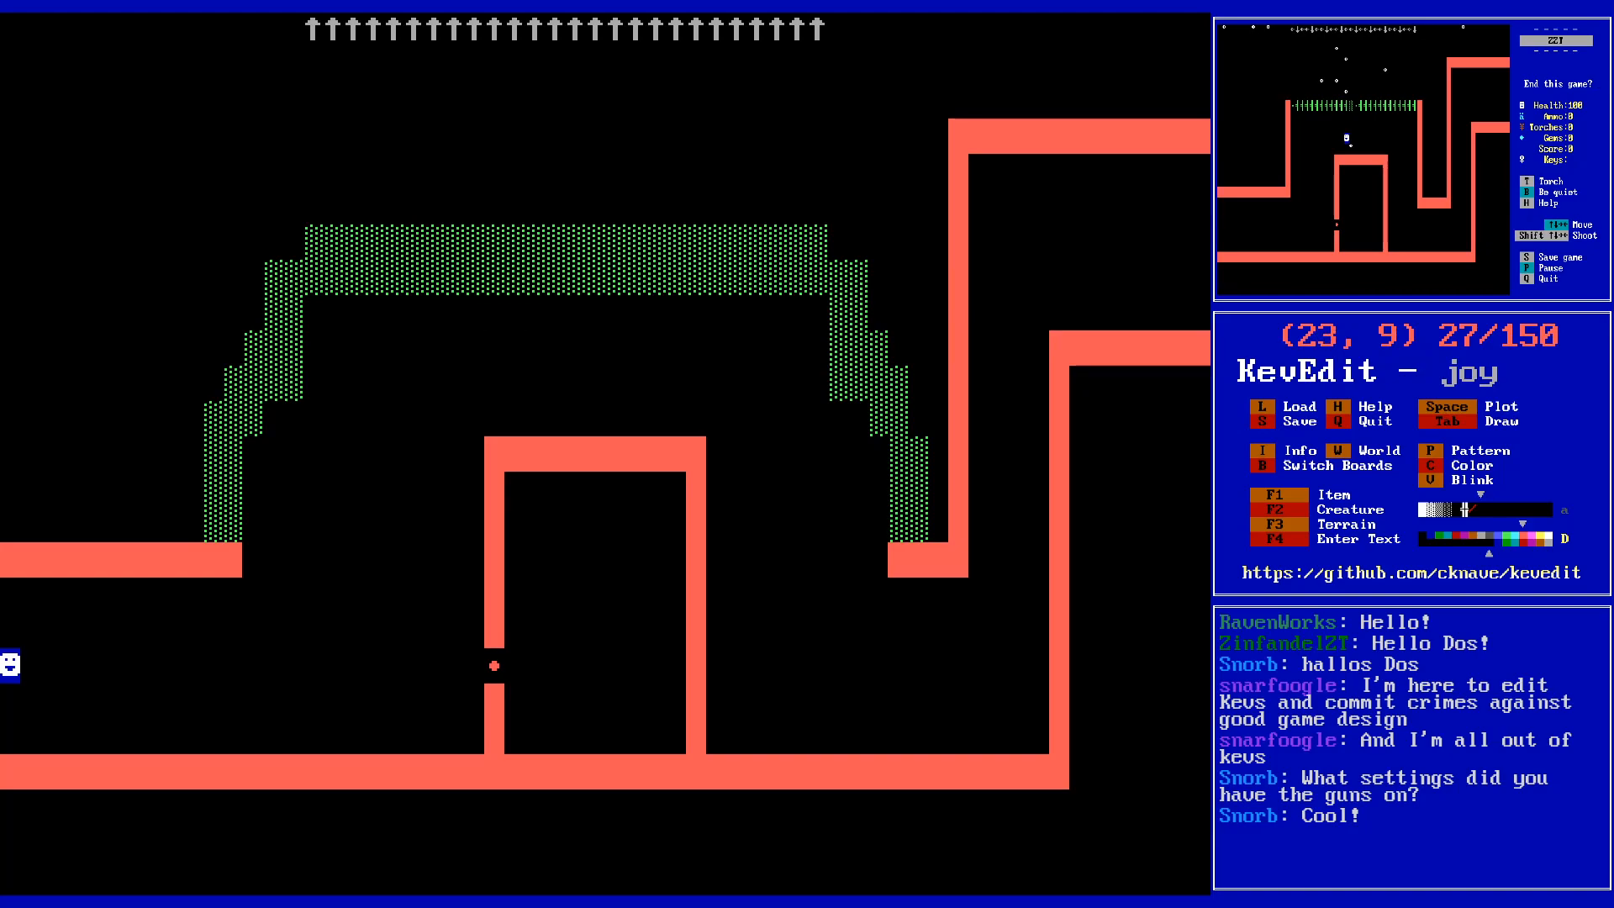
pyautogui.press('Right')
pyautogui.press('F2')
pyautogui.press('o')
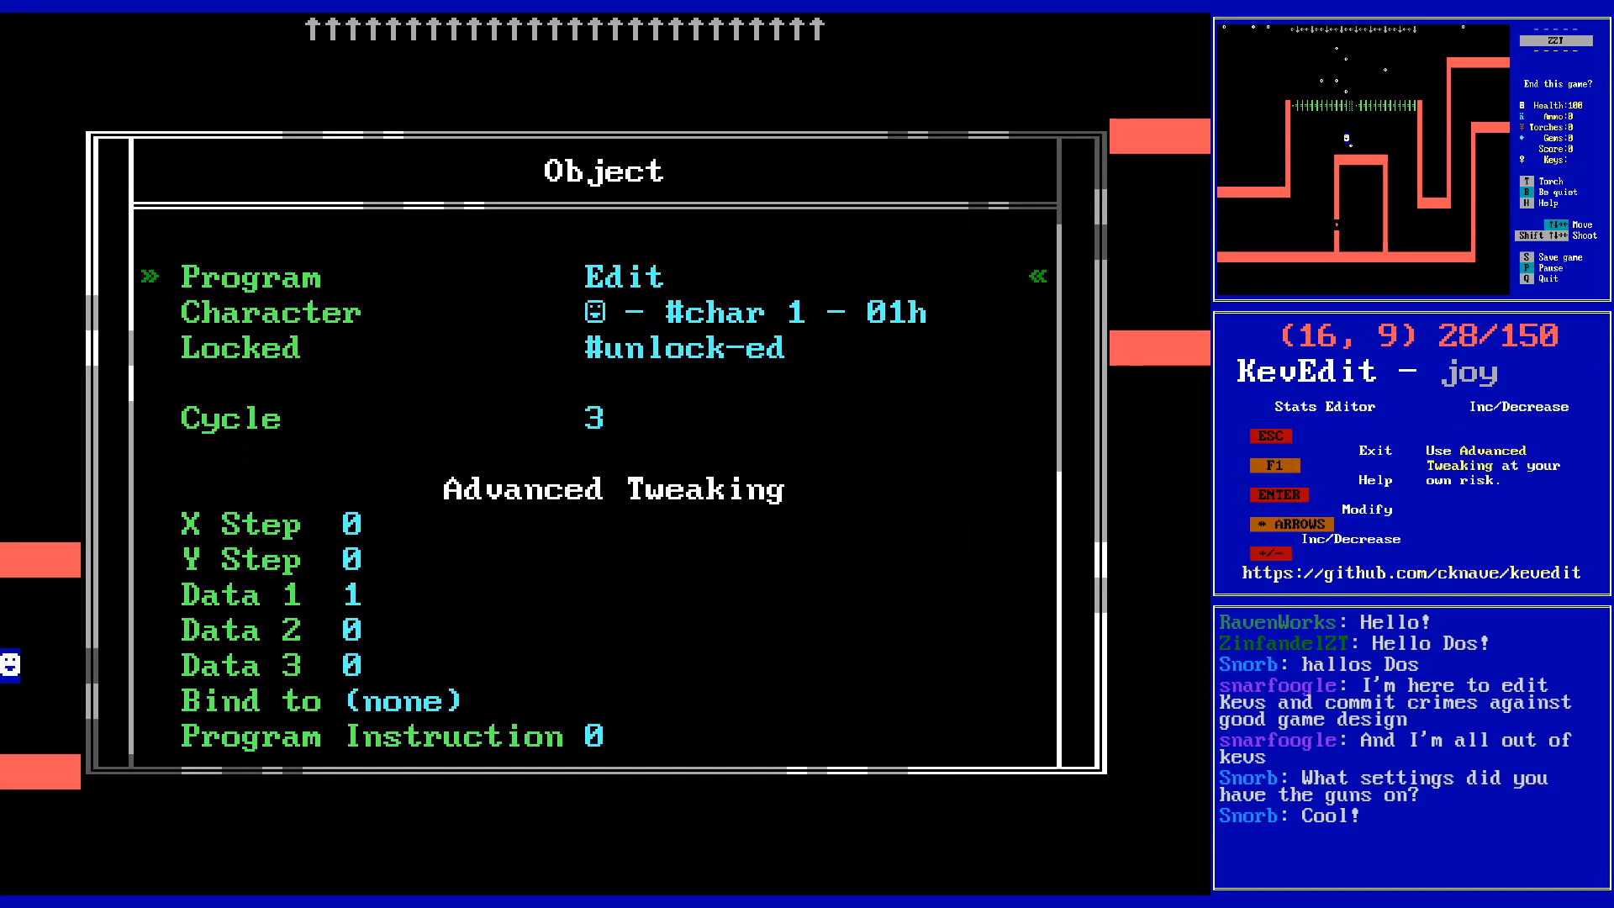
# - Start the new object's program with the line "#put e boulder" and copy that line
pyautogui.press('Return')
pyautogui.write('#put e boulder')
pyautogui.press('Return')
pyautogui.press('Up')
pyautogui.press('End')
pyautogui.hotkey('shift', 'Home')
pyautogui.hotkey('ctrl', 'c')
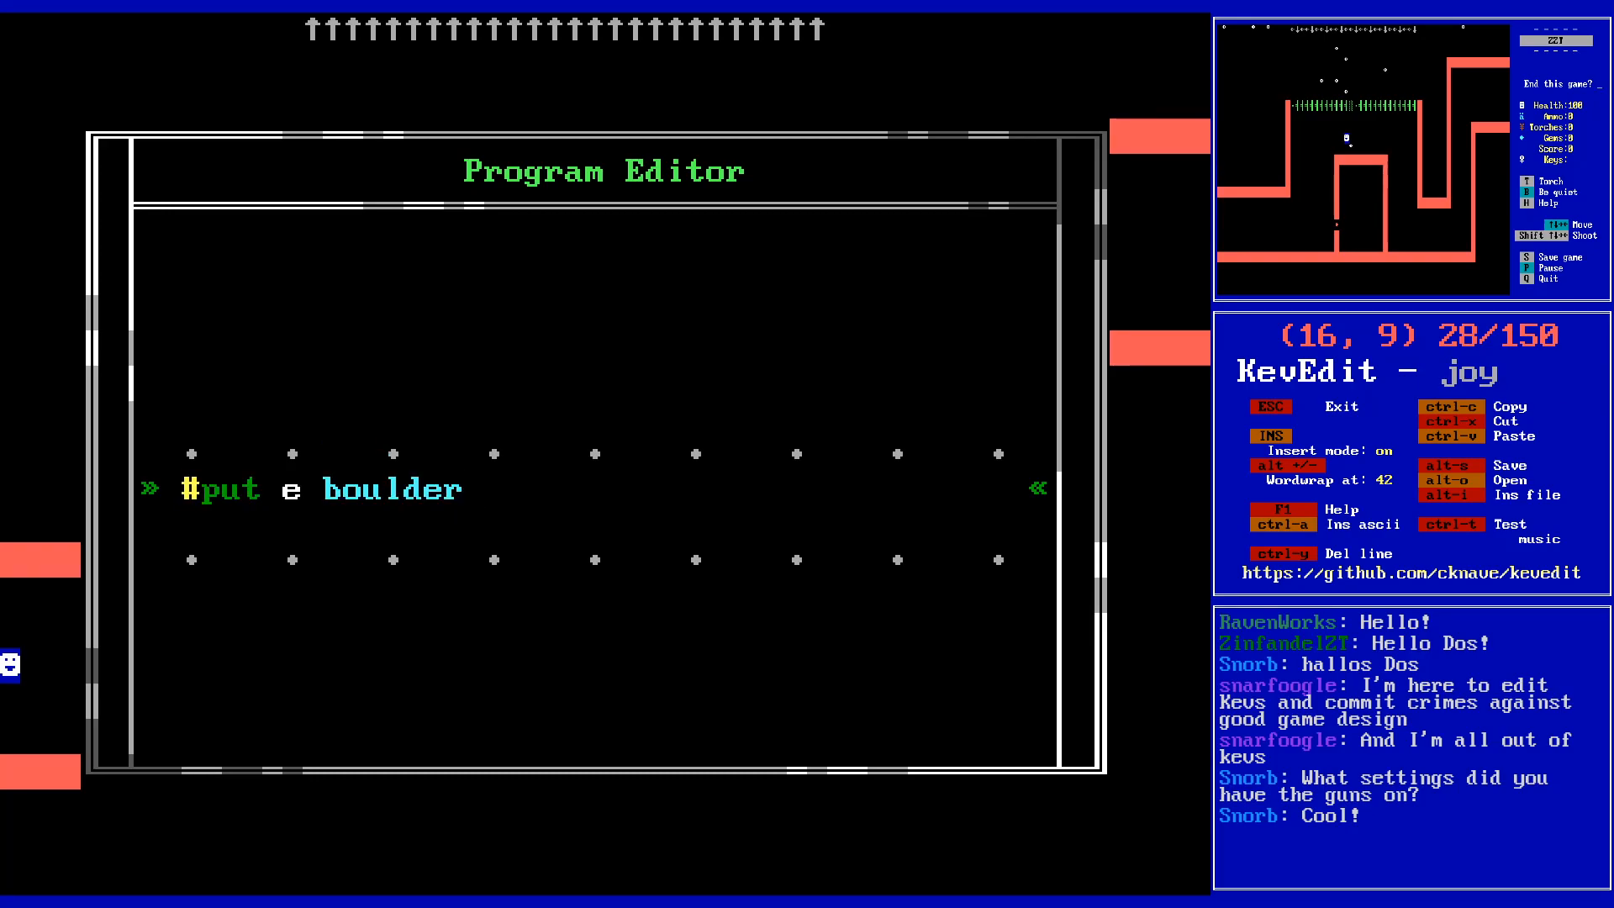
# - Repeat the "#put e boulder" line in the object's program until there are at least nine, and return to the board
pyautogui.press('End')
pyautogui.press('Return')
pyautogui.hotkey('ctrl', 'v')
pyautogui.press('Return')
pyautogui.hotkey('ctrl', 'v')
pyautogui.hotkey('ctrl', 'v')
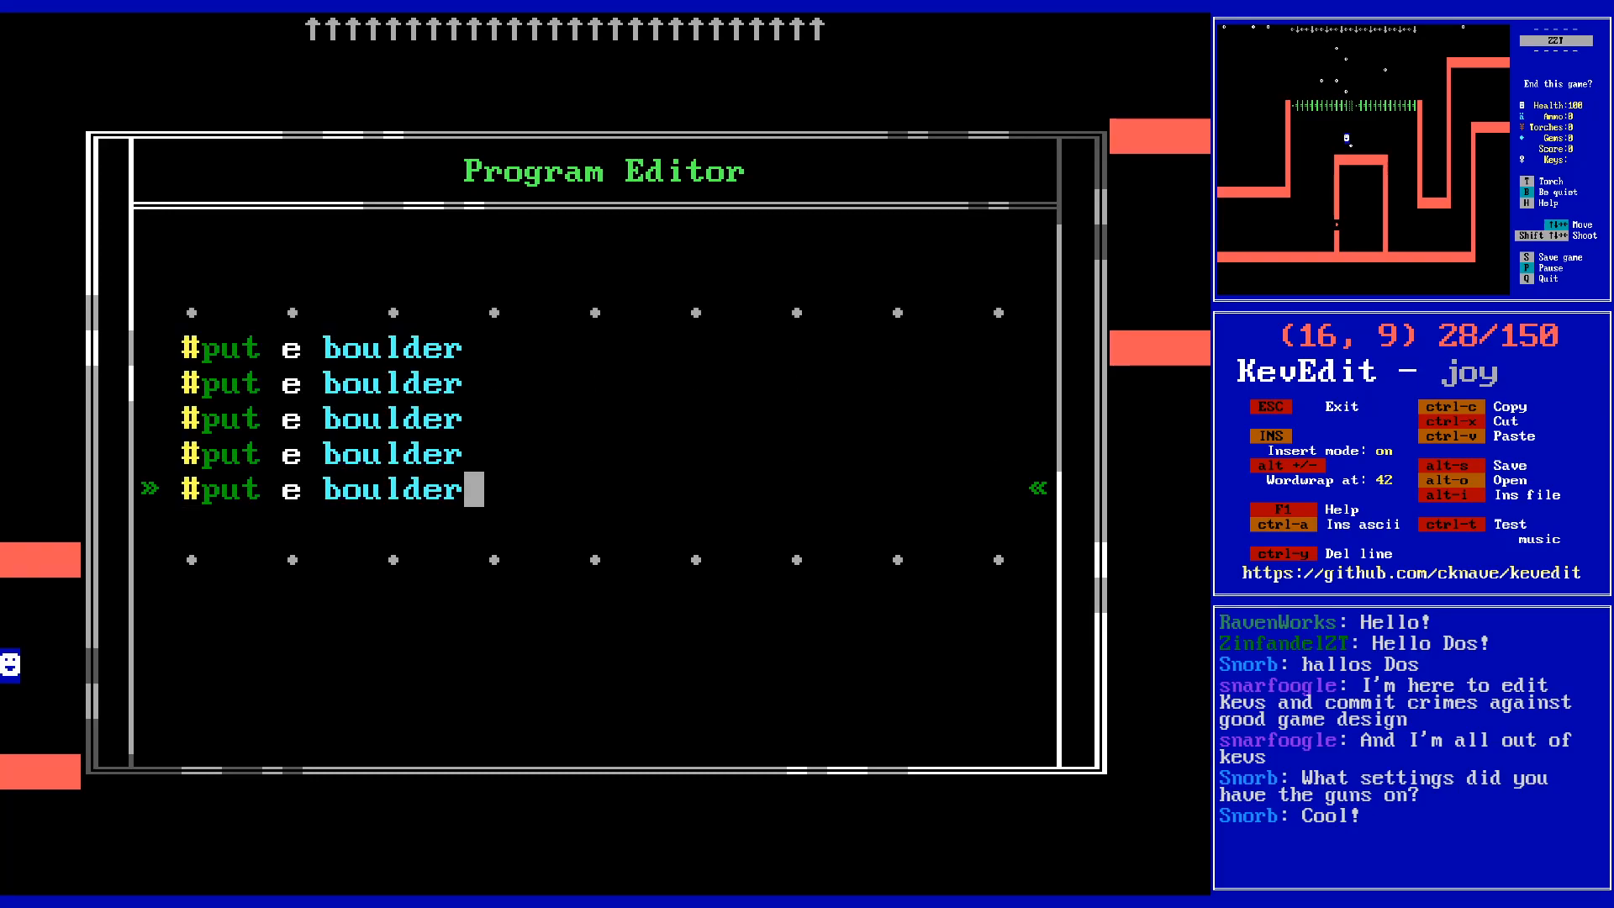
pyautogui.press('Return')
pyautogui.hotkey('ctrl', 'v')
pyautogui.press('Return')
pyautogui.hotkey('ctrl', 'v')
pyautogui.press('Return')
pyautogui.hotkey('ctrl', 'v')
pyautogui.press('Return')
pyautogui.hotkey('ctrl', 'v')
pyautogui.press('Up')
pyautogui.press('Up')
pyautogui.press('Up')
pyautogui.press('Up')
pyautogui.press('Up')
pyautogui.press('Up')
pyautogui.press('Up')
pyautogui.press('Up')
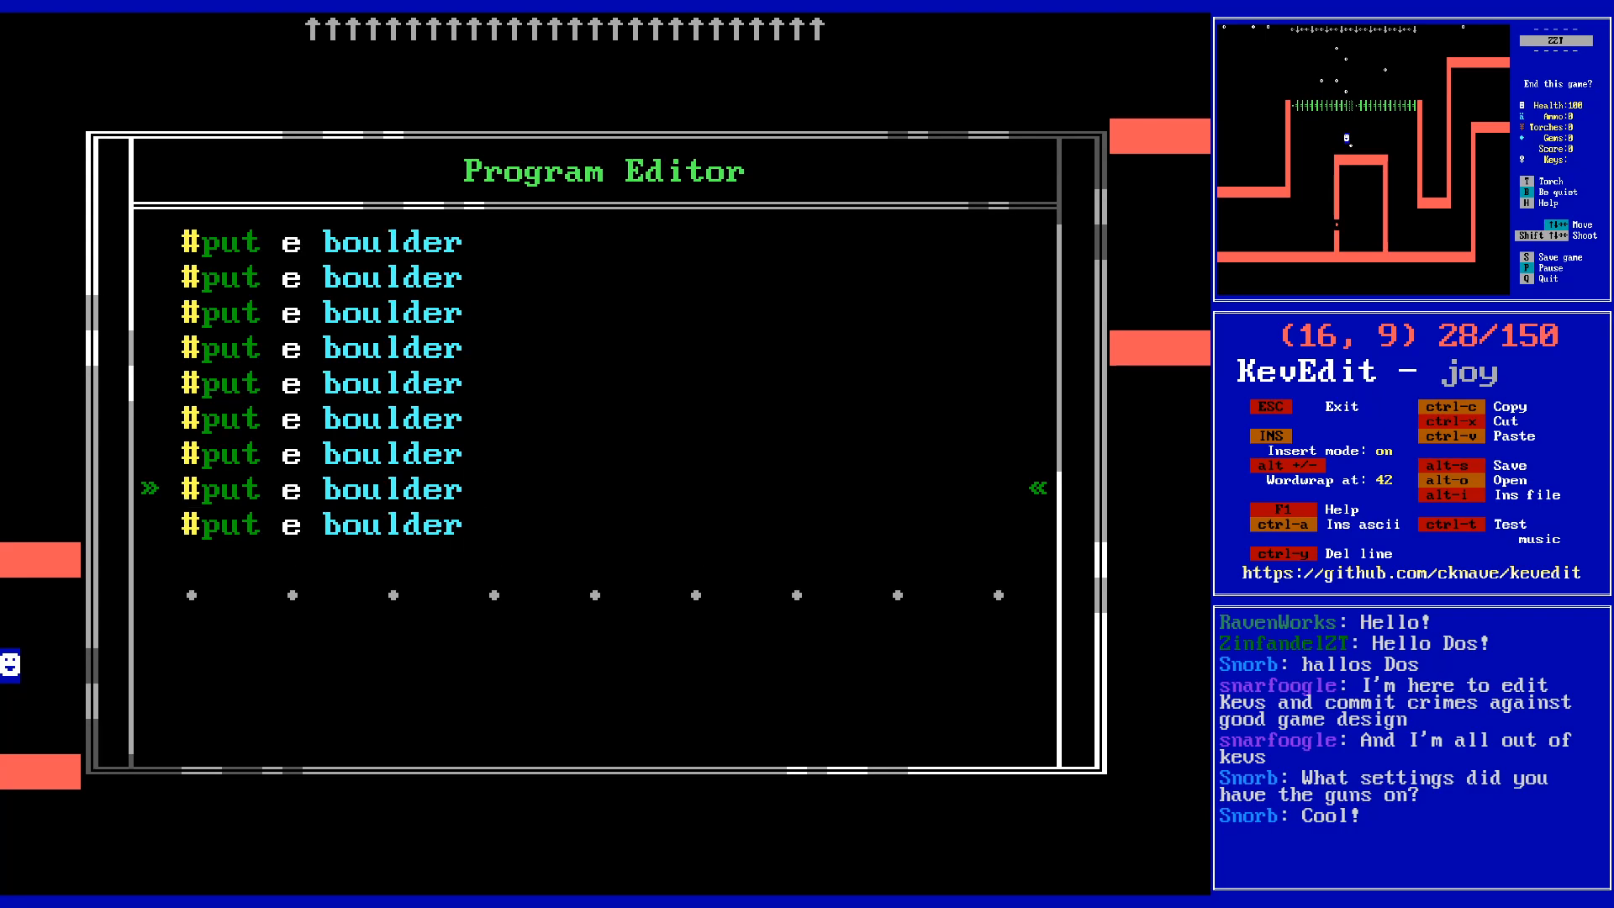
pyautogui.press('Down')
pyautogui.press('Down')
pyautogui.press('Down')
pyautogui.press('Down')
pyautogui.press('Down')
pyautogui.press('Down')
pyautogui.press('Escape')
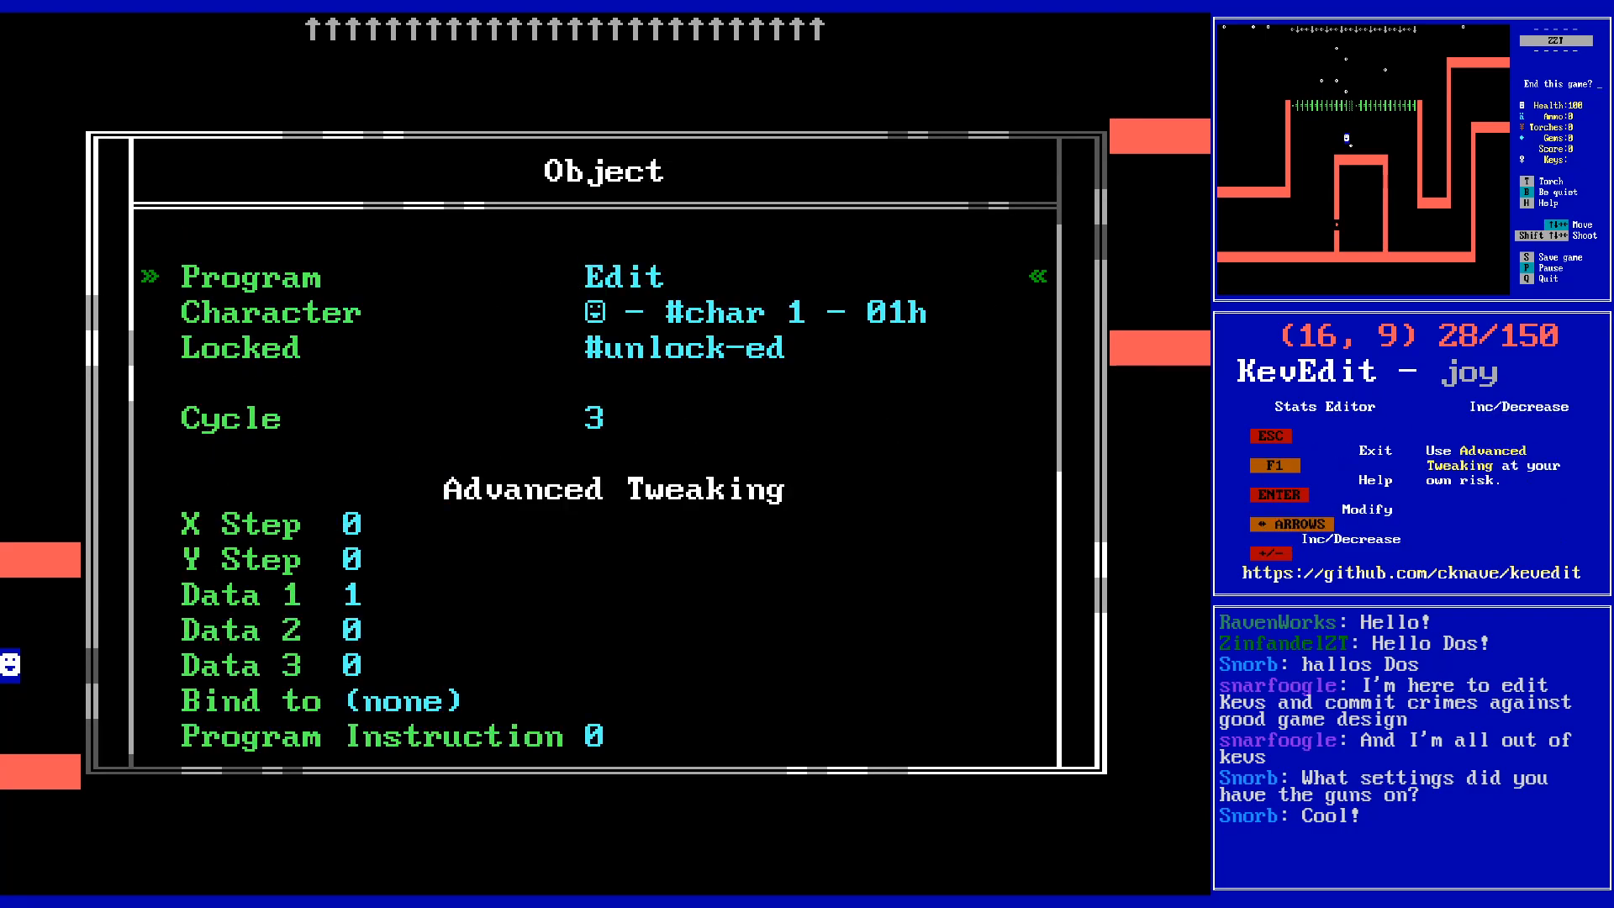
pyautogui.press('Escape')
pyautogui.press('Down')
pyautogui.press('Down')
pyautogui.press('Down')
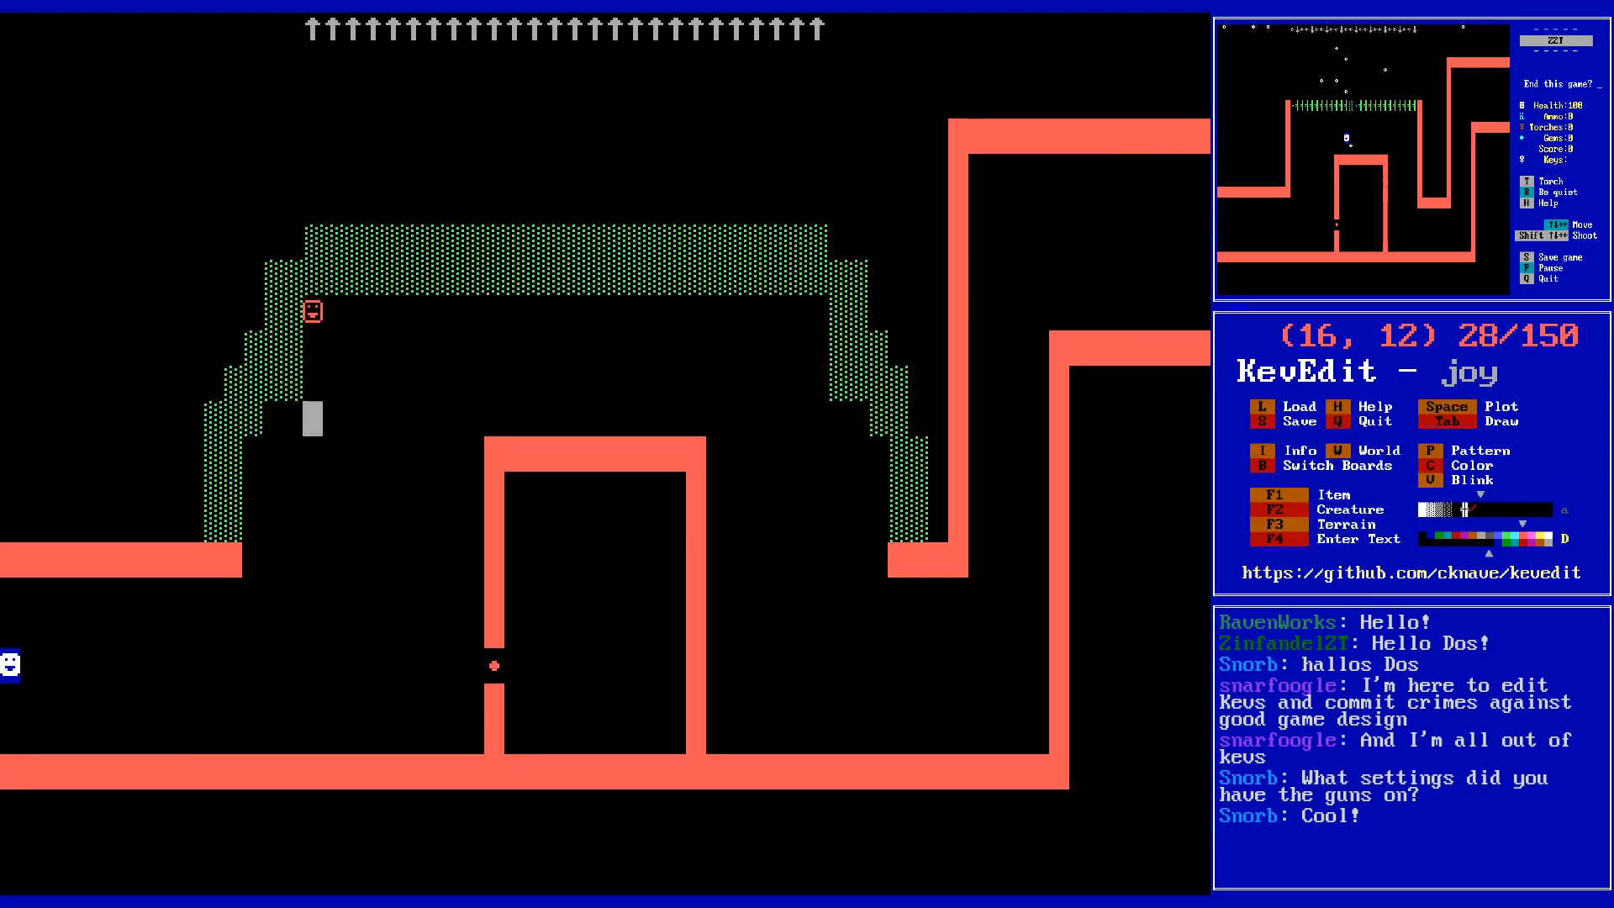
# - Save the world as joy, overwriting the existing file
pyautogui.press('s')
pyautogui.press('Return')
pyautogui.press('Return')
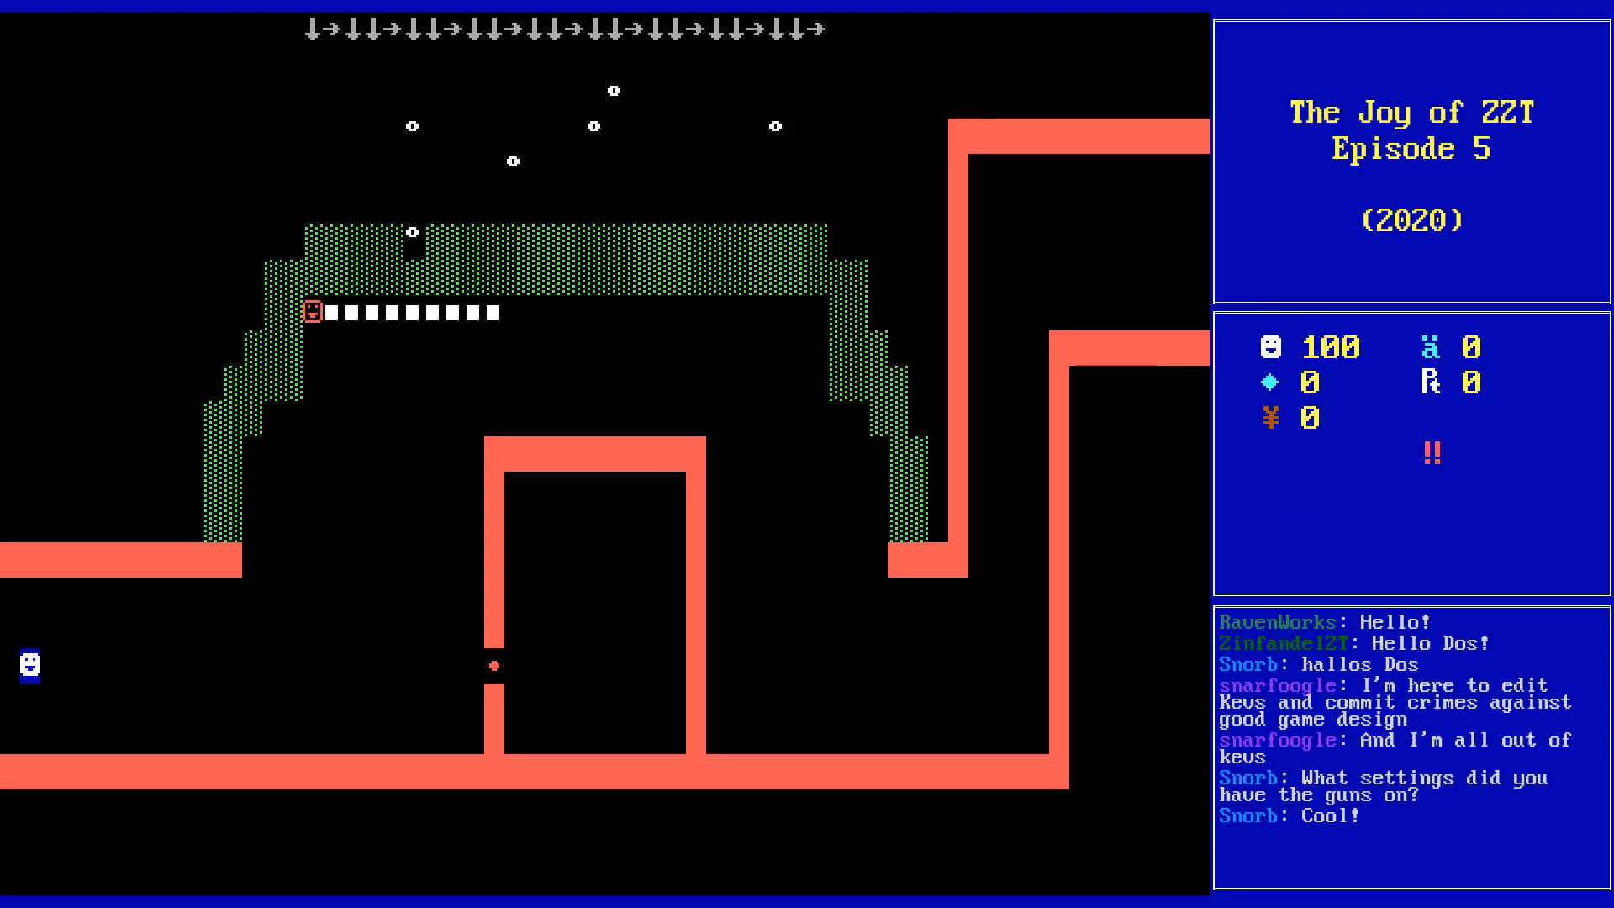
# - Play-test the board by walking the player east along the lower corridor and north to just beneath the row of boulders
pyautogui.press('Right')
pyautogui.press('Right')
pyautogui.press('Right')
pyautogui.press('Right')
pyautogui.press('Right')
pyautogui.press('Right')
pyautogui.press('Right')
pyautogui.press('Right')
pyautogui.press('Right')
pyautogui.press('Right')
pyautogui.press('Right')
pyautogui.press('Right')
pyautogui.press('Right')
pyautogui.press('Right')
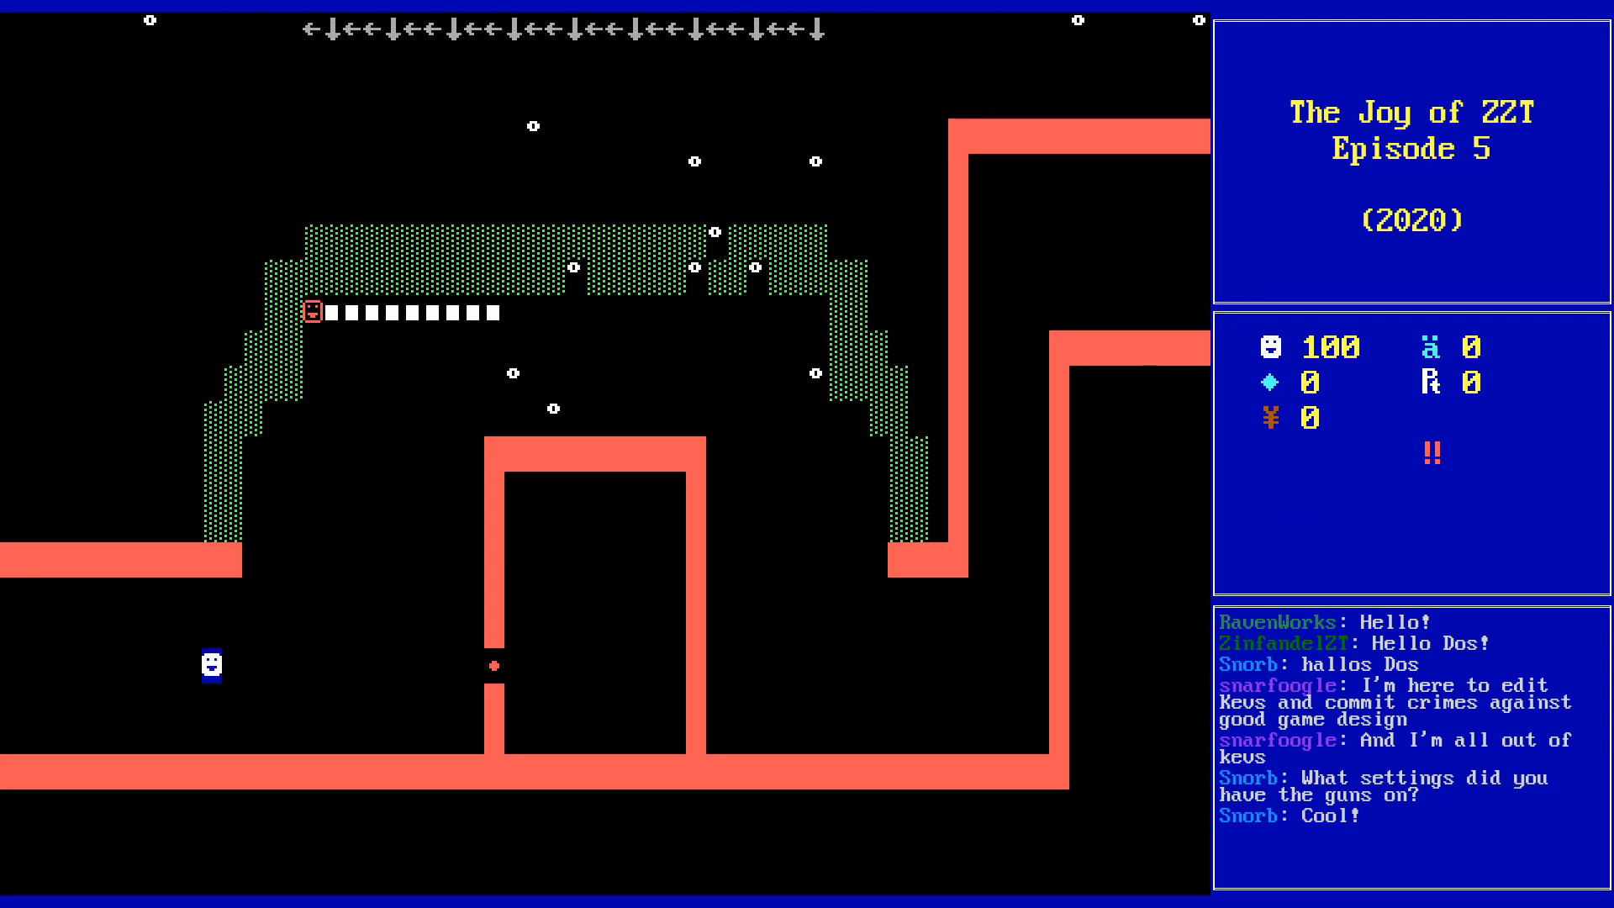
pyautogui.press('Right')
pyautogui.press('Right')
pyautogui.press('Right')
pyautogui.press('Right')
pyautogui.press('Up')
pyautogui.press('Up')
pyautogui.press('Up')
pyautogui.press('Up')
pyautogui.press('Up')
pyautogui.press('Up')
pyautogui.press('Up')
pyautogui.press('Up')
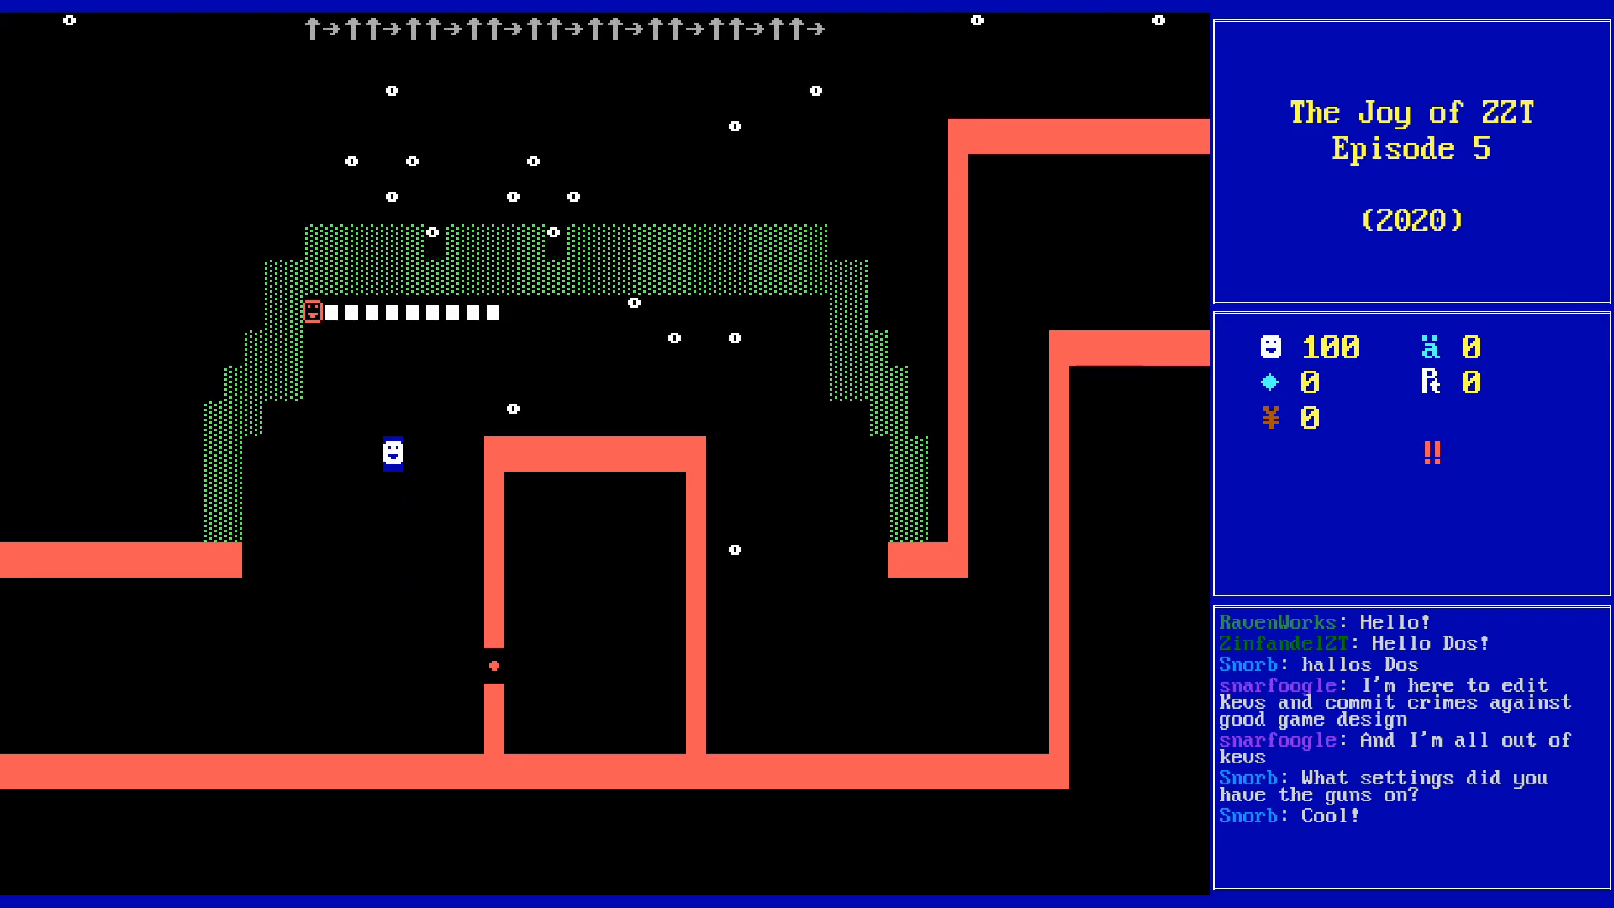
pyautogui.press('Up')
# - Pace the player back and forth under the boulder row to examine how the boulders and forcefield hold up against the meteors
pyautogui.press('Left')
pyautogui.press('Left')
pyautogui.press('Left')
pyautogui.press('Right')
pyautogui.press('Right')
pyautogui.press('Right')
pyautogui.press('Right')
pyautogui.press('Right')
pyautogui.press('Right')
pyautogui.press('Right')
pyautogui.press('Right')
pyautogui.press('Left')
pyautogui.press('Left')
pyautogui.press('Left')
pyautogui.press('Left')
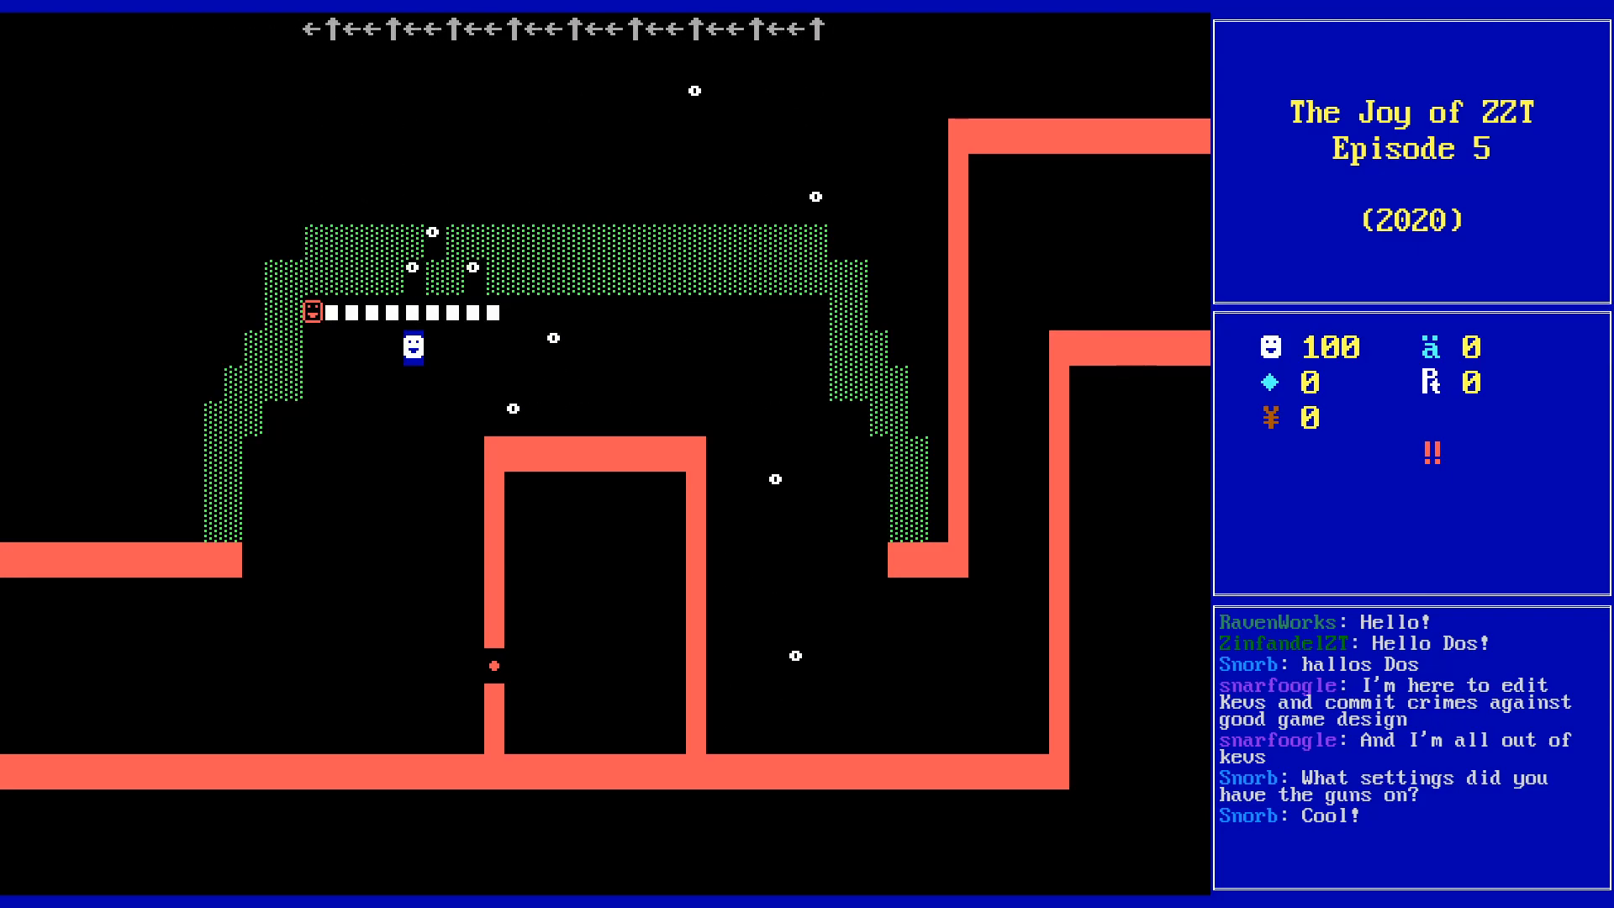
pyautogui.press('Left')
pyautogui.press('Right')
pyautogui.press('Right')
pyautogui.press('Right')
pyautogui.press('Right')
pyautogui.press('Right')
pyautogui.press('Left')
pyautogui.press('Left')
pyautogui.press('Left')
pyautogui.press('Left')
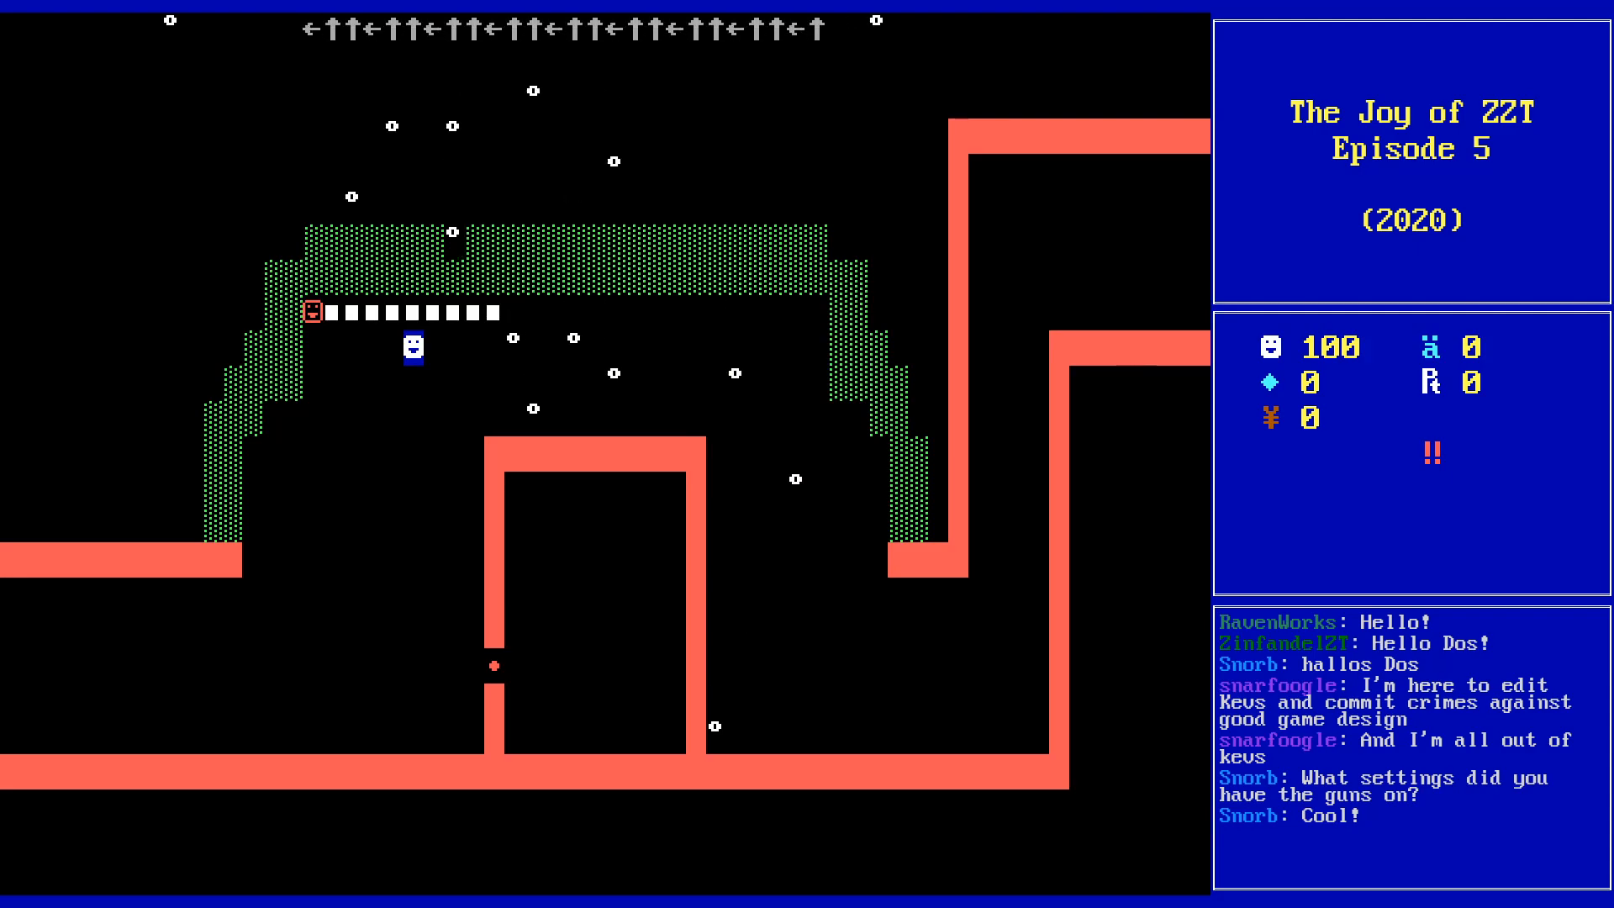
pyautogui.press('Left')
pyautogui.press('Left')
pyautogui.press('Left')
pyautogui.press('Left')
pyautogui.press('Left')
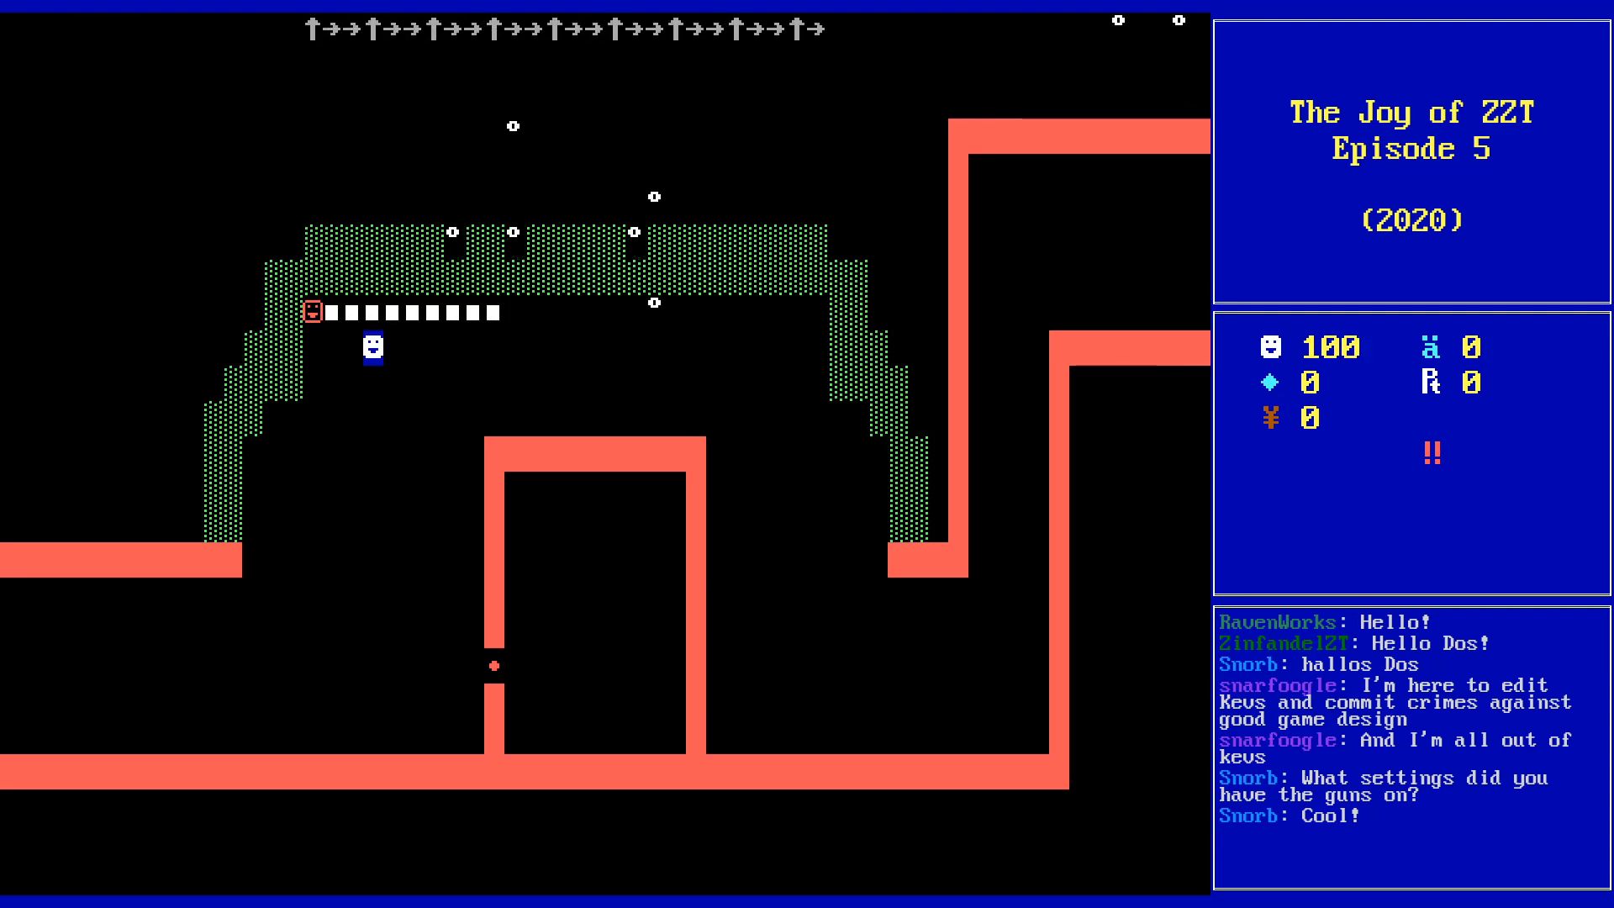
pyautogui.press('Right')
pyautogui.press('Right')
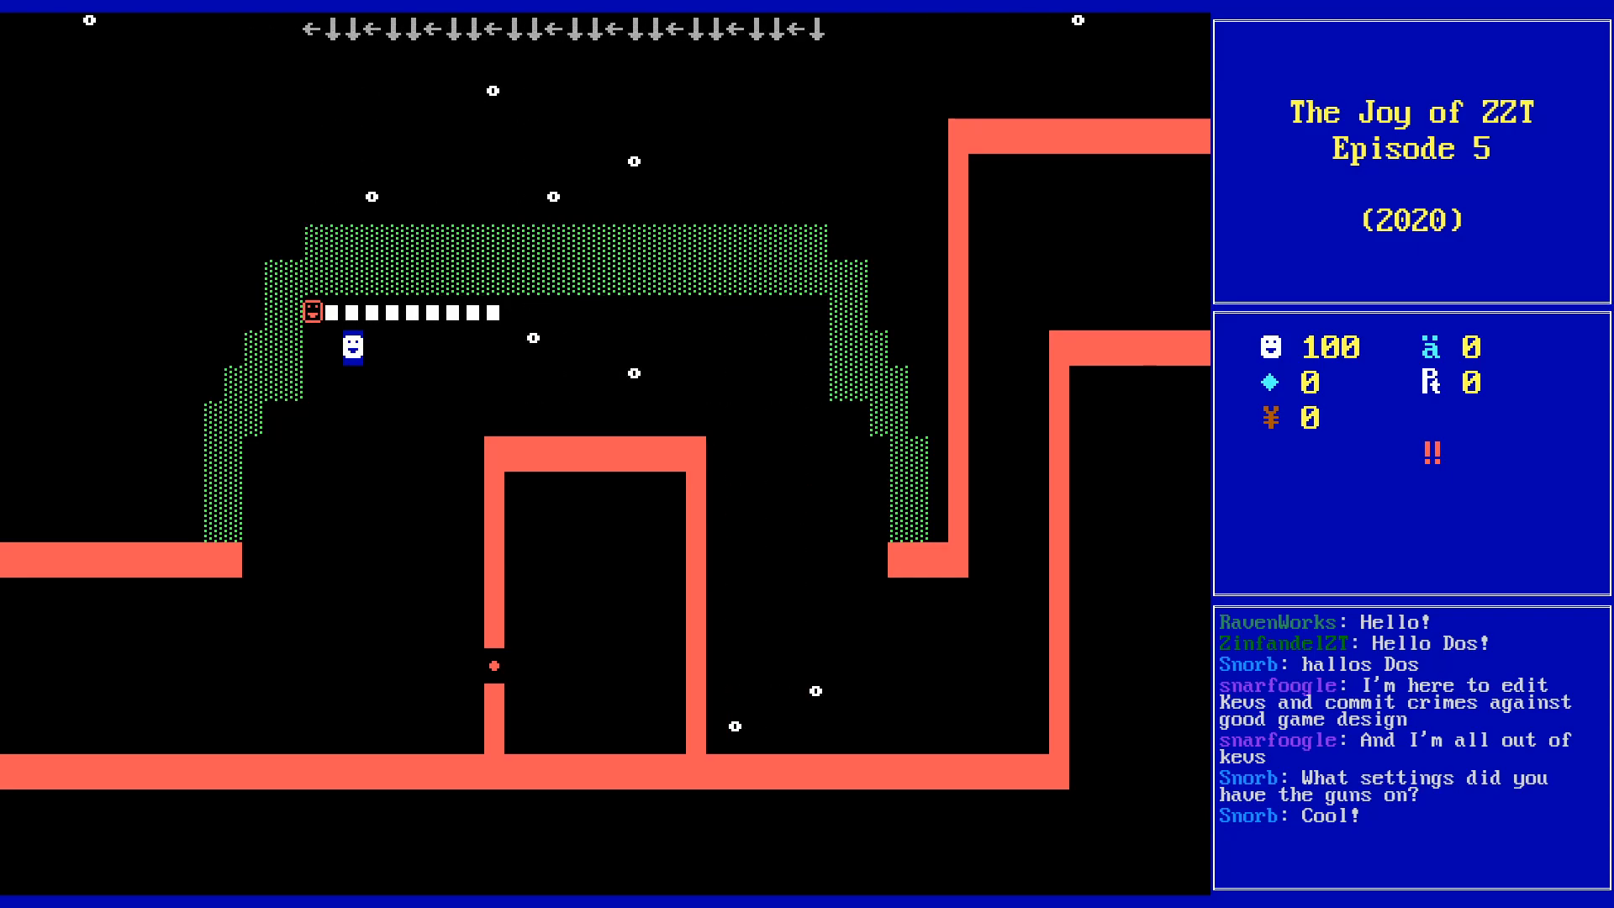
pyautogui.press('Left')
pyautogui.press('Left')
pyautogui.press('Right')
pyautogui.press('Right')
pyautogui.press('Left')
pyautogui.press('Right')
pyautogui.press('Right')
pyautogui.press('Right')
pyautogui.press('Right')
pyautogui.press('Right')
pyautogui.press('Right')
pyautogui.press('Right')
pyautogui.press('Right')
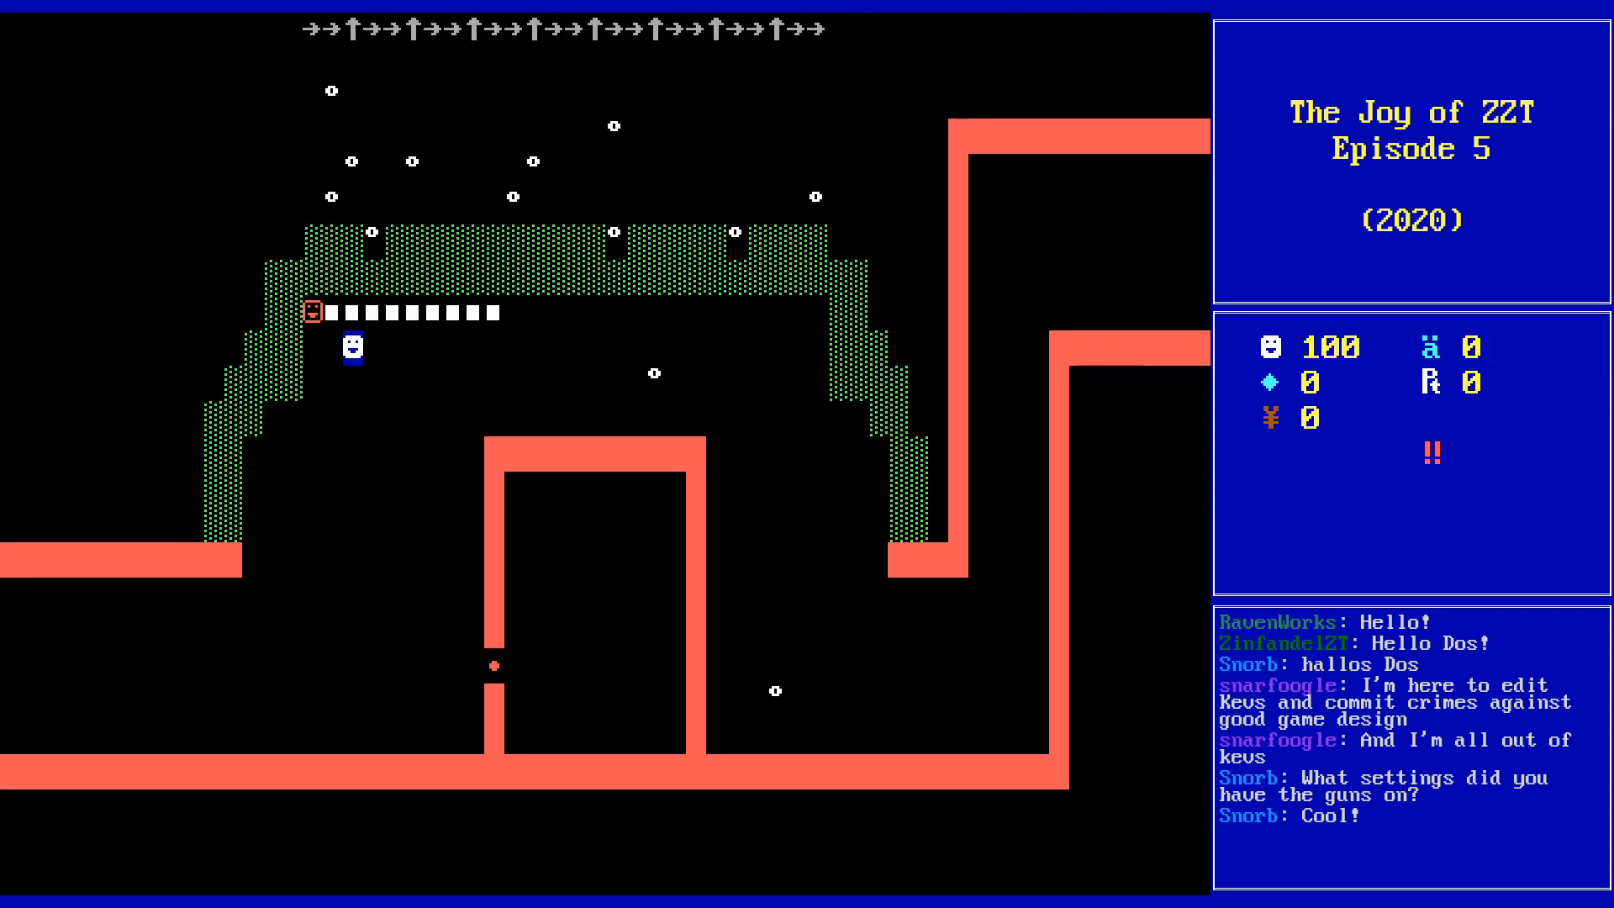
# - Walk the player around the area under the forcefield dome to examine how often meteors get through and where they land
pyautogui.press('Left')
pyautogui.press('Left')
pyautogui.press('Left')
pyautogui.press('Left')
pyautogui.press('Left')
pyautogui.press('Left')
pyautogui.press('Left')
pyautogui.press('Right')
pyautogui.press('Left')
pyautogui.press('Left')
pyautogui.press('Left')
pyautogui.press('Right')
pyautogui.press('Right')
pyautogui.press('Right')
pyautogui.press('Right')
pyautogui.press('Right')
pyautogui.press('Down')
pyautogui.press('Down')
pyautogui.press('Down')
pyautogui.press('Down')
pyautogui.press('Right')
pyautogui.press('Right')
pyautogui.press('Left')
pyautogui.press('Down')
pyautogui.press('Up')
pyautogui.press('Up')
pyautogui.press('Right')
pyautogui.press('Left')
pyautogui.press('Down')
pyautogui.press('Right')
pyautogui.press('Up')
pyautogui.press('Down')
pyautogui.press('Left')
pyautogui.press('Down')
pyautogui.press('Right')
pyautogui.press('Up')
pyautogui.press('Up')
pyautogui.press('Left')
pyautogui.press('Right')
pyautogui.press('Left')
pyautogui.press('Left')
pyautogui.press('Left')
pyautogui.press('Left')
pyautogui.press('Up')
pyautogui.press('Left')
pyautogui.press('Left')
pyautogui.press('Left')
pyautogui.press('Left')
pyautogui.press('Left')
pyautogui.press('Left')
pyautogui.press('Down')
pyautogui.press('Down')
pyautogui.press('Down')
pyautogui.press('Down')
pyautogui.press('Left')
pyautogui.press('Down')
pyautogui.press('Left')
pyautogui.press('Left')
pyautogui.press('Left')
pyautogui.press('Left')
pyautogui.press('Left')
pyautogui.press('Left')
pyautogui.press('Right')
pyautogui.press('Right')
pyautogui.press('Right')
pyautogui.press('Right')
pyautogui.press('Right')
pyautogui.press('Right')
pyautogui.press('Right')
pyautogui.press('Right')
pyautogui.press('Up')
pyautogui.press('Up')
pyautogui.press('Up')
pyautogui.press('Left')
pyautogui.press('Up')
pyautogui.press('Up')
pyautogui.press('Down')
pyautogui.press('Down')
pyautogui.press('Down')
pyautogui.press('Down')
pyautogui.press('Down')
pyautogui.press('Down')
pyautogui.press('Down')
pyautogui.press('Down')
pyautogui.press('Down')
pyautogui.press('Right')
pyautogui.press('Right')
pyautogui.press('Right')
pyautogui.press('Up')
pyautogui.press('Up')
pyautogui.press('Up')
pyautogui.press('Up')
pyautogui.press('Up')
pyautogui.press('Up')
pyautogui.press('Up')
pyautogui.press('Up')
pyautogui.press('Up')
pyautogui.press('Up')
pyautogui.press('Right')
pyautogui.press('Right')
pyautogui.press('Up')
pyautogui.press('Right')
pyautogui.press('Right')
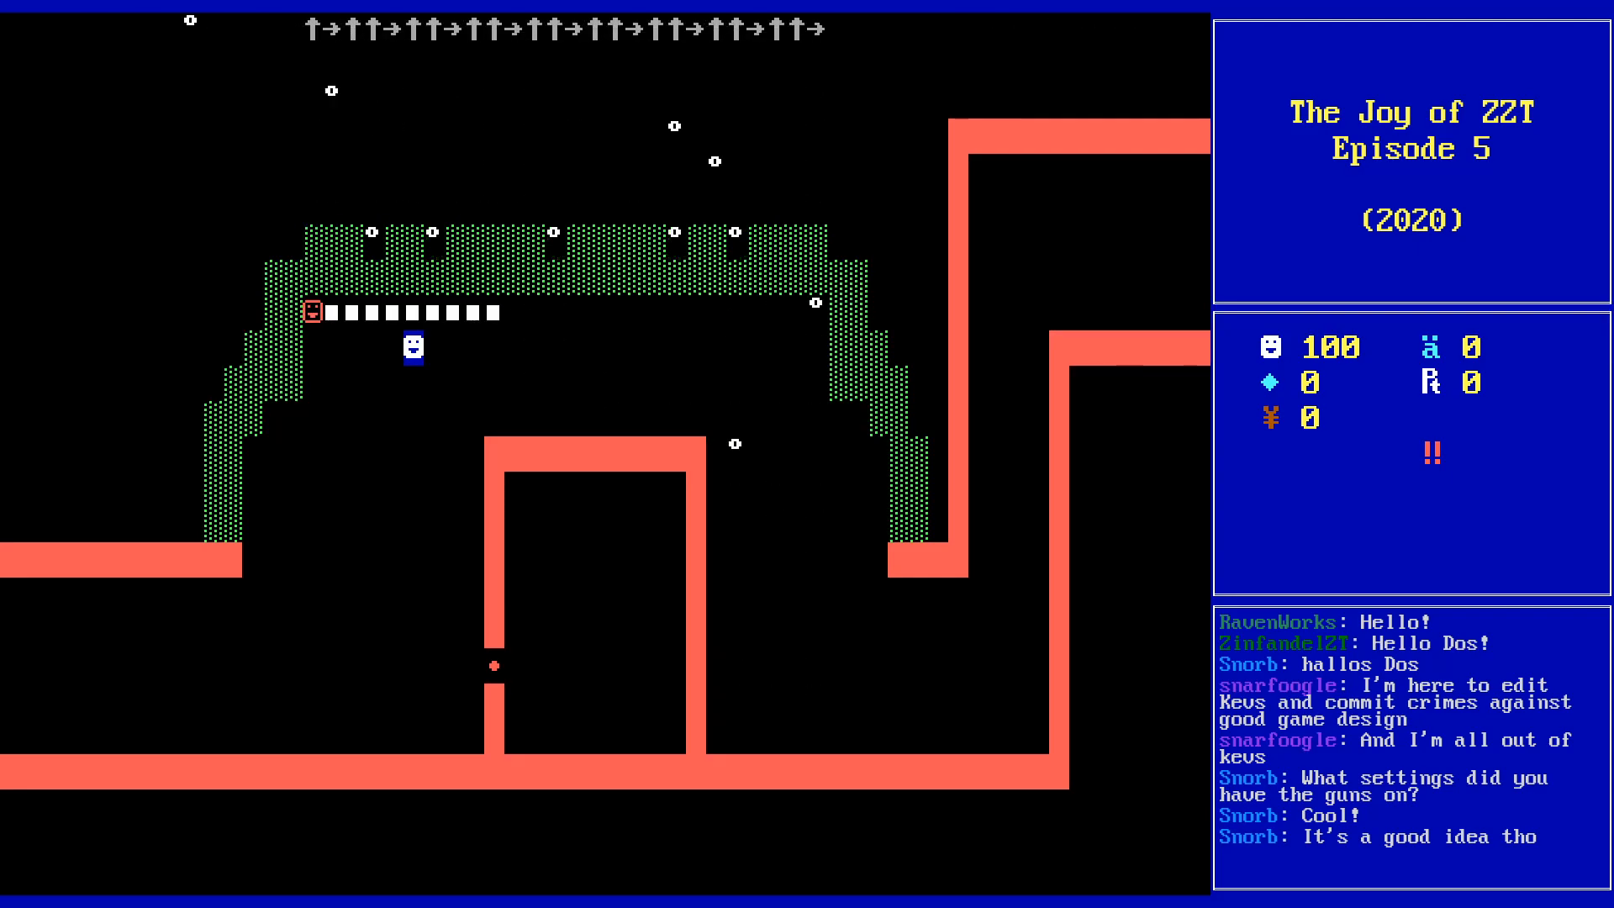
# - Pace the player beneath the boulder row and stop directly below the object at its west end
pyautogui.press('Left')
pyautogui.press('Left')
pyautogui.press('Left')
pyautogui.press('Left')
pyautogui.press('Right')
pyautogui.press('Right')
pyautogui.press('Right')
pyautogui.press('Left')
pyautogui.press('Left')
pyautogui.press('Left')
pyautogui.press('Left')
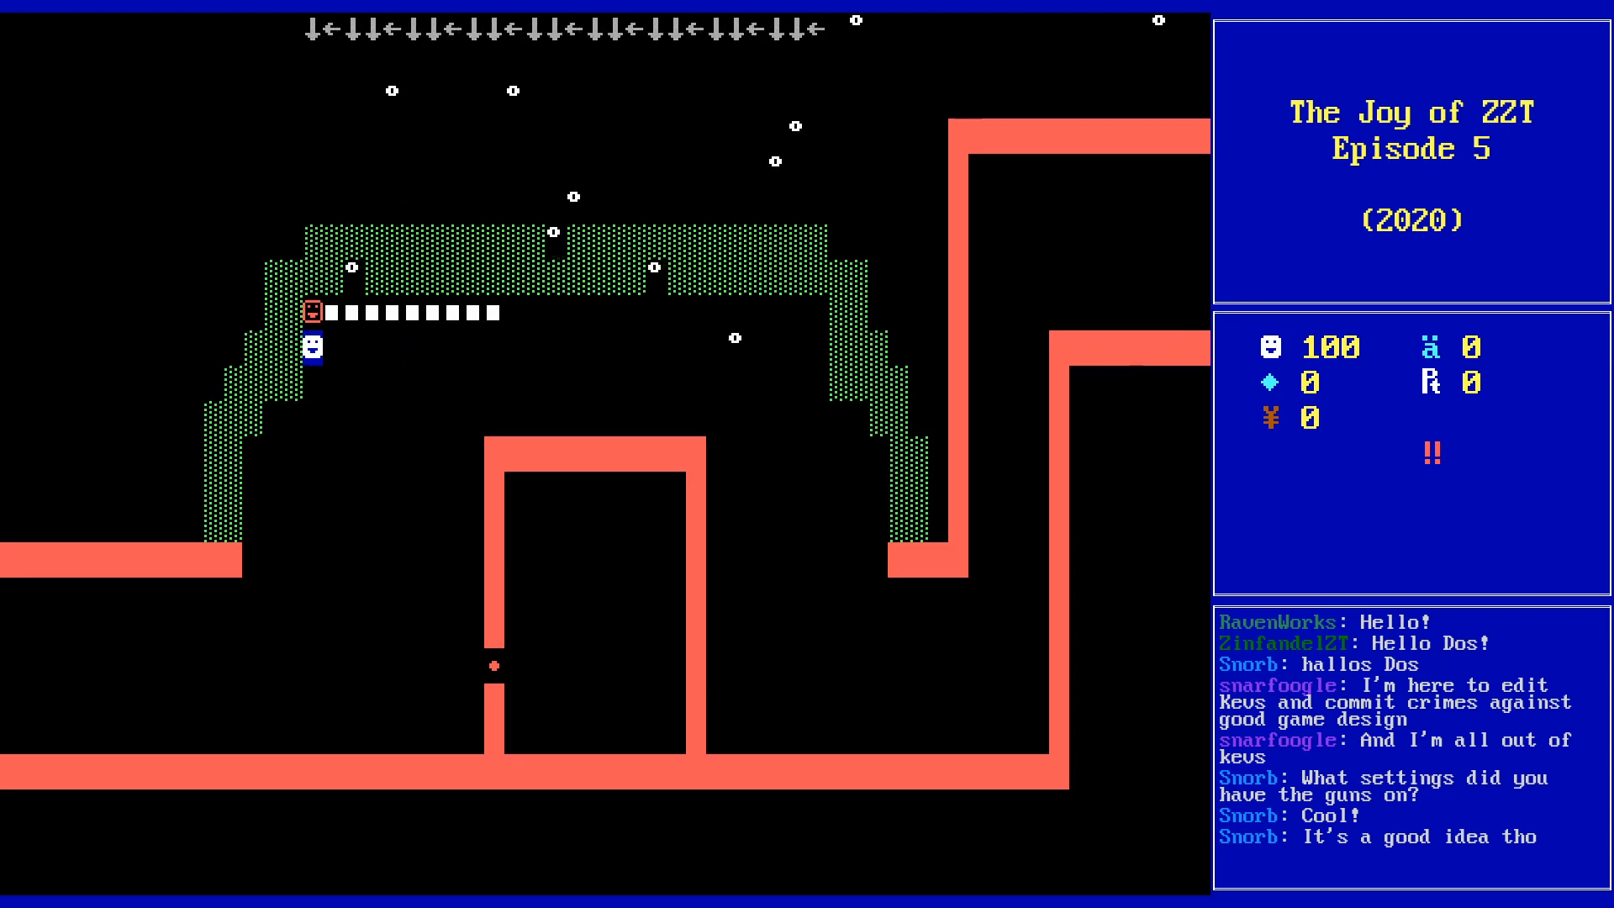
# - Move the player three tiles south of the boulder row's west end, up and back again, to watch the falling meteors
pyautogui.press('Down')
pyautogui.press('Down')
pyautogui.press('Down')
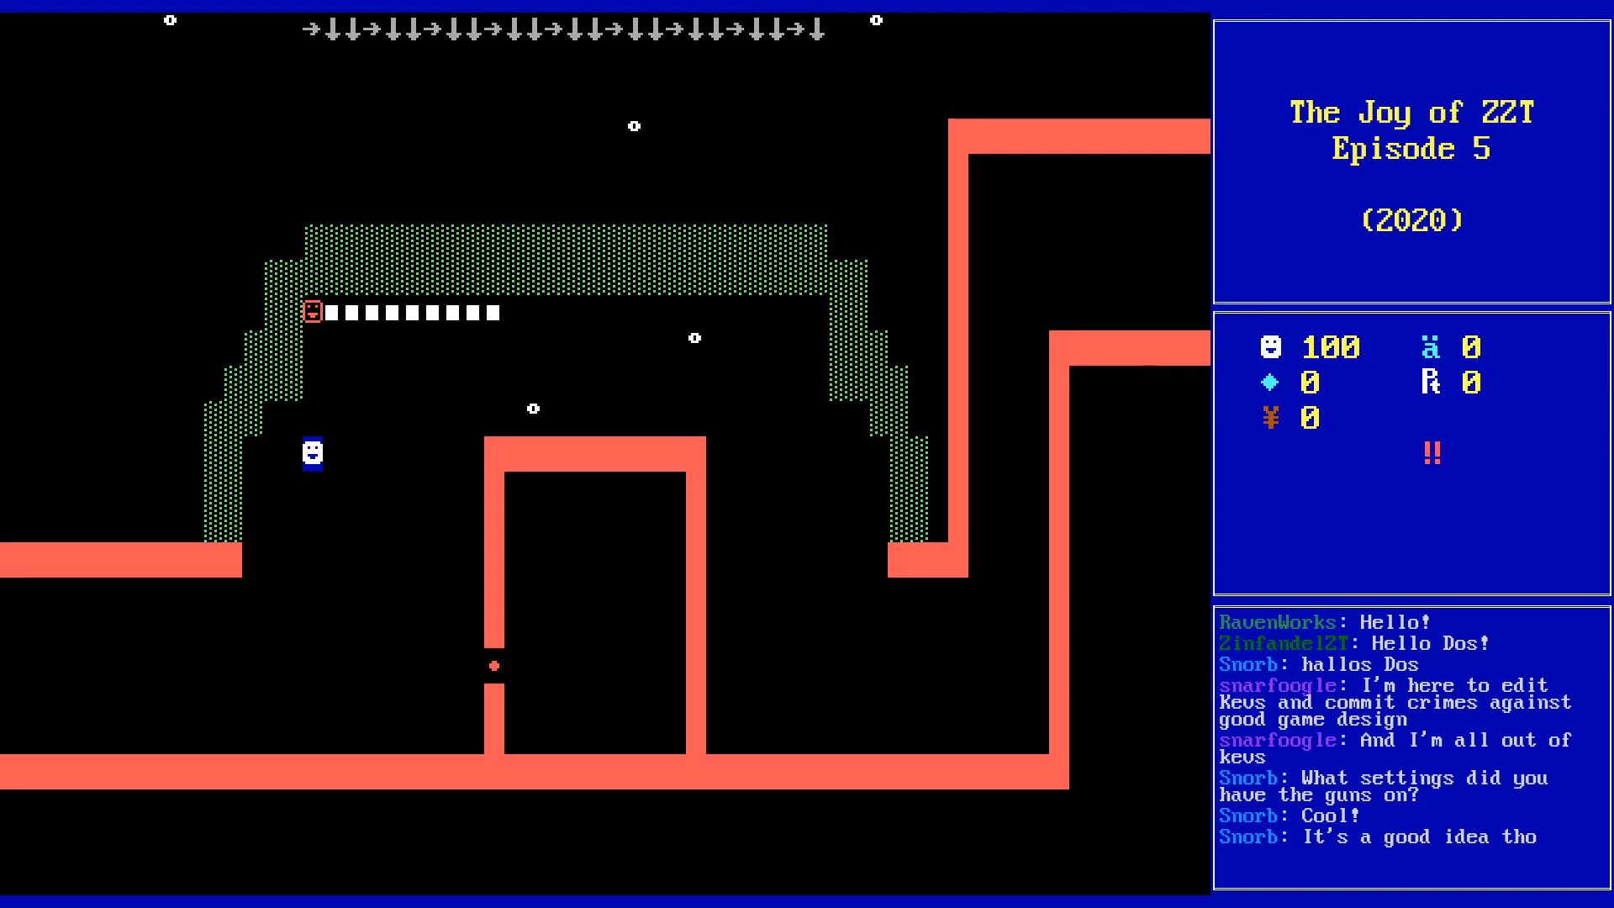
pyautogui.press('Up')
pyautogui.press('Up')
pyautogui.press('Up')
pyautogui.press('Down')
pyautogui.press('Down')
pyautogui.press('Down')
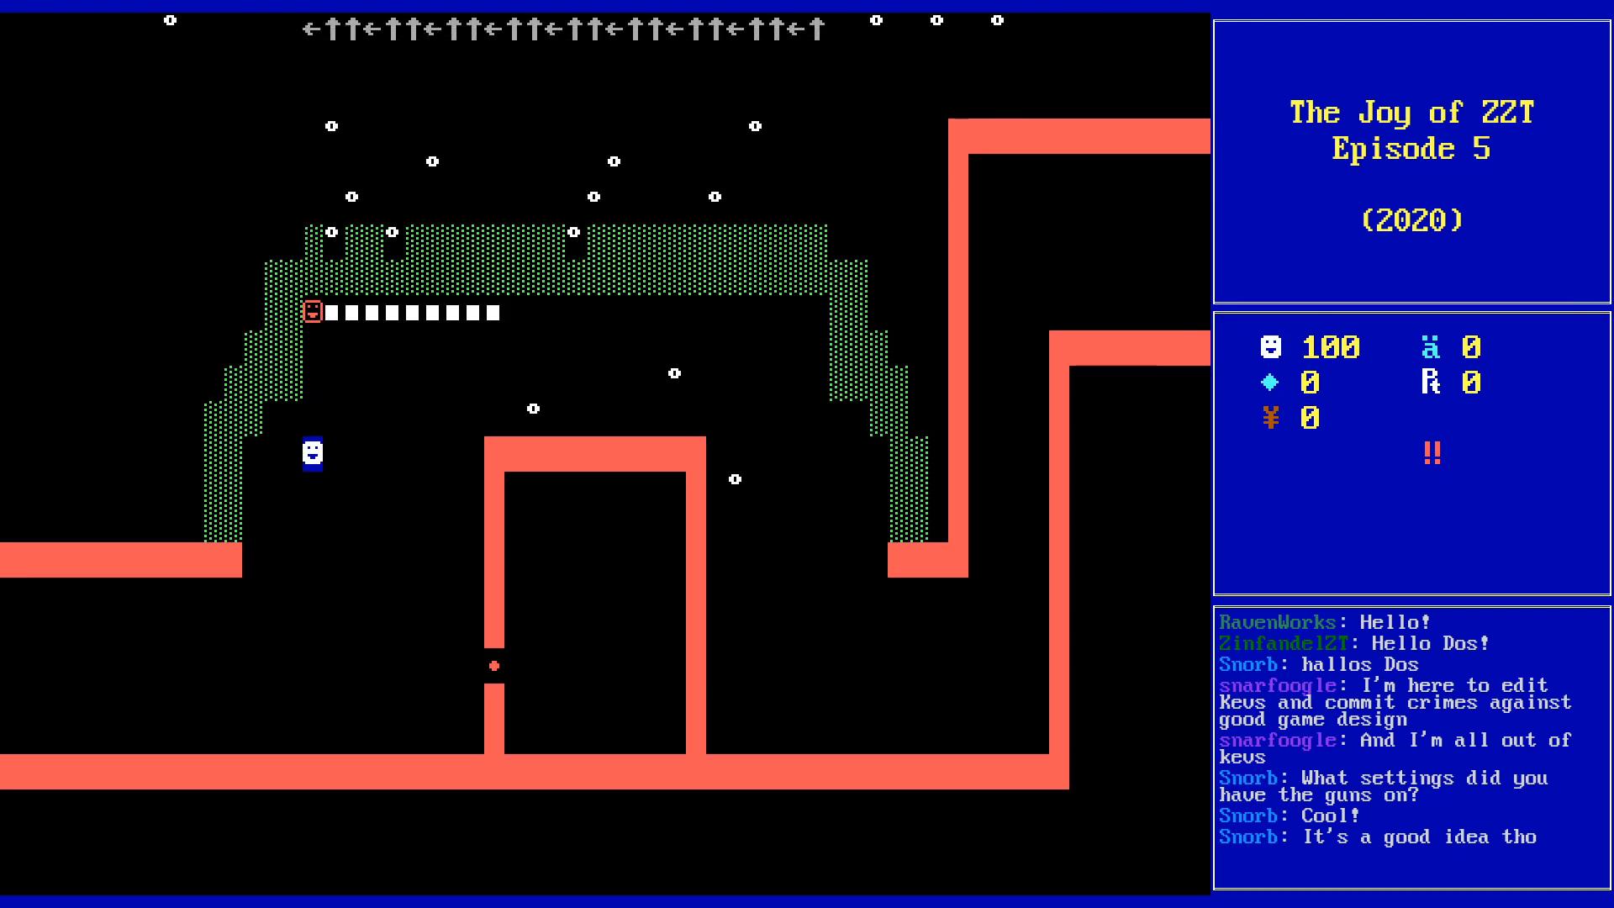
# - End the play-test, switch to KevEdit and delete the boulder-placing object at (16, 9) beneath the dome
pyautogui.hotkey('alt', 'Tab')
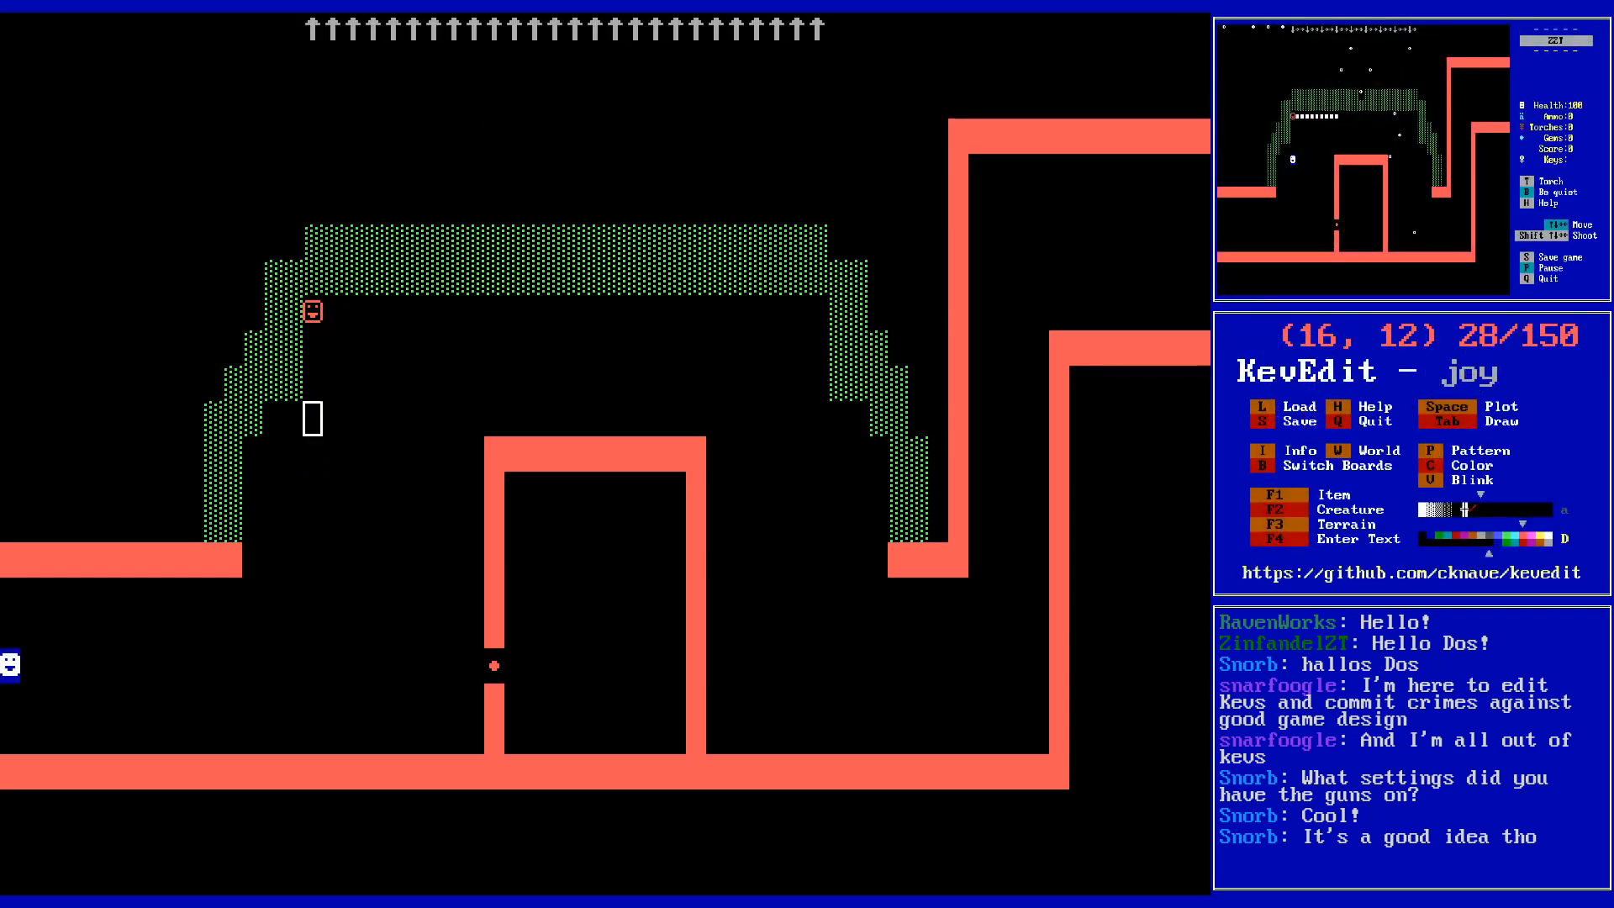
pyautogui.press('y')
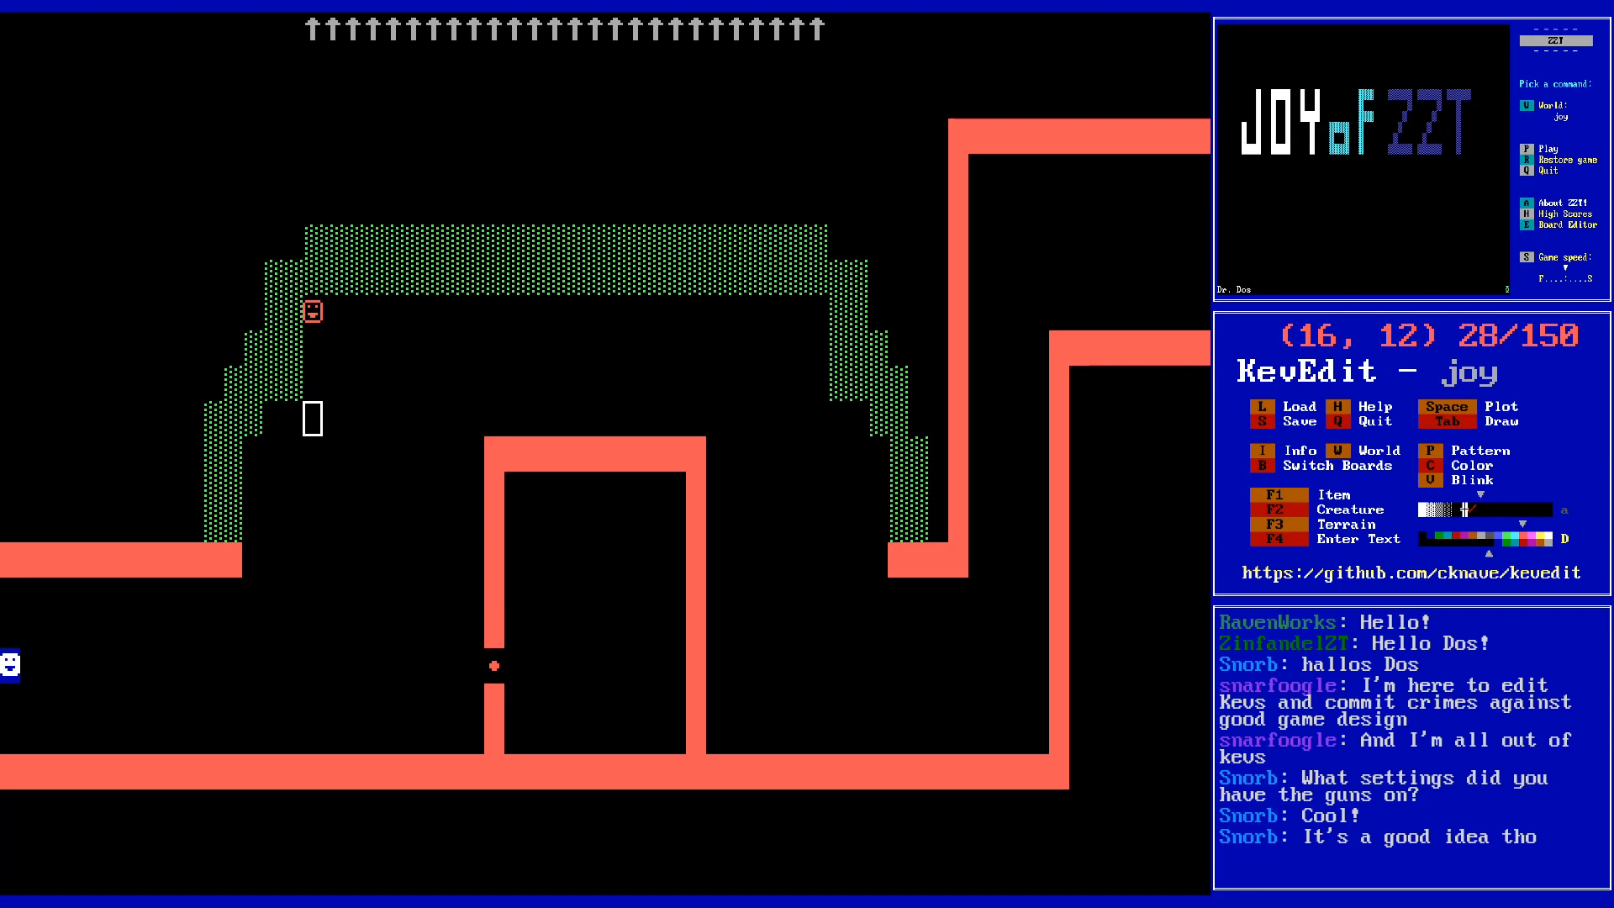
pyautogui.press('Up')
pyautogui.press('Up')
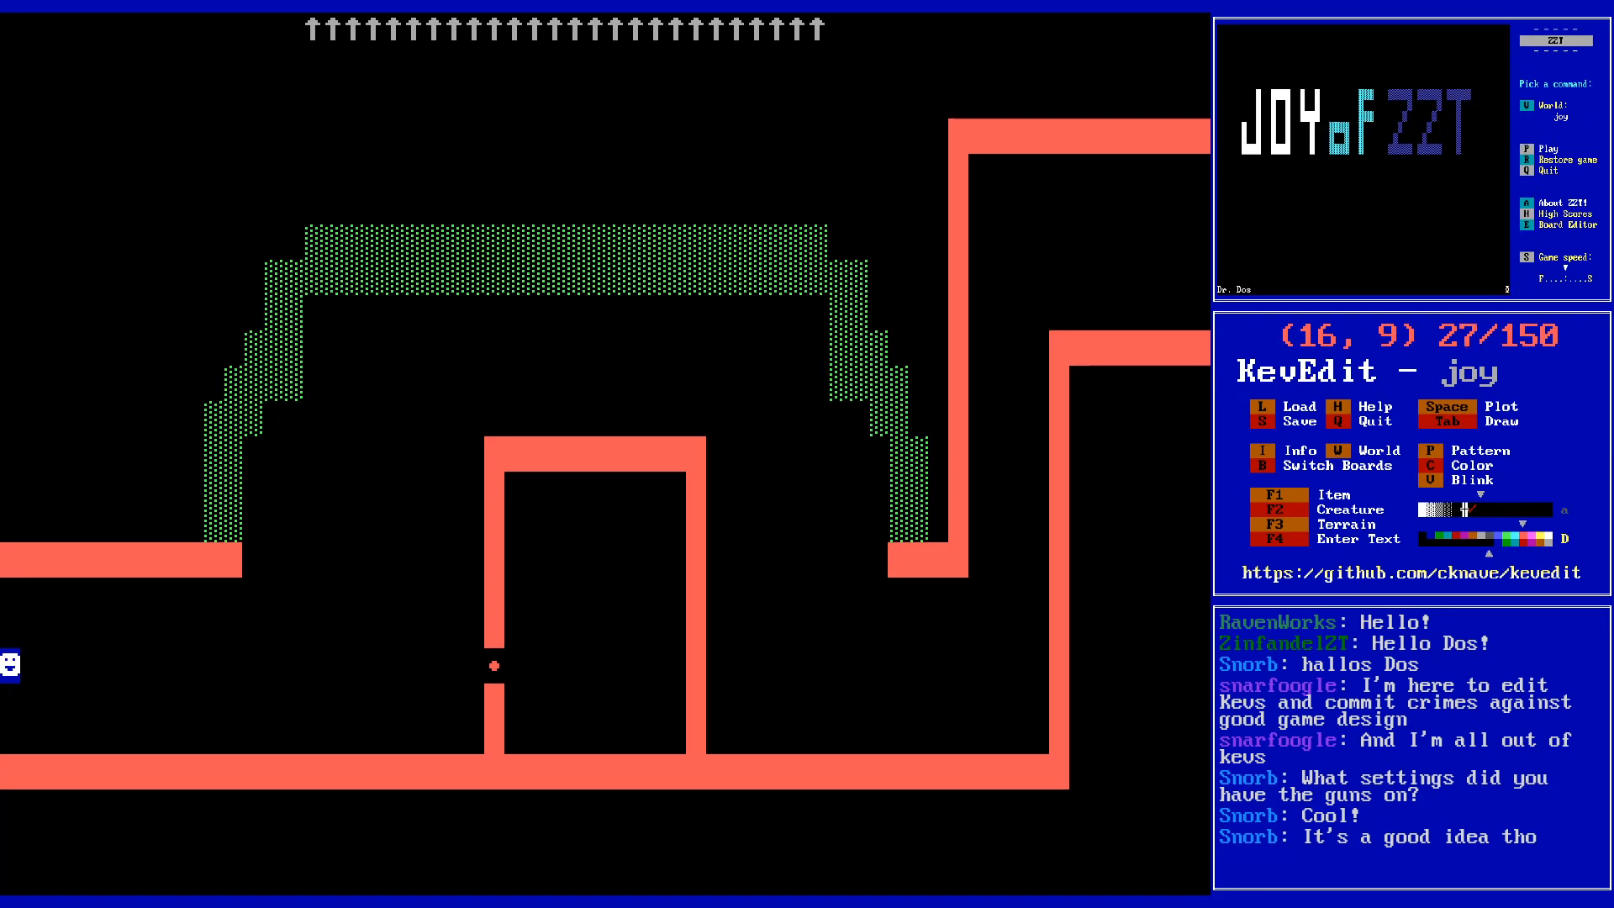
# - Save the world as joy and switch to ZZT to play-test the board without the boulder object
pyautogui.hotkey('alt', 'Down')
pyautogui.hotkey('alt', 'Down')
pyautogui.hotkey('alt', 'Right')
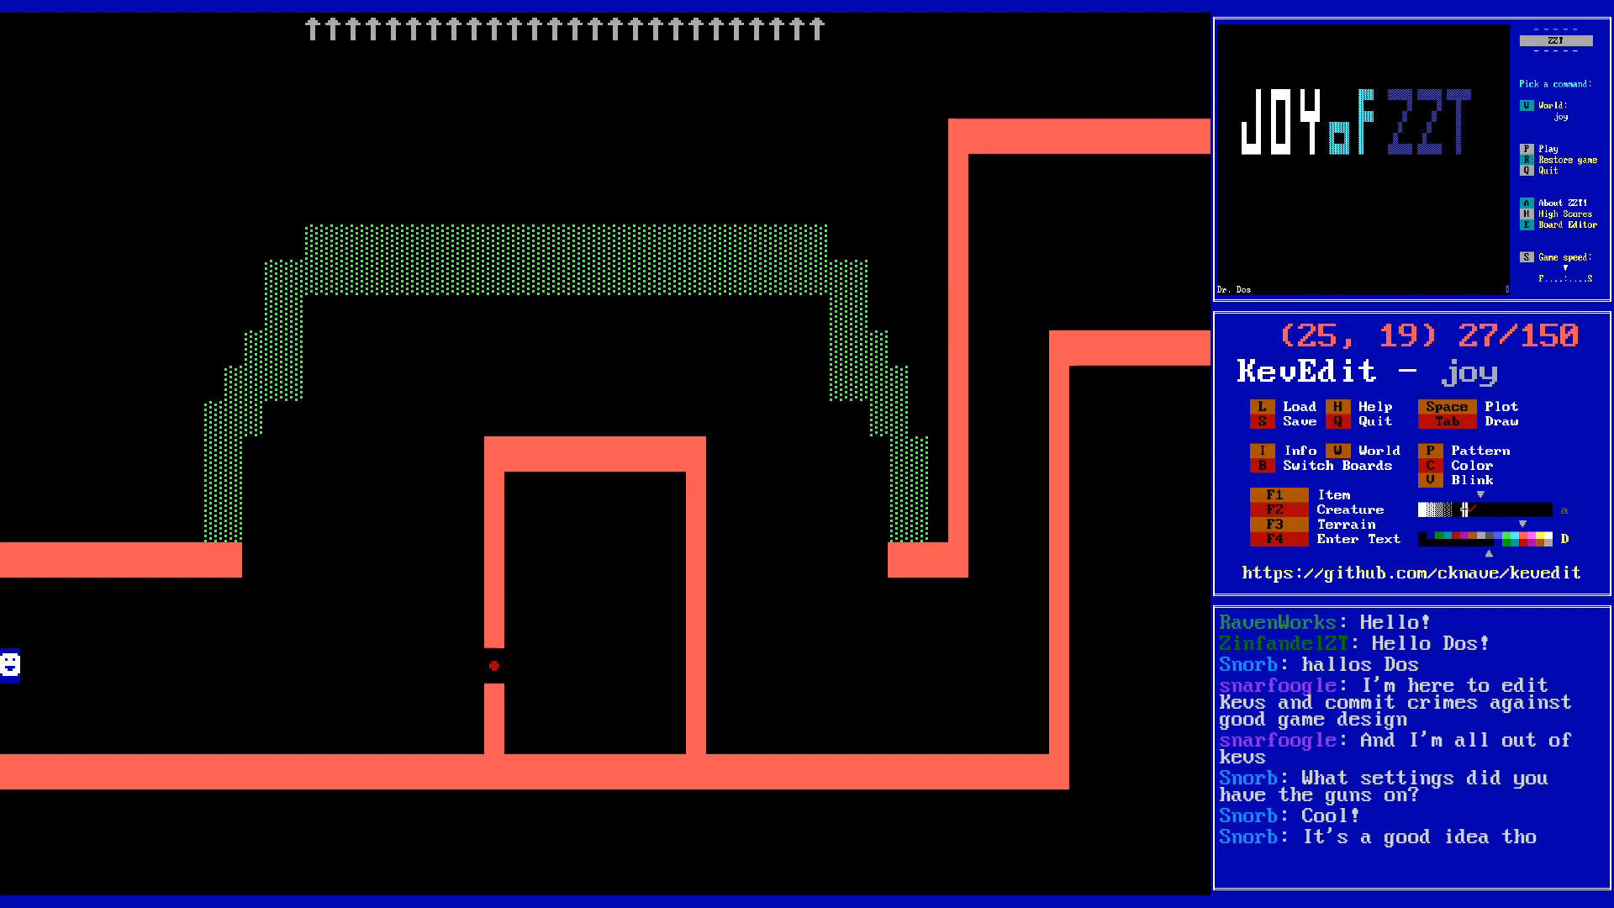
pyautogui.press('s')
pyautogui.press('Return')
pyautogui.hotkey('alt', 'Tab')
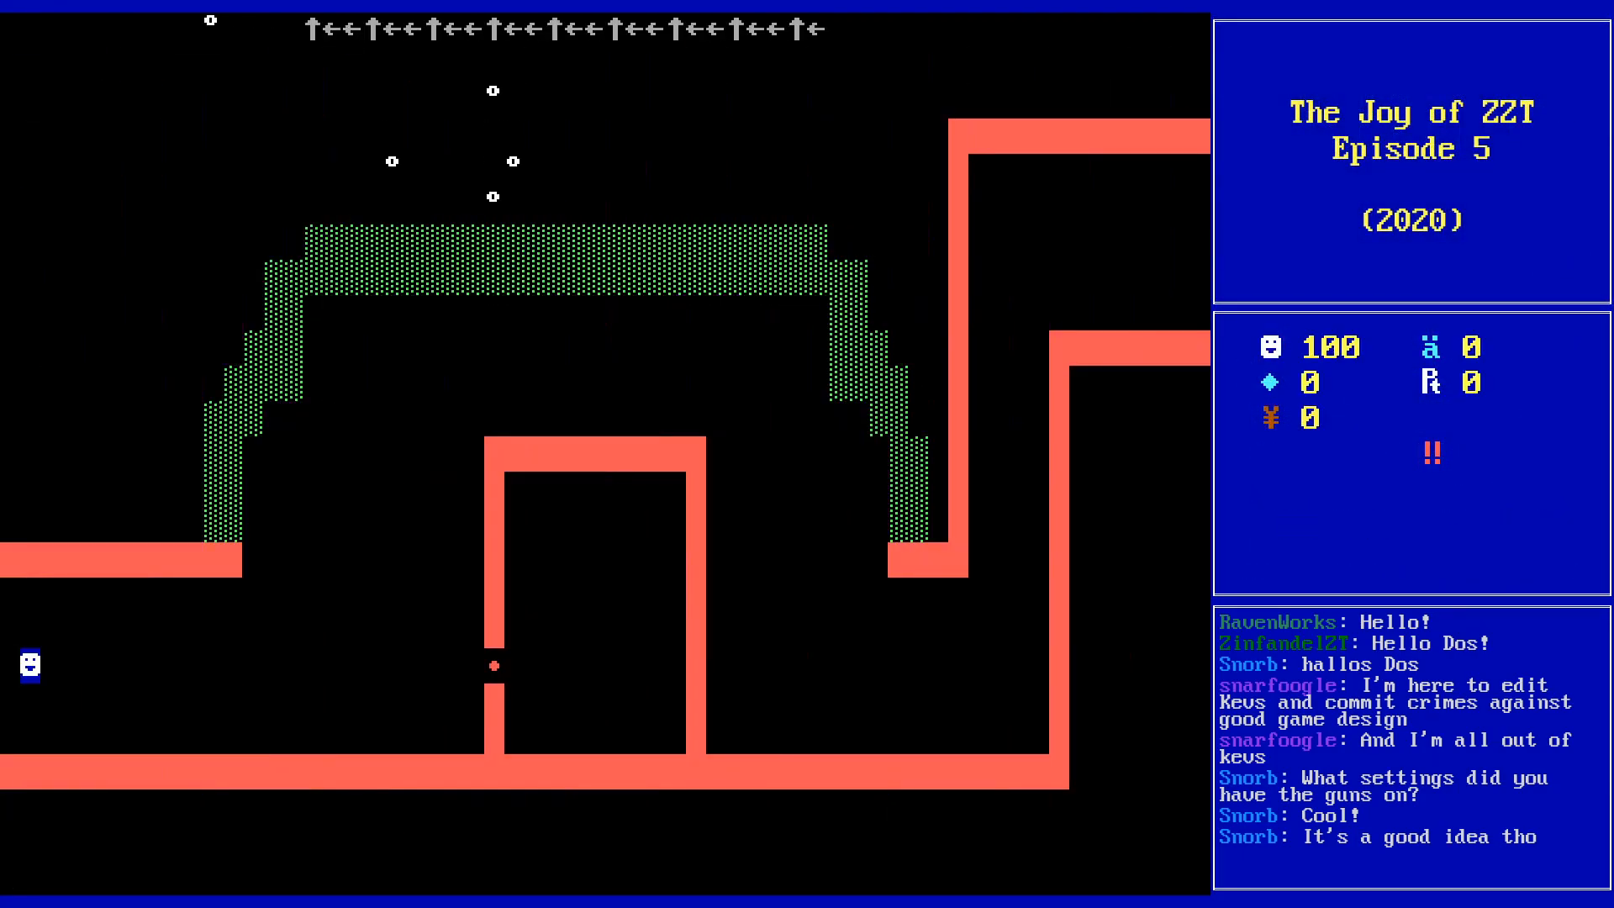
# - Walk the player east along the corridor to the small red object in the inner building's west wall
pyautogui.press('Right')
pyautogui.press('Right')
pyautogui.press('Right')
pyautogui.press('Right')
pyautogui.press('Right')
pyautogui.press('Right')
pyautogui.press('Right')
pyautogui.press('Right')
pyautogui.press('Right')
pyautogui.press('Right')
pyautogui.press('Right')
pyautogui.press('Right')
pyautogui.press('Right')
pyautogui.press('Right')
pyautogui.press('Right')
pyautogui.press('Right')
pyautogui.press('Right')
pyautogui.press('Right')
pyautogui.press('Right')
pyautogui.press('Right')
pyautogui.press('Right')
pyautogui.press('Right')
pyautogui.press('Right')
# - Back the player away from the building's west wall and move north to the underside of the dome's roof
pyautogui.press('Left')
pyautogui.press('Left')
pyautogui.press('Down')
pyautogui.press('Left')
pyautogui.press('Up')
pyautogui.press('Up')
pyautogui.press('Up')
pyautogui.press('Up')
pyautogui.press('Up')
pyautogui.press('Up')
pyautogui.press('Up')
pyautogui.press('Up')
pyautogui.press('Up')
pyautogui.press('Up')
pyautogui.press('Up')
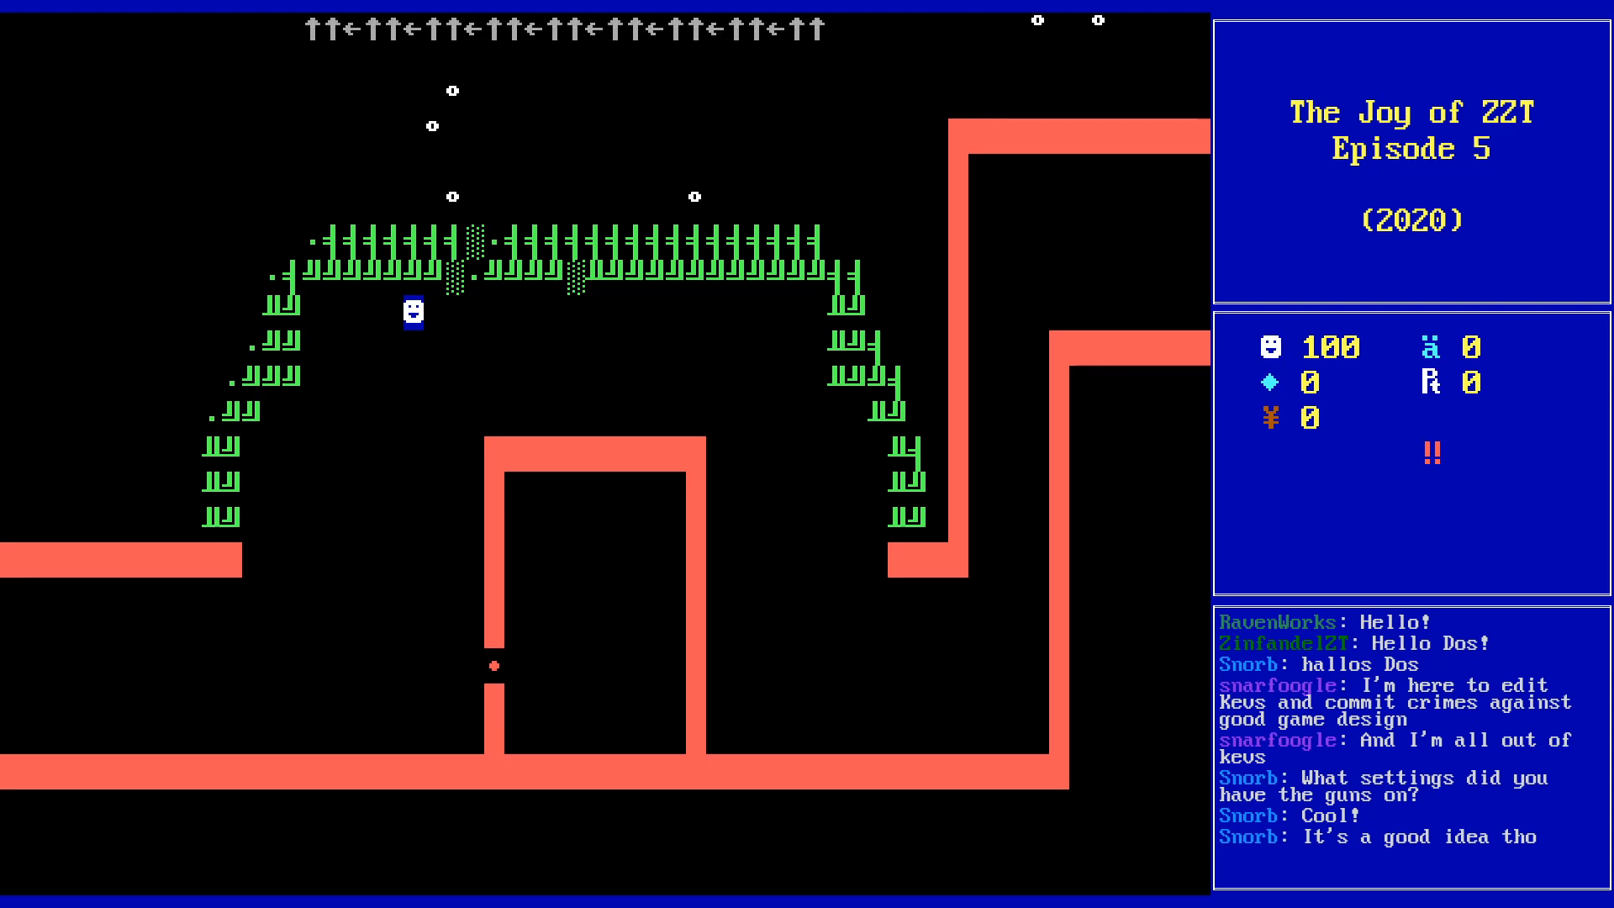
# - Move the player west and down along the inside of the dome's west flank, then partway back up
pyautogui.press('Left')
pyautogui.press('Left')
pyautogui.press('Left')
pyautogui.press('Left')
pyautogui.press('Left')
pyautogui.press('Down')
pyautogui.press('Down')
pyautogui.press('Down')
pyautogui.press('Left')
pyautogui.press('Left')
pyautogui.press('Down')
pyautogui.press('Up')
pyautogui.press('Up')
pyautogui.press('Up')
# - Return the player to the dome's roof and stop directly beneath the shaded segment nearest its west end
pyautogui.press('Right')
pyautogui.press('Right')
pyautogui.press('Right')
pyautogui.press('Up')
pyautogui.press('Up')
pyautogui.press('Up')
pyautogui.press('Right')
pyautogui.press('Right')
pyautogui.press('Right')
pyautogui.press('Right')
pyautogui.press('Right')
pyautogui.press('Right')
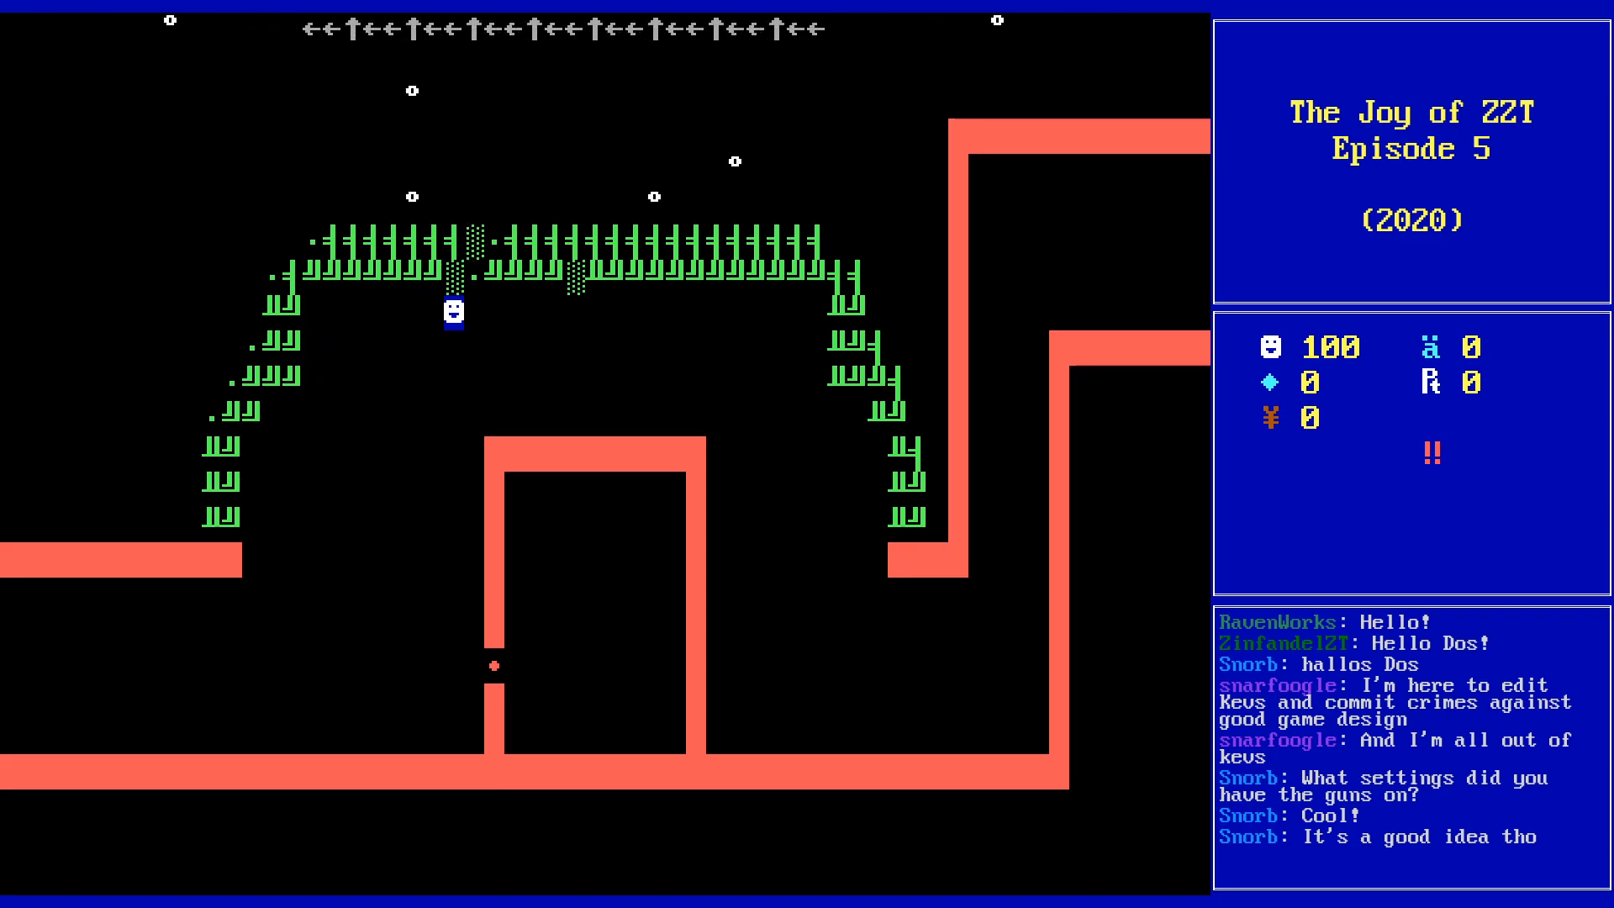
# - Follow the dome's underside east with the player and descend its inner east flank to the base
pyautogui.press('Right')
pyautogui.press('Right')
pyautogui.press('Right')
pyautogui.press('Right')
pyautogui.press('Right')
pyautogui.press('Right')
pyautogui.press('Right')
pyautogui.press('Right')
pyautogui.press('Right')
pyautogui.press('Right')
pyautogui.press('Right')
pyautogui.press('Right')
pyautogui.press('Right')
pyautogui.press('Right')
pyautogui.press('Right')
pyautogui.press('Right')
pyautogui.press('Right')
pyautogui.press('Right')
pyautogui.press('Right')
pyautogui.press('Down')
pyautogui.press('Down')
pyautogui.press('Down')
pyautogui.press('Right')
pyautogui.press('Right')
pyautogui.press('Right')
pyautogui.press('Down')
pyautogui.press('Down')
pyautogui.press('Down')
pyautogui.press('Left')
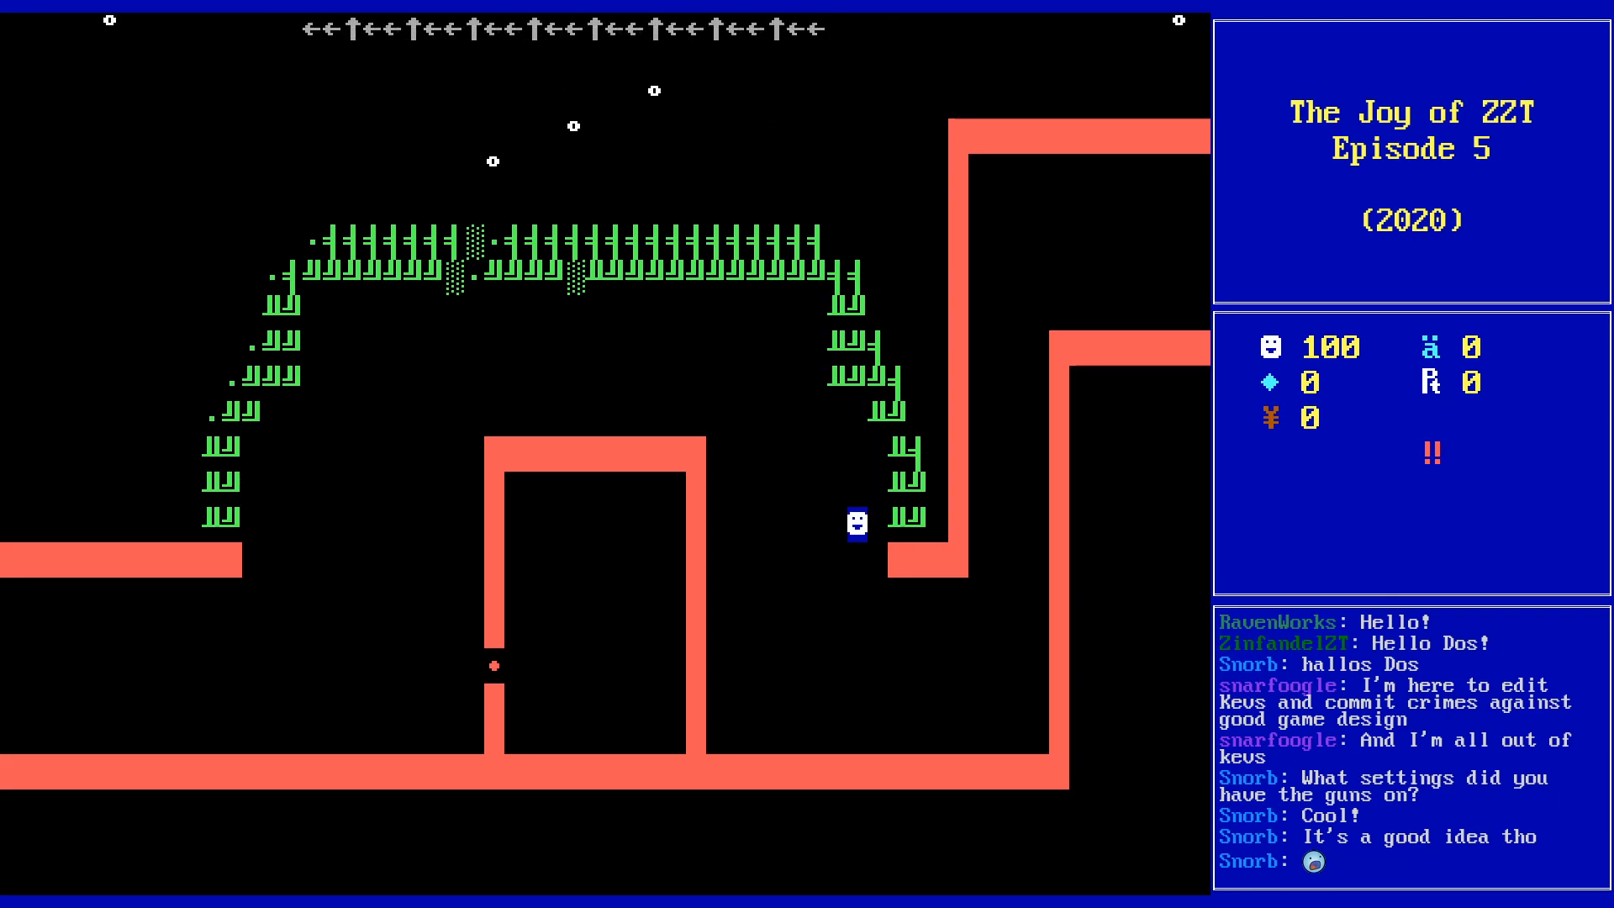
# - Move the player back up the inner east flank to the dome's upper east corner
pyautogui.press('Right')
pyautogui.press('Up')
pyautogui.press('Down')
pyautogui.press('Up')
pyautogui.press('Up')
pyautogui.press('Left')
pyautogui.press('Up')
pyautogui.press('Left')
pyautogui.press('Left')
pyautogui.press('Up')
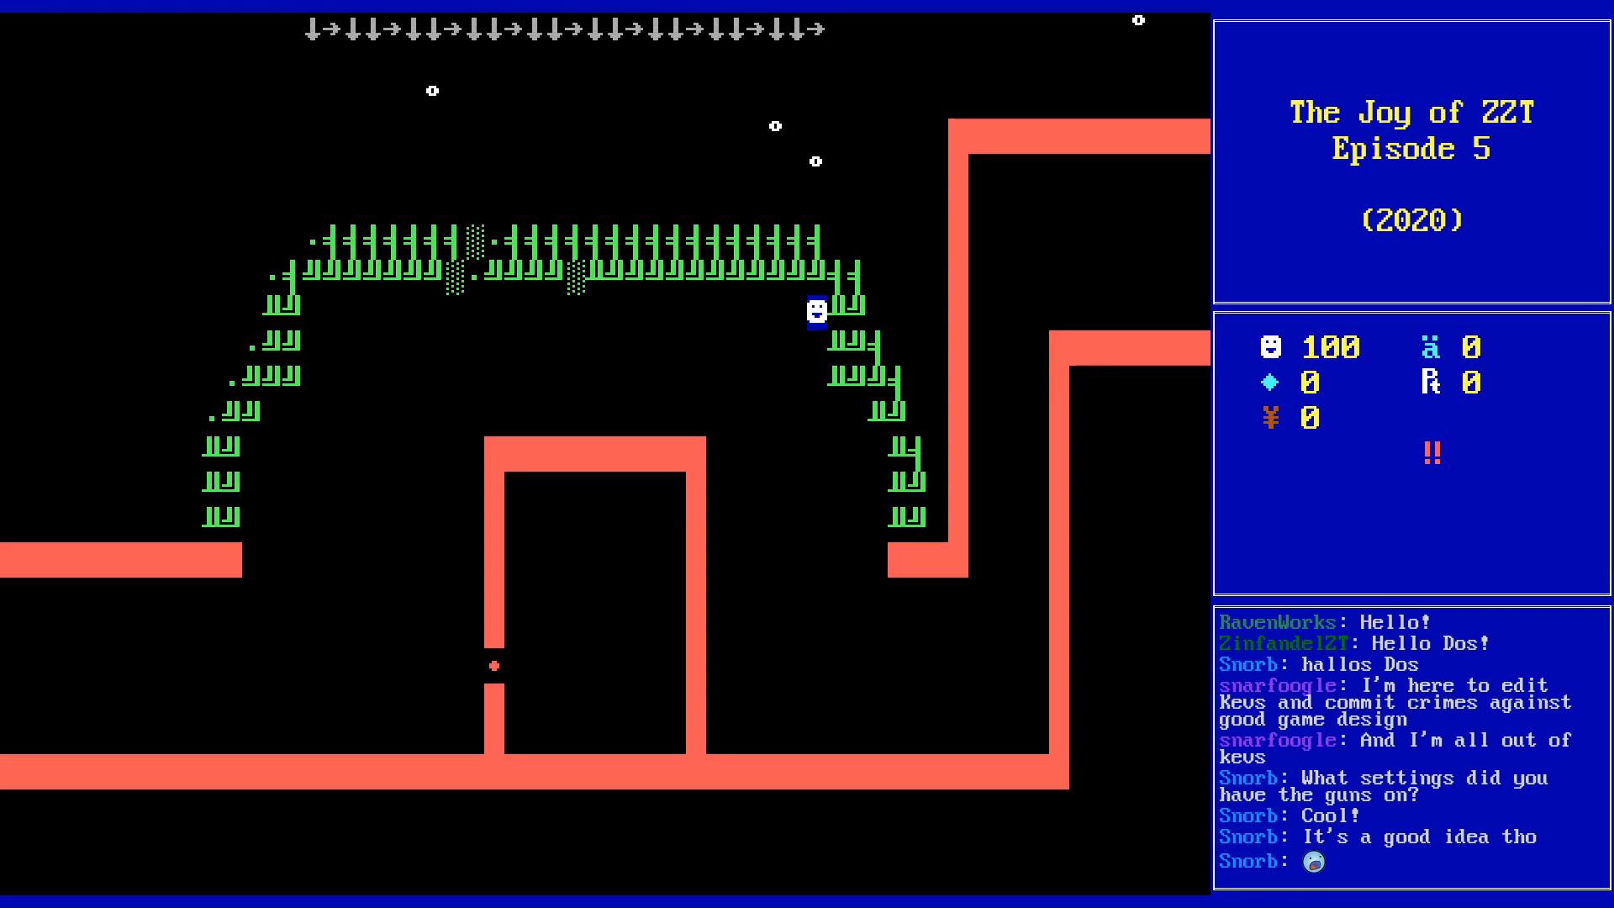
# - Walk the player west beneath the whole dome roof and down the inner west flank
pyautogui.press('Down')
pyautogui.press('Left')
pyautogui.press('Left')
pyautogui.press('Left')
pyautogui.press('Left')
pyautogui.press('Left')
pyautogui.press('Left')
pyautogui.press('Left')
pyautogui.press('Left')
pyautogui.press('Left')
pyautogui.press('Left')
pyautogui.press('Left')
pyautogui.press('Left')
pyautogui.press('Left')
pyautogui.press('Left')
pyautogui.press('Left')
pyautogui.press('Left')
pyautogui.press('Left')
pyautogui.press('Left')
pyautogui.press('Left')
pyautogui.press('Left')
pyautogui.press('Left')
pyautogui.press('Left')
pyautogui.press('Left')
pyautogui.press('Down')
pyautogui.press('Down')
pyautogui.press('Left')
pyautogui.press('Left')
pyautogui.press('Left')
pyautogui.press('Left')
pyautogui.press('Down')
pyautogui.press('Down')
pyautogui.press('Down')
# - Move the player back up toward the roof's west end, circle there and return to the west flank
pyautogui.press('Up')
pyautogui.press('Up')
pyautogui.press('Right')
pyautogui.press('Up')
pyautogui.press('Right')
pyautogui.press('Up')
pyautogui.press('Right')
pyautogui.press('Right')
pyautogui.press('Right')
pyautogui.press('Right')
pyautogui.press('Down')
pyautogui.press('Left')
pyautogui.press('Up')
pyautogui.press('Left')
pyautogui.press('Left')
pyautogui.press('Left')
pyautogui.press('Down')
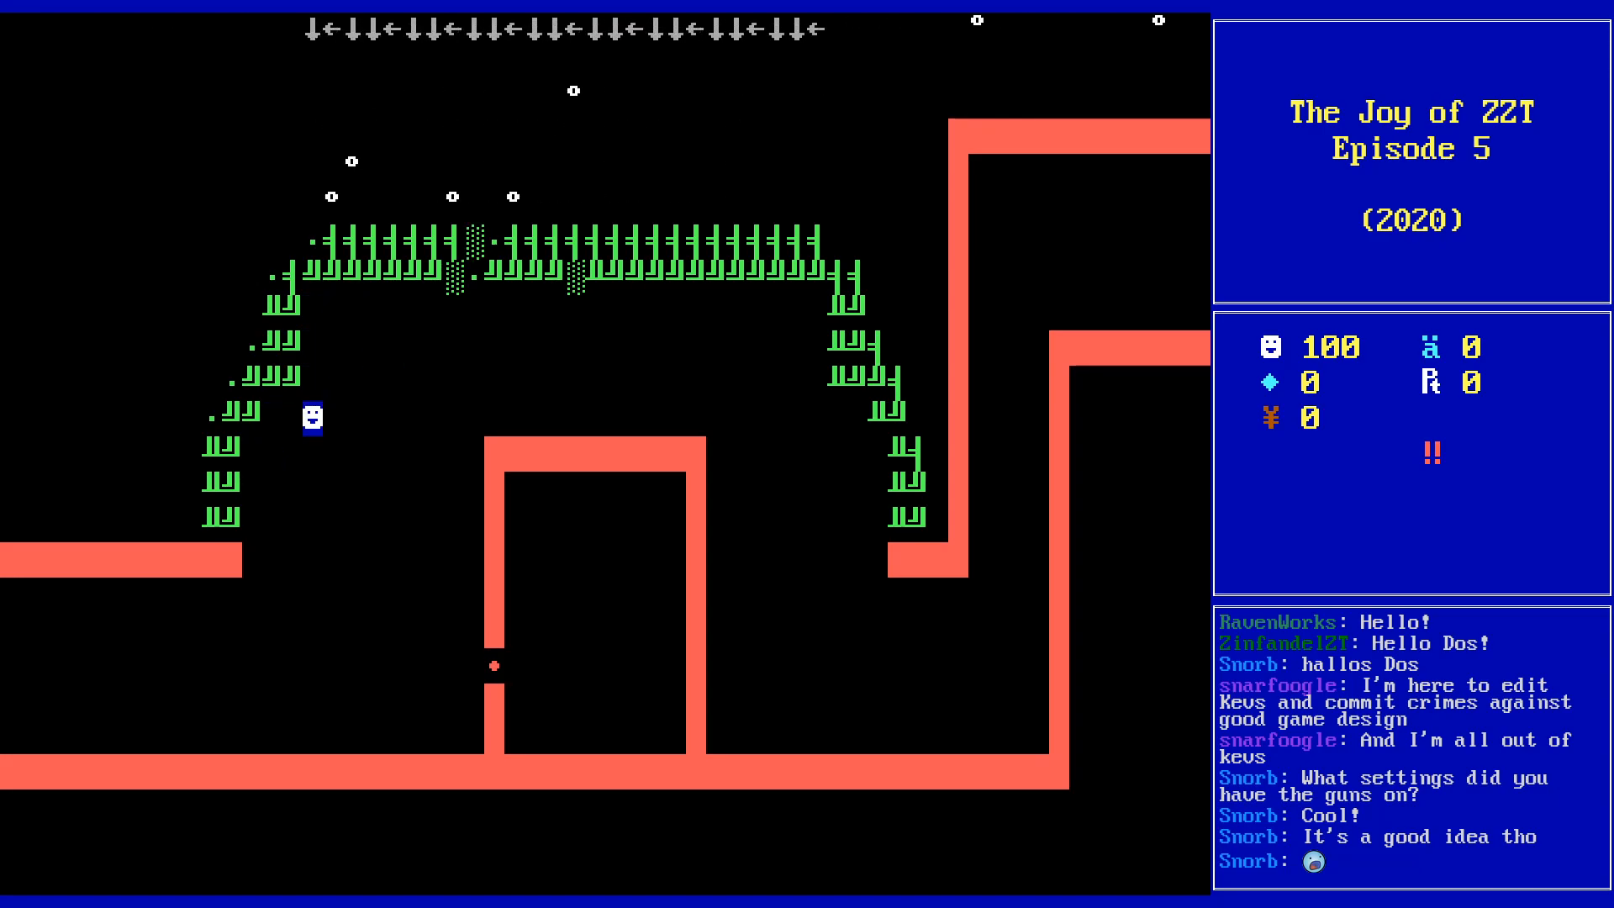
# - Bring the player down beside the dome's lower west edge, end the play-test and switch to KevEdit
pyautogui.press('Left')
pyautogui.press('Down')
pyautogui.press('Down')
pyautogui.press('Left')
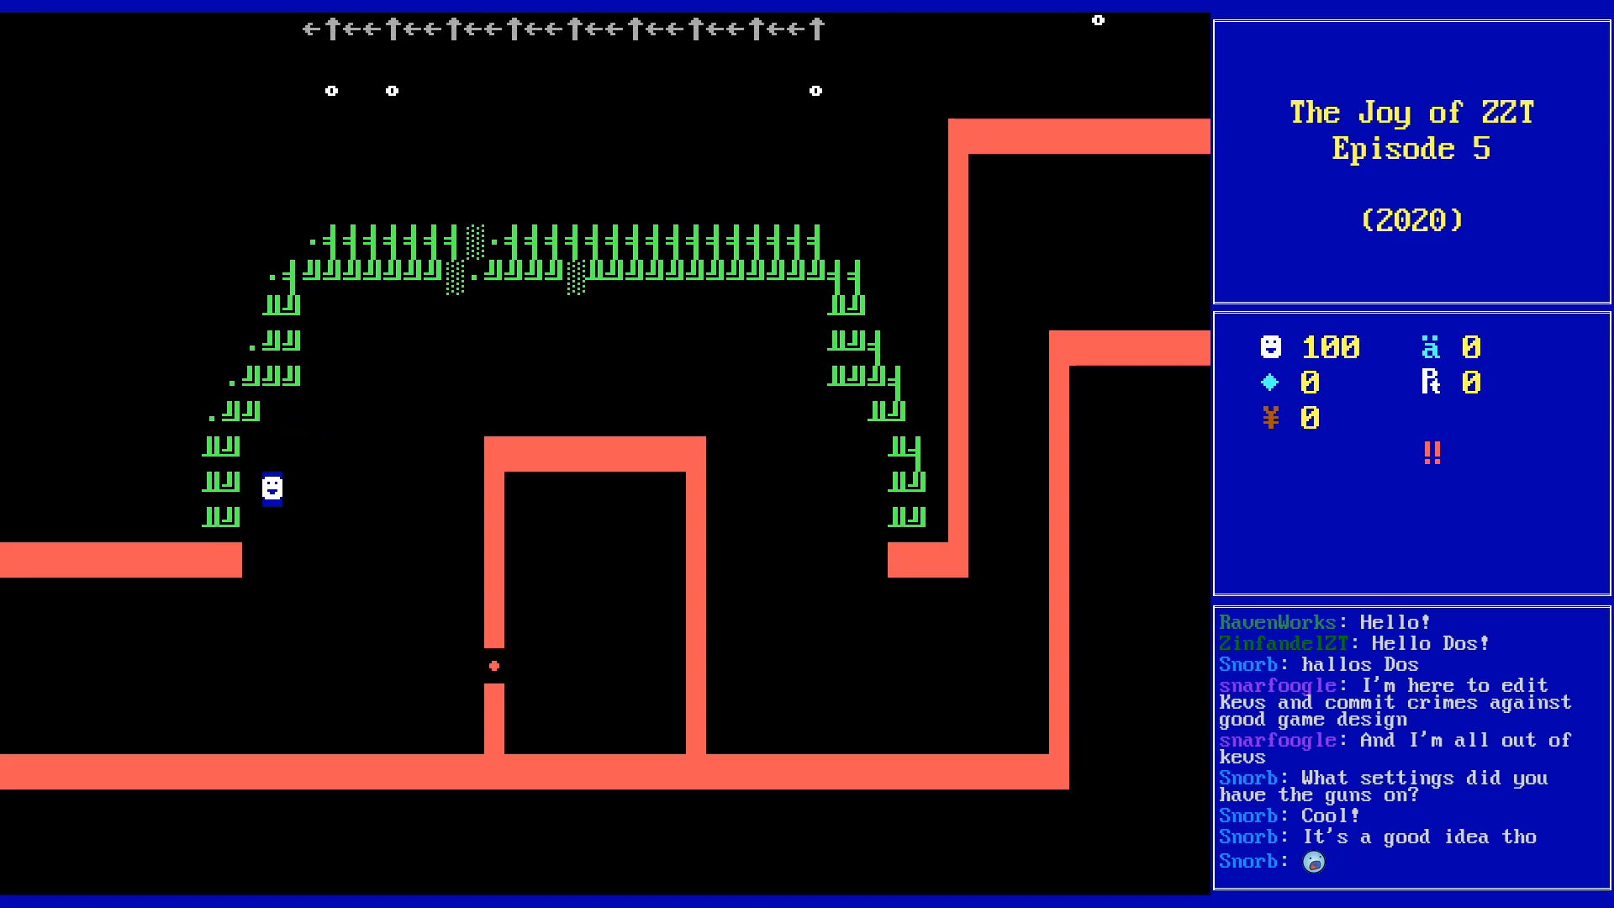
pyautogui.press('y')
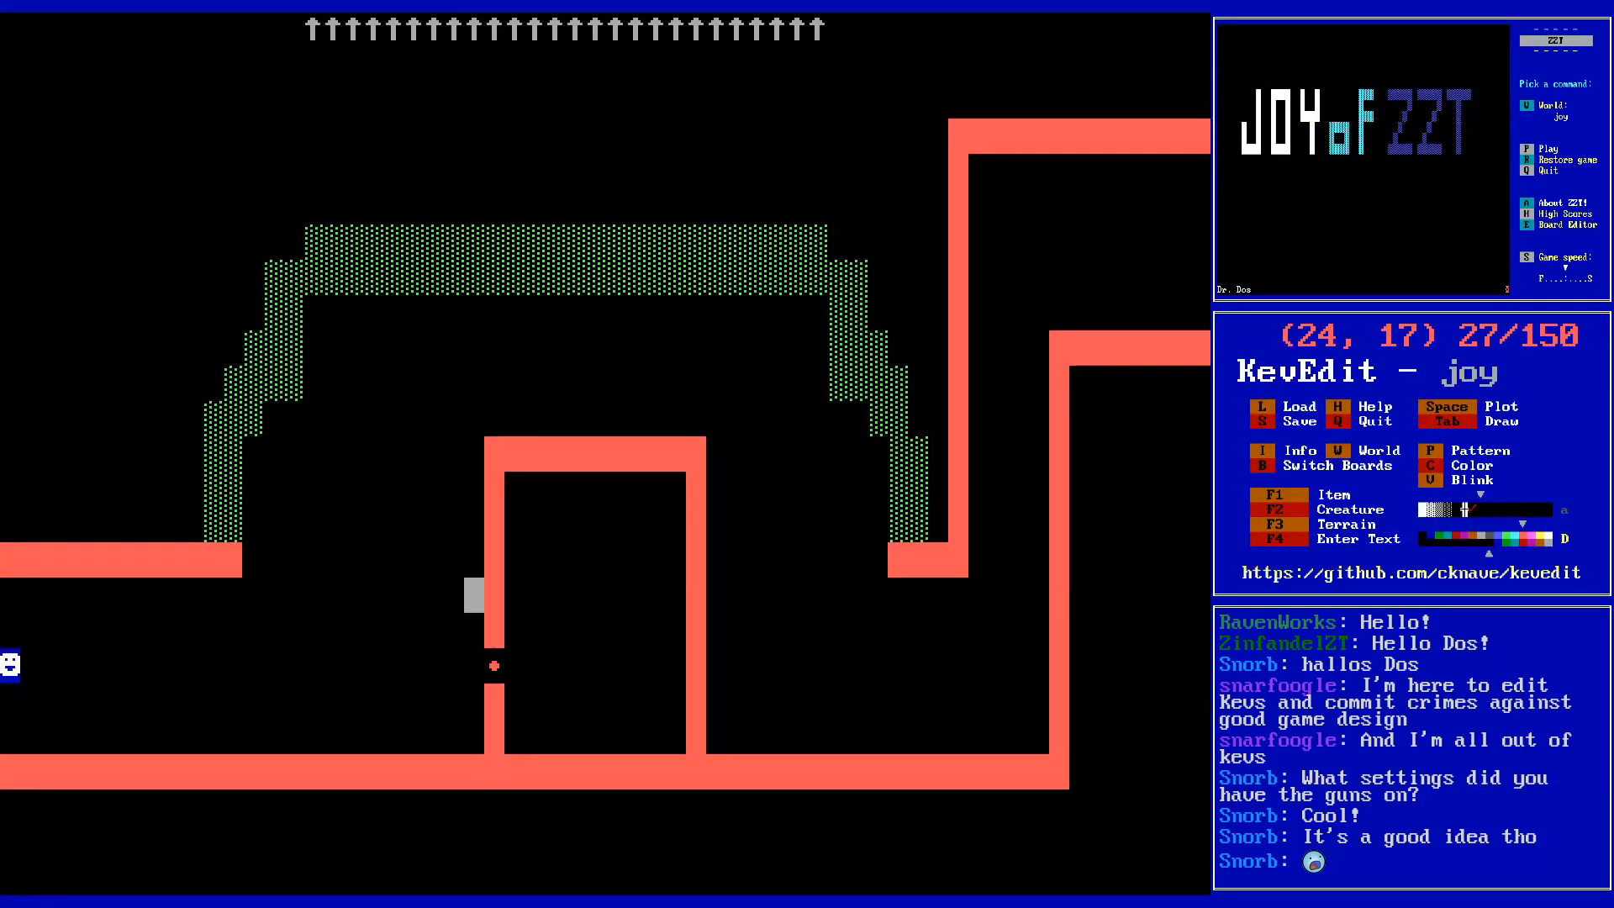
# - Reshape the dome's inner edge symmetrically, adding a green water tile beneath each roof end and clearing one inner tile lower on each flank
pyautogui.press('Up')
pyautogui.press('Up')
pyautogui.press('Up')
pyautogui.press('Up')
pyautogui.press('Up')
pyautogui.press('Up')
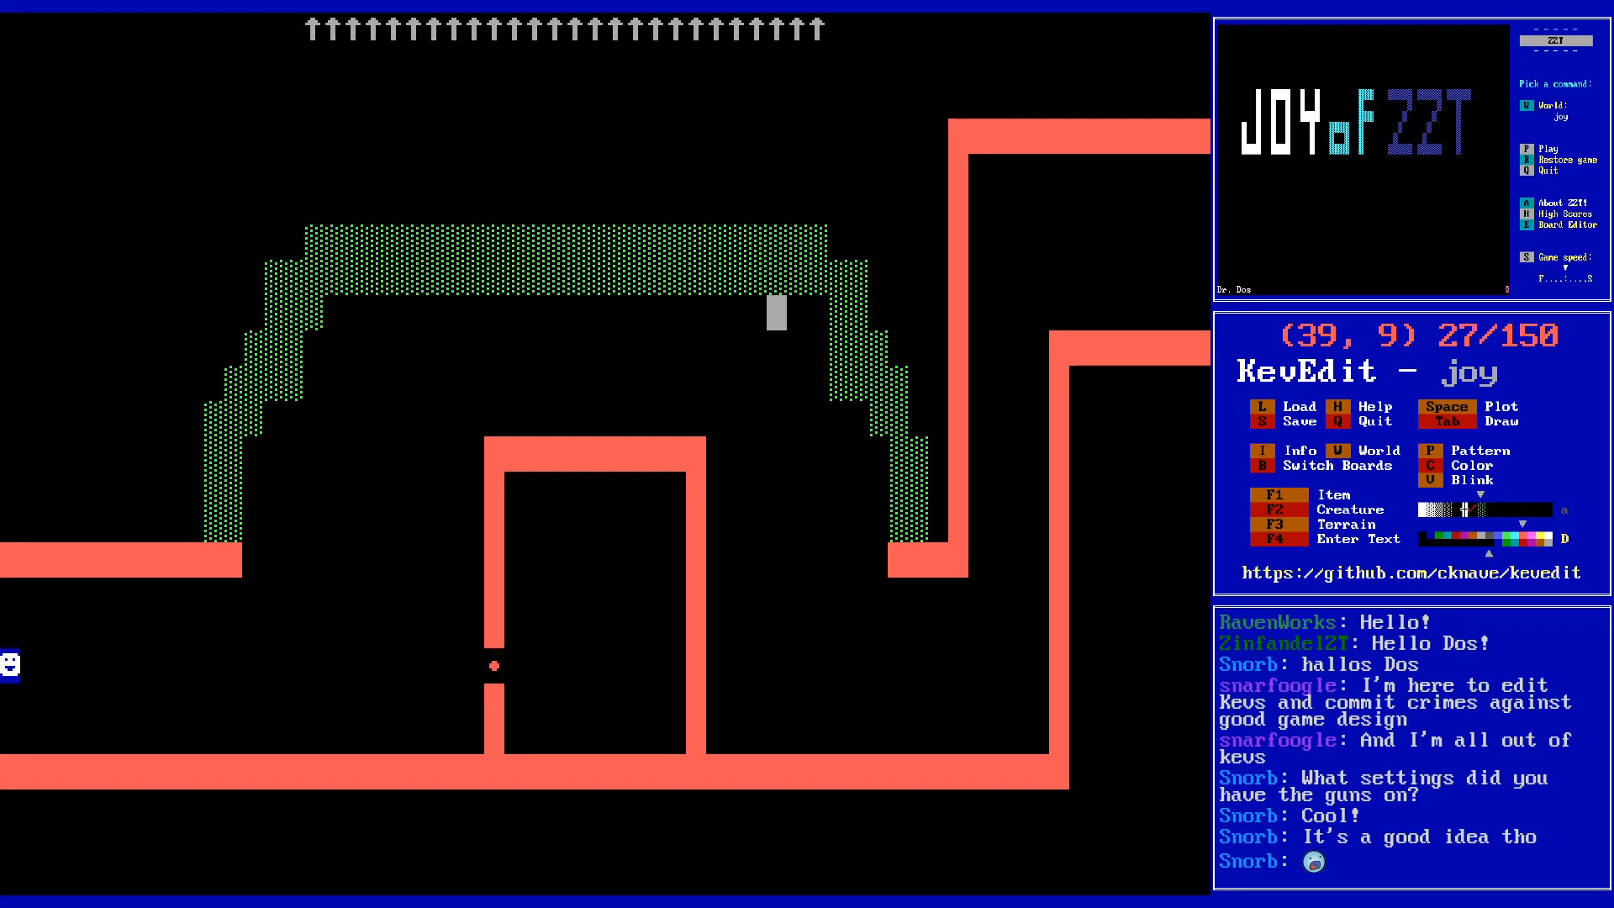
pyautogui.press('Right')
pyautogui.press('Right')
pyautogui.press('Right')
pyautogui.press('Down')
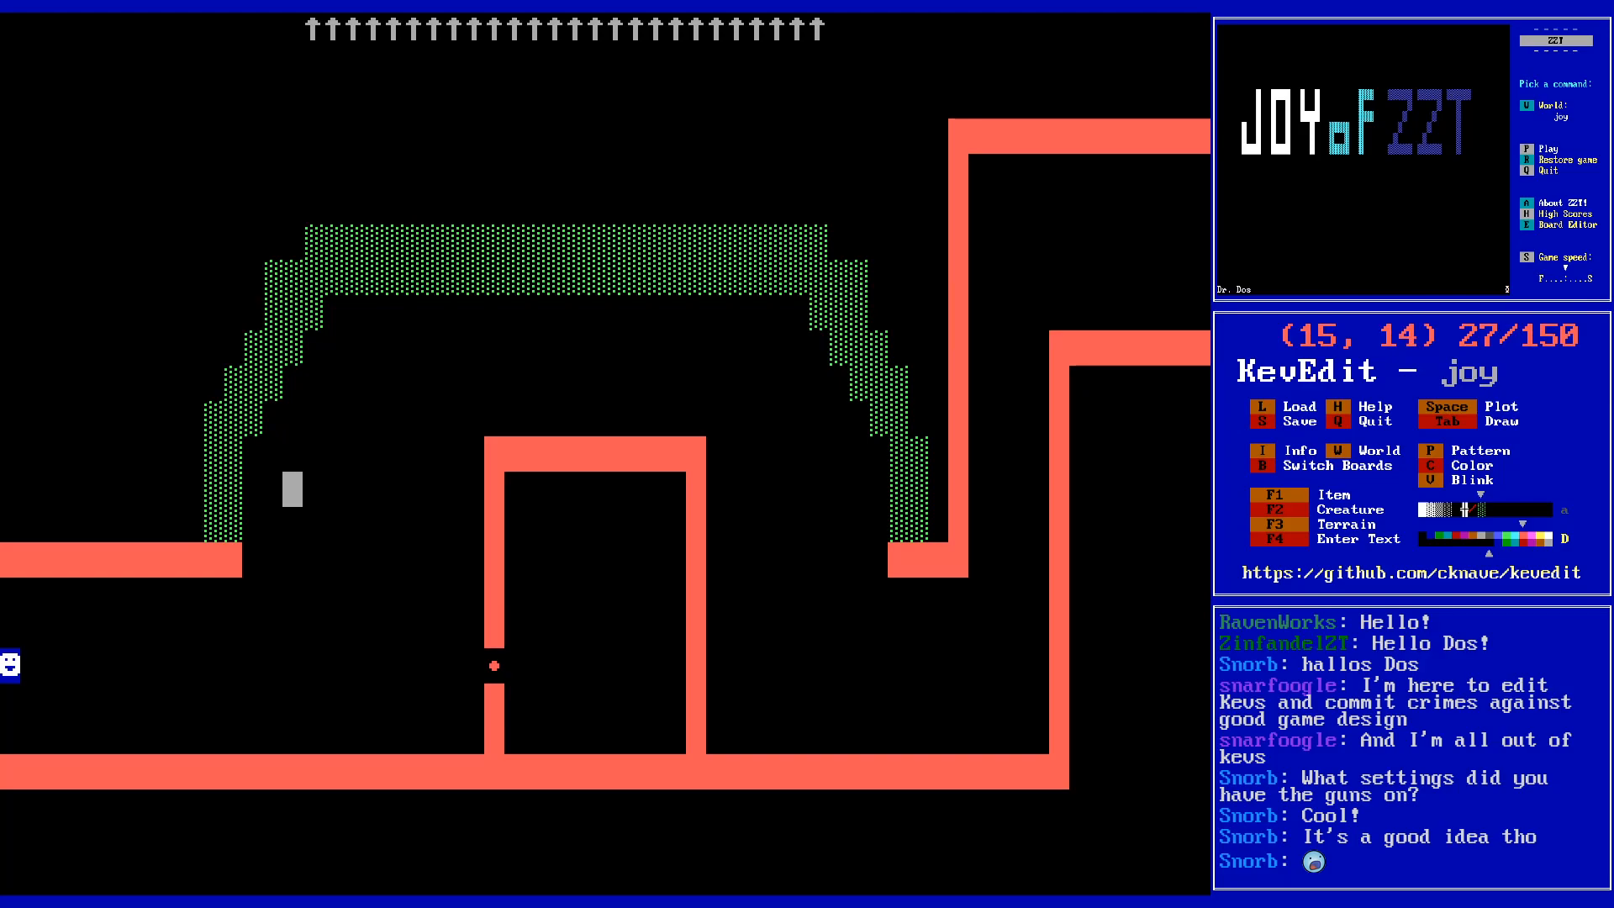
# - Clear the outermost green water tile at the dome's west and east shoulders to thin both slopes
pyautogui.press('Up')
pyautogui.press('Up')
pyautogui.press('Up')
pyautogui.press('Up')
pyautogui.press('Up')
pyautogui.press('Left')
pyautogui.press('Left')
pyautogui.press('Up')
pyautogui.press('Left')
pyautogui.press('Up')
pyautogui.hotkey('alt', 'Right')
pyautogui.hotkey('alt', 'Right')
pyautogui.hotkey('alt', 'Right')
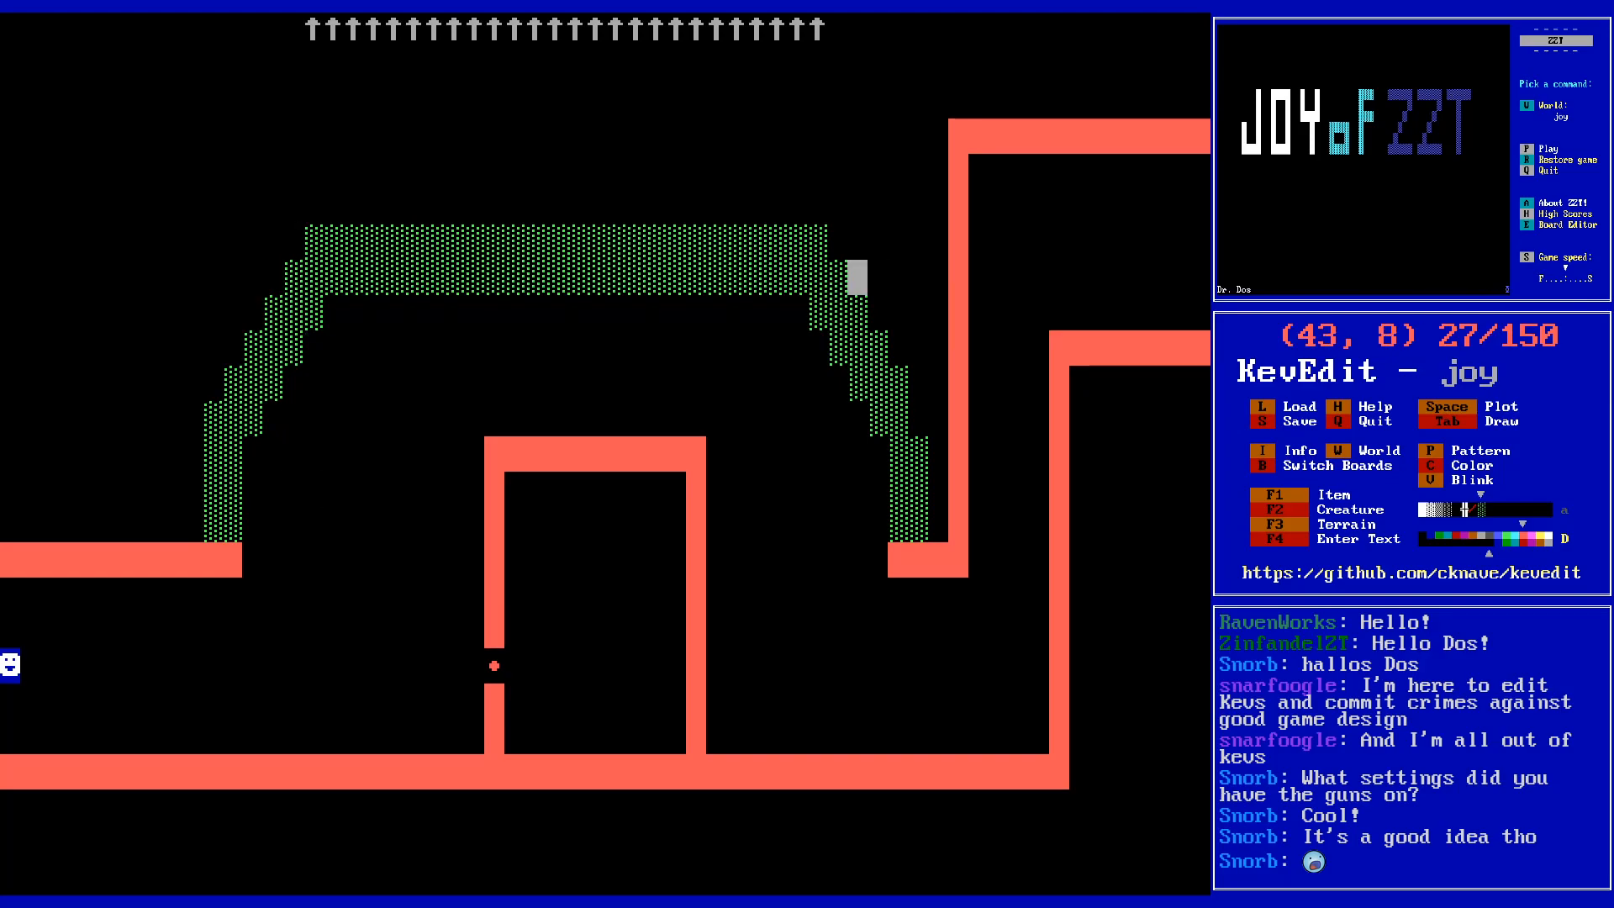
# - Add the command "#change line line" before the final #end in the program of the Button object
pyautogui.press('Left')
pyautogui.press('Down')
pyautogui.press('Down')
pyautogui.press('Left')
pyautogui.press('Down')
pyautogui.press('Left')
pyautogui.press('Down')
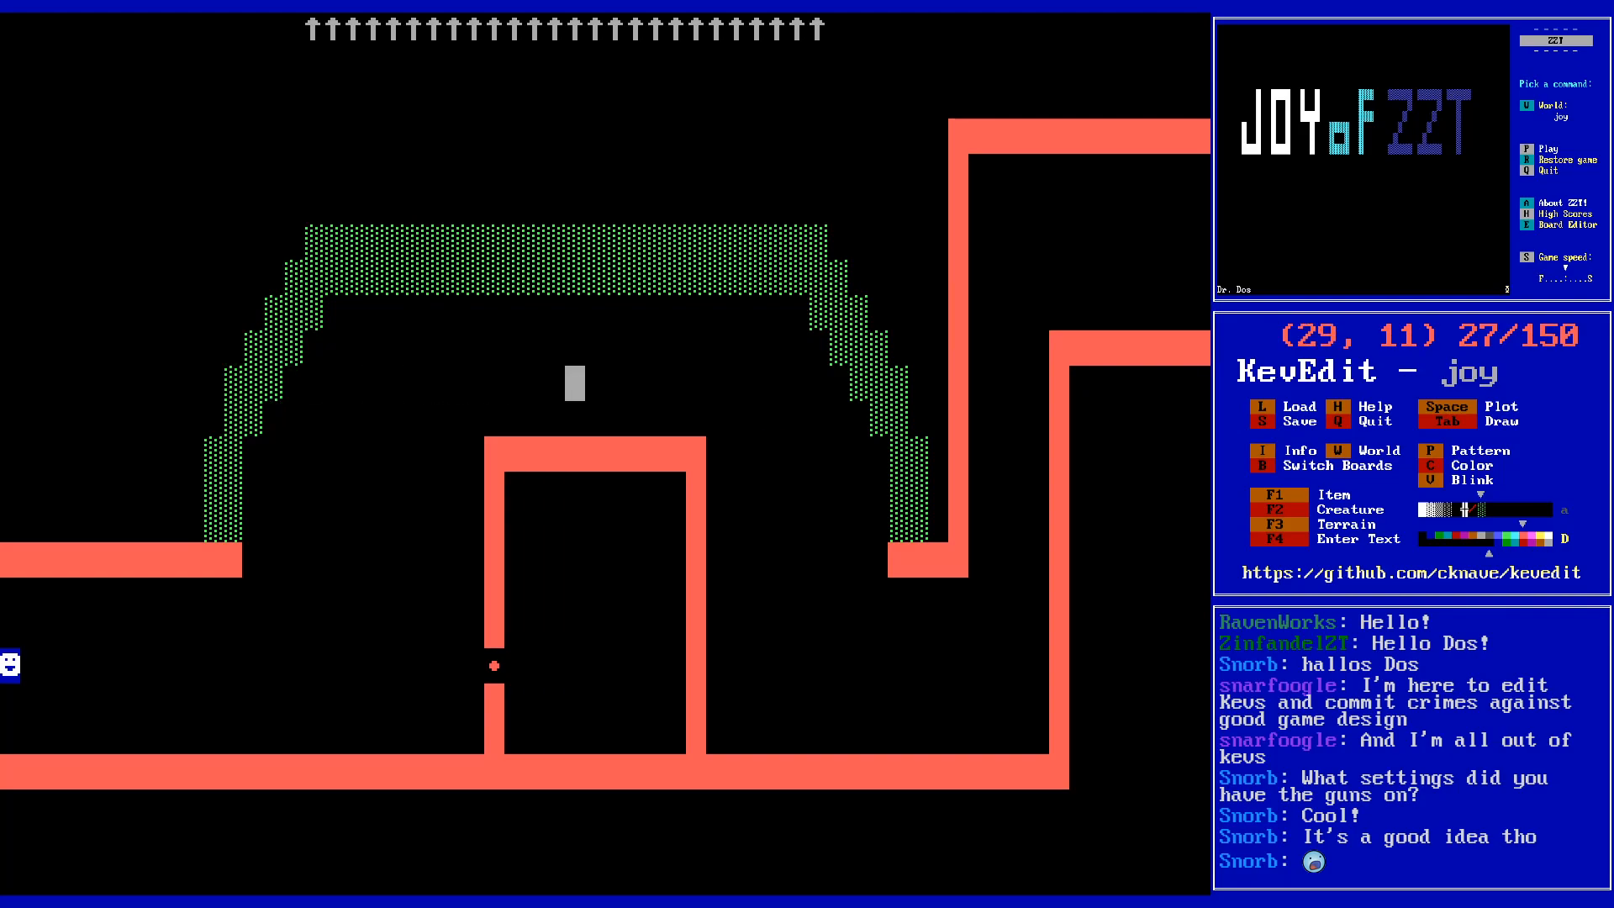
pyautogui.press('Left')
pyautogui.press('Left')
pyautogui.press('Left')
pyautogui.press('Up')
pyautogui.press('Up')
pyautogui.press('Left')
pyautogui.press('Return')
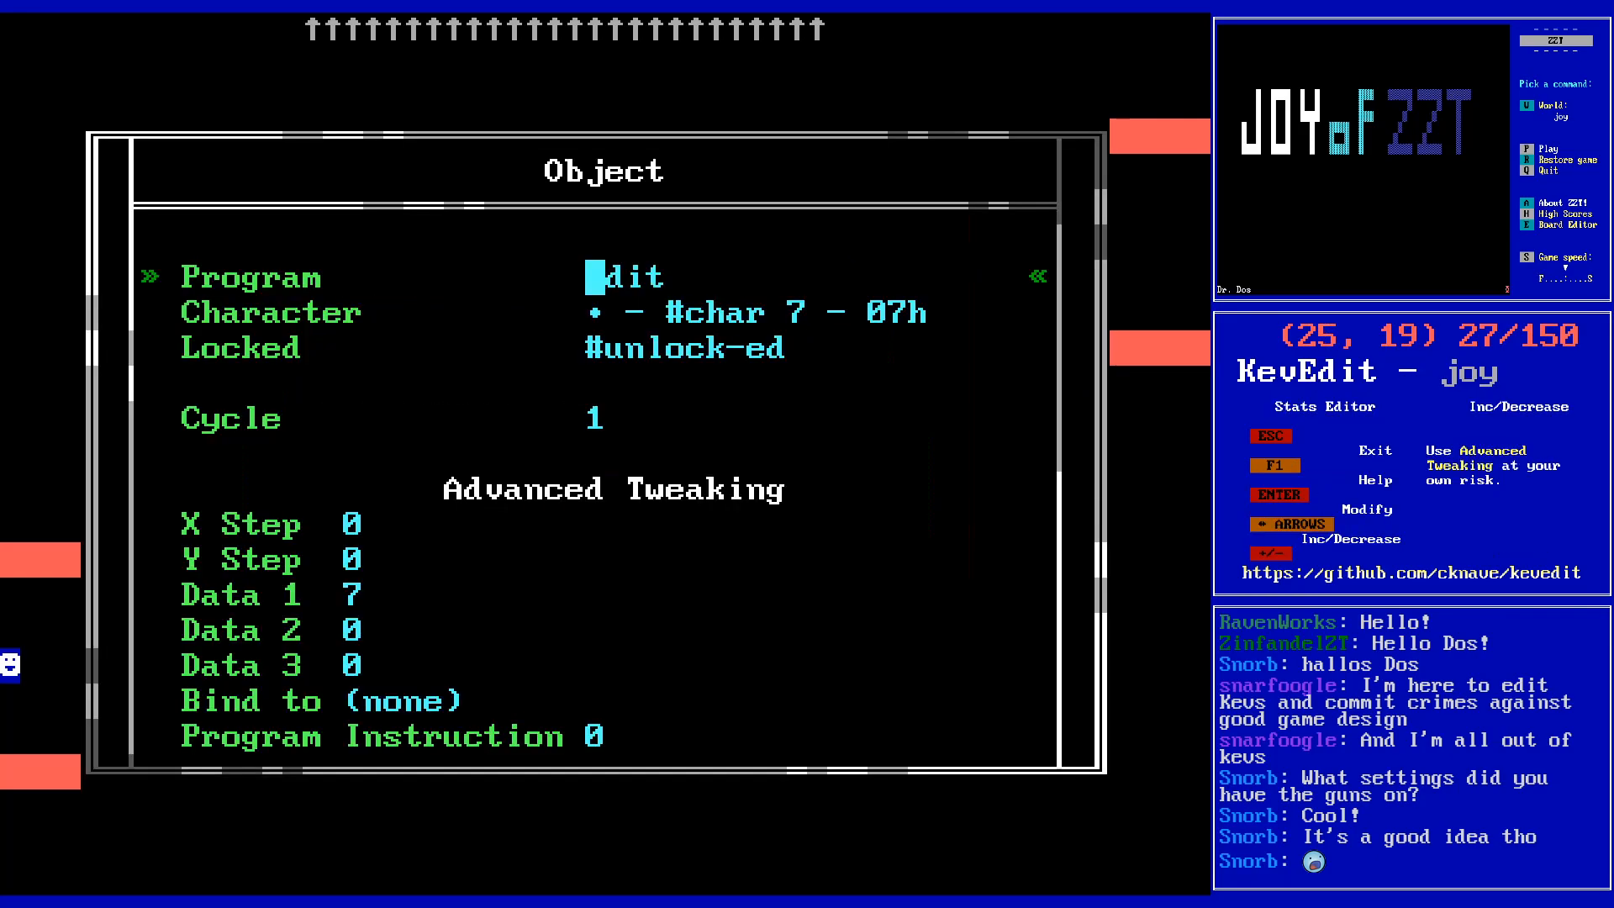
pyautogui.press('Return')
pyautogui.press('Down')
pyautogui.press('Down')
pyautogui.press('Down')
pyautogui.press('Down')
pyautogui.press('Down')
pyautogui.press('Down')
pyautogui.press('Down')
pyautogui.press('Up')
pyautogui.press('BackSpace')
pyautogui.press('Return')
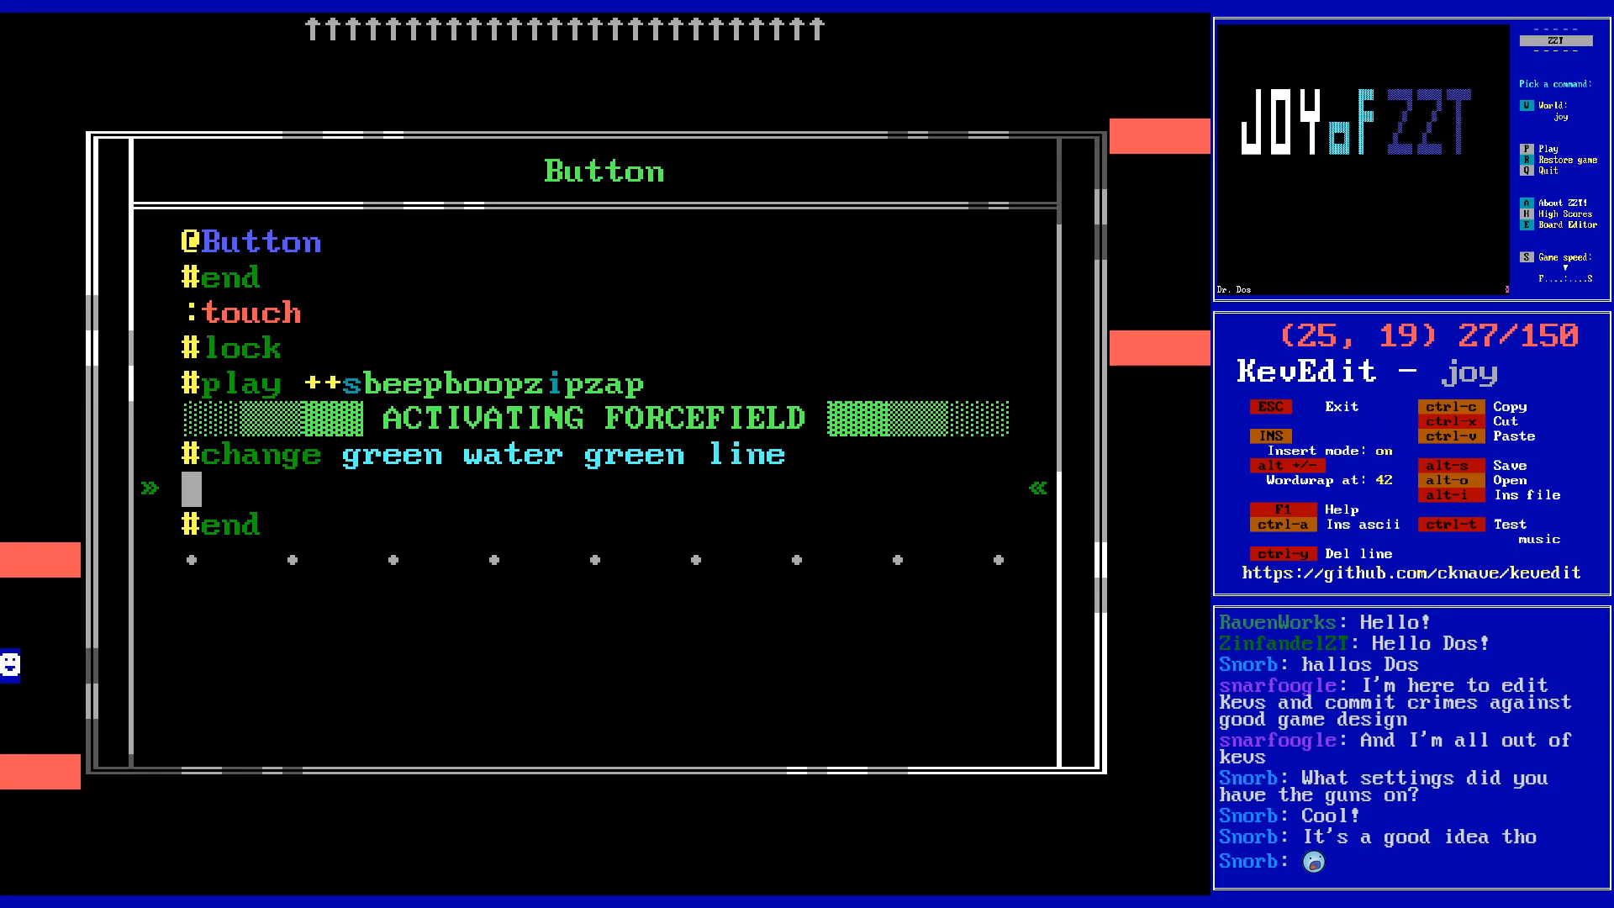
pyautogui.write('#change line line')
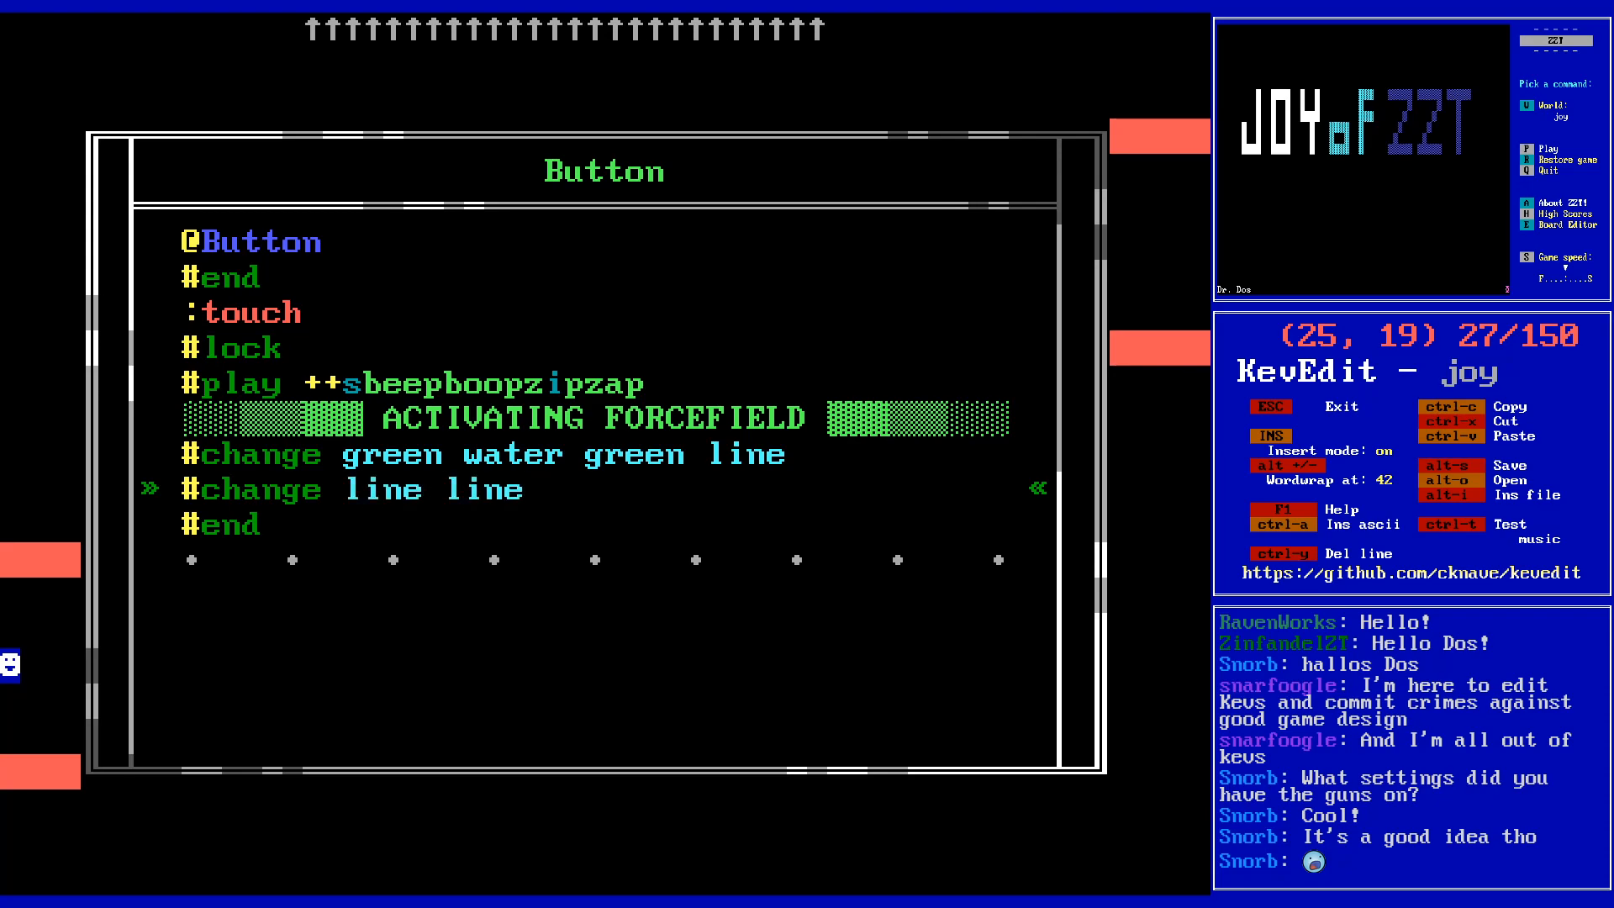
# - Close the Button's program, save the joy world and start a play-test
pyautogui.press('Escape')
pyautogui.press('s')
pyautogui.press('Return')
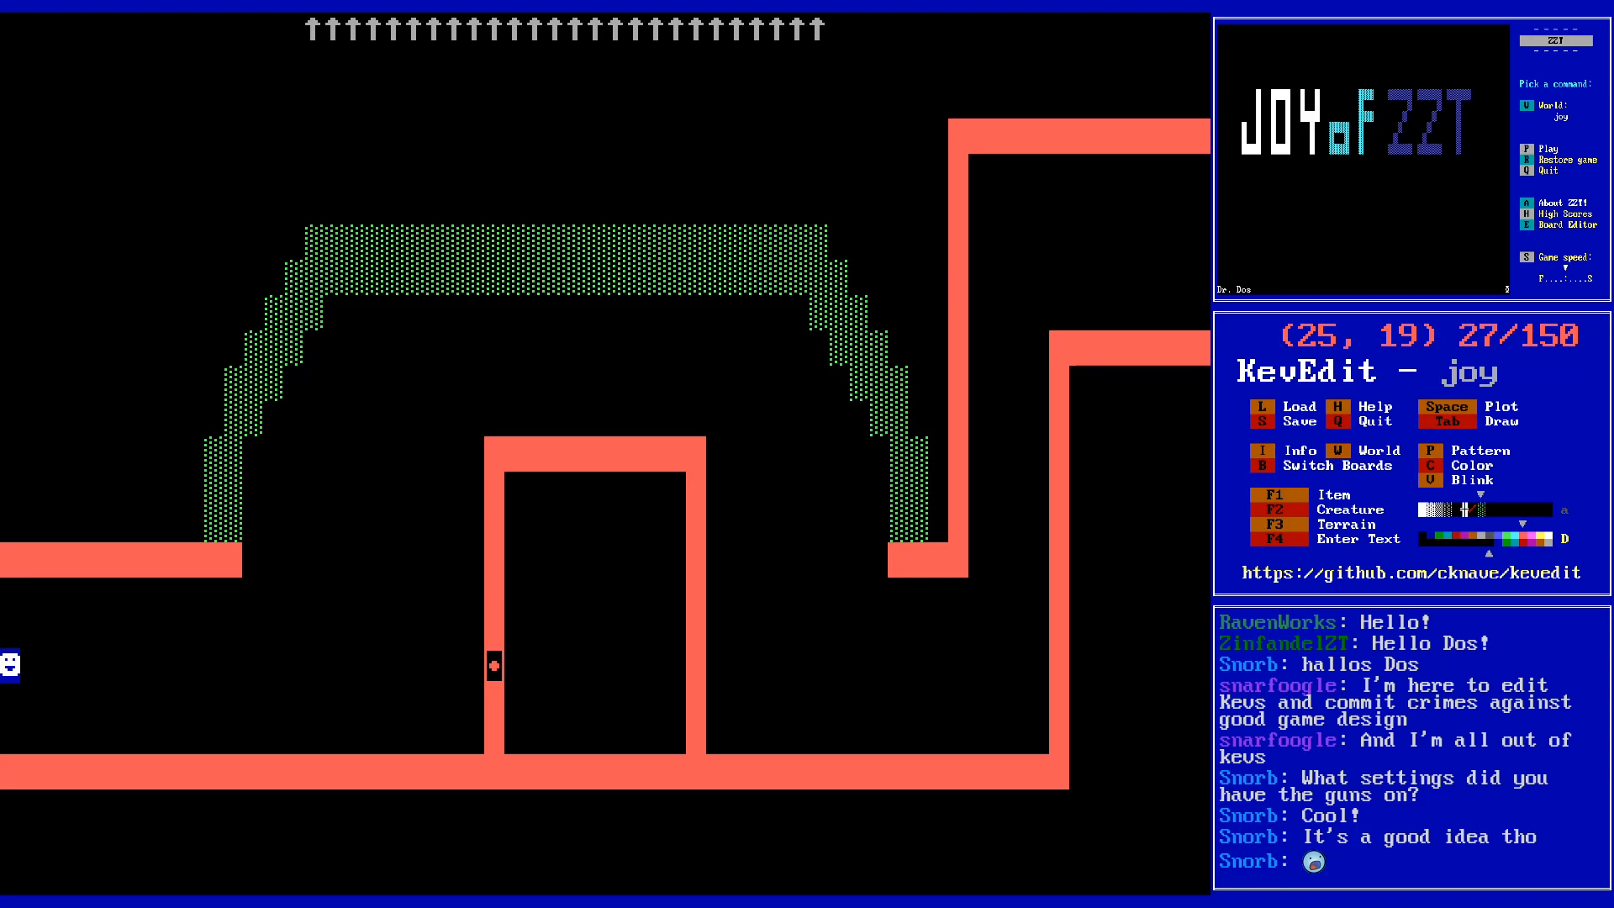
pyautogui.press('p')
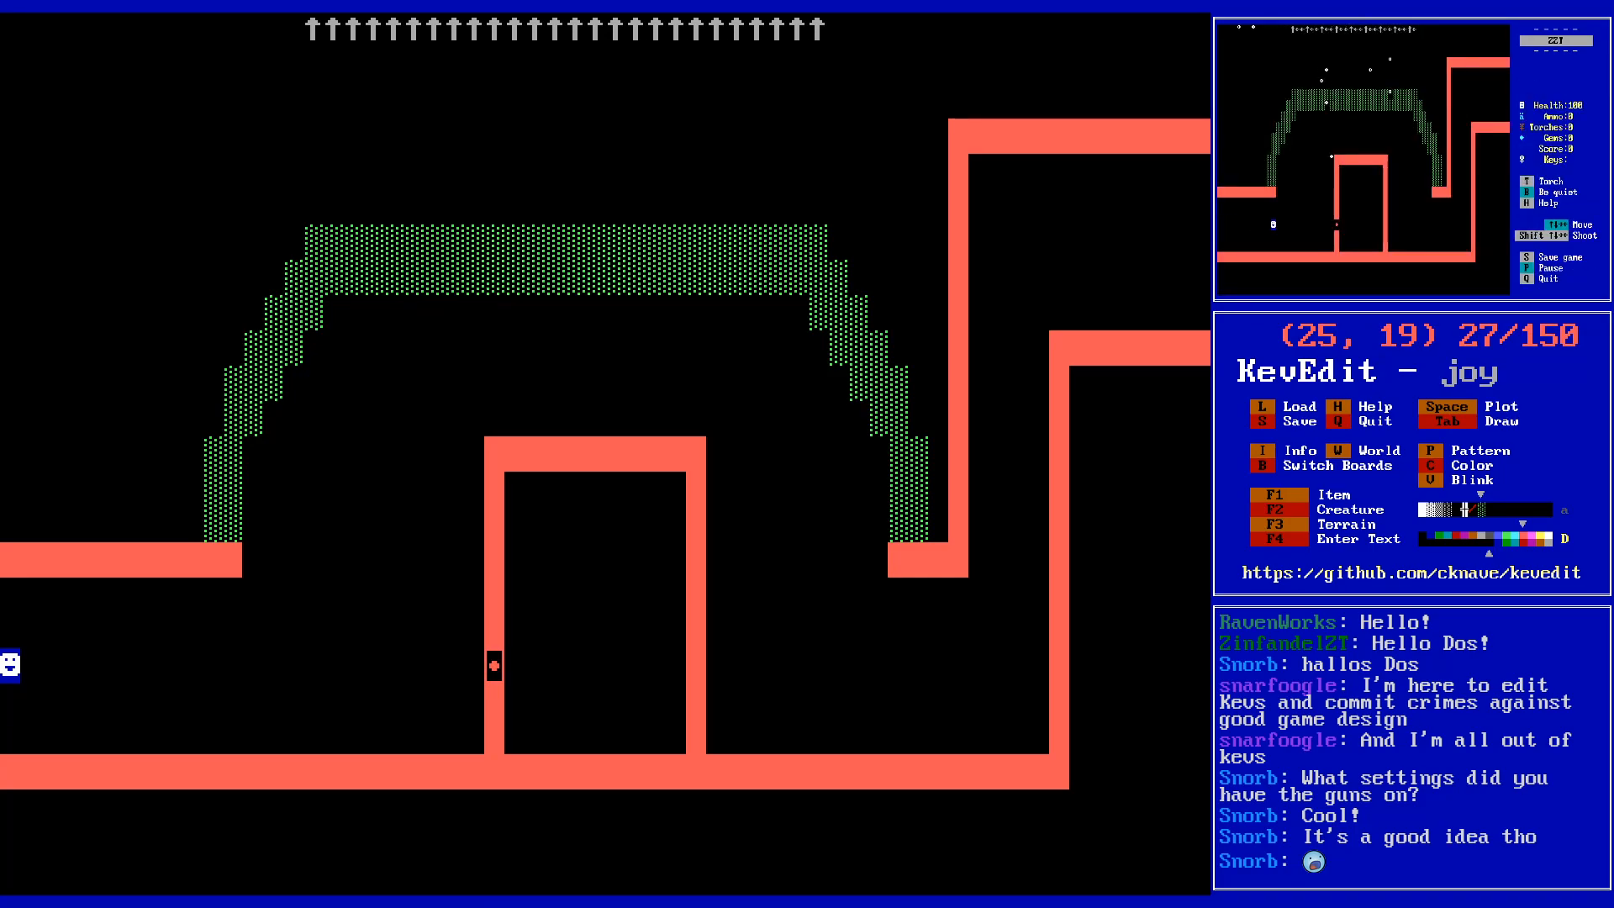
# - Activate the forcefield at the Button and walk the player up beneath the middle of the dome roof
pyautogui.press('Right')
pyautogui.press('Right')
pyautogui.press('Up')
pyautogui.press('Up')
pyautogui.press('Up')
pyautogui.press('Up')
pyautogui.press('Up')
pyautogui.press('Up')
pyautogui.press('Up')
pyautogui.press('Right')
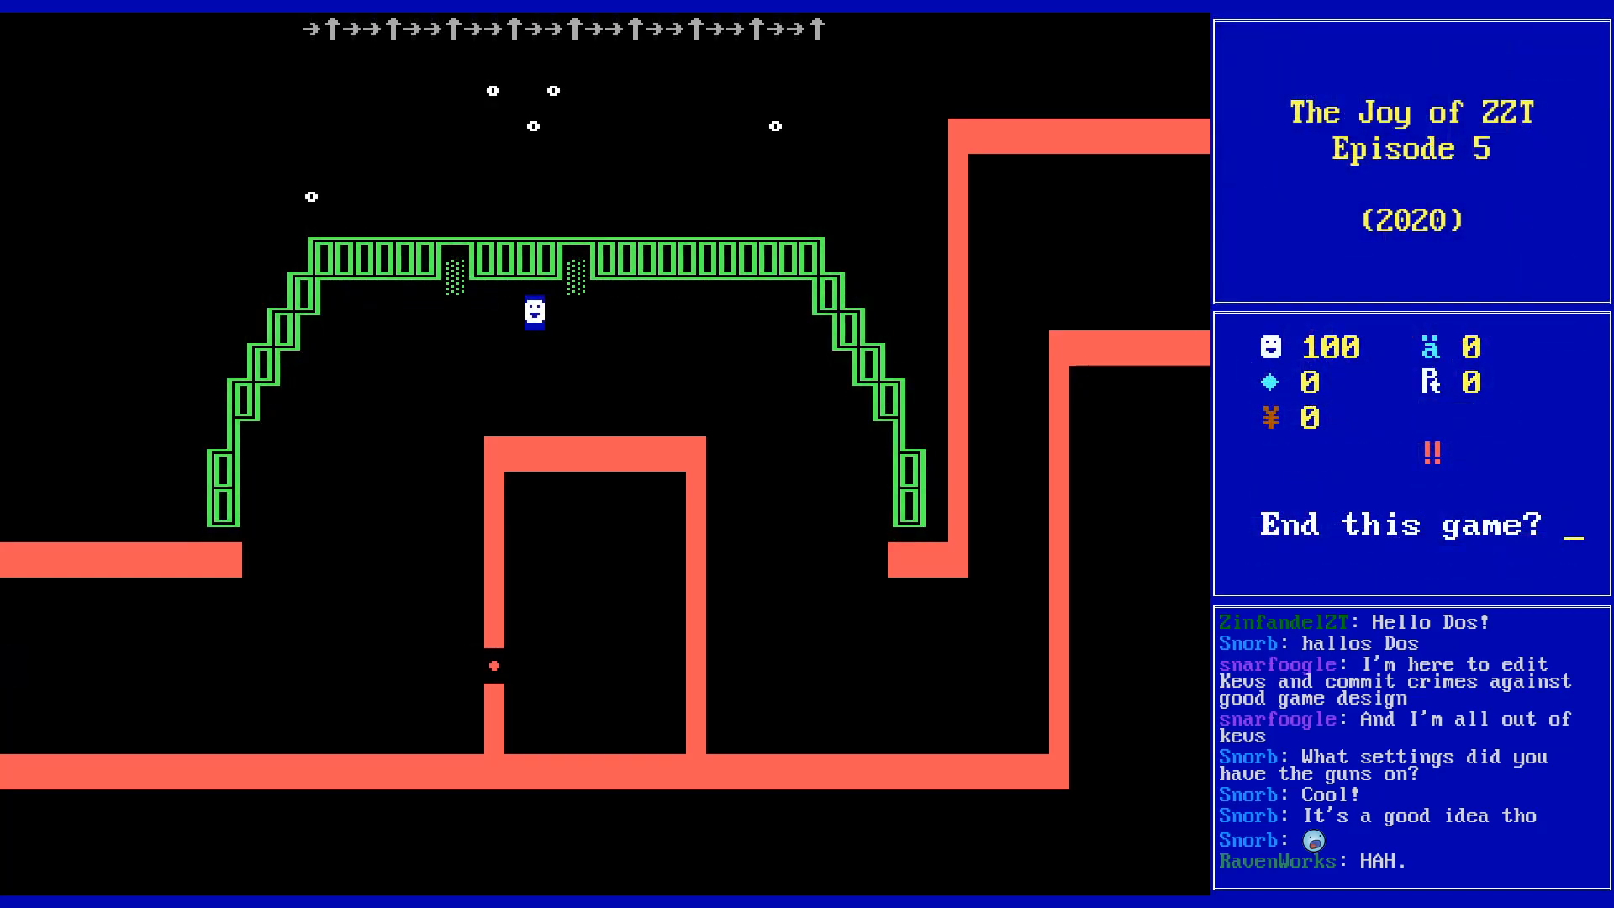
pyautogui.press('y')
# - Insert a second "#change green water green line" command above "#change line line" in the Button object's program
pyautogui.press('Right')
pyautogui.press('Return')
pyautogui.press('Return')
pyautogui.press('Down')
pyautogui.press('Down')
pyautogui.press('Down')
pyautogui.press('Down')
pyautogui.press('Down')
pyautogui.press('Down')
pyautogui.press('Down')
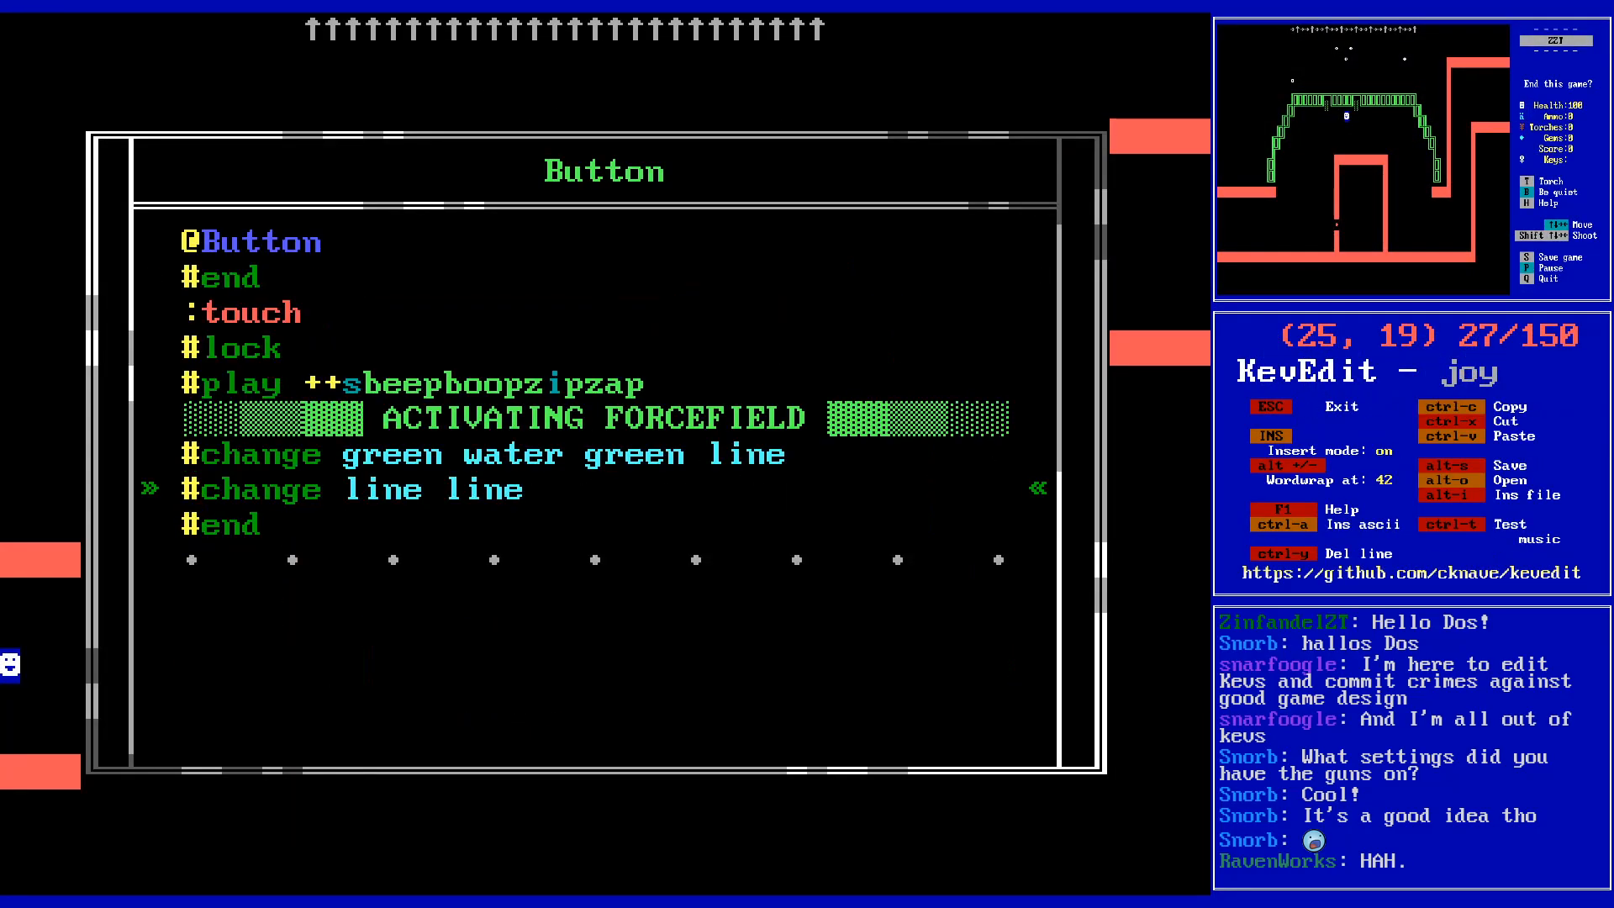
pyautogui.press('Return')
pyautogui.press('Up')
pyautogui.write('#change')
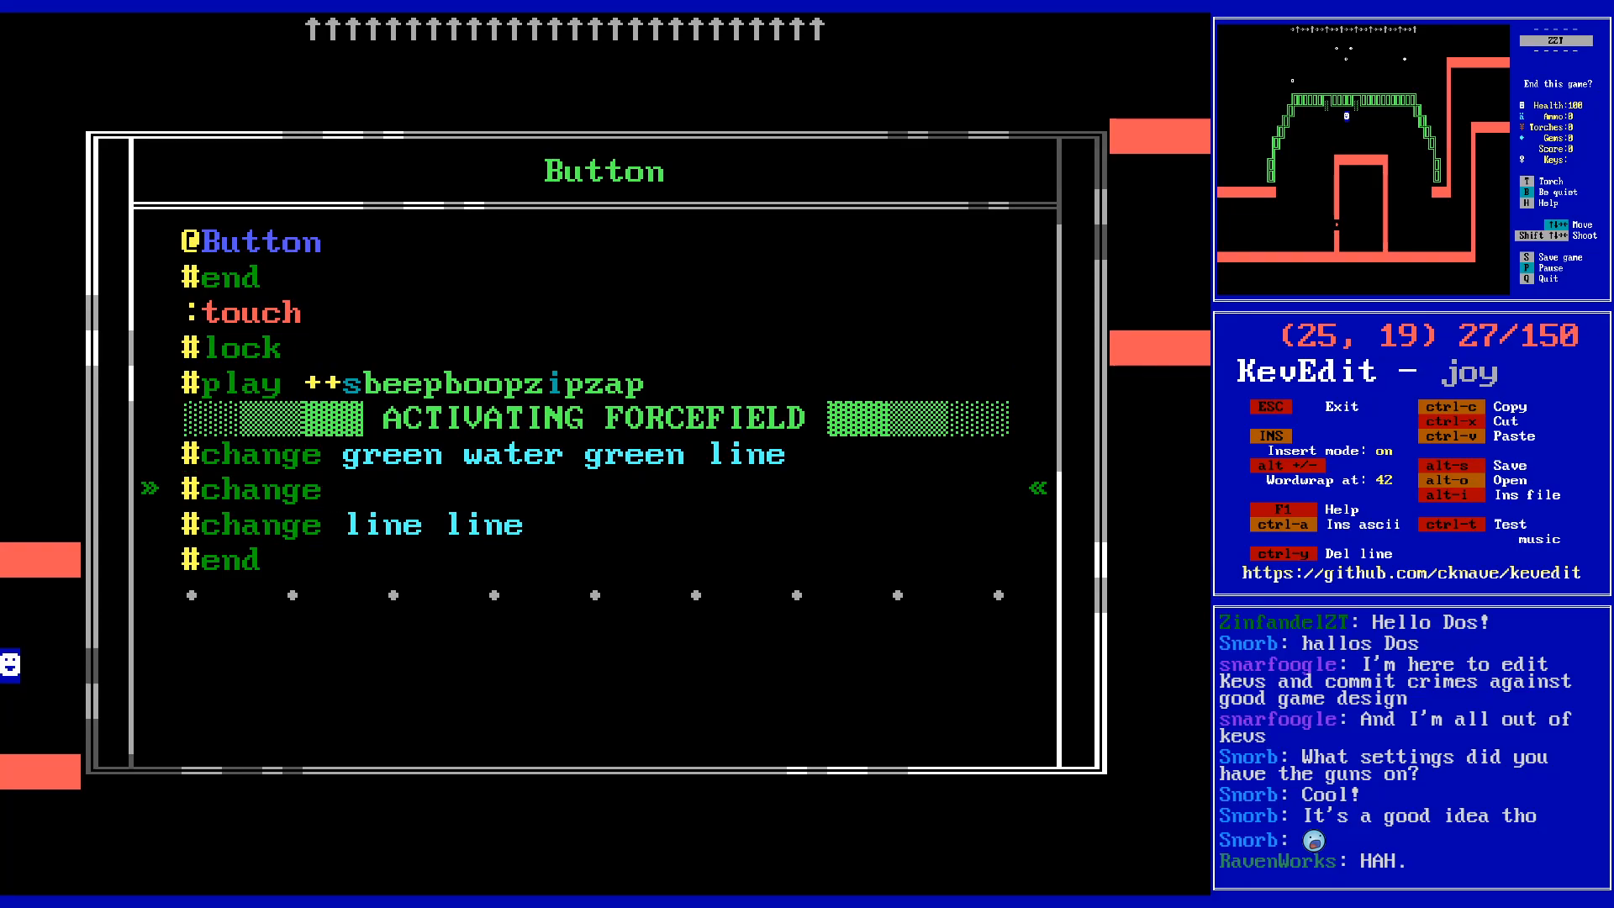
pyautogui.press('Up')
pyautogui.press('Down')
pyautogui.press('BackSpace')
pyautogui.press('BackSpace')
pyautogui.press('BackSpace')
pyautogui.press('BackSpace')
pyautogui.press('BackSpace')
pyautogui.press('BackSpace')
pyautogui.press('BackSpace')
pyautogui.write('#change green water green line')
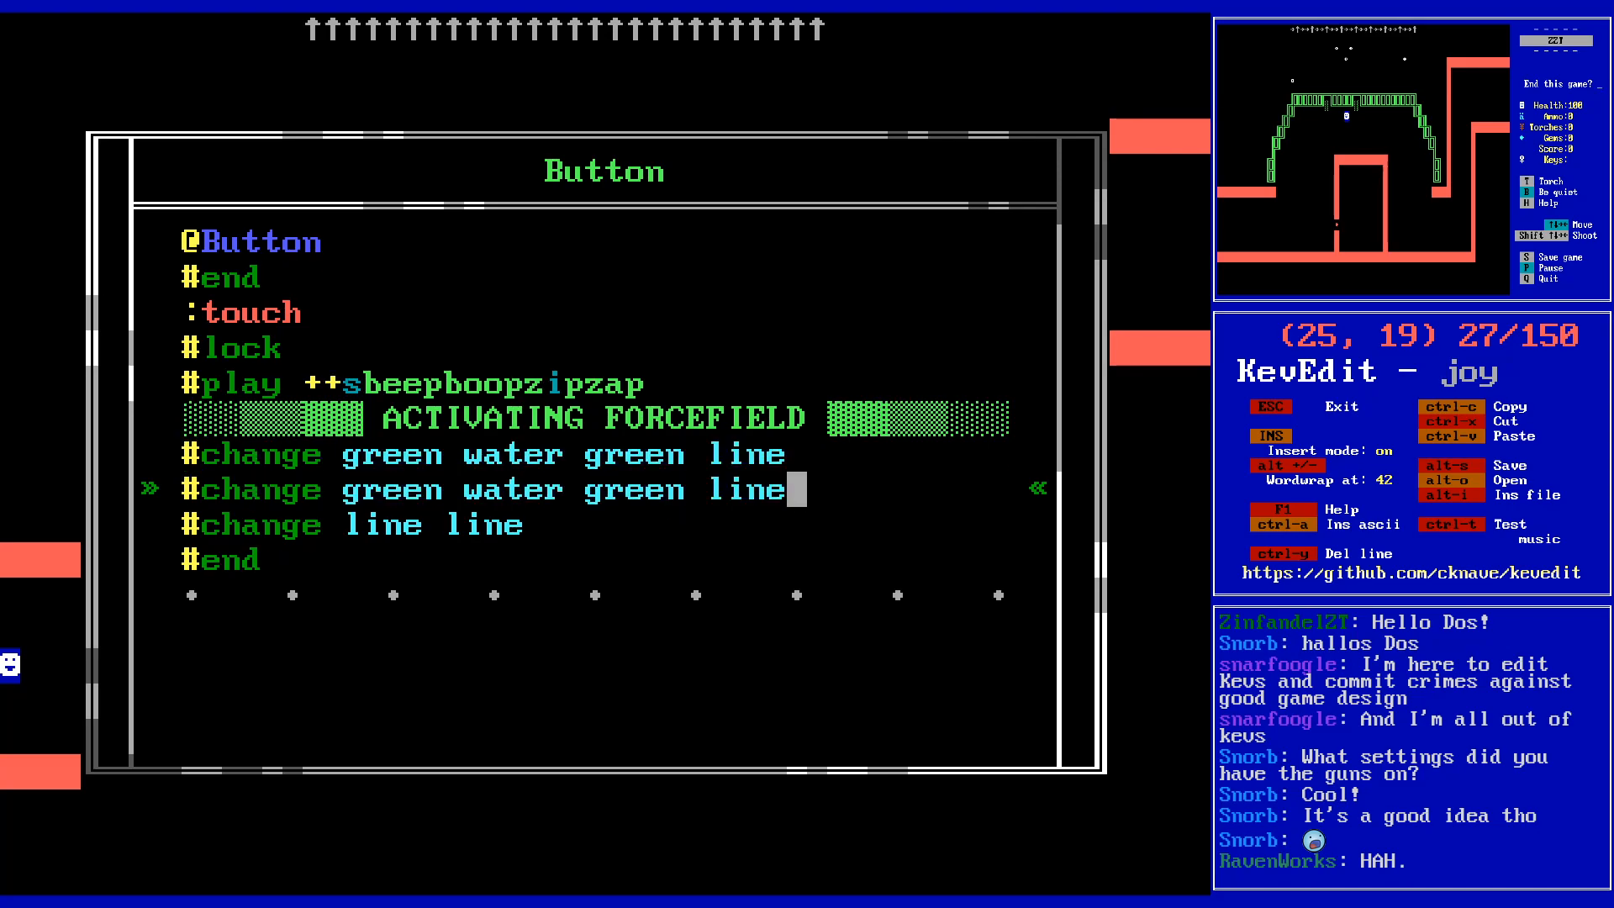
# - Close the Button's program, save the joy world and restart the play-test
pyautogui.press('Return')
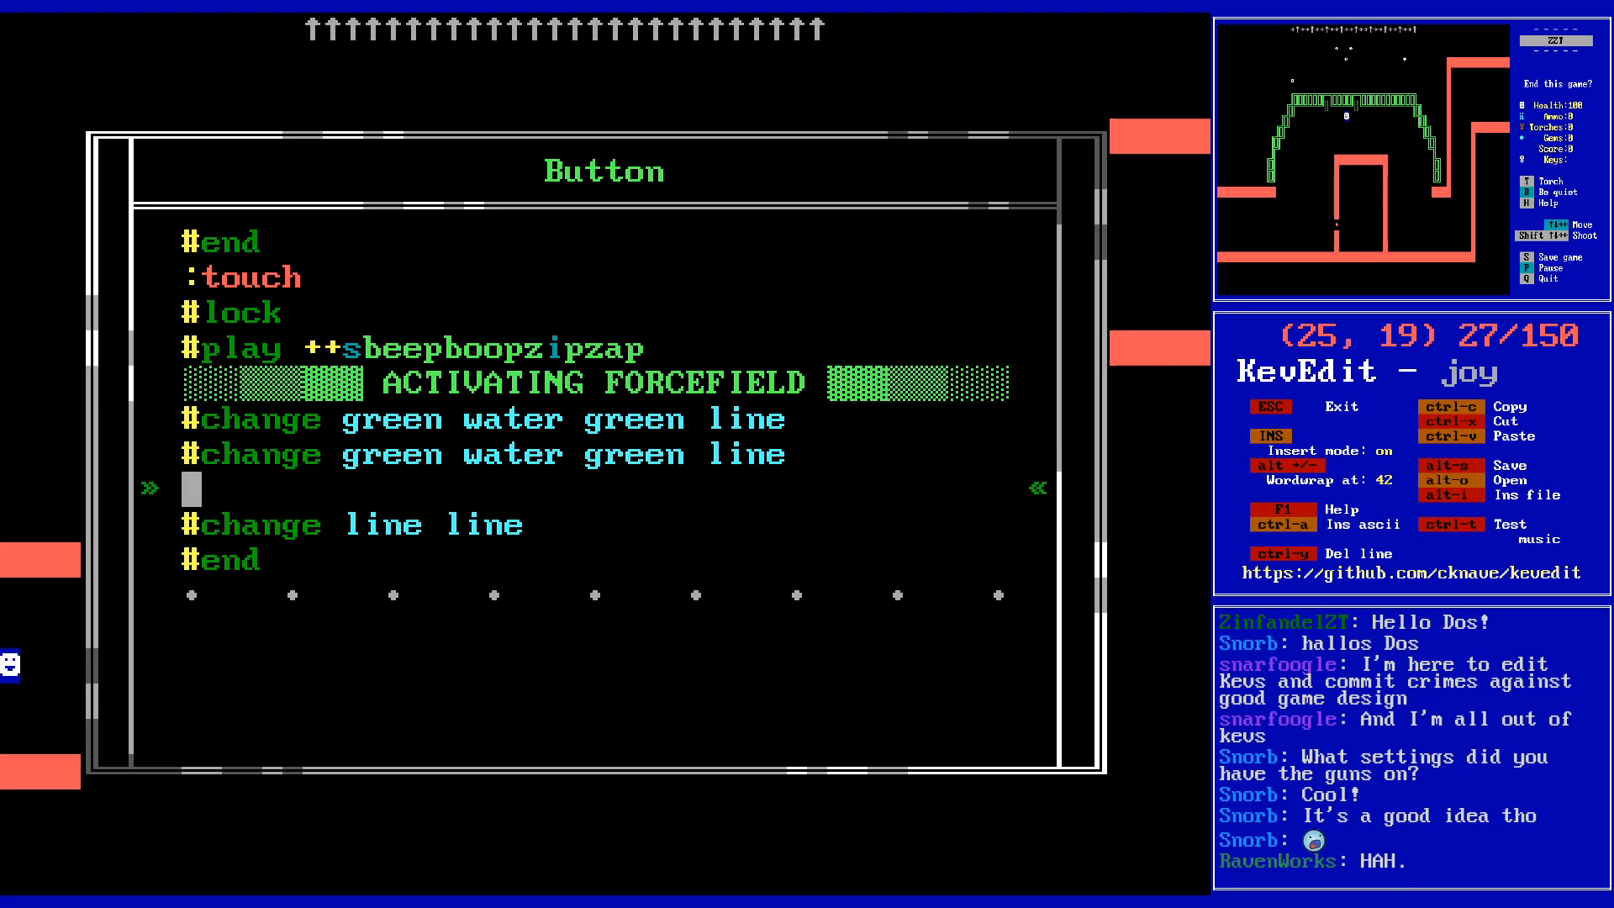
pyautogui.press('BackSpace')
pyautogui.press('Down')
pyautogui.hotkey('shift', 'Home')
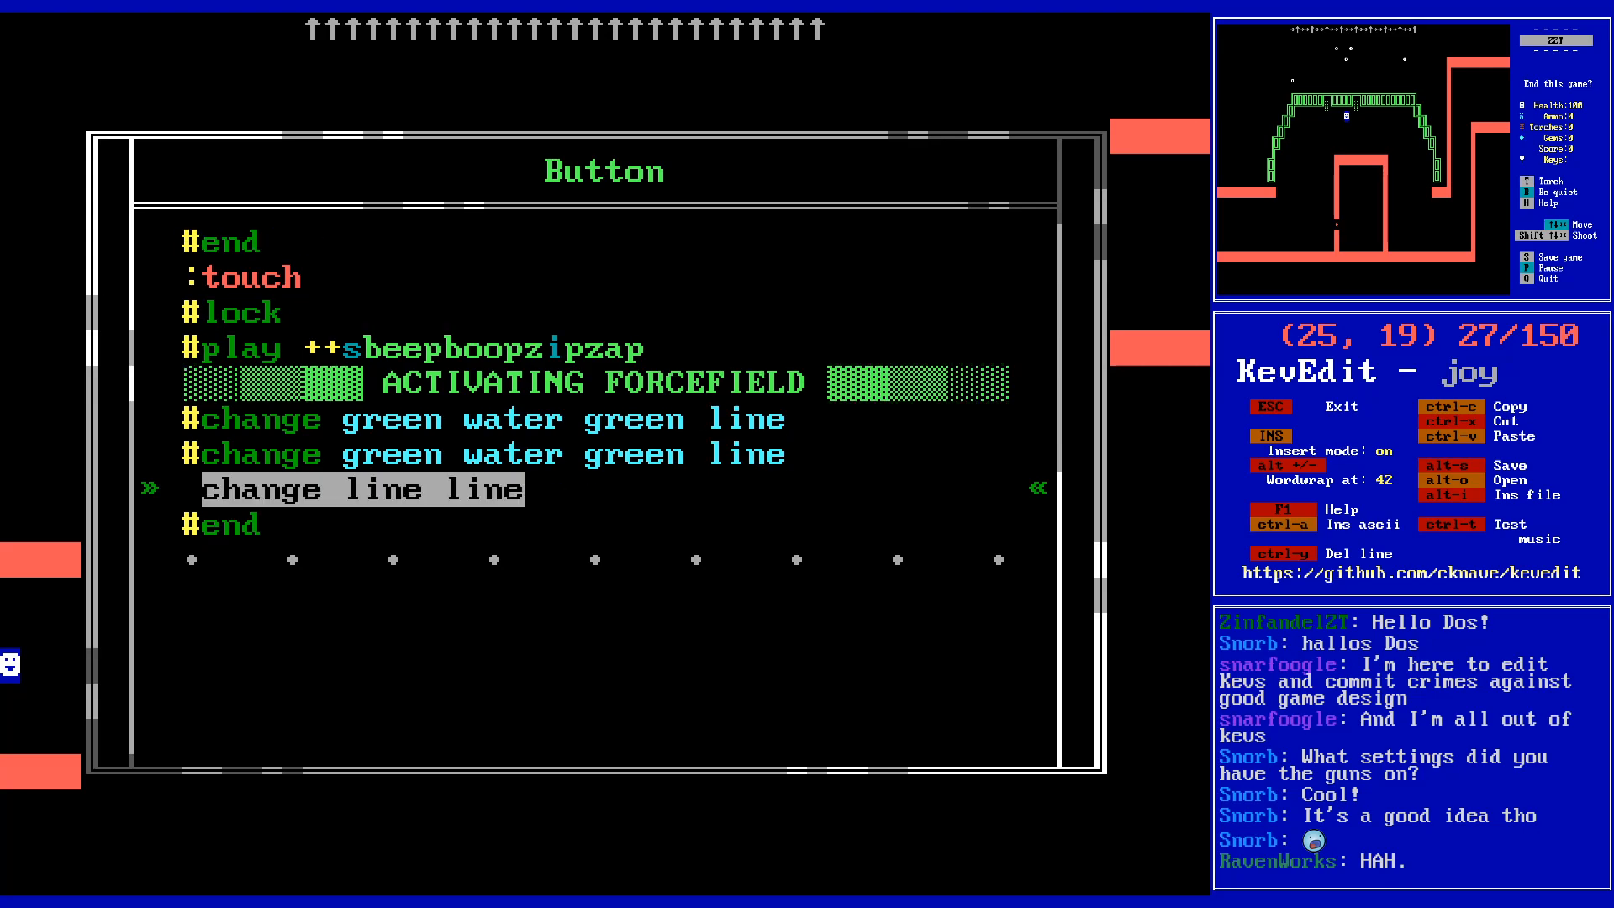
pyautogui.press('Up')
pyautogui.press('Up')
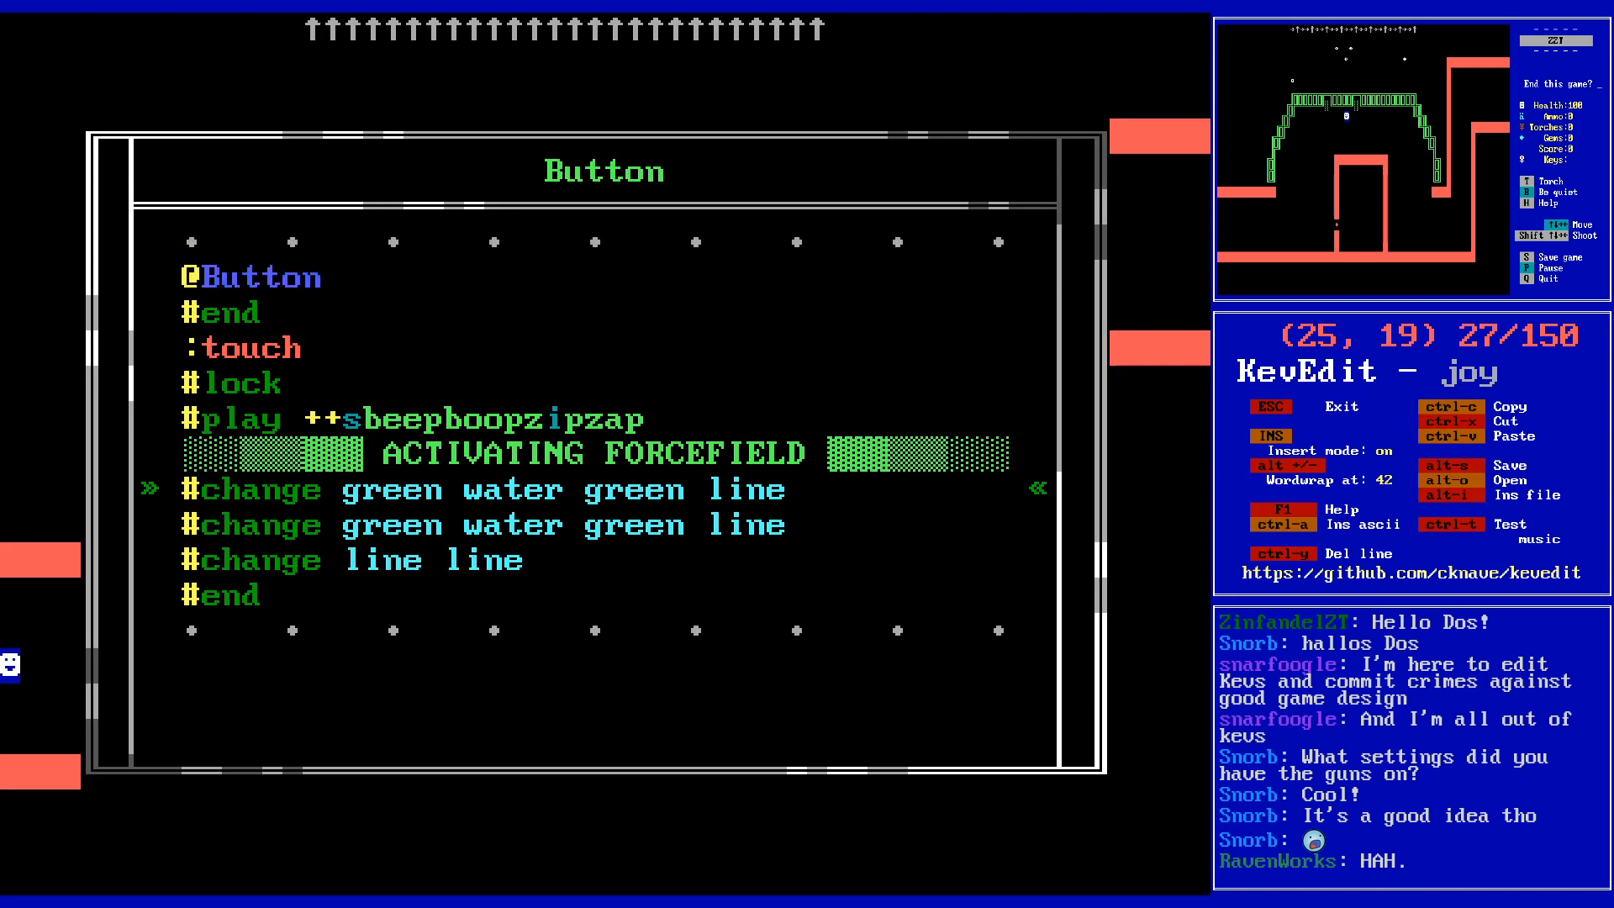
pyautogui.press('Escape')
pyautogui.press('s')
pyautogui.press('Return')
pyautogui.press('y')
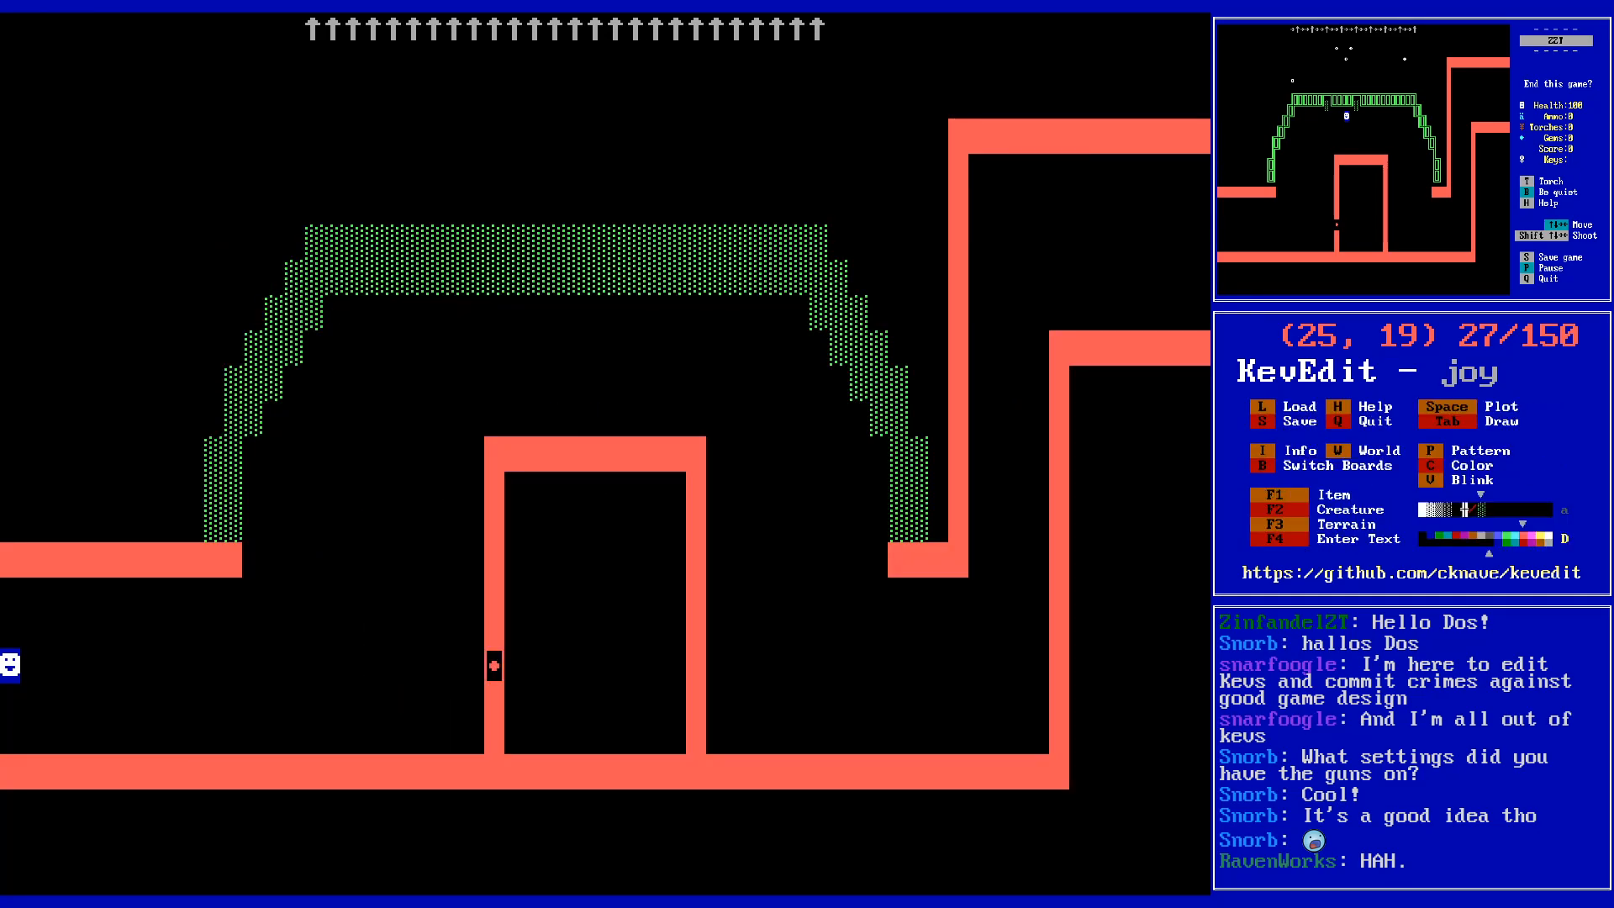
pyautogui.press('y')
pyautogui.press('p')
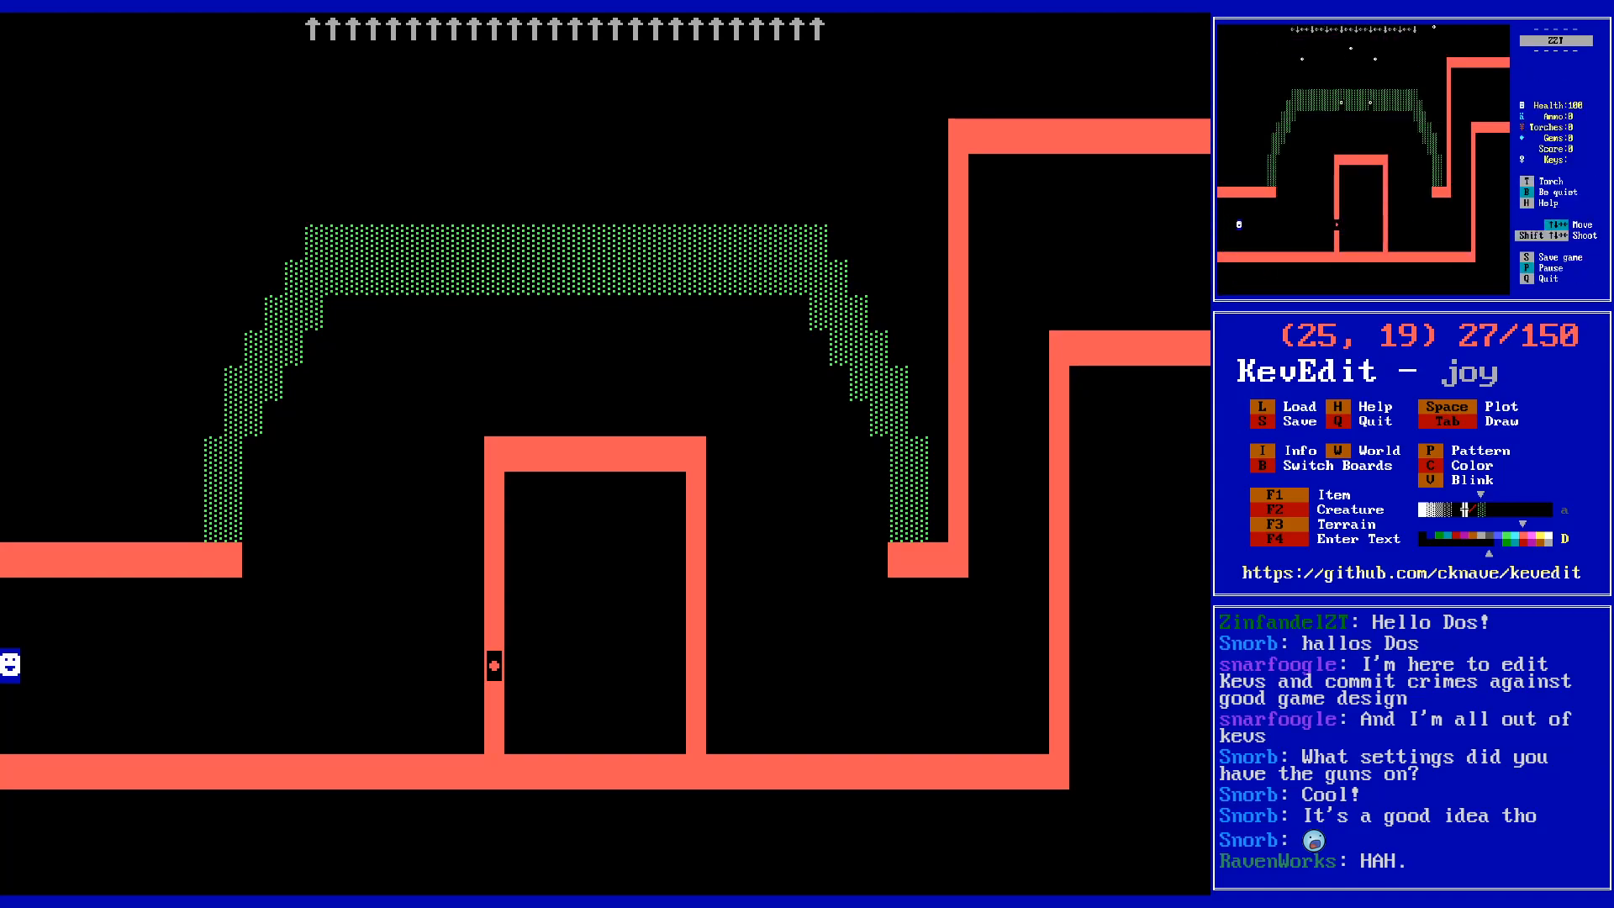
# - Walk the player east along the corridor and touch the Button to activate the forcefield
pyautogui.press('Right')
pyautogui.press('Right')
pyautogui.press('Right')
pyautogui.press('Right')
pyautogui.press('Right')
pyautogui.press('Right')
pyautogui.press('Right')
pyautogui.press('Right')
pyautogui.press('Right')
pyautogui.press('Right')
pyautogui.press('Right')
pyautogui.press('Right')
pyautogui.press('Right')
pyautogui.press('Right')
pyautogui.press('Right')
pyautogui.press('Right')
pyautogui.press('Right')
pyautogui.press('Right')
pyautogui.press('Right')
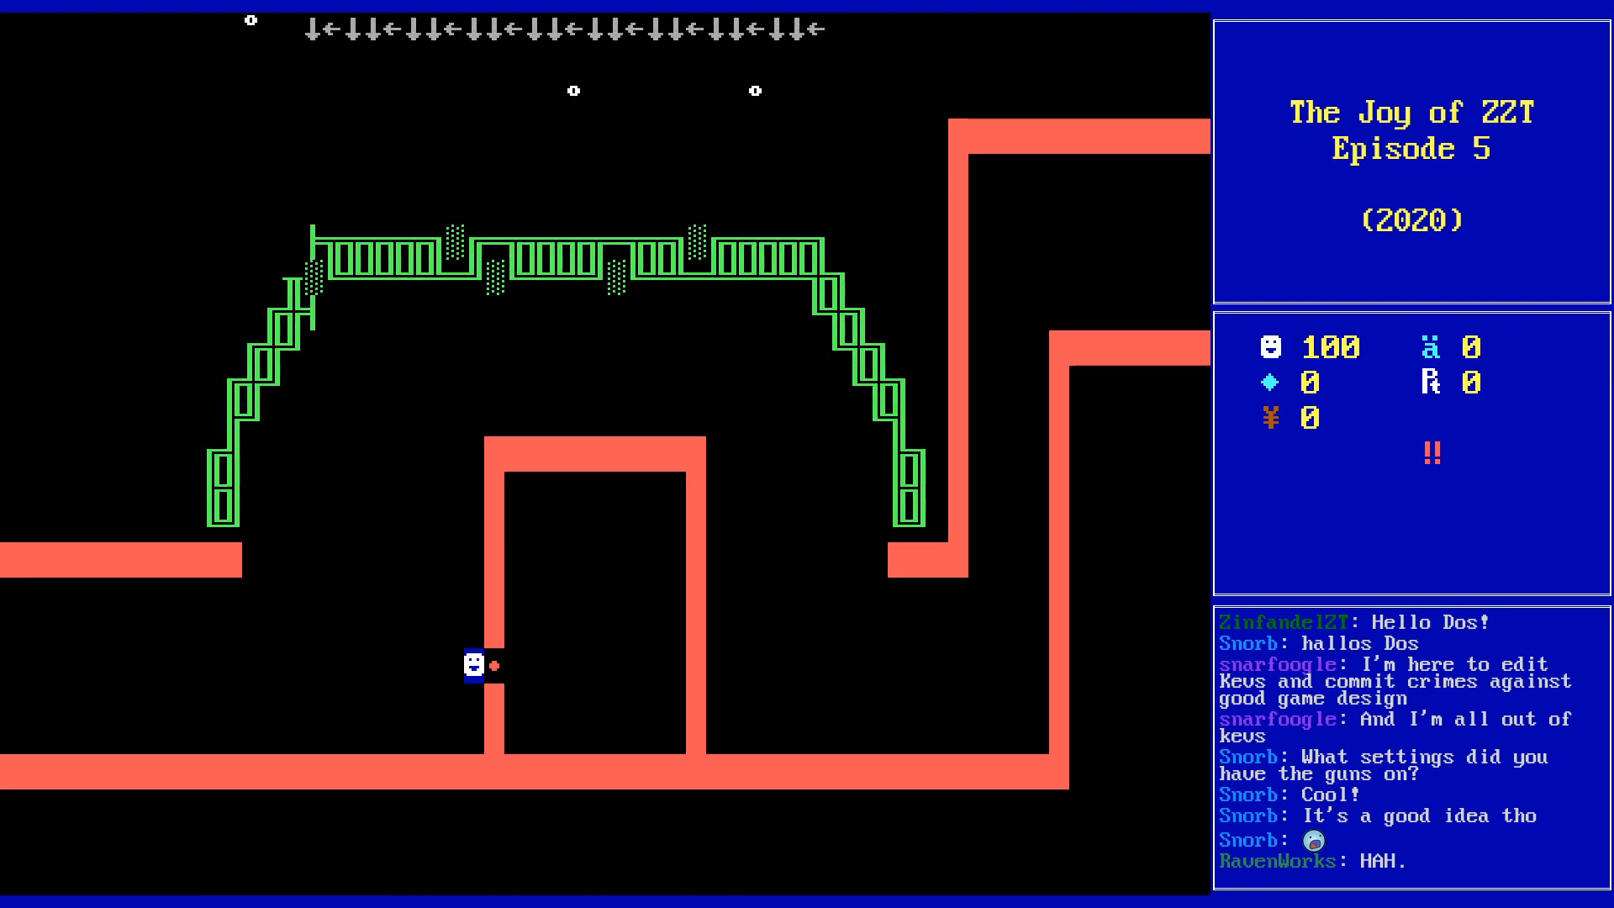
# - Step the player back from the Button, end the play-test and switch to KevEdit
pyautogui.press('Left')
pyautogui.press('Left')
pyautogui.press('Escape')
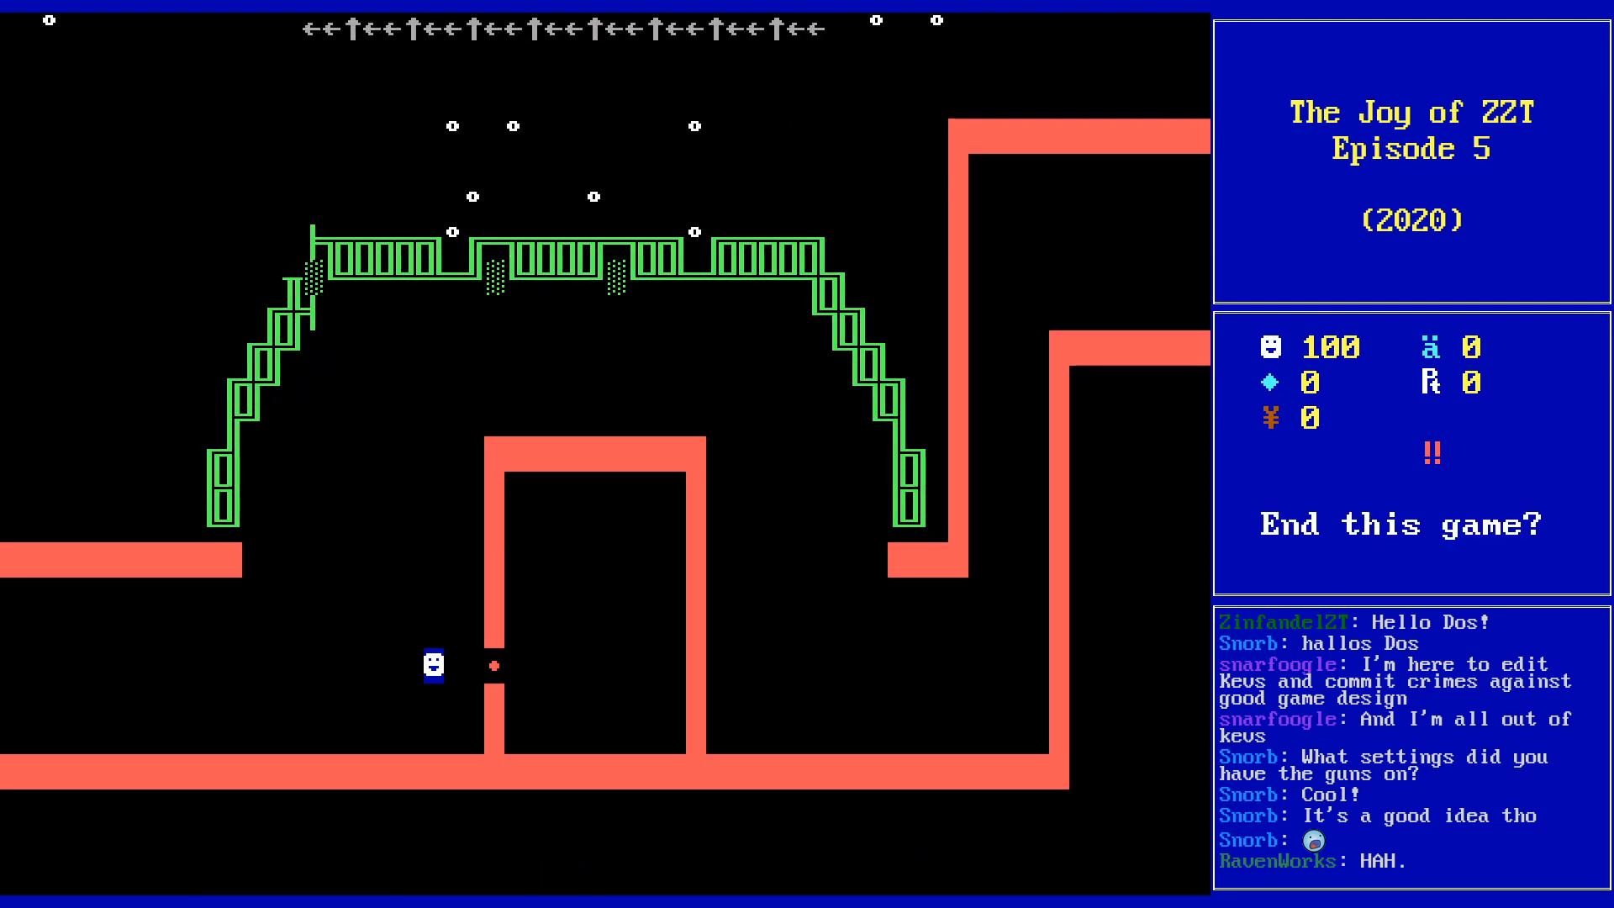
pyautogui.press('y')
pyautogui.hotkey('alt', 'Tab')
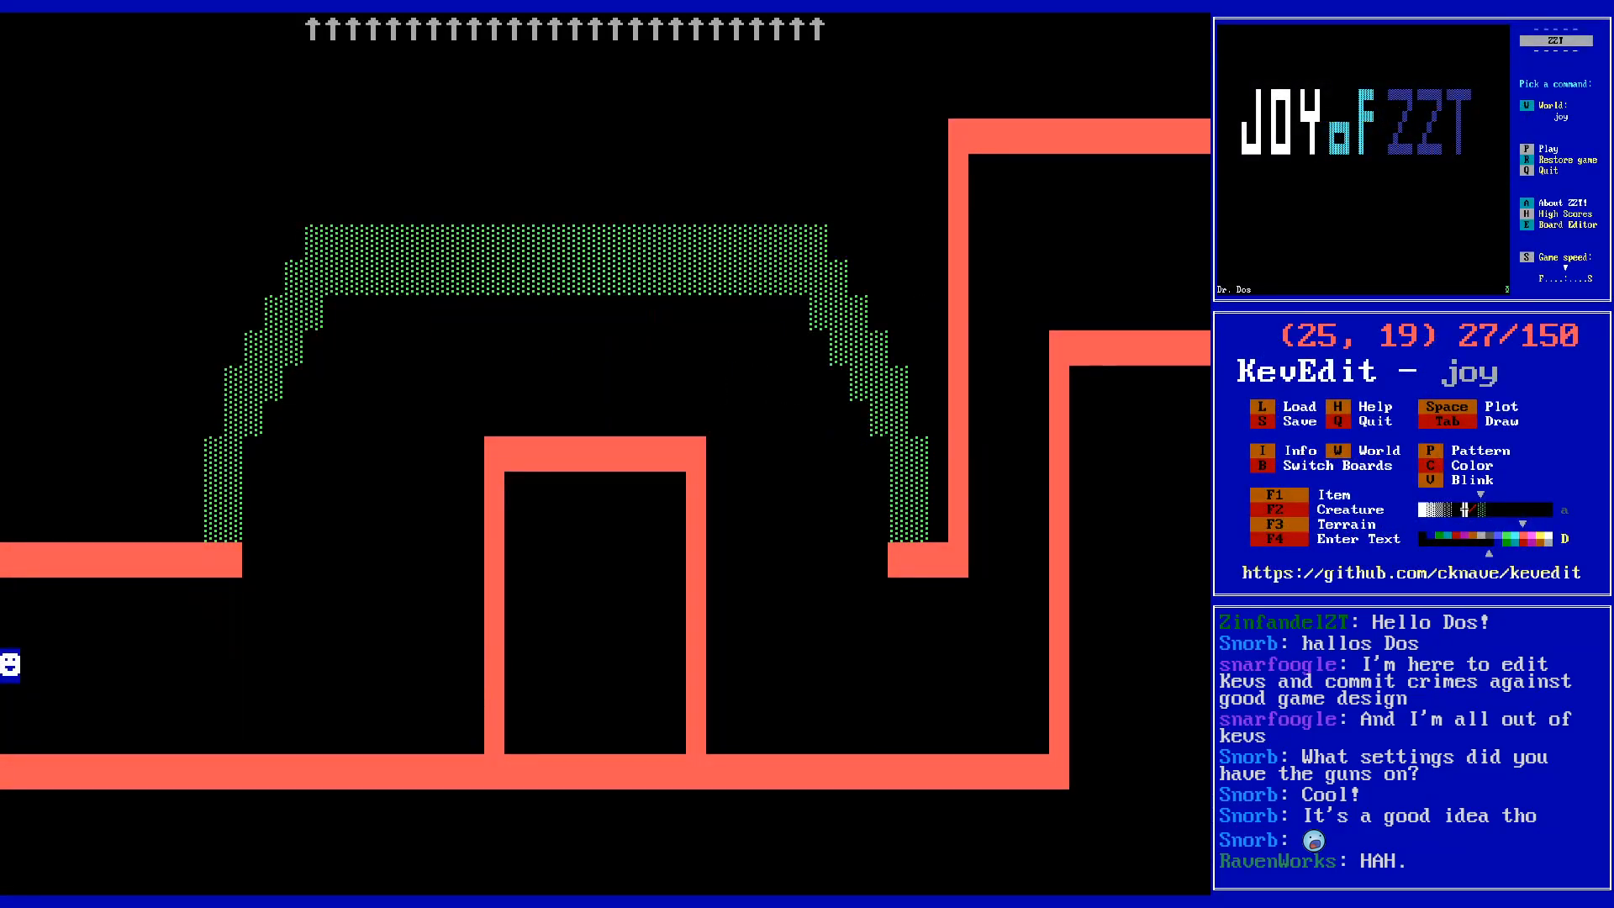
pyautogui.press('Left')
pyautogui.press('Left')
pyautogui.press('Left')
pyautogui.press('Left')
pyautogui.press('Up')
pyautogui.press('Up')
pyautogui.press('Up')
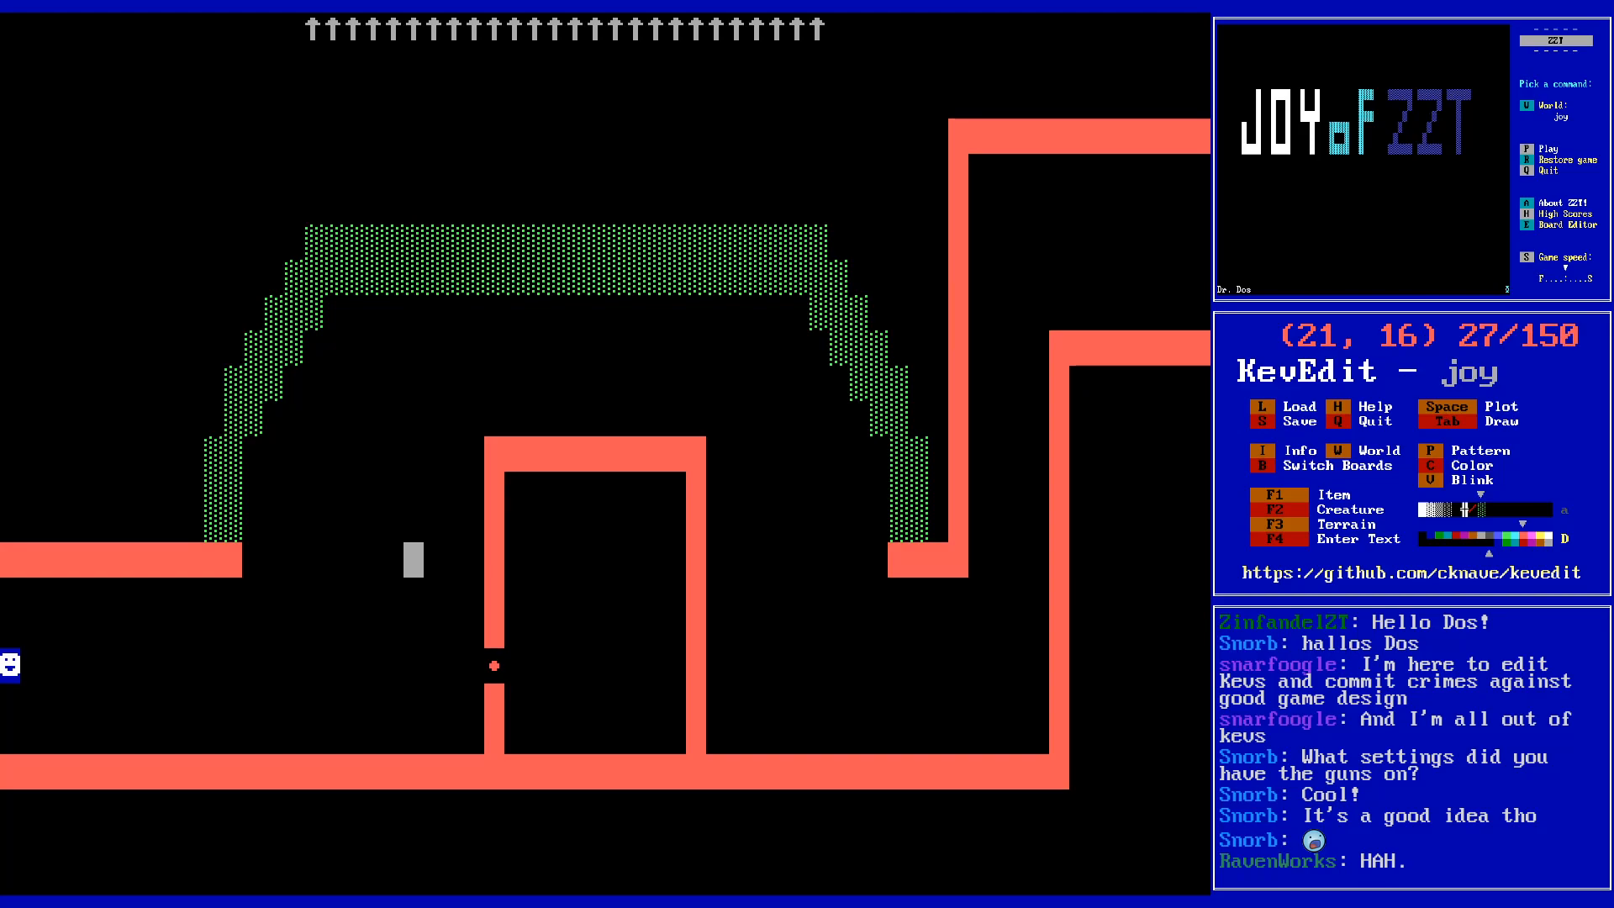
pyautogui.press('Down')
pyautogui.press('Down')
pyautogui.press('Down')
pyautogui.press('Right')
pyautogui.press('Right')
pyautogui.press('Right')
pyautogui.press('Right')
# - Delete the duplicate "#change green water green line" command from the Button object's program
pyautogui.press('Return')
pyautogui.press('Down')
pyautogui.press('Down')
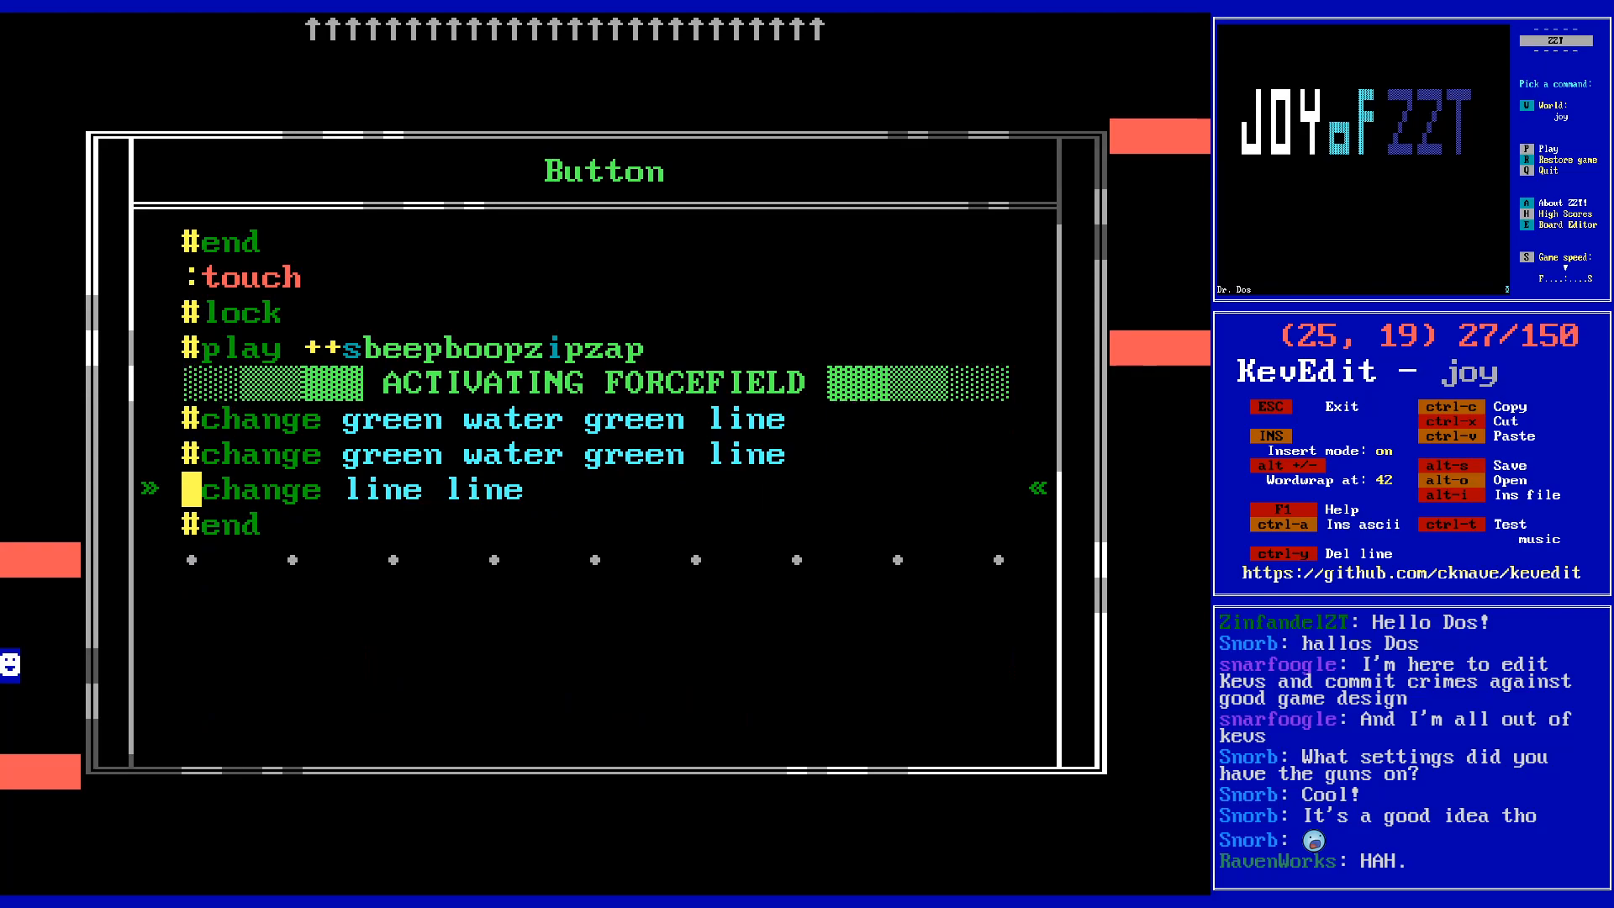
pyautogui.press('Up')
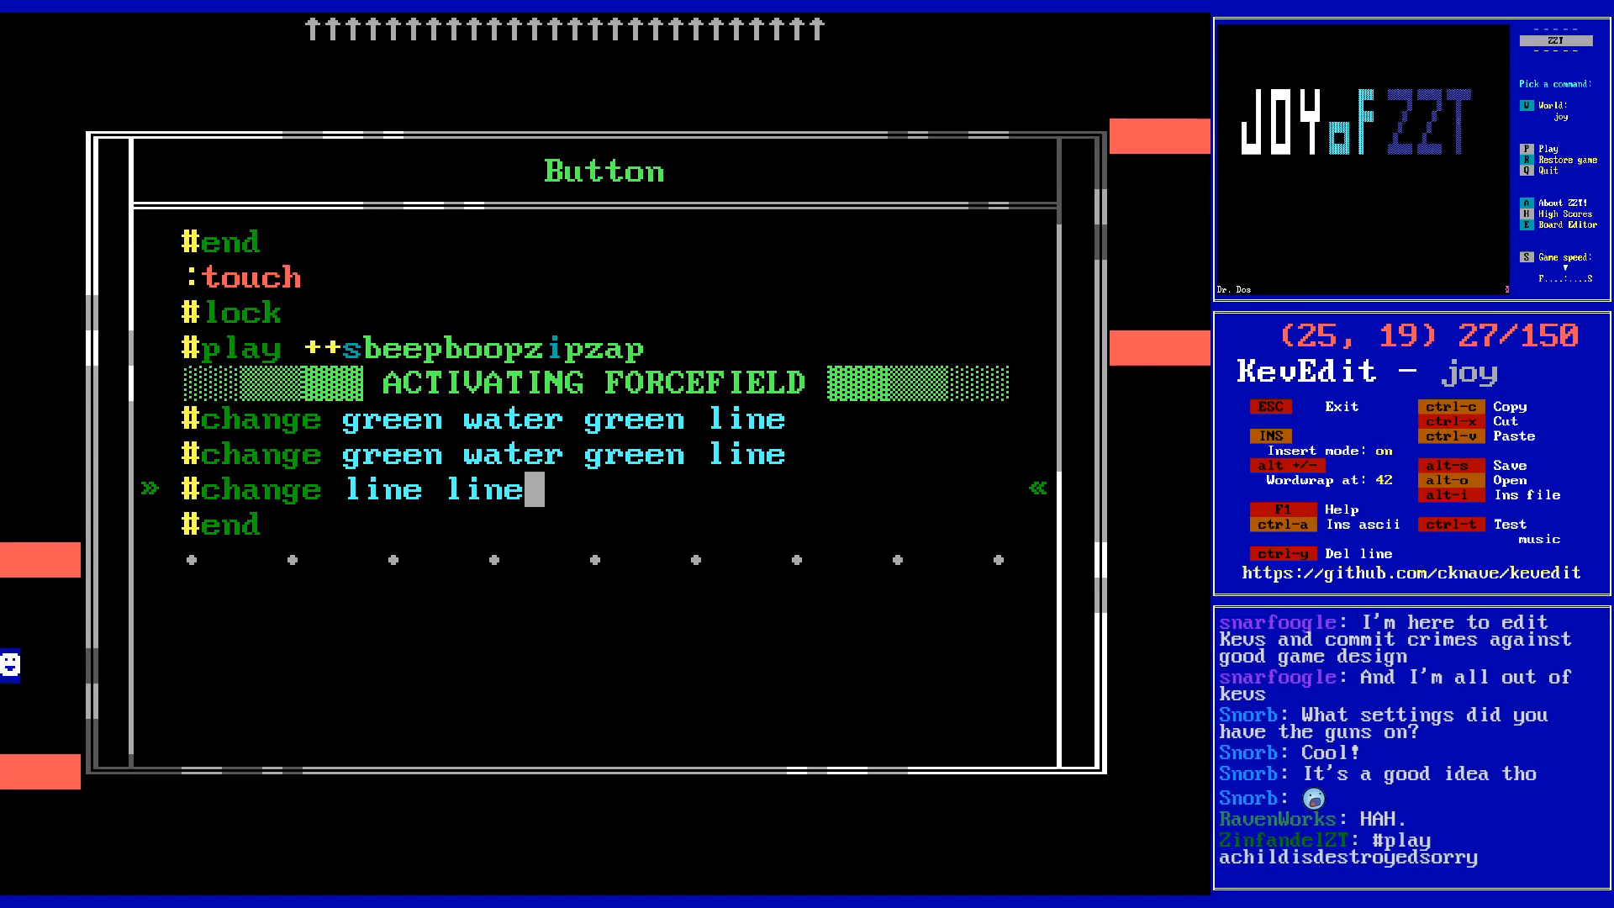
pyautogui.press('Return')
pyautogui.press('BackSpace')
pyautogui.press('Up')
pyautogui.press('End')
pyautogui.hotkey('shift', 'Home')
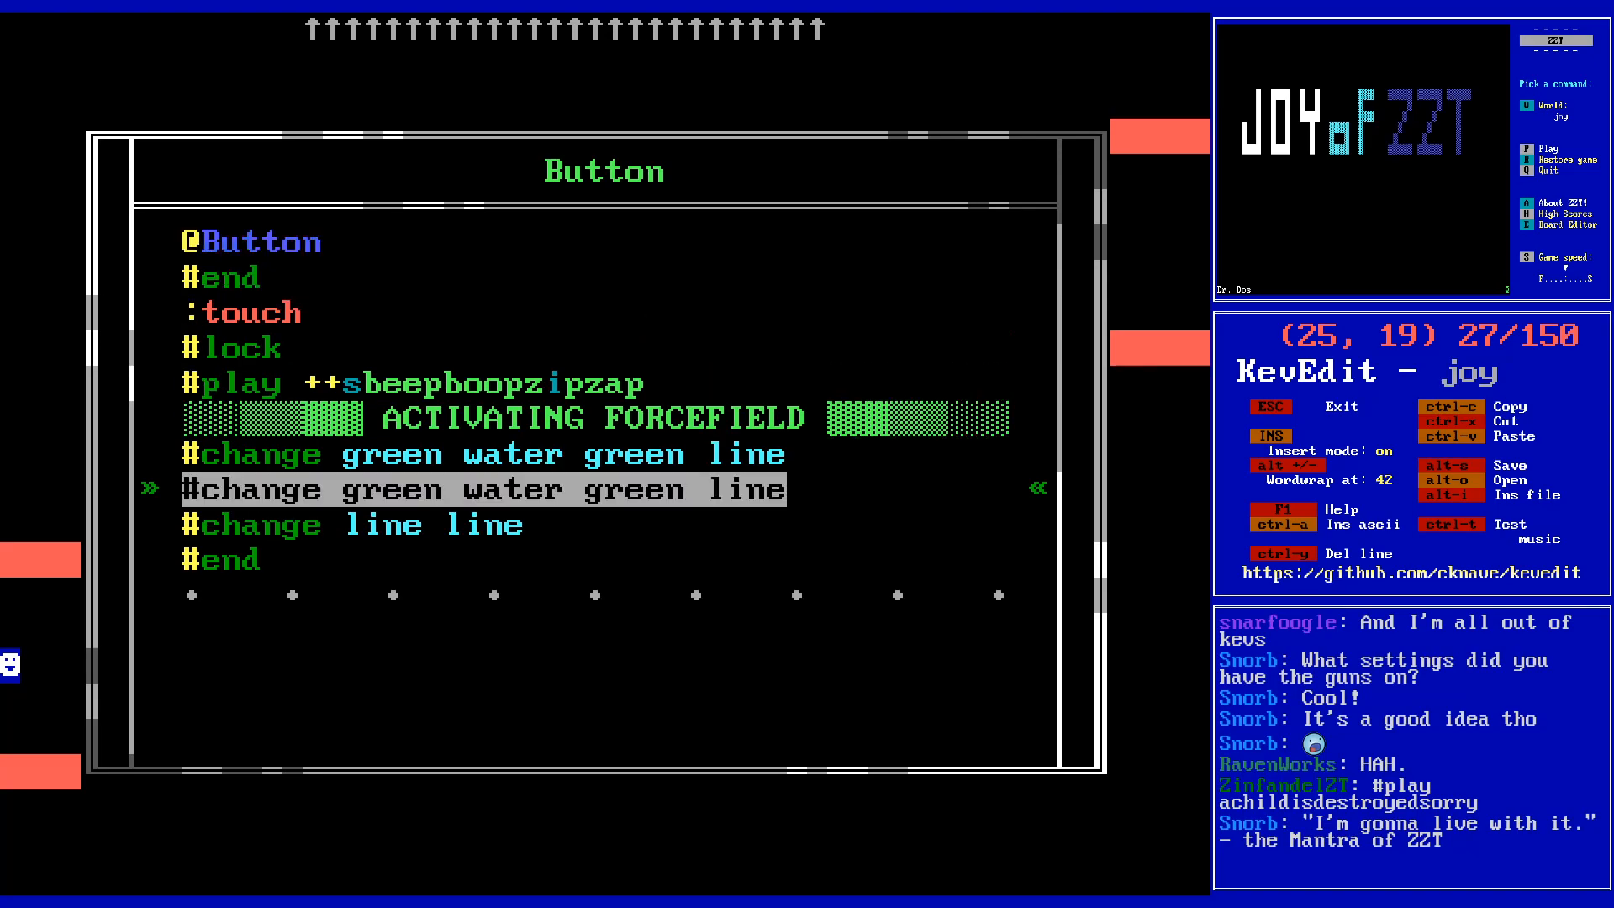
pyautogui.press('BackSpace')
pyautogui.press('BackSpace')
# - Add a line of repeated "/i" waits below "#change line line" in the Button's program
pyautogui.press('Down')
pyautogui.press('Down')
pyautogui.press('Up')
pyautogui.press('Up')
pyautogui.press('Down')
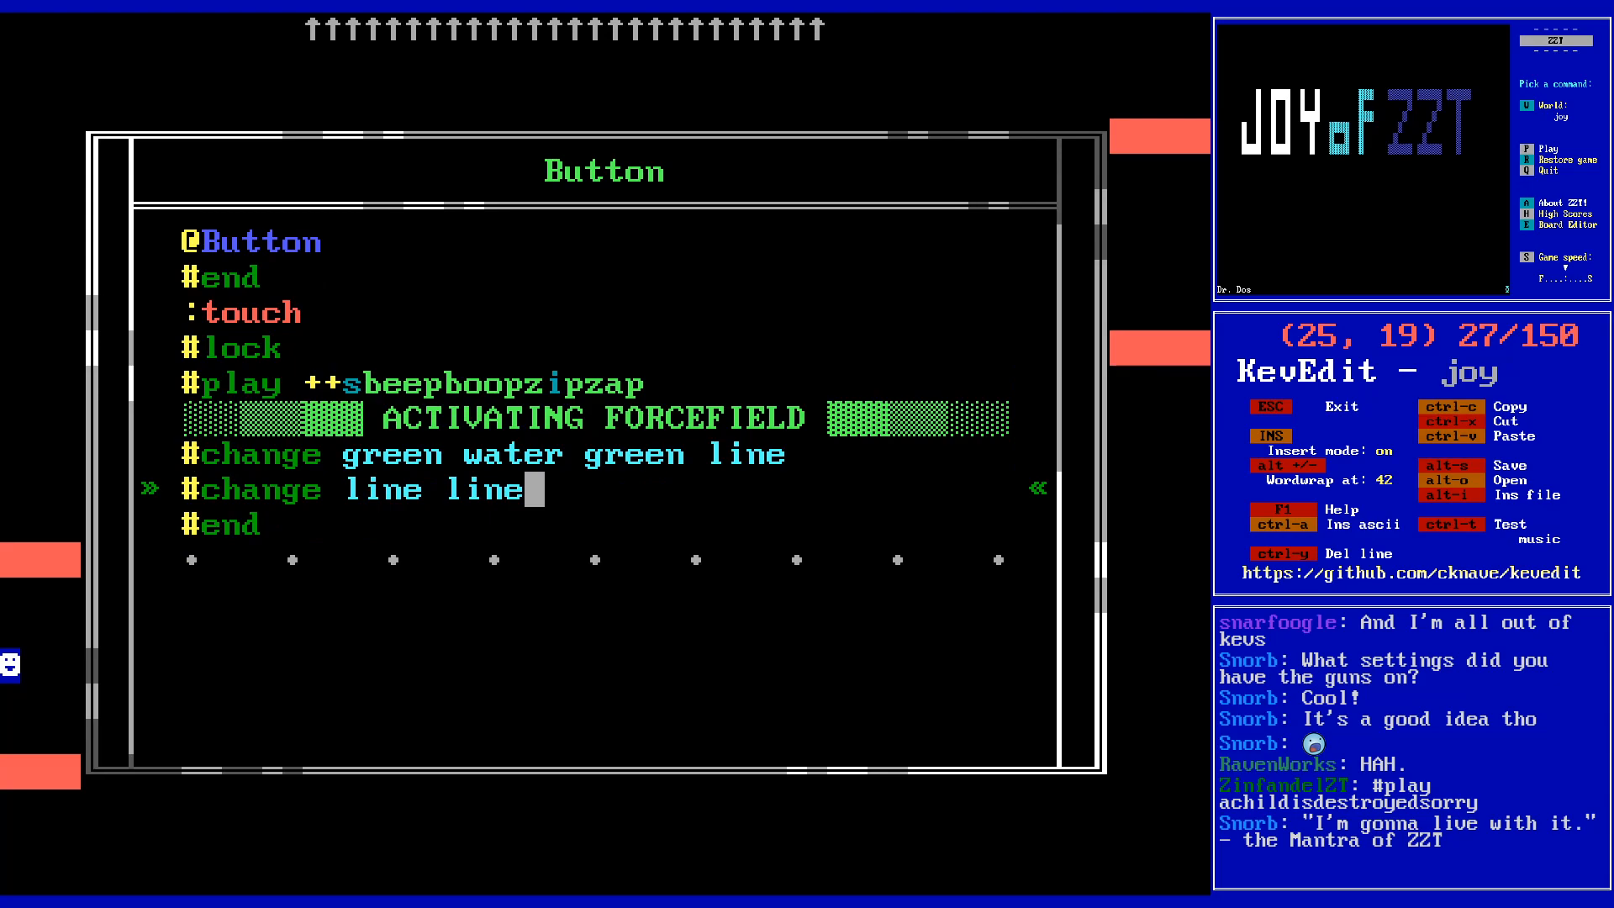
pyautogui.press('Return')
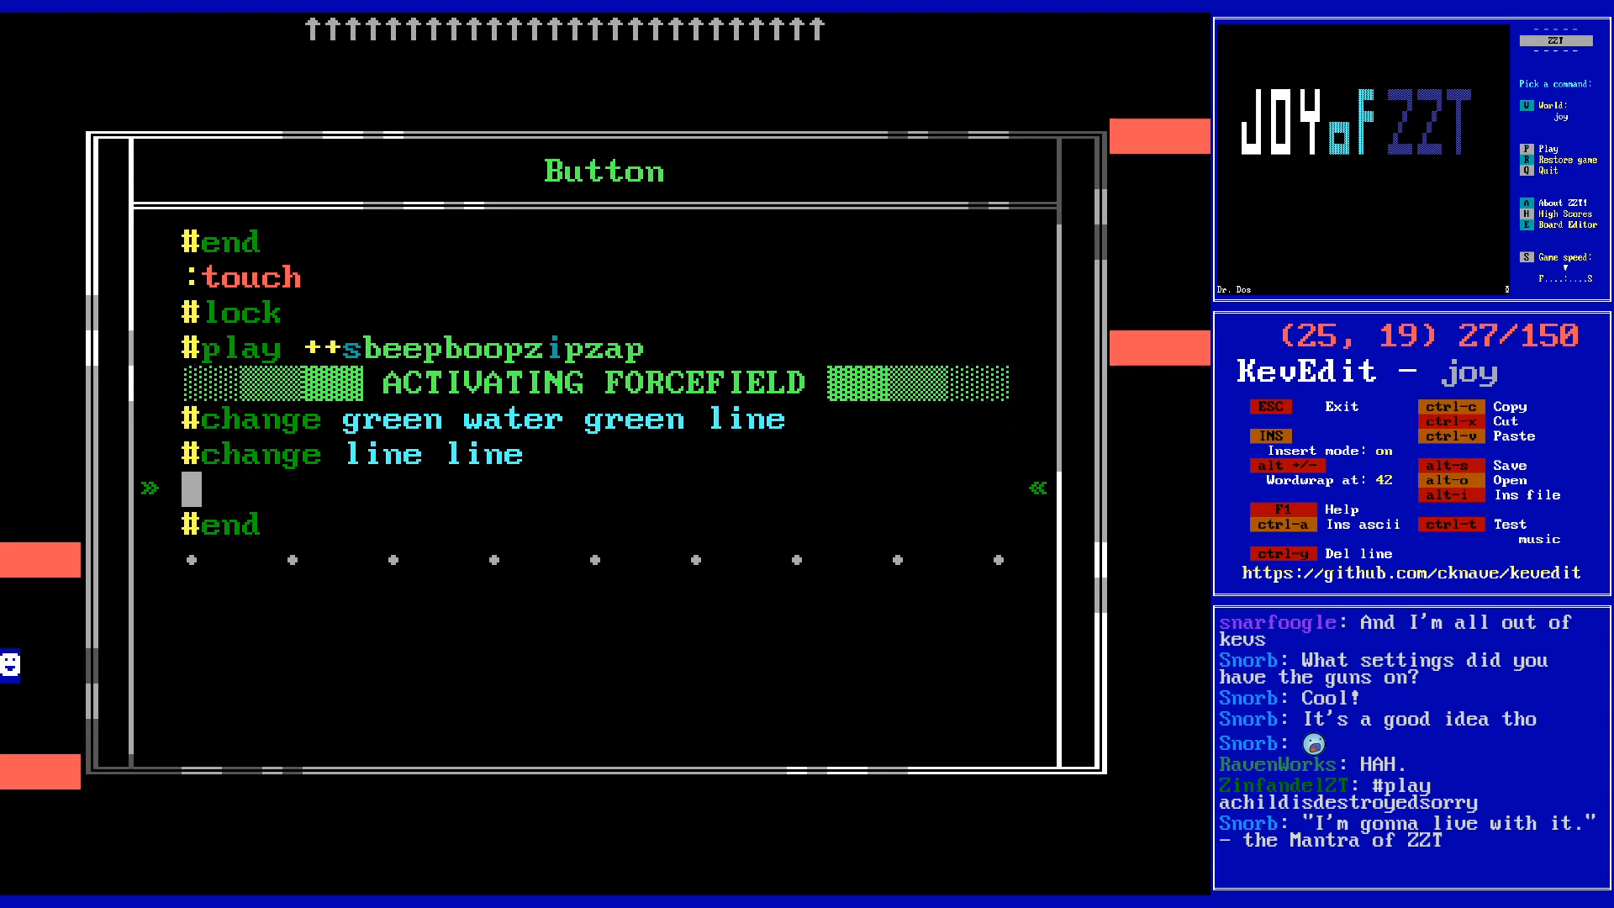
pyautogui.write('#')
pyautogui.write('/')
pyautogui.press('Escape')
pyautogui.press('Return')
pyautogui.press('pagedown')
pyautogui.press('pagedown')
pyautogui.press('End')
pyautogui.press('Up')
pyautogui.write('i/')
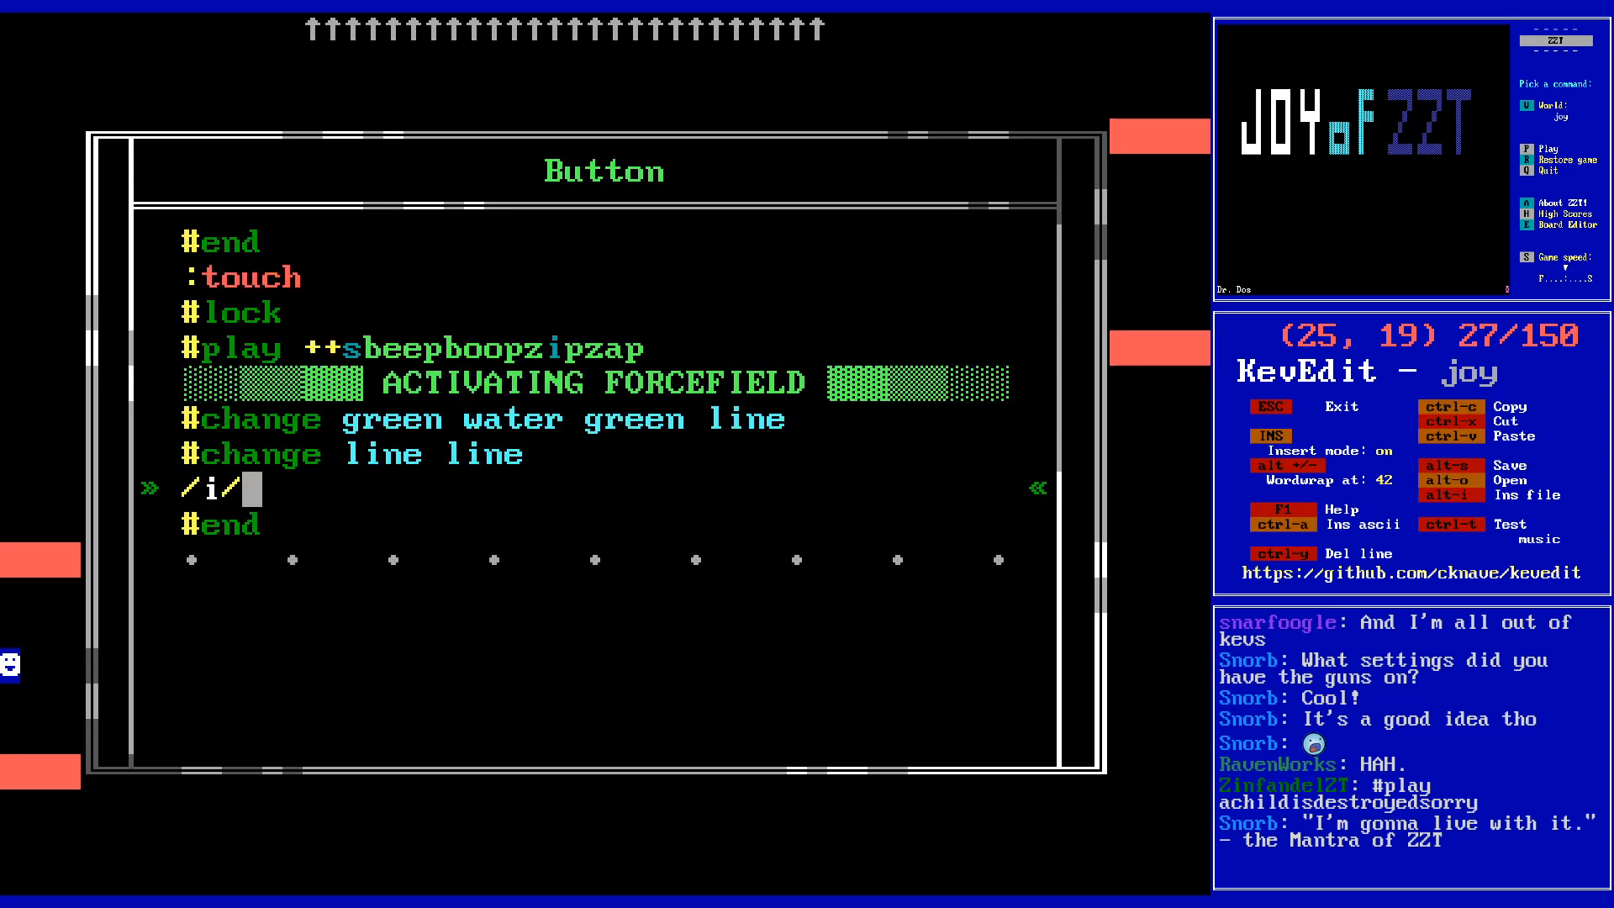
pyautogui.write('i/i/i/i/i/i/i/i/')
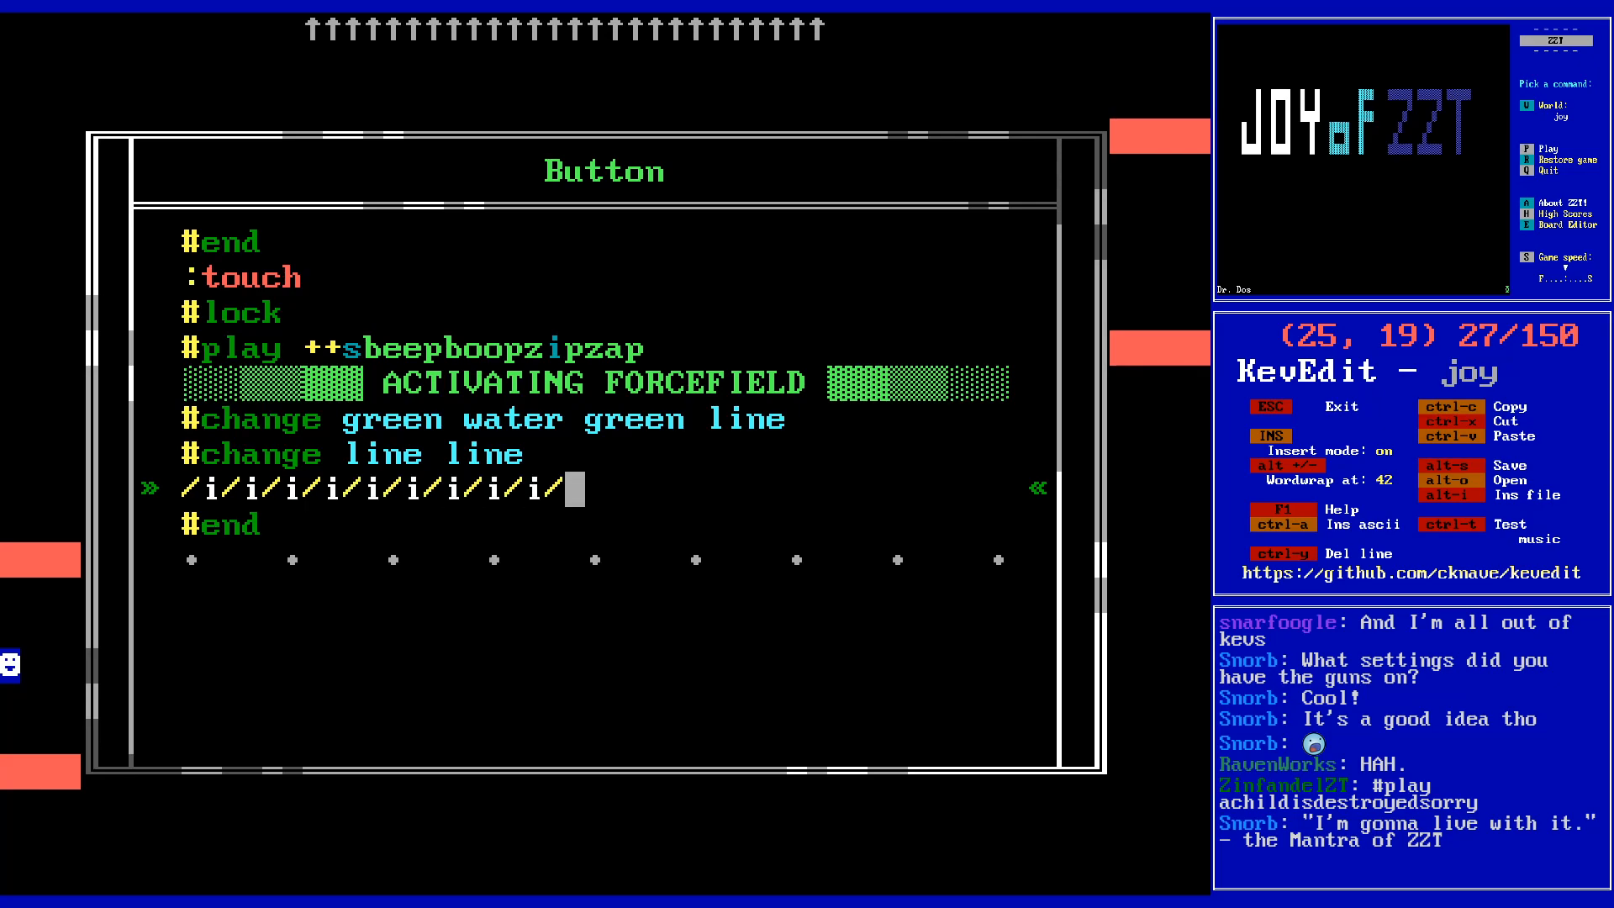
# - Duplicate the "/i" wait line directly below itself and close the Button's program
pyautogui.hotkey('shift', 'Home')
pyautogui.hotkey('ctrl', 'c')
pyautogui.press('End')
pyautogui.press('Return')
pyautogui.hotkey('ctrl', 'v')
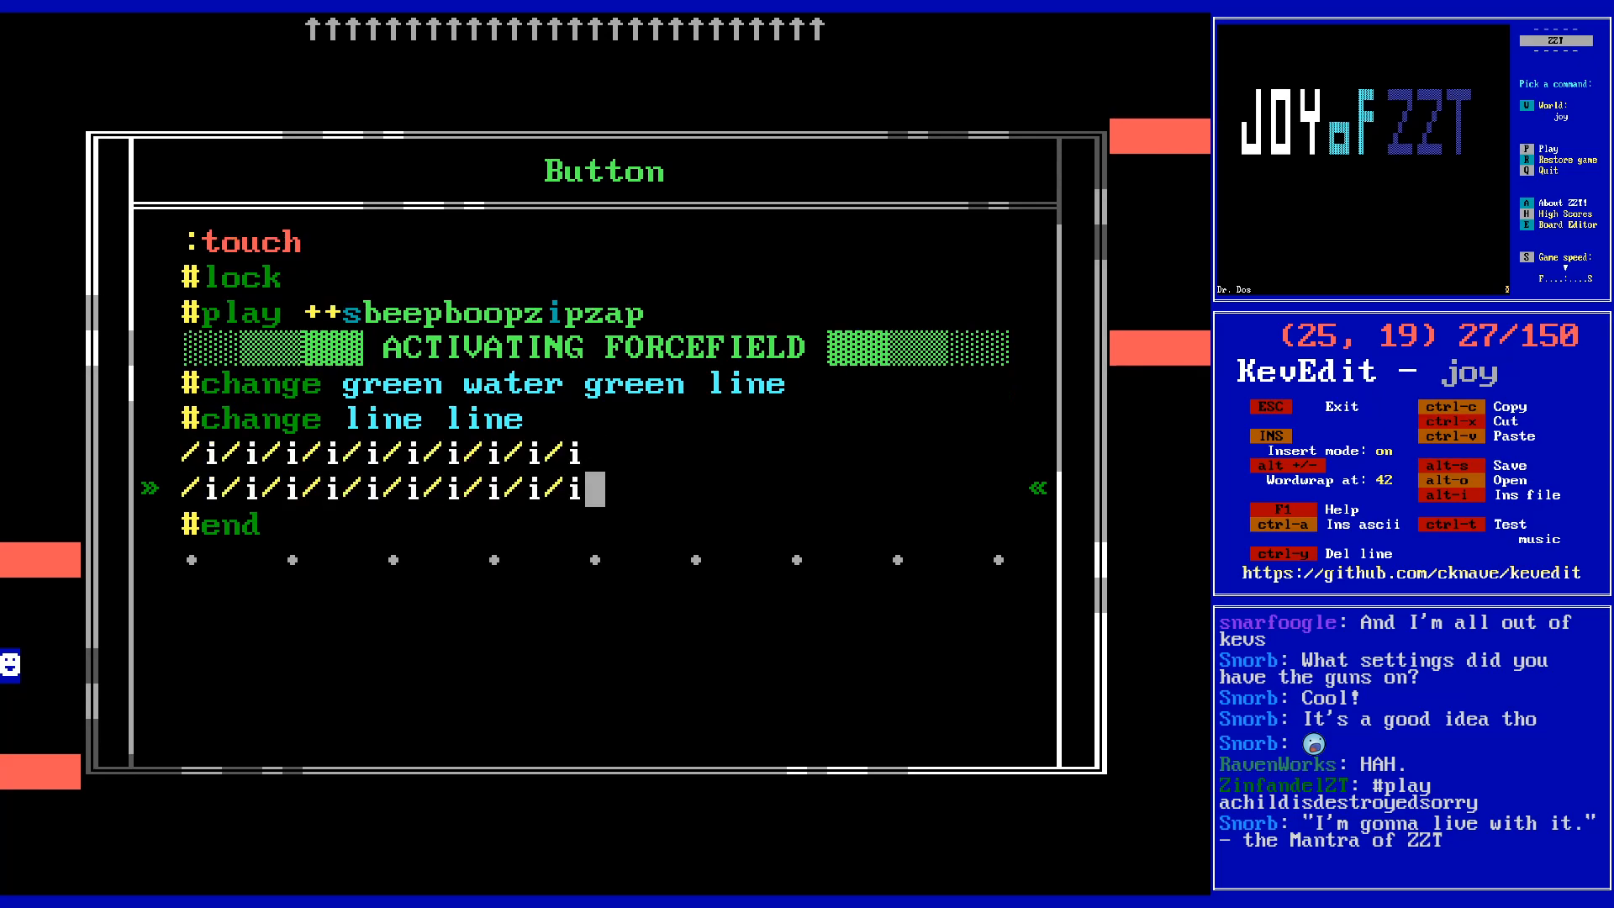
pyautogui.press('Up')
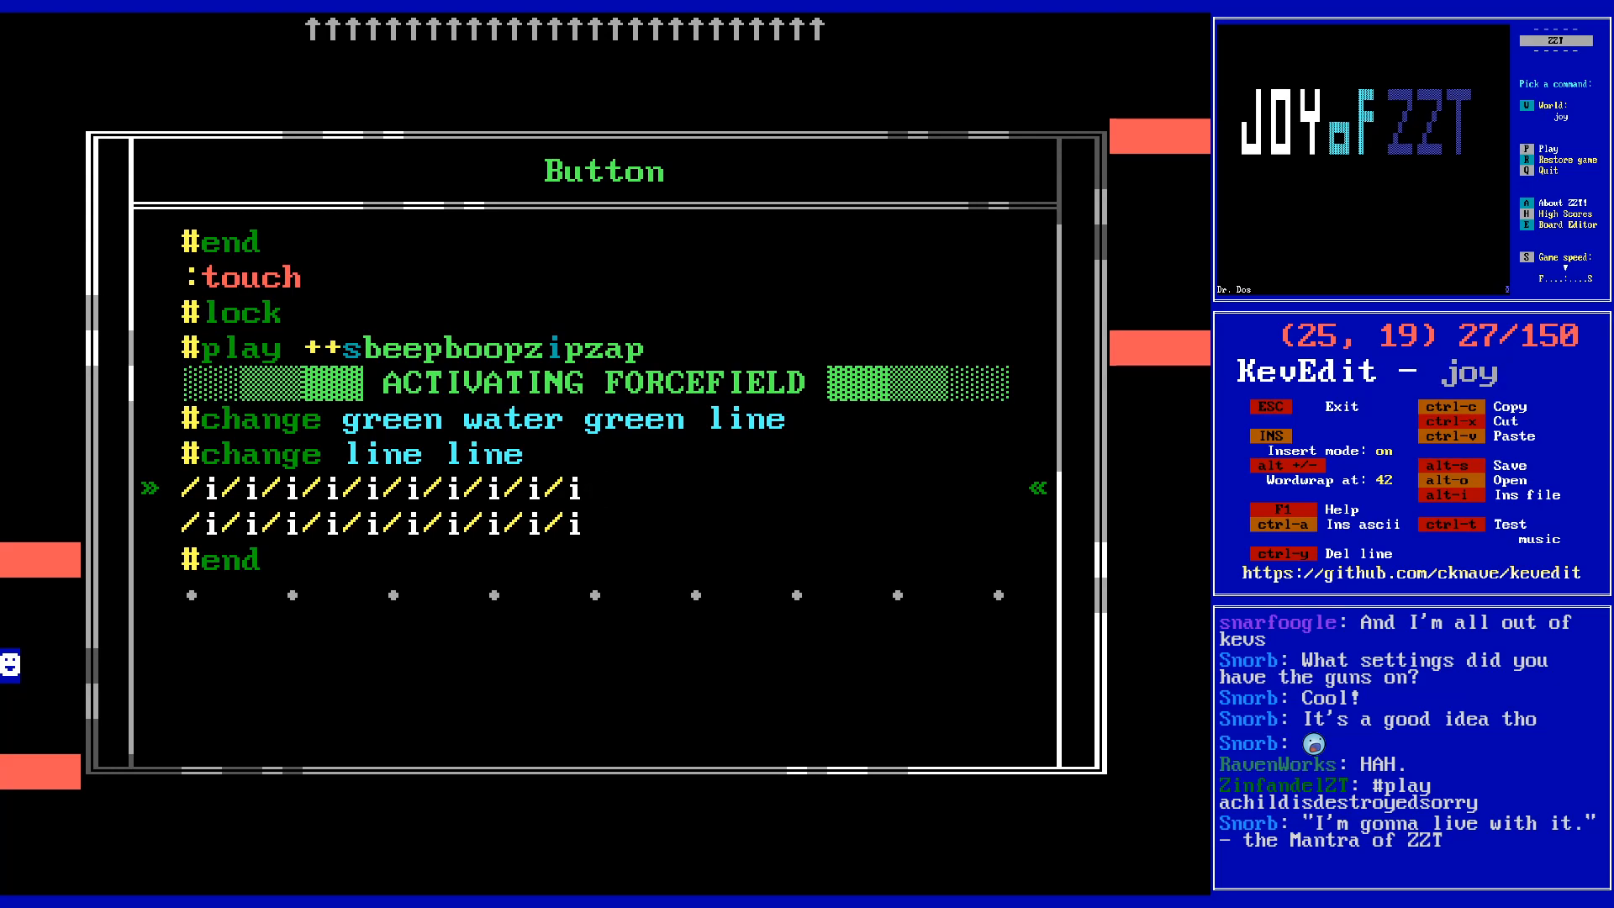
pyautogui.press('Escape')
pyautogui.press('Escape')
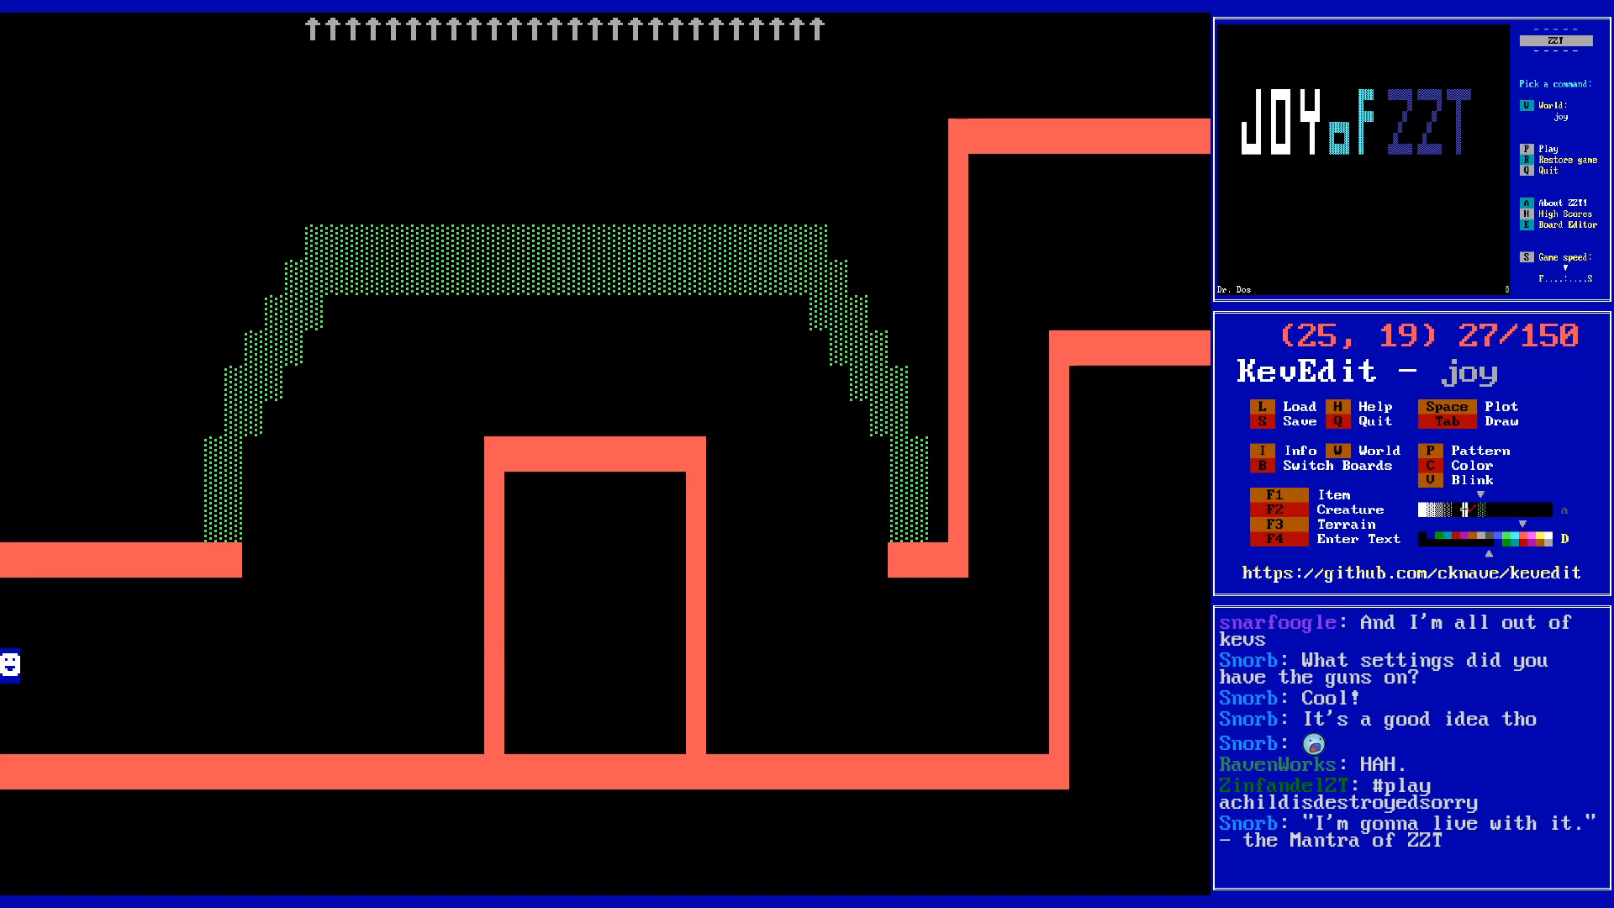
# - Reopen the Button's program and insert an empty line between the "/i" wait lines and "#end"
pyautogui.press('Return')
pyautogui.press('Return')
pyautogui.press('pagedown')
pyautogui.press('pagedown')
pyautogui.press('End')
pyautogui.press('Up')
pyautogui.press('End')
pyautogui.press('Return')
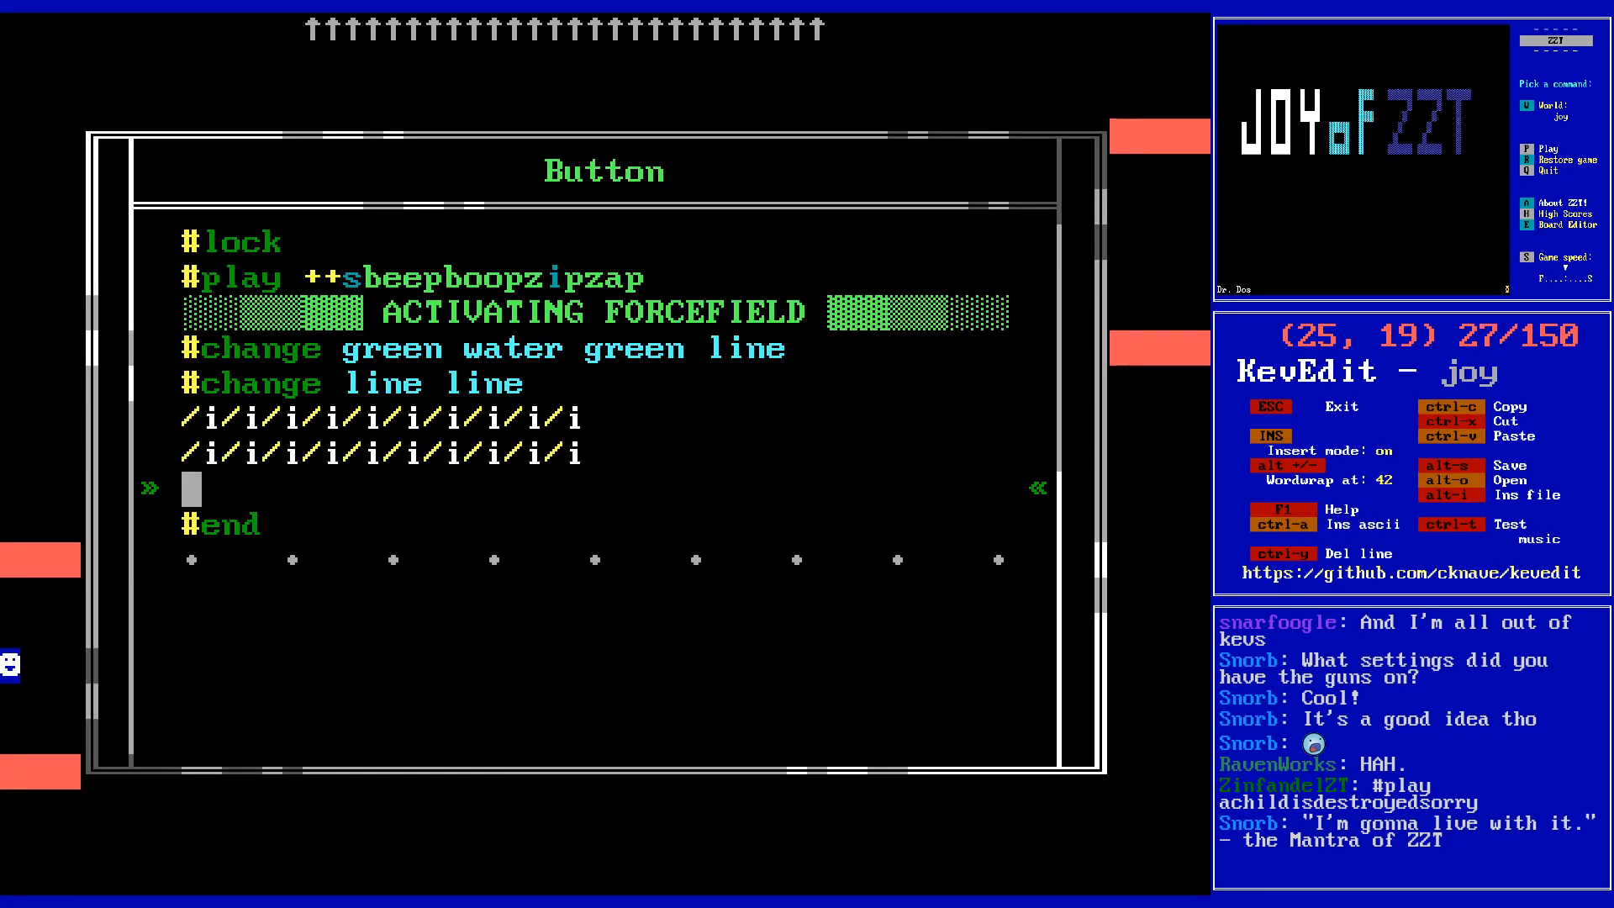
# - Try a reversed sound command, "#play --pazpizpoobpeeb", on the new line
pyautogui.write('#play')
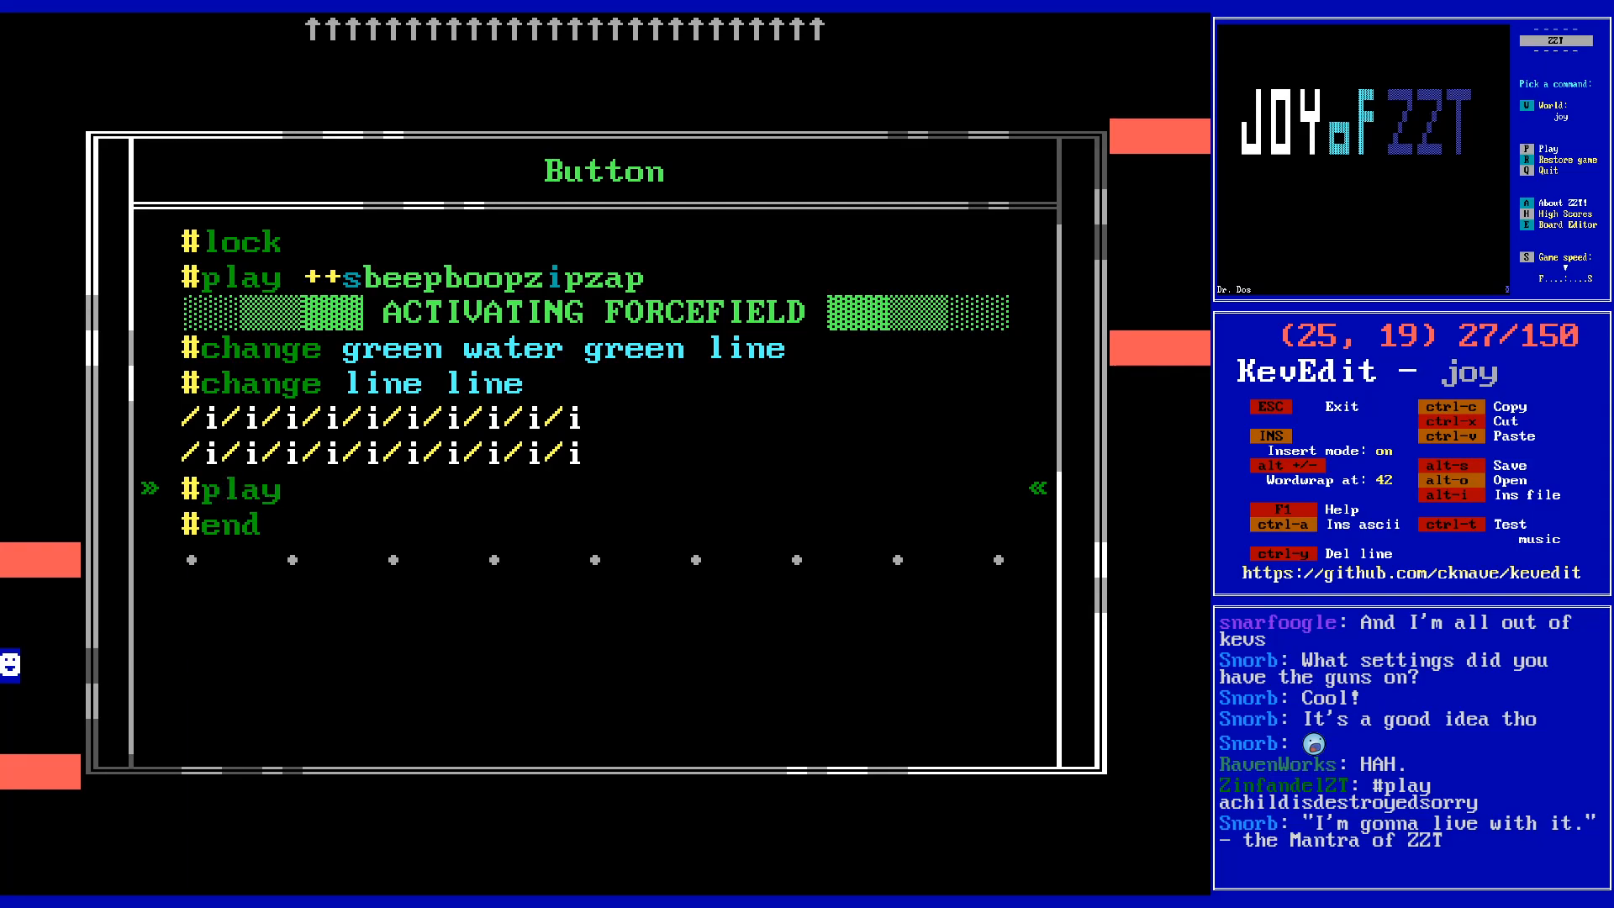
pyautogui.write(' --')
pyautogui.write('pazp')
pyautogui.write('izpoo')
pyautogui.write('bpeeb')
pyautogui.write('s')
pyautogui.press('BackSpace')
pyautogui.press('Left')
pyautogui.write('s')
# - Check through the reversed "#play" command and delete its whole line
pyautogui.press('Left')
pyautogui.press('Left')
pyautogui.press('Left')
pyautogui.press('Left')
pyautogui.press('Left')
pyautogui.press('Left')
pyautogui.press('Left')
pyautogui.press('Left')
pyautogui.press('Left')
pyautogui.press('Right')
pyautogui.press('End')
pyautogui.press('Left')
pyautogui.press('Left')
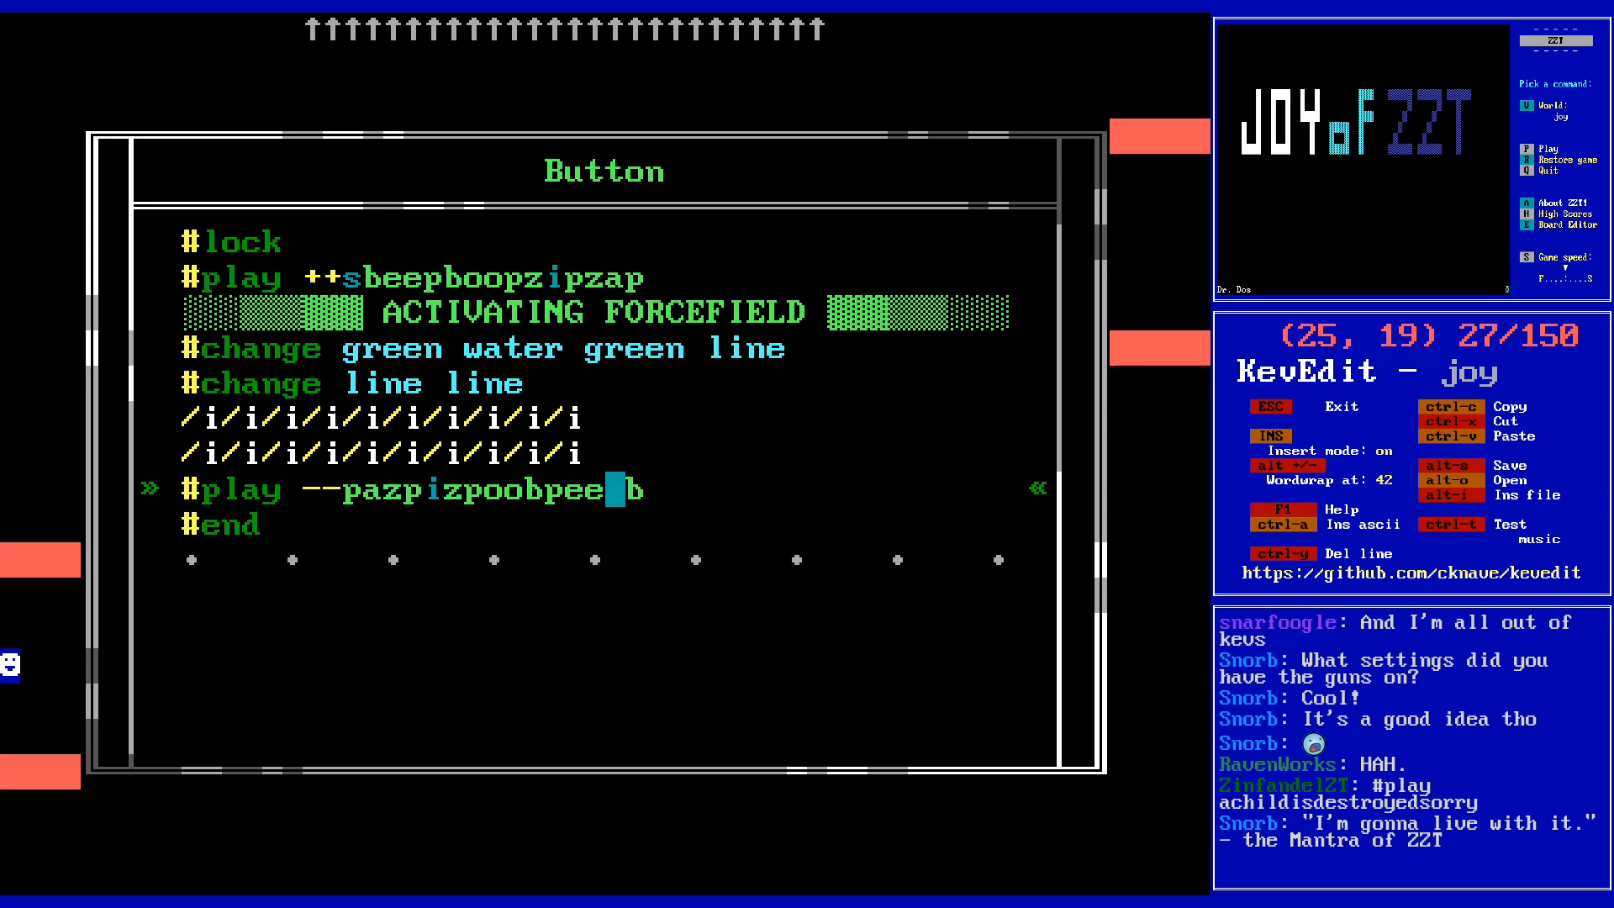
pyautogui.hotkey('ctrl', 'y')
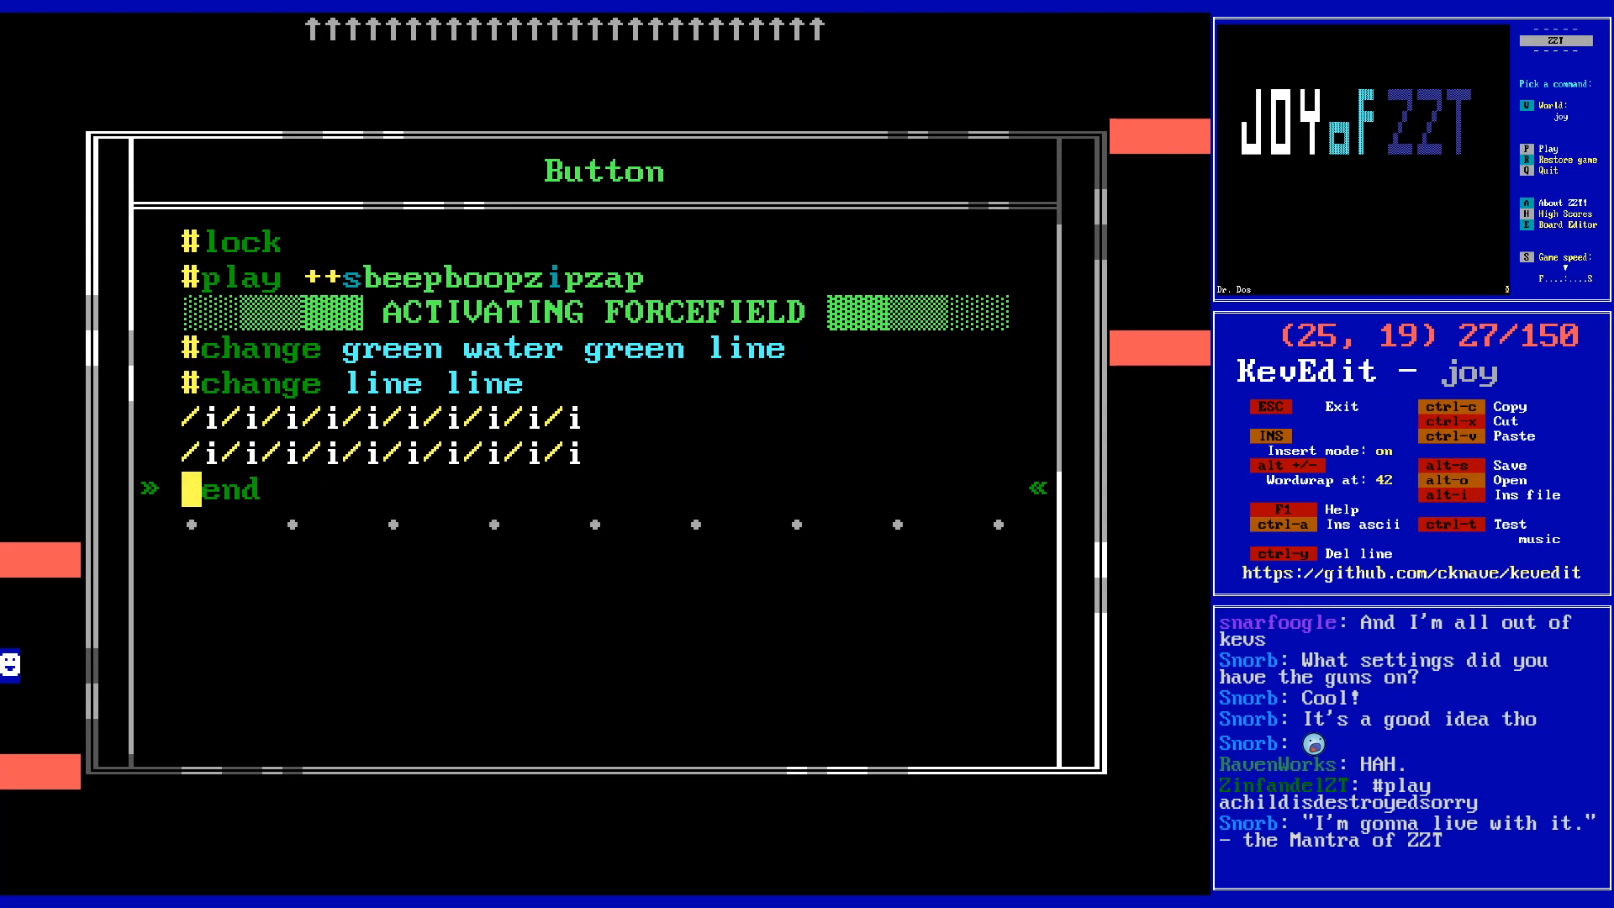
# - Add the sound command "#play ++c!c!c!" on its own line before "#end"
pyautogui.press('Left')
pyautogui.press('Up')
pyautogui.press('Up')
pyautogui.press('Up')
pyautogui.press('Up')
pyautogui.press('Up')
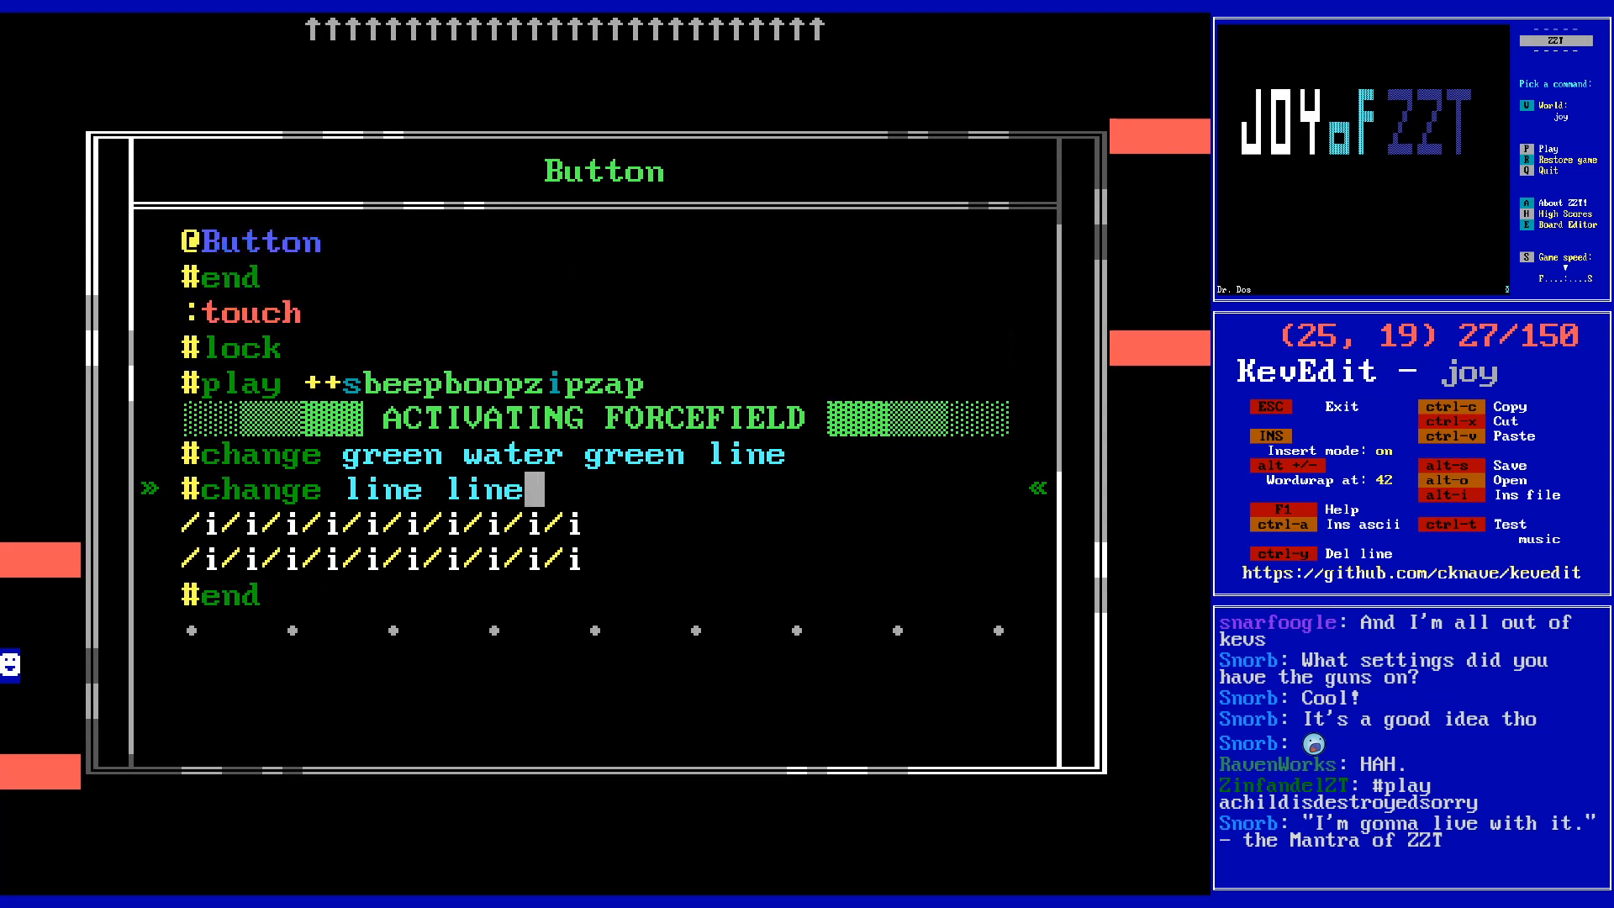
pyautogui.press('End')
pyautogui.hotkey('shift', 'Home')
pyautogui.press('Down')
pyautogui.press('Down')
pyautogui.press('Down')
pyautogui.press('Down')
pyautogui.press('Down')
pyautogui.press('Down')
pyautogui.press('End')
pyautogui.press('Up')
pyautogui.press('End')
pyautogui.press('Return')
pyautogui.write('#play +')
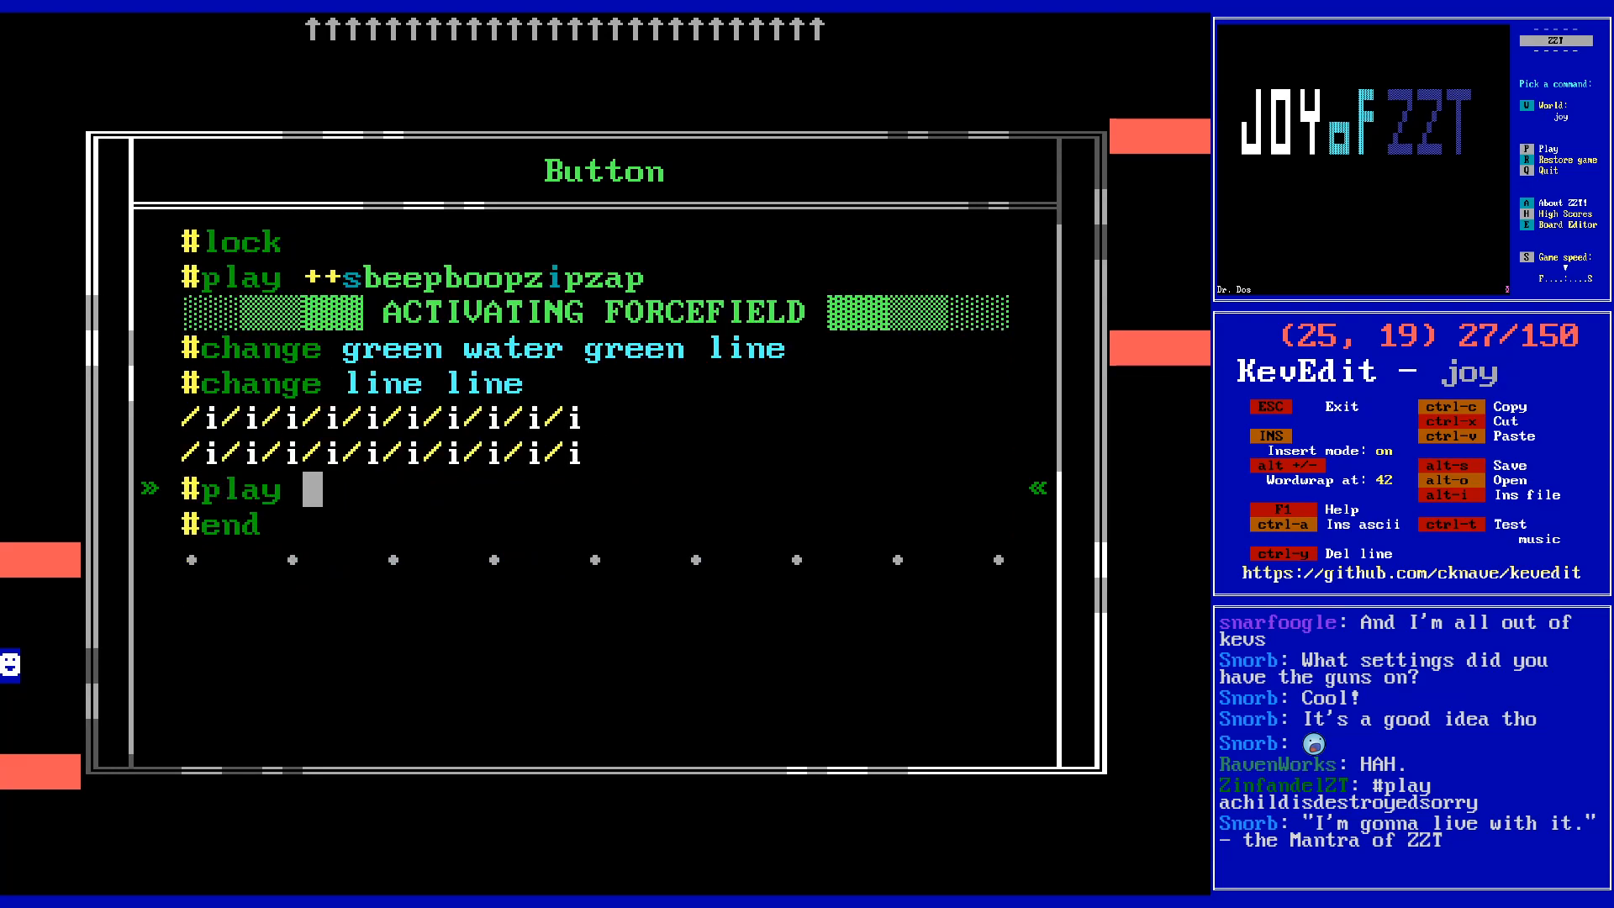
pyautogui.write('+c!c!c!')
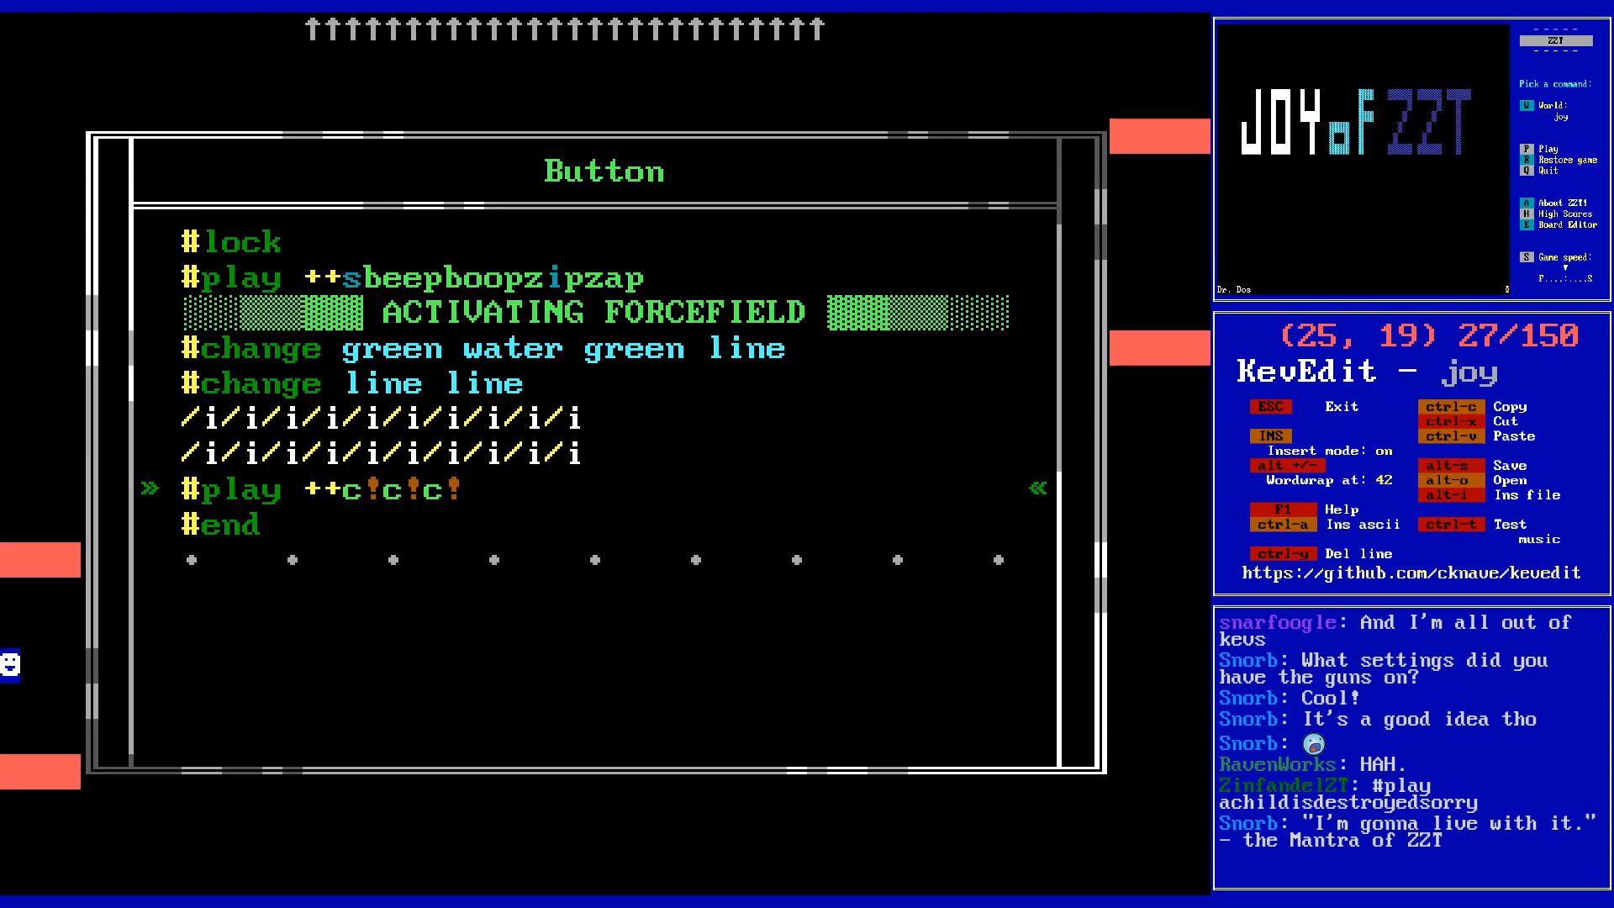
# - Try reworking the new sound command's notes into "#play ++qa!qa!qc!"
pyautogui.press('Left')
pyautogui.press('BackSpace')
pyautogui.press('Left')
pyautogui.press('Left')
pyautogui.press('Left')
pyautogui.press('BackSpace')
pyautogui.write('a')
pyautogui.press('Right')
pyautogui.write('c')
pyautogui.press('Right')
pyautogui.write('q')
pyautogui.press('Right')
pyautogui.press('Right')
pyautogui.write('q')
pyautogui.press('Left')
pyautogui.press('Left')
pyautogui.press('Left')
pyautogui.press('Left')
pyautogui.press('Left')
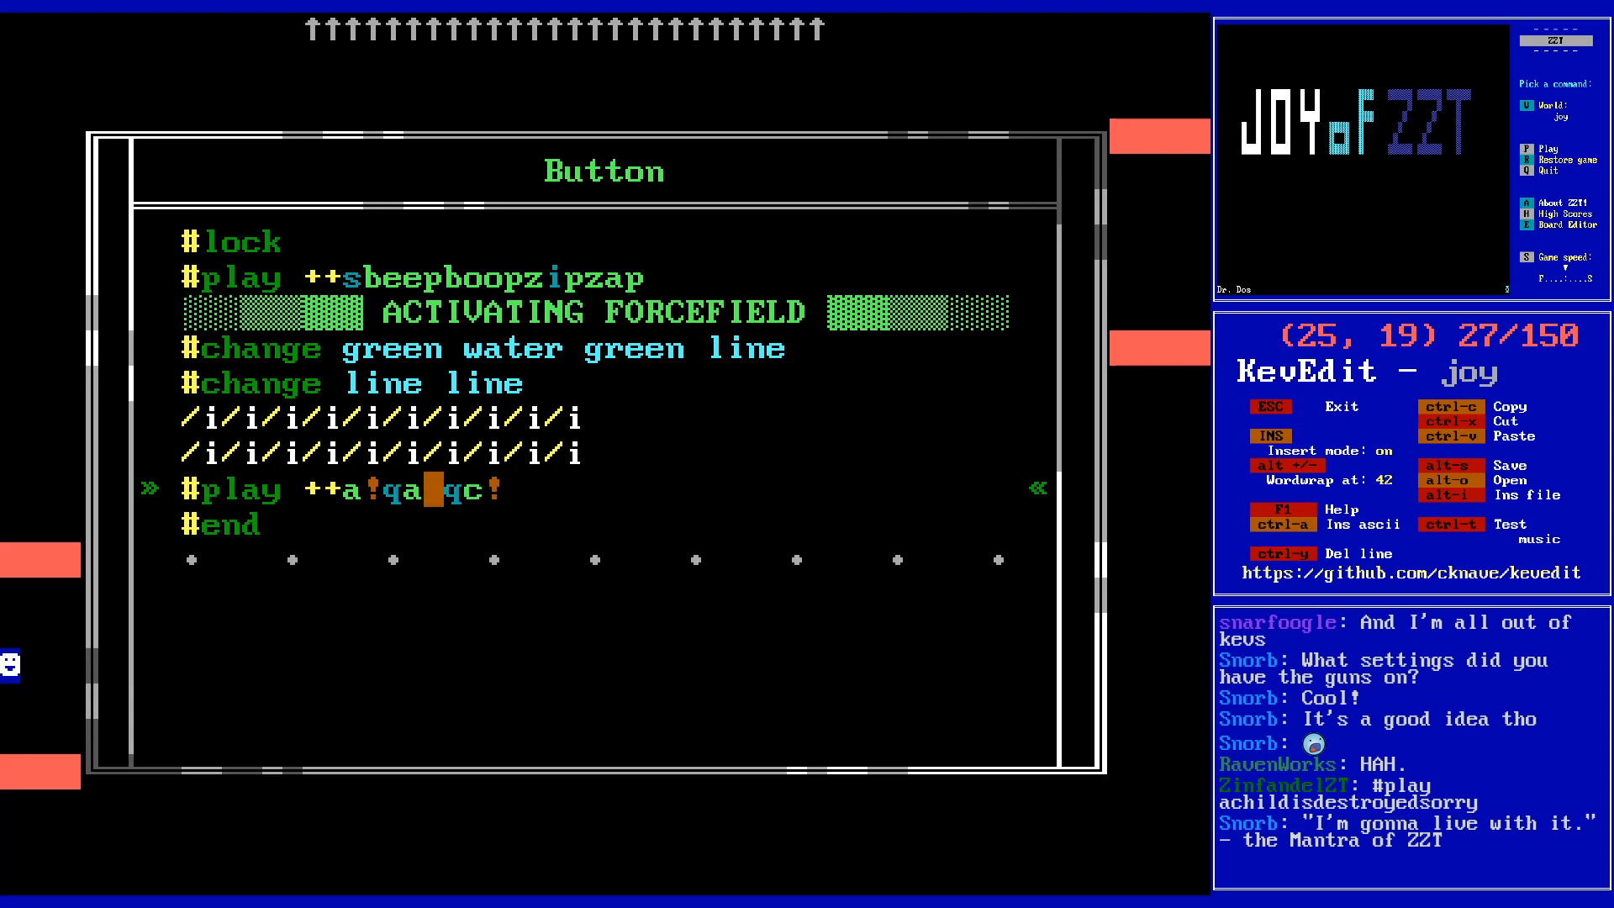
pyautogui.press('Left')
pyautogui.write('q')
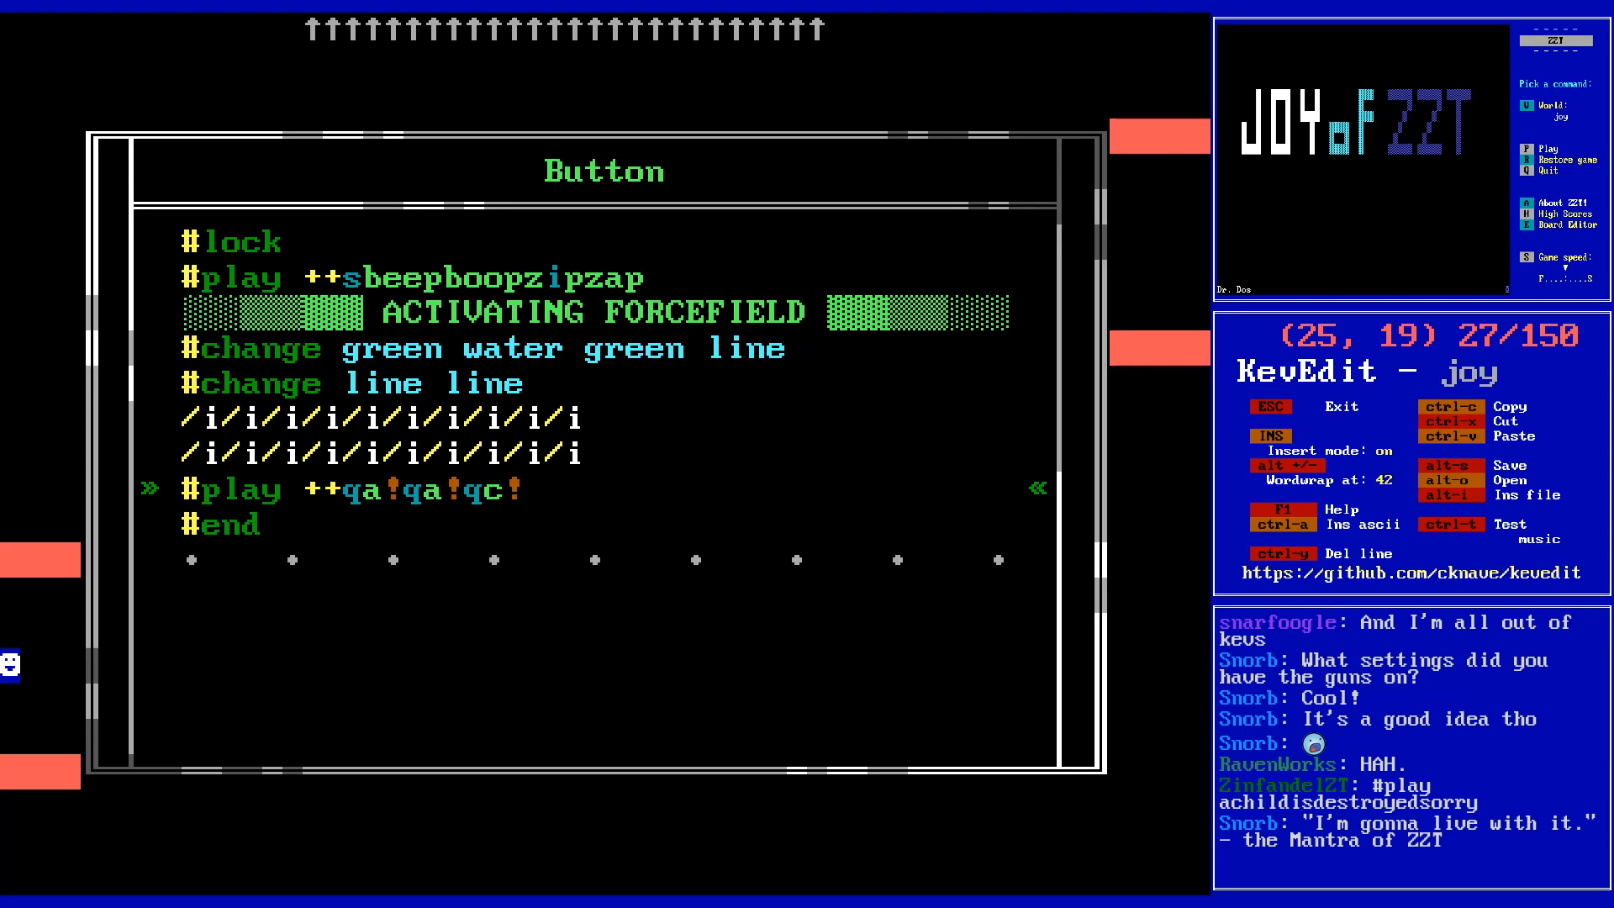
# - Strip the experimental notes from the last sound command, reducing it to "#play ++!c"
pyautogui.press('BackSpace')
pyautogui.press('Delete')
pyautogui.press('Right')
pyautogui.press('Right')
pyautogui.press('Right')
pyautogui.press('Right')
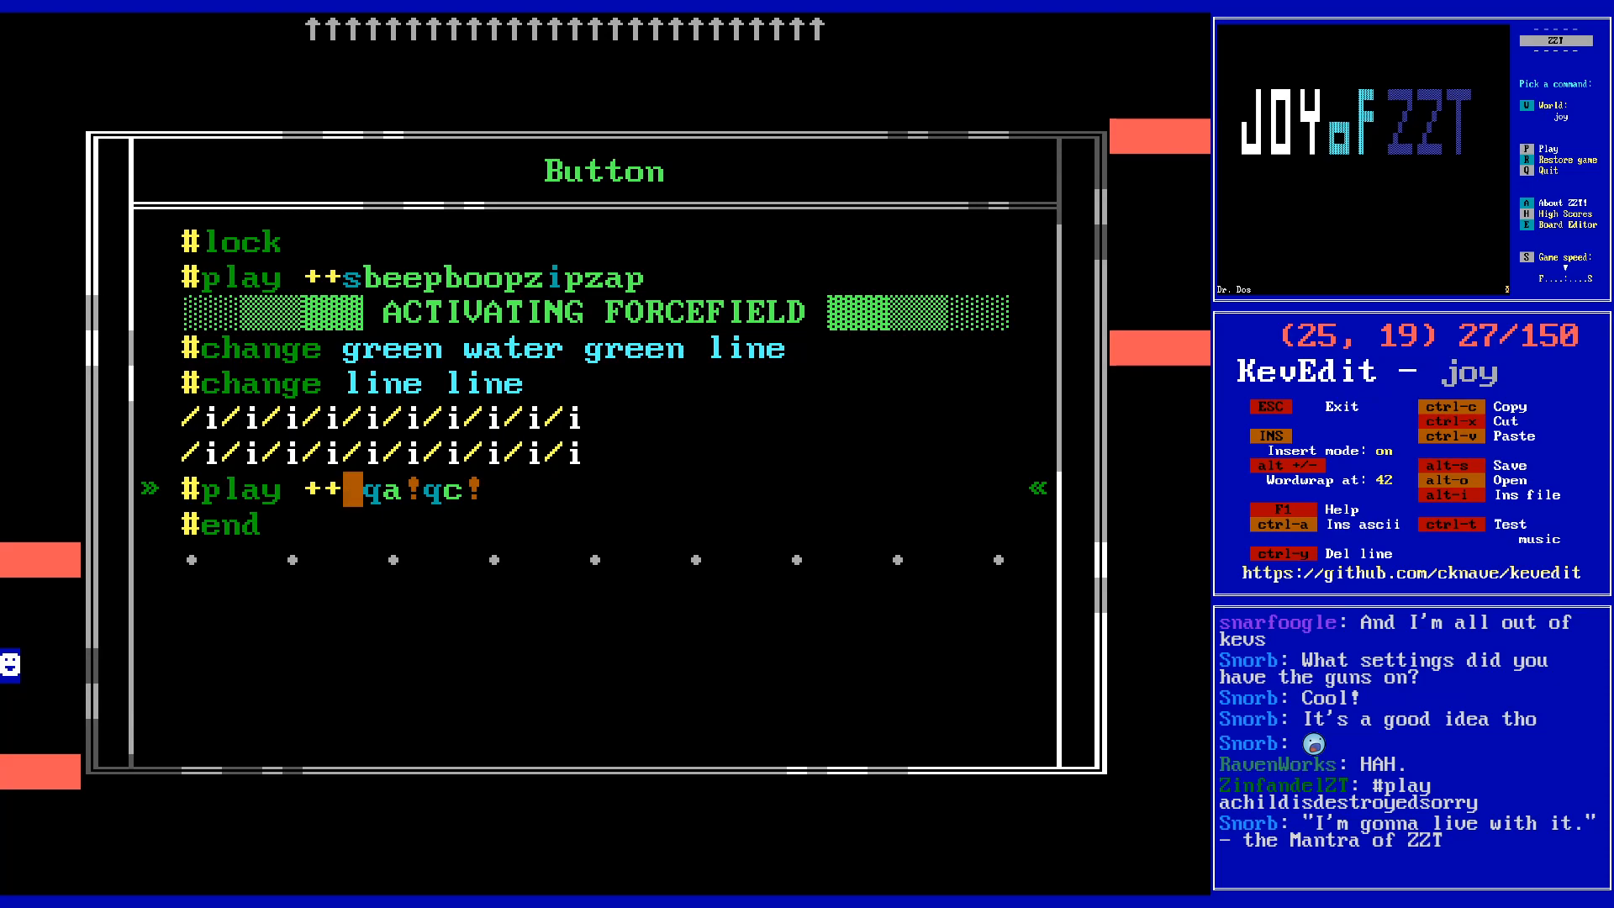
pyautogui.press('End')
pyautogui.press('BackSpace')
pyautogui.press('BackSpace')
pyautogui.press('BackSpace')
pyautogui.press('BackSpace')
pyautogui.press('BackSpace')
pyautogui.press('BackSpace')
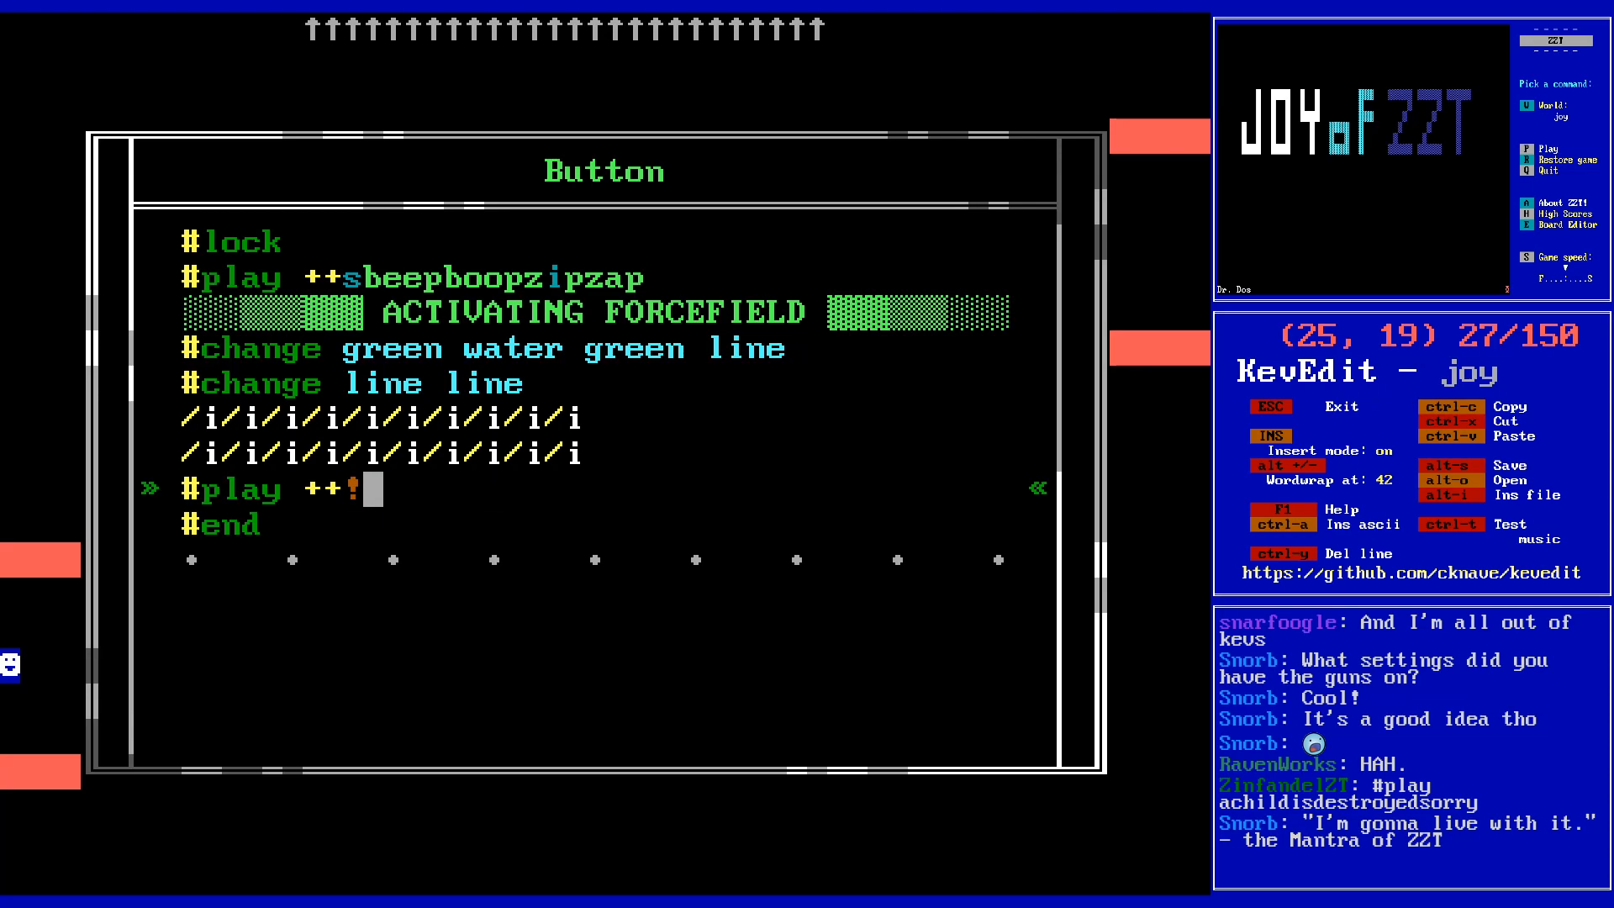
pyautogui.write('c')
# - Add the command "#change line green water" on a new line after the final sound command
pyautogui.press('Return')
pyautogui.write('#change ')
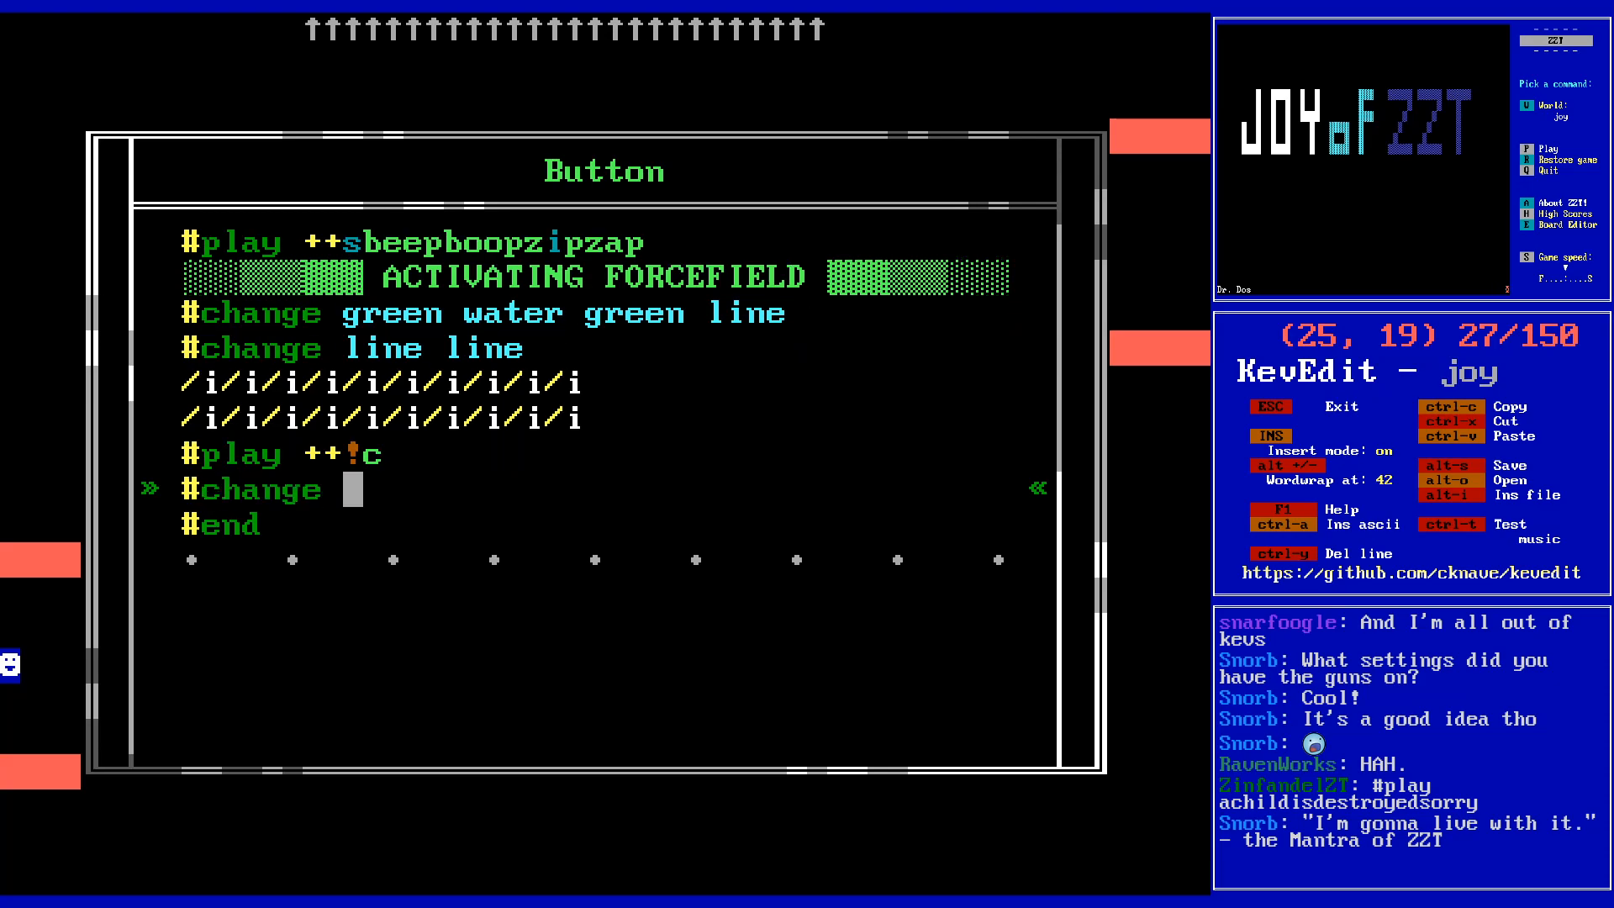
pyautogui.write('line green water')
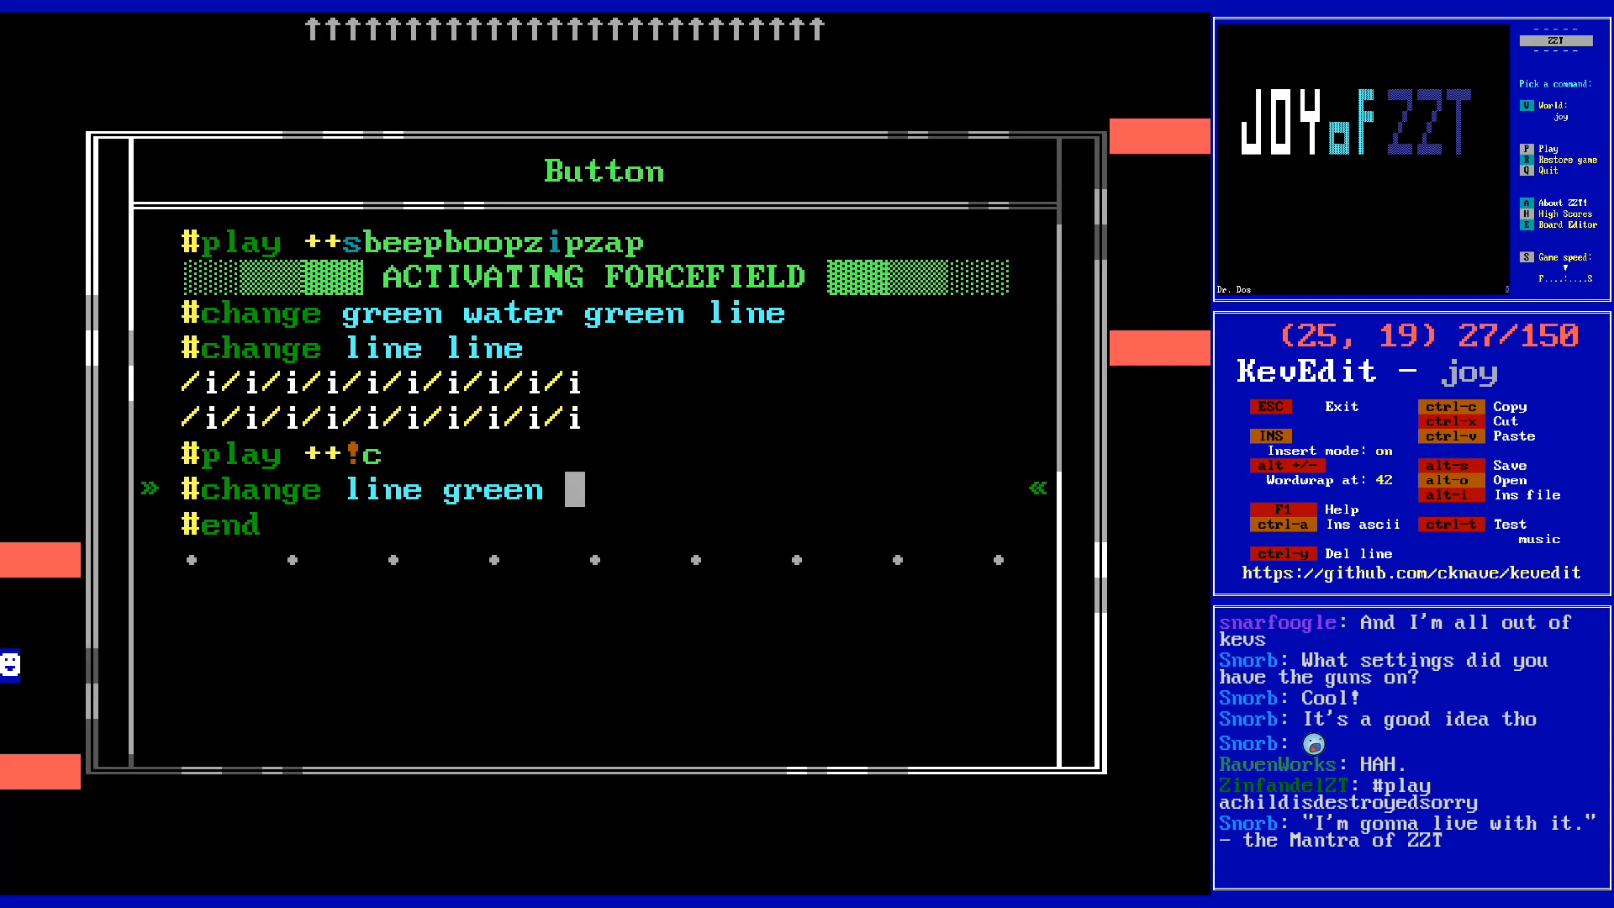
# - Close the Button's program and object settings, and save the joy world
pyautogui.press('Escape')
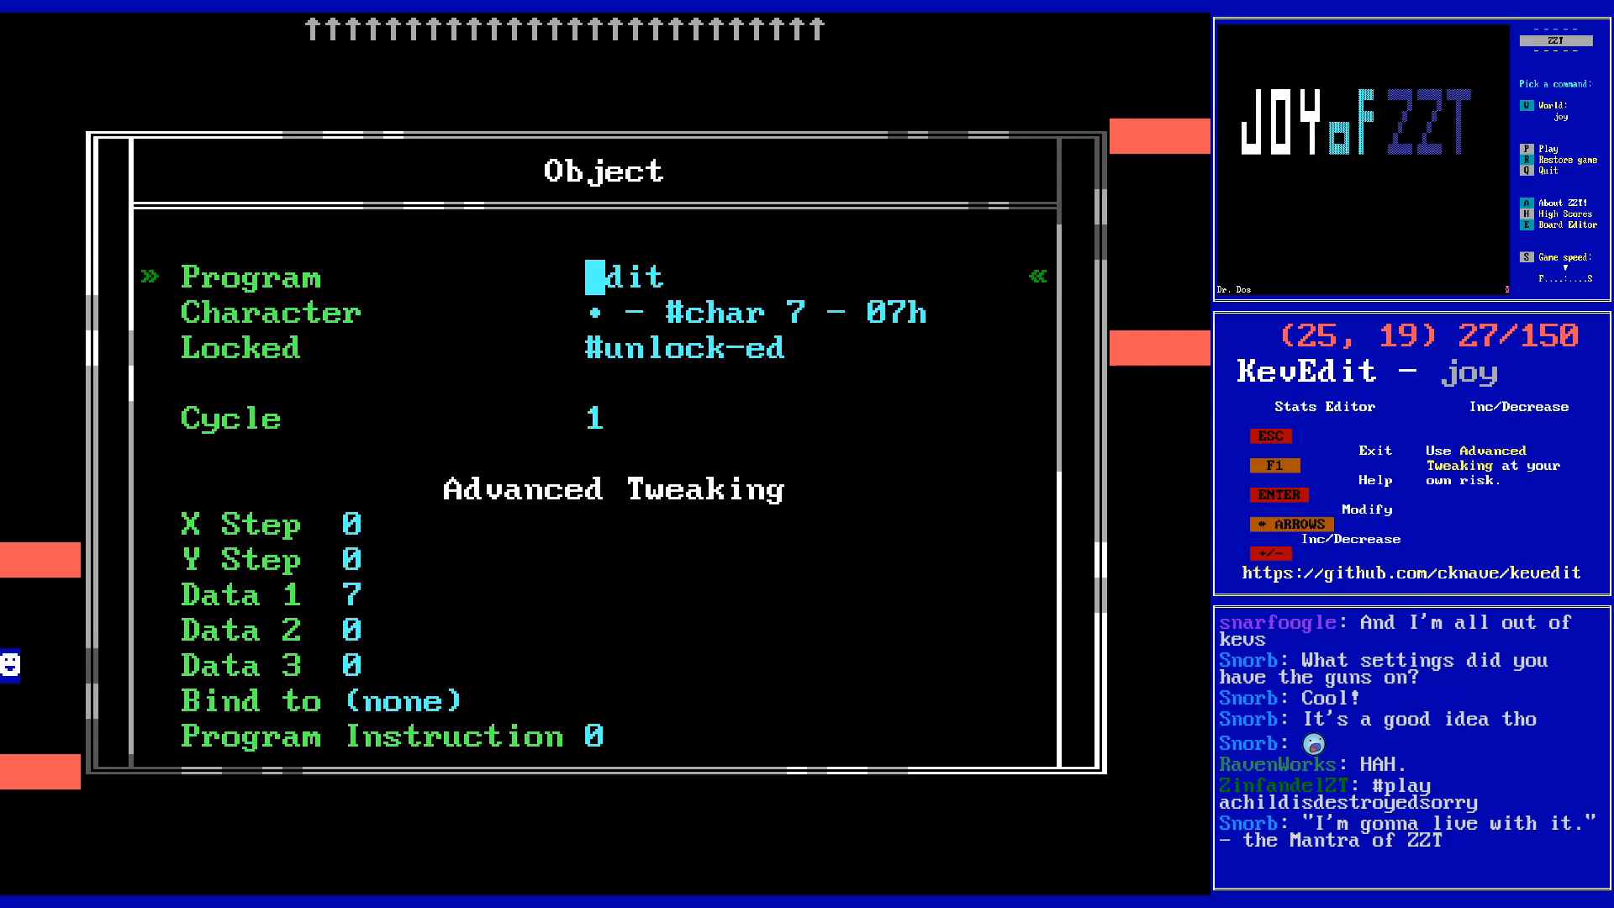
pyautogui.press('Escape')
pyautogui.press('Down')
pyautogui.press('Left')
pyautogui.hotkey('alt', 's')
pyautogui.press('Return')
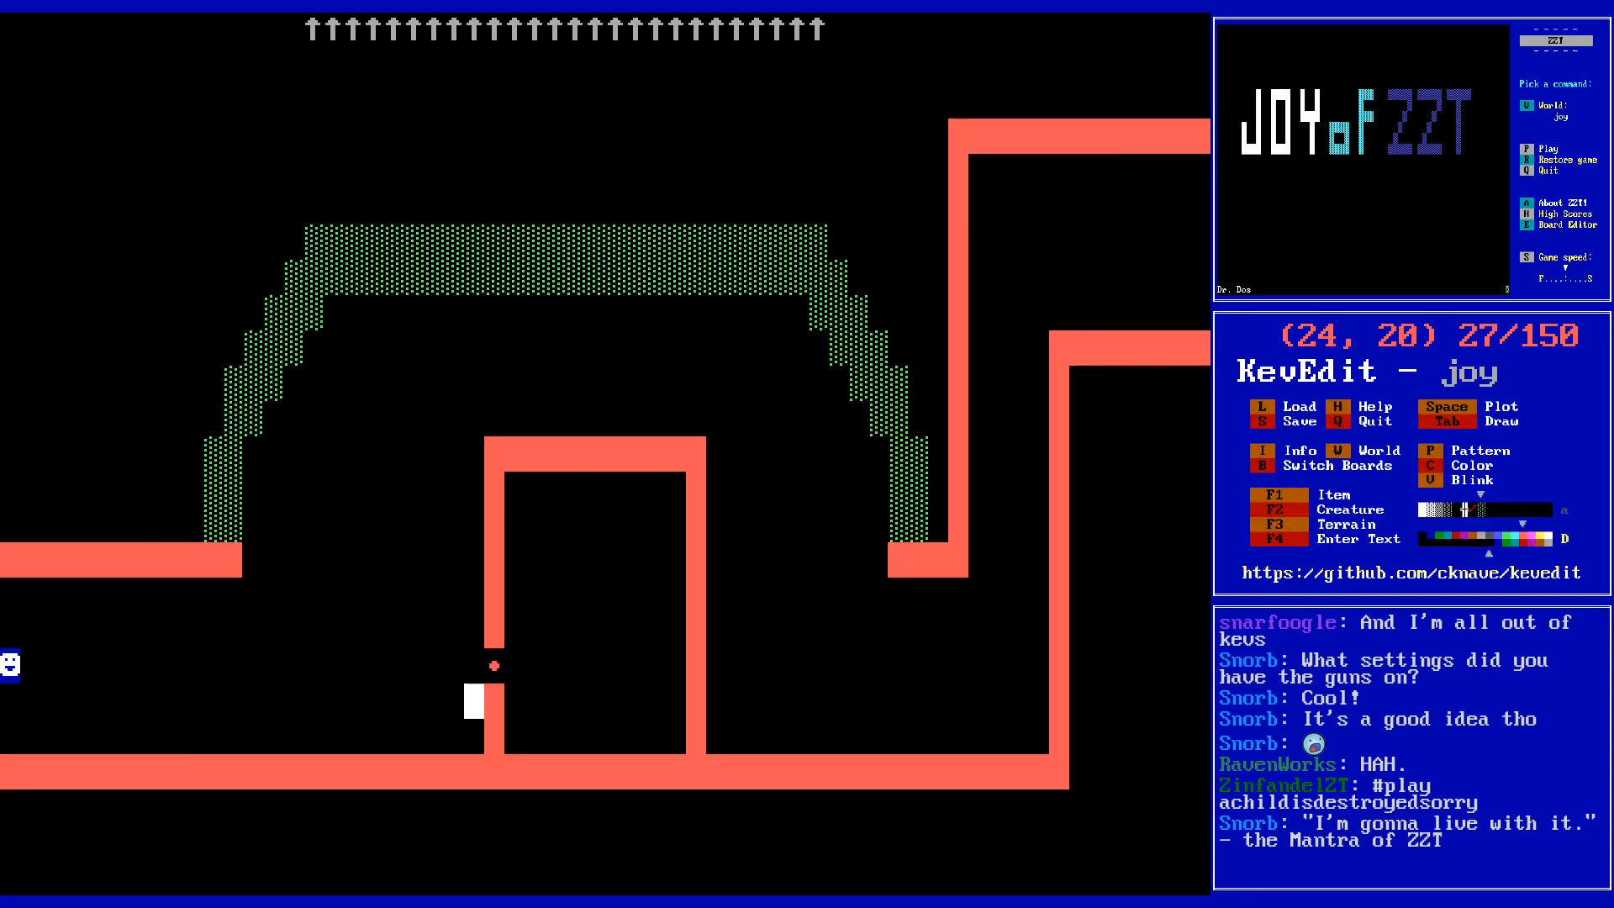
# - Place a block of blue water two tiles wide and three tall west of the Button, from (21, 18) to (22, 20)
pyautogui.press('Left')
pyautogui.press('Left')
pyautogui.press('F3')
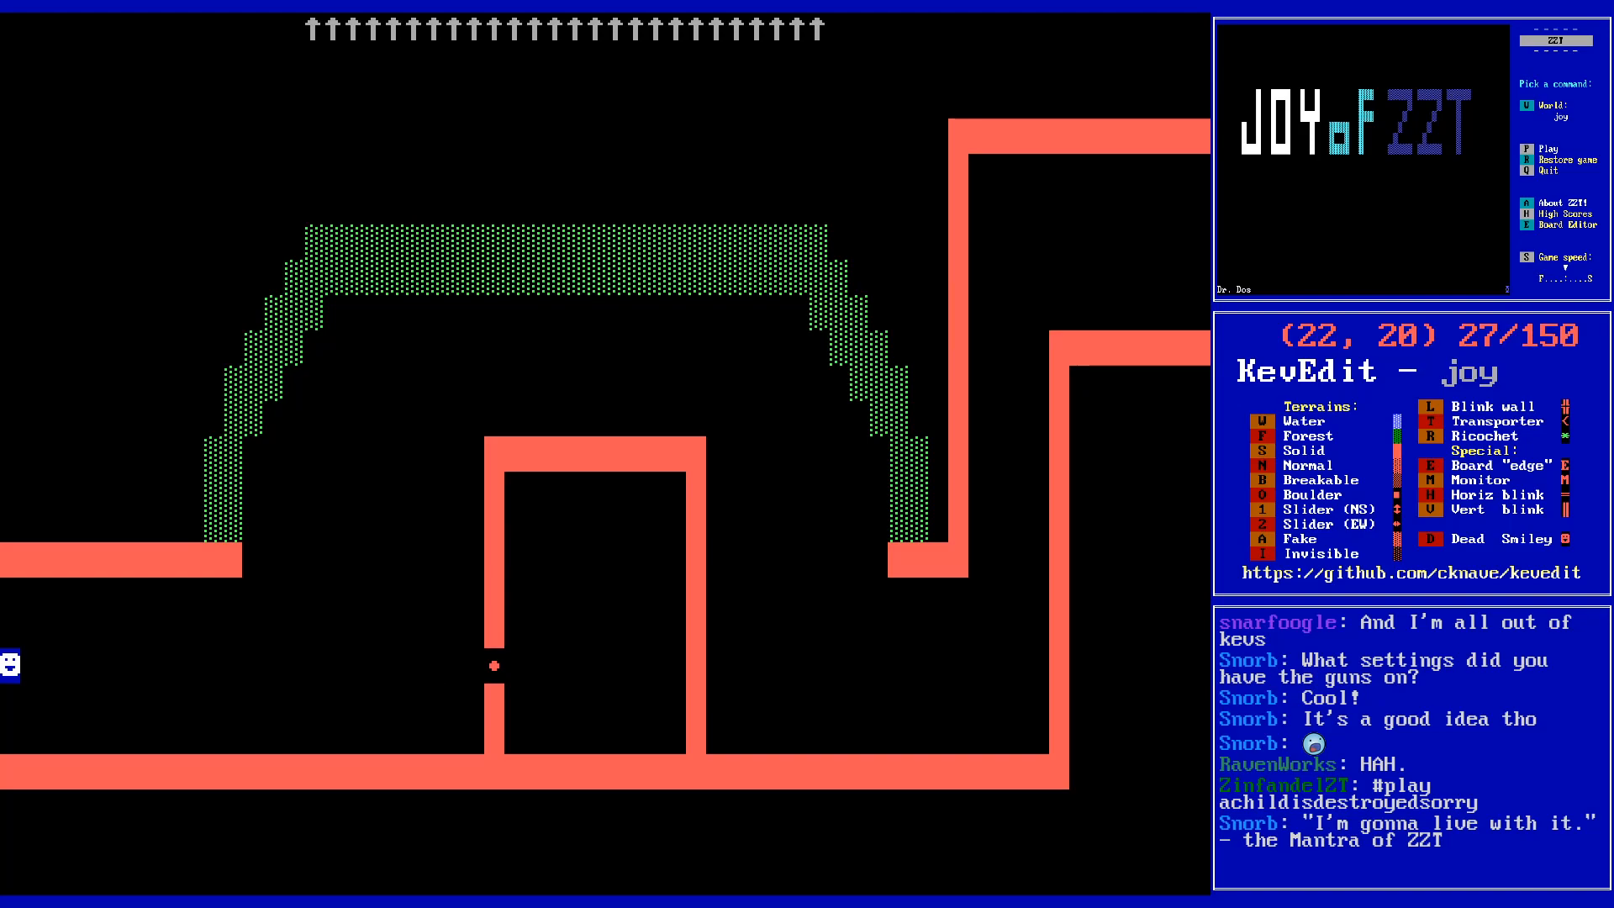
pyautogui.press('Escape')
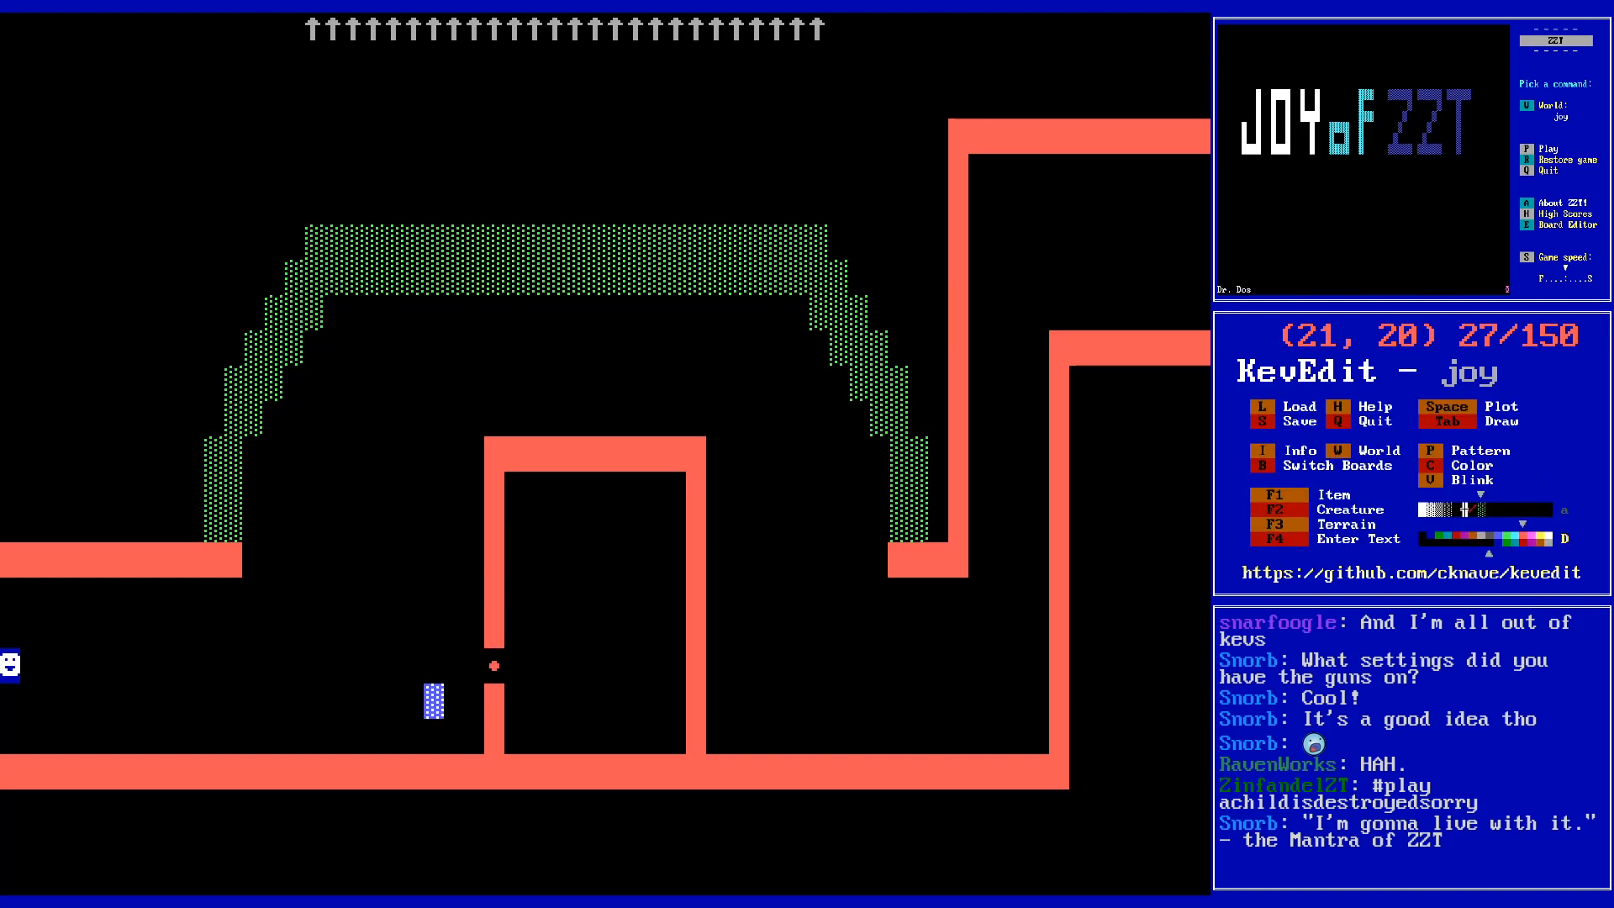
pyautogui.press('Right')
pyautogui.press('Up')
pyautogui.press('Right')
pyautogui.press('Up')
pyautogui.press('Left')
pyautogui.press('Left')
pyautogui.press('Left')
pyautogui.press('Right')
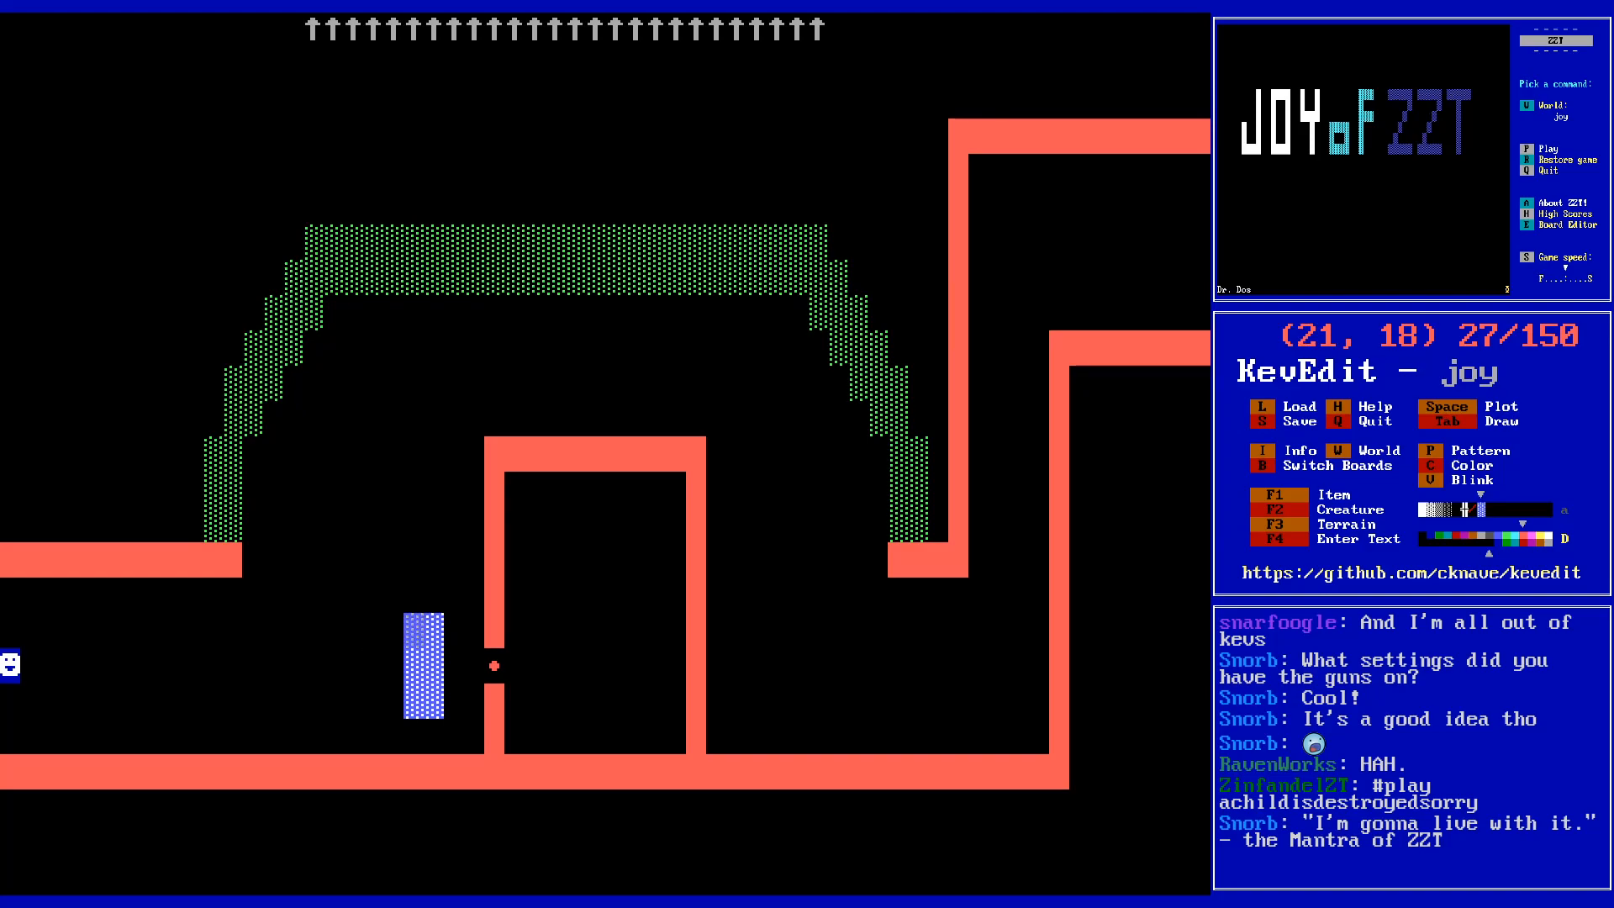
pyautogui.press('Right')
pyautogui.press('Down')
pyautogui.press('Up')
pyautogui.press('Up')
pyautogui.press('Up')
pyautogui.press('Up')
pyautogui.press('Up')
pyautogui.press('Up')
pyautogui.press('Up')
pyautogui.press('Up')
pyautogui.press('Up')
pyautogui.press('Up')
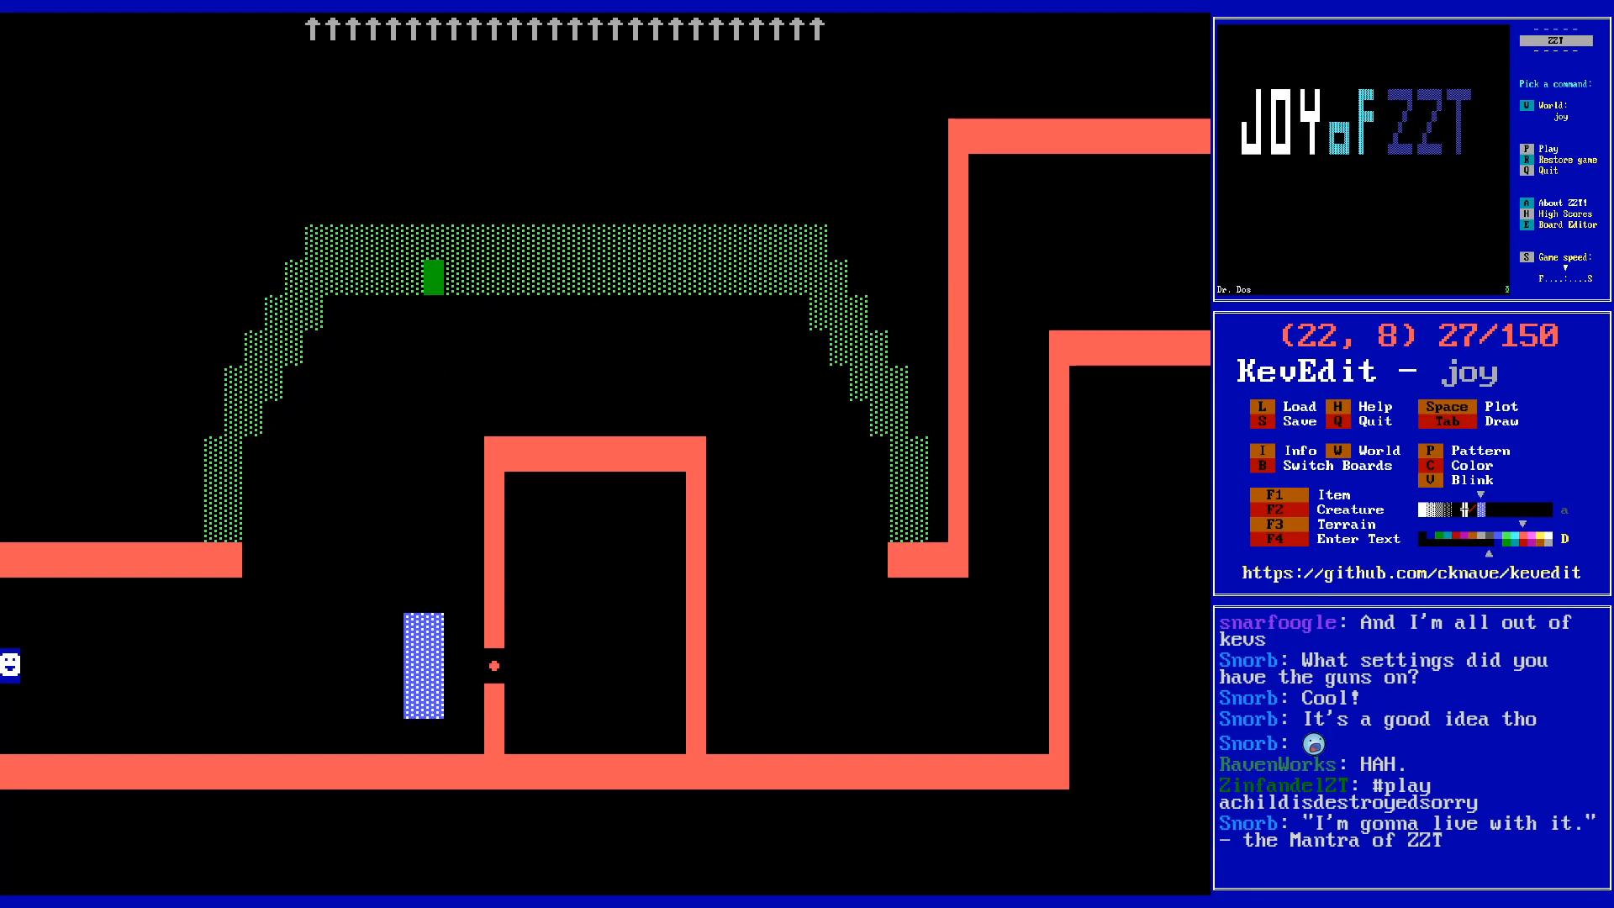
pyautogui.press('Right')
pyautogui.press('Right')
pyautogui.press('Right')
pyautogui.press('Right')
pyautogui.press('Right')
pyautogui.press('Right')
pyautogui.press('Right')
pyautogui.press('Right')
pyautogui.press('Right')
pyautogui.press('Right')
pyautogui.press('Right')
pyautogui.press('Right')
pyautogui.press('Right')
pyautogui.press('Down')
pyautogui.press('Down')
pyautogui.press('Down')
pyautogui.press('Down')
pyautogui.press('Down')
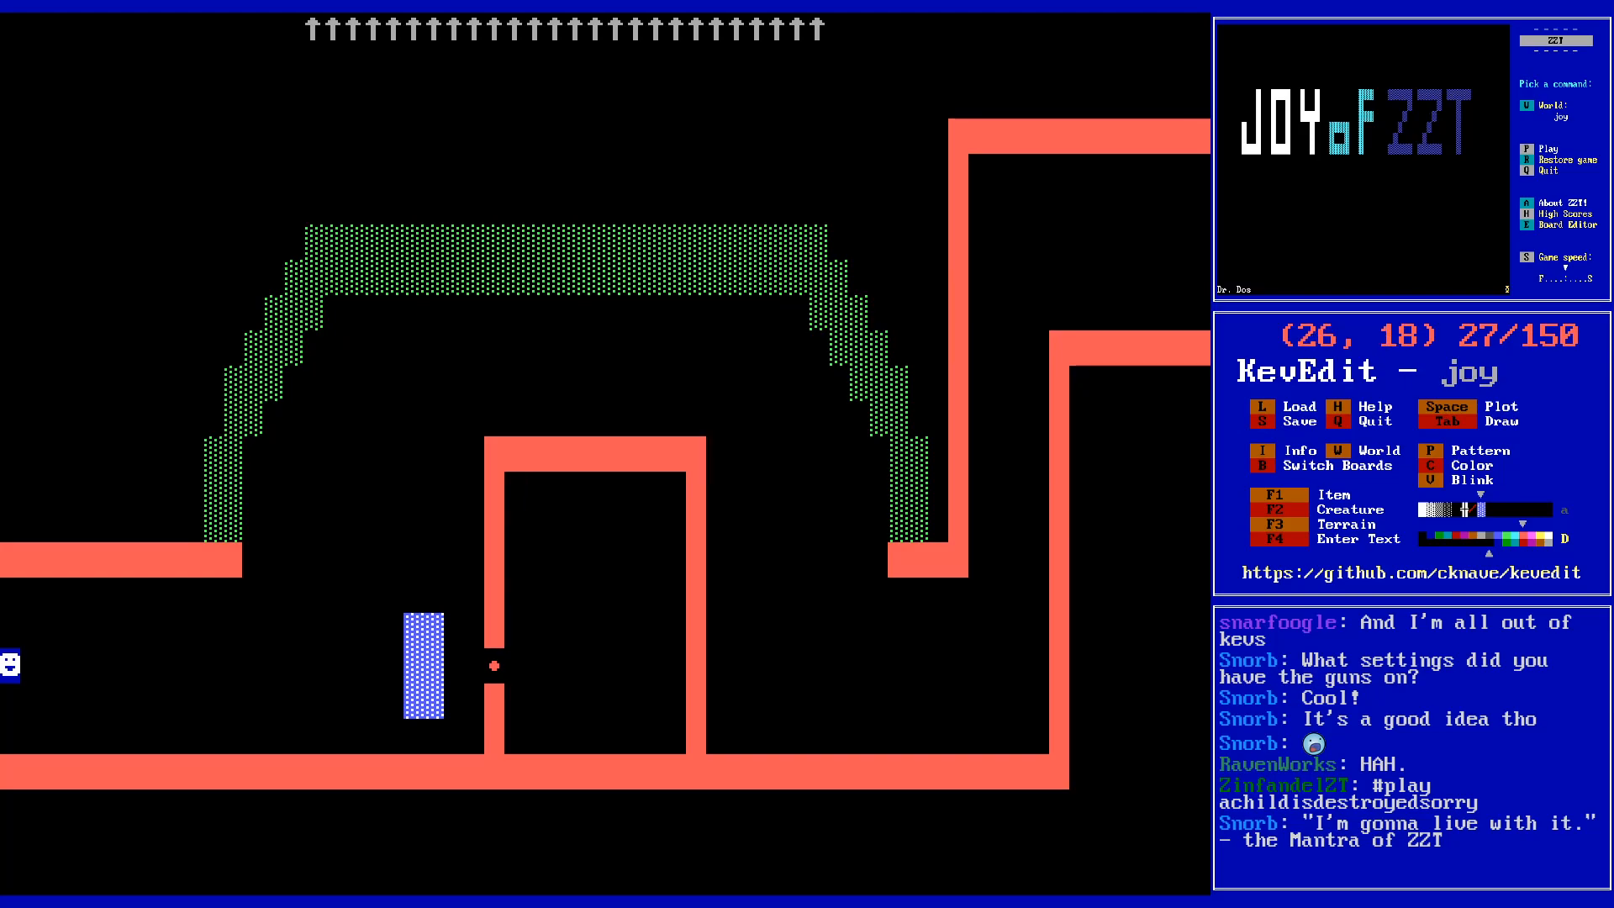
# - Open the Button's program and examine the two change commands following the "ACTIVATING FORCEFIELD" message, including the "green water" argument, then close it
pyautogui.press('Left')
pyautogui.press('Down')
pyautogui.press('Return')
pyautogui.press('Down')
pyautogui.press('Down')
pyautogui.press('Down')
pyautogui.press('Down')
pyautogui.press('Down')
pyautogui.press('Down')
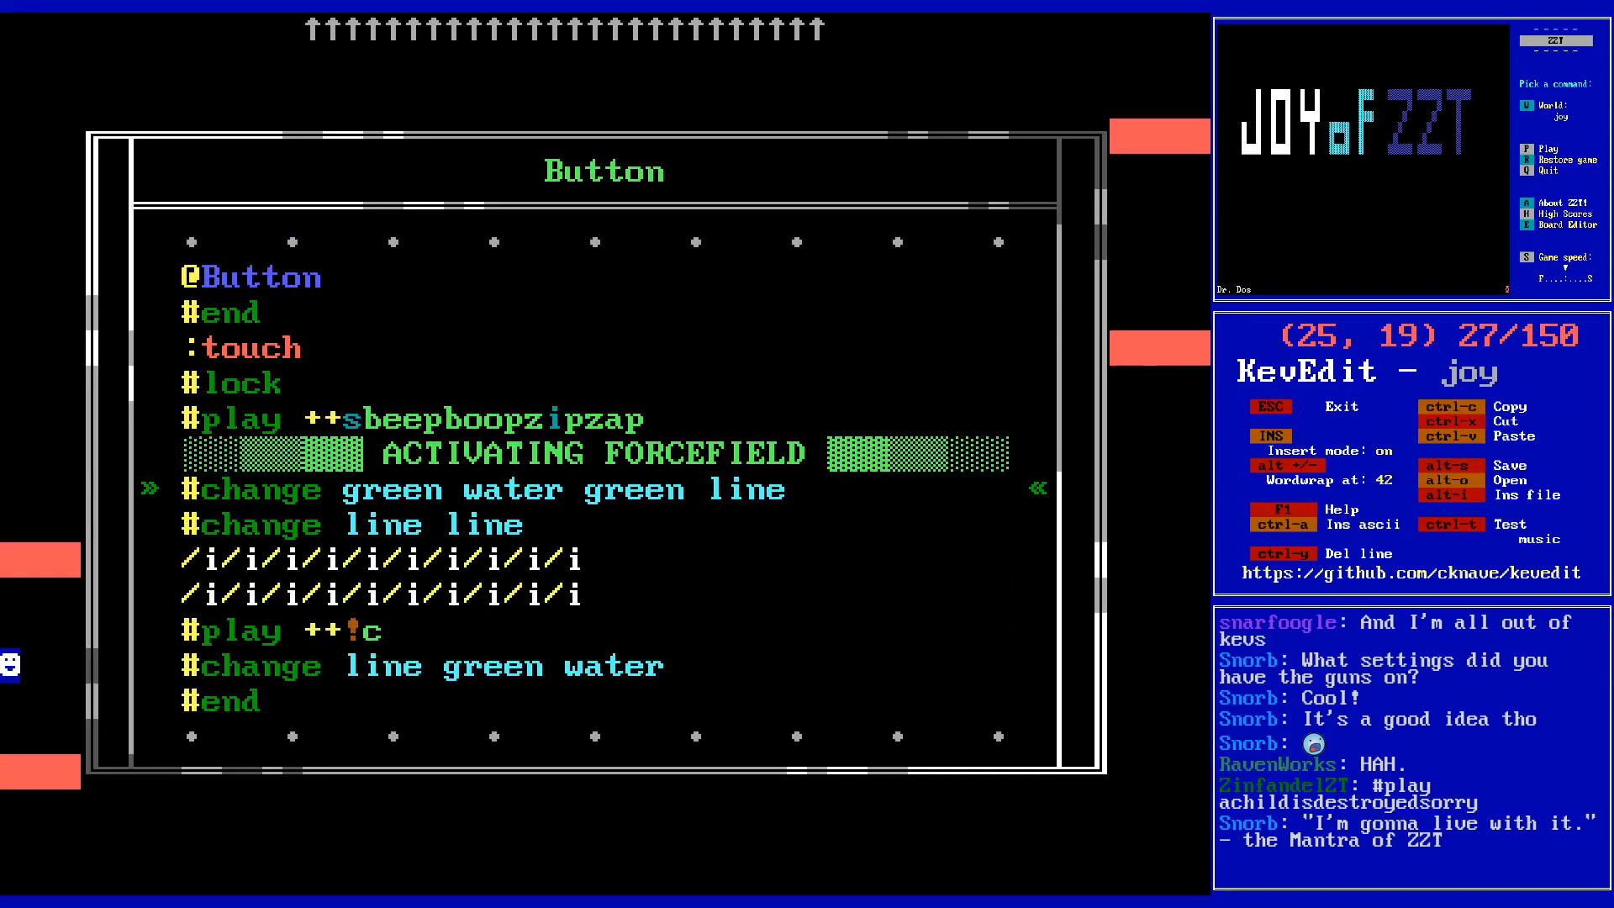
pyautogui.hotkey('shift', 'Right')
pyautogui.hotkey('shift', 'Right')
pyautogui.hotkey('shift', 'Right')
pyautogui.hotkey('shift', 'Right')
pyautogui.hotkey('shift', 'Right')
pyautogui.hotkey('shift', 'Right')
pyautogui.hotkey('shift', 'Right')
pyautogui.hotkey('shift', 'Right')
pyautogui.hotkey('shift', 'Right')
pyautogui.hotkey('shift', 'Right')
pyautogui.hotkey('shift', 'Right')
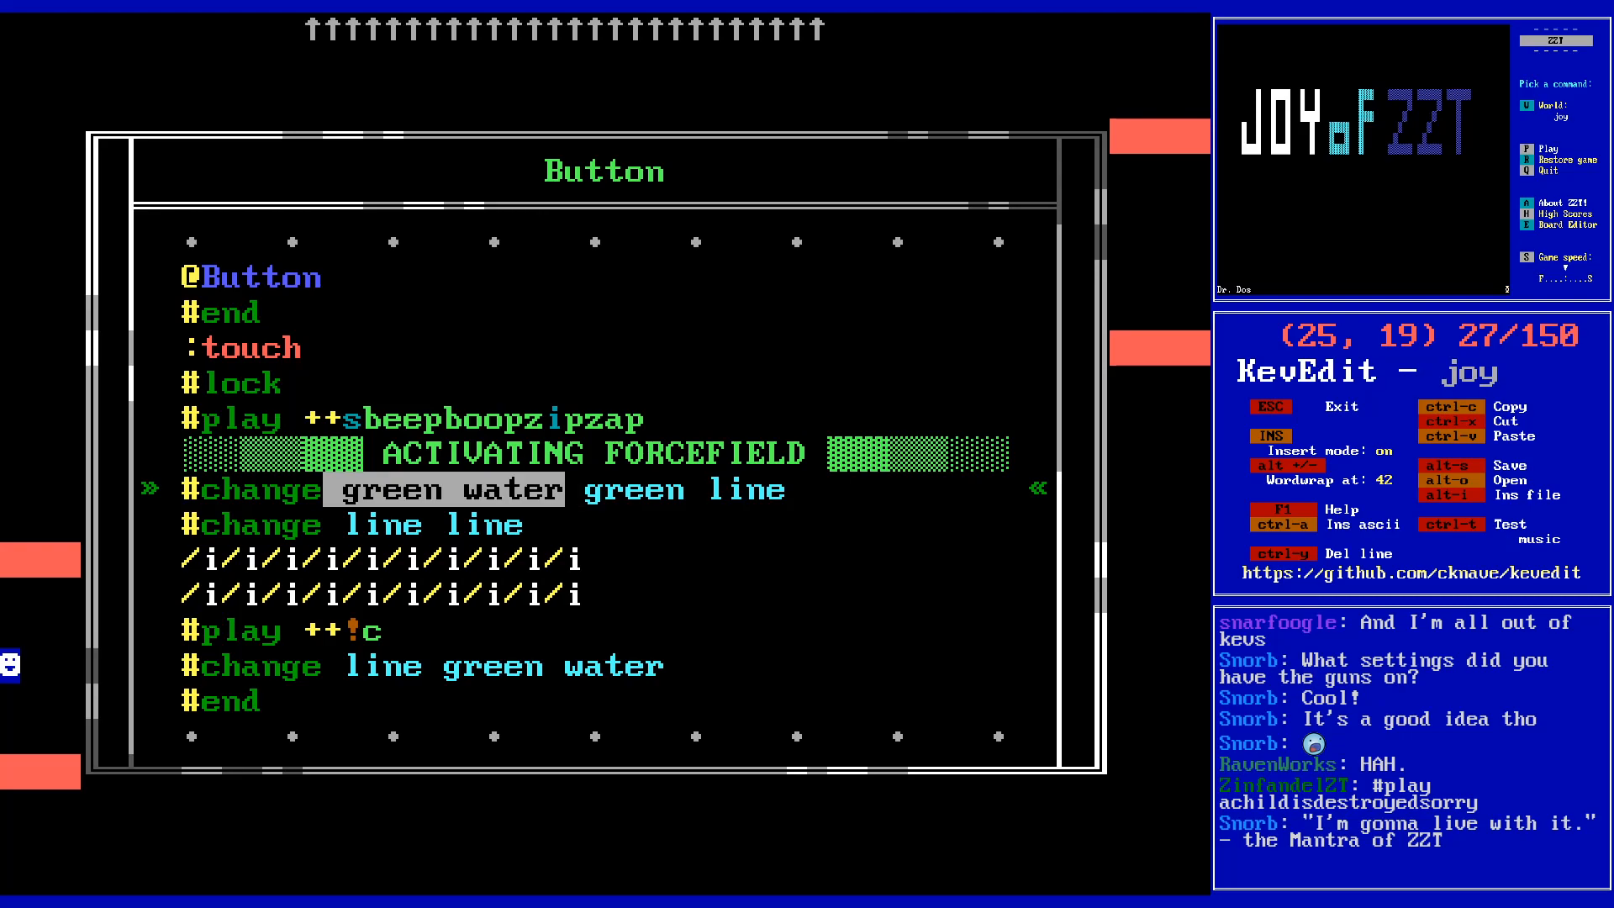
pyautogui.press('Down')
pyautogui.press('Up')
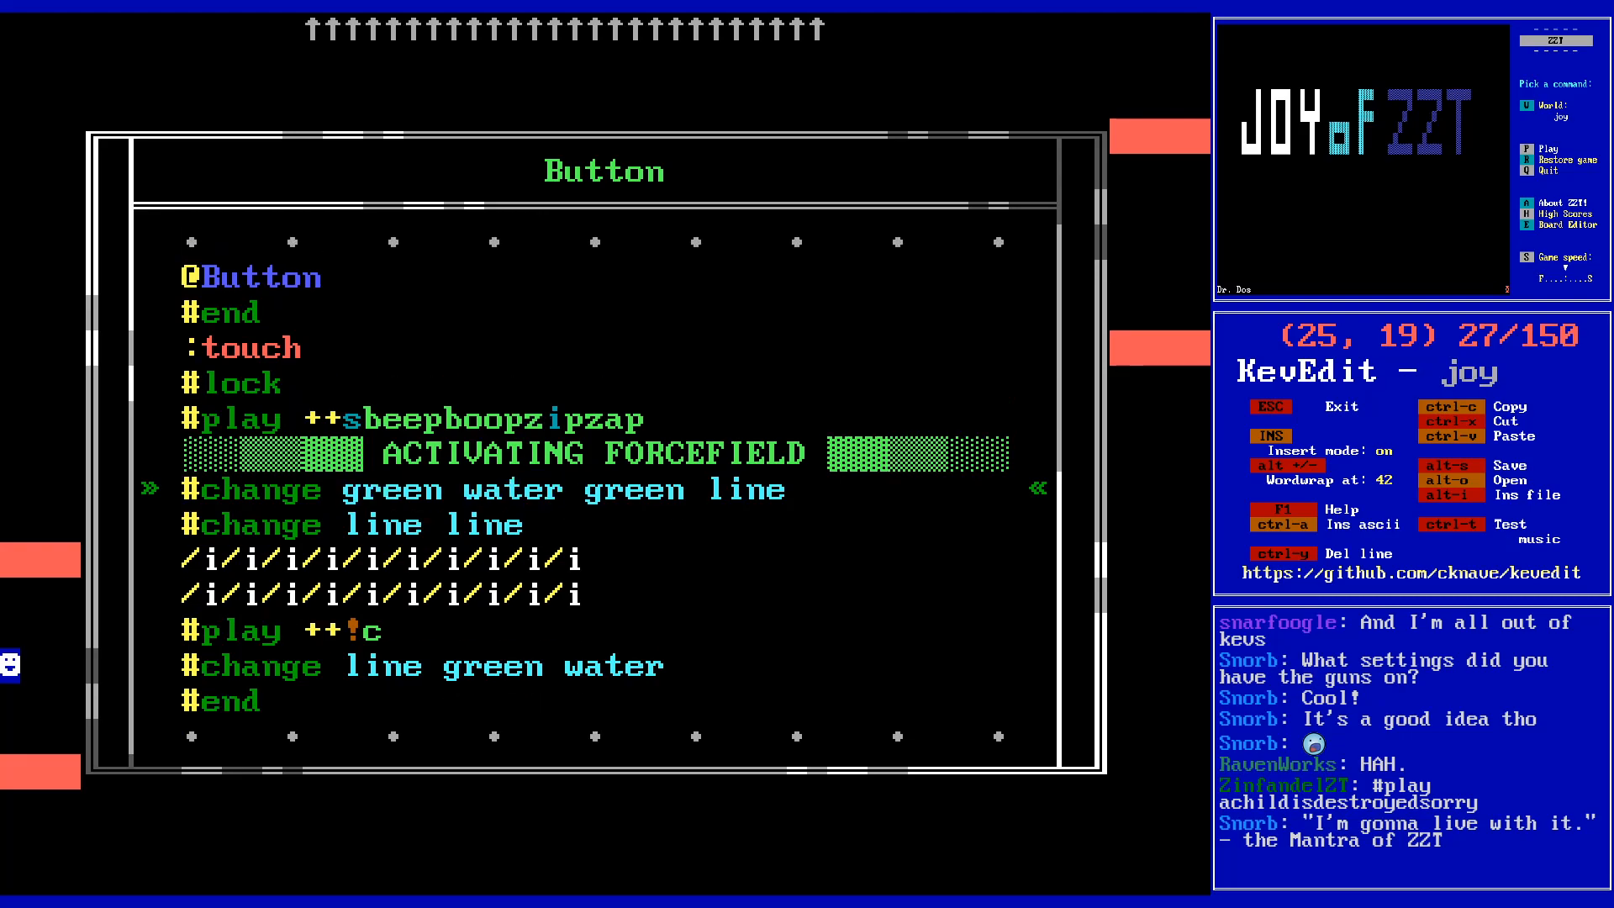
pyautogui.press('Down')
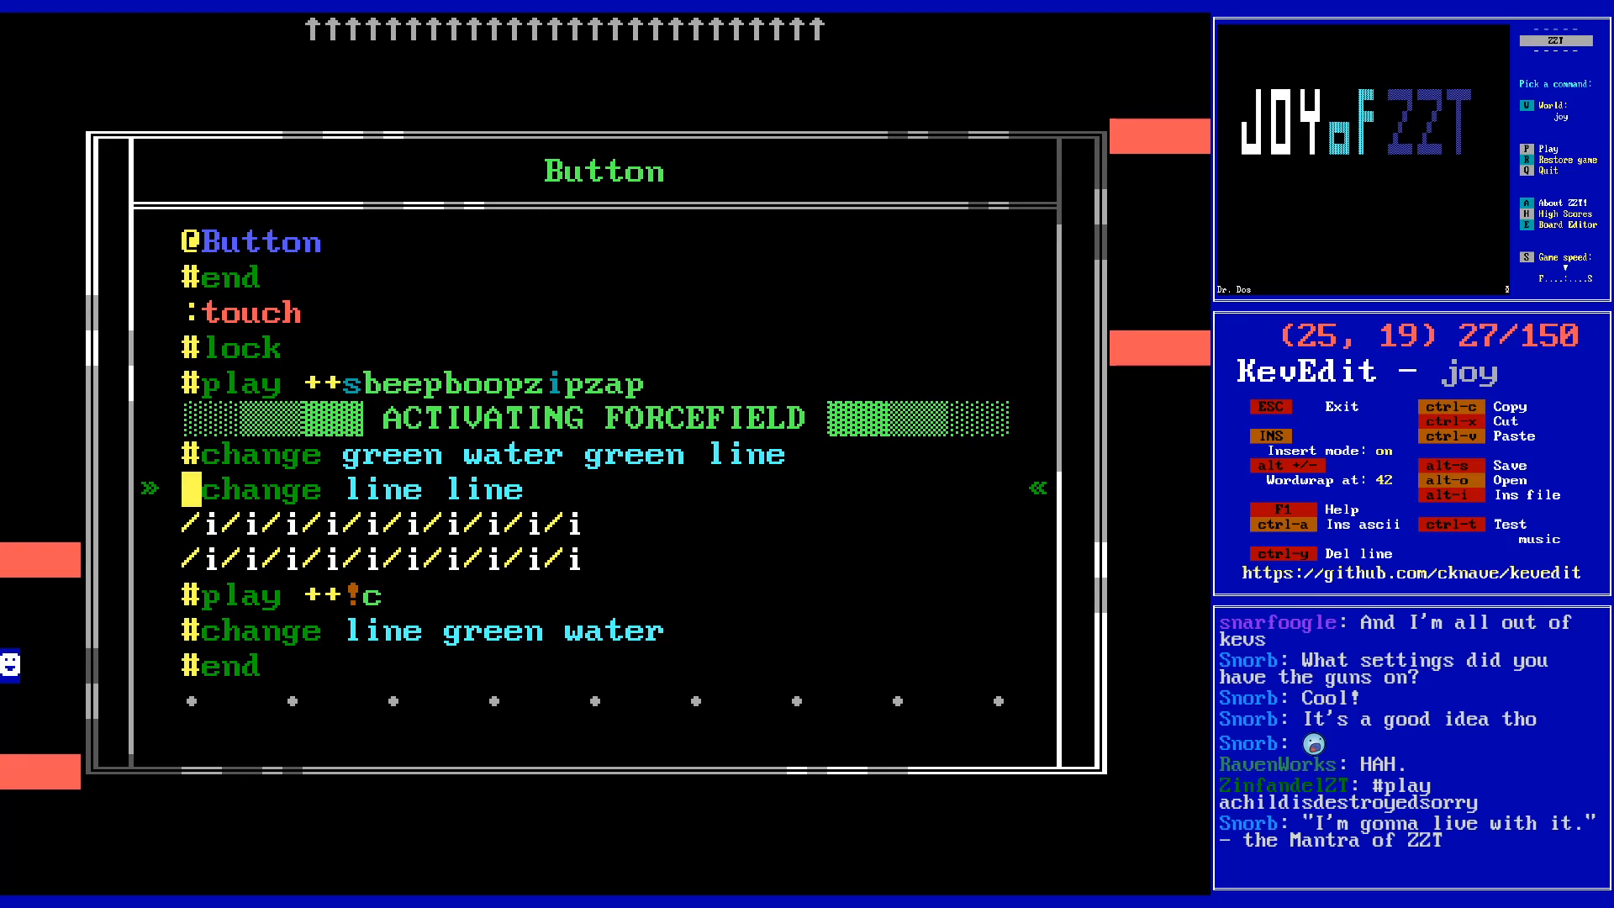
pyautogui.press('Escape')
pyautogui.press('Escape')
# - Clear the blue water block west of the Button and save the joy world
pyautogui.press('Left')
pyautogui.press('Left')
pyautogui.press('Left')
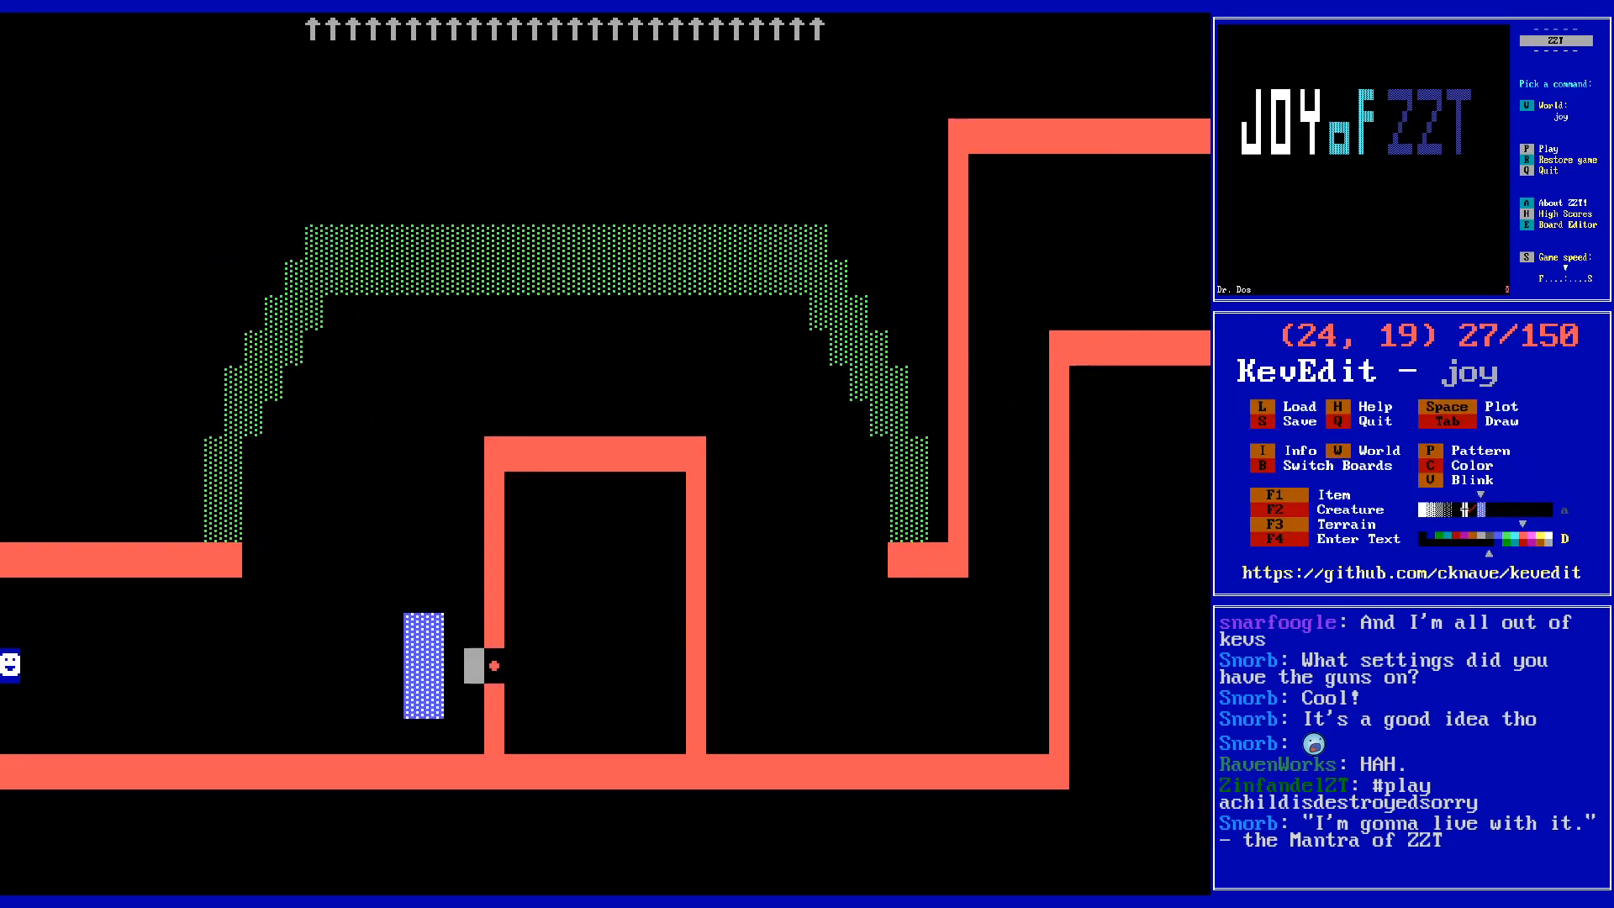
pyautogui.press('Up')
pyautogui.press('Up')
pyautogui.press('Up')
pyautogui.press('s')
pyautogui.press('Return')
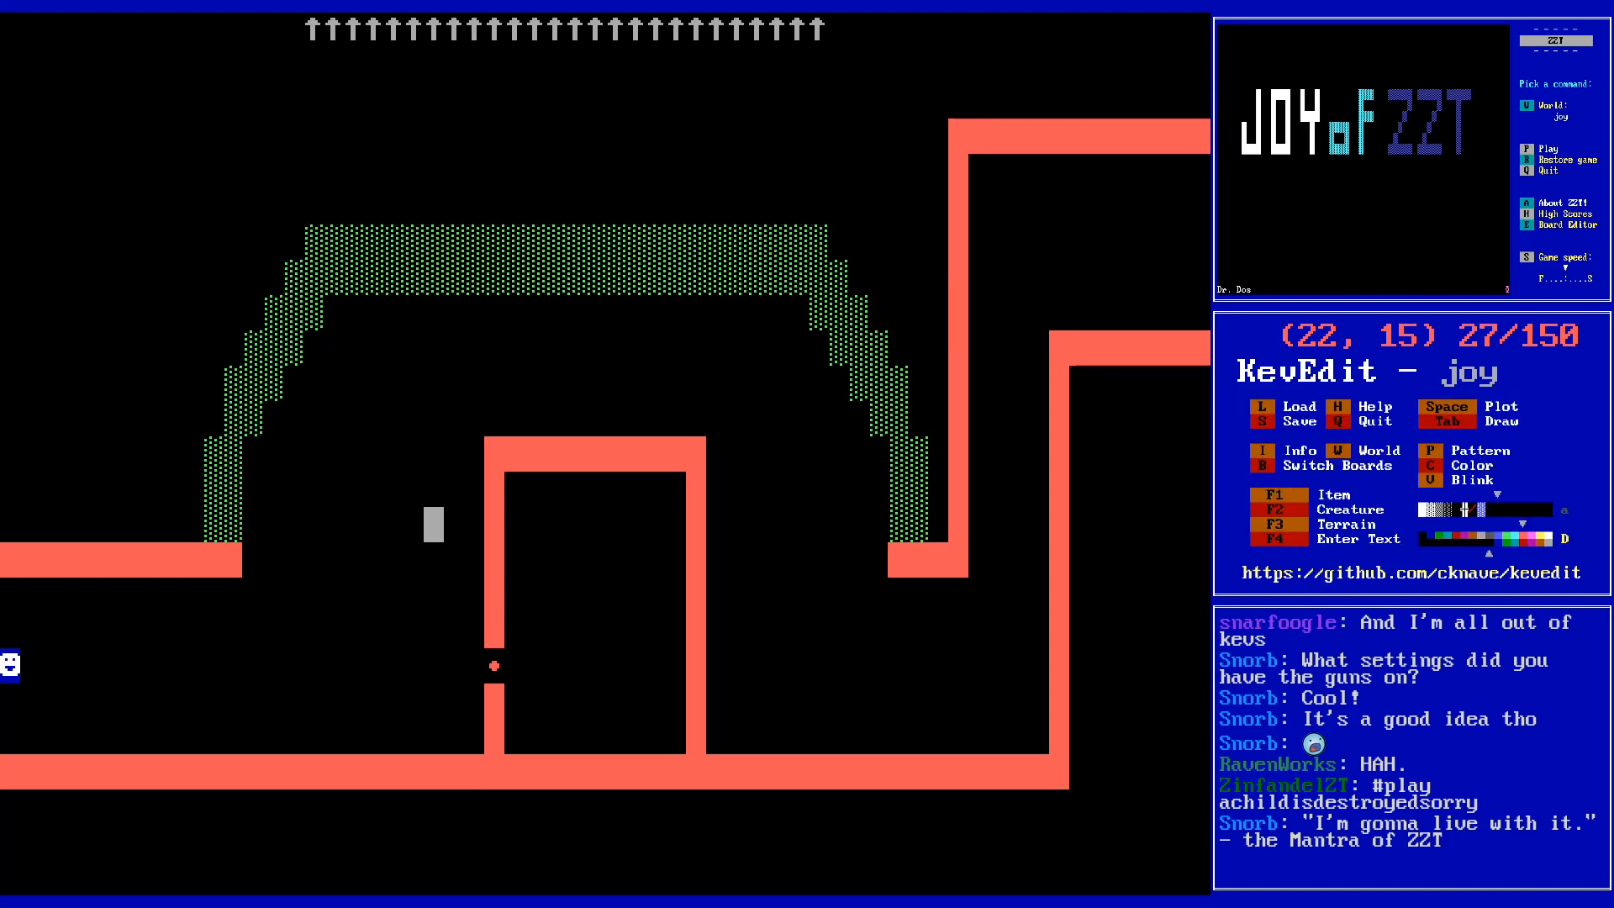
pyautogui.press('Up')
pyautogui.press('Up')
pyautogui.press('Up')
pyautogui.press('Up')
pyautogui.press('Up')
pyautogui.press('Up')
pyautogui.press('Down')
pyautogui.press('Down')
pyautogui.press('Down')
pyautogui.press('Down')
pyautogui.press('Down')
pyautogui.press('Down')
pyautogui.press('Down')
pyautogui.press('Down')
# - Switch to ZZT, start playing the joy world, and walk the player east to just short of the Button
pyautogui.hotkey('alt', 'Tab')
pyautogui.press('p')
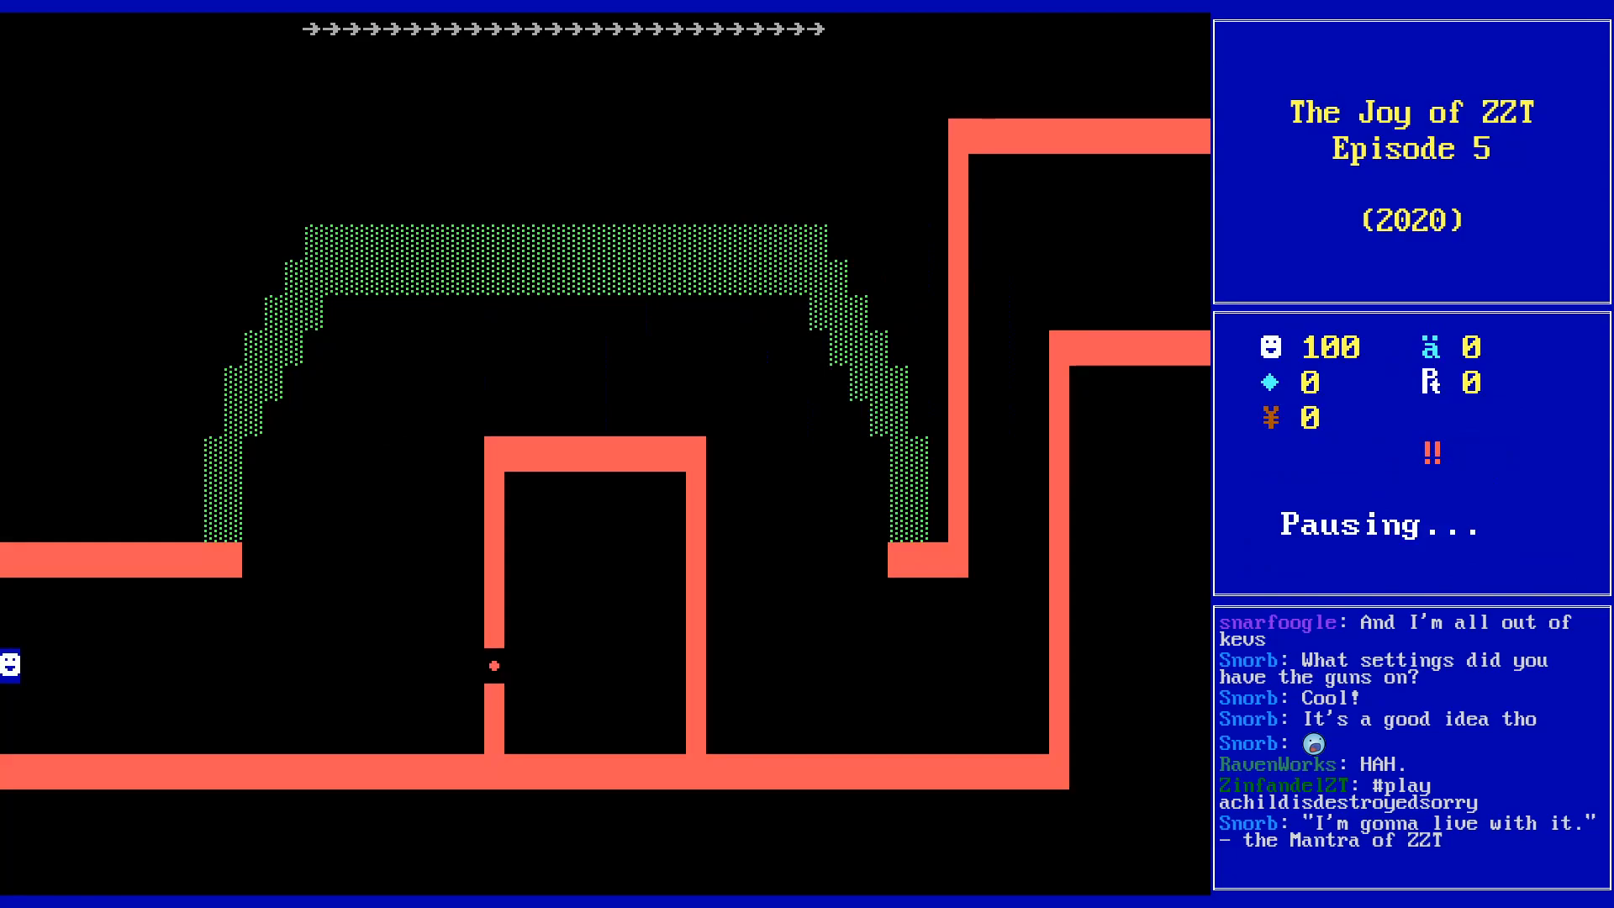
pyautogui.press('Right')
pyautogui.press('Right')
pyautogui.press('Right')
pyautogui.press('Right')
pyautogui.press('Right')
pyautogui.press('Right')
pyautogui.press('Right')
pyautogui.press('Right')
pyautogui.press('Right')
pyautogui.press('Right')
pyautogui.press('Right')
pyautogui.press('Right')
pyautogui.press('Right')
pyautogui.press('Right')
pyautogui.press('Right')
pyautogui.press('Right')
pyautogui.press('Right')
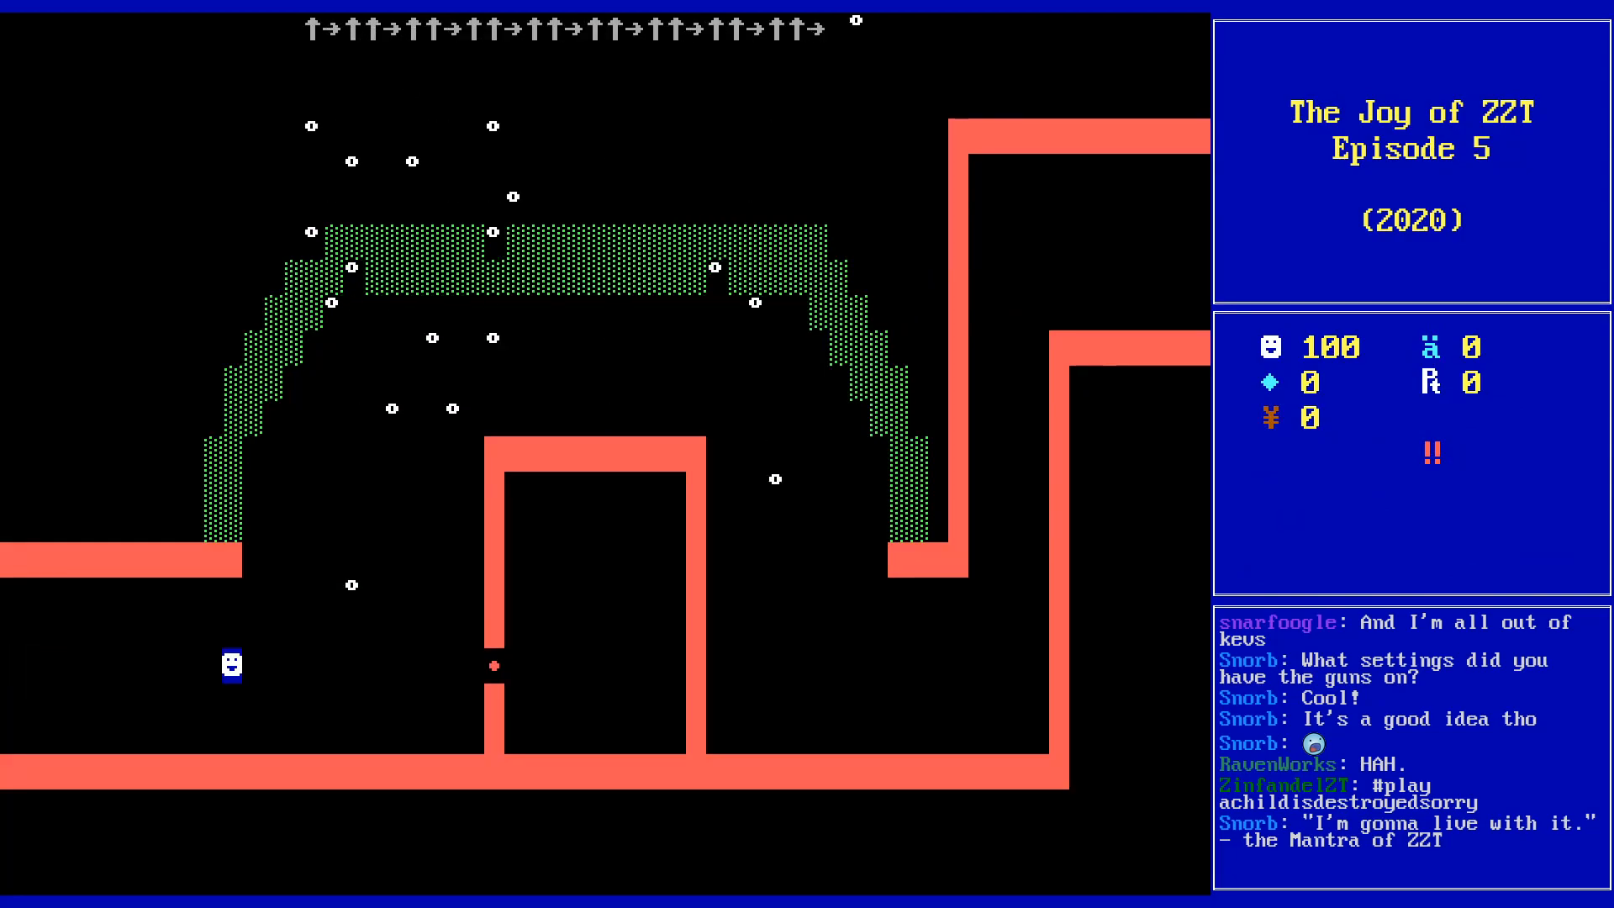
pyautogui.press('Right')
pyautogui.press('Right')
pyautogui.press('Right')
pyautogui.press('Right')
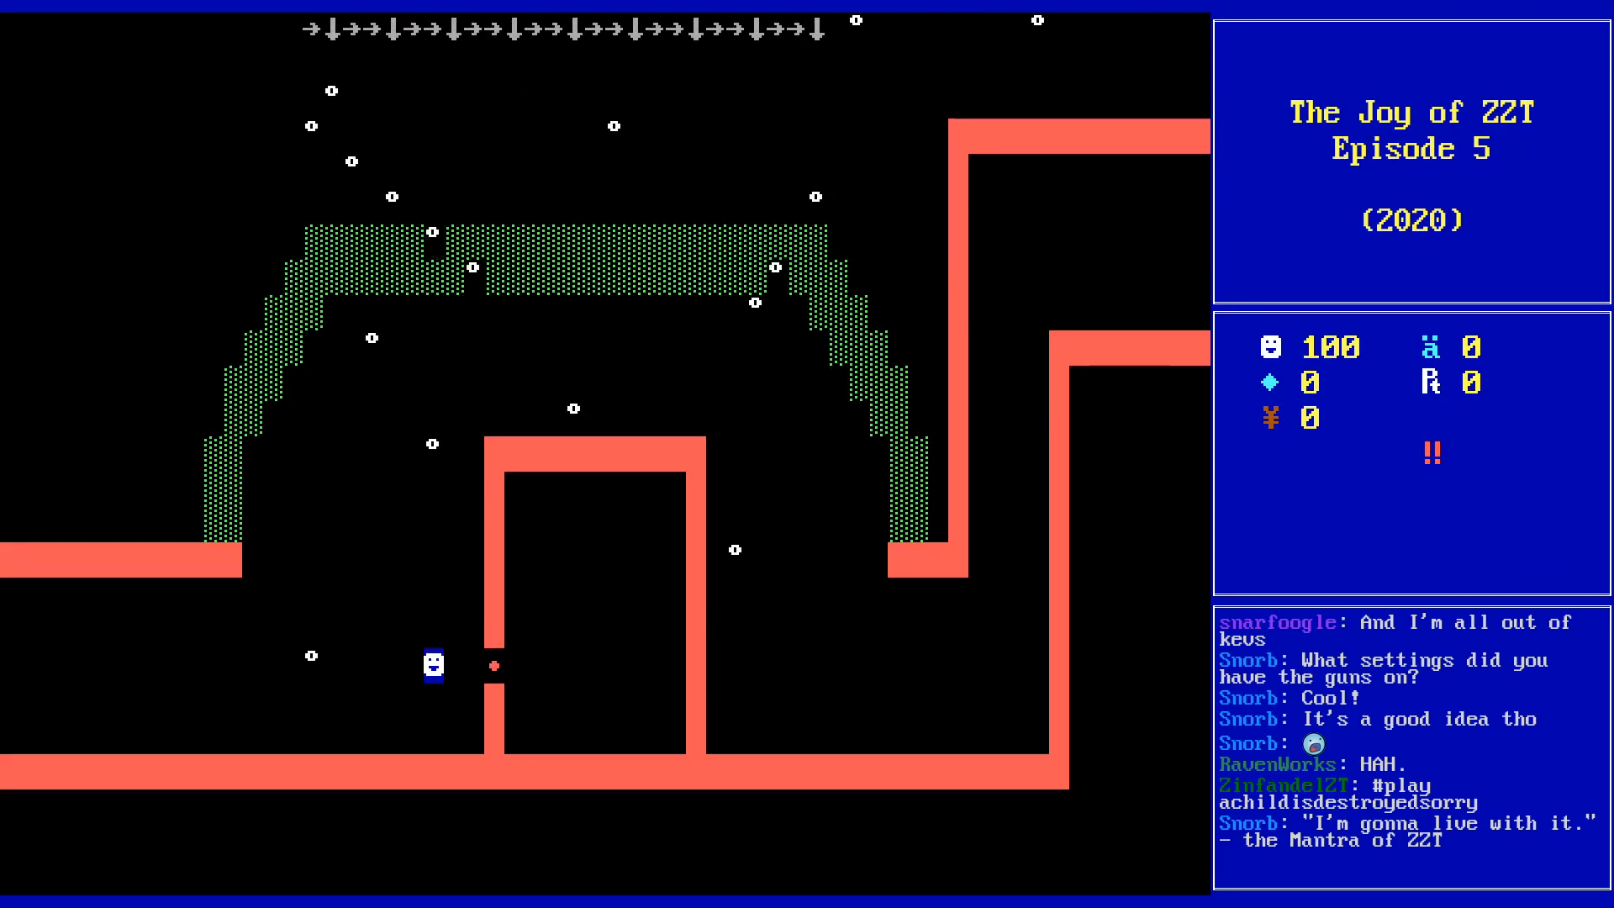
# - Walk the player up and over the red structure beneath the dome and down its east side, testing the crossing through the meteors
pyautogui.press('Up')
pyautogui.press('Up')
pyautogui.press('Up')
pyautogui.press('Up')
pyautogui.press('Up')
pyautogui.press('Up')
pyautogui.press('Up')
pyautogui.press('Right')
pyautogui.press('Right')
pyautogui.press('Up')
pyautogui.press('Up')
pyautogui.press('Right')
pyautogui.press('Right')
pyautogui.press('Right')
pyautogui.press('Right')
pyautogui.press('Right')
pyautogui.press('Down')
pyautogui.press('Right')
pyautogui.press('Right')
pyautogui.press('Right')
pyautogui.press('Right')
pyautogui.press('Down')
pyautogui.press('Right')
pyautogui.press('Right')
pyautogui.press('Right')
pyautogui.press('Down')
pyautogui.press('Down')
pyautogui.press('Down')
pyautogui.press('Down')
pyautogui.press('Right')
pyautogui.press('Down')
pyautogui.press('Down')
pyautogui.press('Down')
pyautogui.press('Down')
# - Walk the player east into the passage beyond the dome and back to just beneath the dome's eastern foot
pyautogui.press('Right')
pyautogui.press('Right')
pyautogui.press('Right')
pyautogui.press('Right')
pyautogui.press('Right')
pyautogui.press('Right')
pyautogui.press('Right')
pyautogui.press('Right')
pyautogui.press('Right')
pyautogui.press('Right')
pyautogui.press('Right')
pyautogui.press('Right')
pyautogui.press('Right')
pyautogui.press('Right')
pyautogui.press('Up')
pyautogui.press('Up')
pyautogui.press('Up')
pyautogui.press('Up')
pyautogui.press('Left')
pyautogui.press('Left')
pyautogui.press('Left')
pyautogui.press('Left')
pyautogui.press('Down')
pyautogui.press('Left')
pyautogui.press('Left')
pyautogui.press('Left')
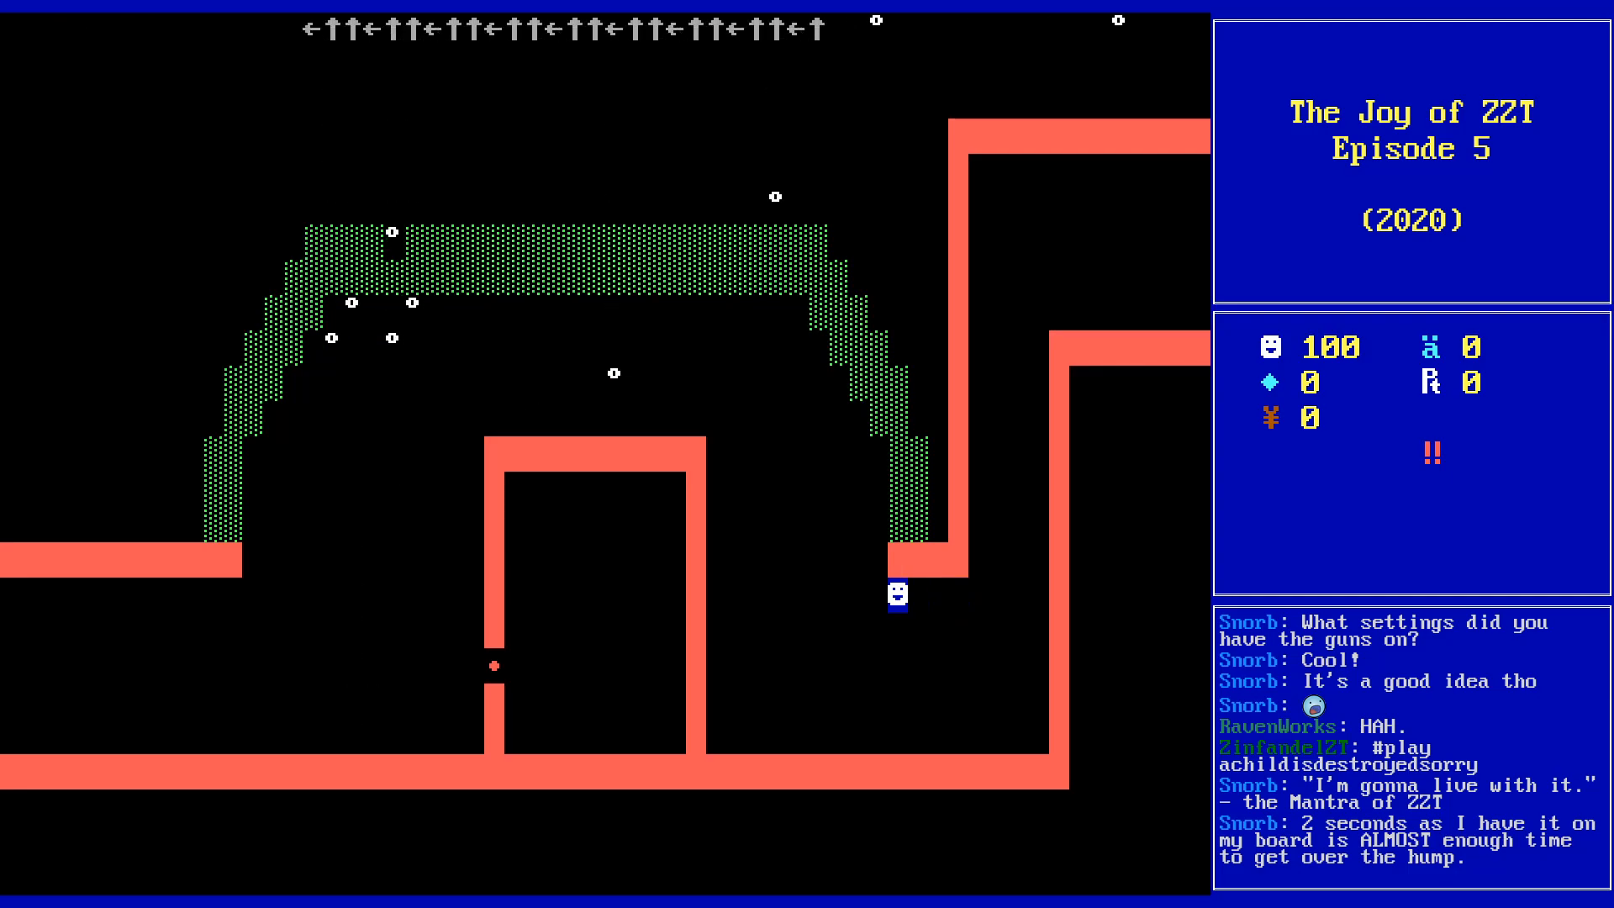
# - Step the player down and east from beneath the dome's eastern foot
pyautogui.press('Down')
pyautogui.press('Right')
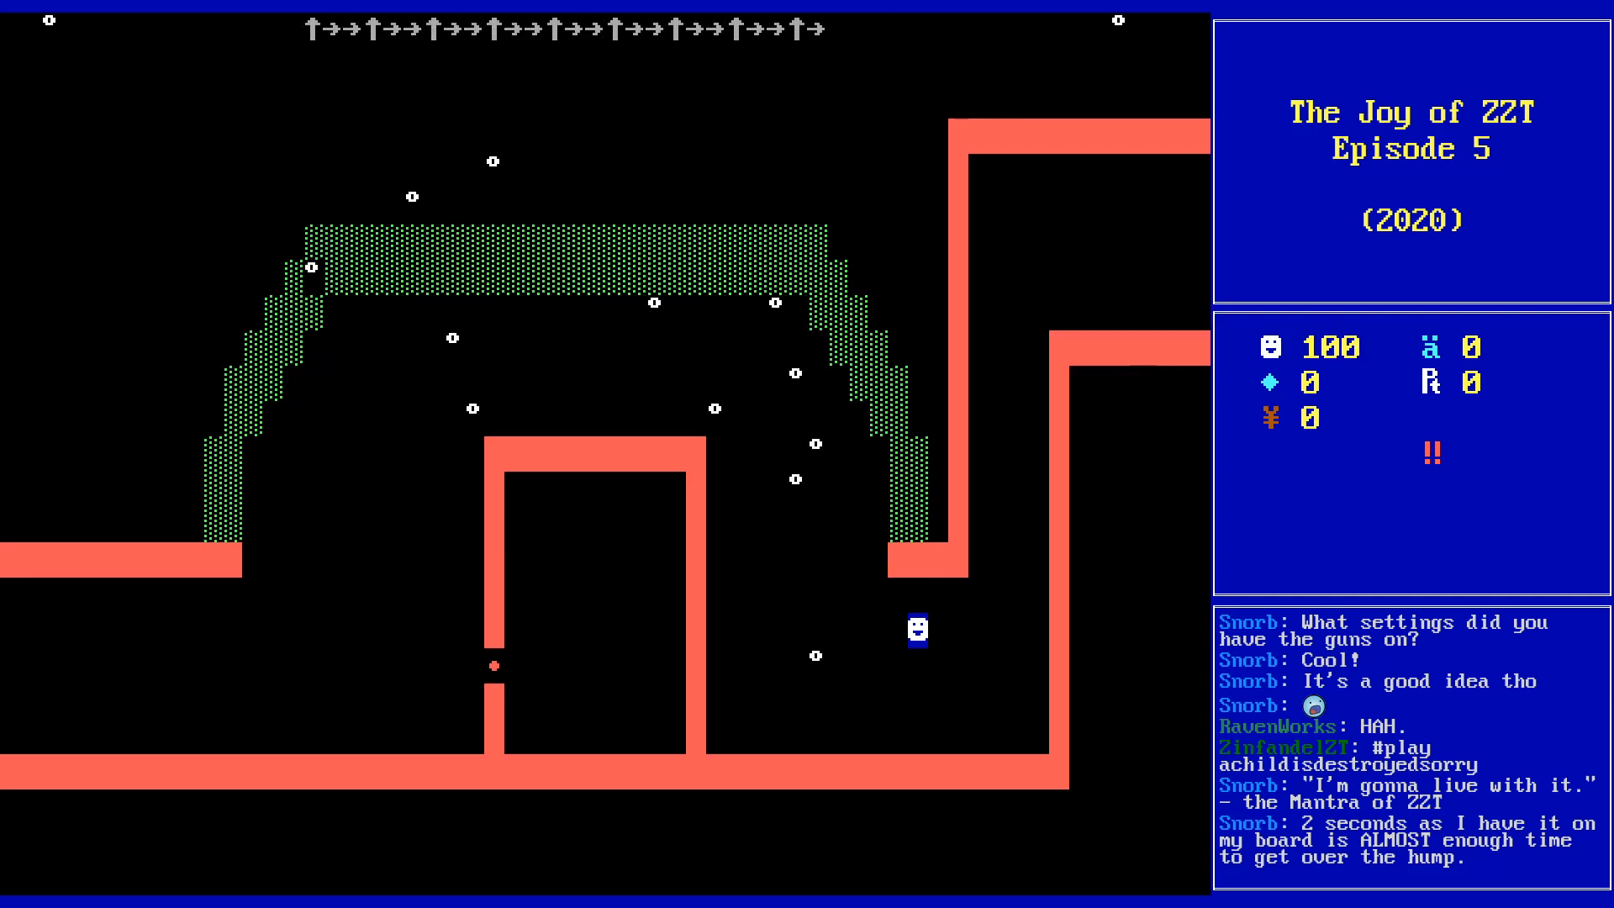
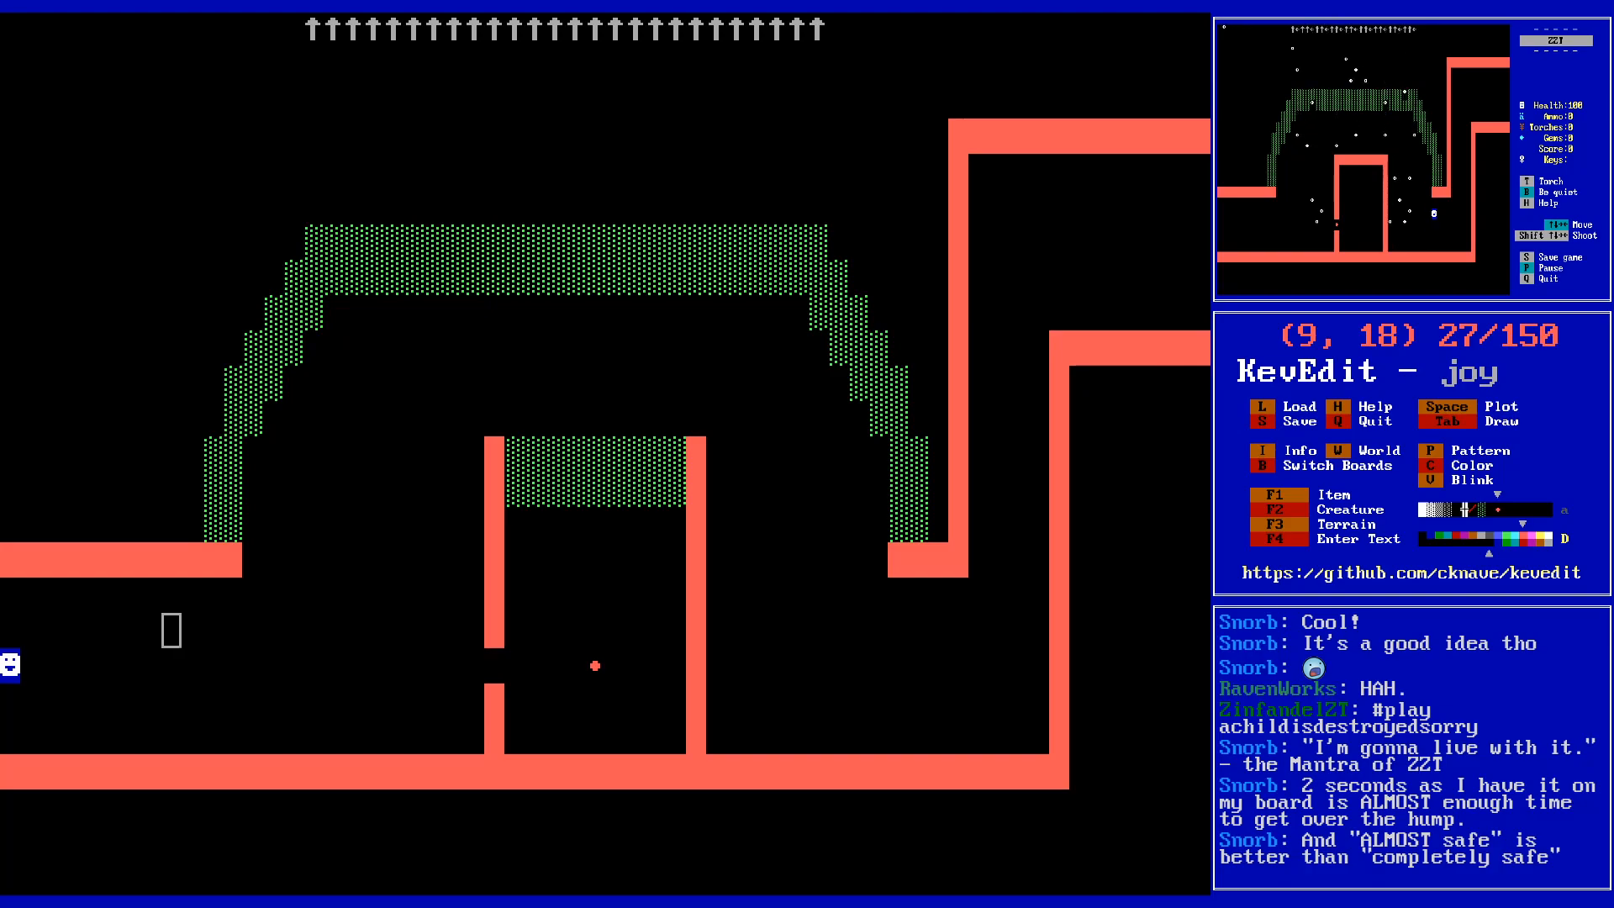
pyautogui.press('Right')
pyautogui.hotkey('shift', 'Right')
pyautogui.hotkey('shift', 'Right')
pyautogui.press('Left')
pyautogui.press('Up')
pyautogui.press('Up')
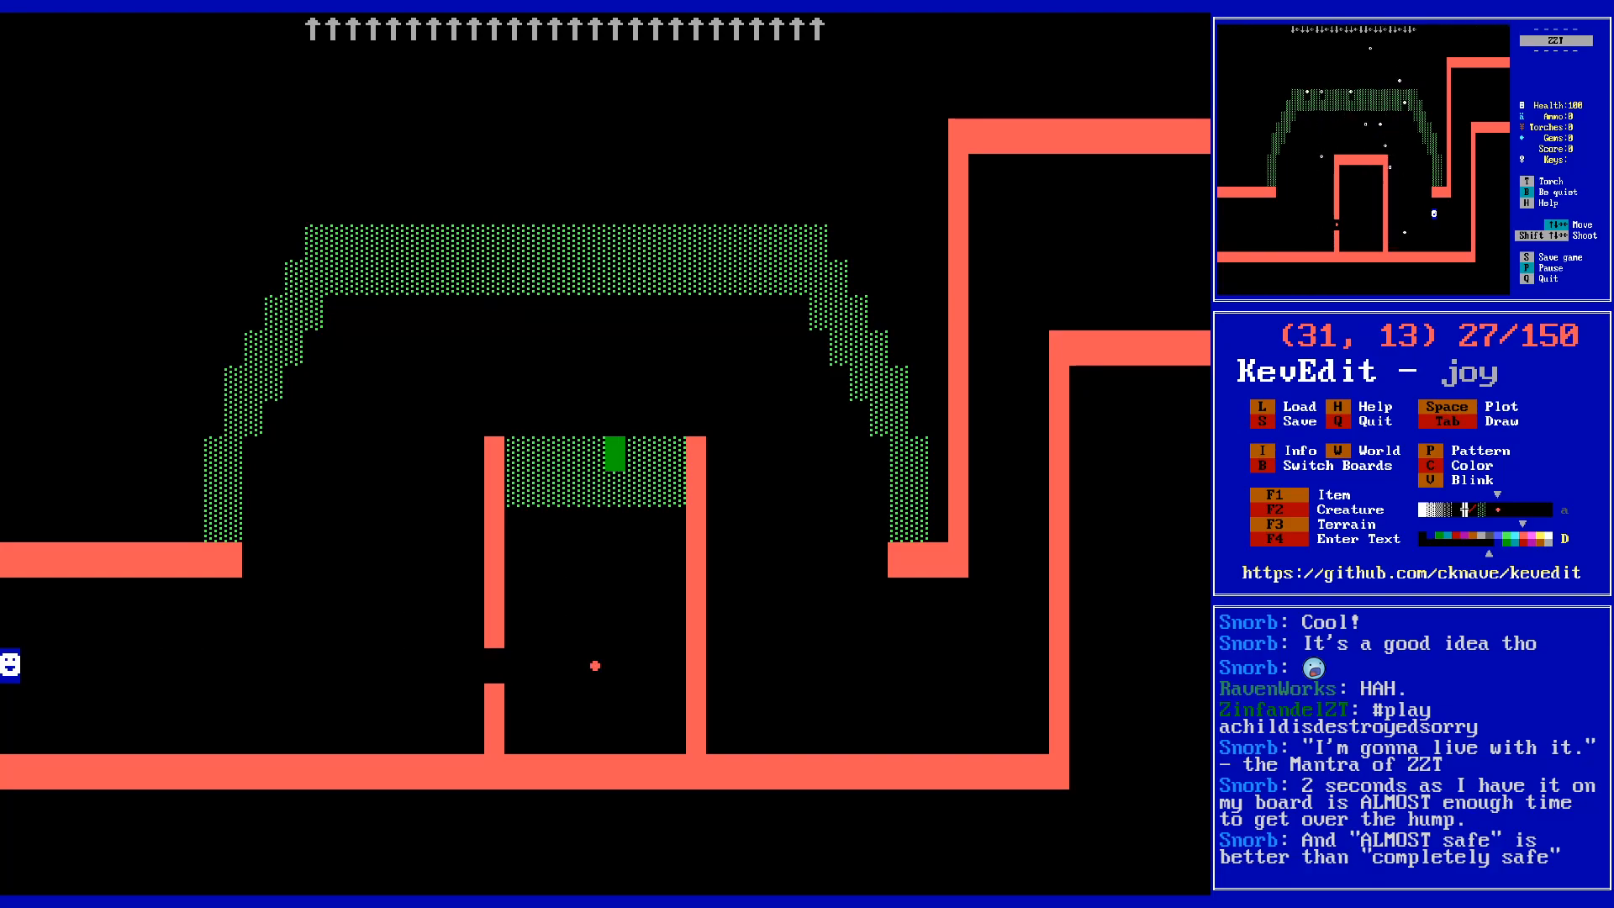
pyautogui.press('Down')
pyautogui.press('Down')
pyautogui.press('Down')
pyautogui.press('Down')
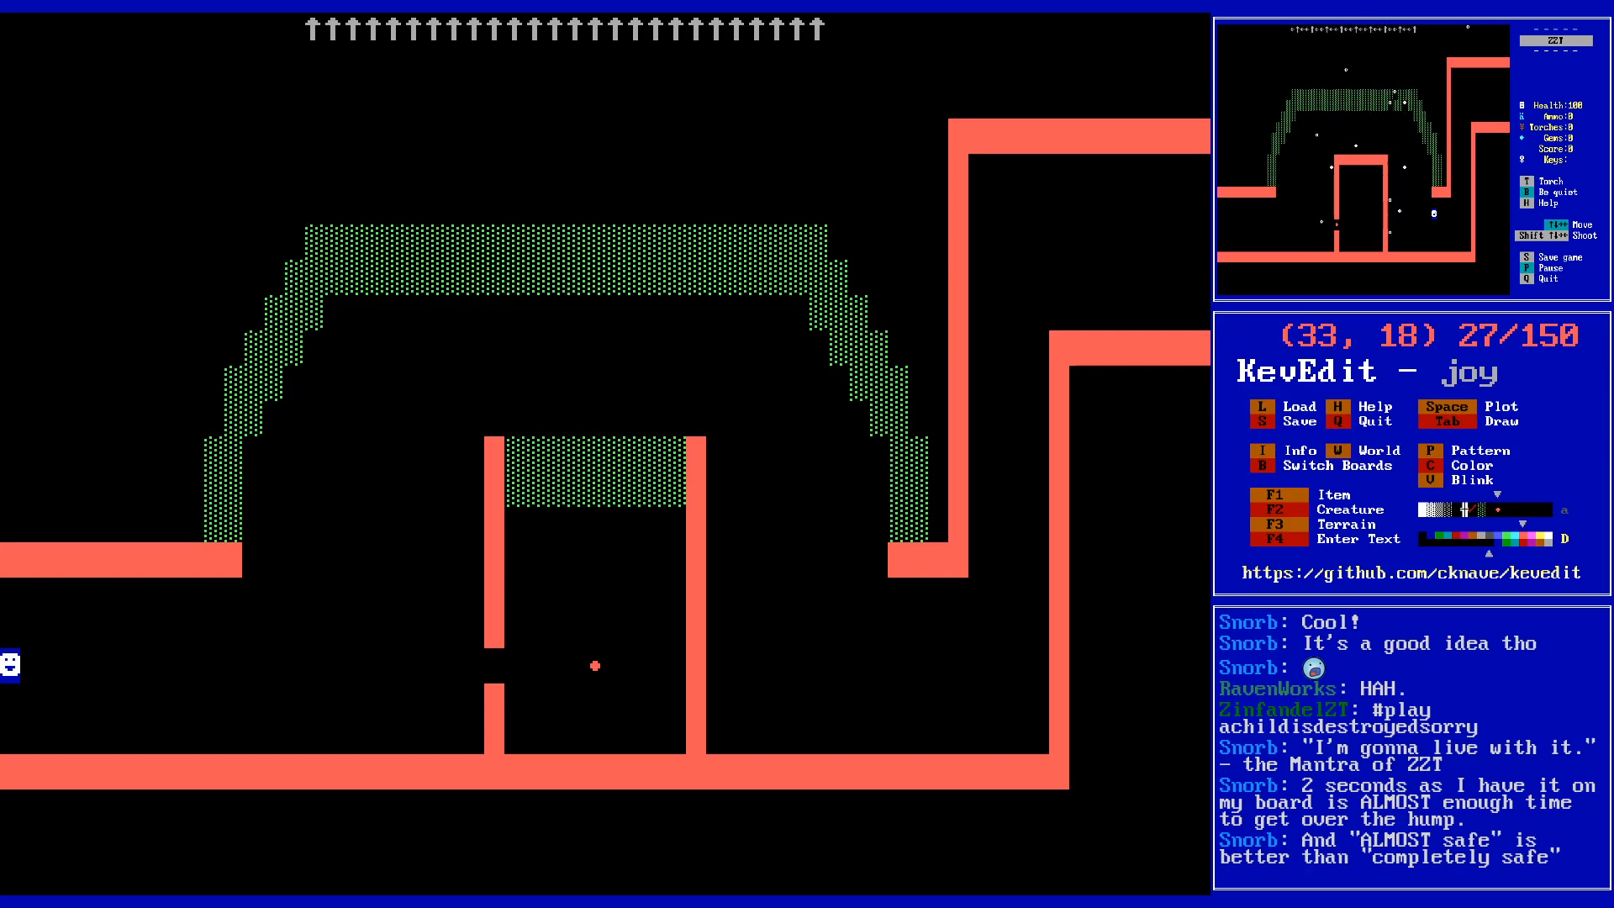
pyautogui.press('Left')
pyautogui.press('Left')
pyautogui.press('Left')
pyautogui.press('Left')
pyautogui.press('Left')
pyautogui.press('Left')
pyautogui.press('Left')
pyautogui.press('Left')
pyautogui.press('Left')
pyautogui.press('Left')
pyautogui.press('Up')
pyautogui.press('Up')
pyautogui.press('Up')
pyautogui.press('Up')
pyautogui.press('Up')
pyautogui.press('Right')
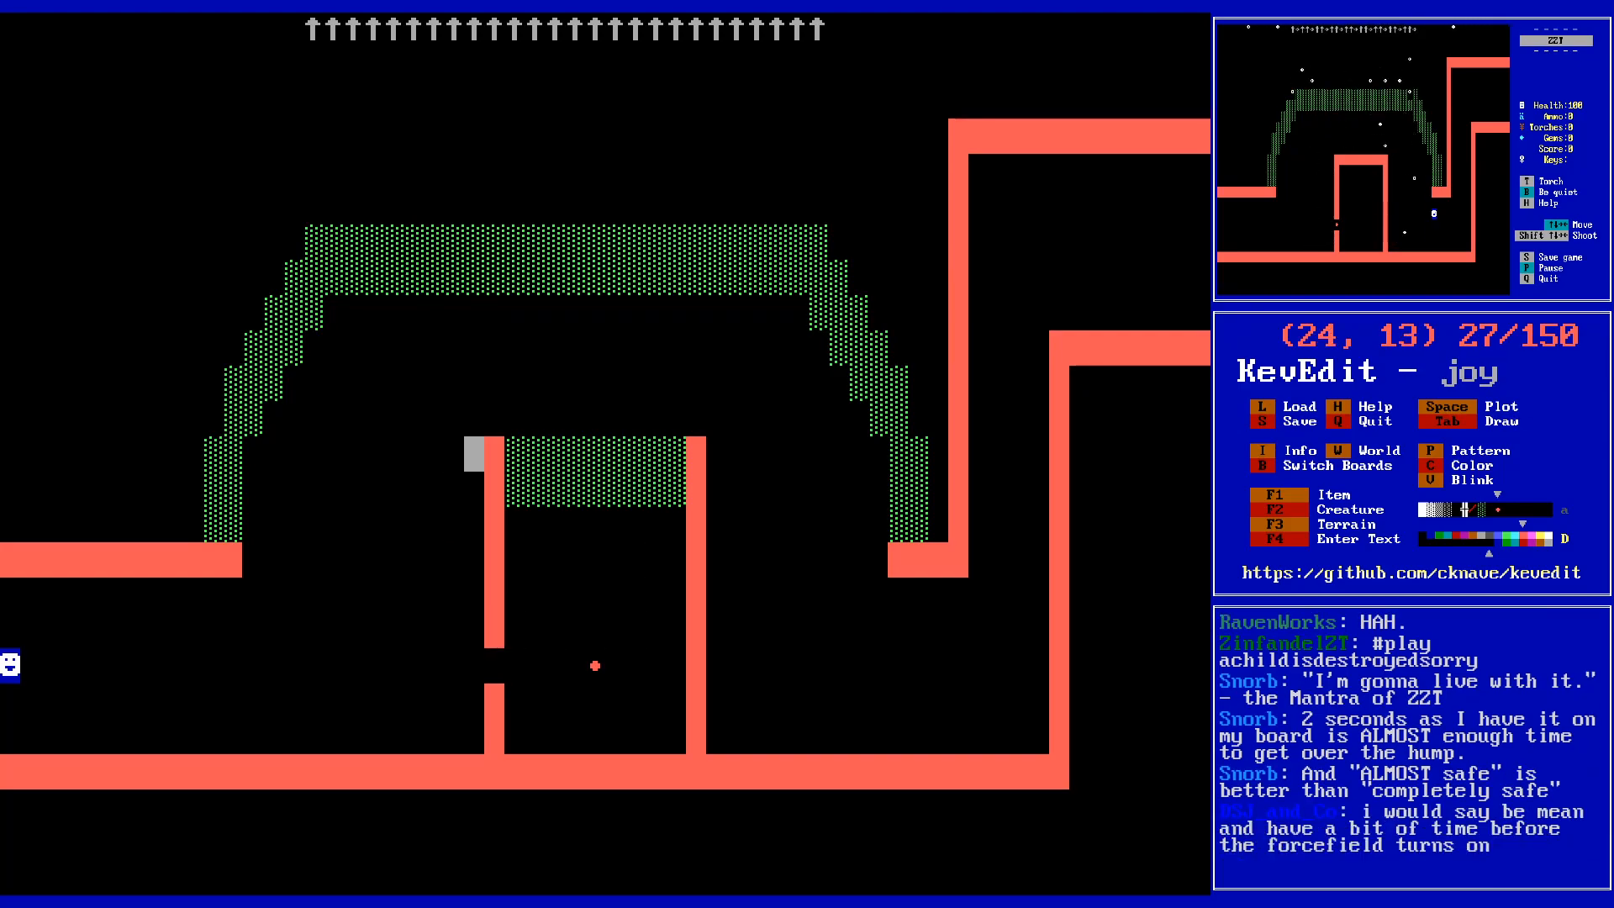
pyautogui.press('Right')
pyautogui.press('Right')
pyautogui.press('Right')
pyautogui.press('Right')
pyautogui.press('Down')
pyautogui.press('Down')
pyautogui.press('Down')
pyautogui.press('Down')
pyautogui.press('Down')
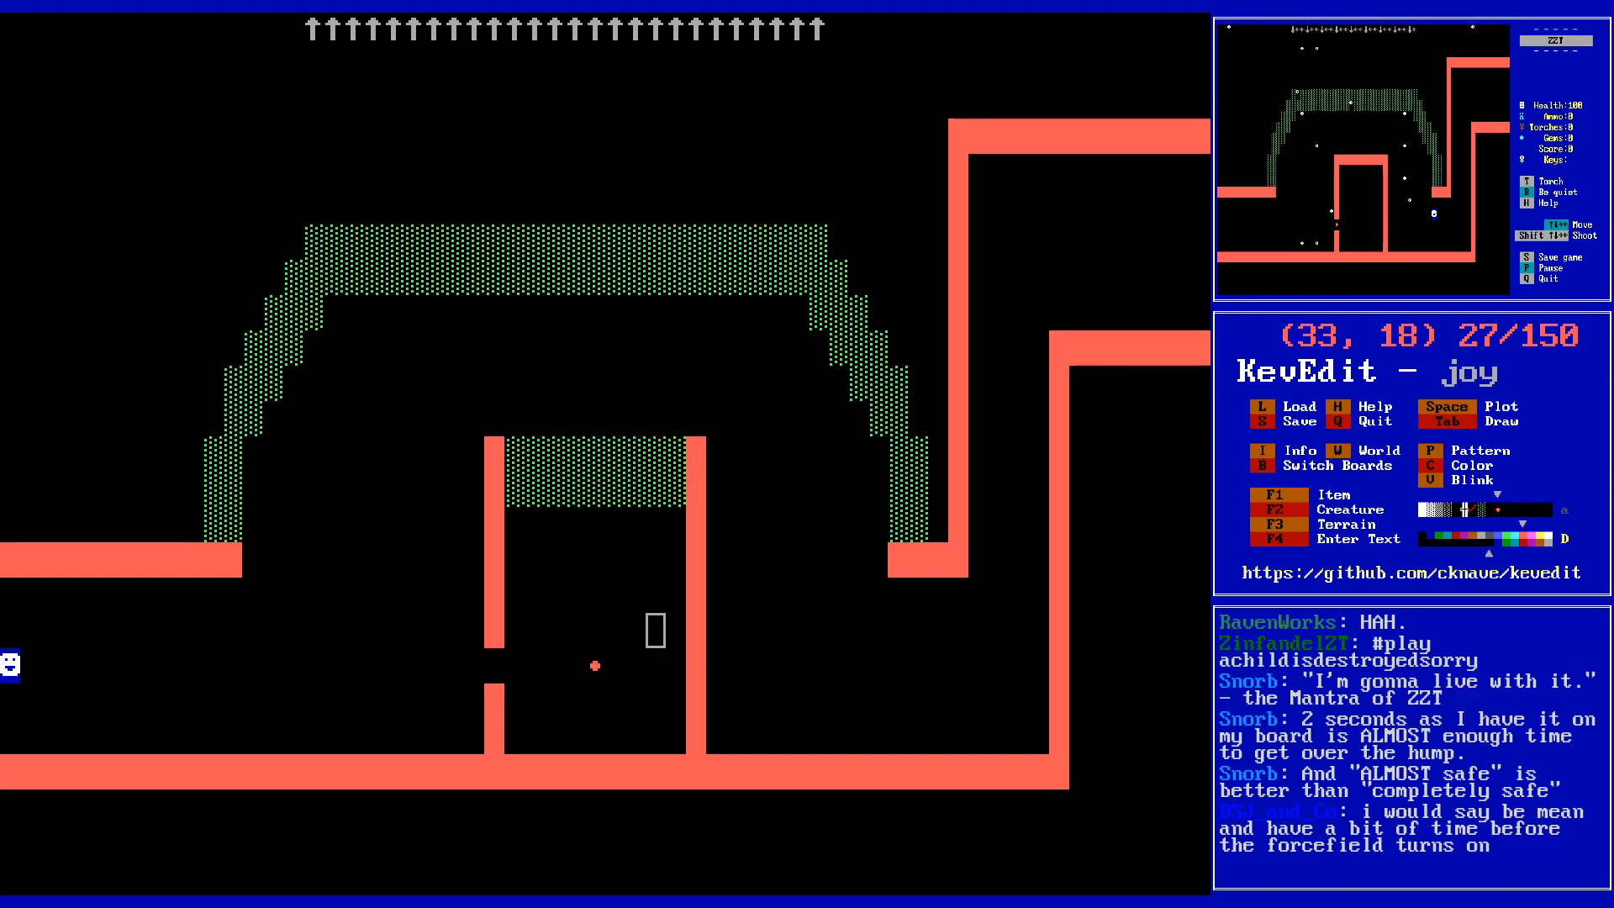
# - Switch to ZZT, start playing the joy world, and walk the player east to beneath the dome's western foot
pyautogui.press('y')
pyautogui.press('p')
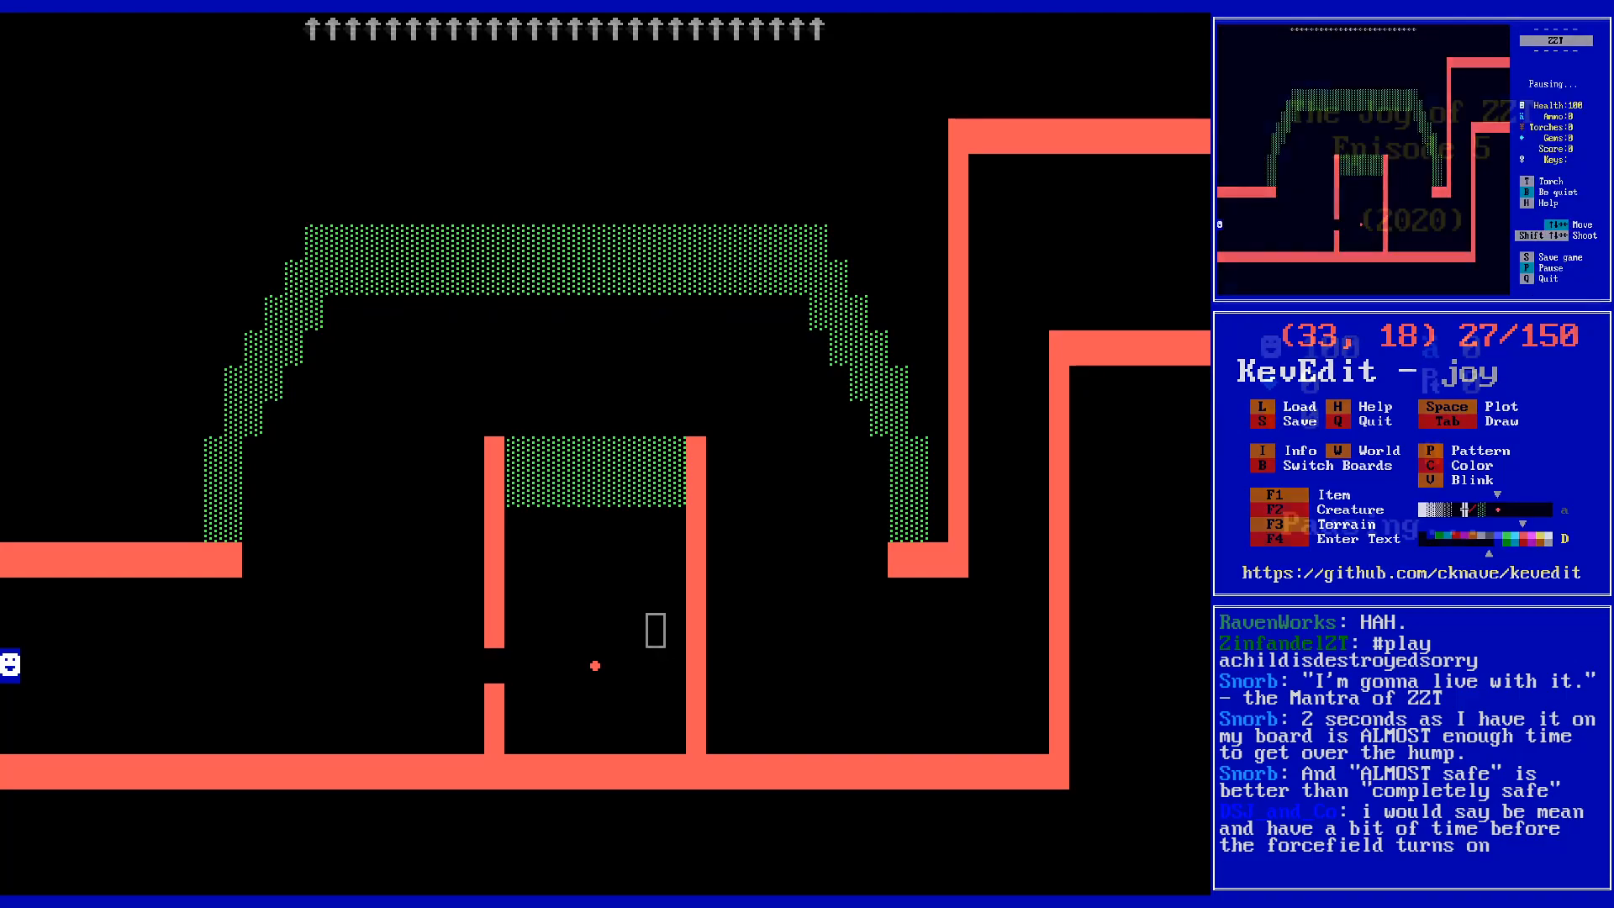
pyautogui.press('Right')
pyautogui.press('Right')
pyautogui.press('Right')
pyautogui.press('Right')
pyautogui.press('Right')
pyautogui.press('Right')
pyautogui.press('Right')
pyautogui.press('Right')
pyautogui.press('Right')
pyautogui.press('Right')
pyautogui.press('Right')
pyautogui.press('Right')
pyautogui.press('Right')
pyautogui.press('Right')
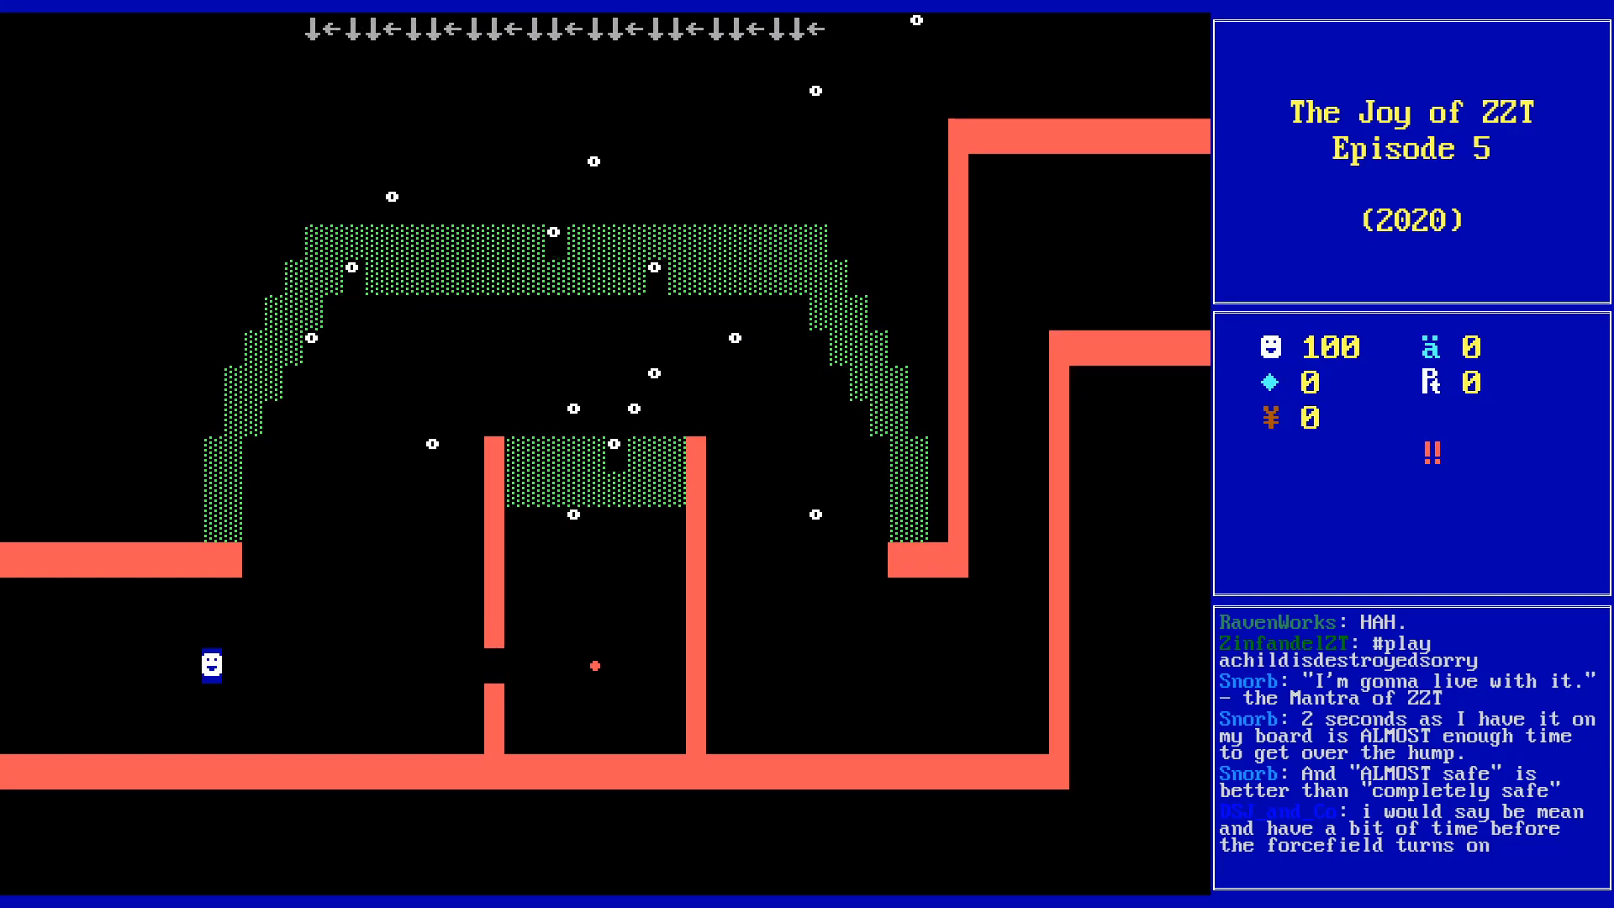
# - Walk the player east through the gap in the red structure's west wall and touch the Button
pyautogui.press('Right')
pyautogui.press('Right')
pyautogui.press('Right')
pyautogui.press('Right')
pyautogui.press('Right')
pyautogui.press('Right')
pyautogui.press('Right')
pyautogui.press('Right')
pyautogui.press('Right')
pyautogui.press('Right')
pyautogui.press('Right')
pyautogui.press('Right')
pyautogui.press('Right')
pyautogui.press('Right')
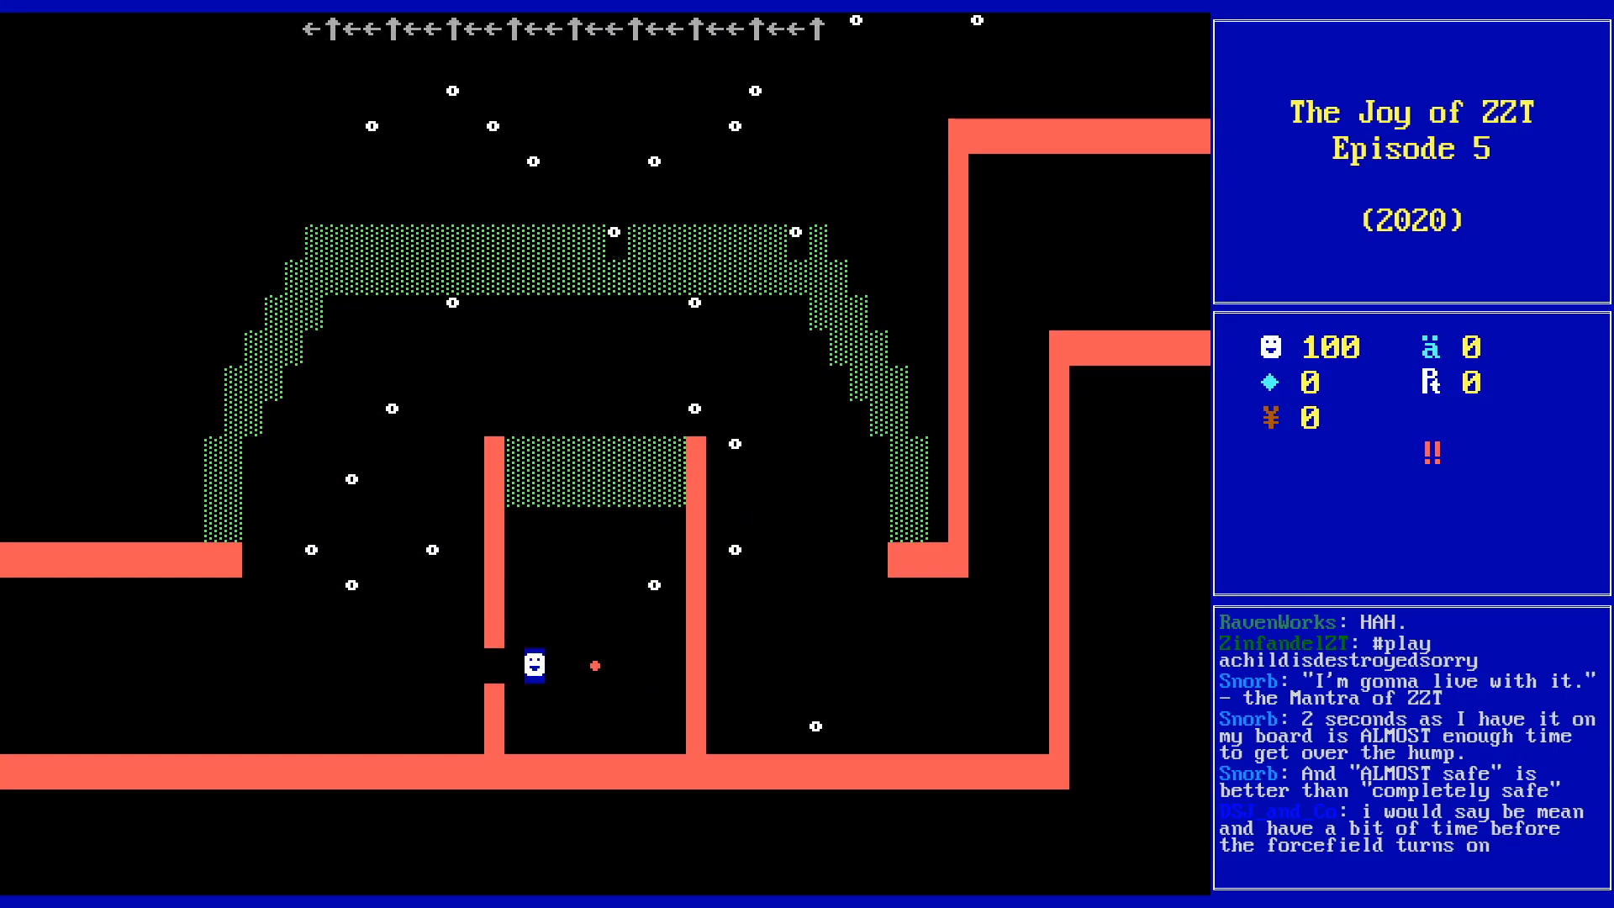
# - Walk the player back out of the red structure and up along its west wall
pyautogui.press('Left')
pyautogui.press('Left')
pyautogui.press('Left')
pyautogui.press('Left')
pyautogui.press('Left')
pyautogui.press('Up')
pyautogui.press('Up')
pyautogui.press('Up')
pyautogui.press('Up')
pyautogui.press('Up')
pyautogui.press('Up')
pyautogui.press('Up')
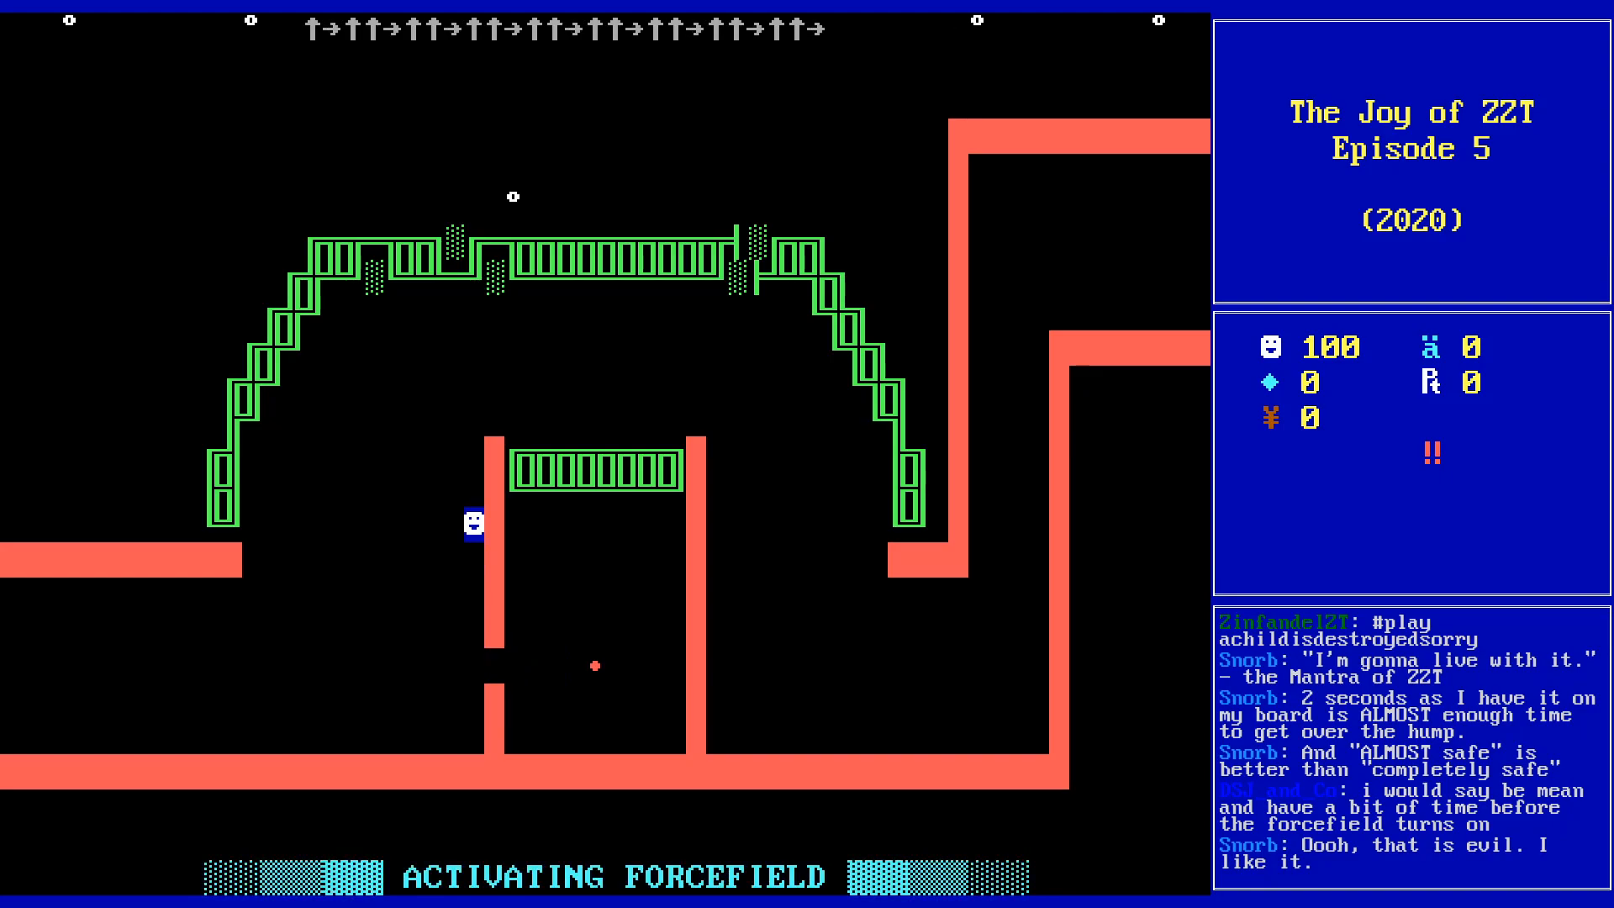
# - Walk the player east across the green cap on top of the red structure
pyautogui.press('Right')
pyautogui.press('Right')
pyautogui.press('Right')
pyautogui.press('Right')
pyautogui.press('Right')
pyautogui.press('Right')
pyautogui.press('Right')
pyautogui.press('Right')
pyautogui.press('Right')
pyautogui.press('Right')
pyautogui.press('Right')
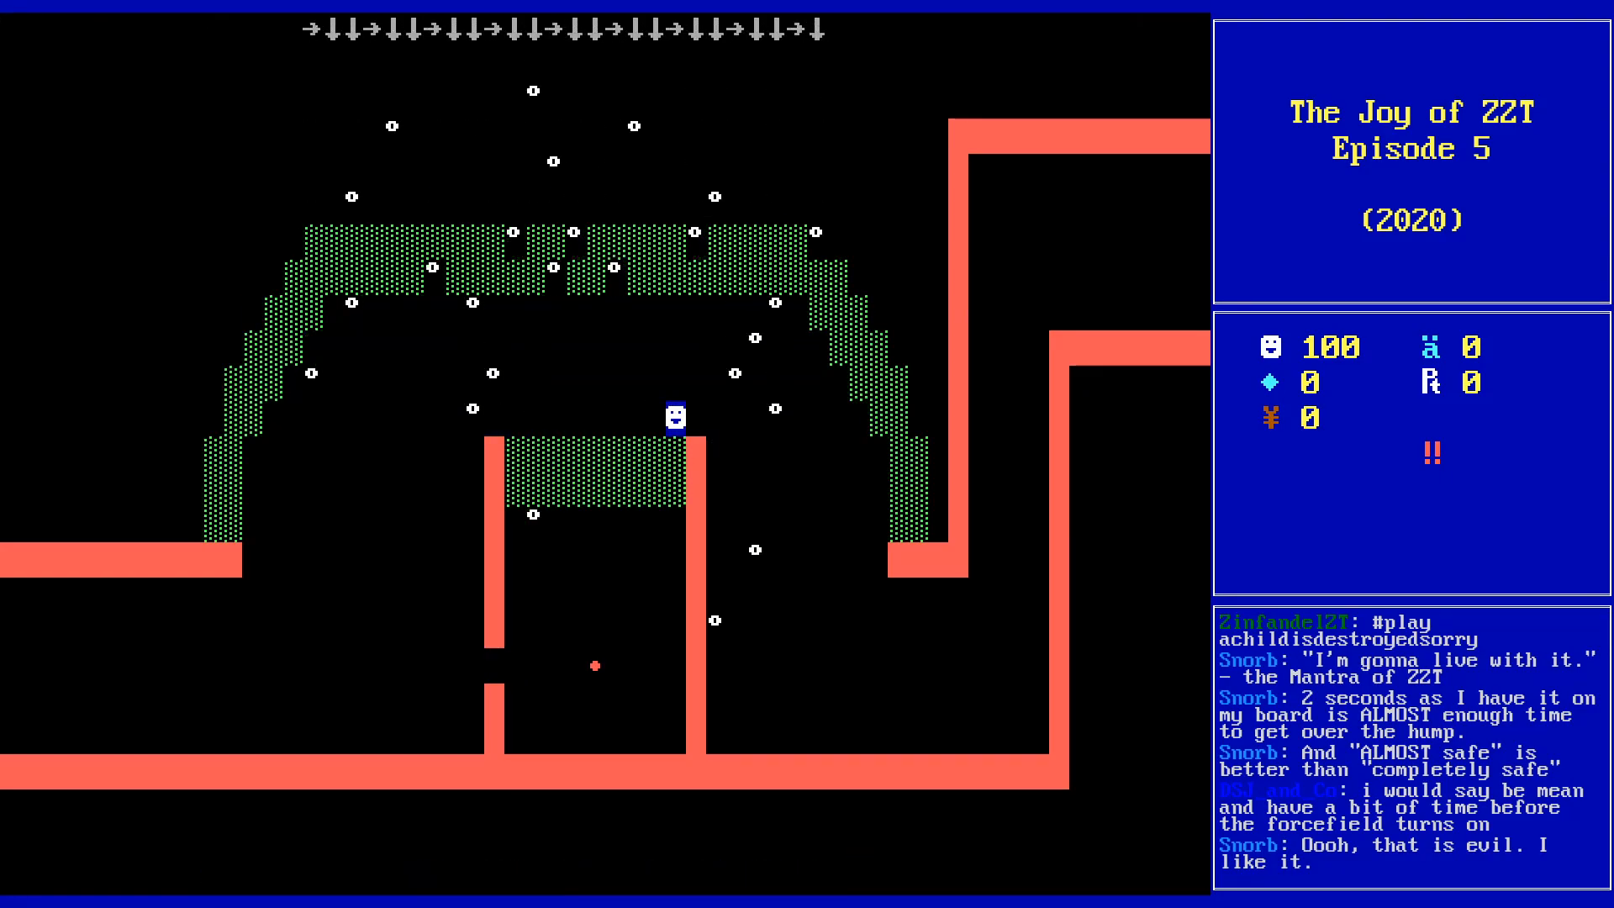
# - Walk the player down the red structure's east side and on toward the dome's eastern foot
pyautogui.press('Right')
pyautogui.press('Right')
pyautogui.press('Right')
pyautogui.press('Down')
pyautogui.press('Down')
pyautogui.press('Right')
pyautogui.press('Down')
pyautogui.press('Down')
pyautogui.press('Down')
pyautogui.press('Down')
pyautogui.press('Down')
pyautogui.press('Down')
pyautogui.press('Right')
pyautogui.press('Right')
pyautogui.press('Right')
pyautogui.press('Right')
pyautogui.press('Right')
pyautogui.press('Right')
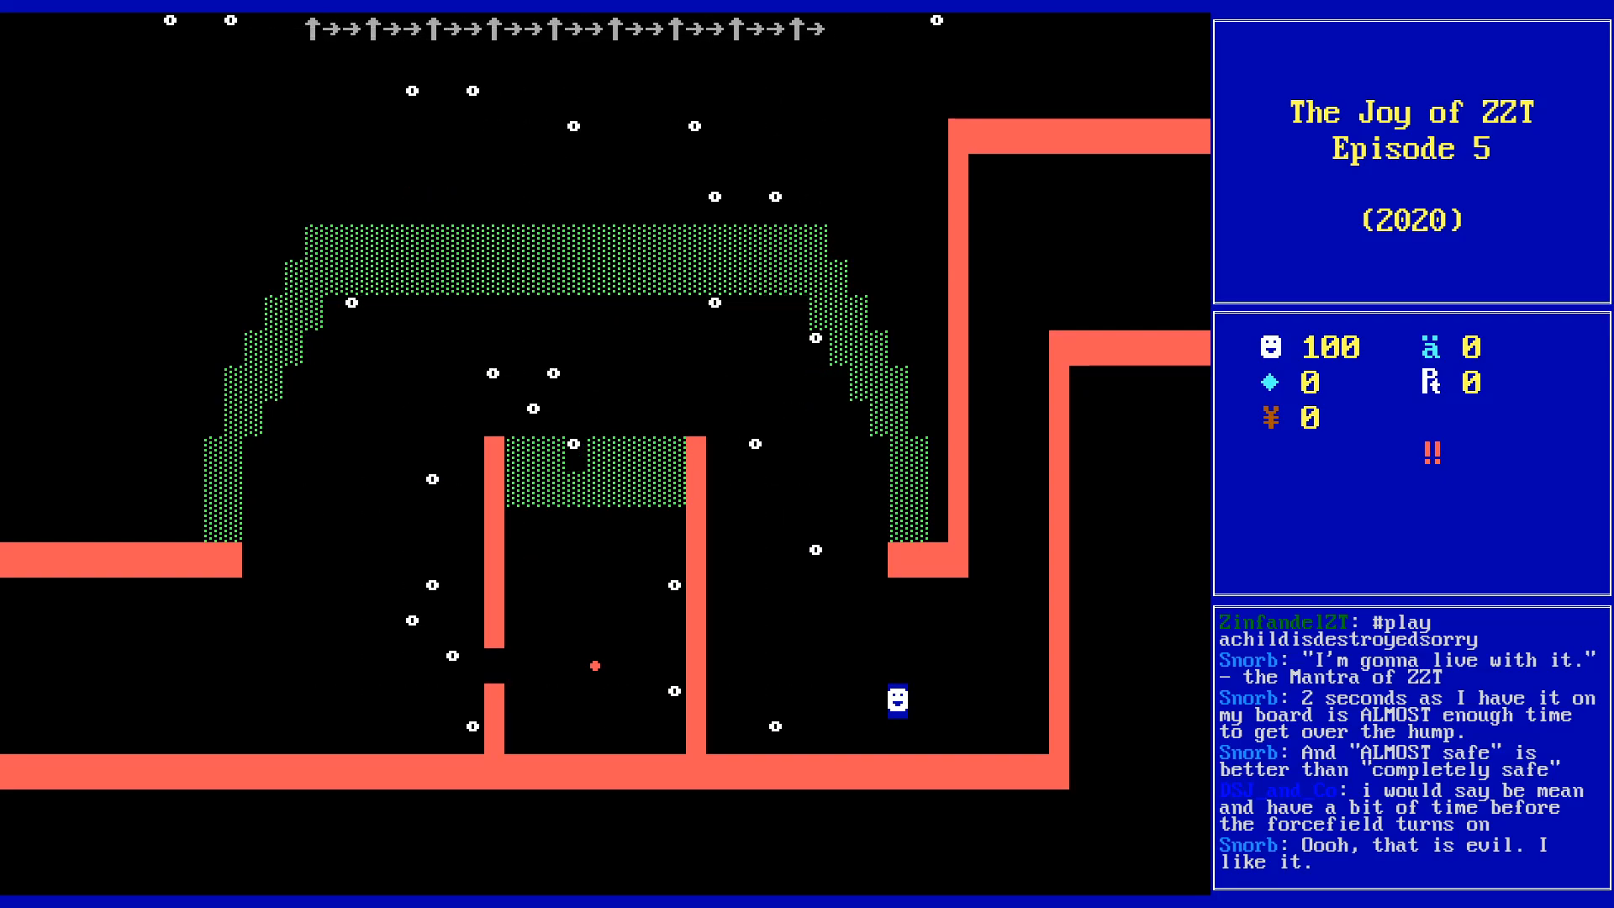
# - Switch to KevEdit, open the Button's program, and duplicate a wait line of ten /i moves
pyautogui.press('Escape')
pyautogui.press('Left')
pyautogui.press('Down')
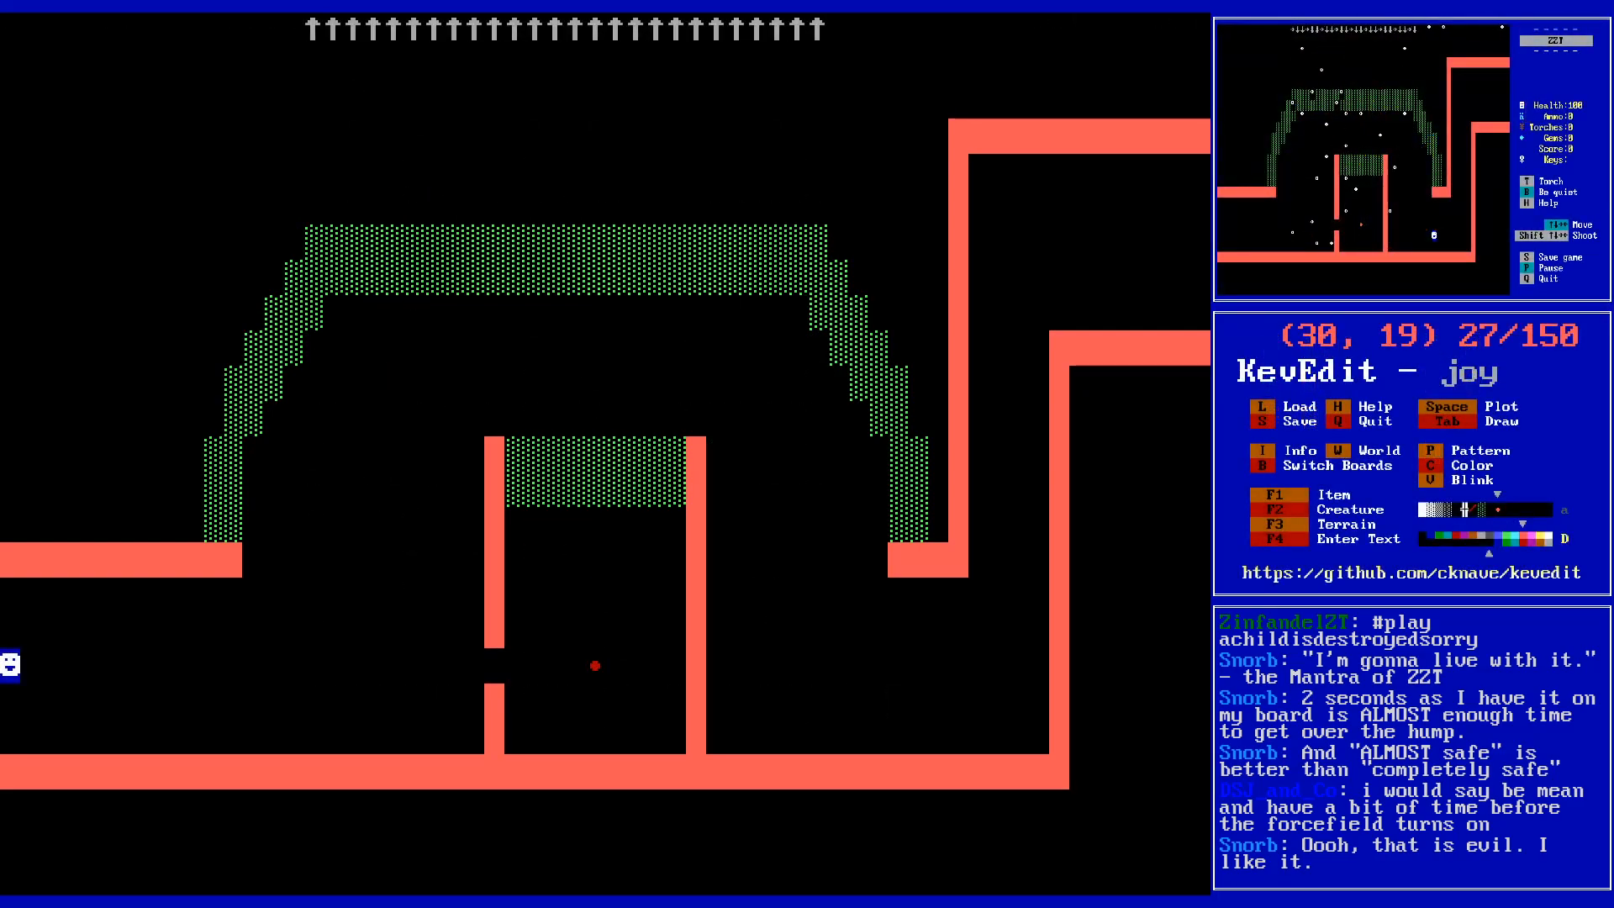
pyautogui.press('Return')
pyautogui.press('Down')
pyautogui.press('Down')
pyautogui.press('Down')
pyautogui.press('Down')
pyautogui.press('Down')
pyautogui.press('Down')
pyautogui.press('Down')
pyautogui.press('Down')
pyautogui.press('Down')
pyautogui.press('End')
pyautogui.hotkey('shift', 'Home')
pyautogui.hotkey('ctrl', 'c')
pyautogui.press('End')
pyautogui.press('Return')
pyautogui.hotkey('ctrl', 'v')
pyautogui.press('Return')
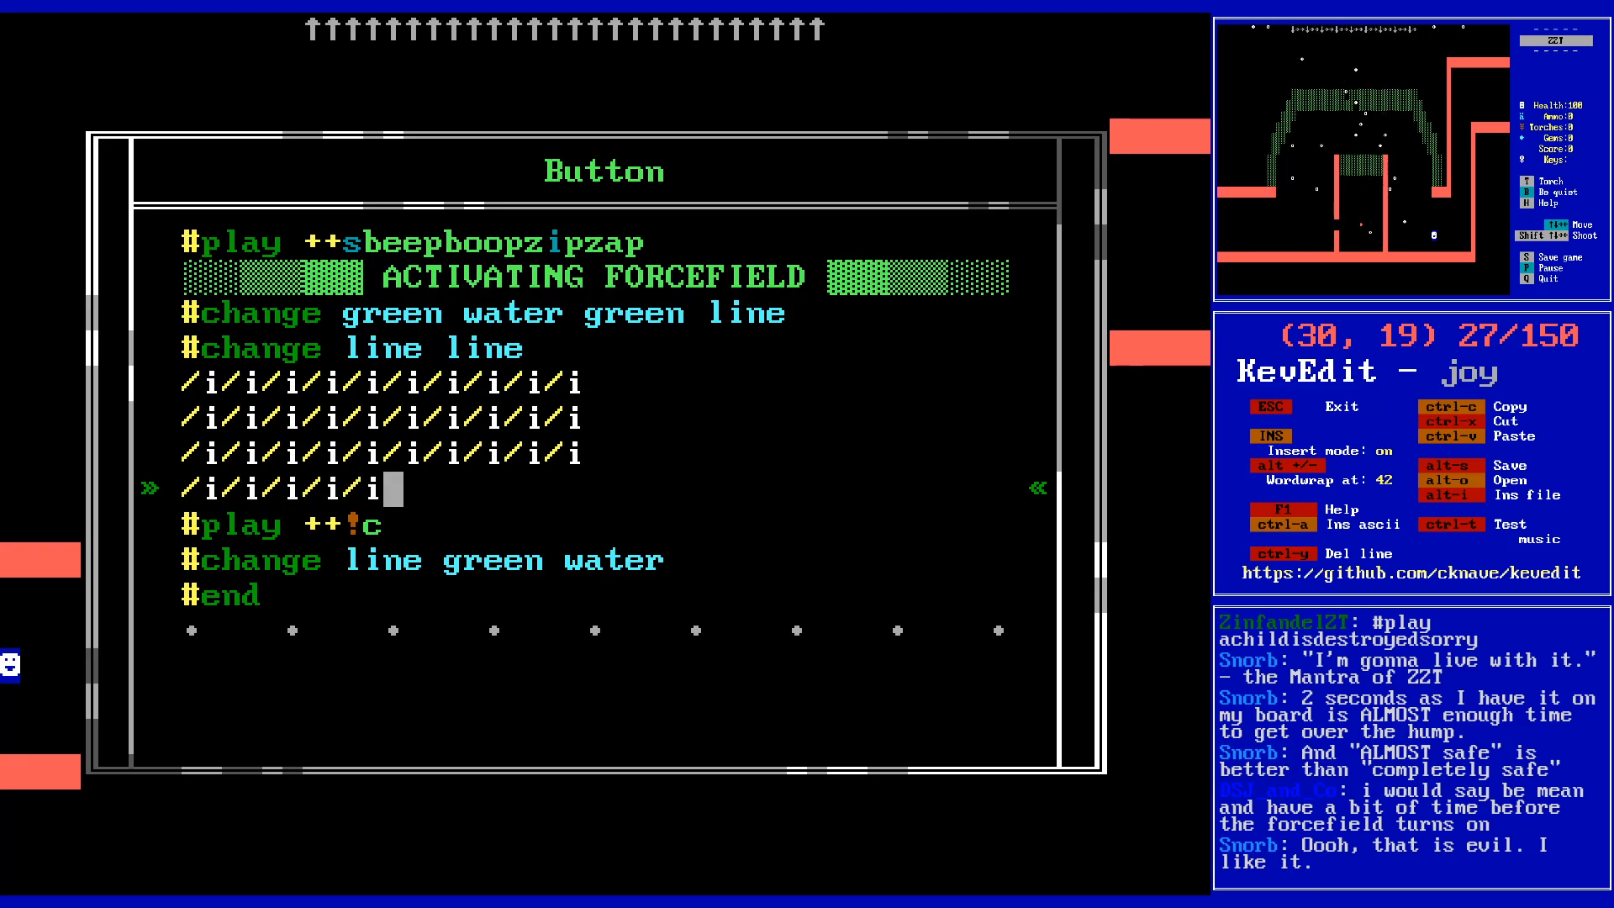
# - Insert the line #play +++ia#xia#xia#x below the third full row of /i waits in the Button's program
pyautogui.press('Up')
pyautogui.press('Up')
pyautogui.press('Down')
pyautogui.press('End')
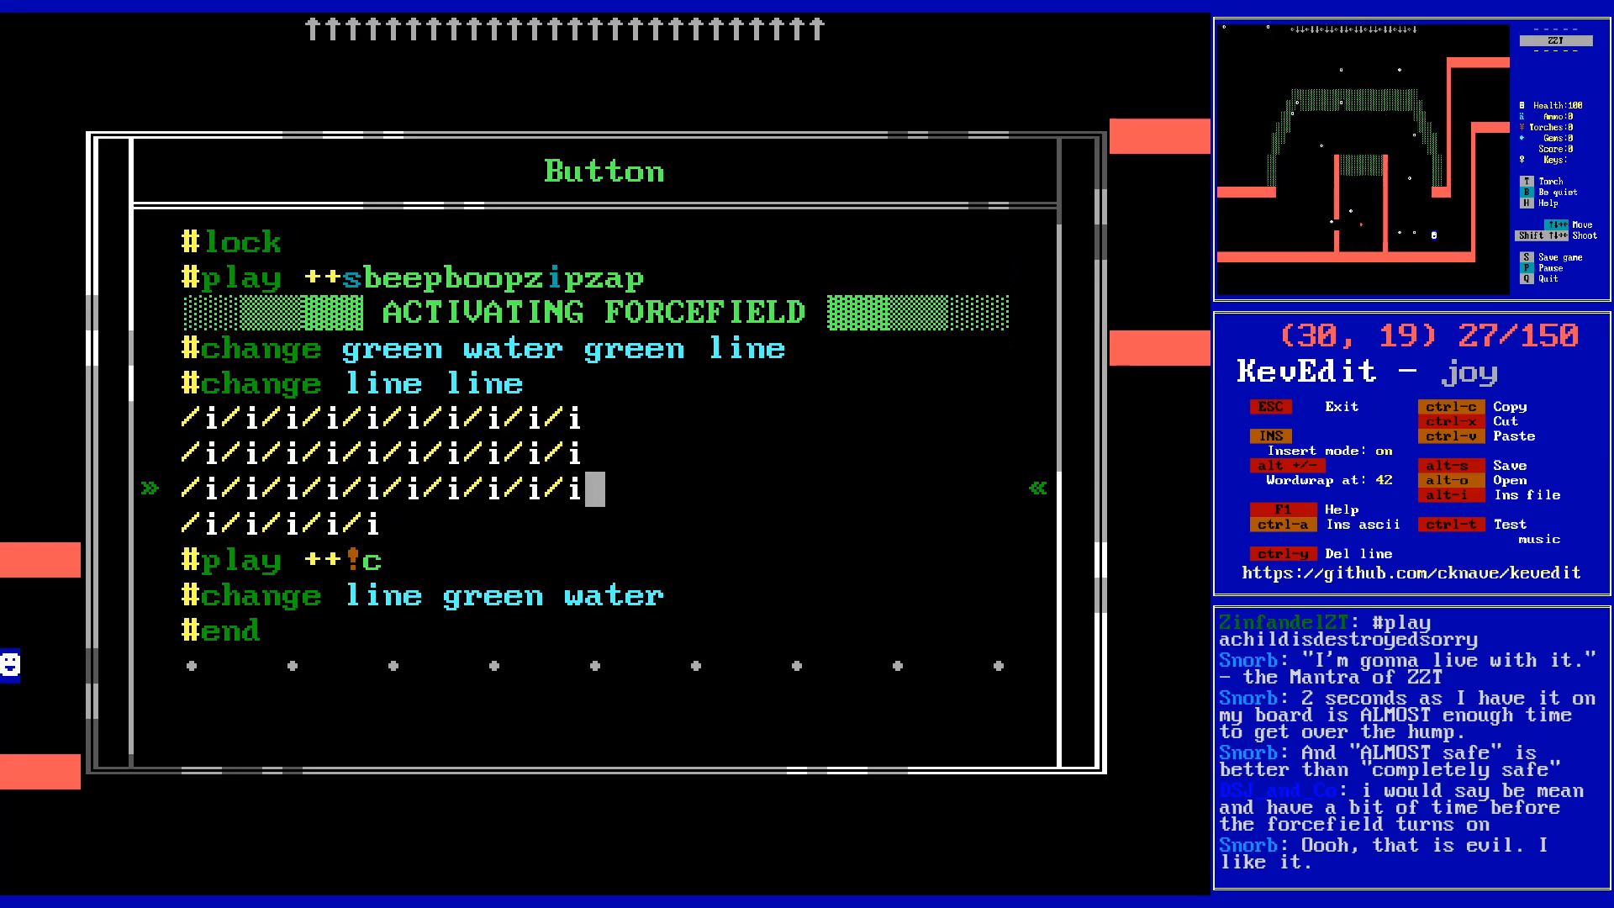
pyautogui.press('Return')
pyautogui.write('#play +++i #x')
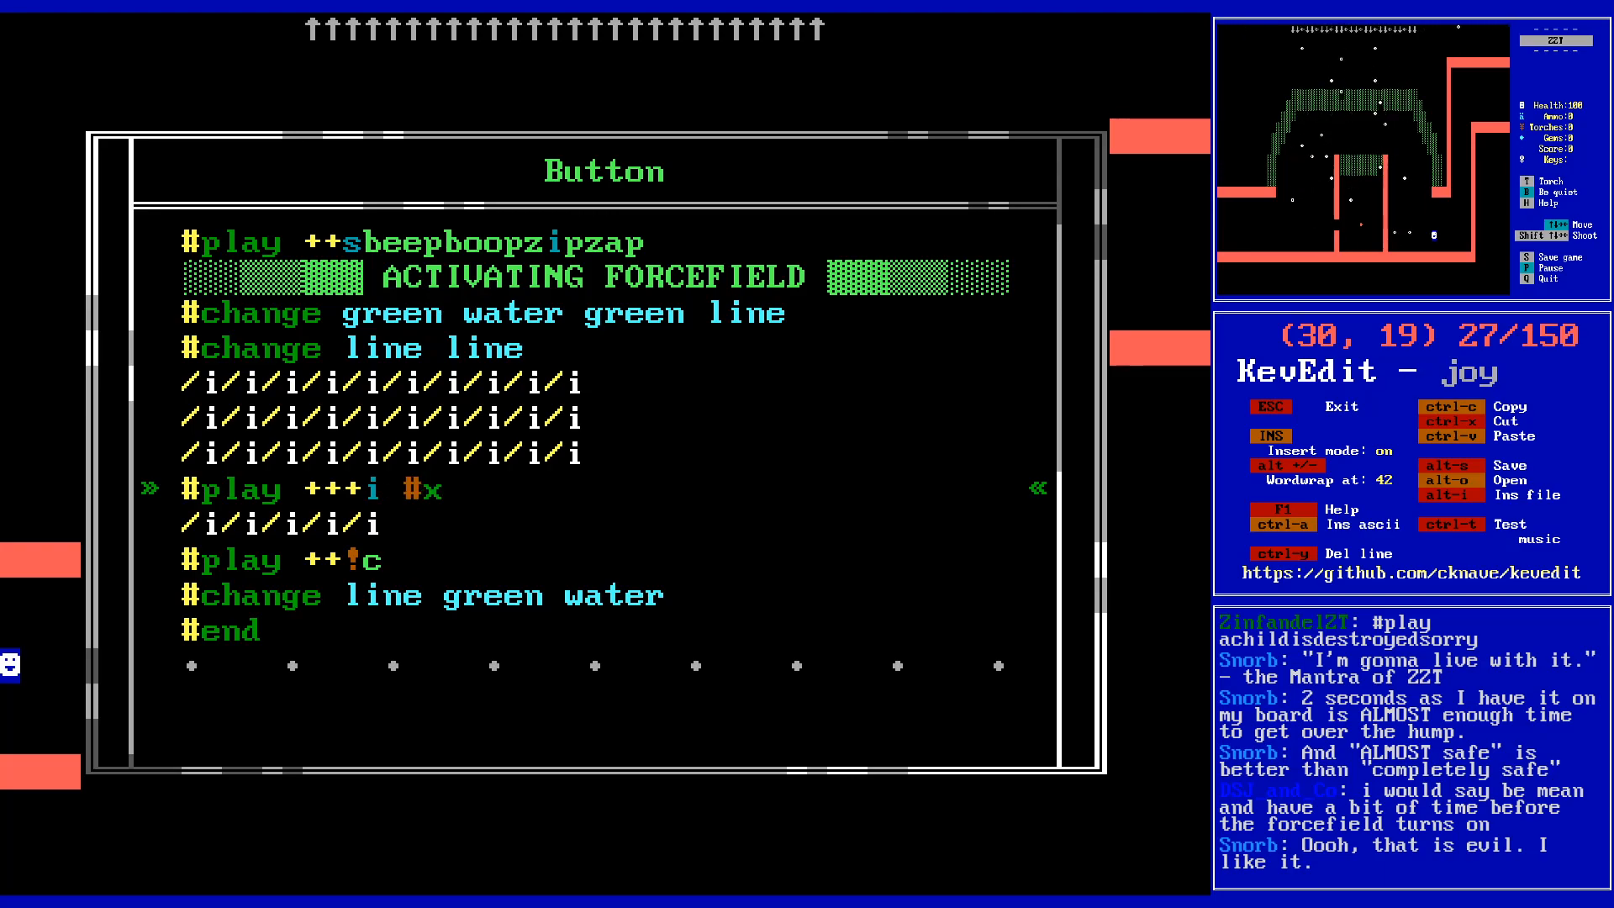
pyautogui.press('BackSpace')
pyautogui.press('BackSpace')
pyautogui.press('BackSpace')
pyautogui.write('a#xi x#ia#')
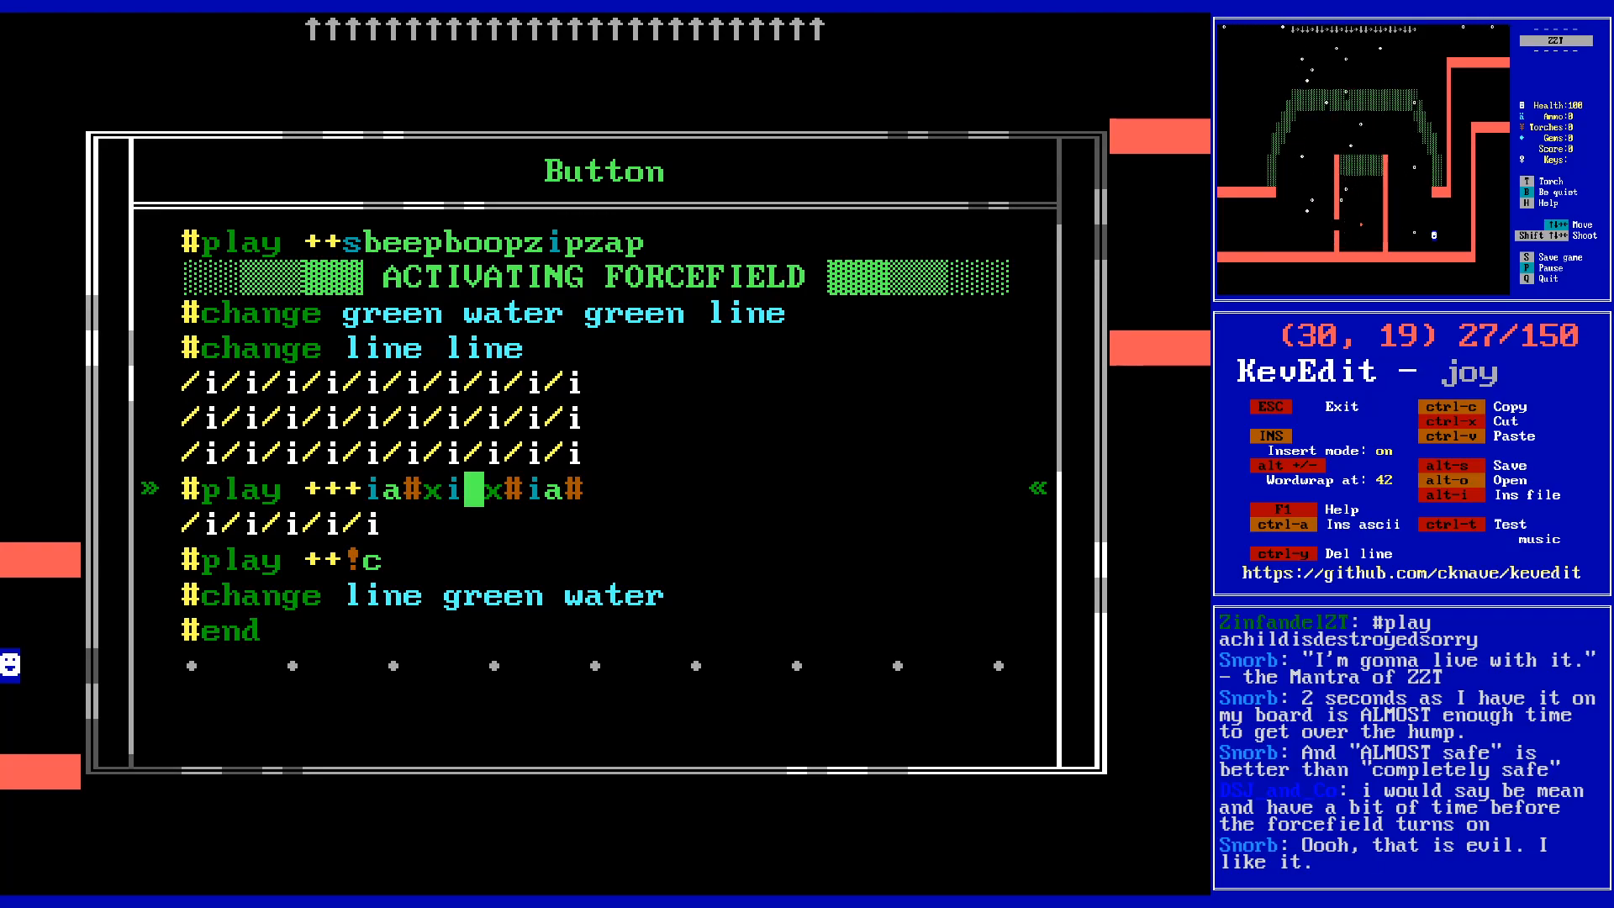
pyautogui.press('BackSpace')
pyautogui.press('BackSpace')
pyautogui.press('BackSpace')
pyautogui.press('BackSpace')
pyautogui.press('BackSpace')
pyautogui.press('BackSpace')
pyautogui.press('BackSpace')
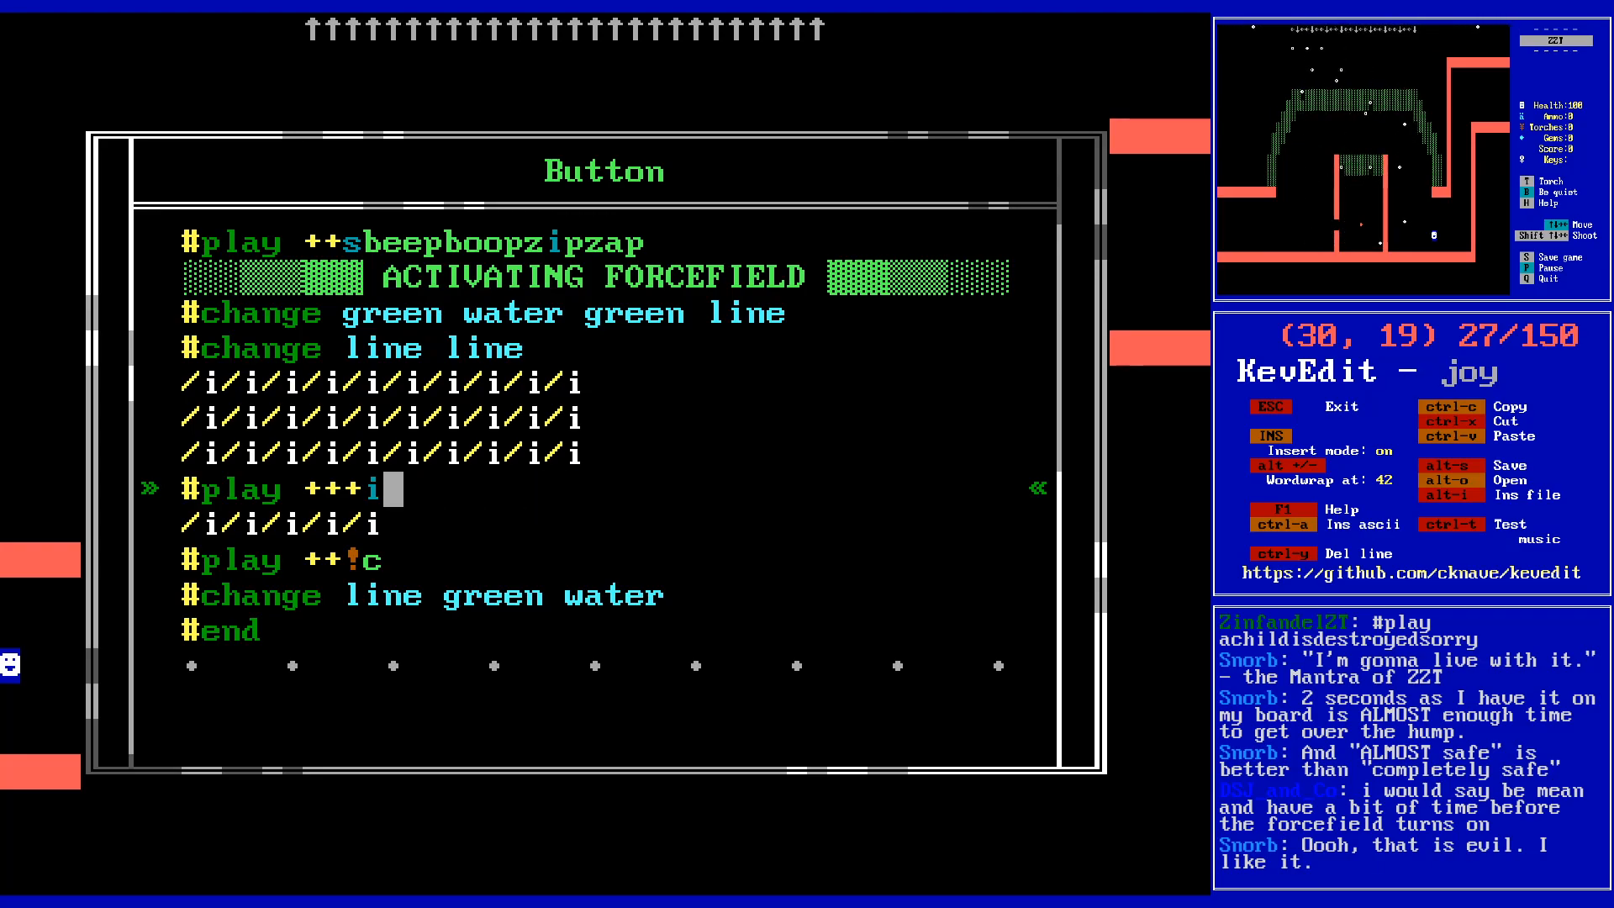
pyautogui.write('xia#xia#x')
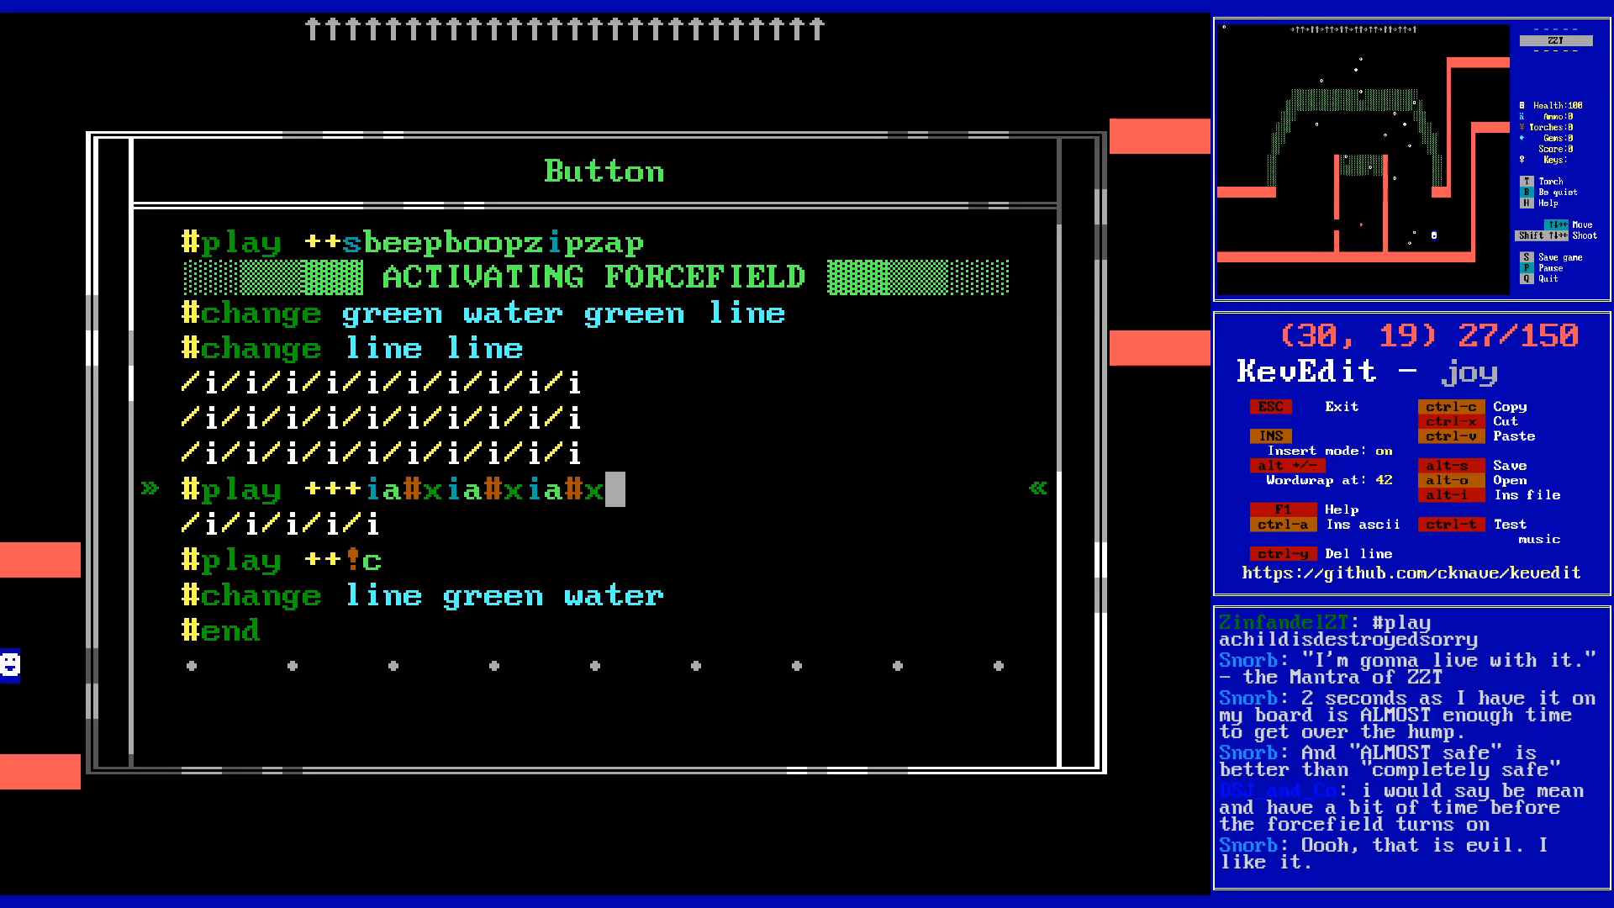
# - Move the #play +++ia#xia#xia#x line up so it sits between the second and third full /i rows
pyautogui.press('Up')
pyautogui.press('Up')
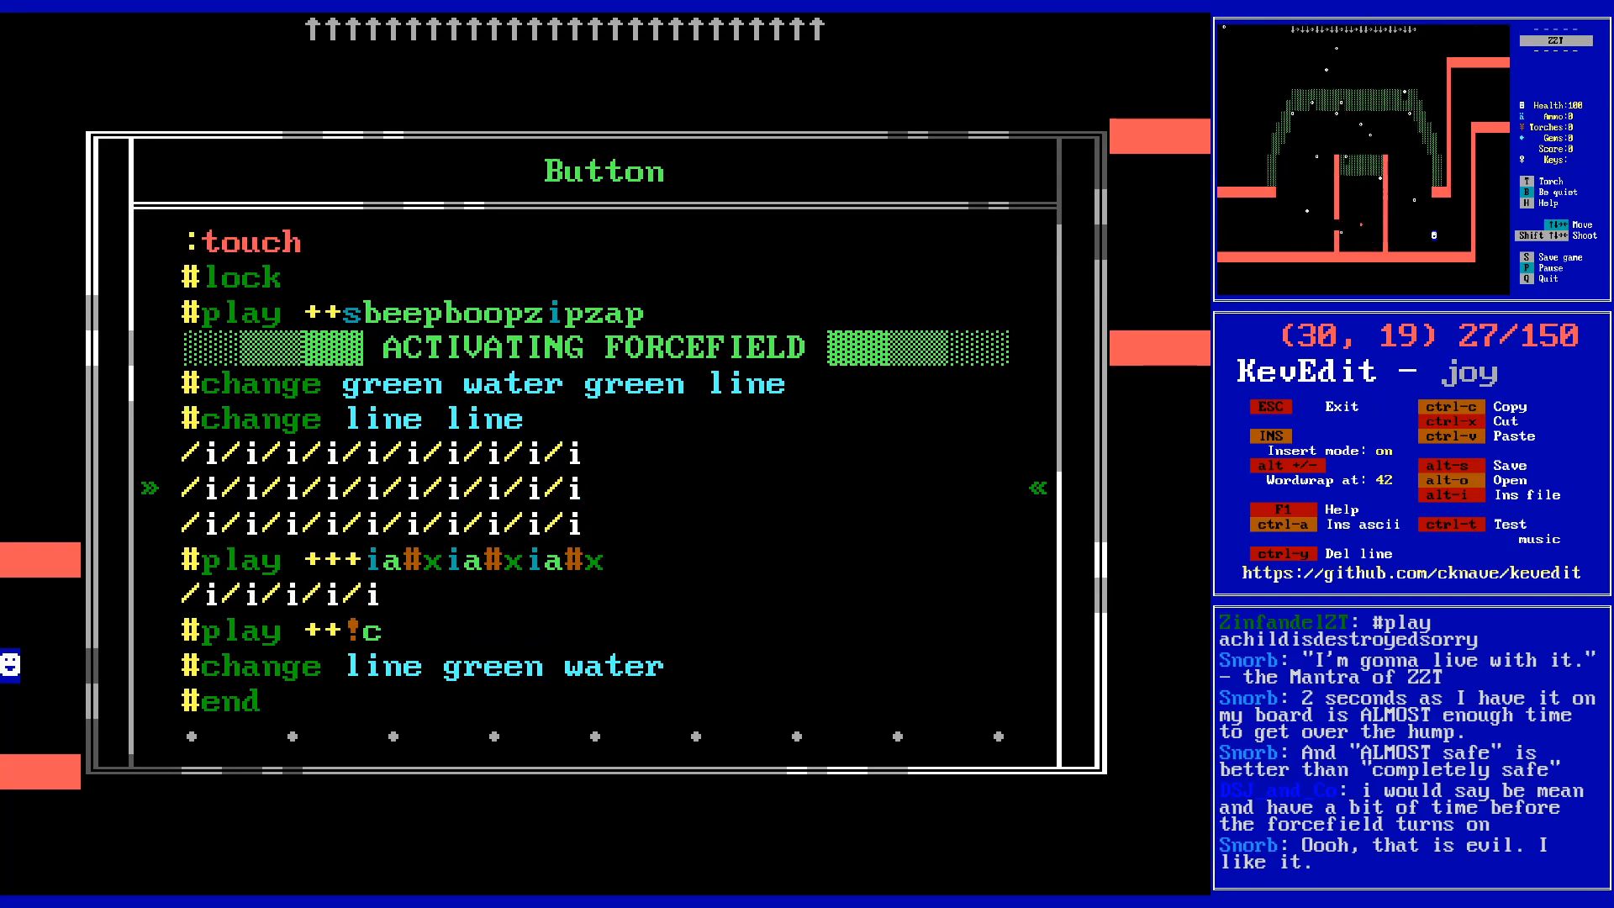
pyautogui.press('Down')
pyautogui.press('Down')
pyautogui.press('Down')
pyautogui.press('Up')
pyautogui.press('End')
pyautogui.hotkey('shift', 'Home')
pyautogui.hotkey('ctrl', 'x')
pyautogui.press('BackSpace')
pyautogui.press('Up')
pyautogui.press('Return')
pyautogui.hotkey('ctrl', 'v')
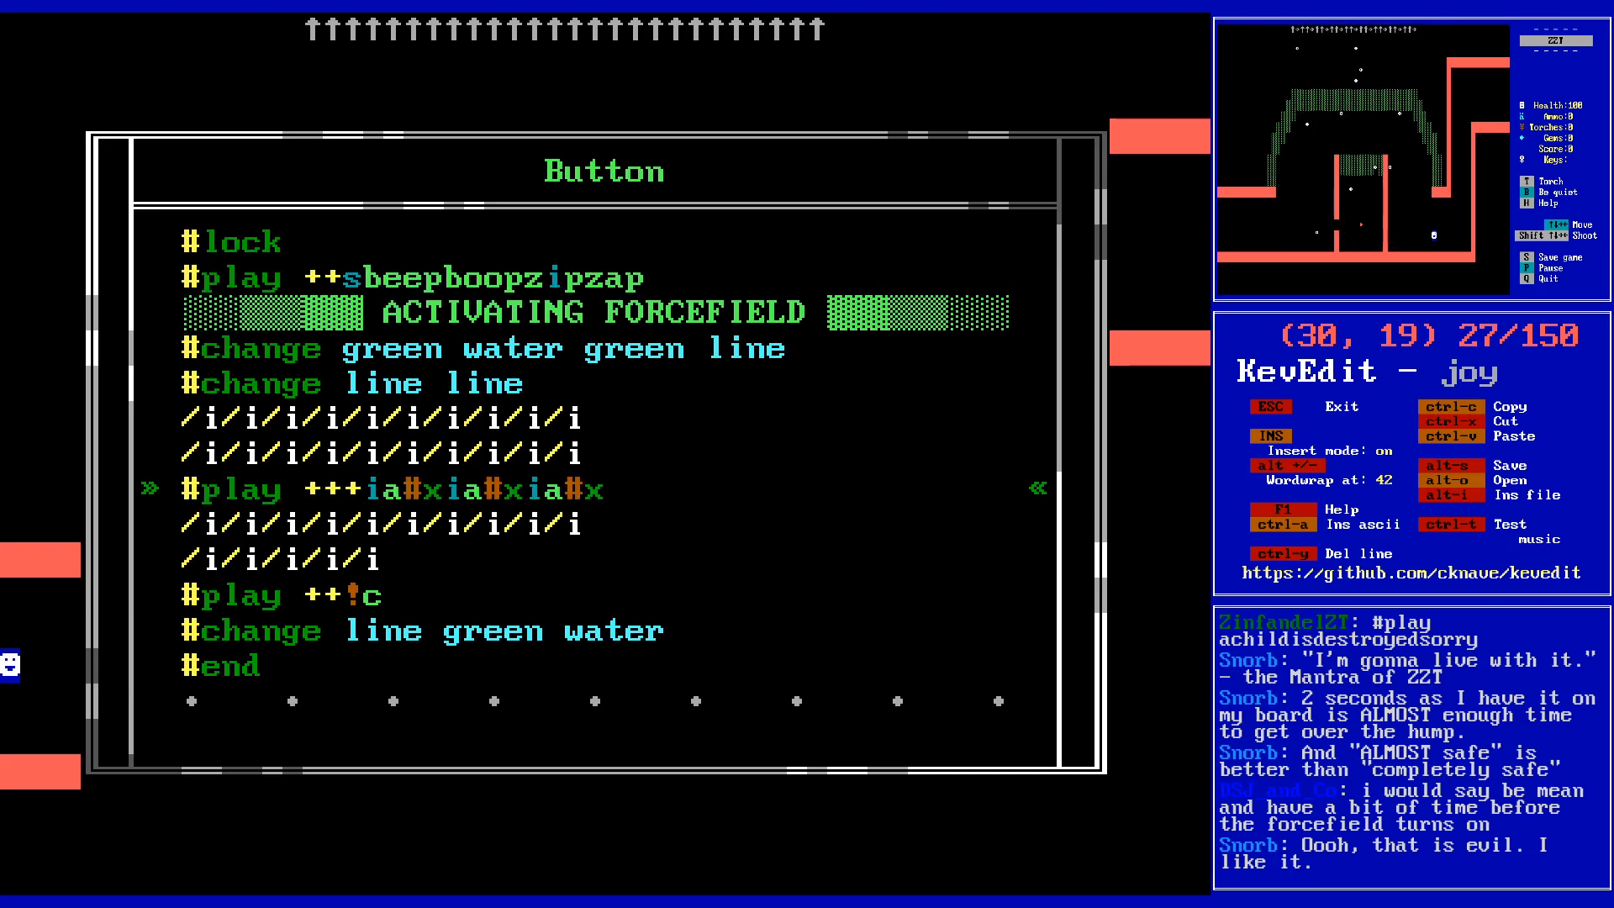
# - Close the Button's program and save the joy world
pyautogui.press('Escape')
pyautogui.press('Escape')
pyautogui.hotkey('alt', 's')
pyautogui.press('Return')
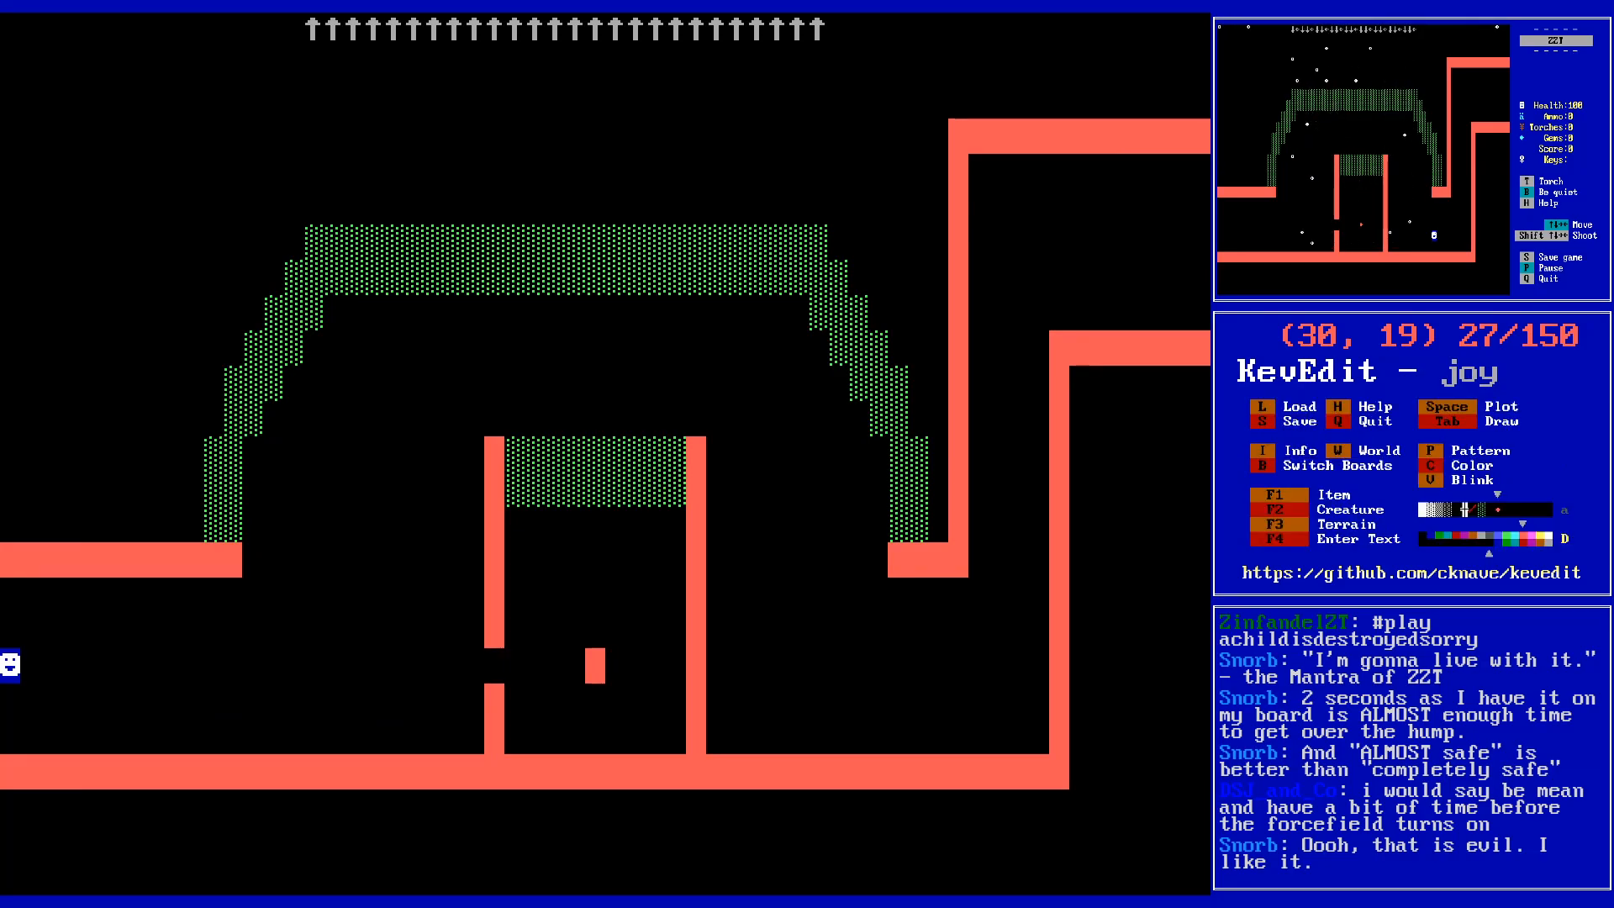
# - Switch to ZZT, end the running game and start a fresh play-test of the joy world
pyautogui.hotkey('alt', 'Tab')
pyautogui.press('q')
pyautogui.press('y')
pyautogui.press('p')
# - Walk the player east through the structure's western doorway and touch the Button to activate the forcefield
pyautogui.press('Right')
pyautogui.press('Right')
pyautogui.press('Right')
pyautogui.press('Right')
pyautogui.press('Right')
pyautogui.press('Right')
pyautogui.press('Right')
pyautogui.press('Right')
pyautogui.press('Right')
pyautogui.press('Right')
pyautogui.press('Right')
pyautogui.press('Right')
pyautogui.press('Right')
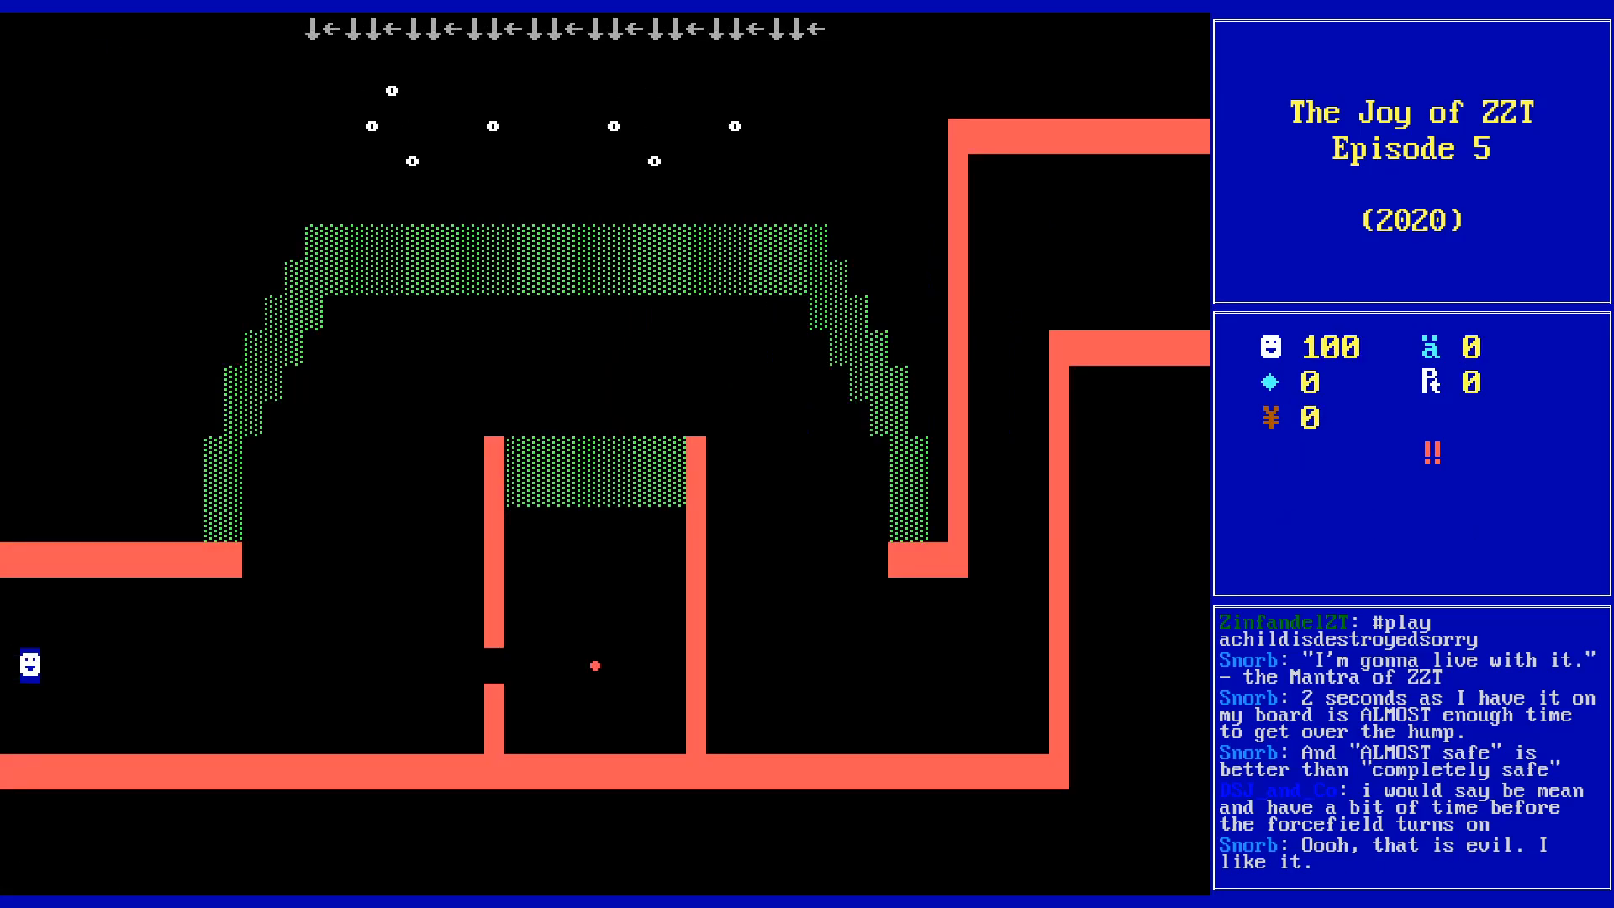
pyautogui.press('Right')
pyautogui.press('Right')
pyautogui.press('Right')
pyautogui.press('Right')
pyautogui.press('Right')
pyautogui.press('Right')
pyautogui.press('Right')
pyautogui.press('Right')
pyautogui.press('Right')
pyautogui.press('Right')
pyautogui.press('Right')
pyautogui.press('Right')
pyautogui.press('Right')
pyautogui.press('Right')
pyautogui.press('Right')
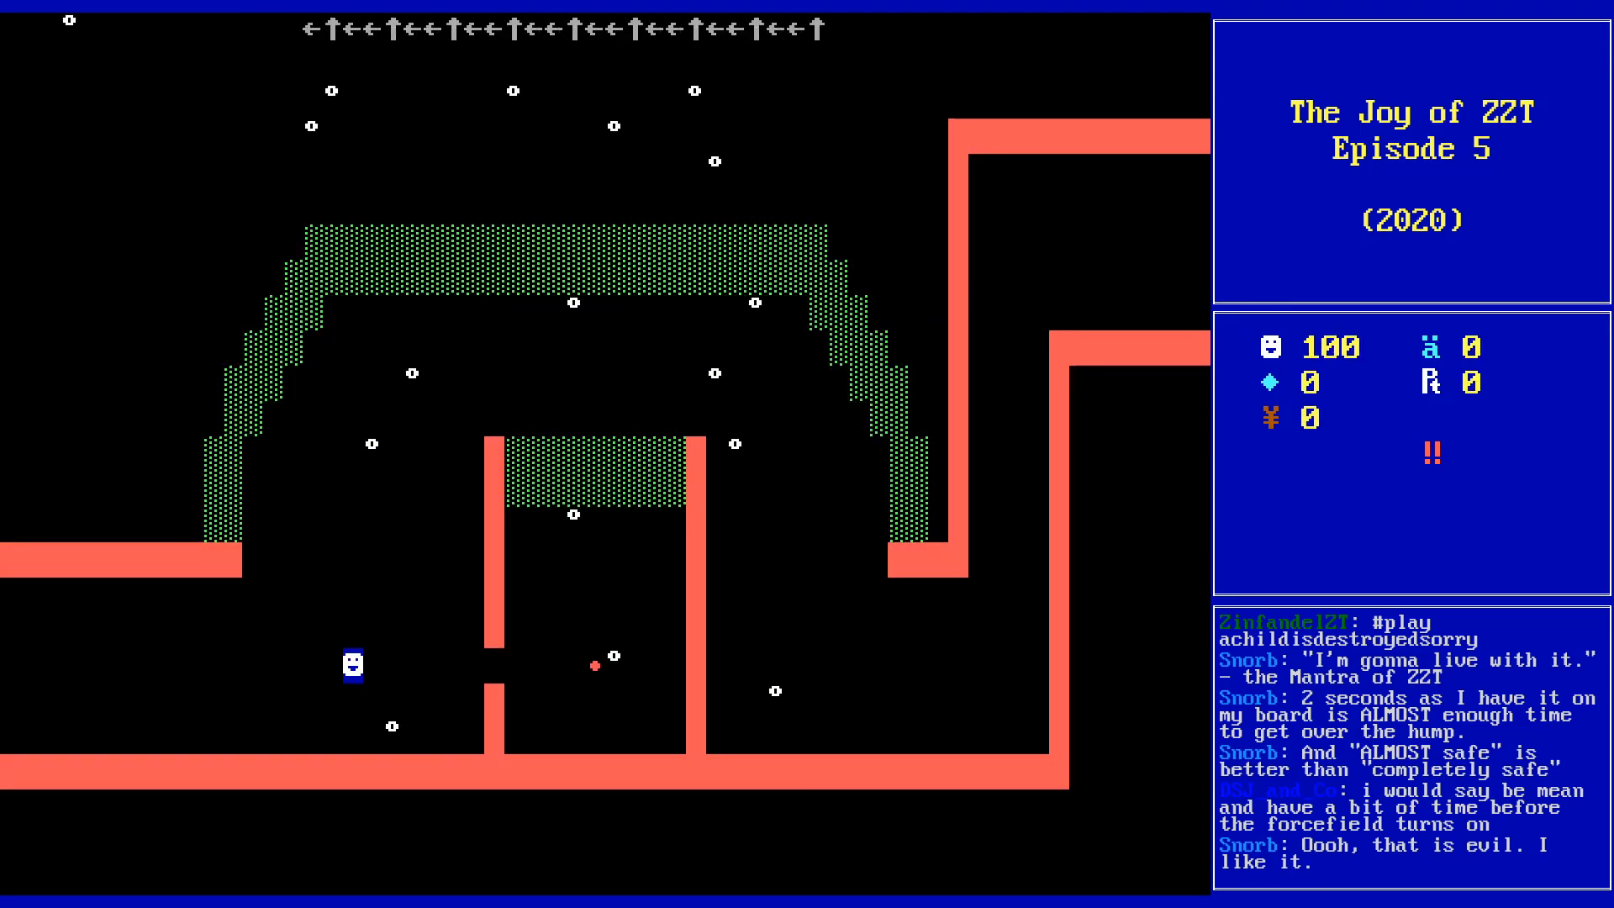
# - Walk the player back out of the western doorway and up along the structure's west wall
pyautogui.press('Left')
pyautogui.press('Left')
pyautogui.press('Left')
pyautogui.press('Left')
pyautogui.press('Left')
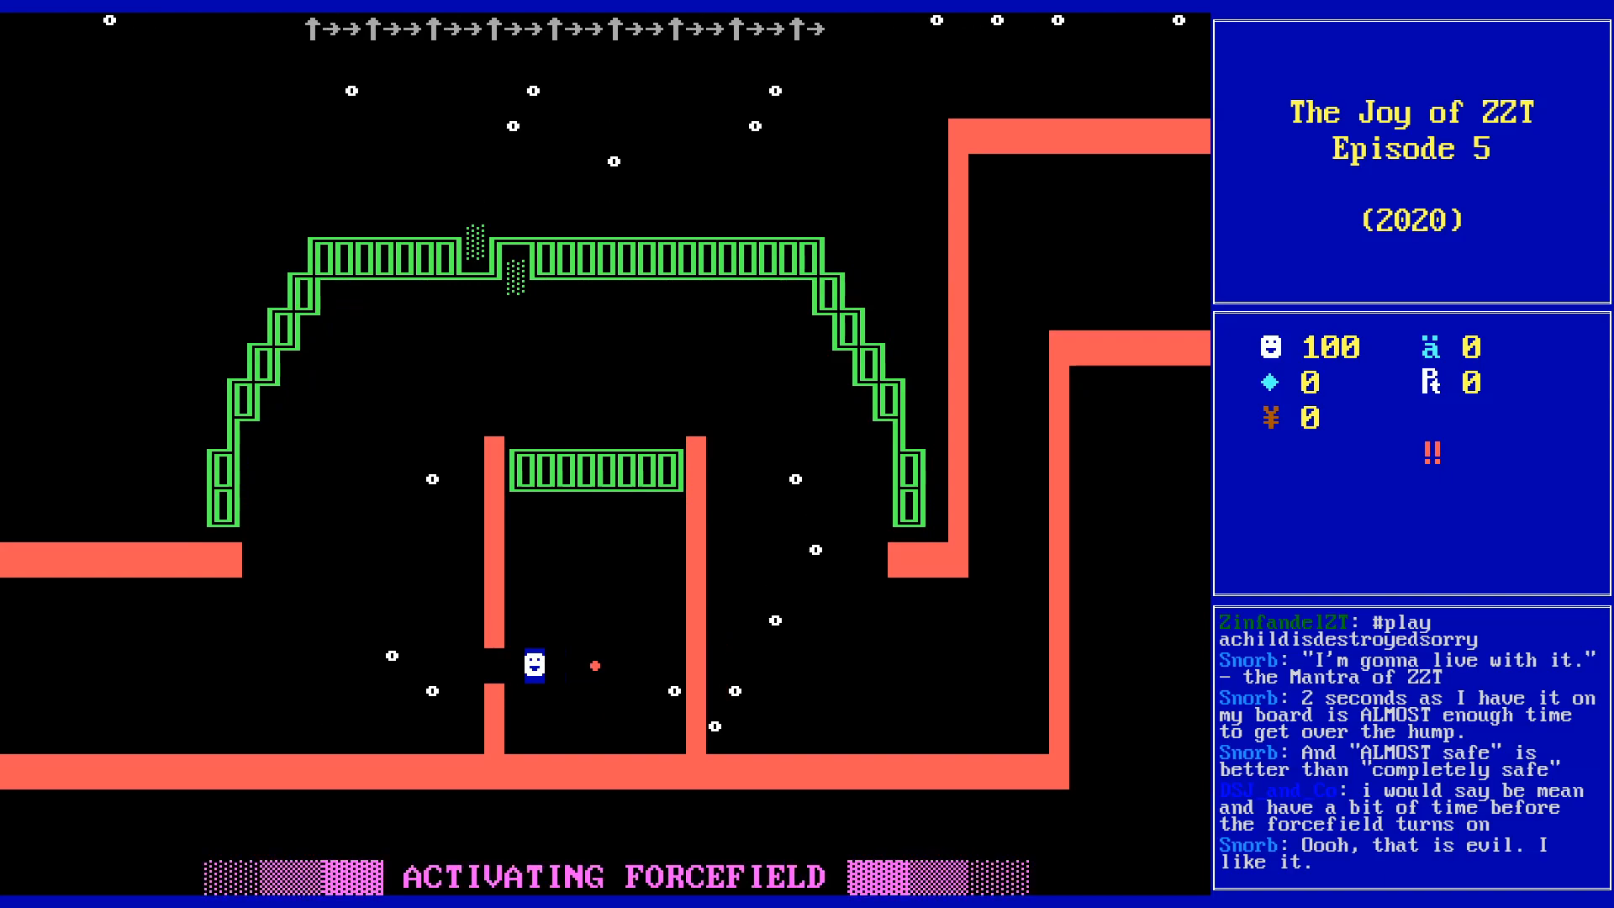
pyautogui.press('Up')
pyautogui.press('Up')
pyautogui.press('Up')
pyautogui.press('Up')
pyautogui.press('Up')
pyautogui.press('Up')
pyautogui.press('Up')
# - Cross east over the top of the structure beneath the active forcefield dome
pyautogui.press('Right')
pyautogui.press('Right')
pyautogui.press('Right')
pyautogui.press('Right')
pyautogui.press('Right')
pyautogui.press('Right')
pyautogui.press('Right')
pyautogui.press('Right')
pyautogui.press('Right')
pyautogui.press('Right')
pyautogui.press('Right')
pyautogui.press('Right')
pyautogui.press('Right')
pyautogui.press('Right')
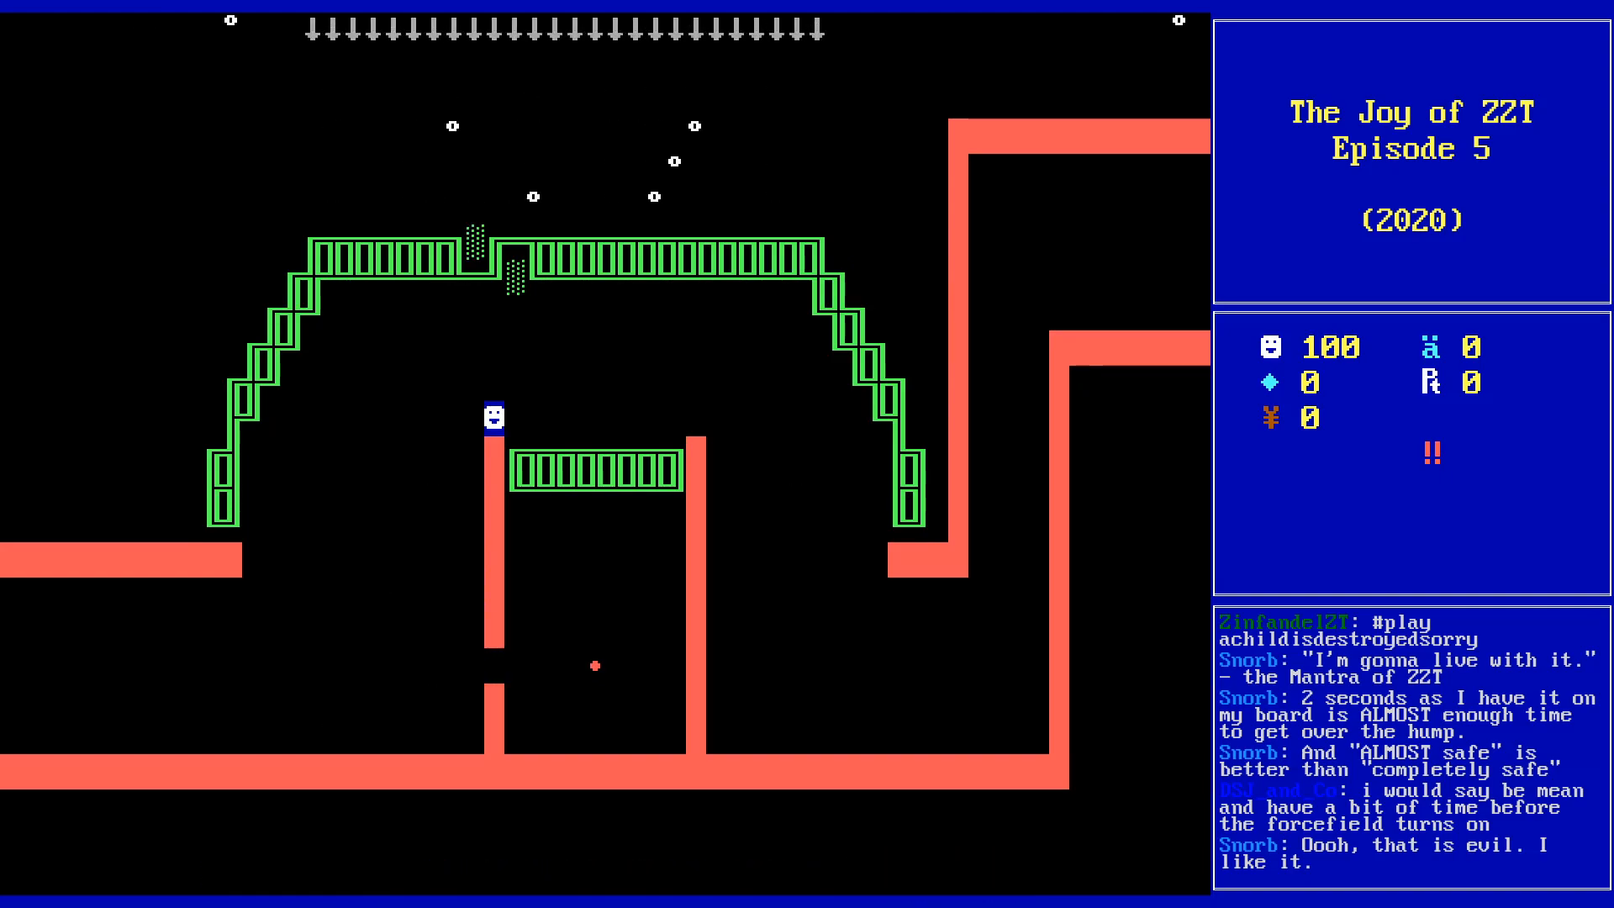
pyautogui.press('Right')
pyautogui.press('Right')
pyautogui.press('Right')
# - Walk the player down the structure's east side and into the shelter under the dome's eastern foot
pyautogui.press('Down')
pyautogui.press('Down')
pyautogui.press('Down')
pyautogui.press('Right')
pyautogui.press('Right')
pyautogui.press('Down')
pyautogui.press('Down')
pyautogui.press('Down')
pyautogui.press('Right')
pyautogui.press('Right')
pyautogui.press('Right')
pyautogui.press('Right')
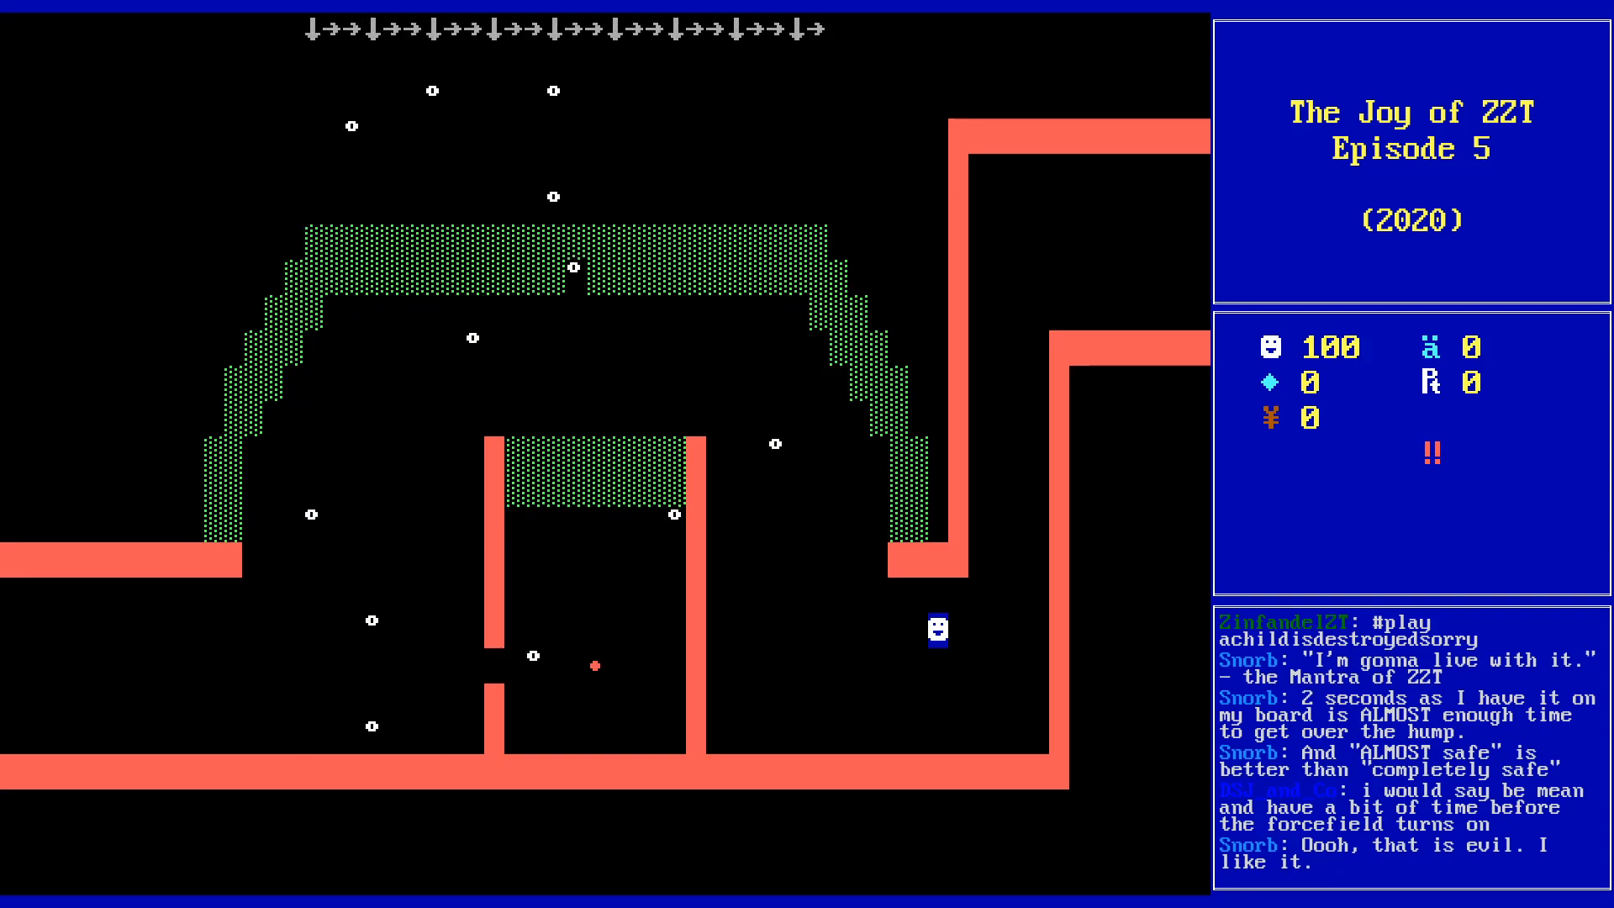
# - Switch to KevEdit and, in the Button's program, shorten the warning line to #play ++ia#xia#xia#x by removing one plus sign
pyautogui.hotkey('alt', 'Tab')
pyautogui.press('Left')
pyautogui.press('Down')
pyautogui.press('Down')
pyautogui.press('Down')
pyautogui.press('Down')
pyautogui.press('Down')
pyautogui.press('Down')
pyautogui.press('Down')
pyautogui.press('Down')
pyautogui.press('Down')
pyautogui.press('Down')
pyautogui.press('Down')
pyautogui.press('Down')
pyautogui.press('Right')
pyautogui.press('Right')
pyautogui.press('Down')
pyautogui.press('Right')
pyautogui.press('Right')
pyautogui.press('Right')
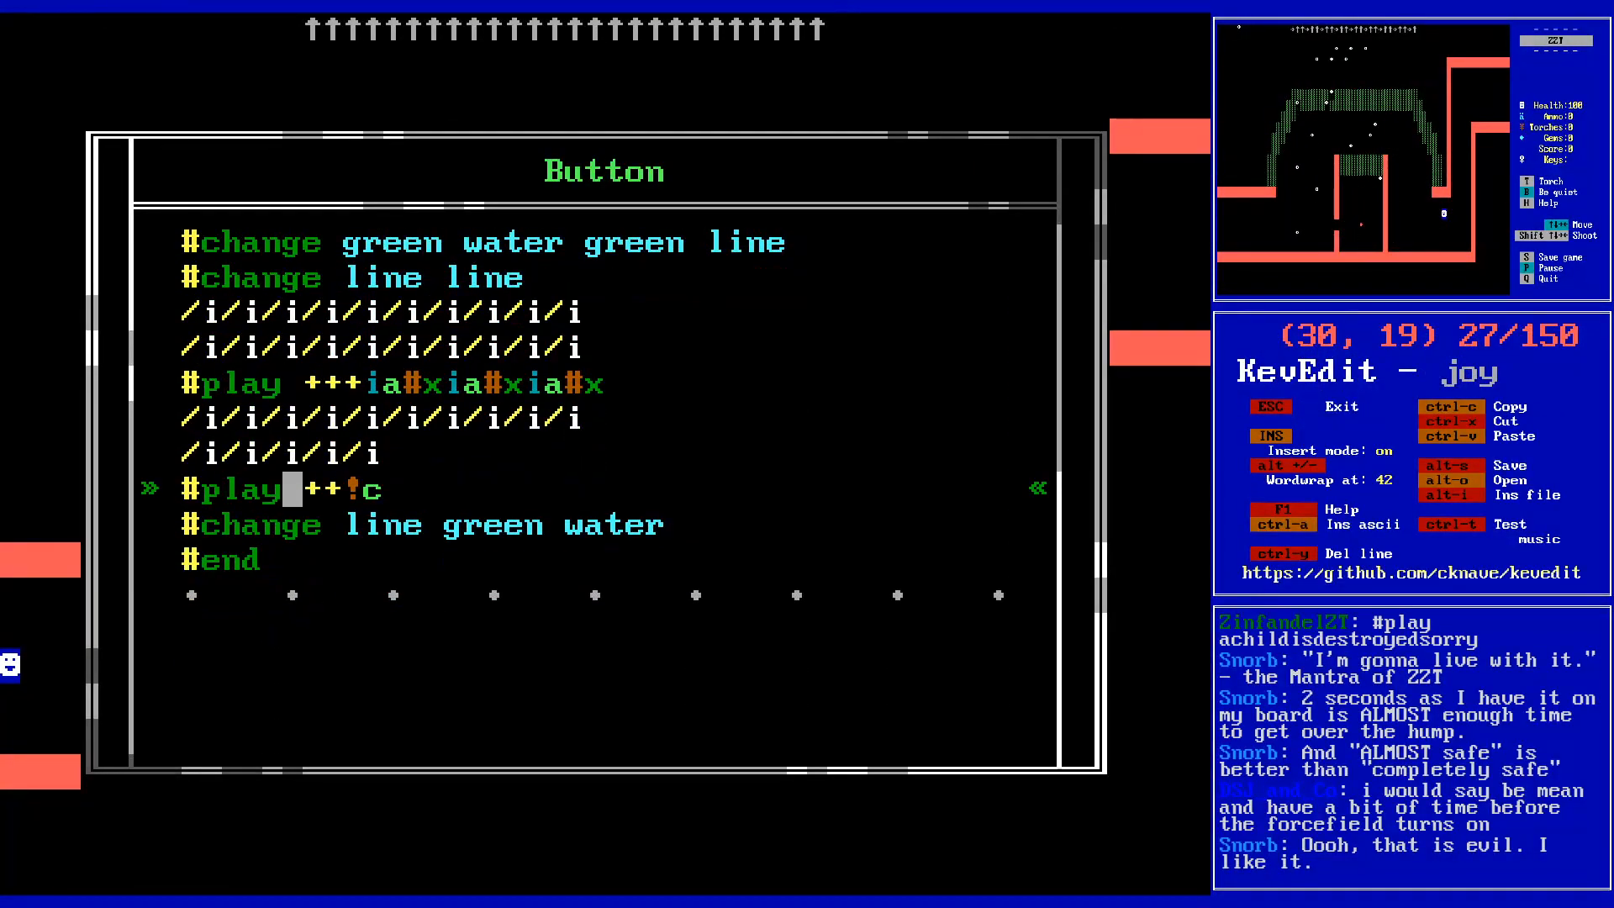
pyautogui.press('Up')
pyautogui.press('Up')
pyautogui.press('Up')
pyautogui.press('Delete')
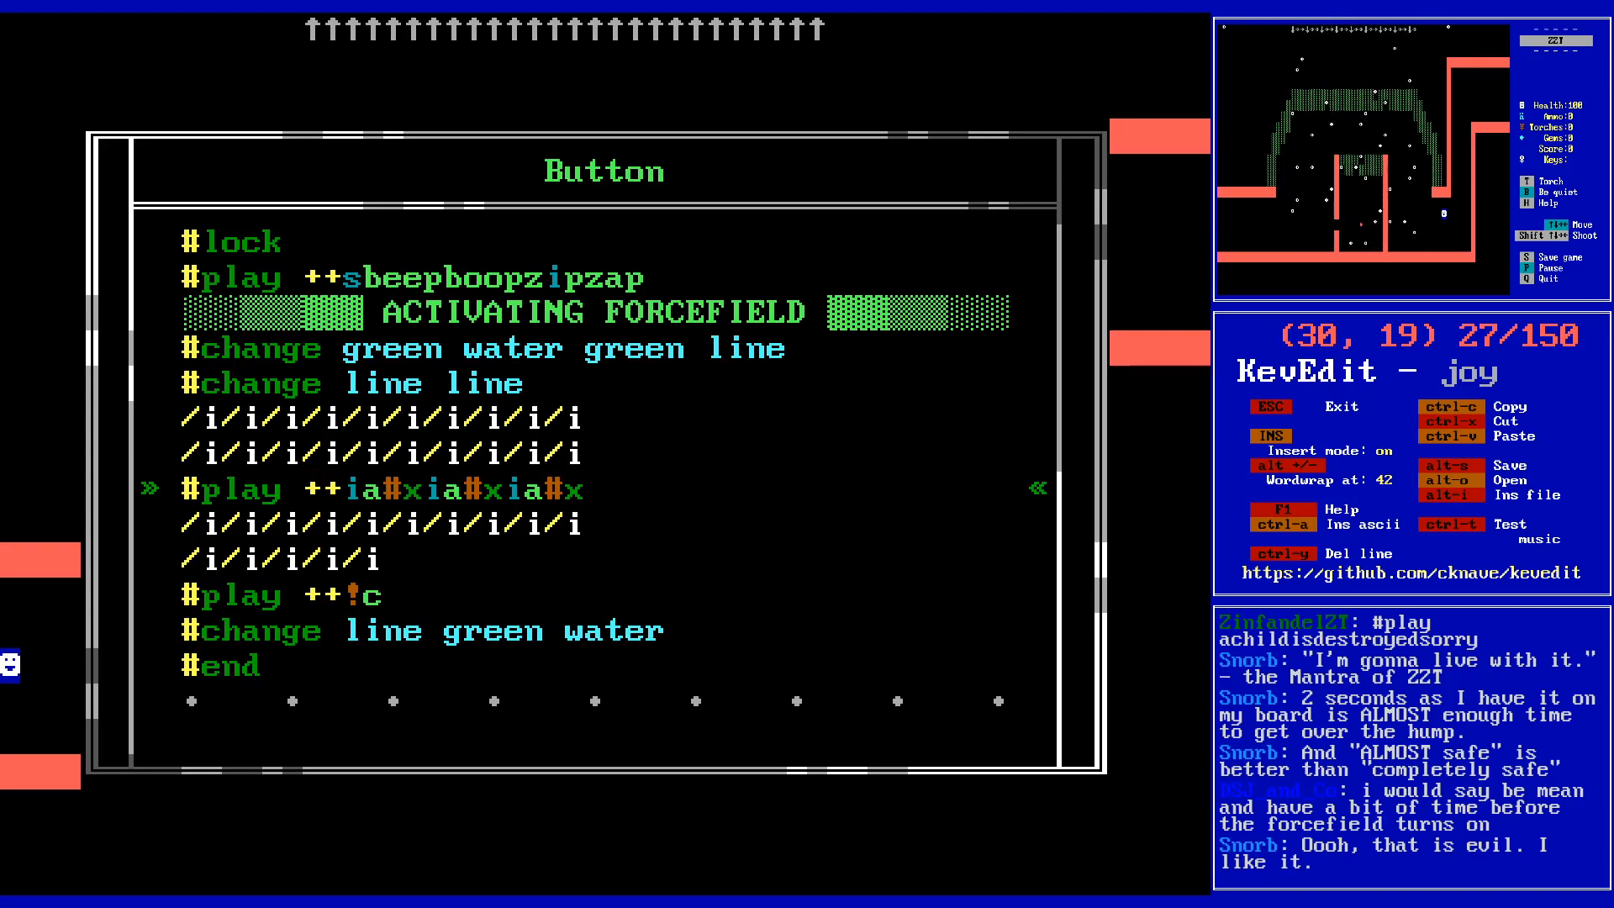
# - Close the Button's edited program and save the joy world again
pyautogui.press('Escape')
pyautogui.press('s')
pyautogui.press('Return')
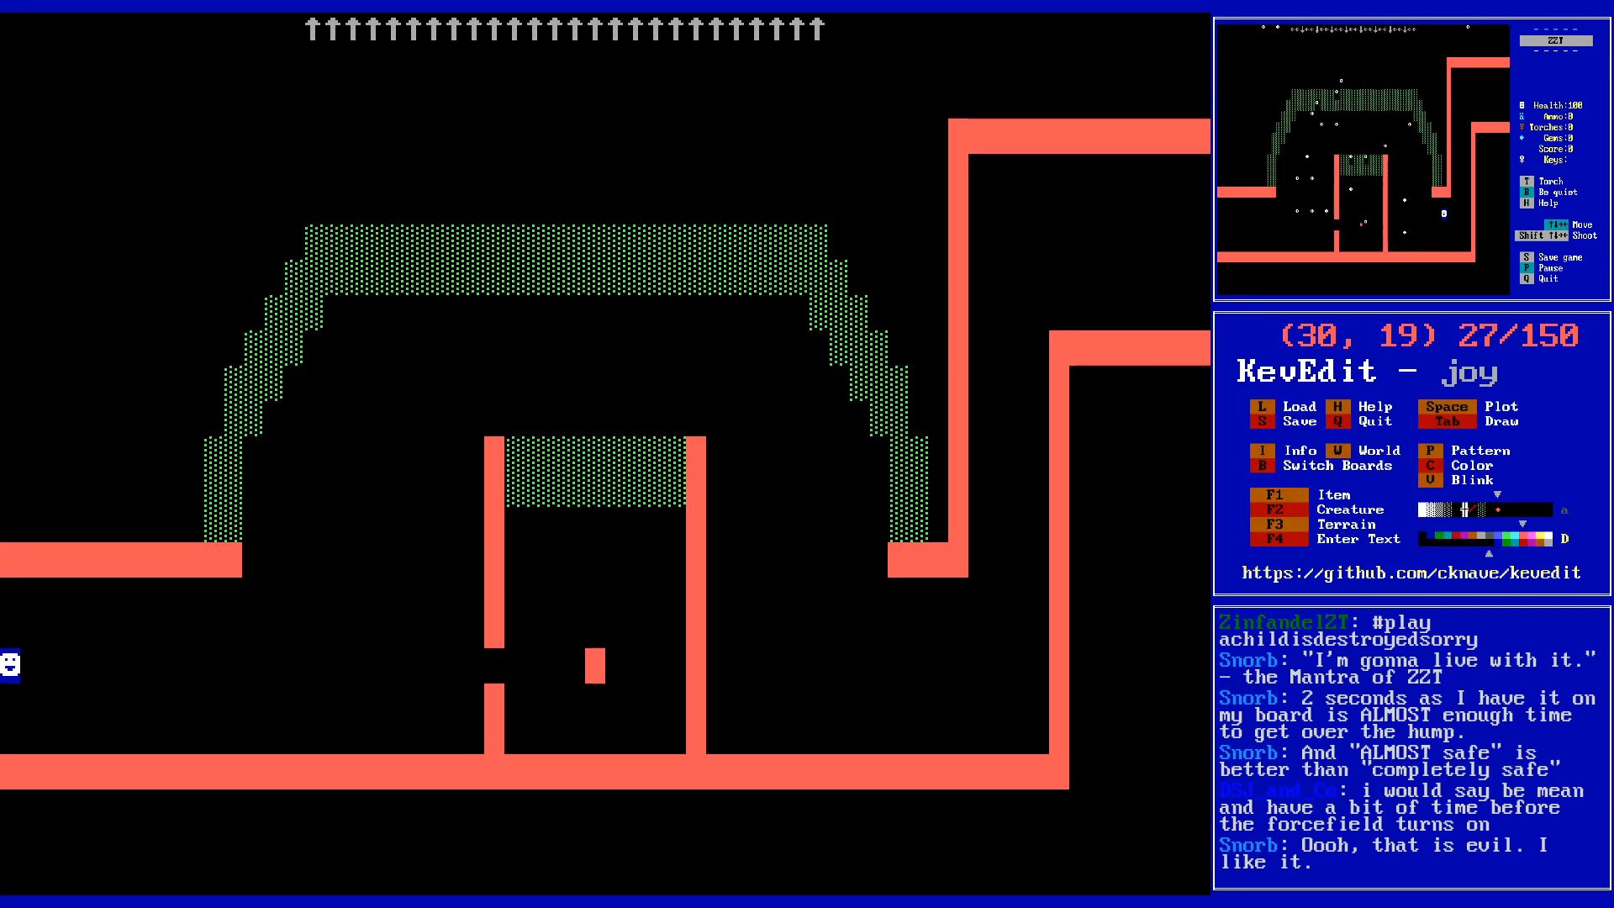
# - Try opening a one-tile gap in the structure's east wall at (35, 19), opposite the western doorway
pyautogui.press('Right')
pyautogui.press('Right')
pyautogui.press('Right')
pyautogui.press('Right')
pyautogui.press('Right')
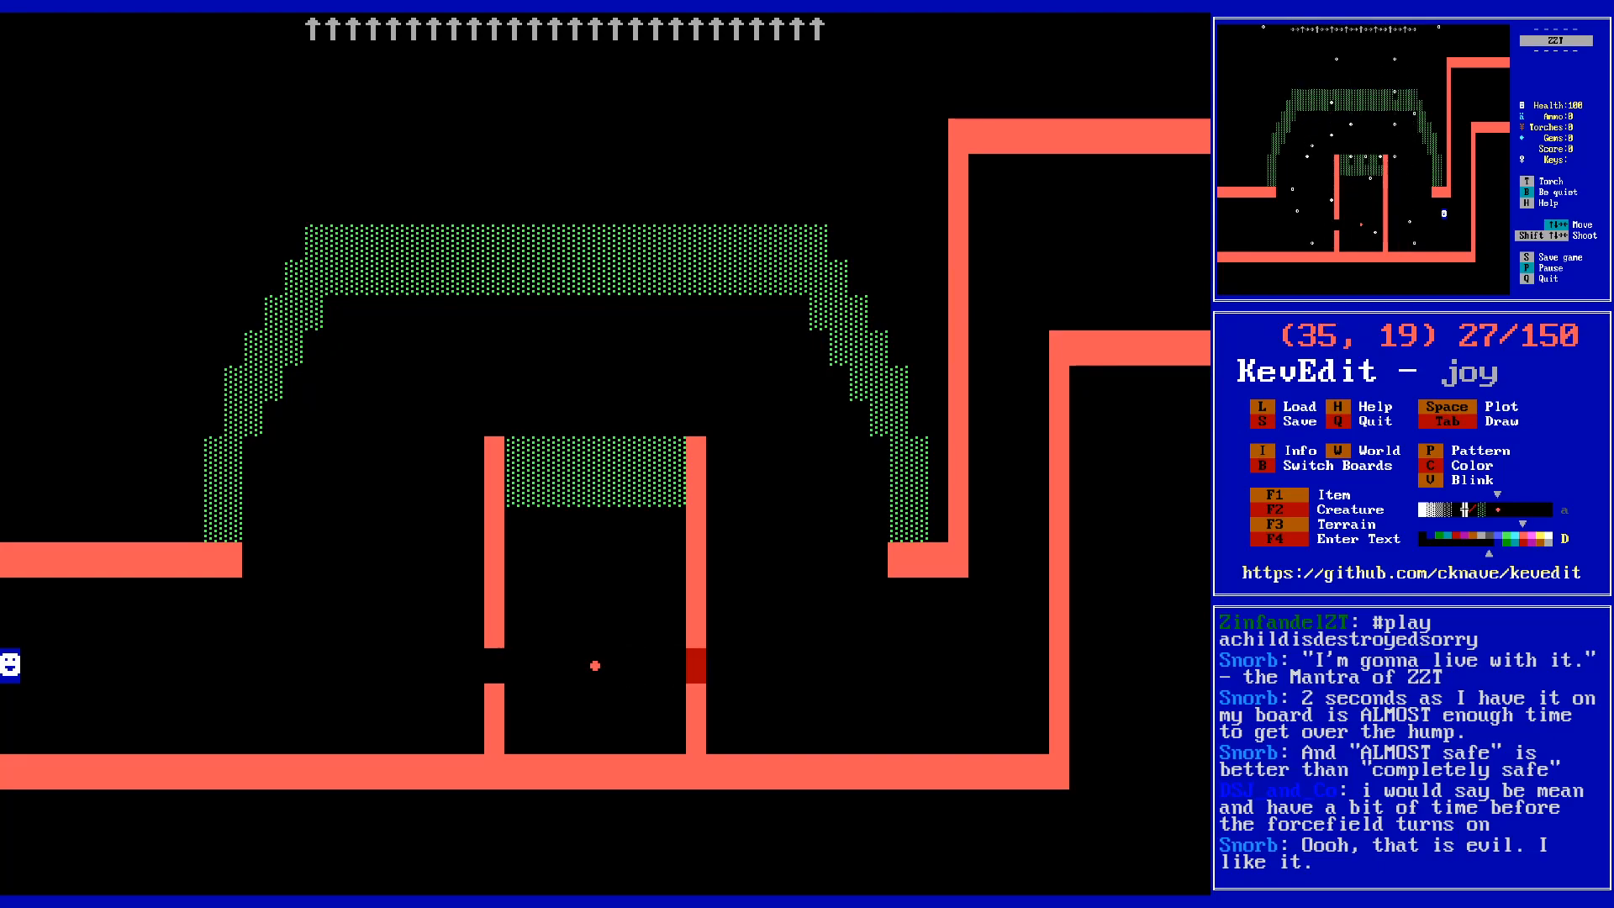
pyautogui.press('Left')
pyautogui.press('Left')
pyautogui.press('Down')
pyautogui.press('Left')
pyautogui.press('Left')
pyautogui.press('Left')
pyautogui.press('Left')
pyautogui.press('Left')
pyautogui.press('Up')
pyautogui.hotkey('alt', 'Right')
pyautogui.hotkey('alt', 'Right')
pyautogui.hotkey('alt', 'Left')
pyautogui.hotkey('alt', 'Left')
pyautogui.hotkey('alt', 'Right')
pyautogui.hotkey('alt', 'Right')
pyautogui.hotkey('alt', 'Left')
pyautogui.hotkey('alt', 'Left')
pyautogui.hotkey('alt', 'Right')
pyautogui.press('Left')
pyautogui.press('Left')
pyautogui.press('Left')
pyautogui.press('Left')
pyautogui.press('Left')
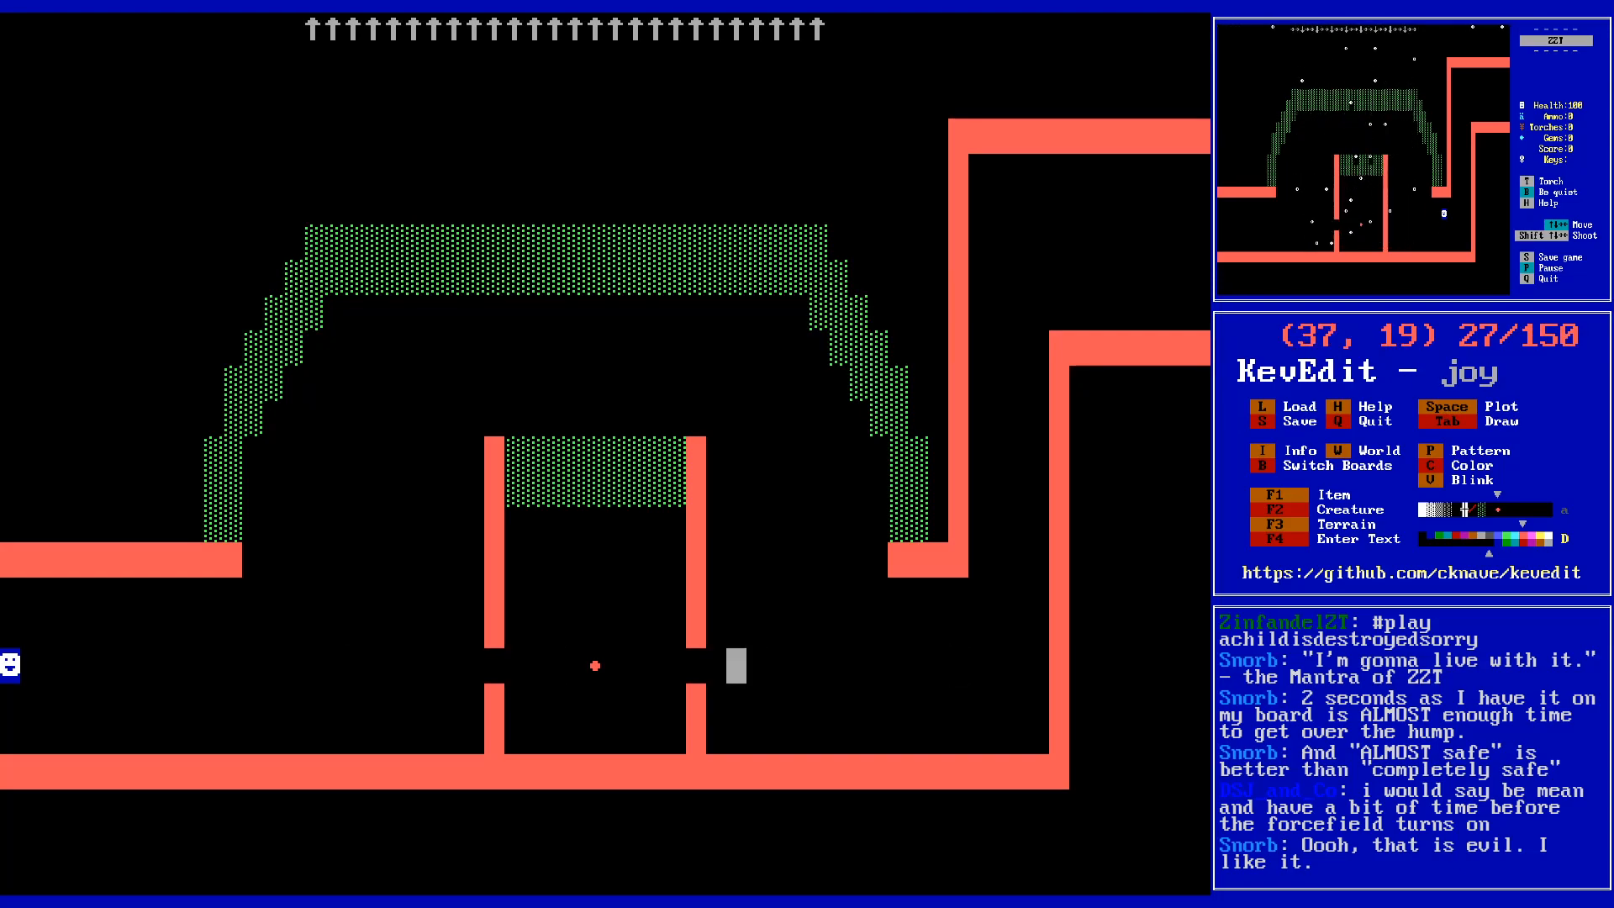
# - Select the solid pattern and fill the gap at (35, 19) in the structure's east wall again
pyautogui.press('Right')
pyautogui.press('Right')
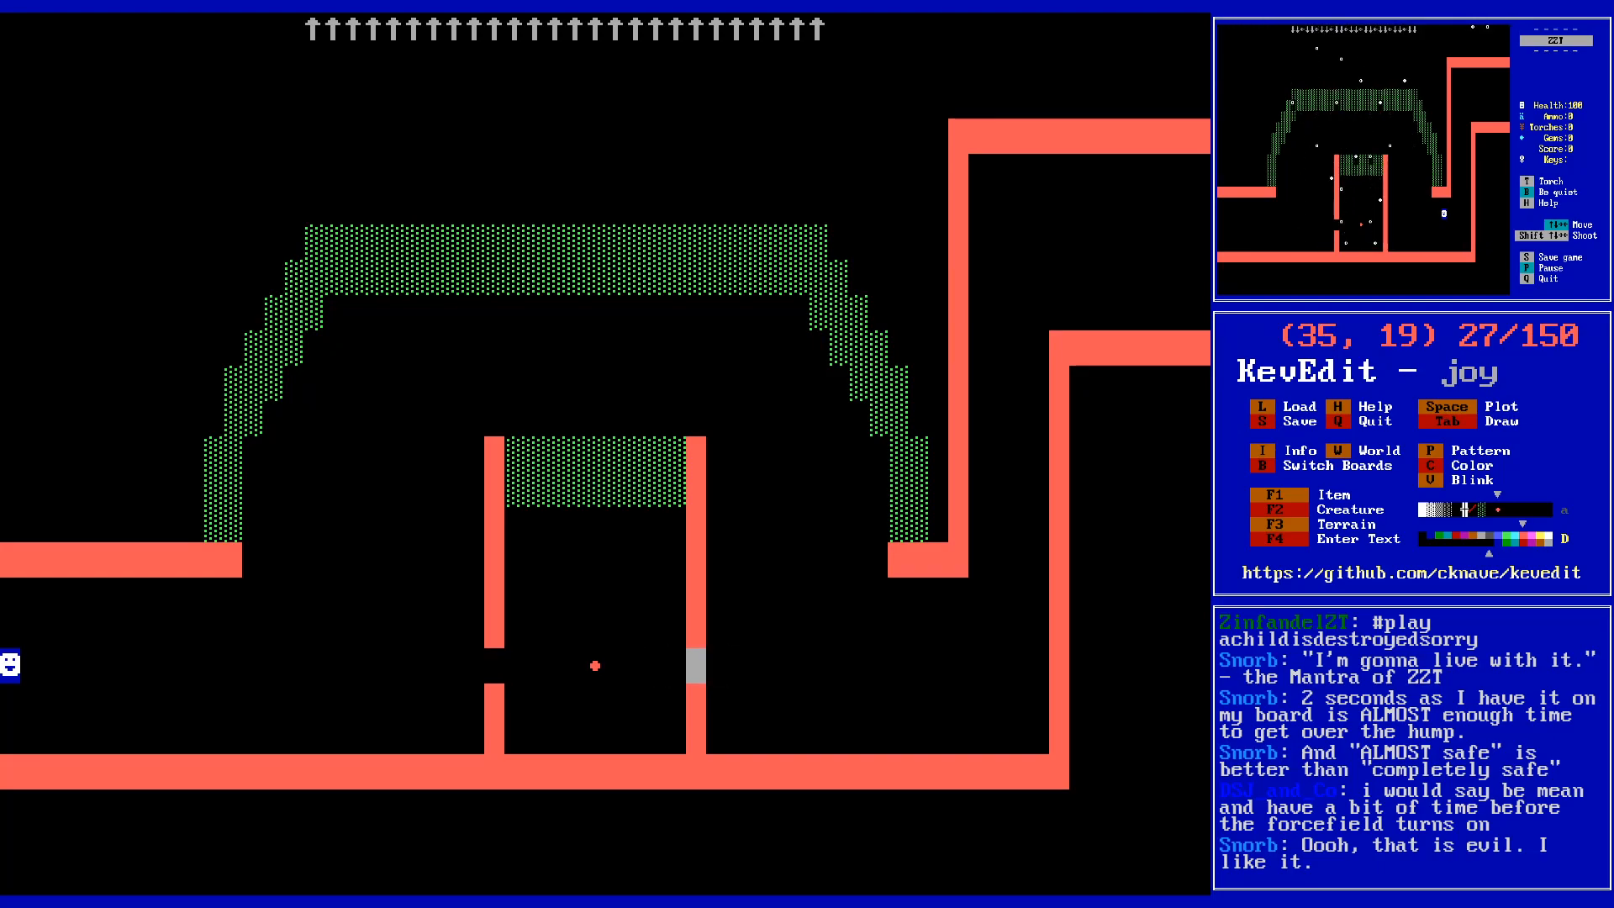
pyautogui.press('Down')
pyautogui.press('Up')
pyautogui.press('p')
pyautogui.press('Left')
pyautogui.press('Left')
pyautogui.press('Left')
pyautogui.press('Right')
pyautogui.press('Right')
pyautogui.press('Right')
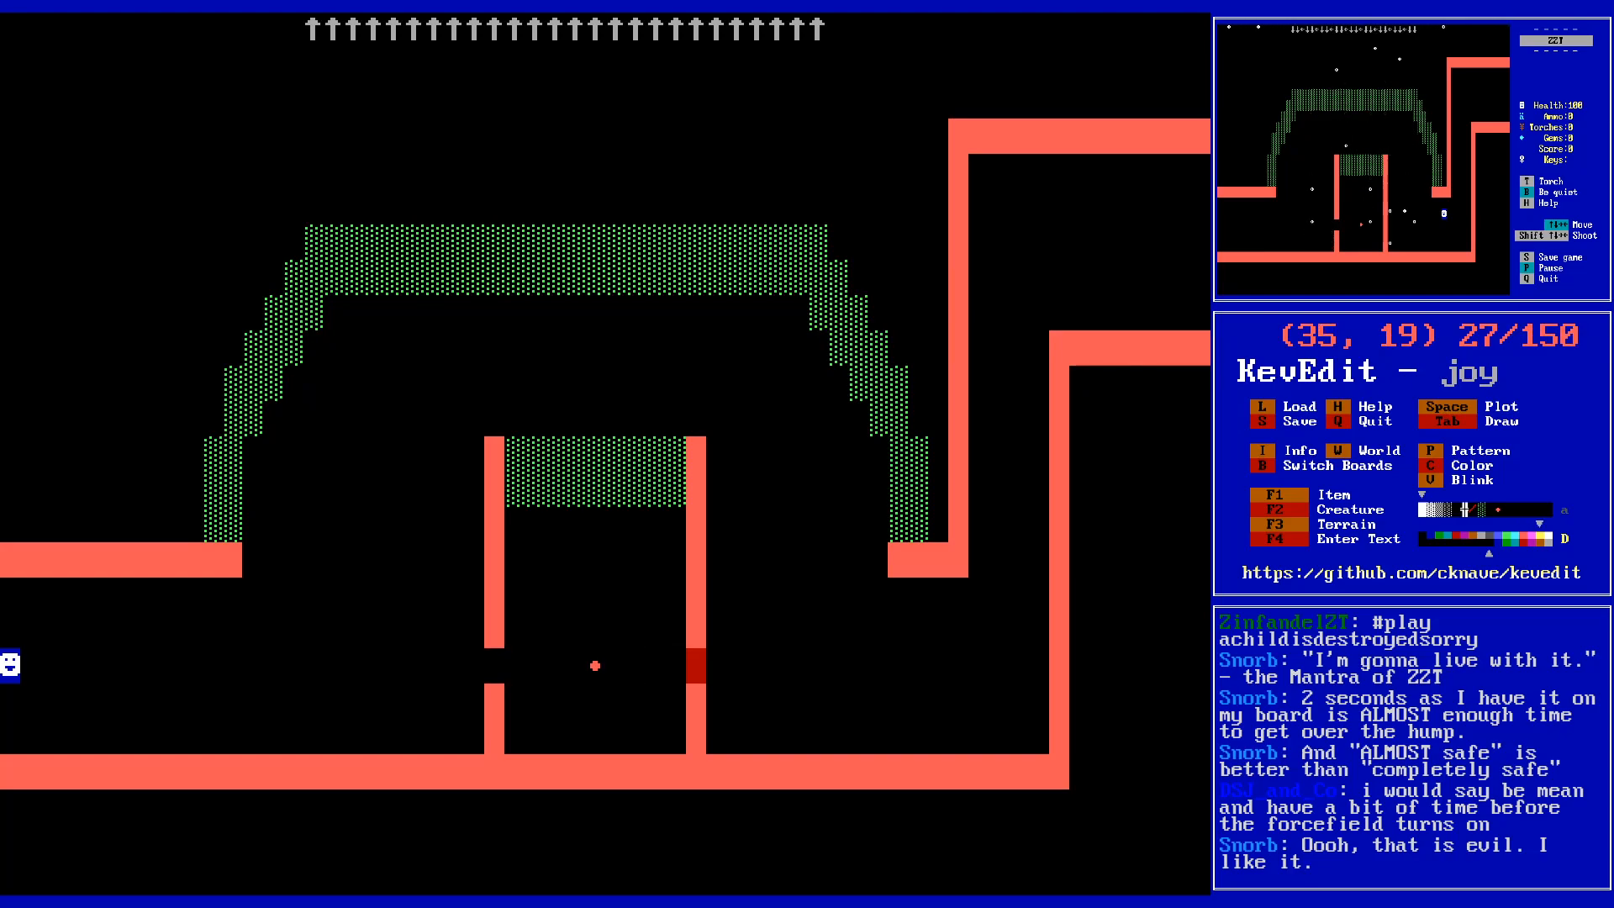
# - Open a one-tile gap in the structure's east wall at (35, 19), opposite the western doorway, and save the joy world
pyautogui.press('Left')
pyautogui.press('Left')
pyautogui.press('Left')
pyautogui.press('Left')
pyautogui.press('Left')
pyautogui.press('Left')
pyautogui.press('Left')
pyautogui.press('Left')
pyautogui.press('Left')
pyautogui.press('Left')
pyautogui.press('Left')
pyautogui.press('Right')
pyautogui.press('Right')
pyautogui.press('Right')
pyautogui.press('Right')
pyautogui.press('Right')
pyautogui.press('Right')
pyautogui.press('Right')
pyautogui.press('Right')
pyautogui.press('Right')
pyautogui.press('Right')
pyautogui.press('Right')
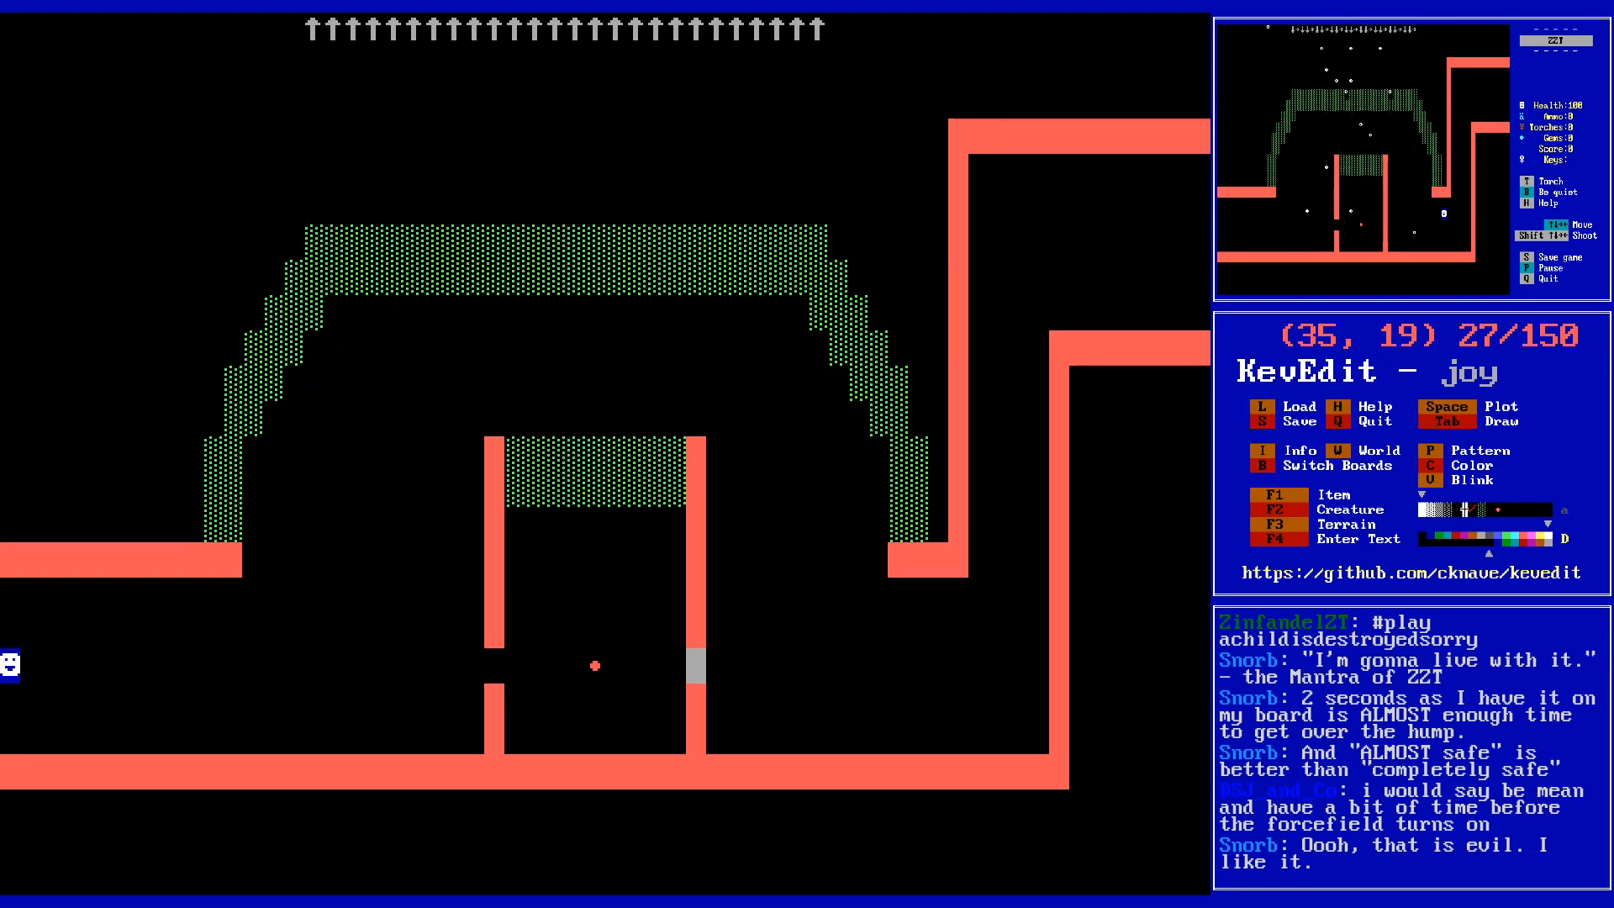
pyautogui.press('Right')
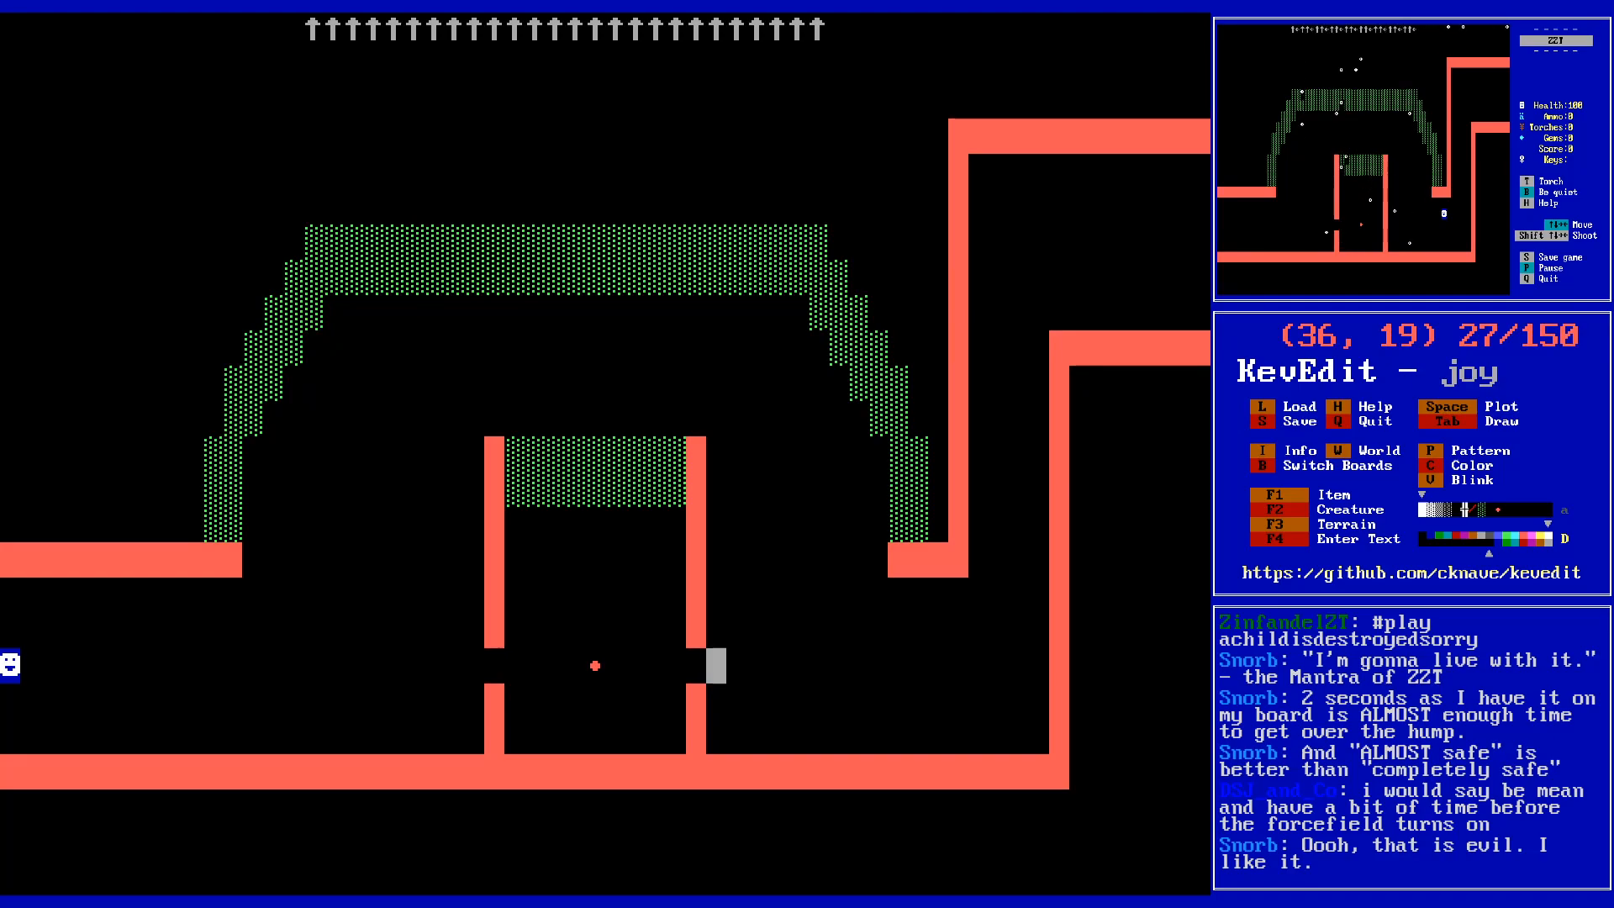
pyautogui.press('s')
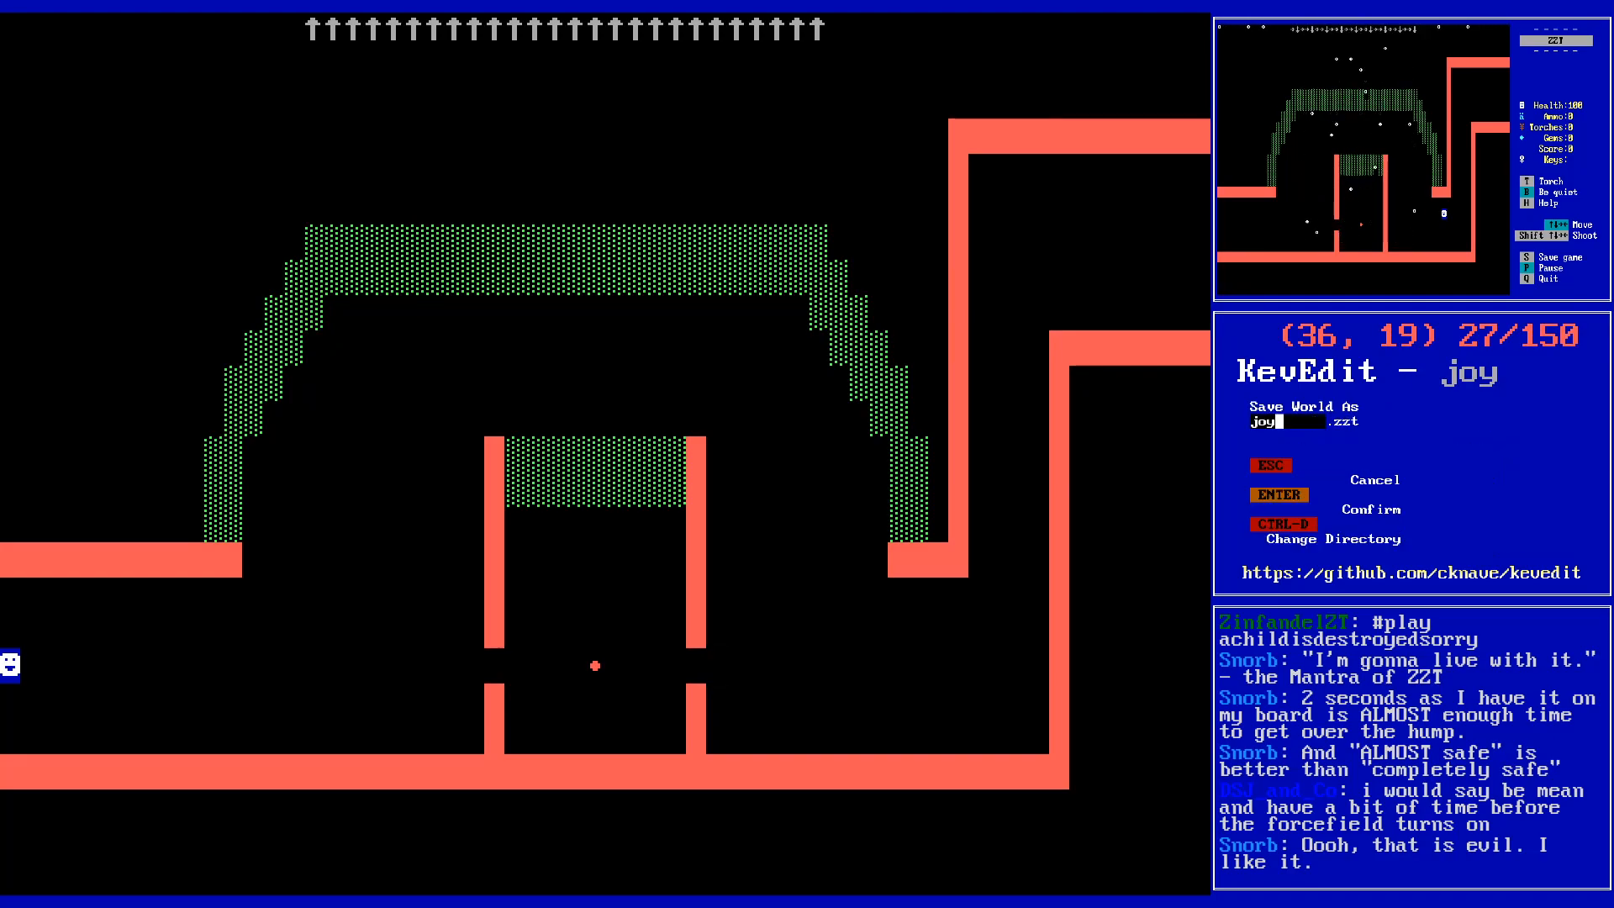
pyautogui.press('Return')
# - Check the Re-Enter When Zapped setting in the Meteor Shower board's info
pyautogui.press('Left')
pyautogui.press('Left')
pyautogui.press('Left')
pyautogui.press('Left')
pyautogui.press('Left')
pyautogui.press('Left')
pyautogui.press('Right')
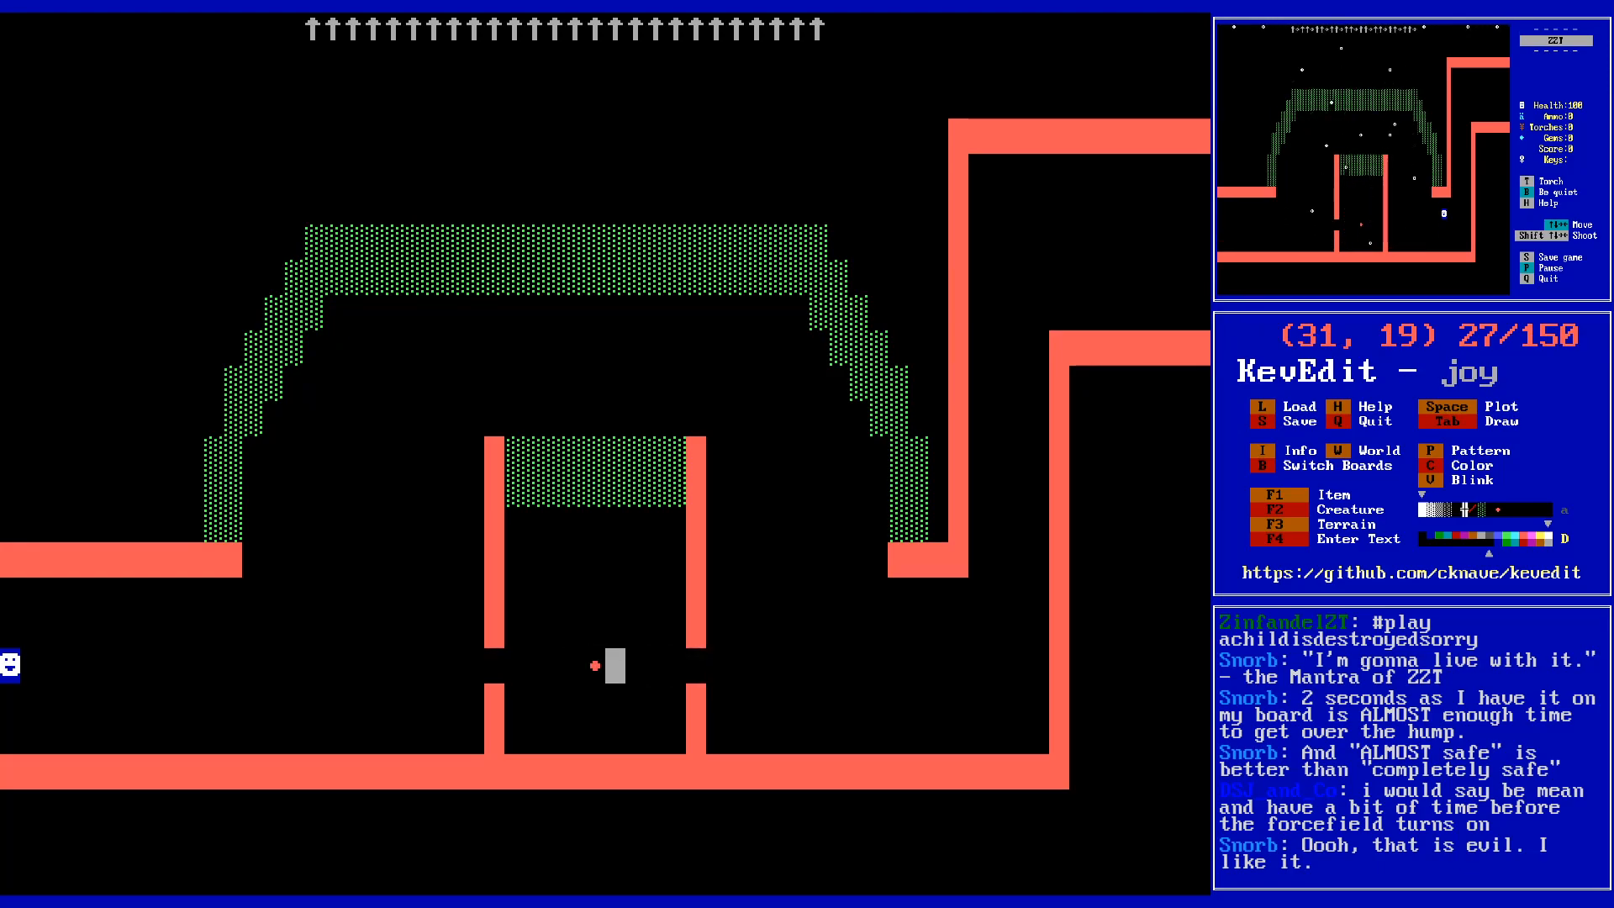
pyautogui.press('i')
pyautogui.press('Down')
pyautogui.press('Down')
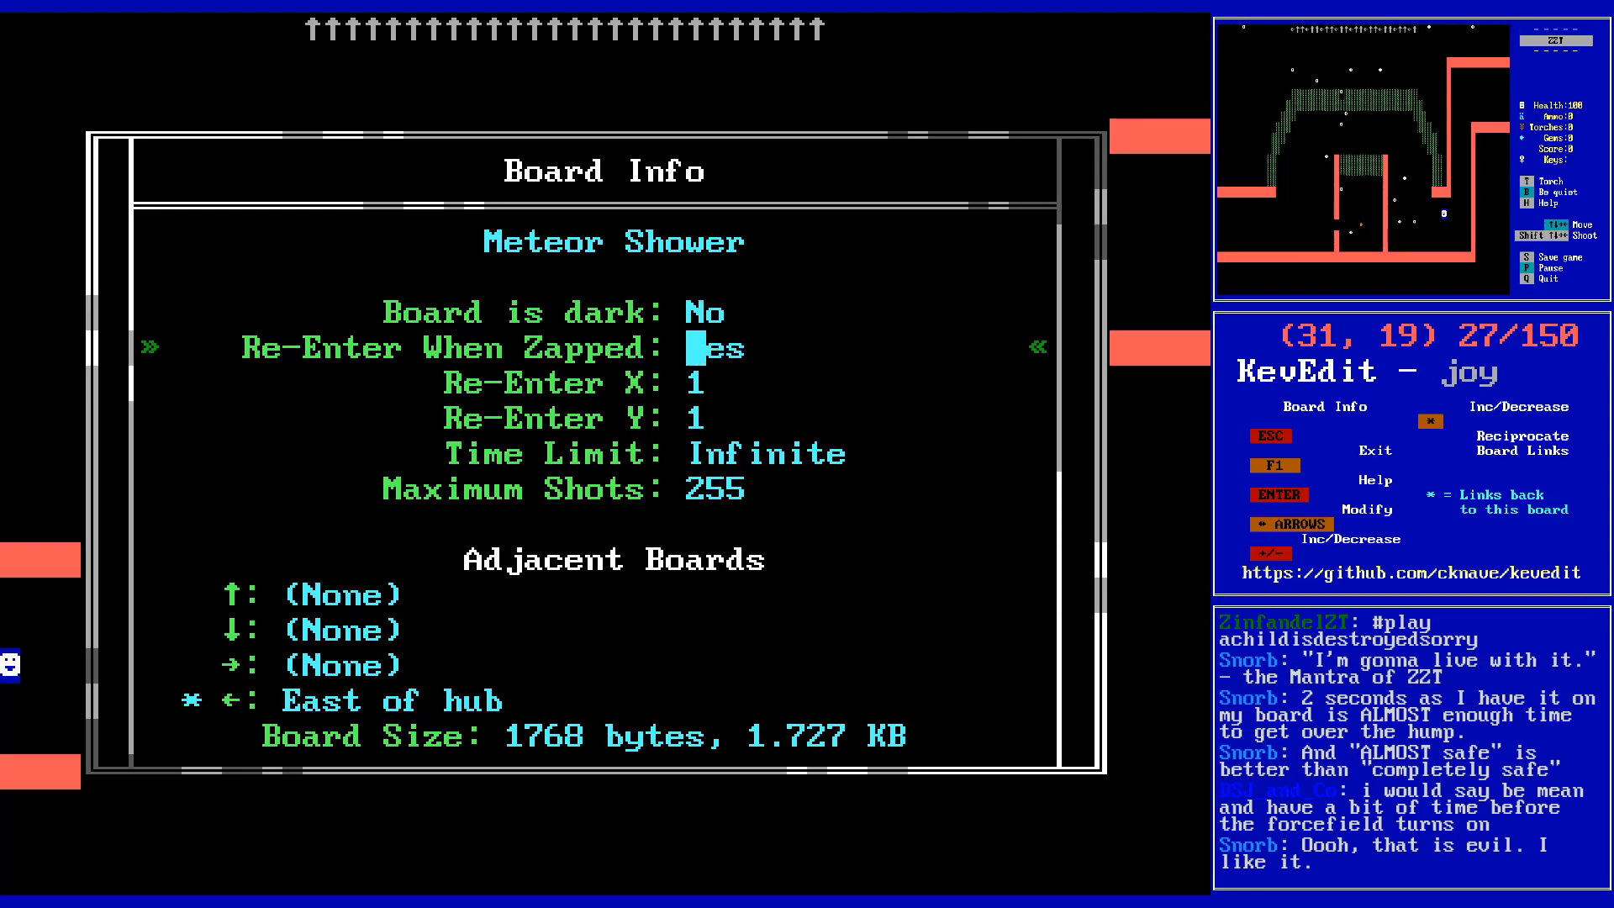
pyautogui.press('Escape')
# - Save the joy world again under the same file name
pyautogui.press('Left')
pyautogui.press('Left')
pyautogui.press('Left')
pyautogui.press('Left')
pyautogui.press('Left')
pyautogui.press('Left')
pyautogui.press('Left')
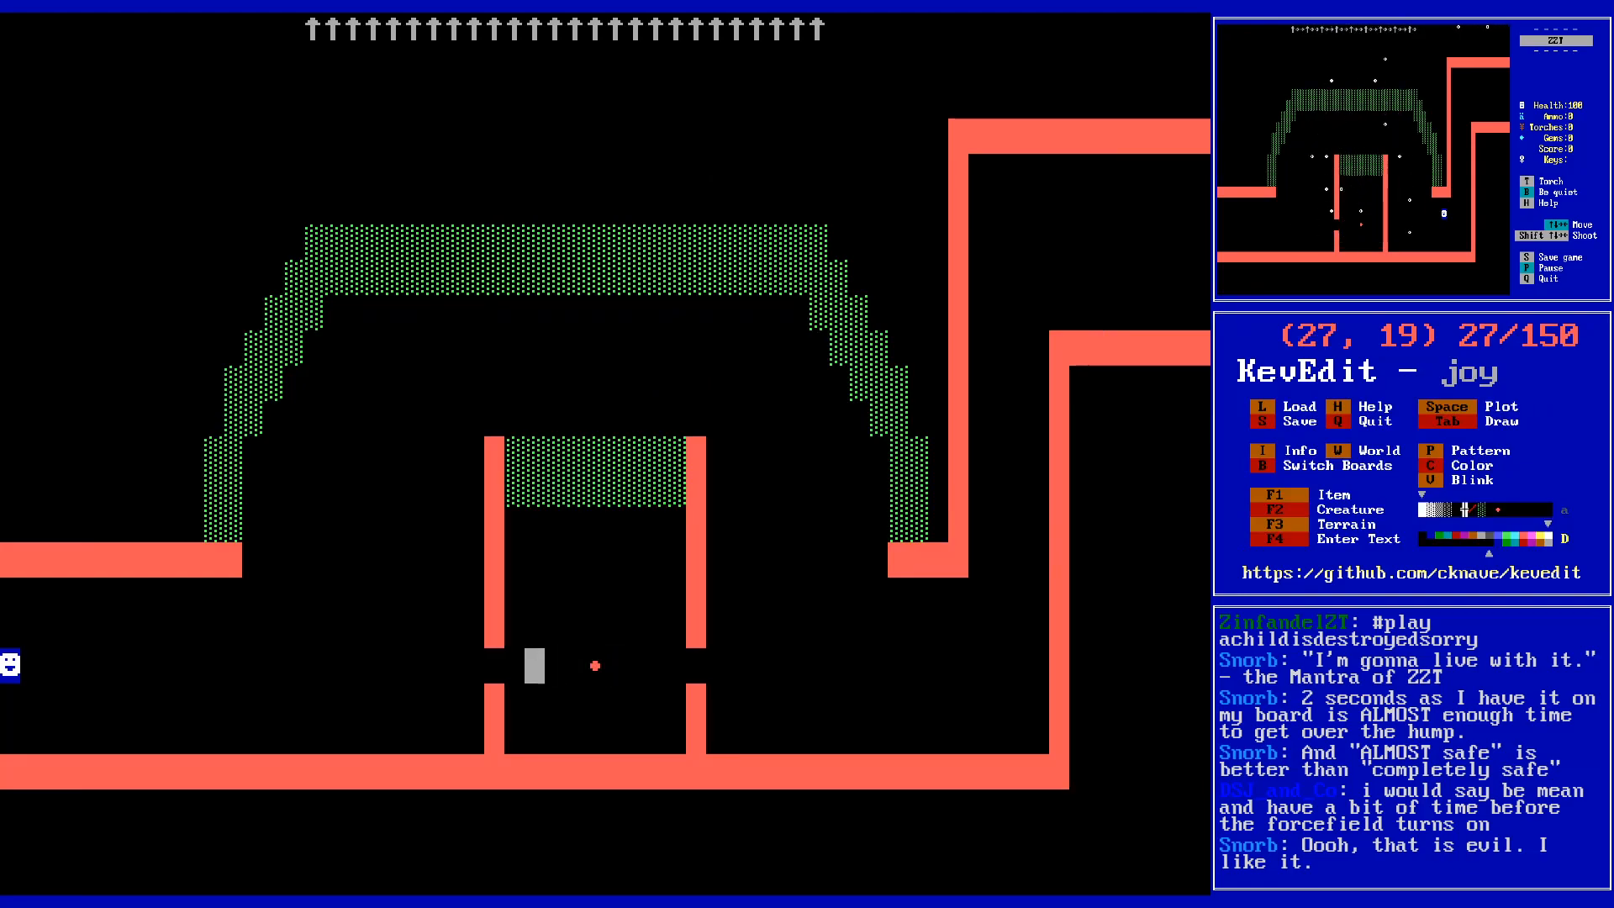
pyautogui.press('Right')
pyautogui.press('Right')
pyautogui.press('Right')
pyautogui.press('s')
pyautogui.press('Return')
# - Select and copy the nine arrow tiles in the board's first row, from column 26 to column 34
pyautogui.press('Up')
pyautogui.press('Right')
pyautogui.press('Right')
pyautogui.press('Right')
pyautogui.press('Right')
pyautogui.press('Right')
pyautogui.press('Right')
pyautogui.press('Up')
pyautogui.press('Up')
pyautogui.press('Up')
pyautogui.press('Up')
pyautogui.press('Up')
pyautogui.press('Up')
pyautogui.press('Up')
pyautogui.press('Up')
pyautogui.press('Up')
pyautogui.press('Up')
pyautogui.press('Up')
pyautogui.press('Up')
pyautogui.press('Up')
pyautogui.press('Up')
pyautogui.press('Up')
pyautogui.press('Up')
pyautogui.press('Up')
pyautogui.press('Right')
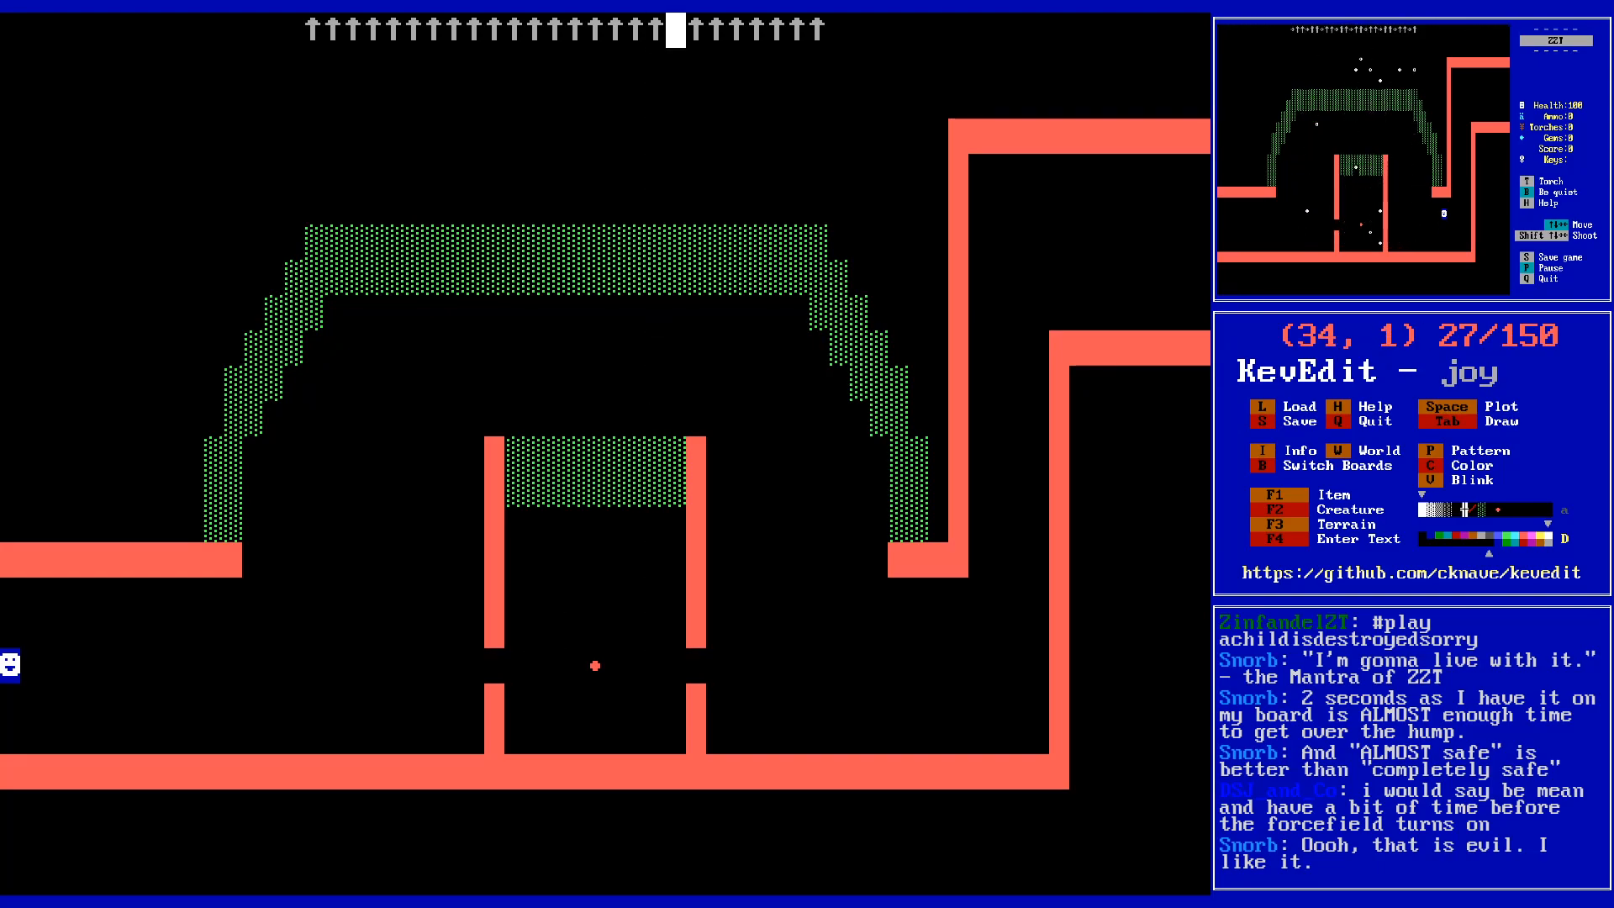
pyautogui.hotkey('shift', 'Left')
pyautogui.hotkey('shift', 'Left')
pyautogui.hotkey('shift', 'Left')
pyautogui.hotkey('shift', 'Left')
pyautogui.hotkey('shift', 'Left')
pyautogui.hotkey('shift', 'Left')
pyautogui.hotkey('shift', 'Left')
pyautogui.hotkey('shift', 'Left')
pyautogui.hotkey('shift', 'Left')
pyautogui.hotkey('shift', 'Right')
pyautogui.hotkey('ctrl', 'c')
# - Paste the copied nine arrow tiles into row 4 above the dome, keeping them in columns 26 to 34
pyautogui.hotkey('ctrl', 'v')
pyautogui.press('Down')
pyautogui.press('Down')
pyautogui.press('Down')
pyautogui.press('Down')
pyautogui.press('Down')
pyautogui.press('Down')
pyautogui.press('Down')
pyautogui.press('Down')
pyautogui.press('Down')
pyautogui.press('Down')
pyautogui.press('Up')
pyautogui.press('Up')
pyautogui.press('Up')
pyautogui.press('Up')
pyautogui.press('Up')
pyautogui.press('Up')
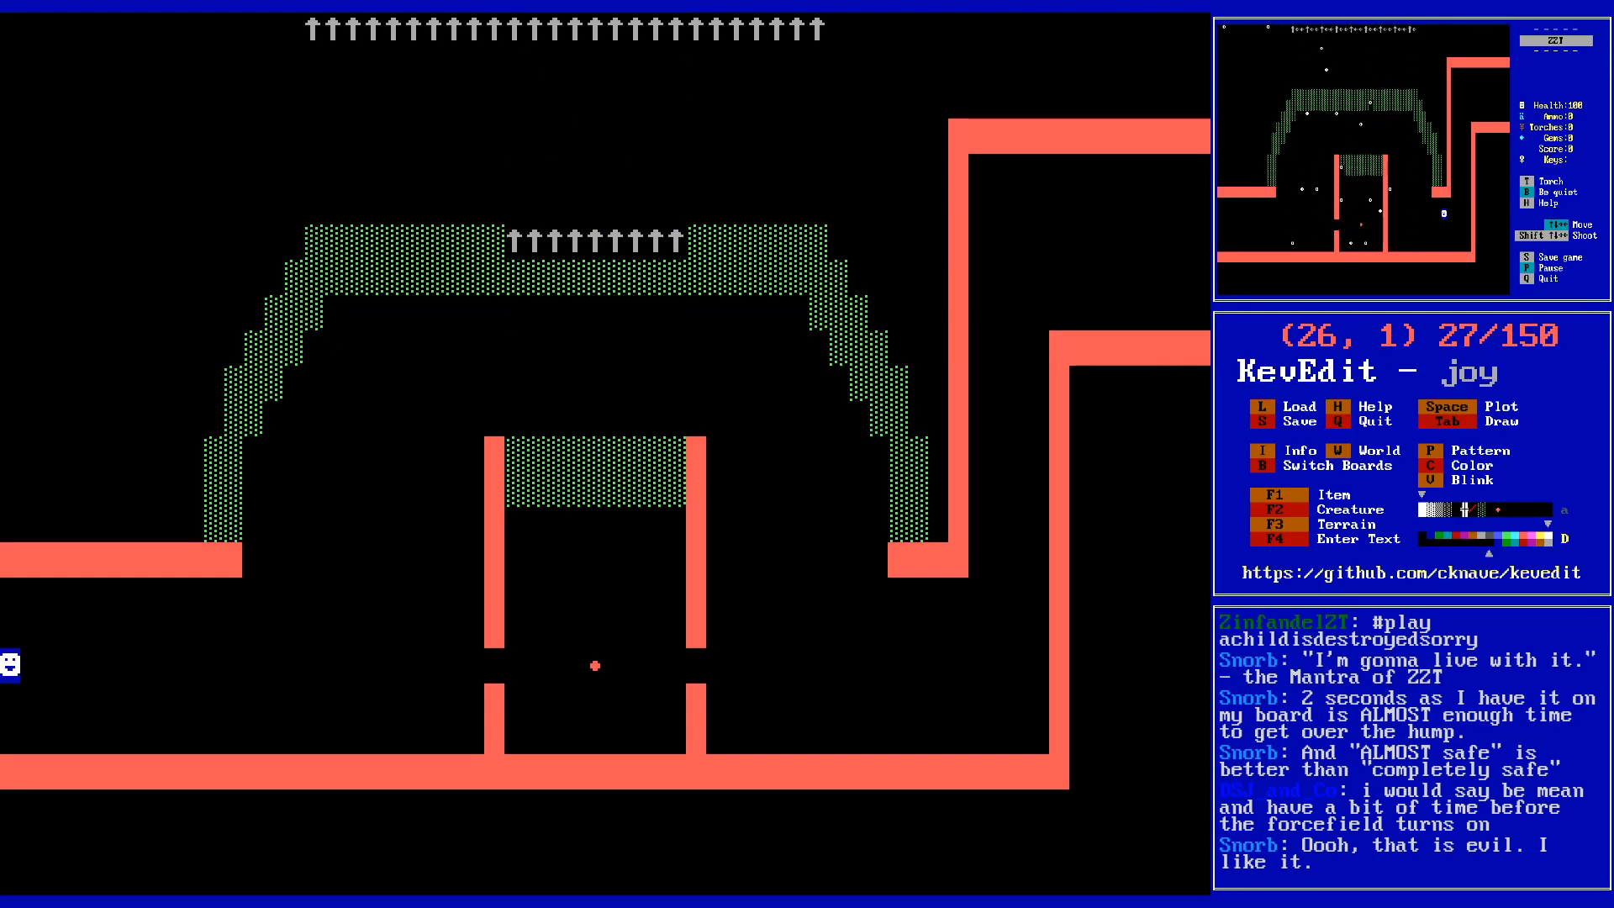
pyautogui.press('Up')
pyautogui.press('Up')
pyautogui.press('Up')
pyautogui.press('Down')
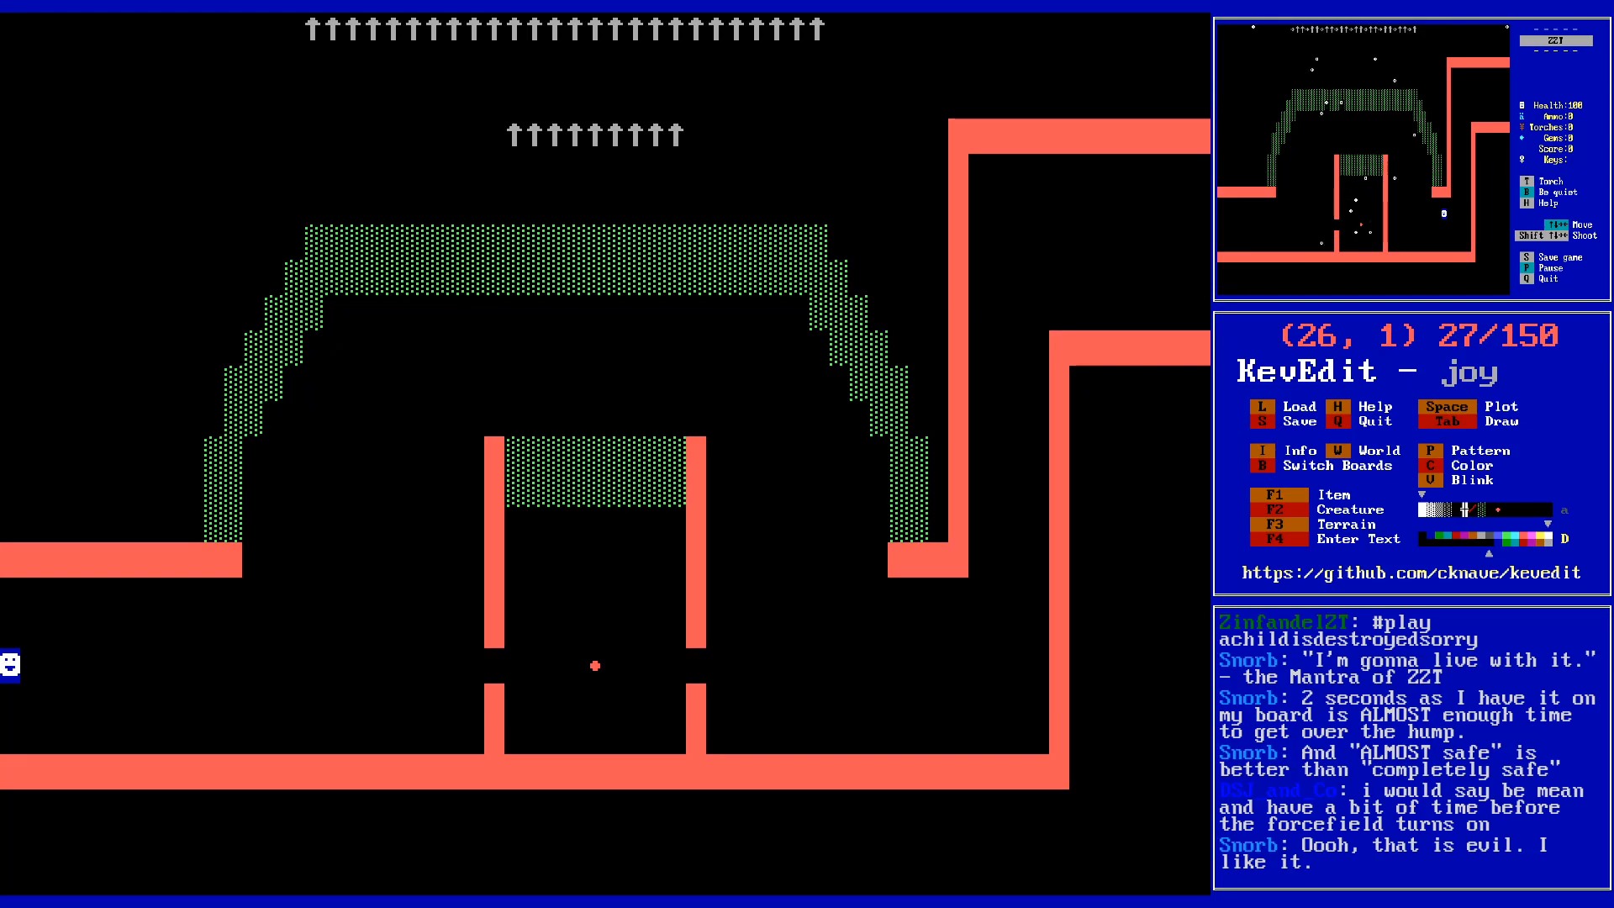
# - Delete the original arrow tiles from columns 26 to 34 of the first row
pyautogui.press('Right')
pyautogui.press('Delete')
pyautogui.press('Right')
pyautogui.press('Delete')
pyautogui.press('Right')
pyautogui.press('Delete')
pyautogui.press('Right')
pyautogui.press('Delete')
pyautogui.press('Right')
pyautogui.press('Delete')
pyautogui.press('Right')
pyautogui.press('Delete')
pyautogui.press('Right')
pyautogui.press('Delete')
pyautogui.press('Right')
pyautogui.press('Delete')
# - Replace the first-row arrows in columns 35 and 36 with a diagonal of arrows at (35, 3) and (36, 2)
pyautogui.press('Right')
pyautogui.press('Insert')
pyautogui.press('Delete')
pyautogui.press('Down')
pyautogui.press('Down')
pyautogui.press('space')
pyautogui.press('Up')
pyautogui.press('Right')
pyautogui.press('space')
pyautogui.press('Up')
pyautogui.press('Delete')
# - Replace the first-row arrows in columns 24 and 25 with a mirrored diagonal of arrows at (24, 2) and (25, 3)
pyautogui.press('Left')
pyautogui.press('Left')
pyautogui.press('Left')
pyautogui.press('Left')
pyautogui.press('Left')
pyautogui.press('Left')
pyautogui.press('Left')
pyautogui.press('Left')
pyautogui.press('Left')
pyautogui.press('Left')
pyautogui.press('Left')
pyautogui.press('Delete')
pyautogui.press('Left')
pyautogui.press('Delete')
pyautogui.press('Down')
pyautogui.press('space')
pyautogui.press('Down')
pyautogui.press('Right')
pyautogui.press('space')
# - Save the joy world with the rearranged arrow tiles and switch to the running ZZT game
pyautogui.press('Right')
pyautogui.press('Right')
pyautogui.press('Down')
pyautogui.press('Down')
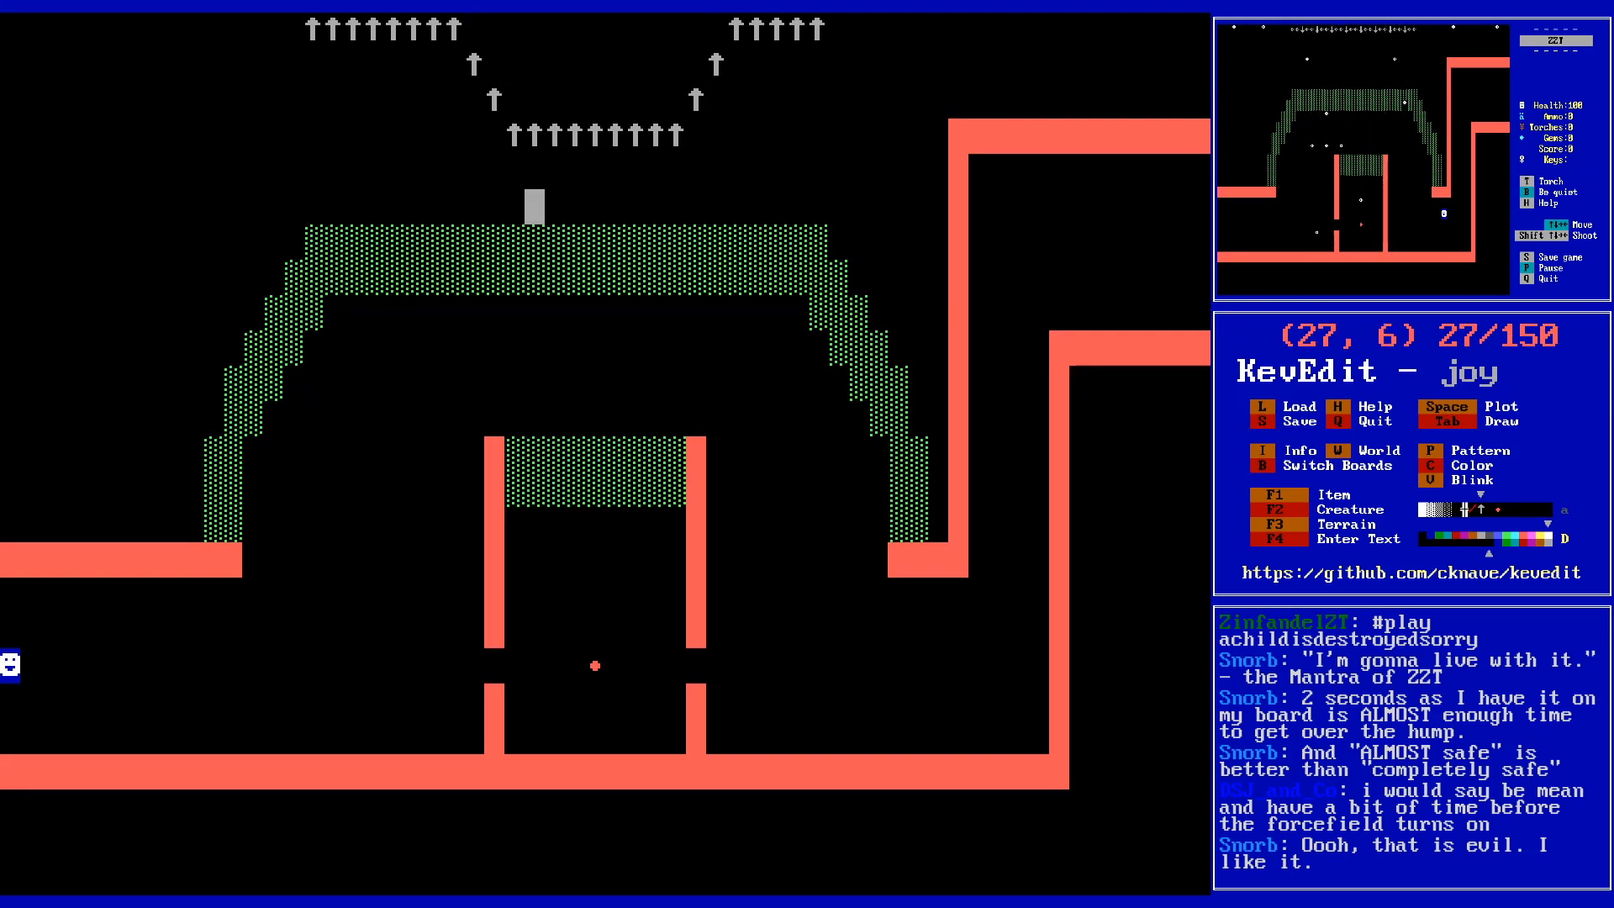
pyautogui.press('s')
pyautogui.press('Return')
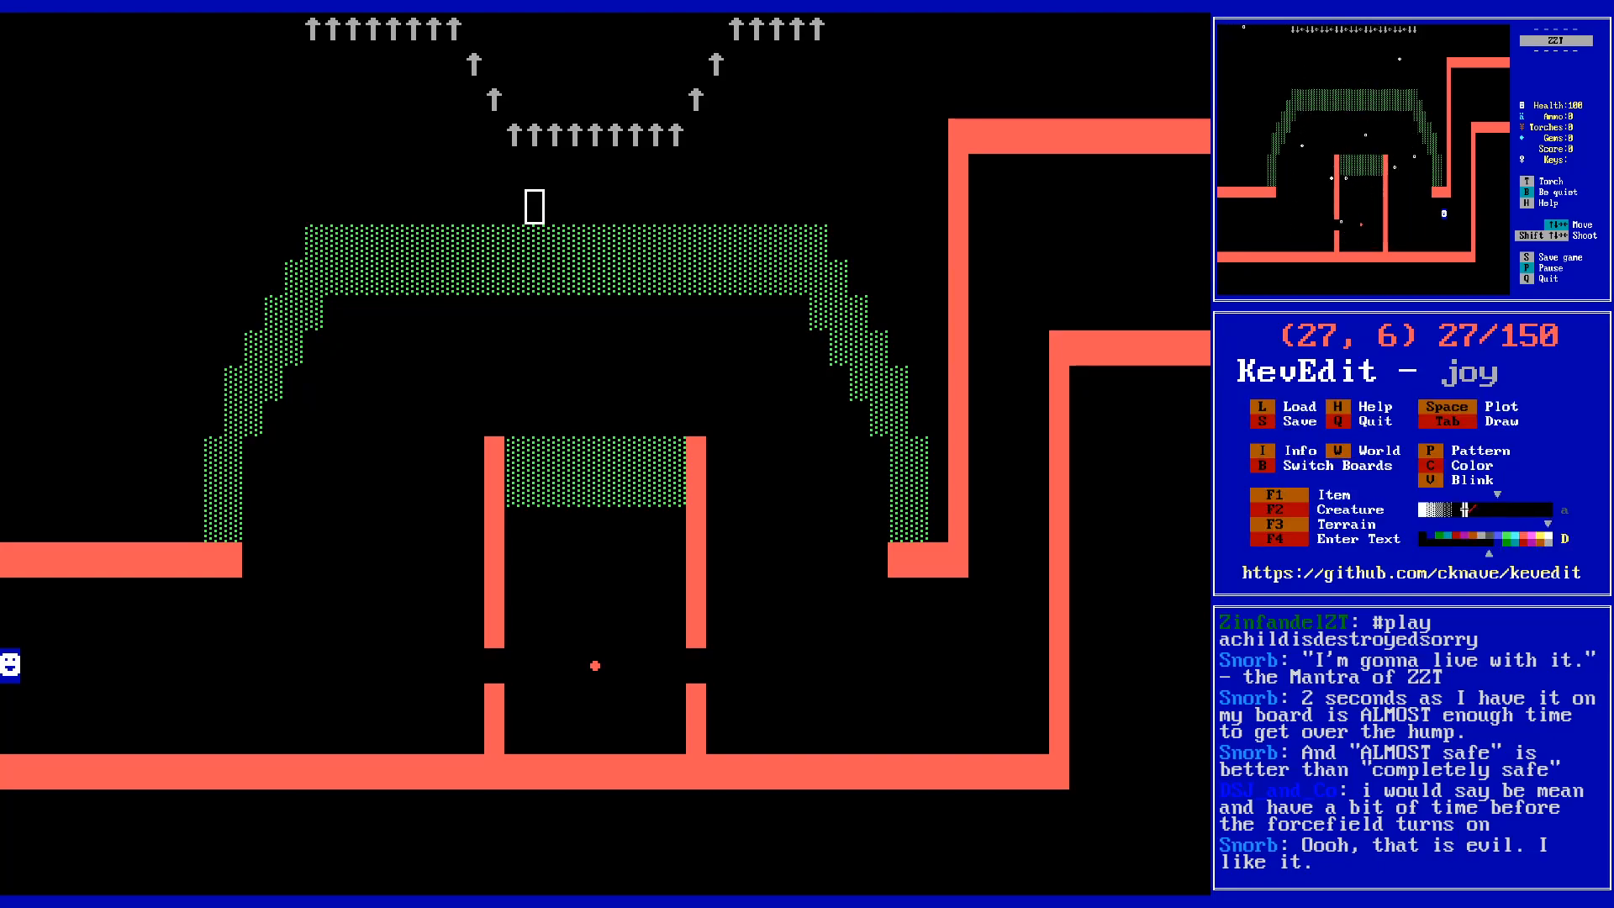
pyautogui.hotkey('alt', 'Tab')
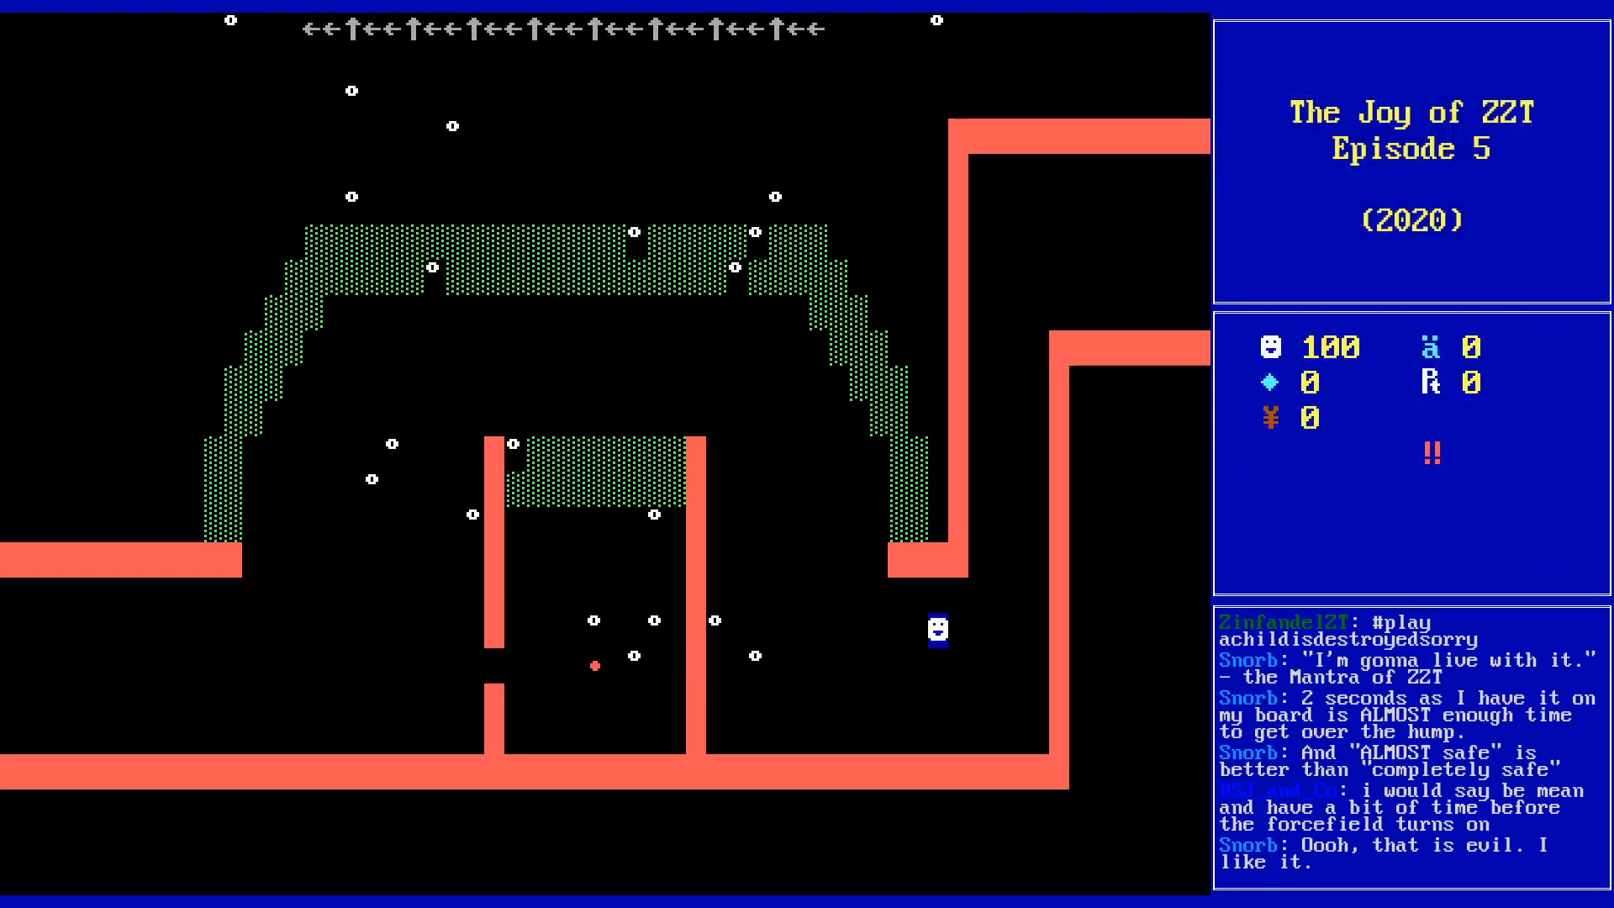
# - End the running game, play the joy world again and run the player east along the corridor to the chamber's west opening
pyautogui.press('q')
pyautogui.press('y')
pyautogui.press('p')
pyautogui.press('Right')
pyautogui.press('Right')
pyautogui.press('Right')
pyautogui.press('Right')
pyautogui.press('Right')
pyautogui.press('Right')
pyautogui.press('Right')
pyautogui.press('Right')
pyautogui.press('Right')
pyautogui.press('Right')
pyautogui.press('Right')
pyautogui.press('Right')
pyautogui.press('Right')
pyautogui.press('Right')
pyautogui.press('Right')
pyautogui.press('Right')
pyautogui.press('Right')
pyautogui.press('Right')
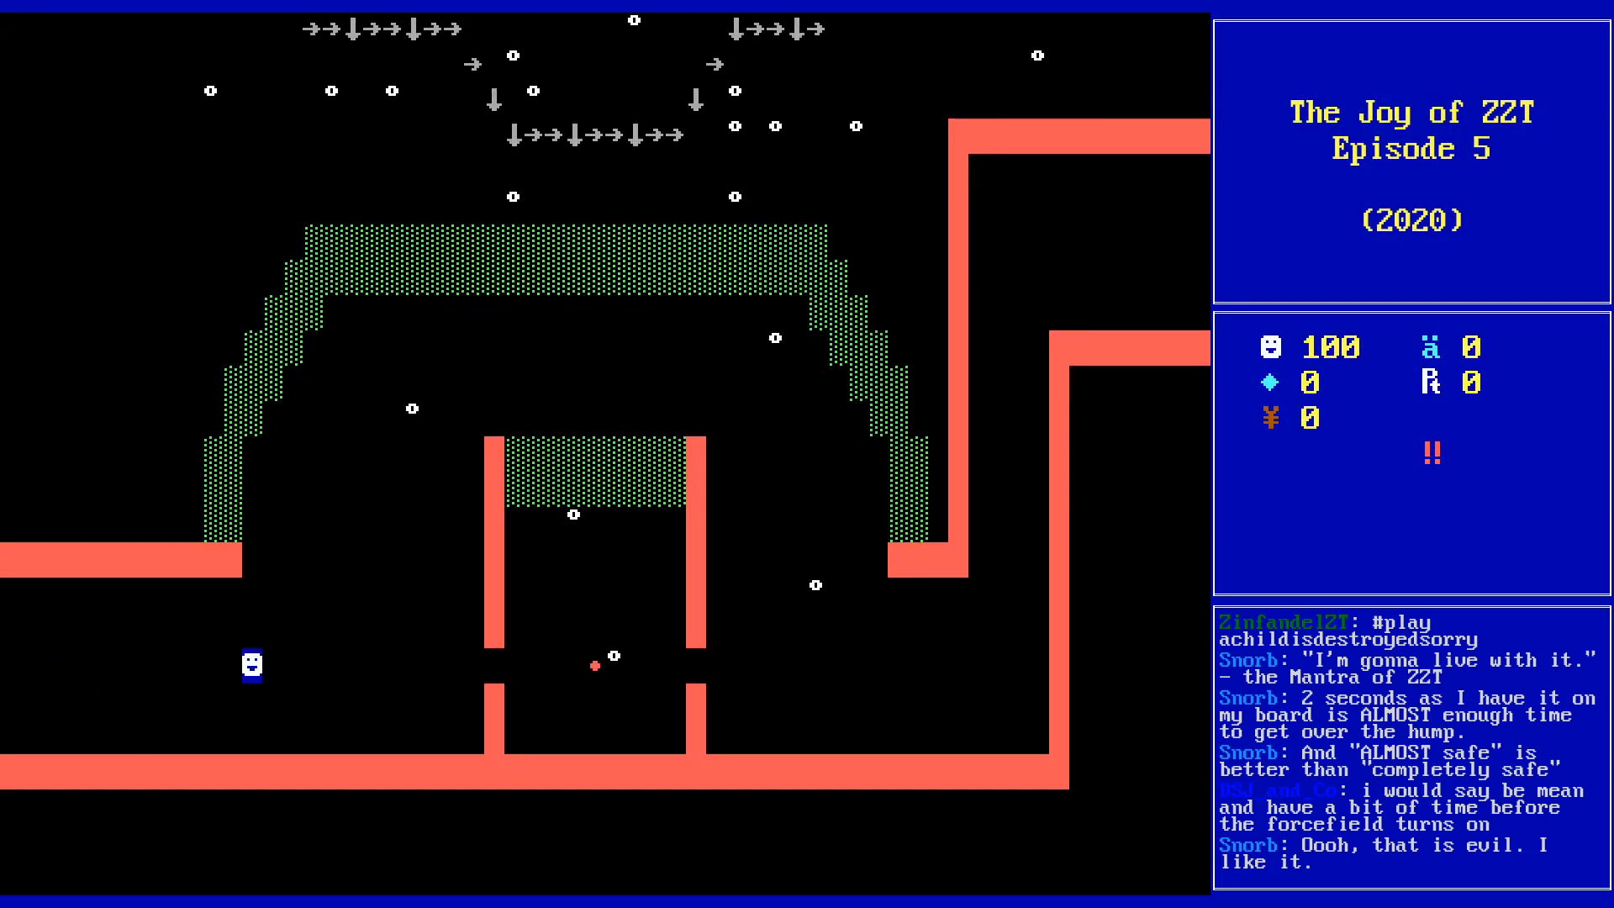
pyautogui.press('Right')
pyautogui.press('Right')
pyautogui.press('Right')
pyautogui.press('Right')
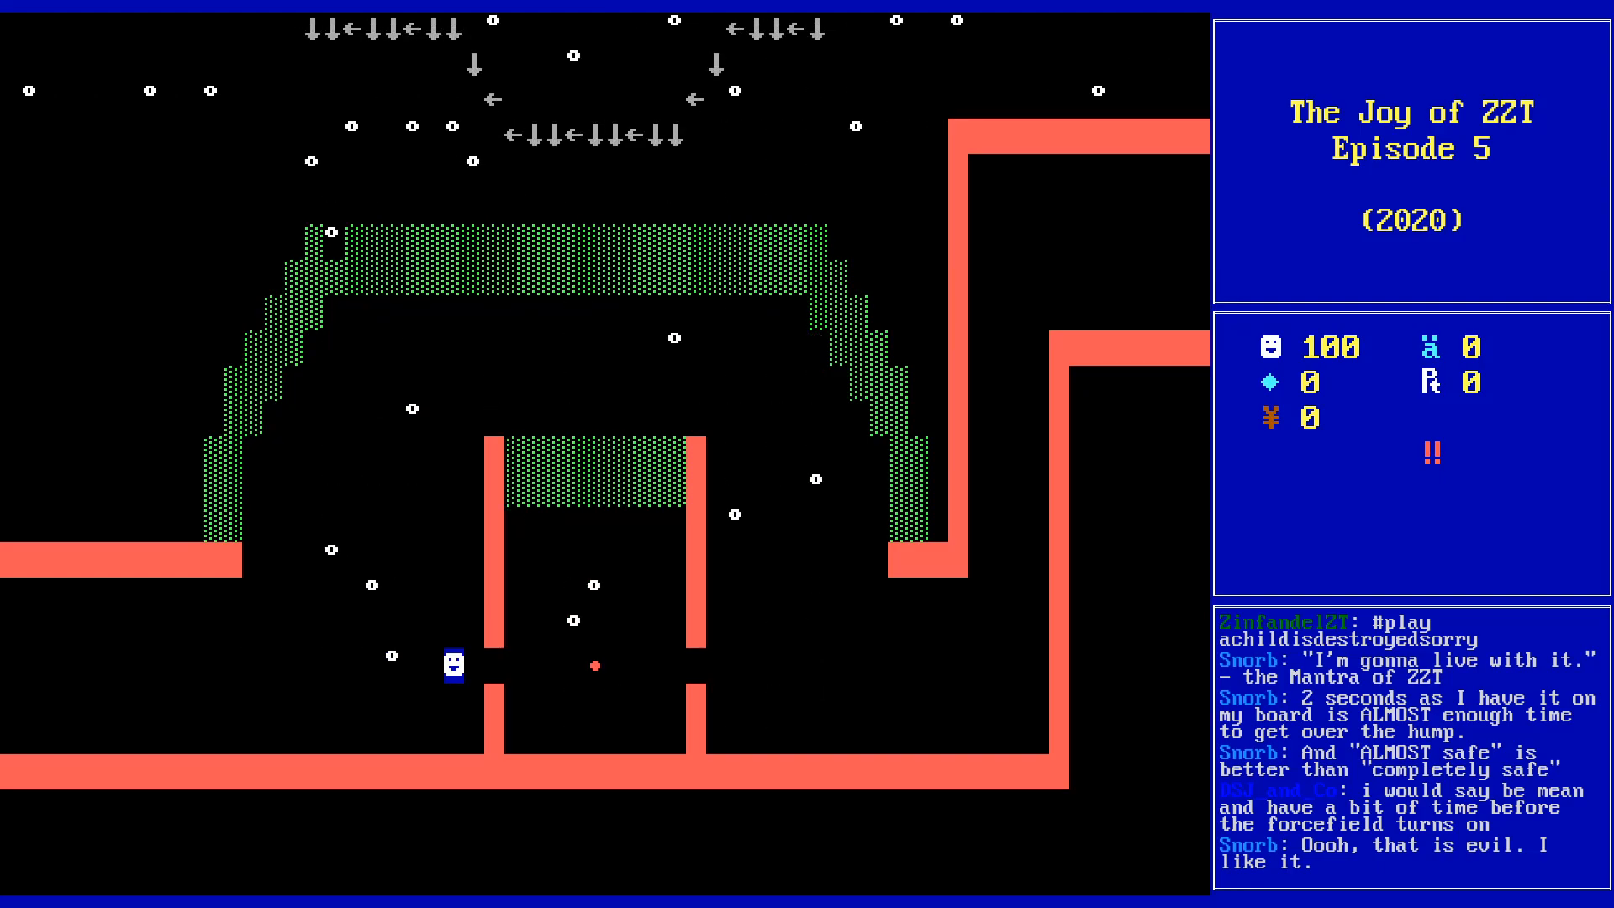
# - Enter the chamber, touch the forcefield Button and leave again through the west opening
pyautogui.press('Right')
pyautogui.press('Right')
pyautogui.press('Right')
pyautogui.press('Right')
pyautogui.press('Right')
pyautogui.press('Right')
pyautogui.press('Right')
pyautogui.press('Right')
pyautogui.press('Right')
pyautogui.press('Right')
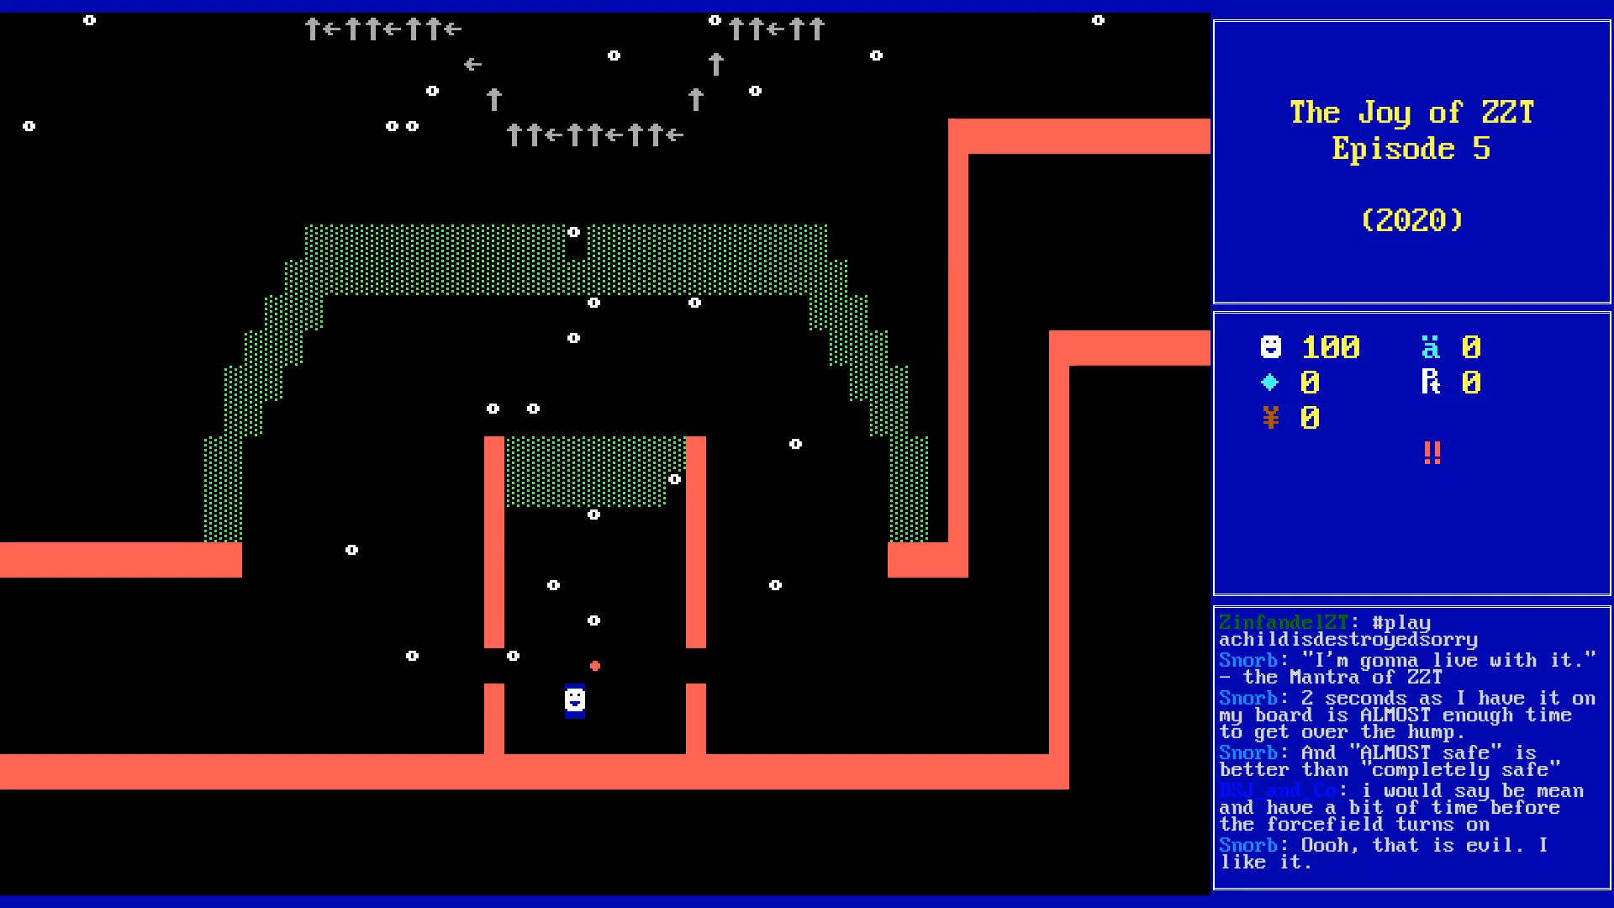
pyautogui.press('Left')
pyautogui.press('Left')
pyautogui.press('Left')
pyautogui.press('Left')
pyautogui.press('Left')
pyautogui.press('Left')
pyautogui.press('Left')
pyautogui.press('Left')
pyautogui.press('Up')
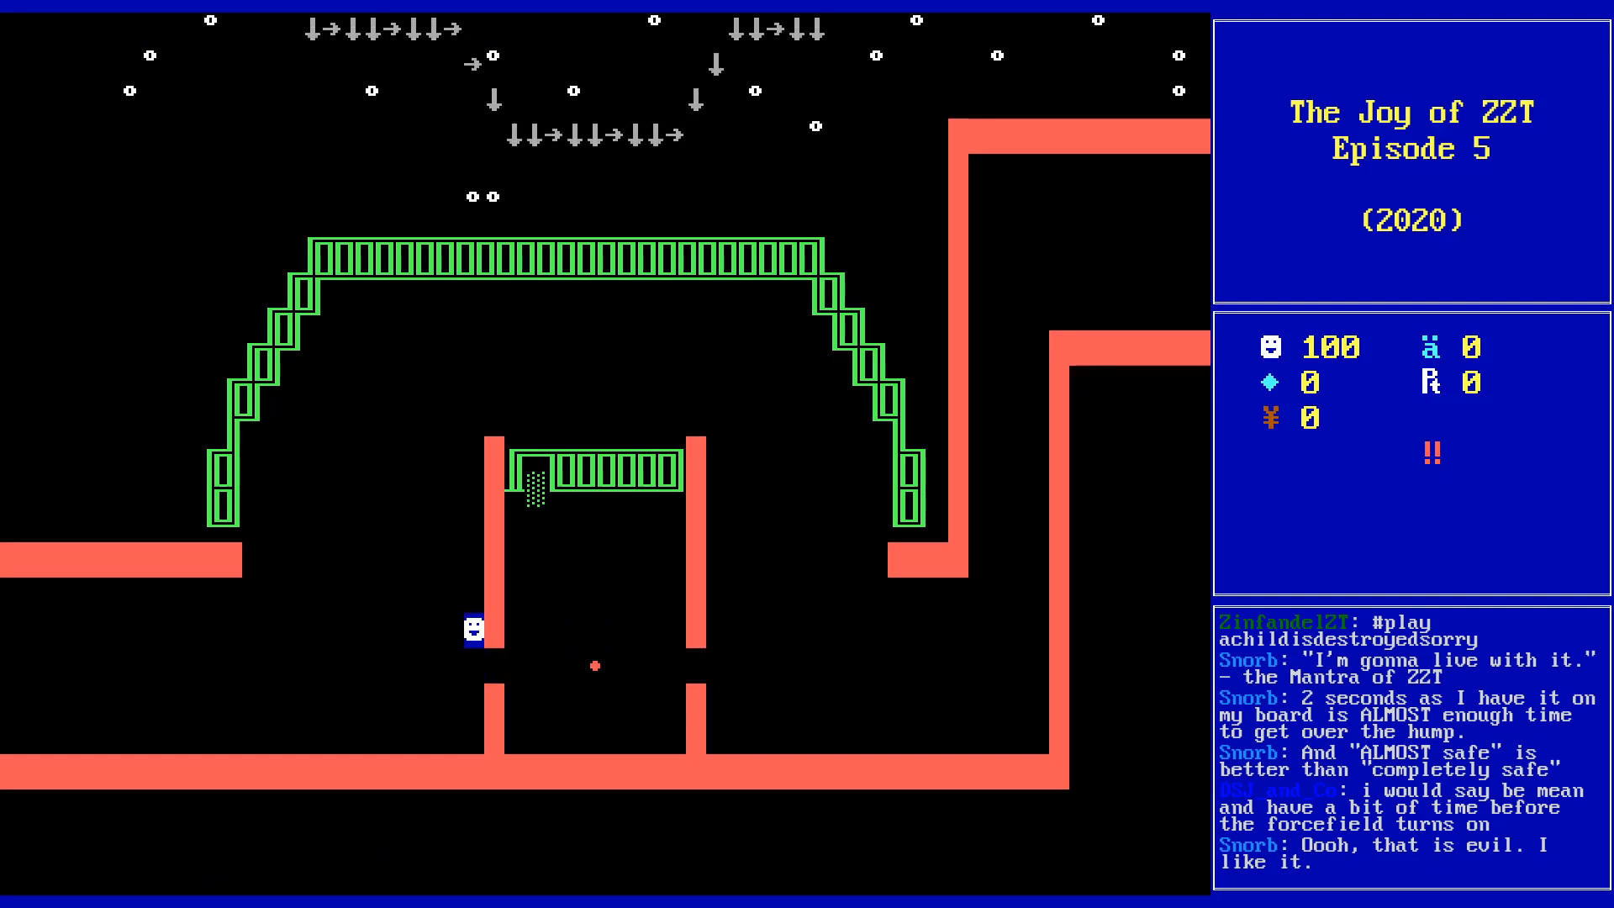
# - Play-test the route over the chamber's roof and down to the passage below the dome's east end
pyautogui.press('Up')
pyautogui.press('Up')
pyautogui.press('Up')
pyautogui.press('Up')
pyautogui.press('Up')
pyautogui.press('Up')
pyautogui.press('Right')
pyautogui.press('Right')
pyautogui.press('Right')
pyautogui.press('Right')
pyautogui.press('Right')
pyautogui.press('Right')
pyautogui.press('Right')
pyautogui.press('Right')
pyautogui.press('Right')
pyautogui.press('Right')
pyautogui.press('Right')
pyautogui.press('Down')
pyautogui.press('Down')
pyautogui.press('Down')
pyautogui.press('Right')
pyautogui.press('Right')
pyautogui.press('Right')
pyautogui.press('Right')
pyautogui.press('Right')
pyautogui.press('Right')
pyautogui.press('Right')
pyautogui.press('Down')
pyautogui.press('Down')
pyautogui.press('Right')
pyautogui.press('Right')
pyautogui.press('Right')
pyautogui.press('Right')
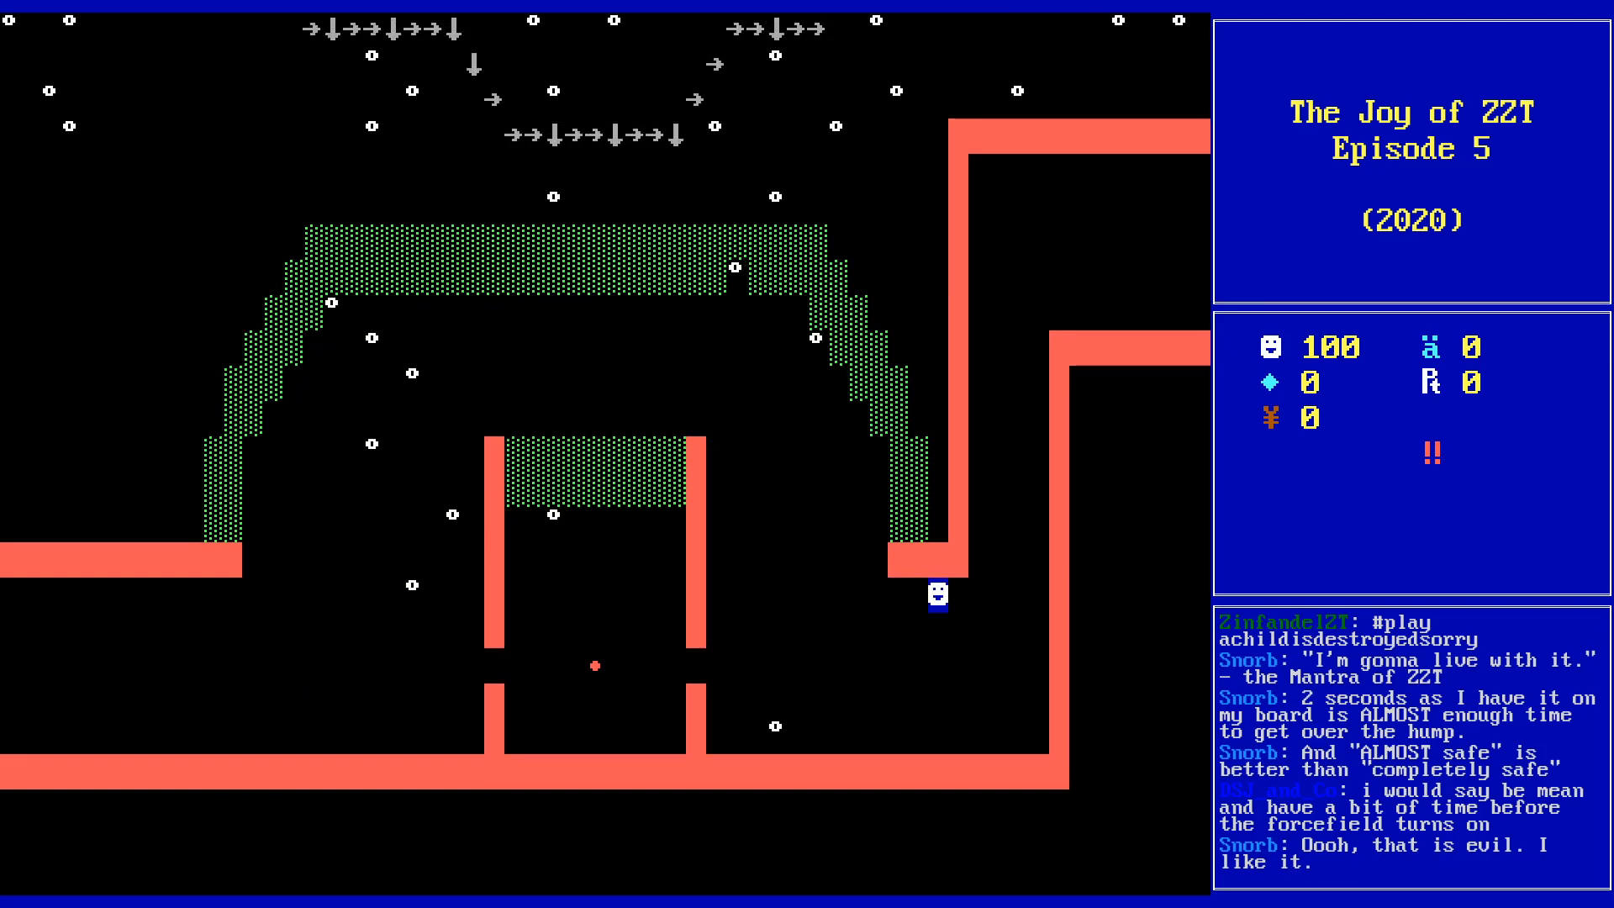
# - End the test game and switch to the joy world in KevEdit
pyautogui.press('Escape')
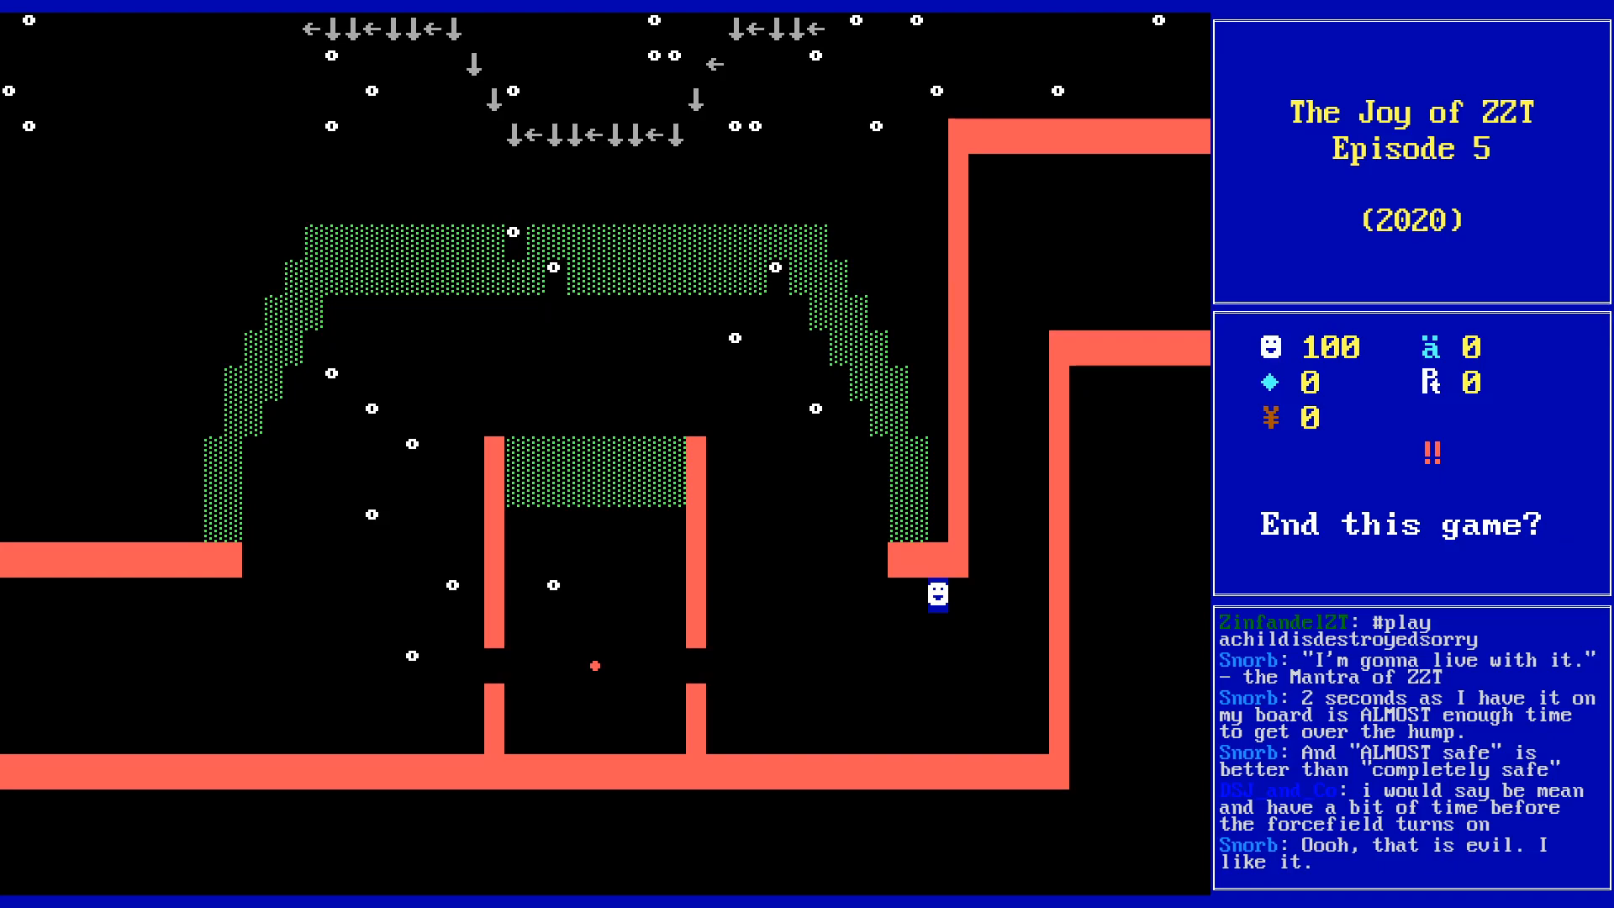
pyautogui.press('y')
pyautogui.hotkey('alt', 'Tab')
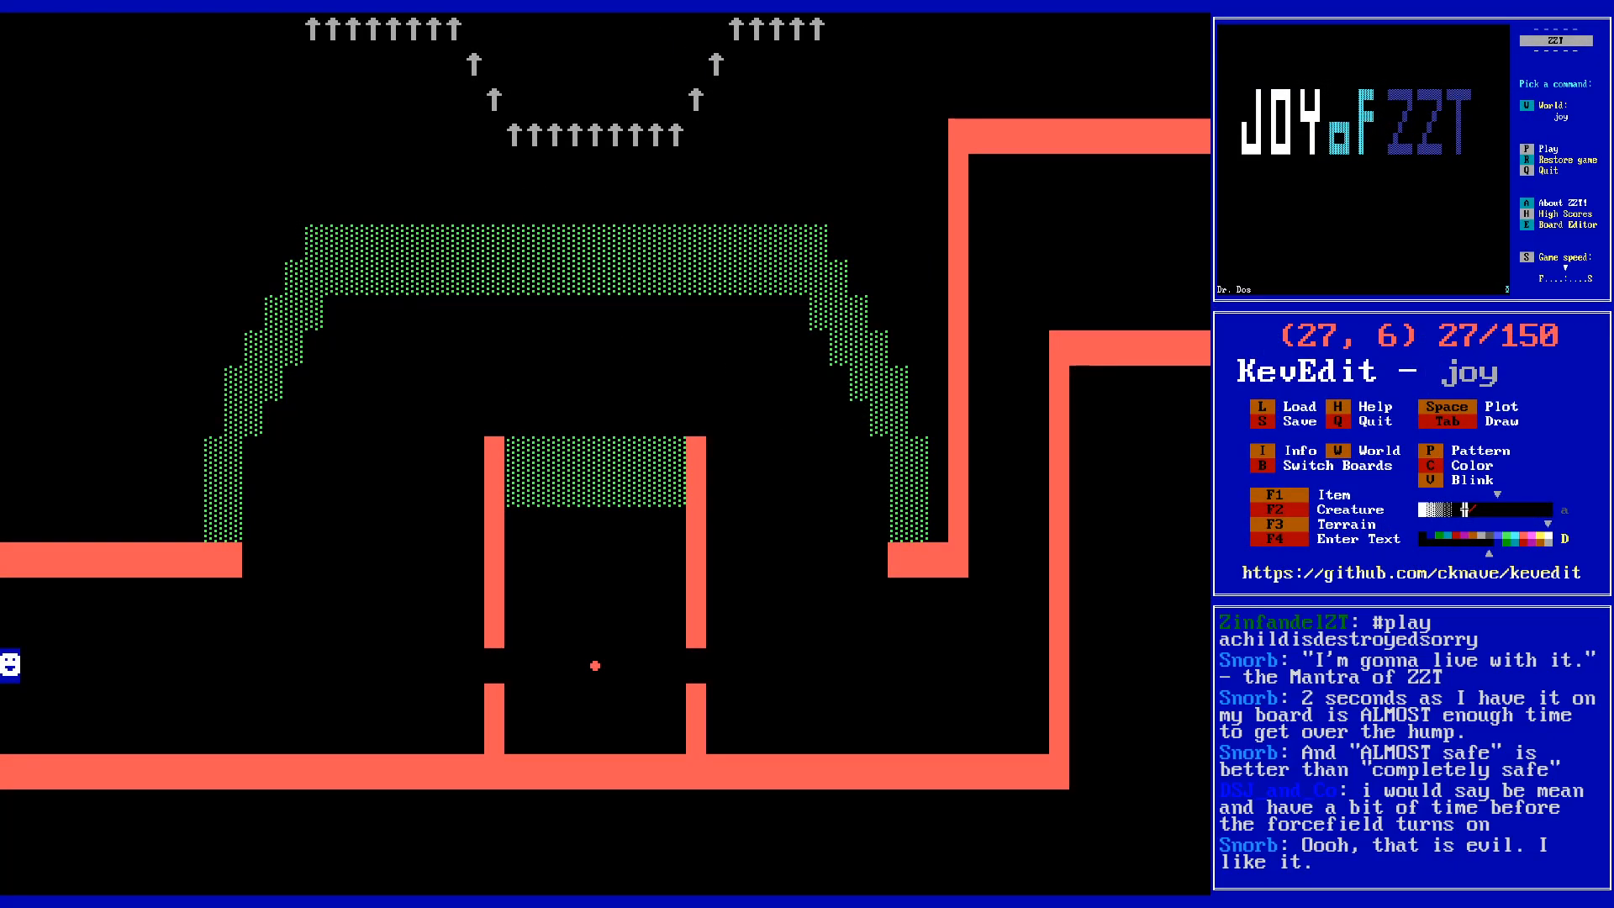
pyautogui.press('Down')
pyautogui.press('Down')
pyautogui.press('Down')
pyautogui.press('Down')
pyautogui.press('Down')
pyautogui.press('Down')
pyautogui.press('Down')
pyautogui.press('Down')
pyautogui.press('Down')
pyautogui.press('Down')
pyautogui.press('Down')
pyautogui.press('Down')
pyautogui.press('Down')
pyautogui.press('Down')
pyautogui.press('Down')
pyautogui.press('Right')
pyautogui.press('Right')
pyautogui.press('Right')
pyautogui.press('Right')
pyautogui.press('Right')
pyautogui.press('Right')
pyautogui.press('Right')
pyautogui.press('Right')
pyautogui.press('Right')
pyautogui.press('Right')
pyautogui.press('Left')
pyautogui.press('Left')
pyautogui.press('Left')
pyautogui.press('Left')
pyautogui.press('Left')
pyautogui.press('Left')
pyautogui.press('Left')
pyautogui.press('Left')
pyautogui.press('Left')
pyautogui.press('Left')
pyautogui.press('Left')
pyautogui.press('Left')
pyautogui.press('Left')
pyautogui.press('Left')
pyautogui.press('Left')
pyautogui.press('Left')
pyautogui.press('Left')
pyautogui.press('Left')
pyautogui.press('Left')
pyautogui.press('Left')
pyautogui.press('Left')
pyautogui.press('Left')
pyautogui.press('Left')
pyautogui.press('Left')
pyautogui.press('Left')
pyautogui.press('Left')
pyautogui.press('Left')
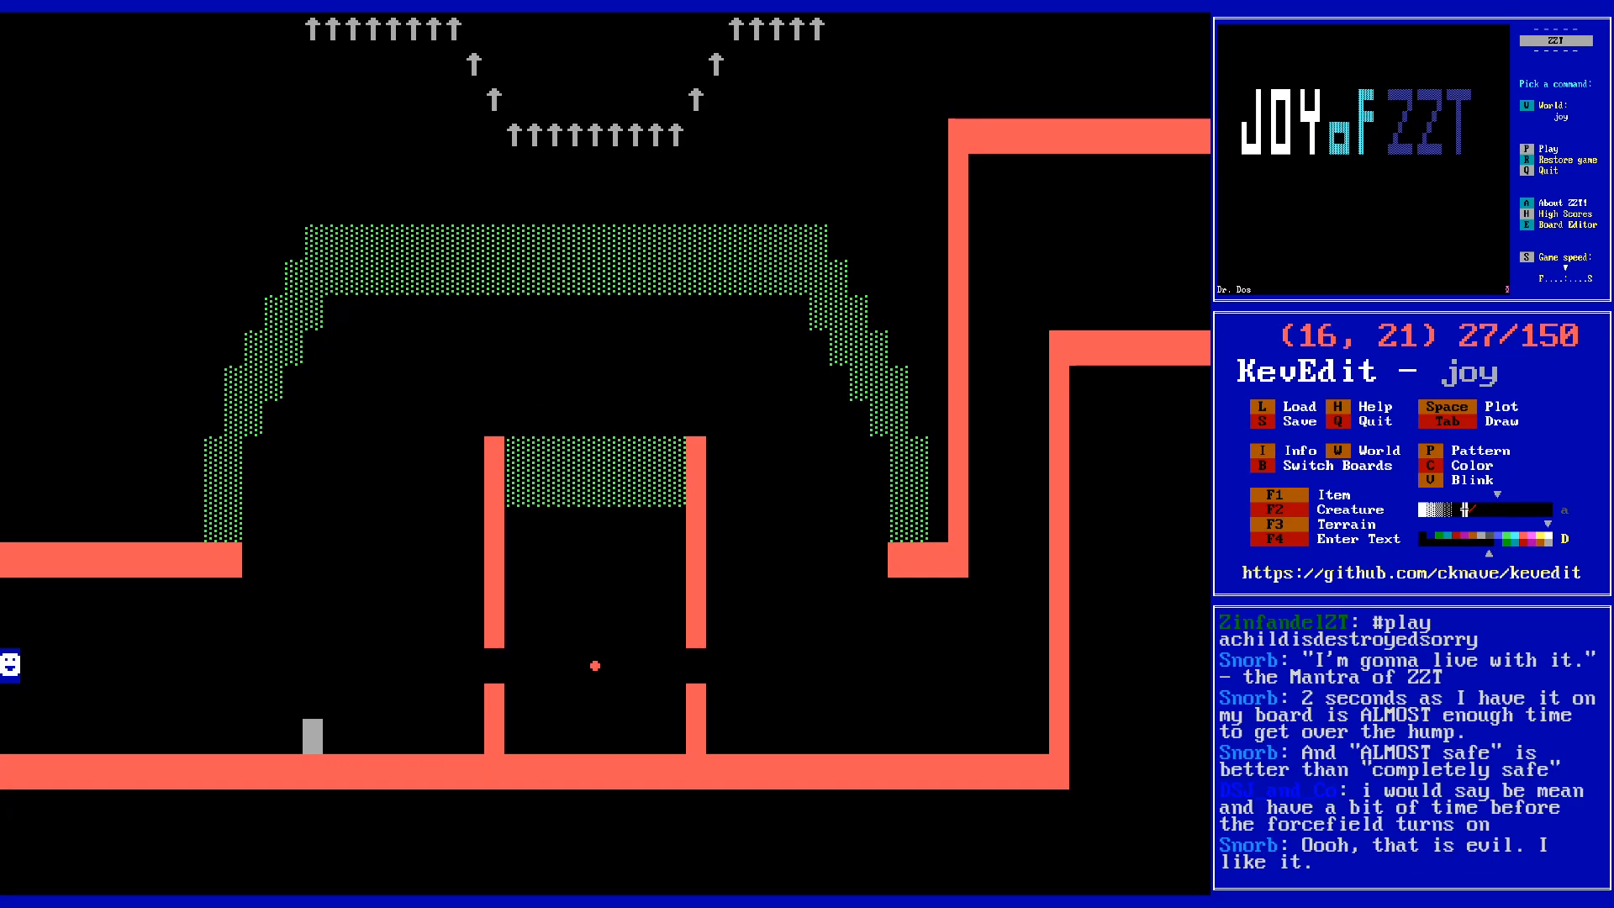
pyautogui.press('Down')
pyautogui.press('Down')
pyautogui.press('Right')
pyautogui.press('Right')
pyautogui.press('Right')
pyautogui.press('Right')
pyautogui.press('Right')
pyautogui.press('Right')
pyautogui.press('Right')
pyautogui.press('Right')
pyautogui.press('Right')
pyautogui.press('Right')
pyautogui.press('Right')
pyautogui.press('Right')
pyautogui.press('Right')
pyautogui.press('Right')
pyautogui.press('Right')
pyautogui.press('Up')
pyautogui.press('Up')
pyautogui.press('Up')
pyautogui.press('Up')
pyautogui.press('Right')
pyautogui.press('Right')
pyautogui.press('Right')
pyautogui.press('Right')
pyautogui.press('Right')
pyautogui.press('Right')
pyautogui.press('Right')
pyautogui.press('Right')
pyautogui.press('Right')
pyautogui.press('Right')
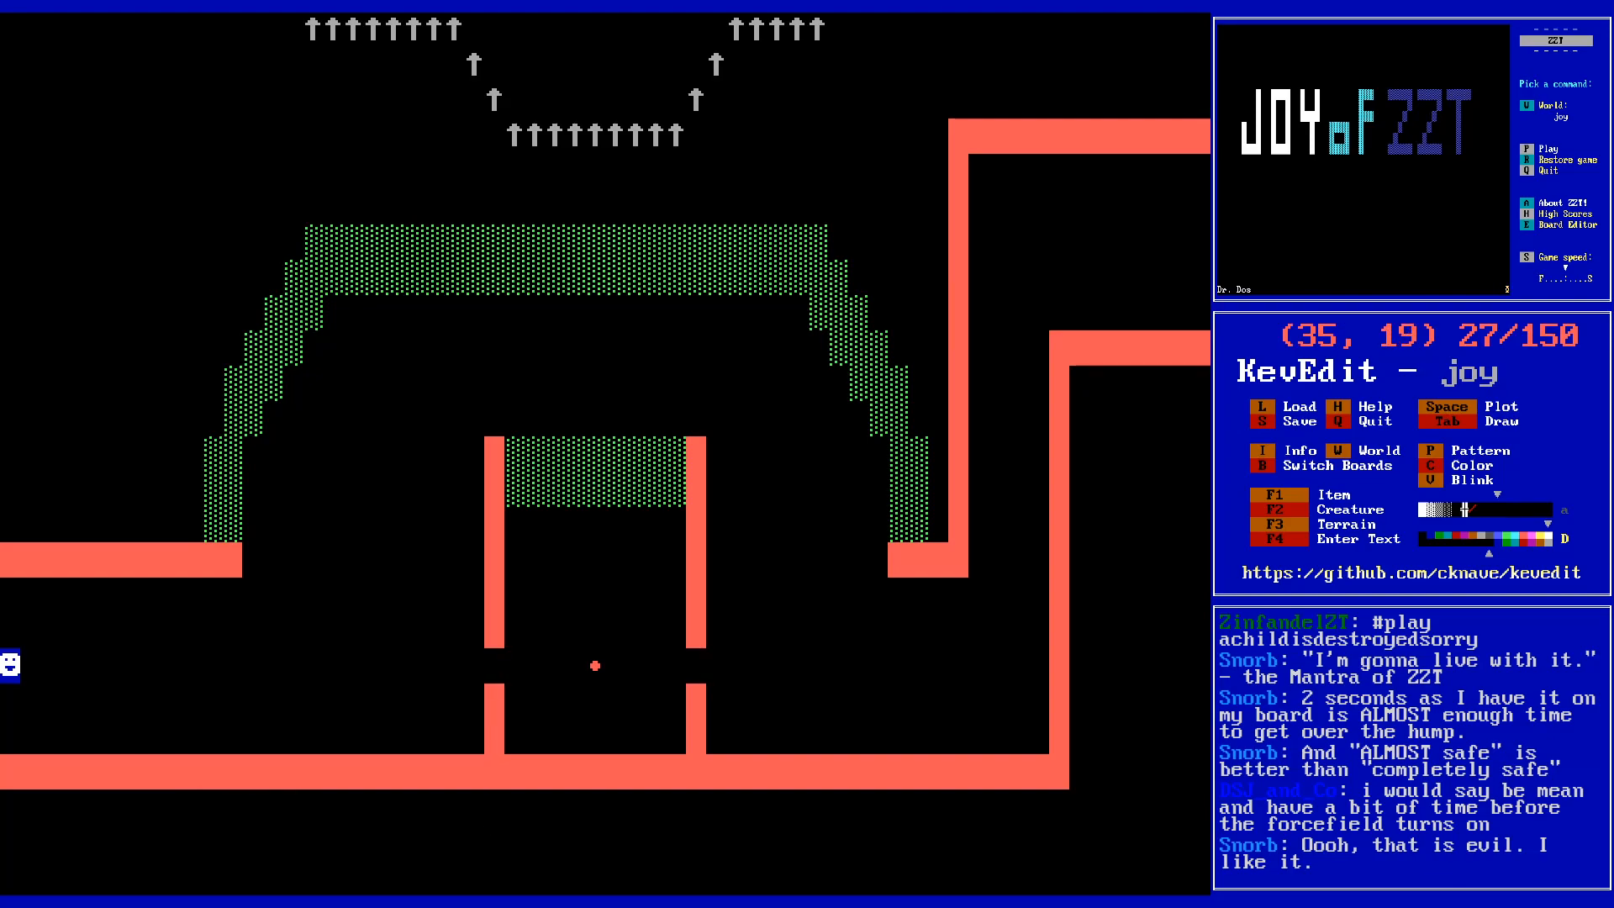
pyautogui.press('Left')
pyautogui.press('Left')
pyautogui.press('Left')
pyautogui.press('Left')
pyautogui.press('Left')
pyautogui.press('Left')
pyautogui.press('Left')
pyautogui.press('Left')
pyautogui.press('Left')
pyautogui.press('Left')
pyautogui.press('Left')
pyautogui.press('Left')
pyautogui.press('Left')
pyautogui.press('Left')
pyautogui.press('Left')
pyautogui.press('Right')
pyautogui.press('Right')
pyautogui.press('Right')
pyautogui.press('Right')
pyautogui.press('Right')
pyautogui.press('Right')
pyautogui.press('Up')
pyautogui.press('c')
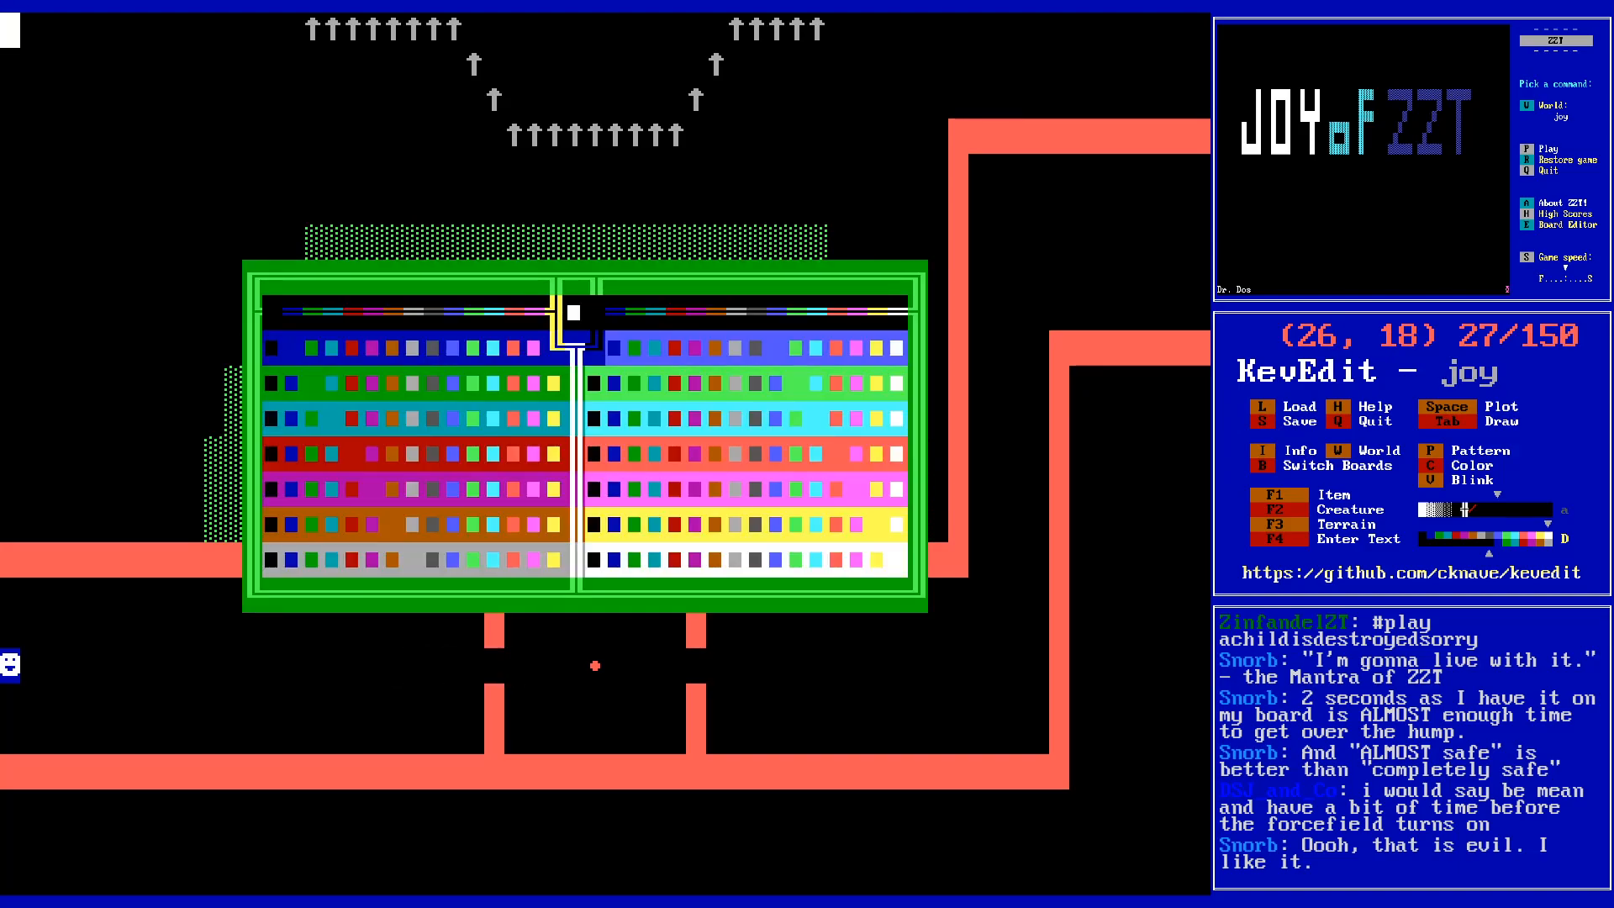
pyautogui.press('Escape')
# - Switch to the board with the differently coloured rooms around a central fountain to view its layout
pyautogui.press('b')
pyautogui.press('pageup')
pyautogui.press('pagedown')
pyautogui.press('Up')
pyautogui.press('Up')
pyautogui.press('Return')
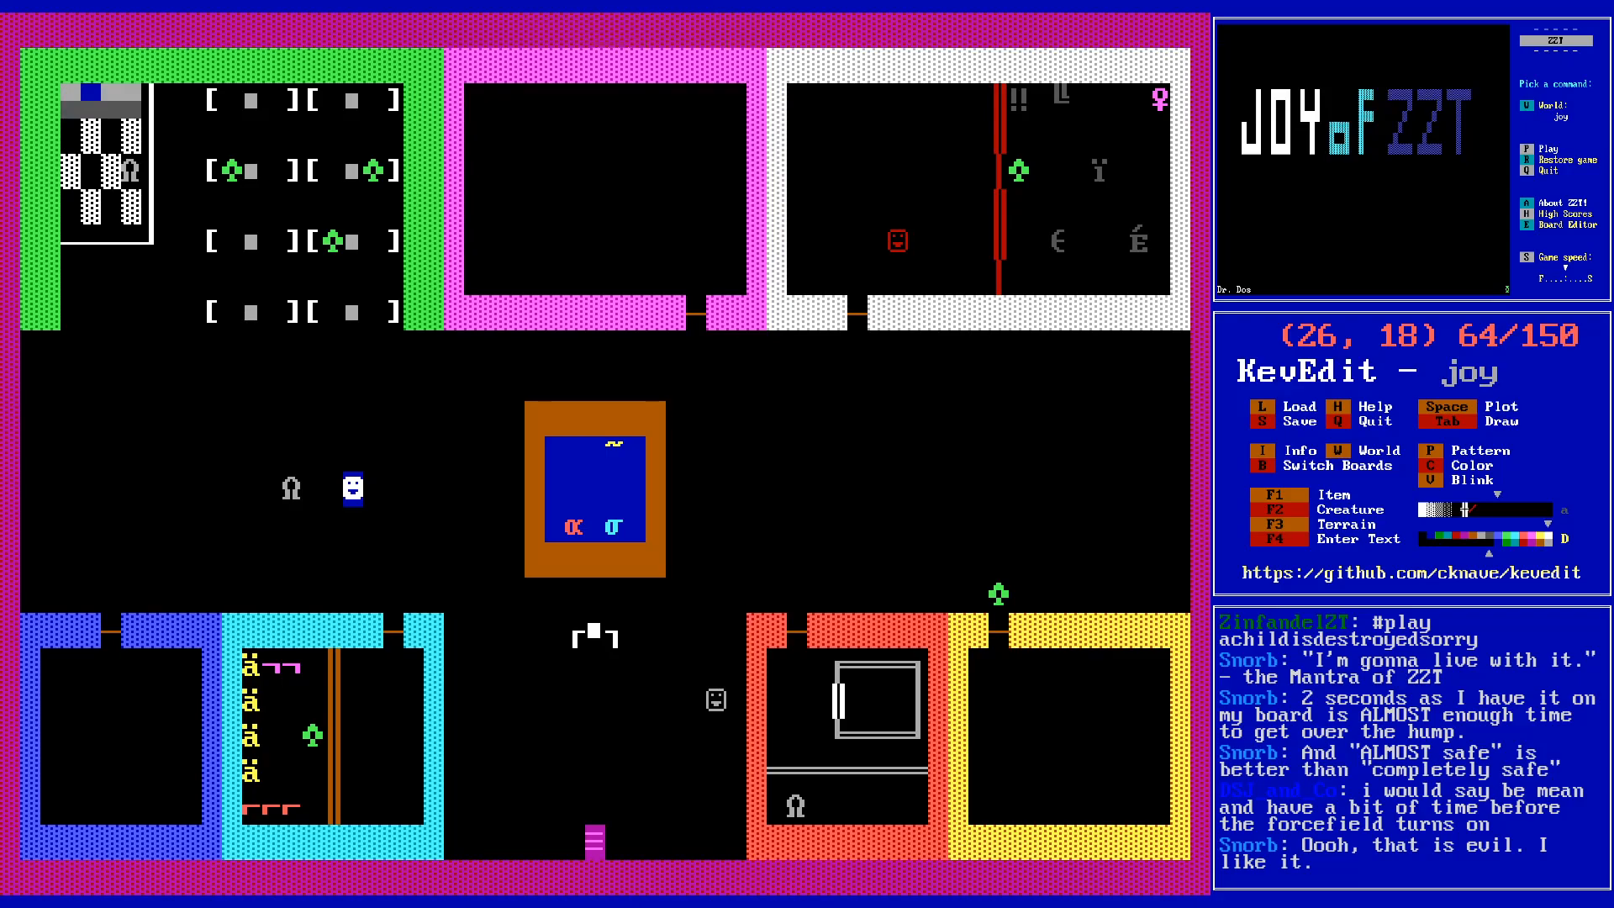
# - Return to the Meteor Shower board
pyautogui.press('b')
pyautogui.press('pagedown')
pyautogui.press('Up')
pyautogui.press('Return')
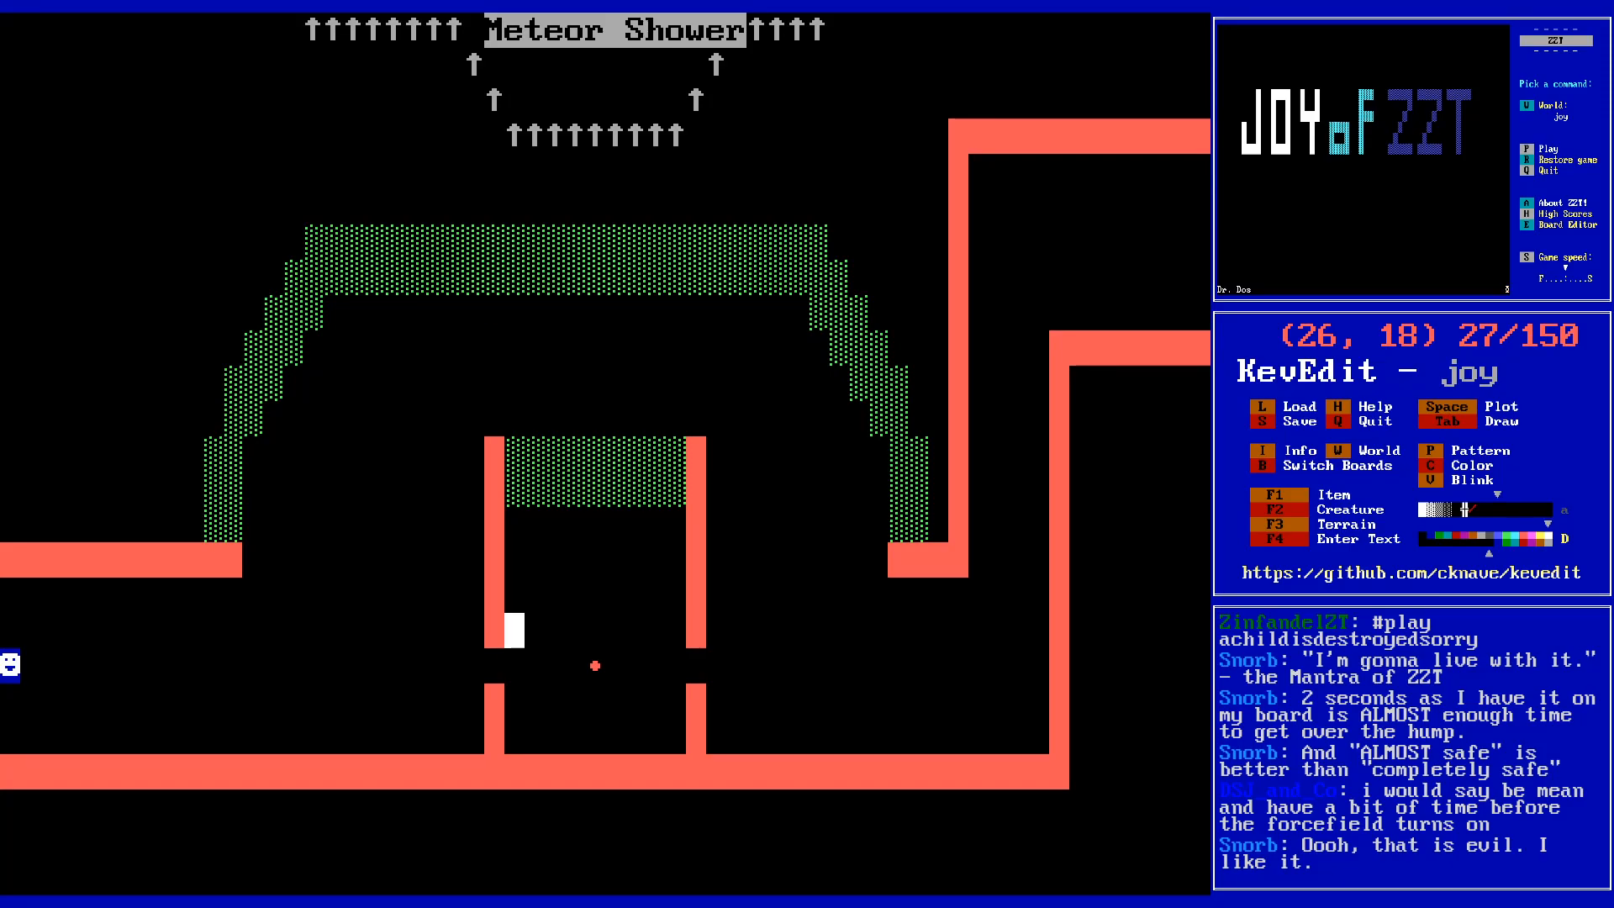
pyautogui.press('Left')
pyautogui.press('Down')
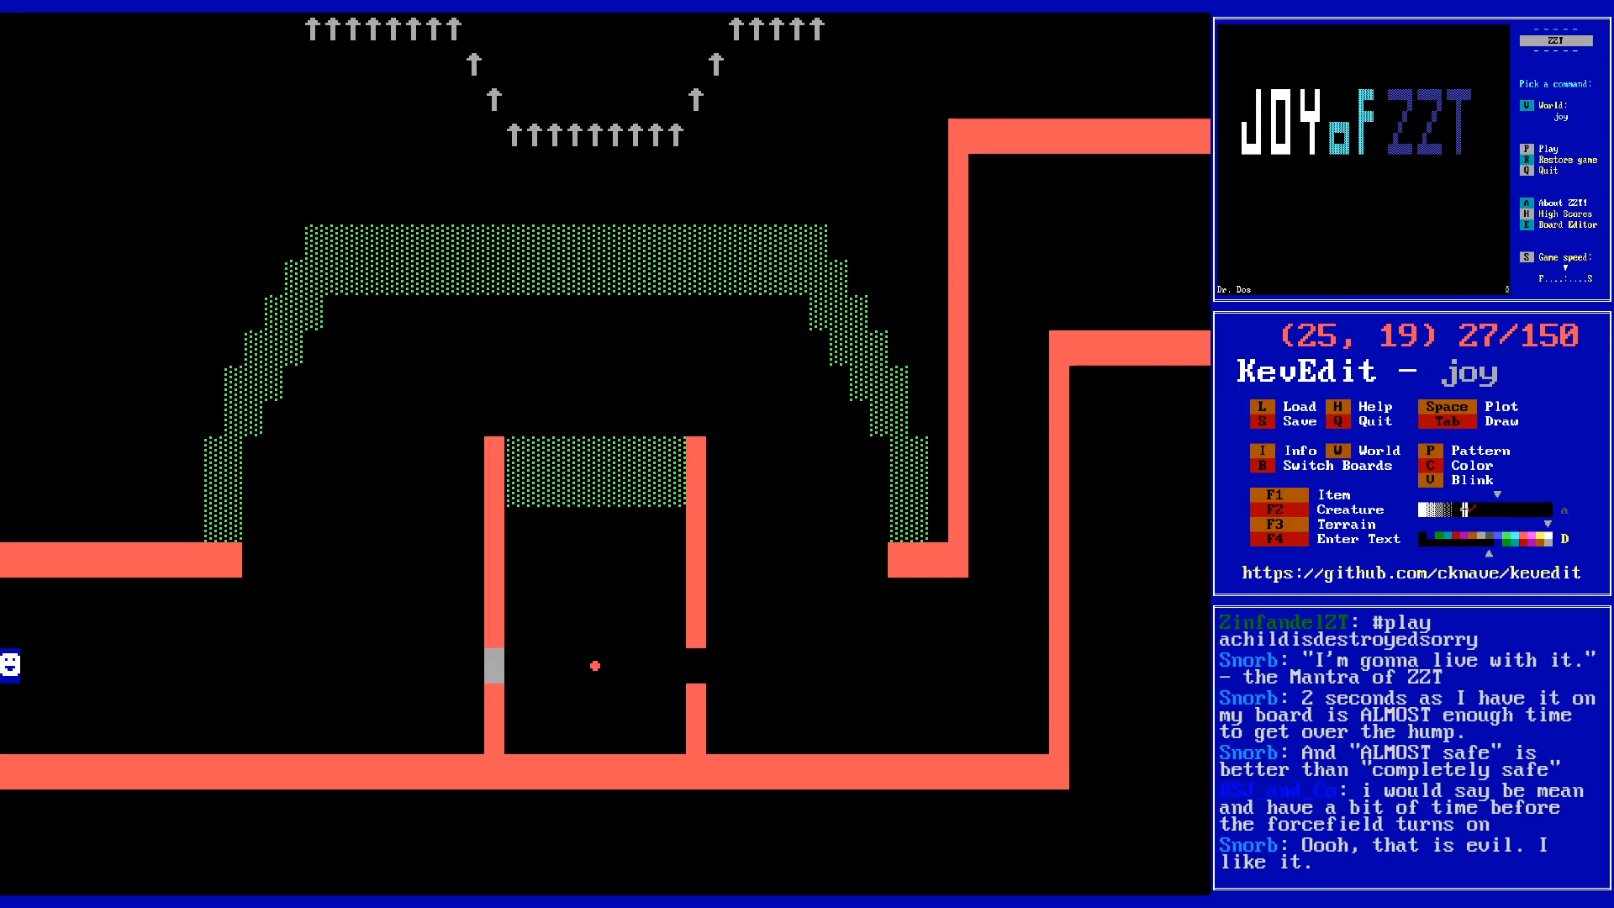
pyautogui.press('Left')
pyautogui.press('Left')
pyautogui.press('Left')
pyautogui.press('Left')
pyautogui.press('Left')
pyautogui.press('Left')
pyautogui.press('Left')
pyautogui.press('Left')
pyautogui.press('Left')
pyautogui.press('Left')
pyautogui.press('Left')
pyautogui.press('Left')
pyautogui.press('Left')
pyautogui.press('Left')
pyautogui.press('Left')
pyautogui.press('Left')
pyautogui.press('Left')
pyautogui.press('Left')
pyautogui.press('Left')
pyautogui.press('Left')
# - Set the drawing colour to dark red
pyautogui.press('Down')
pyautogui.press('Down')
pyautogui.press('Down')
pyautogui.press('Down')
pyautogui.press('Down')
pyautogui.press('Right')
pyautogui.press('Right')
pyautogui.press('Right')
pyautogui.press('Right')
pyautogui.press('Right')
pyautogui.press('Right')
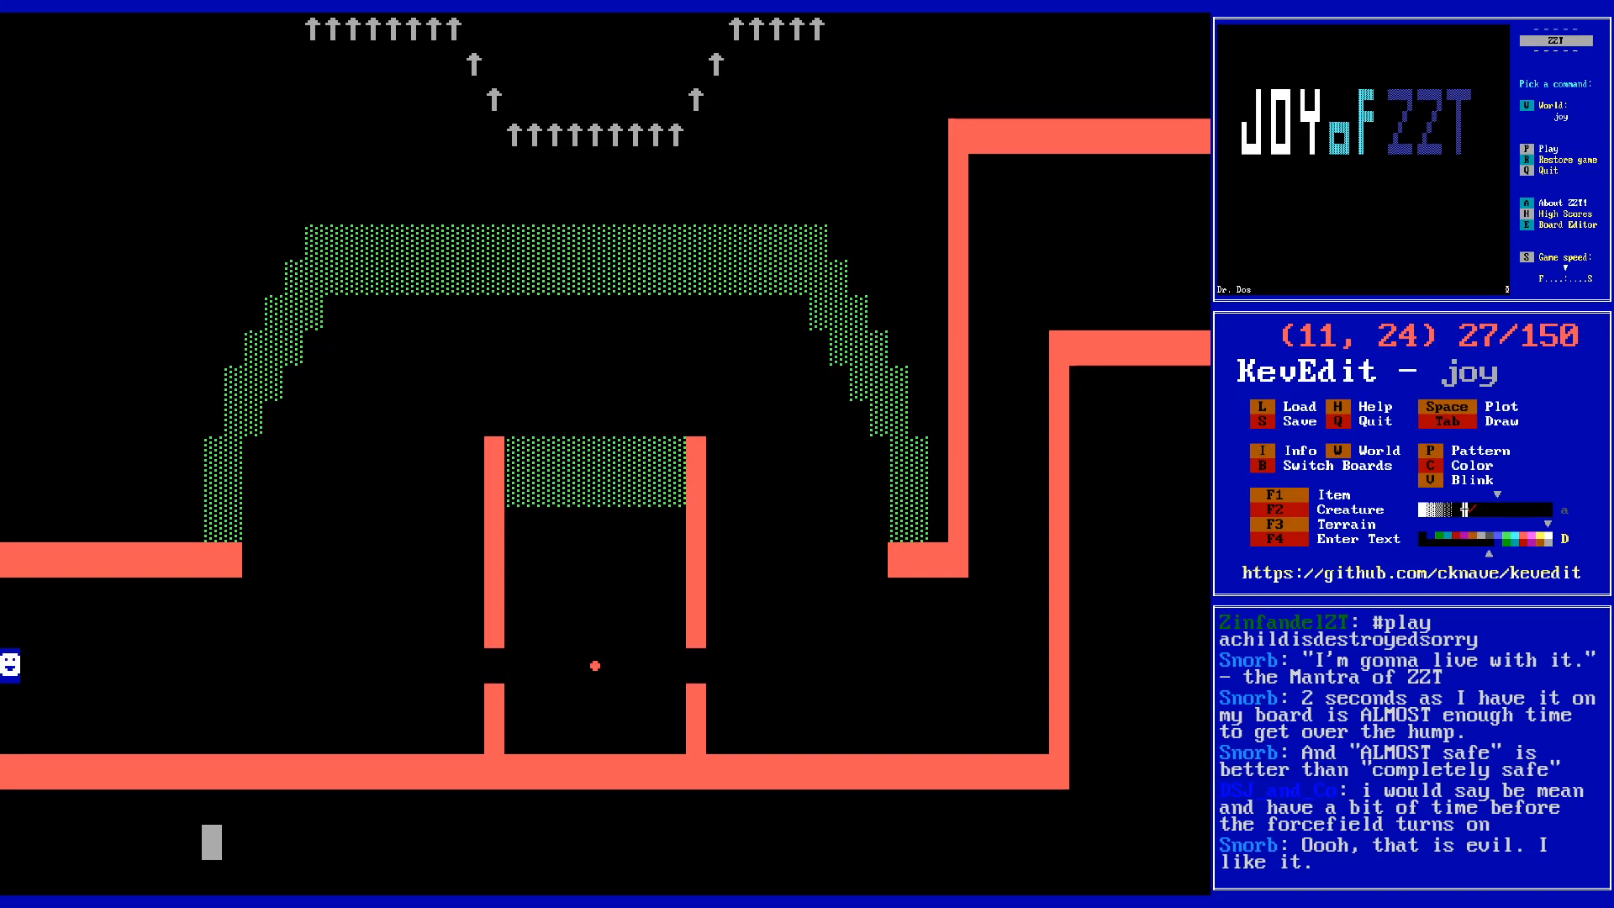
pyautogui.press('Up')
pyautogui.press('Left')
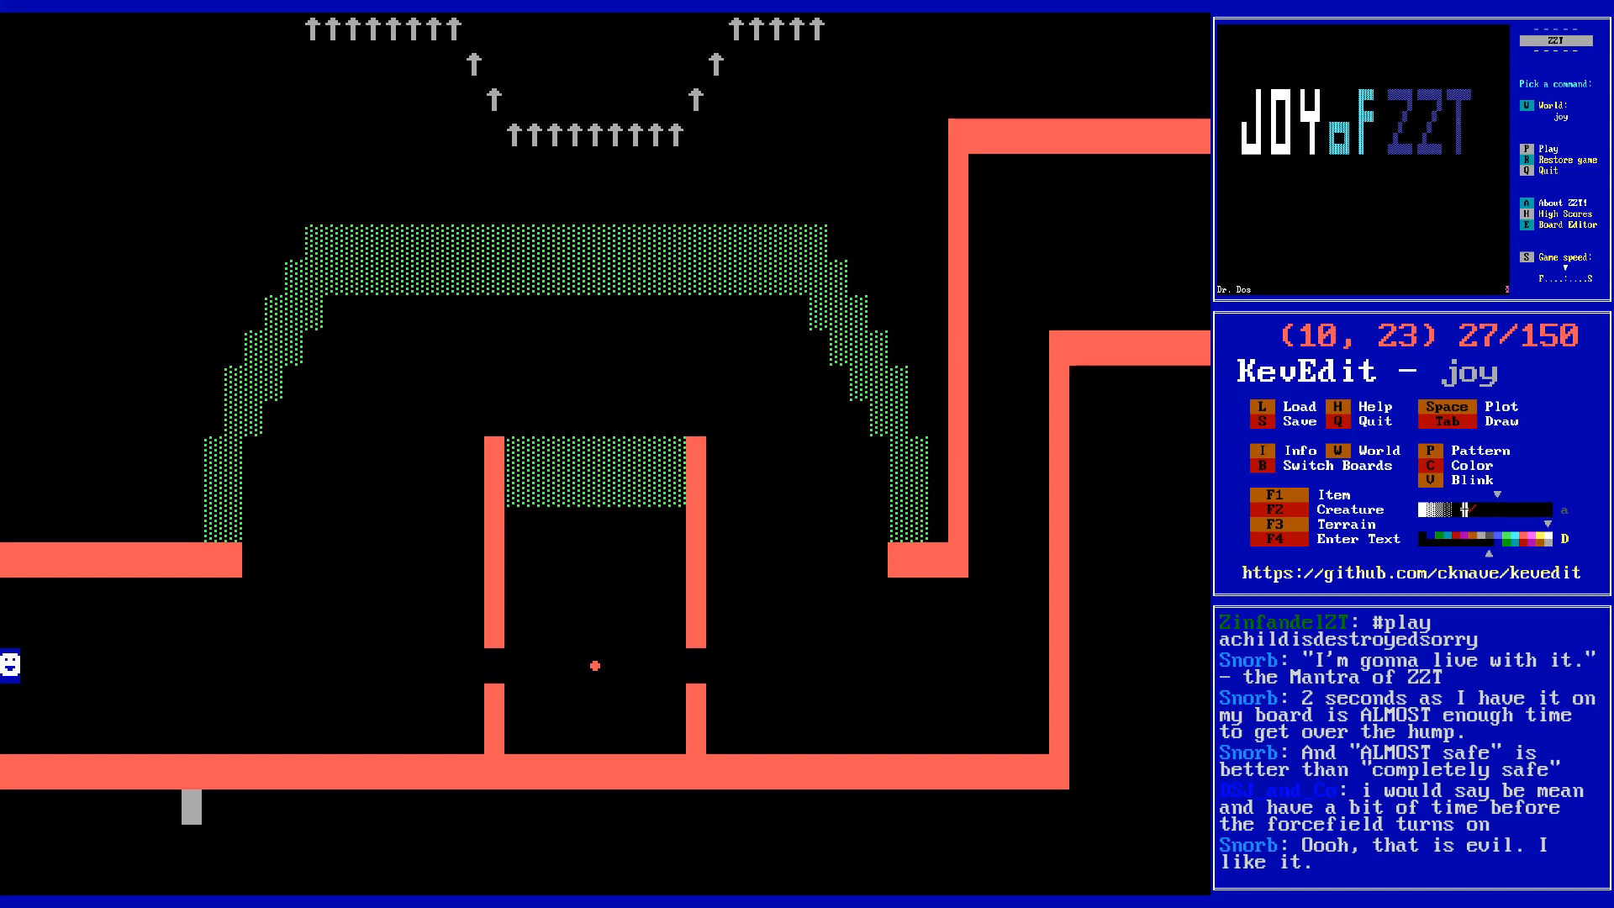
pyautogui.press('Down')
pyautogui.press('Down')
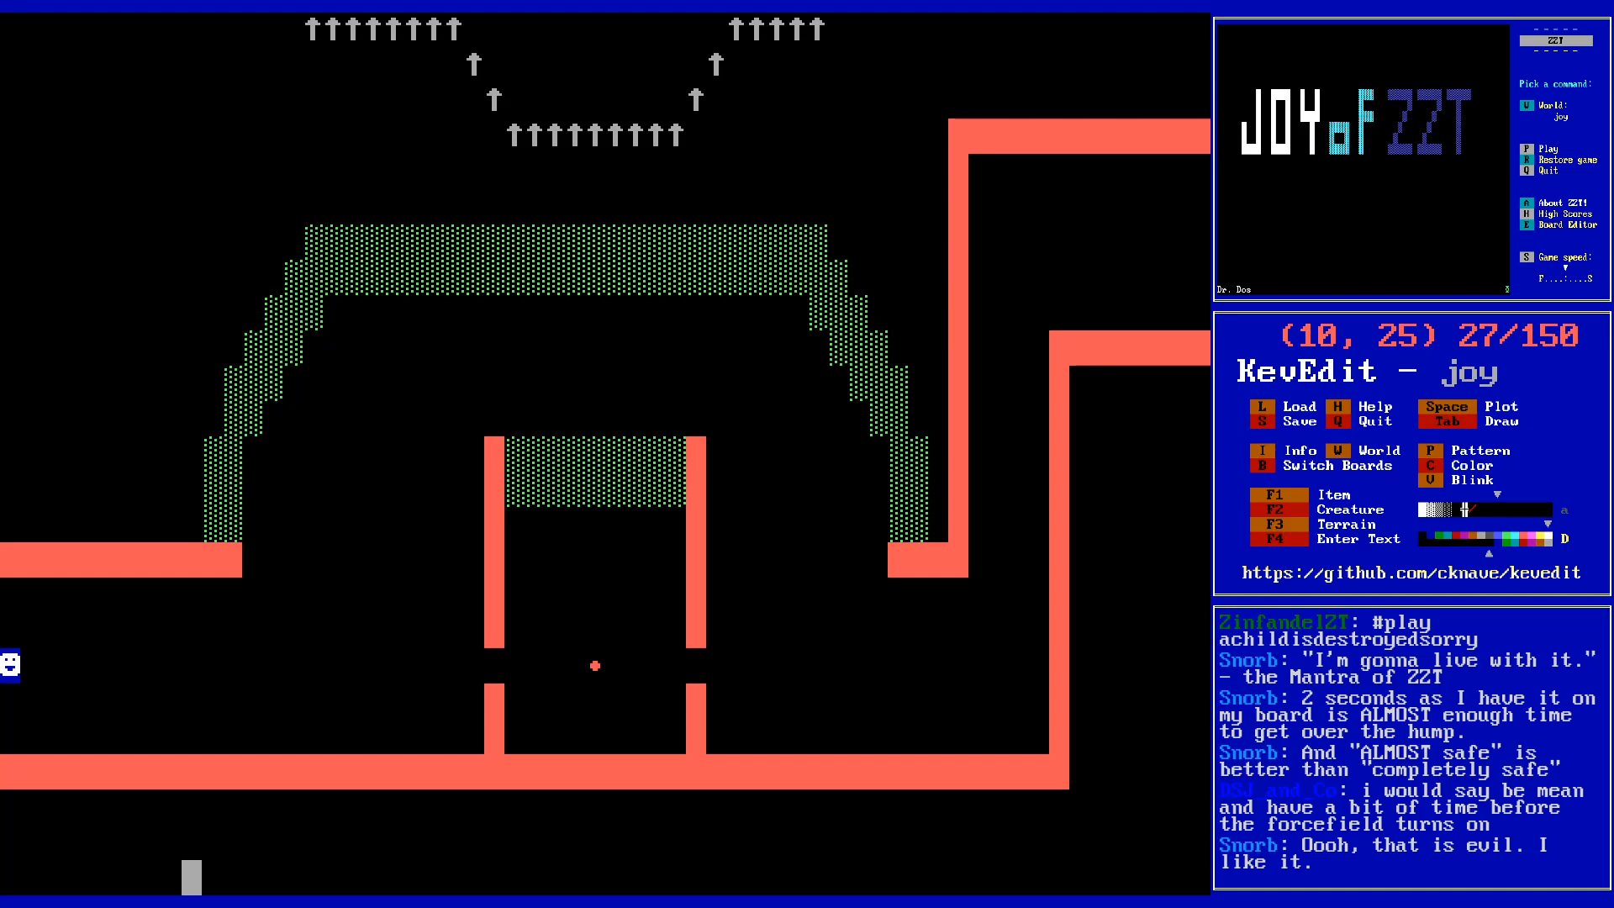
pyautogui.press('c')
pyautogui.press('Left')
pyautogui.press('Left')
pyautogui.press('Left')
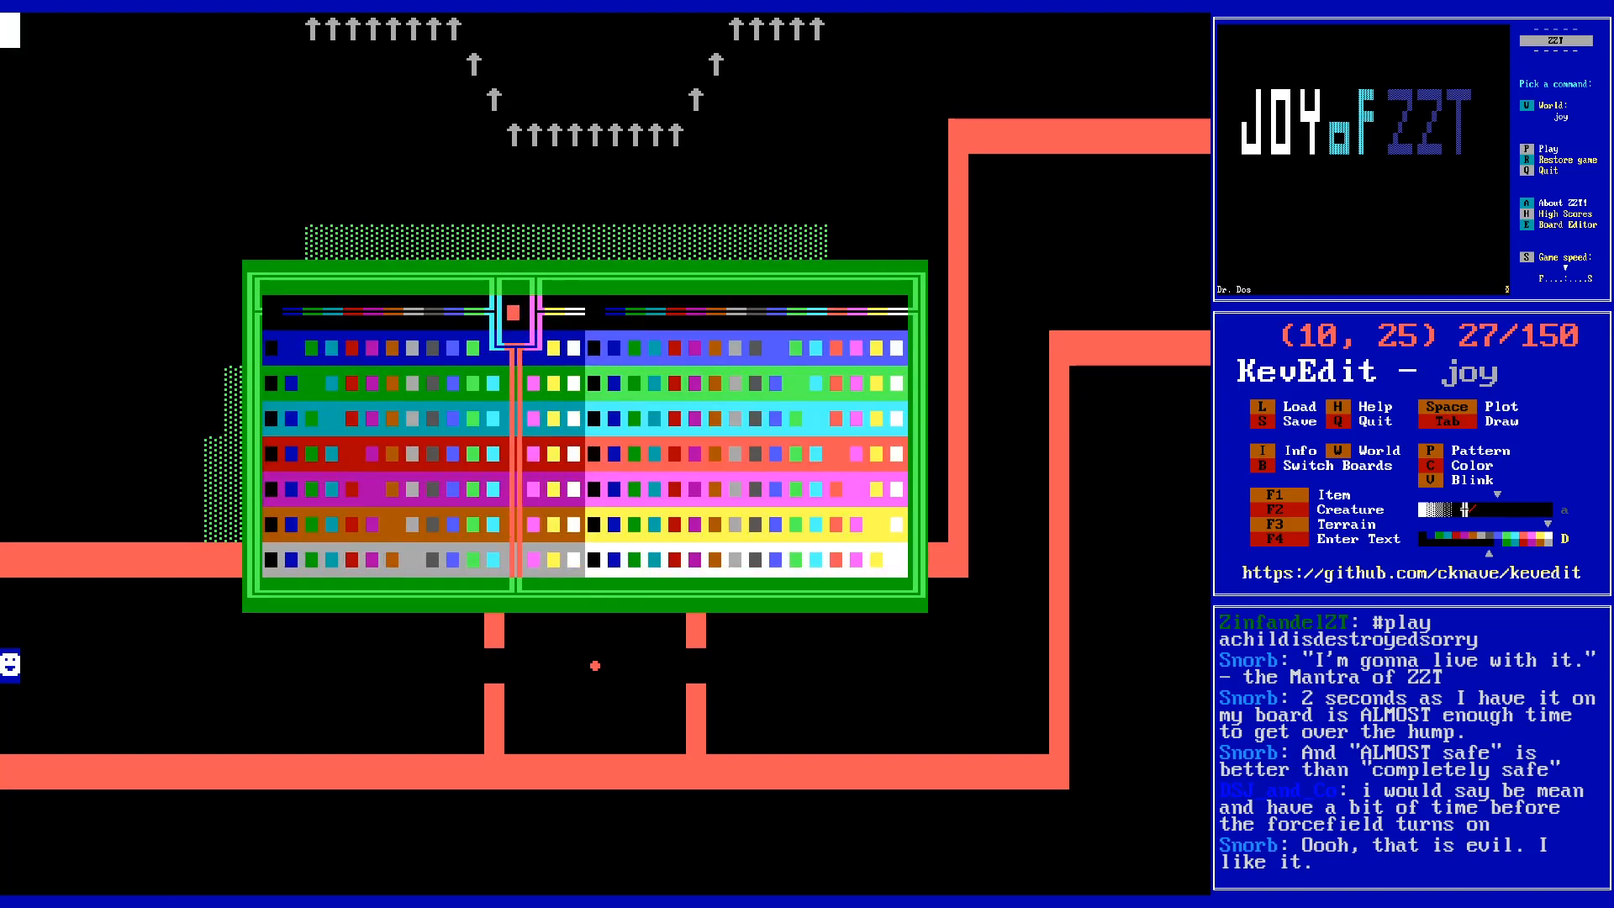
pyautogui.press('Return')
# - Place an unlocked object with solid block character 219 in the lower wall at (10, 22)
pyautogui.press('Up')
pyautogui.press('Up')
pyautogui.press('Up')
pyautogui.press('F2')
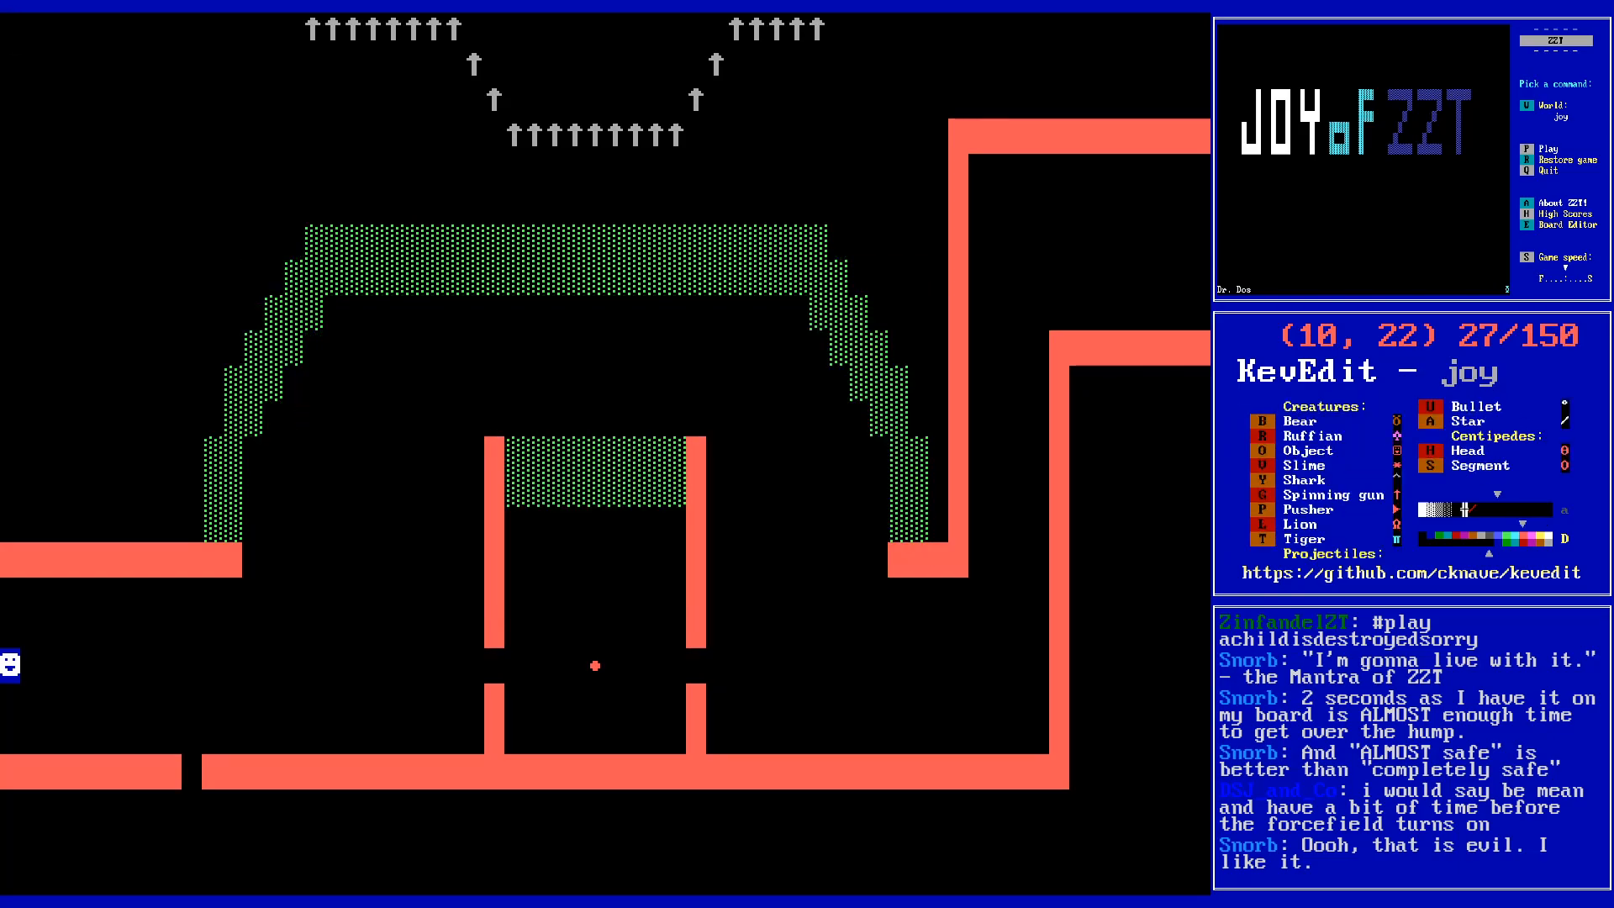
pyautogui.press('o')
pyautogui.press('Down')
pyautogui.press('Return')
pyautogui.press('Up')
pyautogui.press('Up')
pyautogui.press('Right')
pyautogui.press('Right')
pyautogui.press('Right')
pyautogui.press('Right')
pyautogui.press('Right')
pyautogui.press('Right')
pyautogui.press('Right')
pyautogui.press('Right')
pyautogui.press('Right')
pyautogui.press('Right')
pyautogui.press('Right')
pyautogui.press('Right')
pyautogui.press('Right')
pyautogui.press('Right')
pyautogui.press('Right')
pyautogui.press('Right')
pyautogui.press('Right')
pyautogui.press('Right')
pyautogui.press('Right')
pyautogui.press('Right')
pyautogui.press('Right')
pyautogui.press('Return')
pyautogui.press('Down')
pyautogui.press('Down')
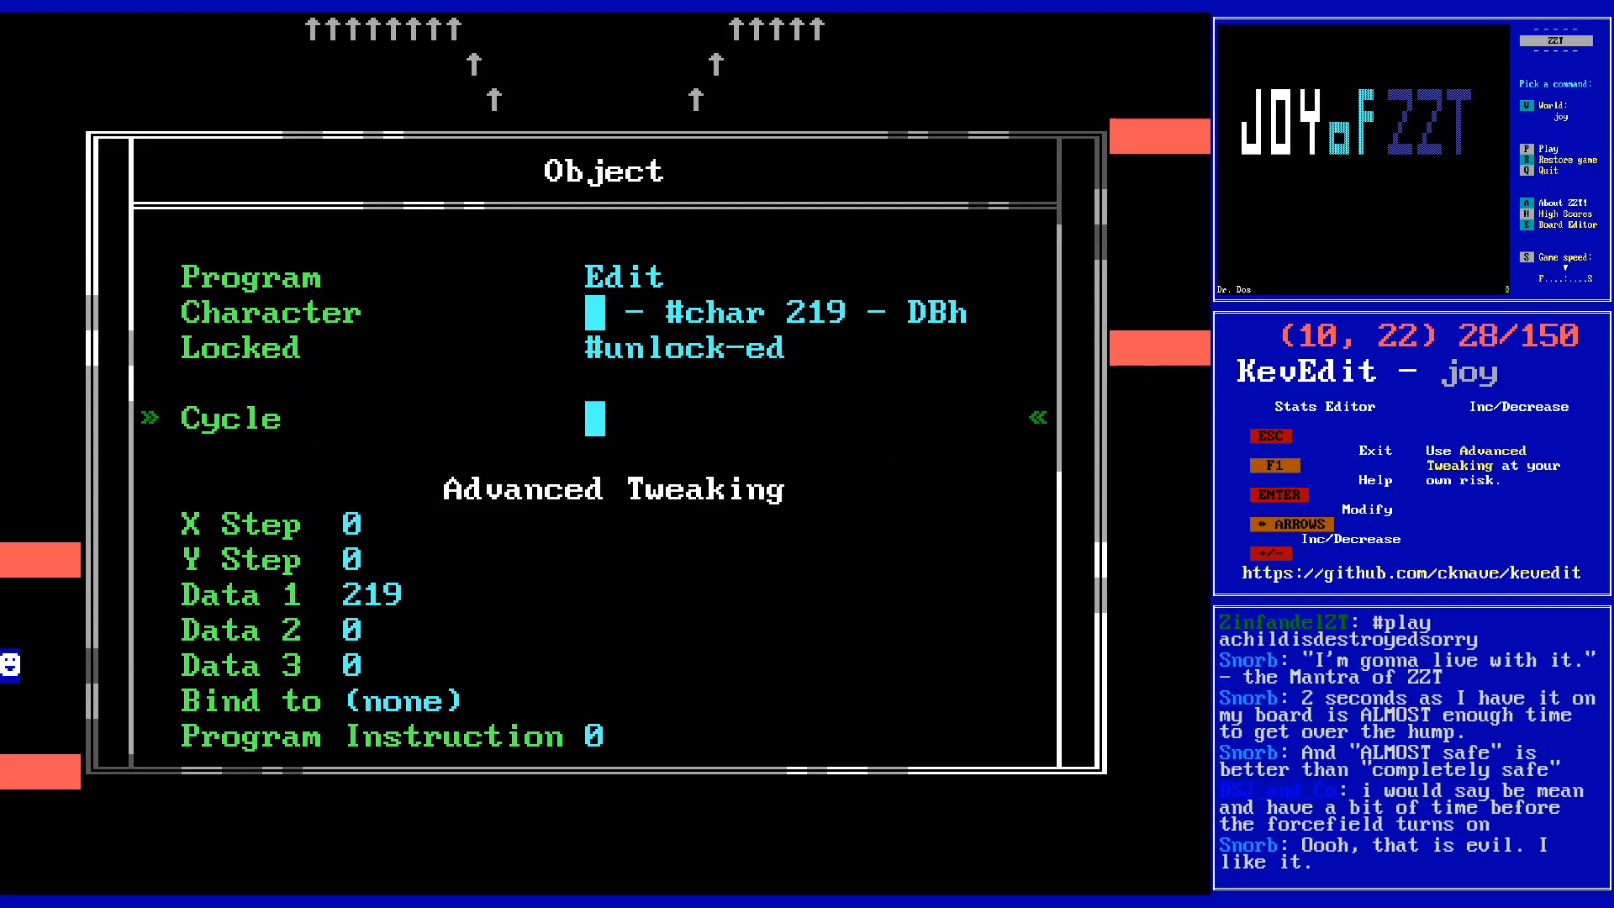
pyautogui.press('Up')
pyautogui.press('Up')
pyautogui.press('Up')
pyautogui.press('Escape')
pyautogui.press('Up')
pyautogui.press('Down')
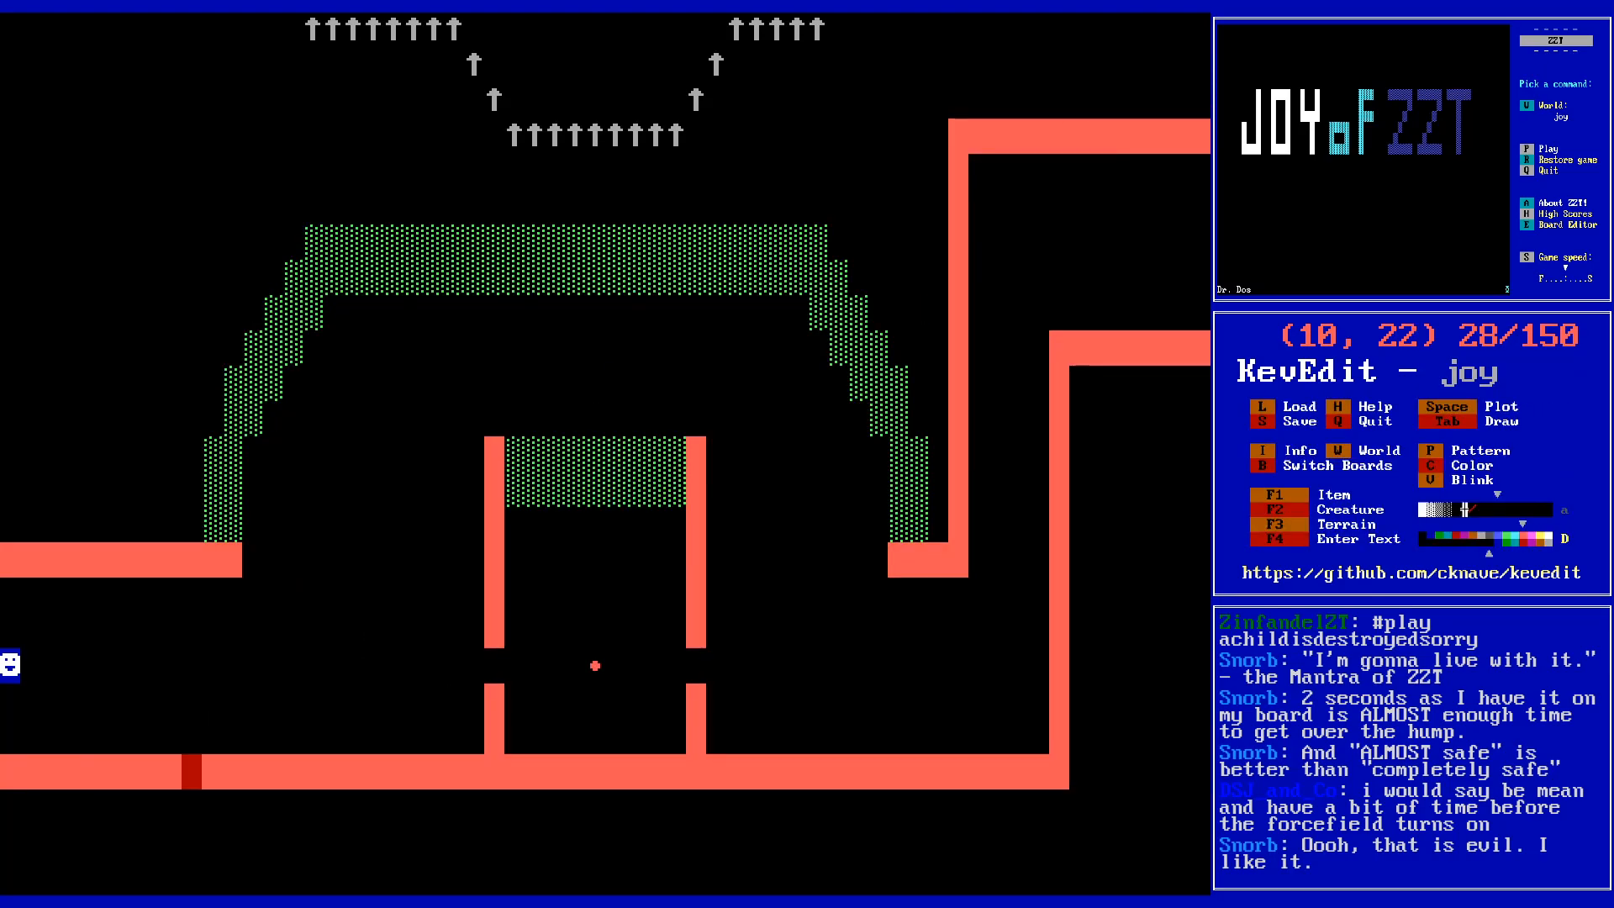
pyautogui.press('Left')
pyautogui.press('Left')
pyautogui.press('Up')
pyautogui.press('Up')
pyautogui.press('Right')
pyautogui.press('Right')
pyautogui.press('Right')
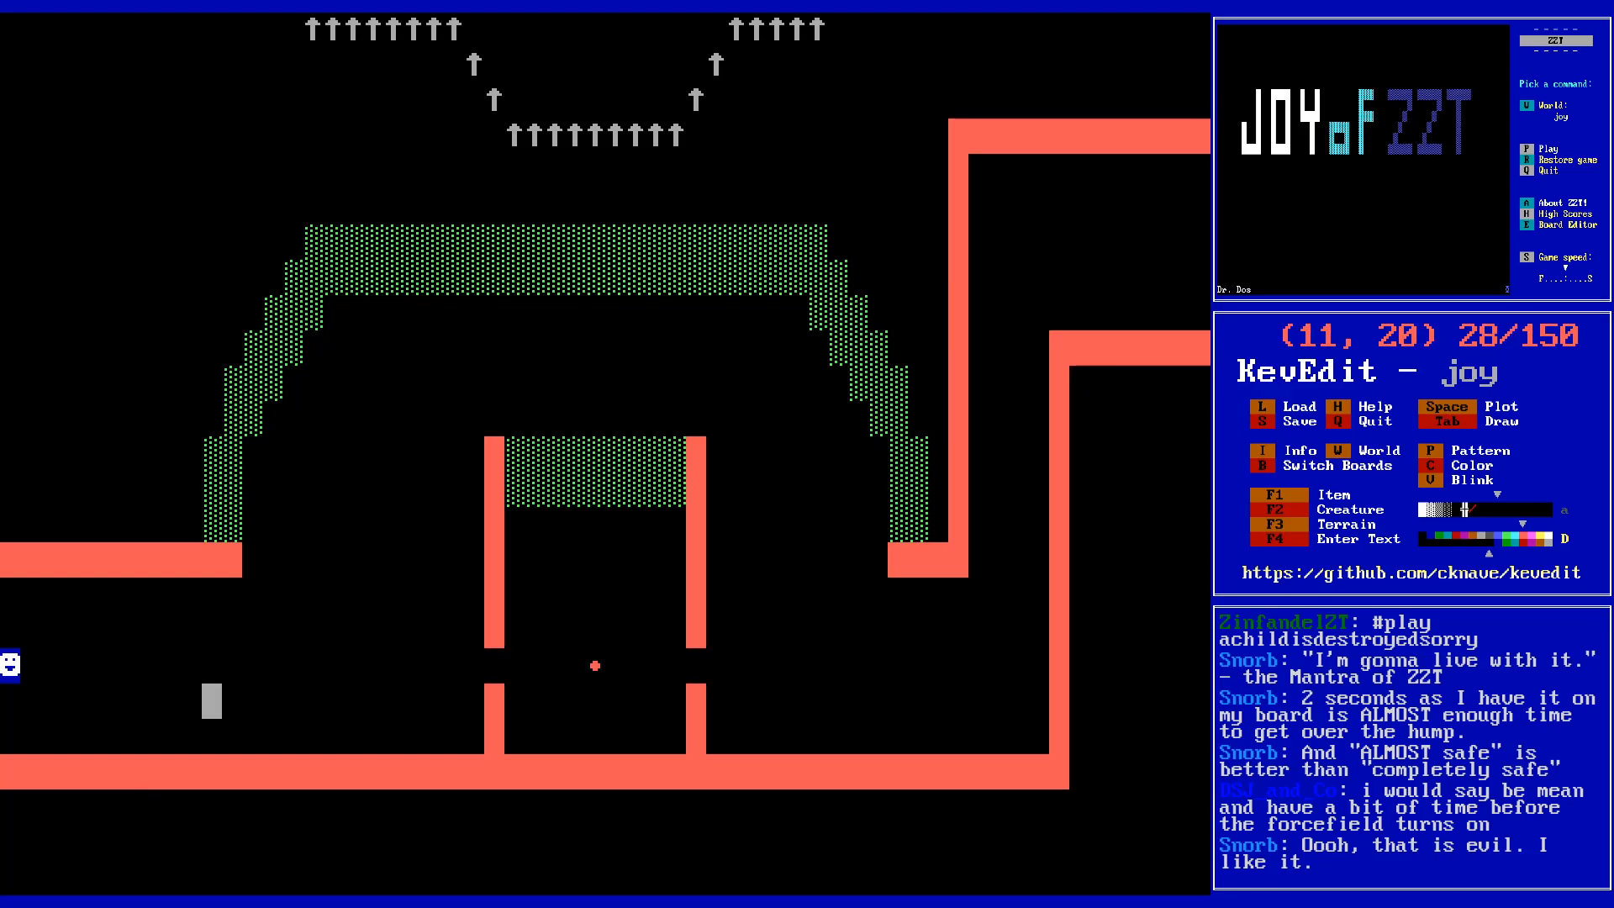
pyautogui.press('Left')
pyautogui.press('Down')
pyautogui.press('Down')
pyautogui.press('Return')
pyautogui.press('Return')
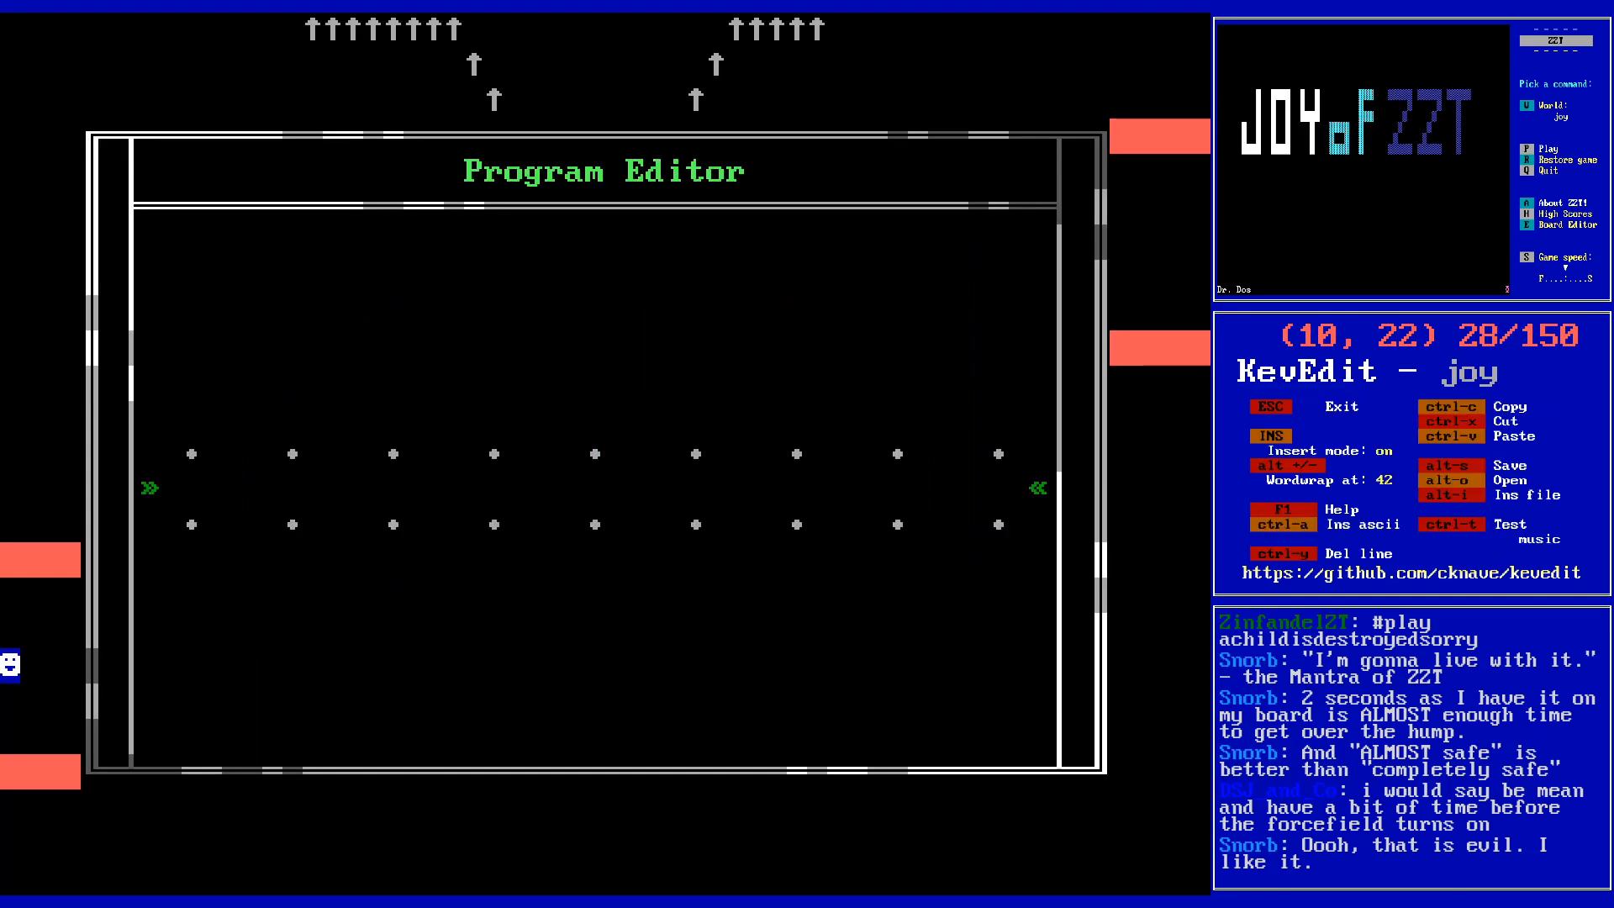
pyautogui.write('@doorcheck')
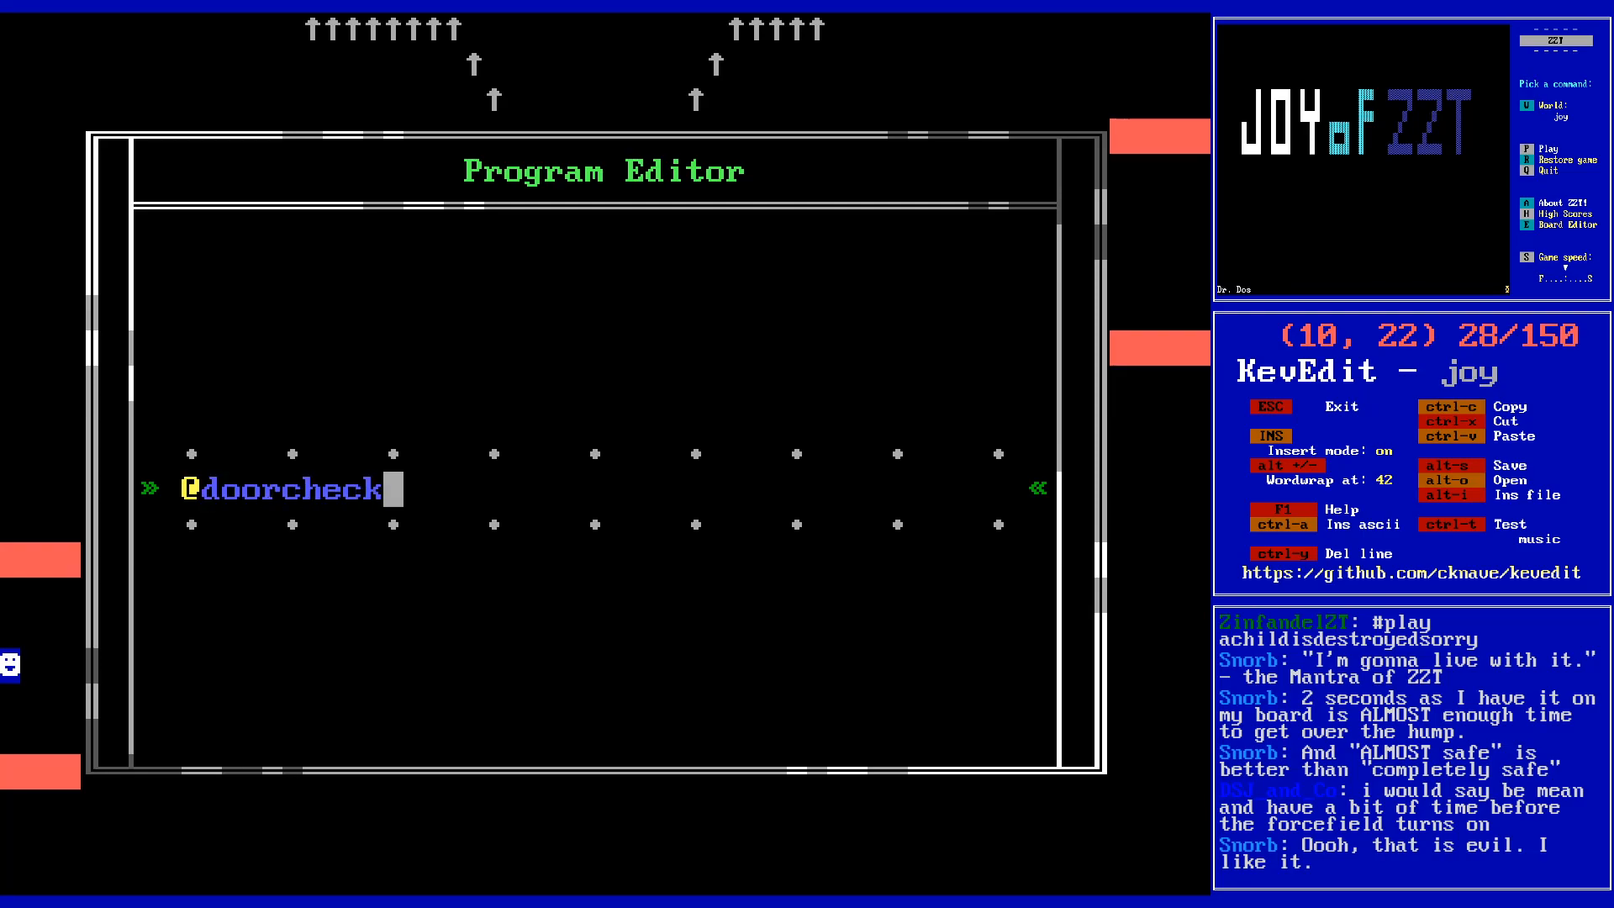
pyautogui.press('Return')
pyautogui.write(':loop')
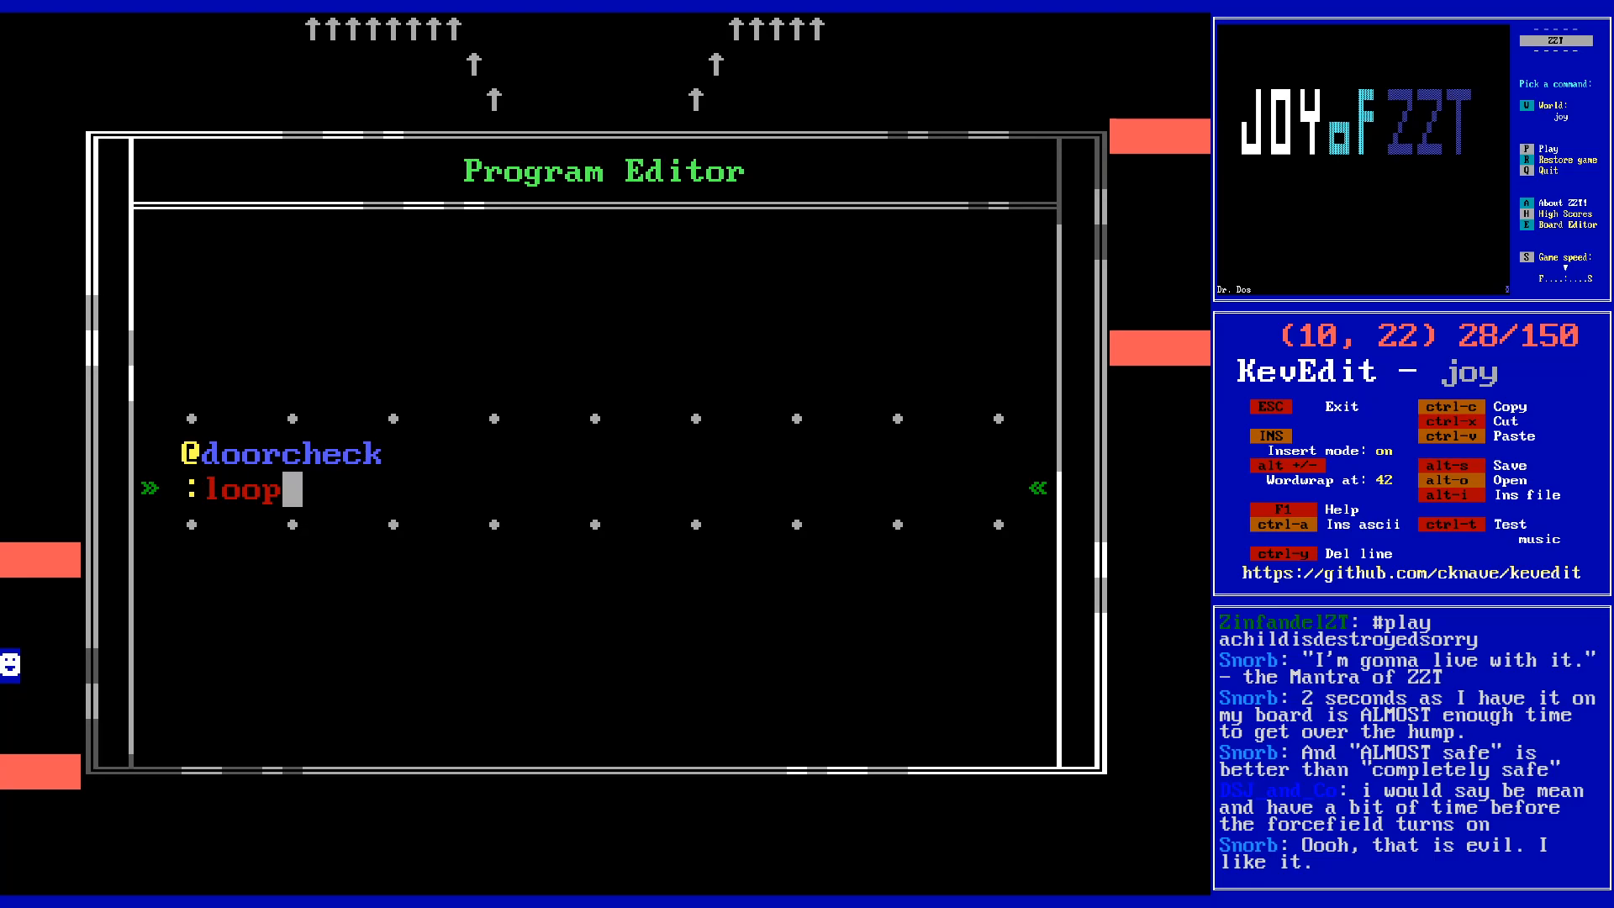
# - Add the condition line "#if alligned leftopen" under the loop label
pyautogui.press('Return')
pyautogui.write('#if alligned')
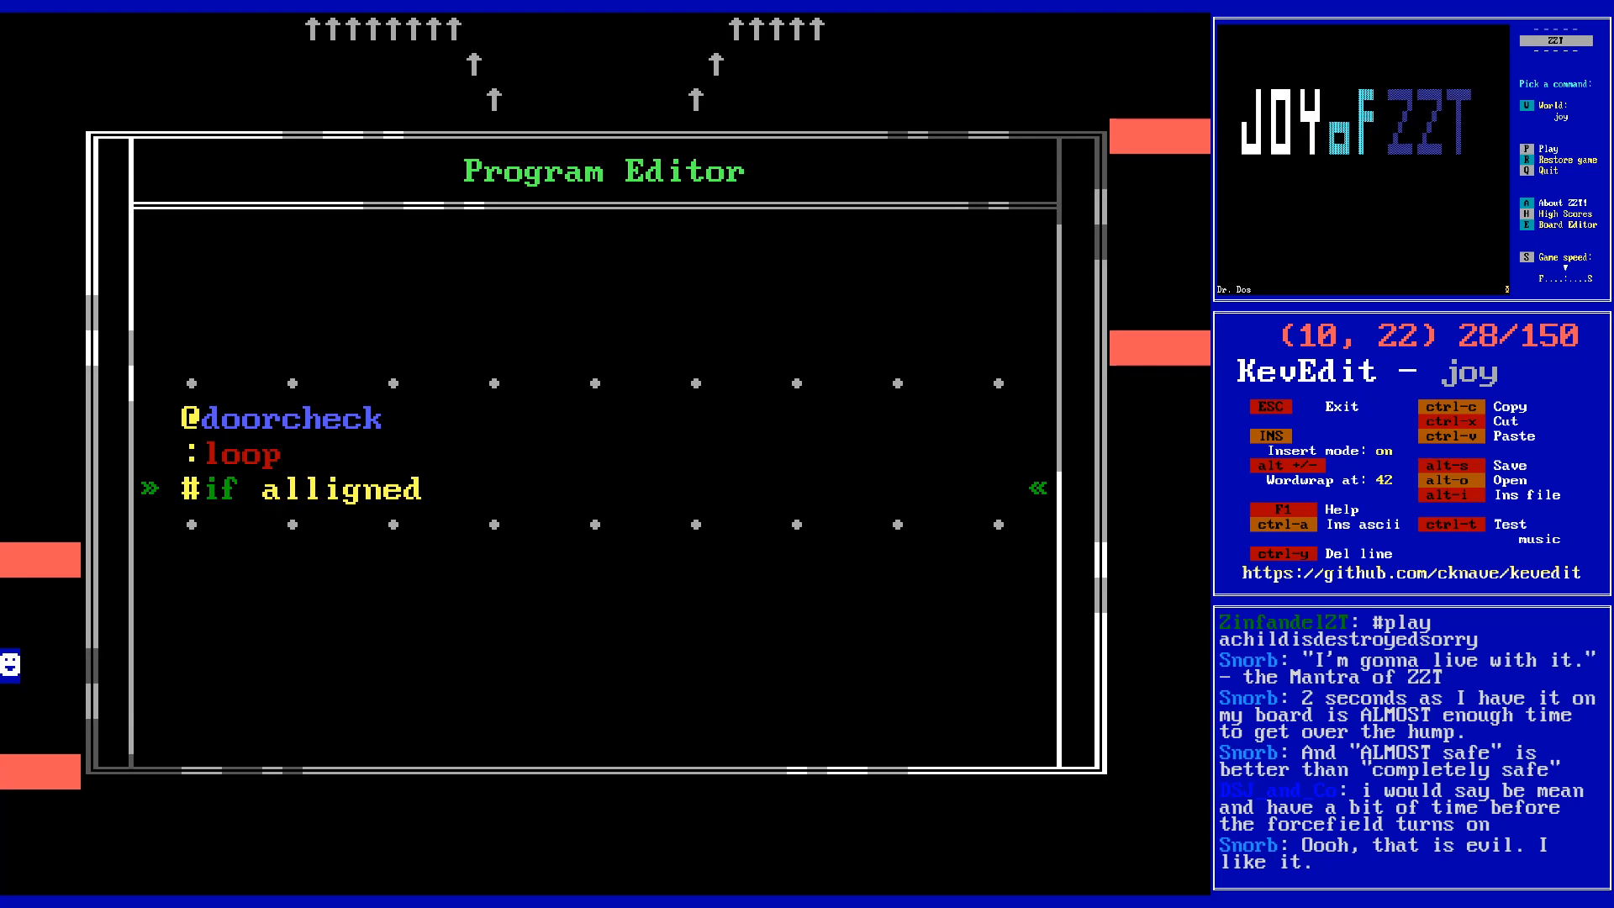
pyautogui.press('Left')
pyautogui.press('Left')
pyautogui.press('Left')
pyautogui.press('Left')
pyautogui.press('Left')
pyautogui.press('Left')
pyautogui.press('Left')
pyautogui.press('Left')
pyautogui.press('Left')
pyautogui.press('Left')
pyautogui.press('Right')
pyautogui.hotkey('shift', 'Right')
pyautogui.hotkey('shift', 'Right')
pyautogui.hotkey('shift', 'Right')
pyautogui.hotkey('shift', 'Right')
pyautogui.hotkey('shift', 'Right')
pyautogui.hotkey('shift', 'Right')
pyautogui.hotkey('shift', 'Right')
pyautogui.hotkey('shift', 'Right')
pyautogui.hotkey('shift', 'Right')
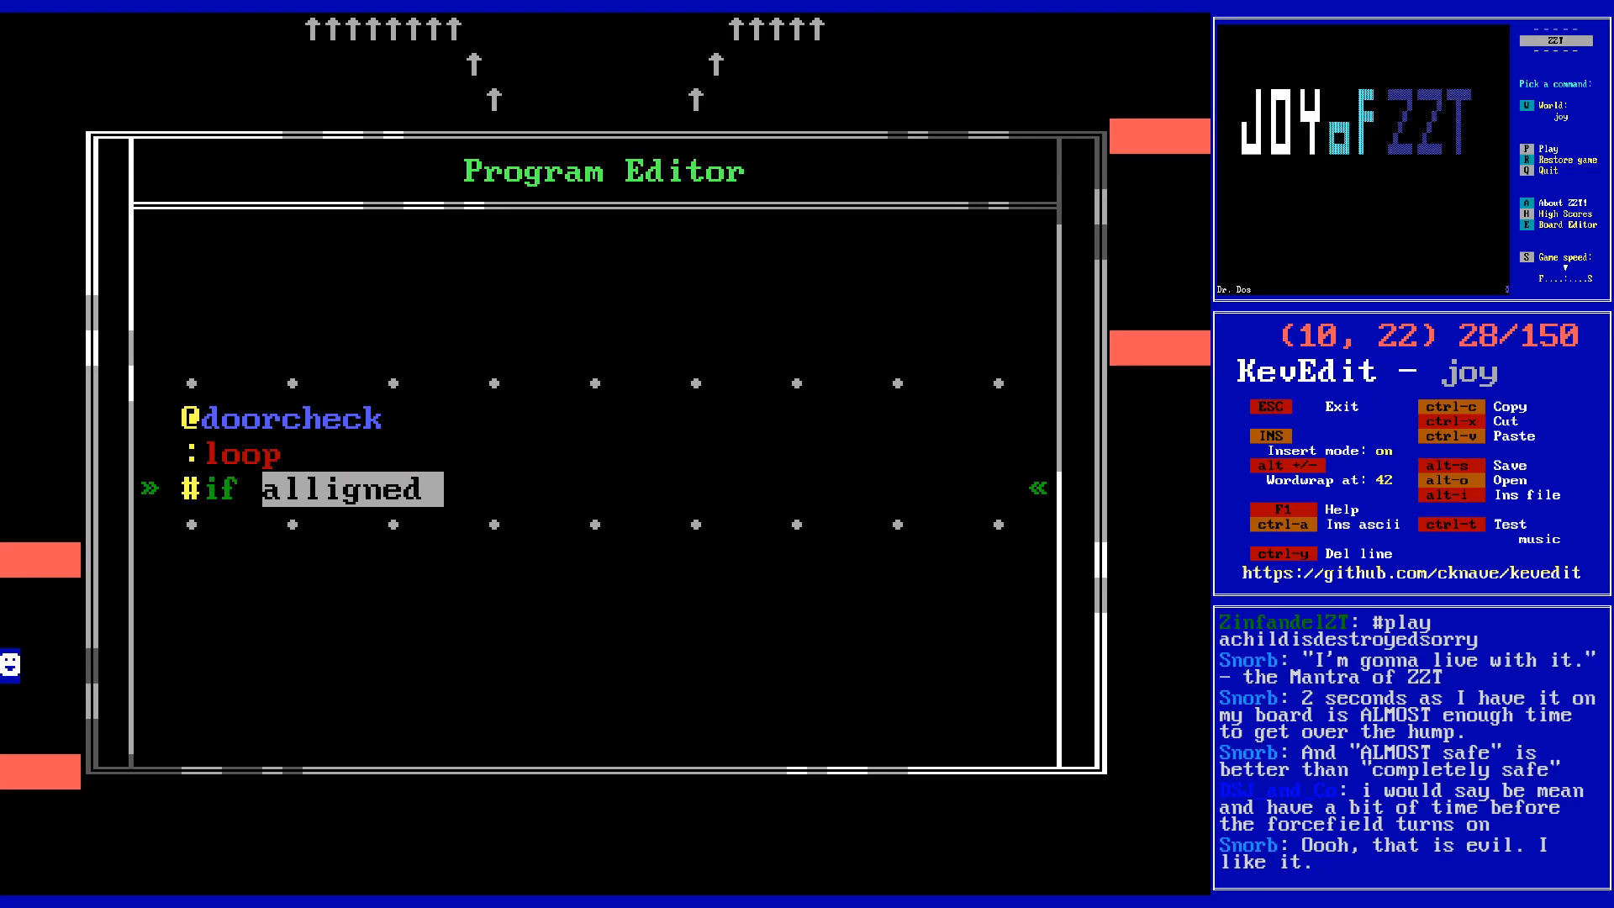
pyautogui.press('Right')
pyautogui.write('leftopen')
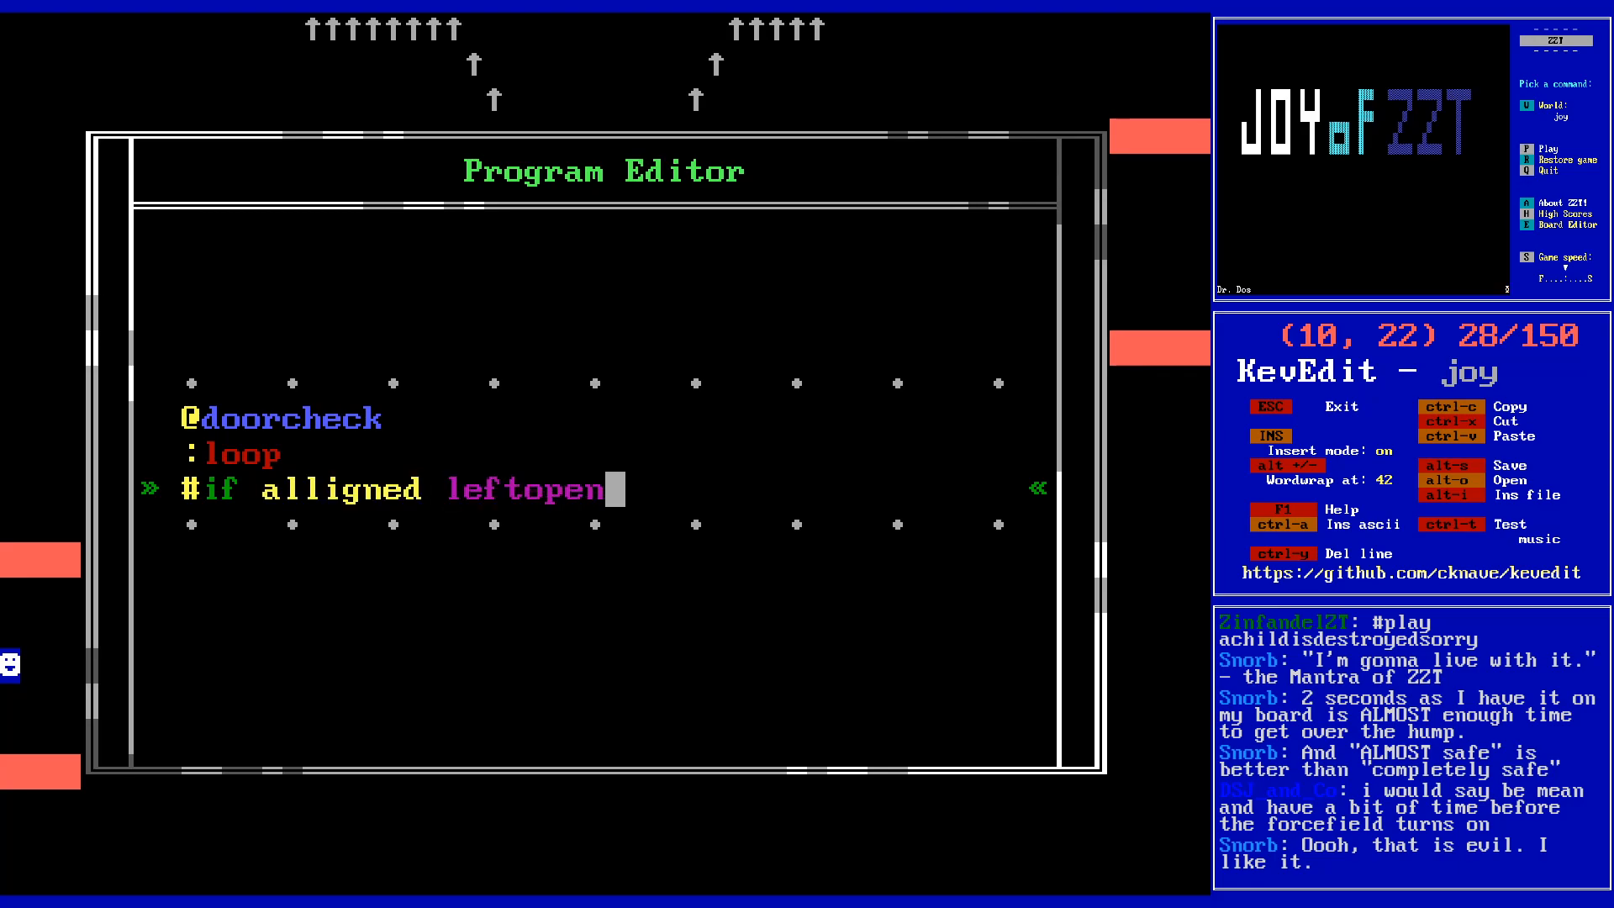
# - Complete the loop with an idle line "/i" and a "#loop" line
pyautogui.press('Return')
pyautogui.write('/i')
pyautogui.press('Return')
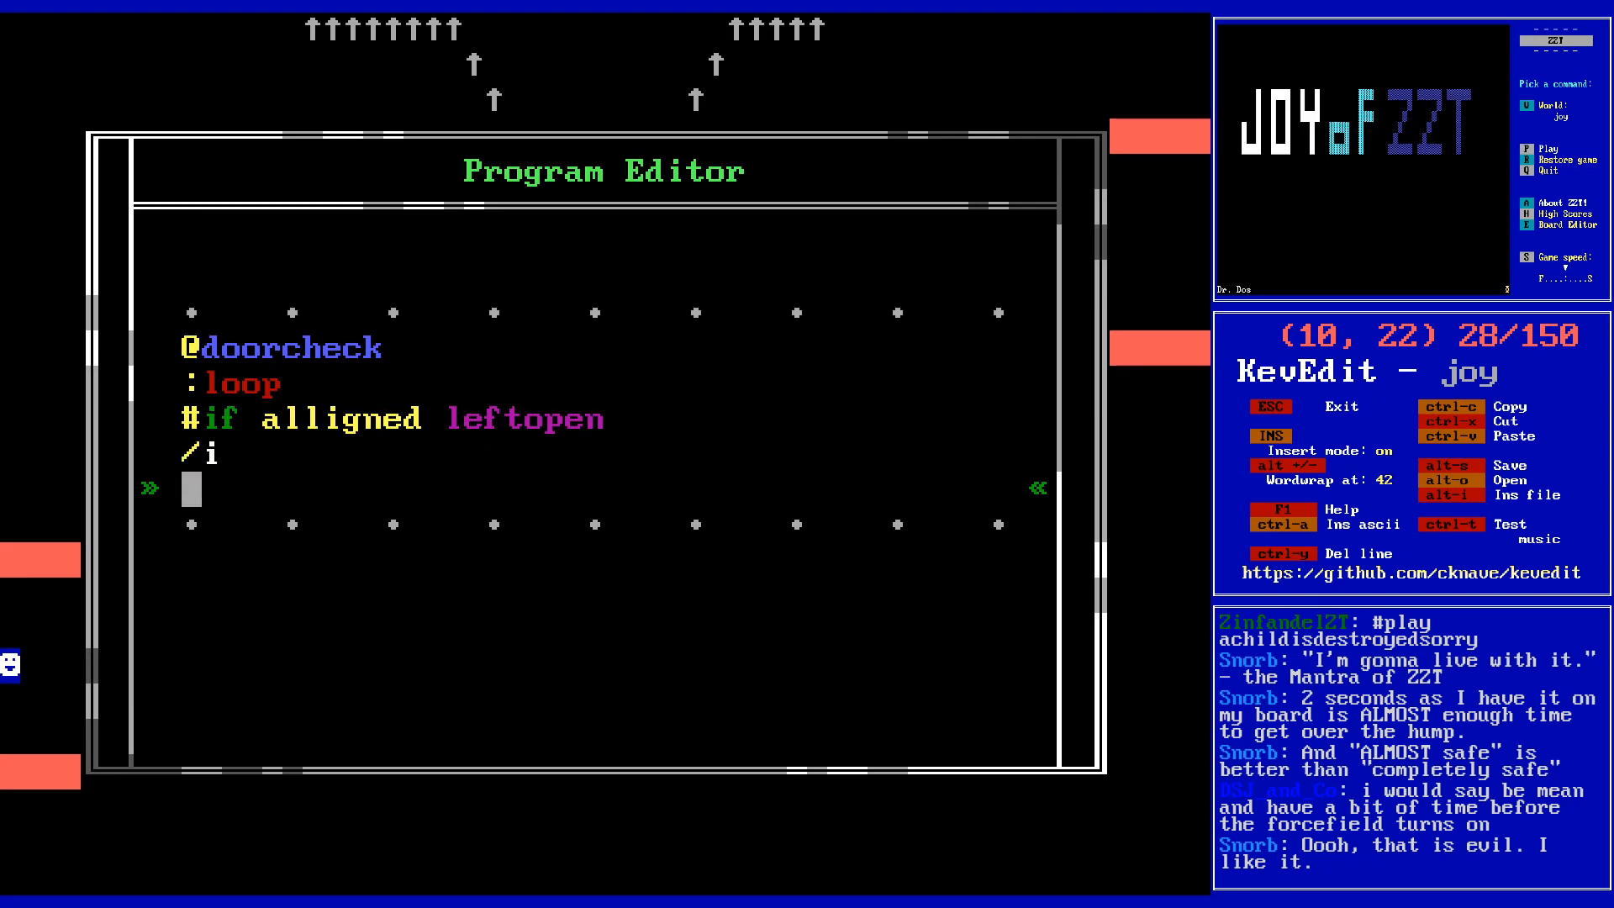
pyautogui.write('#loop')
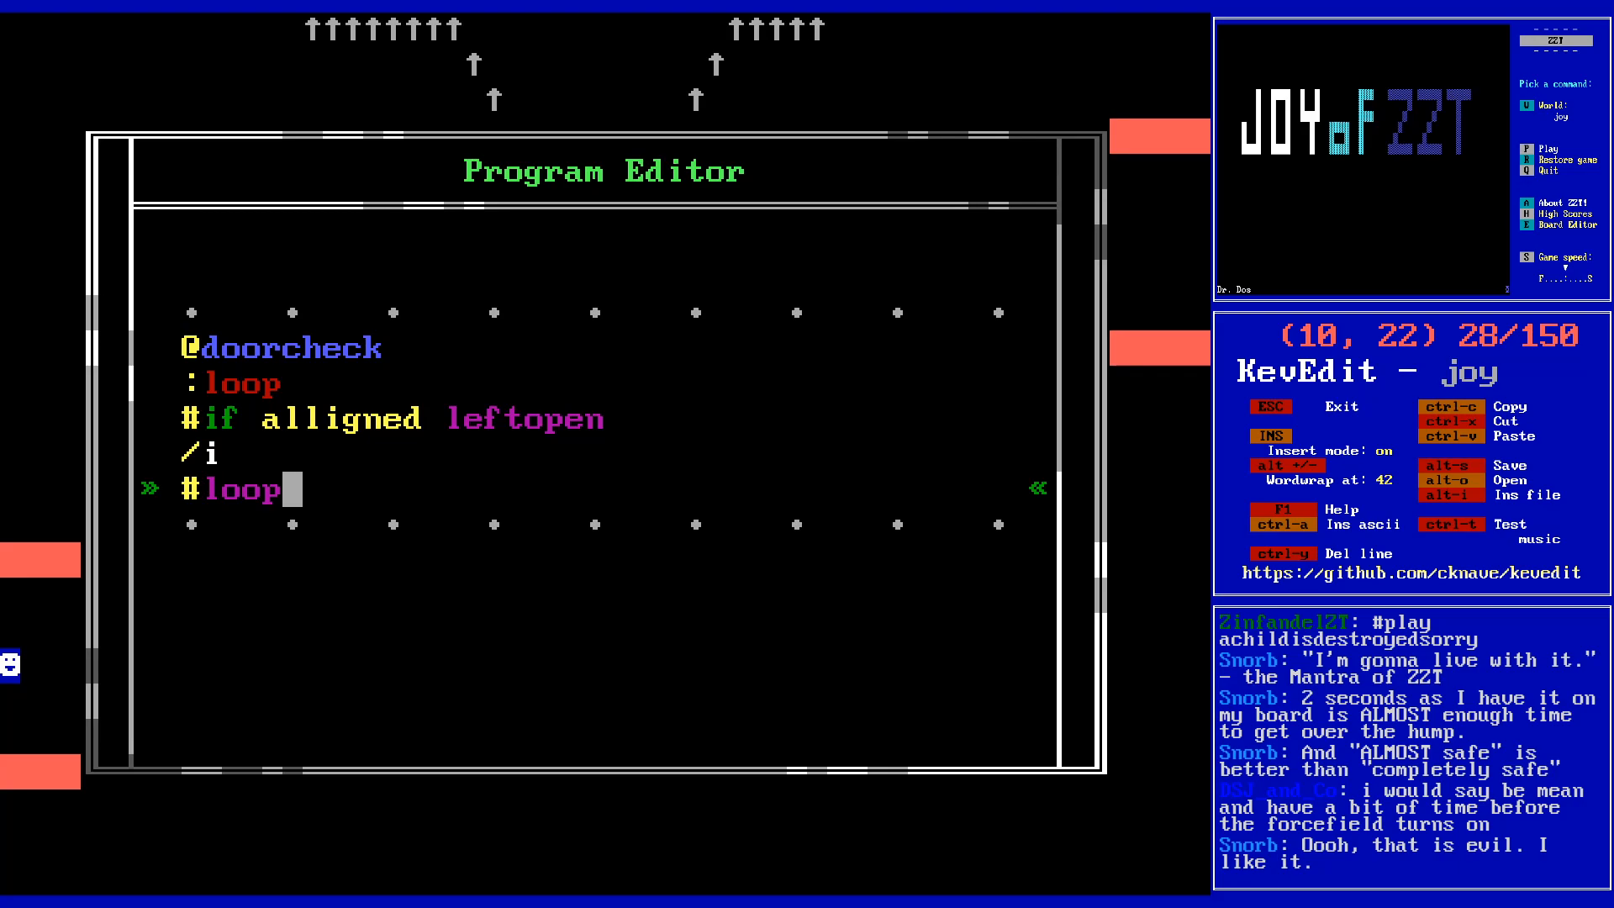
pyautogui.press('Home')
pyautogui.hotkey('shift', 'Home')
pyautogui.hotkey('ctrl', 'c')
pyautogui.press('Return')
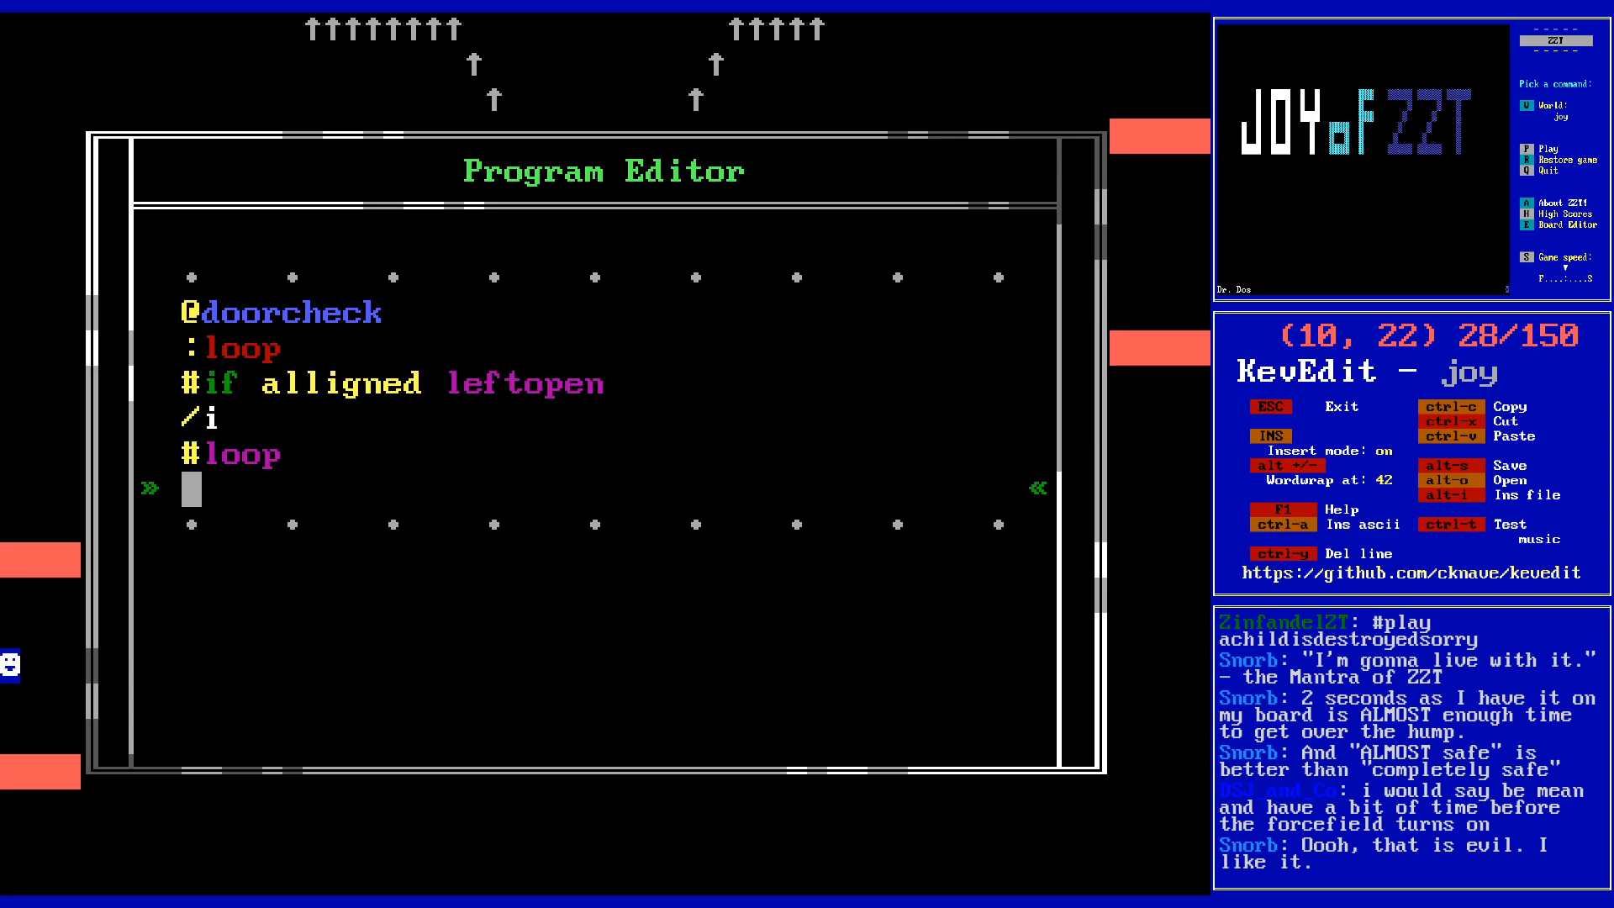
pyautogui.write('#send')
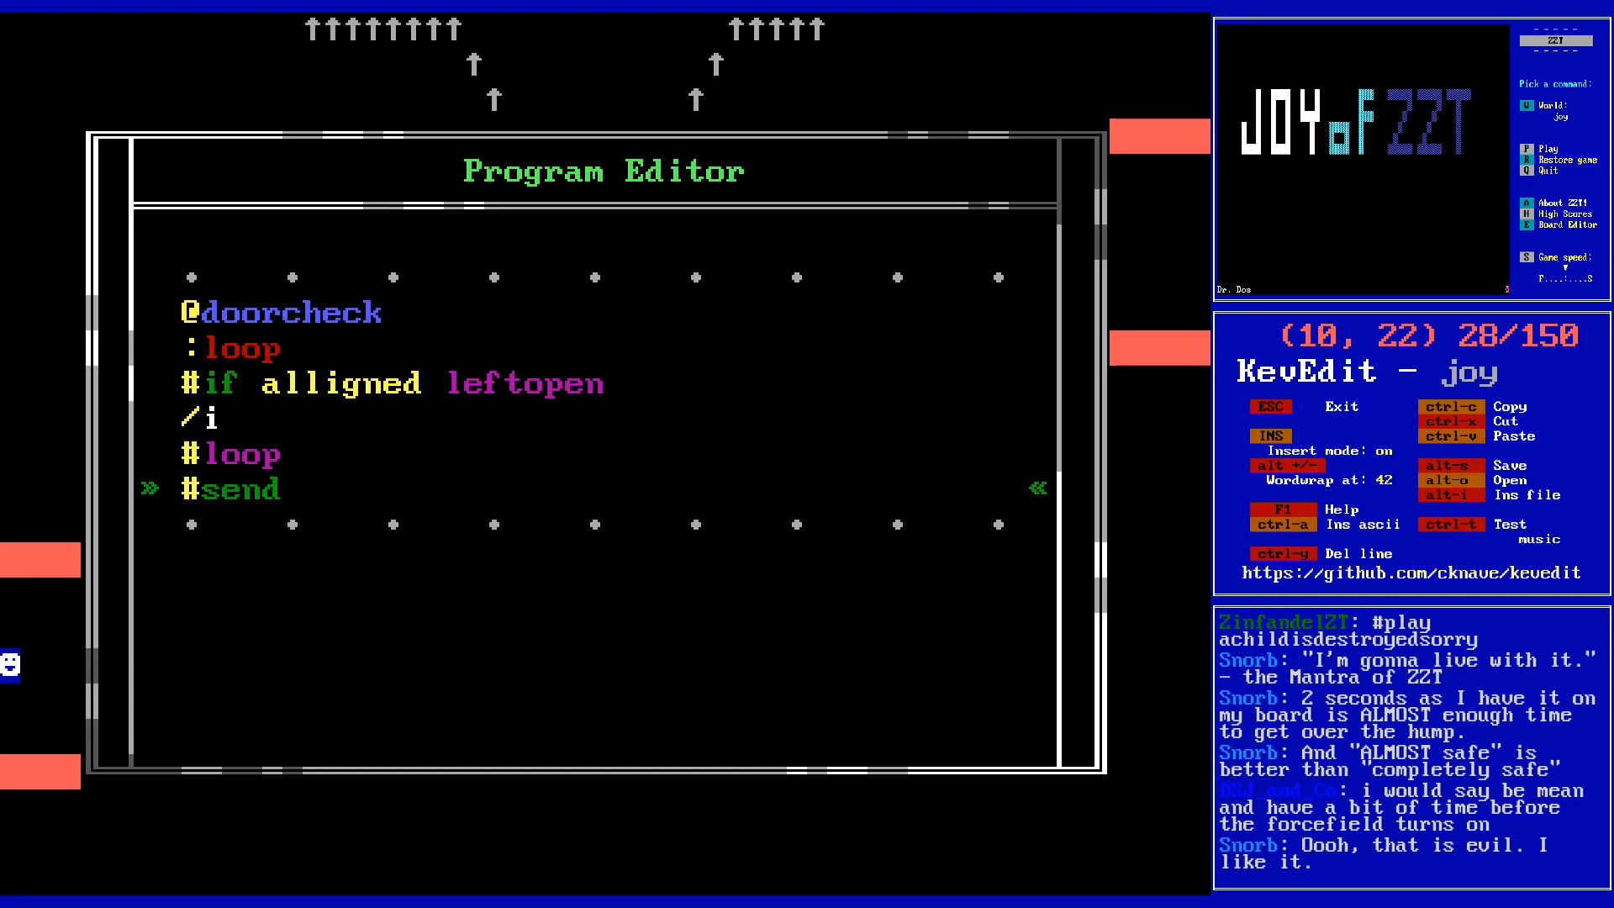
pyautogui.write(' self:loop')
pyautogui.press('Home')
pyautogui.press('Delete')
pyautogui.press('Delete')
pyautogui.press('Delete')
pyautogui.press('Delete')
pyautogui.press('Delete')
pyautogui.press('Delete')
pyautogui.press('Delete')
pyautogui.press('Delete')
pyautogui.press('Delete')
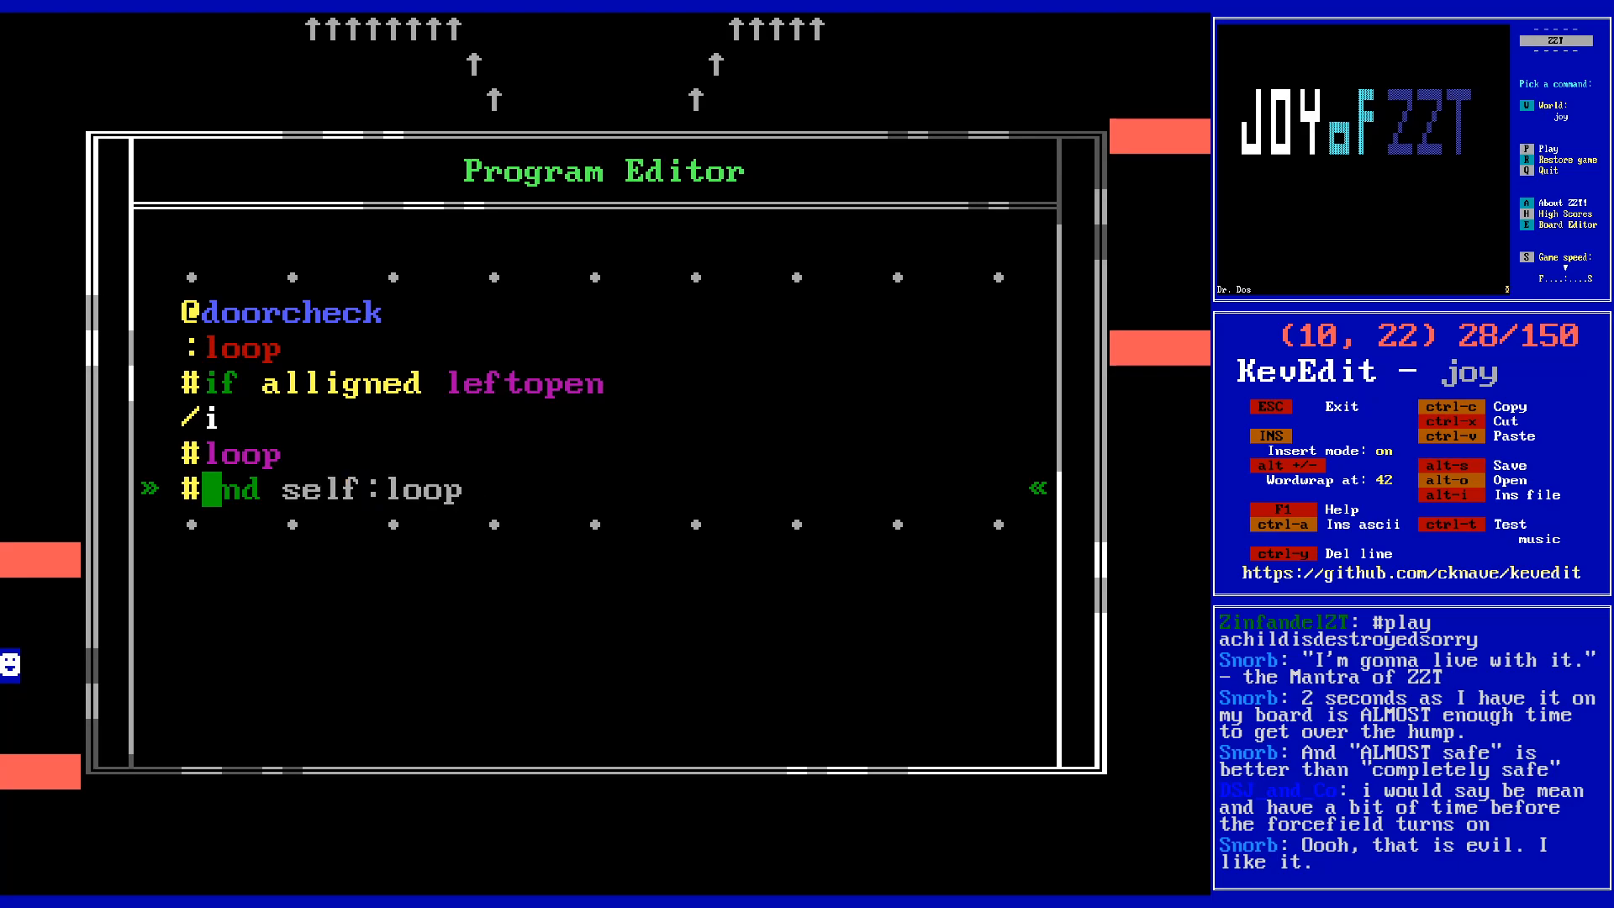
pyautogui.hotkey('ctrl', 'y')
# - Add "#end" after the loop, followed by a ":leftopen" label
pyautogui.press('End')
pyautogui.press('Return')
pyautogui.write('#end')
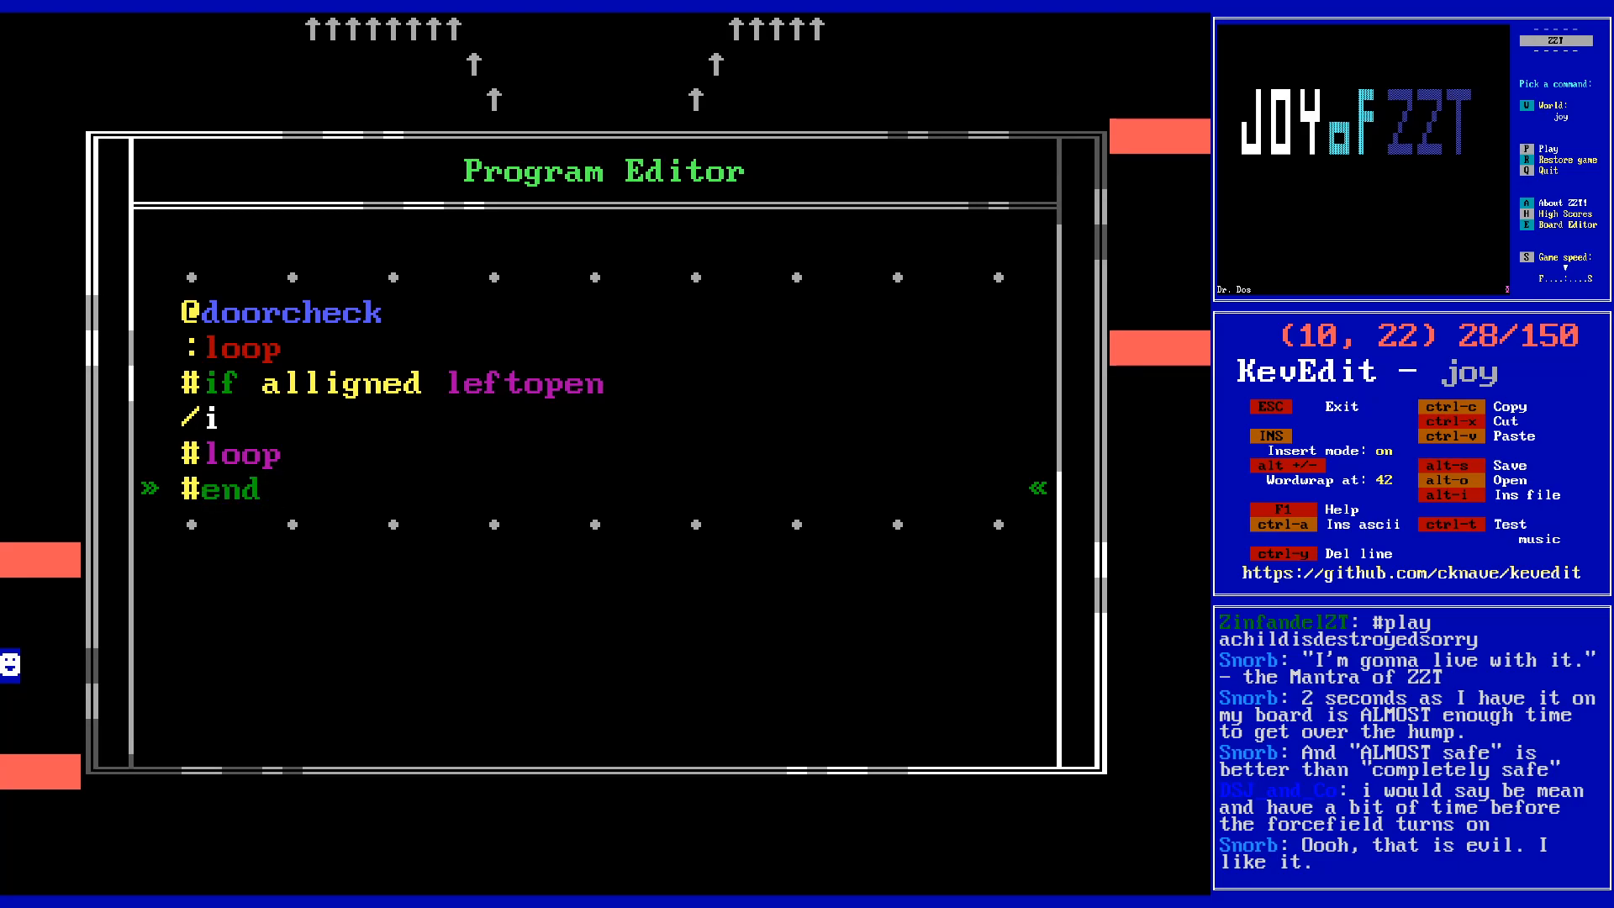
pyautogui.press('Up')
pyautogui.press('Up')
pyautogui.press('Up')
pyautogui.press('Up')
pyautogui.press('Down')
pyautogui.press('Down')
pyautogui.press('Down')
pyautogui.press('Down')
pyautogui.press('End')
pyautogui.press('Return')
pyautogui.write(':leftopen')
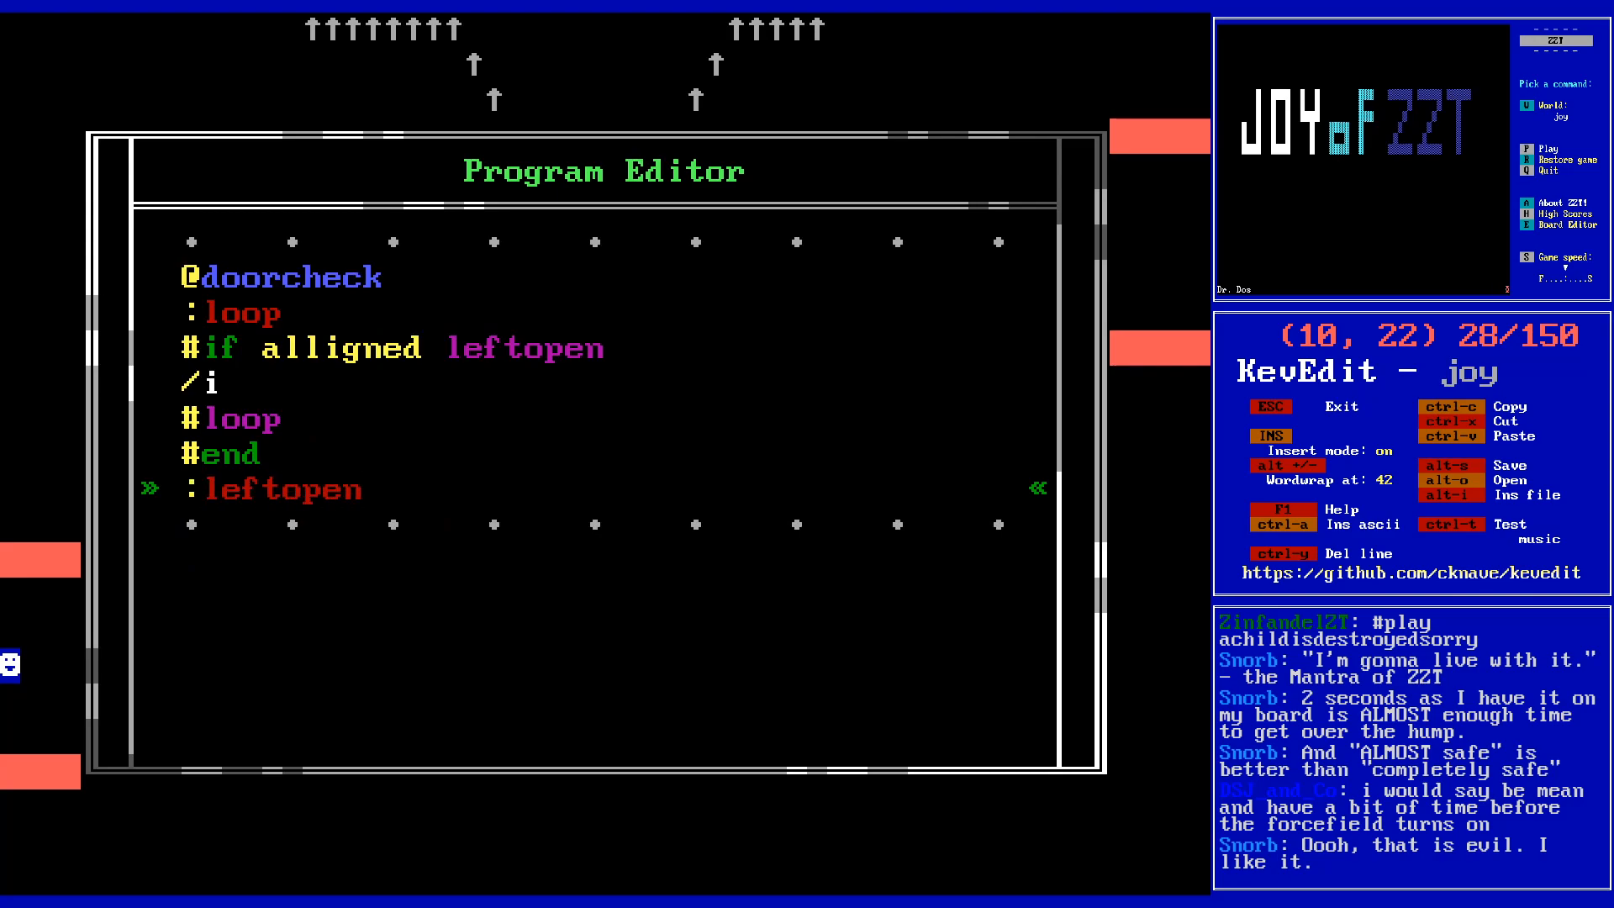
# - Add the line "#leftdoor:open" under the leftopen label in the doorcheck program
pyautogui.press('Return')
pyautogui.write('#leftdoor:open')
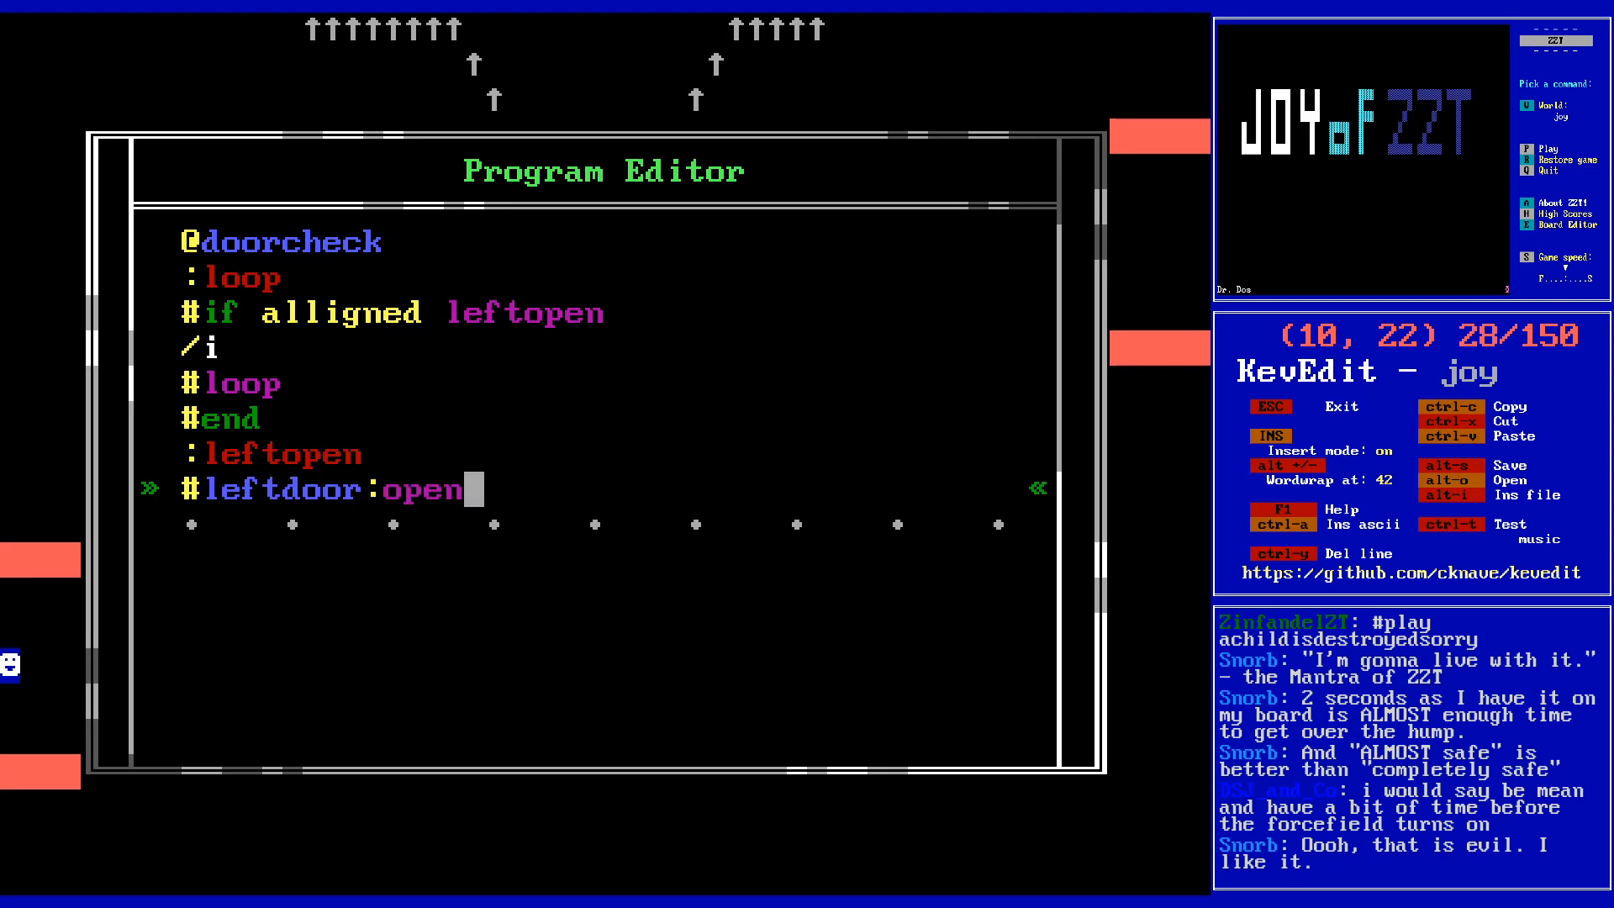
pyautogui.press('Return')
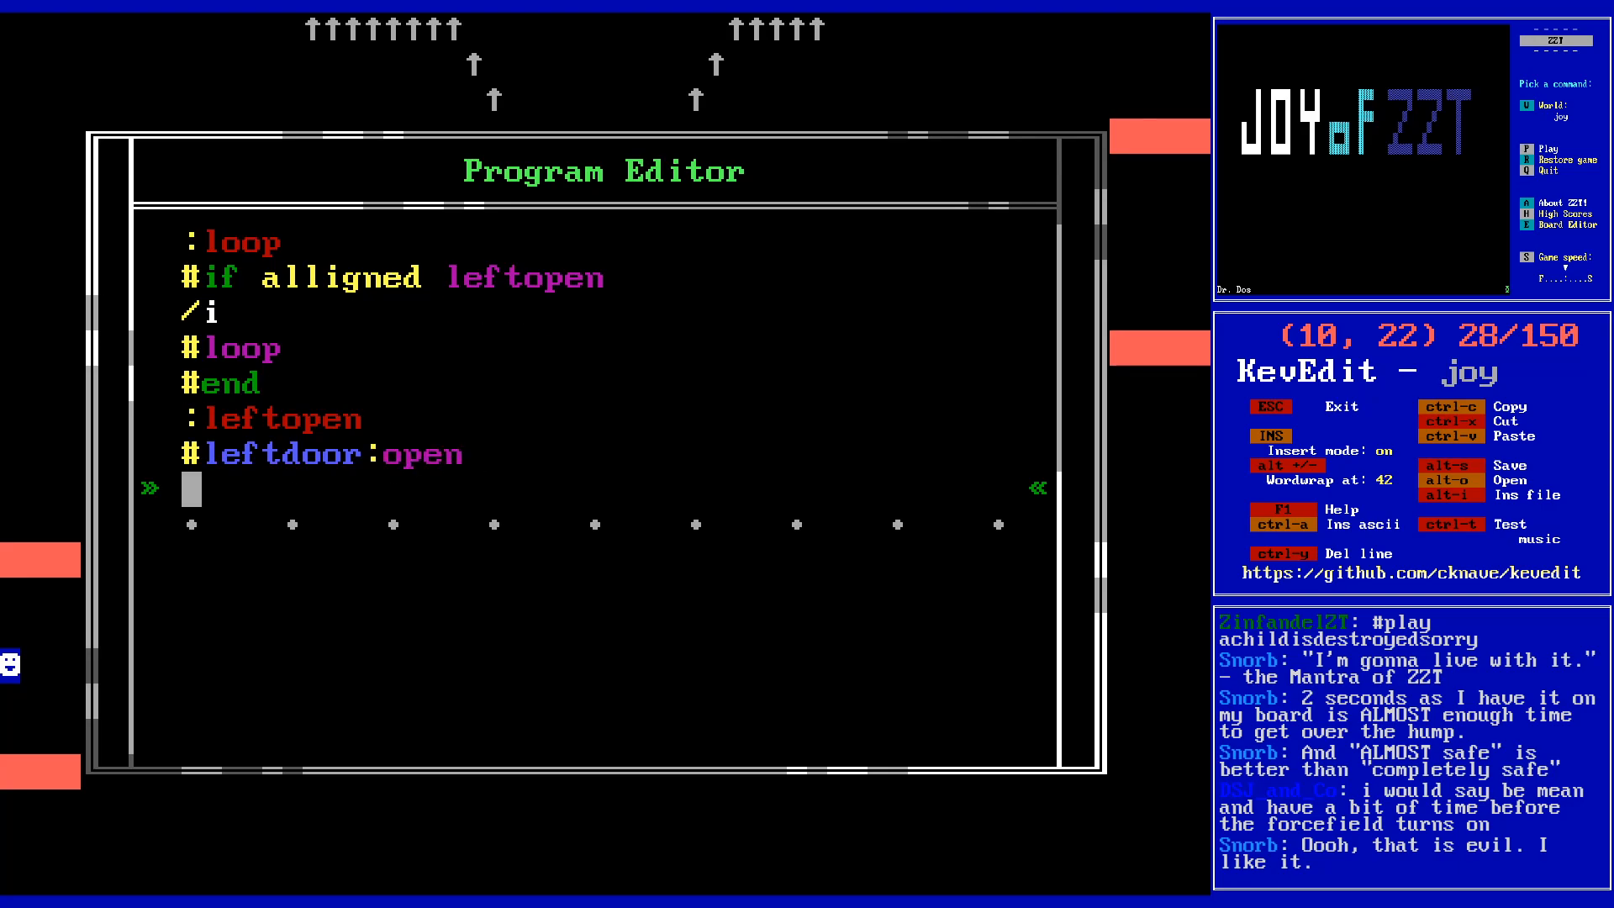
pyautogui.write('/i')
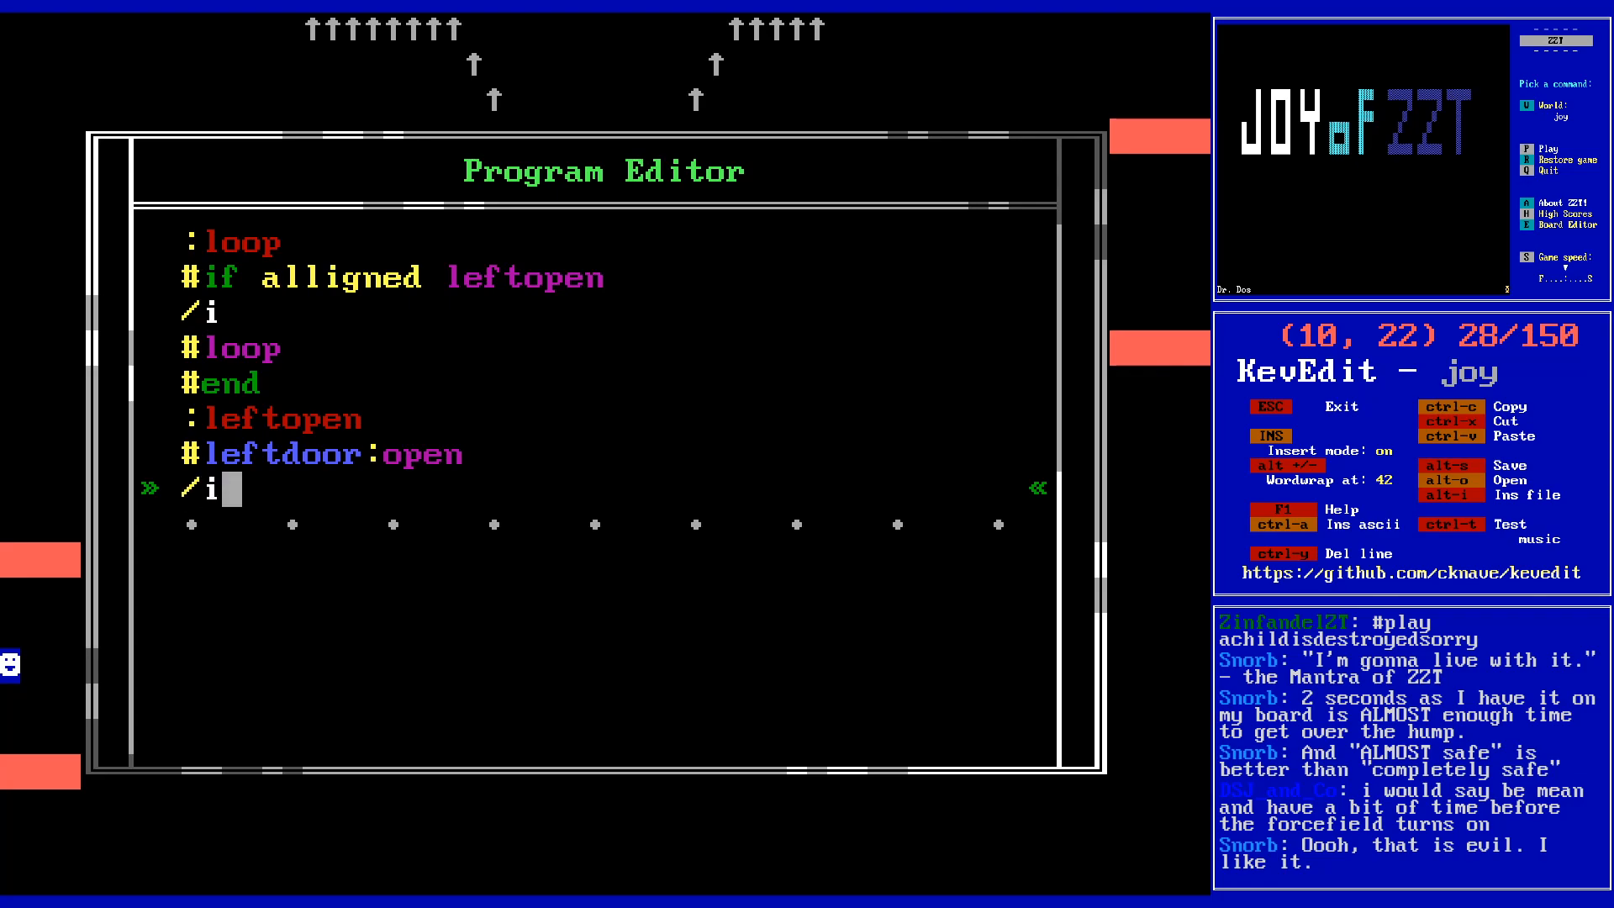
pyautogui.press('Return')
pyautogui.write('#')
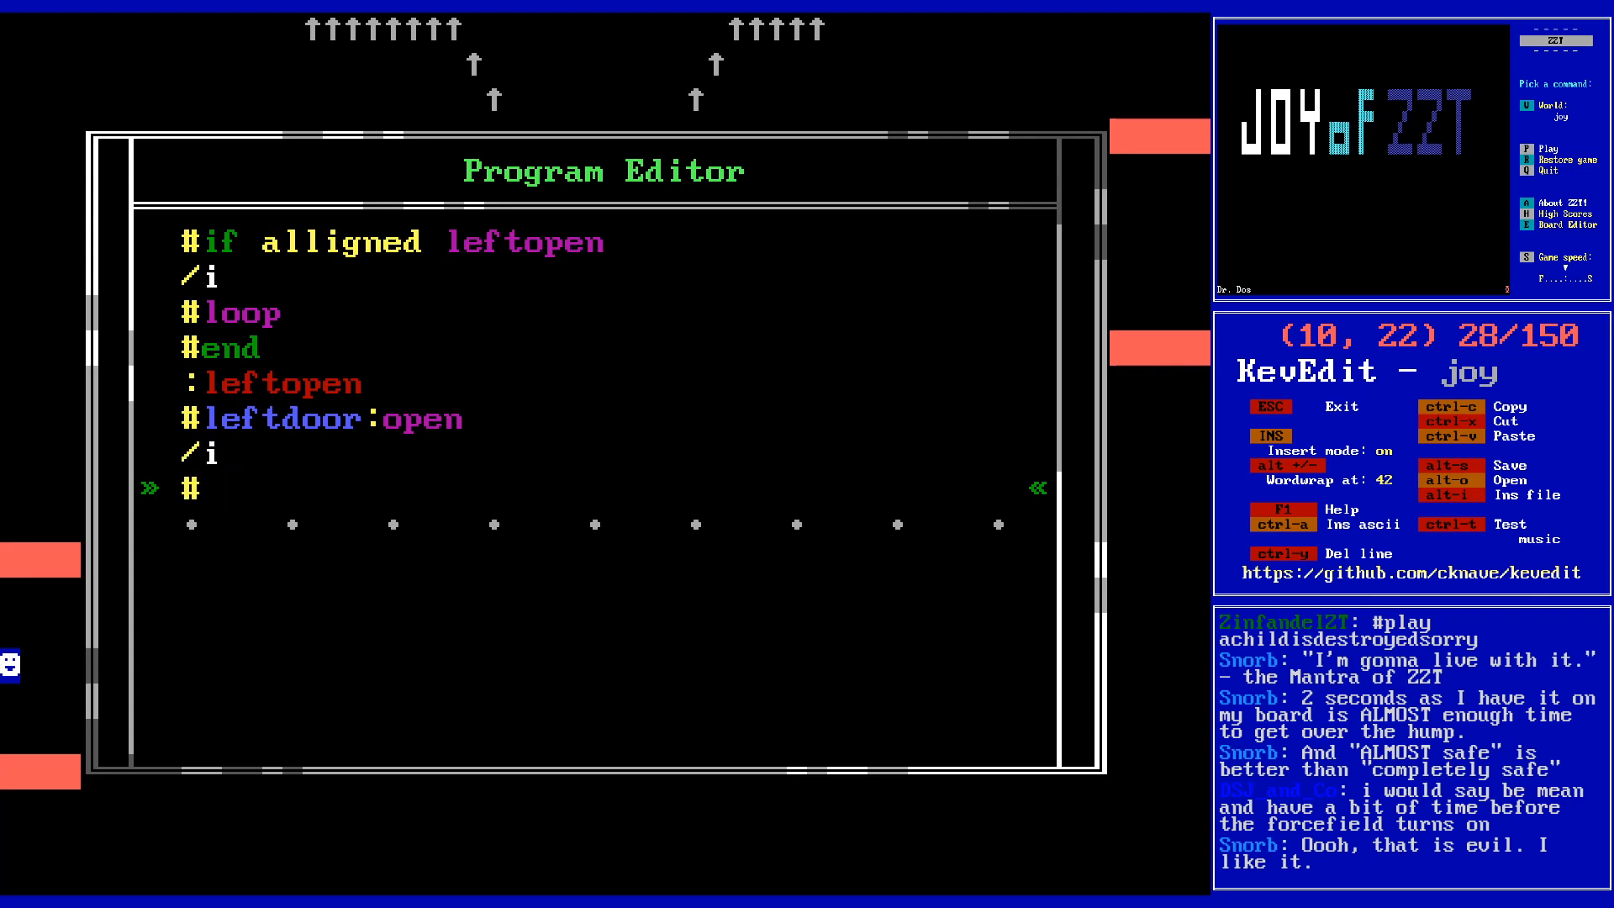
pyautogui.write('l')
pyautogui.press('BackSpace')
pyautogui.press('BackSpace')
pyautogui.press('BackSpace')
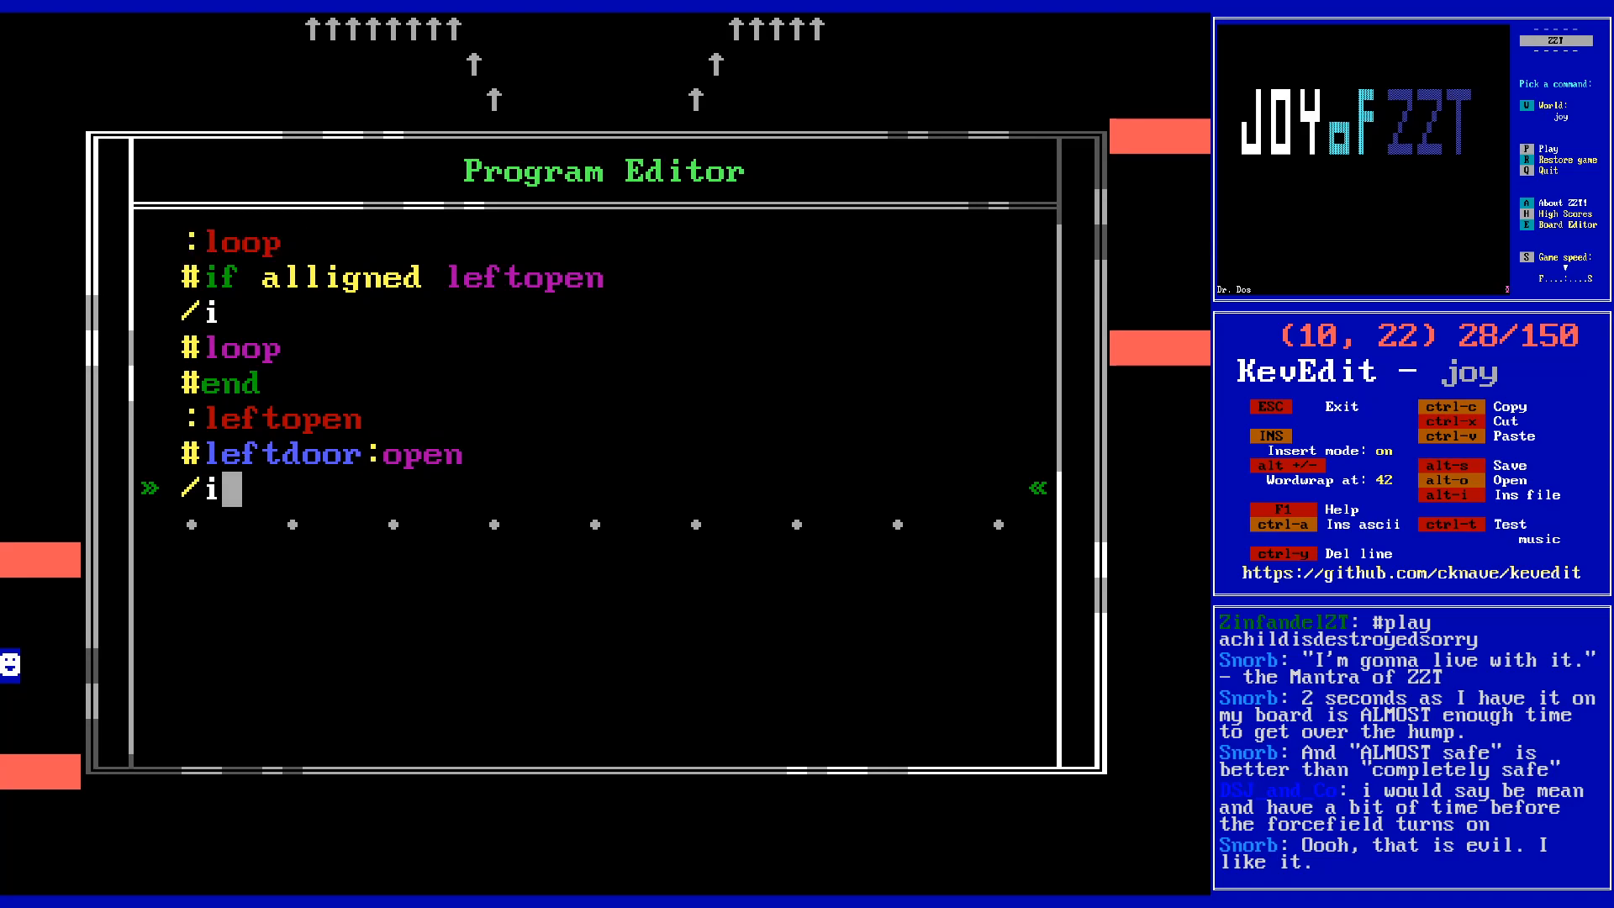
pyautogui.press('BackSpace')
pyautogui.press('BackSpace')
pyautogui.press('BackSpace')
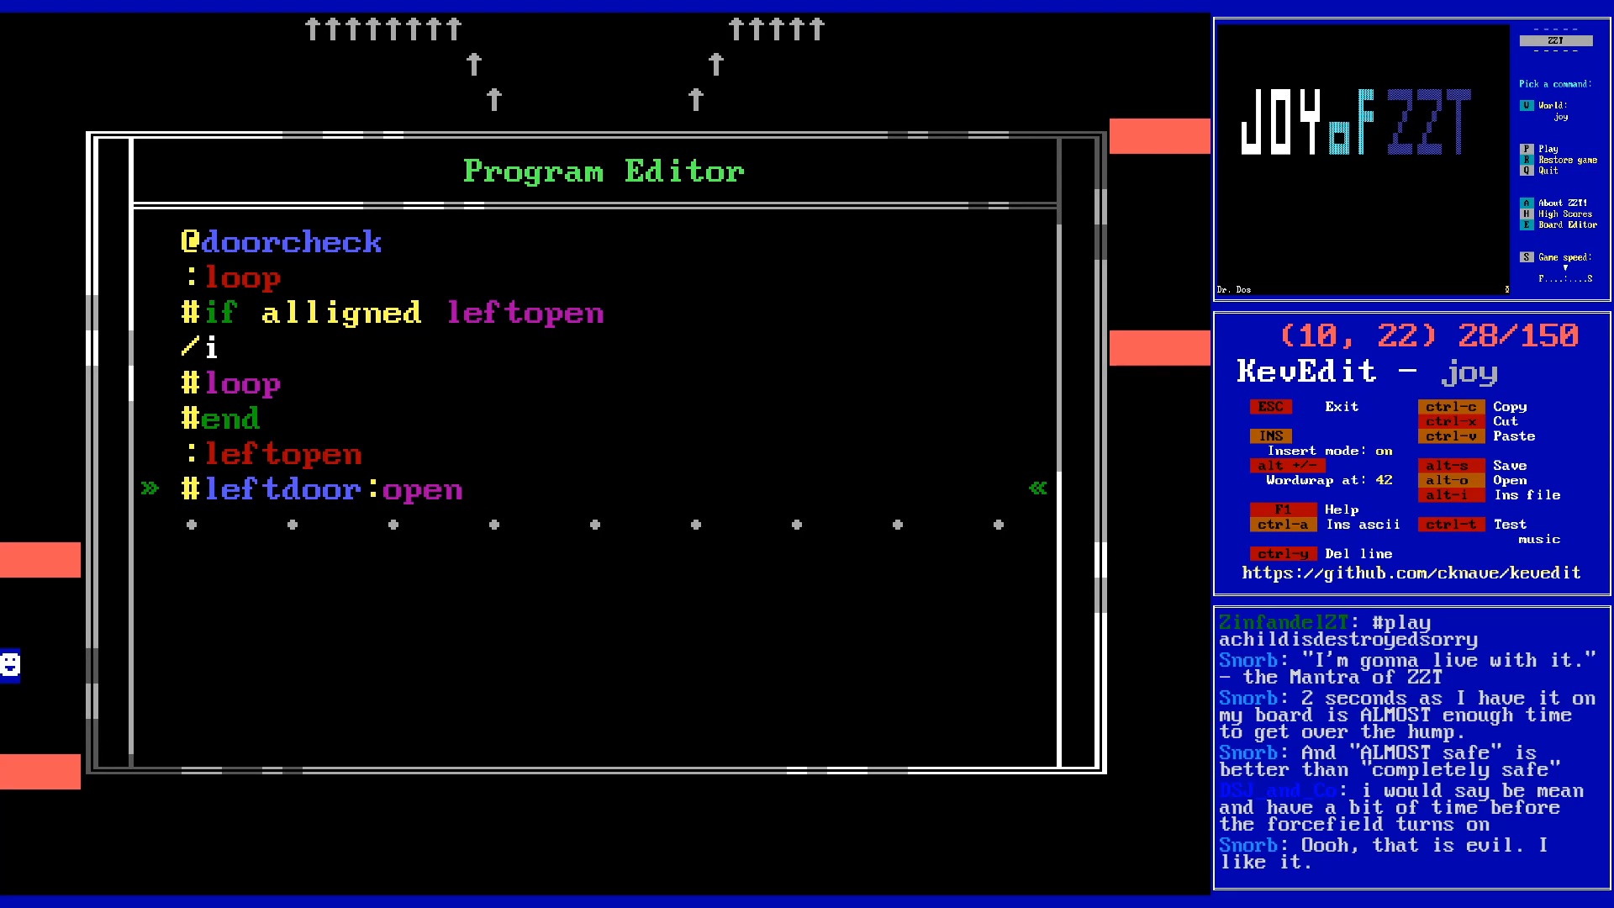
# - Close the doorcheck program and place a new white object in the gap of the inner chamber's left wall at (25, 19)
pyautogui.press('Escape')
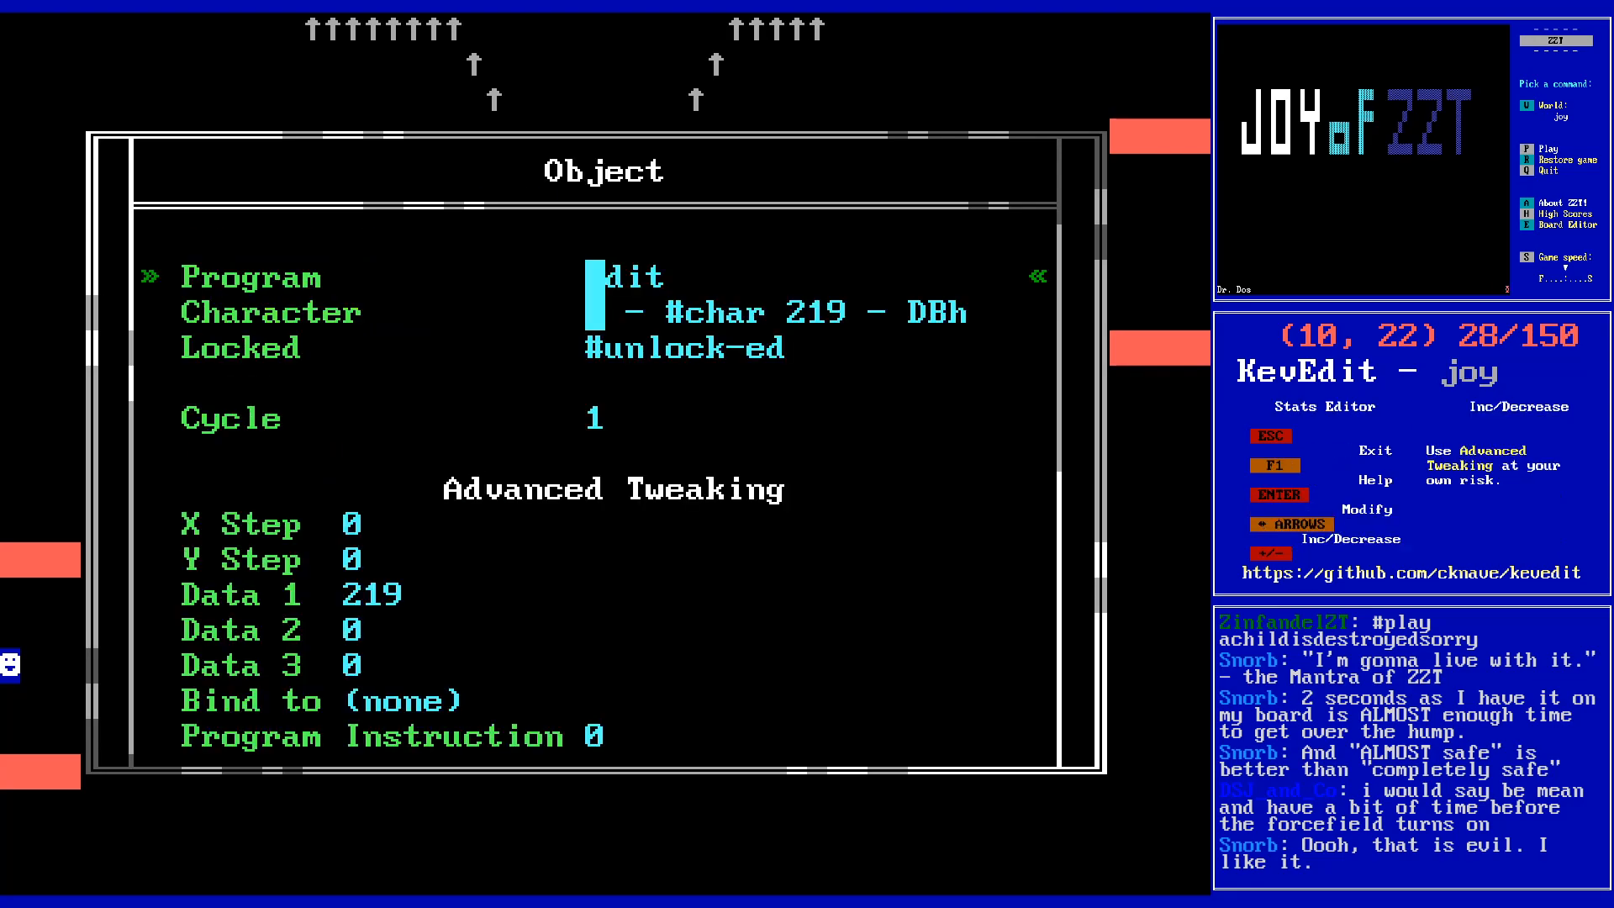
pyautogui.press('Escape')
pyautogui.press('Up')
pyautogui.press('Up')
pyautogui.press('Right')
pyautogui.press('Right')
pyautogui.press('Right')
pyautogui.press('Right')
pyautogui.press('Right')
pyautogui.press('Right')
pyautogui.press('Right')
pyautogui.press('Right')
pyautogui.press('Right')
pyautogui.press('Right')
pyautogui.press('Right')
pyautogui.press('Right')
pyautogui.press('Right')
pyautogui.press('Up')
pyautogui.press('Right')
pyautogui.press('Right')
pyautogui.press('c')
pyautogui.press('Right')
pyautogui.press('Right')
pyautogui.press('Return')
pyautogui.press('F2')
pyautogui.press('o')
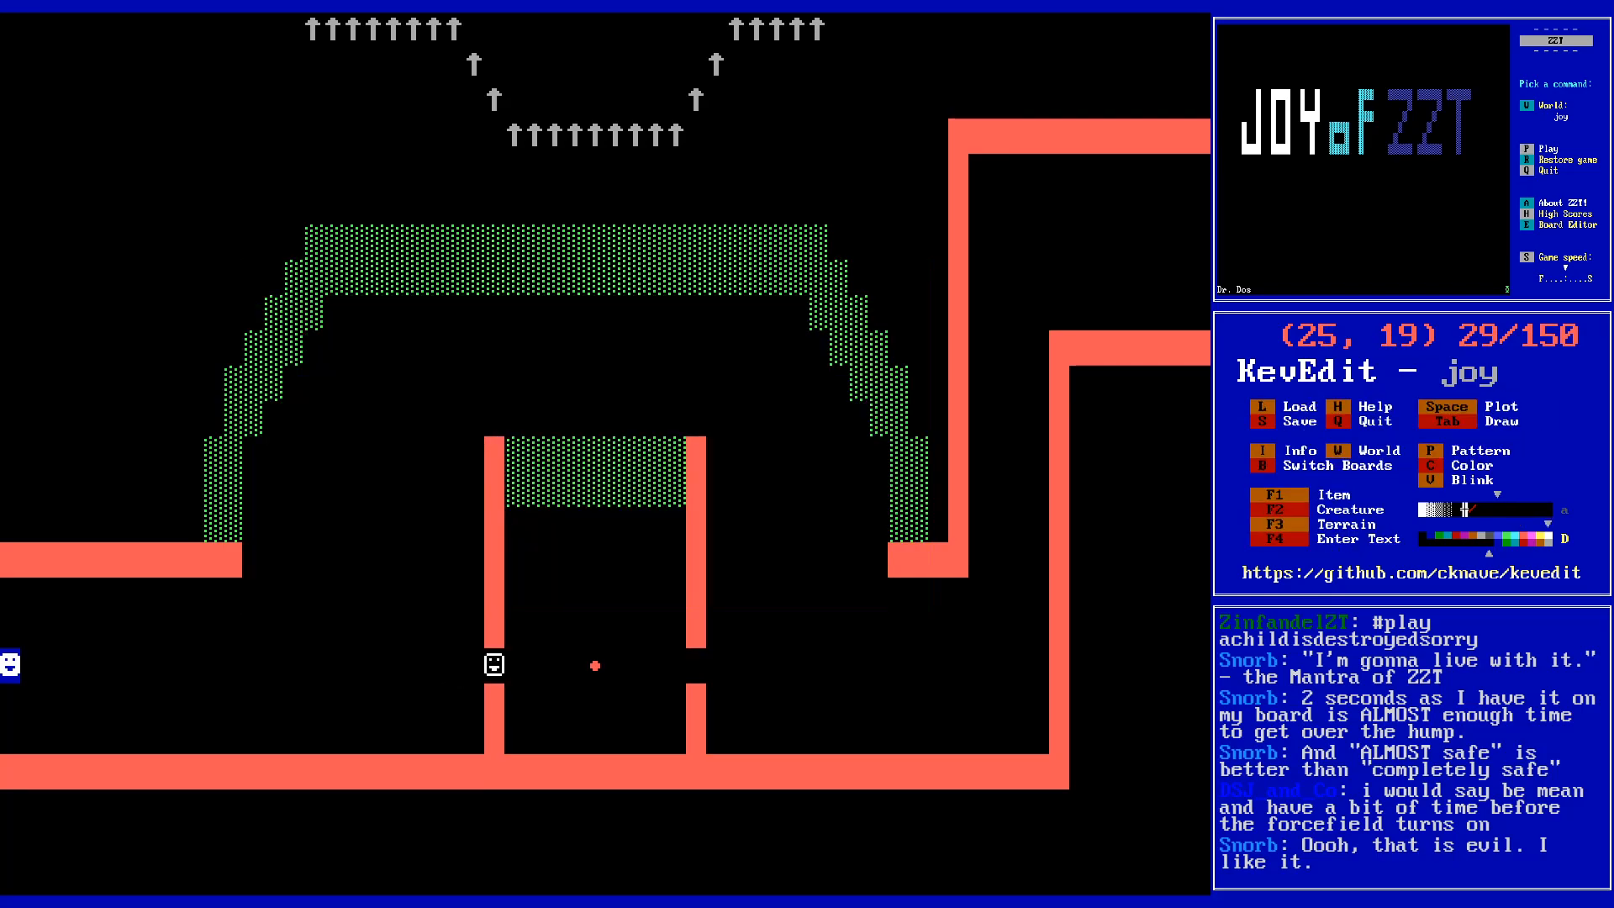
# - Set the new door object's character to the inverse bullet and its cycle to 1
pyautogui.press('Return')
pyautogui.press('Down')
pyautogui.press('Return')
pyautogui.press('Right')
pyautogui.press('Right')
pyautogui.press('Right')
pyautogui.press('Right')
pyautogui.press('Right')
pyautogui.press('Right')
pyautogui.press('Right')
pyautogui.press('Right')
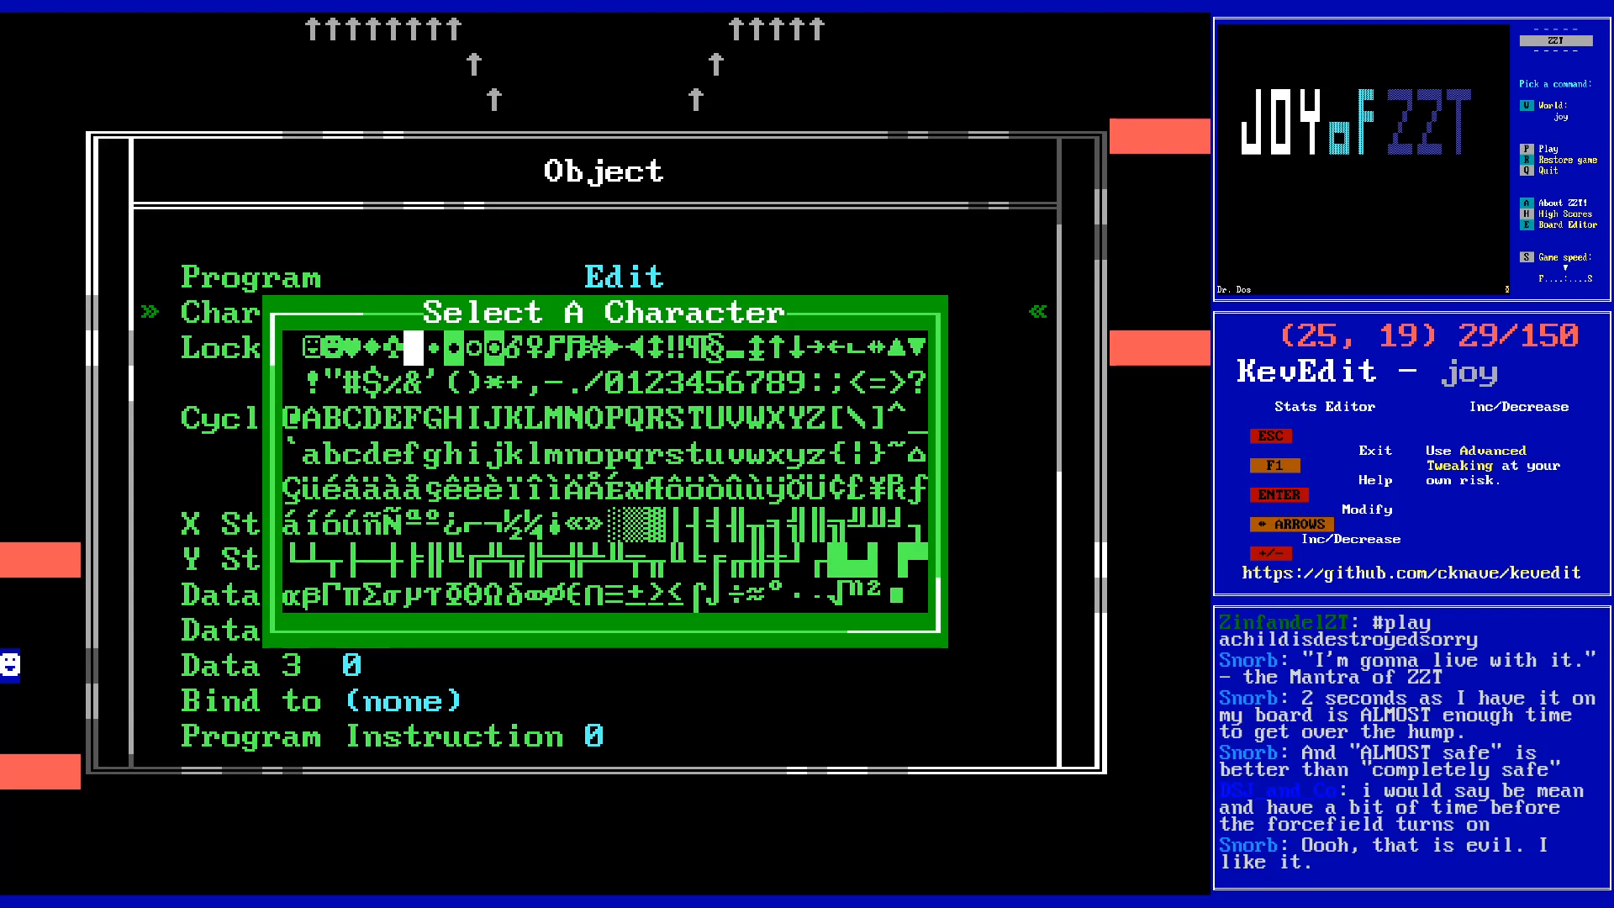
pyautogui.press('Return')
pyautogui.press('Down')
pyautogui.press('Down')
pyautogui.write('1')
pyautogui.press('Up')
pyautogui.press('Up')
pyautogui.press('Up')
pyautogui.press('Return')
pyautogui.write('@leftdoor')
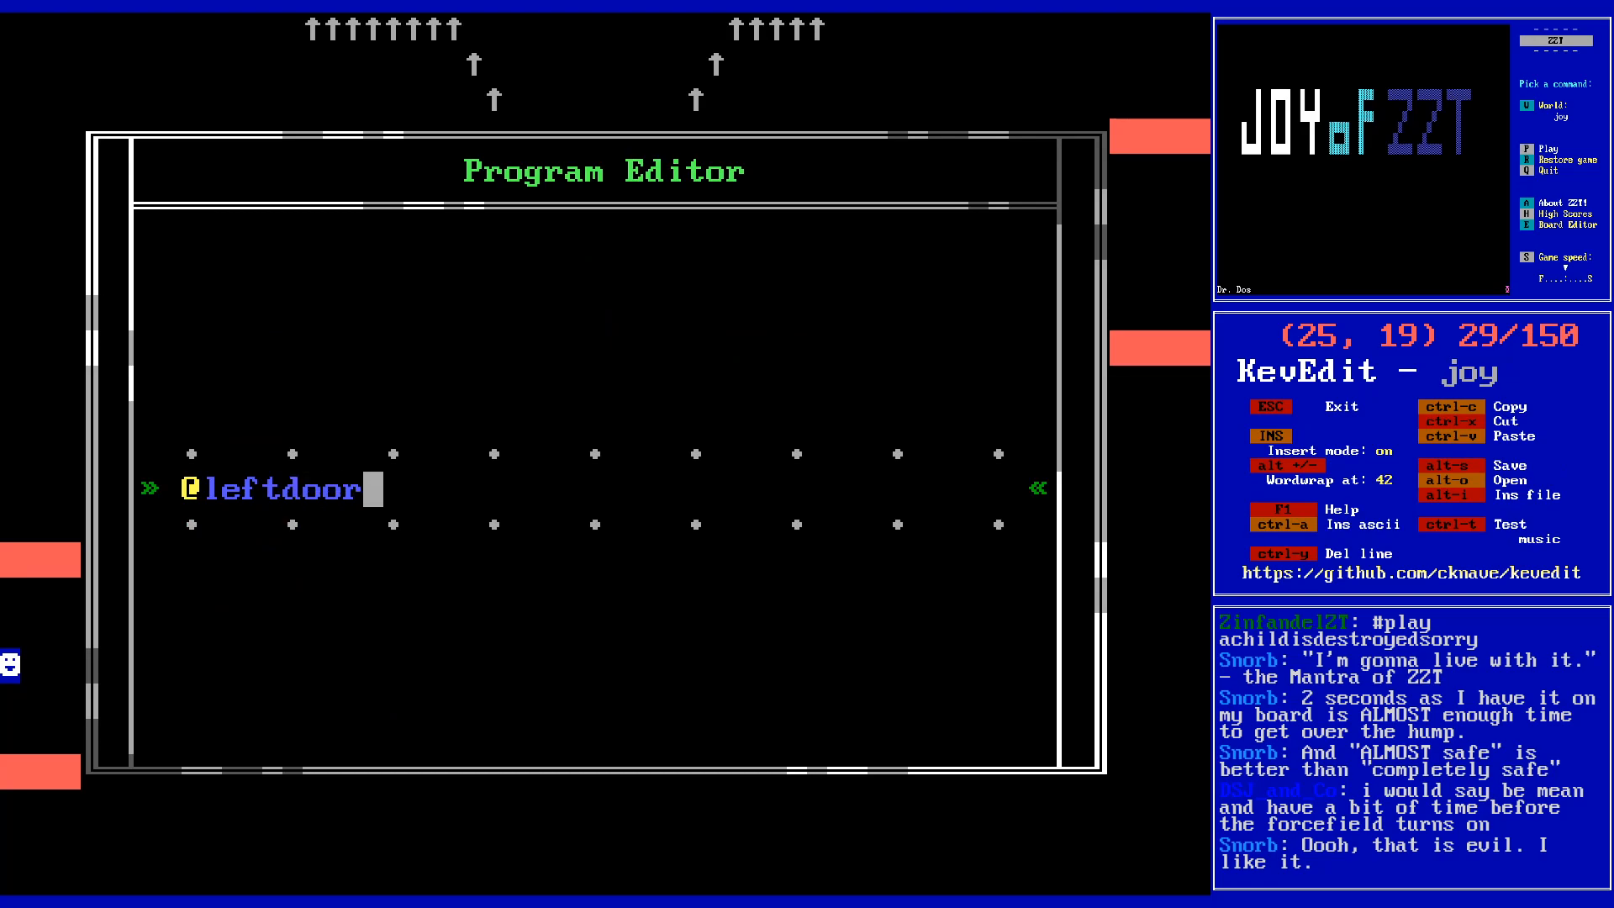
pyautogui.press('Return')
pyautogui.write('#end')
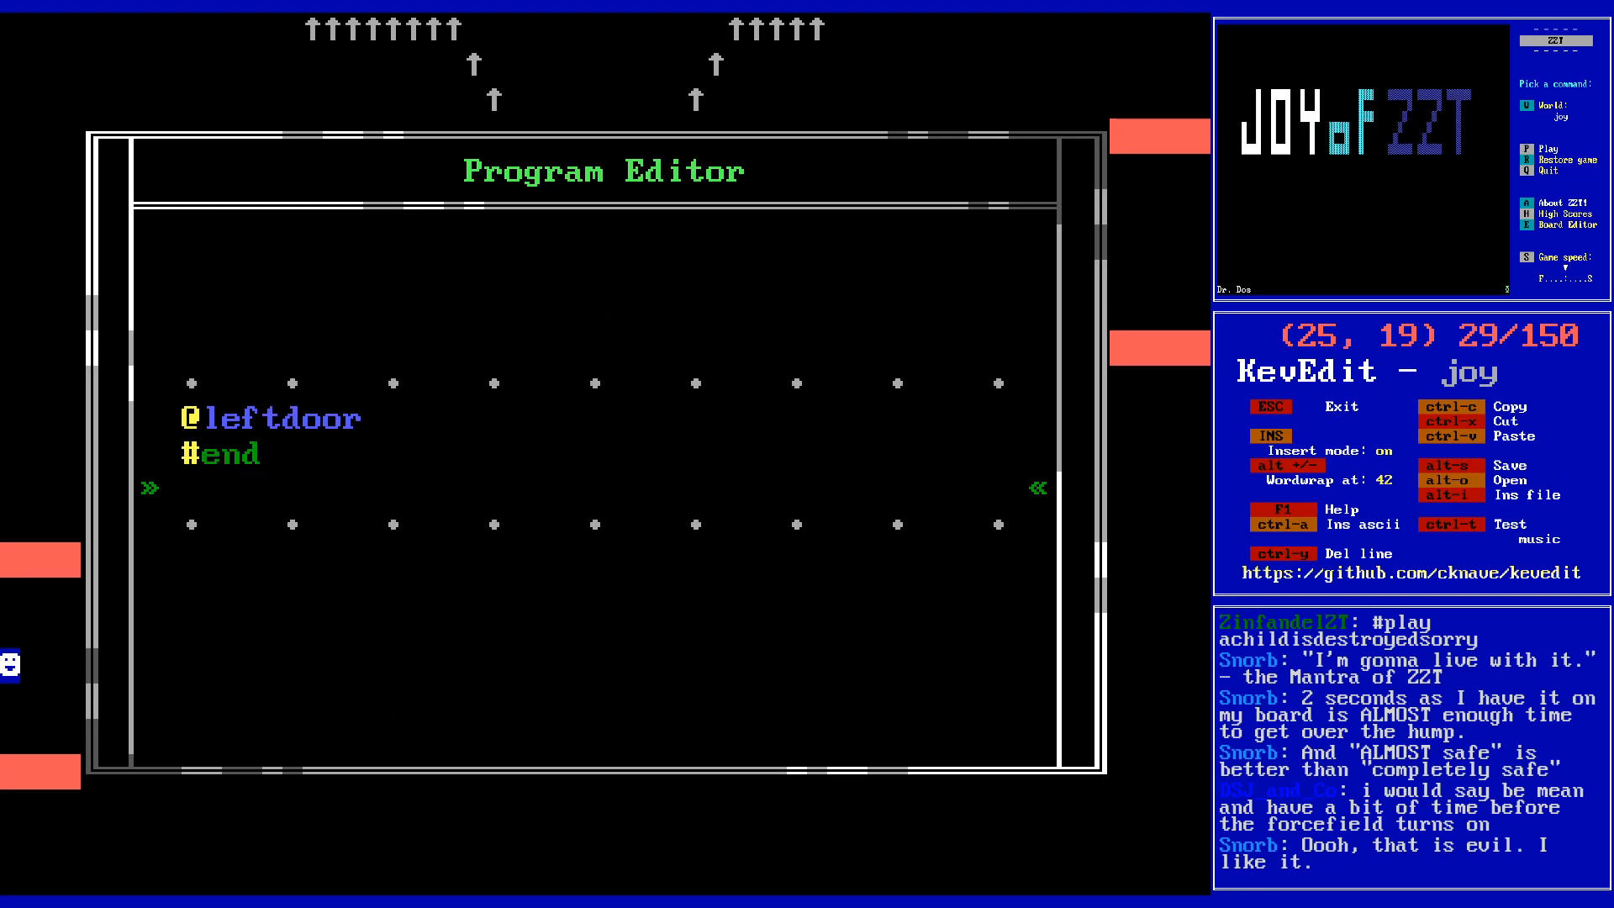
pyautogui.press('Escape')
pyautogui.press('Escape')
# - Check in the doorcheck object's program at (10, 22) which label it sends to leftdoor
pyautogui.hotkey('alt', 'Left')
pyautogui.hotkey('alt', 'Left')
pyautogui.press('Right')
pyautogui.press('Right')
pyautogui.press('Down')
pyautogui.press('Down')
pyautogui.press('Right')
pyautogui.press('Right')
pyautogui.press('Right')
pyautogui.press('Down')
pyautogui.press('Return')
pyautogui.press('Return')
pyautogui.press('pagedown')
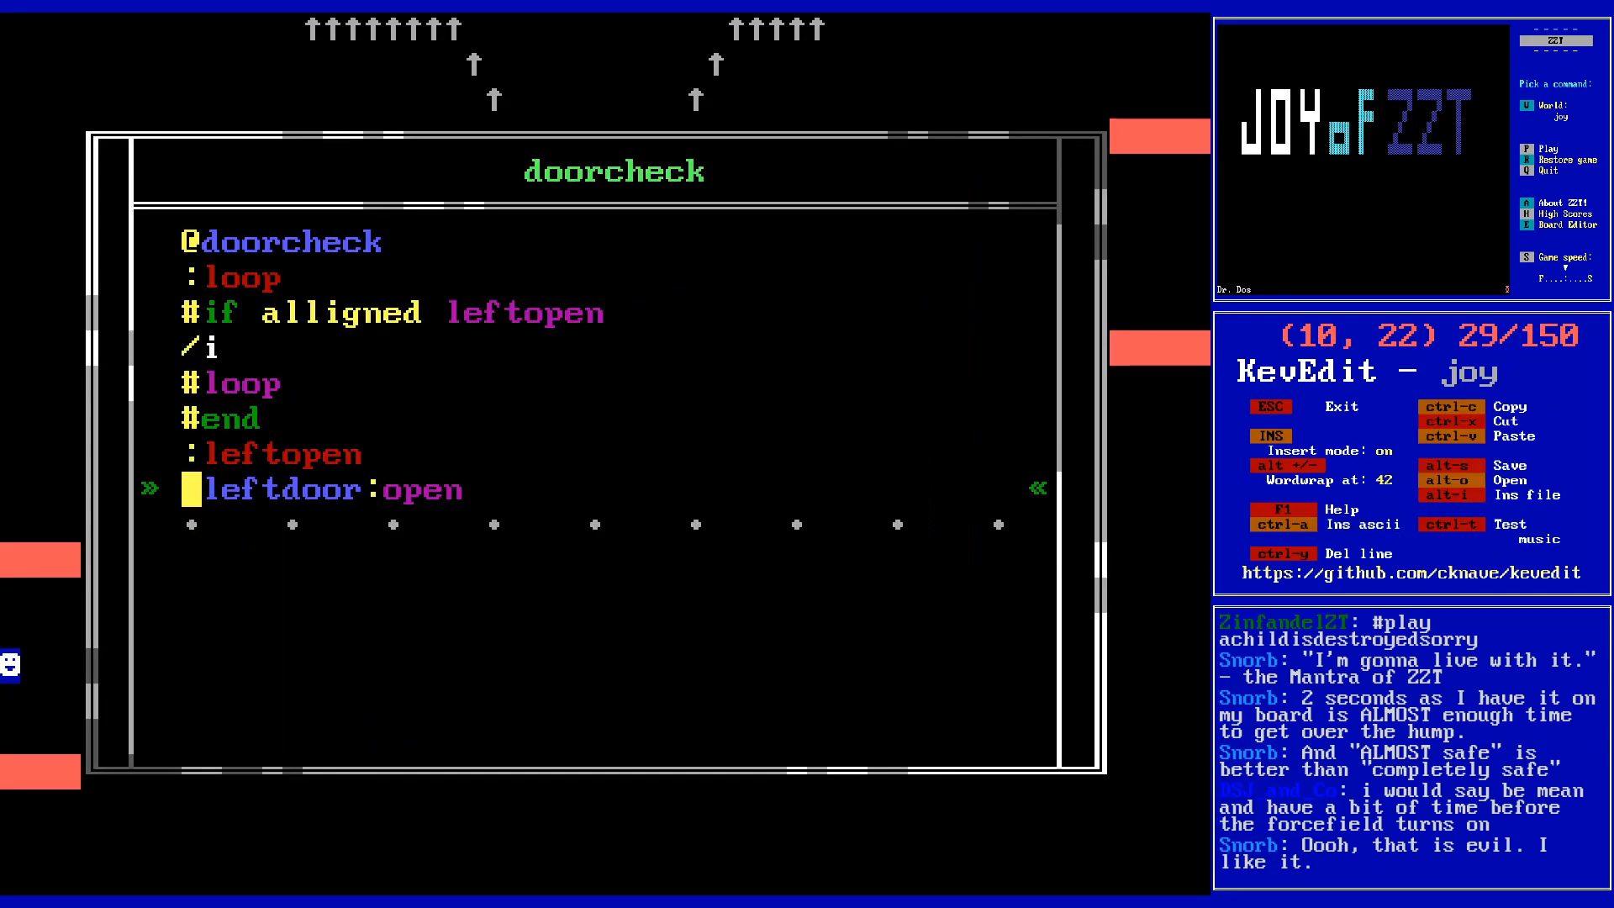
pyautogui.press('Escape')
pyautogui.press('Escape')
# - Add an ":open" label followed by the movement line "/e/s" to the leftdoor object's program, then close it
pyautogui.hotkey('alt', 'Right')
pyautogui.press('Up')
pyautogui.press('Right')
pyautogui.press('Right')
pyautogui.press('Right')
pyautogui.press('Up')
pyautogui.press('Up')
pyautogui.press('Right')
pyautogui.press('Right')
pyautogui.press('Return')
pyautogui.press('Return')
pyautogui.press('pagedown')
pyautogui.write(':')
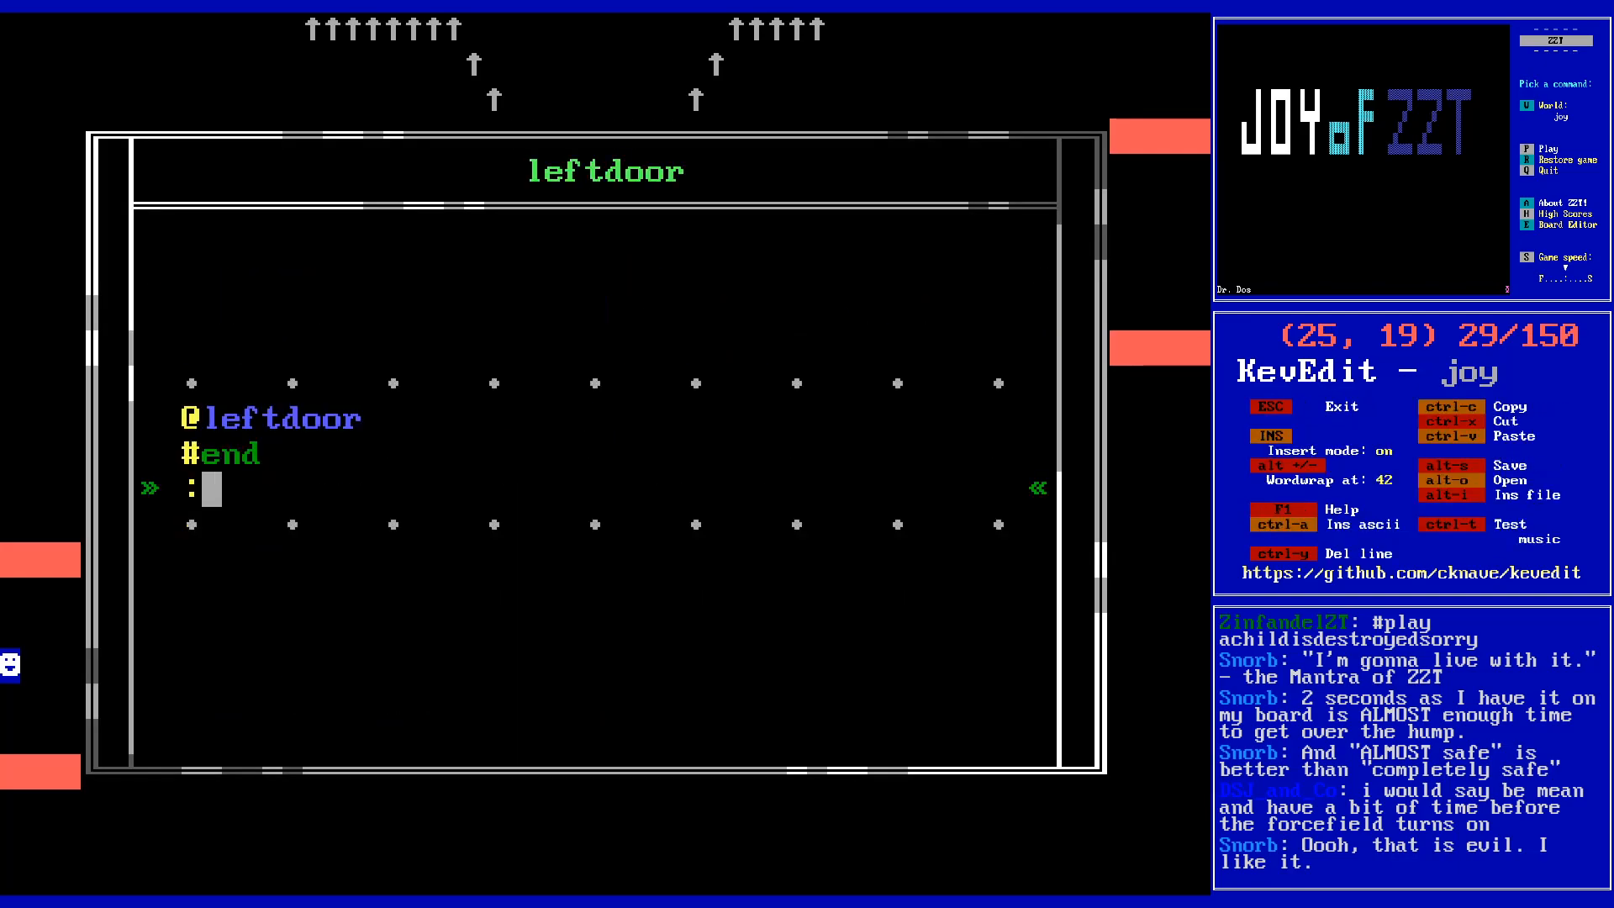
pyautogui.write('open')
pyautogui.press('Return')
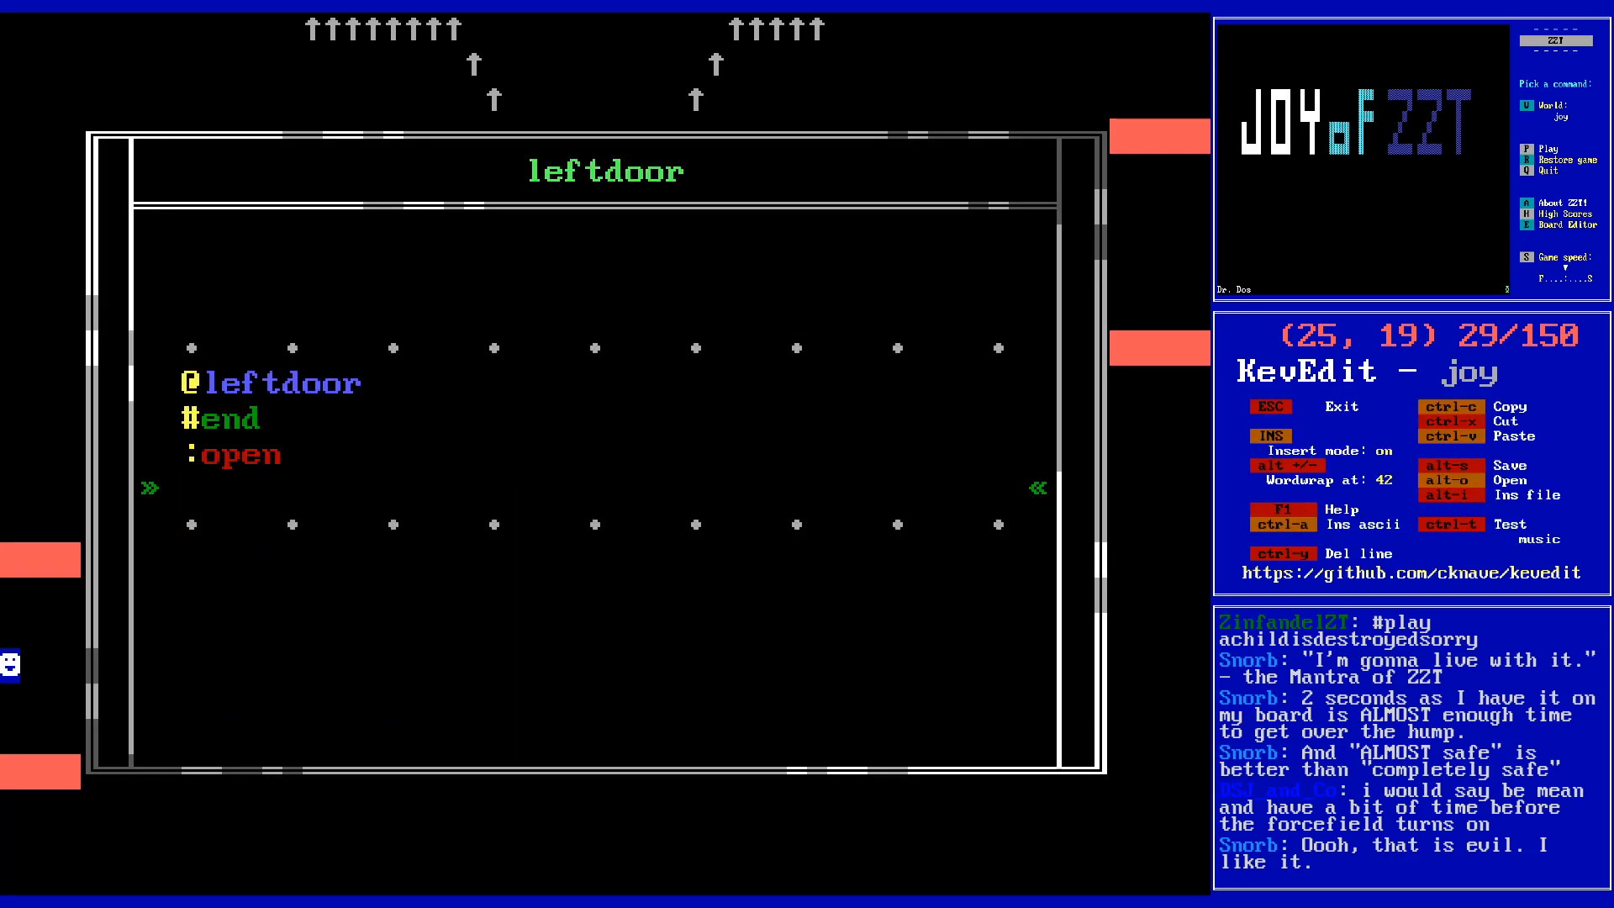
pyautogui.write('/e/s')
pyautogui.press('Return')
pyautogui.press('Escape')
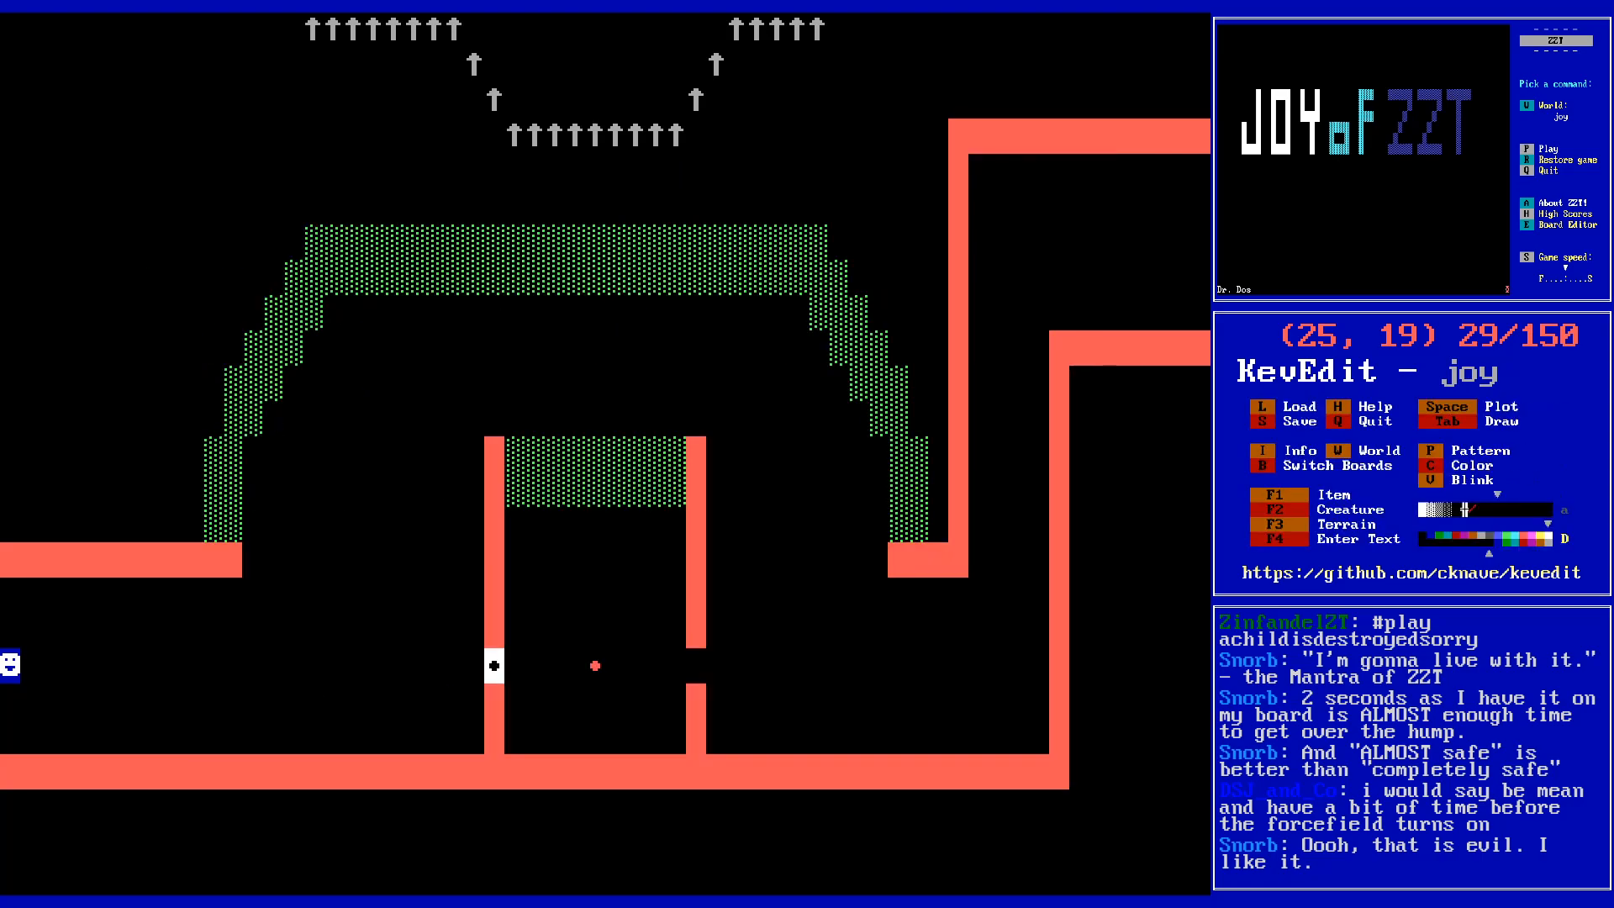
pyautogui.press('Left')
pyautogui.press('Right')
pyautogui.press('Down')
pyautogui.press('Up')
pyautogui.press('Left')
pyautogui.press('Right')
pyautogui.press('Down')
pyautogui.press('Up')
pyautogui.press('Up')
pyautogui.press('Up')
pyautogui.press('Up')
pyautogui.press('Up')
pyautogui.press('Up')
pyautogui.press('Up')
pyautogui.press('Up')
pyautogui.press('Up')
pyautogui.press('Up')
pyautogui.press('Up')
pyautogui.press('Up')
pyautogui.press('Up')
pyautogui.press('Up')
pyautogui.press('Down')
pyautogui.press('Down')
pyautogui.press('Down')
pyautogui.press('Down')
pyautogui.press('Down')
pyautogui.press('Down')
pyautogui.press('Down')
pyautogui.press('Down')
pyautogui.press('Down')
pyautogui.press('Down')
pyautogui.press('Down')
pyautogui.press('Down')
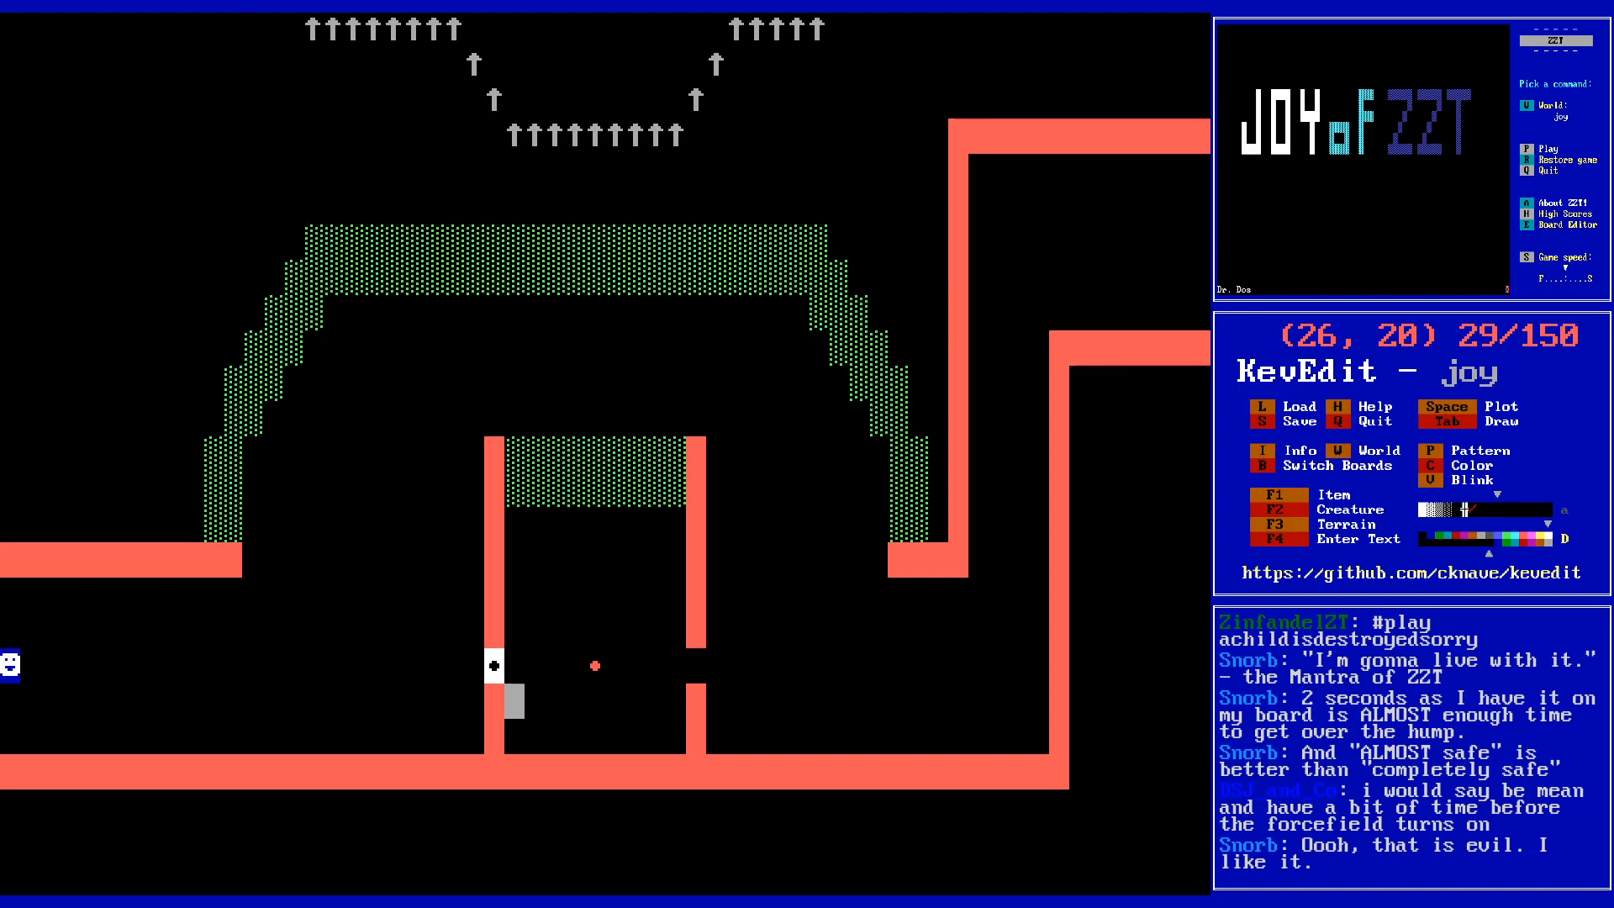
pyautogui.press('Up')
pyautogui.press('Left')
pyautogui.press('Right')
pyautogui.press('Down')
# - Reopen the leftdoor object's program at the empty line below "/e/s"
pyautogui.press('Up')
pyautogui.press('Left')
pyautogui.press('Return')
pyautogui.press('Down')
pyautogui.press('Down')
pyautogui.press('Down')
pyautogui.press('Down')
pyautogui.write('#leftcheck')
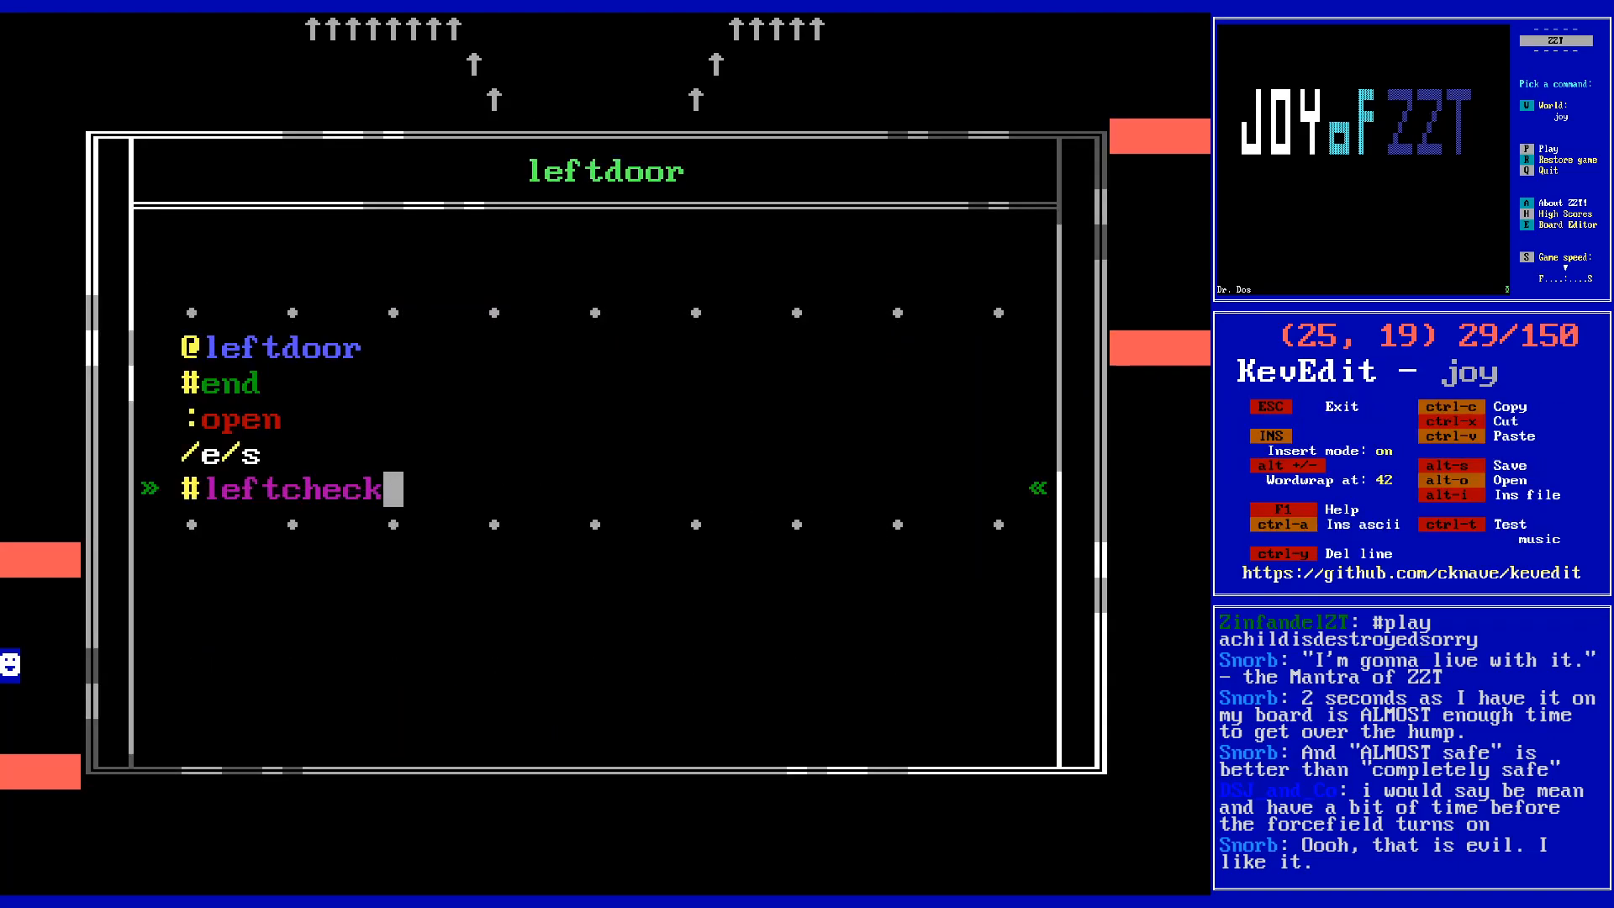
pyautogui.press('BackSpace')
pyautogui.press('BackSpace')
pyautogui.press('BackSpace')
pyautogui.press('BackSpace')
pyautogui.press('BackSpace')
pyautogui.press('BackSpace')
pyautogui.press('BackSpace')
pyautogui.press('BackSpace')
pyautogui.press('BackSpace')
pyautogui.press('BackSpace')
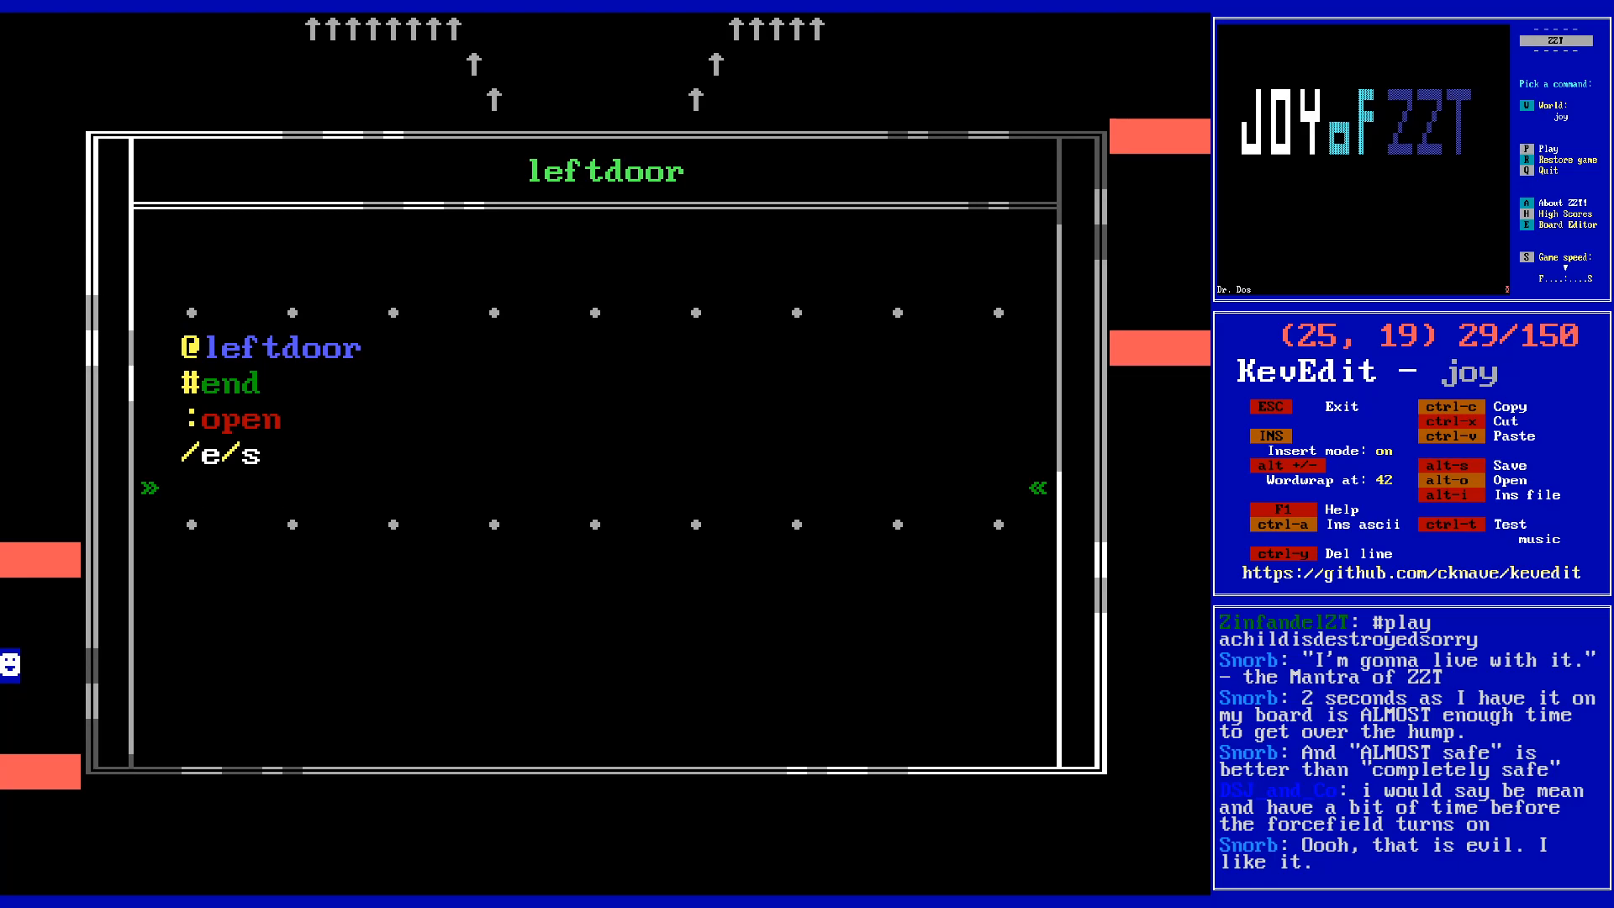
pyautogui.press('BackSpace')
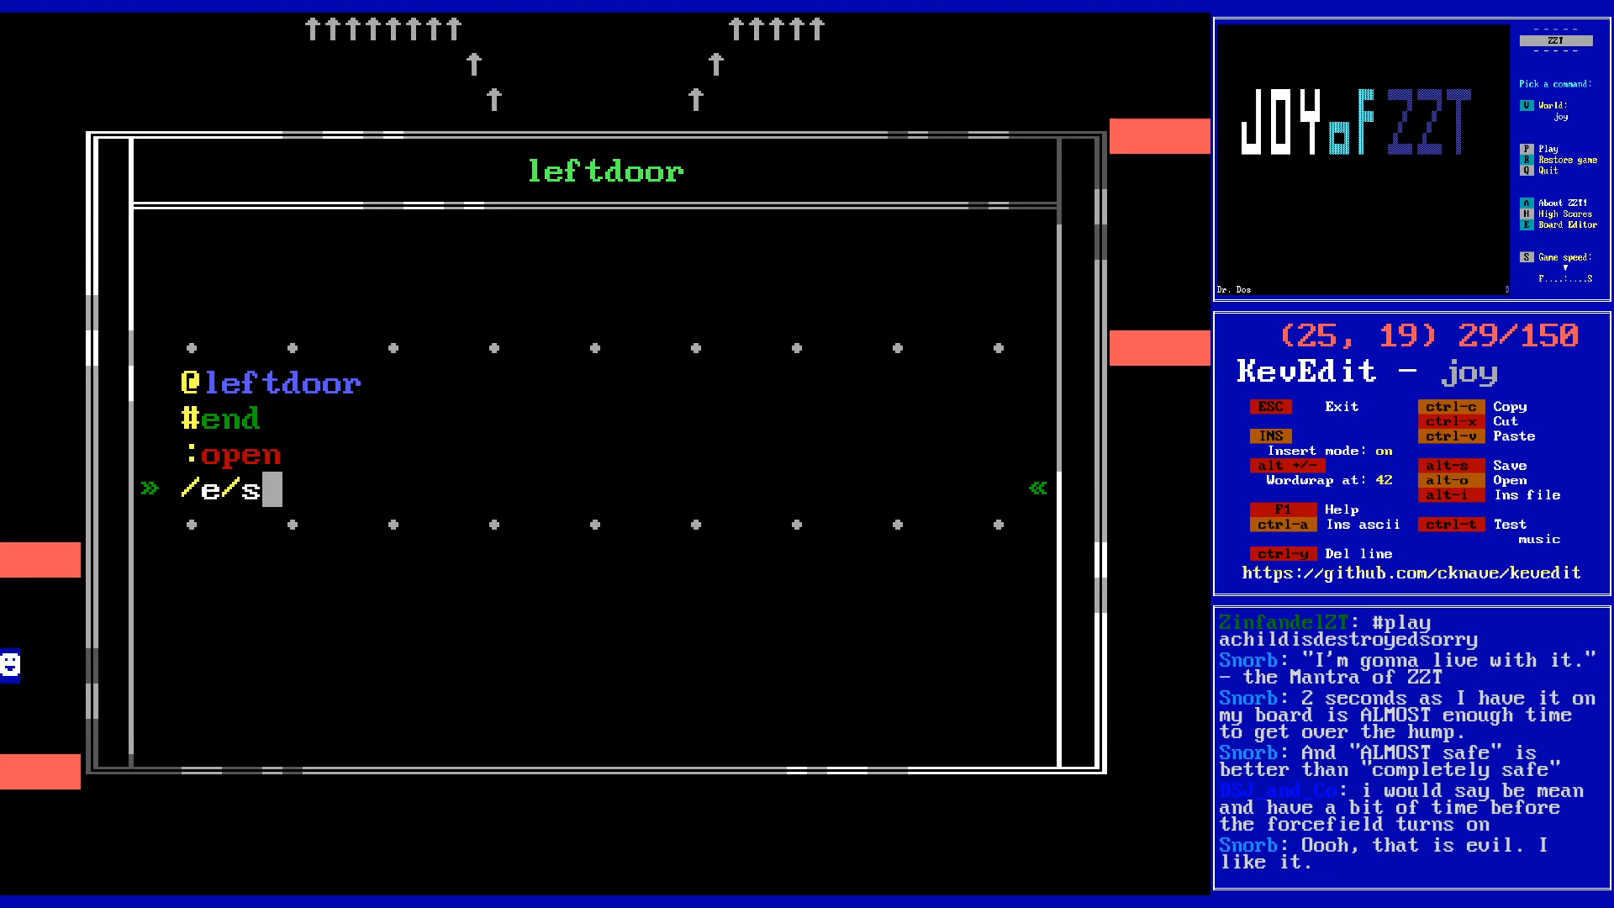
# - Add the line "#rightdoor:close" below "#leftdoor:open" in the doorcheck object's program at (10, 22), then close it
pyautogui.press('Escape')
pyautogui.press('Left')
pyautogui.press('Left')
pyautogui.press('Left')
pyautogui.press('Left')
pyautogui.press('Left')
pyautogui.press('Left')
pyautogui.press('Left')
pyautogui.press('Left')
pyautogui.press('Left')
pyautogui.press('Left')
pyautogui.press('Left')
pyautogui.press('Left')
pyautogui.press('Down')
pyautogui.press('Down')
pyautogui.press('Down')
pyautogui.press('Left')
pyautogui.press('Left')
pyautogui.press('Left')
pyautogui.press('Return')
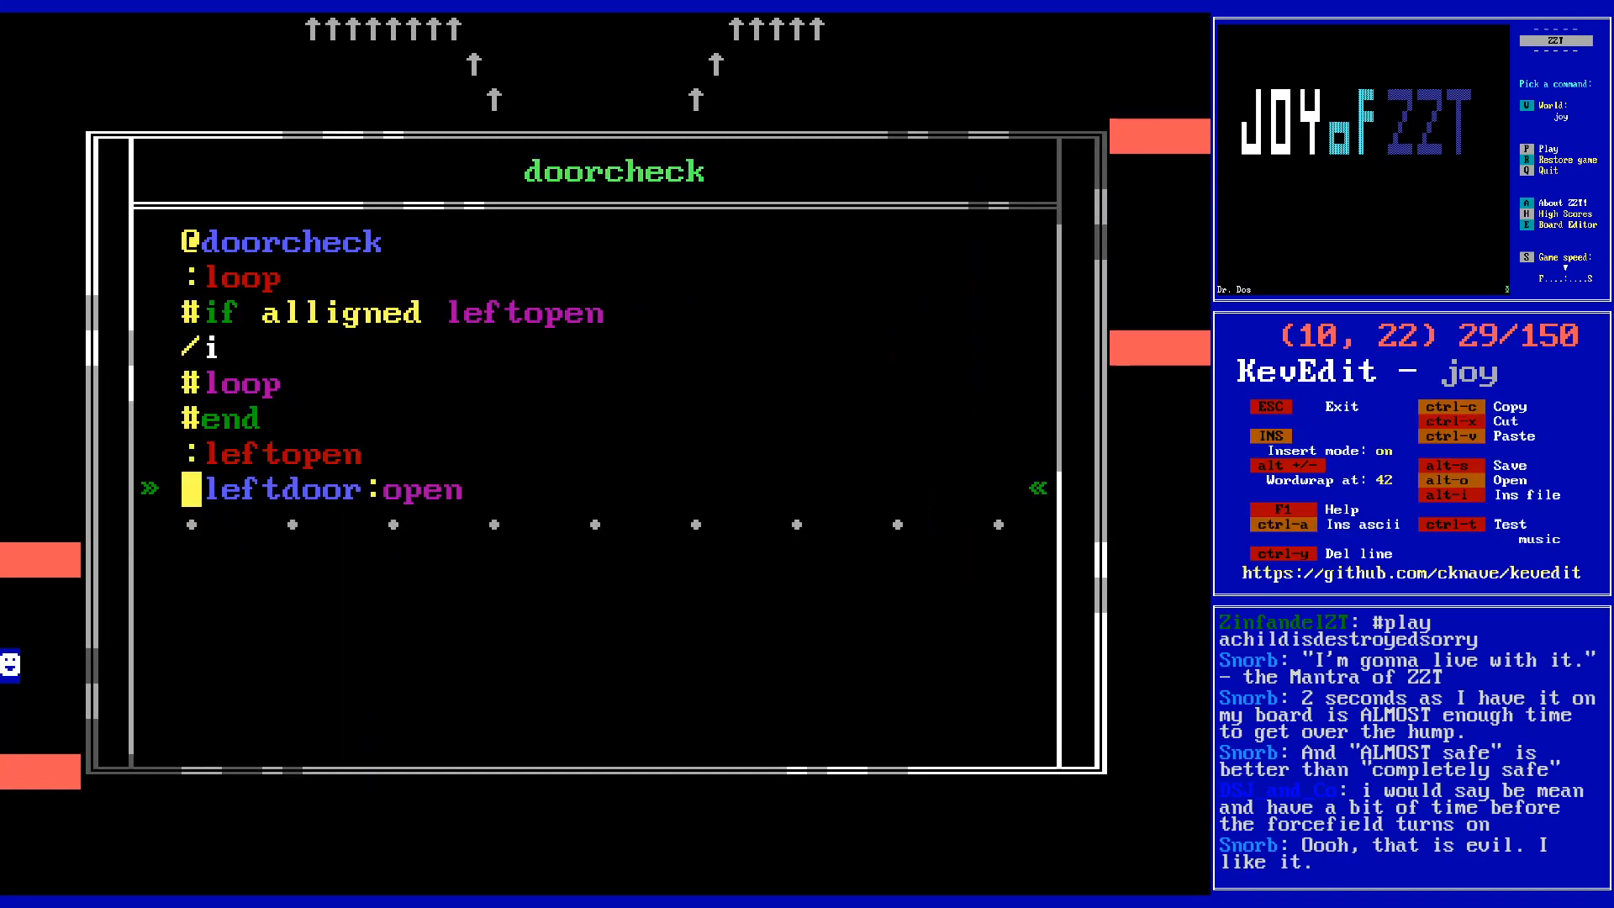
pyautogui.press('End')
pyautogui.press('Return')
pyautogui.write('#rightdoor:close')
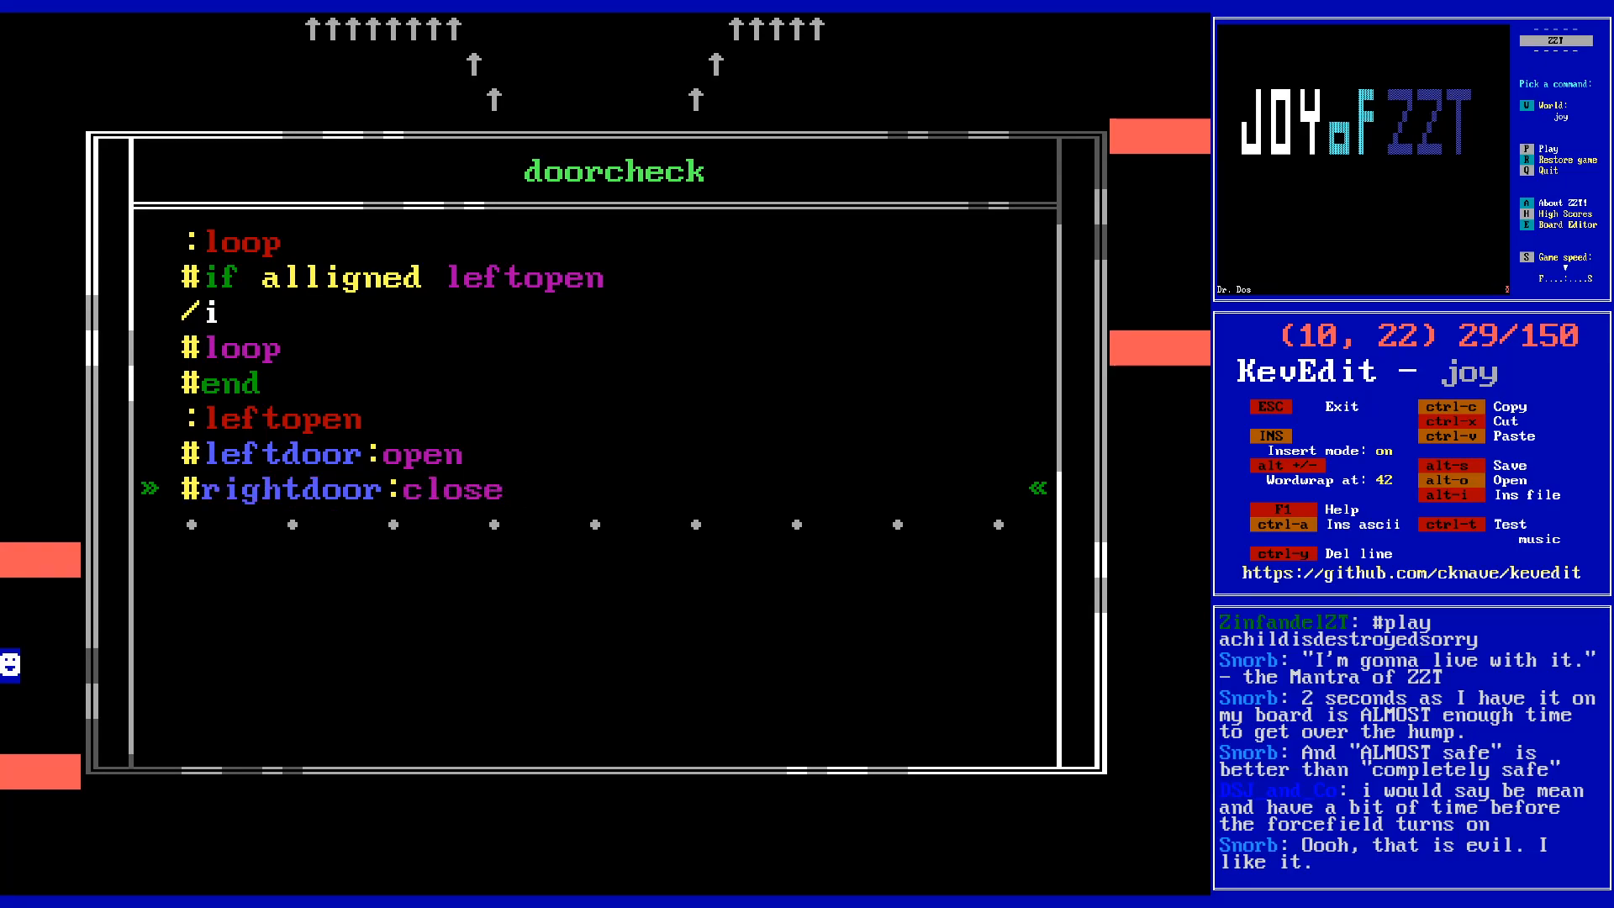
pyautogui.press('Escape')
pyautogui.press('Escape')
# - Copy the leftdoor object at (25, 19) into the pattern buffer and bring the cursor toward the gap in the chamber's right wall
pyautogui.hotkey('alt', 'Right')
pyautogui.hotkey('alt', 'Right')
pyautogui.hotkey('alt', 'Up')
pyautogui.press('Left')
pyautogui.press('Left')
pyautogui.press('Left')
pyautogui.press('Down')
pyautogui.press('Left')
pyautogui.press('Down')
pyautogui.press('Down')
pyautogui.press('Up')
pyautogui.press('Left')
pyautogui.hotkey('shift', 'p')
pyautogui.hotkey('shift', 'p')
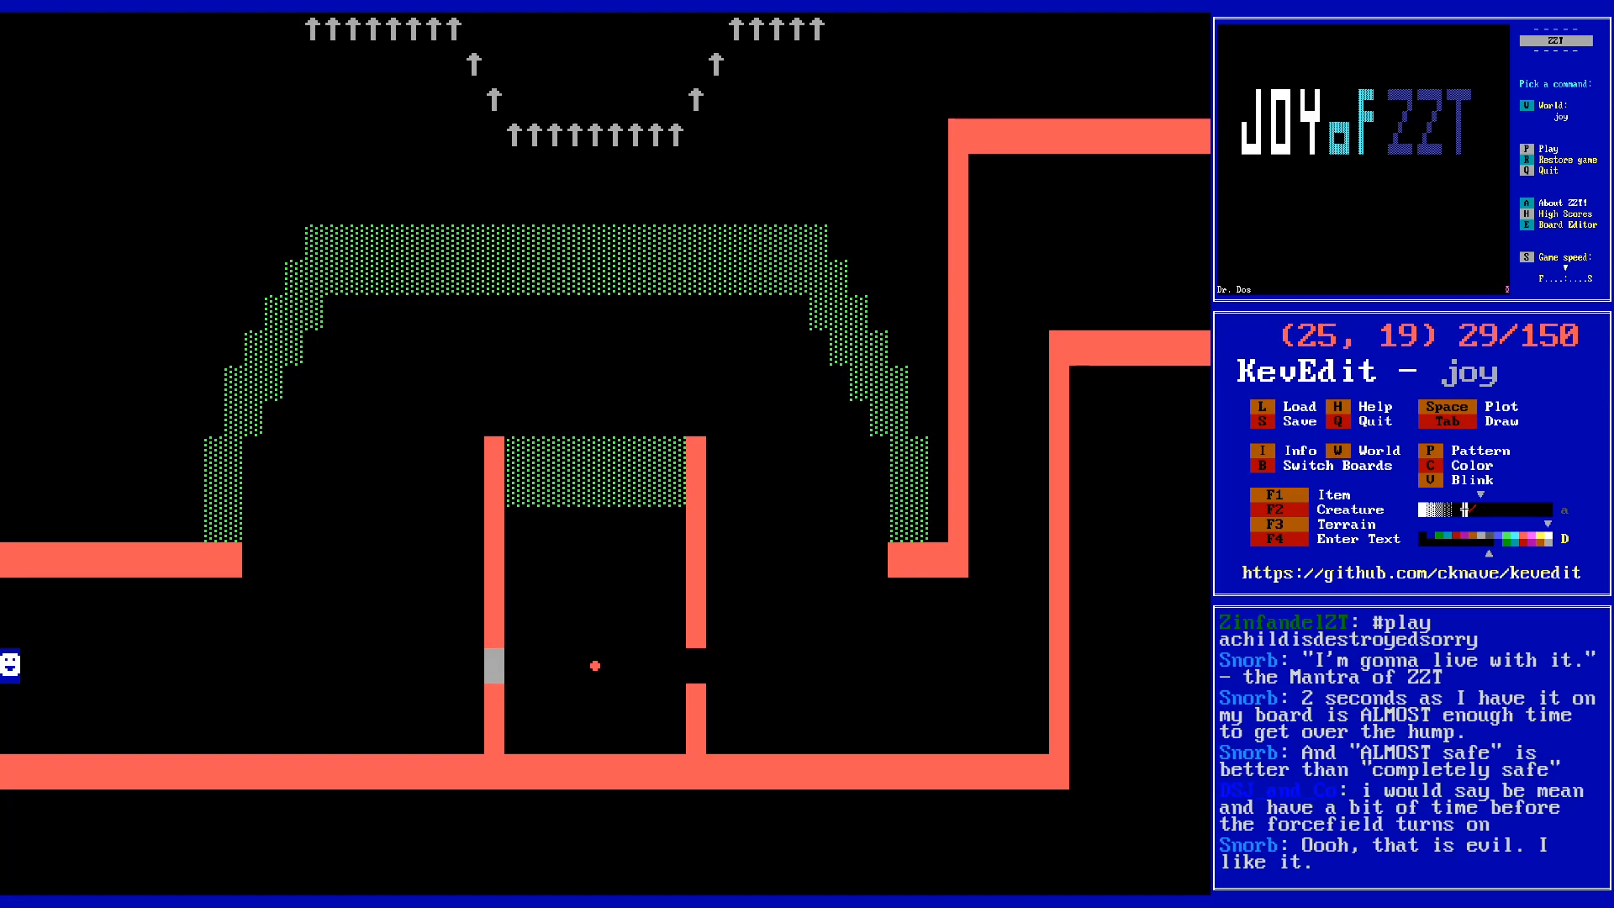
pyautogui.press('Right')
pyautogui.press('Right')
pyautogui.press('Right')
pyautogui.press('Right')
pyautogui.press('Right')
pyautogui.press('Right')
pyautogui.press('Right')
pyautogui.press('Right')
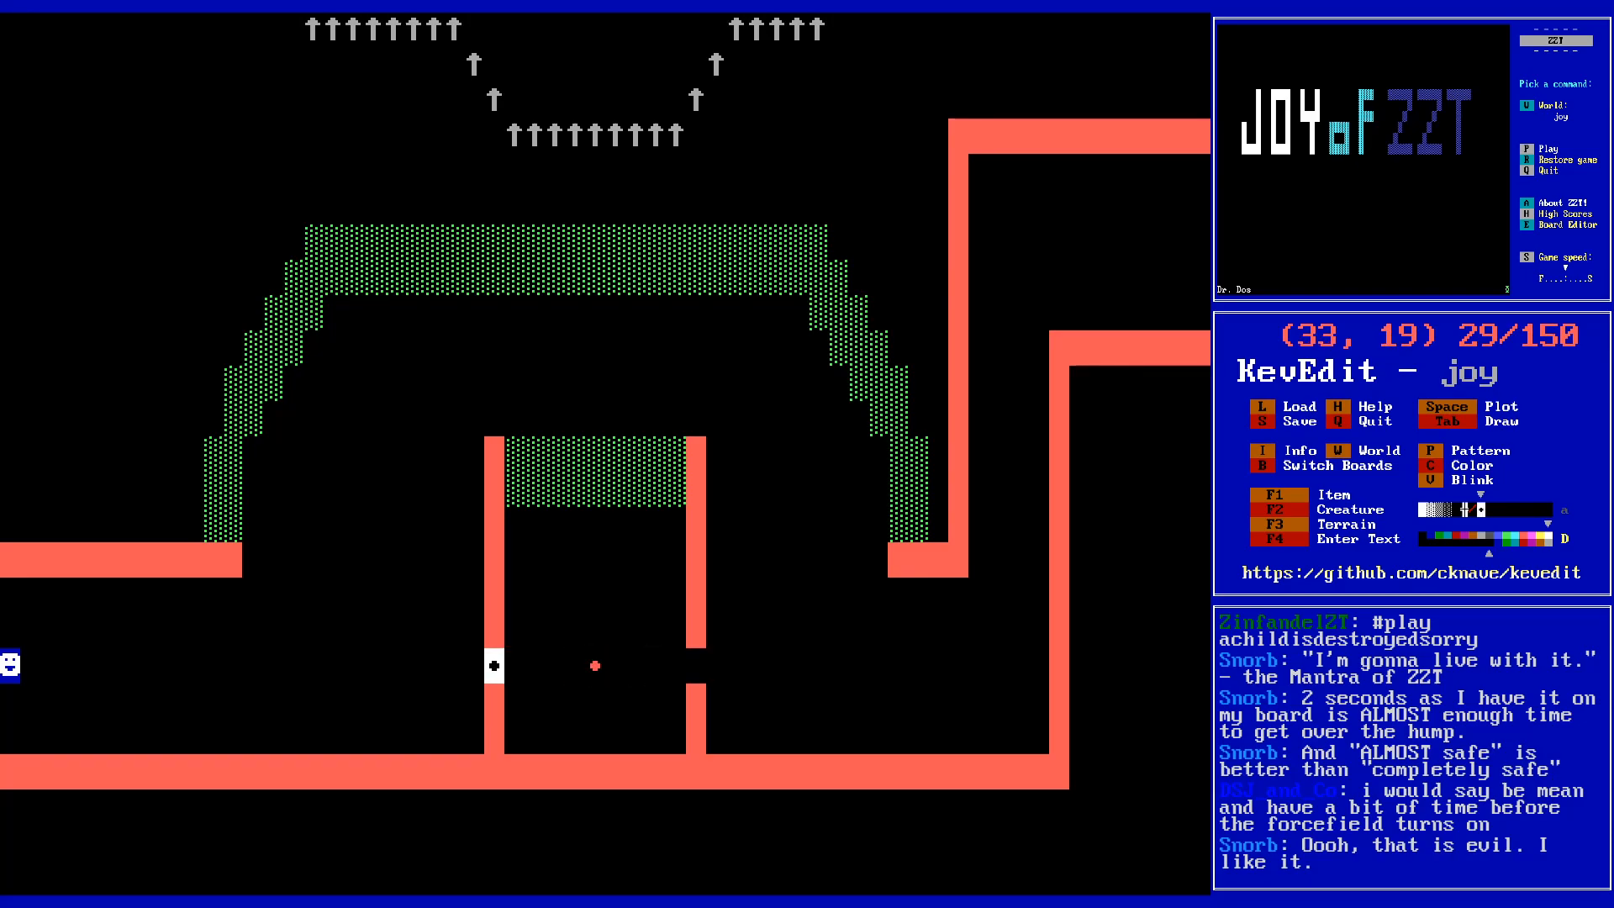
pyautogui.press('Right')
pyautogui.press('Right')
pyautogui.press('Down')
pyautogui.press('Up')
pyautogui.press('Return')
pyautogui.press('Return')
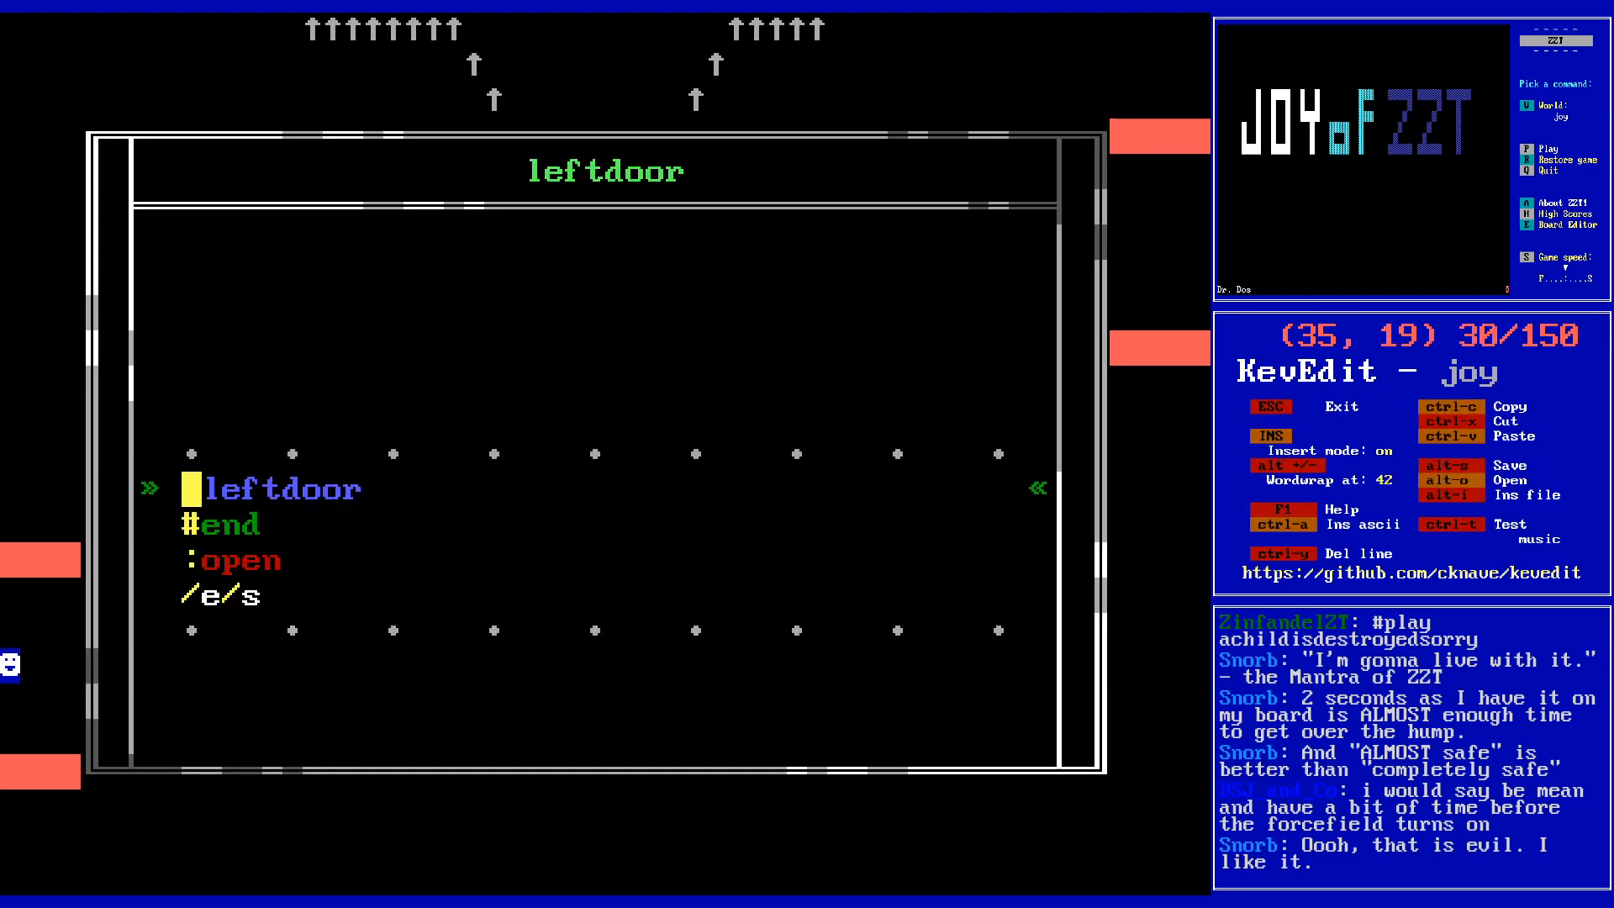
pyautogui.press('Home')
pyautogui.press('Right')
pyautogui.press('Delete')
pyautogui.press('Delete')
pyautogui.press('Delete')
pyautogui.press('Delete')
pyautogui.write('right')
# - Change the movement under the right door's :open label to /w/s
pyautogui.press('Down')
pyautogui.press('Down')
pyautogui.press('Down')
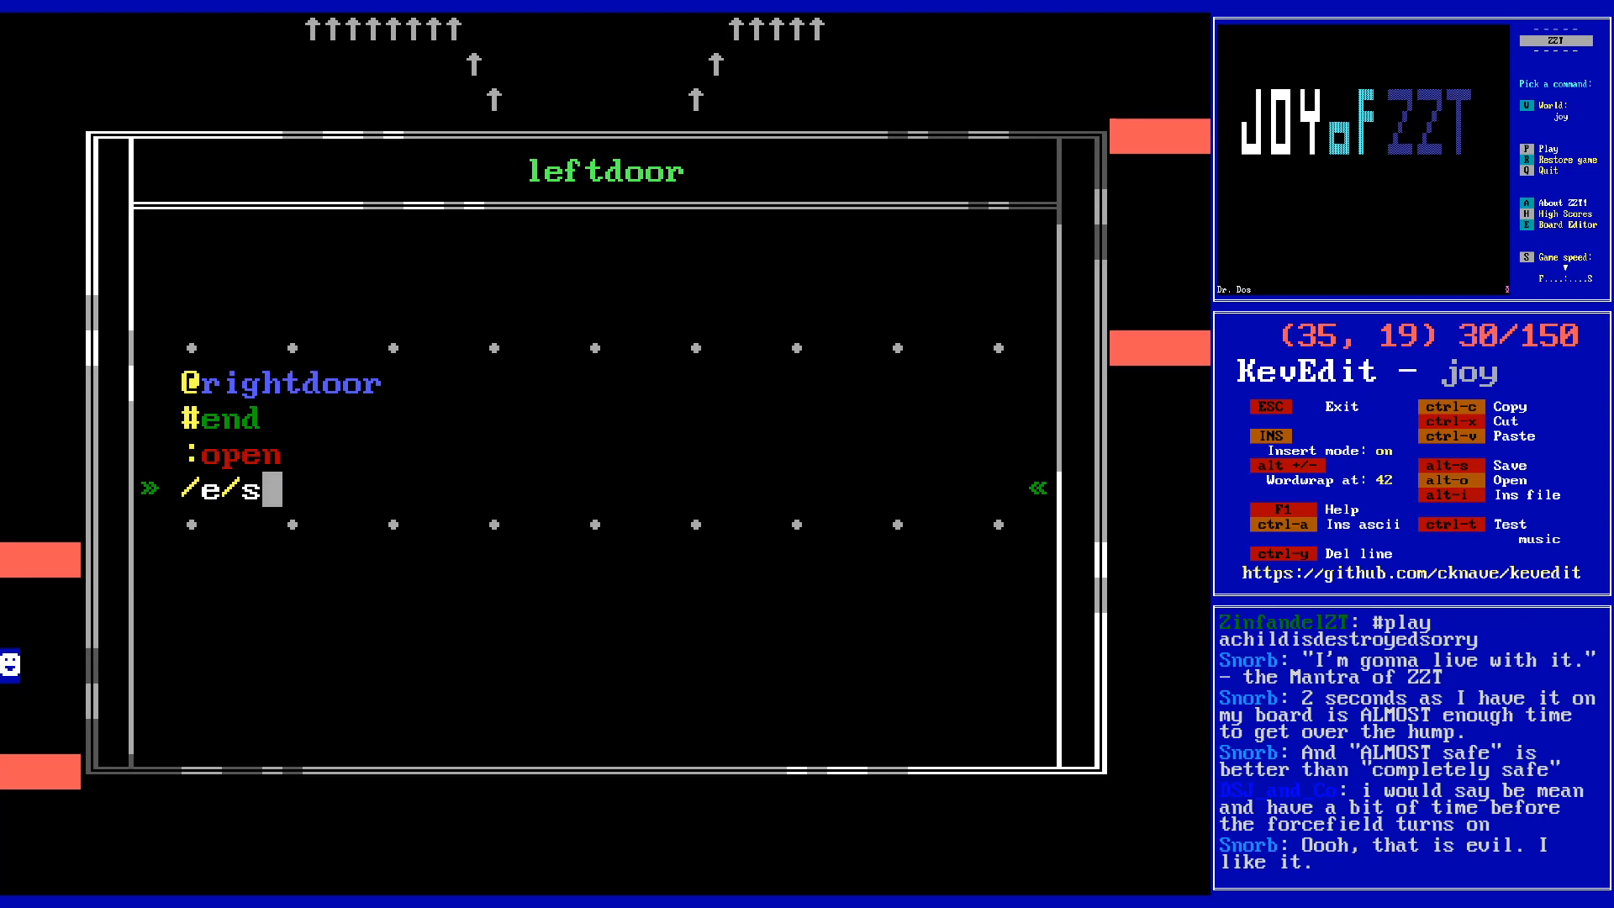
pyautogui.press('Left')
pyautogui.press('BackSpace')
pyautogui.write('w')
# - Finish the right door's :open routine with #end and add a :close routine containing /n/e and #end
pyautogui.press('End')
pyautogui.press('Return')
pyautogui.write('#end')
pyautogui.press('Return')
pyautogui.write(':close')
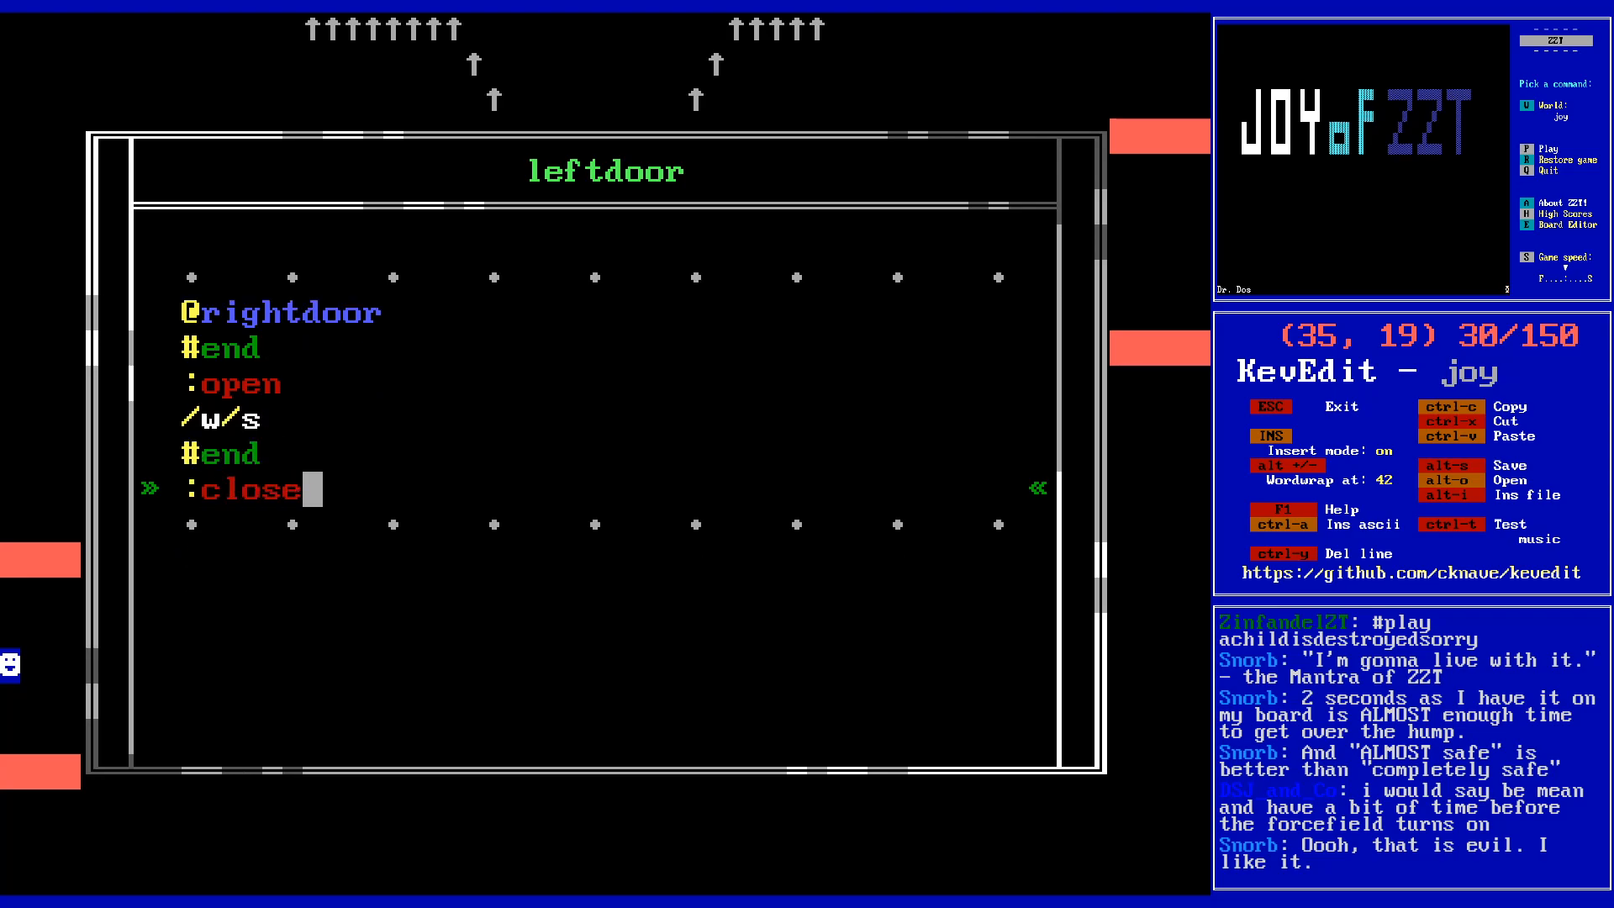
pyautogui.press('Return')
pyautogui.write('/n/e')
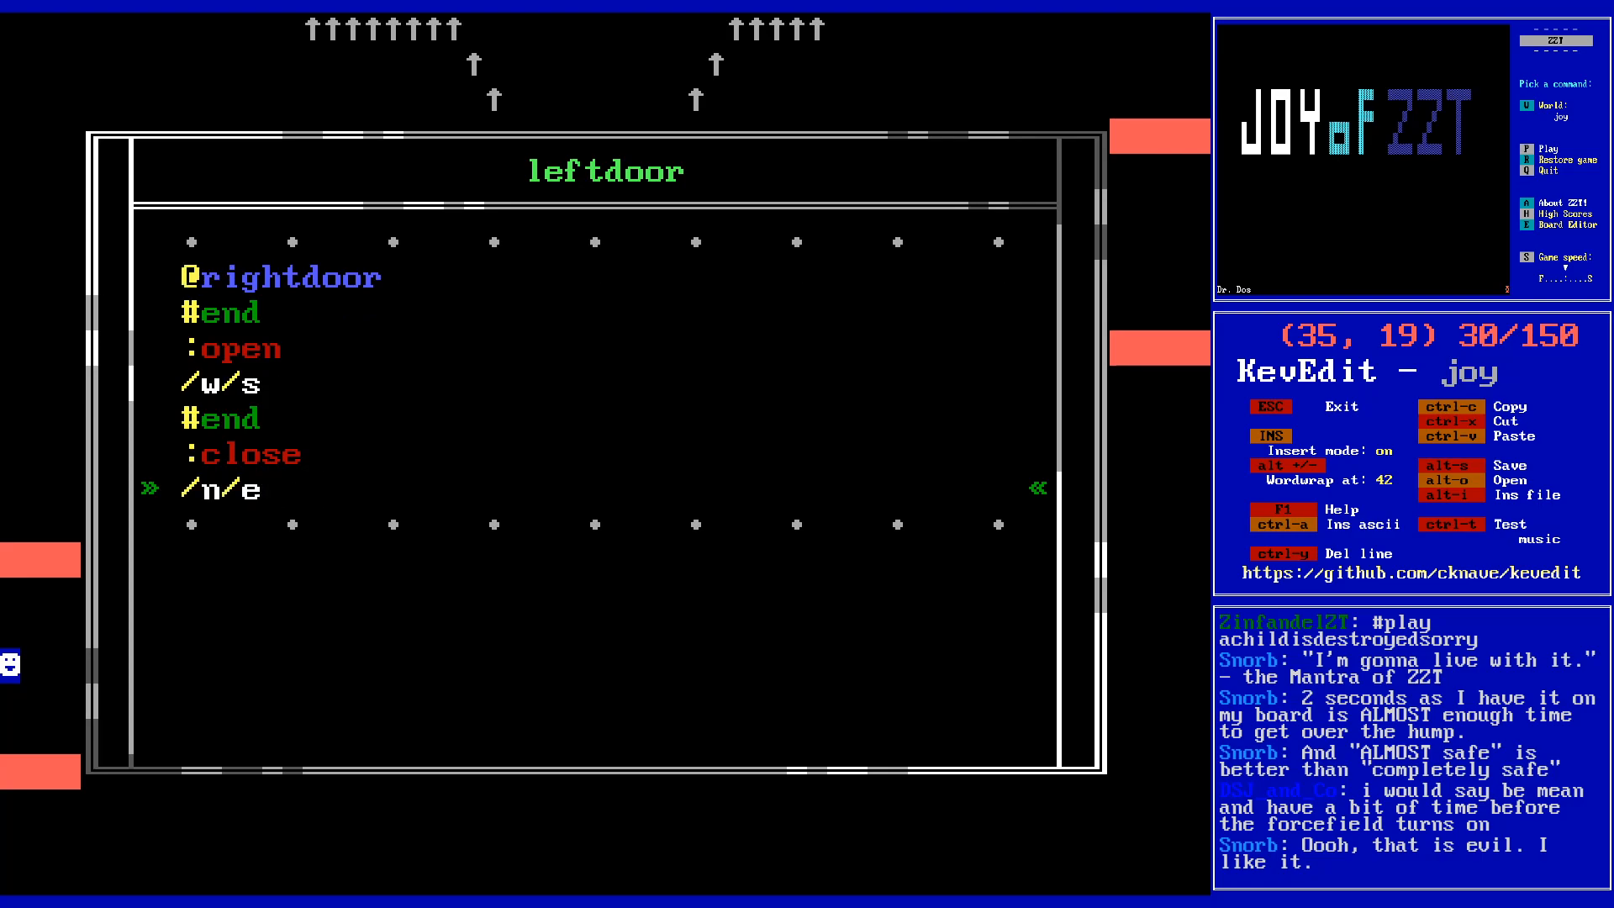
pyautogui.press('Return')
pyautogui.write('#end')
pyautogui.press('Escape')
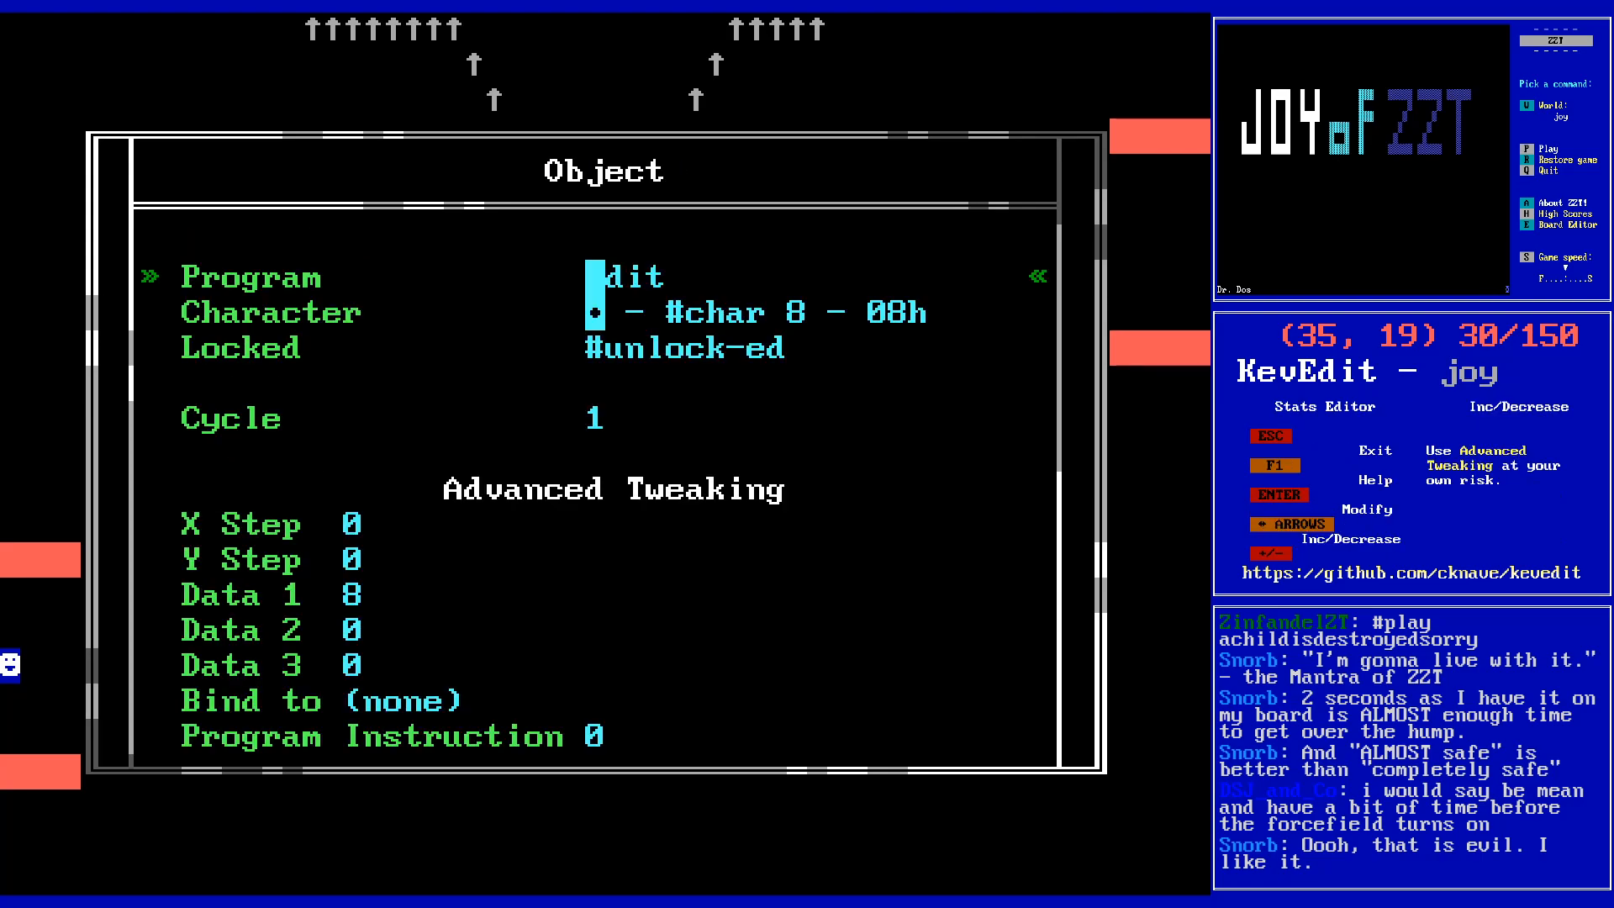
pyautogui.press('Escape')
# - End the left door's :open routine with #end, add a :close routine containing /n/w and #end, and save the world
pyautogui.press('Left')
pyautogui.press('Left')
pyautogui.press('Left')
pyautogui.press('Left')
pyautogui.press('Left')
pyautogui.press('Left')
pyautogui.press('Left')
pyautogui.press('Left')
pyautogui.press('Left')
pyautogui.press('Left')
pyautogui.press('Return')
pyautogui.press('Return')
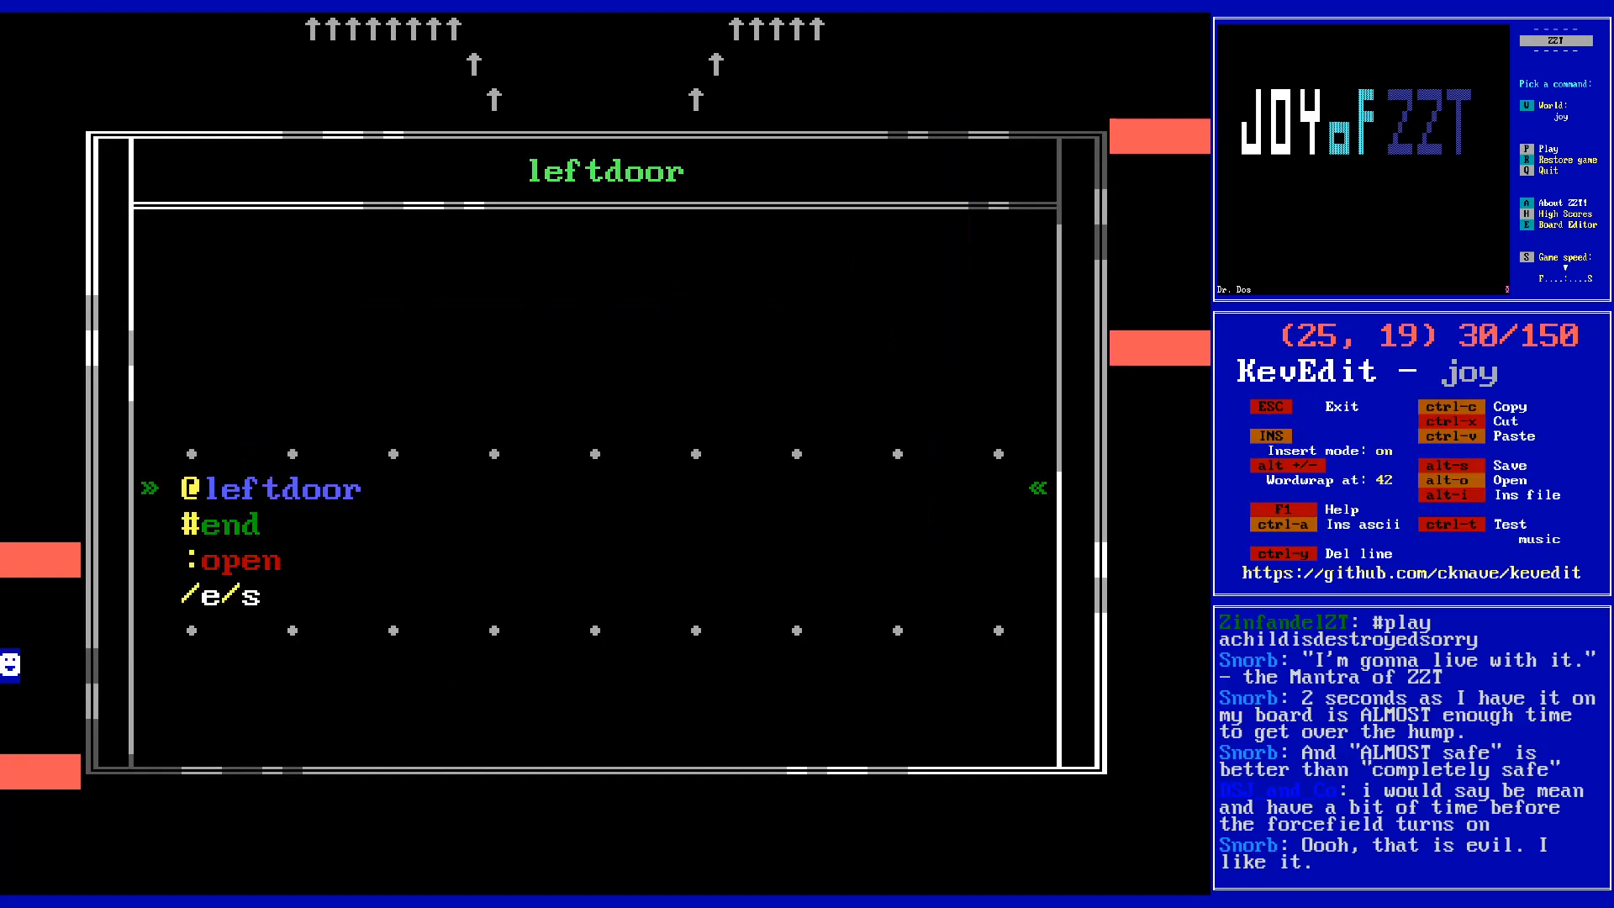
pyautogui.press('Return')
pyautogui.write('#end')
pyautogui.press('Return')
pyautogui.write(':close')
pyautogui.press('Return')
pyautogui.write('/n/w')
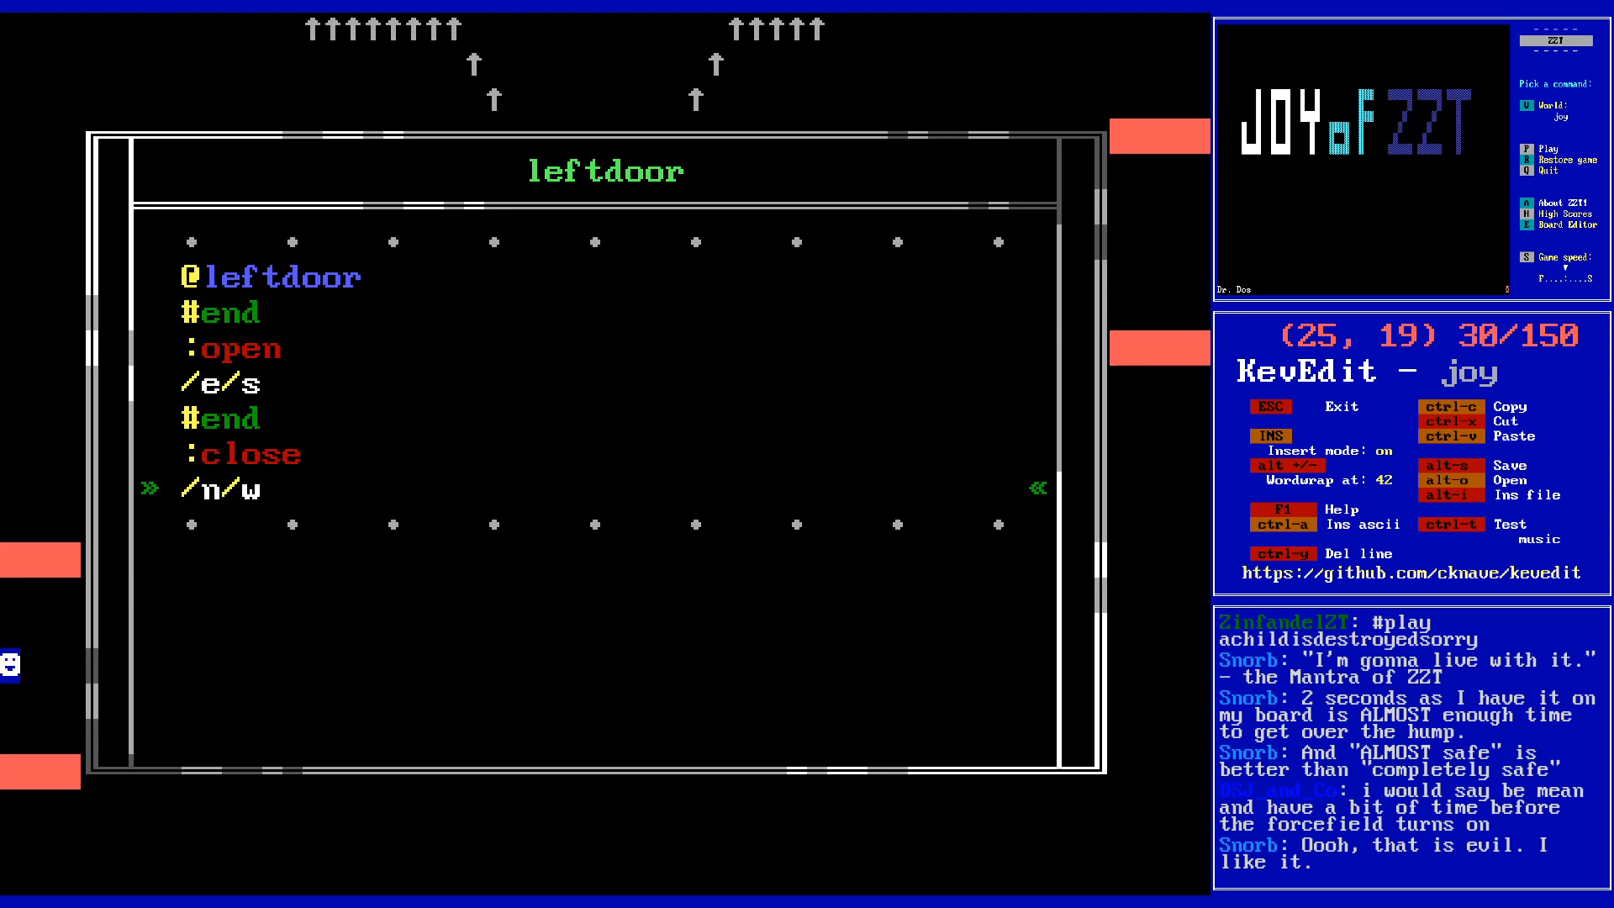
pyautogui.press('Return')
pyautogui.write('#end')
pyautogui.press('Escape')
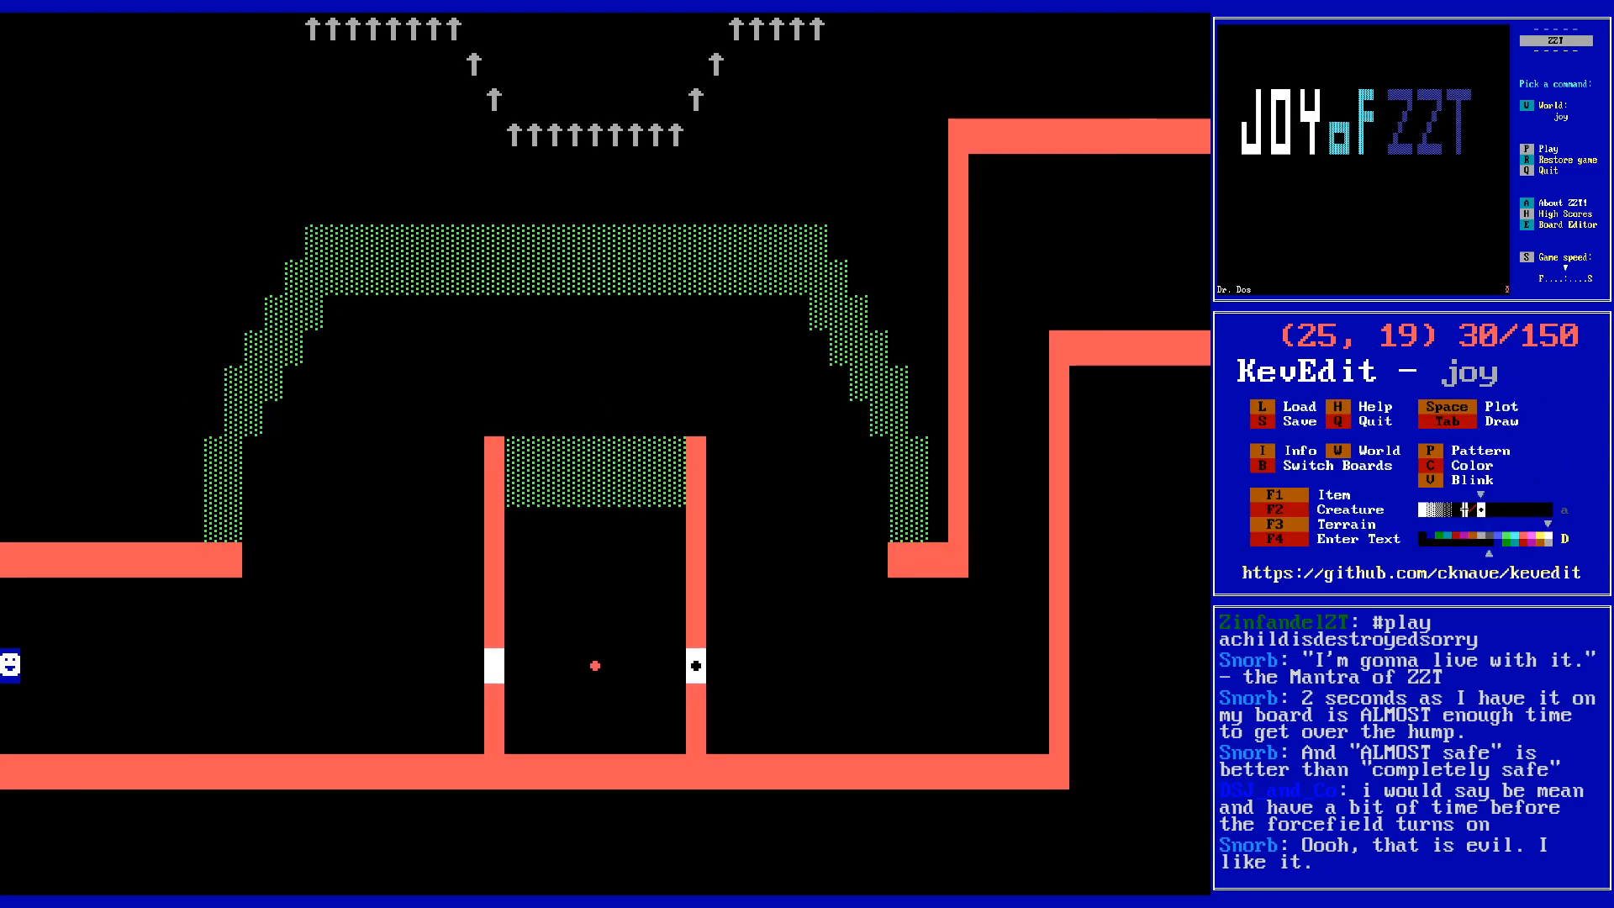
pyautogui.press('s')
pyautogui.press('Return')
# - Move the right door object out of the wall gap to the cell one right and one down, at (36, 20), and save the world
pyautogui.press('Right')
pyautogui.press('Right')
pyautogui.press('Right')
pyautogui.press('Right')
pyautogui.press('Right')
pyautogui.press('Right')
pyautogui.press('Right')
pyautogui.press('Right')
pyautogui.press('Right')
pyautogui.press('Right')
pyautogui.press('Right')
pyautogui.press('Delete')
pyautogui.press('Right')
pyautogui.press('Down')
pyautogui.press('space')
pyautogui.press('Up')
pyautogui.press('Up')
pyautogui.press('Right')
pyautogui.press('Right')
pyautogui.press('Left')
pyautogui.press('Left')
pyautogui.press('s')
pyautogui.press('Return')
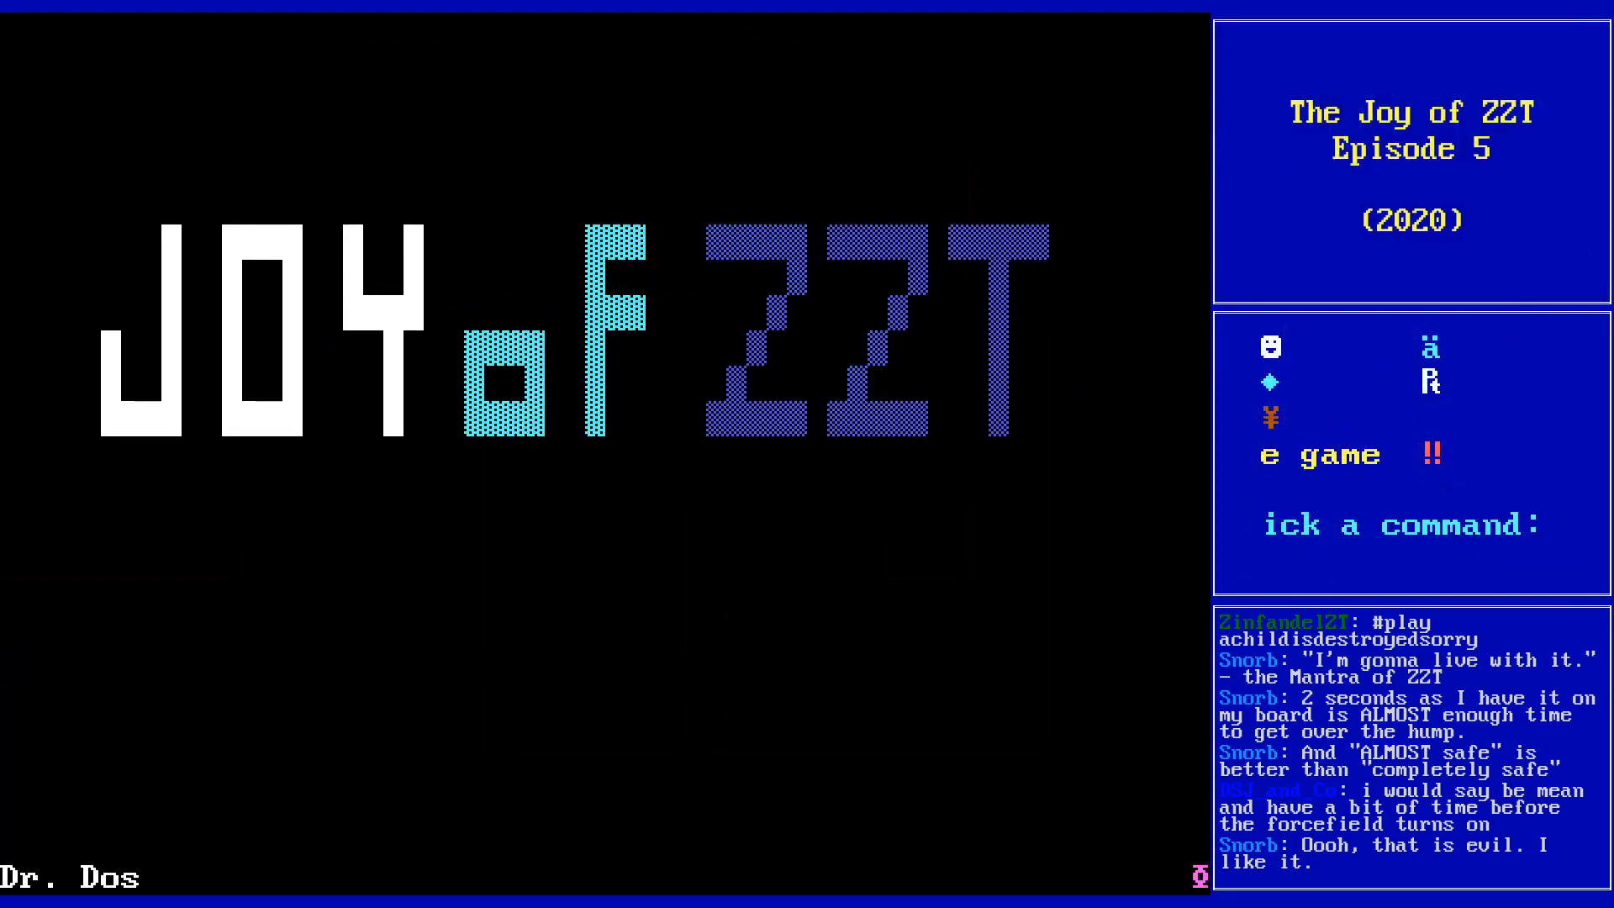
# - Play the world in ZZT and walk the player along the floor to the chamber's left wall
pyautogui.press('p')
pyautogui.press('Right')
pyautogui.press('Right')
pyautogui.press('Down')
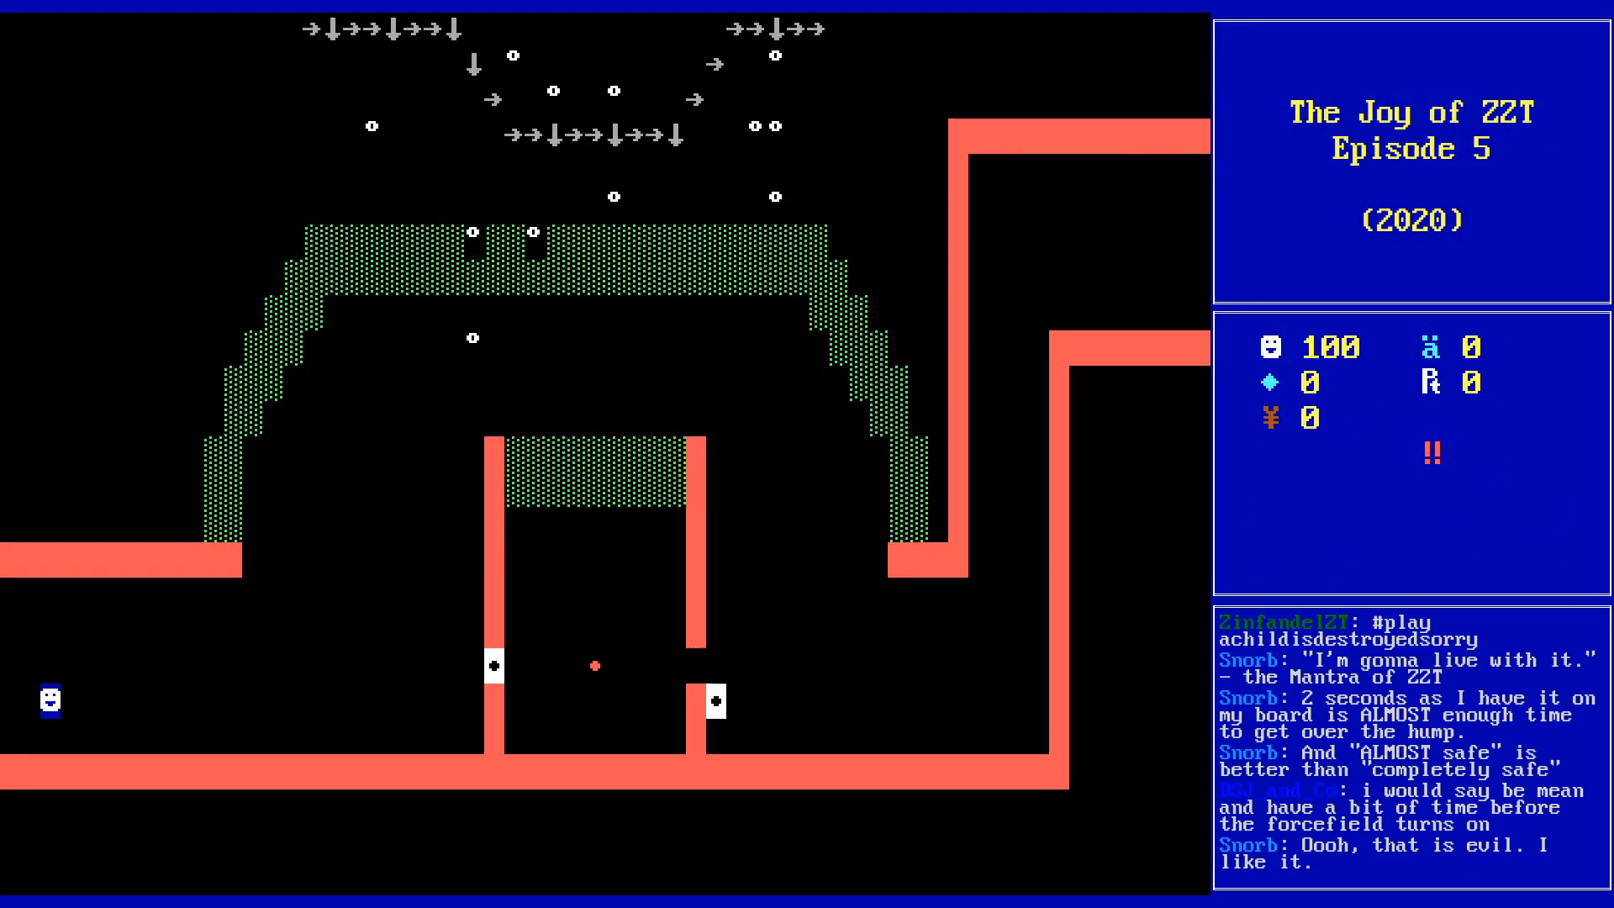
pyautogui.press('Right')
pyautogui.press('Right')
pyautogui.press('Left')
pyautogui.press('Left')
pyautogui.press('Left')
pyautogui.press('Right')
pyautogui.press('Right')
pyautogui.press('Right')
pyautogui.press('Right')
pyautogui.press('Right')
pyautogui.press('Right')
pyautogui.press('Right')
pyautogui.press('Right')
pyautogui.press('Right')
pyautogui.press('Right')
pyautogui.press('Right')
pyautogui.press('Right')
pyautogui.press('Right')
pyautogui.press('Right')
pyautogui.press('Right')
pyautogui.press('Right')
pyautogui.press('Right')
pyautogui.press('Right')
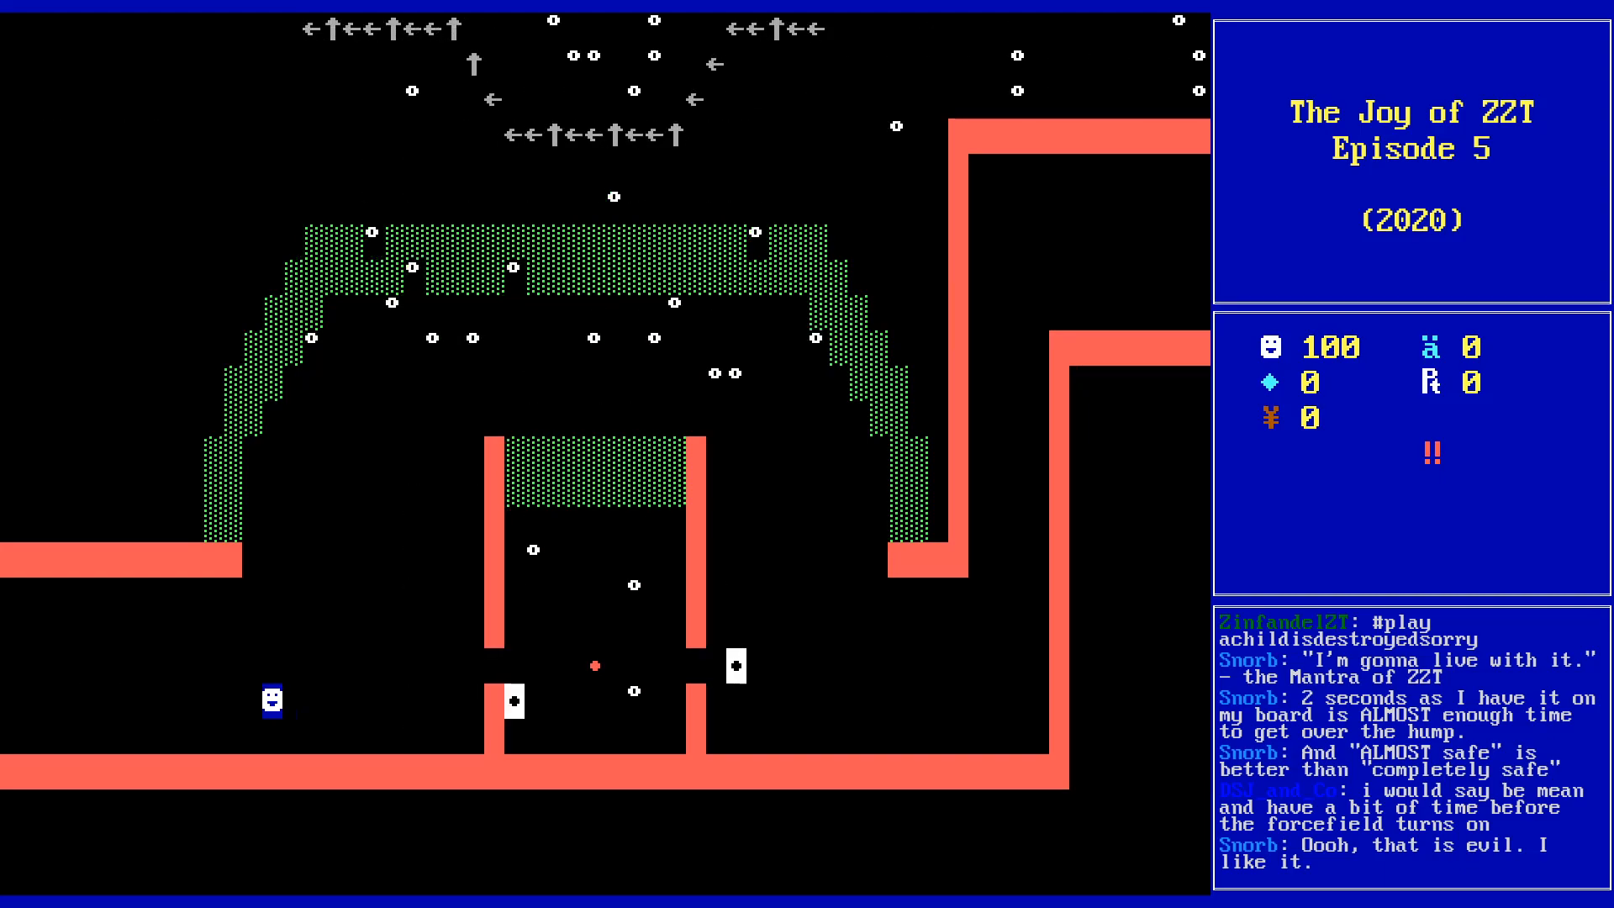
pyautogui.press('Right')
pyautogui.press('Right')
pyautogui.press('Right')
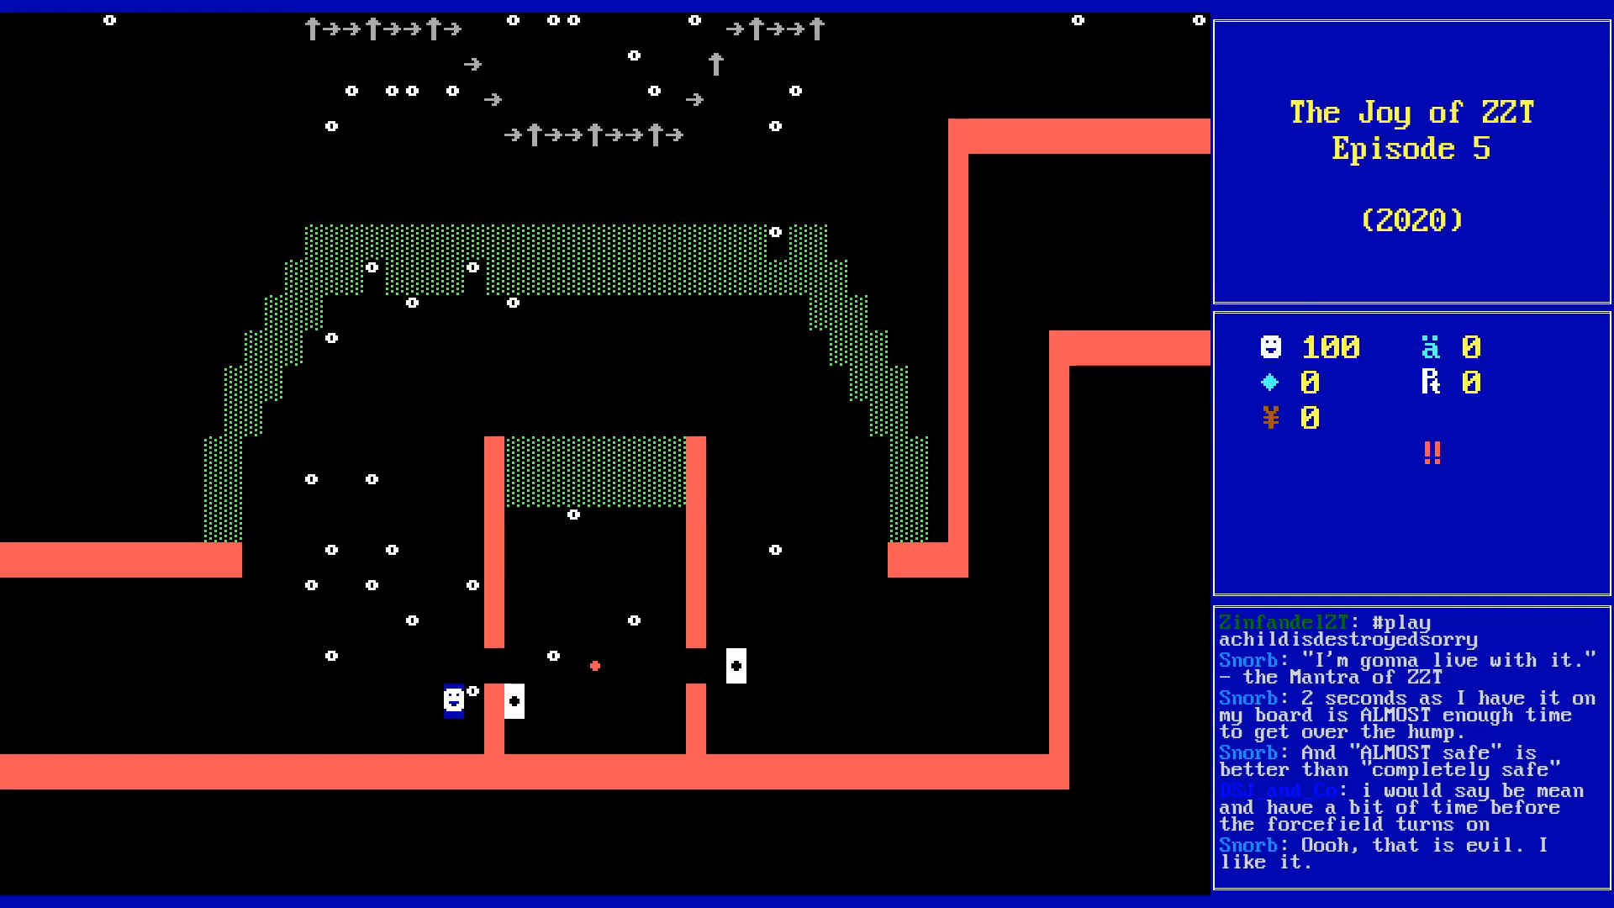
# - Enter the chamber through the left doorway and head toward the red dot to test the opened door
pyautogui.press('Up')
pyautogui.press('Right')
pyautogui.press('Right')
pyautogui.press('Right')
pyautogui.press('Right')
pyautogui.press('Right')
pyautogui.press('Right')
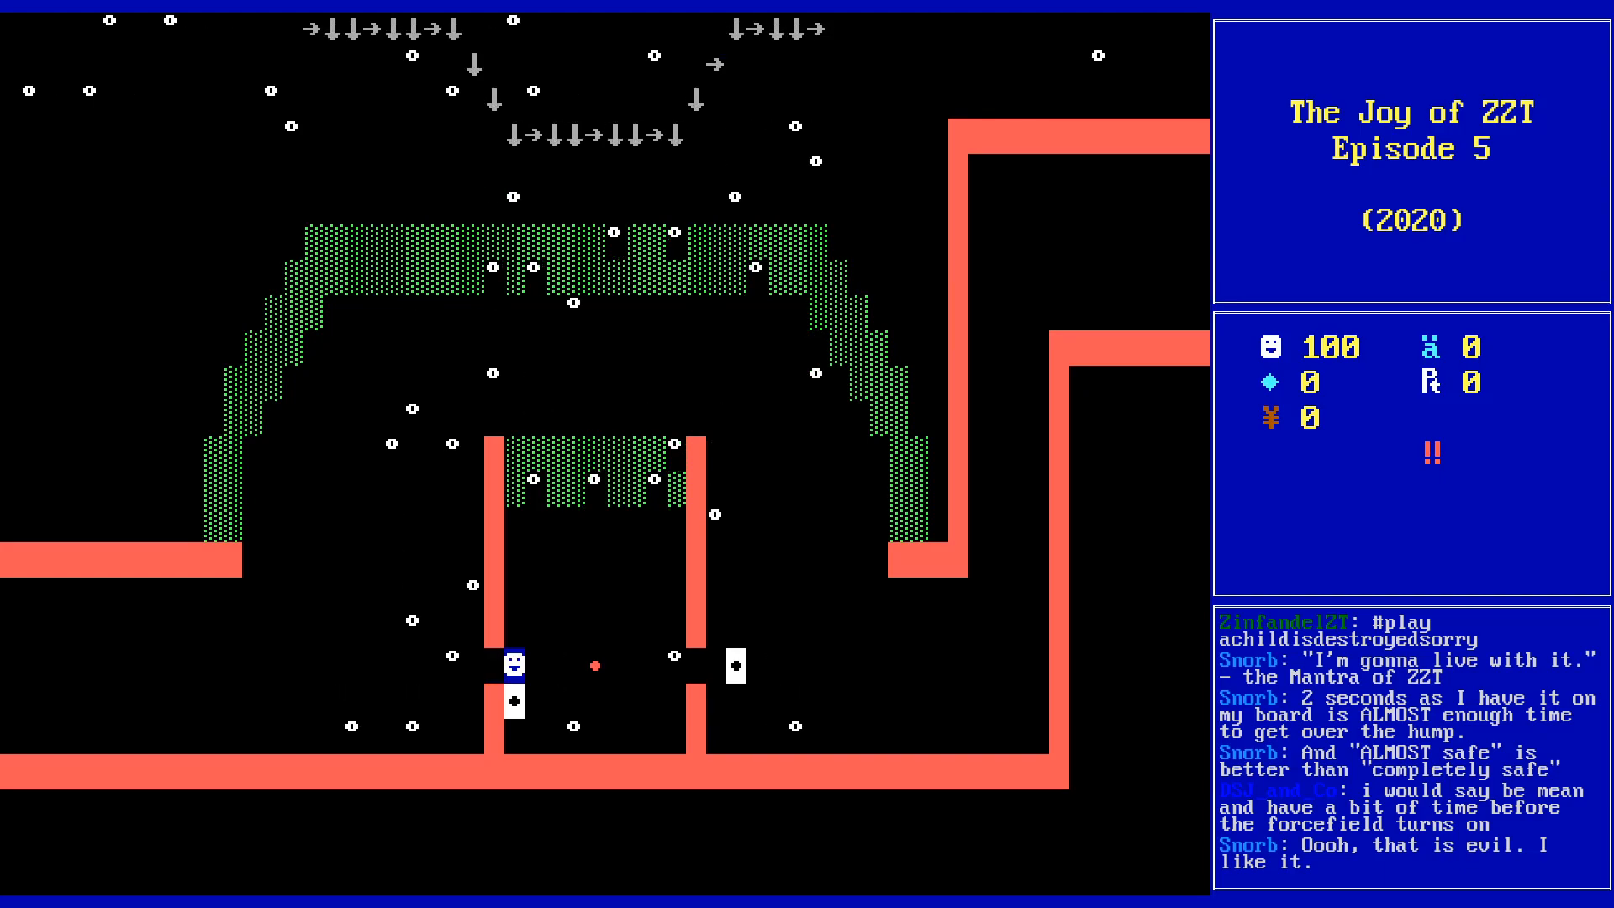
pyautogui.press('Right')
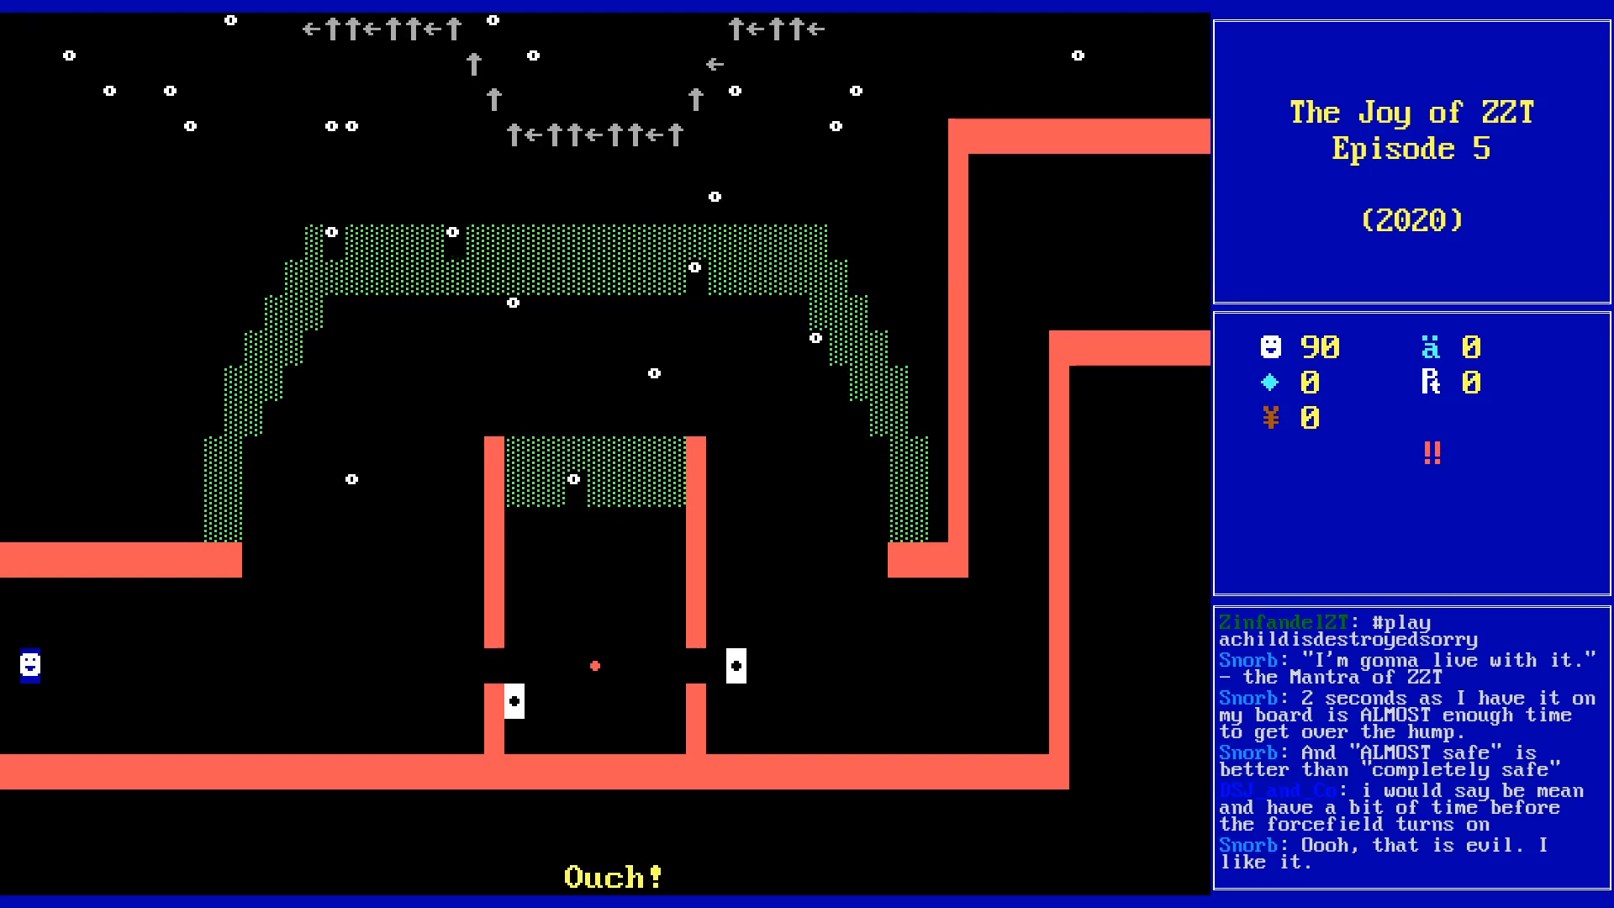
# - Run from the board entrance toward the chamber again, and end the playtest to return to KevEdit
pyautogui.press('Right')
pyautogui.press('Right')
pyautogui.press('Right')
pyautogui.press('Right')
pyautogui.press('Right')
pyautogui.press('Right')
pyautogui.press('Right')
pyautogui.press('Right')
pyautogui.press('Right')
pyautogui.press('Right')
pyautogui.press('Right')
pyautogui.press('Right')
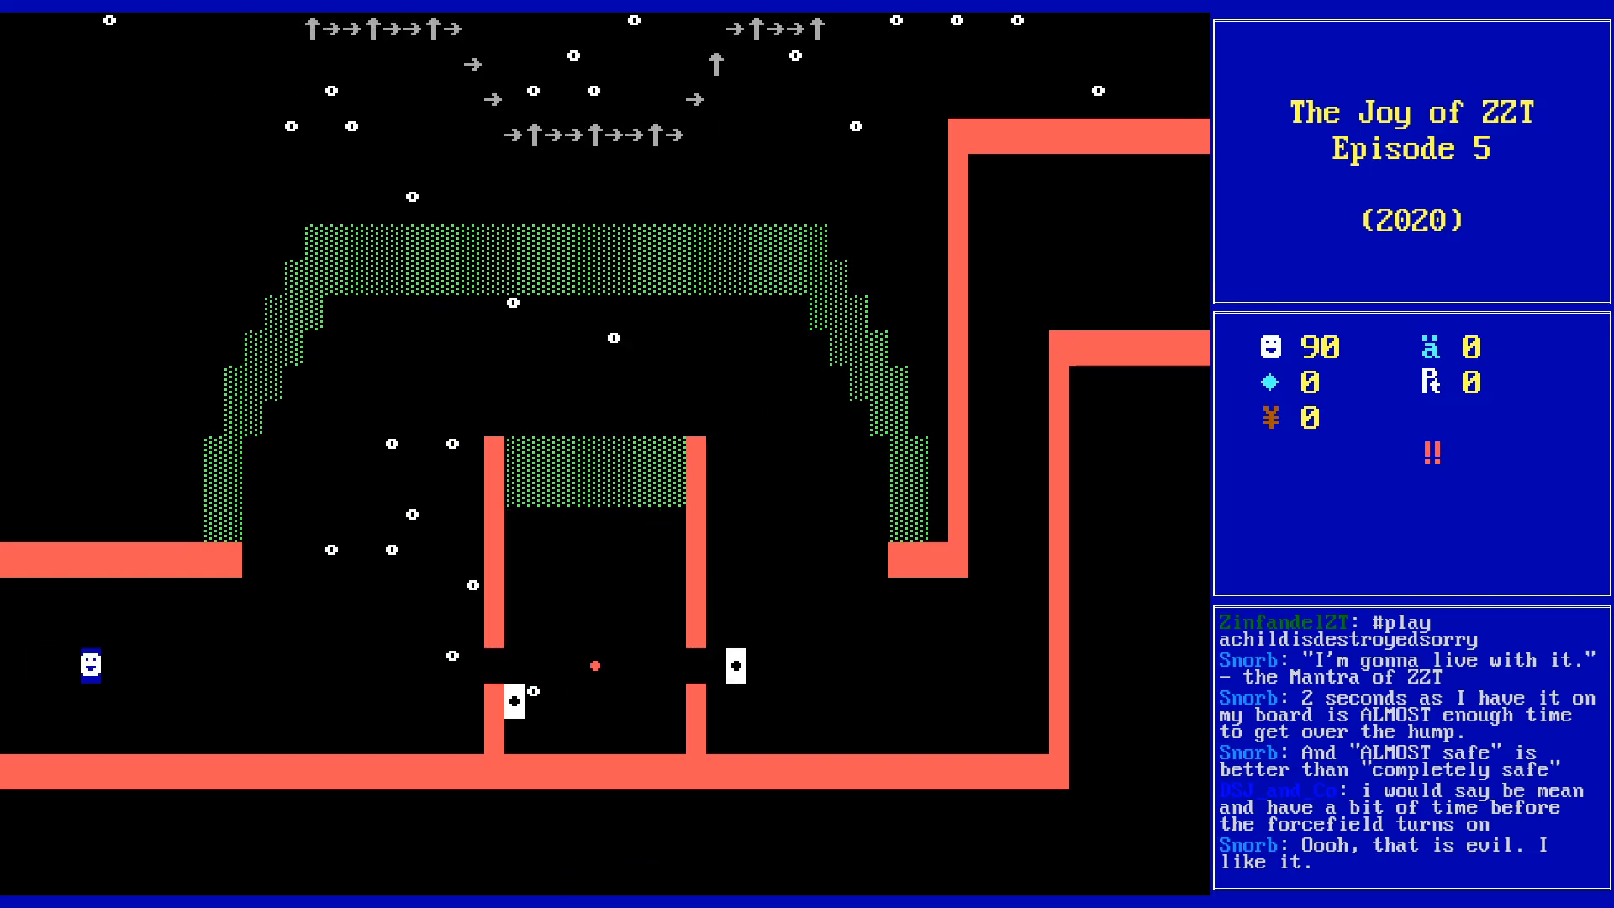
pyautogui.press('Right')
pyautogui.press('Right')
pyautogui.press('Right')
pyautogui.press('Right')
pyautogui.press('Right')
pyautogui.press('Right')
pyautogui.press('Right')
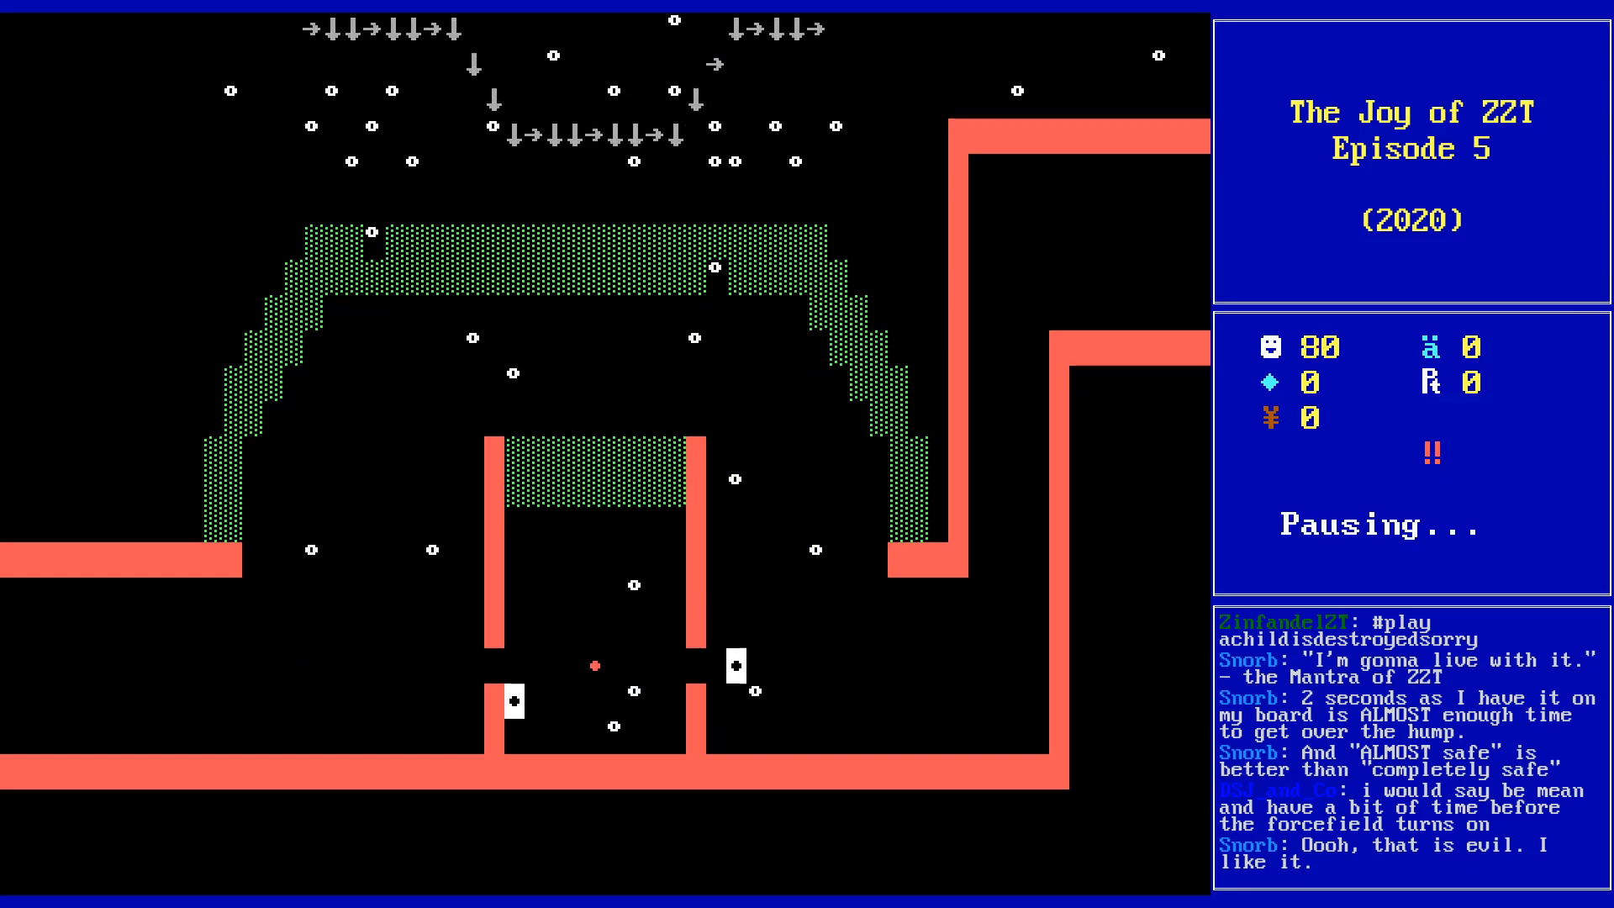
pyautogui.press('Escape')
pyautogui.press('y')
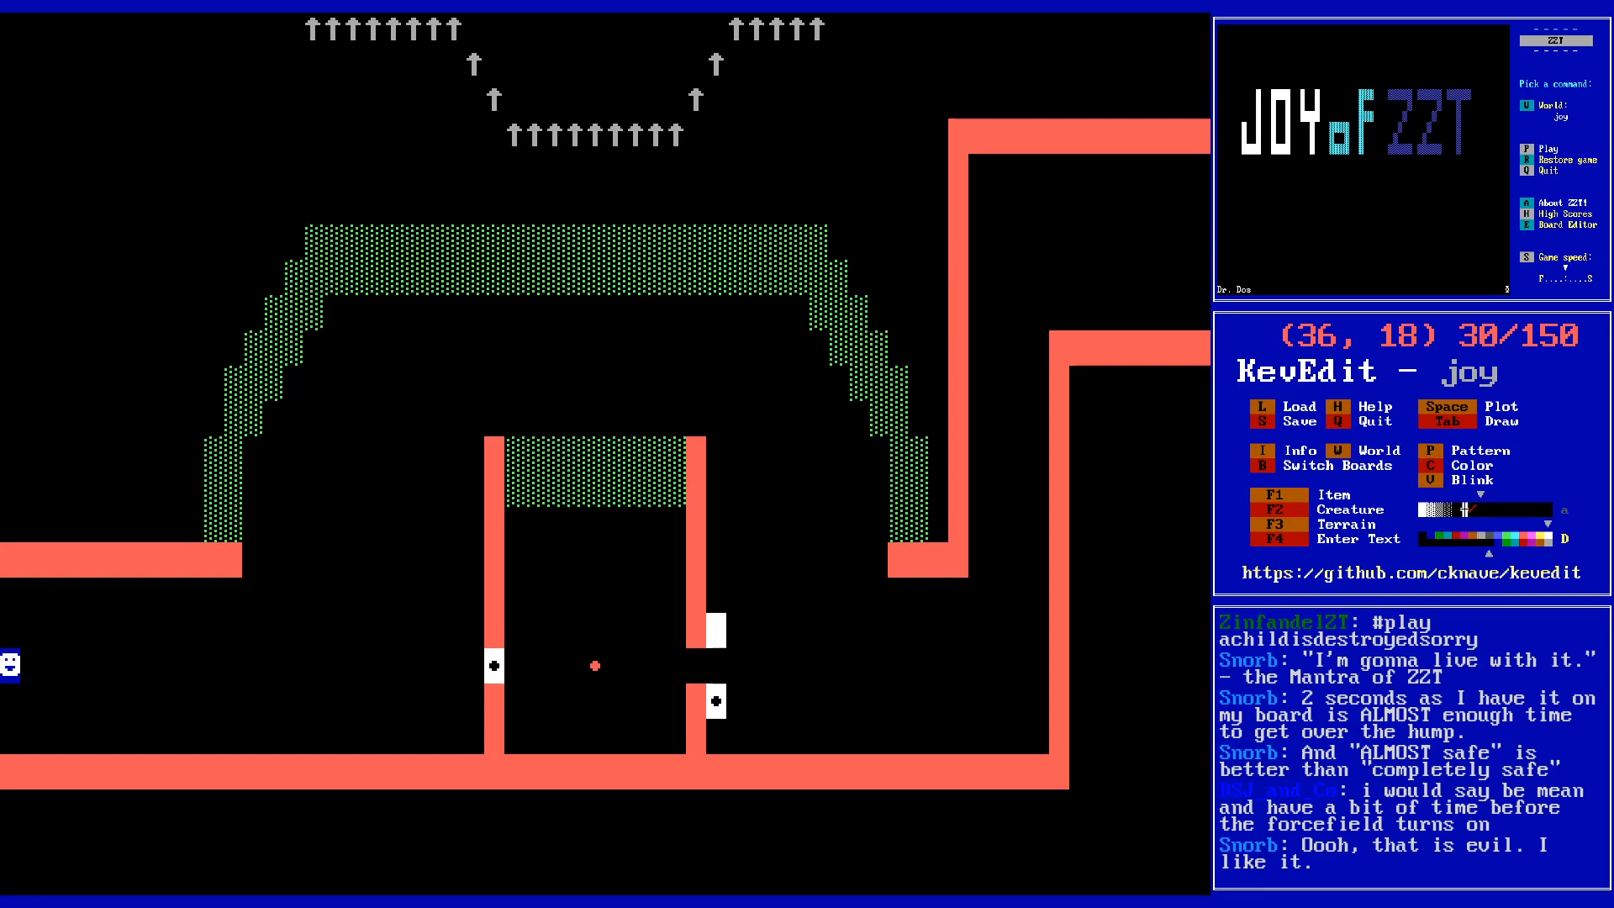
# - Change the movement under the :close label in the rightdoor object's code to /n/w
pyautogui.press('Left')
pyautogui.press('Left')
pyautogui.press('Left')
pyautogui.press('Left')
pyautogui.press('Down')
pyautogui.press('Left')
pyautogui.press('Left')
pyautogui.press('Left')
pyautogui.press('Right')
pyautogui.press('Right')
pyautogui.press('Right')
pyautogui.press('Right')
pyautogui.press('Right')
pyautogui.press('Right')
pyautogui.press('Right')
pyautogui.press('Right')
pyautogui.press('Right')
pyautogui.press('Right')
pyautogui.press('Right')
pyautogui.press('Down')
pyautogui.press('Left')
pyautogui.press('Left')
pyautogui.press('Left')
pyautogui.press('Left')
pyautogui.press('Return')
pyautogui.press('Down')
pyautogui.press('Down')
pyautogui.press('Down')
pyautogui.press('Down')
pyautogui.press('Down')
pyautogui.press('End')
pyautogui.press('BackSpace')
pyautogui.write('w')
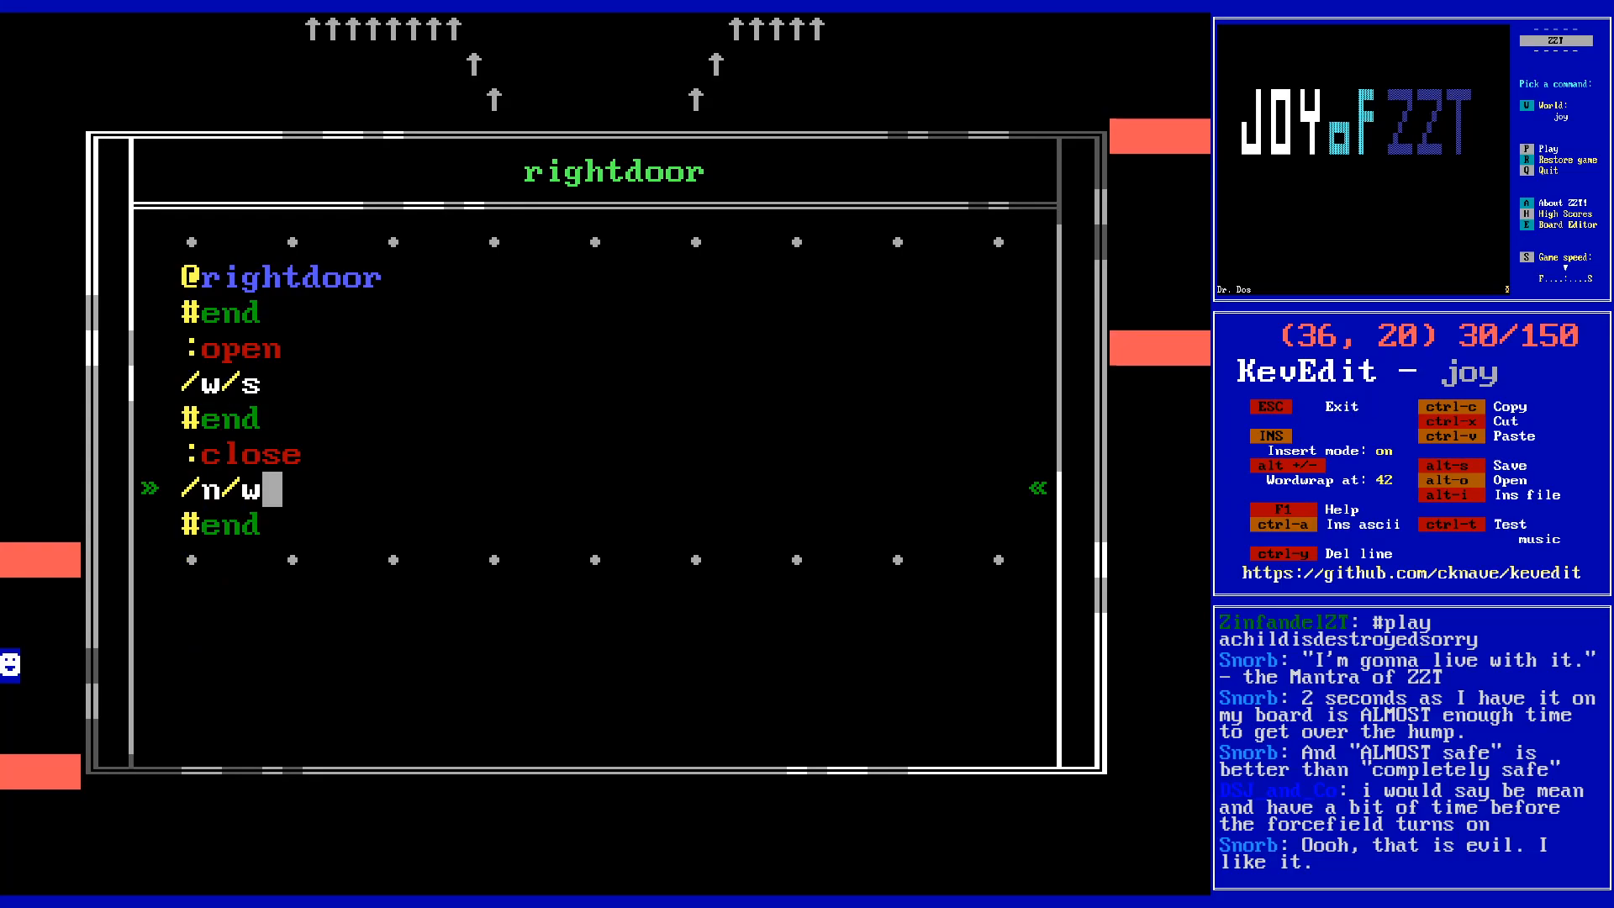
pyautogui.press('Escape')
# - Save the world over its existing file with the updated right door code
pyautogui.press('Up')
pyautogui.press('Left')
pyautogui.press('Left')
pyautogui.press('Left')
pyautogui.hotkey('alt', 's')
pyautogui.press('y')
# - Open the code of the doorcheck object in the floor at (10, 22) and go to the end of its last command
pyautogui.press('Left')
pyautogui.press('Left')
pyautogui.press('Left')
pyautogui.press('Left')
pyautogui.press('Left')
pyautogui.press('Left')
pyautogui.press('Left')
pyautogui.press('Left')
pyautogui.press('Left')
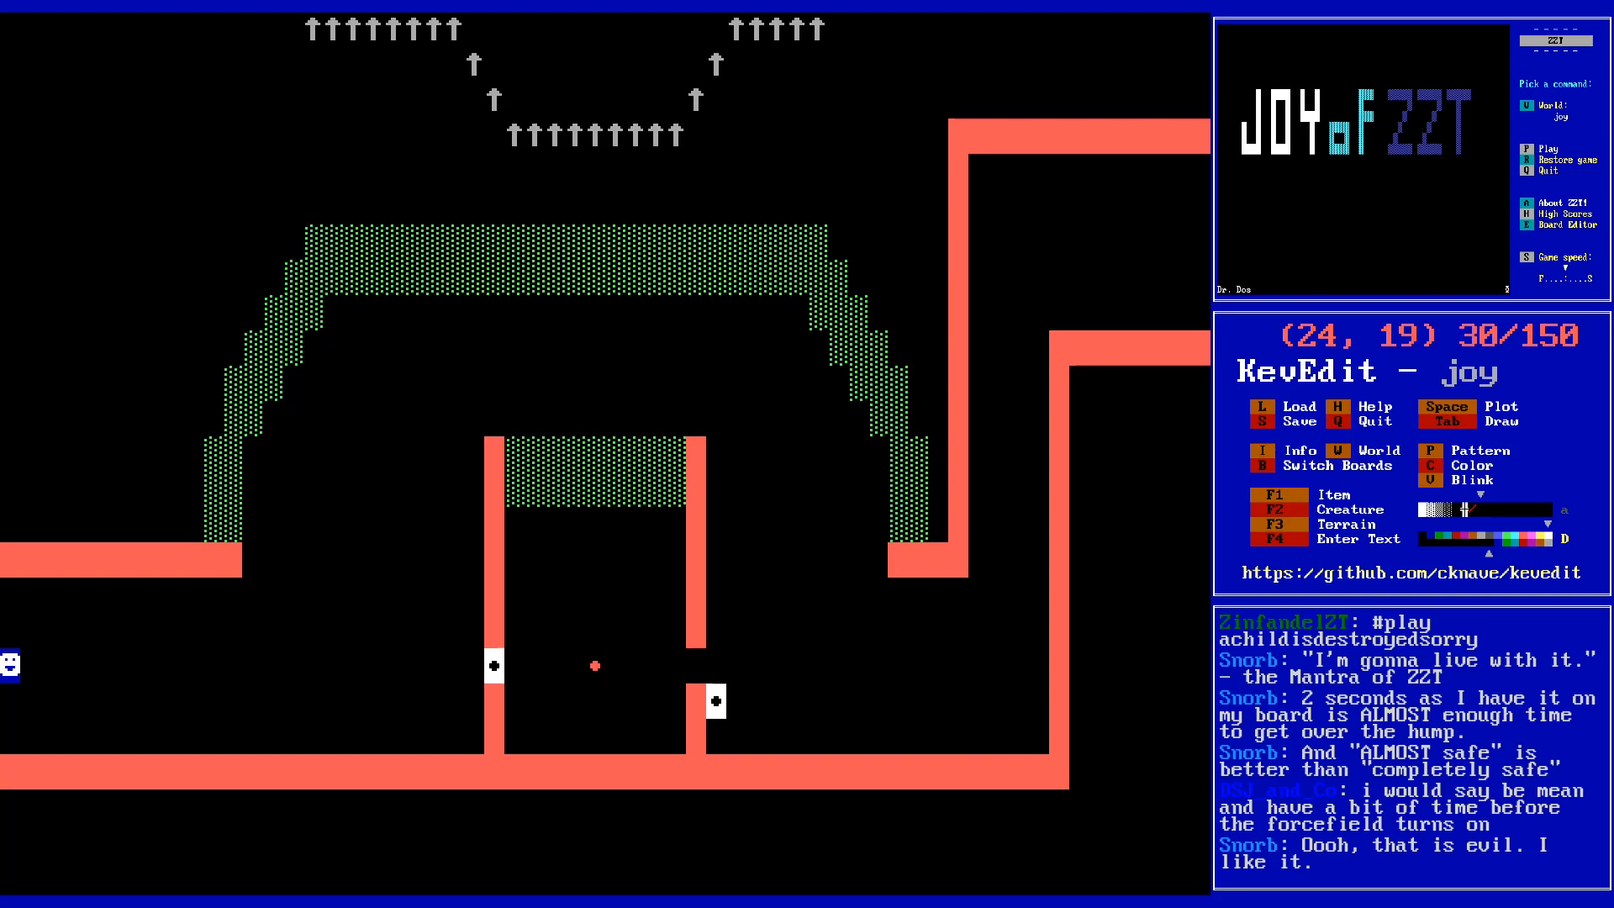
pyautogui.press('Left')
pyautogui.press('Left')
pyautogui.press('Left')
pyautogui.press('Left')
pyautogui.press('Left')
pyautogui.press('Left')
pyautogui.press('Left')
pyautogui.press('Left')
pyautogui.press('Left')
pyautogui.press('Left')
pyautogui.press('Left')
pyautogui.press('Left')
pyautogui.press('Left')
pyautogui.press('Left')
pyautogui.press('Left')
pyautogui.press('Left')
pyautogui.press('Left')
pyautogui.press('Left')
pyautogui.press('Left')
pyautogui.press('Left')
pyautogui.press('Down')
pyautogui.press('Right')
pyautogui.press('Down')
pyautogui.press('Right')
pyautogui.press('Down')
pyautogui.press('Right')
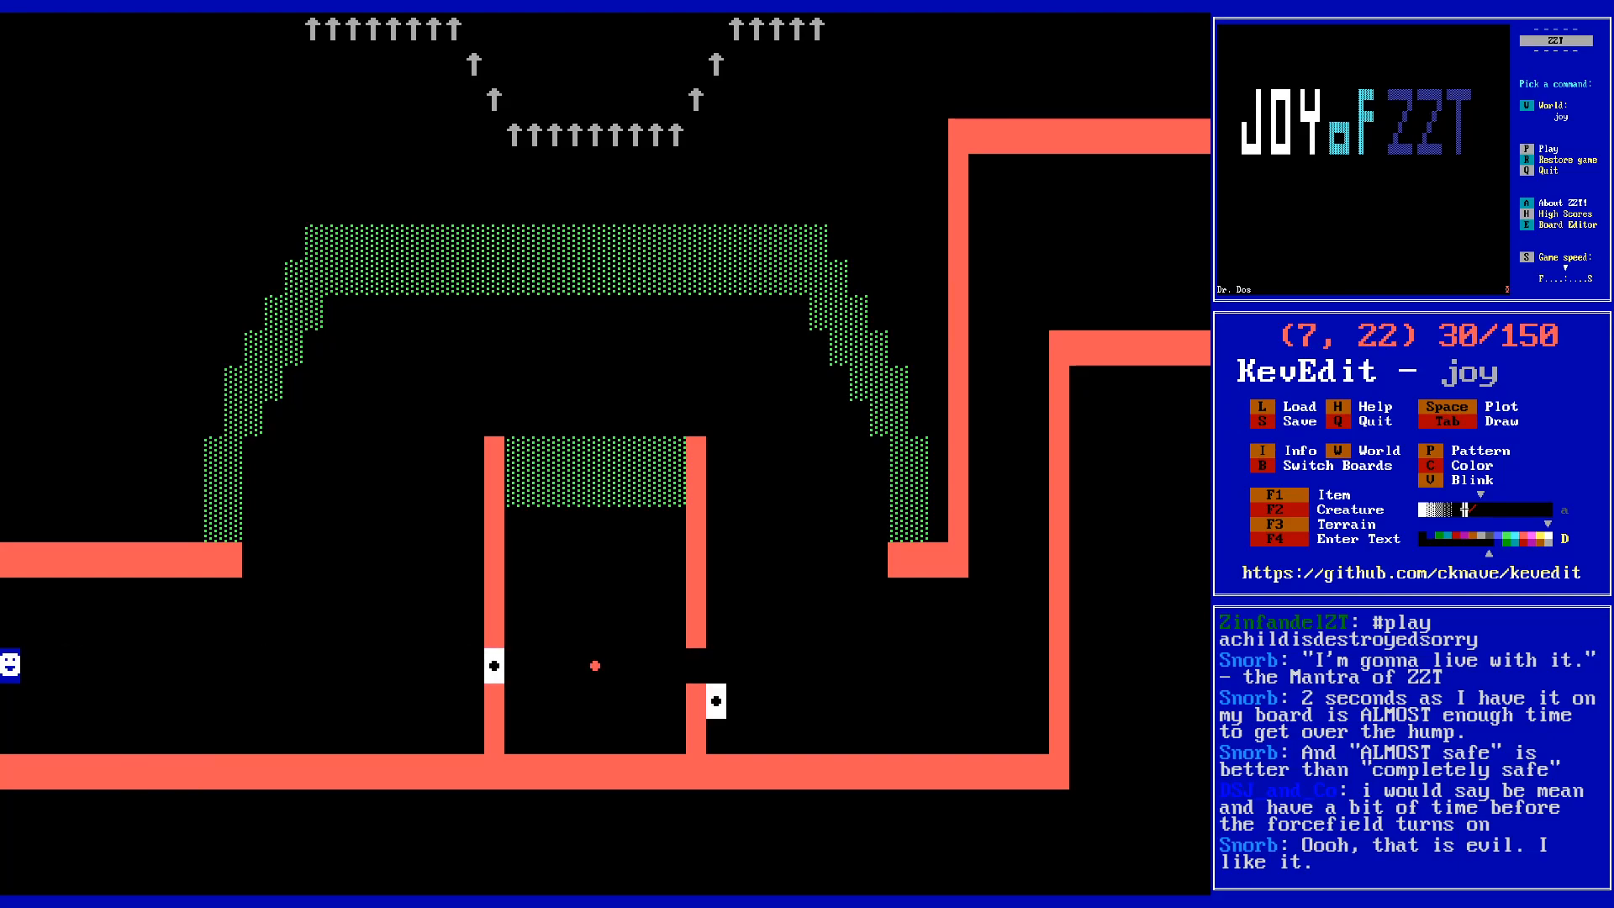
pyautogui.press('Right')
pyautogui.press('Right')
pyautogui.press('Right')
pyautogui.press('Return')
pyautogui.press('Return')
pyautogui.press('Down')
pyautogui.press('Down')
pyautogui.press('Down')
pyautogui.press('Down')
pyautogui.press('Down')
pyautogui.press('Down')
pyautogui.press('Down')
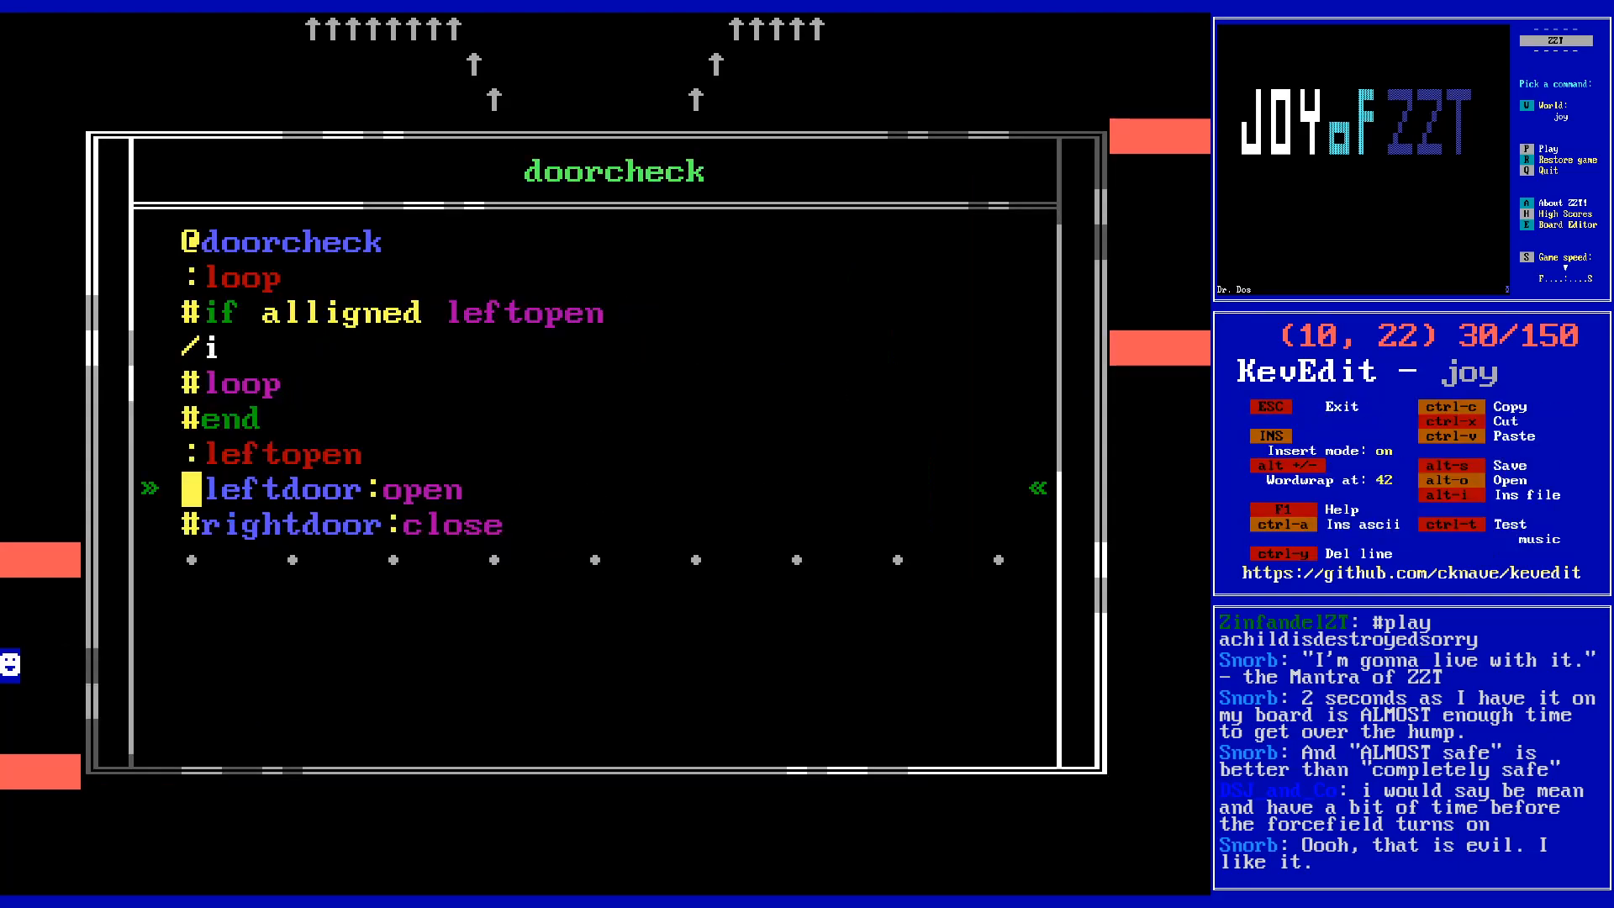
pyautogui.press('Down')
pyautogui.press('End')
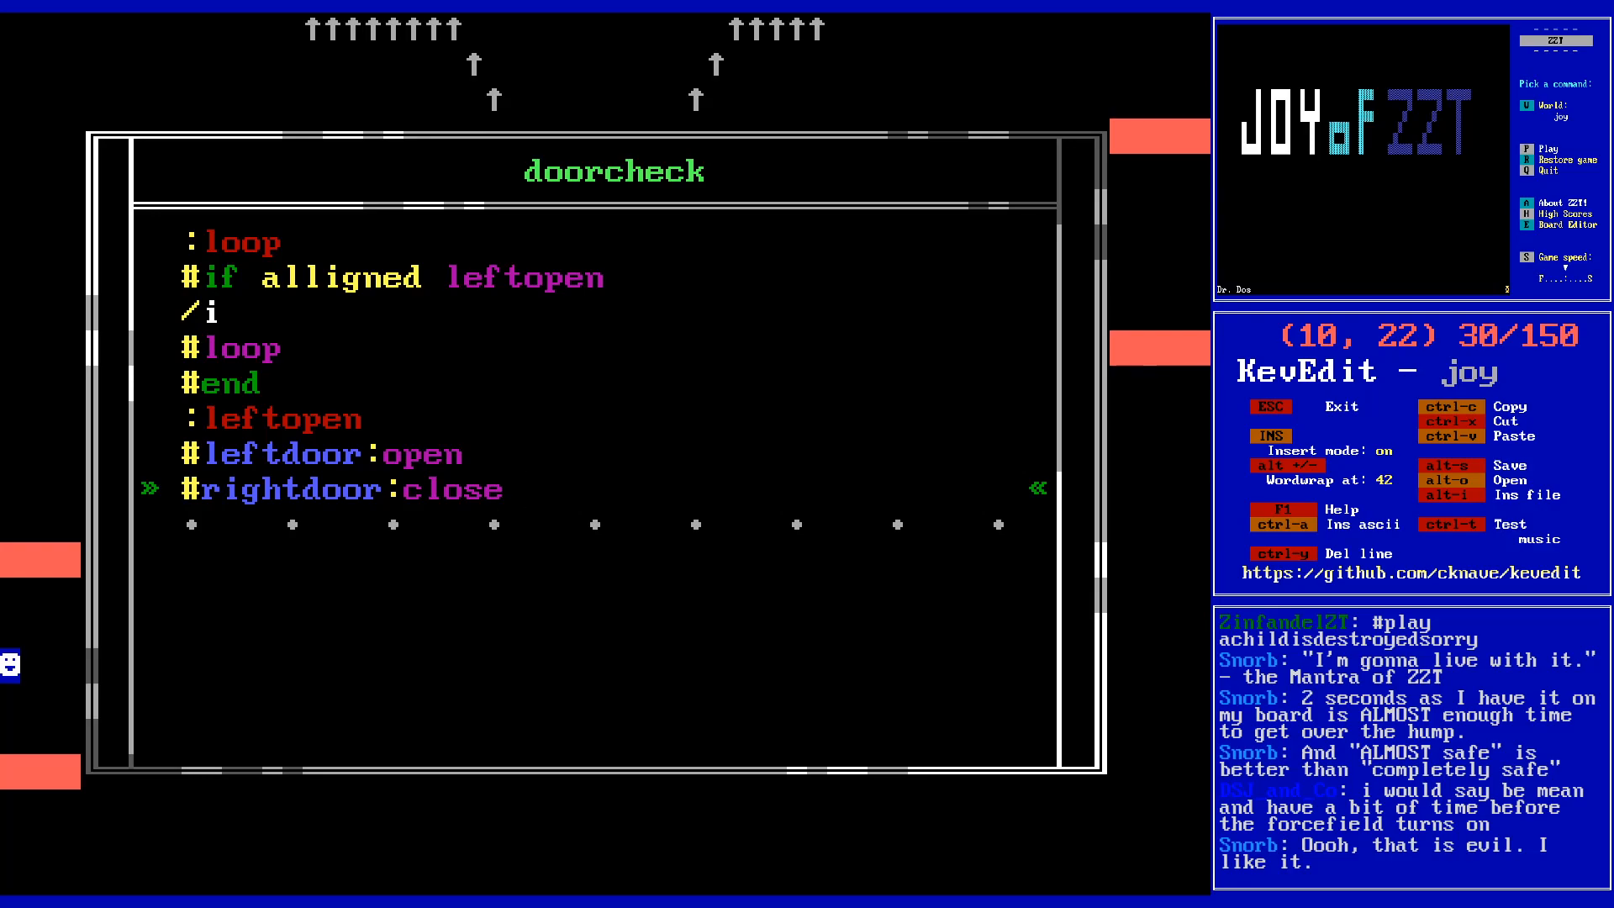
# - Rename the doorcheck object to leftcheck in the first line of its code
pyautogui.press('pageup')
pyautogui.press('pagedown')
pyautogui.press('End')
pyautogui.press('pageup')
pyautogui.press('Up')
pyautogui.press('BackSpace')
pyautogui.press('BackSpace')
pyautogui.press('BackSpace')
pyautogui.press('BackSpace')
pyautogui.write('left')
# - Add the command #rightcheck:loop after #rightdoor:close at the end of the leftcheck code
pyautogui.press('pagedown')
pyautogui.press('End')
pyautogui.press('Return')
pyautogui.write('#rightcheck:loop')
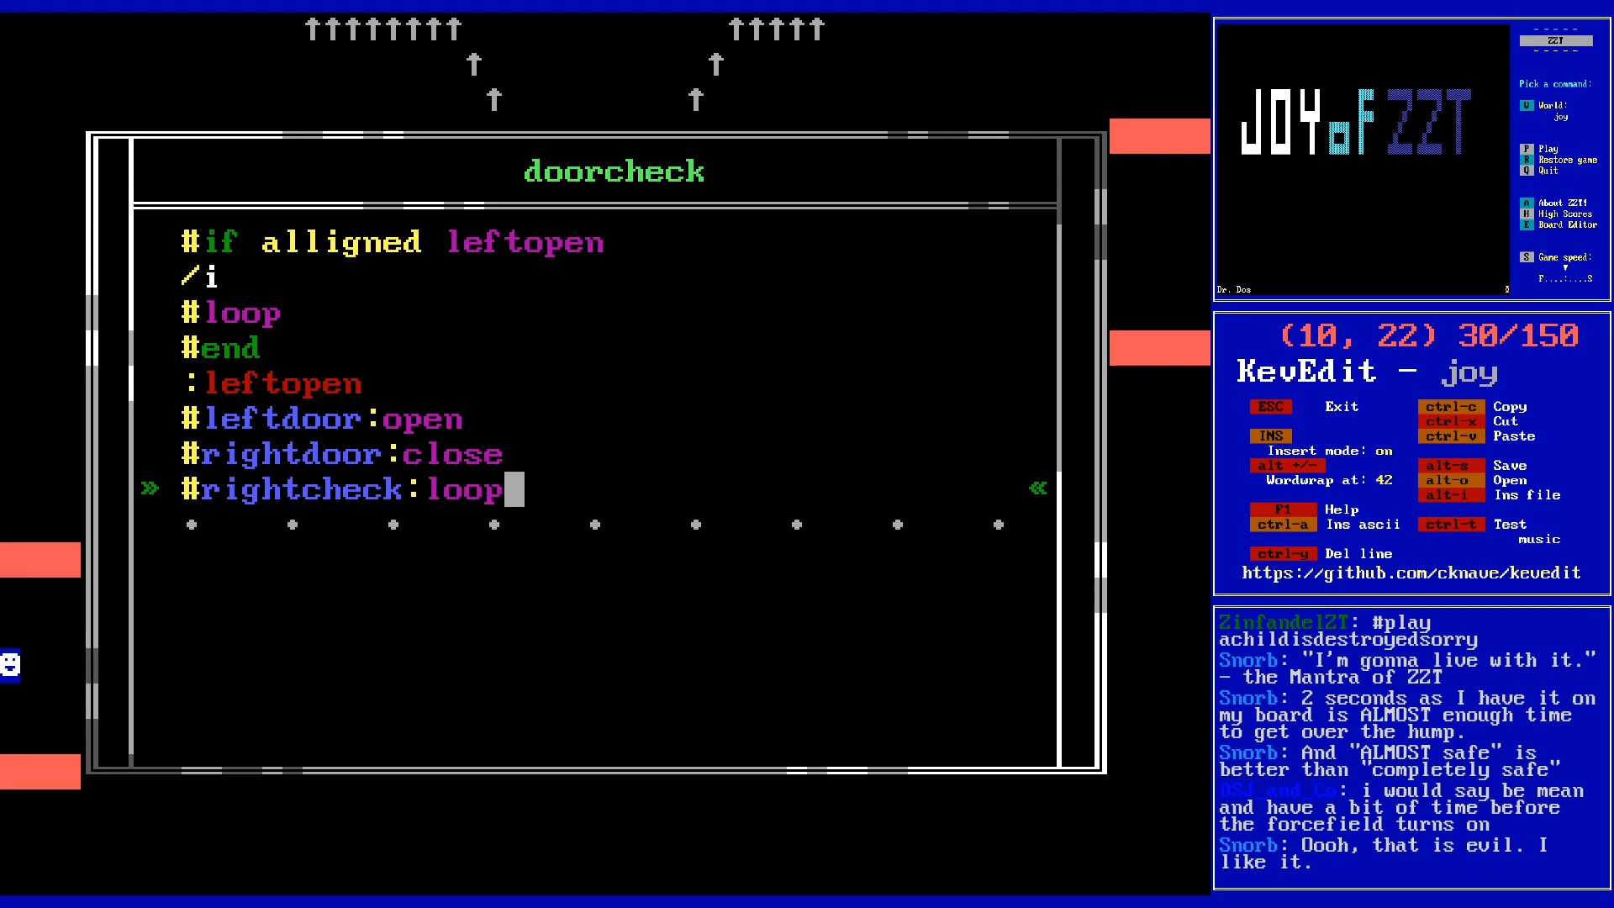
pyautogui.press('Return')
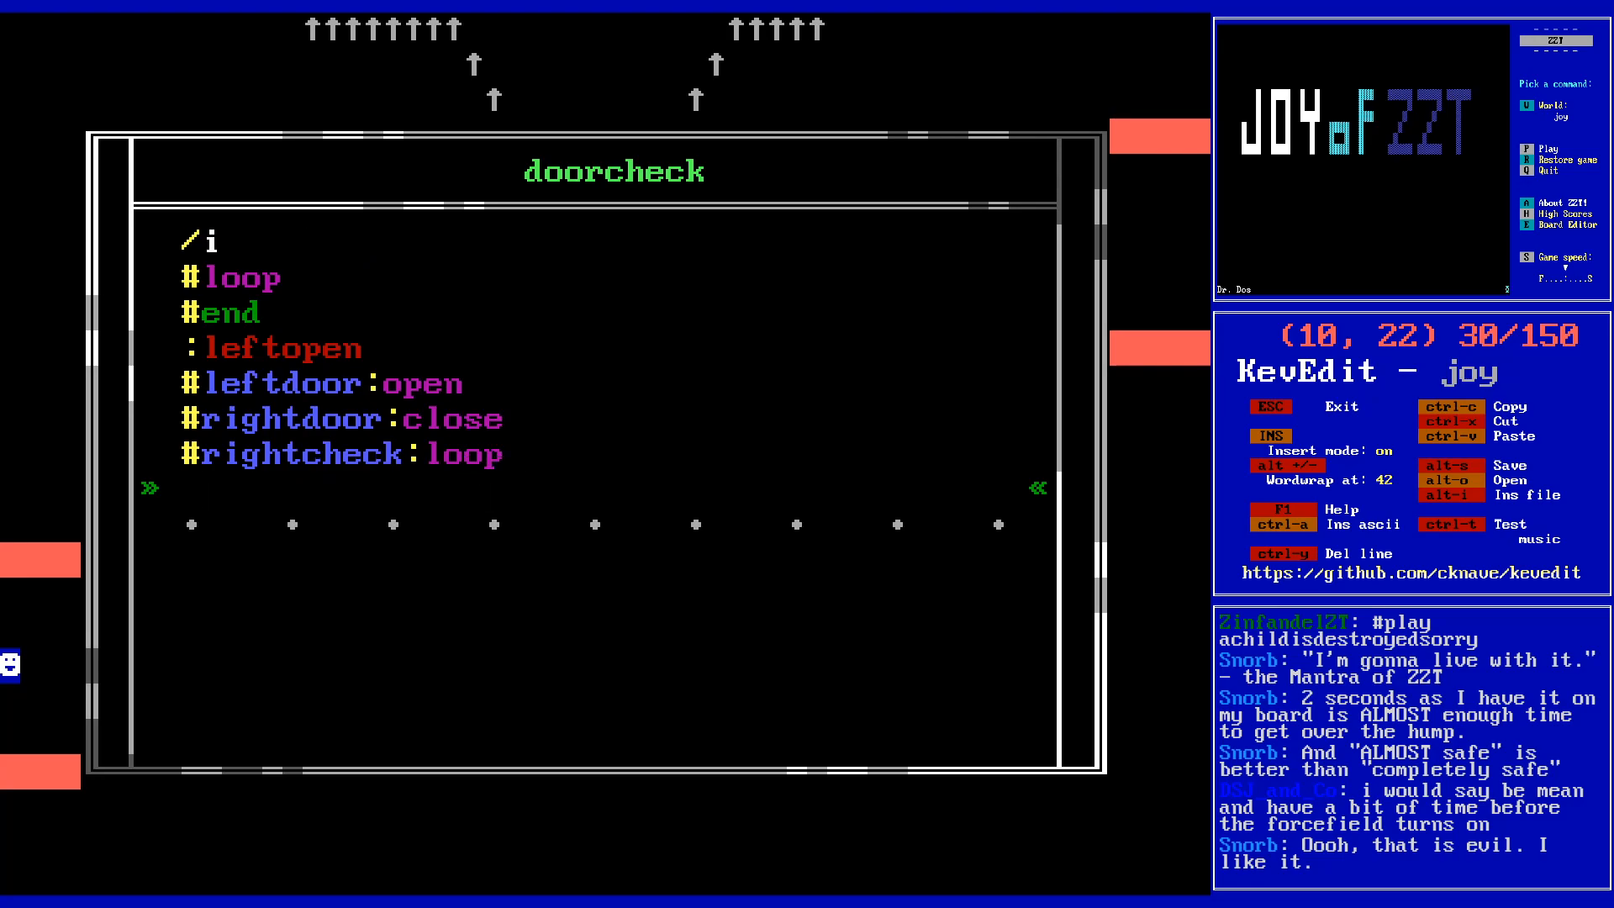
pyautogui.press('BackSpace')
pyautogui.press('Escape')
pyautogui.press('Escape')
# - Place a copy of the leftcheck object in the floor right of the chamber at (48, 22)
pyautogui.hotkey('shift', 'Right')
pyautogui.hotkey('shift', 'Right')
pyautogui.hotkey('shift', 'Right')
pyautogui.hotkey('shift', 'Right')
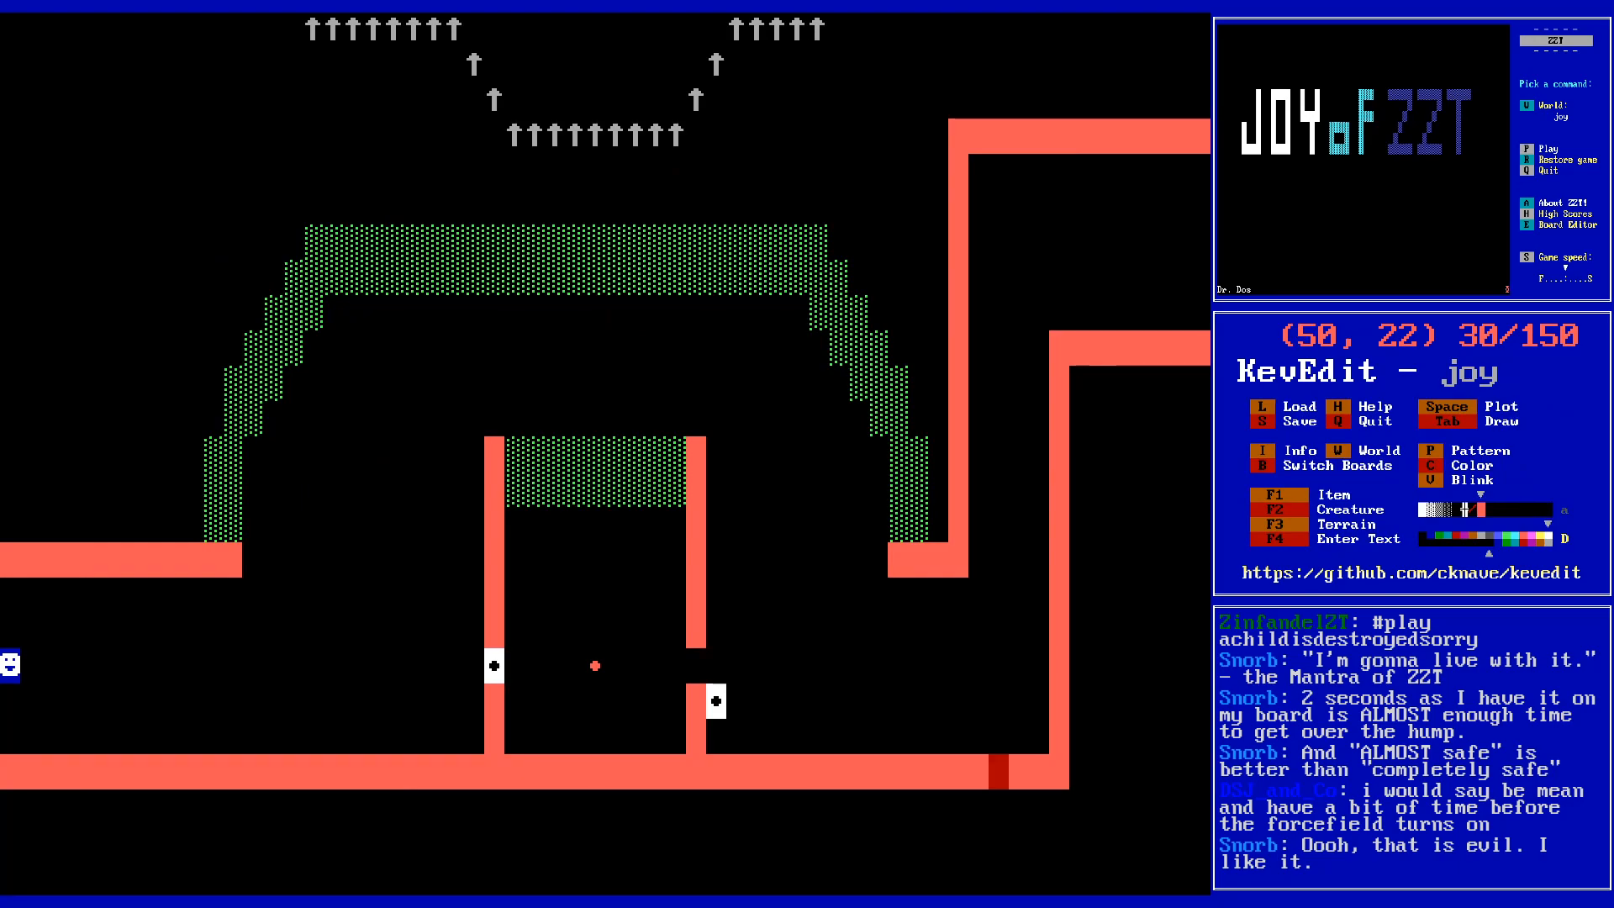
pyautogui.press('Left')
pyautogui.press('Right')
pyautogui.press('Up')
pyautogui.press('Left')
pyautogui.press('Down')
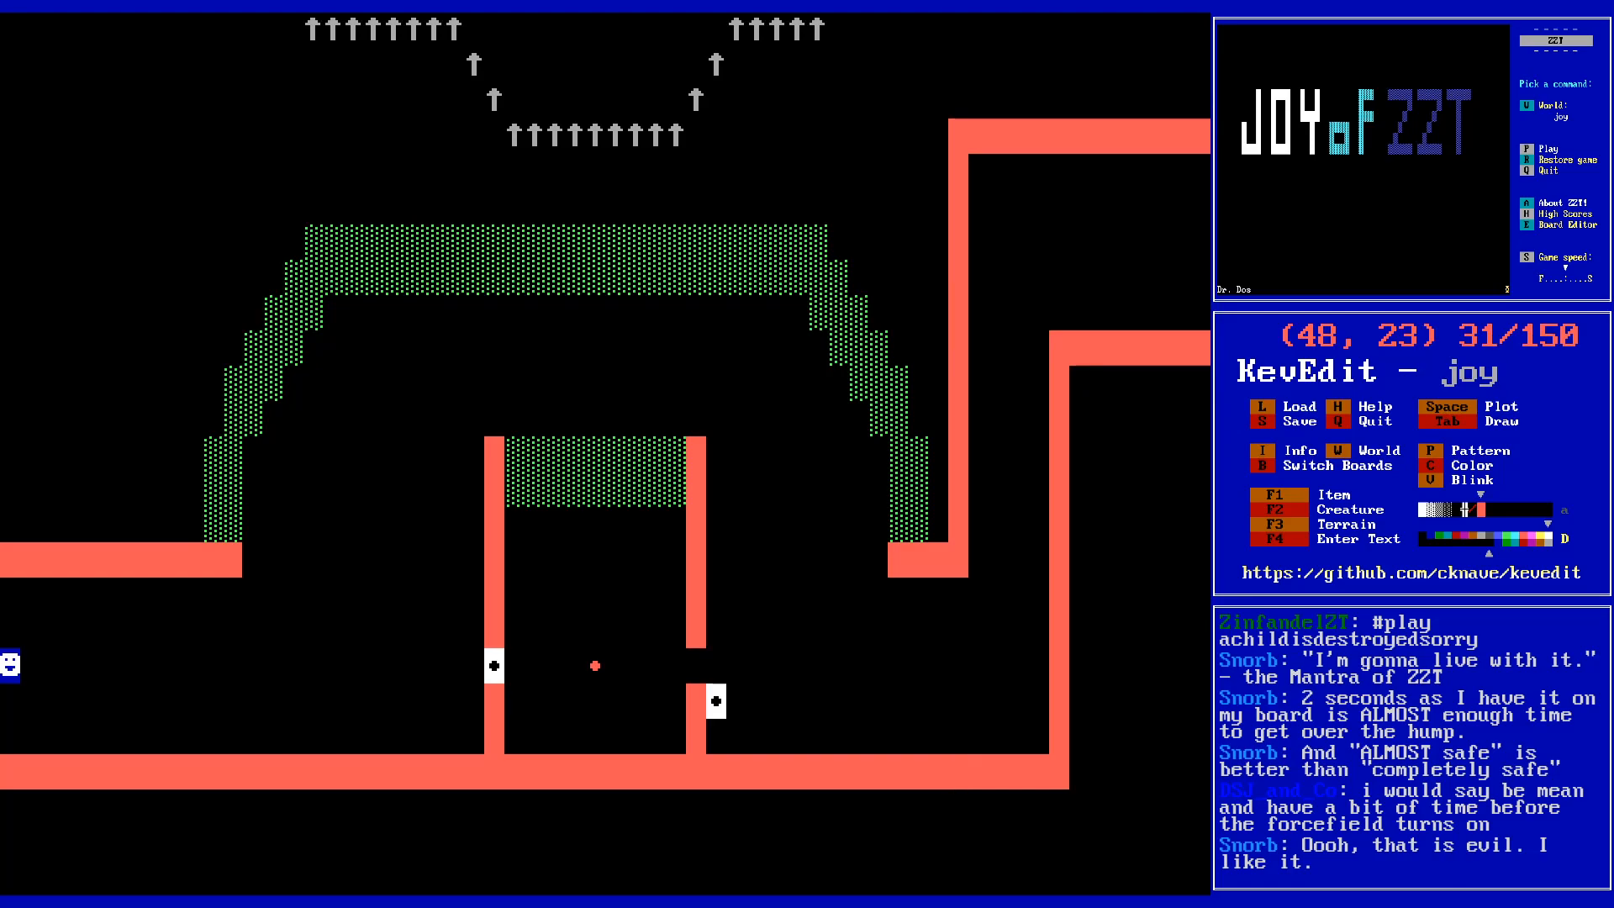
pyautogui.press('Up')
# - Rename the copied check object to rightcheck in the first line of its code
pyautogui.press('Return')
pyautogui.press('Right')
pyautogui.press('Delete')
pyautogui.press('Delete')
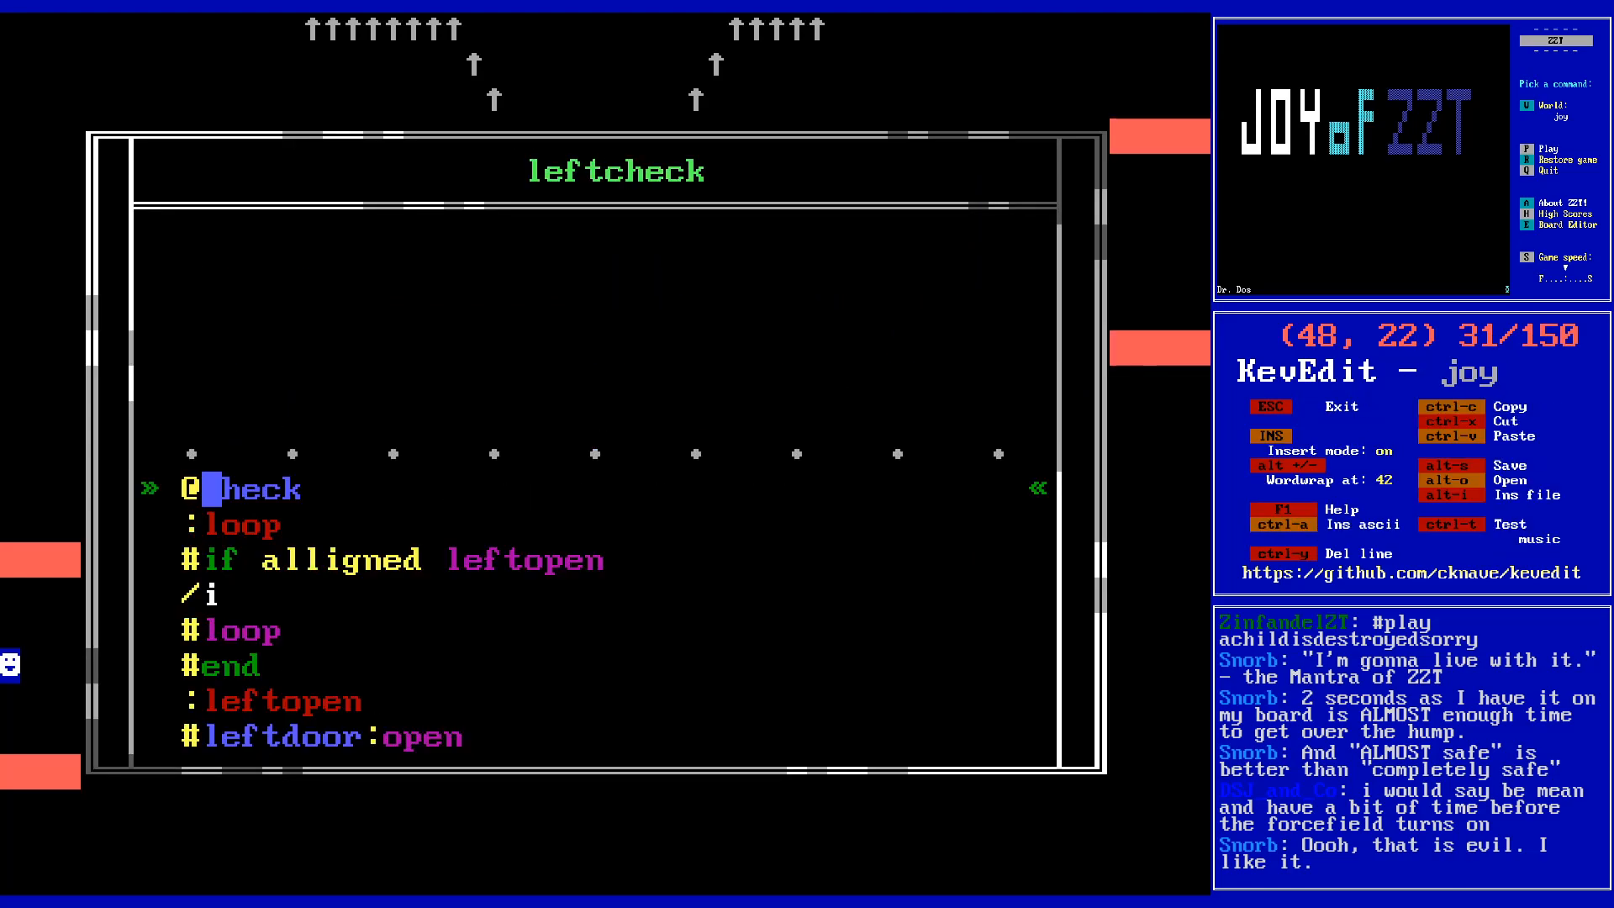
# - Change both the #if alligned target and its matching label to rightopen in the rightcheck code
pyautogui.press('Down')
pyautogui.press('Down')
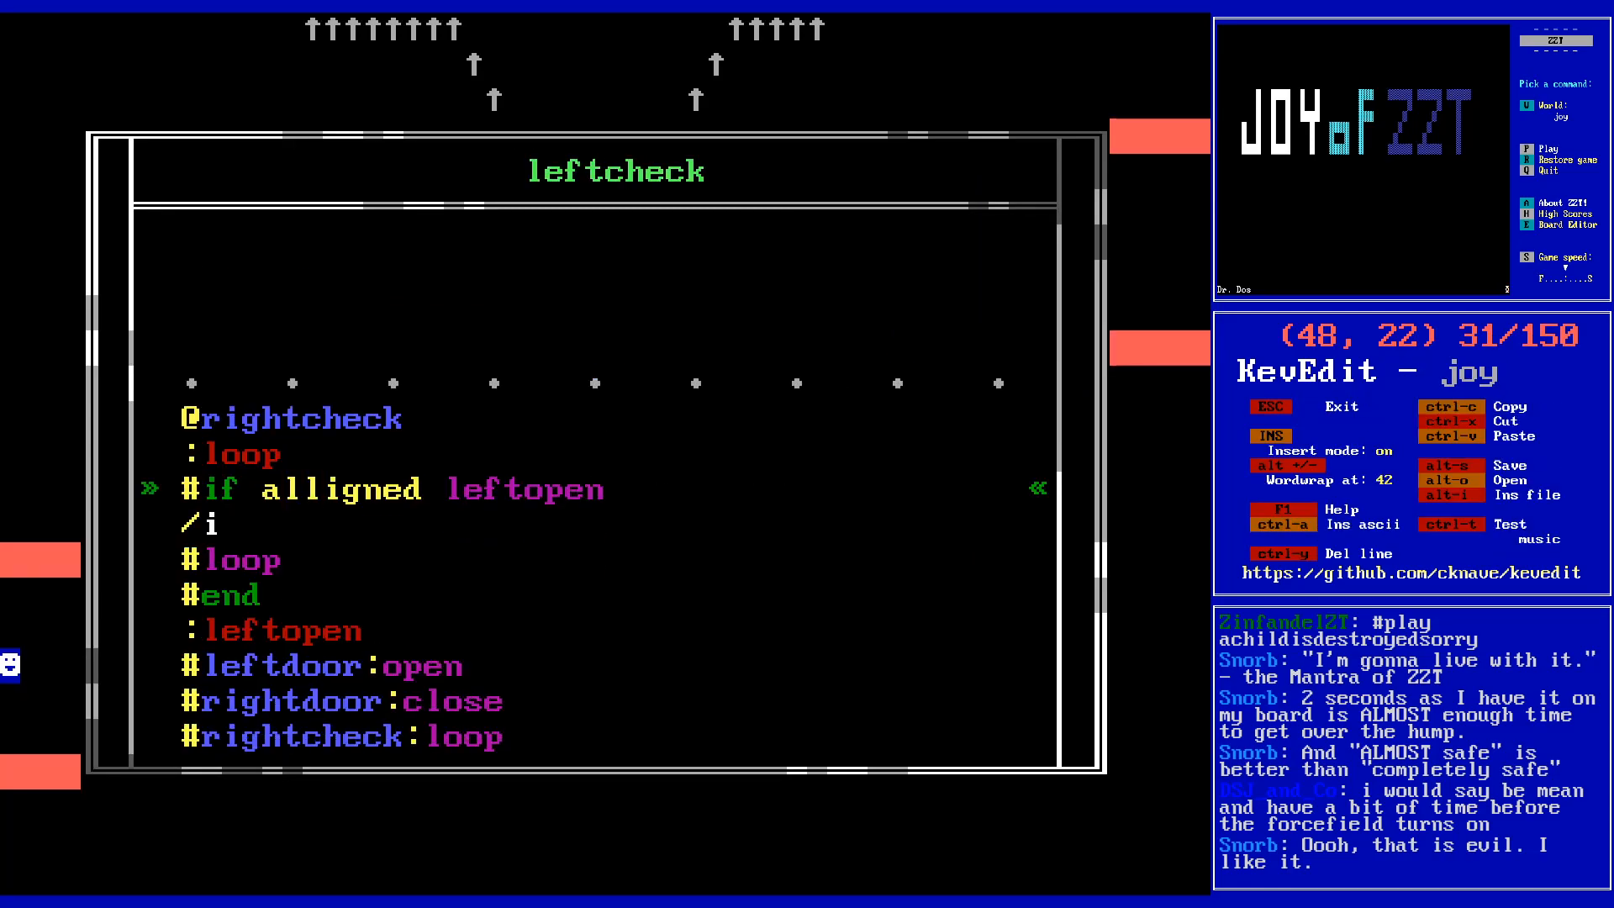
pyautogui.write('right')
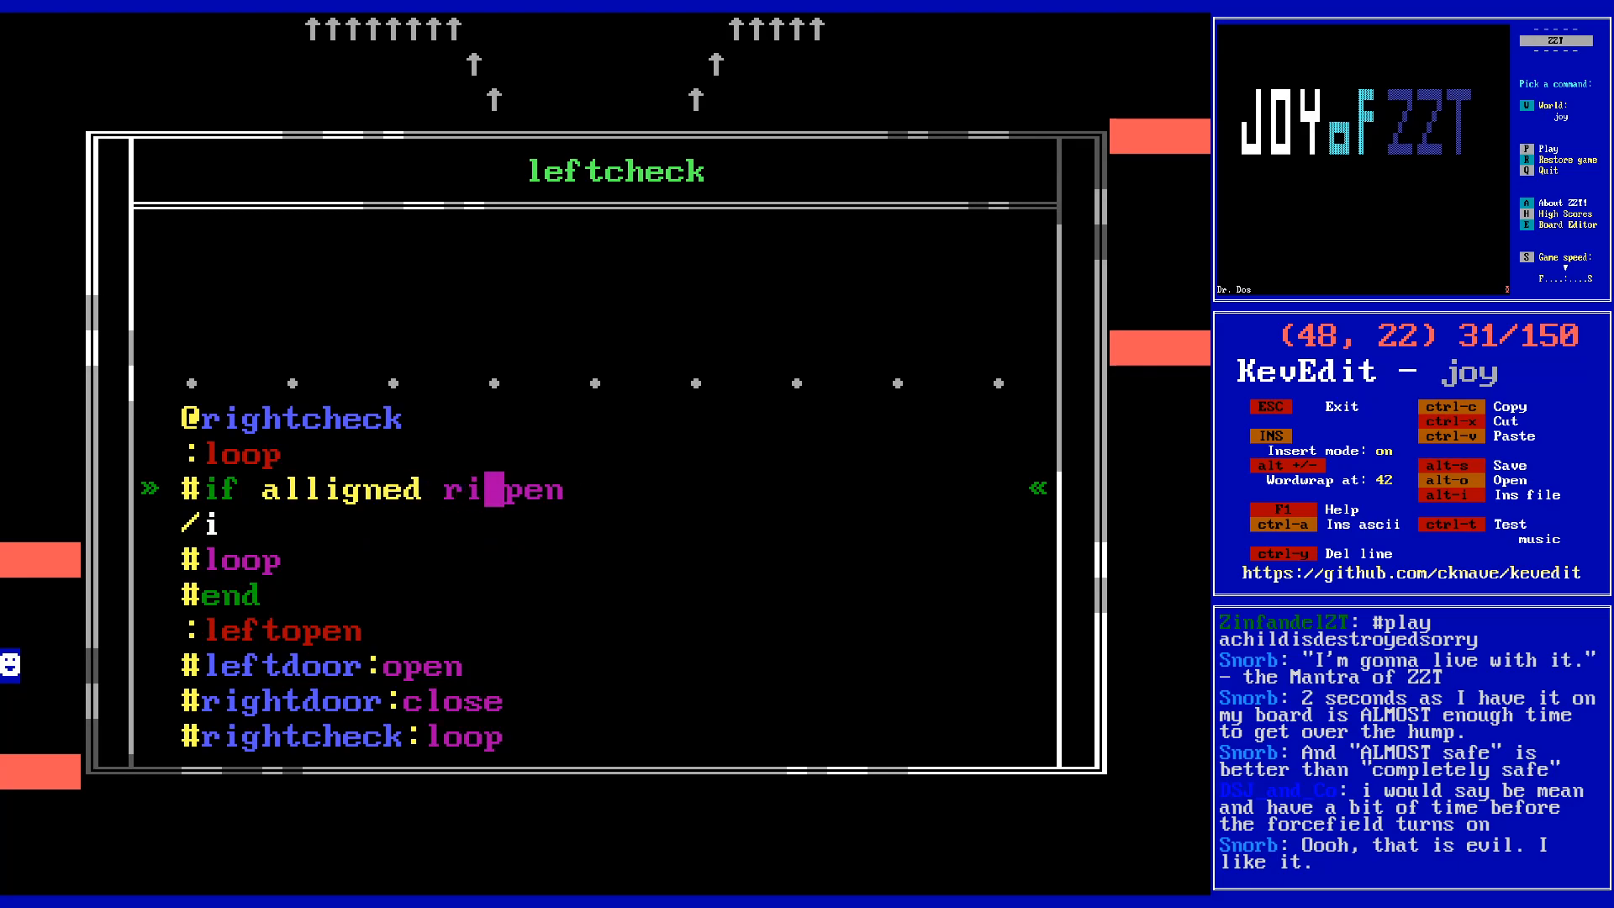
pyautogui.press('Down')
pyautogui.press('Down')
pyautogui.press('Down')
pyautogui.press('Down')
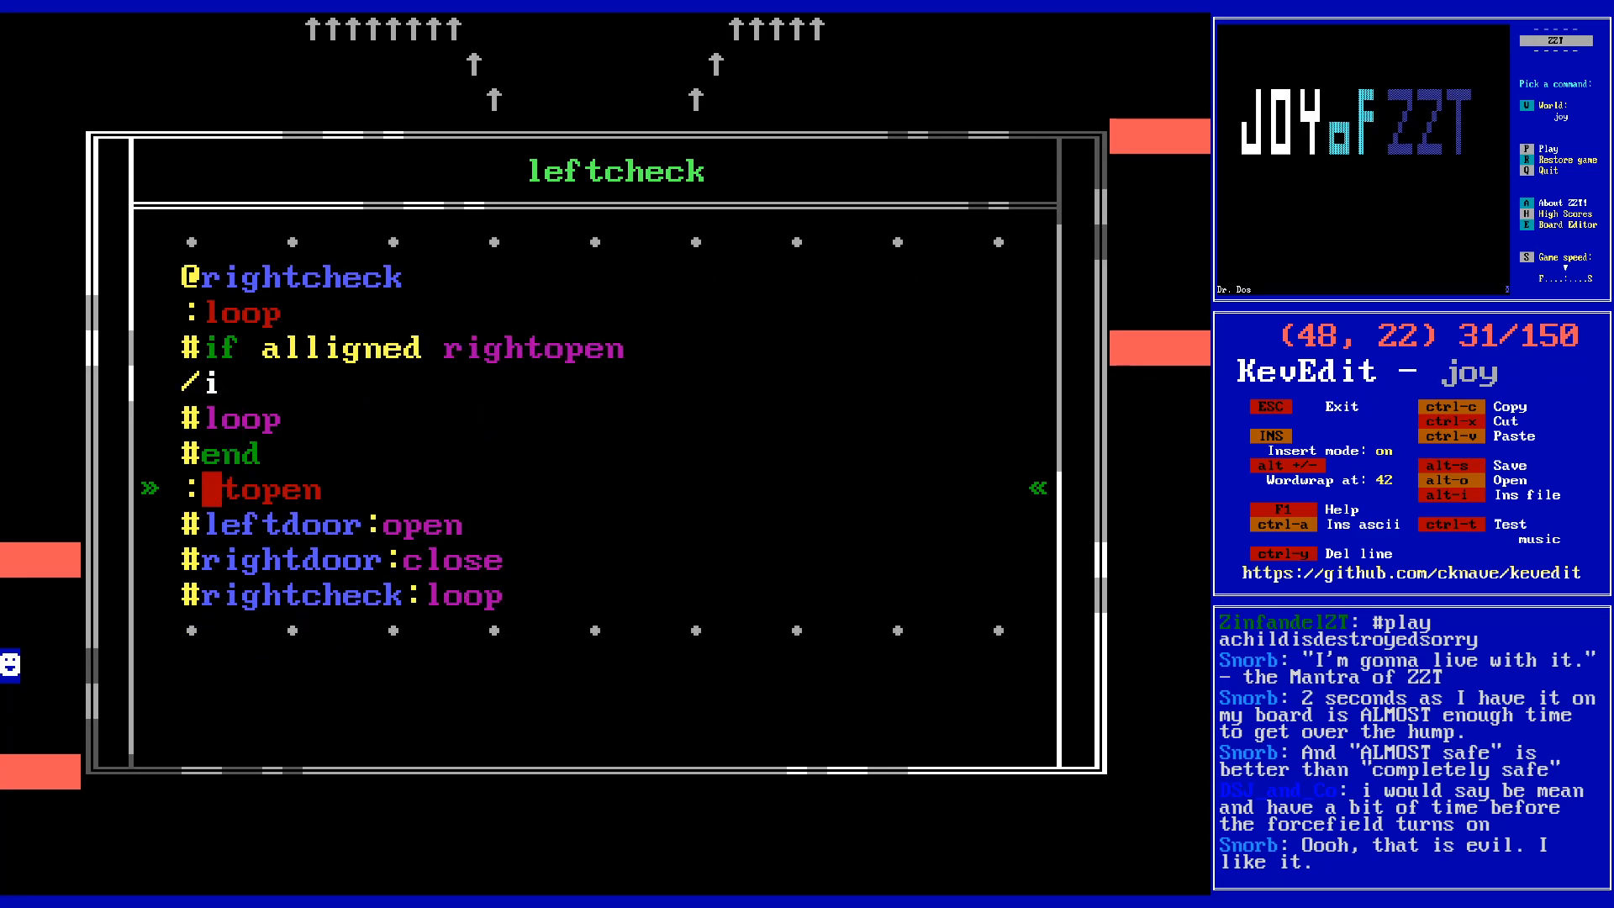
pyautogui.write('righ')
# - Under the rightopen label of the rightcheck code, change the door commands to #leftdoor:close and #rightdoor:open
pyautogui.press('Down')
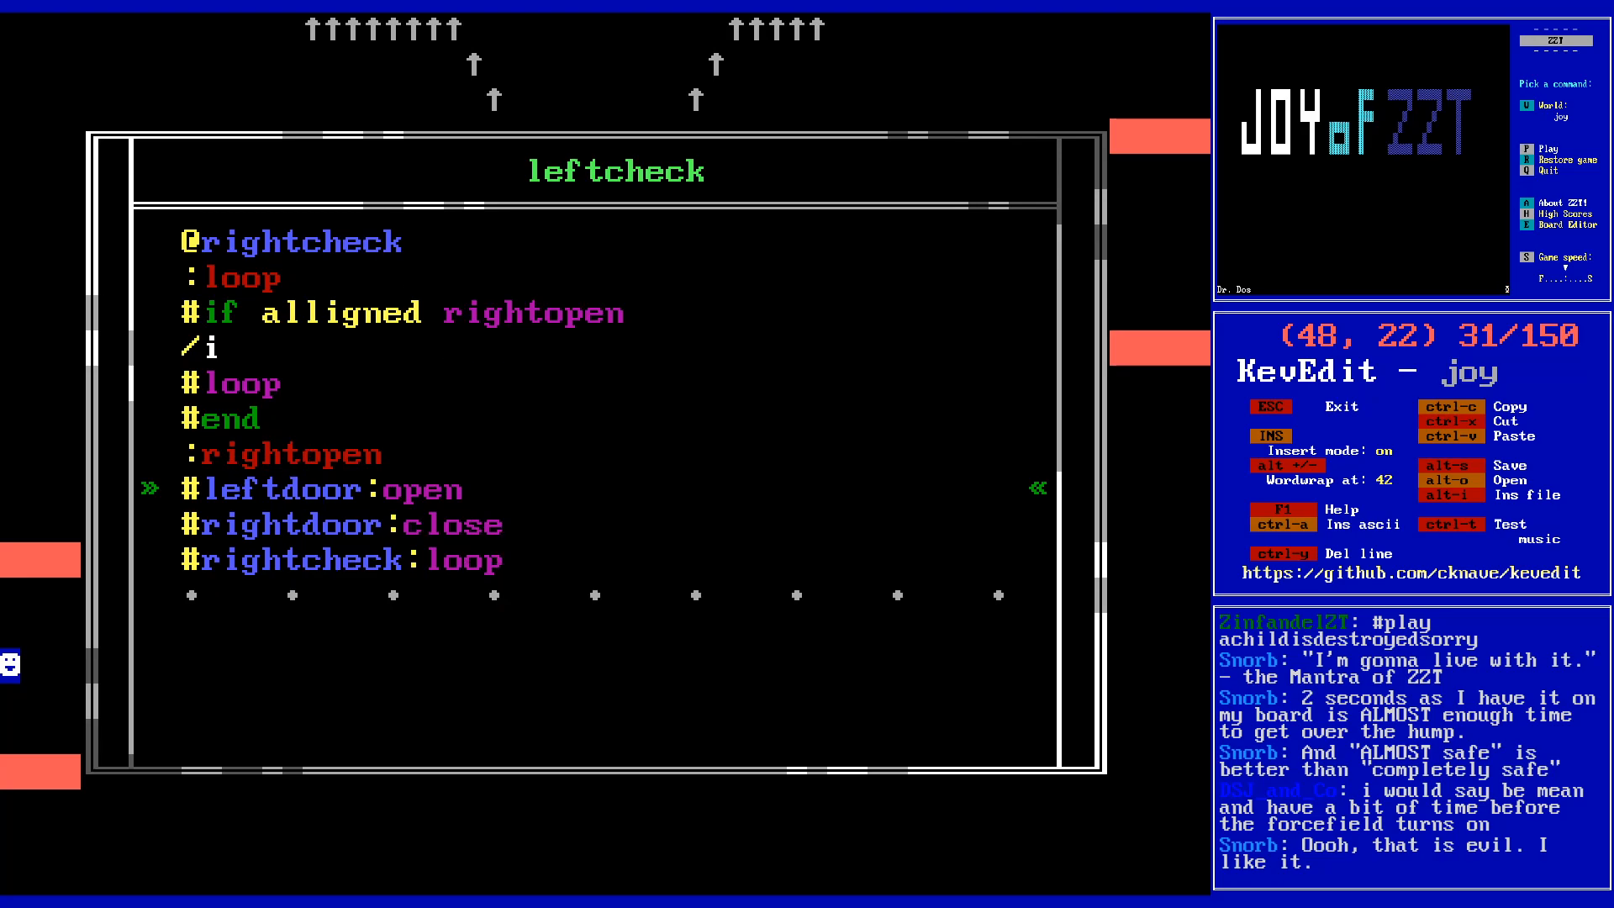
pyautogui.press('BackSpace')
pyautogui.press('Down')
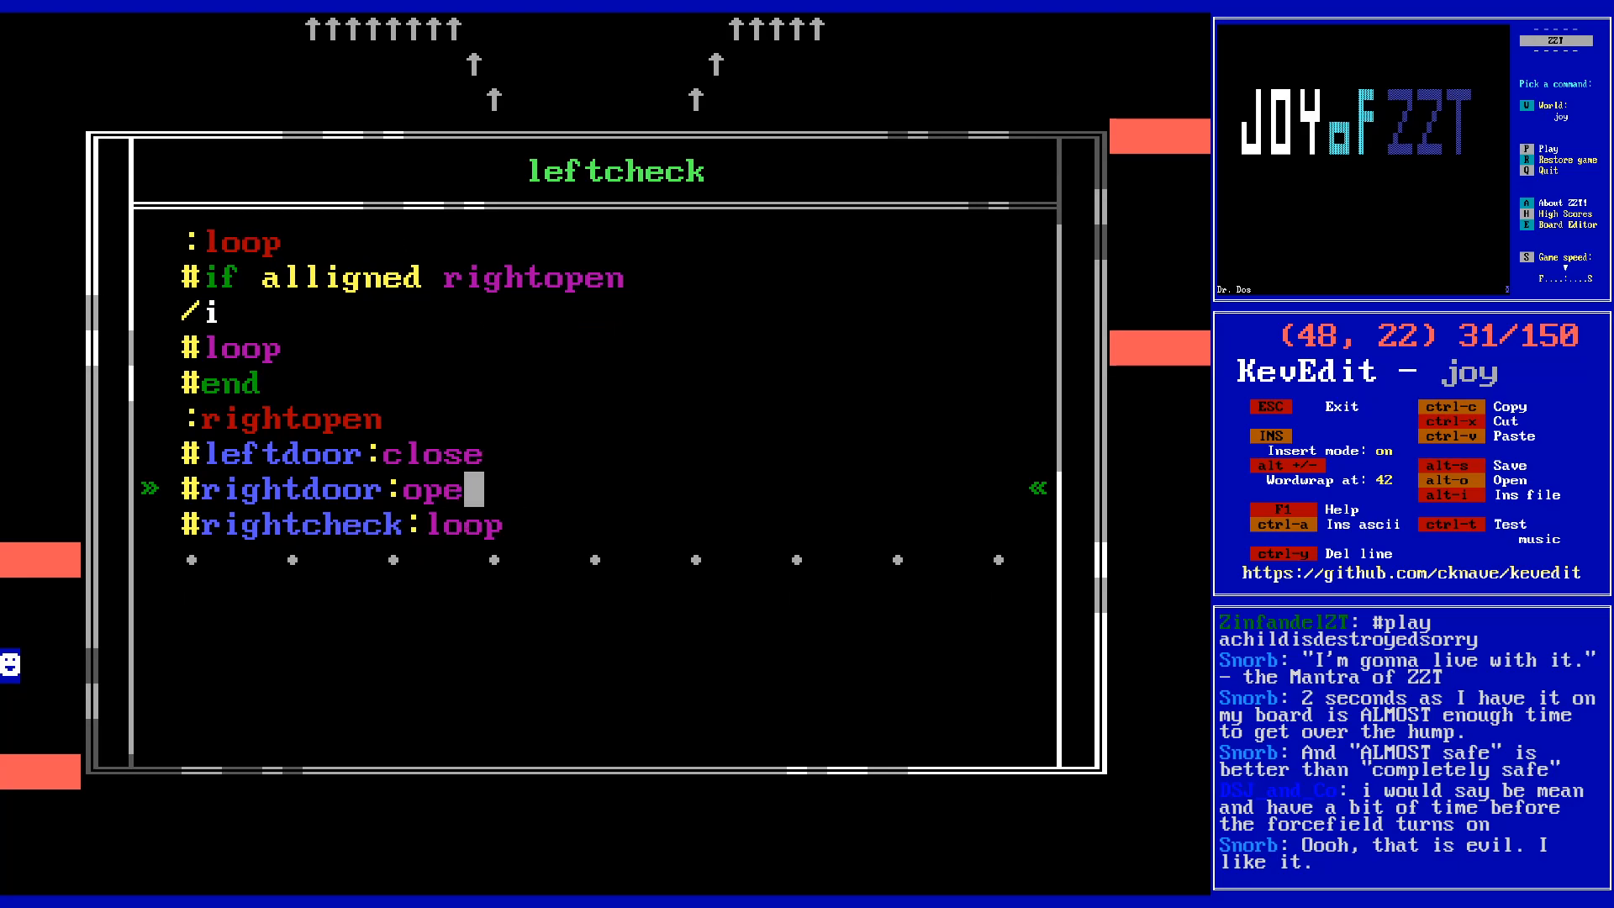
pyautogui.write('en')
# - Change the last line of the rightcheck code to #leftcheck:loop and finish editing the code
pyautogui.press('Down')
pyautogui.press('Delete')
pyautogui.press('Delete')
pyautogui.press('Delete')
pyautogui.press('Delete')
pyautogui.press('Delete')
pyautogui.write('left')
pyautogui.press('Escape')
# - Save the joy world
pyautogui.press('Left')
pyautogui.press('Up')
pyautogui.press('Up')
pyautogui.press('Right')
pyautogui.press('s')
pyautogui.press('Return')
# - Place a west-facing transporter with cycle 2 just outside the chamber's right wall at (36, 21)
pyautogui.press('Up')
pyautogui.press('Up')
pyautogui.press('Up')
pyautogui.press('Up')
pyautogui.press('Up')
pyautogui.press('Up')
pyautogui.press('Up')
pyautogui.press('Up')
pyautogui.press('Up')
pyautogui.press('Up')
pyautogui.press('Up')
pyautogui.press('Up')
pyautogui.press('Up')
pyautogui.press('Up')
pyautogui.press('Up')
pyautogui.press('Left')
pyautogui.press('Left')
pyautogui.press('Left')
pyautogui.press('Left')
pyautogui.press('Left')
pyautogui.press('Left')
pyautogui.press('Left')
pyautogui.press('Left')
pyautogui.press('Left')
pyautogui.press('Left')
pyautogui.press('Down')
pyautogui.press('Down')
pyautogui.press('Down')
pyautogui.press('Down')
pyautogui.press('Down')
pyautogui.press('Down')
pyautogui.press('Down')
pyautogui.press('Down')
pyautogui.press('Down')
pyautogui.press('Down')
pyautogui.press('Down')
pyautogui.press('Down')
pyautogui.press('Down')
pyautogui.press('Down')
pyautogui.press('Down')
pyautogui.press('Left')
pyautogui.press('Down')
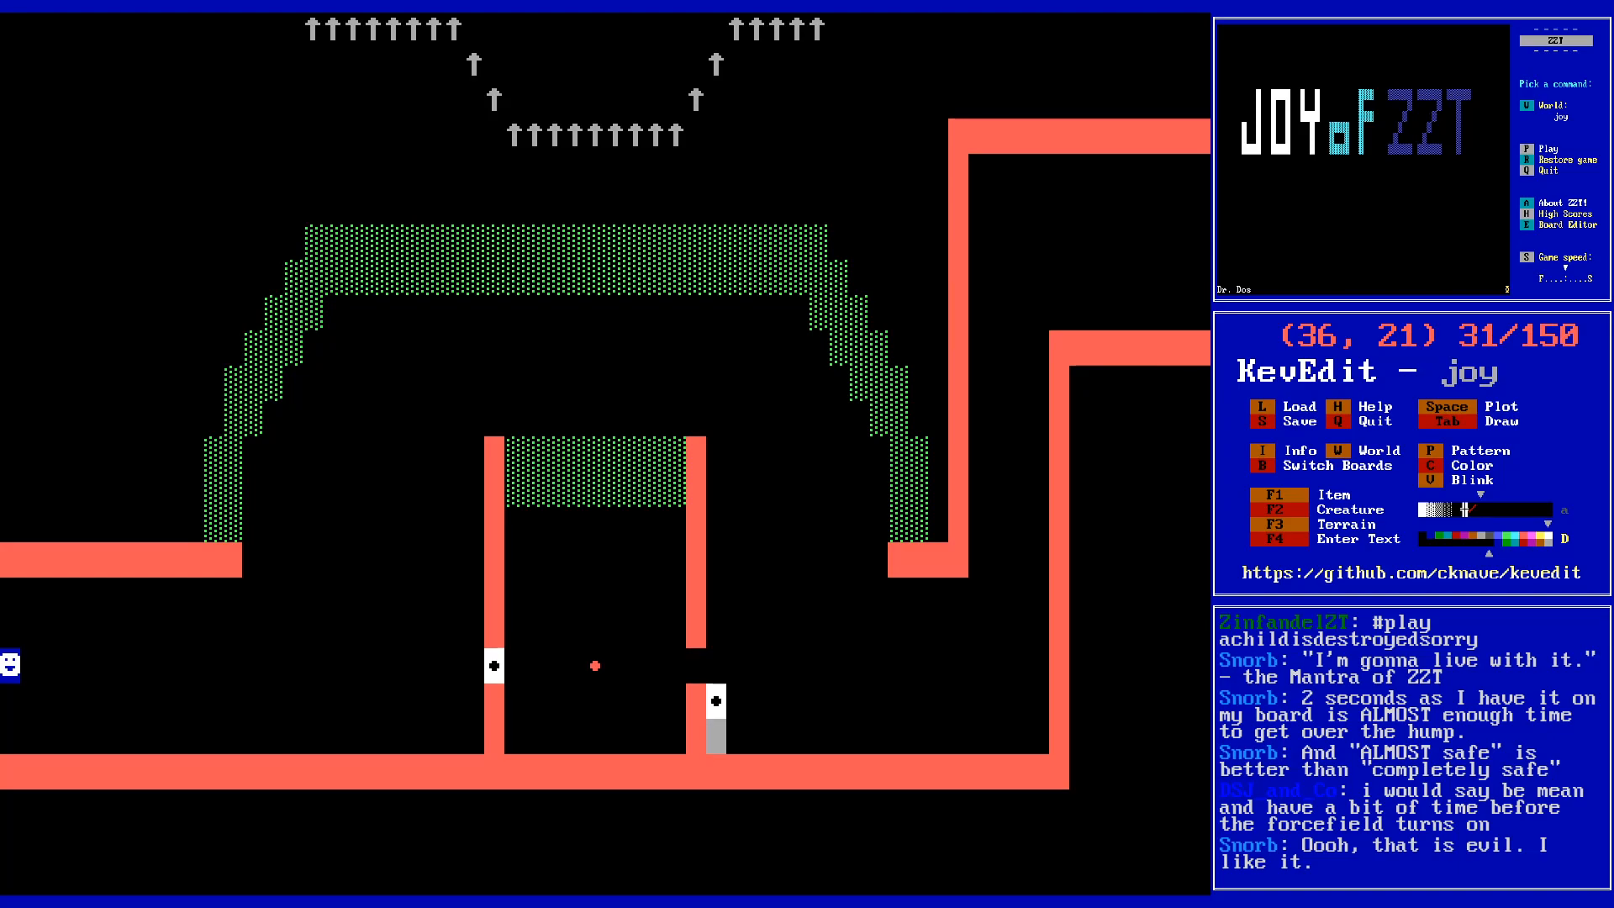
pyautogui.press('F1')
pyautogui.press('t')
pyautogui.press('Return')
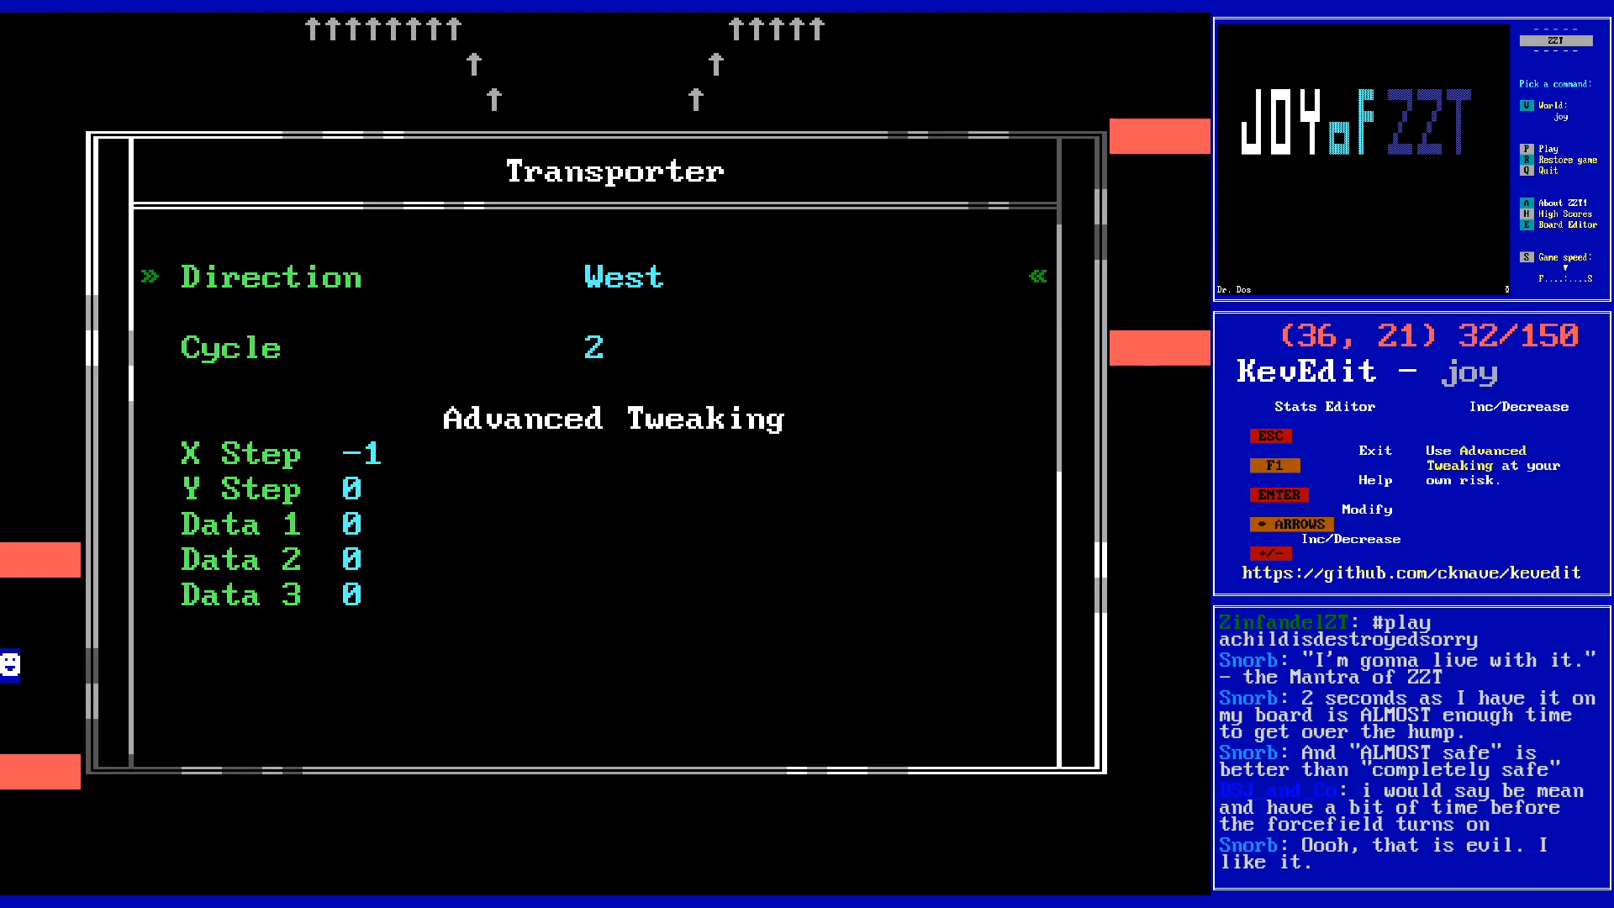
pyautogui.press('Escape')
# - Place a copy of the transporter outside the chamber's left wall at (24, 21) and set its direction to east
pyautogui.press('Left')
pyautogui.press('Left')
pyautogui.press('Left')
pyautogui.press('Left')
pyautogui.press('Left')
pyautogui.press('Left')
pyautogui.press('Left')
pyautogui.press('Left')
pyautogui.press('Left')
pyautogui.press('Left')
pyautogui.press('space')
pyautogui.press('Up')
pyautogui.press('Down')
pyautogui.press('Return')
pyautogui.press('Right')
pyautogui.press('Right')
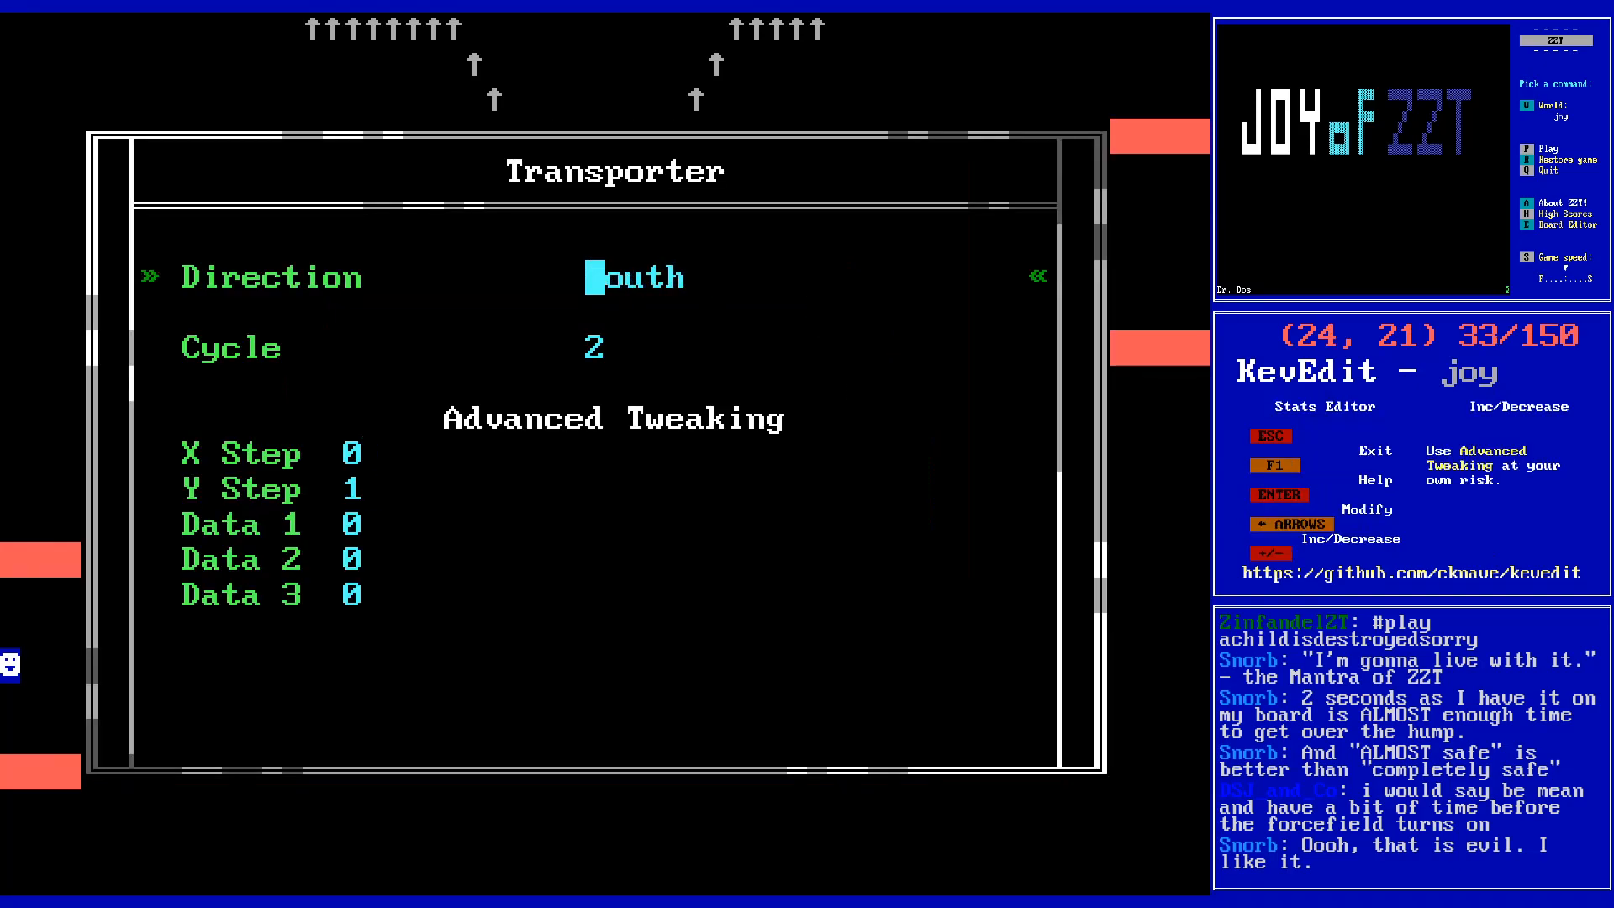
pyautogui.press('Escape')
# - Draw a white solid wall along row 6 above the green arch, from (15, 6) to (43, 6)
pyautogui.press('Up')
pyautogui.press('Up')
pyautogui.press('Up')
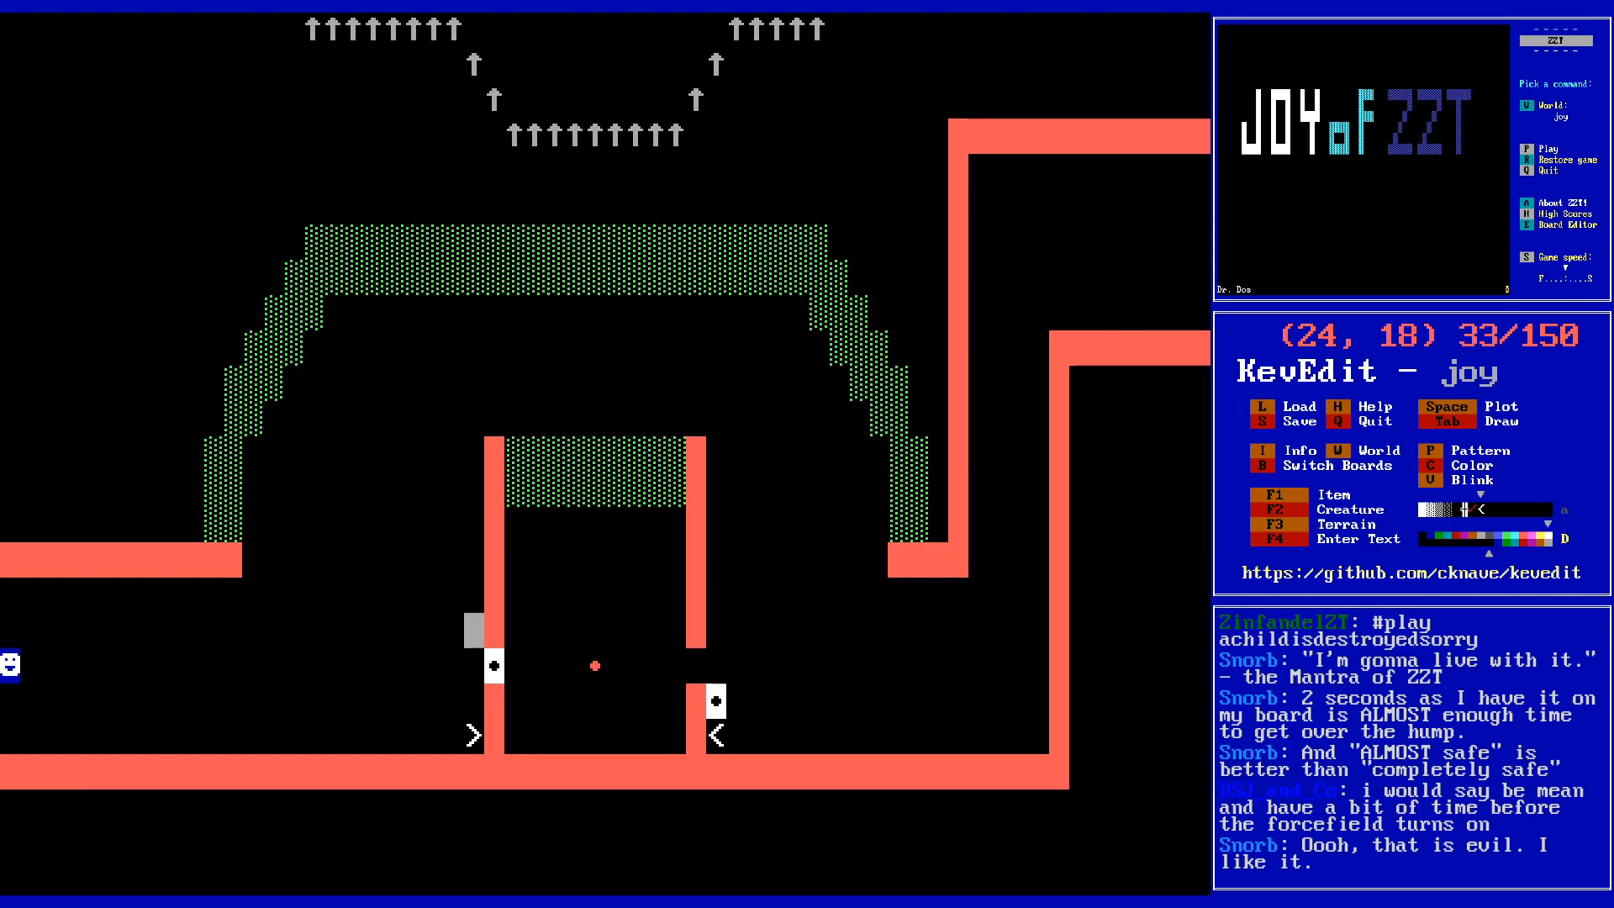
pyautogui.press('Left')
pyautogui.press('Up')
pyautogui.press('Left')
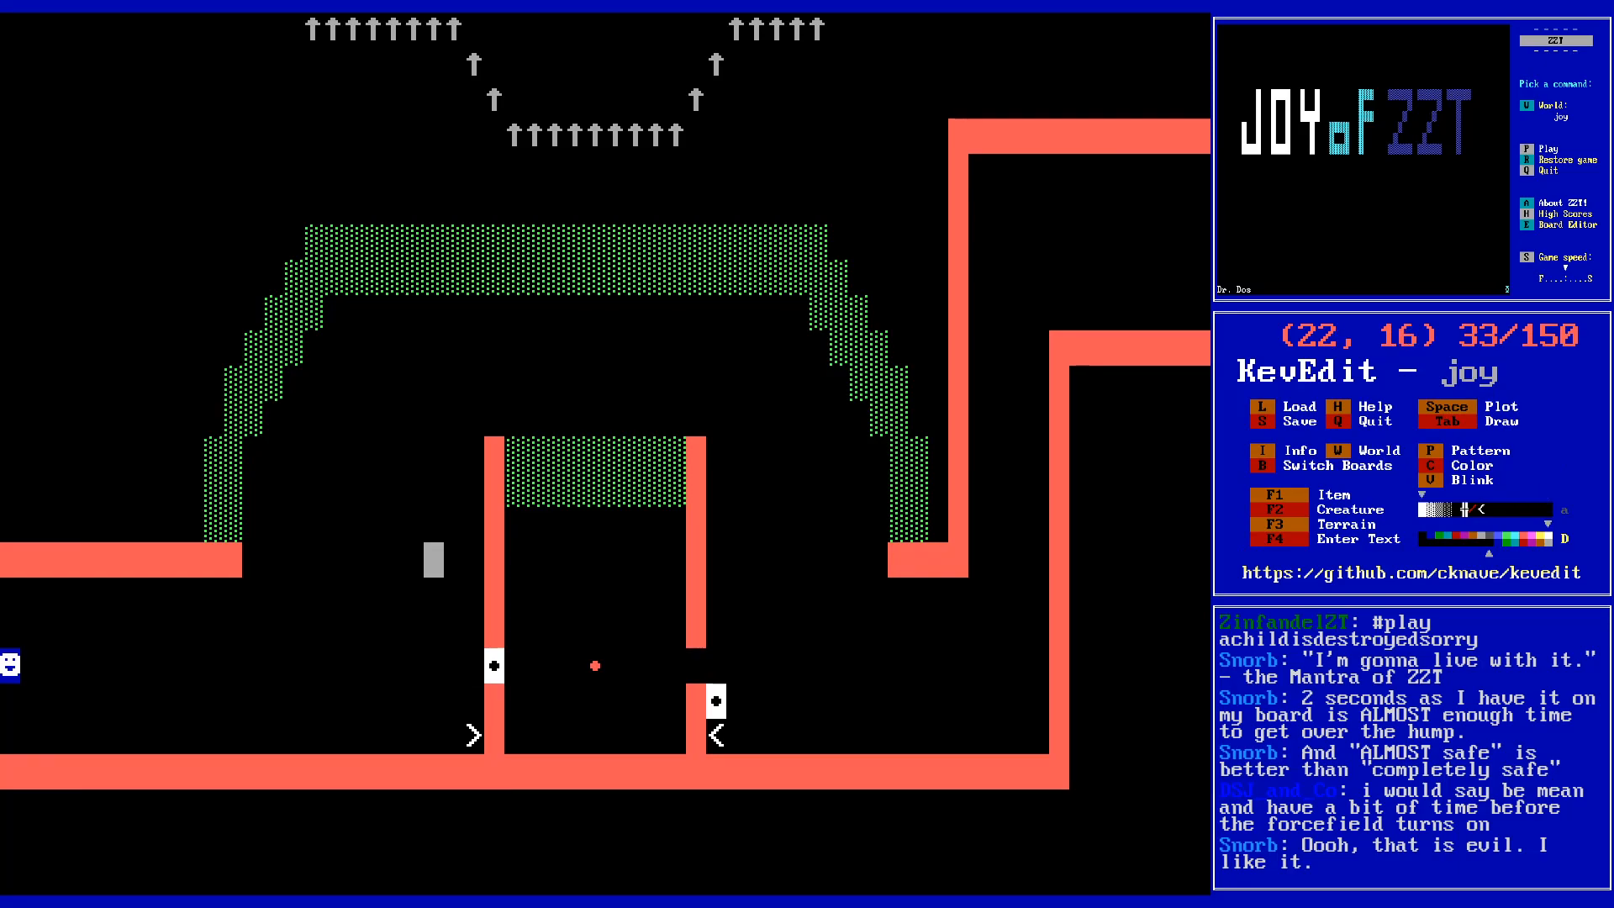
pyautogui.press('Up')
pyautogui.press('Up')
pyautogui.press('Up')
pyautogui.press('Up')
pyautogui.press('Up')
pyautogui.press('Up')
pyautogui.press('Up')
pyautogui.press('Up')
pyautogui.press('Up')
pyautogui.press('Left')
pyautogui.press('Left')
pyautogui.press('Left')
pyautogui.press('Left')
pyautogui.press('Up')
pyautogui.press('Up')
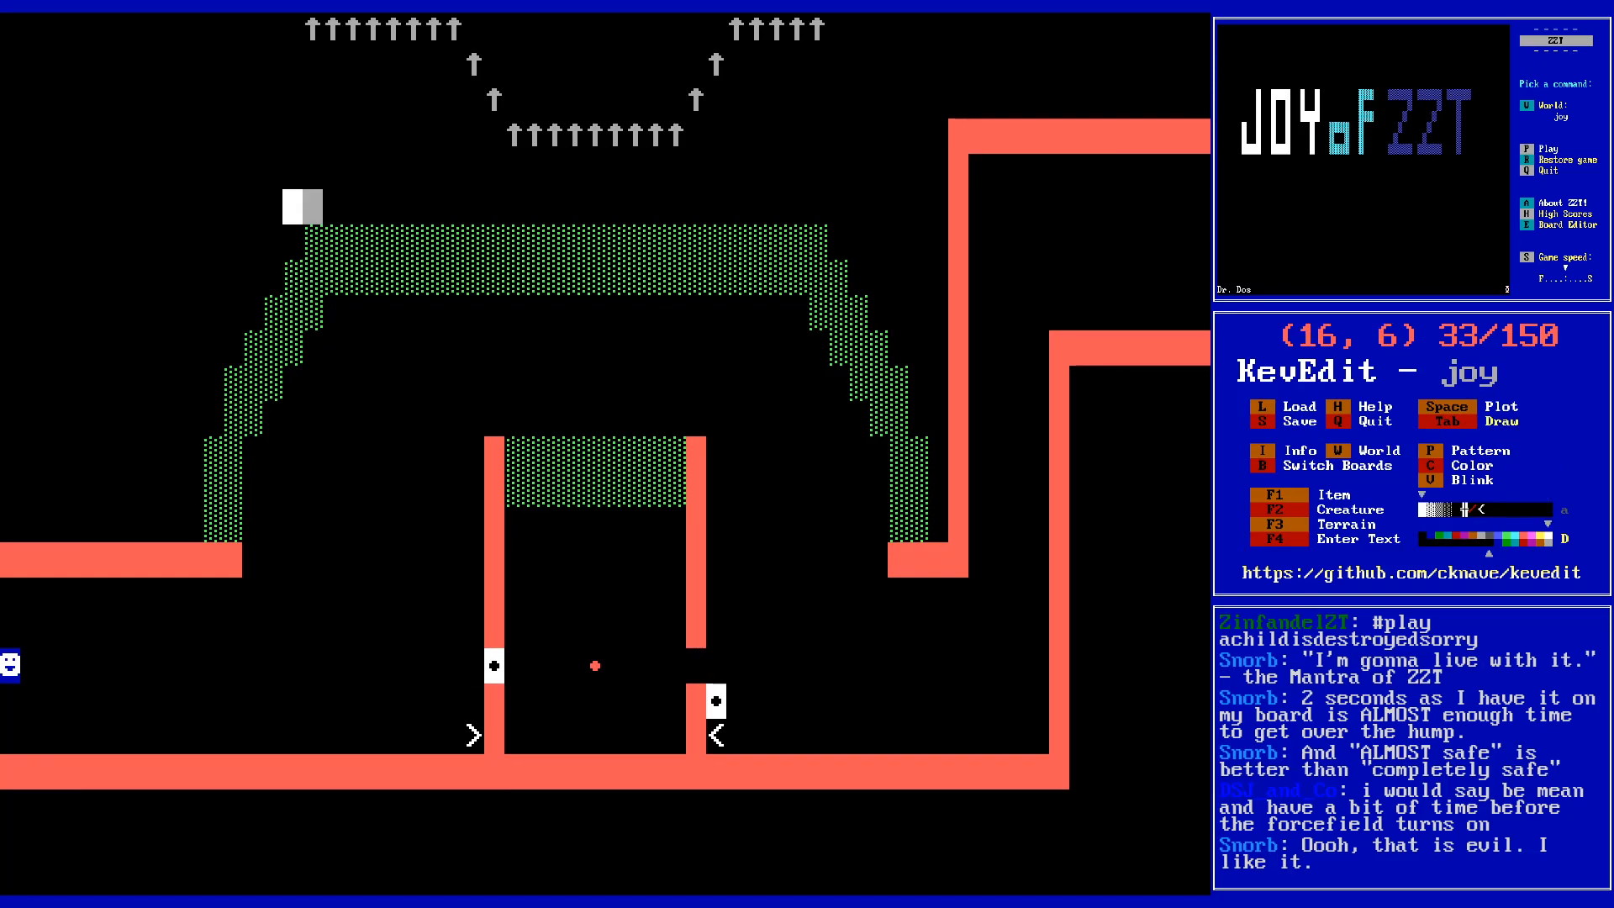
pyautogui.press('Right')
pyautogui.press('Right')
pyautogui.press('Right')
pyautogui.press('Right')
pyautogui.press('Right')
pyautogui.press('Right')
pyautogui.press('Right')
pyautogui.press('Right')
pyautogui.press('Right')
pyautogui.press('Right')
pyautogui.press('Right')
pyautogui.press('Right')
pyautogui.press('Right')
pyautogui.press('Right')
pyautogui.press('Right')
pyautogui.press('Right')
pyautogui.press('Right')
pyautogui.press('Right')
pyautogui.press('Right')
pyautogui.press('Right')
pyautogui.press('Right')
pyautogui.press('Right')
pyautogui.press('Right')
pyautogui.press('Right')
pyautogui.press('Right')
pyautogui.press('Right')
pyautogui.press('Right')
# - Save the world with the added transporters and wall
pyautogui.press('Down')
pyautogui.press('Down')
pyautogui.press('s')
pyautogui.press('Return')
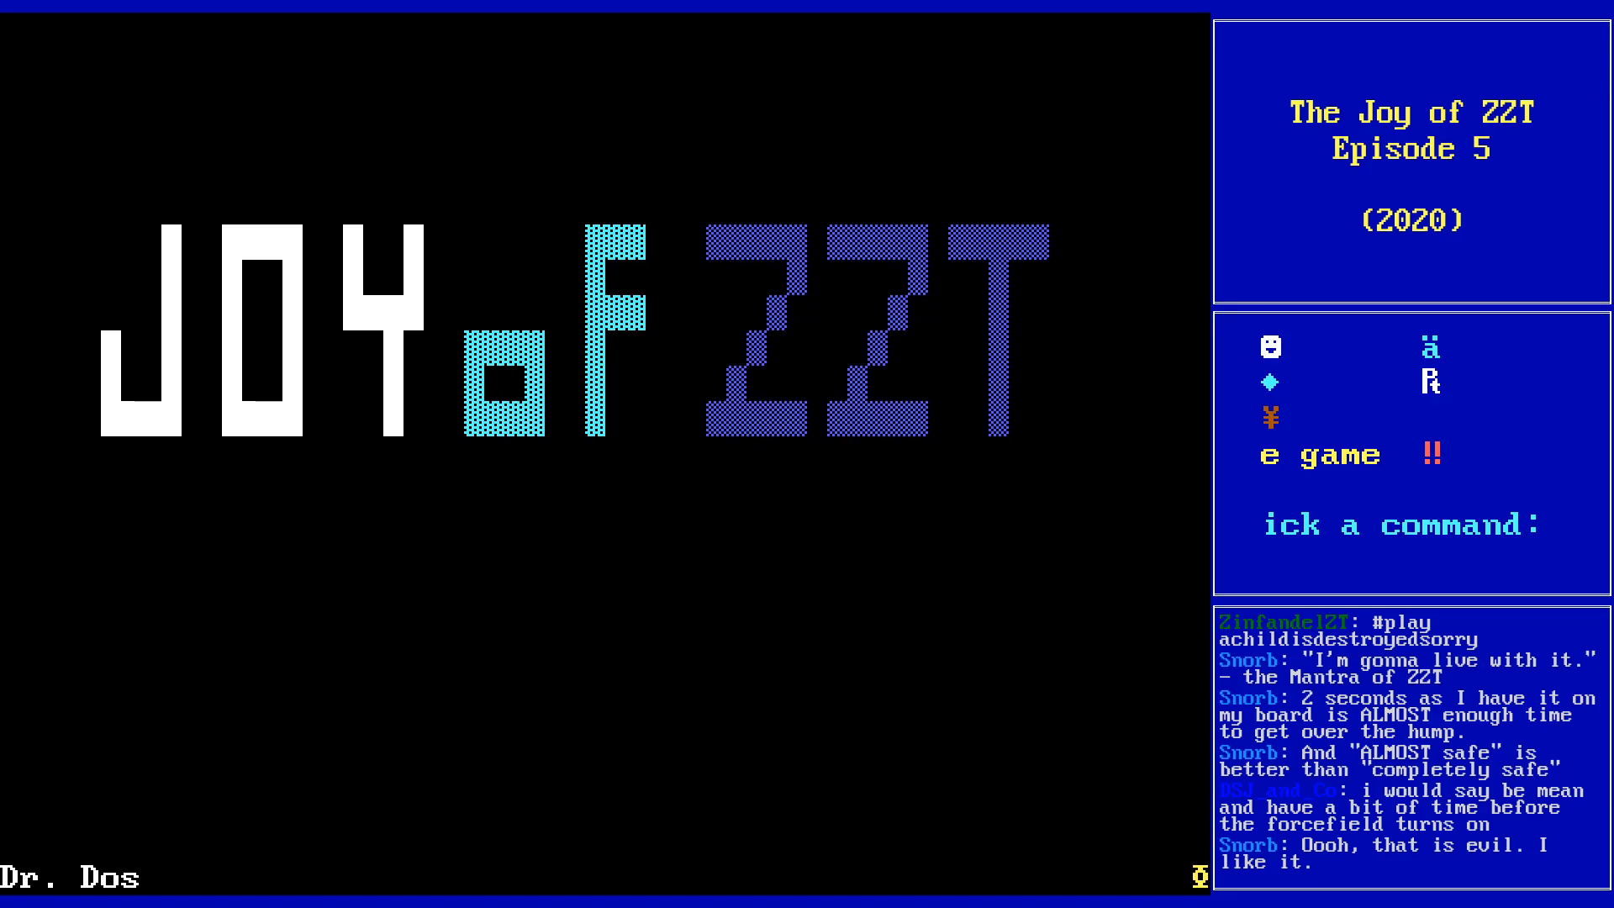
# - Start playing the world and walk the player east along the corridor to the chamber's left door
pyautogui.press('p')
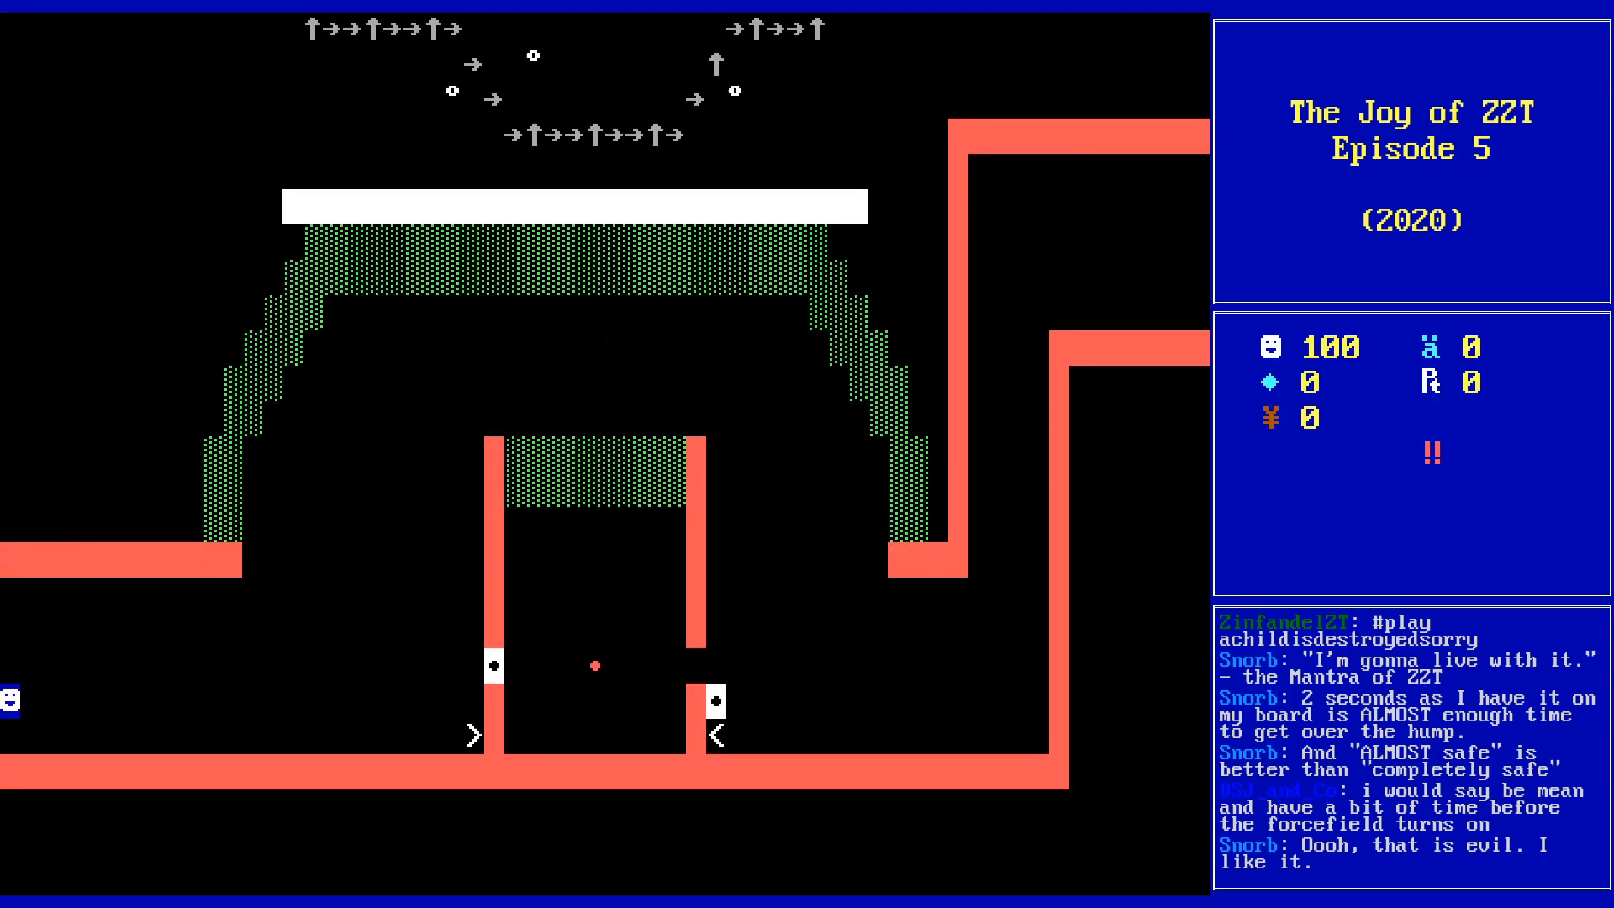
pyautogui.press('Up')
pyautogui.press('Right')
pyautogui.press('Right')
pyautogui.press('Right')
pyautogui.press('Right')
pyautogui.press('Right')
pyautogui.press('Right')
pyautogui.press('Right')
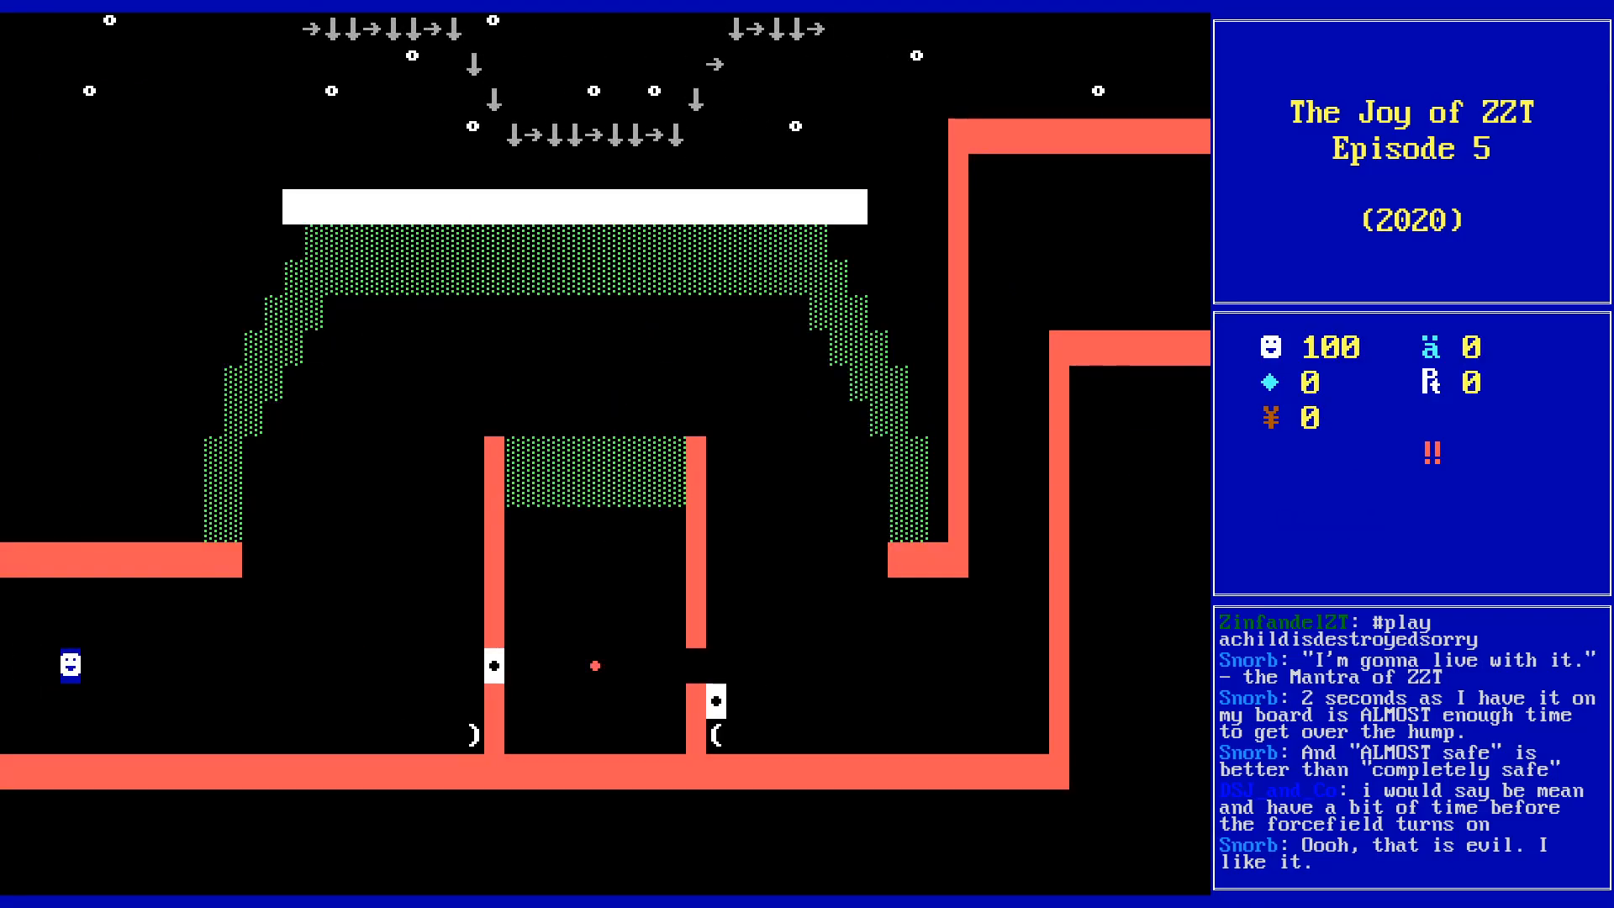
pyautogui.press('Right')
pyautogui.press('Right')
pyautogui.press('Right')
pyautogui.press('Right')
pyautogui.press('Right')
pyautogui.press('Right')
pyautogui.press('Right')
pyautogui.press('Right')
pyautogui.press('Right')
pyautogui.press('Right')
pyautogui.press('Right')
pyautogui.press('Right')
pyautogui.press('Right')
pyautogui.press('Right')
pyautogui.press('Right')
pyautogui.press('Right')
pyautogui.press('Right')
pyautogui.press('Right')
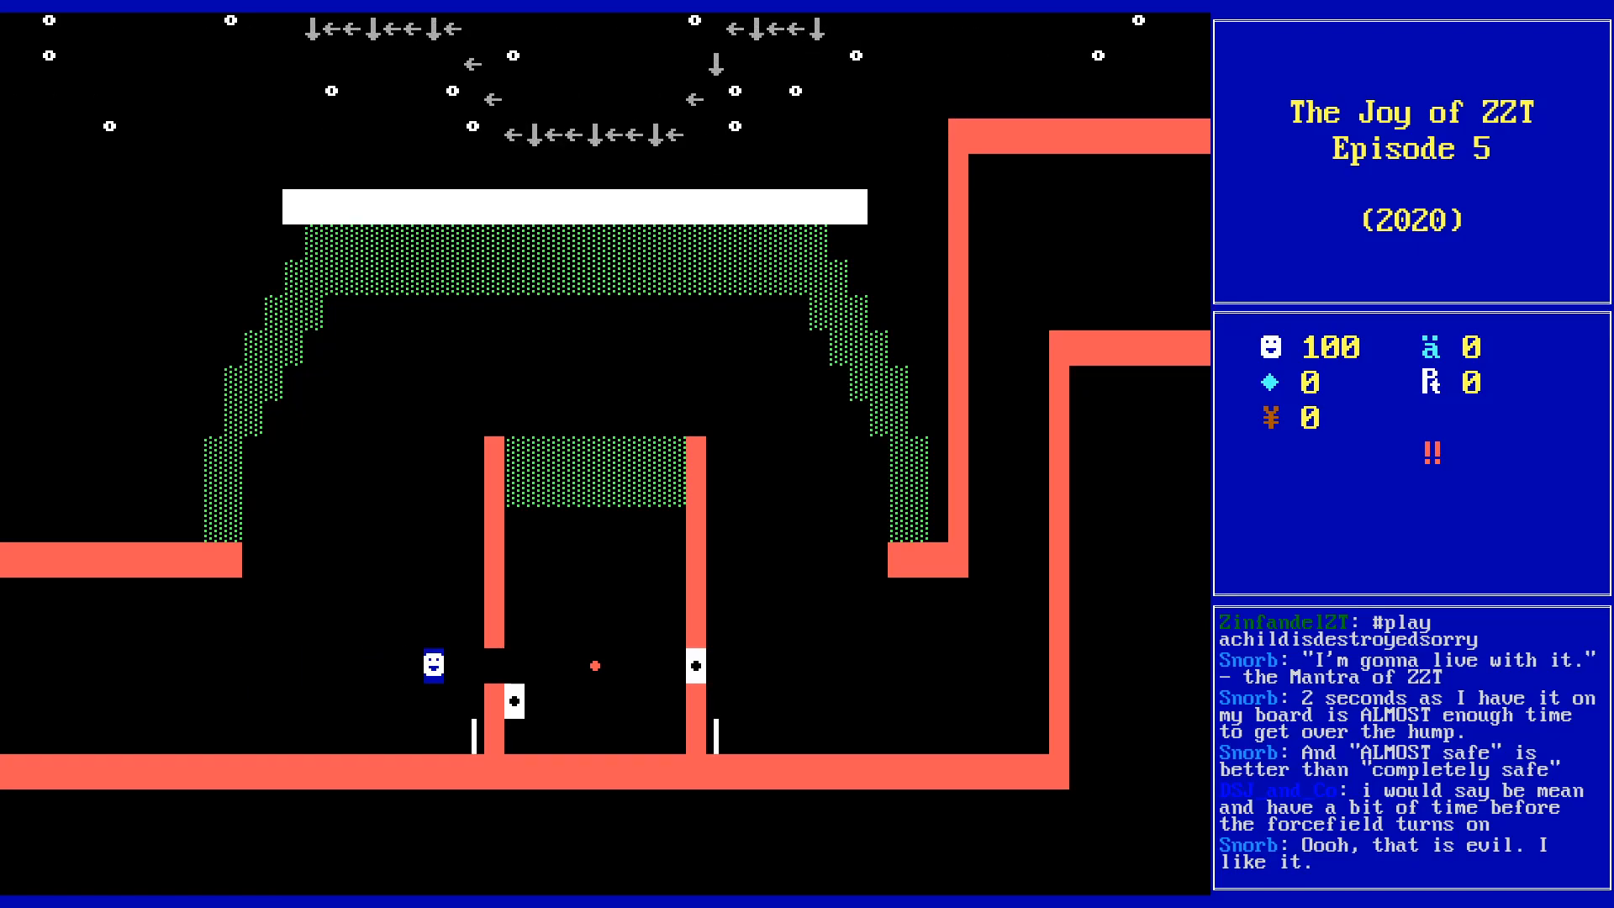
# - Walk the player through the open left door and stop directly below the red button
pyautogui.press('Right')
pyautogui.press('Down')
pyautogui.press('Right')
pyautogui.press('Right')
pyautogui.press('Right')
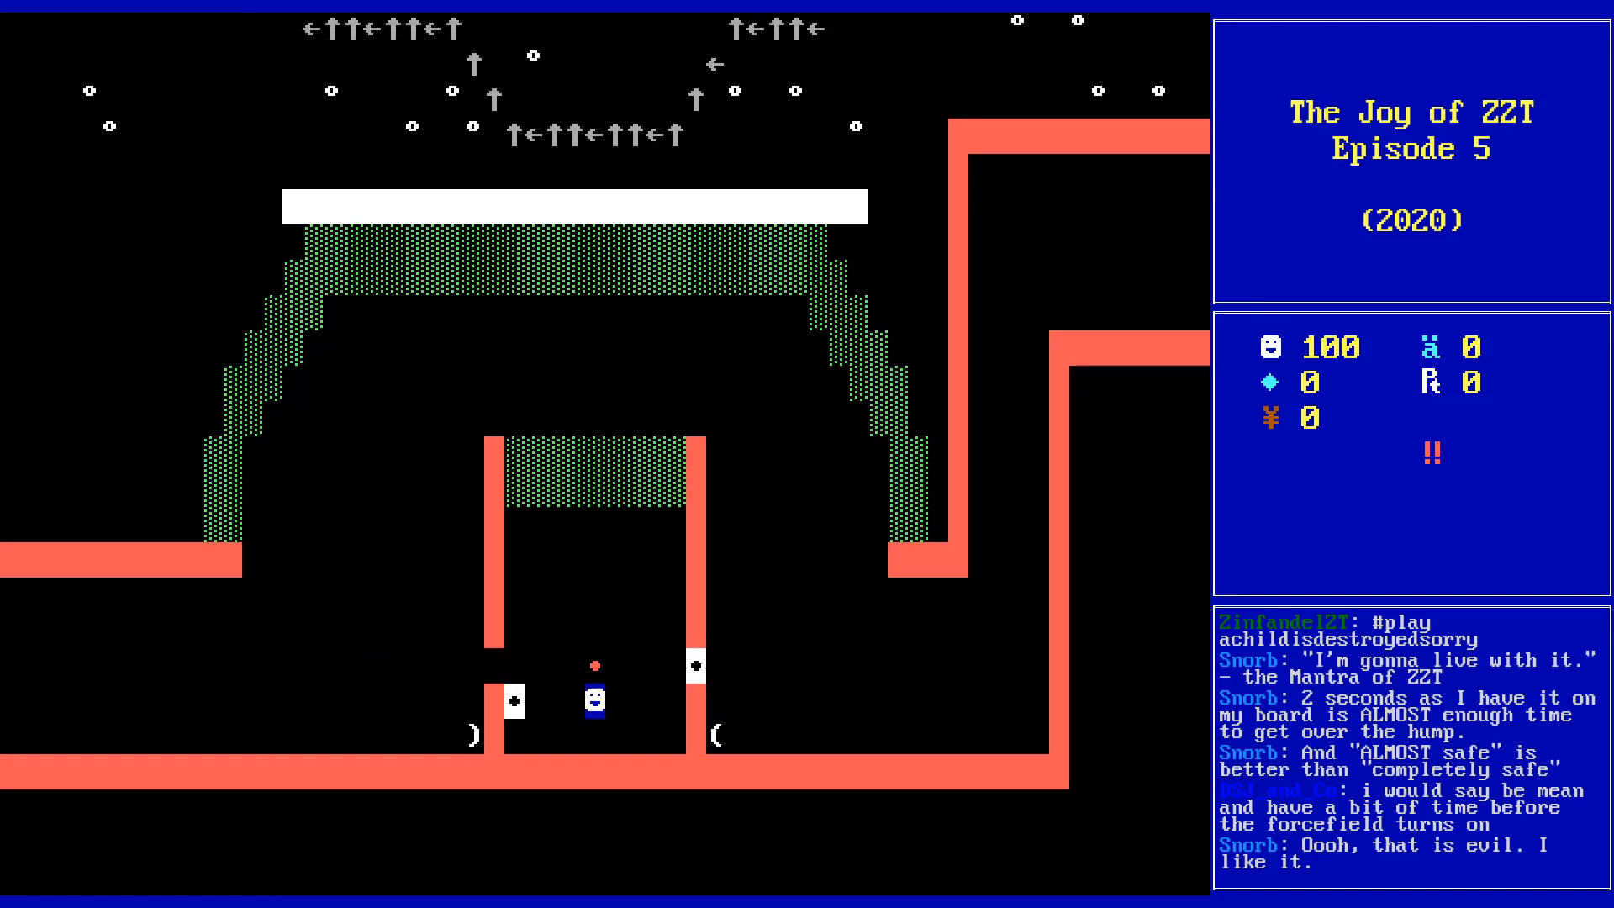
# - Leave the chamber through the left door while testing the forcefield, and move down toward the left transporter
pyautogui.press('Left')
pyautogui.press('Up')
pyautogui.press('Left')
pyautogui.press('Left')
pyautogui.press('Left')
pyautogui.press('Left')
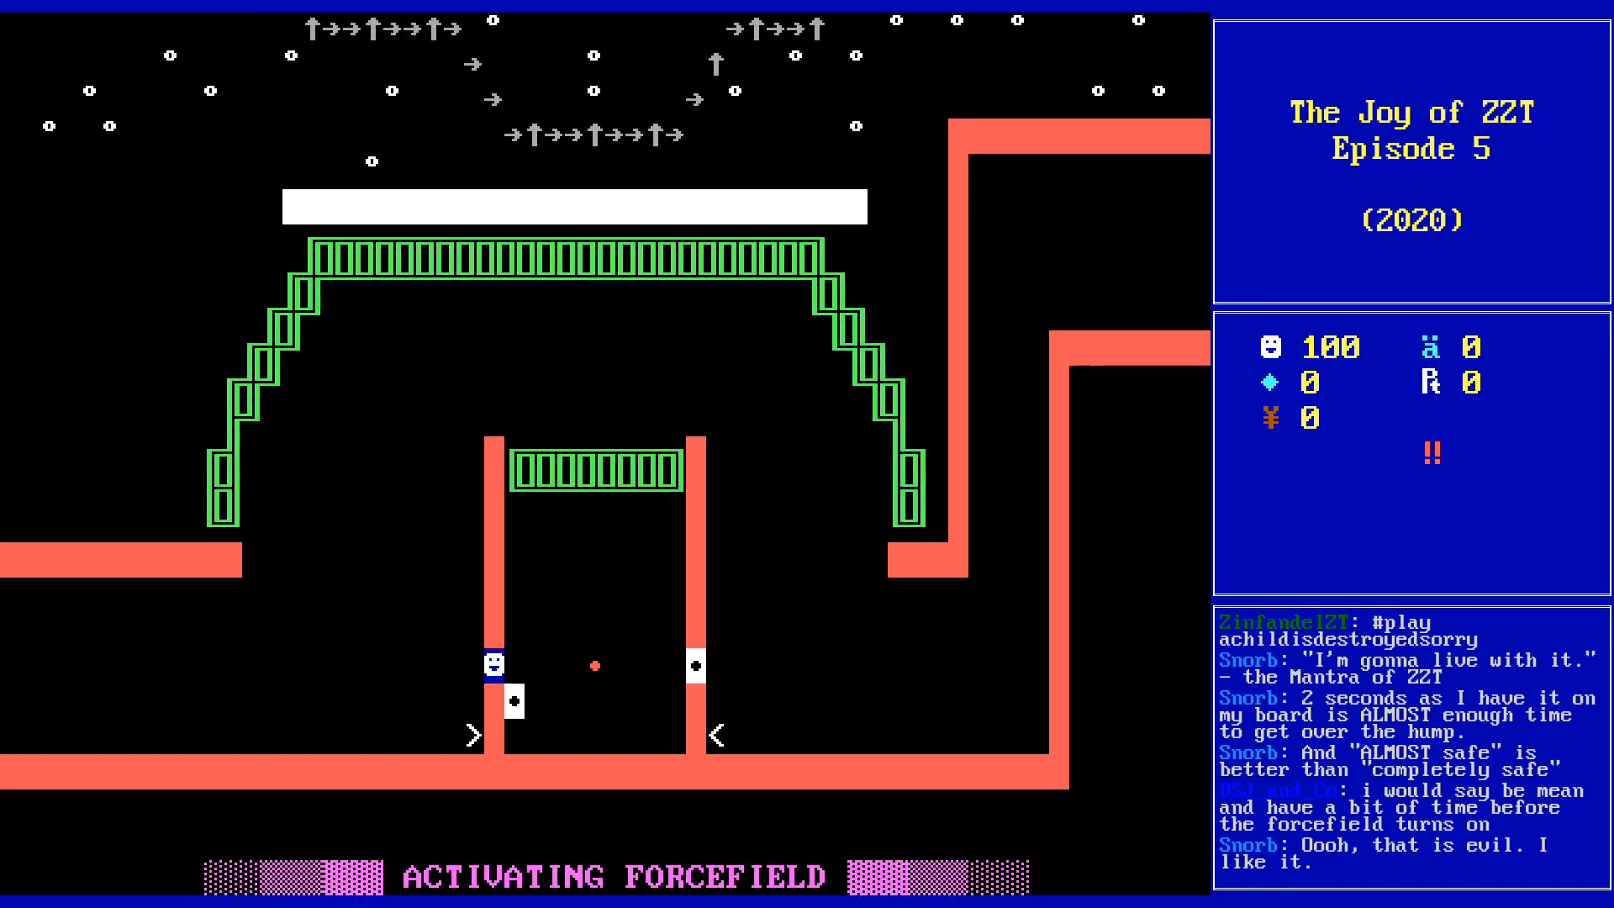
pyautogui.press('Left')
pyautogui.press('Left')
pyautogui.press('Down')
pyautogui.press('Down')
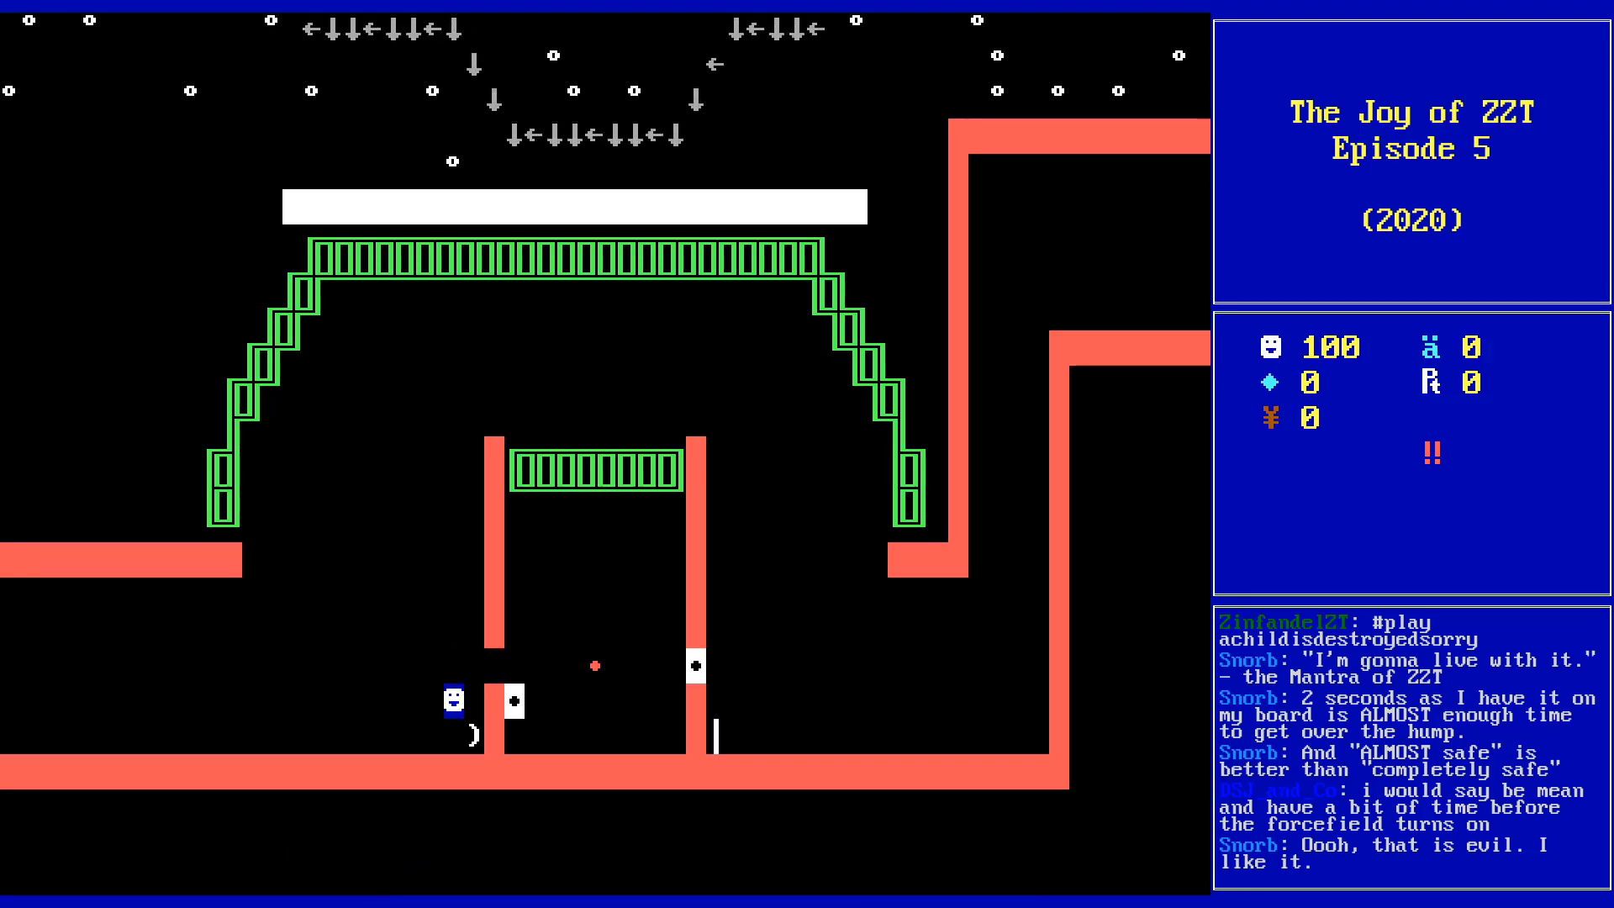
# - Move the player from the chamber's left side across to the corridor's far east wall
pyautogui.press('Right')
pyautogui.press('Right')
pyautogui.press('Up')
pyautogui.press('Right')
pyautogui.press('Right')
pyautogui.press('Right')
pyautogui.press('Right')
pyautogui.press('Right')
pyautogui.press('Right')
pyautogui.press('Right')
pyautogui.press('Right')
pyautogui.press('Right')
pyautogui.press('Right')
pyautogui.press('Right')
pyautogui.press('Right')
pyautogui.press('Right')
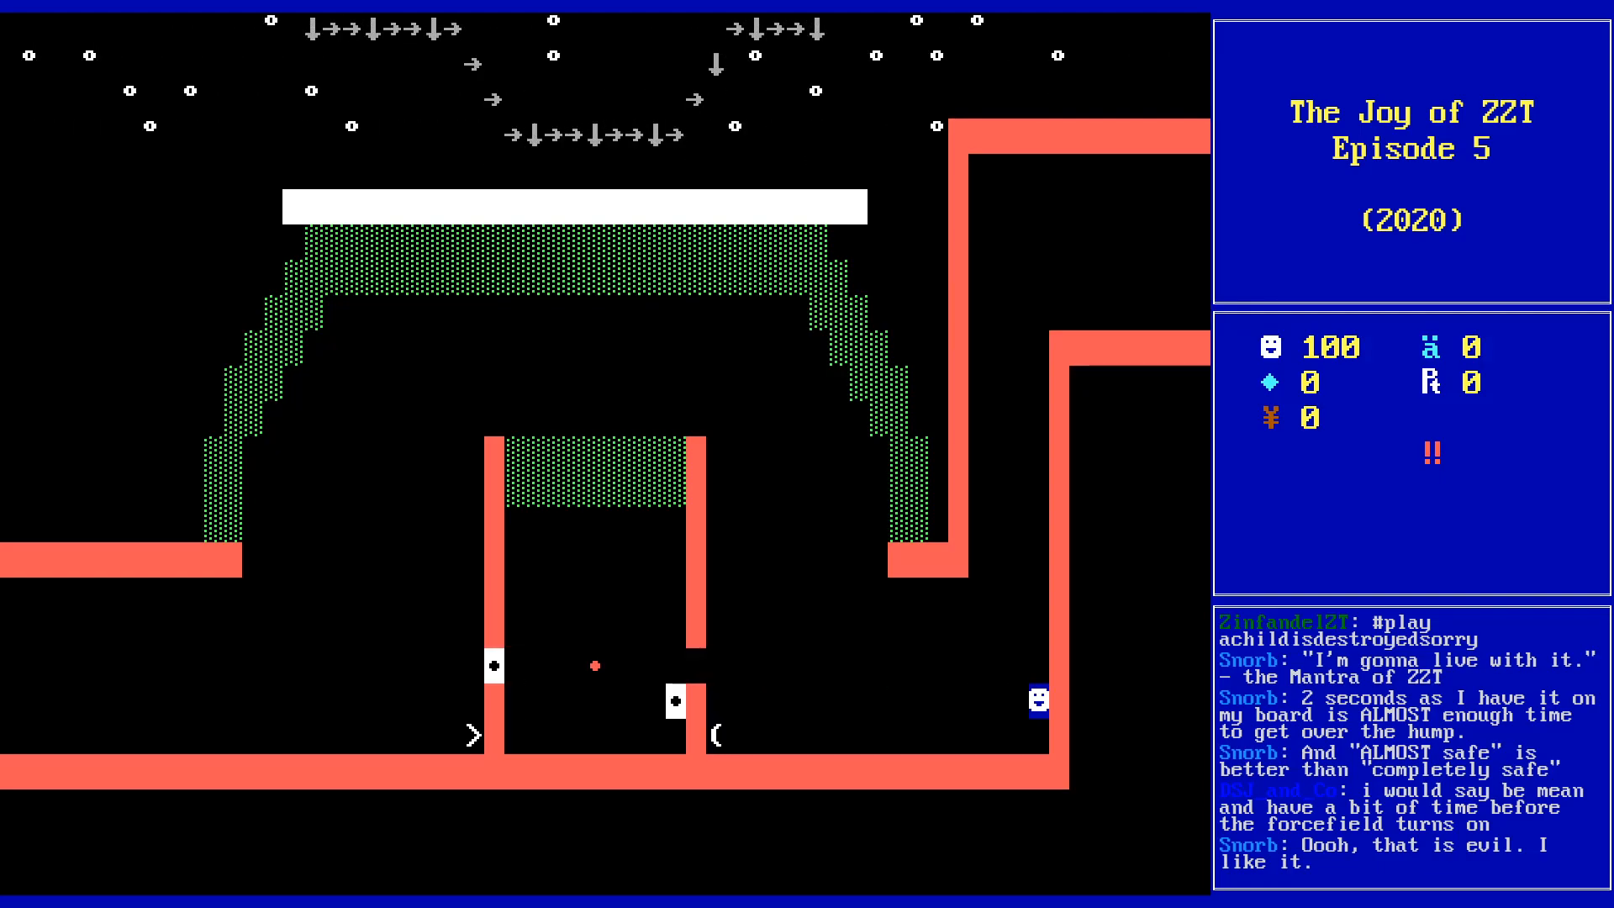
# - Pace the player back and forth in the corridor outside the right door to watch the door behaviour
pyautogui.press('Left')
pyautogui.press('Left')
pyautogui.press('Left')
pyautogui.press('Left')
pyautogui.press('Left')
pyautogui.press('Left')
pyautogui.press('Left')
pyautogui.press('Left')
pyautogui.press('Left')
pyautogui.press('Right')
pyautogui.press('Right')
pyautogui.press('Right')
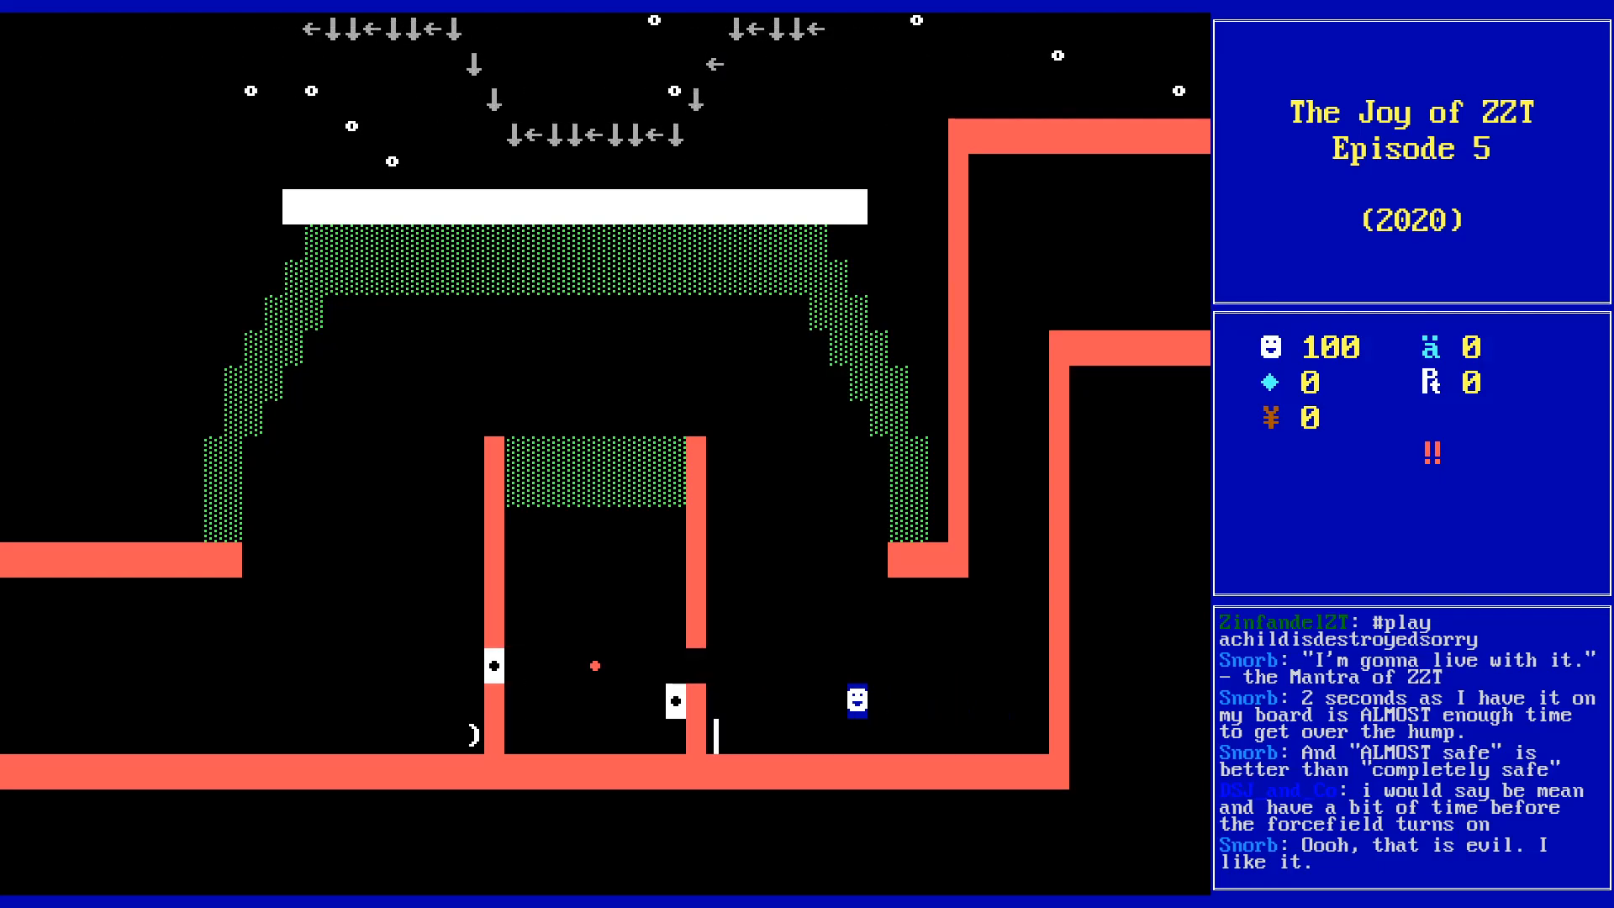
pyautogui.press('Right')
pyautogui.press('Right')
pyautogui.press('Left')
pyautogui.press('Left')
pyautogui.press('Left')
pyautogui.press('Left')
pyautogui.press('Left')
pyautogui.press('Right')
pyautogui.press('Right')
pyautogui.press('Right')
pyautogui.press('Right')
pyautogui.press('Left')
pyautogui.press('Left')
pyautogui.press('Left')
pyautogui.press('Left')
pyautogui.press('Left')
pyautogui.press('Left')
pyautogui.press('Left')
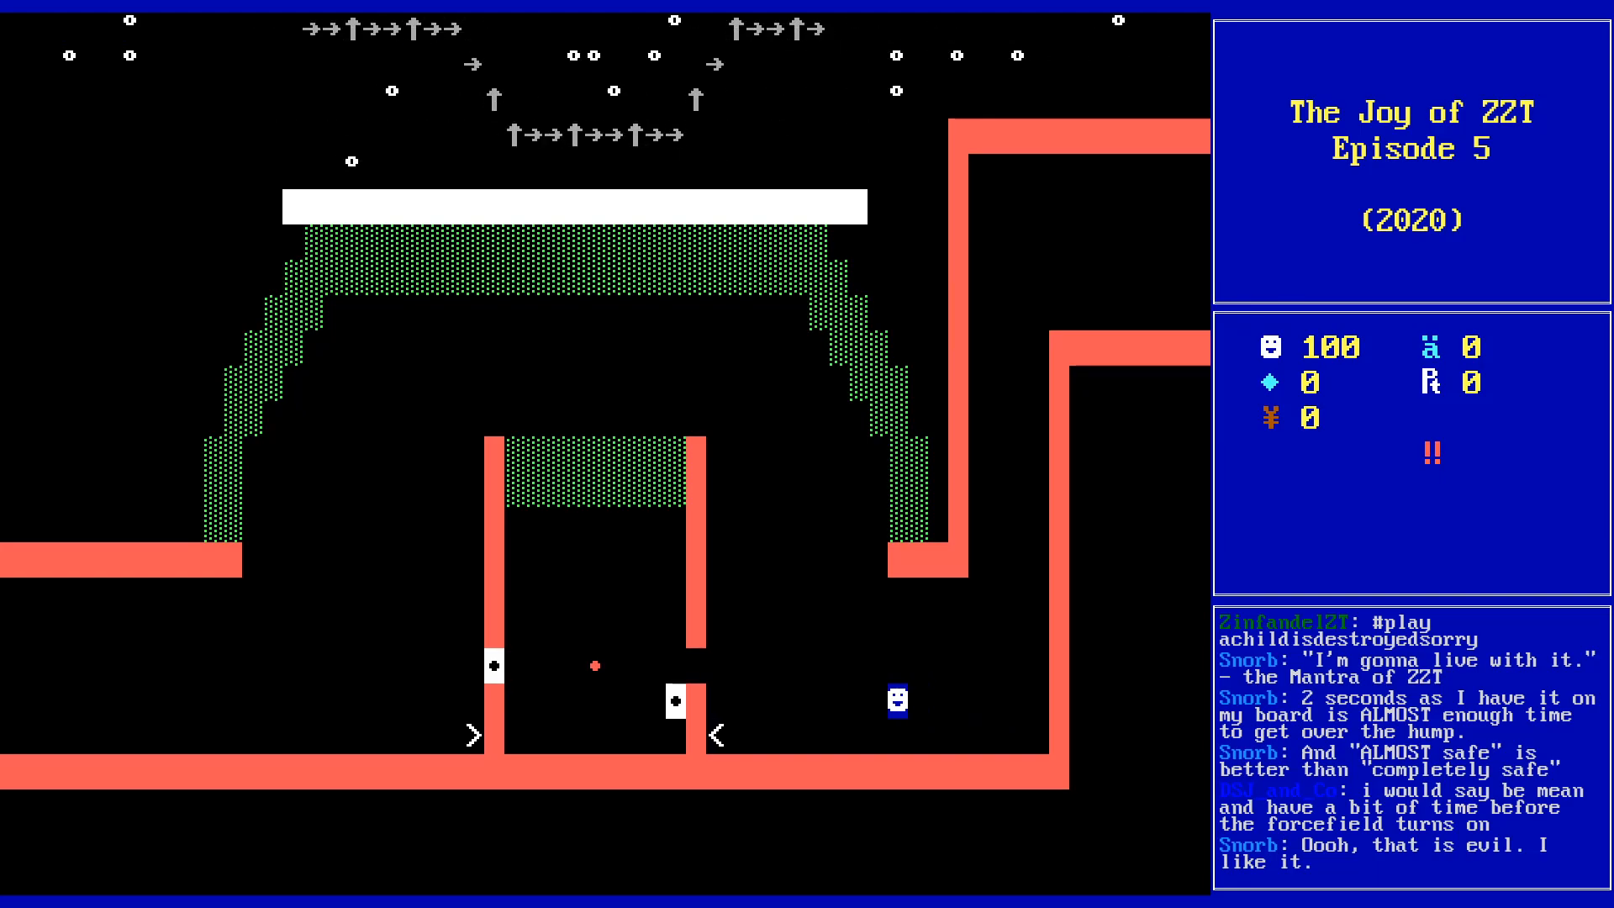
# - Test the right transporter by walking the player west into it to bypass the chamber
pyautogui.press('Left')
pyautogui.press('Down')
pyautogui.press('Left')
pyautogui.press('Left')
pyautogui.press('Left')
pyautogui.press('Left')
pyautogui.press('Left')
pyautogui.press('Left')
pyautogui.press('Left')
pyautogui.press('Left')
pyautogui.press('Left')
pyautogui.press('Left')
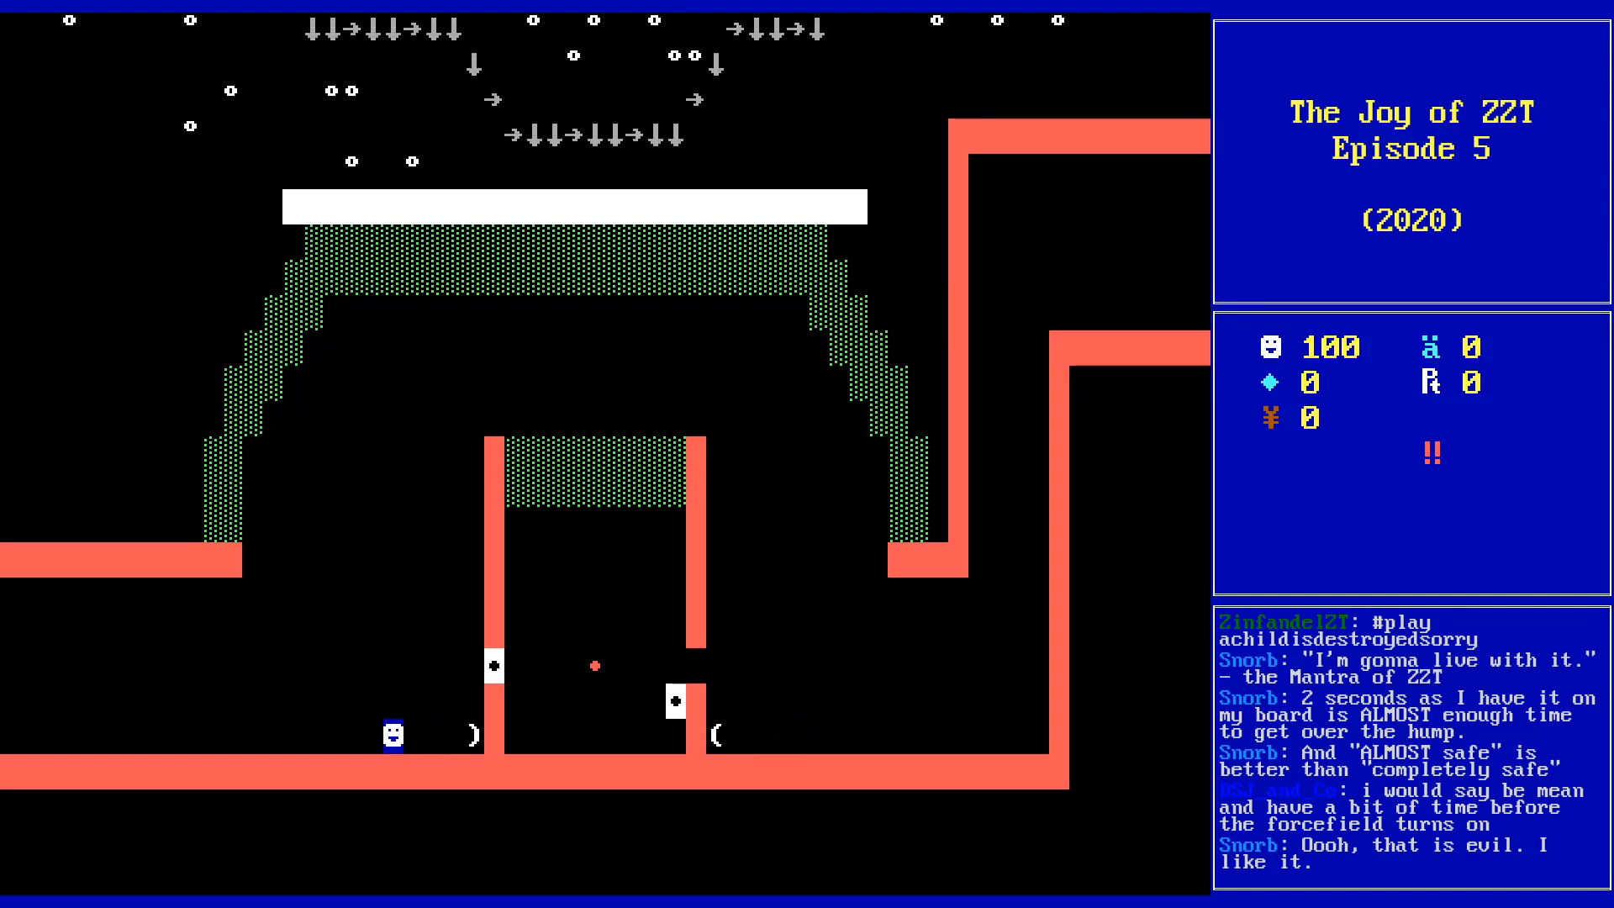
# - Walk the player to the west end of the corridor, then back east toward the chamber
pyautogui.press('Left')
pyautogui.press('Left')
pyautogui.press('Left')
pyautogui.press('Left')
pyautogui.press('Left')
pyautogui.press('Left')
pyautogui.press('Left')
pyautogui.press('Left')
pyautogui.press('Left')
pyautogui.press('Left')
pyautogui.press('Left')
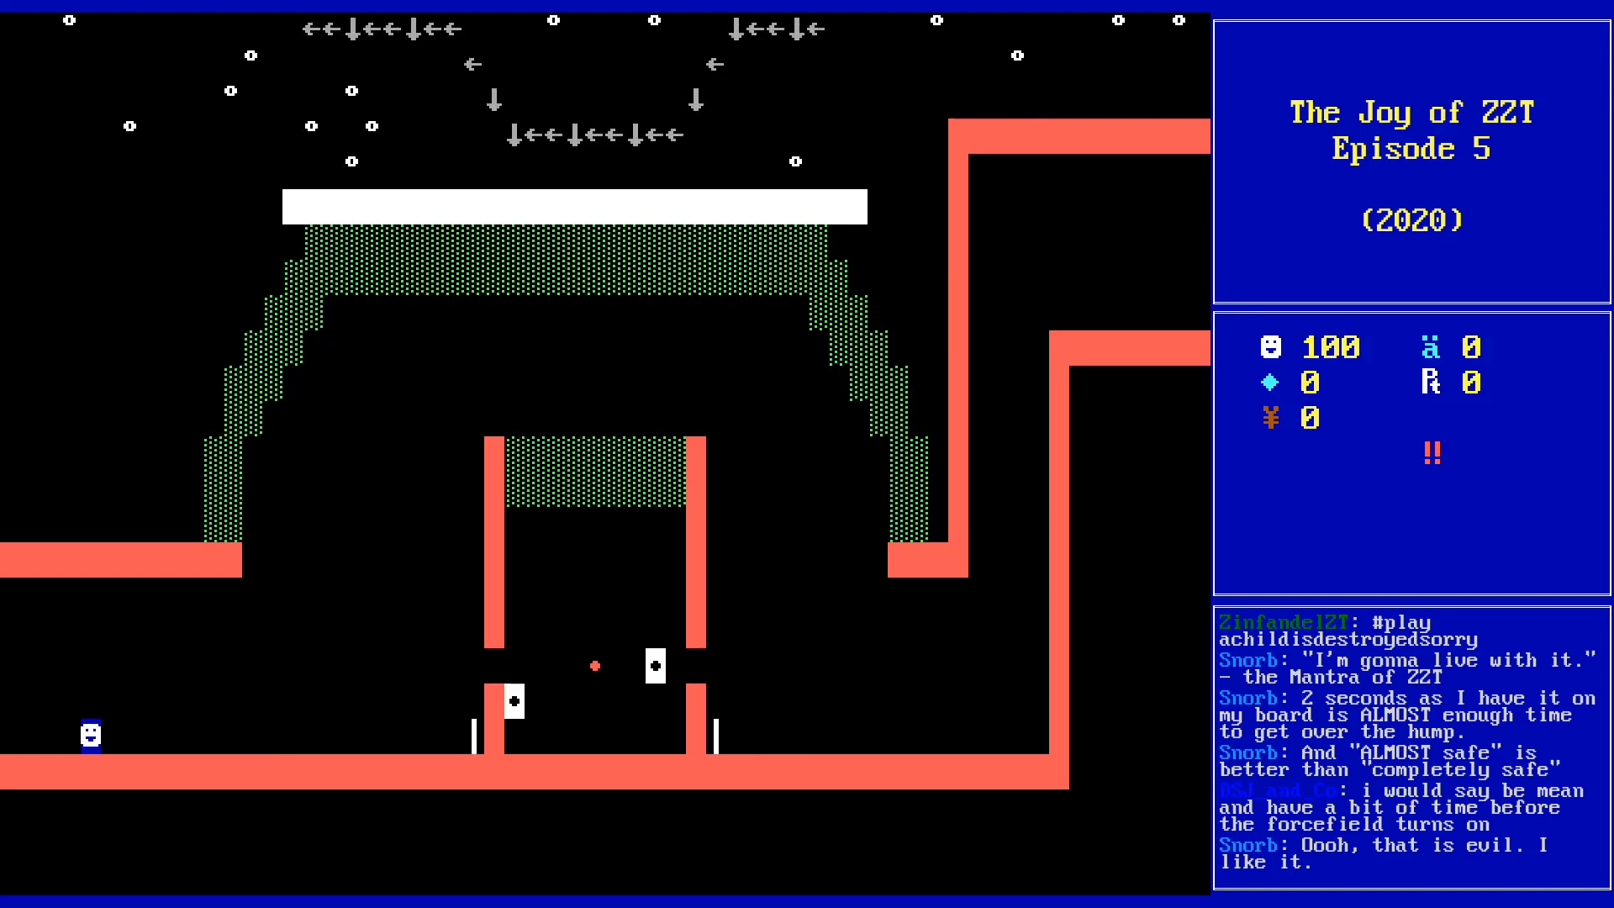
pyautogui.press('Right')
pyautogui.press('Right')
pyautogui.press('Right')
pyautogui.press('Right')
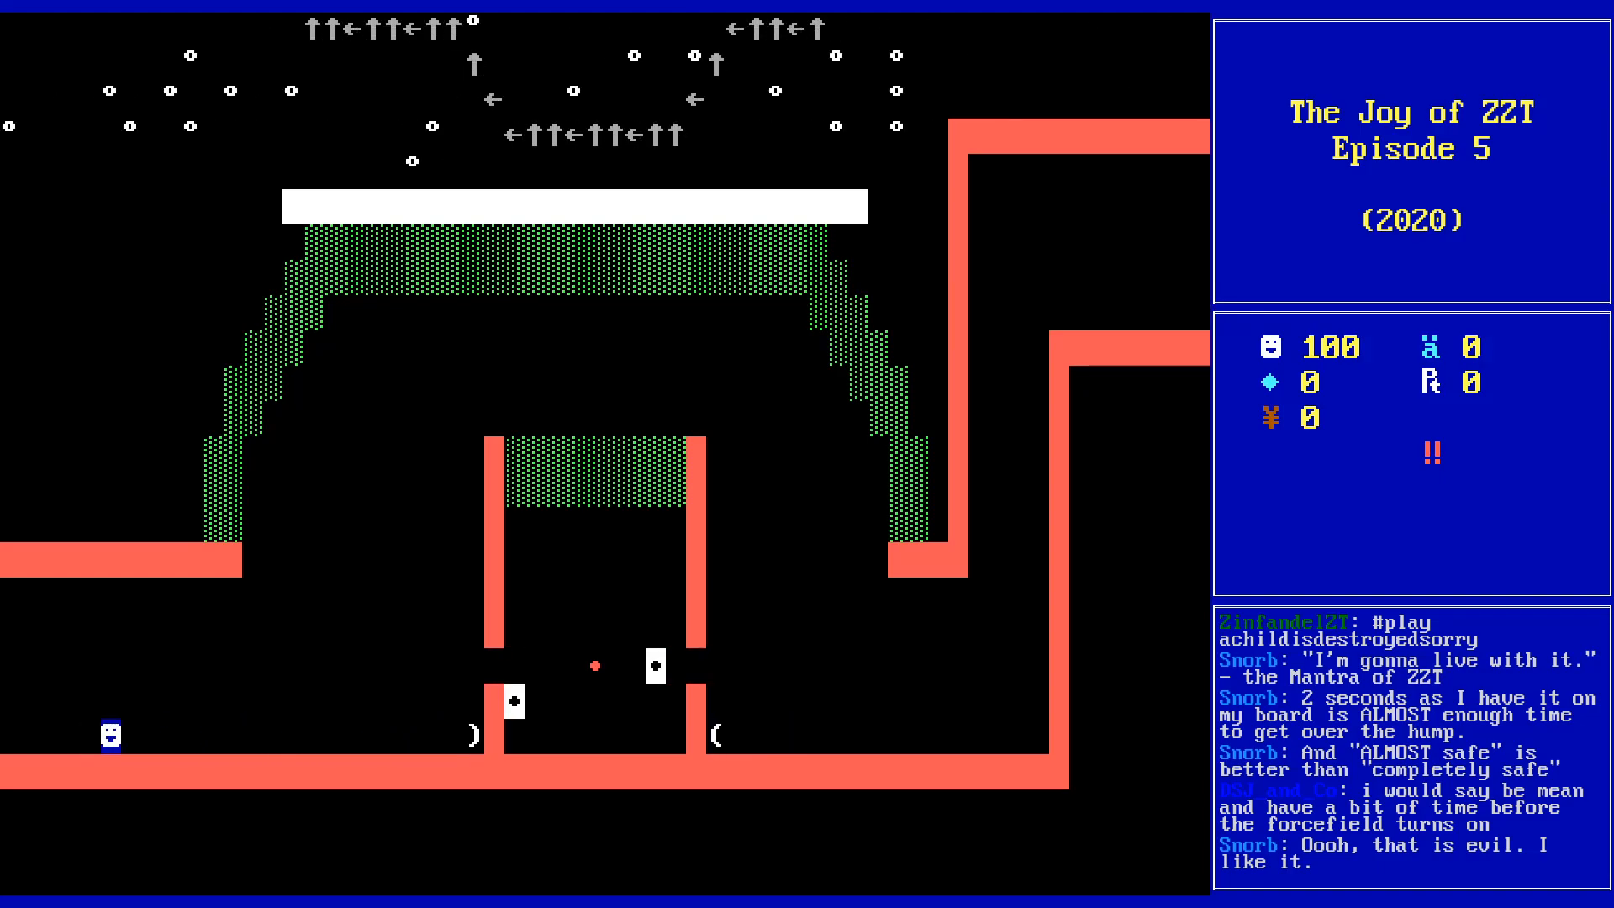
pyautogui.press('Right')
pyautogui.press('Right')
pyautogui.press('Right')
pyautogui.press('Right')
pyautogui.press('Right')
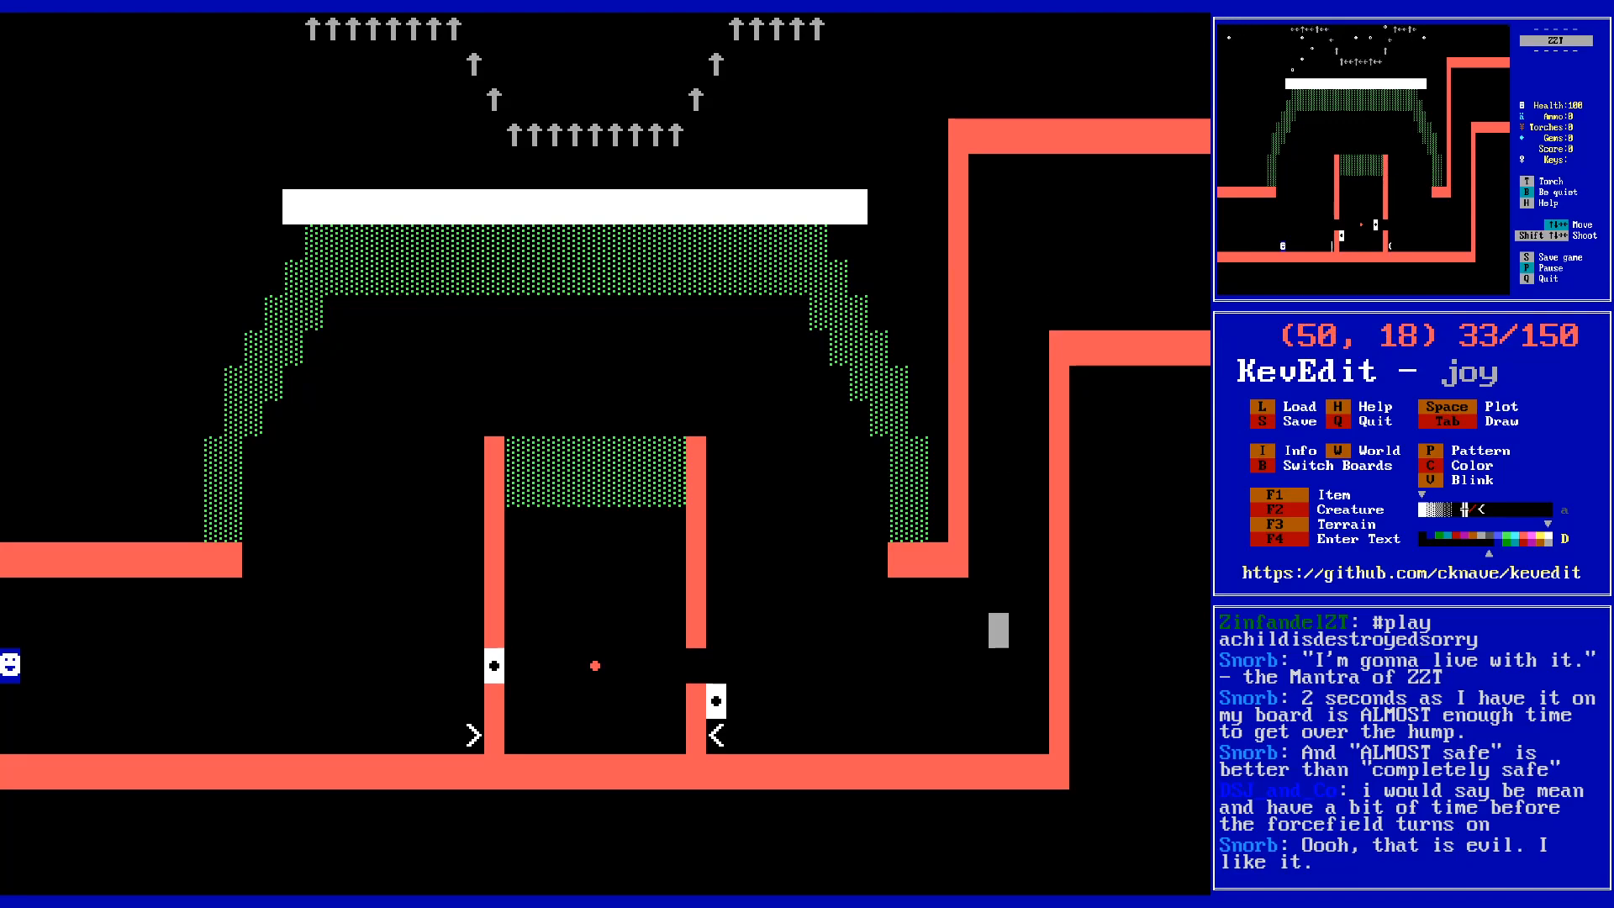
# - Change the movement under the rightdoor object's :open label to /e/s
pyautogui.press('Up')
pyautogui.press('Left')
pyautogui.press('Return')
pyautogui.press('Return')
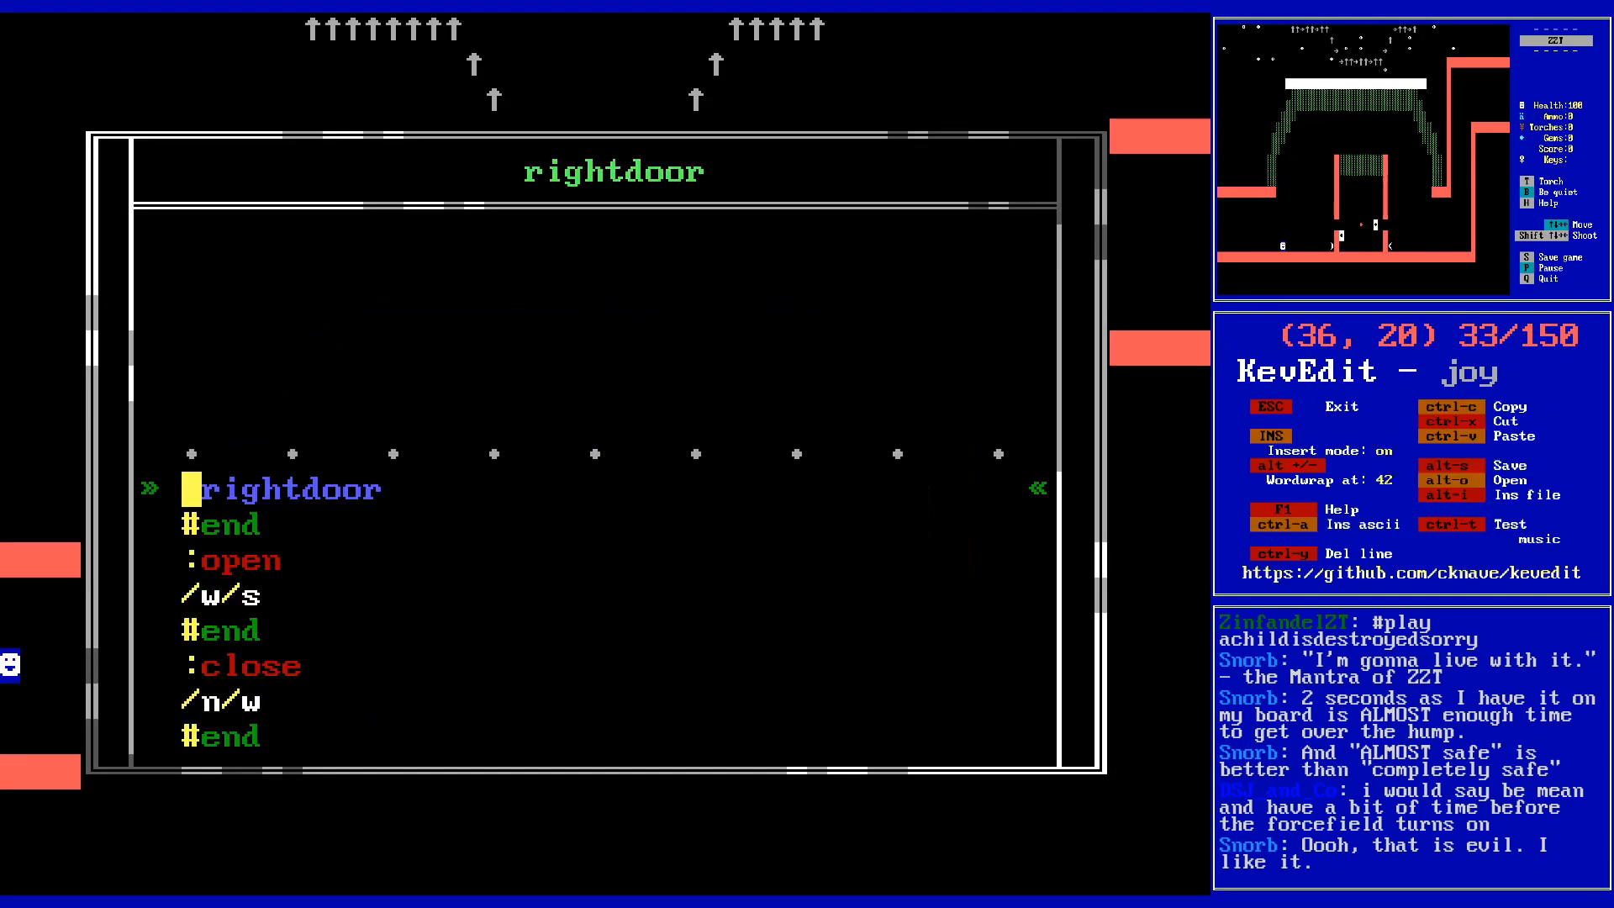
pyautogui.press('Down')
pyautogui.press('Down')
pyautogui.press('Down')
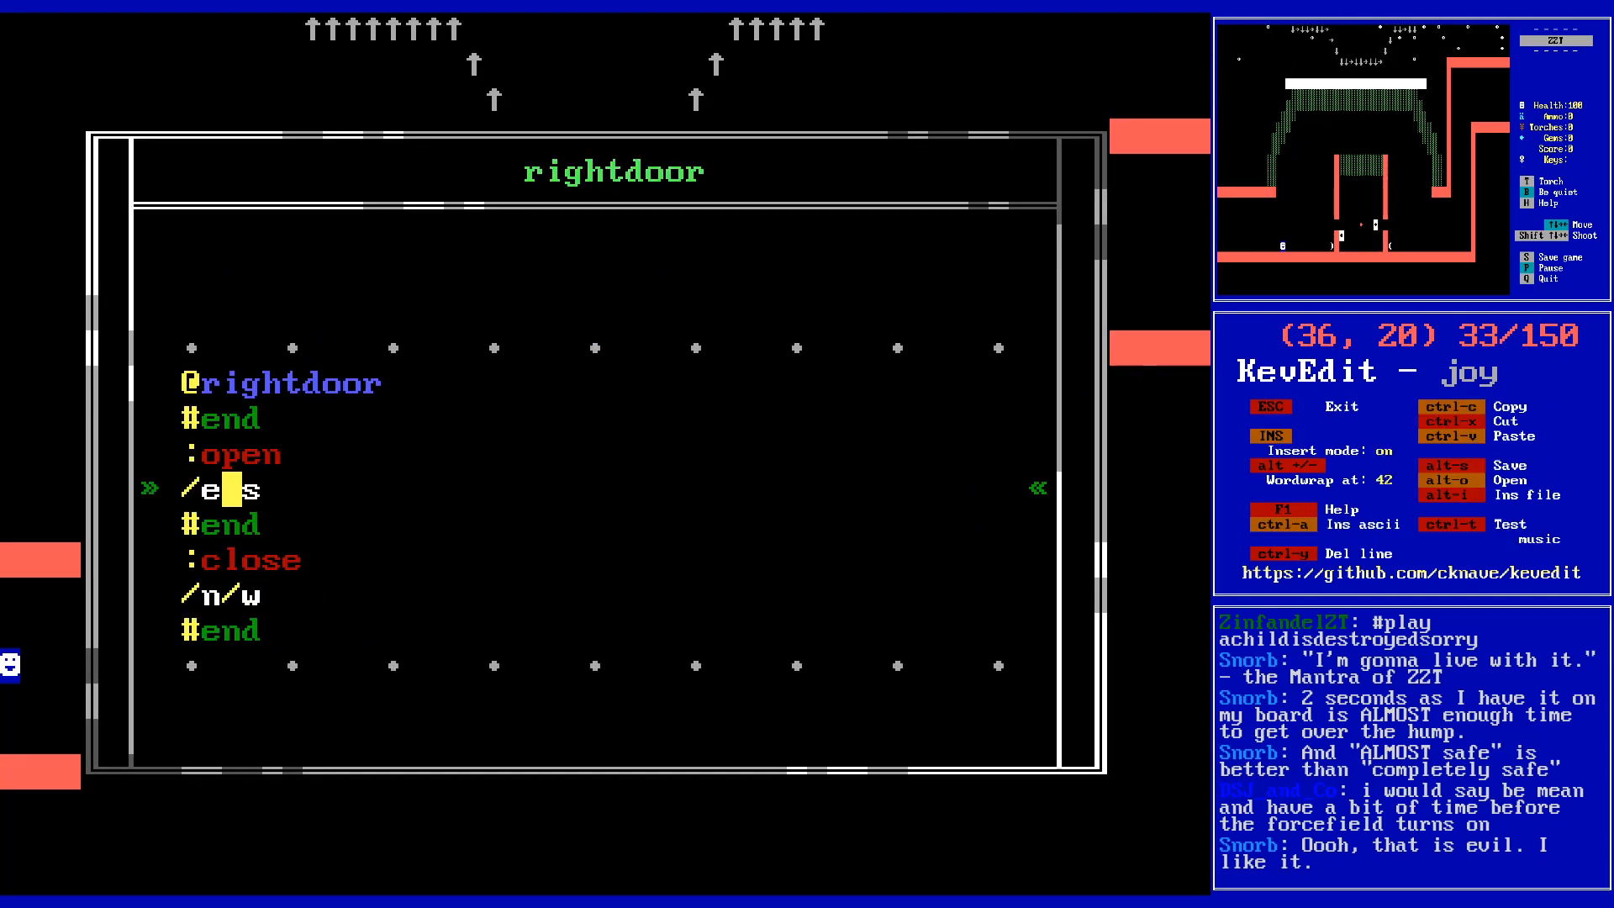
pyautogui.press('Escape')
# - Trace the right door's swing around its opening and save the world with the revised door code
pyautogui.press('Left')
pyautogui.press('Up')
pyautogui.press('Down')
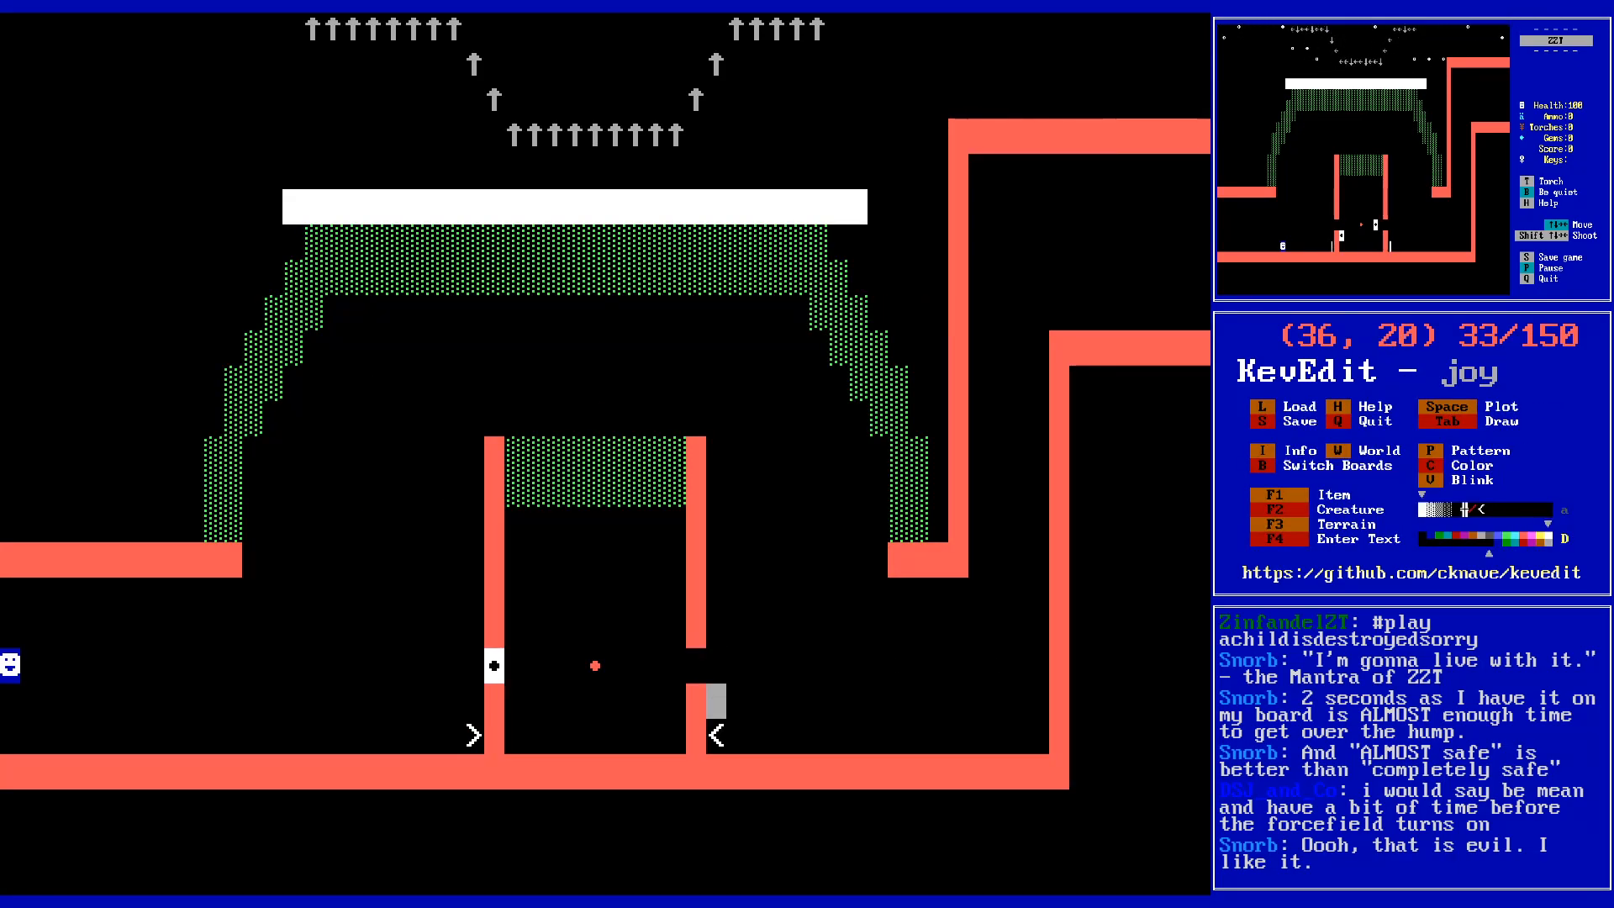
pyautogui.press('Left')
pyautogui.press('Up')
pyautogui.press('Right')
pyautogui.press('Down')
pyautogui.press('Up')
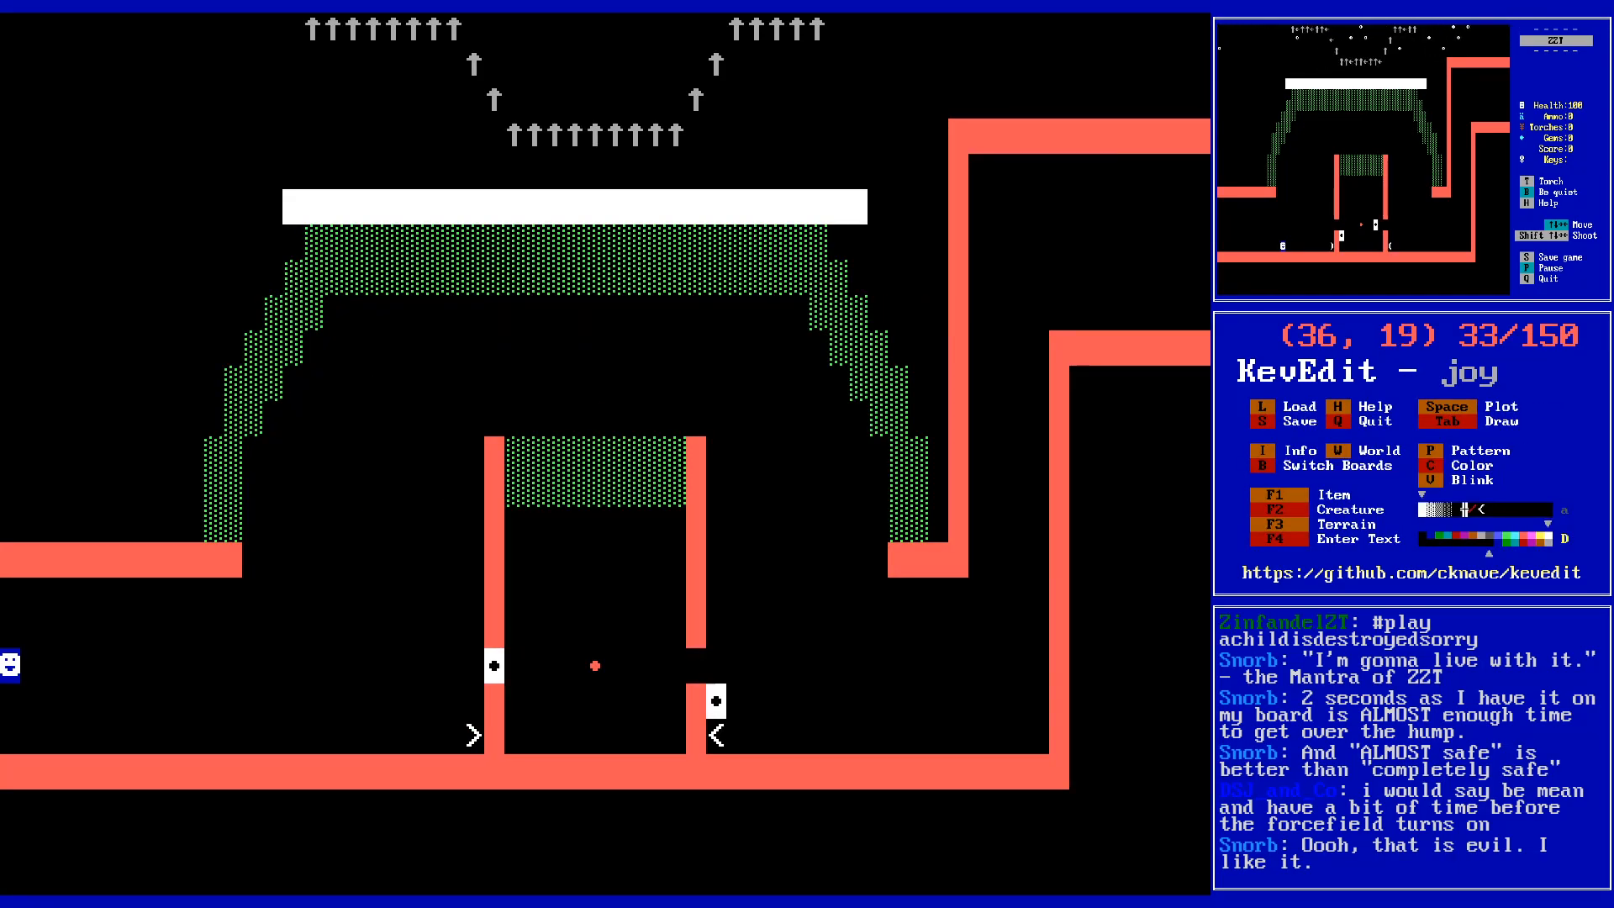
pyautogui.press('Left')
pyautogui.press('Left')
pyautogui.press('s')
pyautogui.press('Return')
# - Add an #unlock command to the Button object's code between the line that changes line to green water and the closing #end
pyautogui.press('Left')
pyautogui.press('Left')
pyautogui.press('Return')
pyautogui.press('Return')
pyautogui.press('Down')
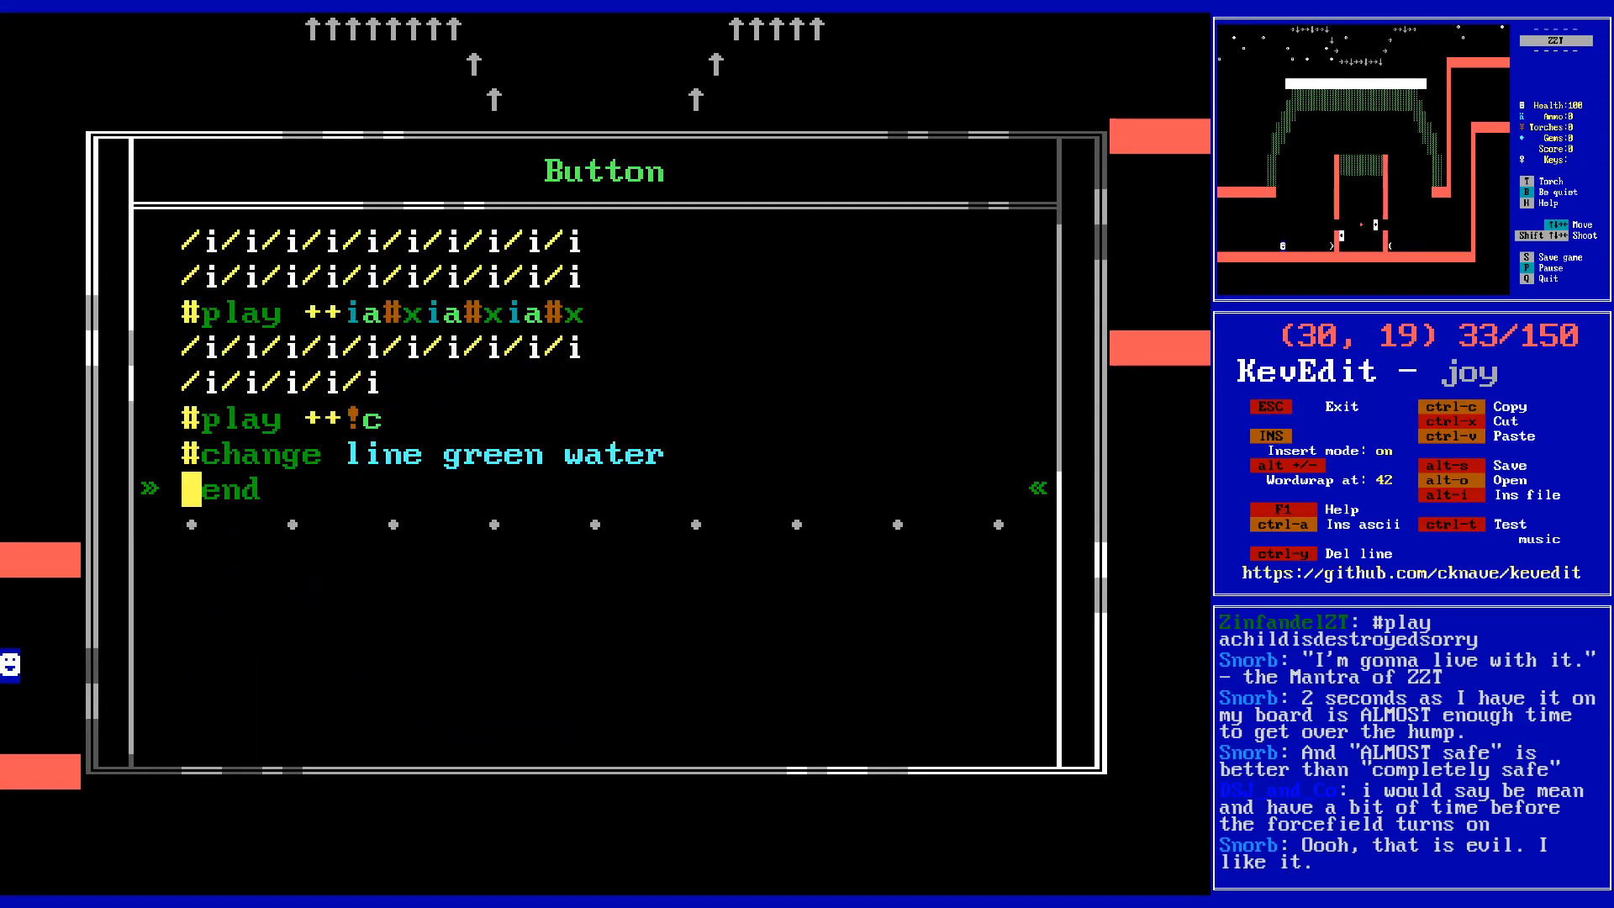
pyautogui.press('Up')
pyautogui.press('Up')
pyautogui.press('Up')
pyautogui.press('Up')
pyautogui.press('Up')
pyautogui.press('Up')
pyautogui.press('Up')
pyautogui.press('Up')
pyautogui.press('Up')
pyautogui.press('Down')
pyautogui.press('Down')
pyautogui.press('Down')
pyautogui.press('Down')
pyautogui.press('Down')
pyautogui.press('Down')
pyautogui.press('Down')
pyautogui.press('Down')
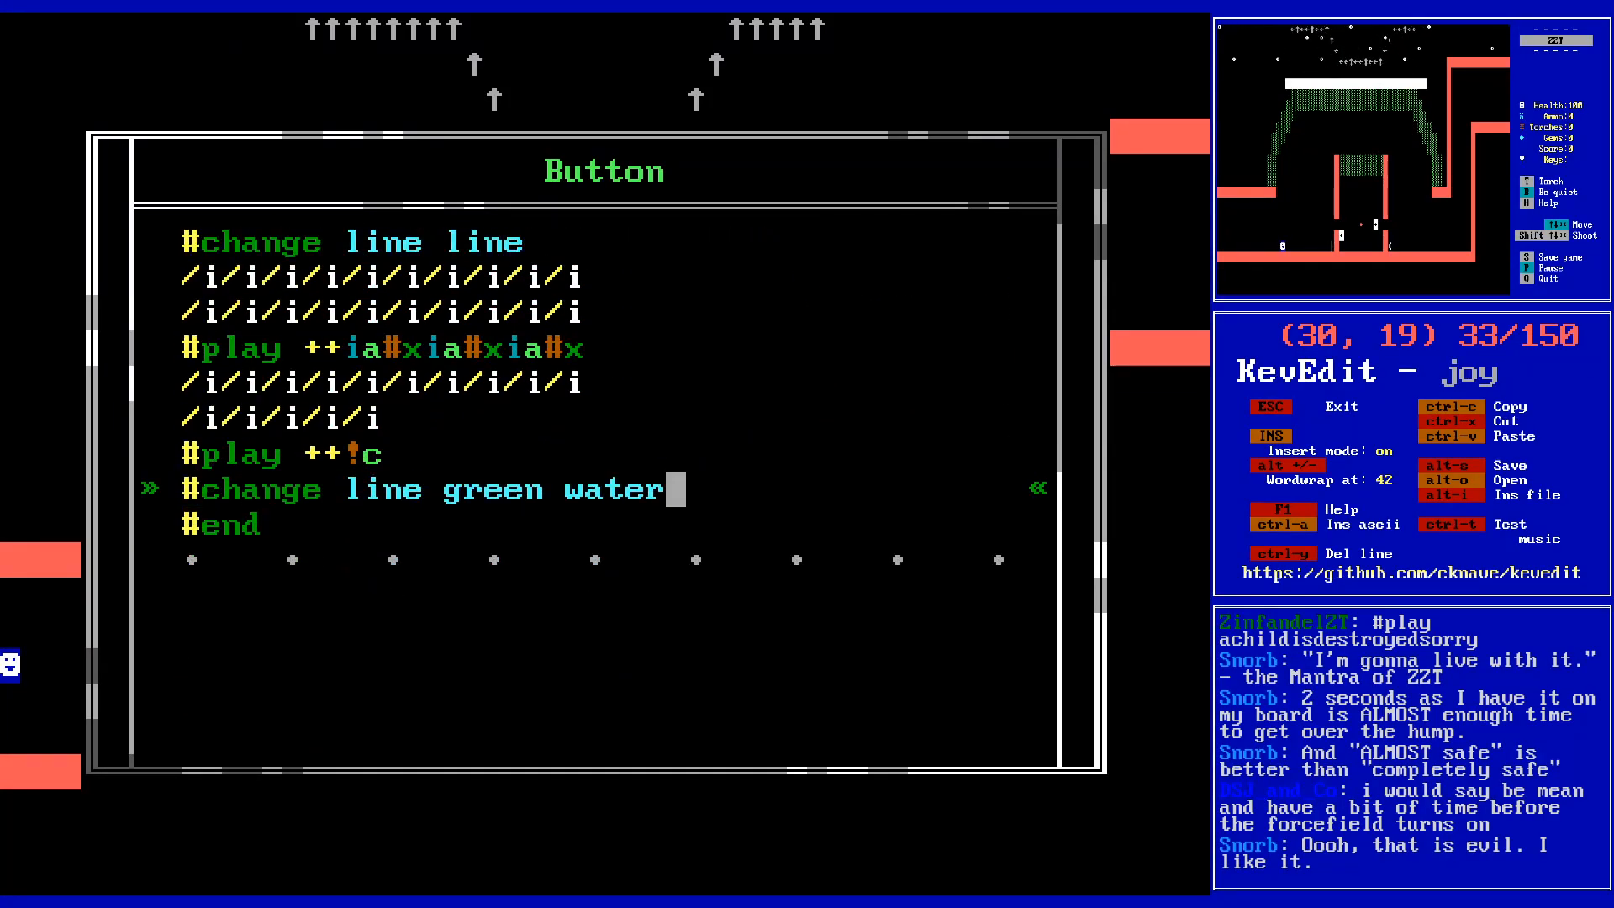
pyautogui.press('Return')
pyautogui.write('#unlock')
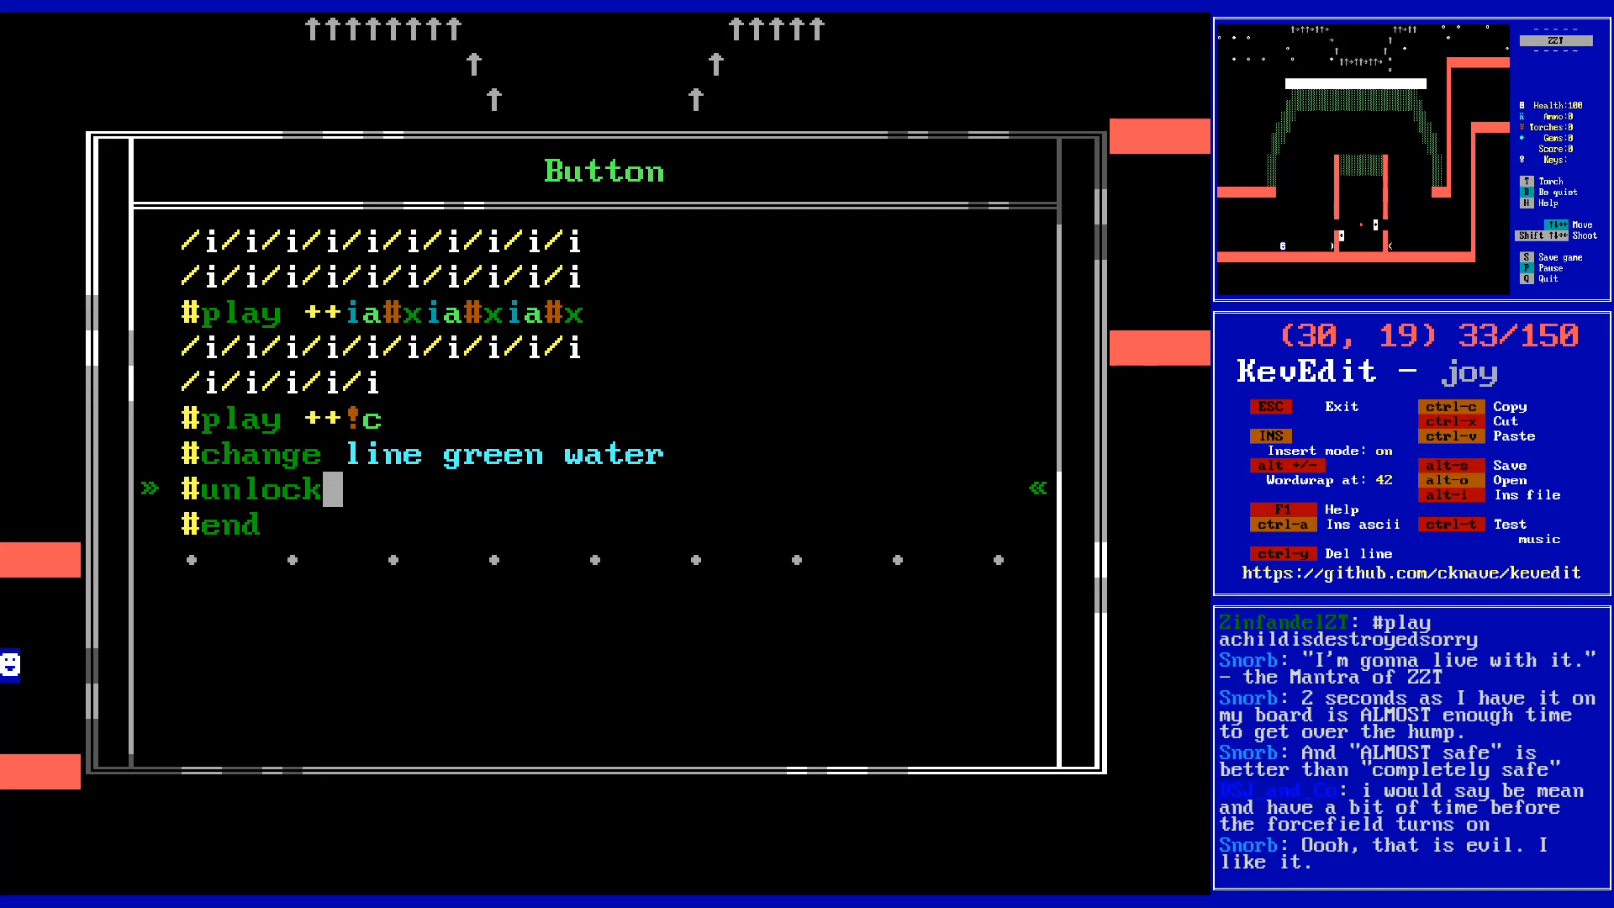
# - Review the Button object's code from its name through the :touch routine down to the new #unlock line
pyautogui.press('Up')
pyautogui.press('Up')
pyautogui.press('Up')
pyautogui.press('Up')
pyautogui.press('Up')
pyautogui.press('Up')
pyautogui.press('Up')
pyautogui.press('Up')
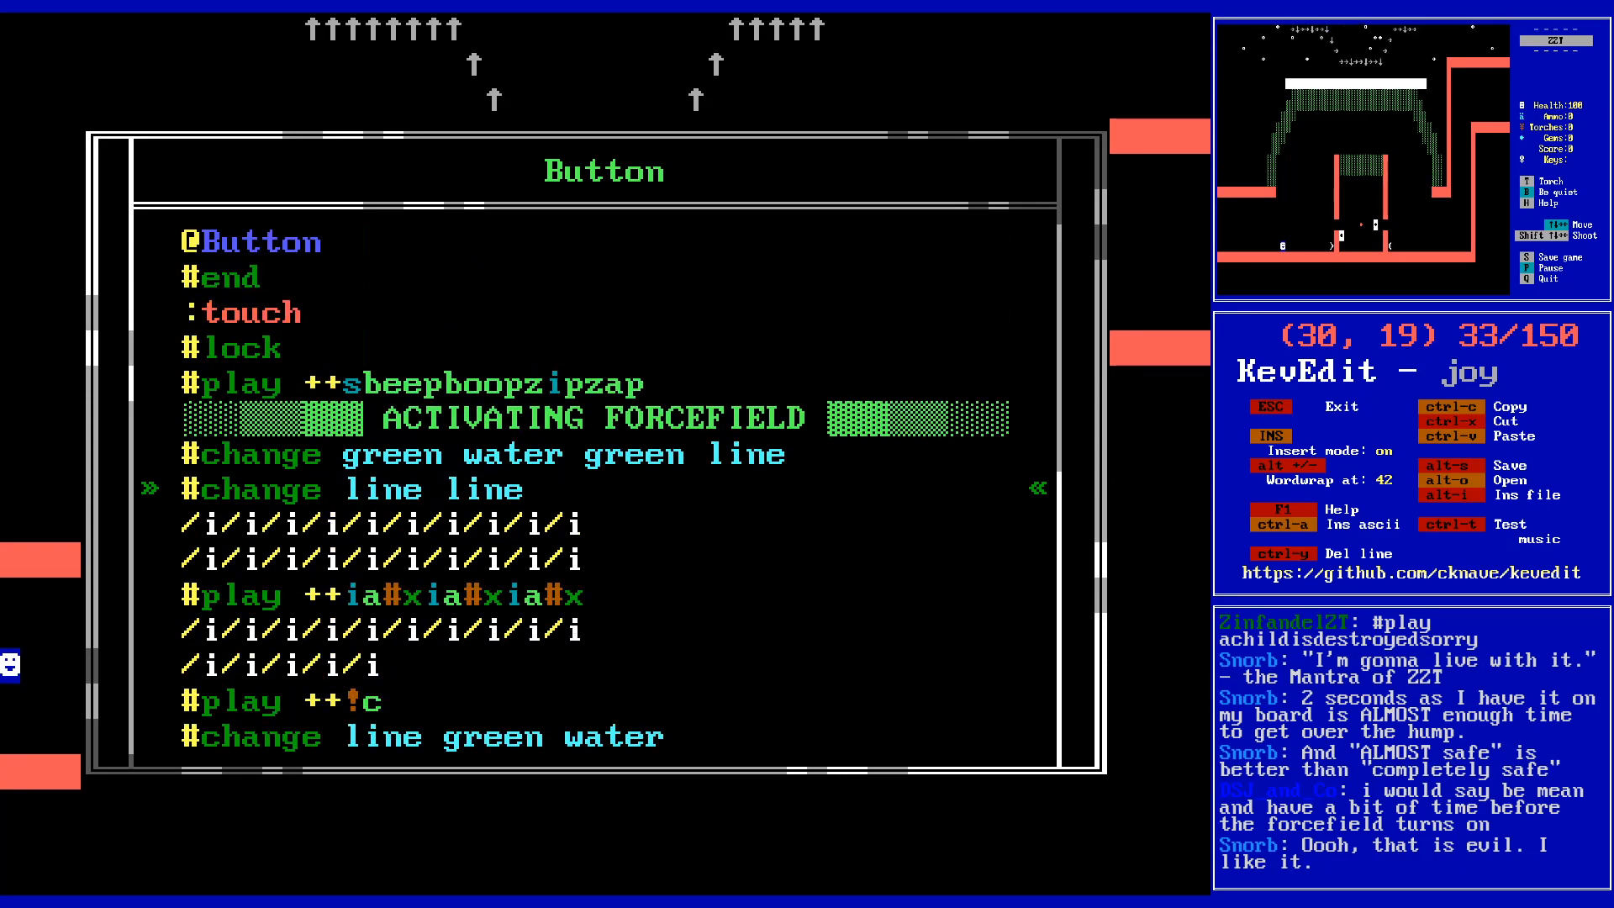
pyautogui.press('Down')
pyautogui.press('Down')
pyautogui.press('Down')
pyautogui.press('Down')
pyautogui.press('Down')
pyautogui.press('Down')
pyautogui.press('Down')
pyautogui.press('Down')
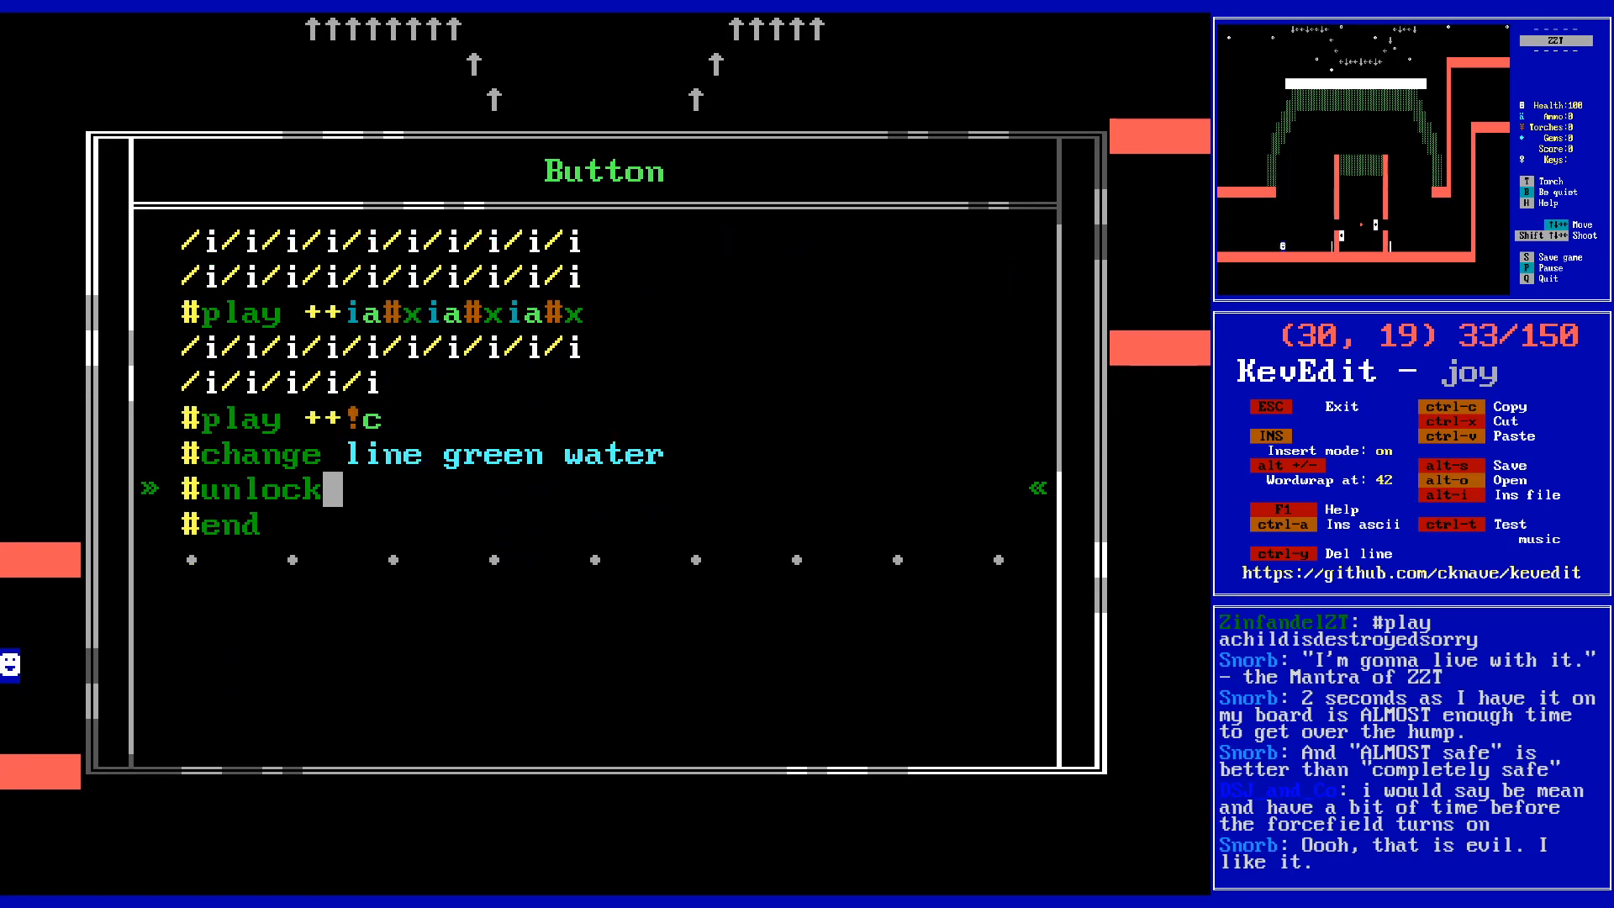
# - Close the Button code editor and save the world with the revised code
pyautogui.press('Escape')
pyautogui.press('s')
pyautogui.press('Return')
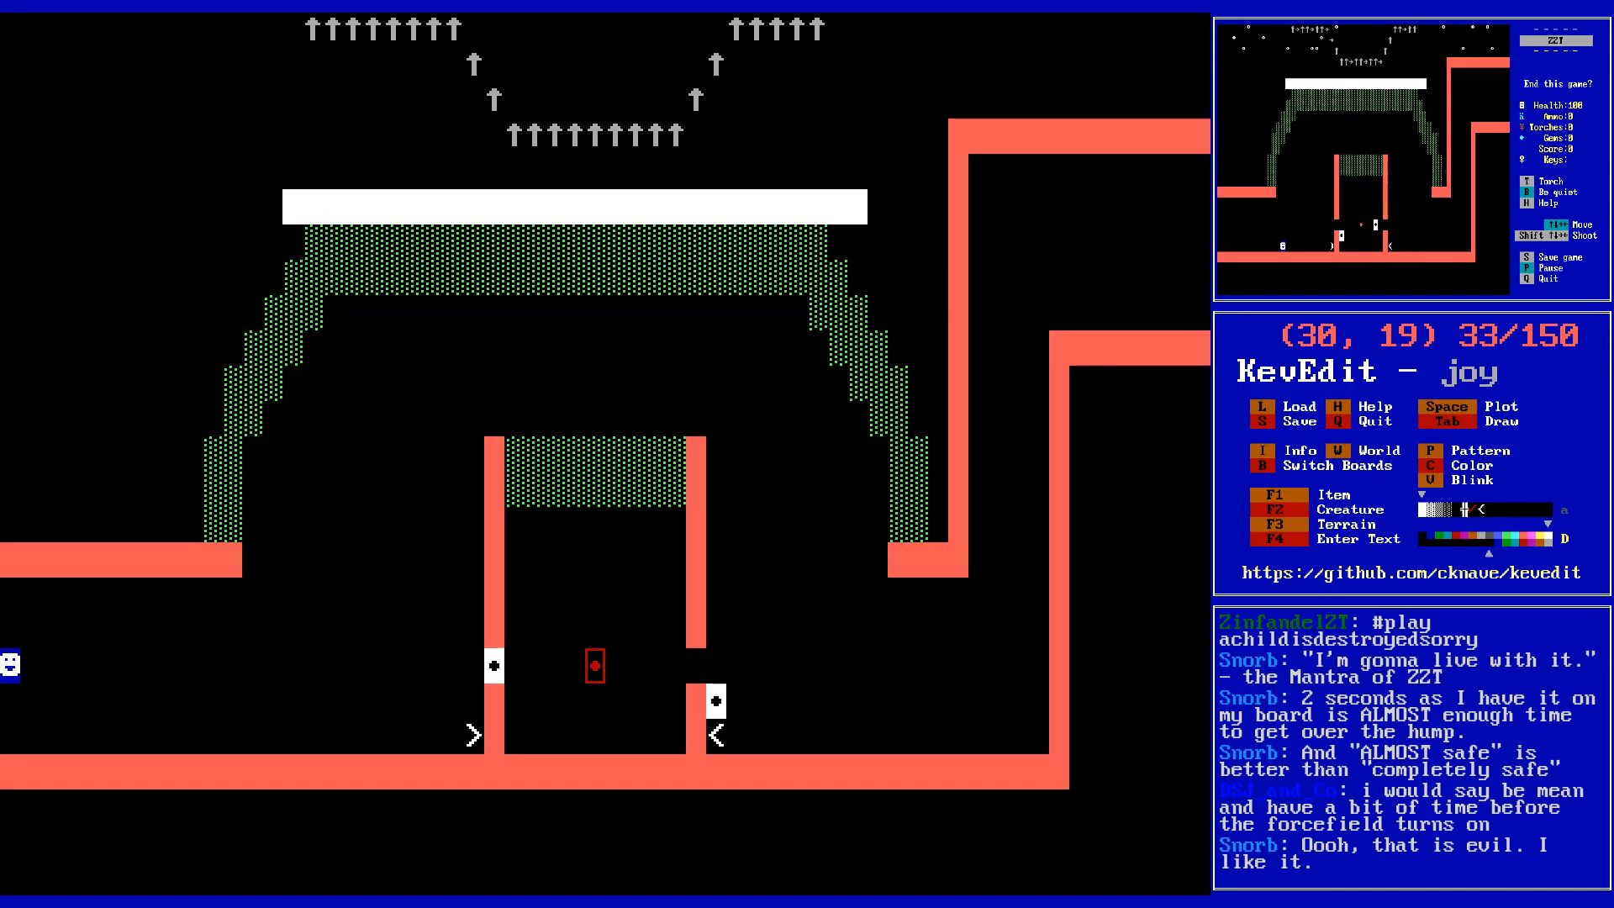
# - End the running test game, start a new one, and walk the player east along the corridor toward the chamber
pyautogui.press('y')
pyautogui.press('p')
pyautogui.press('Right')
pyautogui.press('Right')
pyautogui.press('Right')
pyautogui.press('Right')
pyautogui.press('Right')
pyautogui.press('Right')
pyautogui.press('Right')
pyautogui.press('Right')
pyautogui.press('Right')
pyautogui.press('Right')
pyautogui.press('Right')
pyautogui.press('Right')
pyautogui.press('Right')
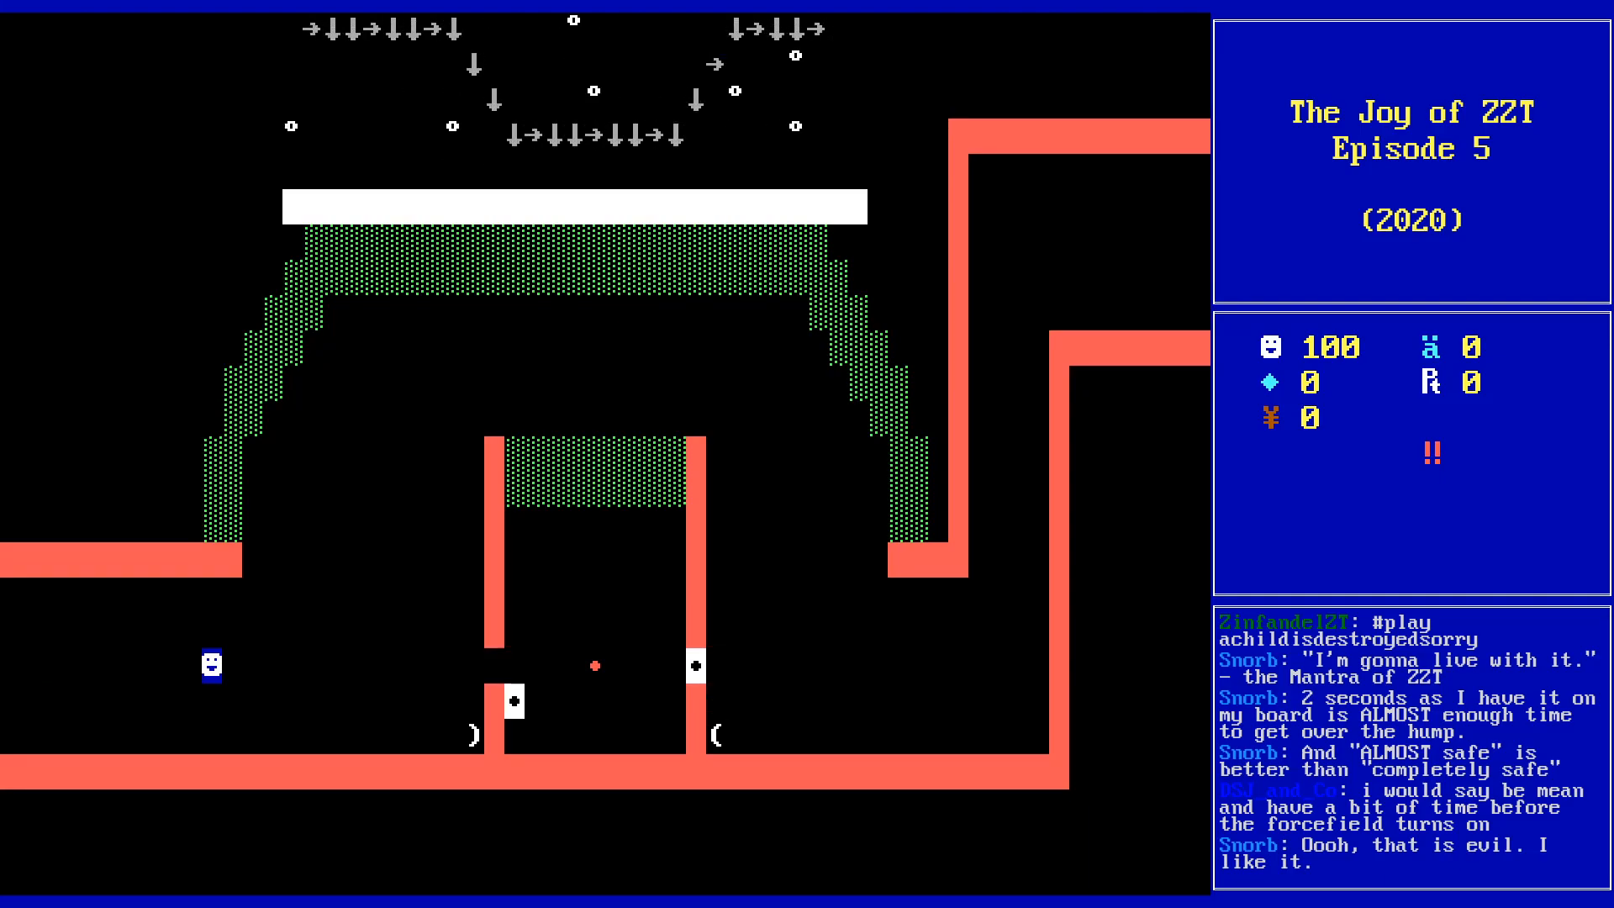
# - Walk the player north along the inner edge of the western green water bank to test its boundary
pyautogui.press('Up')
pyautogui.press('Up')
pyautogui.press('Up')
pyautogui.press('Up')
pyautogui.press('Left')
pyautogui.press('Up')
pyautogui.press('Right')
pyautogui.press('Up')
pyautogui.press('Up')
pyautogui.press('Right')
pyautogui.press('Right')
pyautogui.press('Up')
pyautogui.press('Up')
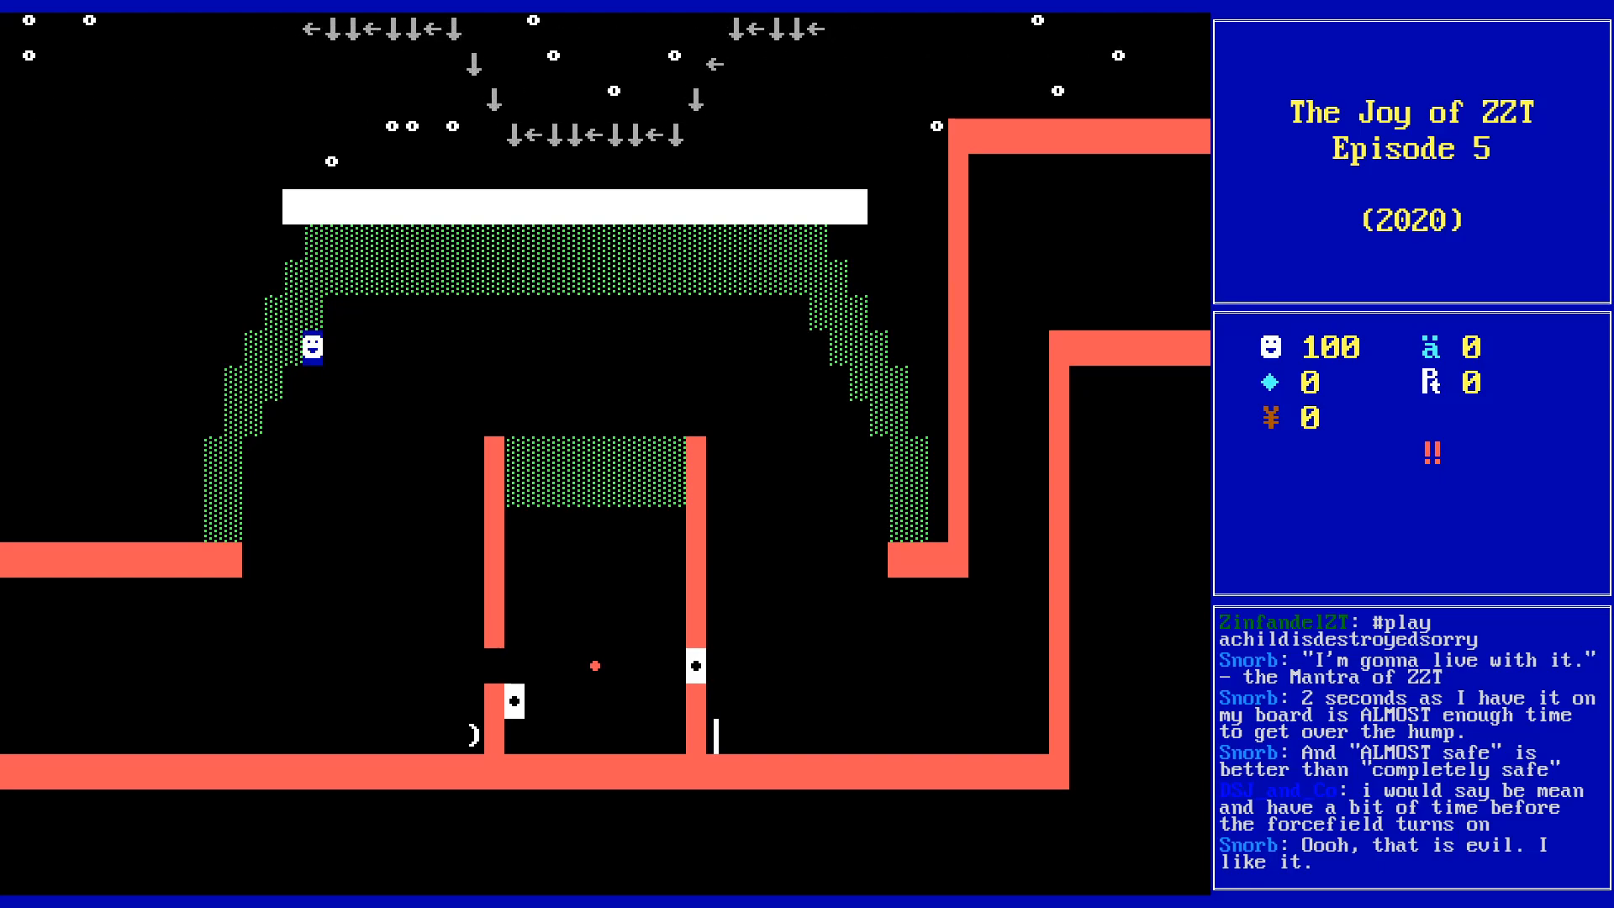
# - Walk the player south, away from the western green water bank, to the corridor floor
pyautogui.press('Down')
pyautogui.press('Down')
pyautogui.press('Down')
pyautogui.press('Down')
pyautogui.press('Down')
pyautogui.press('Down')
pyautogui.press('Down')
pyautogui.press('Down')
pyautogui.press('Down')
pyautogui.press('Down')
pyautogui.press('Down')
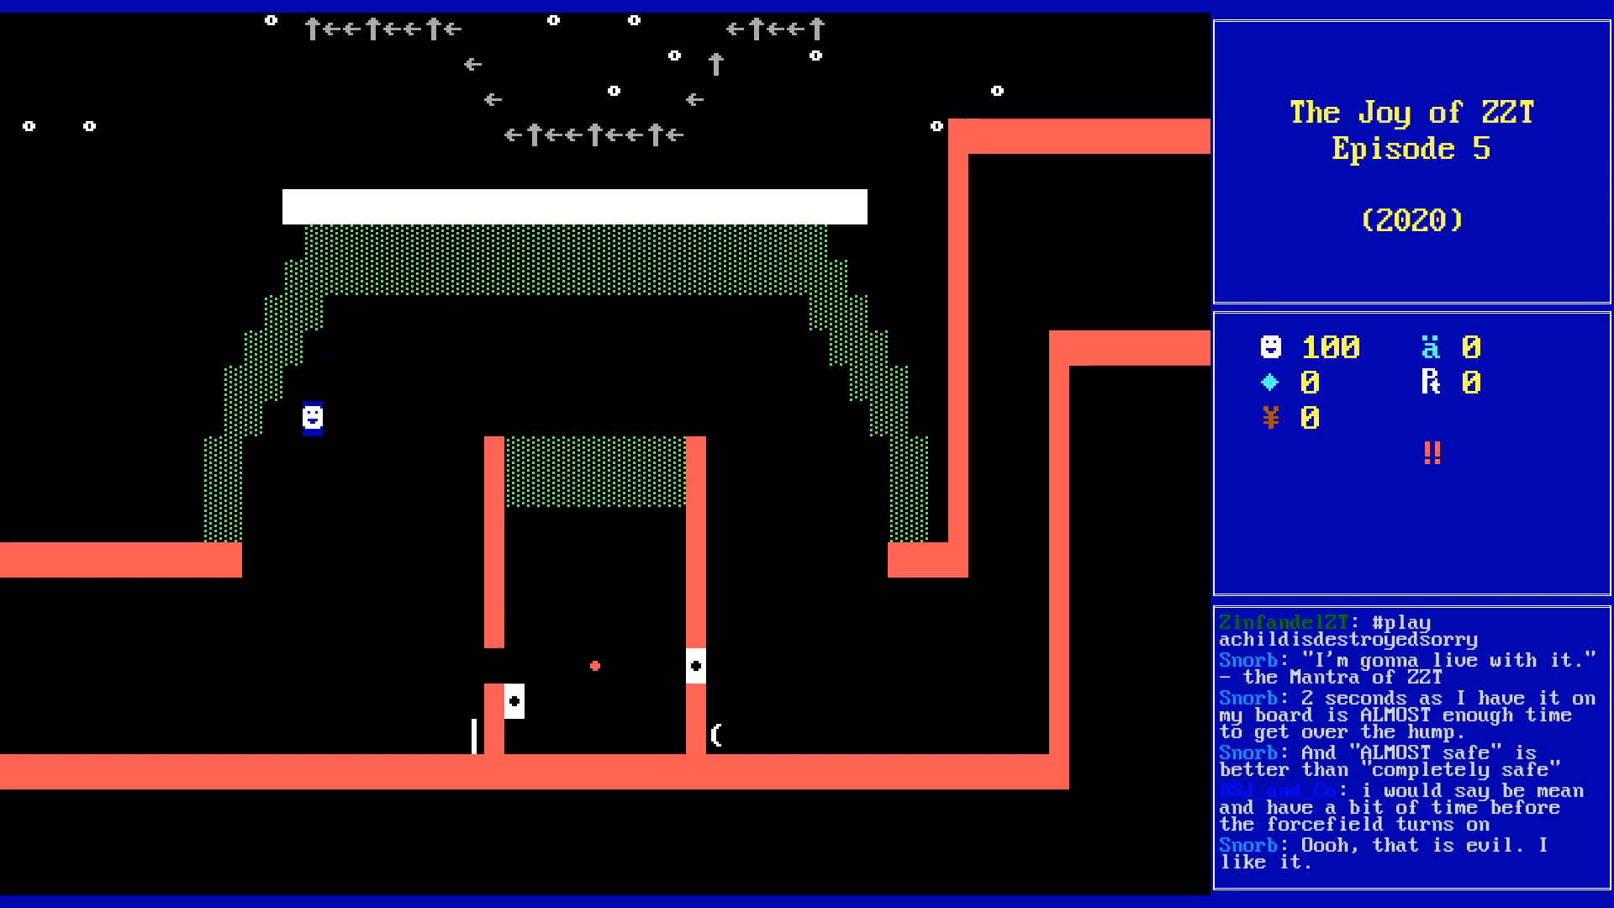
# - Walk the player back and forth through the bypass transporters beside the chamber to test the crossing in both directions
pyautogui.press('Left')
pyautogui.press('Left')
pyautogui.press('Right')
pyautogui.press('Right')
pyautogui.press('Right')
pyautogui.press('Right')
pyautogui.press('Right')
pyautogui.press('Right')
pyautogui.press('Right')
pyautogui.press('Right')
pyautogui.press('Right')
pyautogui.press('Right')
pyautogui.press('Right')
pyautogui.press('Right')
pyautogui.press('Right')
pyautogui.press('Right')
pyautogui.press('Right')
pyautogui.press('Right')
pyautogui.press('Right')
pyautogui.press('Right')
pyautogui.press('Right')
pyautogui.press('Right')
pyautogui.press('Right')
pyautogui.press('Right')
pyautogui.press('Right')
pyautogui.press('Right')
pyautogui.press('Left')
pyautogui.press('Left')
pyautogui.press('Left')
pyautogui.press('Left')
pyautogui.press('Left')
pyautogui.press('Left')
pyautogui.press('Left')
pyautogui.press('Left')
pyautogui.press('Left')
pyautogui.press('Left')
pyautogui.press('Left')
pyautogui.press('Left')
pyautogui.press('Left')
pyautogui.press('Left')
pyautogui.press('Left')
pyautogui.press('Left')
pyautogui.press('Left')
pyautogui.press('Left')
pyautogui.press('Left')
pyautogui.press('Left')
pyautogui.press('Left')
pyautogui.press('Left')
pyautogui.press('Left')
pyautogui.press('Left')
pyautogui.press('Left')
pyautogui.press('Left')
pyautogui.press('Left')
pyautogui.press('Left')
pyautogui.press('Left')
pyautogui.press('Left')
pyautogui.press('Left')
pyautogui.press('Right')
pyautogui.press('Right')
pyautogui.press('Right')
pyautogui.press('Right')
pyautogui.press('Right')
pyautogui.press('Right')
pyautogui.press('Right')
pyautogui.press('Right')
pyautogui.press('Right')
pyautogui.press('Right')
pyautogui.press('Right')
pyautogui.press('Right')
pyautogui.press('Right')
pyautogui.press('Right')
pyautogui.press('Right')
pyautogui.press('Right')
pyautogui.press('Right')
pyautogui.press('Right')
pyautogui.press('Right')
pyautogui.press('Right')
pyautogui.press('Right')
pyautogui.press('Right')
pyautogui.press('Right')
pyautogui.press('Right')
pyautogui.press('Right')
pyautogui.press('Right')
pyautogui.press('Right')
pyautogui.press('Right')
pyautogui.press('Right')
pyautogui.press('Right')
pyautogui.press('Right')
pyautogui.press('Left')
pyautogui.press('Left')
pyautogui.press('Left')
pyautogui.press('Left')
pyautogui.press('Left')
pyautogui.press('Left')
pyautogui.press('Left')
pyautogui.press('Left')
pyautogui.press('Left')
pyautogui.press('Left')
pyautogui.press('Left')
pyautogui.press('Left')
pyautogui.press('Left')
pyautogui.press('Left')
pyautogui.press('Left')
pyautogui.press('Left')
pyautogui.press('Left')
pyautogui.press('Left')
pyautogui.press('Left')
pyautogui.press('Left')
pyautogui.press('Left')
pyautogui.press('Left')
pyautogui.press('Left')
pyautogui.press('Left')
pyautogui.press('Left')
pyautogui.press('Left')
pyautogui.press('Left')
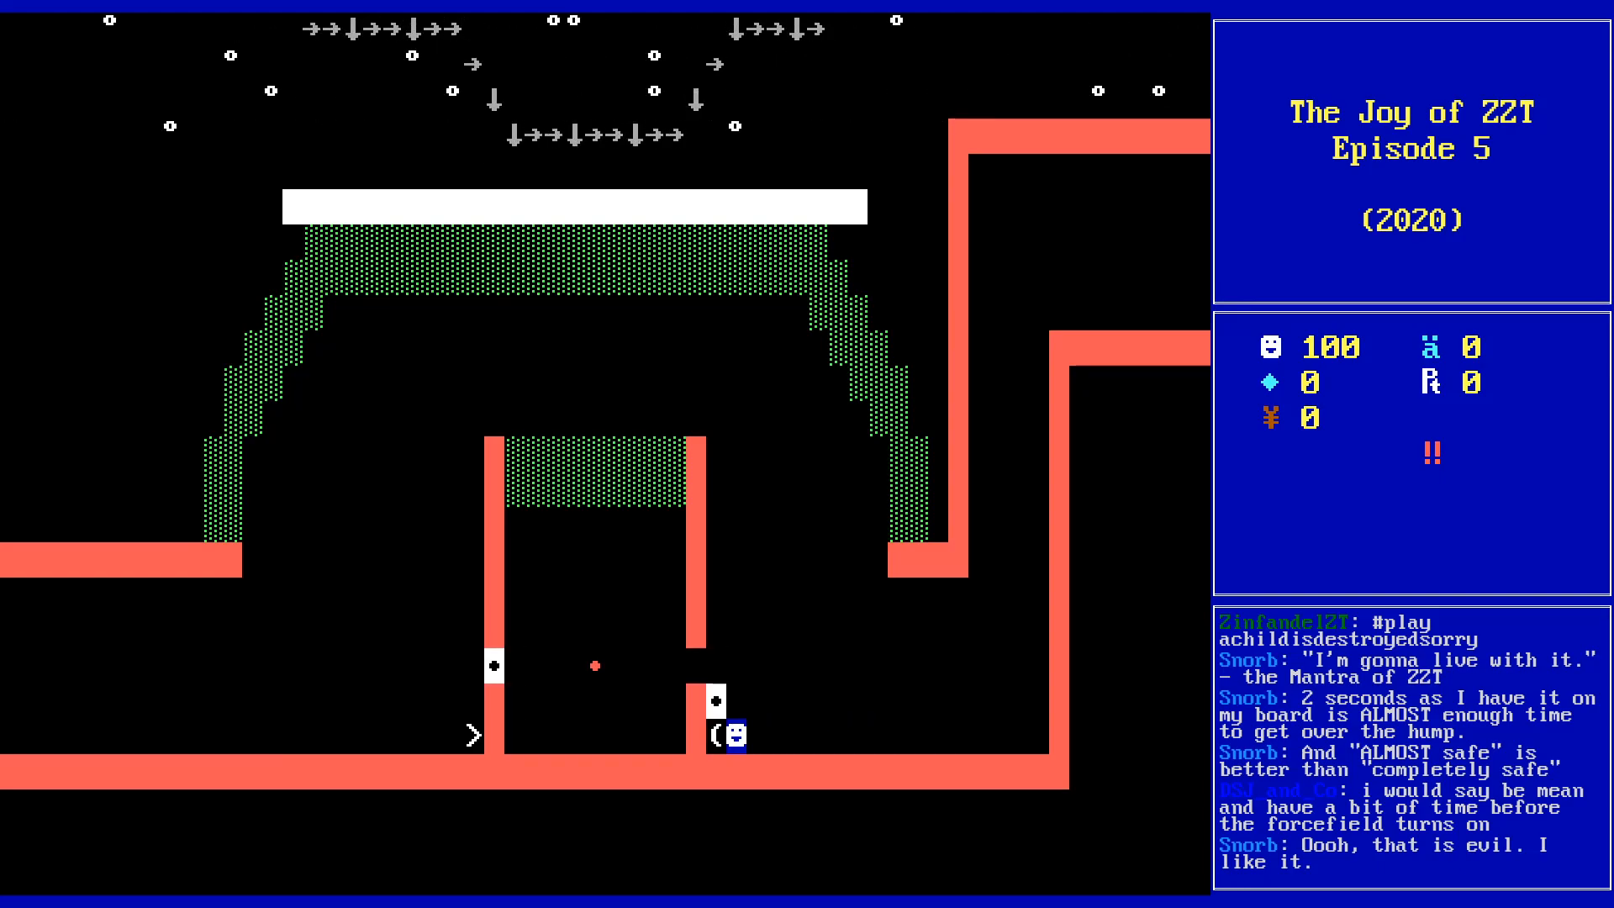
# - Take the player through the eastern transporter to the west side, then into the chamber through its western doorway
pyautogui.press('Left')
pyautogui.press('Right')
pyautogui.press('Right')
pyautogui.press('Right')
pyautogui.press('Right')
pyautogui.press('Up')
pyautogui.press('Up')
pyautogui.press('Right')
pyautogui.press('Right')
pyautogui.press('Right')
pyautogui.press('Right')
pyautogui.press('Right')
pyautogui.press('Right')
pyautogui.press('Right')
pyautogui.press('Right')
pyautogui.press('Right')
pyautogui.press('Right')
pyautogui.press('Right')
pyautogui.press('Right')
pyautogui.press('Right')
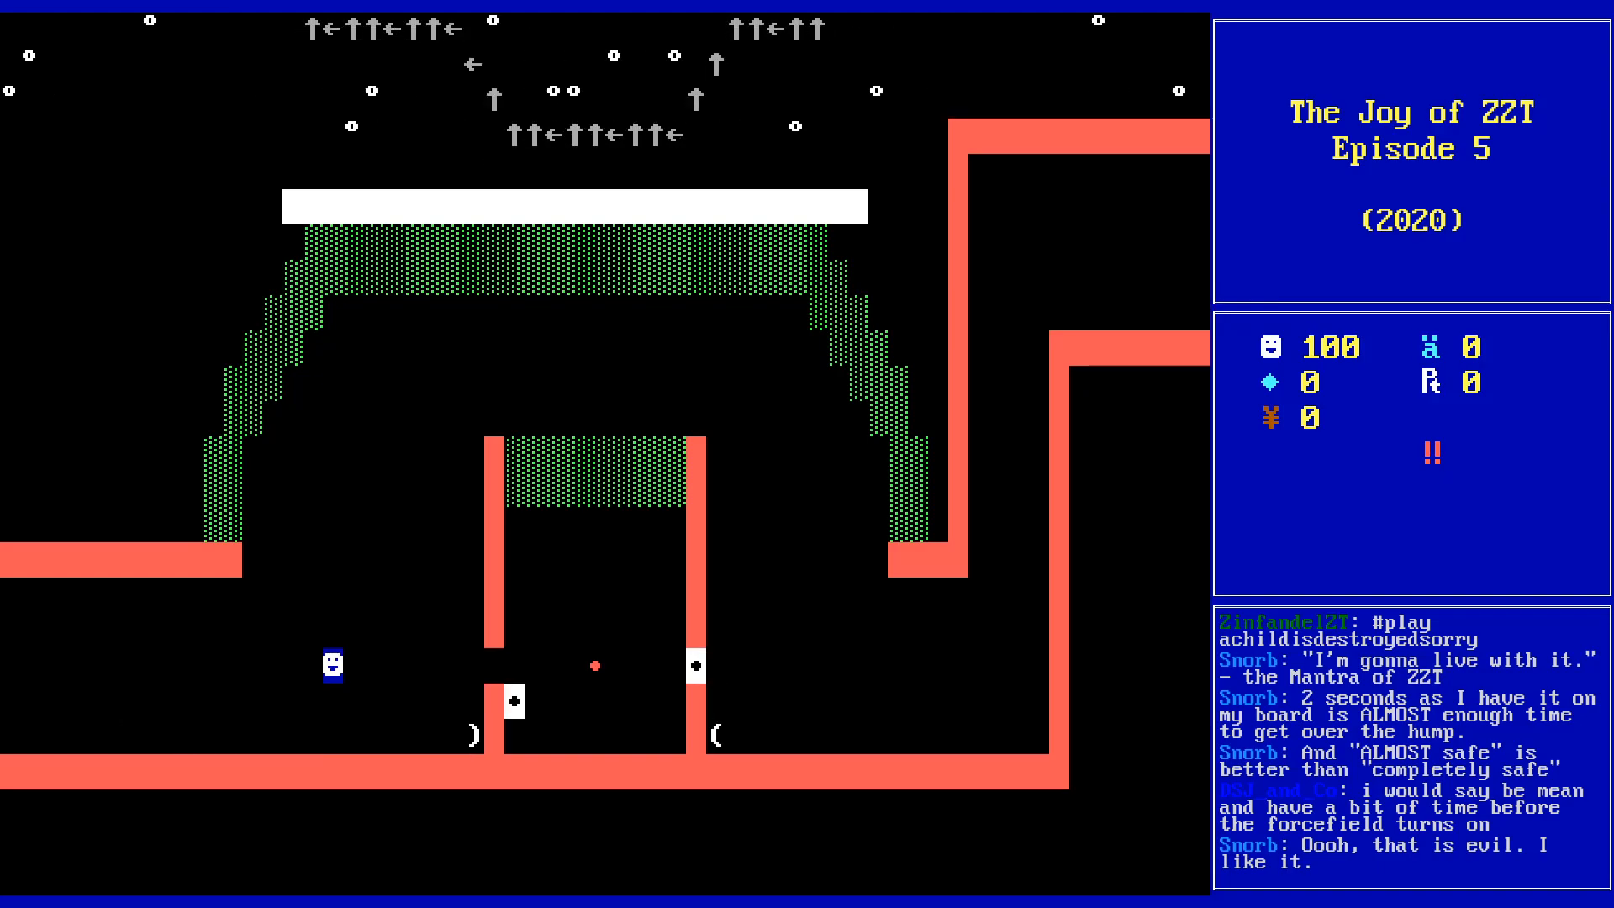
pyautogui.press('Left')
pyautogui.press('Left')
pyautogui.press('Left')
pyautogui.press('Left')
pyautogui.press('Left')
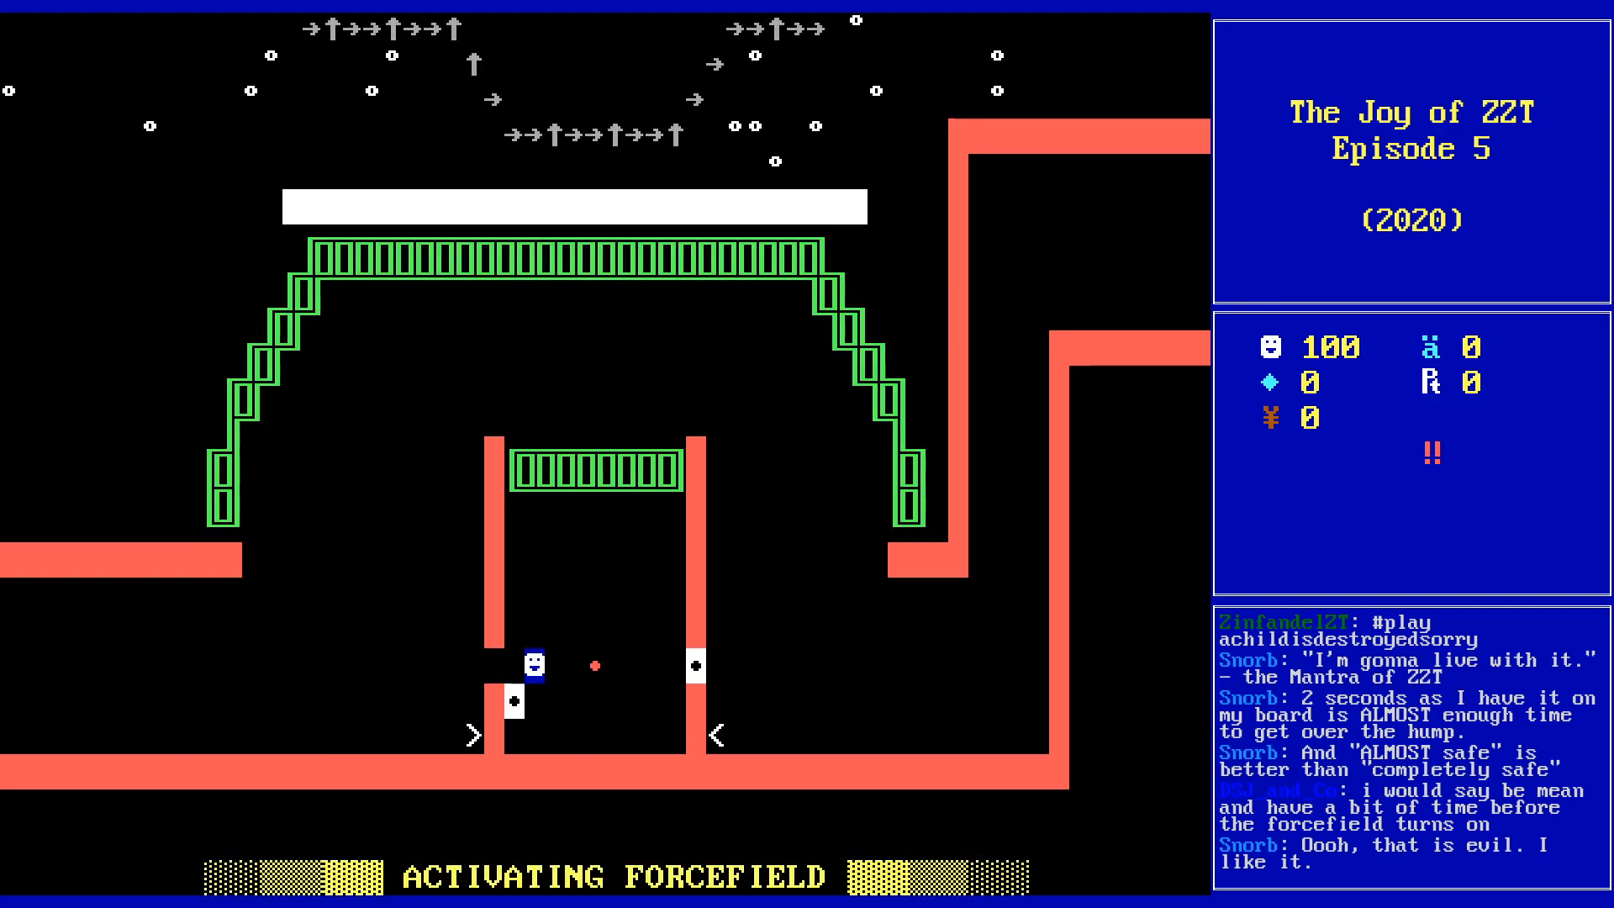
# - Lead the player out of the chamber's western doorway, north along its wall and onto the active forcefield roof of the chamber
pyautogui.press('Up')
pyautogui.press('Up')
pyautogui.press('Up')
pyautogui.press('Up')
pyautogui.press('Up')
pyautogui.press('Up')
pyautogui.press('Up')
pyautogui.press('Right')
pyautogui.press('Right')
pyautogui.press('Right')
pyautogui.press('Right')
pyautogui.press('Right')
pyautogui.press('Right')
pyautogui.press('Right')
pyautogui.press('Right')
pyautogui.press('Right')
pyautogui.press('Right')
pyautogui.press('Right')
pyautogui.press('Right')
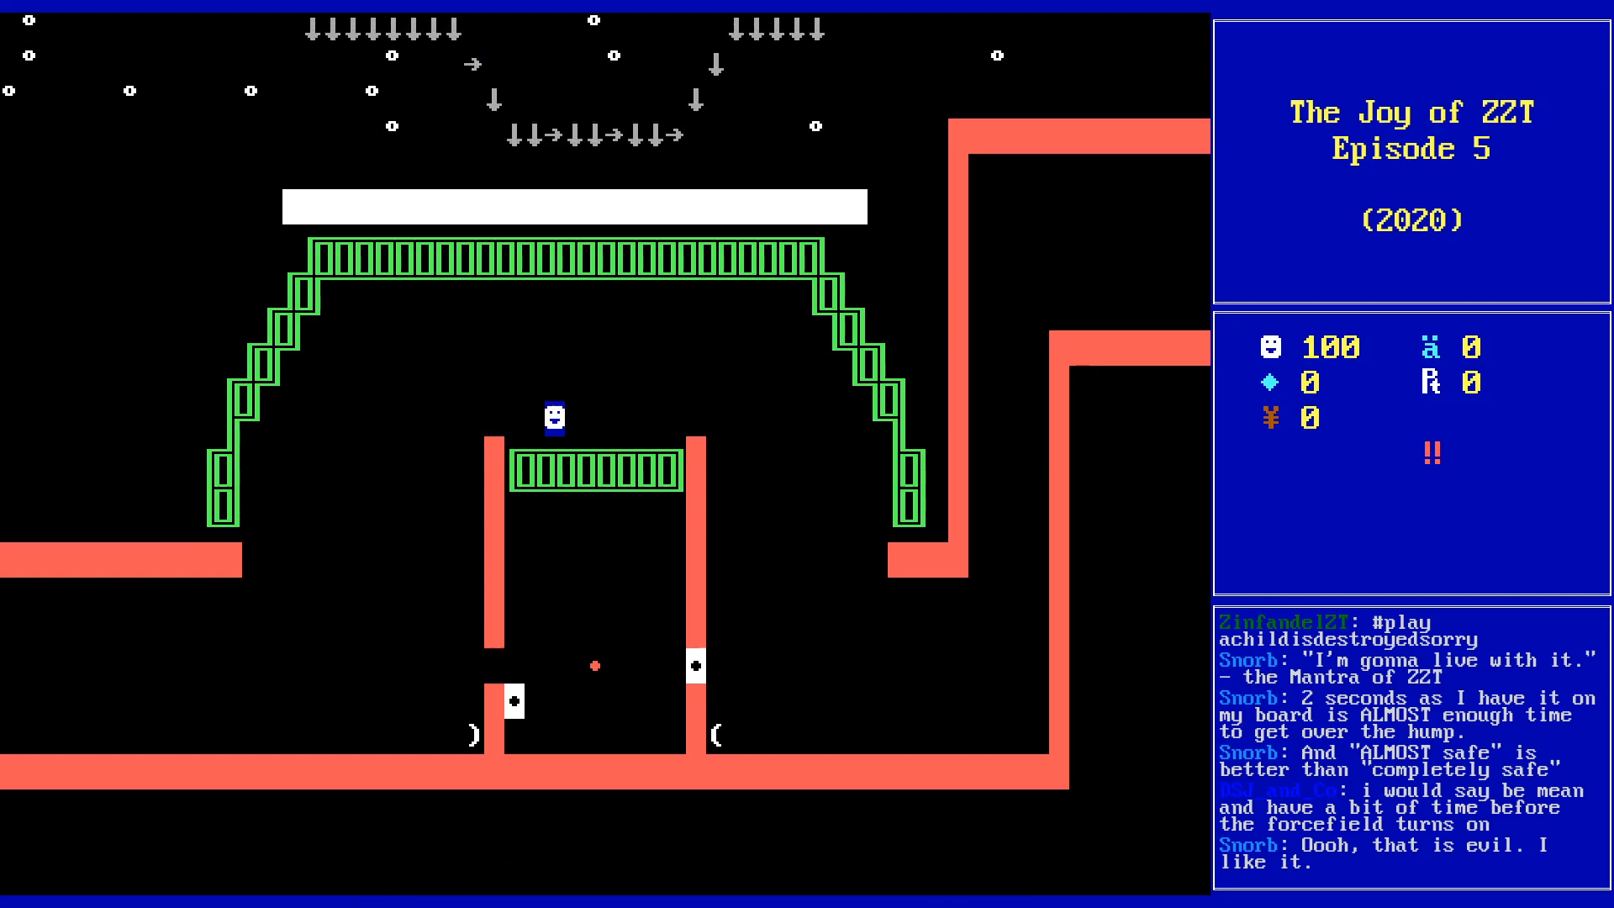
# - Walk the player off the chamber roof and down its east side towards the corridor floor
pyautogui.press('Down')
pyautogui.press('Right')
pyautogui.press('Down')
pyautogui.press('Down')
pyautogui.press('Down')
pyautogui.press('Down')
pyautogui.press('Down')
pyautogui.press('Down')
pyautogui.press('Right')
pyautogui.press('Down')
pyautogui.press('Right')
# - Walk the player partway north on the chamber's east side, then back south to the outside of its eastern door
pyautogui.press('Up')
pyautogui.press('Up')
pyautogui.press('Up')
pyautogui.press('Up')
pyautogui.press('Up')
pyautogui.press('Up')
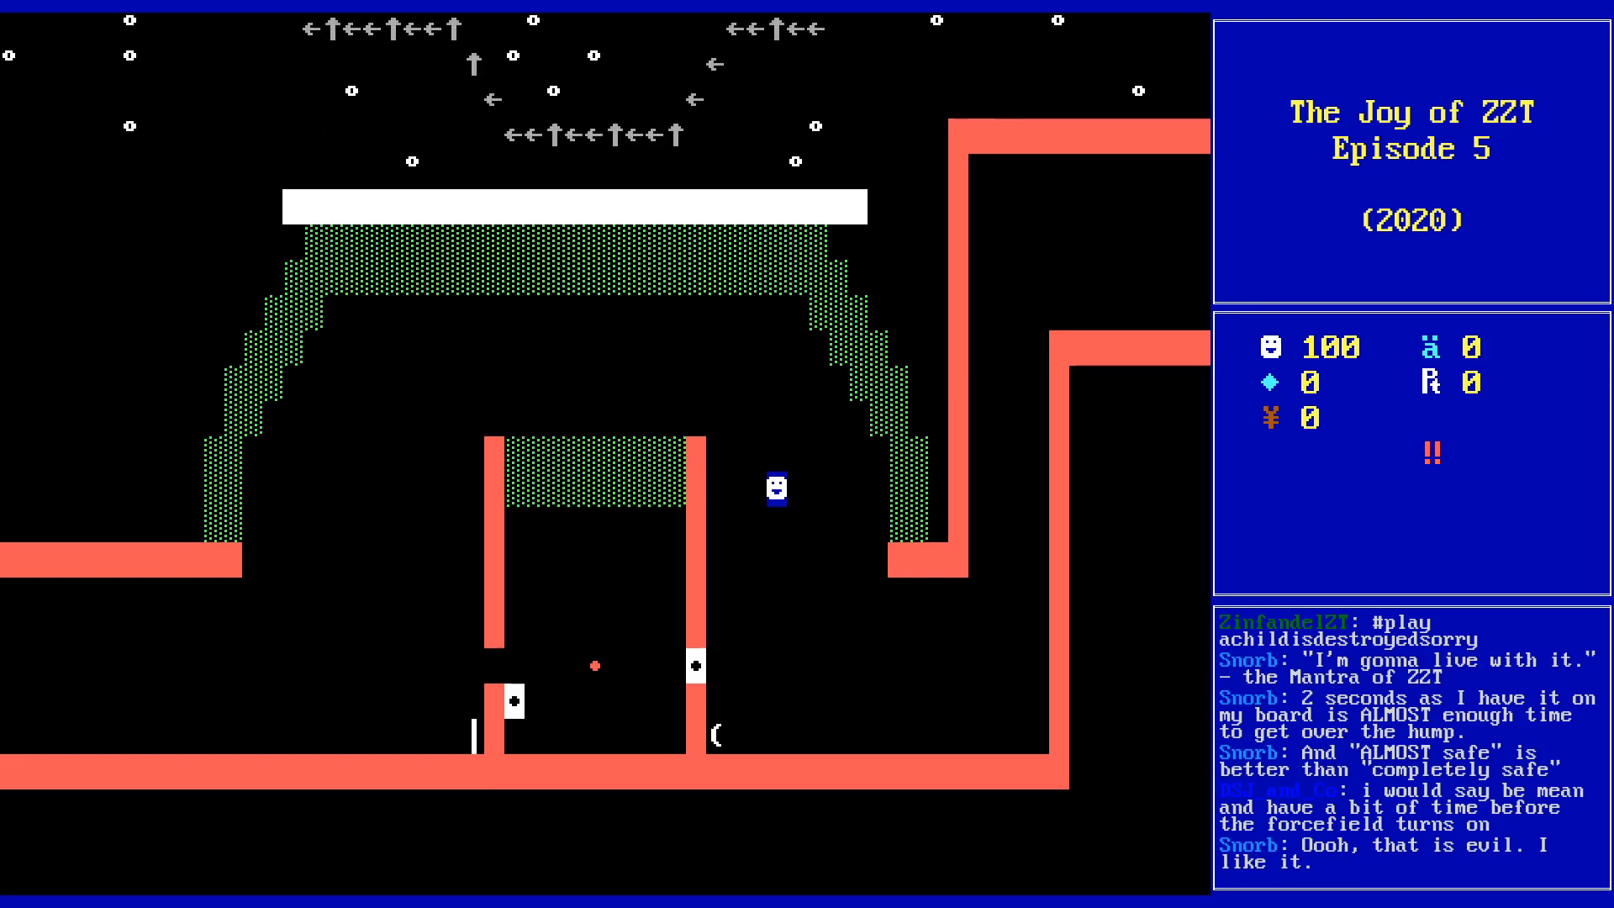
pyautogui.press('Down')
pyautogui.press('Left')
pyautogui.press('Left')
pyautogui.press('Down')
pyautogui.press('Down')
pyautogui.press('Down')
pyautogui.press('Down')
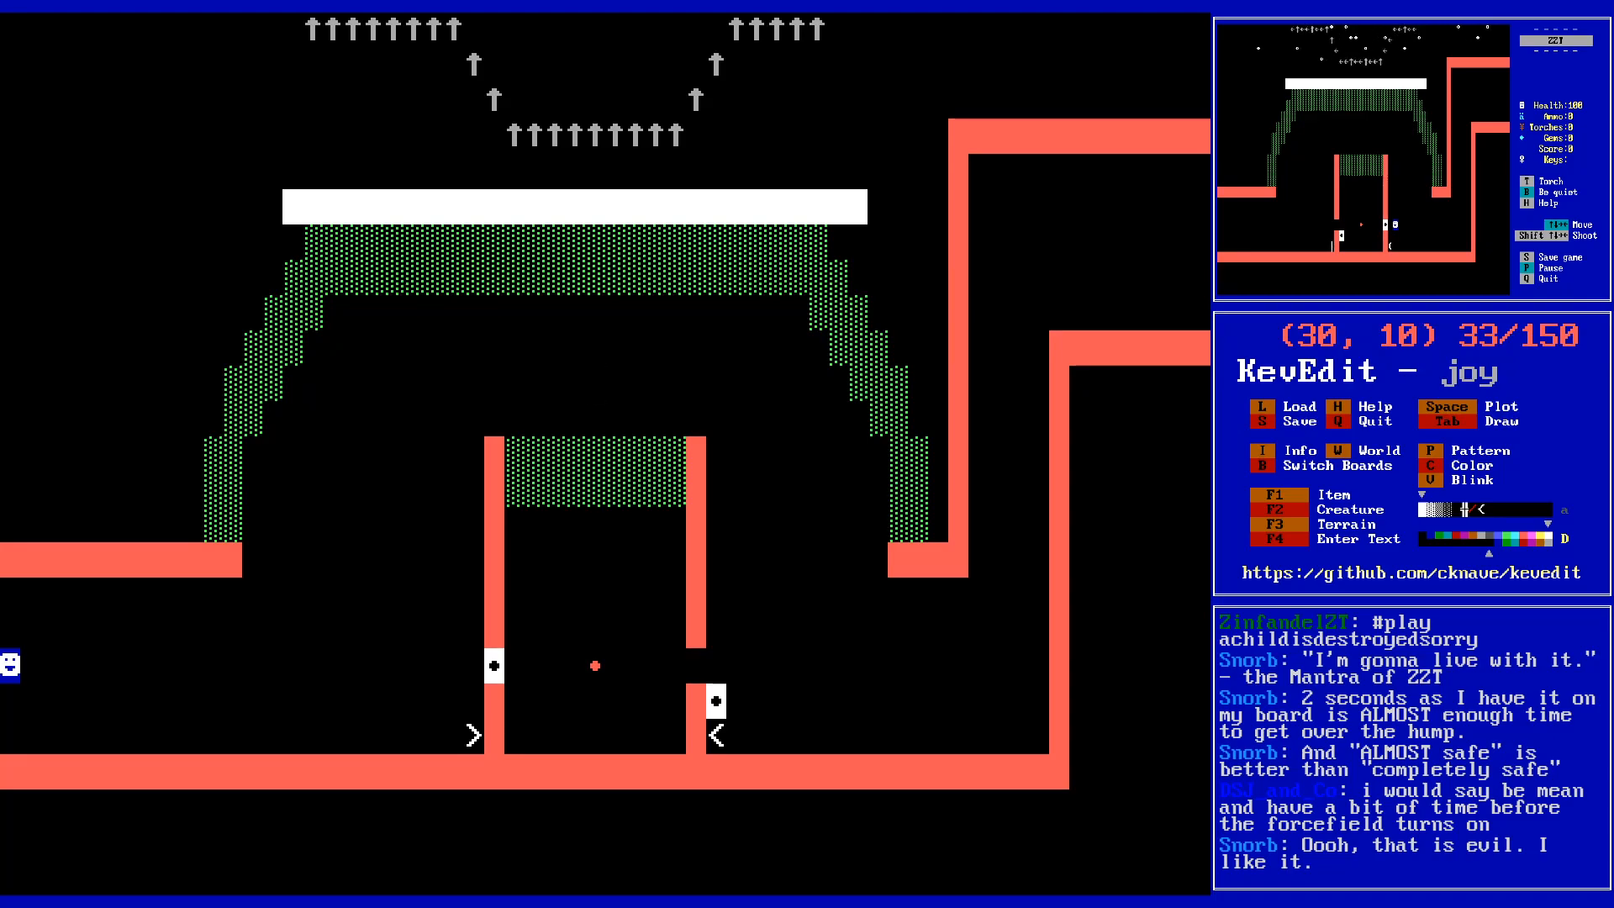
# - In the Button object's code, join the two short /i wait lines after the ia#x play command into one line
pyautogui.press('Down')
pyautogui.press('Down')
pyautogui.press('Down')
pyautogui.press('Down')
pyautogui.press('Down')
pyautogui.press('Return')
pyautogui.press('Return')
pyautogui.press('Down')
pyautogui.press('Down')
pyautogui.press('Down')
pyautogui.press('Down')
pyautogui.press('Down')
pyautogui.press('Down')
pyautogui.press('Down')
pyautogui.press('Down')
pyautogui.press('Down')
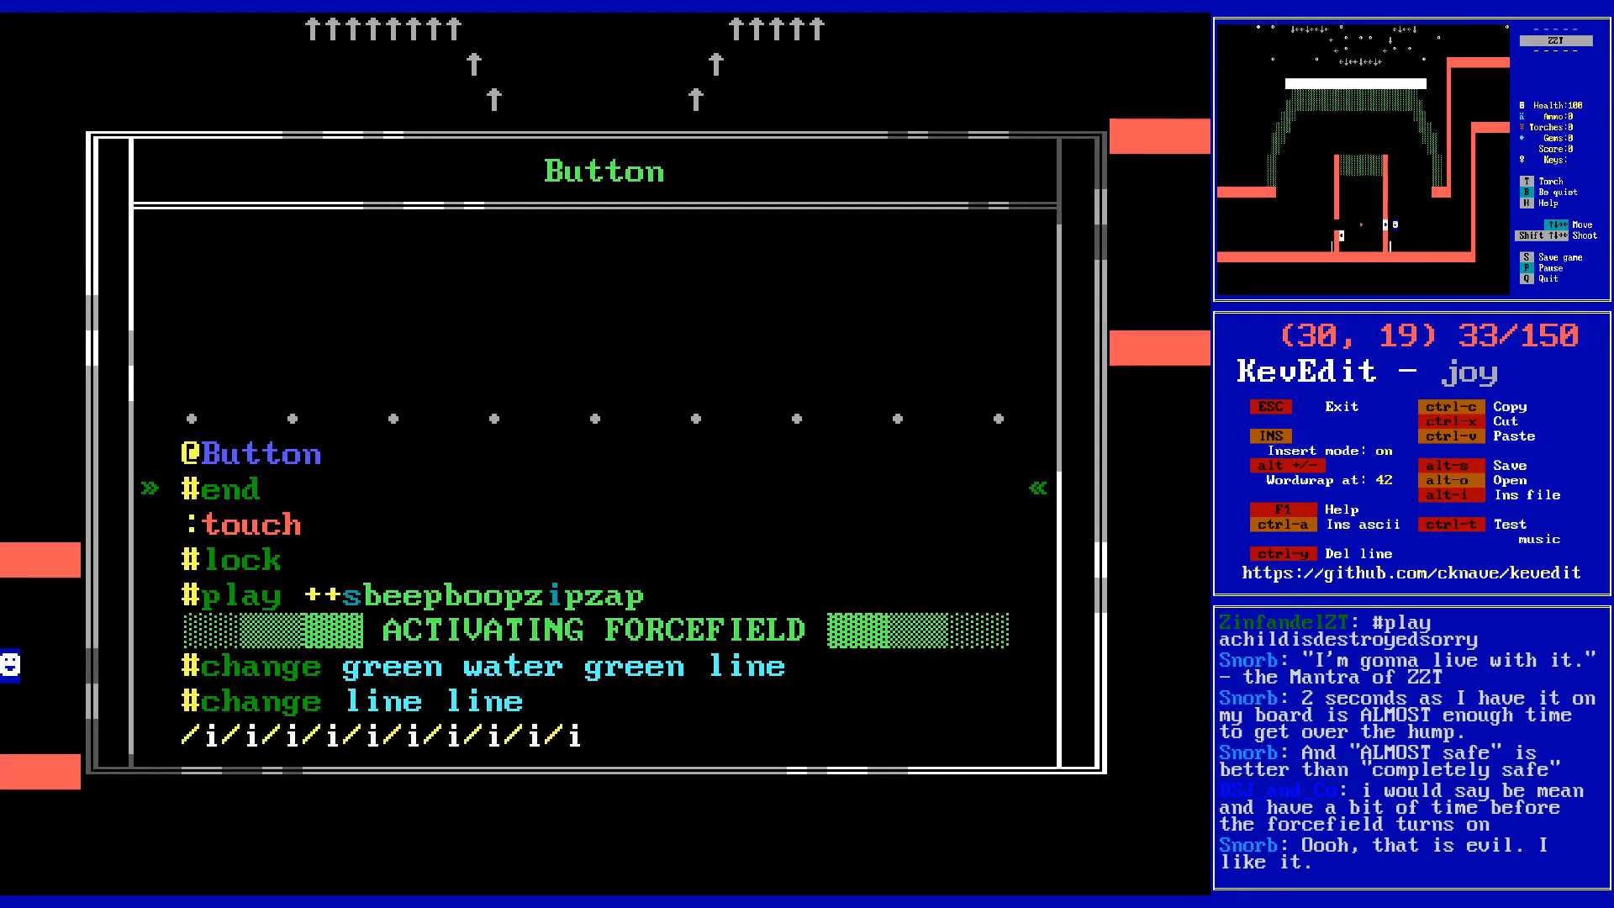
pyautogui.press('Down')
pyautogui.press('Down')
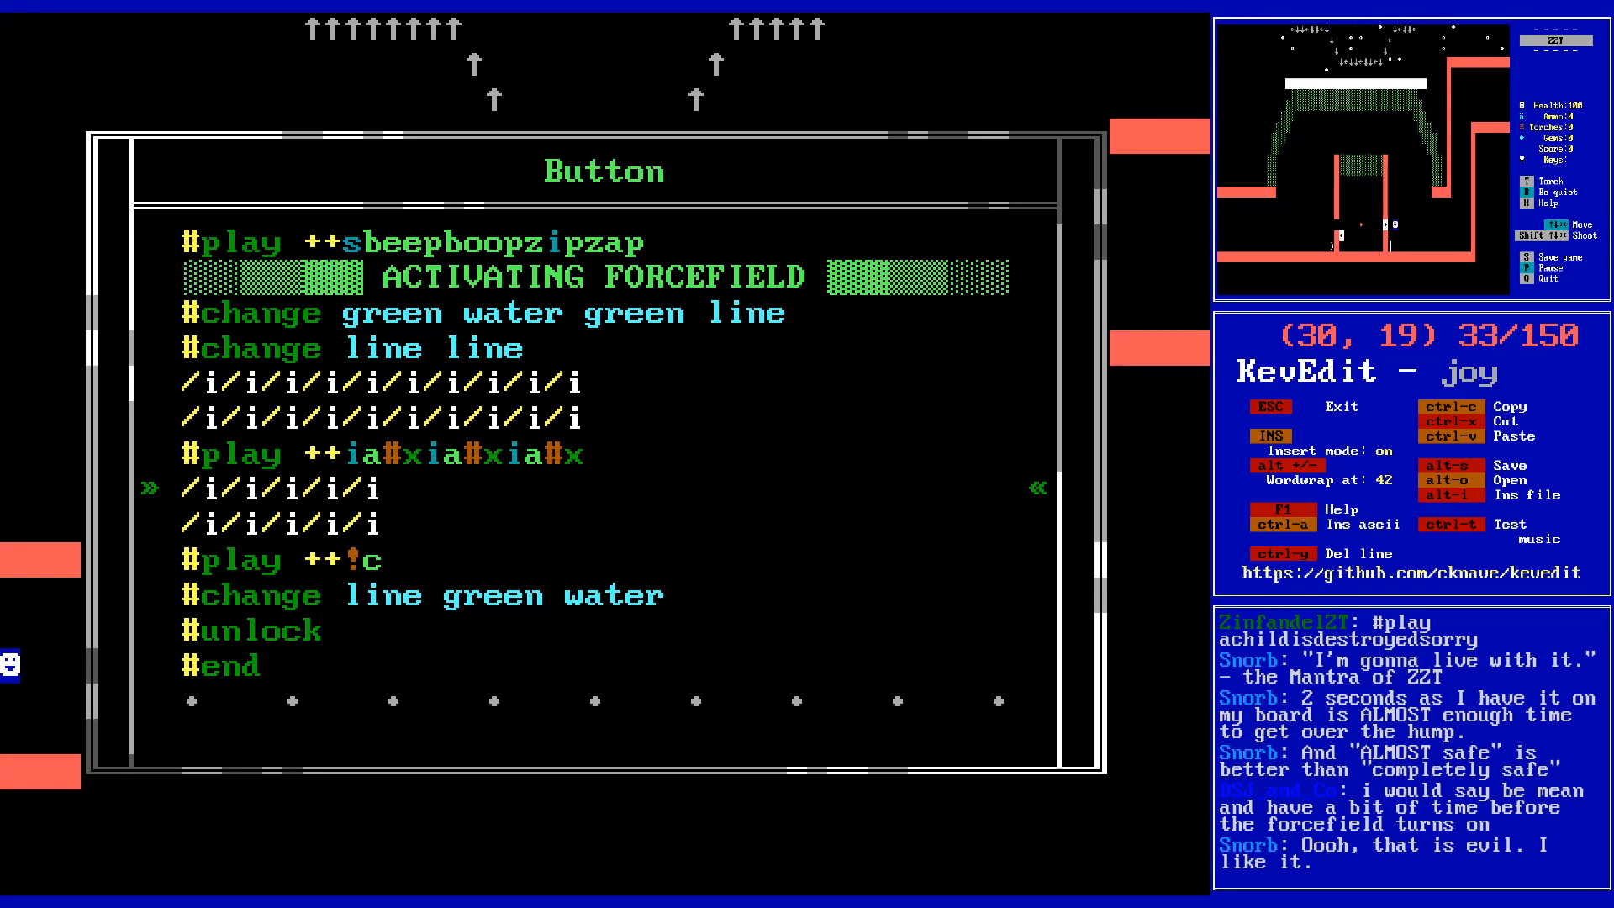
pyautogui.press('Right')
pyautogui.press('BackSpace')
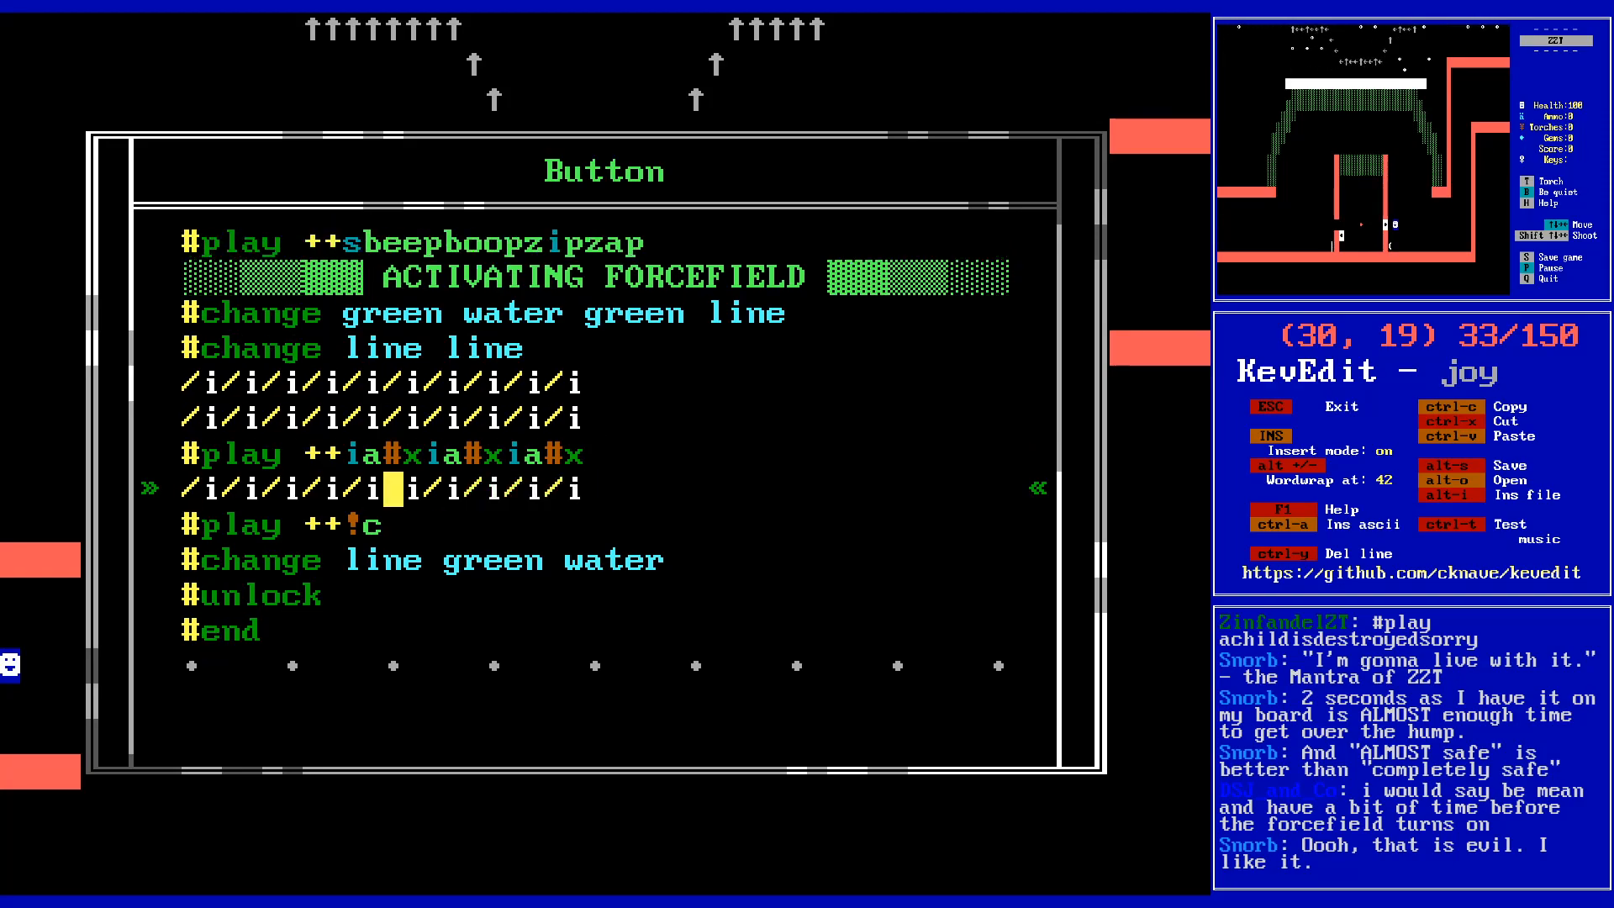
# - Close the Button's code and save the world as joy
pyautogui.press('Escape')
pyautogui.press('Escape')
pyautogui.hotkey('alt', 's')
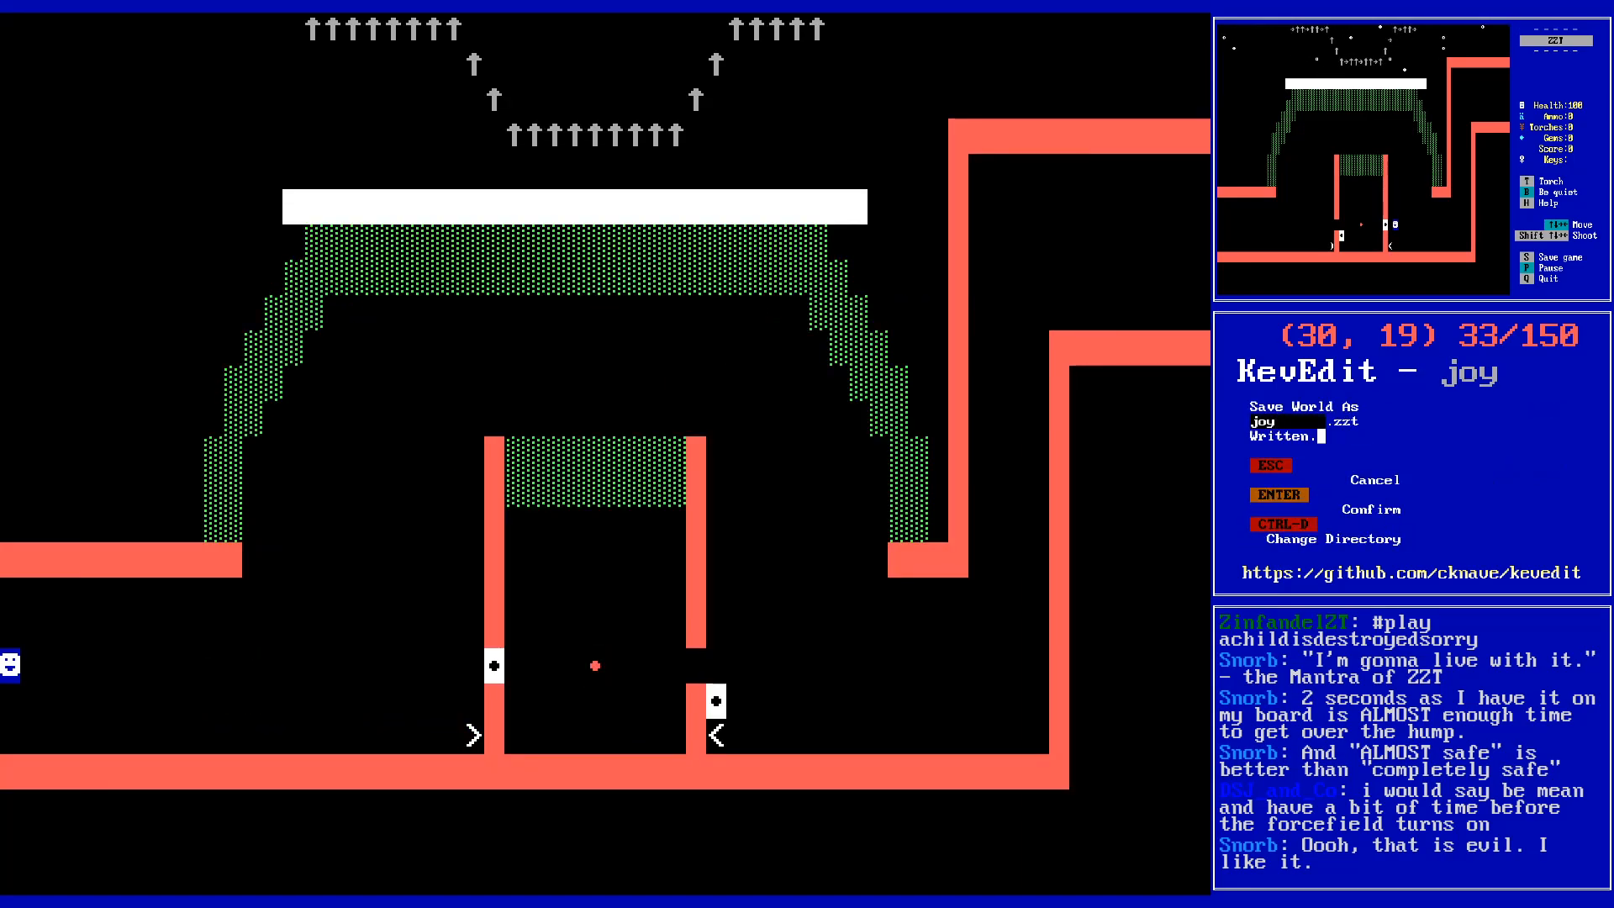
pyautogui.press('Down')
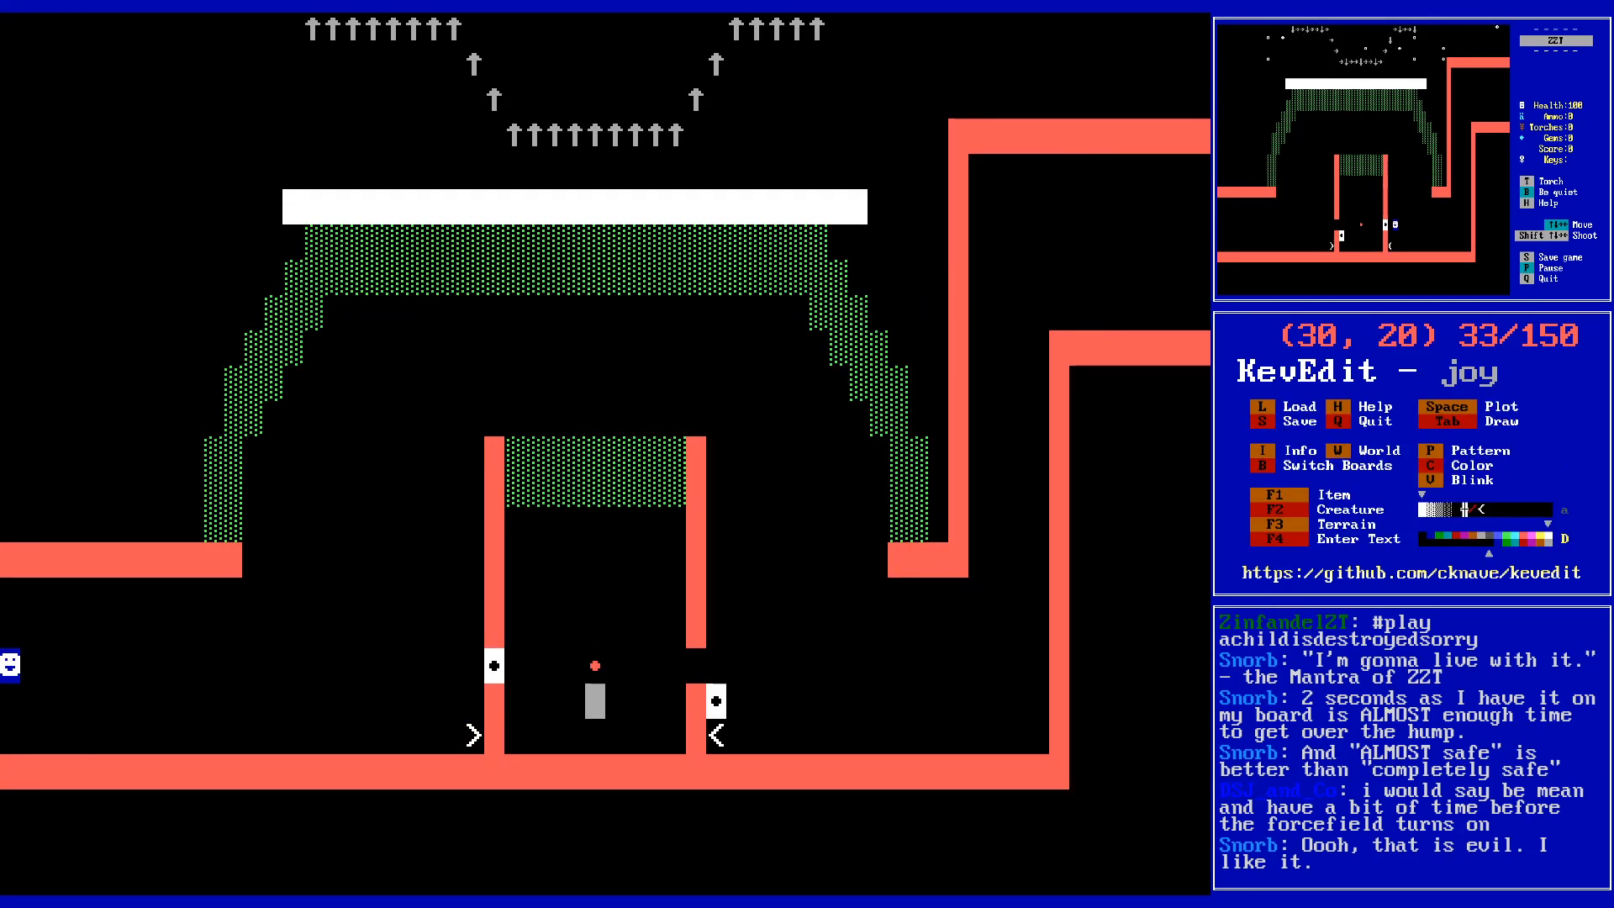
# - Switch to the running ZZT game and request to end the current playtest
pyautogui.hotkey('alt', 'Tab')
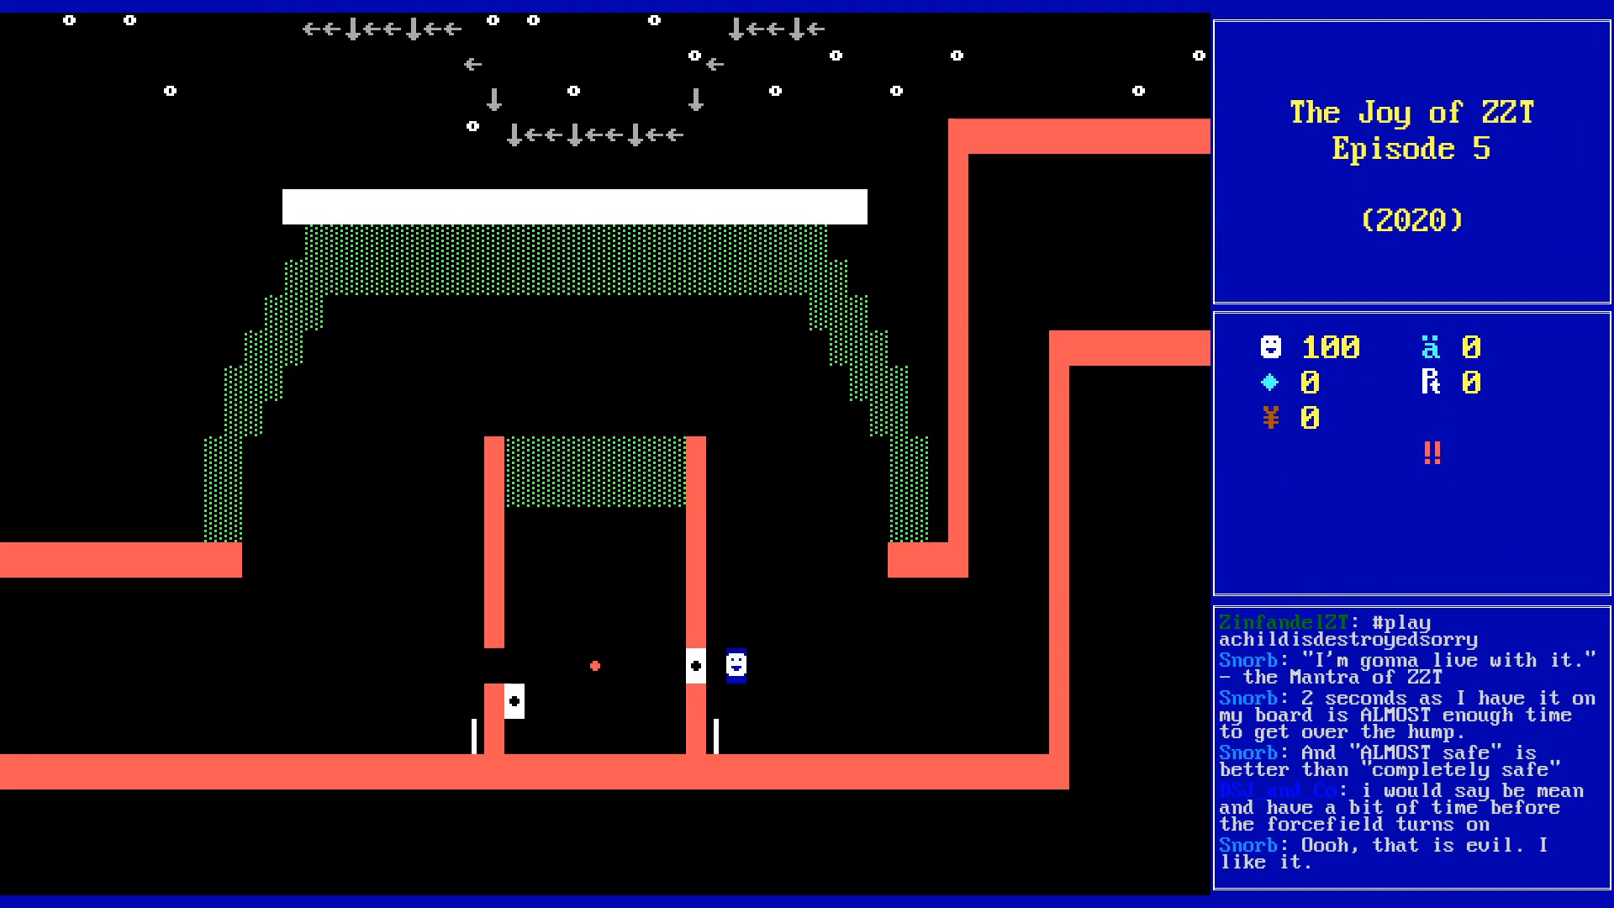
pyautogui.press('q')
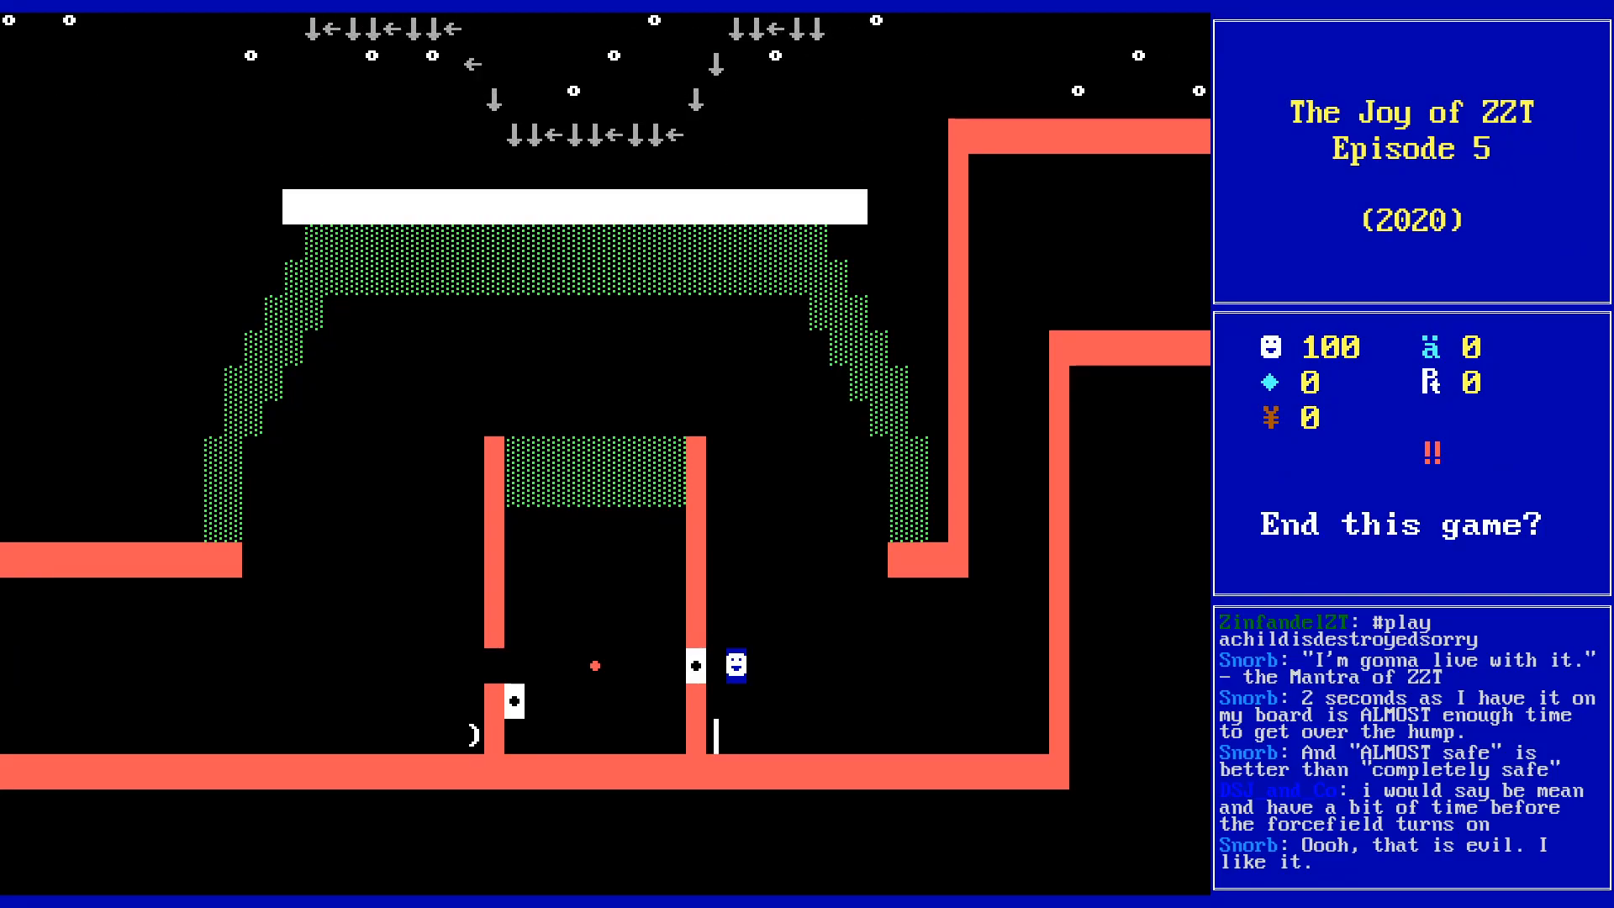
pyautogui.press('y')
# - Back in KevEdit, erase the horizontal white wall above the green water by flood-filling it with empty
pyautogui.press('Up')
pyautogui.press('Up')
pyautogui.press('Up')
pyautogui.press('Up')
pyautogui.press('Up')
pyautogui.press('0')
pyautogui.press('Up')
pyautogui.press('Up')
pyautogui.press('Up')
pyautogui.press('Up')
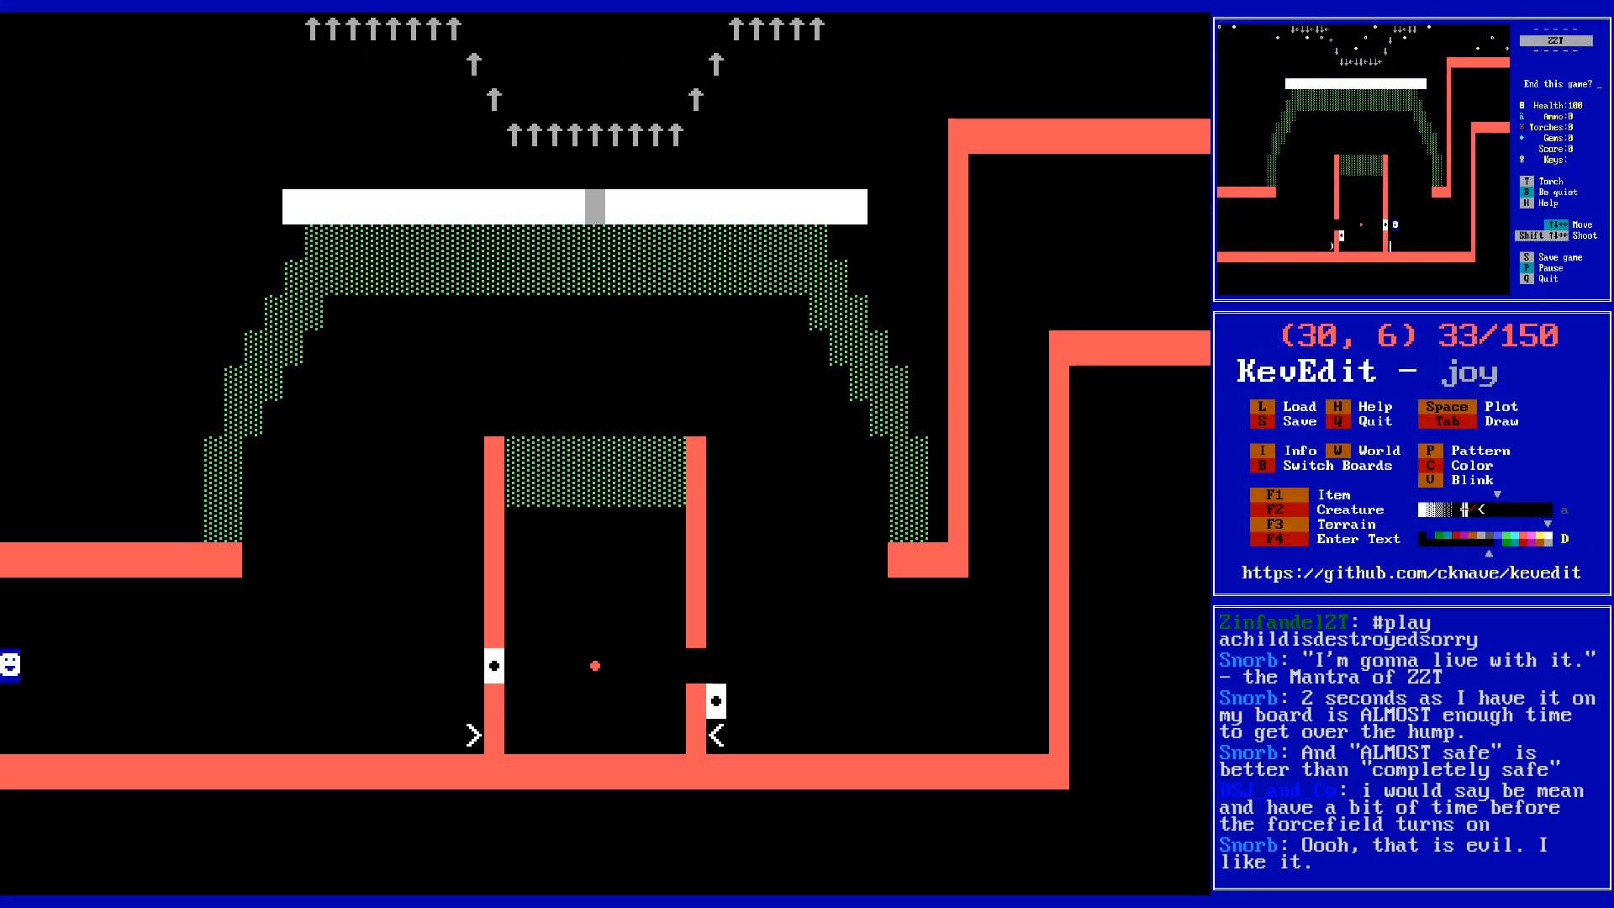
pyautogui.press('f')
# - Delete both bypass transporters beside the chamber and save the world
pyautogui.hotkey('alt', 'Down')
pyautogui.hotkey('alt', 'Left')
pyautogui.hotkey('alt', 'Right')
pyautogui.hotkey('alt', 'Down')
pyautogui.press('Left')
pyautogui.press('Left')
pyautogui.press('Left')
pyautogui.press('Left')
pyautogui.press('Left')
pyautogui.press('Left')
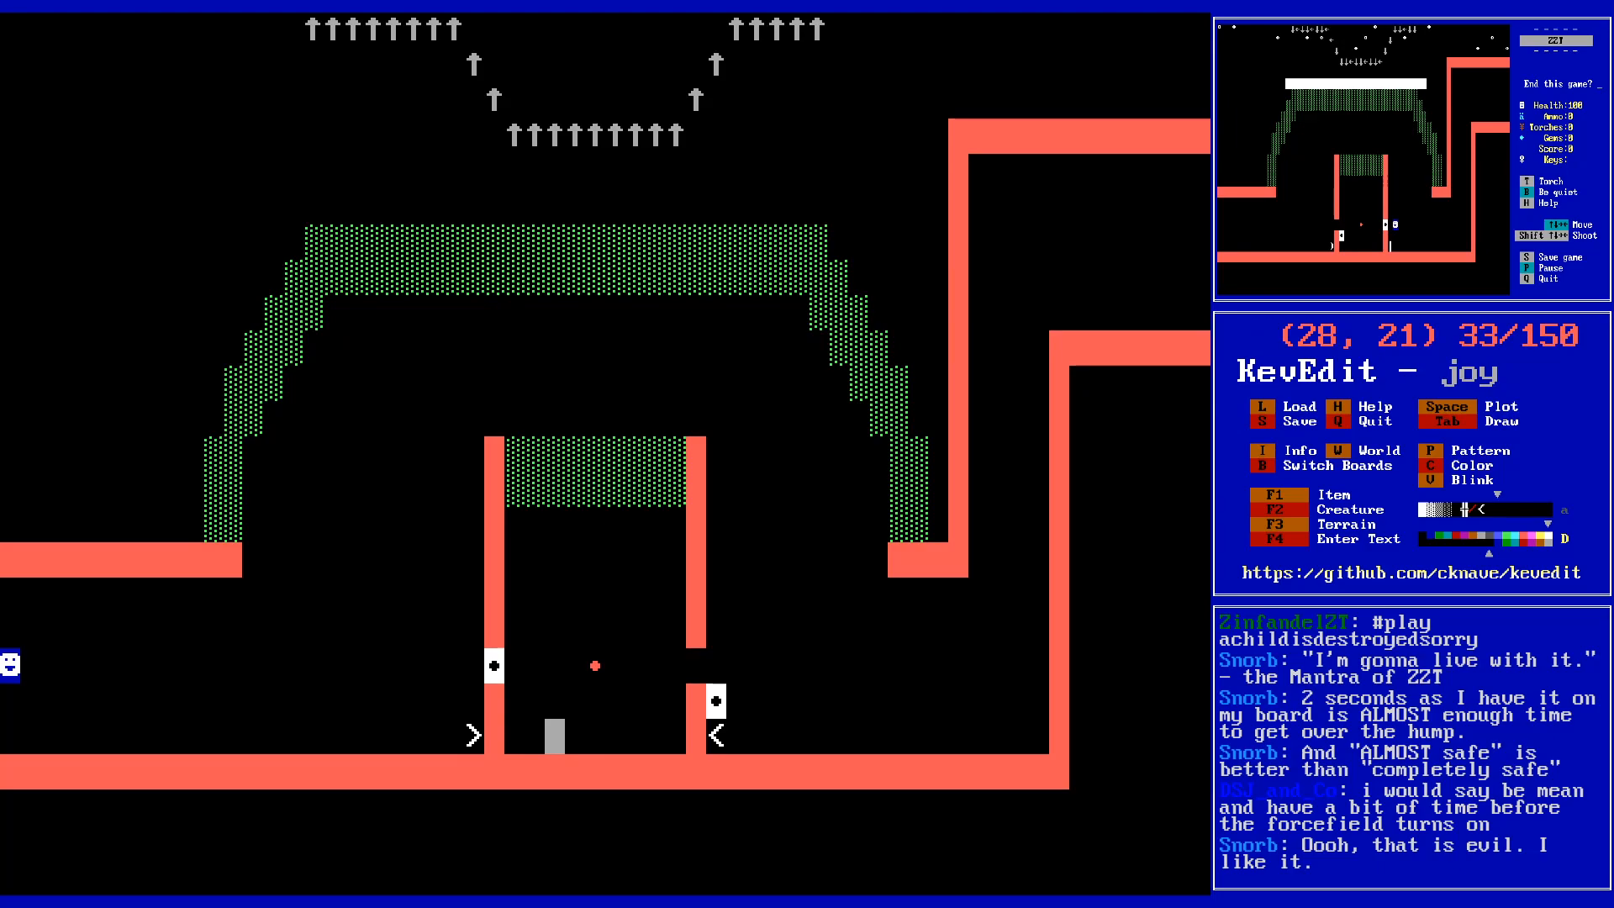
pyautogui.press('Delete')
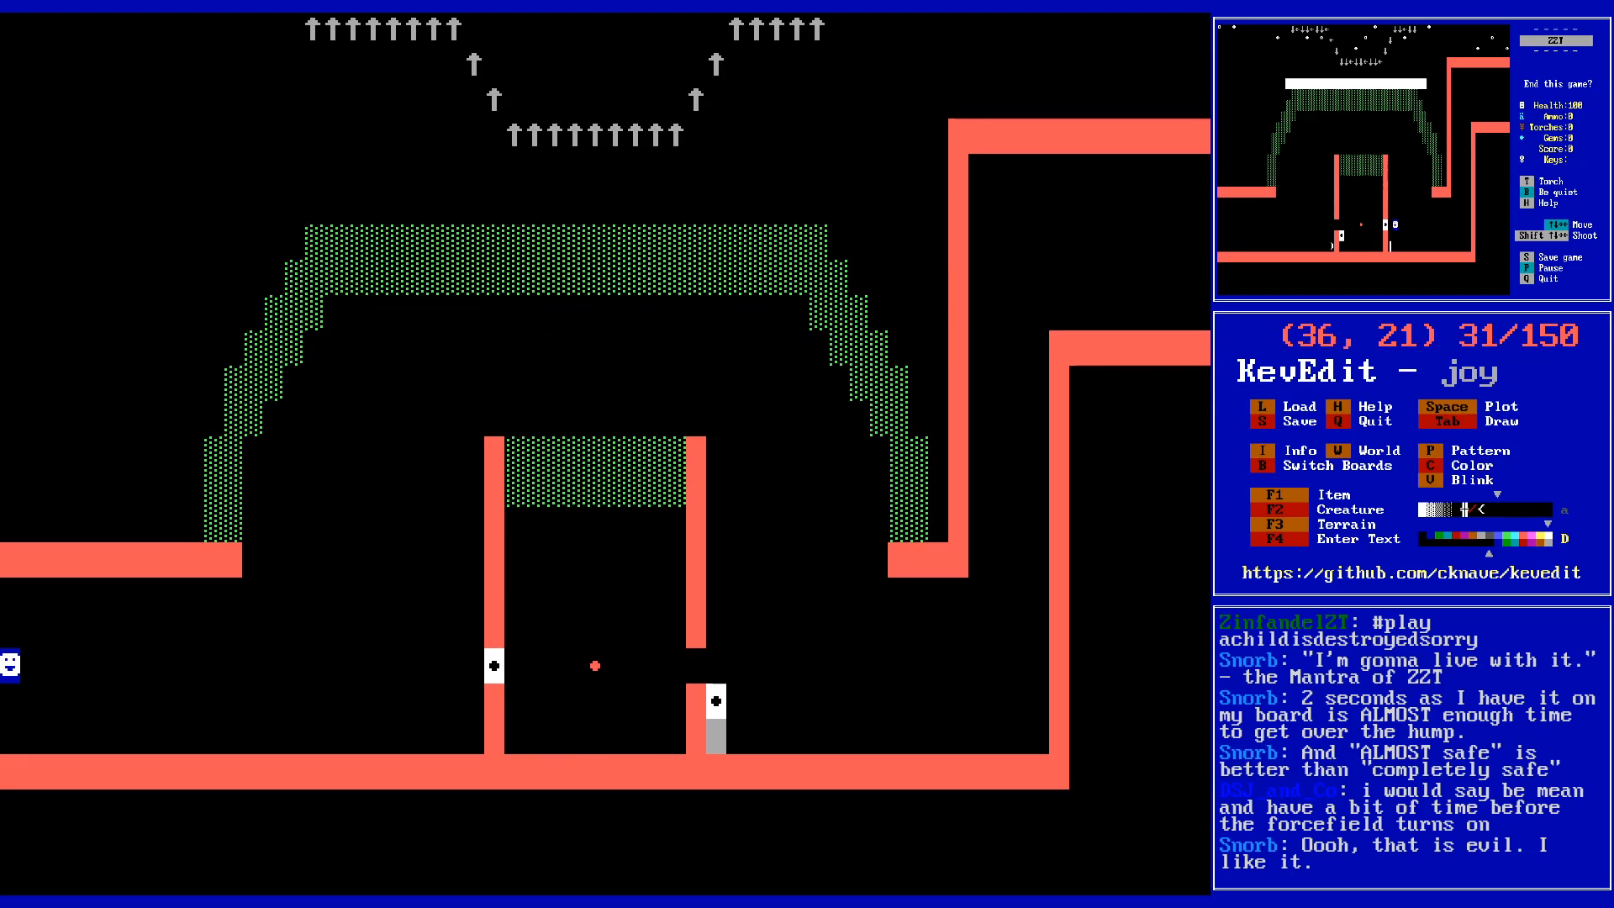
pyautogui.press('s')
pyautogui.press('Return')
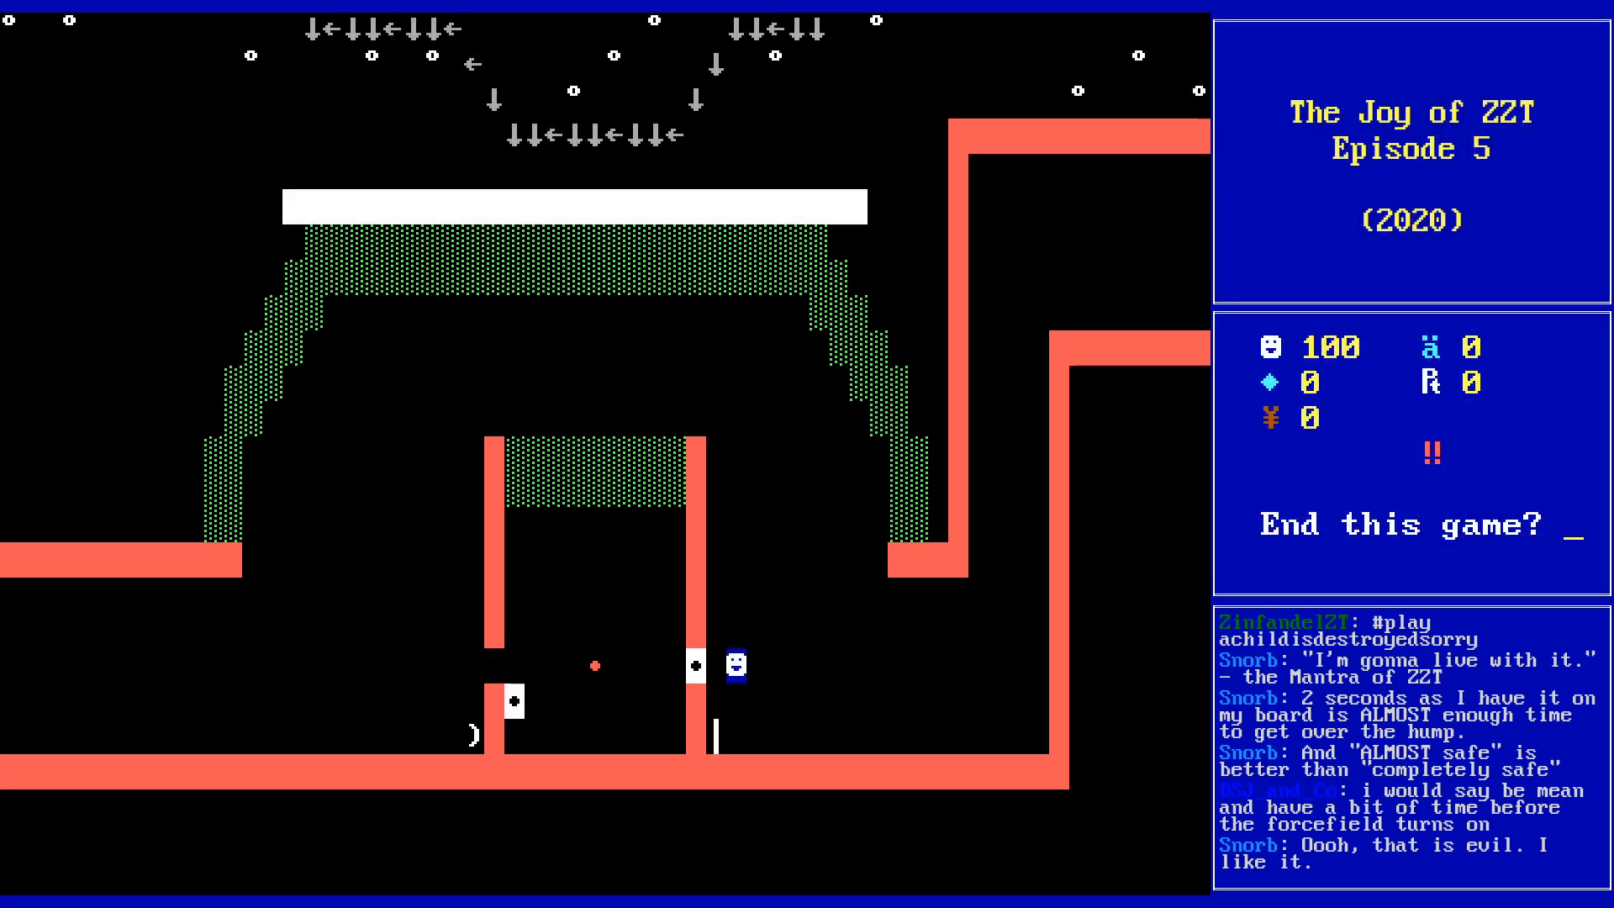
# - End the old playtest in ZZT and start a new game of the updated world
pyautogui.press('y')
pyautogui.press('p')
pyautogui.press('Right')
pyautogui.press('Right')
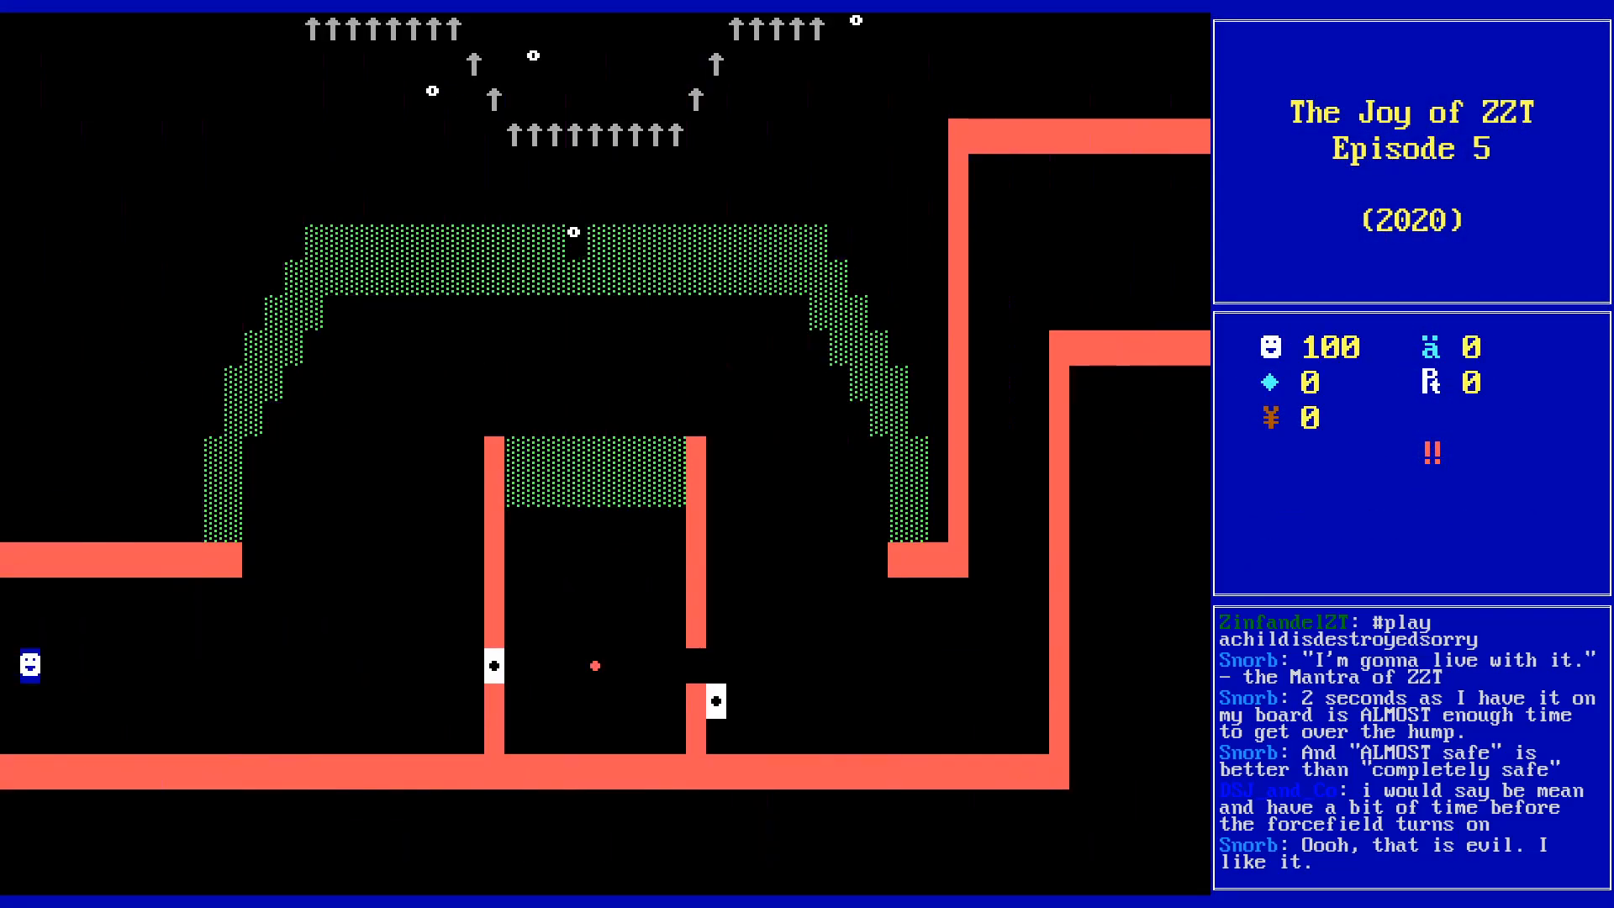
# - Try to walk the player east along the corridor and through the chamber's western doorway under the falling projectiles
pyautogui.press('Right')
pyautogui.press('Right')
pyautogui.press('Right')
pyautogui.press('Right')
pyautogui.press('Right')
pyautogui.press('Right')
pyautogui.press('Right')
pyautogui.press('Right')
pyautogui.press('Right')
pyautogui.press('Right')
pyautogui.press('Right')
pyautogui.press('Right')
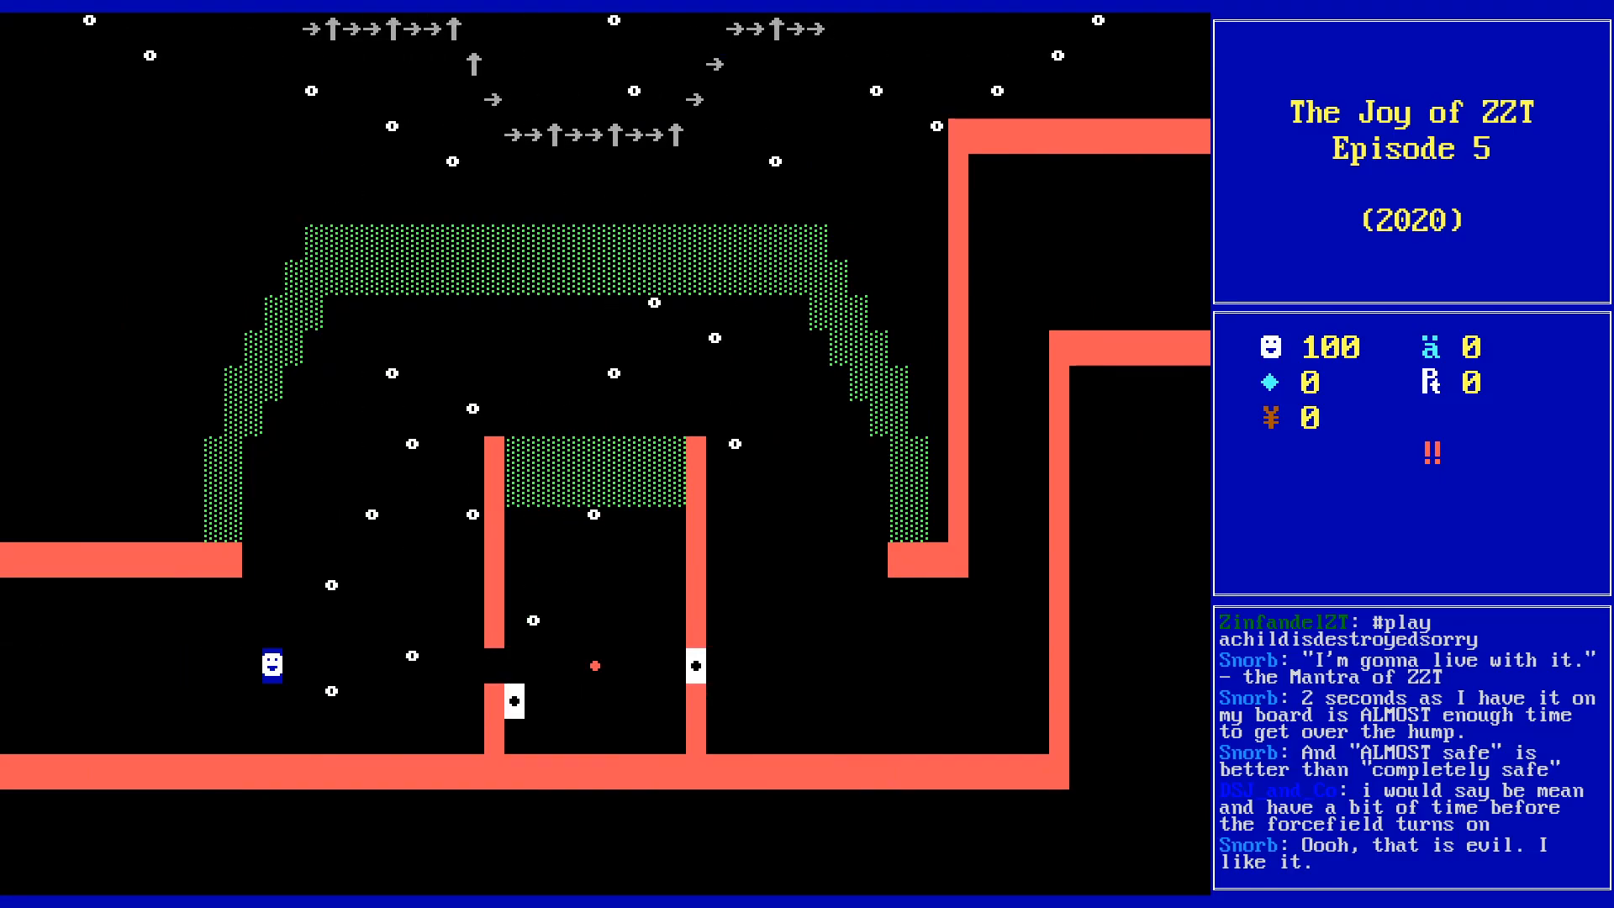
pyautogui.press('Right')
pyautogui.press('Right')
pyautogui.press('Right')
pyautogui.press('Right')
pyautogui.press('Right')
pyautogui.press('Right')
pyautogui.press('Right')
pyautogui.press('Right')
pyautogui.press('Right')
pyautogui.press('Right')
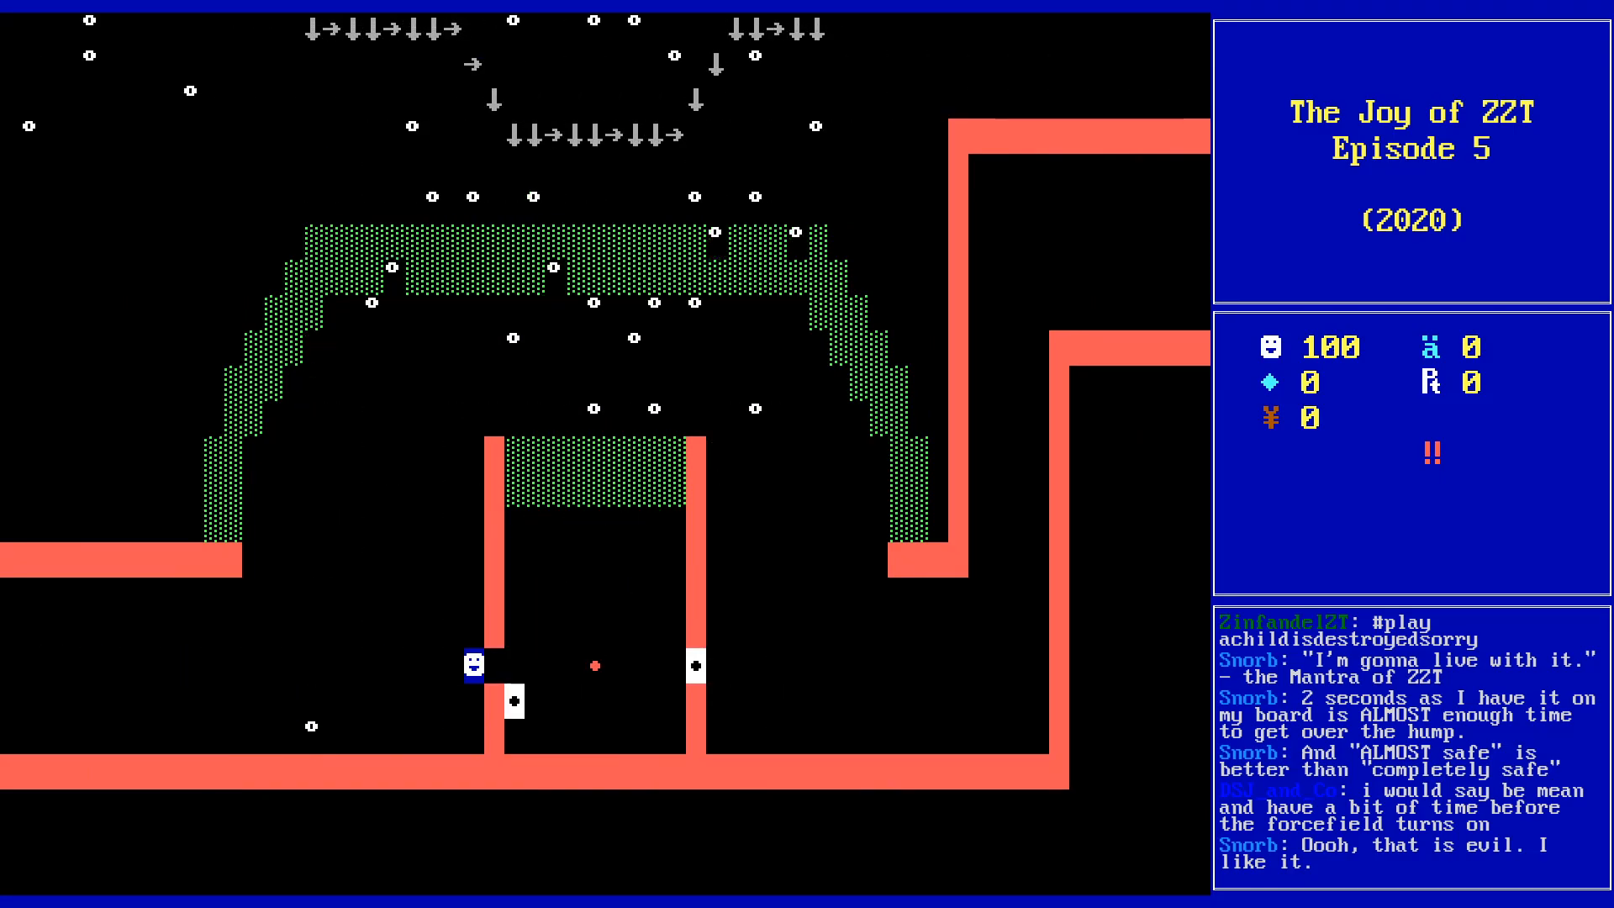
pyautogui.press('Right')
pyautogui.press('Right')
pyautogui.press('Right')
pyautogui.press('Right')
pyautogui.press('Right')
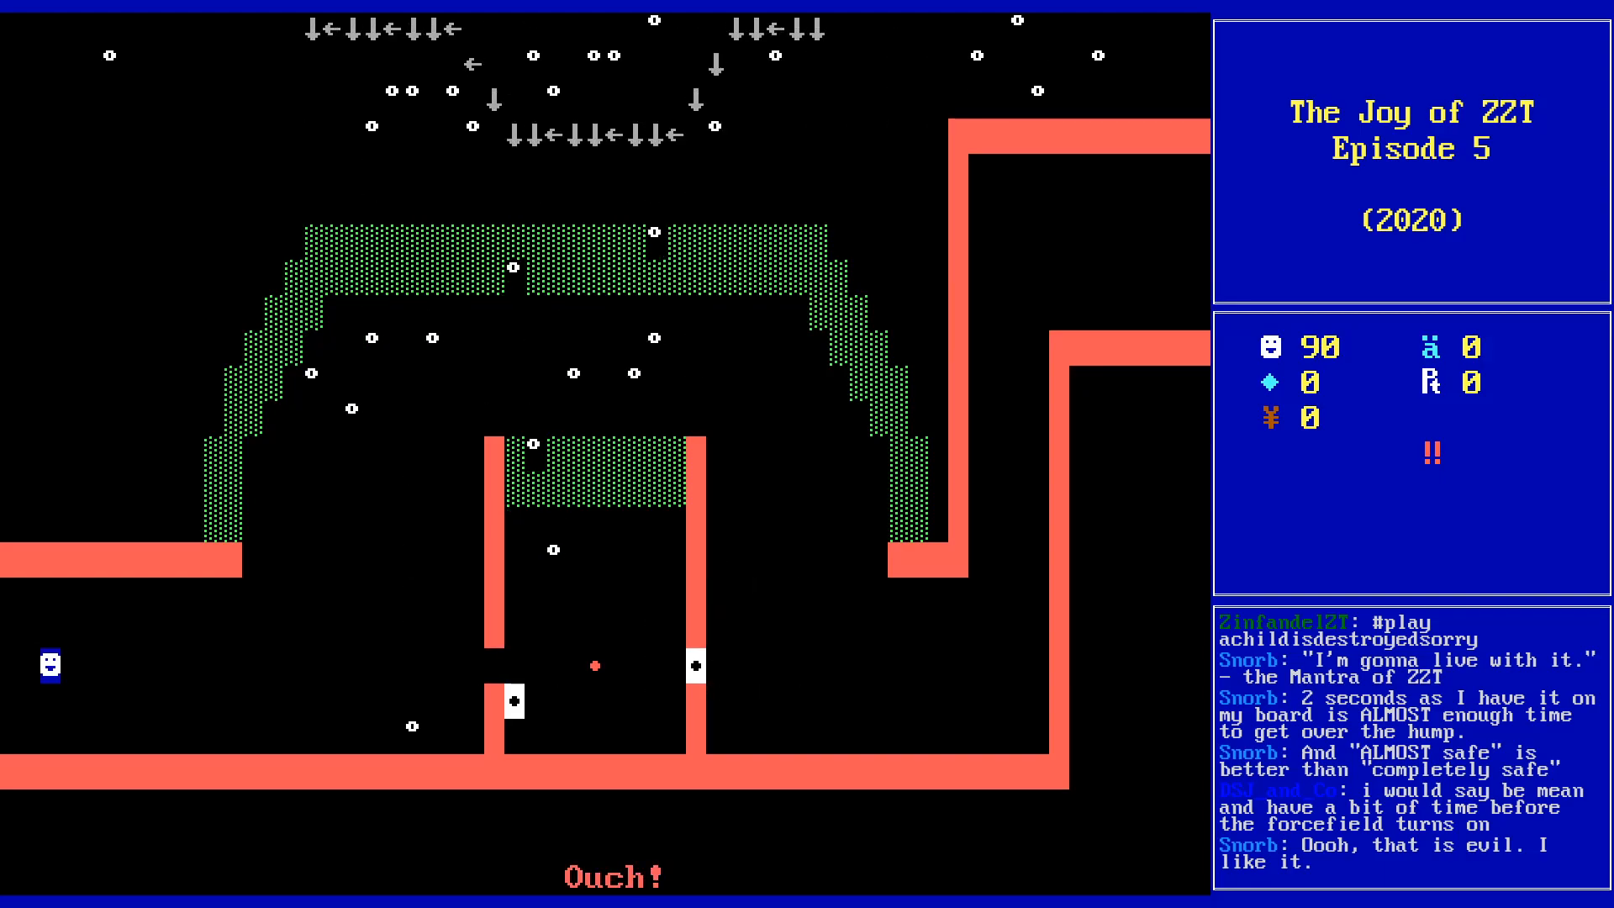
# - Walk the player east from the western entrance again, into the chamber and to the floor directly below the red button
pyautogui.press('Right')
pyautogui.press('Right')
pyautogui.press('Right')
pyautogui.press('Right')
pyautogui.press('Right')
pyautogui.press('Right')
pyautogui.press('Right')
pyautogui.press('Right')
pyautogui.press('Right')
pyautogui.press('Right')
pyautogui.press('Right')
pyautogui.press('Right')
pyautogui.press('Right')
pyautogui.press('Right')
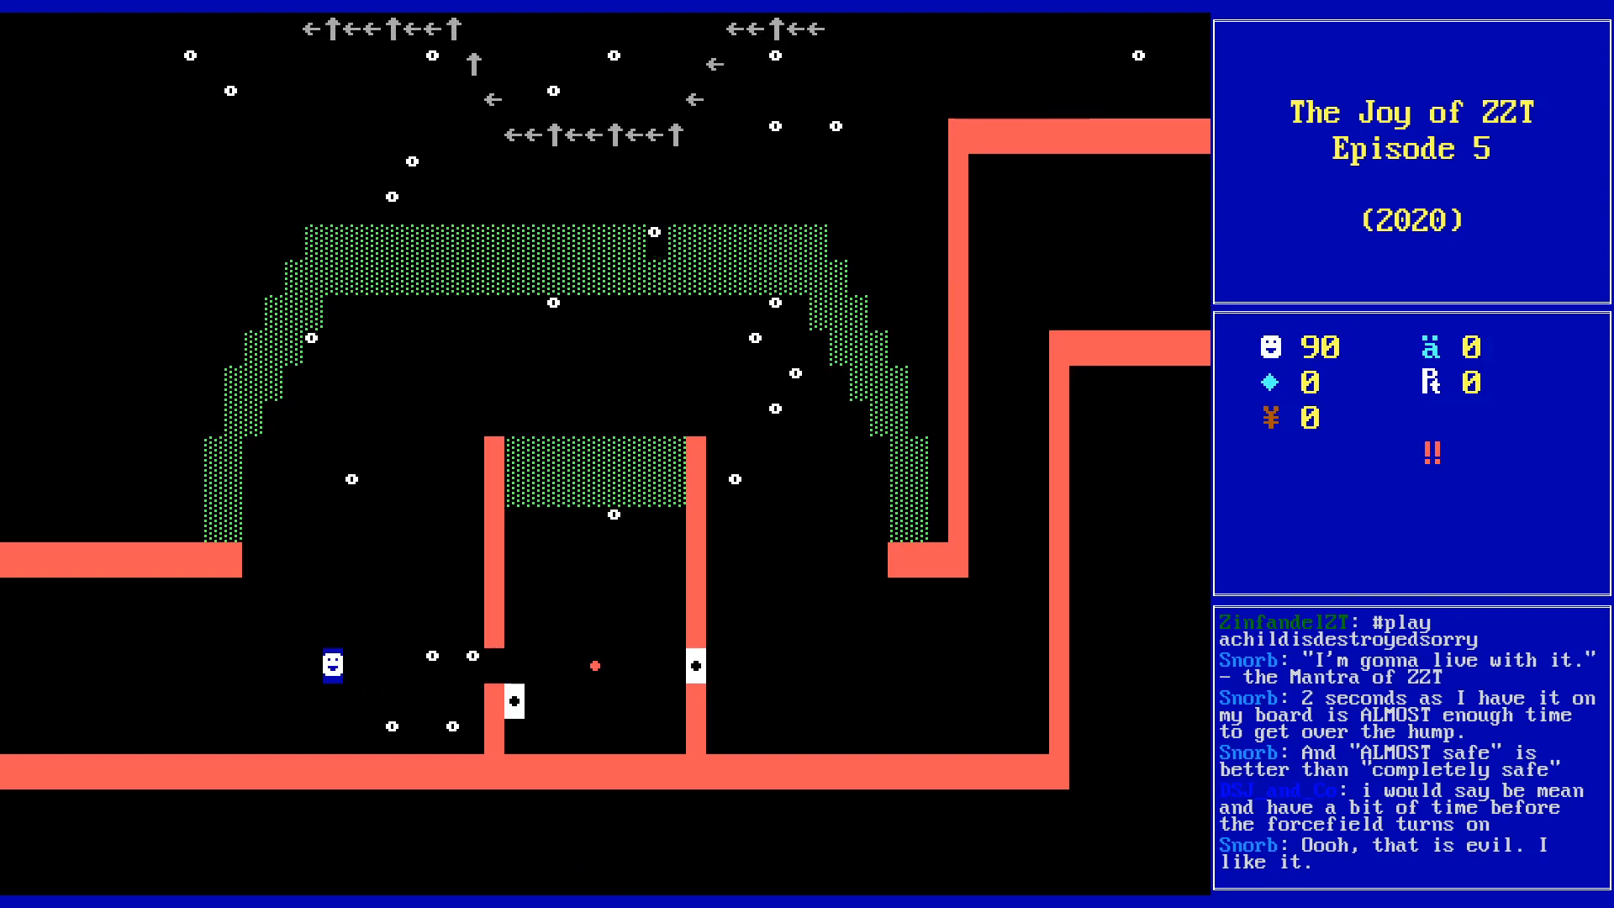
pyautogui.press('Right')
pyautogui.press('Right')
pyautogui.press('Right')
pyautogui.press('Right')
pyautogui.press('Right')
pyautogui.press('Right')
pyautogui.press('Right')
pyautogui.press('Right')
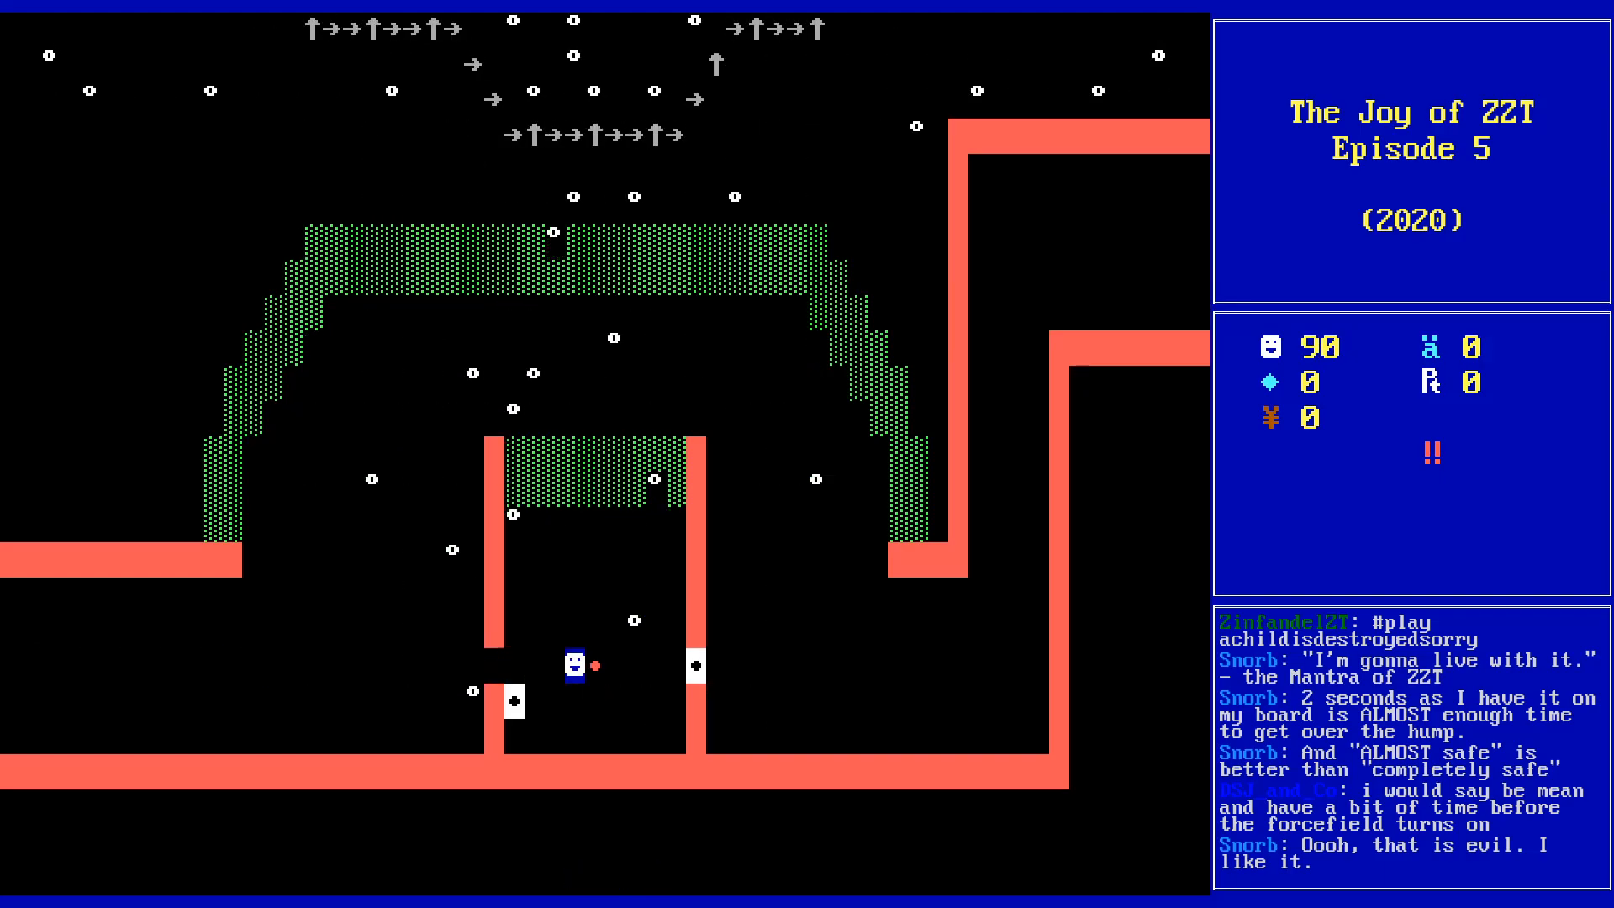
pyautogui.press('Down')
pyautogui.press('Right')
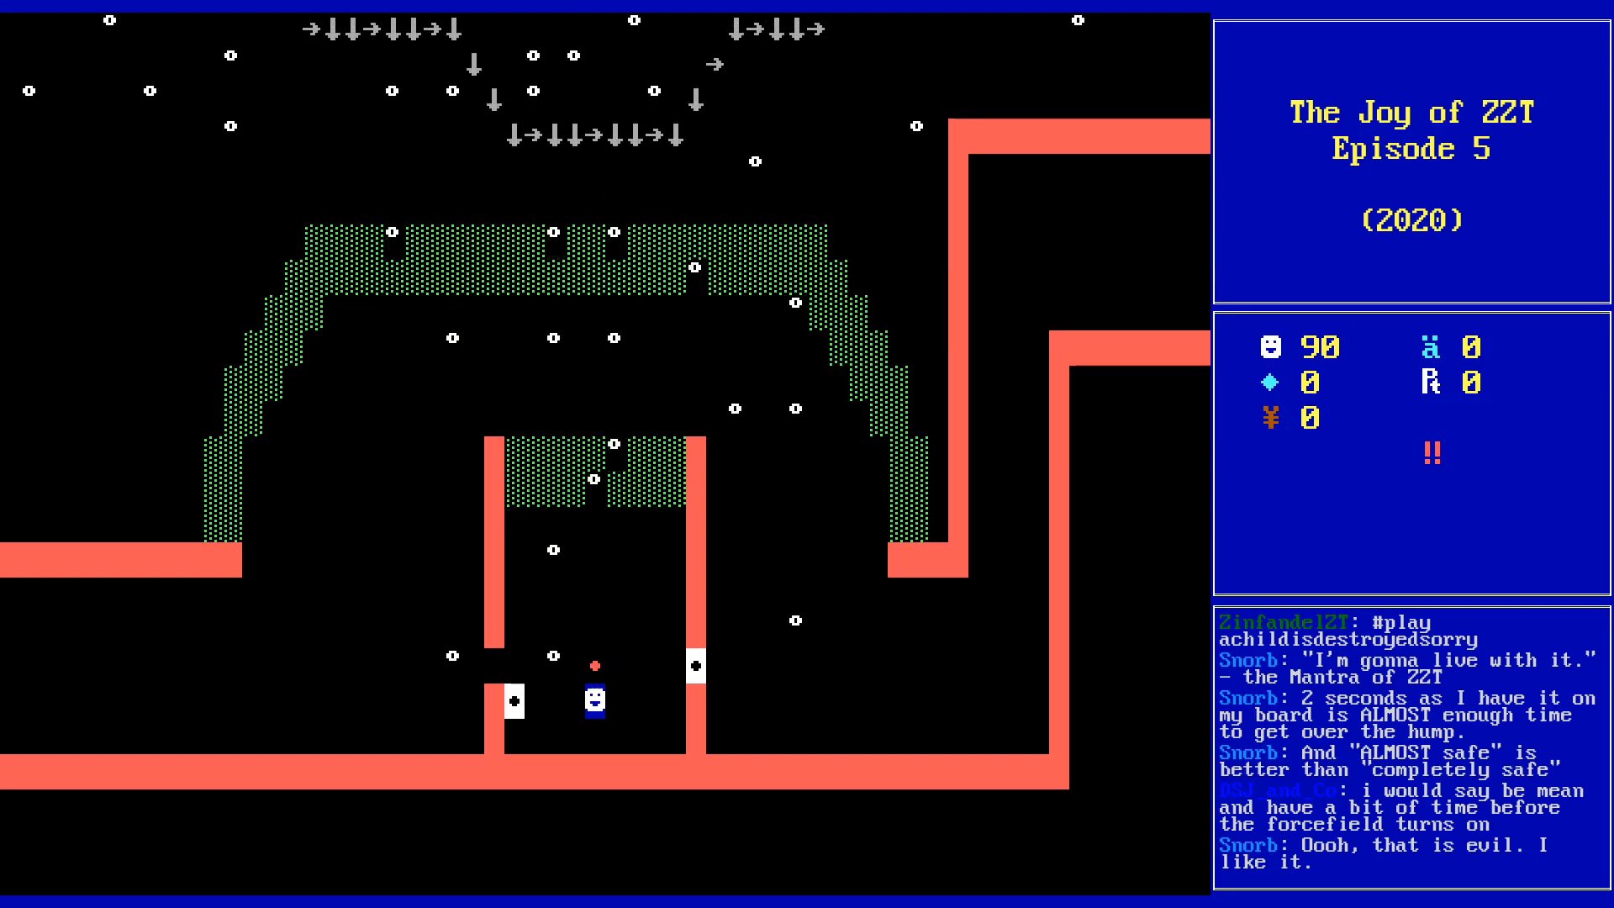
# - Walk the player out through the chamber's western doorway and north along the outside of the wall to above the chamber
pyautogui.press('Left')
pyautogui.press('Left')
pyautogui.press('Left')
pyautogui.press('Up')
pyautogui.press('Left')
pyautogui.press('Left')
pyautogui.press('Left')
pyautogui.press('Up')
pyautogui.press('Up')
pyautogui.press('Up')
pyautogui.press('Up')
pyautogui.press('Up')
pyautogui.press('Up')
pyautogui.press('Up')
# - Walk the player east across the open space above the chamber and down past its eastern wall under the falling projectiles
pyautogui.press('Right')
pyautogui.press('Right')
pyautogui.press('Right')
pyautogui.press('Right')
pyautogui.press('Right')
pyautogui.press('Right')
pyautogui.press('Right')
pyautogui.press('Right')
pyautogui.press('Right')
pyautogui.press('Right')
pyautogui.press('Right')
pyautogui.press('Right')
pyautogui.press('Right')
pyautogui.press('Right')
pyautogui.press('Right')
pyautogui.press('Down')
pyautogui.press('Down')
pyautogui.press('Right')
pyautogui.press('Down')
pyautogui.press('Down')
pyautogui.press('Down')
pyautogui.press('Down')
pyautogui.press('Down')
pyautogui.press('Right')
pyautogui.press('Down')
# - Walk the player east along the lower passage and north into the sheltered vertical corridor
pyautogui.press('Right')
pyautogui.press('Right')
pyautogui.press('Right')
pyautogui.press('Right')
pyautogui.press('Right')
pyautogui.press('Right')
pyautogui.press('Right')
pyautogui.press('Right')
pyautogui.press('Right')
pyautogui.press('Right')
pyautogui.press('Up')
pyautogui.press('Up')
pyautogui.press('Up')
pyautogui.press('Up')
pyautogui.press('Up')
pyautogui.press('Up')
pyautogui.press('Up')
pyautogui.press('Up')
pyautogui.press('Up')
pyautogui.press('Up')
pyautogui.press('Up')
pyautogui.press('Down')
pyautogui.press('Down')
pyautogui.press('Down')
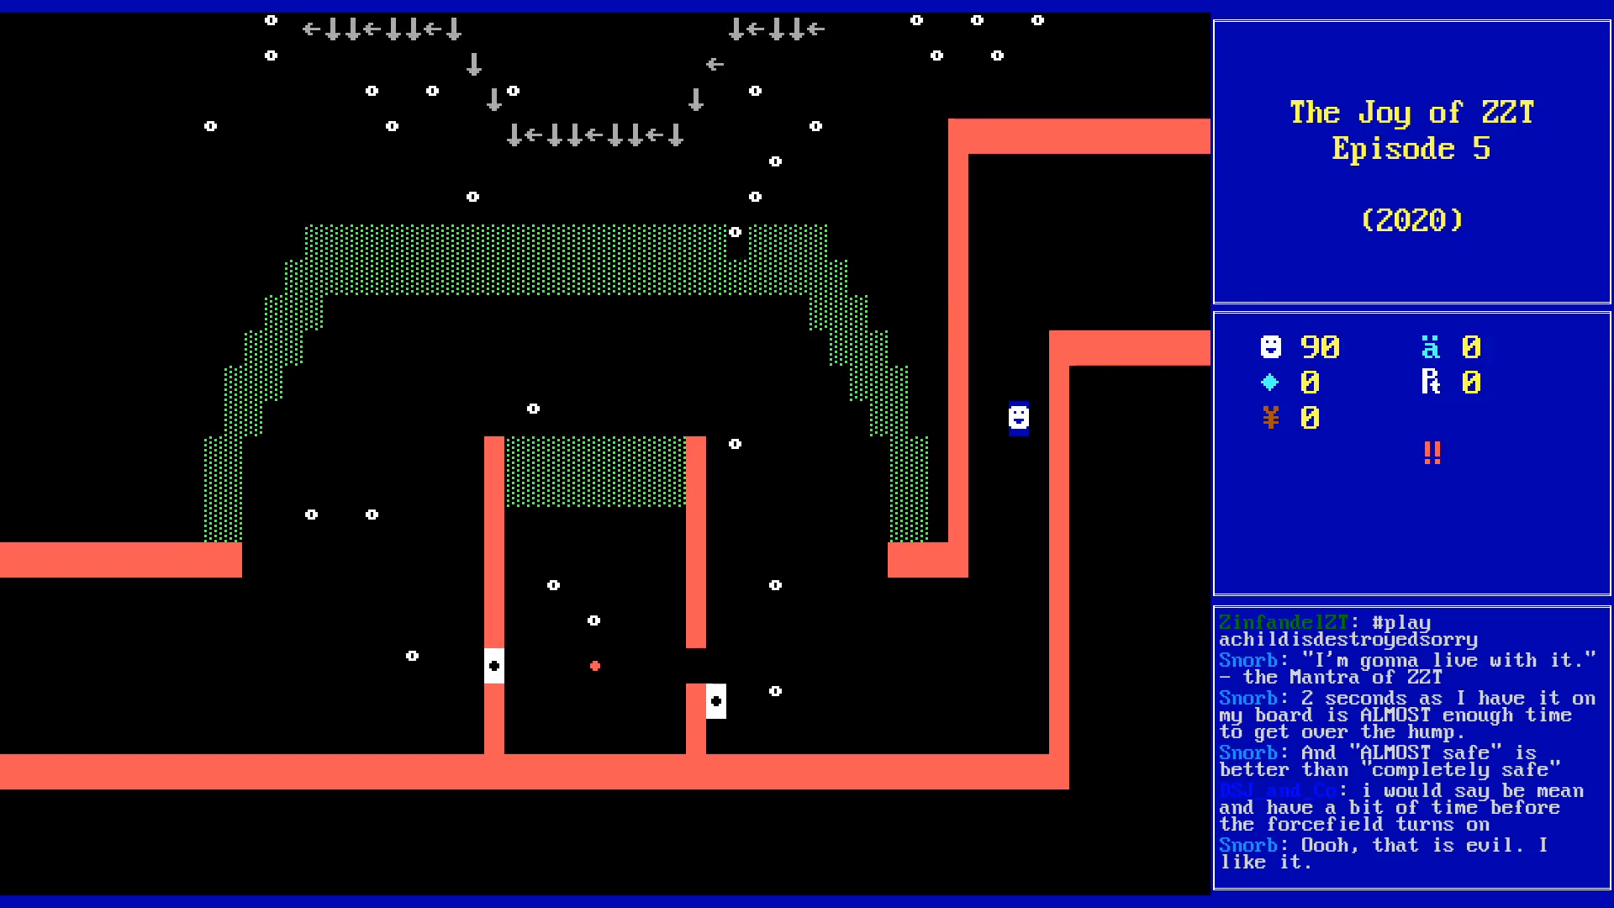
# - Switch to KevEdit and move the cursor to the empty space just above the green dome at (26, 6)
pyautogui.hotkey('alt', 'Tab')
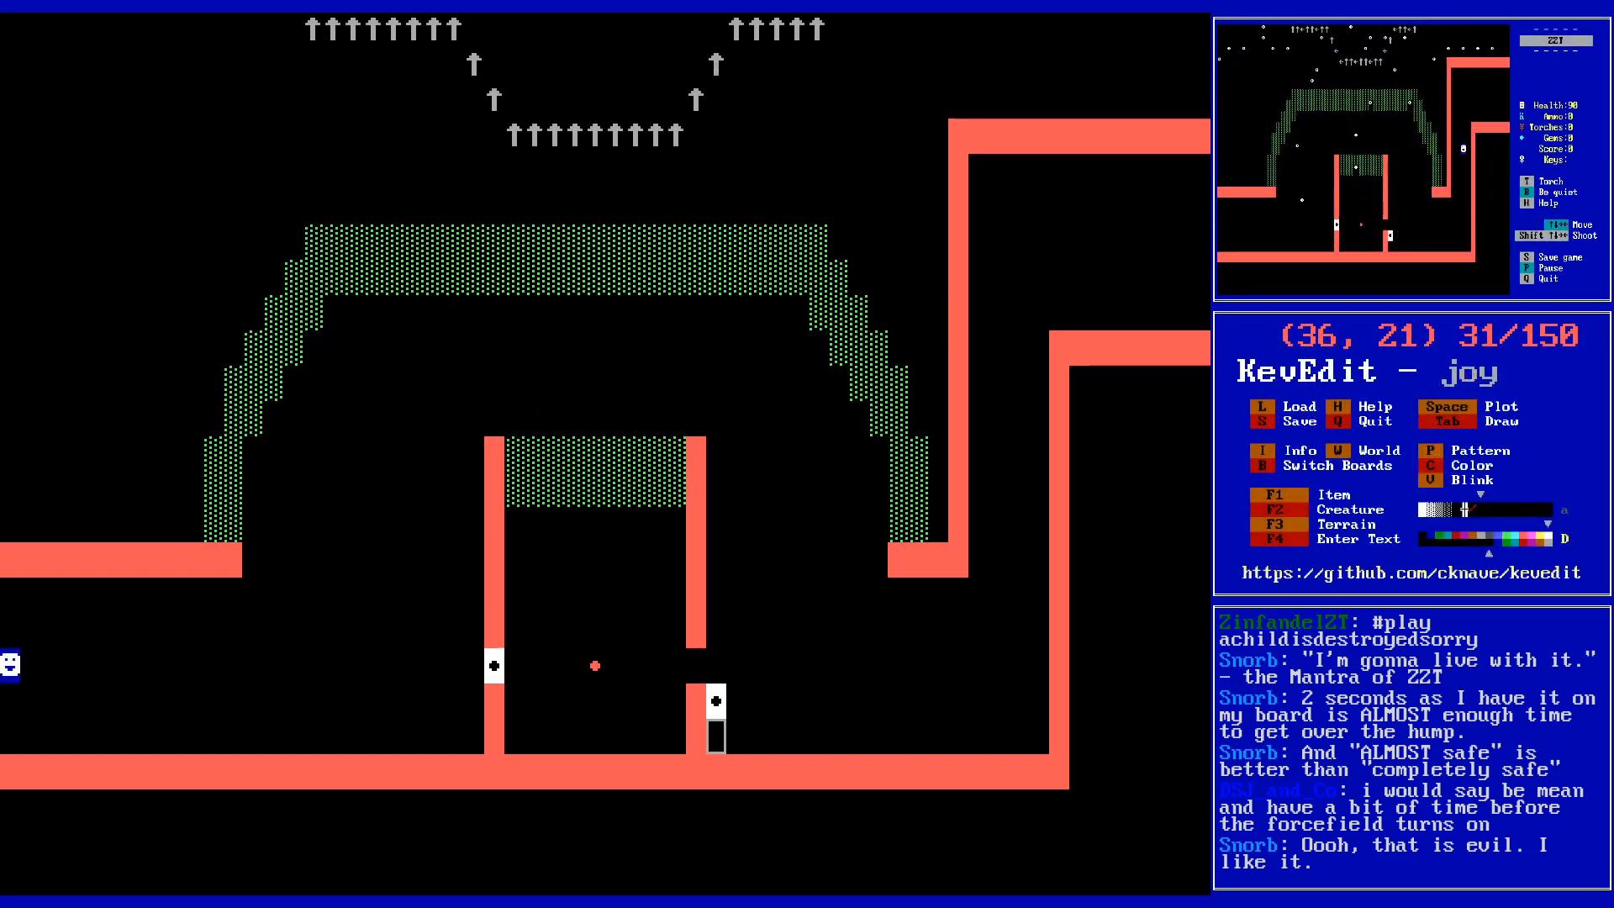
pyautogui.press('Up')
pyautogui.press('Up')
pyautogui.press('Up')
pyautogui.press('Up')
pyautogui.press('Up')
pyautogui.press('Up')
pyautogui.press('Up')
pyautogui.press('Up')
pyautogui.press('Up')
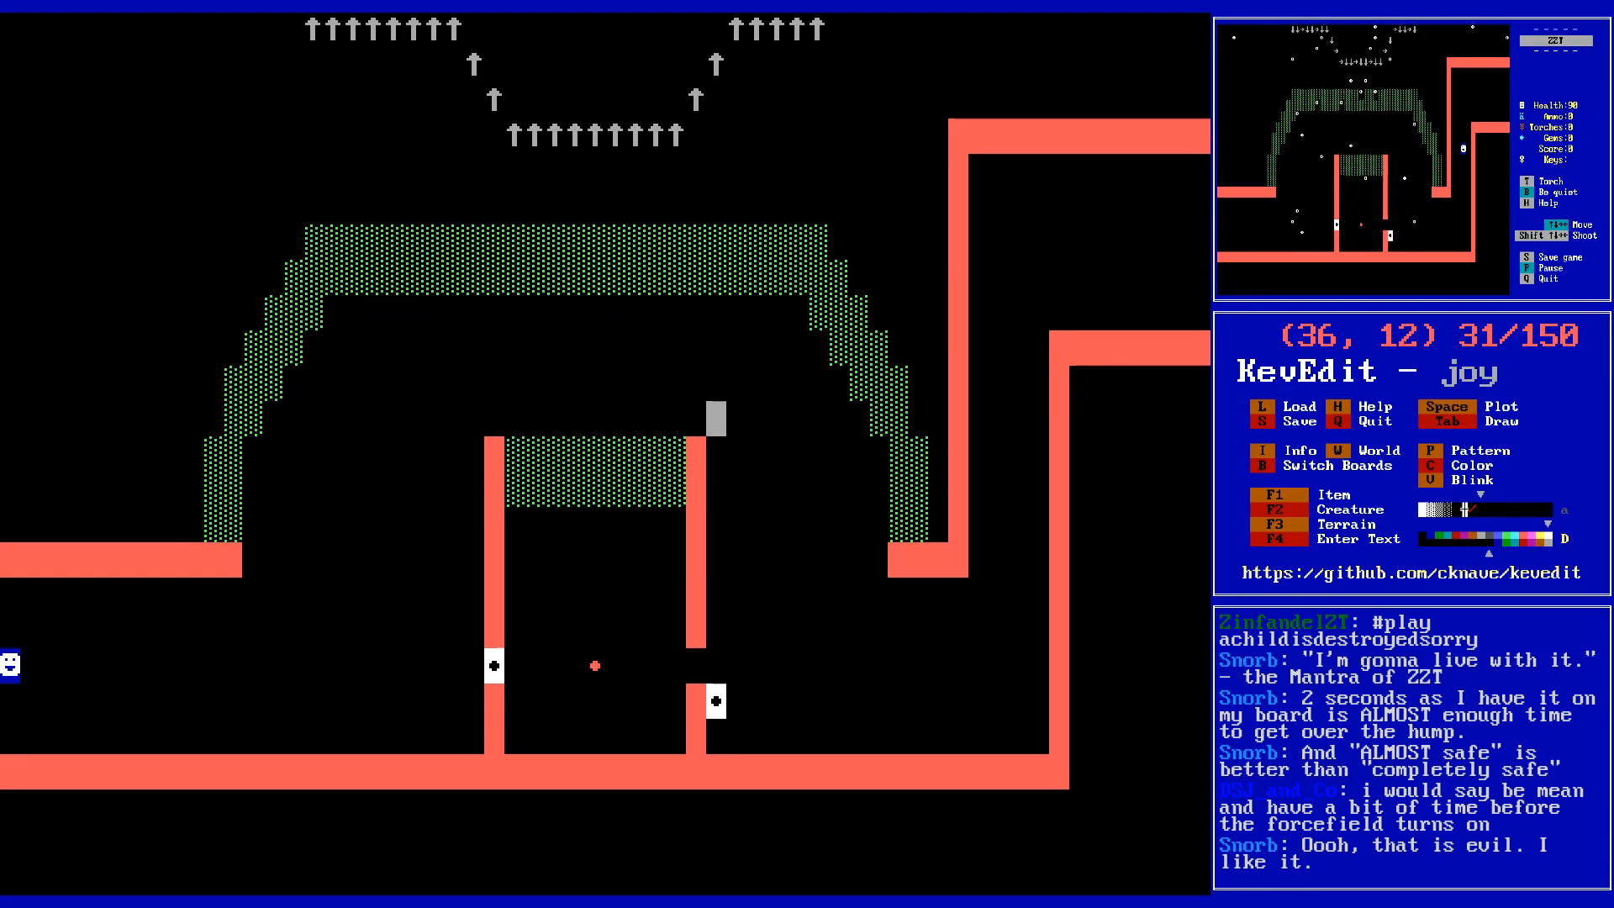
pyautogui.press('Up')
pyautogui.press('Up')
pyautogui.press('Up')
pyautogui.press('Up')
pyautogui.press('Up')
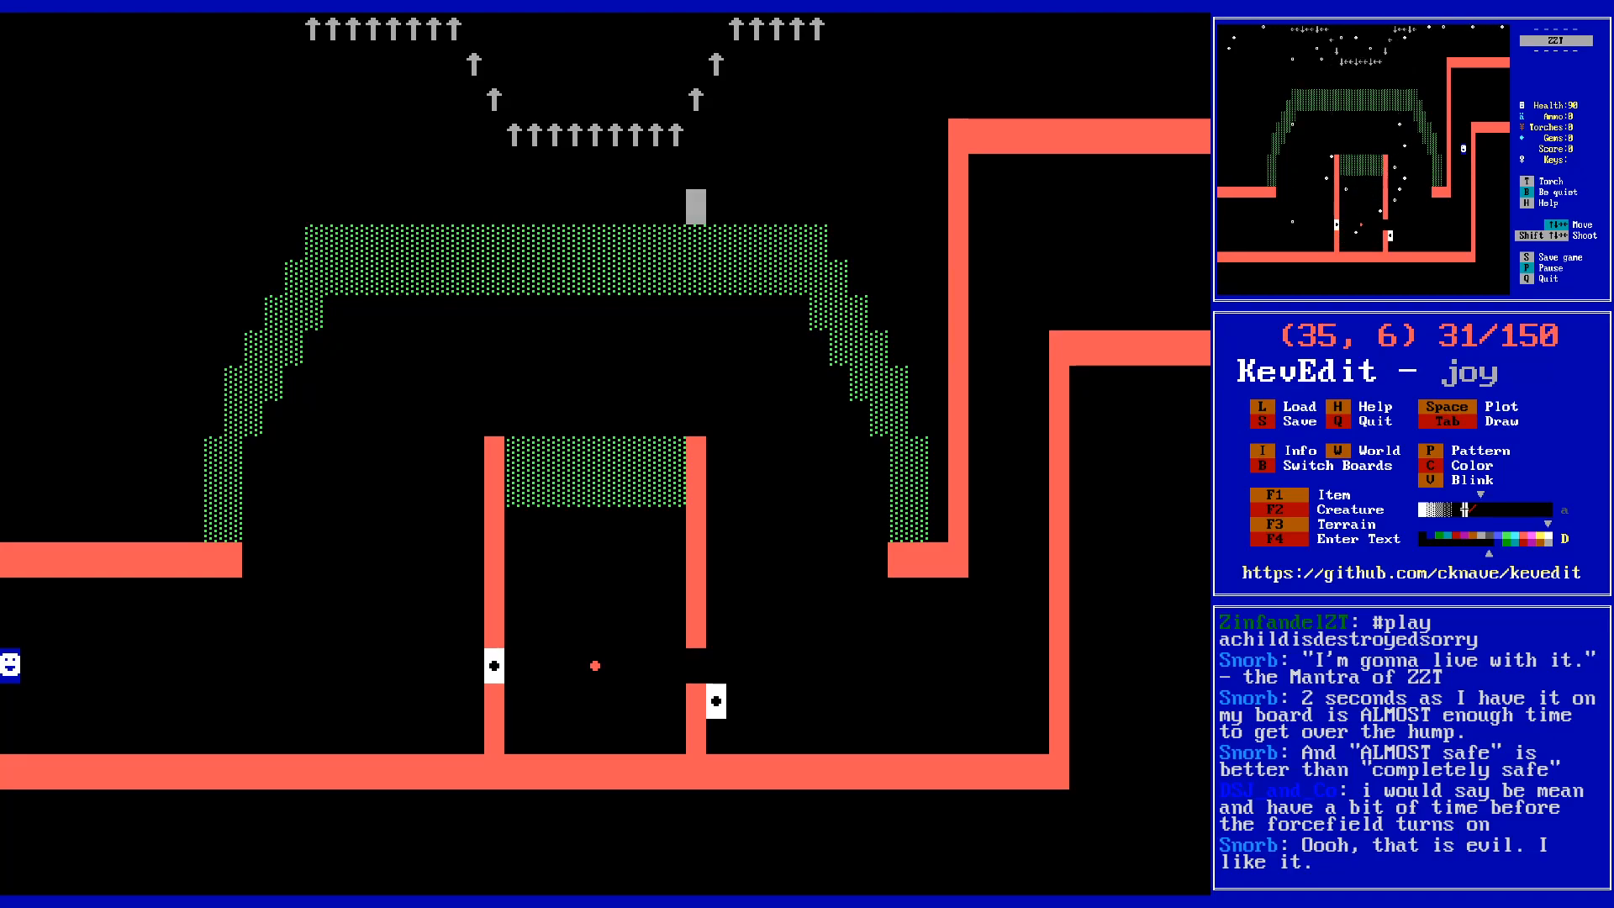
pyautogui.press('Left')
pyautogui.press('Left')
pyautogui.press('Left')
pyautogui.press('Left')
pyautogui.press('Left')
pyautogui.press('Left')
pyautogui.press('Left')
# - Open the board with the stepped pyramid and examine the purple shading of its sky
pyautogui.press('b')
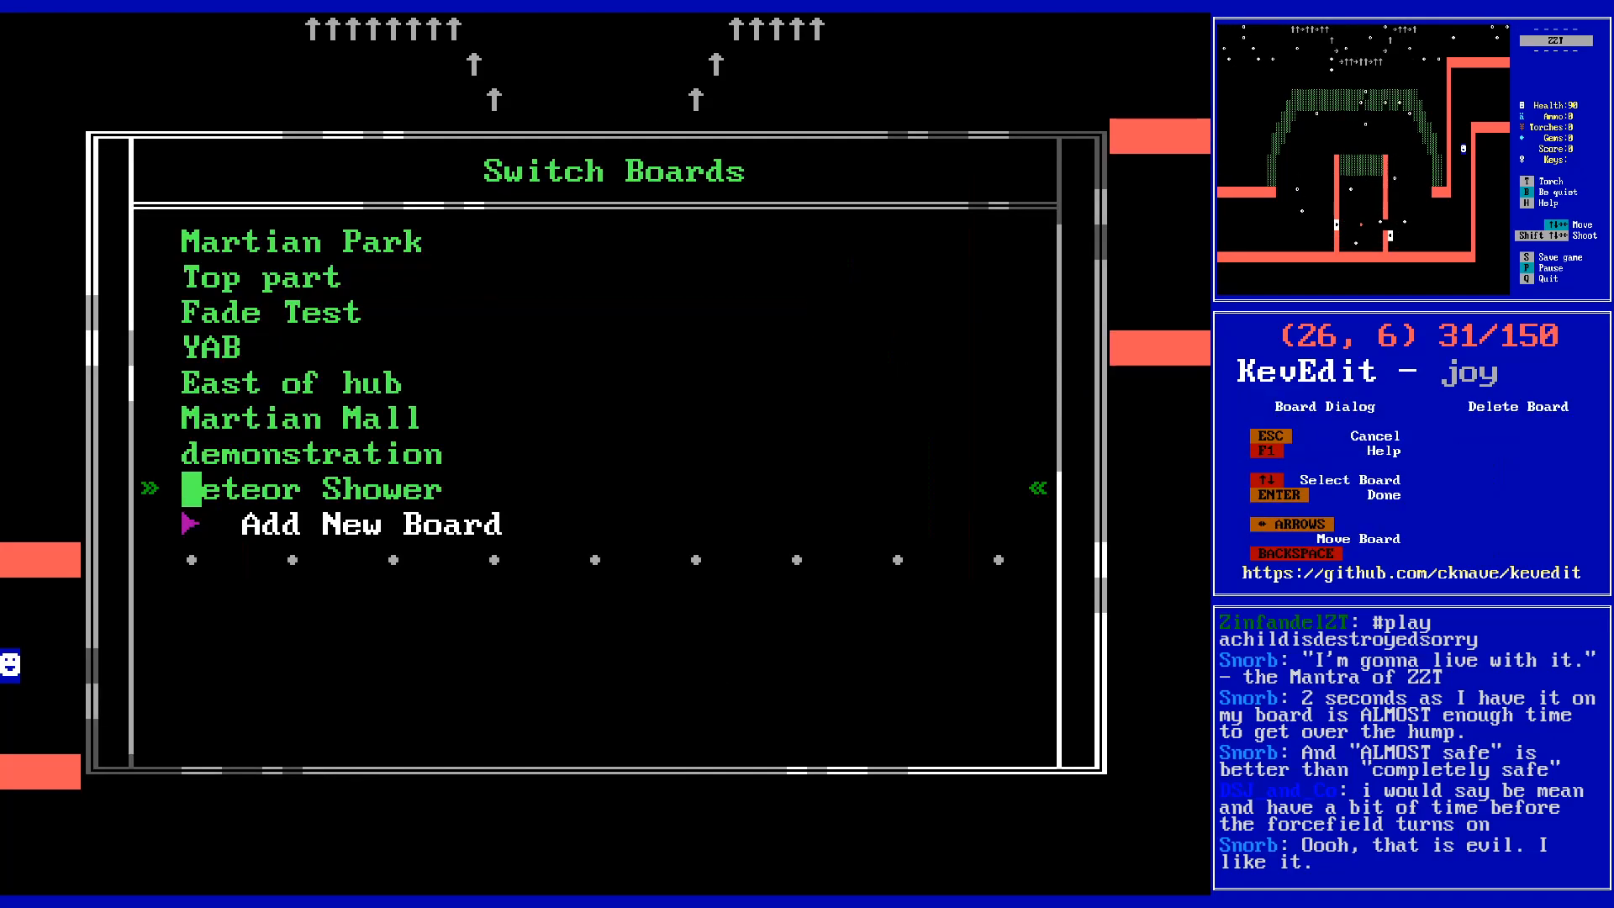
pyautogui.press('Up')
pyautogui.press('Up')
pyautogui.press('Up')
pyautogui.press('Up')
pyautogui.press('Up')
pyautogui.press('Up')
pyautogui.press('Up')
pyautogui.press('Up')
pyautogui.press('Up')
pyautogui.press('Up')
pyautogui.press('Up')
pyautogui.press('Down')
pyautogui.press('Down')
pyautogui.press('Down')
pyautogui.press('Down')
pyautogui.press('Down')
pyautogui.press('Return')
pyautogui.press('Down')
pyautogui.press('Right')
pyautogui.press('Down')
pyautogui.press('Right')
pyautogui.press('Left')
pyautogui.press('Left')
pyautogui.press('Left')
pyautogui.press('Left')
pyautogui.press('Left')
pyautogui.press('Left')
pyautogui.press('Left')
pyautogui.press('Left')
pyautogui.press('Left')
pyautogui.press('Left')
pyautogui.press('Left')
pyautogui.press('Left')
pyautogui.press('Left')
pyautogui.press('Left')
pyautogui.press('Left')
pyautogui.press('Left')
pyautogui.press('Left')
pyautogui.press('Left')
pyautogui.press('Left')
pyautogui.press('Left')
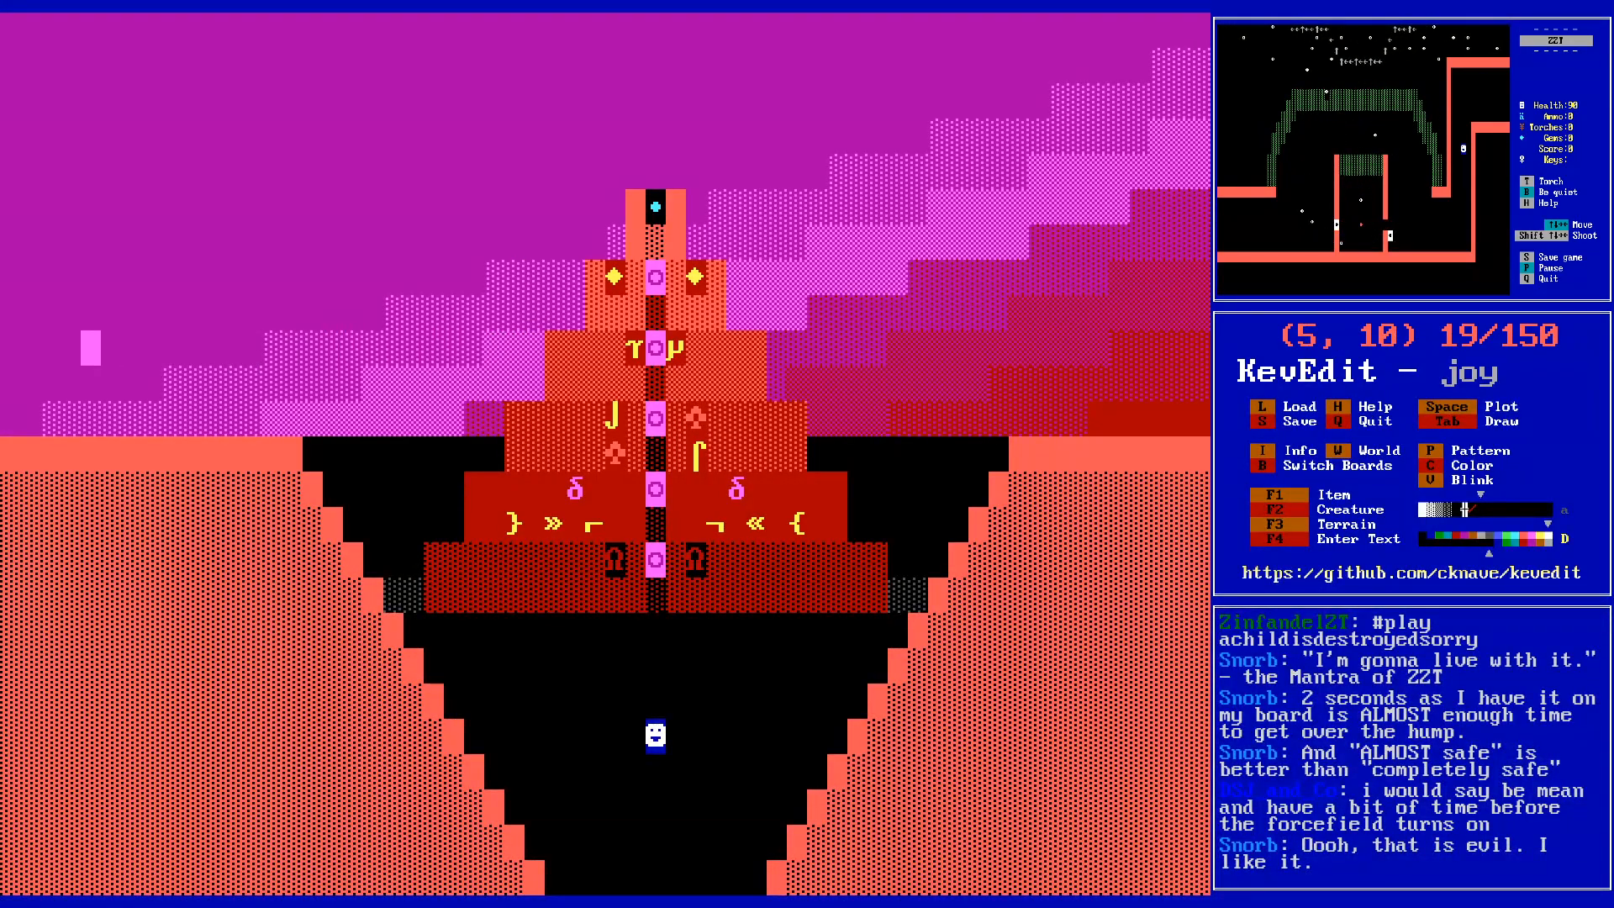
# - Switch back to the Meteor Shower board and move the cursor to its western edge at (2, 9)
pyautogui.press('b')
pyautogui.press('Down')
pyautogui.press('Down')
pyautogui.press('Down')
pyautogui.press('Down')
pyautogui.press('Down')
pyautogui.press('Down')
pyautogui.press('Down')
pyautogui.press('Down')
pyautogui.press('Up')
pyautogui.press('Return')
pyautogui.press('Up')
pyautogui.press('Left')
pyautogui.press('Left')
pyautogui.press('Left')
# - Set the drawing colour to dark purple on a black background
pyautogui.press('c')
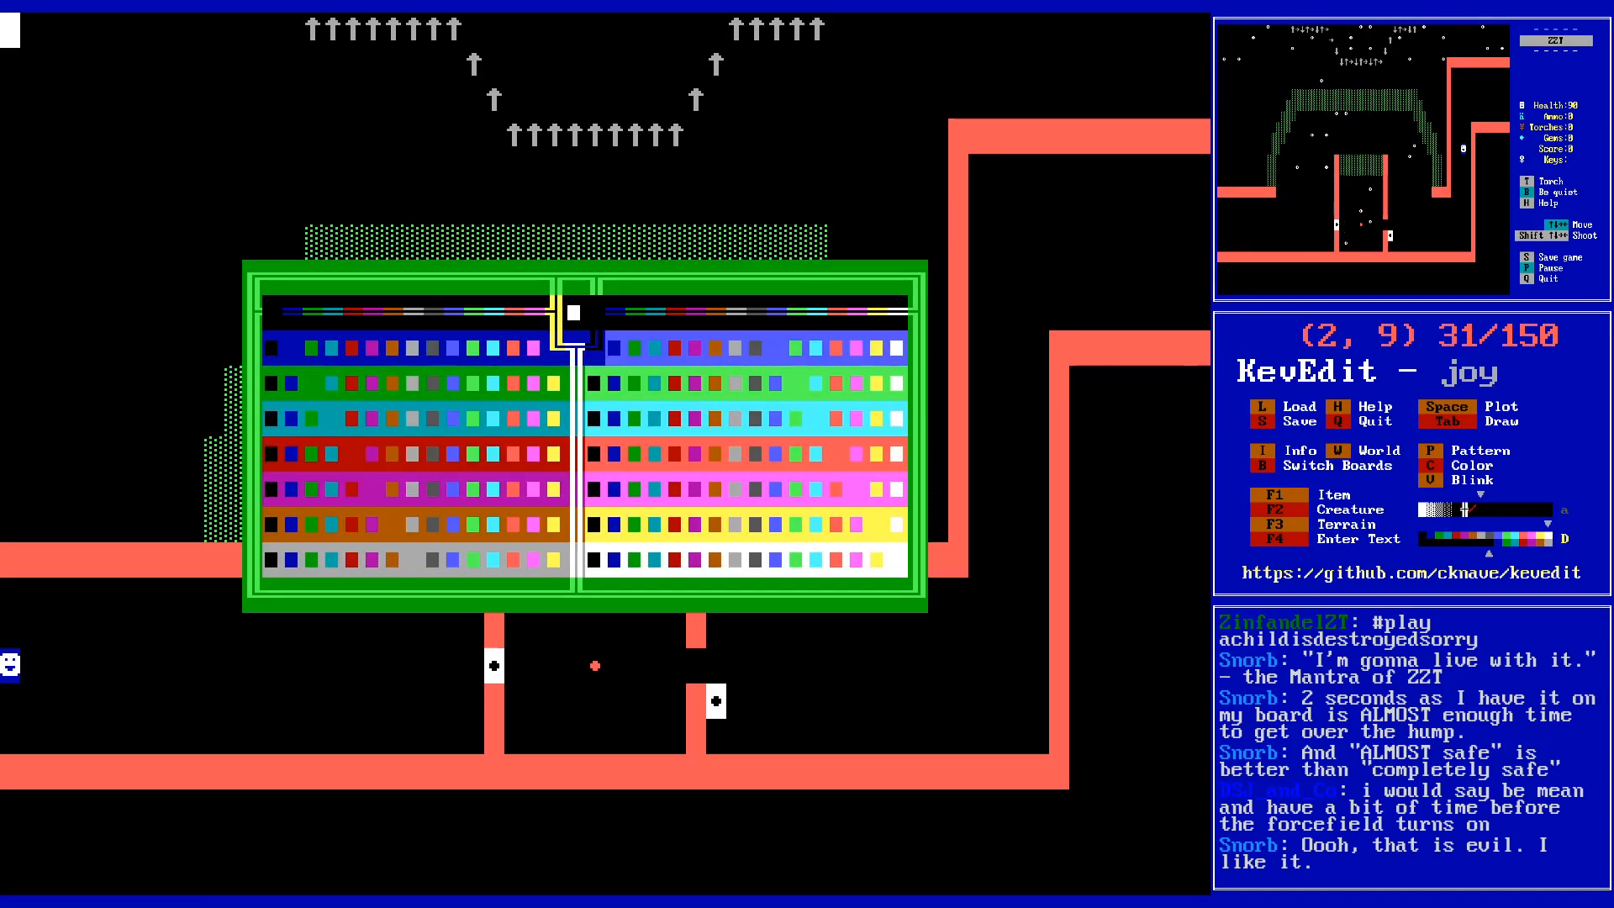
pyautogui.press('Left')
pyautogui.press('Left')
pyautogui.press('Left')
pyautogui.press('Left')
pyautogui.press('Left')
pyautogui.press('Left')
pyautogui.press('Left')
pyautogui.press('Left')
pyautogui.press('Left')
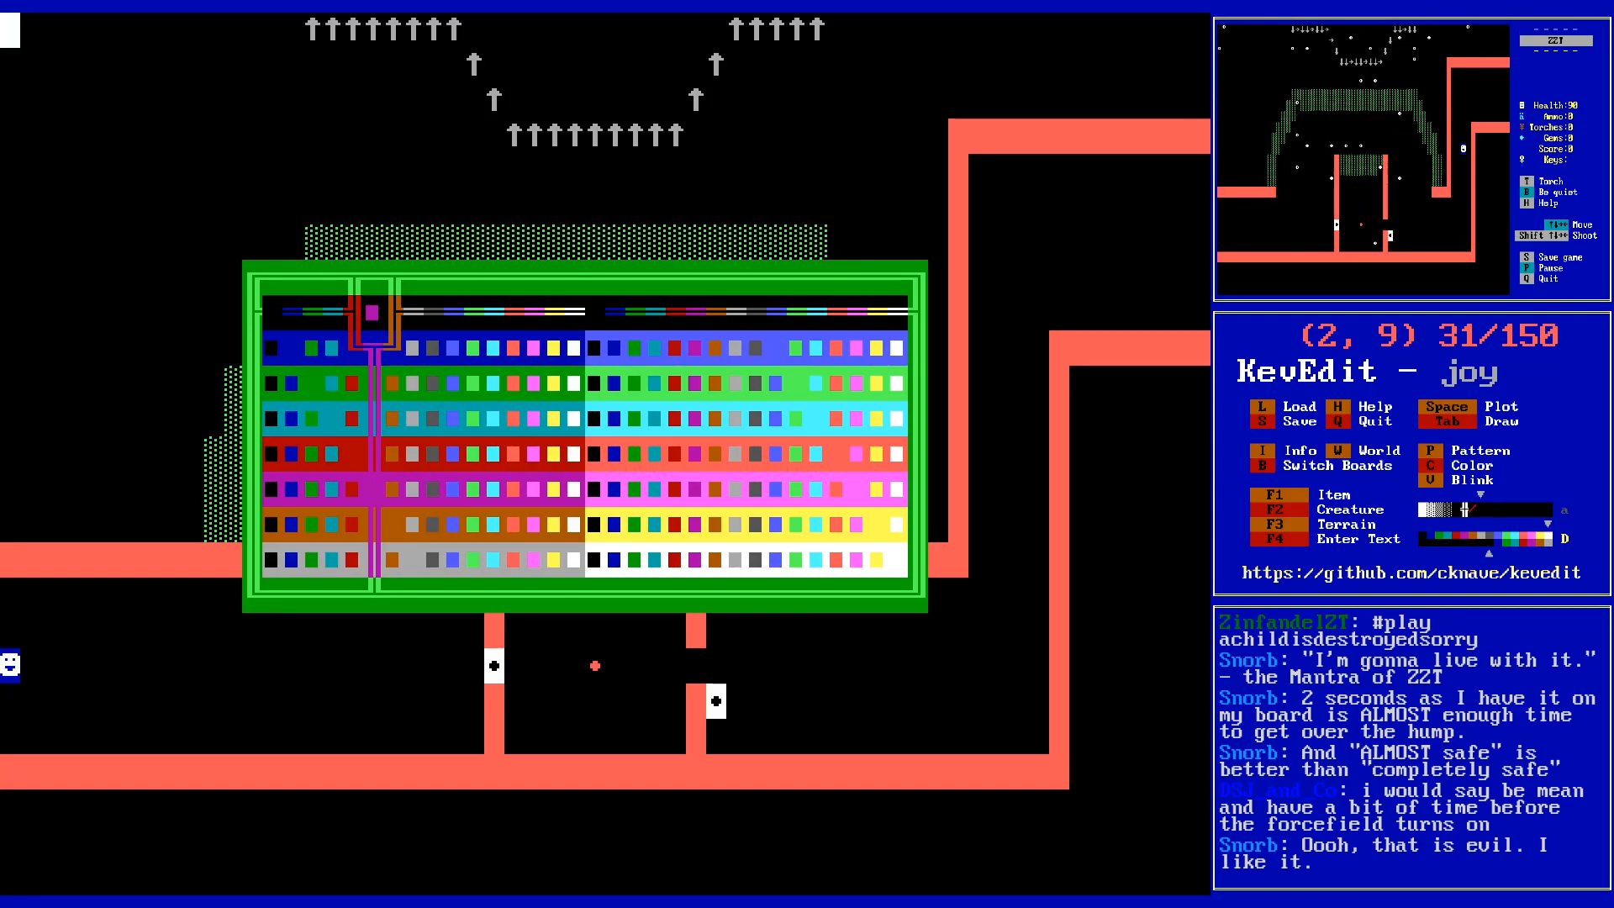
pyautogui.press('Return')
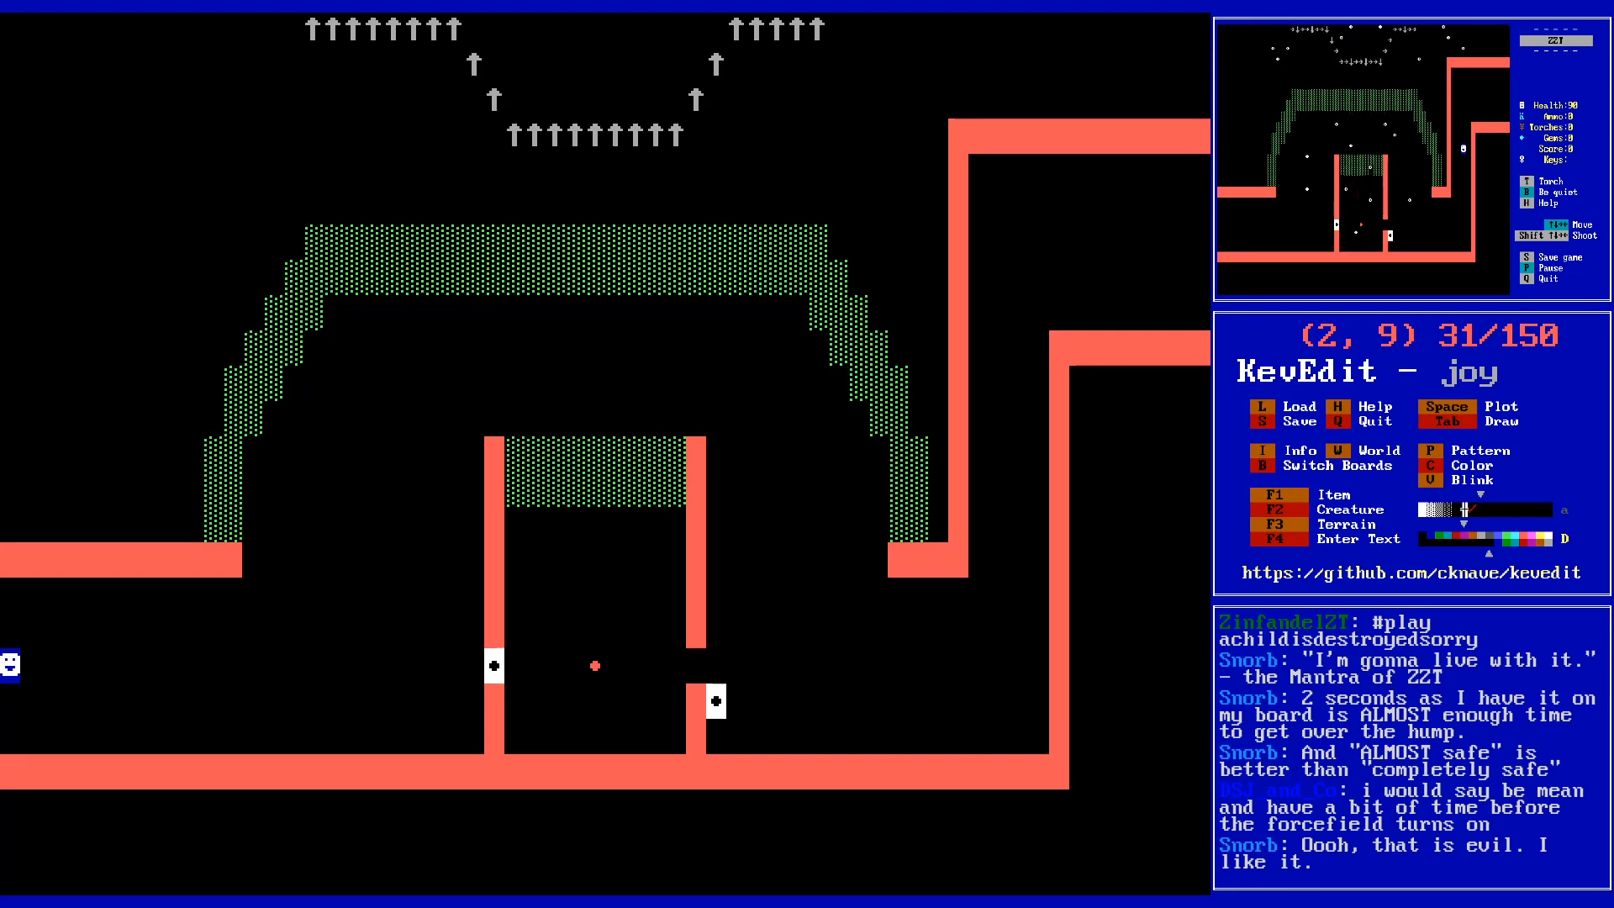
# - Move the cursor to the empty space at (21, 4), above the green dome and beside the arrows
pyautogui.hotkey('alt', 'Right')
pyautogui.hotkey('alt', 'Right')
pyautogui.hotkey('alt', 'Up')
pyautogui.press('Up')
pyautogui.press('Up')
pyautogui.press('Down')
pyautogui.press('Down')
pyautogui.press('Down')
pyautogui.press('Down')
pyautogui.press('Down')
pyautogui.press('Down')
pyautogui.press('Down')
pyautogui.press('Down')
pyautogui.press('Down')
pyautogui.press('Down')
pyautogui.press('Down')
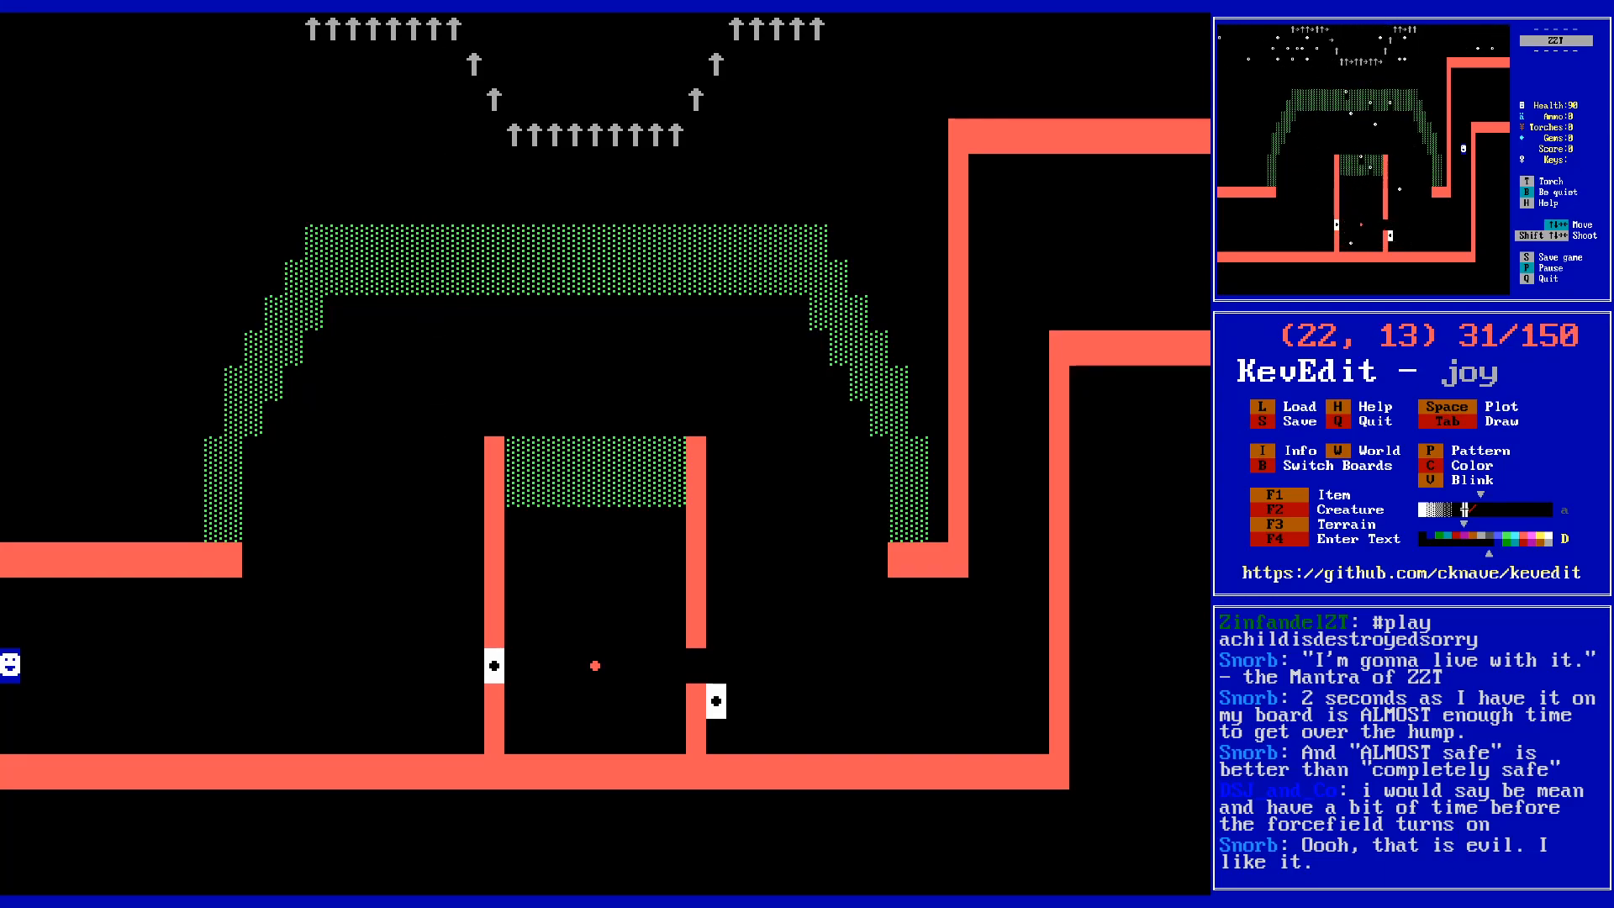
pyautogui.hotkey('alt', 'Up')
pyautogui.press('Left')
pyautogui.press('Down')
# - Set the drawing colour to dark purple on dark purple and place a solid wall tile at (18, 4)
pyautogui.press('c')
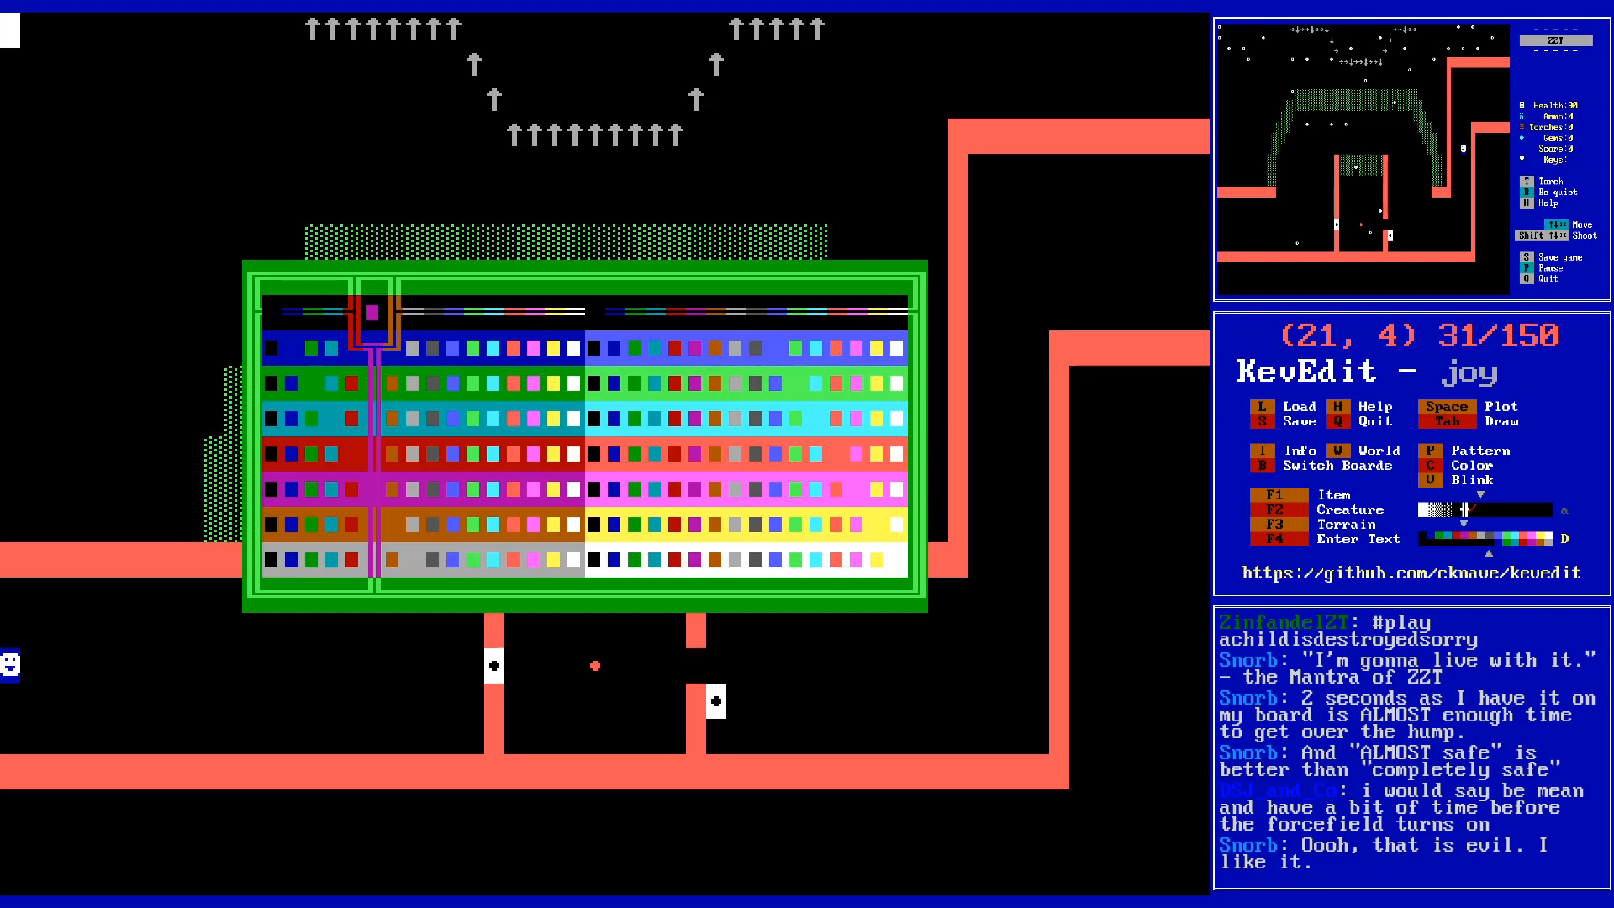
pyautogui.press('Down')
pyautogui.press('Down')
pyautogui.press('Down')
pyautogui.press('Down')
pyautogui.press('Down')
pyautogui.press('Down')
pyautogui.press('Return')
pyautogui.press('Left')
pyautogui.press('Left')
pyautogui.press('F3')
pyautogui.press('s')
pyautogui.press('Left')
pyautogui.press('Right')
pyautogui.press('Right')
# - Draw a solid dark purple line along row 5 from the board's western edge to the red wall at column 47
pyautogui.press('Tab')
pyautogui.press('Left')
pyautogui.press('Left')
pyautogui.press('Left')
pyautogui.press('Left')
pyautogui.press('Left')
pyautogui.press('Left')
pyautogui.press('Left')
pyautogui.press('Left')
pyautogui.press('Left')
pyautogui.press('Left')
pyautogui.press('Left')
pyautogui.press('Left')
pyautogui.press('Left')
pyautogui.press('Left')
pyautogui.press('Left')
pyautogui.press('Left')
pyautogui.press('Right')
pyautogui.press('Right')
pyautogui.press('Right')
pyautogui.press('Right')
pyautogui.press('Right')
pyautogui.press('Right')
pyautogui.press('Right')
pyautogui.press('Right')
pyautogui.press('Right')
pyautogui.press('Right')
pyautogui.press('Right')
pyautogui.press('Right')
pyautogui.press('Right')
pyautogui.press('Right')
pyautogui.press('Right')
pyautogui.press('Right')
pyautogui.press('Right')
pyautogui.press('Right')
pyautogui.press('Right')
pyautogui.press('Right')
pyautogui.press('Right')
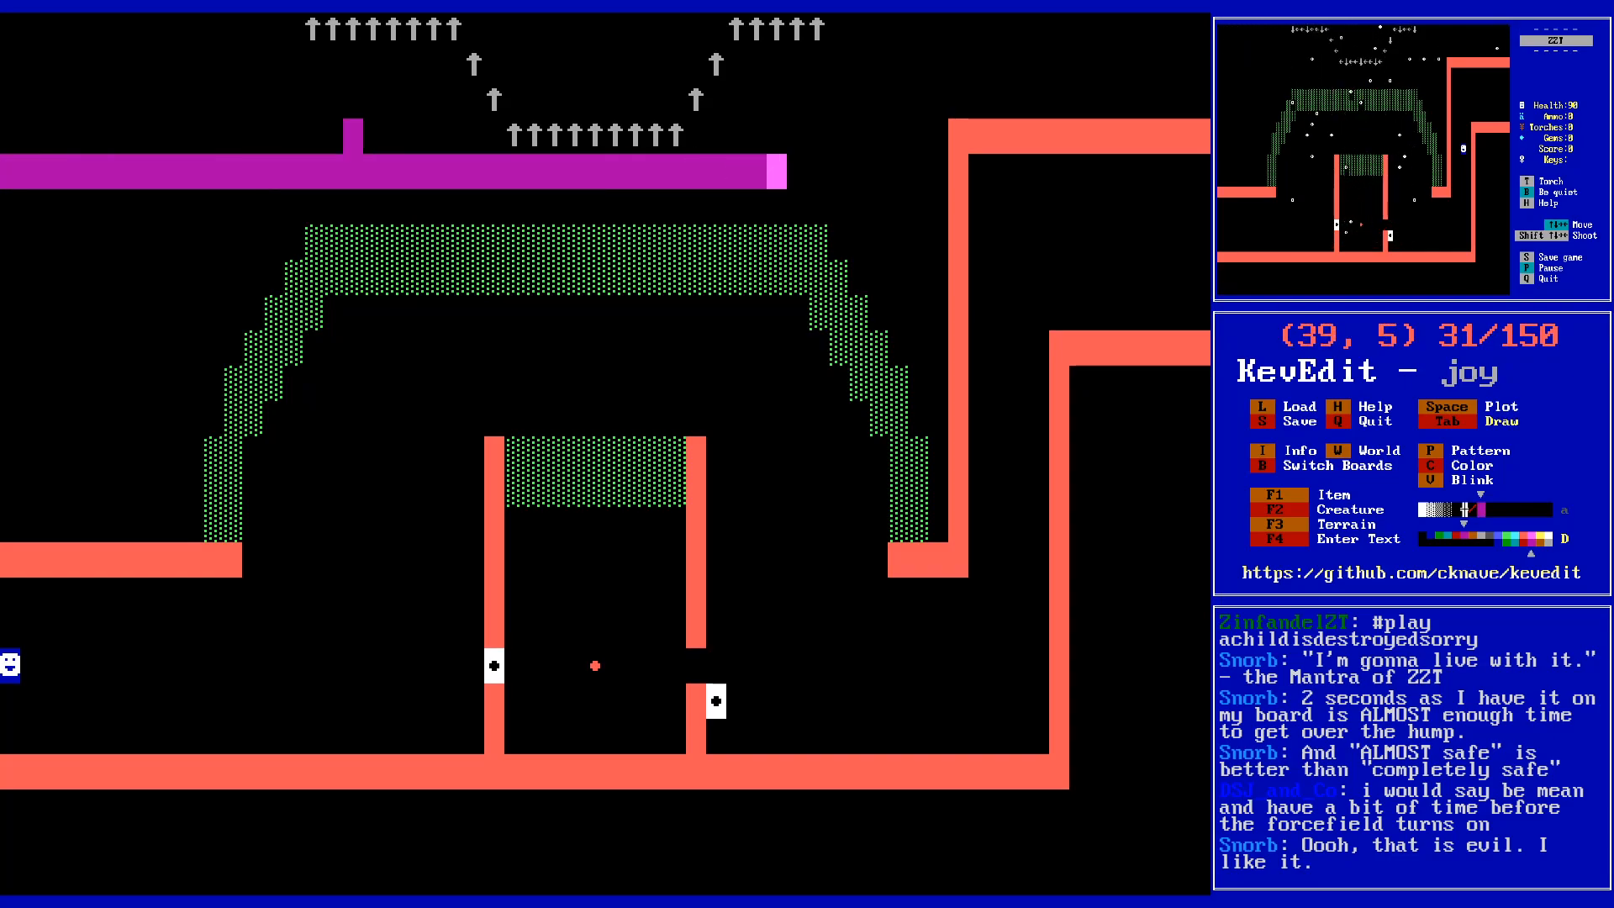
pyautogui.press('Right')
pyautogui.press('Right')
pyautogui.press('Right')
pyautogui.press('Right')
pyautogui.press('Right')
pyautogui.press('Right')
pyautogui.press('Right')
pyautogui.press('Right')
pyautogui.press('Right')
# - Flood-fill the empty sky above the purple line on both sides of the arrows with solid dark purple
pyautogui.press('Up')
pyautogui.press('Left')
pyautogui.press('Left')
pyautogui.press('f')
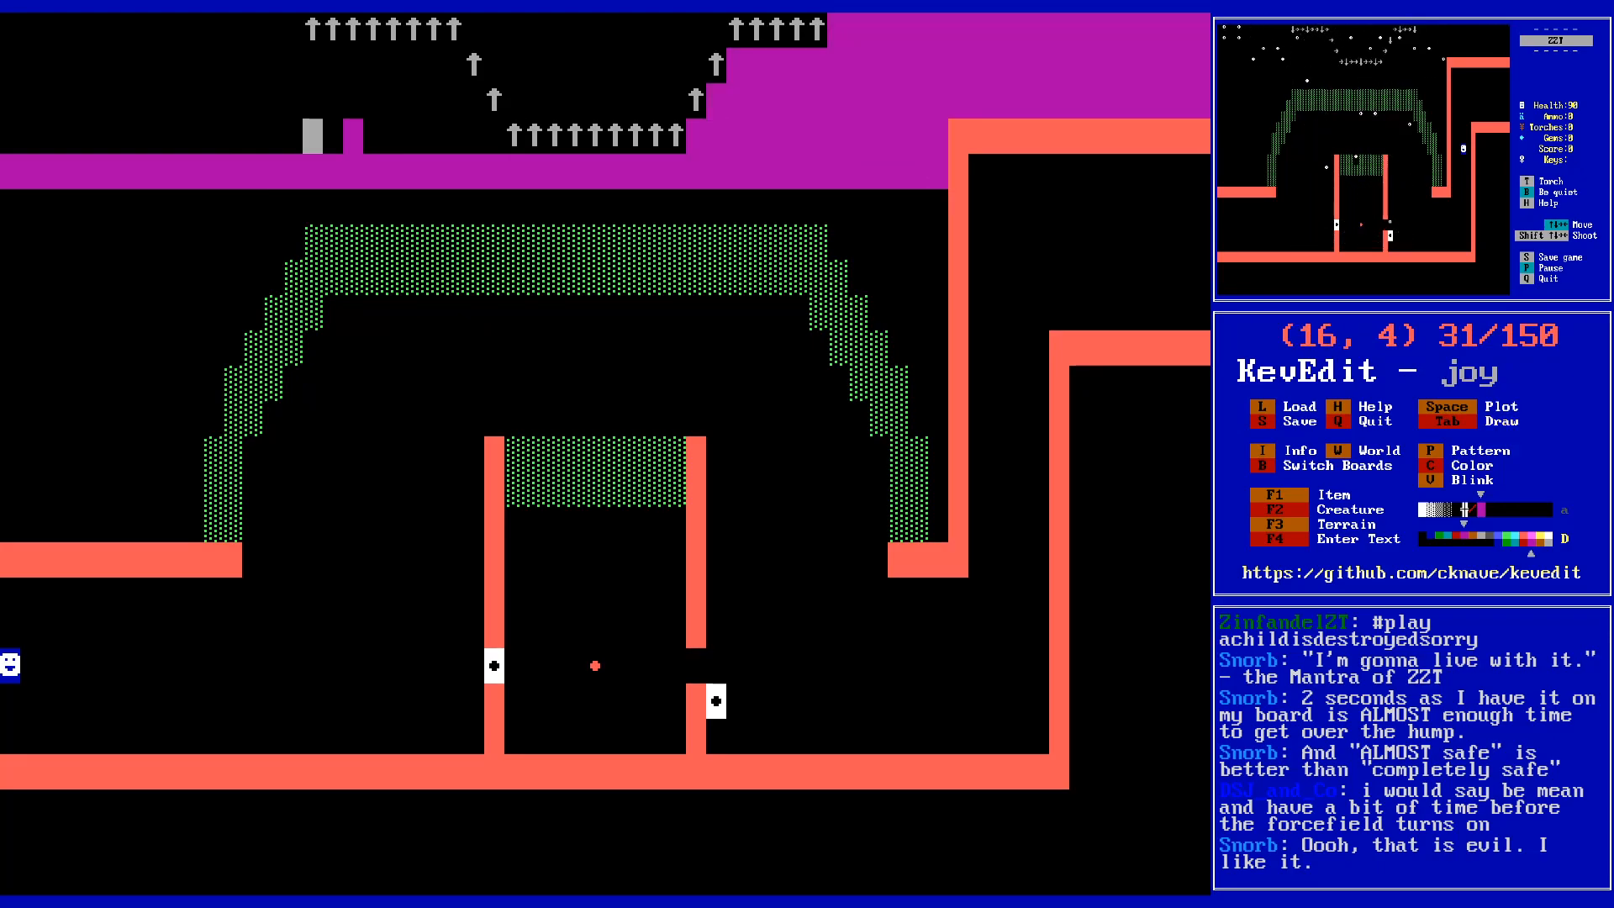
pyautogui.press('f')
# - Flood-fill the empty pocket enclosed by the arrows, from (33, 2), with solid dark purple
pyautogui.hotkey('alt', 'Right')
pyautogui.press('Up')
pyautogui.press('Up')
pyautogui.press('Left')
pyautogui.press('Left')
pyautogui.press('Left')
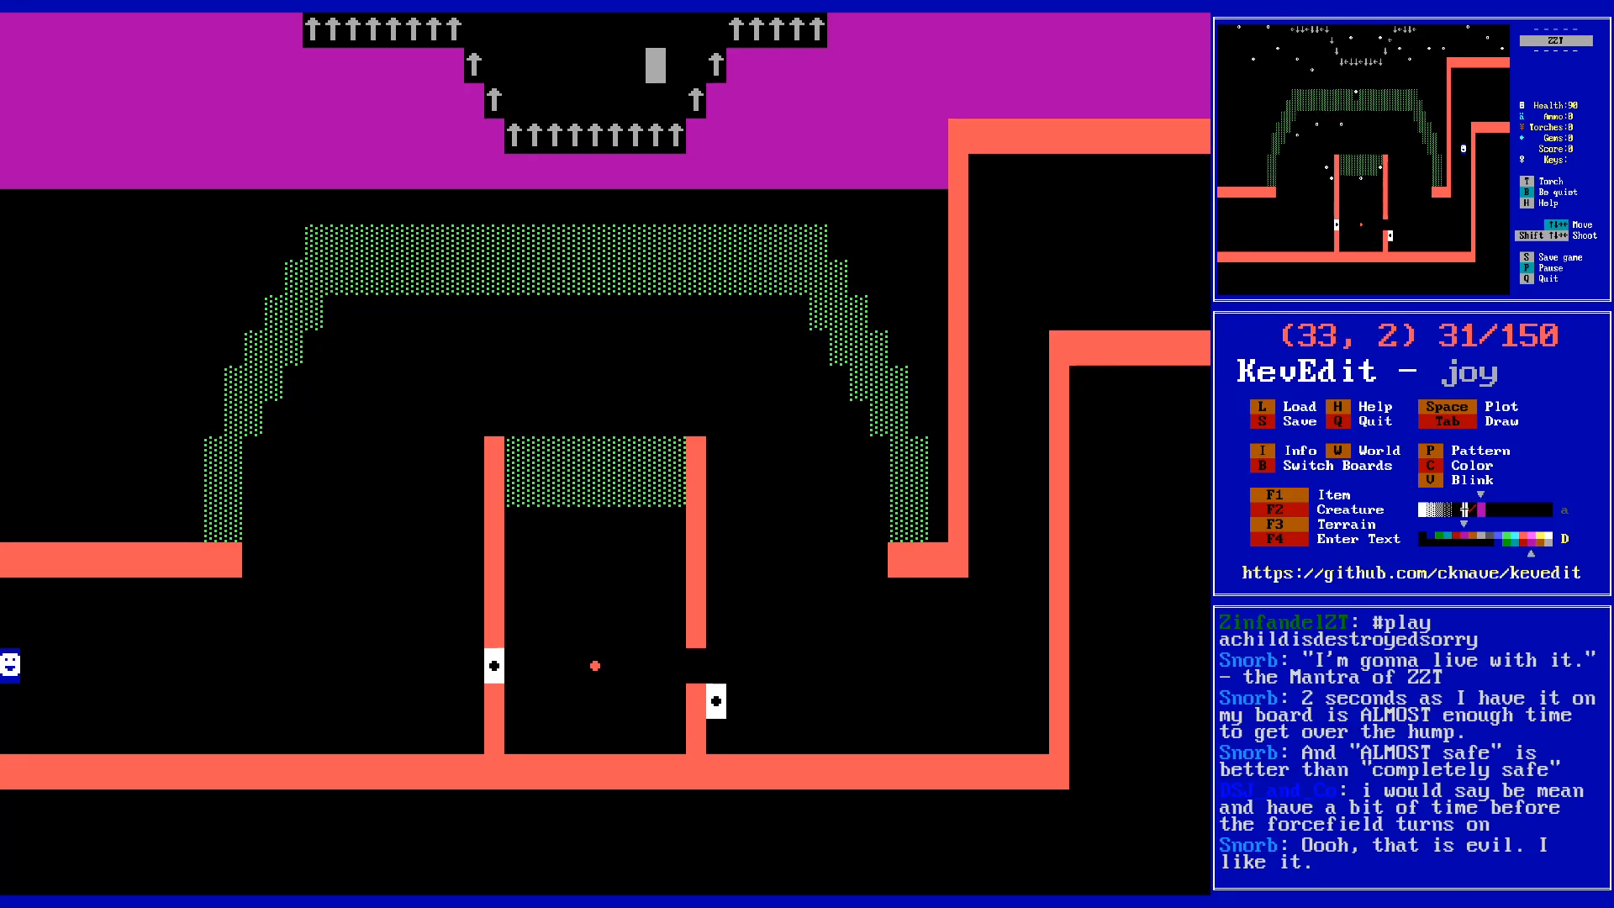
pyautogui.press('f')
# - Move the cursor into row 6 just below the purple sky and set the foreground drawing colour to light purple
pyautogui.press('Down')
pyautogui.press('Down')
pyautogui.press('Down')
pyautogui.press('Down')
pyautogui.press('Left')
pyautogui.press('Left')
pyautogui.press('Left')
pyautogui.press('Left')
pyautogui.press('Left')
pyautogui.press('Left')
pyautogui.press('Left')
pyautogui.press('Left')
pyautogui.press('Left')
pyautogui.press('Left')
pyautogui.press('c')
pyautogui.press('Right')
pyautogui.press('Right')
pyautogui.press('Right')
pyautogui.press('Right')
pyautogui.press('Right')
pyautogui.press('Right')
pyautogui.press('Right')
pyautogui.press('Right')
pyautogui.press('Up')
pyautogui.press('Return')
# - Draw a textured light purple band along row 6 from the board's western edge to the red wall
pyautogui.press('Left')
pyautogui.press('F3')
pyautogui.press('Escape')
pyautogui.press('Right')
pyautogui.press('Left')
pyautogui.press('space')
pyautogui.press('Tab')
pyautogui.press('Right')
pyautogui.press('Right')
pyautogui.press('Right')
pyautogui.press('Right')
pyautogui.press('Right')
pyautogui.press('Right')
pyautogui.press('Right')
pyautogui.press('Right')
pyautogui.press('Right')
pyautogui.press('Right')
pyautogui.press('Right')
pyautogui.press('Right')
pyautogui.press('Right')
pyautogui.press('Right')
pyautogui.press('Right')
pyautogui.press('Right')
pyautogui.press('Right')
pyautogui.press('Right')
pyautogui.press('Right')
pyautogui.press('Right')
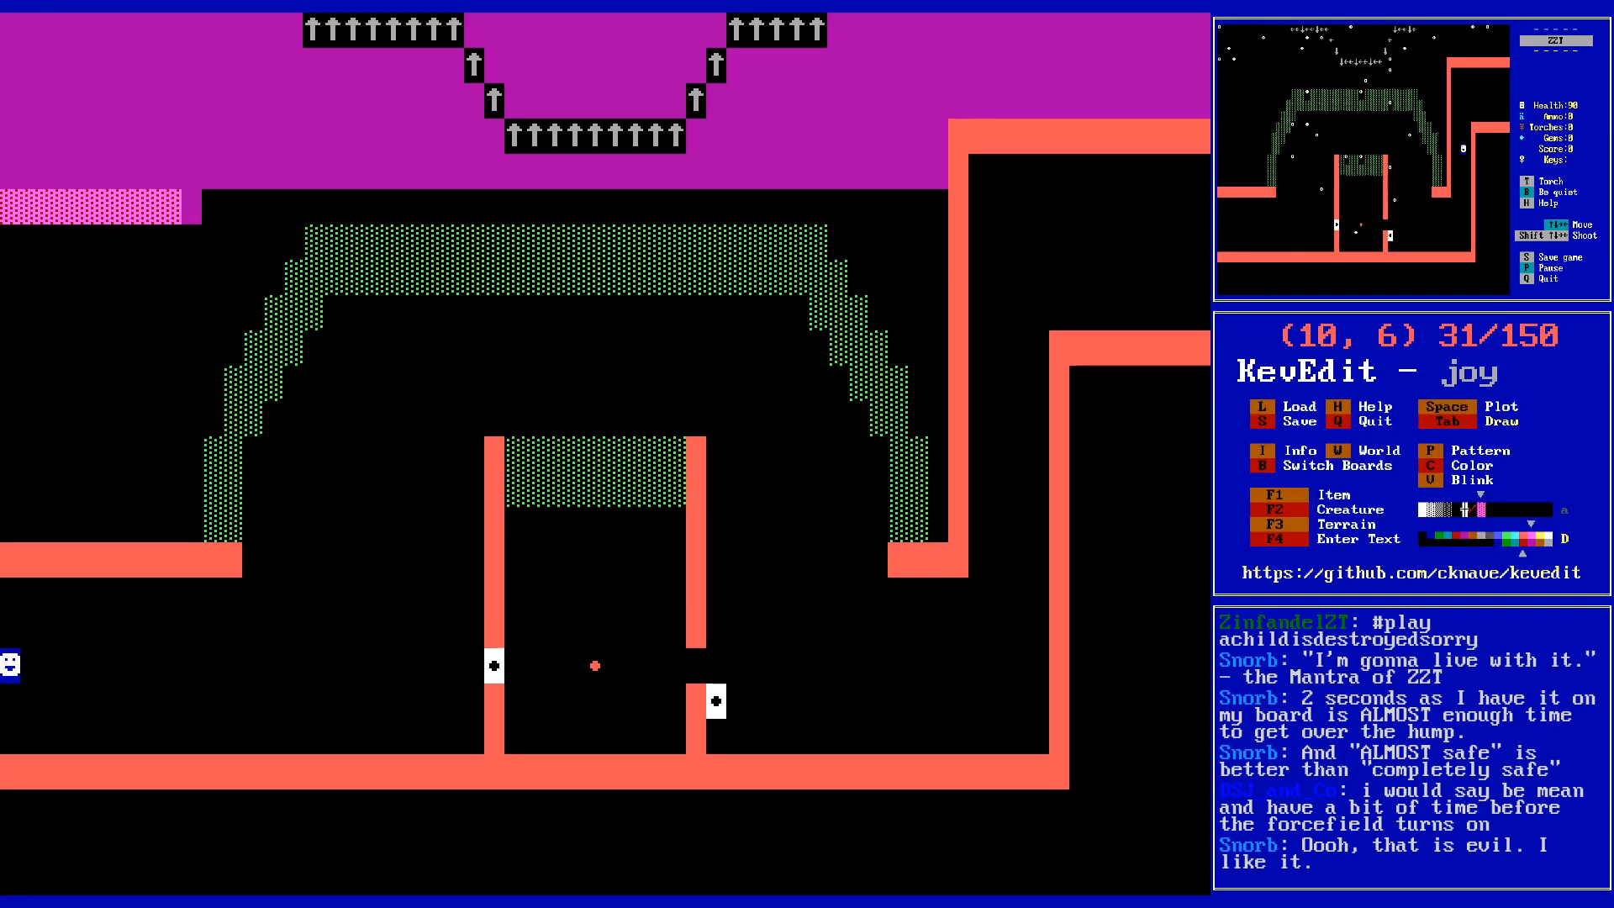
pyautogui.press('Right')
pyautogui.press('Right')
pyautogui.press('Right')
pyautogui.press('Right')
pyautogui.press('Right')
pyautogui.press('Right')
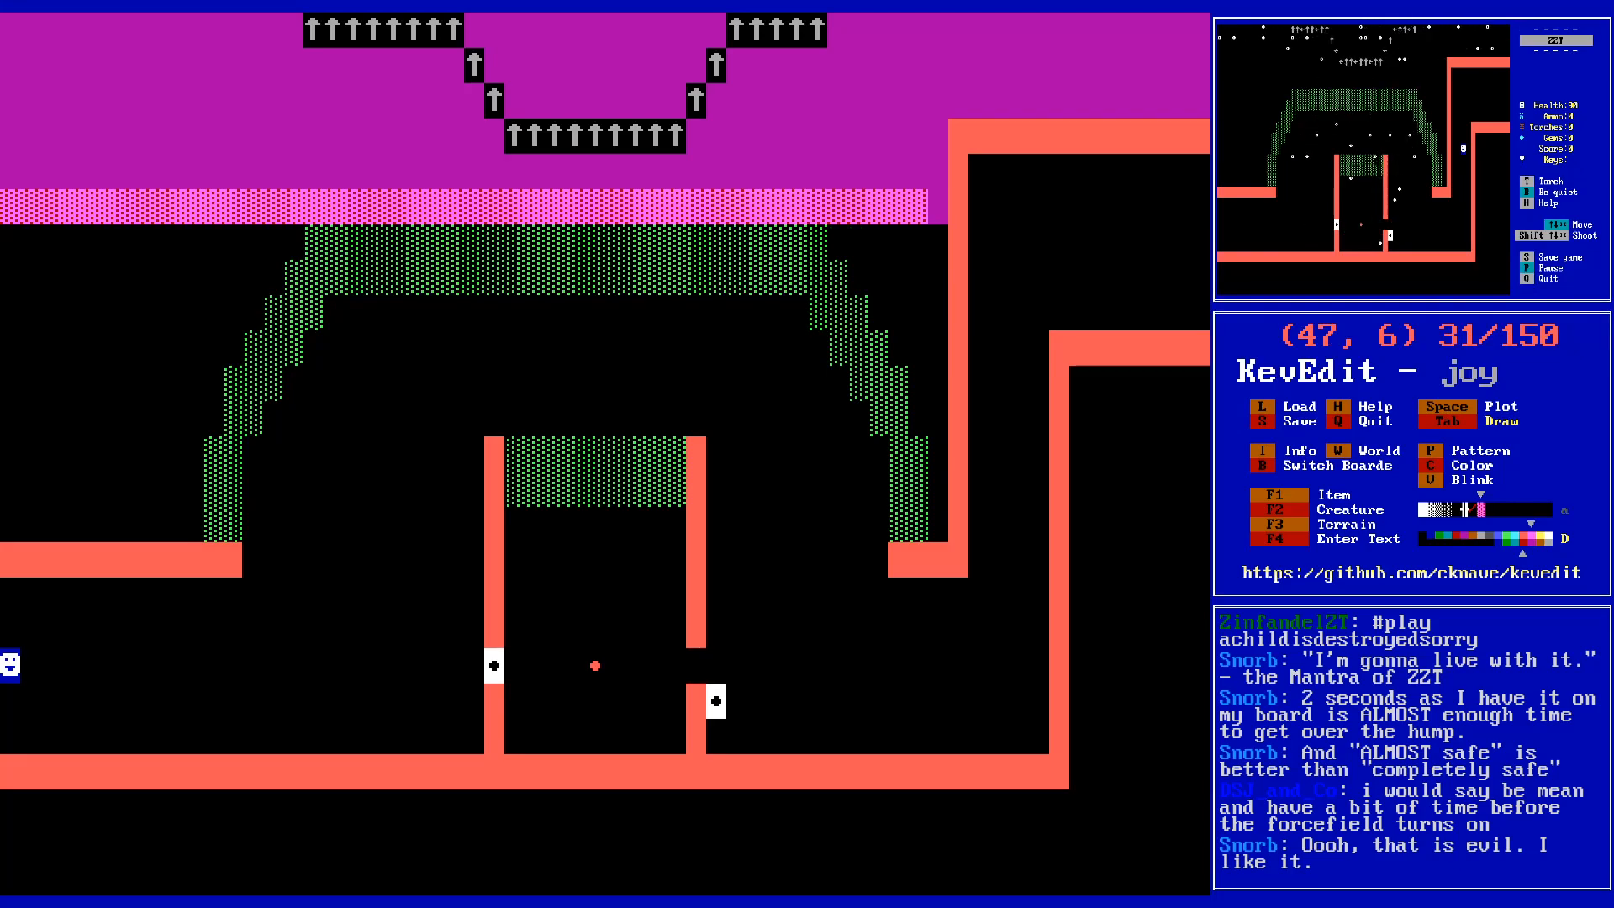
# - Extend the textured light purple band into row 7 between the red wall and the dome's eastern side
pyautogui.press('Down')
pyautogui.press('Left')
pyautogui.press('Left')
pyautogui.press('Left')
pyautogui.press('Left')
pyautogui.press('Left')
pyautogui.press('Tab')
# - Draw the textured light purple band along row 7 from the dome's western side to the board's western edge
pyautogui.hotkey('alt', 'Left')
pyautogui.hotkey('alt', 'Left')
pyautogui.hotkey('alt', 'Left')
pyautogui.press('Right')
pyautogui.press('Right')
pyautogui.press('Right')
pyautogui.press('Tab')
pyautogui.press('Left')
pyautogui.press('Left')
pyautogui.press('Left')
pyautogui.press('Left')
pyautogui.press('Left')
pyautogui.press('Left')
pyautogui.press('Left')
pyautogui.press('Left')
pyautogui.press('Left')
pyautogui.press('Left')
pyautogui.press('Left')
pyautogui.press('Left')
pyautogui.press('Left')
pyautogui.press('Left')
pyautogui.press('Down')
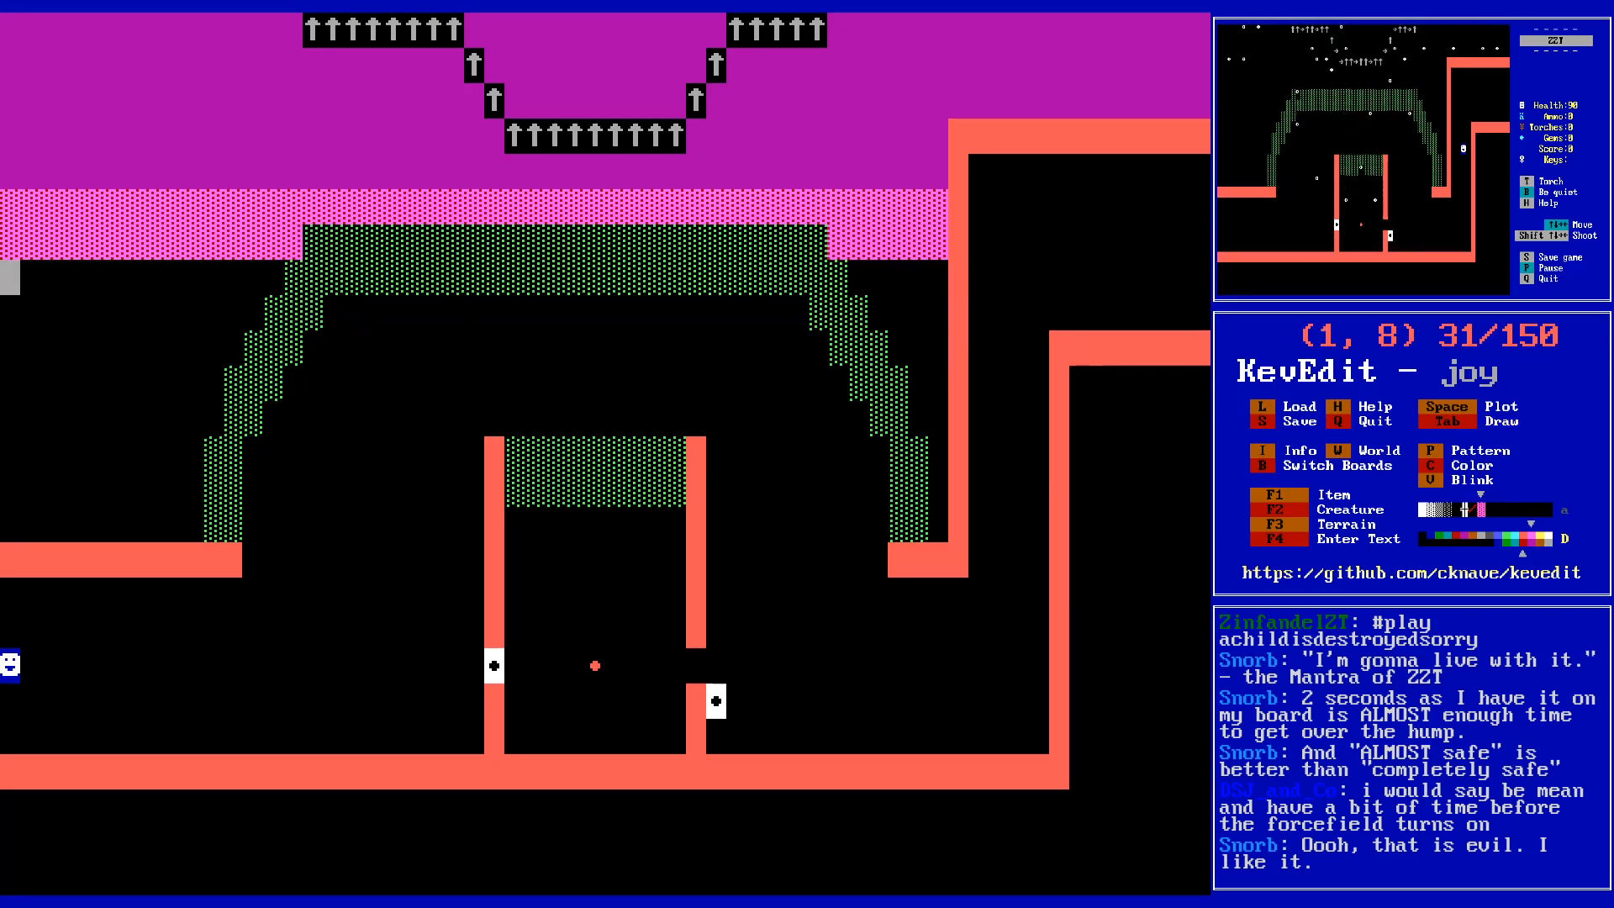
pyautogui.press('Left')
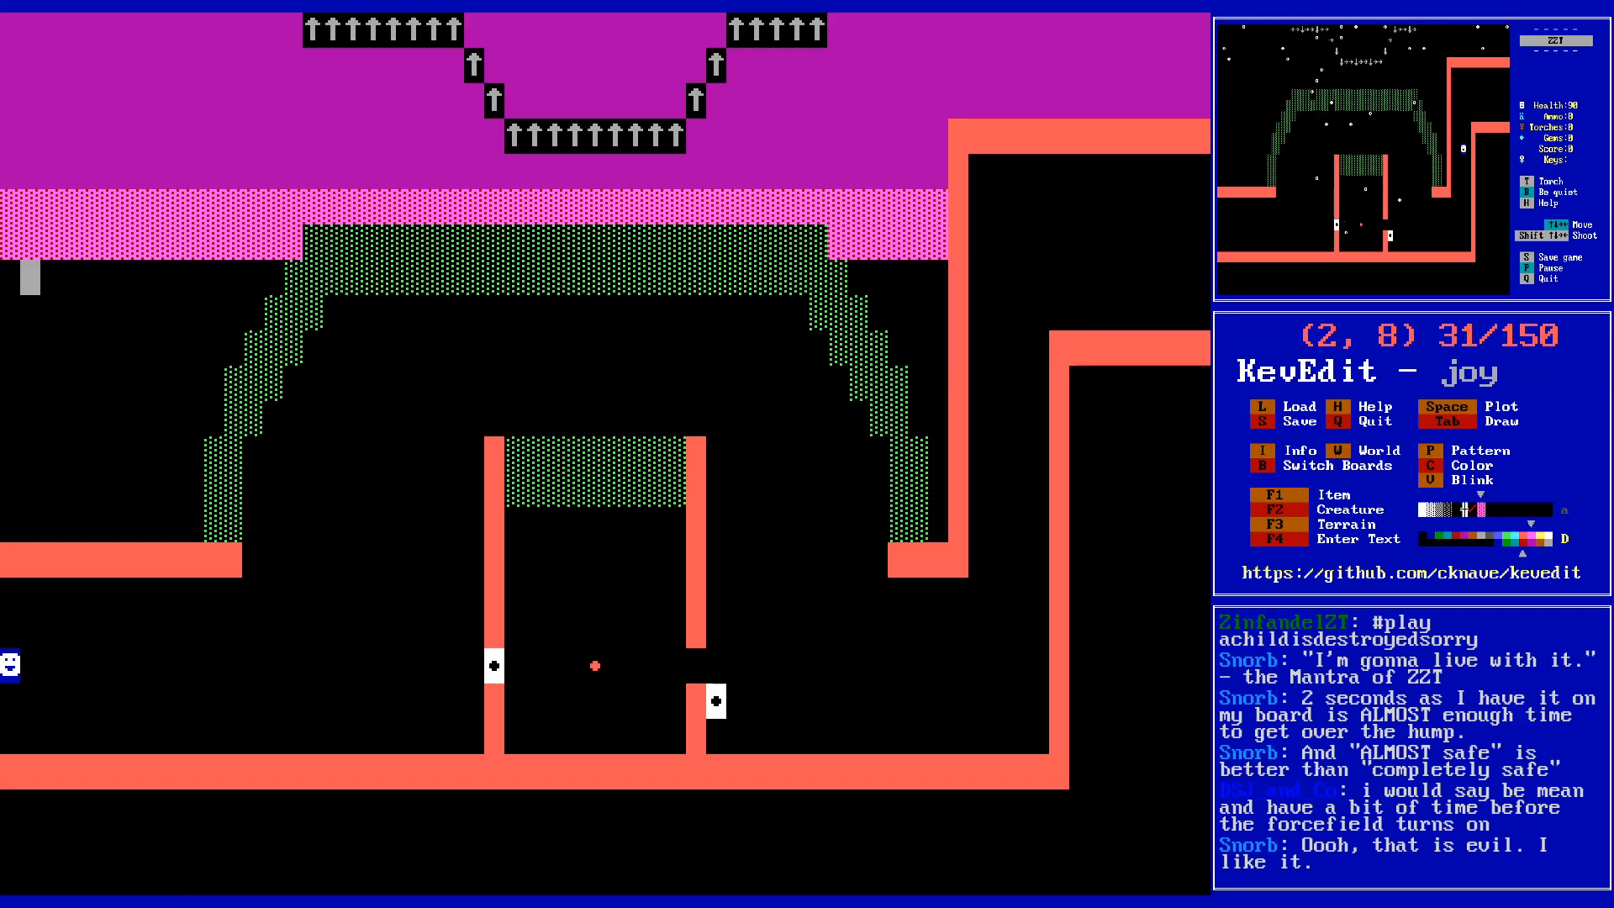
pyautogui.press('Left')
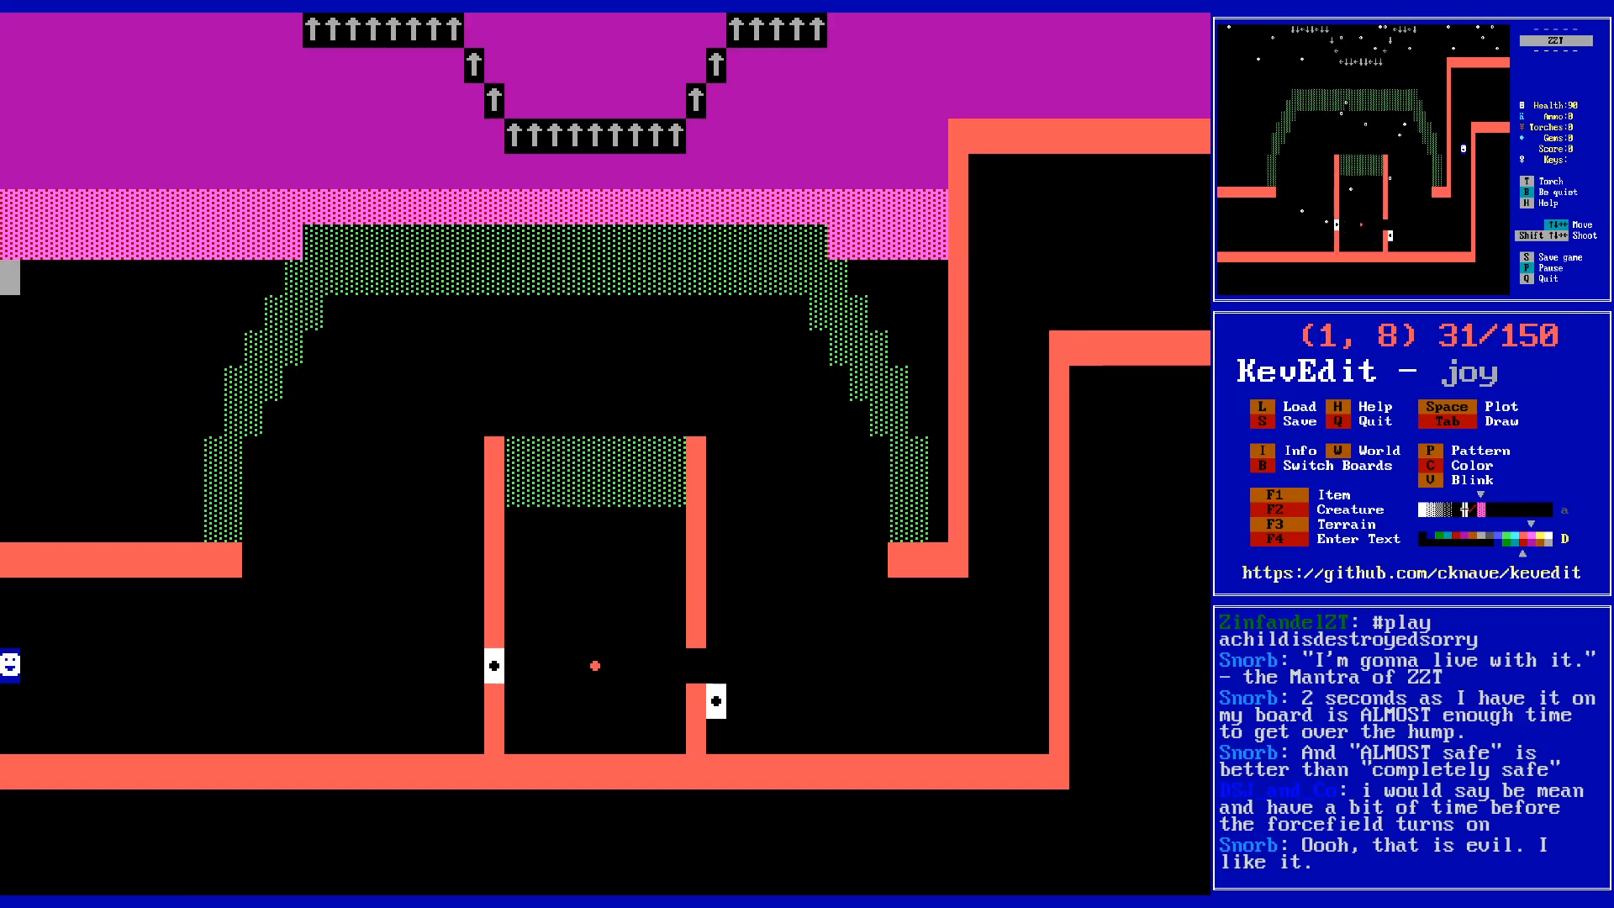
pyautogui.press('Down')
pyautogui.press('Down')
pyautogui.press('Down')
pyautogui.press('Down')
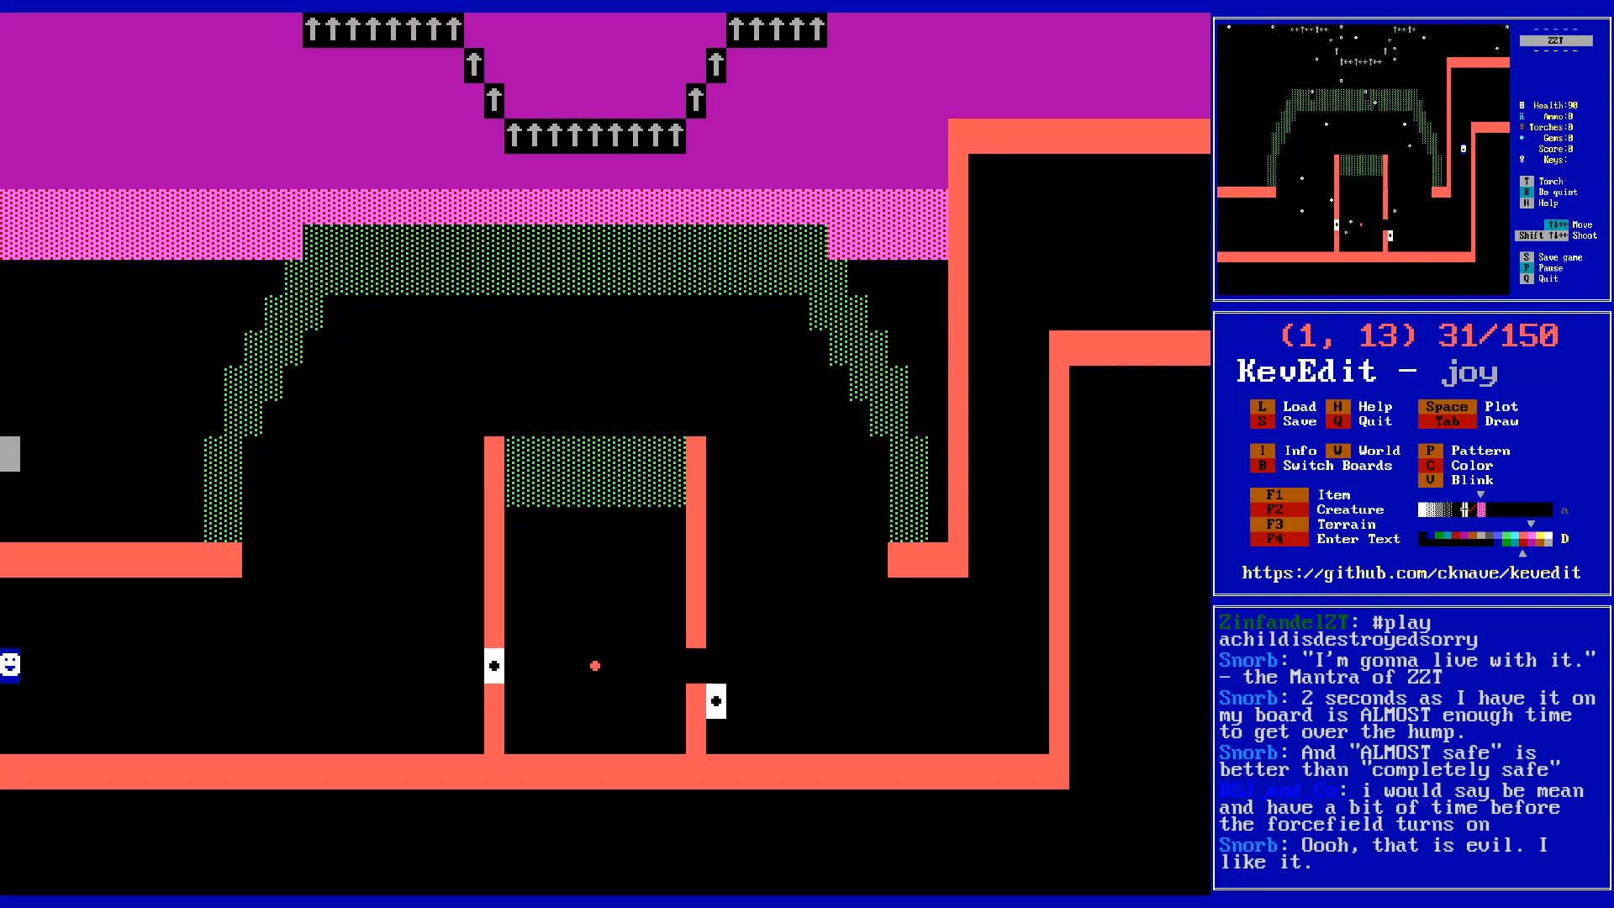
pyautogui.press('Up')
# - Set the drawing colour to dark red, place the cursor on row 8 at the board's western edge and choose the textured terrain tile
pyautogui.press('c')
pyautogui.press('Left')
pyautogui.press('Left')
pyautogui.press('Left')
pyautogui.press('Left')
pyautogui.press('Left')
pyautogui.press('Left')
pyautogui.press('Left')
pyautogui.press('Left')
pyautogui.press('Up')
pyautogui.press('Up')
pyautogui.press('Left')
pyautogui.press('Return')
pyautogui.press('Up')
pyautogui.press('Up')
pyautogui.press('Up')
pyautogui.press('Up')
pyautogui.press('F3')
pyautogui.press('a')
pyautogui.press('Return')
# - Draw a textured dark red band along rows 8 and 9 between the board's western edge and the dome
pyautogui.press('Tab')
pyautogui.press('Right')
pyautogui.press('Right')
pyautogui.press('Right')
pyautogui.press('Right')
pyautogui.press('Right')
pyautogui.press('Right')
pyautogui.press('Right')
pyautogui.press('Right')
pyautogui.press('Right')
pyautogui.press('Right')
pyautogui.press('Right')
pyautogui.press('Right')
pyautogui.press('Right')
pyautogui.press('Down')
pyautogui.press('Left')
pyautogui.press('Left')
pyautogui.press('Left')
pyautogui.press('Left')
pyautogui.press('Left')
pyautogui.press('Left')
pyautogui.press('Left')
pyautogui.press('Left')
pyautogui.press('Left')
pyautogui.press('Left')
pyautogui.press('Left')
pyautogui.press('Left')
pyautogui.press('Left')
pyautogui.press('Tab')
# - Draw textured dark red along row 9 between the red wall and the dome's eastern side, and flood-fill the gap above it in row 8
pyautogui.hotkey('alt', 'Right')
pyautogui.hotkey('alt', 'Right')
pyautogui.hotkey('alt', 'Right')
pyautogui.hotkey('alt', 'Right')
pyautogui.hotkey('alt', 'Right')
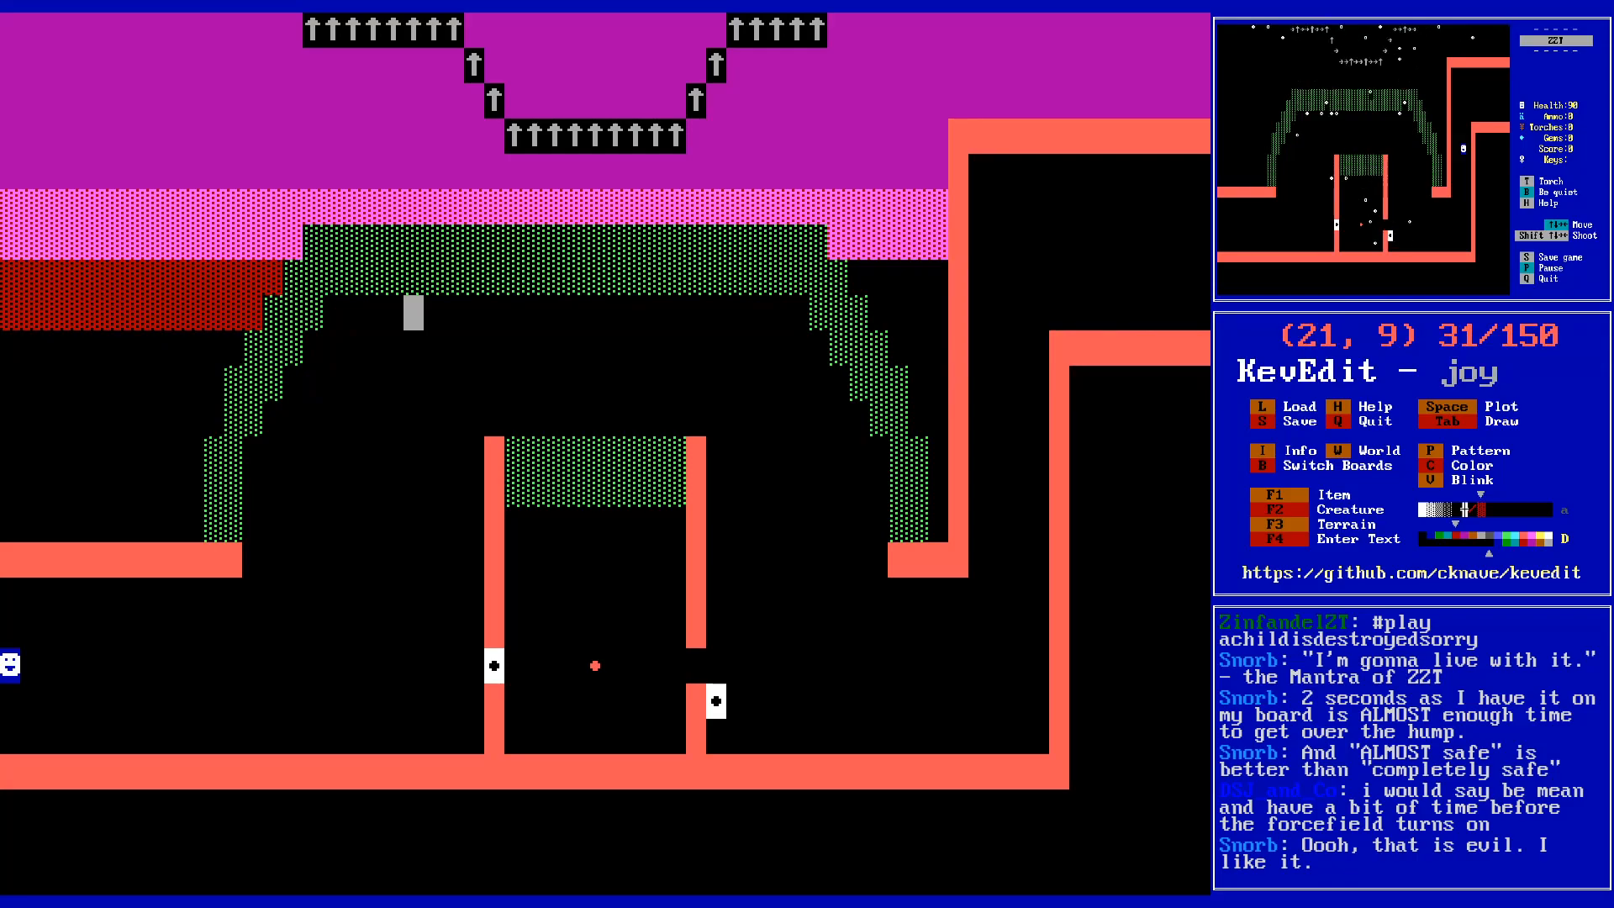
pyautogui.press('Left')
pyautogui.press('Left')
pyautogui.press('Left')
pyautogui.press('Left')
pyautogui.press('Tab')
pyautogui.press('Left')
pyautogui.press('Left')
pyautogui.press('Left')
pyautogui.press('Tab')
pyautogui.press('Up')
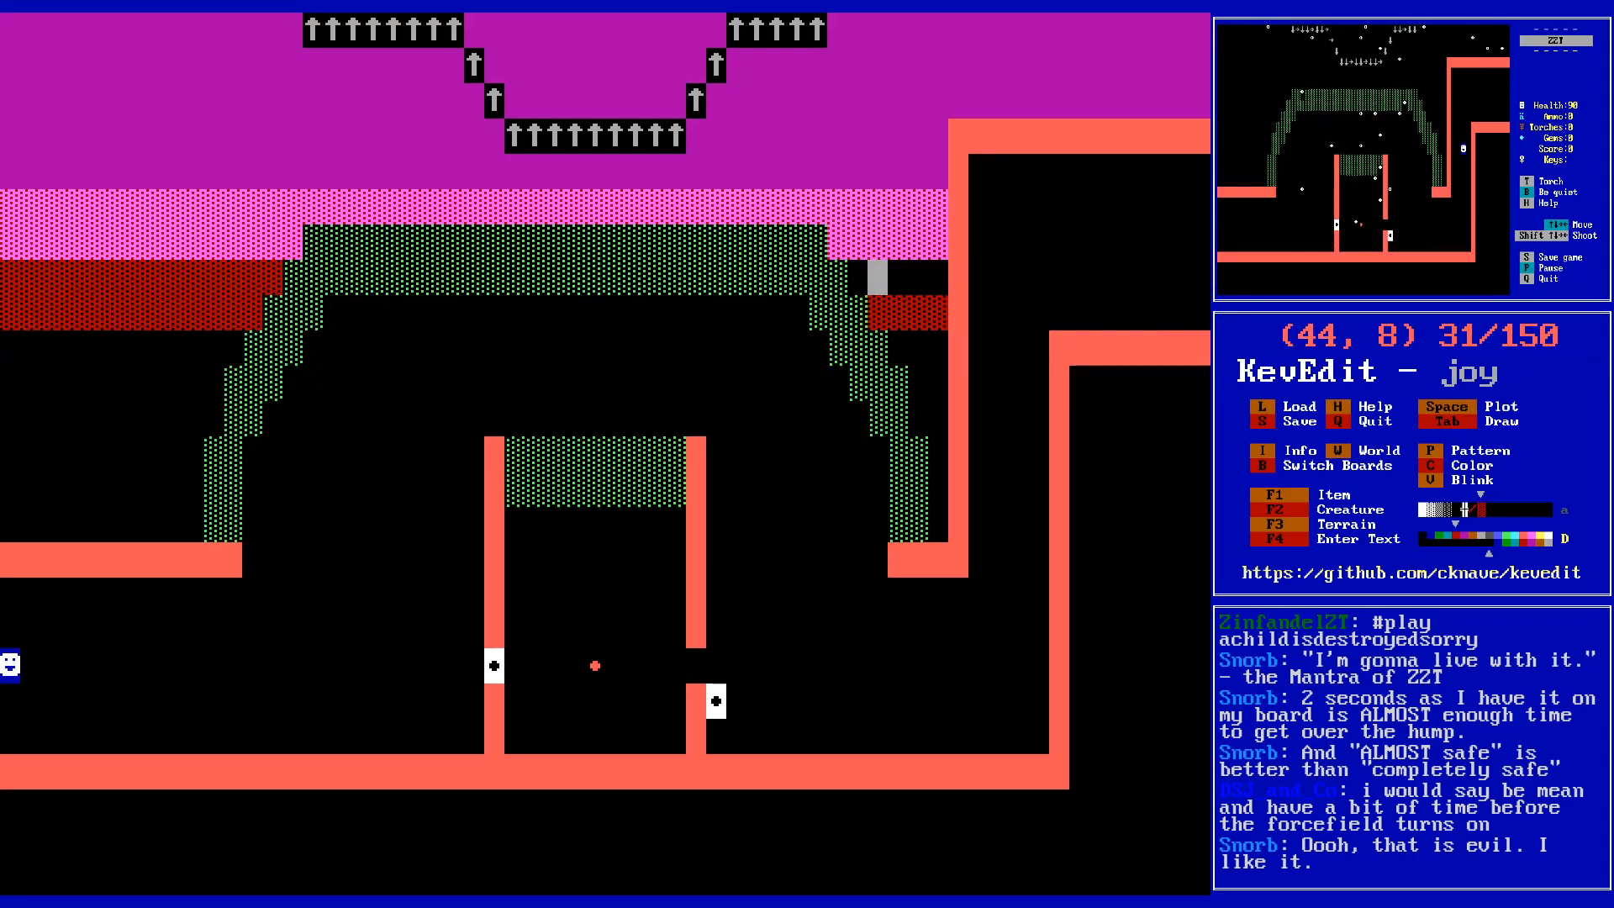
pyautogui.press('f')
# - Move the cursor inside the dome and save the world joy
pyautogui.press('Down')
pyautogui.press('Down')
pyautogui.press('Down')
pyautogui.press('Left')
pyautogui.press('Left')
pyautogui.press('Left')
pyautogui.press('Left')
pyautogui.press('Down')
pyautogui.press('s')
pyautogui.press('Return')
pyautogui.press('Left')
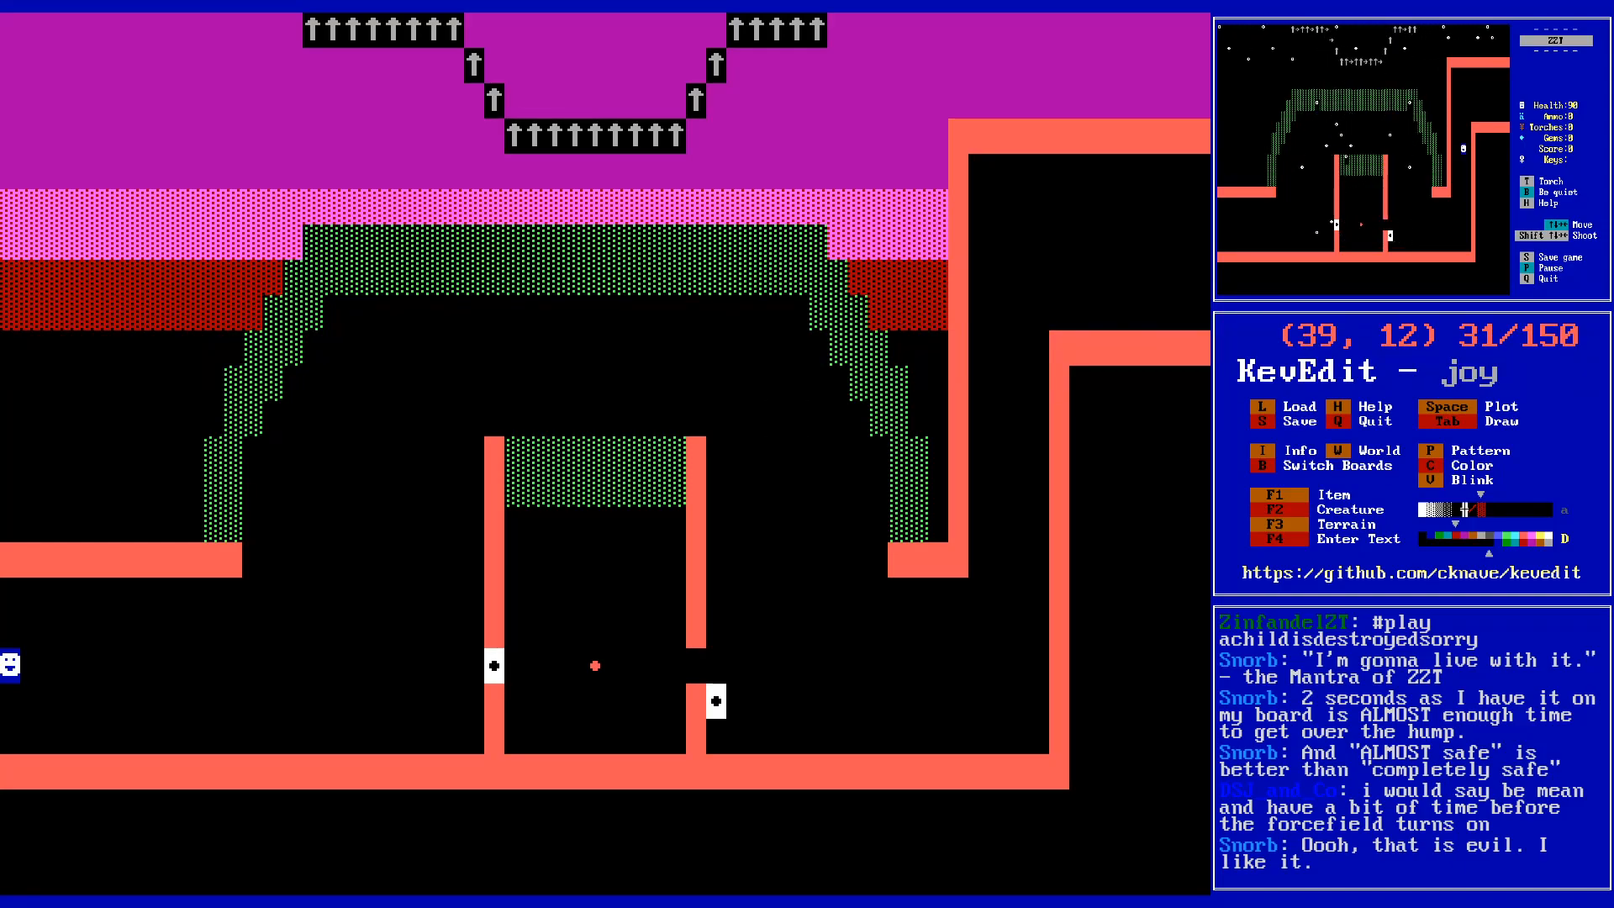
pyautogui.press('Left')
pyautogui.press('Left')
pyautogui.press('Left')
pyautogui.press('Left')
pyautogui.press('Left')
pyautogui.press('Left')
pyautogui.press('Left')
pyautogui.press('Left')
pyautogui.press('Left')
pyautogui.press('Left')
pyautogui.press('Left')
pyautogui.press('Left')
pyautogui.press('Left')
pyautogui.press('Left')
pyautogui.press('Left')
pyautogui.press('Left')
pyautogui.press('Left')
pyautogui.press('Left')
pyautogui.press('Left')
pyautogui.press('Left')
pyautogui.press('Down')
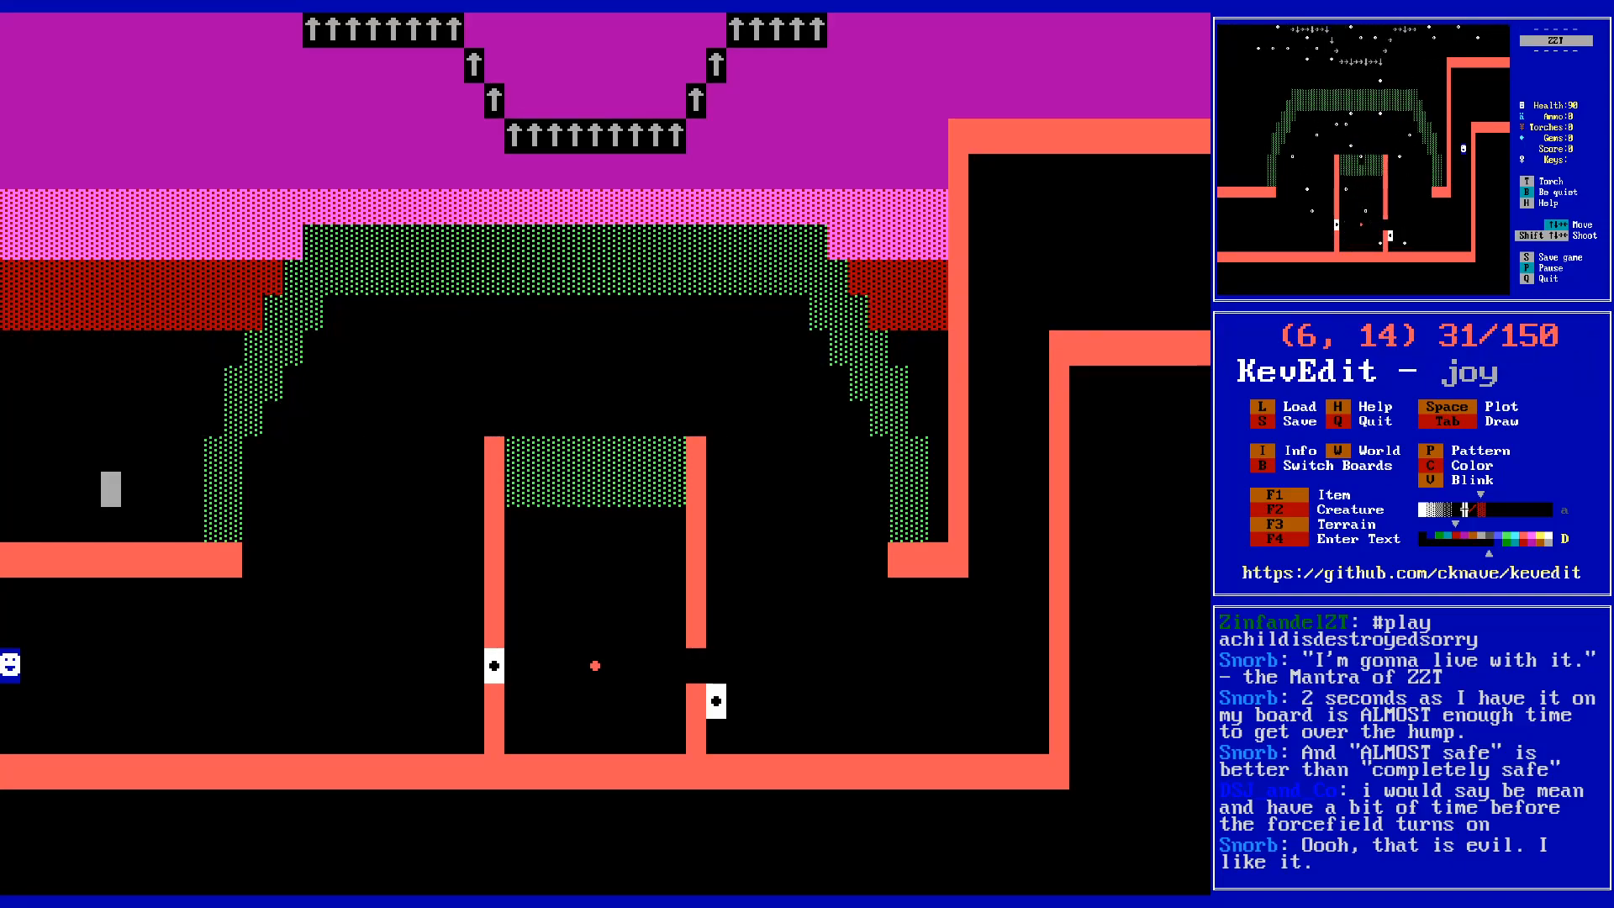
# - Browse to the East of hub board to view its dome artwork, and return to the Meteor Shower board
pyautogui.press('pageup')
pyautogui.press('pageup')
pyautogui.press('pageup')
pyautogui.press('pageup')
pyautogui.press('pagedown')
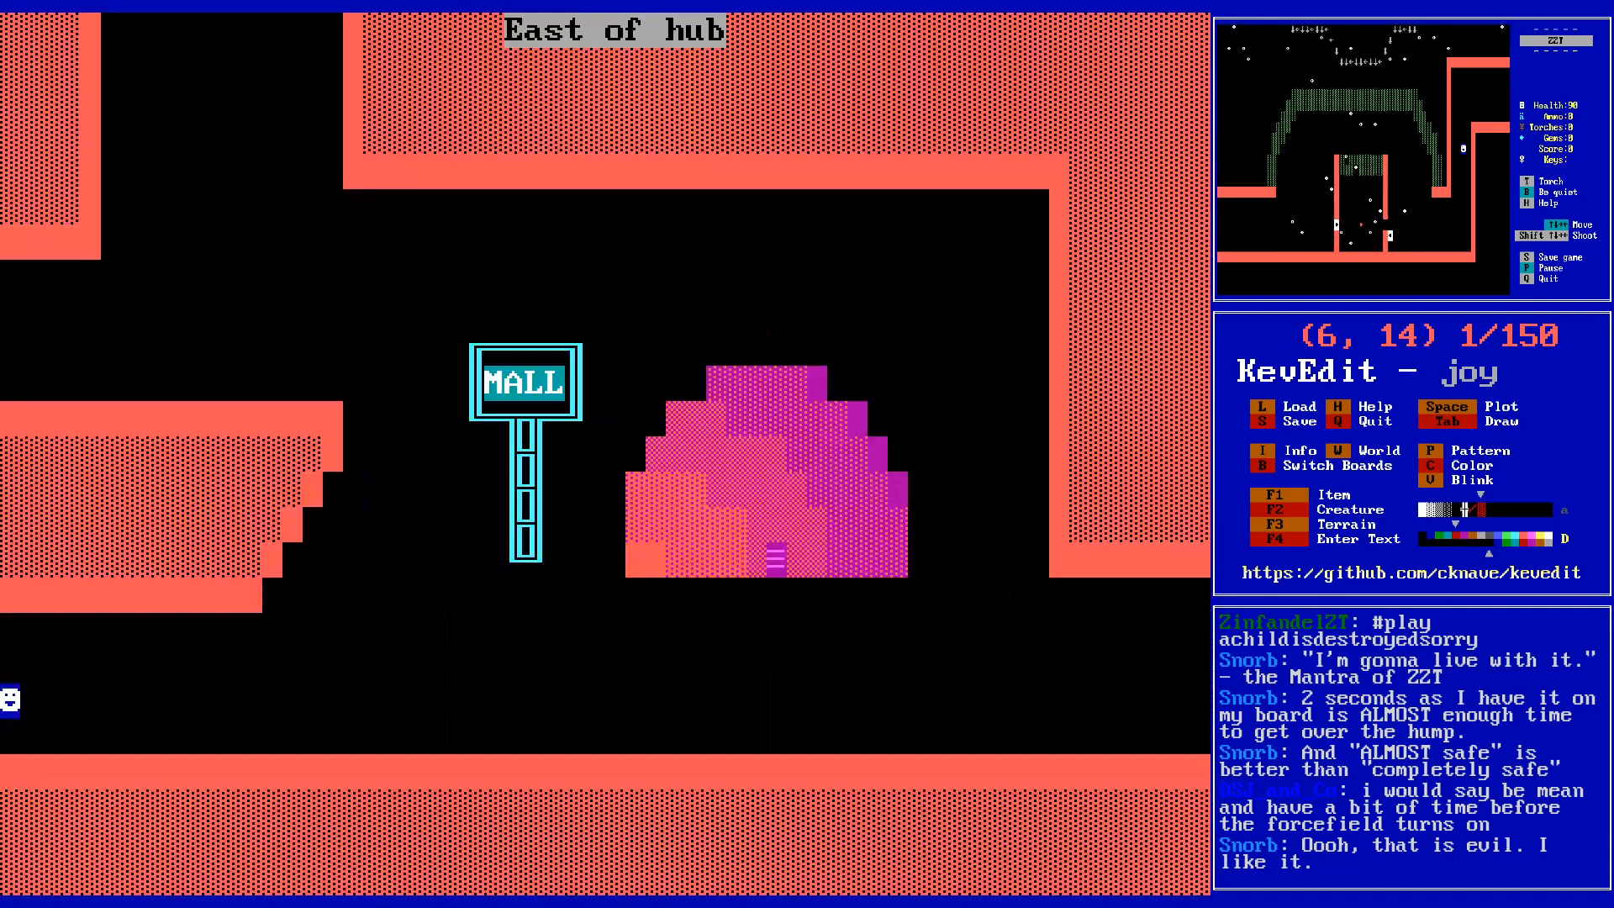
pyautogui.press('b')
pyautogui.press('Up')
pyautogui.press('Return')
pyautogui.press('Up')
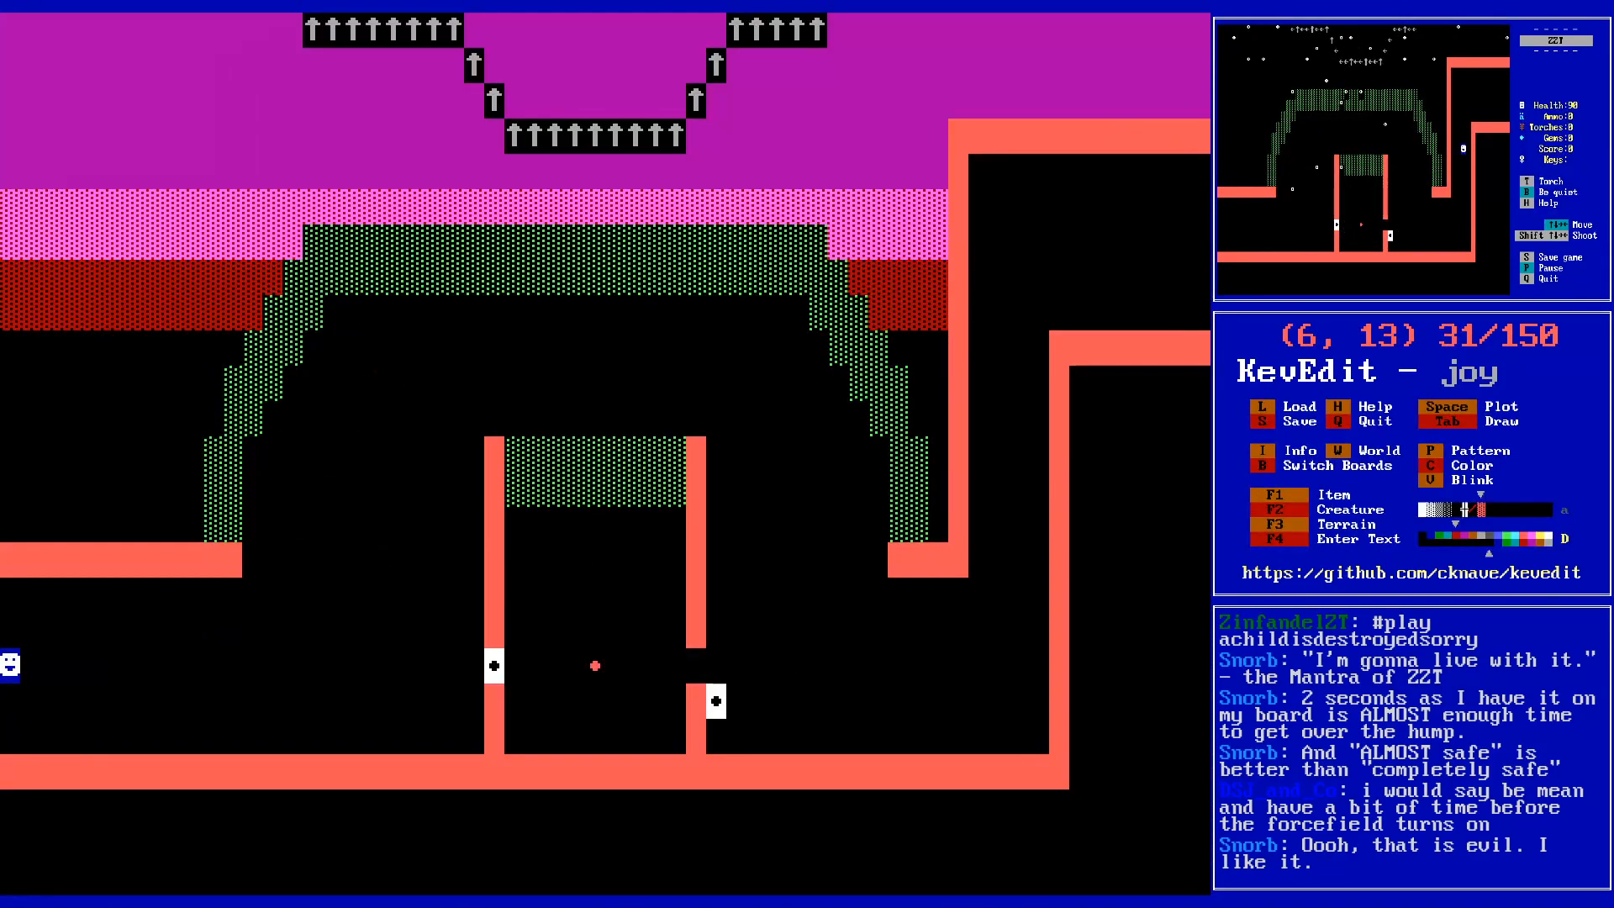
# - Flood-fill the empty areas west and east of the dome, below the dark red bands, with textured light red
pyautogui.press('f')
pyautogui.press('Right')
pyautogui.press('Right')
pyautogui.press('Right')
pyautogui.press('Right')
pyautogui.press('Right')
pyautogui.press('Right')
pyautogui.press('Right')
pyautogui.press('Right')
pyautogui.press('Right')
pyautogui.press('Right')
pyautogui.press('Right')
pyautogui.press('Right')
pyautogui.press('Right')
pyautogui.press('Right')
pyautogui.press('Right')
pyautogui.press('Right')
pyautogui.press('Right')
pyautogui.press('Right')
pyautogui.press('Right')
pyautogui.press('Right')
pyautogui.press('Up')
pyautogui.press('Up')
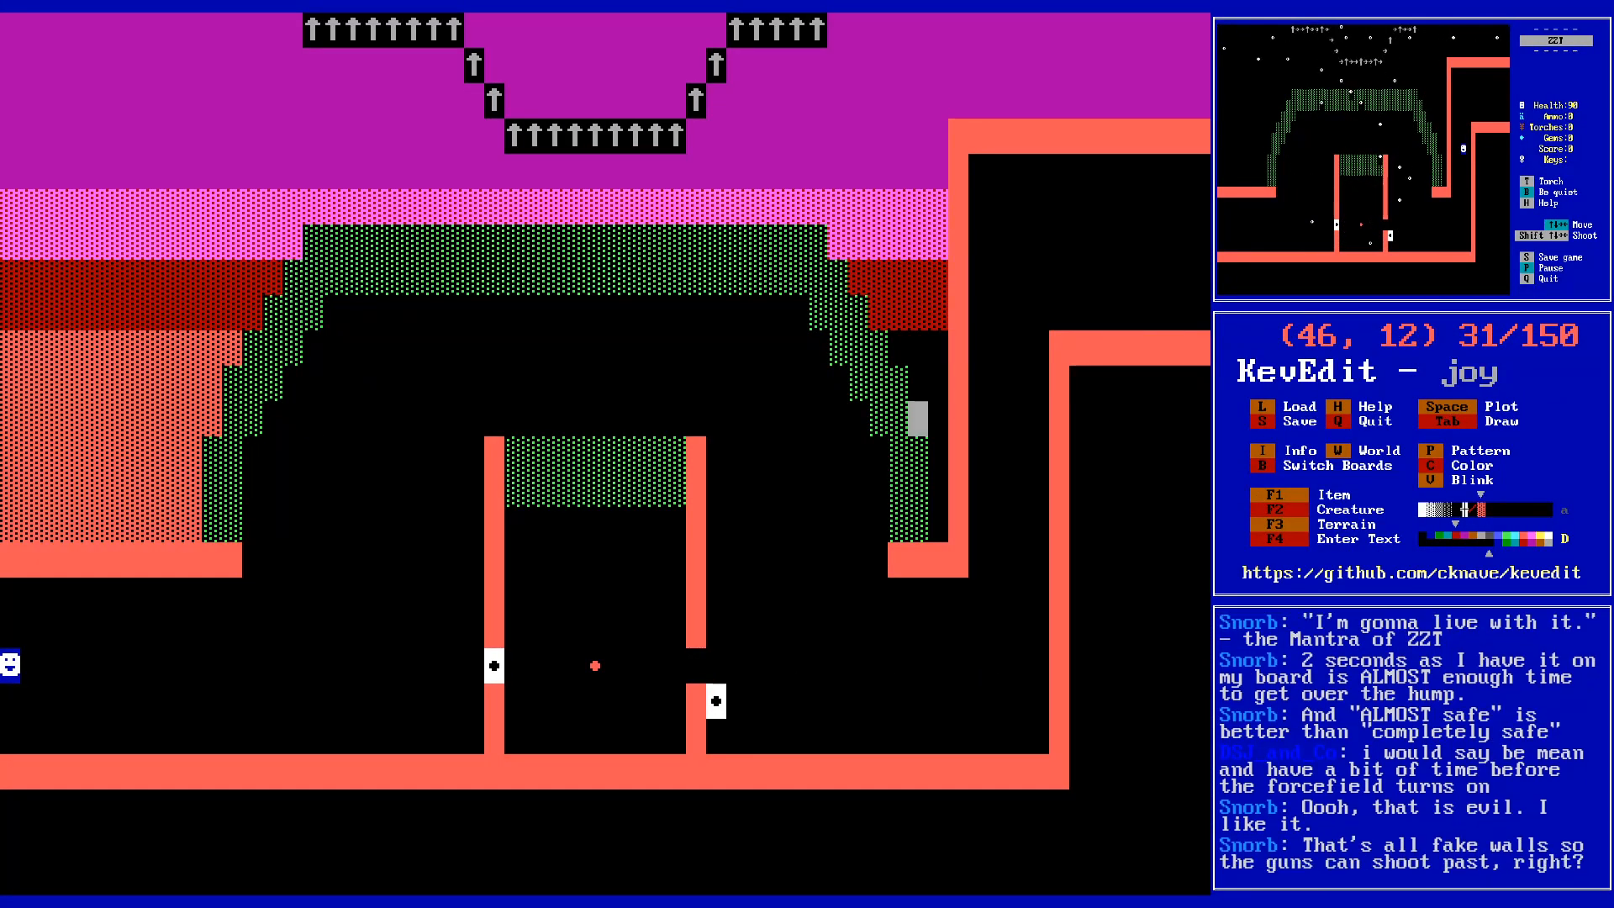
pyautogui.press('f')
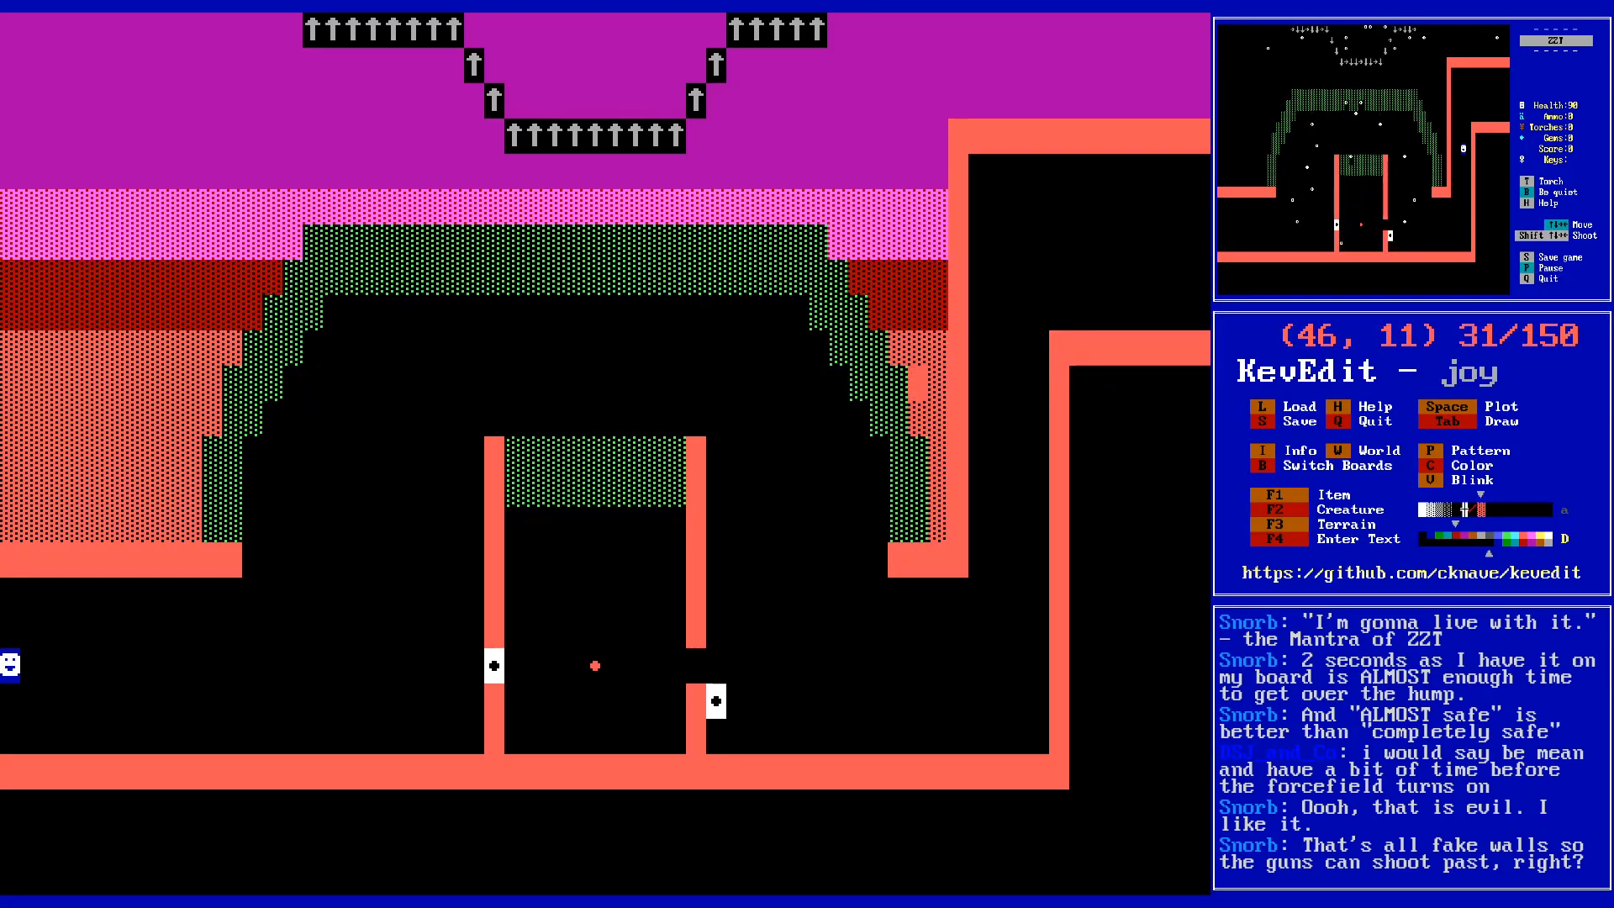
# - Flood-fill the empty region beneath the red floor and beyond its eastern wall with textured light red
pyautogui.press('Left')
pyautogui.press('Left')
pyautogui.press('Left')
pyautogui.press('Left')
pyautogui.press('Left')
pyautogui.press('Left')
pyautogui.press('Left')
pyautogui.press('Left')
pyautogui.press('Left')
pyautogui.press('Up')
pyautogui.press('Up')
pyautogui.press('Up')
pyautogui.press('Up')
pyautogui.press('Up')
pyautogui.press('Up')
pyautogui.press('Up')
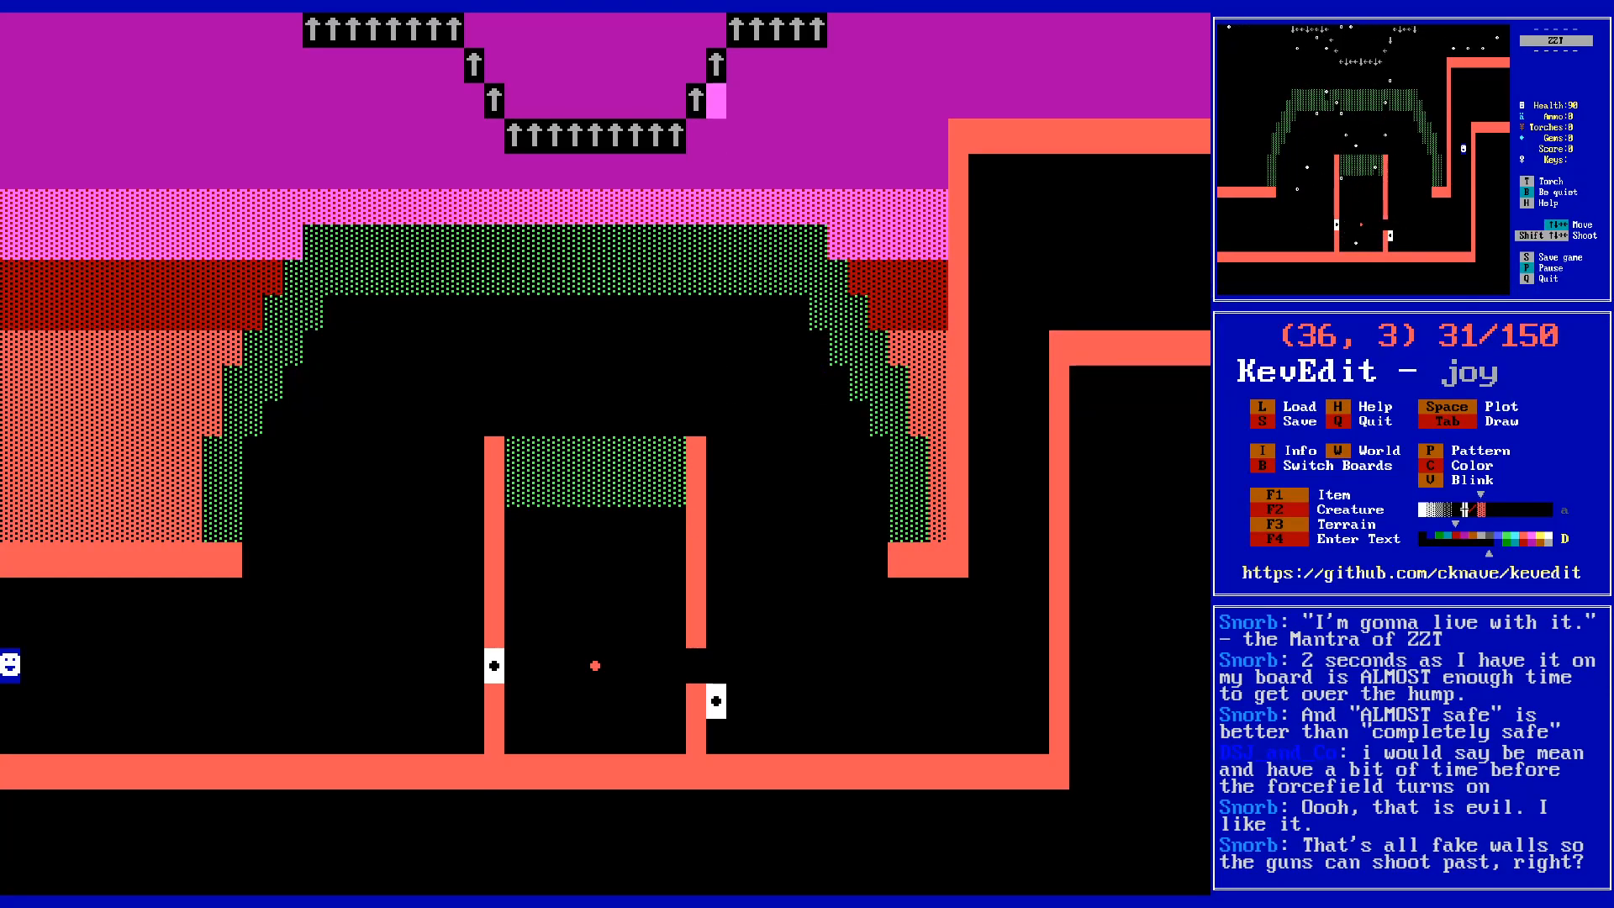
pyautogui.press('Down')
pyautogui.press('Down')
pyautogui.press('Down')
pyautogui.press('Down')
pyautogui.press('Down')
pyautogui.press('Down')
pyautogui.press('Down')
pyautogui.press('Down')
pyautogui.press('Down')
pyautogui.press('Down')
pyautogui.press('Down')
pyautogui.press('Down')
pyautogui.press('Down')
pyautogui.press('Down')
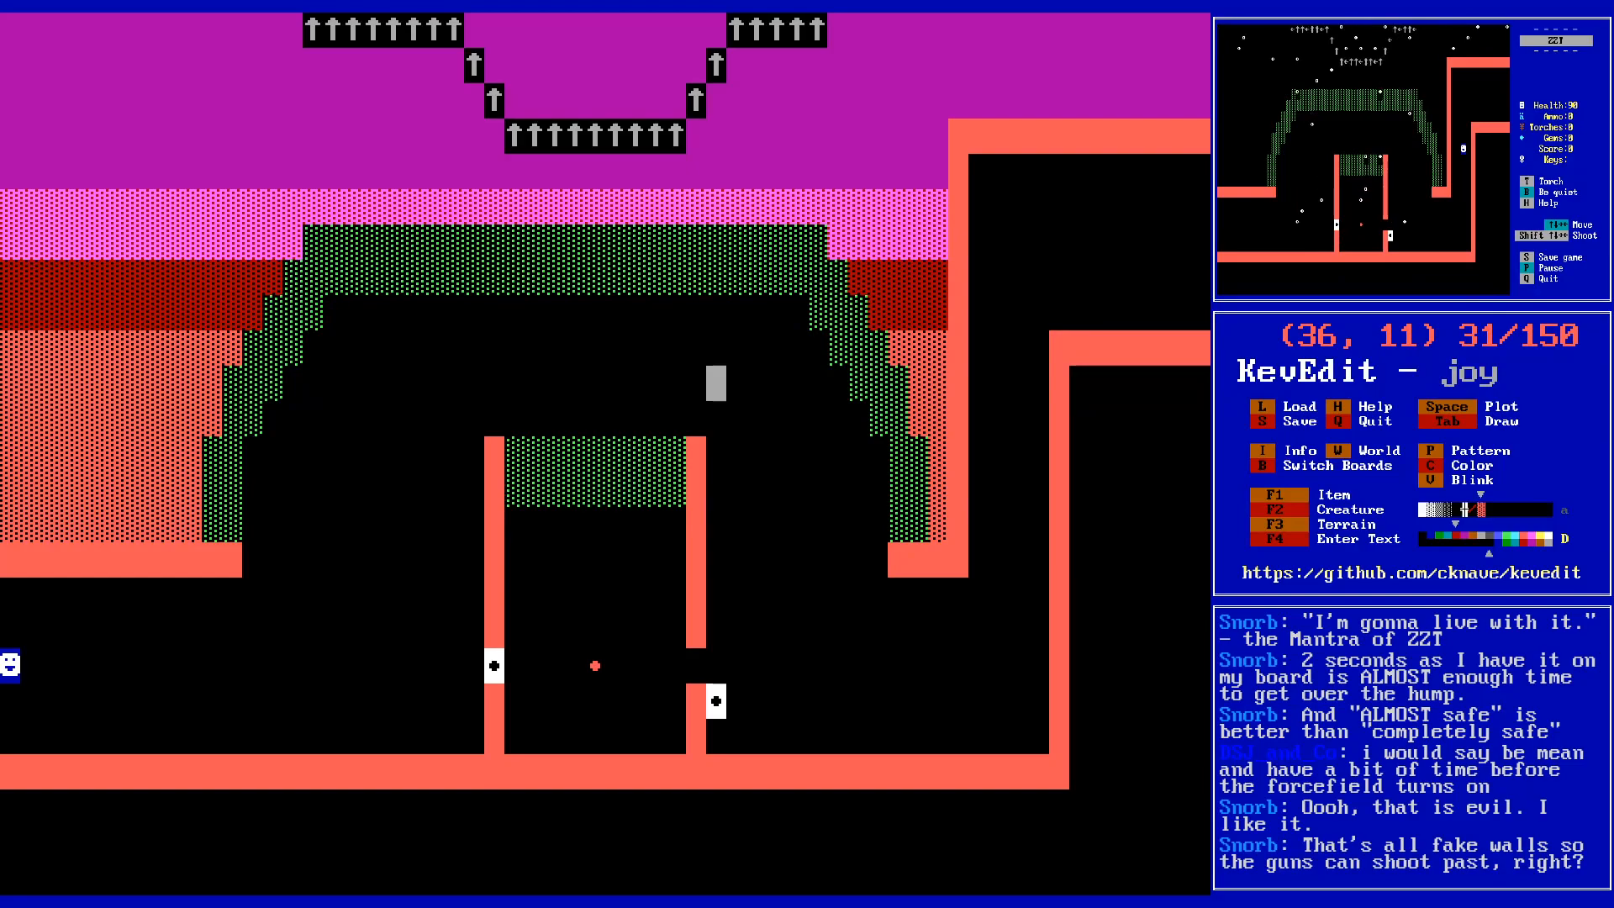
pyautogui.press('Down')
pyautogui.press('Down')
pyautogui.press('Down')
pyautogui.press('Down')
pyautogui.press('Down')
pyautogui.press('Down')
pyautogui.press('Down')
pyautogui.press('Down')
pyautogui.press('f')
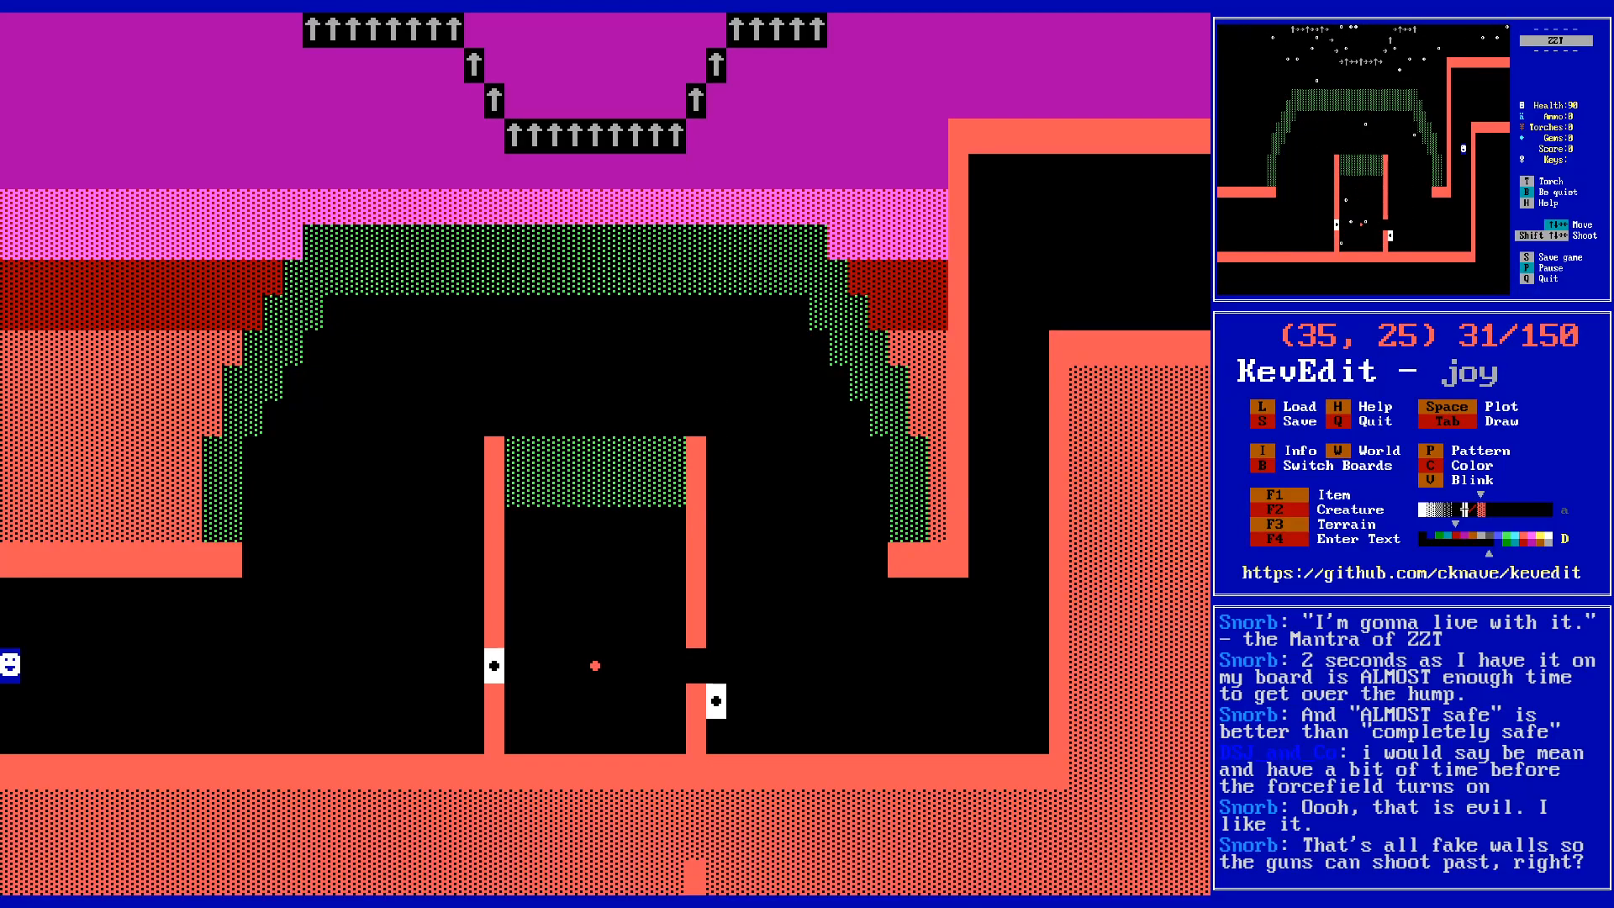
# - Save the world joy
pyautogui.press('Right')
pyautogui.press('Right')
pyautogui.press('Right')
pyautogui.press('Right')
pyautogui.press('Right')
pyautogui.press('Right')
pyautogui.press('Right')
pyautogui.press('Right')
pyautogui.press('Right')
pyautogui.press('Right')
pyautogui.press('s')
pyautogui.press('Return')
# - Set the drawing colour to light cyan on black, with the cursor at the inner chamber's eastern wall
pyautogui.press('Left')
pyautogui.press('Left')
pyautogui.press('Left')
pyautogui.press('Left')
pyautogui.press('Left')
pyautogui.press('Left')
pyautogui.press('Left')
pyautogui.press('Left')
pyautogui.press('Left')
pyautogui.press('Left')
pyautogui.press('Up')
pyautogui.press('Down')
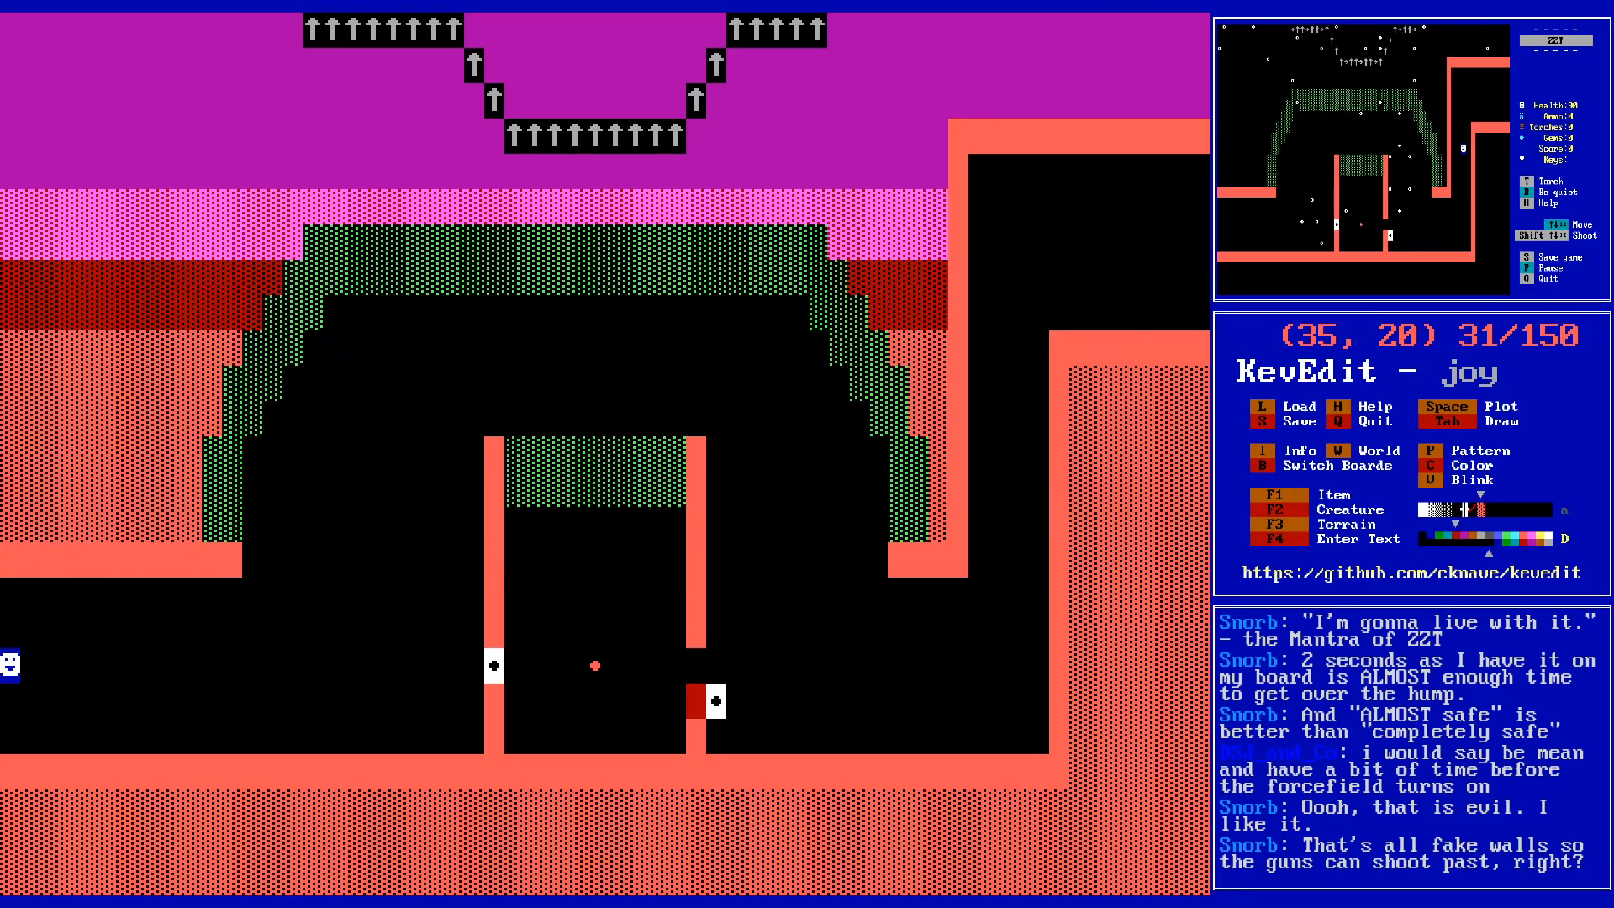
pyautogui.press('c')
pyautogui.press('Right')
pyautogui.press('Right')
pyautogui.press('Right')
pyautogui.press('Right')
pyautogui.press('Right')
pyautogui.press('Right')
pyautogui.press('Right')
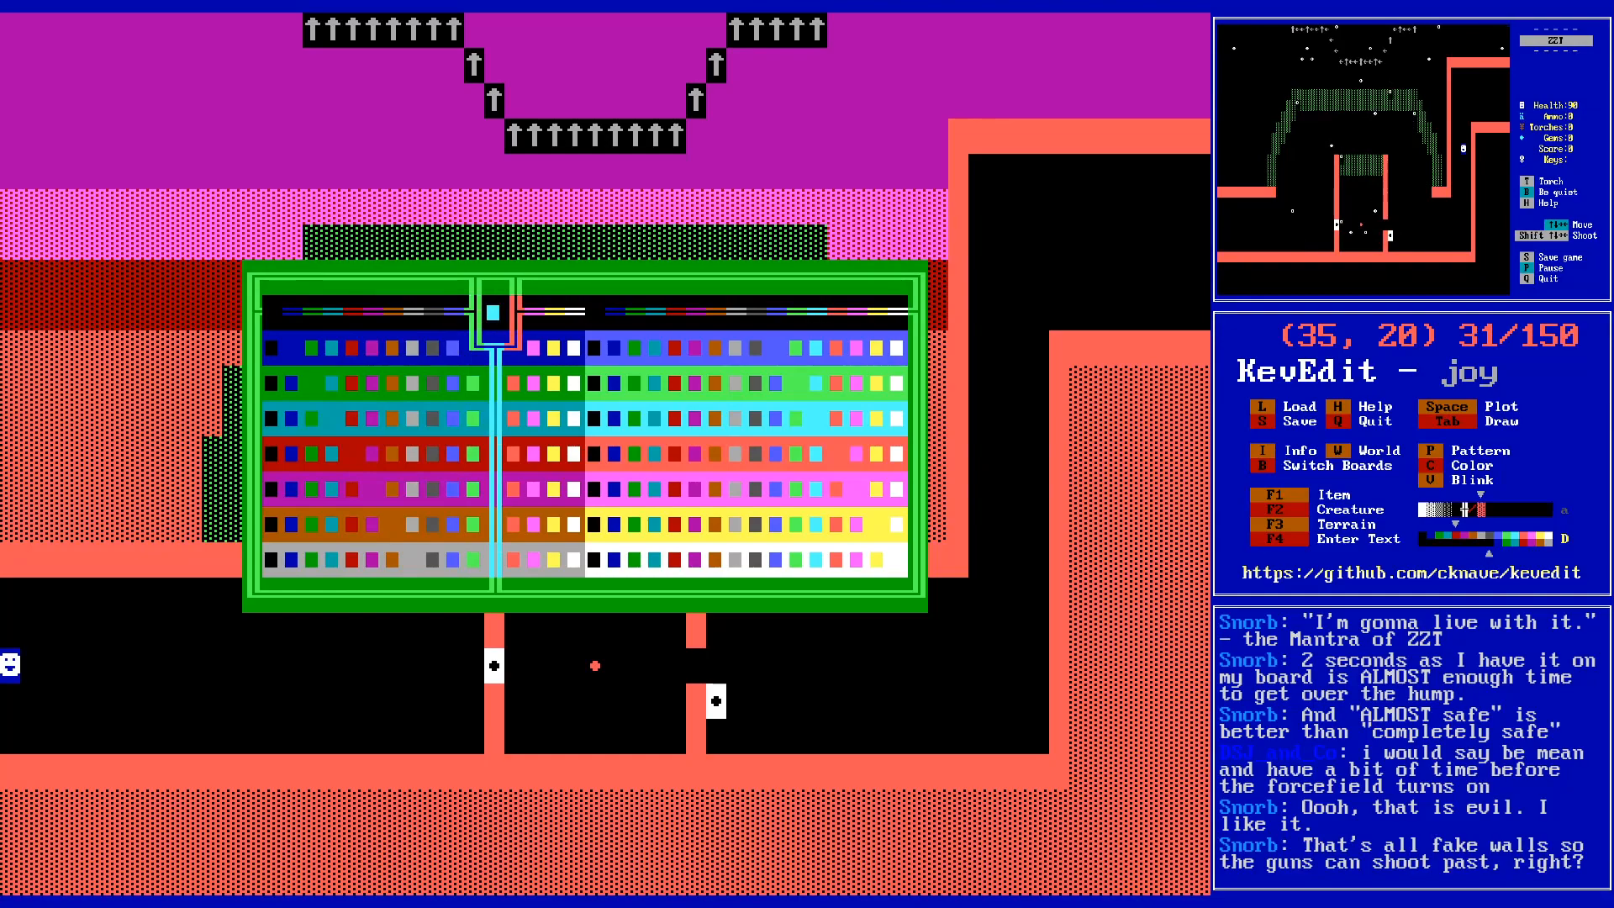
pyautogui.press('Right')
pyautogui.press('Right')
pyautogui.press('Left')
pyautogui.press('Left')
pyautogui.press('Left')
pyautogui.press('Left')
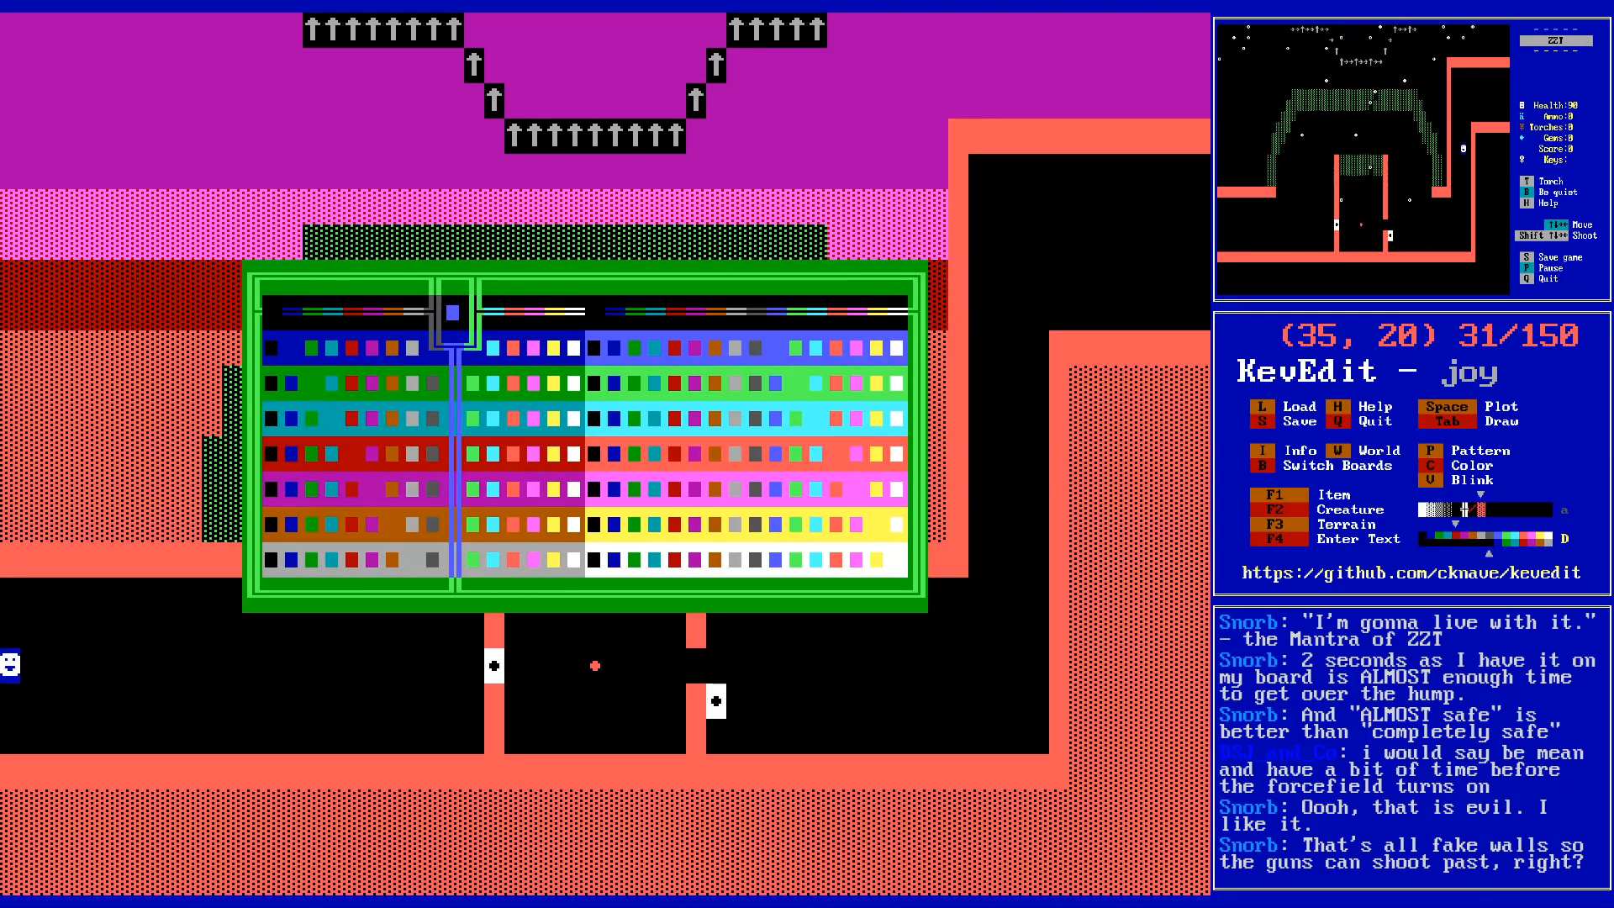
pyautogui.press('Right')
pyautogui.press('Right')
pyautogui.press('Right')
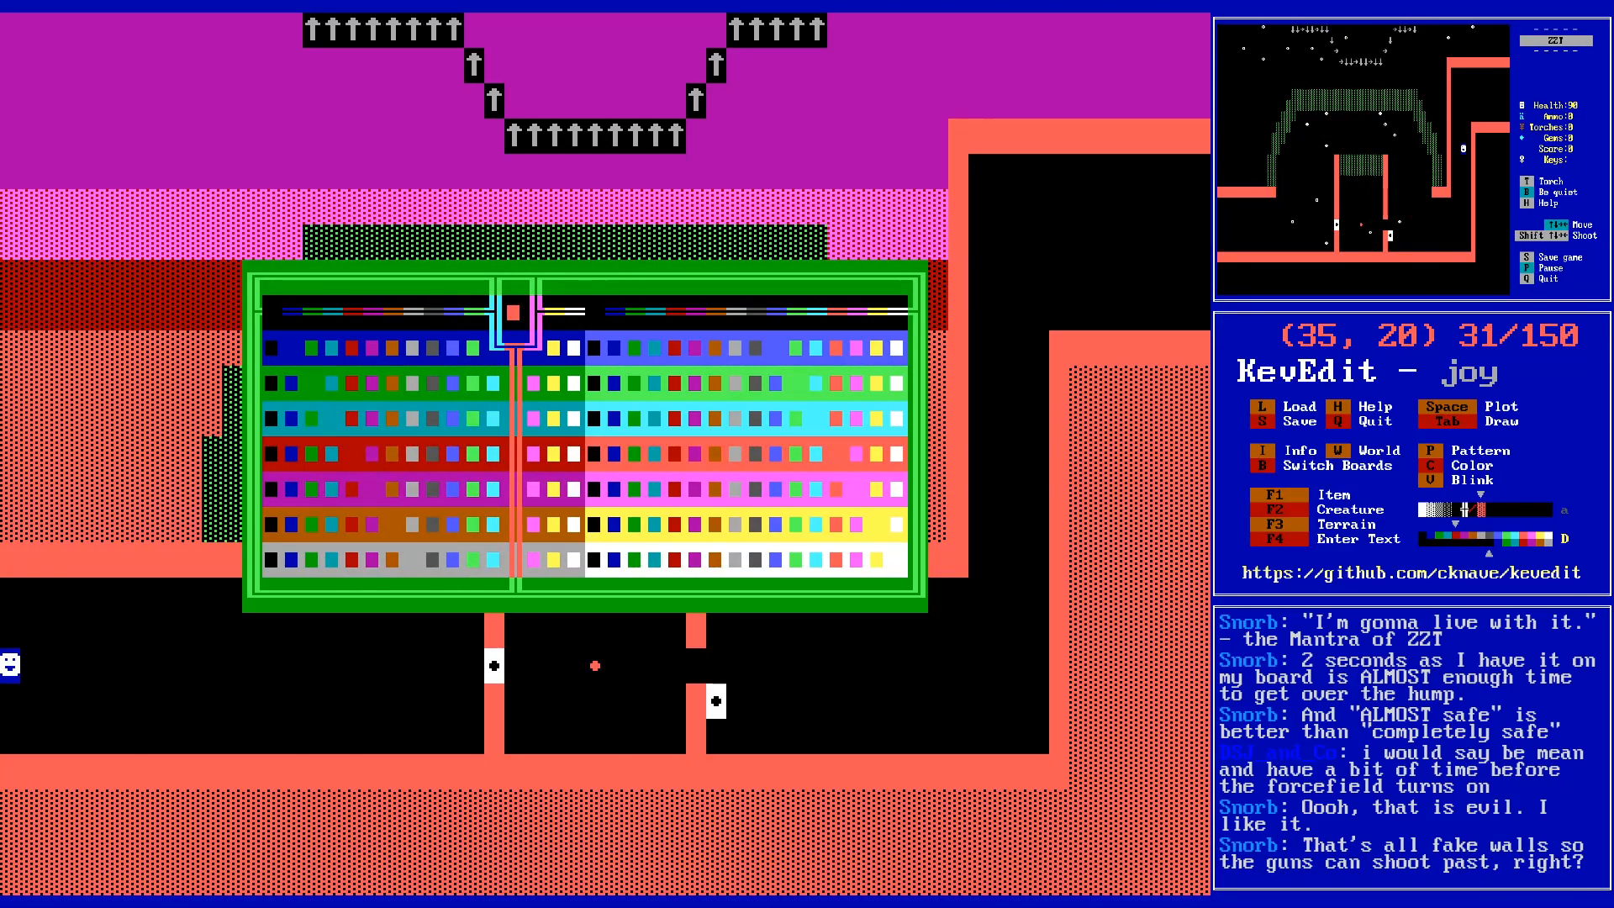
pyautogui.press('Left')
pyautogui.press('Left')
pyautogui.press('Right')
pyautogui.press('Return')
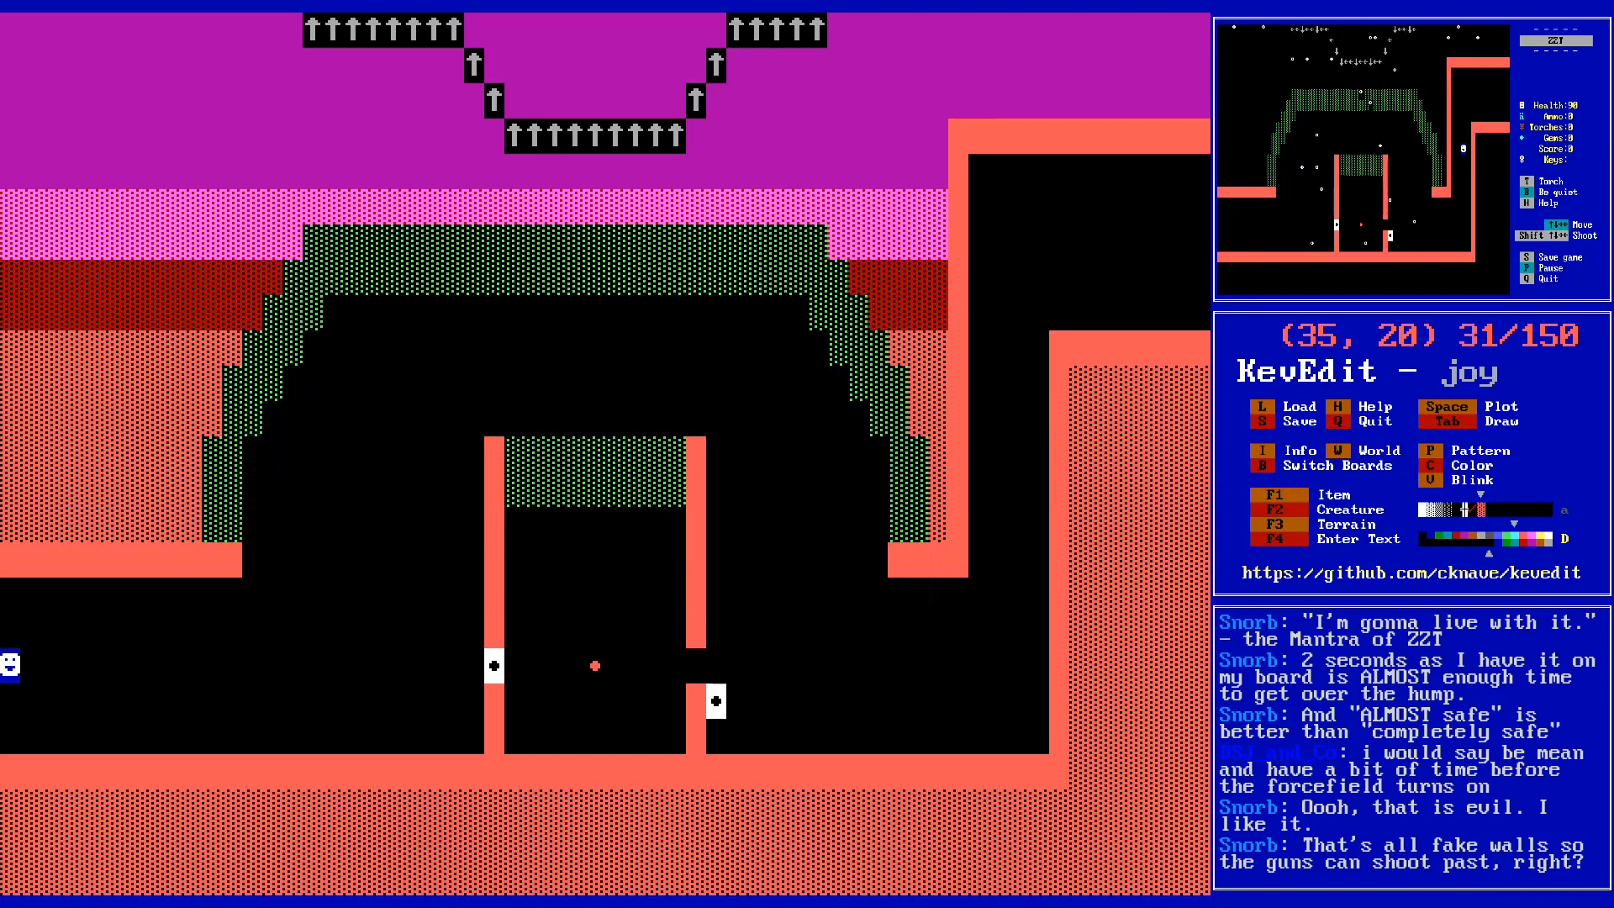
# - Flood-fill the inner chamber's upper eastern wall and both western wall segments with solid light cyan
pyautogui.press('Up')
pyautogui.press('Up')
pyautogui.press('Up')
pyautogui.press('Up')
pyautogui.press('Up')
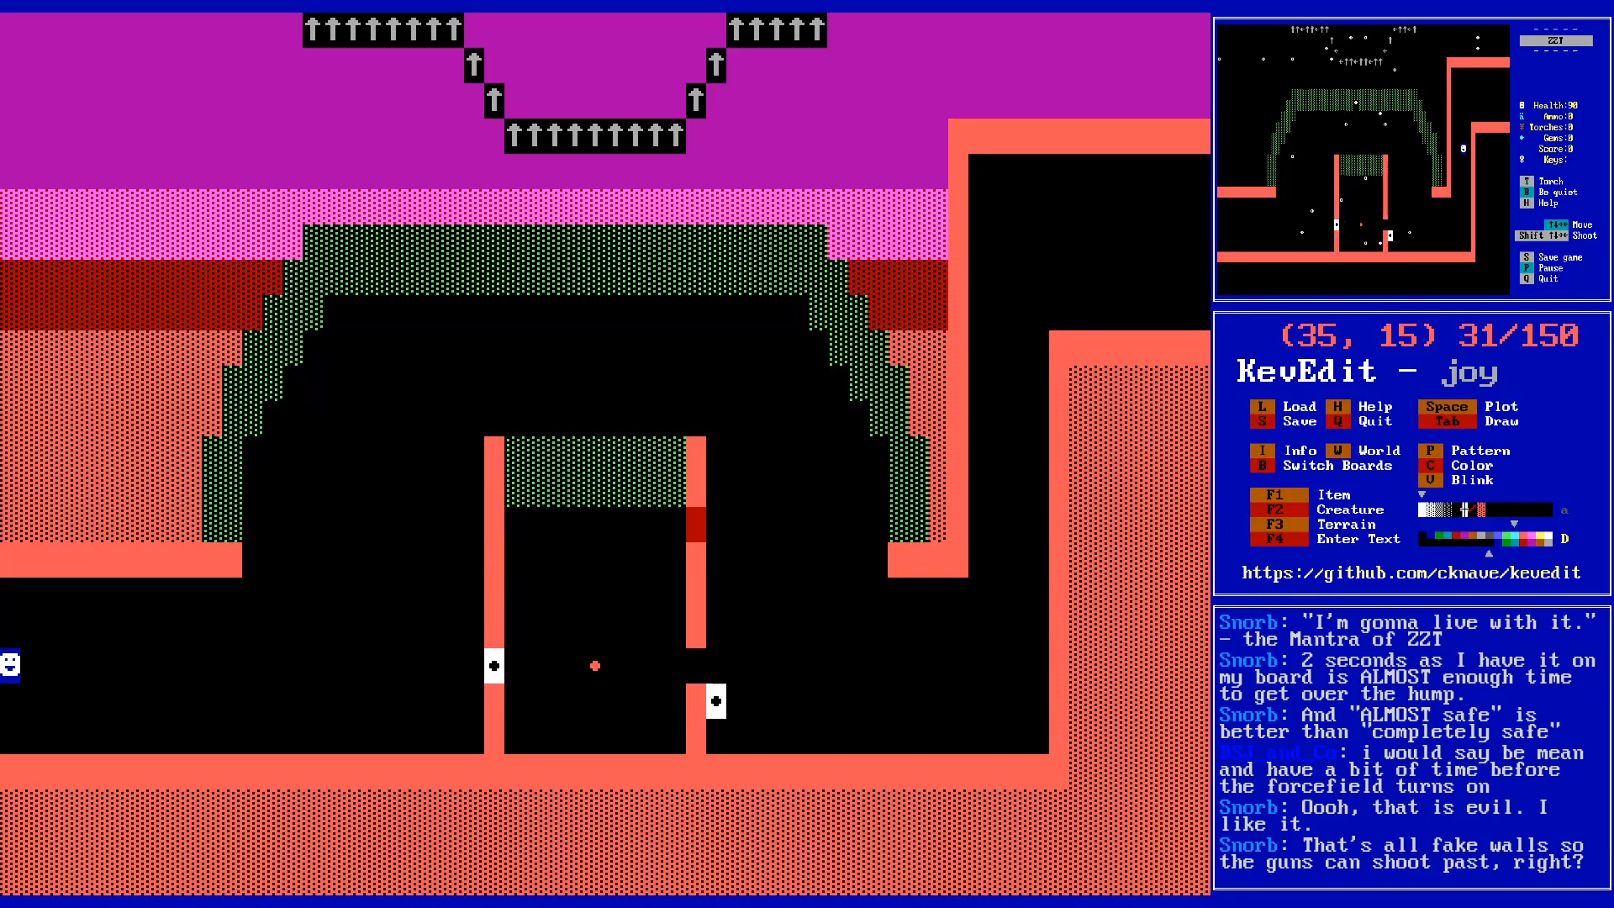
pyautogui.press('f')
pyautogui.press('Left')
pyautogui.press('Left')
pyautogui.press('Left')
pyautogui.press('Left')
pyautogui.press('Left')
pyautogui.press('Left')
pyautogui.press('Left')
pyautogui.press('Left')
pyautogui.press('Left')
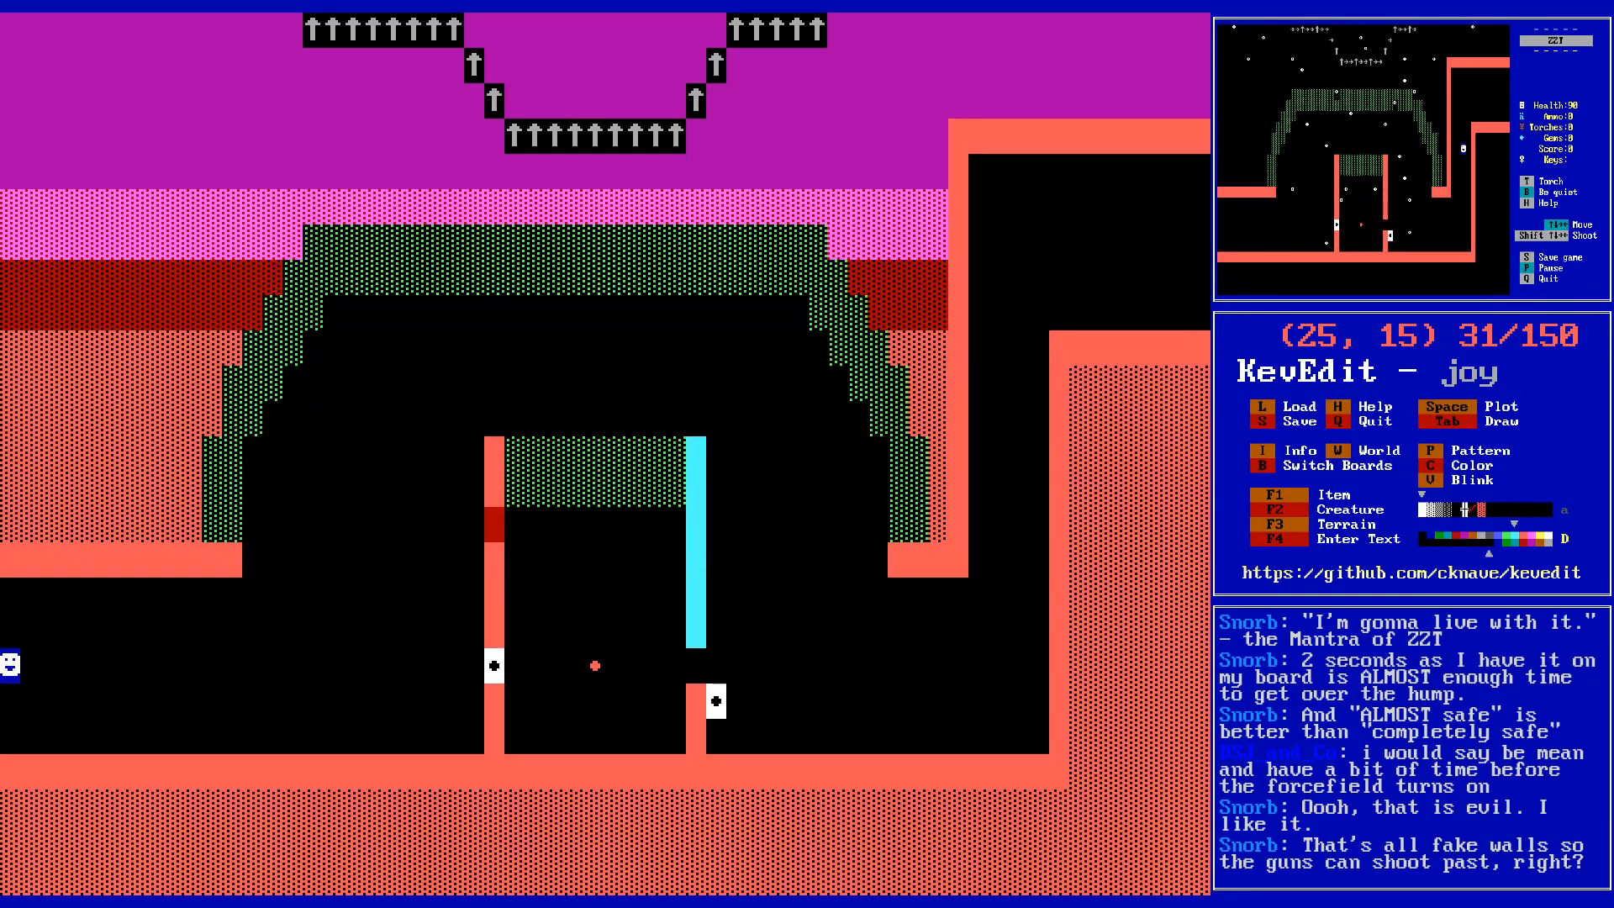
pyautogui.press('f')
pyautogui.press('Down')
pyautogui.press('Down')
pyautogui.press('Down')
pyautogui.press('Down')
pyautogui.press('Down')
pyautogui.press('Down')
pyautogui.press('f')
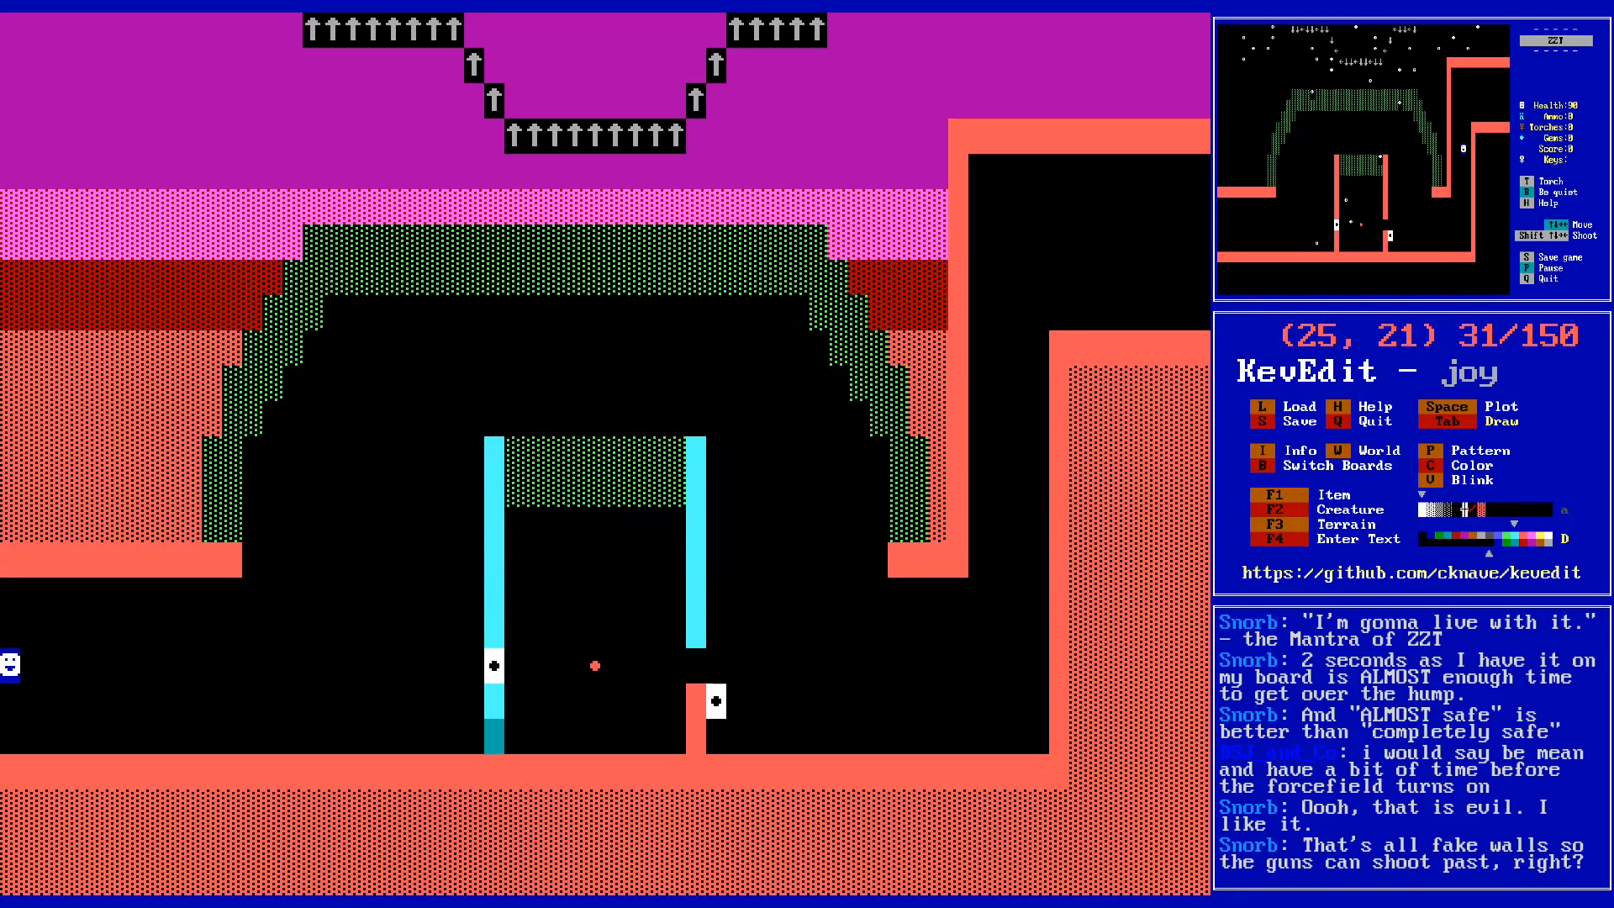
# - Draw a solid light cyan floor along row 21 of the inner chamber and up its lower eastern wall to row 20
pyautogui.press('Tab')
pyautogui.press('Right')
pyautogui.press('Right')
pyautogui.press('Right')
pyautogui.press('Right')
pyautogui.press('Right')
pyautogui.press('Right')
pyautogui.press('Right')
pyautogui.press('Right')
pyautogui.press('Right')
pyautogui.press('Up')
pyautogui.press('Up')
pyautogui.press('Up')
pyautogui.press('Up')
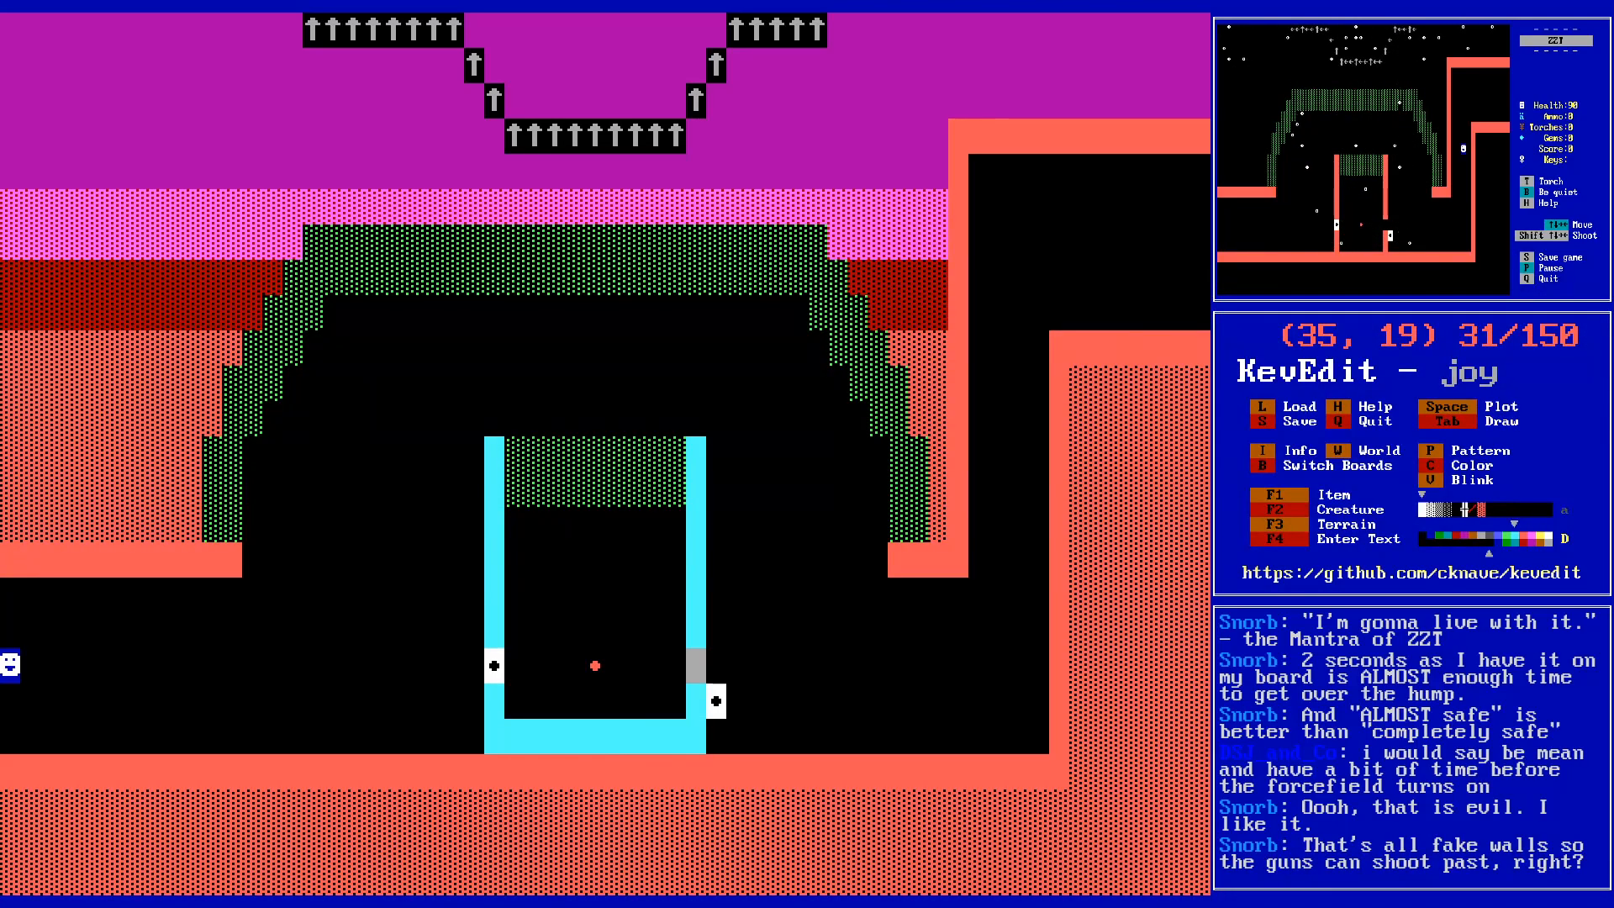
# - Replace the top two cells of the inner chamber's eastern wall, rows 13 and 14, with the green shaded block
pyautogui.press('Up')
pyautogui.press('Left')
pyautogui.press('Left')
pyautogui.press('Left')
pyautogui.press('Left')
pyautogui.press('Left')
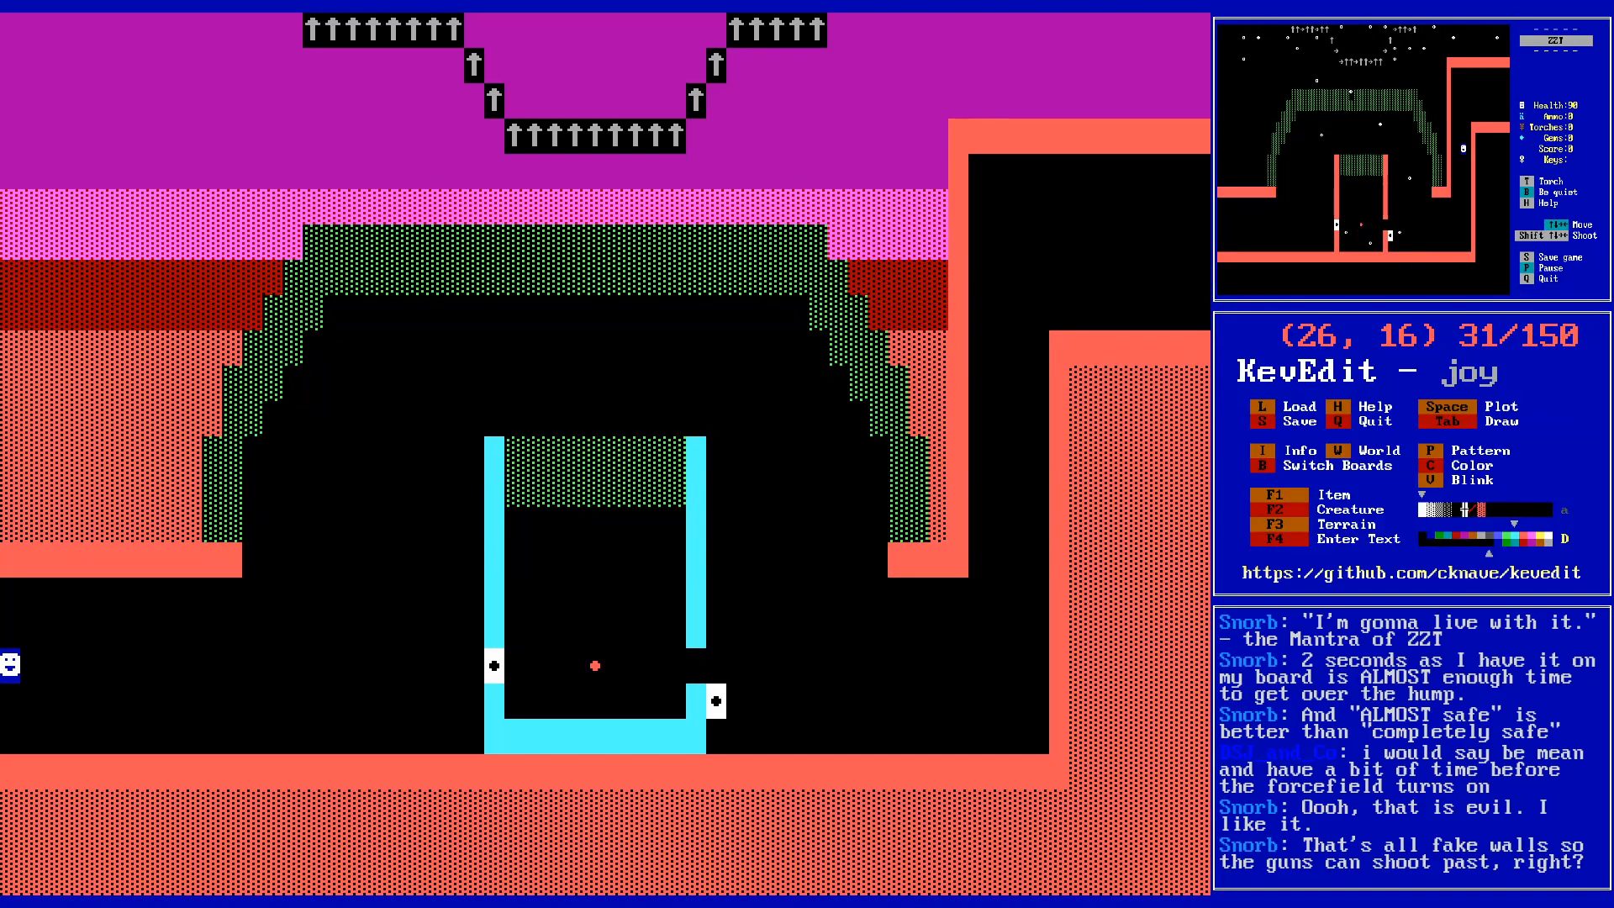
pyautogui.press('Up')
pyautogui.press('Up')
pyautogui.press('Up')
pyautogui.press('Left')
pyautogui.press('Down')
pyautogui.press('Right')
pyautogui.press('Right')
pyautogui.press('Right')
pyautogui.press('Right')
pyautogui.press('Right')
pyautogui.press('Right')
pyautogui.press('Up')
pyautogui.press('Left')
pyautogui.press('space')
pyautogui.press('Down')
pyautogui.press('space')
# - Replace the top two cells of the inner chamber's western wall, rows 13 and 14, with the green shaded block
pyautogui.press('Left')
pyautogui.press('Left')
pyautogui.press('Left')
pyautogui.press('Left')
pyautogui.press('Left')
pyautogui.press('Left')
pyautogui.press('Left')
pyautogui.press('Left')
pyautogui.press('space')
pyautogui.press('Up')
pyautogui.press('space')
pyautogui.press('Down')
pyautogui.press('Right')
pyautogui.press('Right')
pyautogui.press('Down')
pyautogui.press('Down')
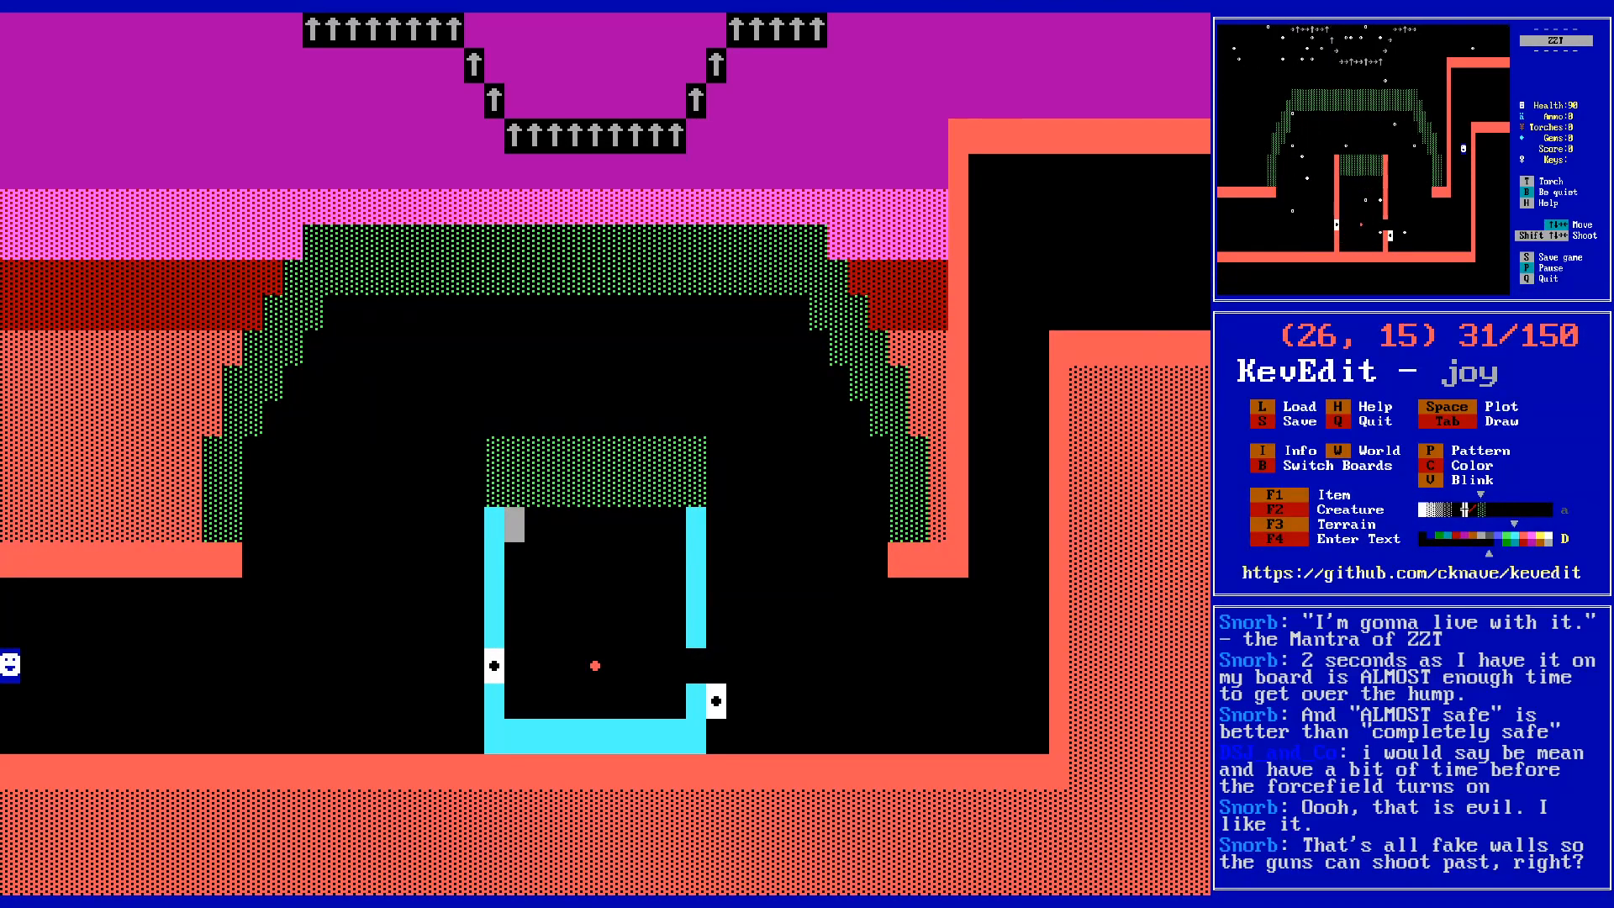
pyautogui.press('c')
pyautogui.press('Left')
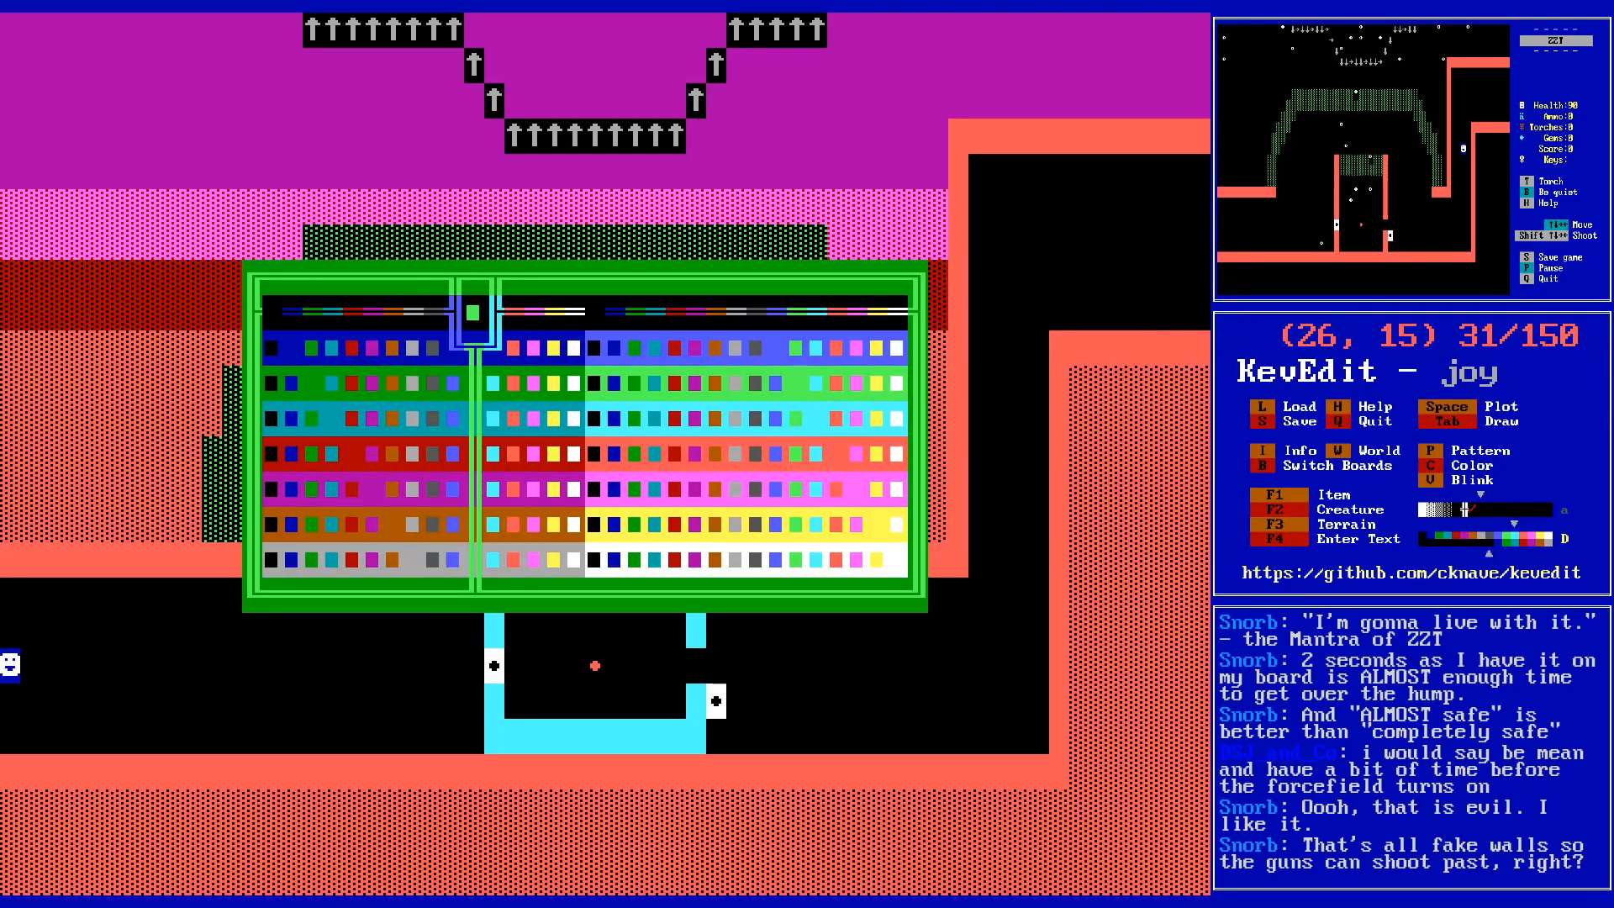
pyautogui.press('Return')
pyautogui.press('F3')
pyautogui.press('Escape')
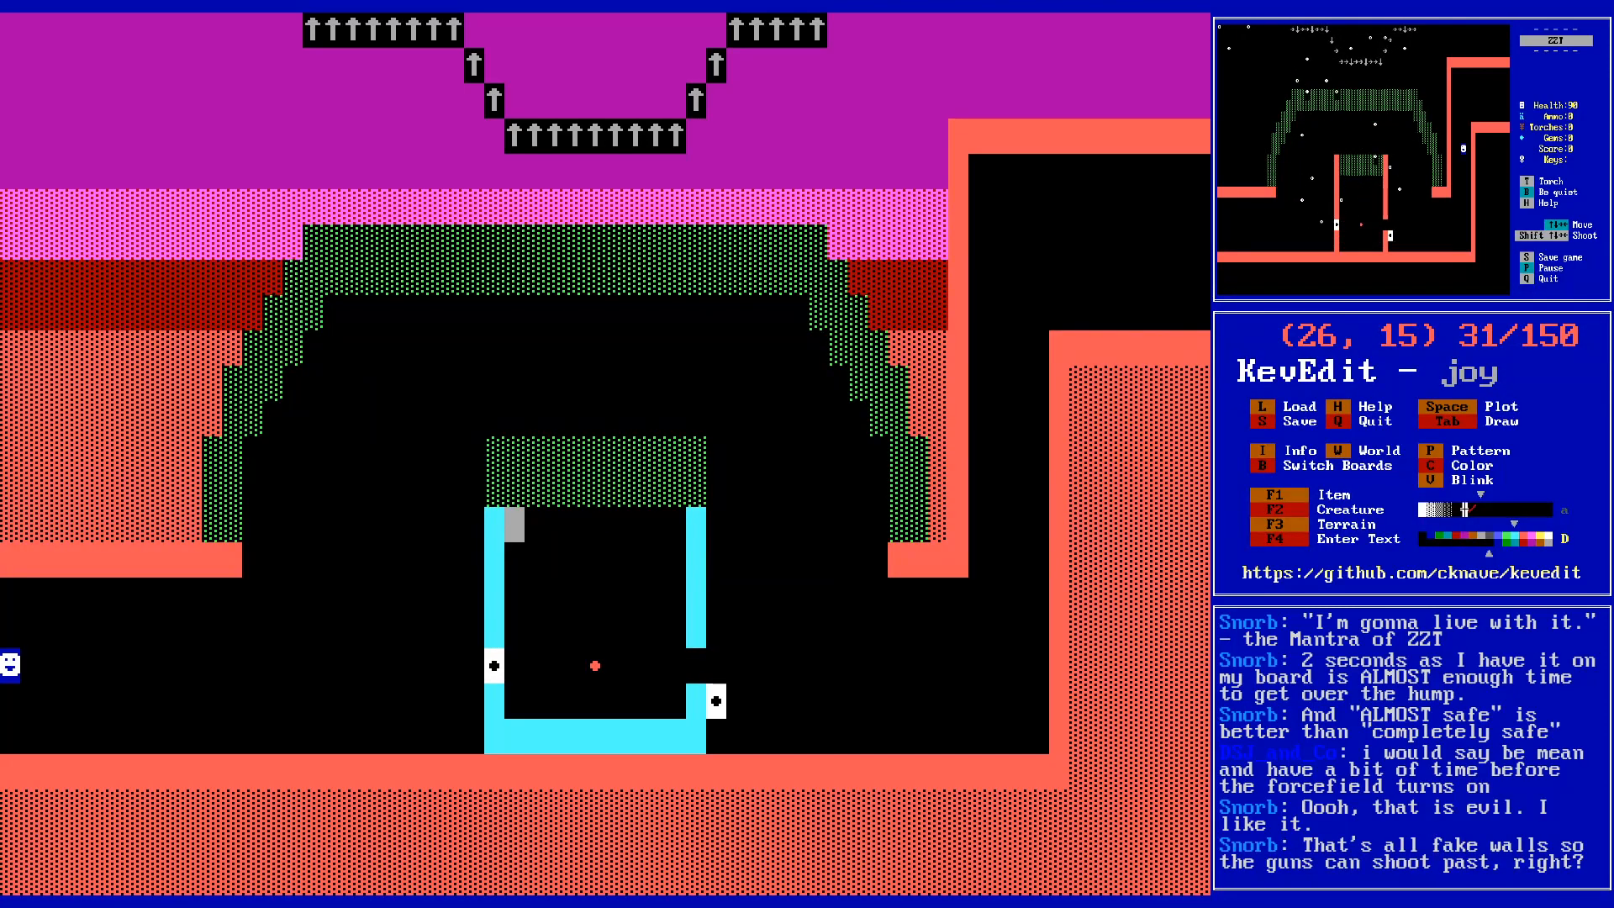
pyautogui.press('F3')
pyautogui.press('Escape')
# - Draw a light cyan water line along row 15 between the inner chamber's walls
pyautogui.press('Tab')
pyautogui.press('Right')
pyautogui.press('Right')
pyautogui.press('Right')
pyautogui.press('Right')
pyautogui.press('Right')
pyautogui.press('Right')
pyautogui.press('Right')
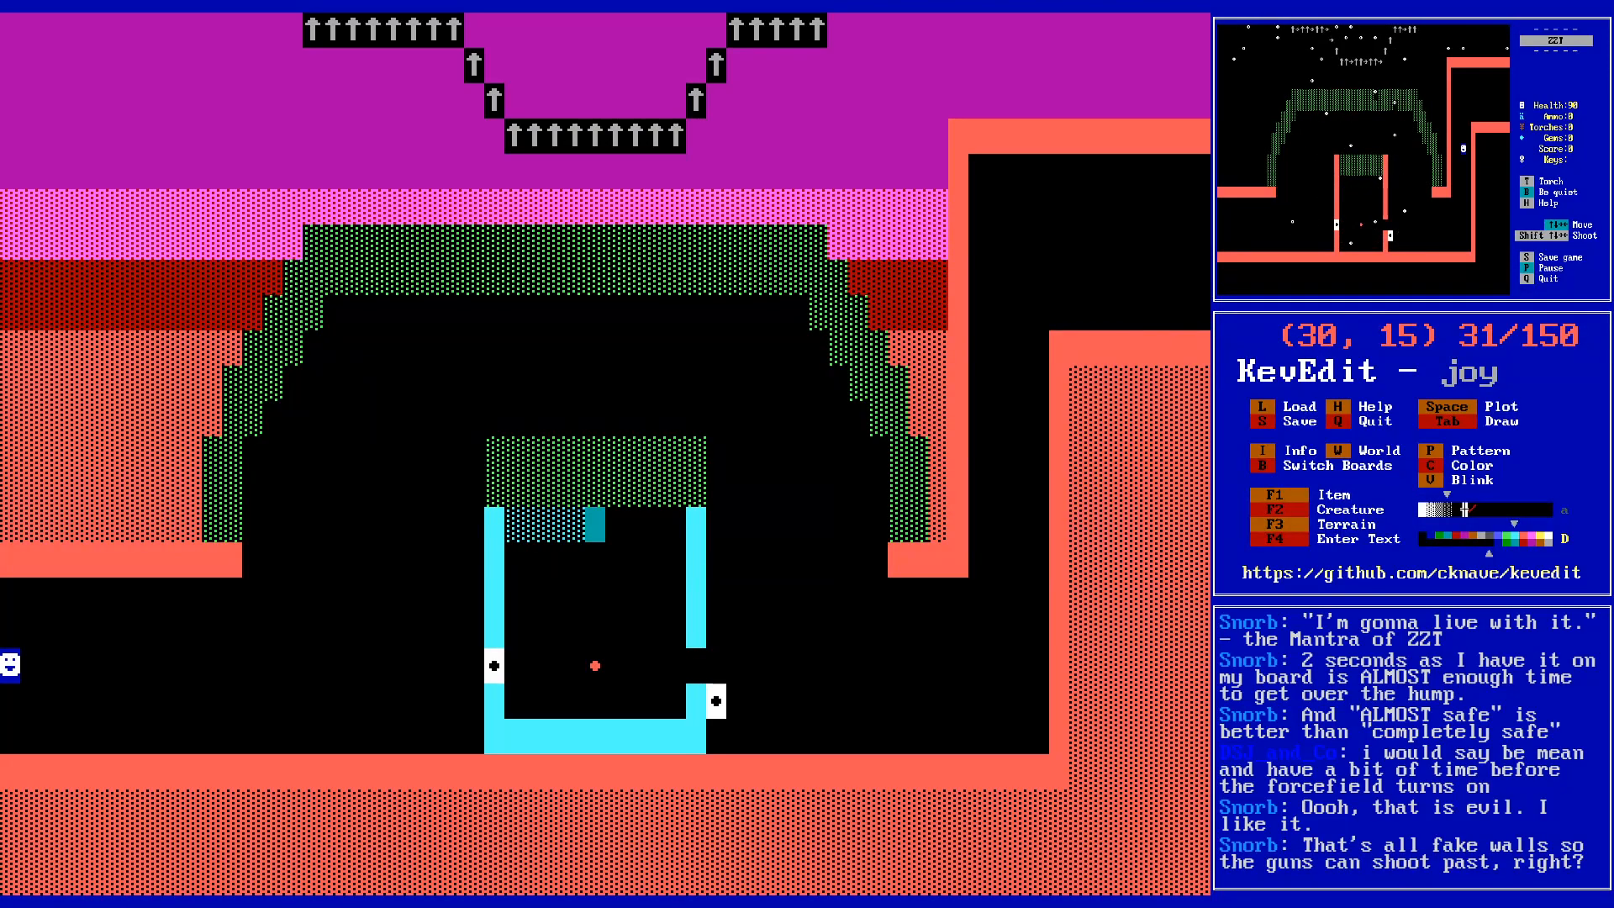
pyautogui.press('Right')
# - Draw a light cyan water line along row 14, across the full width of the inner chamber
pyautogui.press('Down')
pyautogui.press('Left')
pyautogui.press('Up')
pyautogui.press('Up')
pyautogui.press('Right')
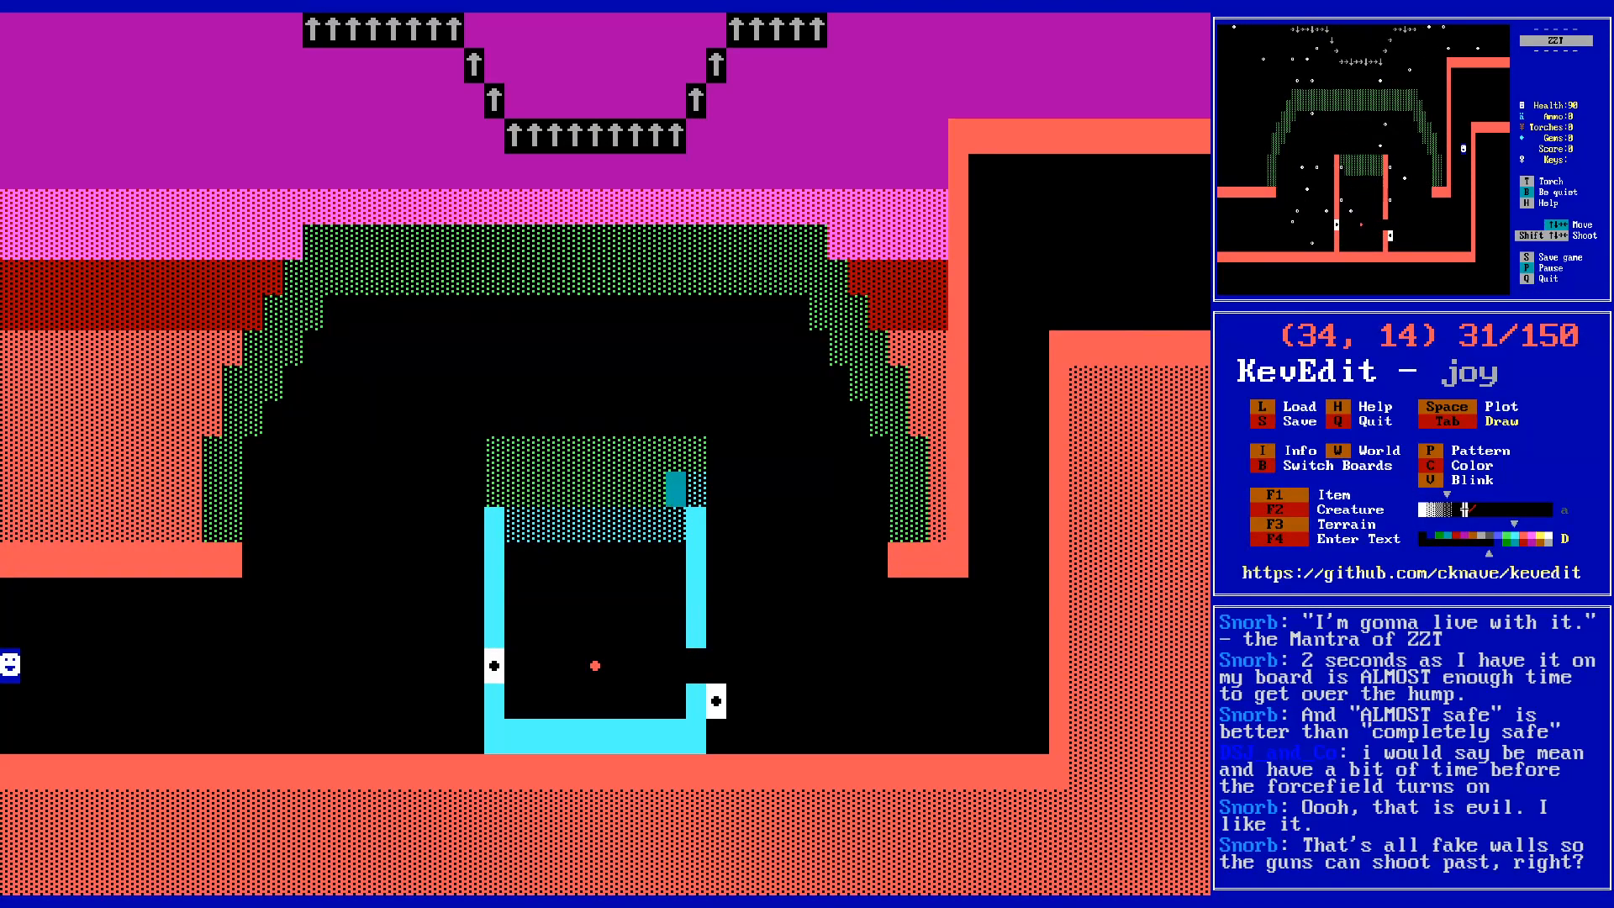
pyautogui.press('Left')
pyautogui.press('Left')
pyautogui.press('Left')
pyautogui.press('Left')
pyautogui.press('Left')
pyautogui.press('Left')
pyautogui.press('Left')
# - Erase the water line along row 15 between the inner chamber's walls
pyautogui.press('Right')
pyautogui.press('Right')
pyautogui.press('Right')
pyautogui.press('Right')
pyautogui.press('Right')
pyautogui.press('Right')
pyautogui.press('Right')
pyautogui.press('Right')
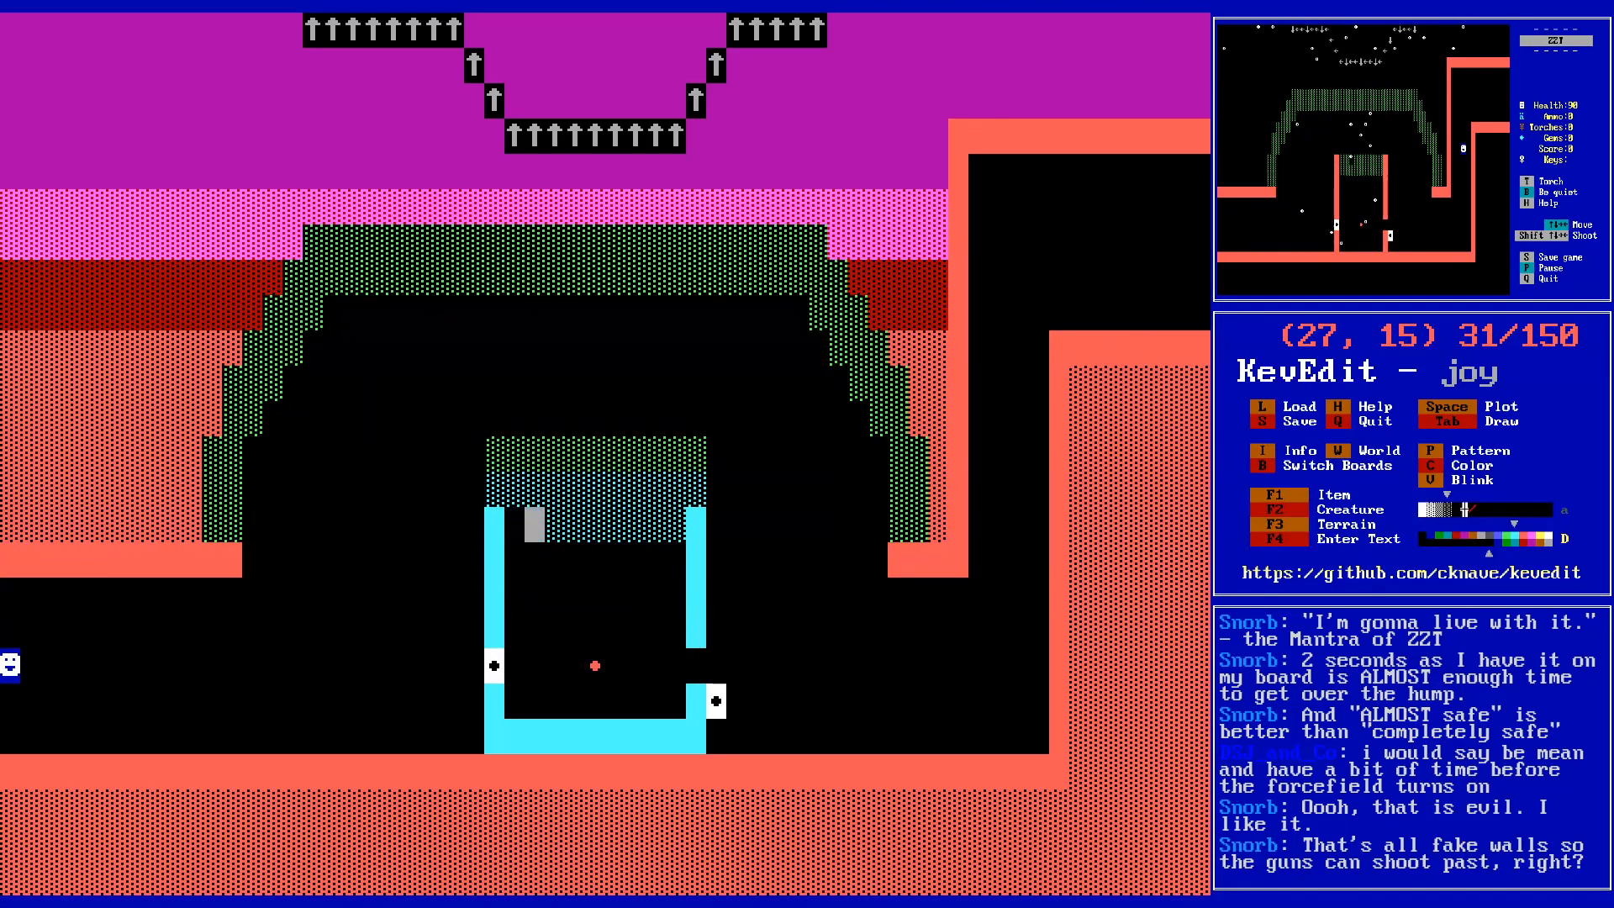
pyautogui.press('Right')
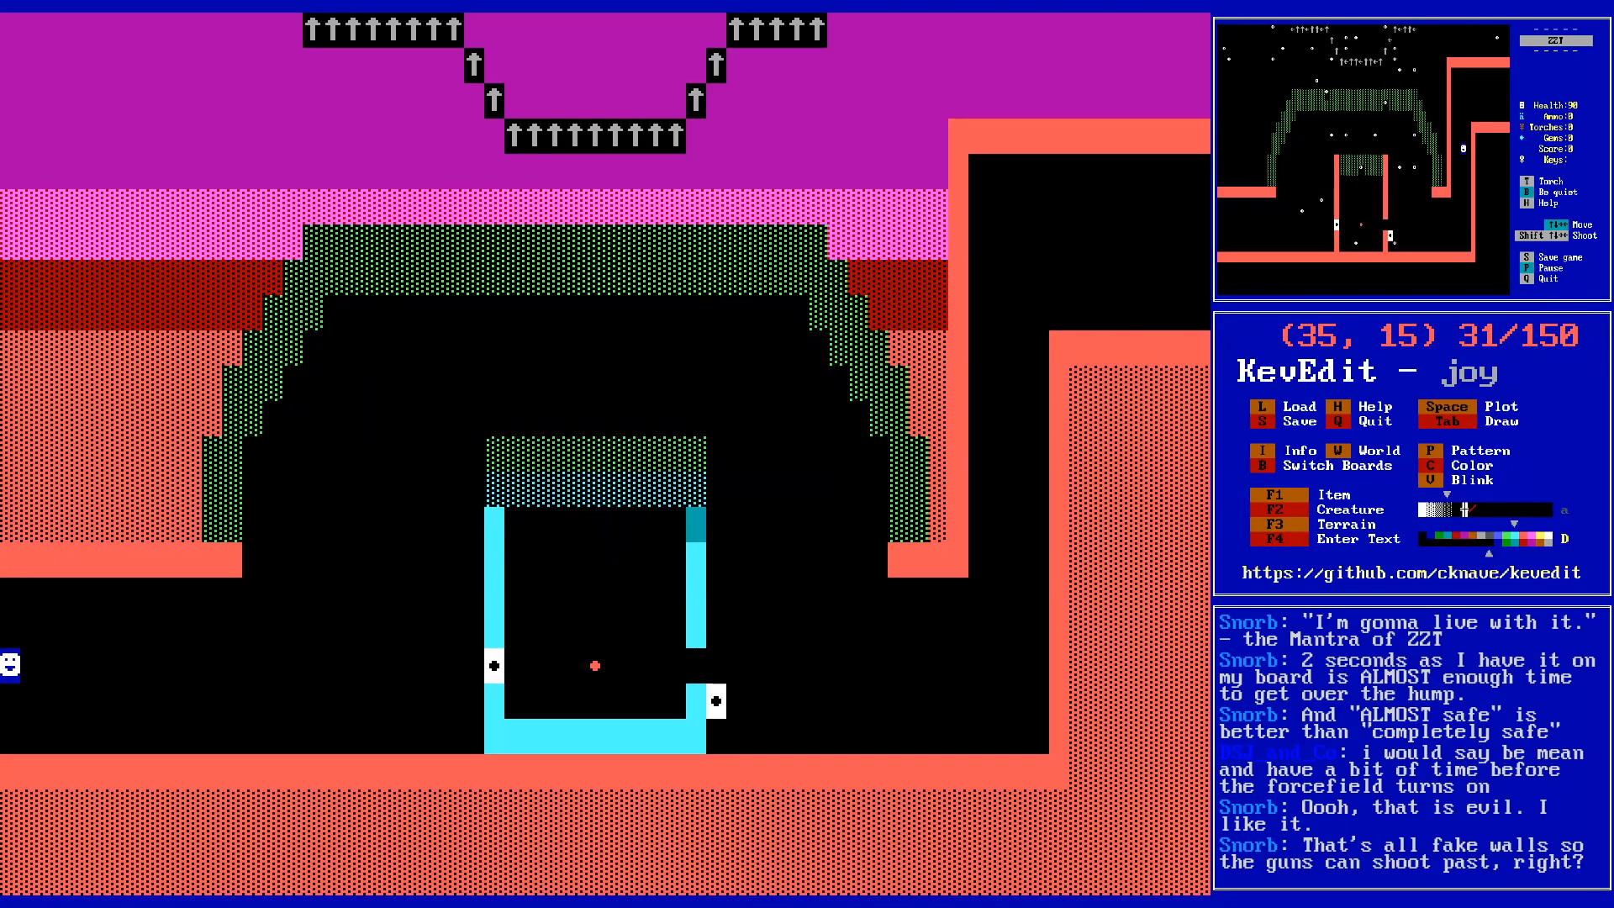
# - Extend the inner chamber's eastern and western walls up to row 14 with solid light cyan
pyautogui.press('Up')
pyautogui.press('space')
pyautogui.press('Left')
pyautogui.press('Left')
pyautogui.press('Left')
pyautogui.press('Left')
pyautogui.press('Left')
pyautogui.press('Left')
pyautogui.press('Left')
pyautogui.press('Left')
pyautogui.press('Left')
pyautogui.press('Left')
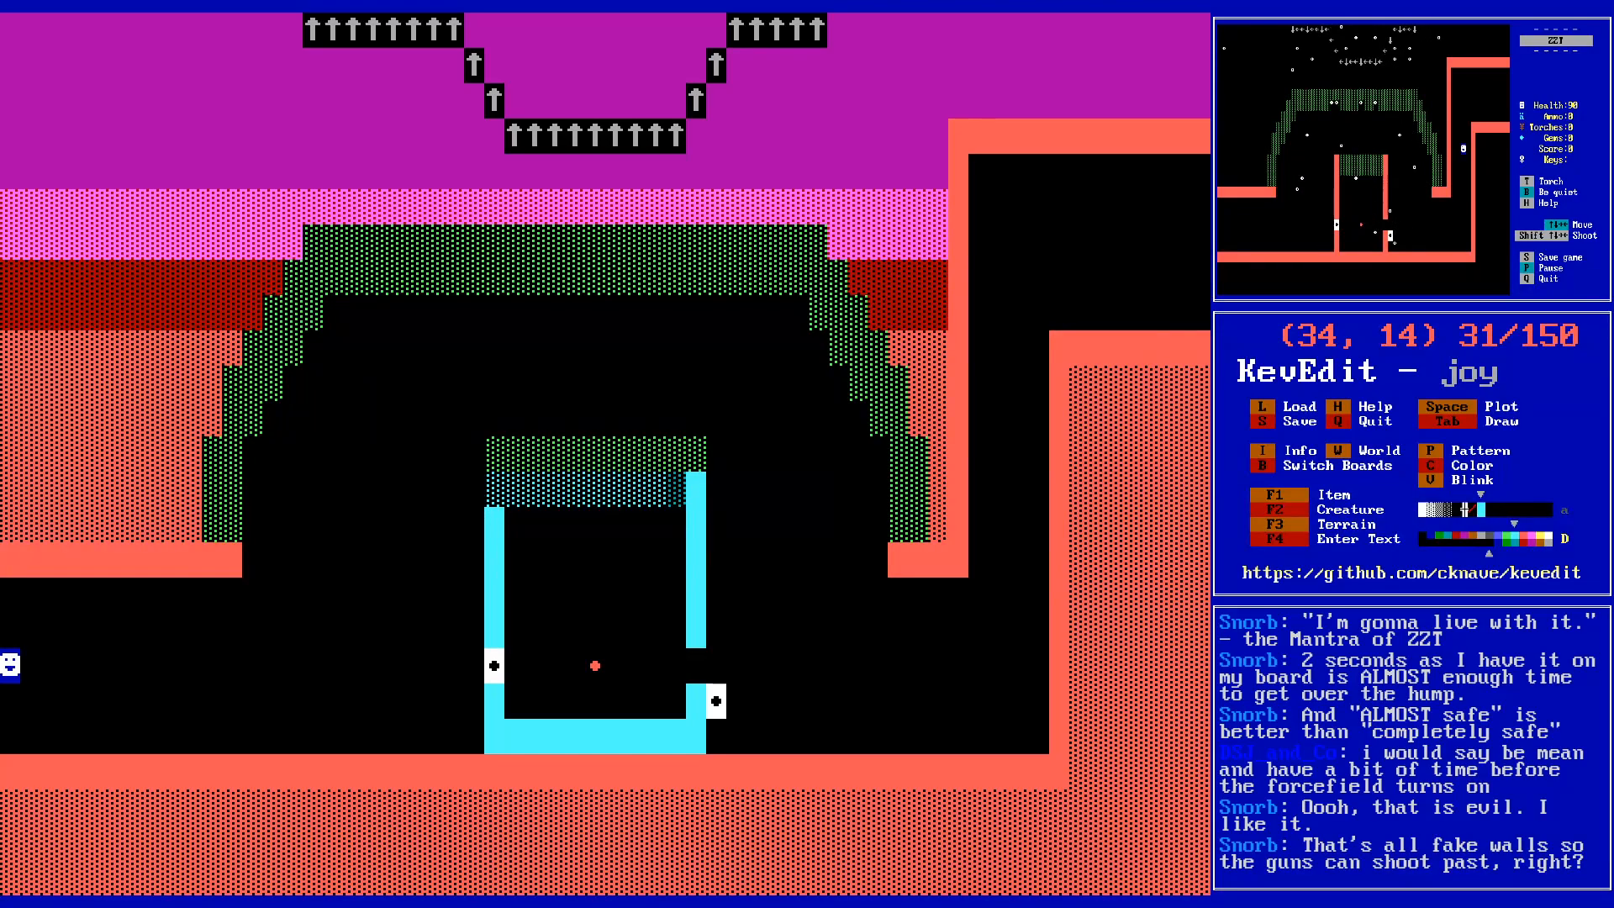
pyautogui.press('space')
pyautogui.press('Down')
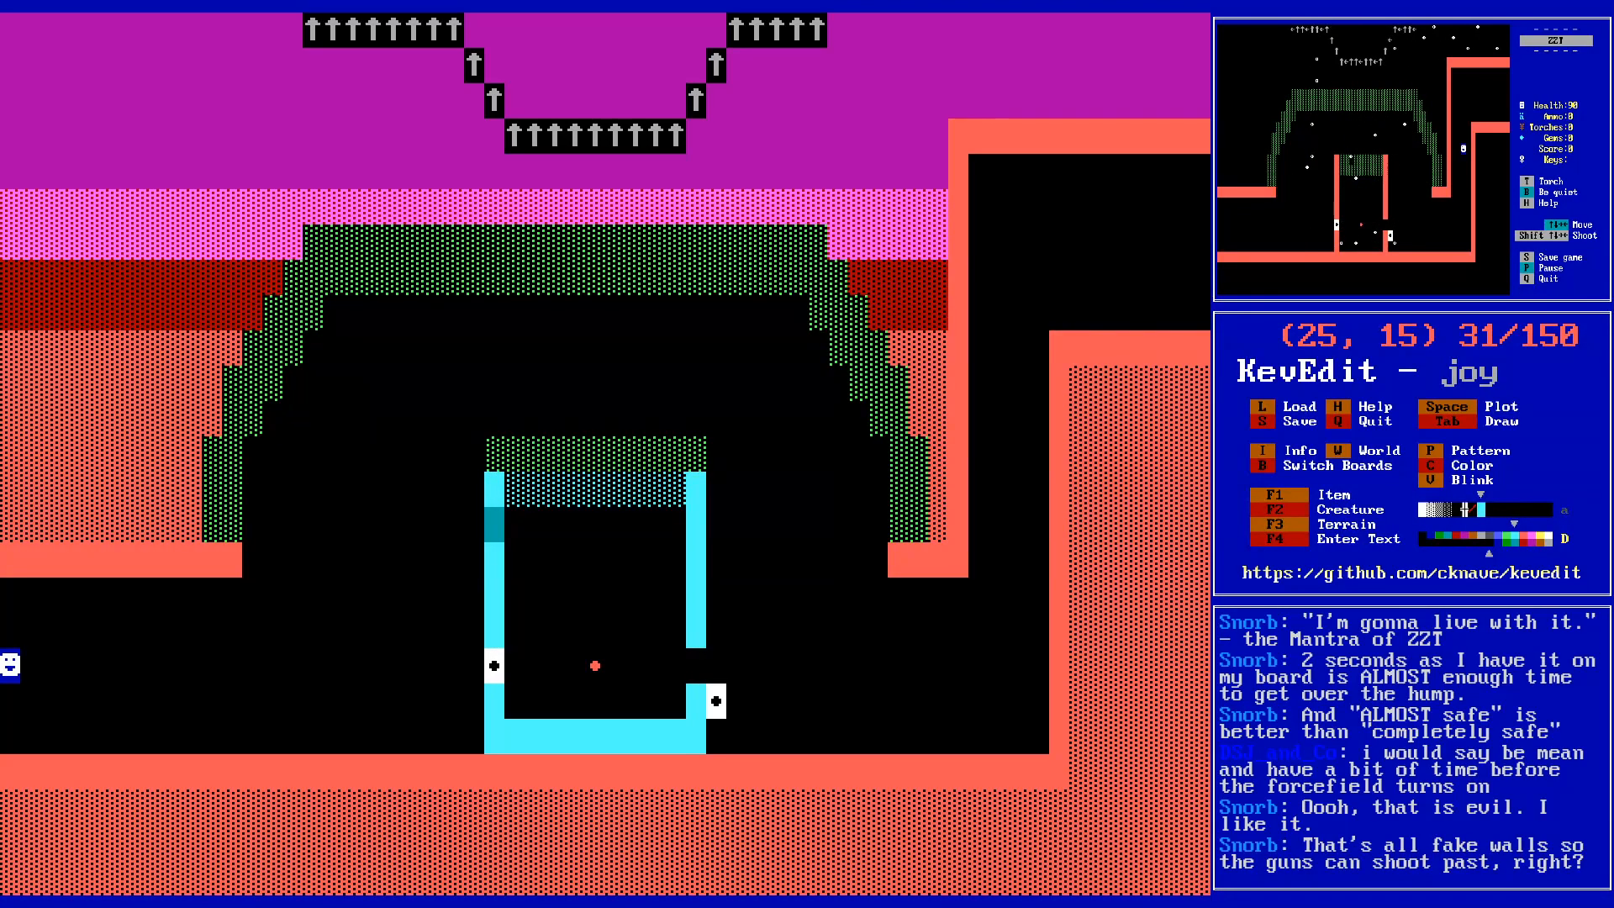
# - Flood-fill the inner chamber's western wall, floor and lower eastern wall with light cyan normal wall
pyautogui.press('Down')
pyautogui.press('Down')
pyautogui.press('Down')
pyautogui.press('Down')
pyautogui.press('Down')
pyautogui.press('f')
pyautogui.press('Right')
pyautogui.press('Right')
pyautogui.press('Right')
pyautogui.press('Right')
pyautogui.press('Right')
pyautogui.press('Right')
pyautogui.press('Right')
pyautogui.press('Right')
pyautogui.press('Right')
pyautogui.press('Right')
pyautogui.press('Right')
# - Flood-fill the inner chamber's upper eastern wall with light cyan normal wall
pyautogui.press('Up')
pyautogui.press('Up')
pyautogui.press('Up')
pyautogui.press('Up')
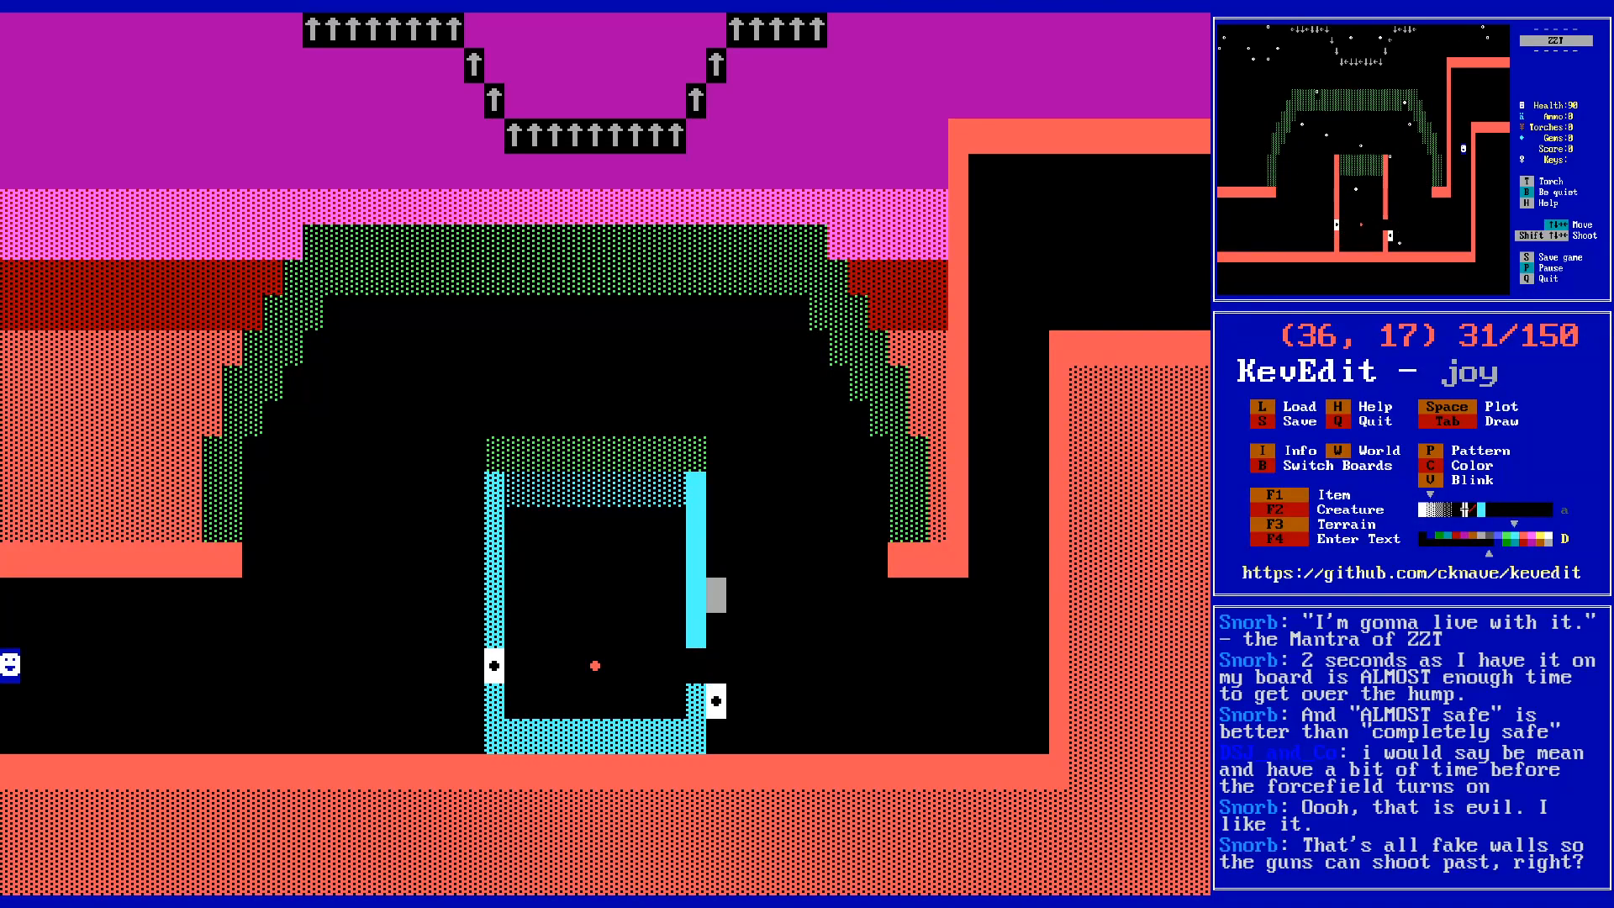
pyautogui.press('Left')
pyautogui.press('Up')
pyautogui.press('Down')
# - Change the background of the light cyan drawing colour and go over the inner chamber's walls and floor with it
pyautogui.press('c')
pyautogui.press('Down')
pyautogui.press('Return')
pyautogui.press('Left')
pyautogui.press('Left')
pyautogui.press('Left')
pyautogui.press('Left')
pyautogui.press('Left')
pyautogui.press('Left')
pyautogui.press('Left')
pyautogui.press('Left')
pyautogui.press('Left')
pyautogui.press('Left')
pyautogui.press('Left')
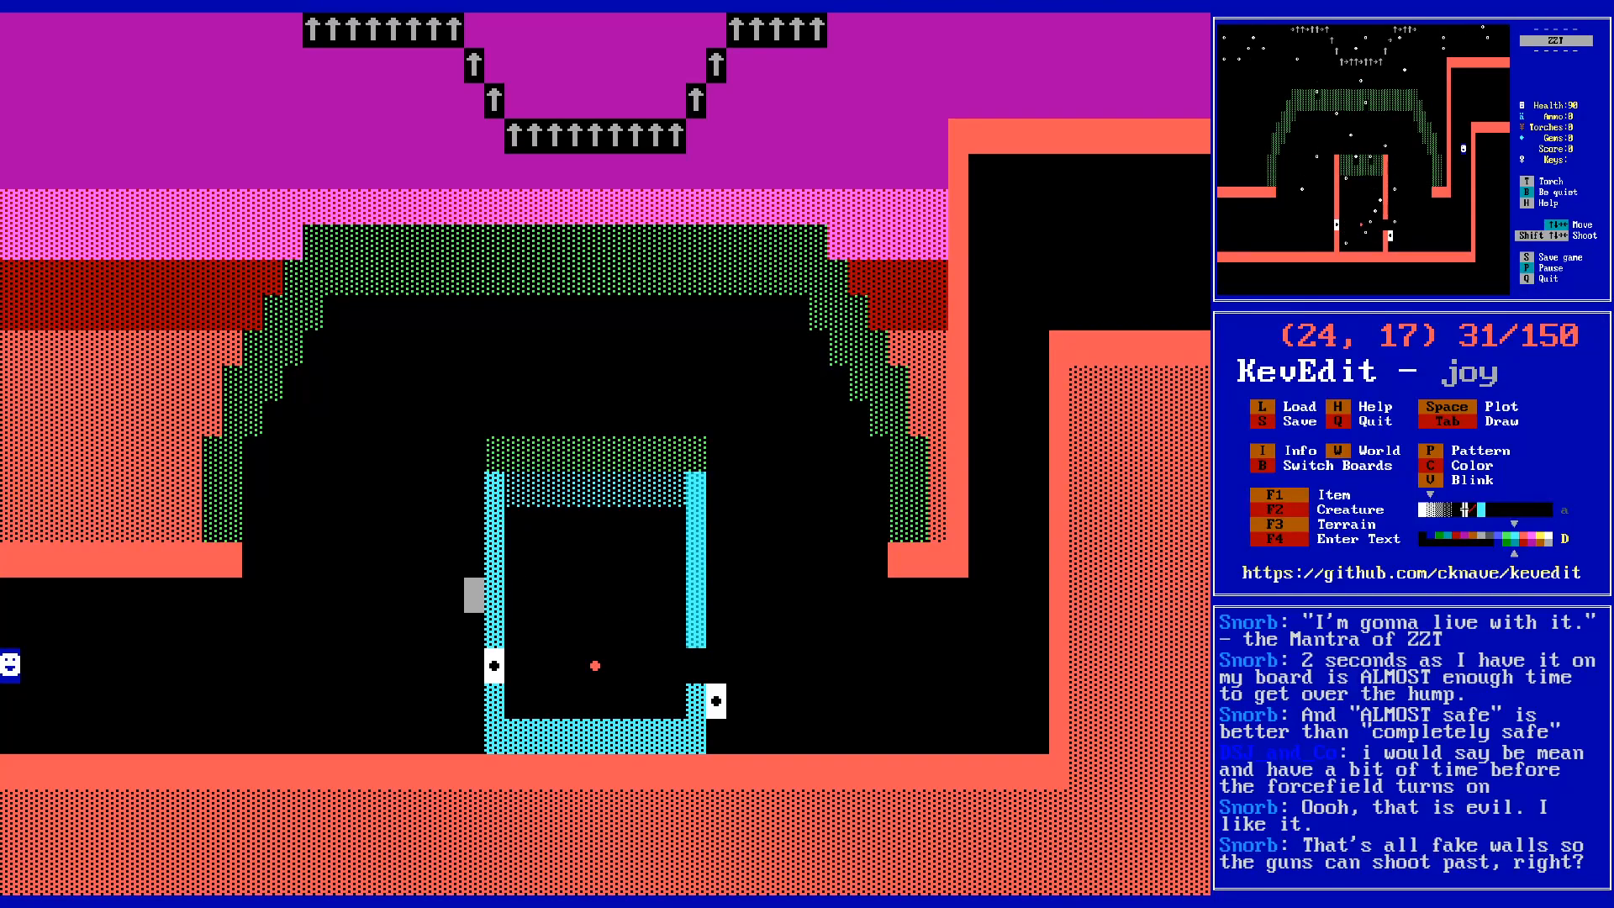
pyautogui.press('Down')
pyautogui.press('Down')
pyautogui.press('Down')
pyautogui.press('Down')
pyautogui.press('Right')
pyautogui.press('Right')
pyautogui.press('Right')
pyautogui.press('Right')
pyautogui.press('Right')
pyautogui.press('Right')
pyautogui.press('Right')
pyautogui.press('Right')
pyautogui.press('Right')
pyautogui.press('Right')
pyautogui.press('Up')
pyautogui.press('Up')
pyautogui.press('Up')
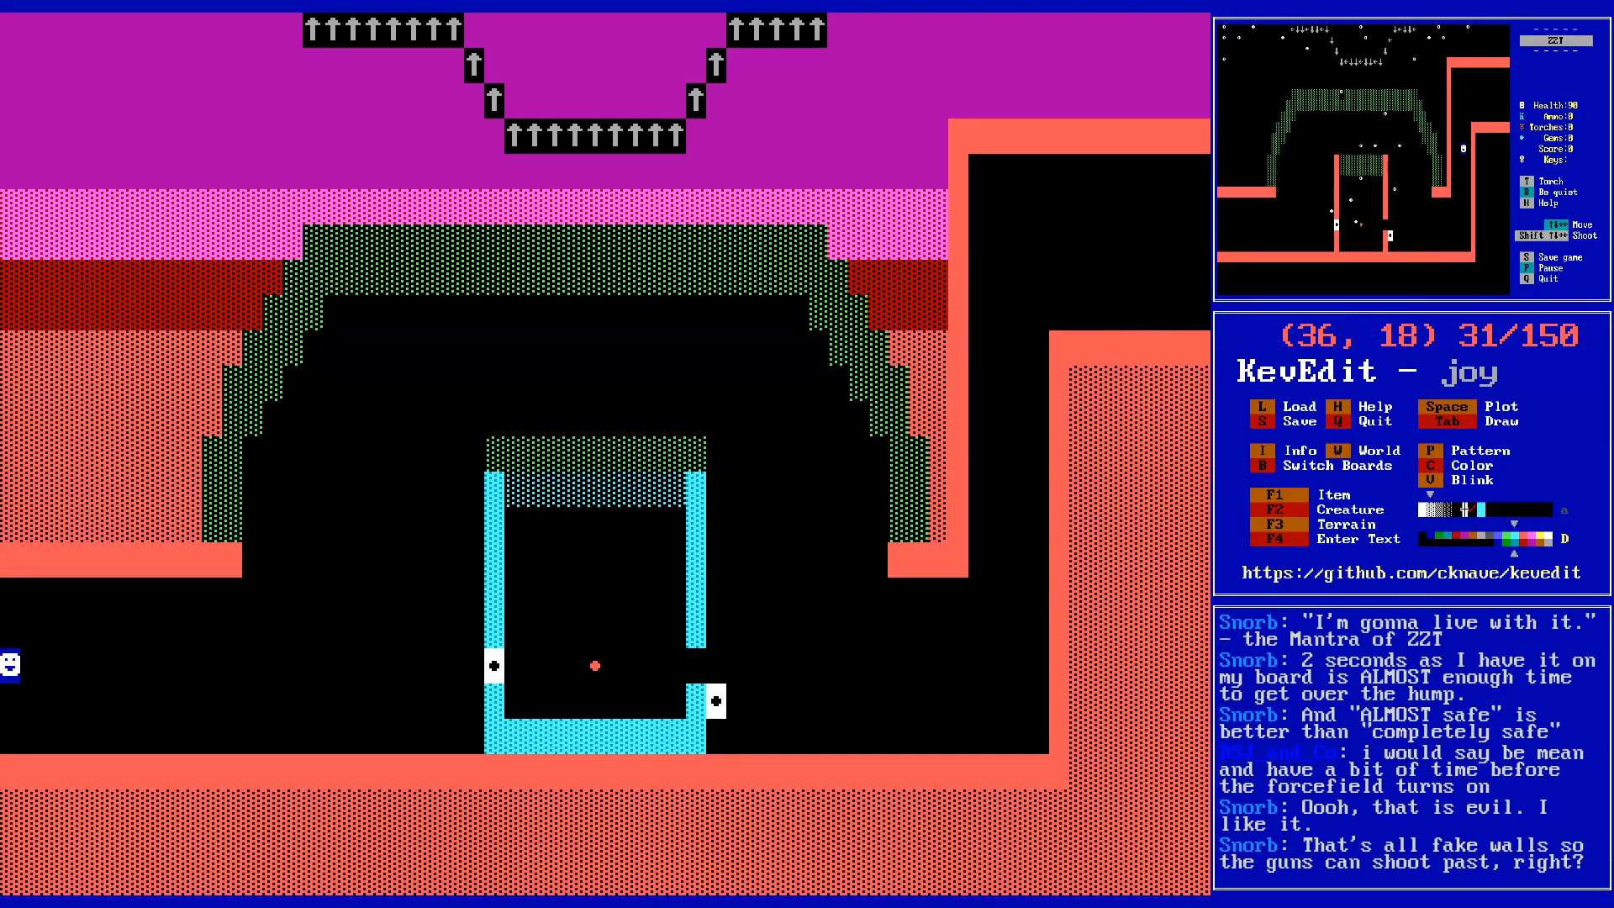
# - Save the joy world with the current state of the board
pyautogui.press('Right')
pyautogui.press('Right')
pyautogui.press('s')
pyautogui.press('Return')
# - Pick up an arrow-shaped gun from the sky as the drawing pattern and set the drawing colour to purple on purple
pyautogui.press('Up')
pyautogui.press('Up')
pyautogui.press('Up')
pyautogui.press('Up')
pyautogui.press('Up')
pyautogui.press('Left')
pyautogui.press('Up')
pyautogui.press('Left')
pyautogui.press('Left')
pyautogui.press('Up')
pyautogui.press('Left')
pyautogui.press('Up')
pyautogui.press('Left')
pyautogui.press('Up')
pyautogui.press('Left')
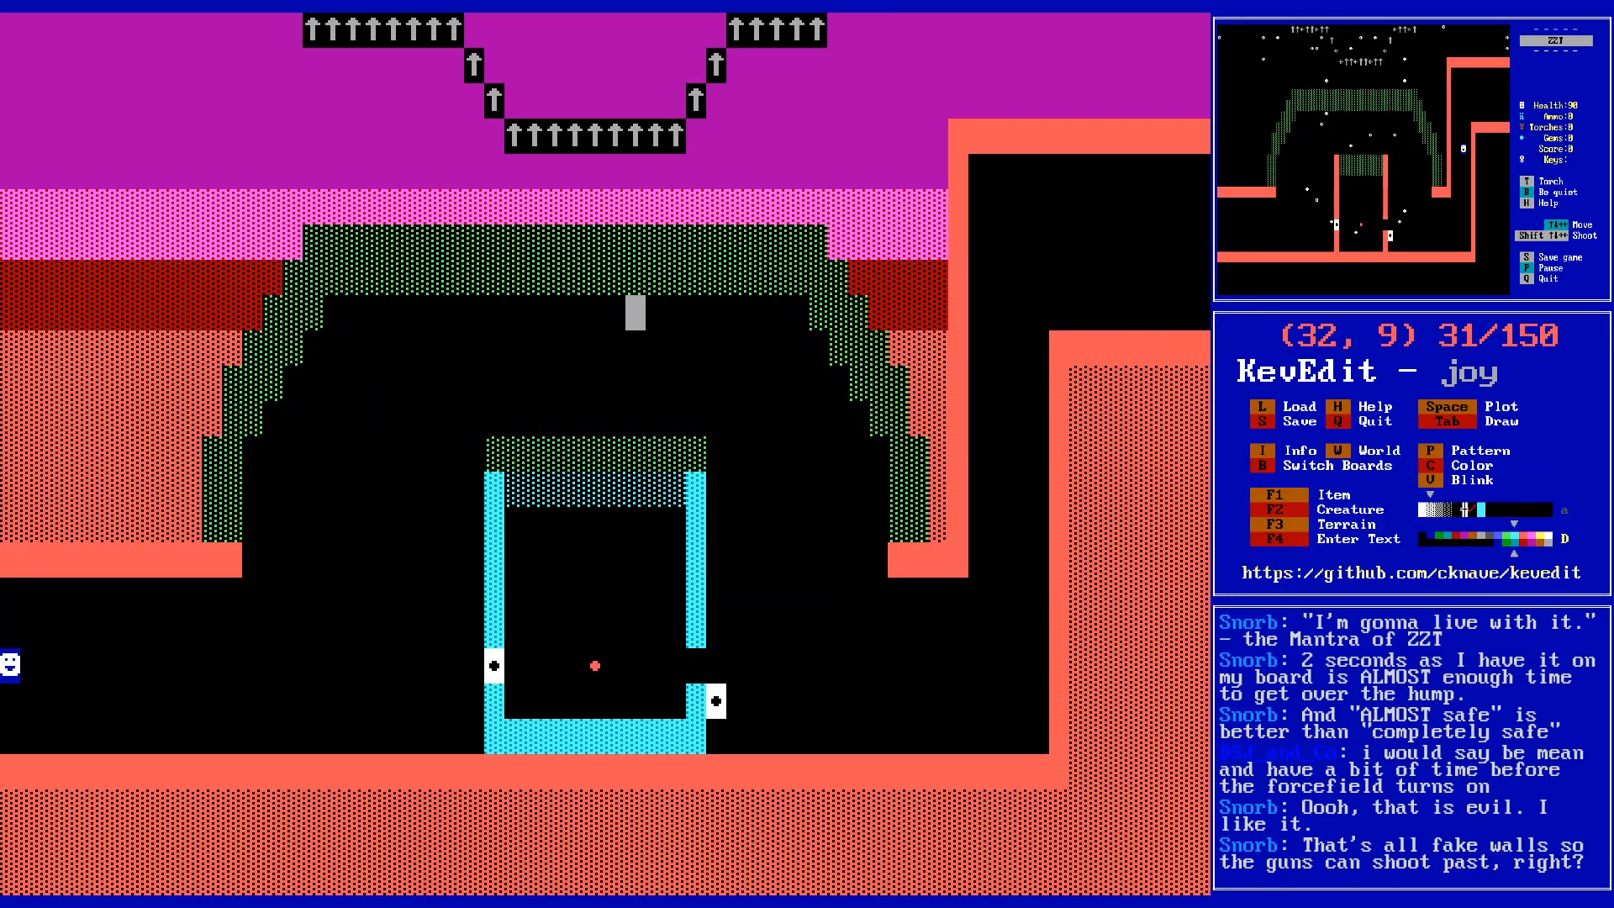
pyautogui.press('Left')
pyautogui.press('Left')
pyautogui.press('Left')
pyautogui.press('Left')
pyautogui.press('Left')
pyautogui.press('Left')
pyautogui.press('Left')
pyautogui.press('Left')
pyautogui.press('Left')
pyautogui.press('Left')
pyautogui.press('Left')
pyautogui.press('Left')
pyautogui.press('Left')
pyautogui.press('Left')
pyautogui.press('Left')
pyautogui.press('Left')
pyautogui.press('Up')
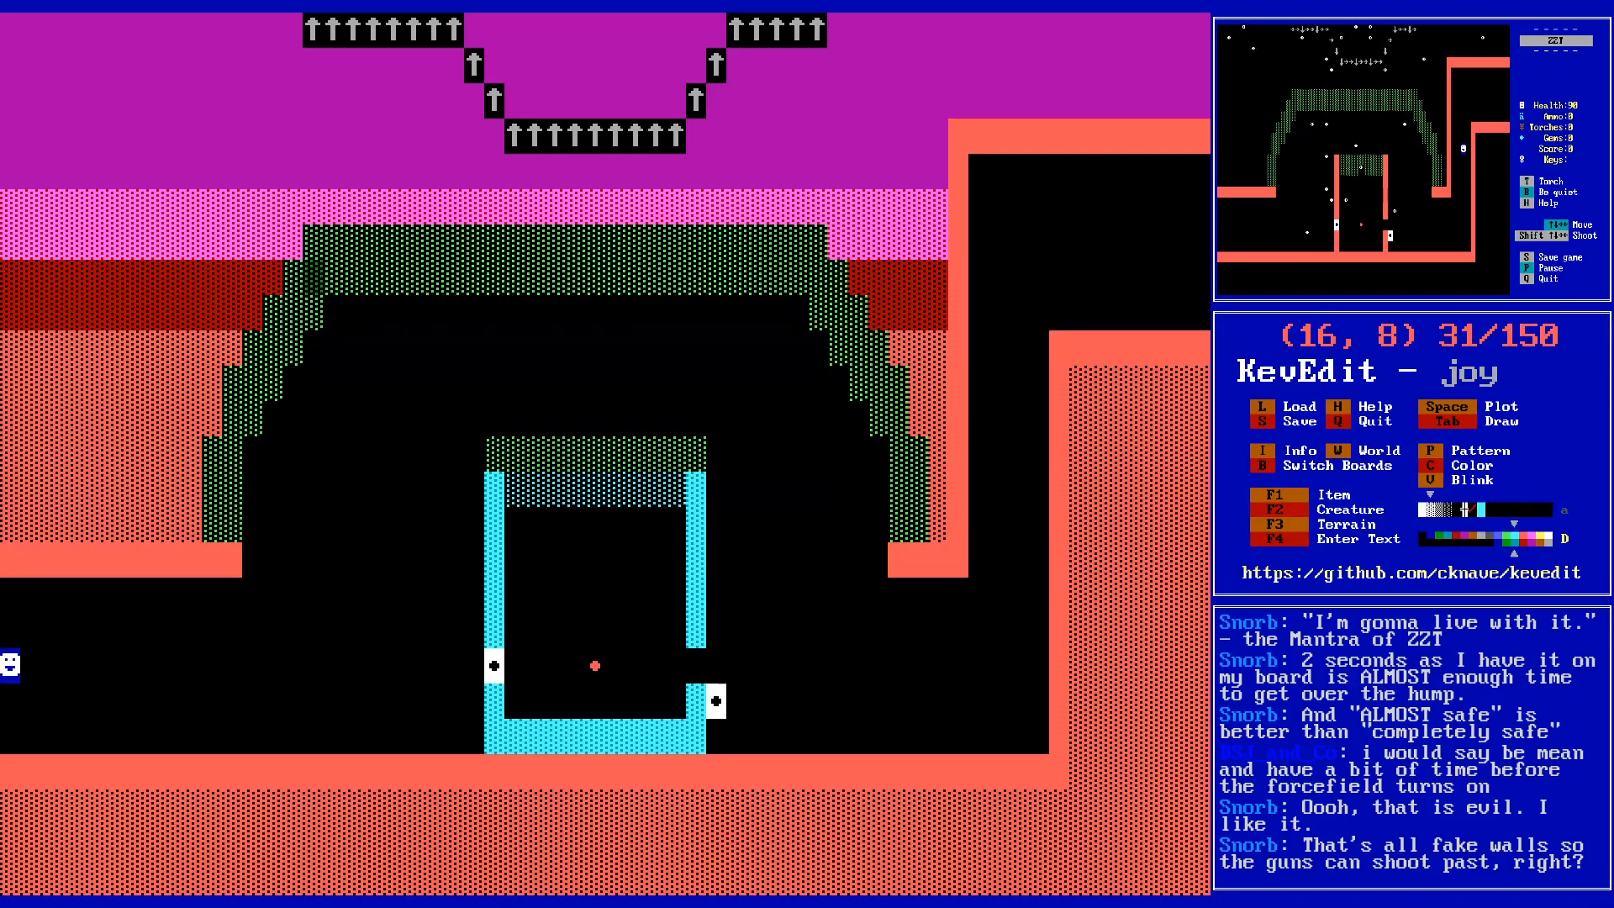
pyautogui.press('Up')
pyautogui.press('Up')
pyautogui.press('Up')
pyautogui.press('Up')
pyautogui.press('Up')
pyautogui.press('Up')
pyautogui.press('Up')
pyautogui.press('Right')
pyautogui.press('Down')
pyautogui.press('Down')
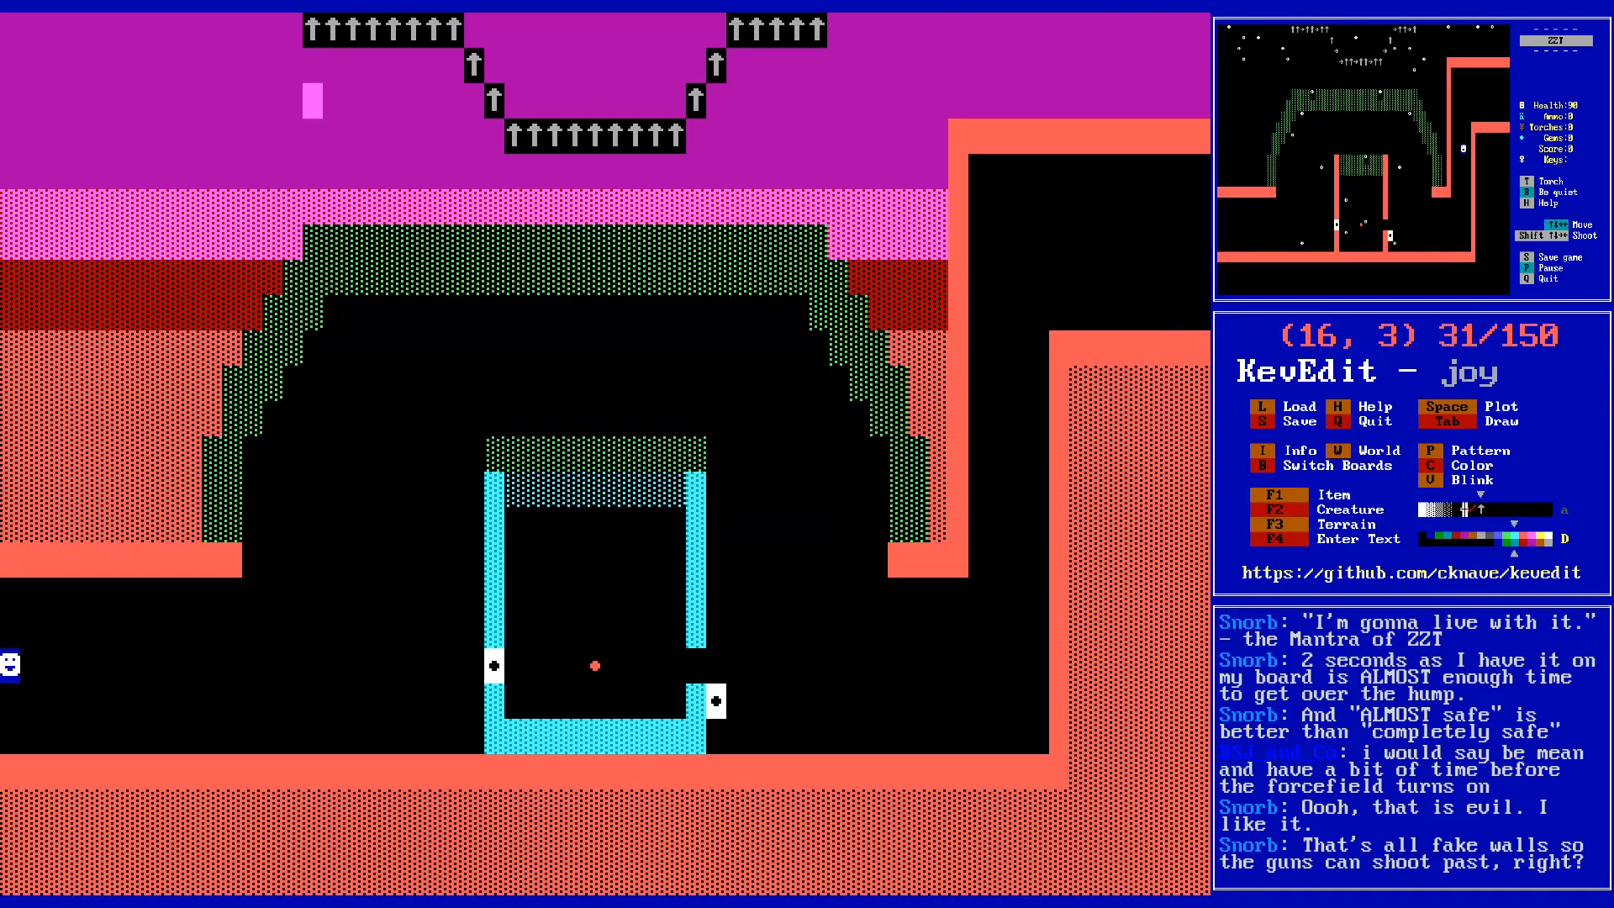
pyautogui.press('Up')
pyautogui.press('Up')
pyautogui.press('c')
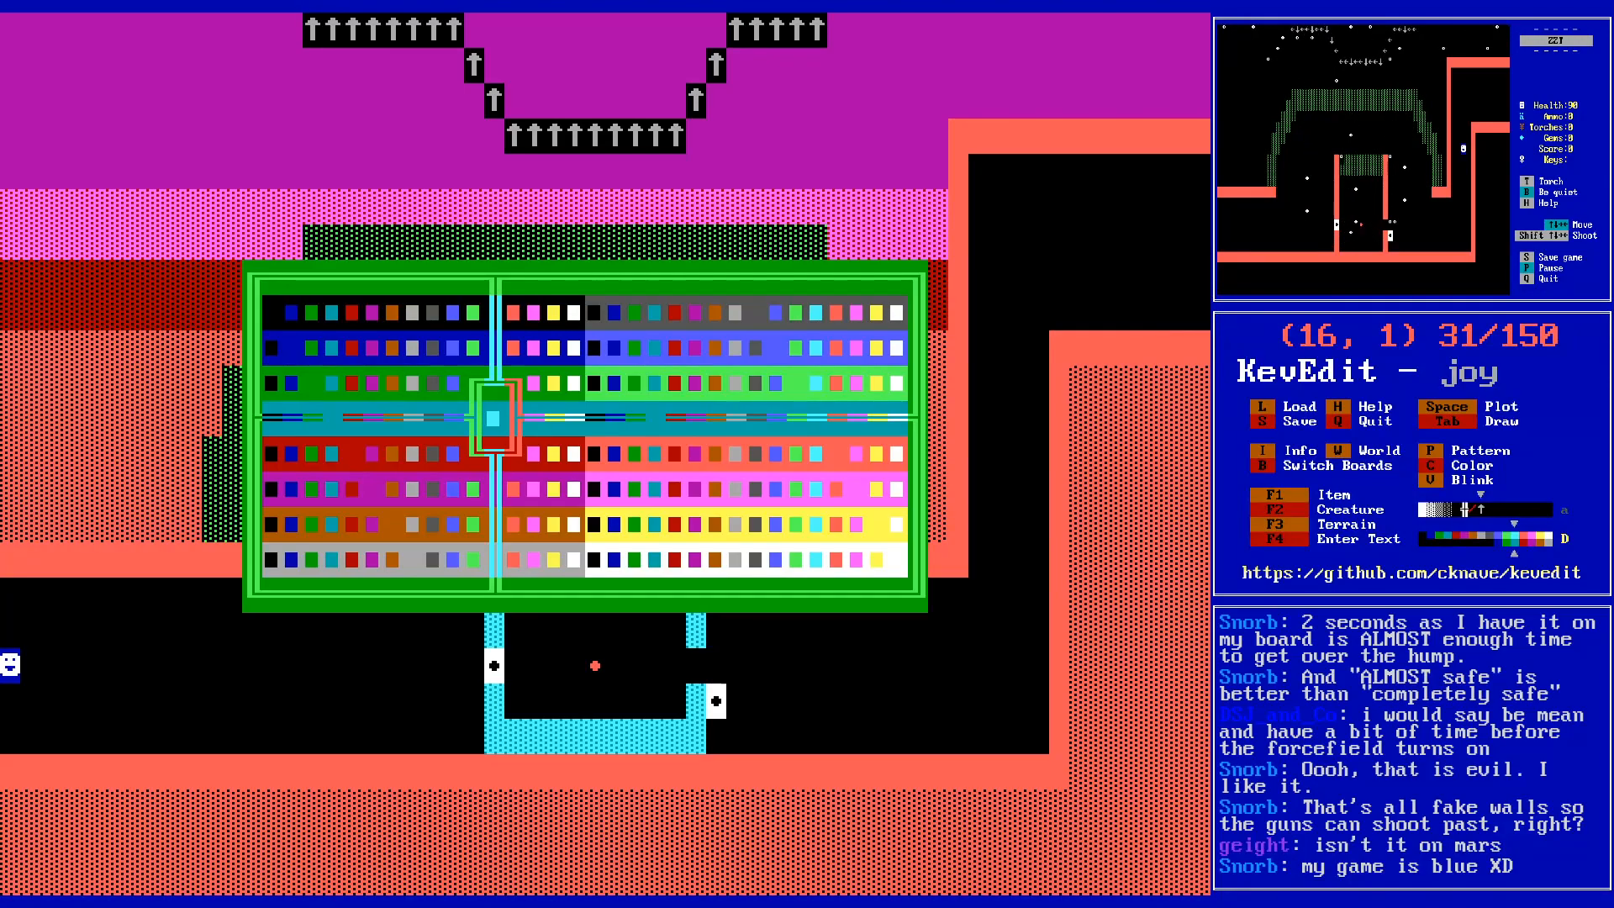
pyautogui.press('Left')
pyautogui.press('Left')
pyautogui.press('Left')
pyautogui.press('Left')
pyautogui.press('Down')
pyautogui.press('Down')
pyautogui.press('Left')
pyautogui.press('Left')
pyautogui.press('Return')
pyautogui.press('Down')
pyautogui.press('Left')
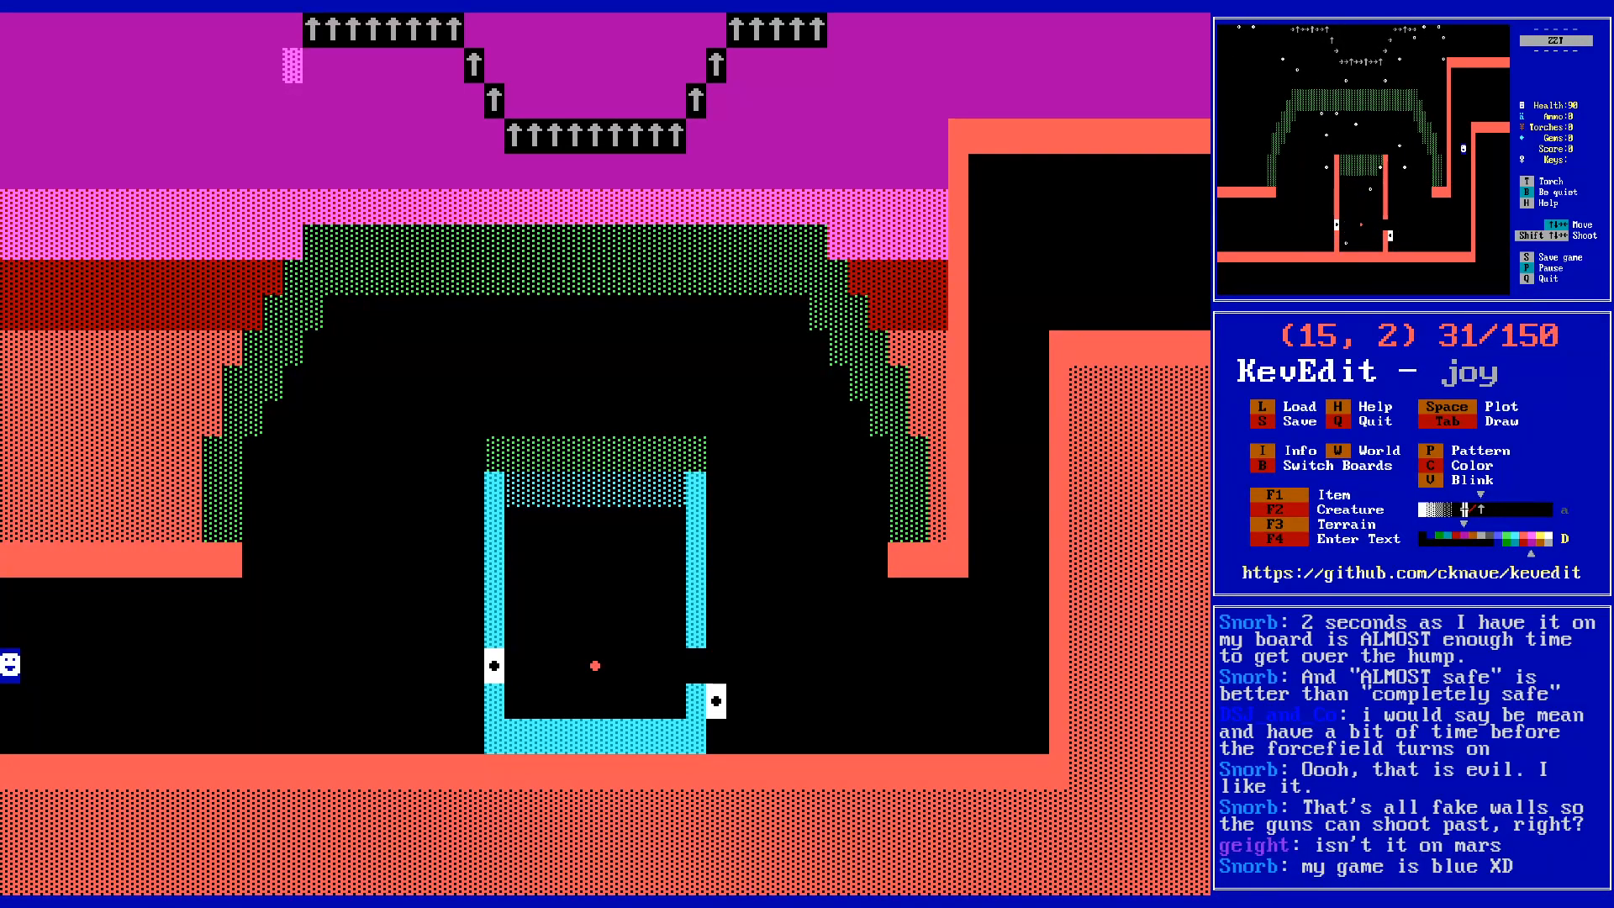
# - Draw purple-on-purple guns over the whole line of arrow-shaped guns in the sky to blend them into the backdrop
pyautogui.press('Right')
pyautogui.press('Right')
pyautogui.press('Left')
pyautogui.press('Up')
pyautogui.press('Right')
pyautogui.press('Tab')
pyautogui.press('Right')
pyautogui.press('Right')
pyautogui.press('Right')
pyautogui.press('Right')
pyautogui.press('Right')
pyautogui.press('Right')
pyautogui.press('Down')
pyautogui.press('Right')
pyautogui.press('Right')
pyautogui.press('Down')
pyautogui.press('Down')
pyautogui.press('Right')
pyautogui.press('Right')
pyautogui.press('Right')
pyautogui.press('Right')
pyautogui.press('Right')
pyautogui.press('Right')
pyautogui.press('Right')
pyautogui.press('Right')
pyautogui.press('Right')
pyautogui.press('Right')
pyautogui.press('Up')
pyautogui.press('Right')
pyautogui.press('Up')
pyautogui.press('Up')
pyautogui.press('Right')
pyautogui.press('Right')
pyautogui.press('Right')
pyautogui.press('Right')
pyautogui.press('Right')
# - Pick up the solid light red wall bordering the lower eastern corner of the corridor as the drawing pattern
pyautogui.press('Down')
pyautogui.press('Down')
pyautogui.press('Right')
pyautogui.press('Down')
pyautogui.press('Right')
pyautogui.press('Down')
pyautogui.press('Down')
pyautogui.press('Left')
pyautogui.press('Left')
pyautogui.press('Down')
pyautogui.press('Down')
pyautogui.press('Down')
pyautogui.press('Up')
pyautogui.press('Right')
pyautogui.press('Right')
pyautogui.press('Right')
pyautogui.press('Down')
pyautogui.press('Left')
pyautogui.press('Down')
pyautogui.press('Down')
pyautogui.press('Down')
pyautogui.press('Down')
pyautogui.press('Left')
pyautogui.press('Up')
pyautogui.press('Right')
pyautogui.press('Right')
pyautogui.press('Right')
pyautogui.press('Right')
pyautogui.press('Right')
pyautogui.press('Right')
pyautogui.press('Right')
pyautogui.press('Right')
pyautogui.press('d')
pyautogui.press('Left')
pyautogui.press('Left')
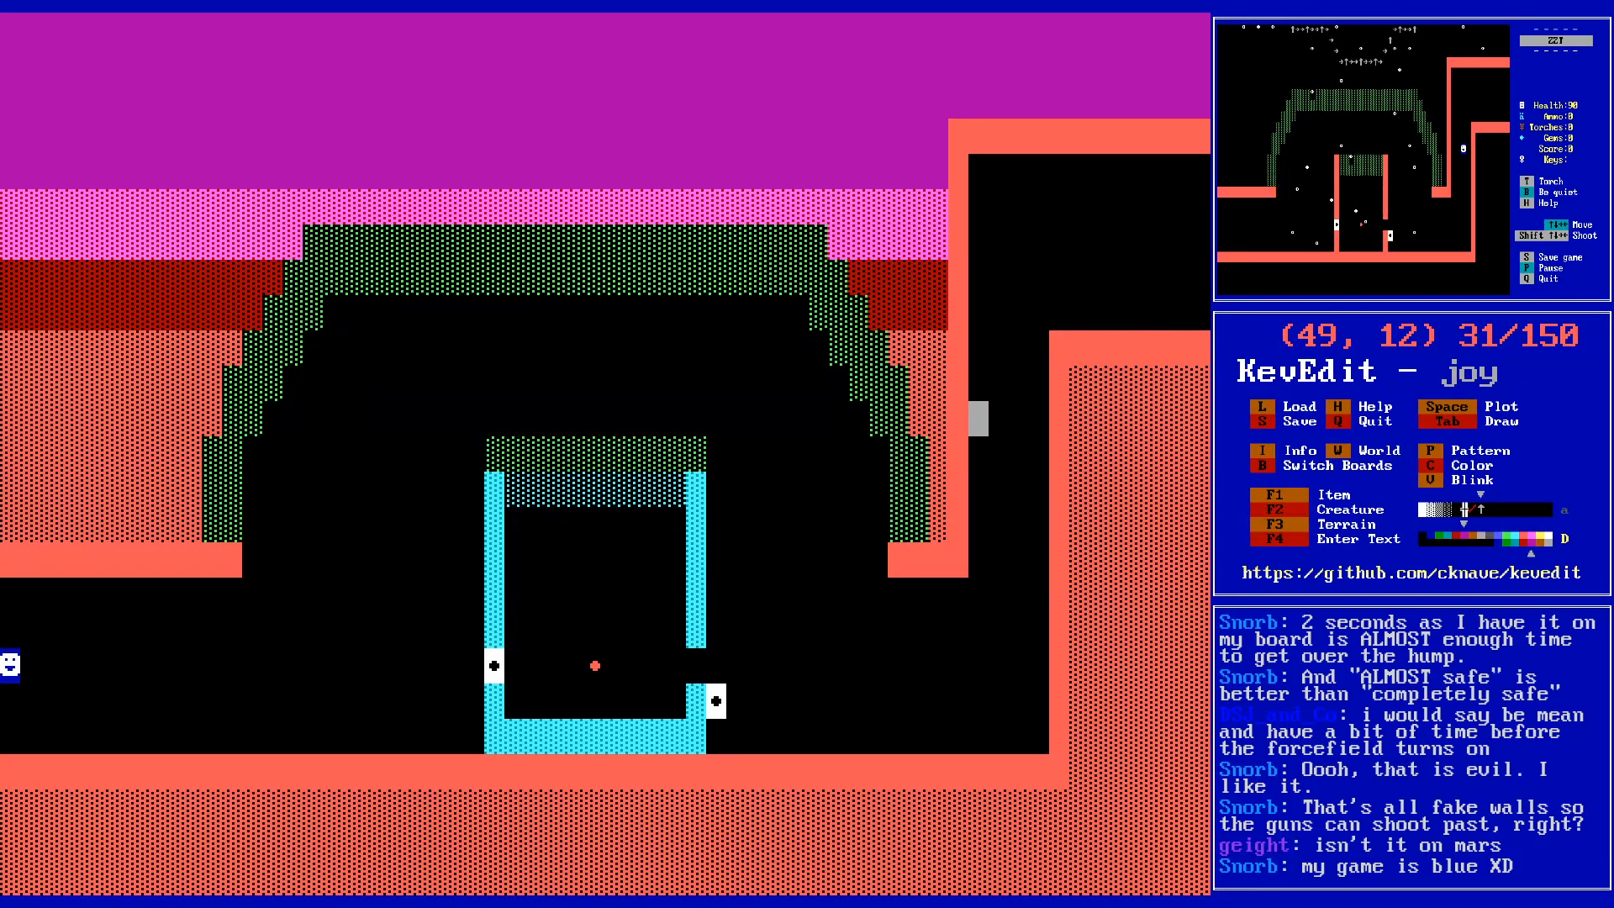
pyautogui.press('Down')
pyautogui.press('Down')
pyautogui.press('Down')
pyautogui.press('Down')
pyautogui.press('Down')
pyautogui.press('Down')
pyautogui.press('Right')
pyautogui.press('Right')
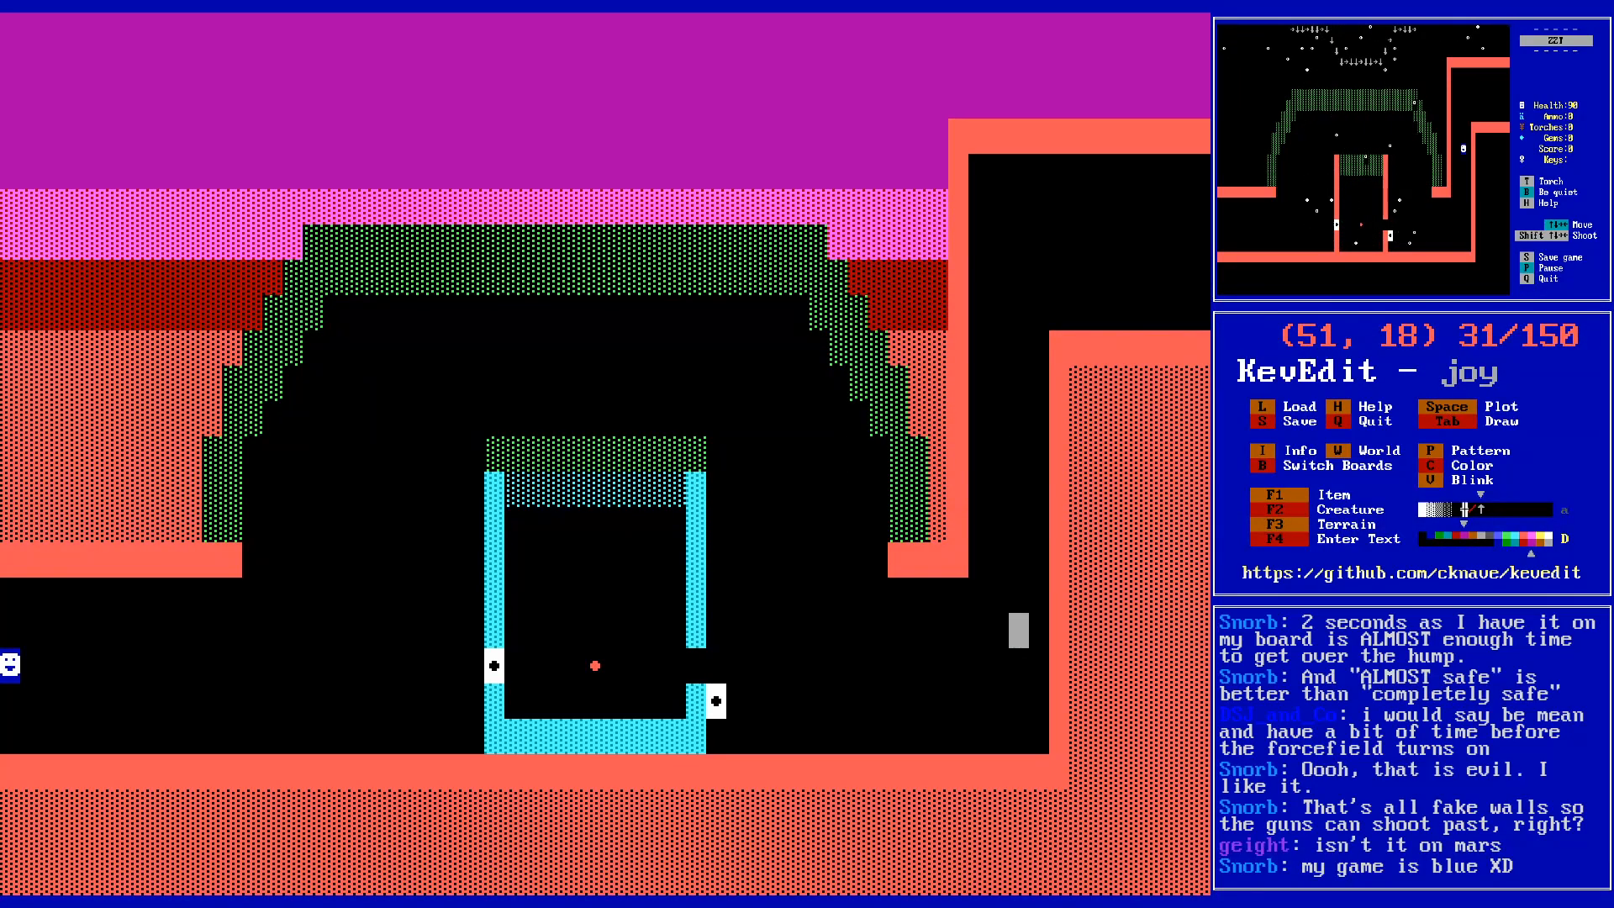
pyautogui.press('Left')
pyautogui.press('Down')
pyautogui.press('Left')
pyautogui.press('Down')
pyautogui.press('Down')
pyautogui.press('Down')
pyautogui.press('Up')
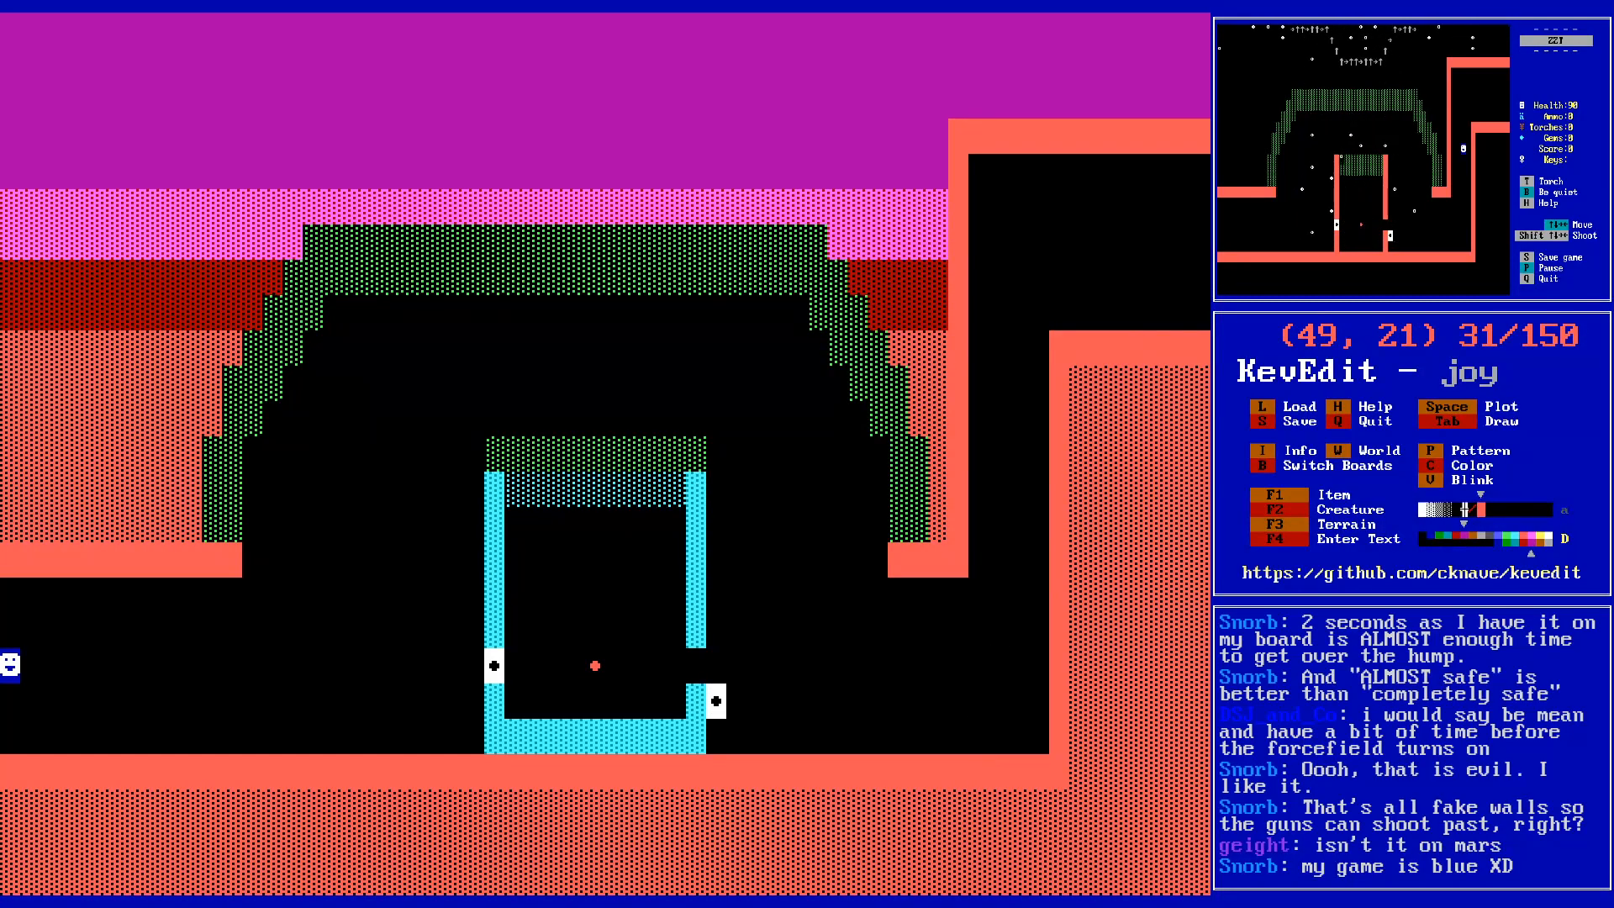
# - Plot a stair-stepped slope of solid light red walls across the lower eastern corner of the corridor
pyautogui.press('space')
pyautogui.press('Right')
pyautogui.press('space')
pyautogui.press('Right')
pyautogui.press('Up')
pyautogui.press('space')
pyautogui.press('Right')
pyautogui.press('Up')
pyautogui.press('space')
pyautogui.press('Down')
pyautogui.press('Right')
pyautogui.press('Left')
pyautogui.press('Right')
pyautogui.press('Right')
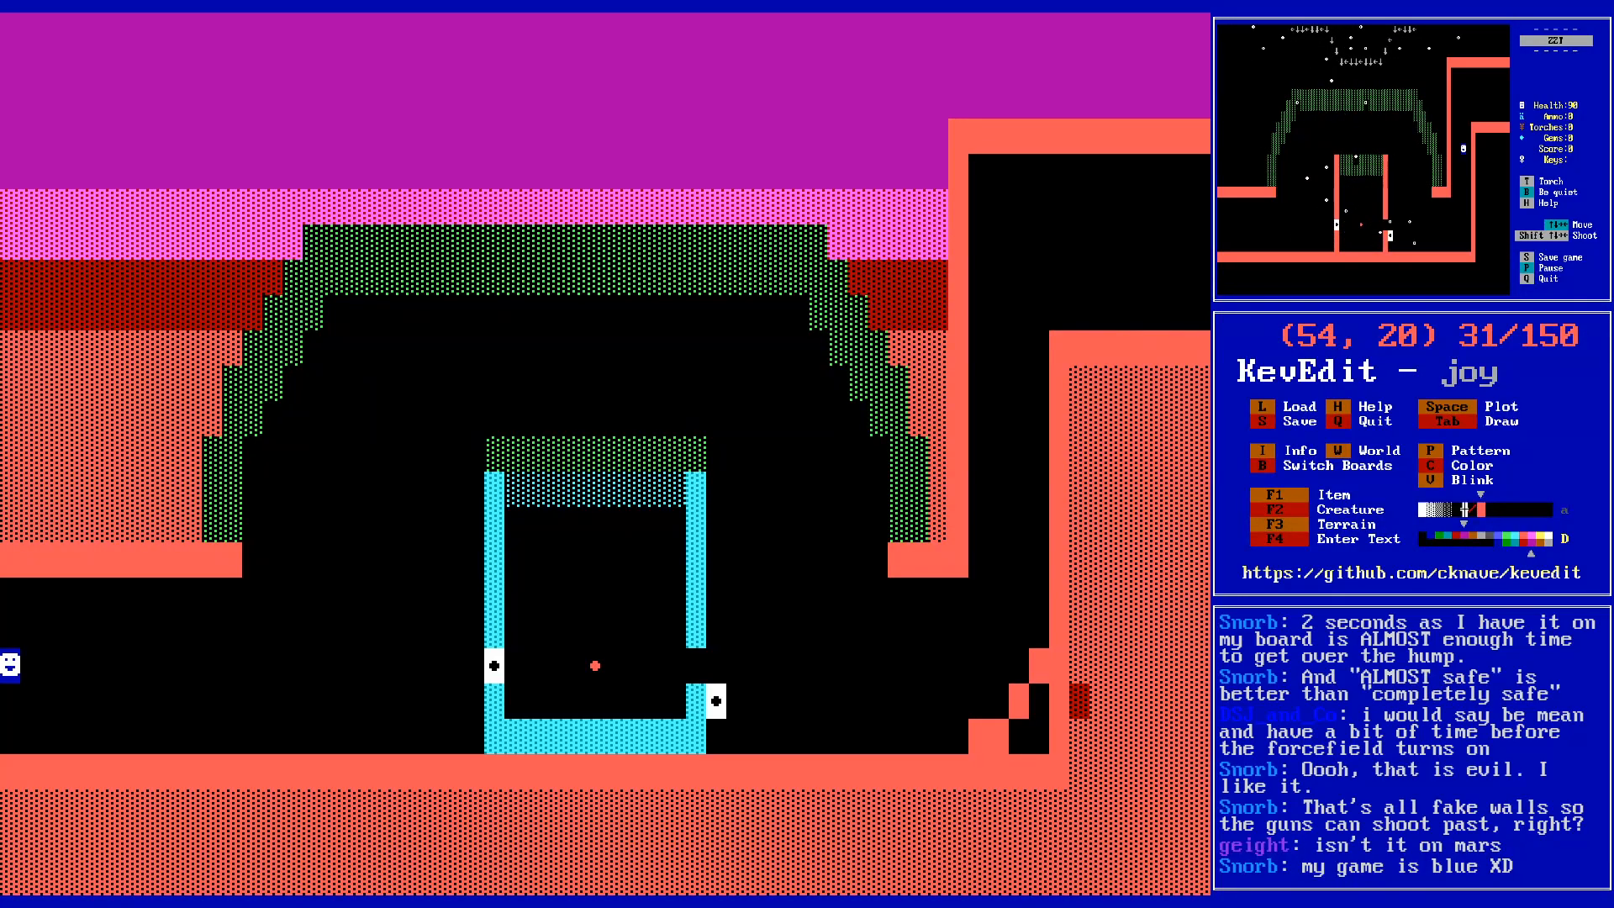
# - Fill the cut-off corner behind the new stepped wall with the textured light red wall of the surrounding ground
pyautogui.press('Left')
pyautogui.press('Left')
pyautogui.press('space')
pyautogui.press('Left')
pyautogui.press('Down')
pyautogui.press('space')
pyautogui.press('Right')
pyautogui.press('space')
pyautogui.press('Right')
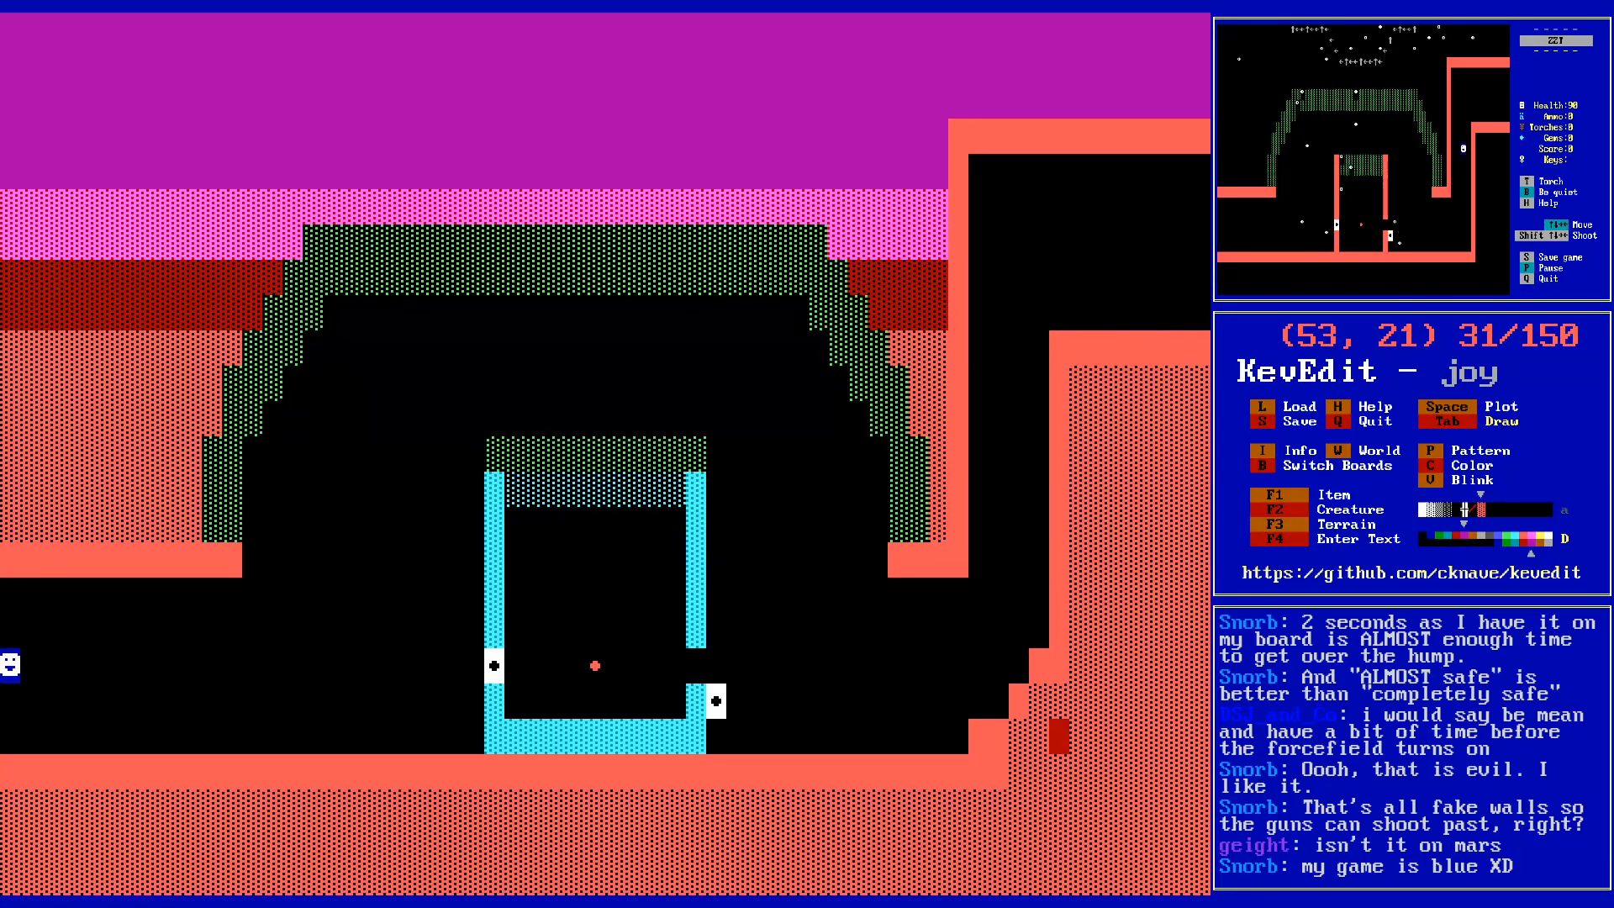
# - Draw a stair-stepped slope of textured light red walls up the corridor's upper western corner, starting from (47, 9)
pyautogui.press('Left')
pyautogui.press('Left')
pyautogui.press('Down')
pyautogui.press('Left')
pyautogui.press('Left')
pyautogui.press('Left')
pyautogui.press('Left')
pyautogui.press('Left')
pyautogui.press('Left')
pyautogui.press('Up')
pyautogui.press('Up')
pyautogui.press('Up')
pyautogui.press('Up')
pyautogui.press('Up')
pyautogui.press('Up')
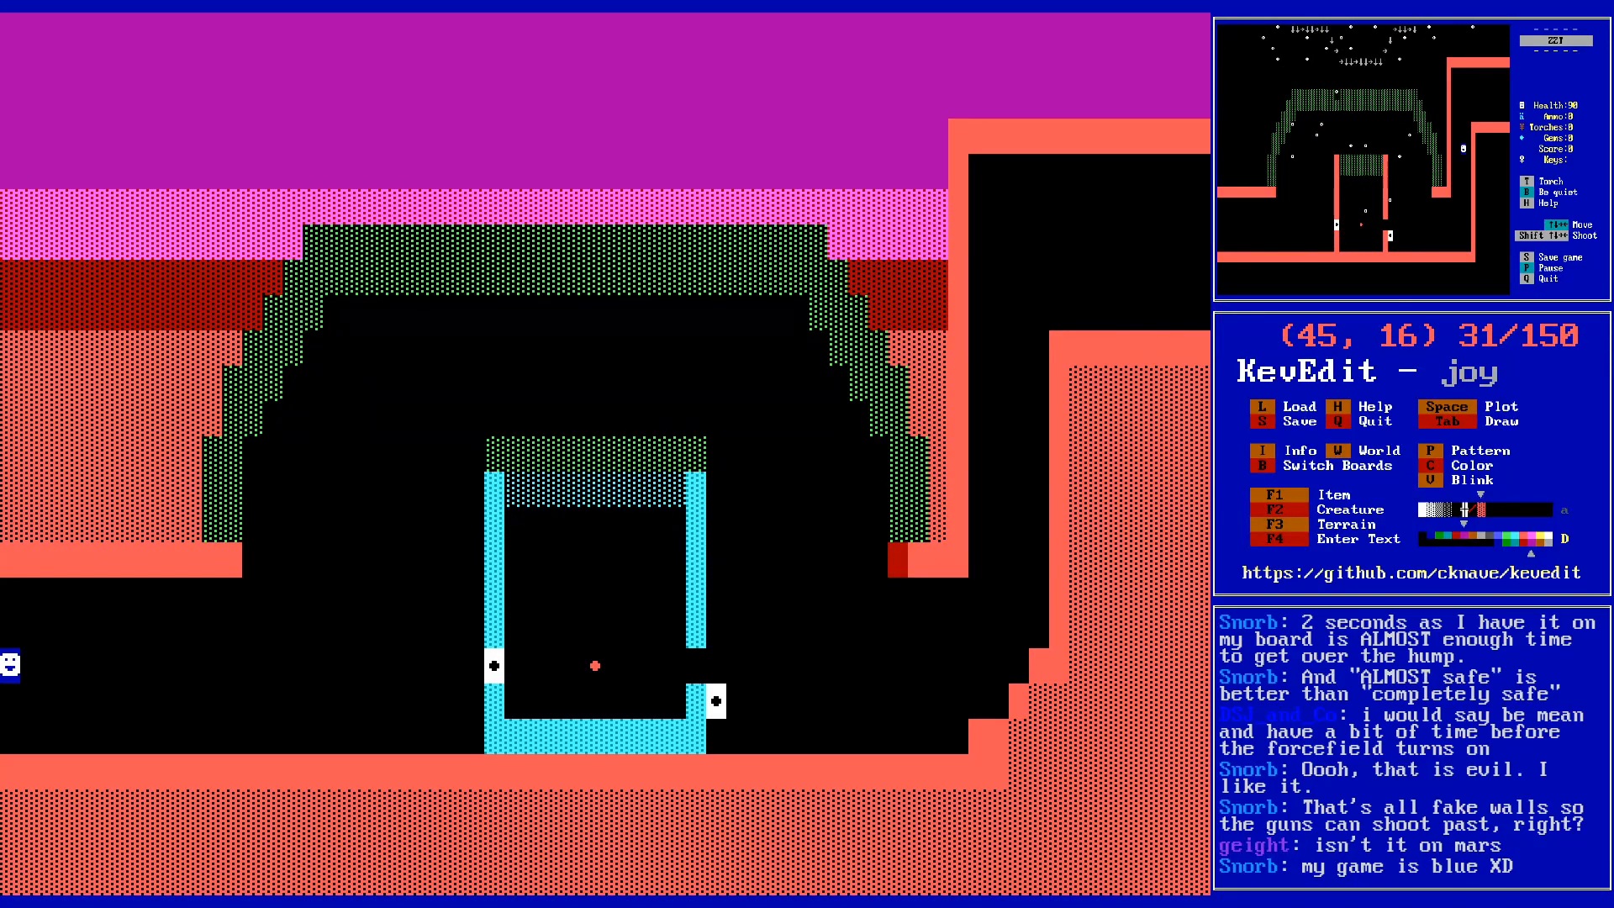
pyautogui.press('Right')
pyautogui.press('Up')
pyautogui.press('Right')
pyautogui.press('Up')
pyautogui.press('Up')
pyautogui.press('Right')
pyautogui.press('Up')
pyautogui.press('Up')
pyautogui.press('Up')
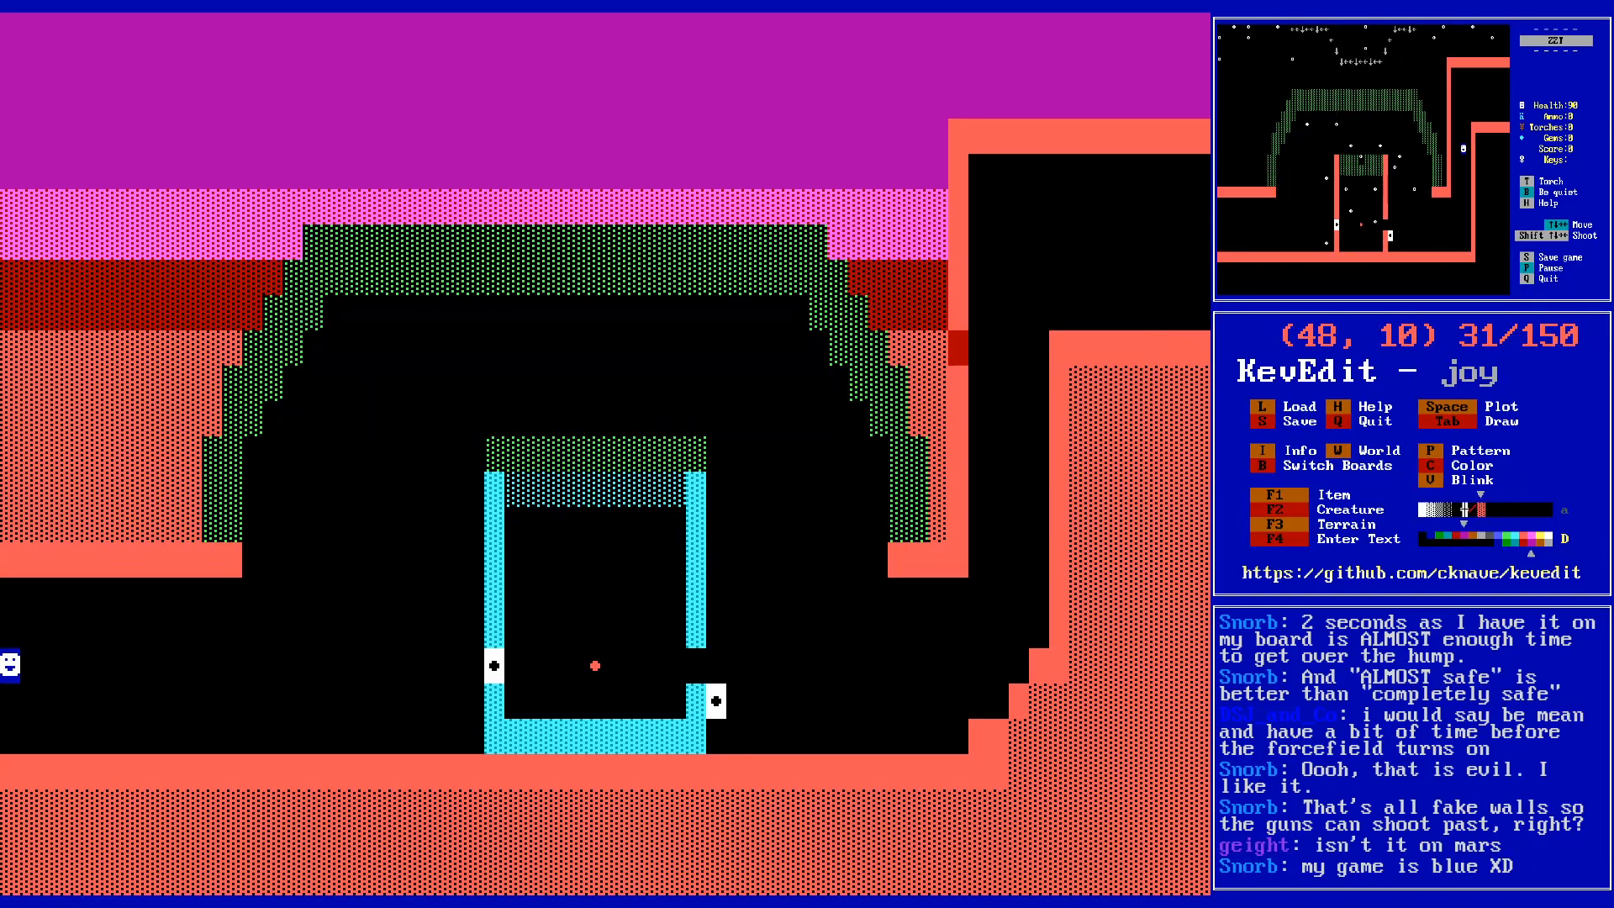
pyautogui.press('Up')
pyautogui.press('Left')
pyautogui.press('Down')
pyautogui.press('Up')
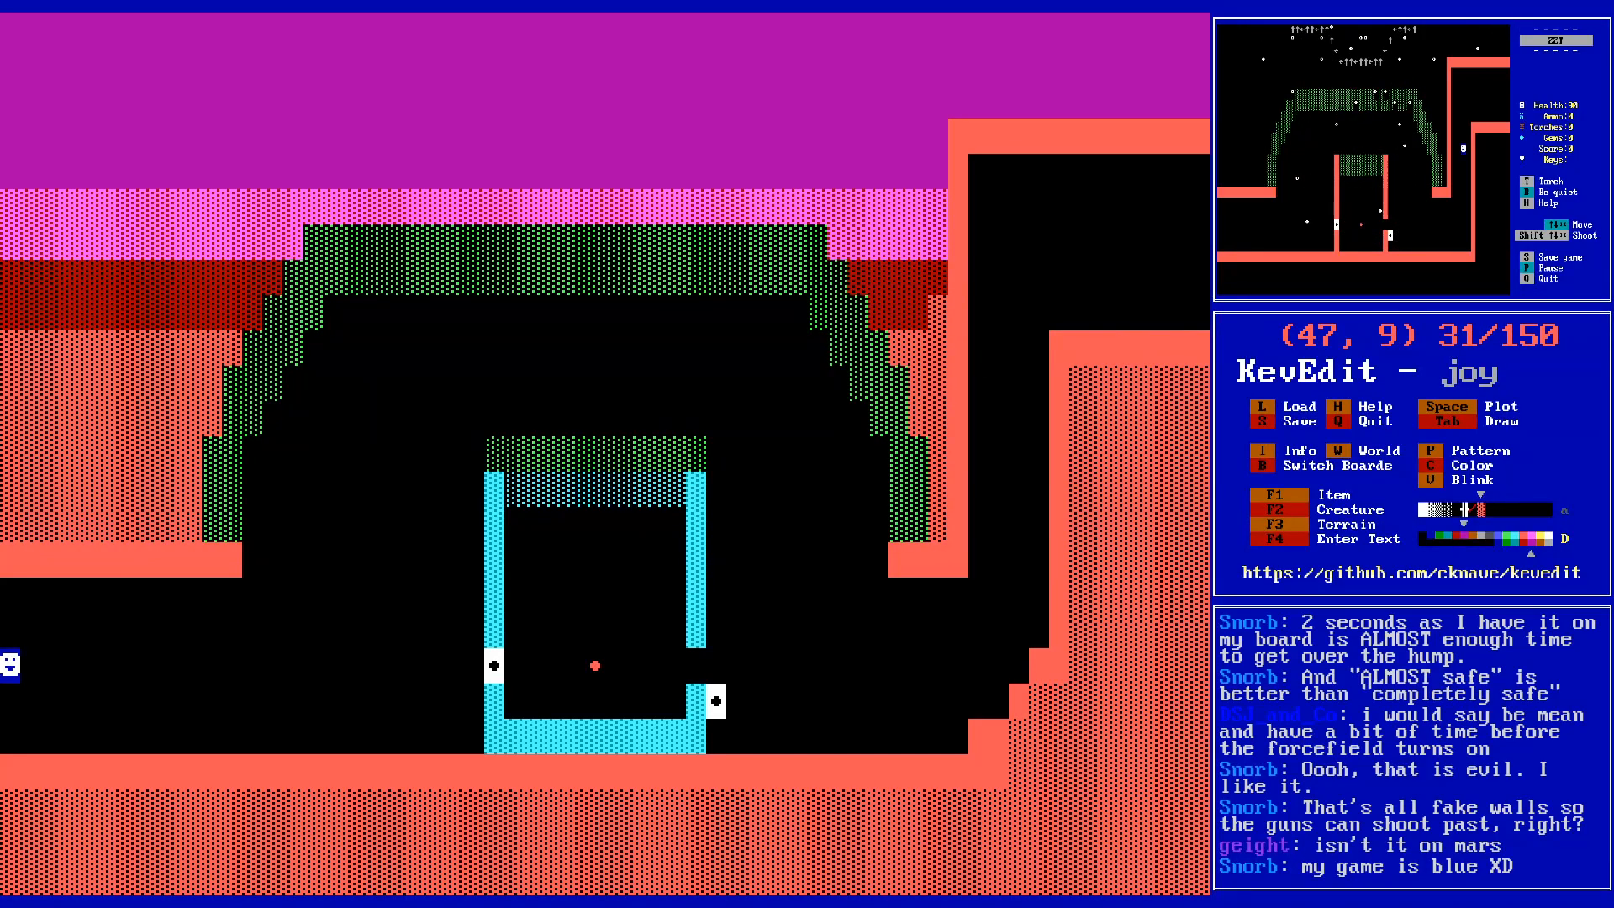
pyautogui.press('Tab')
pyautogui.press('Right')
pyautogui.press('Up')
pyautogui.press('Right')
pyautogui.press('Up')
pyautogui.press('Up')
pyautogui.press('Right')
pyautogui.press('Up')
pyautogui.press('Right')
pyautogui.press('Up')
pyautogui.press('Right')
pyautogui.press('Right')
# - Extend the solid purple and textured light purple sky bands over the leftover wall outside the new upper slope
pyautogui.press('Left')
pyautogui.press('Left')
pyautogui.press('Left')
pyautogui.press('Left')
pyautogui.press('Left')
pyautogui.press('Right')
pyautogui.press('Down')
pyautogui.press('Left')
pyautogui.press('Left')
pyautogui.press('Down')
pyautogui.press('Right')
pyautogui.press('Right')
pyautogui.press('Right')
pyautogui.press('Right')
pyautogui.press('Right')
pyautogui.press('Right')
pyautogui.press('Down')
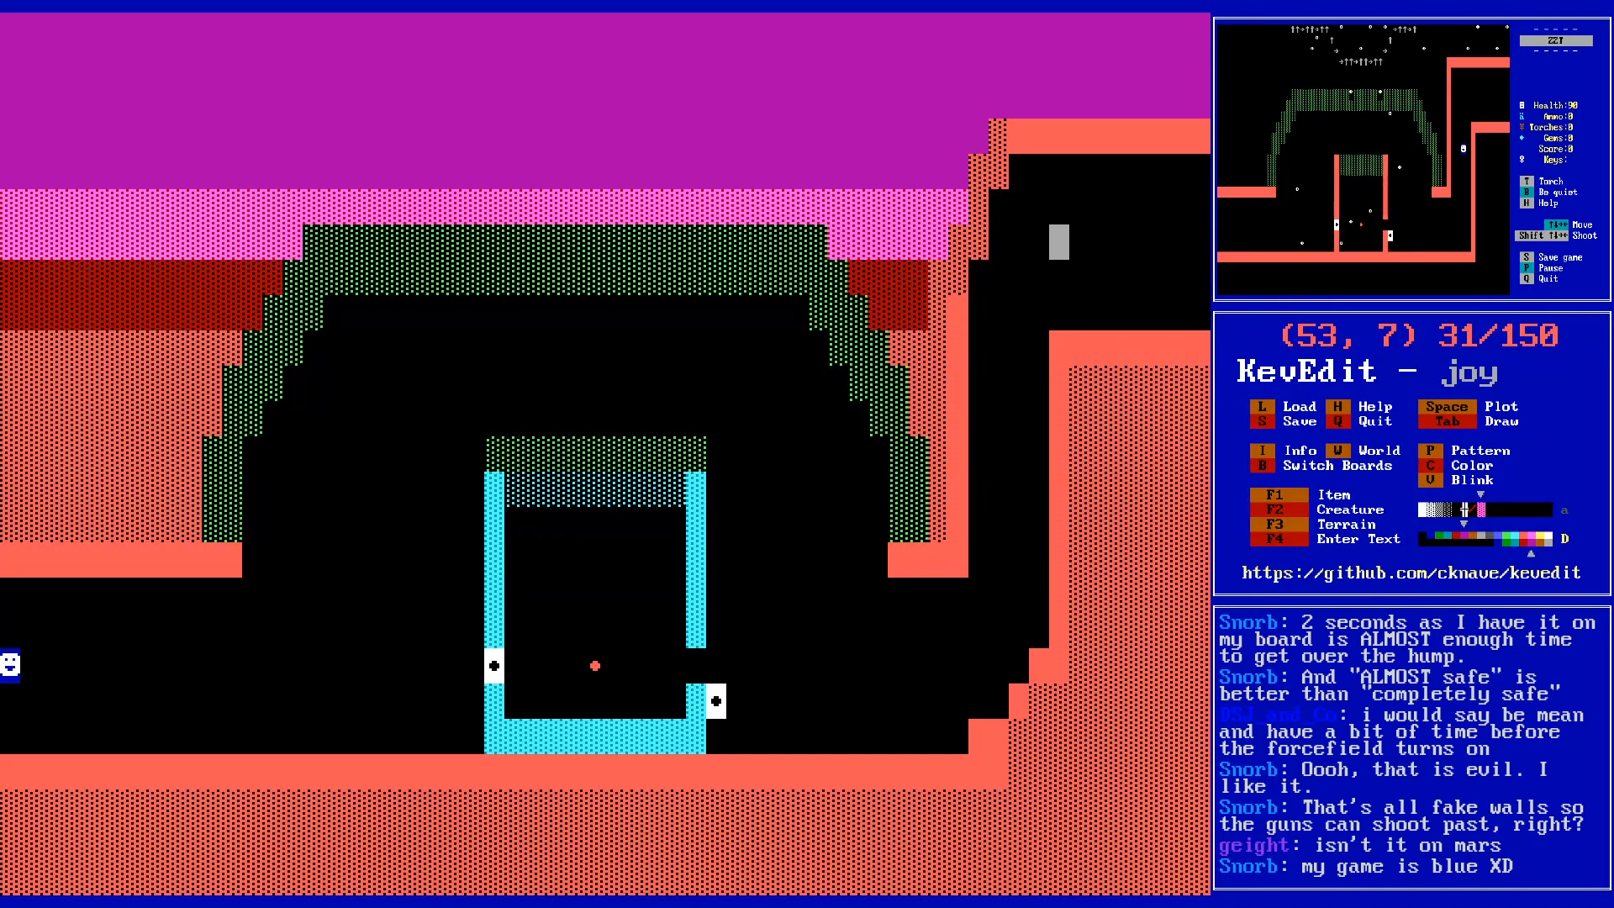
pyautogui.press('Down')
pyautogui.press('Down')
pyautogui.press('Down')
pyautogui.press('Down')
pyautogui.press('Down')
pyautogui.press('Down')
pyautogui.press('Down')
pyautogui.press('Down')
pyautogui.press('Down')
pyautogui.press('Down')
pyautogui.press('Left')
pyautogui.press('Left')
pyautogui.press('Down')
pyautogui.press('Left')
pyautogui.press('Left')
pyautogui.press('Down')
pyautogui.press('Left')
pyautogui.press('Left')
pyautogui.press('Left')
pyautogui.press('Left')
pyautogui.press('Left')
pyautogui.press('Left')
pyautogui.press('Left')
pyautogui.press('Left')
pyautogui.press('Left')
pyautogui.press('Left')
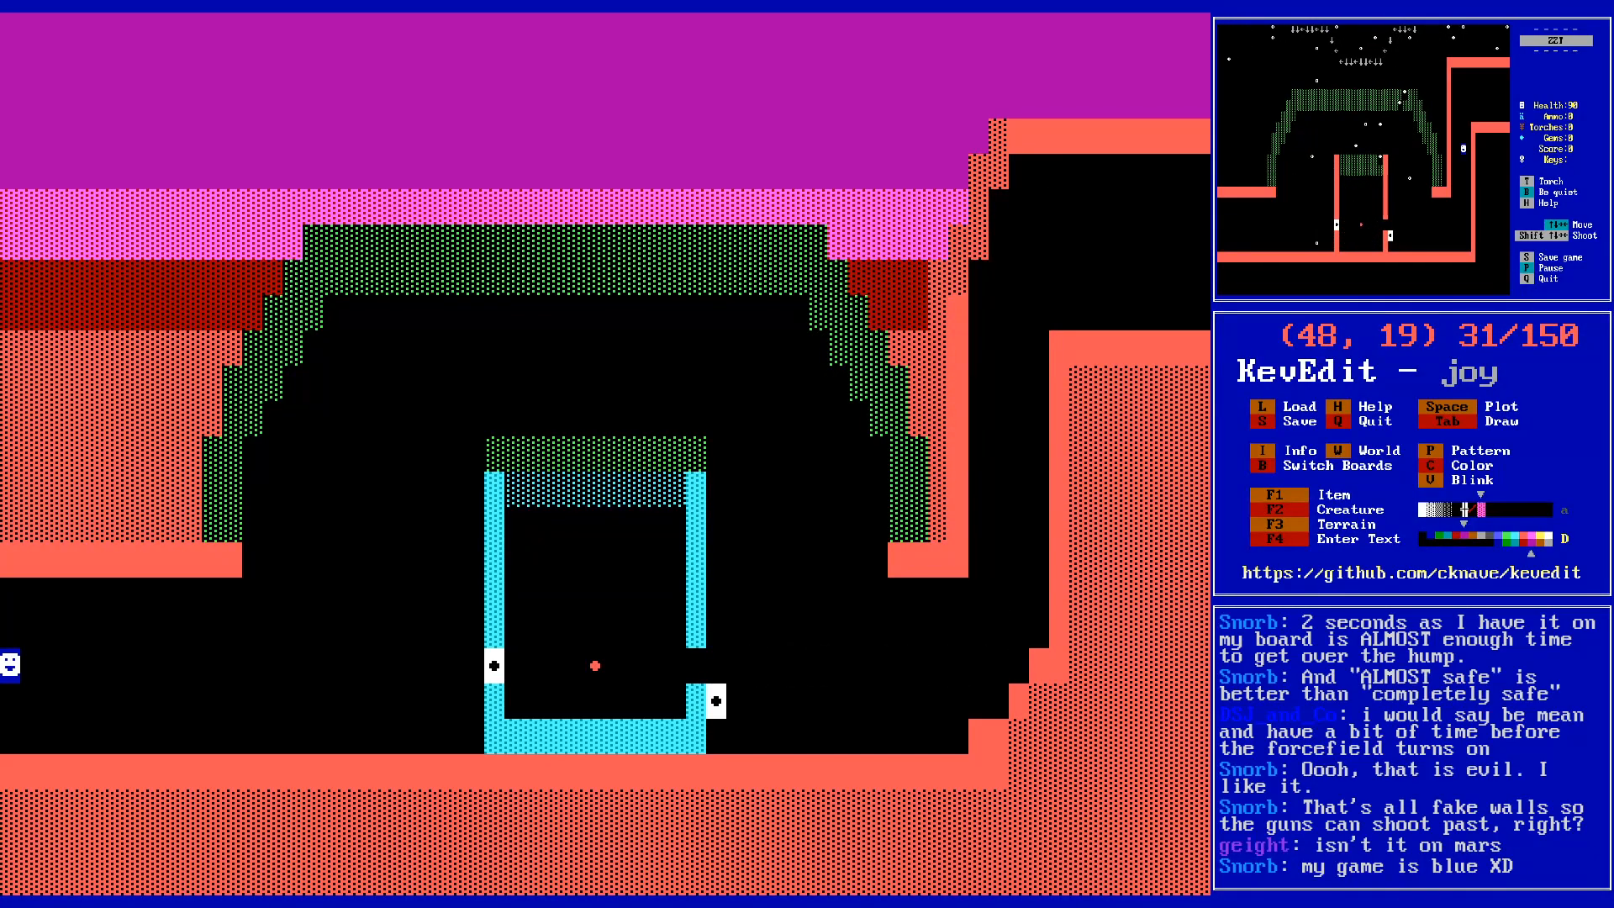
# - Examine the eastern corridor from its lower sloped corner up through the upper passage
pyautogui.press('Right')
pyautogui.press('Right')
pyautogui.press('Up')
pyautogui.press('Left')
pyautogui.press('Left')
pyautogui.press('Left')
pyautogui.press('Left')
pyautogui.press('Left')
pyautogui.press('Left')
pyautogui.press('Down')
pyautogui.press('Down')
pyautogui.press('Down')
pyautogui.press('Right')
pyautogui.press('Right')
pyautogui.press('Right')
pyautogui.press('Right')
pyautogui.press('Up')
pyautogui.press('Up')
pyautogui.press('Right')
pyautogui.press('Up')
pyautogui.press('Up')
pyautogui.press('Left')
pyautogui.press('Left')
pyautogui.press('Left')
pyautogui.press('Left')
pyautogui.press('Left')
pyautogui.press('Right')
pyautogui.press('Right')
pyautogui.press('Right')
pyautogui.press('Right')
pyautogui.press('Right')
pyautogui.press('Right')
pyautogui.press('Right')
pyautogui.press('Right')
pyautogui.press('Up')
pyautogui.press('Up')
pyautogui.press('Up')
pyautogui.press('Up')
pyautogui.press('Up')
pyautogui.press('Up')
pyautogui.press('Up')
pyautogui.press('Up')
pyautogui.press('Up')
pyautogui.press('Up')
pyautogui.press('Up')
pyautogui.press('Right')
pyautogui.press('Right')
pyautogui.press('Right')
pyautogui.press('Right')
pyautogui.press('Right')
pyautogui.press('Right')
pyautogui.press('Right')
pyautogui.press('Left')
pyautogui.press('Down')
pyautogui.press('Down')
pyautogui.press('Left')
pyautogui.press('Down')
pyautogui.press('Down')
pyautogui.press('Left')
pyautogui.press('Left')
pyautogui.press('Left')
pyautogui.press('Up')
pyautogui.press('Up')
pyautogui.press('Left')
pyautogui.press('Right')
pyautogui.press('Up')
pyautogui.press('Right')
pyautogui.press('Right')
pyautogui.press('Right')
pyautogui.press('Right')
pyautogui.press('Right')
pyautogui.press('Right')
# - Save the joy world under its existing file name
pyautogui.press('Left')
pyautogui.press('Left')
pyautogui.press('s')
pyautogui.press('Return')
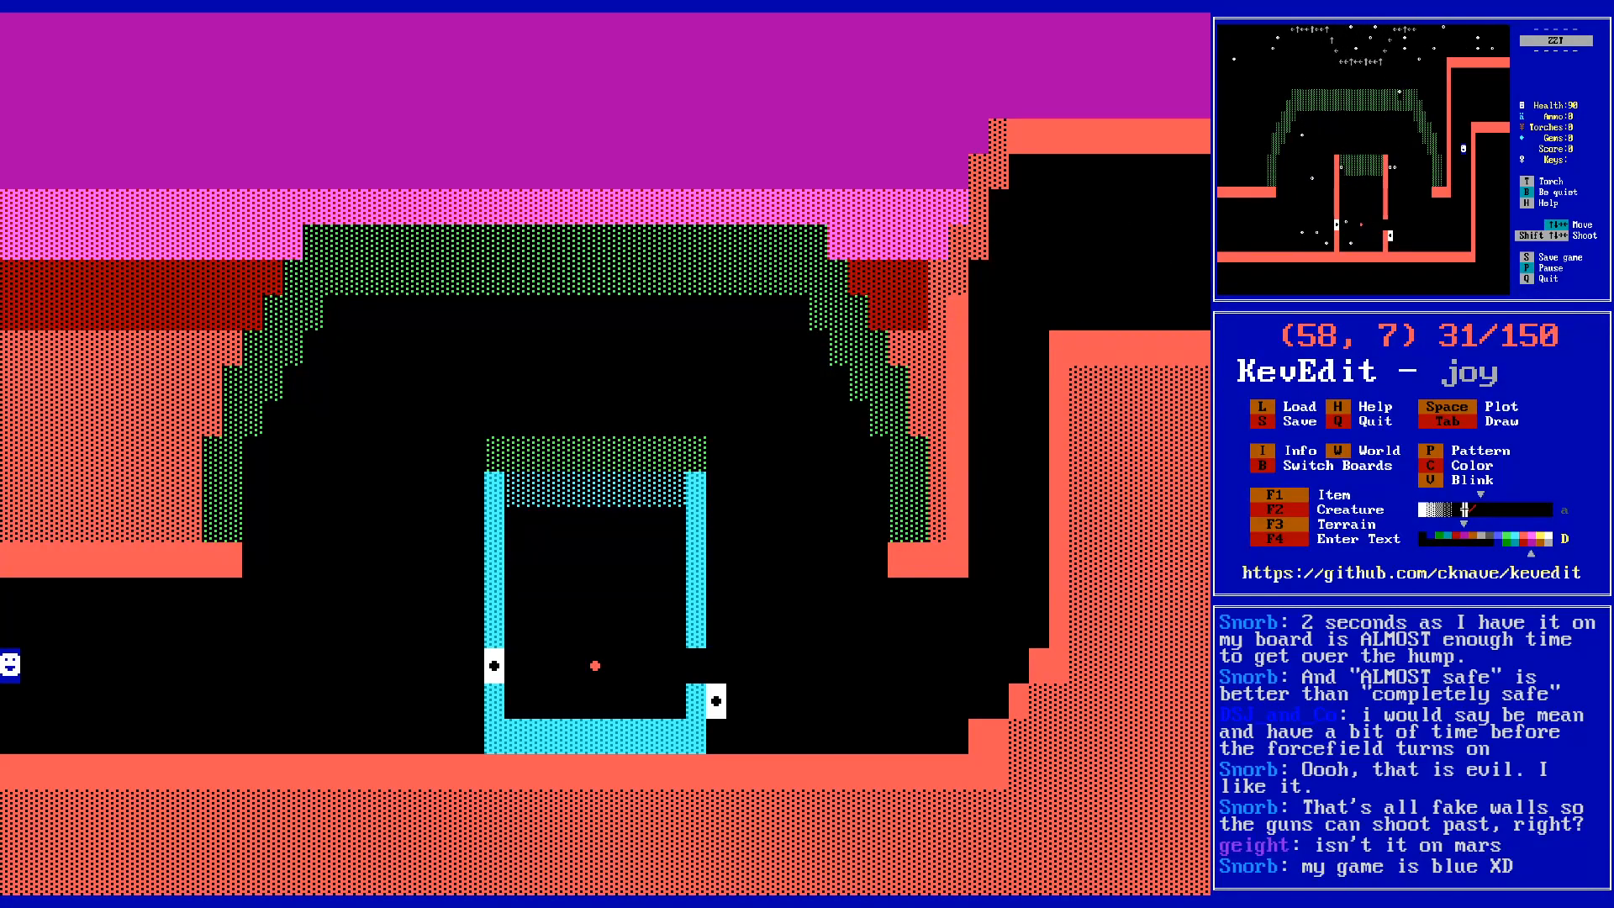
pyautogui.press('Left')
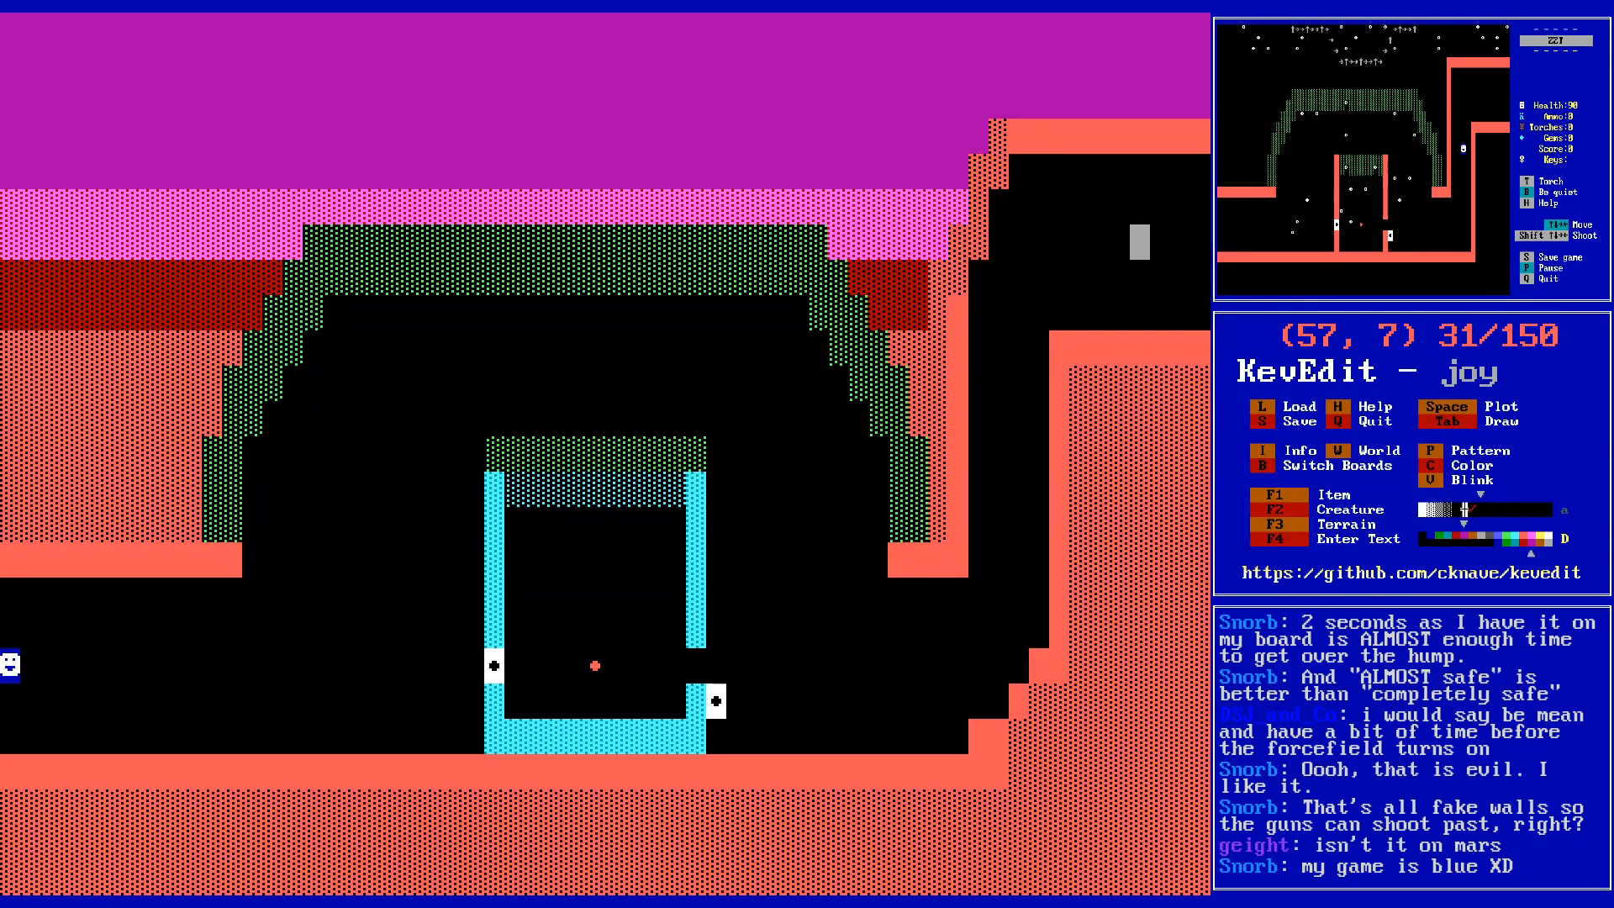
pyautogui.press('Left')
pyautogui.press('Left')
pyautogui.press('Left')
pyautogui.press('Left')
pyautogui.press('Left')
pyautogui.press('Left')
pyautogui.press('Left')
pyautogui.press('Left')
pyautogui.press('Left')
pyautogui.press('Left')
pyautogui.press('Left')
pyautogui.press('Left')
pyautogui.press('Left')
pyautogui.press('Left')
pyautogui.press('Left')
pyautogui.press('Left')
pyautogui.press('Left')
pyautogui.press('Left')
pyautogui.press('Left')
pyautogui.press('Left')
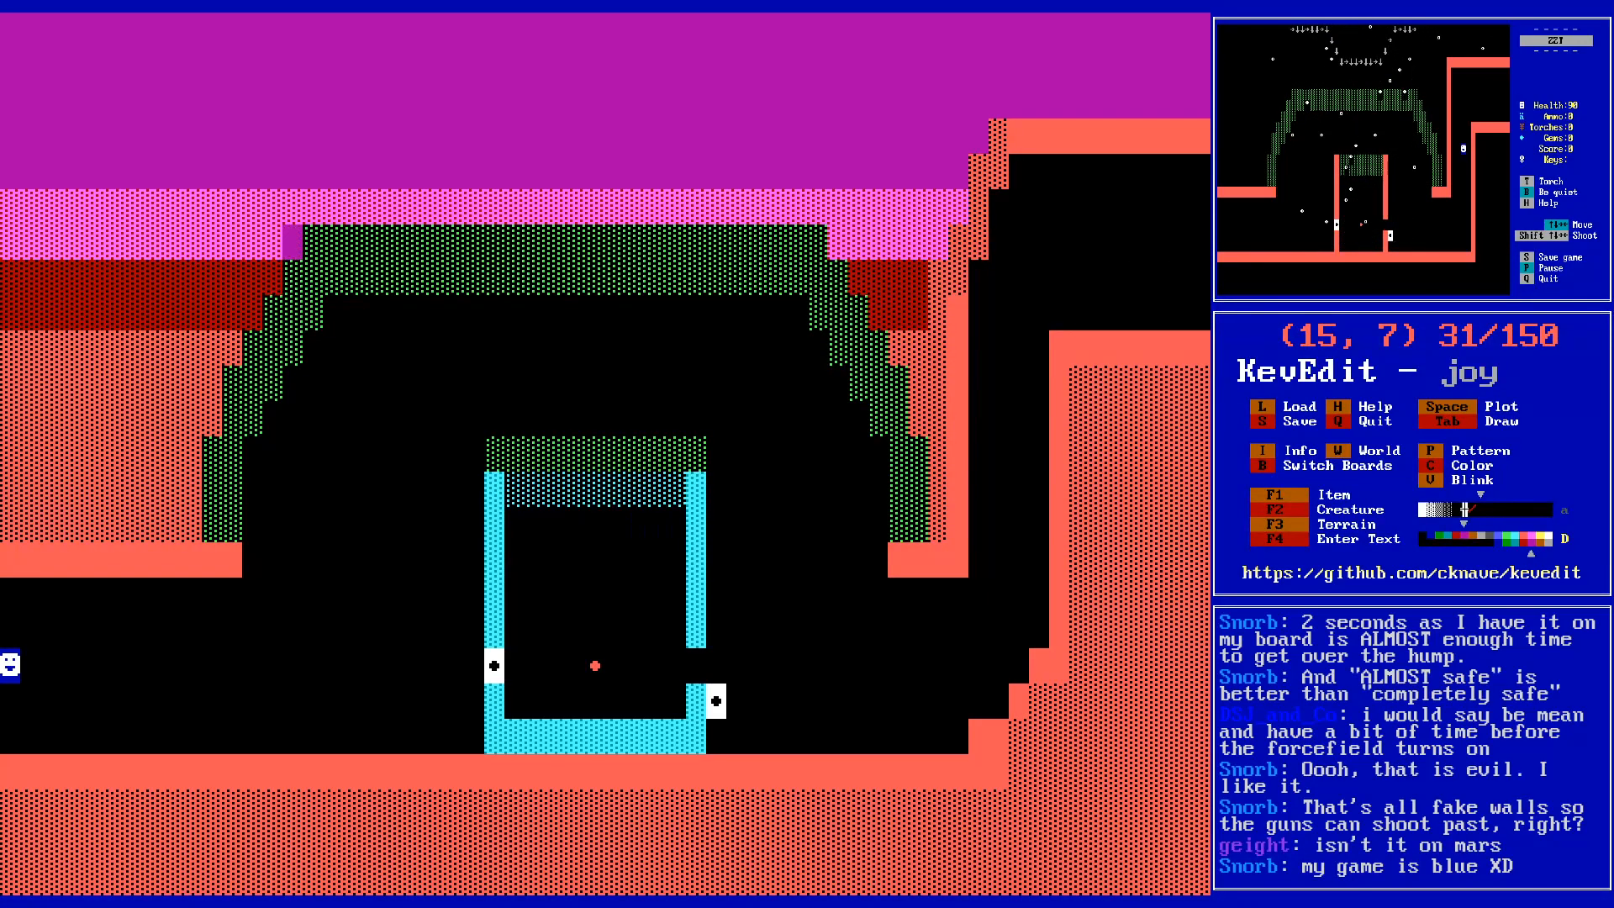
pyautogui.press('Right')
pyautogui.press('Right')
pyautogui.press('Right')
pyautogui.press('Right')
pyautogui.press('Right')
pyautogui.press('Right')
pyautogui.press('Right')
pyautogui.press('Right')
pyautogui.press('Right')
pyautogui.press('Right')
pyautogui.press('Right')
pyautogui.press('Right')
pyautogui.press('Right')
pyautogui.press('Right')
pyautogui.press('Right')
pyautogui.press('Right')
pyautogui.press('Right')
pyautogui.press('Right')
pyautogui.press('Right')
pyautogui.press('Right')
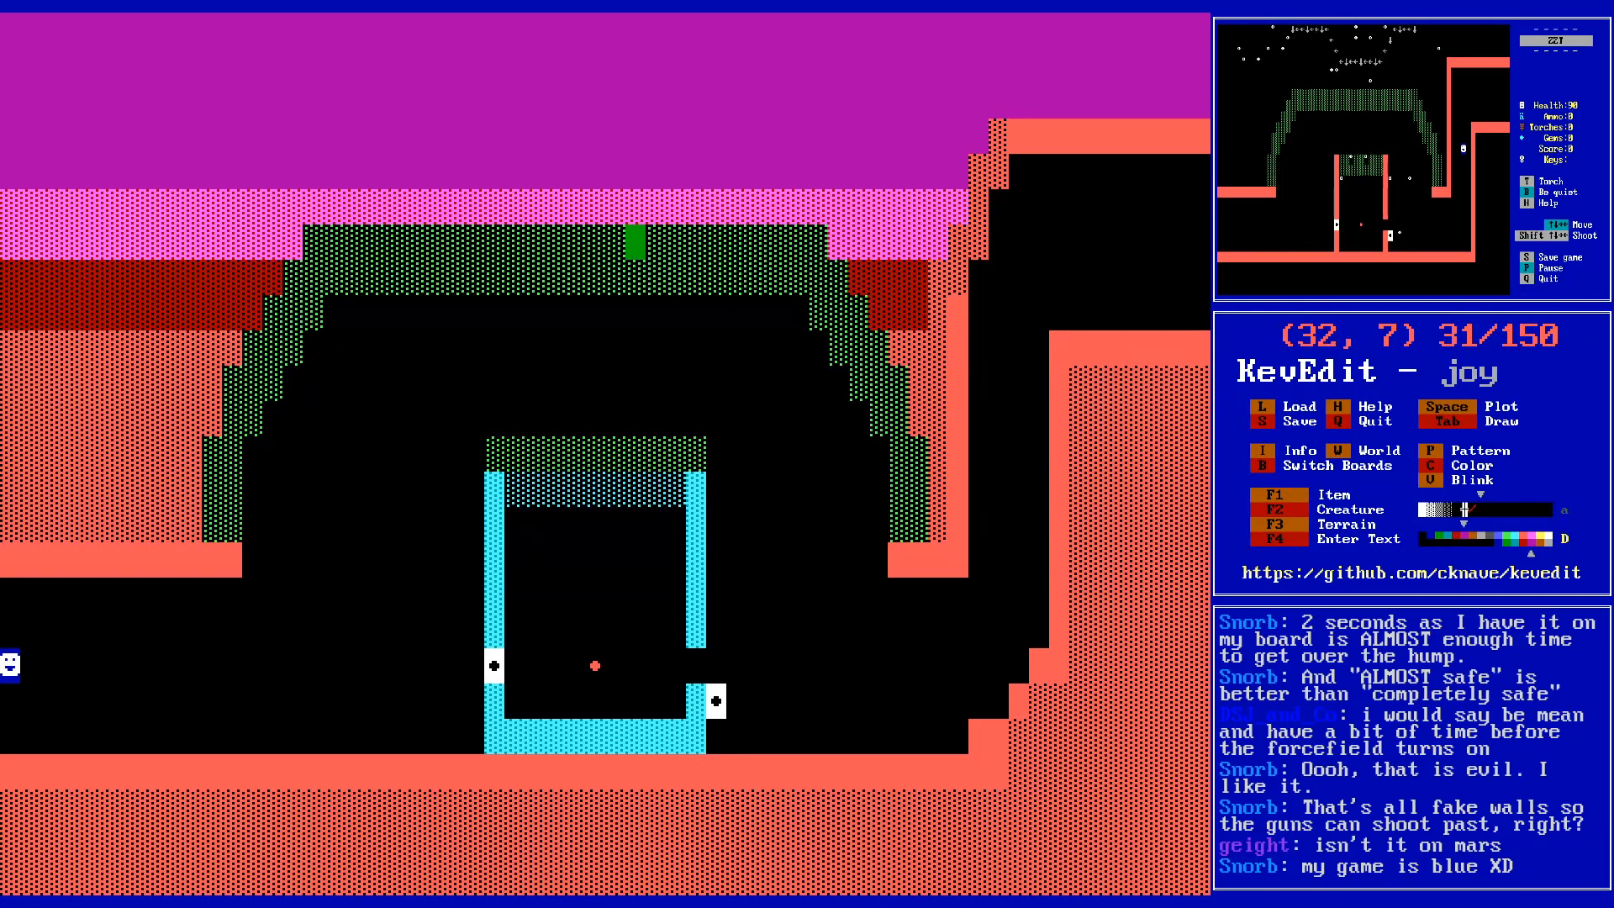
pyautogui.press('Down')
pyautogui.press('Down')
pyautogui.press('Down')
pyautogui.press('Down')
pyautogui.press('Down')
pyautogui.press('Down')
pyautogui.press('Down')
pyautogui.press('Down')
pyautogui.press('Down')
pyautogui.press('Down')
pyautogui.press('Down')
pyautogui.press('Down')
pyautogui.press('Left')
pyautogui.press('Left')
pyautogui.press('Left')
pyautogui.press('Left')
pyautogui.press('Left')
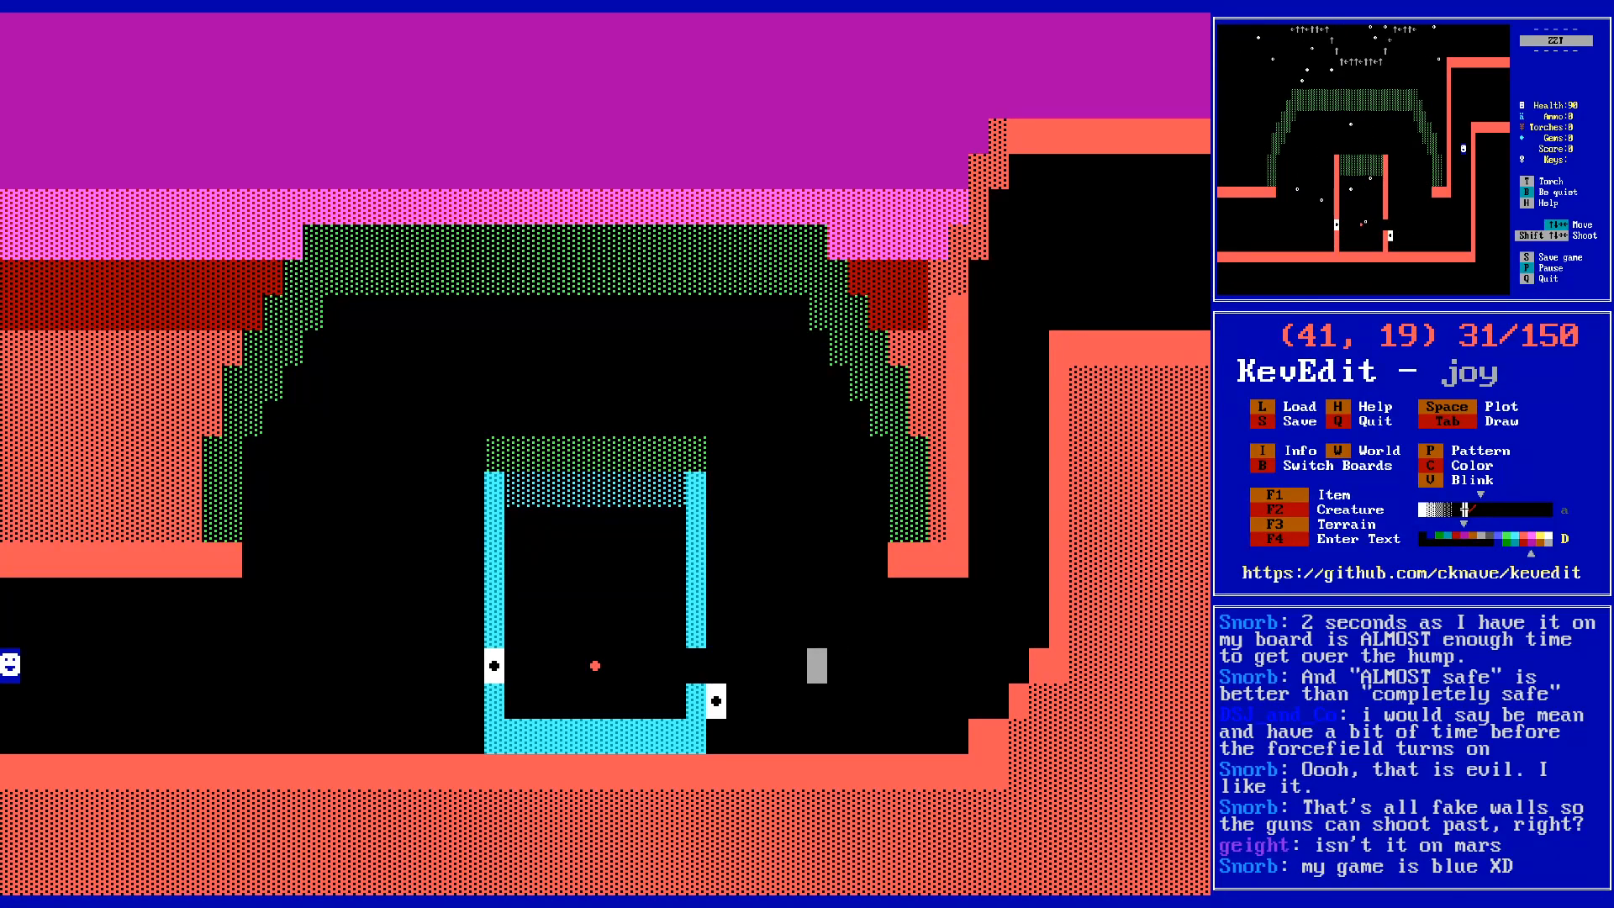
pyautogui.press('Left')
pyautogui.press('Left')
pyautogui.press('Left')
pyautogui.press('Left')
pyautogui.press('Left')
pyautogui.press('Left')
pyautogui.press('Left')
pyautogui.press('Left')
pyautogui.press('Left')
pyautogui.press('Left')
pyautogui.press('Left')
pyautogui.press('Left')
pyautogui.press('Left')
pyautogui.press('Left')
pyautogui.press('Left')
pyautogui.press('Left')
pyautogui.press('Left')
pyautogui.press('Left')
pyautogui.press('Left')
pyautogui.press('Left')
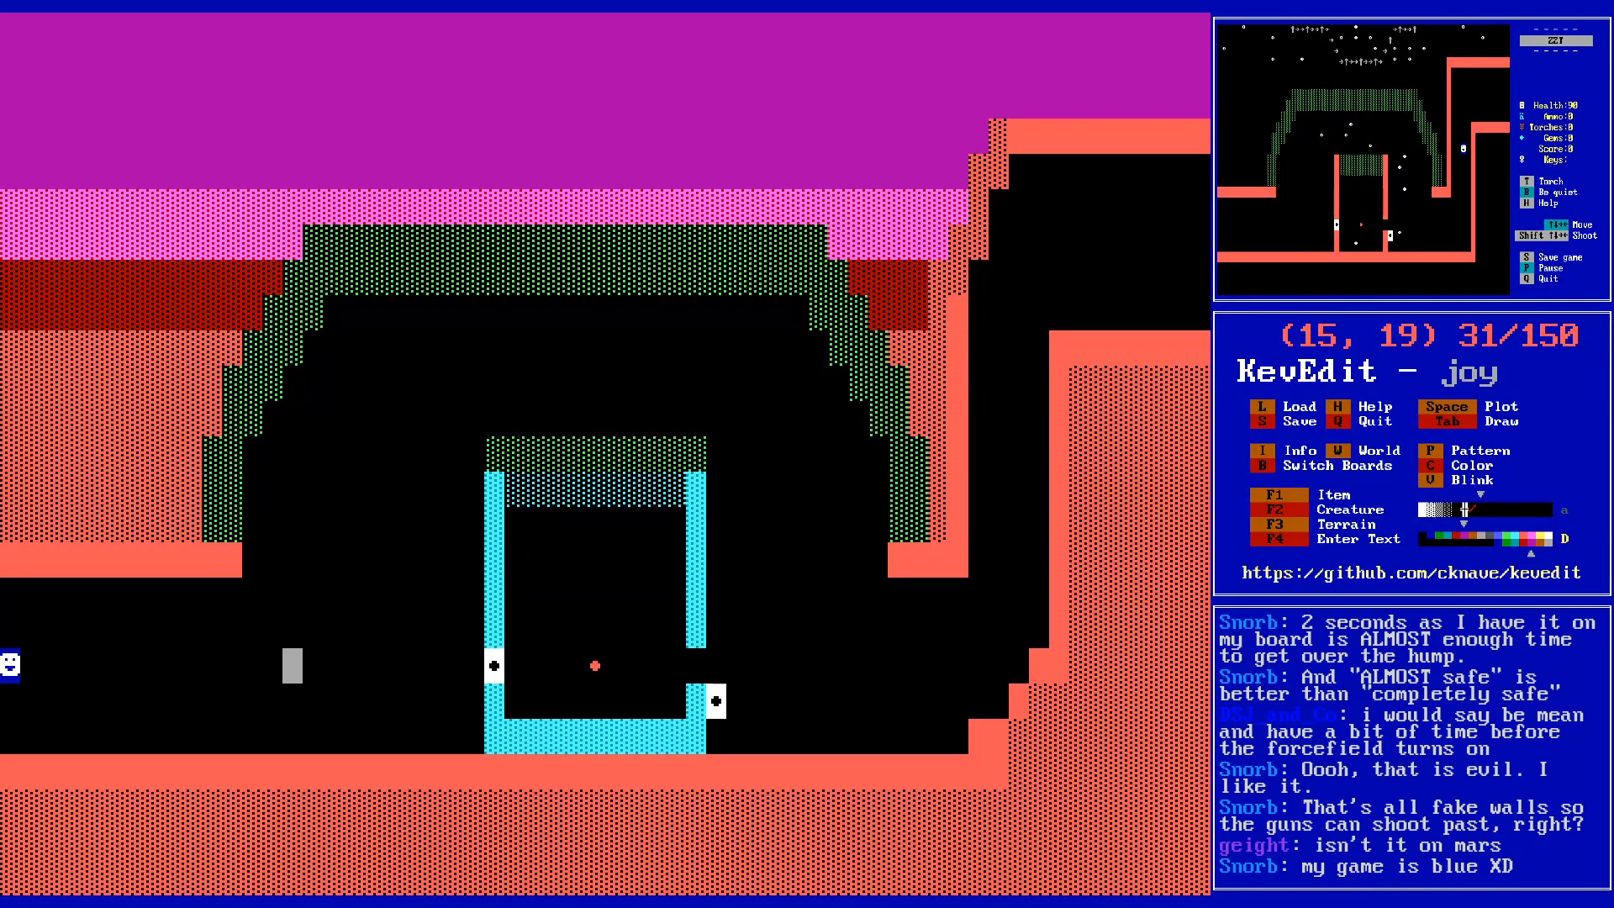
# - Set the drawing color to brown on a black background
pyautogui.press('Left')
pyautogui.press('Right')
pyautogui.press('Left')
pyautogui.press('Down')
pyautogui.press('c')
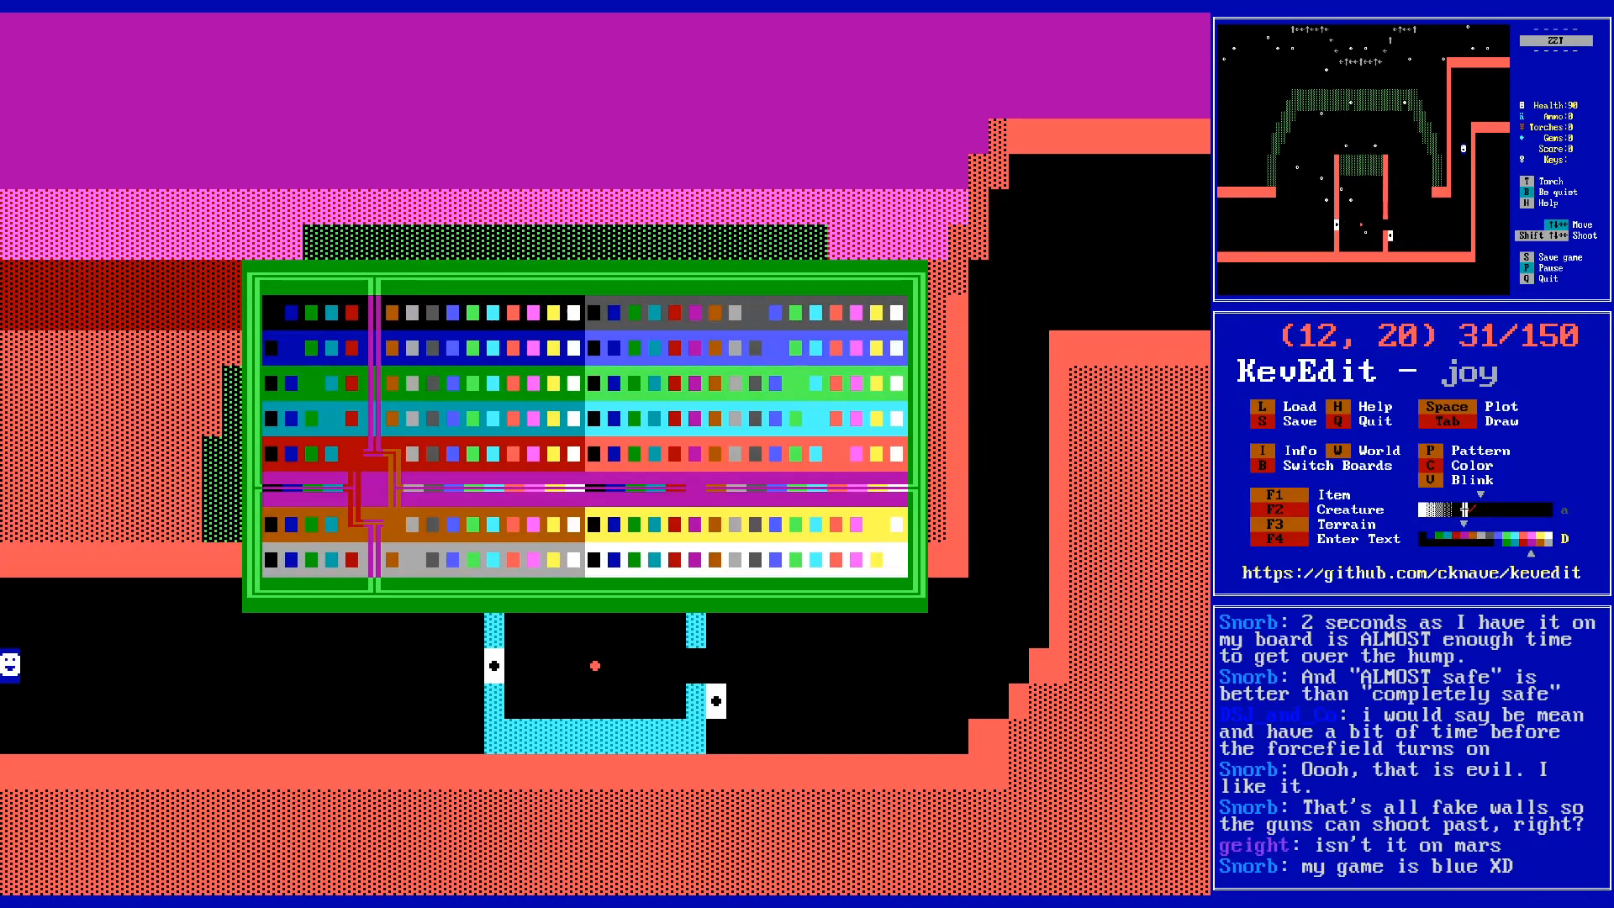
pyautogui.press('Right')
pyautogui.press('Right')
pyautogui.press('Up')
pyautogui.press('Up')
pyautogui.press('Up')
pyautogui.press('Up')
pyautogui.press('Up')
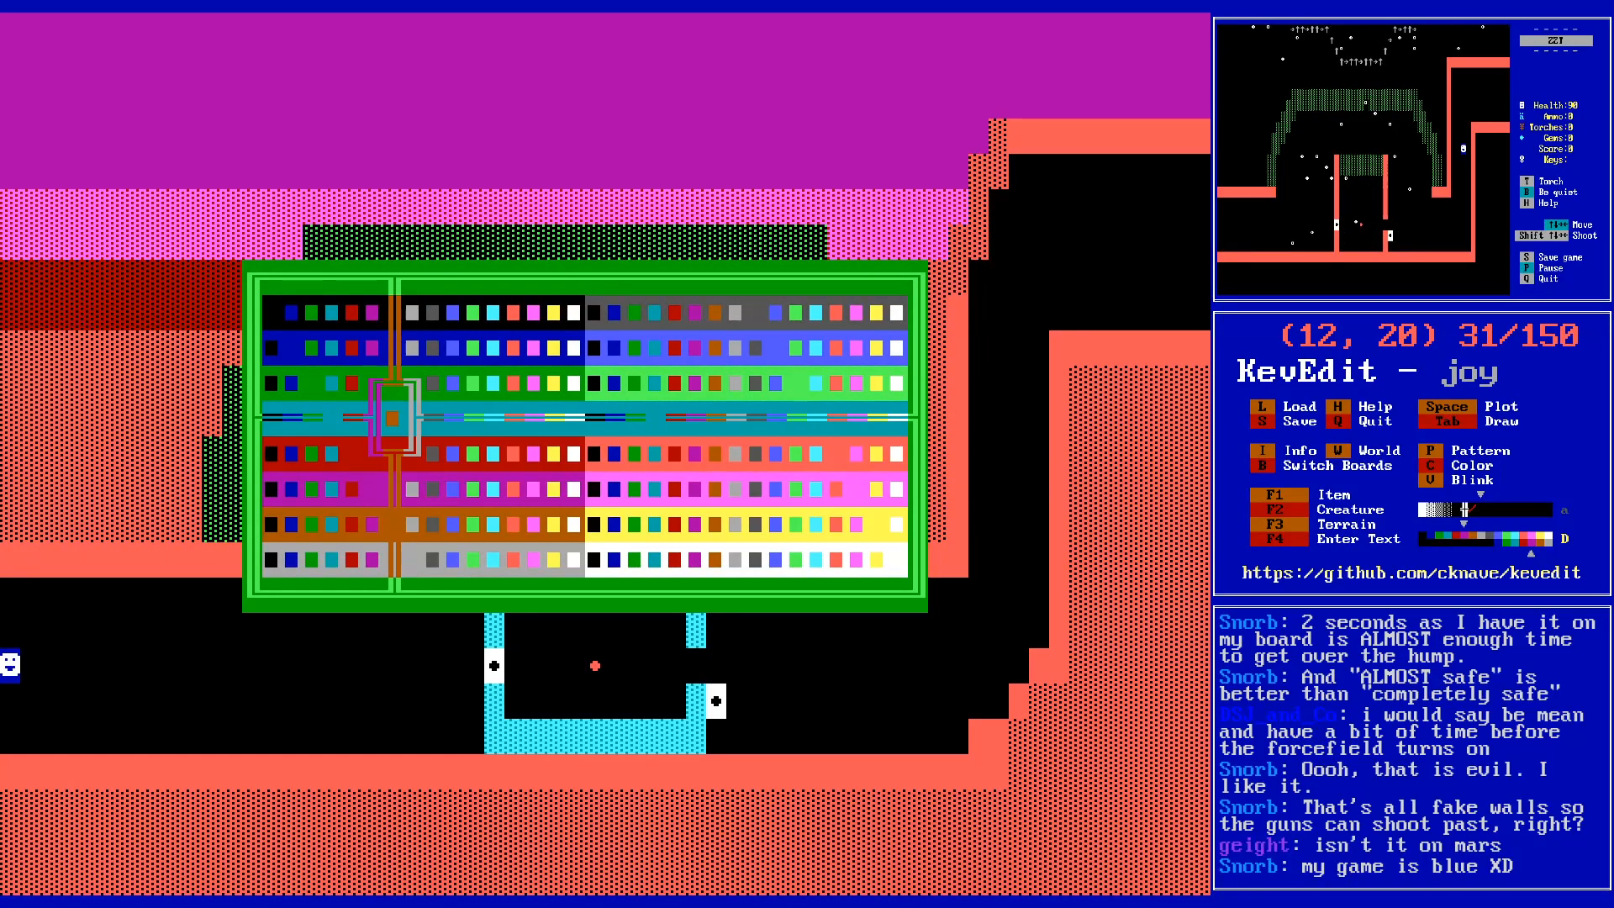
pyautogui.press('Return')
# - Examine the area around (30, 19) on the Martian Mall board and return to the Meteor Shower board
pyautogui.press('b')
pyautogui.press('Up')
pyautogui.press('Up')
pyautogui.press('Return')
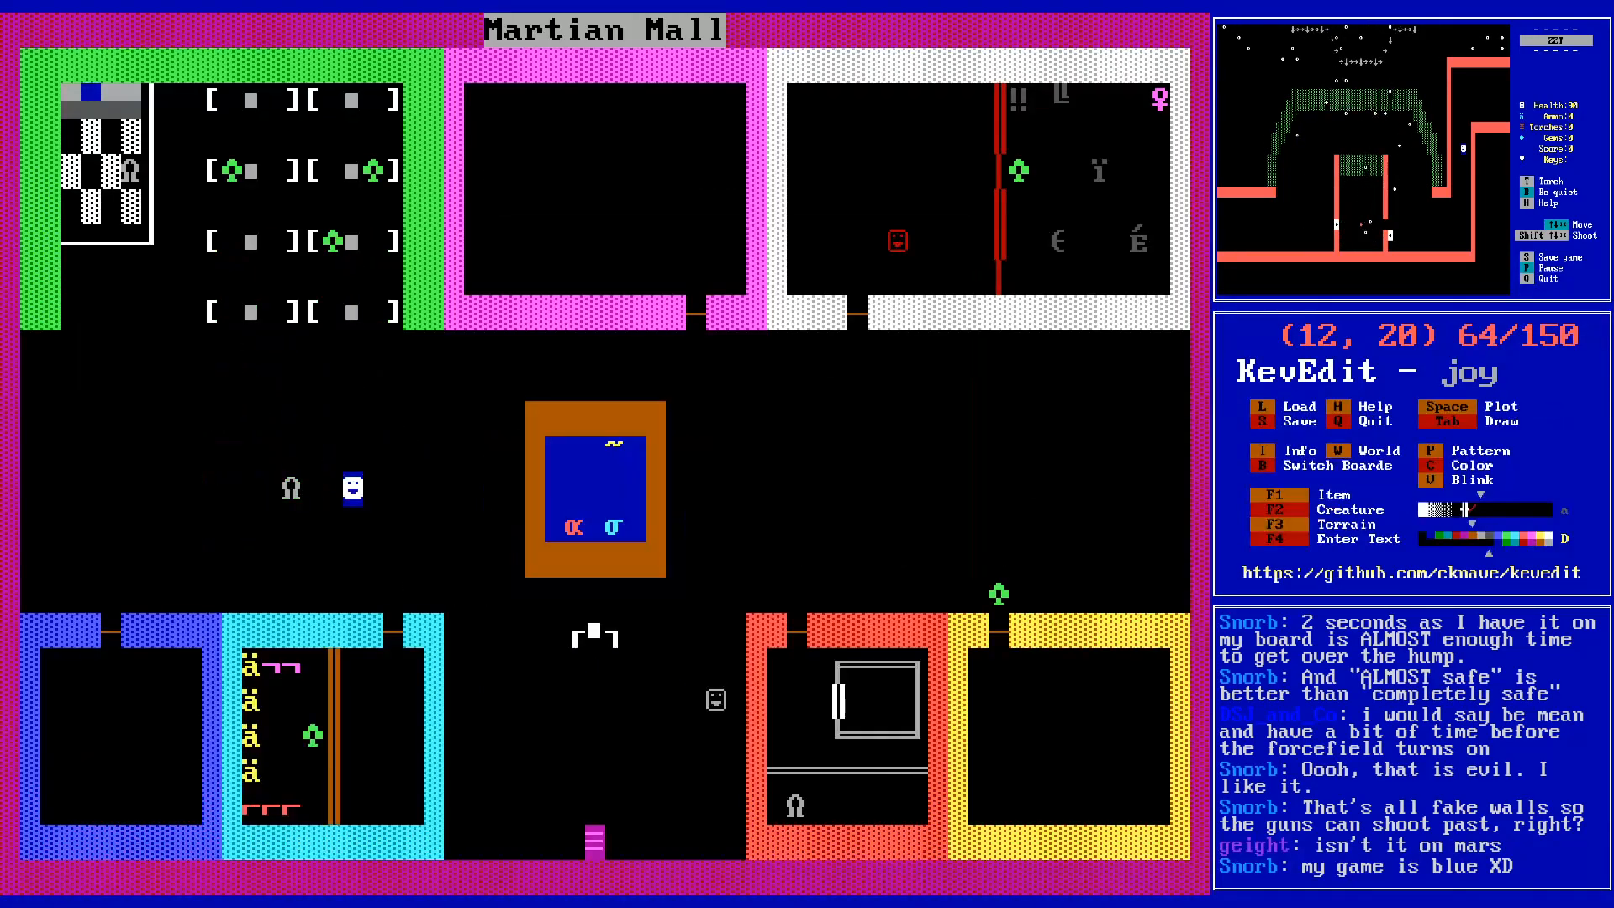
pyautogui.press('Down')
pyautogui.press('Down')
pyautogui.press('Right')
pyautogui.hotkey('alt', 'Right')
pyautogui.hotkey('alt', 'Right')
pyautogui.press('Up')
pyautogui.press('Up')
pyautogui.press('Left')
pyautogui.press('Up')
pyautogui.press('Left')
pyautogui.press('Left')
pyautogui.press('Down')
pyautogui.press('b')
pyautogui.press('Down')
pyautogui.press('Down')
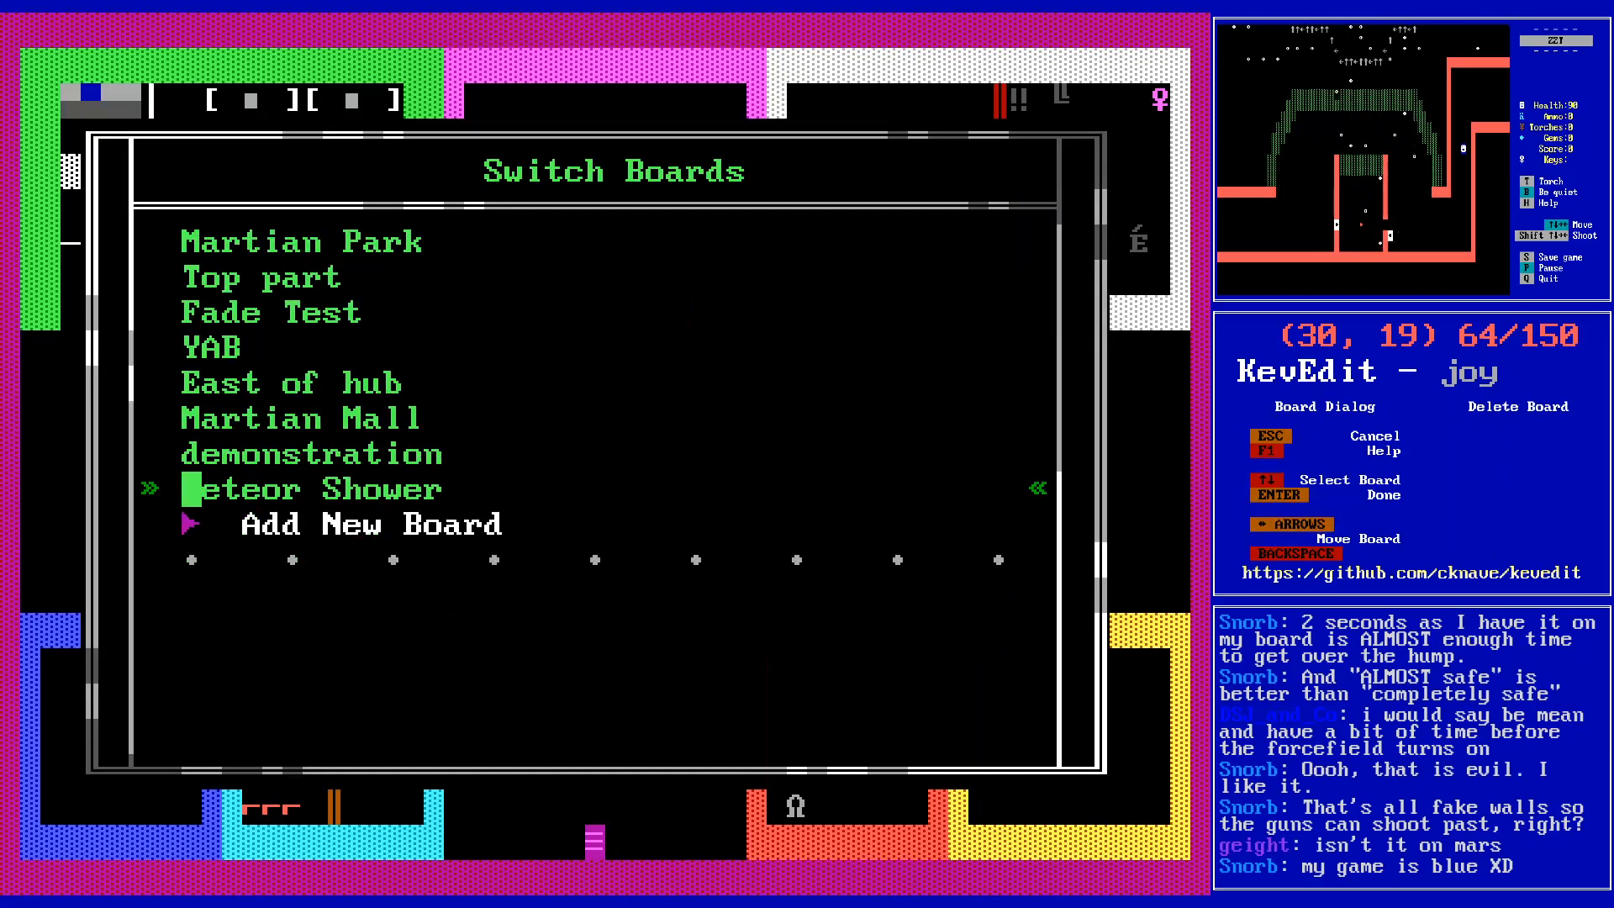
pyautogui.press('Return')
# - Place a brown object at (10, 18) in the western passage and set its character to Γ
pyautogui.press('Left')
pyautogui.press('Left')
pyautogui.press('Left')
pyautogui.press('Left')
pyautogui.press('Left')
pyautogui.press('Left')
pyautogui.press('Left')
pyautogui.press('Left')
pyautogui.press('Left')
pyautogui.press('Left')
pyautogui.press('Left')
pyautogui.press('Left')
pyautogui.press('Left')
pyautogui.press('Left')
pyautogui.press('Left')
pyautogui.press('Left')
pyautogui.press('Left')
pyautogui.press('Left')
pyautogui.press('Left')
pyautogui.press('Left')
pyautogui.press('Left')
pyautogui.press('Right')
pyautogui.press('space')
pyautogui.press('Return')
pyautogui.press('Down')
pyautogui.press('Return')
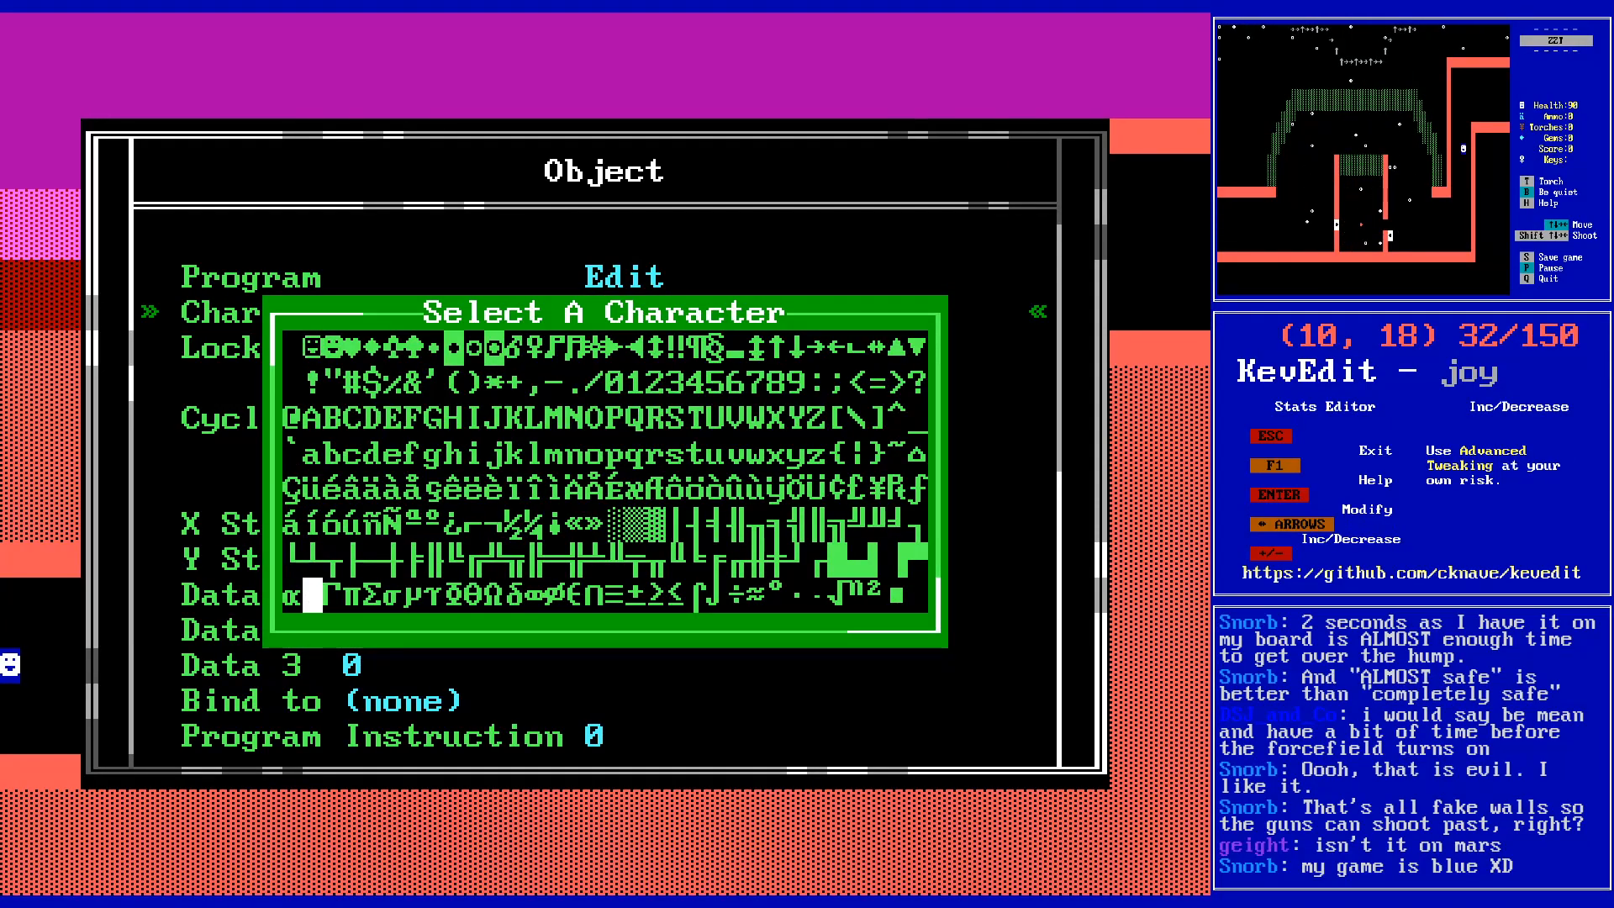
pyautogui.press('Right')
pyautogui.press('Return')
pyautogui.press('Up')
pyautogui.press('Return')
pyautogui.press('Escape')
pyautogui.press('Escape')
pyautogui.press('Down')
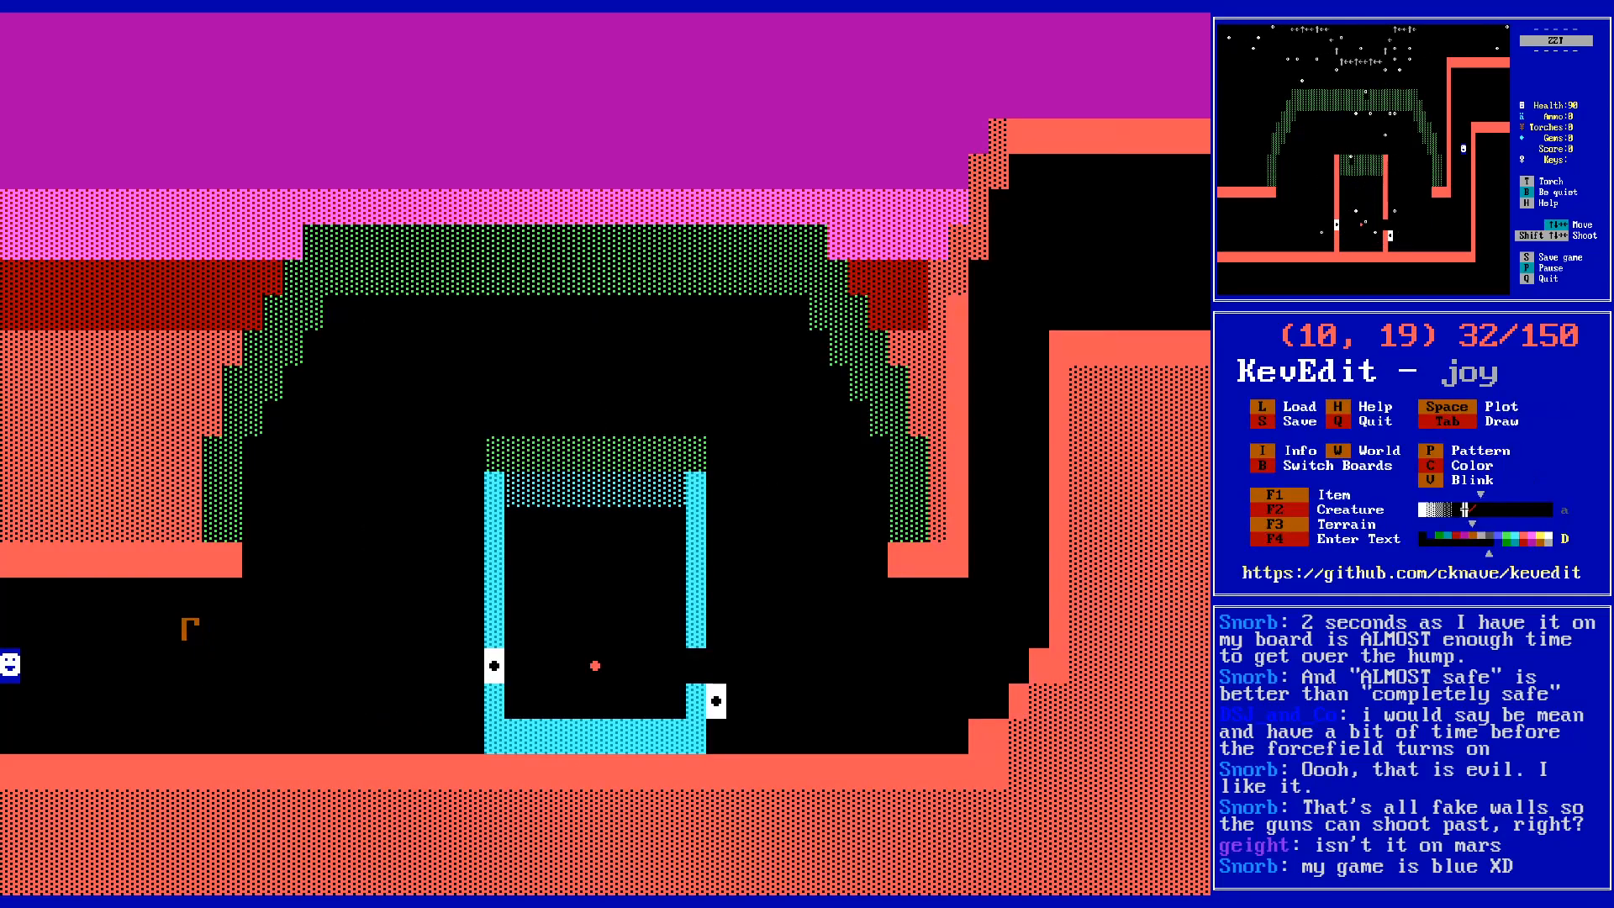
pyautogui.press('Left')
pyautogui.press('Up')
pyautogui.press('Up')
pyautogui.press('Down')
pyautogui.press('Down')
pyautogui.press('Right')
pyautogui.press('Right')
pyautogui.press('Up')
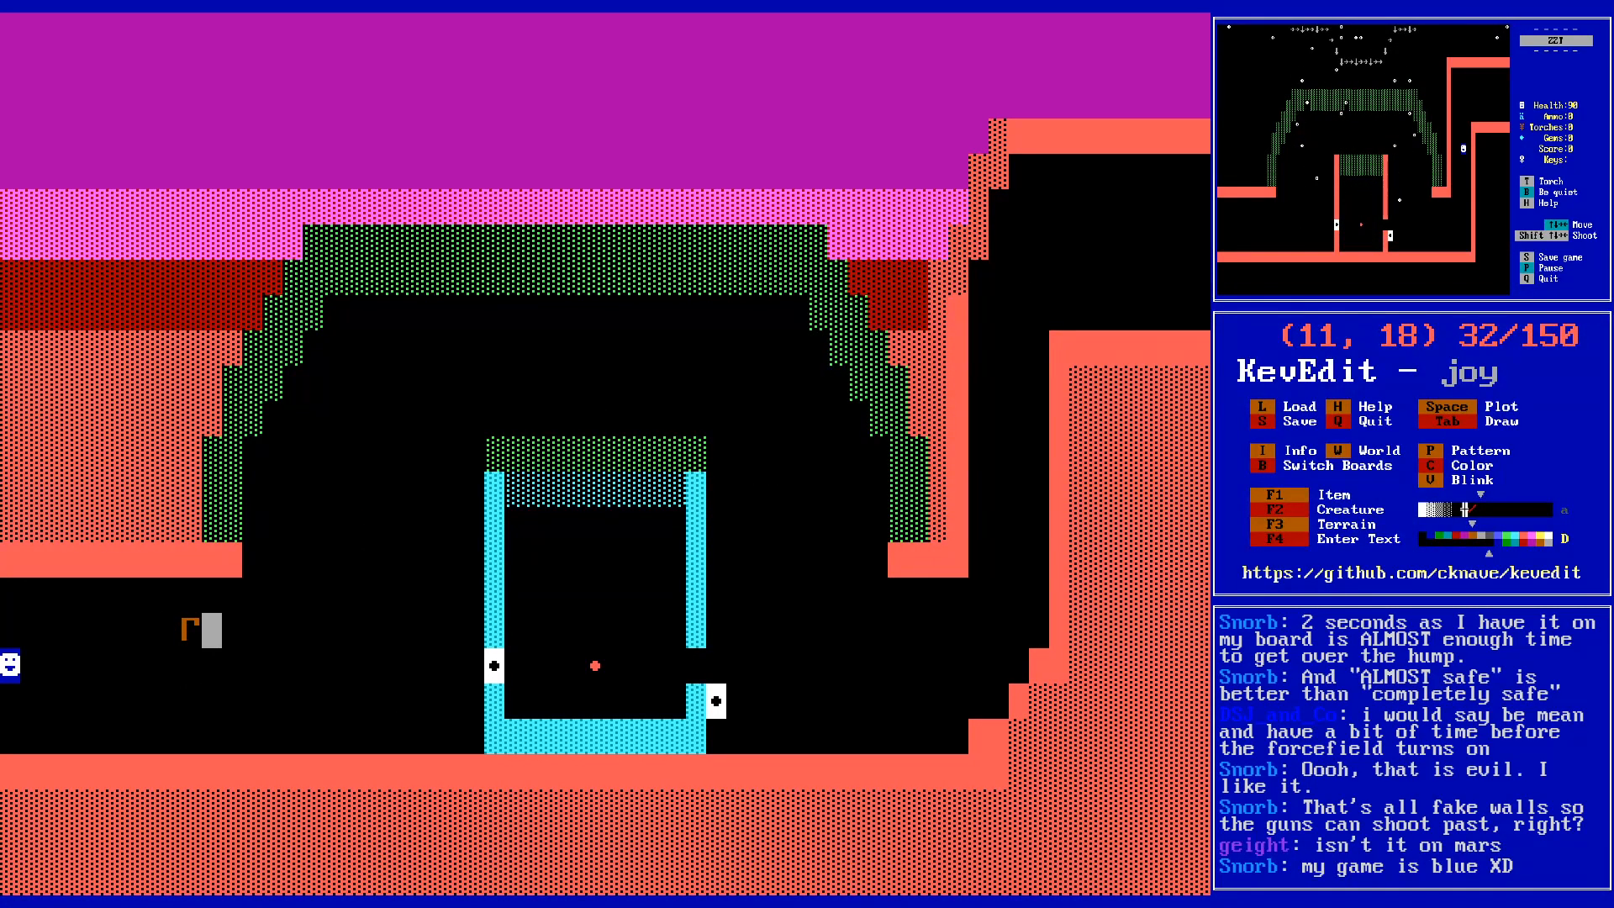
pyautogui.press('Left')
pyautogui.press('Return')
pyautogui.write('@Sign')
pyautogui.press('Return')
pyautogui.write('#end')
pyautogui.press('Return')
pyautogui.write(':Touch')
pyautogui.press('Return')
# - Add the message lines "IN CASE OF METEOR SHOWER" and "PRESS BUTTON TO ACTIVATE FORCEFIELD" under the :Touch label
pyautogui.write('$')
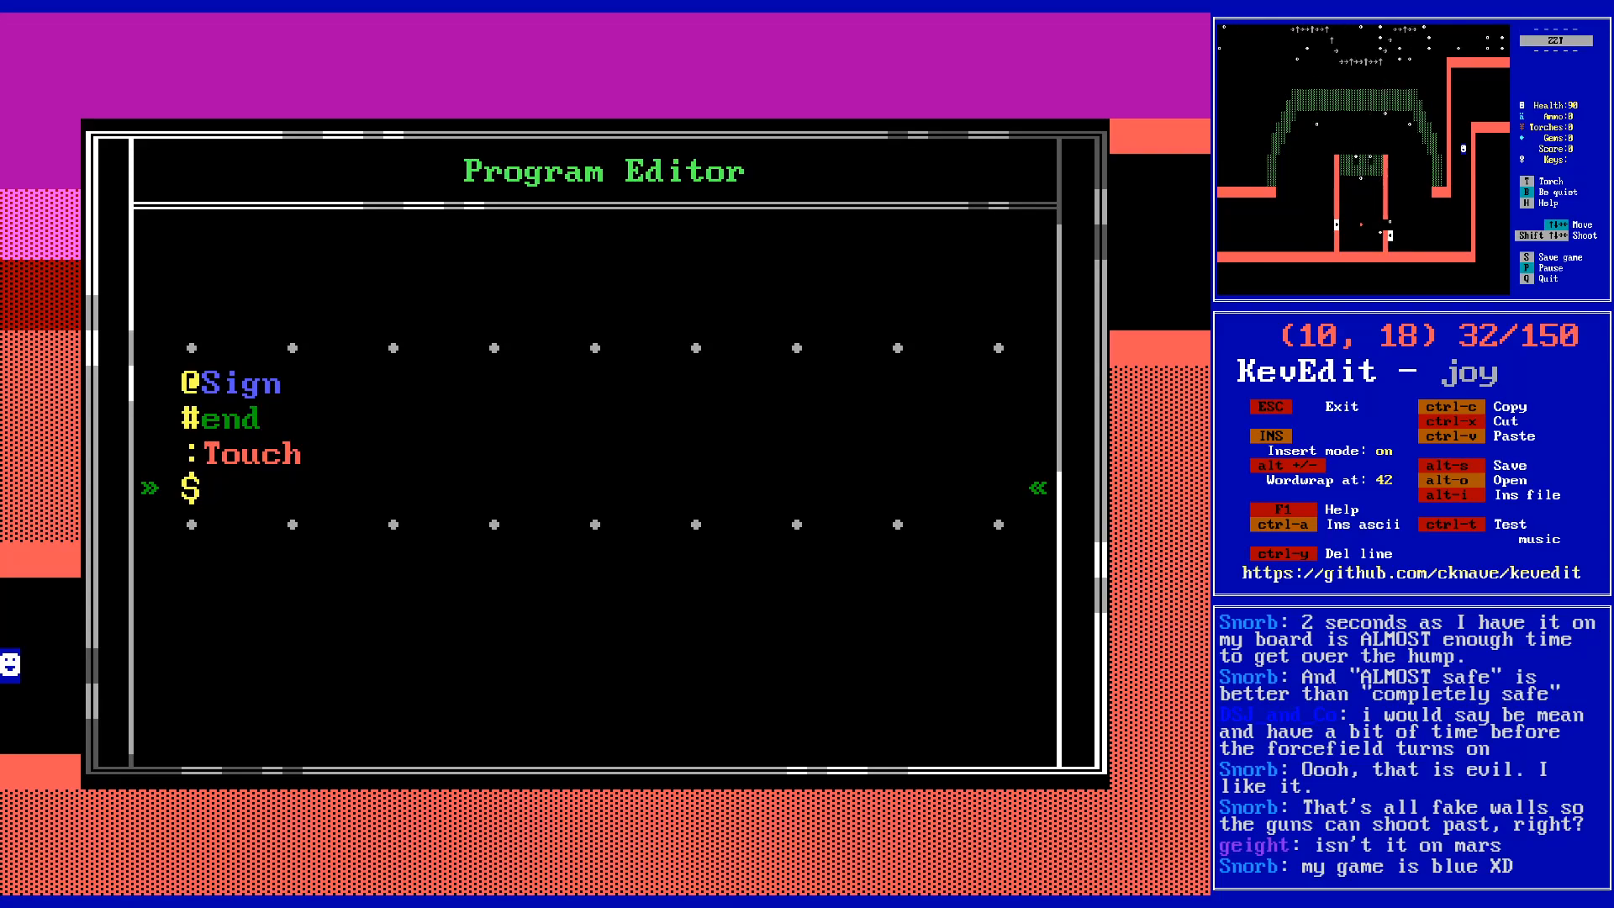
pyautogui.write('IN CASE')
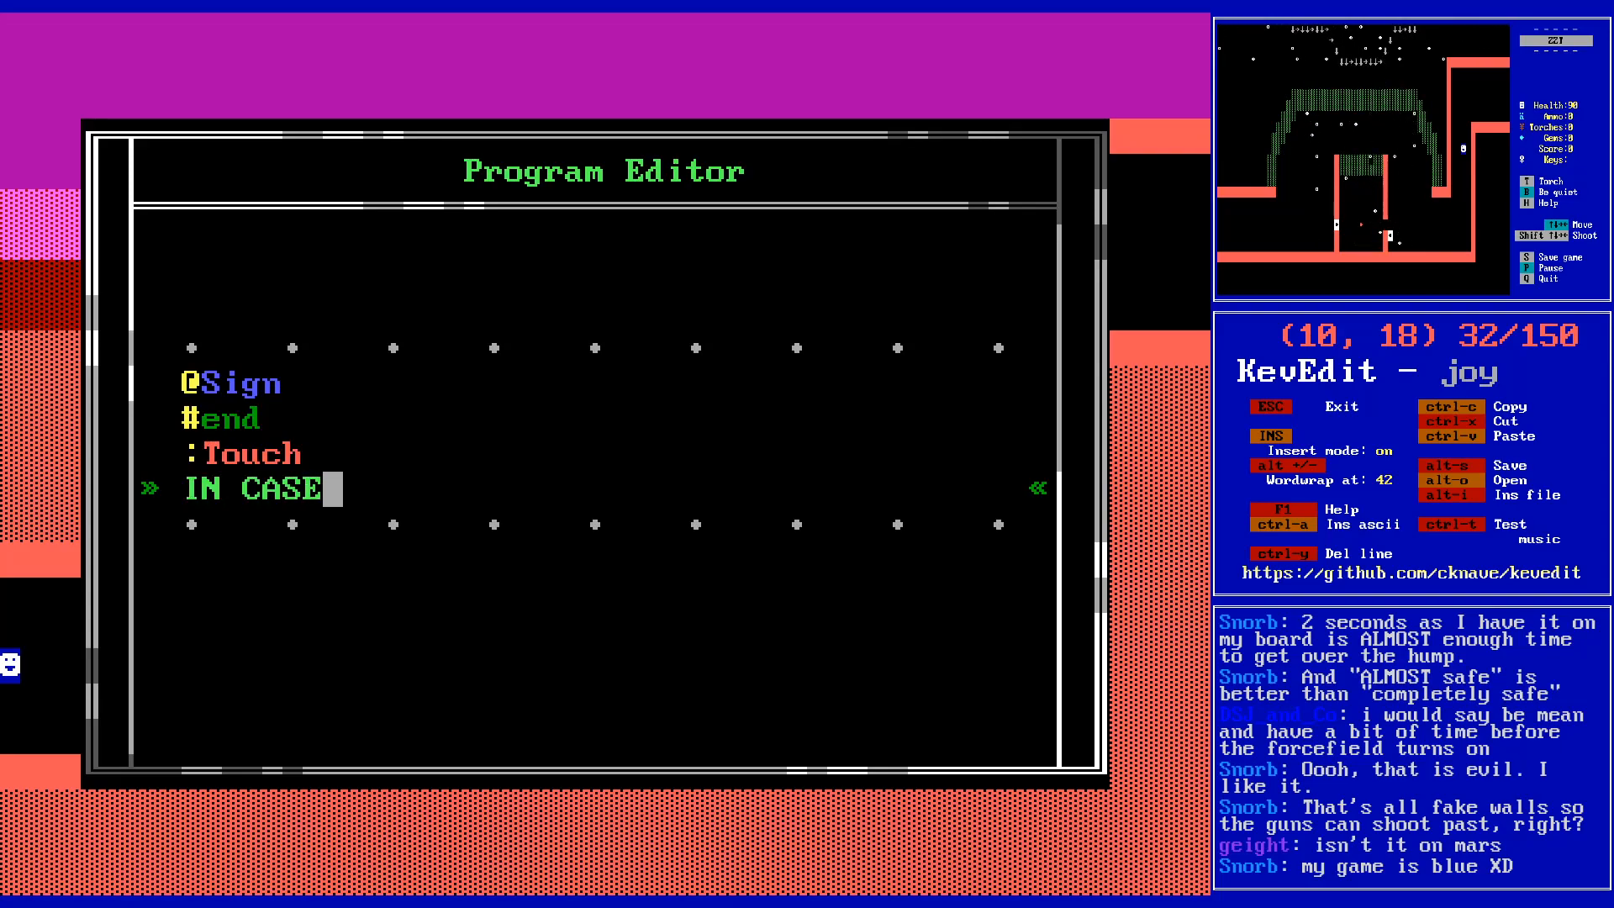
pyautogui.write(' OF METEOR SHOWER')
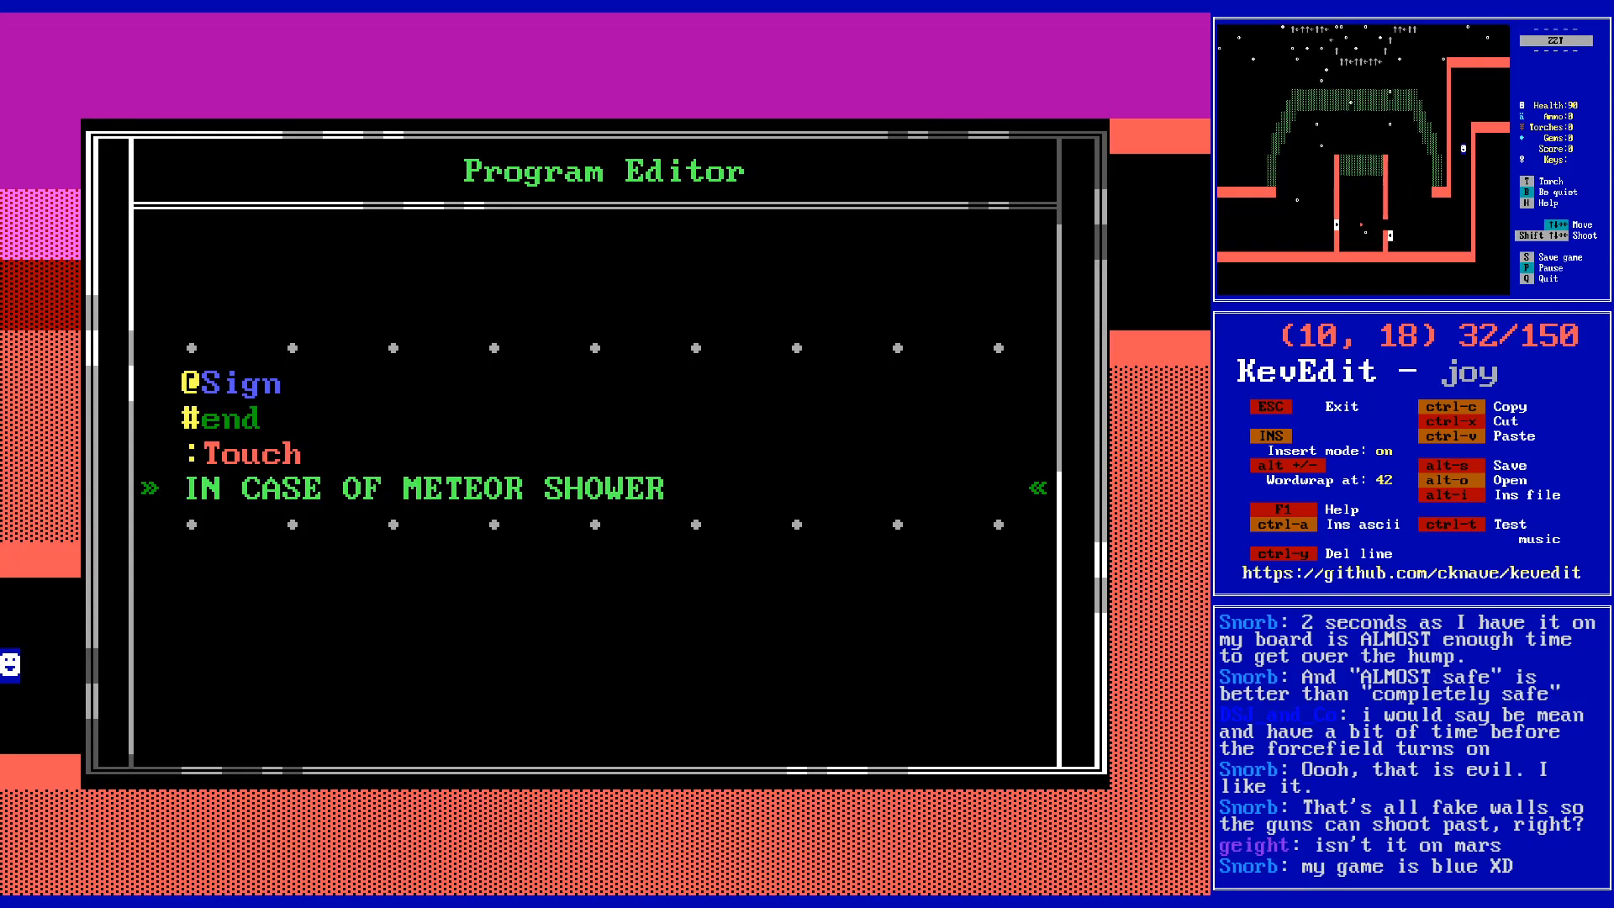
pyautogui.press('Return')
pyautogui.write('PRESS BUTT')
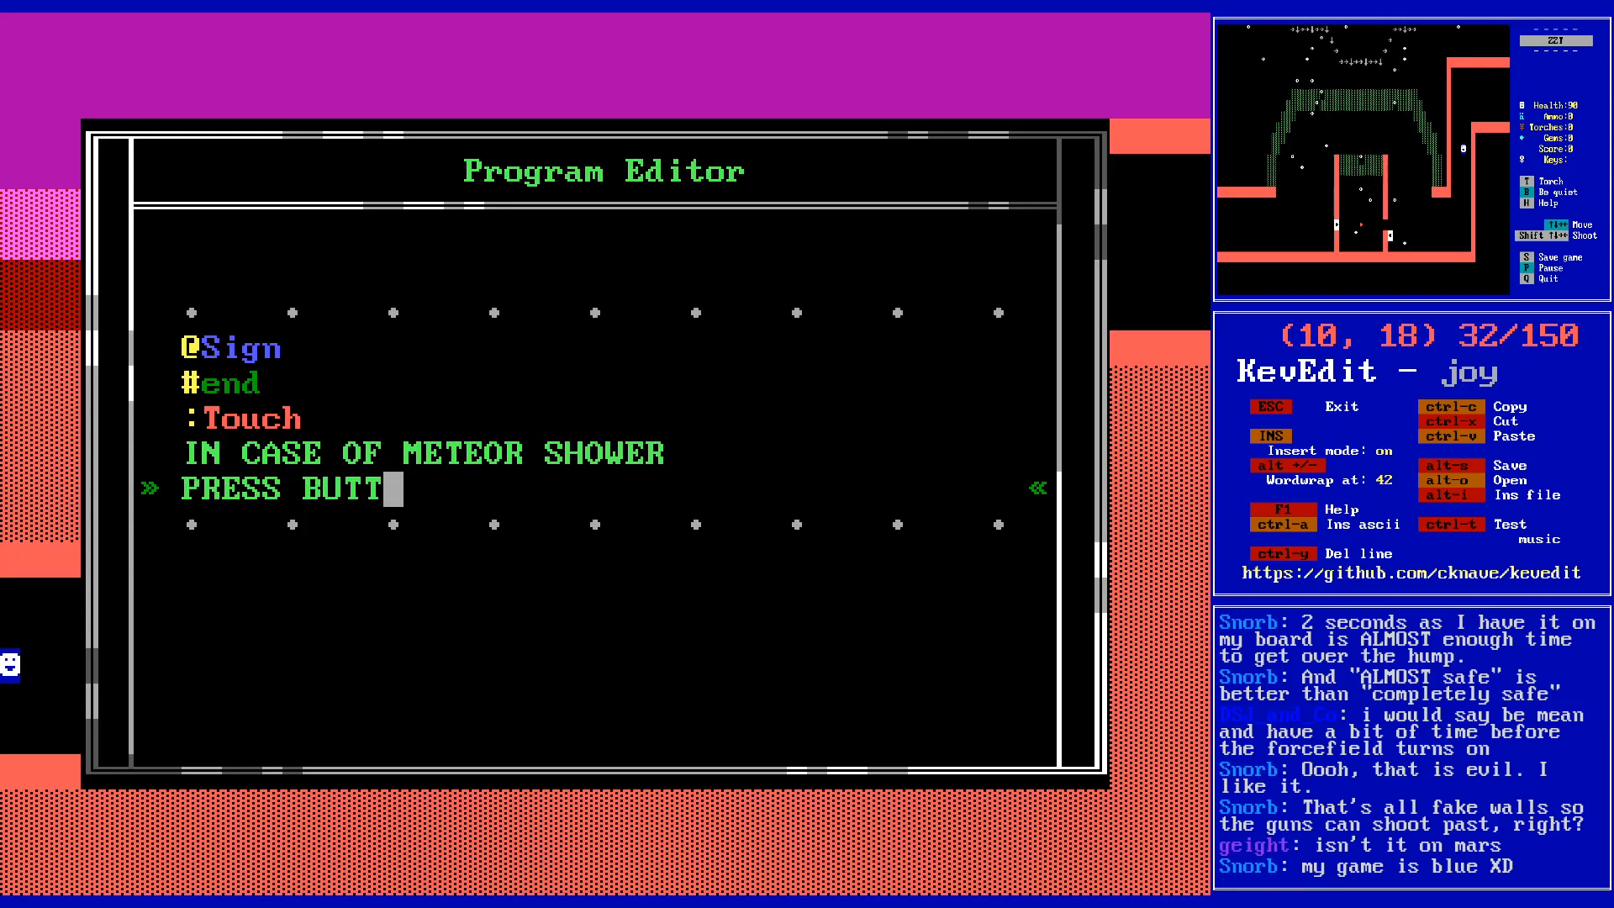
pyautogui.write('ON TO ACTIVATE FOREC')
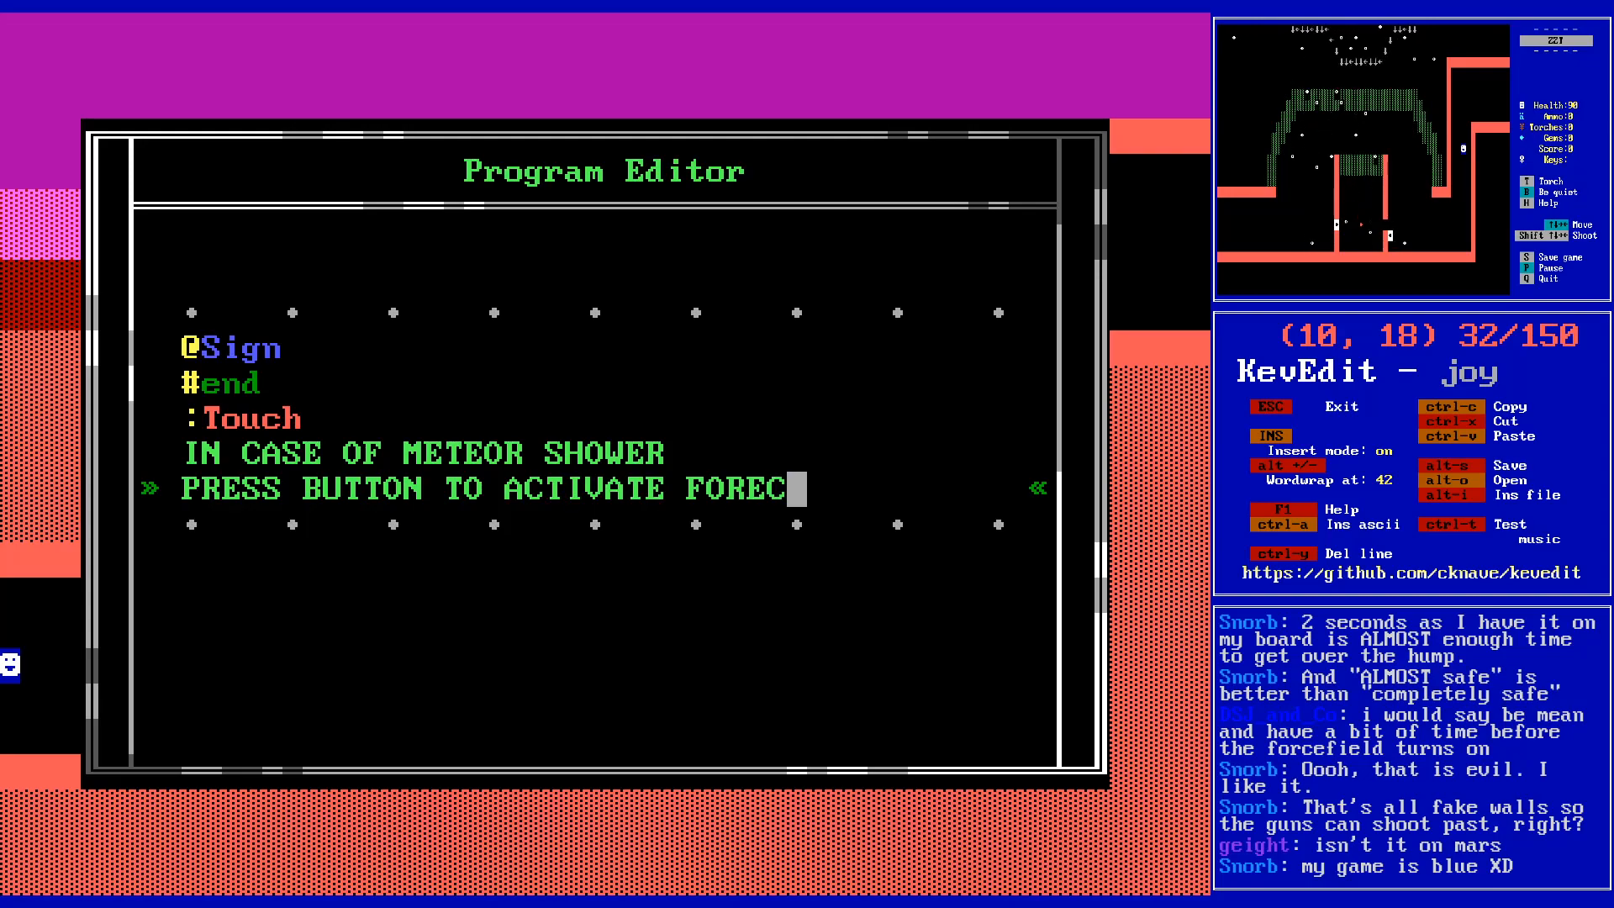
pyautogui.press('BackSpace')
pyautogui.press('BackSpace')
pyautogui.write('CEFIELD')
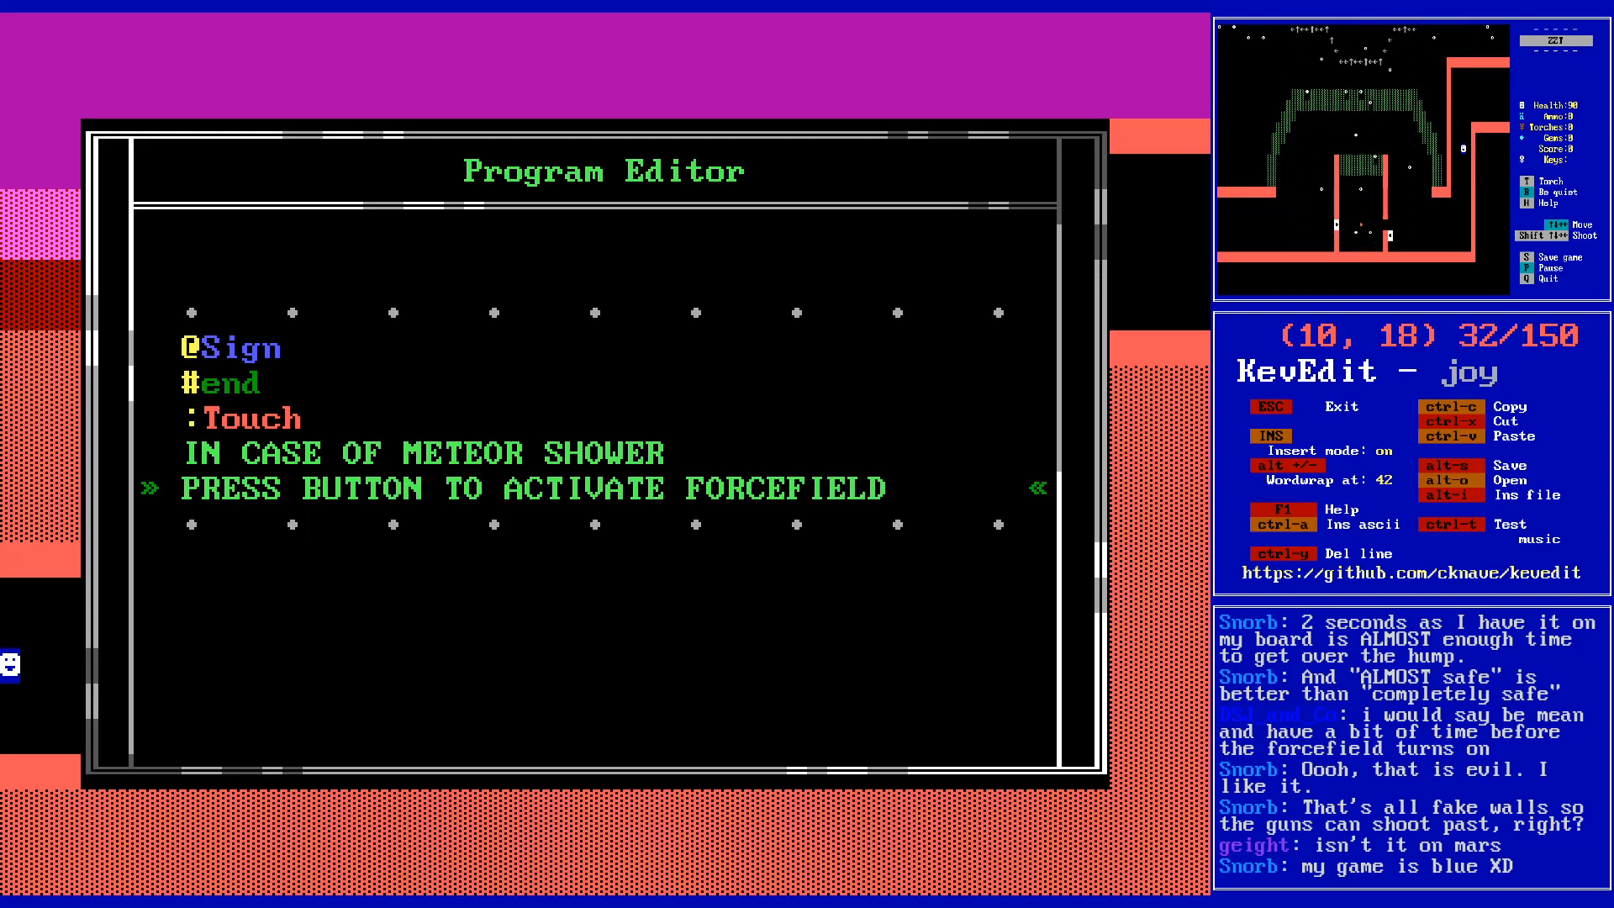
# - Center both message lines by prefixing each with $
pyautogui.press('Home')
pyautogui.write('$')
pyautogui.press('Up')
pyautogui.press('Home')
pyautogui.write('$')
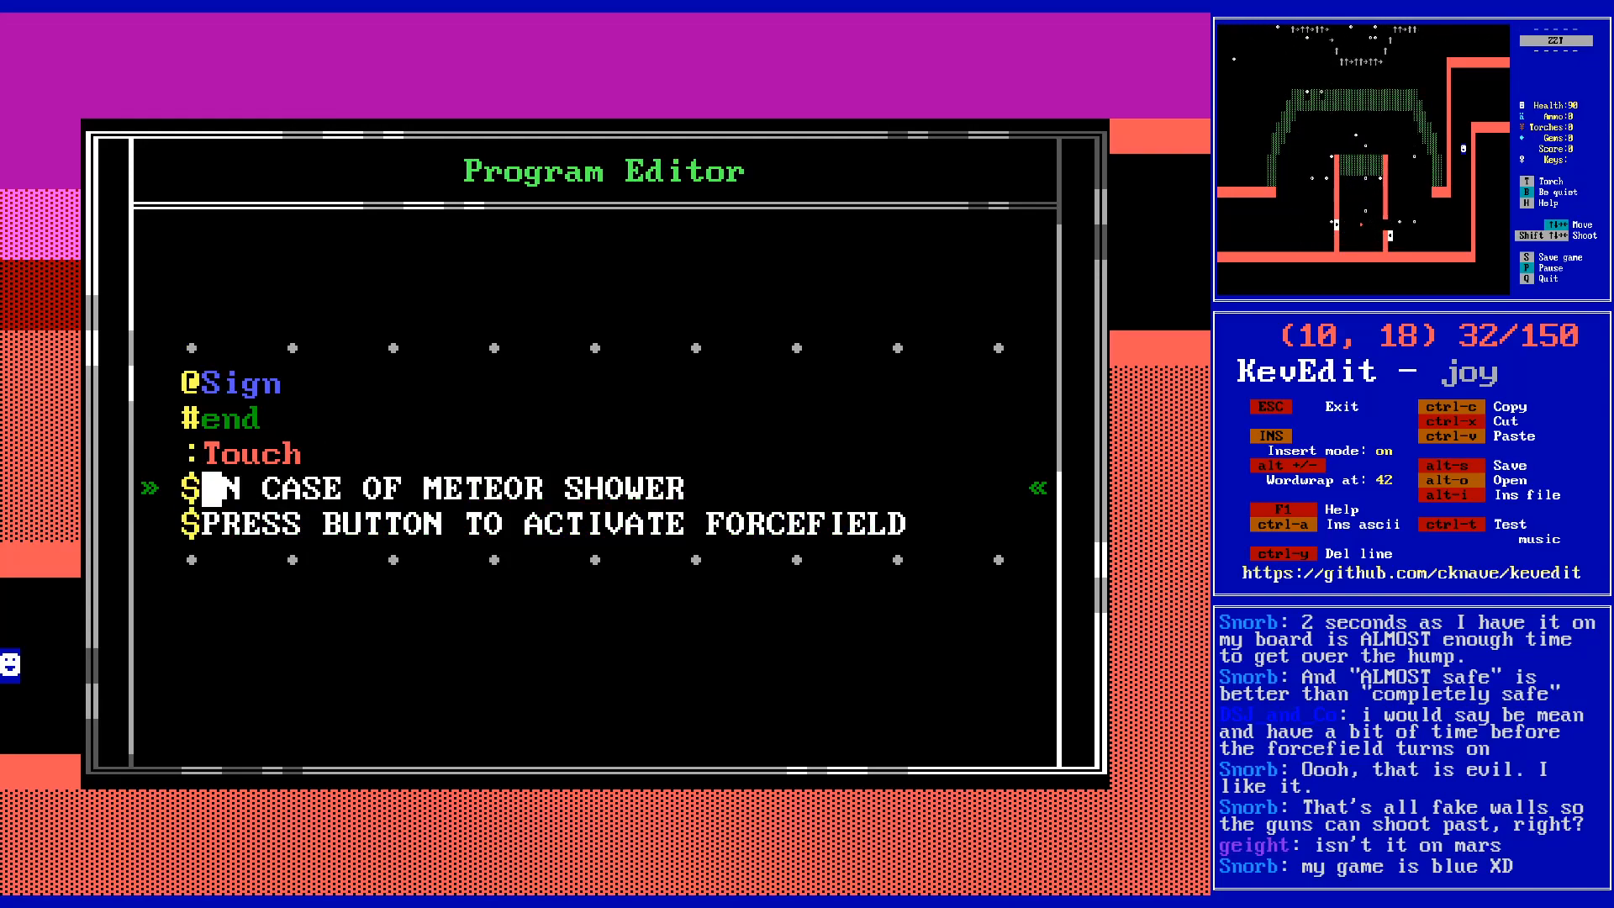
# - Add a centered "C A U T I O N" line below the message, separated by a blank line
pyautogui.press('Down')
pyautogui.press('End')
pyautogui.press('Return')
pyautogui.write('$C A U T I ON')
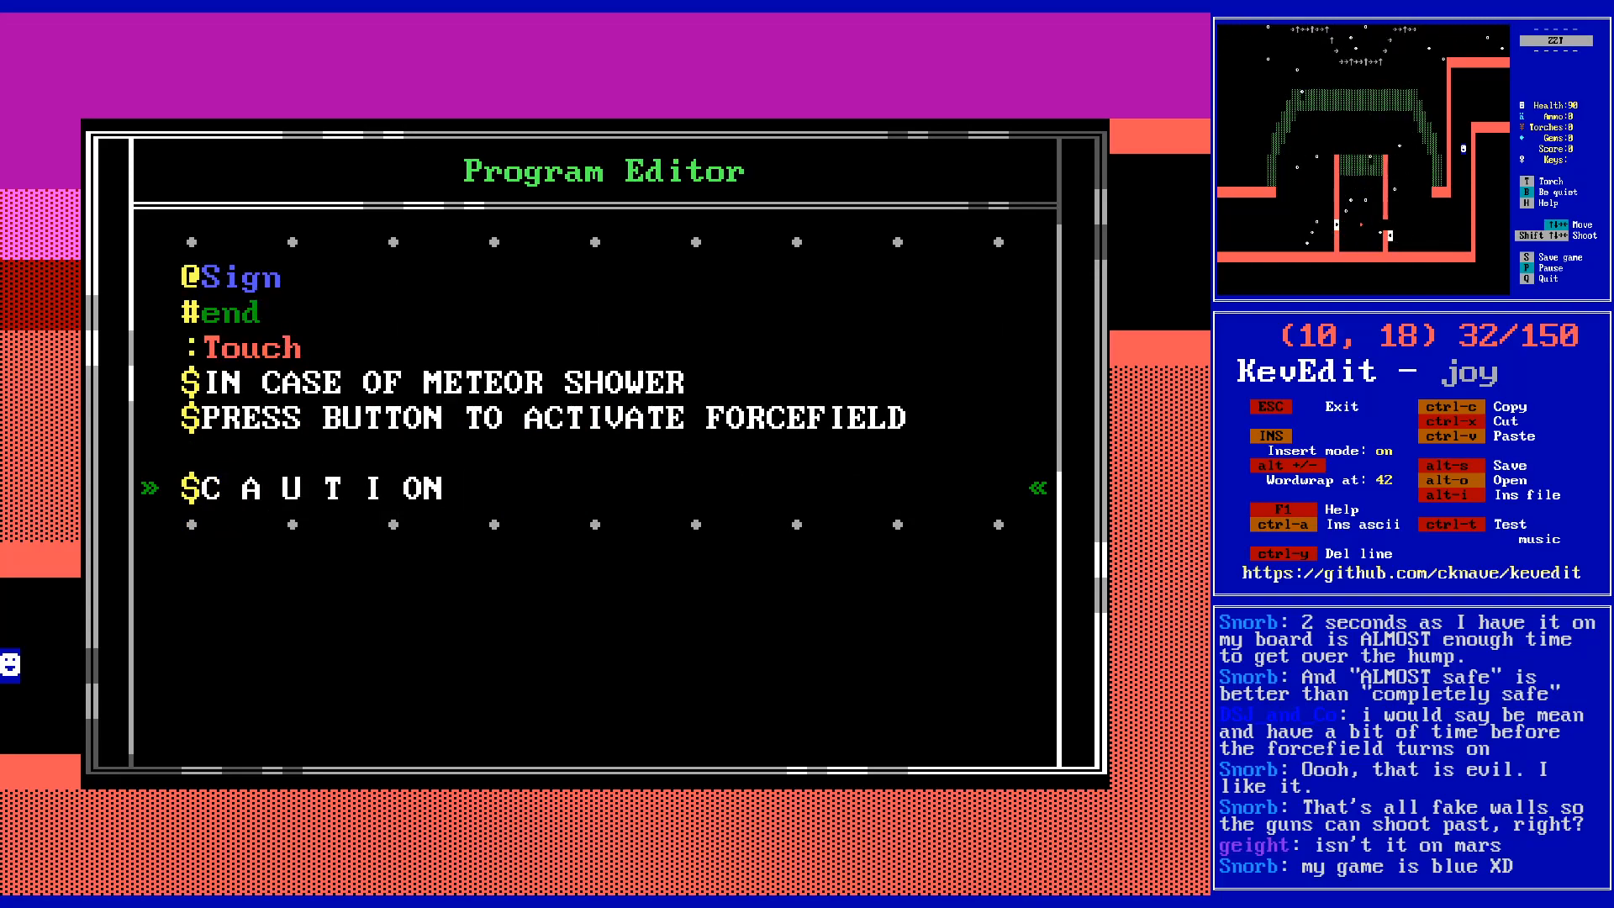
pyautogui.press('BackSpace')
pyautogui.write('N')
# - After a blank line, add the centered two-line warning "Forcefield will only be active for a limited amount of time"
pyautogui.press('Return')
pyautogui.press('Return')
pyautogui.write('$Forcef')
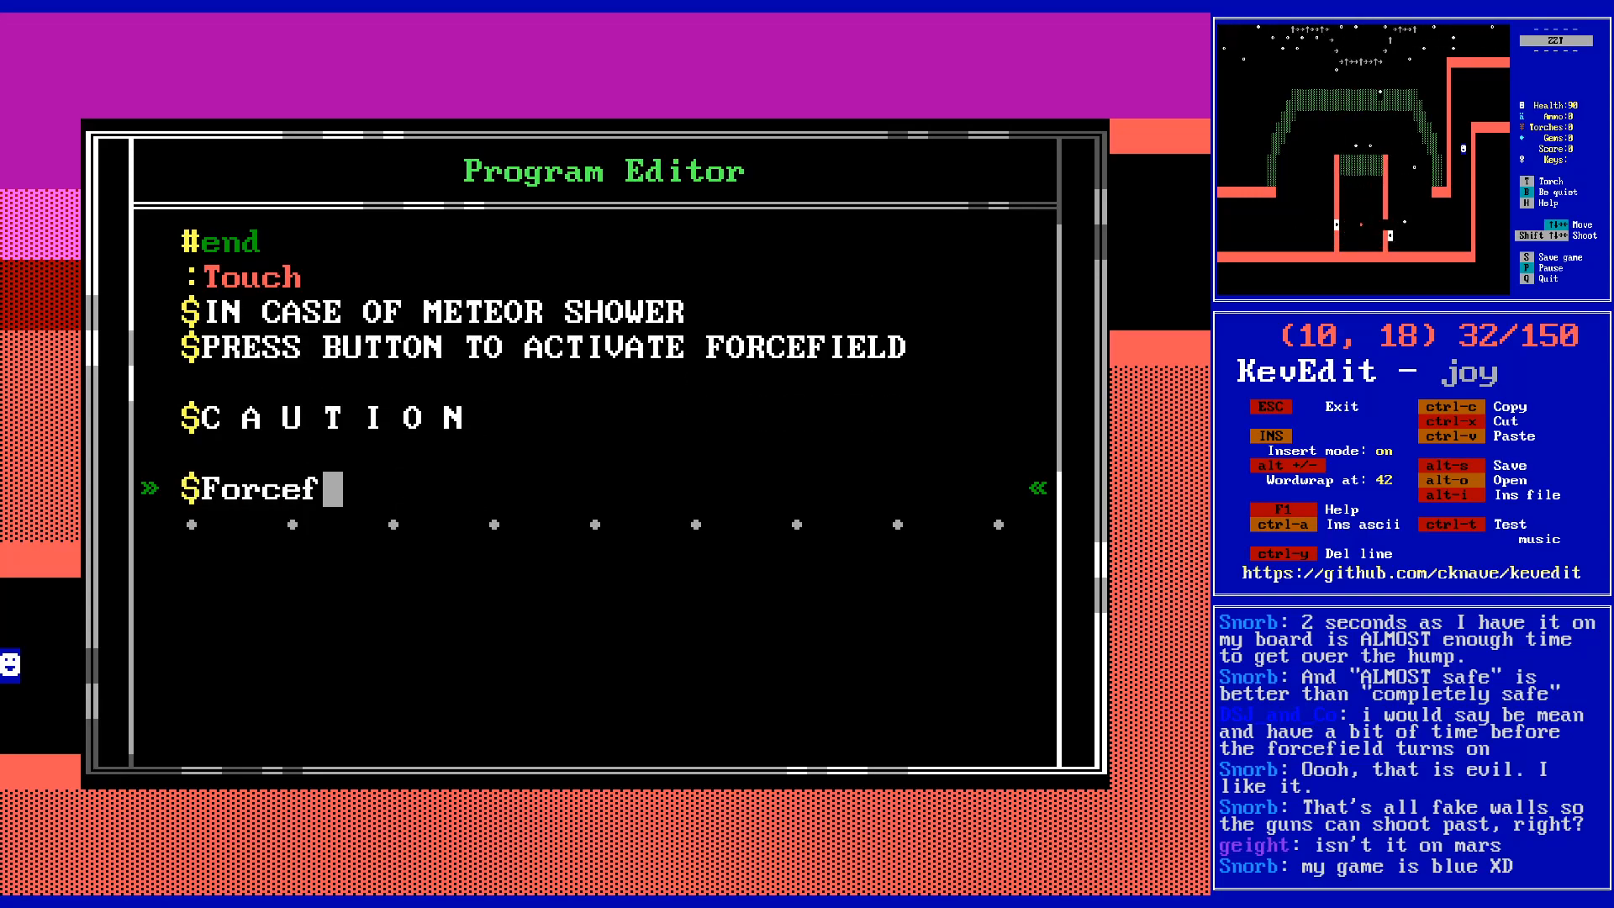
pyautogui.write('ield can')
pyautogui.press('BackSpace')
pyautogui.press('BackSpace')
pyautogui.press('BackSpace')
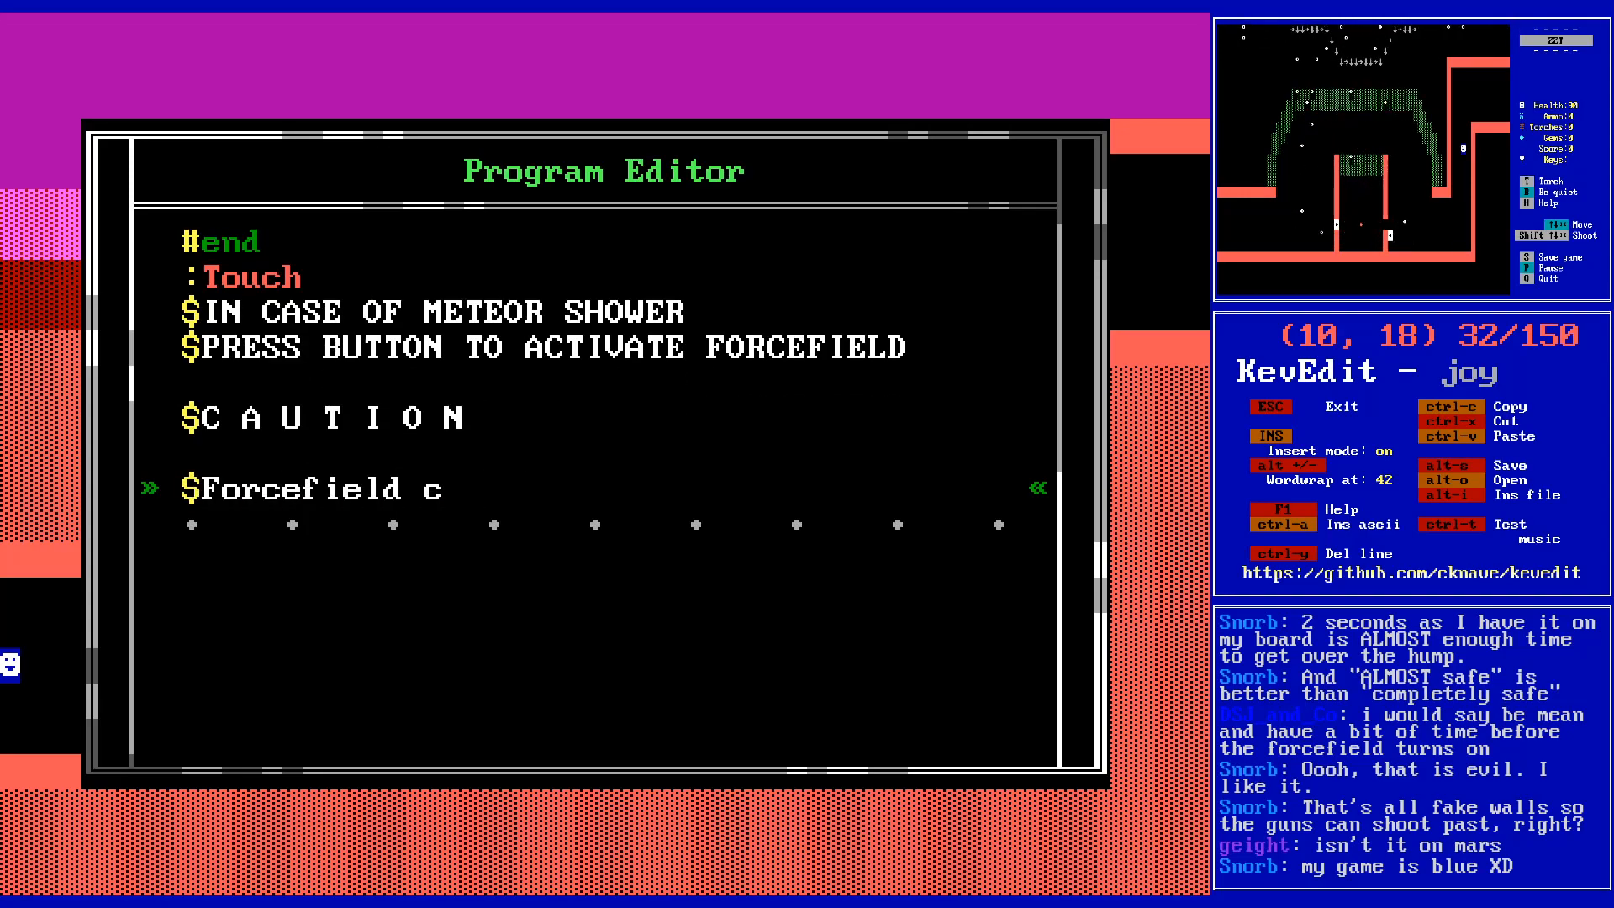
pyautogui.write('will only b')
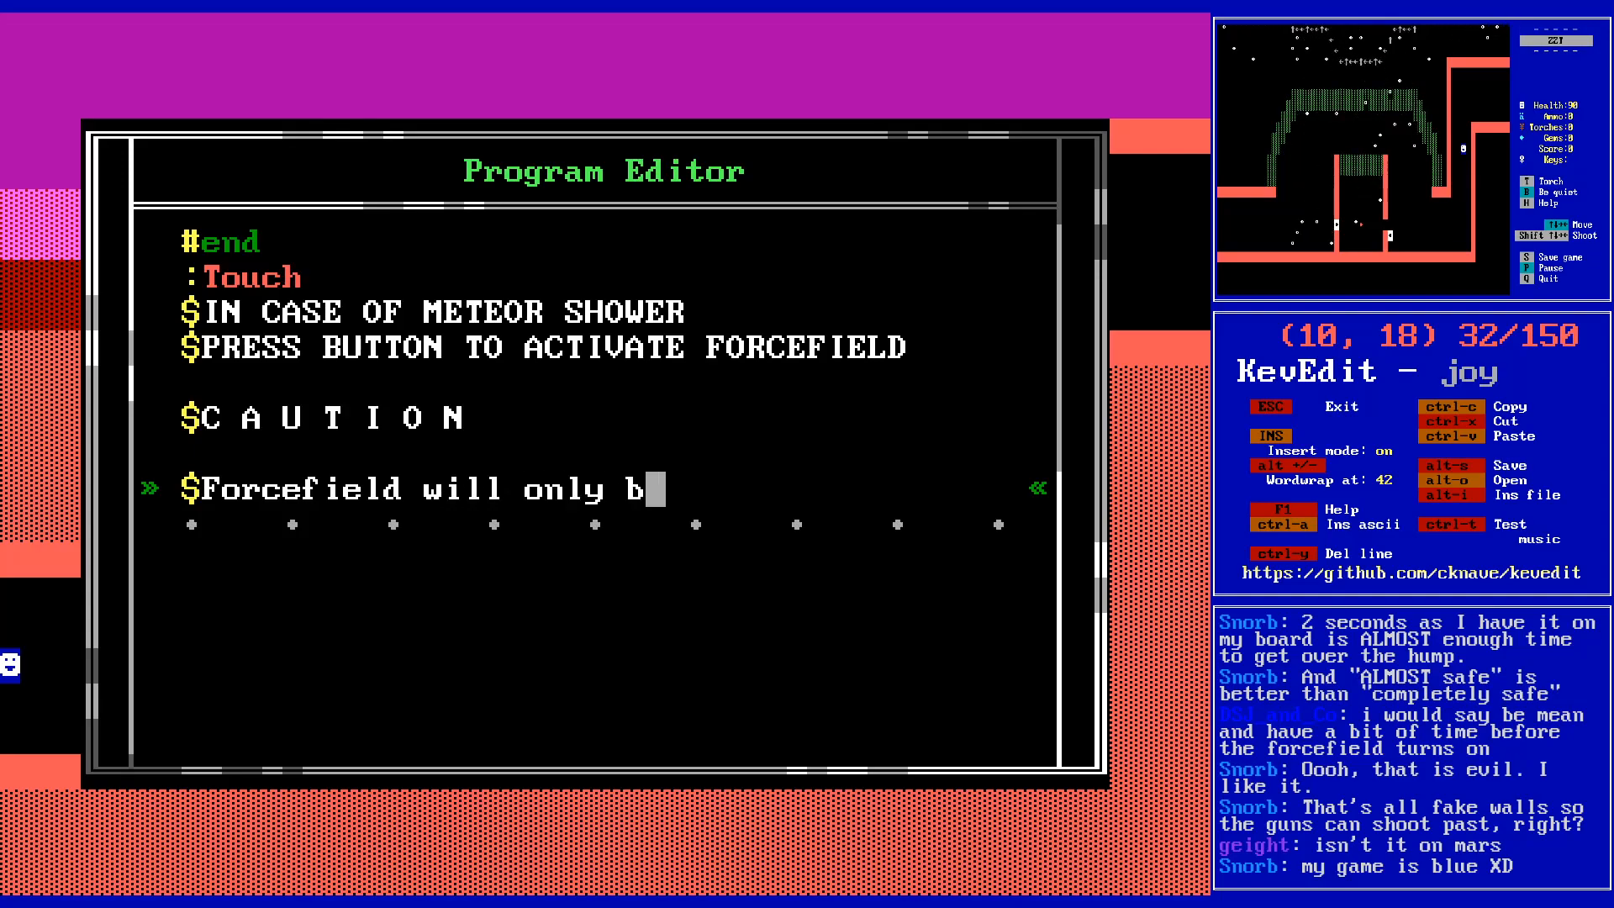
pyautogui.write('e active b')
pyautogui.press('BackSpace')
pyautogui.write('for')
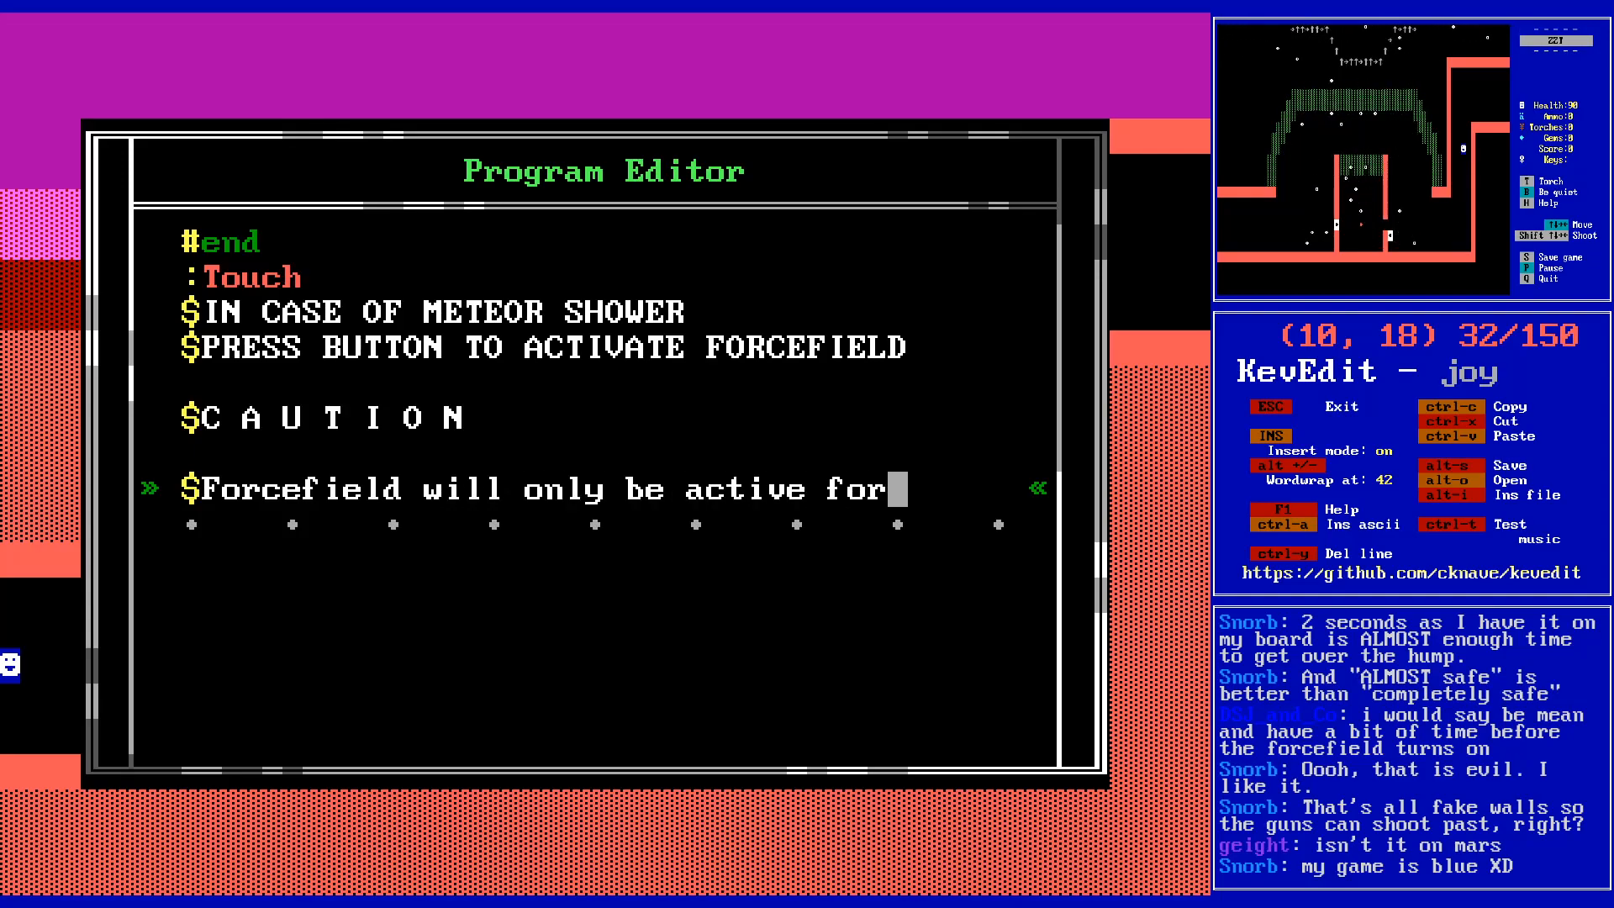
pyautogui.write(' a limi')
pyautogui.write('te')
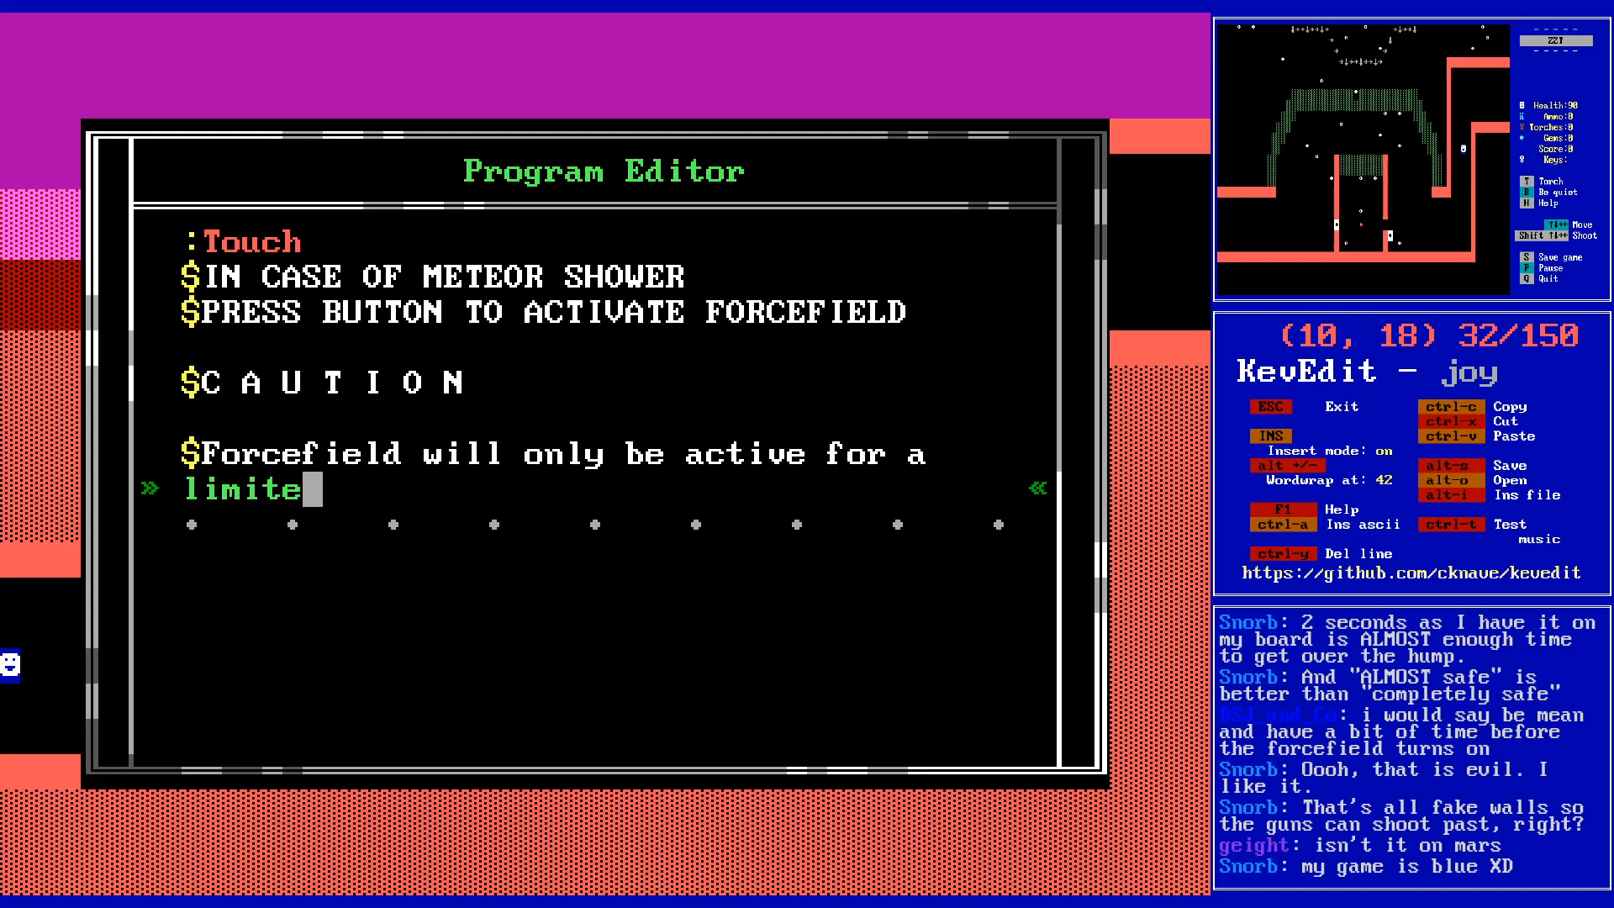
pyautogui.write('d amount of time')
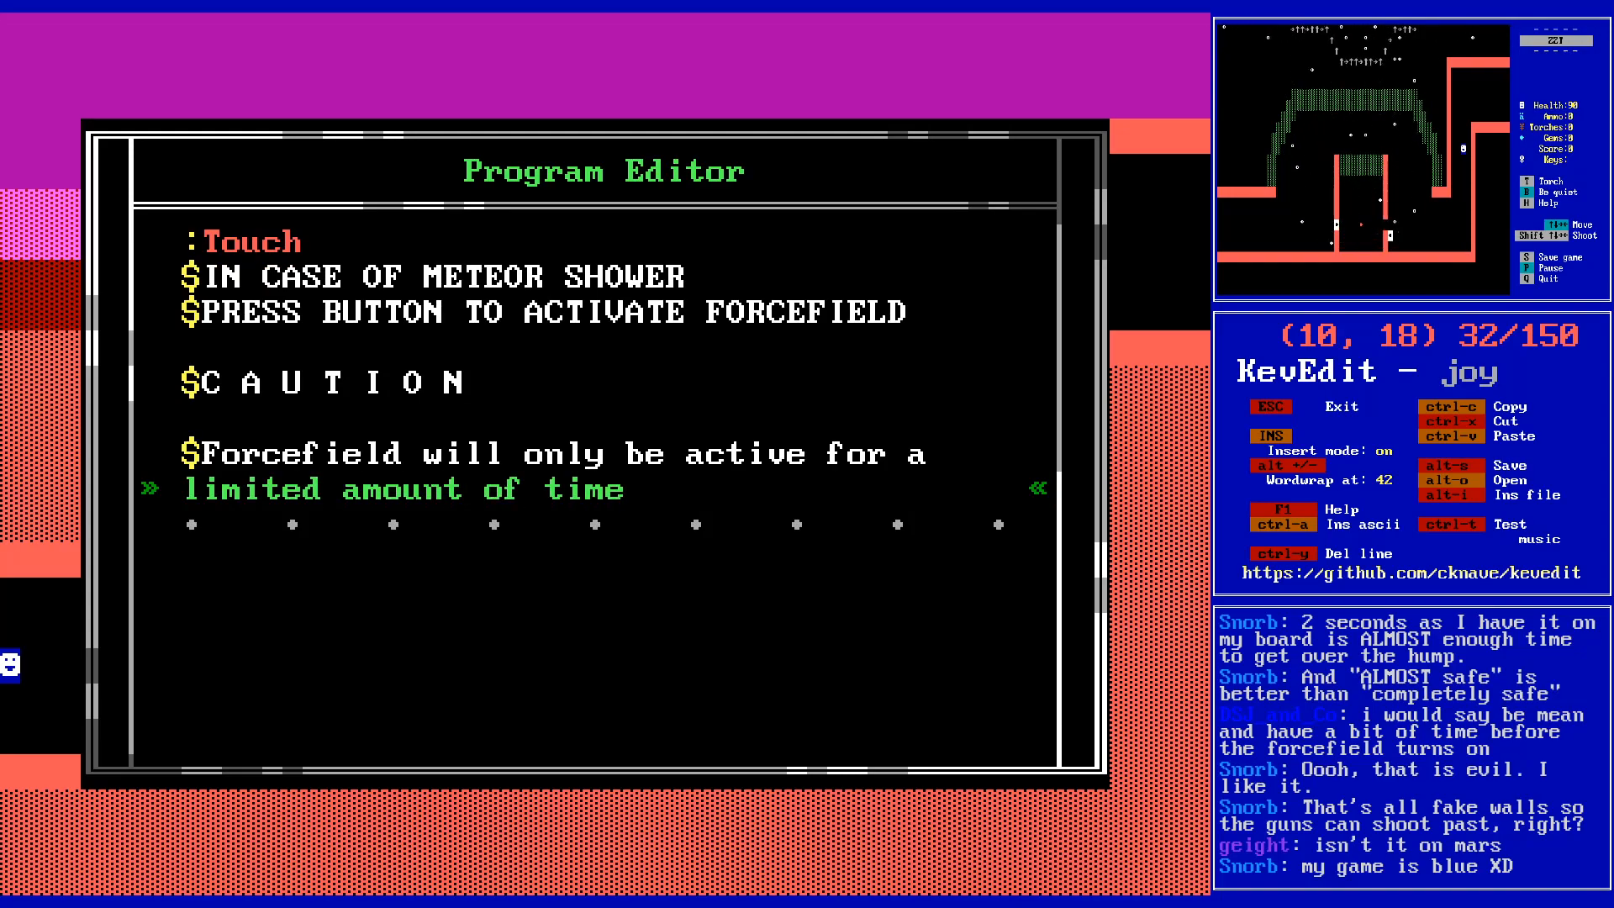
pyautogui.press('Home')
pyautogui.write('$')
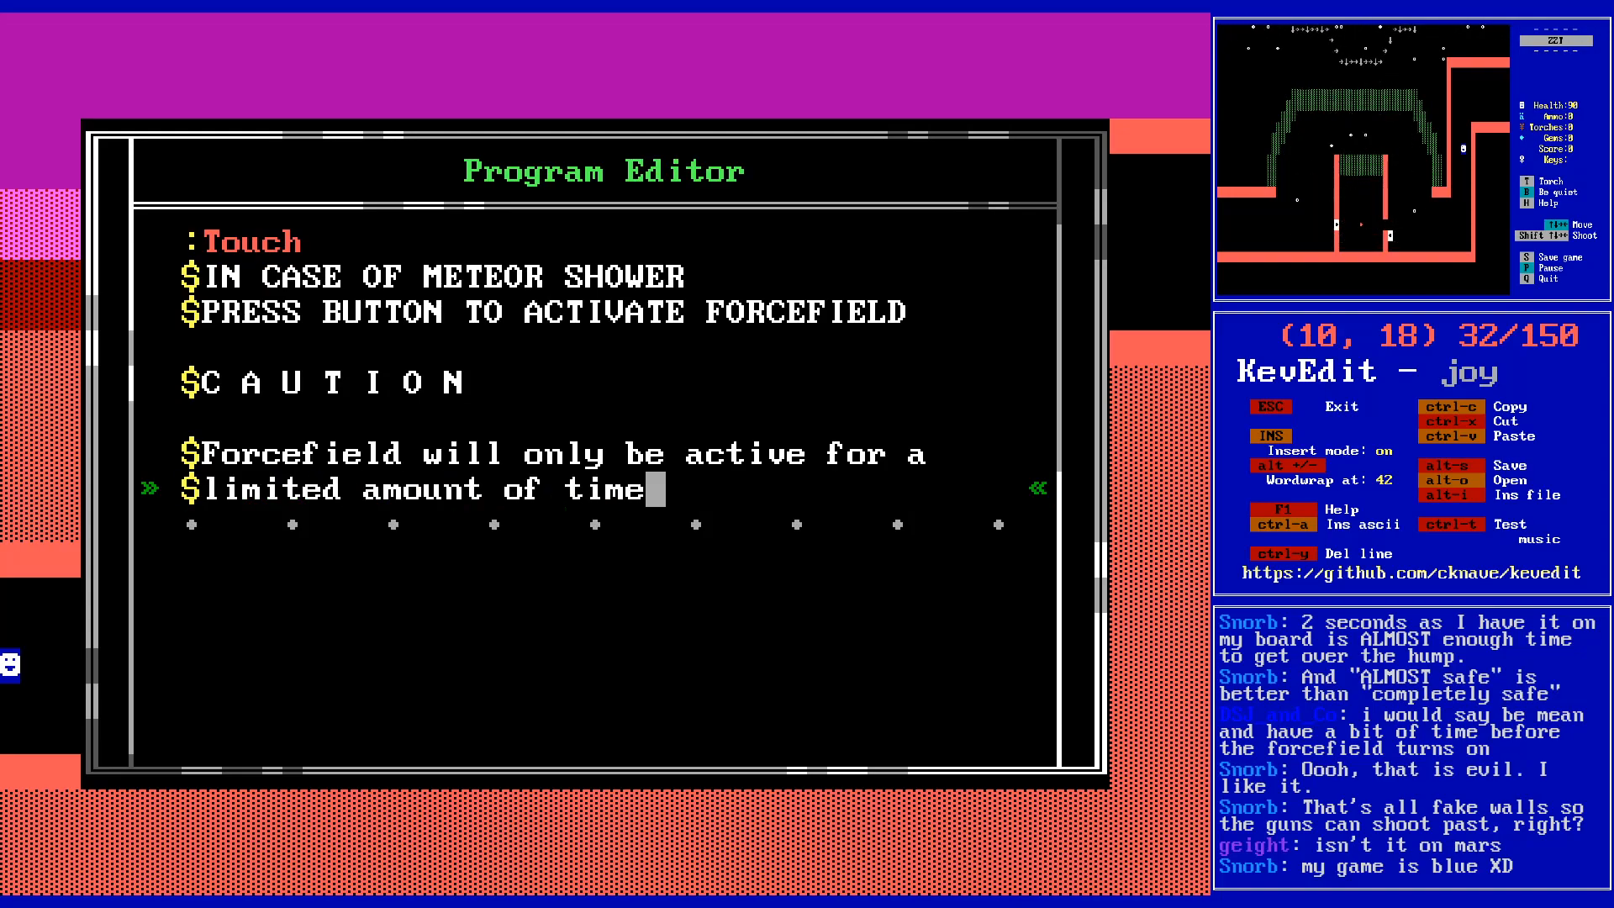
# - Close the sign's touch message with an #end command
pyautogui.press('Return')
pyautogui.write('#end')
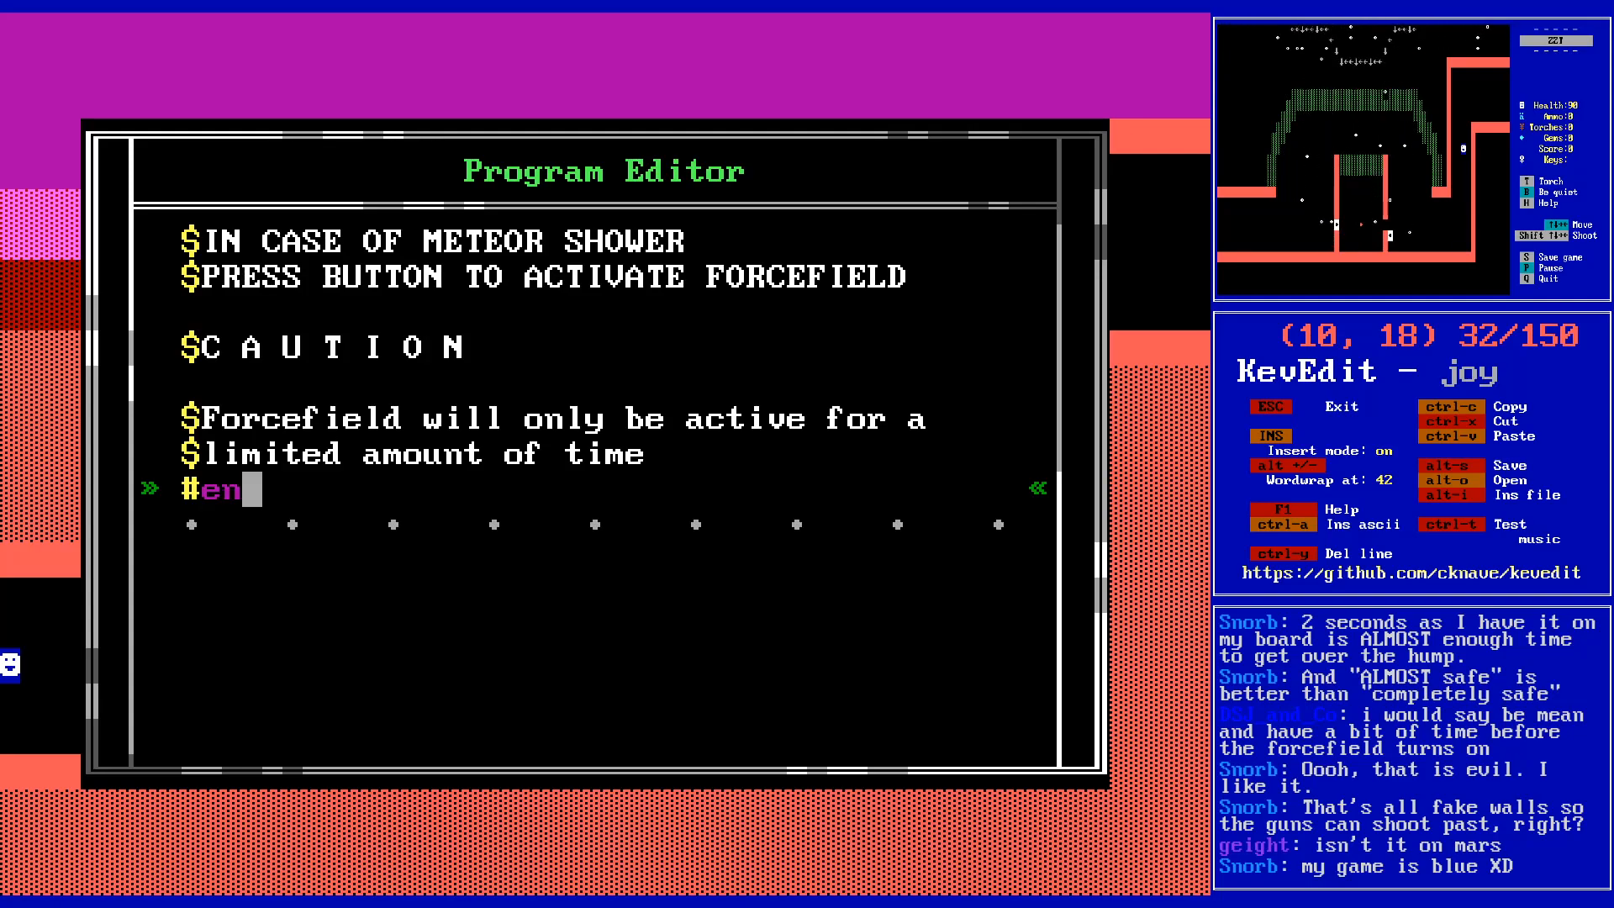
pyautogui.press('BackSpace')
pyautogui.write('nd')
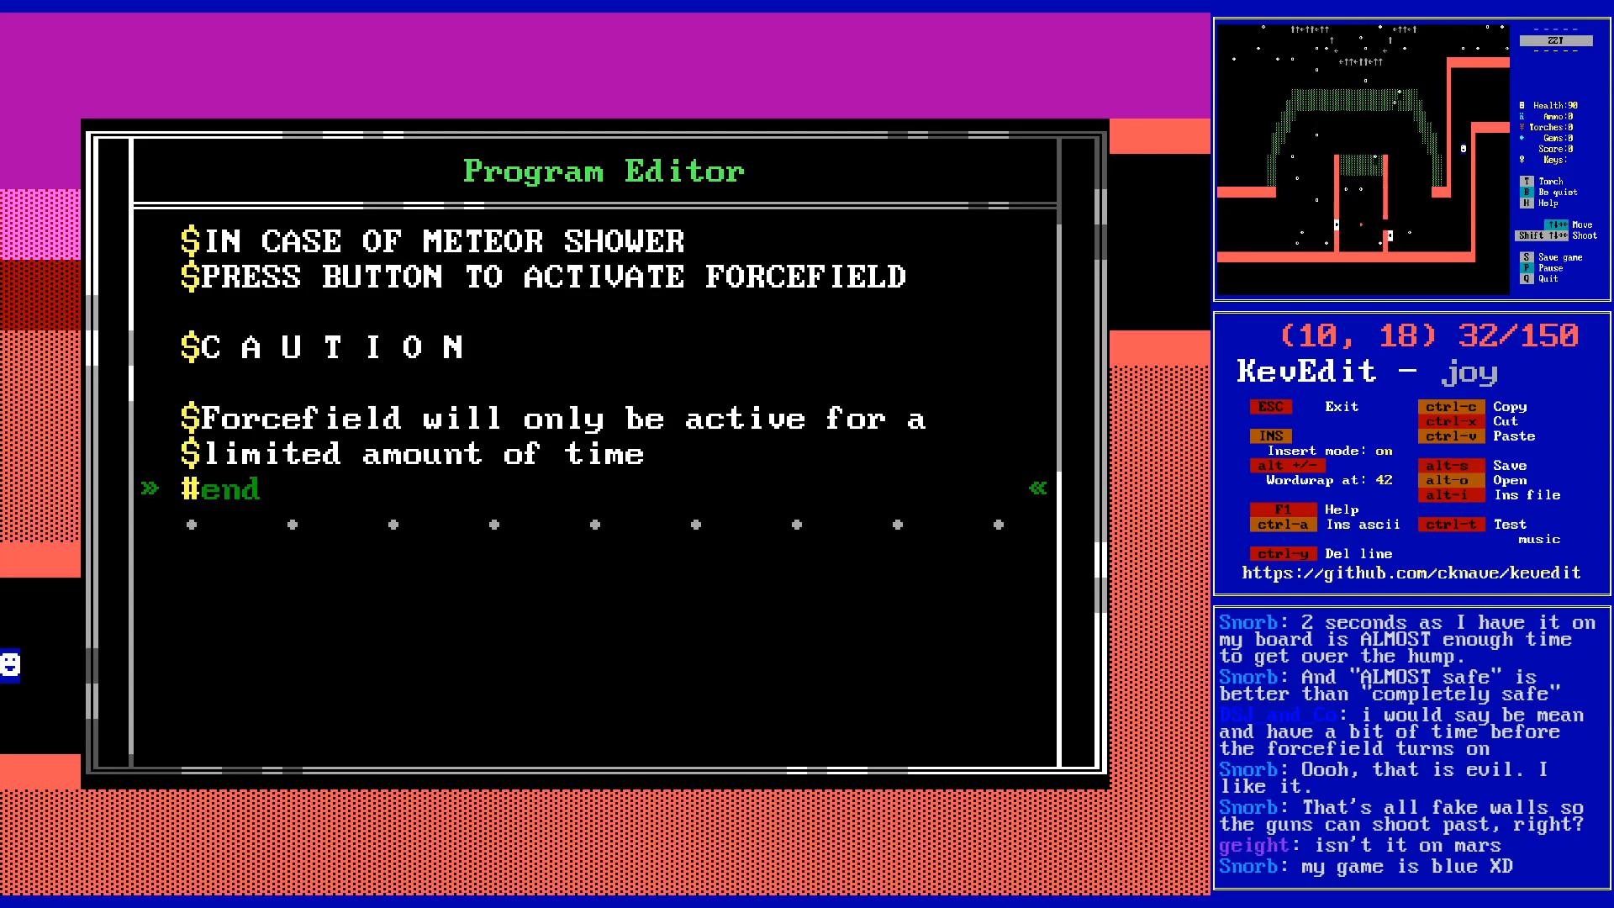
# - Review the sign's program from its :Touch label down to the forcefield warning
pyautogui.press('Up')
pyautogui.press('Up')
pyautogui.press('Up')
pyautogui.press('Up')
pyautogui.press('Up')
pyautogui.press('Up')
pyautogui.press('Up')
pyautogui.press('Up')
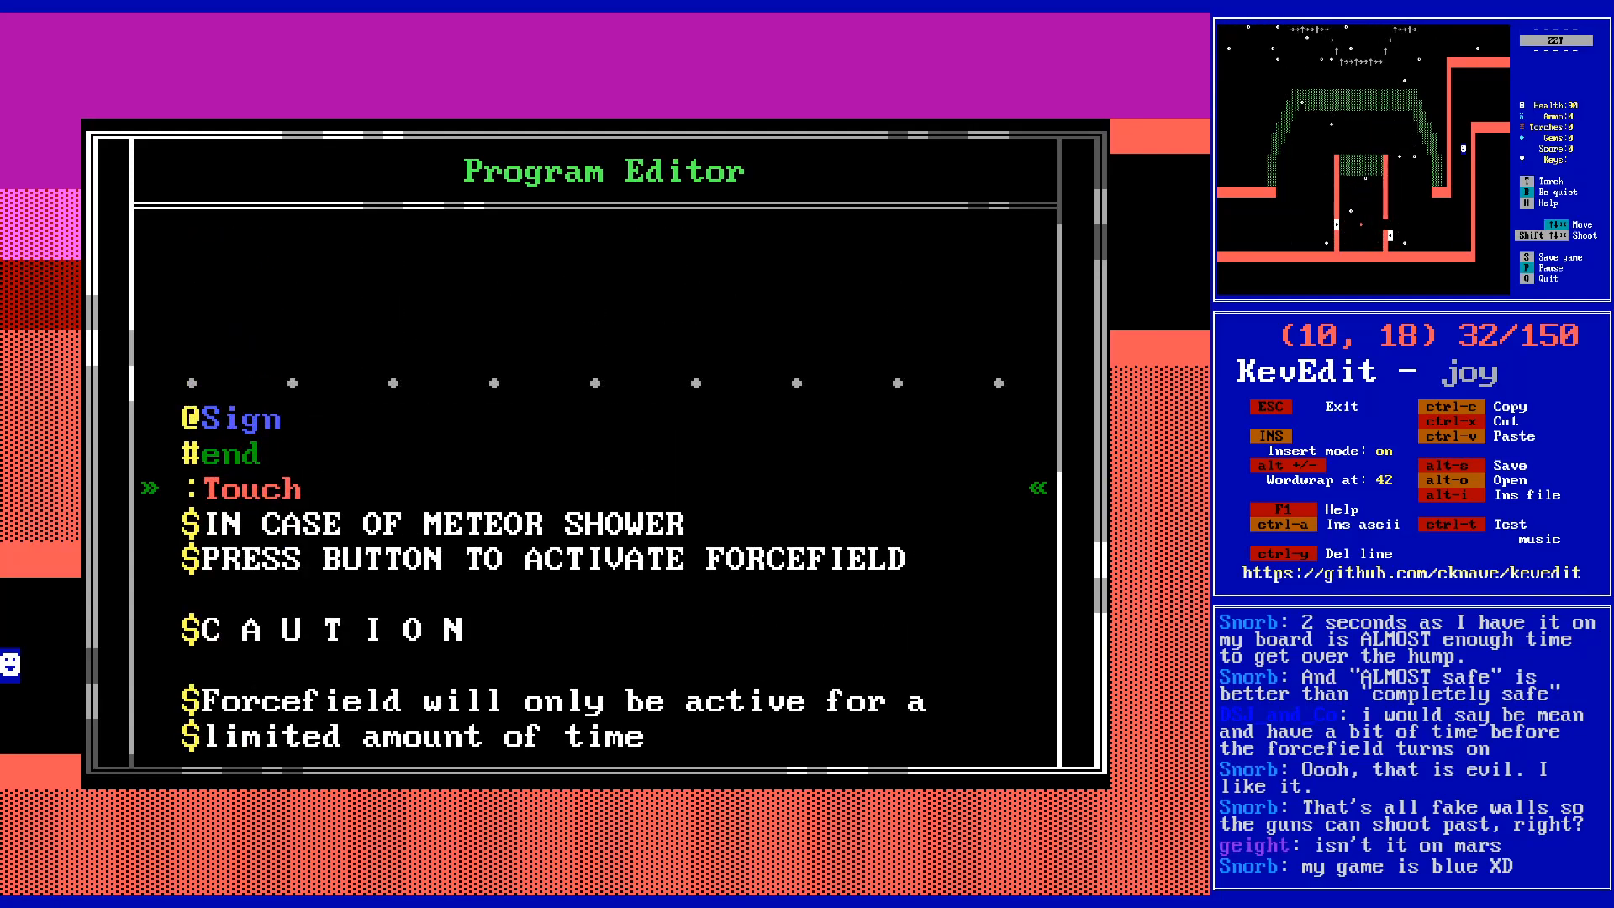
pyautogui.hotkey('shift', 'Home')
pyautogui.press('Down')
pyautogui.press('Down')
pyautogui.press('Down')
pyautogui.press('Down')
pyautogui.press('Down')
pyautogui.press('Down')
pyautogui.press('Down')
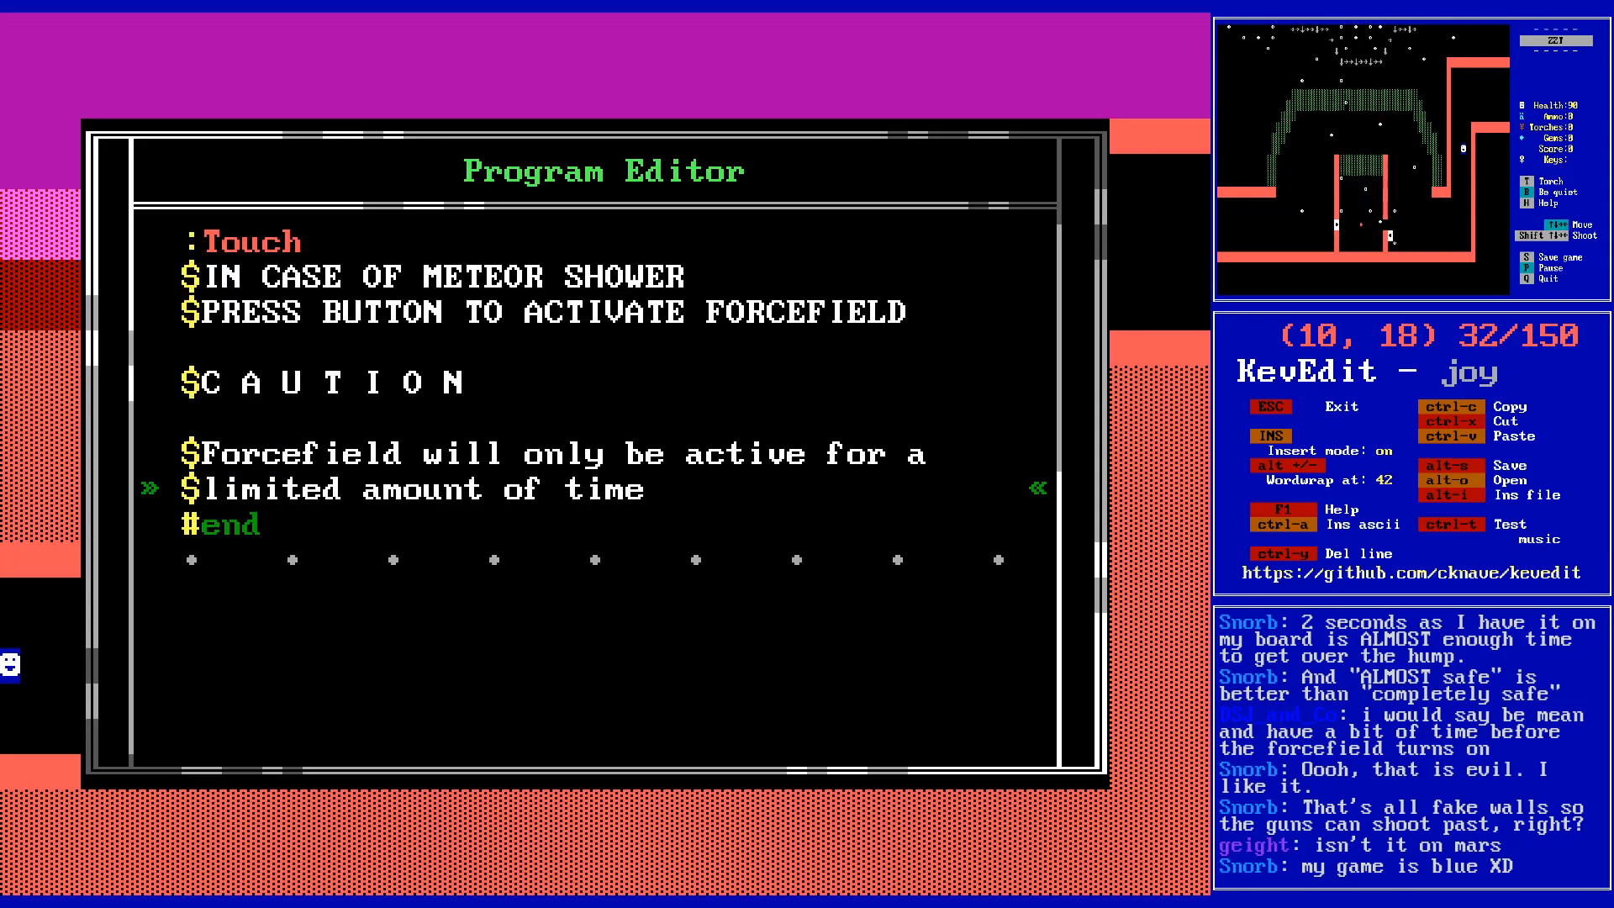
# - Close the forcefield sign's program and save the joy world
pyautogui.press('Up')
pyautogui.press('Up')
pyautogui.press('Up')
pyautogui.press('Escape')
pyautogui.press('Down')
pyautogui.press('Down')
pyautogui.press('s')
pyautogui.press('Return')
# - Extend the solid red wall in diagonal steps along the upper-left edge of the right-hand passage, and save the world
pyautogui.press('Right')
pyautogui.press('Right')
pyautogui.press('Right')
pyautogui.press('Right')
pyautogui.press('Right')
pyautogui.press('Right')
pyautogui.press('Right')
pyautogui.press('Right')
pyautogui.press('Right')
pyautogui.press('Right')
pyautogui.press('Right')
pyautogui.press('Right')
pyautogui.press('Right')
pyautogui.press('Right')
pyautogui.press('Right')
pyautogui.press('Right')
pyautogui.press('Right')
pyautogui.press('Right')
pyautogui.press('Right')
pyautogui.press('Right')
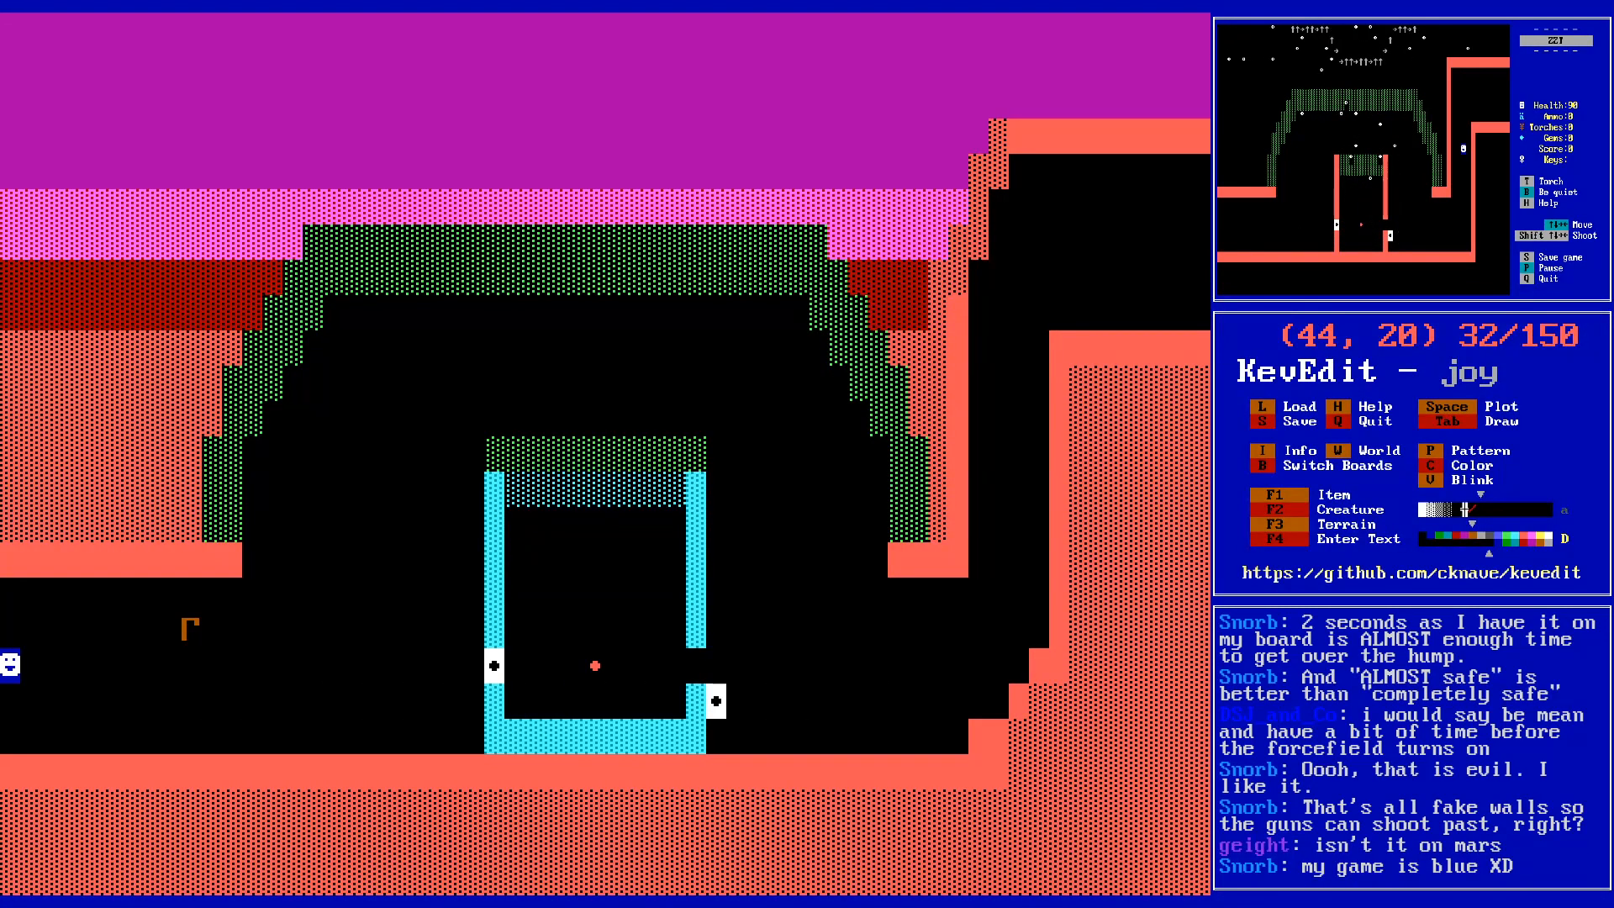
pyautogui.press('Right')
pyautogui.press('Right')
pyautogui.press('Right')
pyautogui.press('Right')
pyautogui.press('Up')
pyautogui.press('Up')
pyautogui.press('Up')
pyautogui.press('Up')
pyautogui.press('Up')
pyautogui.press('Up')
pyautogui.press('Up')
pyautogui.press('Up')
pyautogui.press('Up')
pyautogui.press('Up')
pyautogui.press('Up')
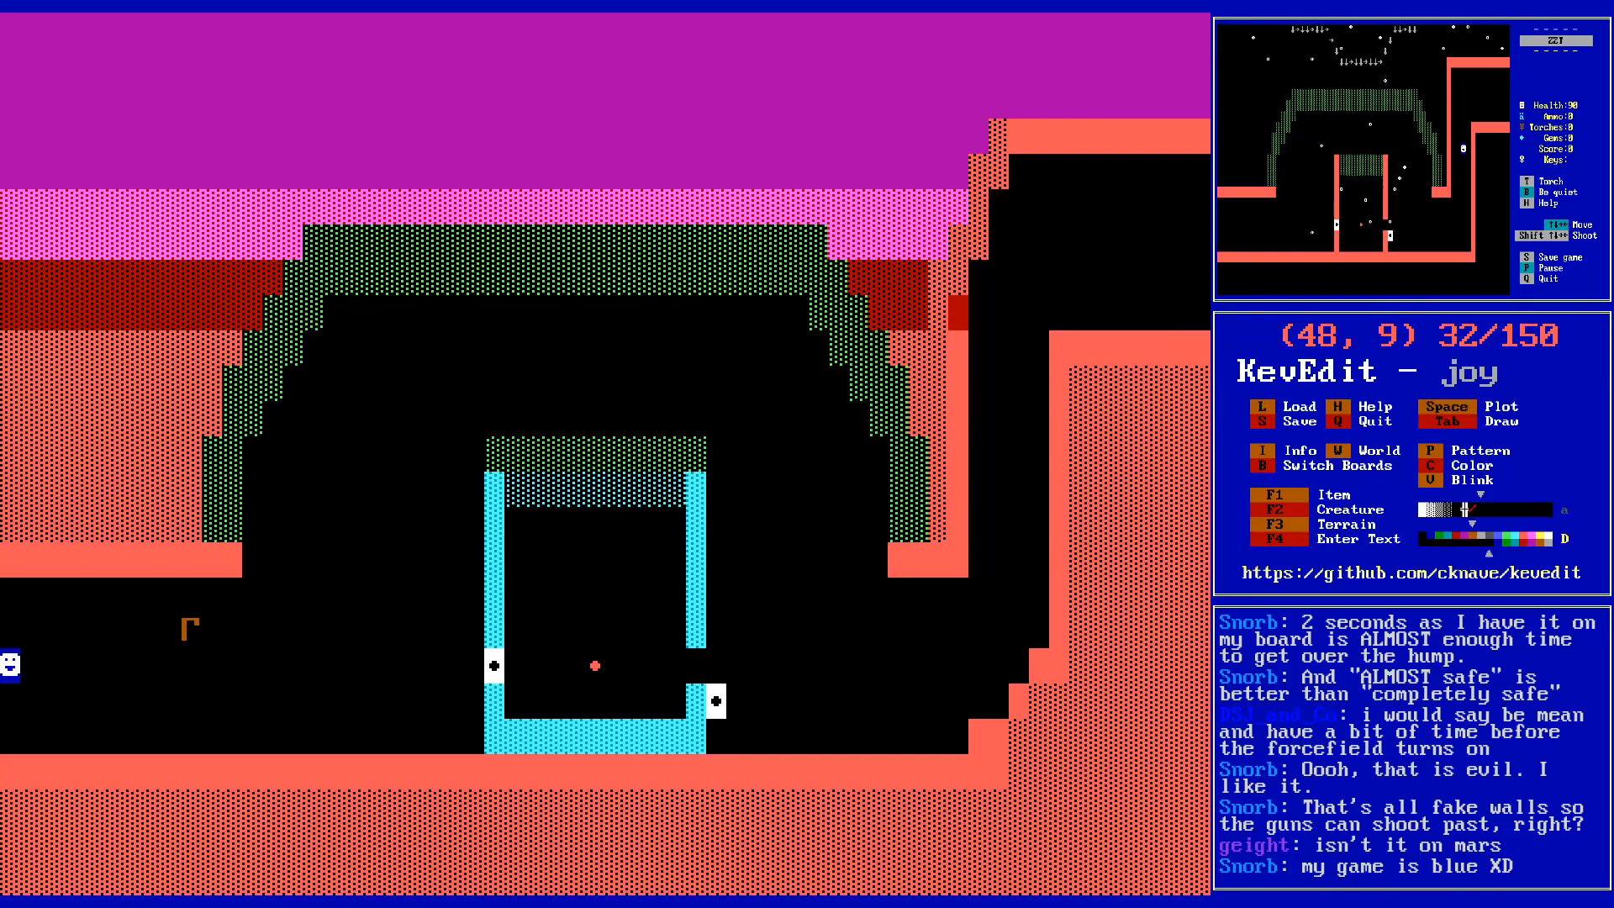
pyautogui.press('Return')
pyautogui.press('Right')
pyautogui.press('Up')
pyautogui.press('space')
pyautogui.press('Right')
pyautogui.press('Up')
pyautogui.press('space')
pyautogui.press('Up')
pyautogui.press('space')
pyautogui.press('Right')
pyautogui.press('Up')
pyautogui.press('space')
pyautogui.press('Down')
pyautogui.press('Down')
pyautogui.press('Down')
pyautogui.press('Down')
pyautogui.press('Right')
pyautogui.press('s')
pyautogui.press('Return')
pyautogui.press('Up')
pyautogui.press('Up')
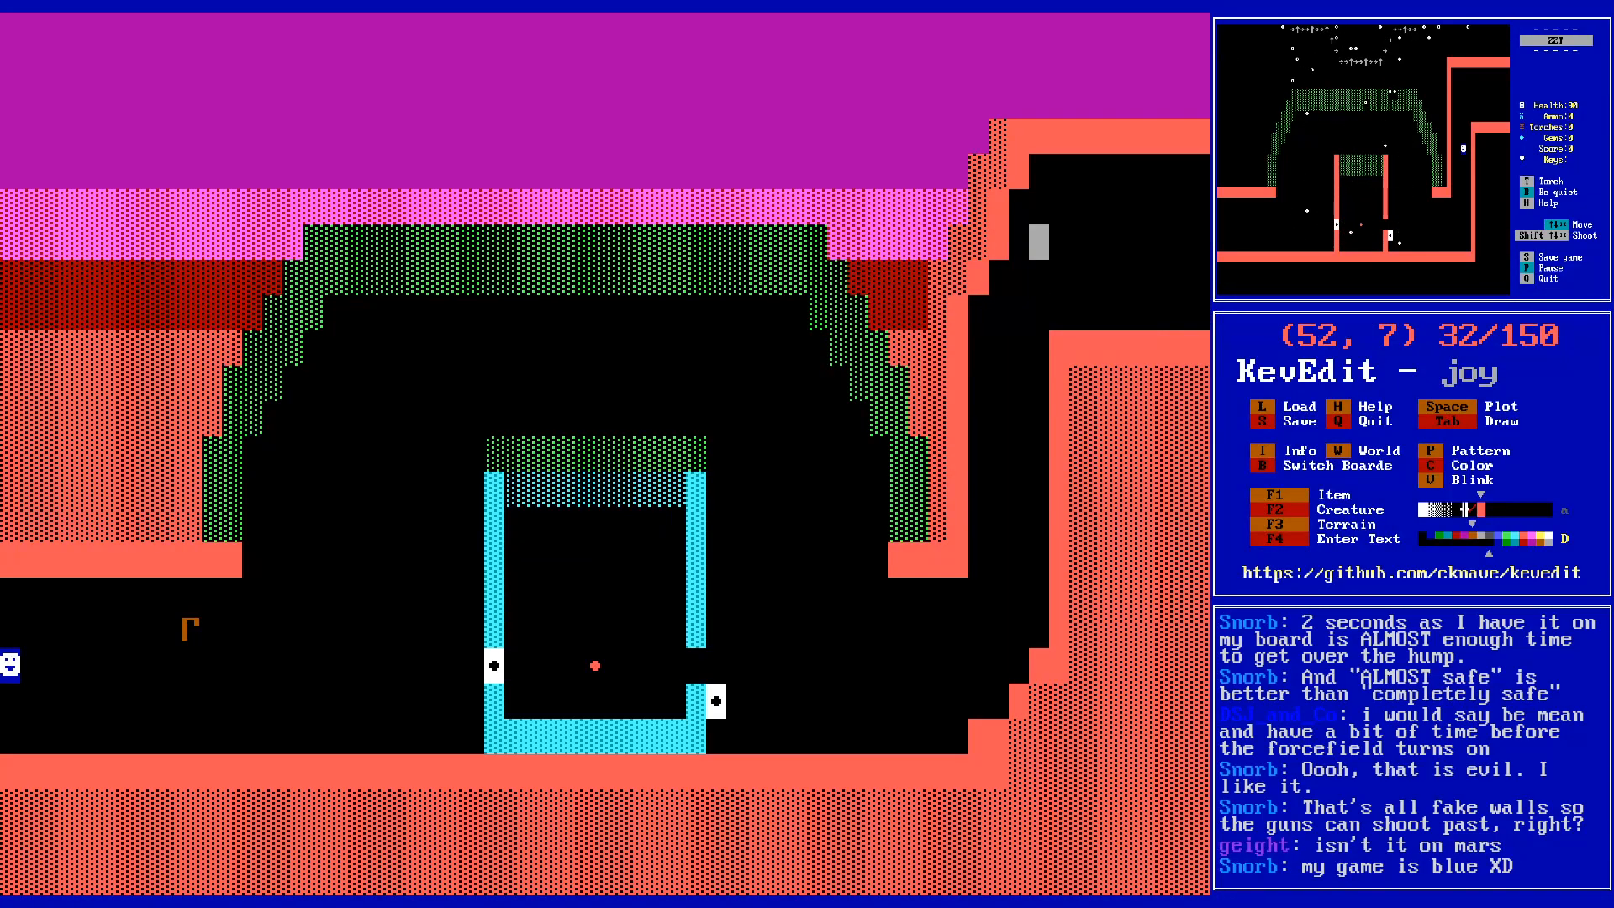
# - View the Martian Mall board and go forward past demonstration back to the Meteor Shower board
pyautogui.press('b')
pyautogui.press('Up')
pyautogui.press('Up')
pyautogui.press('Up')
pyautogui.press('Up')
pyautogui.press('Up')
pyautogui.press('Up')
pyautogui.press('Up')
pyautogui.press('Up')
pyautogui.press('Down')
pyautogui.press('Down')
pyautogui.press('Down')
pyautogui.press('Down')
pyautogui.press('Down')
pyautogui.press('Down')
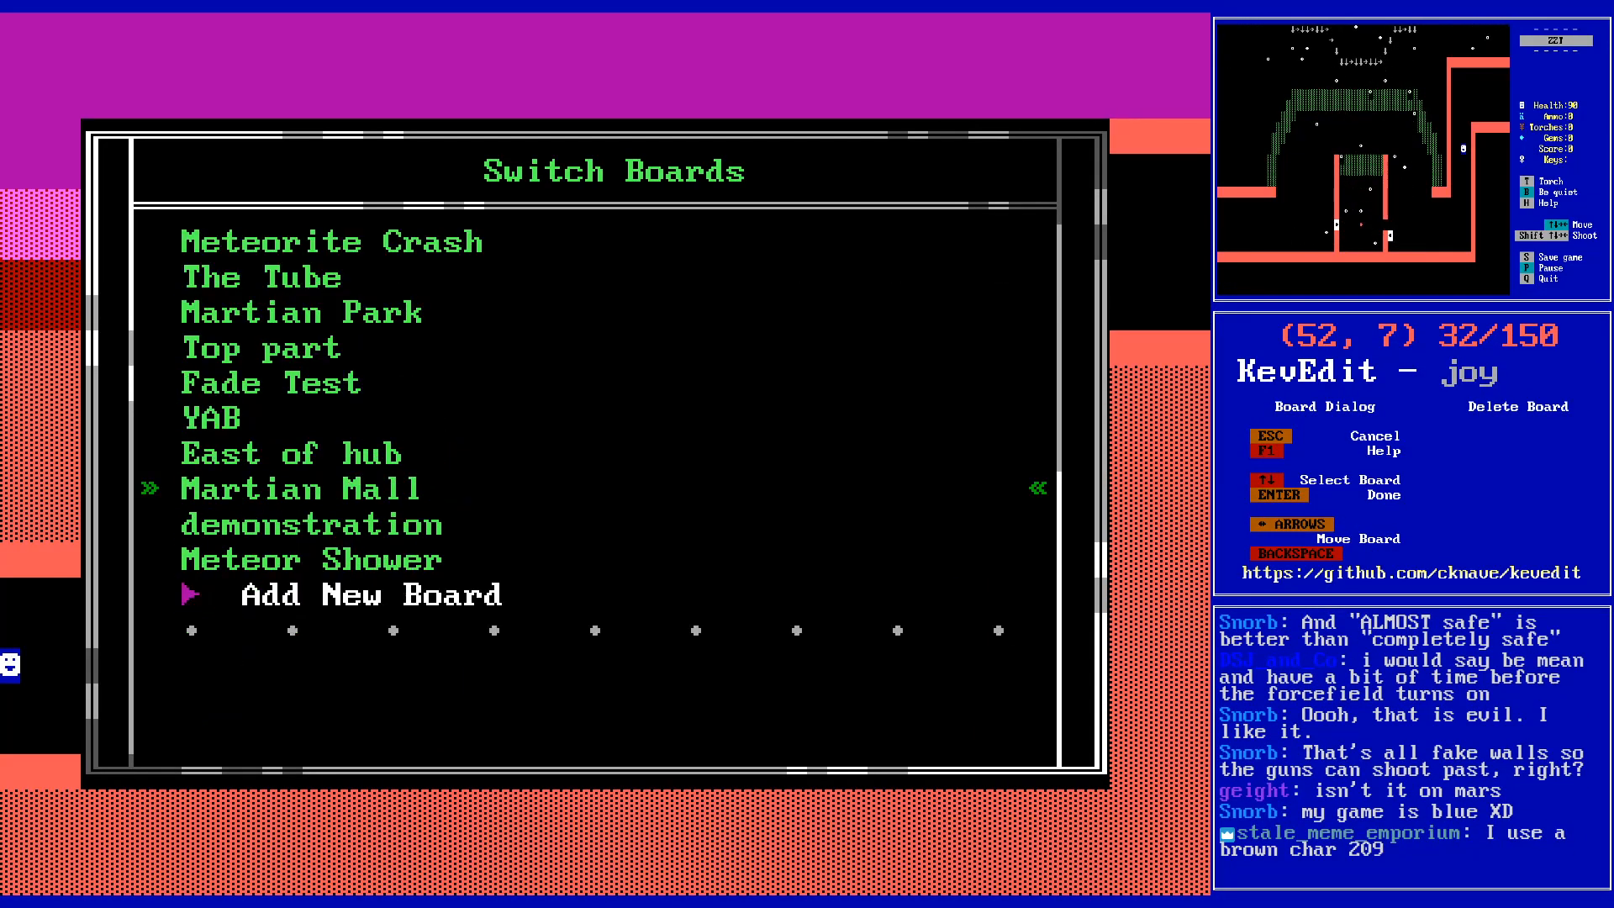
pyautogui.press('Return')
pyautogui.press('pagedown')
pyautogui.press('pagedown')
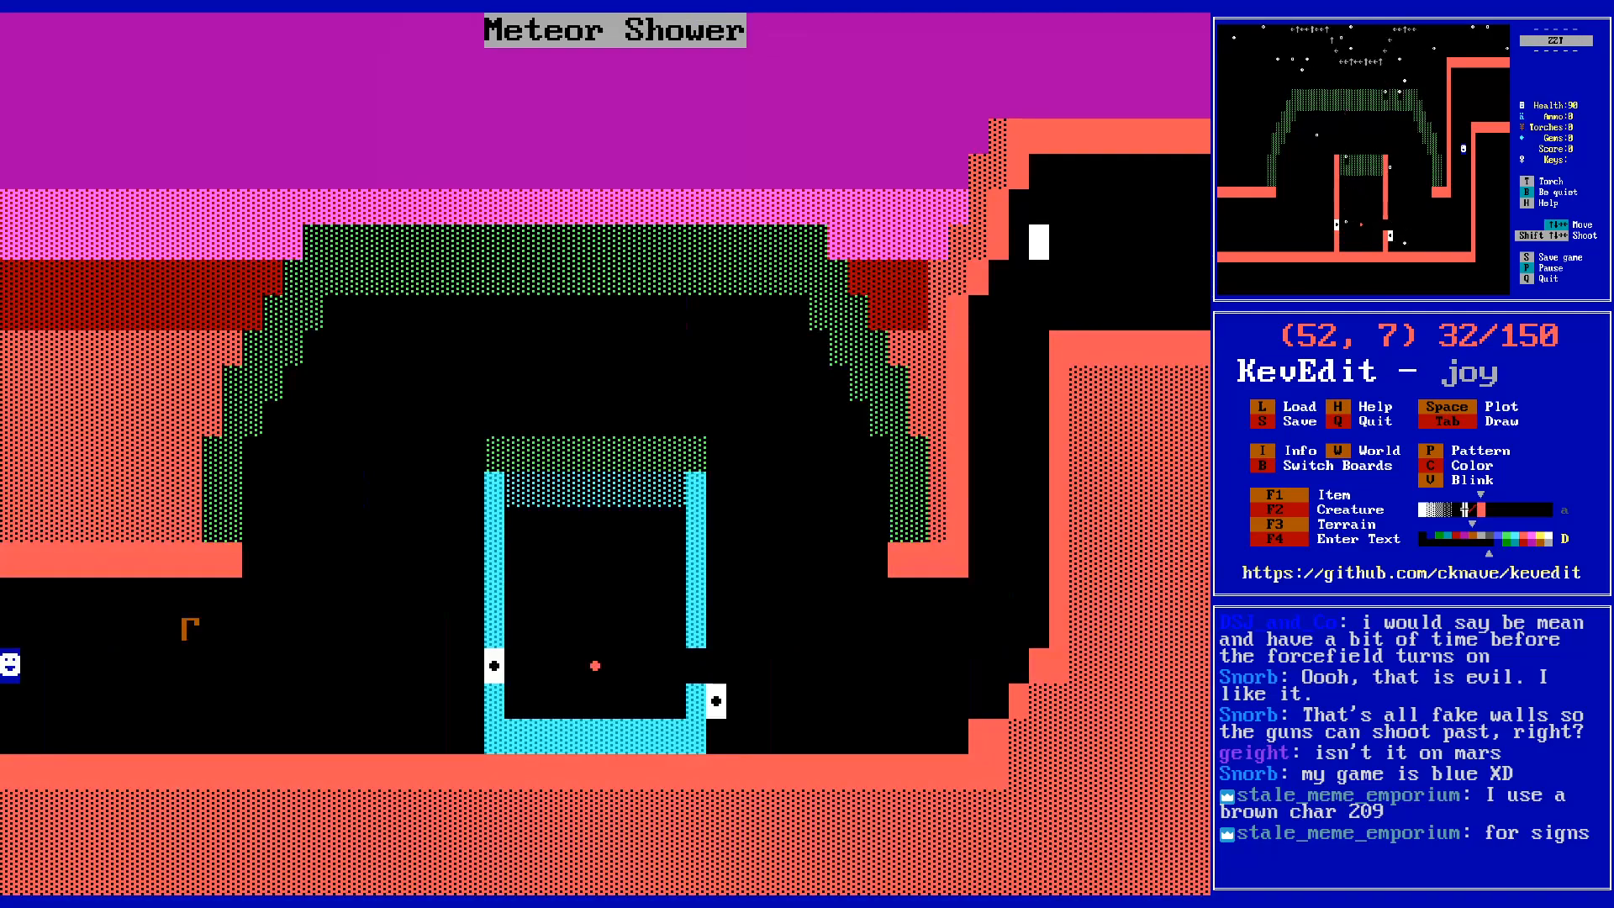
# - Place five blue gems in an X pattern in the upper-right passage of the board, and save the world
pyautogui.press('Up')
pyautogui.press('Right')
pyautogui.press('Right')
pyautogui.press('c')
pyautogui.press('Right')
pyautogui.press('Right')
pyautogui.press('Right')
pyautogui.press('Return')
pyautogui.press('Up')
pyautogui.press('space')
pyautogui.press('Right')
pyautogui.press('Down')
pyautogui.press('space')
pyautogui.press('Right')
pyautogui.press('Down')
pyautogui.press('space')
pyautogui.press('Up')
pyautogui.press('Up')
pyautogui.press('space')
pyautogui.press('Left')
pyautogui.press('Left')
pyautogui.press('Down')
pyautogui.press('Down')
pyautogui.press('Right')
pyautogui.press('Right')
pyautogui.press('Right')
pyautogui.press('Right')
pyautogui.press('Up')
pyautogui.press('Up')
pyautogui.press('Right')
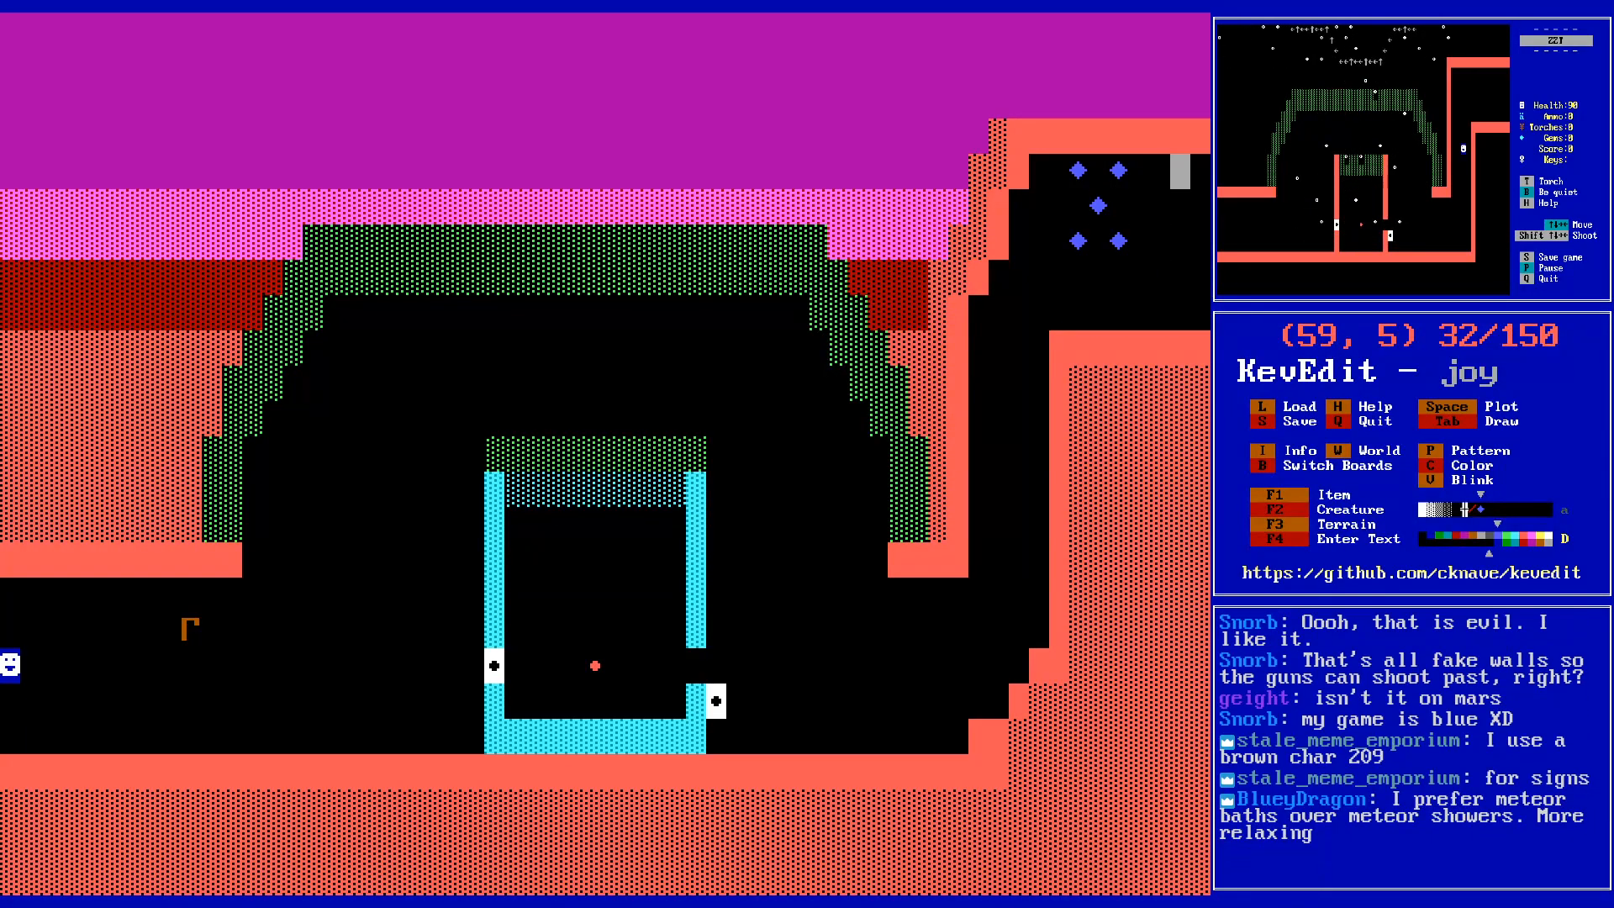
pyautogui.press('Down')
pyautogui.press('s')
pyautogui.press('Return')
# - Create a new board titled "You Solved My Puzzle Puzzle" and link it as the Meteor Shower board's eastern neighbour
pyautogui.press('Left')
pyautogui.press('Down')
pyautogui.press('Down')
pyautogui.press('Left')
pyautogui.press('Left')
pyautogui.press('Left')
pyautogui.press('Left')
pyautogui.press('Left')
pyautogui.press('Left')
pyautogui.press('Left')
pyautogui.press('Left')
pyautogui.press('Left')
pyautogui.press('Left')
pyautogui.press('Left')
pyautogui.press('Left')
pyautogui.press('Left')
pyautogui.press('Left')
pyautogui.press('Left')
pyautogui.press('Left')
pyautogui.press('Left')
pyautogui.press('Left')
pyautogui.press('Left')
pyautogui.press('Down')
pyautogui.press('Down')
pyautogui.press('Down')
pyautogui.press('Down')
pyautogui.press('i')
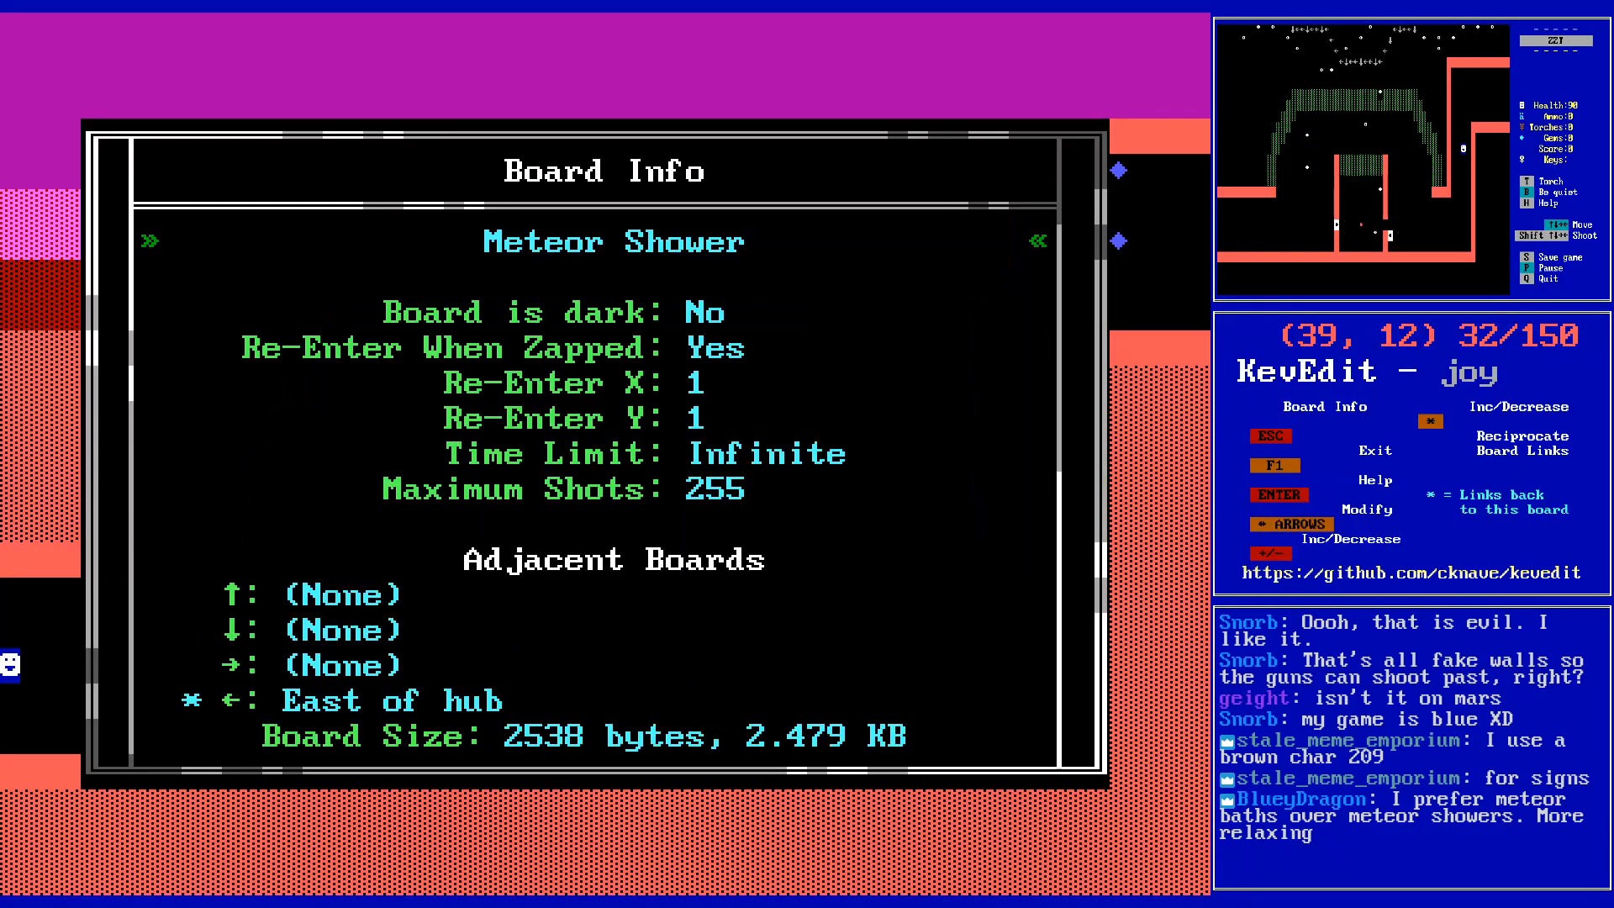
pyautogui.press('Up')
pyautogui.press('Up')
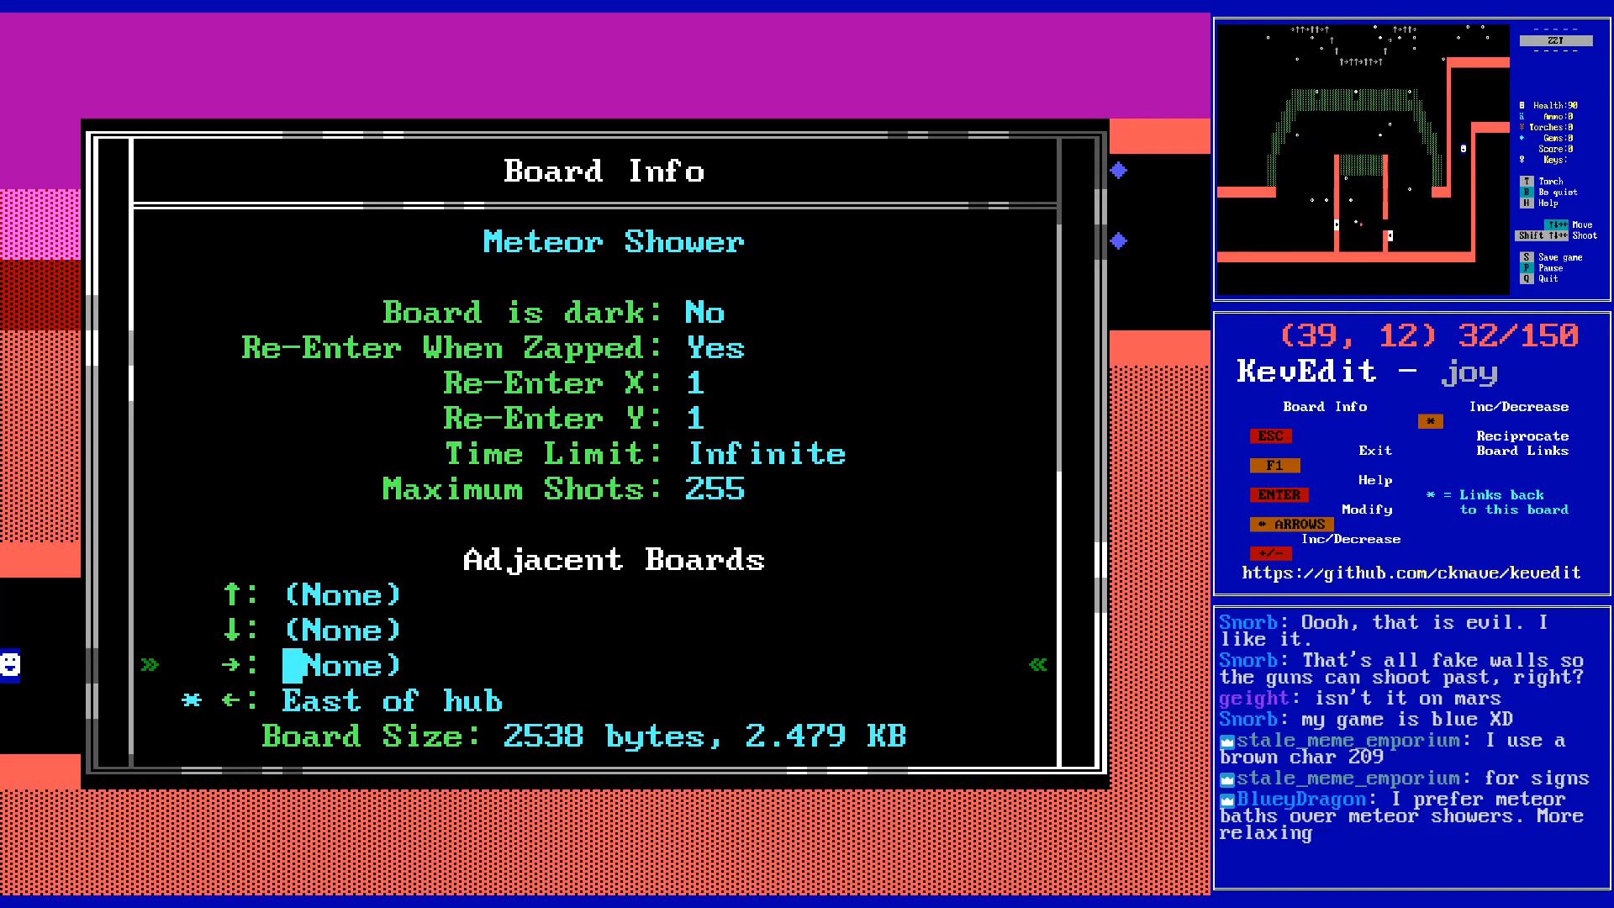
pyautogui.press('Return')
pyautogui.press('Up')
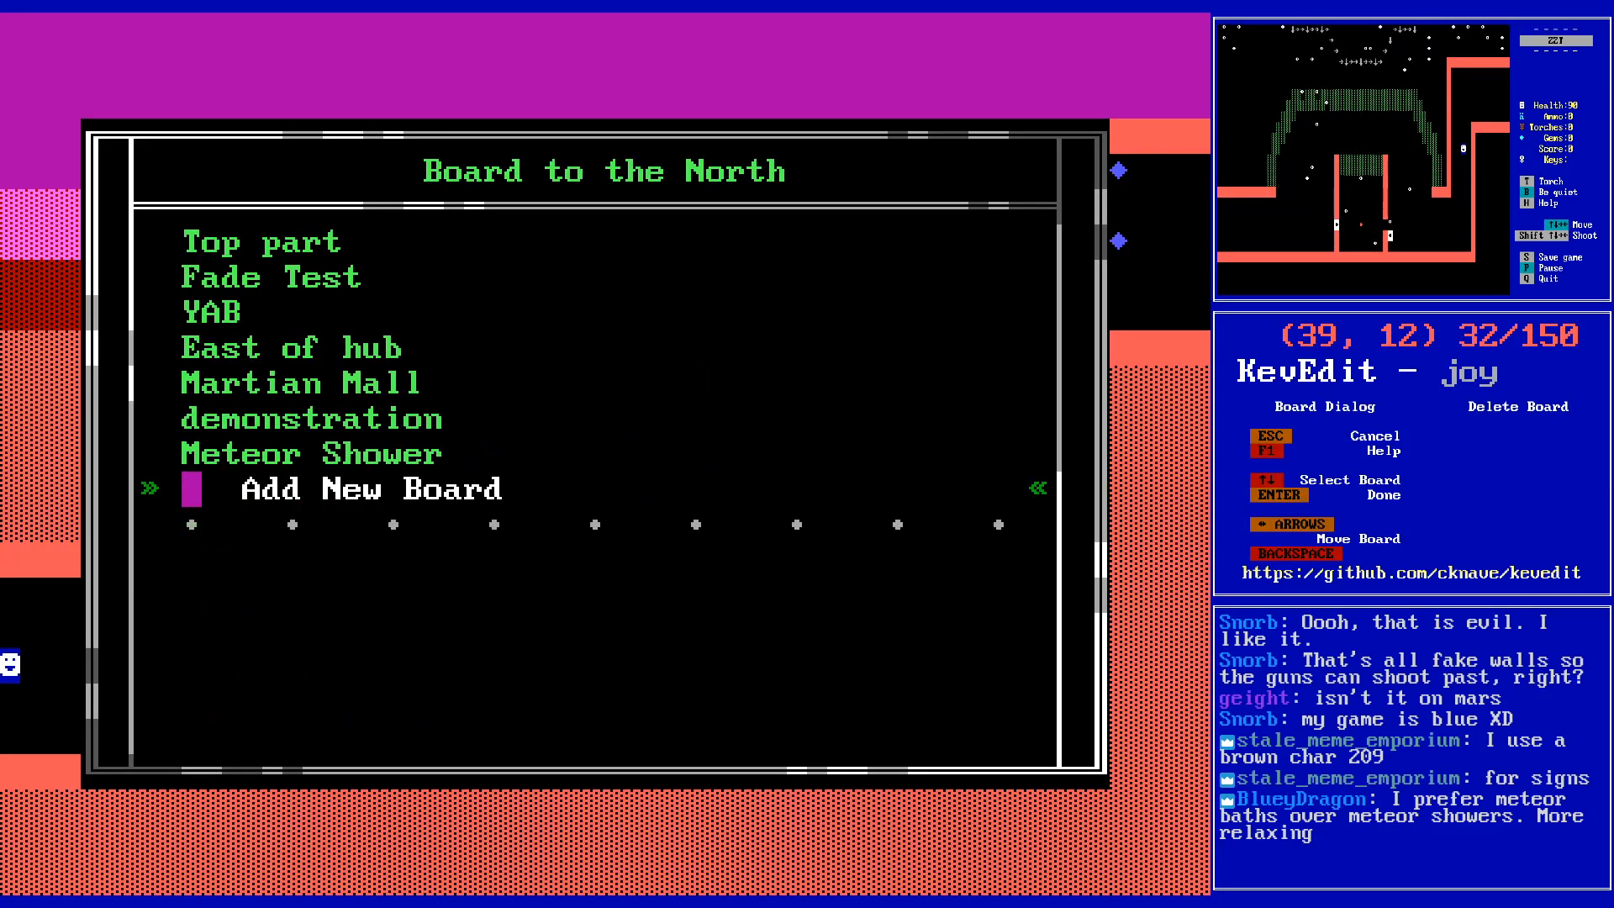
pyautogui.press('Return')
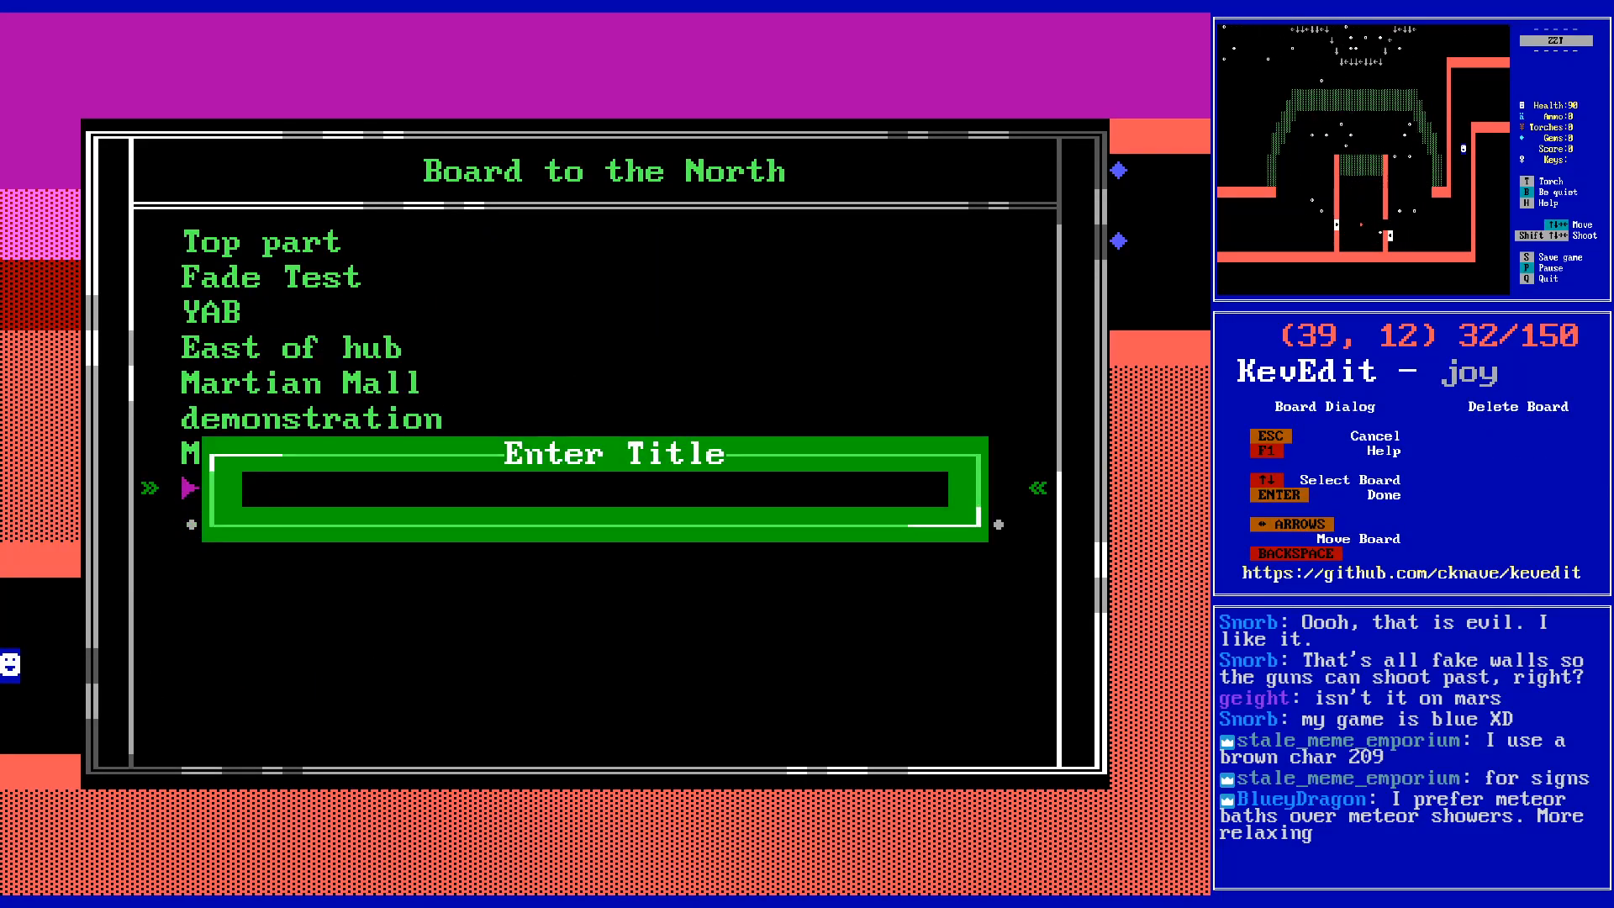
pyautogui.write('You Solve')
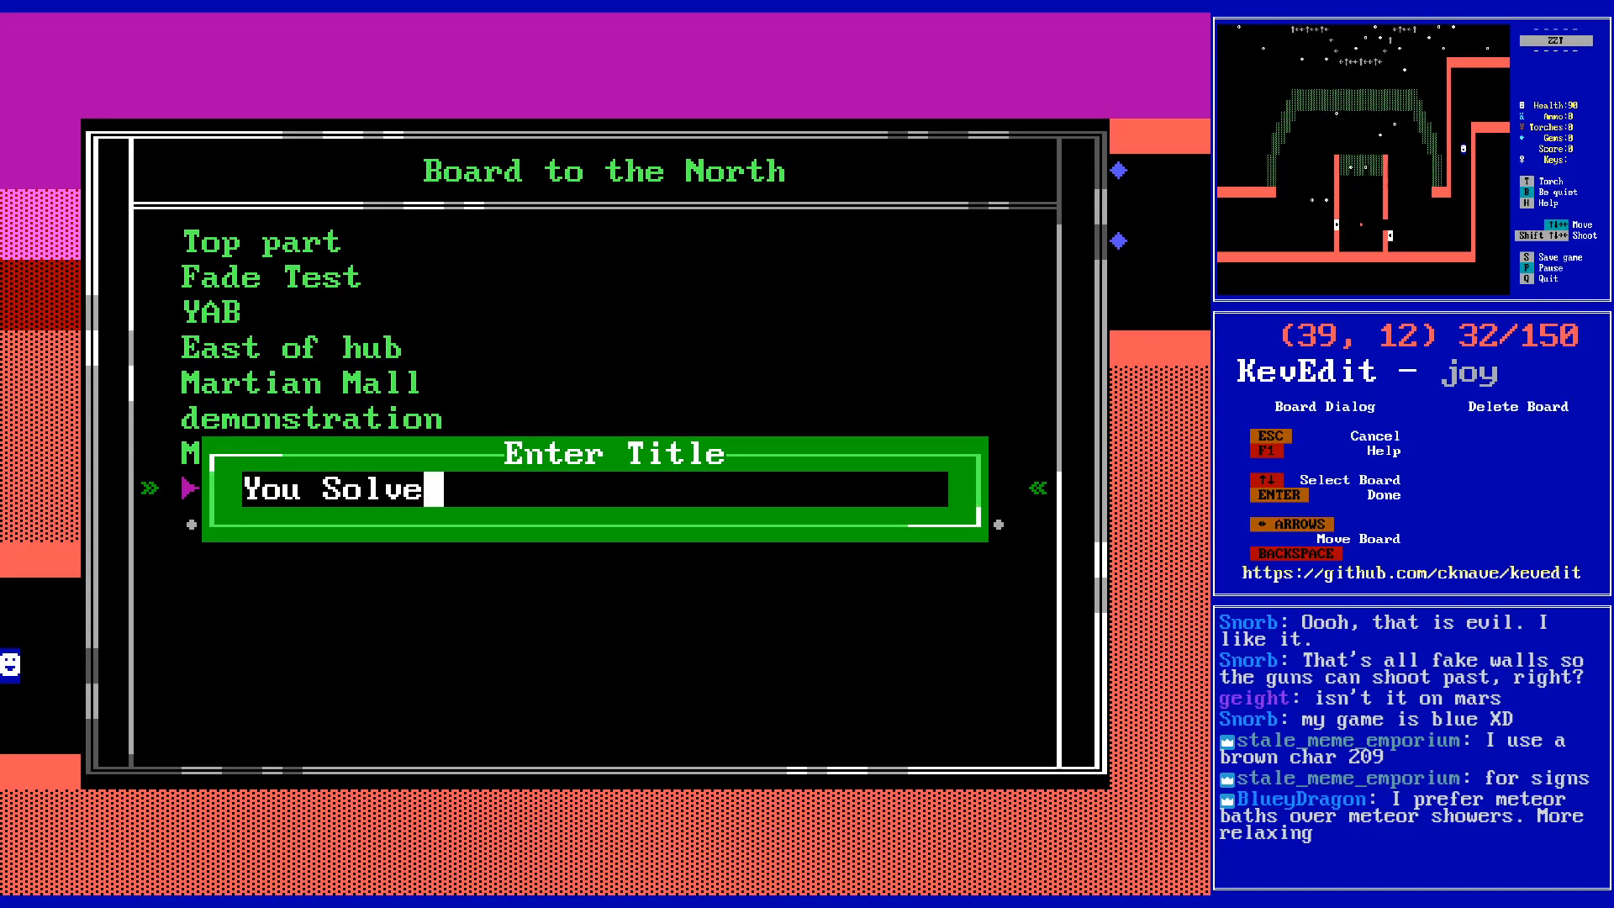
pyautogui.write('d My Puzzle Puzzle')
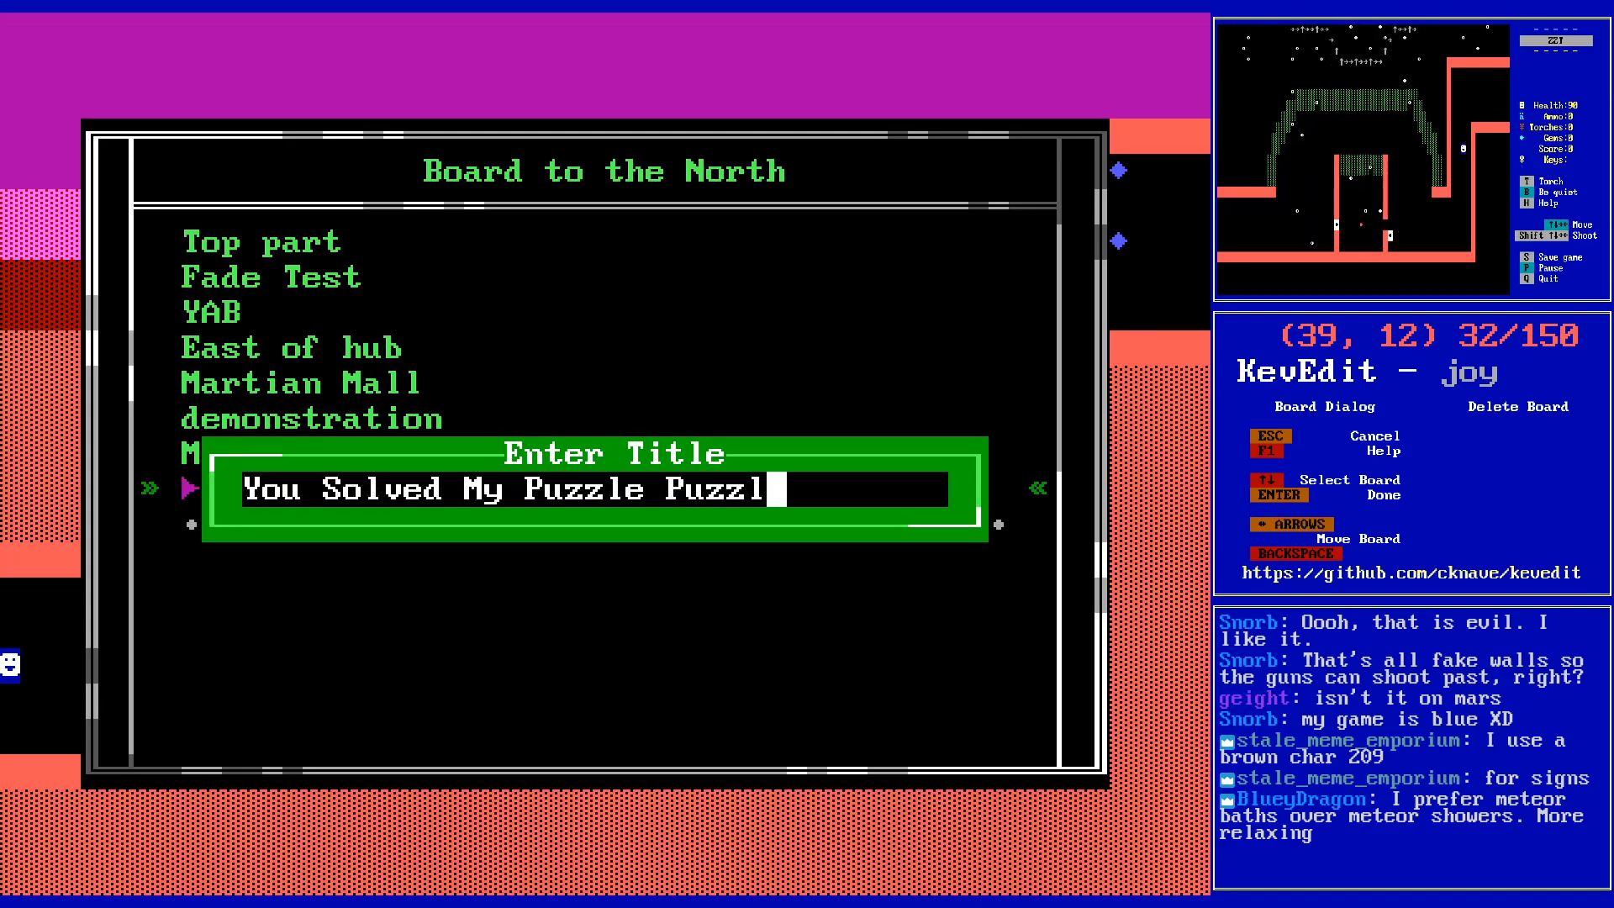
pyautogui.press('Return')
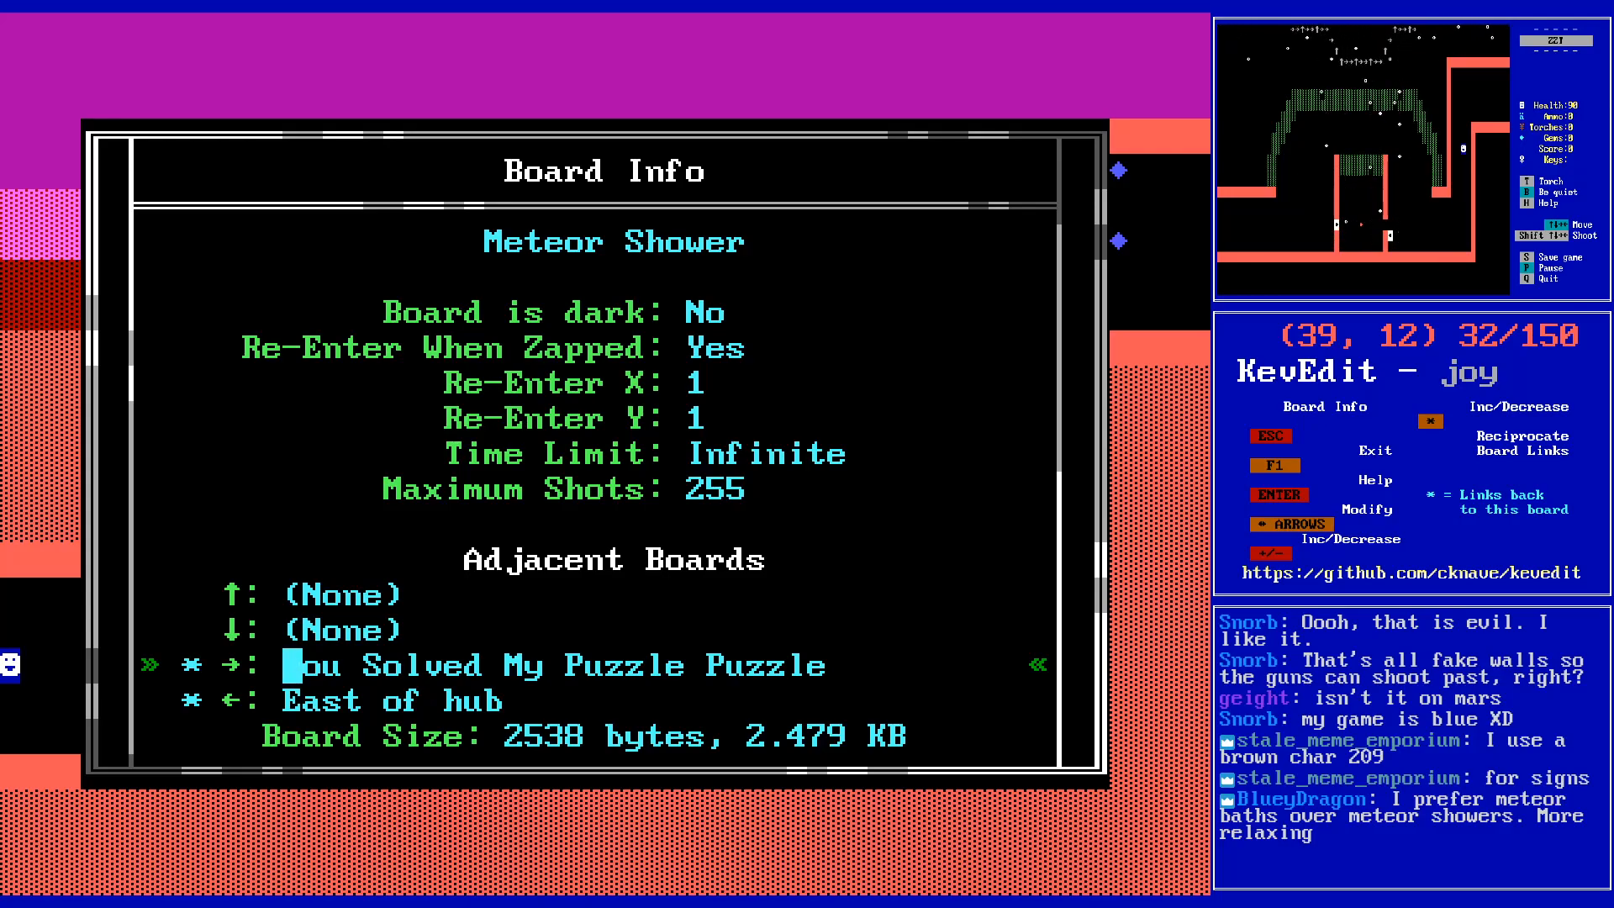
# - Close the Meteor Shower board's info and switch to the "You Solved My Puzzle Puzzle" board
pyautogui.press('Escape')
pyautogui.press('Right')
pyautogui.press('Right')
pyautogui.press('Right')
pyautogui.press('Right')
pyautogui.press('Right')
pyautogui.press('Right')
pyautogui.press('Right')
pyautogui.press('Right')
pyautogui.press('Right')
pyautogui.press('Right')
pyautogui.press('Right')
pyautogui.press('Right')
pyautogui.press('Right')
pyautogui.press('Right')
pyautogui.press('Up')
pyautogui.press('Right')
pyautogui.press('Up')
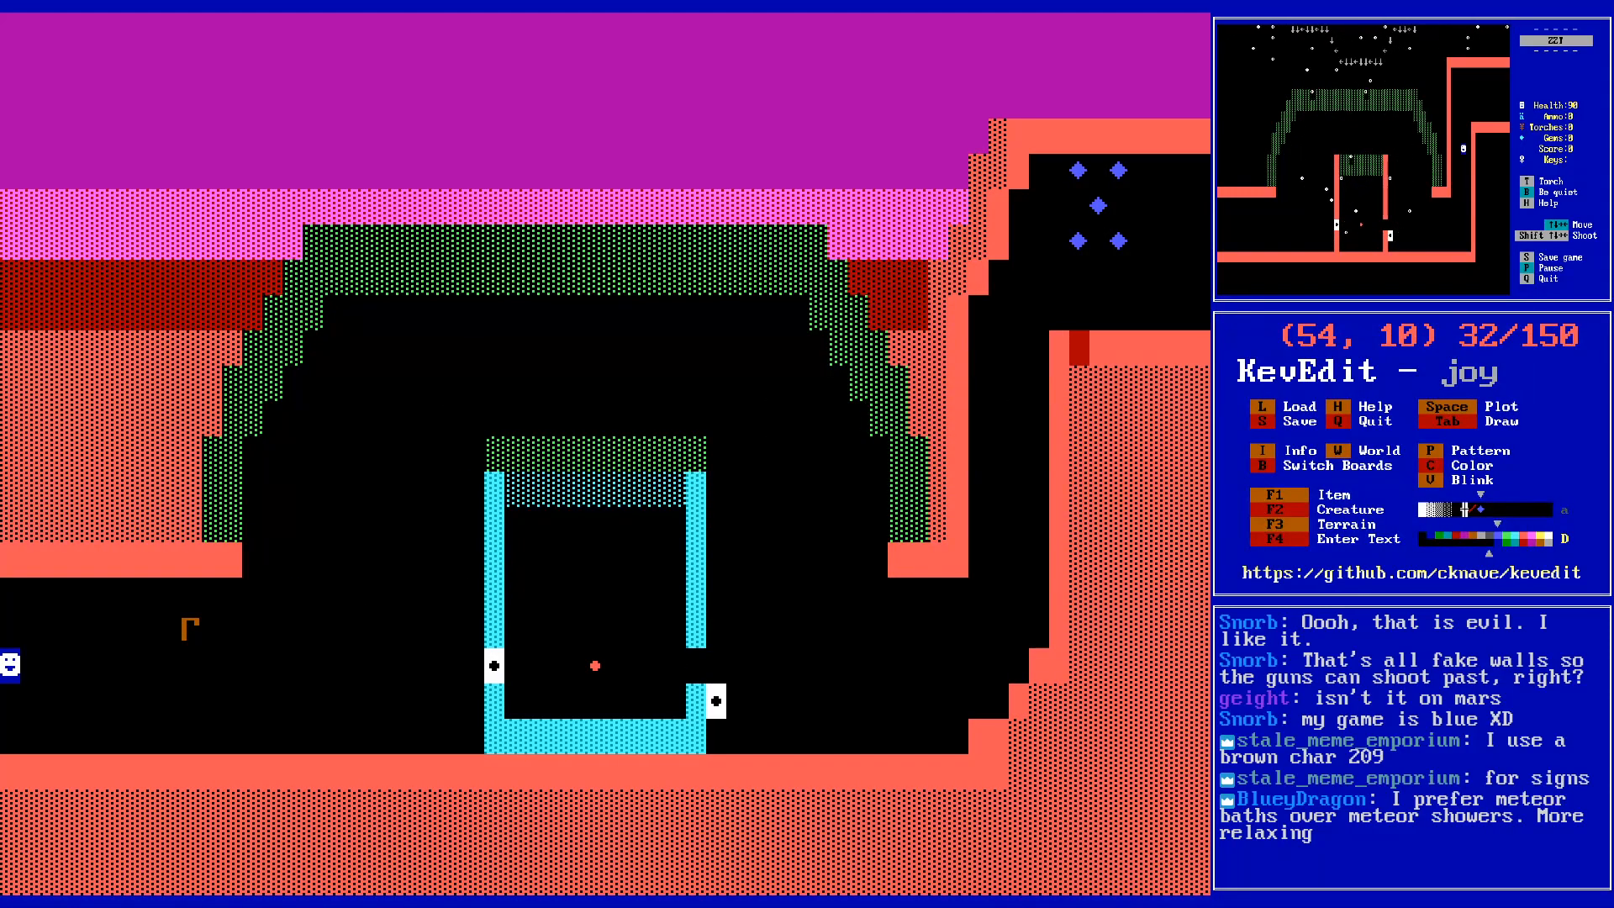
pyautogui.press('b')
pyautogui.press('Down')
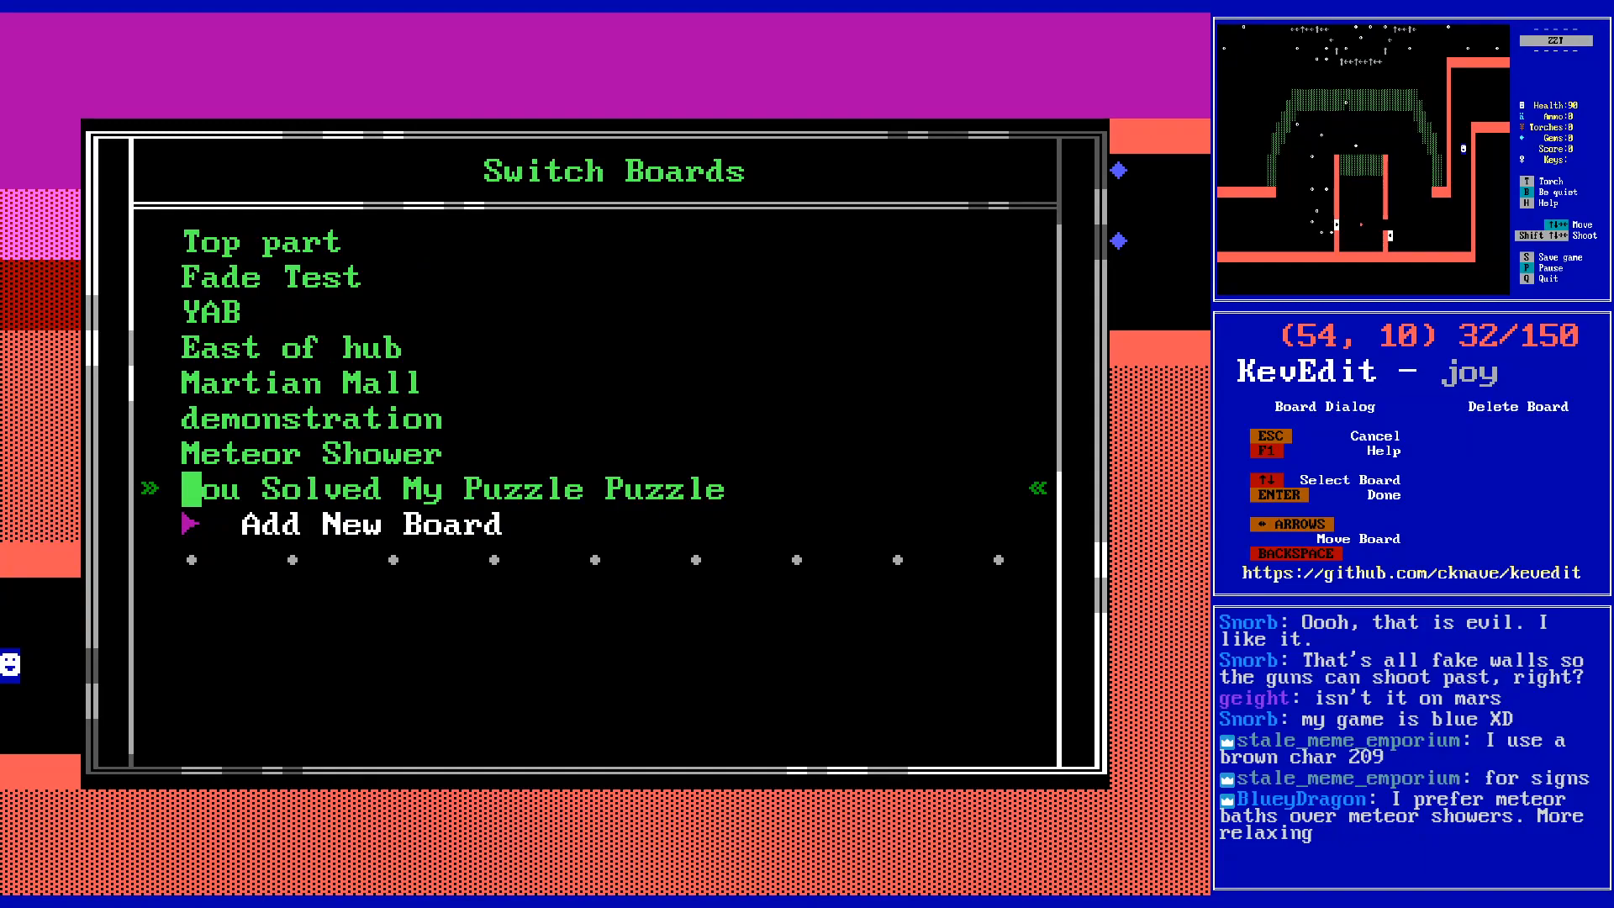
pyautogui.press('Return')
# - Place solid red wall tiles at (1, 10) and (1, 4), aligned with the Meteor Shower board's eastern passage walls
pyautogui.press('Left')
pyautogui.press('Left')
pyautogui.press('Left')
pyautogui.press('Left')
pyautogui.press('Left')
pyautogui.press('Left')
pyautogui.press('Left')
pyautogui.press('Left')
pyautogui.press('Left')
pyautogui.press('Left')
pyautogui.press('Left')
pyautogui.press('Left')
pyautogui.press('Left')
pyautogui.press('Left')
pyautogui.press('Left')
pyautogui.press('Left')
pyautogui.press('Left')
pyautogui.press('Left')
pyautogui.press('Left')
pyautogui.press('Left')
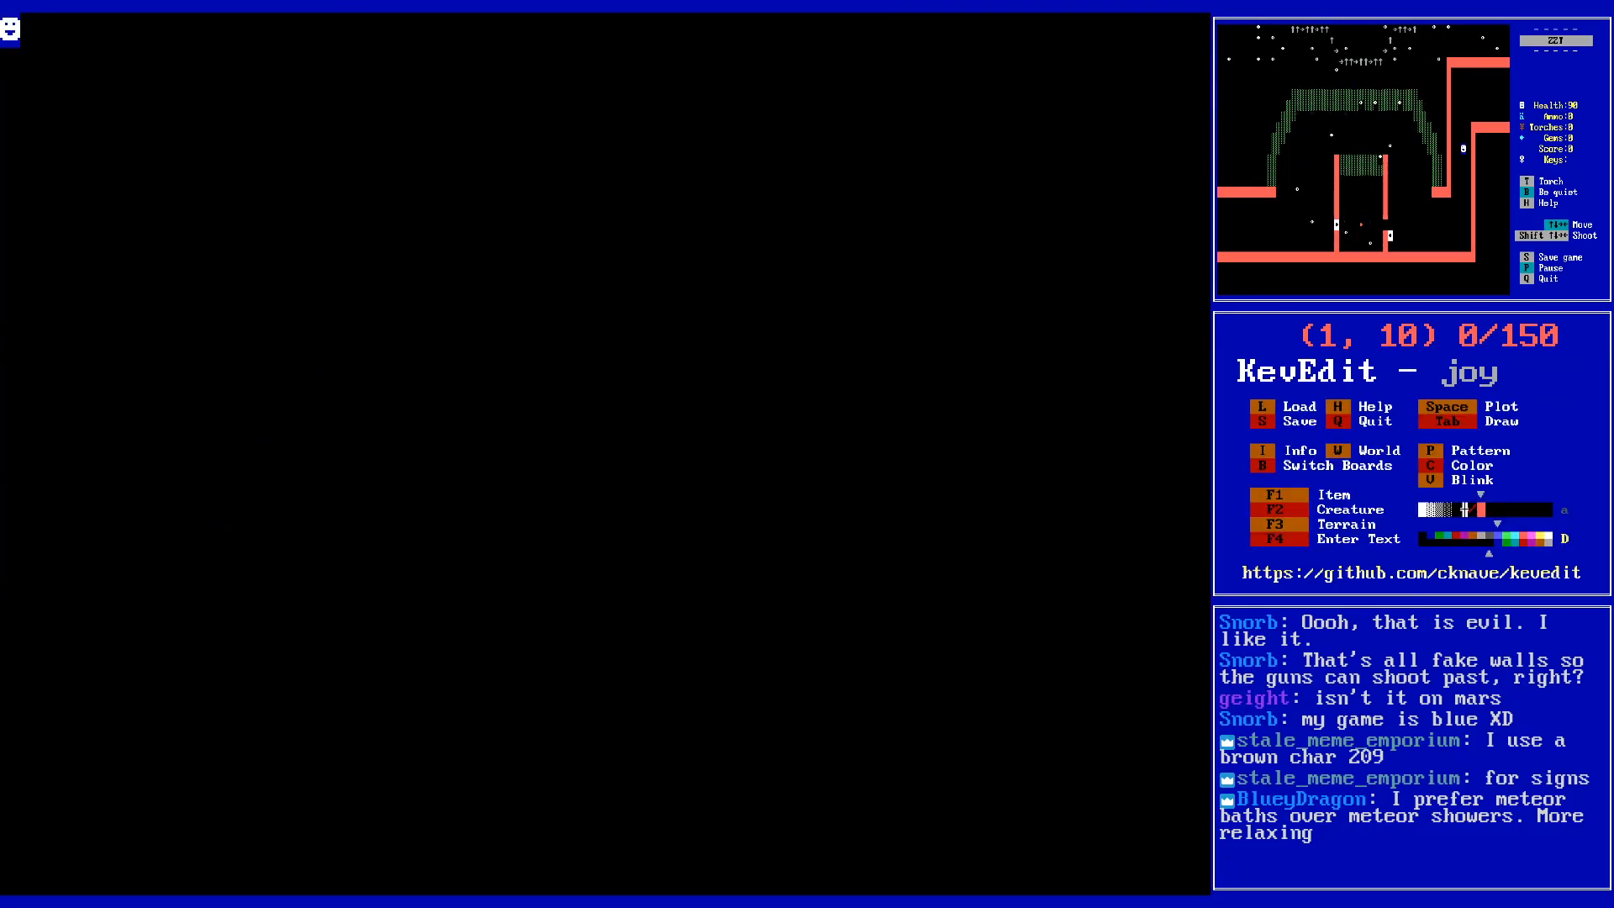
pyautogui.press('pageup')
pyautogui.hotkey('alt', 'Right')
pyautogui.hotkey('alt', 'Right')
pyautogui.hotkey('alt', 'Right')
pyautogui.hotkey('alt', 'Right')
pyautogui.hotkey('alt', 'Right')
pyautogui.hotkey('alt', 'Right')
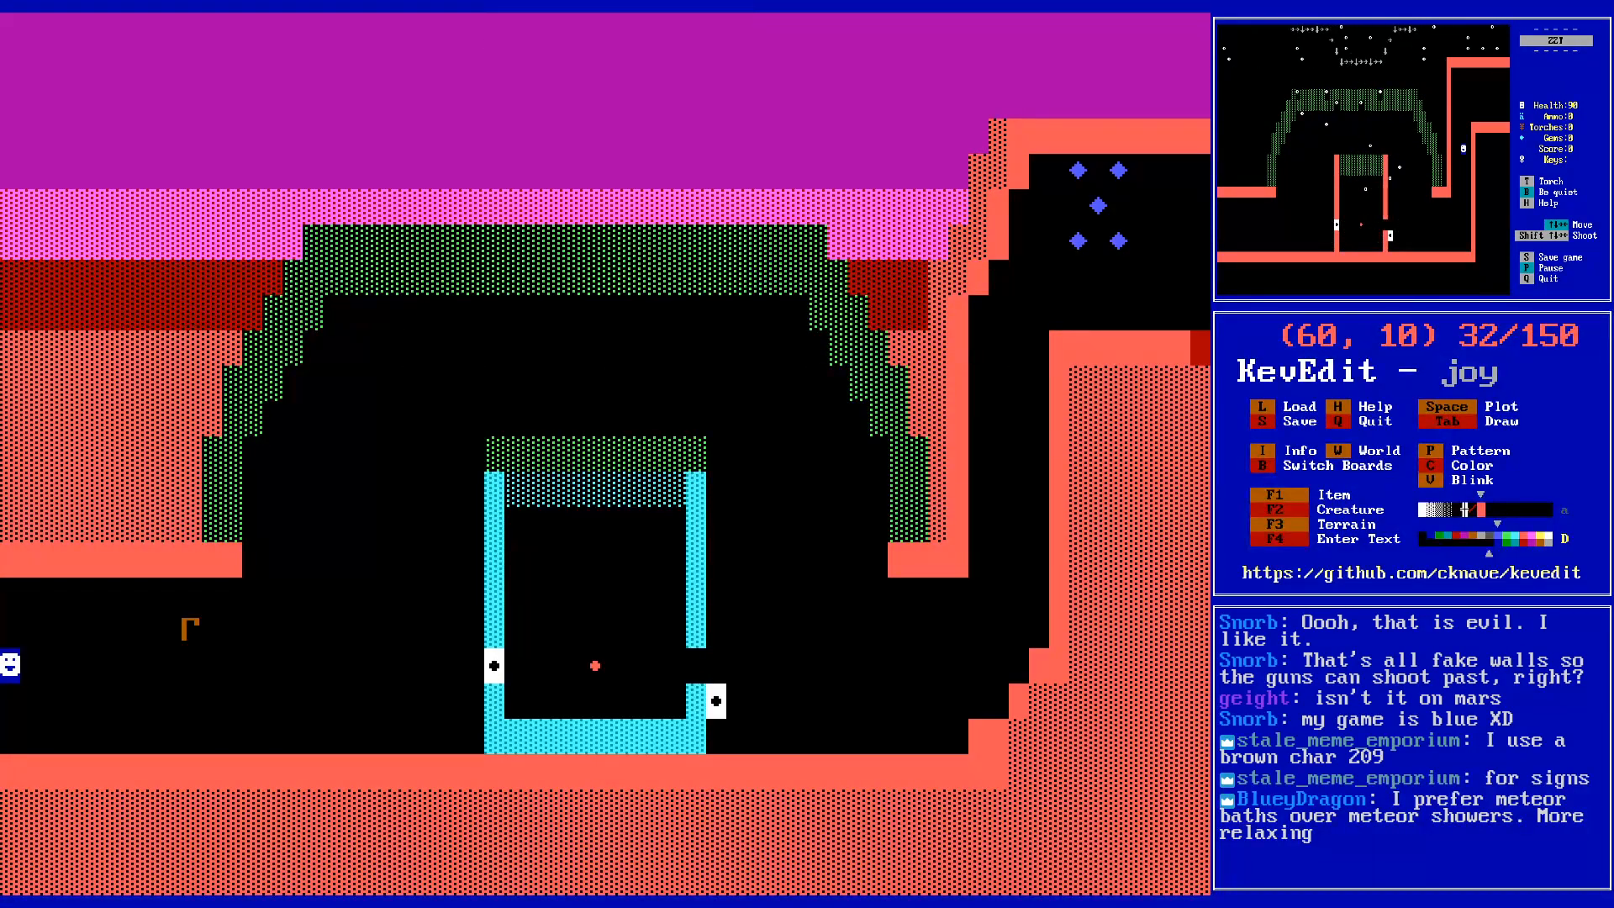
pyautogui.press('Up')
pyautogui.press('Up')
pyautogui.press('Up')
pyautogui.press('Up')
pyautogui.press('Up')
pyautogui.press('Up')
pyautogui.press('pagedown')
pyautogui.hotkey('alt', 'Left')
pyautogui.hotkey('alt', 'Left')
pyautogui.hotkey('alt', 'Left')
pyautogui.hotkey('alt', 'Left')
pyautogui.hotkey('alt', 'Left')
pyautogui.hotkey('alt', 'Left')
pyautogui.press('space')
# - Move the player to (1, 7) between the two red wall tiles, check the board info, and save the world
pyautogui.press('Down')
pyautogui.press('Right')
pyautogui.press('Left')
pyautogui.press('Down')
pyautogui.press('Down')
pyautogui.press('F1')
pyautogui.press('z')
pyautogui.press('i')
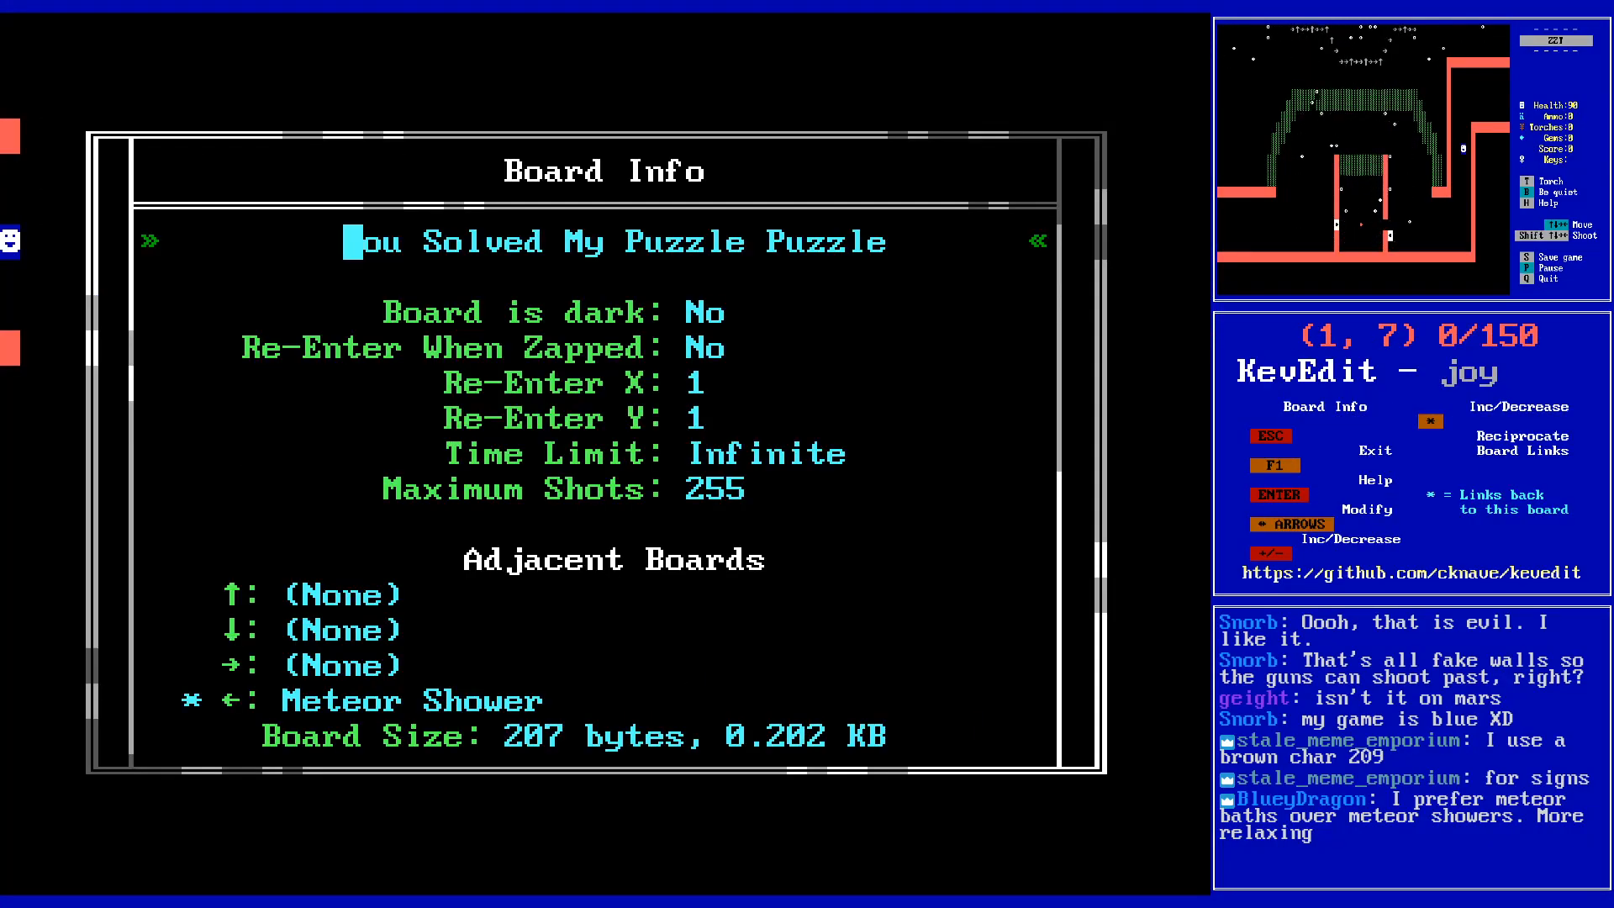
pyautogui.press('Escape')
pyautogui.press('s')
pyautogui.press('Return')
# - Extend the lower red wall east to column 3 and draw it straight down to row 22
pyautogui.press('Right')
pyautogui.press('Down')
pyautogui.press('Down')
pyautogui.press('Down')
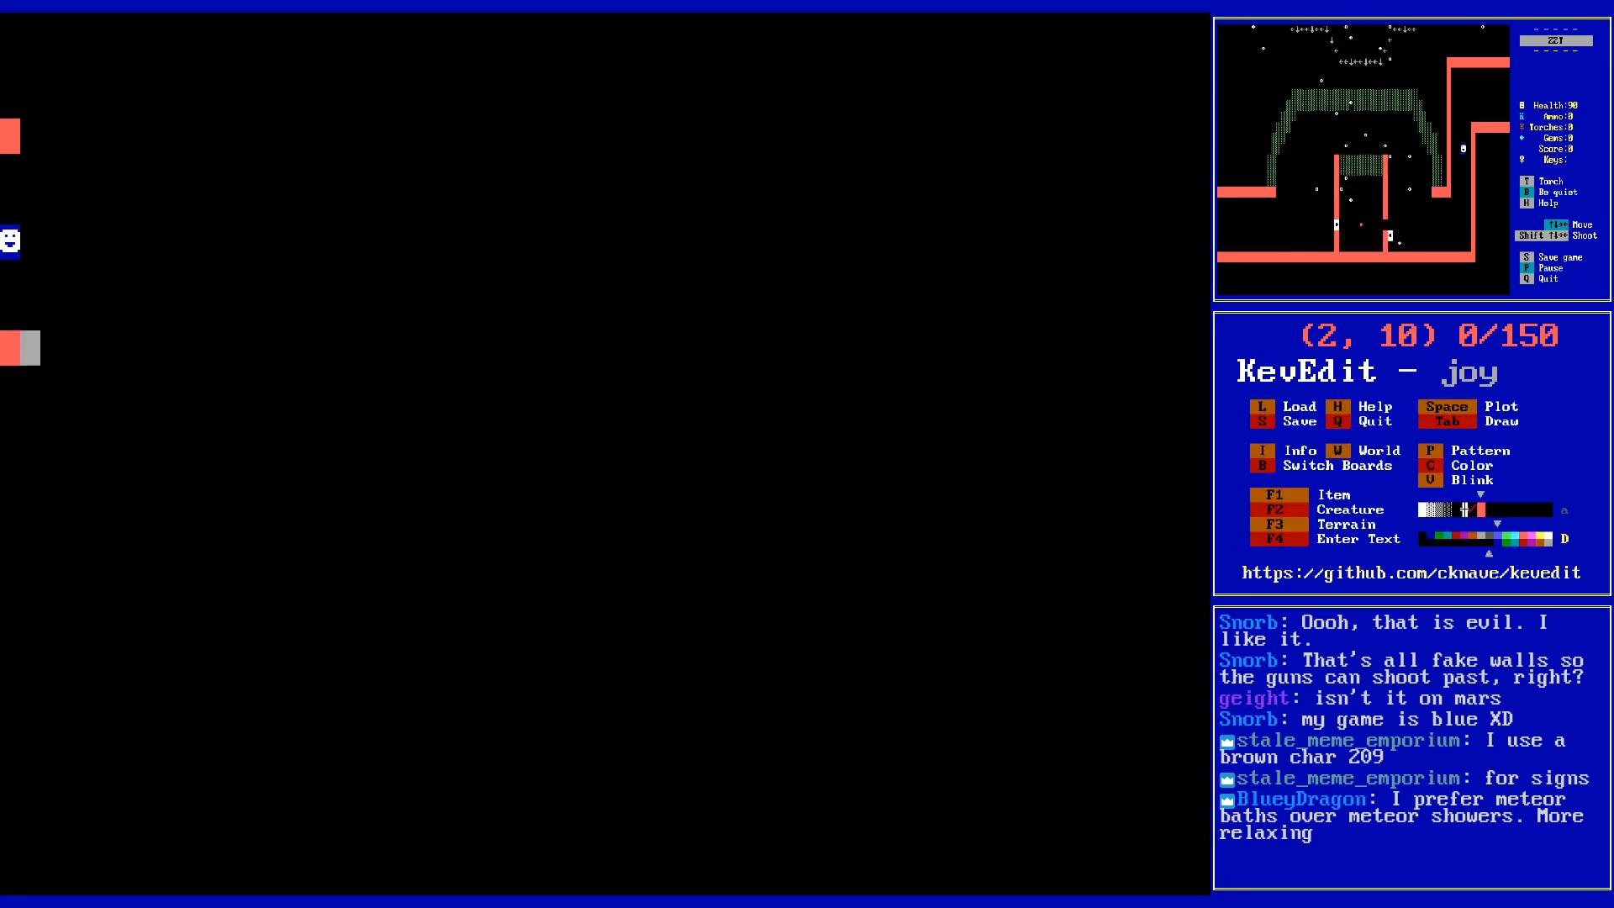
pyautogui.press('Down')
pyautogui.press('Up')
pyautogui.press('space')
pyautogui.press('Right')
pyautogui.press('space')
pyautogui.press('Right')
pyautogui.press('Left')
pyautogui.press('Down')
pyautogui.press('Tab')
pyautogui.press('Down')
pyautogui.press('Down')
pyautogui.press('Down')
pyautogui.press('Down')
pyautogui.press('Down')
pyautogui.press('Down')
pyautogui.press('Down')
pyautogui.press('Down')
pyautogui.press('Down')
pyautogui.press('Down')
pyautogui.press('Down')
# - Draw the red wall east along row 22 to about column 38
pyautogui.press('Right')
pyautogui.press('Right')
pyautogui.press('Right')
pyautogui.press('Right')
pyautogui.press('Right')
pyautogui.press('Right')
pyautogui.press('Right')
pyautogui.press('Right')
pyautogui.press('Right')
pyautogui.press('Right')
pyautogui.press('Right')
pyautogui.press('Right')
pyautogui.press('Right')
pyautogui.press('Right')
pyautogui.press('Right')
pyautogui.press('Right')
pyautogui.press('Right')
pyautogui.press('Right')
pyautogui.press('Right')
pyautogui.press('Right')
pyautogui.press('Right')
pyautogui.press('Right')
pyautogui.press('Right')
pyautogui.press('Right')
pyautogui.press('Right')
pyautogui.press('Right')
pyautogui.press('Right')
pyautogui.press('Right')
pyautogui.press('Right')
pyautogui.press('Right')
pyautogui.press('Right')
pyautogui.press('Right')
pyautogui.press('Right')
pyautogui.press('Right')
pyautogui.press('Right')
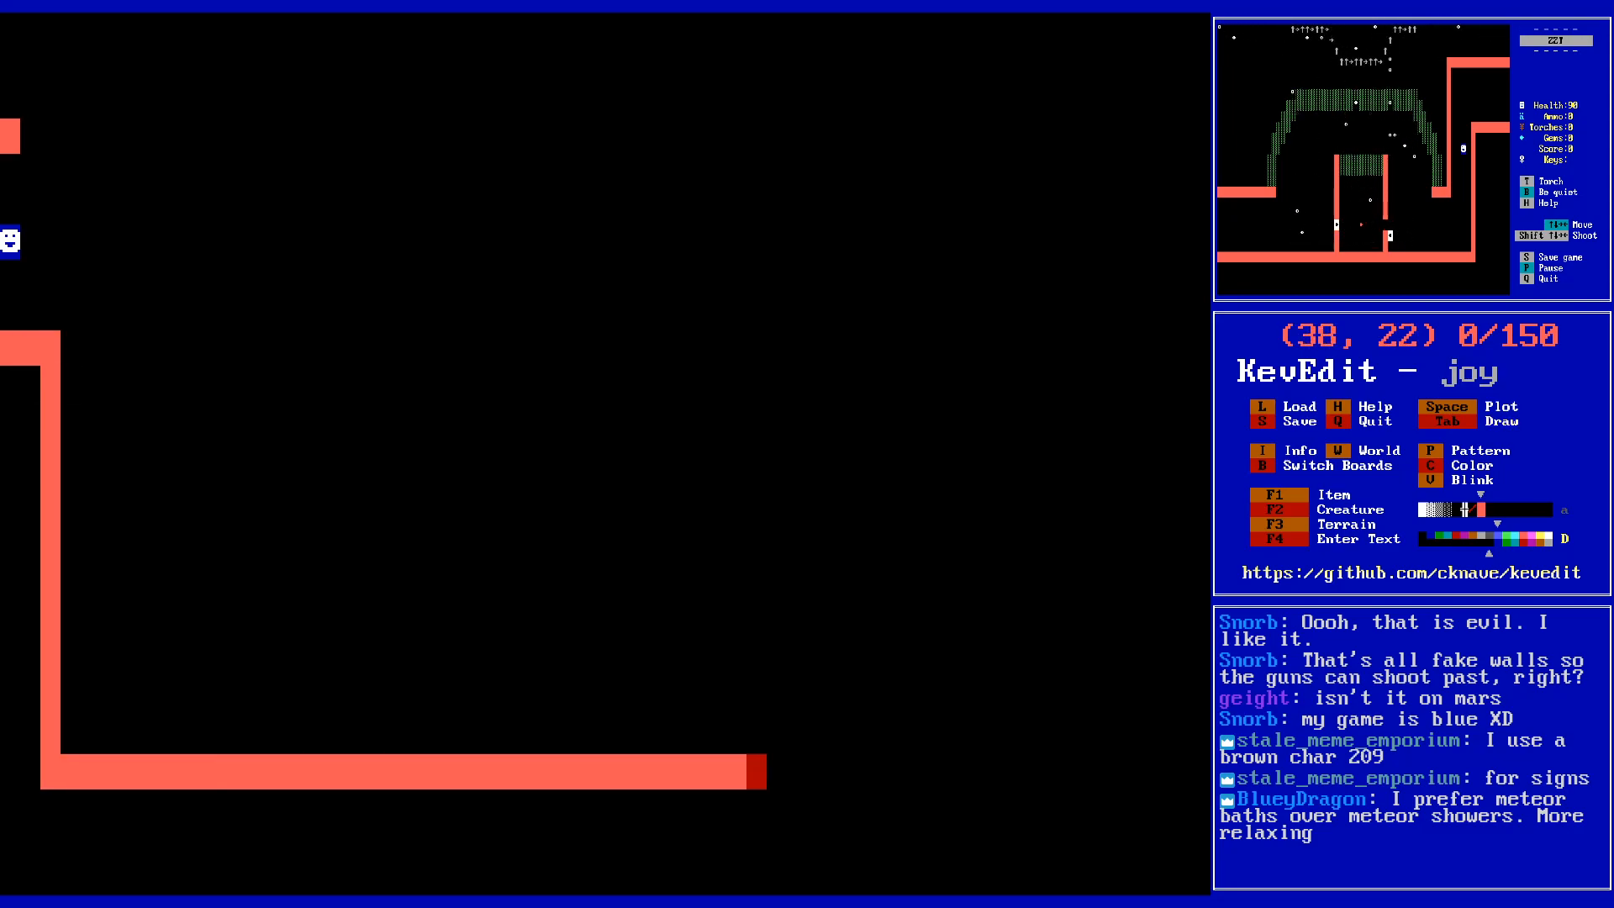
# - Erase the horizontal red wall along row 22 from column 38 back toward column 3
pyautogui.press('Left')
pyautogui.press('Left')
pyautogui.press('Left')
pyautogui.press('Left')
pyautogui.press('Left')
pyautogui.press('Left')
pyautogui.press('Left')
pyautogui.press('Left')
pyautogui.press('Left')
pyautogui.press('Left')
pyautogui.press('Left')
pyautogui.press('Left')
pyautogui.press('Left')
pyautogui.press('Left')
pyautogui.press('Left')
pyautogui.press('Left')
pyautogui.press('Left')
pyautogui.press('Left')
pyautogui.press('Left')
pyautogui.press('Left')
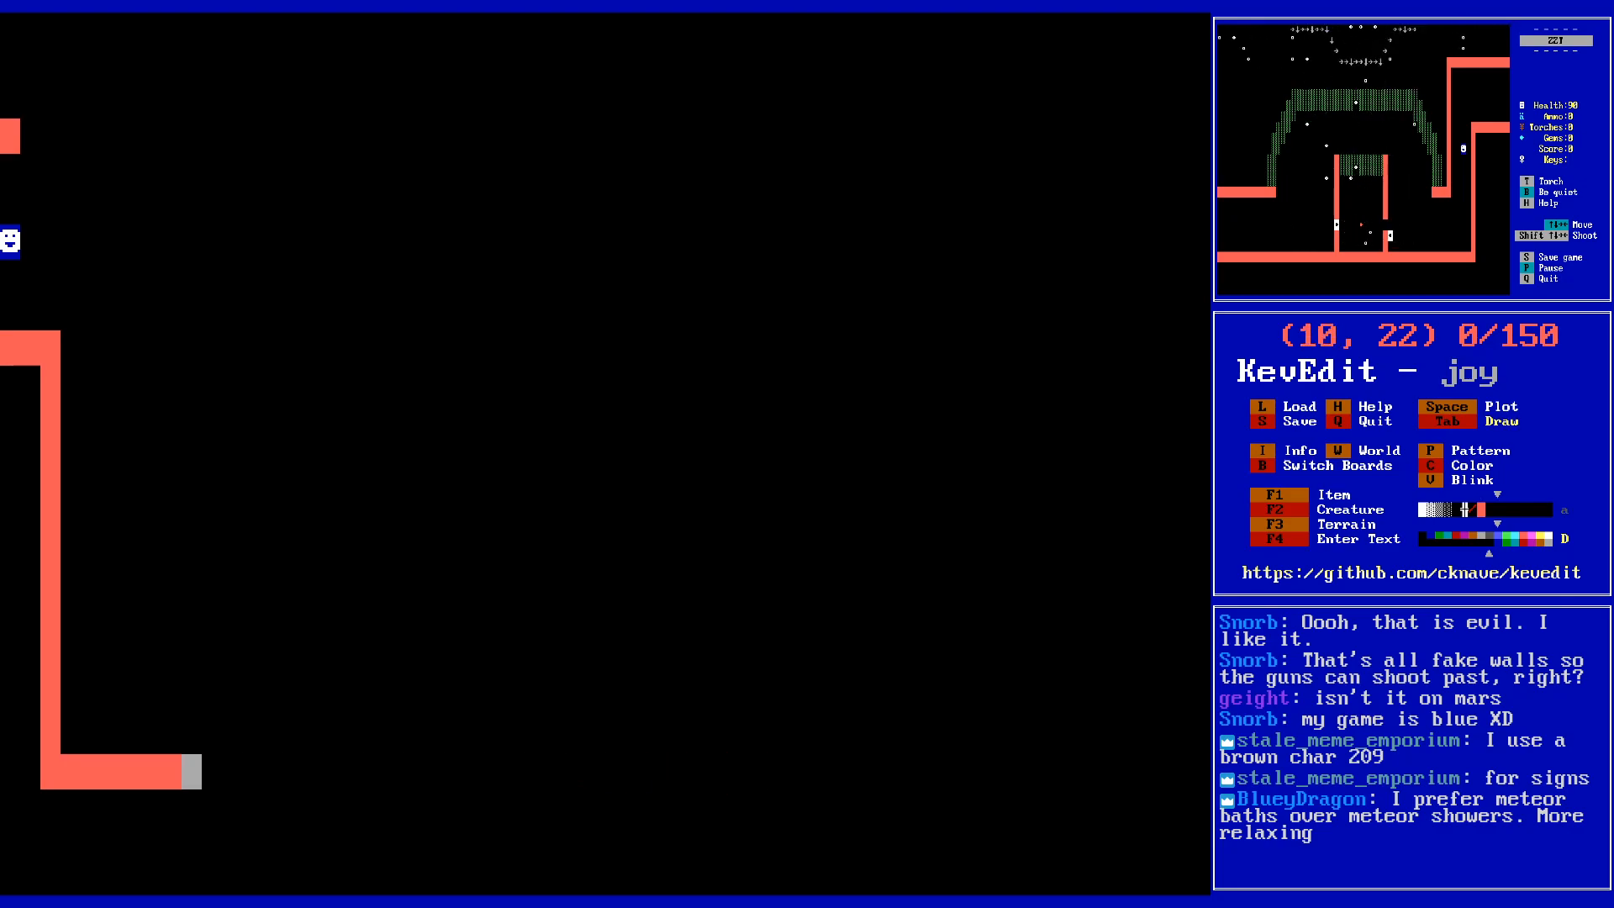
# - Erase the vertical red wall in column 3 from row 22 up to row 10
pyautogui.press('Up')
pyautogui.press('Up')
pyautogui.press('Up')
pyautogui.press('Up')
pyautogui.press('Up')
pyautogui.press('Up')
pyautogui.press('Up')
pyautogui.press('Up')
pyautogui.press('Up')
pyautogui.press('Up')
pyautogui.press('Up')
pyautogui.press('Up')
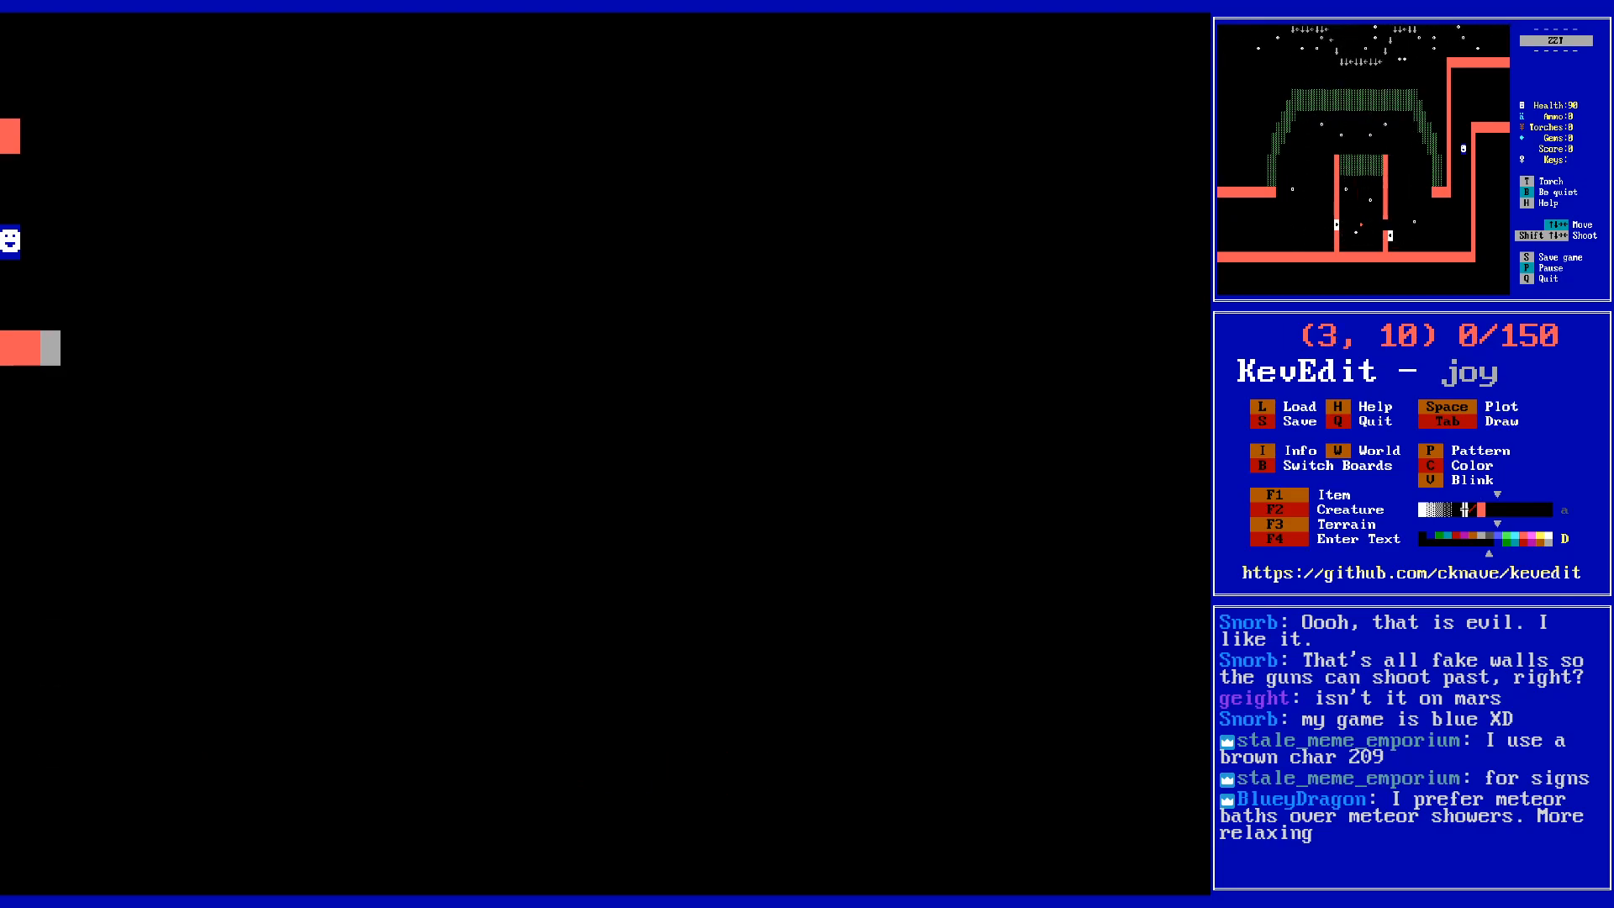
# - Set the drawing colour to light blue on a dark blue background
pyautogui.press('c')
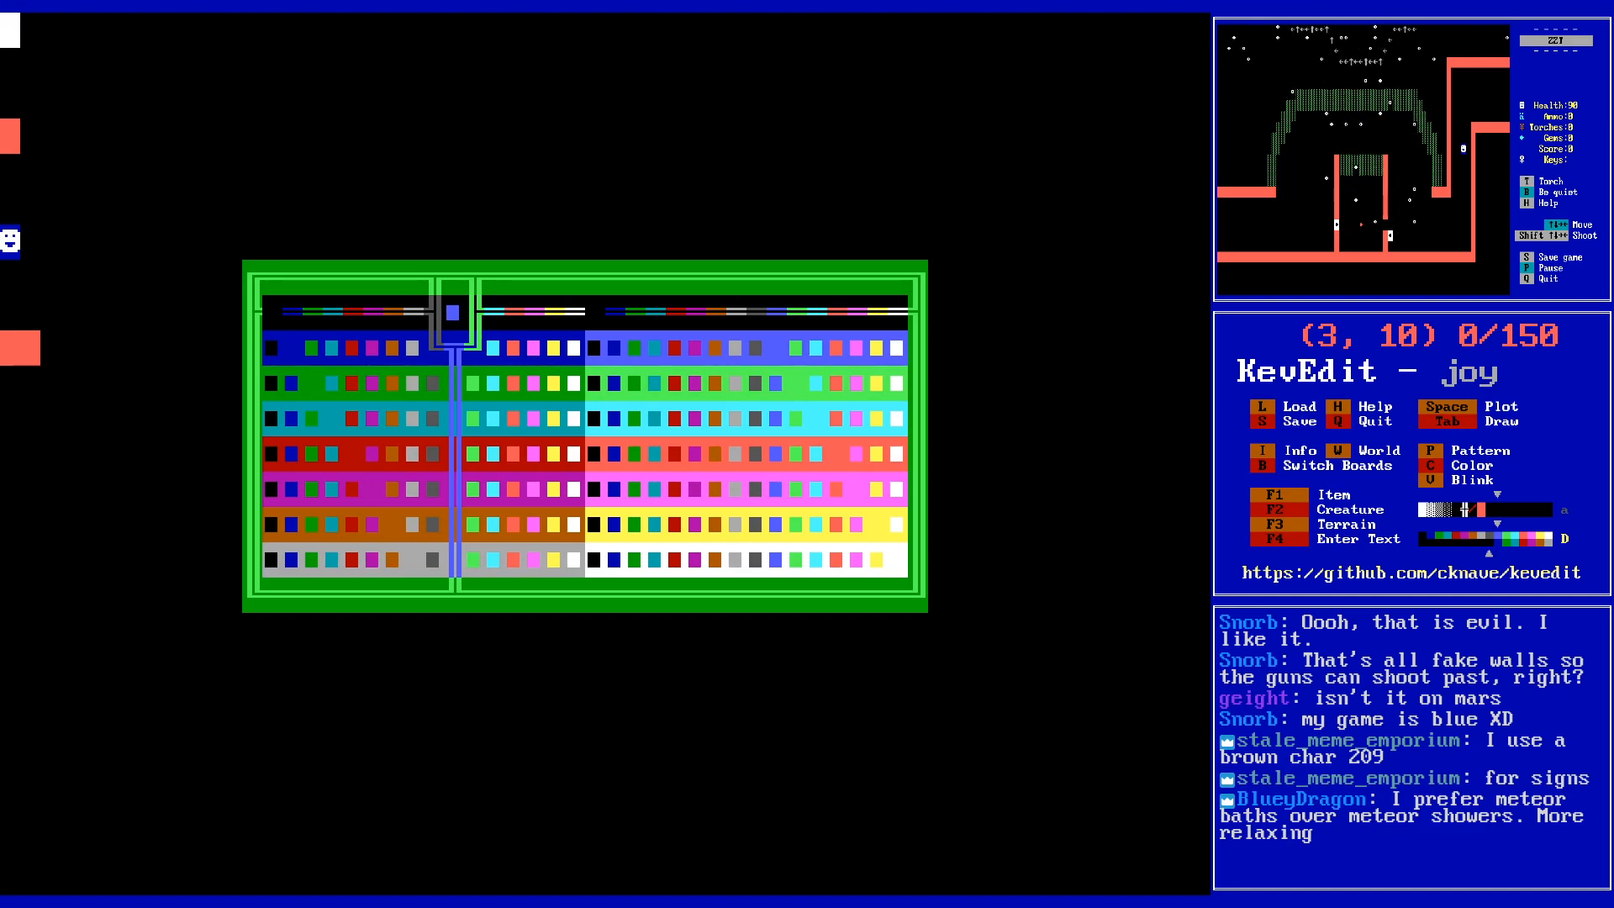
pyautogui.press('Left')
pyautogui.press('Left')
pyautogui.press('Right')
pyautogui.press('Left')
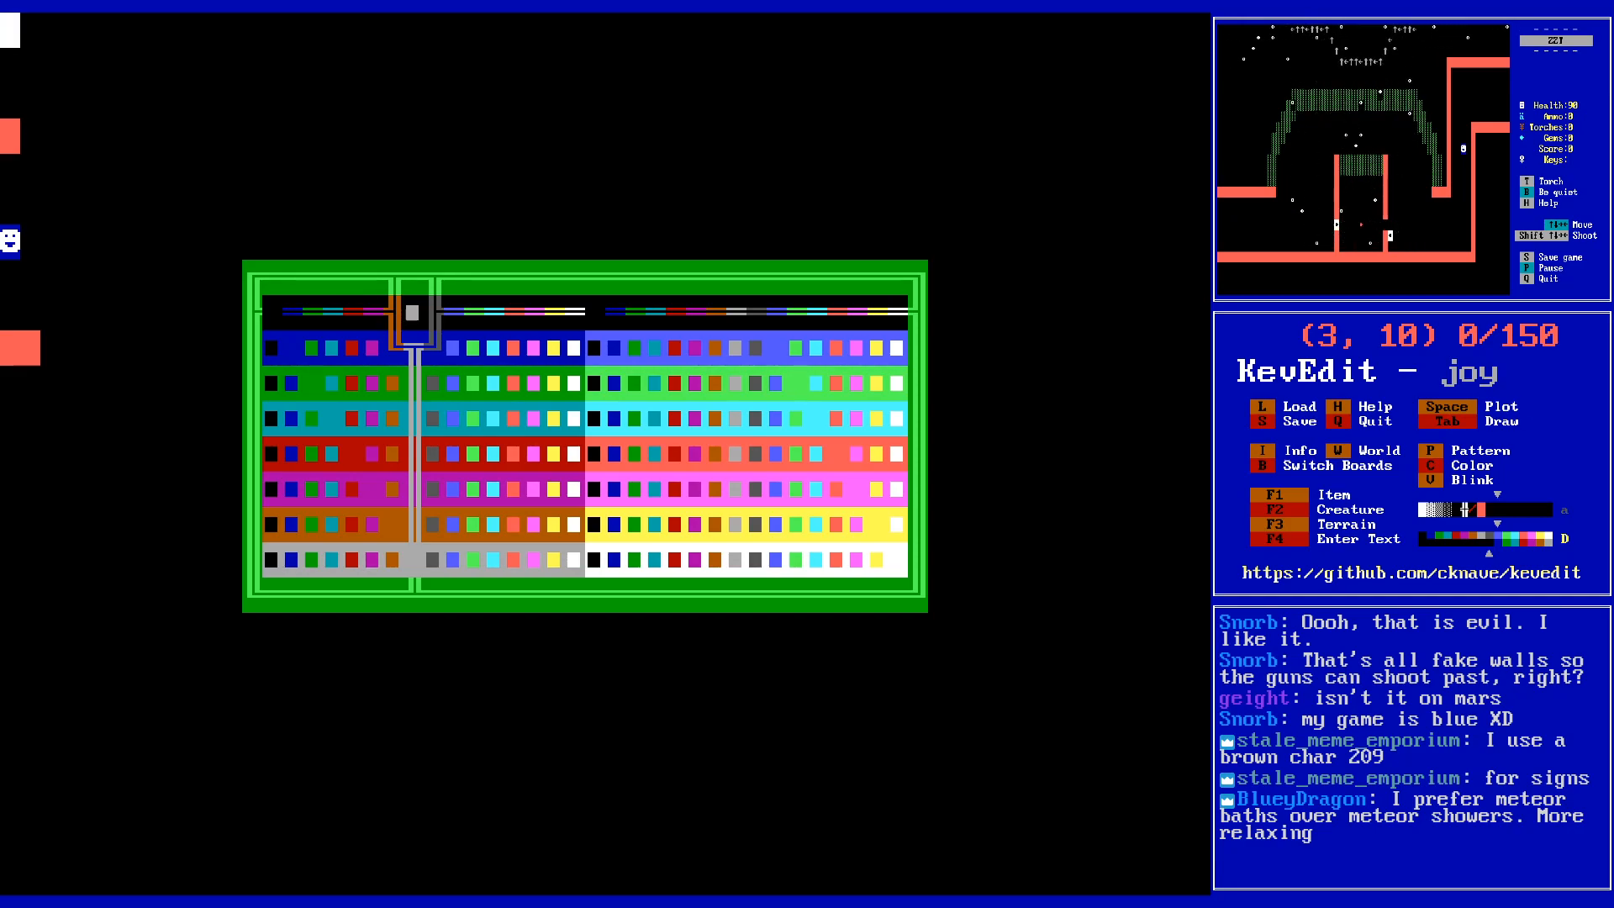
pyautogui.press('Right')
pyautogui.press('Right')
pyautogui.press('Right')
pyautogui.press('Right')
pyautogui.press('Right')
pyautogui.press('Right')
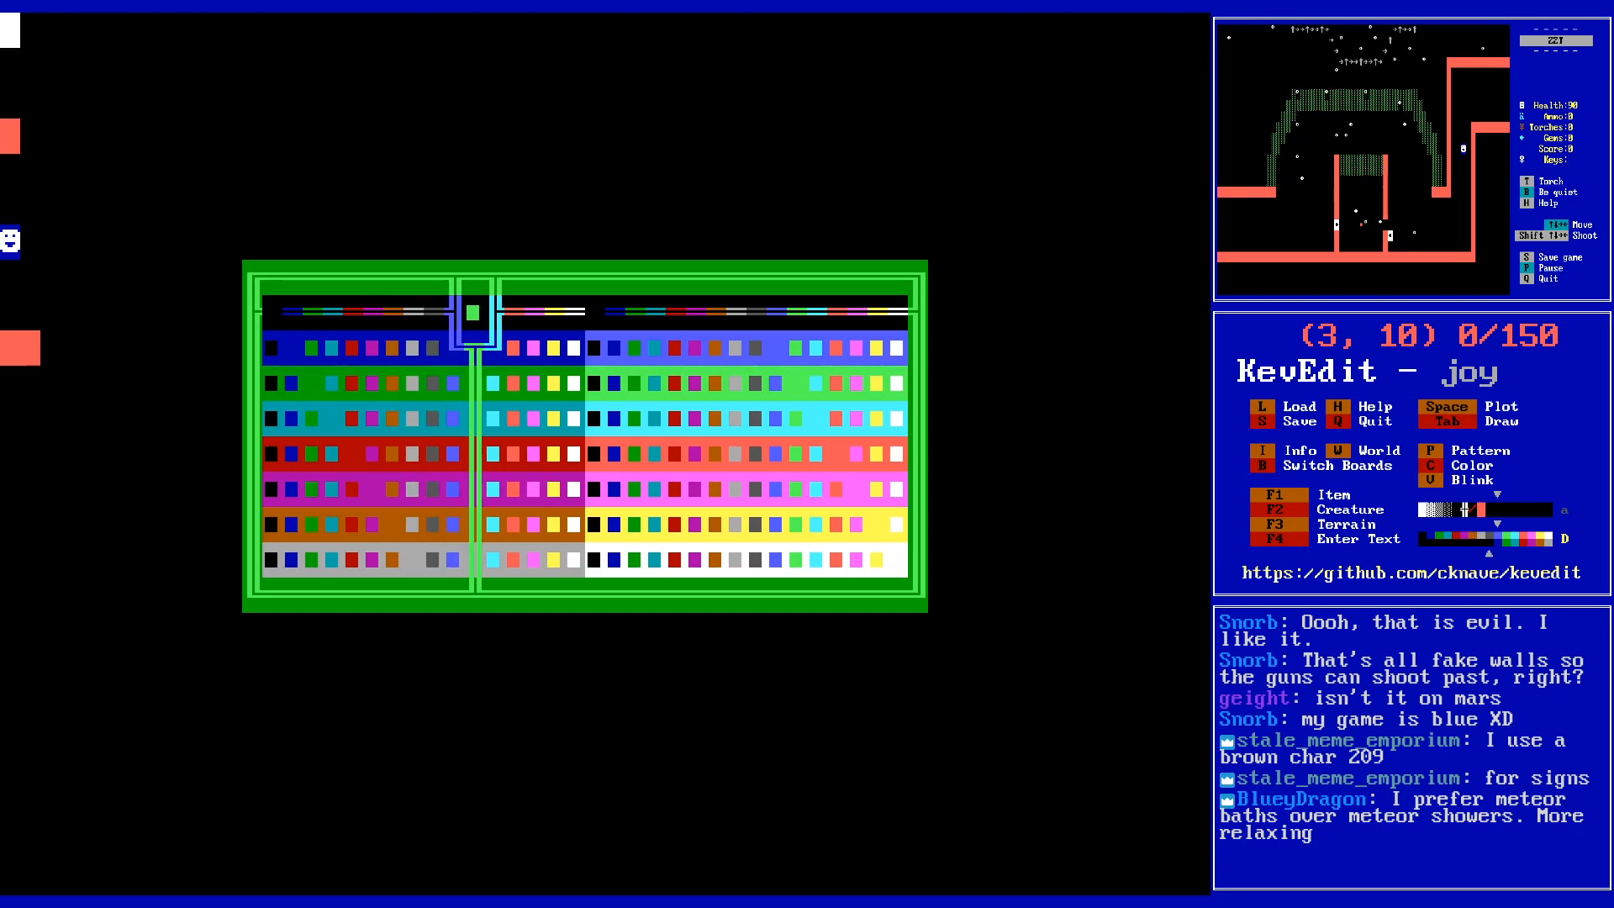
pyautogui.press('Left')
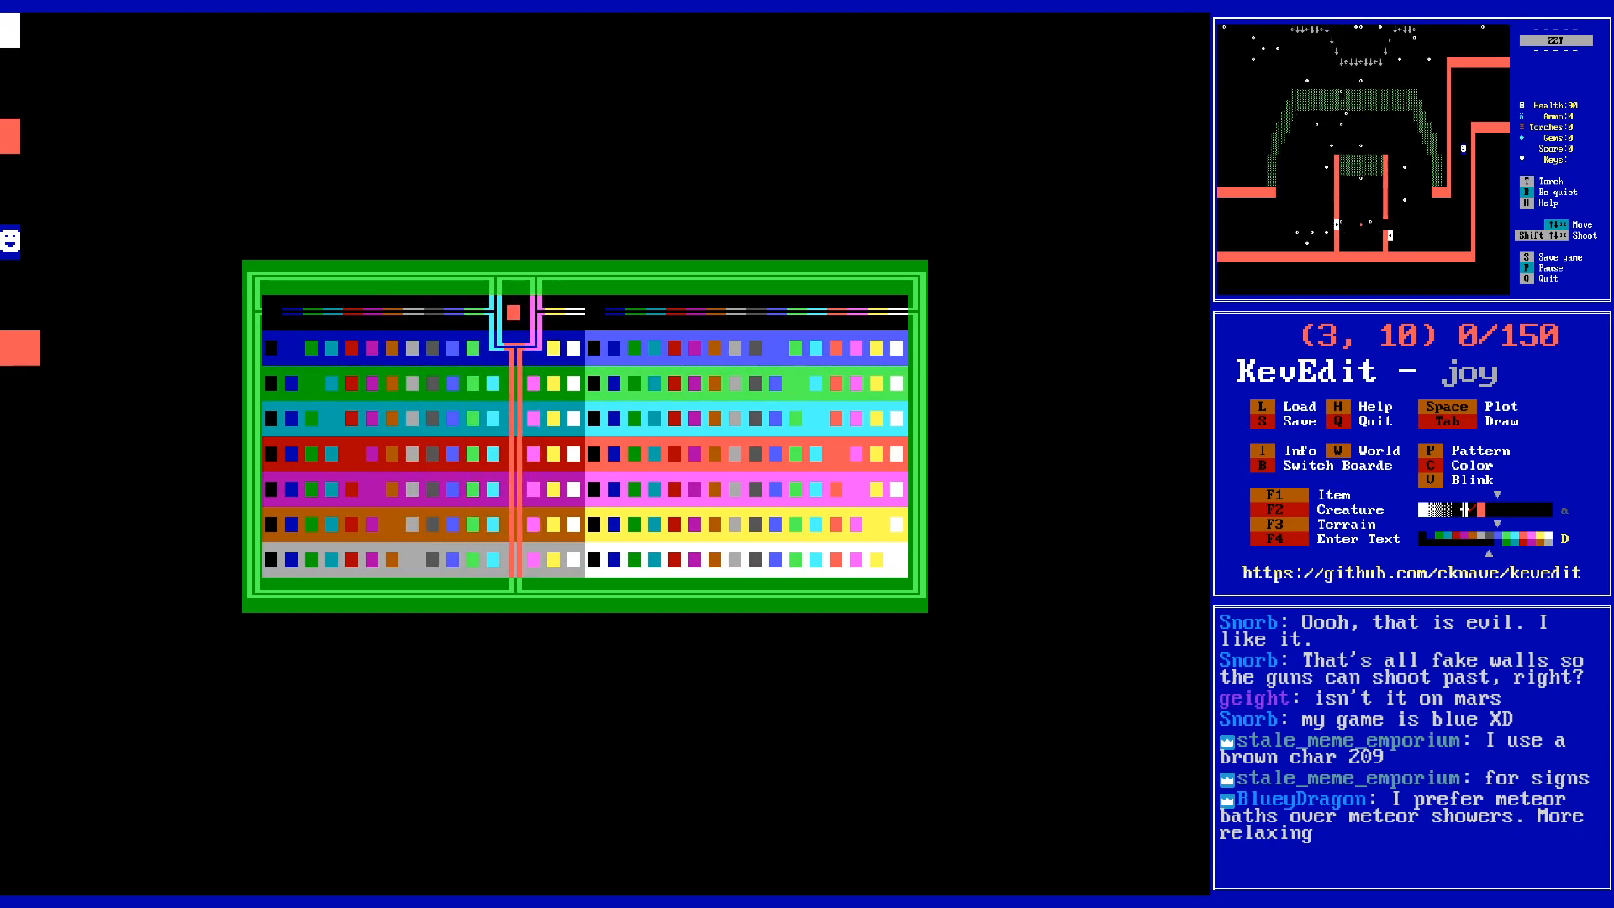
pyautogui.press('Left')
pyautogui.press('Left')
pyautogui.press('Left')
pyautogui.press('Down')
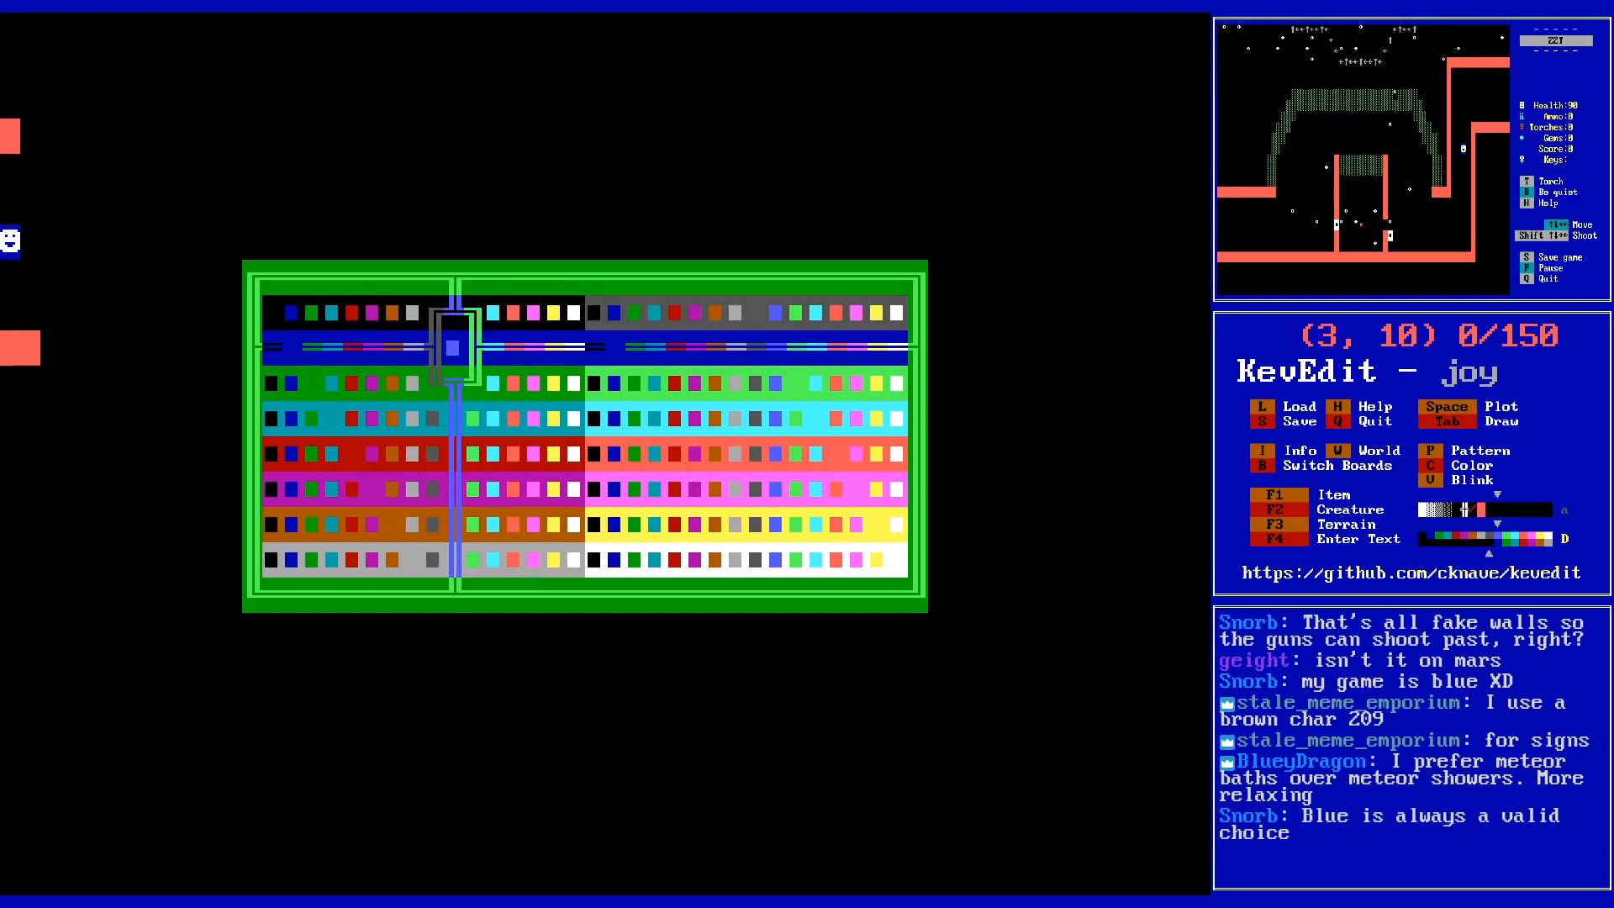
pyautogui.press('Return')
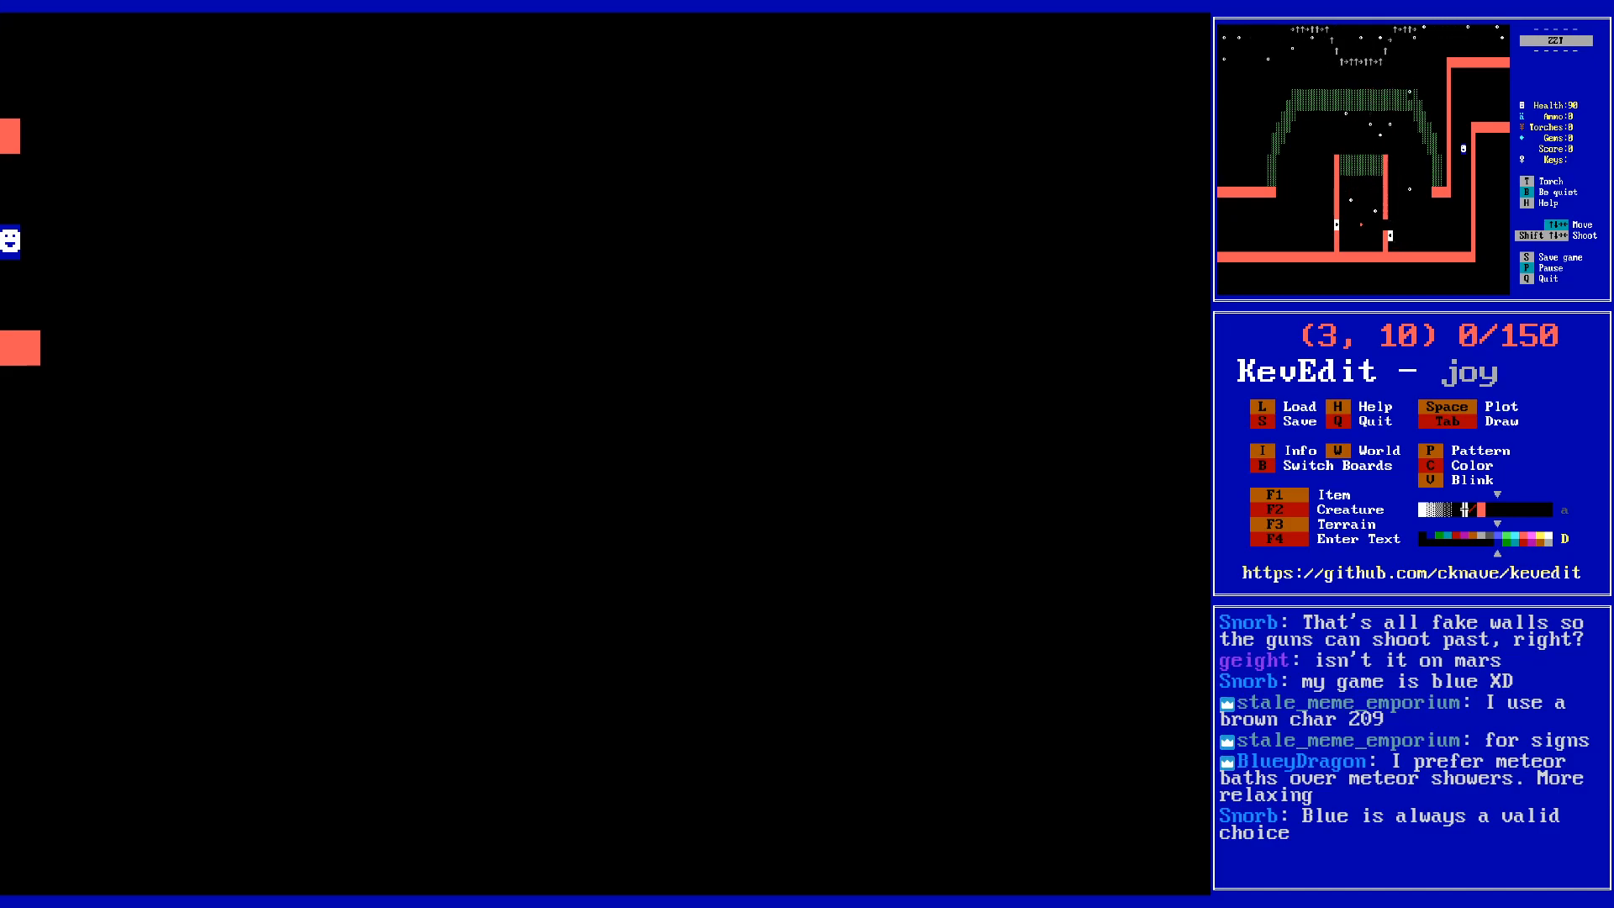
# - Select the solid pattern at (2, 4) and set the drawing colour to light red on dark blue
pyautogui.press('Up')
pyautogui.press('Up')
pyautogui.press('p')
pyautogui.press('p')
pyautogui.press('p')
pyautogui.press('p')
pyautogui.press('p')
pyautogui.press('p')
pyautogui.press('p')
pyautogui.press('Up')
pyautogui.press('Up')
pyautogui.press('Up')
pyautogui.press('Up')
pyautogui.press('Left')
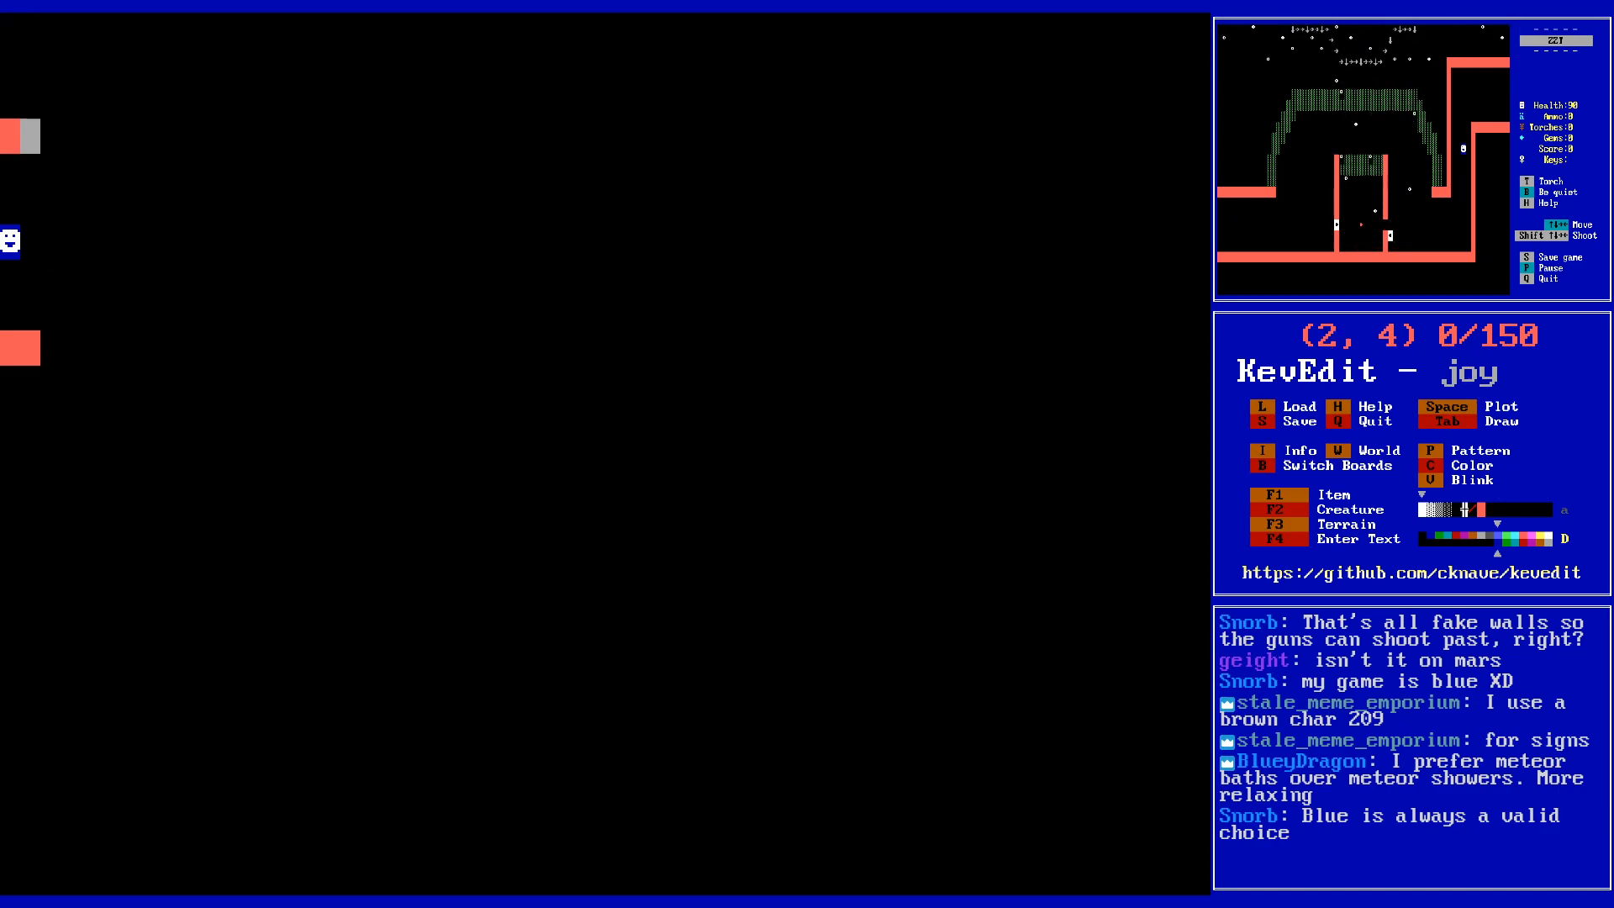
pyautogui.press('c')
pyautogui.press('Right')
pyautogui.press('Right')
pyautogui.press('Right')
pyautogui.press('Down')
pyautogui.press('Down')
pyautogui.press('Down')
pyautogui.press('Up')
pyautogui.press('Up')
pyautogui.press('Up')
pyautogui.press('Return')
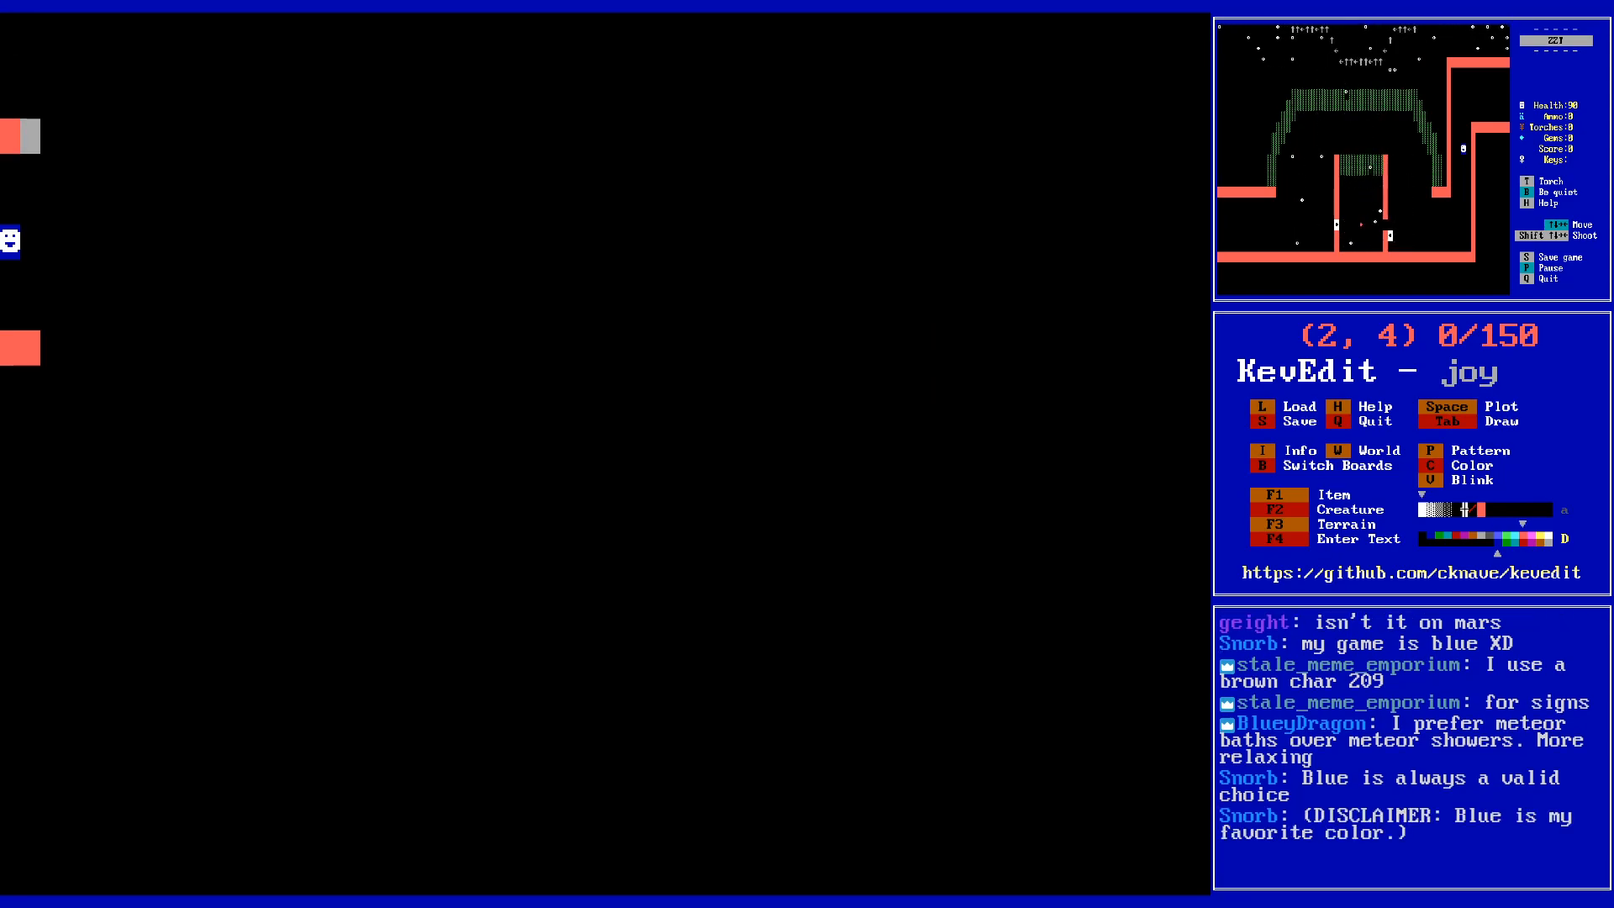
# - Place pairs of light, medium and dense red-on-blue shaded tiles along row 4, from column 4 to column 9
pyautogui.hotkey('shift', 'p')
pyautogui.press('p')
pyautogui.press('p')
pyautogui.press('p')
pyautogui.press('Right')
pyautogui.press('Right')
pyautogui.press('space')
pyautogui.press('Right')
pyautogui.press('space')
pyautogui.press('Right')
pyautogui.press('Down')
pyautogui.press('Up')
pyautogui.hotkey('shift', 'p')
pyautogui.press('space')
pyautogui.press('Right')
pyautogui.press('space')
pyautogui.press('Down')
pyautogui.press('Right')
pyautogui.press('Up')
pyautogui.hotkey('shift', 'p')
pyautogui.press('space')
pyautogui.press('Right')
pyautogui.press('space')
# - Place two dense red-on-blue shaded tiles at (9, 10) and (8, 10)
pyautogui.press('Down')
pyautogui.press('Down')
pyautogui.press('Down')
pyautogui.press('Down')
pyautogui.press('Down')
pyautogui.press('Down')
pyautogui.press('space')
pyautogui.press('Left')
pyautogui.press('space')
pyautogui.press('Left')
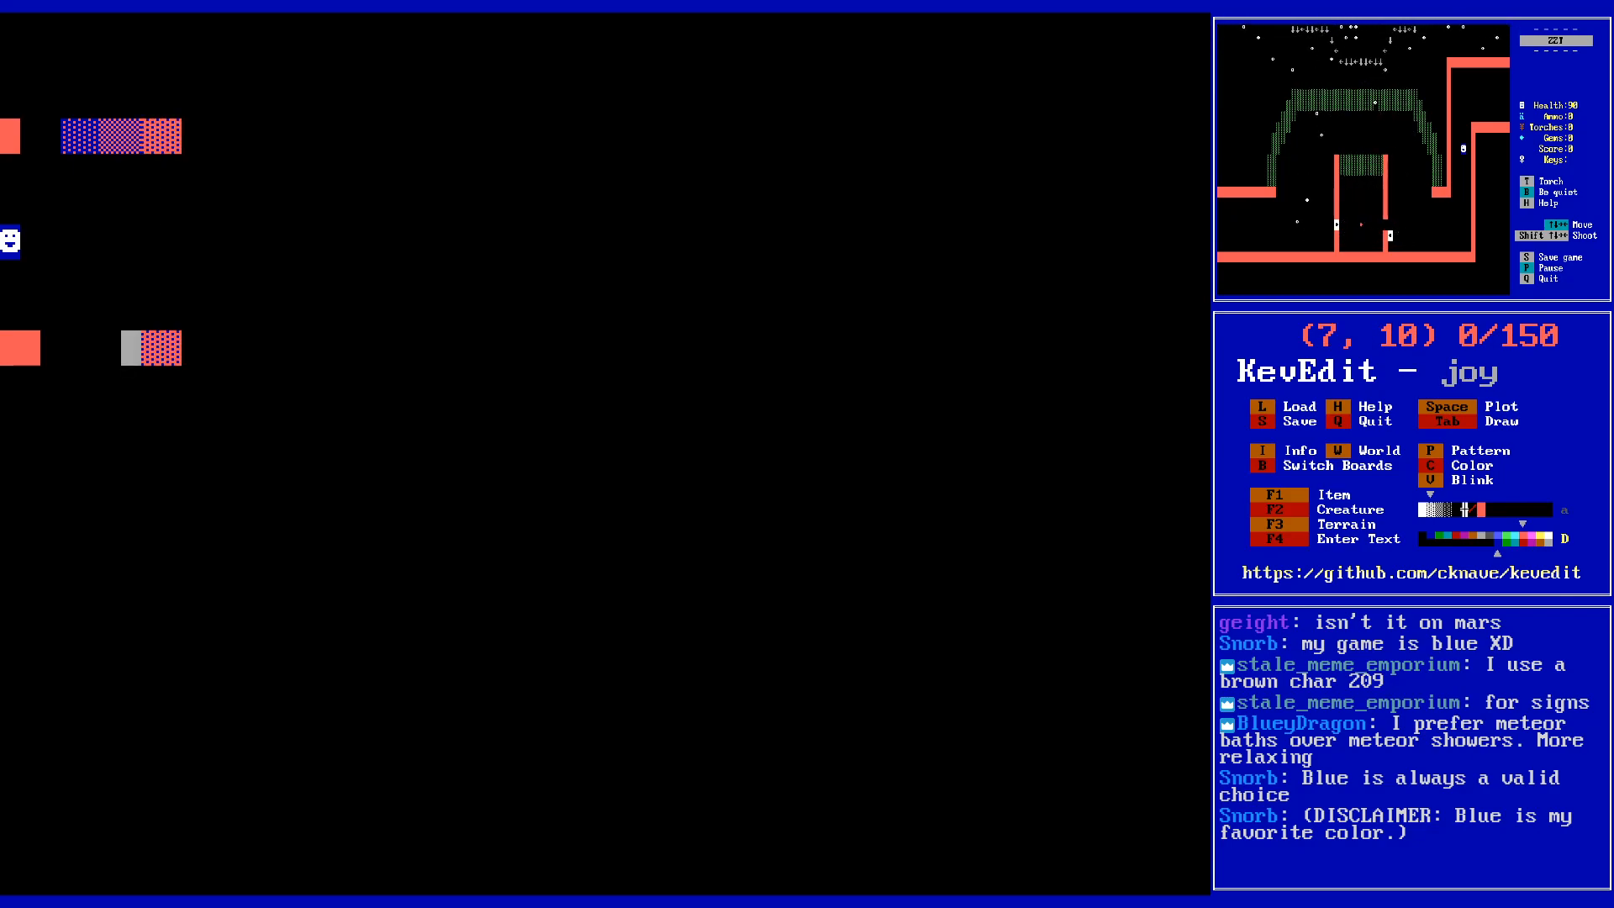
# - Switch to the Meteor Shower board and set its maximum shots to 0
pyautogui.press('pageup')
pyautogui.press('Down')
pyautogui.press('Down')
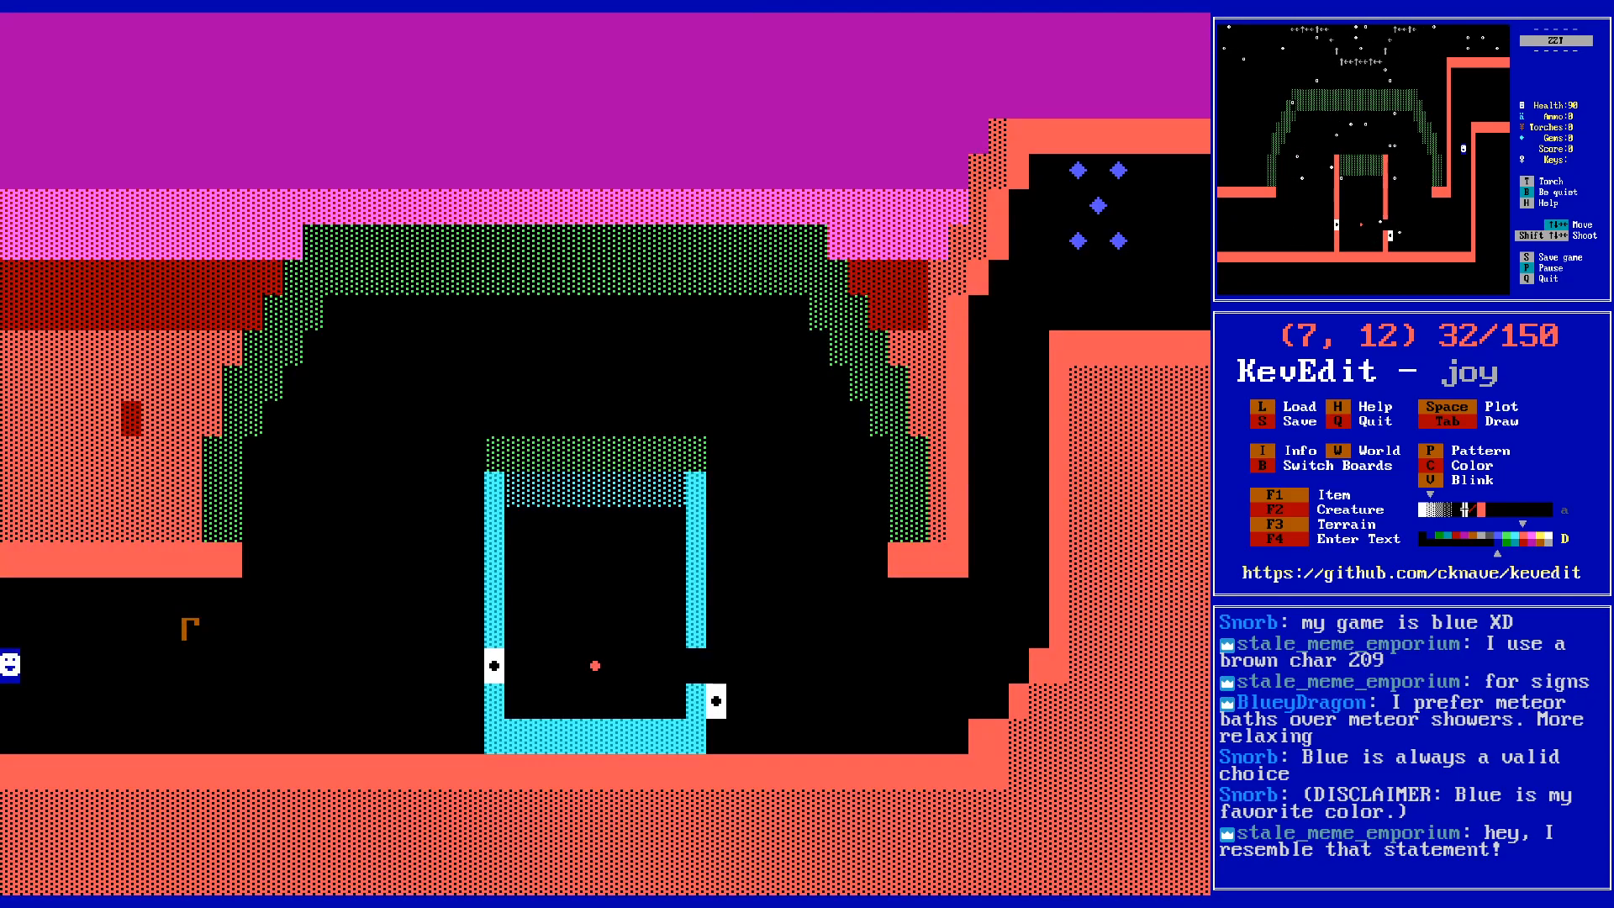
pyautogui.press('i')
pyautogui.press('Down')
pyautogui.press('Down')
pyautogui.press('Down')
pyautogui.press('Down')
pyautogui.press('Down')
pyautogui.press('Down')
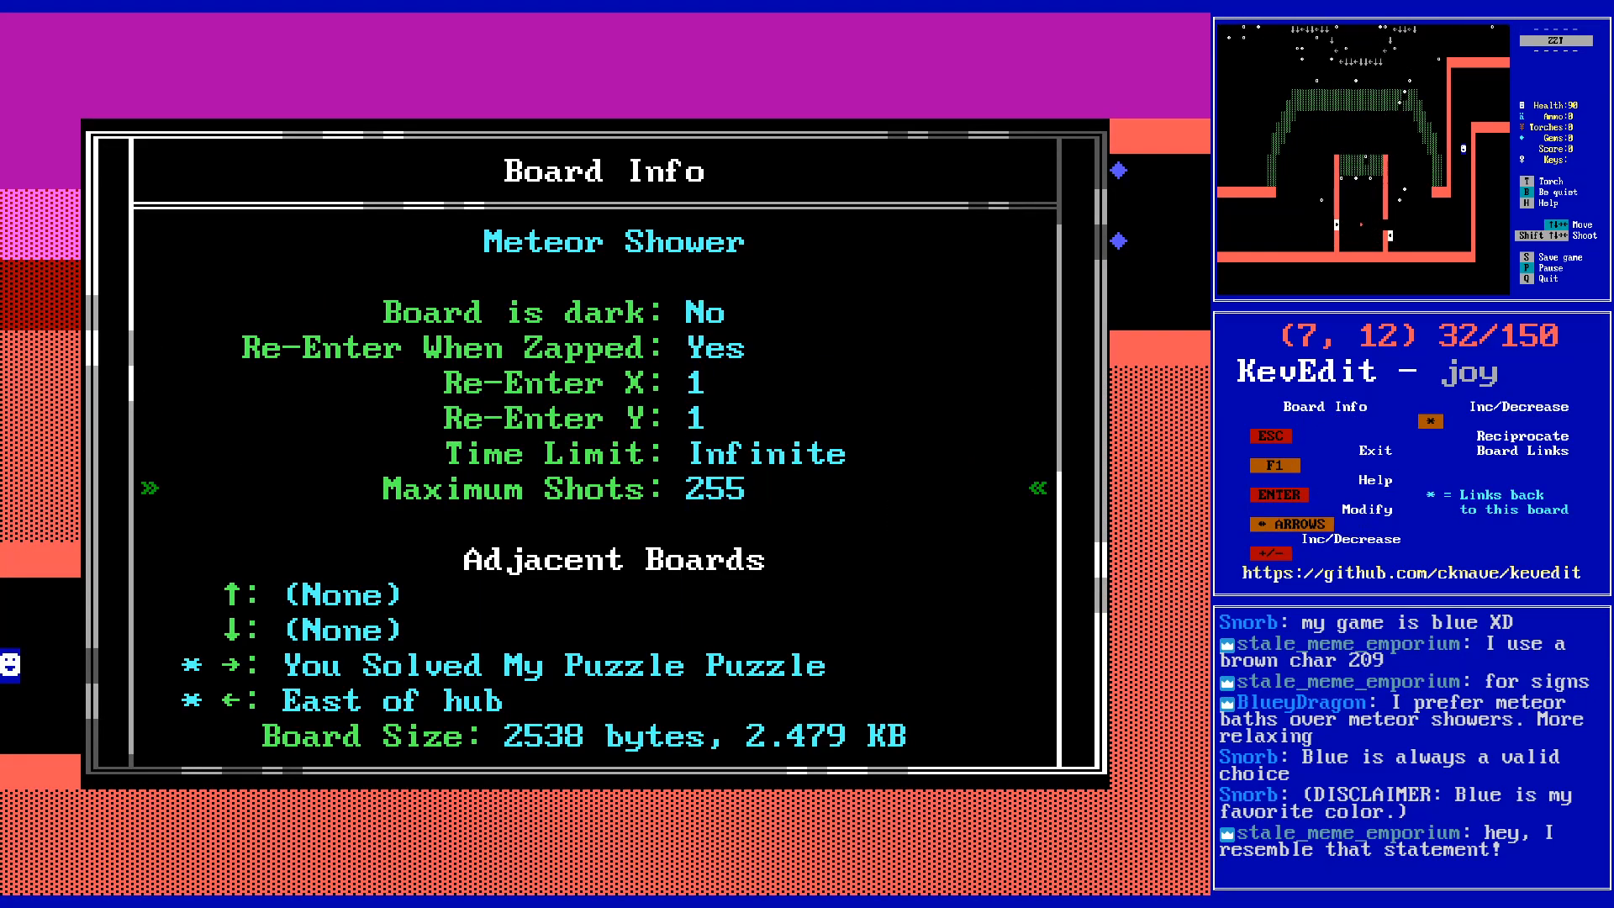
pyautogui.press('BackSpace')
pyautogui.press('BackSpace')
pyautogui.press('BackSpace')
pyautogui.write('0')
pyautogui.press('Return')
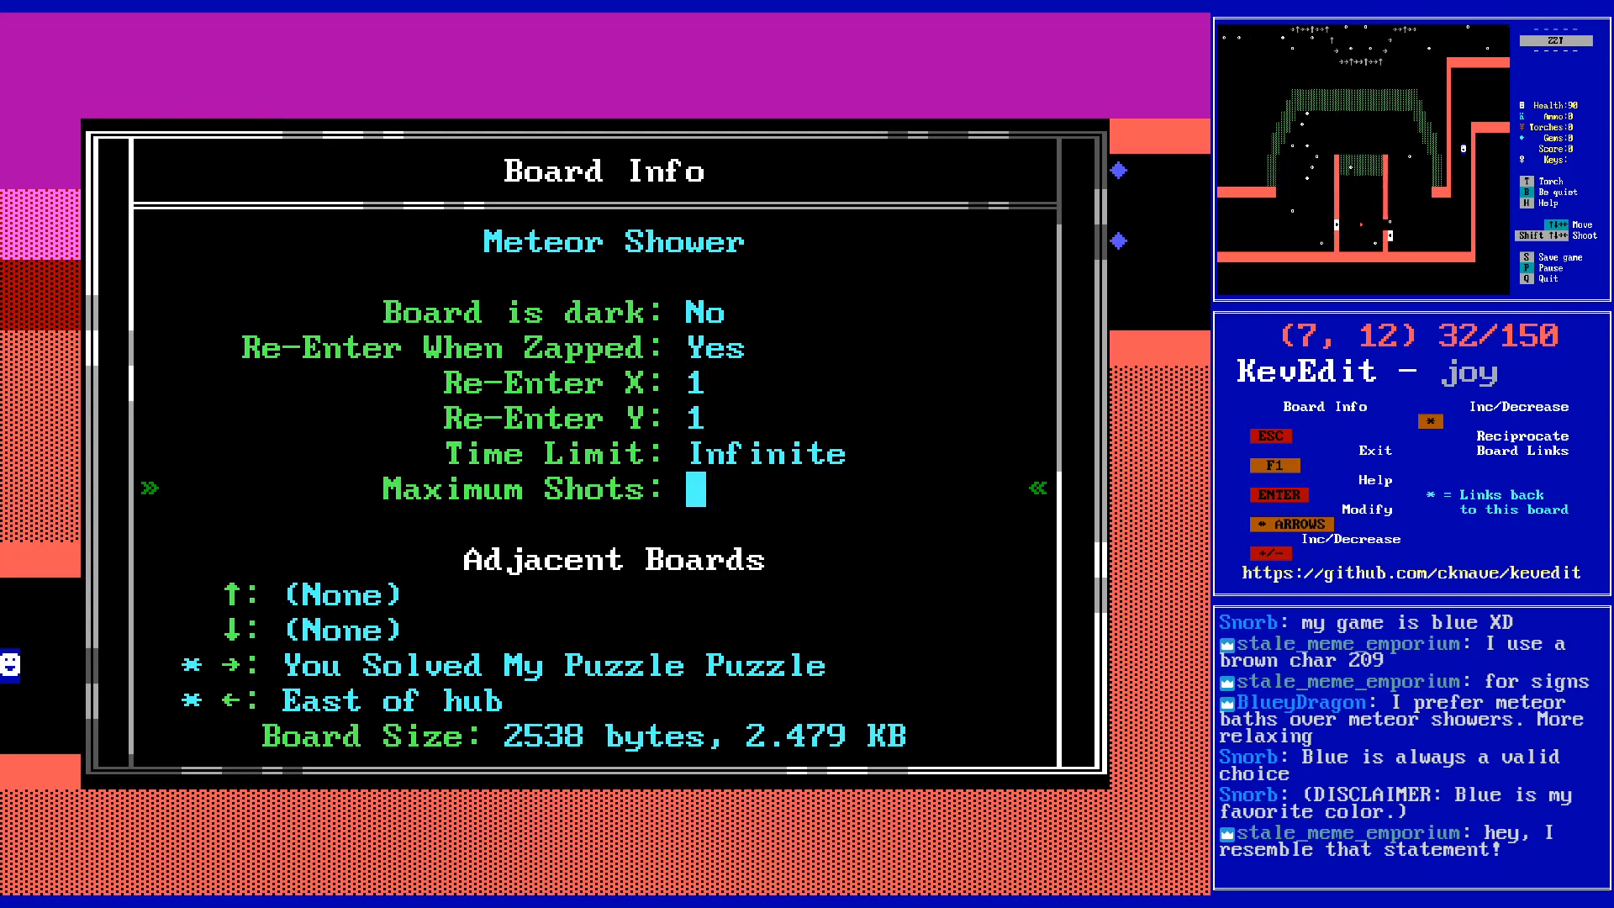
pyautogui.press('Escape')
pyautogui.press('Down')
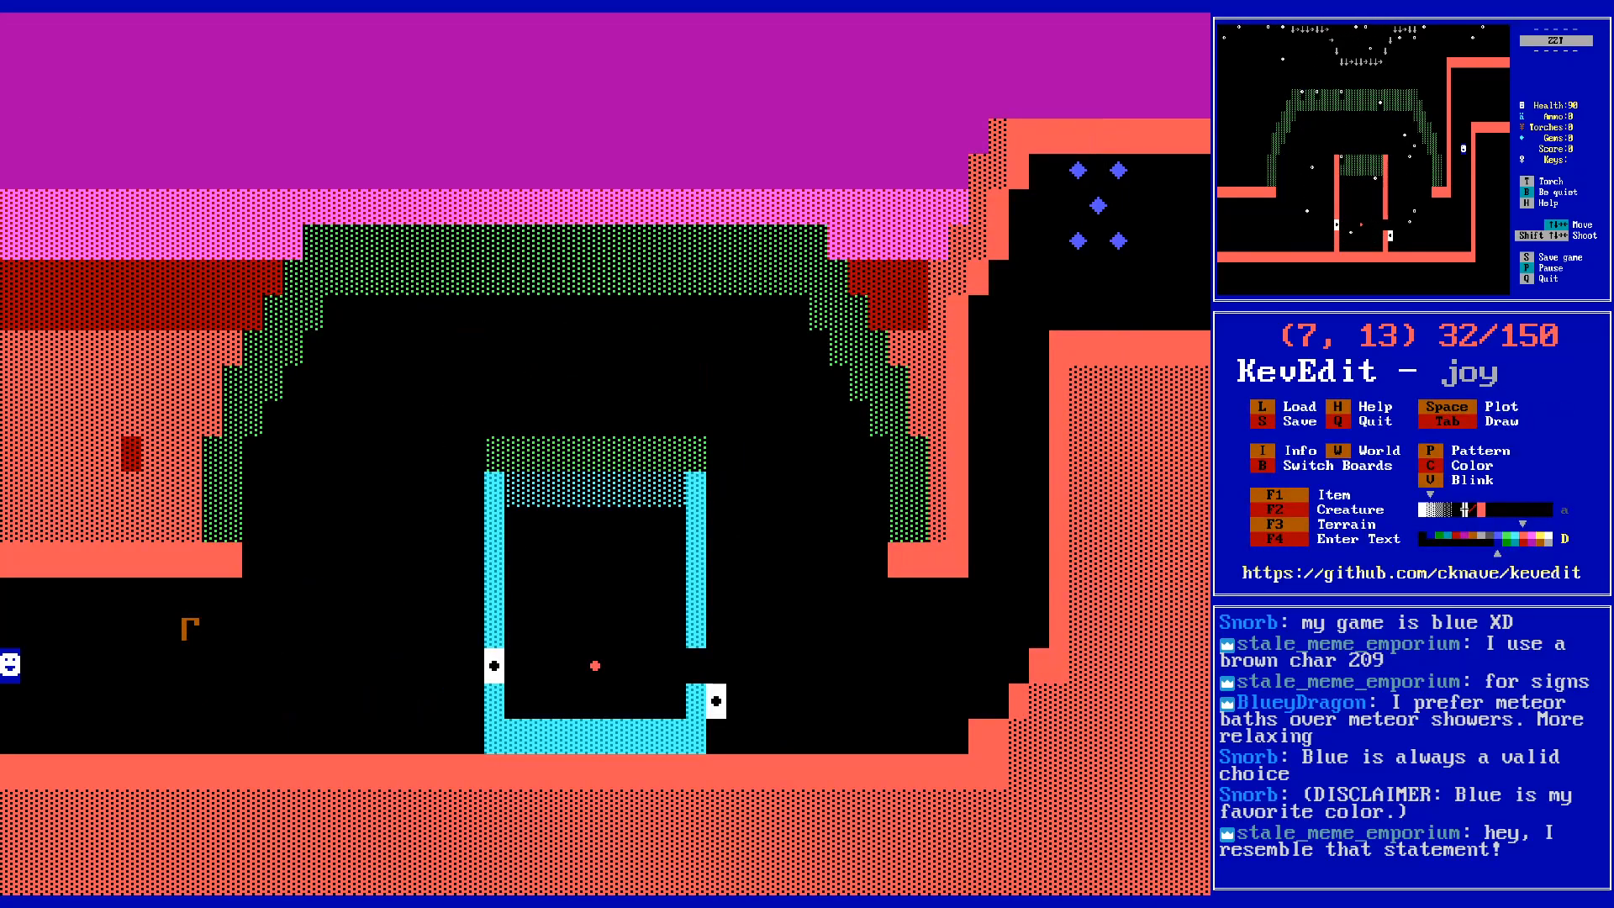
# - Return to the You Solved My Puzzle Puzzle board and extend the upper wall with solid red tiles at (3, 4) and (2, 4)
pyautogui.press('pagedown')
pyautogui.press('Up')
pyautogui.press('Up')
pyautogui.press('Up')
pyautogui.press('Up')
pyautogui.press('Up')
pyautogui.press('Up')
pyautogui.press('Up')
pyautogui.press('Up')
pyautogui.press('Up')
pyautogui.press('Right')
pyautogui.press('Right')
pyautogui.press('Left')
pyautogui.press('p')
pyautogui.press('p')
pyautogui.press('p')
pyautogui.press('p')
pyautogui.press('p')
pyautogui.press('p')
pyautogui.press('Left')
pyautogui.press('Left')
pyautogui.press('Left')
pyautogui.press('Left')
pyautogui.press('Left')
pyautogui.press('space')
pyautogui.press('Left')
pyautogui.press('space')
# - Reverse the fade on row 4 with dense red-on-blue tiles in columns 4 and 5 and light ones in columns 8 and 9
pyautogui.press('Down')
pyautogui.press('Right')
pyautogui.press('Up')
pyautogui.press('Right')
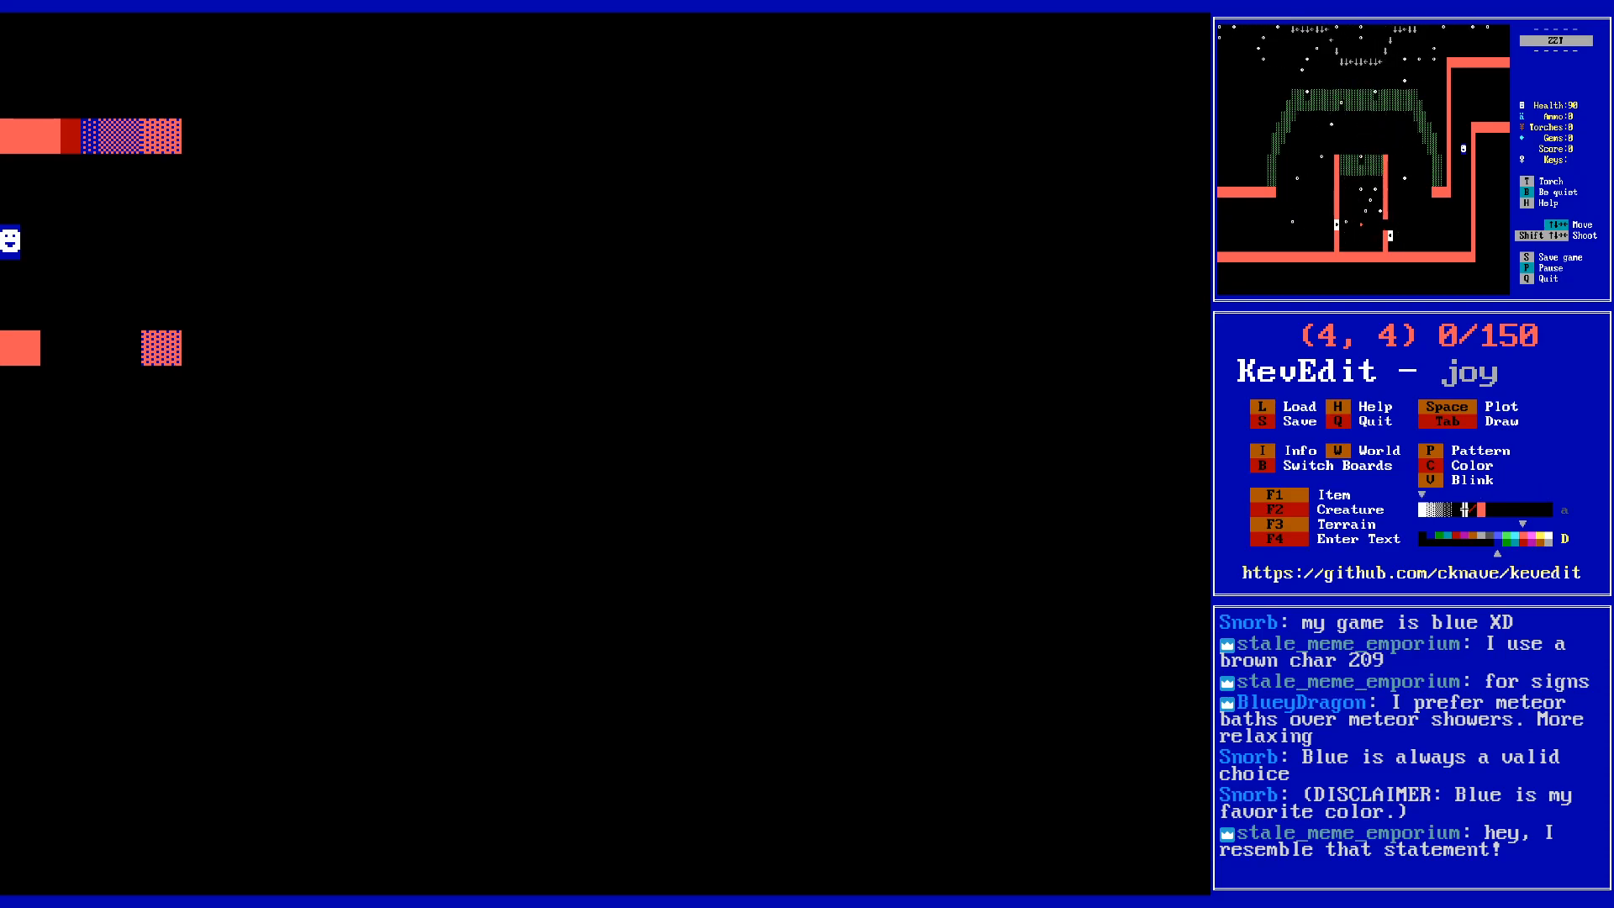
pyautogui.press('Right')
pyautogui.press('Right')
pyautogui.press('Right')
pyautogui.press('Right')
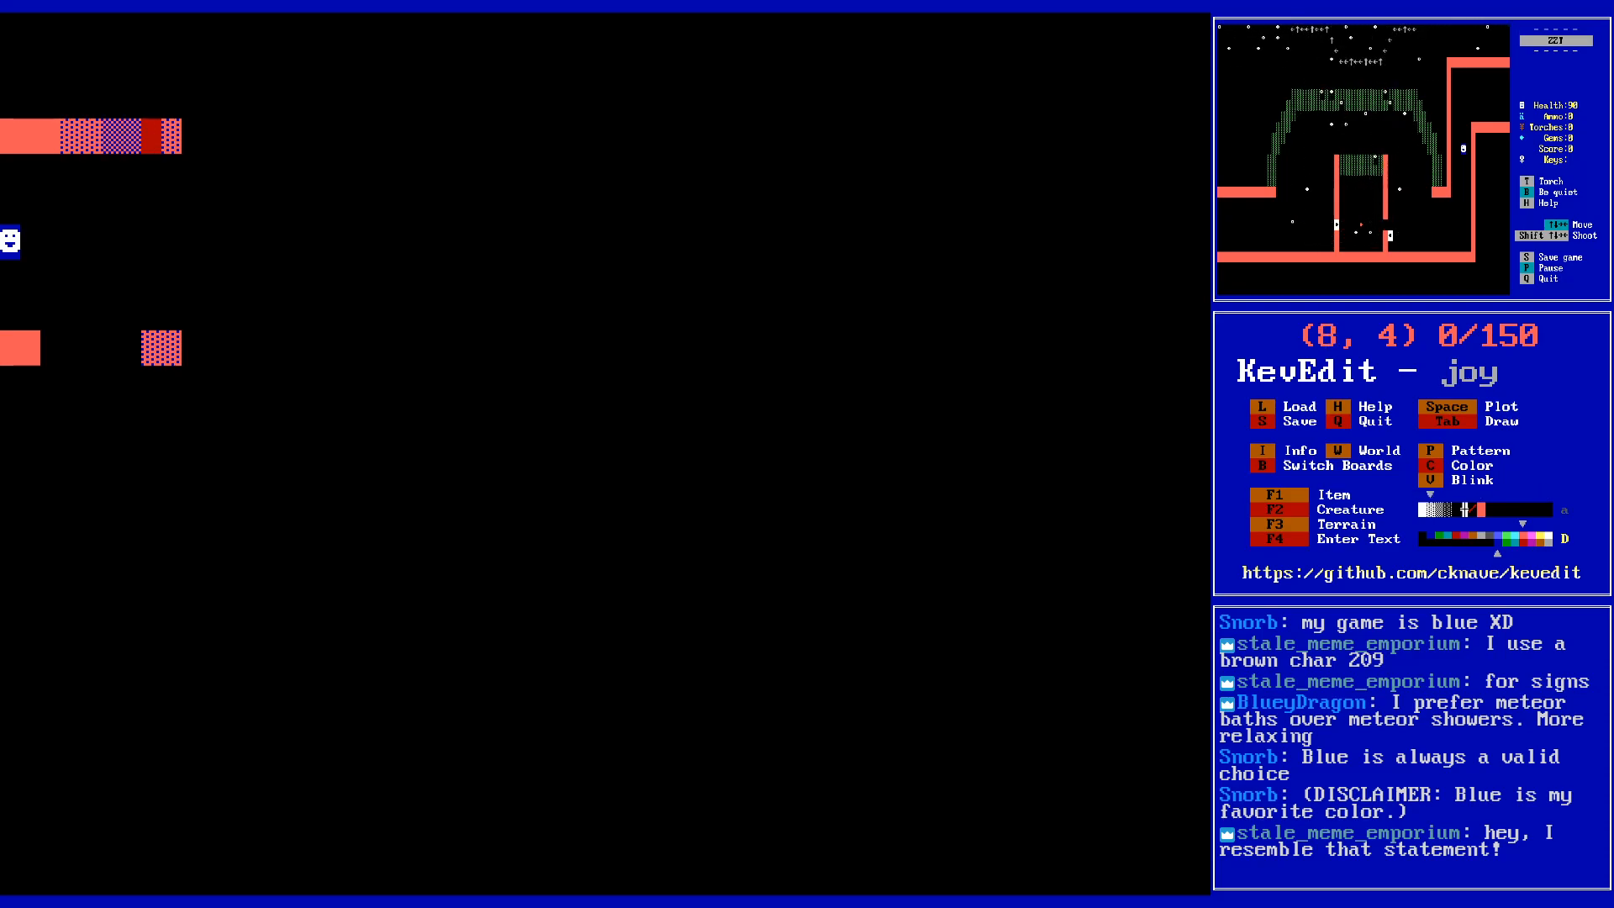
pyautogui.press('p')
pyautogui.press('Down')
pyautogui.press('Up')
pyautogui.press('Right')
pyautogui.press('space')
pyautogui.press('Left')
pyautogui.press('space')
pyautogui.press('Left')
pyautogui.press('space')
pyautogui.press('Left')
pyautogui.press('space')
pyautogui.press('Left')
pyautogui.press('space')
pyautogui.press('Left')
# - Repeat the row 4 fade along row 10, with solid red through column 3, then dense, medium and light red-on-blue pairs through column 9
pyautogui.press('Return')
pyautogui.press('Down')
pyautogui.press('Down')
pyautogui.press('Down')
pyautogui.press('Down')
pyautogui.press('Down')
pyautogui.press('Down')
pyautogui.press('Left')
pyautogui.press('Return')
pyautogui.press('Down')
pyautogui.press('Down')
pyautogui.press('Down')
pyautogui.press('Down')
pyautogui.press('Down')
pyautogui.press('Down')
pyautogui.press('space')
pyautogui.press('Right')
pyautogui.press('Right')
pyautogui.press('Right')
pyautogui.press('Right')
pyautogui.press('Right')
pyautogui.press('Right')
pyautogui.press('Right')
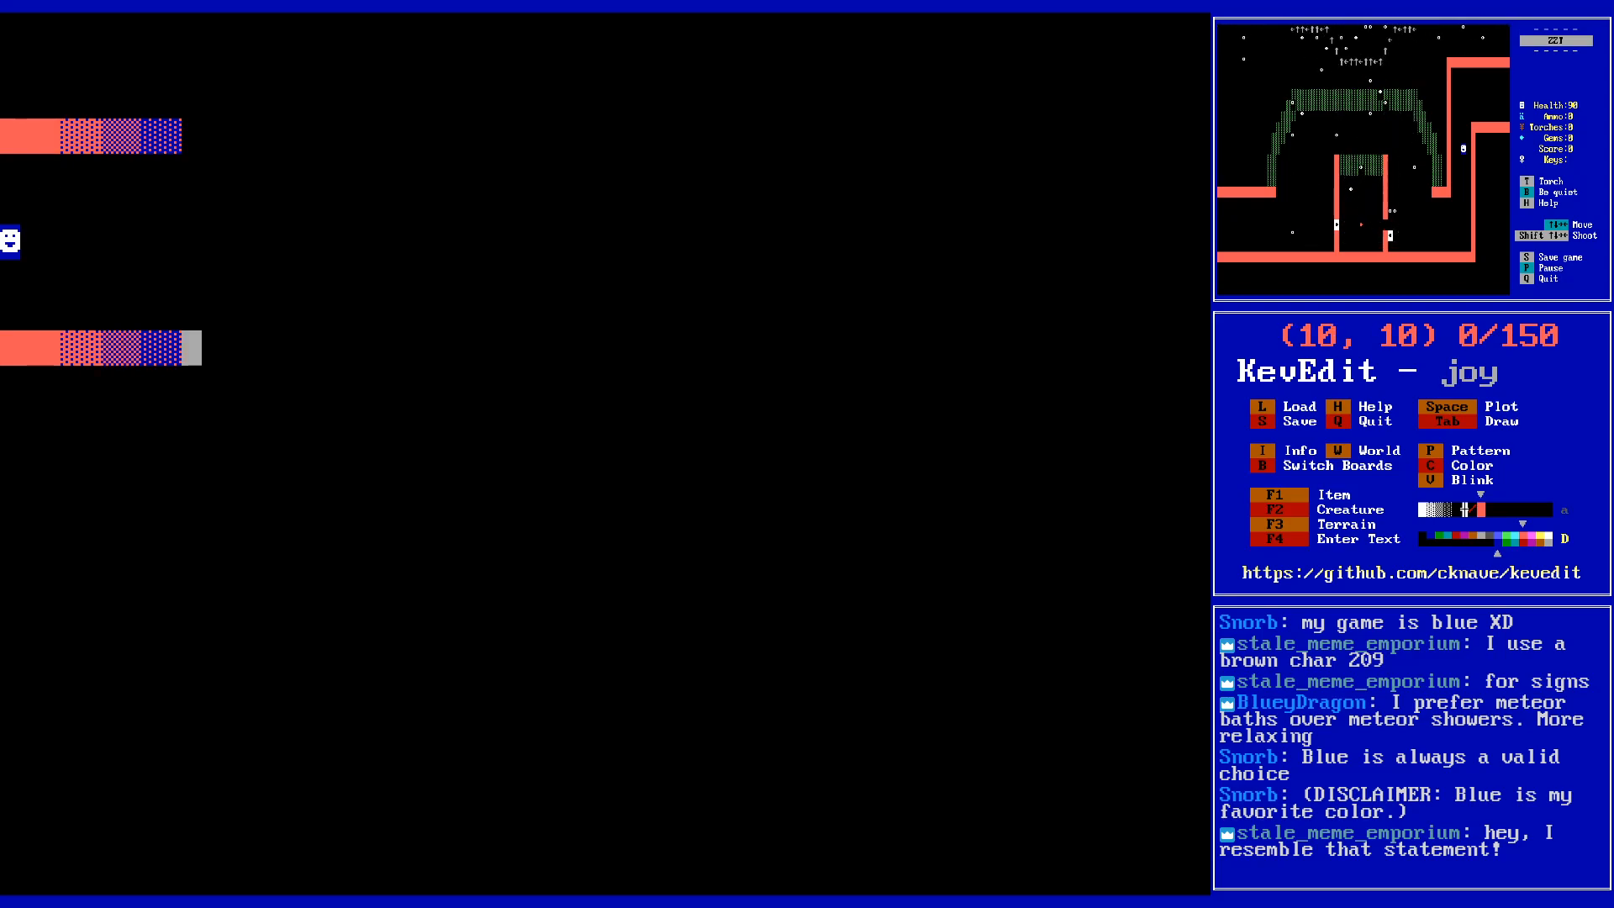
# - Set the drawing color to light blue on dark blue and plot a shaded tile at (10, 10)
pyautogui.press('c')
pyautogui.press('Left')
pyautogui.press('Left')
pyautogui.press('Left')
pyautogui.press('Left')
pyautogui.press('Left')
pyautogui.press('Left')
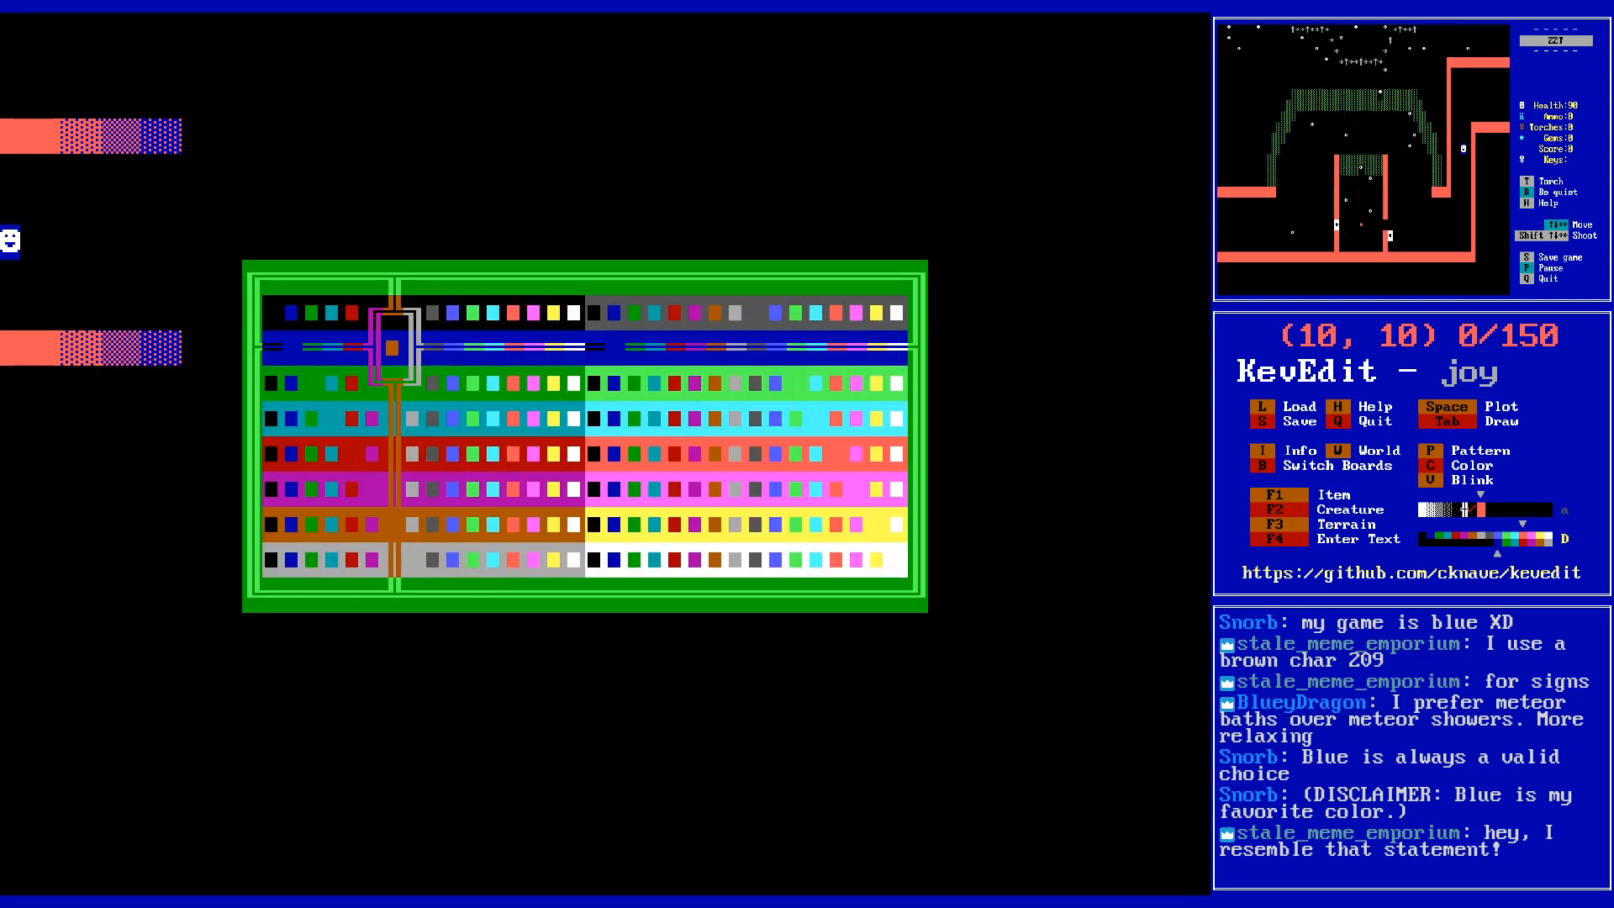
pyautogui.press('Right')
pyautogui.press('Right')
pyautogui.press('Right')
pyautogui.press('Return')
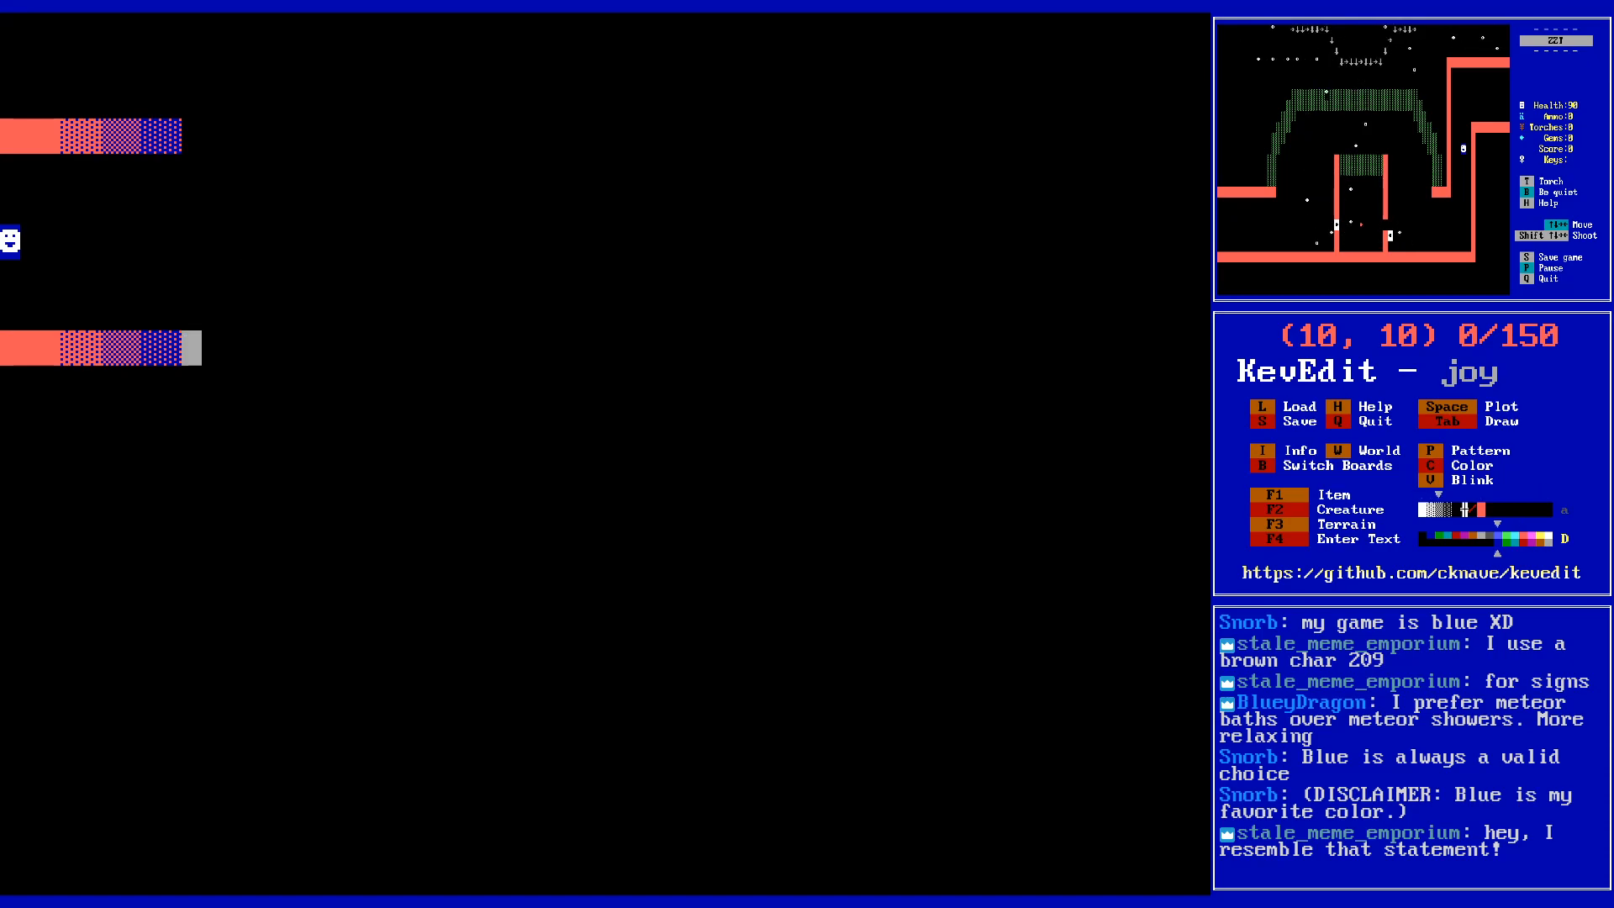
pyautogui.press('space')
pyautogui.press('Right')
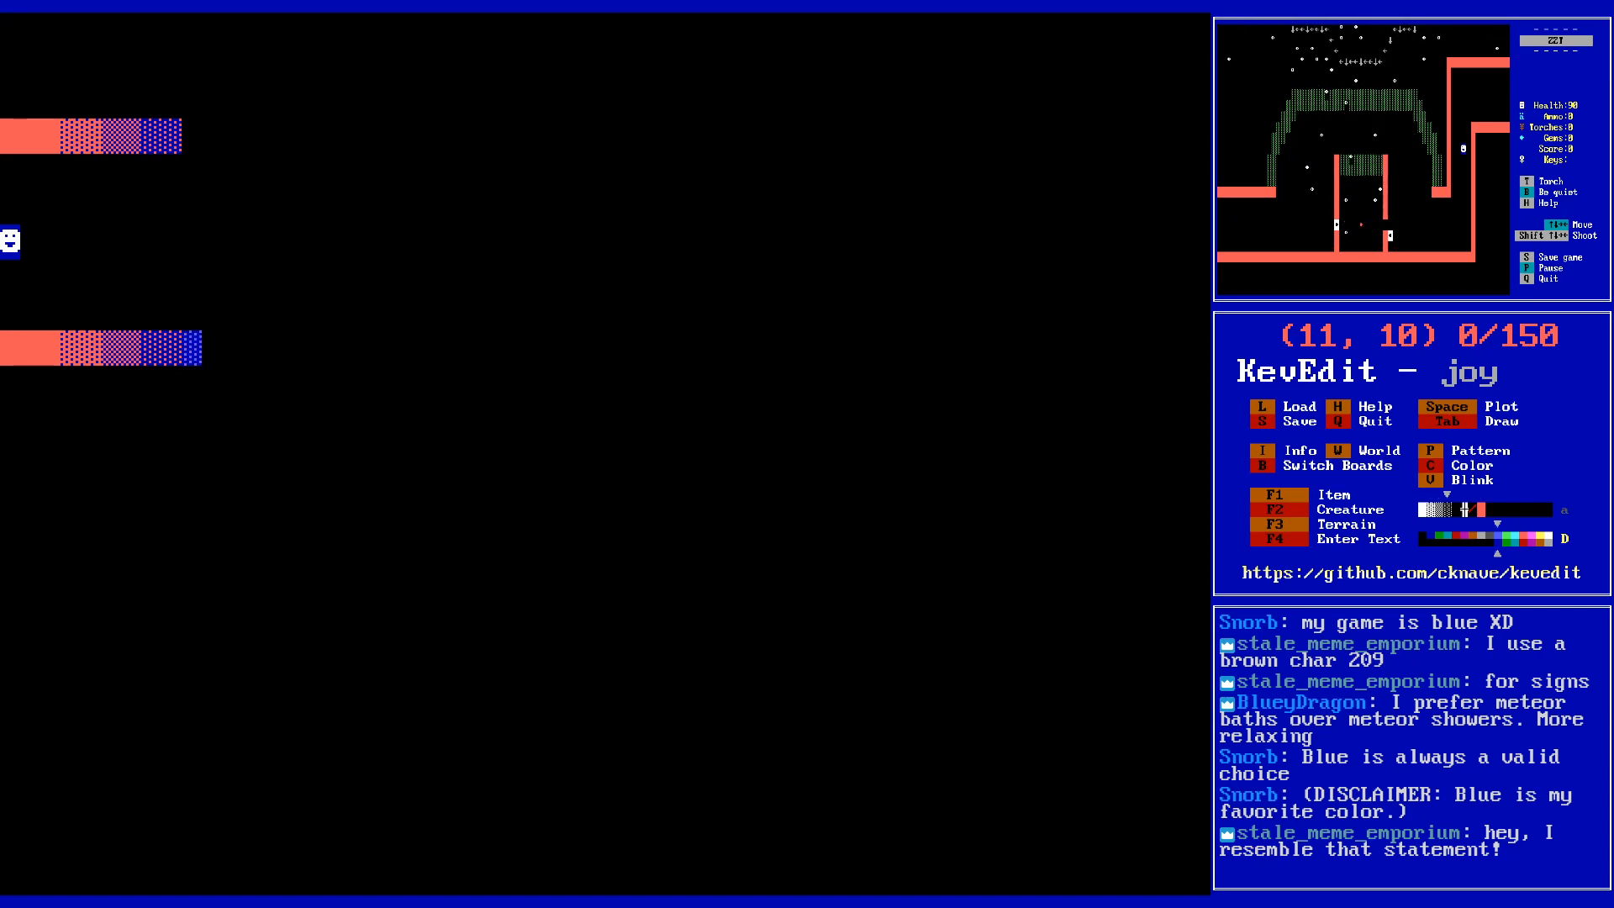
pyautogui.press('Left')
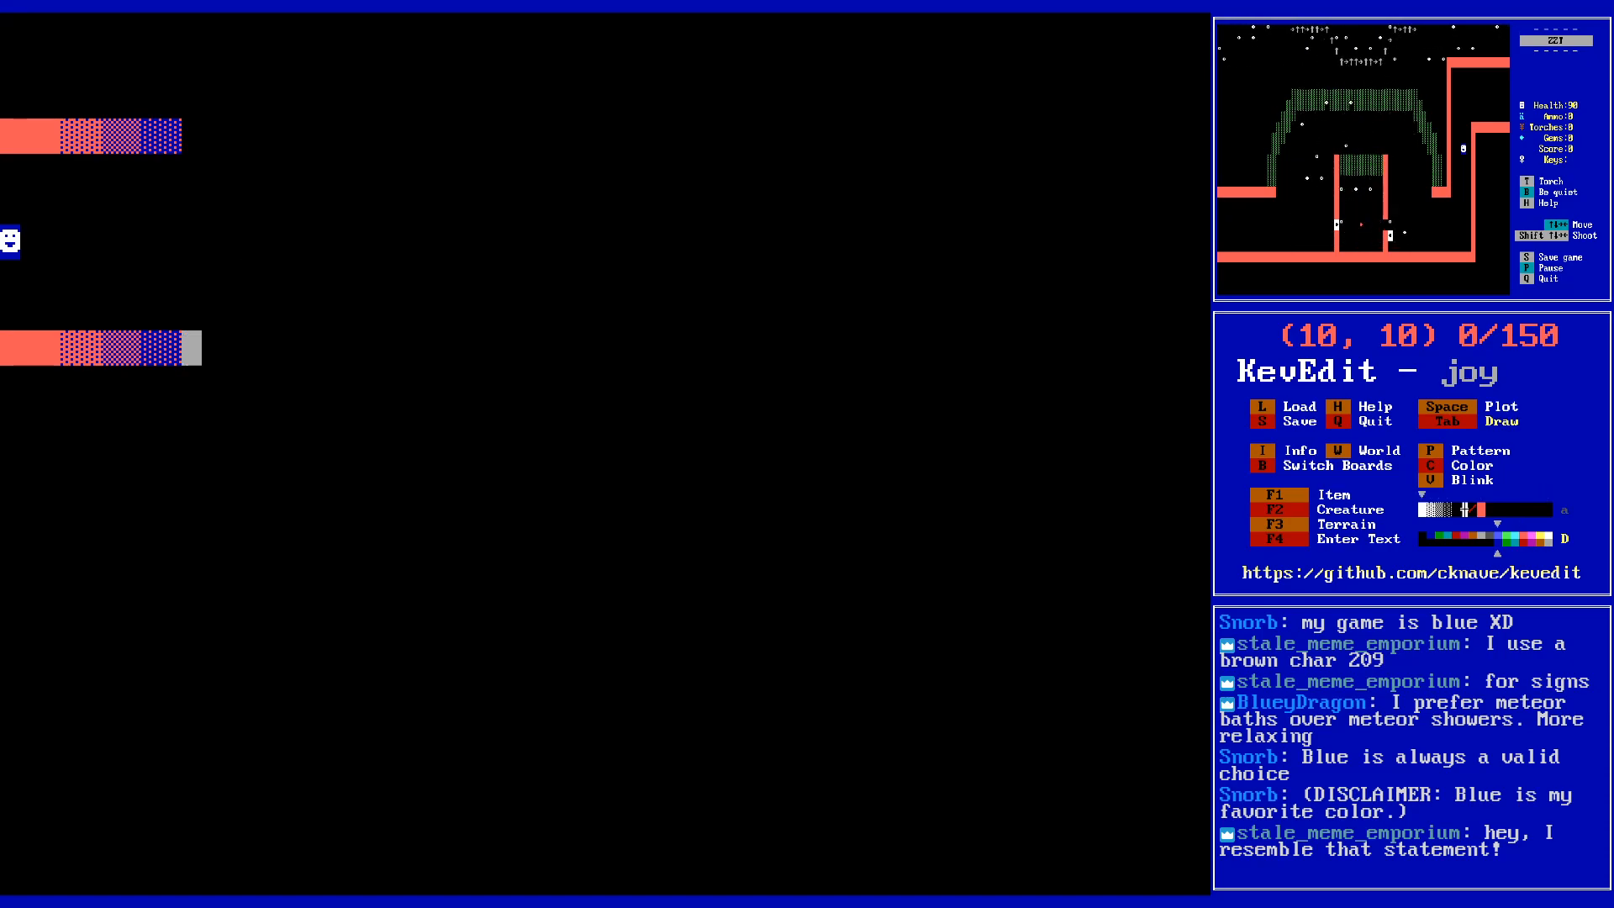
# - Draw a solid light blue wall down column 10 from row 10 to row 20
pyautogui.press('Tab')
pyautogui.press('Down')
pyautogui.press('Down')
pyautogui.press('Down')
pyautogui.press('Down')
pyautogui.press('Down')
pyautogui.press('Down')
pyautogui.press('Down')
pyautogui.press('Down')
pyautogui.press('Down')
pyautogui.press('Down')
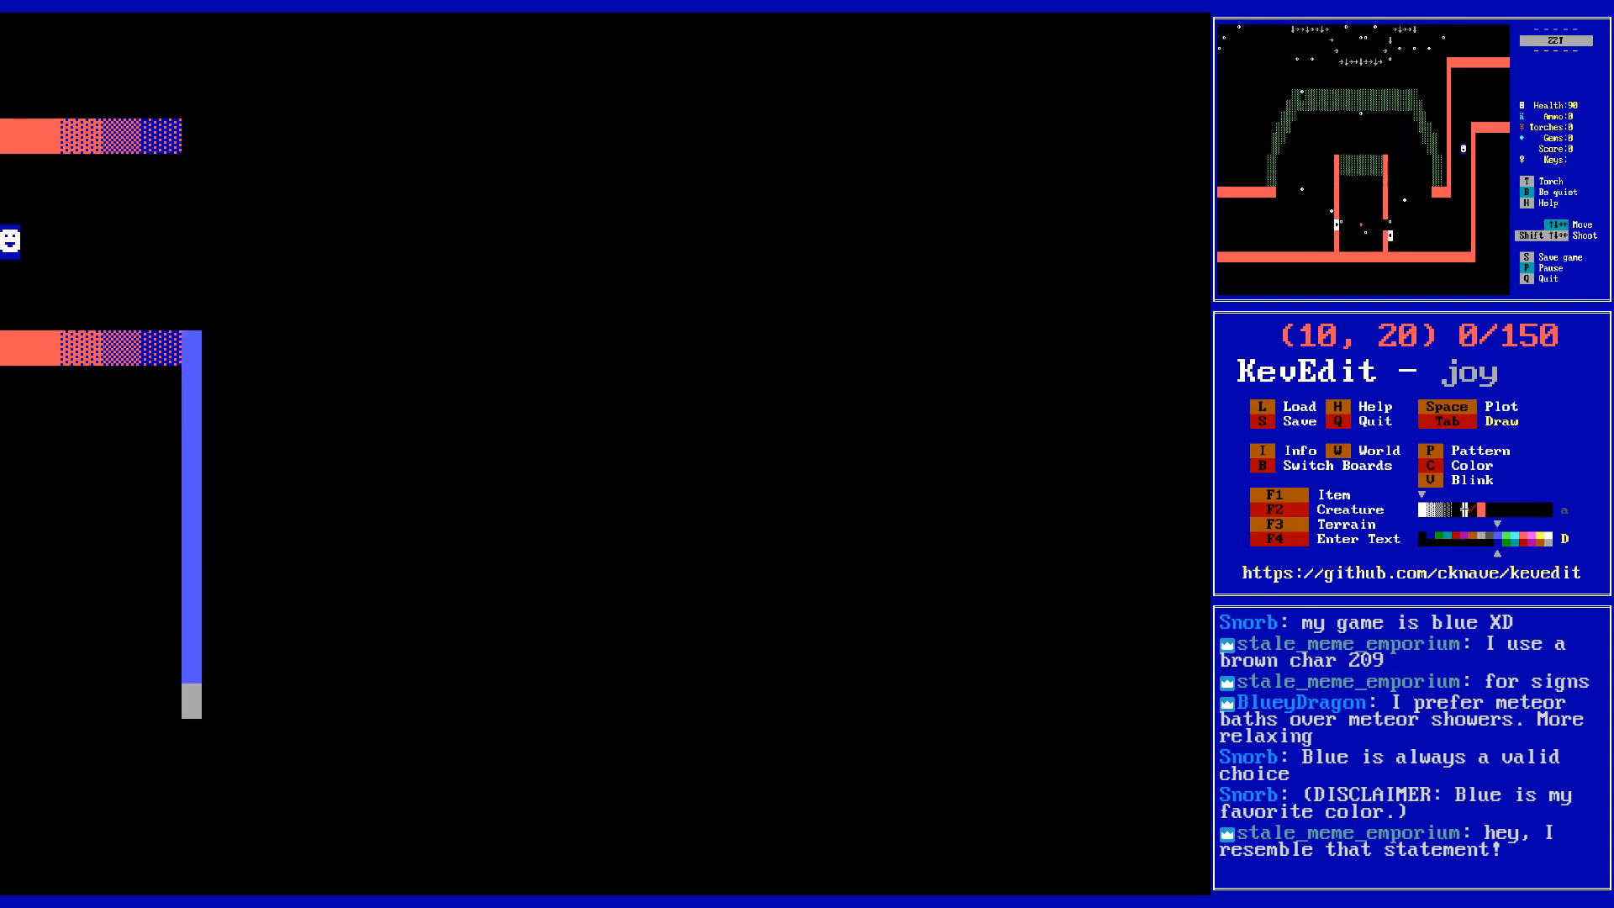
pyautogui.press('Up')
pyautogui.press('Up')
pyautogui.press('Up')
pyautogui.press('Up')
pyautogui.press('Up')
pyautogui.press('Up')
pyautogui.press('Up')
pyautogui.press('Up')
pyautogui.press('Up')
pyautogui.press('Up')
pyautogui.press('Up')
pyautogui.press('Up')
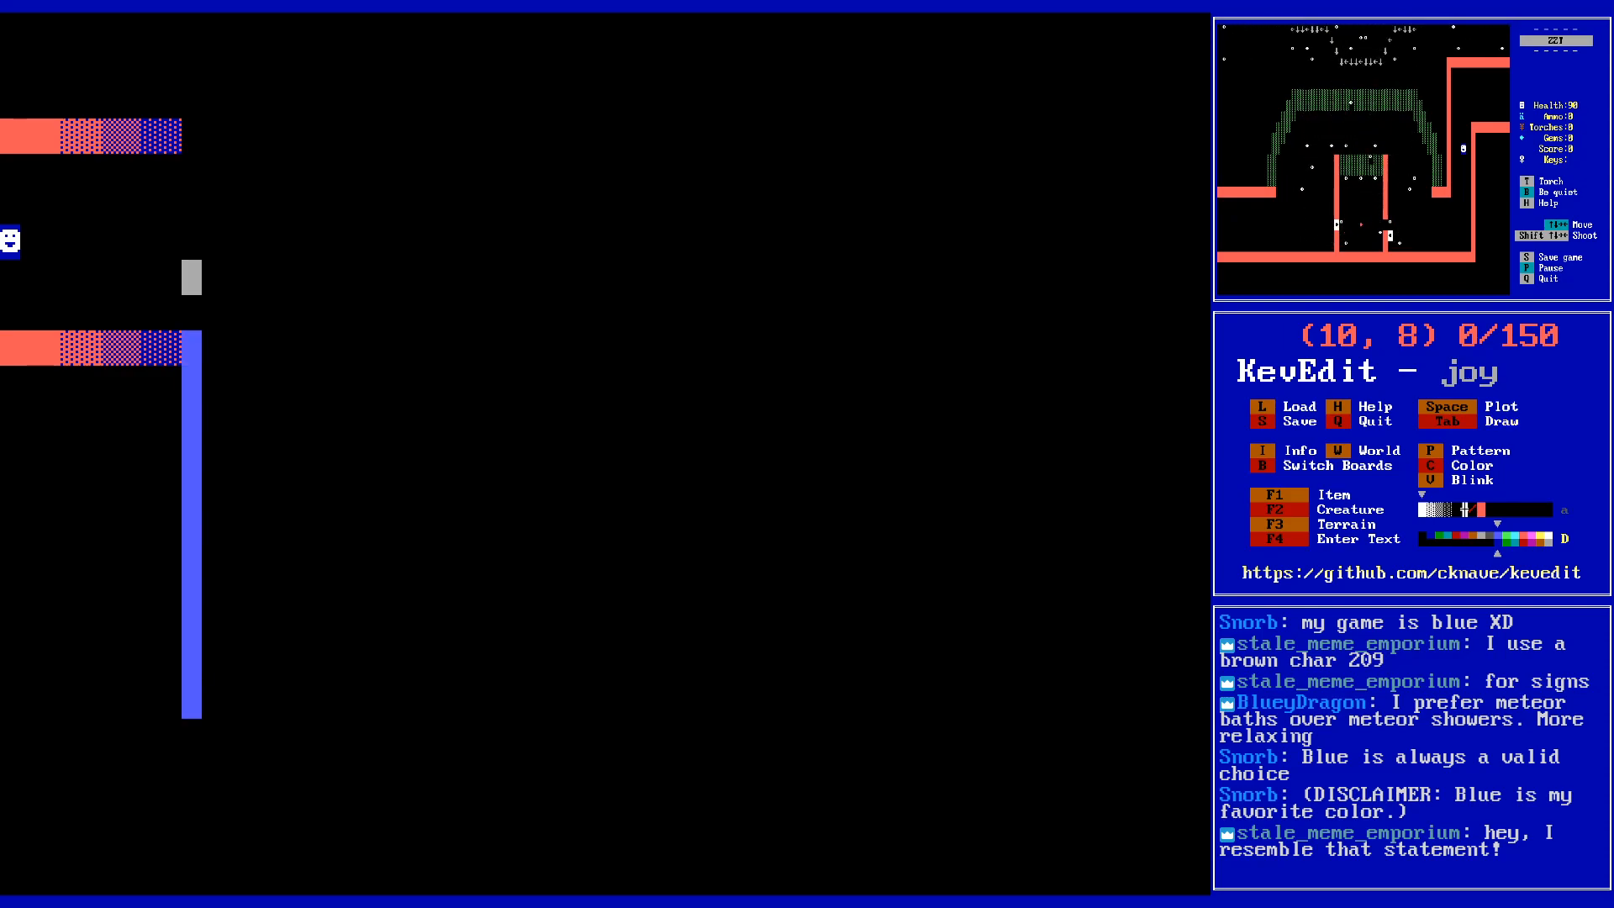
# - Save the joy world over its existing file
pyautogui.press('s')
pyautogui.press('y')
pyautogui.press('F1')
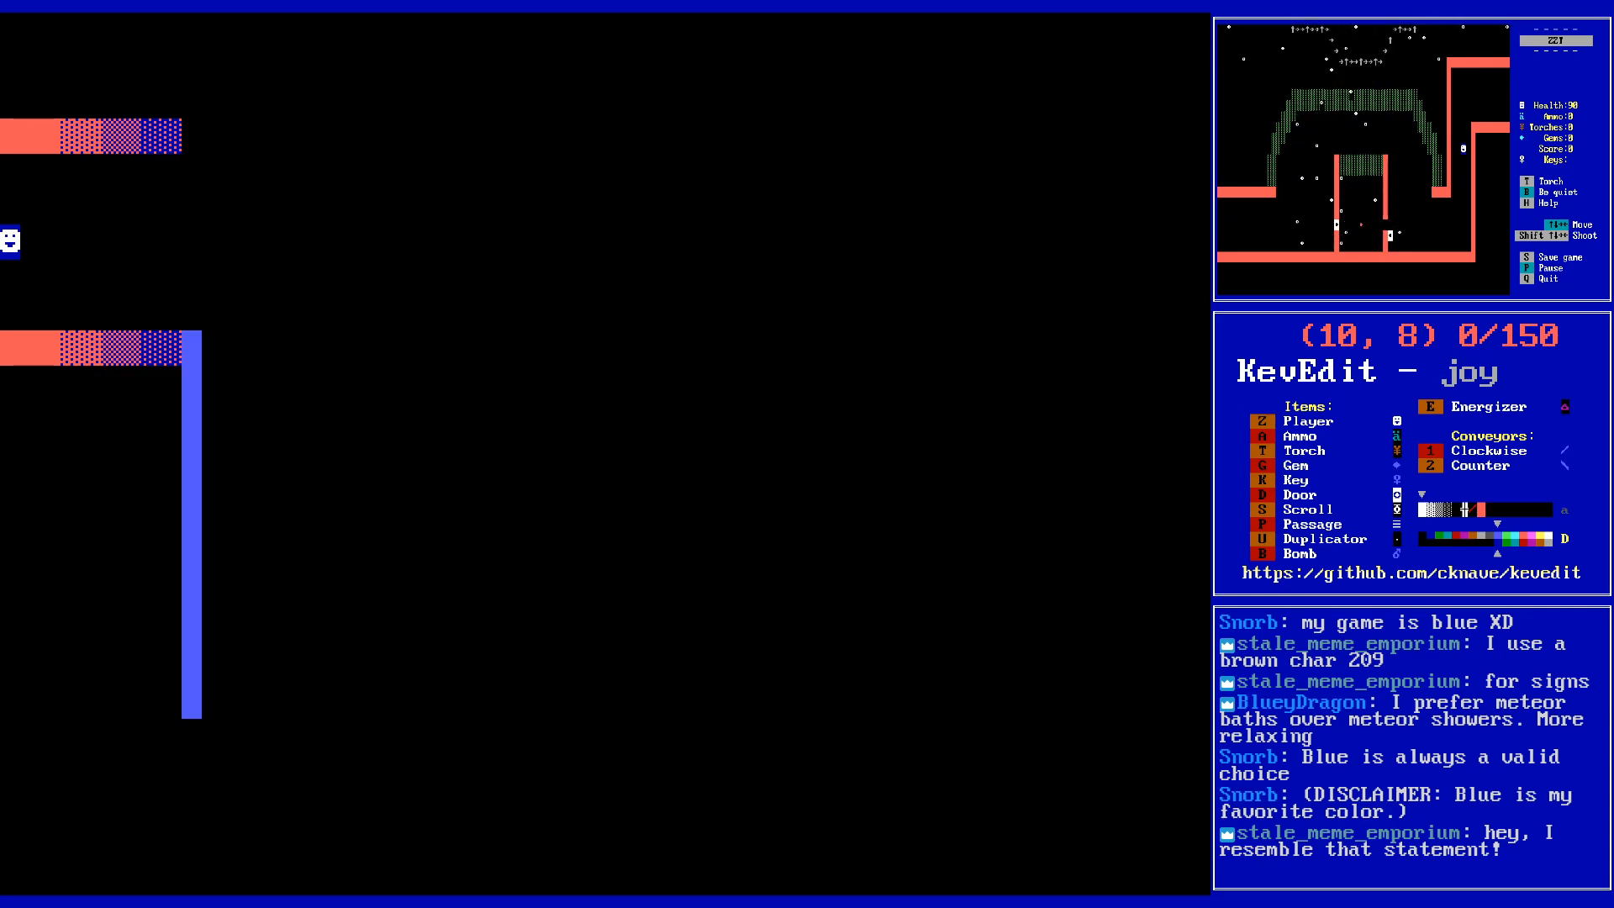
pyautogui.press('Escape')
pyautogui.press('F2')
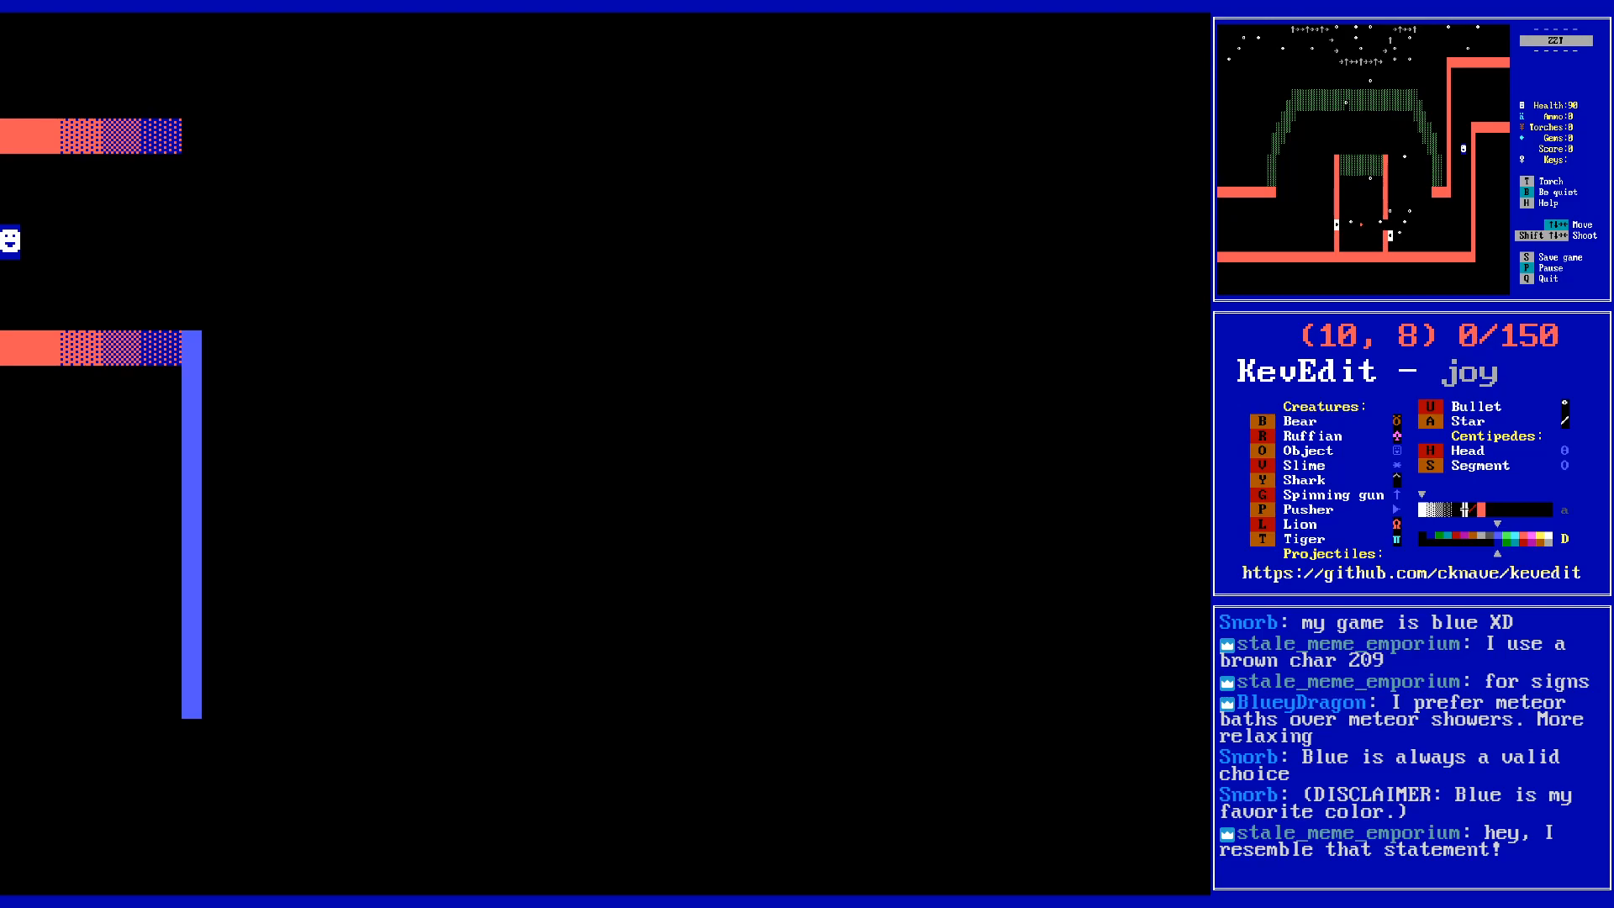
pyautogui.press('Escape')
pyautogui.press('F3')
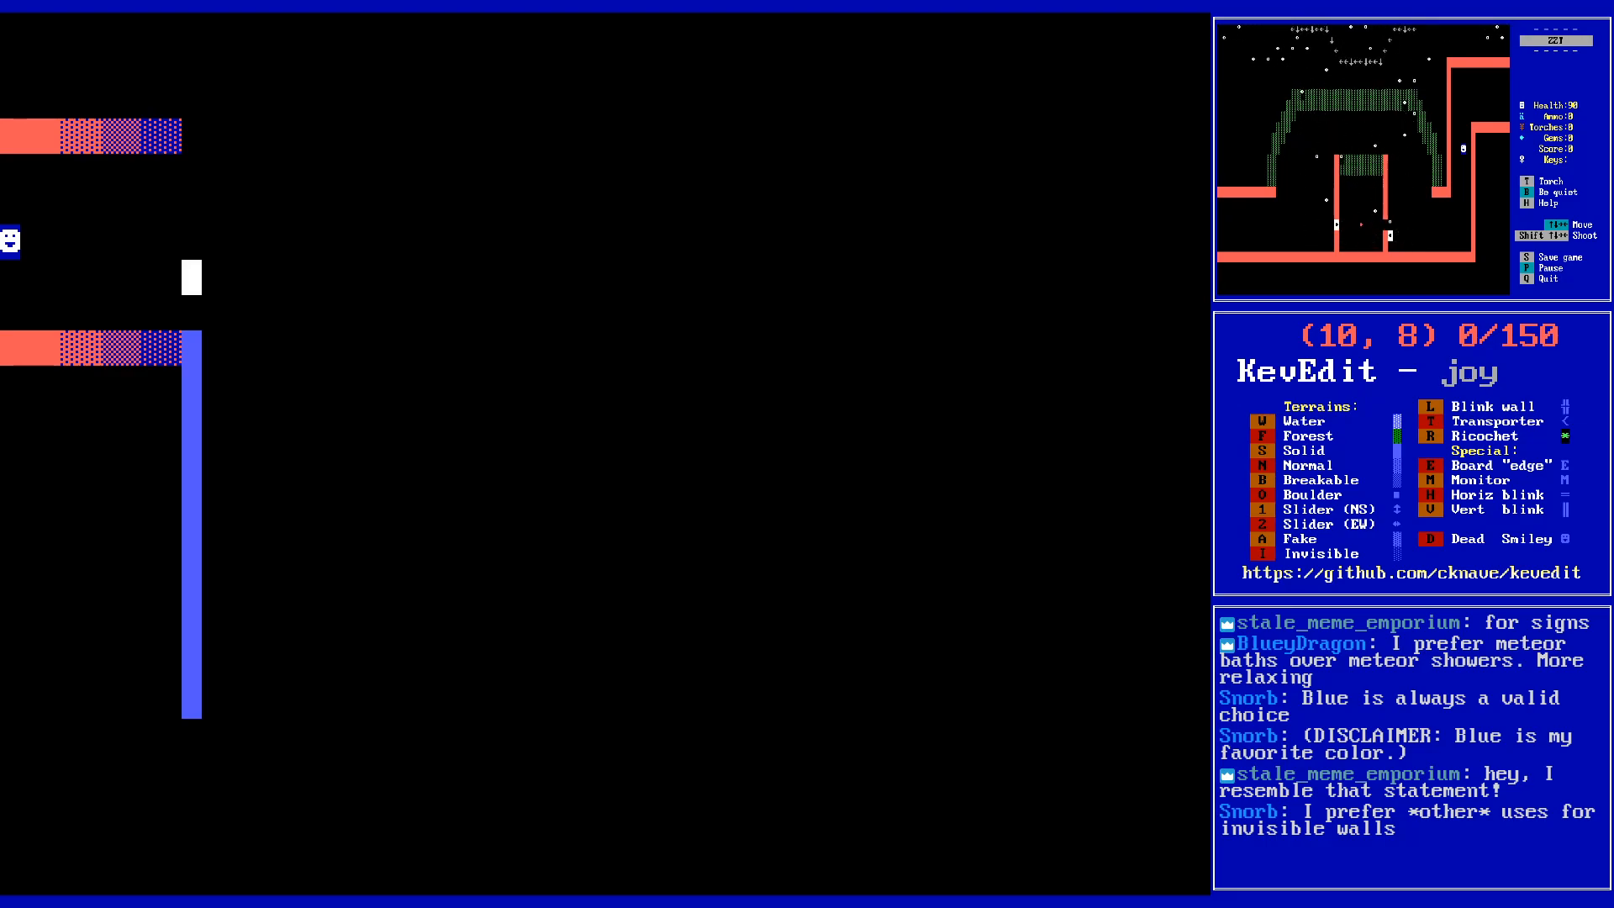
pyautogui.press('Escape')
# - Set the drawing color to yellow on black and place a boulder at (7, 6)
pyautogui.press('Up')
pyautogui.press('Left')
pyautogui.press('Left')
pyautogui.press('c')
pyautogui.press('Right')
pyautogui.press('Right')
pyautogui.press('Right')
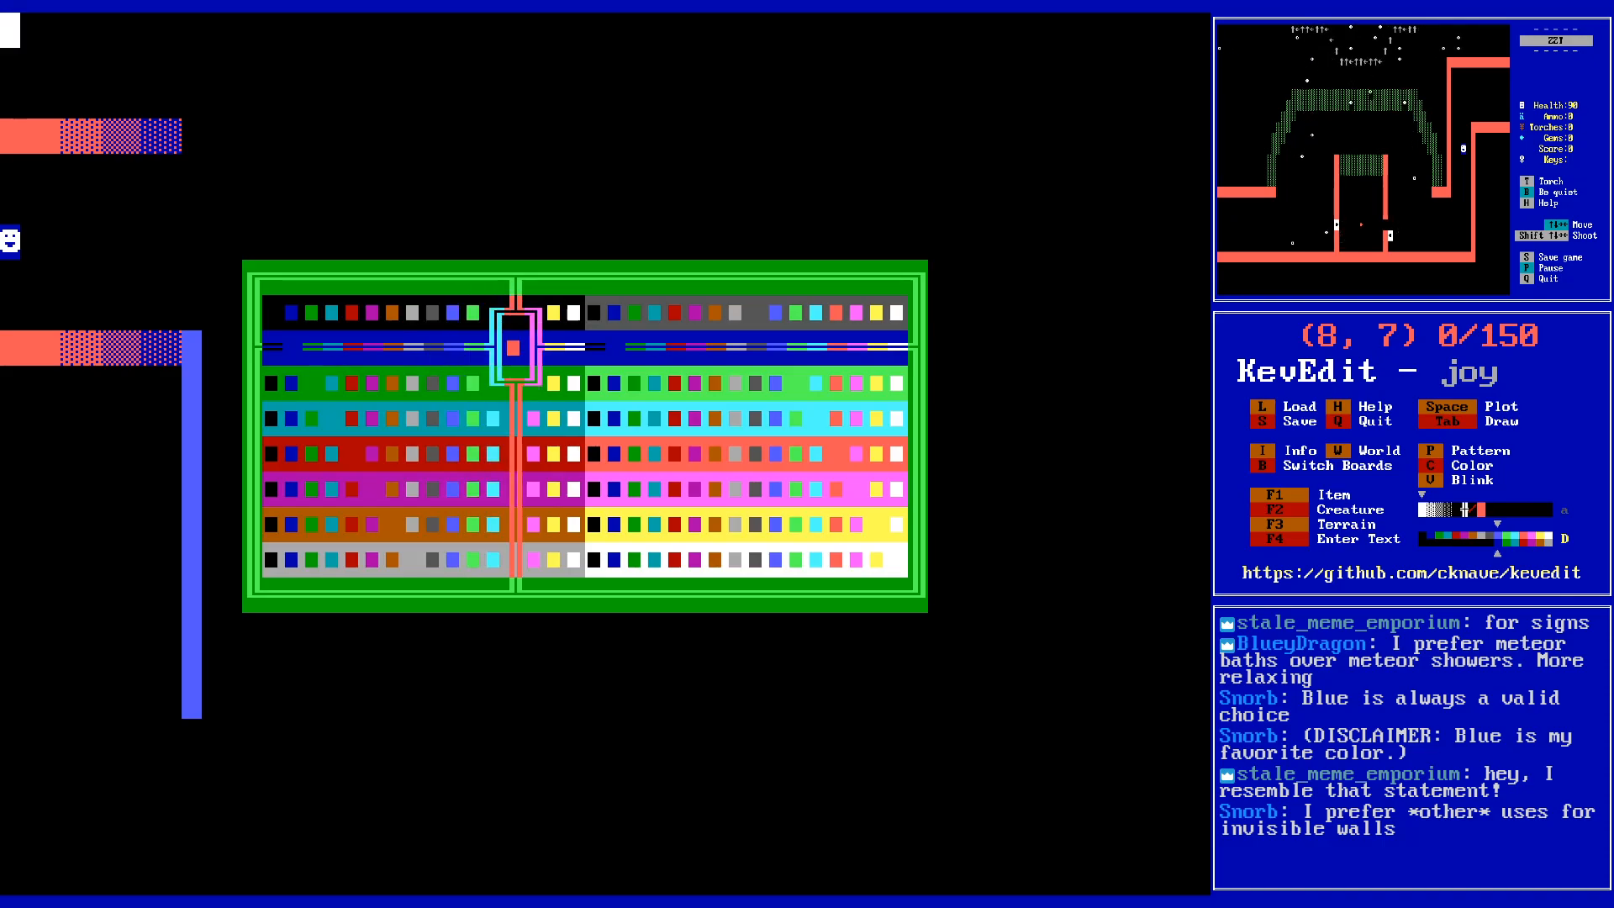
pyautogui.press('Right')
pyautogui.press('Right')
pyautogui.press('Up')
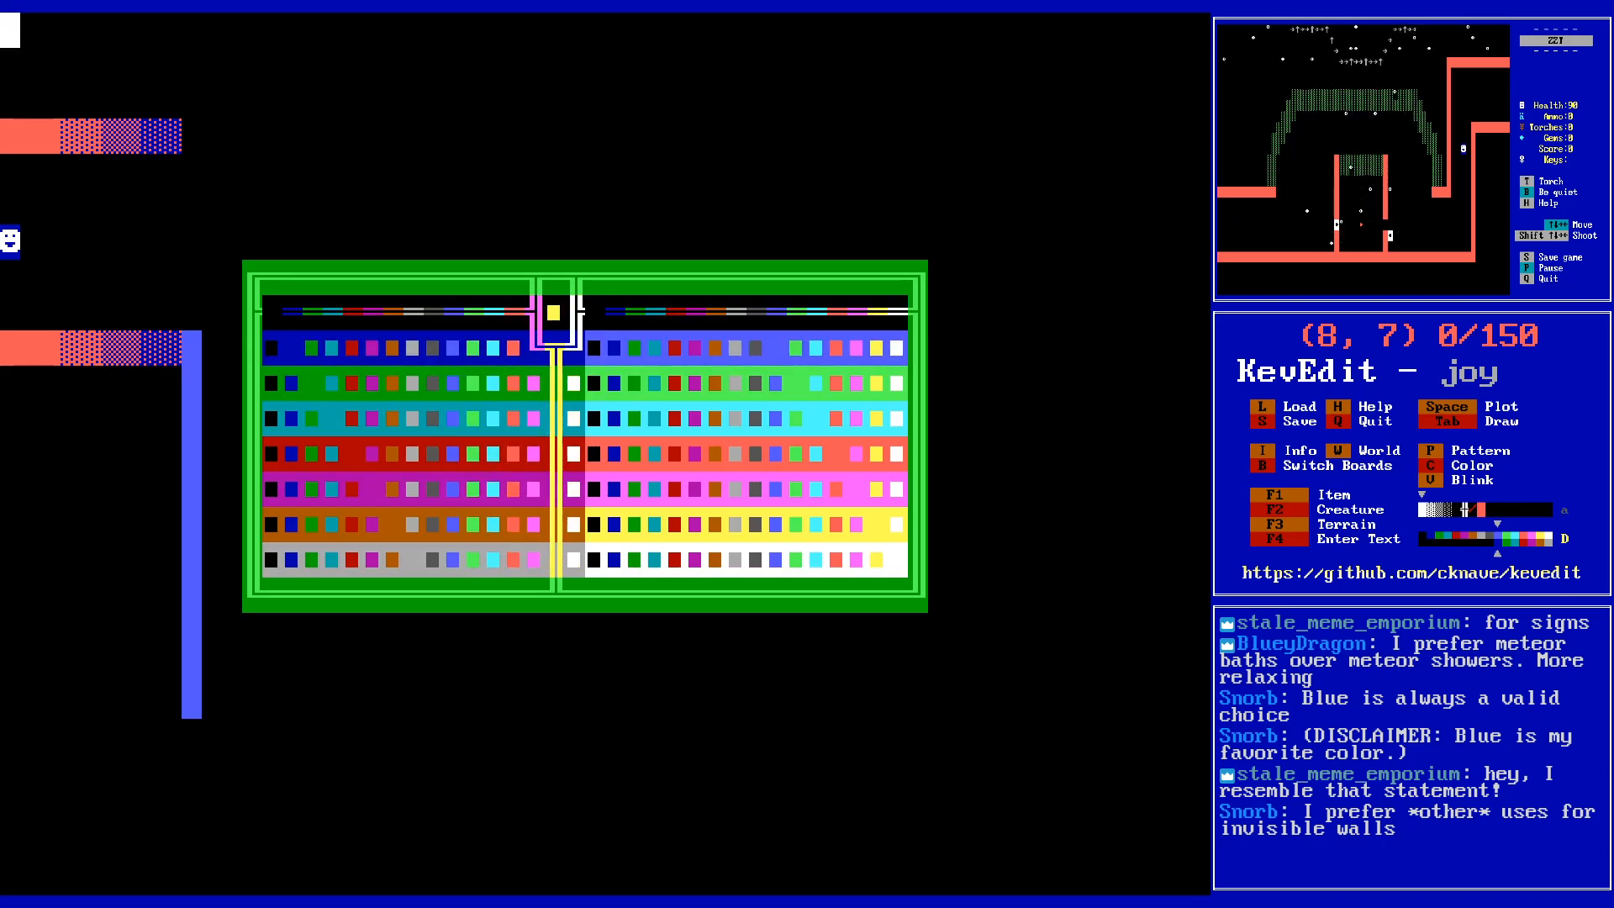
pyautogui.press('Return')
pyautogui.press('Up')
pyautogui.press('Left')
pyautogui.press('F3')
pyautogui.press('o')
# - Continue the boulder column with yellow boulders at (7, 7) and (7, 8)
pyautogui.press('Right')
pyautogui.press('Down')
pyautogui.press('Left')
pyautogui.press('F3')
pyautogui.press('o')
pyautogui.press('Down')
pyautogui.press('F3')
pyautogui.press('o')
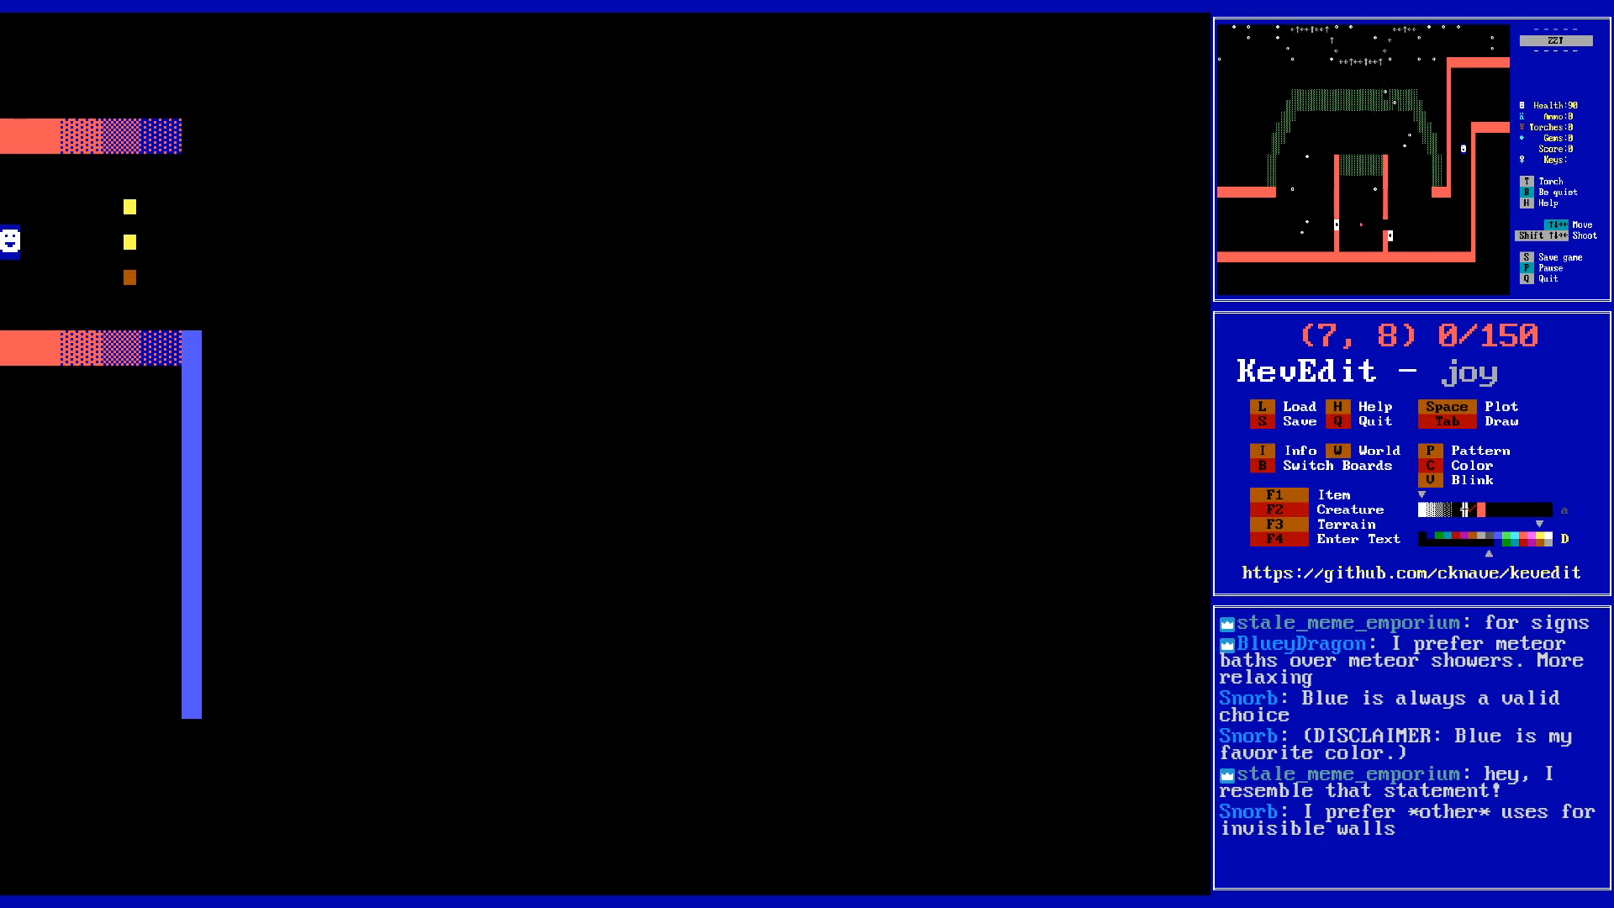
pyautogui.press('Right')
pyautogui.press('Right')
pyautogui.press('Up')
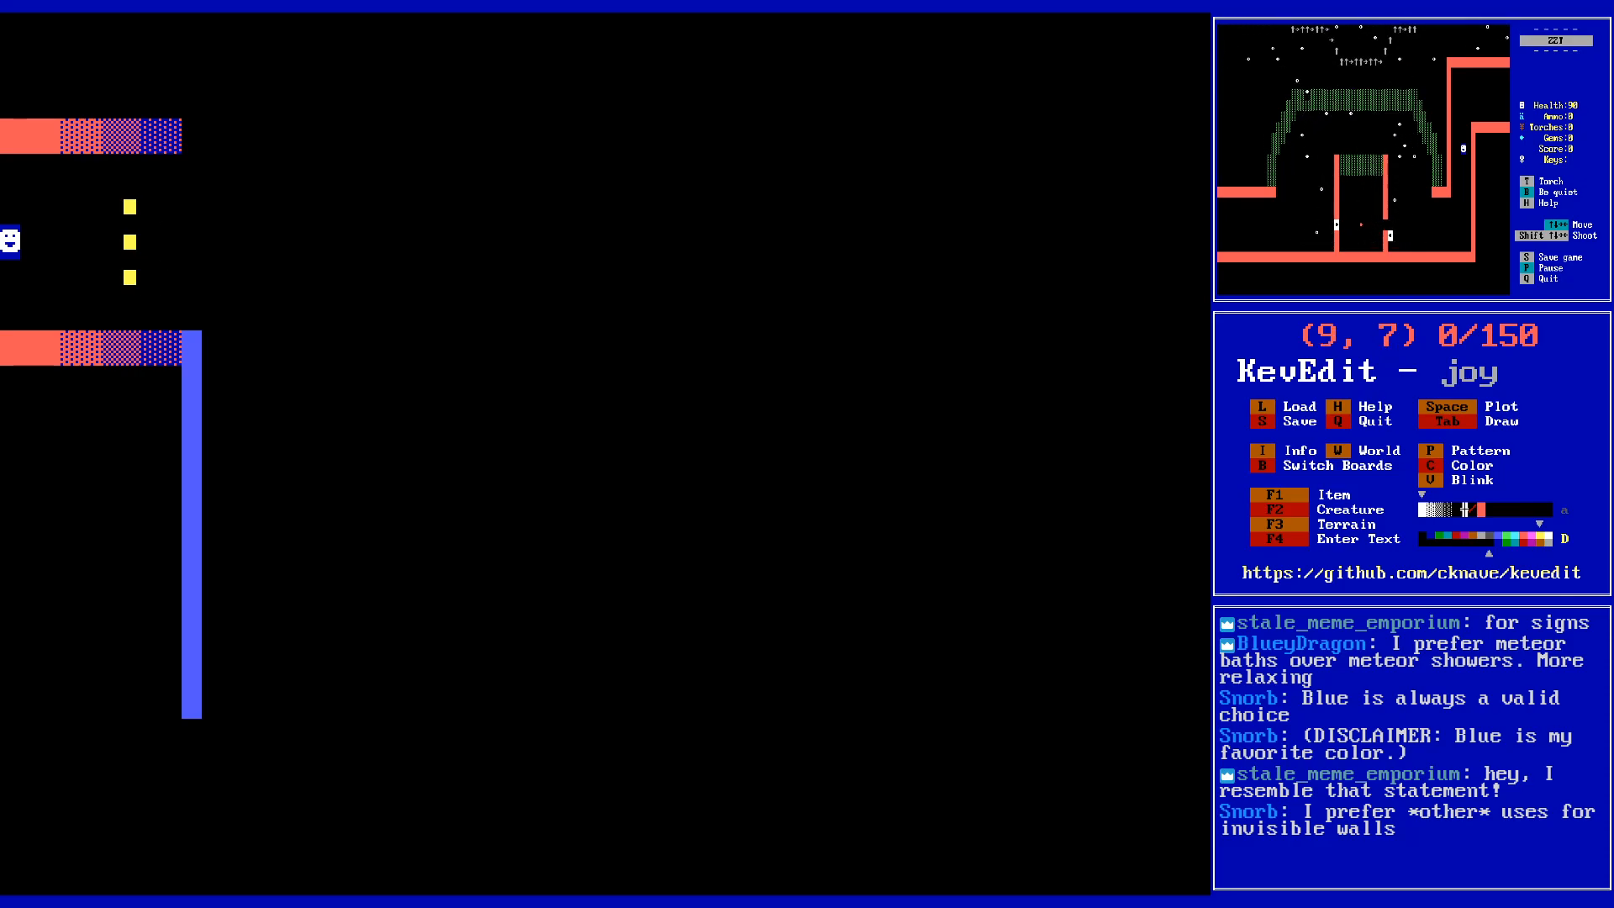
pyautogui.press('Up')
pyautogui.press('space')
pyautogui.press('Down')
pyautogui.press('space')
pyautogui.press('Down')
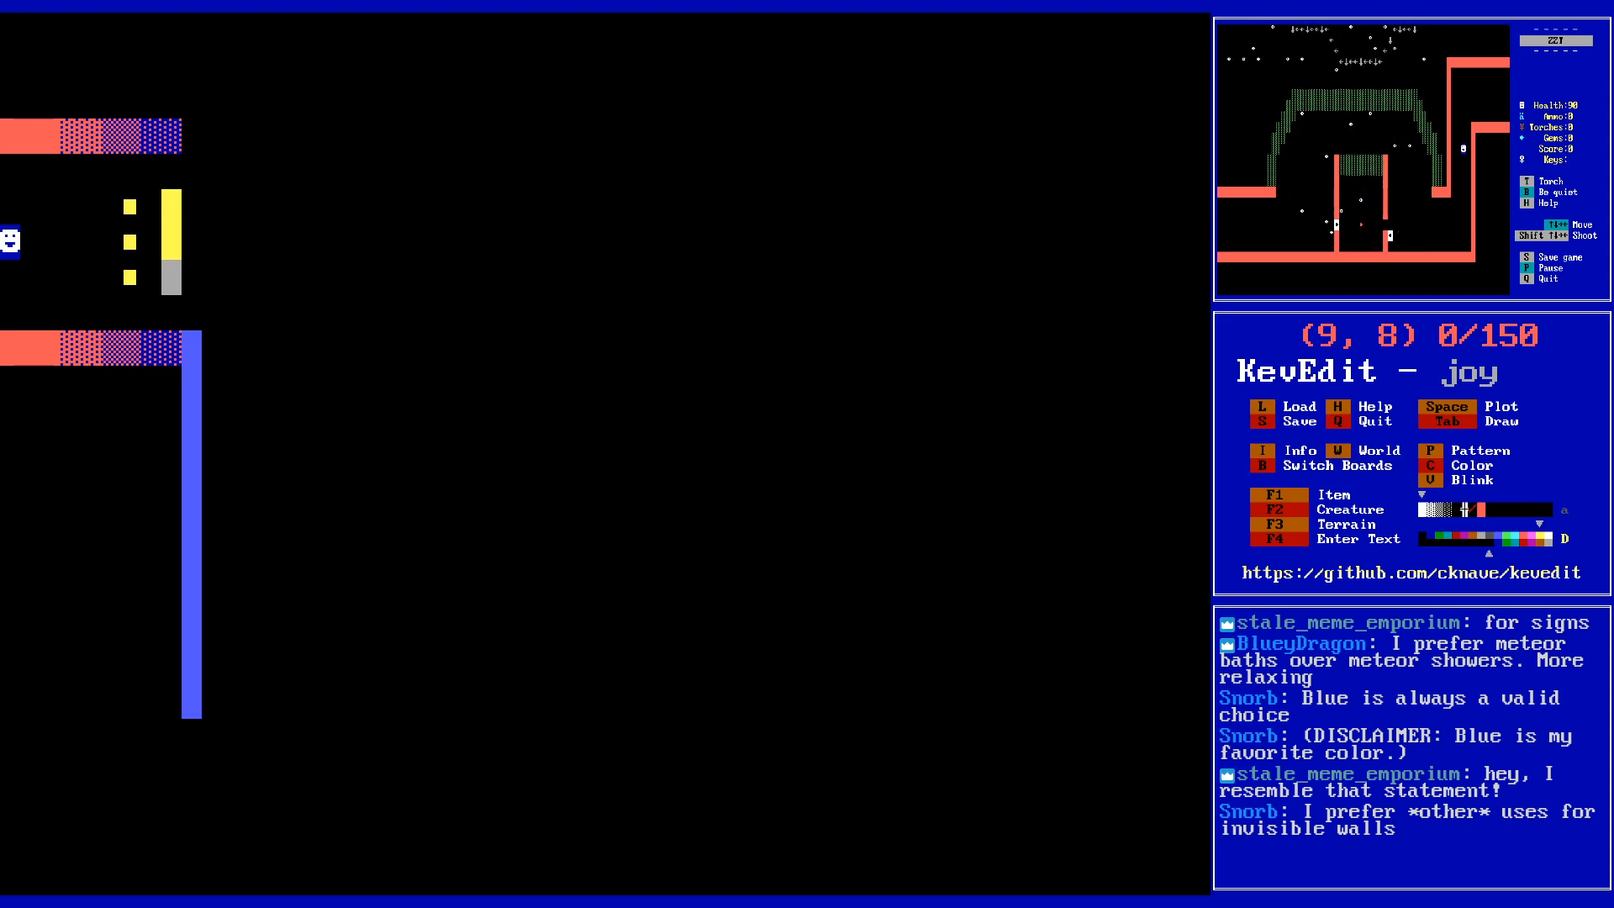
pyautogui.press('Up')
pyautogui.press('space')
pyautogui.press('Up')
pyautogui.press('space')
# - Place yellow solid walls at (7, 5) and (7, 9), above and below the boulder column
pyautogui.press('Up')
pyautogui.press('Left')
pyautogui.press('Left')
pyautogui.press('space')
pyautogui.press('Down')
pyautogui.press('Down')
pyautogui.press('Down')
pyautogui.press('Down')
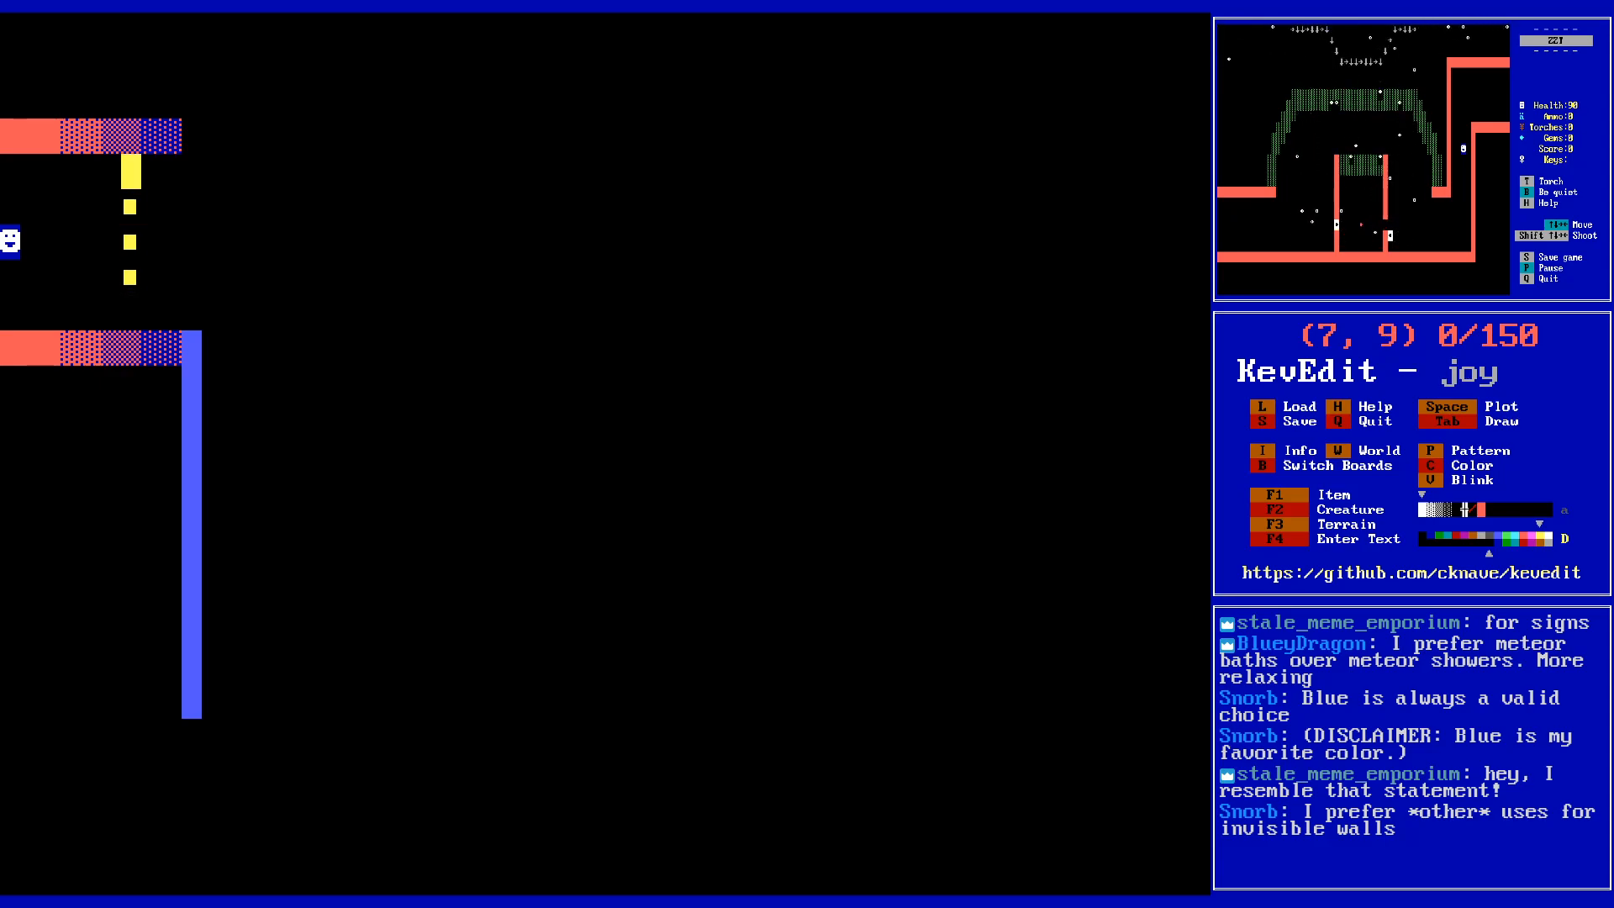
pyautogui.press('space')
# - Place yellow solid walls at (9, 6), (9, 7) and (9, 8) behind the boulders
pyautogui.press('Right')
pyautogui.press('Right')
pyautogui.press('Up')
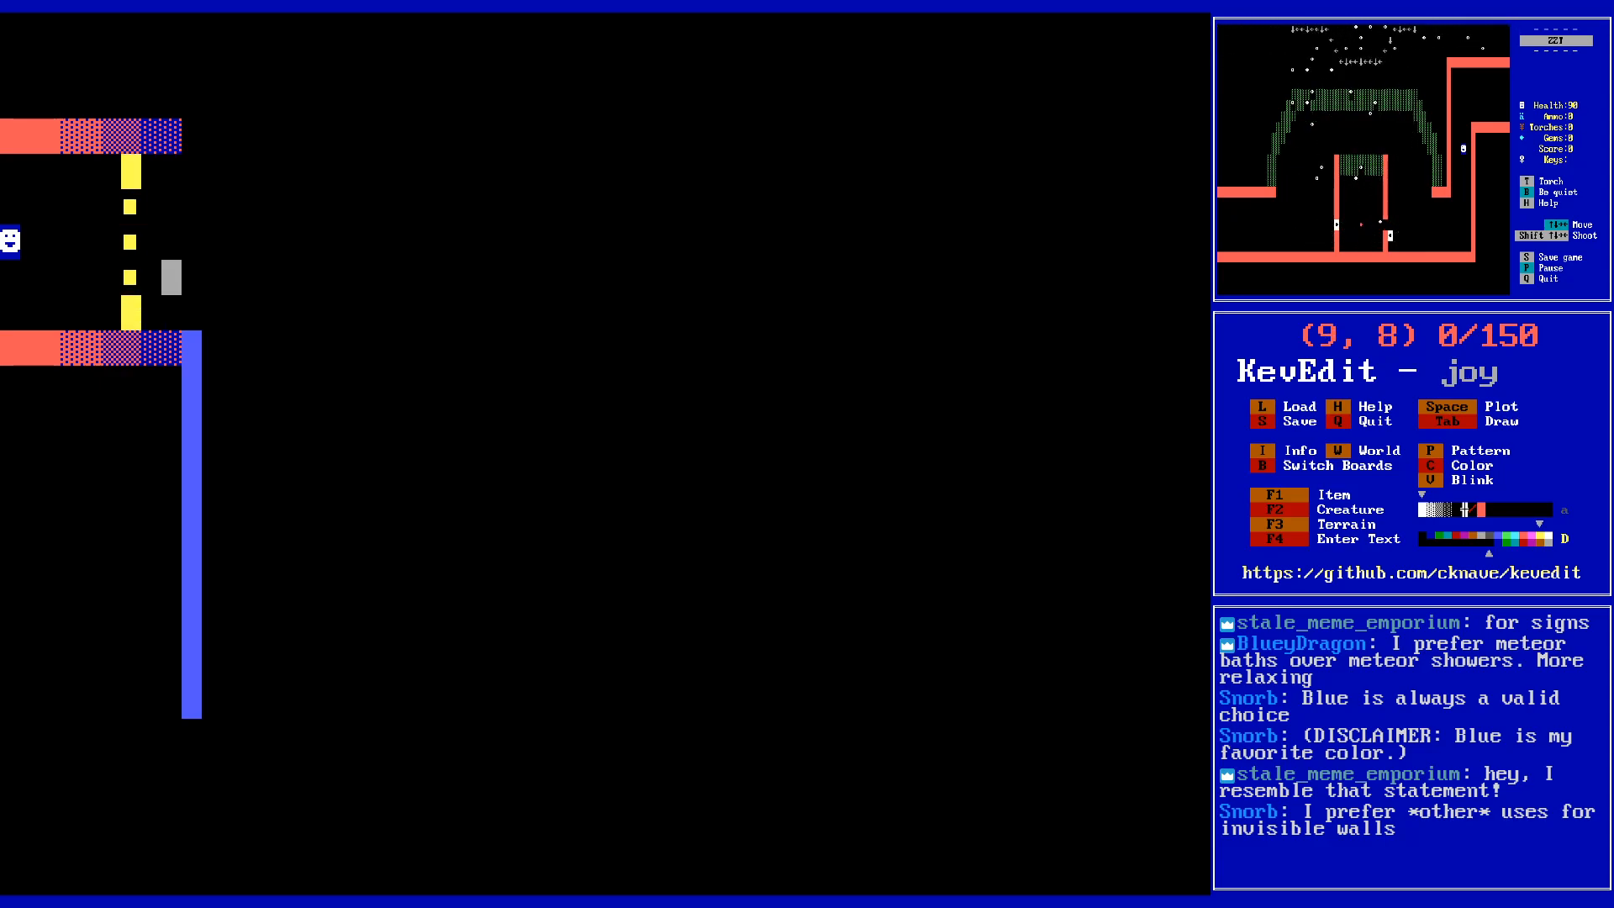
pyautogui.press('Up')
pyautogui.press('Left')
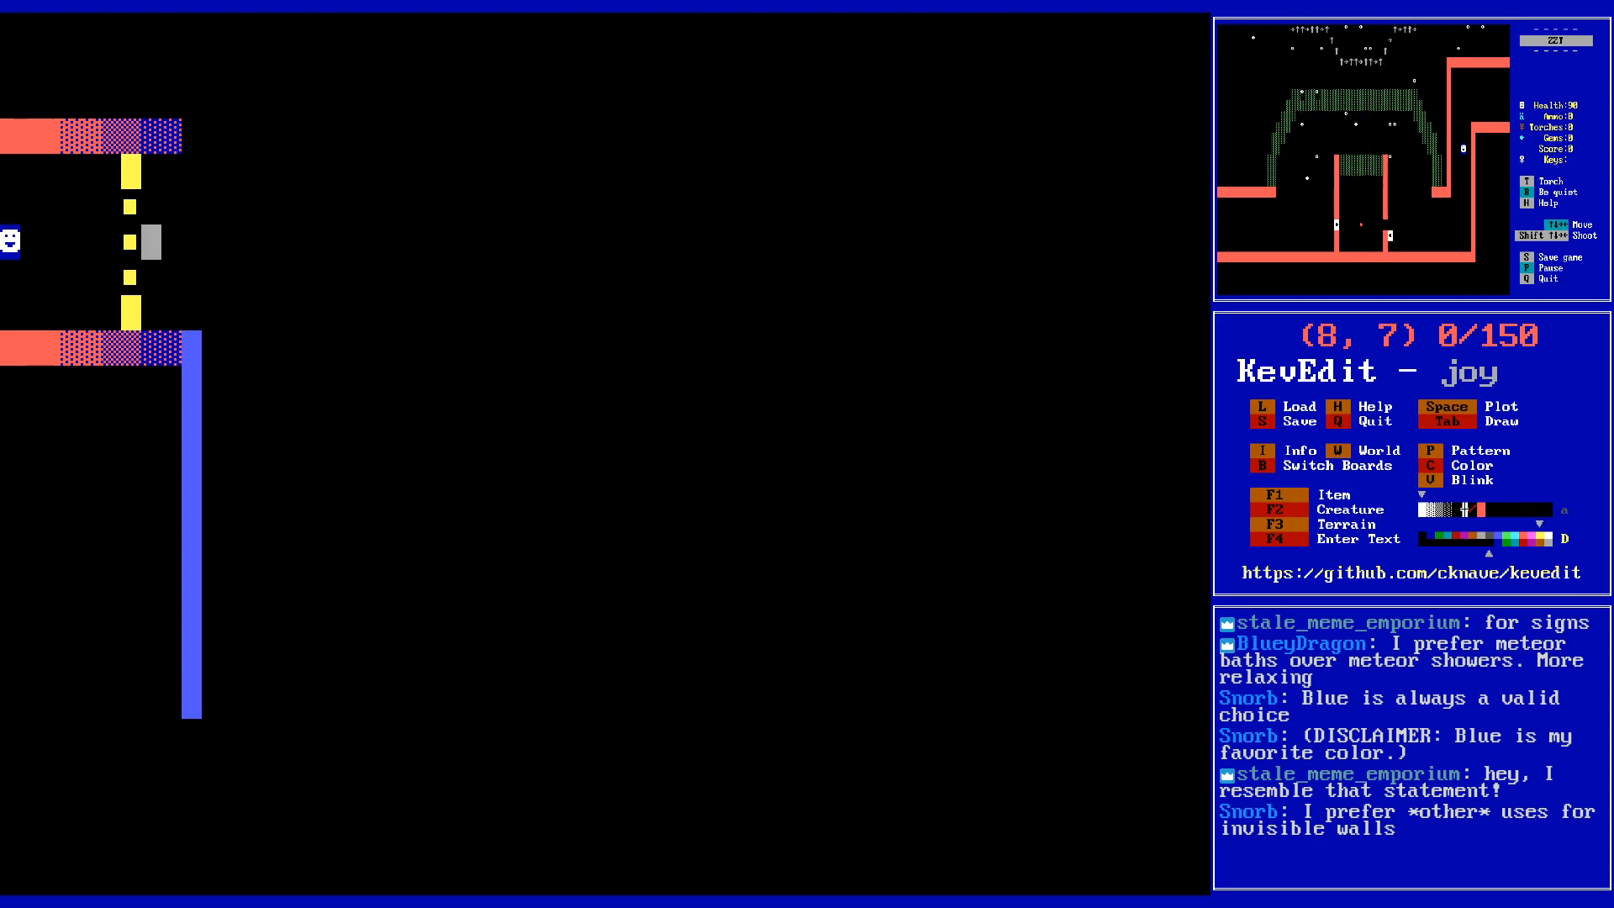
pyautogui.press('Right')
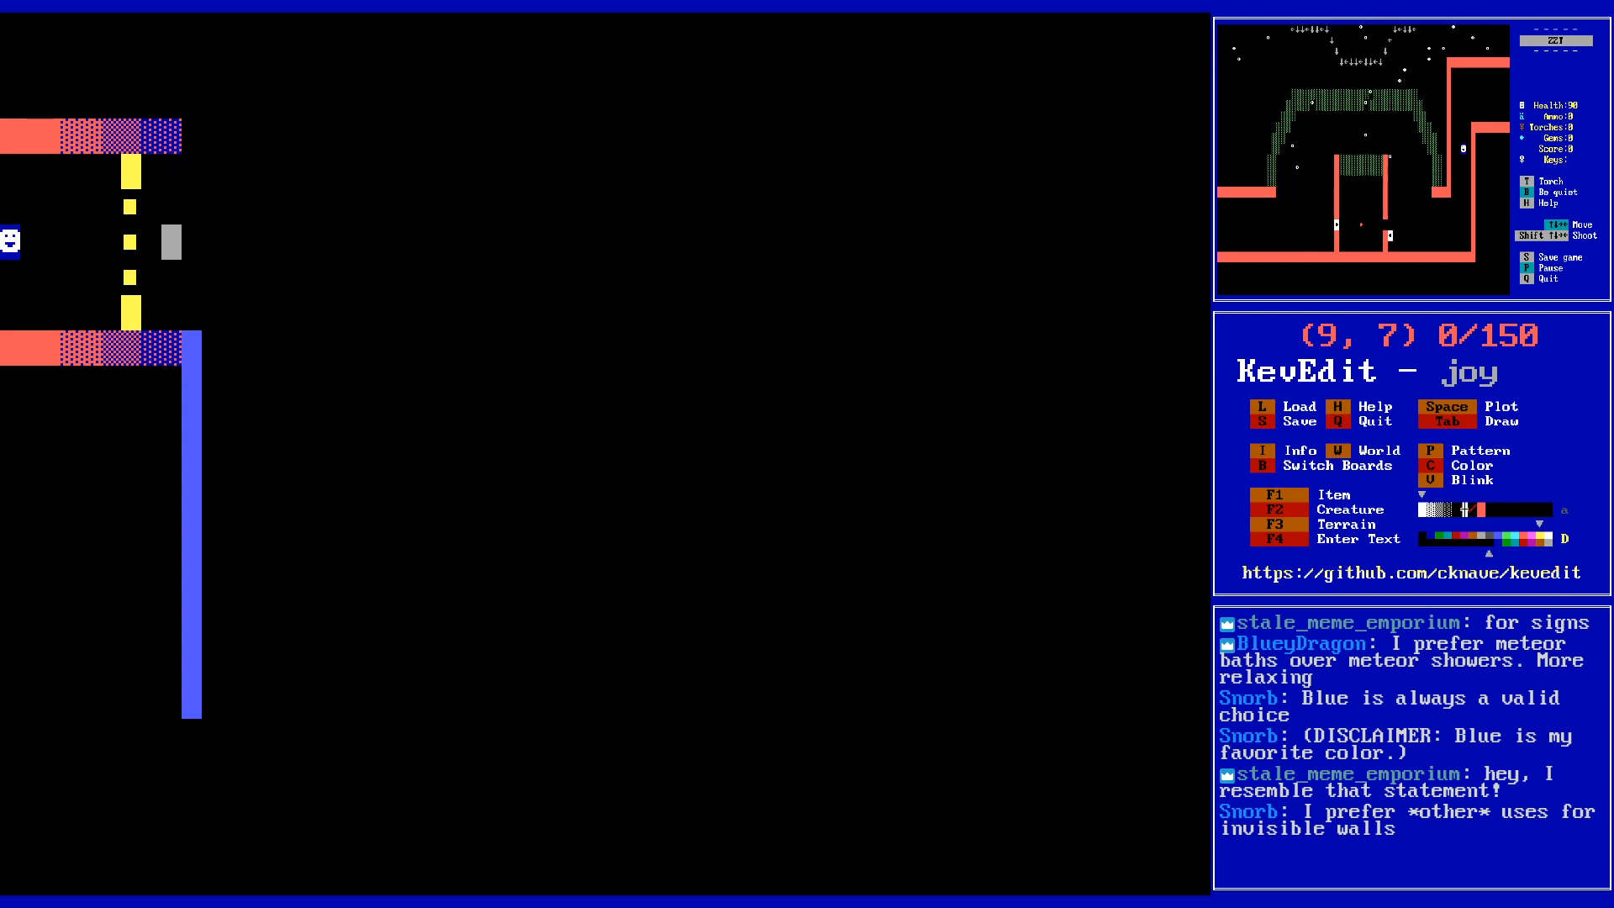
pyautogui.press('Left')
pyautogui.press('Right')
pyautogui.press('Up')
pyautogui.press('space')
pyautogui.press('Up')
pyautogui.press('Left')
pyautogui.press('Down')
pyautogui.press('Down')
pyautogui.press('Down')
pyautogui.press('Right')
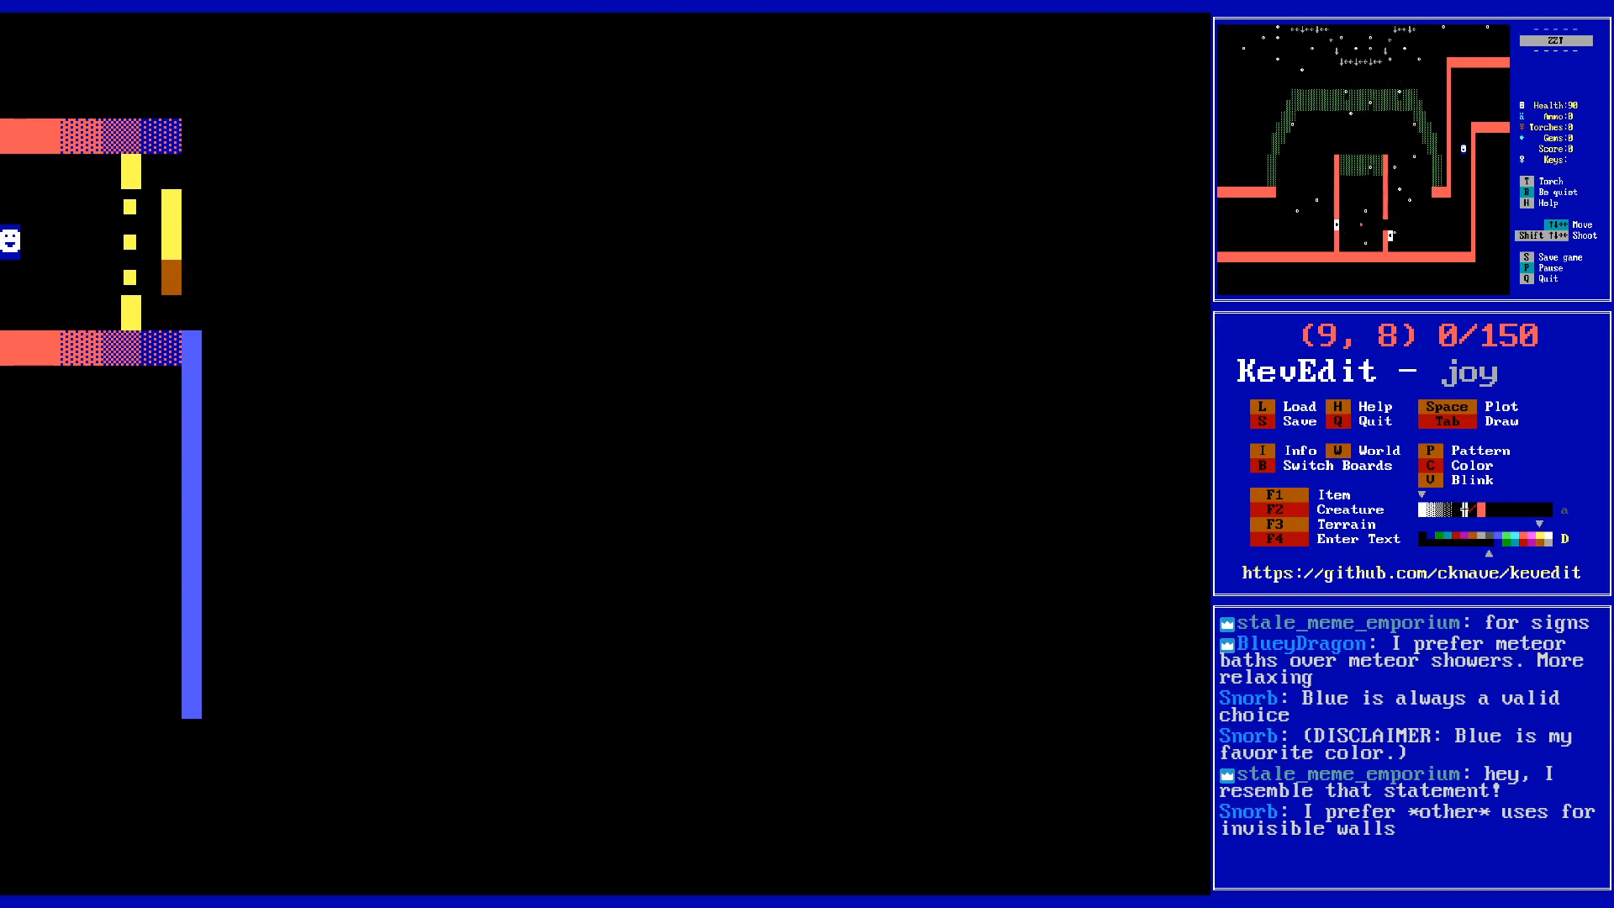
pyautogui.press('space')
# - Switch to ZZT, end the running game and start a new test game on the puzzle board
pyautogui.press('Left')
pyautogui.press('Down')
pyautogui.press('Down')
pyautogui.press('Right')
pyautogui.press('Right')
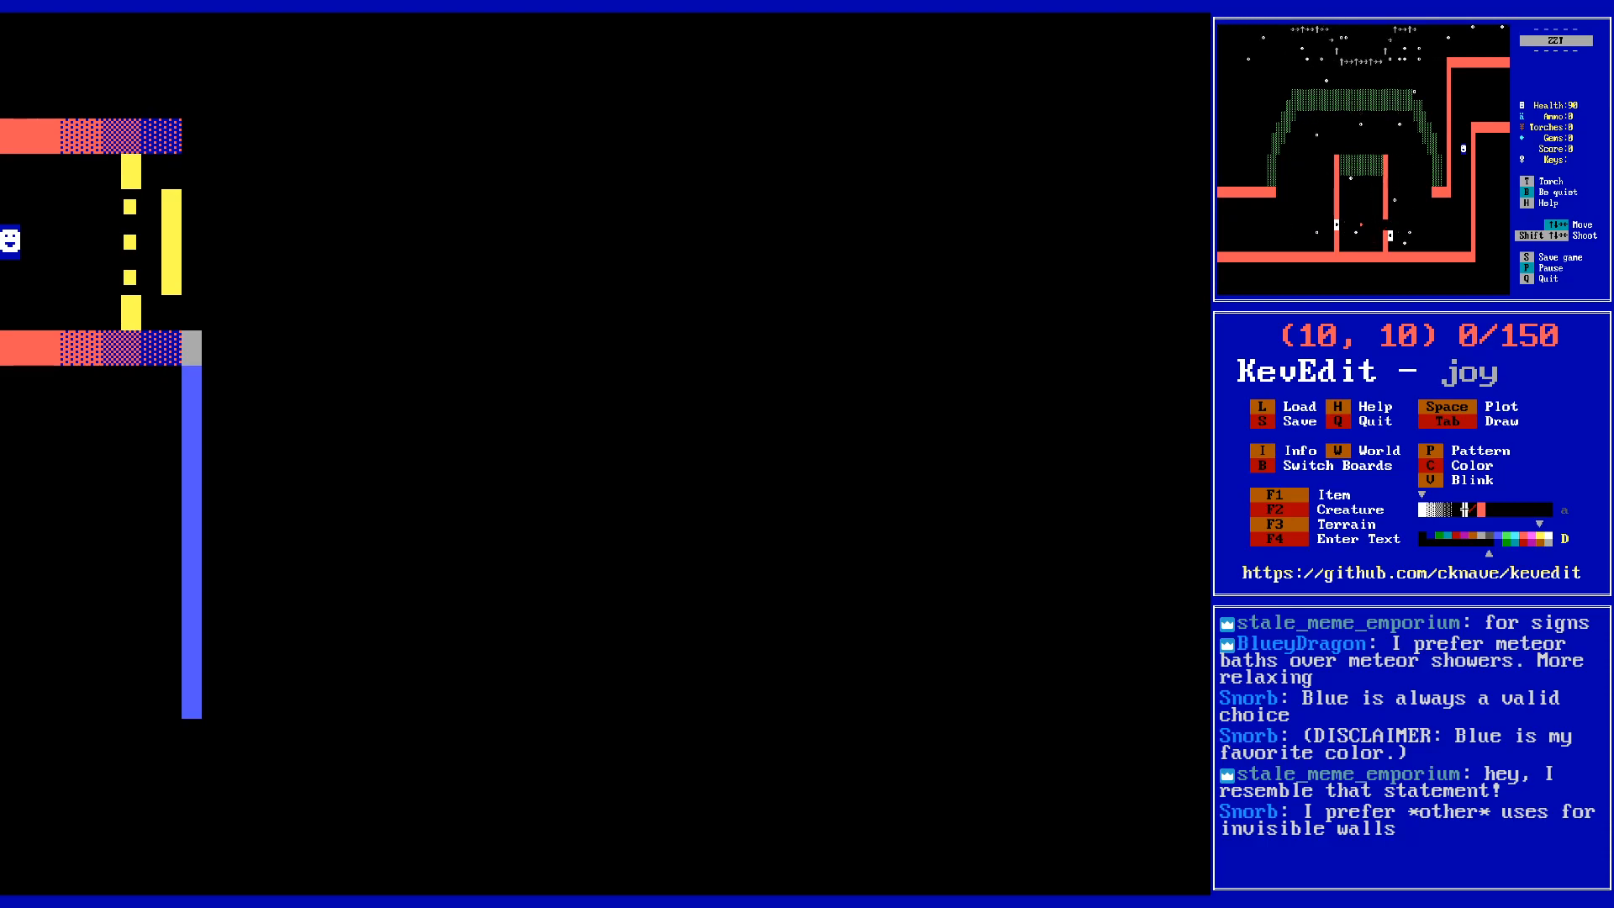
pyautogui.press('Right')
pyautogui.press('Up')
pyautogui.hotkey('alt', 'Tab')
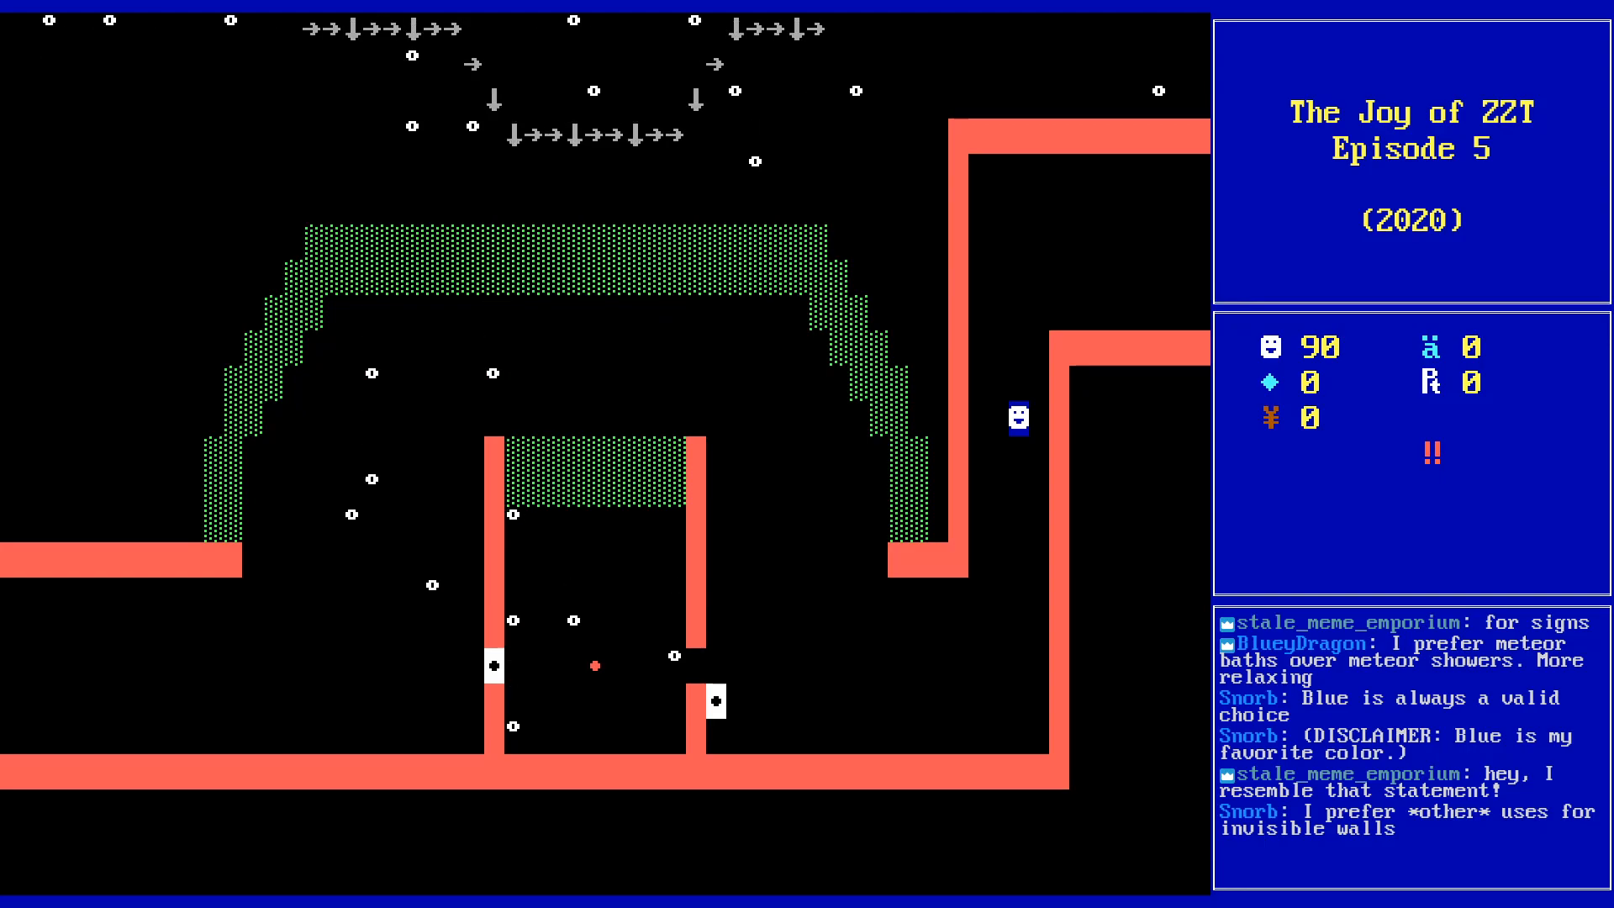
pyautogui.press('Escape')
pyautogui.press('y')
pyautogui.press('p')
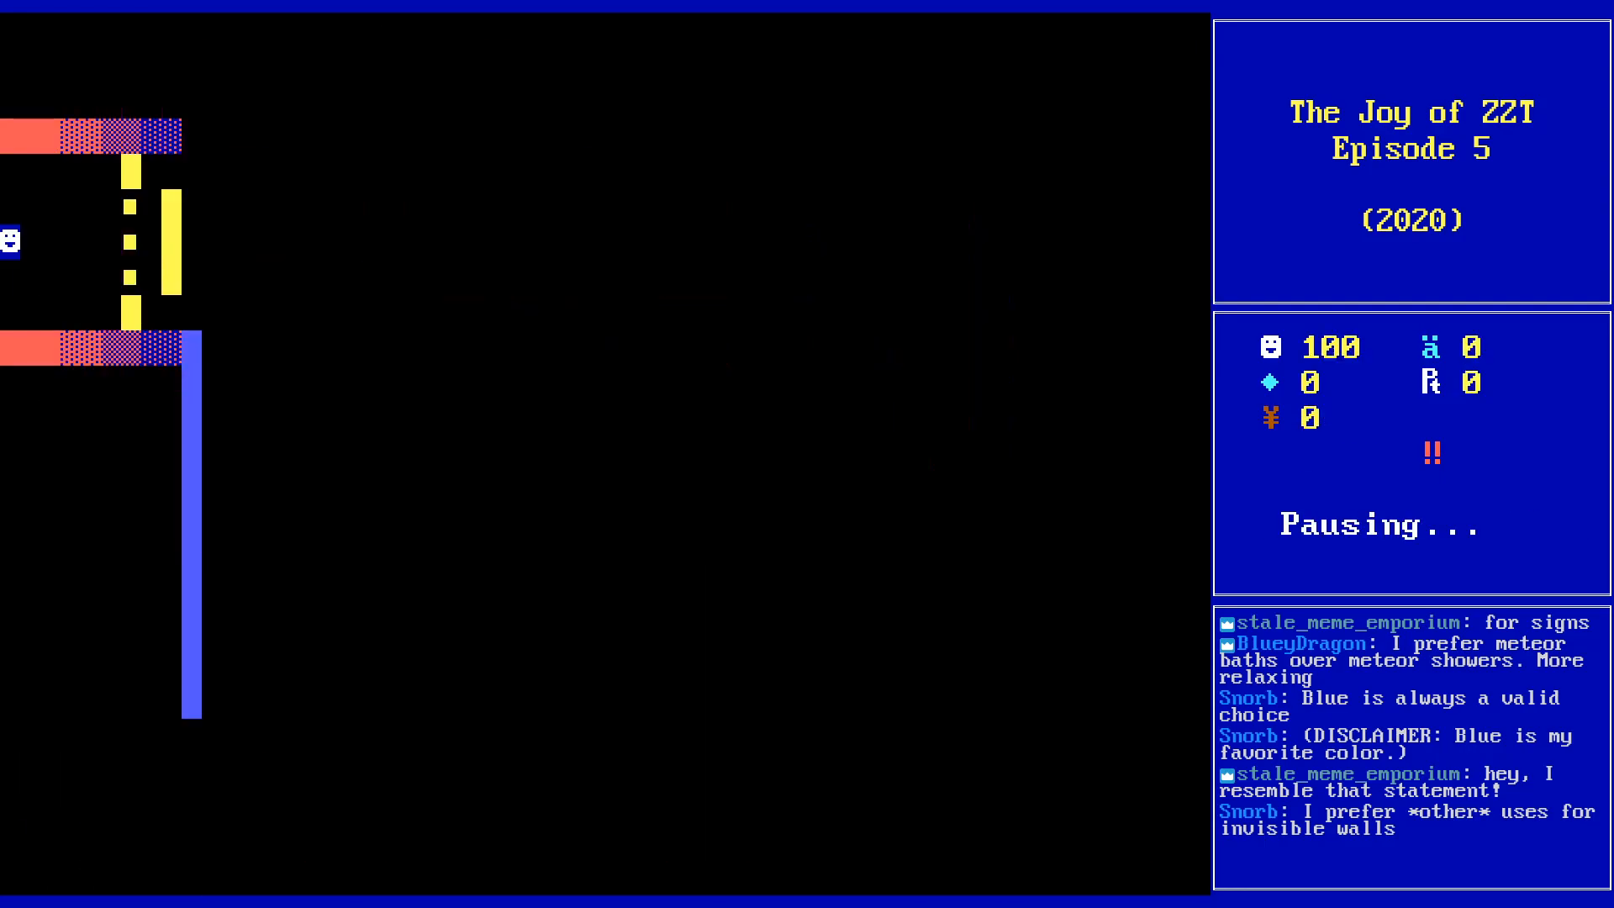
# - Walk the player along the passage and push the lowest boulder one tile east
pyautogui.press('Right')
pyautogui.press('Right')
pyautogui.press('Right')
pyautogui.press('Right')
pyautogui.press('Down')
pyautogui.press('Right')
pyautogui.press('Right')
pyautogui.press('Left')
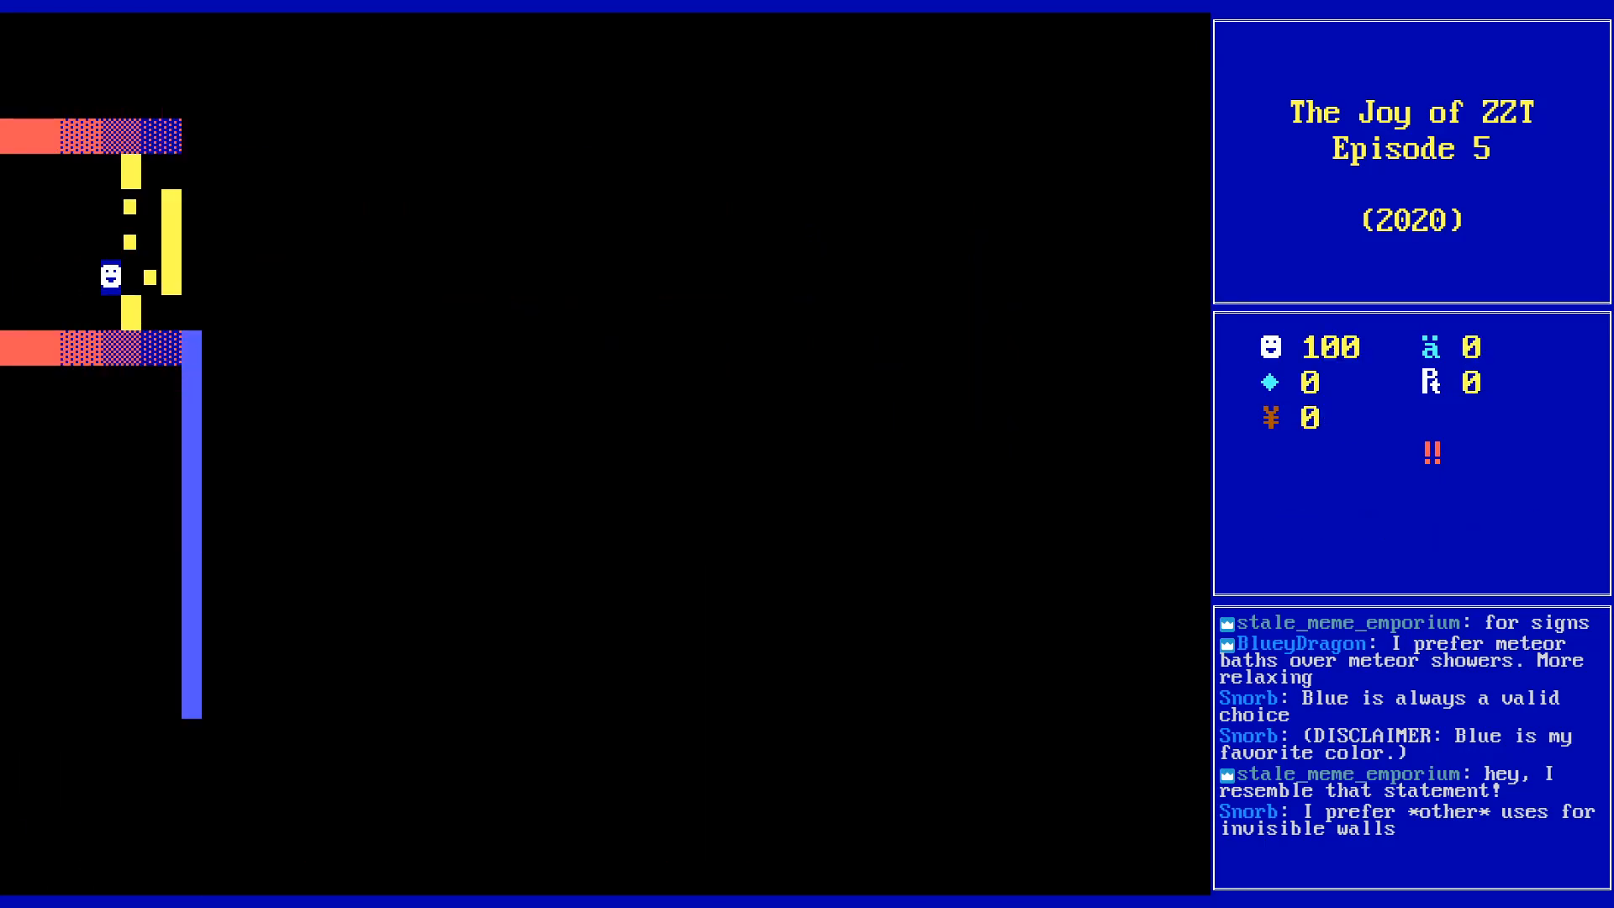
# - Push the upper boulder east and the middle one south to get behind the barrier, and end the test game
pyautogui.press('Left')
pyautogui.press('Up')
pyautogui.press('Right')
pyautogui.press('Up')
pyautogui.press('Right')
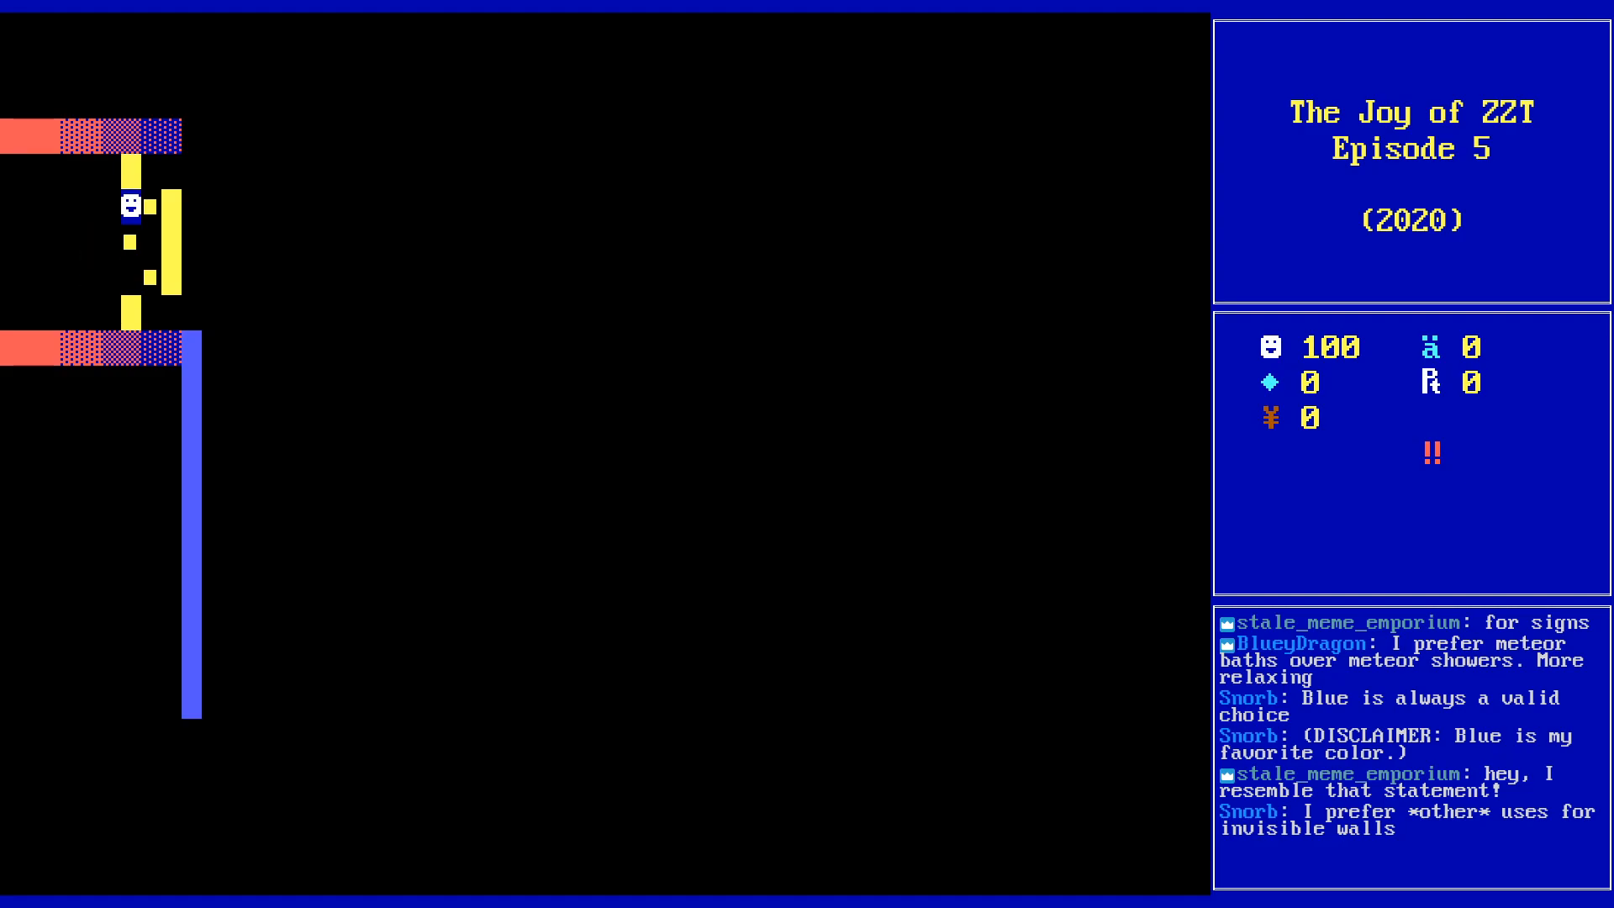
pyautogui.press('Down')
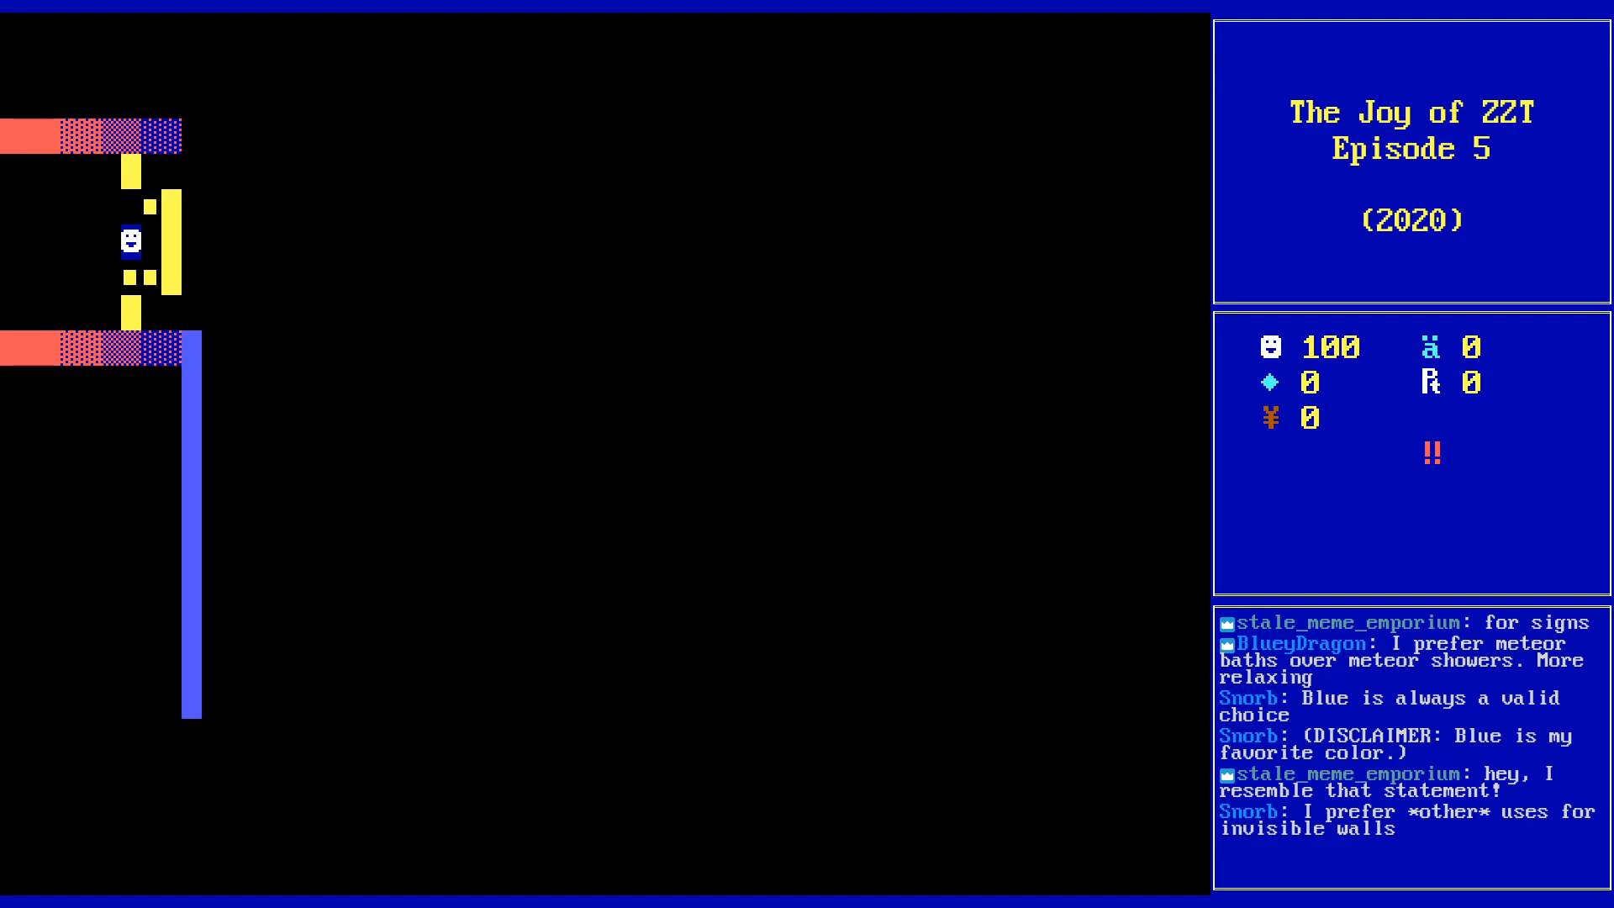
pyautogui.press('Right')
pyautogui.press('Escape')
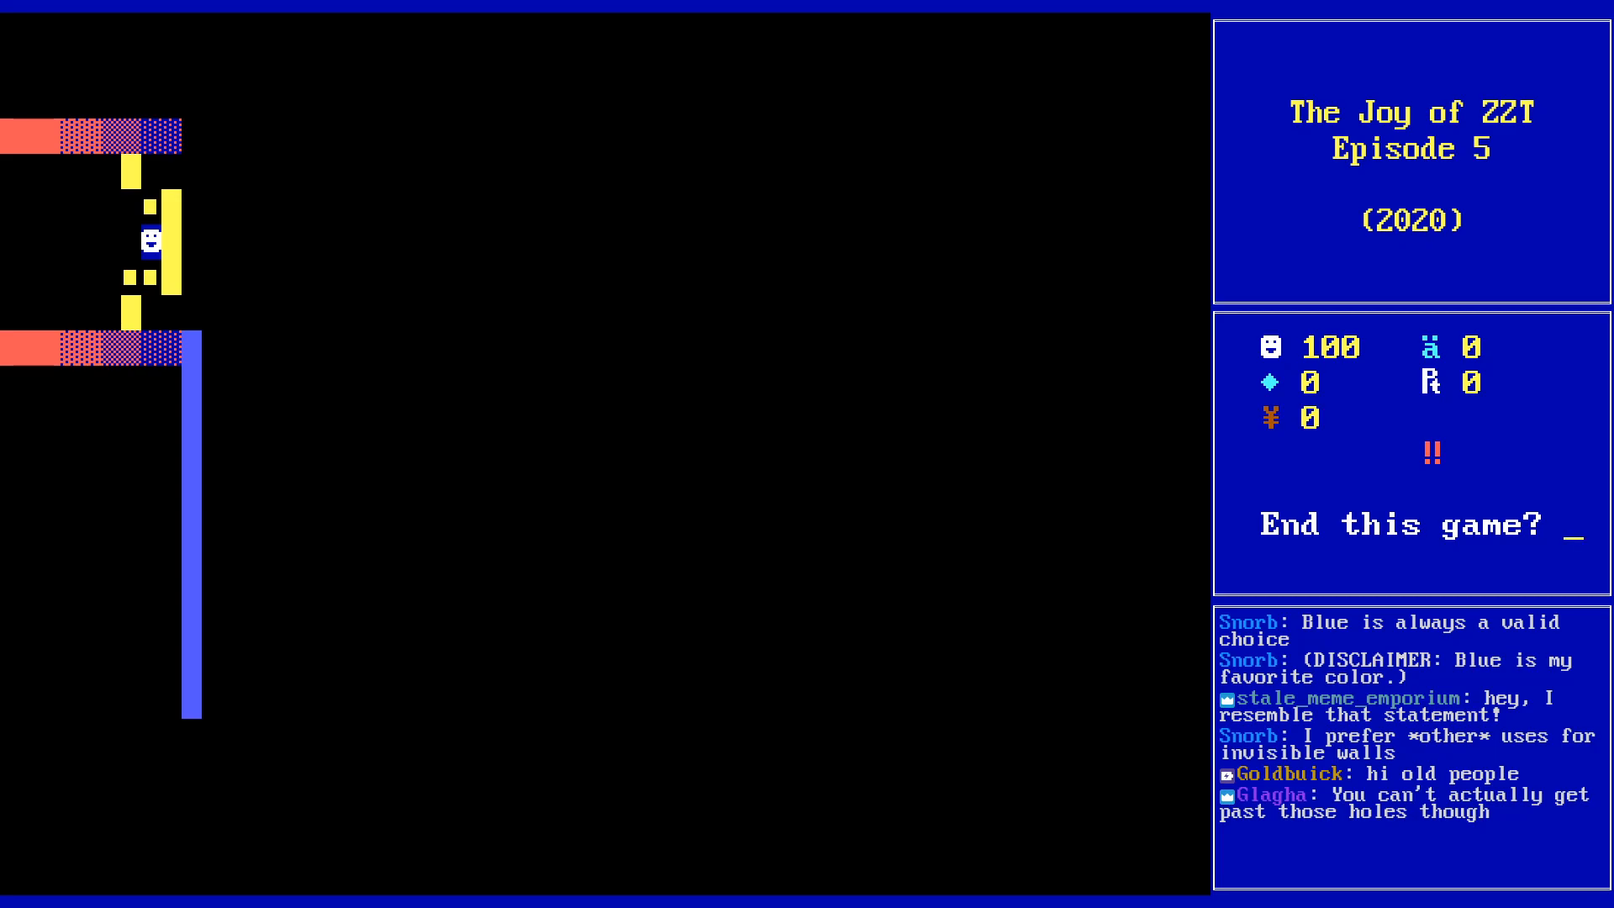
pyautogui.press('y')
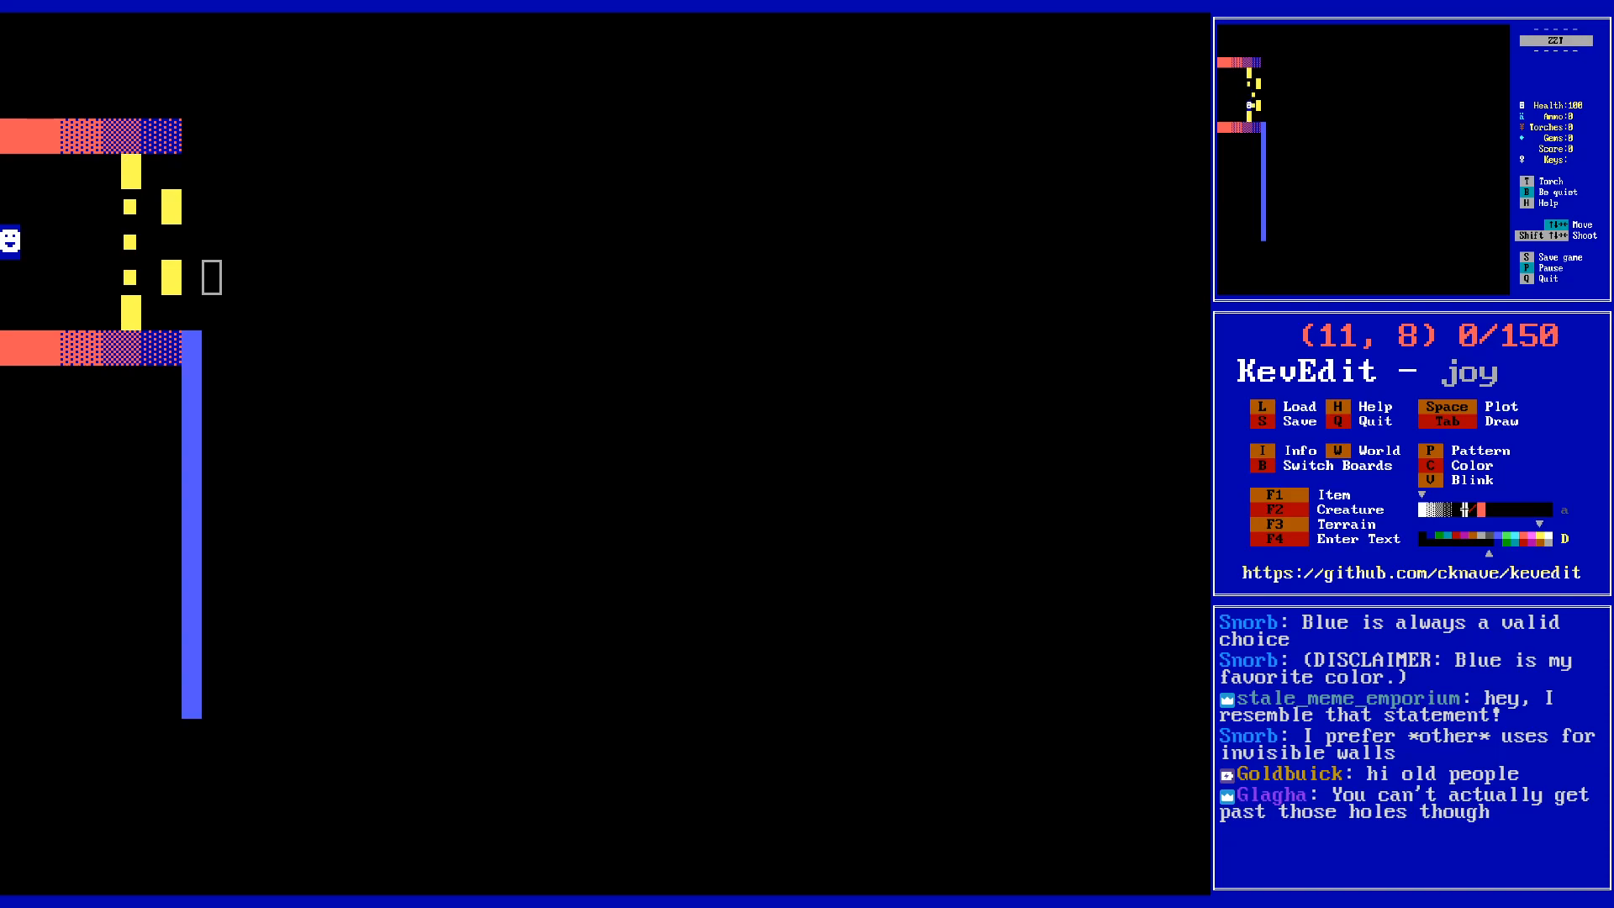
# - Playtest the revised wall behind the boulders in a new ZZT game
pyautogui.hotkey('alt', 'Tab')
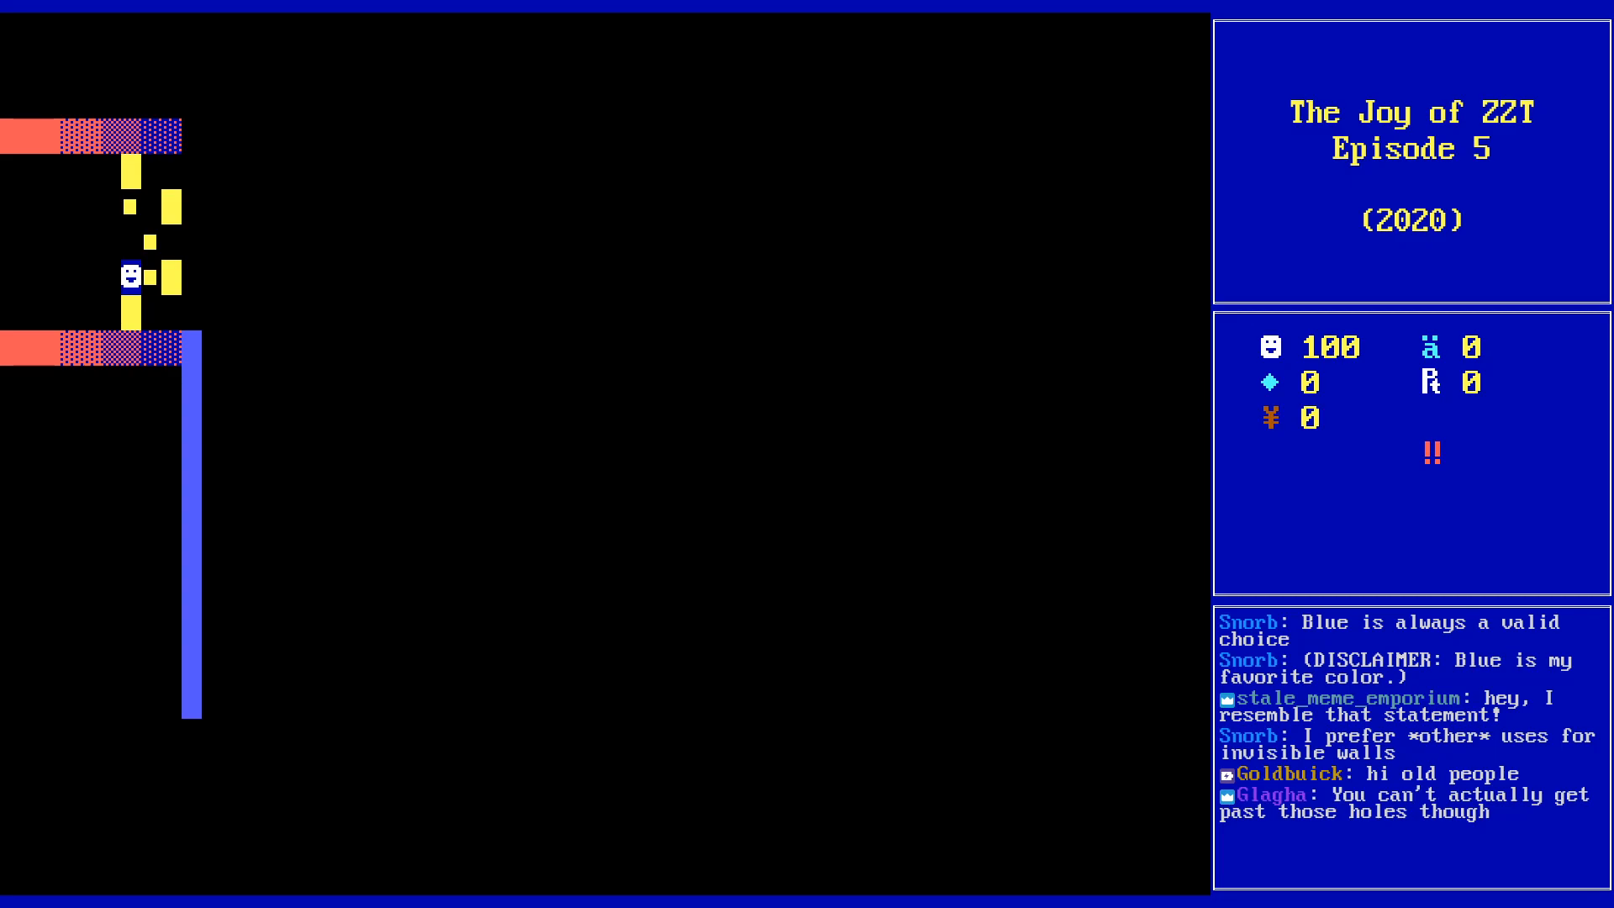
pyautogui.hotkey('alt', 'Tab')
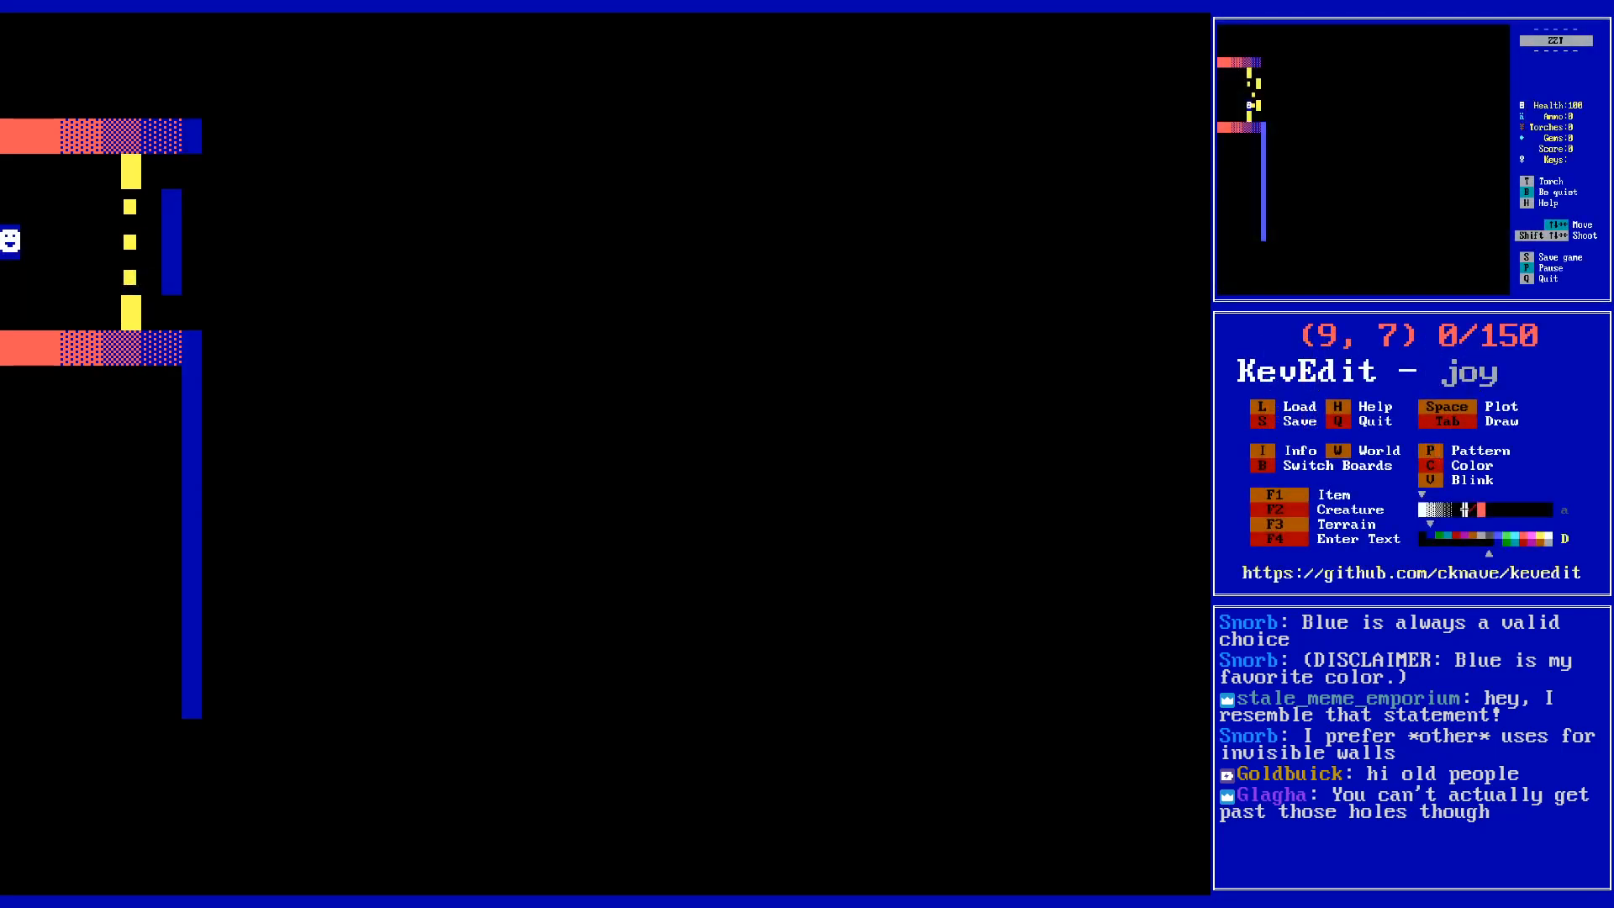
pyautogui.press('y')
pyautogui.press('p')
pyautogui.press('Right')
pyautogui.press('Right')
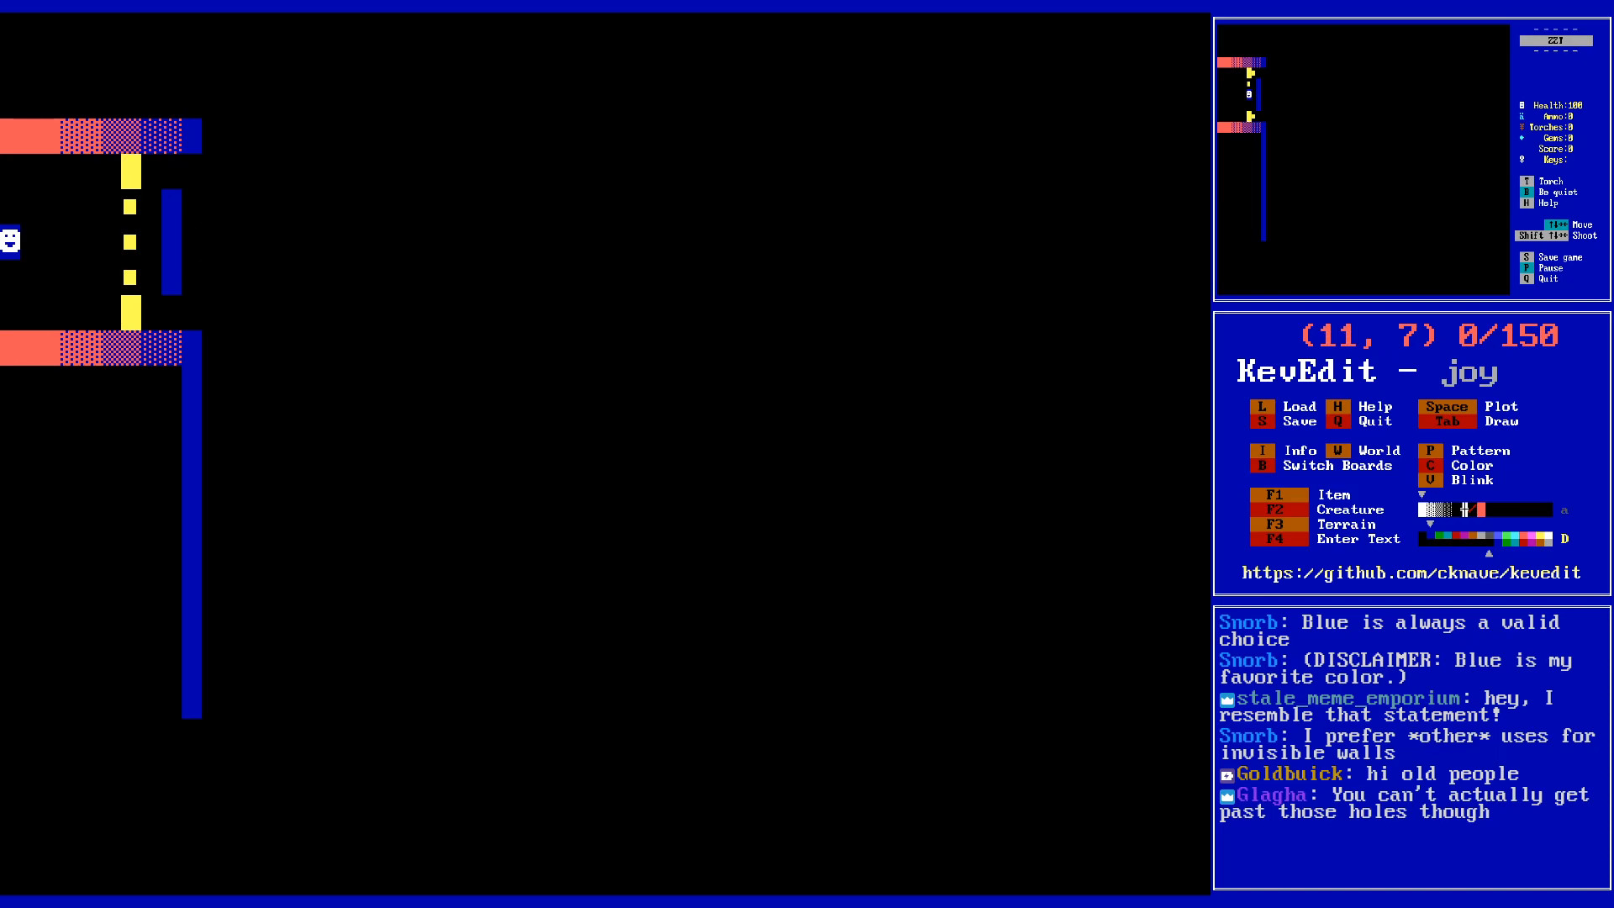
# - Delete the three blue wall tiles behind the boulders at (9, 6), (9, 7) and (9, 8)
pyautogui.press('Left')
pyautogui.press('Left')
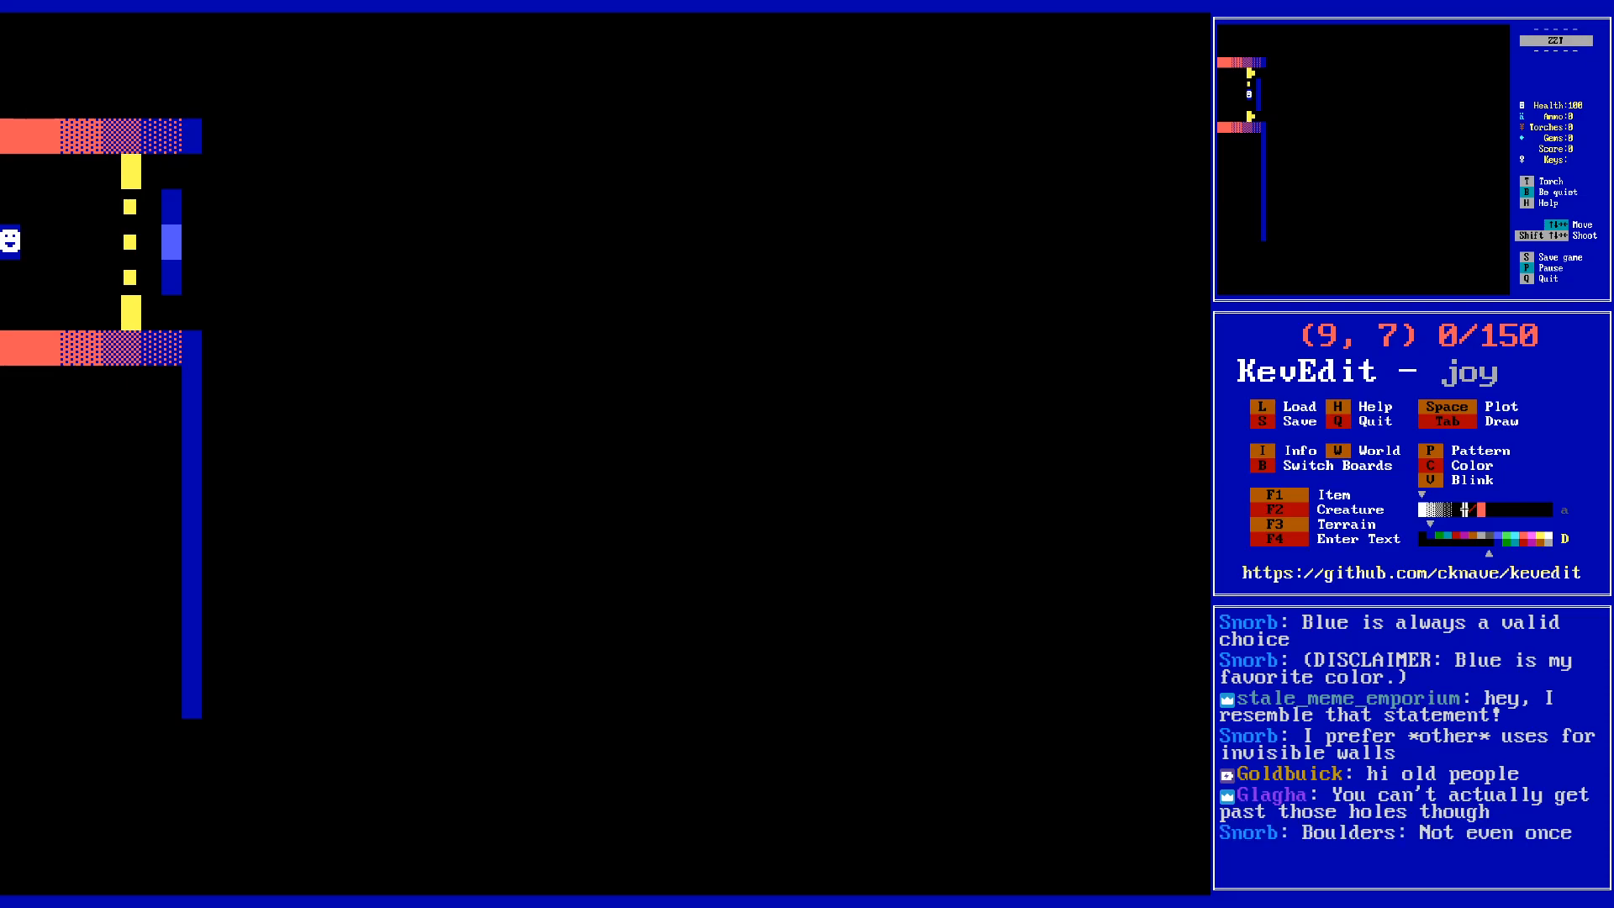
pyautogui.press('Right')
pyautogui.press('Left')
pyautogui.press('Up')
pyautogui.press('Delete')
pyautogui.press('Down')
pyautogui.press('Delete')
pyautogui.press('Down')
pyautogui.press('Delete')
# - Pick up the yellow solid wall at (7, 5) as the current drawing pattern
pyautogui.press('Up')
pyautogui.press('Up')
pyautogui.press('Left')
pyautogui.press('Left')
pyautogui.press('Up')
pyautogui.hotkey('shift', 'p')
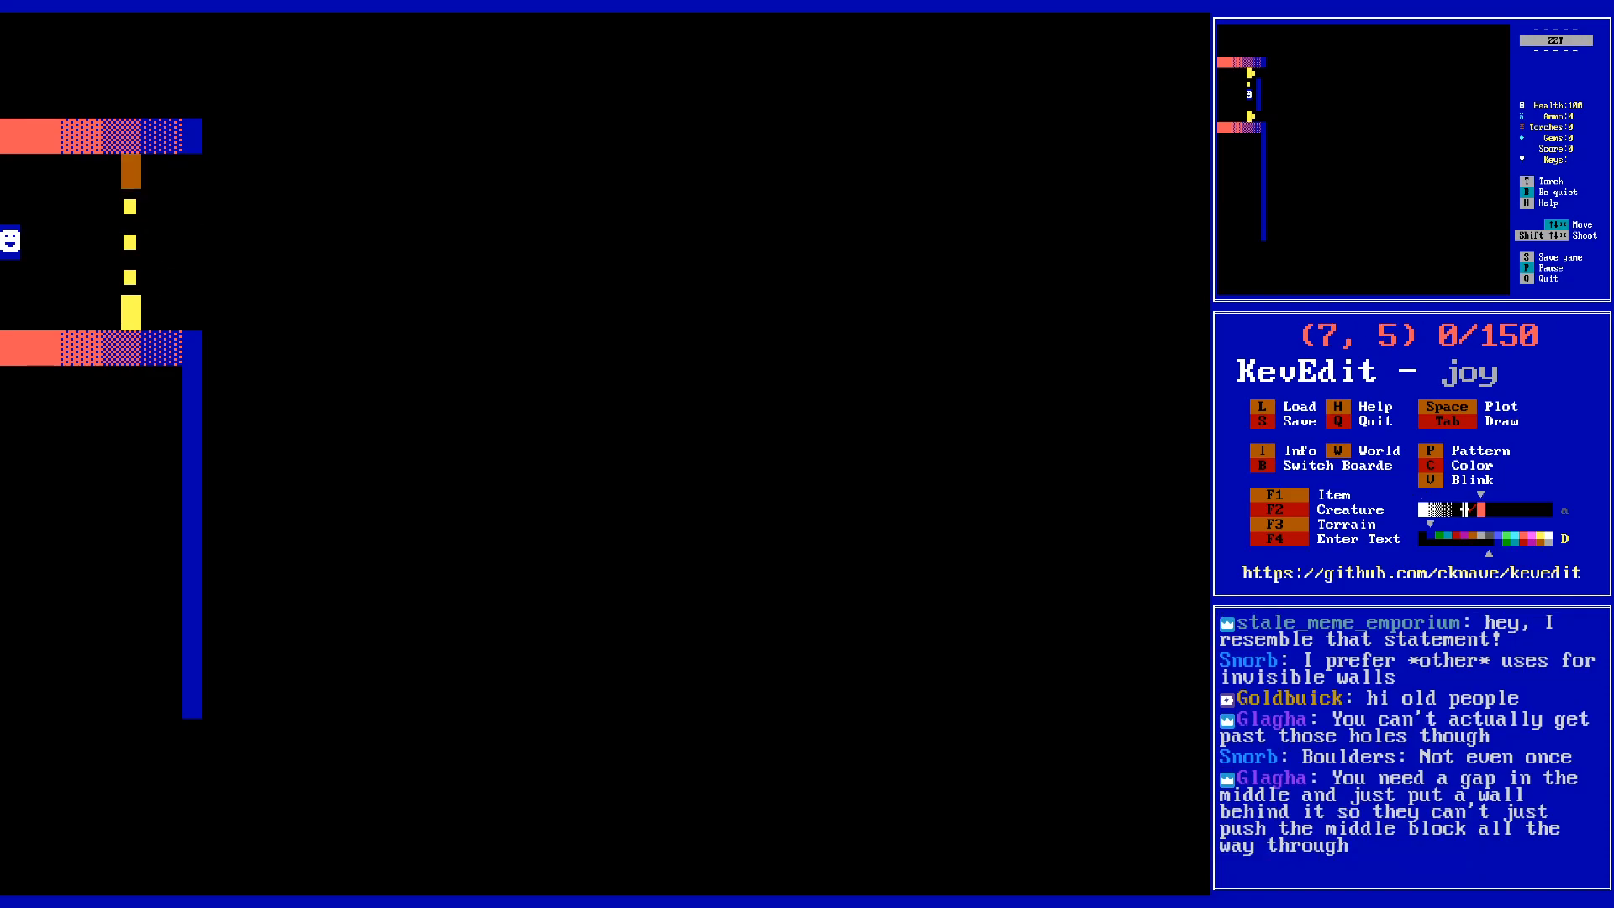
pyautogui.press('space')
pyautogui.press('Right')
pyautogui.press('Left')
pyautogui.press('Down')
pyautogui.press('Up')
# - Place yellow solid walls at (9, 6) and (9, 5) behind the upper boulder
pyautogui.press('Right')
pyautogui.press('Down')
pyautogui.press('Down')
pyautogui.press('Right')
pyautogui.press('Up')
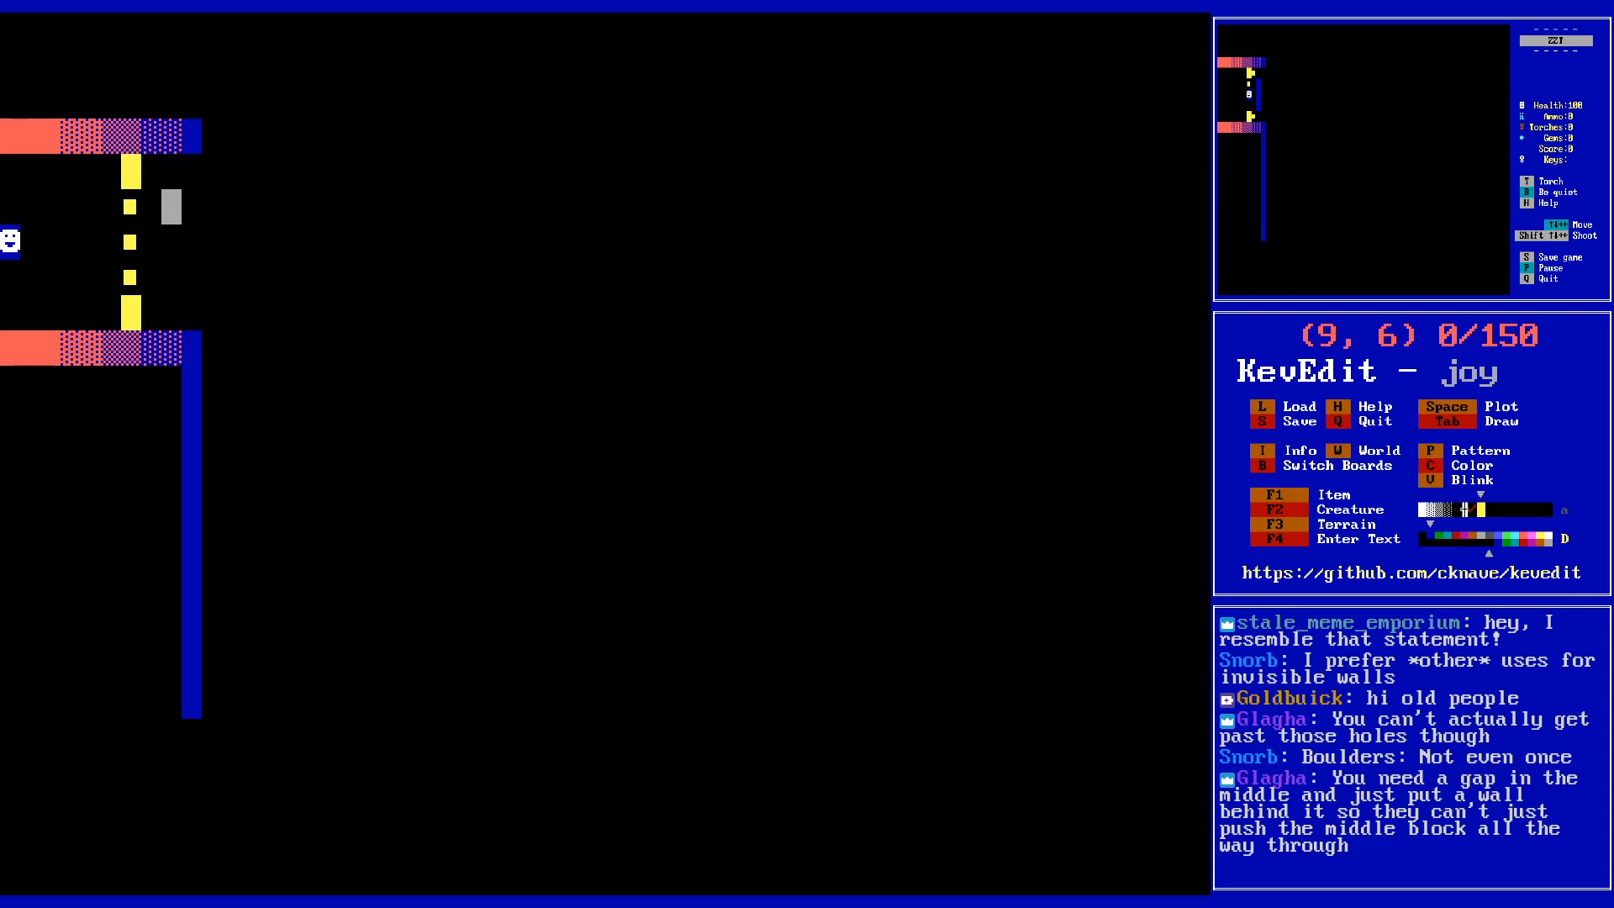
pyautogui.press('space')
pyautogui.press('Up')
pyautogui.press('space')
# - Complete the yellow enclosure with solid walls at (9, 8), (9, 9), (8, 9) and (8, 5), keeping a gap at (9, 7)
pyautogui.press('Down')
pyautogui.press('Down')
pyautogui.press('Down')
pyautogui.press('space')
pyautogui.press('Down')
pyautogui.press('space')
pyautogui.press('Left')
pyautogui.press('space')
pyautogui.press('Up')
pyautogui.press('Up')
pyautogui.press('Up')
pyautogui.press('space')
# - Save the joy world under its existing file name
pyautogui.press('Right')
pyautogui.press('Right')
pyautogui.press('Down')
pyautogui.press('Right')
pyautogui.press('Right')
pyautogui.press('s')
pyautogui.press('Return')
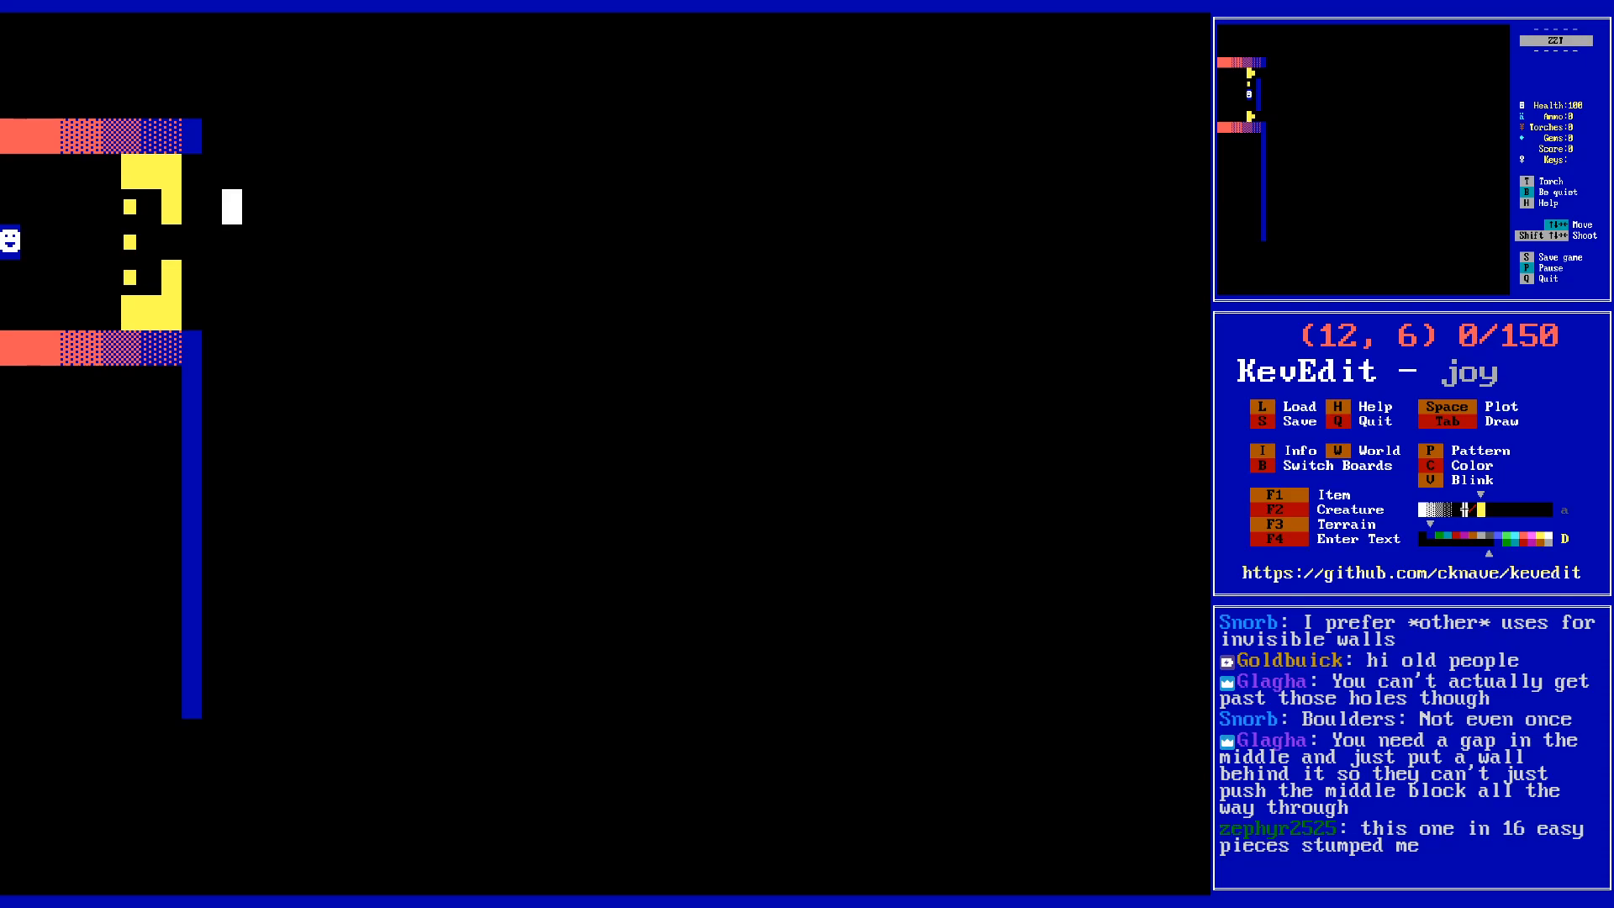
pyautogui.press('Down')
pyautogui.press('Left')
pyautogui.press('Left')
pyautogui.press('Left')
pyautogui.press('Left')
pyautogui.press('Right')
pyautogui.press('Right')
pyautogui.press('Right')
pyautogui.press('Down')
pyautogui.press('Down')
# - Pick up the dark blue solid wall and draw it up column 10 from row 4 to row 1
pyautogui.press('Left')
pyautogui.press('Down')
pyautogui.press('Down')
pyautogui.press('Right')
pyautogui.press('Up')
pyautogui.press('Up')
pyautogui.press('Up')
pyautogui.press('Up')
pyautogui.press('Up')
pyautogui.press('Up')
pyautogui.press('Up')
pyautogui.press('Left')
pyautogui.press('Up')
pyautogui.press('Down')
pyautogui.press('Tab')
pyautogui.press('Up')
pyautogui.press('Up')
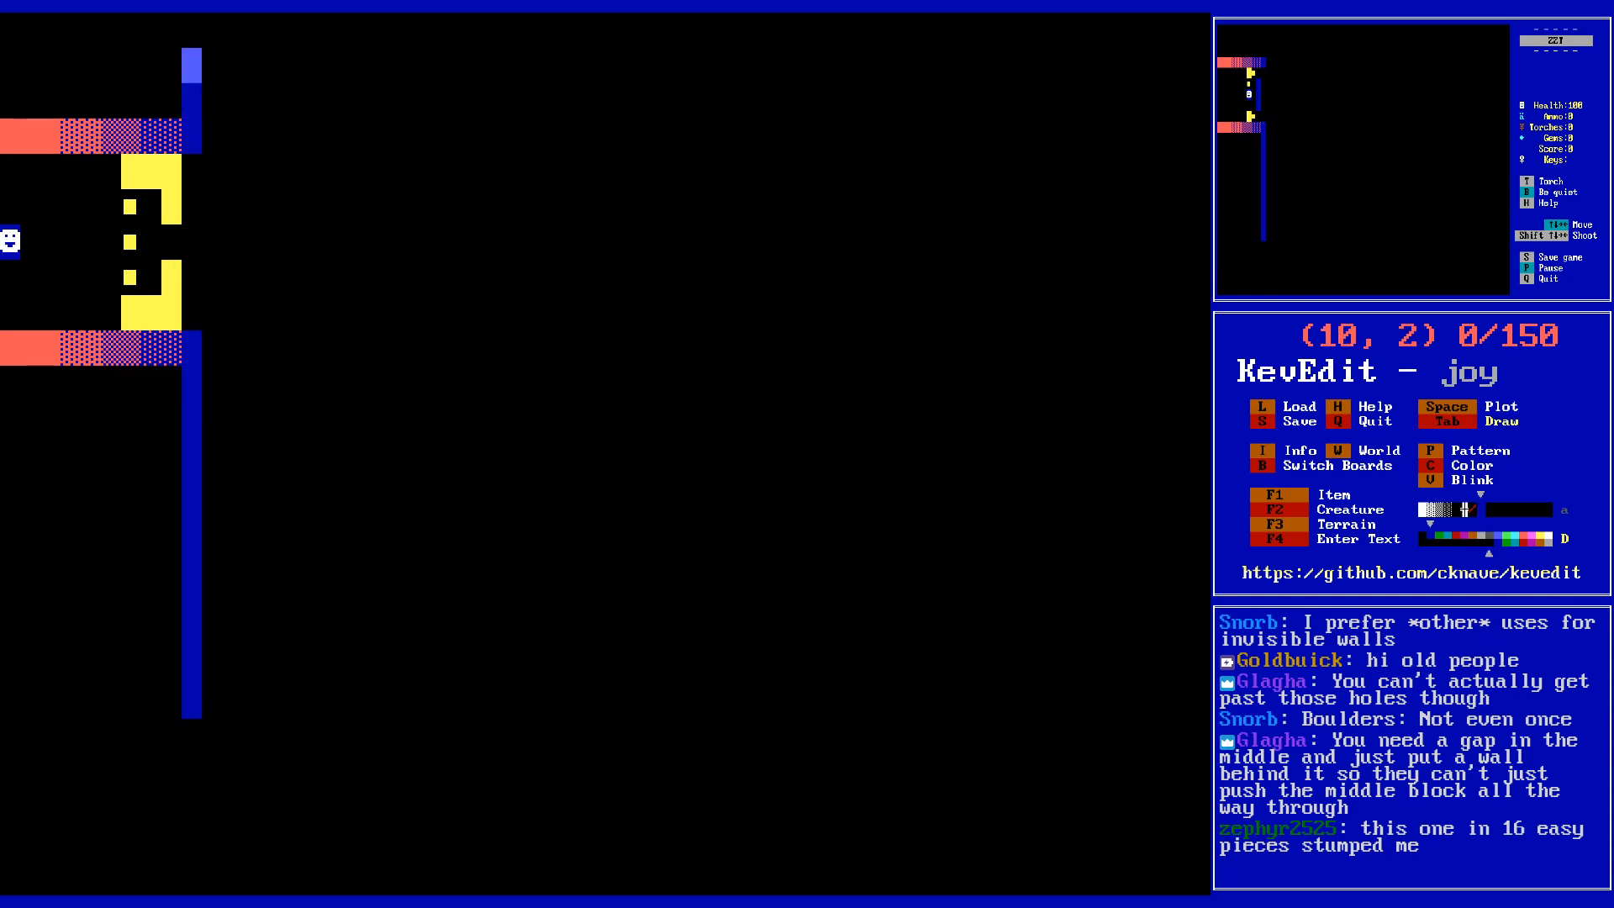
pyautogui.press('Up')
# - Draw the dark blue solid wall along row 1 from column 10 to the board's right edge at column 60
pyautogui.press('Right')
pyautogui.press('Right')
pyautogui.press('Right')
pyautogui.press('Right')
pyautogui.press('Right')
pyautogui.press('Right')
pyautogui.press('Right')
pyautogui.press('Right')
pyautogui.press('Right')
pyautogui.press('Right')
pyautogui.press('Right')
pyautogui.press('Right')
pyautogui.press('Right')
pyautogui.press('Right')
pyautogui.press('Right')
pyautogui.press('Right')
pyautogui.press('Right')
pyautogui.press('Right')
pyautogui.press('Right')
pyautogui.press('Right')
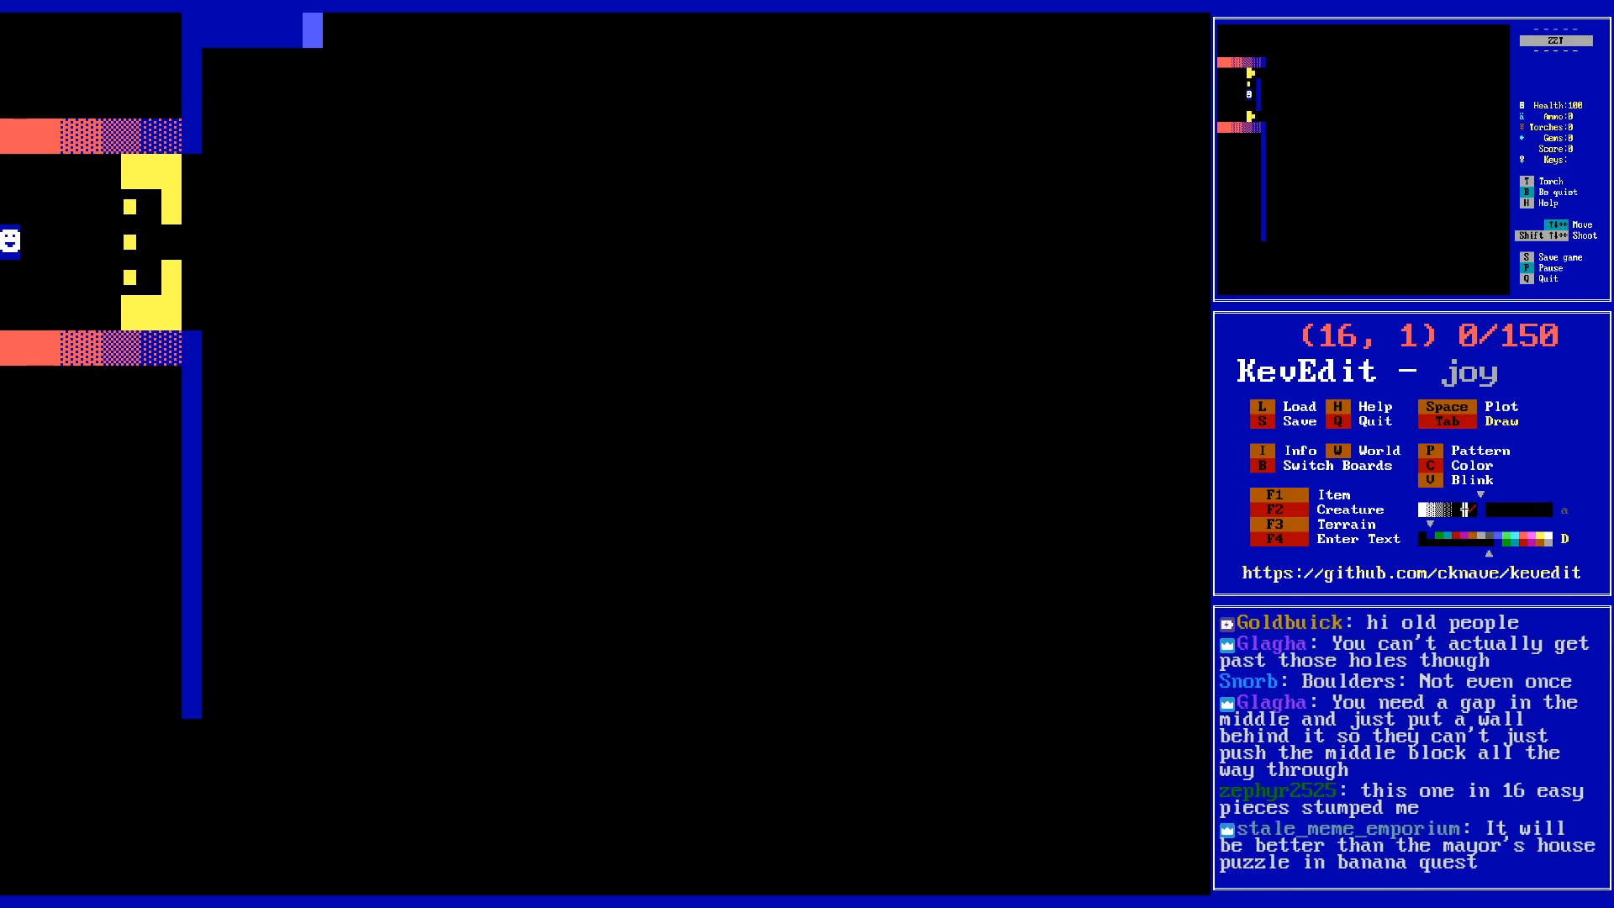
pyautogui.press('Right')
pyautogui.press('Right')
pyautogui.press('Right')
pyautogui.press('Right')
pyautogui.press('Right')
pyautogui.press('Right')
pyautogui.press('Right')
pyautogui.press('Right')
pyautogui.press('Right')
pyautogui.press('Right')
pyautogui.press('Right')
pyautogui.press('Right')
# - Continue the dark blue solid wall down column 60 from row 1 to row 25
pyautogui.press('Down')
pyautogui.press('Down')
pyautogui.press('Down')
pyautogui.press('Down')
pyautogui.press('Down')
pyautogui.press('Down')
pyautogui.press('Down')
pyautogui.press('Down')
pyautogui.press('Down')
pyautogui.press('Down')
pyautogui.press('Down')
pyautogui.press('Down')
pyautogui.press('Down')
pyautogui.press('Down')
pyautogui.press('Down')
pyautogui.press('Down')
pyautogui.press('Down')
pyautogui.press('Down')
pyautogui.press('Down')
pyautogui.press('Down')
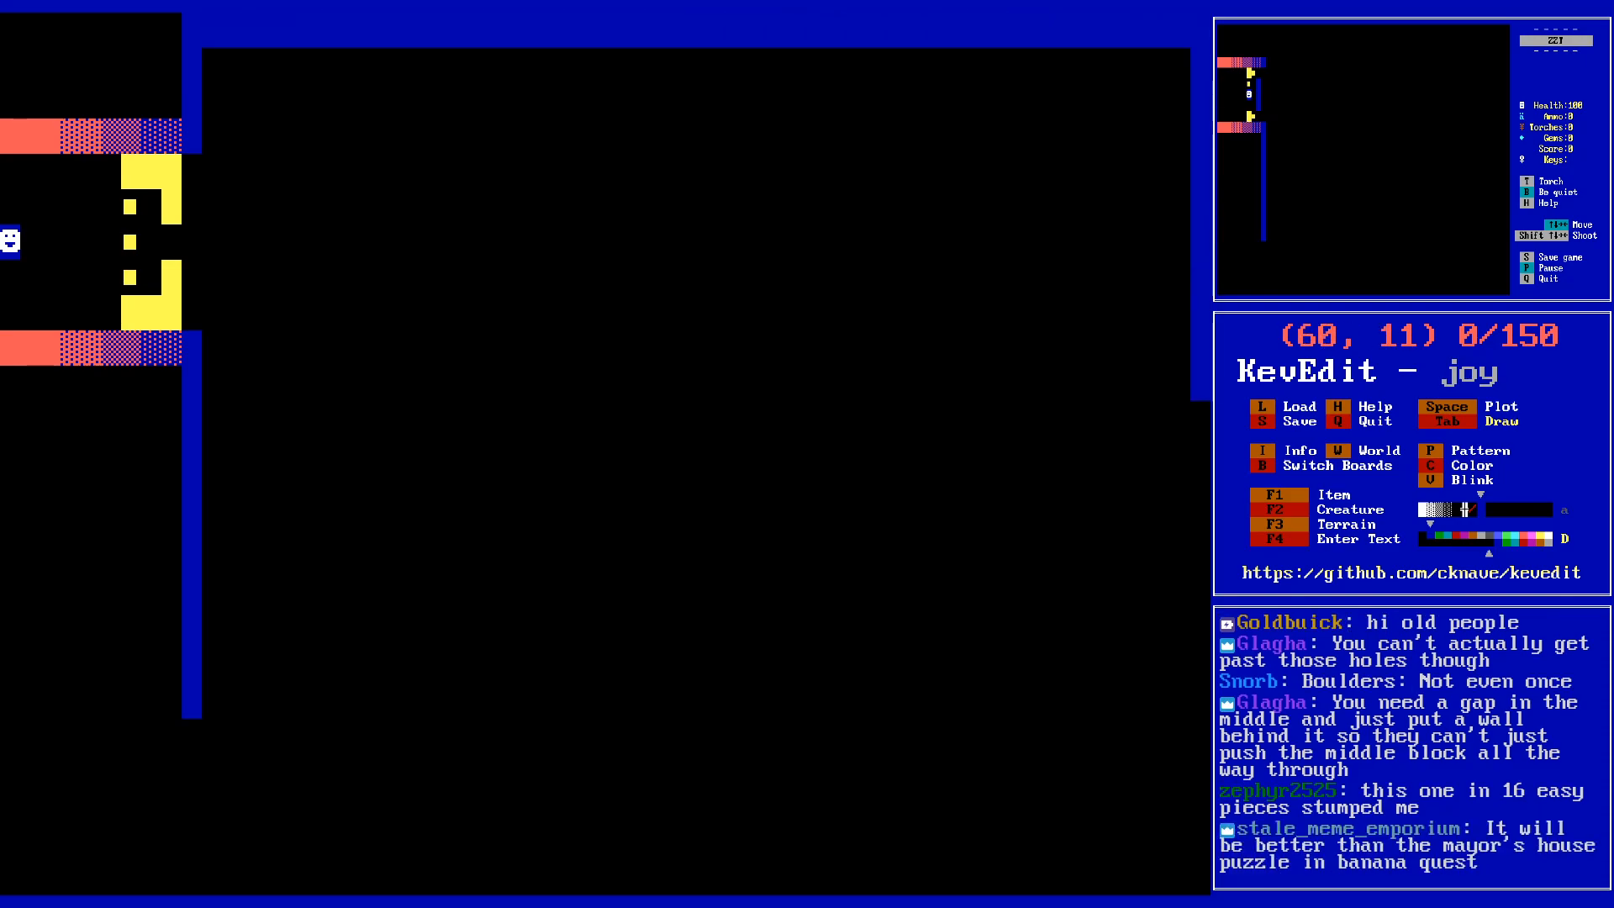
# - Draw the dark blue solid wall along row 25 from column 60 back to column 10
pyautogui.press('Left')
pyautogui.press('Left')
pyautogui.press('Left')
pyautogui.press('Left')
pyautogui.press('Left')
pyautogui.press('Left')
pyautogui.press('Left')
pyautogui.press('Left')
pyautogui.press('Left')
pyautogui.press('Left')
pyautogui.press('Left')
pyautogui.press('Left')
pyautogui.press('Left')
pyautogui.press('Left')
pyautogui.press('Left')
pyautogui.press('Left')
pyautogui.press('Left')
pyautogui.press('Left')
pyautogui.press('Left')
pyautogui.press('Left')
pyautogui.press('Left')
pyautogui.press('Left')
pyautogui.press('Left')
pyautogui.press('Left')
pyautogui.press('Left')
pyautogui.press('Left')
pyautogui.press('Left')
pyautogui.press('Left')
pyautogui.press('Left')
pyautogui.press('Left')
pyautogui.press('Left')
pyautogui.press('Left')
pyautogui.press('Left')
pyautogui.press('Left')
pyautogui.press('Left')
pyautogui.press('Left')
pyautogui.press('Left')
pyautogui.press('Left')
pyautogui.press('Left')
pyautogui.press('Left')
# - Close the room outline by drawing the dark blue wall up column 10 from row 25 to the existing wall
pyautogui.press('Up')
pyautogui.press('Up')
pyautogui.press('Up')
pyautogui.press('Up')
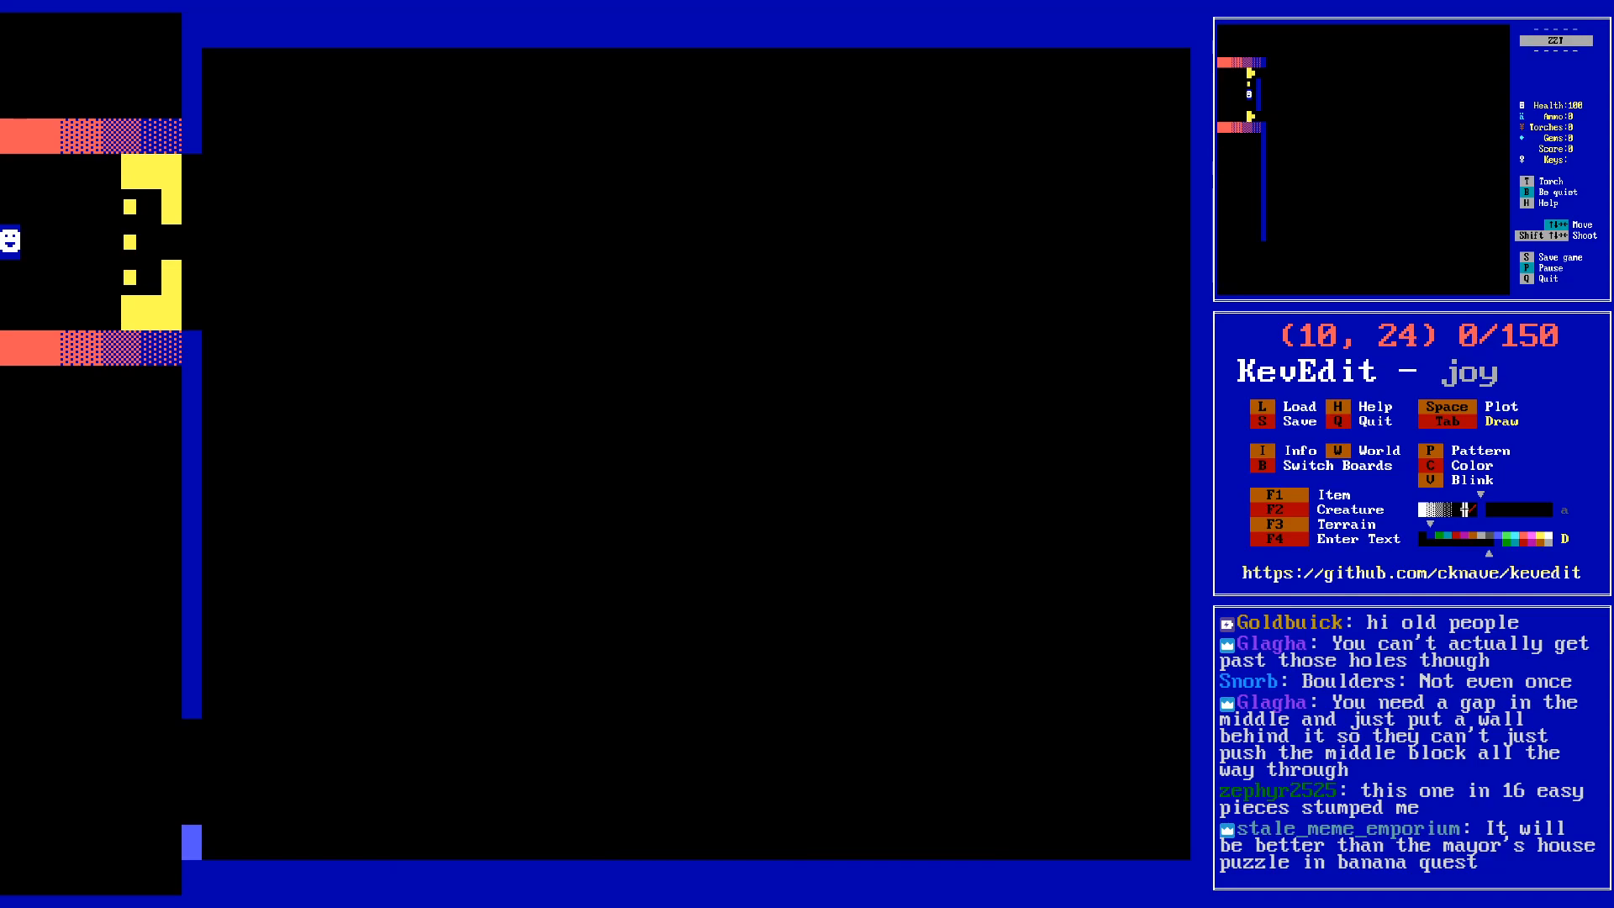
# - Set the colour to light blue on dark blue and draw a solid wall down column 60 from row 21 to row 25
pyautogui.press('Down')
pyautogui.press('Down')
pyautogui.press('Right')
pyautogui.press('Right')
pyautogui.press('Right')
pyautogui.press('Right')
pyautogui.press('Right')
pyautogui.press('Right')
pyautogui.press('Right')
pyautogui.press('Right')
pyautogui.press('Right')
pyautogui.press('Right')
pyautogui.press('Right')
pyautogui.press('Right')
pyautogui.press('Right')
pyautogui.press('Right')
pyautogui.press('Right')
pyautogui.press('Right')
pyautogui.press('Down')
pyautogui.press('Down')
pyautogui.press('Right')
pyautogui.press('Right')
pyautogui.press('Right')
pyautogui.press('Right')
pyautogui.press('Right')
pyautogui.press('Right')
pyautogui.press('Right')
pyautogui.press('Right')
pyautogui.press('Right')
pyautogui.press('Right')
pyautogui.press('Right')
pyautogui.press('Right')
pyautogui.press('Right')
pyautogui.press('Right')
pyautogui.press('Right')
pyautogui.press('Right')
pyautogui.press('Right')
pyautogui.press('Right')
pyautogui.press('Right')
pyautogui.press('Right')
pyautogui.press('Right')
pyautogui.press('Right')
pyautogui.press('Right')
pyautogui.press('Right')
pyautogui.press('Right')
pyautogui.press('Right')
pyautogui.press('Right')
pyautogui.press('Right')
pyautogui.press('Right')
pyautogui.press('Right')
pyautogui.press('Right')
pyautogui.press('Right')
pyautogui.press('Right')
pyautogui.press('Right')
pyautogui.press('c')
pyautogui.press('Right')
pyautogui.press('Right')
pyautogui.press('Right')
pyautogui.press('Right')
pyautogui.press('Right')
pyautogui.press('Right')
pyautogui.press('Right')
pyautogui.press('Right')
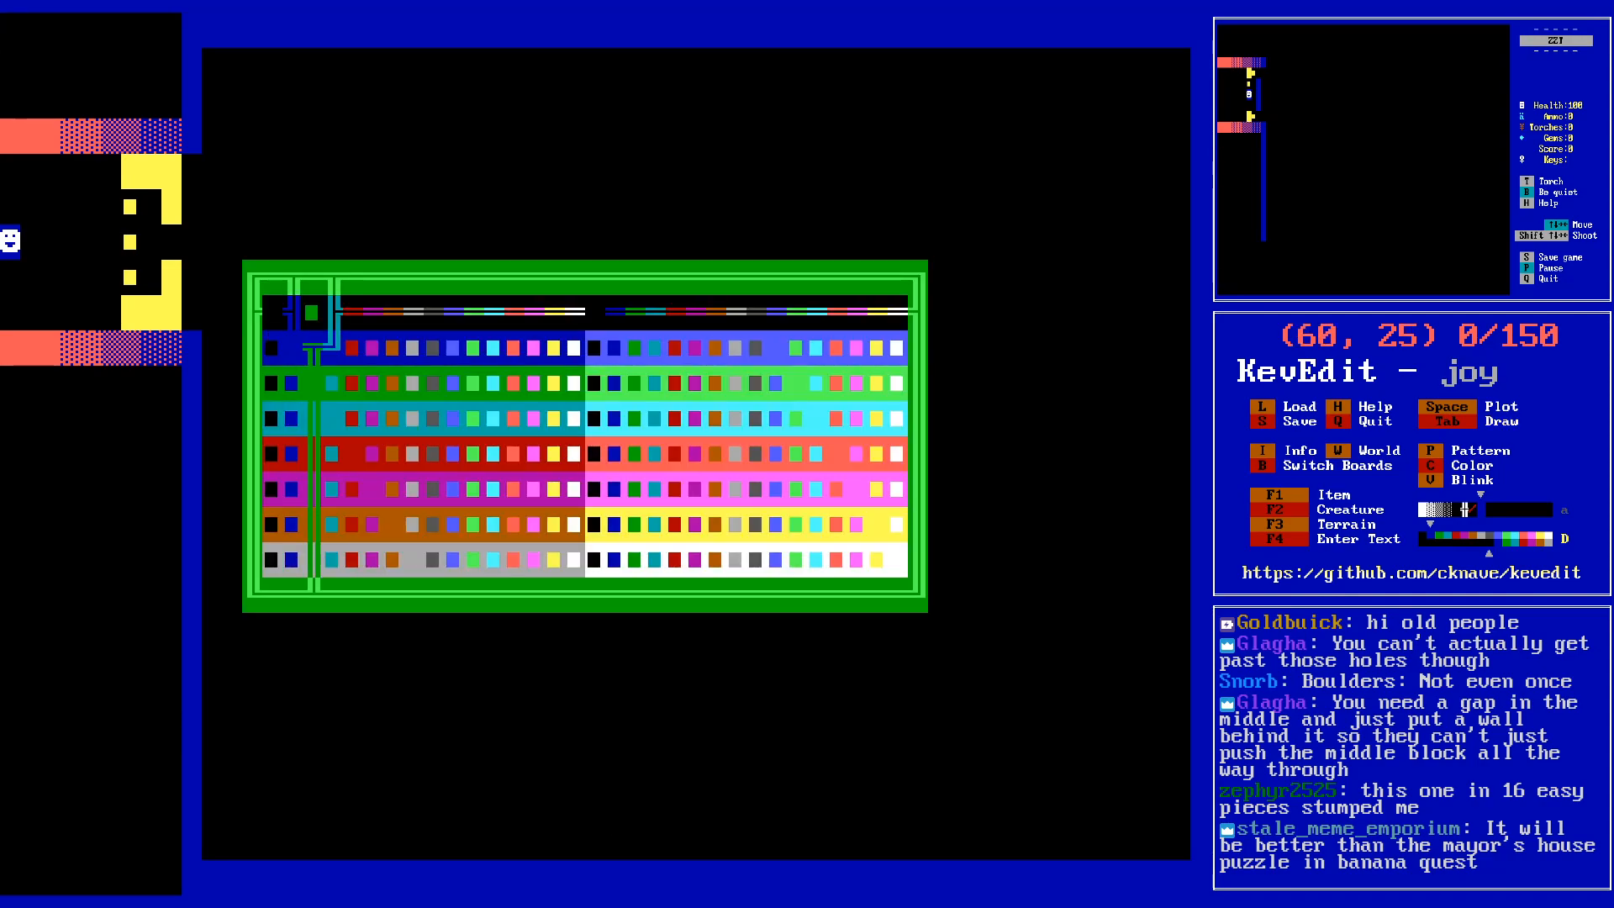
pyautogui.press('Return')
pyautogui.press('Up')
pyautogui.press('Up')
pyautogui.press('Up')
pyautogui.press('Up')
pyautogui.press('Tab')
pyautogui.press('Down')
pyautogui.press('Down')
pyautogui.press('Down')
pyautogui.press('Down')
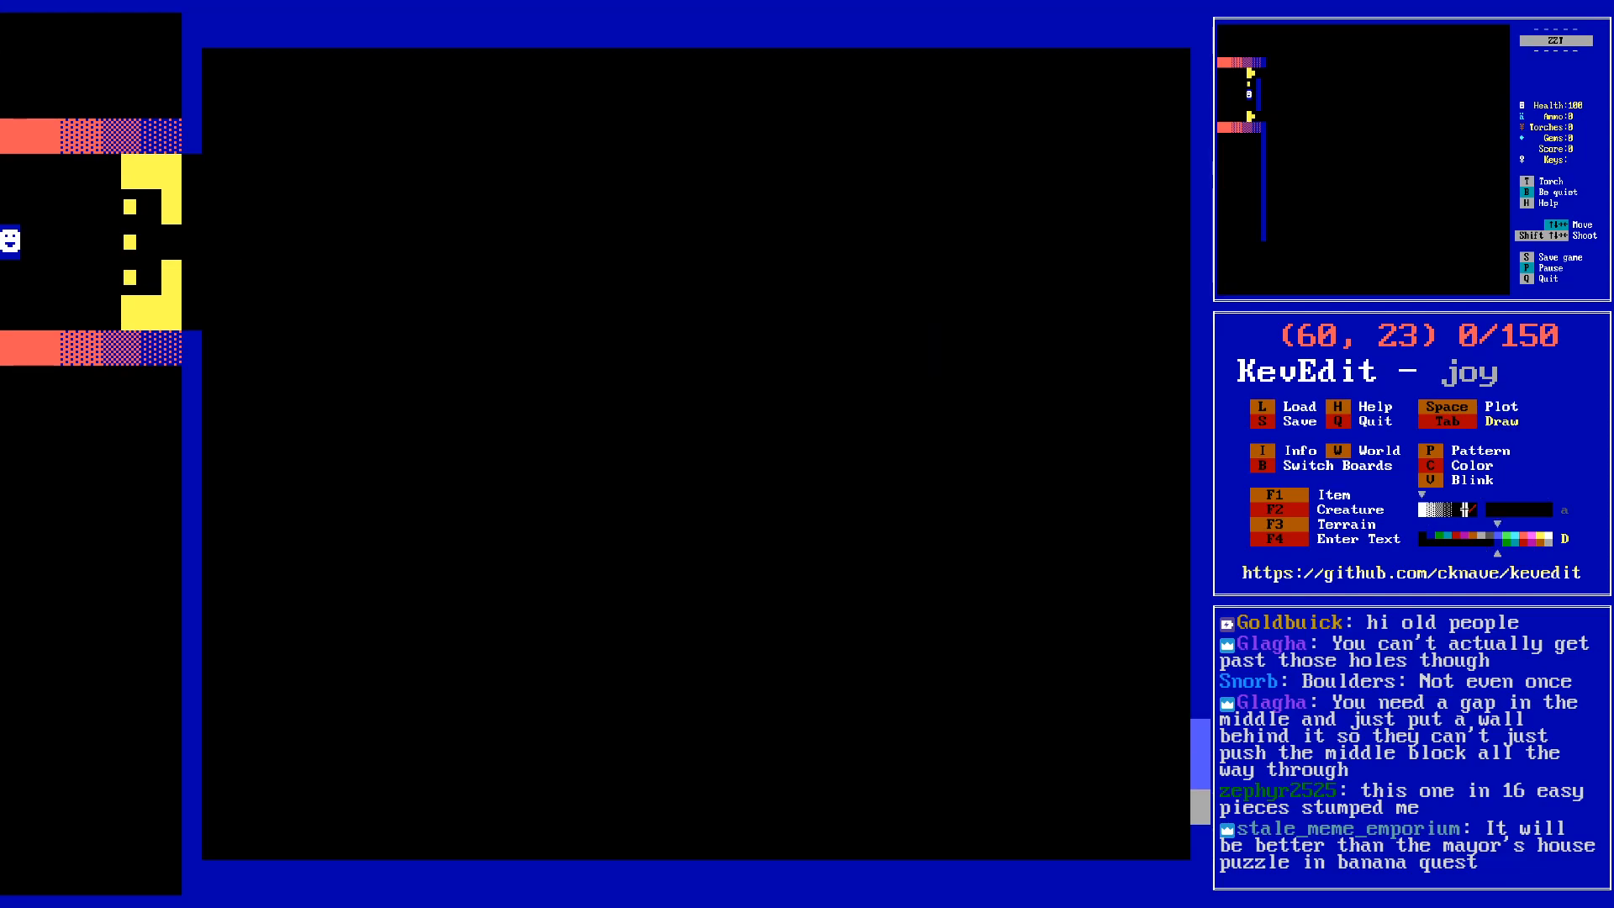
# - Extend the light blue solid wall along row 25 from column 59 back to column 56
pyautogui.press('Left')
pyautogui.press('Left')
pyautogui.press('Left')
pyautogui.press('Left')
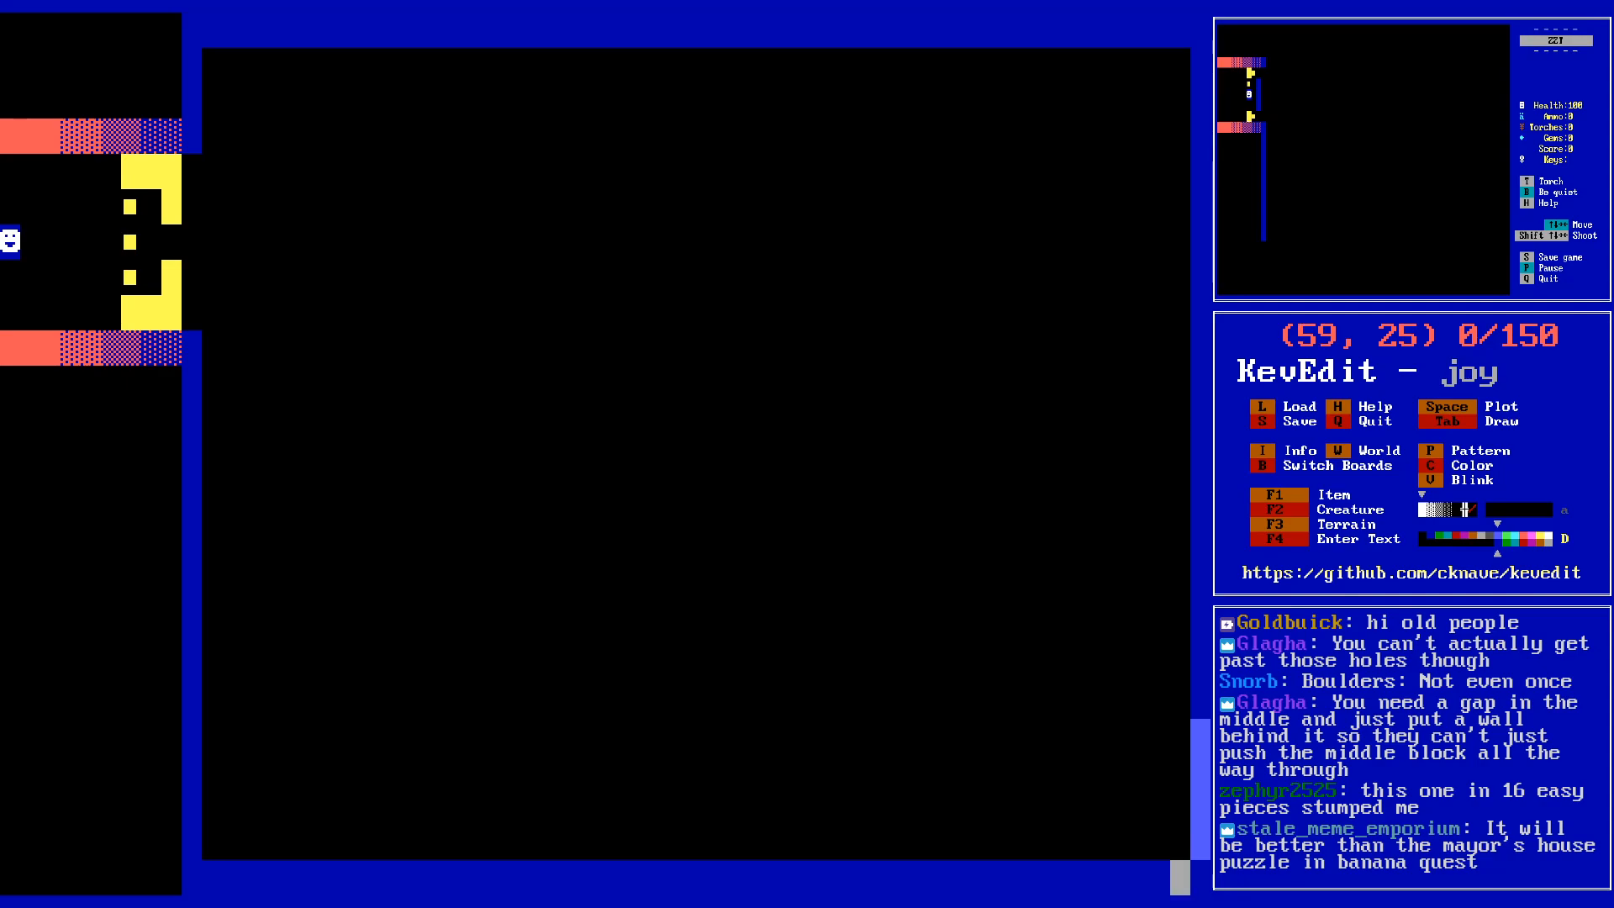
pyautogui.press('Right')
pyautogui.press('Right')
pyautogui.press('Right')
pyautogui.press('Right')
pyautogui.press('Up')
pyautogui.press('c')
pyautogui.press('Right')
pyautogui.press('Left')
pyautogui.press('Return')
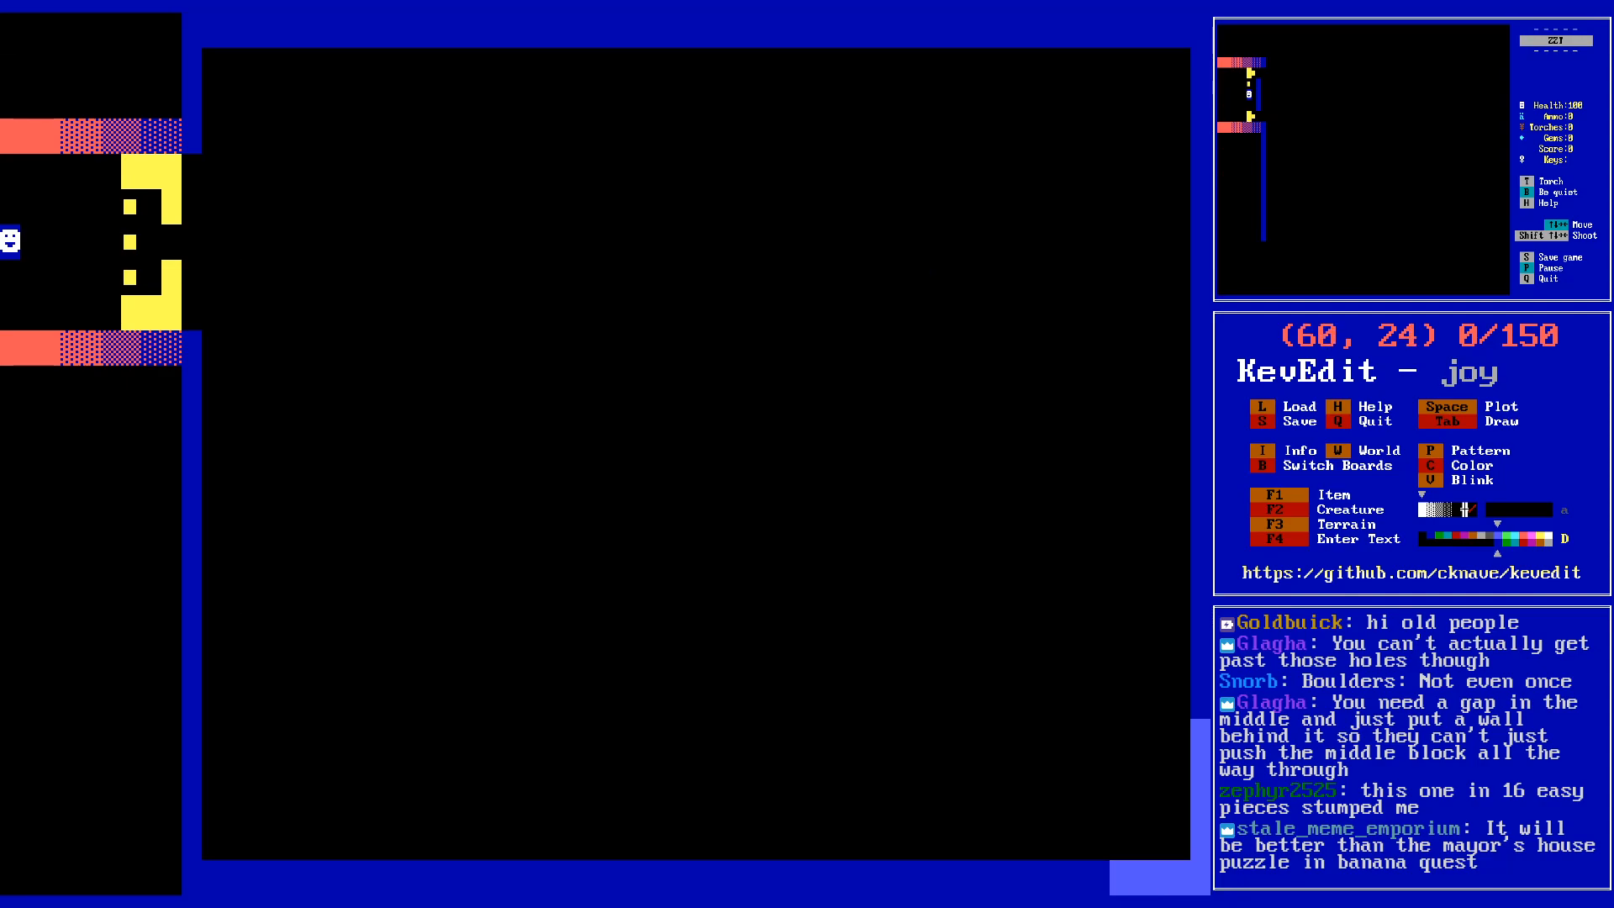
# - Plot light blue on dark blue normal wall up column 60 from row 20 to row 17
pyautogui.press('Up')
pyautogui.press('Up')
pyautogui.press('Up')
pyautogui.press('Up')
pyautogui.press('space')
pyautogui.press('Up')
pyautogui.press('space')
pyautogui.press('Up')
pyautogui.press('space')
pyautogui.press('Up')
pyautogui.press('space')
# - Plot matching light blue normal wall along row 25 from column 55 to column 52
pyautogui.press('Left')
pyautogui.hotkey('alt', 'Down')
pyautogui.hotkey('alt', 'Down')
pyautogui.hotkey('alt', 'Left')
pyautogui.press('Right')
pyautogui.press('Right')
pyautogui.press('Right')
pyautogui.press('Right')
pyautogui.press('Right')
pyautogui.press('Right')
pyautogui.press('space')
pyautogui.press('Left')
pyautogui.press('space')
pyautogui.press('Left')
pyautogui.press('space')
pyautogui.press('Left')
pyautogui.press('space')
# - Continue the fade along row 25 with light blue breakable wall from column 51 to column 48
pyautogui.press('Right')
pyautogui.press('Left')
pyautogui.press('Left')
pyautogui.press('space')
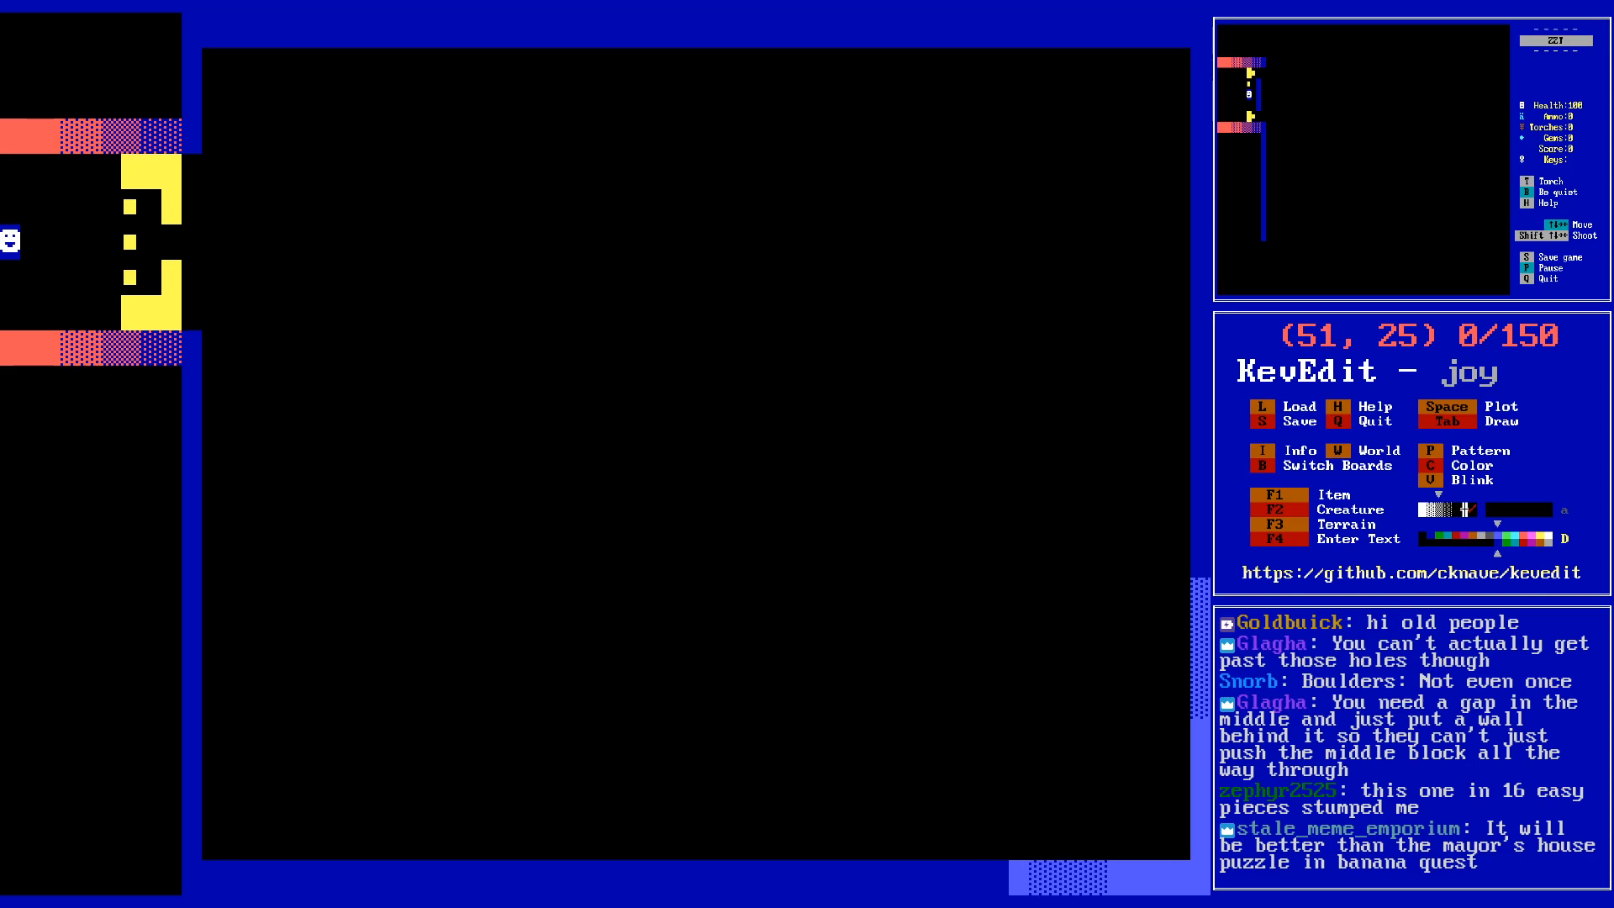
pyautogui.press('Left')
pyautogui.press('space')
pyautogui.press('Left')
pyautogui.press('space')
pyautogui.press('Left')
pyautogui.press('space')
# - Continue the fade up column 60 with light blue breakable wall from row 16 to row 13
pyautogui.press('Right')
pyautogui.hotkey('alt', 'Right')
pyautogui.hotkey('alt', 'Right')
pyautogui.hotkey('alt', 'Up')
pyautogui.hotkey('alt', 'Up')
pyautogui.press('Down')
pyautogui.press('space')
pyautogui.press('Up')
pyautogui.press('Up')
pyautogui.press('Up')
# - Place a light blue solid wall tile at column 11, row 7, just behind the gap in the yellow barrier
pyautogui.press('Left')
pyautogui.press('Left')
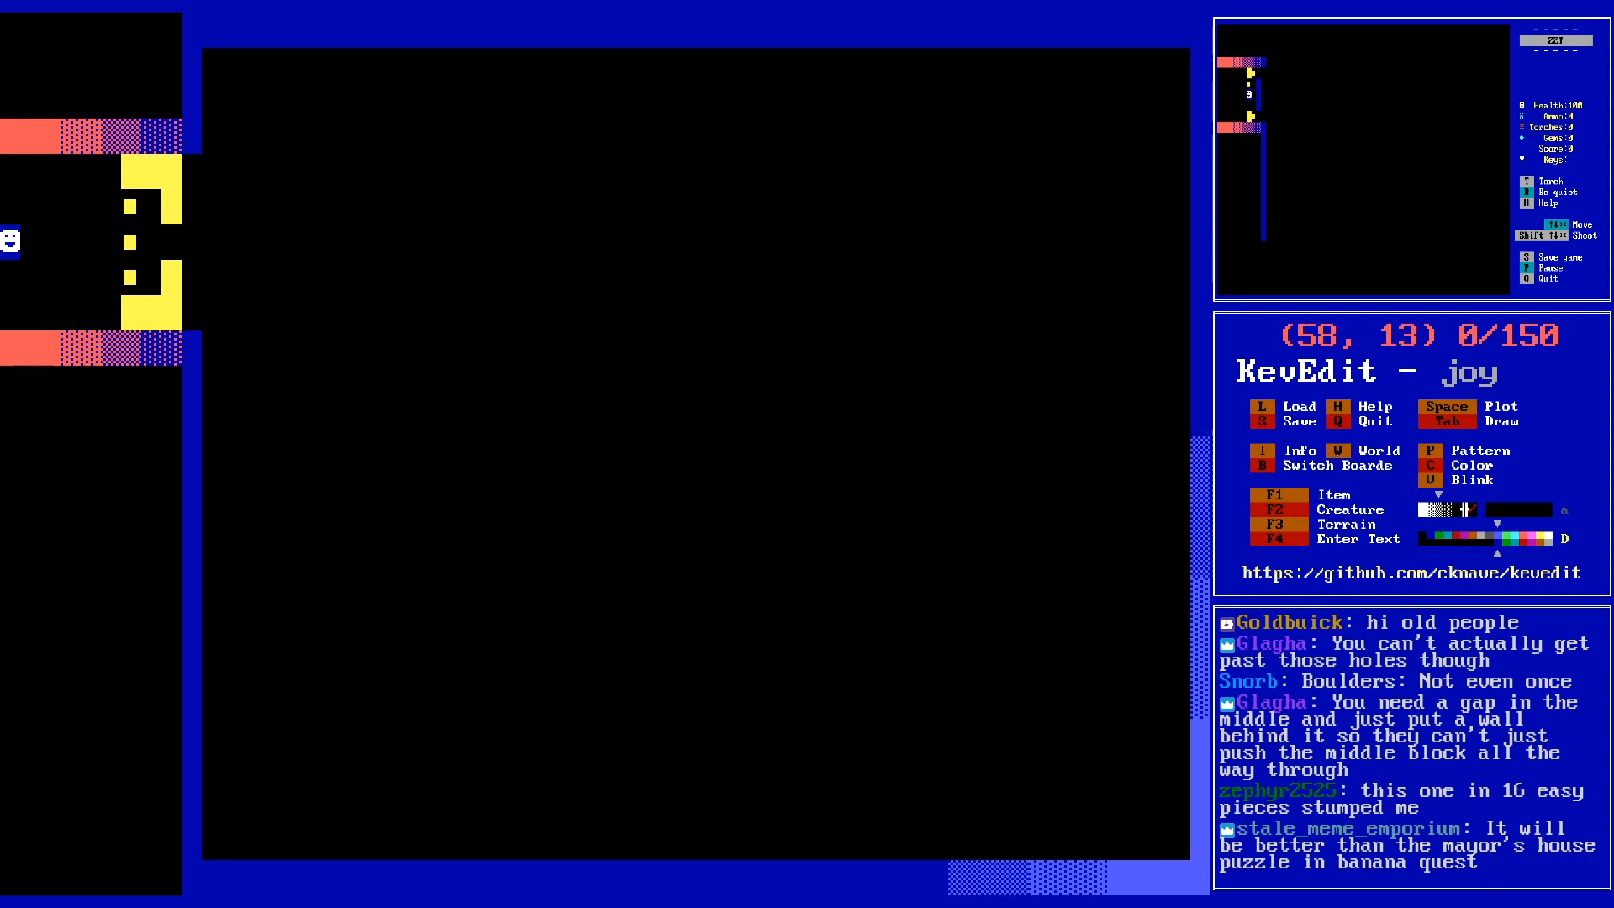
pyautogui.hotkey('alt', 'Left')
pyautogui.hotkey('alt', 'Left')
pyautogui.hotkey('alt', 'Left')
pyautogui.hotkey('alt', 'Left')
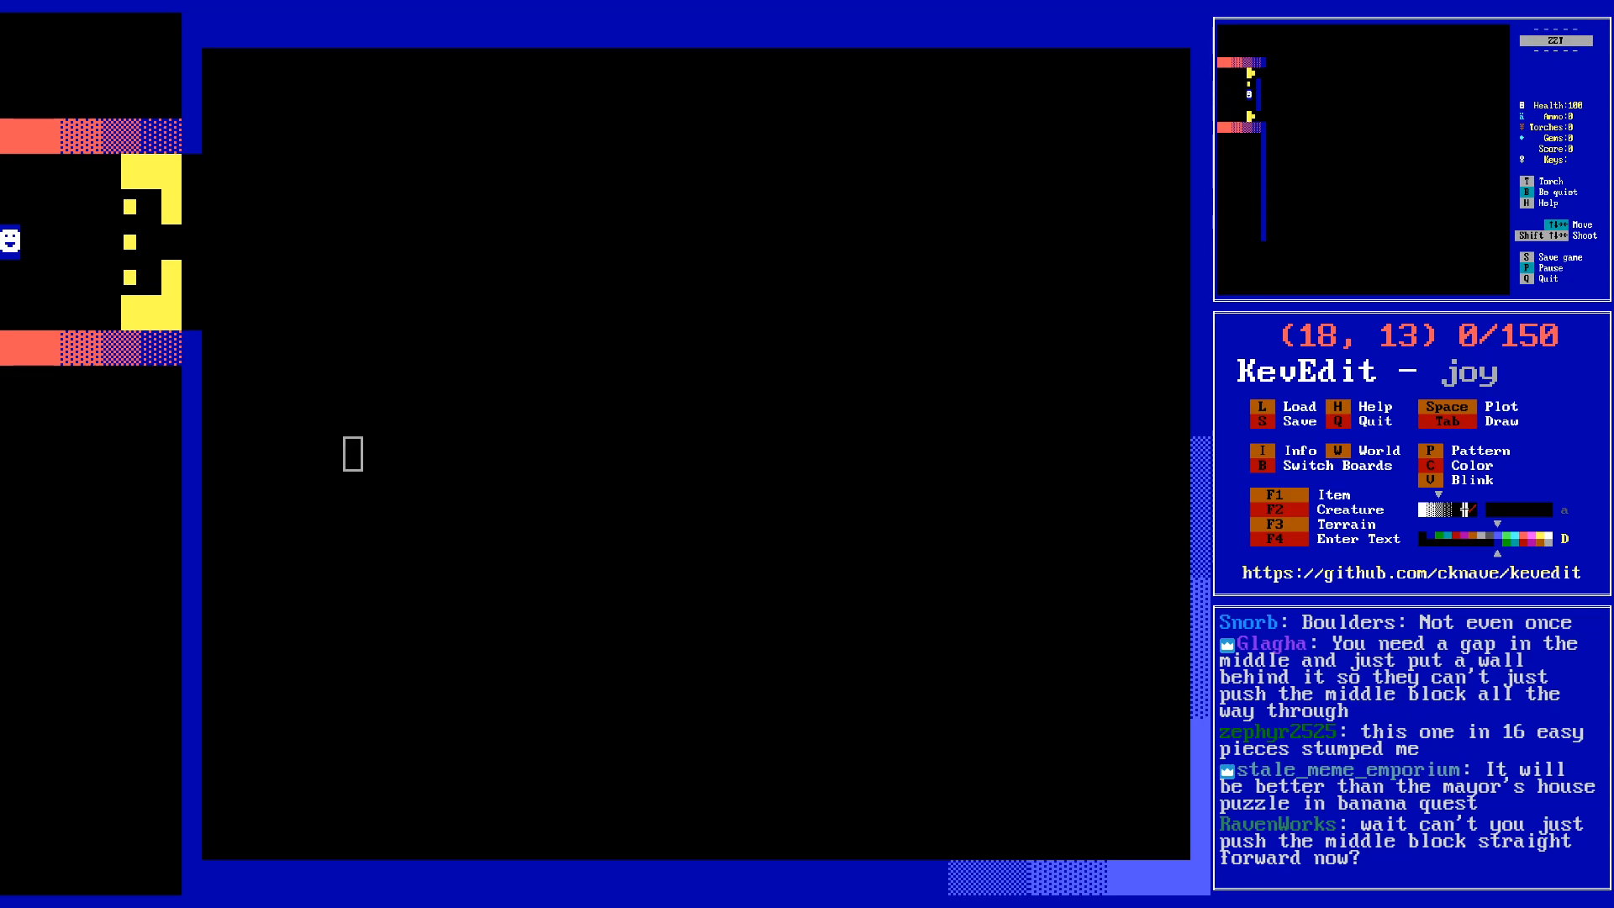
pyautogui.press('Up')
pyautogui.press('Left')
pyautogui.press('Left')
pyautogui.press('Up')
pyautogui.press('Left')
pyautogui.press('Left')
pyautogui.press('Up')
pyautogui.press('Left')
pyautogui.press('Up')
pyautogui.press('Left')
pyautogui.press('Up')
pyautogui.press('Up')
pyautogui.press('Left')
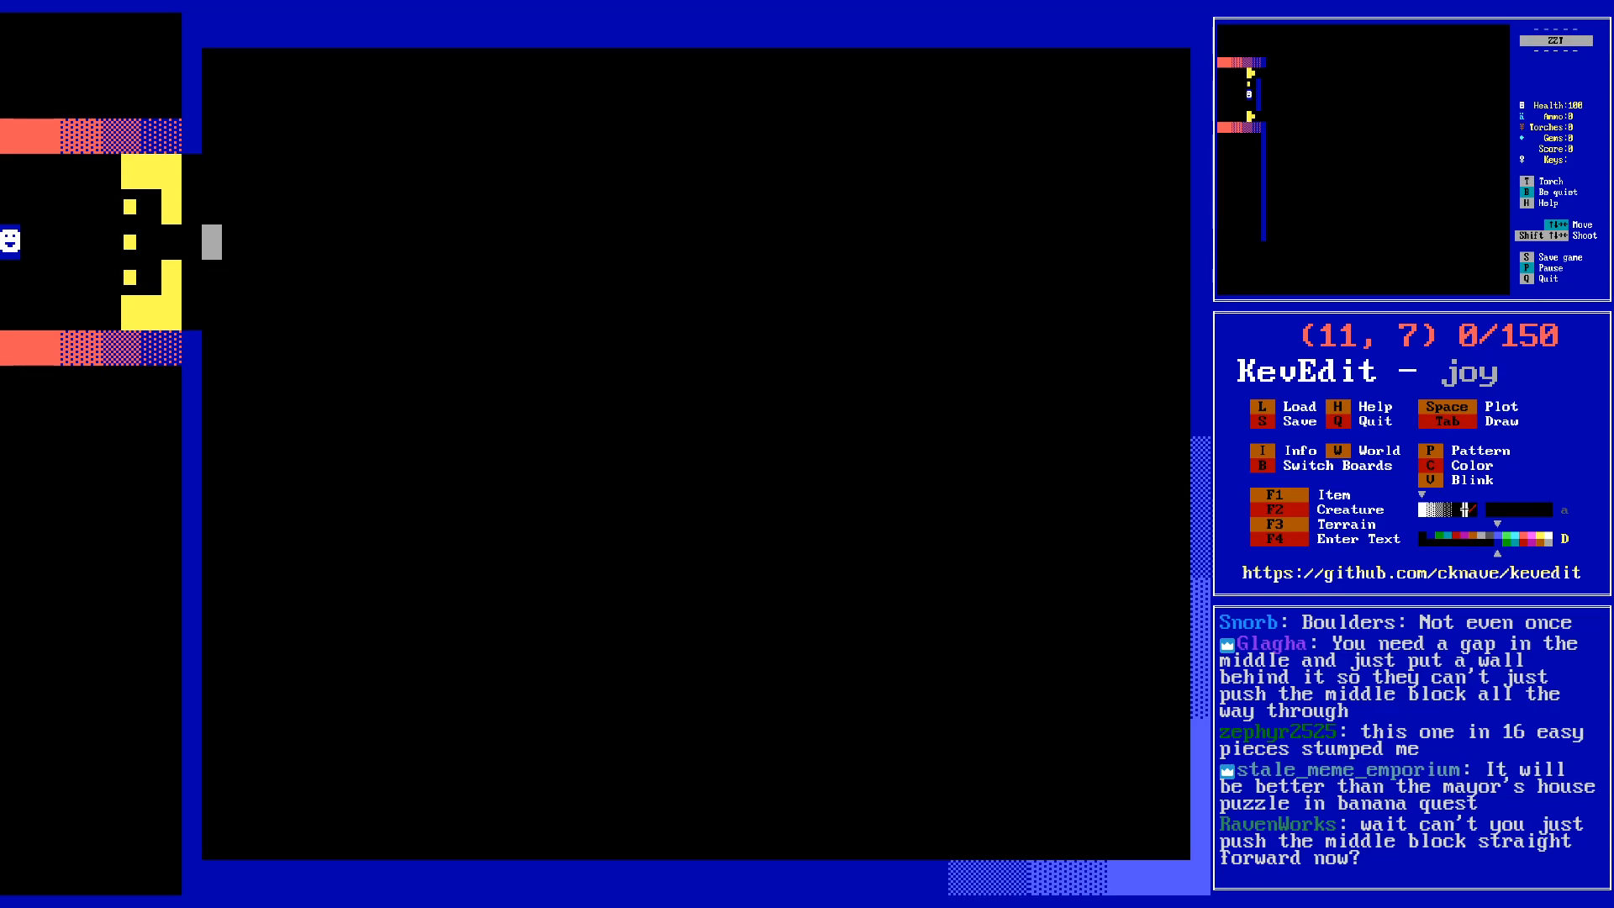
pyautogui.press('Down')
pyautogui.press('Down')
pyautogui.press('Up')
pyautogui.press('Up')
# - Replace the blocker tile at column 11, row 7 with the barrier's yellow solid wall and save the world
pyautogui.press('Up')
pyautogui.press('Left')
pyautogui.press('Left')
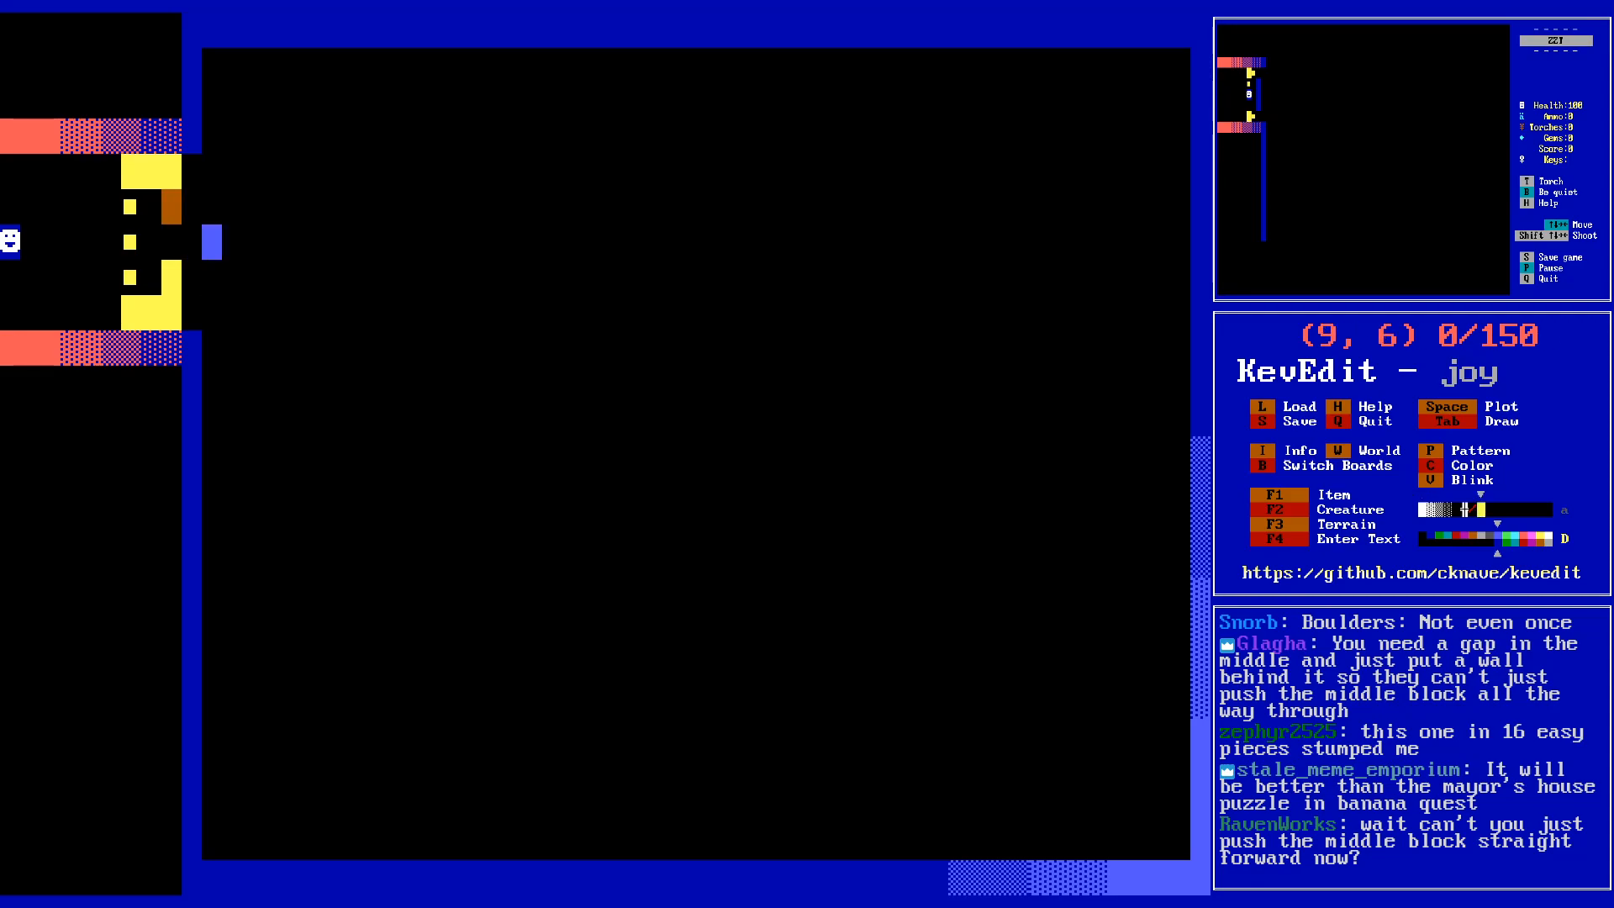
pyautogui.press('Right')
pyautogui.press('Right')
pyautogui.press('Down')
pyautogui.press('Left')
pyautogui.press('Down')
pyautogui.press('Right')
pyautogui.press('Down')
pyautogui.press('s')
pyautogui.press('Return')
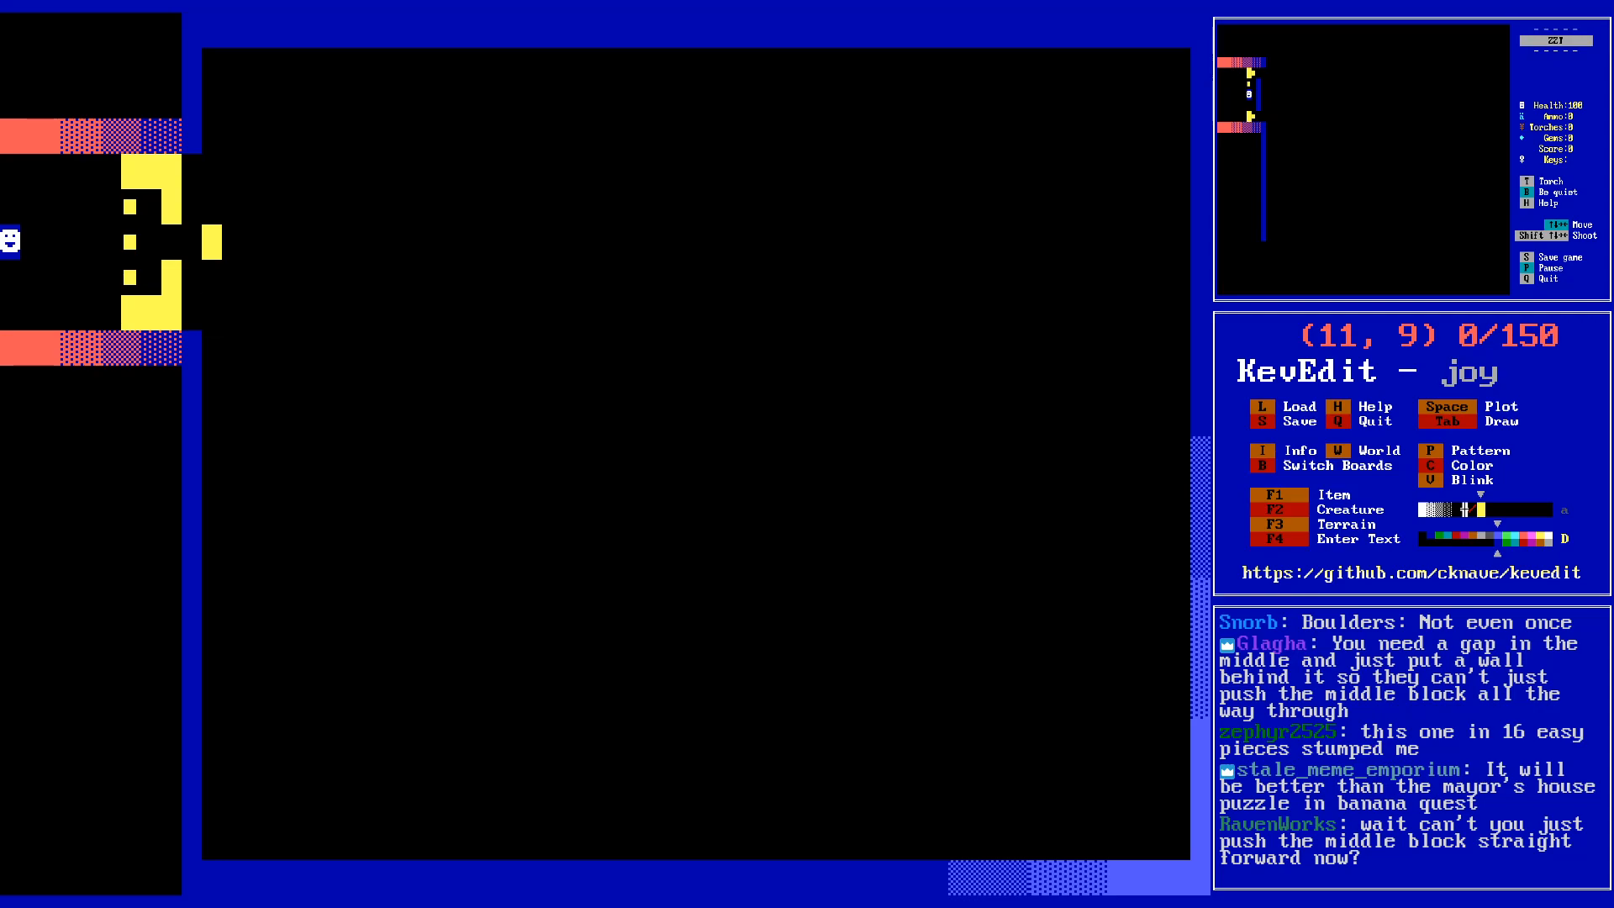
# - Shift the yellow barrier puzzle one column west, to columns 6 through 8, with its yellow blocker at column 10, row 7
pyautogui.press('Left')
pyautogui.press('Down')
pyautogui.press('Right')
pyautogui.press('Up')
pyautogui.press('Right')
pyautogui.press('Left')
pyautogui.press('Left')
pyautogui.press('Left')
pyautogui.press('Left')
pyautogui.press('Up')
pyautogui.press('Up')
pyautogui.press('Up')
pyautogui.press('Left')
pyautogui.press('Up')
pyautogui.press('p')
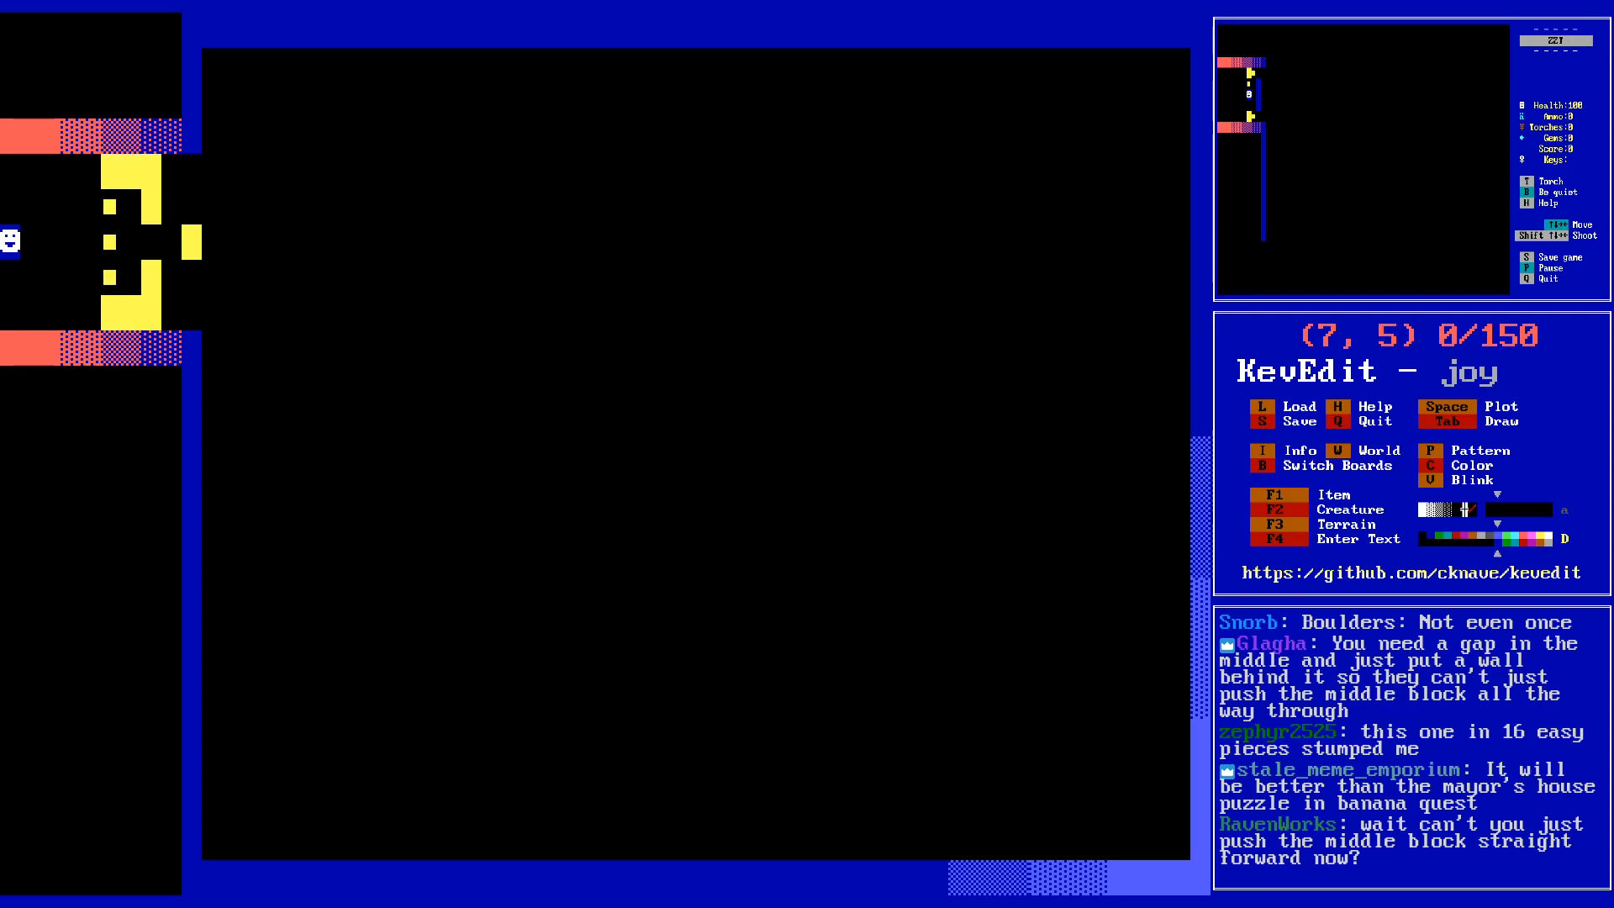
pyautogui.press('Down')
pyautogui.press('Down')
pyautogui.press('Right')
pyautogui.press('Right')
pyautogui.press('Right')
pyautogui.press('Right')
pyautogui.press('Right')
pyautogui.press('Right')
pyautogui.press('Right')
pyautogui.press('Right')
pyautogui.press('Right')
pyautogui.press('Right')
pyautogui.press('Right')
pyautogui.press('Right')
pyautogui.press('Right')
pyautogui.press('Right')
pyautogui.press('Right')
pyautogui.press('Right')
pyautogui.press('Right')
pyautogui.press('Right')
pyautogui.press('Right')
pyautogui.press('Right')
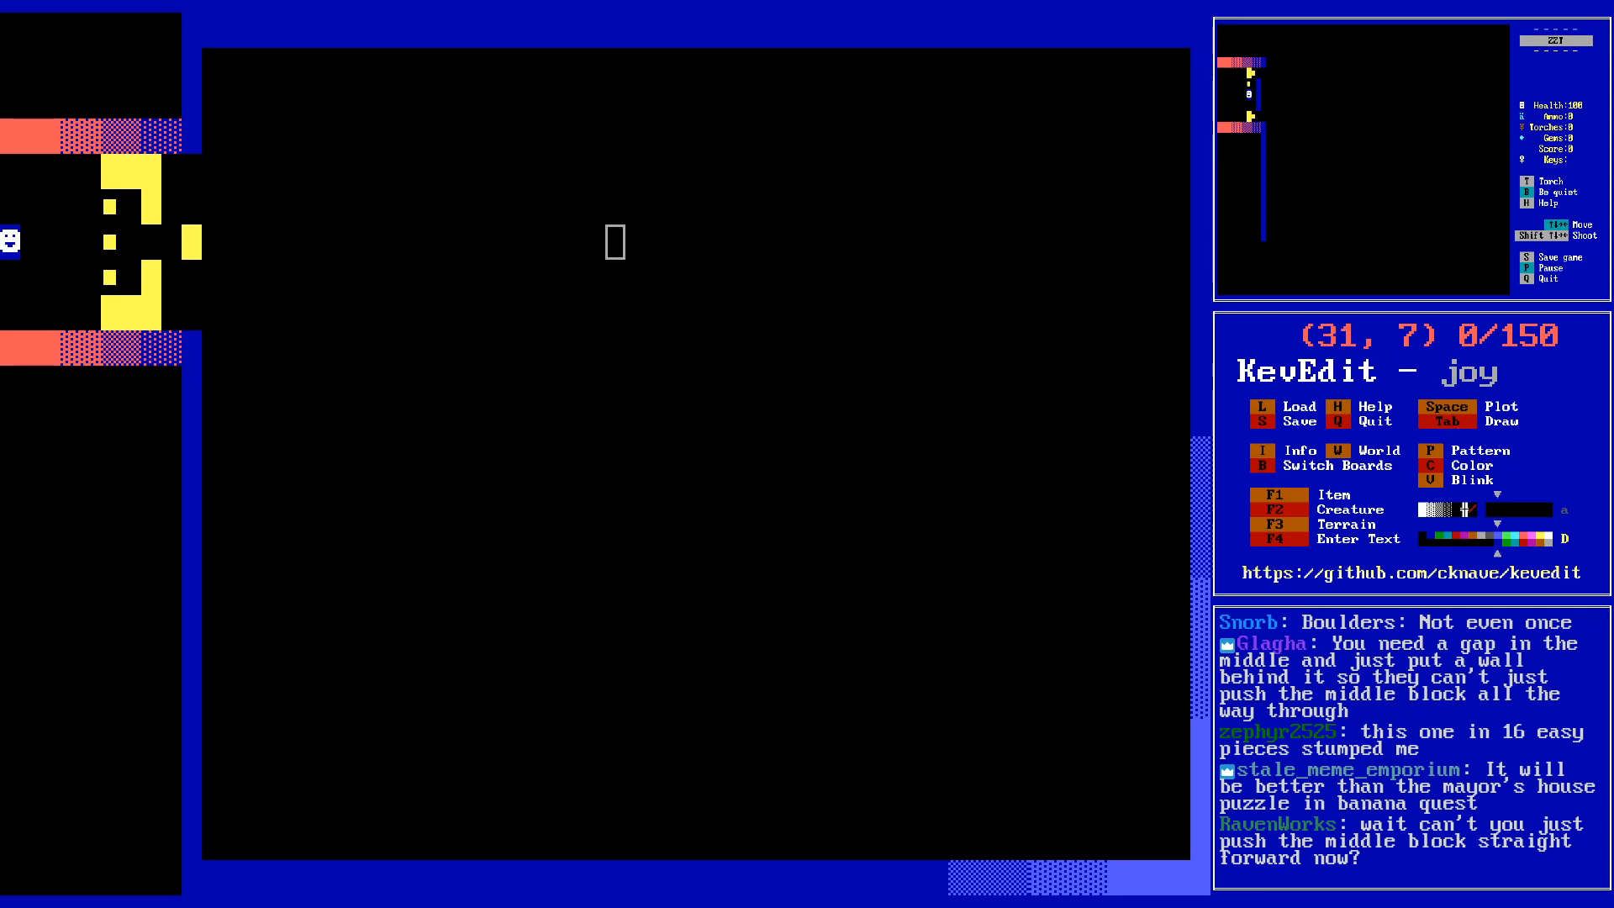
pyautogui.press('Left')
pyautogui.press('Left')
pyautogui.press('Left')
pyautogui.press('Left')
pyautogui.press('Left')
pyautogui.press('Left')
pyautogui.press('Left')
pyautogui.press('Left')
pyautogui.press('Left')
pyautogui.press('Left')
pyautogui.press('Left')
pyautogui.press('Left')
pyautogui.press('Left')
pyautogui.press('Left')
pyautogui.press('Left')
pyautogui.press('Left')
pyautogui.press('Left')
pyautogui.press('Left')
pyautogui.press('Left')
pyautogui.press('Left')
pyautogui.press('Up')
pyautogui.press('Left')
pyautogui.press('Up')
pyautogui.press('Up')
pyautogui.press('Down')
pyautogui.press('Down')
pyautogui.press('Down')
pyautogui.press('Down')
pyautogui.press('Down')
pyautogui.press('Down')
pyautogui.press('Left')
pyautogui.press('Left')
pyautogui.press('Left')
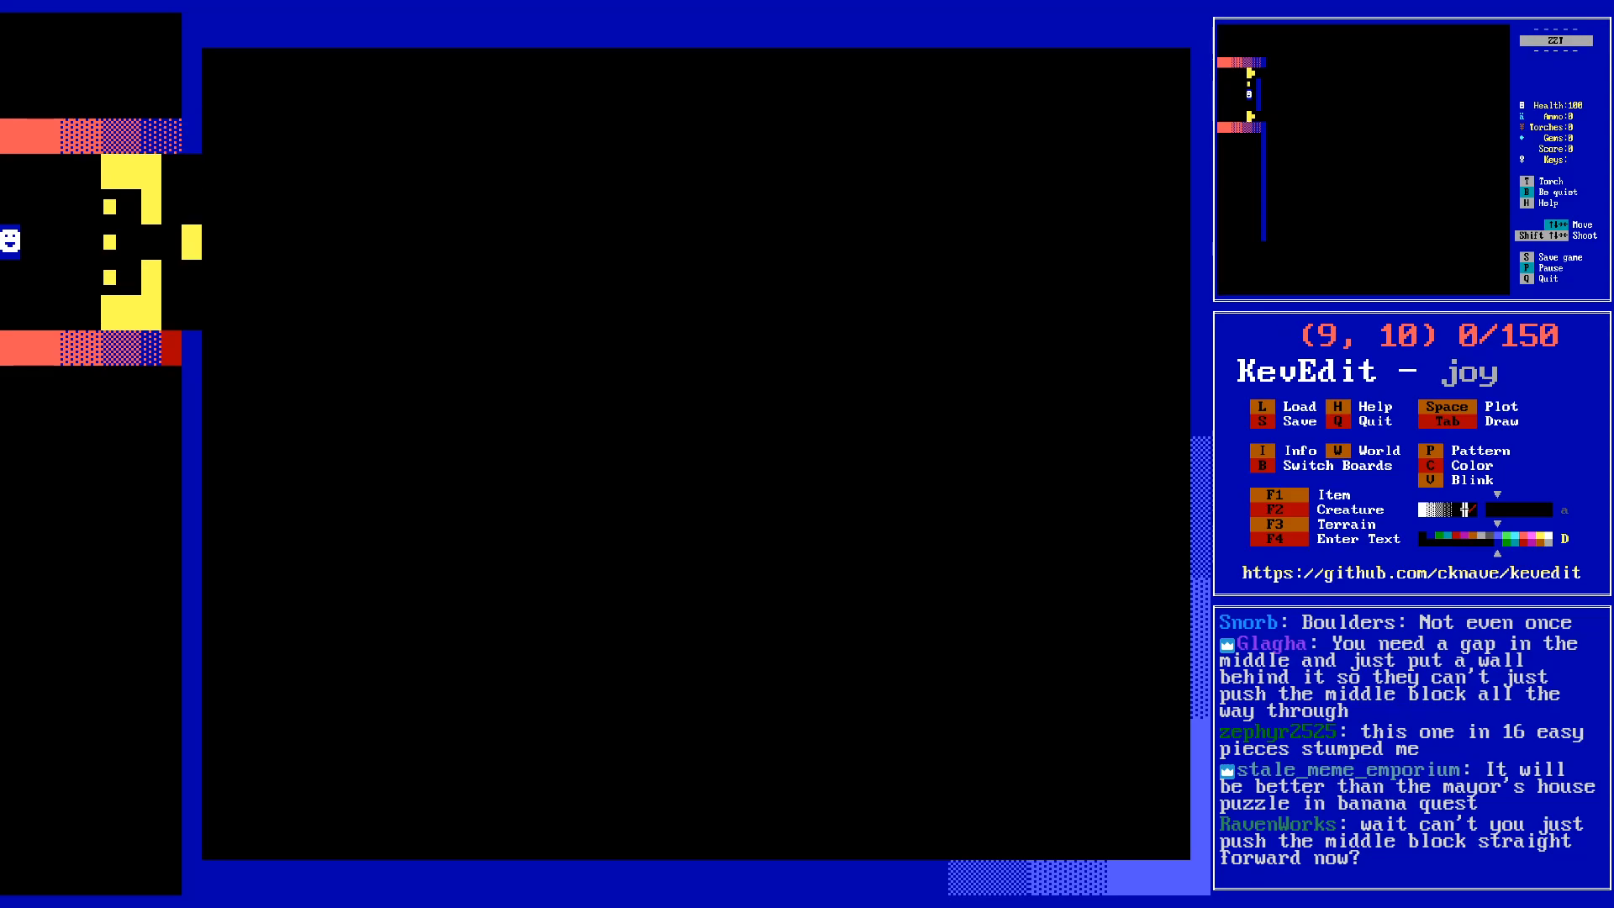
pyautogui.press('Left')
pyautogui.press('Left')
pyautogui.press('Right')
pyautogui.press('Right')
pyautogui.press('Right')
pyautogui.press('Right')
pyautogui.press('Down')
pyautogui.press('Left')
pyautogui.press('Up')
pyautogui.press('Left')
pyautogui.press('Down')
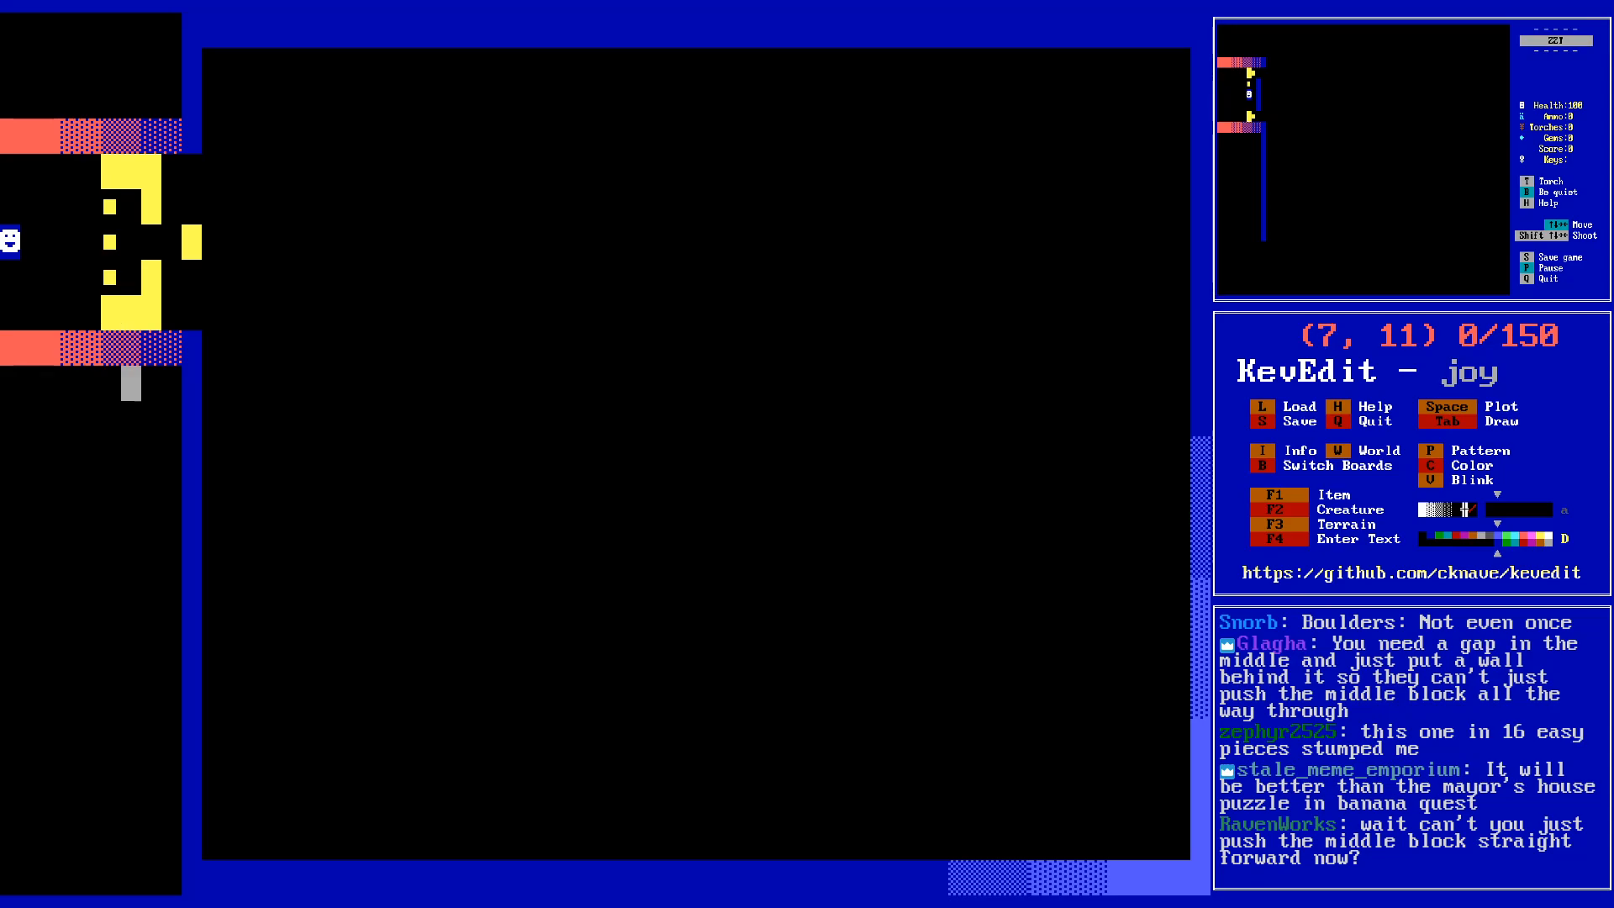
# - Set the board's maximum shots to 0 and save the world
pyautogui.press('i')
pyautogui.press('Down')
pyautogui.press('Down')
pyautogui.press('Down')
pyautogui.press('Down')
pyautogui.press('Down')
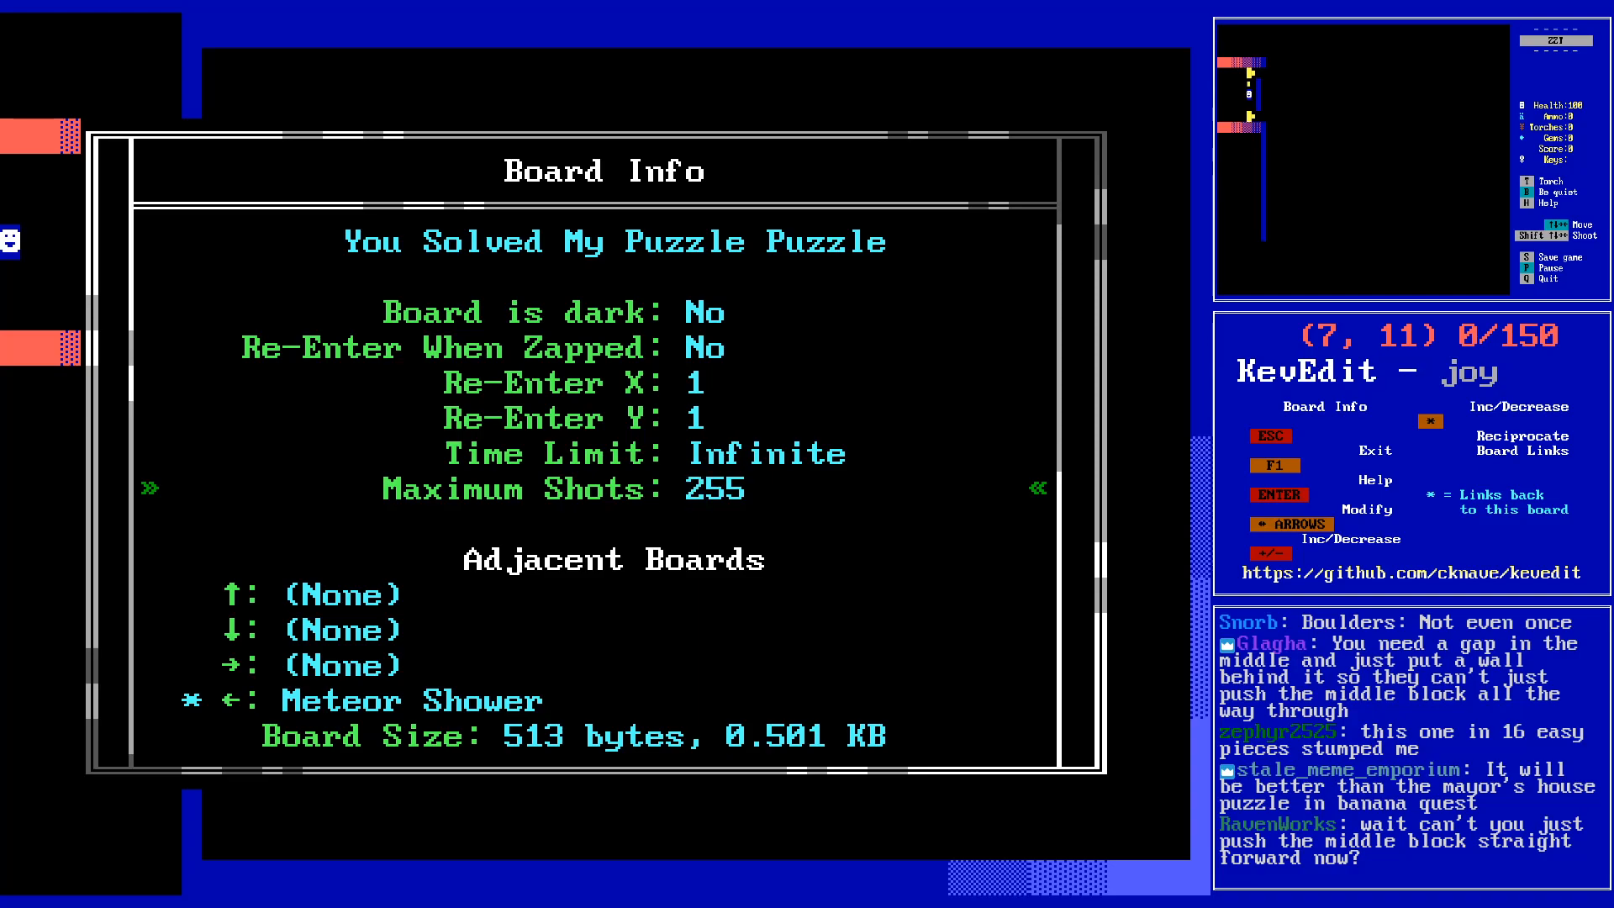
pyautogui.press('Return')
pyautogui.press('BackSpace')
pyautogui.press('BackSpace')
pyautogui.press('BackSpace')
pyautogui.write('0')
pyautogui.press('Escape')
pyautogui.press('Right')
pyautogui.press('s')
pyautogui.press('Return')
# - Extend the light blue shading on blue along the room's south wall westward to column 44
pyautogui.press('Right')
pyautogui.press('Up')
pyautogui.press('Up')
pyautogui.press('Right')
pyautogui.press('Right')
pyautogui.press('Right')
pyautogui.press('Right')
pyautogui.press('Right')
pyautogui.press('Right')
pyautogui.press('Right')
pyautogui.press('Right')
pyautogui.press('Right')
pyautogui.press('Right')
pyautogui.press('Right')
pyautogui.press('Right')
pyautogui.hotkey('alt', 'Right')
pyautogui.hotkey('alt', 'Down')
pyautogui.hotkey('alt', 'Down')
pyautogui.hotkey('alt', 'Down')
pyautogui.hotkey('alt', 'Right')
pyautogui.hotkey('alt', 'Right')
pyautogui.press('Down')
pyautogui.press('Left')
pyautogui.press('Left')
pyautogui.press('Left')
pyautogui.press('Left')
pyautogui.press('c')
pyautogui.press('Right')
pyautogui.press('Left')
pyautogui.press('Return')
pyautogui.press('p')
pyautogui.press('p')
pyautogui.press('p')
pyautogui.press('p')
pyautogui.press('p')
pyautogui.press('p')
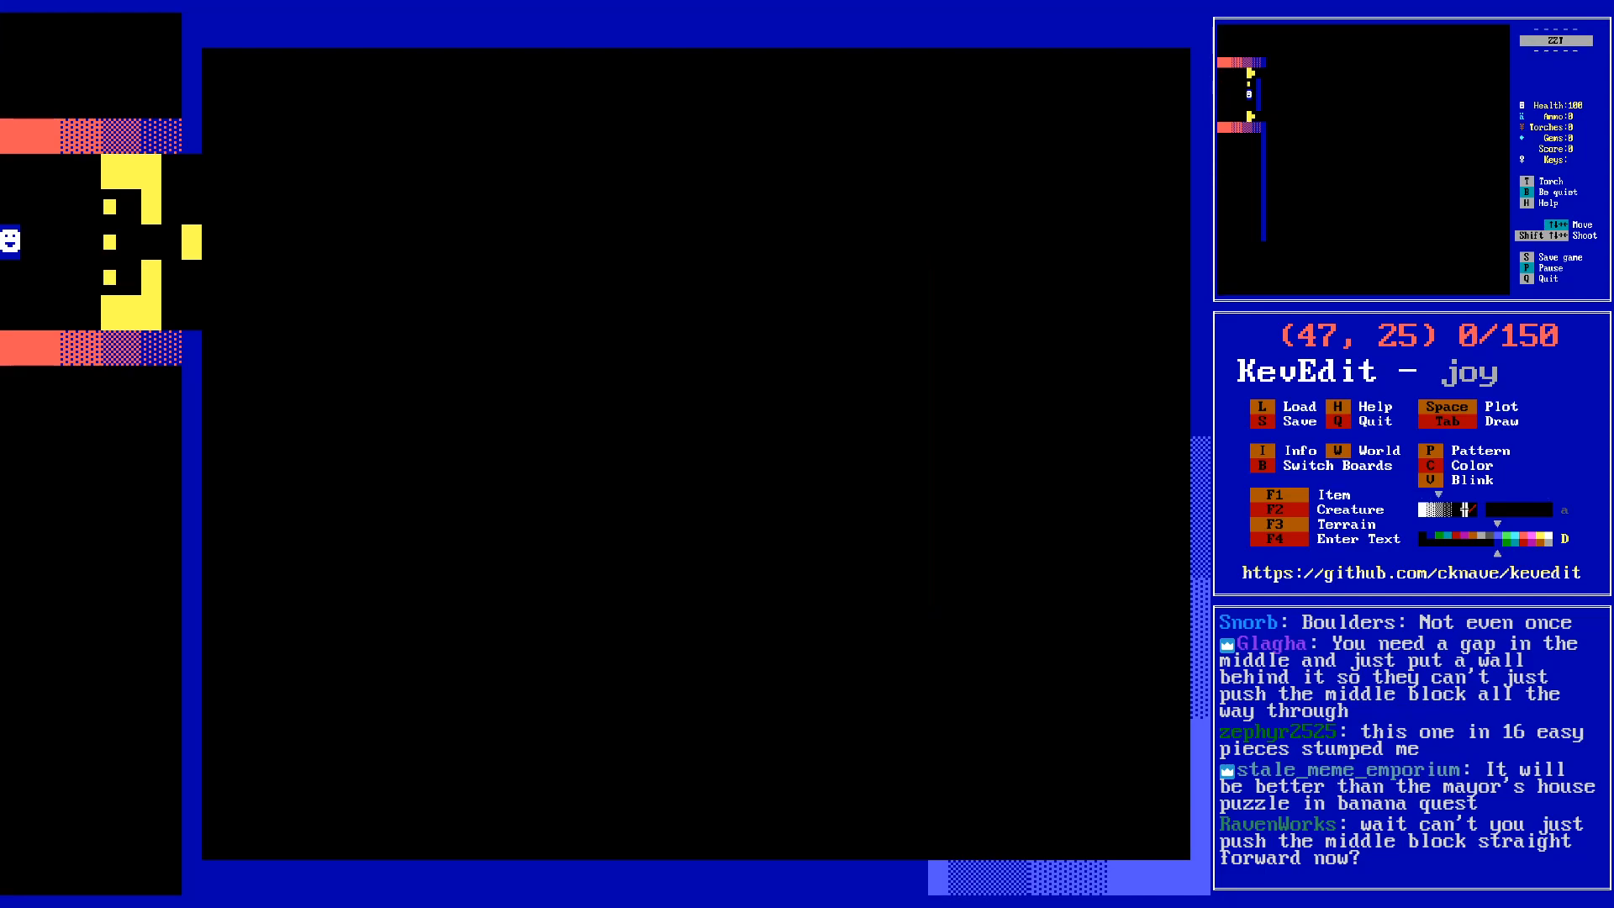
pyautogui.press('Left')
pyautogui.press('Left')
# - Extend the light blue shading of the room's east wall up to row 9 and save the world
pyautogui.hotkey('alt', 'Right')
pyautogui.hotkey('alt', 'Up')
pyautogui.hotkey('alt', 'Right')
pyautogui.hotkey('alt', 'Up')
pyautogui.hotkey('alt', 'Up')
pyautogui.press('Down')
pyautogui.press('Up')
pyautogui.press('Up')
pyautogui.hotkey('alt', 'Left')
pyautogui.hotkey('alt', 'Left')
pyautogui.hotkey('alt', 'Left')
pyautogui.hotkey('alt', 'Up')
pyautogui.hotkey('alt', 'Left')
pyautogui.hotkey('alt', 'Left')
pyautogui.press('Down')
pyautogui.press('Right')
pyautogui.press('Down')
pyautogui.press('Down')
pyautogui.press('Down')
pyautogui.press('Right')
pyautogui.press('Right')
pyautogui.press('Down')
pyautogui.press('Right')
pyautogui.press('s')
pyautogui.press('Return')
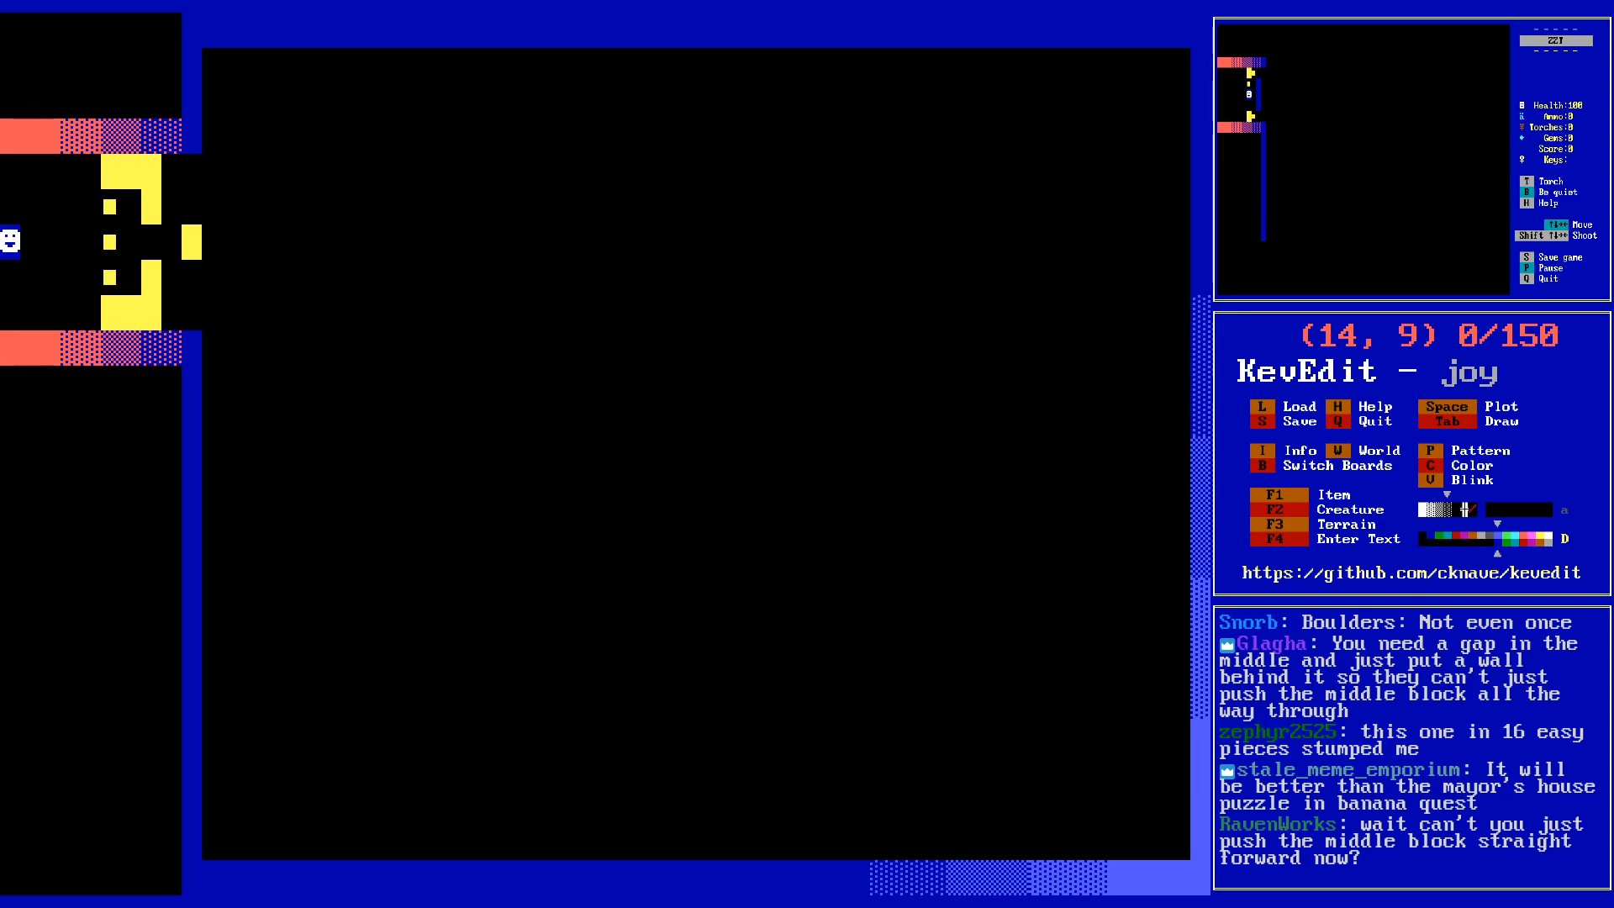
# - Place a light magenta on dark red boulder at column 1, row 11, just below the lower red wall
pyautogui.press('Left')
pyautogui.press('Left')
pyautogui.press('Left')
pyautogui.press('Left')
pyautogui.press('Left')
pyautogui.press('Left')
pyautogui.press('Down')
pyautogui.press('Down')
pyautogui.press('Left')
pyautogui.press('Left')
pyautogui.press('Down')
pyautogui.press('Down')
pyautogui.press('Left')
pyautogui.press('c')
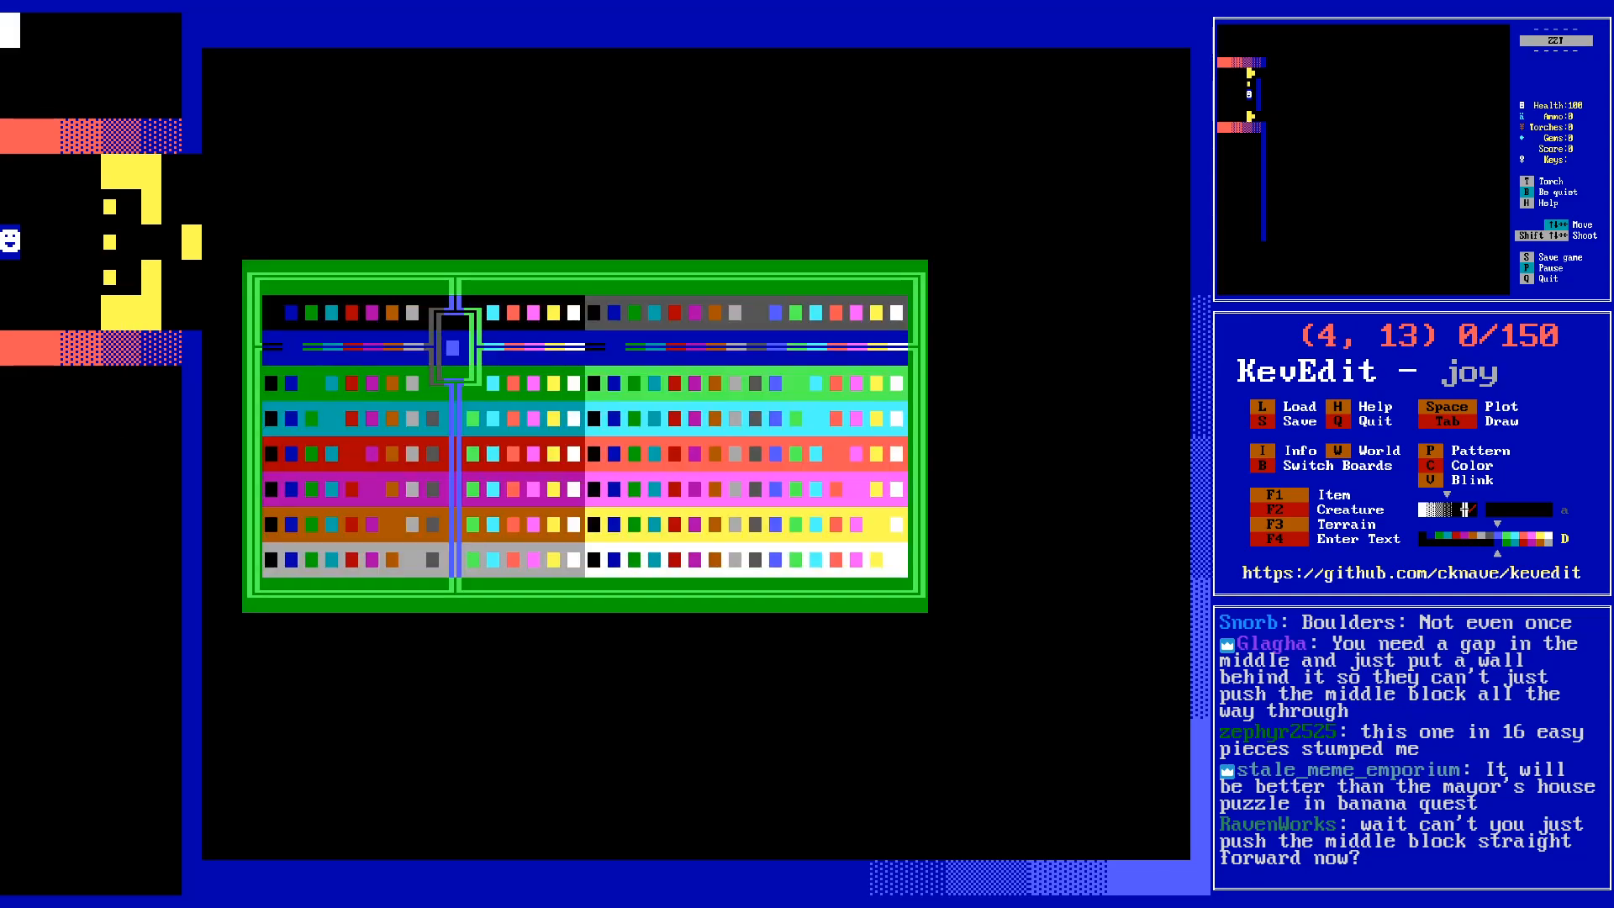
pyautogui.press('Right')
pyautogui.press('Right')
pyautogui.press('Right')
pyautogui.press('Right')
pyautogui.press('Down')
pyautogui.press('Down')
pyautogui.press('Down')
pyautogui.press('Return')
pyautogui.press('Left')
pyautogui.press('Up')
pyautogui.press('Up')
pyautogui.press('Left')
pyautogui.press('Left')
pyautogui.press('F3')
pyautogui.press('o')
# - Try a light red on purple boulder at column 2, row 11, beside the magenta on red boulder
pyautogui.press('Down')
pyautogui.press('Right')
pyautogui.press('Up')
pyautogui.press('c')
pyautogui.press('Left')
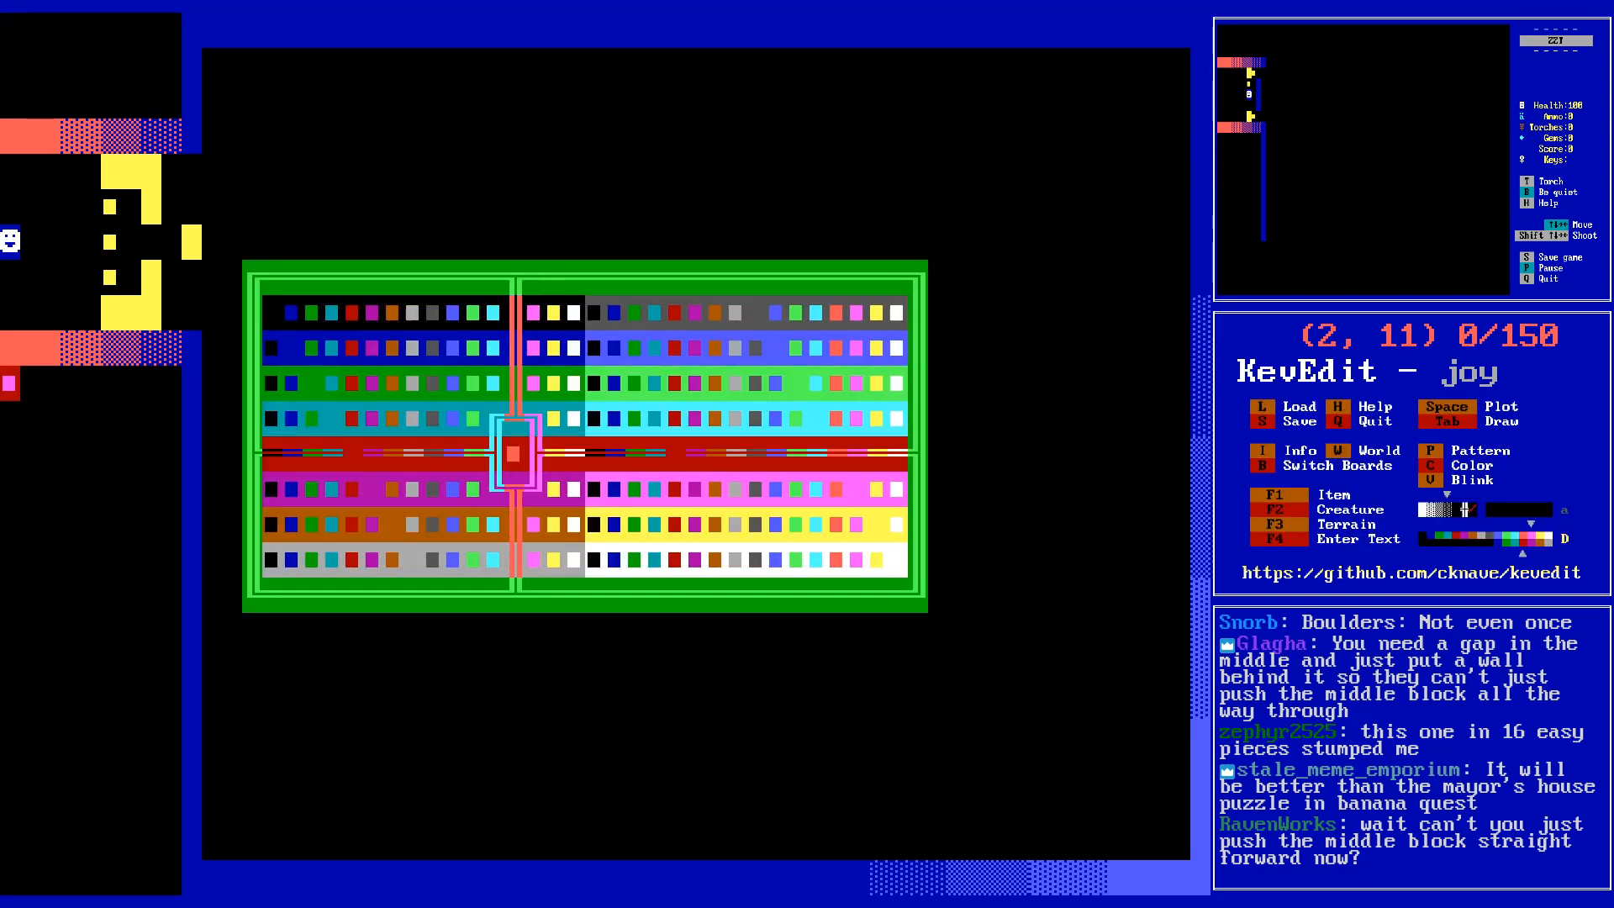
pyautogui.press('Up')
pyautogui.press('Up')
pyautogui.press('Right')
pyautogui.press('Left')
pyautogui.press('Up')
pyautogui.press('Down')
pyautogui.press('Down')
pyautogui.press('Down')
pyautogui.press('Return')
pyautogui.press('F3')
pyautogui.press('o')
pyautogui.press('Right')
pyautogui.press('Left')
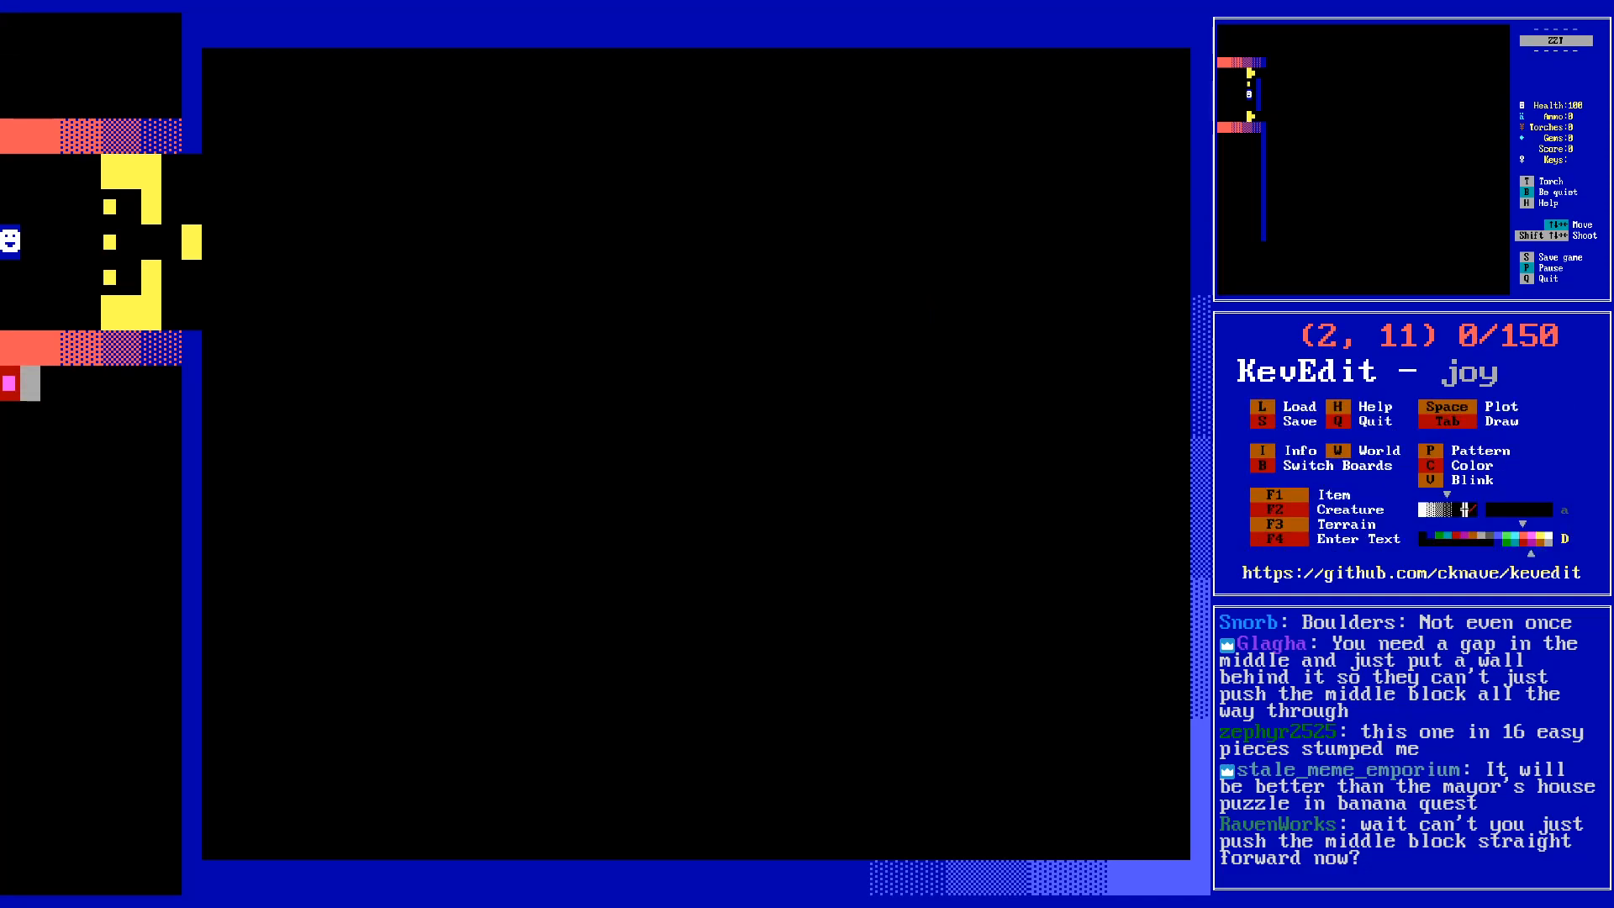
# - Place a black on purple boulder at column 2, row 11, beside the magenta on red boulder
pyautogui.press('c')
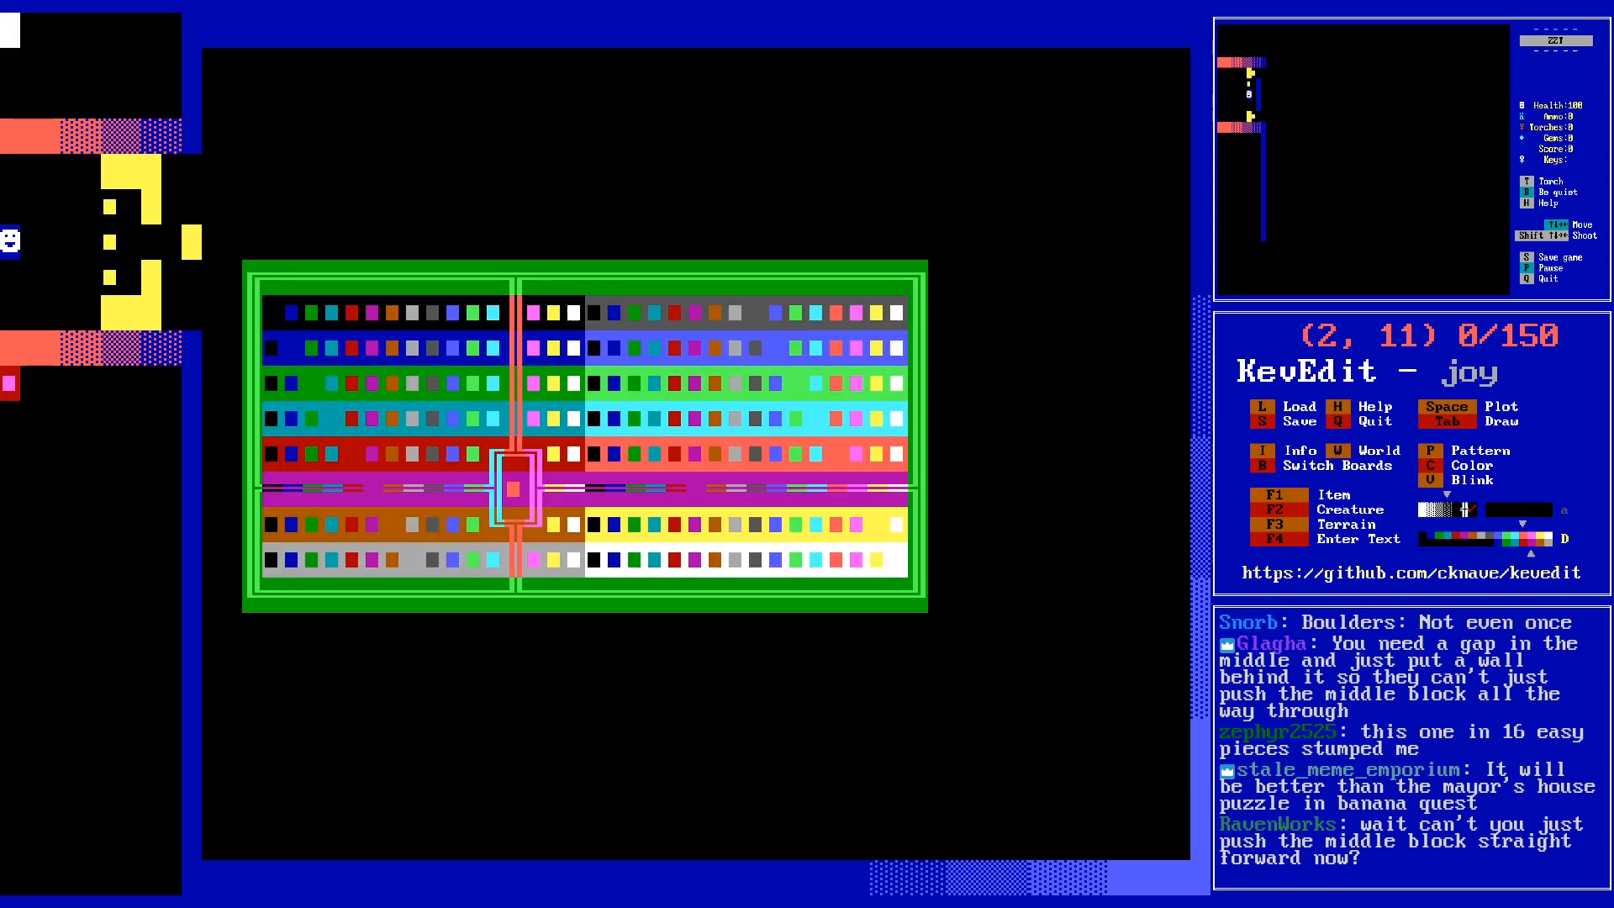
pyautogui.press('Left')
pyautogui.press('Left')
pyautogui.press('Left')
pyautogui.press('Left')
pyautogui.press('Left')
pyautogui.press('Left')
pyautogui.press('Left')
pyautogui.press('Left')
pyautogui.press('Left')
pyautogui.press('Left')
pyautogui.press('Left')
pyautogui.press('Left')
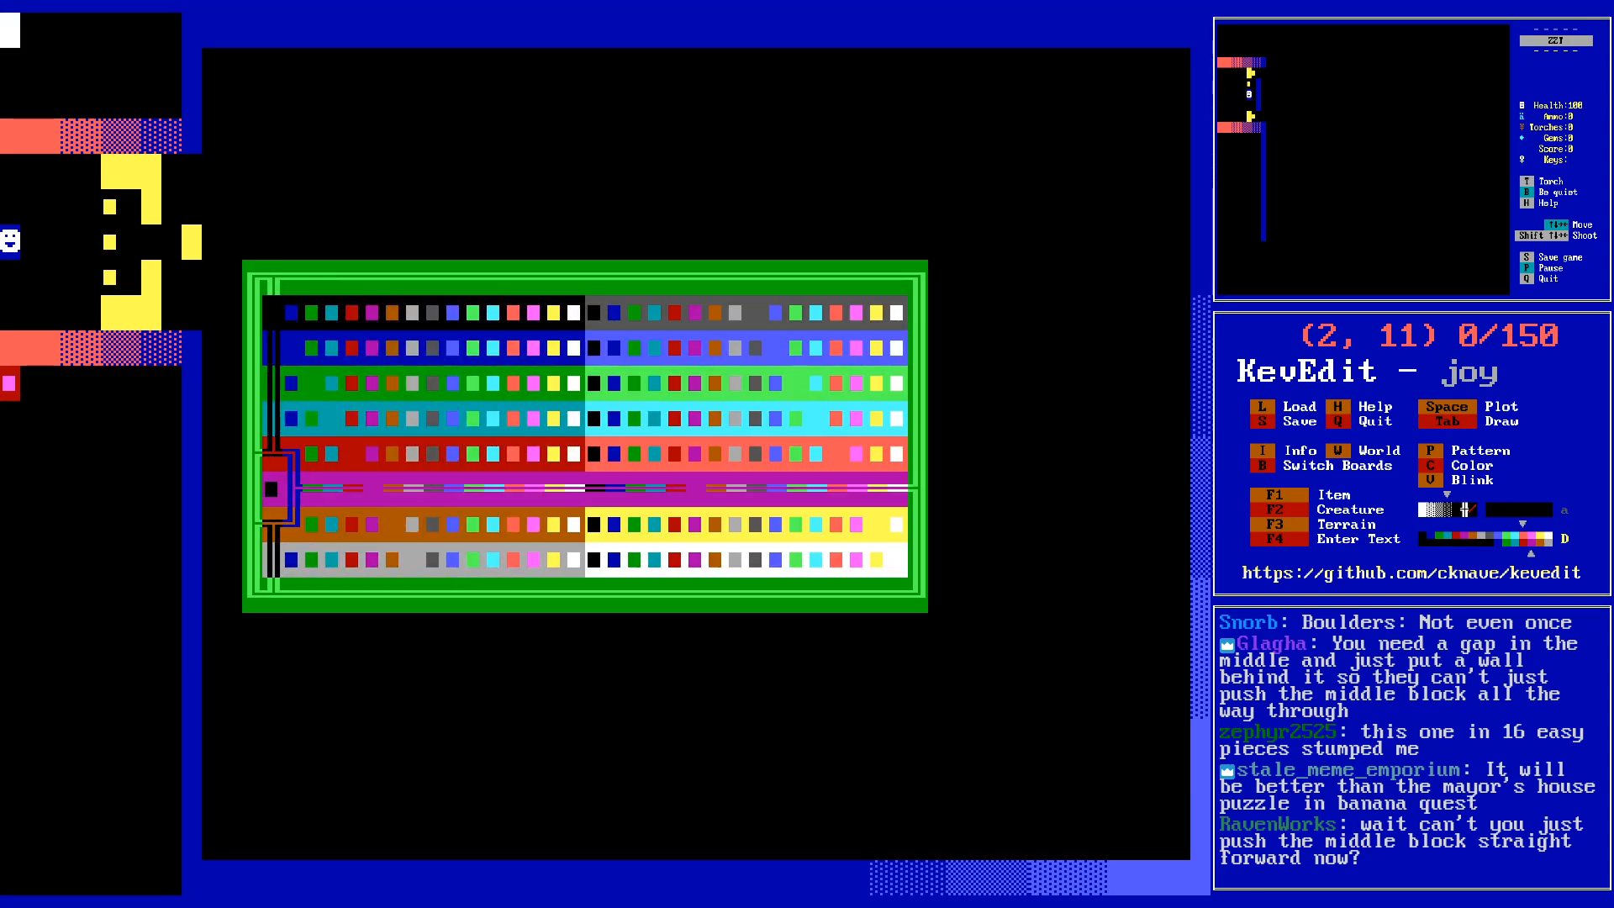
pyautogui.press('Return')
pyautogui.press('space')
pyautogui.press('Right')
pyautogui.press('Left')
pyautogui.press('Left')
pyautogui.press('space')
# - Place a purple on black boulder at column 1, row 11, beside the black on purple boulder
pyautogui.press('c')
pyautogui.press('Right')
pyautogui.press('Right')
pyautogui.press('Right')
pyautogui.press('Right')
pyautogui.press('Right')
pyautogui.press('Right')
pyautogui.press('Right')
pyautogui.press('Right')
pyautogui.press('Right')
pyautogui.press('Right')
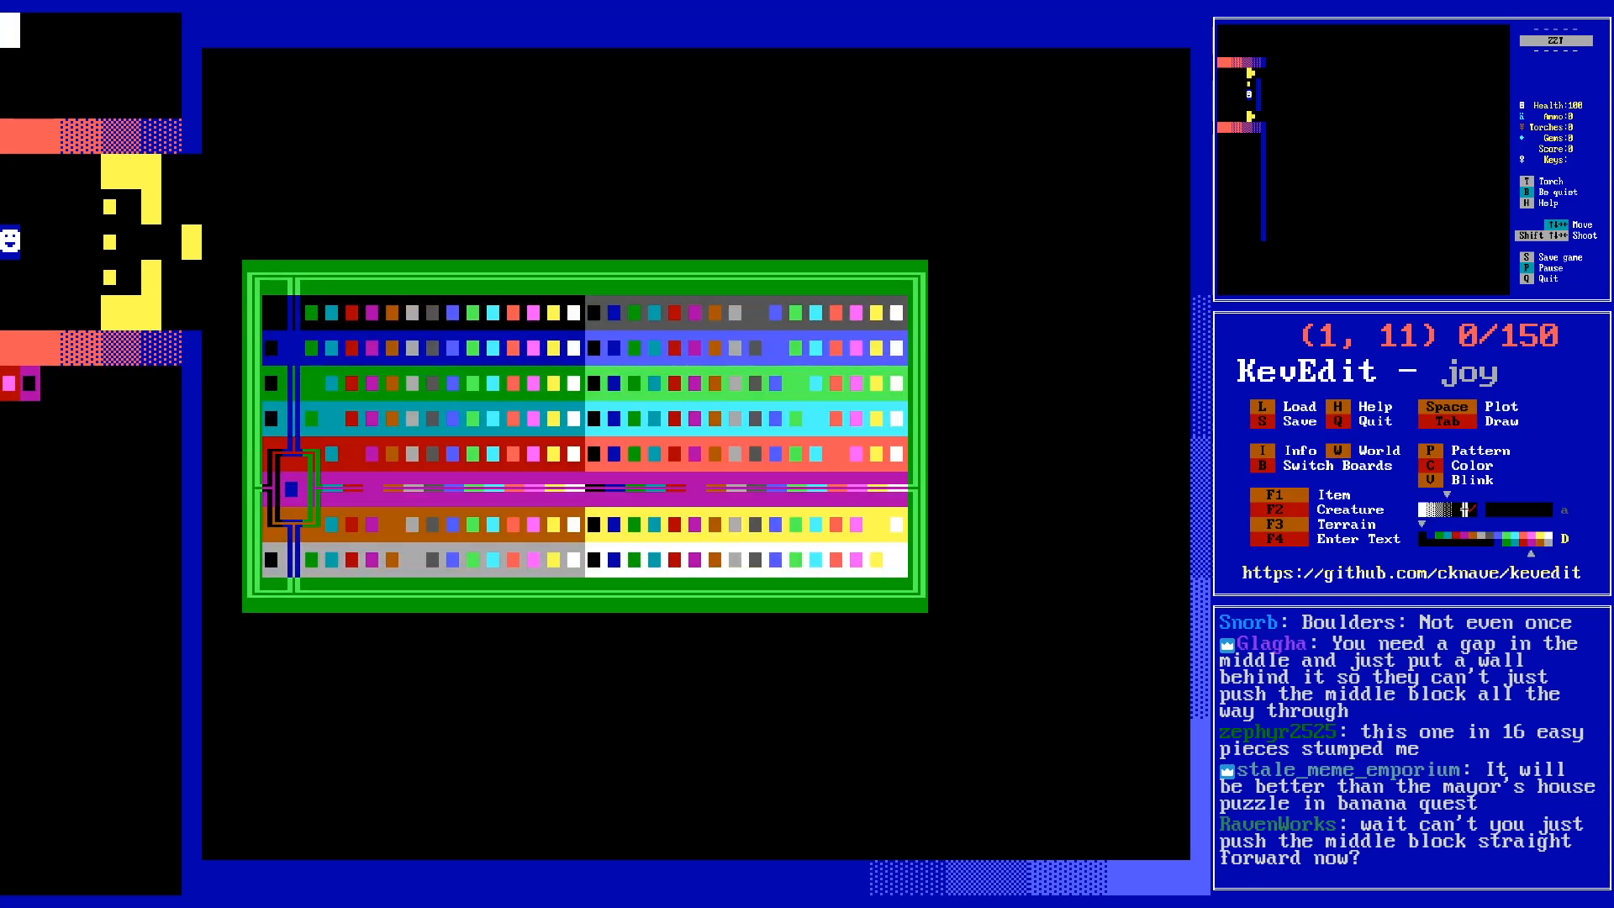
pyautogui.press('Up')
pyautogui.press('Up')
pyautogui.press('Left')
pyautogui.press('Left')
pyautogui.press('Left')
pyautogui.press('Up')
pyautogui.press('Left')
pyautogui.press('Up')
pyautogui.press('Up')
pyautogui.press('Return')
pyautogui.press('c')
pyautogui.press('Left')
pyautogui.press('Return')
pyautogui.press('F3')
pyautogui.press('o')
# - Copy the pair of alternating boulders in columns 1 and 2 of row 11 to columns 3 and 4
pyautogui.press('Down')
pyautogui.press('Up')
pyautogui.press('Right')
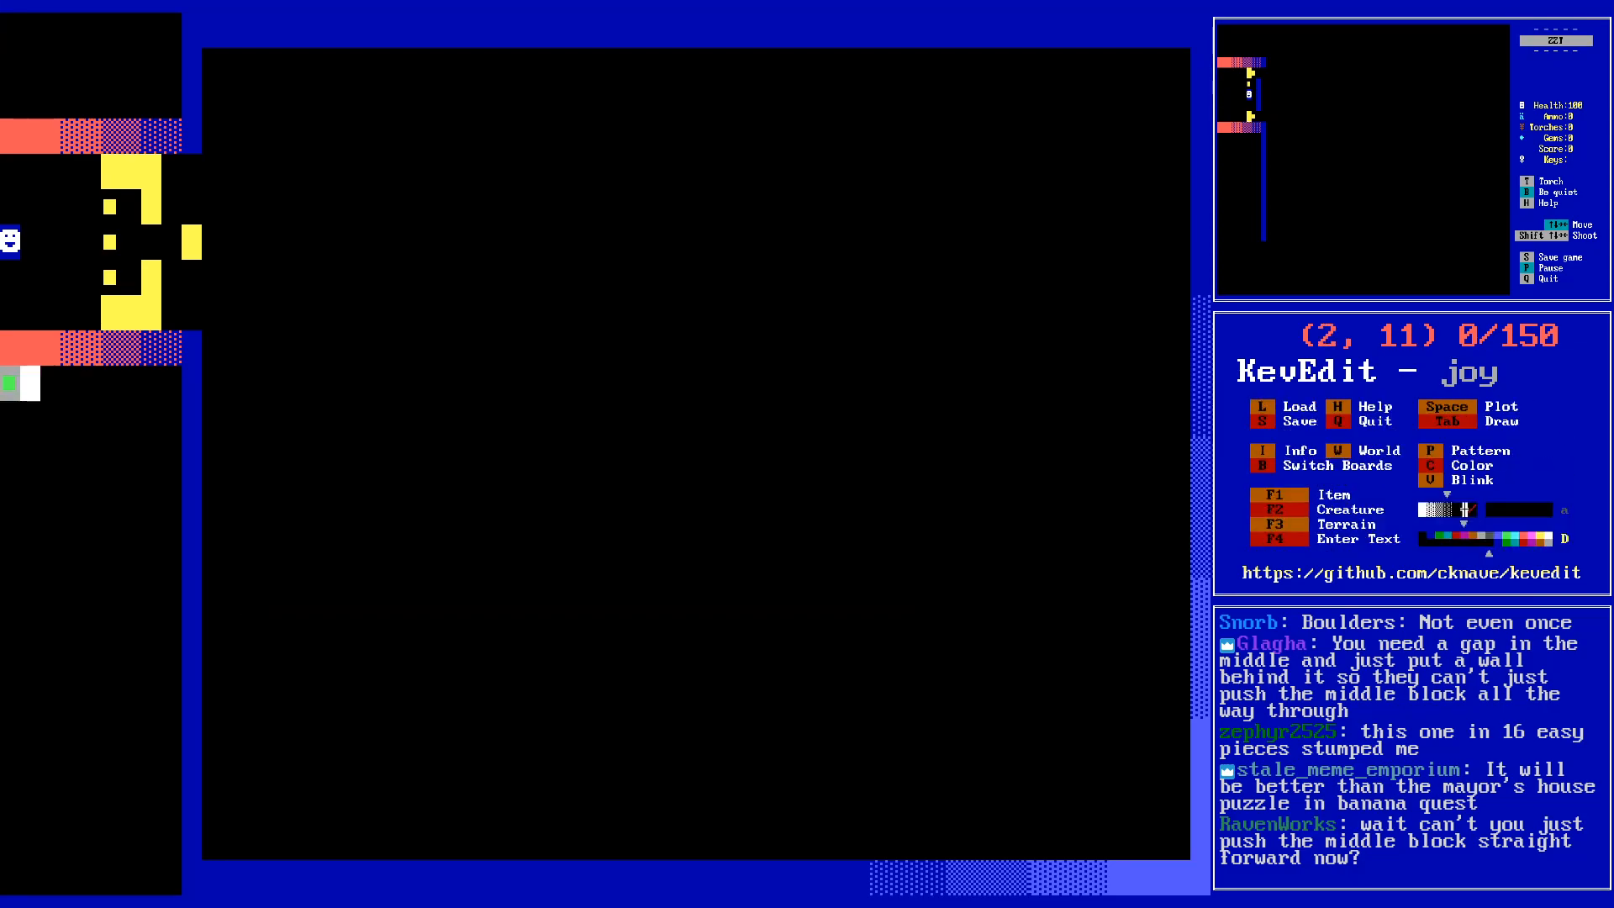
pyautogui.press('space')
pyautogui.press('Right')
pyautogui.press('Right')
pyautogui.press('Left')
pyautogui.press('Return')
pyautogui.press('Down')
pyautogui.press('Right')
pyautogui.press('Right')
pyautogui.press('Right')
pyautogui.press('Up')
pyautogui.press('Left')
# - Copy the four alternating boulders at the start of row 11 to columns 5 to 8
pyautogui.hotkey('alt', 'c')
pyautogui.press('Left')
pyautogui.press('Left')
pyautogui.press('Left')
pyautogui.press('Return')
pyautogui.press('Right')
pyautogui.press('Right')
pyautogui.press('Right')
pyautogui.press('Right')
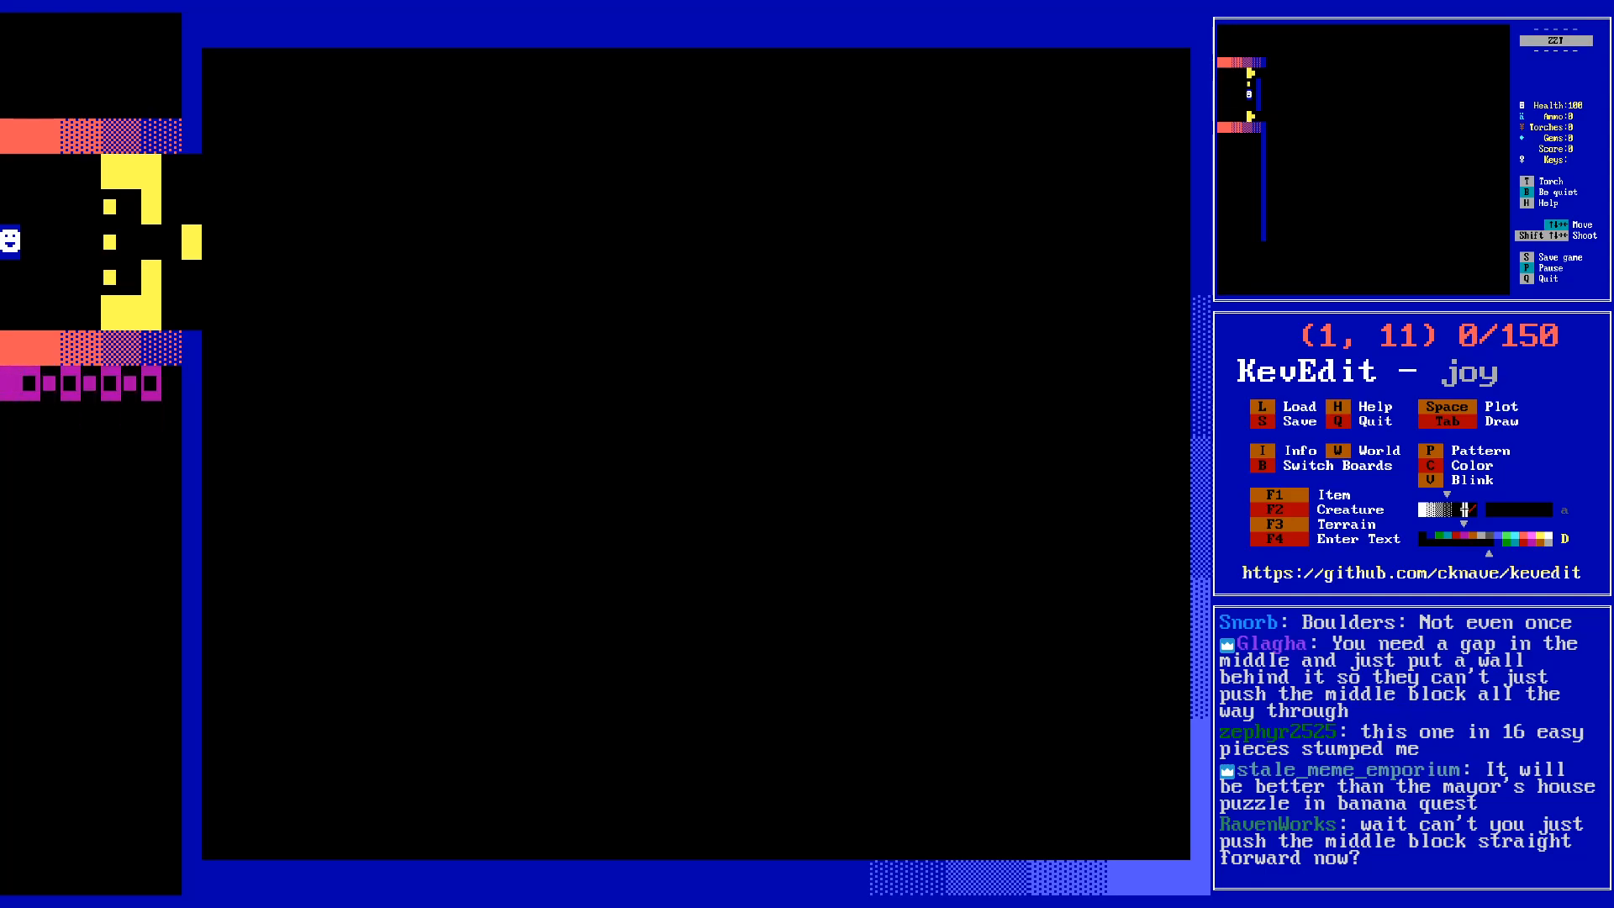
# - Complete row 11 with a purple on black boulder at column 9, against the blue wall
pyautogui.press('Right')
pyautogui.press('Right')
pyautogui.press('Down')
pyautogui.press('Up')
pyautogui.press('Return')
pyautogui.press('Right')
pyautogui.press('Right')
pyautogui.press('Right')
pyautogui.press('Right')
pyautogui.press('Right')
pyautogui.press('Right')
pyautogui.press('Down')
pyautogui.press('Left')
pyautogui.press('Up')
# - Copy the boulders of row 11 into row 12, shifted one column so the colours form a checkerboard
pyautogui.hotkey('alt', 'y')
pyautogui.press('Left')
pyautogui.press('Left')
pyautogui.press('Left')
pyautogui.press('Left')
pyautogui.press('Left')
pyautogui.press('Left')
pyautogui.press('Left')
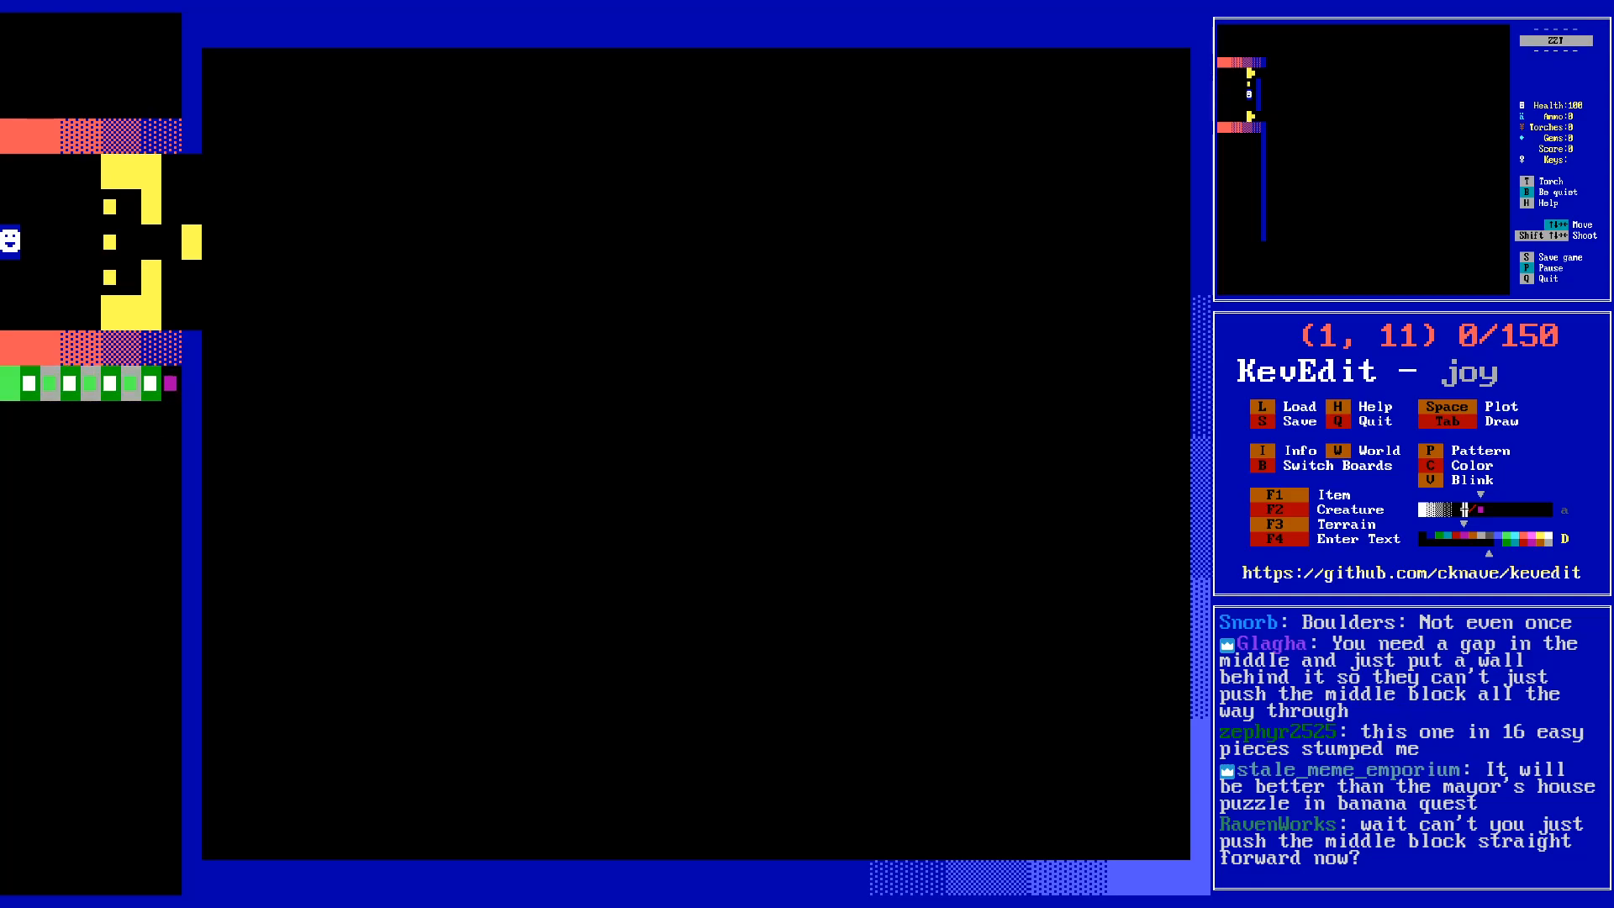
pyautogui.press('Return')
pyautogui.press('Down')
pyautogui.press('Return')
# - Complete row 12 with a purple on black boulder at column 8 and a black on purple one at column 9
pyautogui.press('Right')
pyautogui.press('Right')
pyautogui.press('Right')
pyautogui.press('Right')
pyautogui.press('Right')
pyautogui.press('Right')
pyautogui.press('Right')
pyautogui.press('Right')
pyautogui.press('Right')
pyautogui.press('Right')
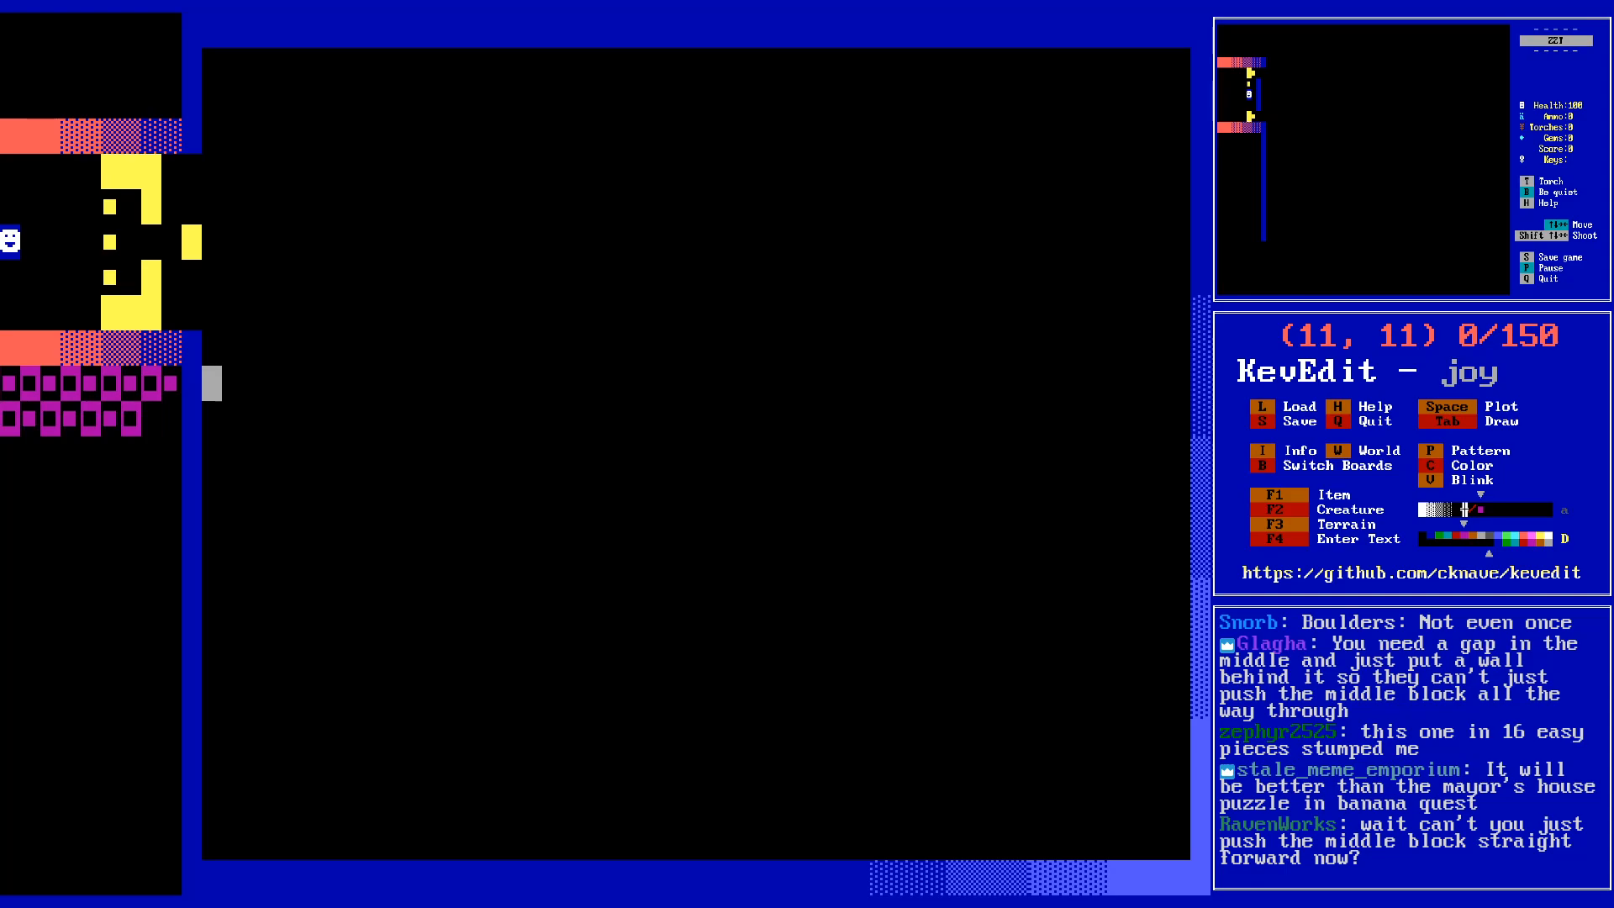
pyautogui.press('Left')
pyautogui.press('Left')
pyautogui.press('Down')
pyautogui.press('Left')
pyautogui.press('space')
pyautogui.press('Right')
pyautogui.press('Up')
pyautogui.press('Left')
pyautogui.press('Return')
pyautogui.press('Right')
pyautogui.press('Down')
pyautogui.press('Down')
pyautogui.press('Up')
# - Copy the checkered boulders of rows 11 and 12, columns 1 to 9, into rows 13 and 14
pyautogui.hotkey('alt', 'y')
pyautogui.press('Left')
pyautogui.press('Left')
pyautogui.press('Left')
pyautogui.press('Left')
pyautogui.press('Left')
pyautogui.press('Left')
pyautogui.press('Left')
pyautogui.press('Left')
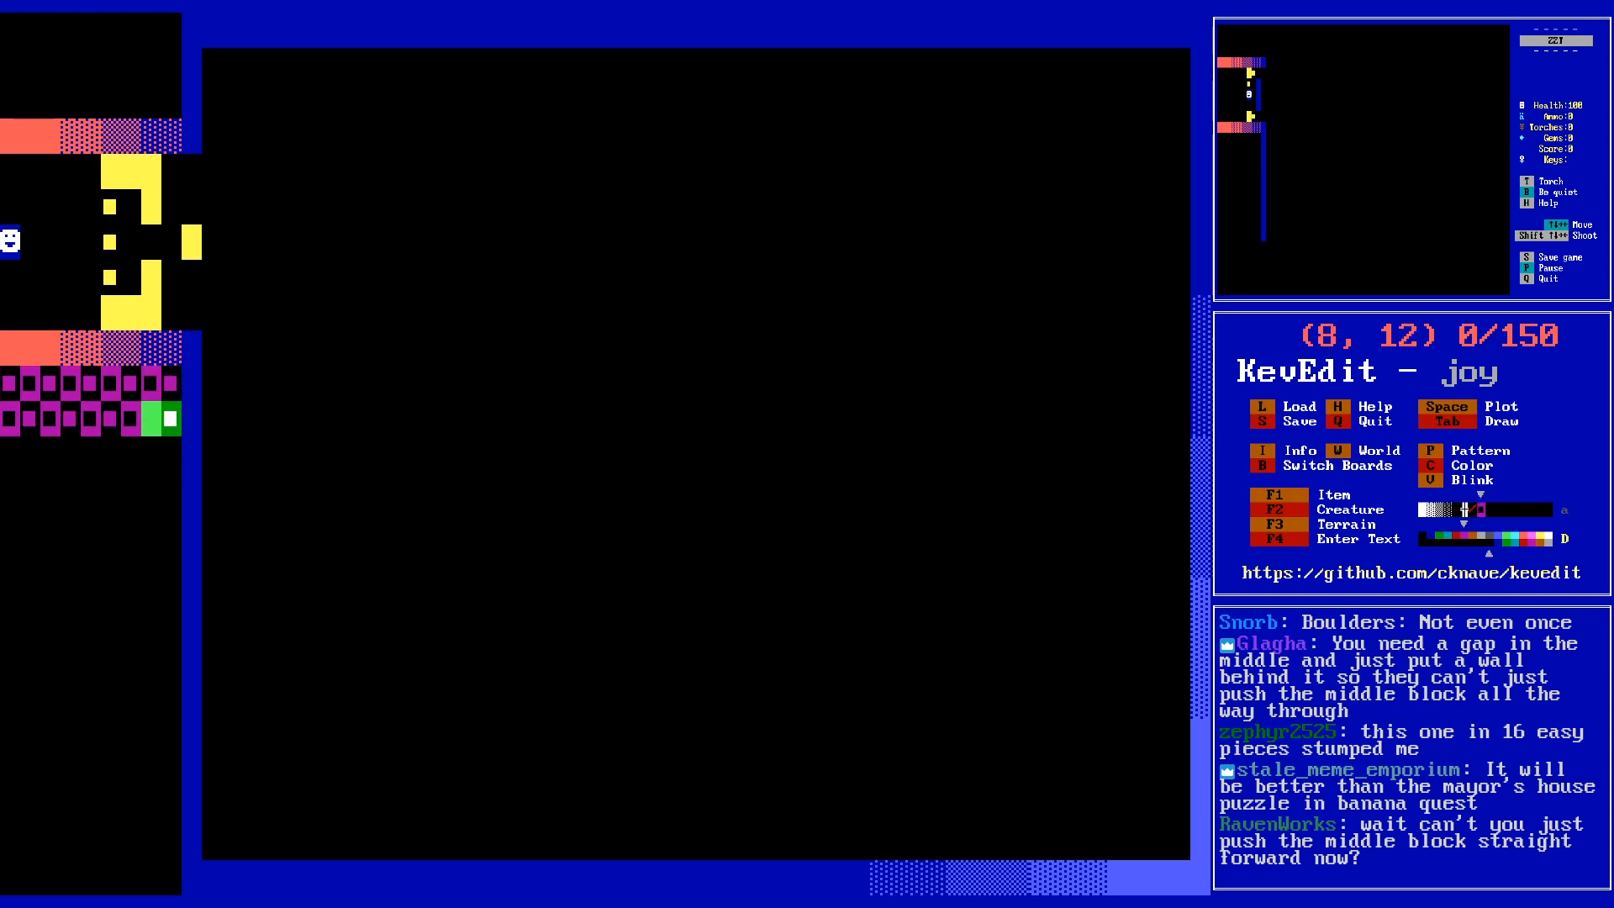
pyautogui.press('Up')
pyautogui.press('Return')
pyautogui.press('Down')
pyautogui.press('Down')
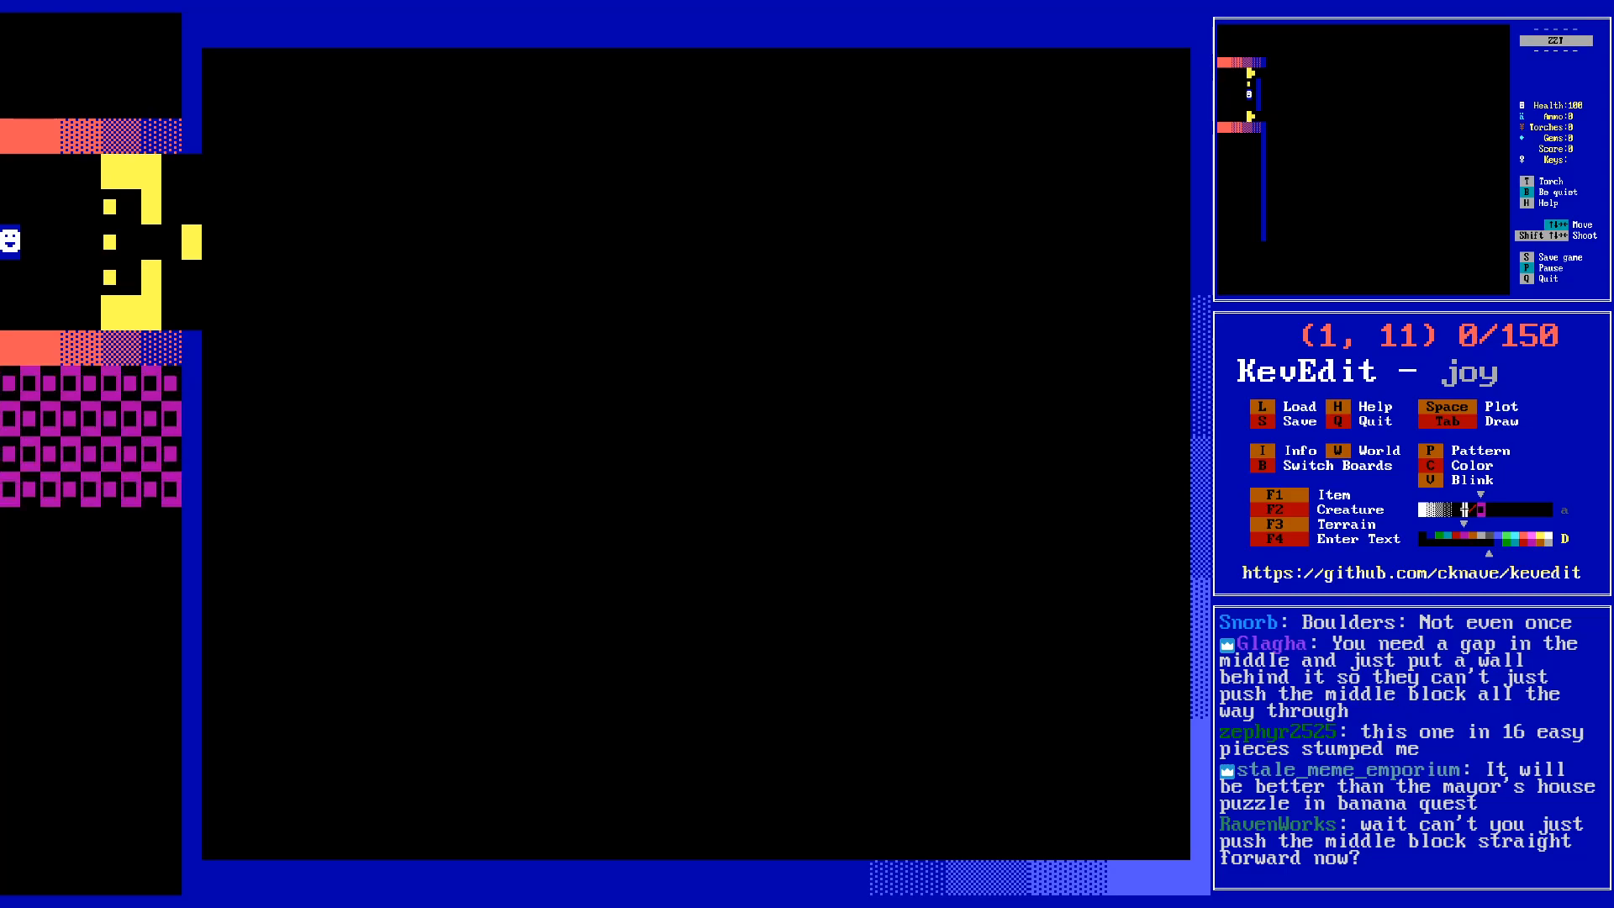
# - Copy the four checkered boulder rows 11 to 14 into rows 15 to 18
pyautogui.hotkey('alt', 'y')
pyautogui.press('Down')
pyautogui.press('Down')
pyautogui.press('Down')
pyautogui.press('Right')
pyautogui.press('Right')
pyautogui.press('Right')
pyautogui.press('Right')
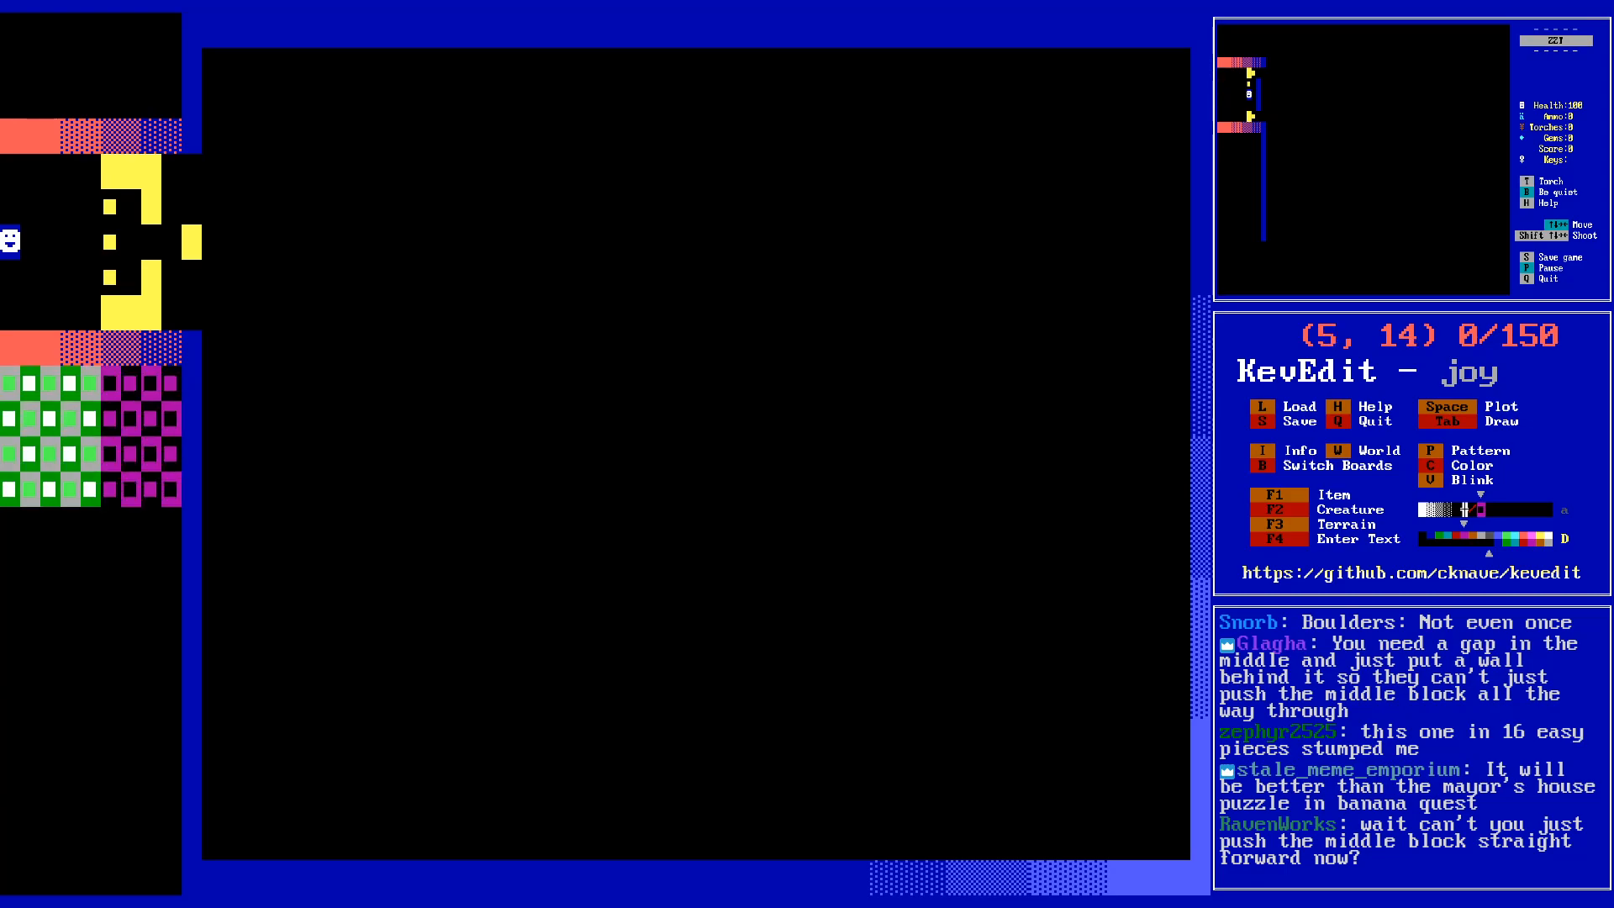
pyautogui.press('Right')
pyautogui.press('Right')
pyautogui.press('Right')
pyautogui.press('Right')
pyautogui.press('Return')
pyautogui.press('Down')
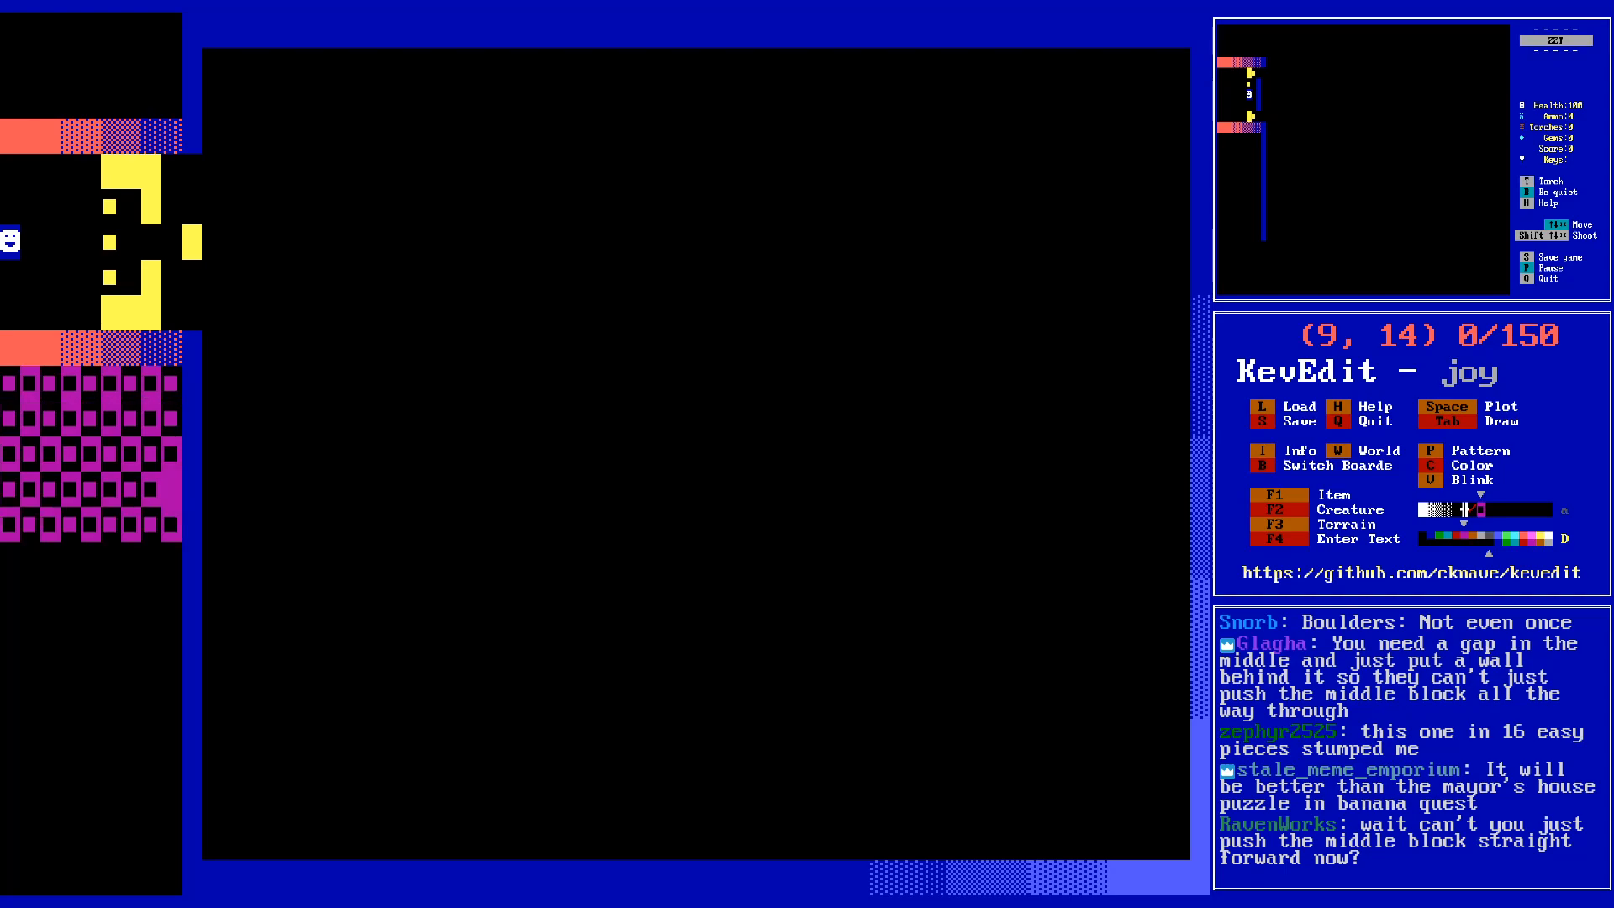
pyautogui.press('Down')
pyautogui.press('Down')
pyautogui.press('Down')
pyautogui.press('Down')
pyautogui.press('Down')
pyautogui.press('Down')
pyautogui.press('Down')
# - Copy the eight checkered boulder rows 11 to 18 downward to fill rows 19 to 25 of the area
pyautogui.hotkey('alt', 'y')
pyautogui.hotkey('alt', 'Left')
pyautogui.hotkey('alt', 'Up')
pyautogui.press('Up')
pyautogui.press('Up')
pyautogui.press('Return')
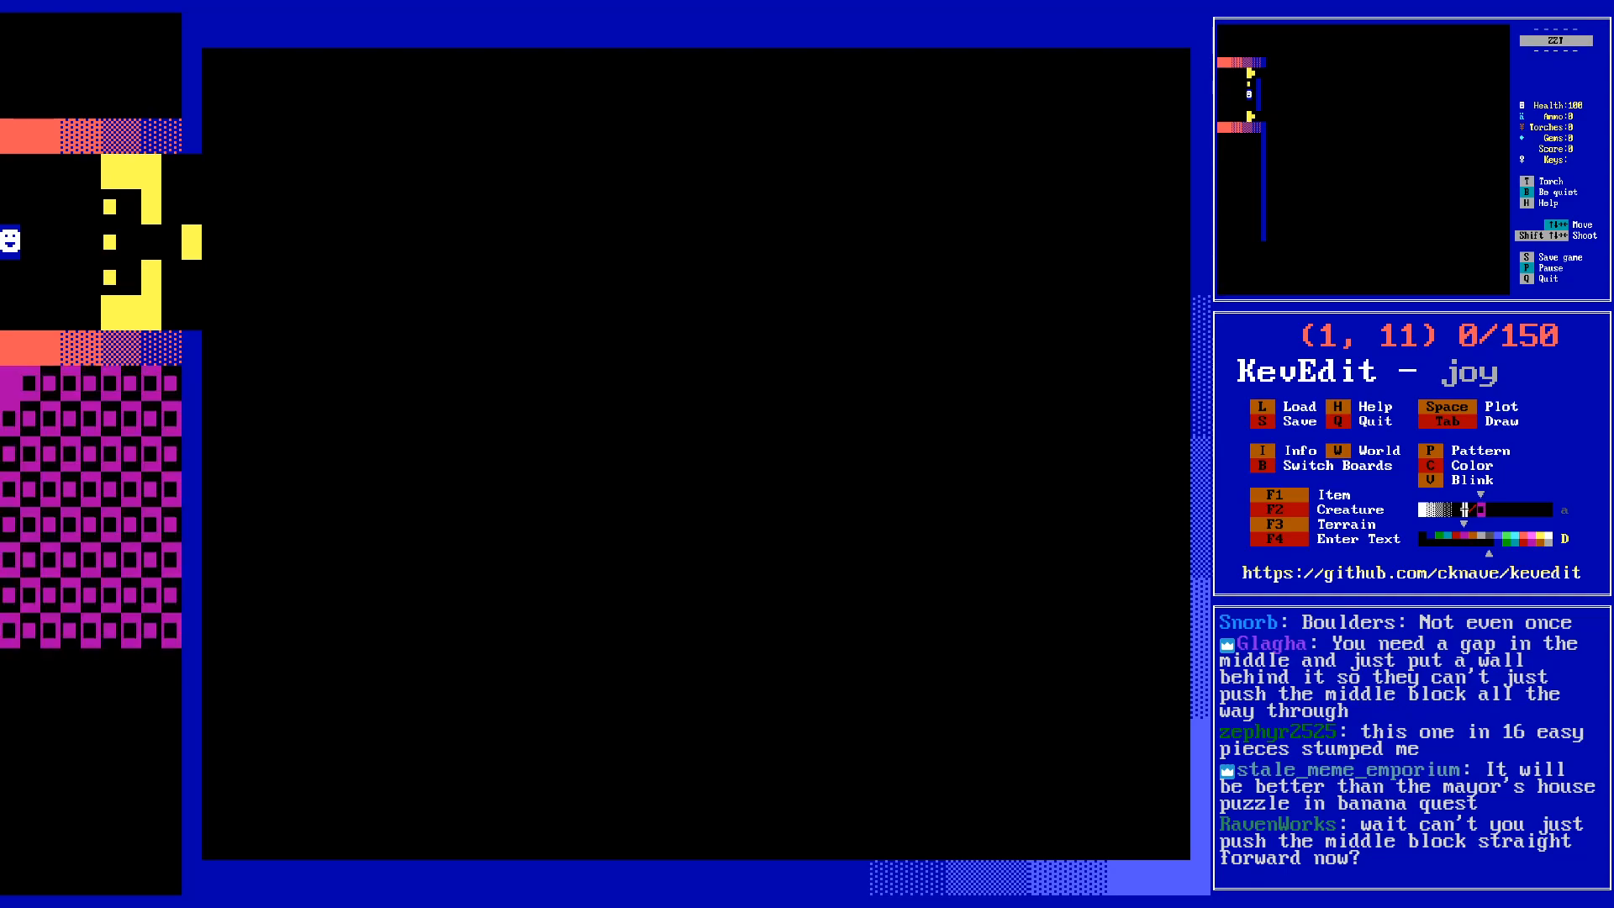
pyautogui.press('Down')
pyautogui.press('Down')
pyautogui.press('Down')
pyautogui.press('Down')
pyautogui.press('Down')
pyautogui.press('Down')
pyautogui.press('Down')
pyautogui.press('Up')
pyautogui.press('Return')
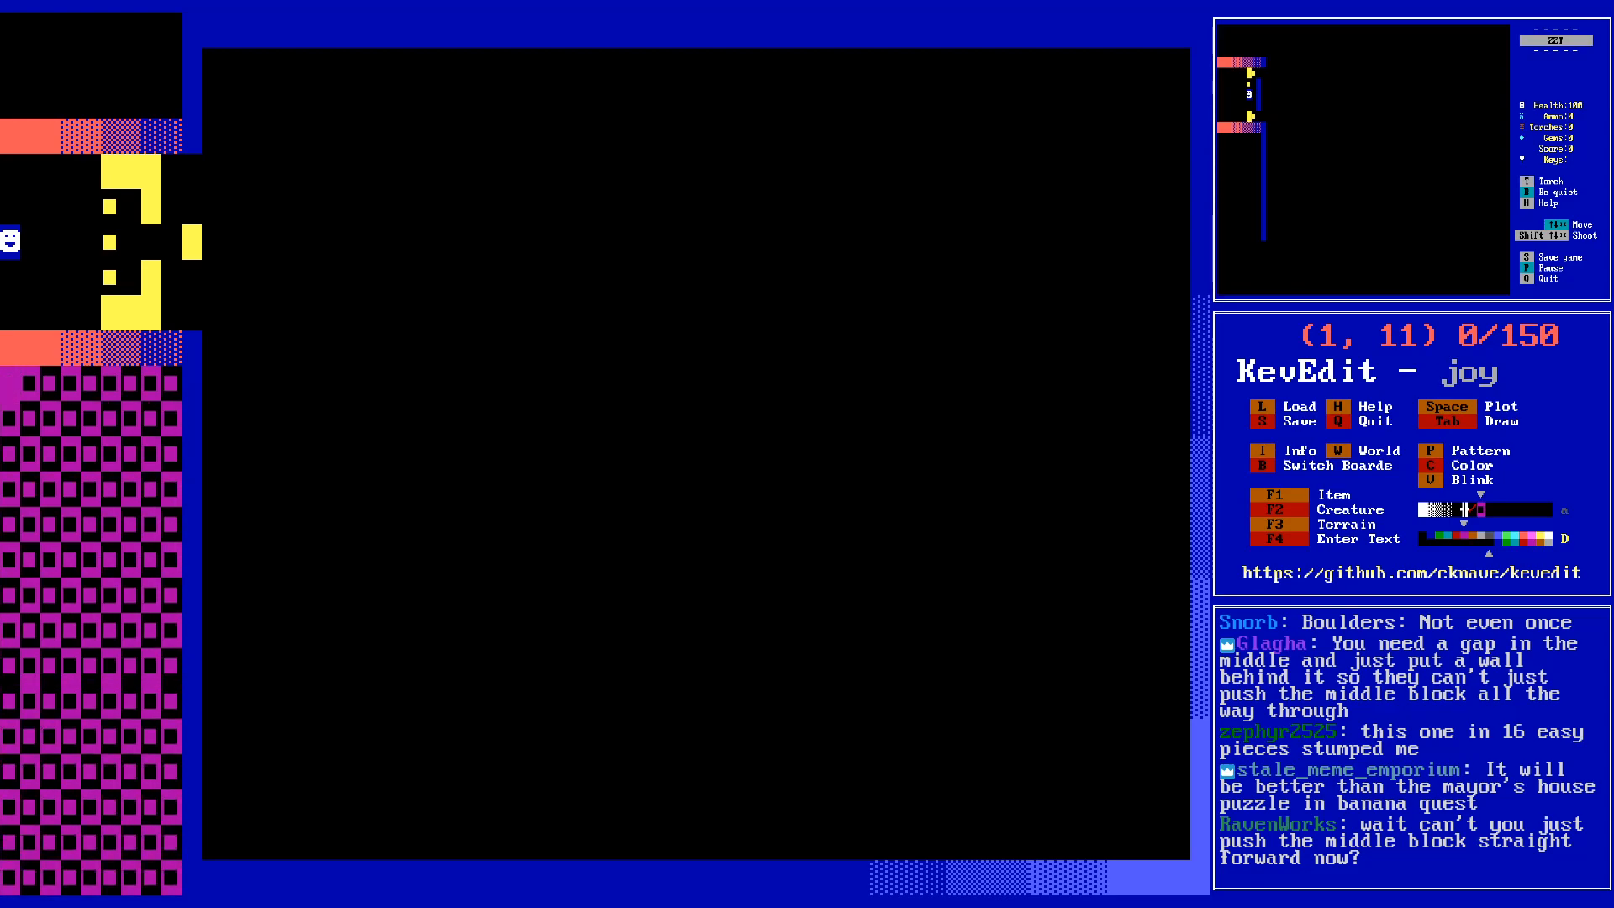
# - Paste the copied checkered boulder rows above the puzzle corridor, filling columns 1 to 9 of rows 1 to 3
pyautogui.press('Up')
pyautogui.press('Up')
pyautogui.press('Up')
pyautogui.press('Up')
pyautogui.press('Up')
pyautogui.press('Up')
pyautogui.press('Up')
pyautogui.press('Up')
pyautogui.press('Up')
pyautogui.press('Up')
pyautogui.press('Up')
pyautogui.press('Up')
pyautogui.press('Up')
pyautogui.press('Up')
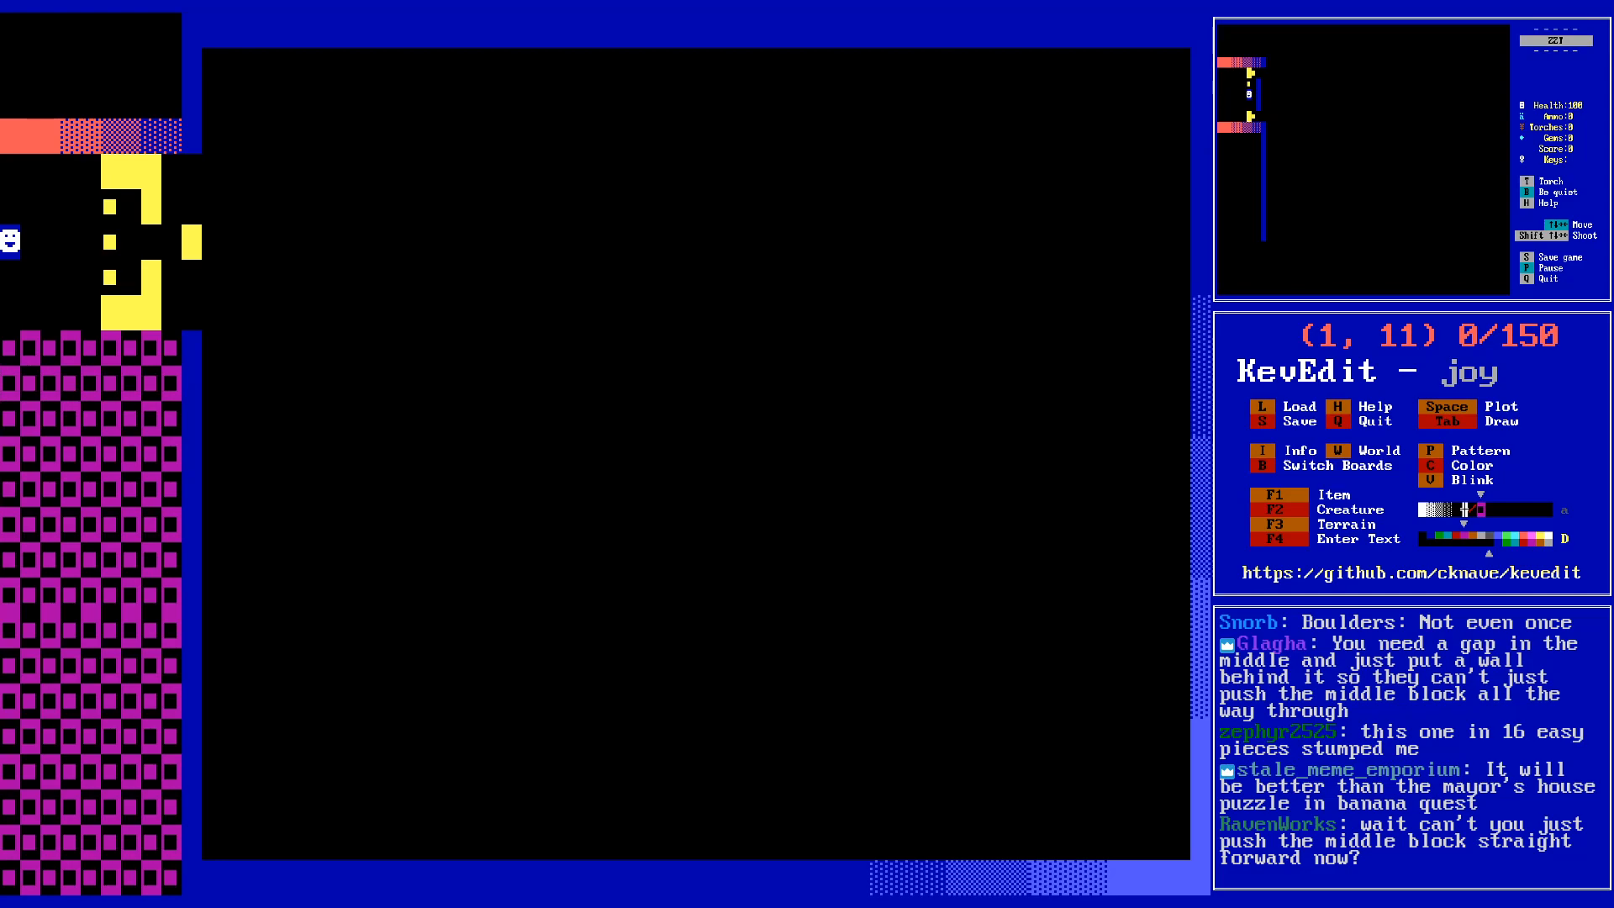
pyautogui.press('Up')
pyautogui.press('Return')
pyautogui.press('Right')
pyautogui.press('Right')
pyautogui.press('Right')
pyautogui.press('Right')
pyautogui.press('Right')
pyautogui.press('Right')
pyautogui.press('Right')
pyautogui.press('Right')
pyautogui.press('Right')
pyautogui.press('Right')
pyautogui.press('Right')
pyautogui.press('Right')
pyautogui.press('Right')
pyautogui.press('Right')
pyautogui.press('Right')
pyautogui.press('Right')
pyautogui.press('Right')
pyautogui.press('Right')
pyautogui.press('Right')
pyautogui.press('Right')
pyautogui.press('Right')
pyautogui.press('Right')
pyautogui.press('Right')
pyautogui.press('Right')
pyautogui.press('Right')
pyautogui.press('Right')
pyautogui.press('Right')
pyautogui.press('Right')
pyautogui.press('Right')
pyautogui.press('Right')
pyautogui.press('Left')
pyautogui.press('Left')
pyautogui.press('Left')
pyautogui.press('Left')
pyautogui.press('s')
pyautogui.press('Escape')
# - Redraw the corridor's solid yellow wall pieces and the tile at column 10, row 7 as yellow on dark red line walls, and save the world
pyautogui.press('Up')
pyautogui.press('Left')
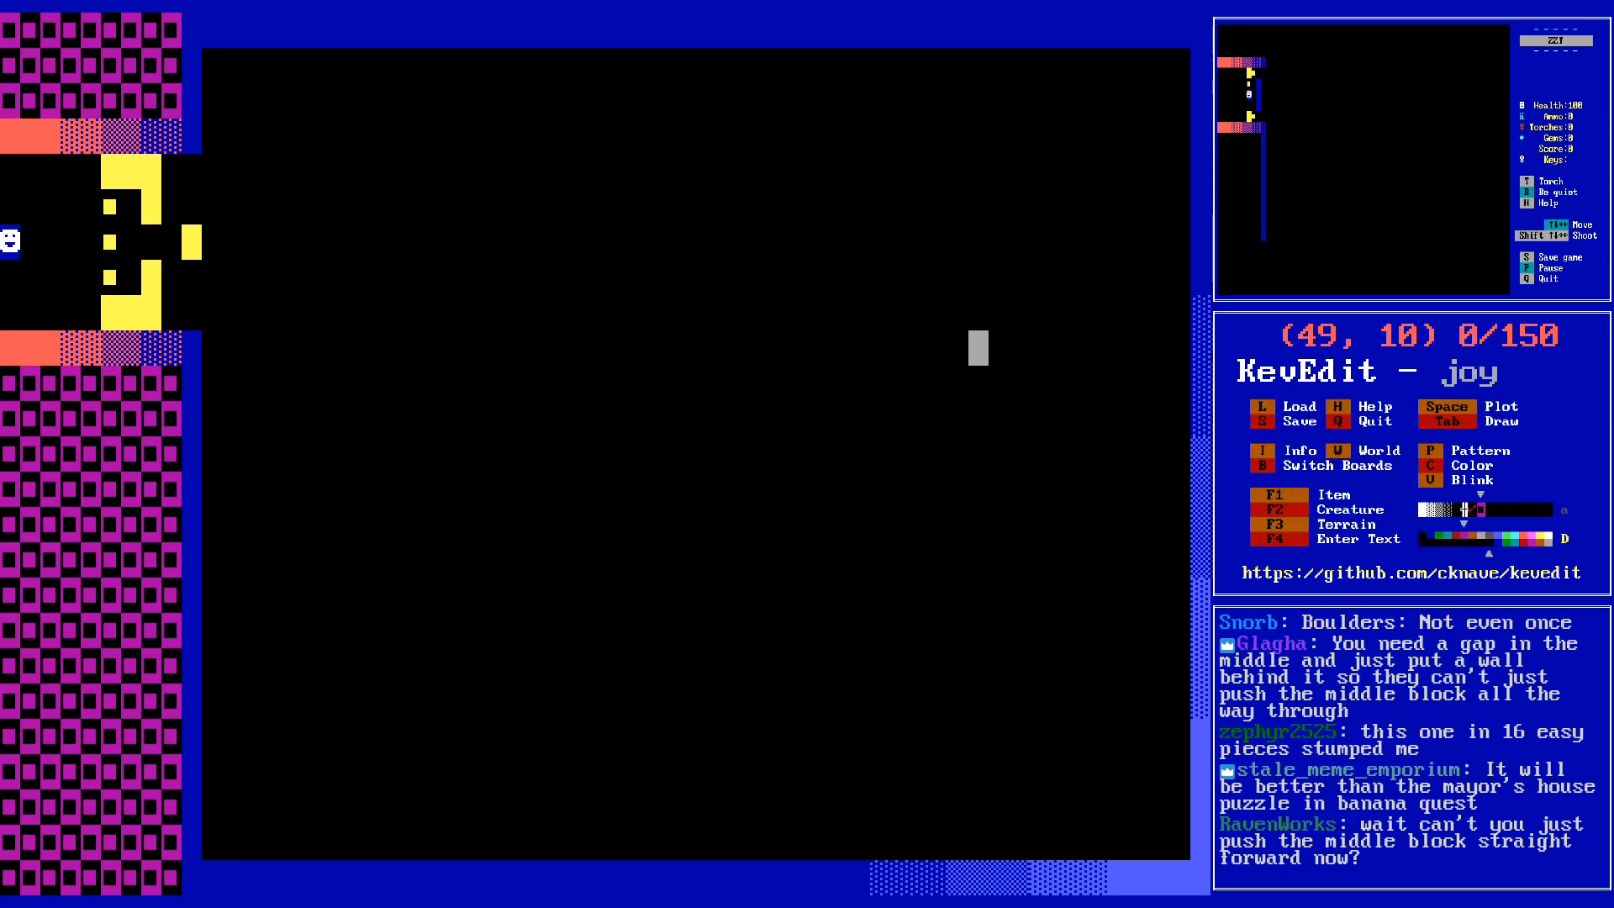
pyautogui.press('Left')
pyautogui.press('Left')
pyautogui.press('Left')
pyautogui.press('Left')
pyautogui.press('Left')
pyautogui.press('Left')
pyautogui.press('Left')
pyautogui.press('Left')
pyautogui.press('Left')
pyautogui.press('Left')
pyautogui.press('Left')
pyautogui.press('Left')
pyautogui.press('Left')
pyautogui.press('Left')
pyautogui.press('Left')
pyautogui.press('Left')
pyautogui.press('Left')
pyautogui.press('Left')
pyautogui.press('Left')
pyautogui.press('Left')
pyautogui.press('Up')
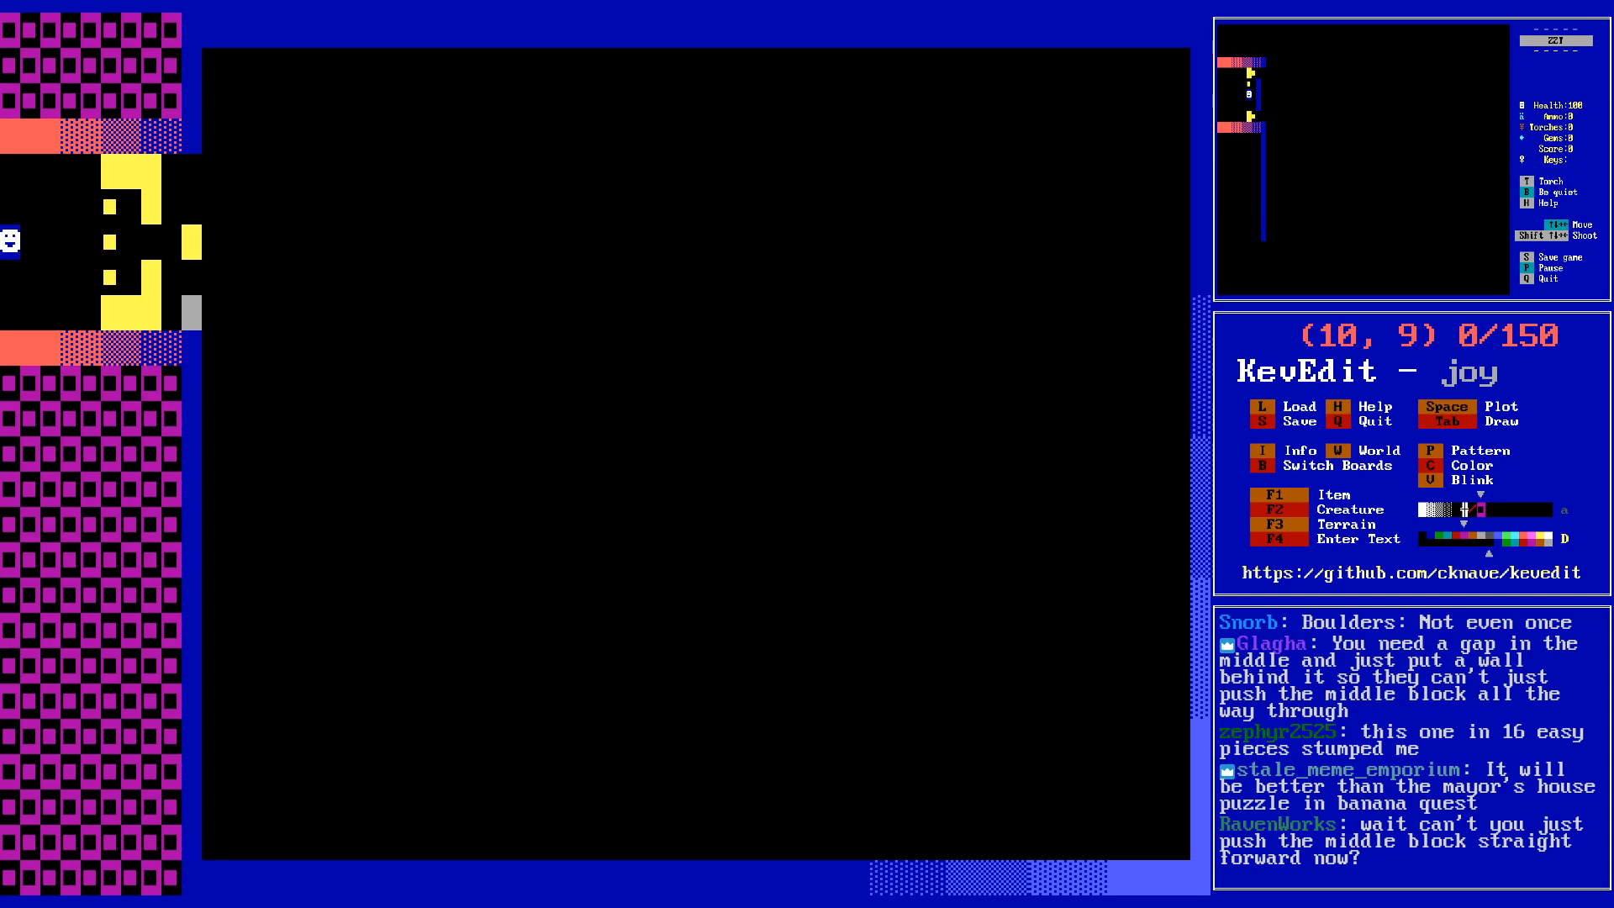
pyautogui.press('Left')
pyautogui.press('c')
pyautogui.press('Right')
pyautogui.press('Right')
pyautogui.press('Right')
pyautogui.press('Right')
pyautogui.press('Right')
pyautogui.press('Right')
pyautogui.press('Right')
pyautogui.press('Right')
pyautogui.press('Right')
pyautogui.press('Down')
pyautogui.press('Down')
pyautogui.press('Down')
pyautogui.press('Down')
pyautogui.press('Return')
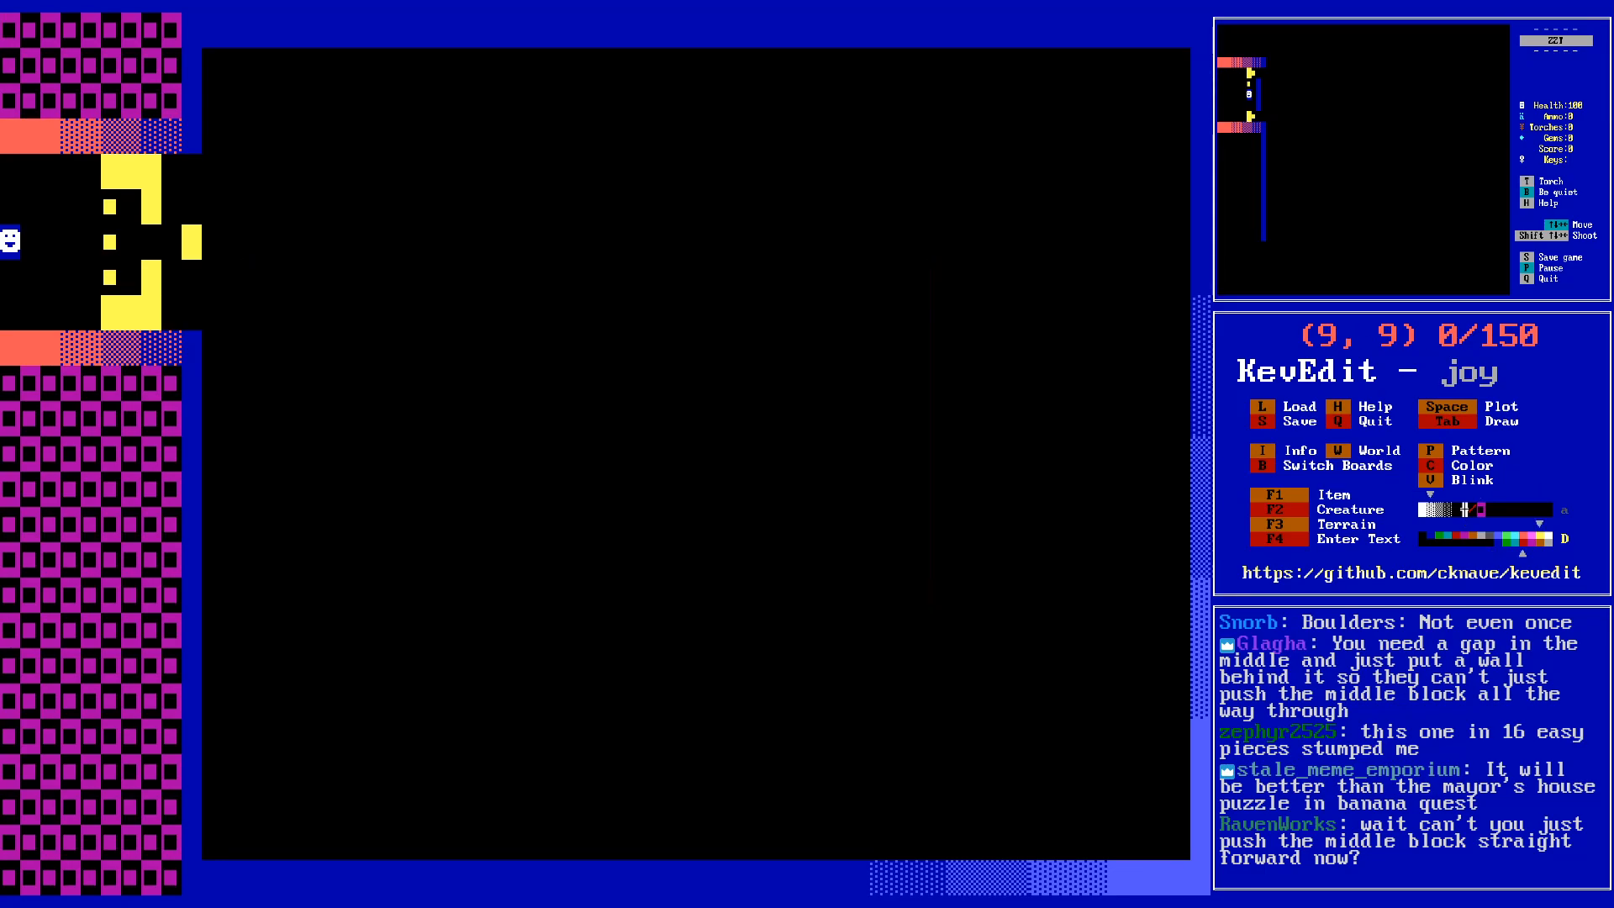
pyautogui.press('Up')
pyautogui.press('Left')
pyautogui.press('Up')
pyautogui.press('Up')
pyautogui.press('Right')
pyautogui.press('Down')
pyautogui.press('Right')
pyautogui.press('Down')
pyautogui.press('Right')
pyautogui.press('Down')
pyautogui.press('Right')
pyautogui.press('Down')
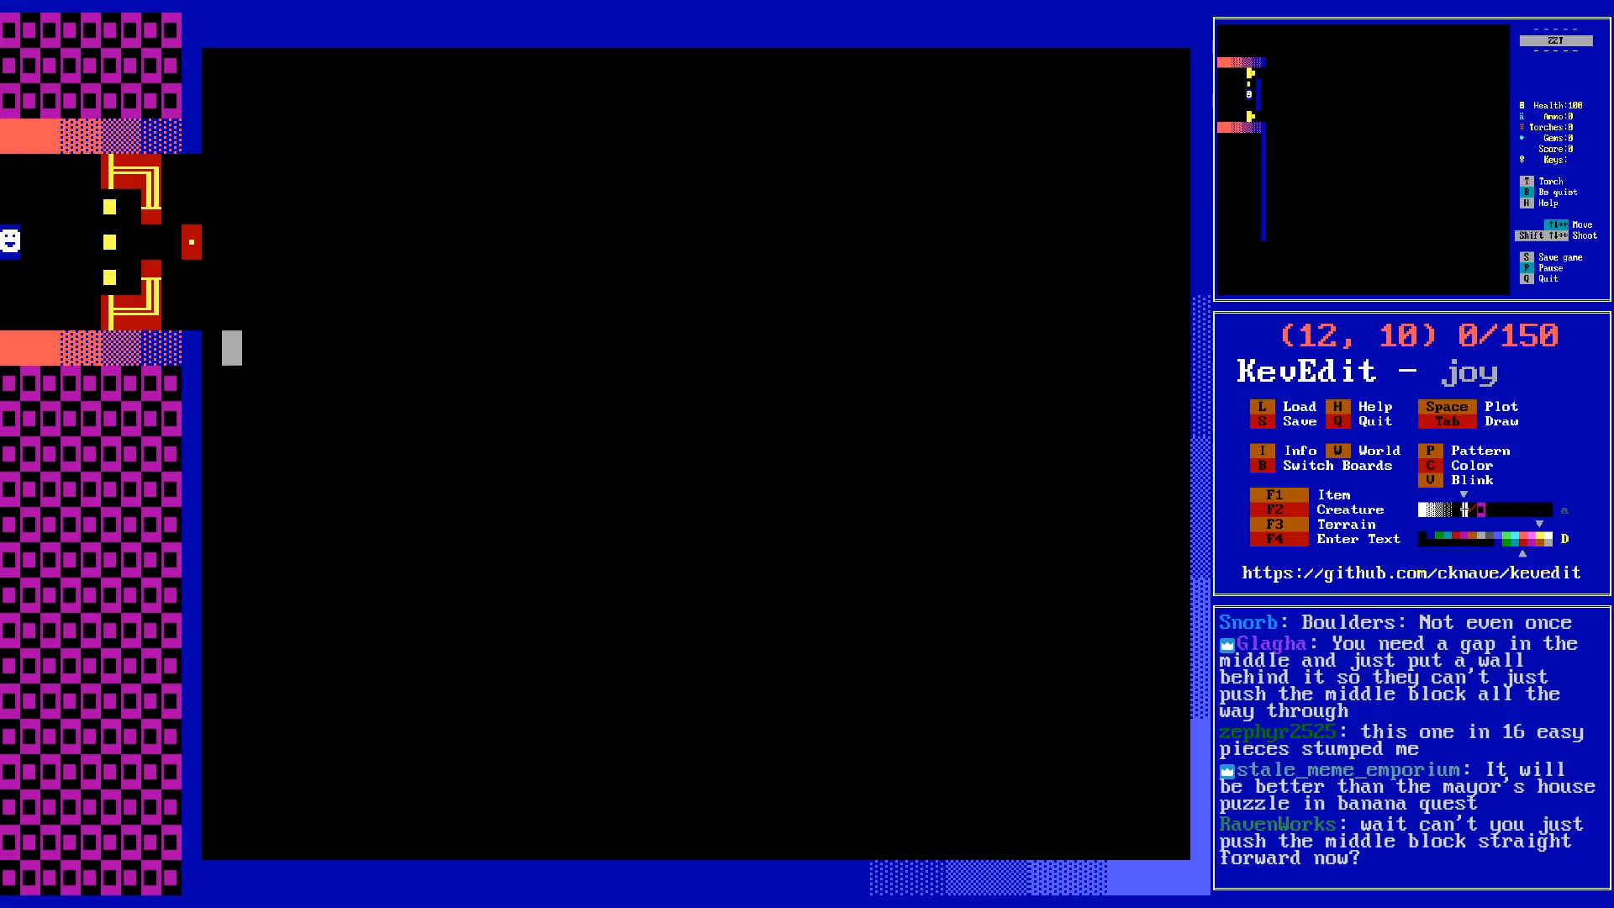
pyautogui.press('s')
pyautogui.press('Return')
# - Place yellow on dark red sliders: a north-south one at column 14, row 9 and an east-west one at column 16, row 9
pyautogui.press('Right')
pyautogui.press('Right')
pyautogui.press('Up')
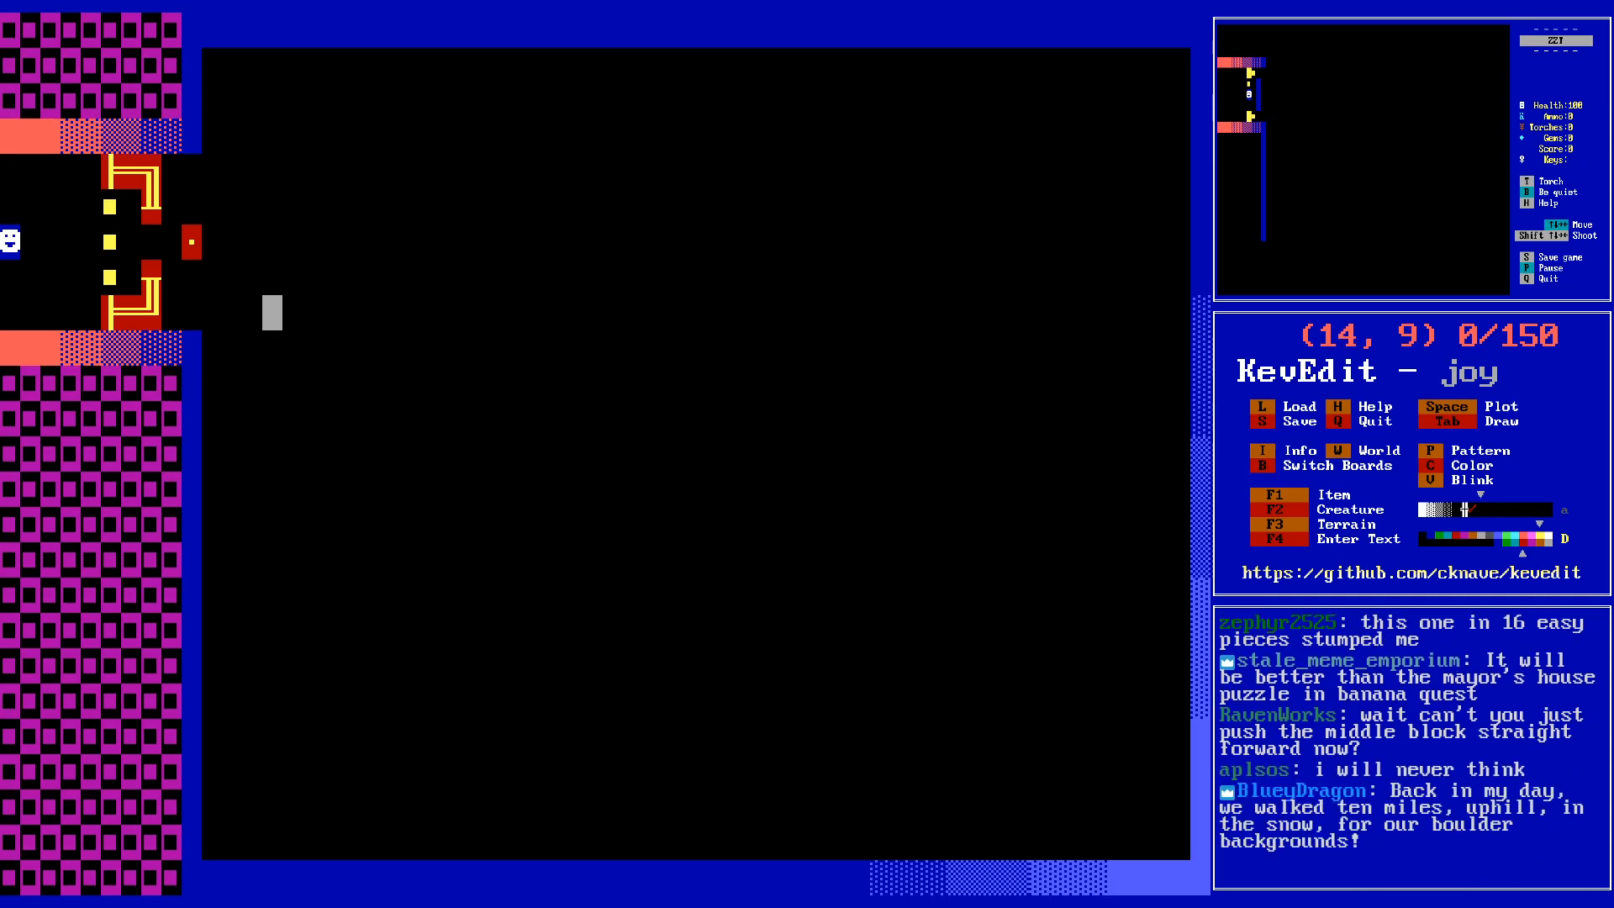
pyautogui.press('F3')
pyautogui.press('1')
pyautogui.press('Right')
pyautogui.press('Right')
pyautogui.press('F3')
pyautogui.press('2')
# - Extend the north-south sliders up column 14 through rows 8, 7 and 6
pyautogui.press('Left')
pyautogui.press('Down')
pyautogui.press('Left')
pyautogui.press('Up')
pyautogui.press('Down')
pyautogui.press('Right')
pyautogui.press('Right')
pyautogui.press('Left')
pyautogui.press('Left')
pyautogui.press('Up')
pyautogui.press('Up')
pyautogui.press('space')
pyautogui.press('Up')
pyautogui.press('space')
pyautogui.press('Up')
pyautogui.press('space')
pyautogui.press('Down')
pyautogui.press('Down')
pyautogui.press('Down')
pyautogui.press('Down')
pyautogui.press('Up')
pyautogui.press('space')
pyautogui.press('Up')
pyautogui.press('Up')
pyautogui.press('Down')
pyautogui.press('Down')
pyautogui.press('Down')
pyautogui.press('Down')
pyautogui.press('Up')
pyautogui.press('Up')
pyautogui.press('Up')
pyautogui.press('Up')
pyautogui.press('Up')
pyautogui.press('Up')
# - Place a light magenta pusher facing south at column 14, row 5, directly above the north-south sliders
pyautogui.press('c')
pyautogui.press('Up')
pyautogui.press('Up')
pyautogui.press('Return')
pyautogui.press('F2')
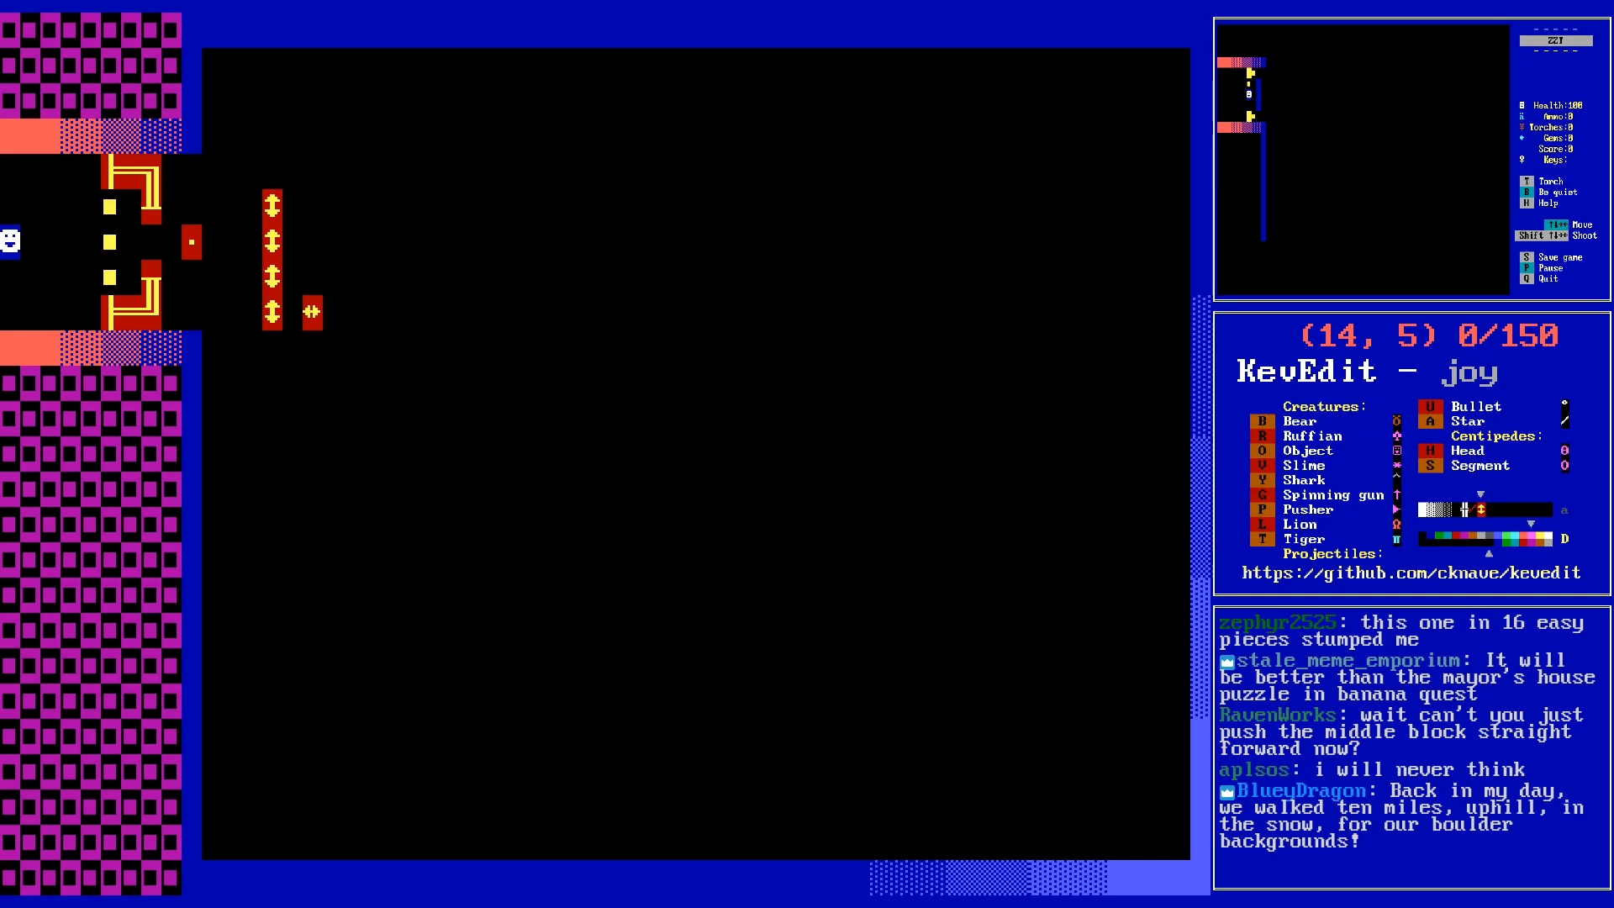
pyautogui.press('o')
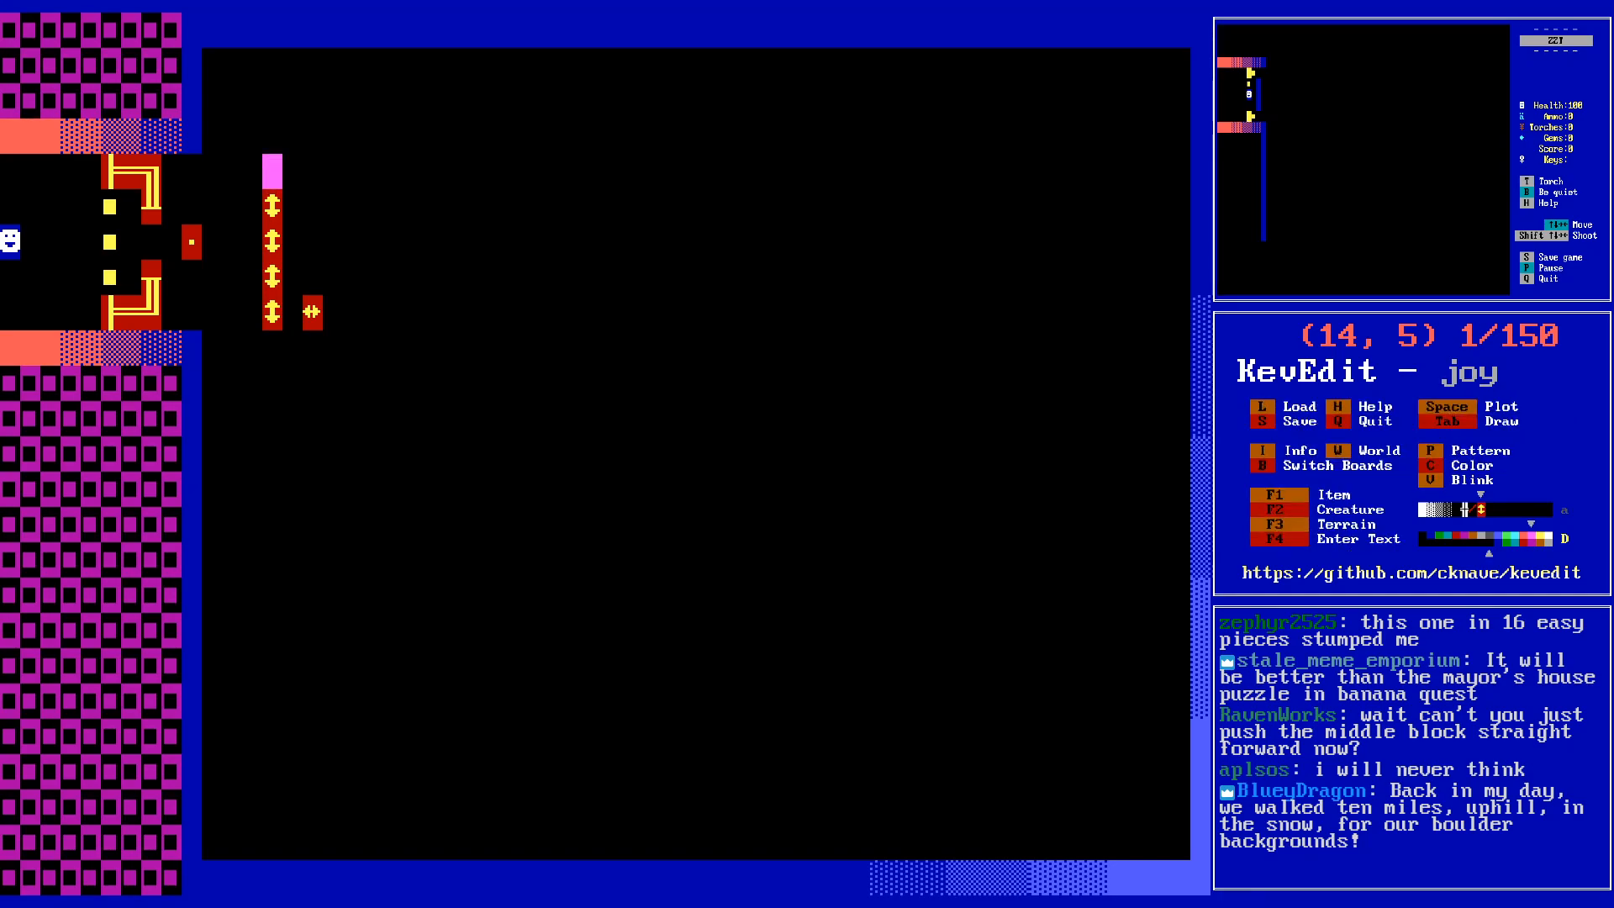
pyautogui.press('Return')
pyautogui.press('Right')
pyautogui.press('Right')
pyautogui.press('Right')
pyautogui.press('Right')
pyautogui.press('Right')
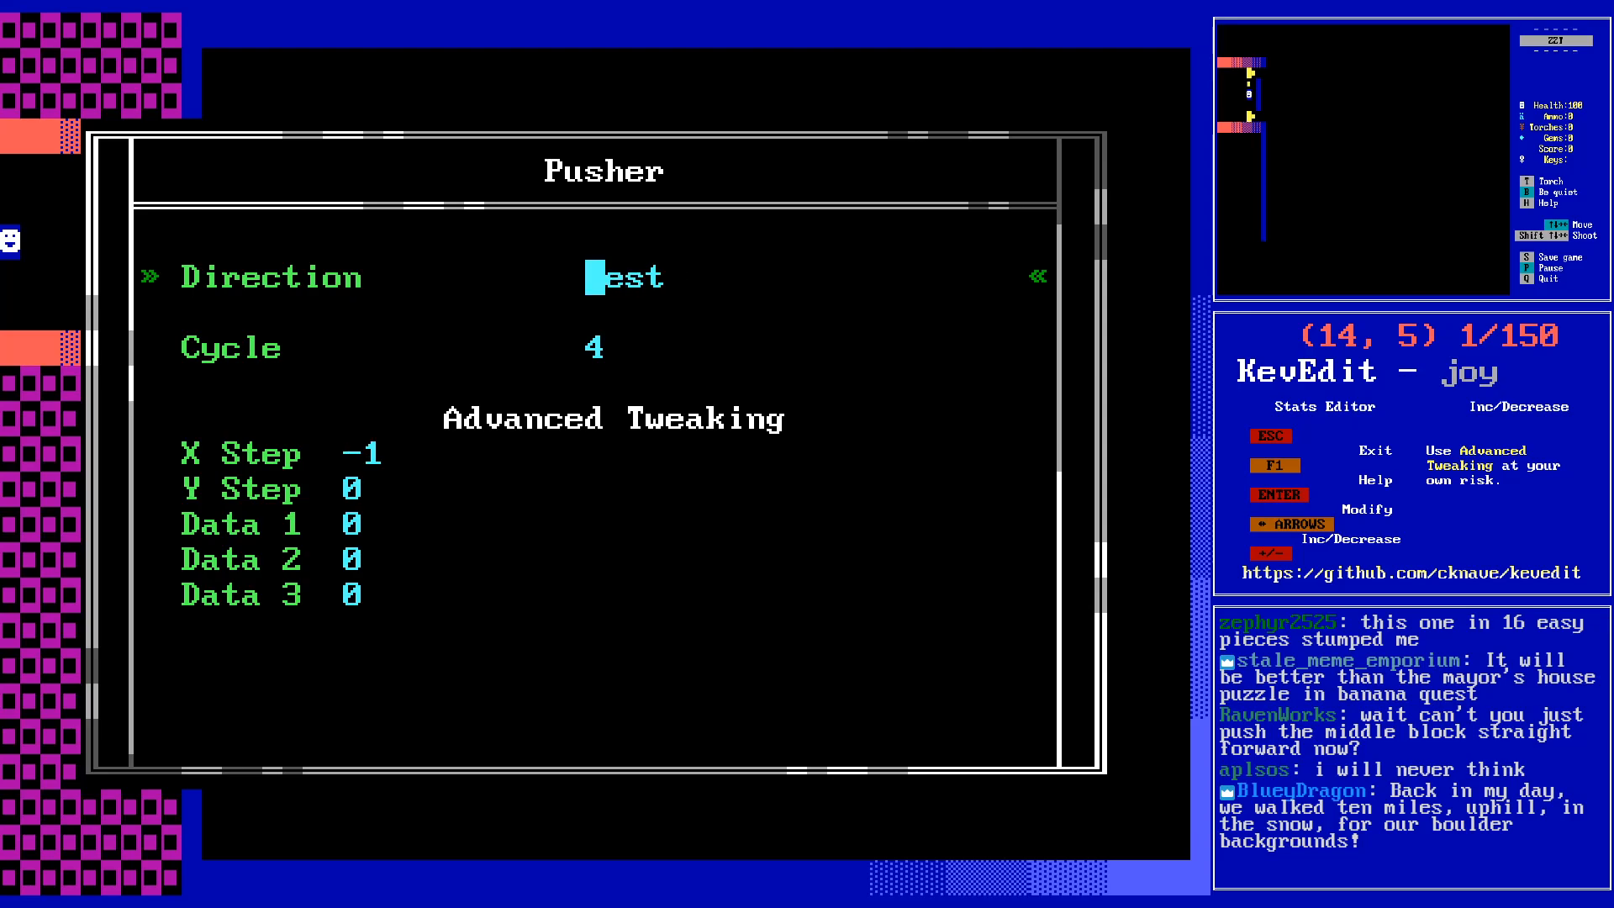
pyautogui.press('Escape')
pyautogui.press('Down')
pyautogui.press('Down')
pyautogui.press('Down')
pyautogui.press('Down')
pyautogui.press('Down')
pyautogui.press('Down')
pyautogui.press('Down')
pyautogui.press('Down')
pyautogui.press('Down')
pyautogui.press('Down')
pyautogui.press('Down')
pyautogui.press('Down')
pyautogui.press('Down')
pyautogui.press('Down')
pyautogui.press('Up')
pyautogui.press('Up')
pyautogui.press('Up')
pyautogui.press('Up')
pyautogui.press('Up')
pyautogui.press('Up')
pyautogui.press('Up')
pyautogui.press('Up')
pyautogui.press('Up')
pyautogui.press('Up')
pyautogui.press('Up')
pyautogui.press('Right')
pyautogui.press('Right')
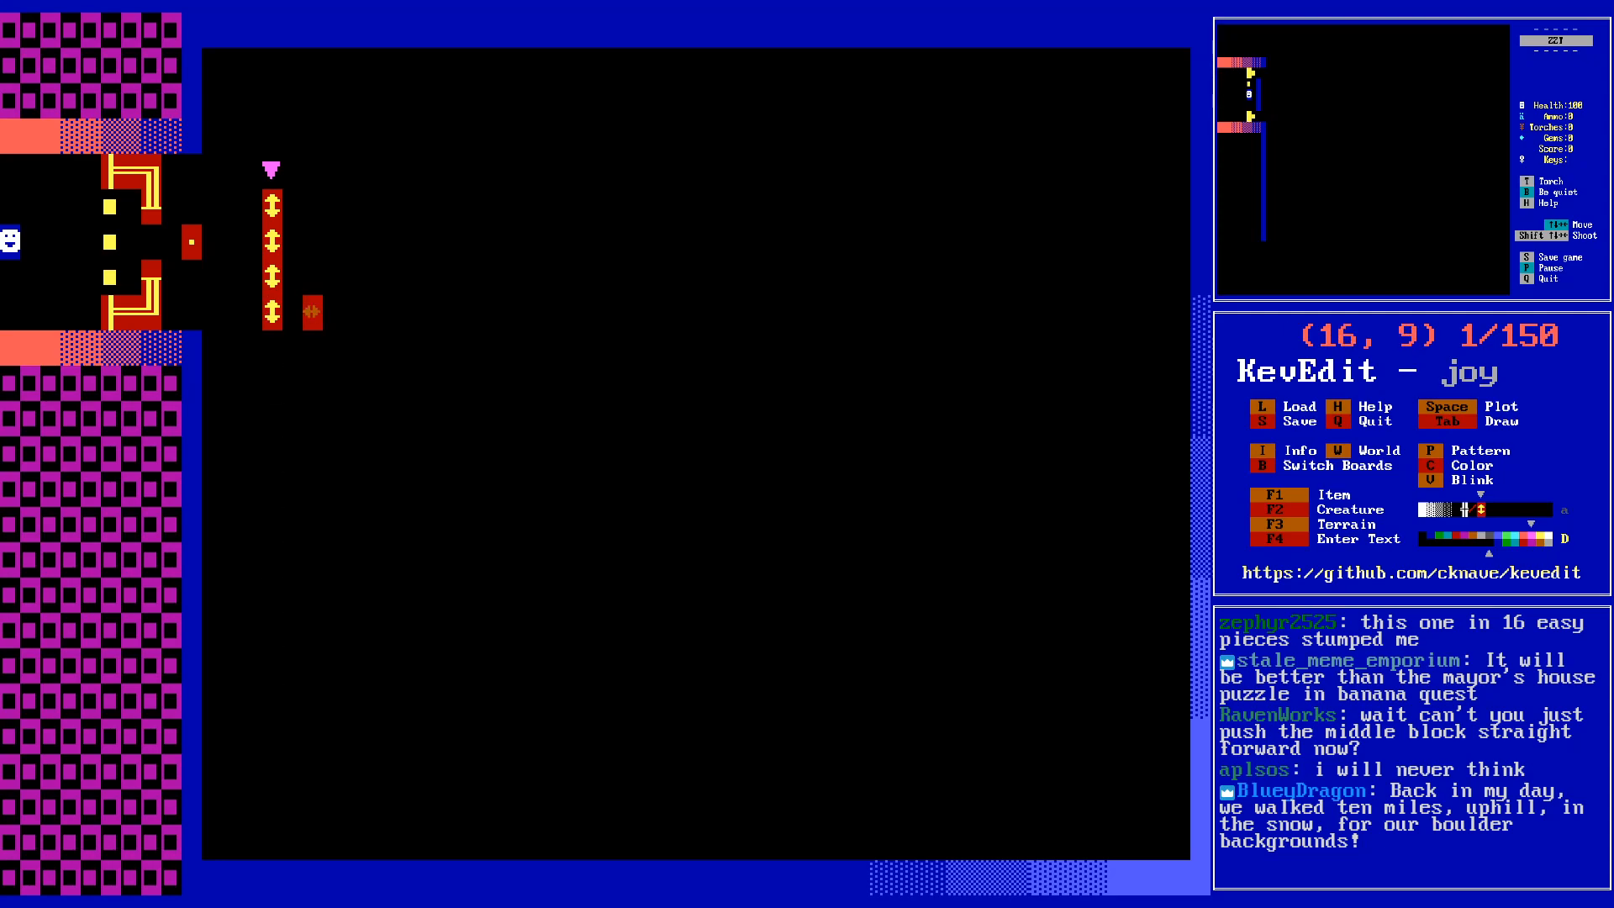
# - Plot the current pattern at column 14, row 7, within the column of north-south sliders
pyautogui.press('Up')
pyautogui.press('Up')
pyautogui.press('Left')
pyautogui.press('Left')
pyautogui.press('space')
pyautogui.press('Left')
pyautogui.press('Down')
pyautogui.press('Down')
pyautogui.press('Left')
pyautogui.press('Left')
pyautogui.press('Left')
pyautogui.press('Left')
pyautogui.press('Left')
pyautogui.press('Left')
pyautogui.press('Left')
pyautogui.press('Up')
pyautogui.press('Up')
pyautogui.press('Up')
pyautogui.press('Right')
pyautogui.press('Right')
pyautogui.press('Right')
pyautogui.press('Down')
pyautogui.press('Right')
pyautogui.press('Down')
pyautogui.press('Down')
pyautogui.press('Right')
pyautogui.press('Right')
pyautogui.press('Right')
# - Save the joy world and load TOWN.ZZT from a parent folder
pyautogui.press('s')
pyautogui.press('Return')
pyautogui.press('l')
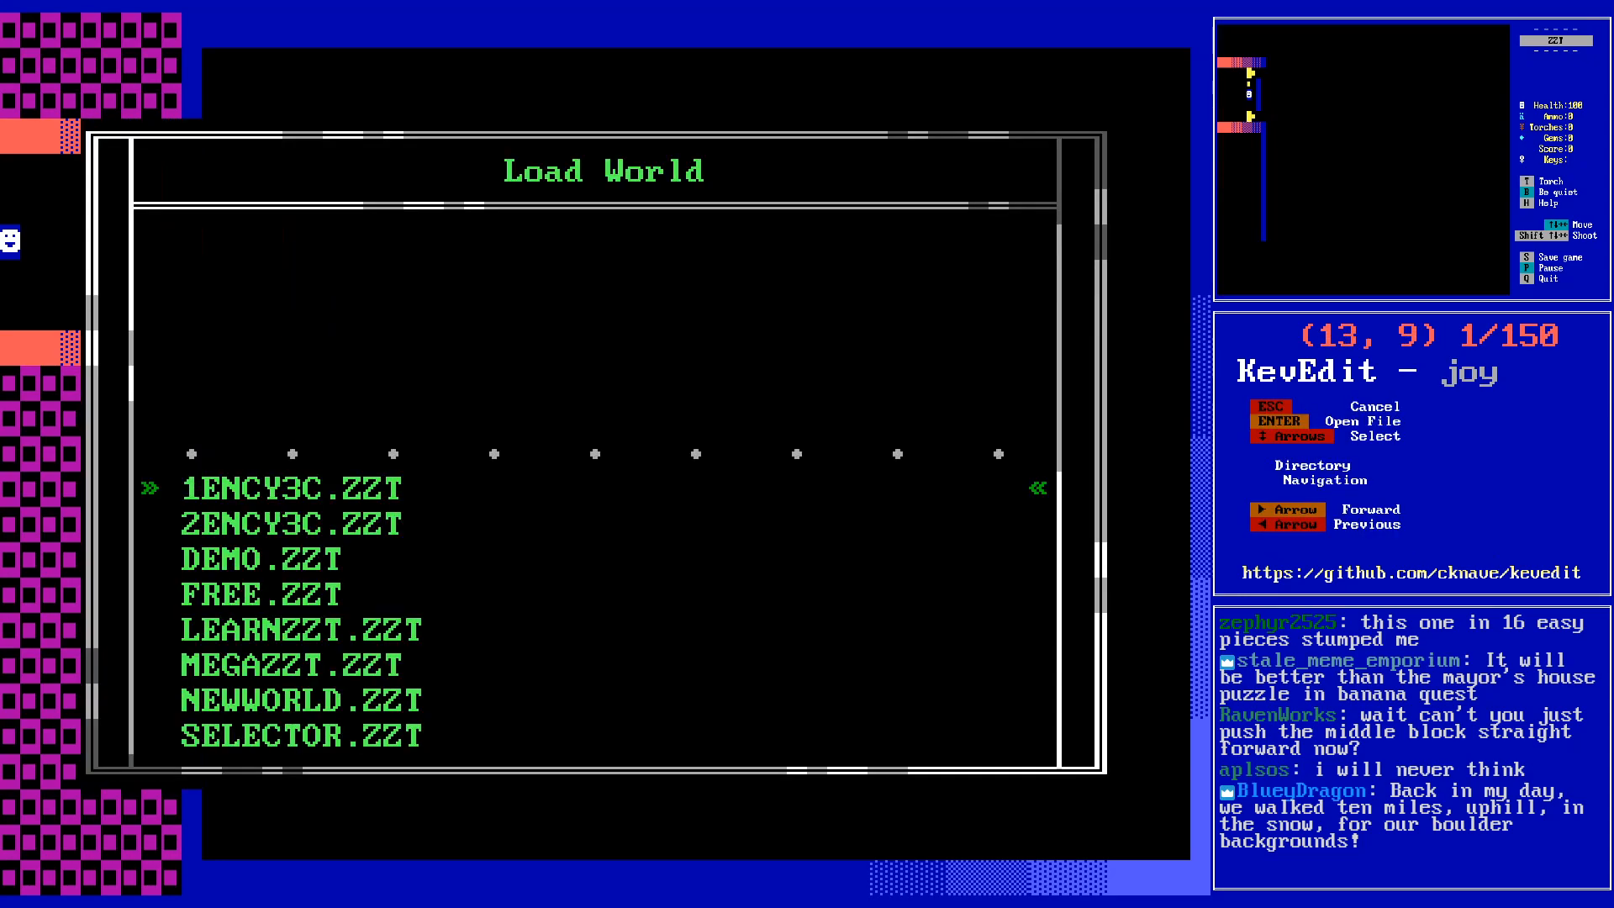
pyautogui.press('Down')
pyautogui.press('Down')
pyautogui.press('Down')
pyautogui.press('Down')
pyautogui.press('Down')
pyautogui.press('Down')
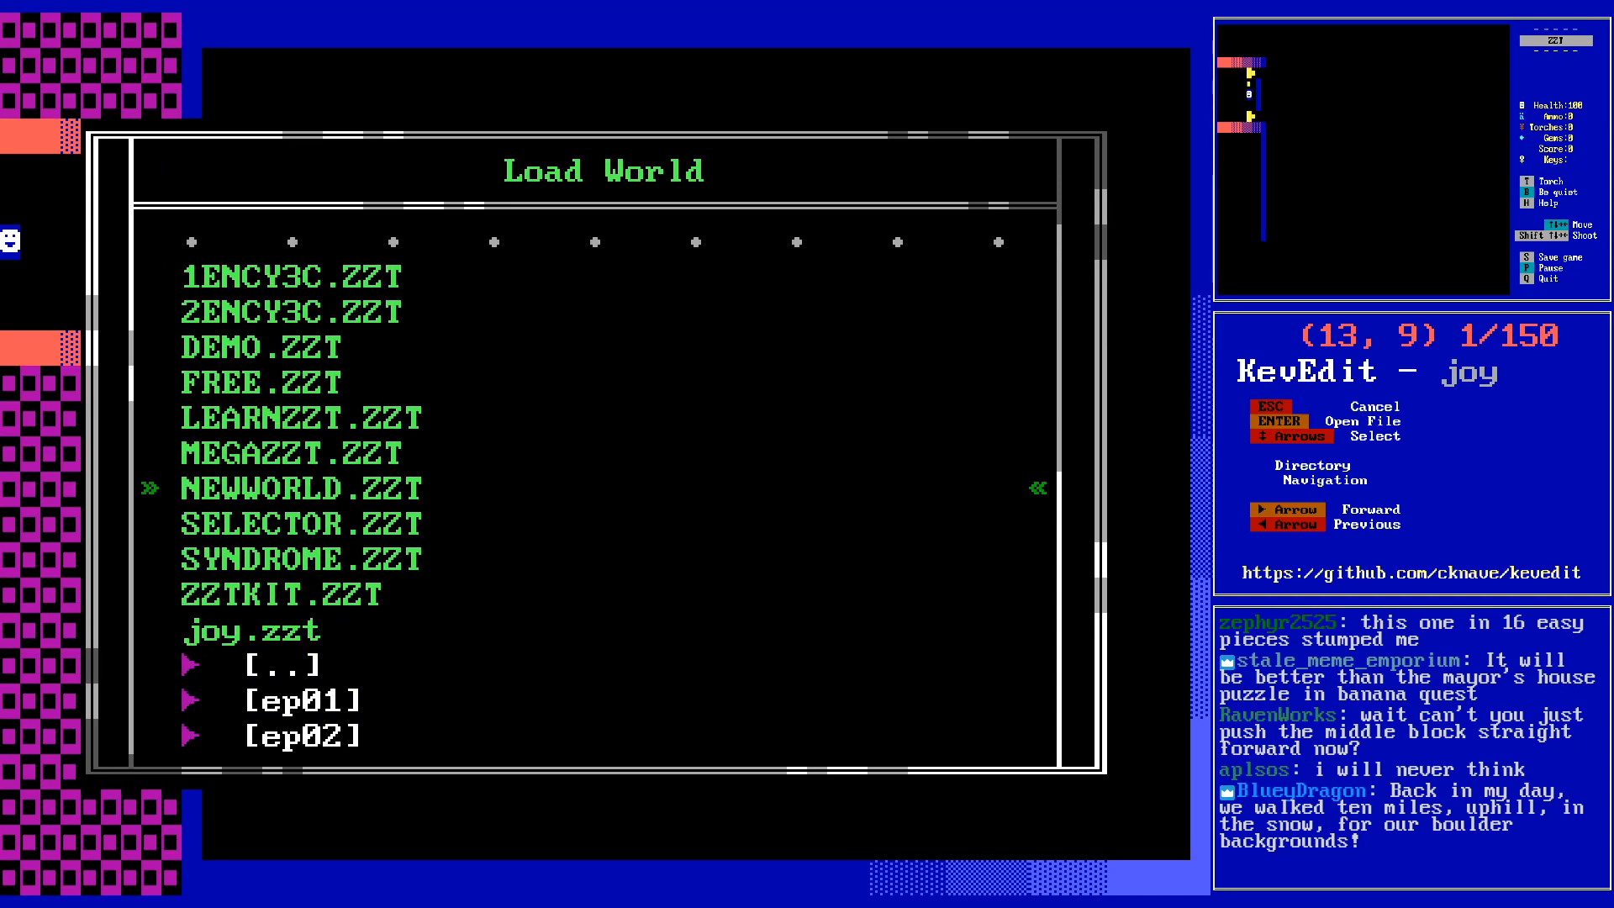
pyautogui.press('Down')
pyautogui.press('Down')
pyautogui.press('Left')
pyautogui.press('Left')
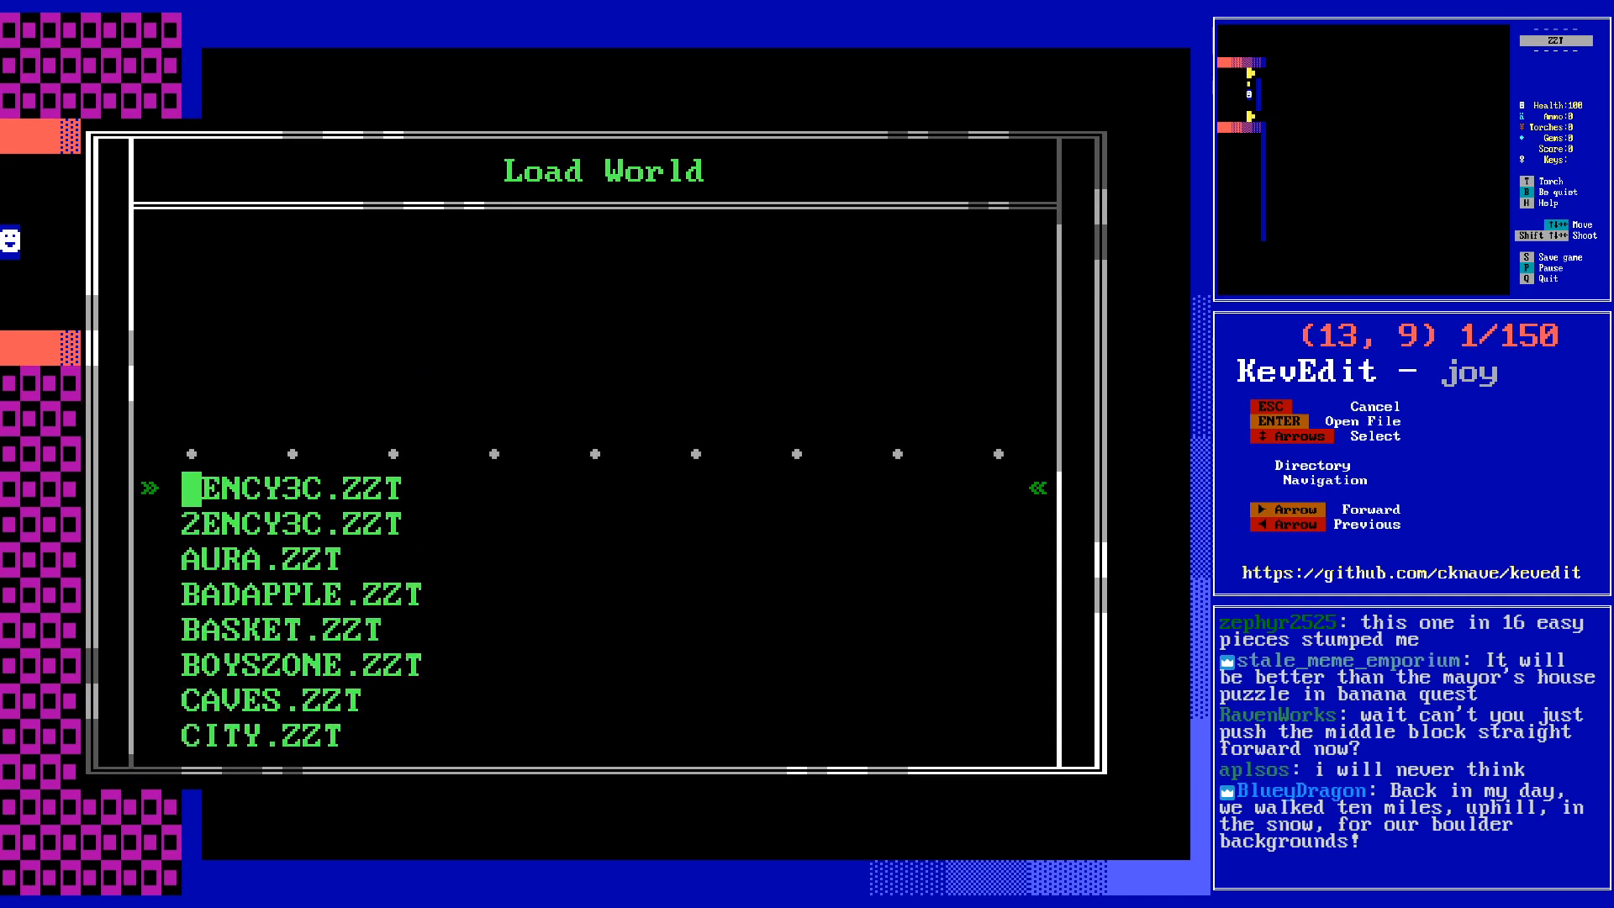
pyautogui.press('Down')
pyautogui.press('Down')
pyautogui.press('Down')
pyautogui.press('Down')
pyautogui.press('Down')
pyautogui.press('Down')
pyautogui.press('Down')
pyautogui.press('Down')
pyautogui.press('Down')
pyautogui.press('Down')
pyautogui.press('Down')
pyautogui.press('Down')
pyautogui.press('Down')
pyautogui.press('Down')
pyautogui.press('Down')
pyautogui.press('Down')
pyautogui.press('Down')
pyautogui.press('Down')
pyautogui.press('Down')
pyautogui.press('Down')
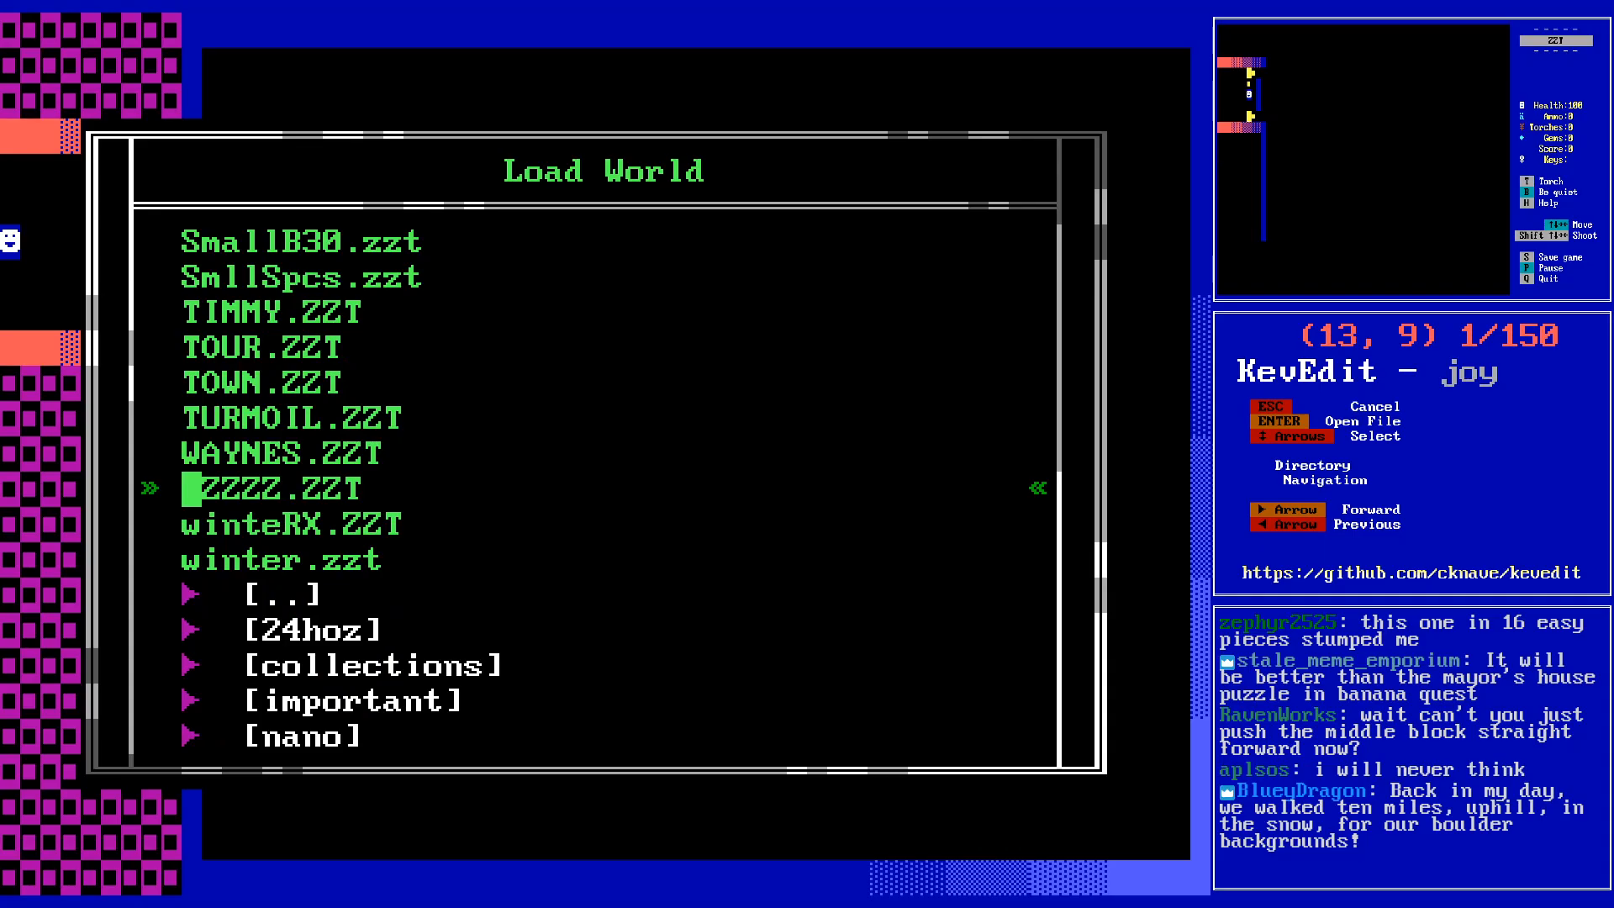
pyautogui.press('Up')
pyautogui.press('Up')
pyautogui.press('Up')
pyautogui.press('Return')
# - Switch through the TOWN world's boards to the Rube Board
pyautogui.press('b')
pyautogui.press('Down')
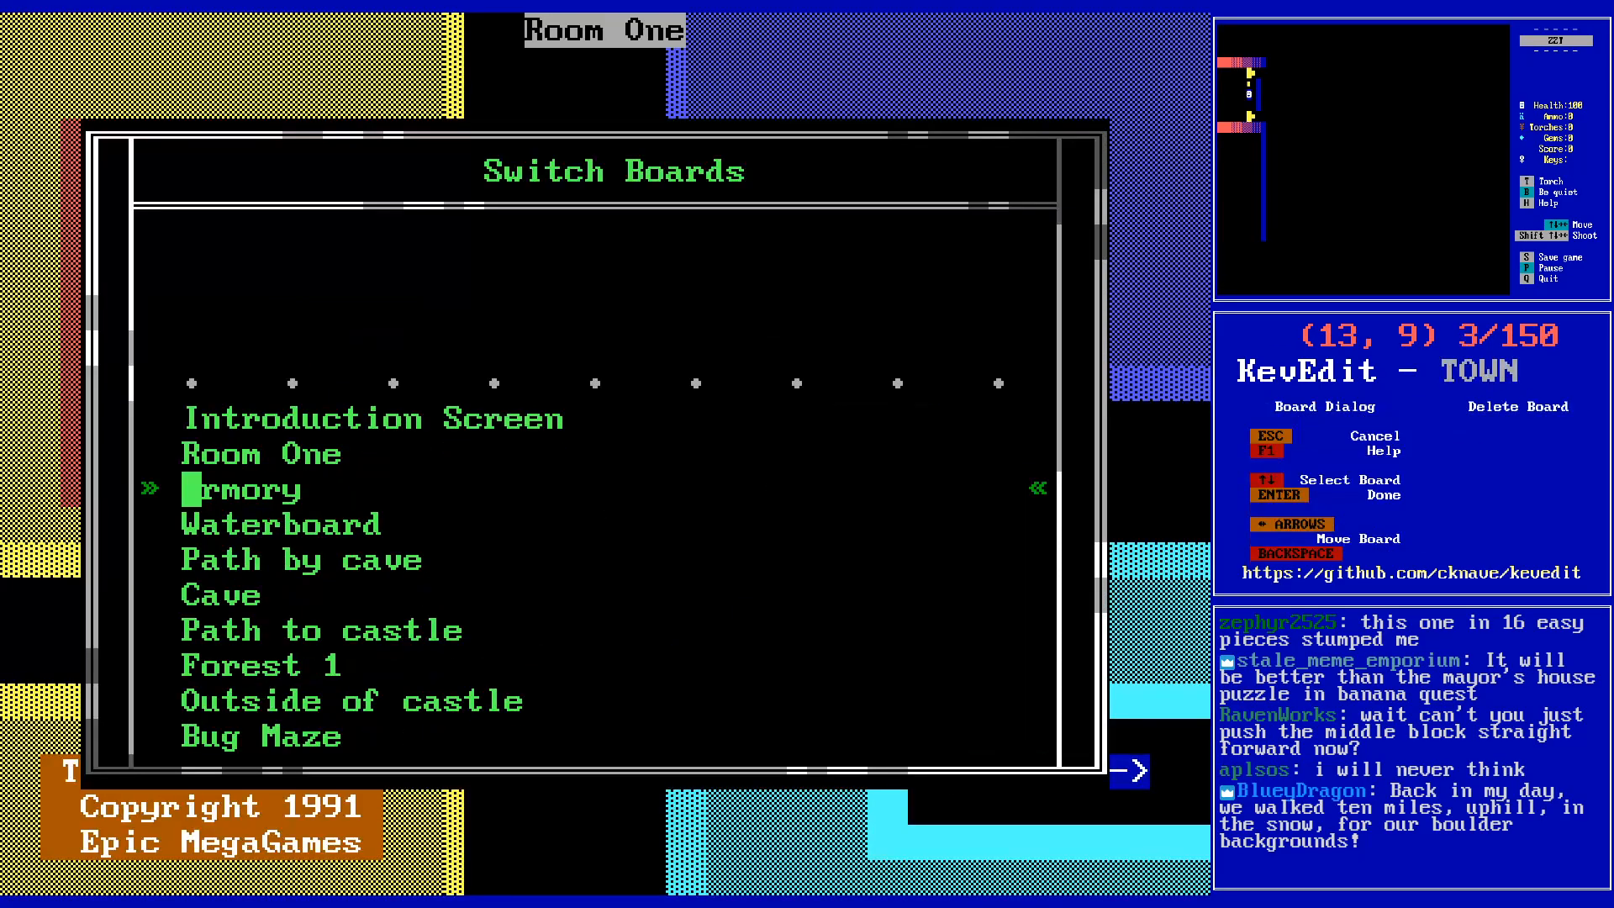
pyautogui.press('Down')
pyautogui.press('Return')
pyautogui.press('pagedown')
pyautogui.press('pagedown')
pyautogui.press('pagedown')
pyautogui.press('pagedown')
pyautogui.press('pagedown')
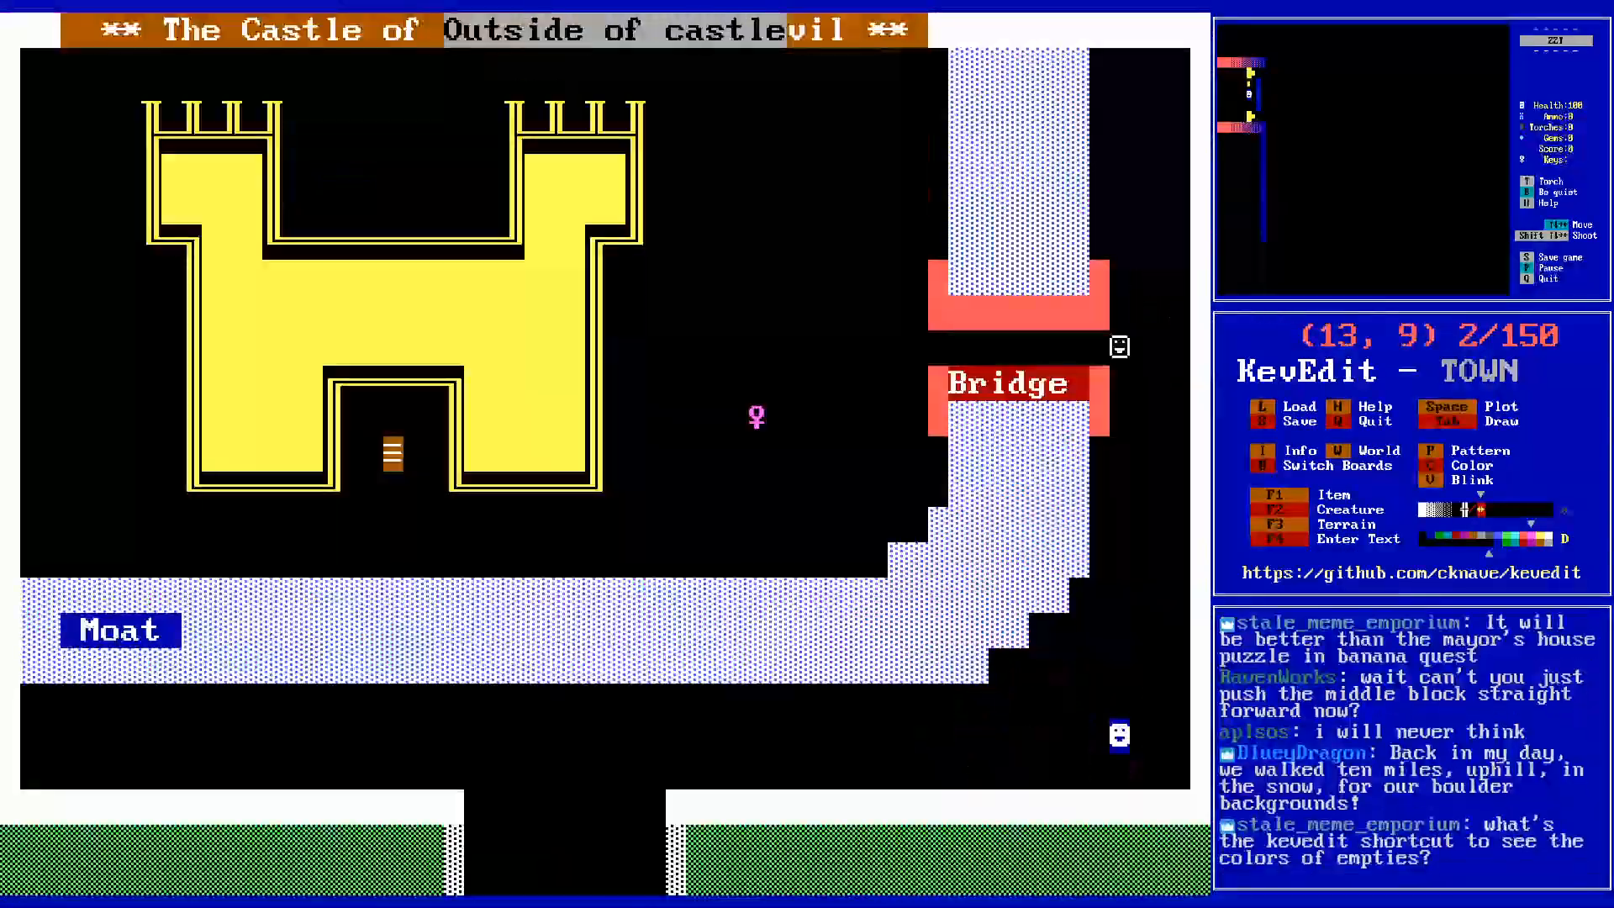
pyautogui.press('pagedown')
pyautogui.press('pagedown')
pyautogui.press('pagedown')
pyautogui.press('pagedown')
pyautogui.press('pagedown')
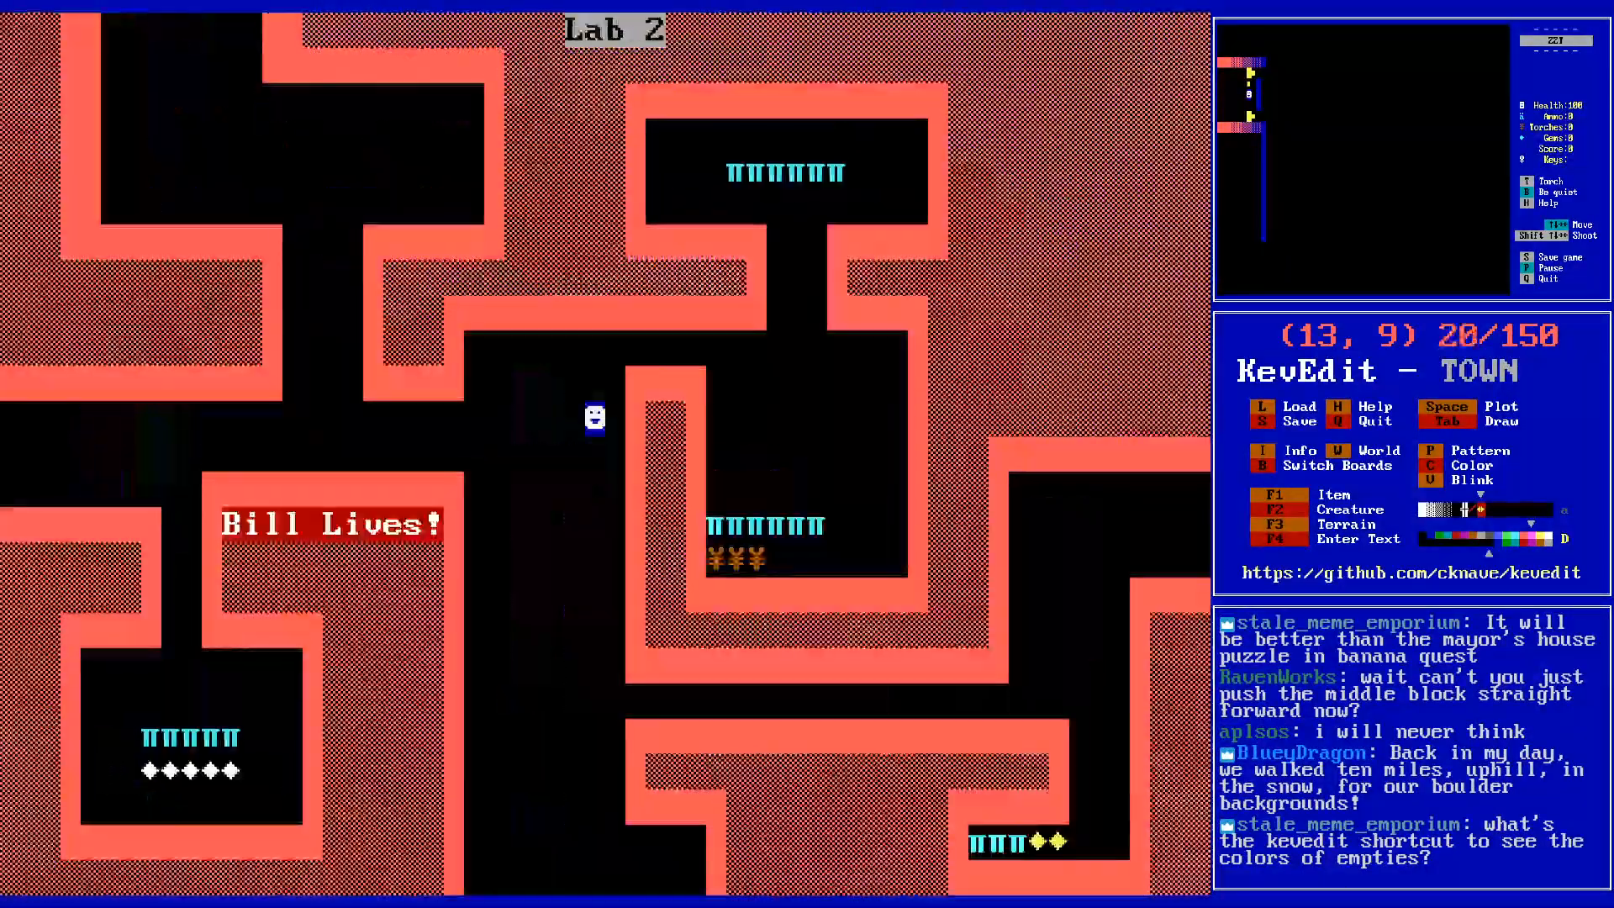
pyautogui.press('pageup')
# - Inspect the tile information, including the color, of the empty tile at column 34, row 6 on the Rube Board
pyautogui.press('Right')
pyautogui.press('Right')
pyautogui.press('Right')
pyautogui.press('Right')
pyautogui.press('Right')
pyautogui.press('Right')
pyautogui.press('Right')
pyautogui.press('Right')
pyautogui.press('Right')
pyautogui.press('Right')
pyautogui.press('Right')
pyautogui.press('Right')
pyautogui.press('Right')
pyautogui.press('Right')
pyautogui.press('Right')
pyautogui.press('Right')
pyautogui.press('Right')
pyautogui.press('Right')
pyautogui.press('Right')
pyautogui.press('Right')
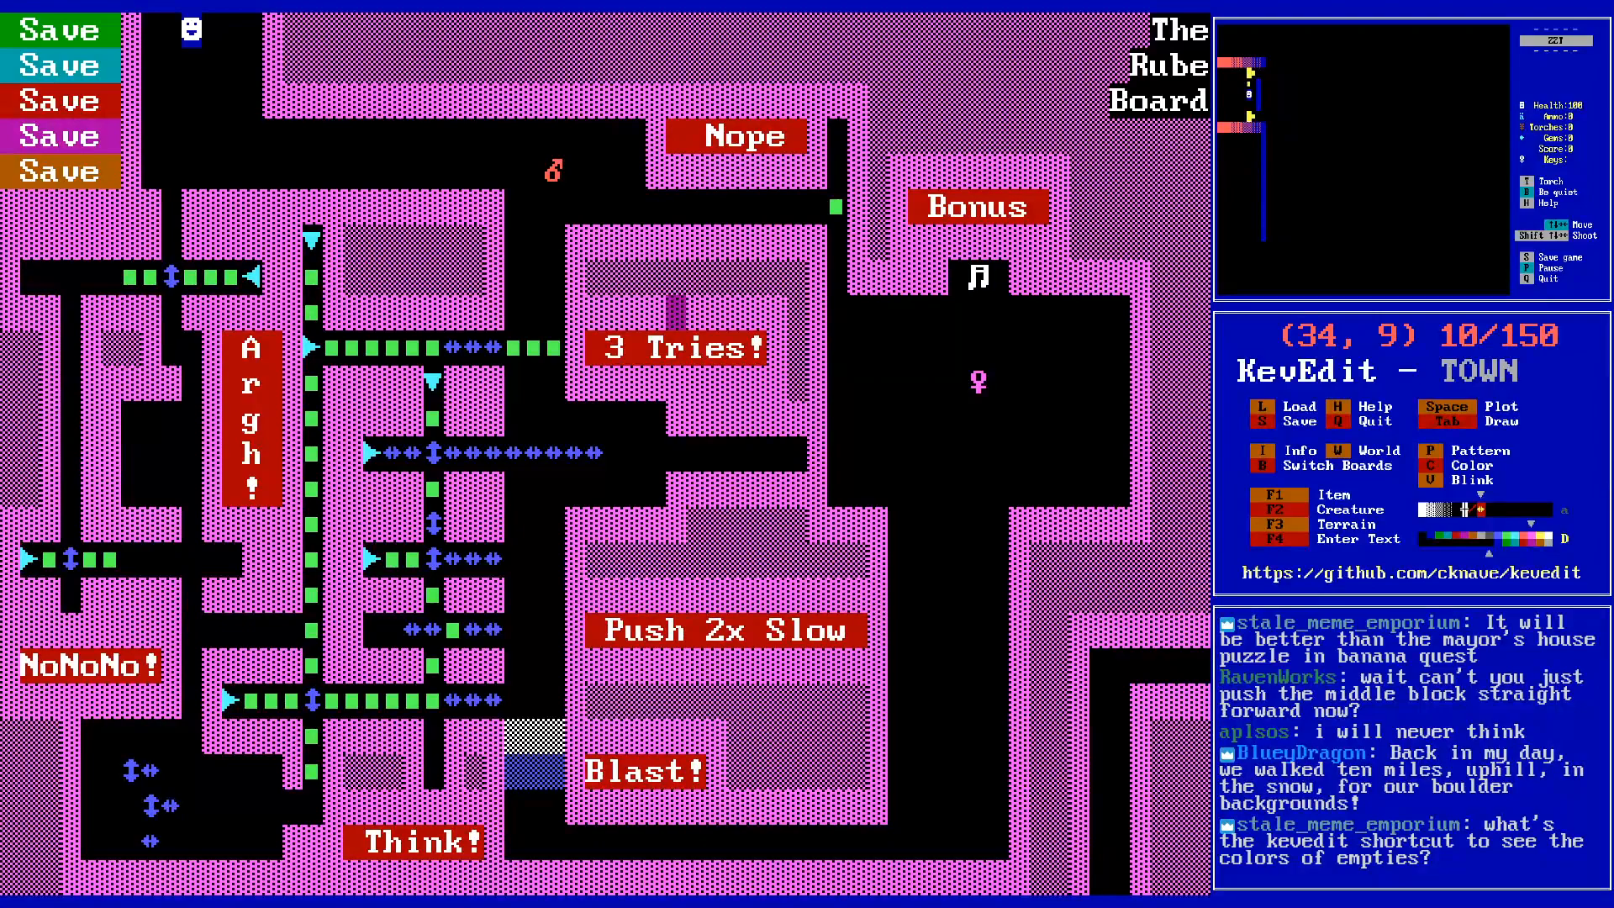
pyautogui.press('Up')
pyautogui.press('Up')
pyautogui.press('Up')
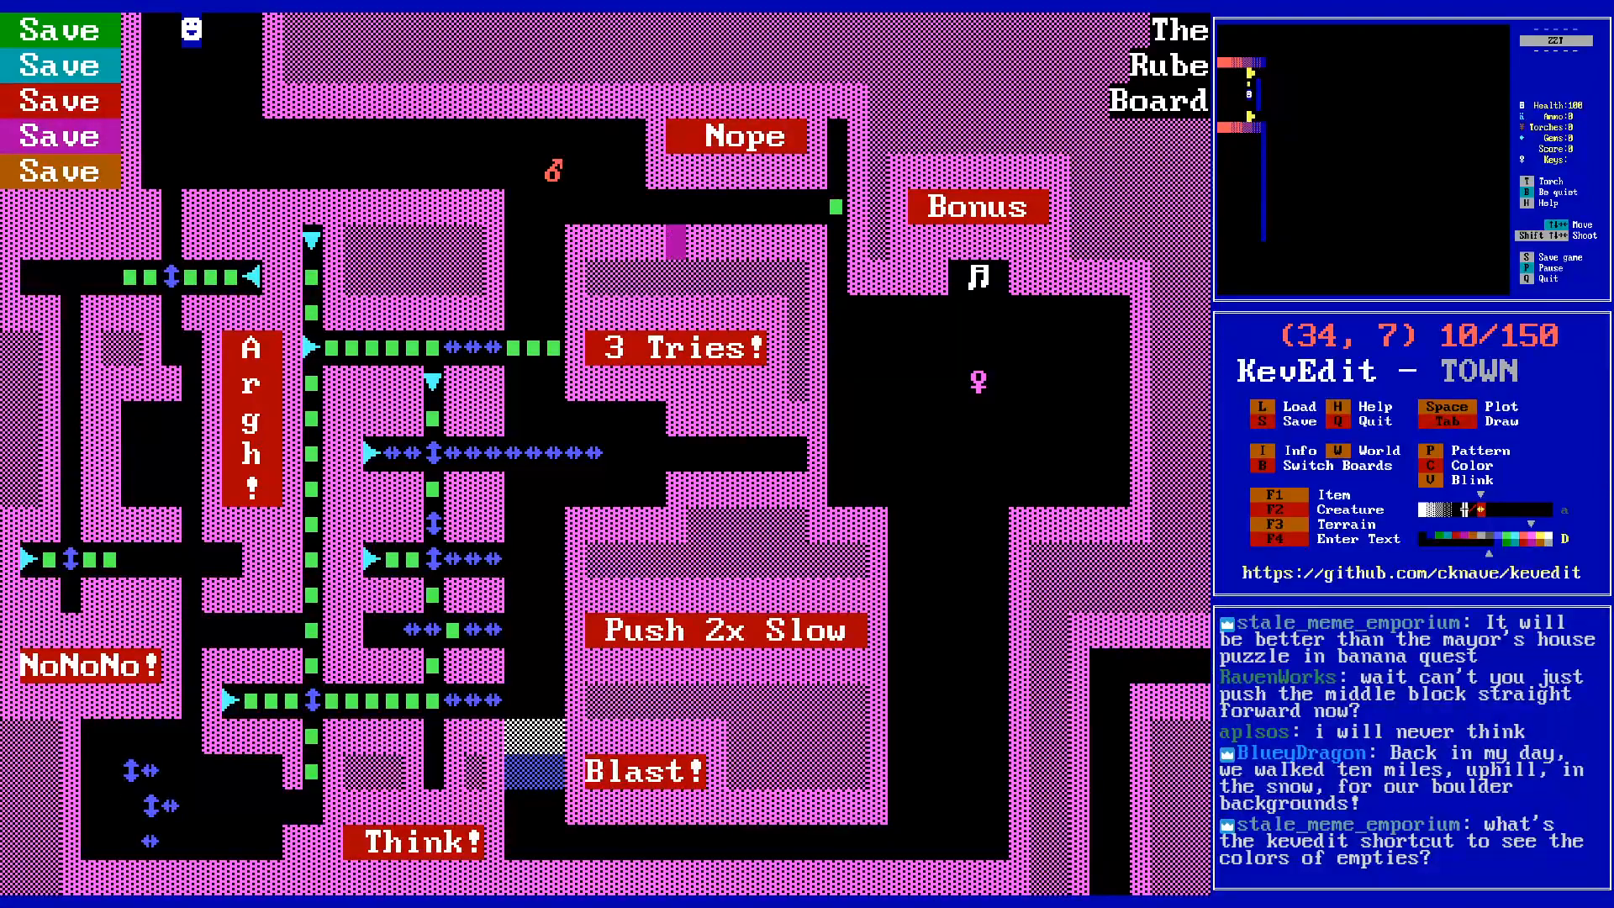
pyautogui.press('Return')
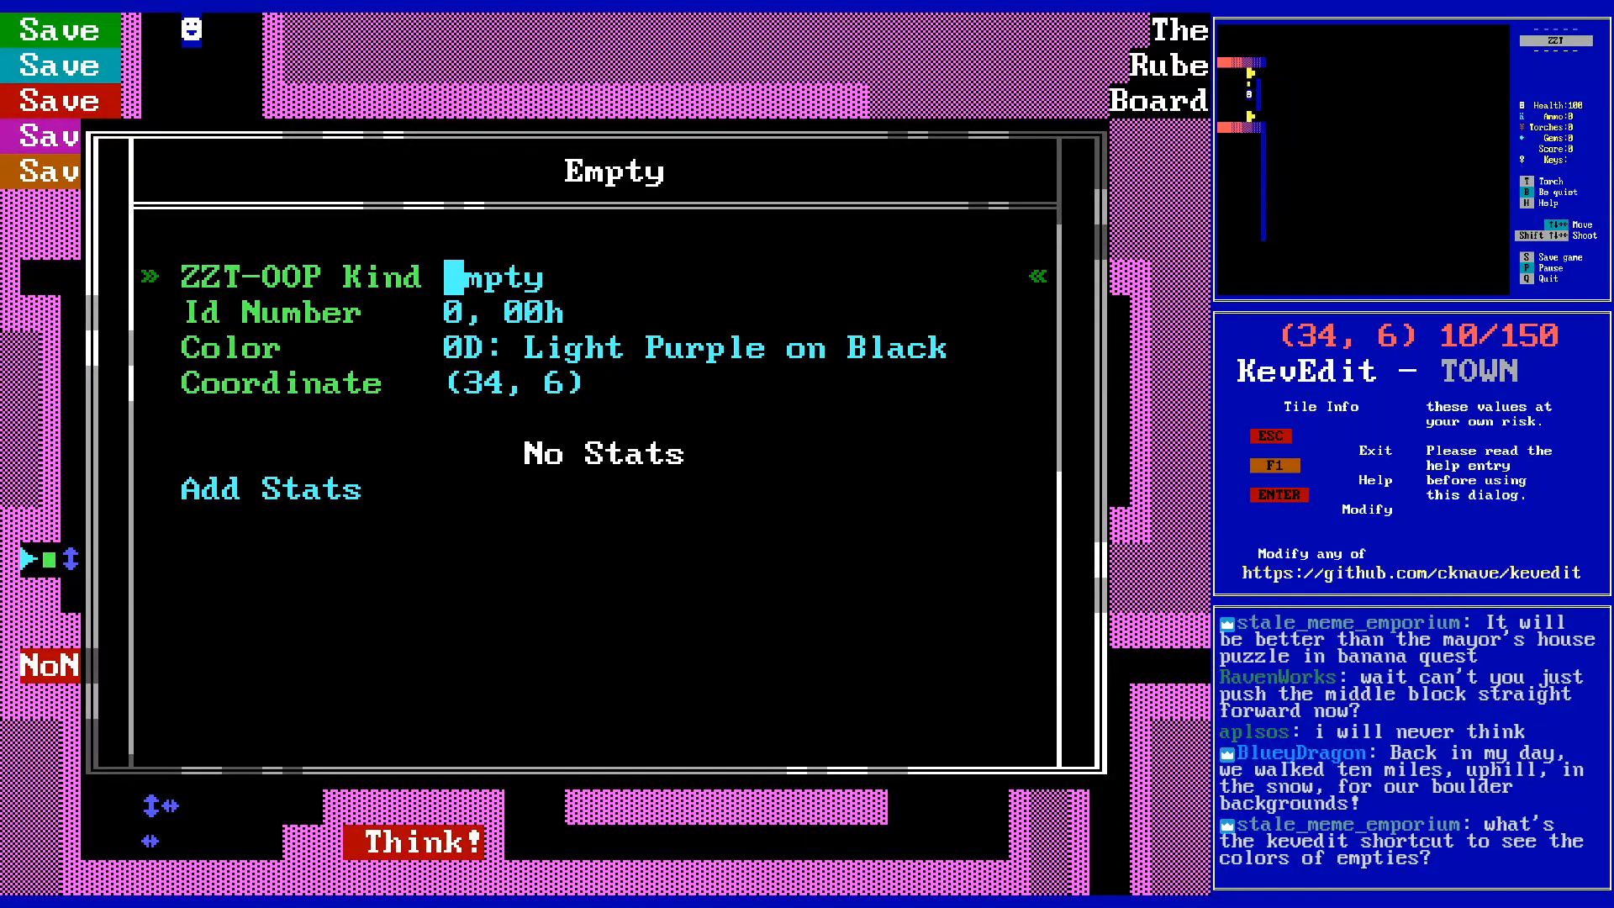
pyautogui.press('Down')
pyautogui.press('Down')
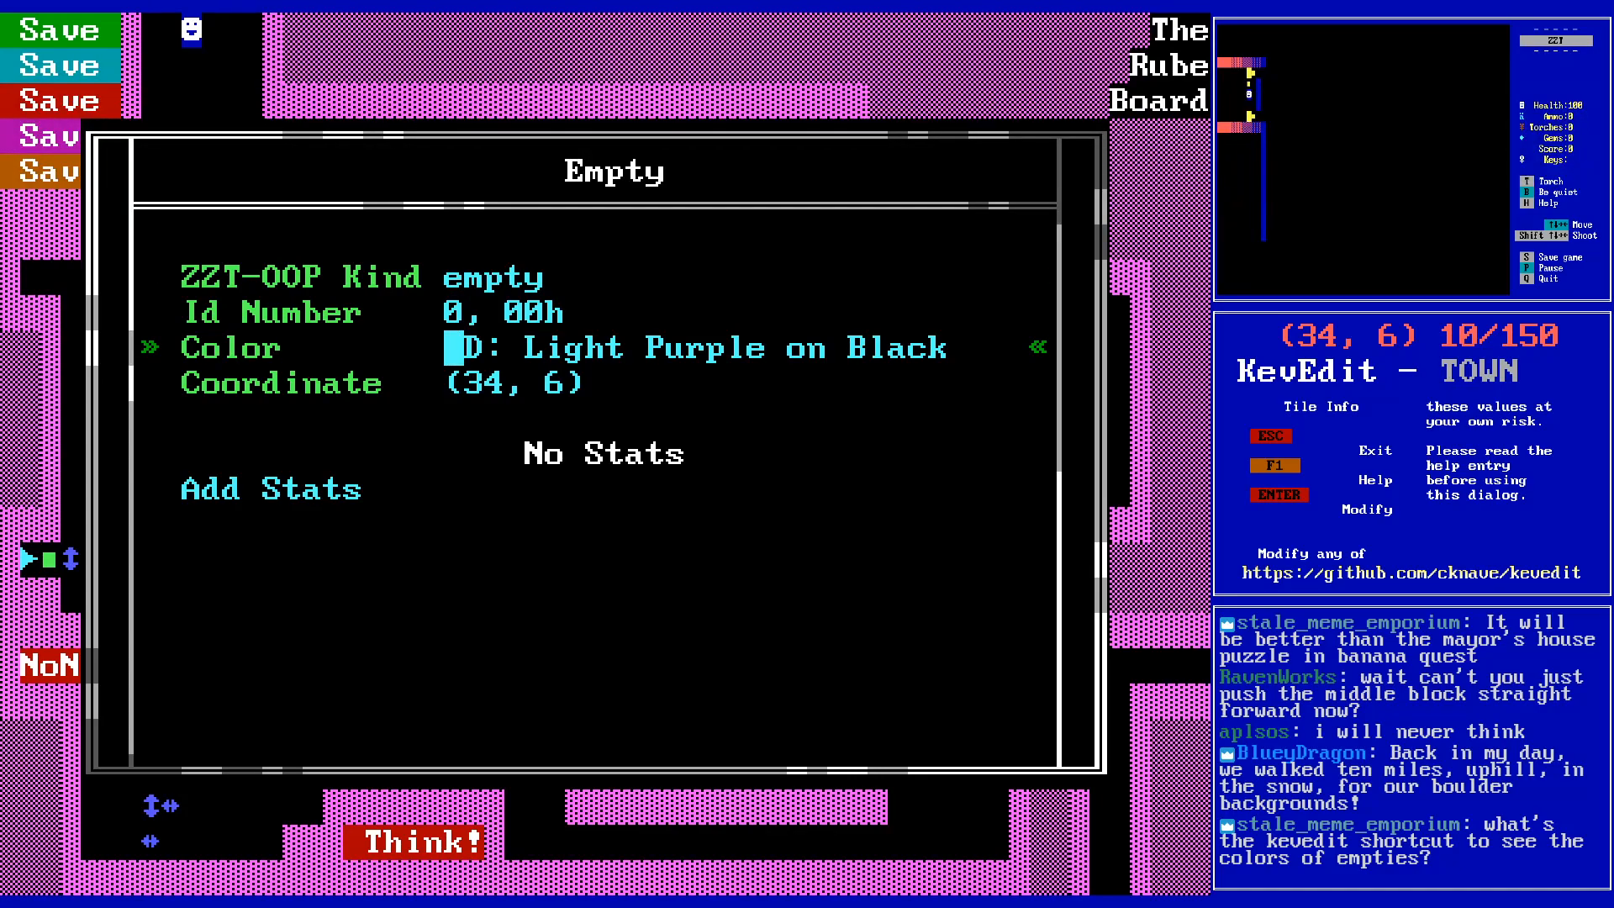
pyautogui.press('Escape')
# - Try an object in the corridor at column 30, row 6 with the program "#change empty boulder", and delete it
pyautogui.press('Left')
pyautogui.press('Left')
pyautogui.press('Left')
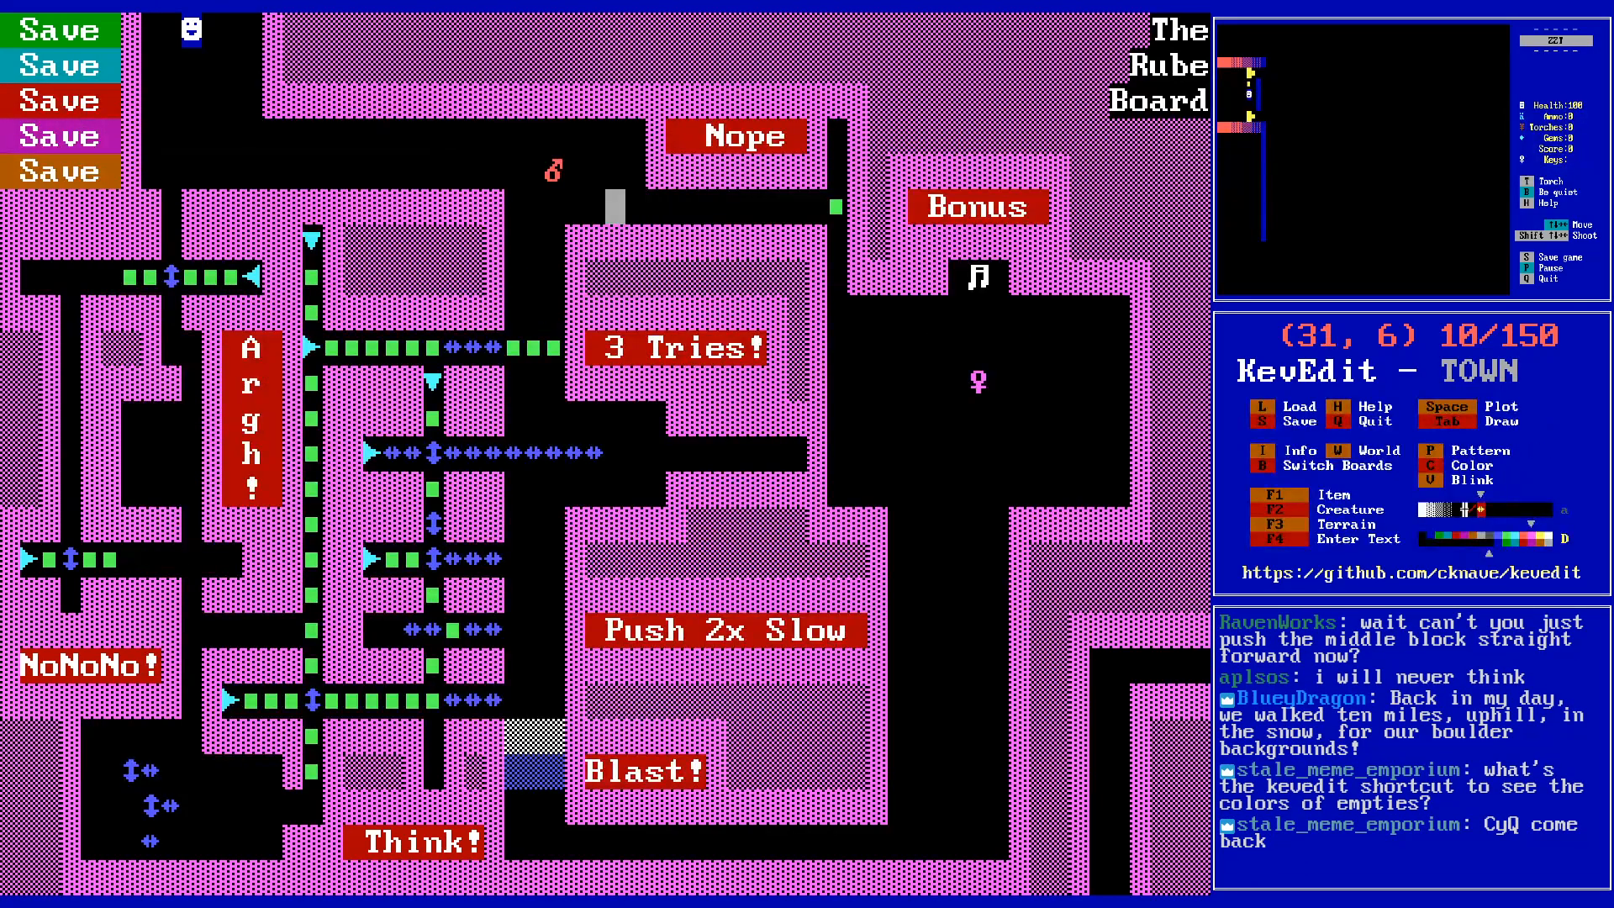
pyautogui.press('Left')
pyautogui.press('F2')
pyautogui.press('o')
pyautogui.press('Return')
pyautogui.write('#c')
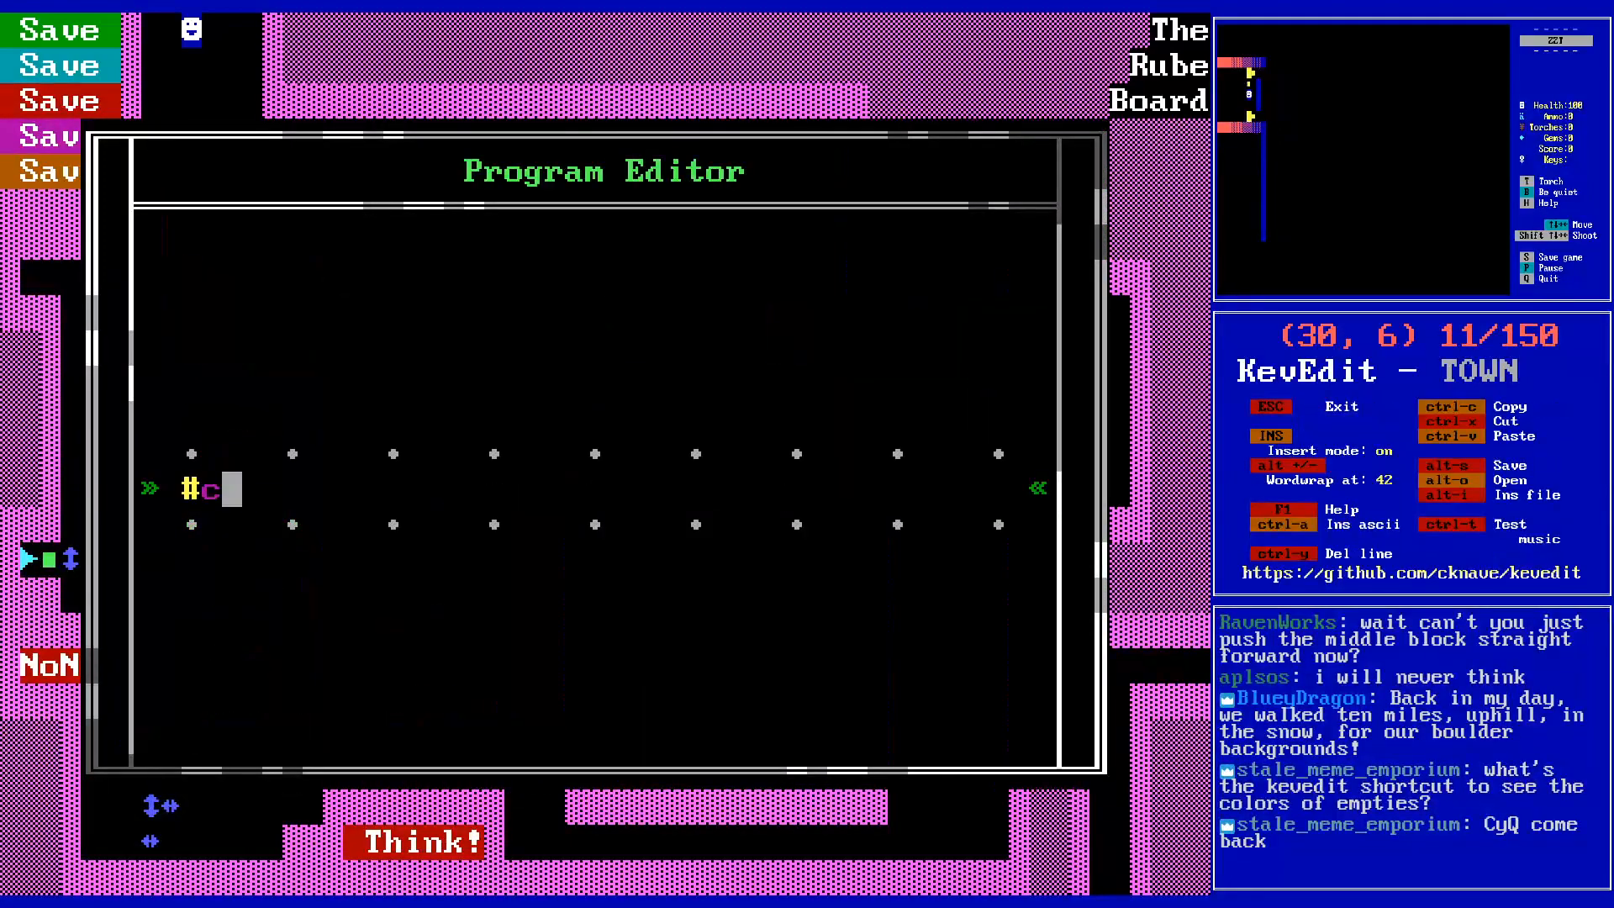
pyautogui.write('hange empty boulder')
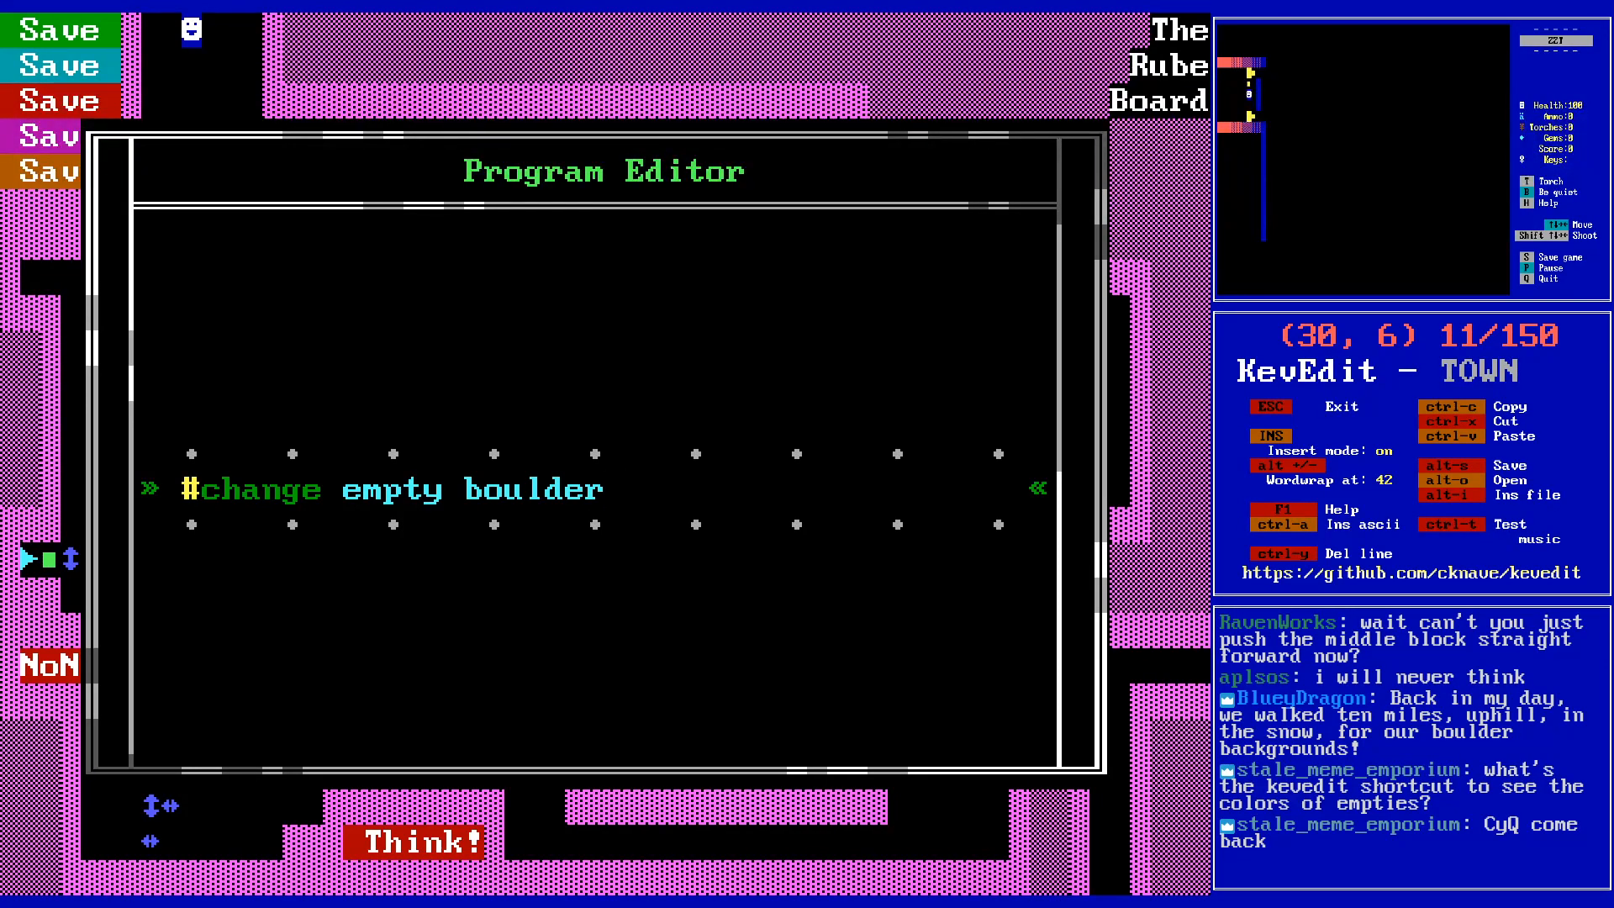
pyautogui.press('Escape')
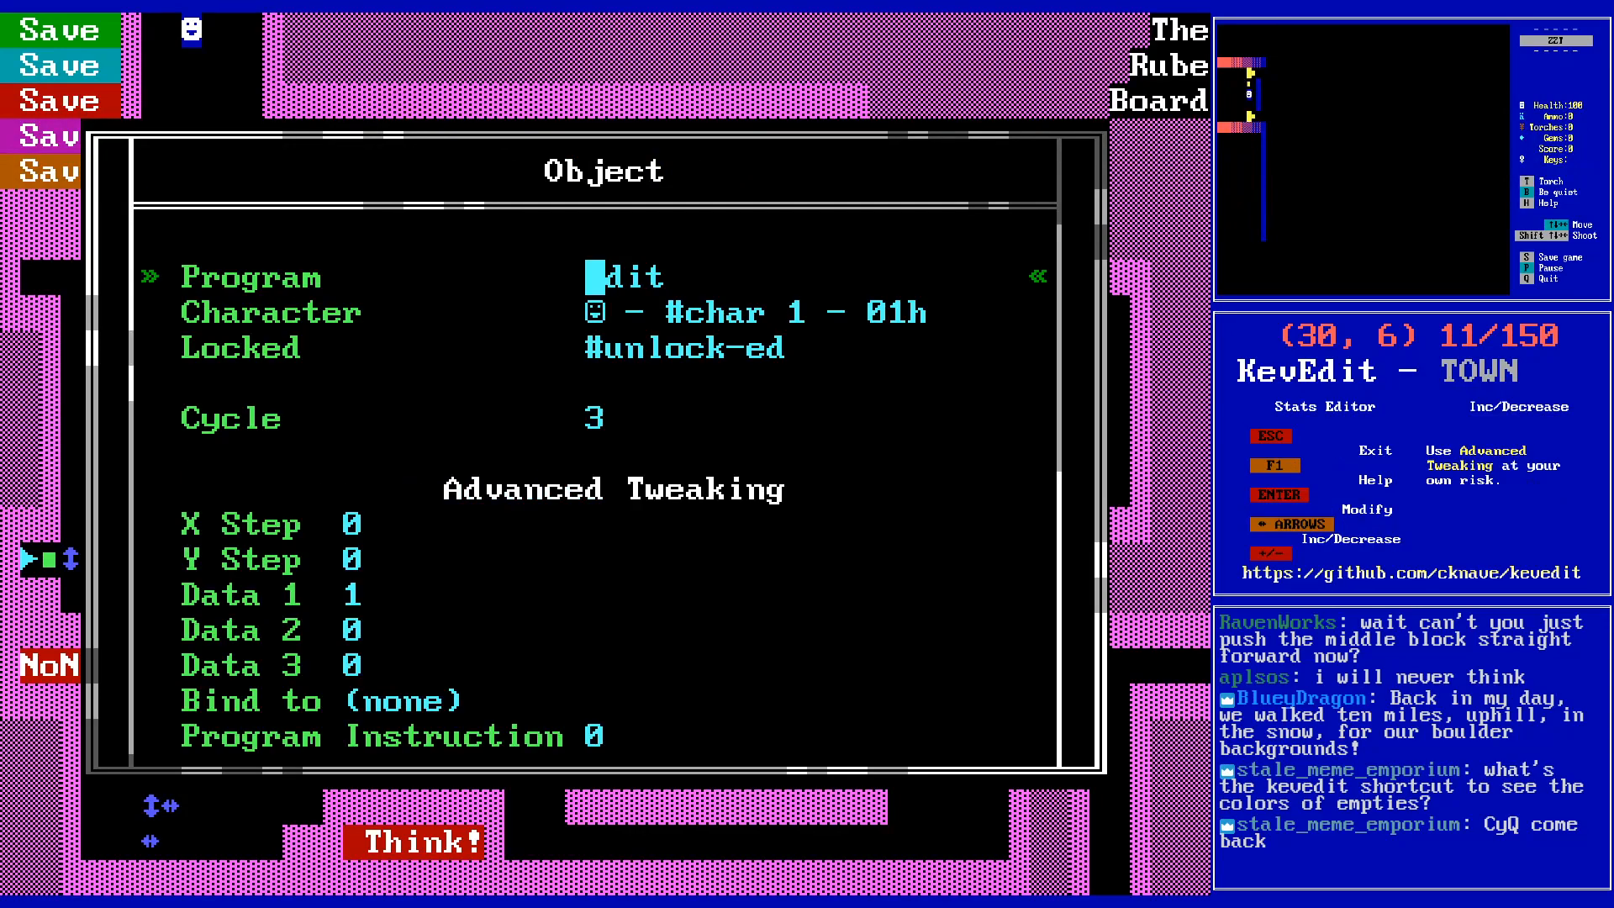
pyautogui.press('Escape')
pyautogui.press('Left')
pyautogui.press('Delete')
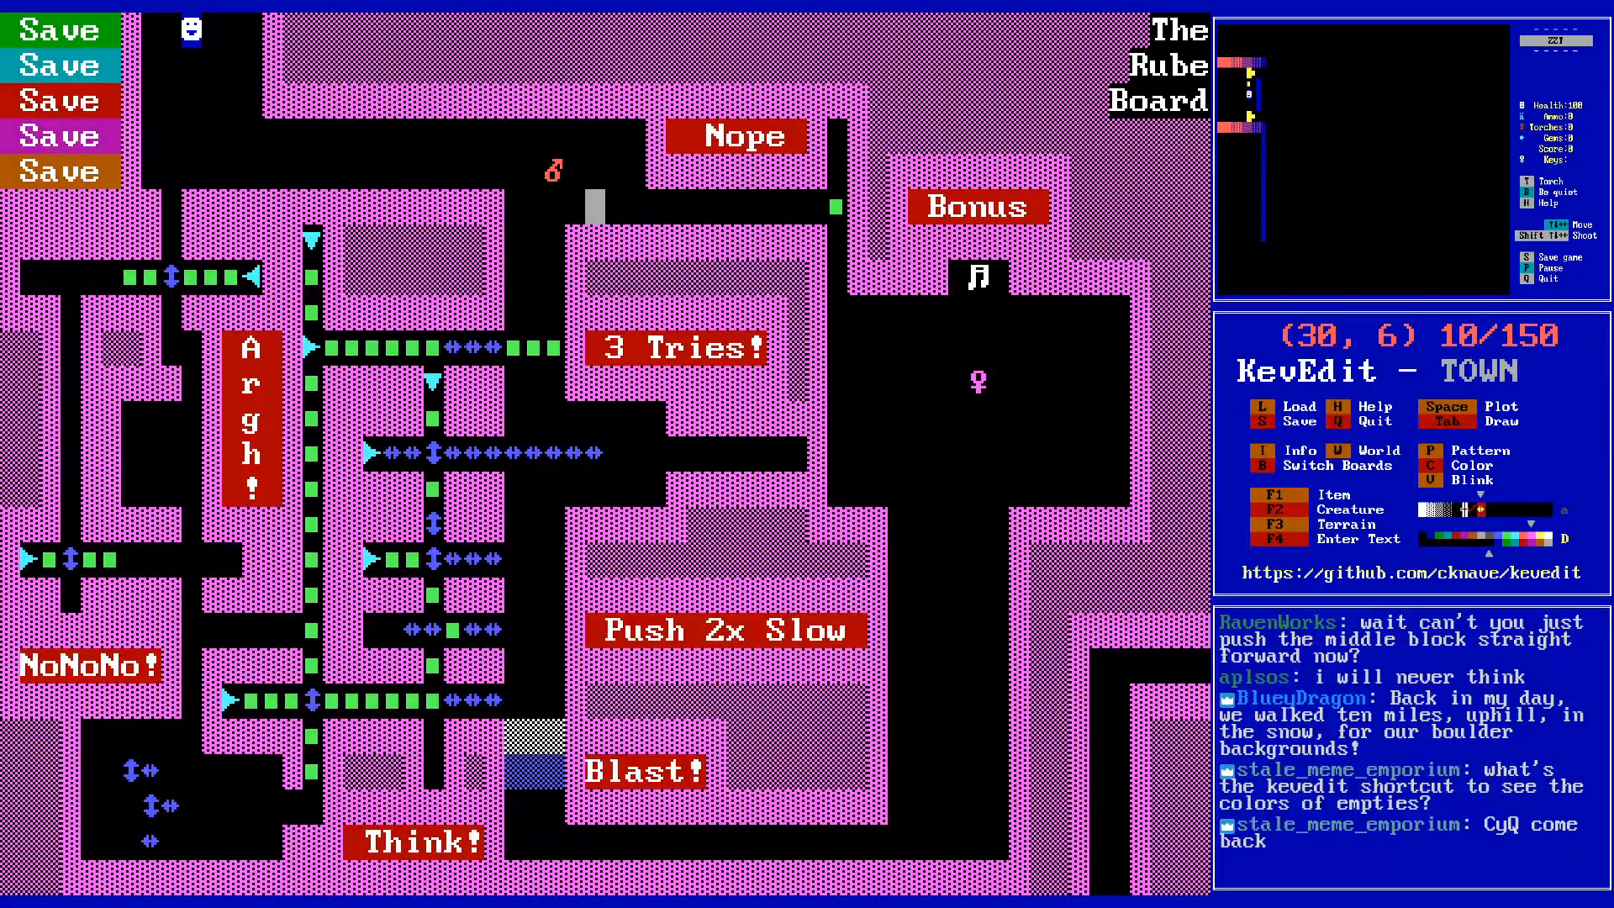
# - Examine the Rube Board's left passages and the loose sliders in its lower-left room
pyautogui.press('Left')
pyautogui.press('Left')
pyautogui.press('Left')
pyautogui.press('Left')
pyautogui.press('Down')
pyautogui.press('Down')
pyautogui.press('Left')
pyautogui.press('Left')
pyautogui.press('Left')
pyautogui.press('Left')
pyautogui.press('Left')
pyautogui.press('Left')
pyautogui.press('Left')
pyautogui.press('Left')
pyautogui.press('Left')
pyautogui.press('Left')
pyautogui.press('Left')
pyautogui.press('Left')
pyautogui.press('Left')
pyautogui.press('Left')
pyautogui.press('Left')
pyautogui.press('Left')
pyautogui.press('Left')
pyautogui.press('Left')
pyautogui.press('Down')
pyautogui.press('Down')
pyautogui.press('Down')
pyautogui.press('Down')
pyautogui.press('Down')
pyautogui.press('Down')
pyautogui.press('Down')
pyautogui.press('Down')
pyautogui.press('Down')
pyautogui.press('Down')
pyautogui.press('Down')
pyautogui.press('Down')
pyautogui.press('Down')
pyautogui.press('Down')
pyautogui.press('Down')
pyautogui.press('Down')
pyautogui.press('Up')
pyautogui.press('Up')
pyautogui.press('Up')
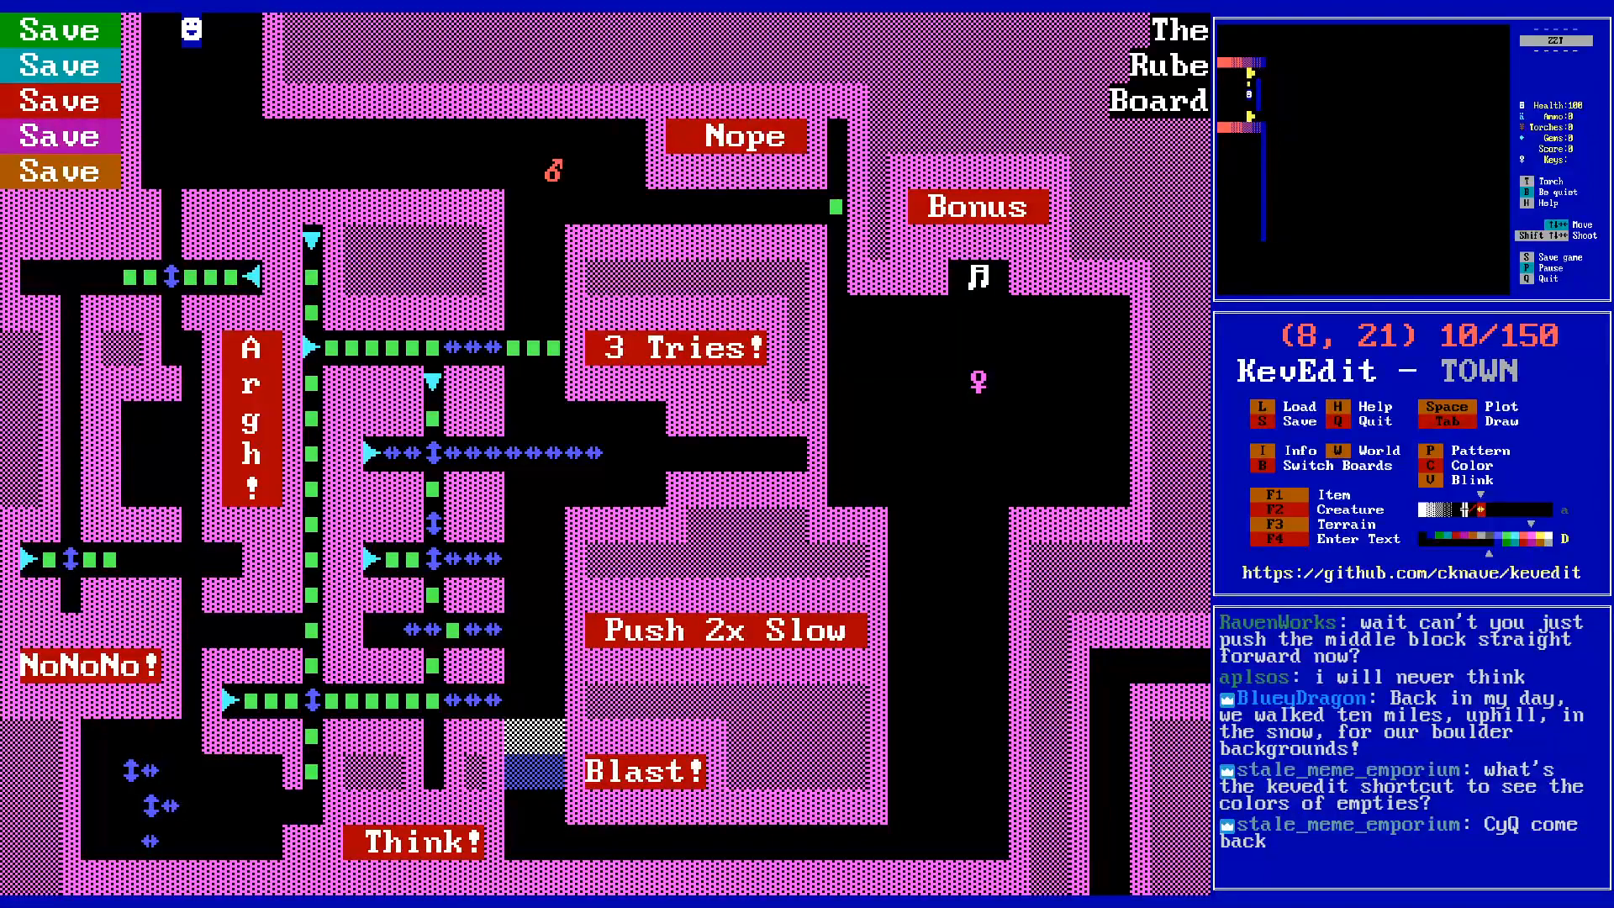
pyautogui.press('Right')
pyautogui.press('Right')
pyautogui.press('Down')
pyautogui.press('Down')
# - Save the TOWN world and browse the world files to the folder containing joy.zzt
pyautogui.press('s')
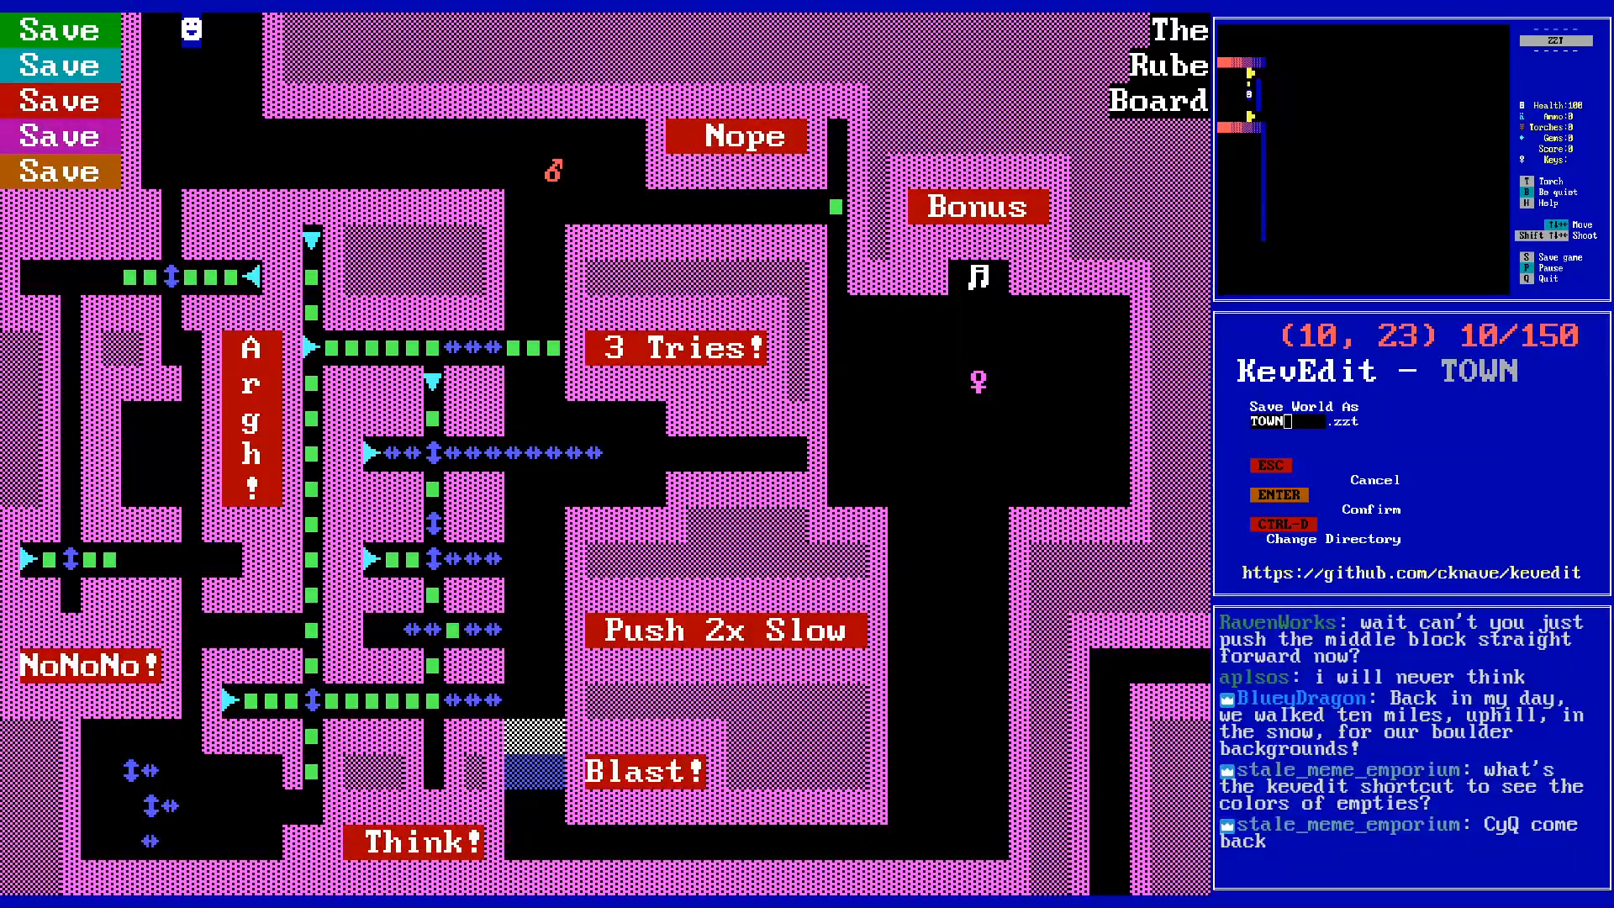
pyautogui.press('Return')
pyautogui.press('l')
pyautogui.press('End')
pyautogui.press('pageup')
pyautogui.press('Down')
pyautogui.press('Down')
pyautogui.press('Down')
pyautogui.press('Down')
pyautogui.press('Down')
pyautogui.press('Down')
pyautogui.press('Down')
pyautogui.press('Down')
pyautogui.press('Down')
pyautogui.press('Down')
pyautogui.press('Down')
pyautogui.press('Down')
pyautogui.press('Down')
pyautogui.press('Down')
pyautogui.press('Down')
pyautogui.press('Down')
pyautogui.press('Down')
pyautogui.press('Down')
pyautogui.press('Down')
pyautogui.press('Down')
pyautogui.press('Up')
pyautogui.press('Up')
pyautogui.press('Up')
pyautogui.press('Up')
pyautogui.press('Up')
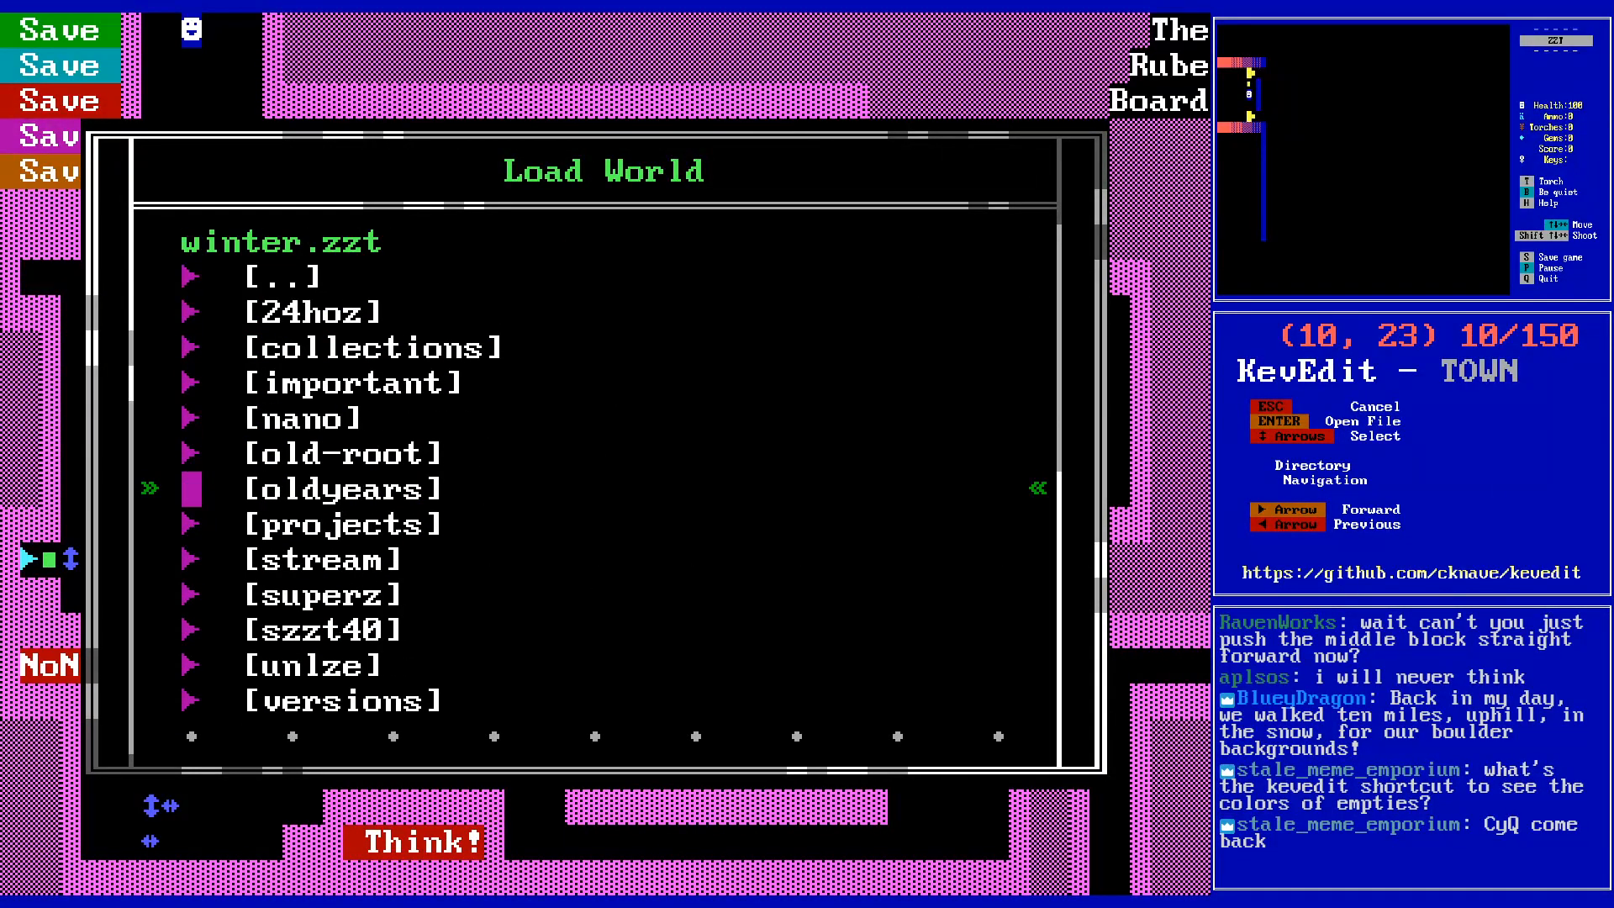
pyautogui.press('Up')
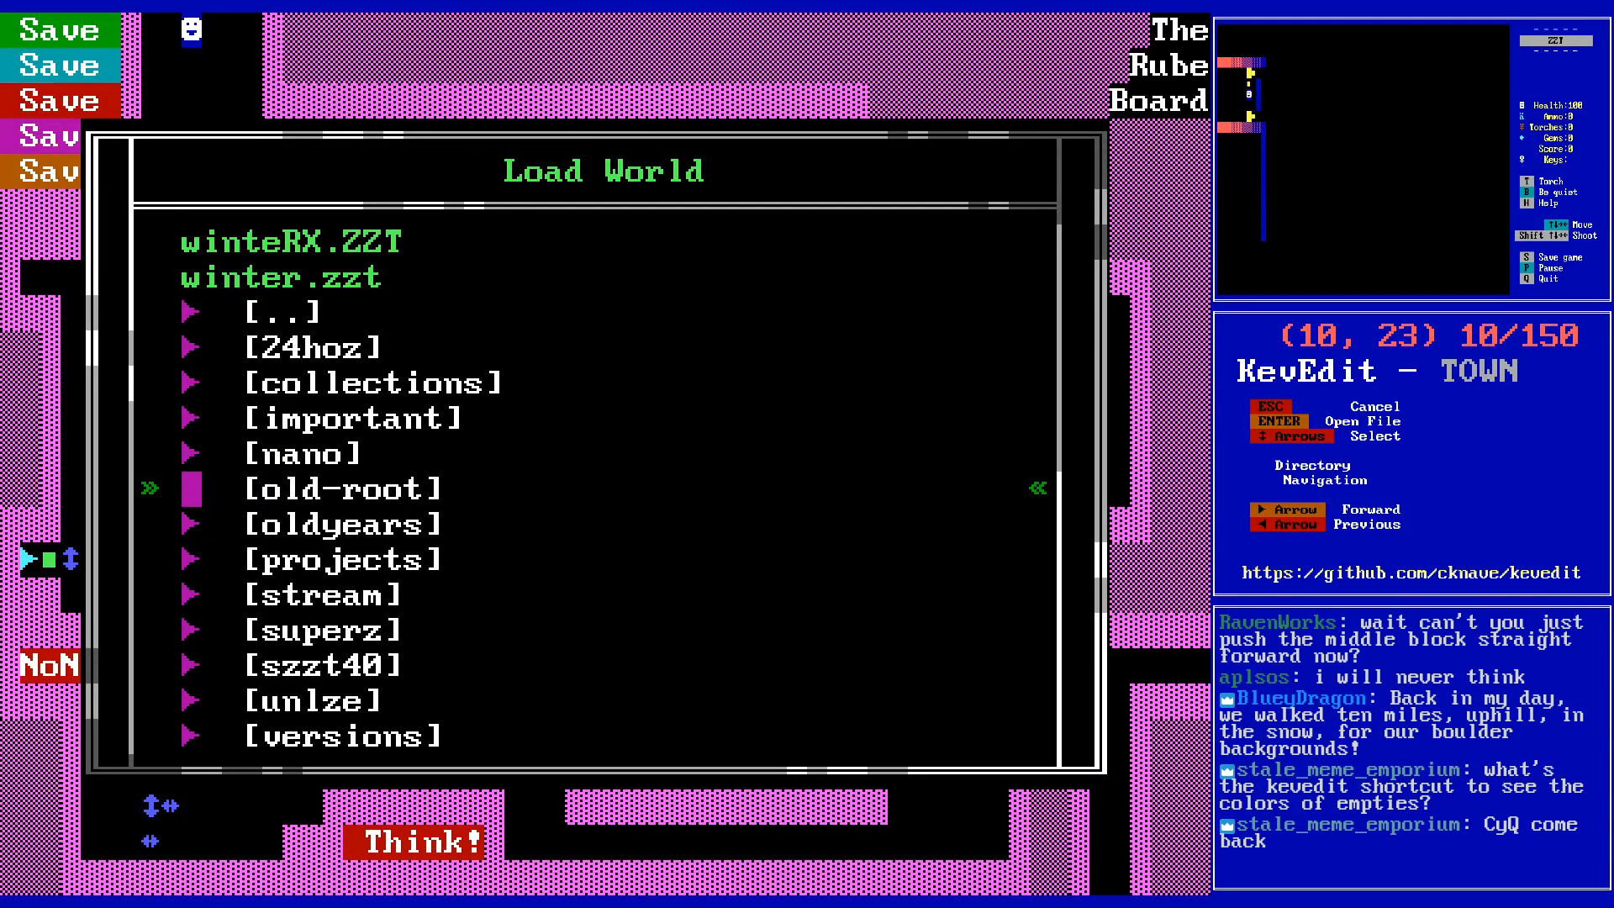
pyautogui.press('Down')
pyautogui.press('Down')
pyautogui.press('Down')
pyautogui.press('Right')
pyautogui.press('Down')
pyautogui.press('Down')
pyautogui.press('Down')
pyautogui.press('Down')
pyautogui.press('Down')
pyautogui.press('Down')
pyautogui.press('Down')
pyautogui.press('Down')
pyautogui.press('Down')
pyautogui.press('Right')
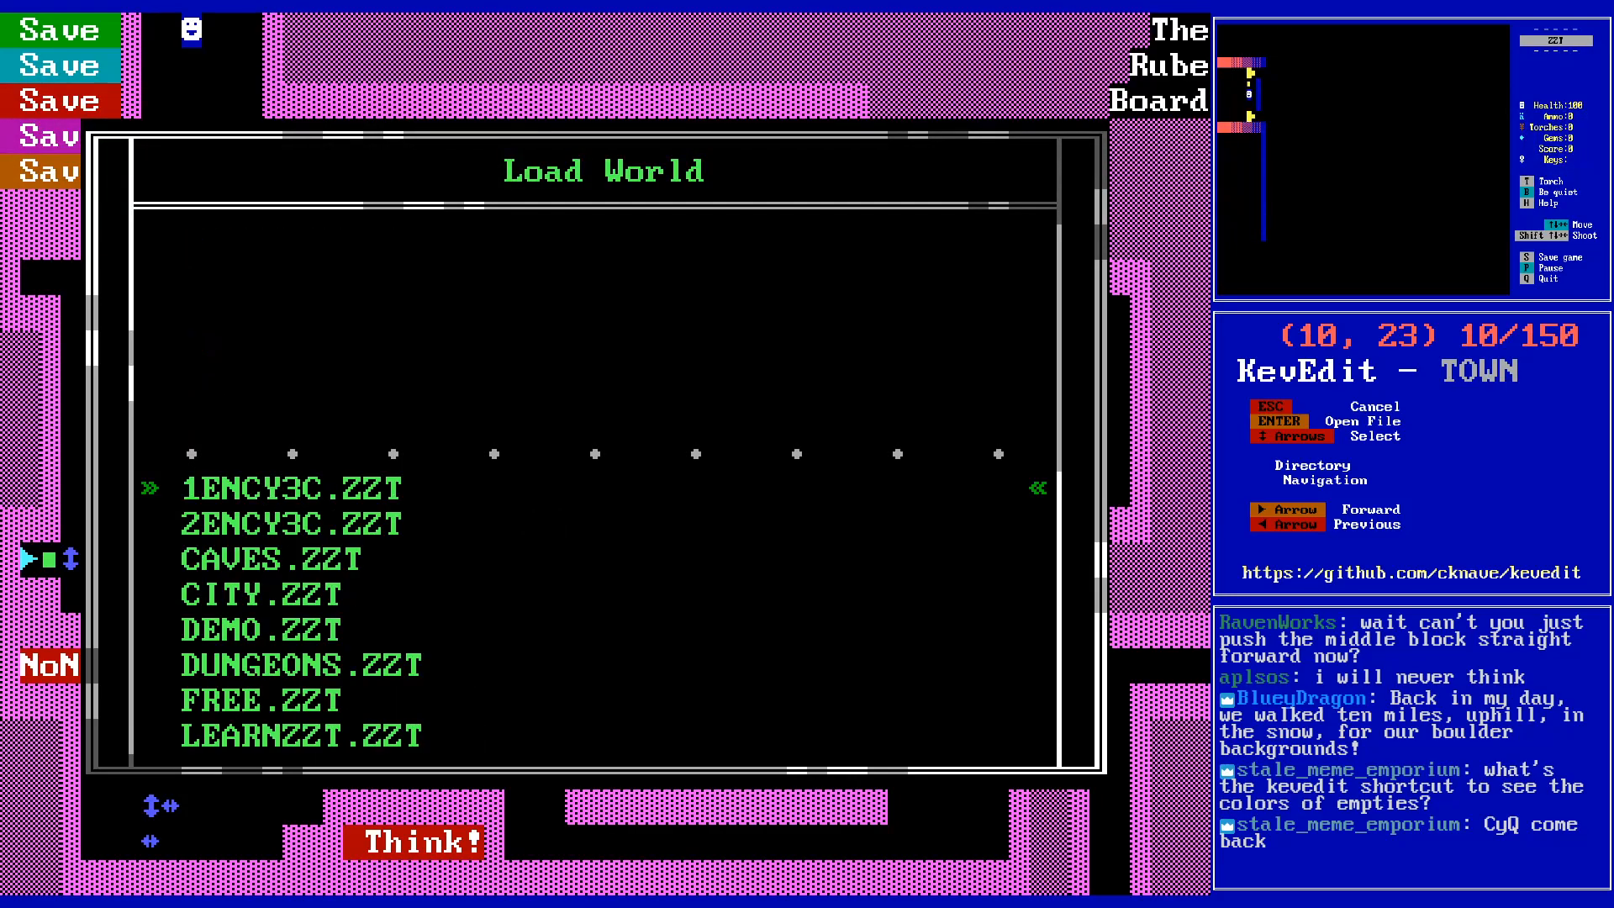
# - Load TOWN.ZZT from the folder that also holds joy.zzt
pyautogui.press('l')
pyautogui.press('Down')
pyautogui.press('Down')
pyautogui.press('Down')
pyautogui.press('Down')
pyautogui.press('Down')
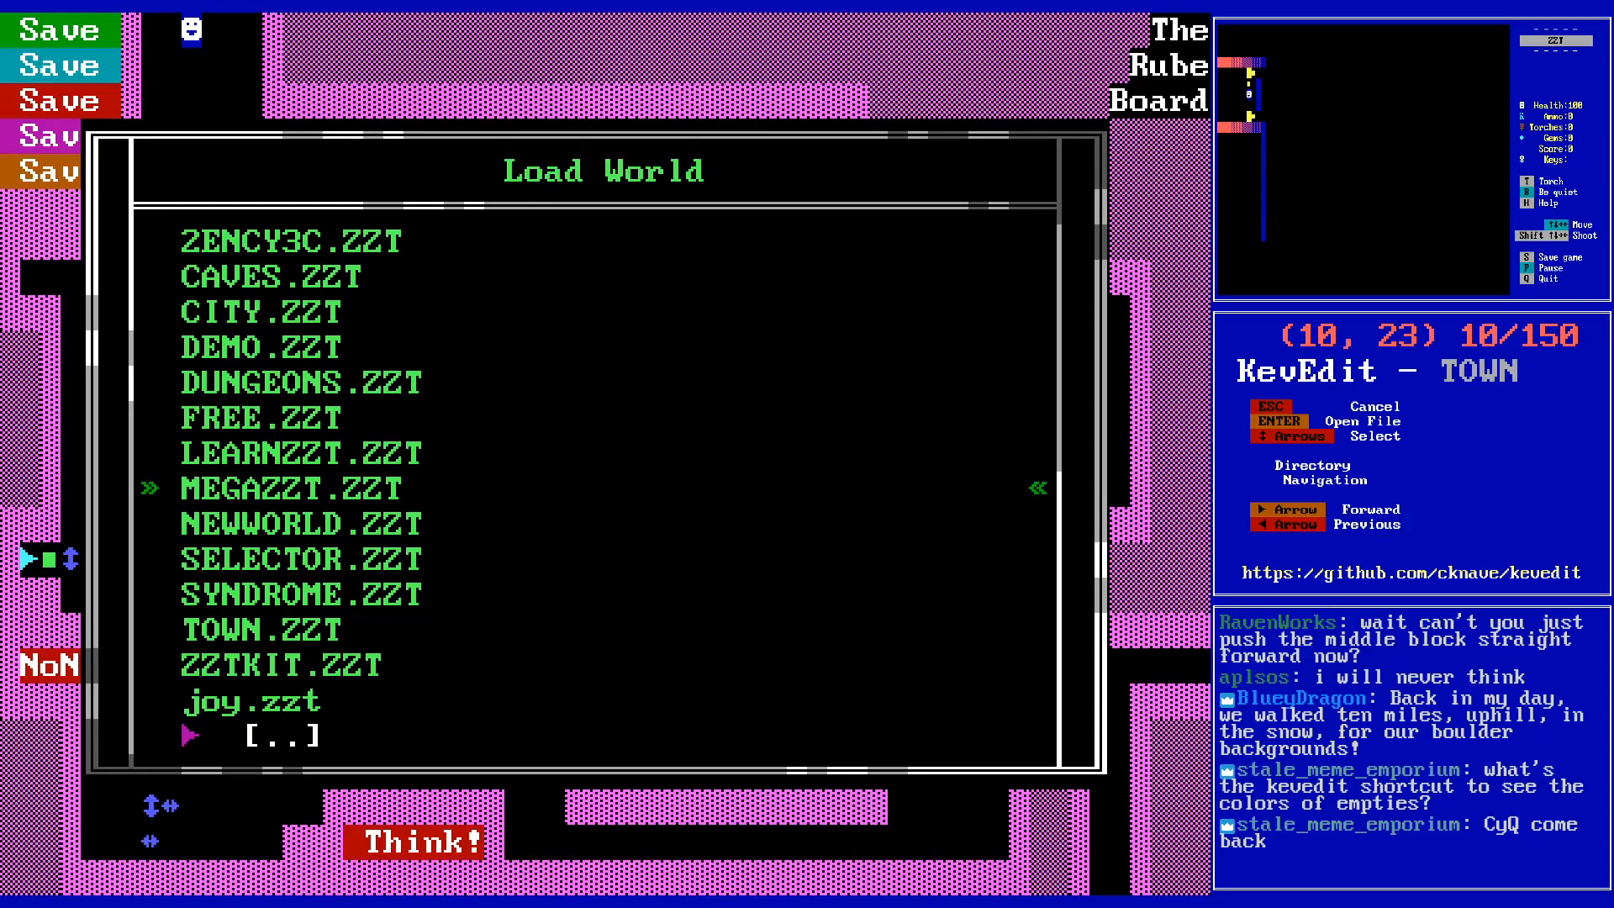
pyautogui.press('Return')
# - Browse TOWN's boards, stop on Lab 2, and save the world
pyautogui.press('b')
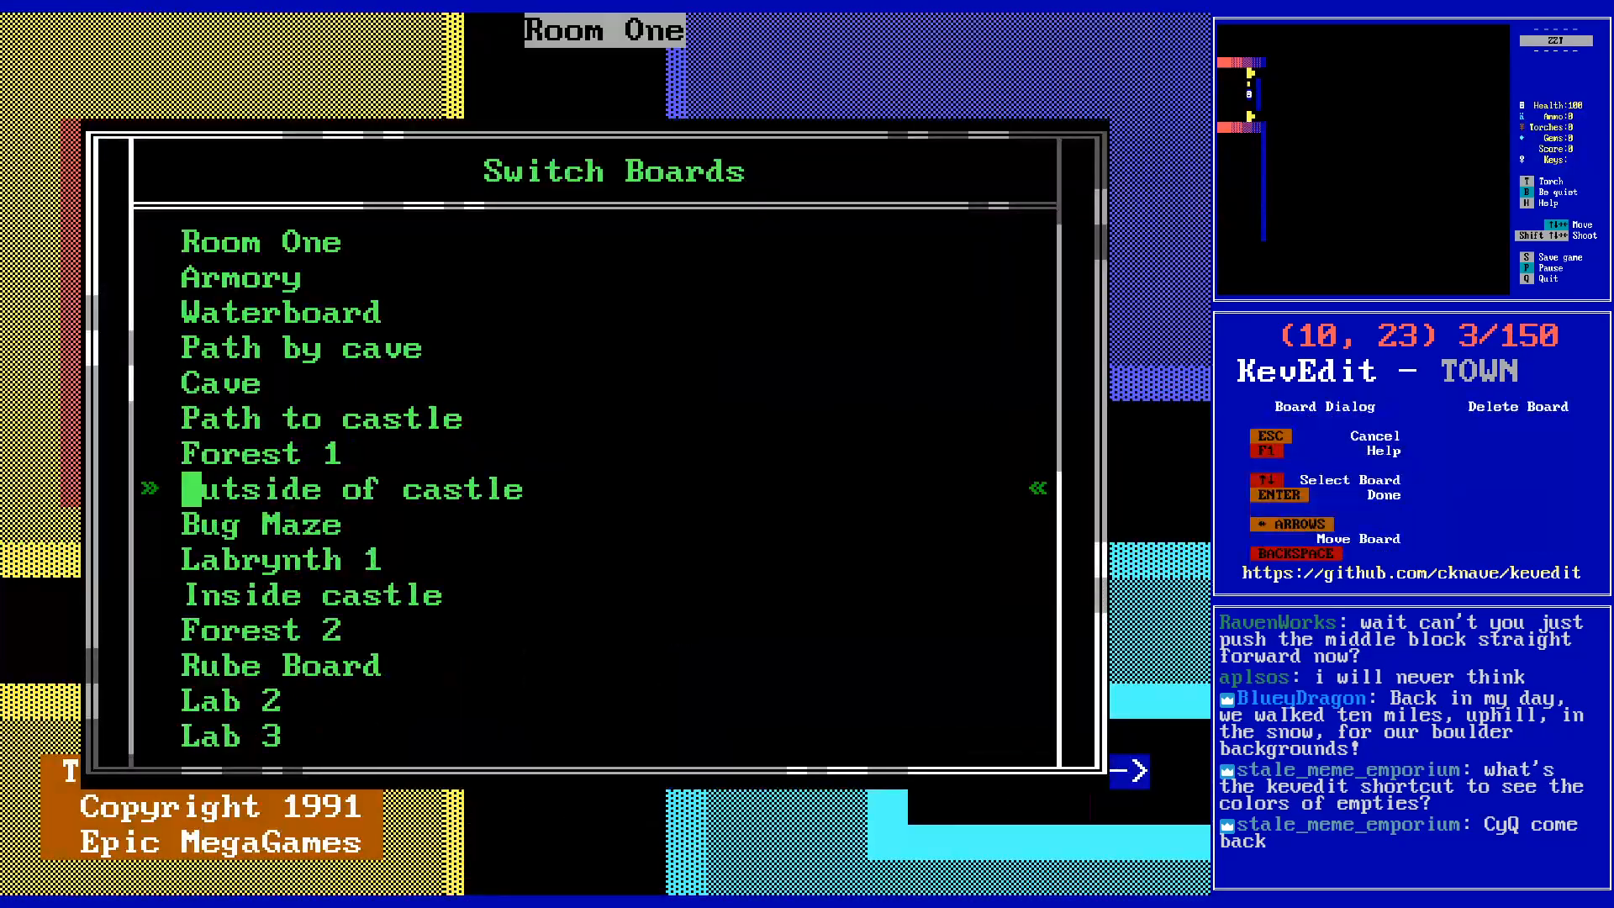
pyautogui.press('Down')
pyautogui.press('Down')
pyautogui.press('Return')
pyautogui.press('pagedown')
pyautogui.press('pagedown')
pyautogui.press('pagedown')
pyautogui.press('pagedown')
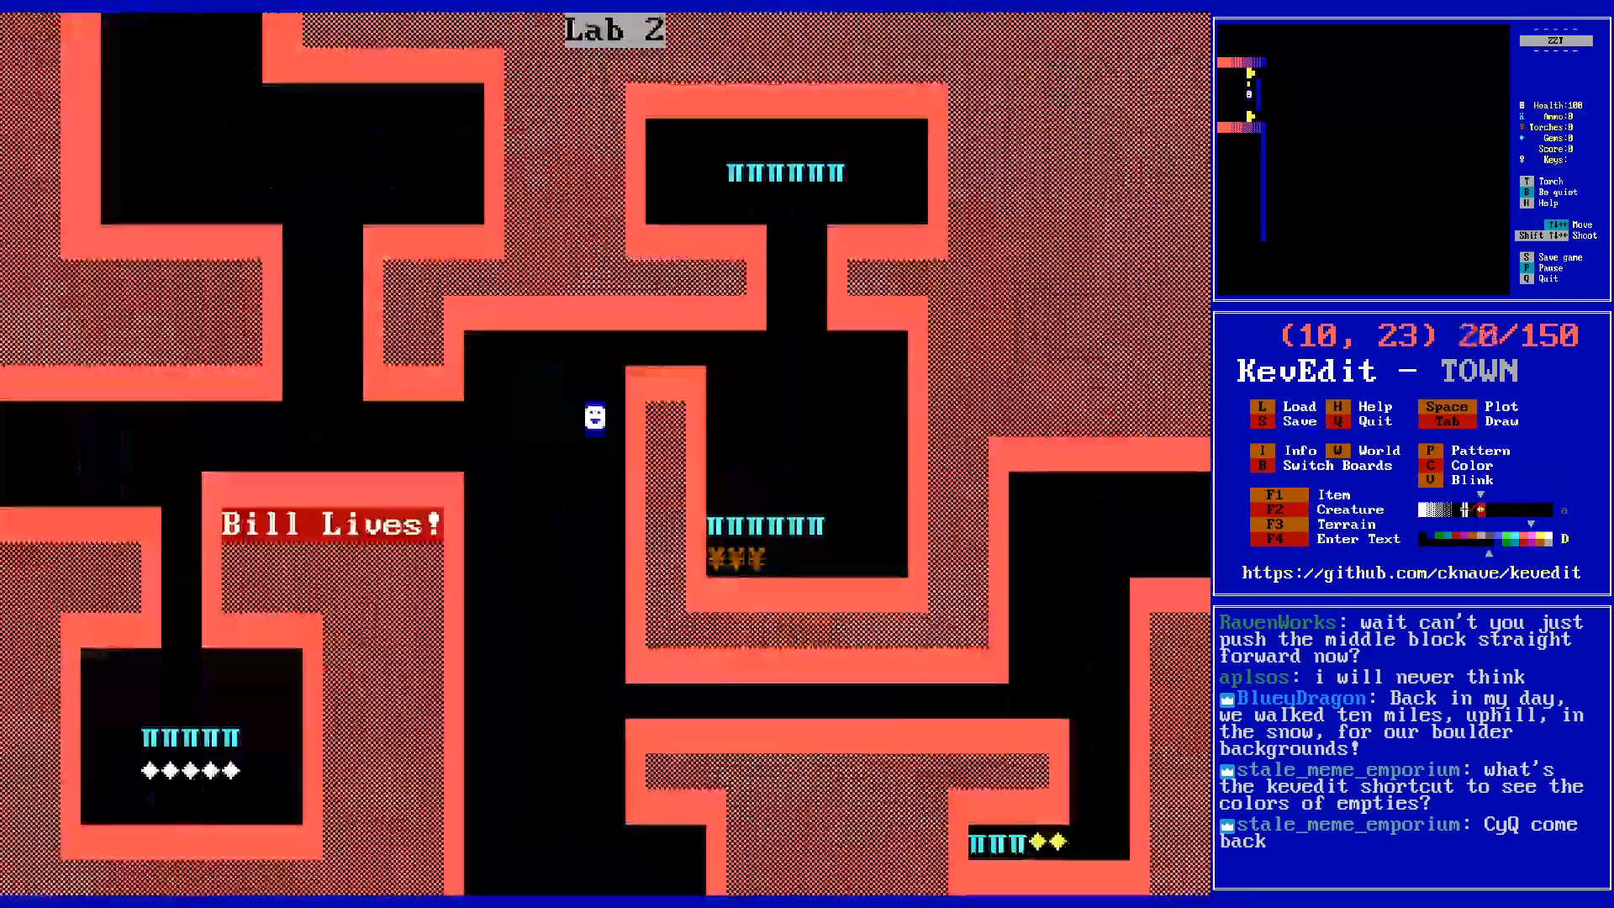
pyautogui.press('s')
pyautogui.press('Return')
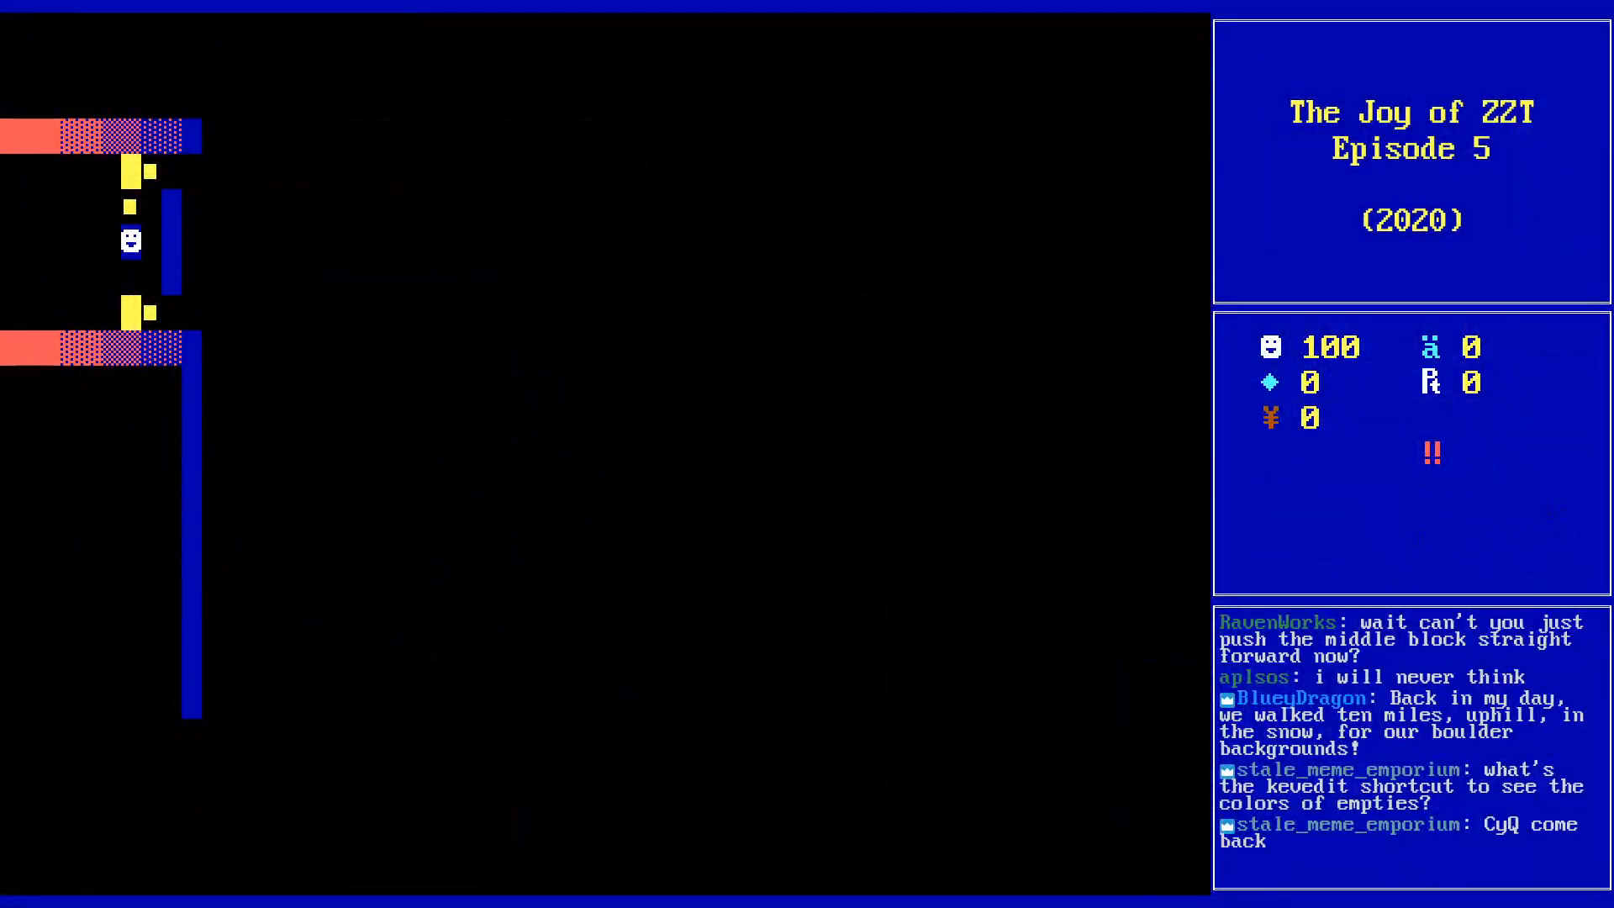
# - Switch to ZZT, end the running game, and load the second TOWN entry from the world list
pyautogui.press('q')
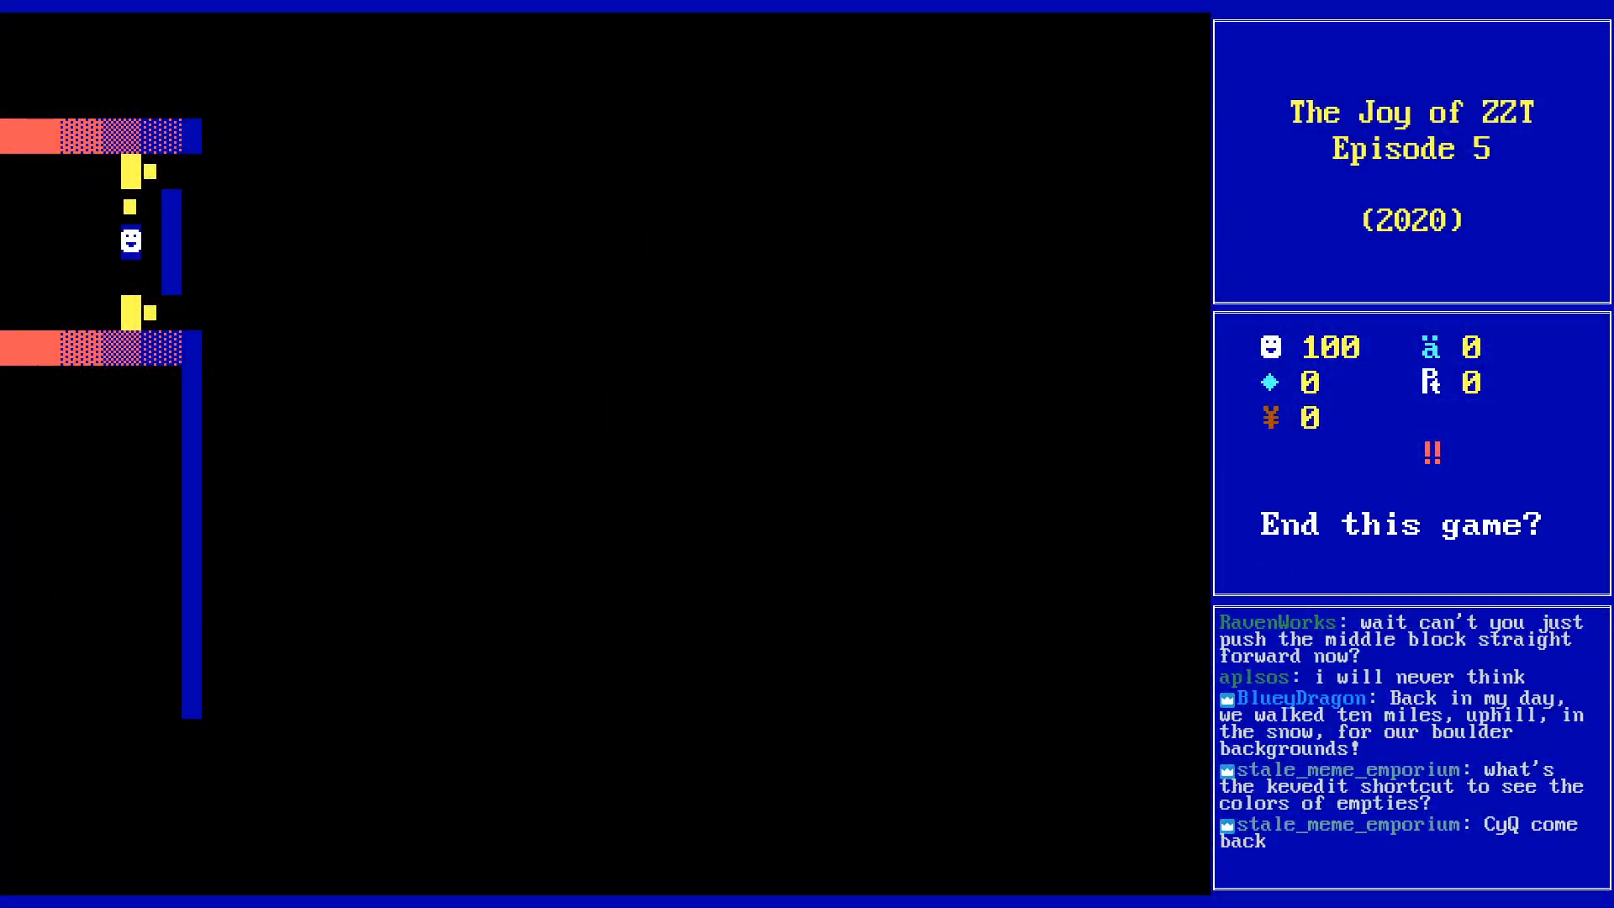
pyautogui.press('y')
pyautogui.press('pagedown')
pyautogui.press('Up')
pyautogui.press('Up')
pyautogui.press('Down')
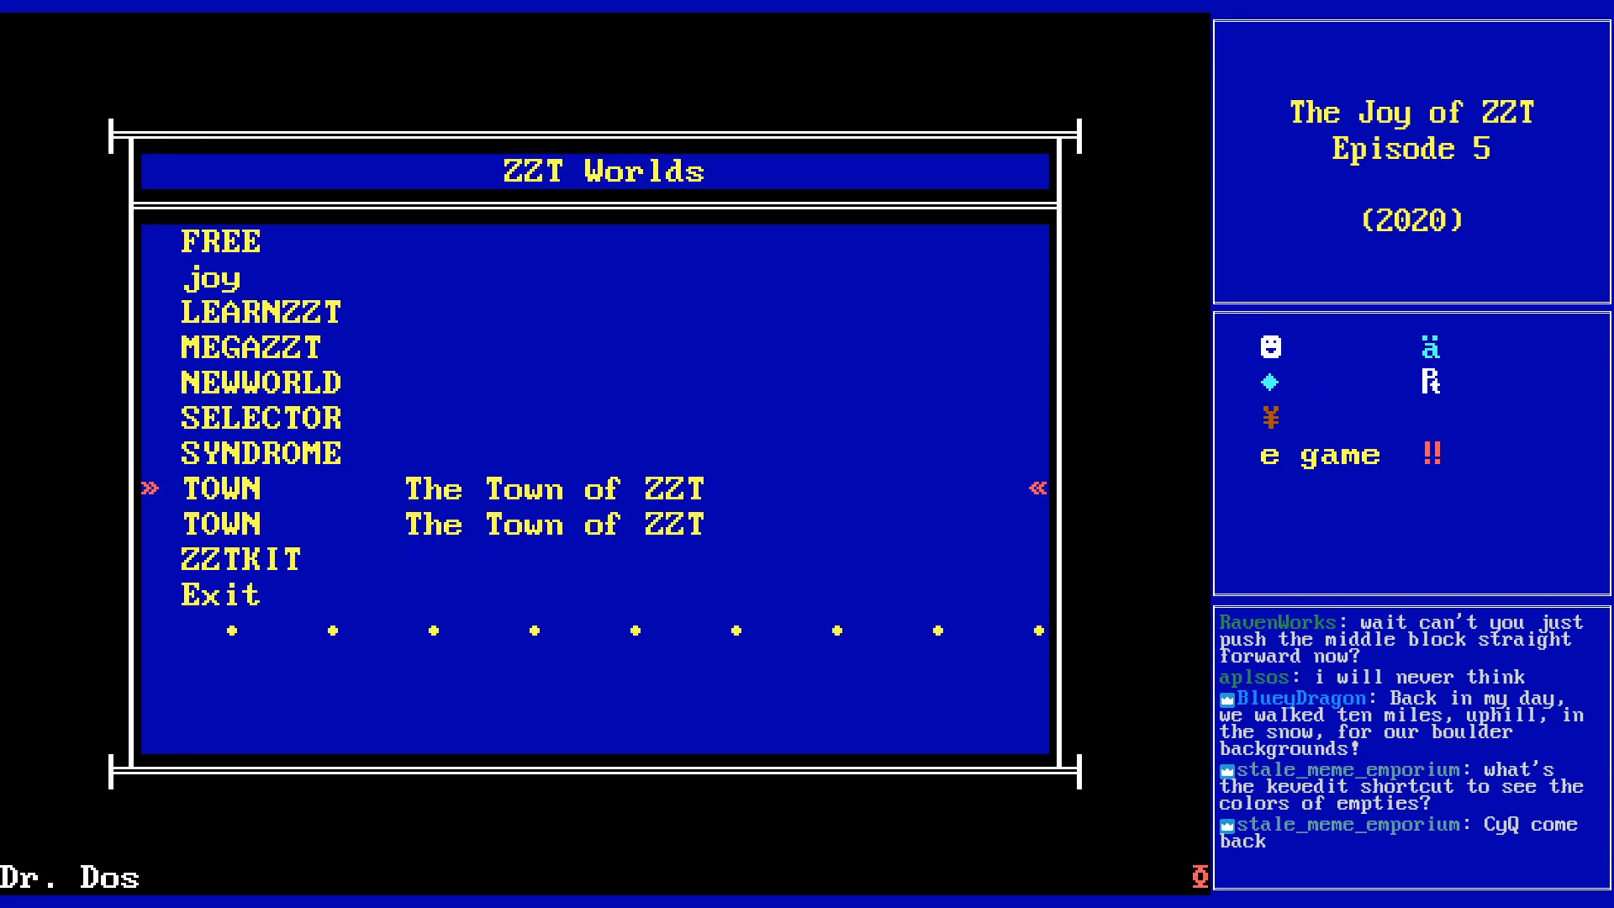
pyautogui.press('Down')
pyautogui.press('Up')
pyautogui.press('Down')
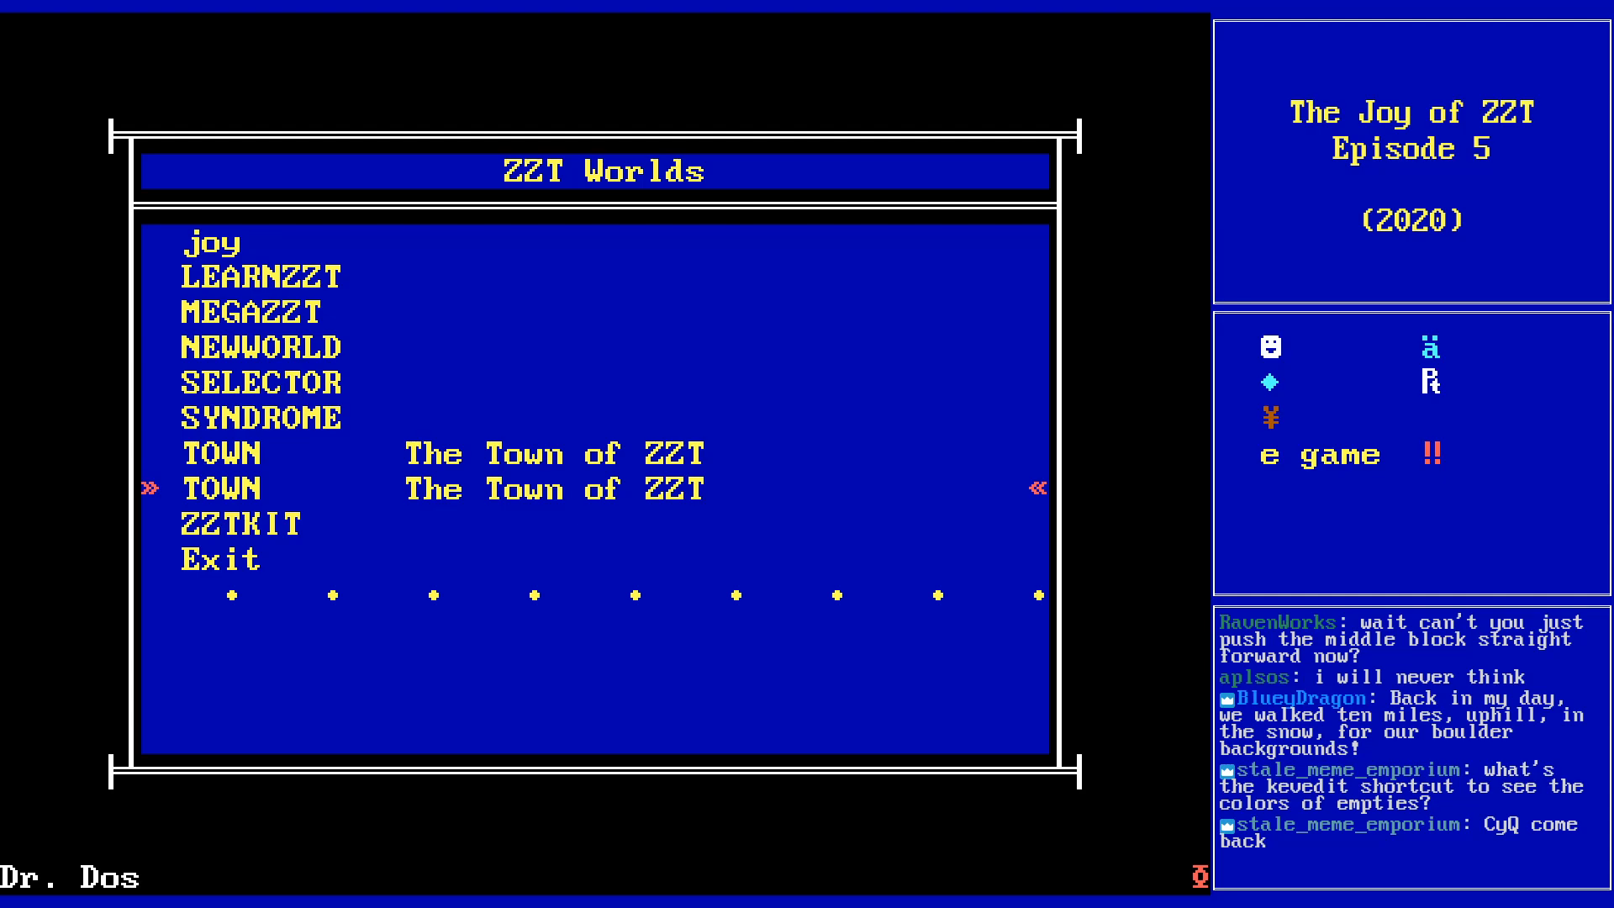
pyautogui.press('Up')
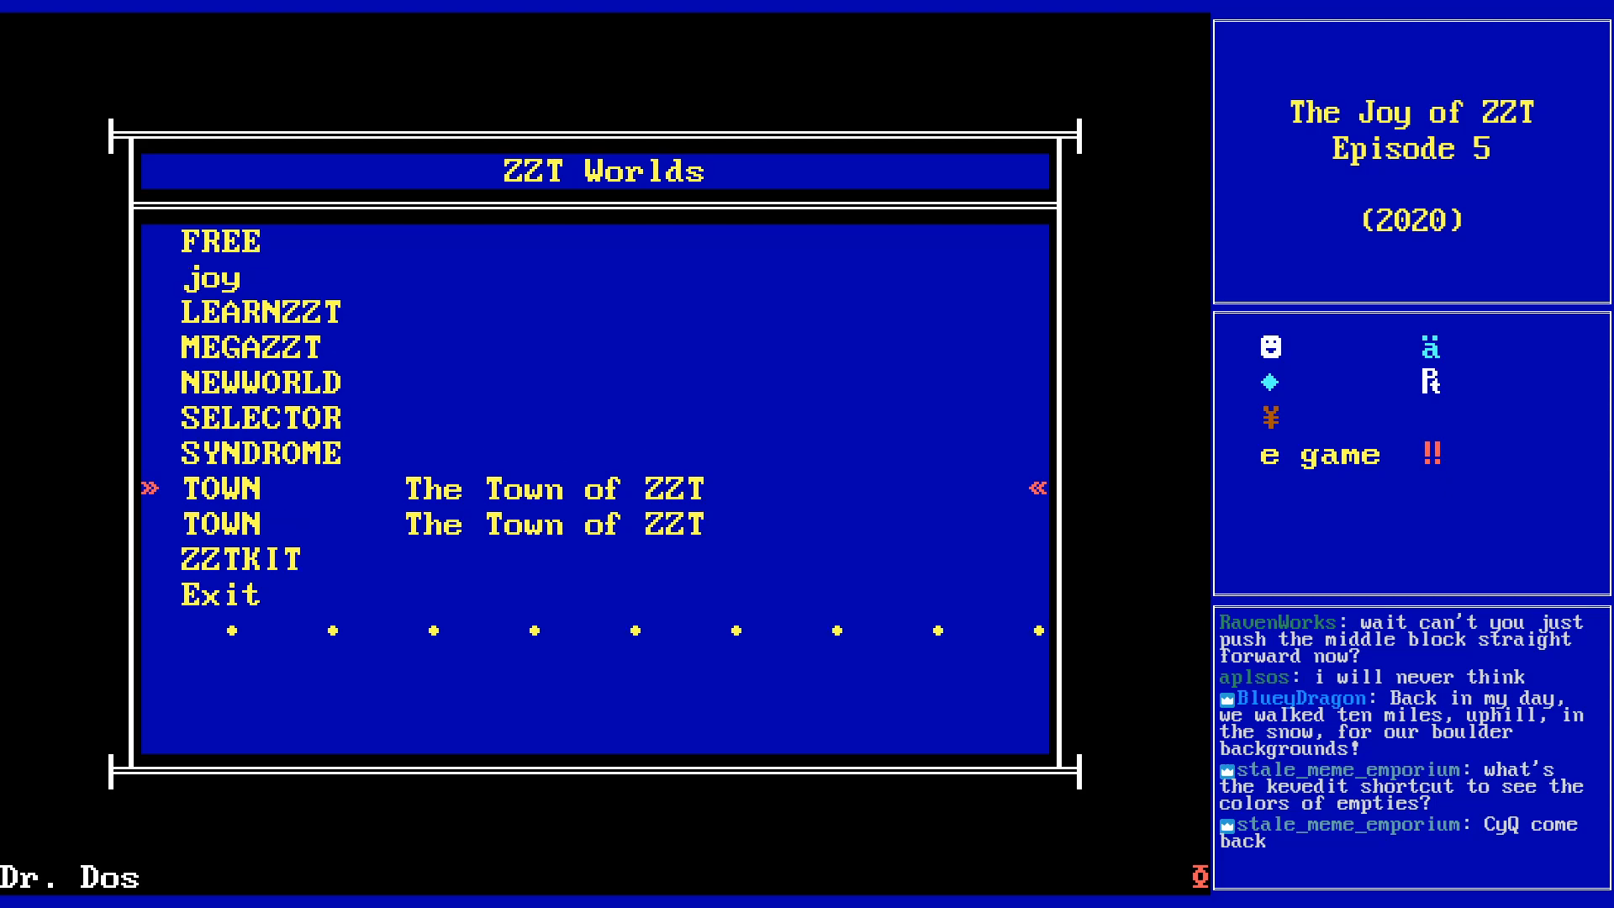
pyautogui.press('Down')
pyautogui.press('Return')
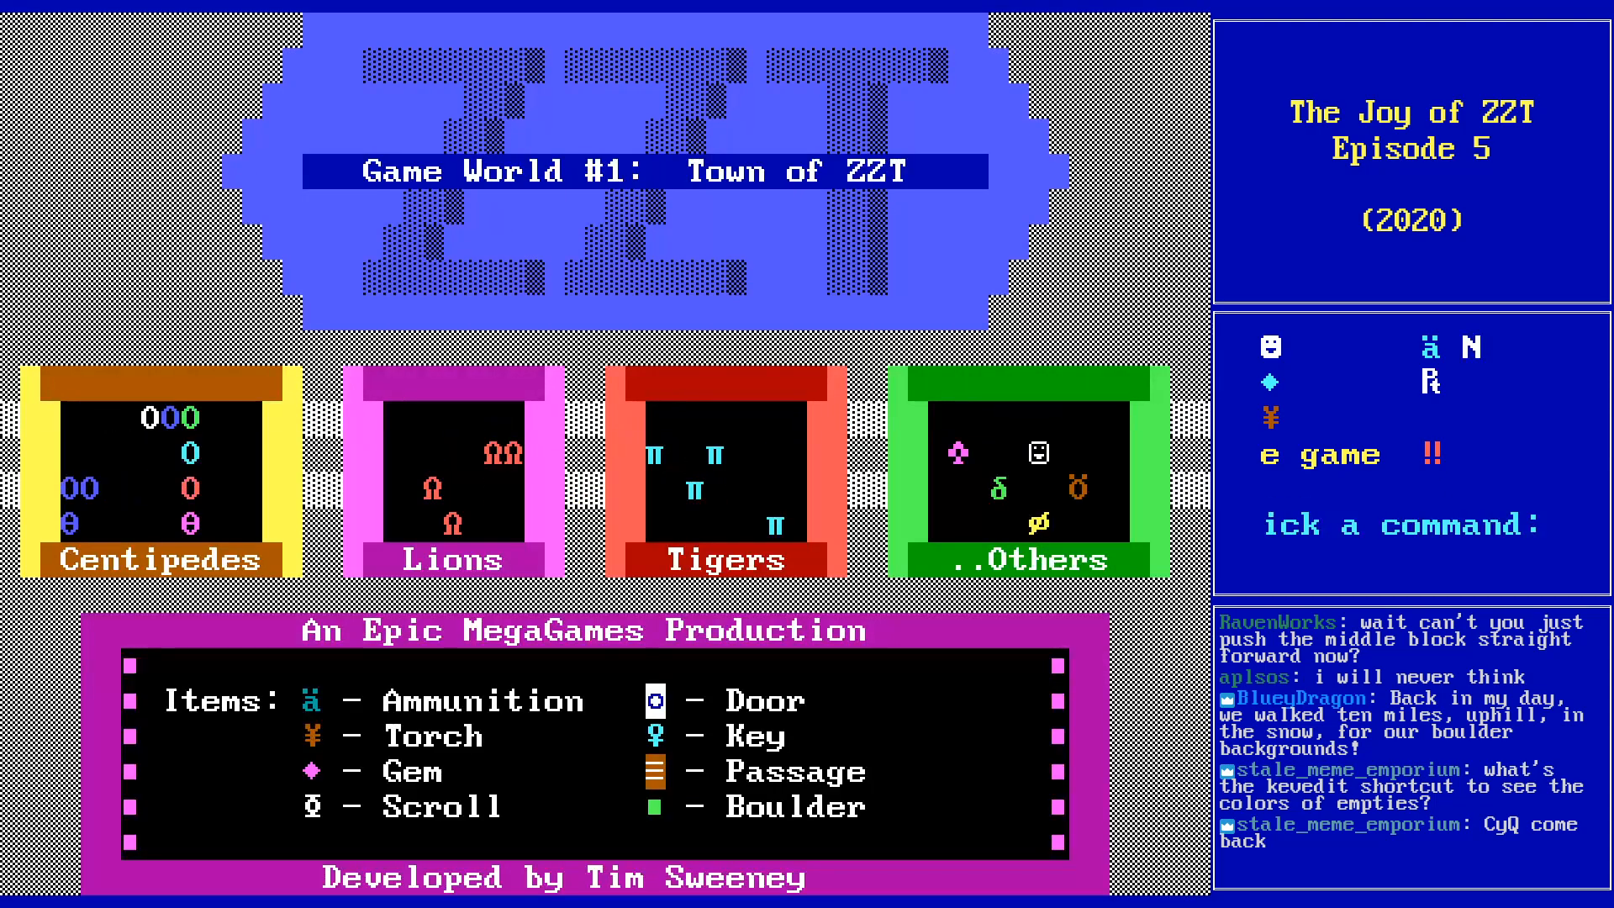
# - Play the loaded TOWN world, end that game, and start a game from the list's TOWN entries again
pyautogui.press('p')
pyautogui.press('q')
pyautogui.press('y')
pyautogui.press('Down')
pyautogui.press('Up')
pyautogui.press('Return')
pyautogui.press('p')
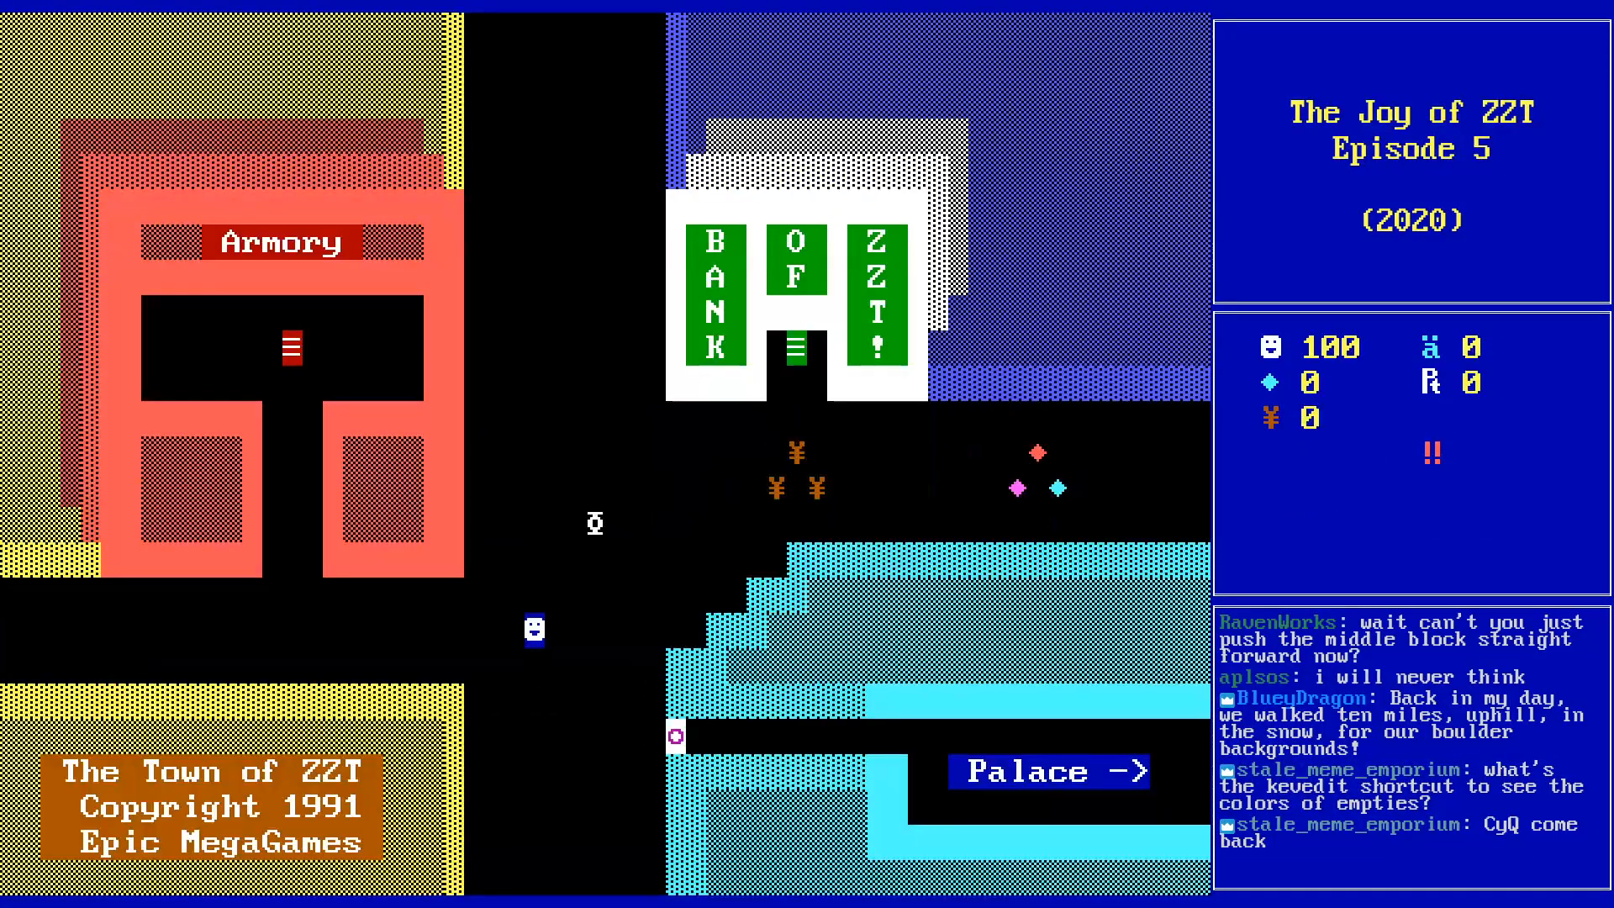
# - End the TOWN game, load the TOWN entry just above ZZTKIT, try playing it, and end that game too
pyautogui.press('q')
pyautogui.press('y')
pyautogui.press('Down')
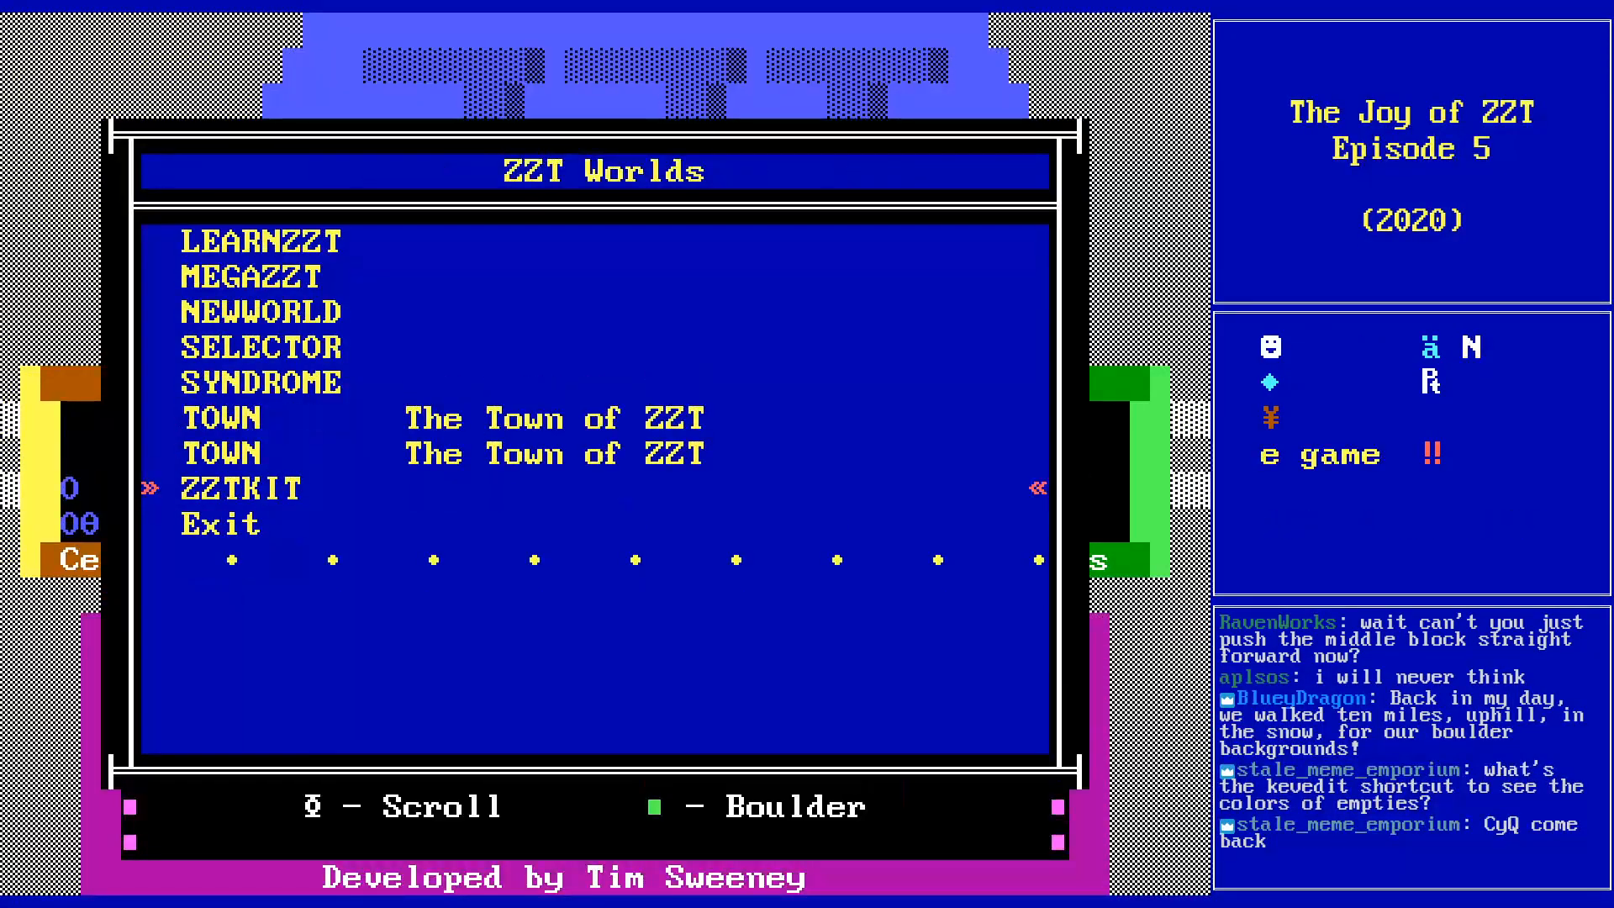
pyautogui.press('Up')
pyautogui.press('Return')
pyautogui.press('p')
pyautogui.press('Left')
pyautogui.press('Left')
pyautogui.press('q')
pyautogui.write('y')
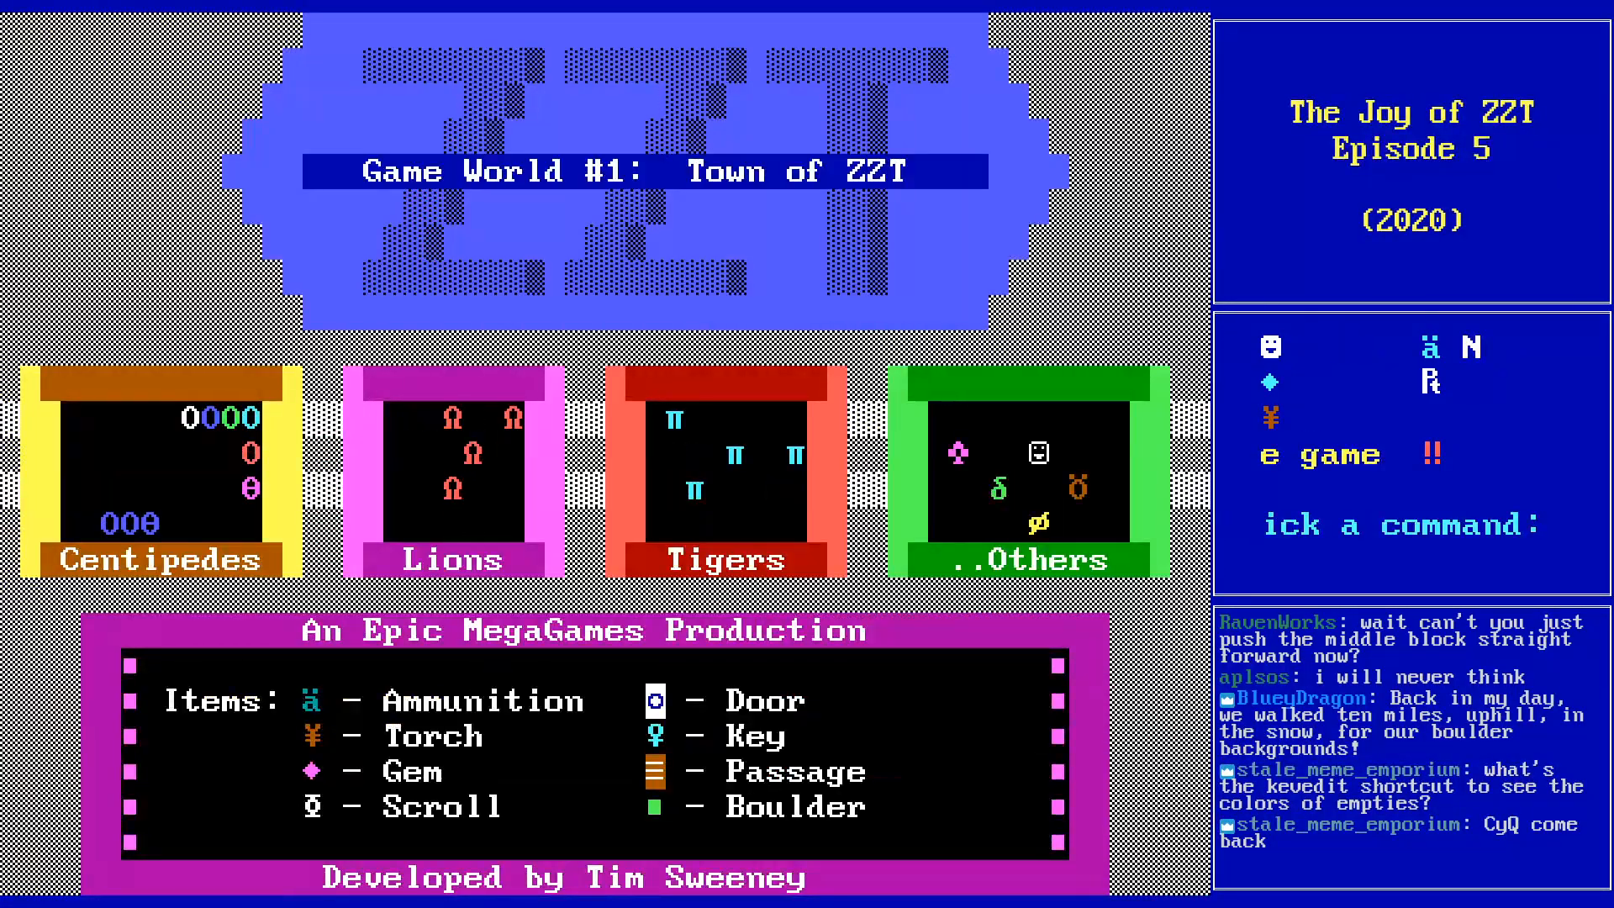
# - Open ZZT's built-in world editor and enter the +DEBUG command
pyautogui.write('el')
pyautogui.press('Escape')
pyautogui.press('l')
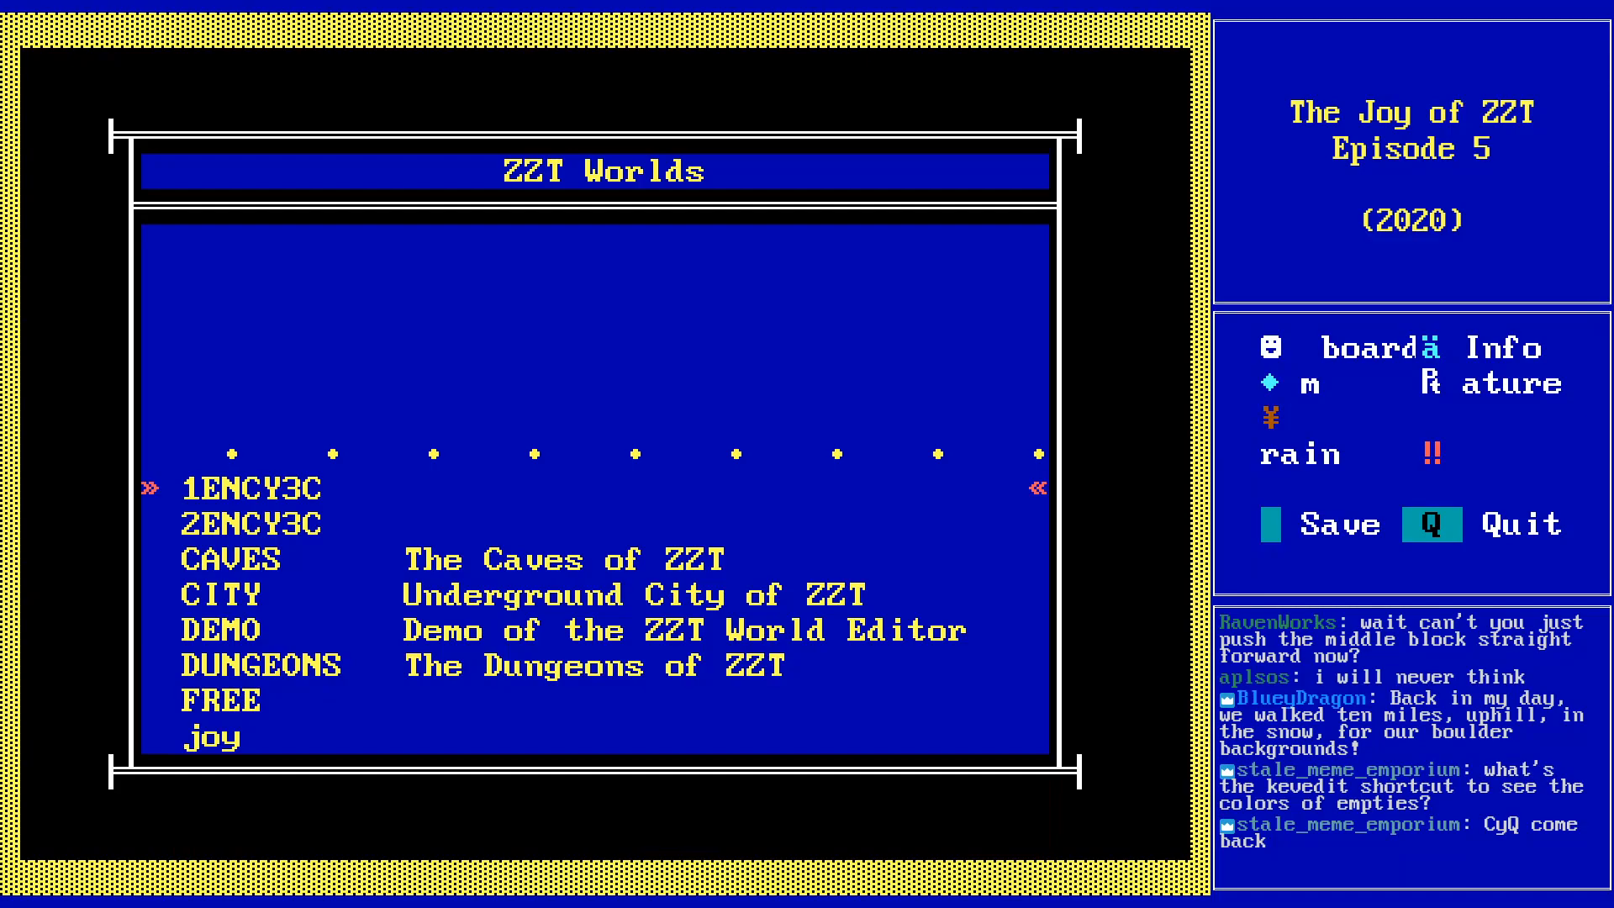
pyautogui.press('Escape')
pyautogui.hotkey('shift', '/')
pyautogui.write('+DEBUG')
pyautogui.press('Return')
# - Load the first TOWN entry from the world list into the built-in editor
pyautogui.press('l')
pyautogui.press('Down')
pyautogui.press('Down')
pyautogui.press('Down')
pyautogui.press('Down')
pyautogui.press('Down')
pyautogui.press('Down')
pyautogui.press('Down')
pyautogui.press('Down')
pyautogui.press('Down')
pyautogui.press('Down')
pyautogui.press('Down')
pyautogui.press('Down')
pyautogui.press('Down')
pyautogui.press('Down')
pyautogui.press('Up')
pyautogui.press('Return')
# - Switch the edited TOWN world to the Rube Board
pyautogui.press('b')
pyautogui.press('Down')
pyautogui.press('Down')
pyautogui.press('Down')
pyautogui.press('Down')
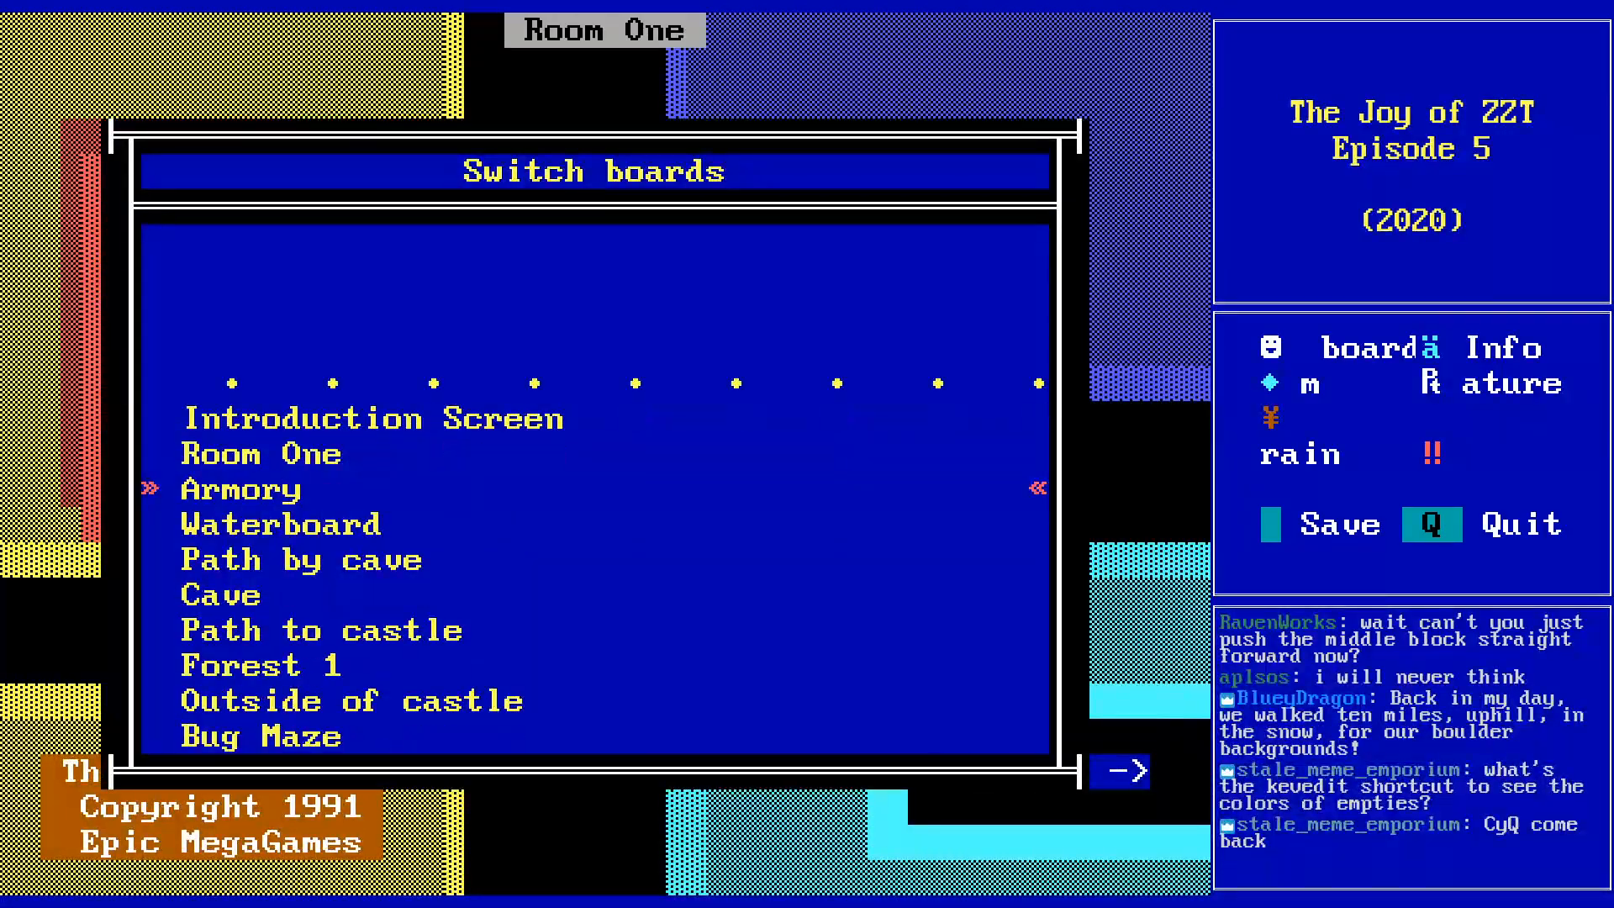
pyautogui.press('Down')
pyautogui.press('Down')
pyautogui.press('Down')
pyautogui.press('Down')
pyautogui.press('Return')
pyautogui.press('b')
pyautogui.press('Down')
pyautogui.press('Return')
pyautogui.press('b')
pyautogui.press('Down')
pyautogui.press('Down')
pyautogui.press('Down')
pyautogui.press('Return')
# - Save the edited TOWN world under the new name RUBE
pyautogui.write('s')
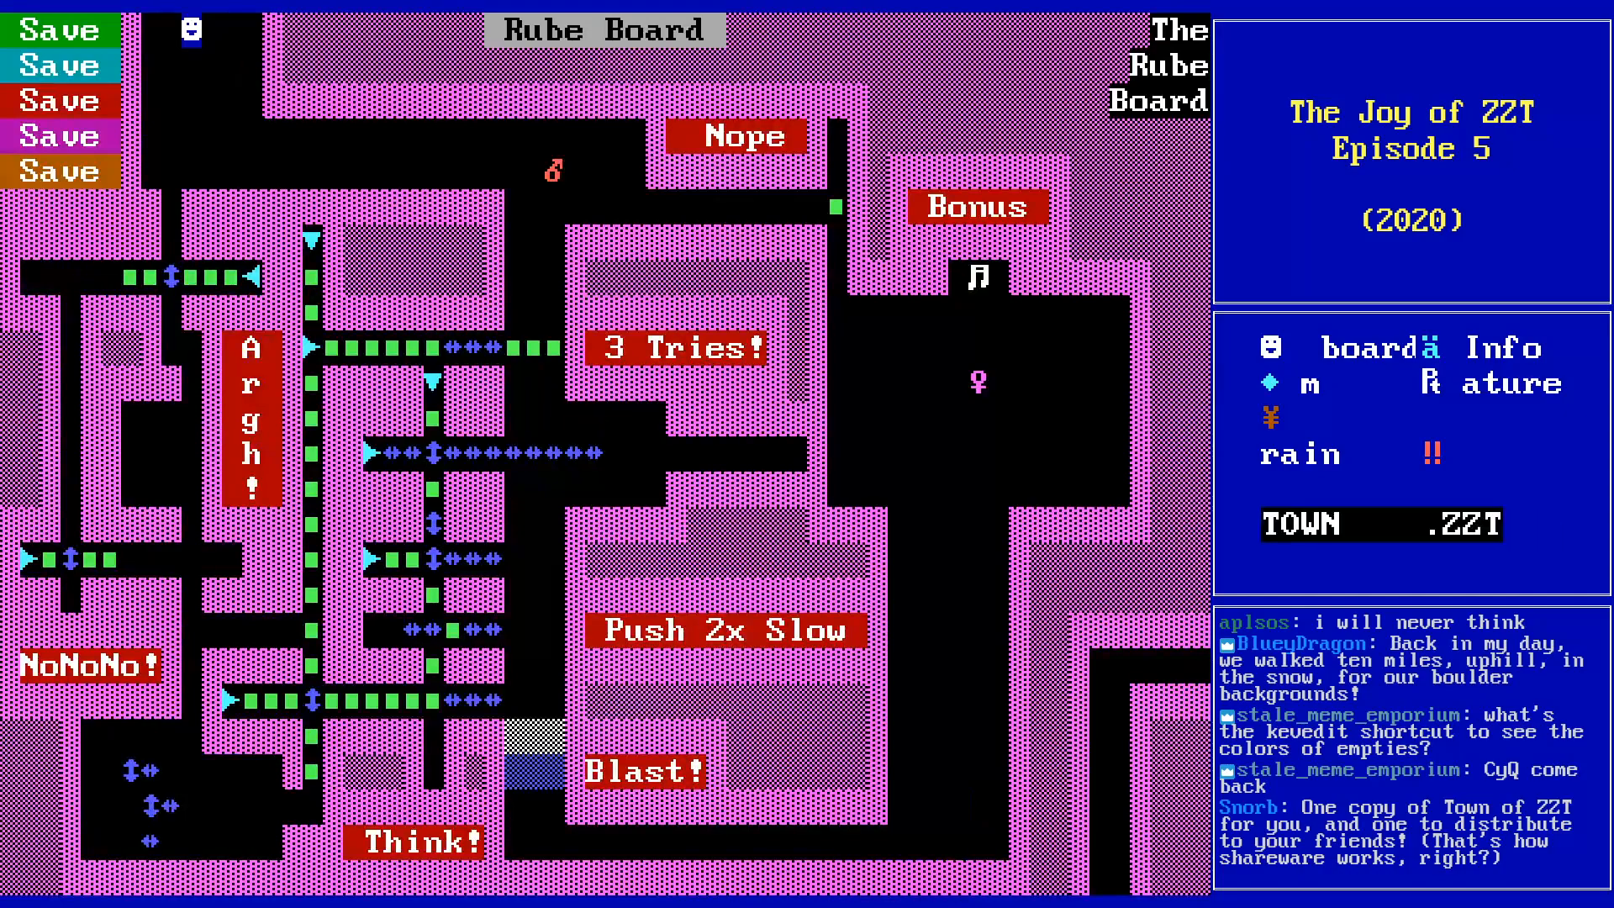
pyautogui.write('RUBE')
pyautogui.press('Return')
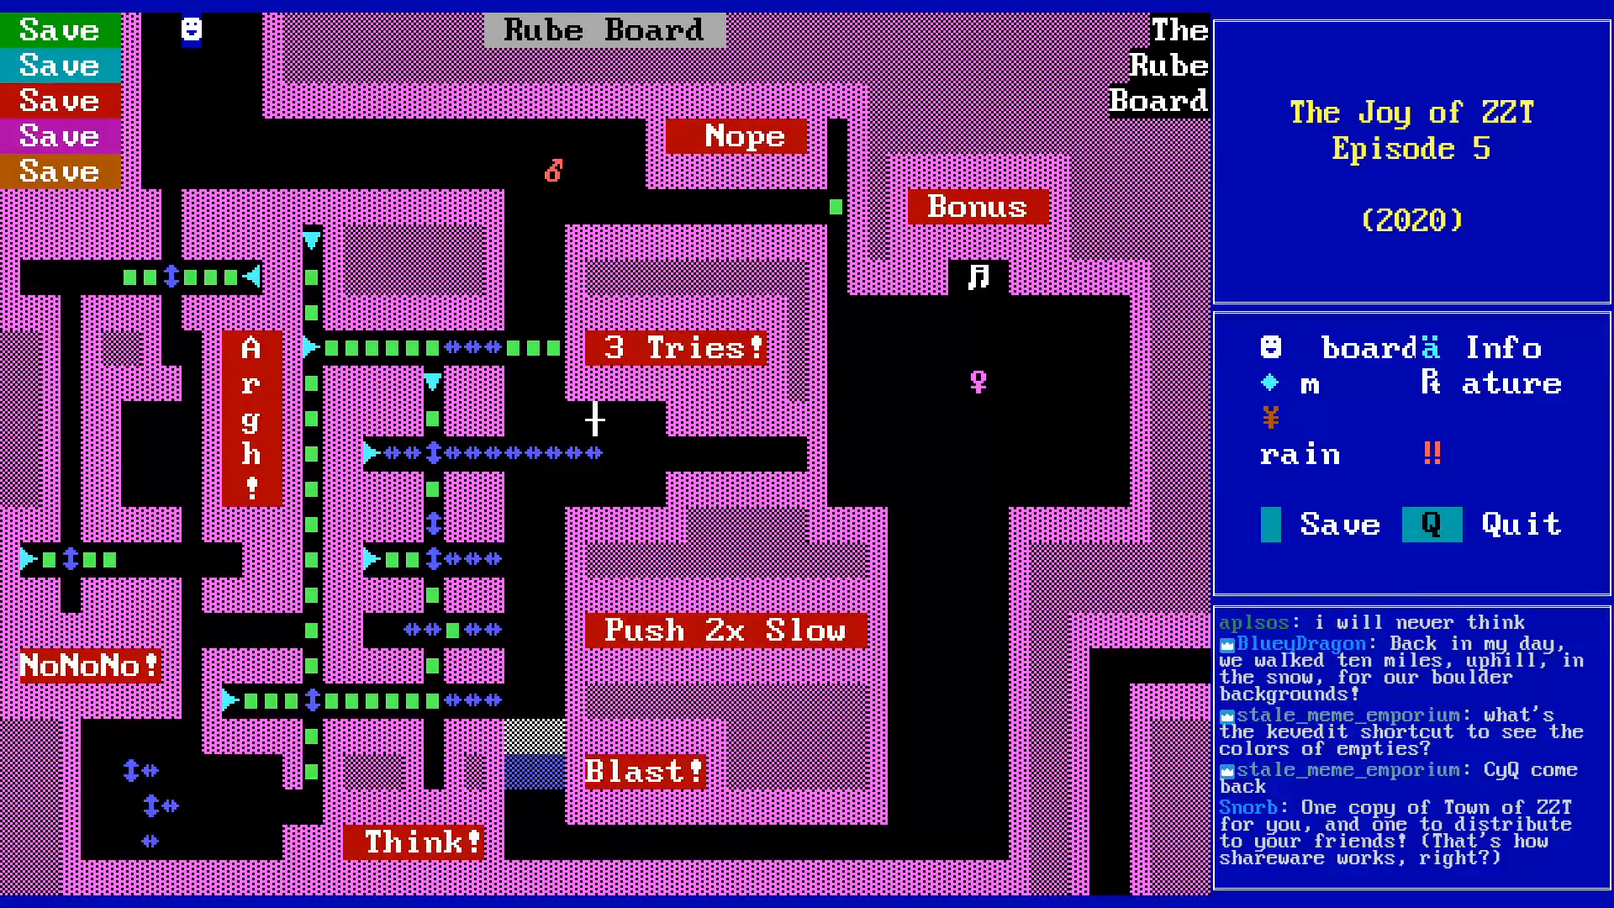
# - Exit the editor, start playing the world on the Rube Board, and move the player one space down
pyautogui.press('q')
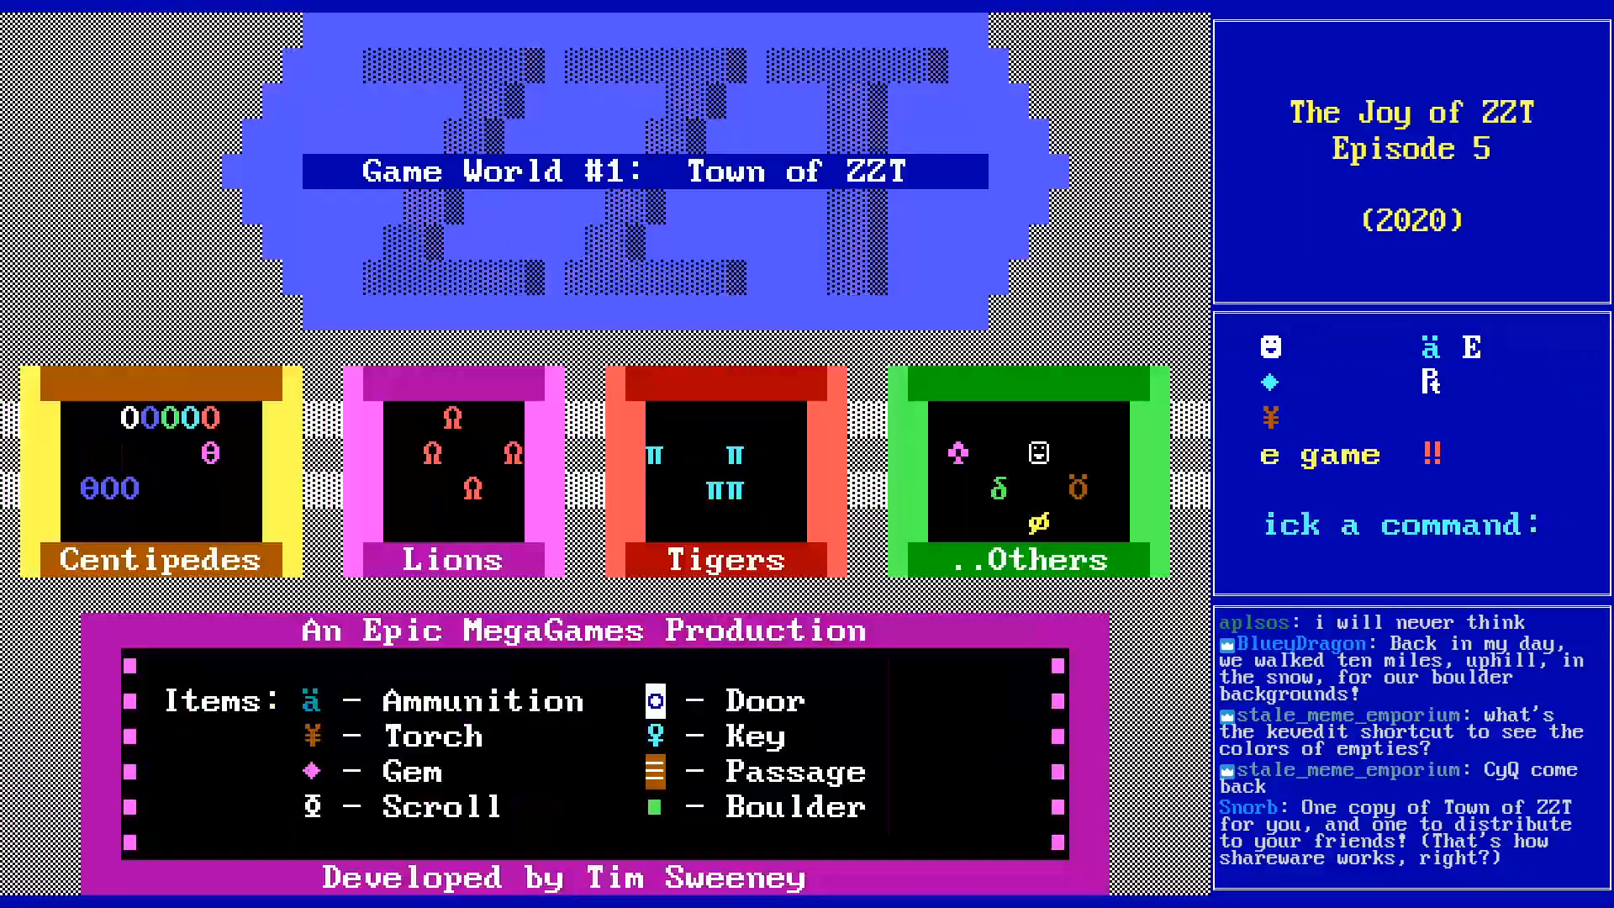
pyautogui.press('p')
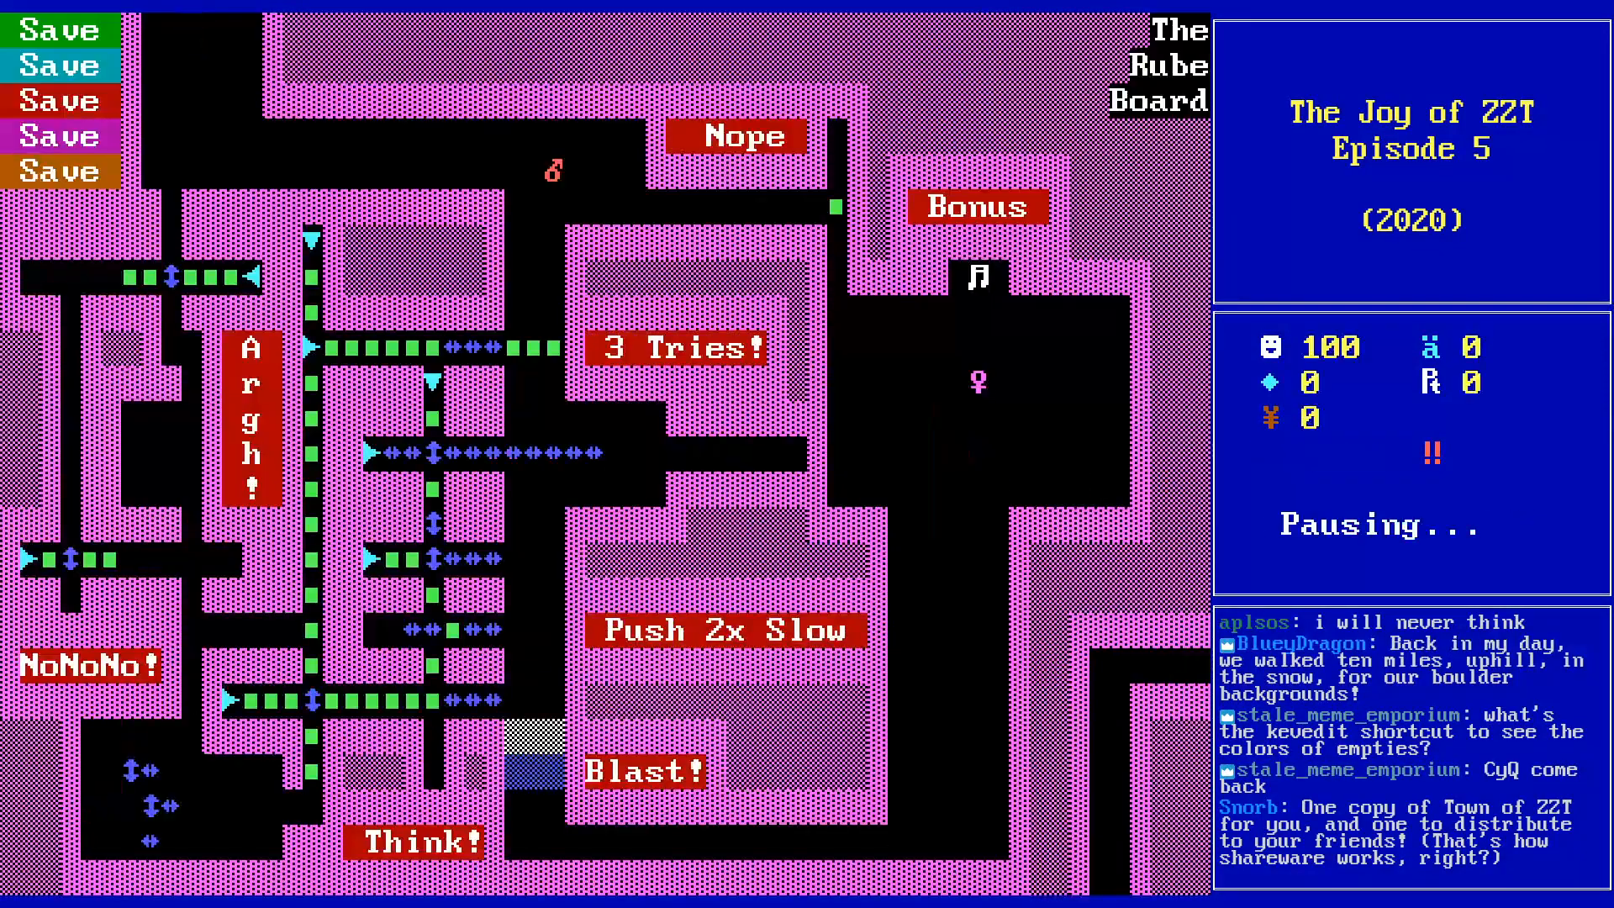
pyautogui.press('Down')
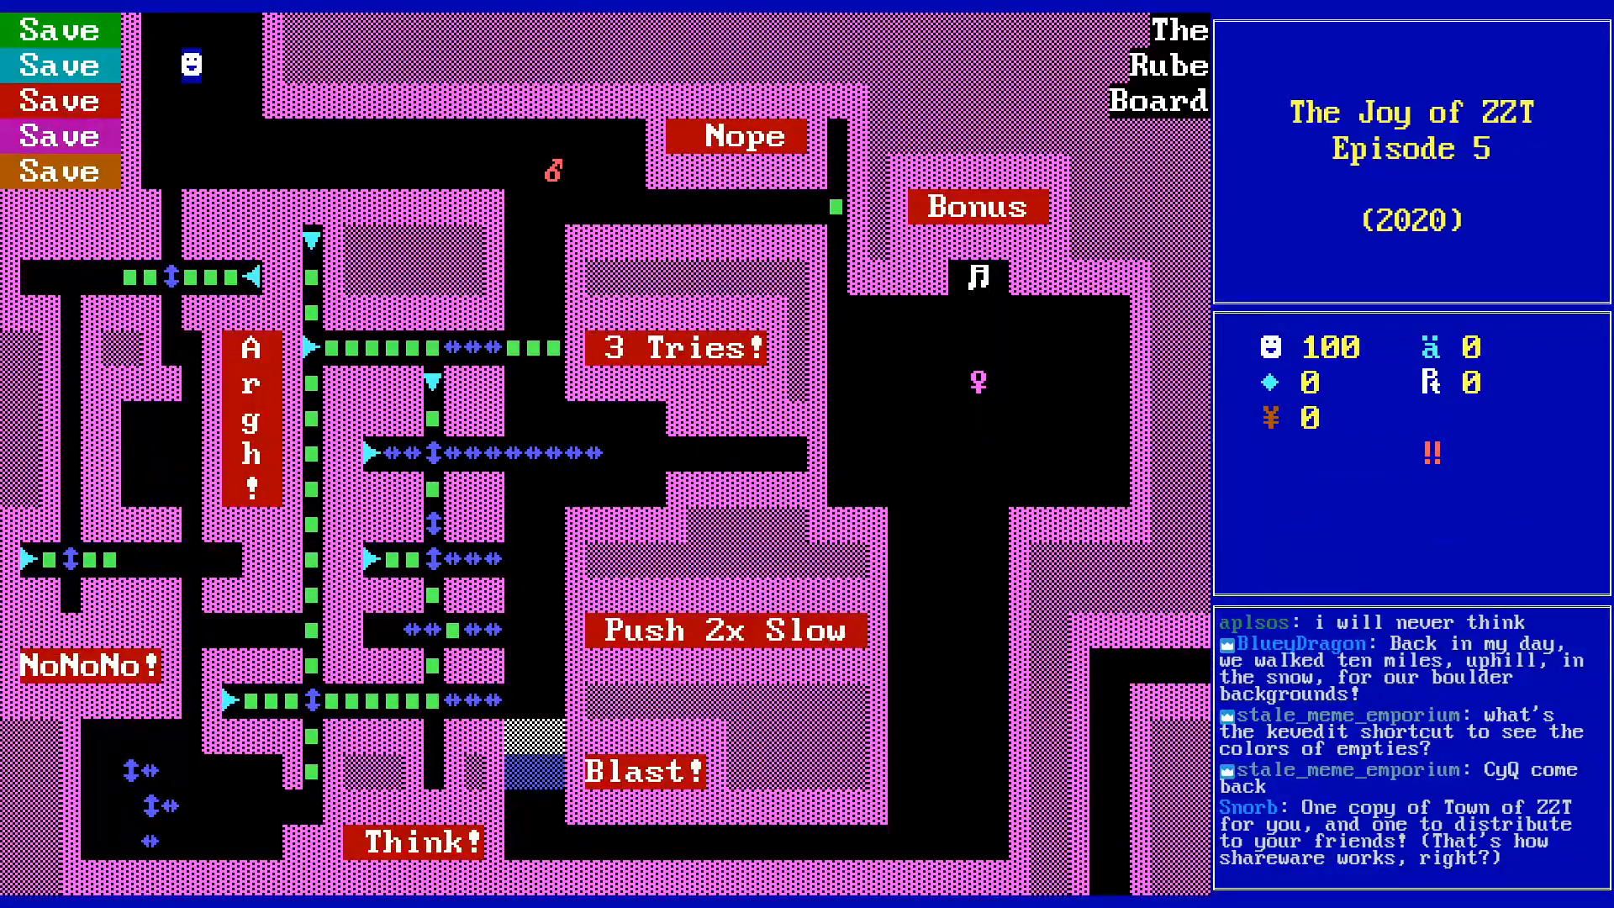
# - Walk the player down into the open area above the puzzle and pace right and back left across it
pyautogui.press('Down')
pyautogui.press('Down')
pyautogui.press('Down')
pyautogui.press('Right')
pyautogui.press('Right')
pyautogui.press('Right')
pyautogui.press('Right')
pyautogui.press('Right')
pyautogui.press('Right')
pyautogui.press('Right')
pyautogui.press('Right')
pyautogui.press('Right')
pyautogui.press('Right')
pyautogui.press('Left')
pyautogui.press('Left')
pyautogui.press('Left')
pyautogui.press('Left')
pyautogui.press('Left')
pyautogui.press('Left')
pyautogui.press('Left')
pyautogui.press('Left')
# - Walk the player right toward the red object, into the corridor below the Nope sign, and part of the way back
pyautogui.press('Right')
pyautogui.press('Right')
pyautogui.press('Right')
pyautogui.press('Right')
pyautogui.press('Right')
pyautogui.press('Right')
pyautogui.press('Right')
pyautogui.press('Right')
pyautogui.press('Right')
pyautogui.press('Right')
pyautogui.press('Right')
pyautogui.press('Right')
pyautogui.press('Right')
pyautogui.press('Right')
pyautogui.press('Down')
pyautogui.press('Right')
pyautogui.press('Right')
pyautogui.press('Right')
pyautogui.press('Right')
pyautogui.press('Right')
pyautogui.press('Left')
pyautogui.press('Left')
pyautogui.press('Left')
pyautogui.press('Left')
# - Walk the player down to inspect the end of the boulder and slider row beside the 3 Tries! sign
pyautogui.press('Down')
pyautogui.press('Down')
pyautogui.press('Down')
pyautogui.press('Right')
pyautogui.press('Left')
pyautogui.press('Right')
pyautogui.press('Left')
pyautogui.press('Left')
# - Walk the player back to the narrow passage below the Save signs and push its vertical slider down out of the pusher's row
pyautogui.press('Up')
pyautogui.press('Up')
pyautogui.press('Up')
pyautogui.press('Up')
pyautogui.press('Left')
pyautogui.press('Left')
pyautogui.press('Left')
pyautogui.press('Left')
pyautogui.press('Left')
pyautogui.press('Left')
pyautogui.press('Left')
pyautogui.press('Left')
pyautogui.press('Left')
pyautogui.press('Left')
pyautogui.press('Left')
pyautogui.press('Left')
pyautogui.press('Left')
pyautogui.press('Left')
pyautogui.press('Left')
pyautogui.press('Left')
pyautogui.press('Left')
pyautogui.press('Down')
pyautogui.press('Down')
pyautogui.press('Down')
# - Follow the boulder row left and go down the far-left passage, pushing the vertical slider out of the boulder row above the NoNoNo! sign
pyautogui.press('Left')
pyautogui.press('Left')
pyautogui.press('Left')
pyautogui.press('Left')
pyautogui.press('Left')
pyautogui.press('Down')
pyautogui.press('Down')
pyautogui.press('Down')
pyautogui.press('Down')
pyautogui.press('Down')
pyautogui.press('Down')
pyautogui.press('Down')
pyautogui.press('Down')
# - Walk the player right along the boulder row above NoNoNo! and down the passage into the slider room
pyautogui.press('Right')
pyautogui.press('Right')
pyautogui.press('Right')
pyautogui.press('Right')
pyautogui.press('Right')
pyautogui.press('Right')
pyautogui.press('Down')
pyautogui.press('Down')
pyautogui.press('Down')
pyautogui.press('Down')
pyautogui.press('Down')
pyautogui.press('Down')
pyautogui.press('Down')
pyautogui.press('Down')
# - Push the sliders around inside the slider room to free a horizontal slider for the room's right exit
pyautogui.press('Left')
pyautogui.press('Right')
pyautogui.press('Up')
pyautogui.press('Up')
pyautogui.press('Left')
pyautogui.press('Right')
pyautogui.press('Down')
pyautogui.press('Down')
pyautogui.press('Left')
pyautogui.press('Left')
pyautogui.press('Left')
pyautogui.press('Up')
pyautogui.press('Up')
# - Push the freed horizontal slider right, out of the room and under the long vertical boulder column
pyautogui.press('Right')
pyautogui.press('Down')
pyautogui.press('Right')
pyautogui.press('Right')
pyautogui.press('Right')
pyautogui.press('Right')
pyautogui.press('Right')
pyautogui.press('Right')
pyautogui.press('Right')
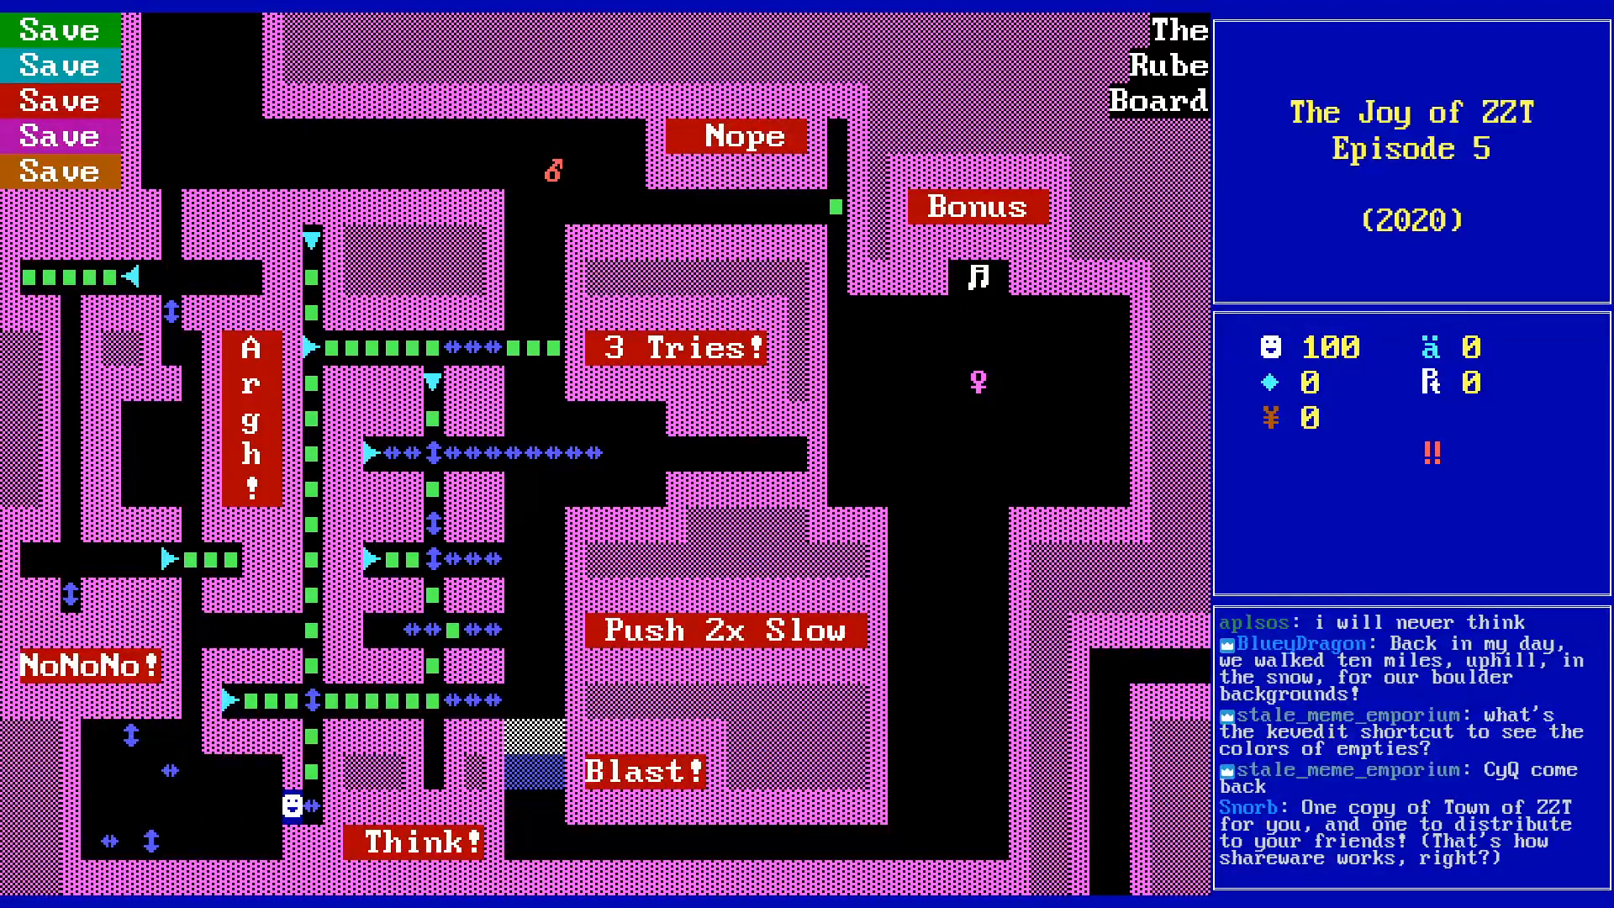
# - Walk the player out of the slider room and up the passage, pushing the boulder in the way into the chamber beside Argh!
pyautogui.press('Left')
pyautogui.press('Left')
pyautogui.press('Left')
pyautogui.press('Left')
pyautogui.press('Up')
pyautogui.press('Left')
pyautogui.press('Up')
pyautogui.press('Up')
pyautogui.press('Up')
pyautogui.press('Up')
pyautogui.press('Up')
pyautogui.press('Up')
pyautogui.press('Up')
pyautogui.press('Up')
pyautogui.press('Left')
pyautogui.press('Up')
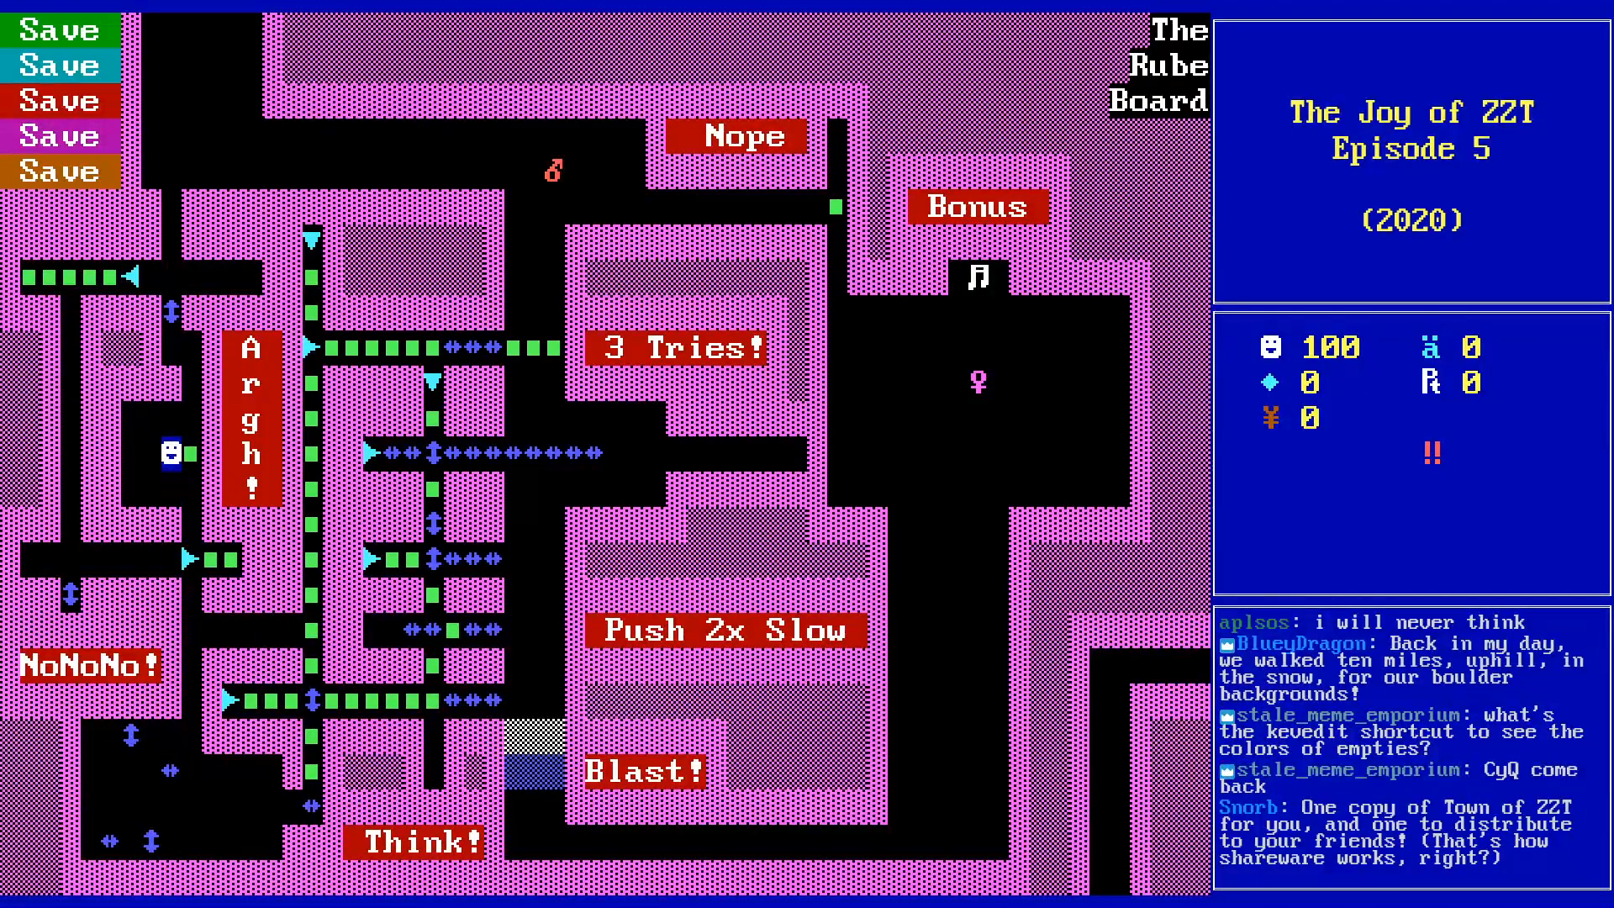
# - Walk the player up out of the Argh! chamber and push the vertical slider up across the pusher's row into the passage above
pyautogui.press('Up')
pyautogui.press('Right')
pyautogui.press('Up')
pyautogui.press('Up')
pyautogui.press('Down')
pyautogui.press('Down')
pyautogui.press('Up')
pyautogui.press('Up')
pyautogui.press('Left')
pyautogui.press('Up')
pyautogui.press('Up')
pyautogui.press('Up')
pyautogui.press('Up')
pyautogui.press('Up')
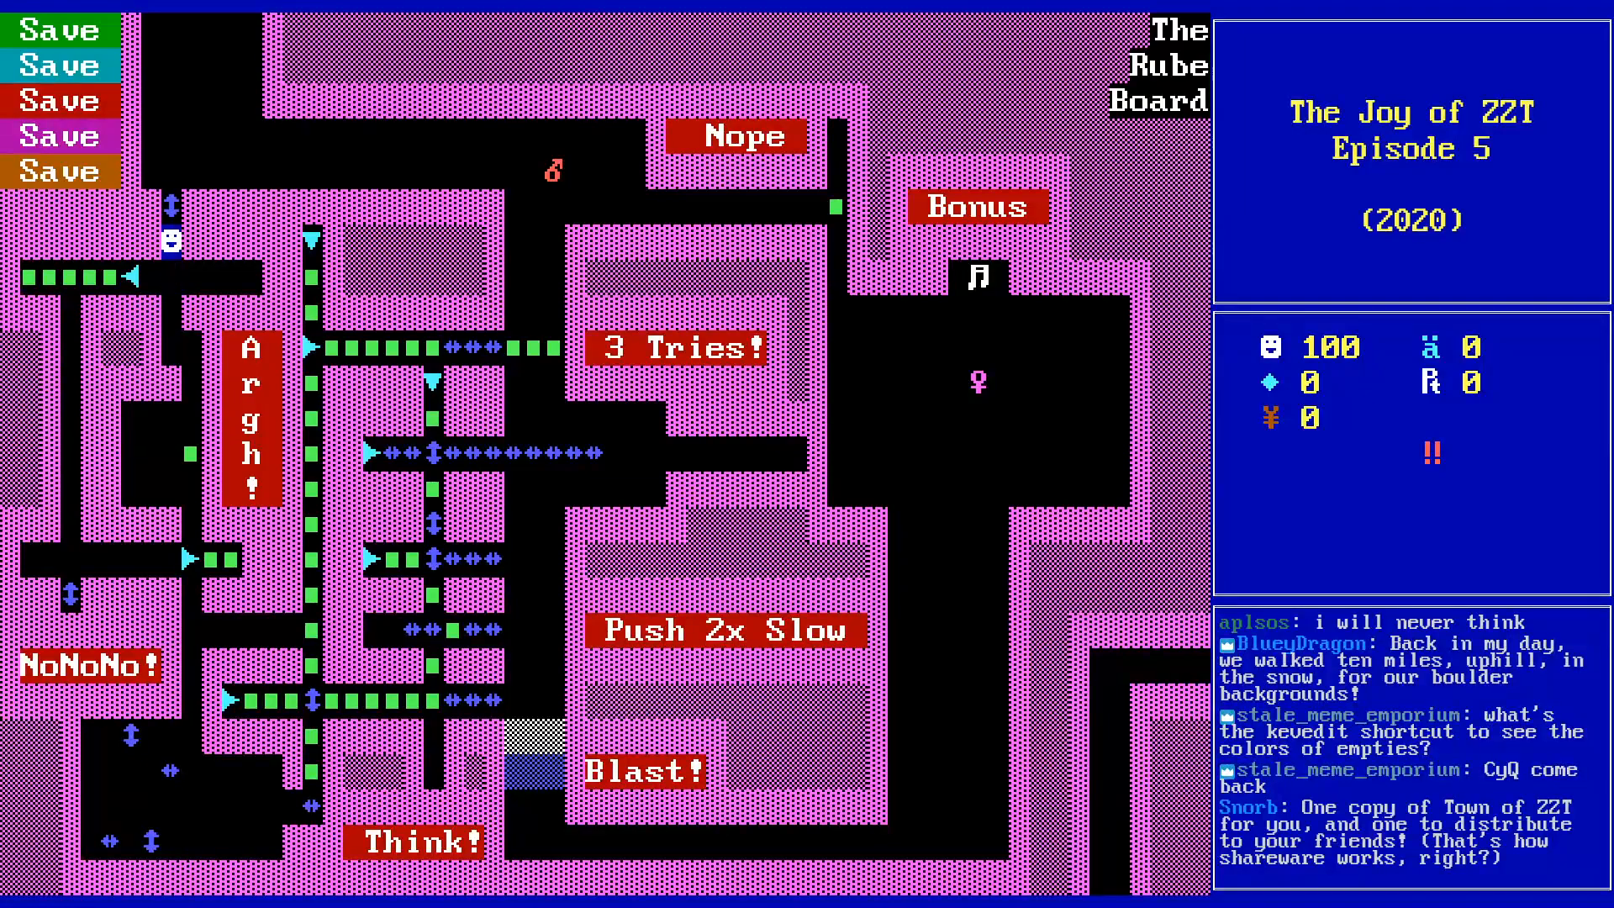
# - Walk the player up out of the passage and right along the upper corridor toward the bomb
pyautogui.press('Right')
pyautogui.press('Right')
pyautogui.press('Right')
pyautogui.press('Right')
pyautogui.press('Right')
pyautogui.press('Right')
pyautogui.press('Right')
pyautogui.press('Right')
pyautogui.press('Right')
pyautogui.press('Right')
pyautogui.press('Right')
pyautogui.press('Right')
pyautogui.press('Right')
pyautogui.press('Right')
pyautogui.press('Right')
pyautogui.press('Right')
pyautogui.press('Right')
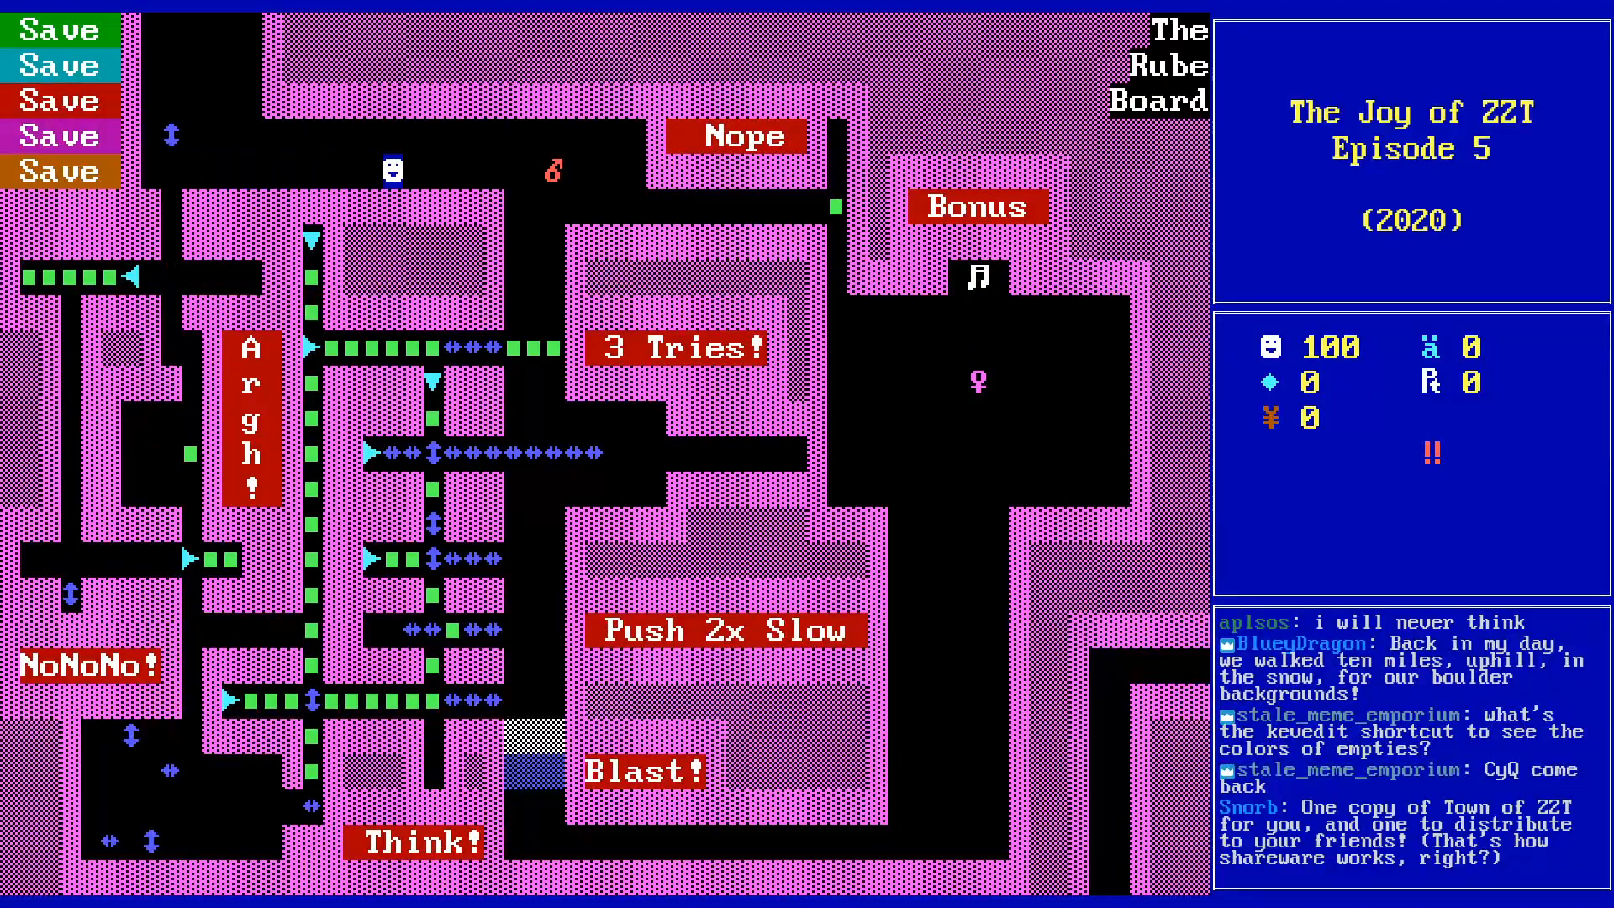
# - Walk down the central shaft beside 3 Tries!, pushing a boulder from the pusher's row down below it
pyautogui.press('Down')
pyautogui.press('Down')
pyautogui.press('Down')
pyautogui.press('Down')
pyautogui.press('Down')
pyautogui.press('Down')
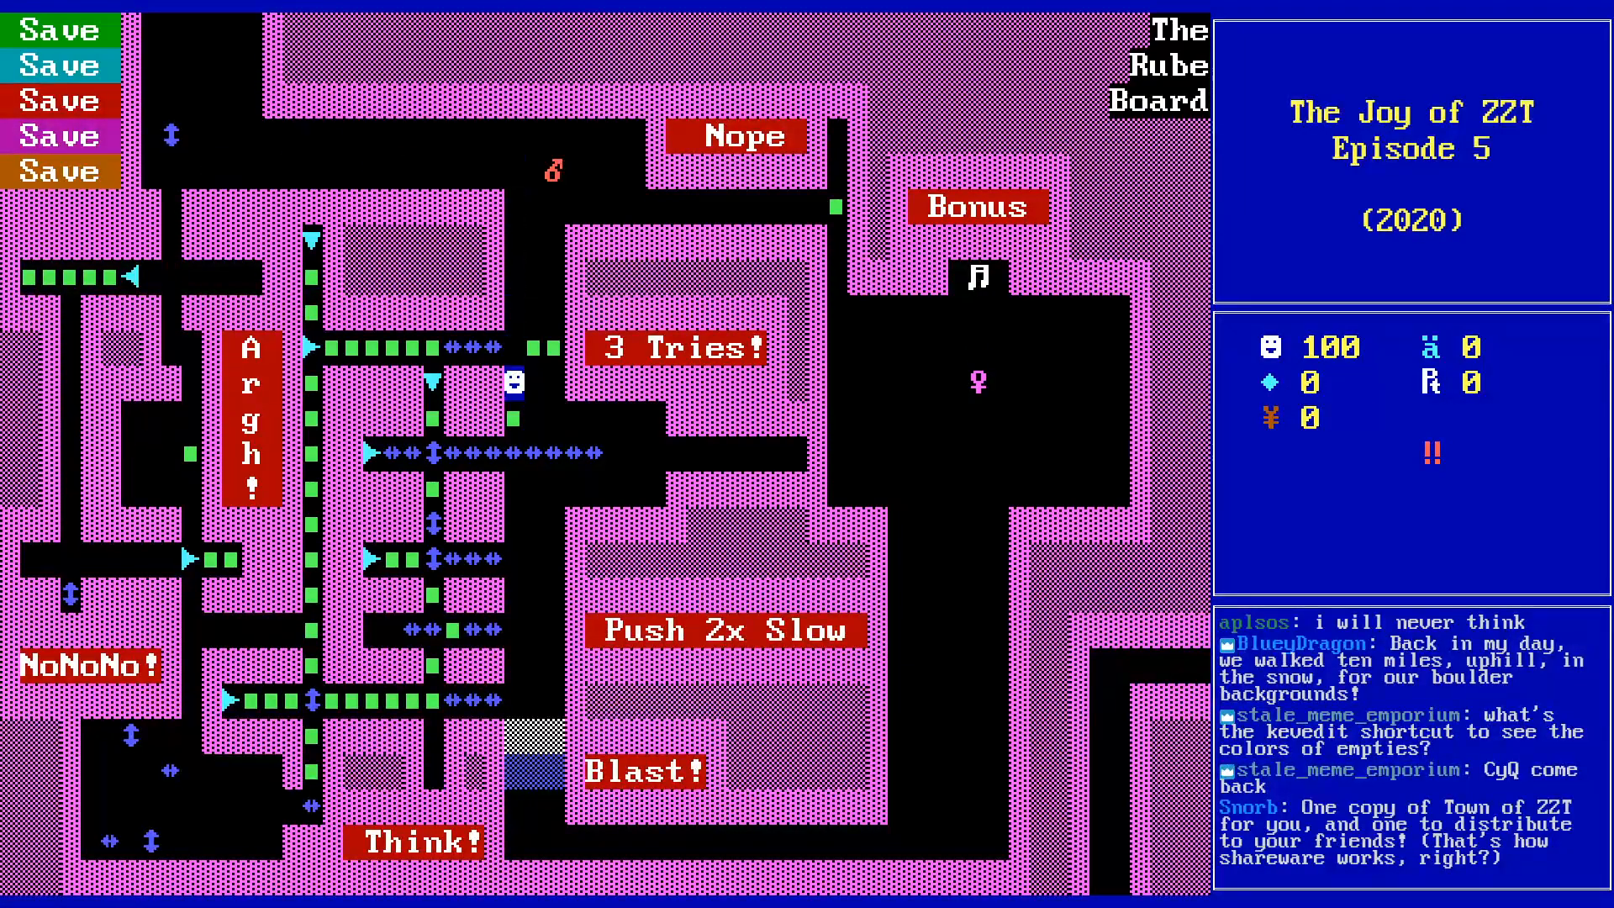
# - Lead the player around the end of the long slider row, through the chamber under 3 Tries!, to the row's underside
pyautogui.press('Right')
pyautogui.press('Right')
pyautogui.press('Down')
pyautogui.press('Right')
pyautogui.press('Right')
pyautogui.press('Right')
pyautogui.press('Down')
pyautogui.press('Down')
pyautogui.press('Left')
pyautogui.press('Left')
pyautogui.press('Left')
pyautogui.press('Left')
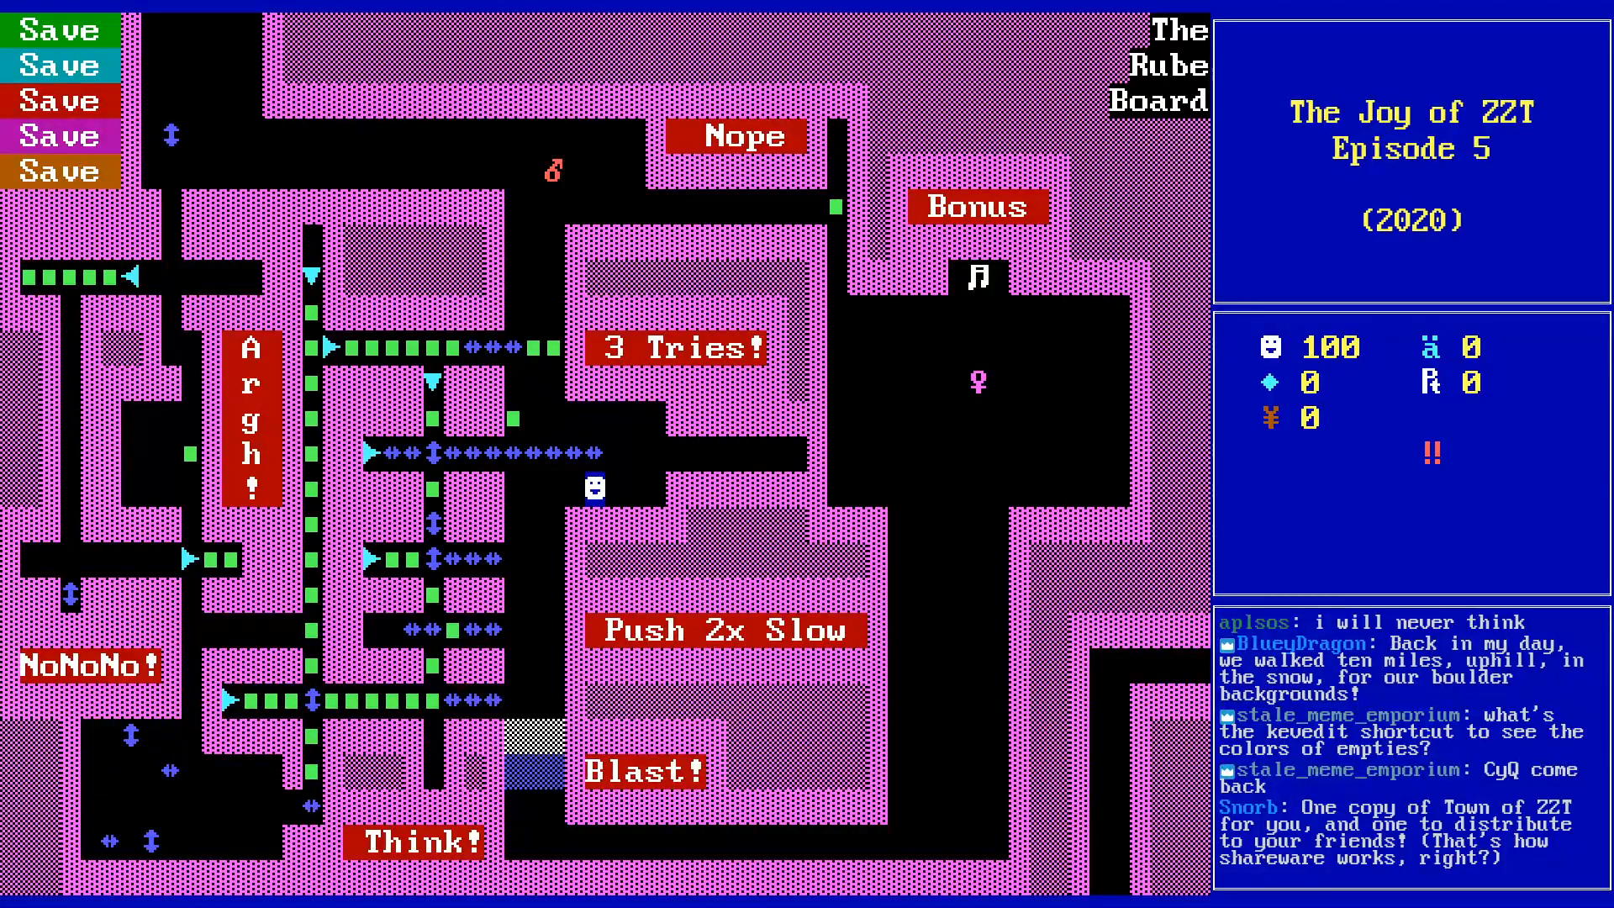
# - Walk down the shaft to Push 2x Slow and push that row of sliders and boulder left
pyautogui.press('Down')
pyautogui.press('Down')
pyautogui.press('Down')
pyautogui.press('Down')
pyautogui.press('Left')
pyautogui.press('Left')
pyautogui.press('Left')
# - Return to the central shaft and walk up to cross the long slider row
pyautogui.press('Right')
pyautogui.press('Right')
pyautogui.press('Right')
pyautogui.press('Up')
pyautogui.press('Up')
pyautogui.press('Up')
pyautogui.press('Up')
pyautogui.press('Up')
pyautogui.press('Up')
pyautogui.press('Up')
pyautogui.press('Up')
pyautogui.press('Up')
pyautogui.press('Up')
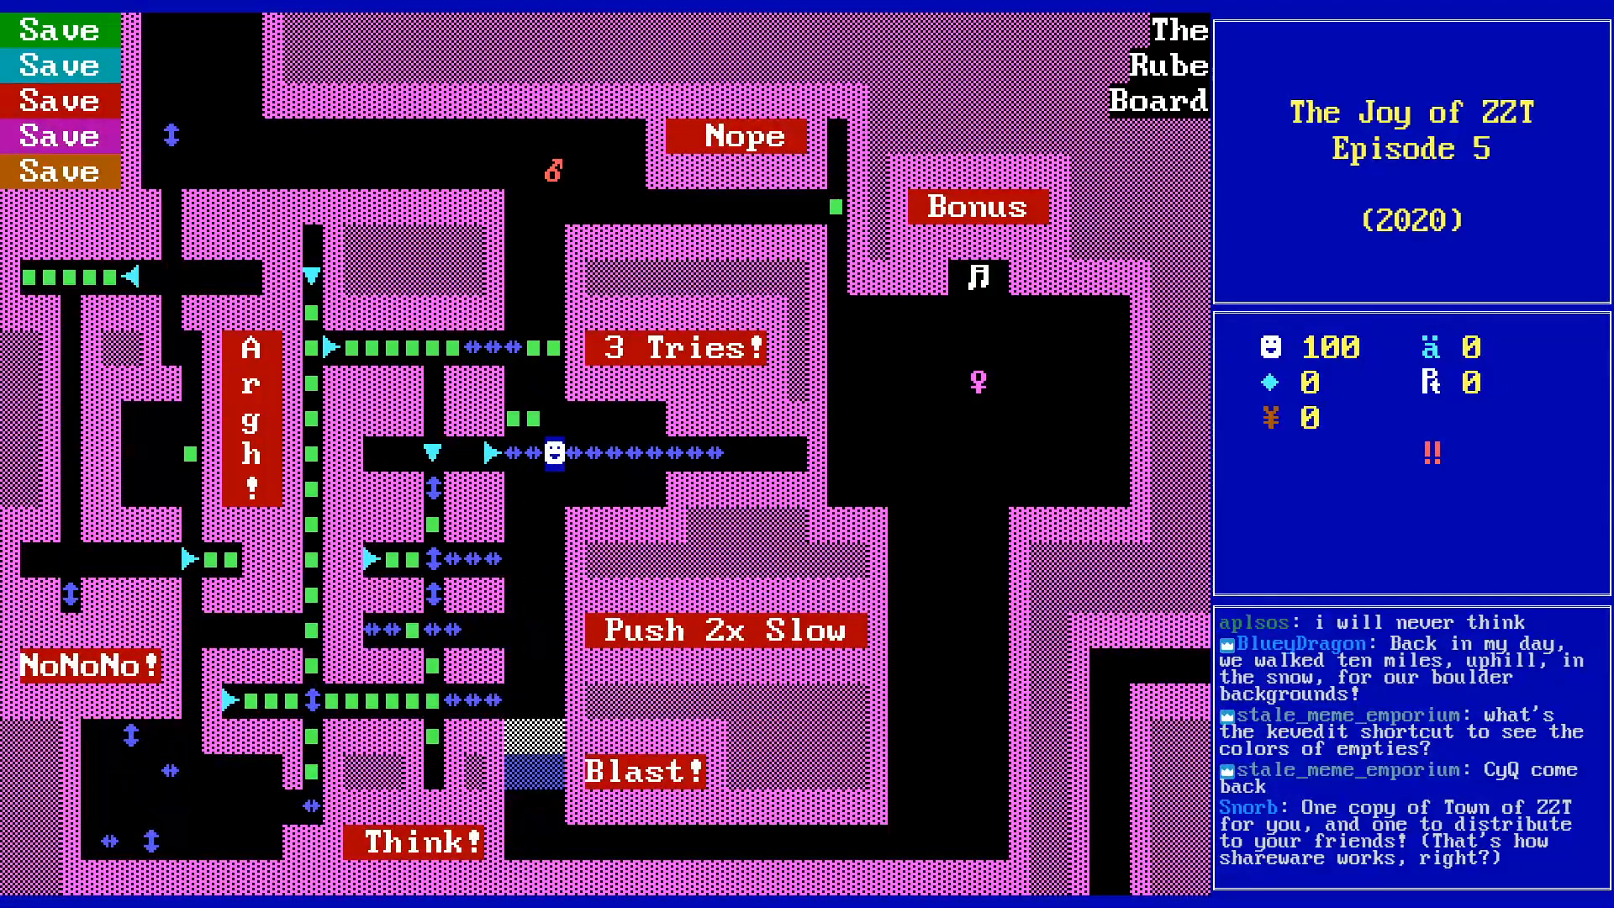
# - Walk up the central shaft into the upper corridor and around the bomb to the space above it
pyautogui.press('Up')
pyautogui.press('Right')
pyautogui.press('Up')
pyautogui.press('Right')
pyautogui.press('Right')
pyautogui.press('Up')
pyautogui.press('Up')
pyautogui.press('Left')
pyautogui.press('Left')
# - Activate the bomb and push it down the central shaft, with the boulder ahead of it, toward the Blast! wall
pyautogui.press('Down')
pyautogui.press('Down')
pyautogui.press('Down')
pyautogui.press('Down')
pyautogui.press('Down')
pyautogui.press('Down')
pyautogui.press('Down')
pyautogui.press('Down')
pyautogui.press('Down')
pyautogui.press('Down')
pyautogui.press('Down')
pyautogui.press('Down')
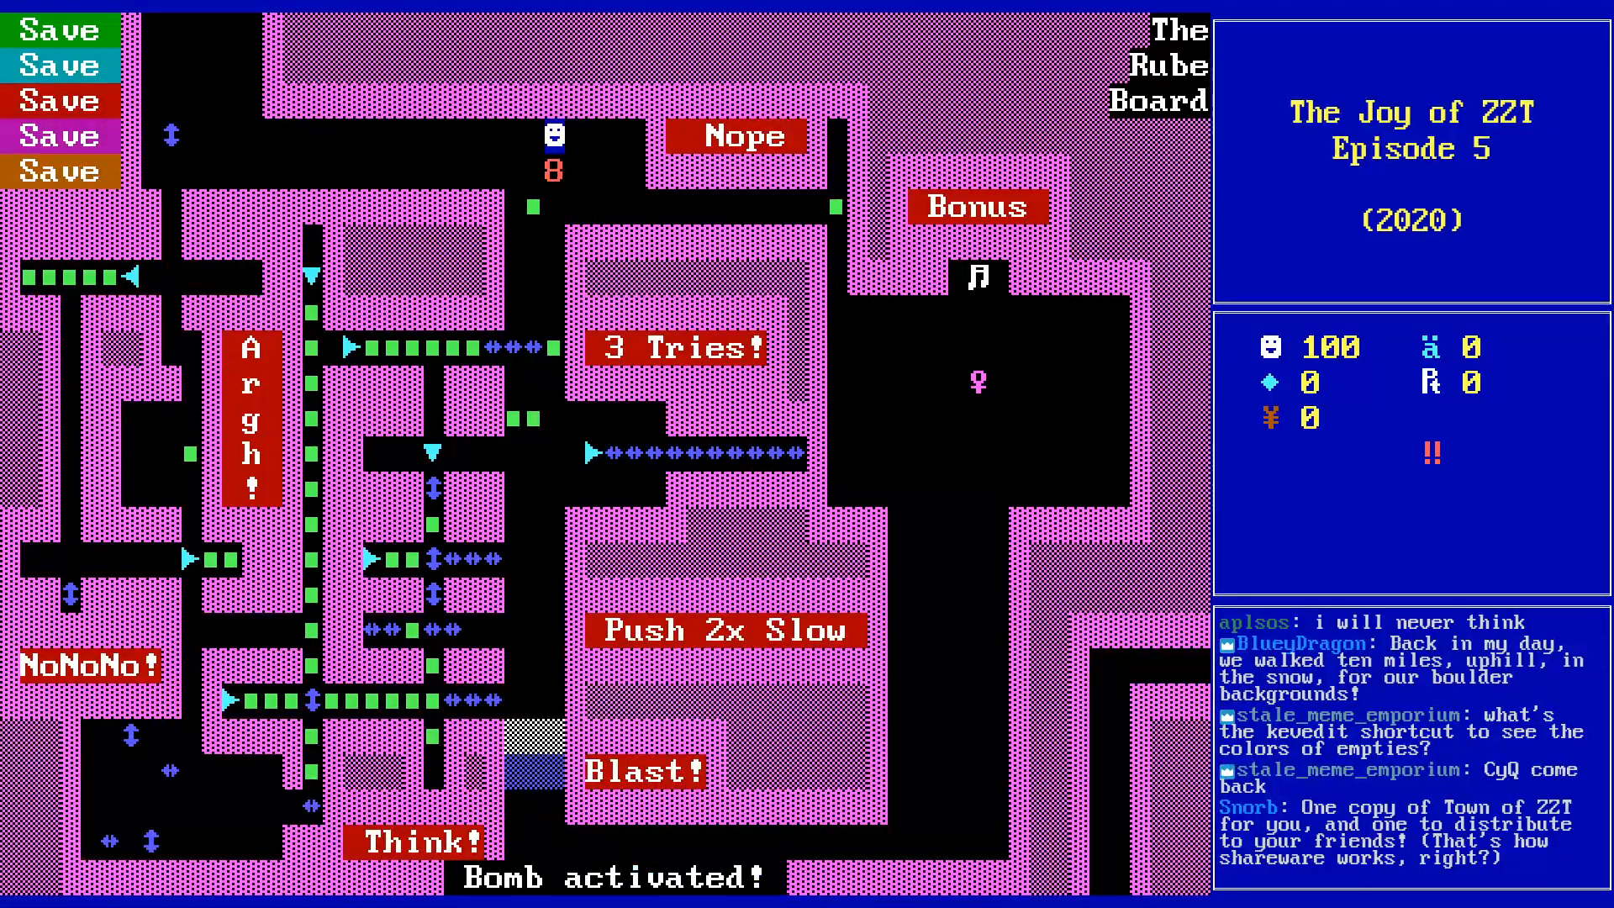
pyautogui.press('Down')
pyautogui.press('Down')
pyautogui.press('Down')
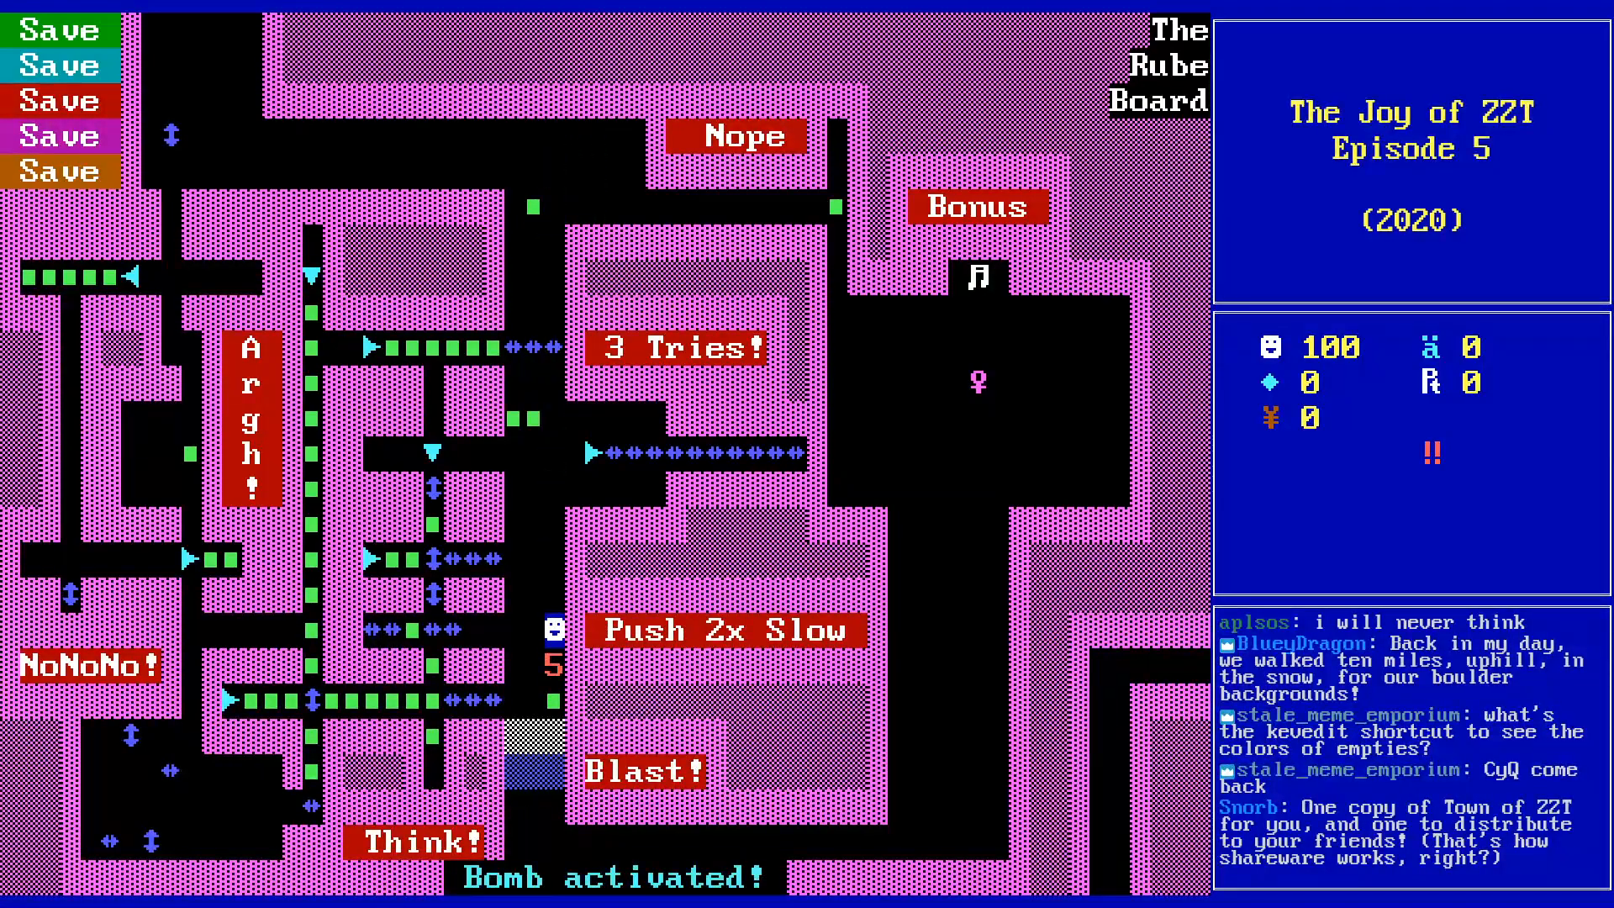
# - Retreat the player up the shaft, away from the lit bomb, to just under the 3 Tries! row
pyautogui.press('Up')
pyautogui.press('Up')
pyautogui.press('Up')
pyautogui.press('Up')
pyautogui.press('Up')
pyautogui.press('Up')
pyautogui.press('Up')
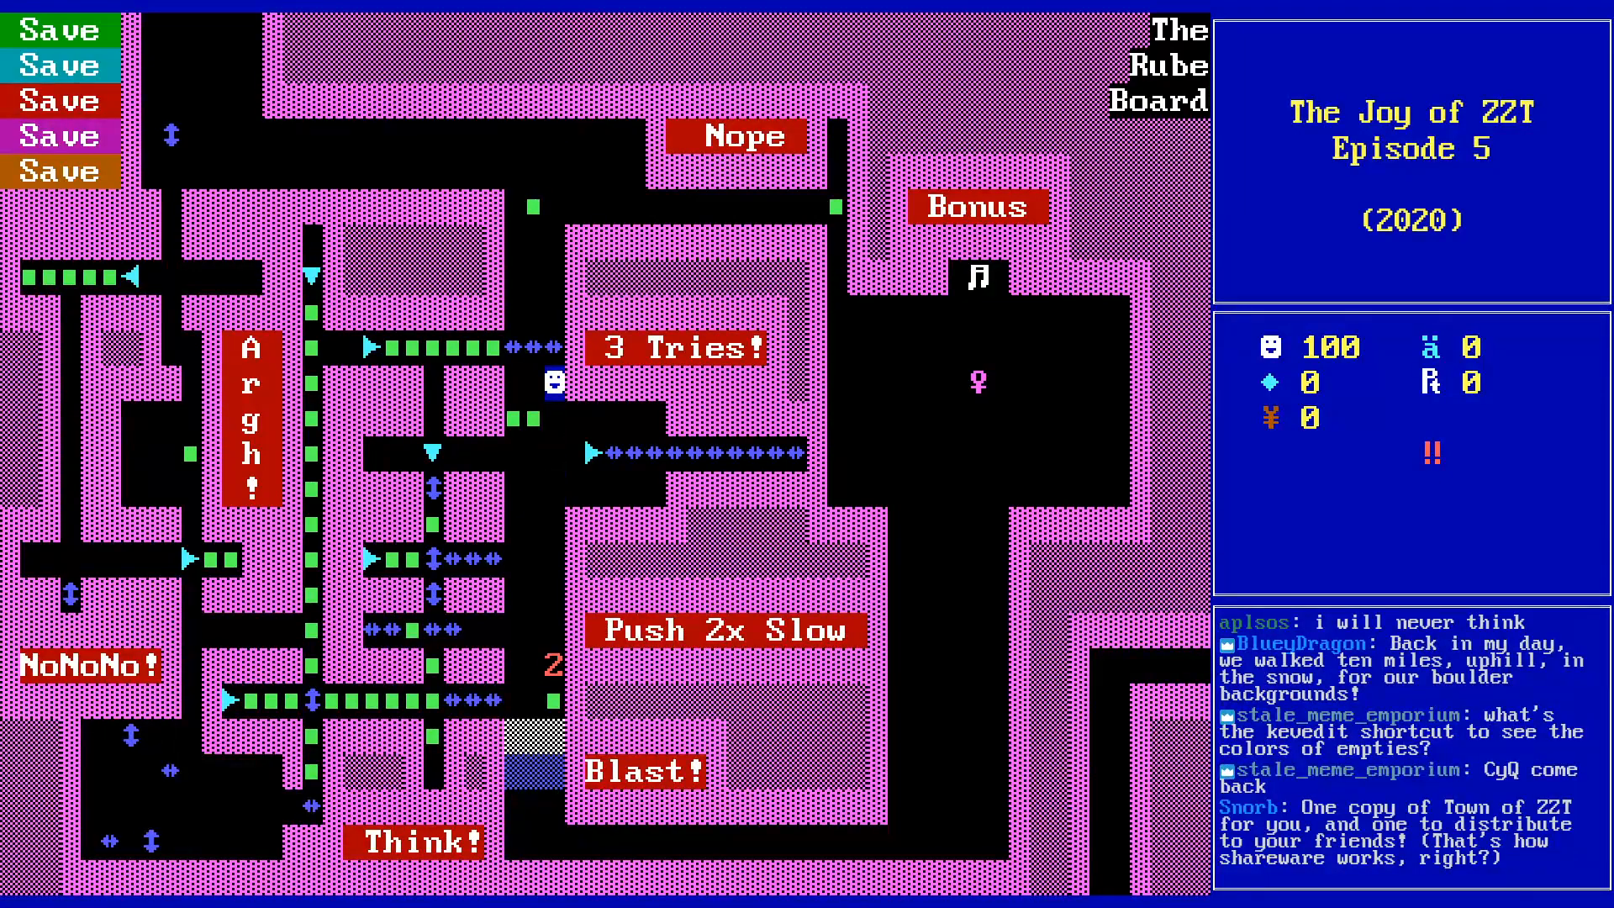
# - Walk back down the shaft, around the remaining boulder and through the blasted gap beside Blast! to the bottom corridor
pyautogui.press('Down')
pyautogui.press('Down')
pyautogui.press('Down')
pyautogui.press('Down')
pyautogui.press('Down')
pyautogui.press('Down')
pyautogui.press('Down')
pyautogui.press('Down')
pyautogui.press('Left')
pyautogui.press('Down')
pyautogui.press('Down')
pyautogui.press('Down')
pyautogui.press('Down')
pyautogui.press('Right')
pyautogui.press('Down')
# - Walk the player right along the bottom corridor to the passage under the Bonus room
pyautogui.press('Right')
pyautogui.press('Right')
pyautogui.press('Right')
pyautogui.press('Right')
pyautogui.press('Right')
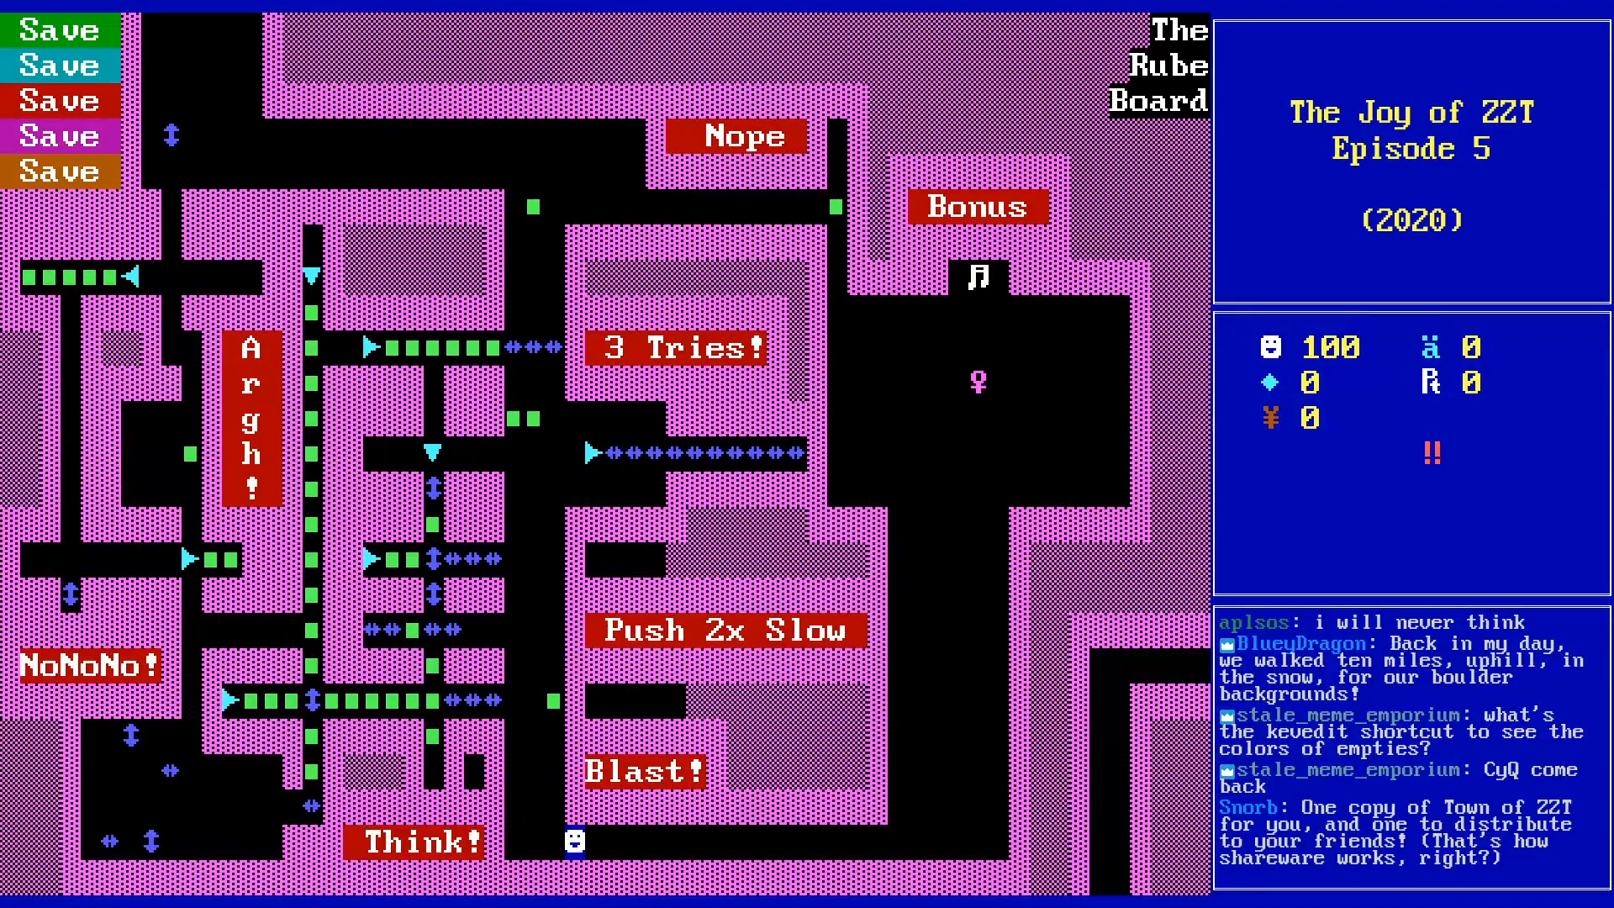
pyautogui.press('Right')
pyautogui.press('Right')
pyautogui.press('Right')
pyautogui.press('Right')
pyautogui.press('Right')
pyautogui.press('Right')
pyautogui.press('Right')
pyautogui.press('Right')
pyautogui.press('Right')
pyautogui.press('Right')
pyautogui.press('Right')
pyautogui.press('Right')
pyautogui.press('Right')
pyautogui.press('Right')
pyautogui.press('Right')
# - Walk up into the Bonus room, collect the purple key, touch the bonus note and dismiss its message
pyautogui.press('Up')
pyautogui.press('Up')
pyautogui.press('Up')
pyautogui.press('Up')
pyautogui.press('Up')
pyautogui.press('Up')
pyautogui.press('Up')
pyautogui.press('Up')
pyautogui.press('Up')
pyautogui.press('Up')
pyautogui.press('Up')
pyautogui.press('Up')
pyautogui.press('Up')
pyautogui.press('Right')
pyautogui.press('Up')
pyautogui.press('Up')
pyautogui.press('Up')
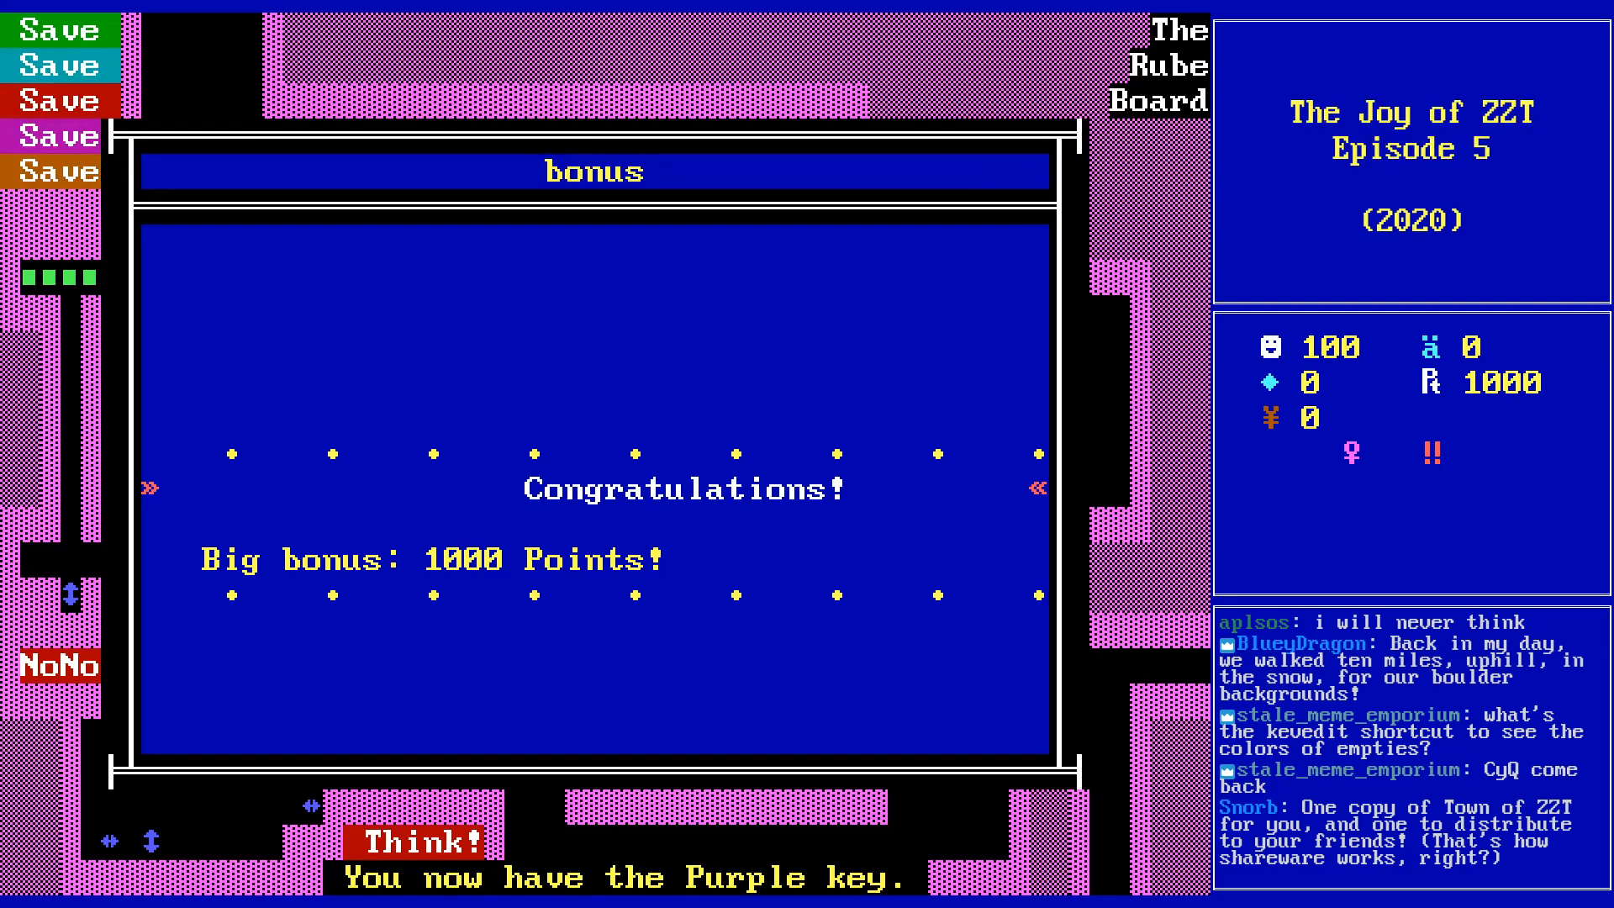
pyautogui.press('Return')
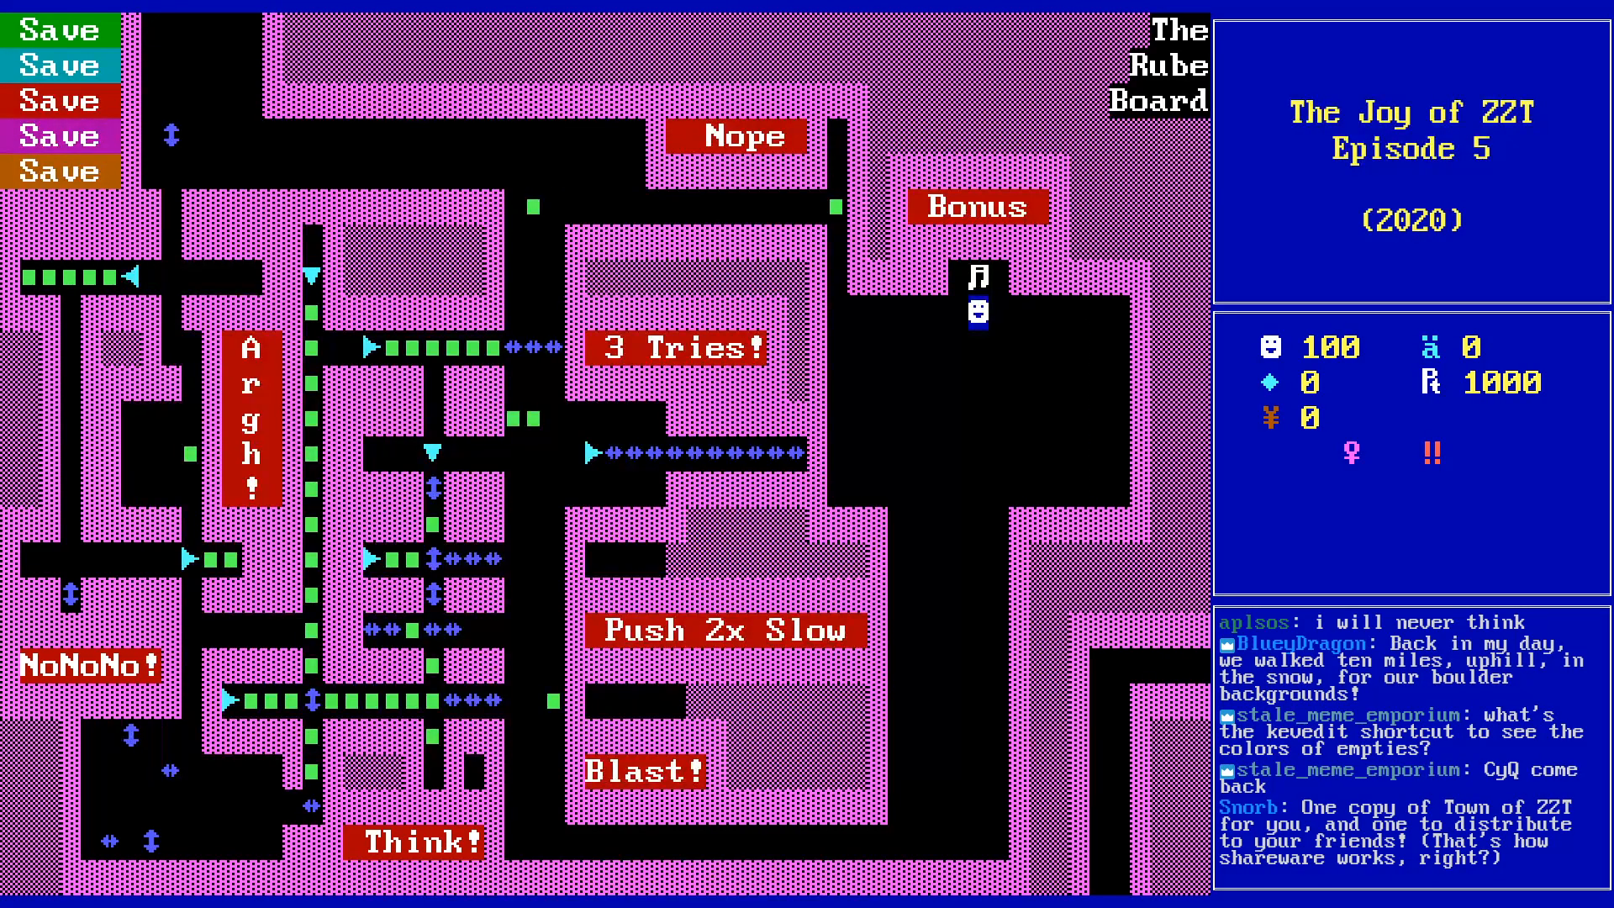
# - Switch to KevEdit and open the list of worlds for loading
pyautogui.hotkey('alt', 'Tab')
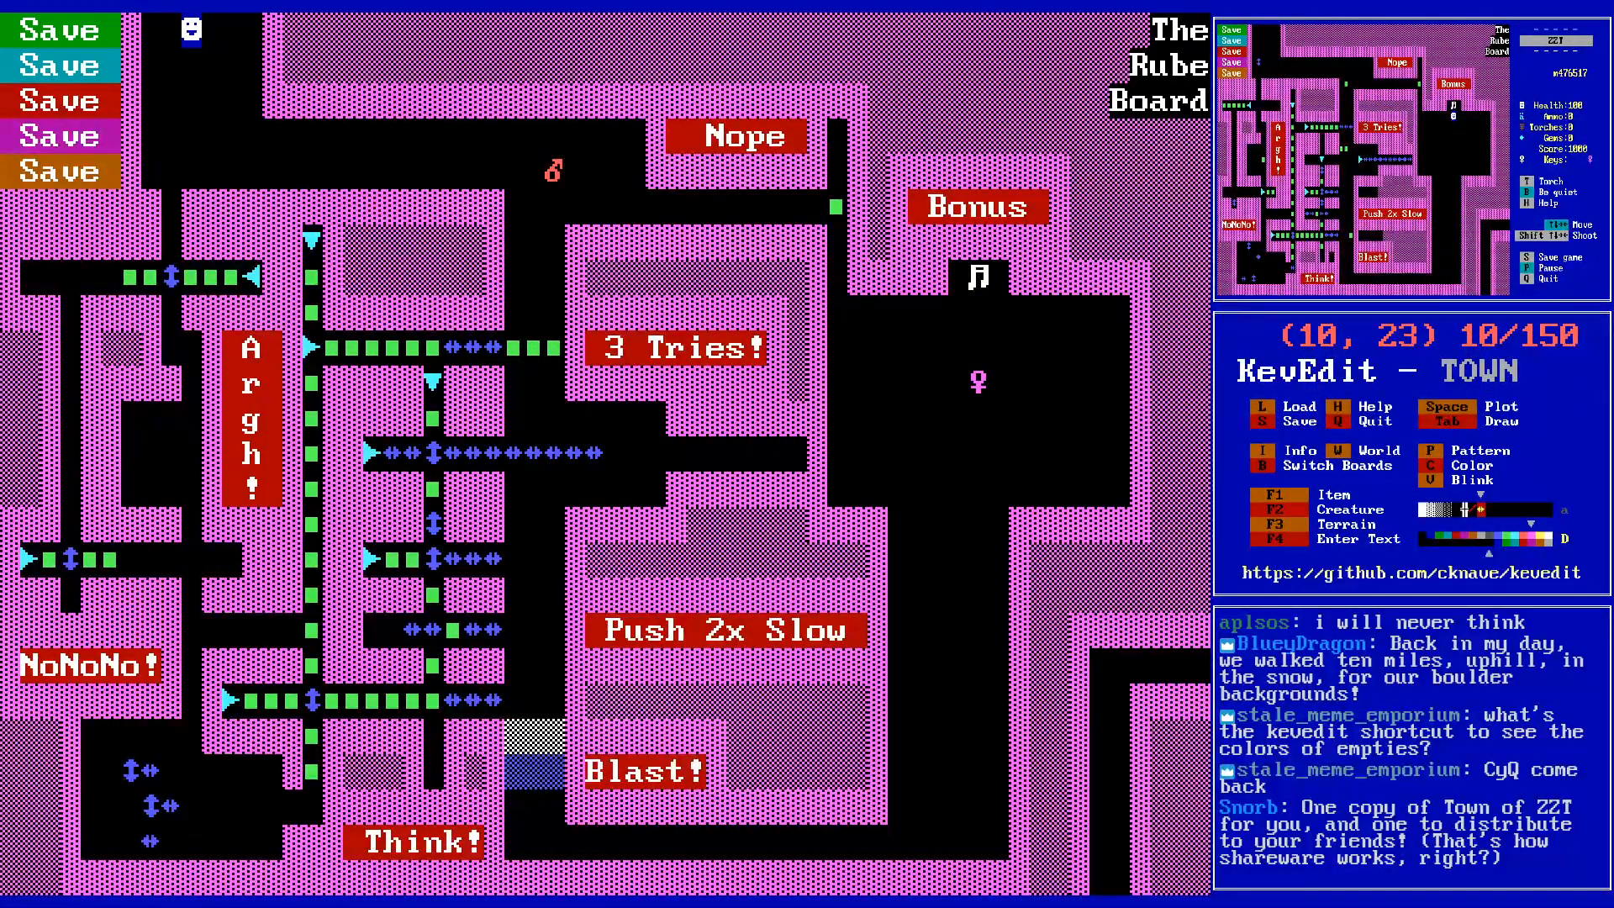
pyautogui.write('l')
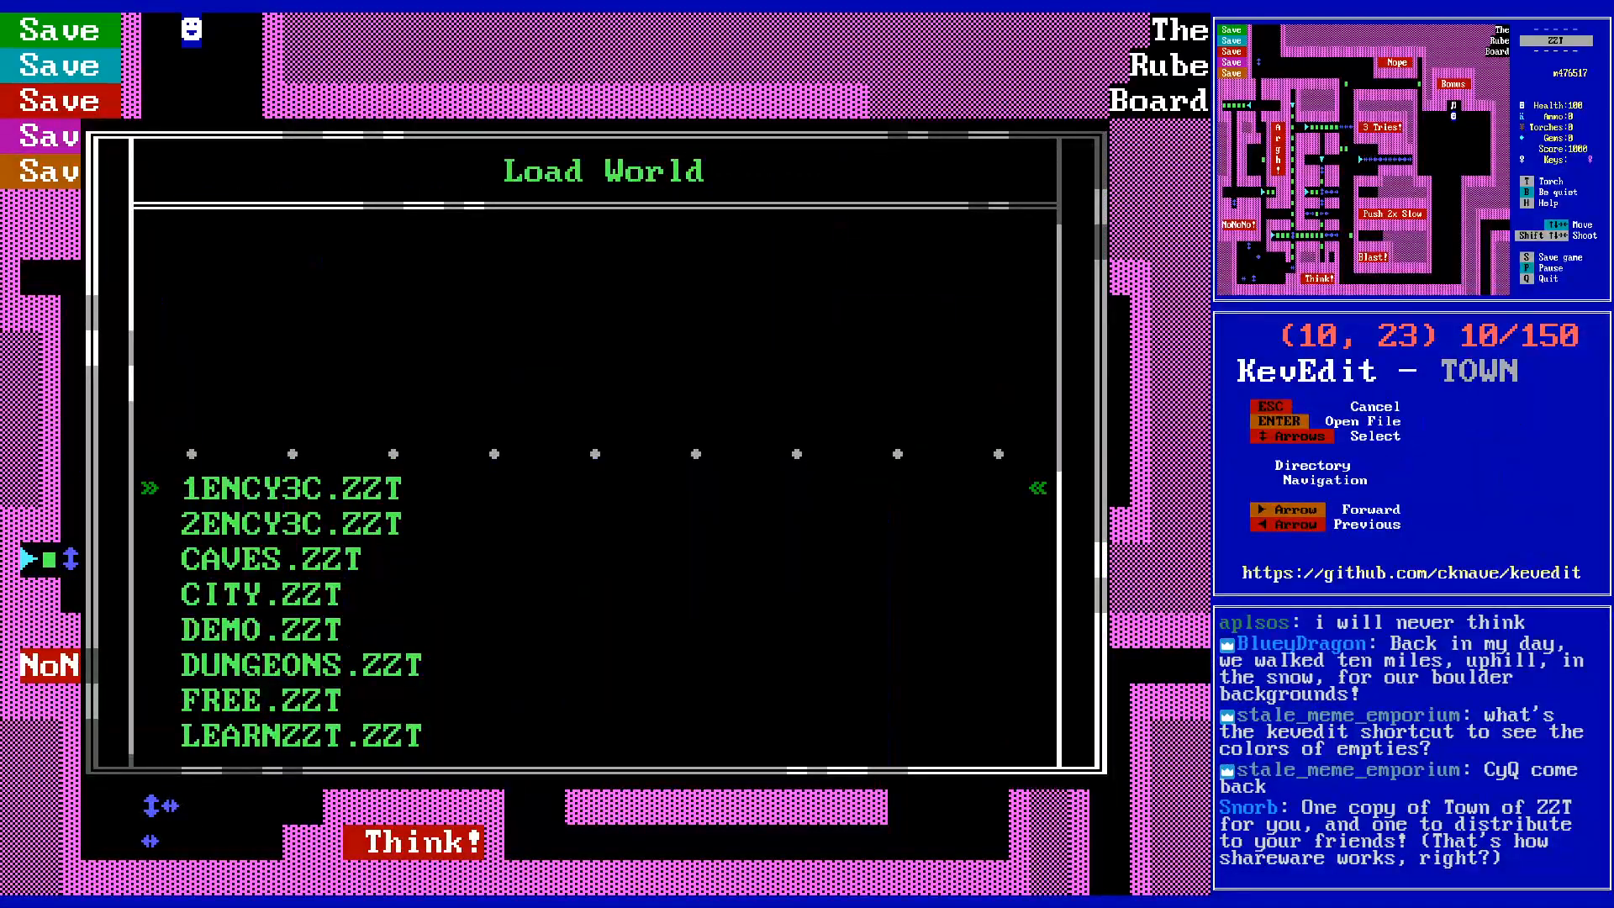
# - Load the world file joy.zzt
pyautogui.write('l')
pyautogui.press('pagedown')
pyautogui.press('Down')
pyautogui.press('Down')
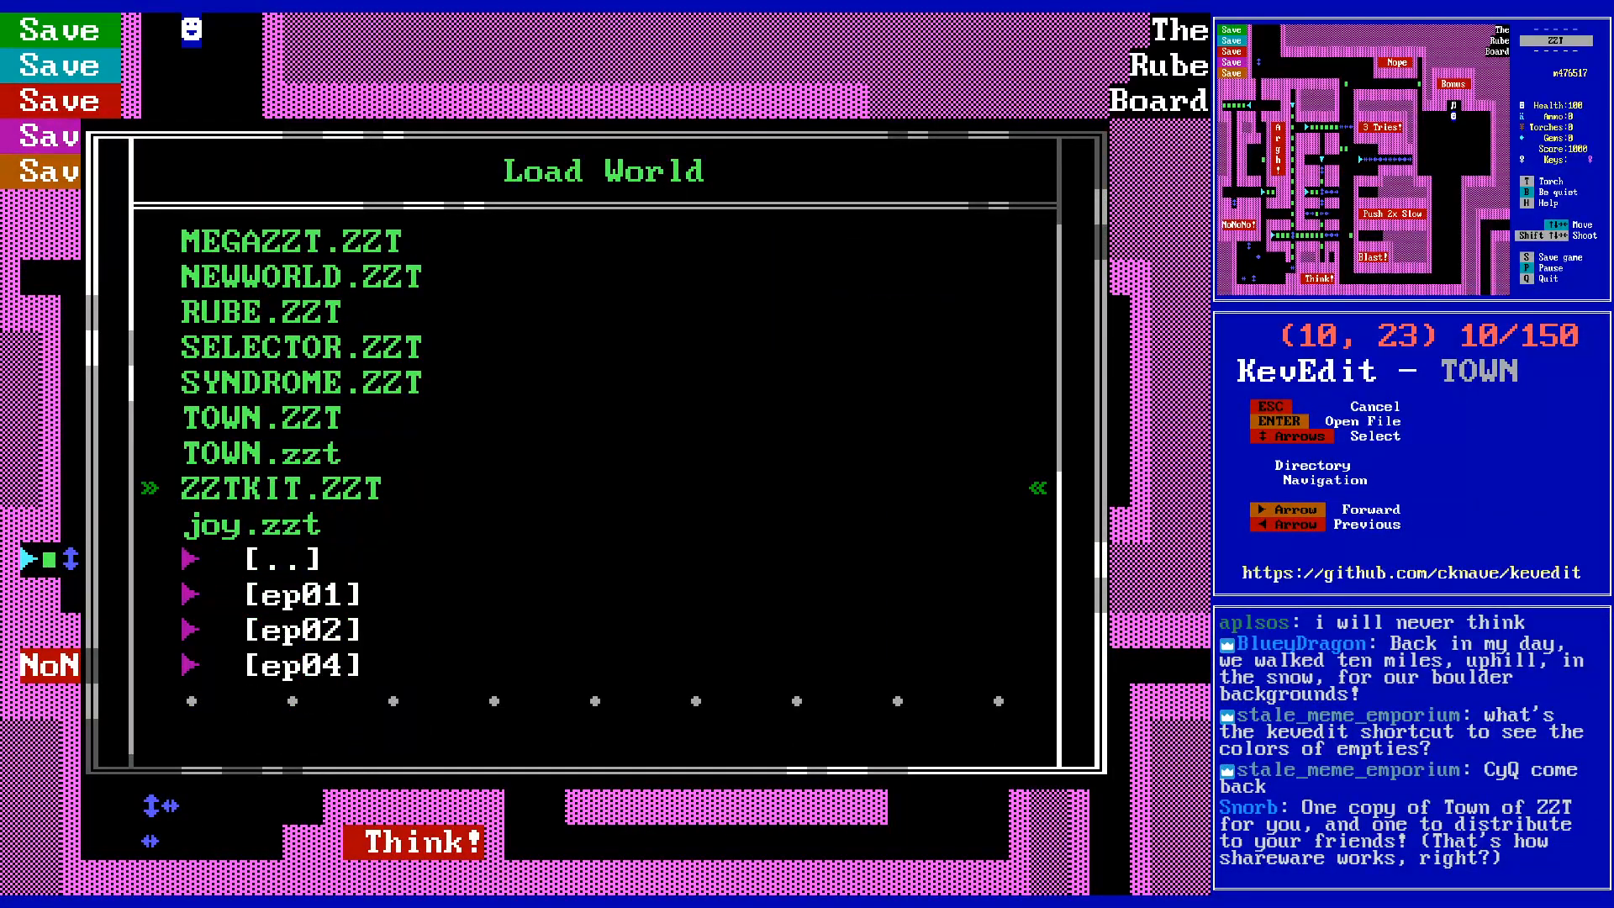
pyautogui.press('Return')
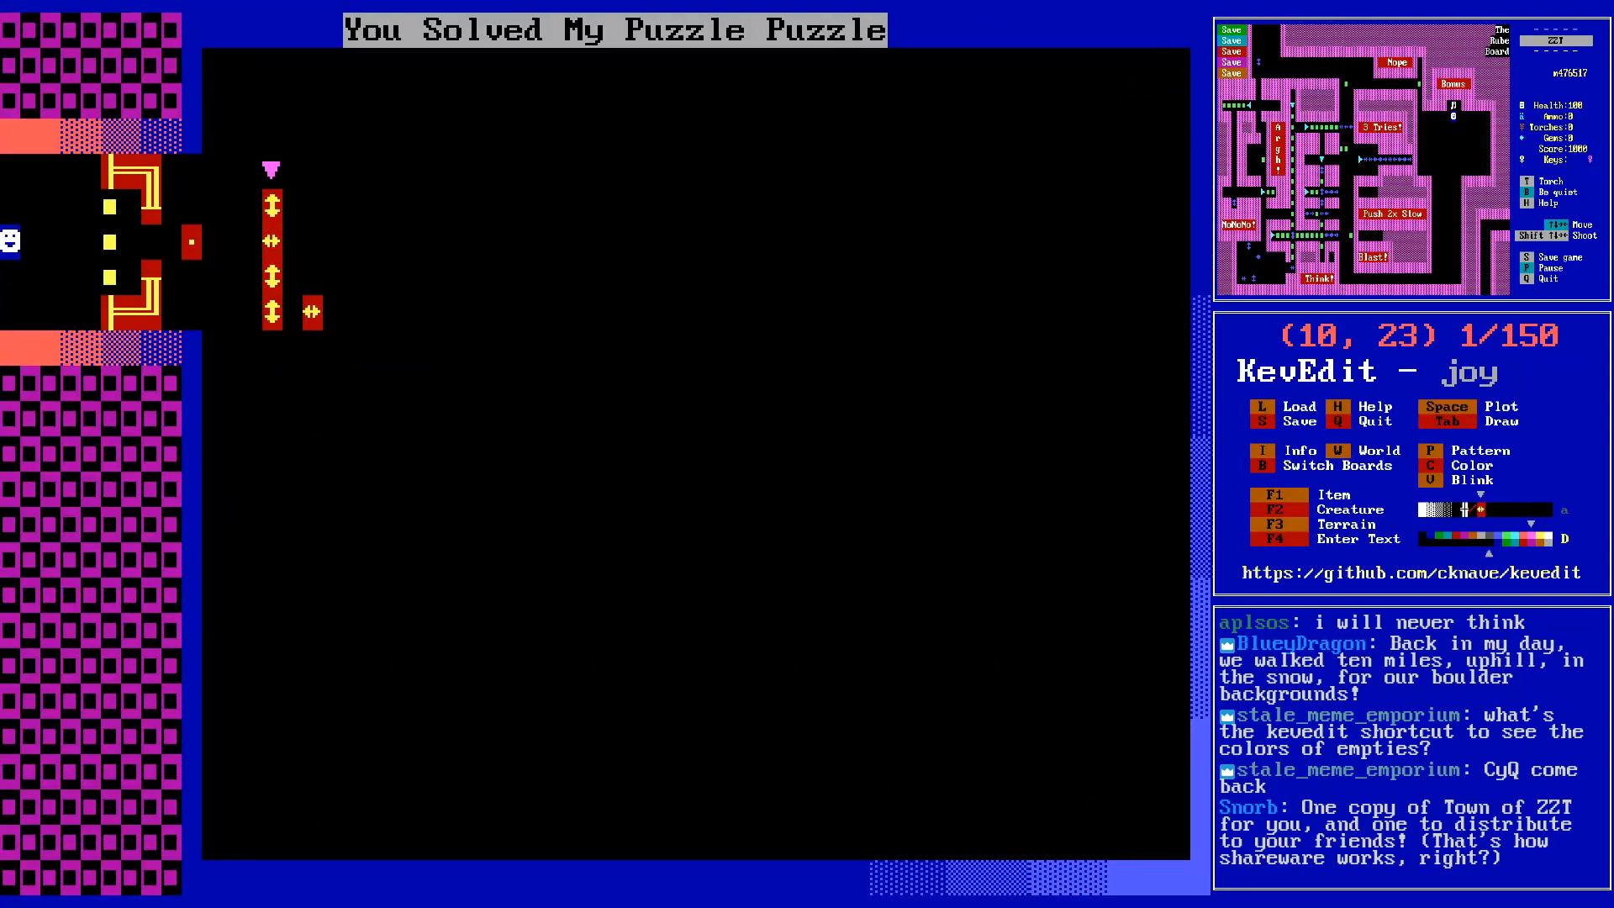
# - Examine the empty cells around the column of yellow-on-red sliders on the puzzle board
pyautogui.press('Right')
pyautogui.press('Right')
pyautogui.press('Right')
pyautogui.press('Right')
pyautogui.press('Right')
pyautogui.press('Up')
pyautogui.press('Up')
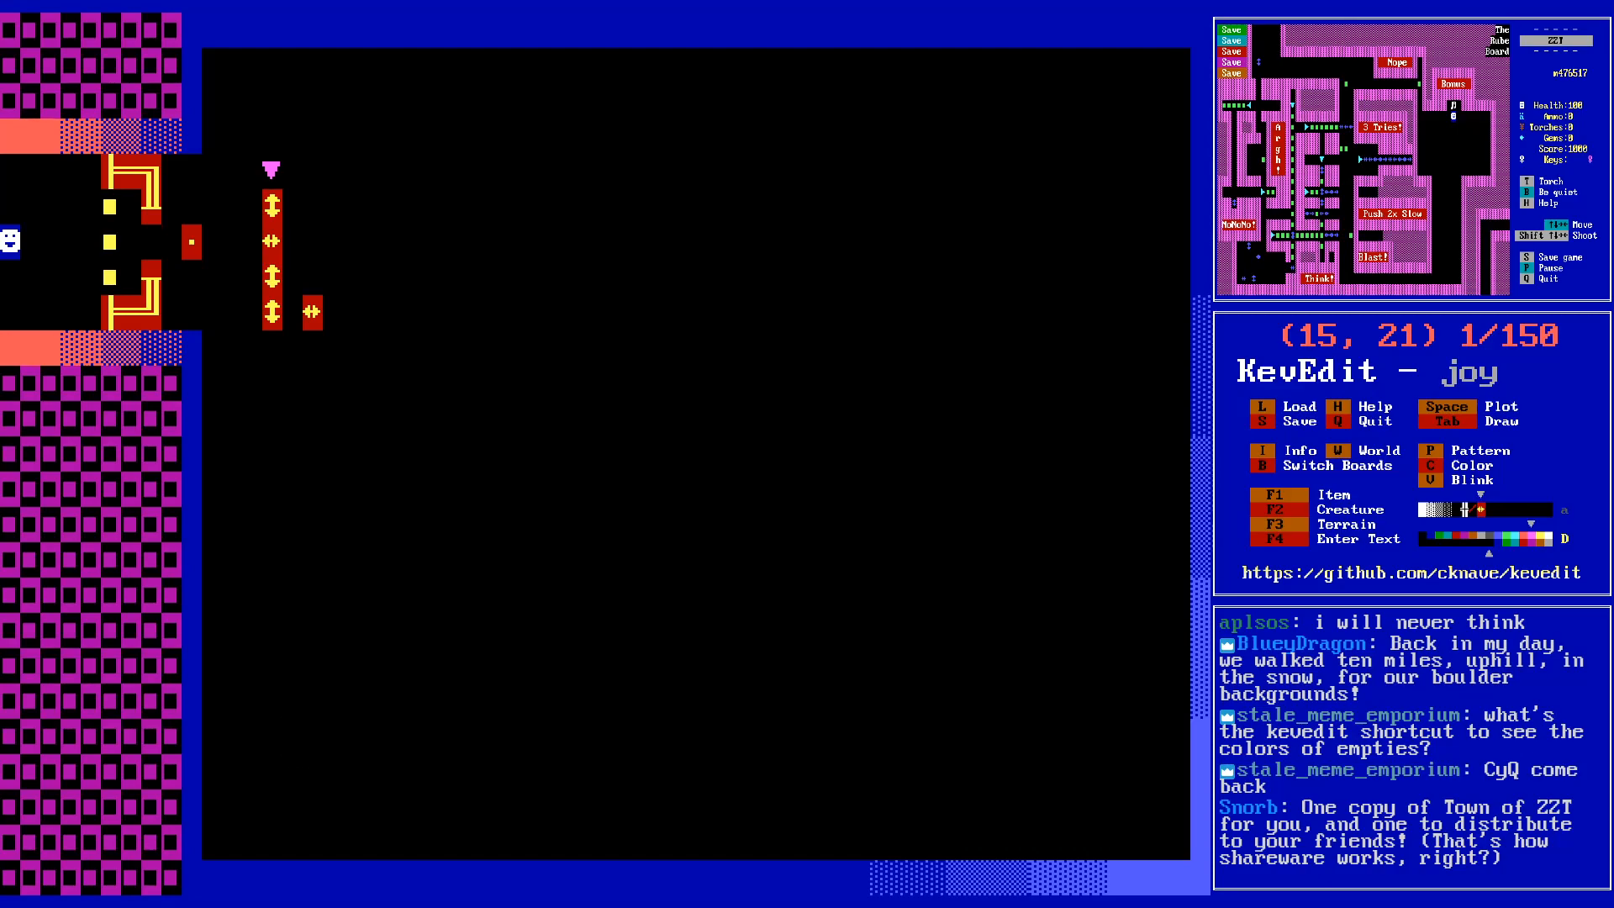
pyautogui.press('Up')
pyautogui.press('Up')
pyautogui.press('Up')
pyautogui.press('Up')
pyautogui.press('Up')
pyautogui.press('Up')
pyautogui.press('Up')
pyautogui.press('Up')
pyautogui.press('Up')
pyautogui.press('Up')
pyautogui.press('Up')
pyautogui.press('Up')
pyautogui.press('Up')
pyautogui.press('Up')
pyautogui.press('Up')
pyautogui.press('Up')
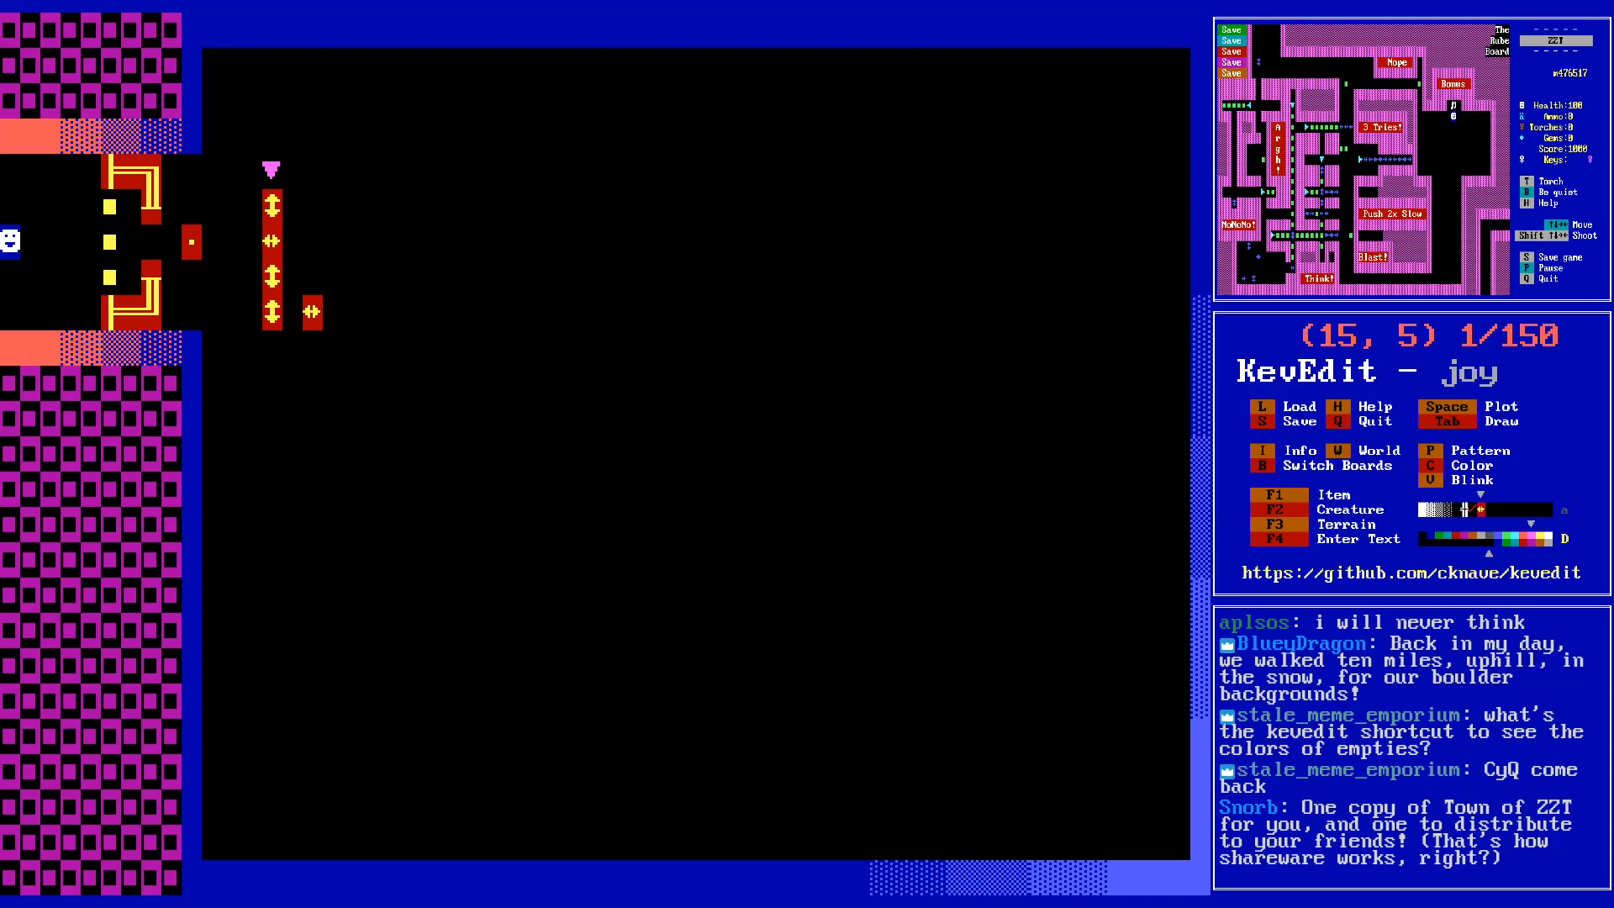
pyautogui.press('Right')
pyautogui.press('Right')
pyautogui.press('Down')
pyautogui.press('Down')
pyautogui.press('Down')
pyautogui.press('Down')
pyautogui.press('Down')
pyautogui.press('Down')
pyautogui.press('Left')
pyautogui.press('Left')
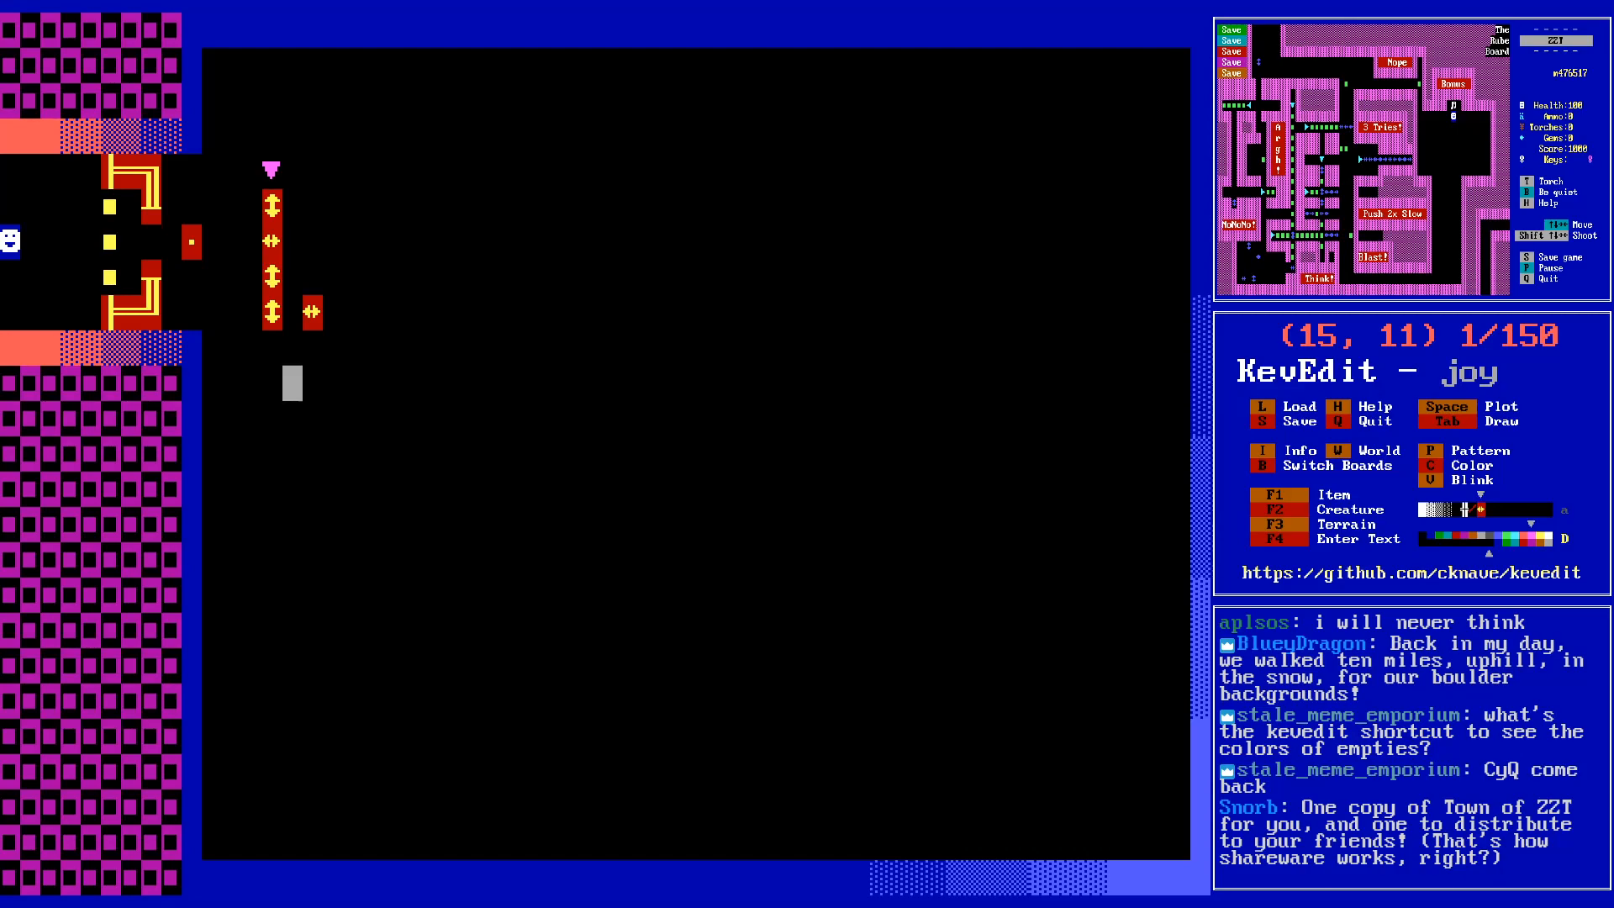
# - Trace the route from below the sliders back to the gap in the red entrance wall at (8, 7)
pyautogui.press('Up')
pyautogui.press('Left')
pyautogui.press('Up')
pyautogui.press('Left')
pyautogui.press('Left')
pyautogui.press('Up')
pyautogui.press('Up')
pyautogui.press('Left')
pyautogui.press('Up')
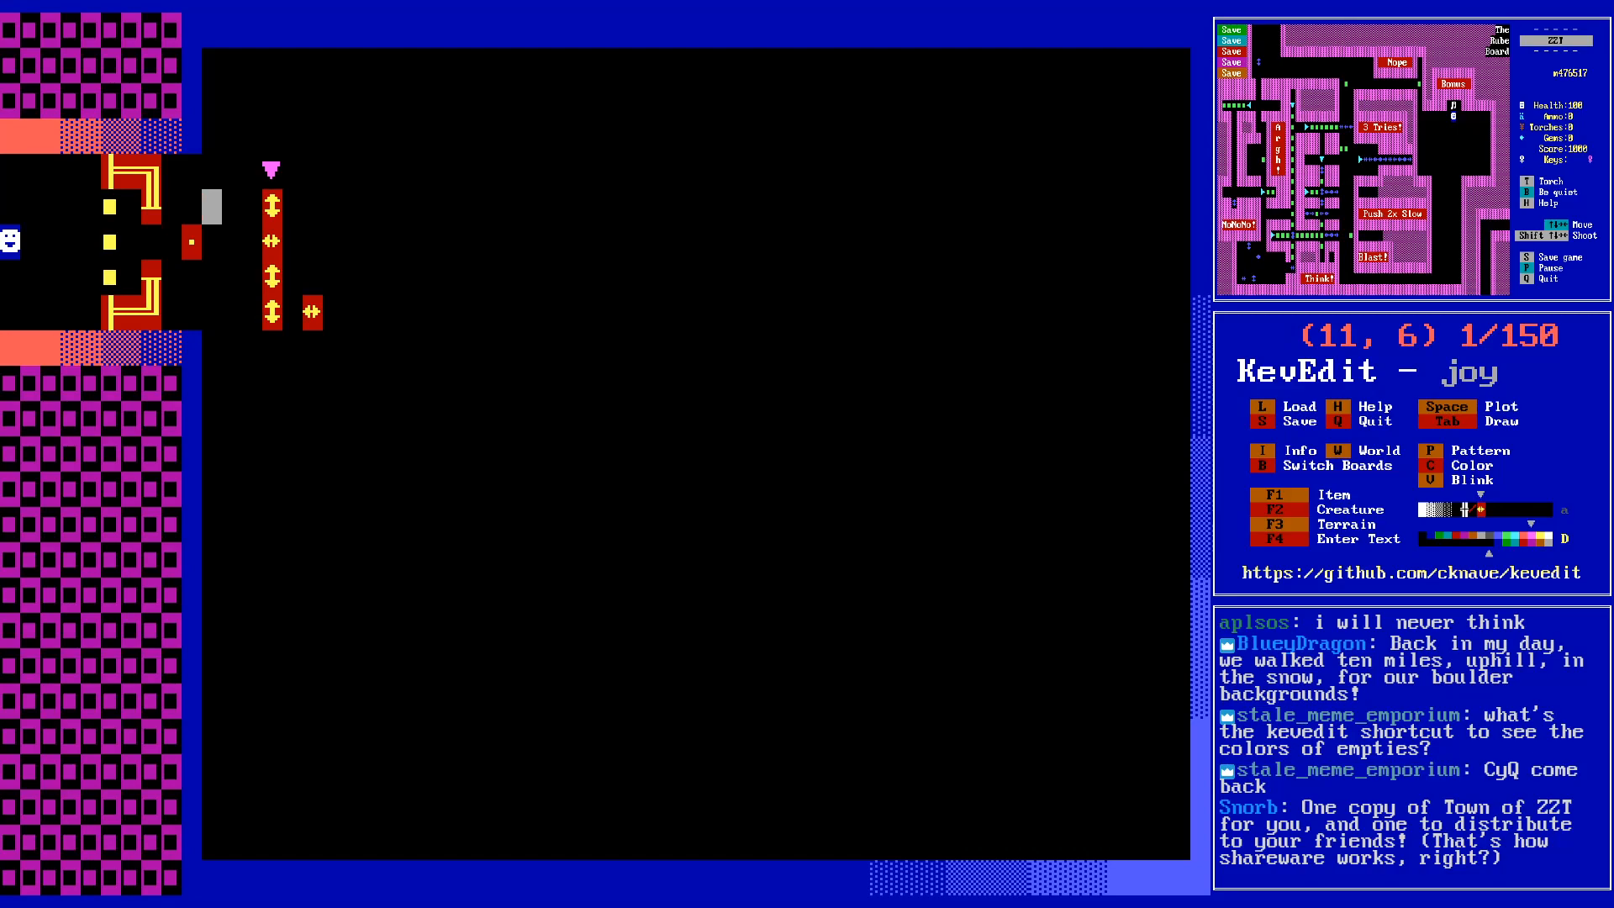
pyautogui.press('Left')
pyautogui.press('Left')
pyautogui.press('Left')
pyautogui.press('Down')
pyautogui.press('Left')
pyautogui.press('Right')
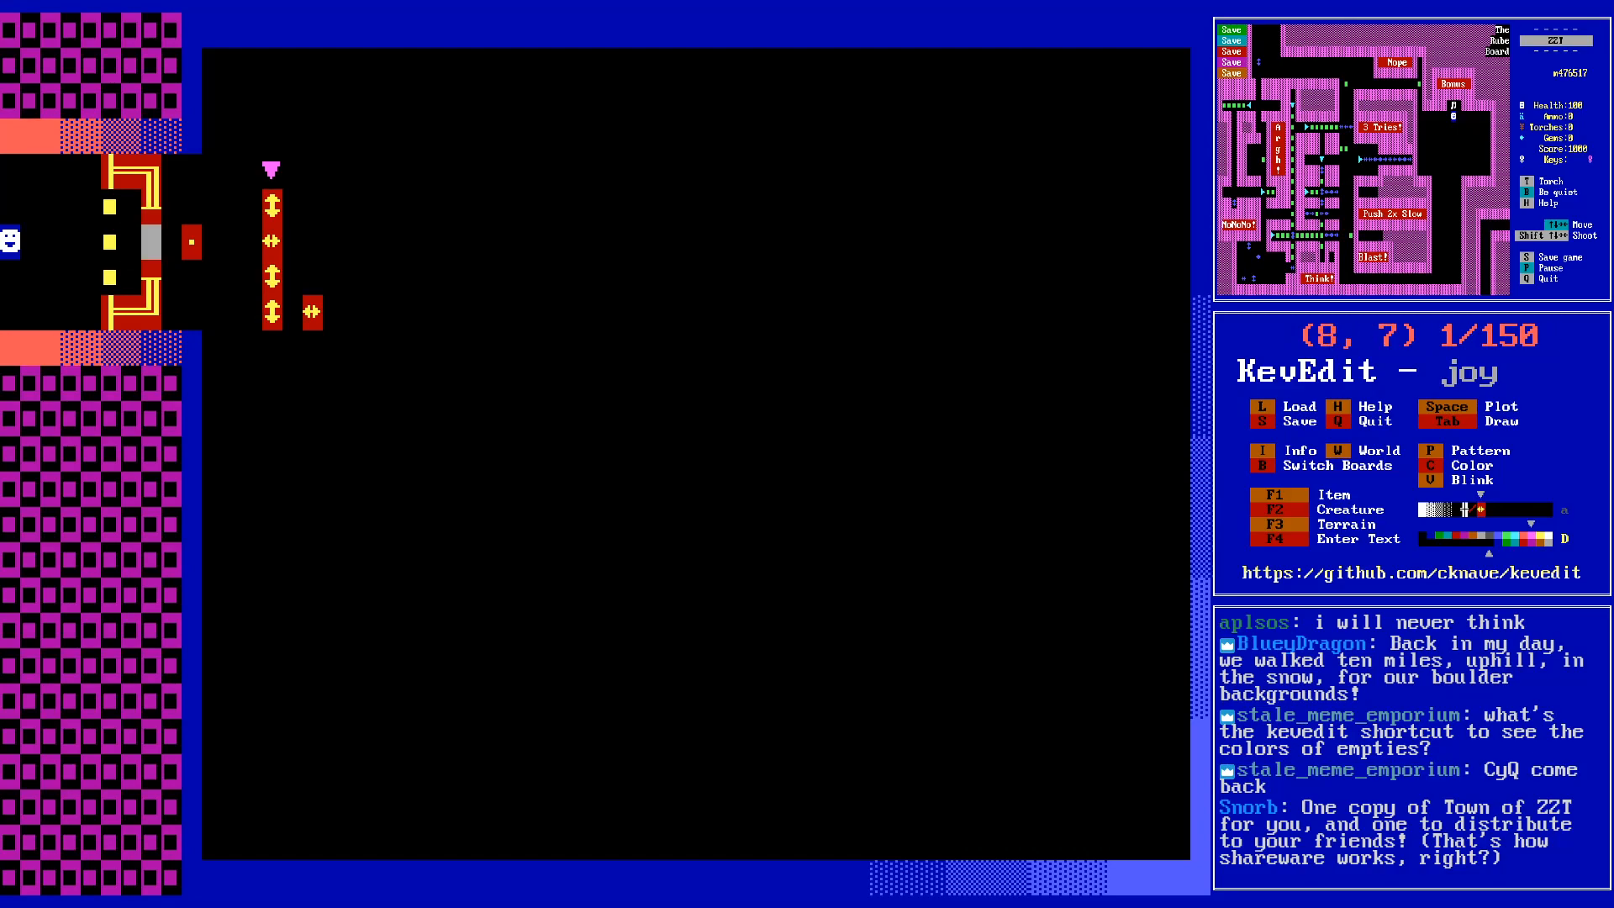
# - Position the cursor on the dotted red tile at (10, 7) and set the drawing color to yellow on dark red
pyautogui.press('Right')
pyautogui.press('Right')
pyautogui.press('c')
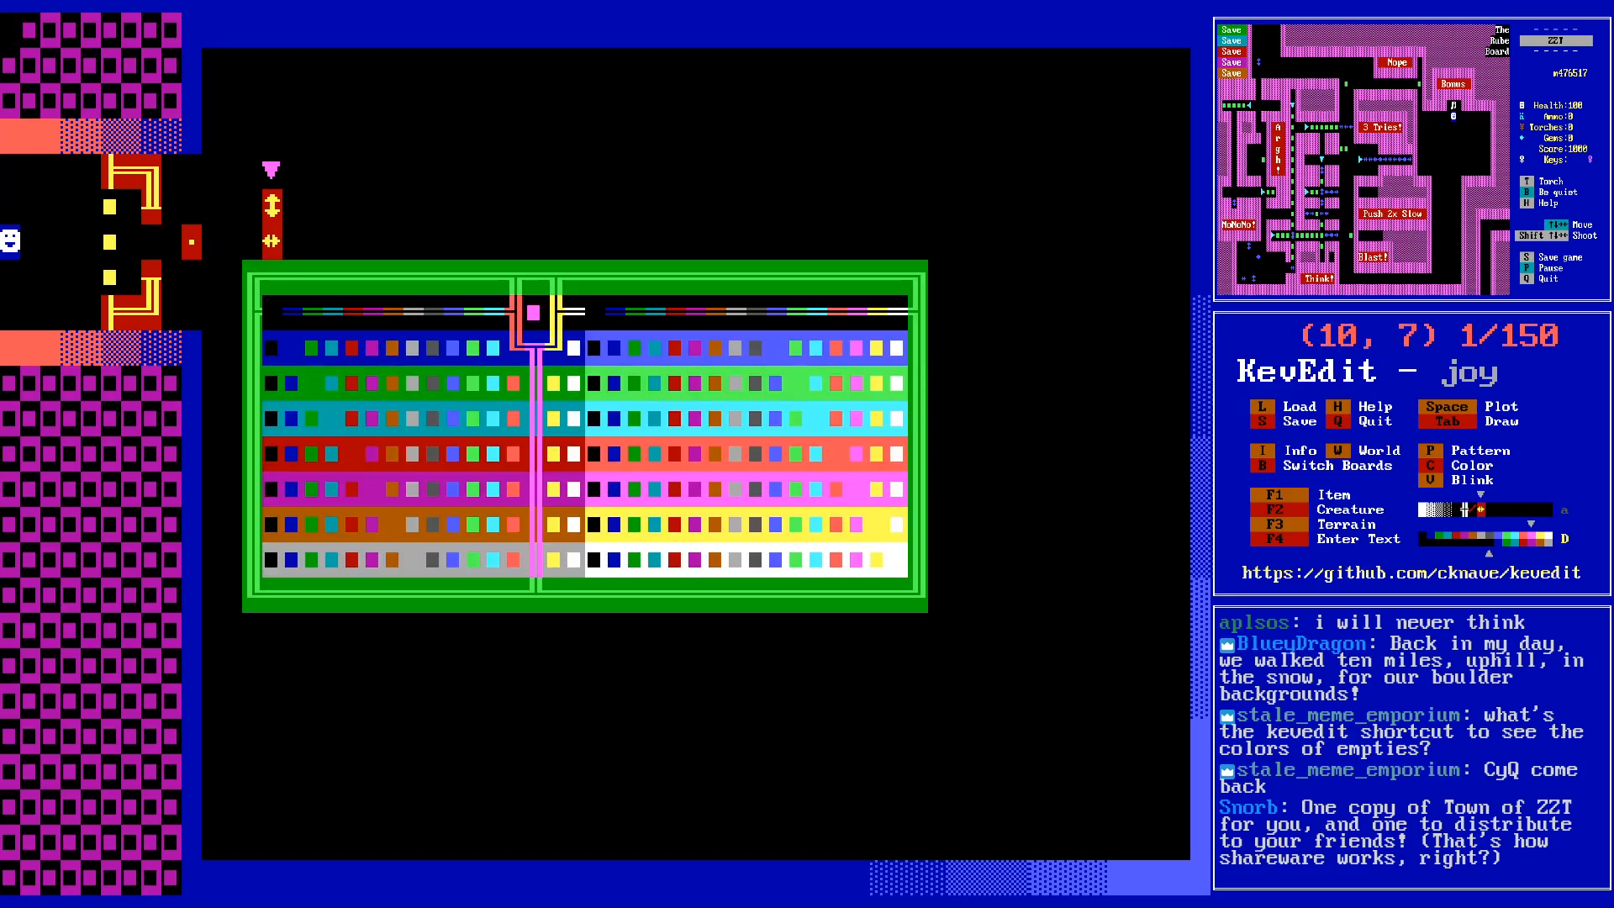
pyautogui.press('Down')
pyautogui.press('Down')
pyautogui.press('Down')
pyautogui.press('Down')
pyautogui.press('Right')
pyautogui.press('Return')
# - Place an object creature at (10, 7) and give it character 249, the small centered dot
pyautogui.press('F2')
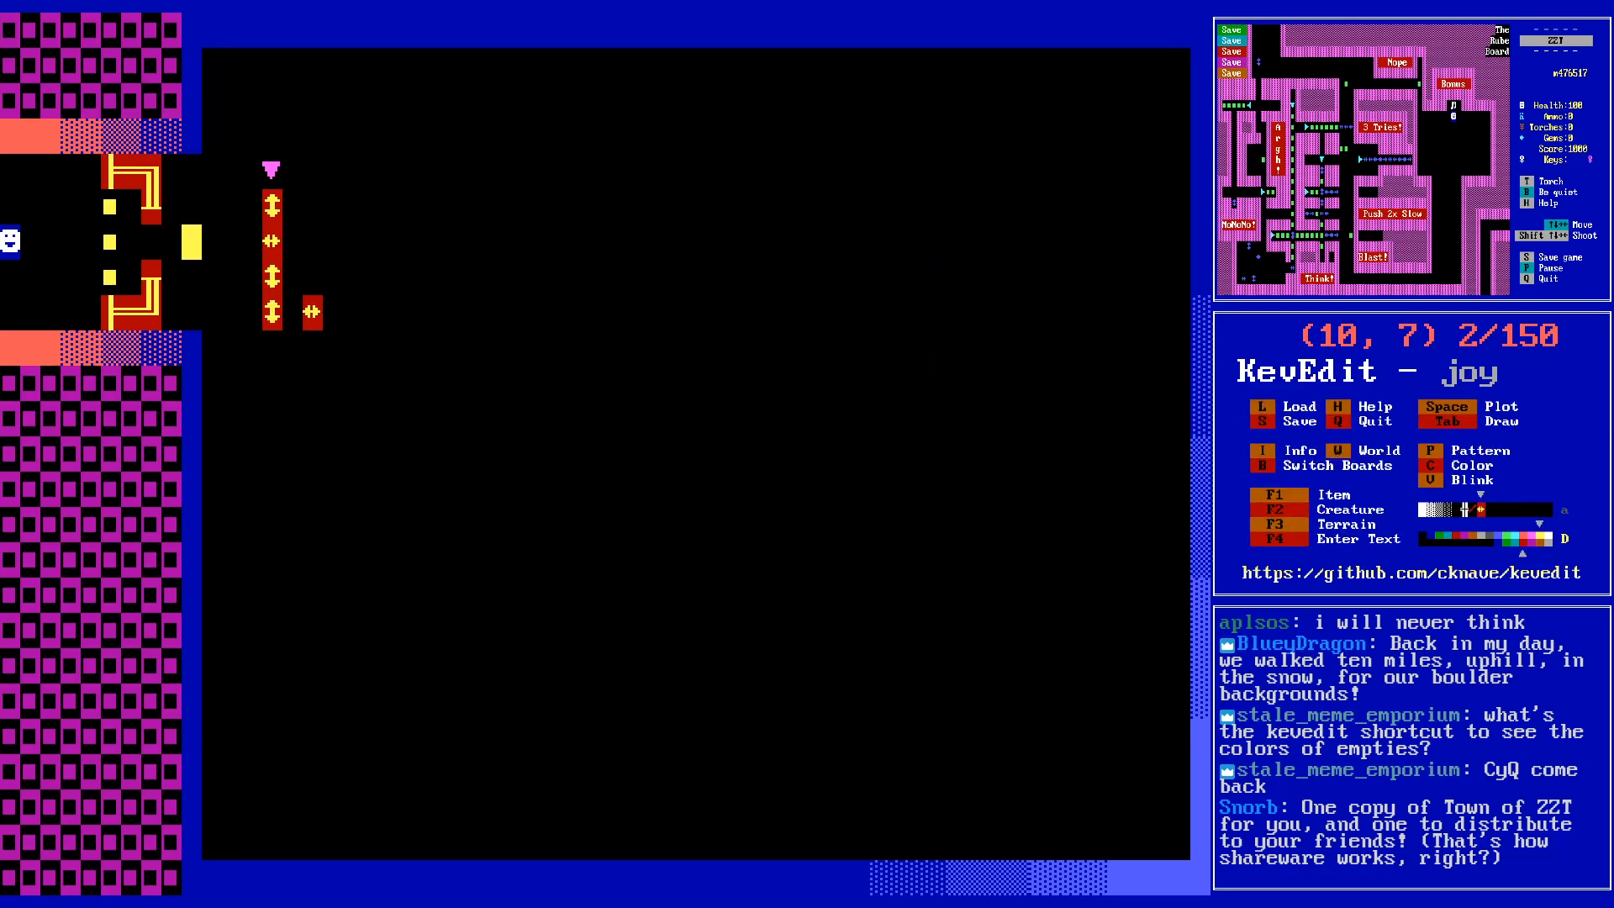
pyautogui.press('o')
pyautogui.press('Down')
pyautogui.press('Return')
pyautogui.press('Return')
pyautogui.press('Escape')
pyautogui.press('Down')
pyautogui.press('Down')
pyautogui.press('Up')
pyautogui.press('Up')
pyautogui.press('Return')
pyautogui.press('Down')
pyautogui.press('Return')
pyautogui.press('Up')
pyautogui.press('Left')
pyautogui.press('Left')
pyautogui.press('Left')
pyautogui.press('Left')
pyautogui.press('Left')
pyautogui.press('Left')
pyautogui.press('Left')
pyautogui.press('Left')
pyautogui.press('Return')
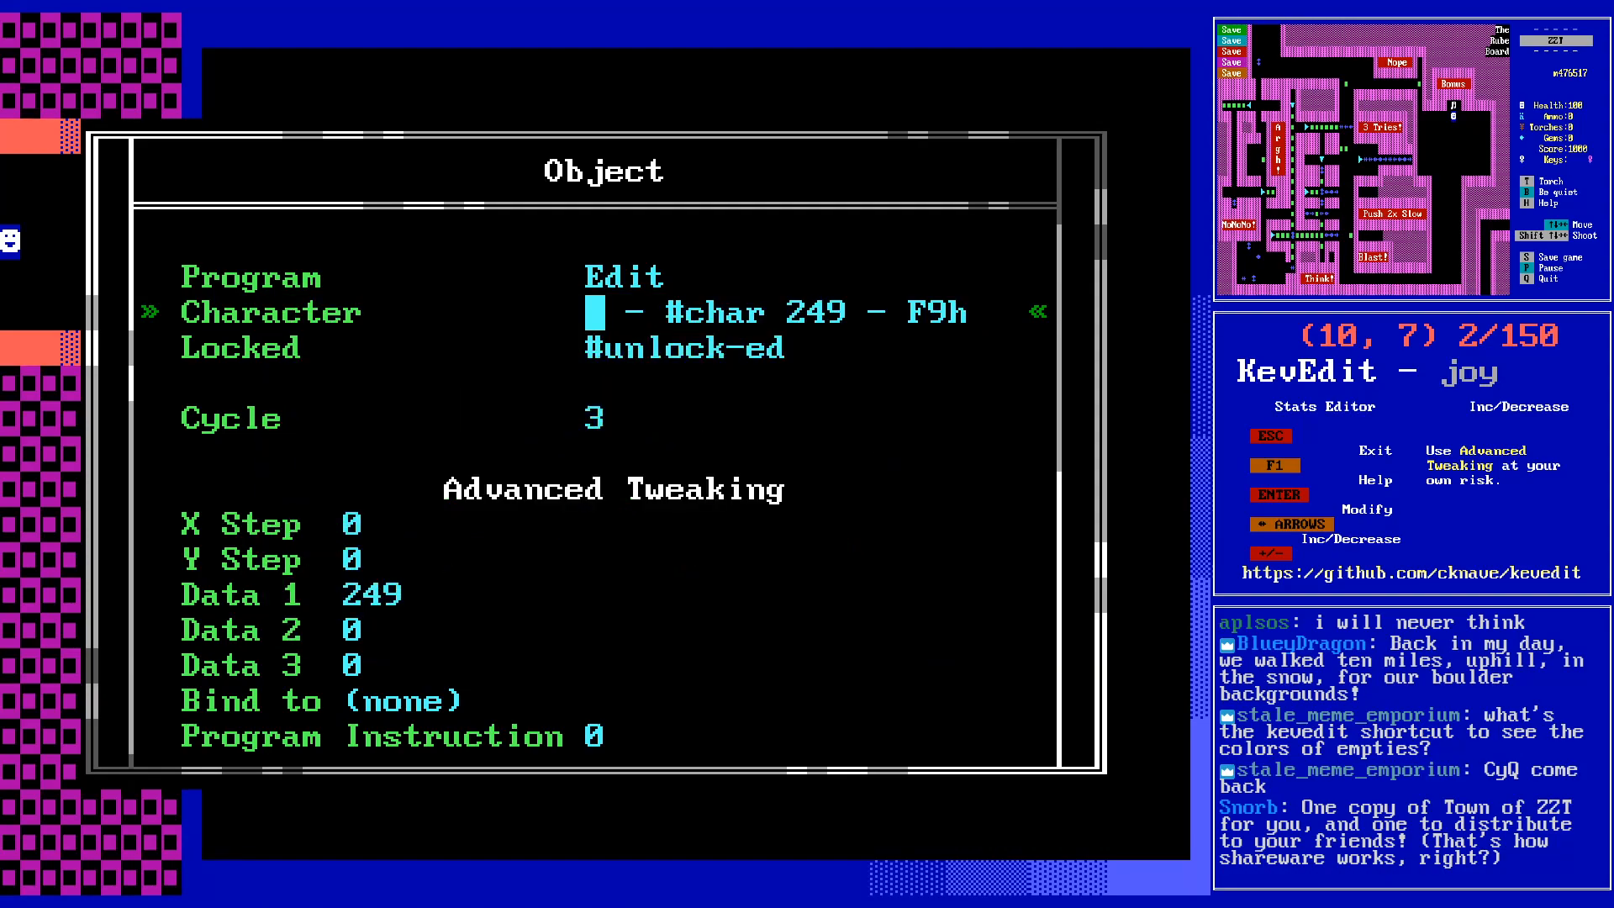
# - Set the new object's cycle to 1
pyautogui.press('Down')
pyautogui.press('Down')
pyautogui.press('Up')
pyautogui.press('Up')
pyautogui.press('Up')
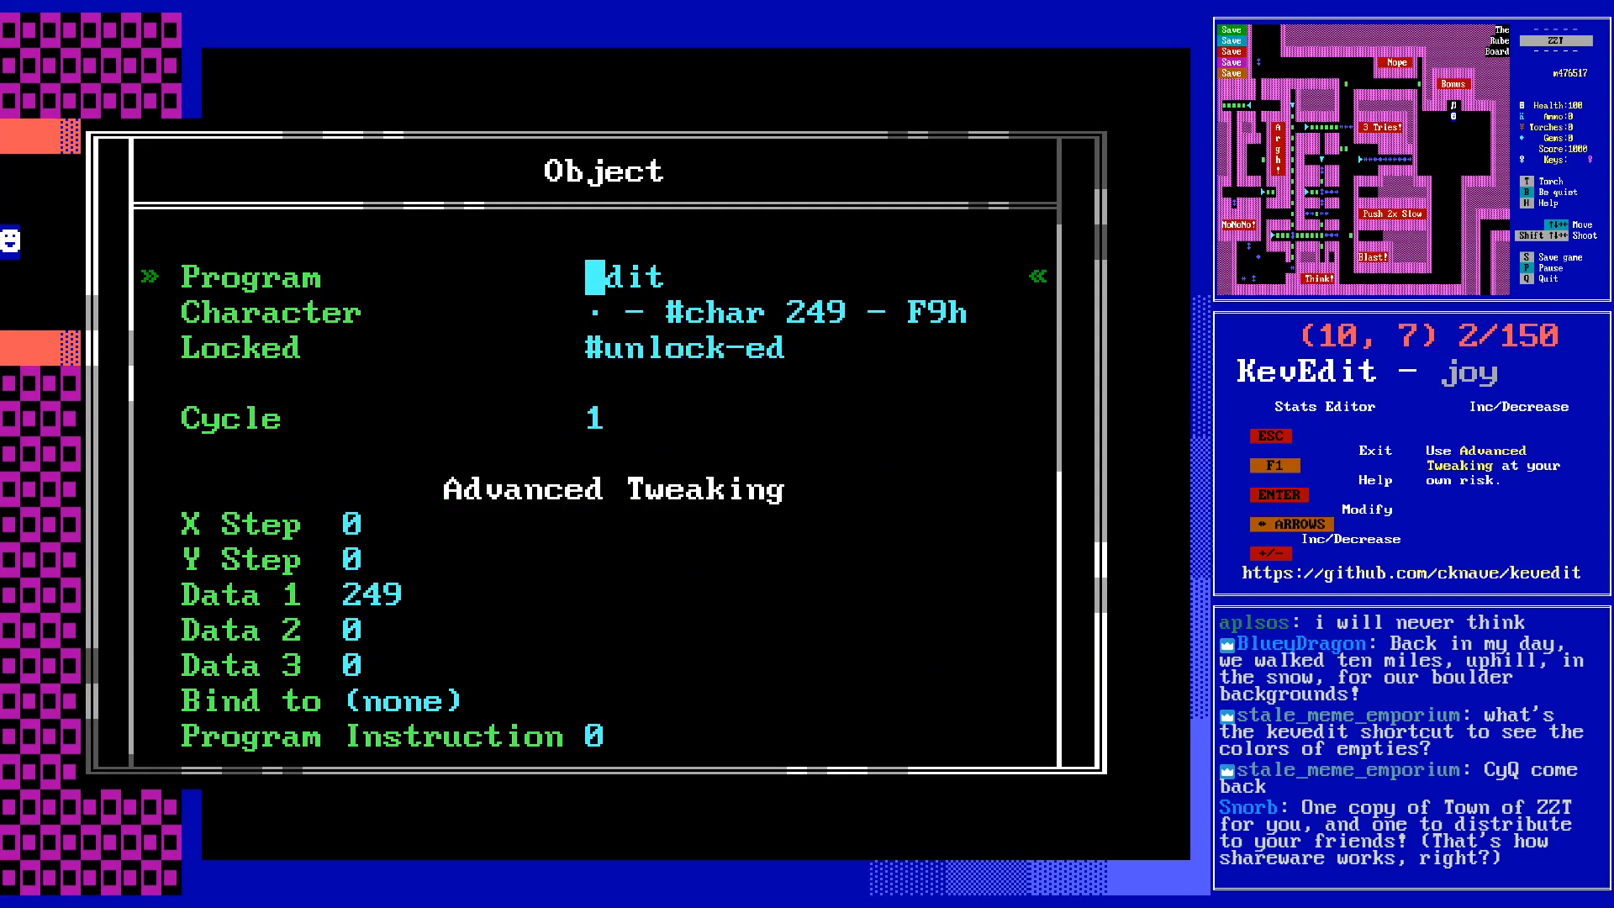
pyautogui.press('Return')
pyautogui.write('reset')
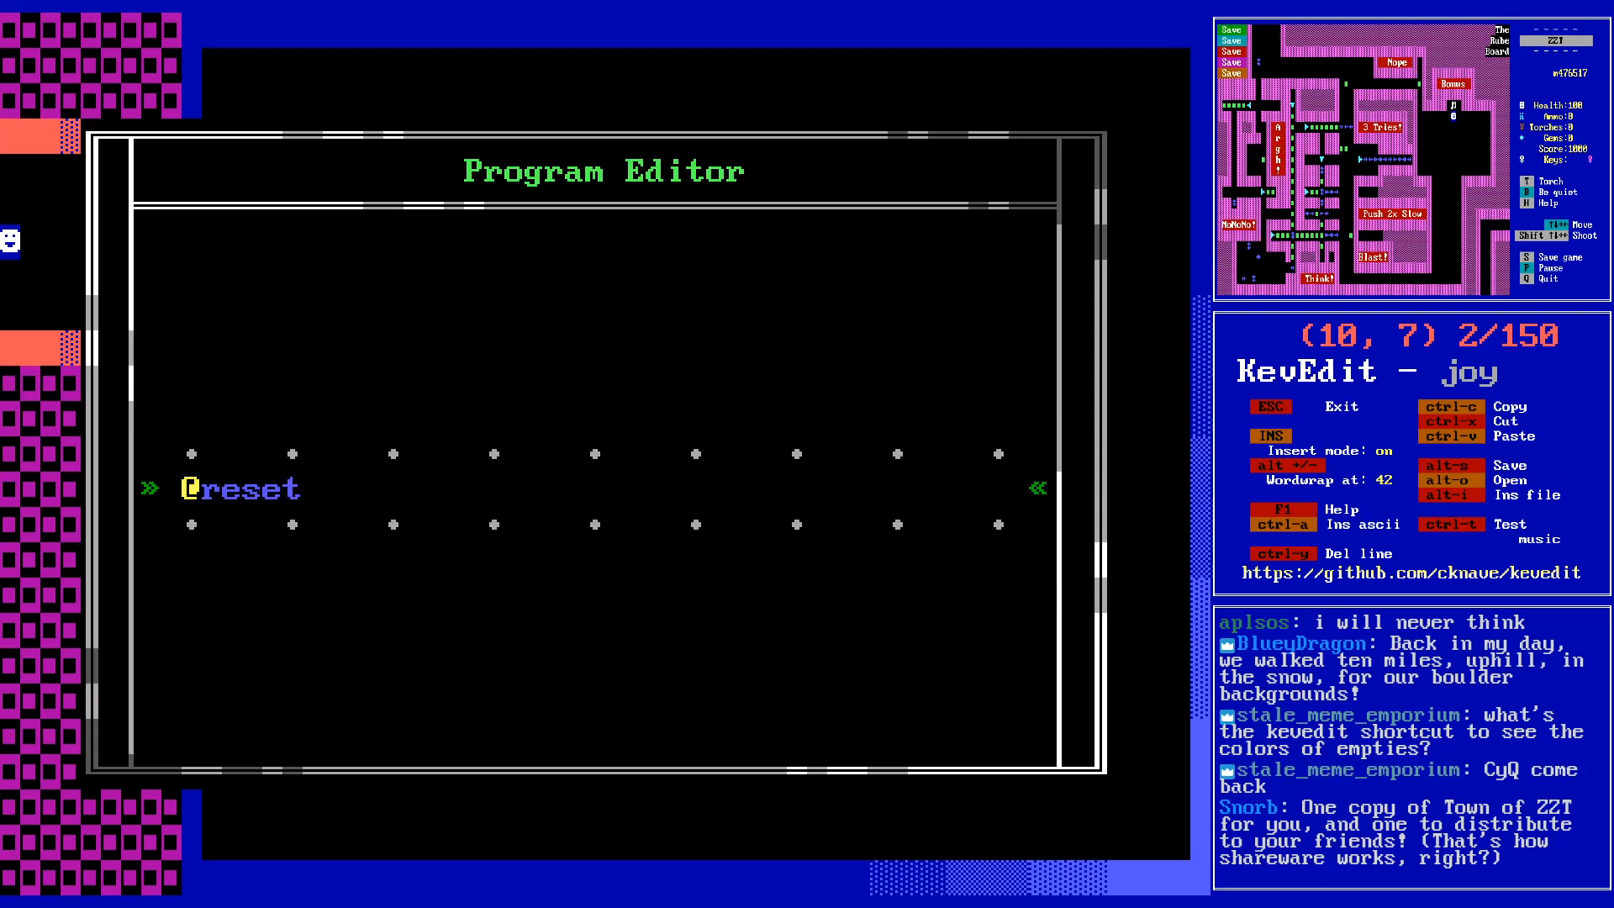
pyautogui.press('Return')
pyautogui.write(':loop')
pyautogui.press('Return')
pyautogui.write('#if blocked w')
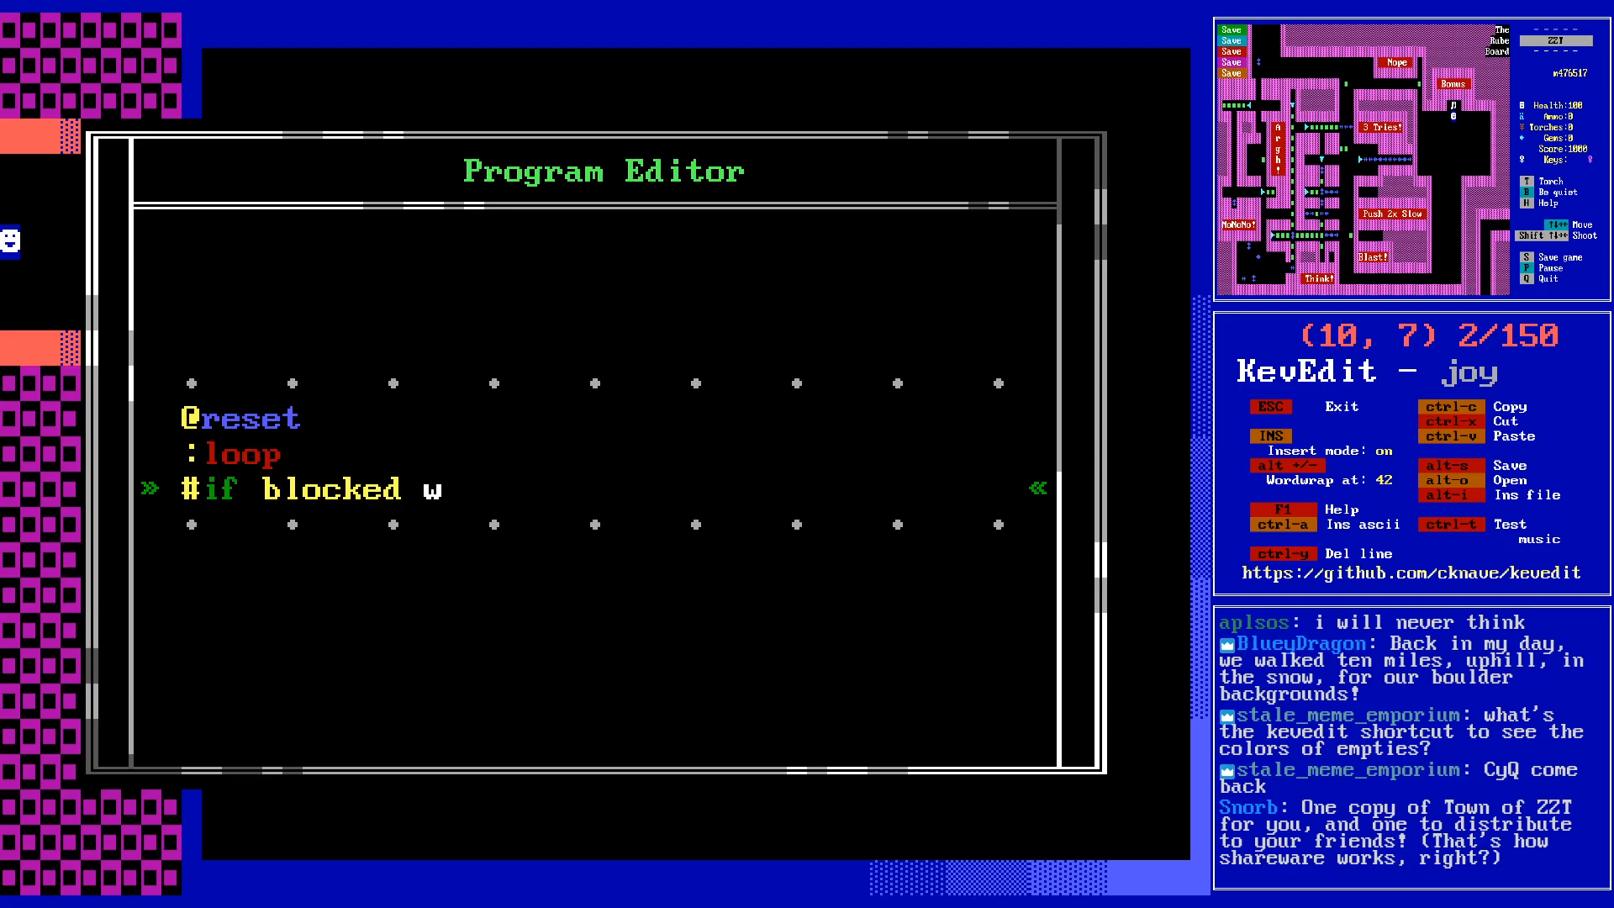
pyautogui.write('label')
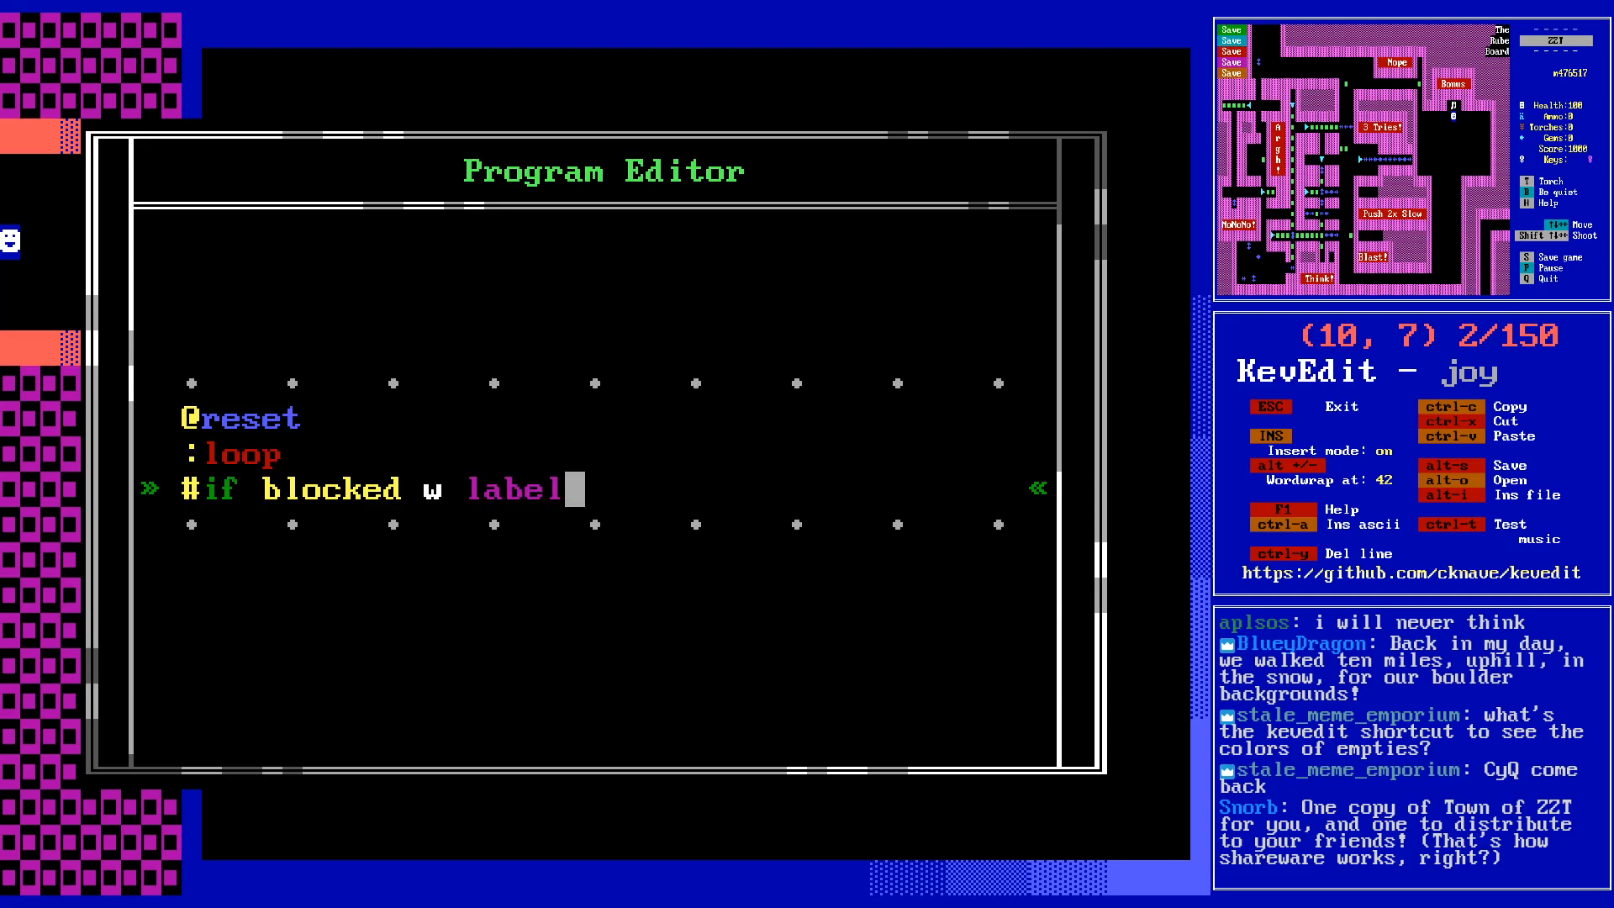
# - Continue the program with the lines /i#loop, :label and an incomplete "#if contact" condition
pyautogui.press('Return')
pyautogui.write('#i')
pyautogui.press('BackSpace')
pyautogui.press('BackSpace')
pyautogui.write('/i#loop')
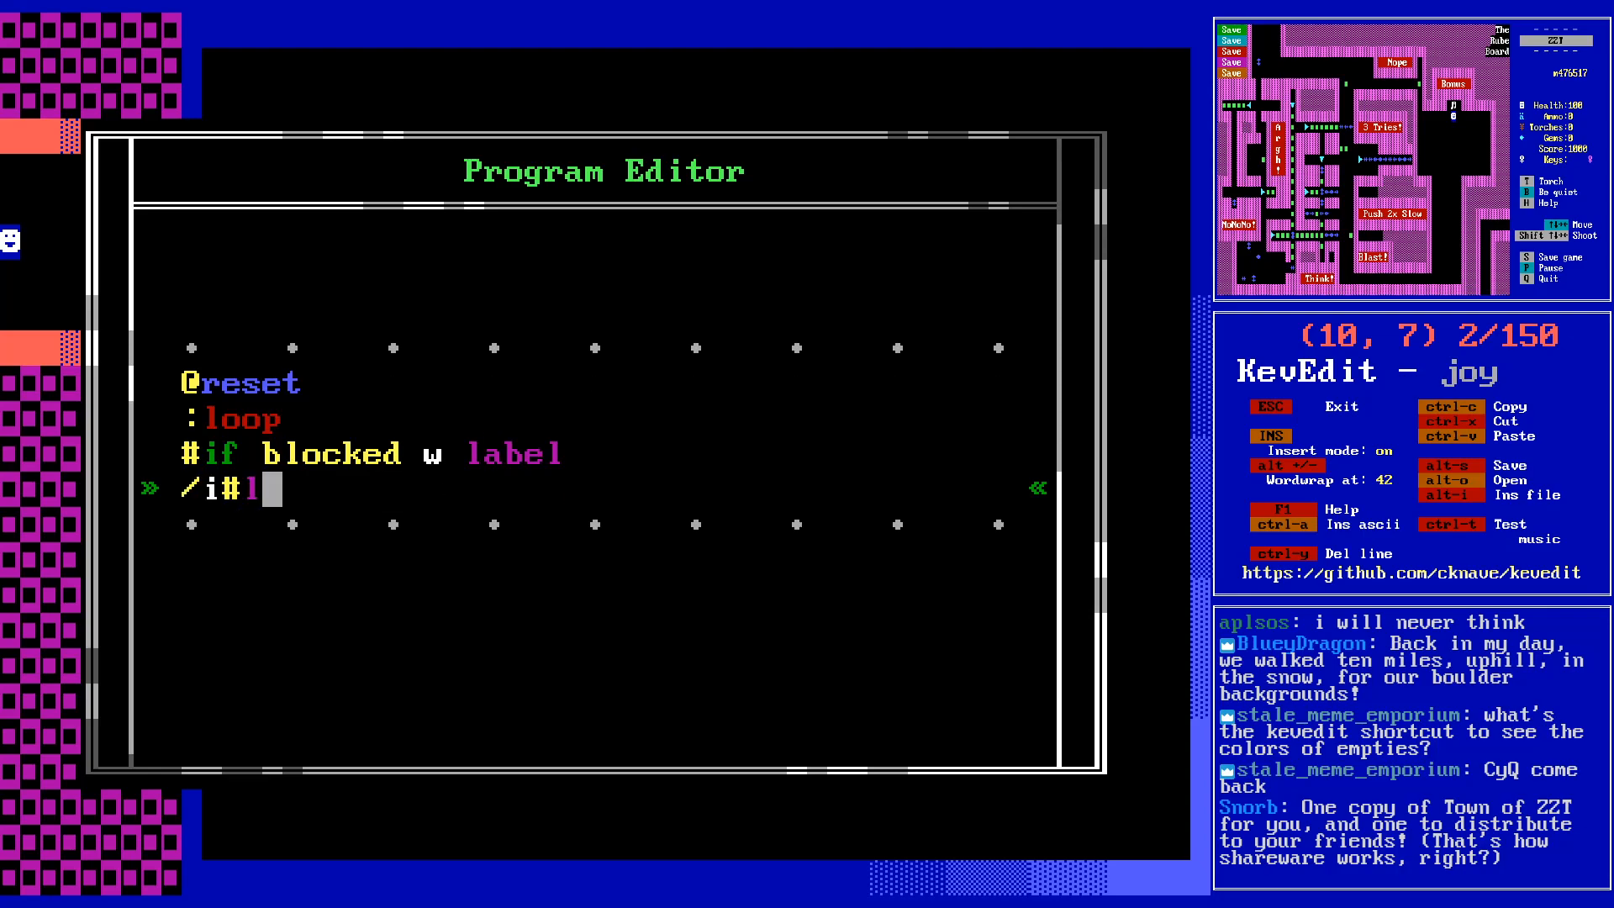
pyautogui.press('Return')
pyautogui.write(':label')
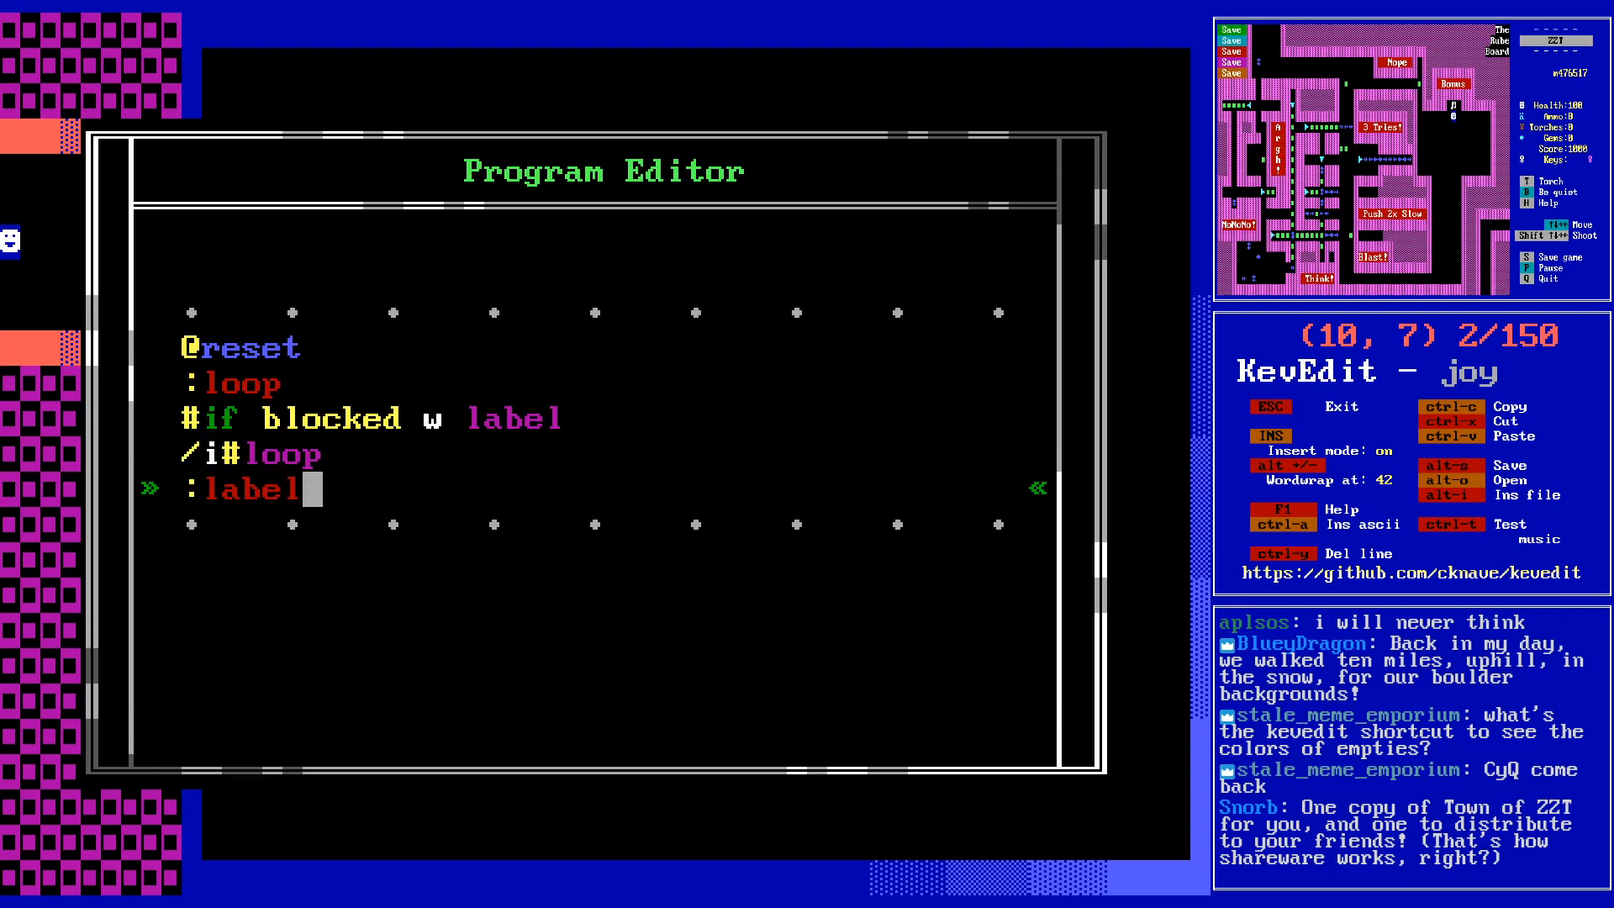
pyautogui.press('Return')
pyautogui.write('#if contact')
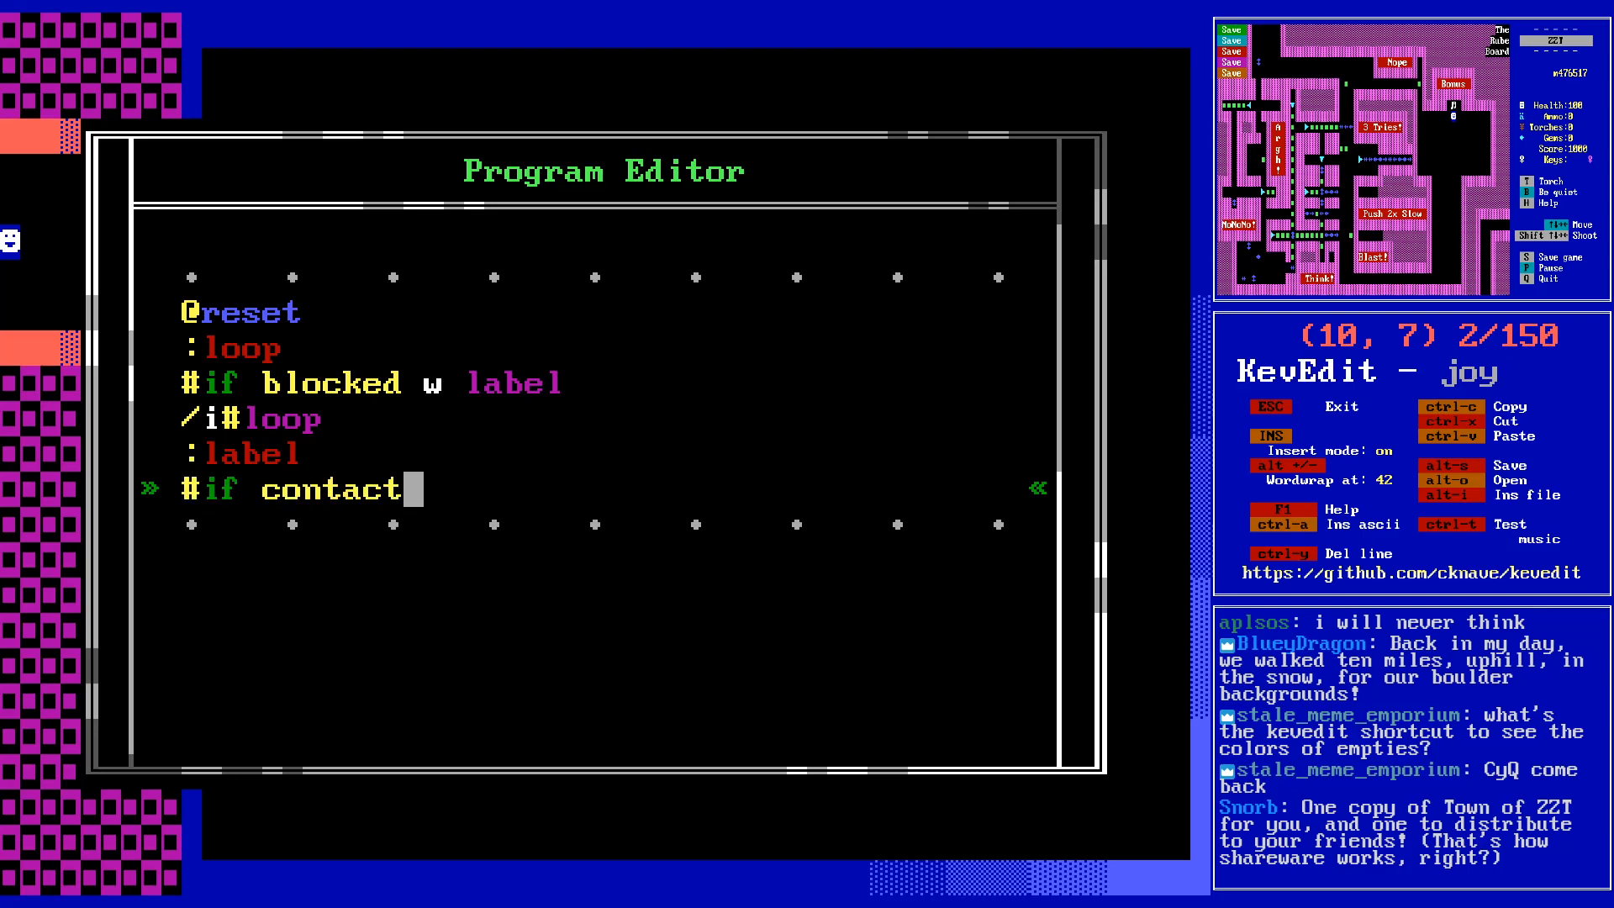
# - Leave the program editor and examine the cells on either side of the reset object at (10, 7)
pyautogui.press('Escape')
pyautogui.press('Escape')
pyautogui.press('Left')
pyautogui.press('Right')
pyautogui.press('Right')
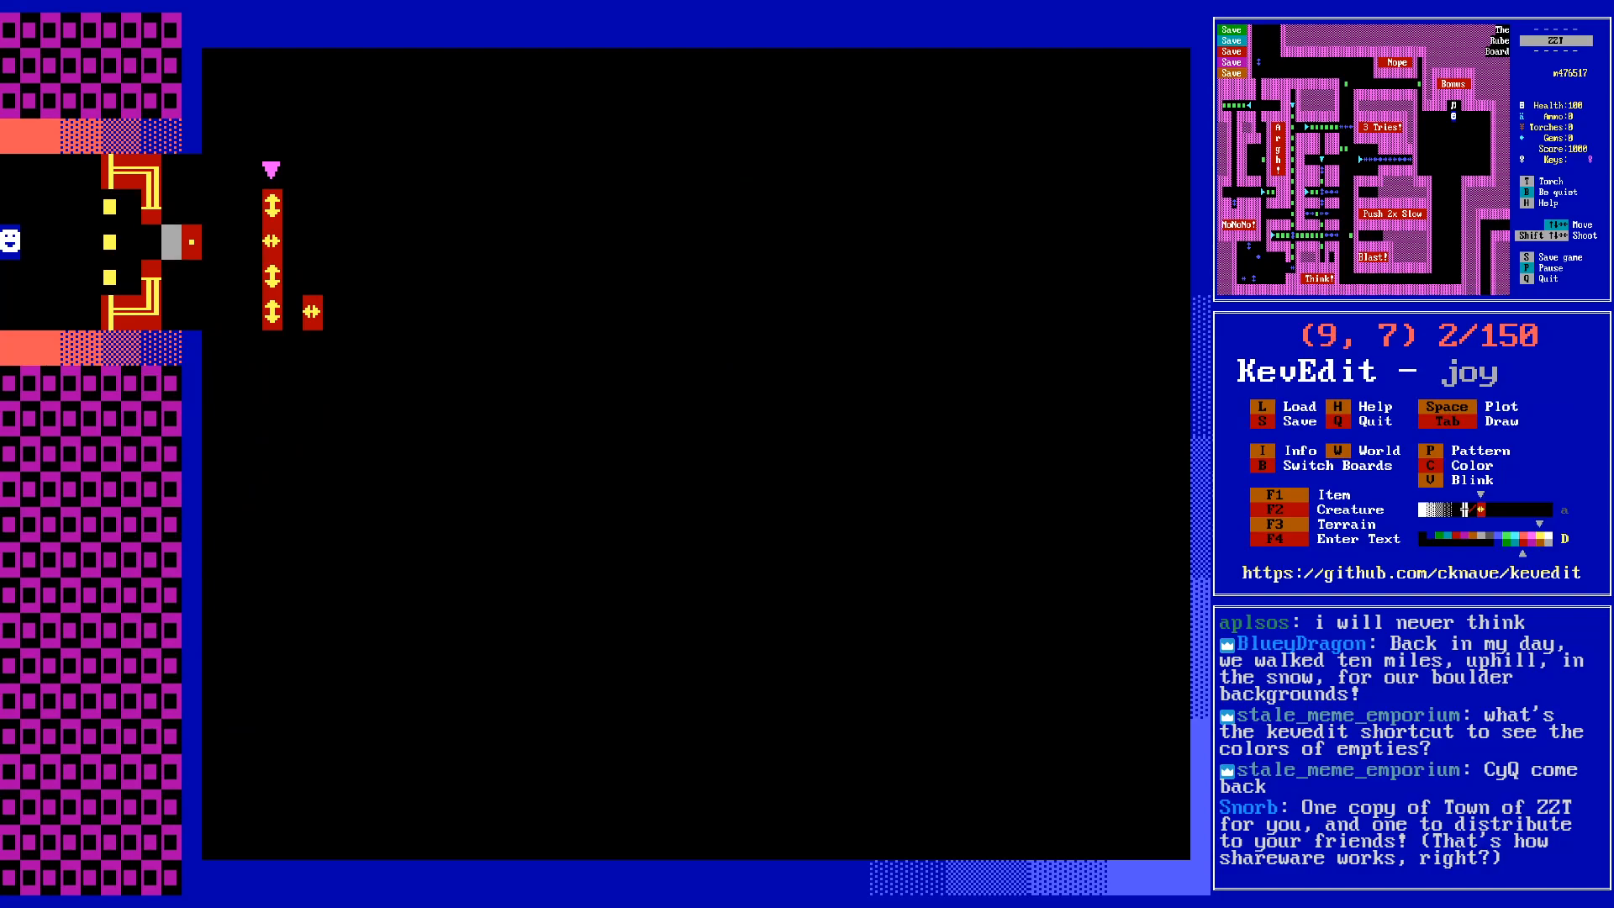
pyautogui.press('Right')
pyautogui.press('Return')
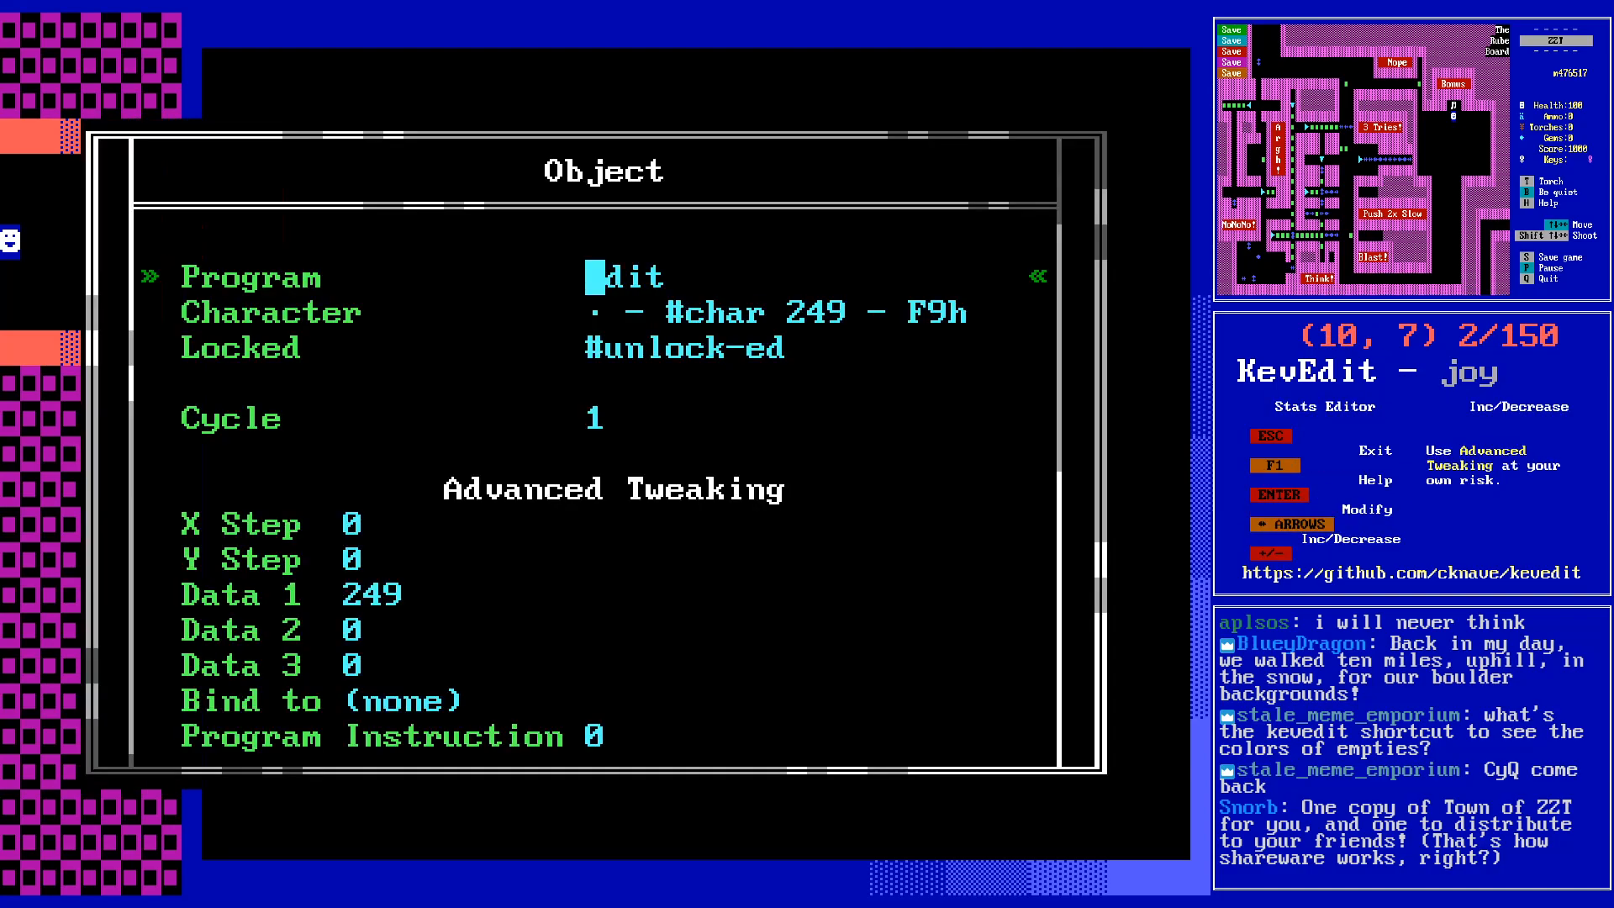
pyautogui.press('Return')
pyautogui.press('End')
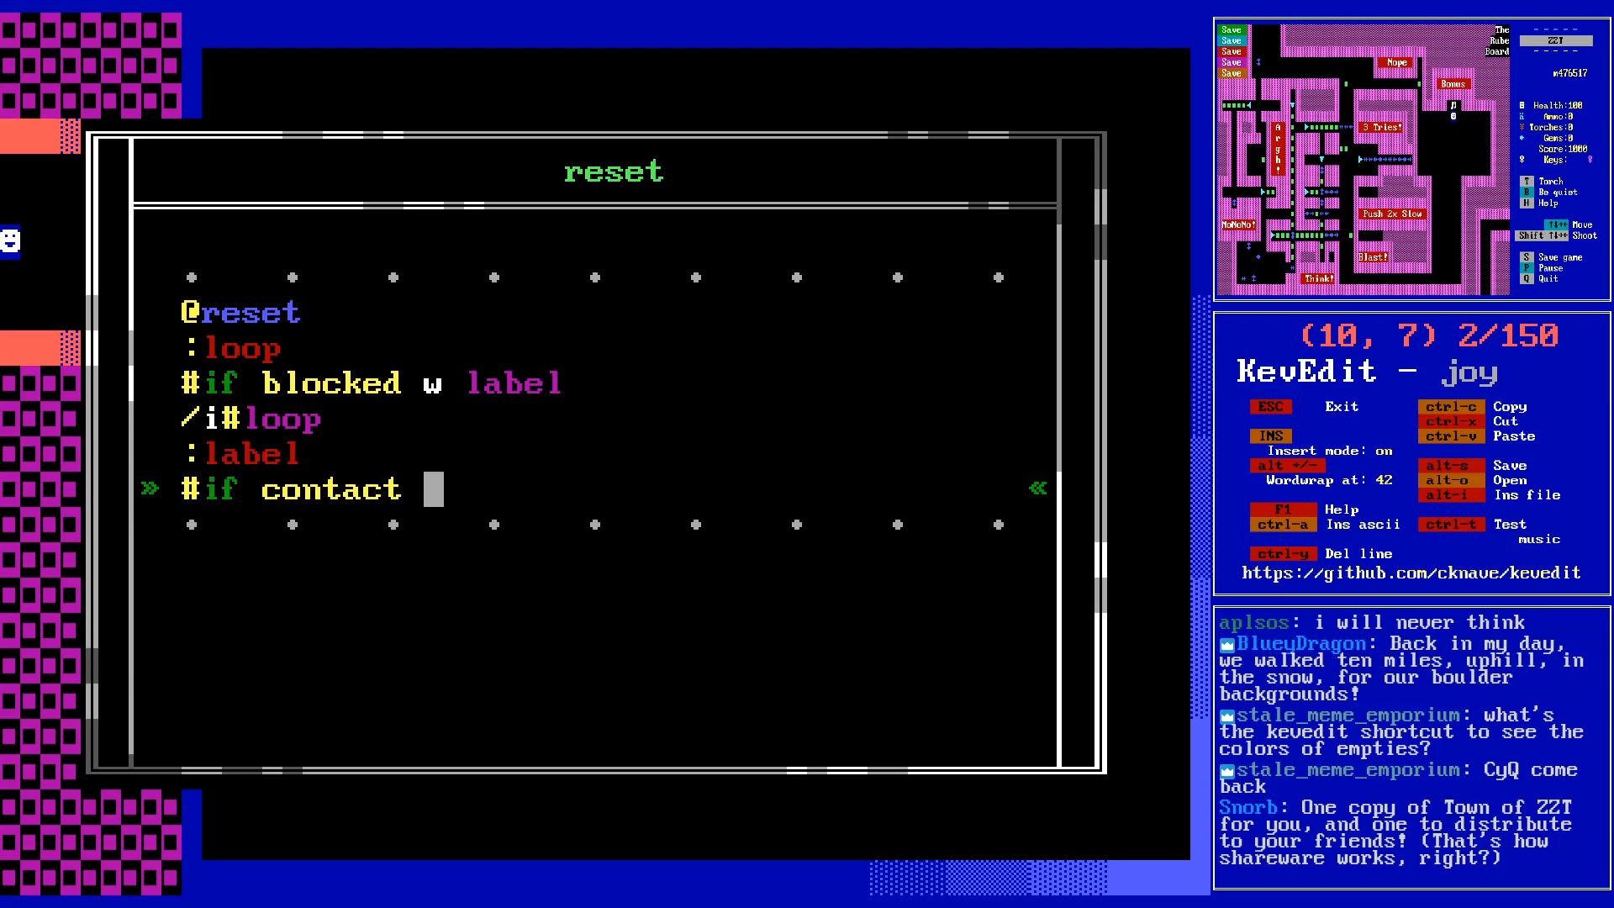
pyautogui.press('Escape')
pyautogui.press('Escape')
pyautogui.press('Left')
pyautogui.press('Right')
pyautogui.press('Left')
pyautogui.press('Left')
pyautogui.press('Right')
pyautogui.press('Right')
pyautogui.press('Left')
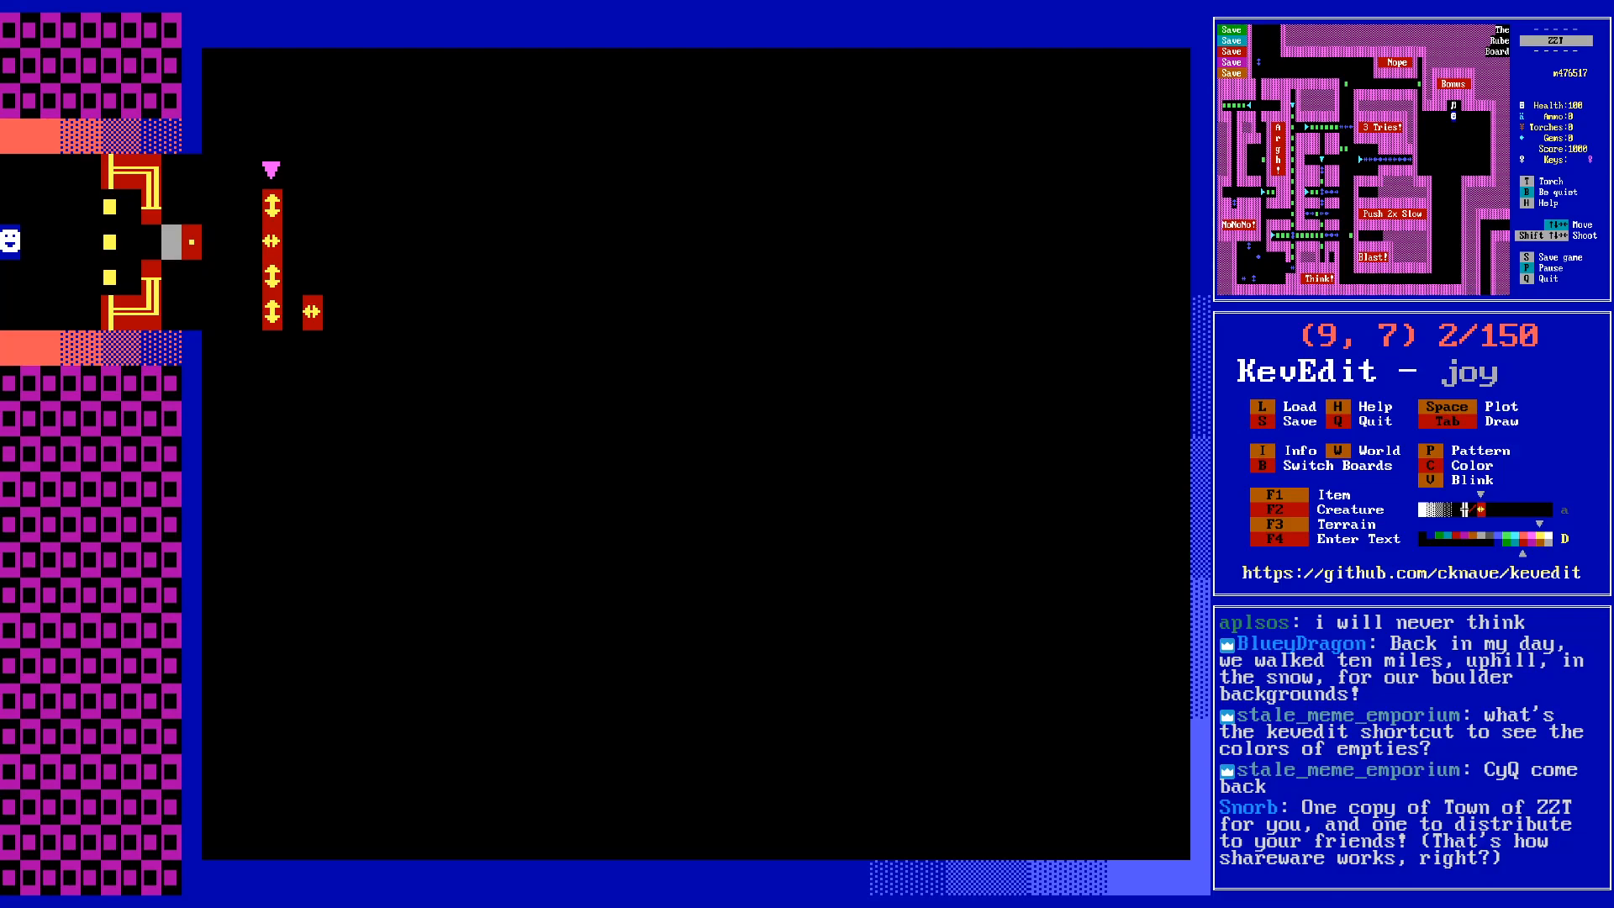
# - Reopen the reset object's program and rewrite the unfinished condition as "#if not contact failed"
pyautogui.press('Right')
pyautogui.press('Return')
pyautogui.press('Return')
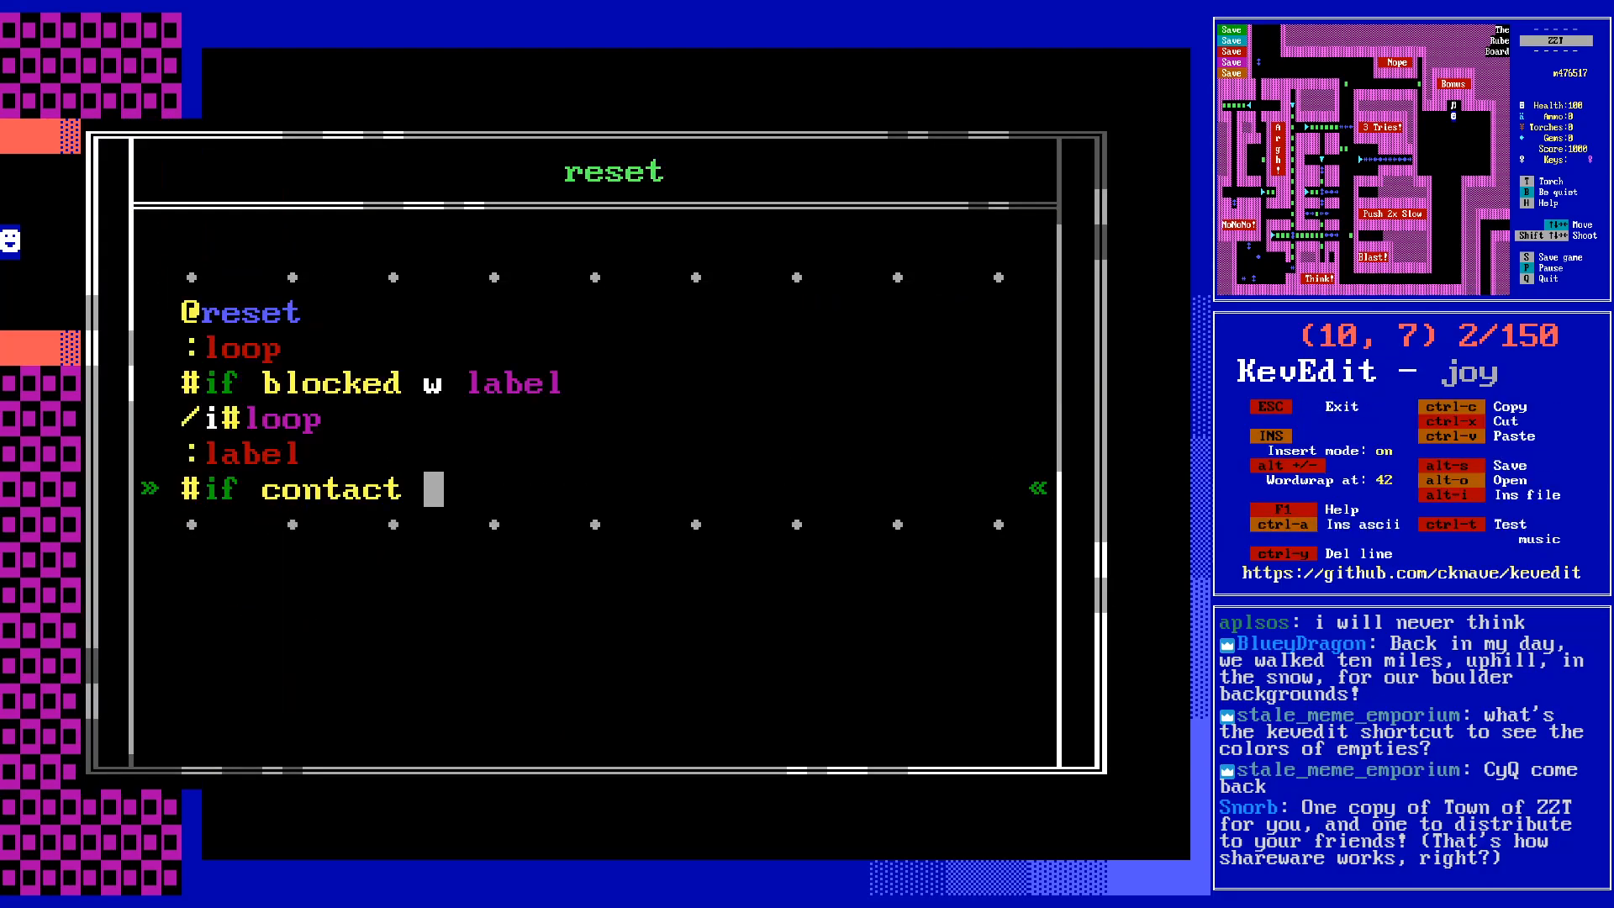
pyautogui.write('okay')
pyautogui.press('BackSpace')
pyautogui.press('BackSpace')
pyautogui.press('BackSpace')
pyautogui.press('BackSpace')
pyautogui.press('BackSpace')
pyautogui.press('BackSpace')
pyautogui.press('BackSpace')
pyautogui.press('BackSpace')
pyautogui.press('BackSpace')
pyautogui.press('BackSpace')
pyautogui.press('BackSpace')
pyautogui.press('BackSpace')
pyautogui.write('not contact failed')
# - Append the lines /i#label, :failed and the message "You done screwed up!" to the program, and return to the board
pyautogui.press('Return')
pyautogui.write('/i#l')
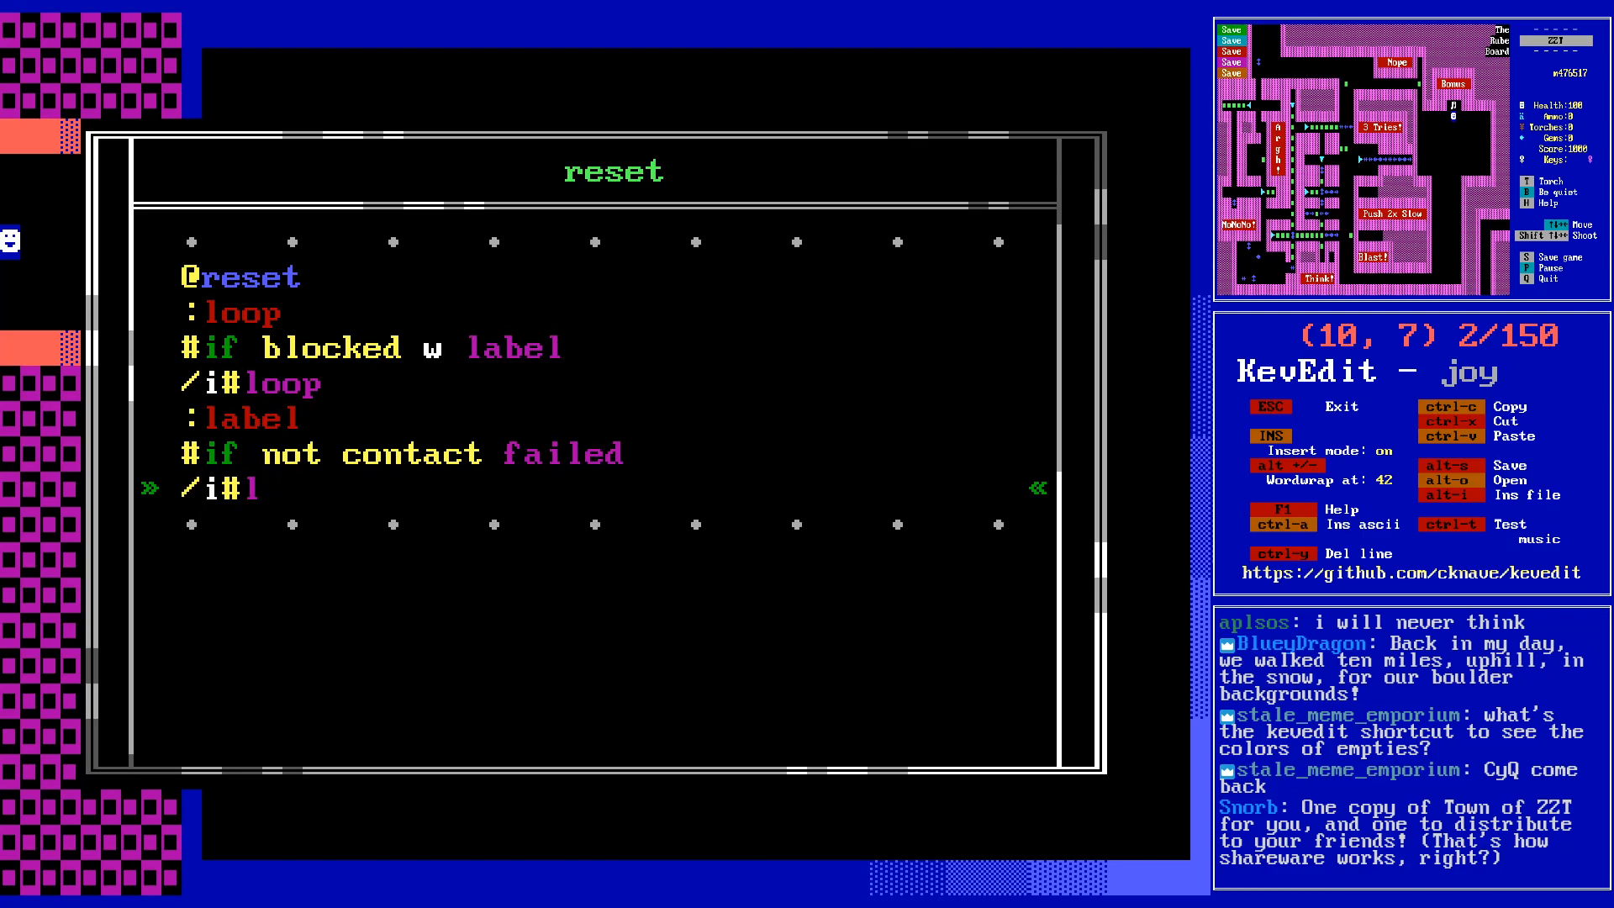
pyautogui.write('abel')
pyautogui.press('Return')
pyautogui.write(':failed')
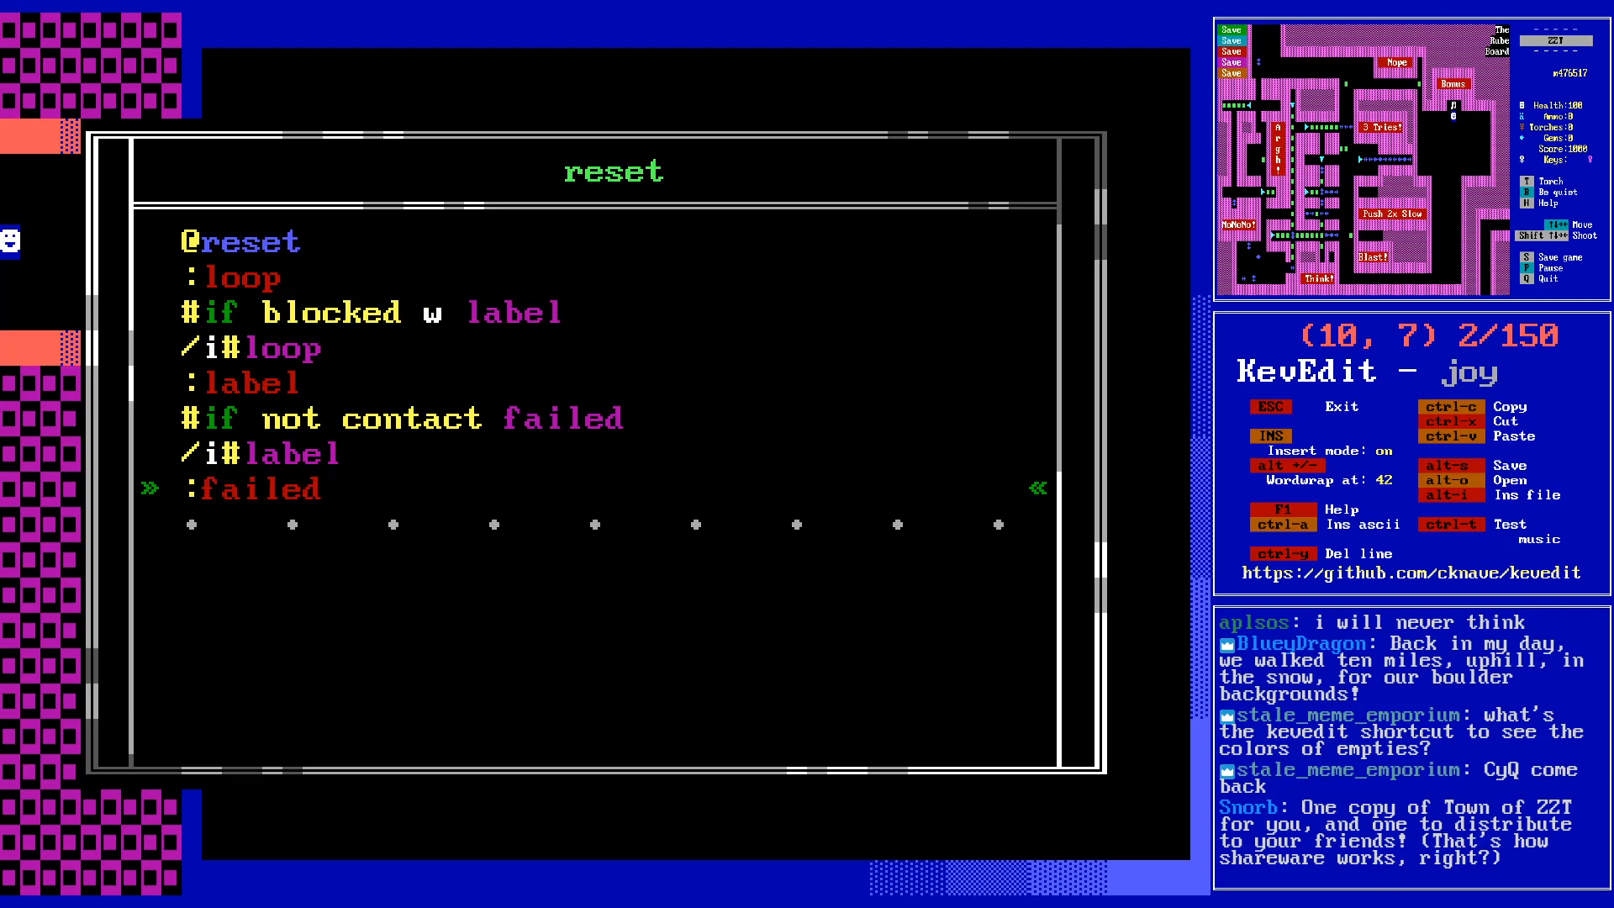
pyautogui.press('Return')
pyautogui.write('You done screwed up!')
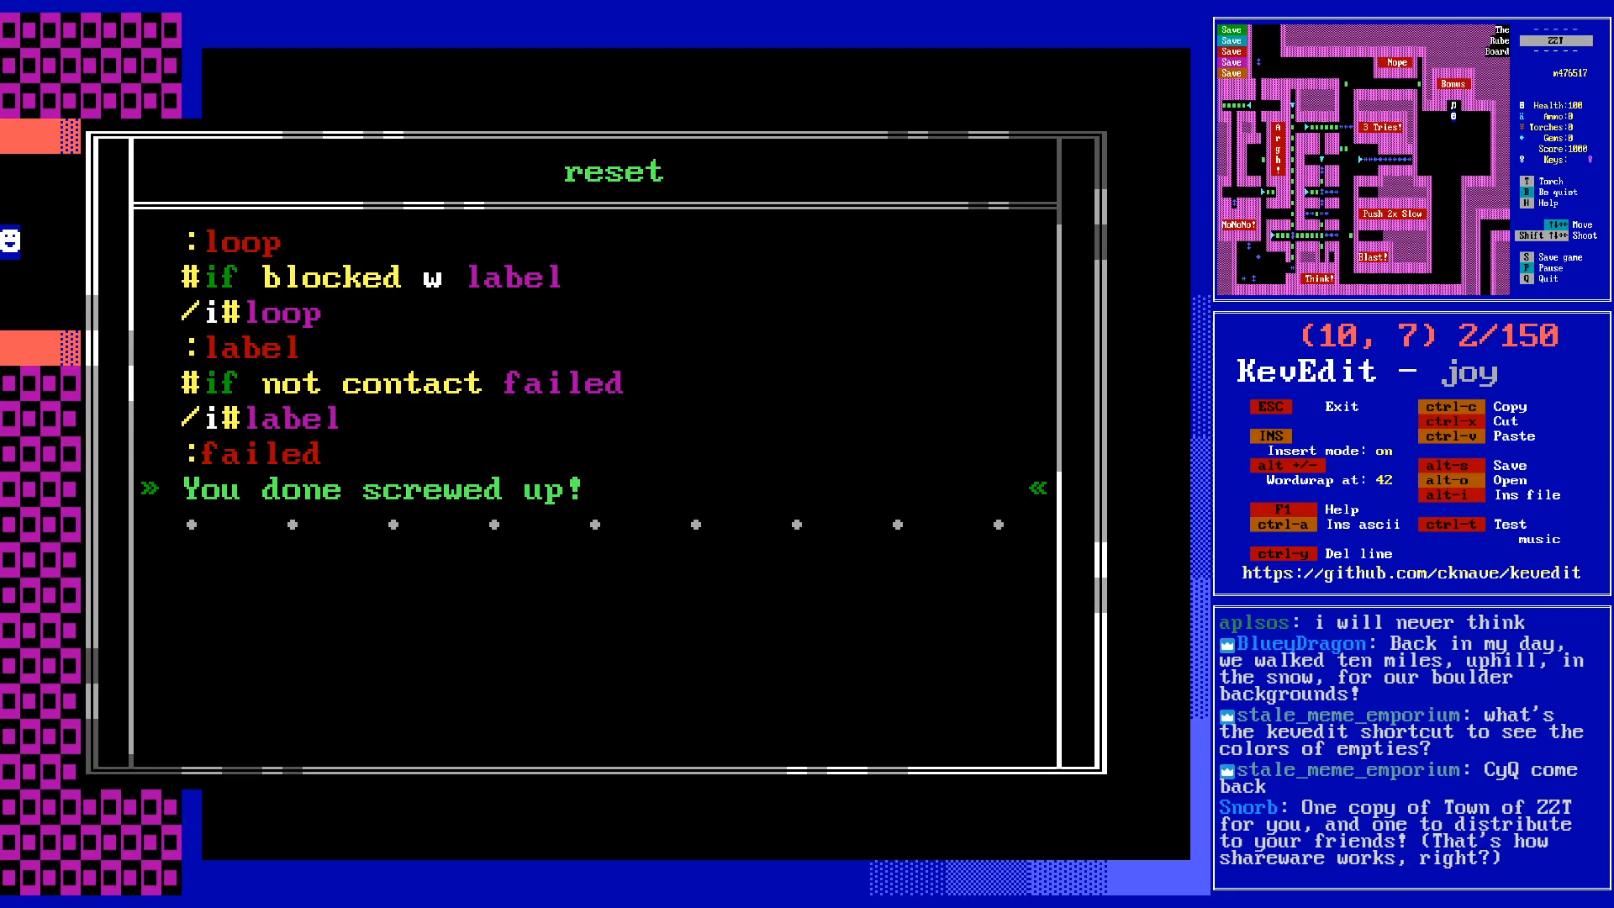
pyautogui.press('Escape')
pyautogui.press('Escape')
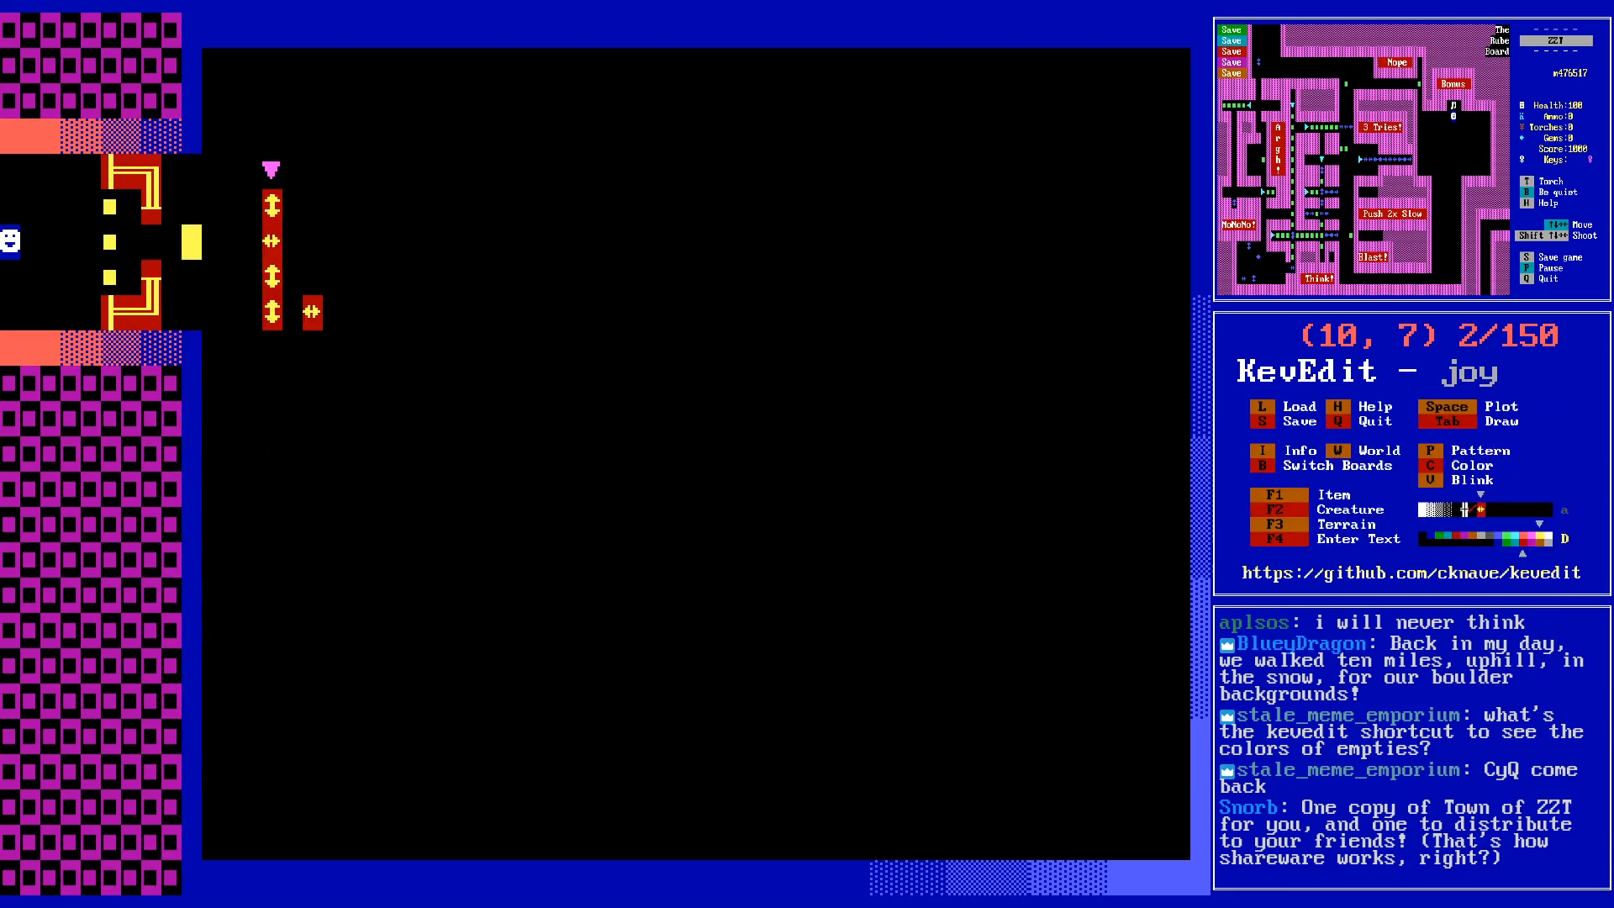
pyautogui.press('Left')
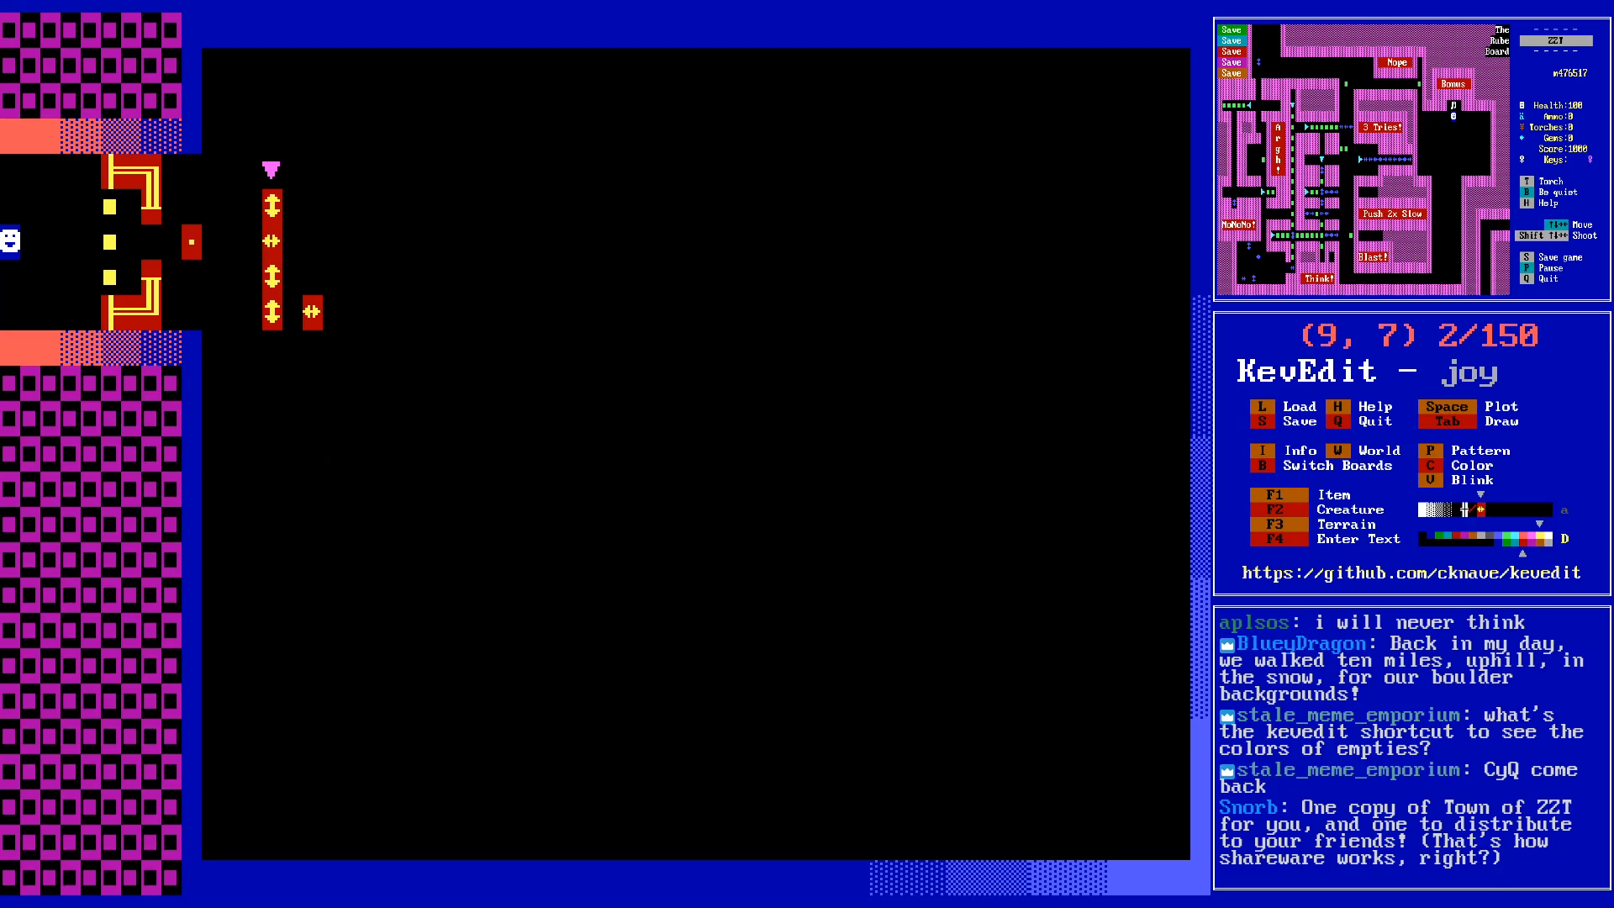
# - Examine the board cells around the puzzle entrance, west and south of the reset object at (10, 7)
pyautogui.press('Left')
pyautogui.press('Up')
pyautogui.press('Left')
pyautogui.press('Left')
pyautogui.press('Down')
pyautogui.press('Down')
pyautogui.press('Down')
pyautogui.press('Up')
pyautogui.press('Up')
pyautogui.press('Up')
pyautogui.press('Down')
pyautogui.press('Down')
pyautogui.press('Down')
pyautogui.press('Right')
pyautogui.press('Right')
pyautogui.press('Right')
pyautogui.press('Right')
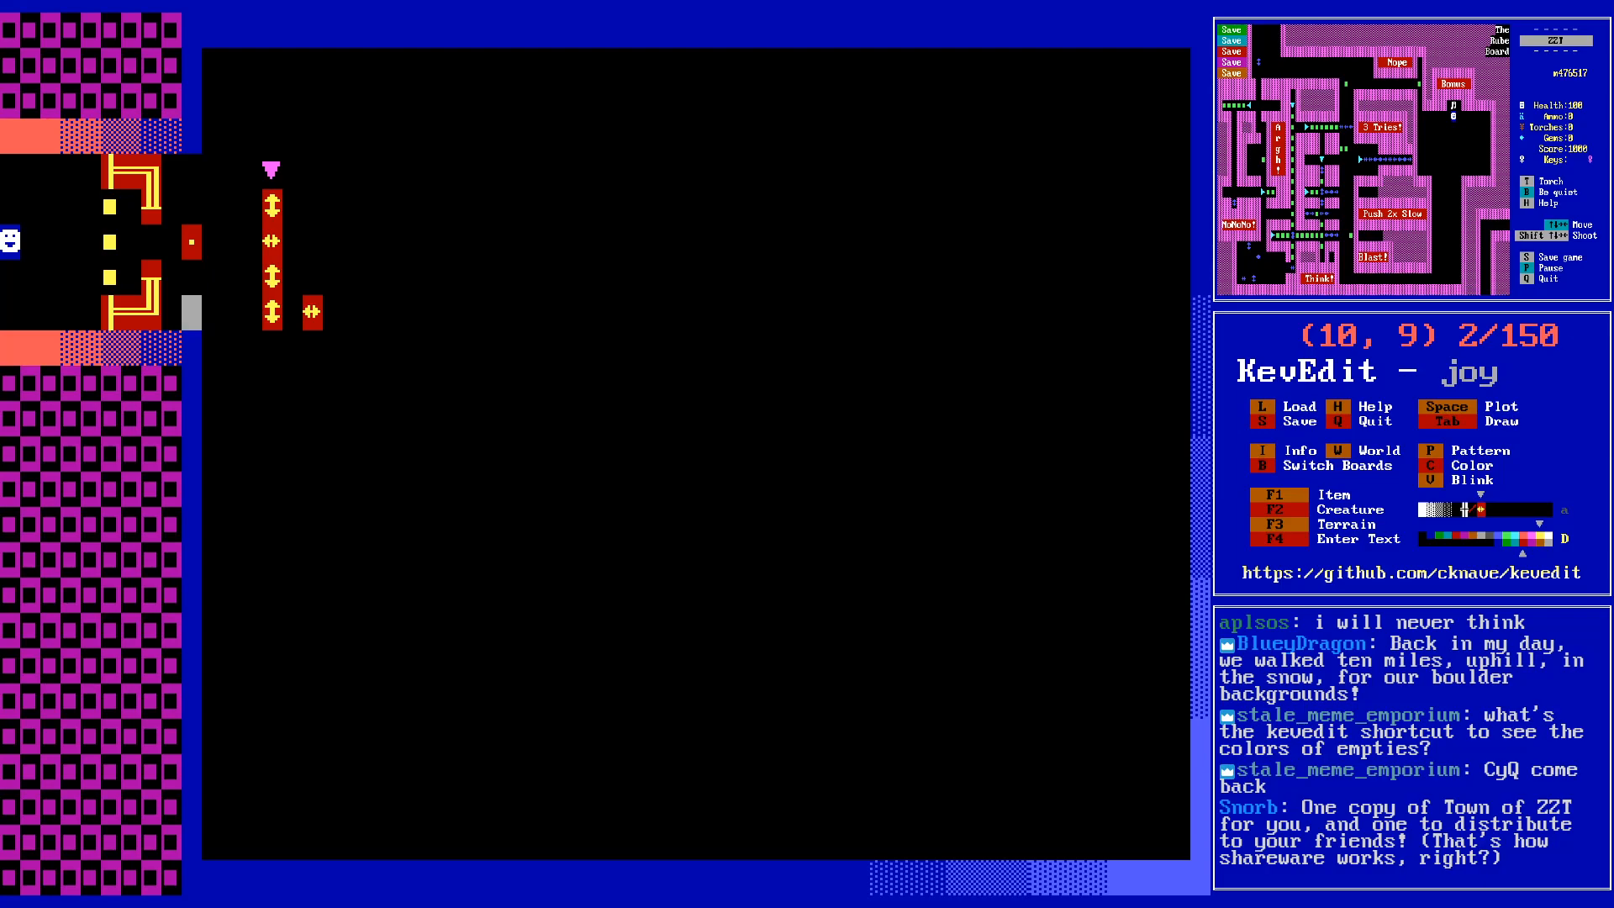
# - Extend the reset object's failure message with "Load your save and regret that I didn't polish this game enough to handle this situation."
pyautogui.press('Up')
pyautogui.press('Up')
pyautogui.press('Return')
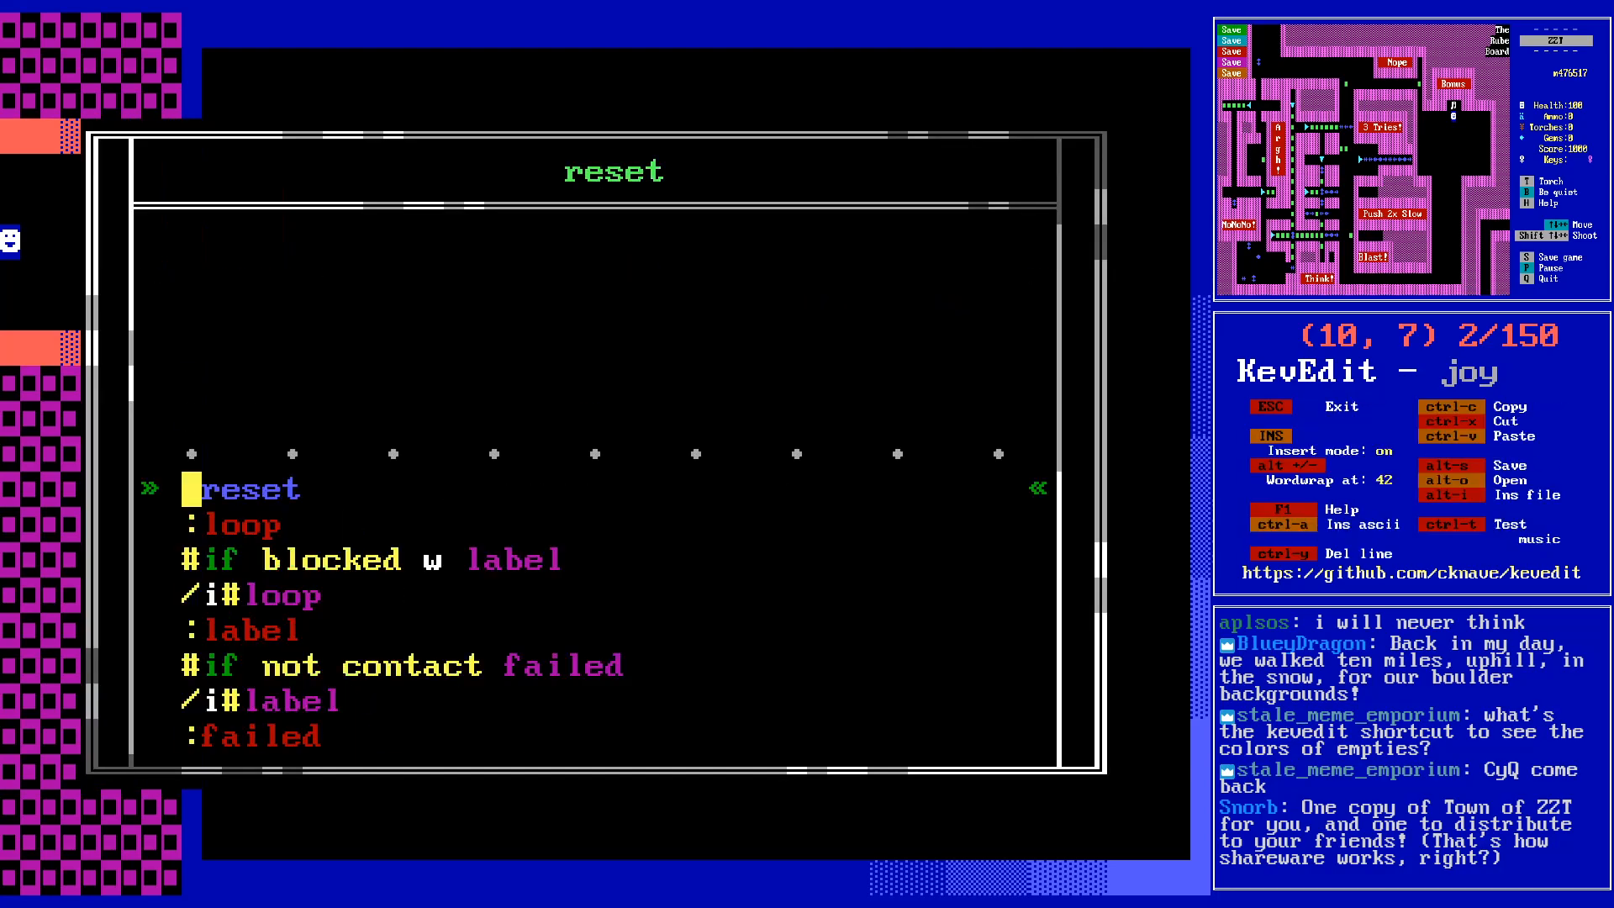
pyautogui.press('pagedown')
pyautogui.press('pagedown')
pyautogui.press('End')
pyautogui.press('Return')
pyautogui.write('Loa')
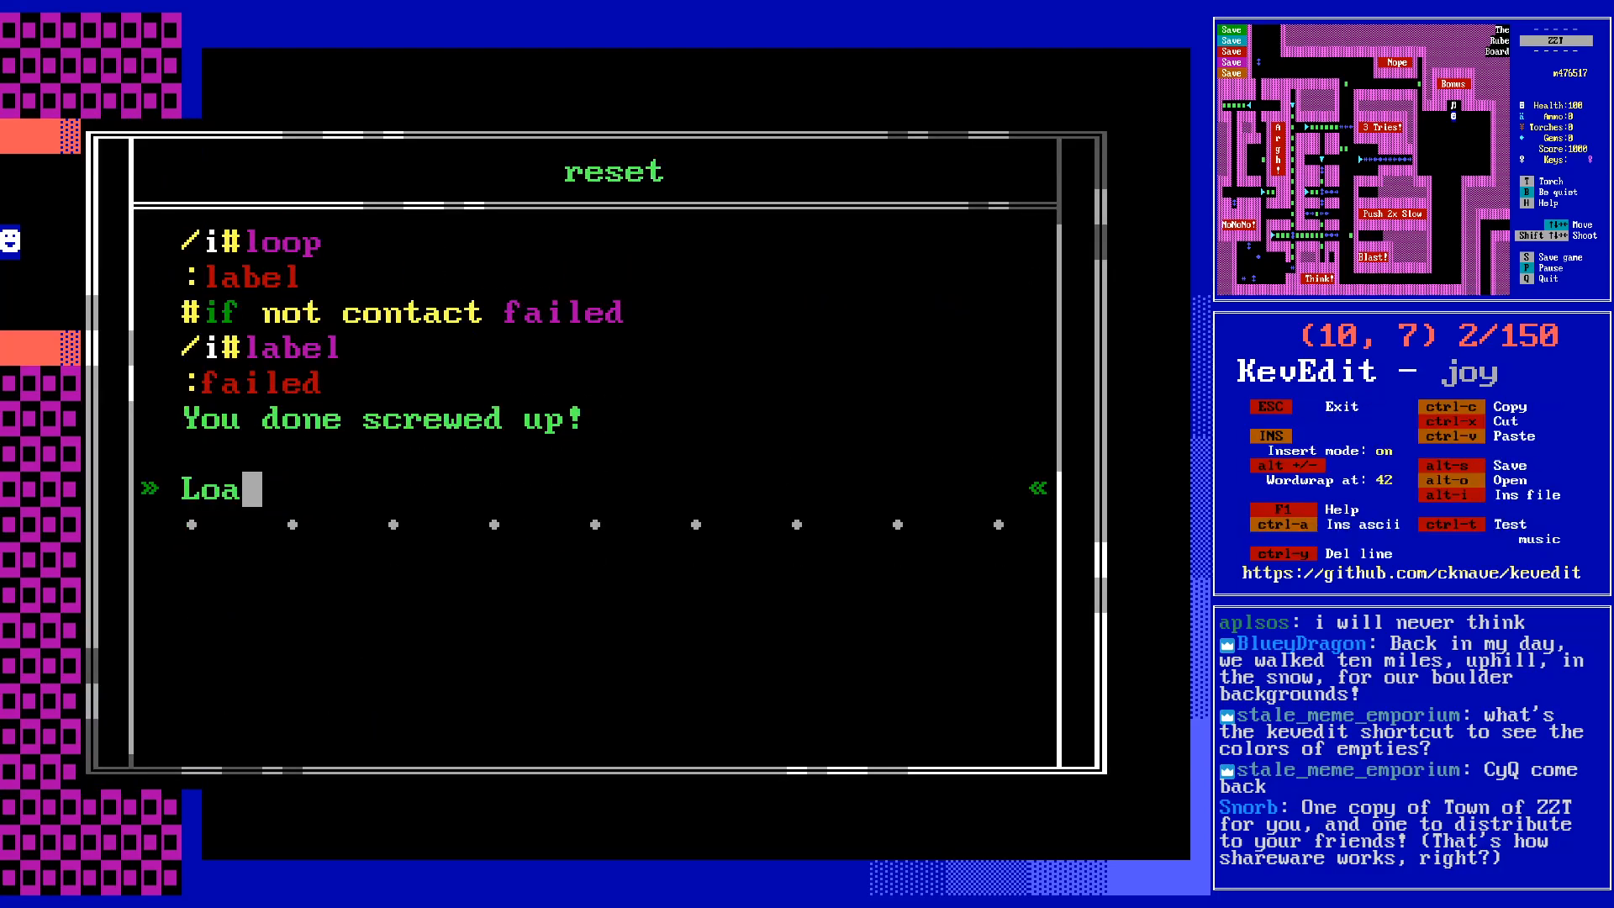
pyautogui.write('d your save and ')
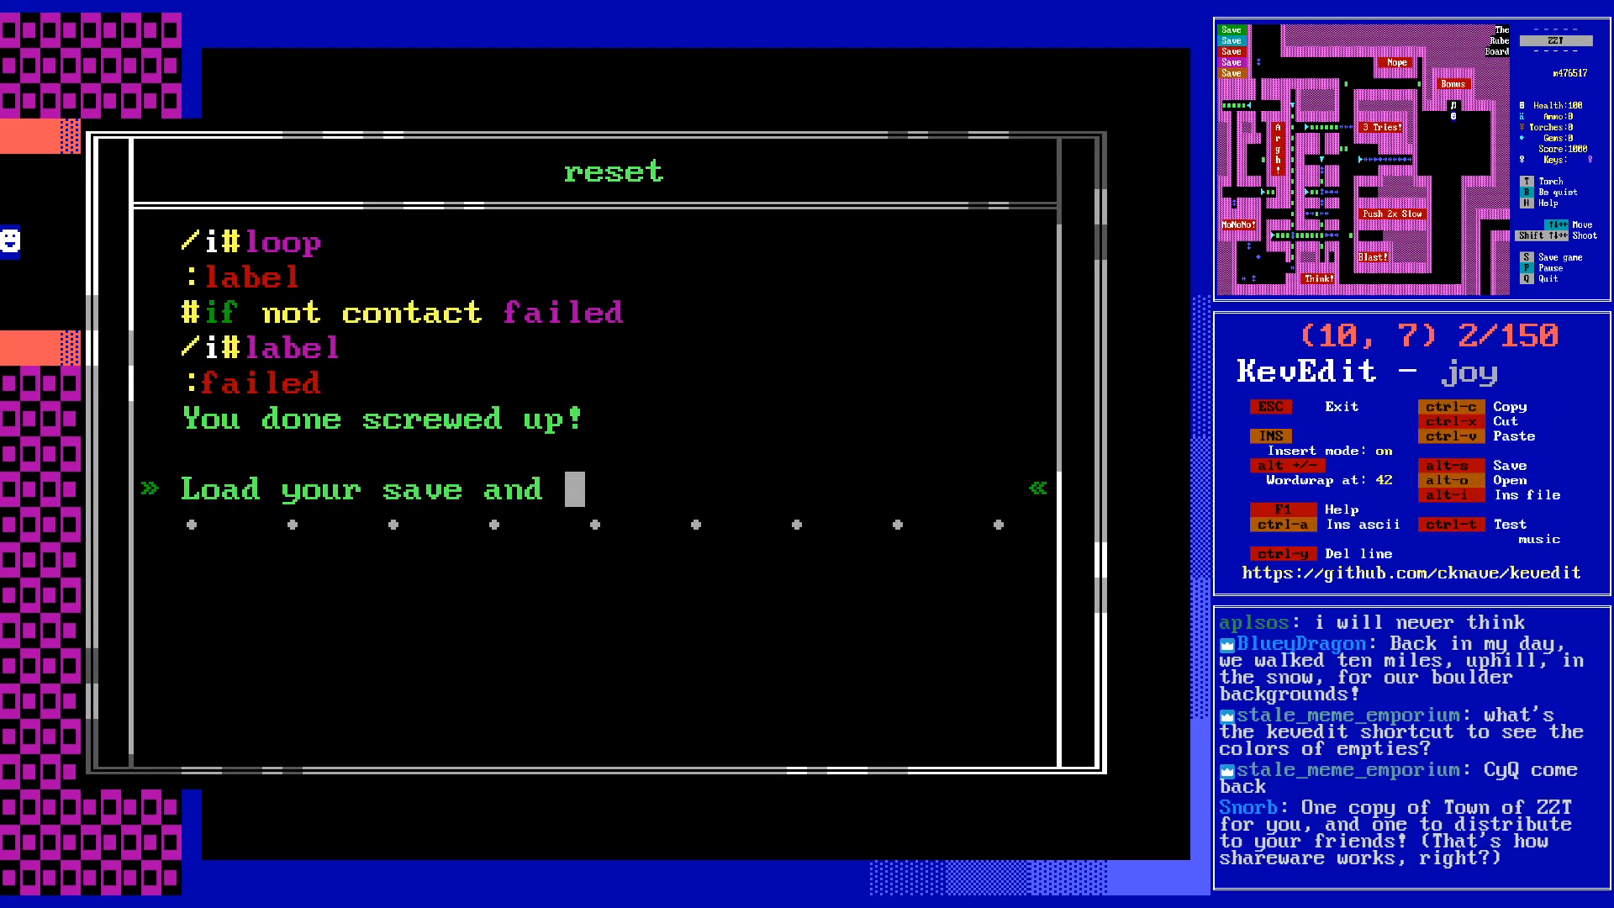
pyautogui.write('regret that I didn')
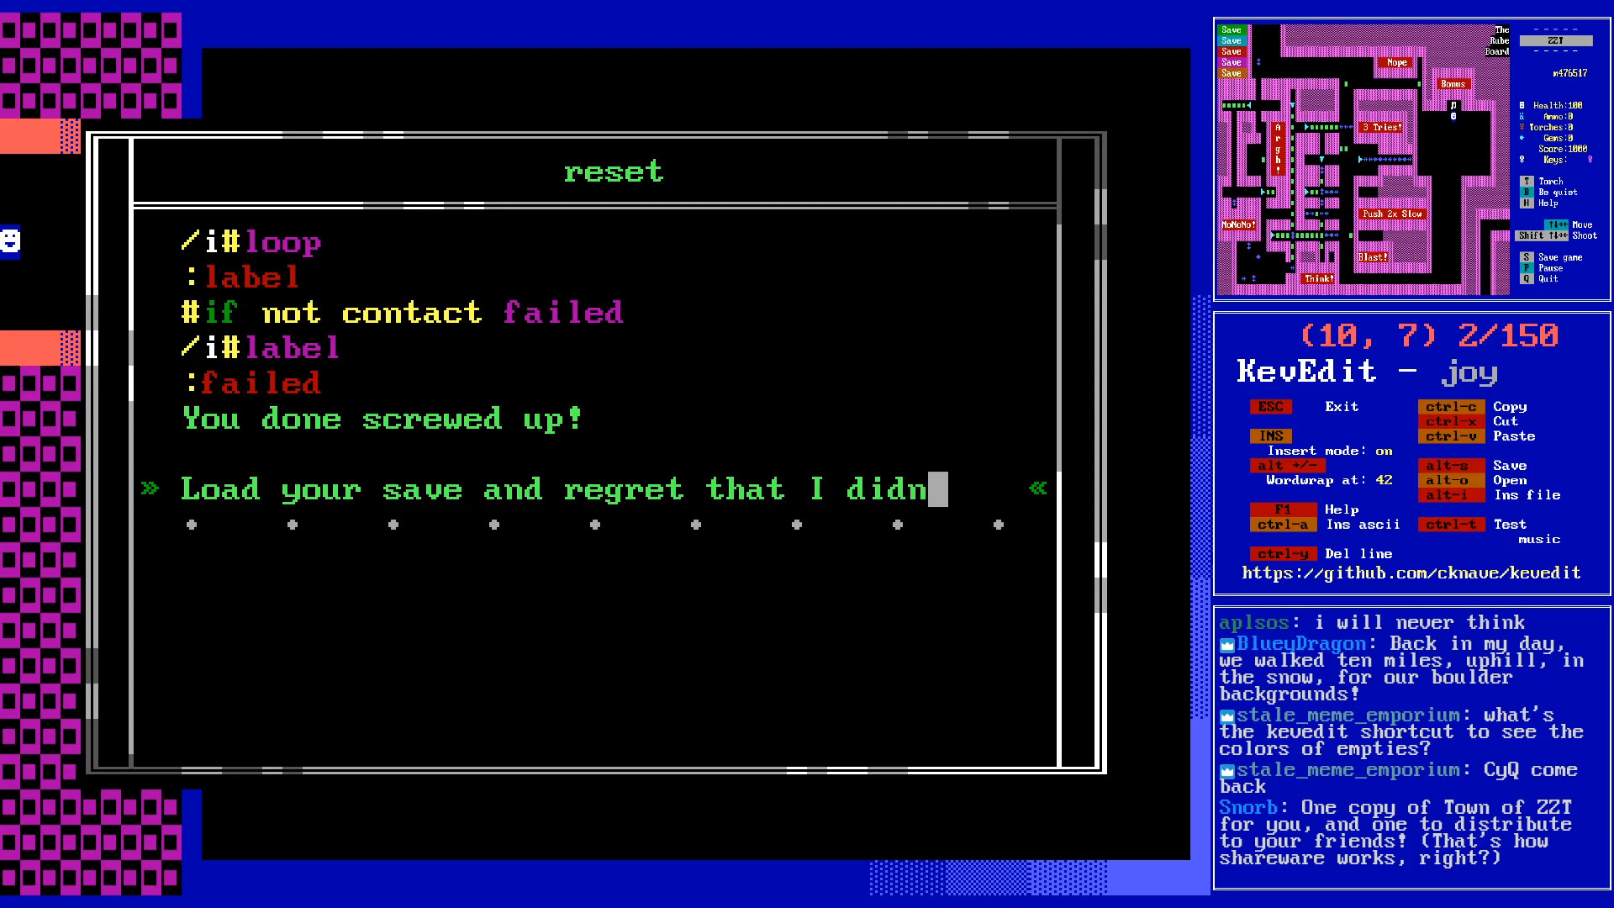
pyautogui.write("' 't polish ")
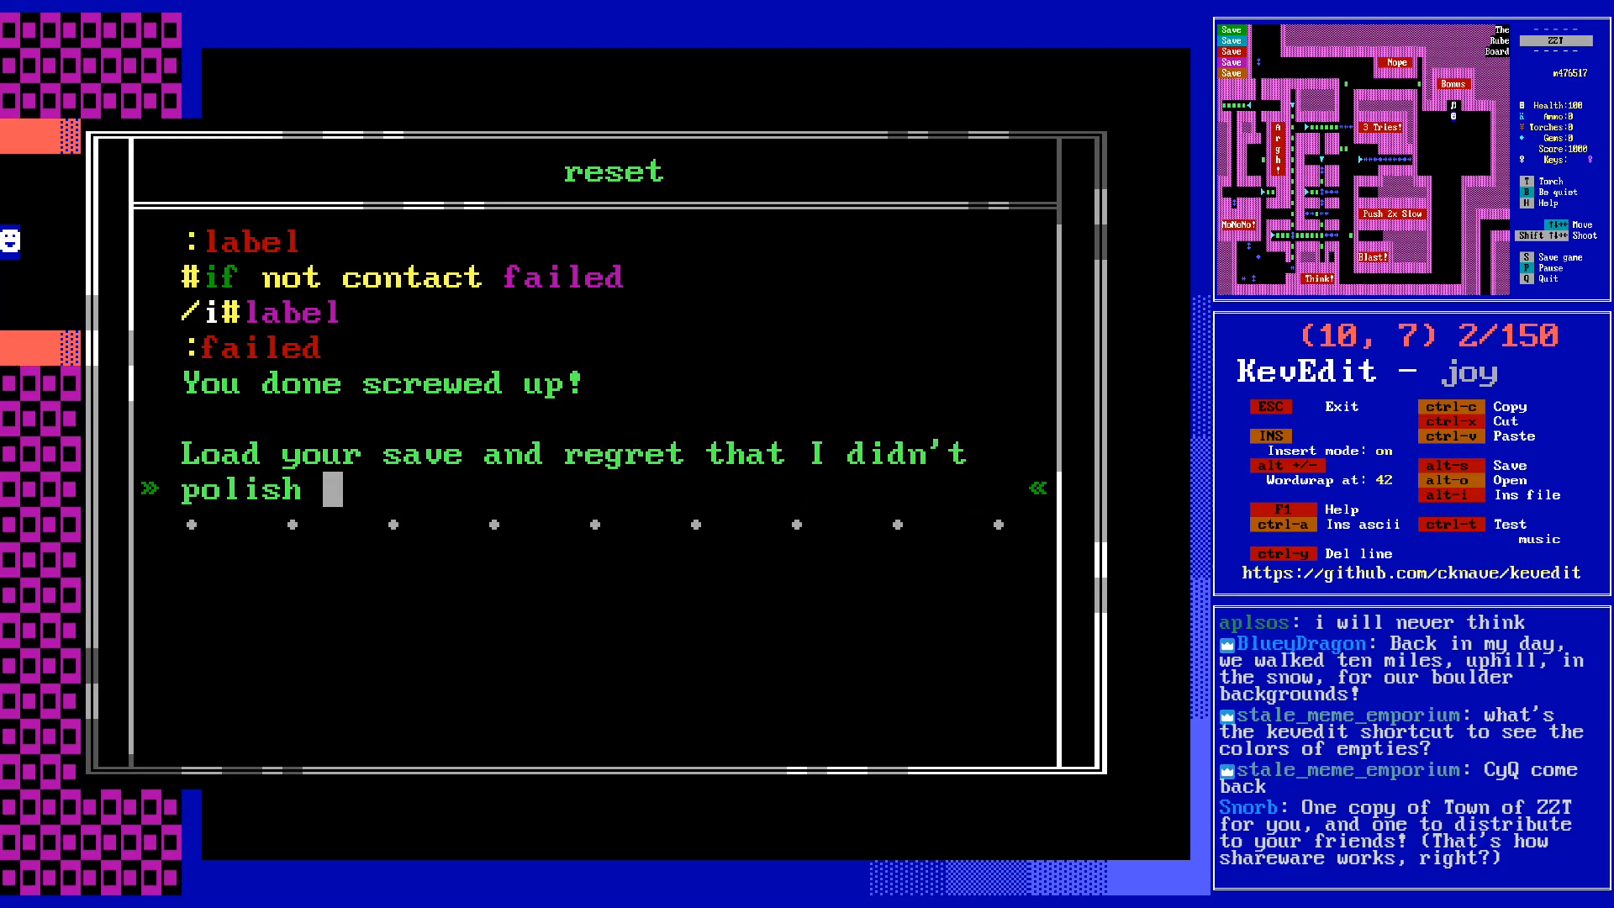
pyautogui.write('this game enough to han')
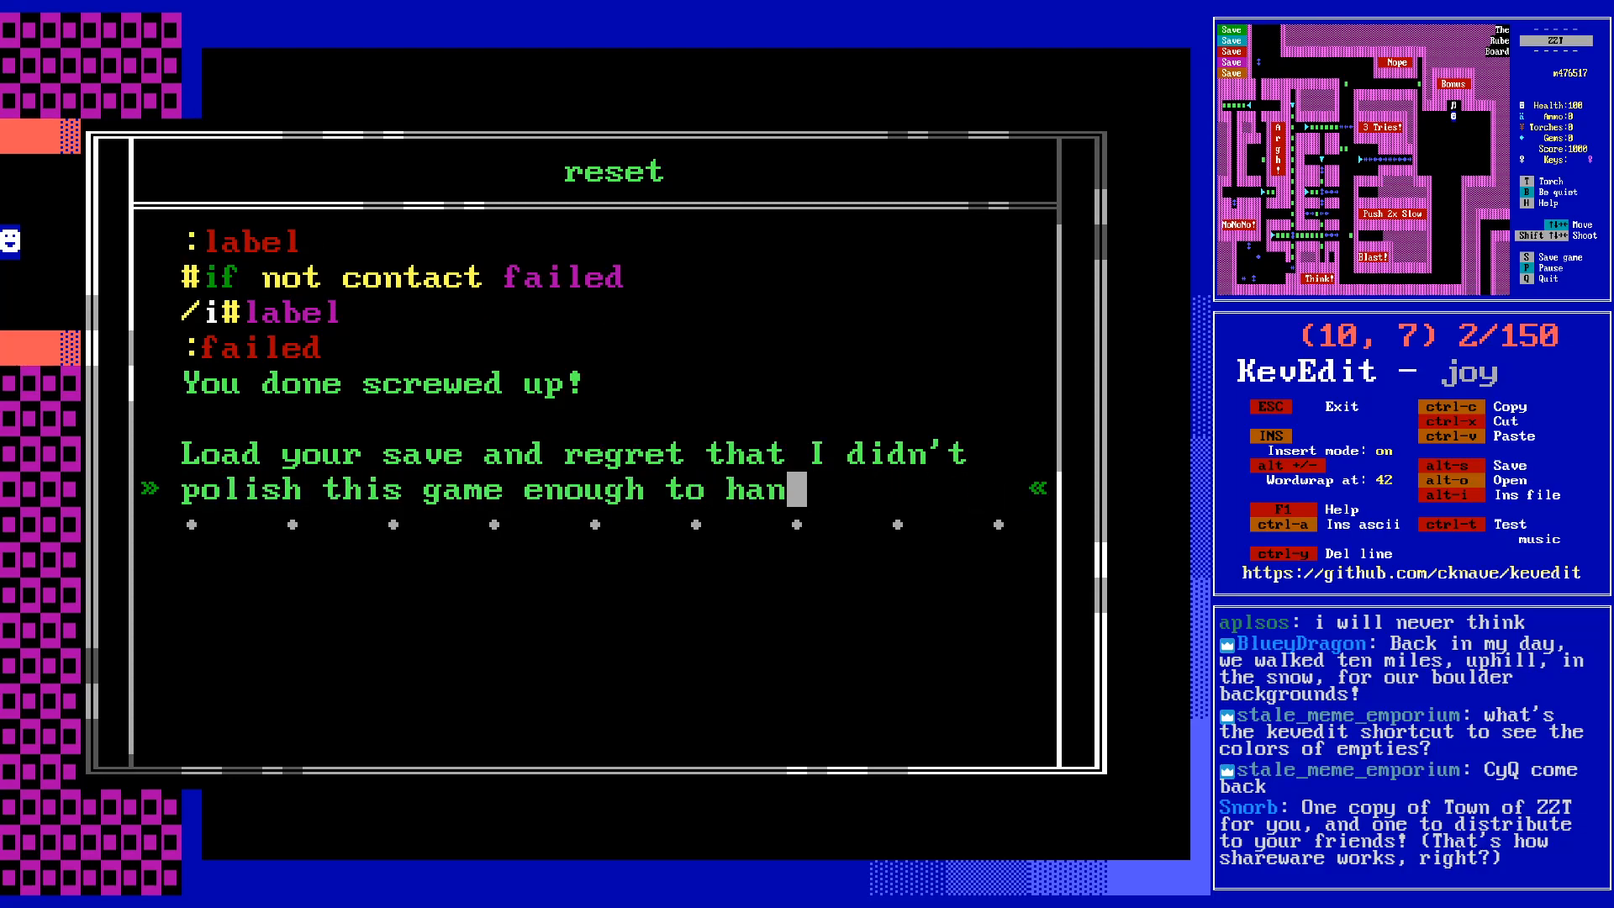
pyautogui.write('dle this situation.')
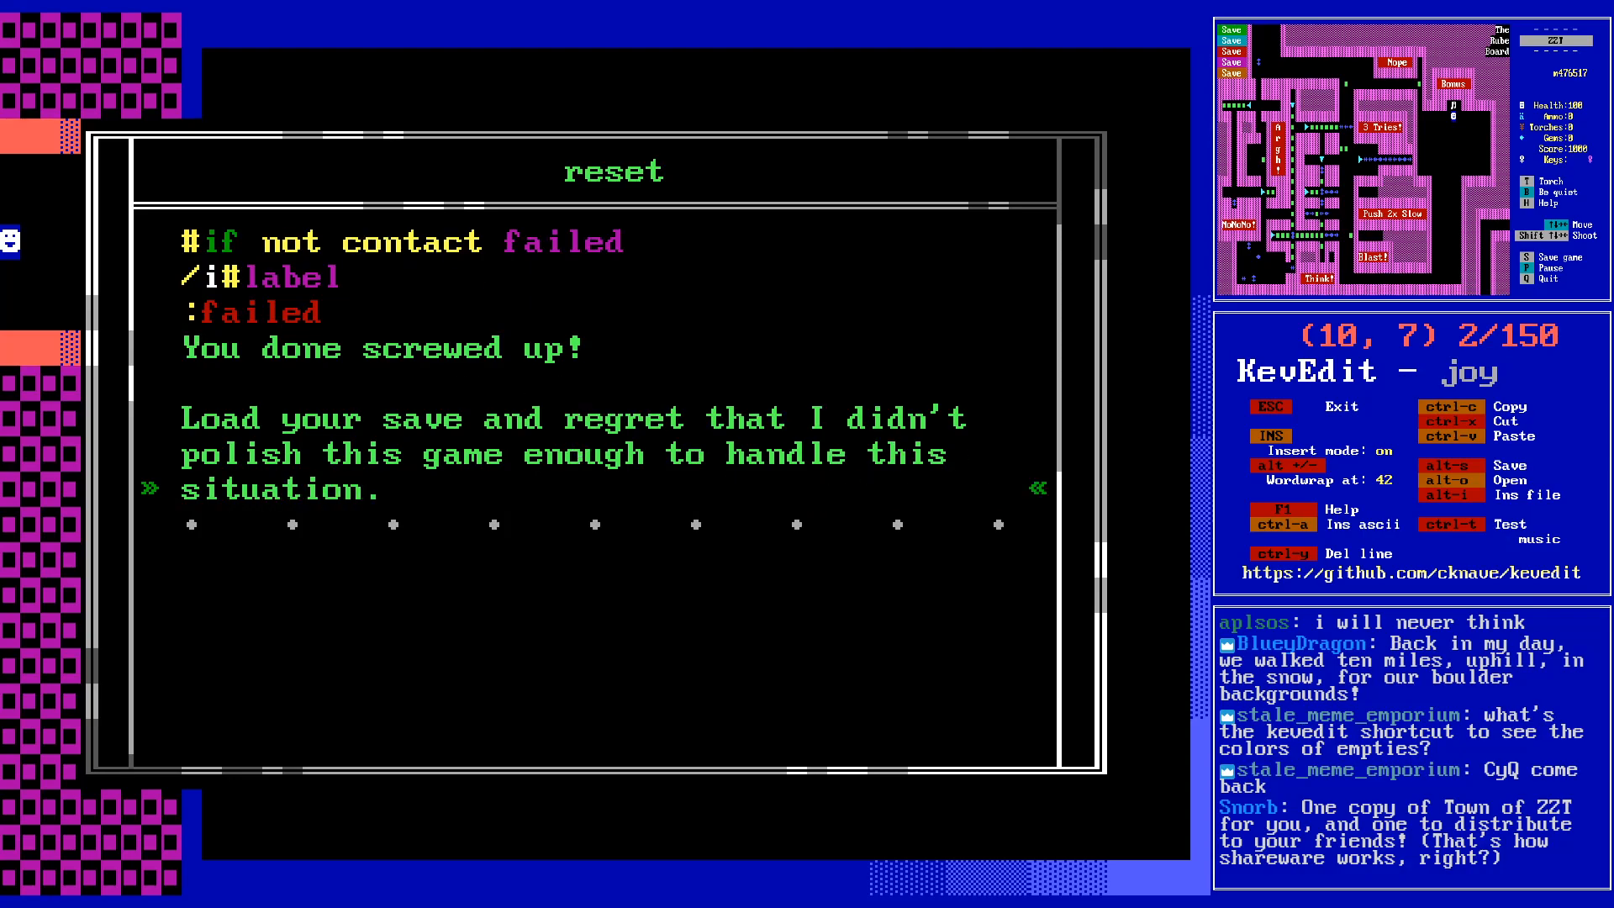
# - Append the commands #endgame and #end after the failure message and return to the board
pyautogui.press('Return')
pyautogui.write('#')
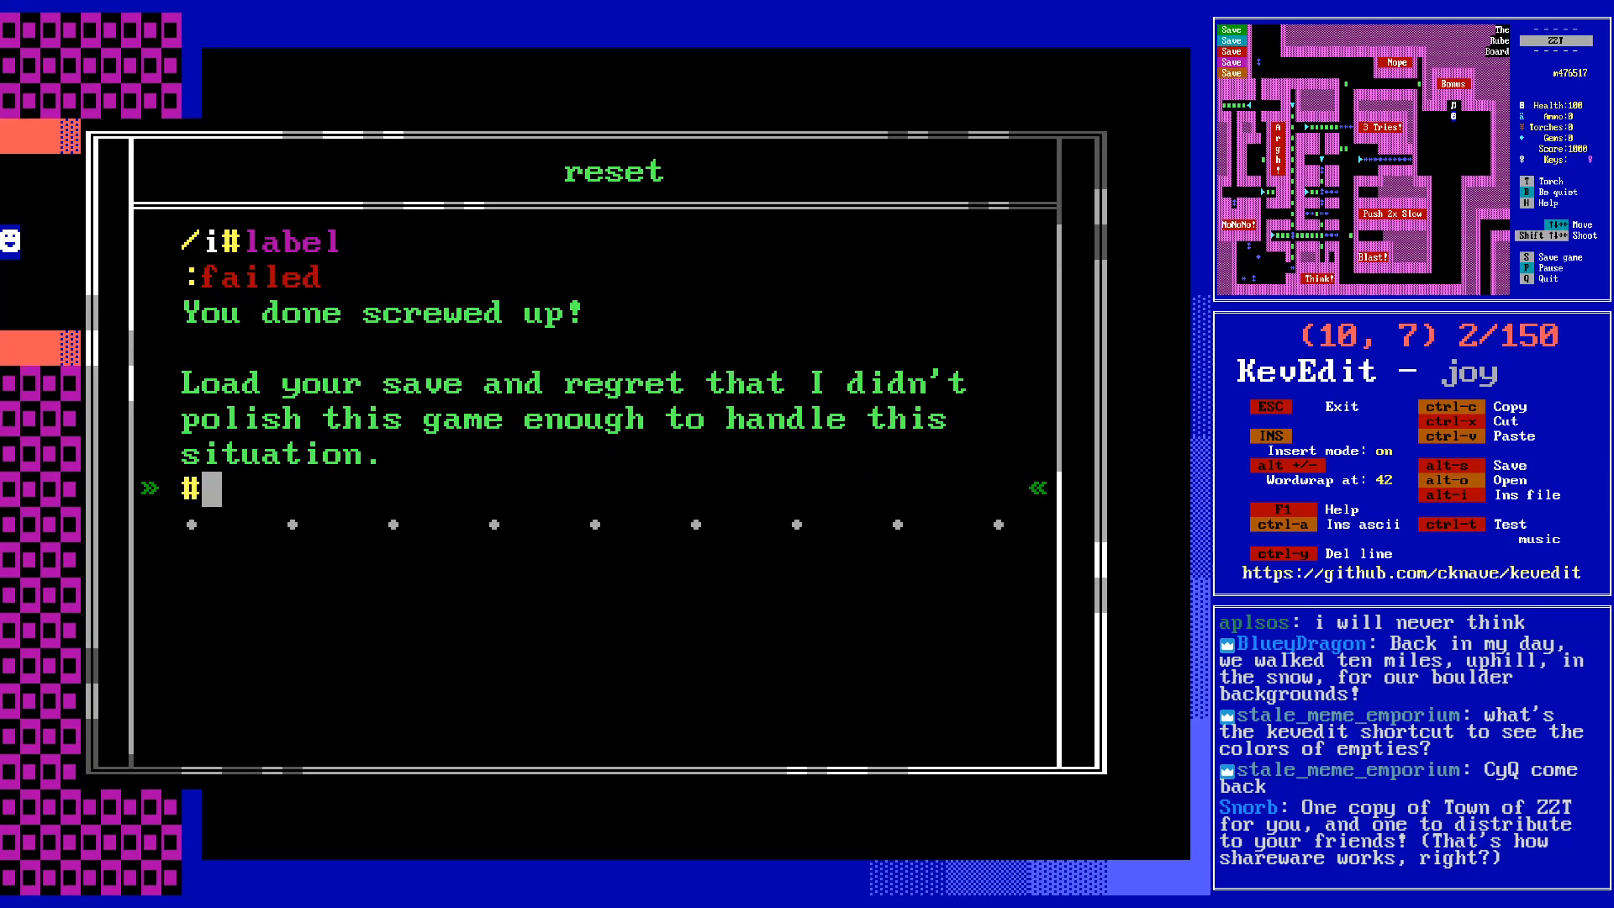
pyautogui.write('engdgame')
pyautogui.press('Return')
pyautogui.write('#end')
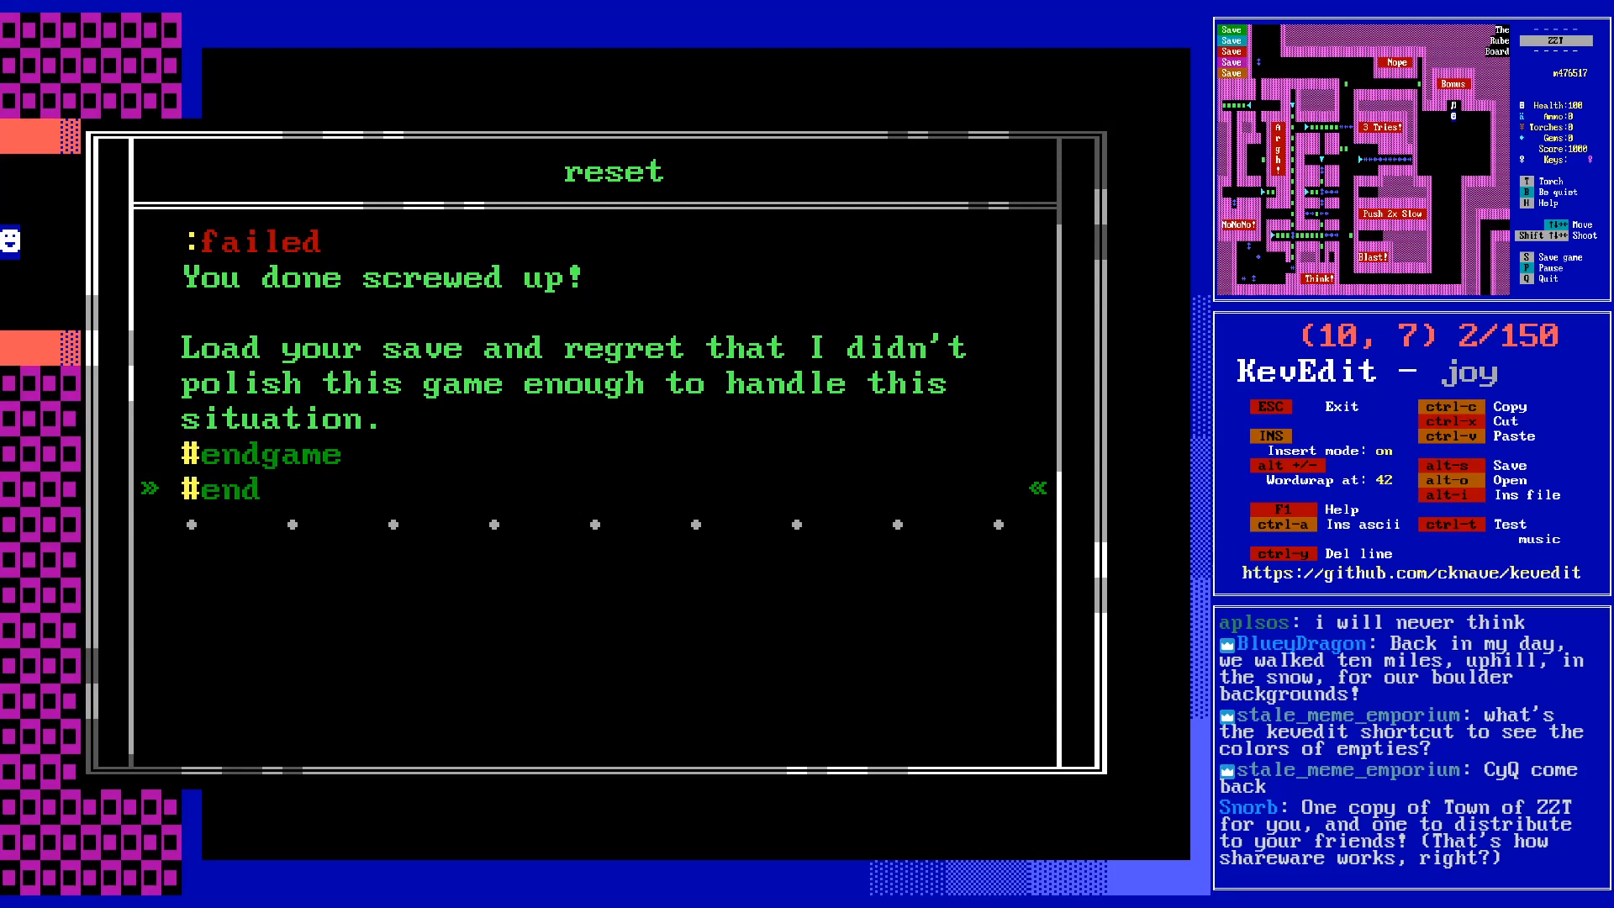
pyautogui.press('Up')
pyautogui.press('Up')
pyautogui.press('Up')
pyautogui.press('Up')
pyautogui.press('Up')
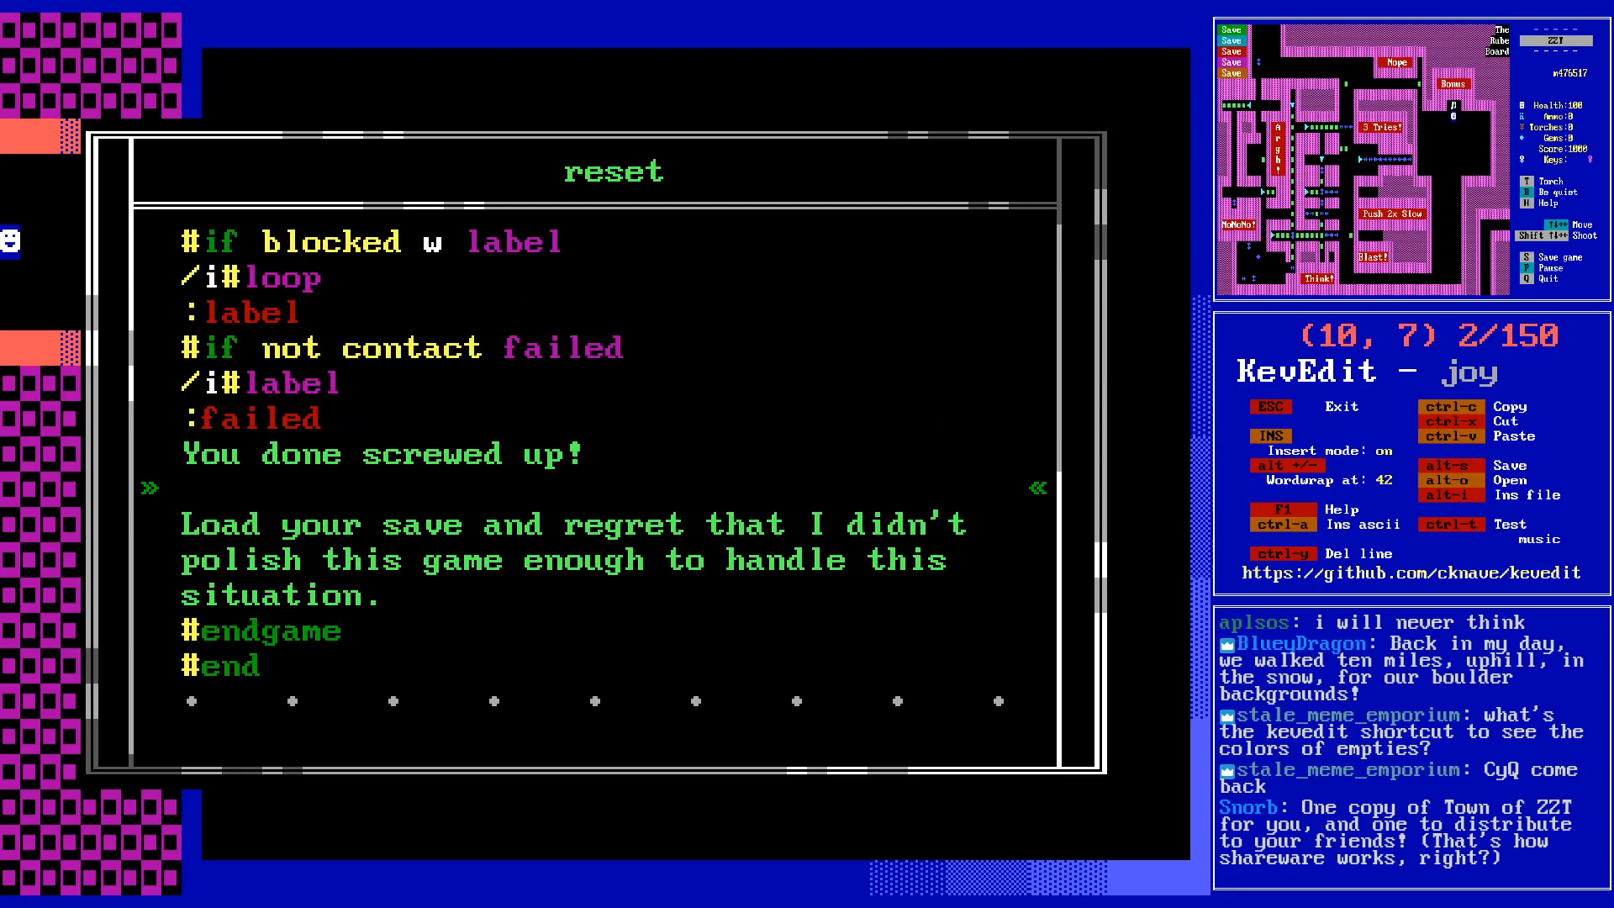
pyautogui.press('Escape')
pyautogui.press('Escape')
# - Reopen the reset object's program and review its :loop and :label logic
pyautogui.press('Down')
pyautogui.press('Right')
pyautogui.press('Left')
pyautogui.press('Up')
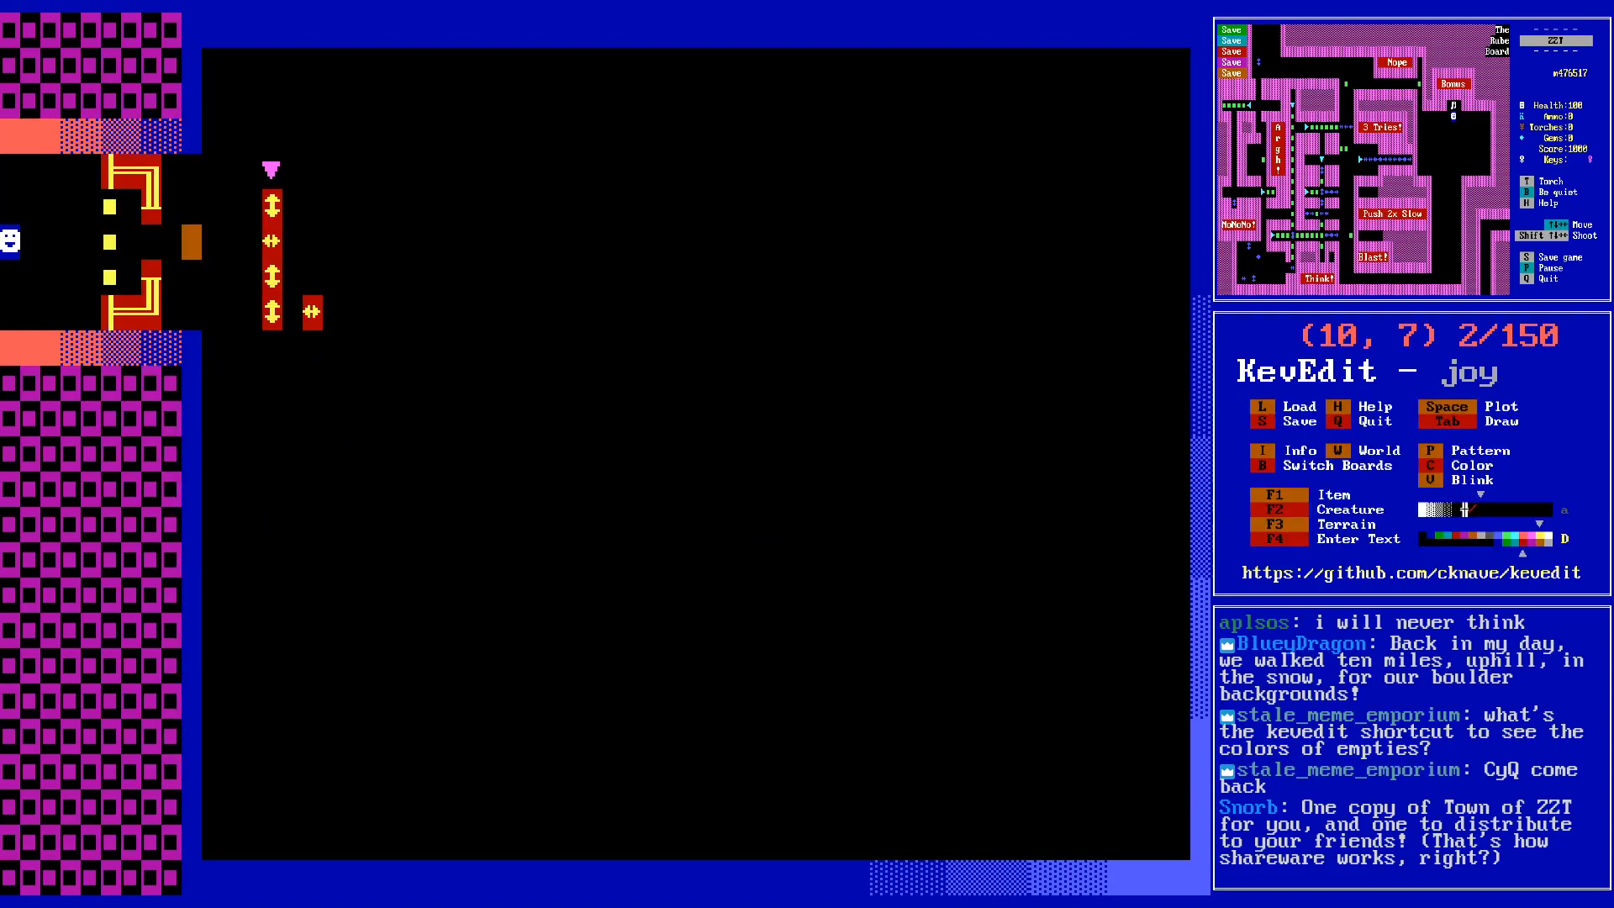
pyautogui.press('Return')
pyautogui.press('Down')
pyautogui.press('Down')
pyautogui.press('Down')
pyautogui.press('Down')
pyautogui.press('Down')
pyautogui.press('Down')
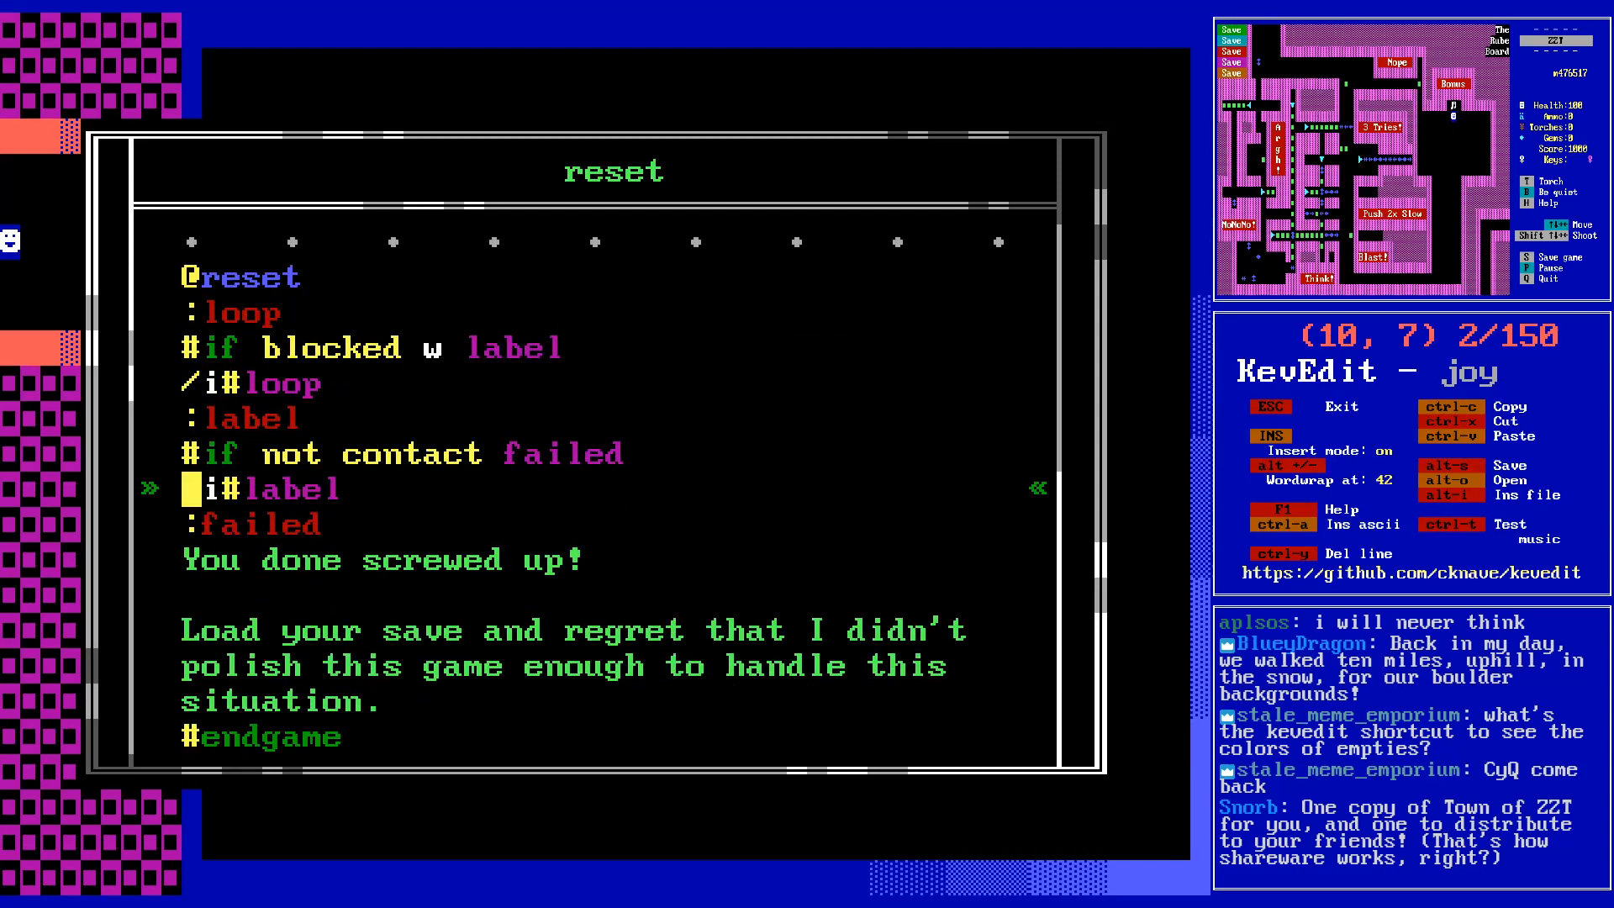
pyautogui.press('Up')
pyautogui.press('Up')
pyautogui.press('Up')
pyautogui.press('Up')
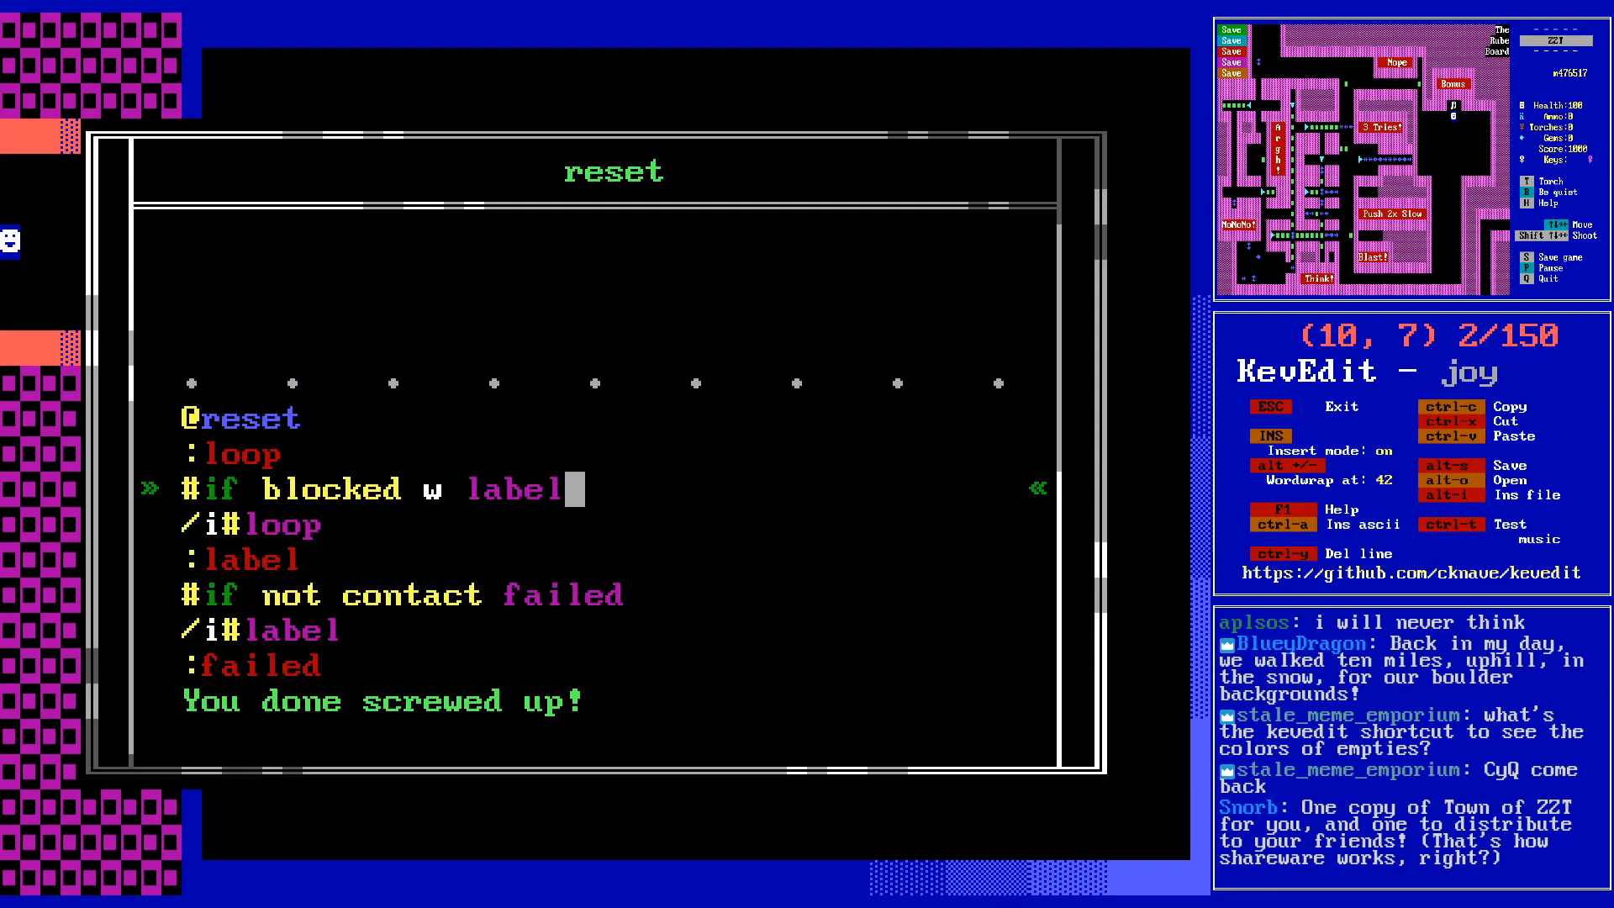
pyautogui.press('Up')
pyautogui.press('Up')
pyautogui.press('Return')
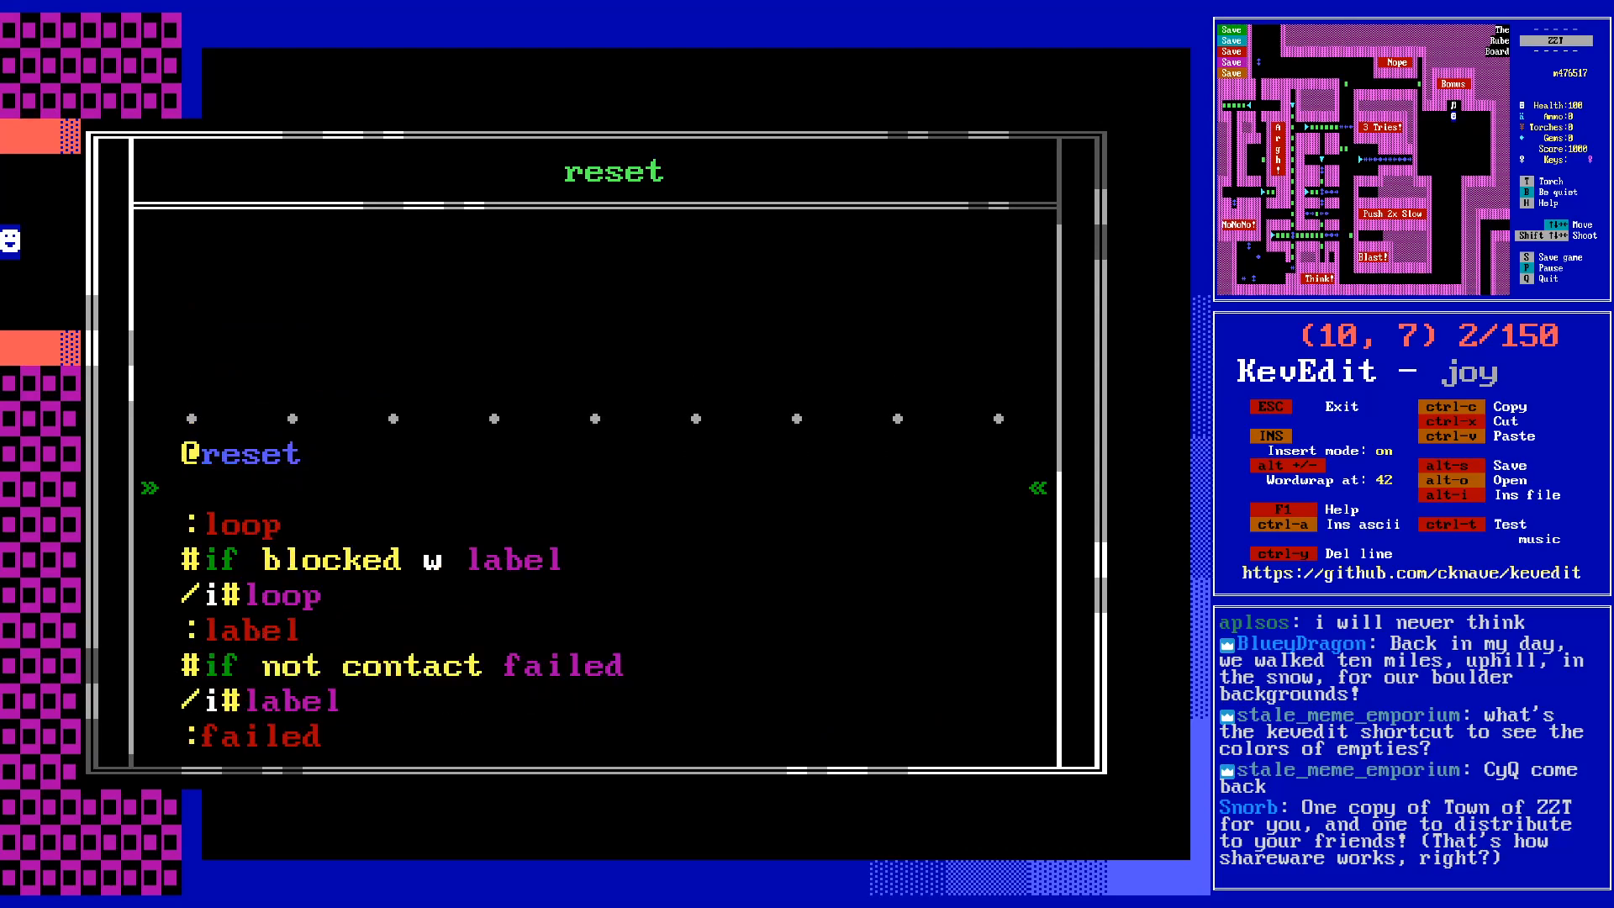
pyautogui.press('Down')
pyautogui.press("'")
pyautogui.press('Down')
pyautogui.press('Left')
pyautogui.press("'")
pyautogui.press('Down')
pyautogui.press('Left')
pyautogui.press("'")
pyautogui.press('Down')
pyautogui.press('Left')
pyautogui.press("'")
pyautogui.press('Down')
pyautogui.press('Left')
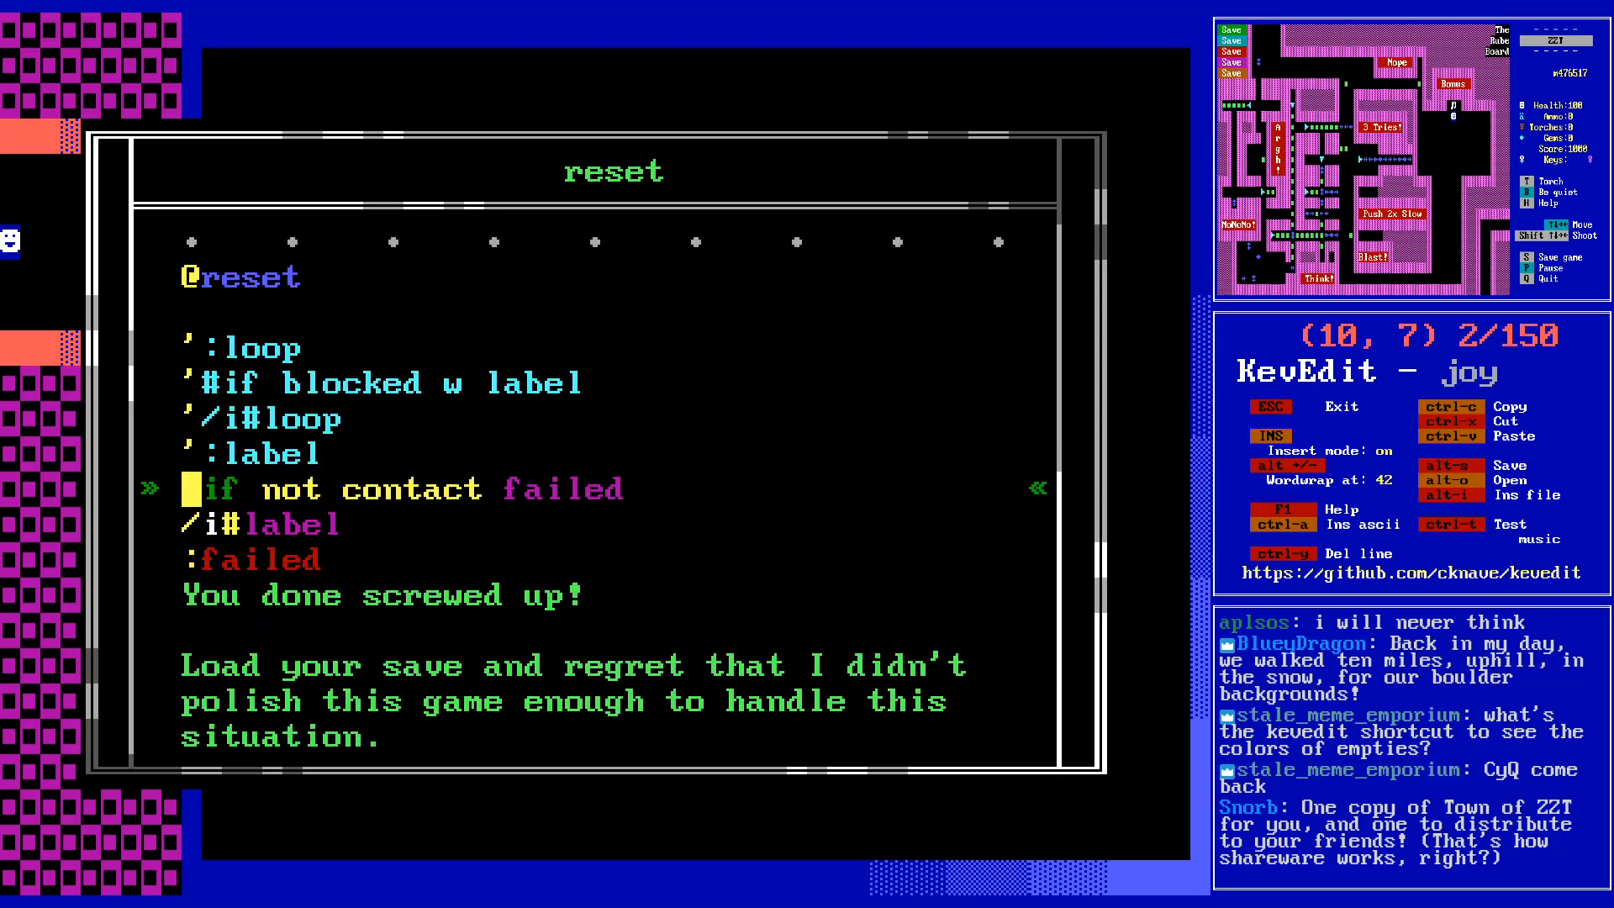
pyautogui.press("'")
pyautogui.press('Down')
pyautogui.press('Left')
pyautogui.press("'")
pyautogui.press('Down')
pyautogui.press('Left')
pyautogui.press('Up')
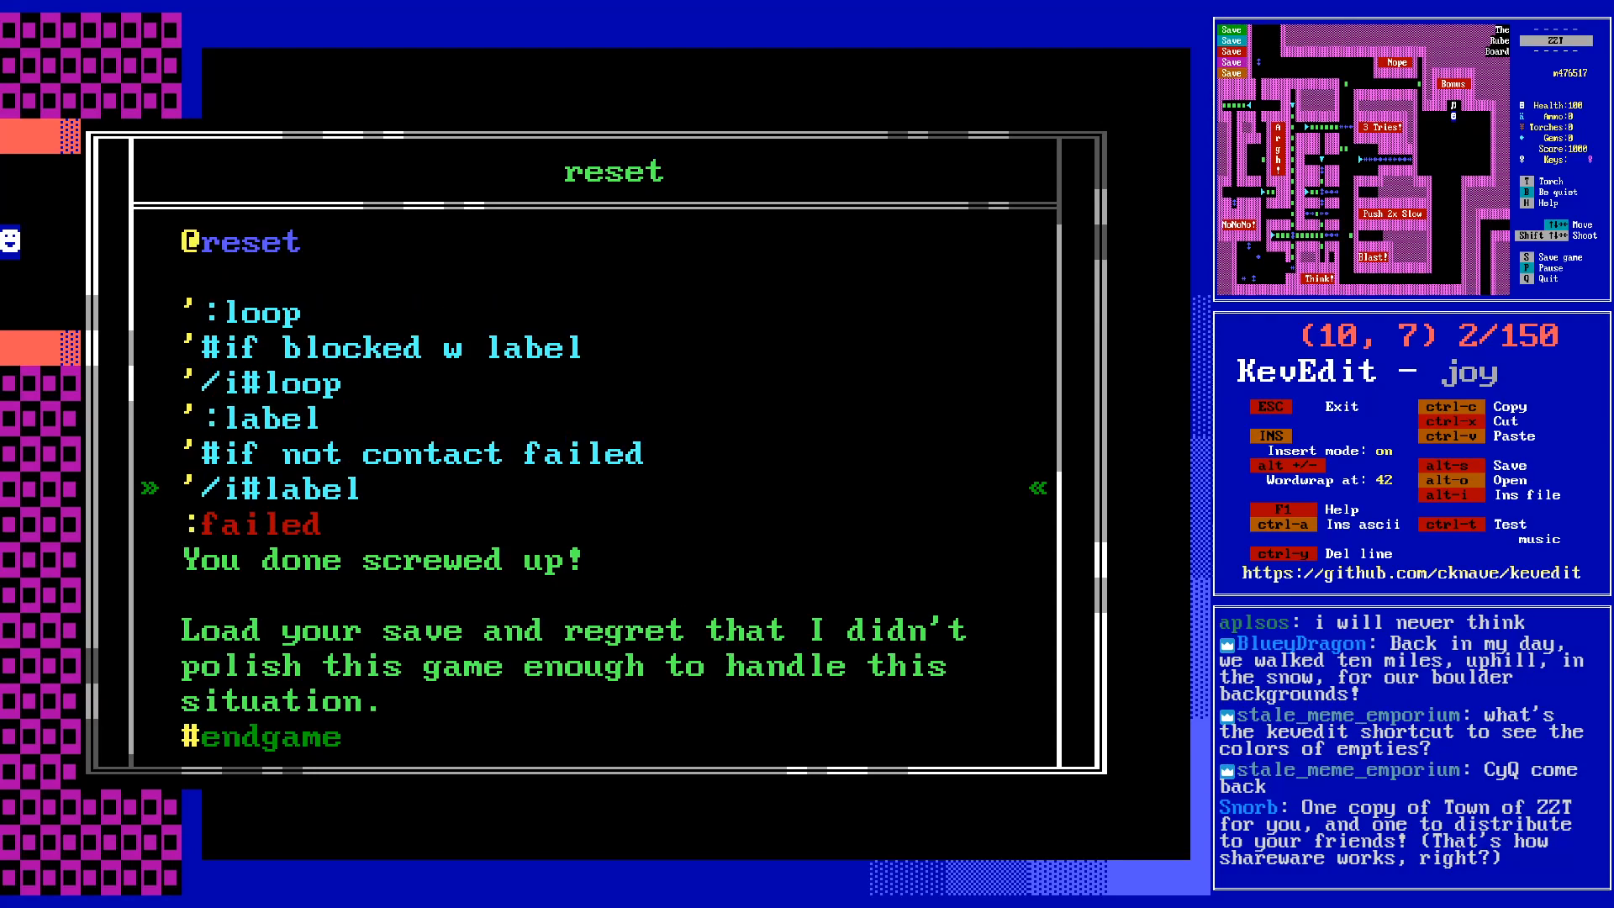
pyautogui.press('Up')
pyautogui.press('Up')
pyautogui.press('Up')
pyautogui.press('Up')
pyautogui.press('Up')
pyautogui.press('Up')
pyautogui.press('Delete')
# - Add the line "#if blocked w if not conact failed" between the commented-out lines and :failed
pyautogui.press('End')
pyautogui.press('Down')
pyautogui.press('Down')
pyautogui.press('Down')
pyautogui.press('Down')
pyautogui.press('Down')
pyautogui.press('Return')
pyautogui.write('#')
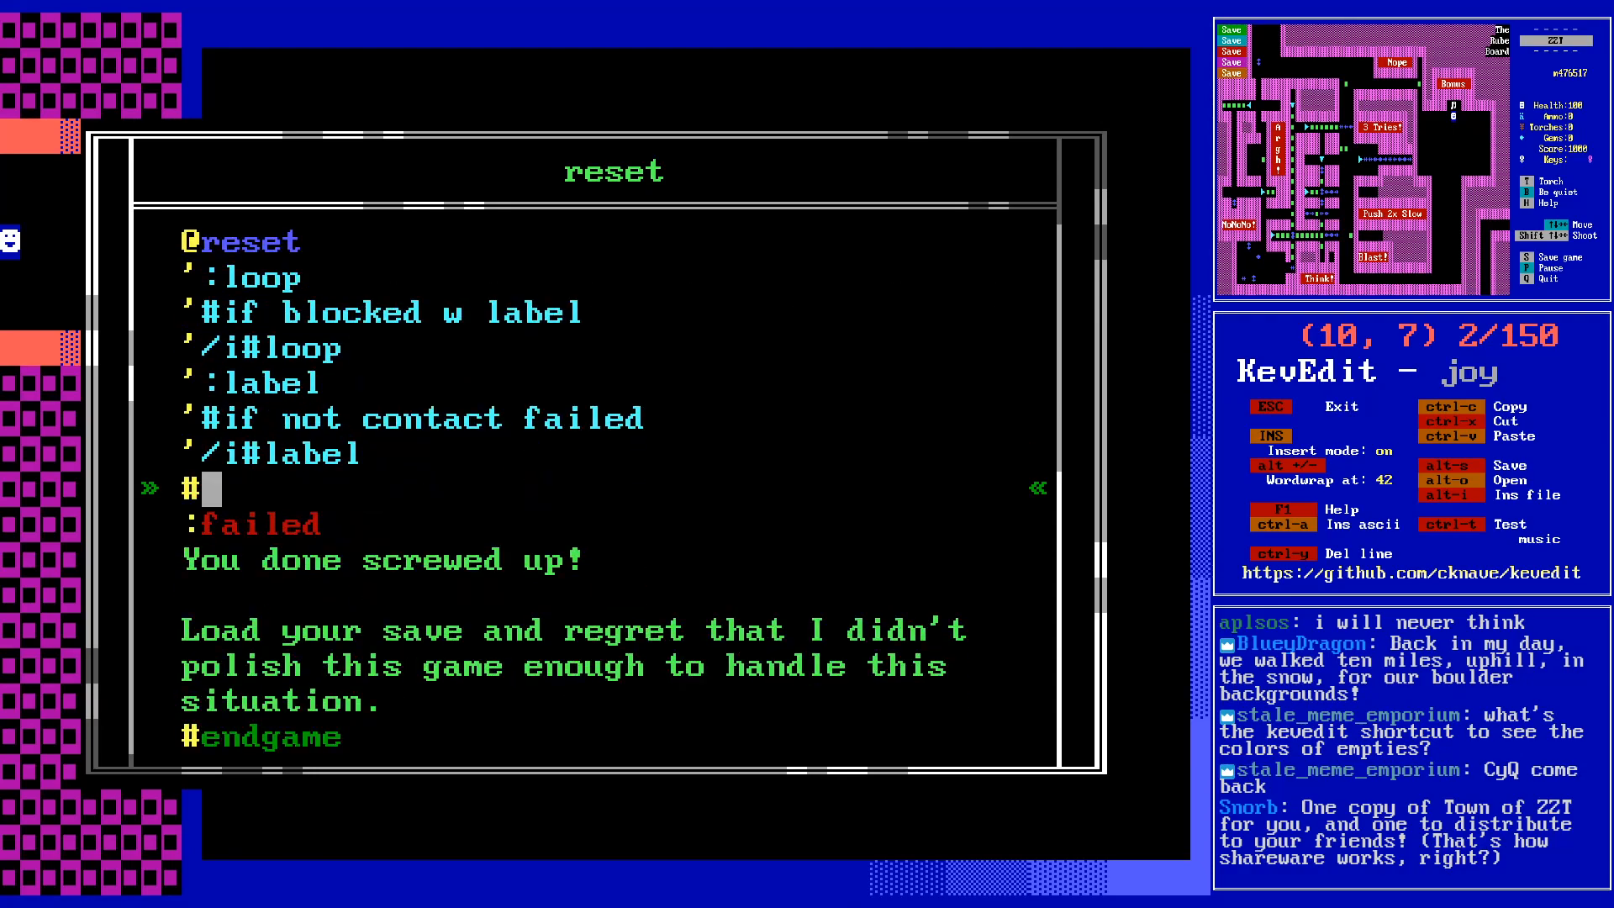
pyautogui.write('if block')
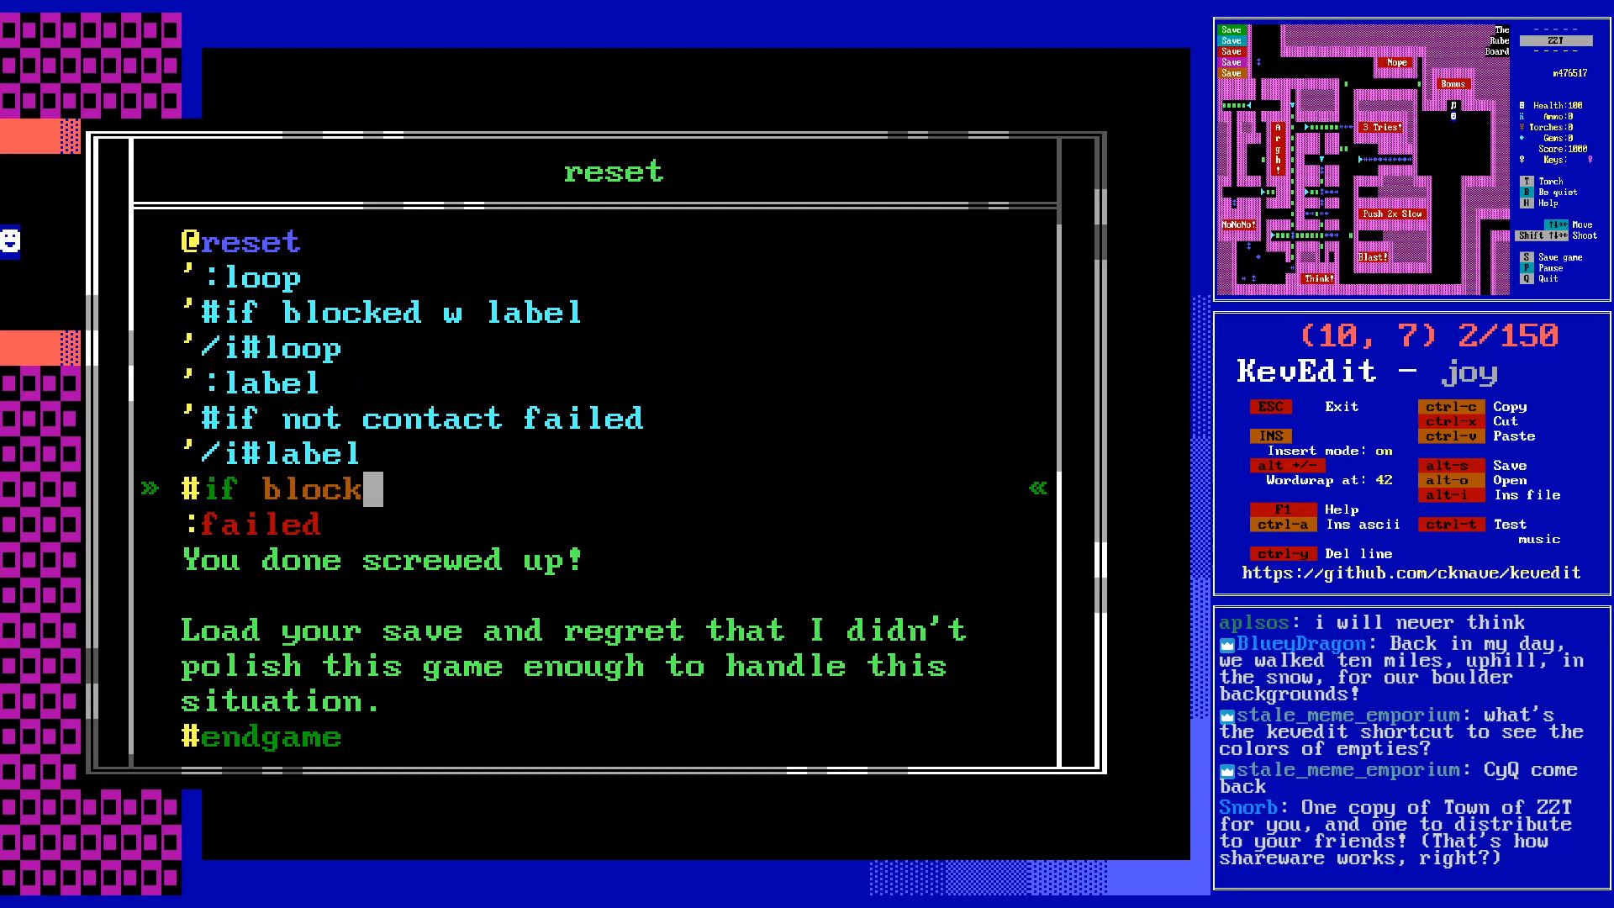
pyautogui.write('ed w if not conact failed')
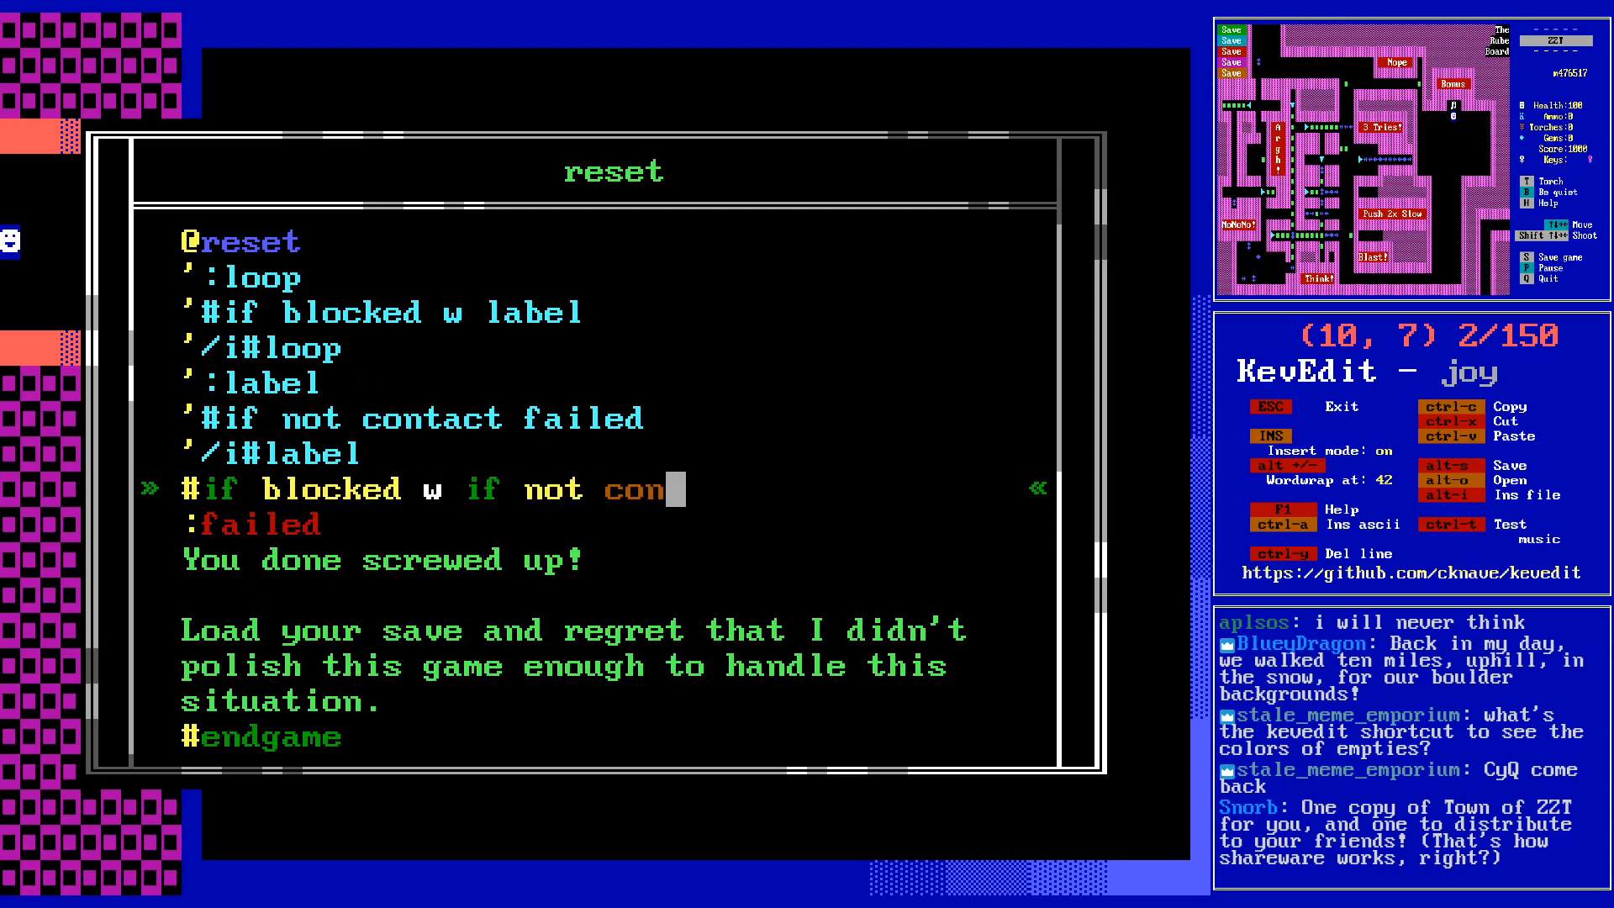
# - Insert a :loop label above the combined condition and the line /i#loop below it
pyautogui.press('Up')
pyautogui.press('Up')
pyautogui.press('Up')
pyautogui.press('Up')
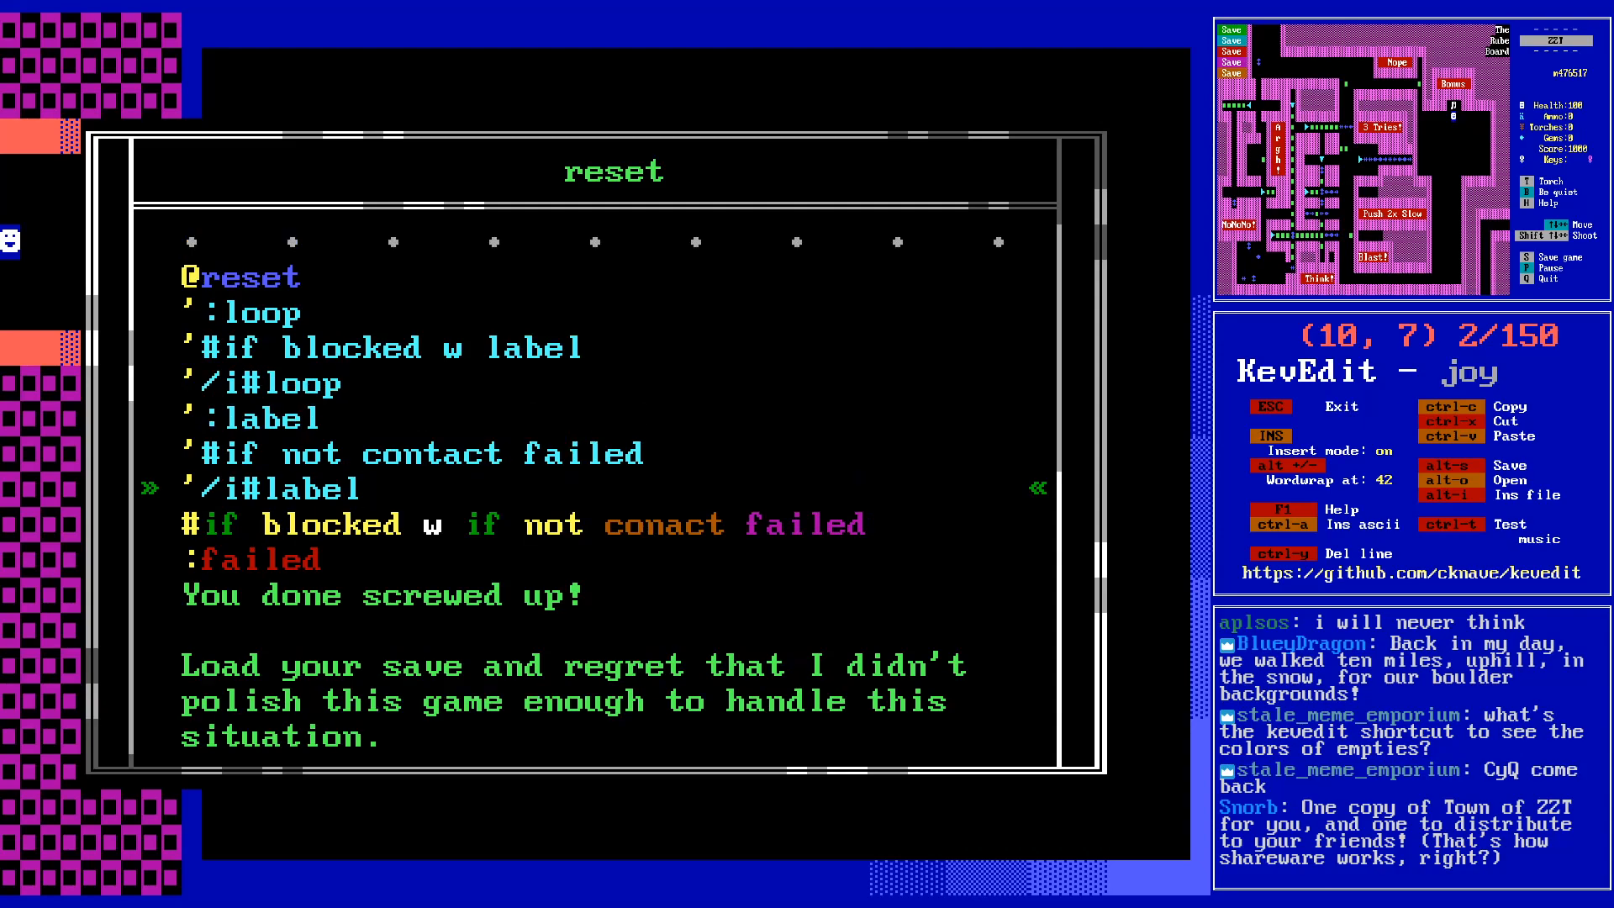
pyautogui.press('Down')
pyautogui.press('Down')
pyautogui.press('Down')
pyautogui.press('End')
pyautogui.press('Return')
pyautogui.write(':loop')
pyautogui.press('Down')
pyautogui.press('End')
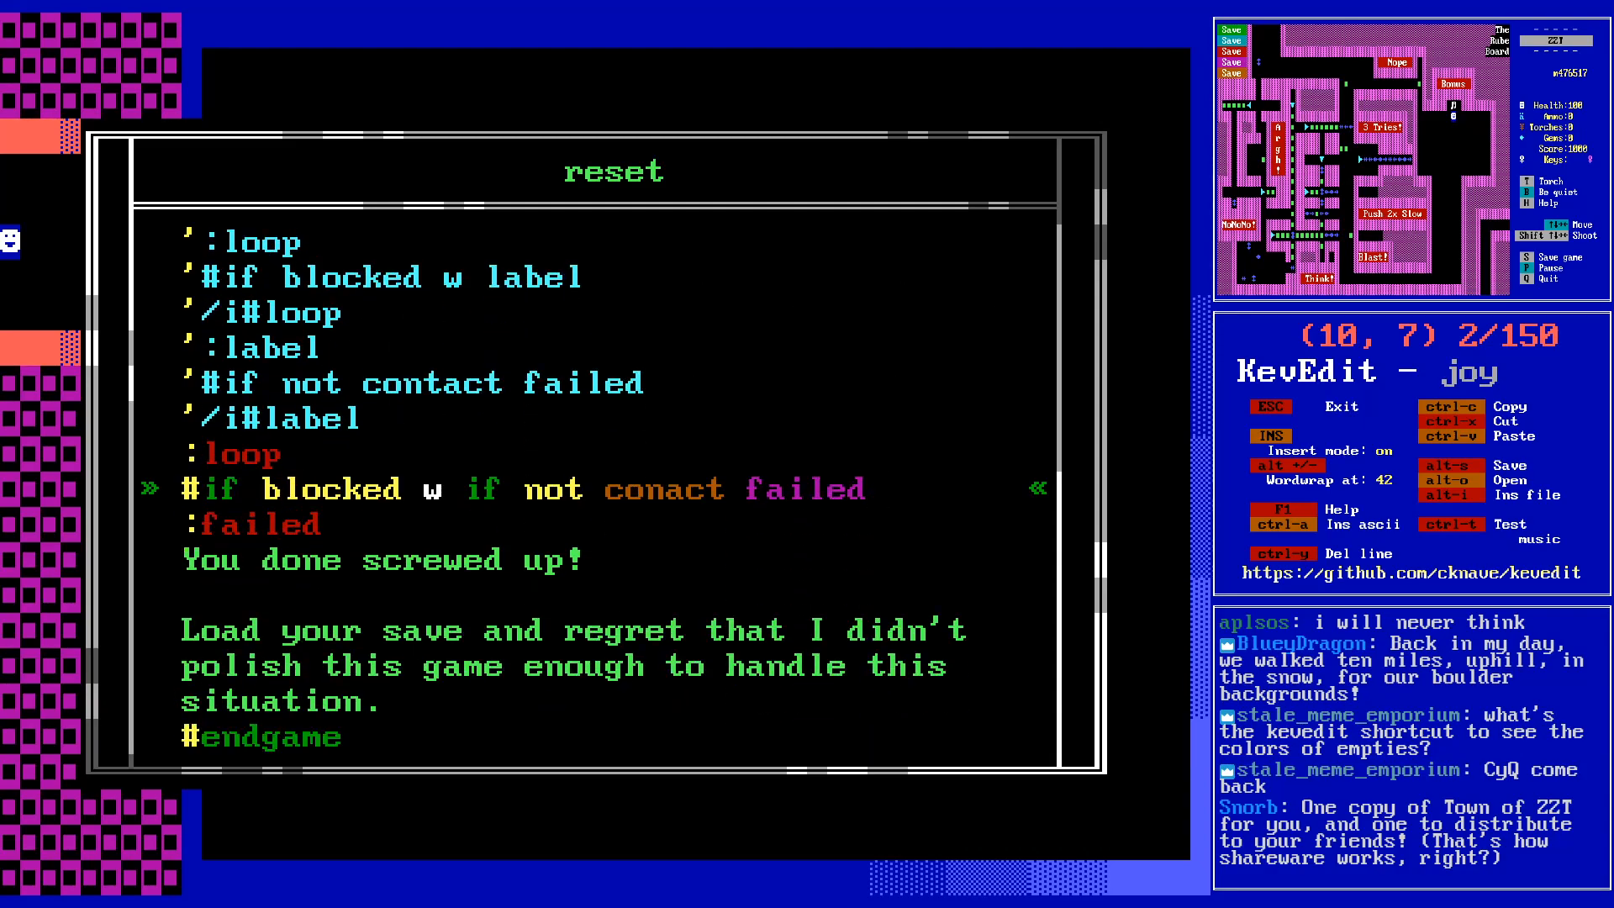
pyautogui.press('Return')
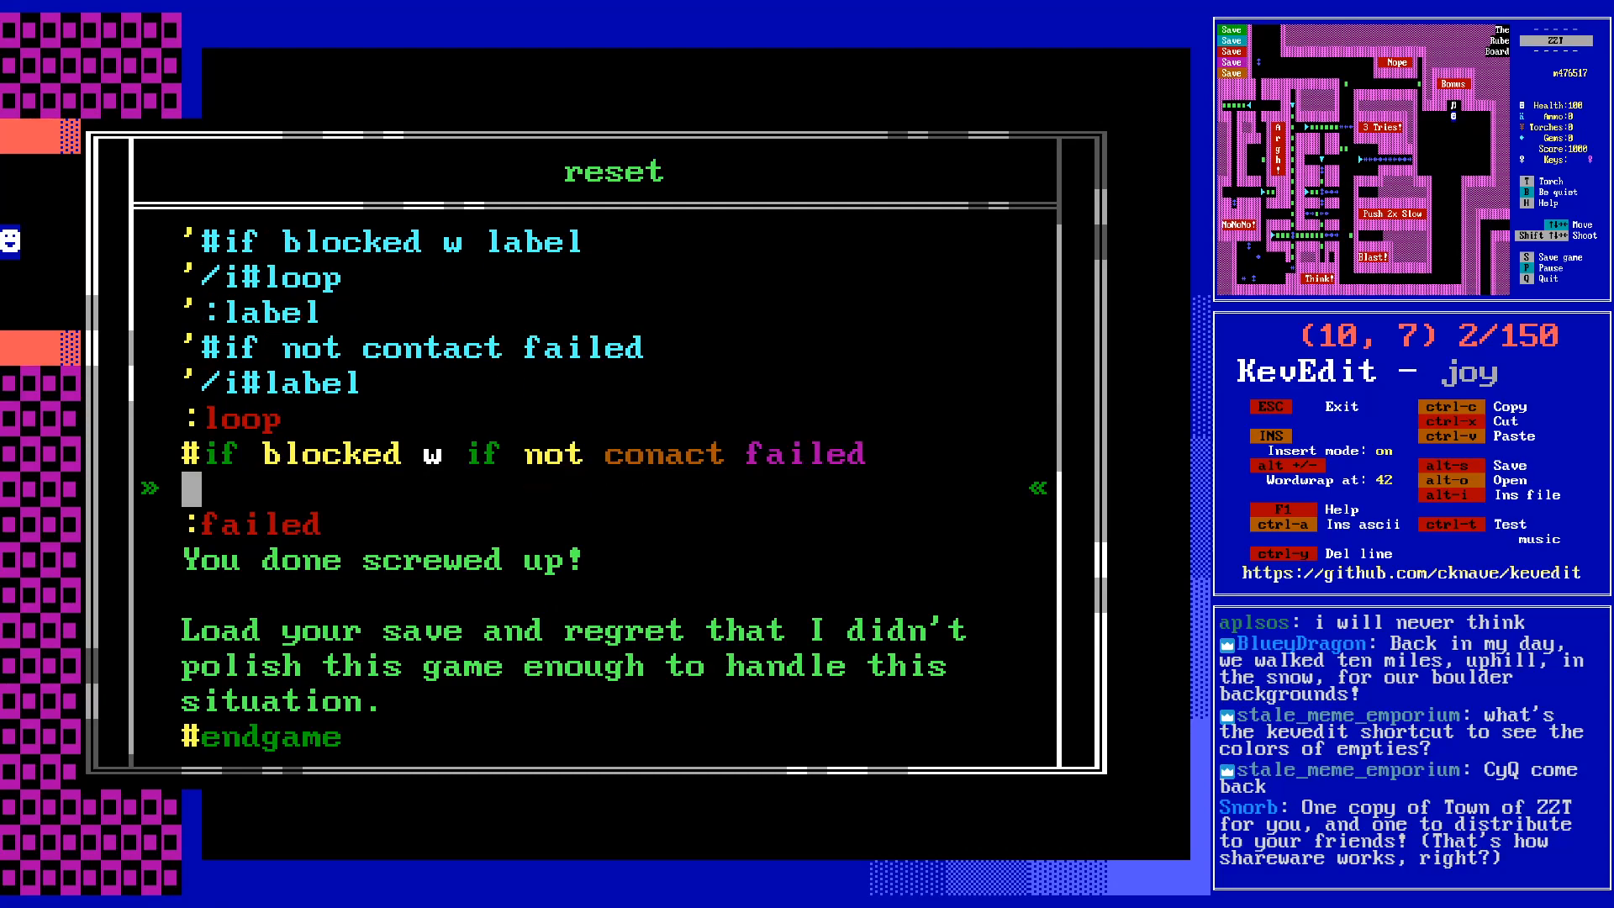
pyautogui.write('/i#loop')
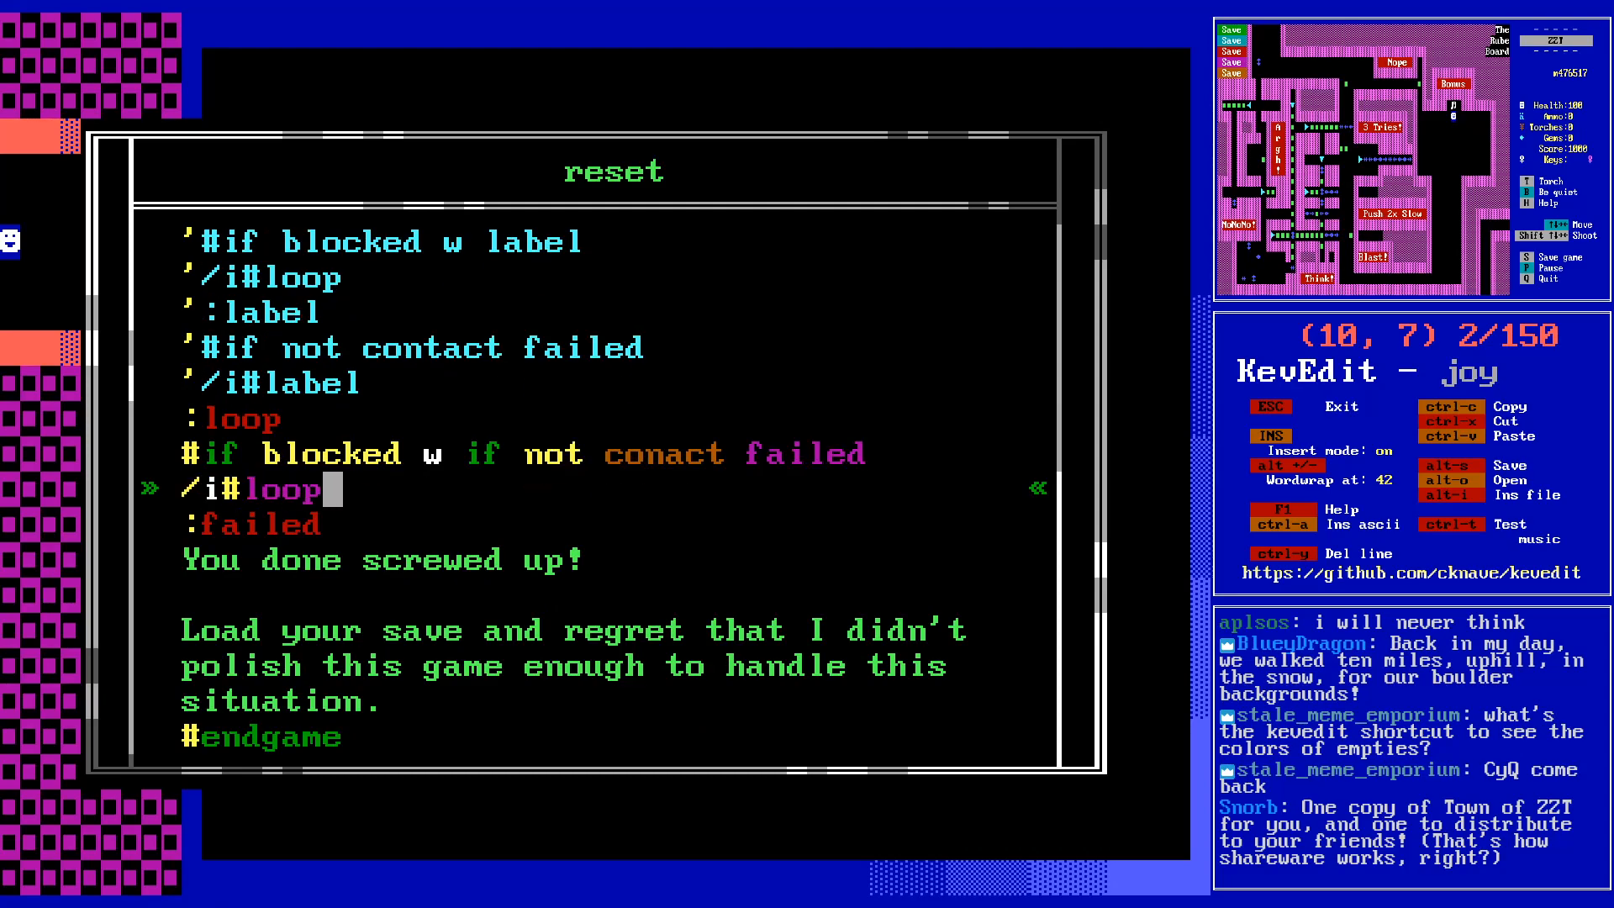
# - Correct the misspelled "conact" to "contact" in the combined condition
pyautogui.press('Up')
pyautogui.press('End')
pyautogui.press('Left')
pyautogui.press('Left')
pyautogui.press('Left')
pyautogui.press('Left')
pyautogui.press('Left')
pyautogui.press('Left')
pyautogui.press('Left')
pyautogui.press('Left')
pyautogui.press('Left')
pyautogui.press('Left')
pyautogui.press('Left')
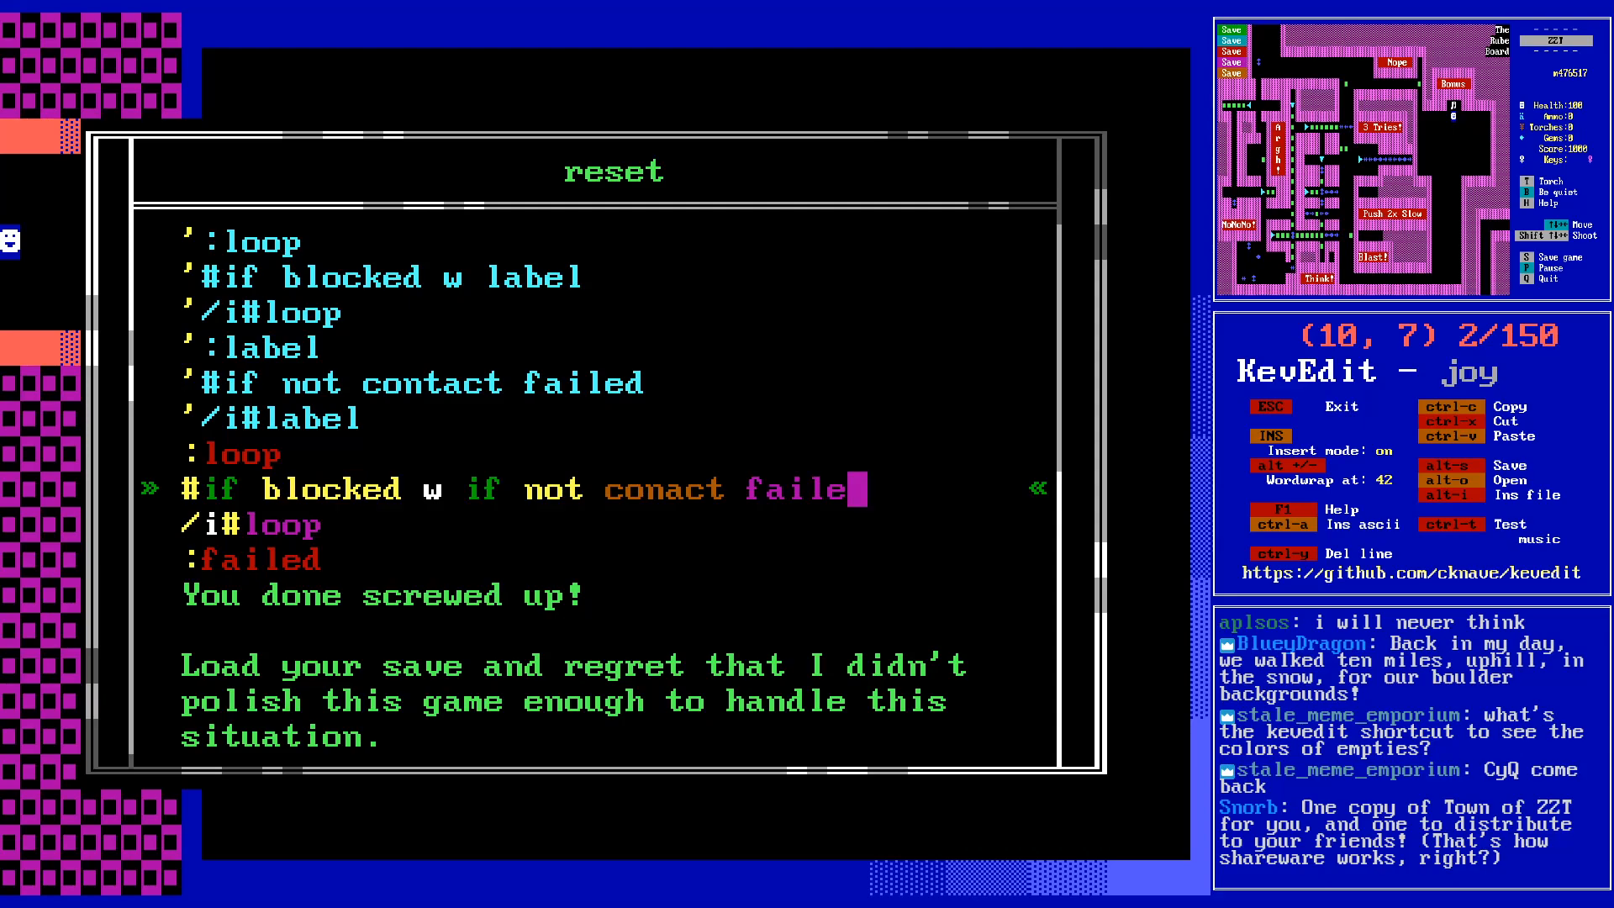
pyautogui.press('Right')
pyautogui.write('t')
pyautogui.press('Down')
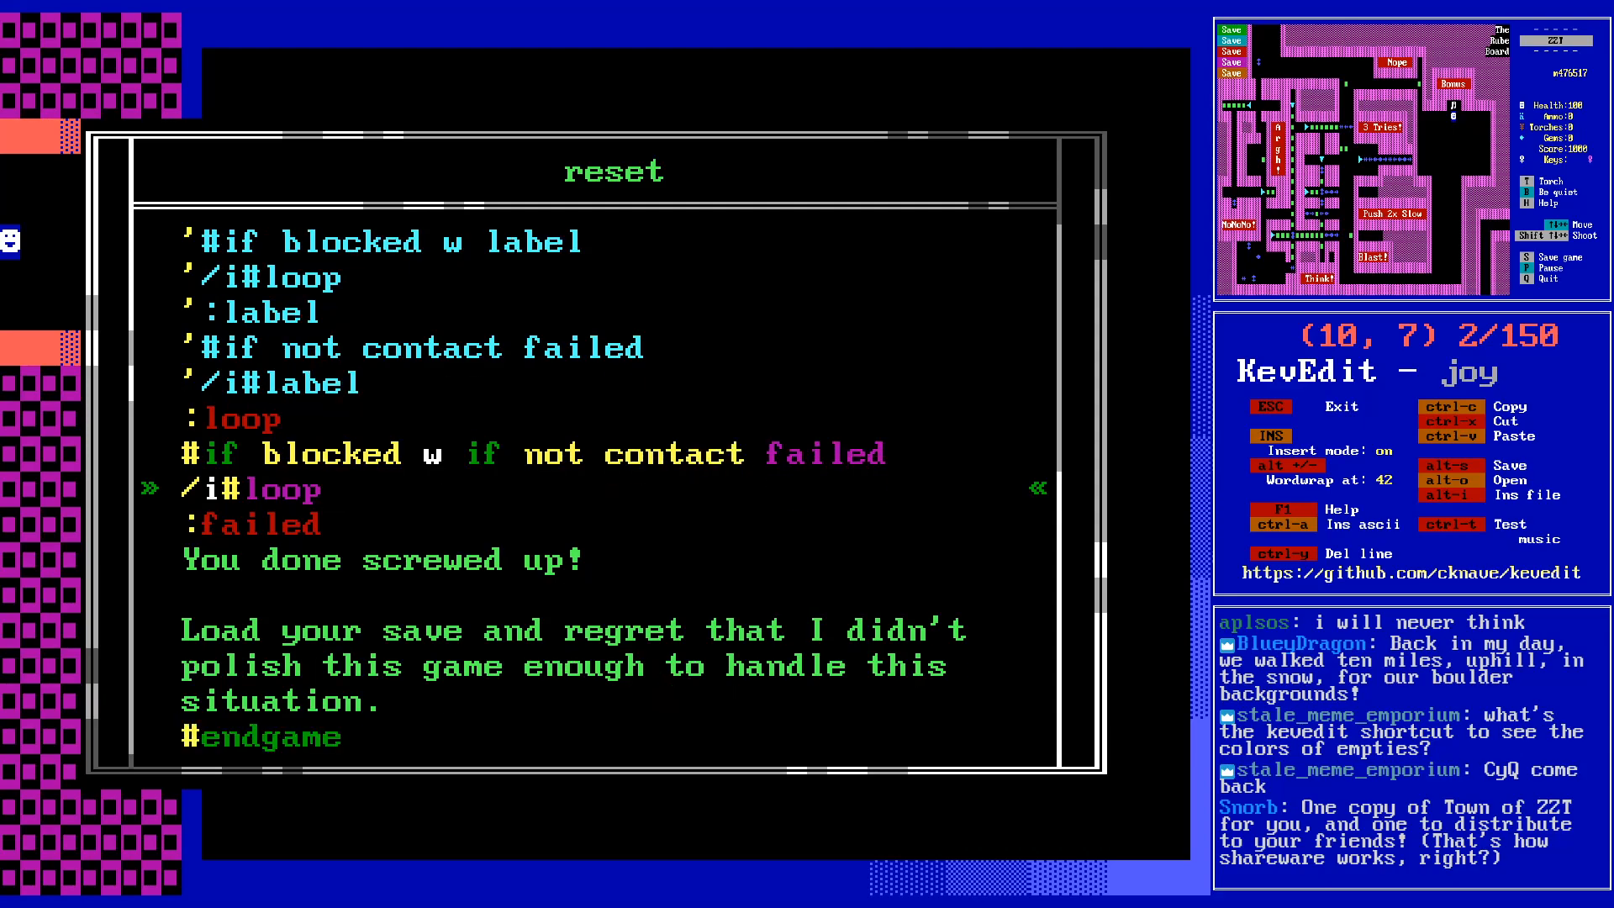
# - Read through the combined blocked and contact condition in the new loop
pyautogui.press('Up')
pyautogui.press('Right')
pyautogui.press('Right')
pyautogui.press('Right')
pyautogui.press('Right')
pyautogui.press('Right')
pyautogui.press('Right')
pyautogui.press('Right')
pyautogui.press('Right')
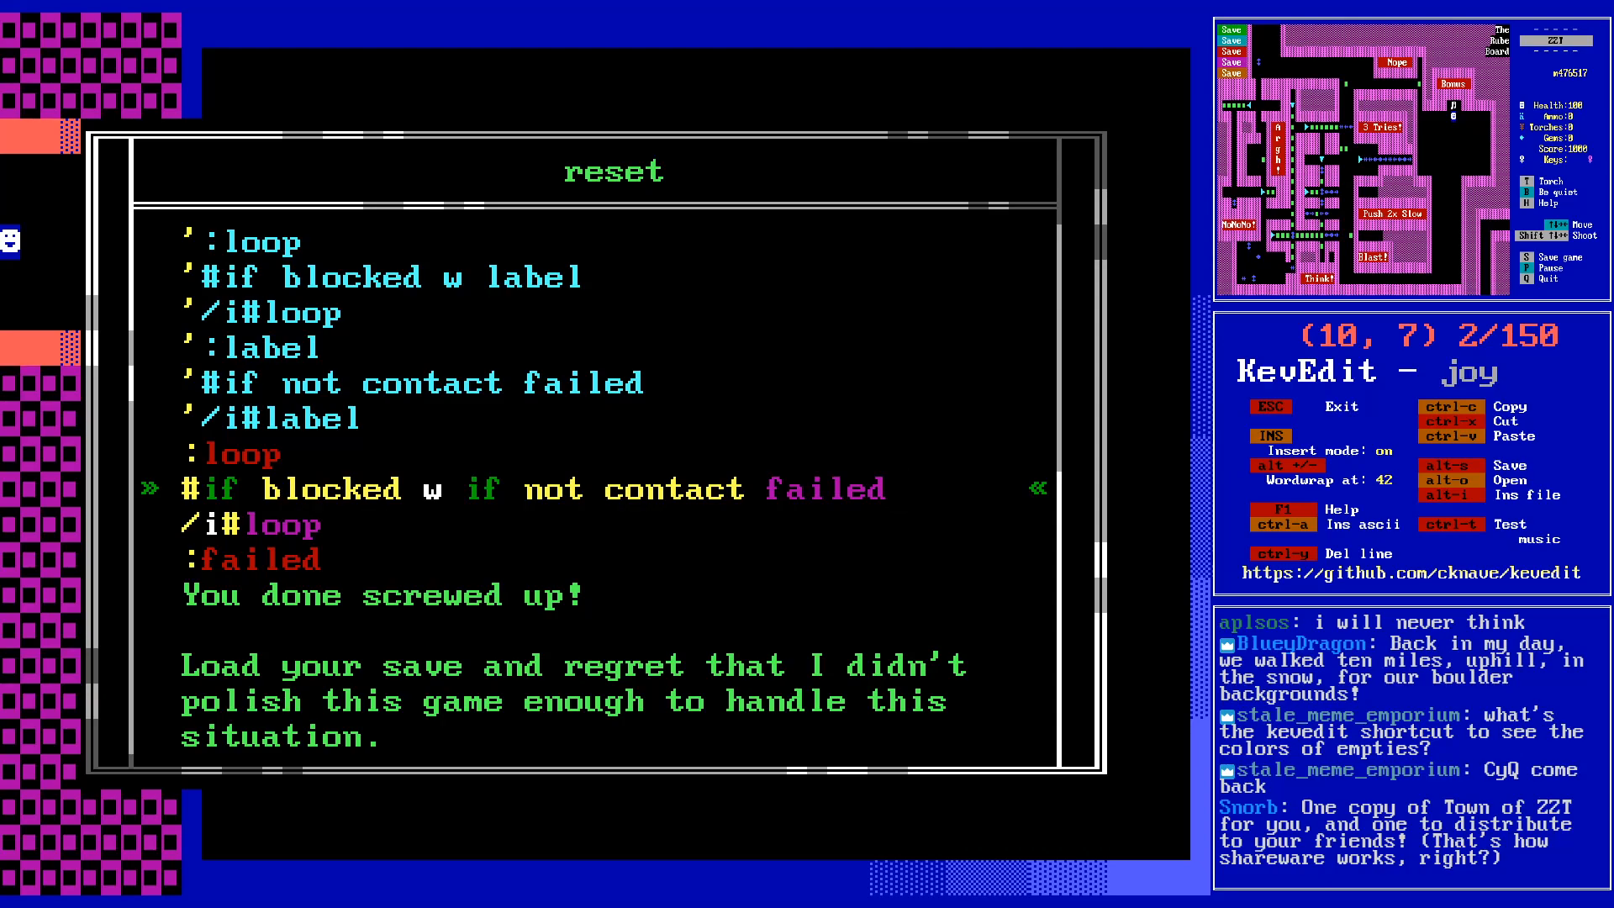
pyautogui.press('Up')
pyautogui.press('Up')
pyautogui.press('Up')
pyautogui.press('Up')
pyautogui.press('Down')
pyautogui.press('Down')
pyautogui.press('Down')
pyautogui.press('Down')
pyautogui.press('Right')
pyautogui.press('Right')
pyautogui.press('Right')
pyautogui.press('Right')
pyautogui.press('Right')
pyautogui.press('Right')
pyautogui.press('Right')
pyautogui.press('Right')
pyautogui.press('Right')
pyautogui.press('Right')
pyautogui.press('Right')
pyautogui.press('Right')
pyautogui.press('Right')
pyautogui.press('Right')
pyautogui.press('Right')
pyautogui.press('Right')
pyautogui.press('Right')
pyautogui.press('Right')
pyautogui.press('Right')
pyautogui.press('Right')
pyautogui.write('asdasdas')
pyautogui.press('BackSpace')
pyautogui.press('BackSpace')
pyautogui.press('BackSpace')
pyautogui.press('BackSpace')
pyautogui.press('BackSpace')
pyautogui.press('BackSpace')
pyautogui.press('BackSpace')
pyautogui.press('BackSpace')
pyautogui.press('BackSpace')
pyautogui.press('Return')
pyautogui.write('#')
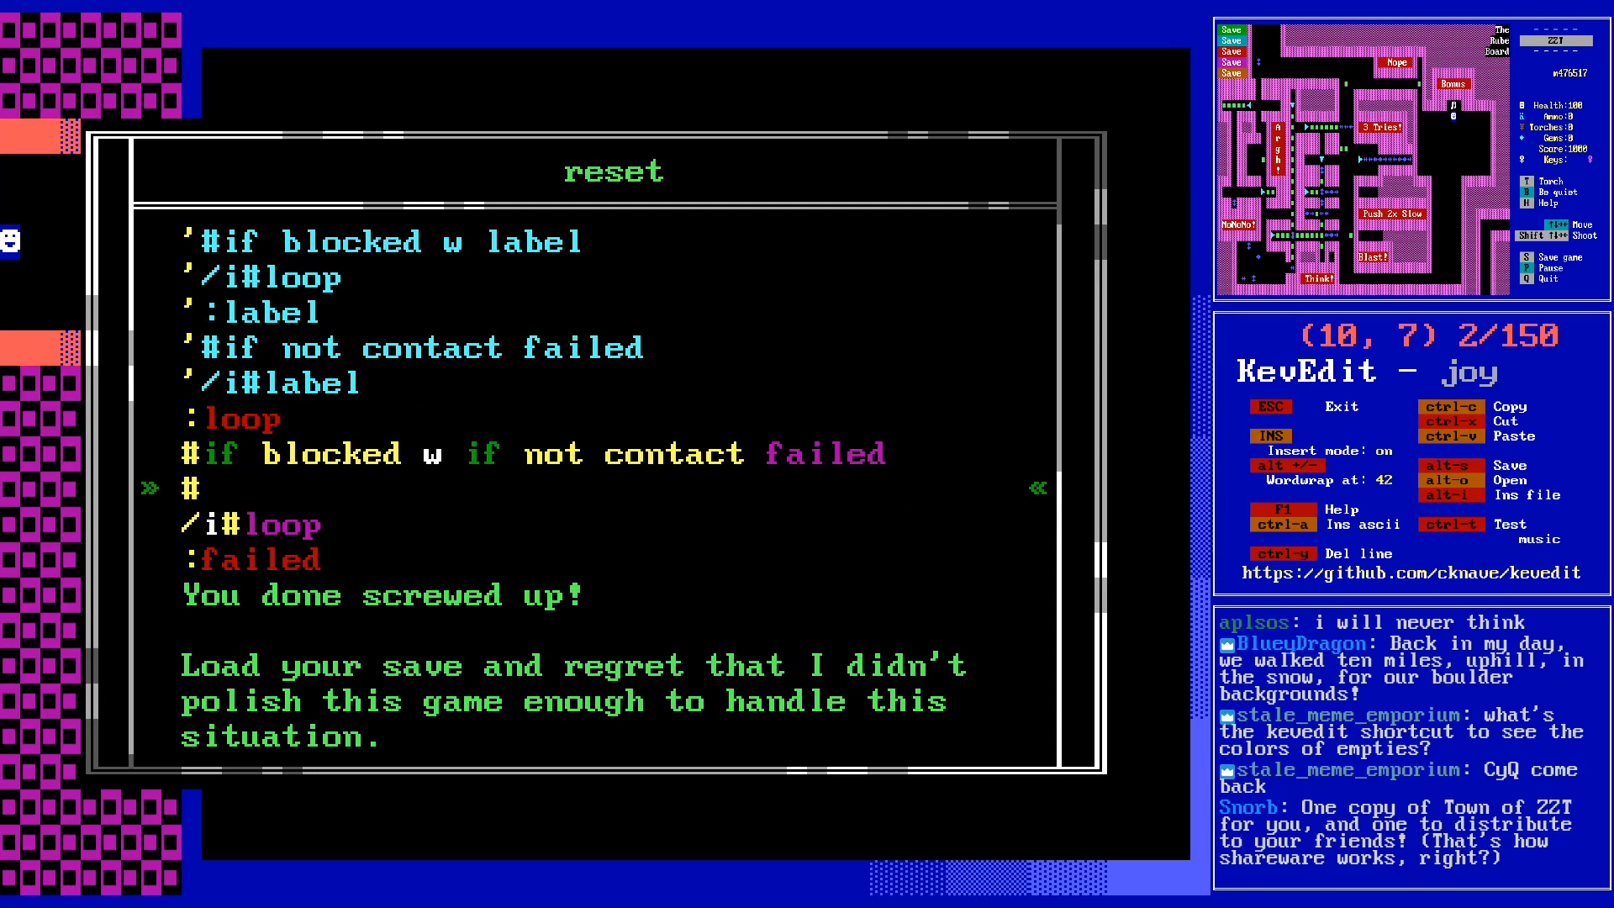
pyautogui.press('BackSpace')
pyautogui.press('BackSpace')
pyautogui.press('BackSpace')
# - Re-examine the second half of the line "#if blocked w if not contact failed" and the lines below it
pyautogui.press('Left')
pyautogui.press('Left')
pyautogui.press('Left')
pyautogui.press('Left')
pyautogui.press('Left')
pyautogui.press('Left')
pyautogui.press('Left')
pyautogui.press('Left')
pyautogui.press('Left')
pyautogui.press('Left')
pyautogui.press('Left')
pyautogui.press('Left')
pyautogui.press('Left')
pyautogui.press('Left')
pyautogui.press('Left')
pyautogui.press('Left')
pyautogui.press('Left')
pyautogui.press('Left')
pyautogui.press('Left')
pyautogui.press('Left')
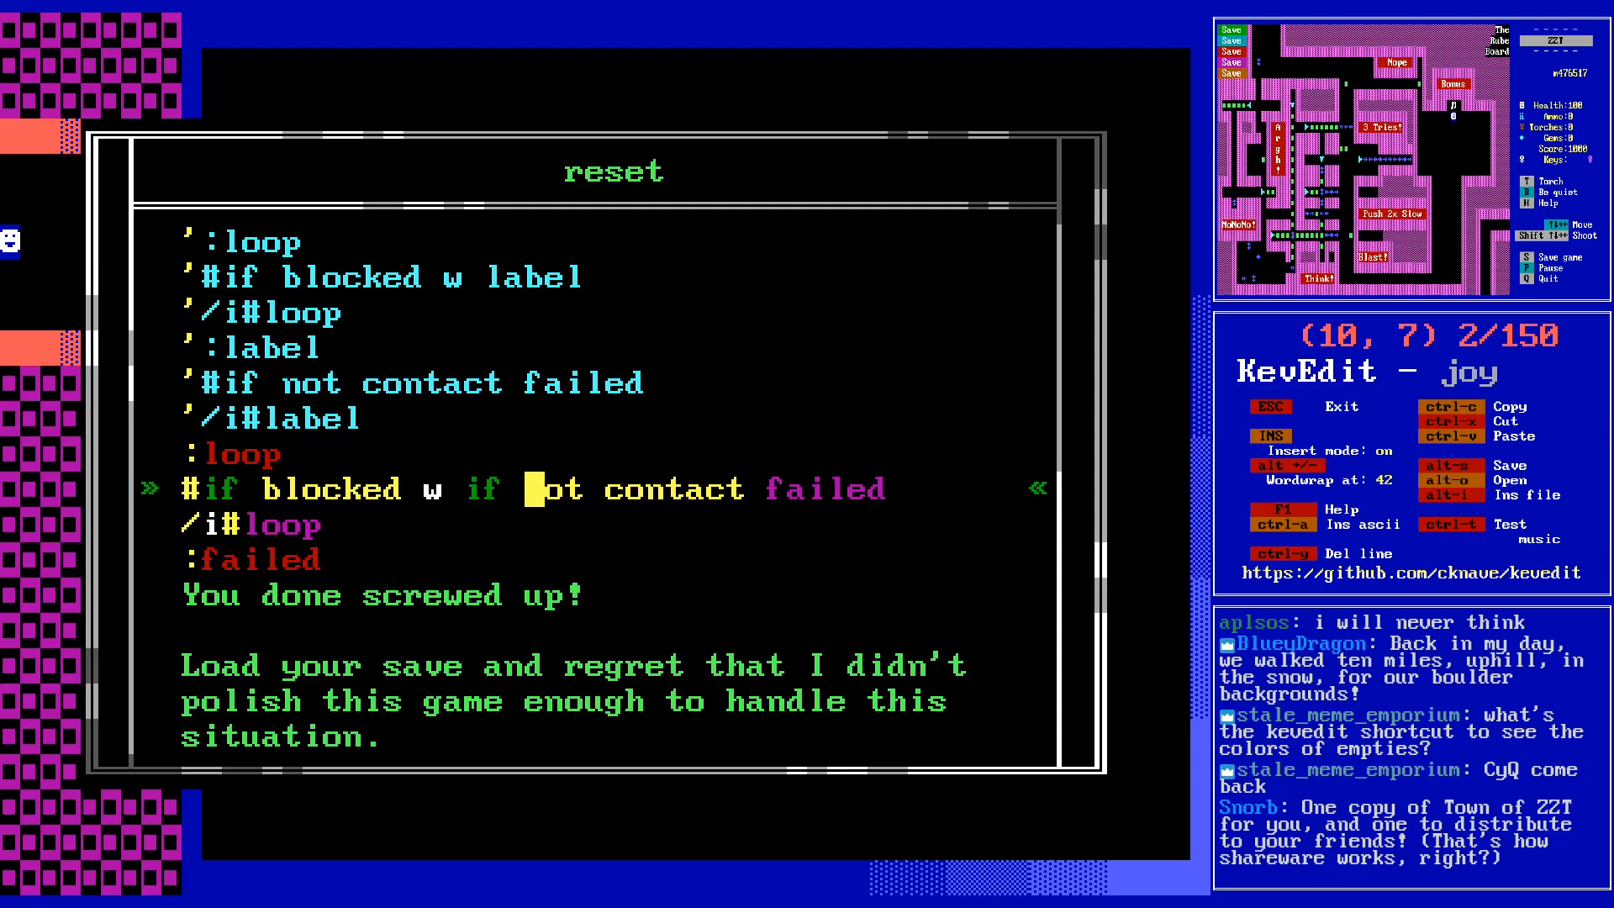
pyautogui.press('Down')
pyautogui.press('Down')
pyautogui.press('Down')
# - Close the reset object's program and settings, and save the world
pyautogui.press('Escape')
pyautogui.press('Escape')
pyautogui.press('Down')
pyautogui.press('Right')
pyautogui.press('Right')
pyautogui.press('s')
pyautogui.press('Return')
# - Delete the whole slider puzzle, including its pusher, by clearing the block from (13, 4) to (23, 14)
pyautogui.press('Right')
pyautogui.press('Up')
pyautogui.press('Up')
pyautogui.press('Up')
pyautogui.press('Up')
pyautogui.hotkey('shift', 'Right')
pyautogui.hotkey('shift', 'Right')
pyautogui.hotkey('shift', 'Right')
pyautogui.hotkey('shift', 'Right')
pyautogui.hotkey('shift', 'Right')
pyautogui.hotkey('shift', 'Right')
pyautogui.hotkey('shift', 'Right')
pyautogui.hotkey('shift', 'Right')
pyautogui.hotkey('shift', 'Right')
pyautogui.hotkey('shift', 'Right')
pyautogui.hotkey('shift', 'Down')
pyautogui.hotkey('shift', 'Down')
pyautogui.hotkey('shift', 'Down')
pyautogui.hotkey('shift', 'Down')
pyautogui.hotkey('shift', 'Down')
pyautogui.hotkey('shift', 'Down')
pyautogui.hotkey('shift', 'Down')
pyautogui.hotkey('shift', 'Down')
pyautogui.hotkey('shift', 'Down')
pyautogui.hotkey('shift', 'Down')
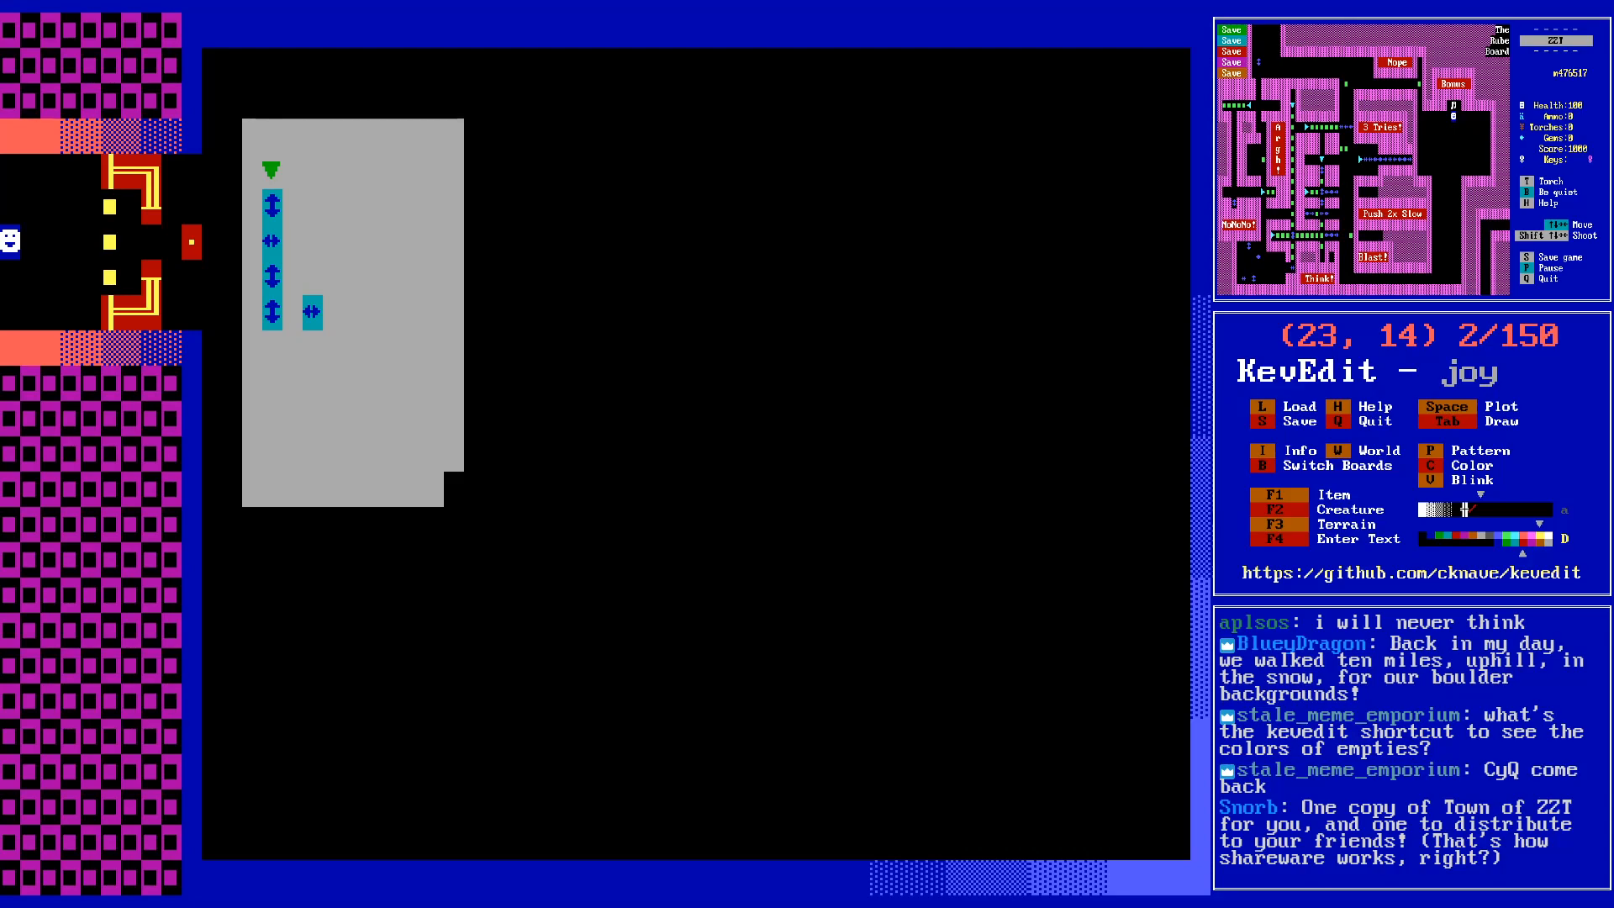
pyautogui.press('Delete')
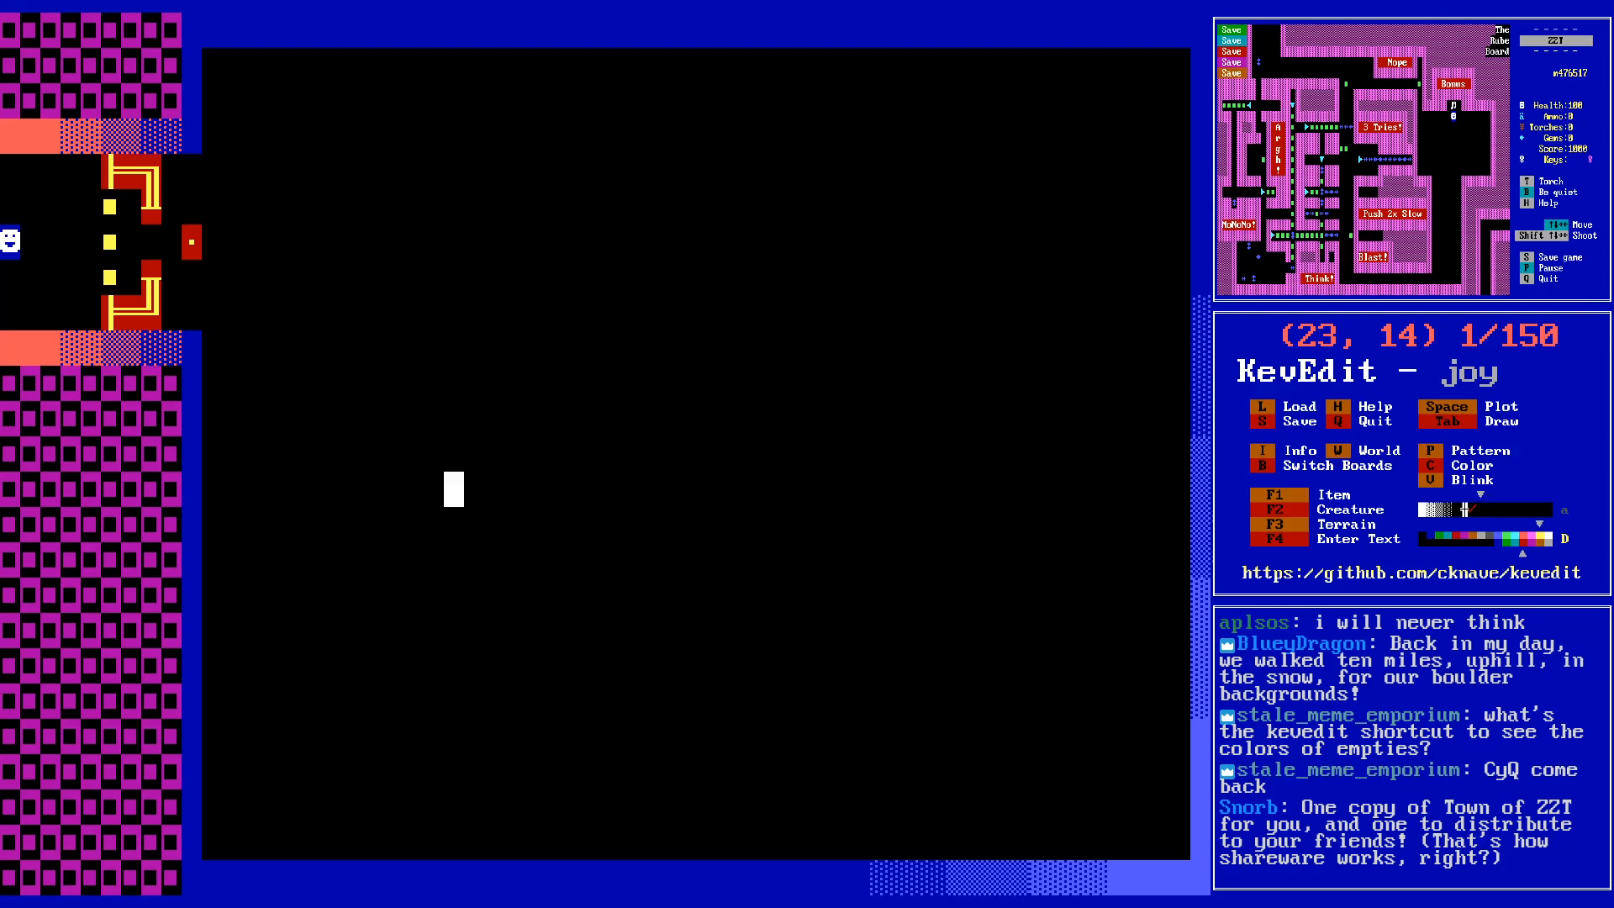
# - Draw a blue wall enclosing the space beside the reset object, along rows 10 and 4 and column 15, with a gap at (15, 7)
pyautogui.press('Left')
pyautogui.press('Left')
pyautogui.press('Left')
pyautogui.press('Left')
pyautogui.press('Left')
pyautogui.press('Left')
pyautogui.press('Left')
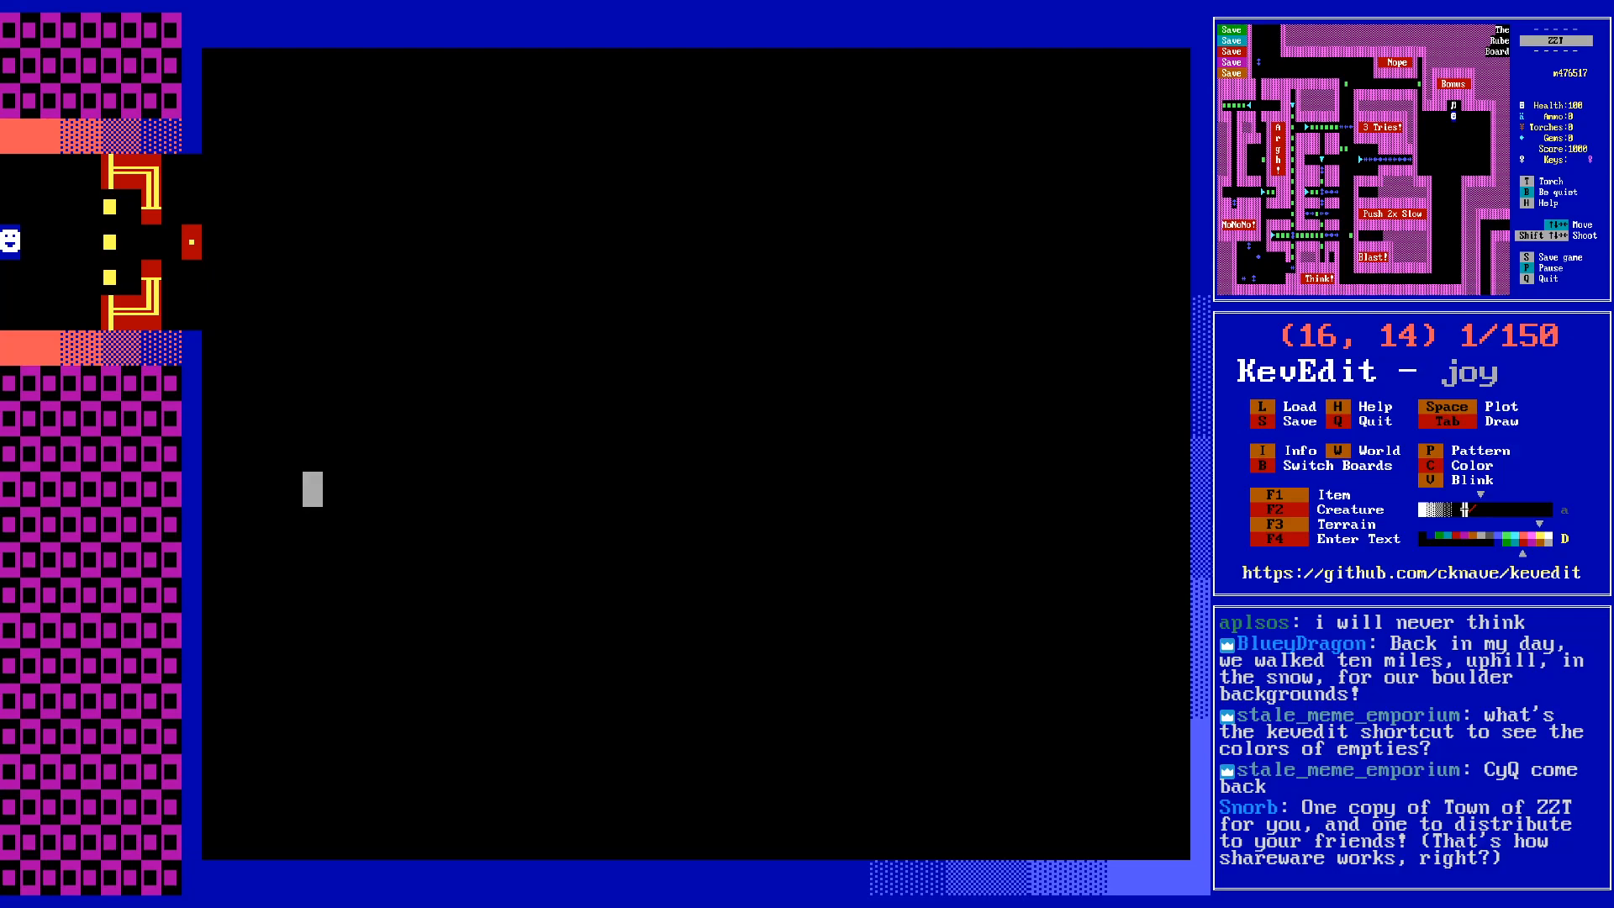
pyautogui.press('Up')
pyautogui.press('Up')
pyautogui.press('Up')
pyautogui.press('Up')
pyautogui.press('Left')
pyautogui.press('Left')
pyautogui.press('Left')
pyautogui.press('Left')
pyautogui.press('Left')
pyautogui.press('Left')
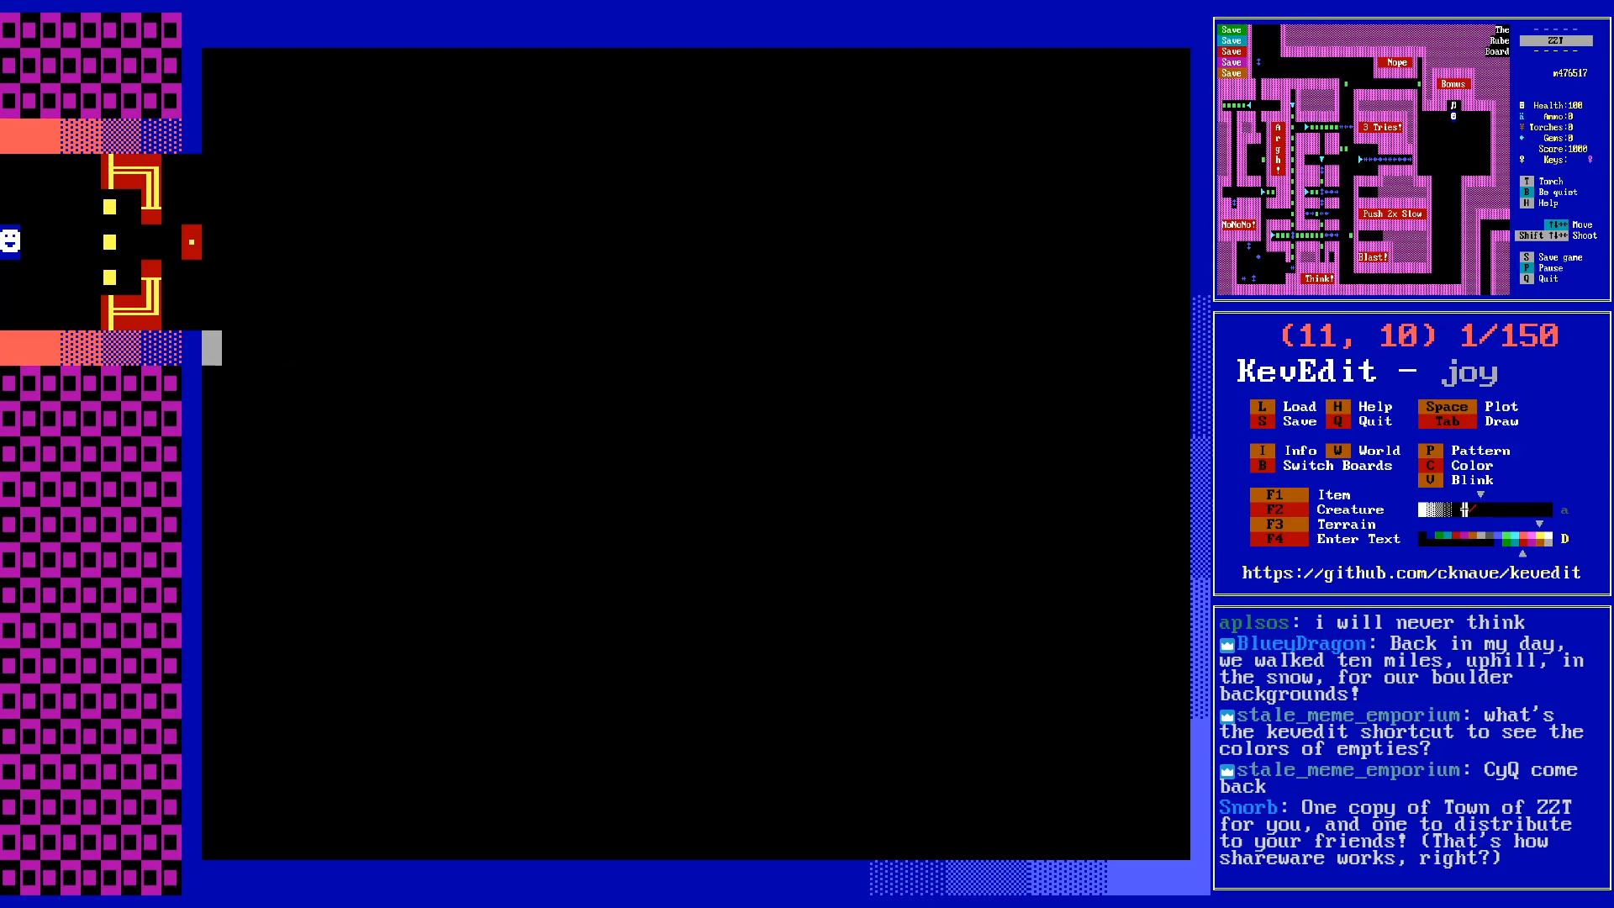
pyautogui.press('Right')
pyautogui.press('Tab')
pyautogui.press('Right')
pyautogui.press('Right')
pyautogui.press('Right')
pyautogui.press('Right')
pyautogui.press('Up')
pyautogui.press('Up')
pyautogui.press('Up')
pyautogui.press('Up')
pyautogui.press('Up')
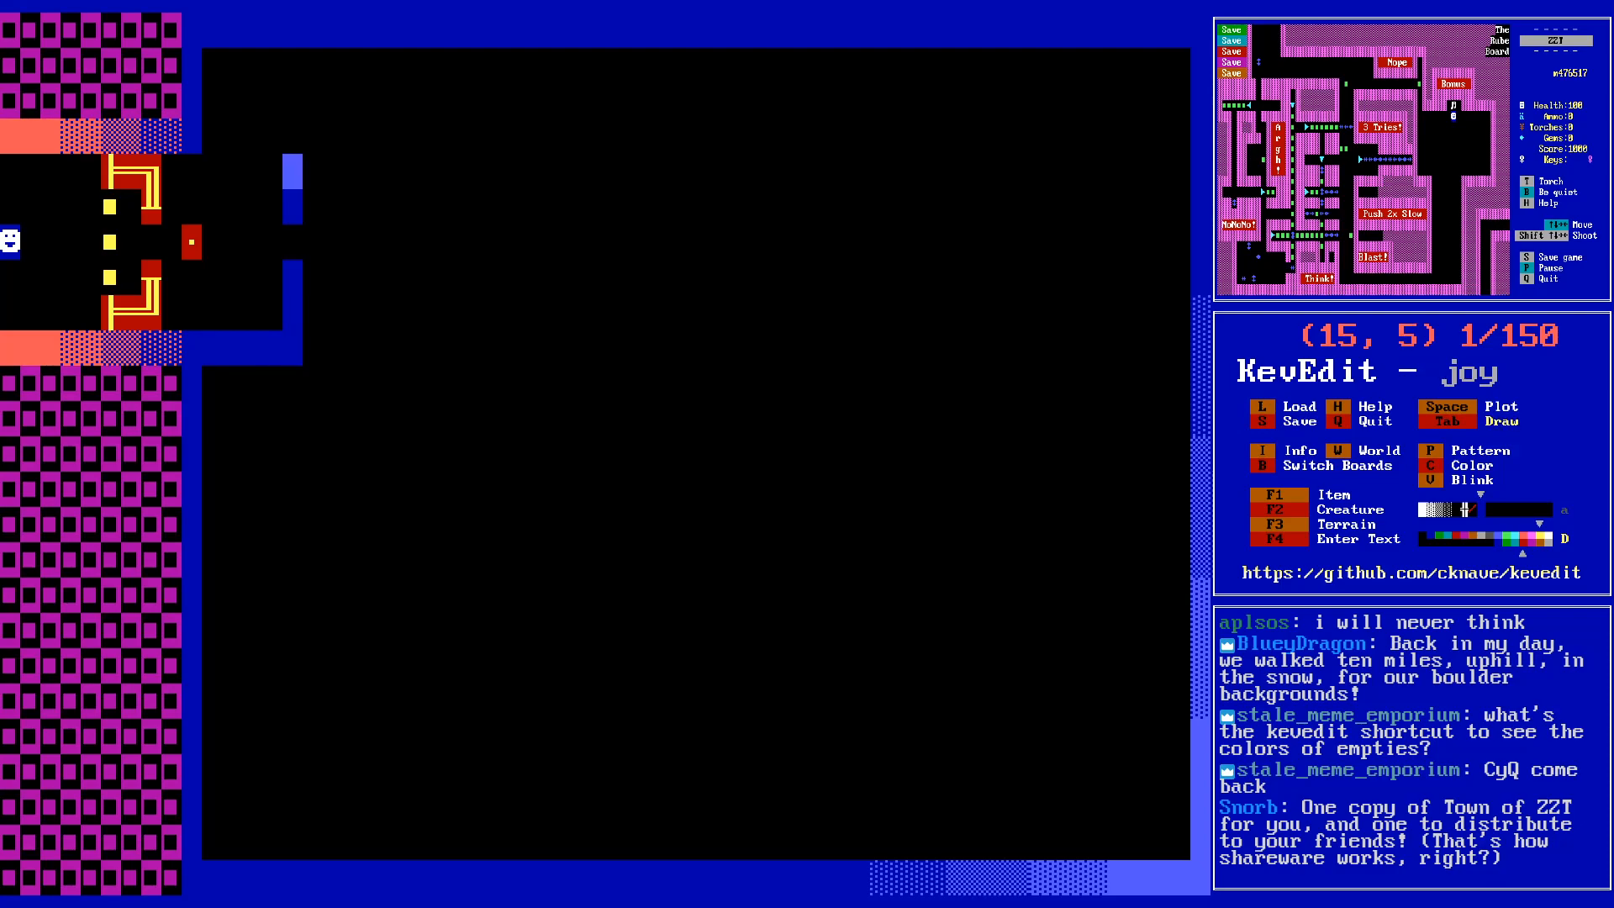
pyautogui.press('Up')
pyautogui.press('Left')
pyautogui.press('Left')
pyautogui.press('Left')
pyautogui.press('Left')
pyautogui.press('Tab')
# - Choose a light blue foreground colour and add a new object in the wall's gap at (15, 7)
pyautogui.press('Down')
pyautogui.press('Down')
pyautogui.press('Down')
pyautogui.press('Right')
pyautogui.press('Right')
pyautogui.press('Down')
pyautogui.press('Up')
pyautogui.press('Right')
pyautogui.press('Right')
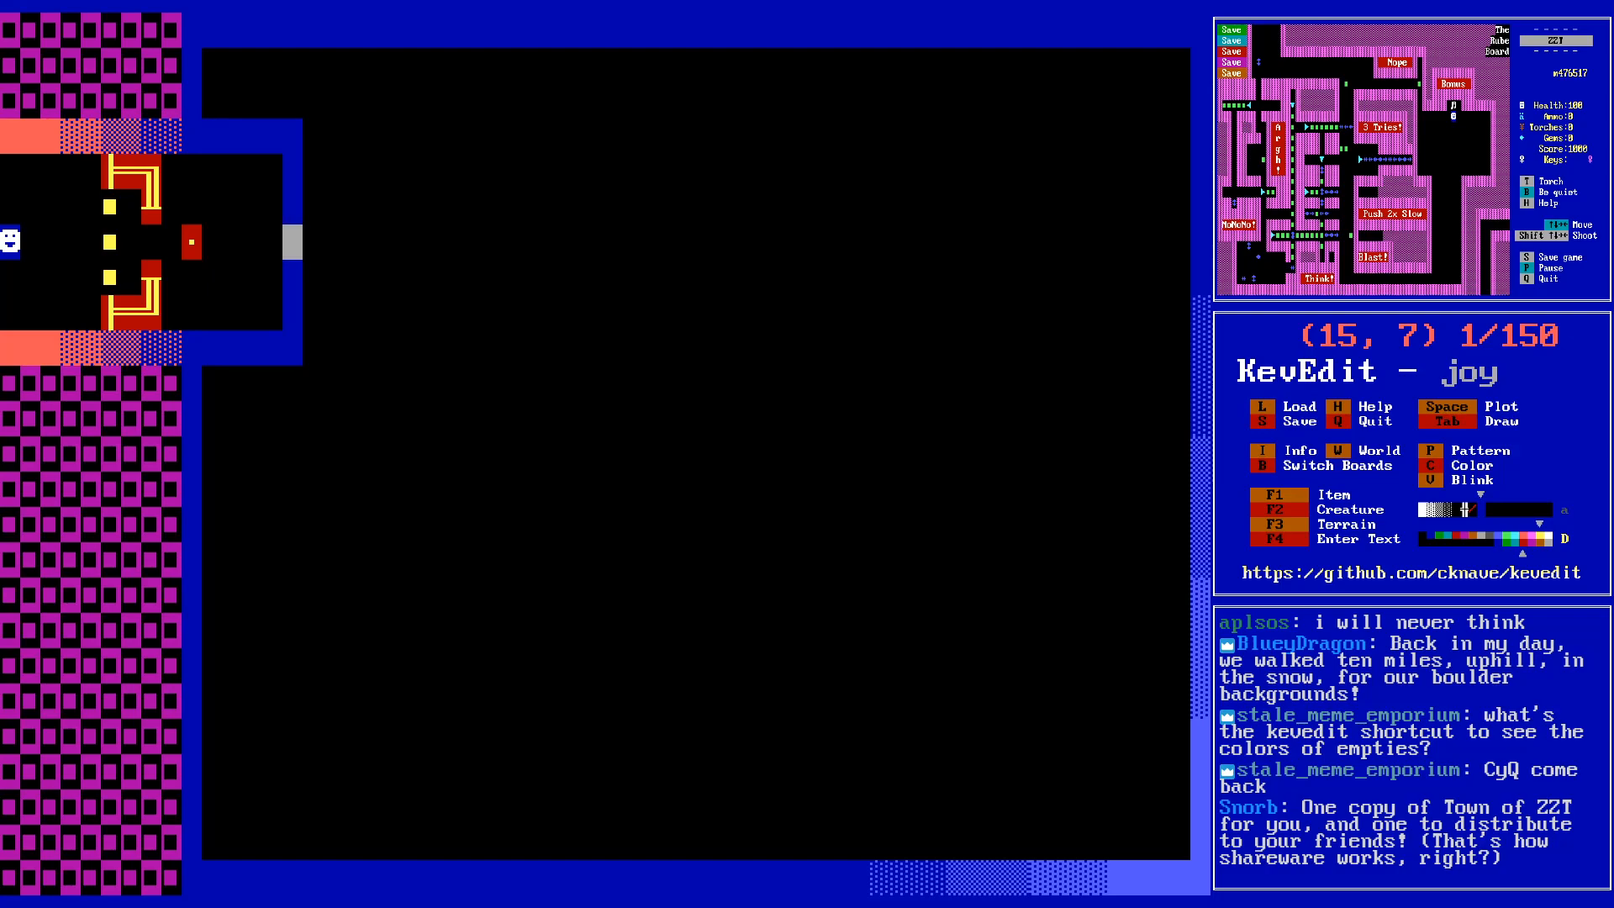
pyautogui.press('c')
pyautogui.press('Left')
pyautogui.press('Left')
pyautogui.press('Left')
pyautogui.press('Left')
pyautogui.press('Left')
pyautogui.press('Up')
pyautogui.press('Up')
pyautogui.press('Up')
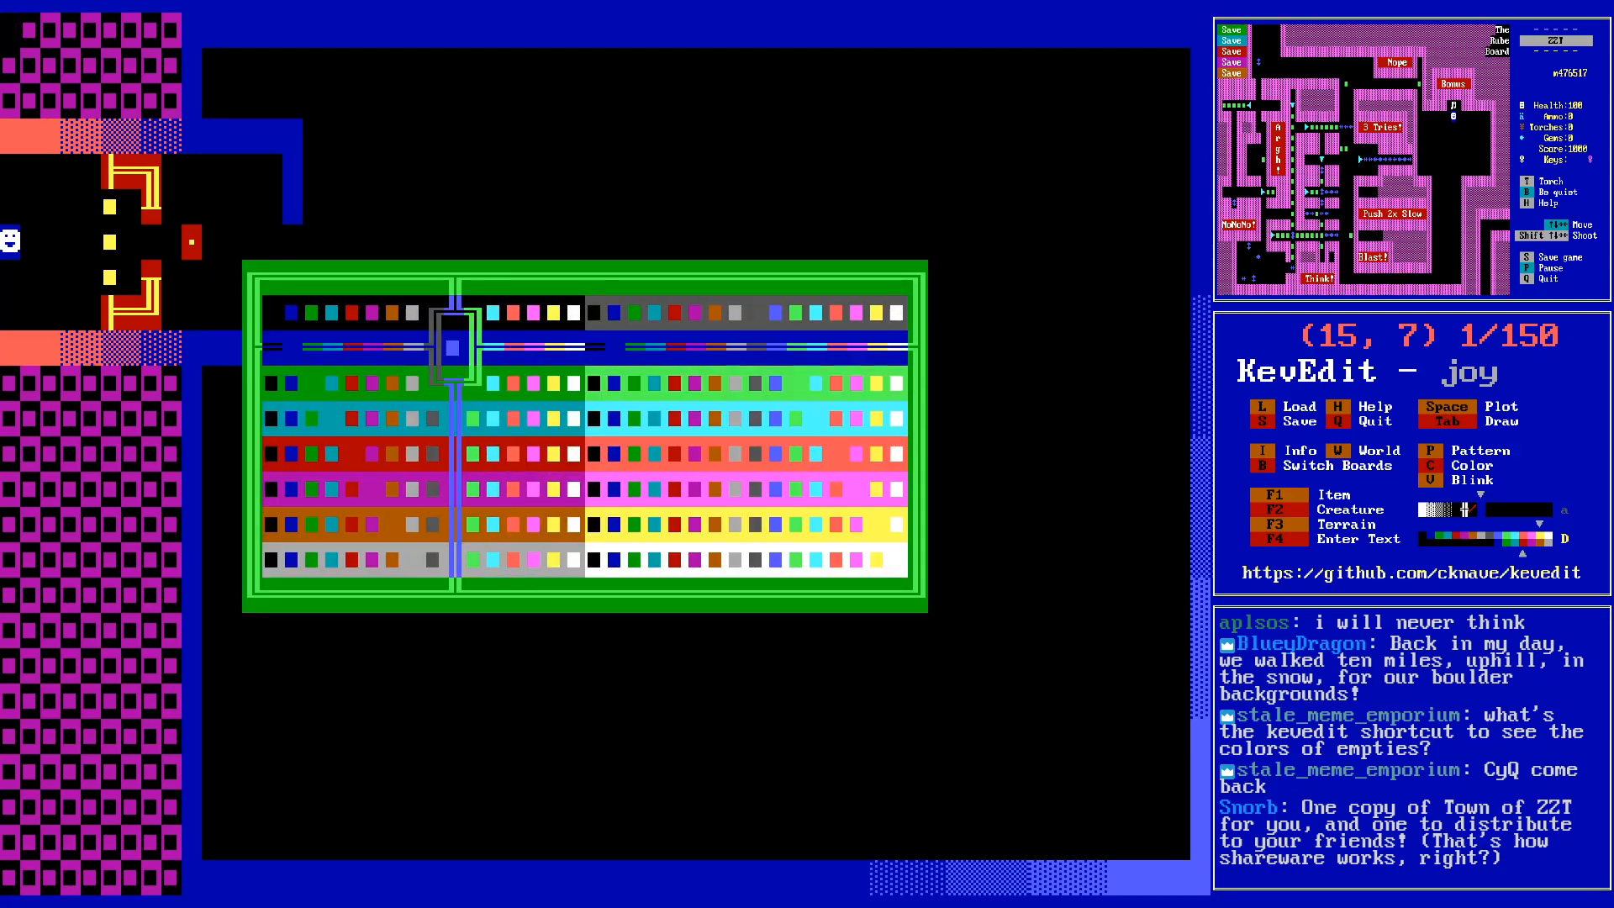
pyautogui.press('Up')
pyautogui.press('Down')
pyautogui.press('Up')
pyautogui.press('Return')
pyautogui.press('F2')
pyautogui.press('o')
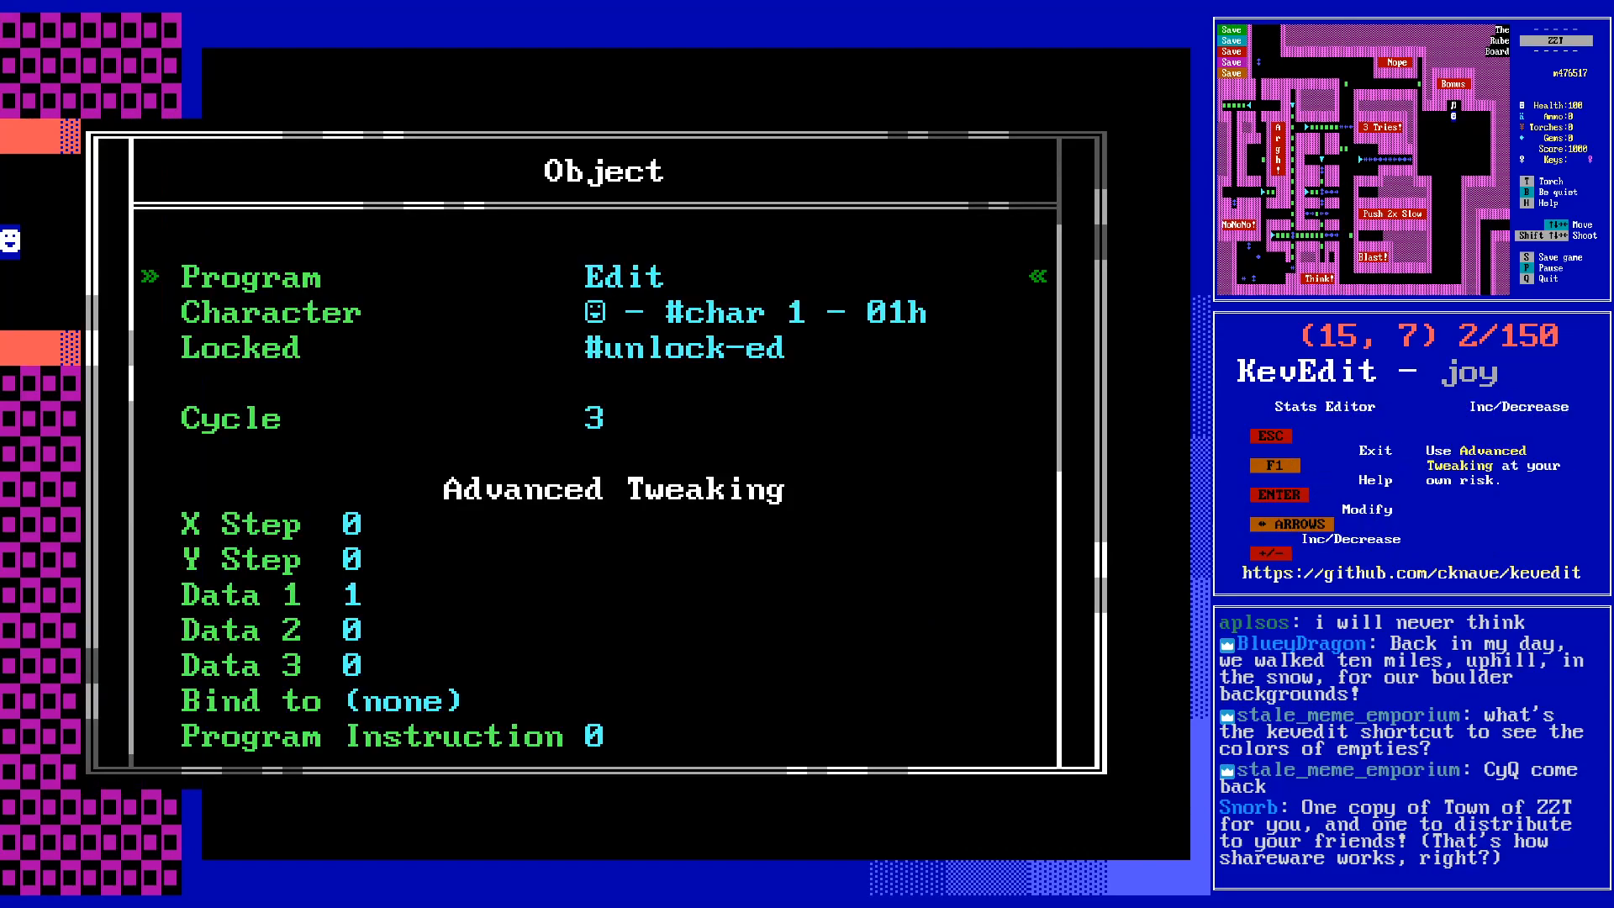
# - Set the new object's character to the fish-like α symbol
pyautogui.press('Down')
pyautogui.press('Return')
pyautogui.press('Right')
pyautogui.press('Right')
pyautogui.press('Right')
pyautogui.press('Right')
pyautogui.press('Right')
pyautogui.press('Right')
pyautogui.press('Right')
pyautogui.press('Right')
pyautogui.press('Right')
pyautogui.press('Right')
pyautogui.press('Right')
pyautogui.press('Right')
pyautogui.press('Right')
pyautogui.press('Right')
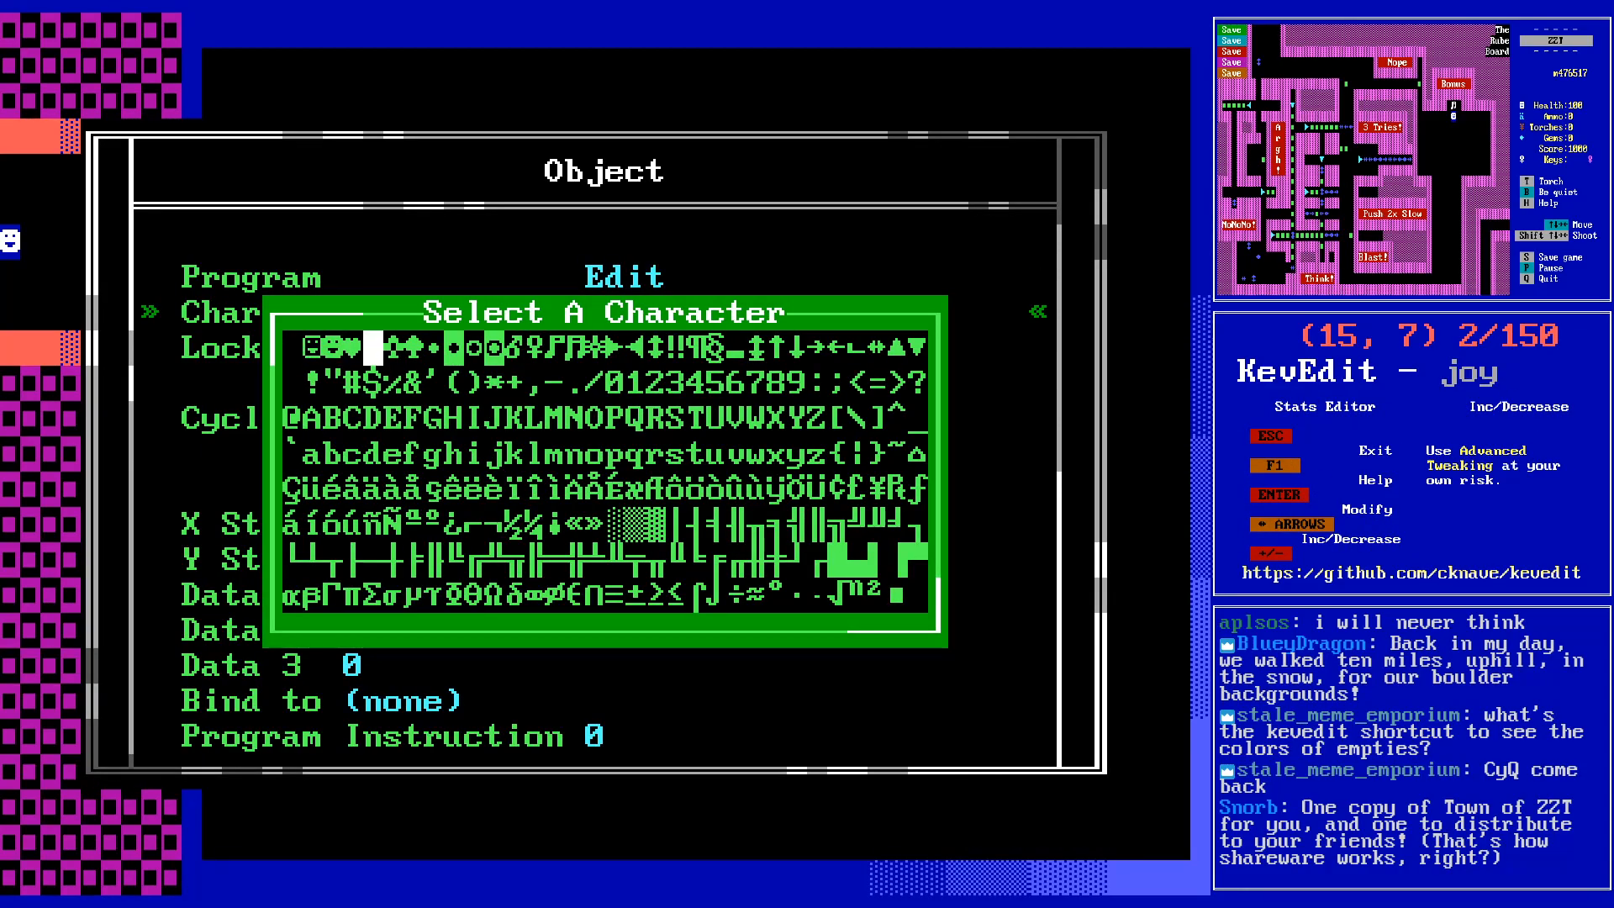
pyautogui.press('Right')
pyautogui.press('Down')
pyautogui.press('Down')
pyautogui.press('Down')
pyautogui.press('Down')
pyautogui.press('Right')
pyautogui.press('Right')
pyautogui.press('Right')
pyautogui.press('Right')
pyautogui.press('Right')
pyautogui.press('Right')
pyautogui.press('Right')
pyautogui.press('Right')
pyautogui.press('Left')
pyautogui.press('Left')
pyautogui.press('Left')
pyautogui.press('Left')
pyautogui.press('Left')
pyautogui.press('Left')
pyautogui.press('Left')
pyautogui.press('Left')
pyautogui.press('Left')
pyautogui.press('Left')
pyautogui.press('Left')
pyautogui.press('Left')
pyautogui.press('Left')
pyautogui.press('Left')
pyautogui.press('Down')
pyautogui.press('Down')
pyautogui.press('Down')
pyautogui.press('Left')
pyautogui.press('Down')
pyautogui.press('Left')
pyautogui.press('Left')
pyautogui.press('Left')
pyautogui.press('Up')
pyautogui.press('Left')
pyautogui.press('Left')
pyautogui.press('Left')
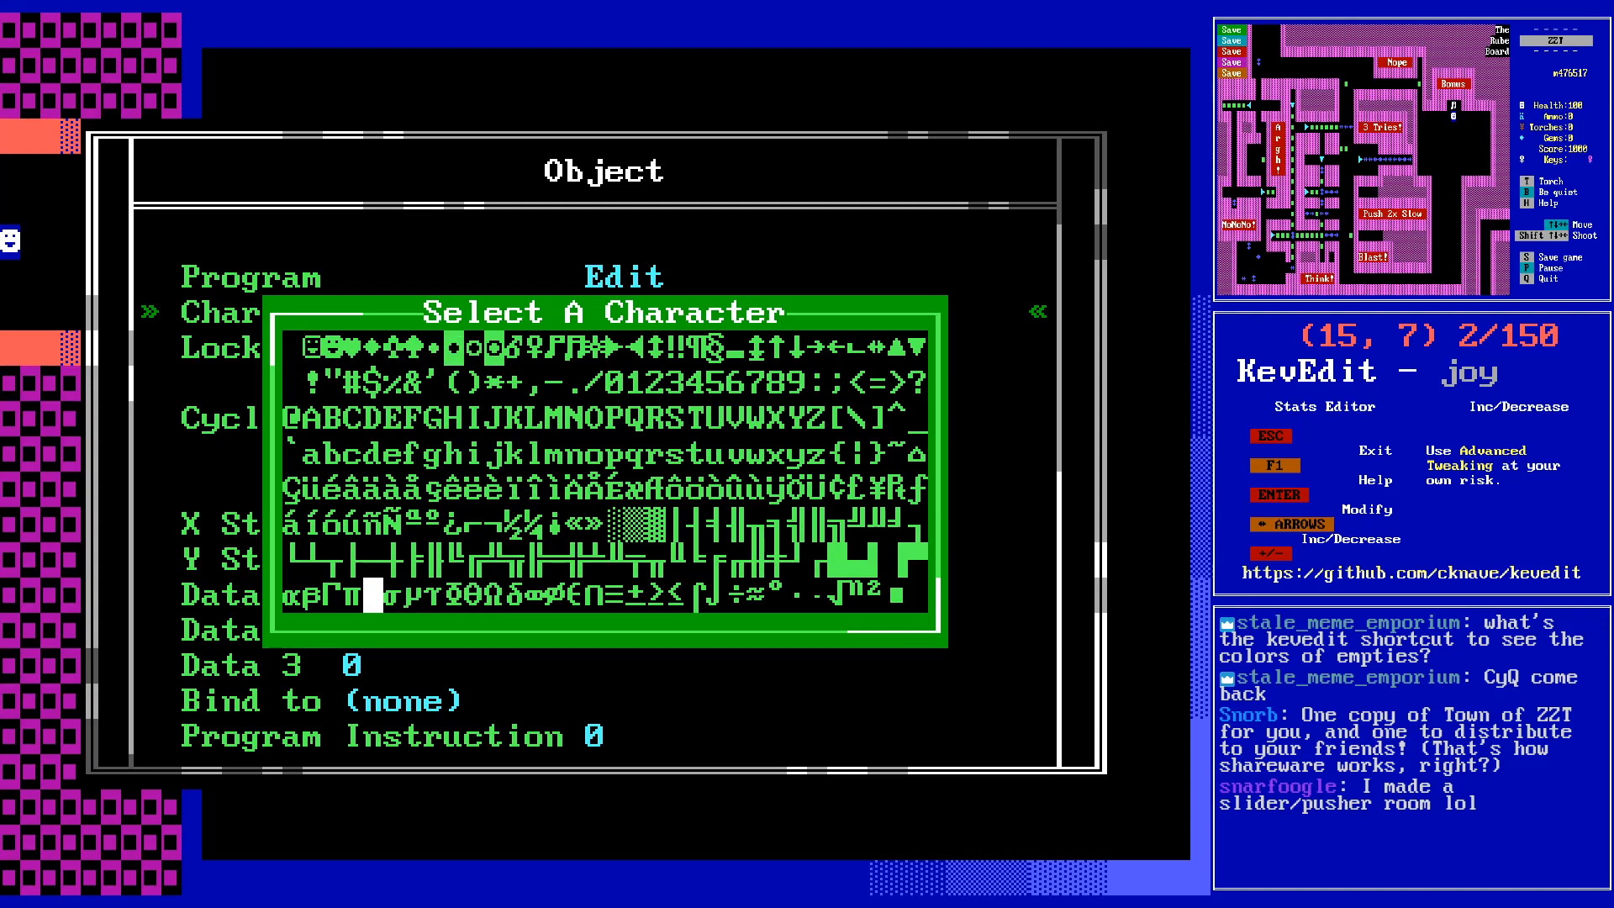
pyautogui.press('Left')
pyautogui.press('Left')
pyautogui.press('Left')
pyautogui.press('Left')
pyautogui.press('Return')
pyautogui.press('Up')
pyautogui.press('Return')
pyautogui.write('@Q')
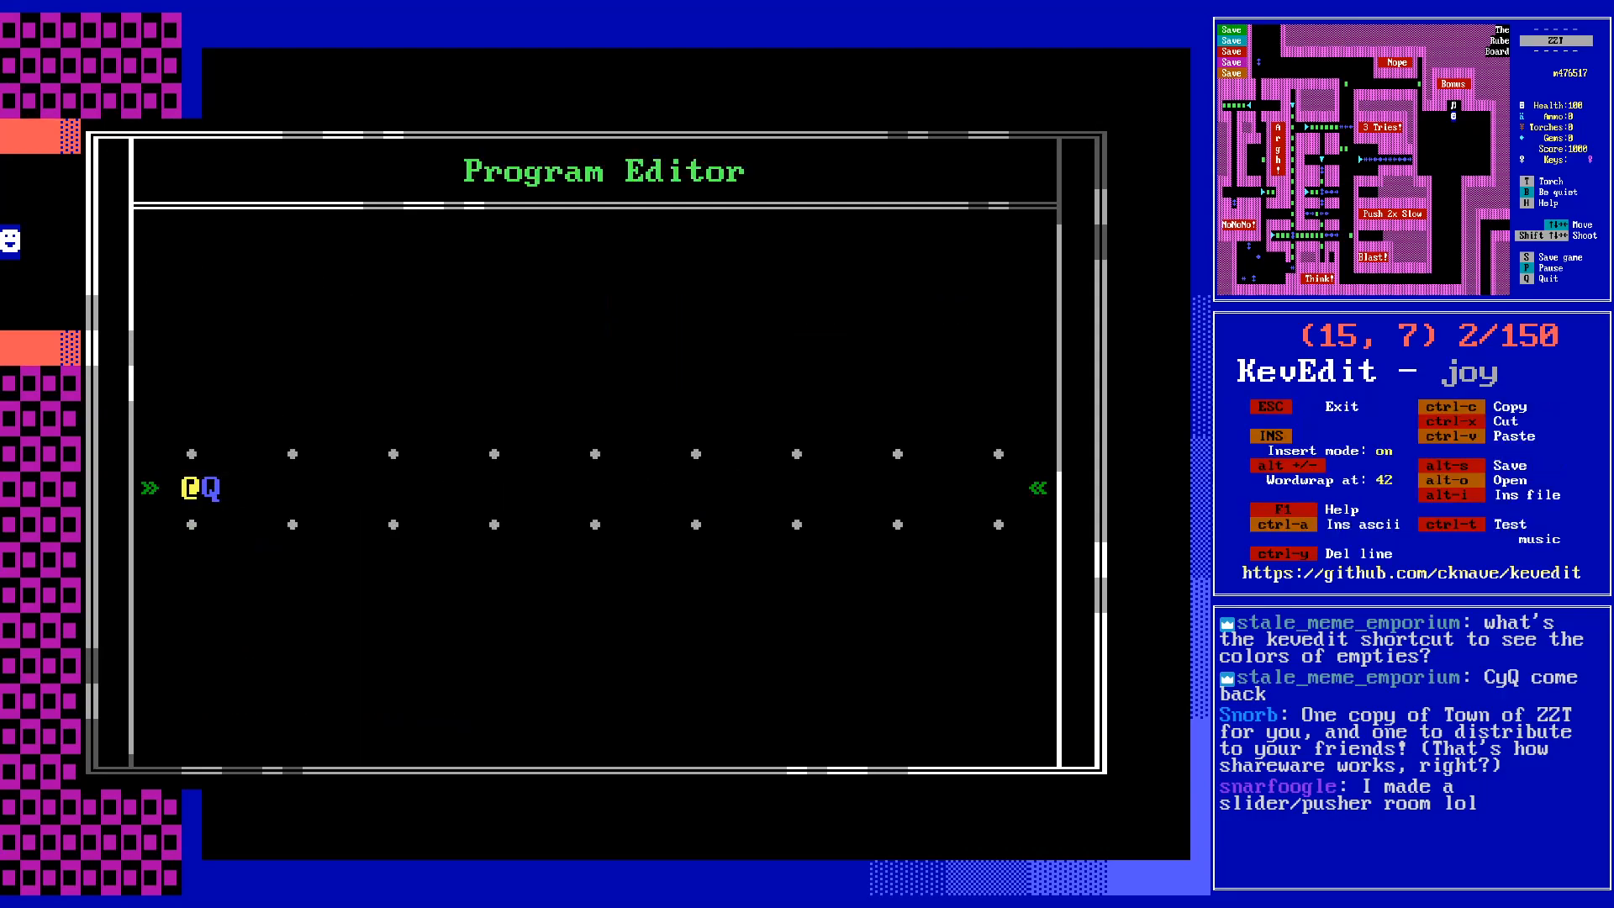
pyautogui.write('uiz Fish')
pyautogui.press('Return')
pyautogui.write('#end')
pyautogui.press('Return')
pyautogui.write(':touch')
pyautogui.press('Return')
# - Write "QUIZ FISH: Before you can pass you must answer my trivia questions" under the touch label, start a "!" choice line and leave the program
pyautogui.write('QUIZ FISH: ')
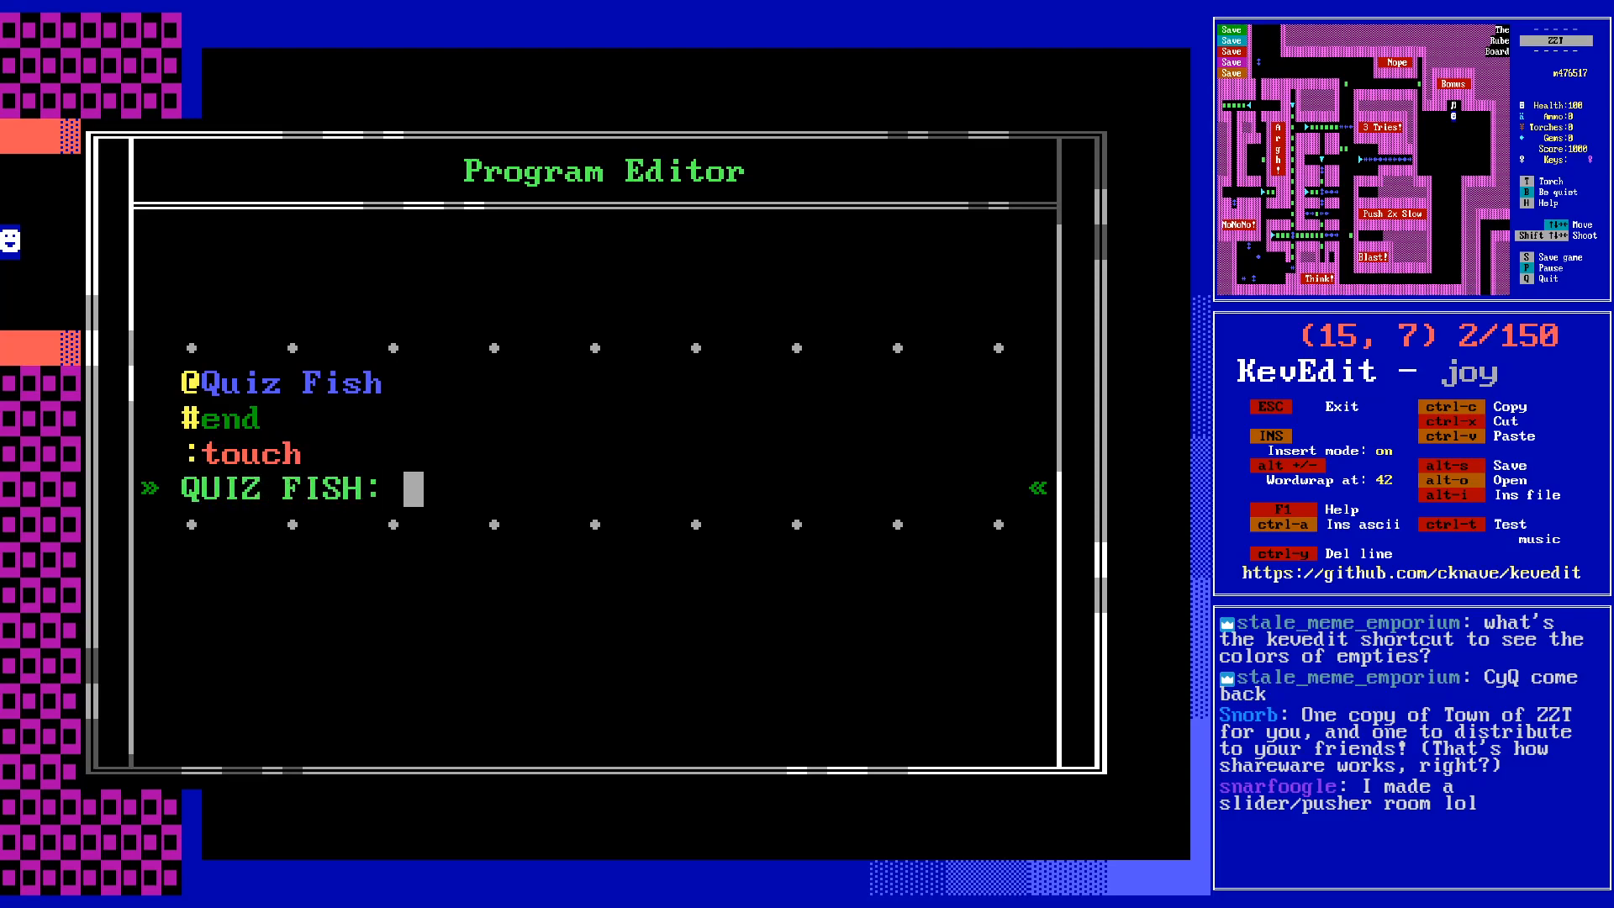
pyautogui.write('Before you ')
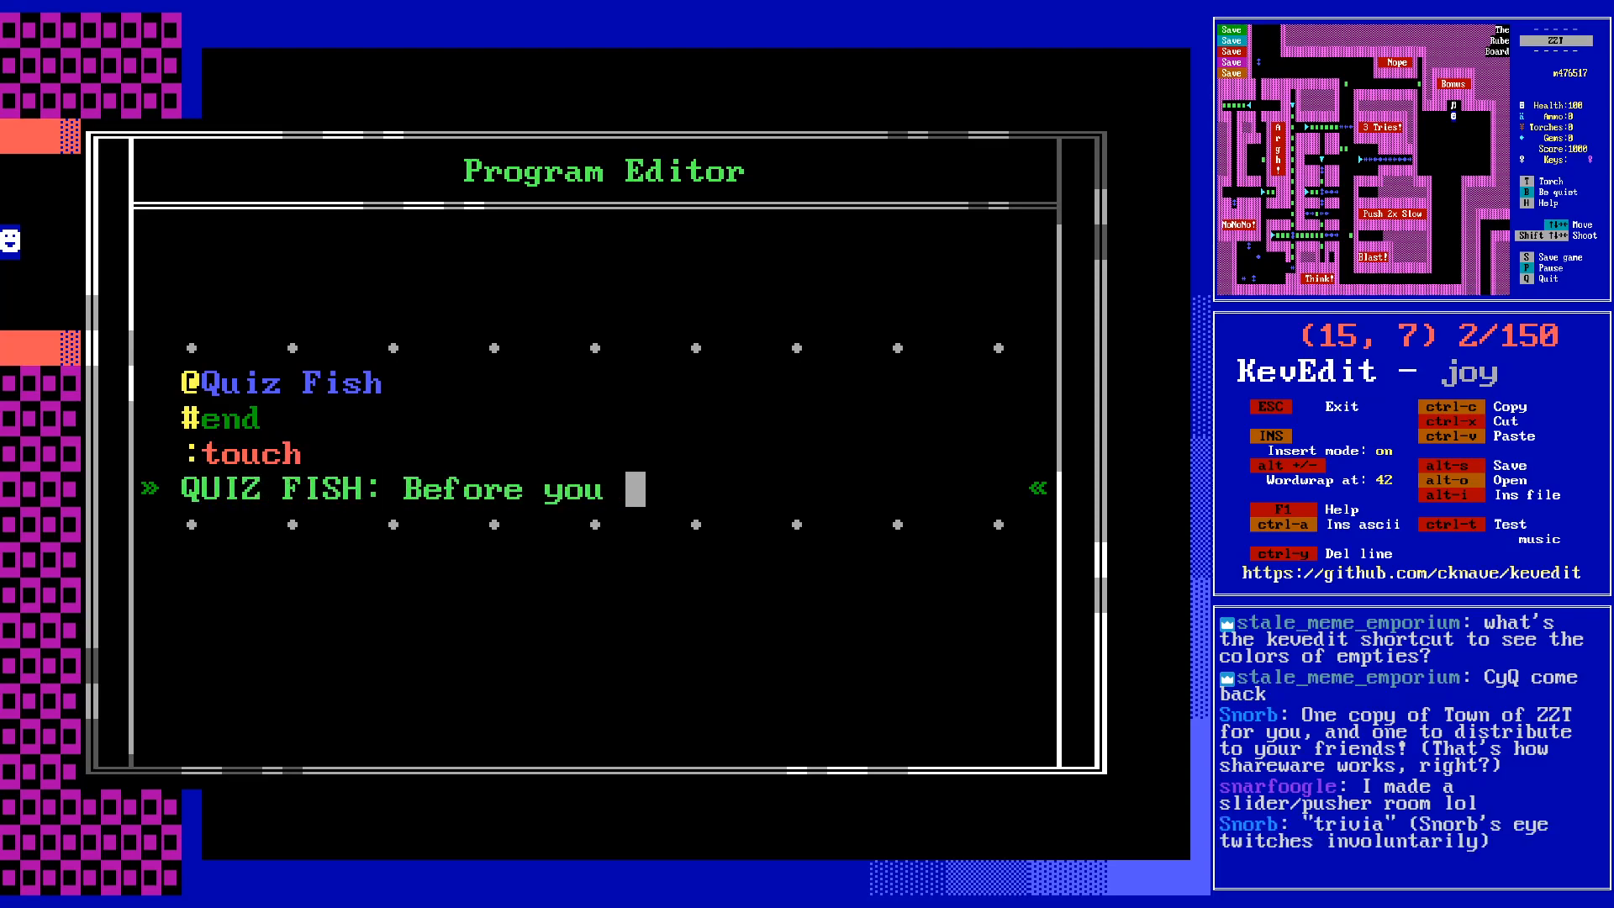
pyautogui.write('can pass you mus ')
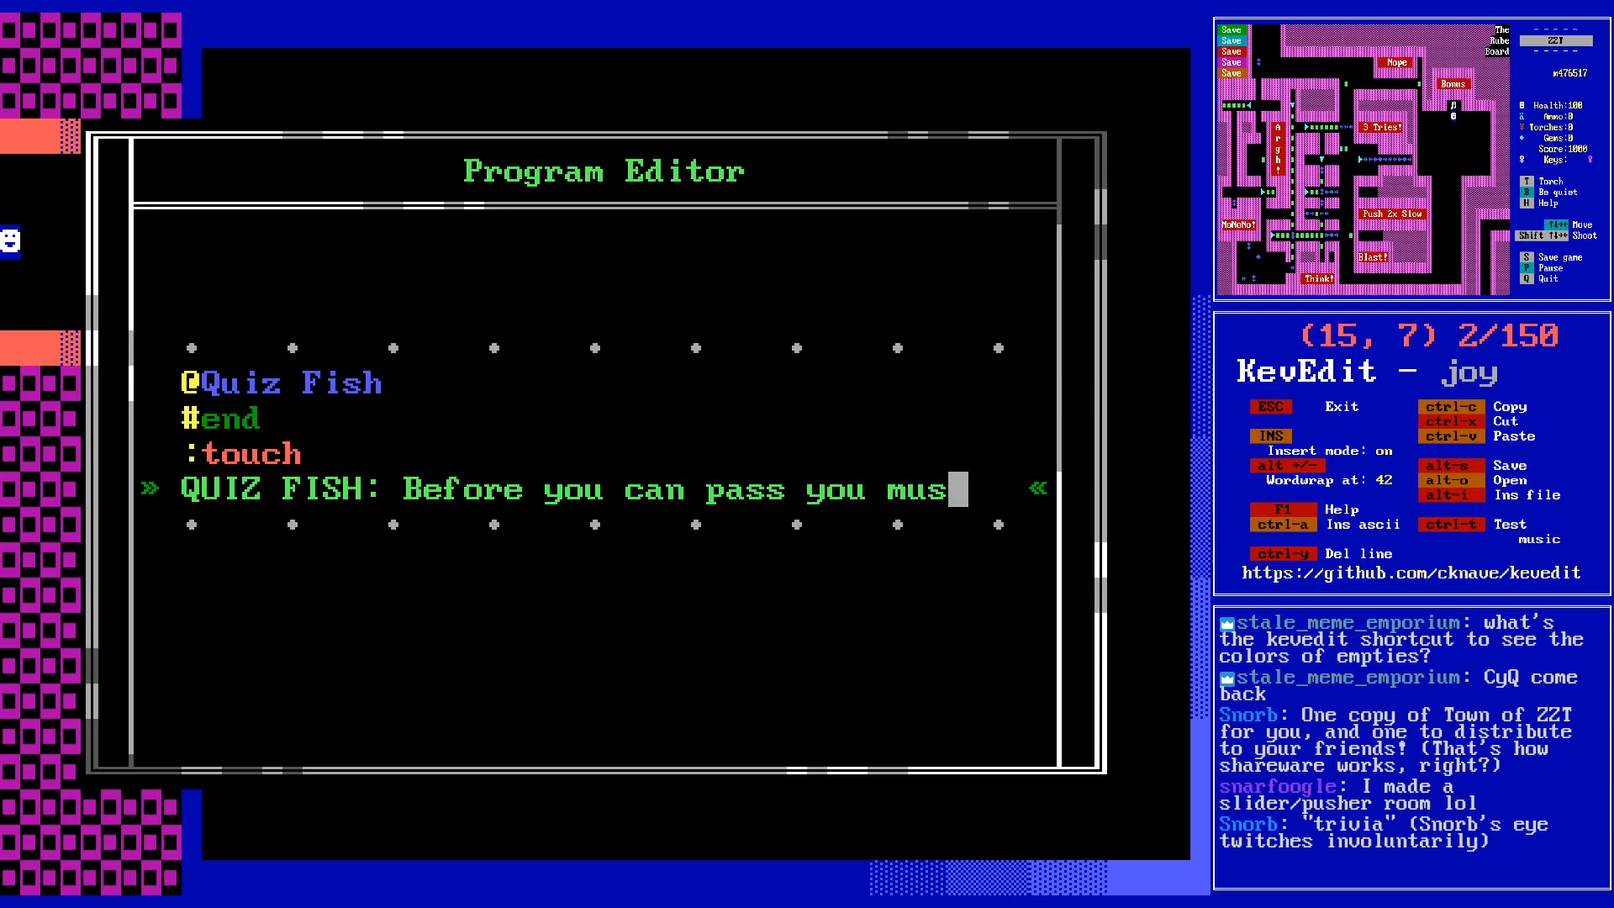
pyautogui.write('t answer my ')
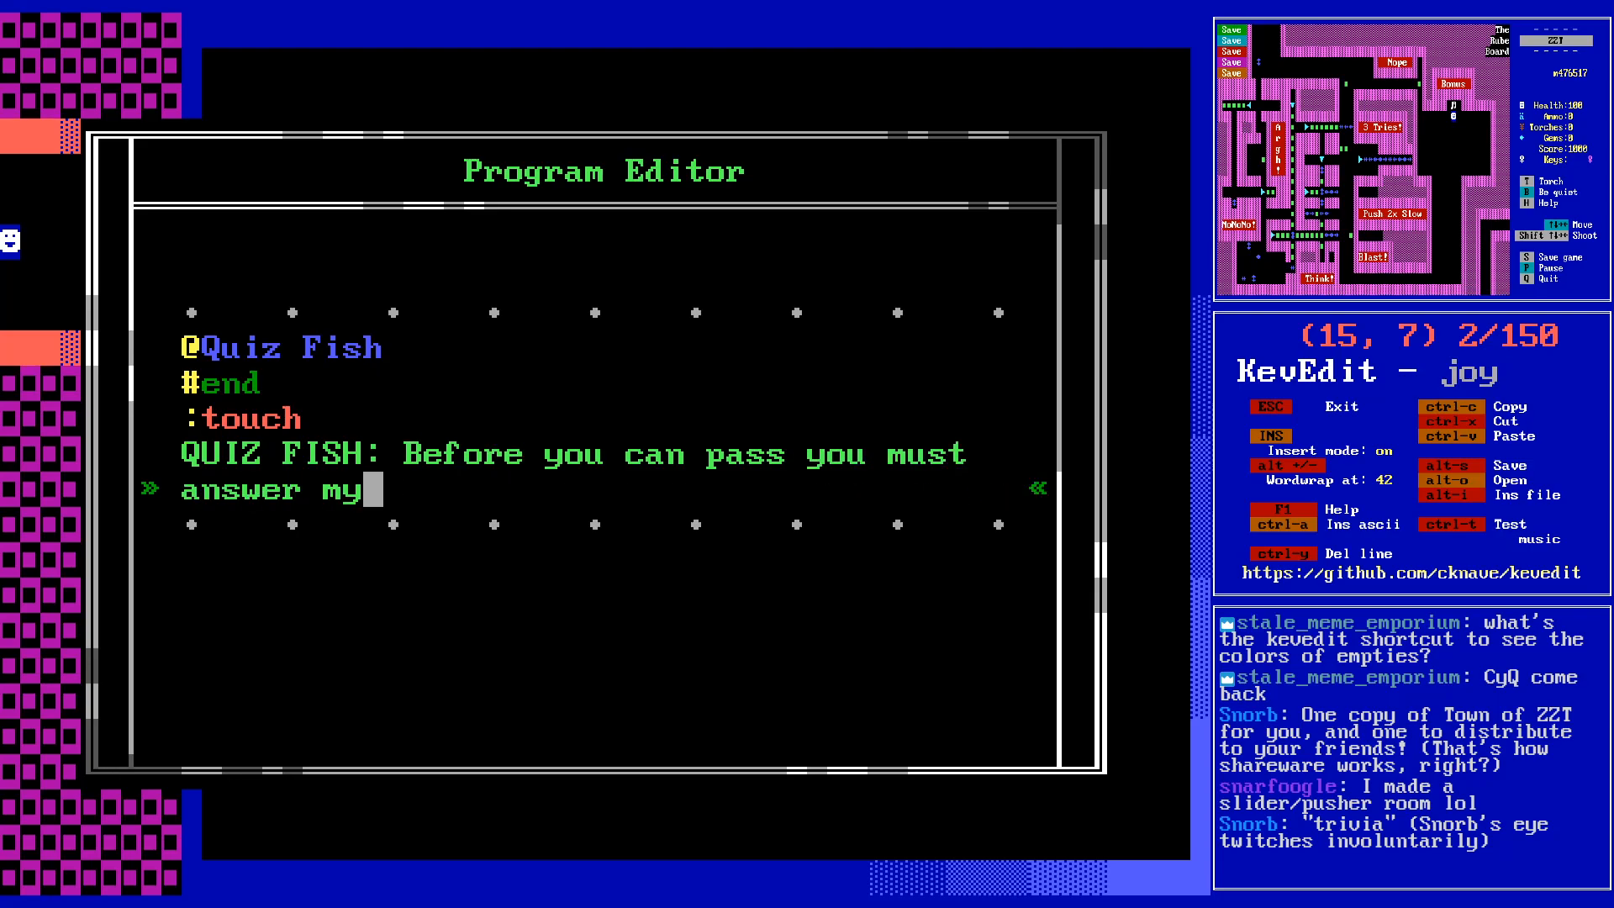
pyautogui.write('trivia questions')
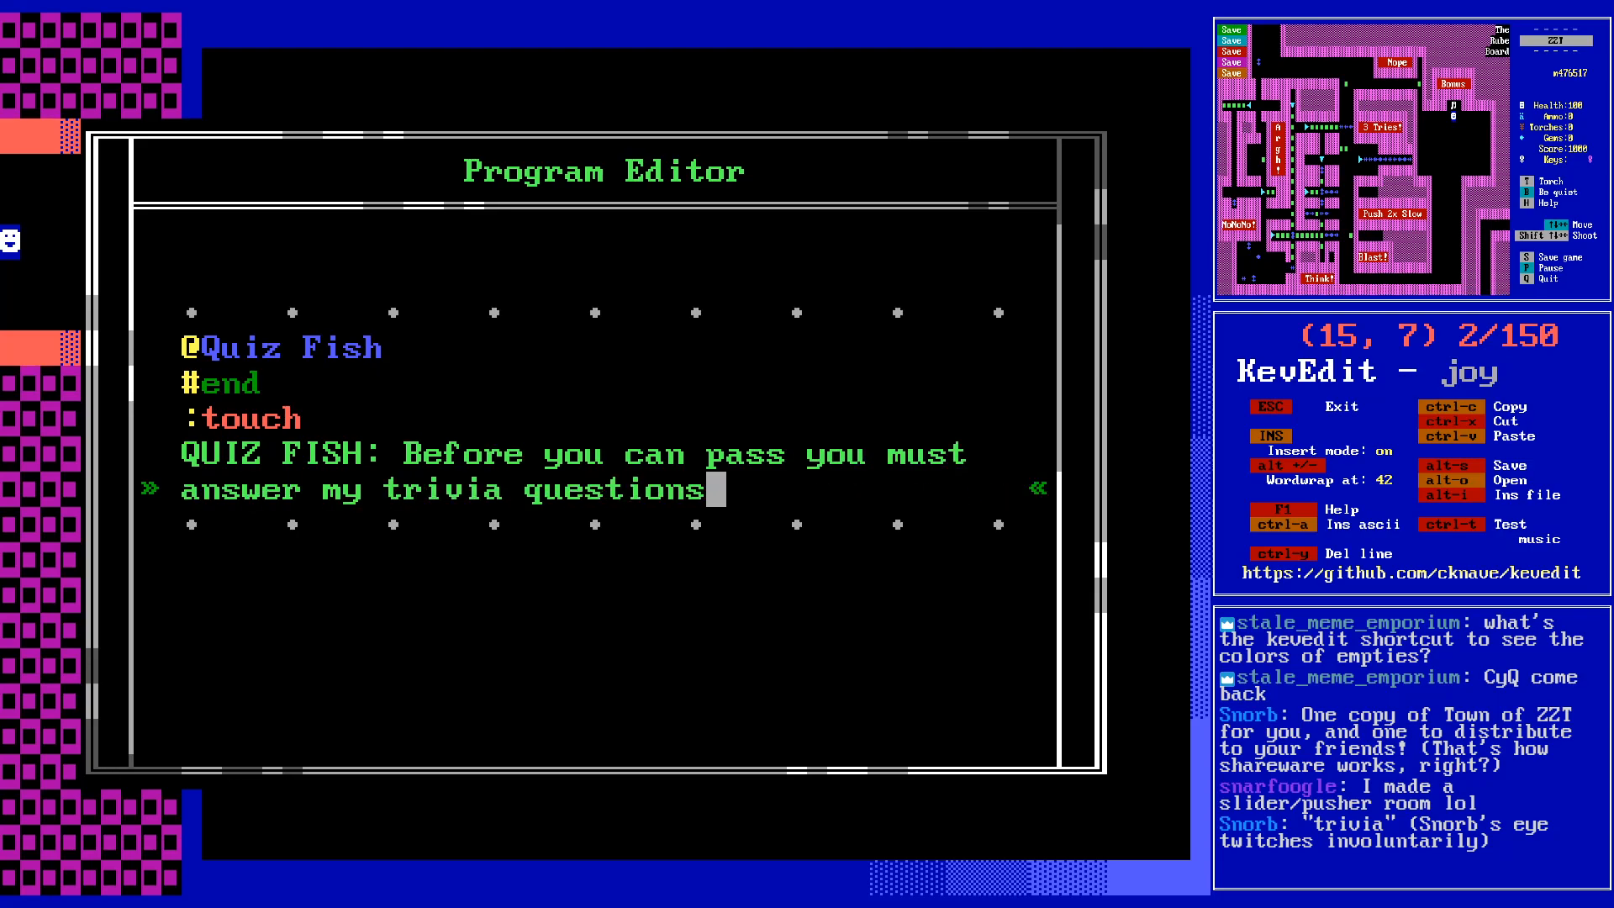
pyautogui.press('Return')
pyautogui.press('Return')
pyautogui.write('!')
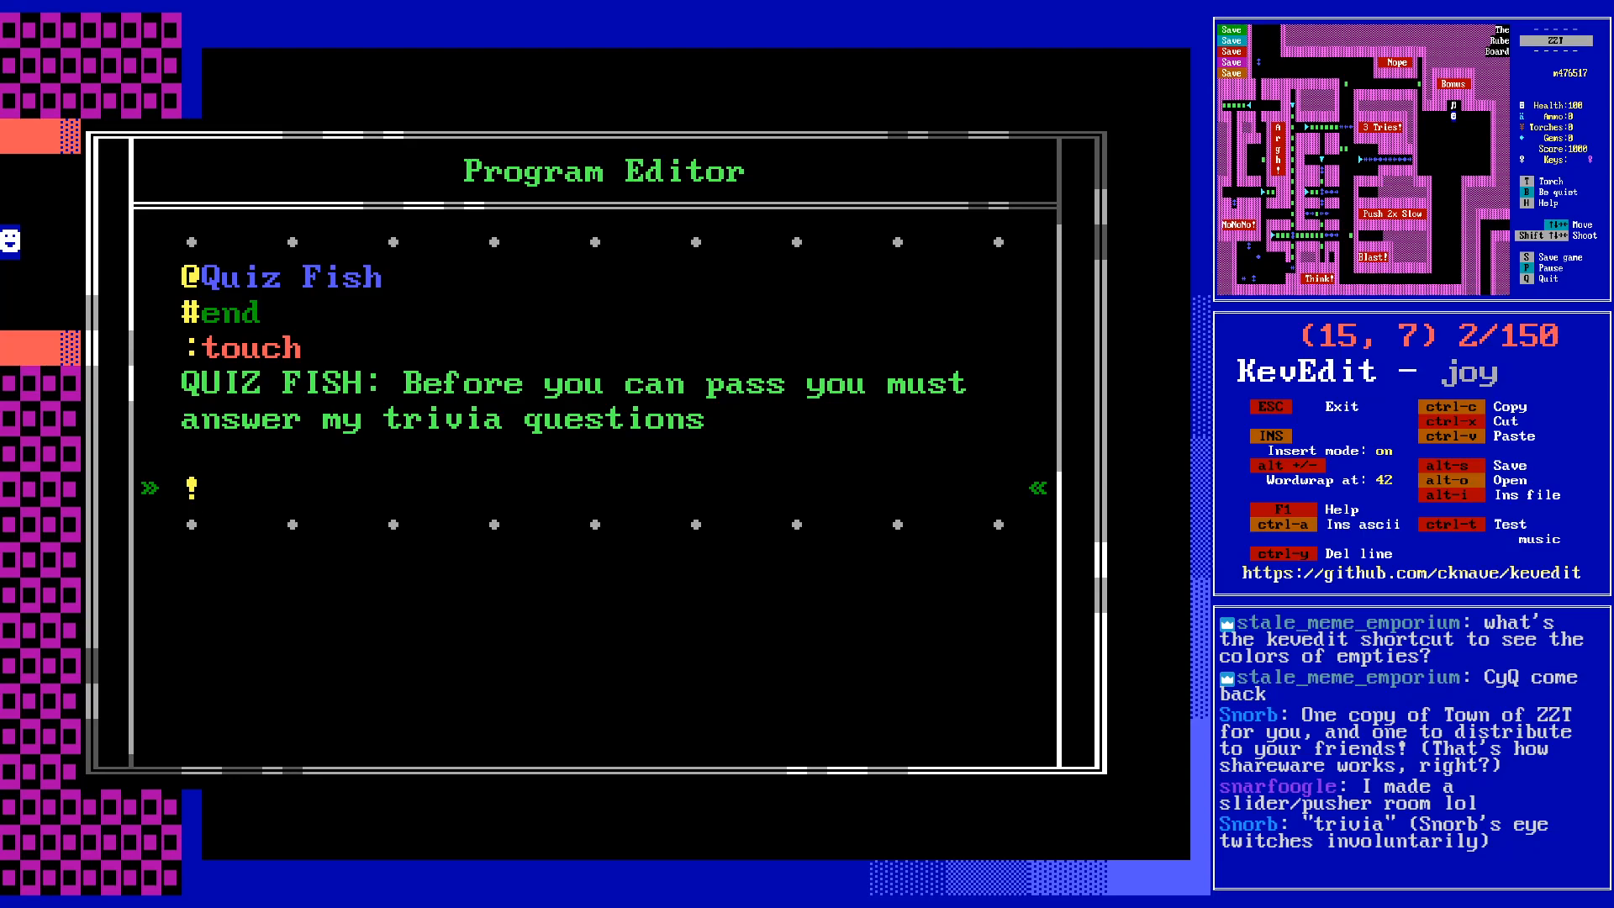
pyautogui.press('Escape')
# - Switch to the Killer Robots board
pyautogui.press('b')
pyautogui.press('Up')
pyautogui.press('Up')
pyautogui.press('Up')
pyautogui.press('Up')
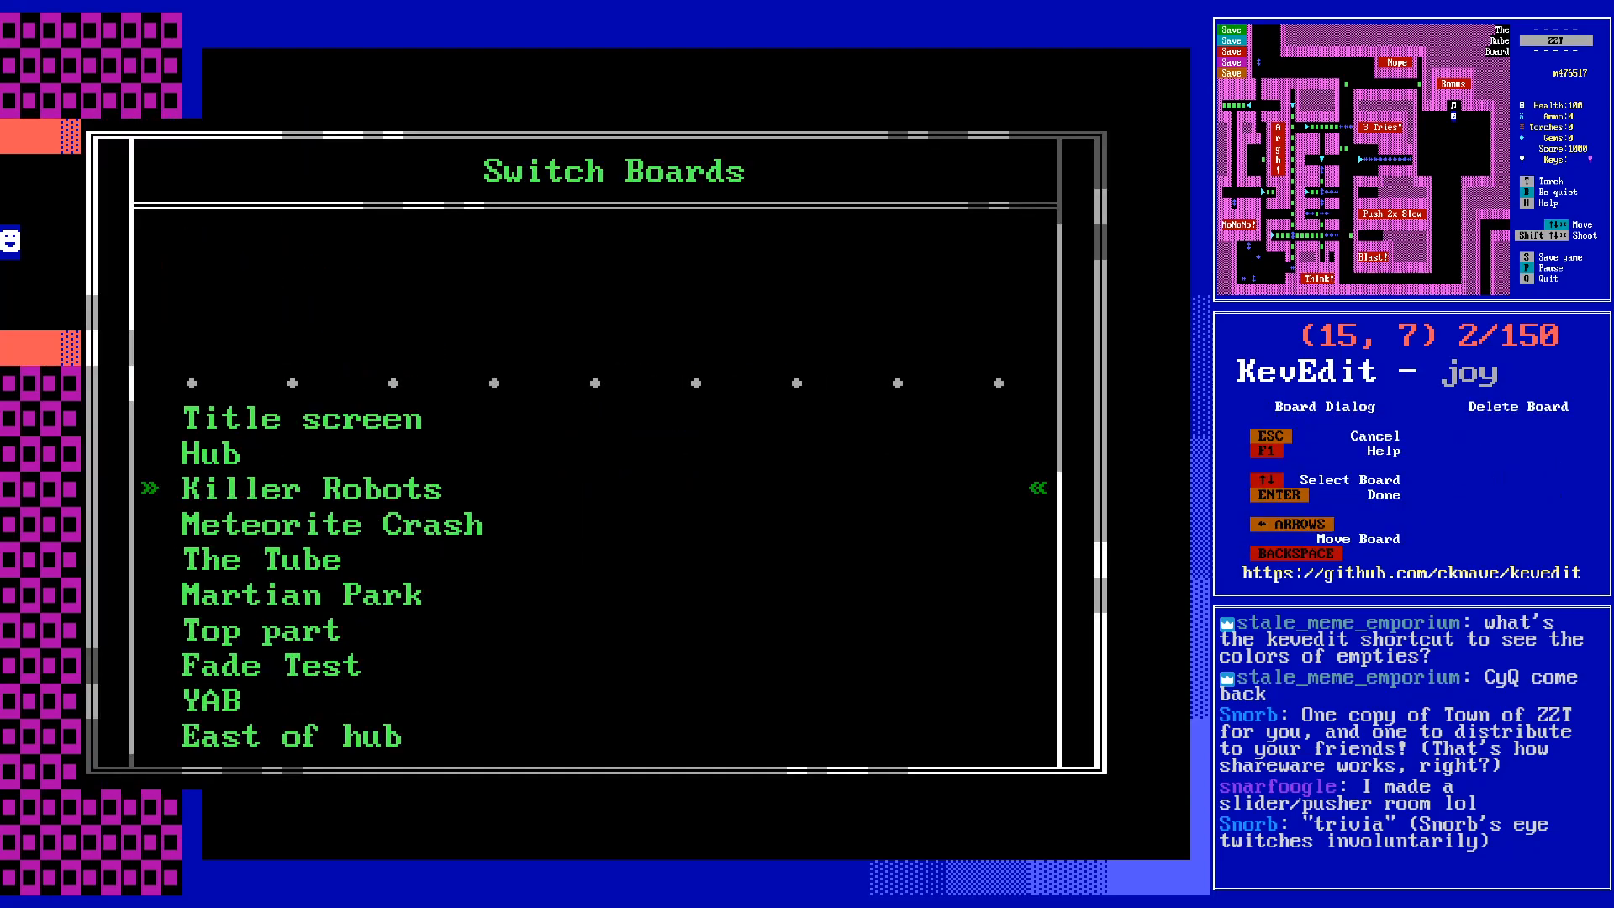
pyautogui.press('Return')
# - Inspect the Killer Robots board's layout, from its western side across to the walled blue key room
pyautogui.press('Left')
pyautogui.press('Down')
pyautogui.press('Down')
pyautogui.press('Down')
pyautogui.press('Down')
pyautogui.press('Down')
pyautogui.press('Down')
pyautogui.press('Down')
pyautogui.press('Down')
pyautogui.press('Right')
pyautogui.press('Right')
pyautogui.press('Right')
pyautogui.press('Right')
pyautogui.press('Right')
pyautogui.press('Right')
pyautogui.press('Right')
pyautogui.press('Right')
pyautogui.press('Right')
pyautogui.press('Right')
pyautogui.press('Right')
pyautogui.press('Right')
pyautogui.press('Right')
pyautogui.press('Right')
pyautogui.press('Right')
pyautogui.press('Right')
pyautogui.press('Right')
pyautogui.press('Right')
pyautogui.press('Right')
pyautogui.press('Right')
pyautogui.press('Right')
pyautogui.press('Right')
pyautogui.press('Down')
pyautogui.press('Right')
pyautogui.press('Down')
pyautogui.press('Down')
pyautogui.press('Left')
pyautogui.press('Right')
pyautogui.press('Right')
pyautogui.press('Right')
pyautogui.press('Right')
pyautogui.press('Right')
pyautogui.press('Right')
pyautogui.press('Right')
pyautogui.press('Right')
pyautogui.press('Right')
pyautogui.press('Right')
pyautogui.press('Right')
pyautogui.press('Up')
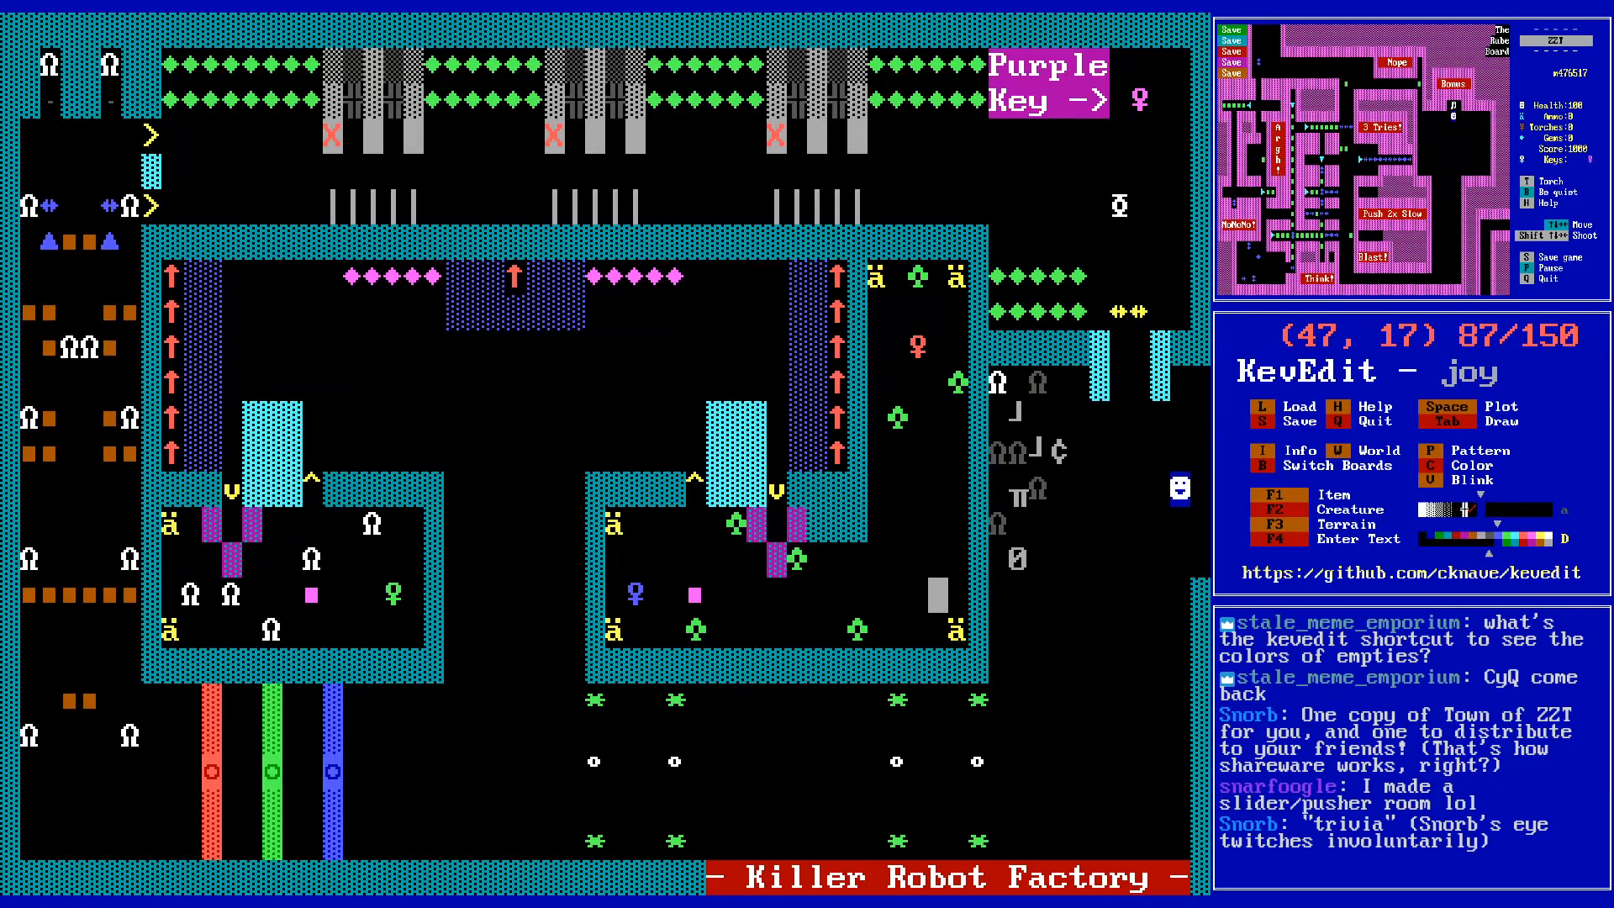
pyautogui.press('Up')
pyautogui.press('Up')
pyautogui.press('Up')
pyautogui.press('Up')
pyautogui.press('Up')
pyautogui.press('Up')
pyautogui.press('Up')
# - Examine the central hall between the two columns of red arrows and the cluster of objects east of its wall
pyautogui.press('Down')
pyautogui.press('Left')
pyautogui.press('Left')
pyautogui.press('Left')
pyautogui.press('Left')
pyautogui.press('Left')
pyautogui.press('Left')
pyautogui.press('Left')
pyautogui.press('Left')
pyautogui.press('Left')
pyautogui.press('Left')
pyautogui.press('Left')
pyautogui.press('Left')
pyautogui.press('Left')
pyautogui.press('Left')
pyautogui.press('Left')
pyautogui.press('Left')
pyautogui.press('Left')
pyautogui.press('Left')
pyautogui.press('Left')
pyautogui.press('Left')
pyautogui.press('Left')
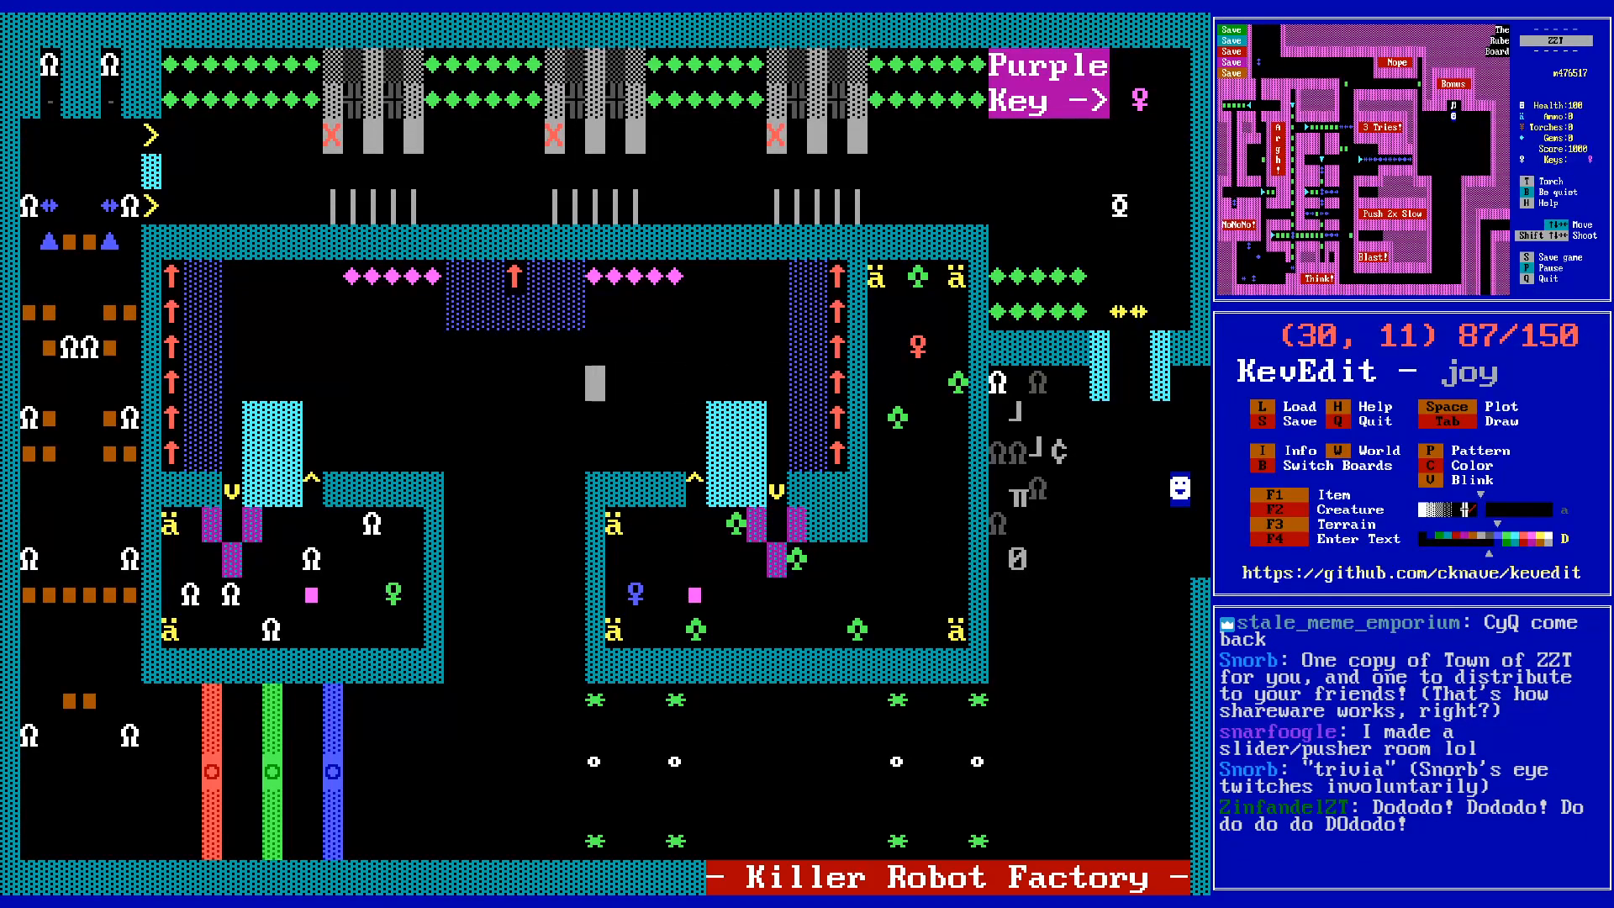
pyautogui.press('Right')
pyautogui.press('Right')
pyautogui.press('Right')
pyautogui.press('Right')
pyautogui.press('Right')
pyautogui.press('Right')
pyautogui.press('Right')
pyautogui.press('Right')
pyautogui.press('Right')
pyautogui.press('Right')
pyautogui.press('Right')
pyautogui.press('Right')
pyautogui.press('Right')
pyautogui.press('Right')
pyautogui.press('Right')
pyautogui.press('Right')
pyautogui.press('Right')
pyautogui.press('Right')
pyautogui.press('Right')
pyautogui.press('Right')
pyautogui.press('Right')
pyautogui.press('Right')
pyautogui.press('Right')
pyautogui.press('Right')
pyautogui.press('Left')
pyautogui.press('Left')
pyautogui.press('Left')
pyautogui.press('Left')
# - Examine the passage between the two lower key rooms and the green and white objects south of the blue key room
pyautogui.press('Down')
pyautogui.press('Down')
pyautogui.press('Left')
pyautogui.press('Left')
pyautogui.press('Left')
pyautogui.press('Left')
pyautogui.press('Left')
pyautogui.press('Left')
pyautogui.press('Down')
pyautogui.press('Down')
pyautogui.press('Down')
pyautogui.press('Down')
pyautogui.press('Down')
pyautogui.press('Down')
pyautogui.press('Down')
pyautogui.press('Down')
pyautogui.press('Right')
pyautogui.press('Right')
pyautogui.press('Right')
pyautogui.press('Right')
pyautogui.press('Up')
pyautogui.press('Right')
pyautogui.press('Right')
pyautogui.press('Right')
pyautogui.press('Right')
pyautogui.press('Right')
pyautogui.press('Right')
pyautogui.press('Right')
pyautogui.press('Right')
pyautogui.press('Right')
pyautogui.press('Right')
pyautogui.press('Right')
pyautogui.press('Right')
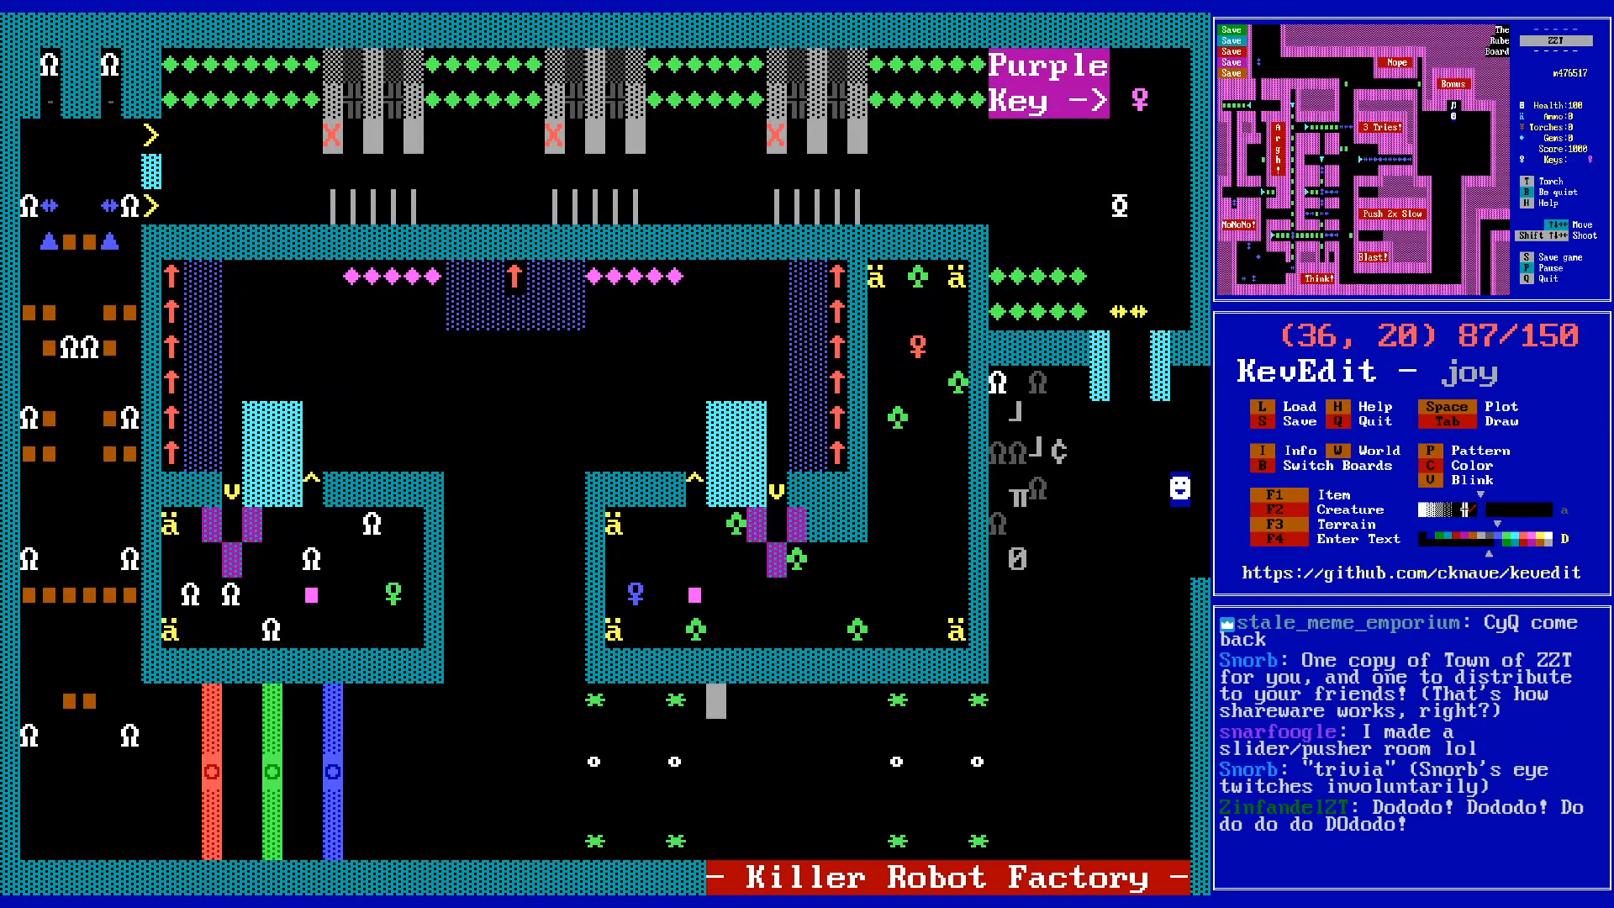
pyautogui.press('Down')
pyautogui.press('Right')
pyautogui.press('Up')
pyautogui.press('Right')
pyautogui.press('Right')
pyautogui.press('Right')
pyautogui.press('Right')
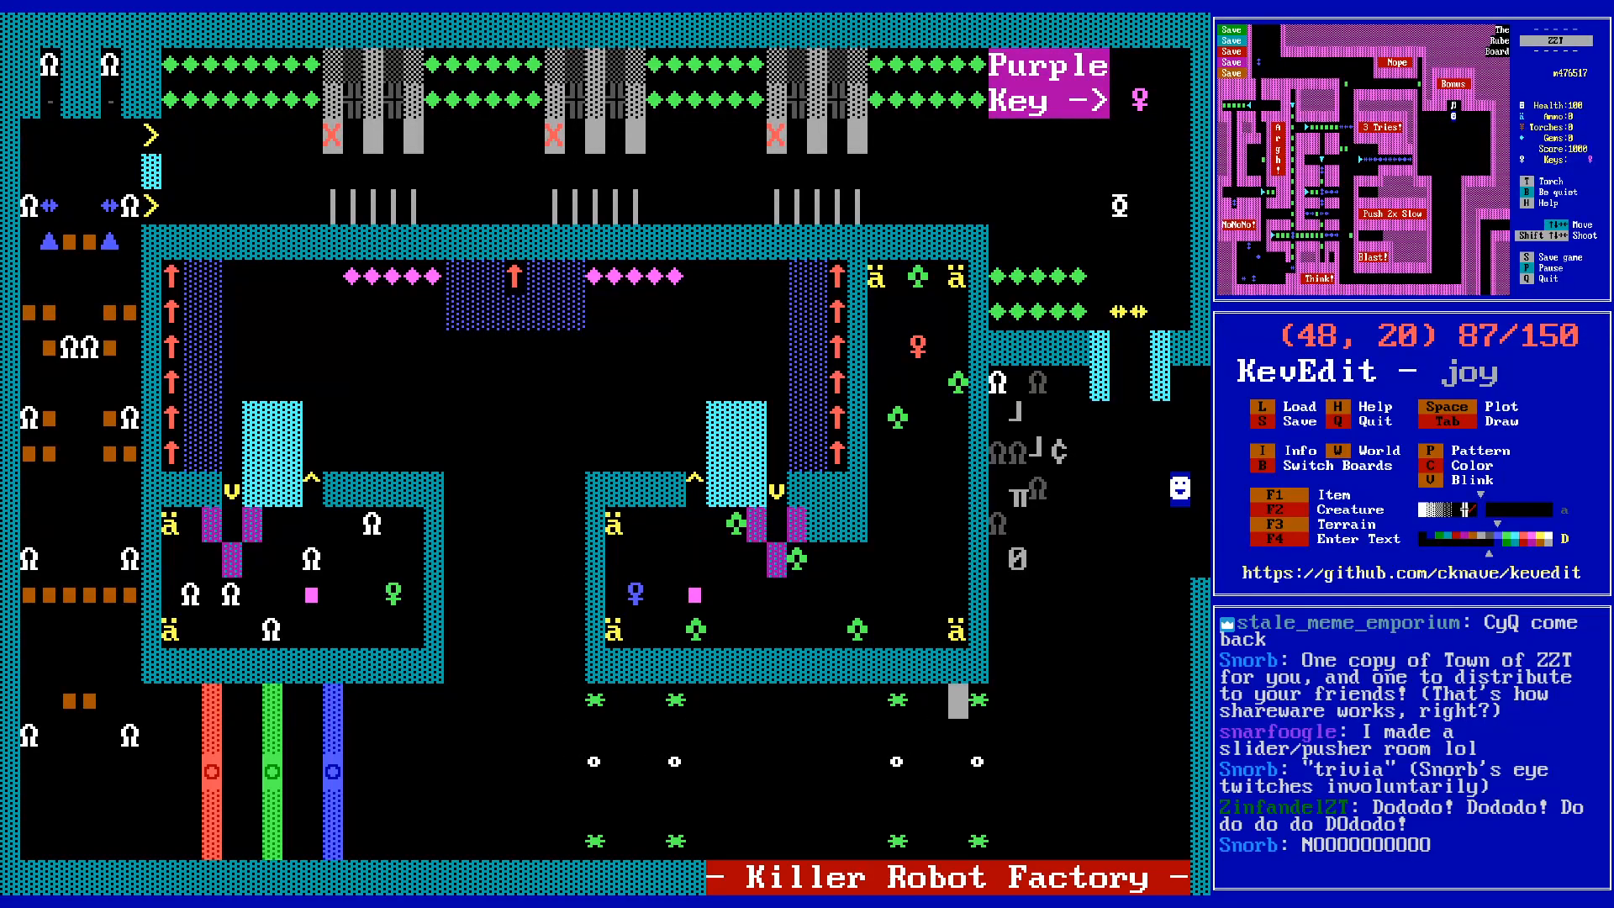
# - Examine the red key room's surroundings, the central hall's northern wall and the hall's western side by the red arrows
pyautogui.press('Up')
pyautogui.press('Up')
pyautogui.press('Up')
pyautogui.press('Right')
pyautogui.press('Up')
pyautogui.press('Up')
pyautogui.press('Up')
pyautogui.press('Up')
pyautogui.press('Up')
pyautogui.press('Up')
pyautogui.press('Up')
pyautogui.press('Up')
pyautogui.press('Up')
pyautogui.press('Up')
pyautogui.press('Left')
pyautogui.press('Left')
pyautogui.press('Left')
pyautogui.press('Left')
pyautogui.press('Left')
pyautogui.press('Left')
pyautogui.press('Left')
pyautogui.press('Left')
pyautogui.press('Left')
pyautogui.press('Left')
pyautogui.press('Left')
pyautogui.press('Left')
pyautogui.press('Left')
pyautogui.press('Left')
pyautogui.press('Left')
pyautogui.press('Left')
pyautogui.press('Left')
pyautogui.press('Left')
pyautogui.press('Left')
pyautogui.press('Left')
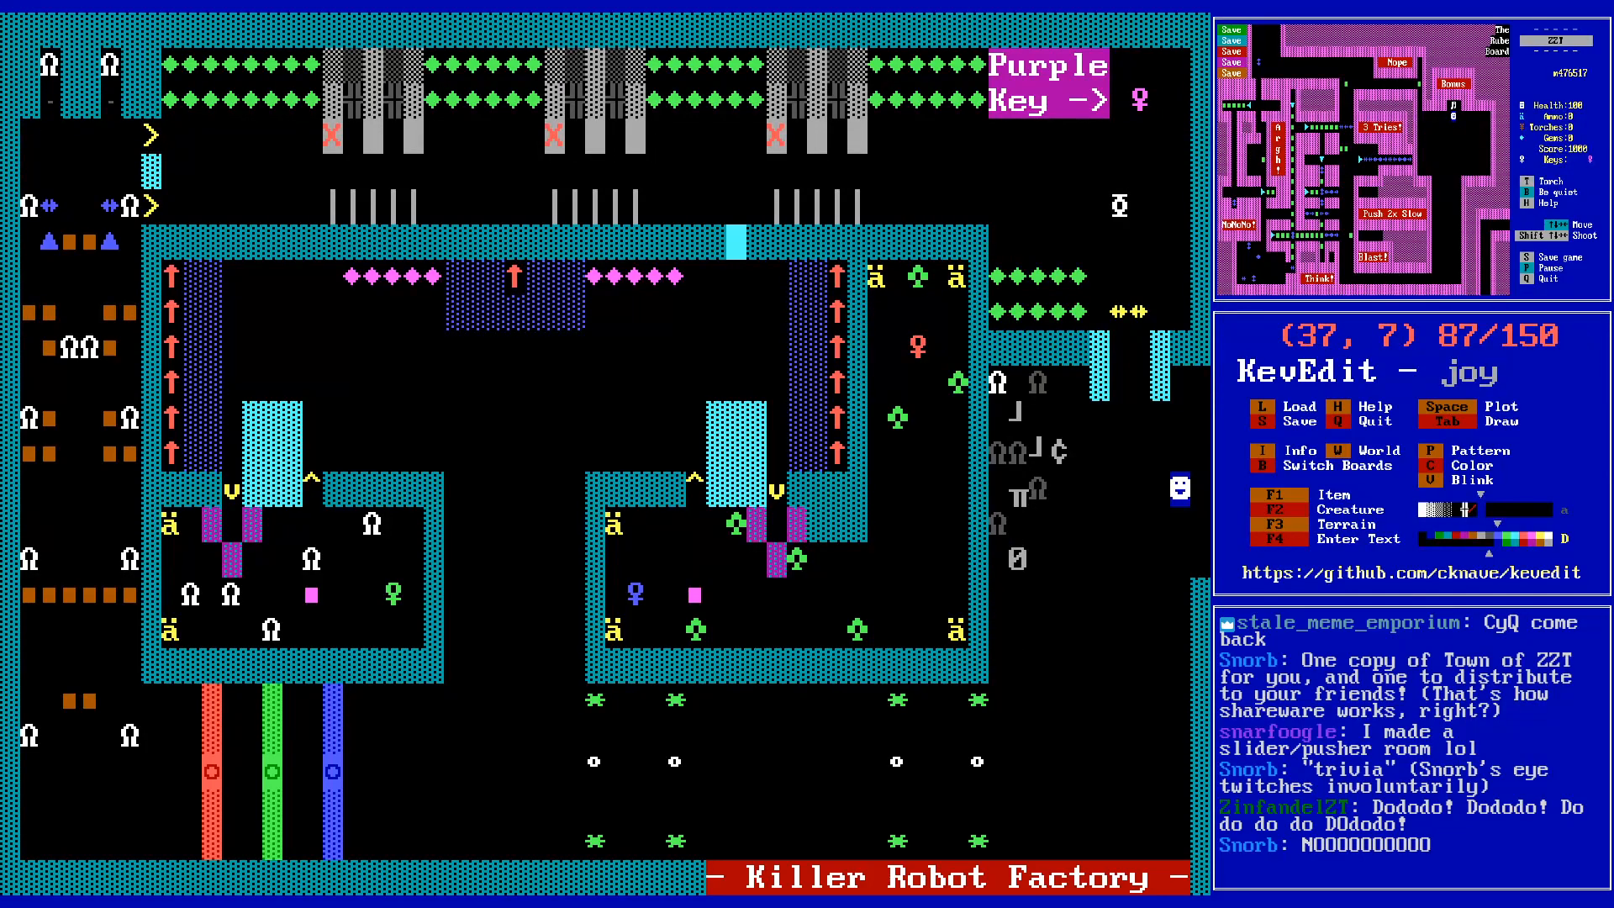
pyautogui.press('Down')
pyautogui.press('Down')
pyautogui.press('Down')
pyautogui.press('Down')
pyautogui.press('Down')
pyautogui.press('Down')
pyautogui.press('Down')
pyautogui.press('Down')
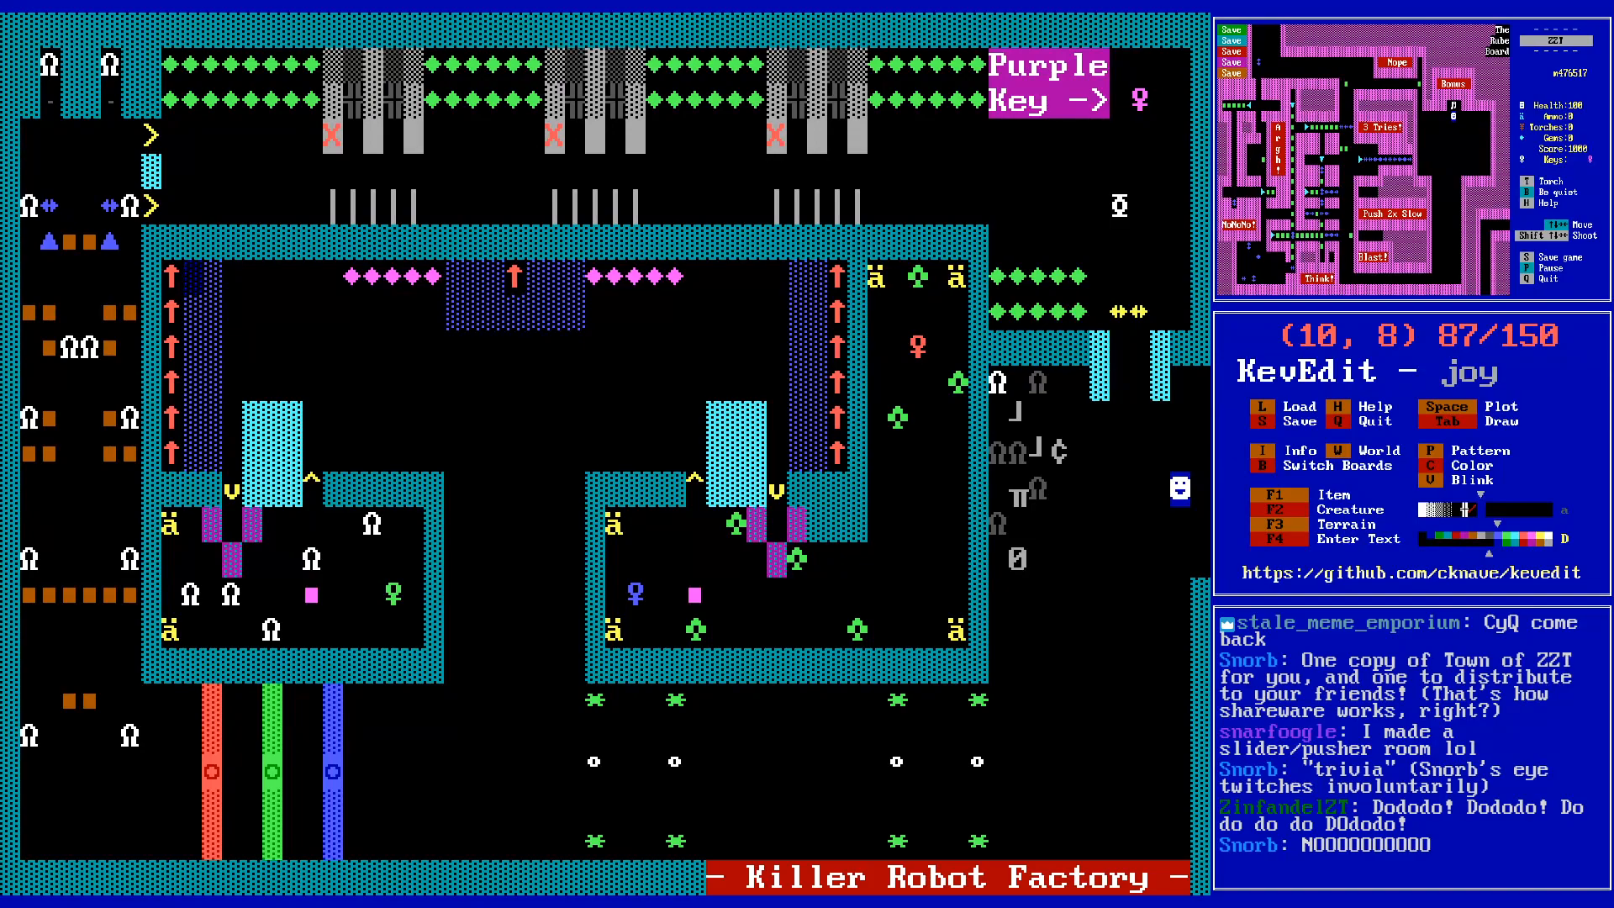
# - Examine the lower part of the central hall, from the western red arrows across to its eastern wall
pyautogui.press('Down')
pyautogui.press('Down')
pyautogui.press('Down')
pyautogui.press('Down')
pyautogui.press('Down')
pyautogui.press('Down')
pyautogui.press('Right')
pyautogui.press('Right')
pyautogui.press('Right')
pyautogui.press('Right')
pyautogui.press('Right')
pyautogui.press('Right')
pyautogui.press('Right')
pyautogui.press('Right')
pyautogui.press('Right')
pyautogui.press('Right')
pyautogui.press('Right')
pyautogui.press('Right')
pyautogui.press('Right')
pyautogui.press('Right')
pyautogui.press('Right')
pyautogui.press('Right')
pyautogui.press('Right')
pyautogui.press('Right')
pyautogui.press('Right')
pyautogui.press('Right')
pyautogui.press('Right')
pyautogui.press('Right')
pyautogui.press('Right')
pyautogui.press('Right')
pyautogui.press('Right')
pyautogui.press('Right')
pyautogui.press('Right')
pyautogui.press('Right')
pyautogui.press('Right')
pyautogui.press('Right')
pyautogui.press('Right')
pyautogui.press('Right')
pyautogui.press('Right')
pyautogui.press('Right')
pyautogui.press('Right')
pyautogui.press('Right')
pyautogui.press('Right')
pyautogui.press('Right')
pyautogui.press('Right')
# - Examine the hall from its eastern wall back to the passage between the two lower key rooms
pyautogui.press('Left')
pyautogui.press('Up')
pyautogui.press('Up')
pyautogui.press('Right')
pyautogui.press('Left')
pyautogui.press('Down')
pyautogui.press('Left')
pyautogui.press('Left')
pyautogui.press('Left')
pyautogui.press('Left')
pyautogui.press('Left')
pyautogui.press('Left')
pyautogui.press('Left')
pyautogui.press('Left')
pyautogui.press('Left')
pyautogui.press('Left')
pyautogui.press('Left')
pyautogui.press('Left')
pyautogui.press('Left')
pyautogui.press('Left')
pyautogui.press('Left')
pyautogui.press('Left')
pyautogui.press('Left')
pyautogui.press('Left')
pyautogui.press('Left')
pyautogui.press('Left')
pyautogui.press('Left')
pyautogui.press('Down')
pyautogui.press('Down')
pyautogui.press('Down')
pyautogui.press('Right')
pyautogui.press('Right')
pyautogui.press('Right')
# - Return to the Quiz Fish's board and open that object's code at the end of its introduction
pyautogui.press('b')
pyautogui.press('Down')
pyautogui.press('Down')
pyautogui.press('Down')
pyautogui.press('Down')
pyautogui.press('Down')
pyautogui.press('Down')
pyautogui.press('Down')
pyautogui.press('Down')
pyautogui.press('Down')
pyautogui.press('Down')
pyautogui.press('Down')
pyautogui.press('Down')
pyautogui.press('Up')
pyautogui.press('Return')
pyautogui.hotkey('alt', 'Left')
pyautogui.hotkey('alt', 'Left')
pyautogui.hotkey('alt', 'Up')
pyautogui.hotkey('alt', 'Up')
pyautogui.press('Right')
pyautogui.press('Up')
pyautogui.press('Return')
# - Add the centred heading "Question 1" and the centred question "How Many Ricochets are there in the Killer robot factory" over two lines
pyautogui.write('!')
pyautogui.press('BackSpace')
pyautogui.write('$Question 1')
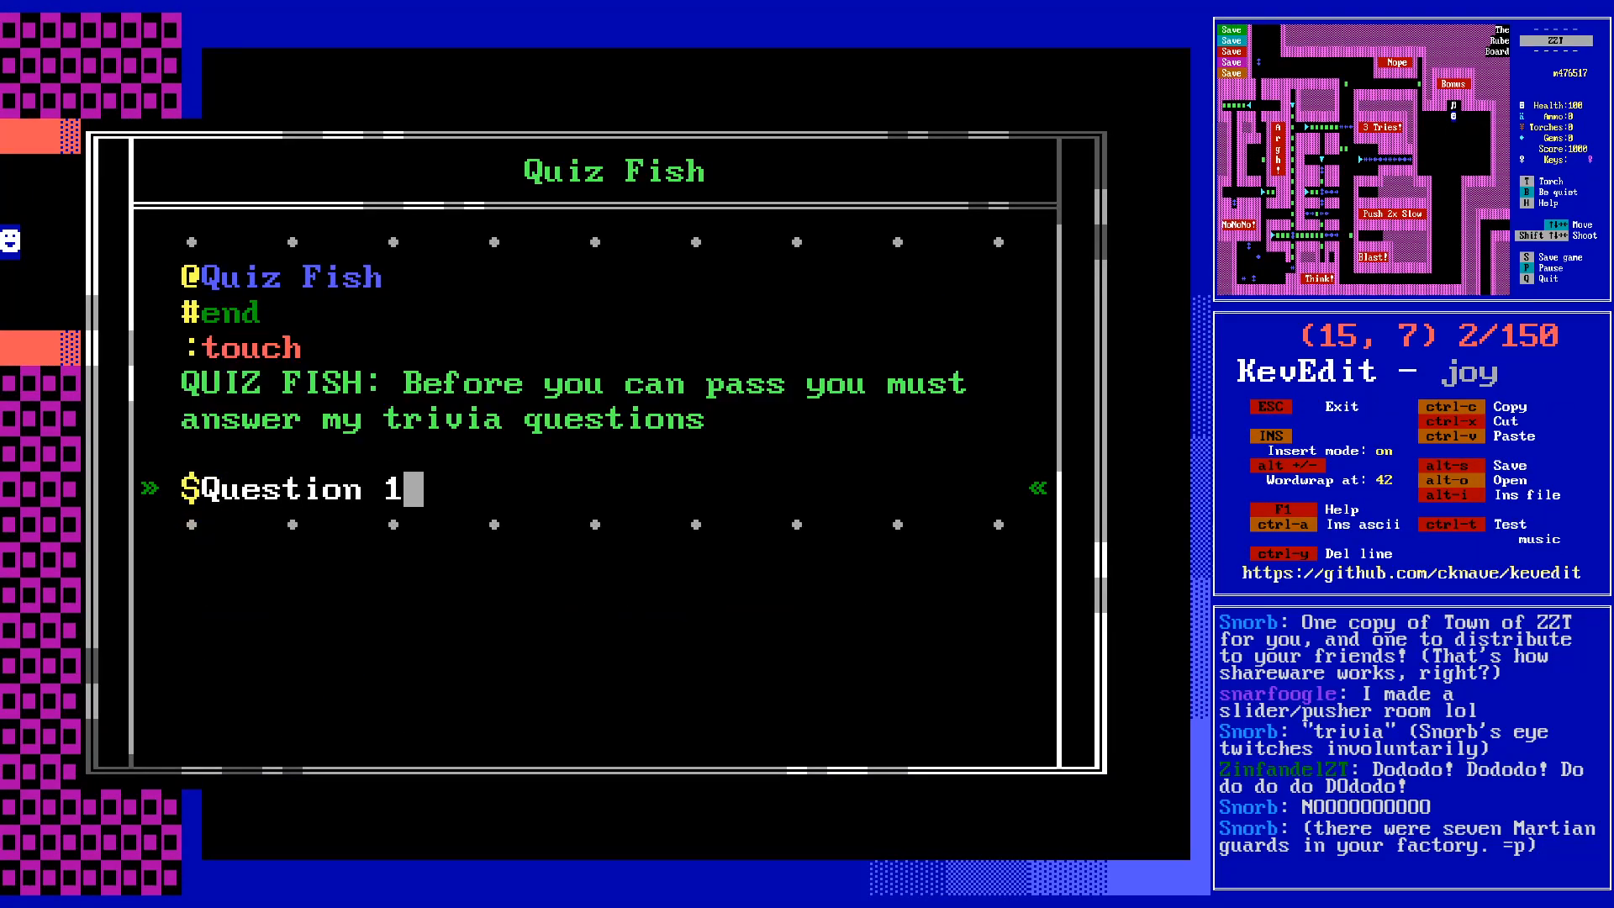
pyautogui.press('Return')
pyautogui.write('$How Many R')
pyautogui.write('io')
pyautogui.write('oche')
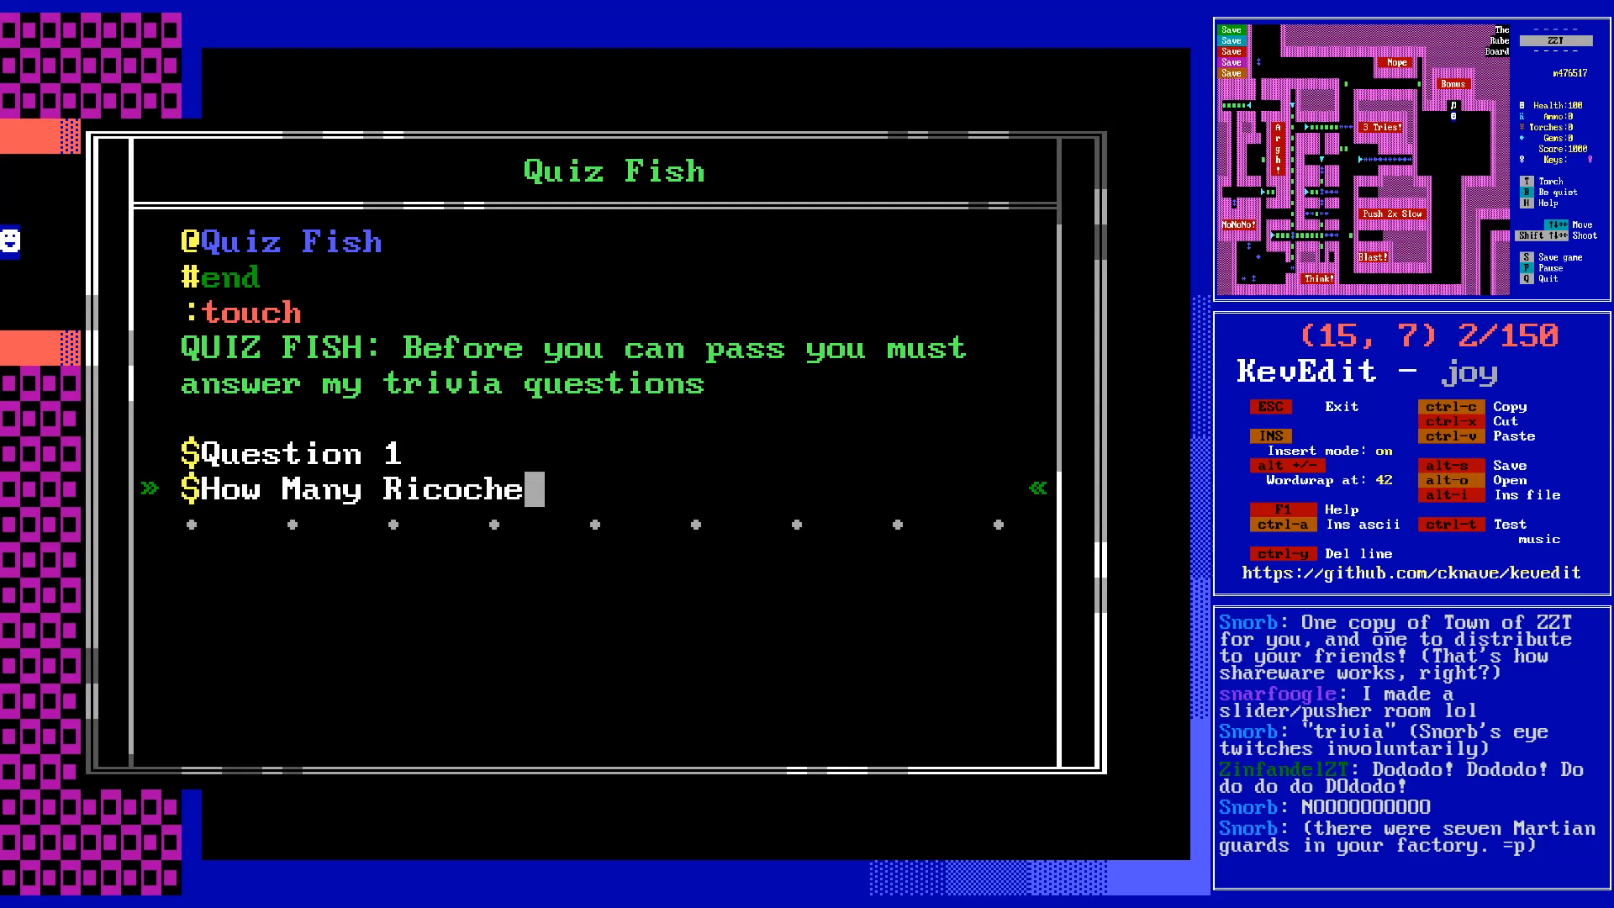
pyautogui.write('ts are ther ein')
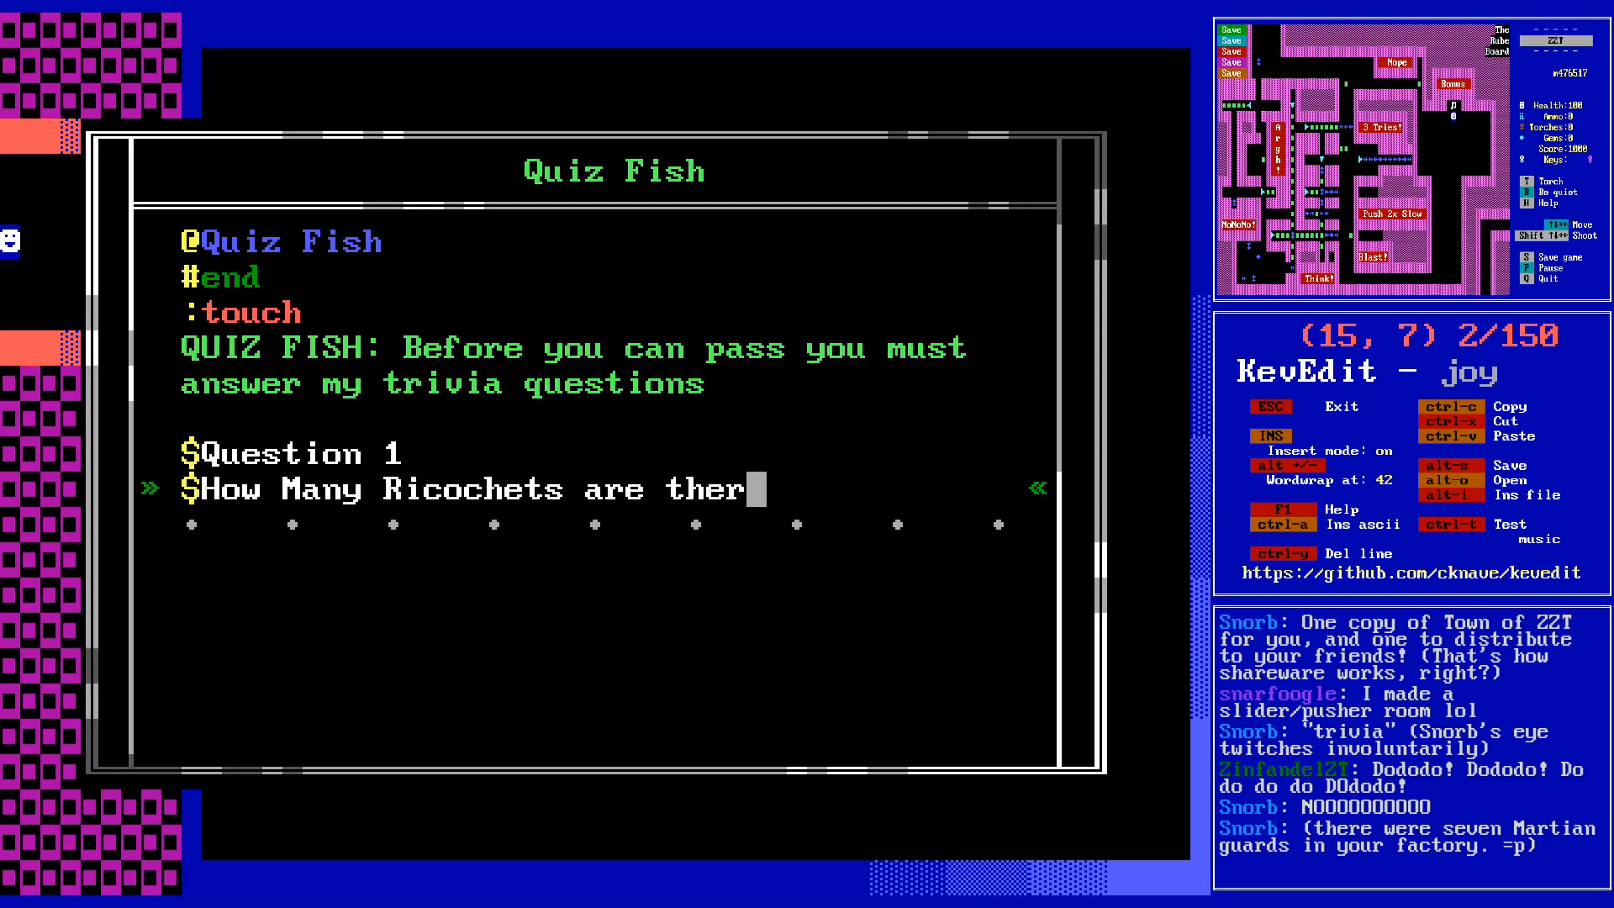
pyautogui.press('BackSpace')
pyautogui.press('BackSpace')
pyautogui.press('BackSpace')
pyautogui.press('BackSpace')
pyautogui.write('e in the')
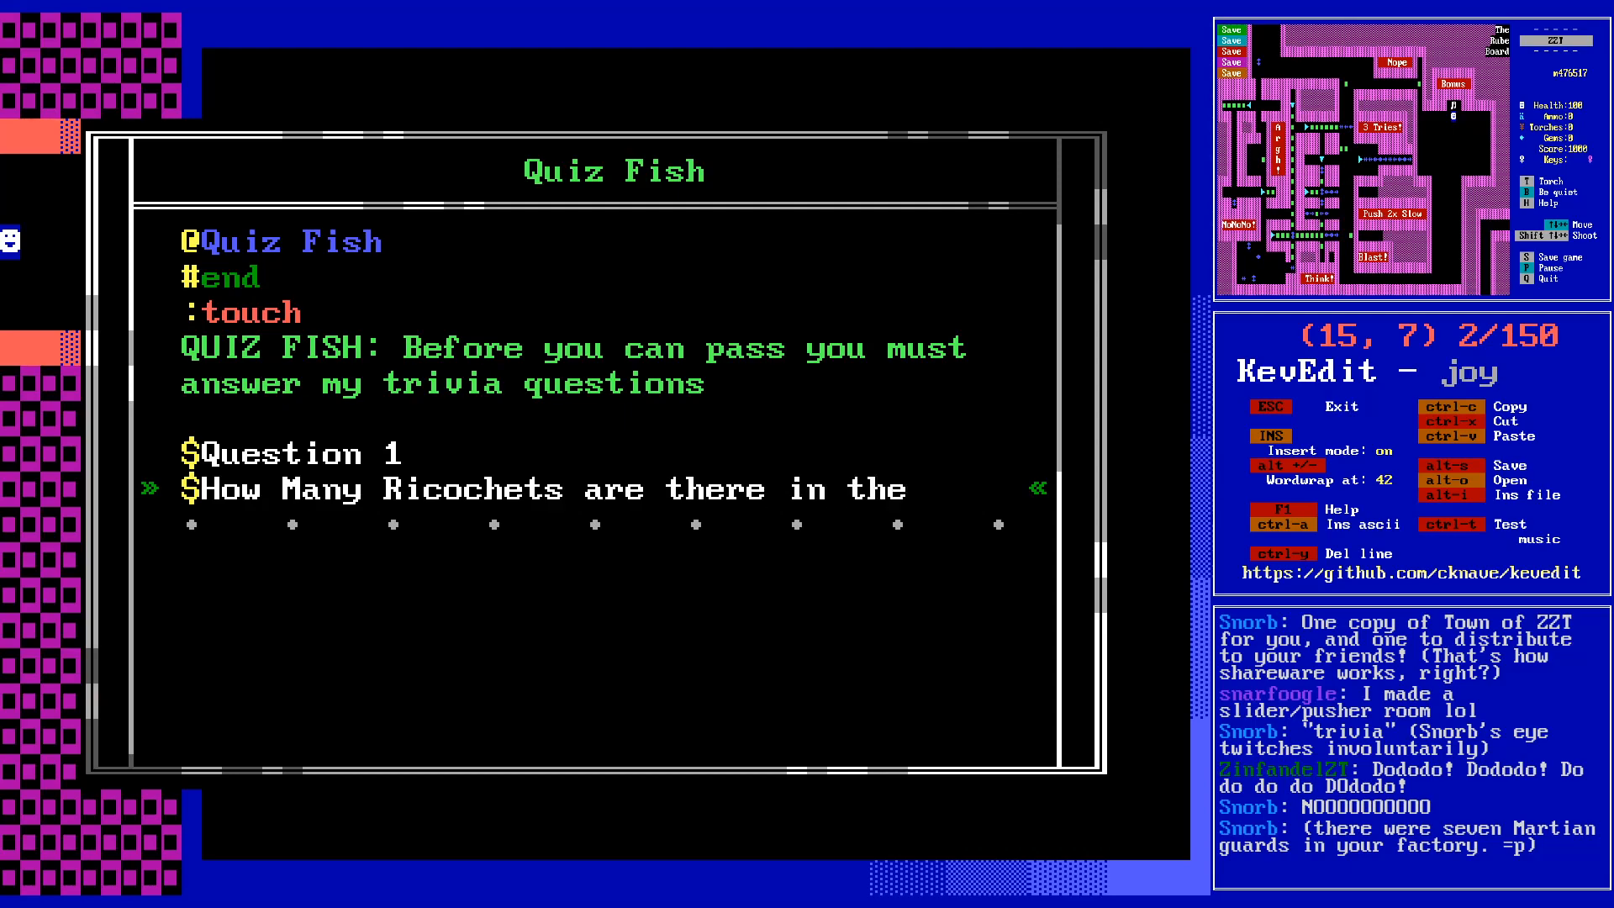
pyautogui.write(' Killer robot factory')
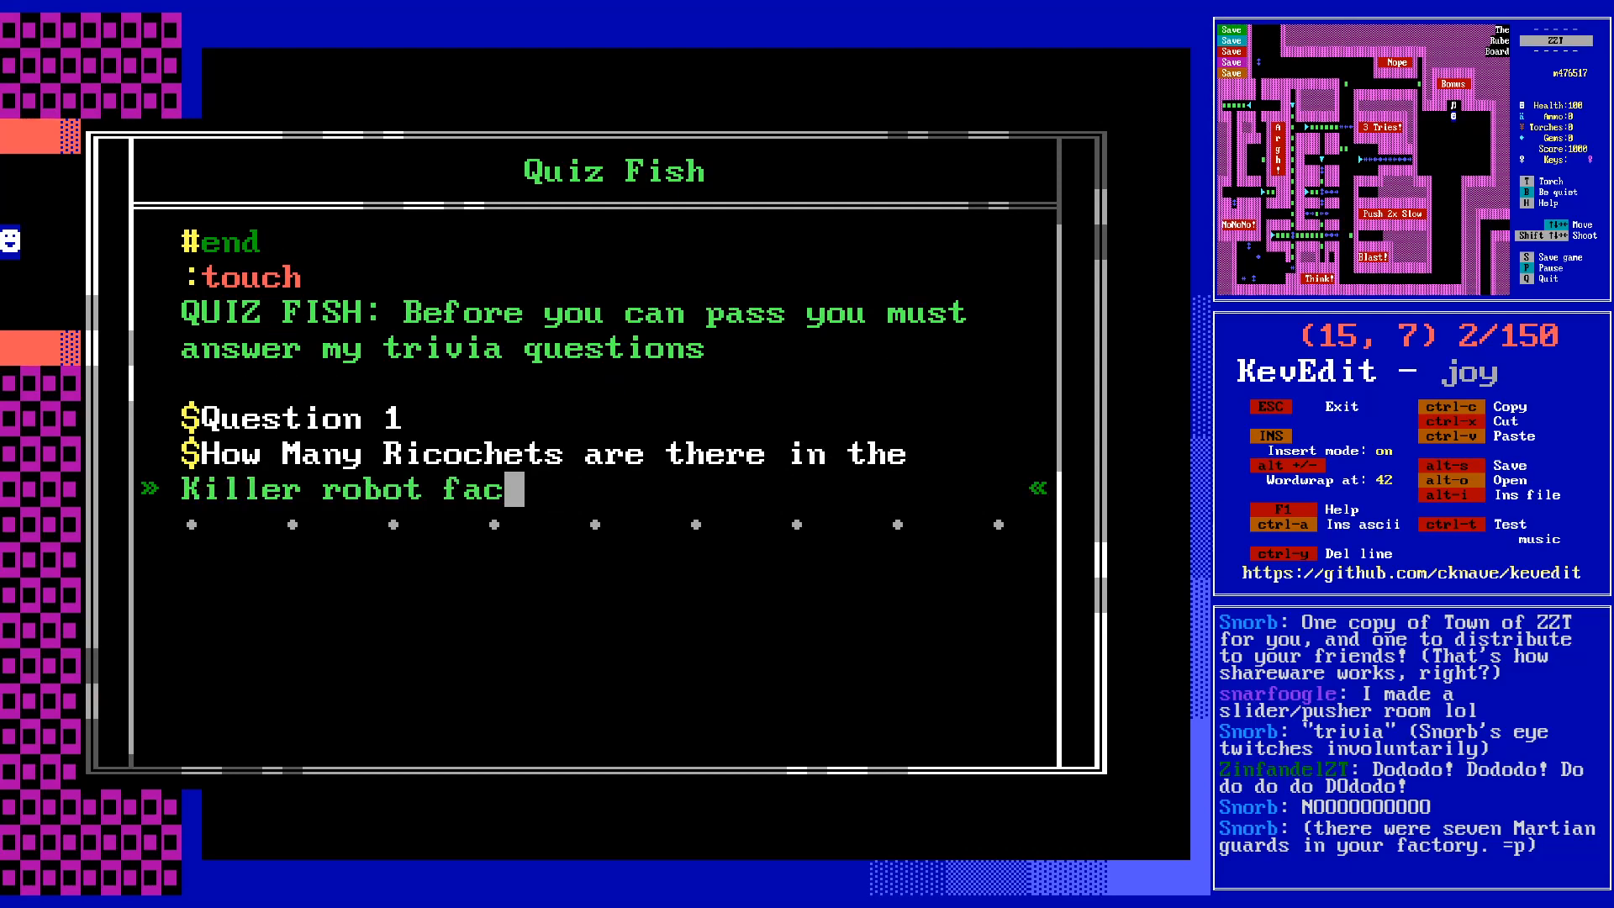
pyautogui.press('Home')
pyautogui.write('$')
# - Change "Many Ricochets" to "nany ricochets" in the question's first line
pyautogui.press('Up')
pyautogui.press('Right')
pyautogui.press('Delete')
pyautogui.write('n')
pyautogui.press('Right')
pyautogui.press('Right')
pyautogui.press('Right')
pyautogui.press('Right')
pyautogui.press('Delete')
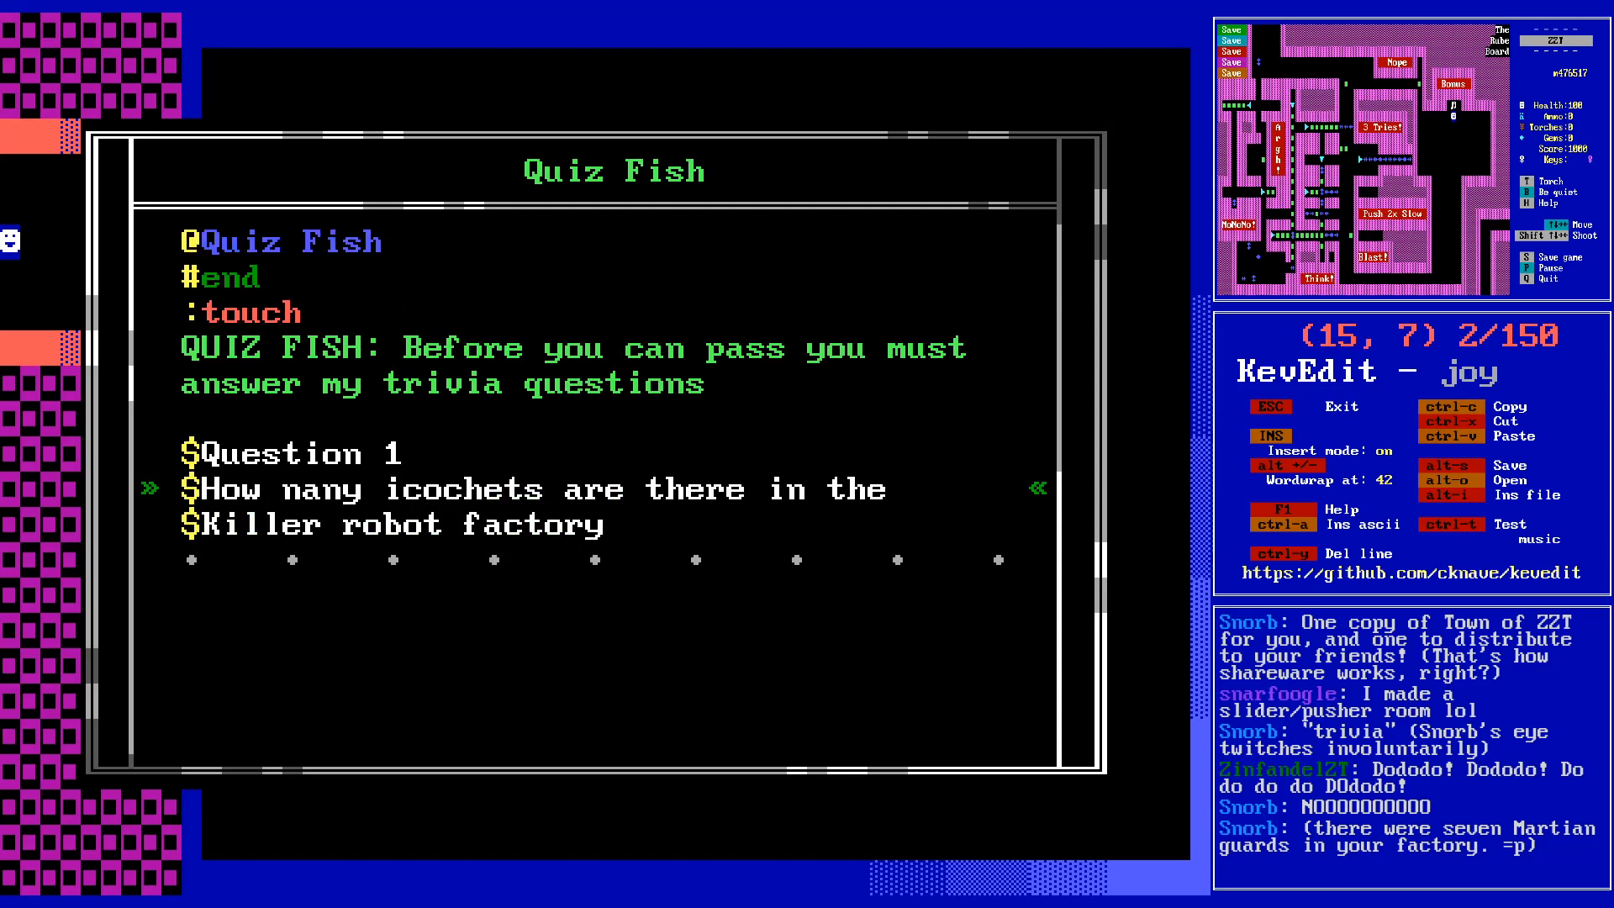
pyautogui.write('r')
# - Make "Killer" lowercase in the question's second line and end the question with a question mark
pyautogui.press('Down')
pyautogui.press('Home')
pyautogui.hotkey('ctrl', 'Right')
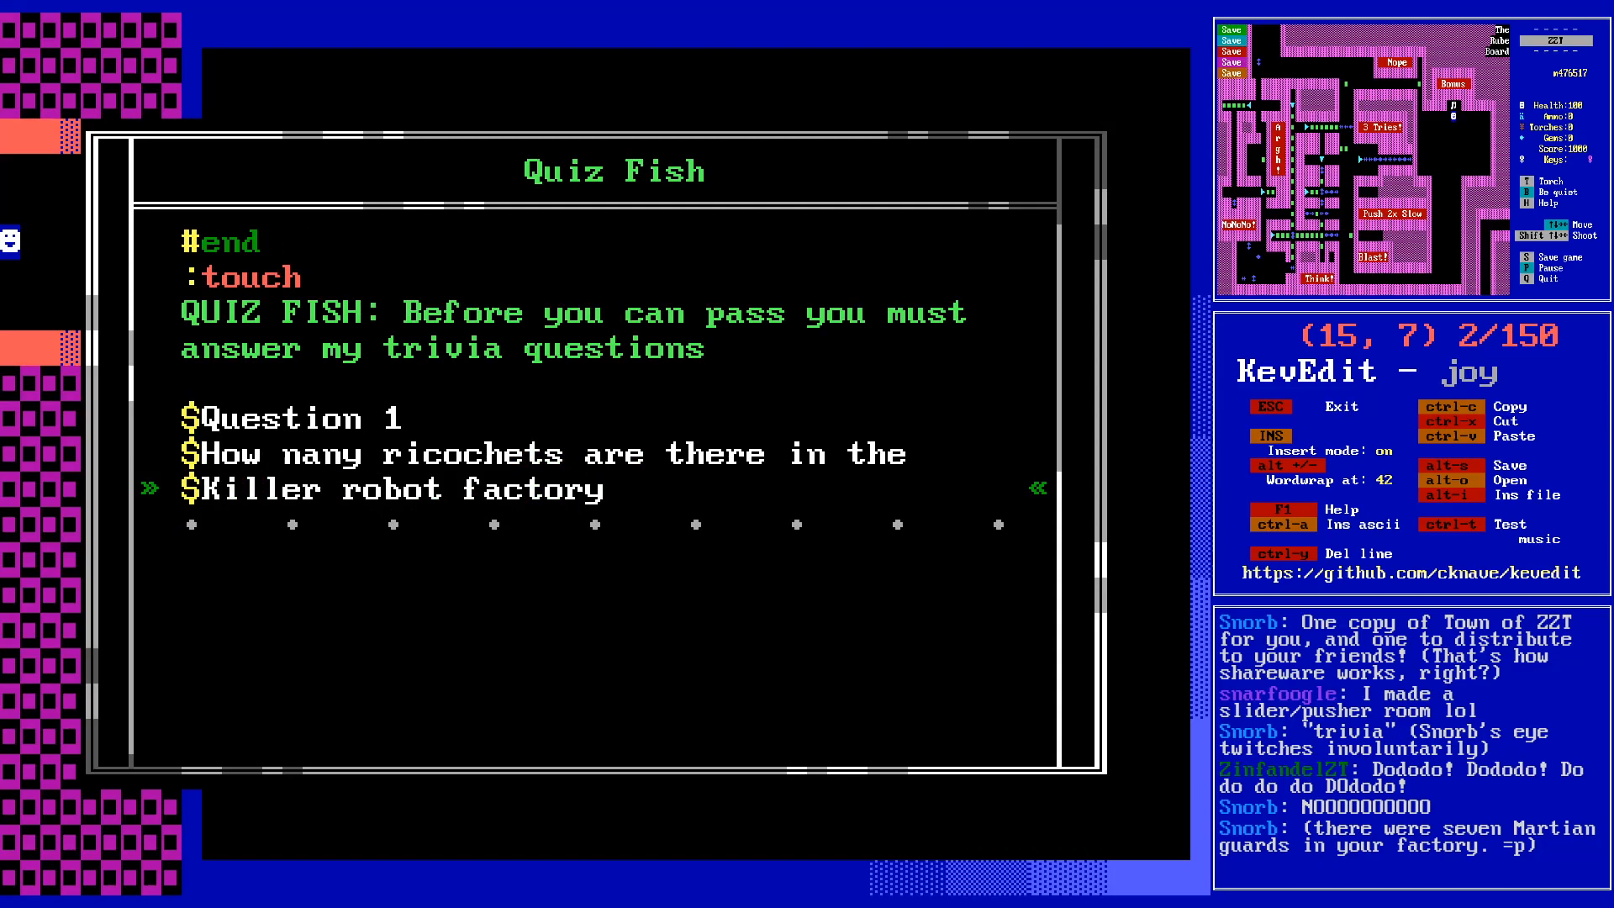
pyautogui.press('Home')
pyautogui.press('Right')
pyautogui.press('Delete')
pyautogui.write('k')
pyautogui.press('End')
pyautogui.write('?')
# - Add a colon after the "Question 1" heading
pyautogui.press('Up')
pyautogui.press('Up')
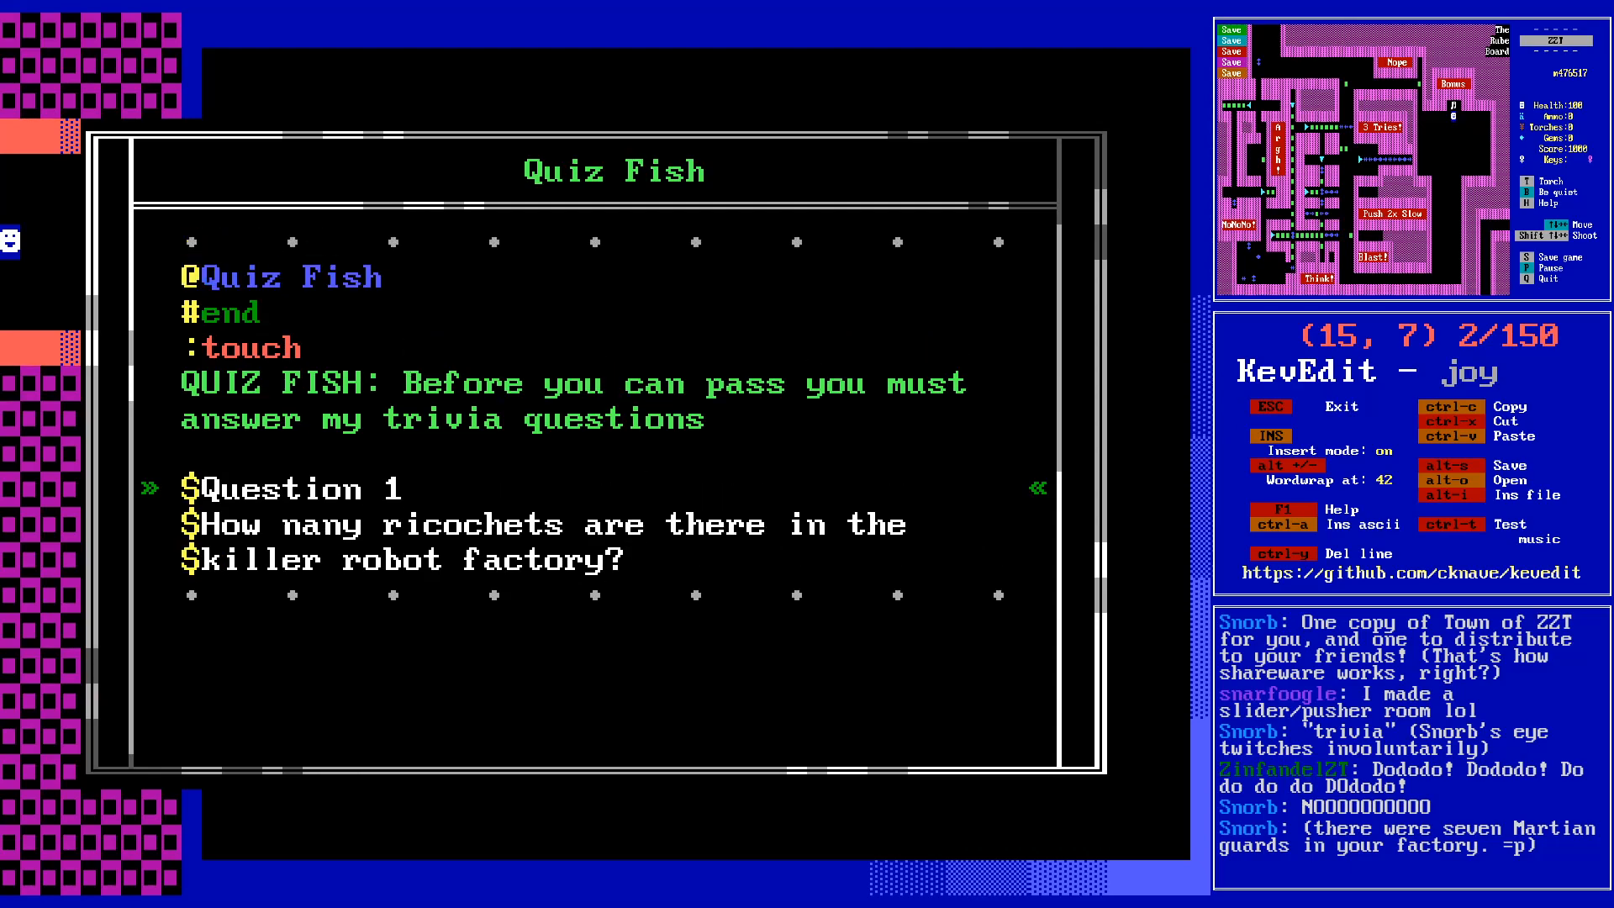
pyautogui.press('Down')
pyautogui.press('Down')
# - Below the ricochet question, leave a blank line and add the answer choices 4 and 10, both linked to the label w
pyautogui.press('End')
pyautogui.press('Return')
pyautogui.press('Return')
pyautogui.write('!')
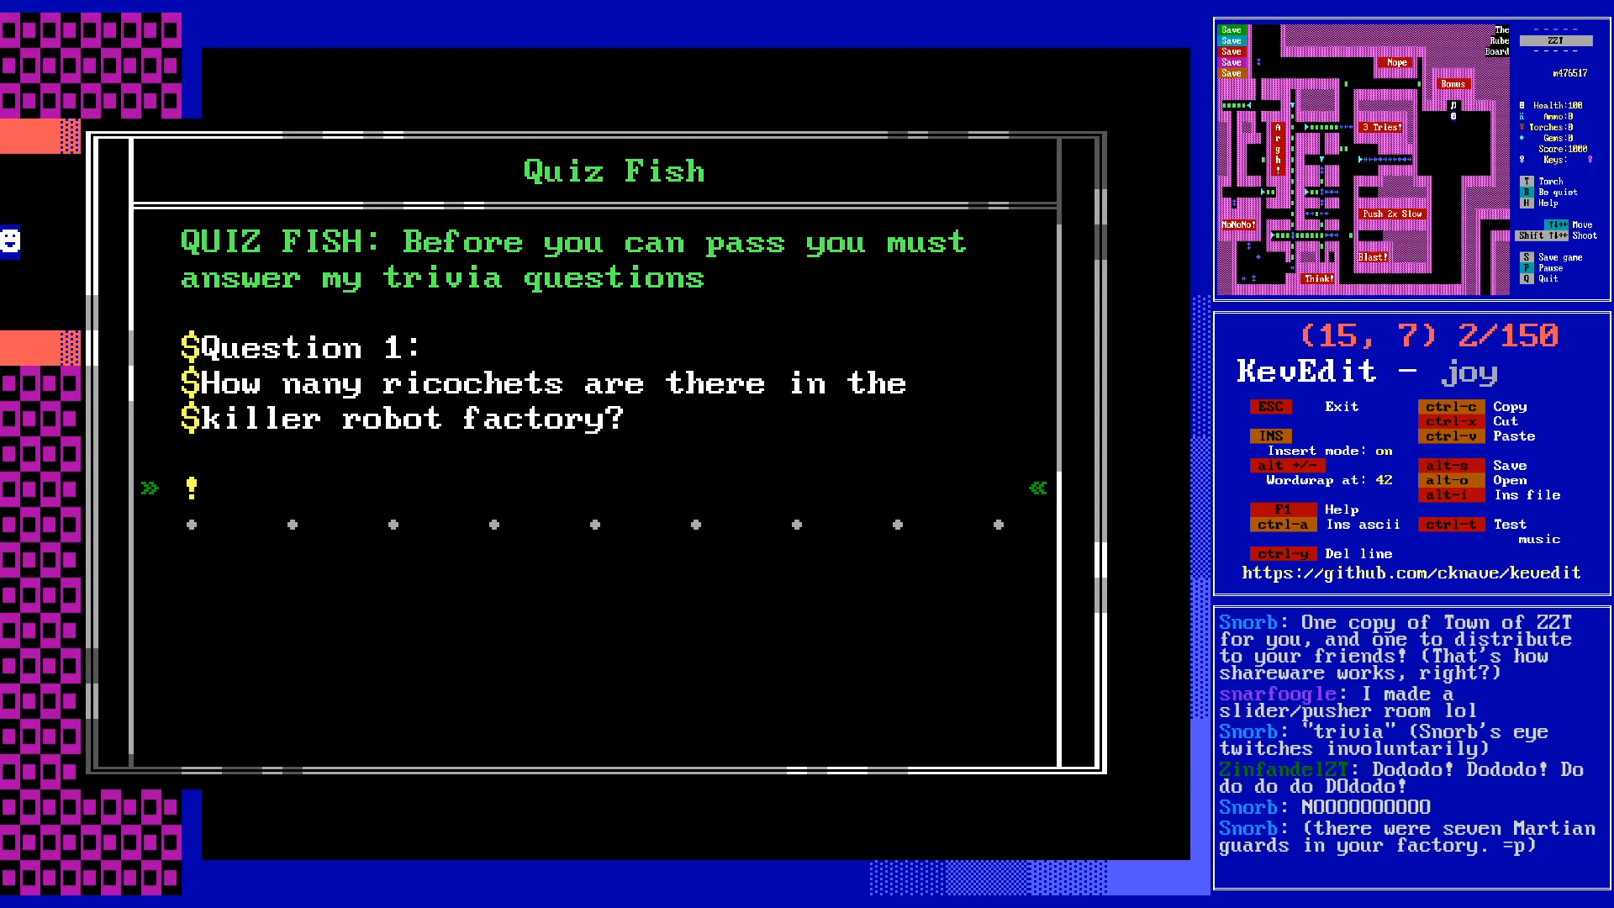
pyautogui.write('w; 4')
pyautogui.press('Return')
pyautogui.write('!w;')
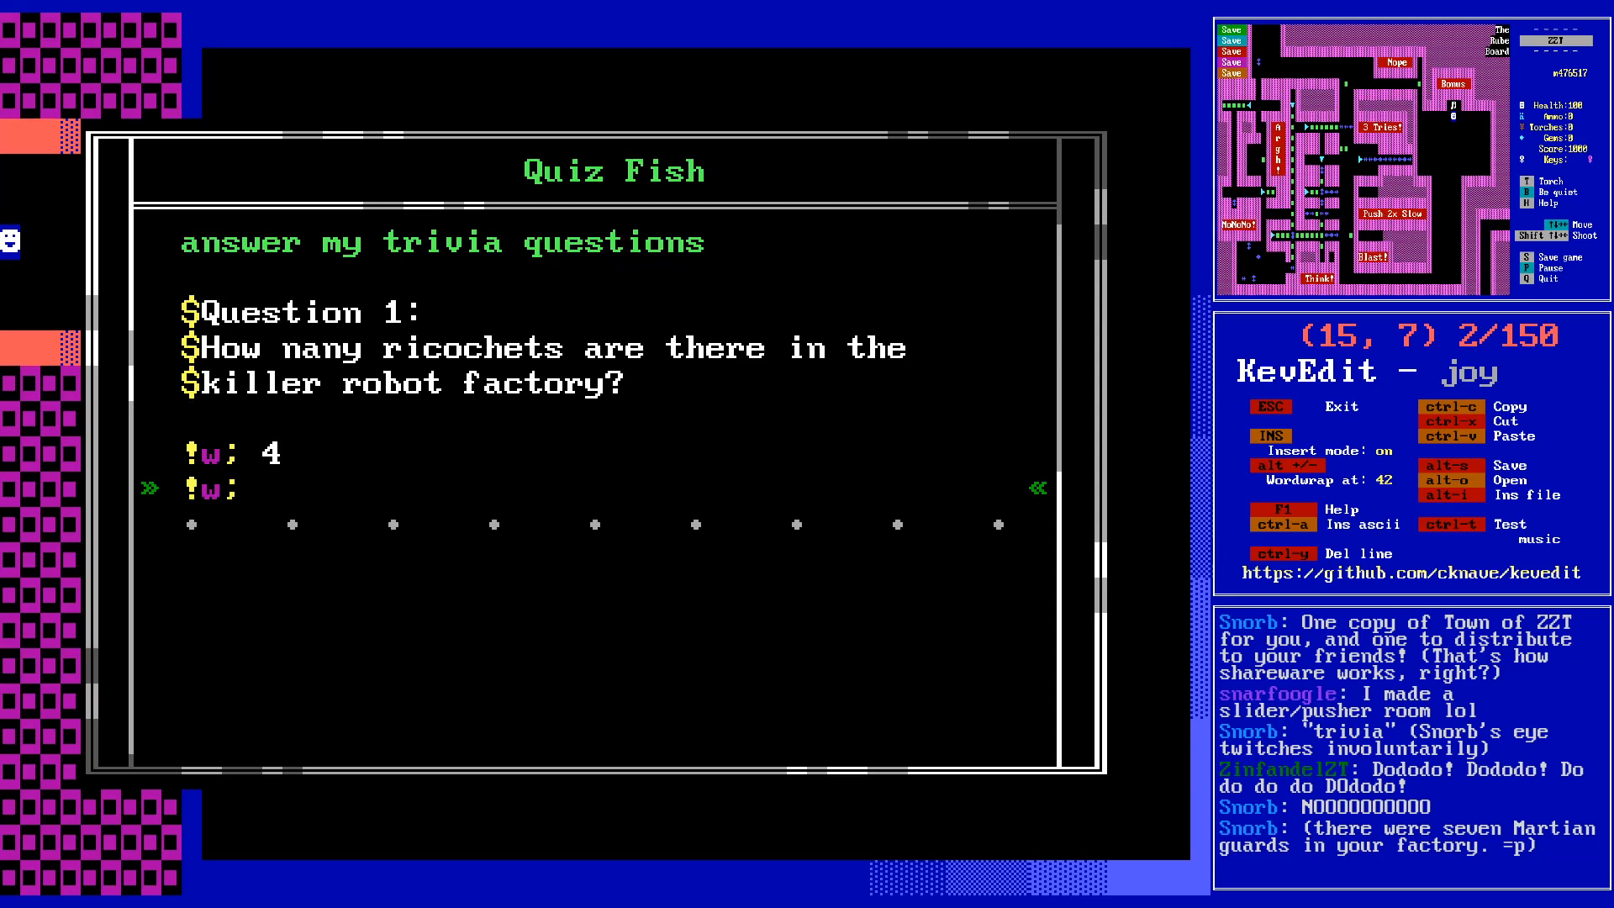
pyautogui.write(' 10')
# - Add the answer choice 8 linked to the label r1 and the choice 0 linked to the label w
pyautogui.press('Return')
pyautogui.write('!r1;')
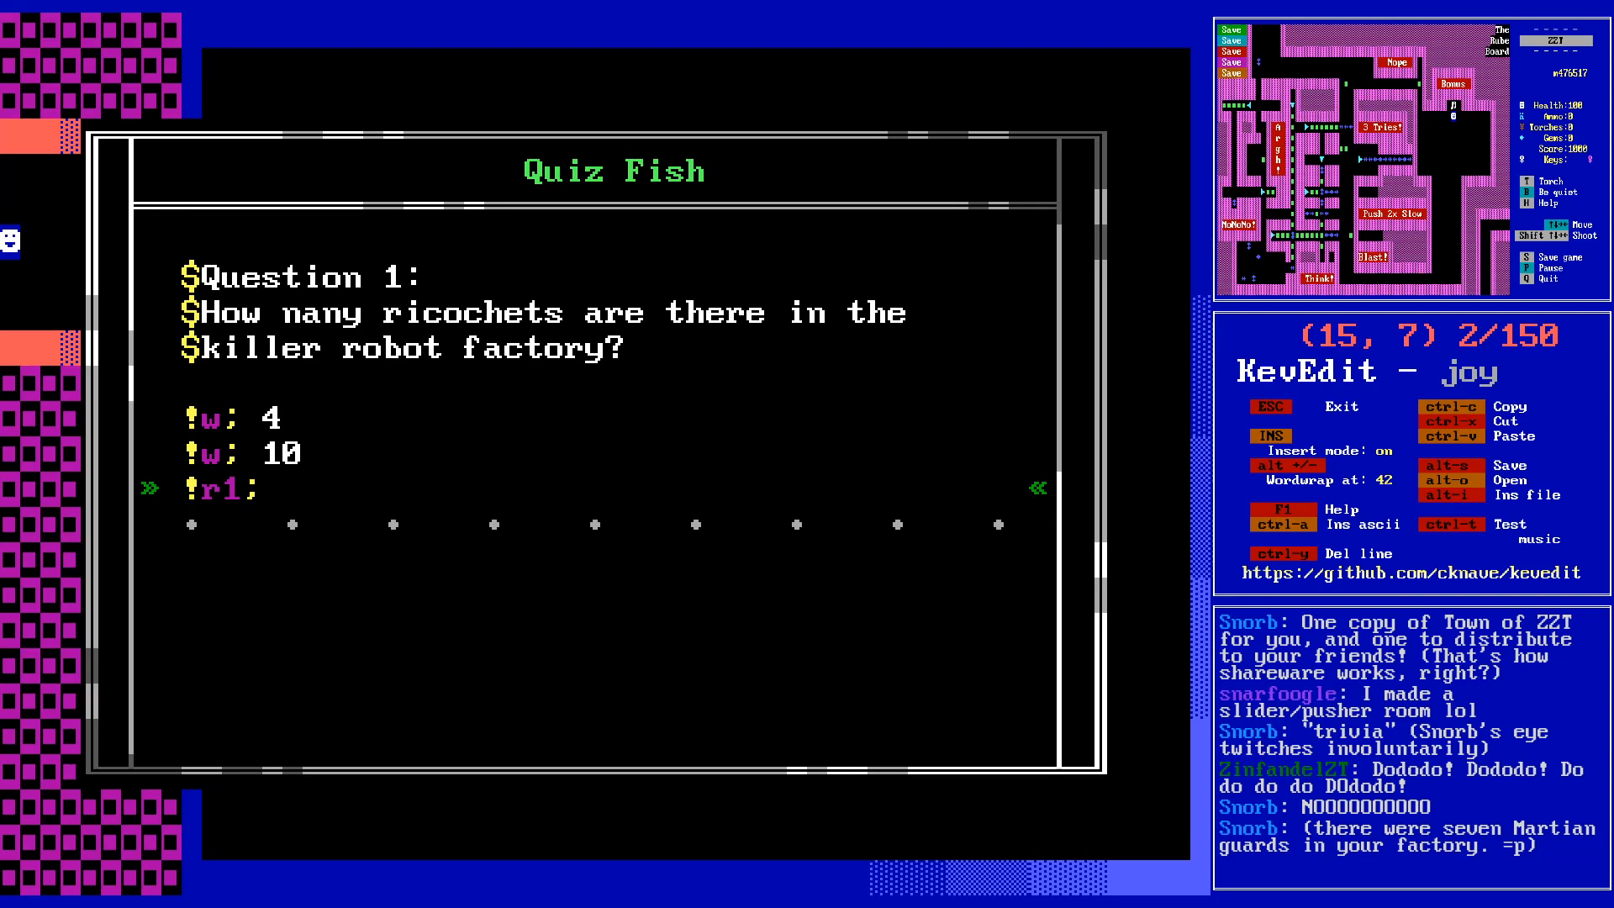
pyautogui.write(' 8')
pyautogui.press('Return')
pyautogui.write('!w;')
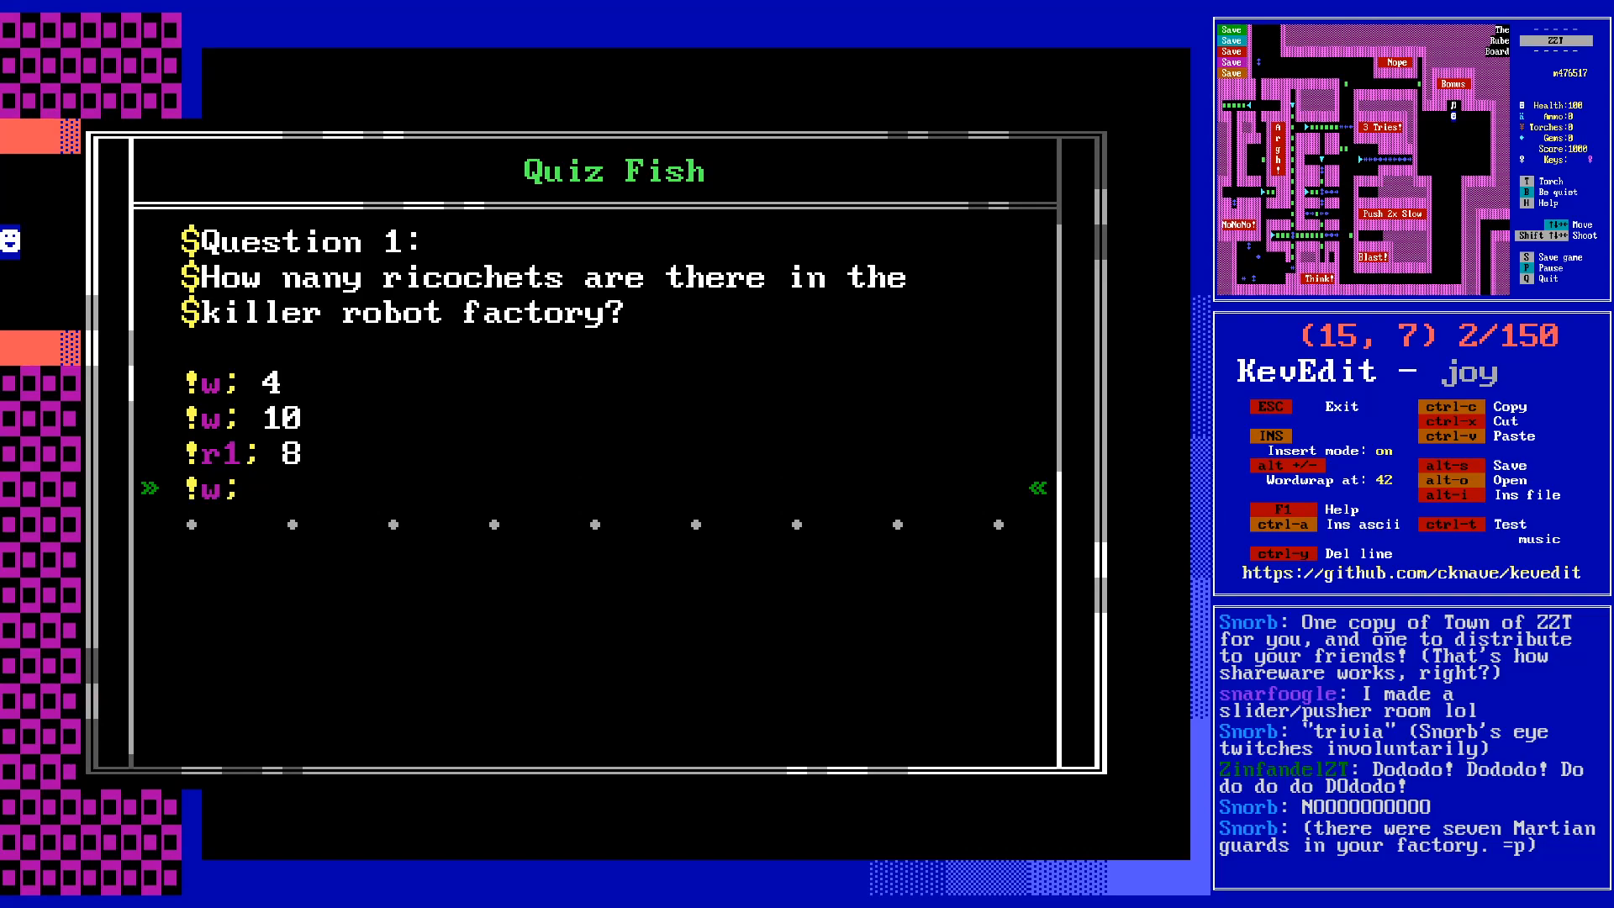
pyautogui.write(' 0')
# - Add an #end command below the last answer choice
pyautogui.press('Up')
pyautogui.press('Up')
pyautogui.press('Up')
pyautogui.press('Up')
pyautogui.press('Up')
pyautogui.press('Up')
pyautogui.press('Down')
pyautogui.press('Down')
pyautogui.press('Down')
pyautogui.press('Down')
pyautogui.press('Down')
pyautogui.press('Down')
pyautogui.press('Return')
pyautogui.write('#en')
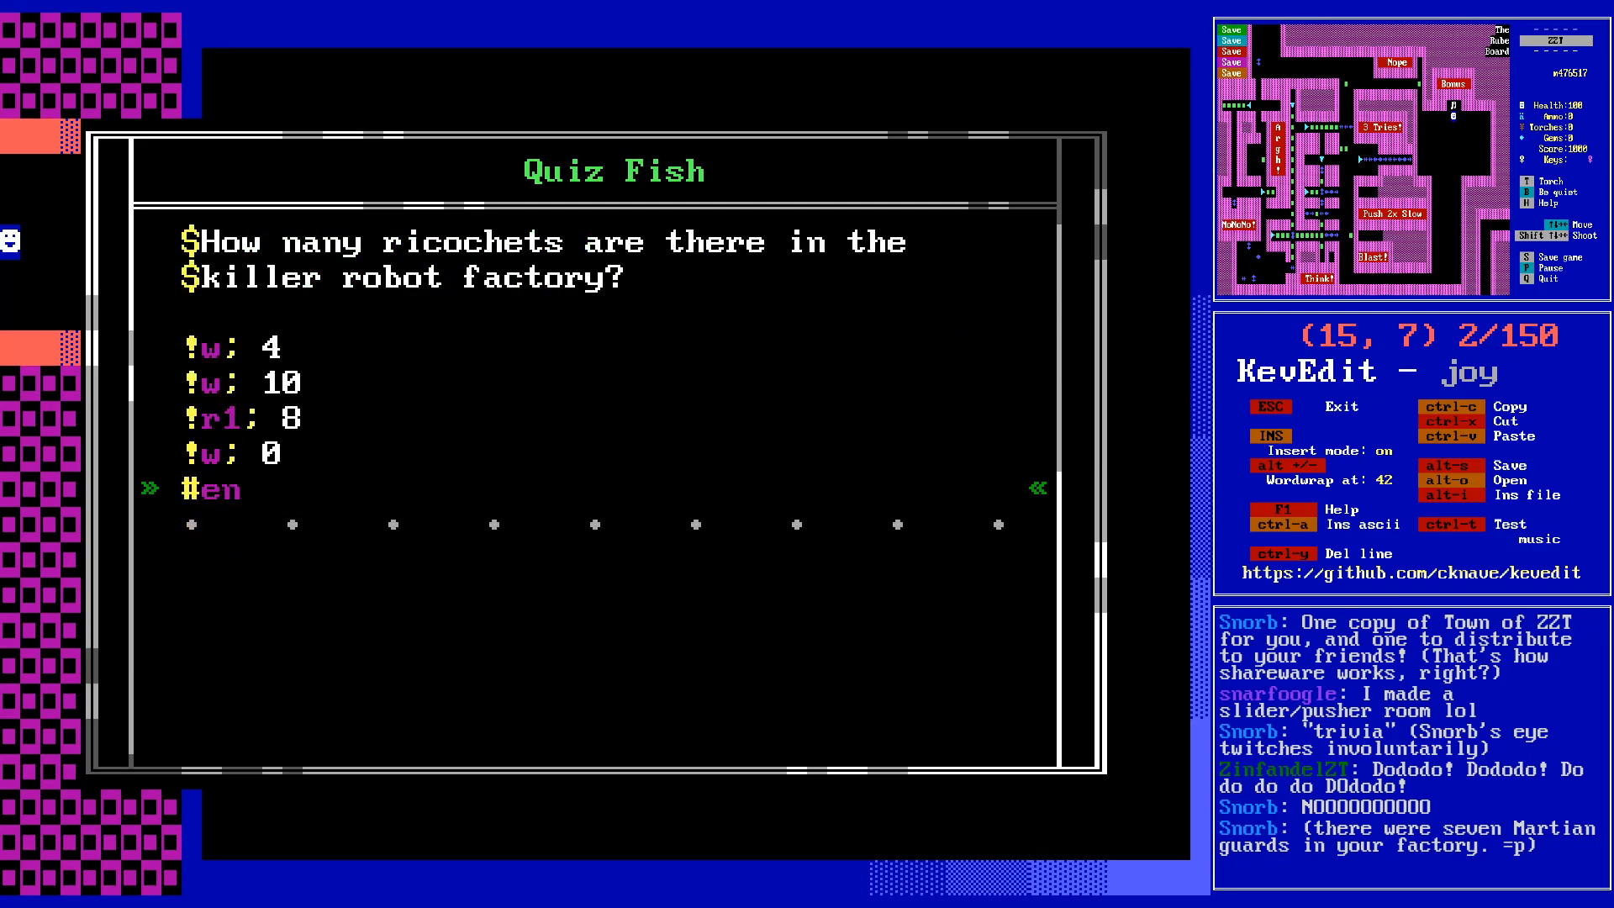
pyautogui.write('d')
# - Change the label of the three wrong answer choices to w1
pyautogui.press('Up')
pyautogui.write('1')
pyautogui.press('Up')
pyautogui.press('Up')
pyautogui.press('Left')
pyautogui.write('1')
pyautogui.press('Up')
pyautogui.press('Left')
pyautogui.write('1')
# - Remove the space after the semicolon in all four answer choices
pyautogui.press('Down')
pyautogui.press('Up')
pyautogui.press('Delete')
pyautogui.press('Down')
pyautogui.press('Delete')
pyautogui.press('Down')
pyautogui.press('Delete')
pyautogui.press('Down')
pyautogui.press('Delete')
pyautogui.press('Down')
pyautogui.press('Up')
pyautogui.press('Delete')
pyautogui.press('Up')
pyautogui.press('Up')
pyautogui.press('Up')
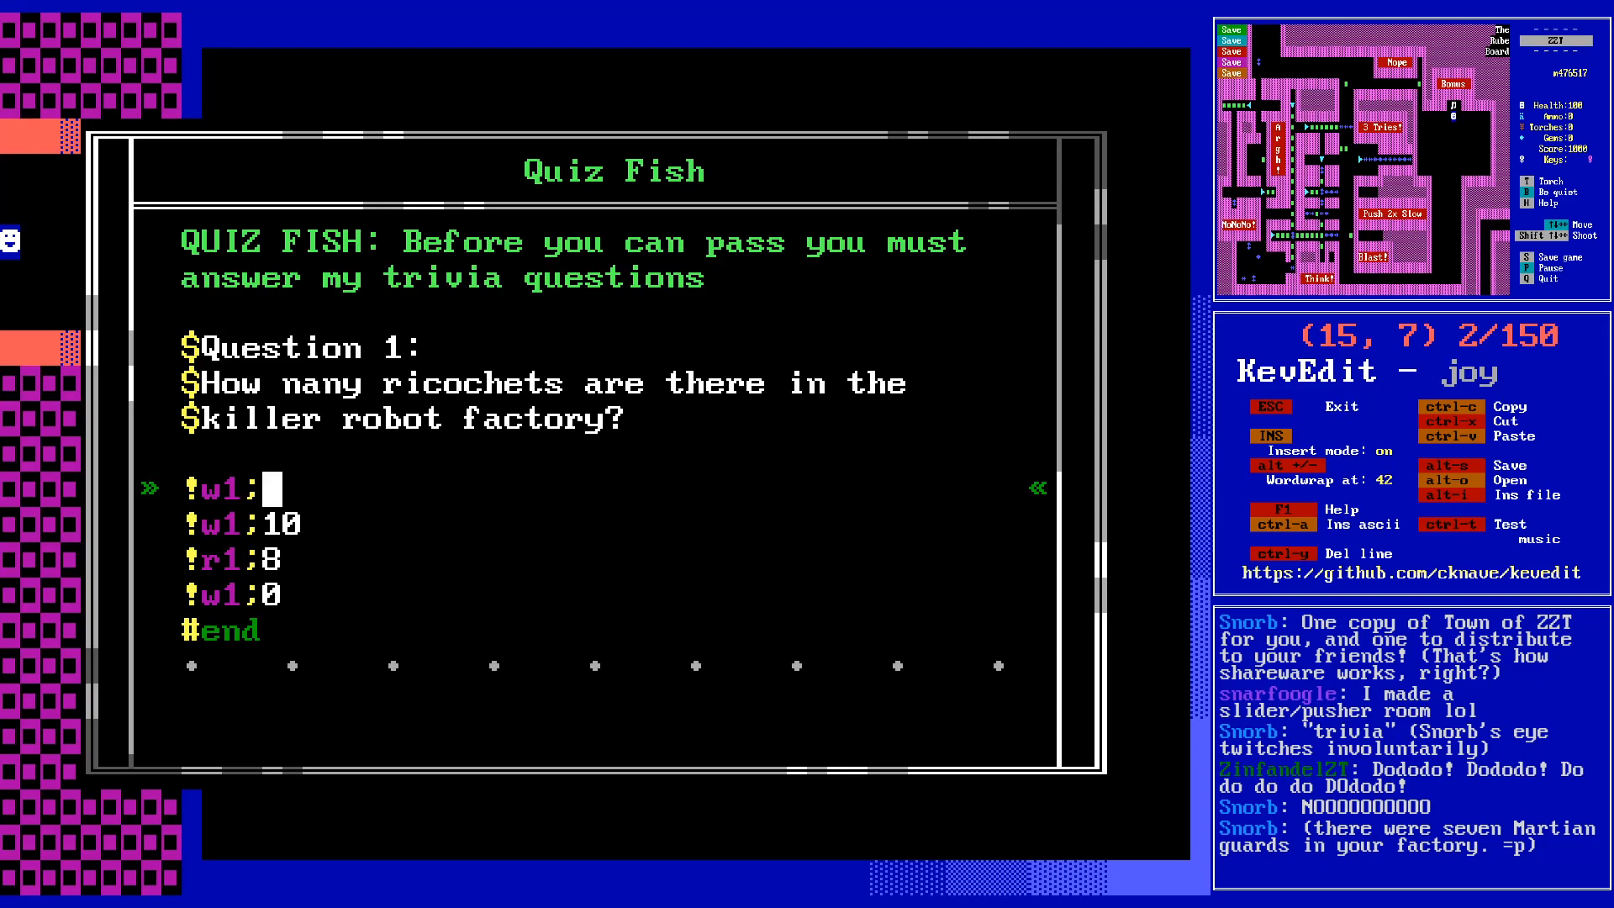
pyautogui.press('Down')
pyautogui.press('Down')
pyautogui.press('Down')
pyautogui.press('Down')
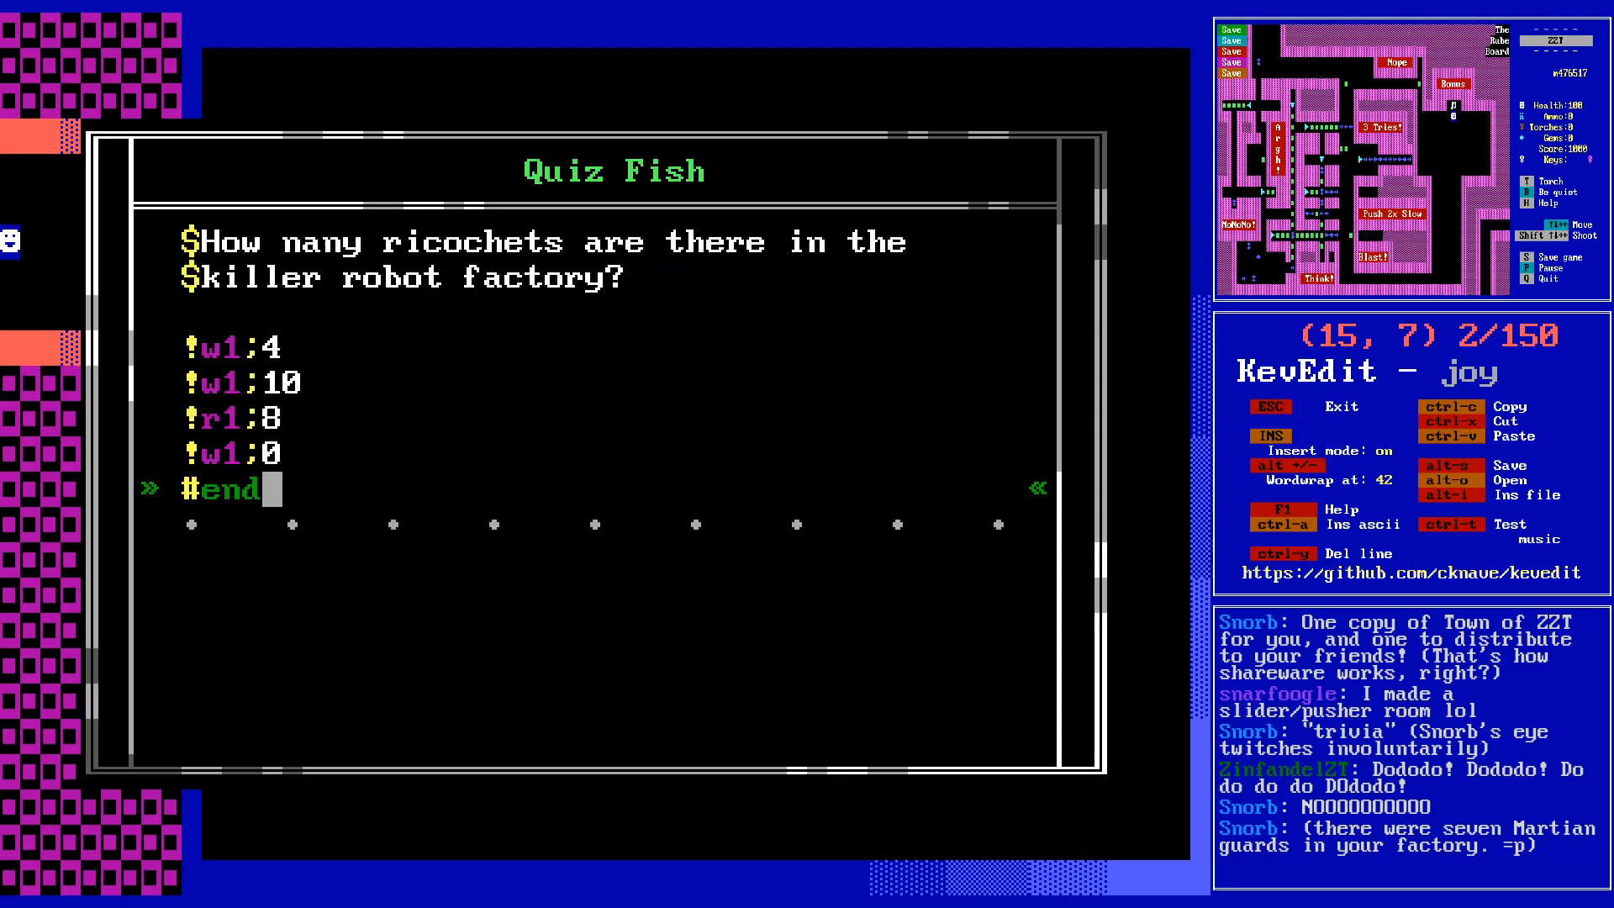
pyautogui.press('Up')
pyautogui.press('Up')
pyautogui.press('Up')
pyautogui.press('Up')
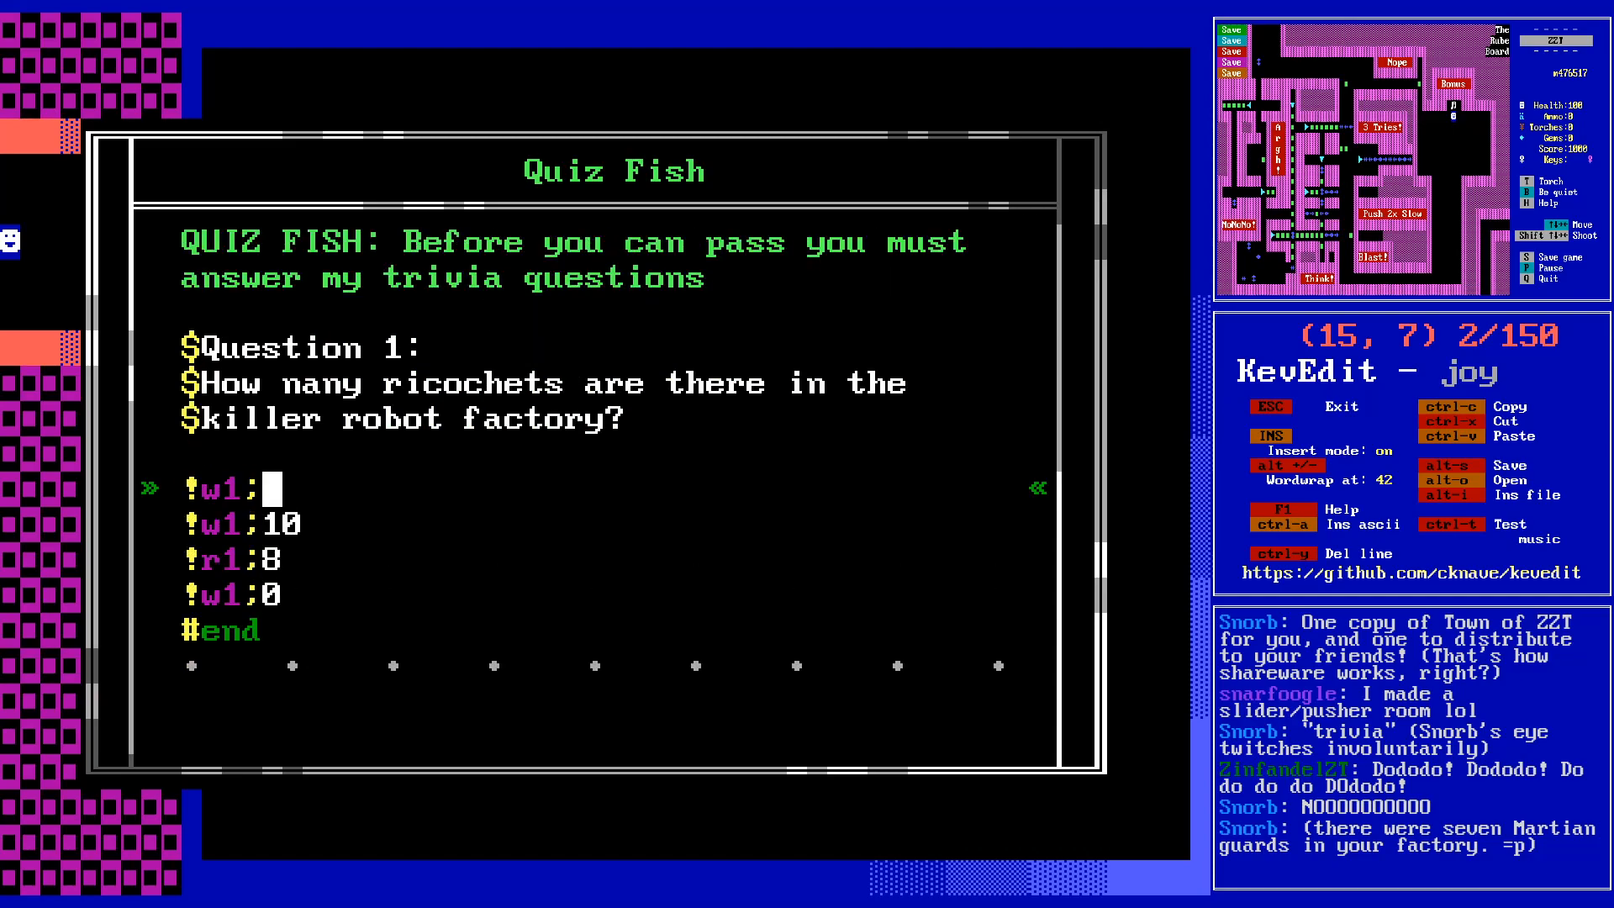
pyautogui.press('Down')
pyautogui.press('Down')
pyautogui.press('Down')
pyautogui.press('Down')
# - Insert "three" before "trivia questions" in the Quiz Fish's opening message and end the sentence with a period
pyautogui.press('Up')
pyautogui.press('Up')
pyautogui.press('Up')
pyautogui.press('Up')
pyautogui.press('Up')
pyautogui.press('Up')
pyautogui.press('Up')
pyautogui.press('Up')
pyautogui.press('Up')
pyautogui.press('Up')
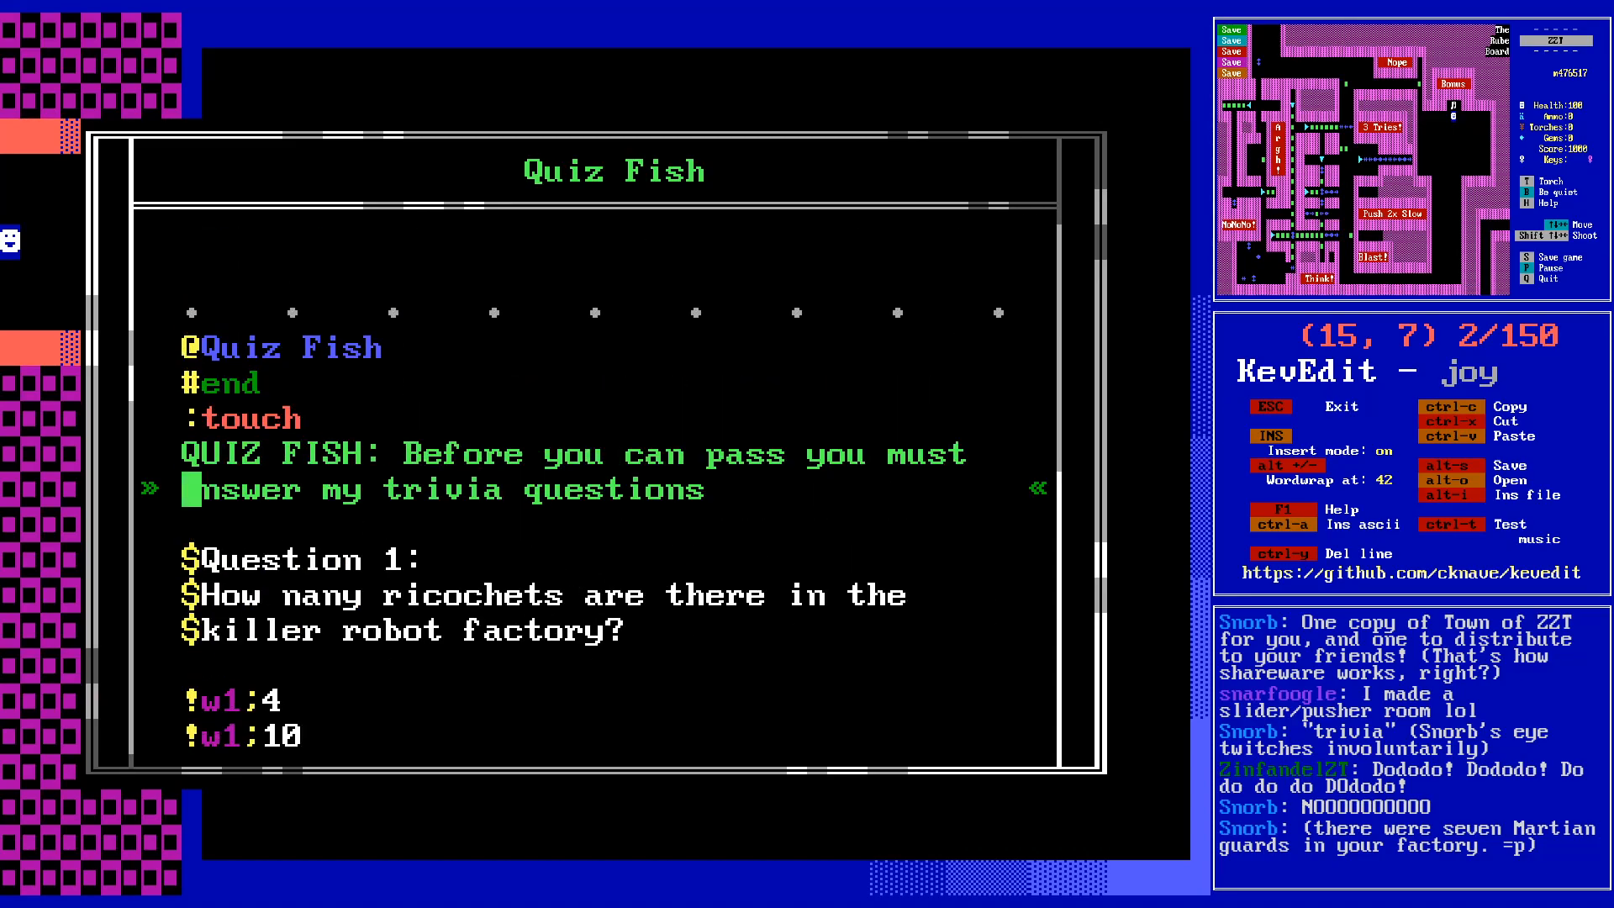
pyautogui.press('Right')
pyautogui.press('Right')
pyautogui.press('Right')
pyautogui.press('Right')
pyautogui.press('Right')
pyautogui.press('Right')
pyautogui.press('Right')
pyautogui.press('Right')
pyautogui.press('Right')
pyautogui.press('Right')
pyautogui.write('three')
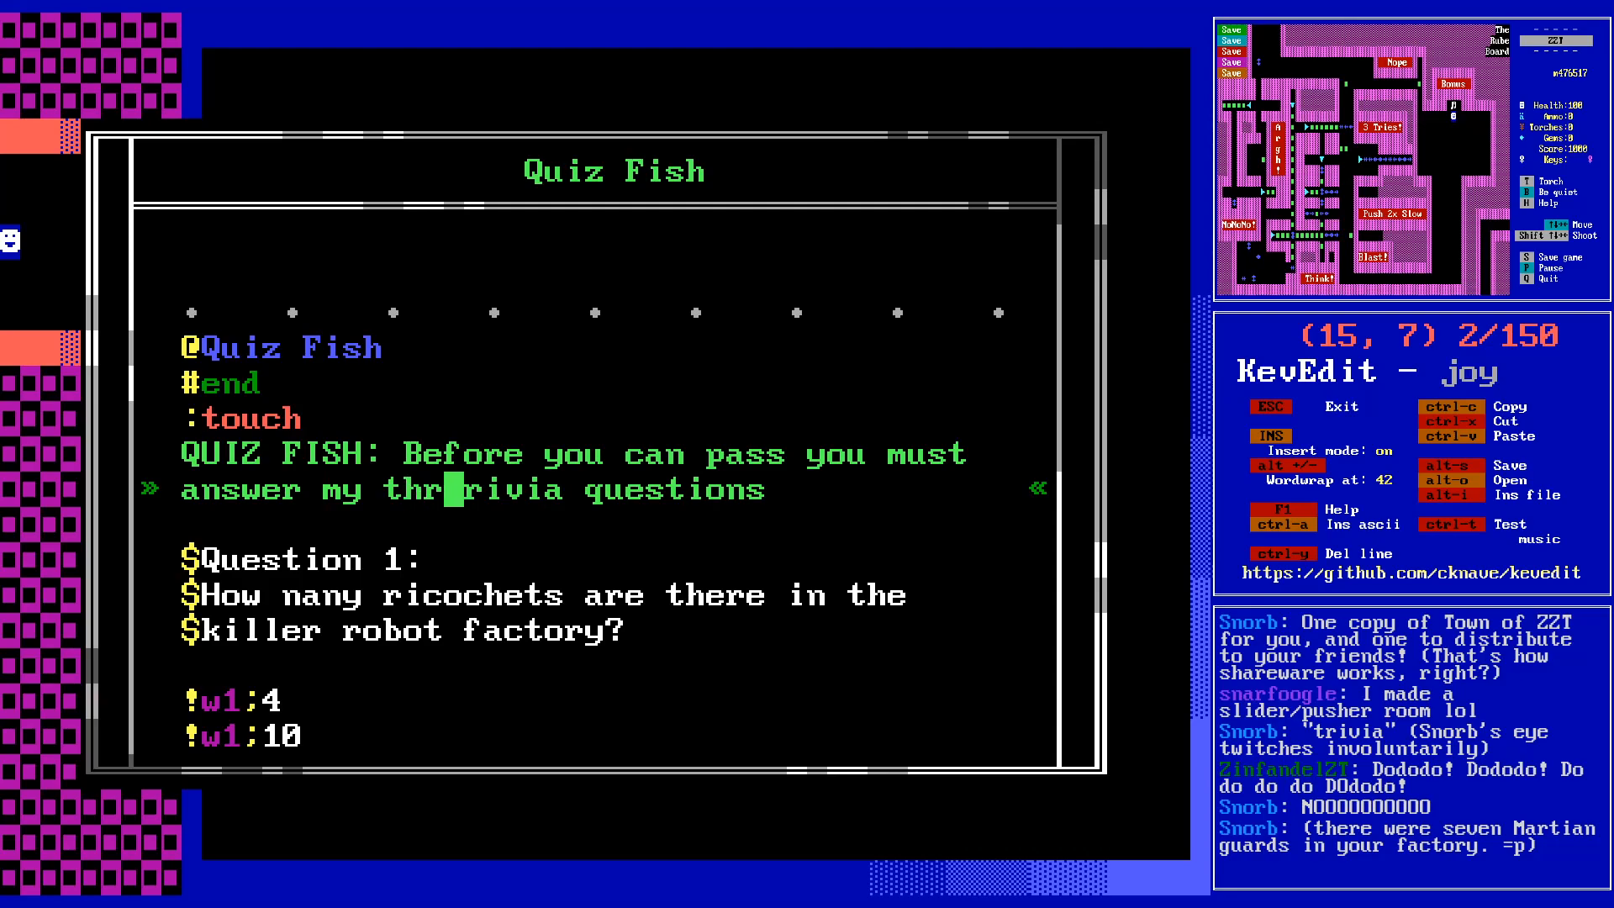
pyautogui.press('End')
pyautogui.write('.')
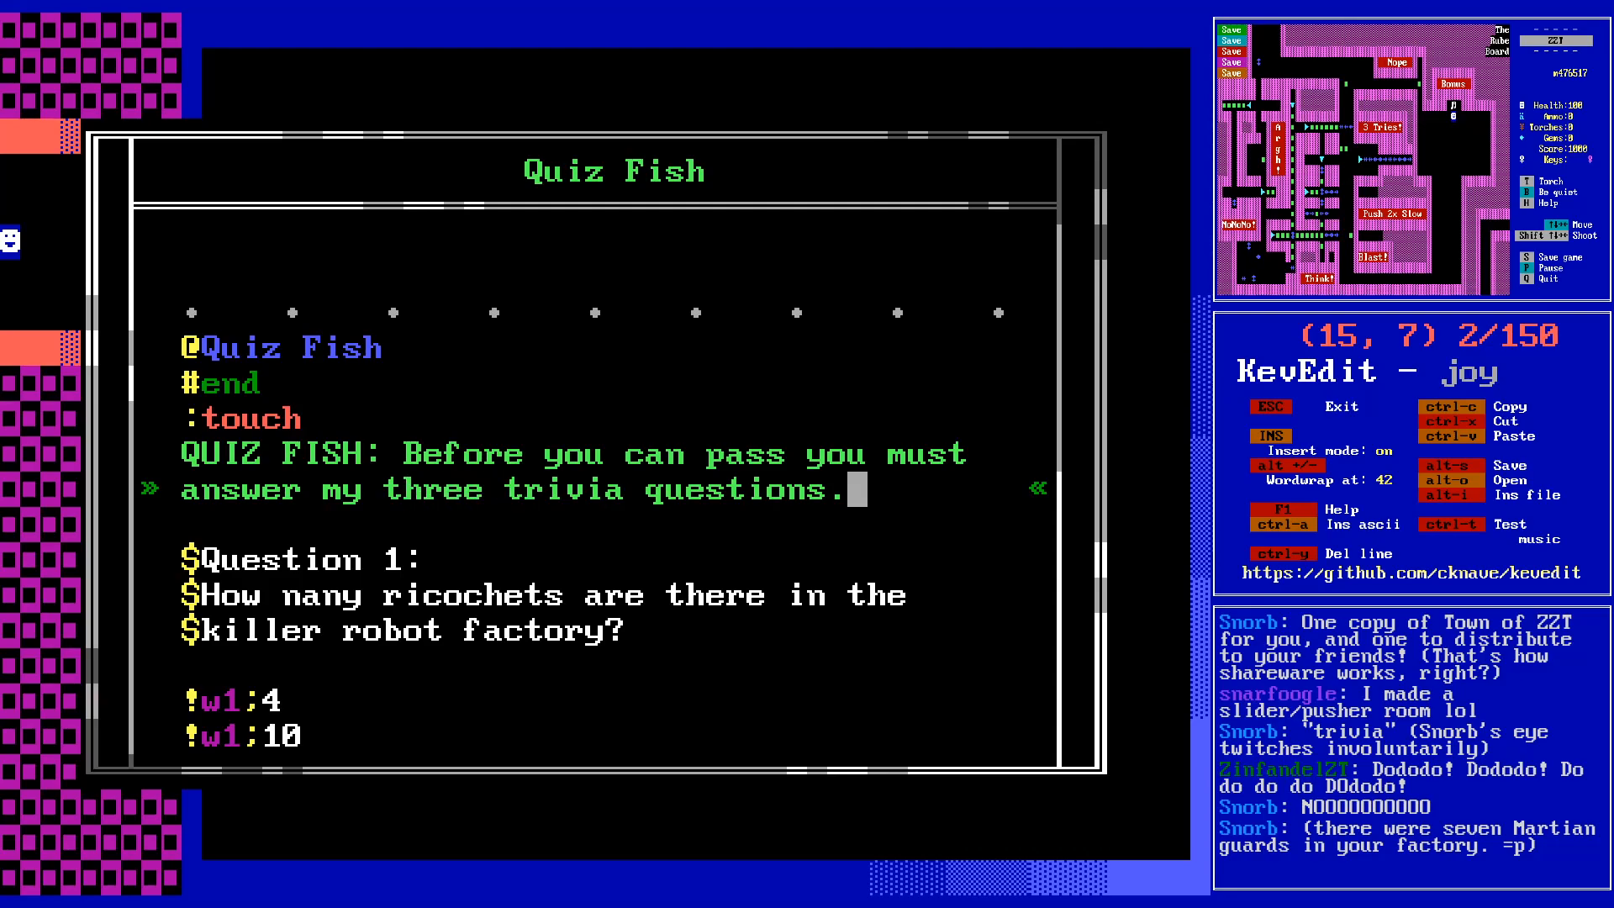
# - After the #end that follows the answer choices, add the labels :w1 and :r1 on separate lines
pyautogui.press('Down')
pyautogui.press('Down')
pyautogui.press('Down')
pyautogui.press('Down')
pyautogui.press('Down')
pyautogui.press('Down')
pyautogui.press('Down')
pyautogui.press('Down')
pyautogui.press('Down')
pyautogui.press('Down')
pyautogui.press('Up')
pyautogui.press('Up')
pyautogui.press('Up')
pyautogui.press('Up')
pyautogui.press('Down')
pyautogui.press('Down')
pyautogui.press('Down')
pyautogui.press('Down')
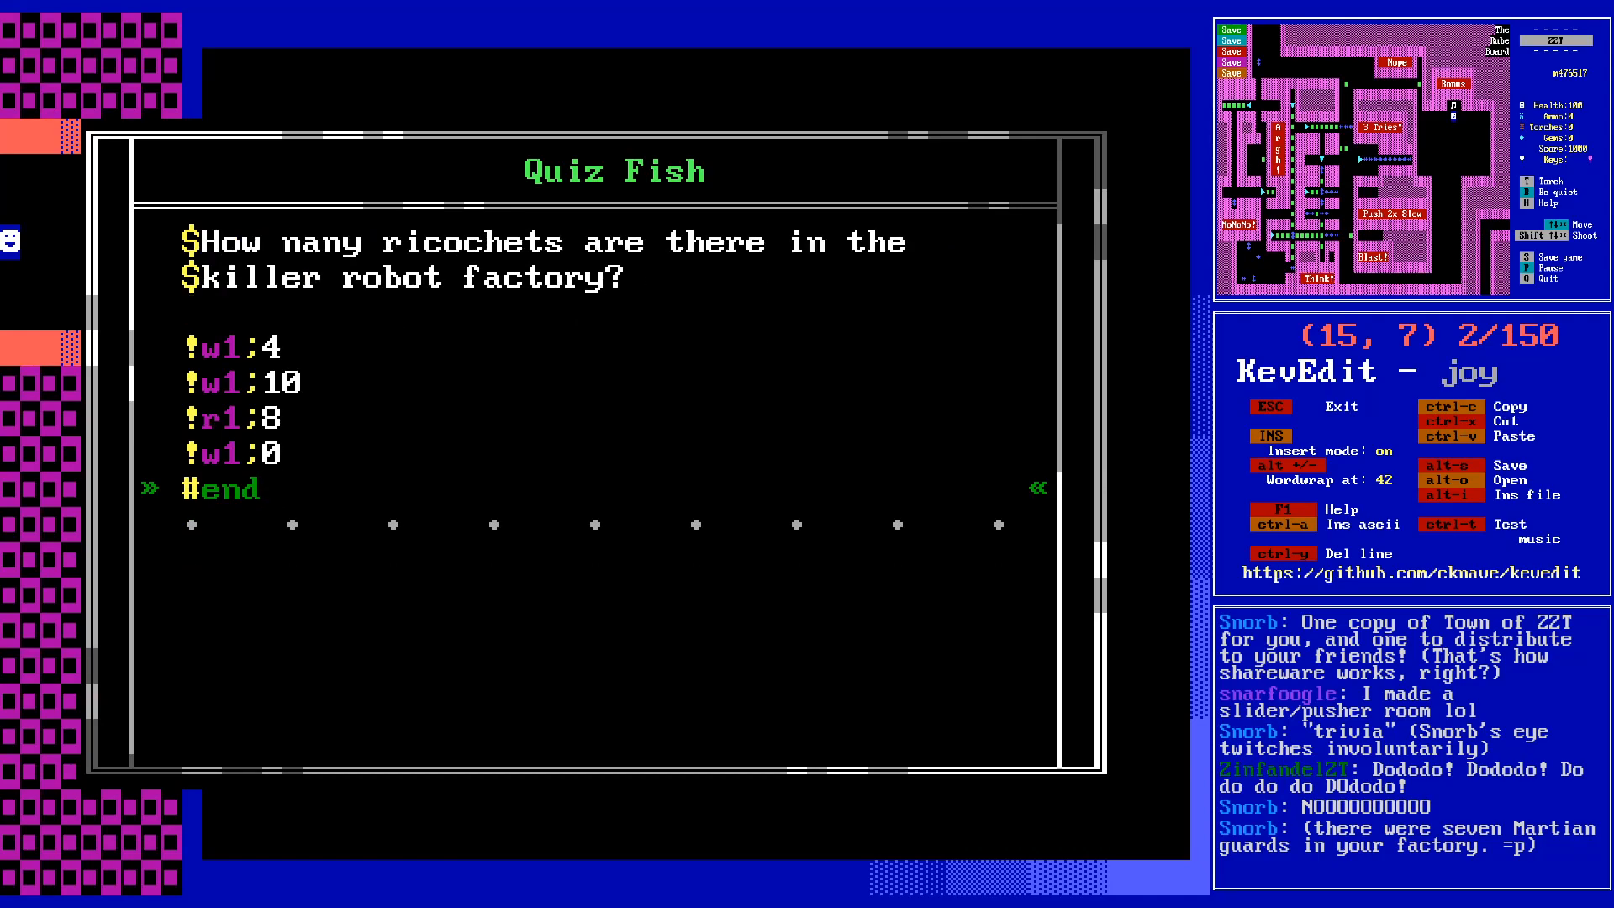
pyautogui.press('Return')
pyautogui.write(':w')
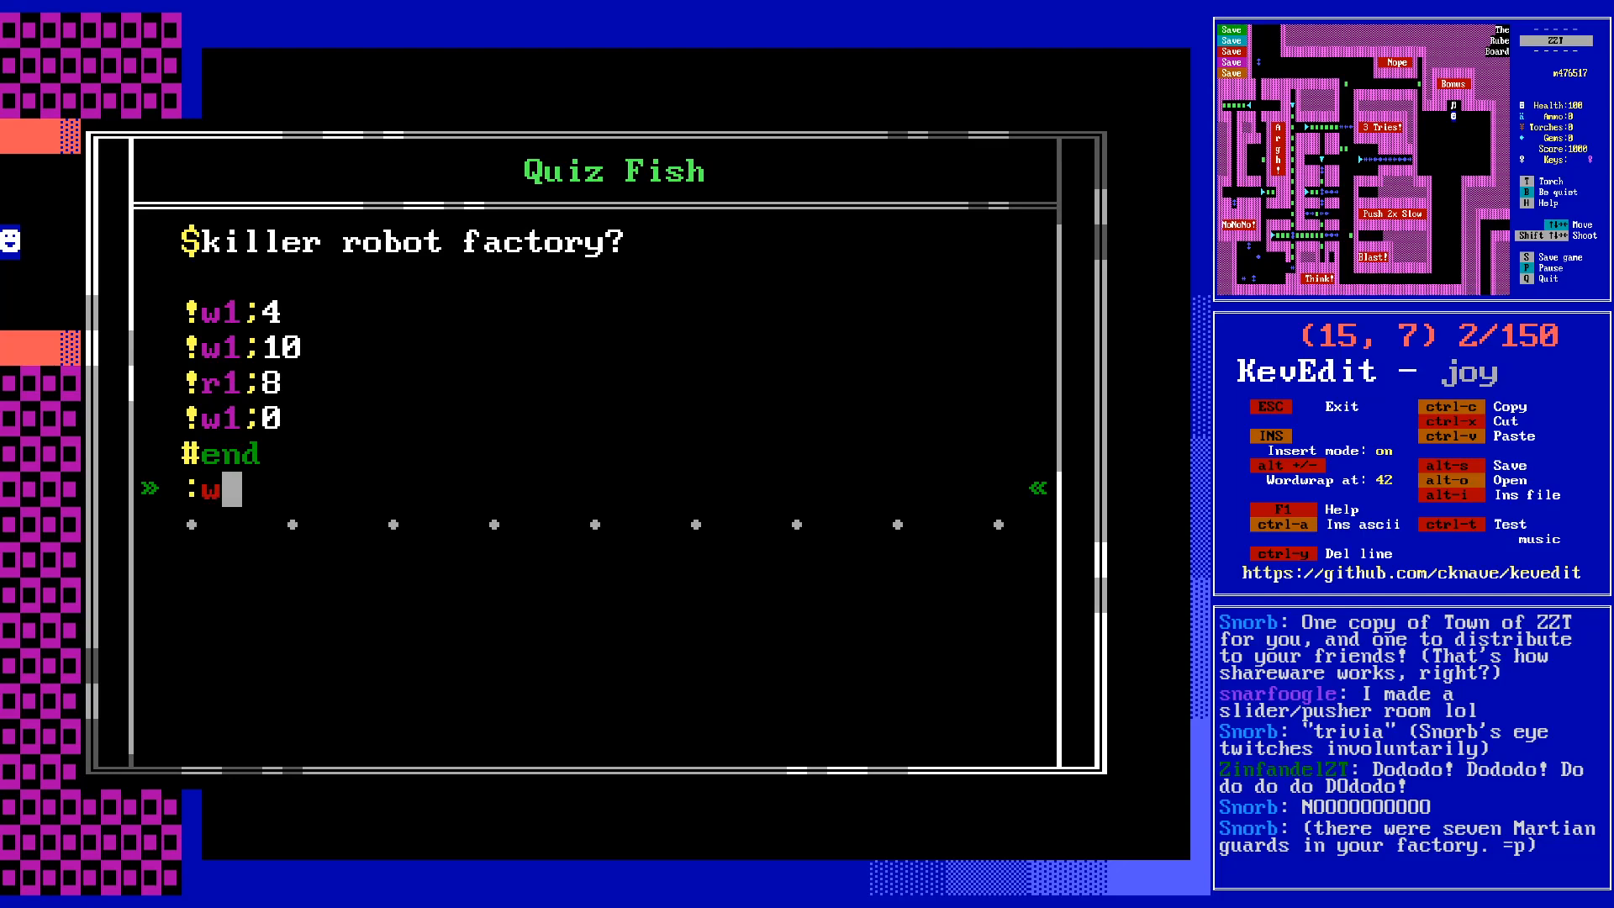
pyautogui.write('1')
pyautogui.press('Return')
pyautogui.write(':r')
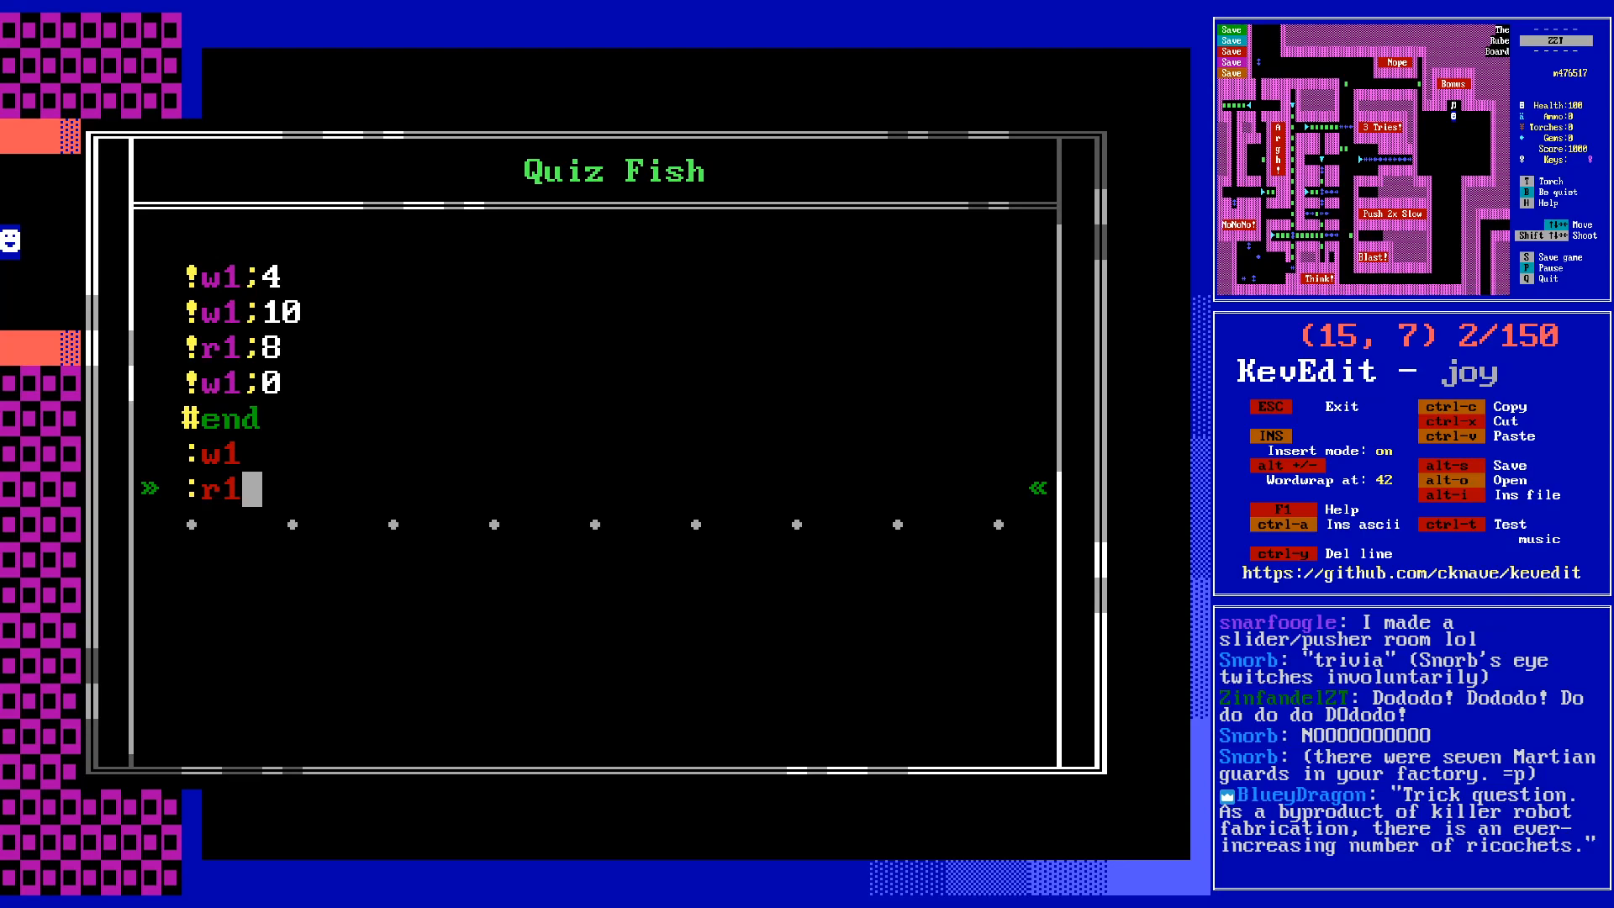
pyautogui.press('Up')
pyautogui.press('Up')
pyautogui.press('Up')
pyautogui.press('Up')
pyautogui.press('Up')
pyautogui.press('Up')
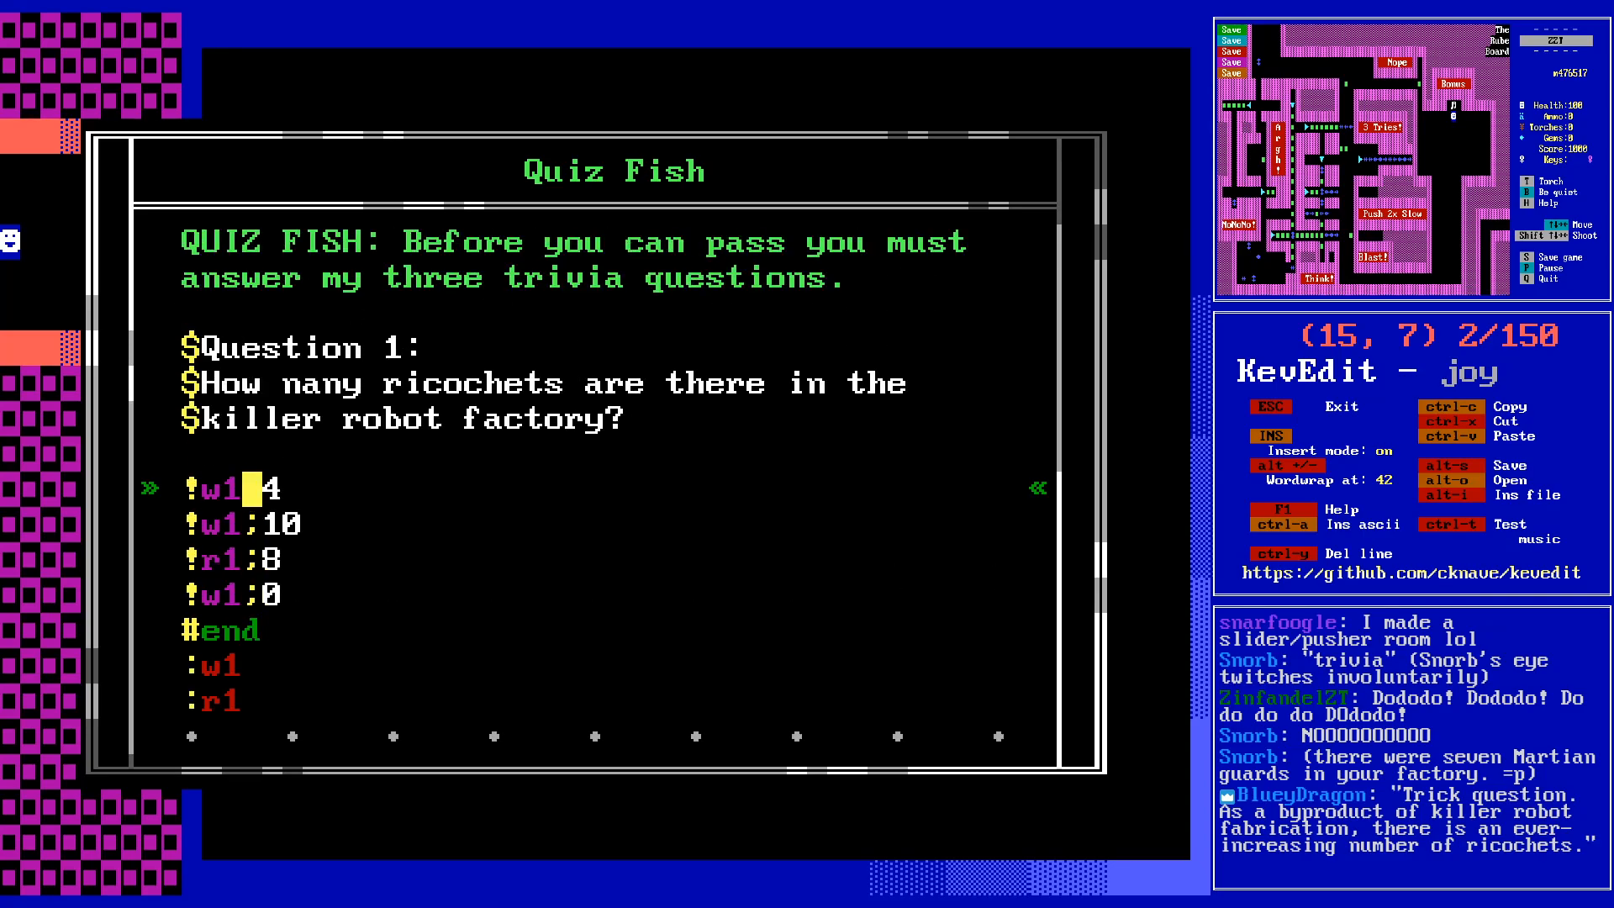
pyautogui.press('Down')
pyautogui.press('Down')
pyautogui.press('Down')
pyautogui.press('Down')
pyautogui.press('Down')
pyautogui.press('Down')
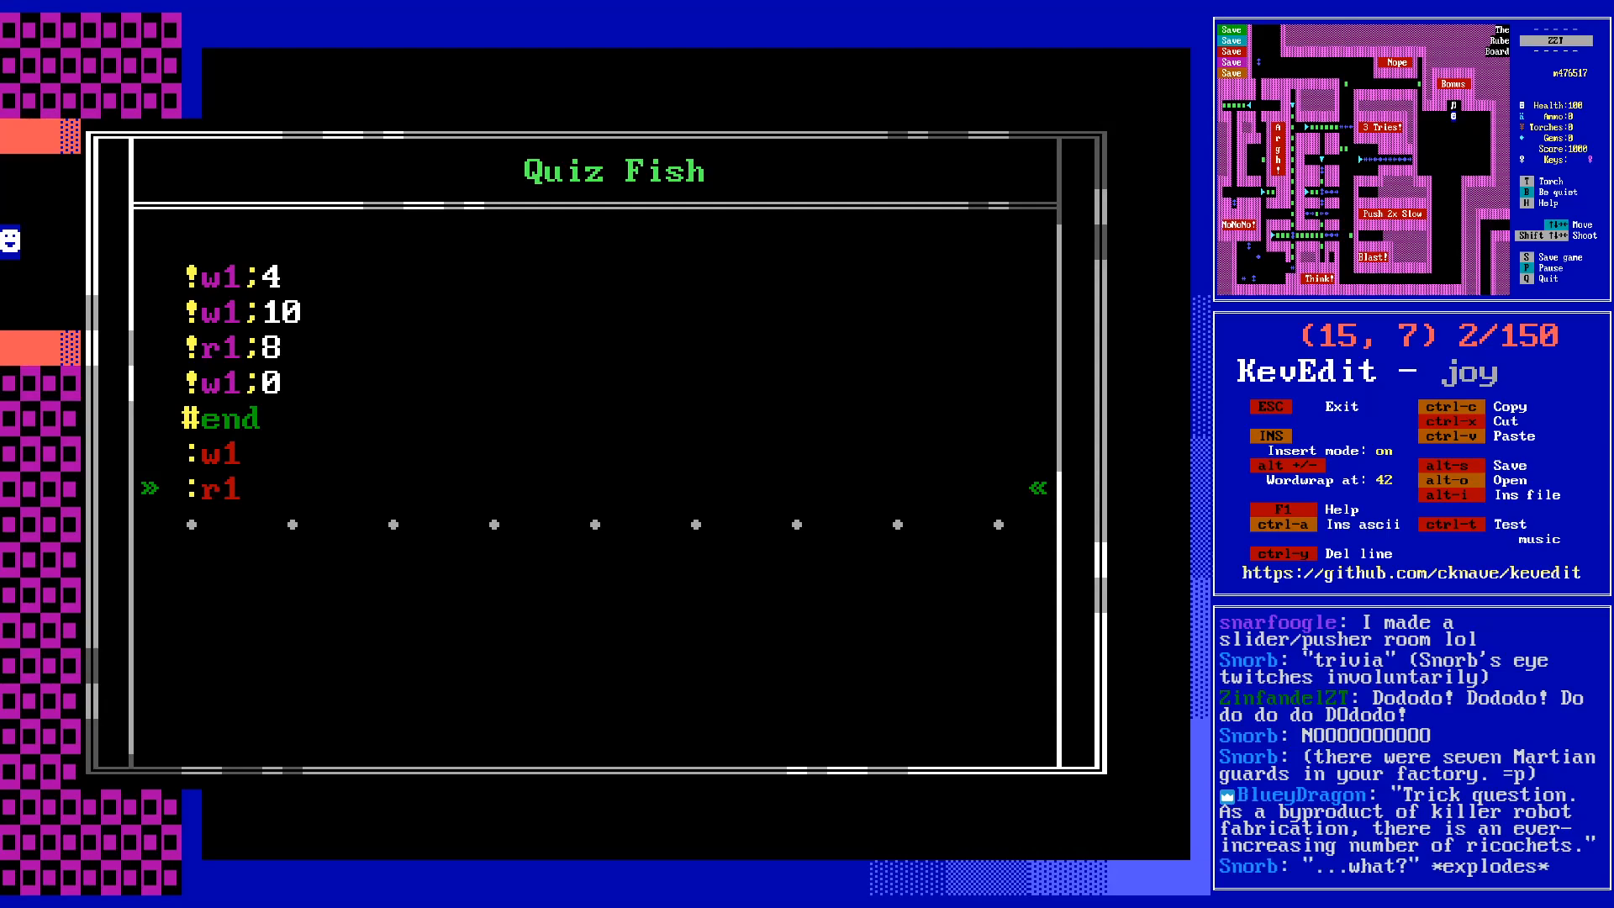
pyautogui.press('Escape')
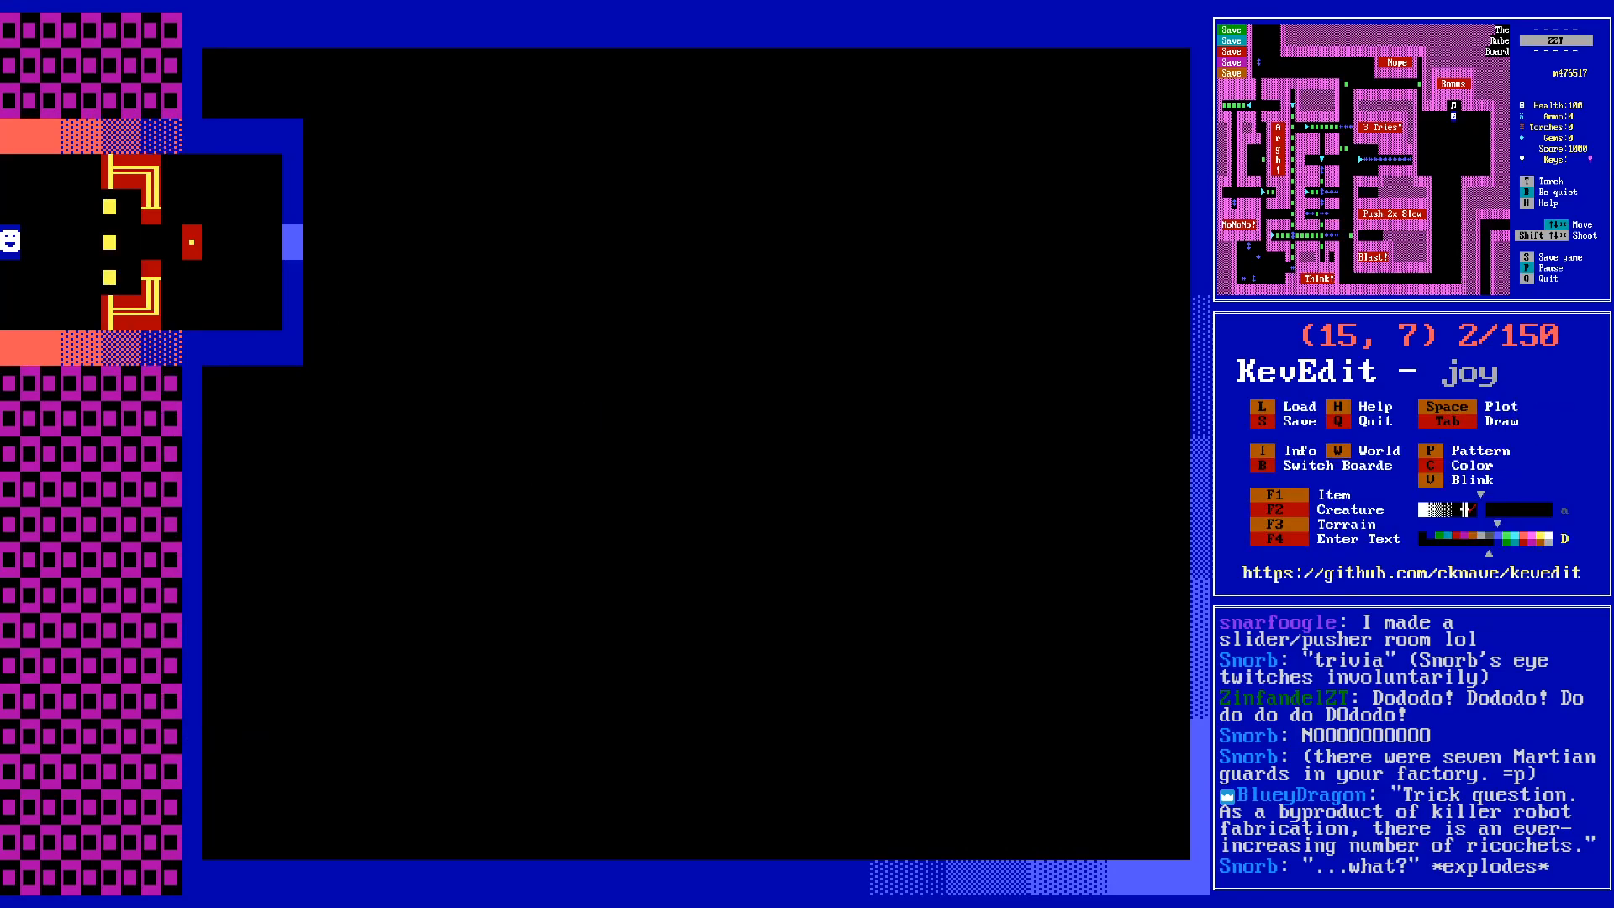
pyautogui.press('Right')
pyautogui.press('Left')
pyautogui.press('Return')
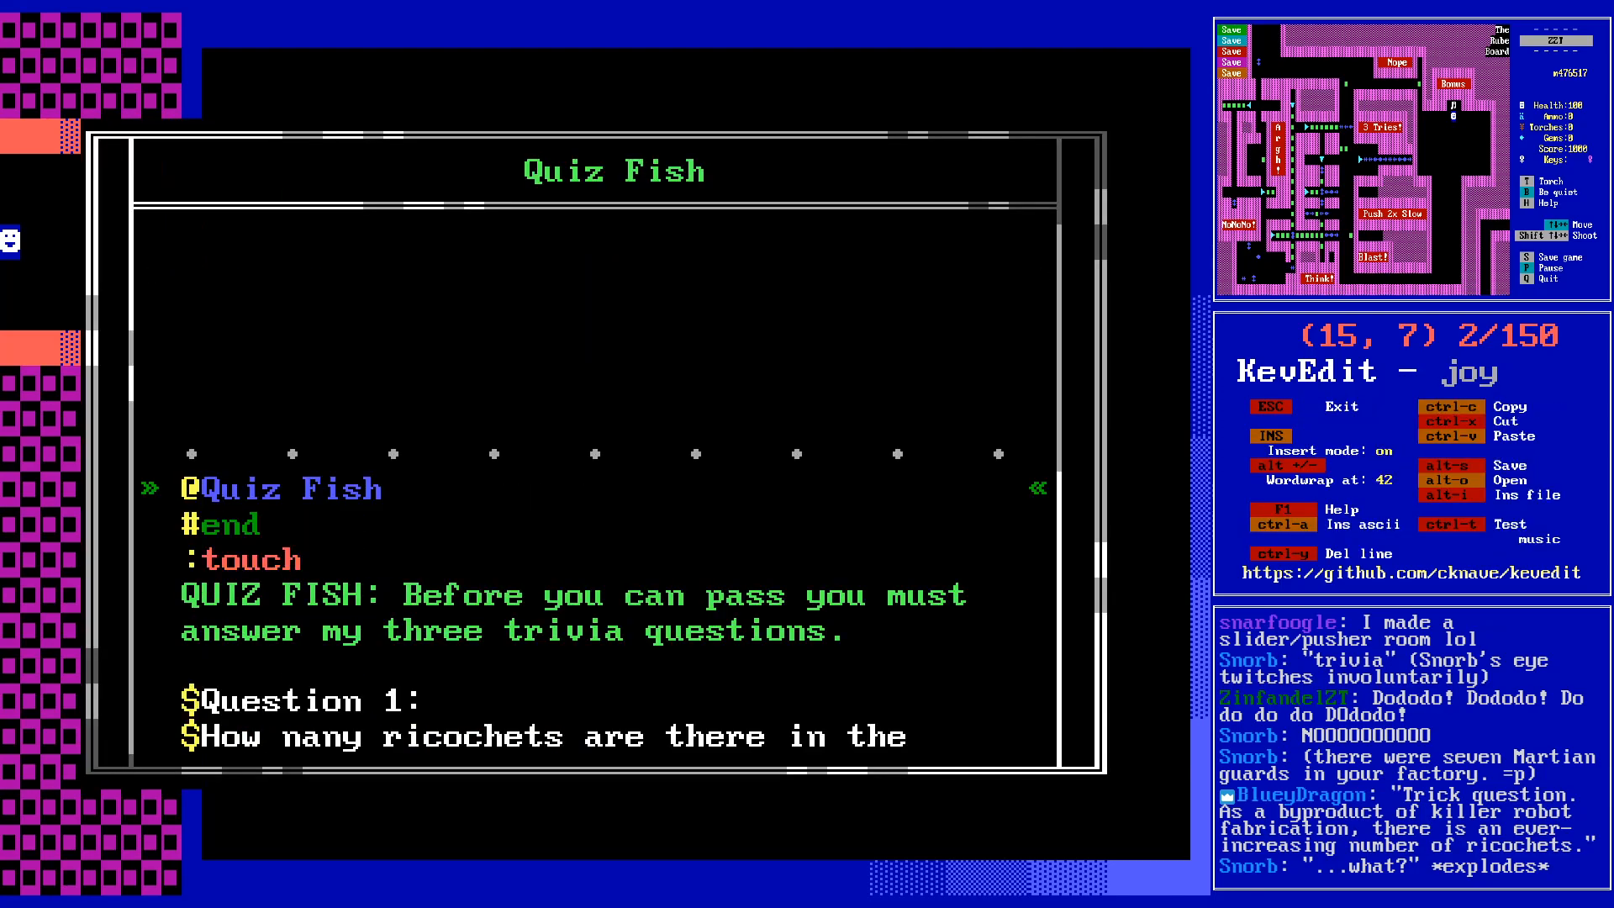
# - Below the :r1 label, leave a blank line and add the centred heading "Question 2:"
pyautogui.press('pagedown')
pyautogui.press('End')
pyautogui.press('Up')
pyautogui.press('Up')
pyautogui.press('Up')
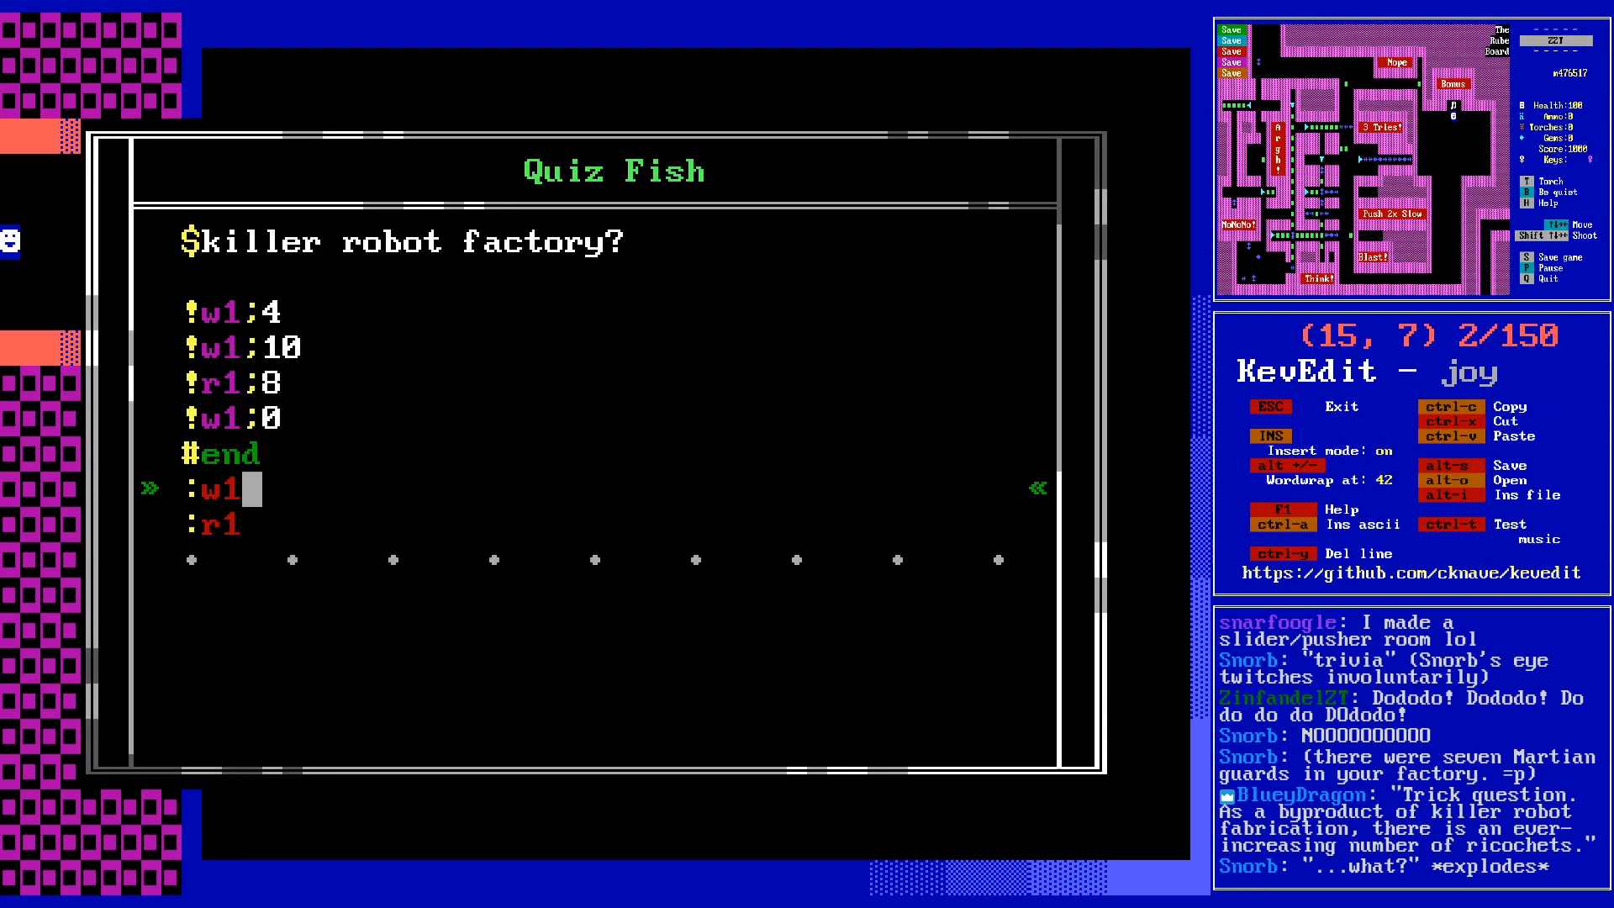
pyautogui.press('Down')
pyautogui.press('Down')
pyautogui.press('Down')
pyautogui.press('Return')
pyautogui.write('$que')
pyautogui.press('BackSpace')
pyautogui.press('BackSpace')
pyautogui.press('BackSpace')
pyautogui.write('Question 2:')
# - Start a centred question line under the "Question 2:" heading with "How many" and close the object's code
pyautogui.press('Return')
pyautogui.write('$')
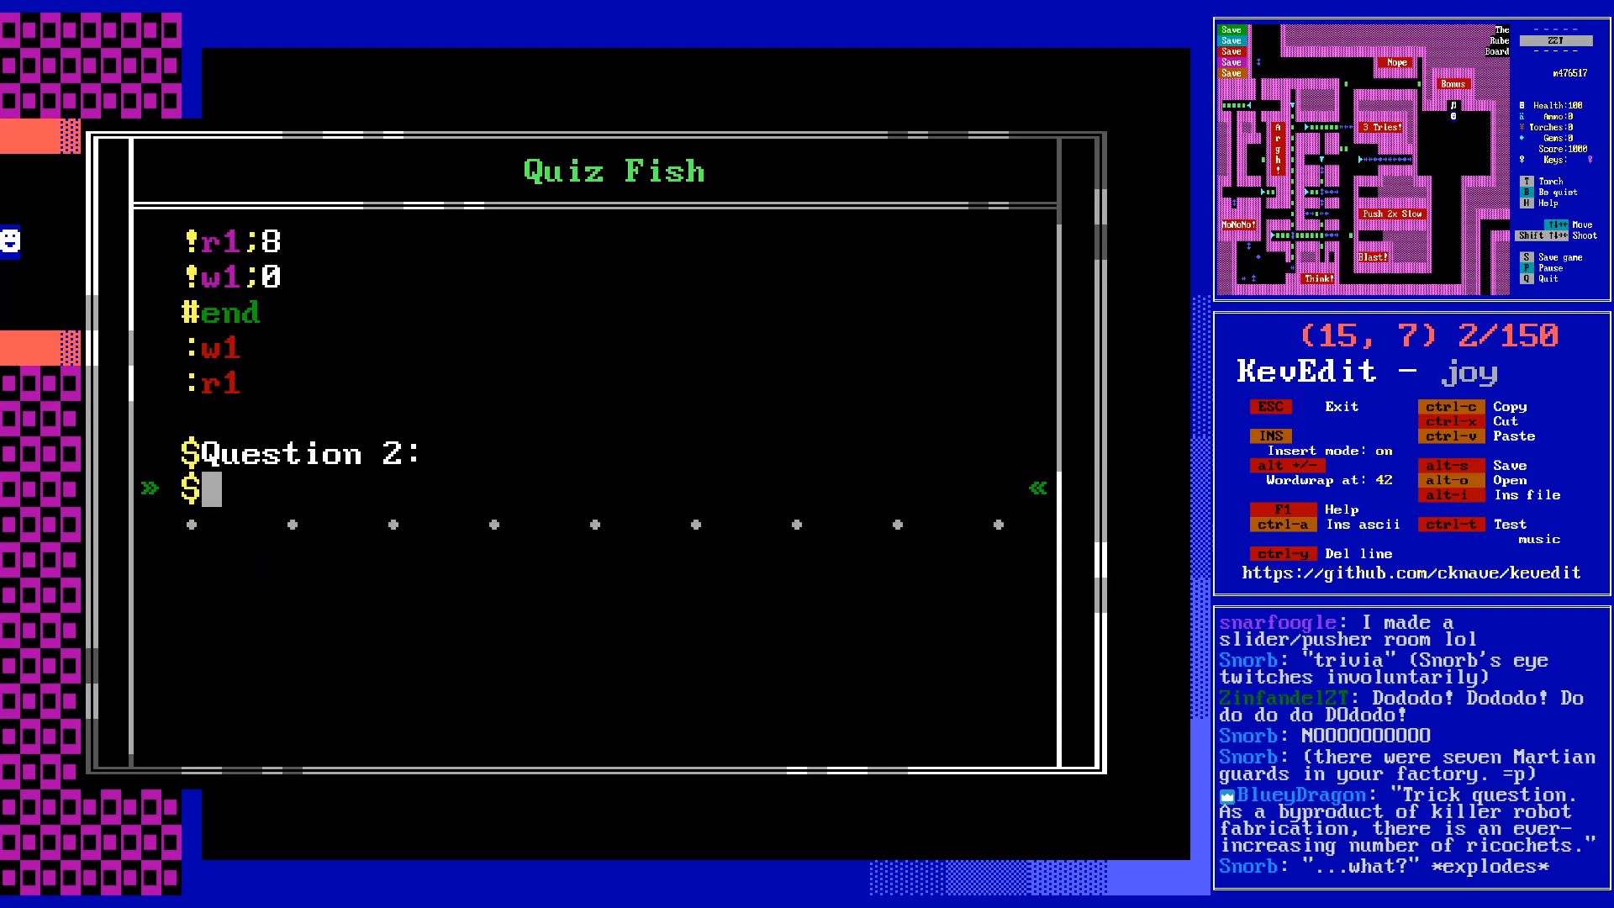
pyautogui.write('How many')
pyautogui.press('Escape')
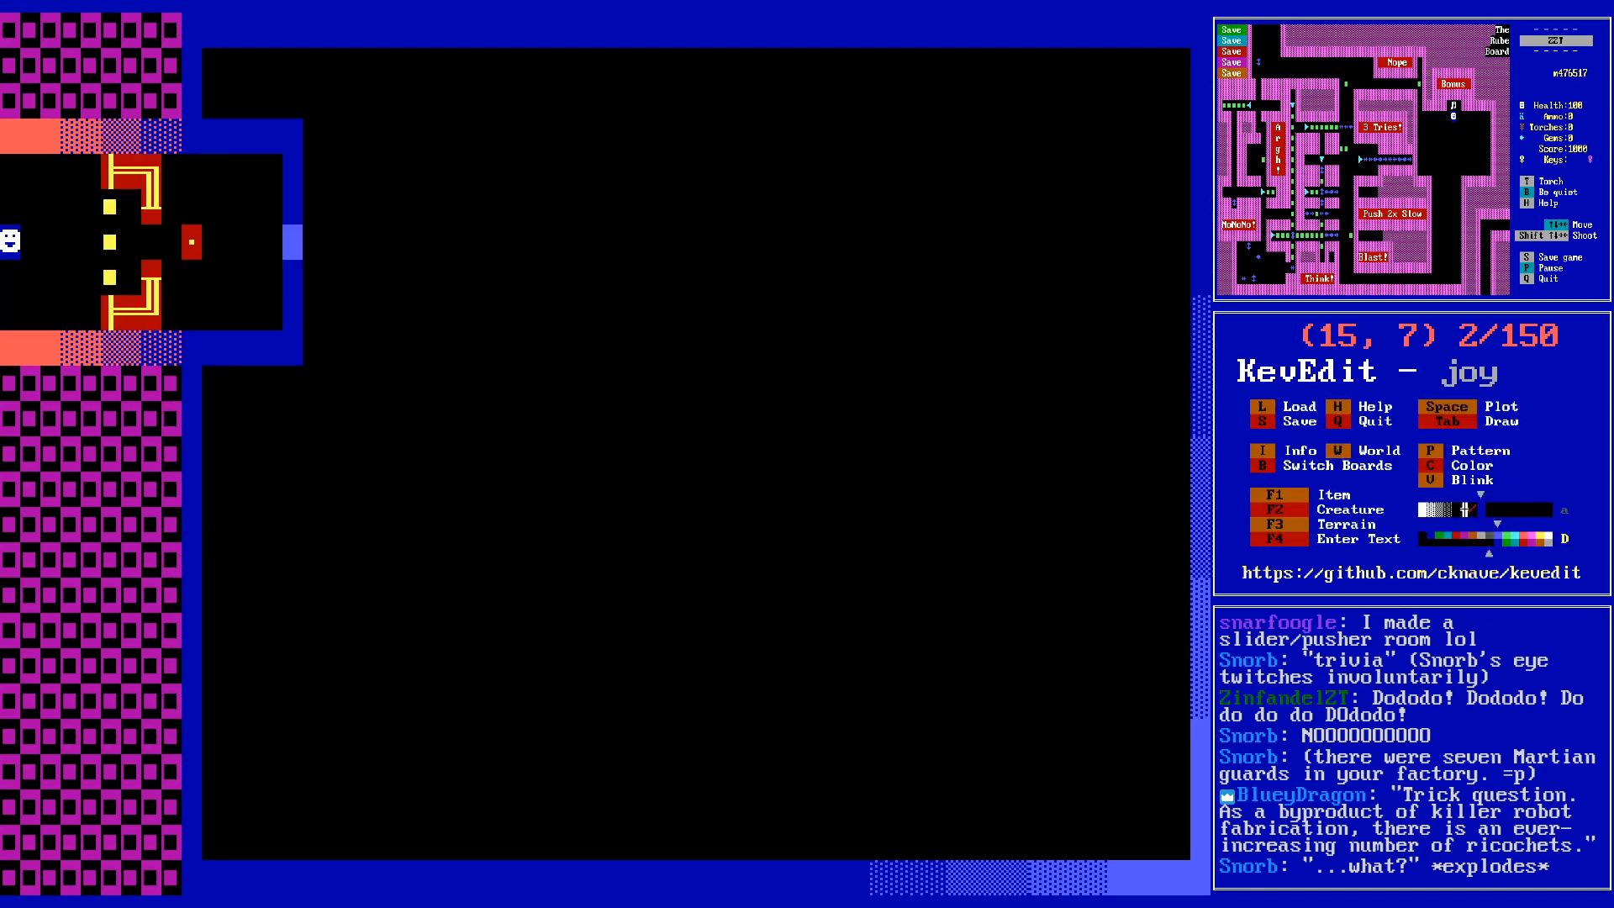
# - Look over another board of the world and return to the Quiz Fish's board
pyautogui.press('b')
pyautogui.press('Up')
pyautogui.press('Up')
pyautogui.press('Up')
pyautogui.press('Return')
pyautogui.press('Up')
pyautogui.press('Left')
pyautogui.press('Right')
pyautogui.press('Left')
pyautogui.press('b')
pyautogui.press('Down')
pyautogui.press('Down')
pyautogui.press('Down')
pyautogui.press('Down')
pyautogui.press('Up')
pyautogui.press('Return')
# - Complete the Quiz Fish's second question as centred text reading "How many Martians are eating at the food court in the mall?", followed by a blank line
pyautogui.press('Right')
pyautogui.press('Down')
pyautogui.press('Return')
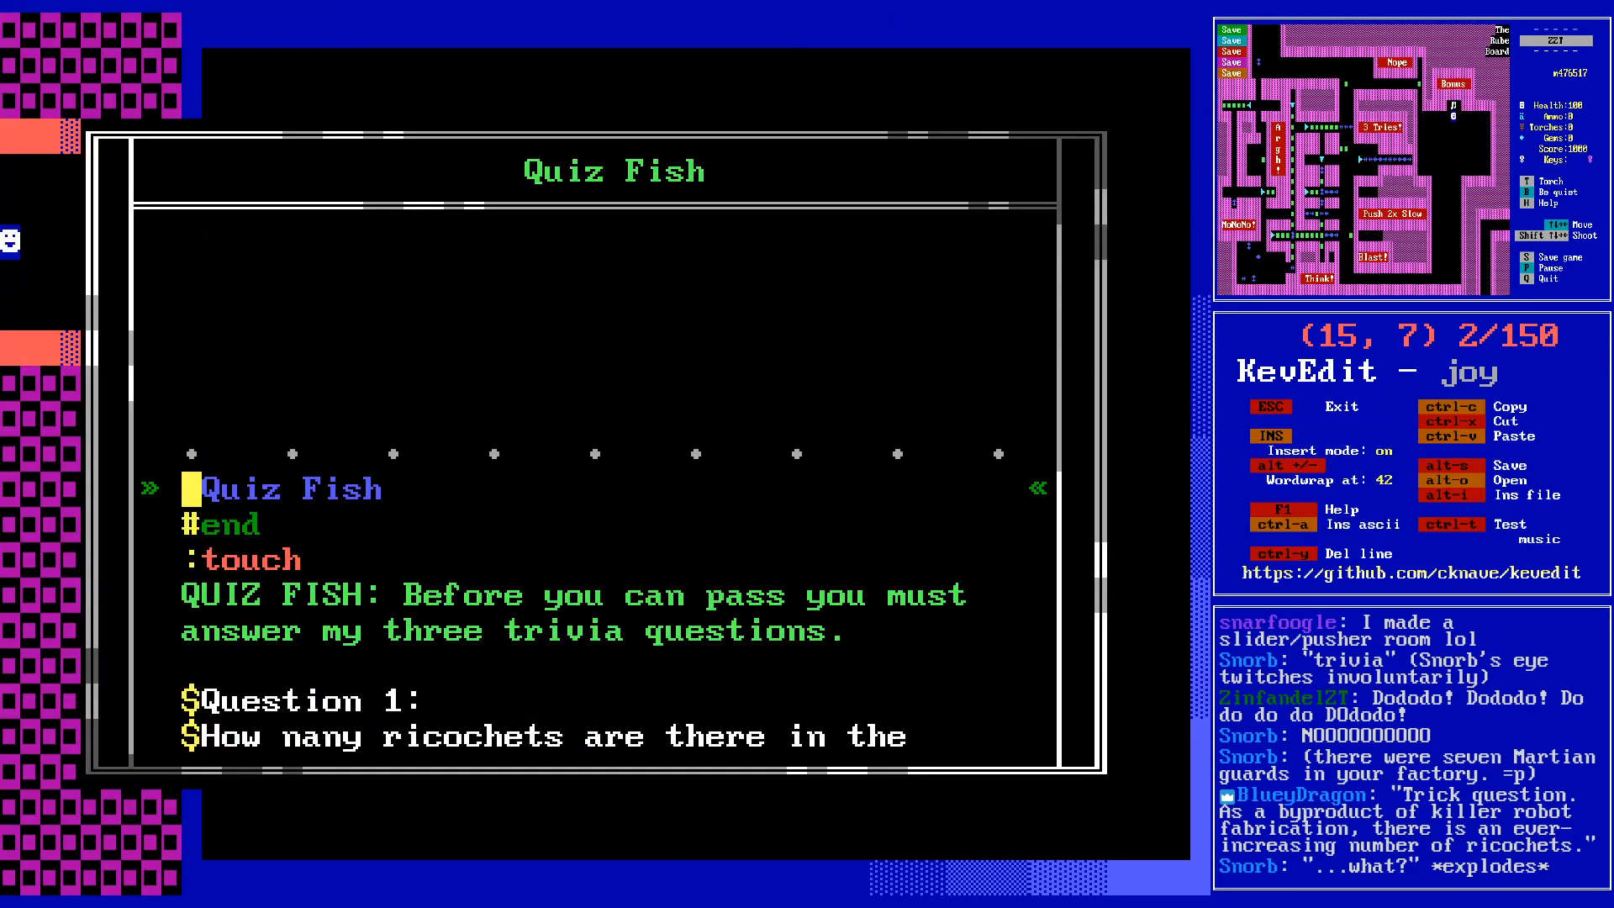
pyautogui.press('pagedown')
pyautogui.press('pagedown')
pyautogui.press('End')
pyautogui.write('Martians are eatin')
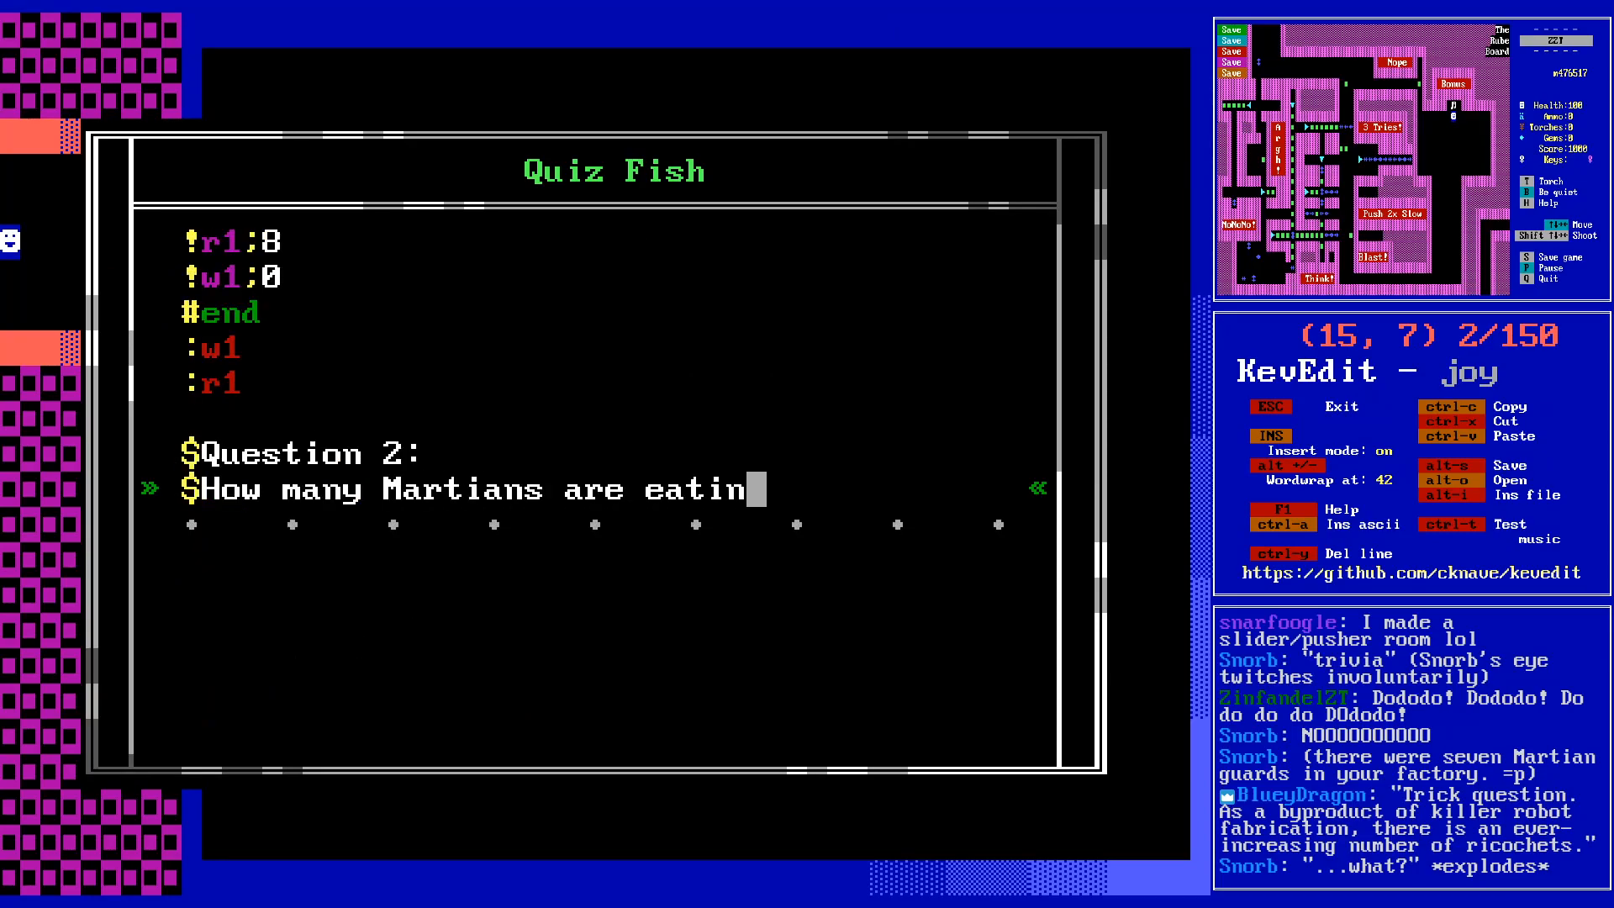
pyautogui.write('g at the food ')
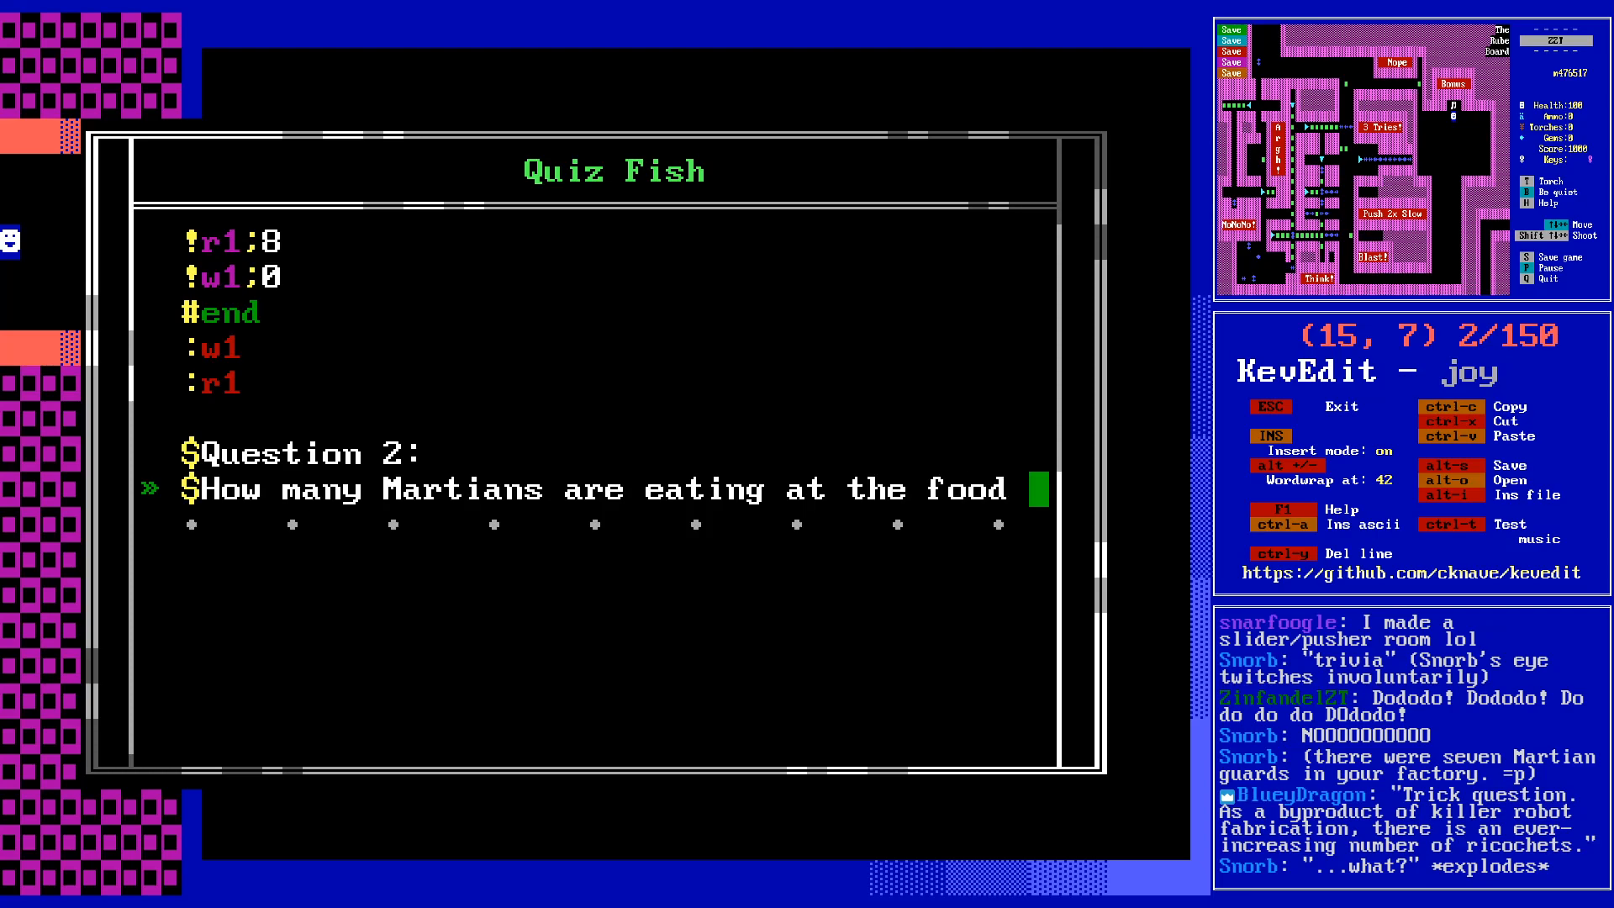
pyautogui.write('court in the mall?')
pyautogui.press('Home')
pyautogui.write('$')
pyautogui.press('End')
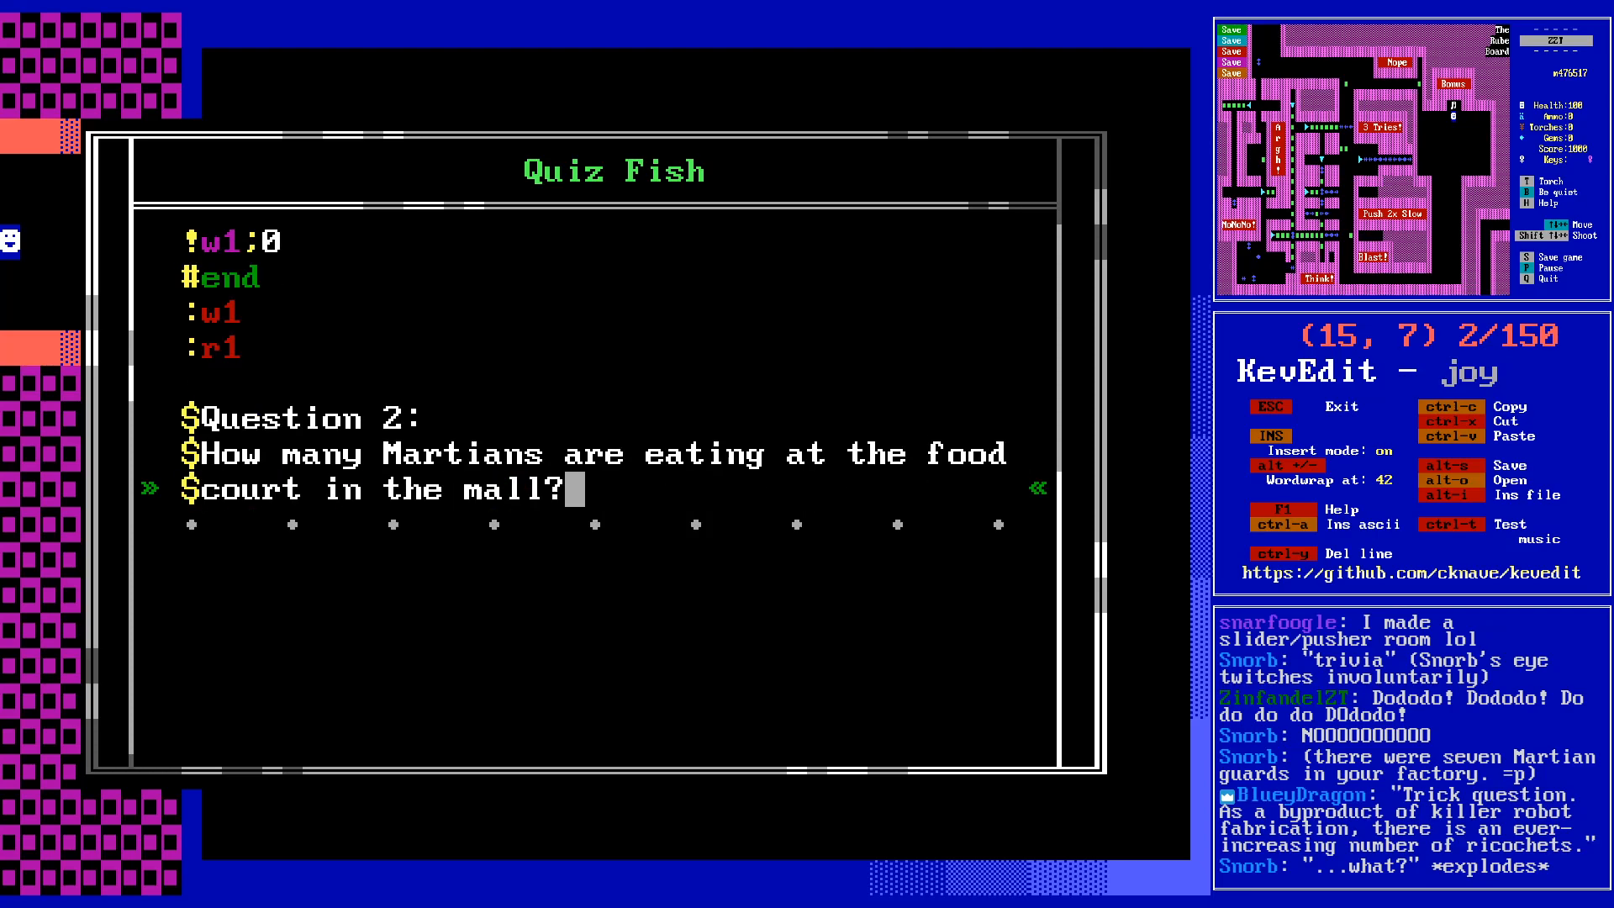
pyautogui.press('Return')
pyautogui.press('Return')
# - Review how Question 1's answer choices and labels are written in the Quiz Fish's code
pyautogui.press('Up')
pyautogui.press('Up')
pyautogui.press('Up')
pyautogui.press('Down')
pyautogui.press('Down')
pyautogui.press('Down')
pyautogui.press('Up')
pyautogui.press('Up')
pyautogui.press('Up')
pyautogui.press('Up')
pyautogui.press('Up')
pyautogui.press('Up')
pyautogui.press('Up')
pyautogui.press('Up')
pyautogui.press('Up')
pyautogui.press('Up')
pyautogui.press('Up')
pyautogui.press('Up')
pyautogui.press('Up')
pyautogui.press('Up')
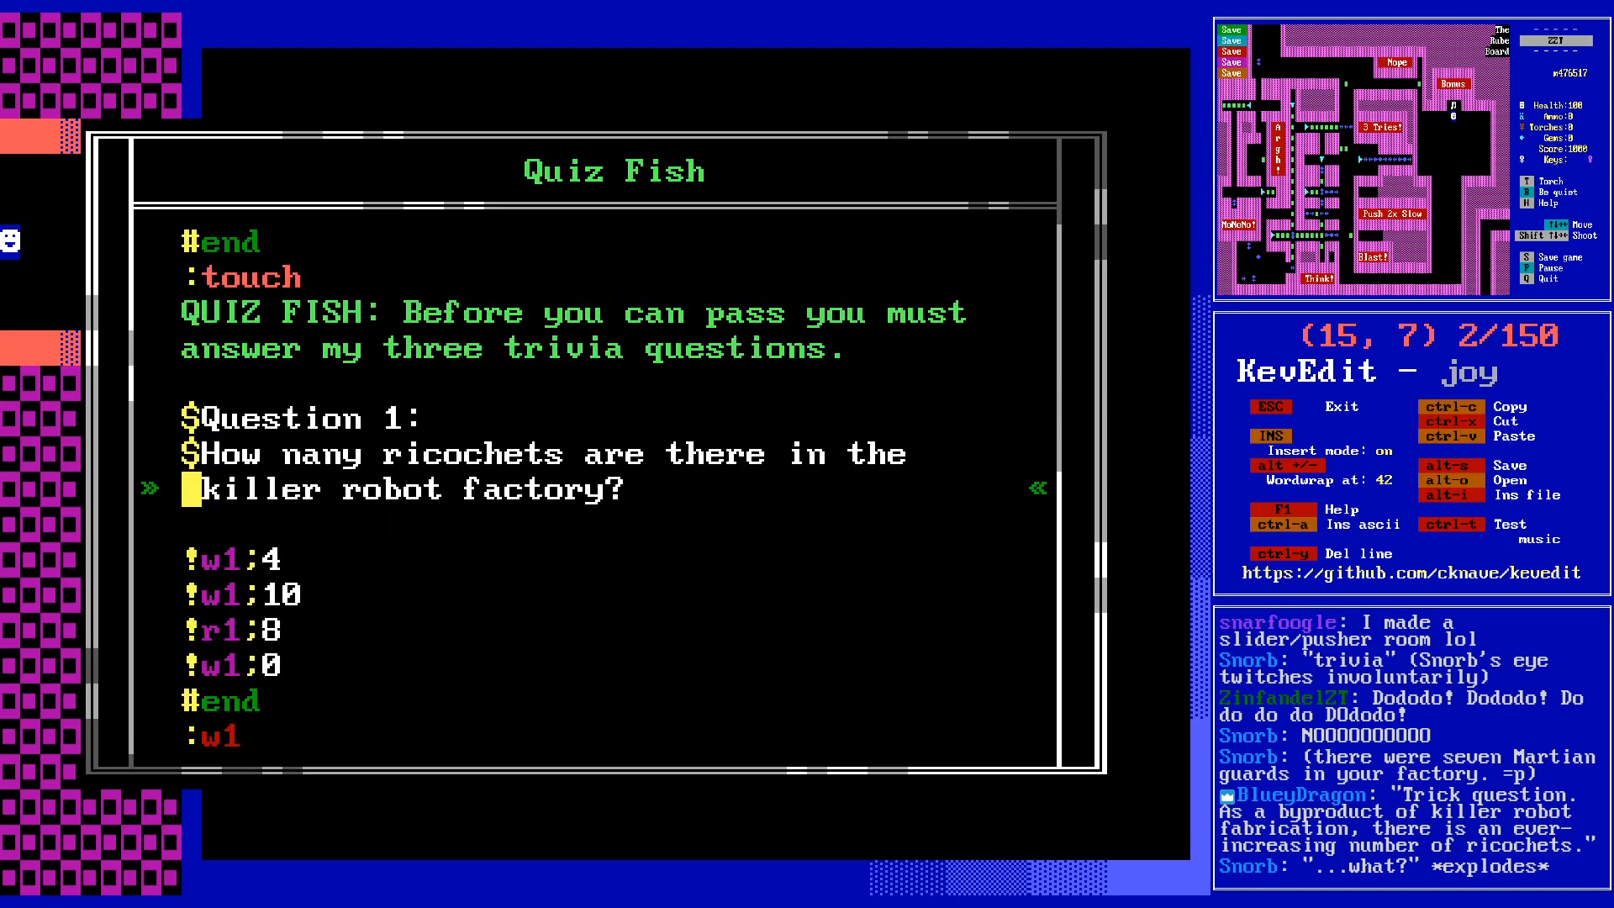
pyautogui.press('Down')
pyautogui.press('Down')
pyautogui.press('Down')
pyautogui.press('Down')
pyautogui.press('Down')
pyautogui.press('Down')
pyautogui.press('Down')
pyautogui.press('Down')
pyautogui.press('Down')
pyautogui.press('Down')
pyautogui.press('Down')
pyautogui.press('Down')
pyautogui.press('Down')
pyautogui.press('Down')
# - Below Question 2, add two answer-choice lines without answer text, each reading "!w2;"
pyautogui.write('!')
pyautogui.press('Up')
pyautogui.press('Up')
pyautogui.press('Up')
pyautogui.press('Up')
pyautogui.press('Up')
pyautogui.press('Up')
pyautogui.press('Up')
pyautogui.press('Down')
pyautogui.press('Down')
pyautogui.press('Down')
pyautogui.press('Down')
pyautogui.press('Down')
pyautogui.press('Down')
pyautogui.press('Down')
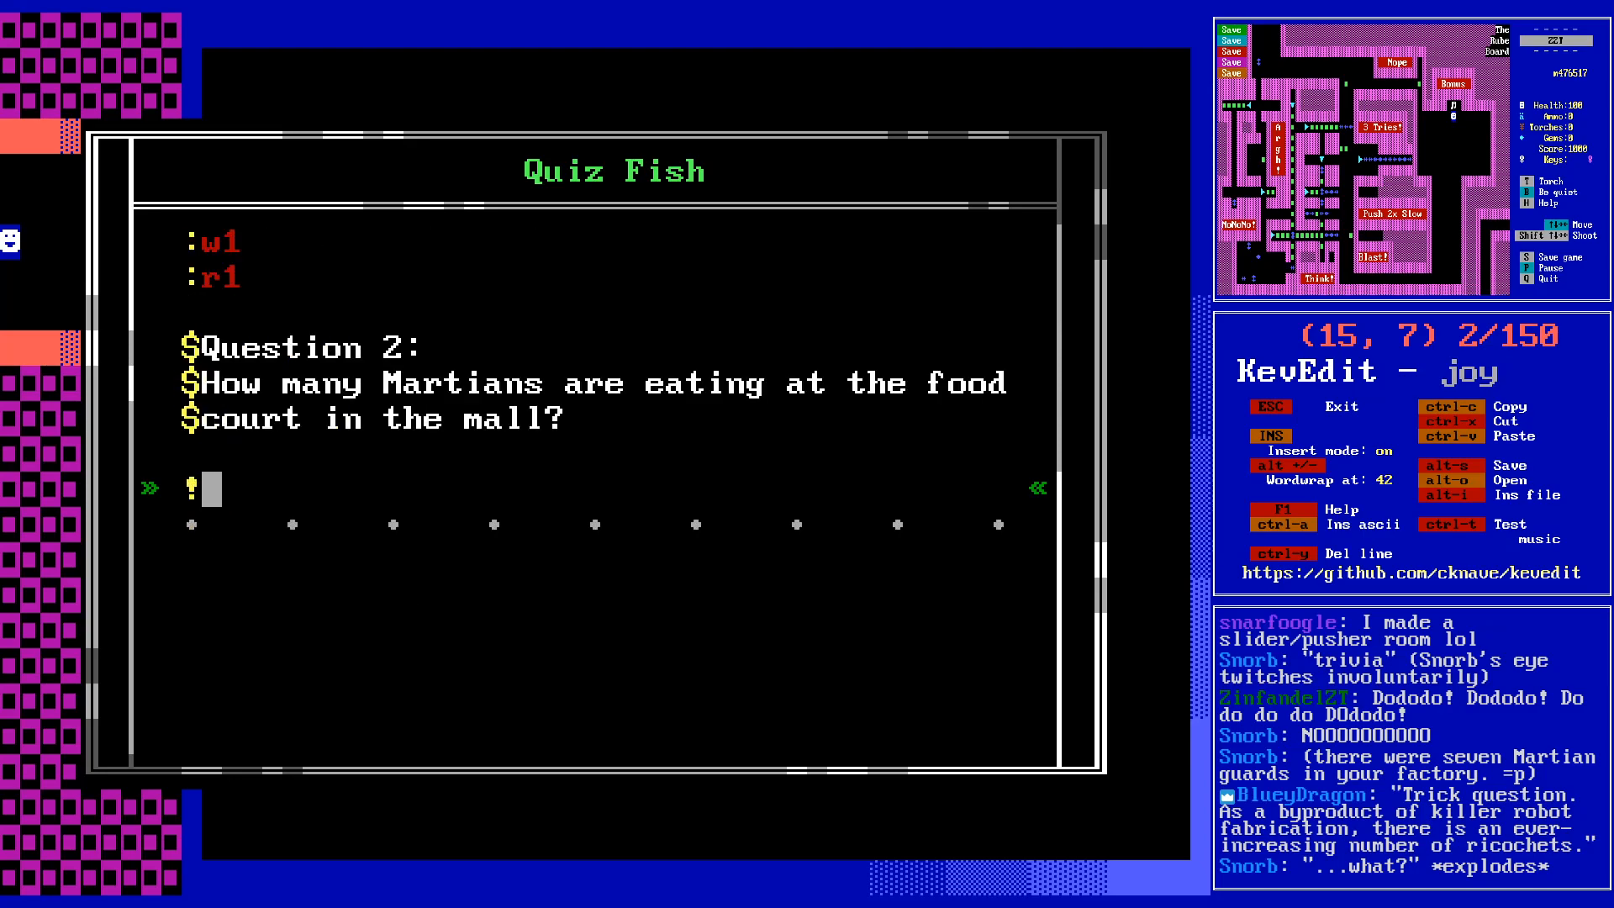
pyautogui.write('w')
pyautogui.press('Up')
pyautogui.press('Up')
pyautogui.press('Up')
pyautogui.press('Up')
pyautogui.press('Up')
pyautogui.press('Up')
pyautogui.press('Up')
pyautogui.press('Down')
pyautogui.press('Down')
pyautogui.press('Down')
pyautogui.press('Down')
pyautogui.press('Down')
pyautogui.press('Down')
pyautogui.press('Down')
pyautogui.write('2;')
pyautogui.press('Return')
pyautogui.write('!w2;')
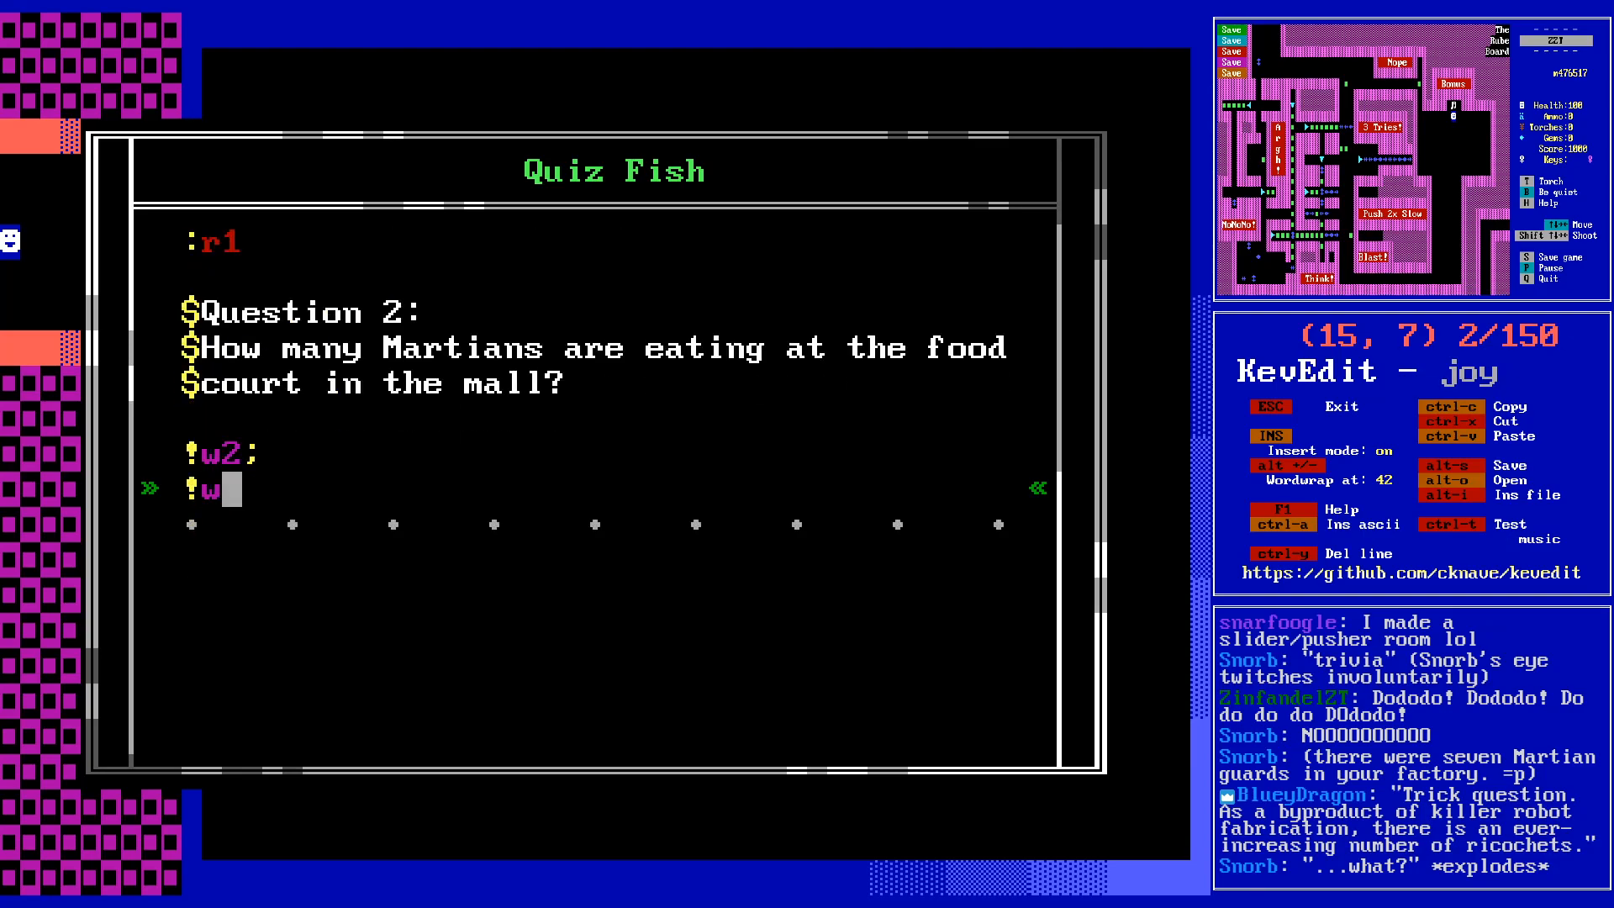
# - Add the third choice line "!r2;" and the fourth choice line "!w2;" under Question 2
pyautogui.press('Return')
pyautogui.write('!r2;')
pyautogui.press('Return')
pyautogui.write('!w2;')
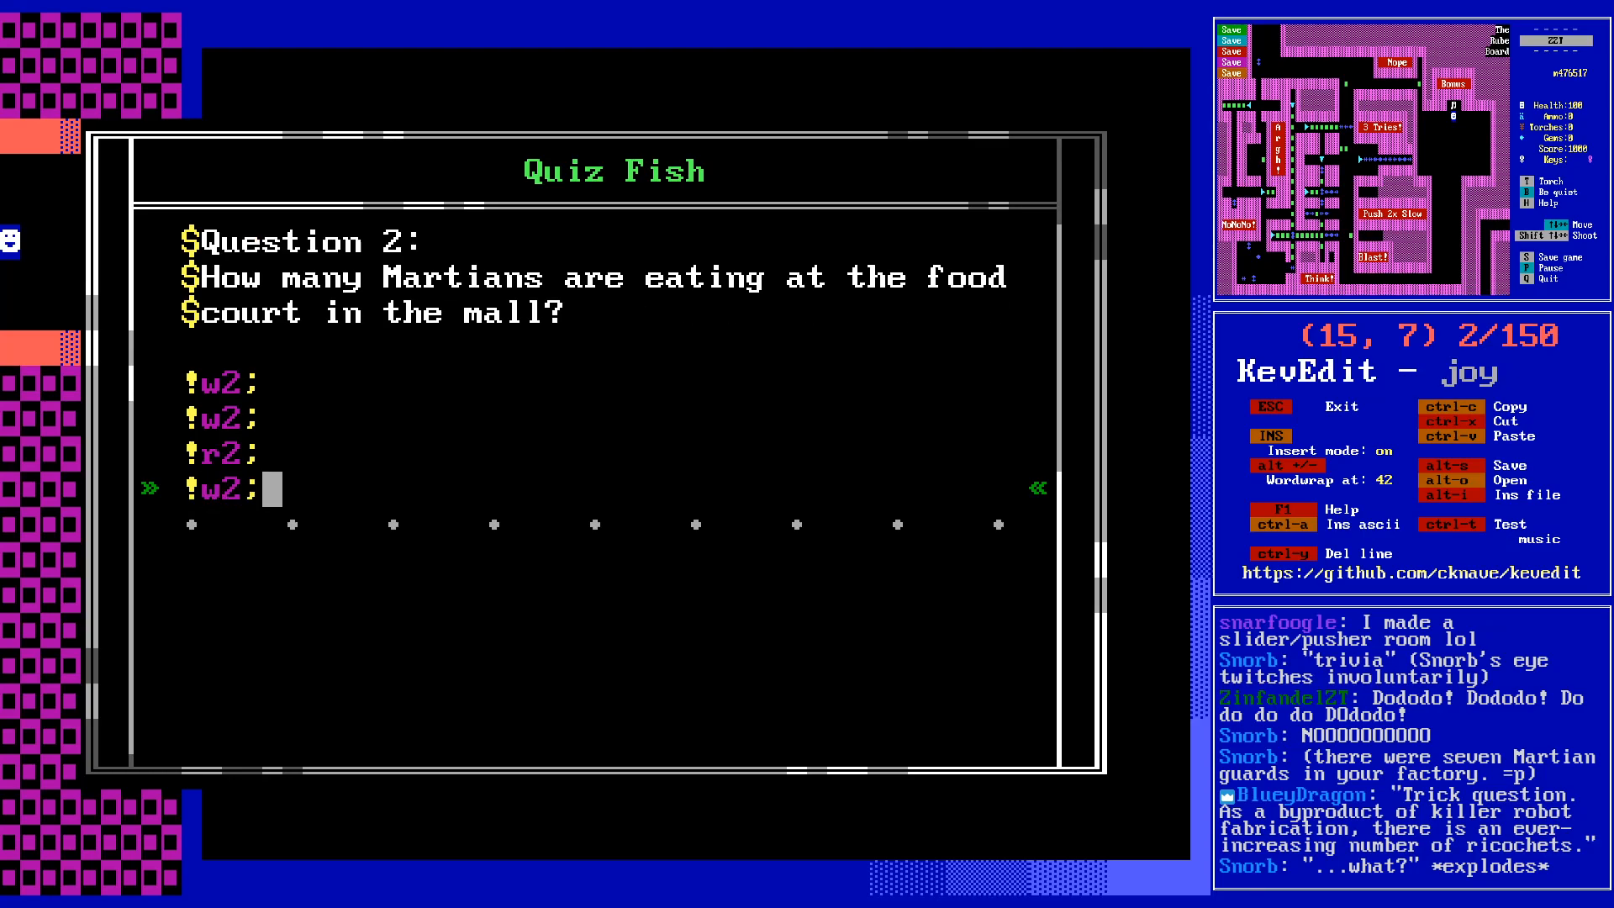
# - Close the Quiz Fish's code and look through neighbouring boards, including Meteor Shower, before returning to You Solved My Puzzle Puzzle
pyautogui.press('Up')
pyautogui.hotkey('shift', 'Left')
pyautogui.hotkey('shift', 'Left')
pyautogui.hotkey('shift', 'Left')
pyautogui.hotkey('shift', 'Left')
pyautogui.press('End')
pyautogui.press('Up')
pyautogui.press('Up')
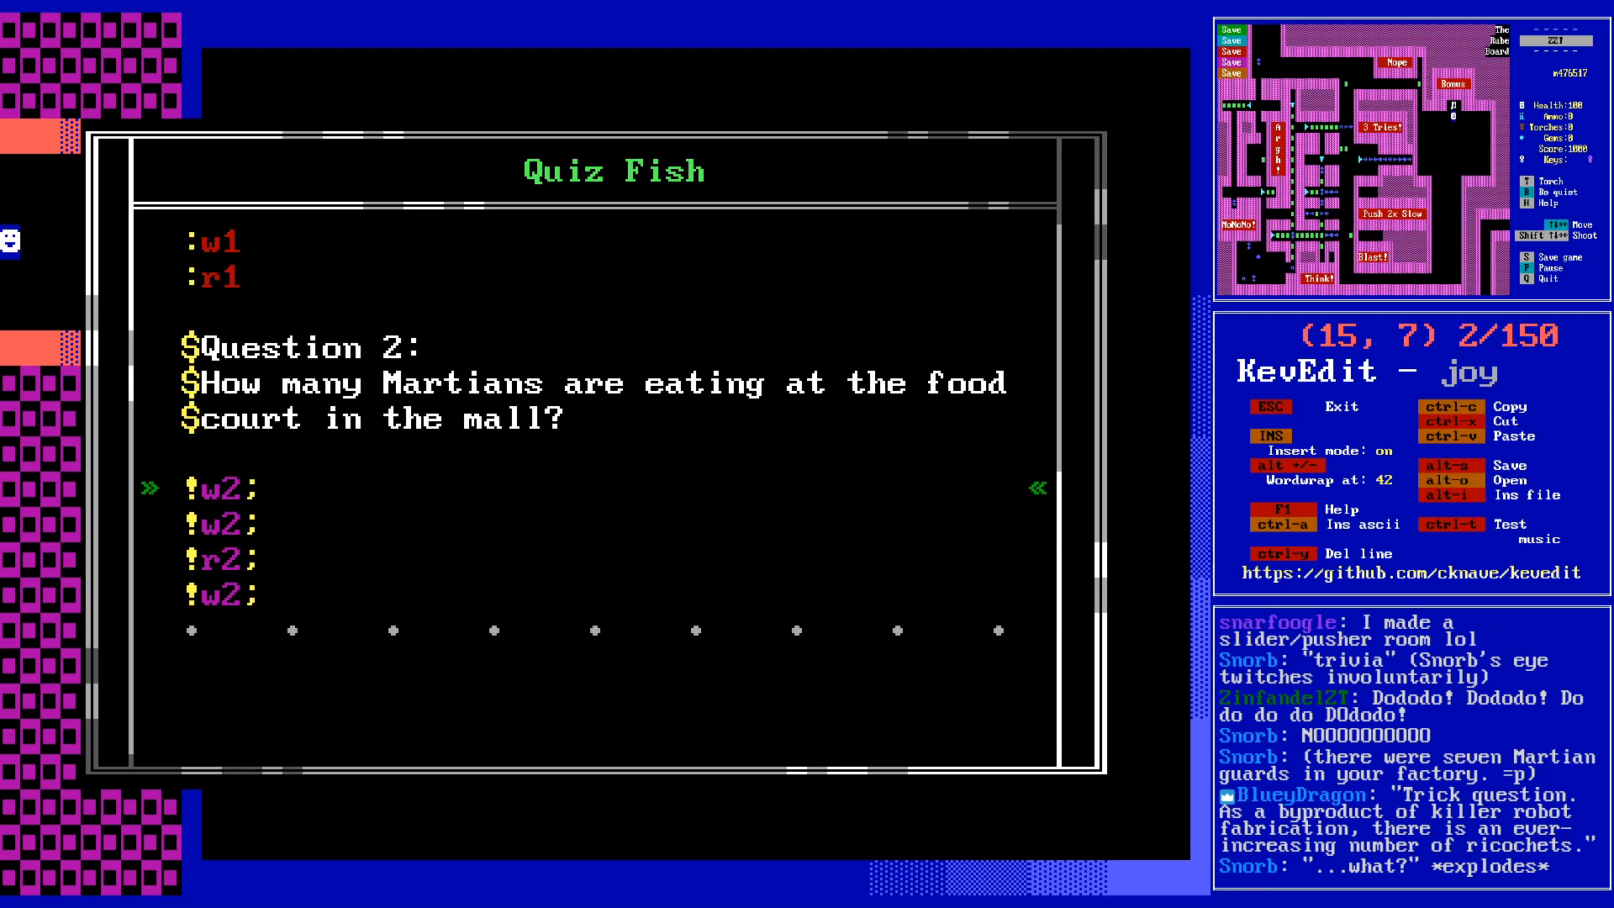
pyautogui.press('BackSpace')
pyautogui.press('Escape')
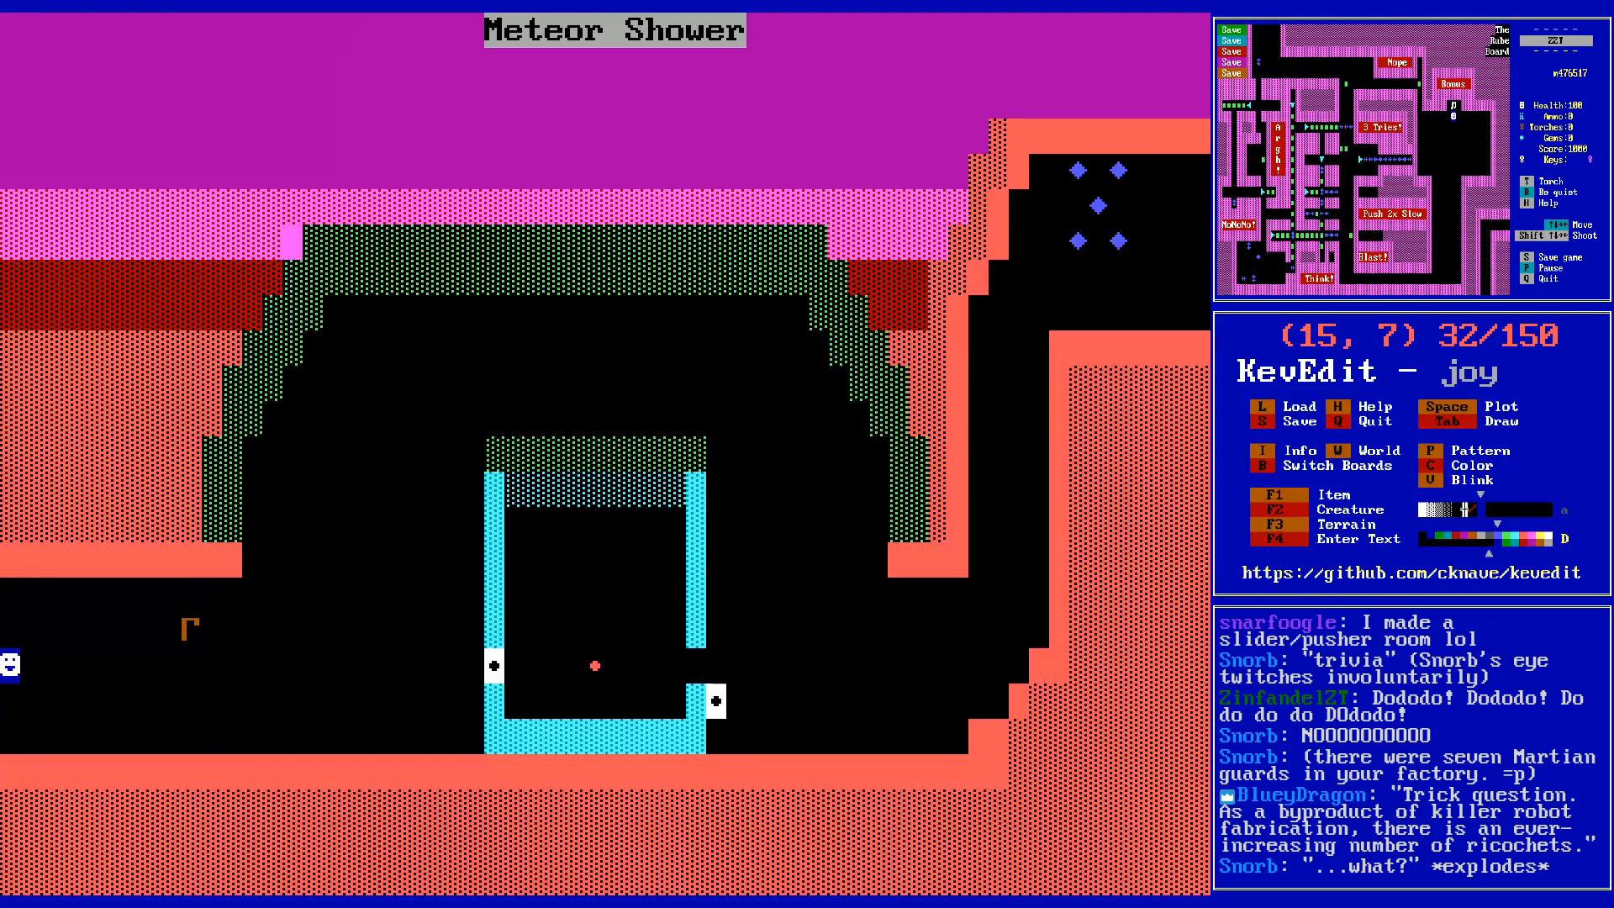
pyautogui.press('pagedown')
pyautogui.press('pageup')
pyautogui.press('pageup')
pyautogui.press('pageup')
pyautogui.press('pagedown')
pyautogui.press('pagedown')
pyautogui.press('pagedown')
# - Fill in Question 2's four answer choices with 1, 2, 3 and 4 in order, and add a new line below them
pyautogui.press('Return')
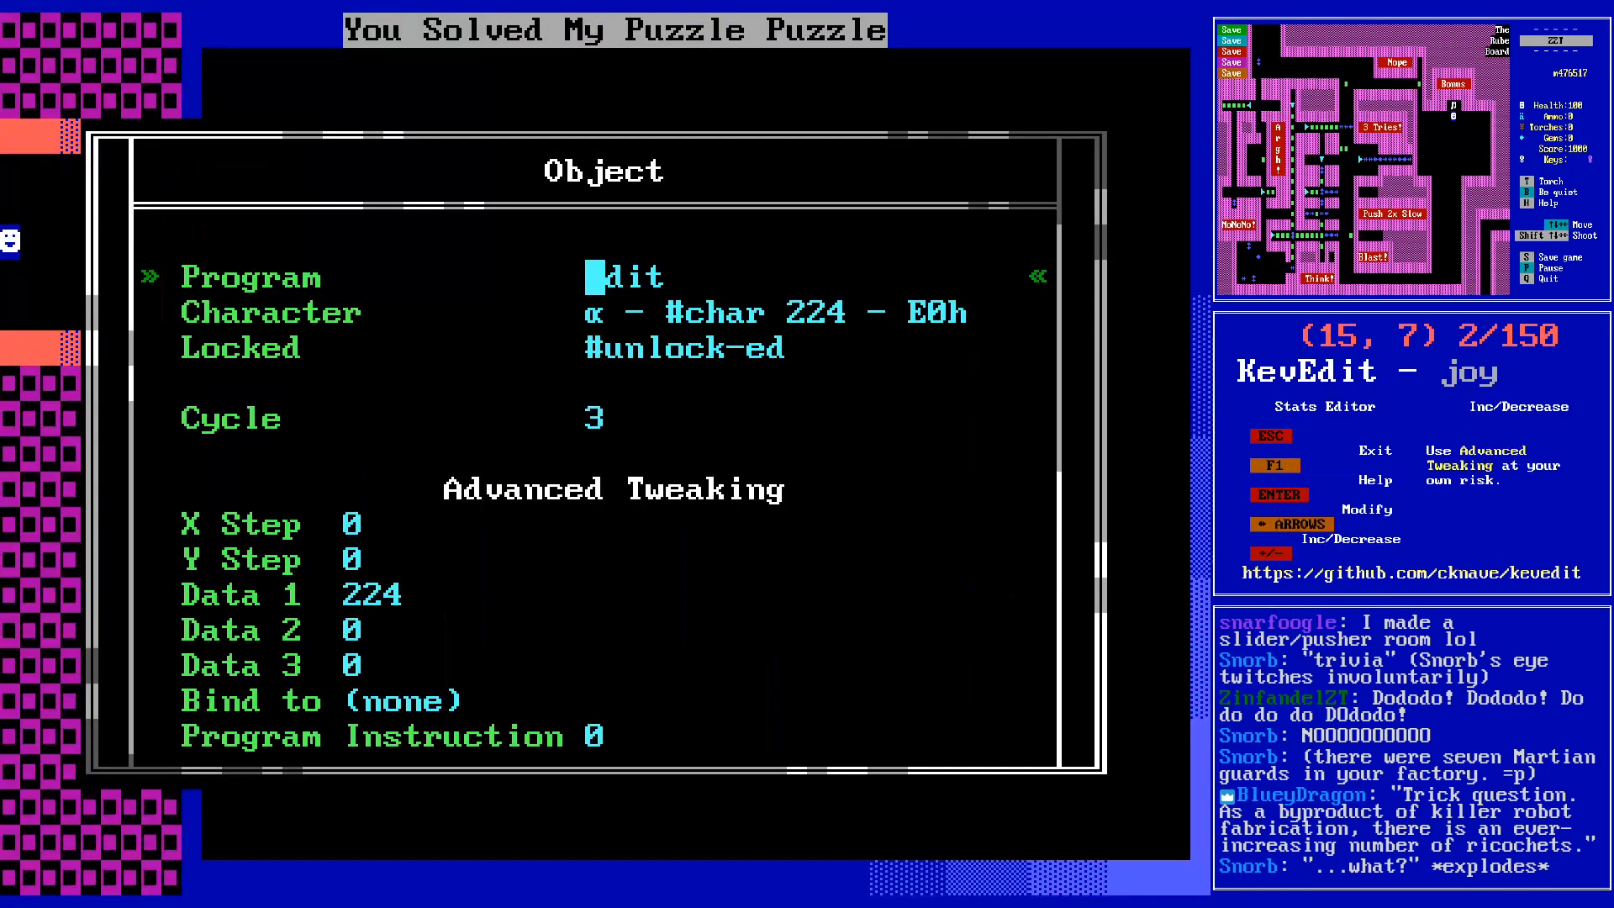
pyautogui.press('Return')
pyautogui.press('Down')
pyautogui.press('Down')
pyautogui.press('Down')
pyautogui.press('Down')
pyautogui.press('Down')
pyautogui.press('Down')
pyautogui.press('Down')
pyautogui.press('Down')
pyautogui.write('1')
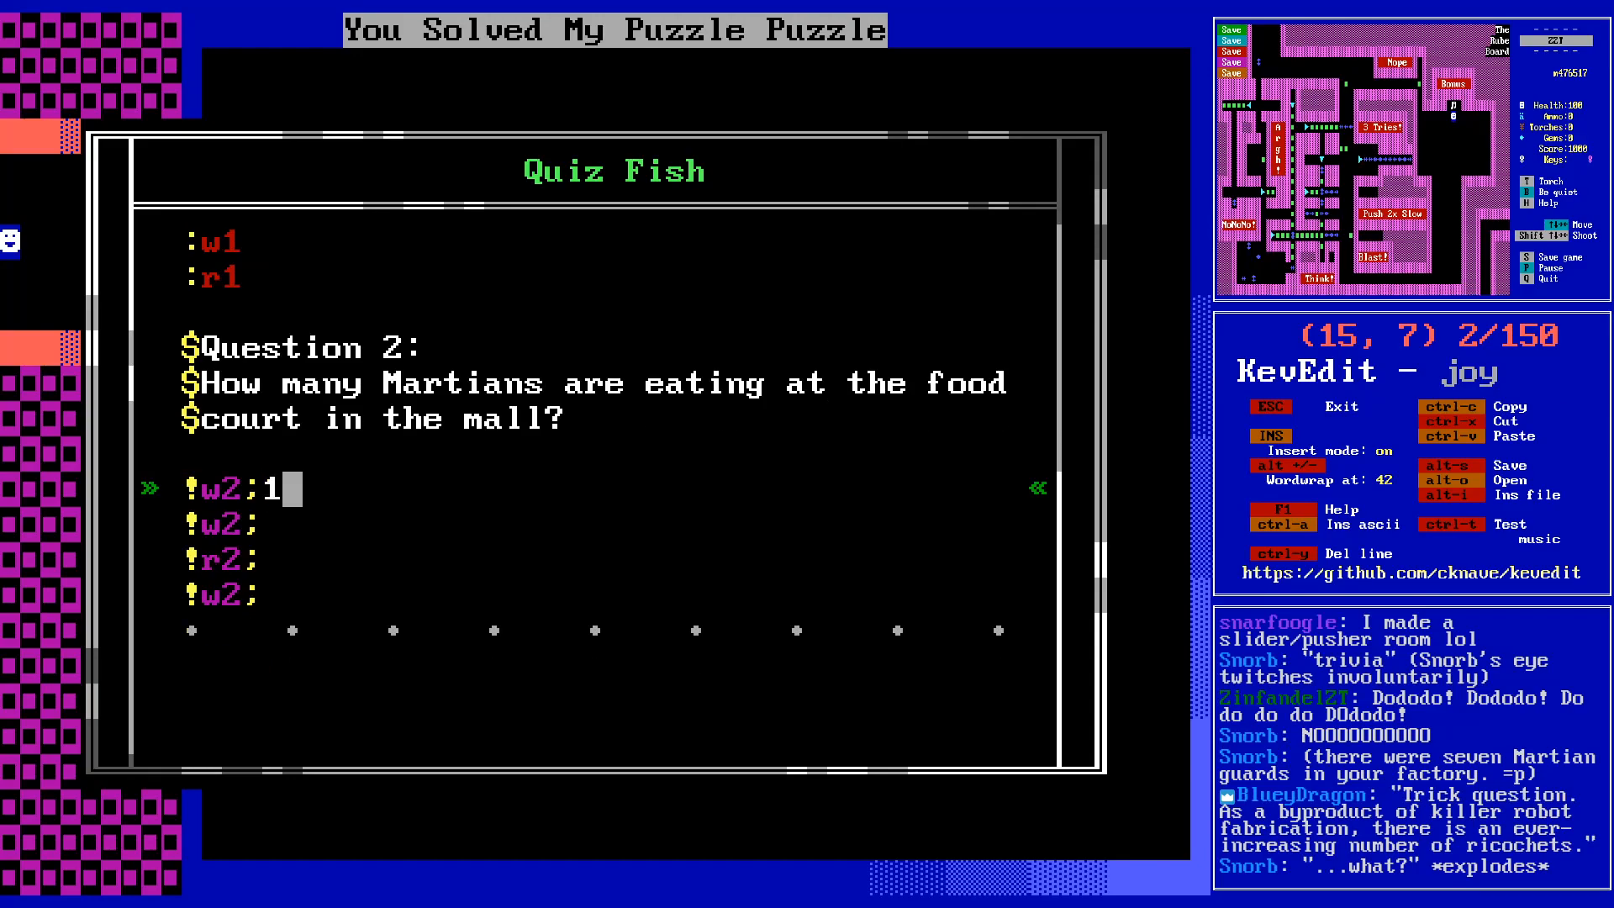
pyautogui.press('Down')
pyautogui.write('2')
pyautogui.press('Down')
pyautogui.write('3')
pyautogui.press('Down')
pyautogui.write('4')
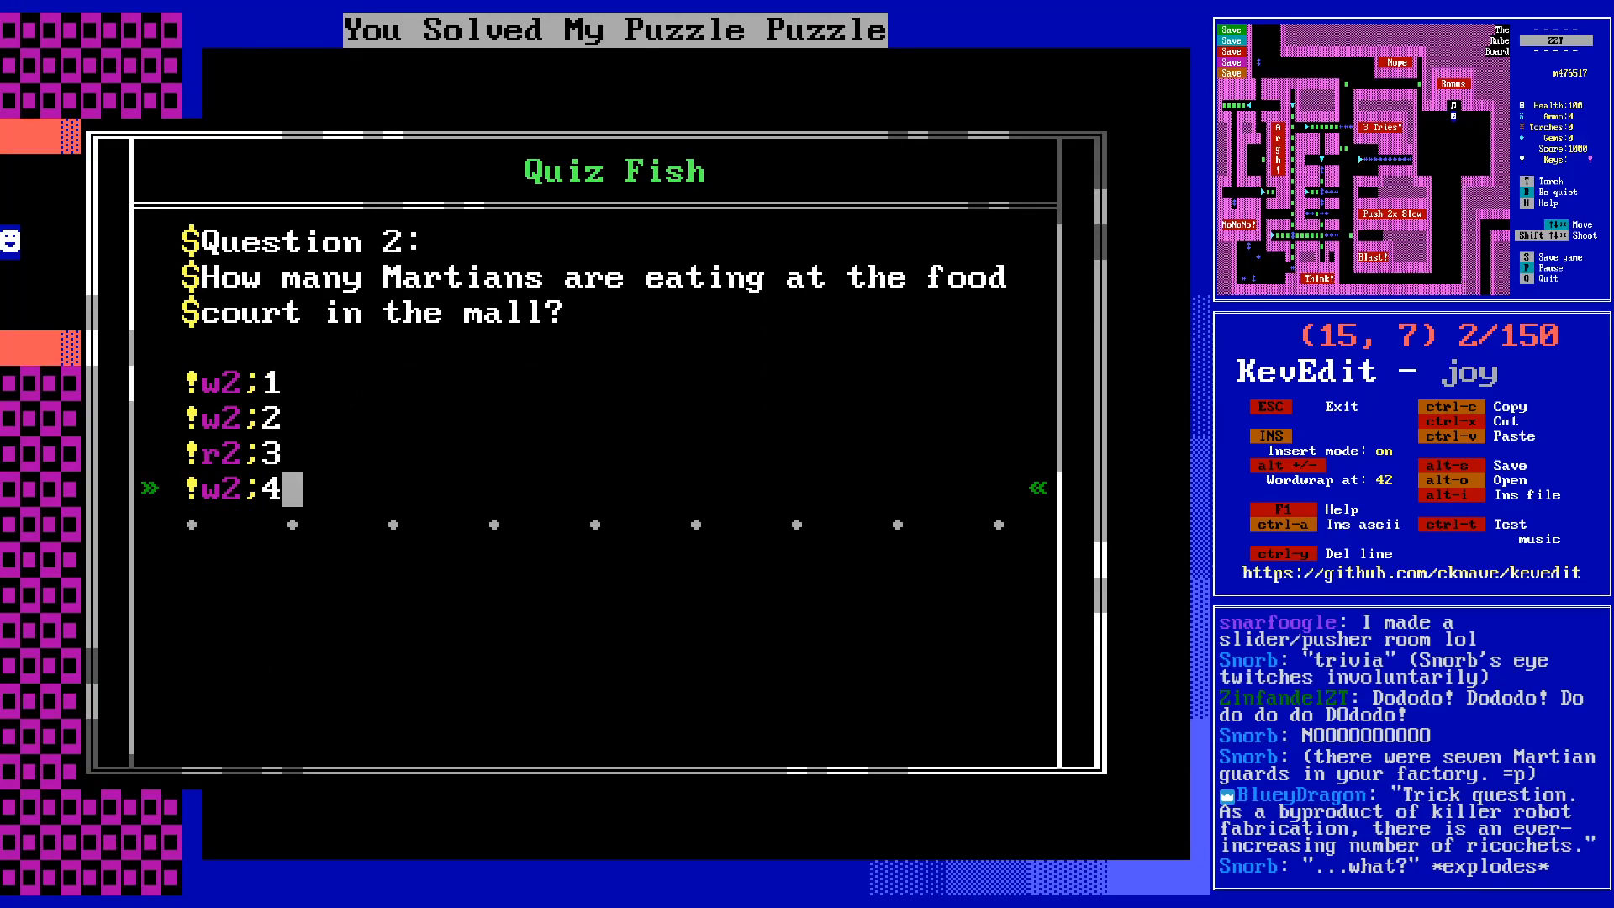
pyautogui.press('Return')
# - Review the Quiz Fish's code from the opening message through Question 1's choices down to the :w1 label
pyautogui.press('pageup')
pyautogui.press('pageup')
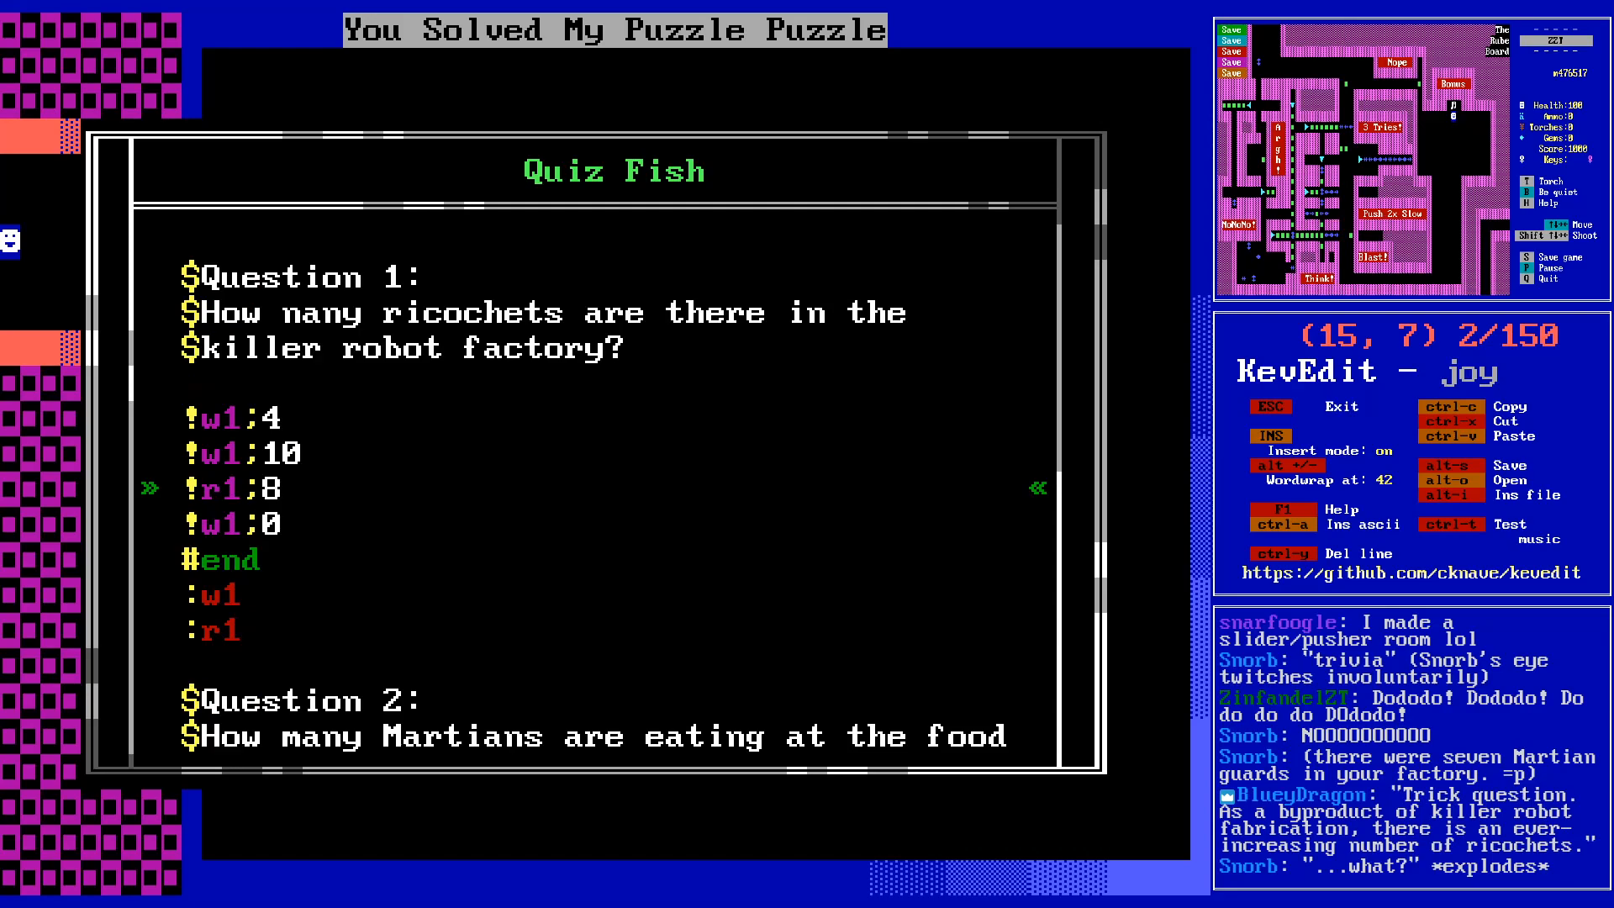
pyautogui.press('Up')
pyautogui.press('Up')
pyautogui.press('Up')
pyautogui.press('Up')
pyautogui.press('Up')
pyautogui.press('Up')
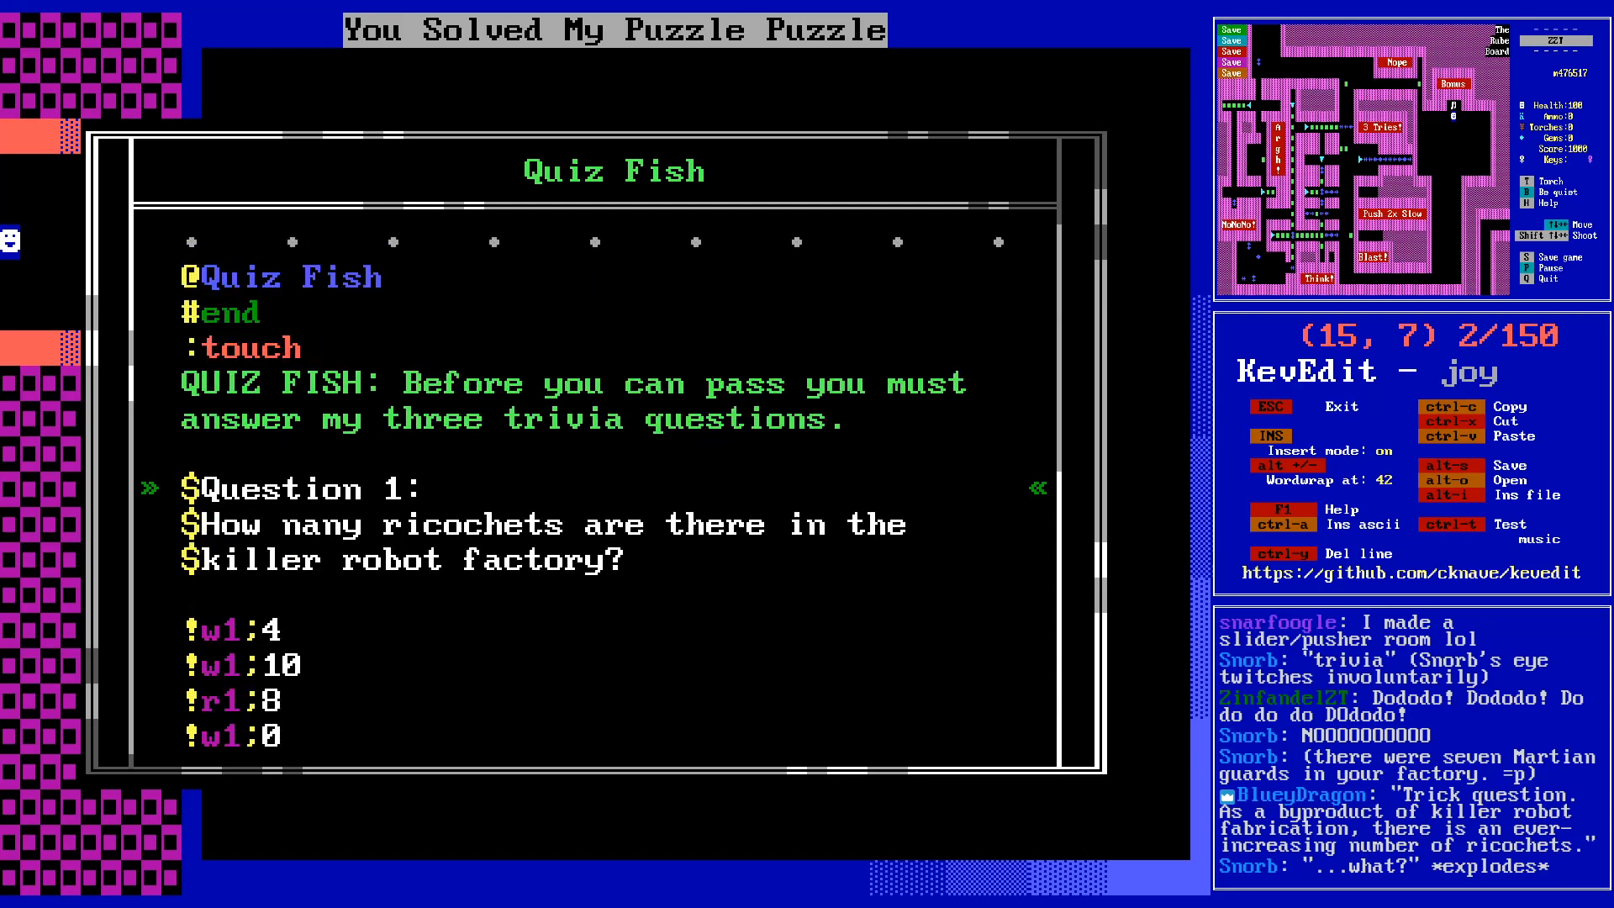
pyautogui.press('Up')
pyautogui.press('Up')
pyautogui.press('Up')
pyautogui.press('Down')
pyautogui.press('pagedown')
pyautogui.press('Down')
pyautogui.press('Down')
pyautogui.press('Down')
pyautogui.press('Down')
pyautogui.press('Down')
pyautogui.press('Up')
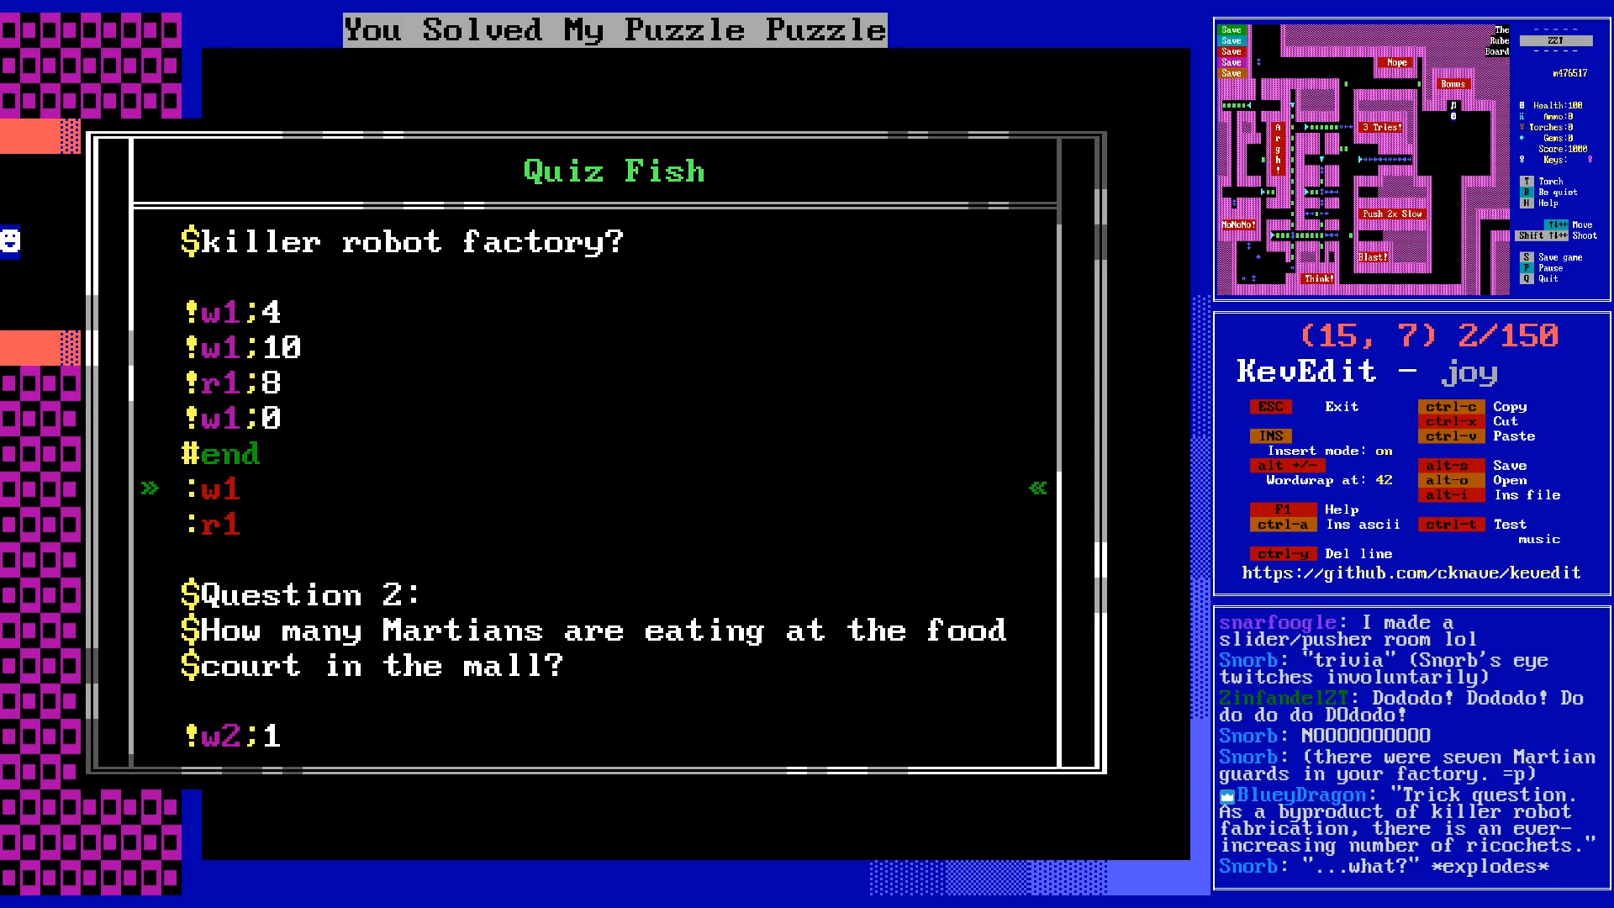
# - Reorder the labels below Question 1's choices so :r1 comes before :w1, directly above Question 2 without a blank line
pyautogui.hotkey('ctrl', 'y')
pyautogui.hotkey('ctrl', 'y')
pyautogui.press('BackSpace')
pyautogui.press('Return')
pyautogui.write(':r1')
pyautogui.press('Return')
pyautogui.write(':w1')
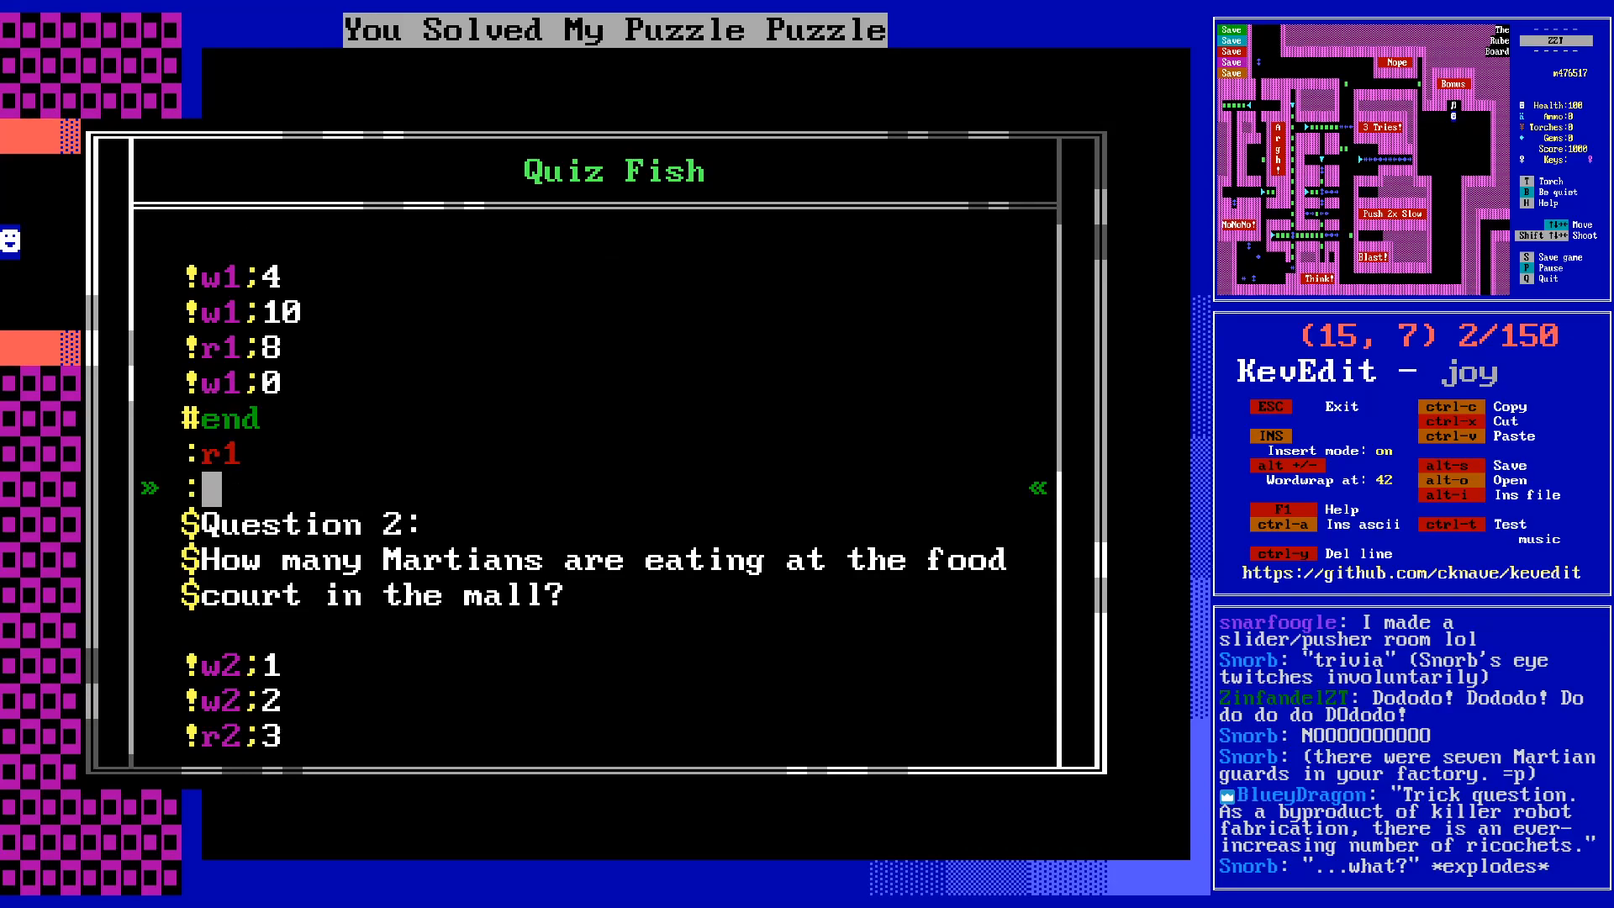
# - End the code after Question 2's four choices with an "#end" line
pyautogui.press('Down')
pyautogui.write('#en')
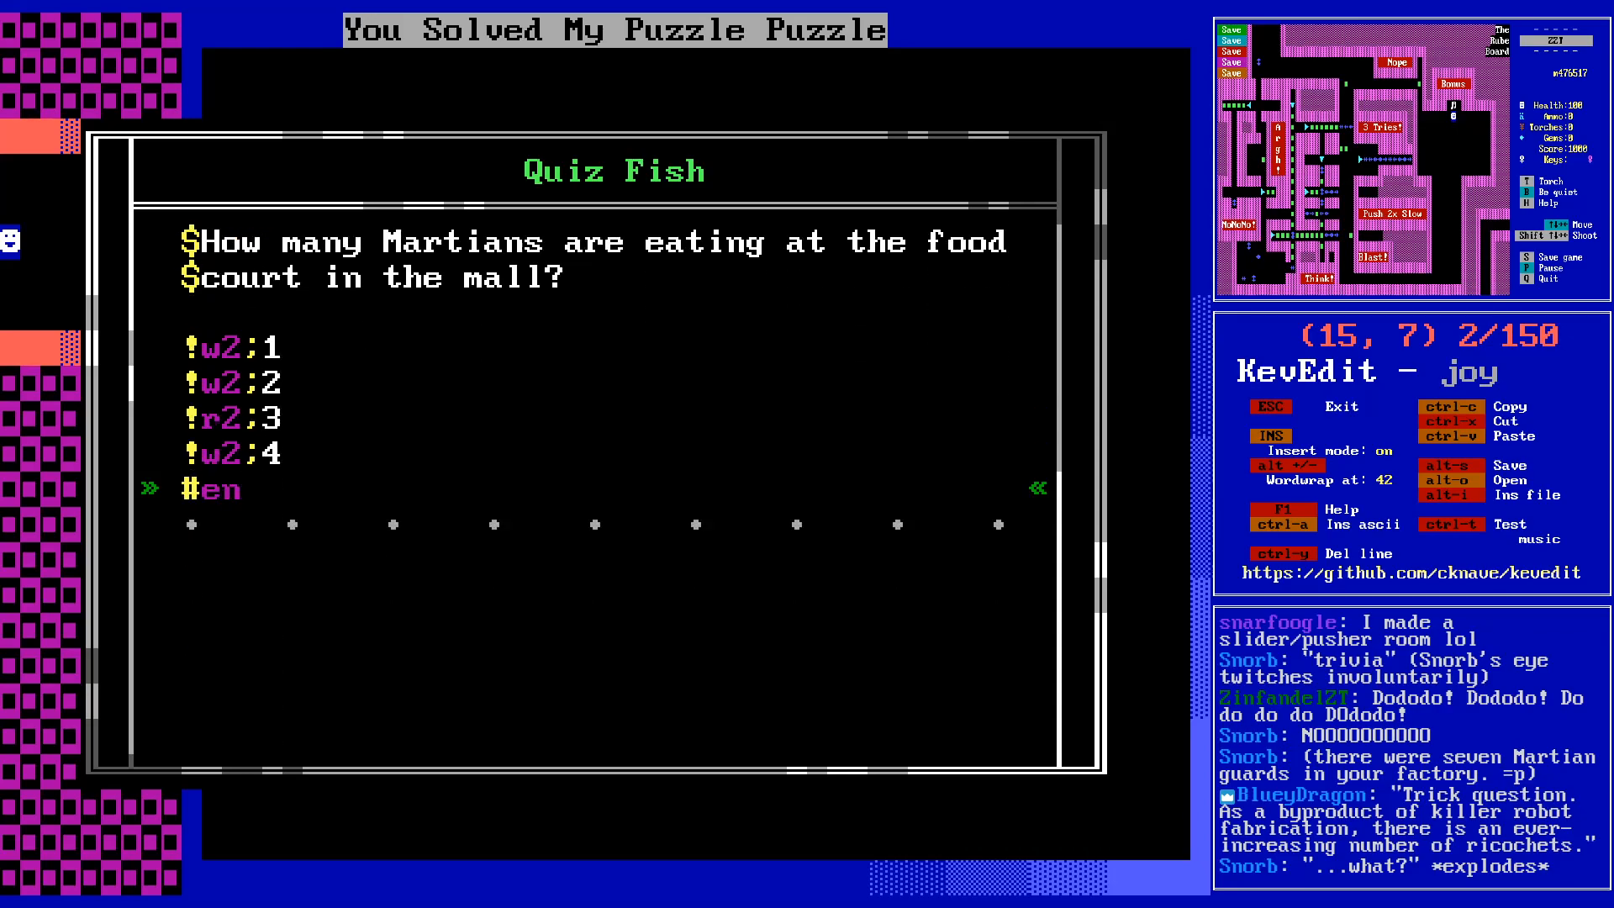
pyautogui.write('d')
# - Insert the line "#change green gem empty" directly below the :touch label, before the Quiz Fish's opening message
pyautogui.press('Up')
pyautogui.press('Up')
pyautogui.press('Up')
pyautogui.press('Up')
pyautogui.press('Up')
pyautogui.press('Up')
pyautogui.press('Up')
pyautogui.press('Up')
pyautogui.press('Up')
pyautogui.press('Up')
pyautogui.press('Up')
pyautogui.press('Up')
pyautogui.press('Up')
pyautogui.press('Up')
pyautogui.press('Up')
pyautogui.press('Up')
pyautogui.press('Up')
pyautogui.press('Up')
pyautogui.press('Up')
pyautogui.press('Up')
pyautogui.press('Up')
pyautogui.press('Up')
pyautogui.press('Up')
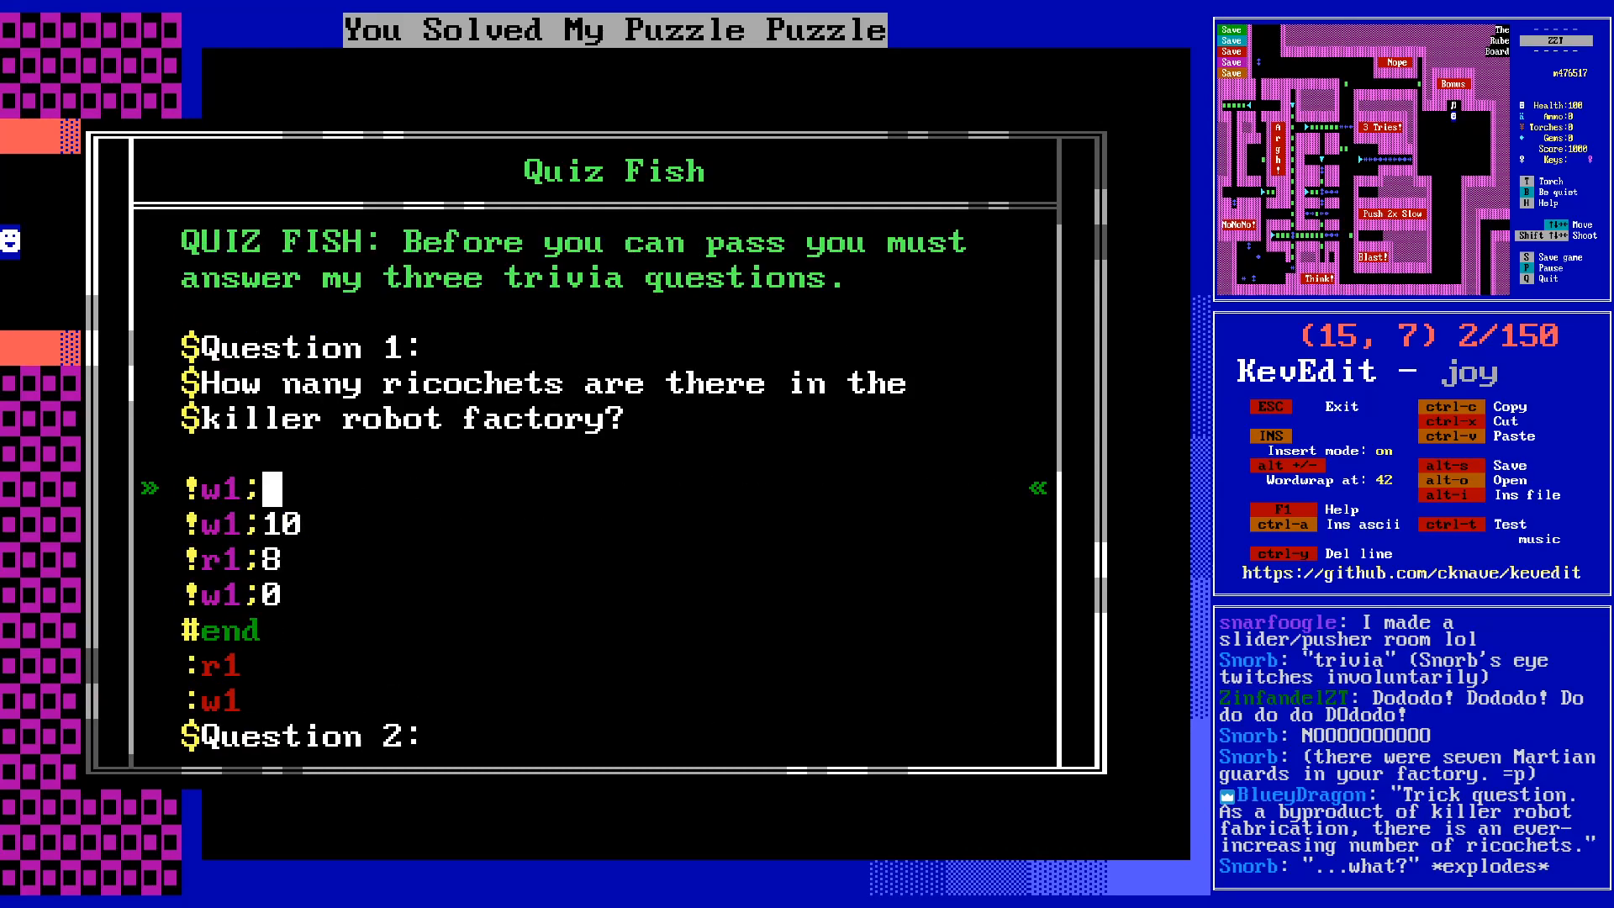
pyautogui.press('Down')
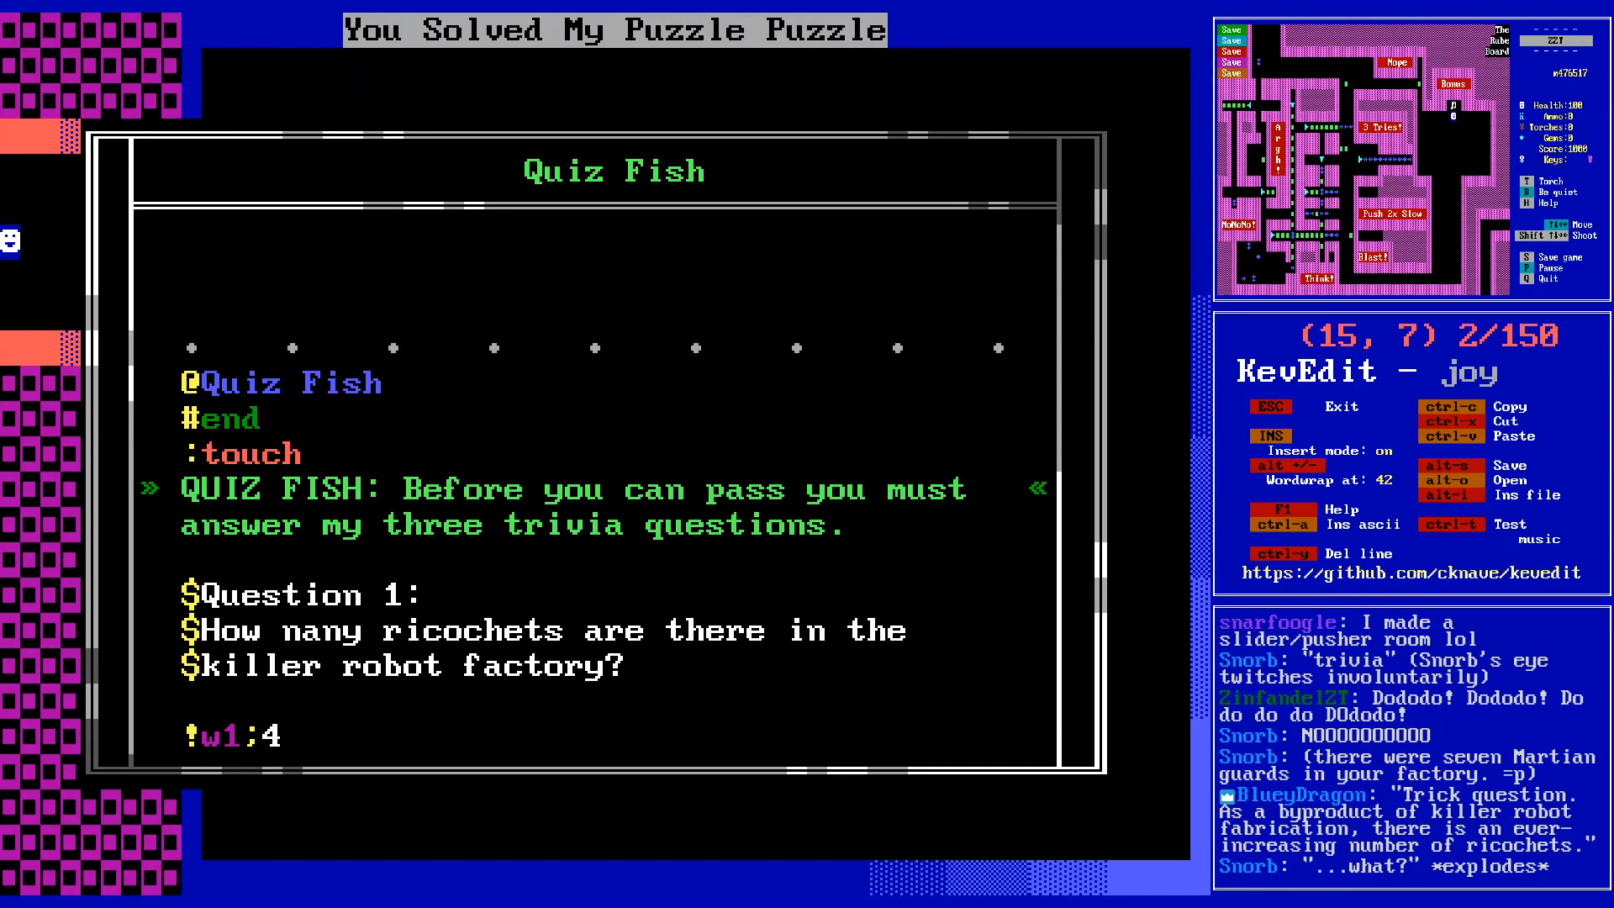
pyautogui.press('Return')
pyautogui.press('Up')
pyautogui.write('#')
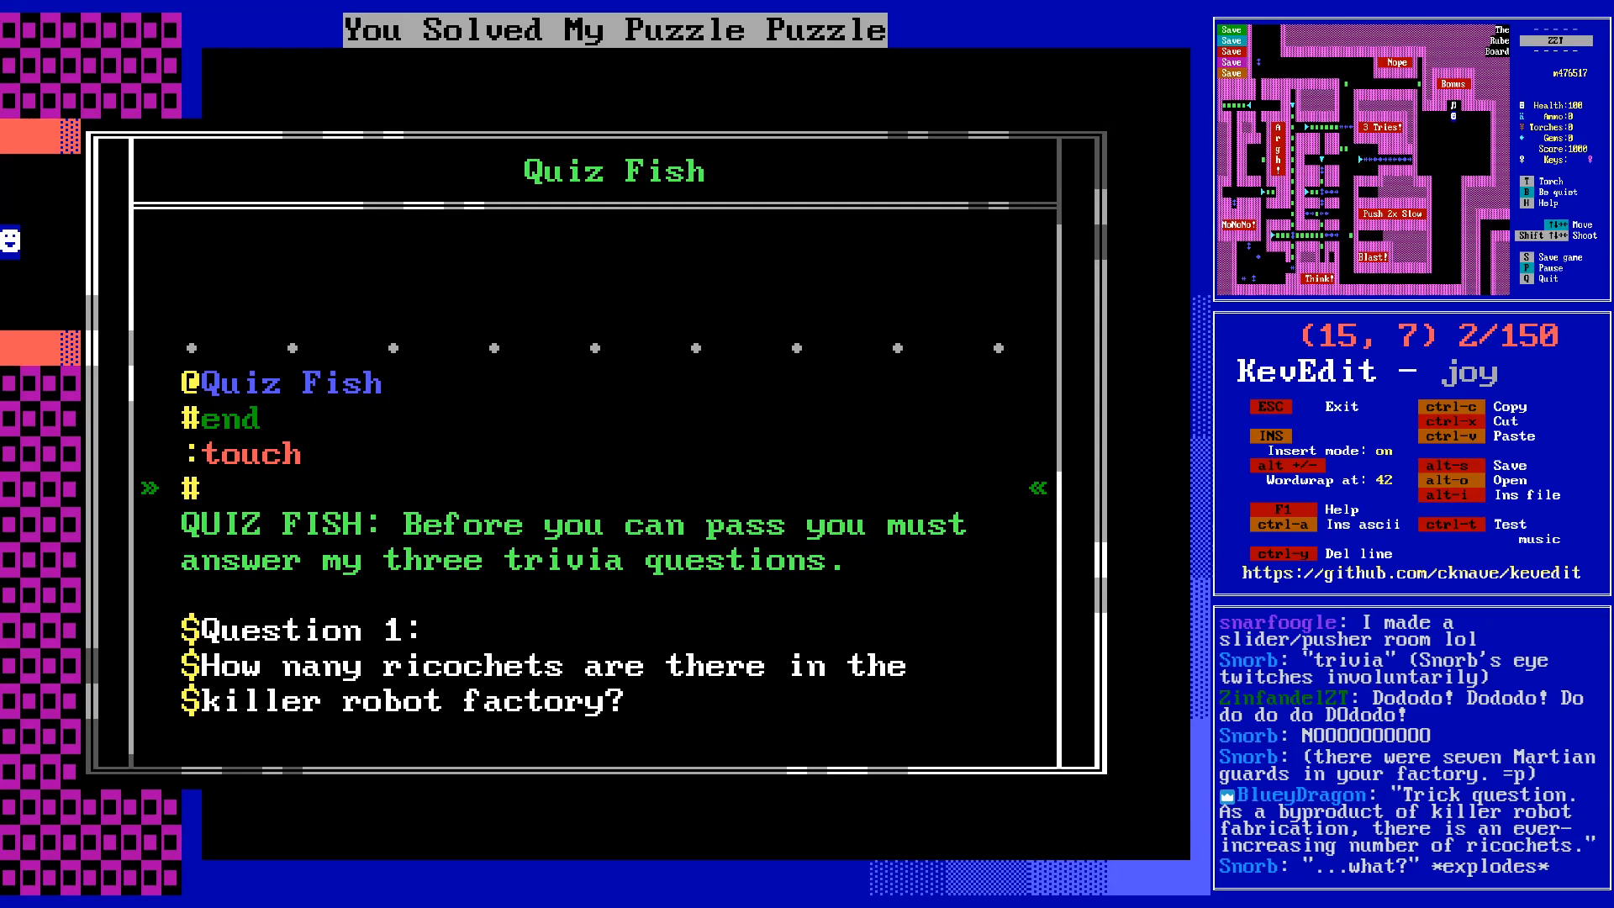
pyautogui.write('change')
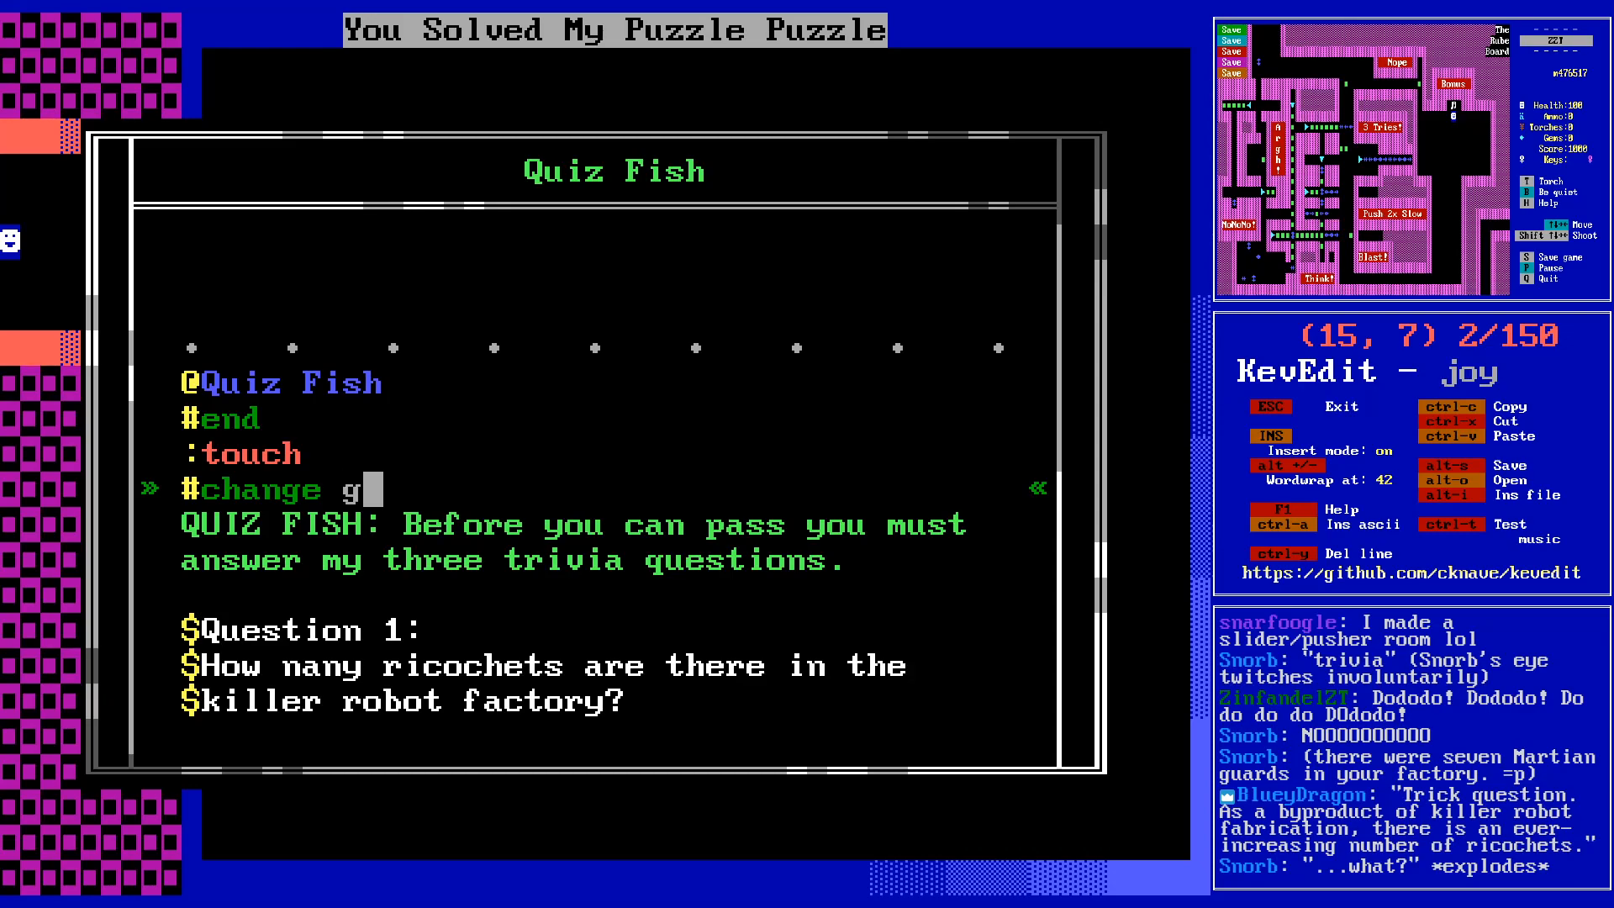
pyautogui.write('green gem')
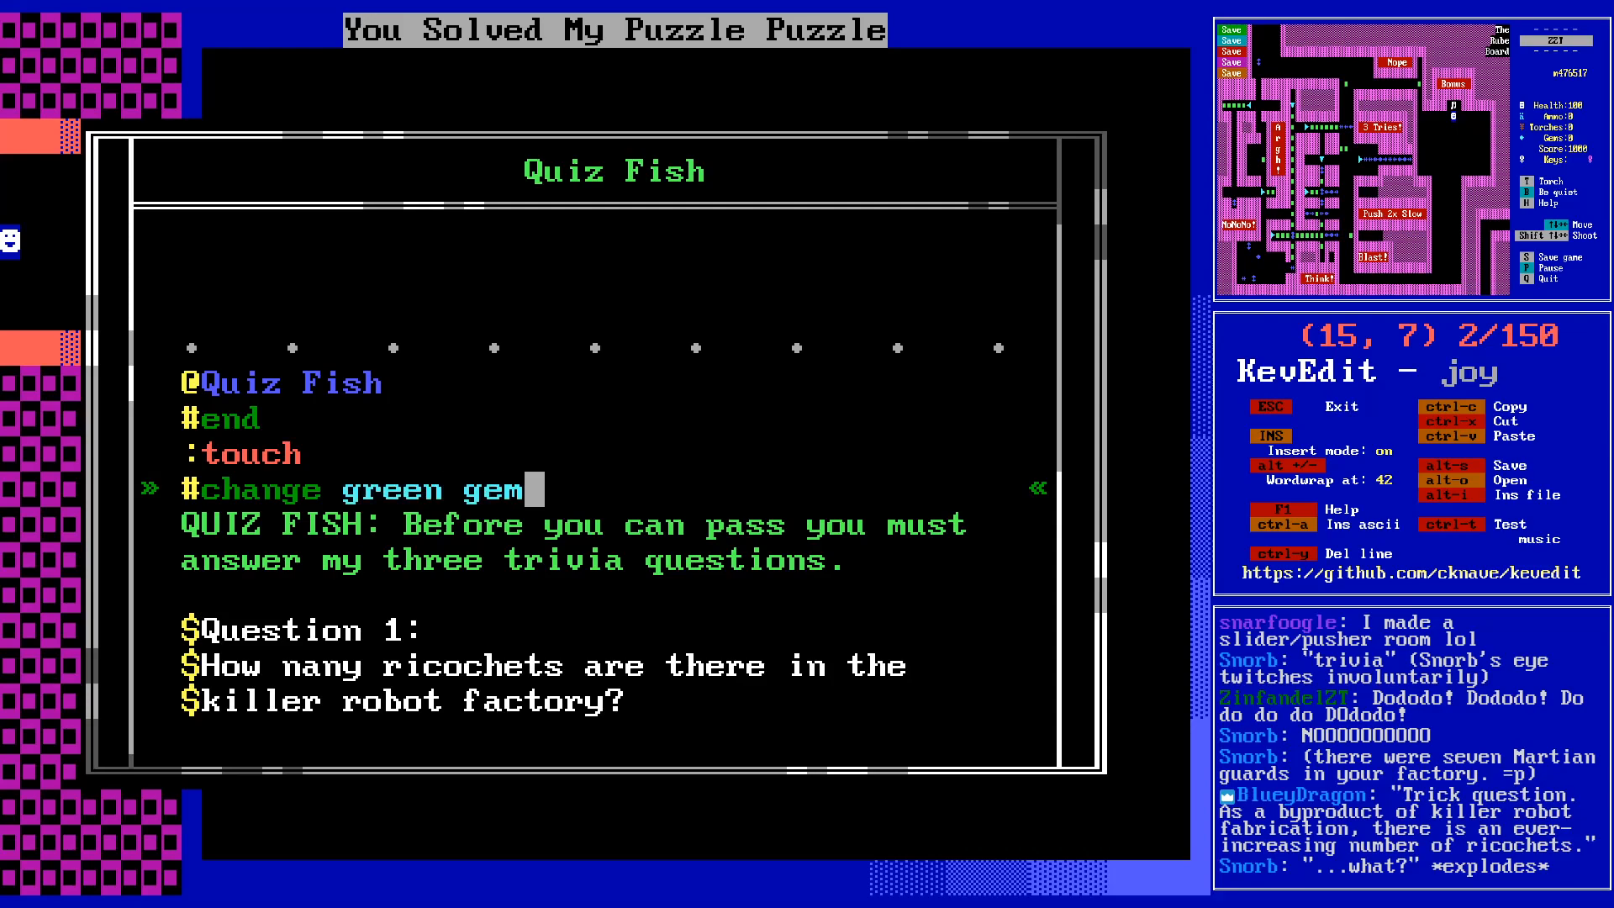
pyautogui.write(' empty')
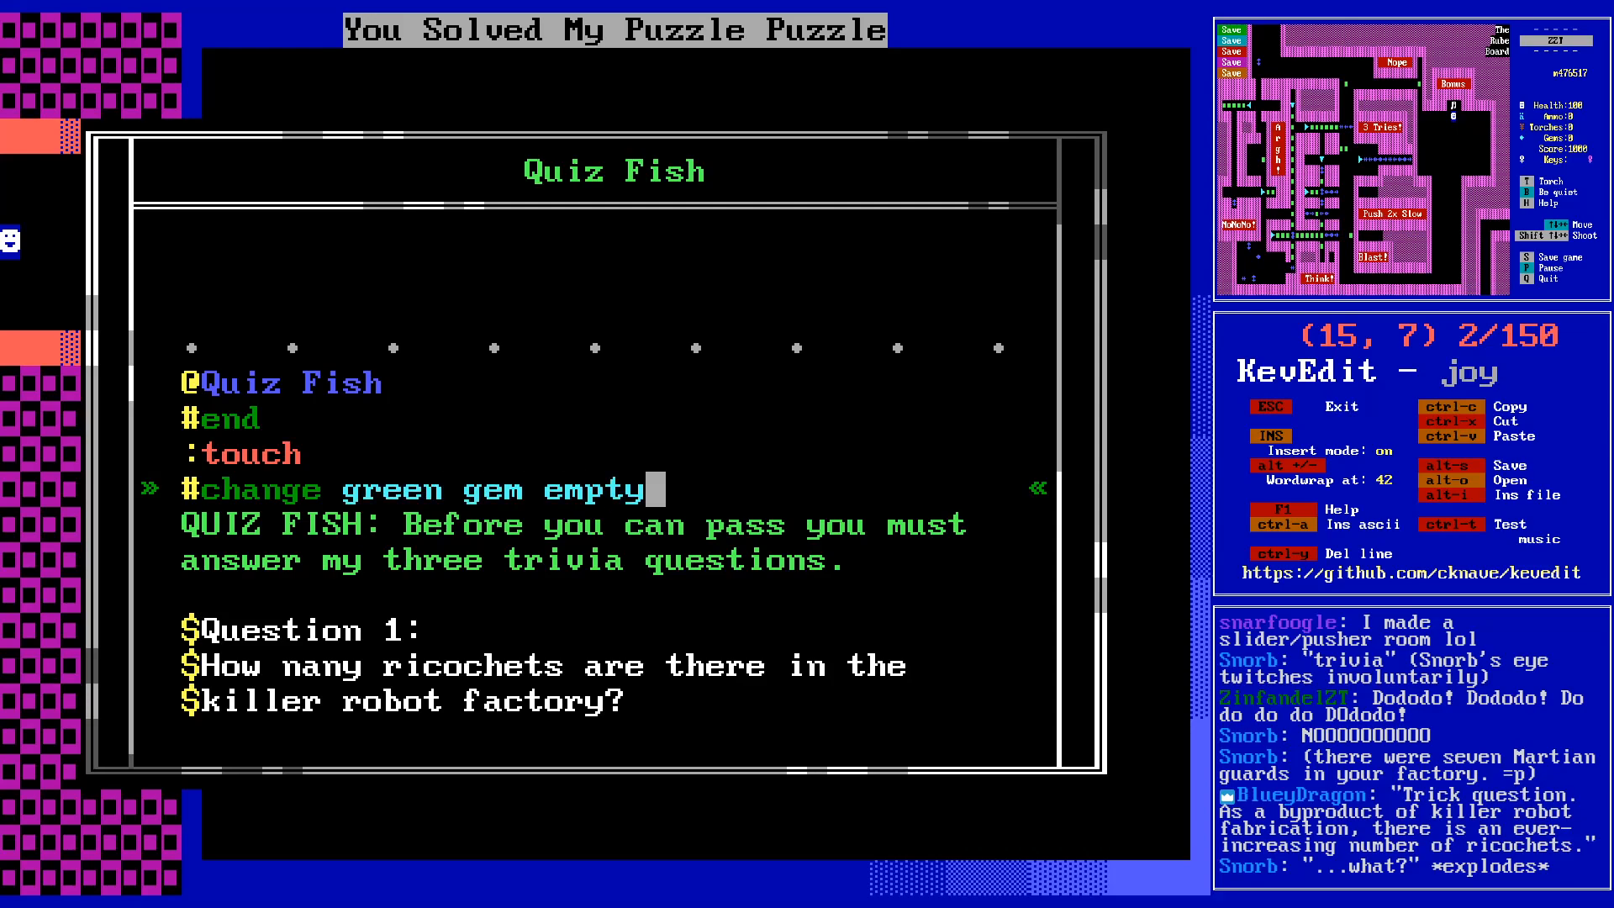
# - Insert the line "#put e gem" between the :r1 and :w1 labels and close the Quiz Fish's settings
pyautogui.press('Down')
pyautogui.press('Down')
pyautogui.press('Down')
pyautogui.press('Down')
pyautogui.press('Down')
pyautogui.press('Down')
pyautogui.press('Down')
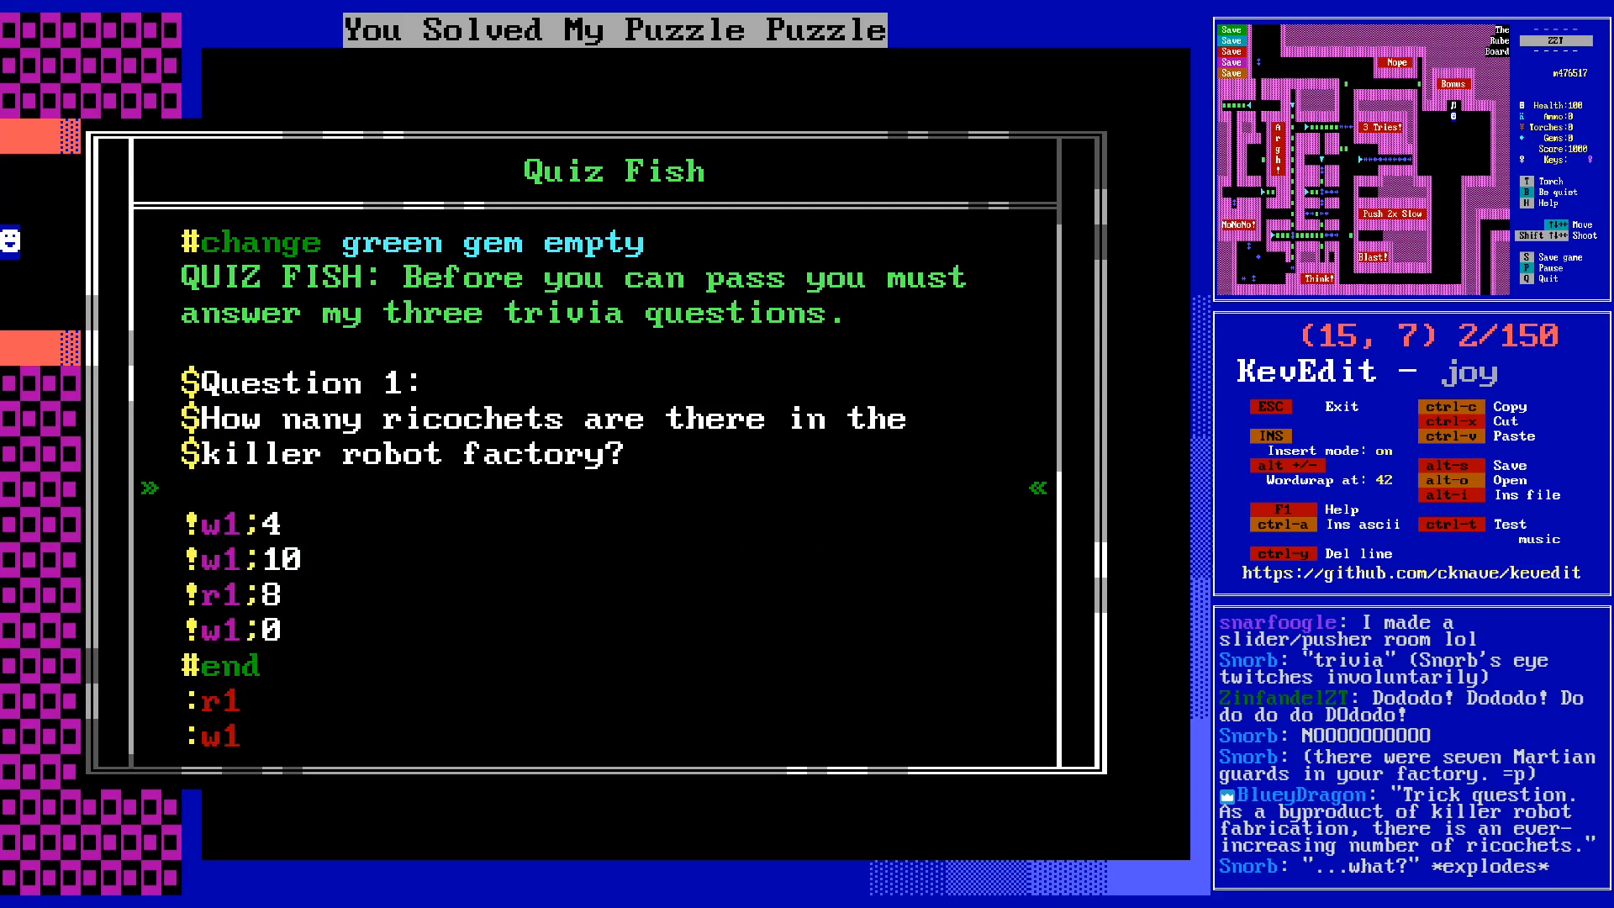
pyautogui.press('Down')
pyautogui.press('Down')
pyautogui.press('Down')
pyautogui.press('Down')
pyautogui.press('Down')
pyautogui.press('Down')
pyautogui.press('Down')
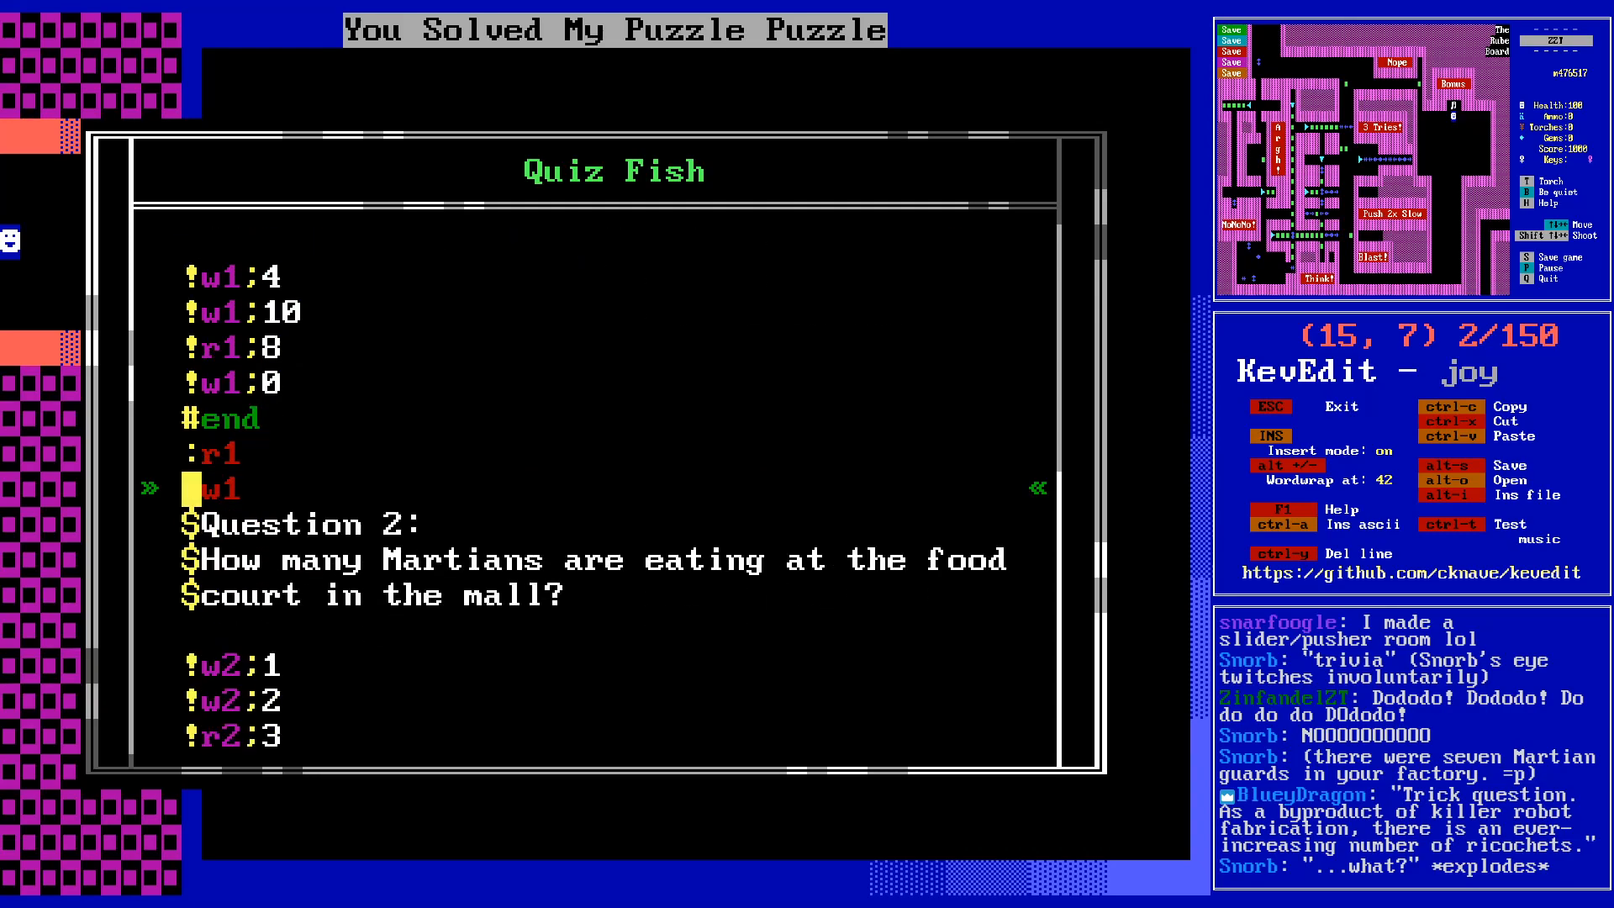
pyautogui.press('Down')
pyautogui.press('Down')
pyautogui.press('Down')
pyautogui.press('Down')
pyautogui.press('Down')
pyautogui.press('Down')
pyautogui.press('Down')
pyautogui.press('Up')
pyautogui.press('Up')
pyautogui.press('Up')
pyautogui.press('Up')
pyautogui.press('Up')
pyautogui.press('Up')
pyautogui.press('Up')
pyautogui.press('Up')
pyautogui.press('Up')
pyautogui.press('Up')
pyautogui.press('Up')
pyautogui.press('Up')
pyautogui.press('Down')
pyautogui.press('Down')
pyautogui.press('Down')
pyautogui.press('Down')
pyautogui.press('Down')
pyautogui.press('Return')
pyautogui.press('Up')
pyautogui.write('#')
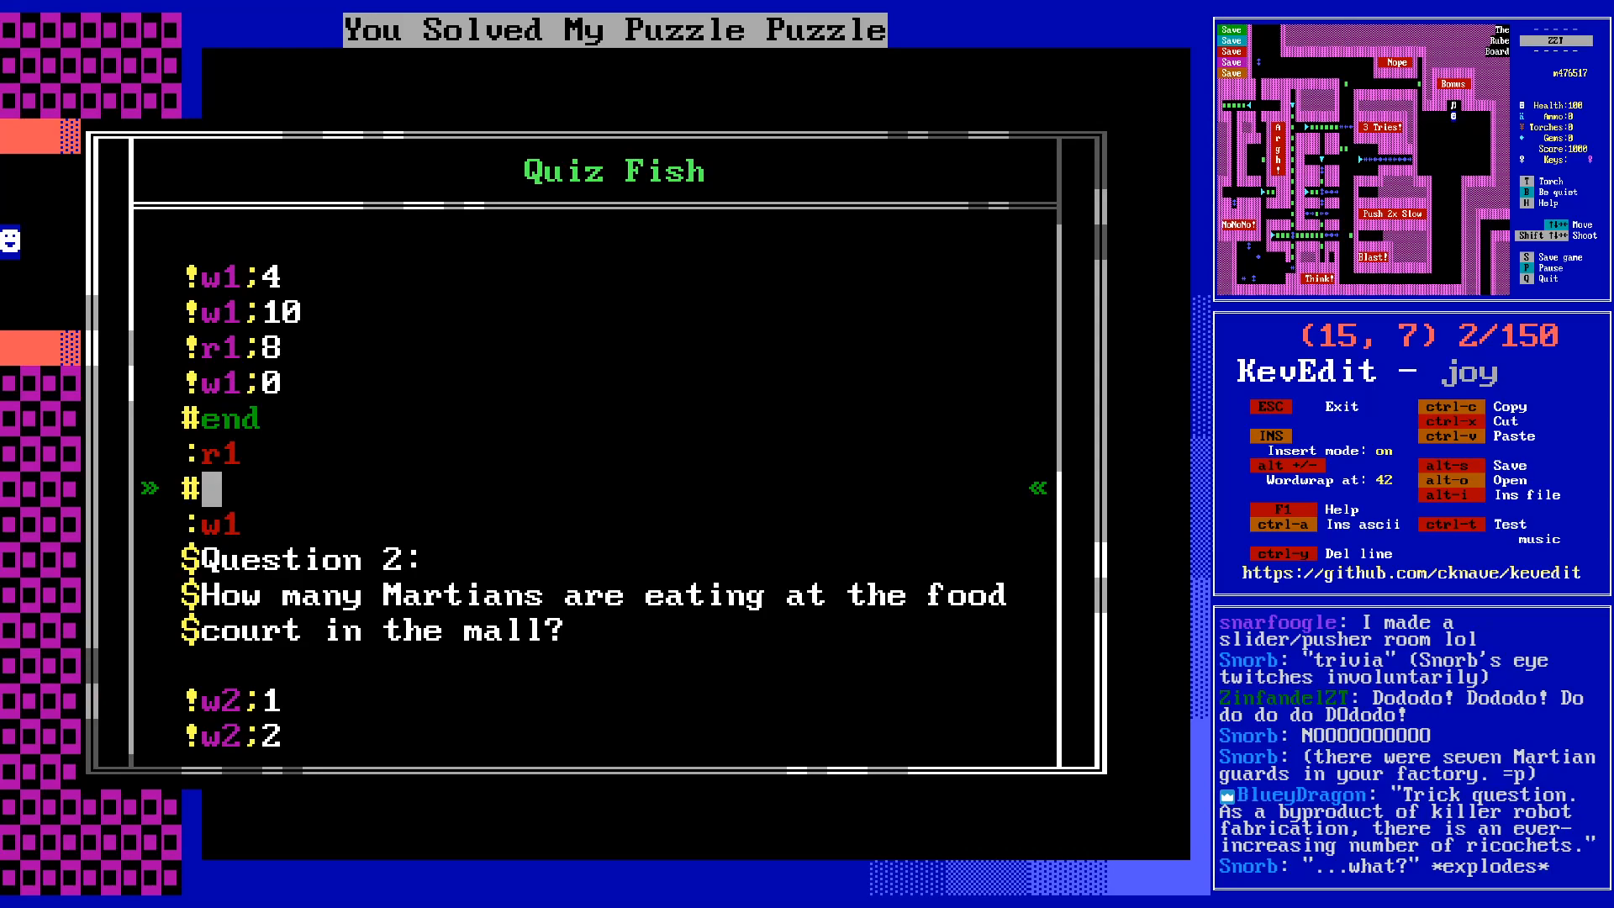
pyautogui.write('put')
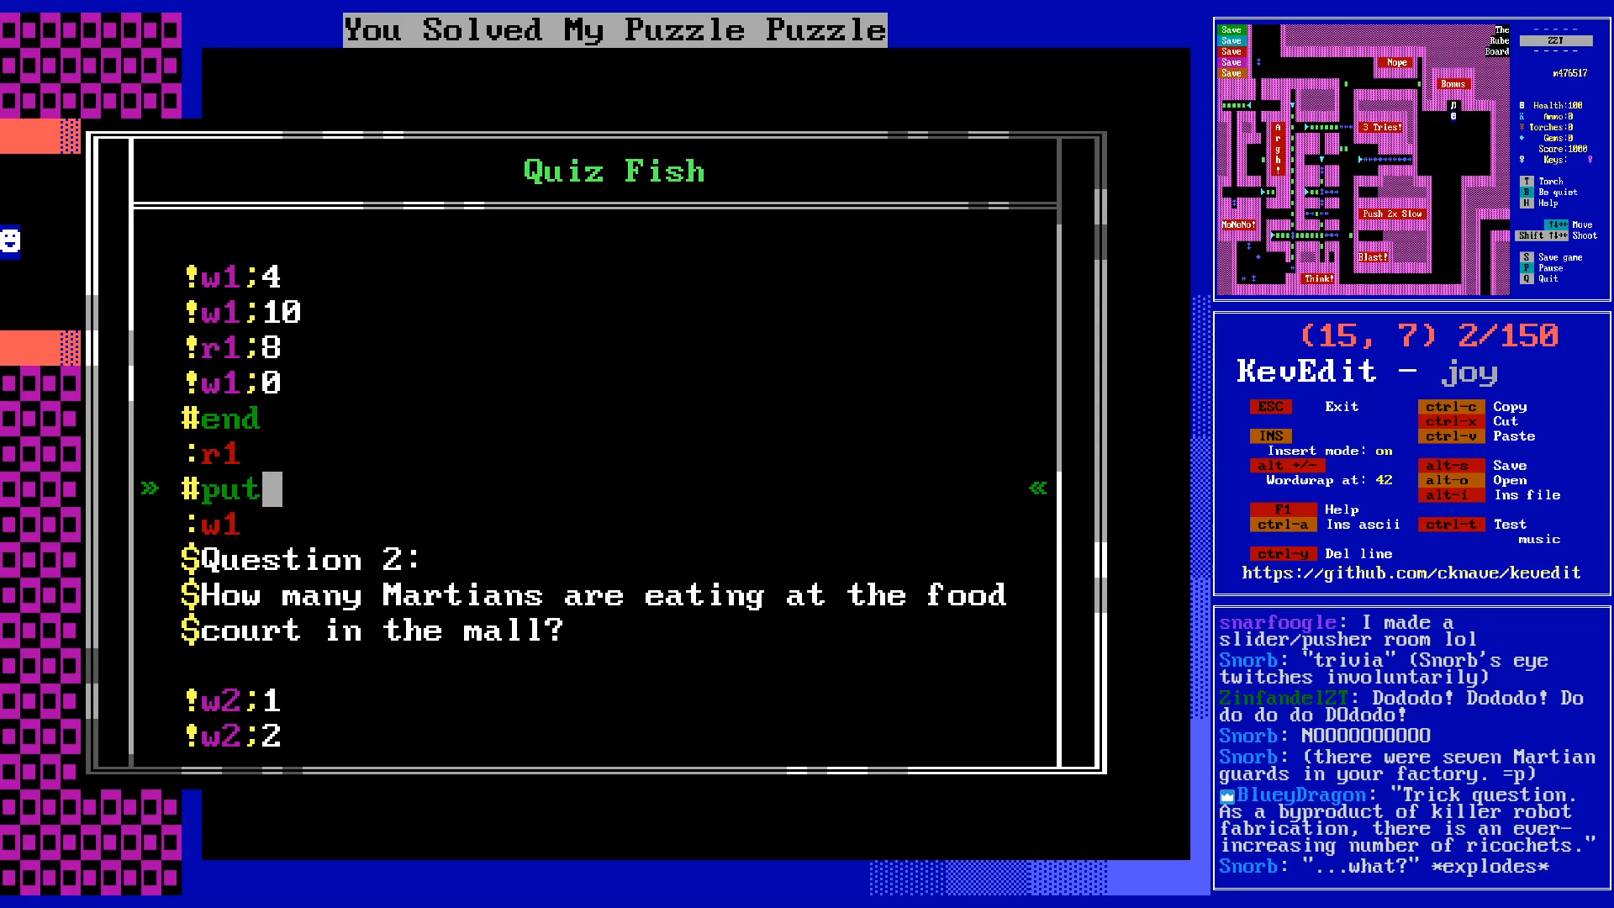
pyautogui.write(' e gem')
pyautogui.press('Escape')
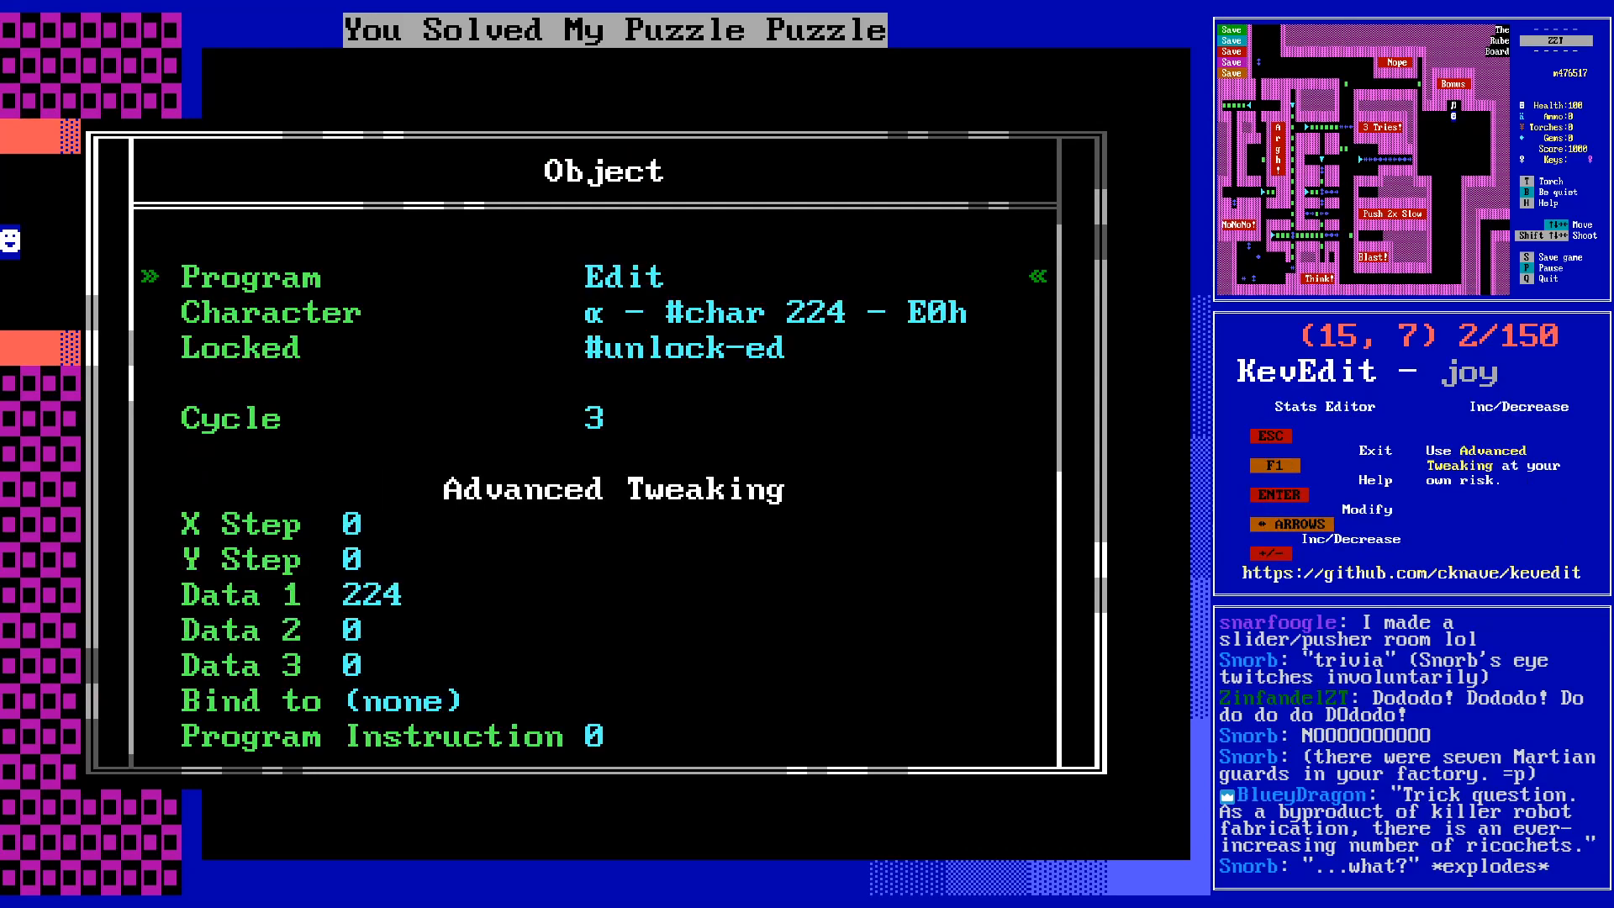
pyautogui.press('Escape')
# - Examine the spaces between the Quiz Fish and the lone blue block to its east
pyautogui.press('Right')
pyautogui.press('Right')
pyautogui.press('Right')
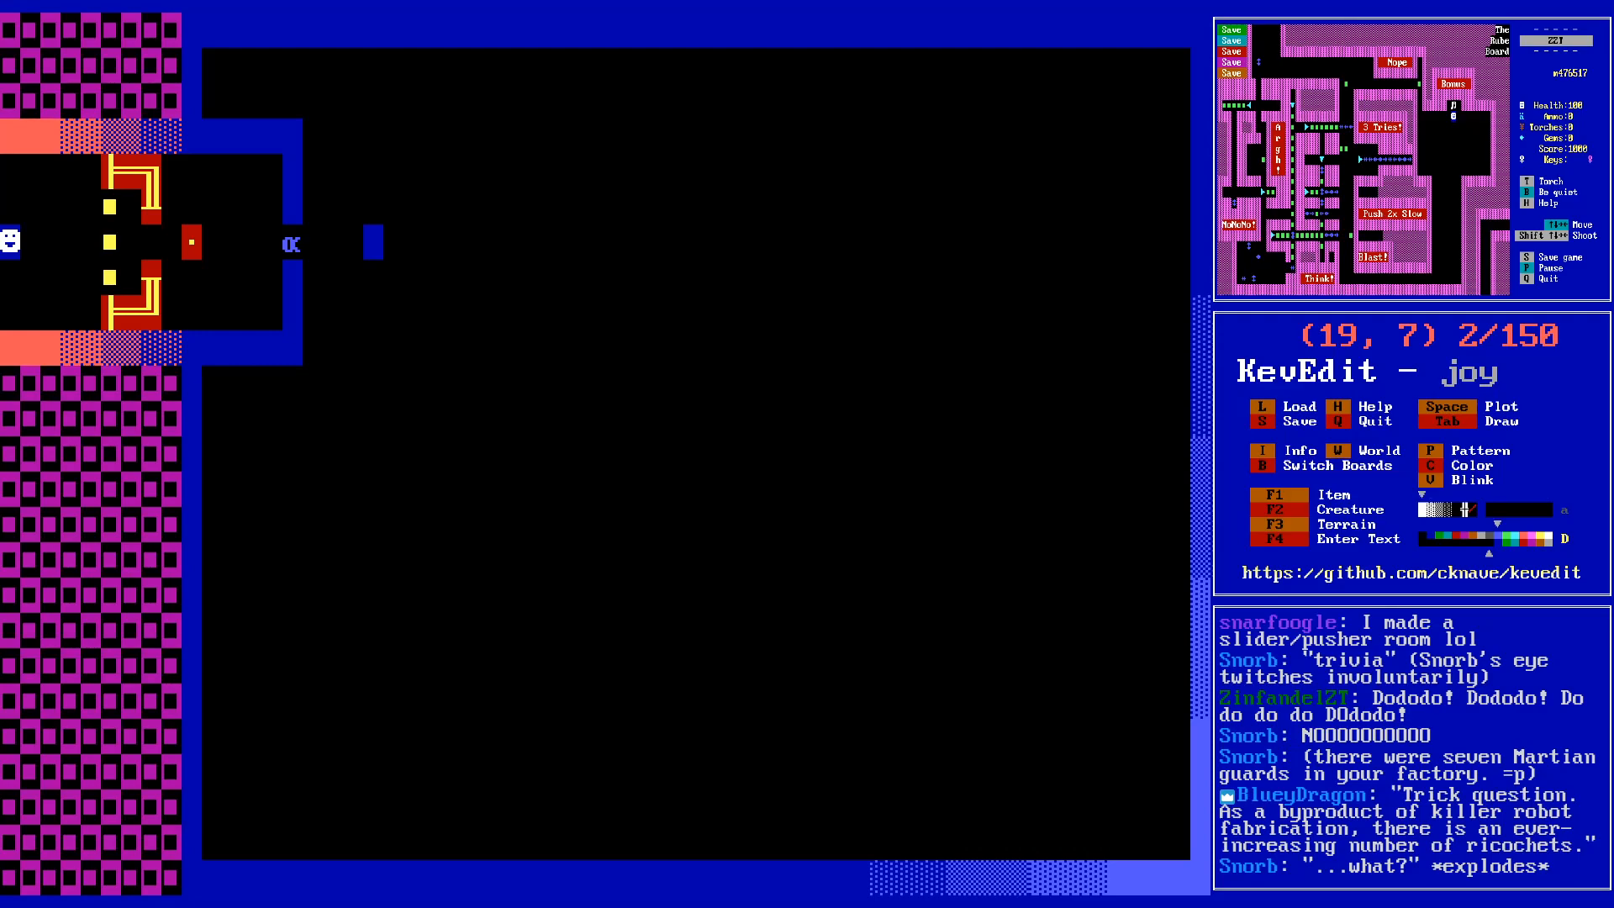
pyautogui.press('Left')
pyautogui.press('Right')
pyautogui.press('Left')
pyautogui.press('Left')
pyautogui.press('Left')
pyautogui.press('Right')
pyautogui.press('Right')
pyautogui.press('Left')
pyautogui.press('Left')
pyautogui.press('Right')
pyautogui.press('Right')
pyautogui.press('Right')
pyautogui.press('Left')
pyautogui.press('Left')
pyautogui.press('Left')
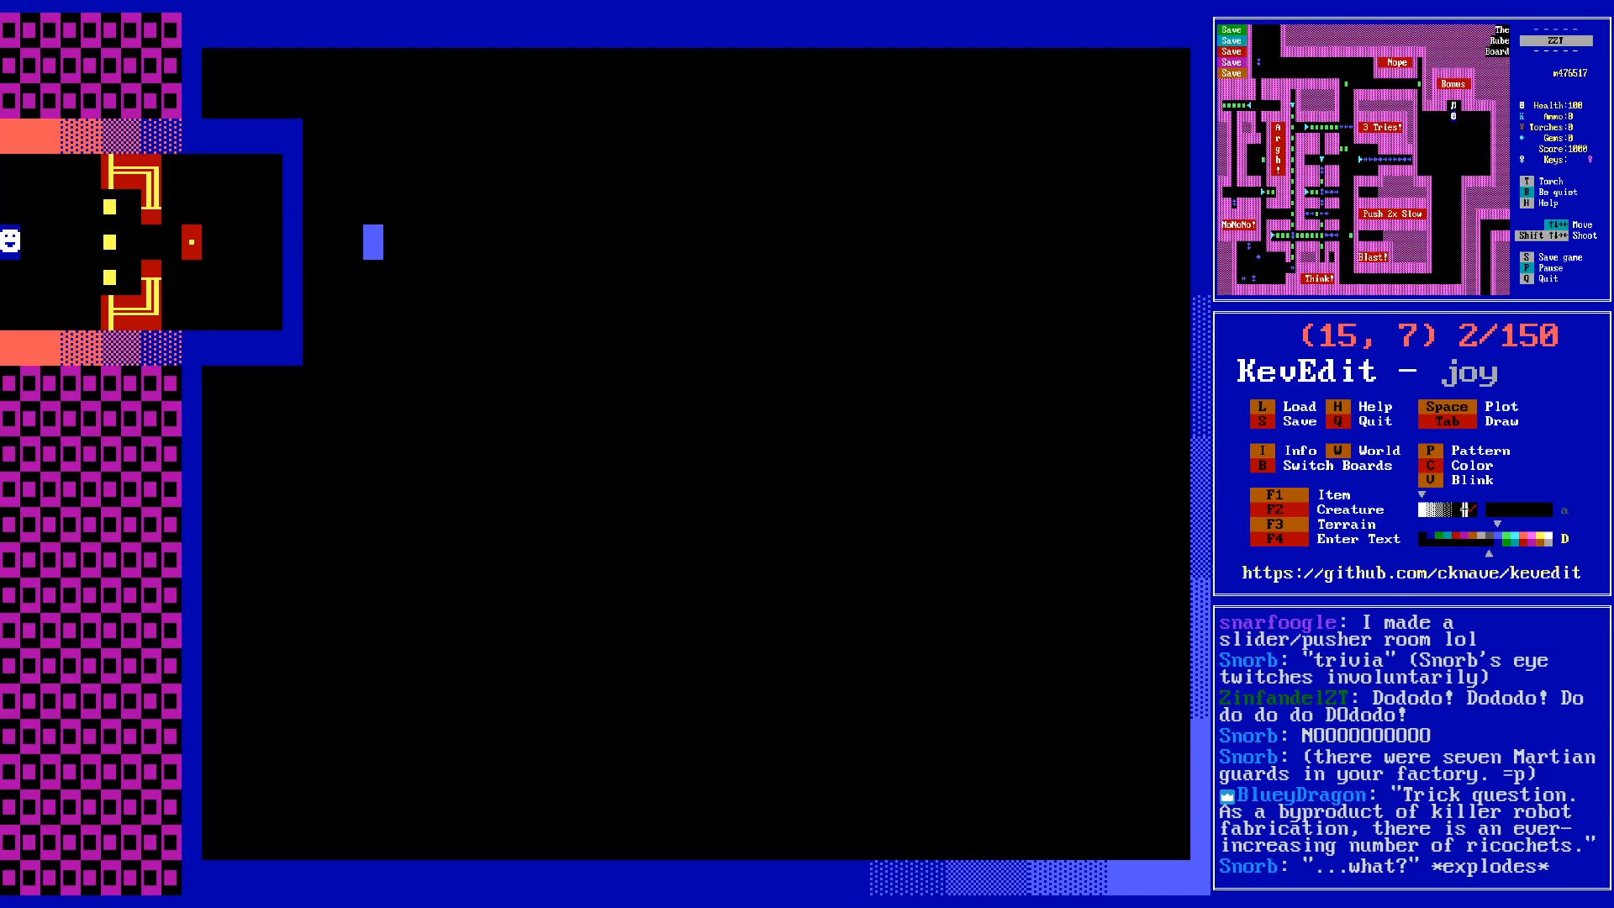
# - Check the end of the Quiz Fish's code, close it and look around the board near its room
pyautogui.press('Return')
pyautogui.press('pagedown')
pyautogui.press('pagedown')
pyautogui.press('pagedown')
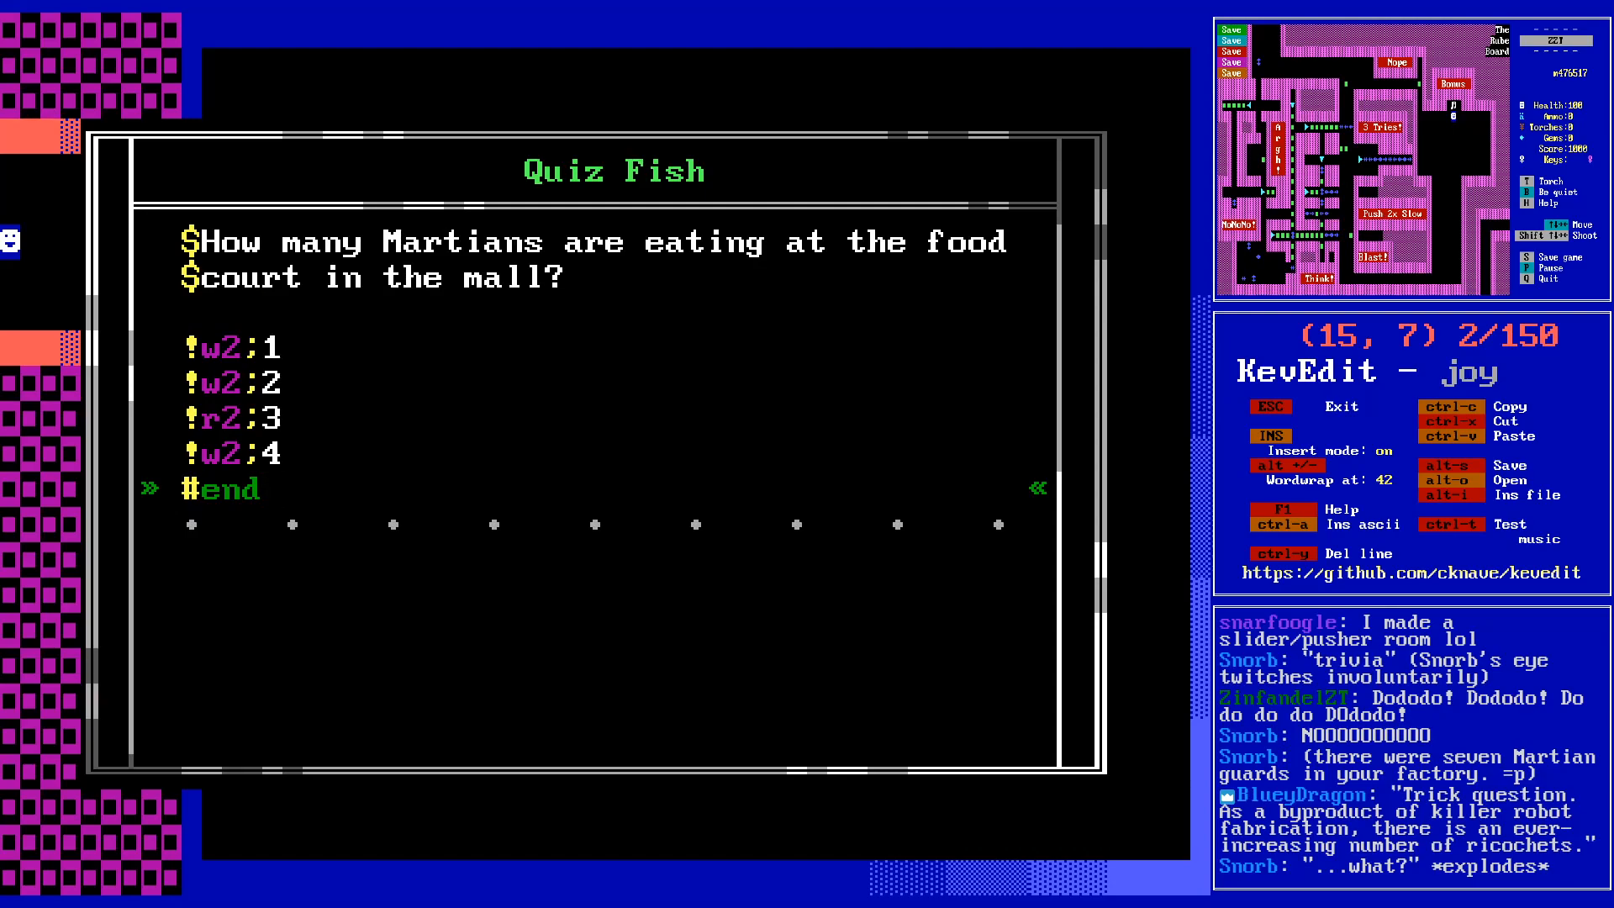
pyautogui.press('Escape')
pyautogui.hotkey('alt', 'Left')
pyautogui.press('Home')
pyautogui.hotkey('alt', 'Down')
pyautogui.hotkey('alt', 'Down')
pyautogui.hotkey('alt', 'Right')
pyautogui.hotkey('alt', 'Right')
pyautogui.press('Left')
pyautogui.press('Up')
pyautogui.press('Left')
pyautogui.press('Left')
pyautogui.press('Up')
pyautogui.press('Up')
pyautogui.press('Left')
pyautogui.press('Left')
pyautogui.press('Left')
pyautogui.press('Up')
# - Append the label ":r2" and the line "#put e green gem" at the end of the Quiz Fish's code
pyautogui.press('Return')
pyautogui.press('pagedown')
pyautogui.press('pagedown')
pyautogui.press('pagedown')
pyautogui.press('pagedown')
pyautogui.press('End')
pyautogui.press('pageup')
pyautogui.press('pagedown')
pyautogui.press('Return')
pyautogui.write(':r2')
pyautogui.press('Return')
pyautogui.write('#put e')
pyautogui.write(' green gem')
# - Add the colour green to the put command under :r1 so it reads "#put e green gem"
pyautogui.press('Home')
pyautogui.press('pageup')
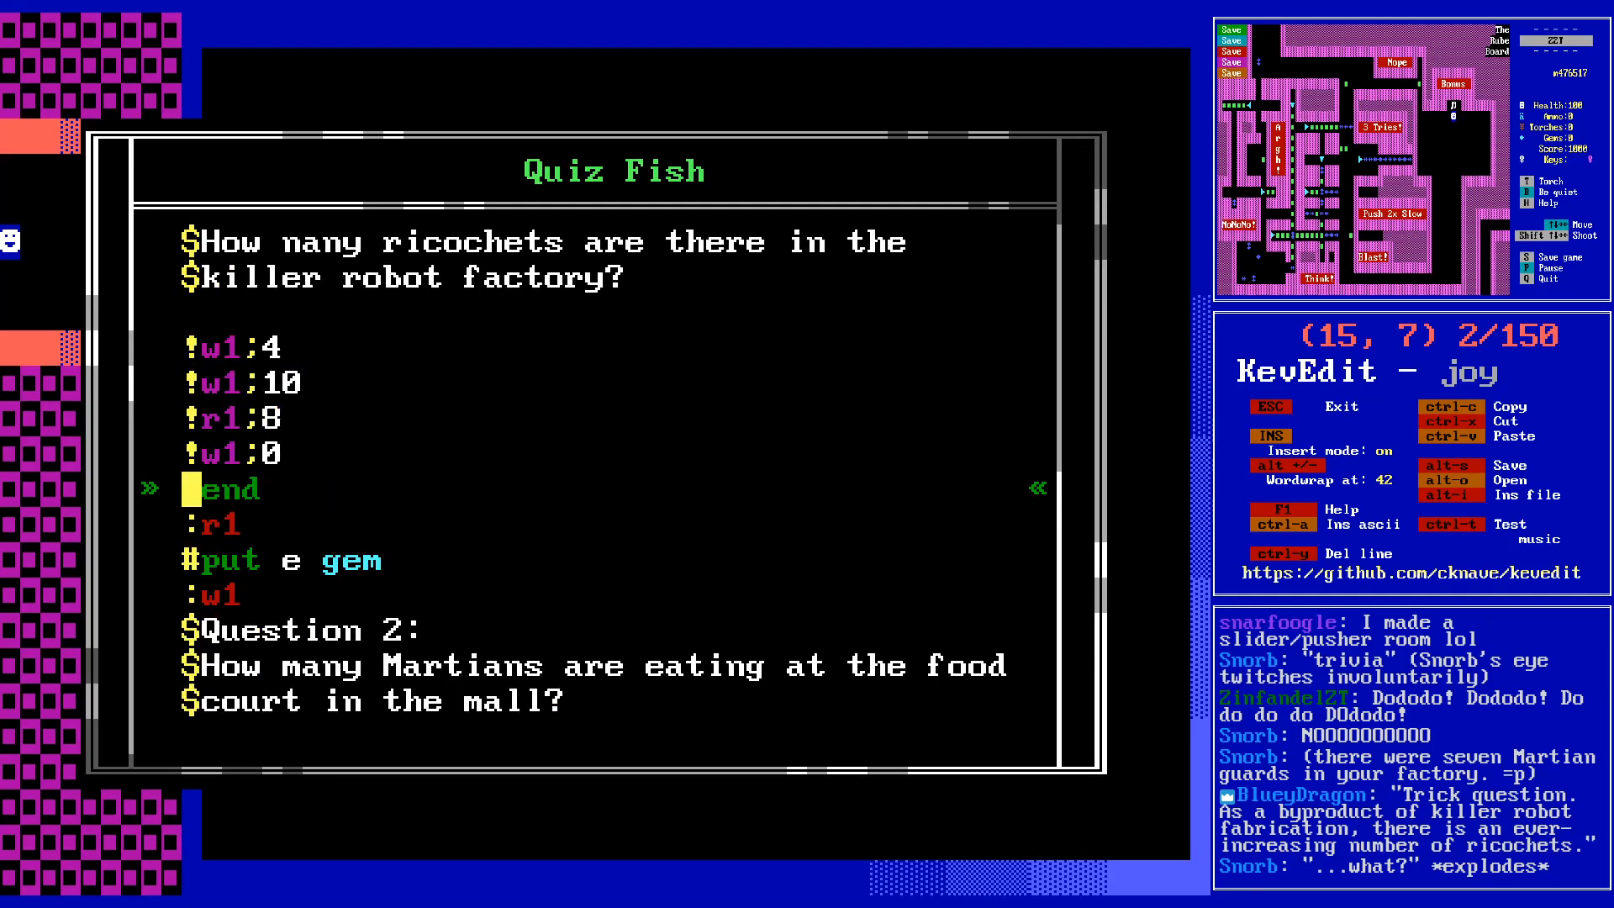
pyautogui.press('Down')
pyautogui.press('Down')
pyautogui.press('End')
pyautogui.press('Left')
pyautogui.press('Left')
pyautogui.press('Left')
pyautogui.write('green')
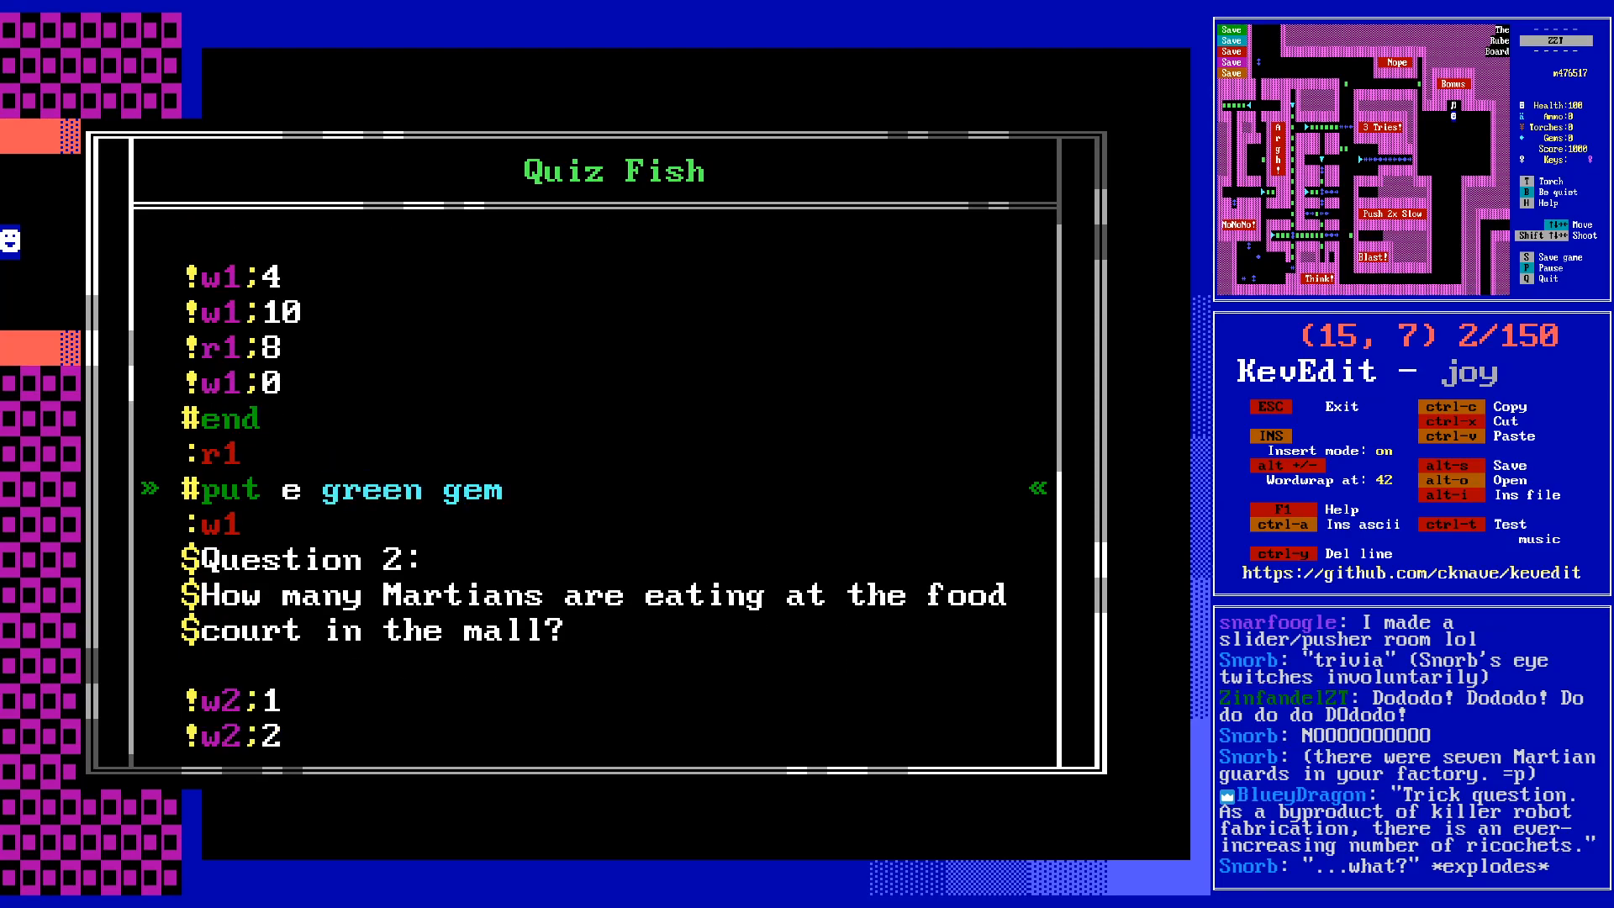
# - Review the Quiz Fish's code through to its final line and close it
pyautogui.press('pageup')
pyautogui.press('pageup')
pyautogui.press('pagedown')
pyautogui.press('pagedown')
pyautogui.press('pagedown')
pyautogui.press('pagedown')
pyautogui.press('End')
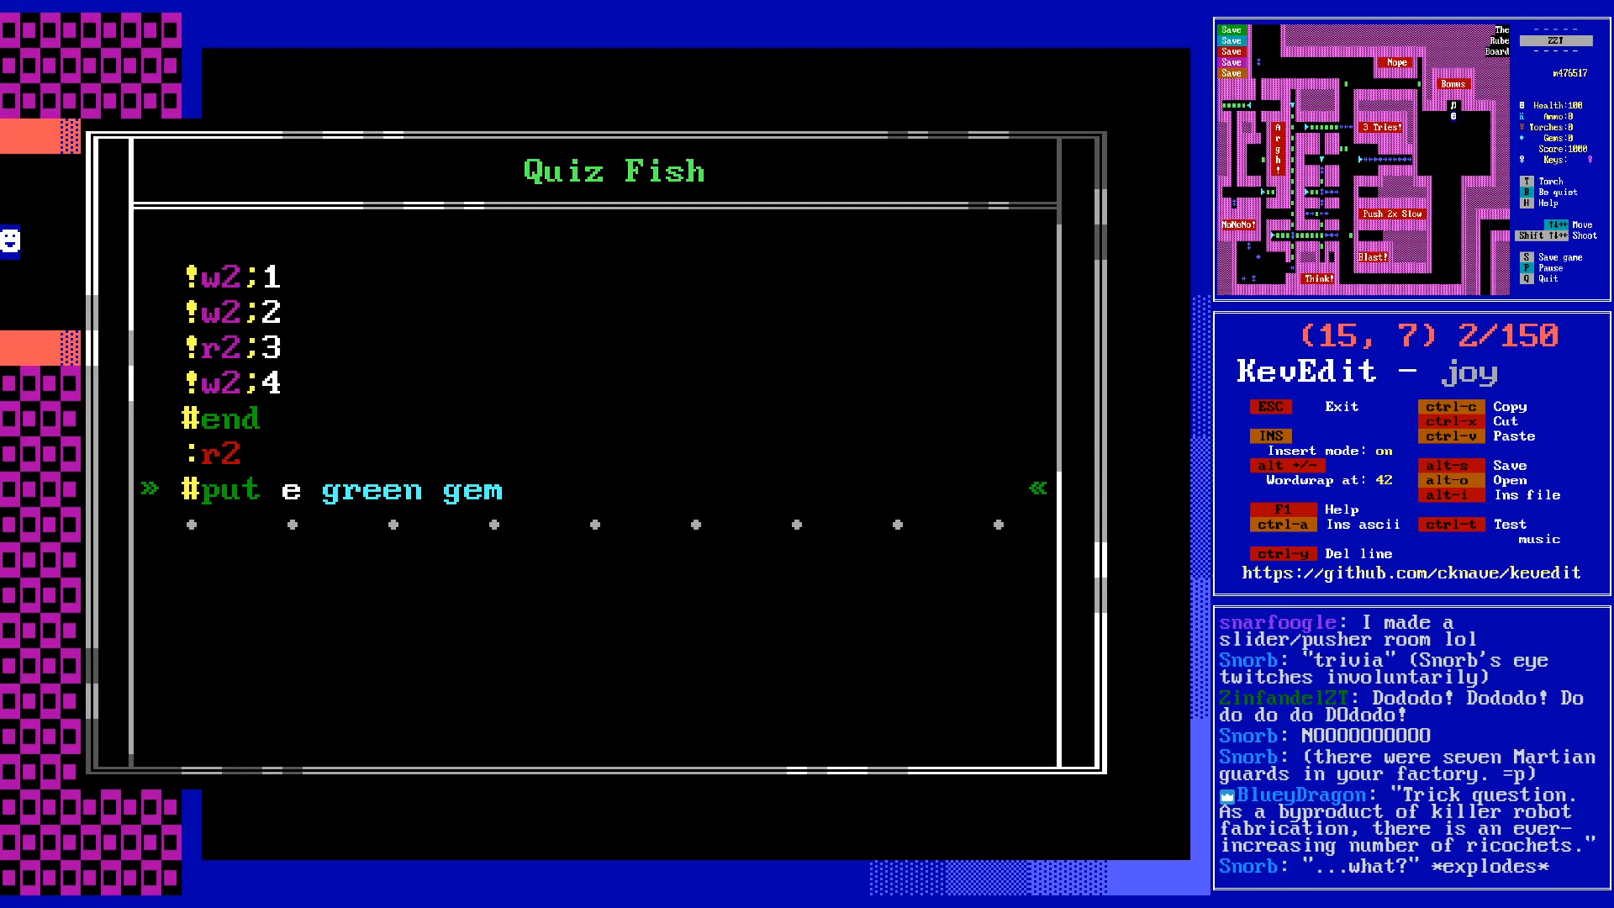
pyautogui.press('Escape')
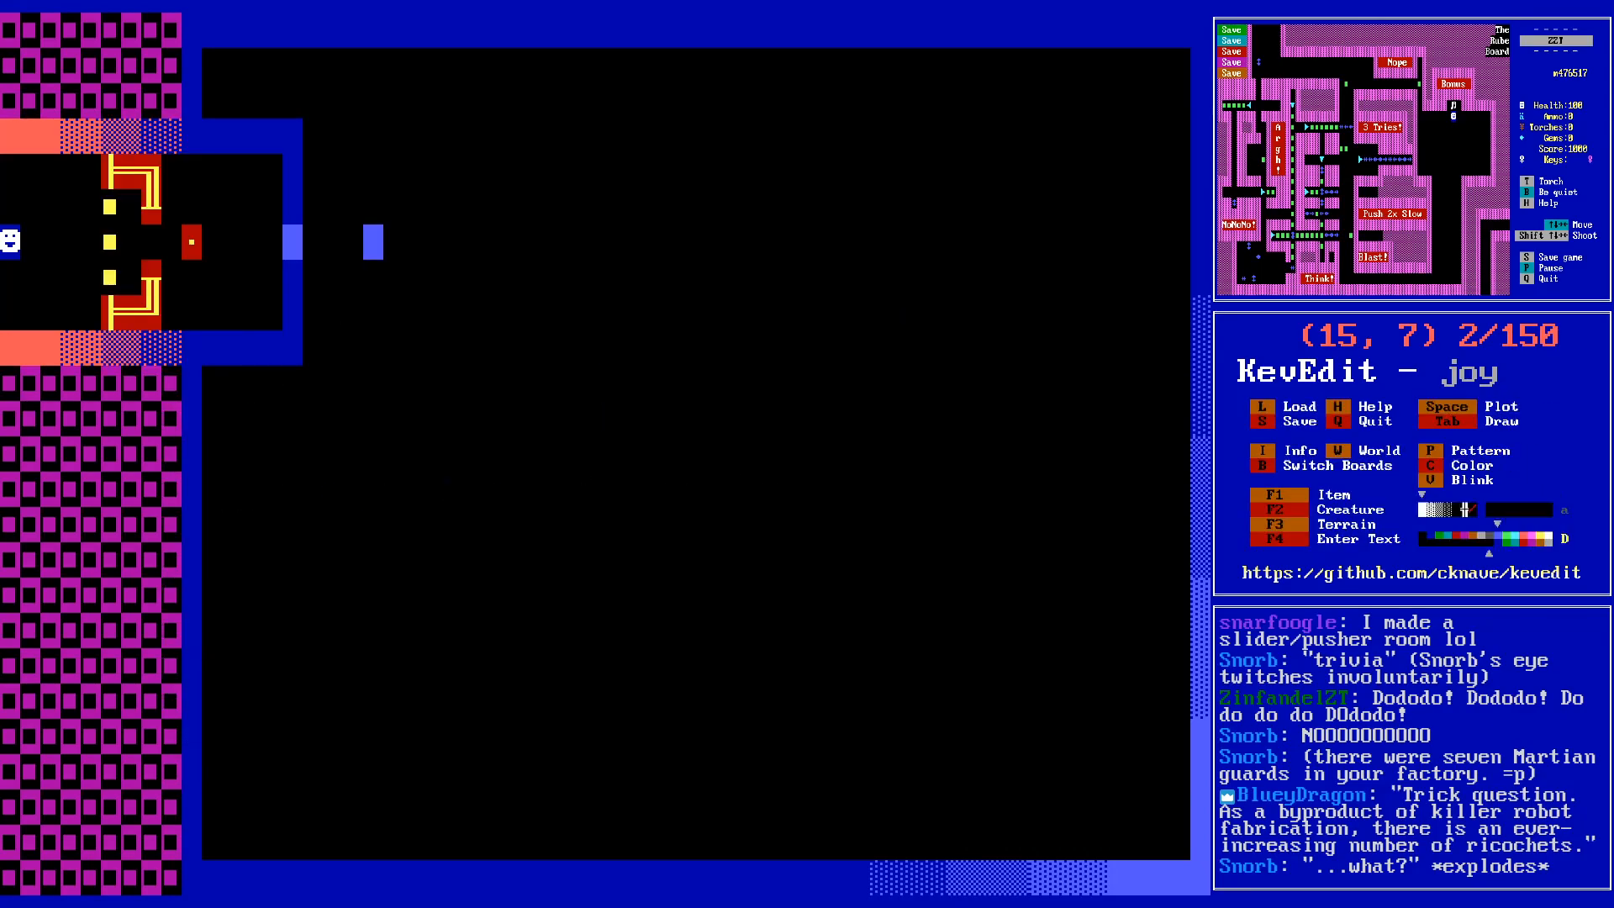
# - Append the label ":w2" at the end of the Quiz Fish's code, after the put command under :r2
pyautogui.press('Right')
pyautogui.press('Right')
pyautogui.press('Left')
pyautogui.press('Left')
pyautogui.press('Left')
pyautogui.press('Return')
pyautogui.press('Return')
pyautogui.press('Down')
pyautogui.press('Down')
pyautogui.press('Down')
pyautogui.press('Down')
pyautogui.press('Down')
pyautogui.press('Down')
pyautogui.press('Down')
pyautogui.press('Down')
pyautogui.press('Down')
pyautogui.press('Down')
pyautogui.press('Down')
pyautogui.press('Down')
pyautogui.press('Down')
pyautogui.press('Down')
pyautogui.press('Down')
pyautogui.press('Down')
pyautogui.press('Down')
pyautogui.press('Down')
pyautogui.press('Down')
pyautogui.press('Down')
pyautogui.press('End')
pyautogui.press('Return')
pyautogui.write(':w2')
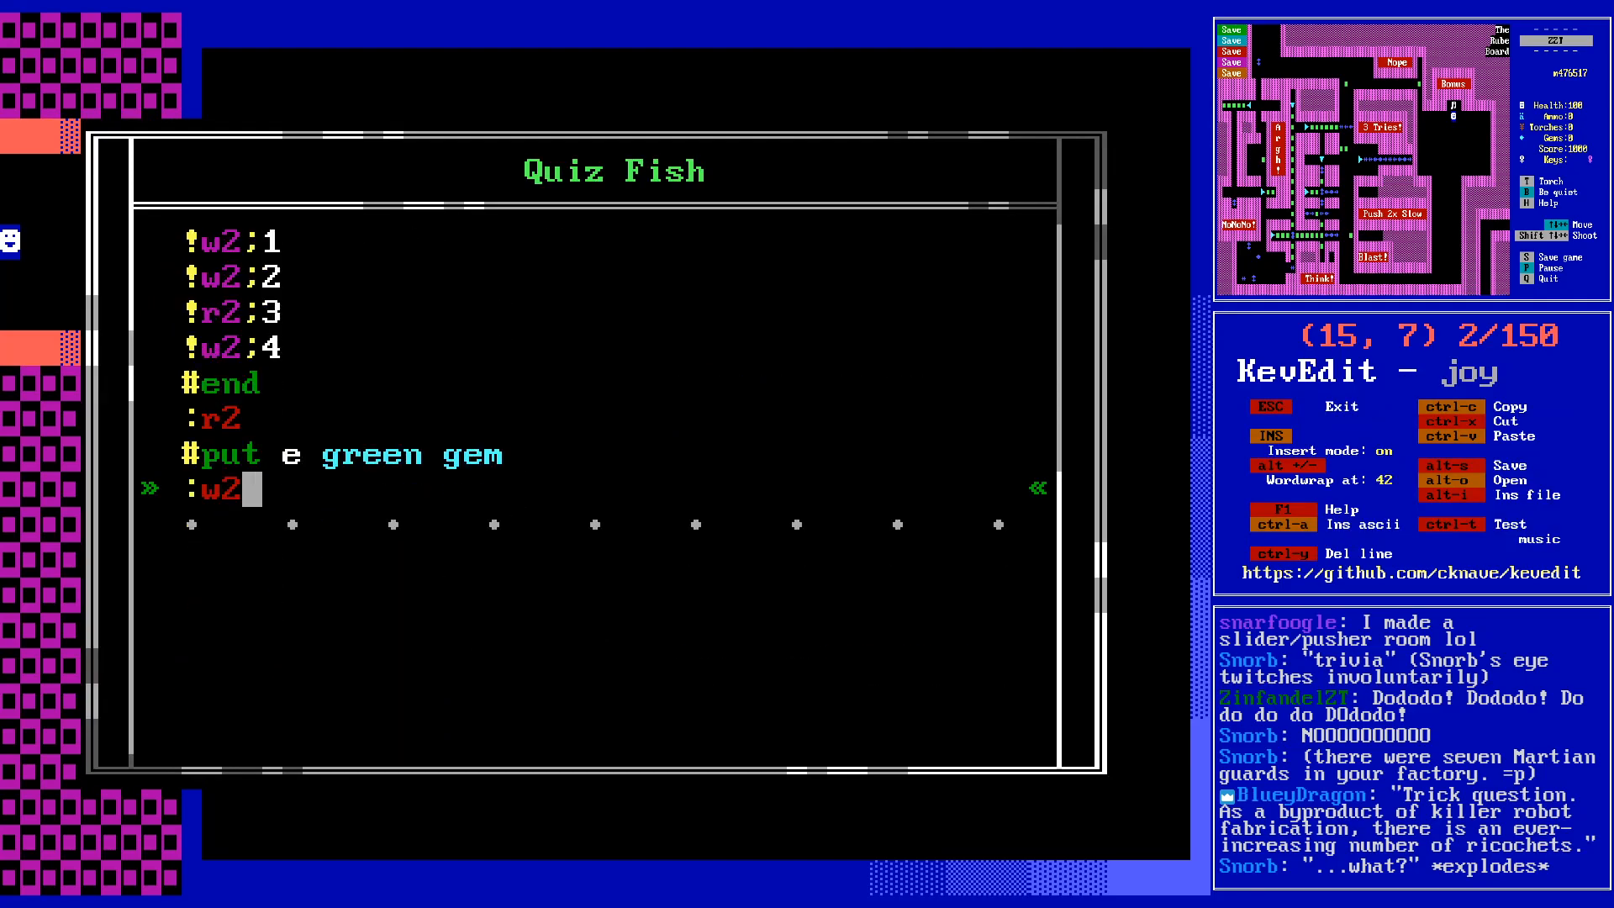
pyautogui.press('Return')
# - Check question 2 in the code, add the line "$Question 3:" below the :w2 label and close the code
pyautogui.press('Up')
pyautogui.press('Up')
pyautogui.press('Up')
pyautogui.press('Up')
pyautogui.press('Up')
pyautogui.press('Up')
pyautogui.press('Up')
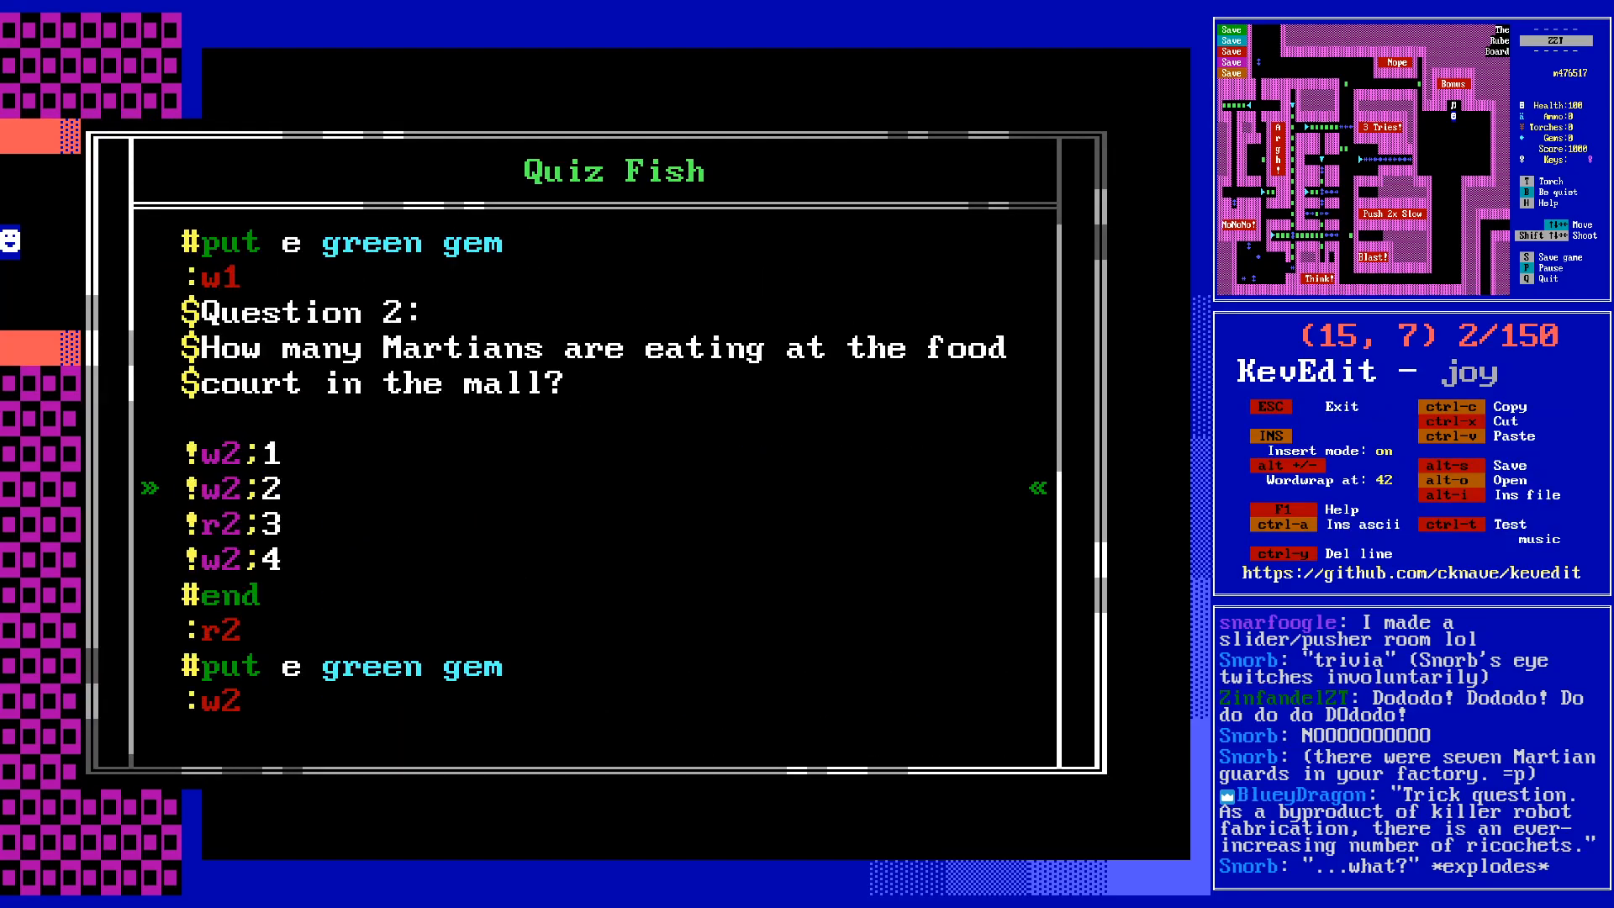
pyautogui.press('Down')
pyautogui.press('Down')
pyautogui.press('Down')
pyautogui.press('Down')
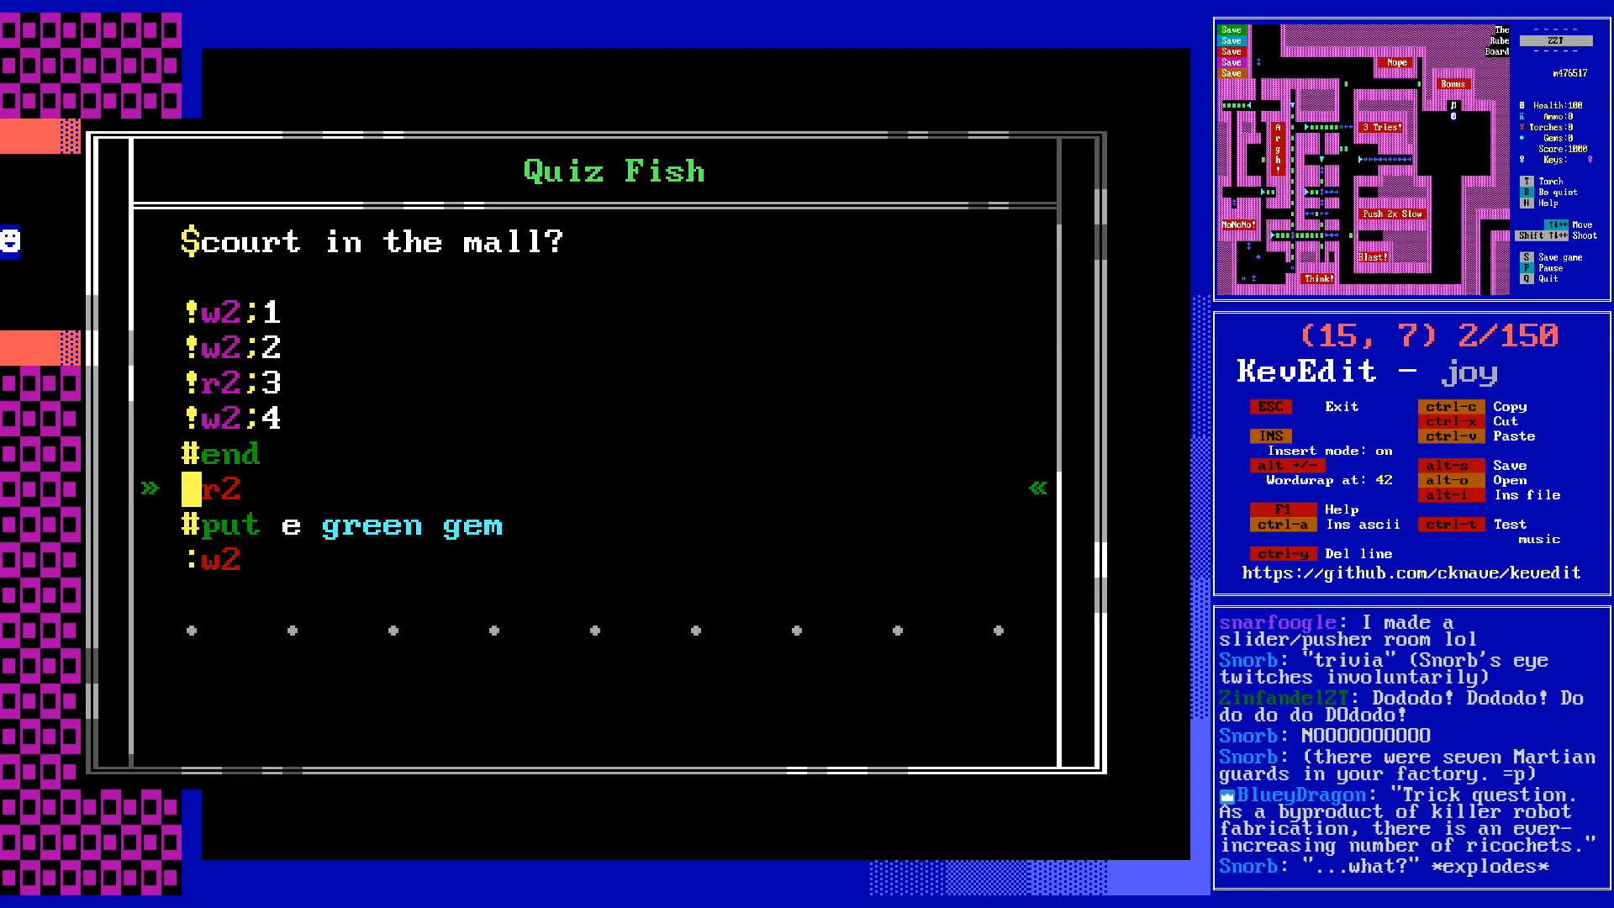
pyautogui.press('Down')
pyautogui.press('Down')
pyautogui.press('Right')
pyautogui.press('Right')
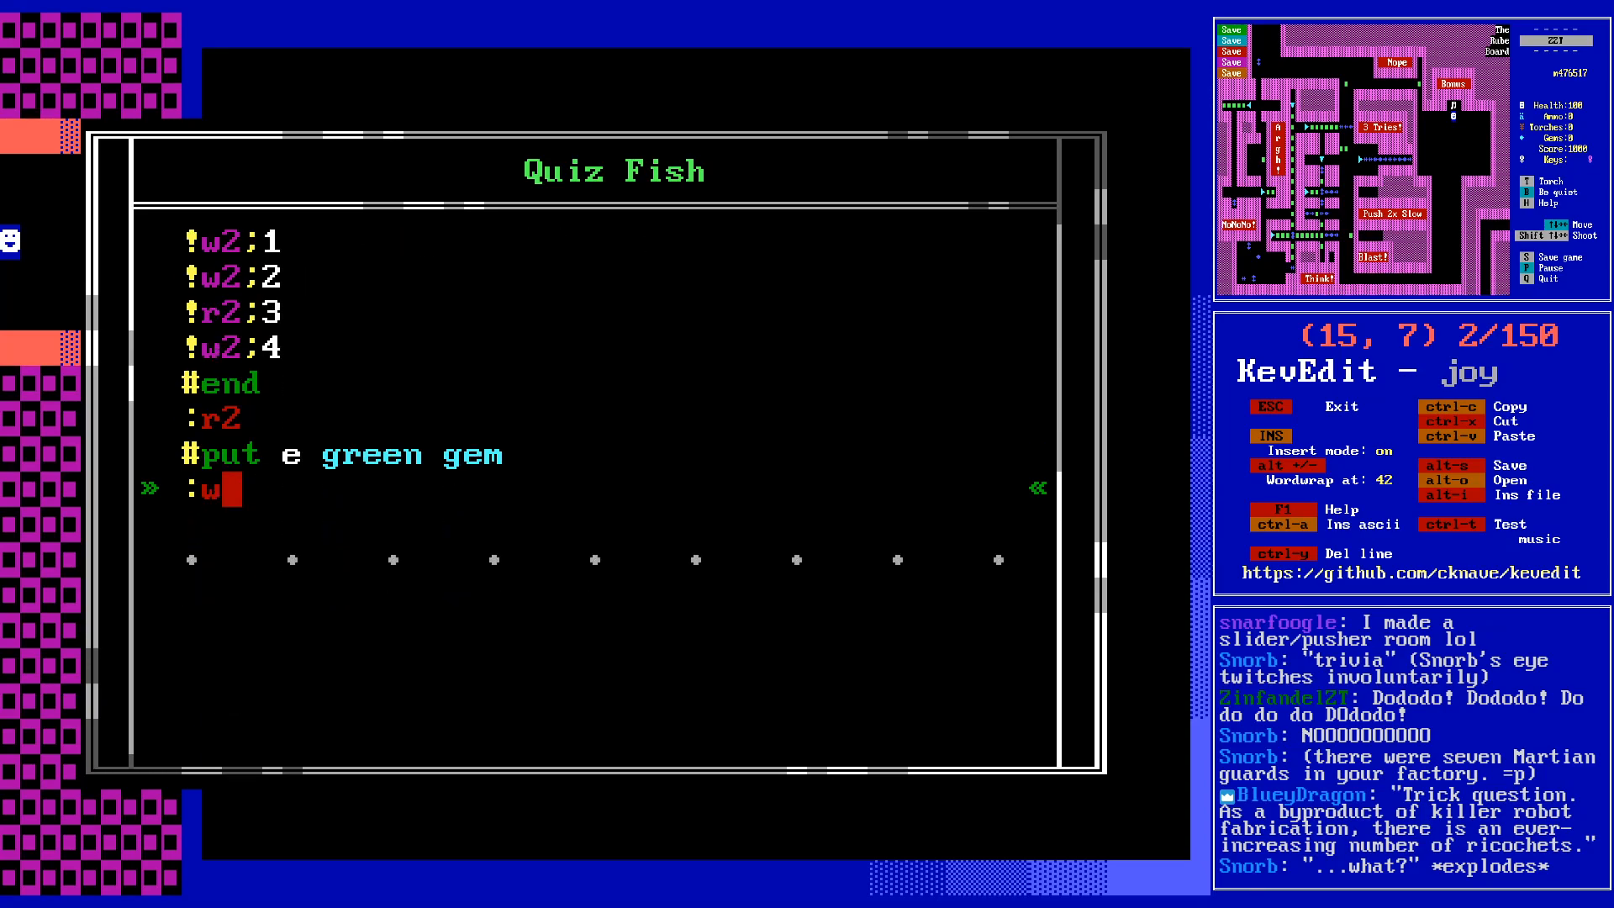
pyautogui.press('Down')
pyautogui.write('$')
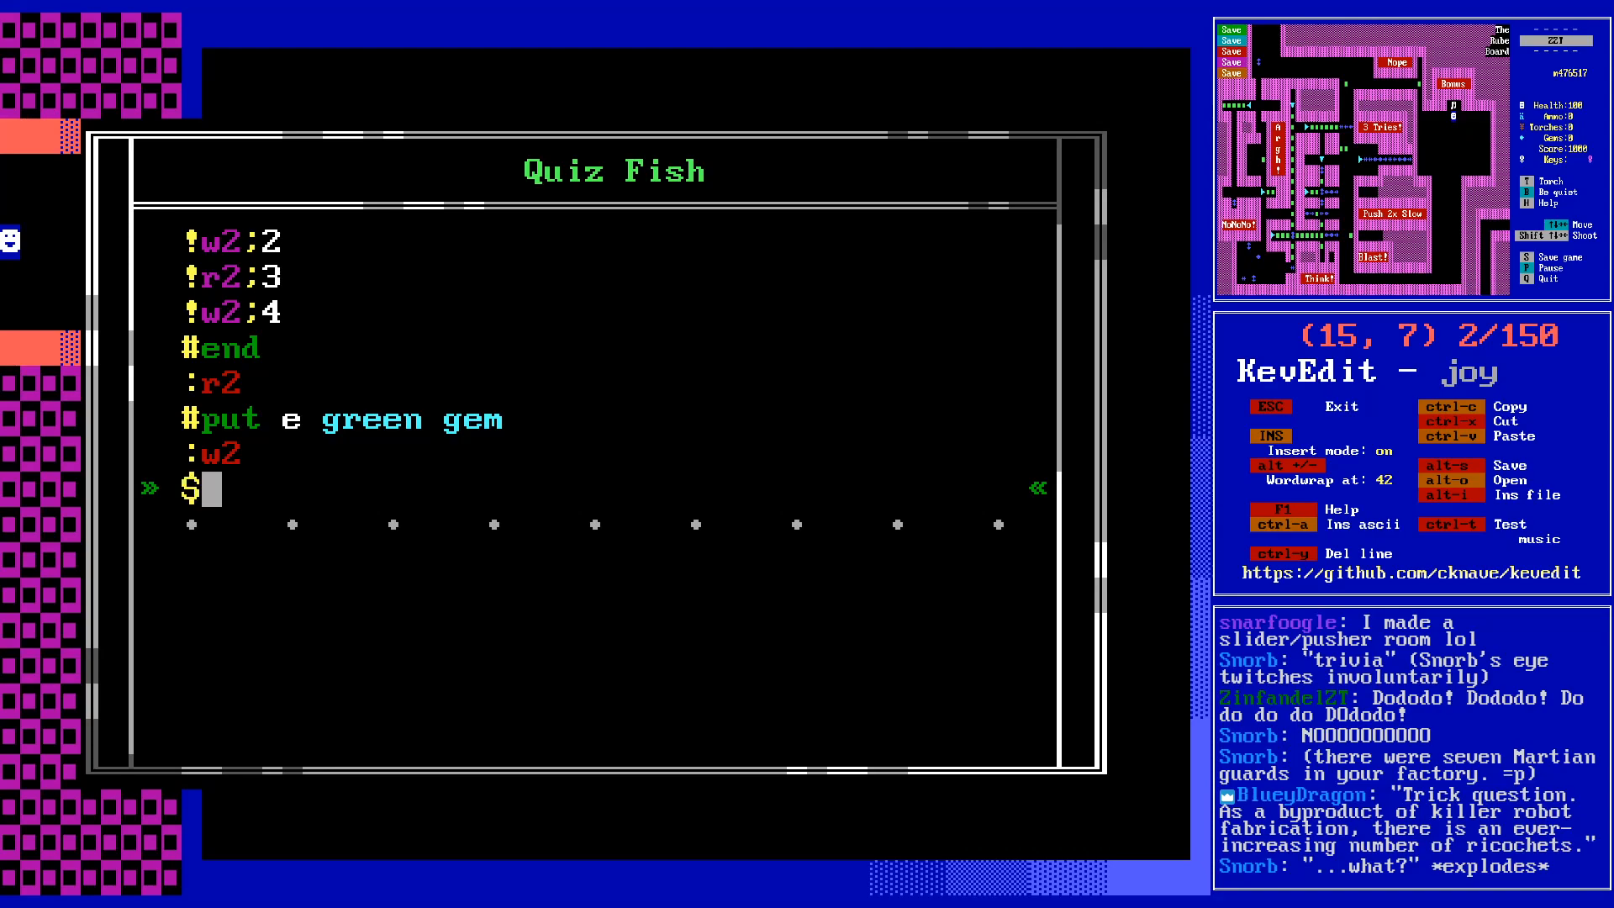
pyautogui.write('Question 3:')
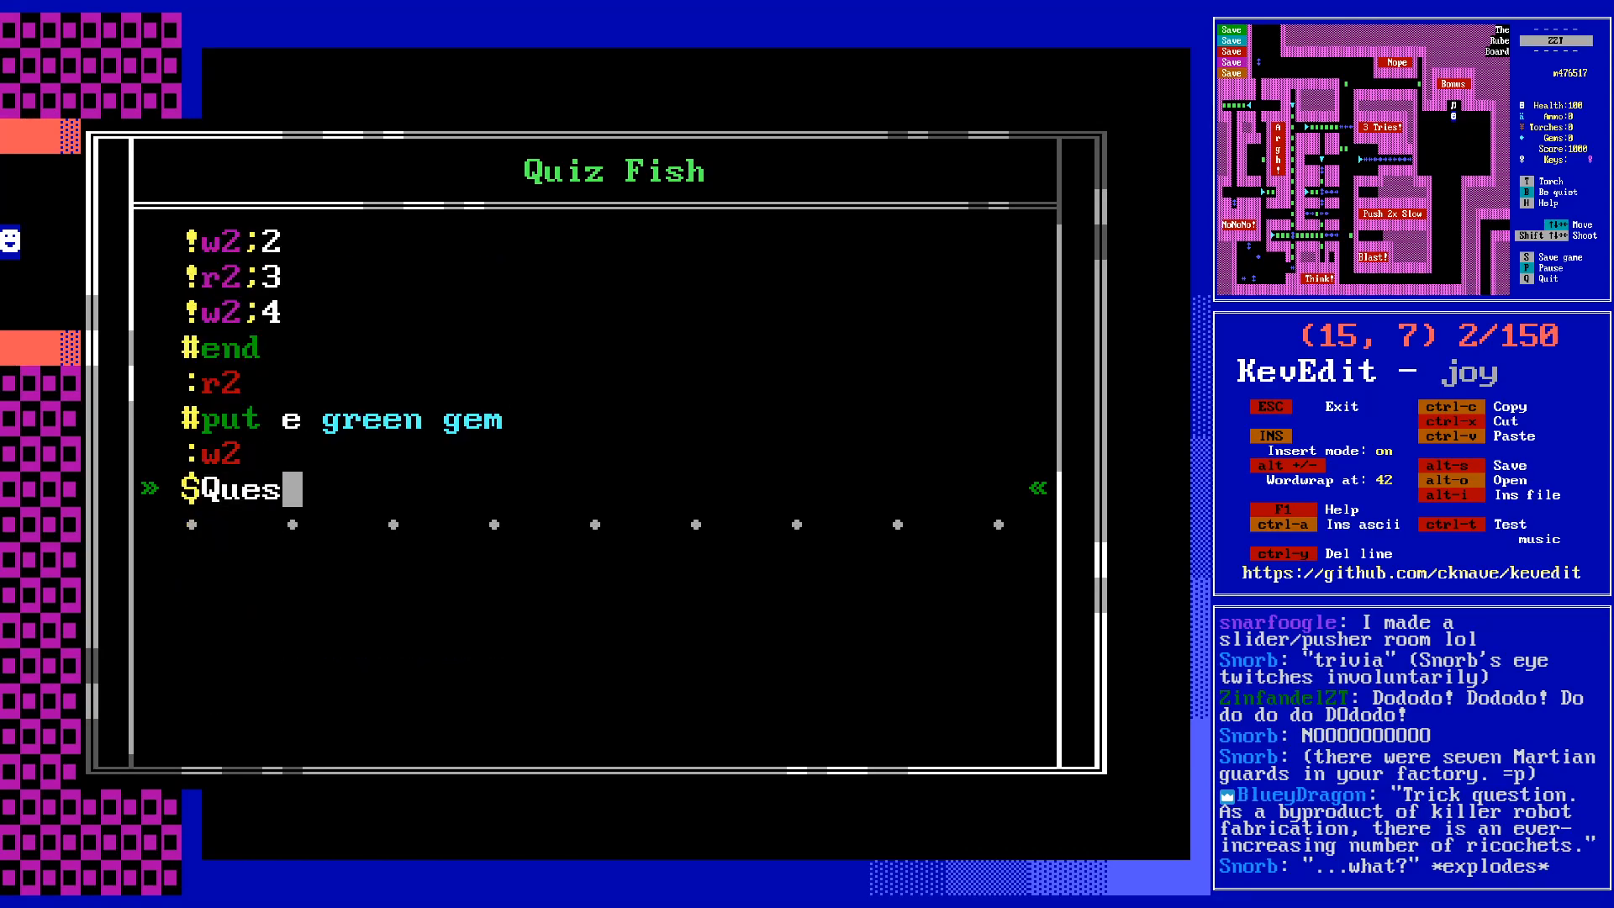
pyautogui.press('Return')
pyautogui.write('$')
pyautogui.press('Escape')
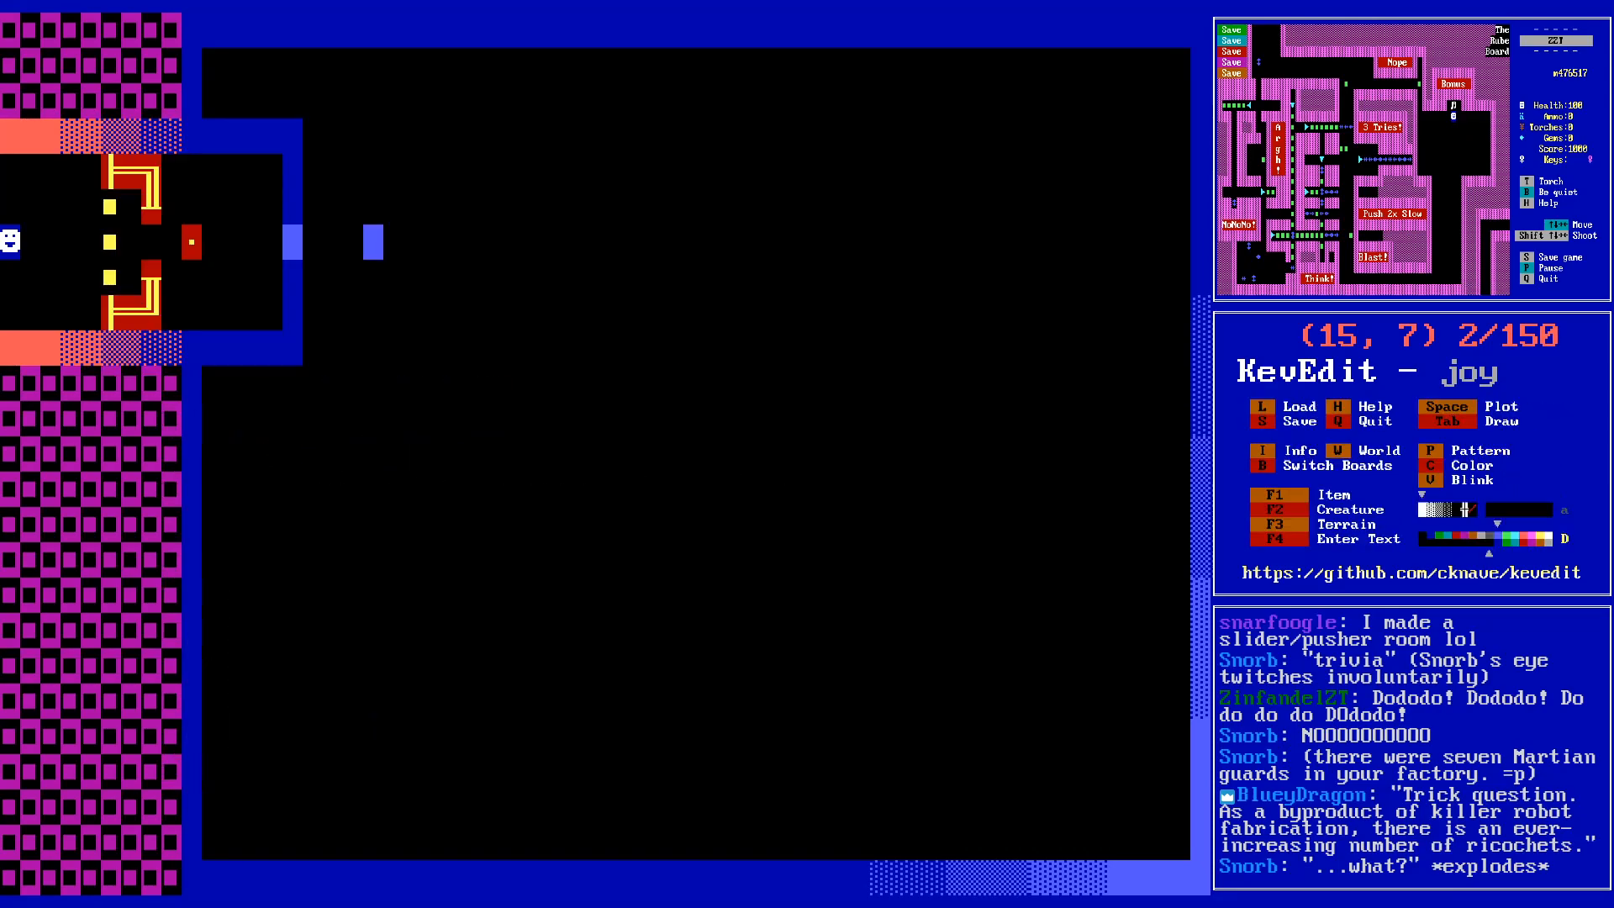
# - Browse the boards from Meteor Shower through Martian Mall and Fade Test to Martian Park and examine the park
pyautogui.press('b')
pyautogui.press('Up')
pyautogui.press('Return')
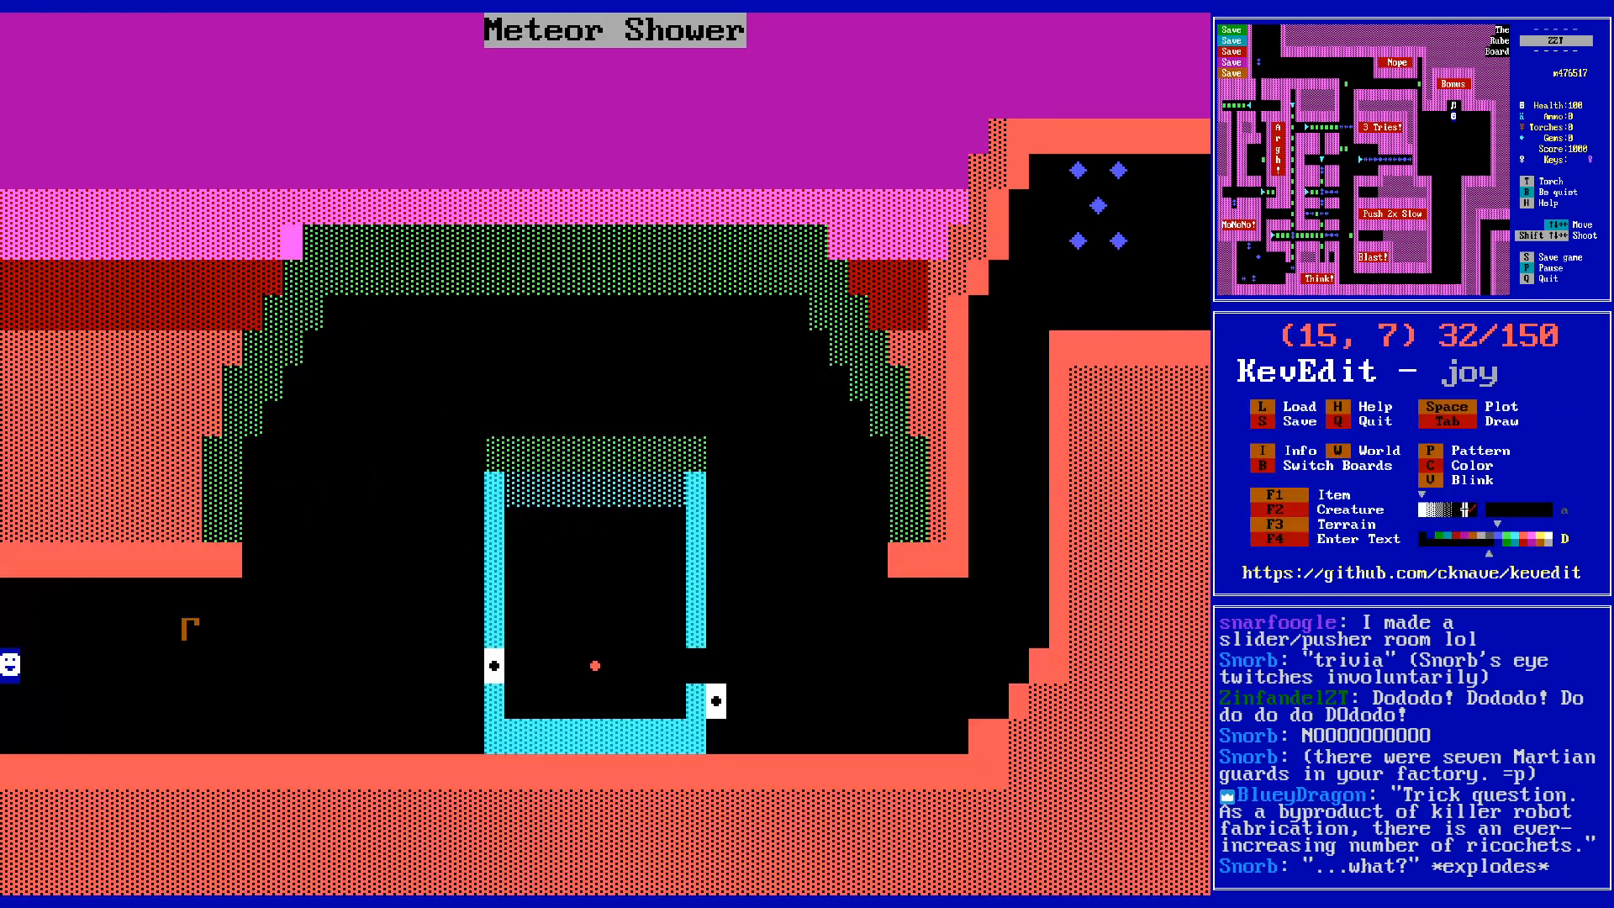
pyautogui.press('pageup')
pyautogui.press('pageup')
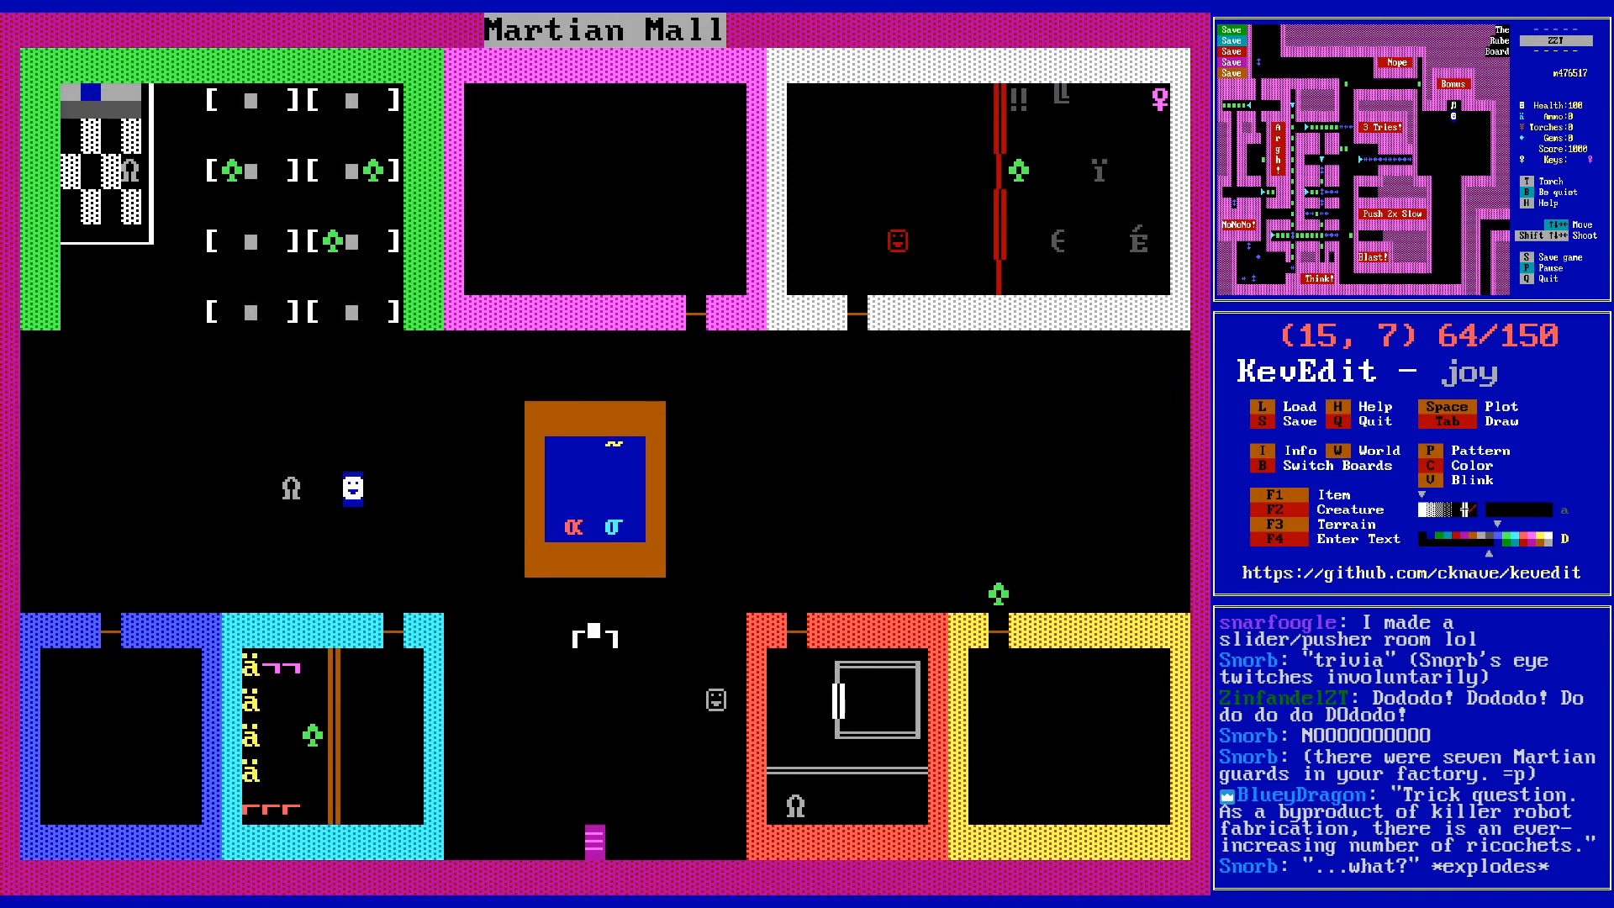
pyautogui.press('pageup')
pyautogui.press('pageup')
pyautogui.press('pageup')
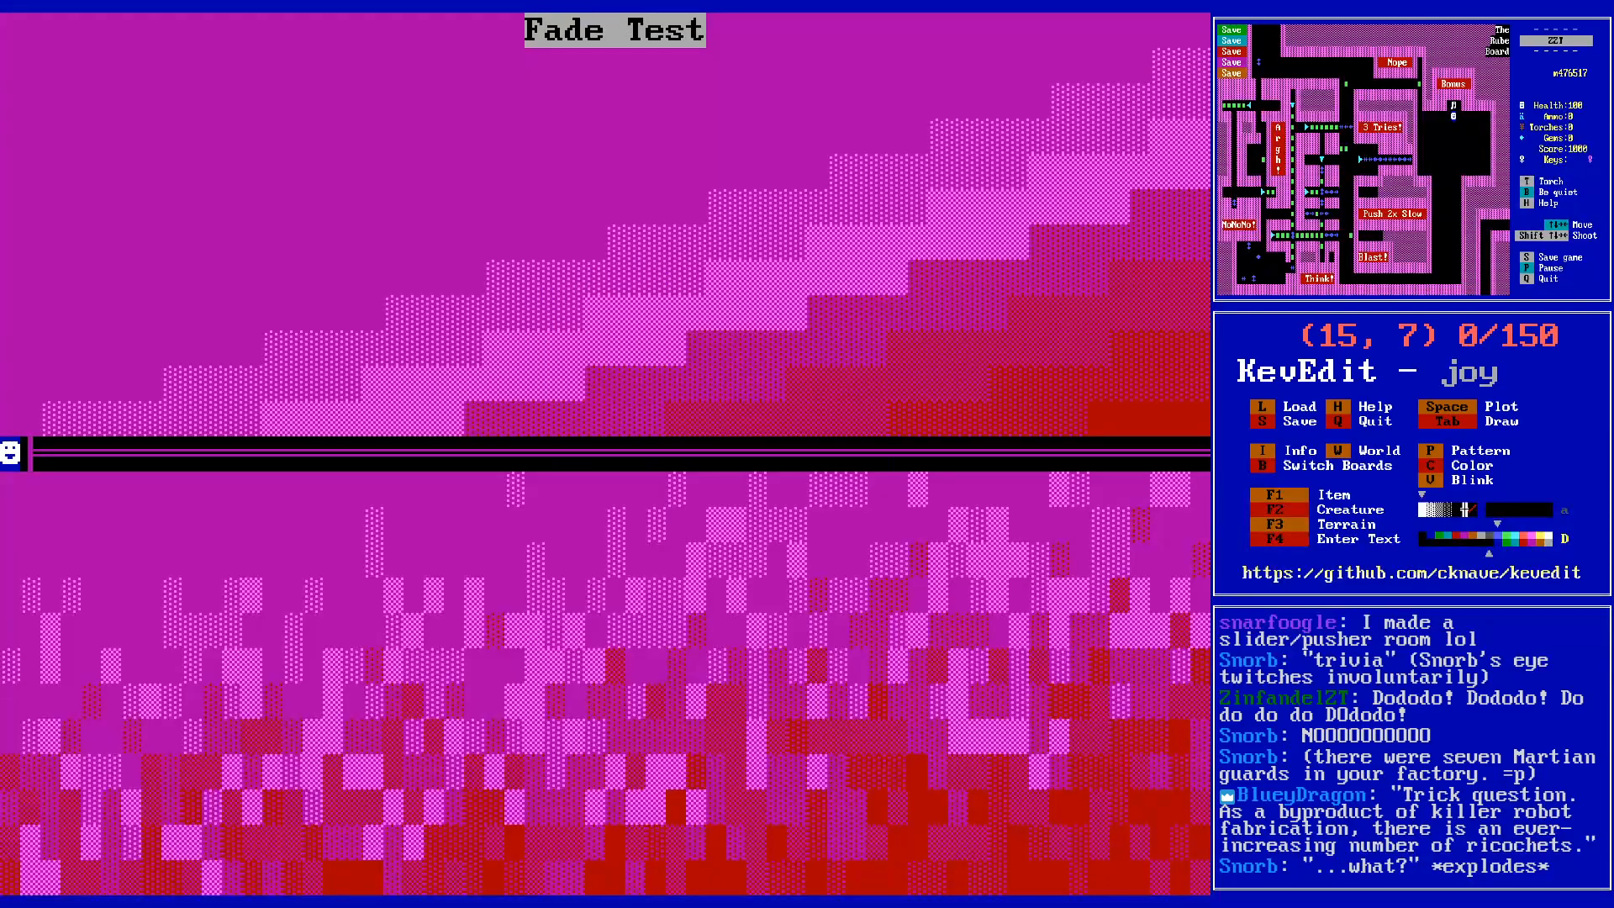
pyautogui.press('pageup')
pyautogui.press('pageup')
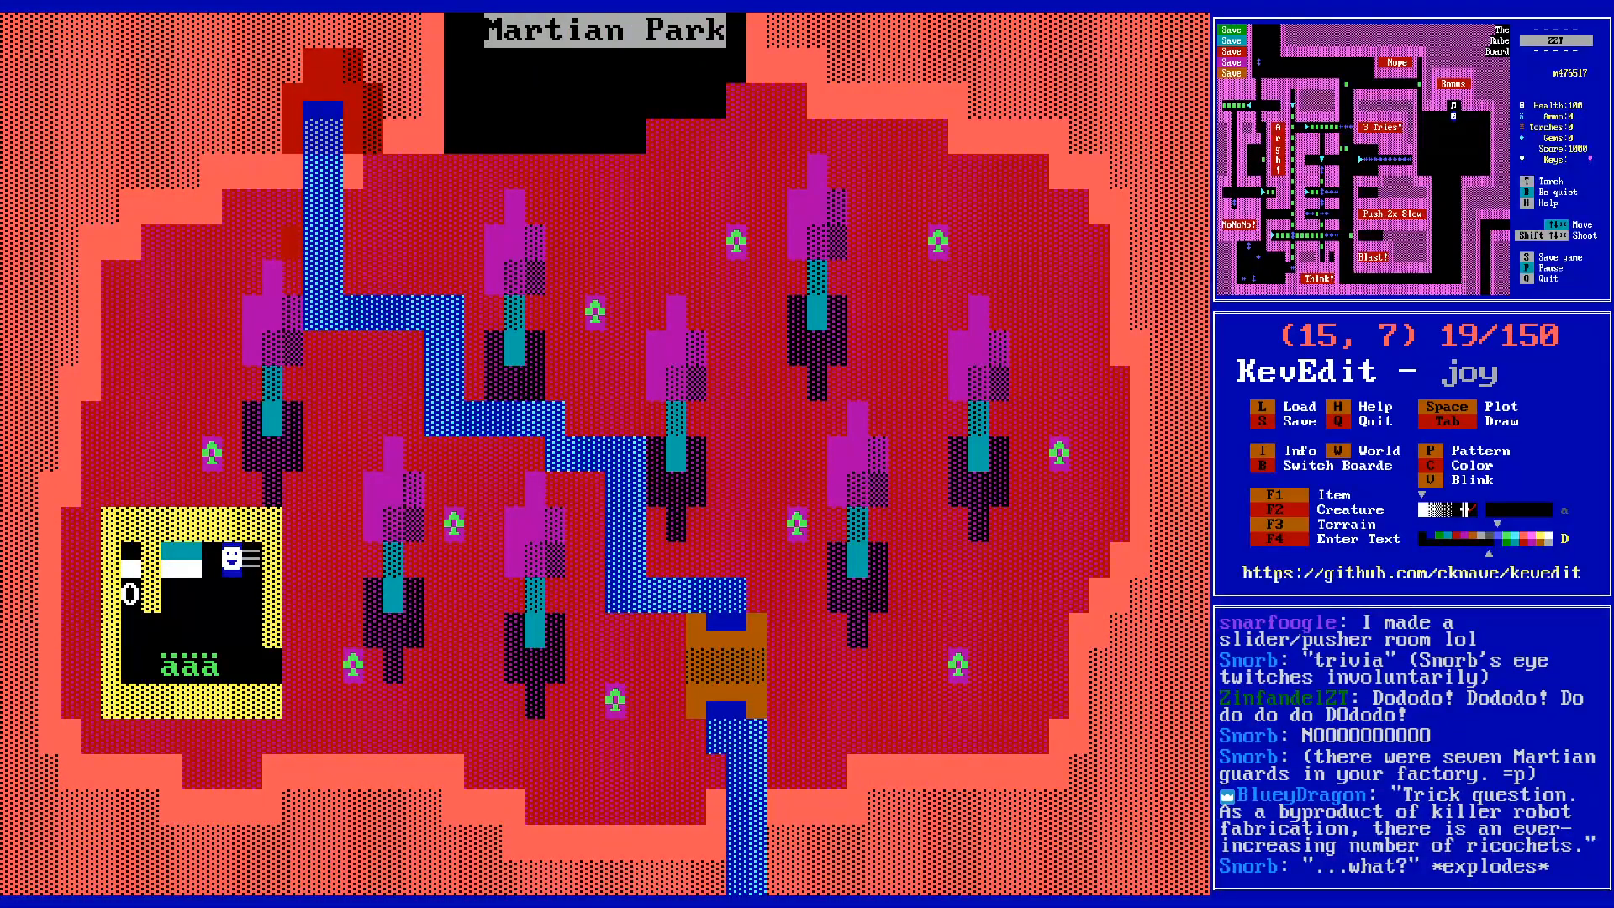
pyautogui.press('Left')
pyautogui.press('Left')
pyautogui.press('Down')
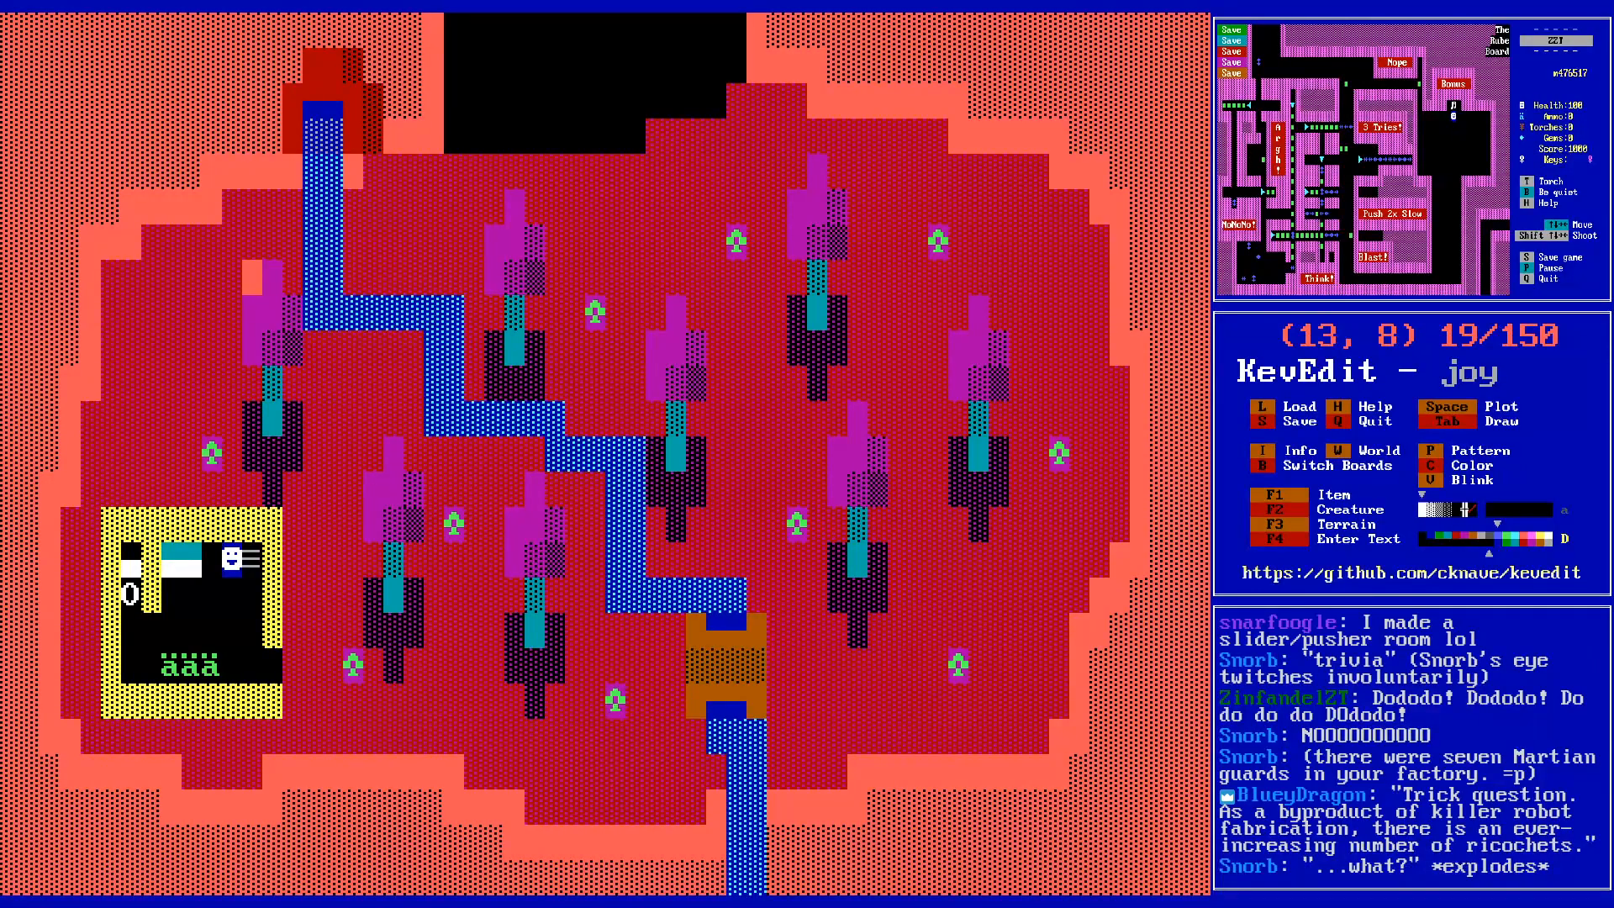
# - Page through further boards such as Meteorite Crash, Top part, Meteor Shower and East of hub to examine their contents
pyautogui.press('pageup')
pyautogui.press('pageup')
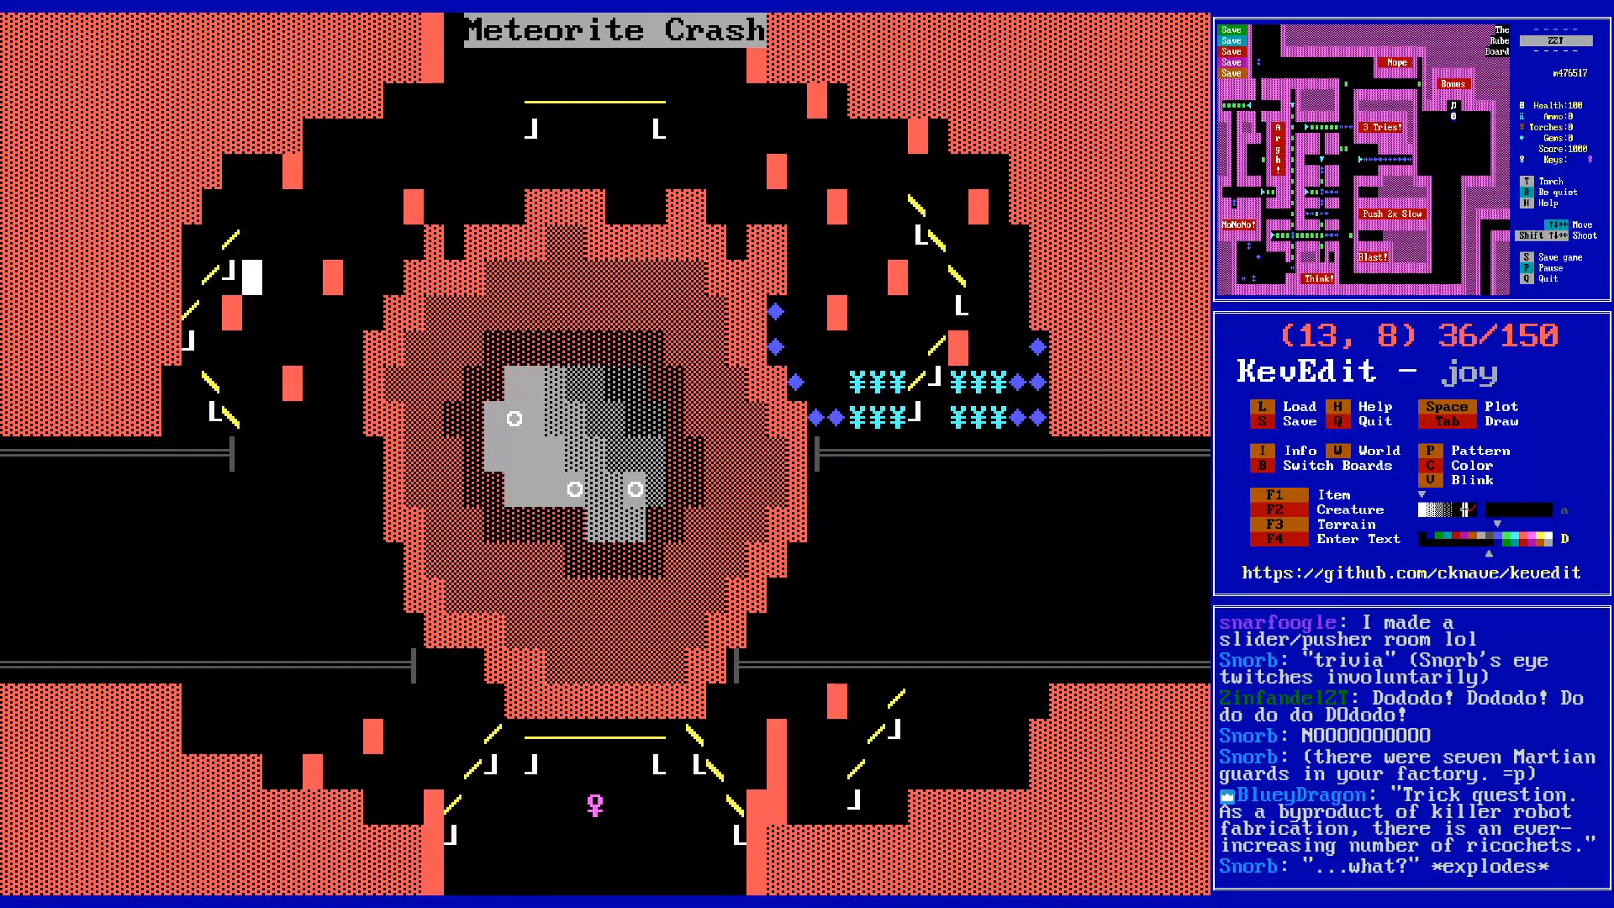
pyautogui.press('pageup')
pyautogui.press('pageup')
pyautogui.press('pageup')
pyautogui.press('pagedown')
pyautogui.press('pagedown')
pyautogui.press('pagedown')
pyautogui.press('pagedown')
pyautogui.press('pagedown')
pyautogui.press('pagedown')
pyautogui.press('pagedown')
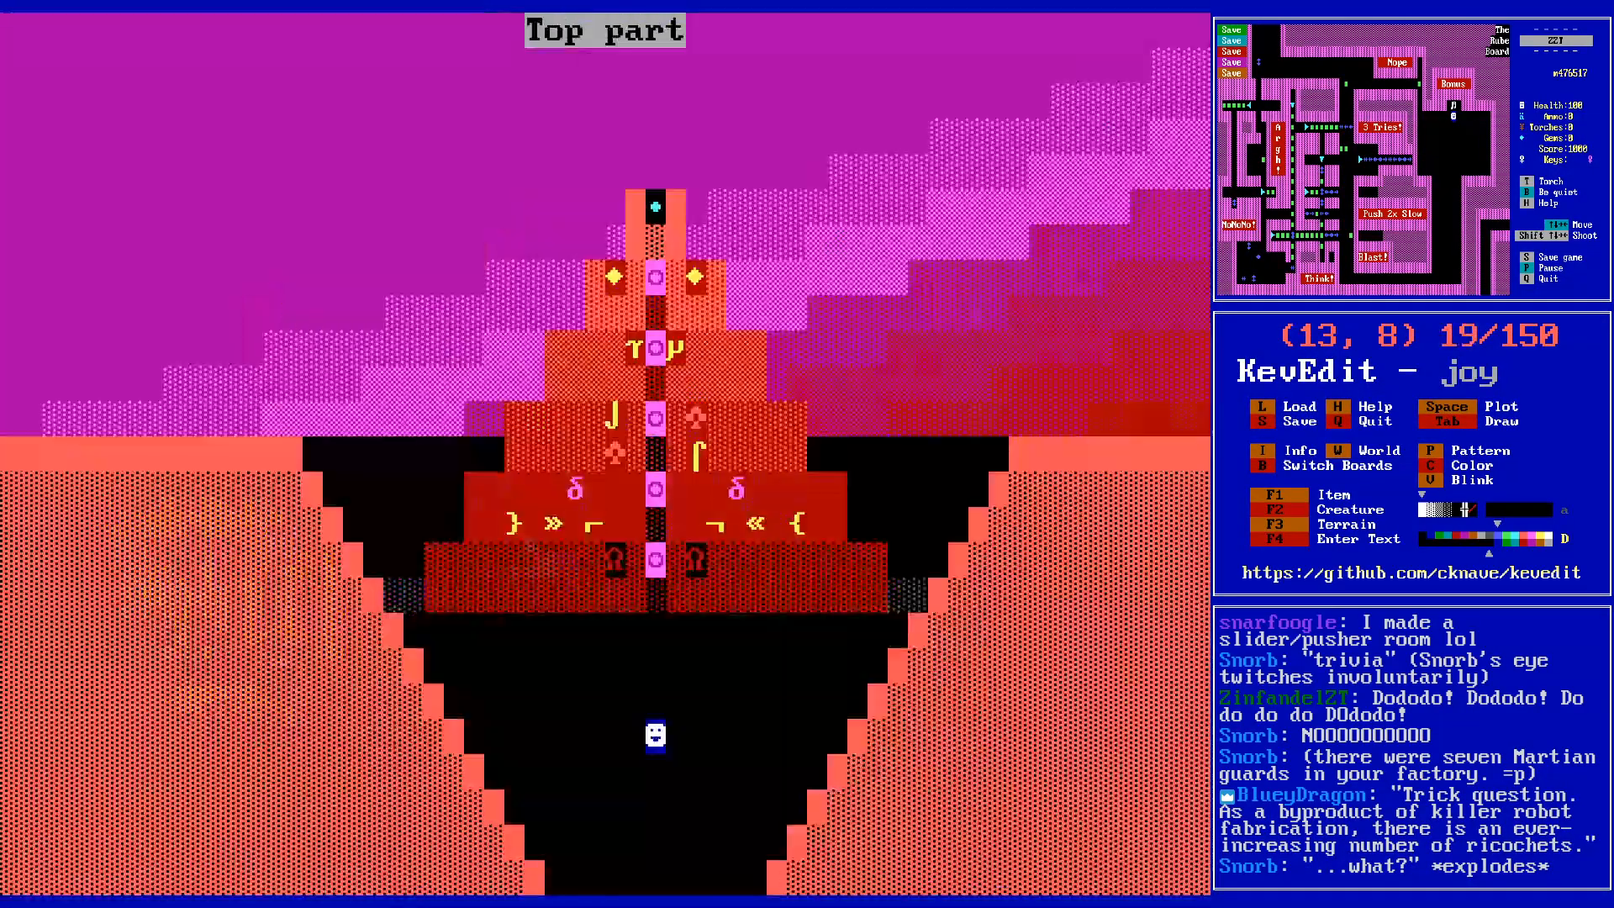
pyautogui.press('pagedown')
pyautogui.press('pagedown')
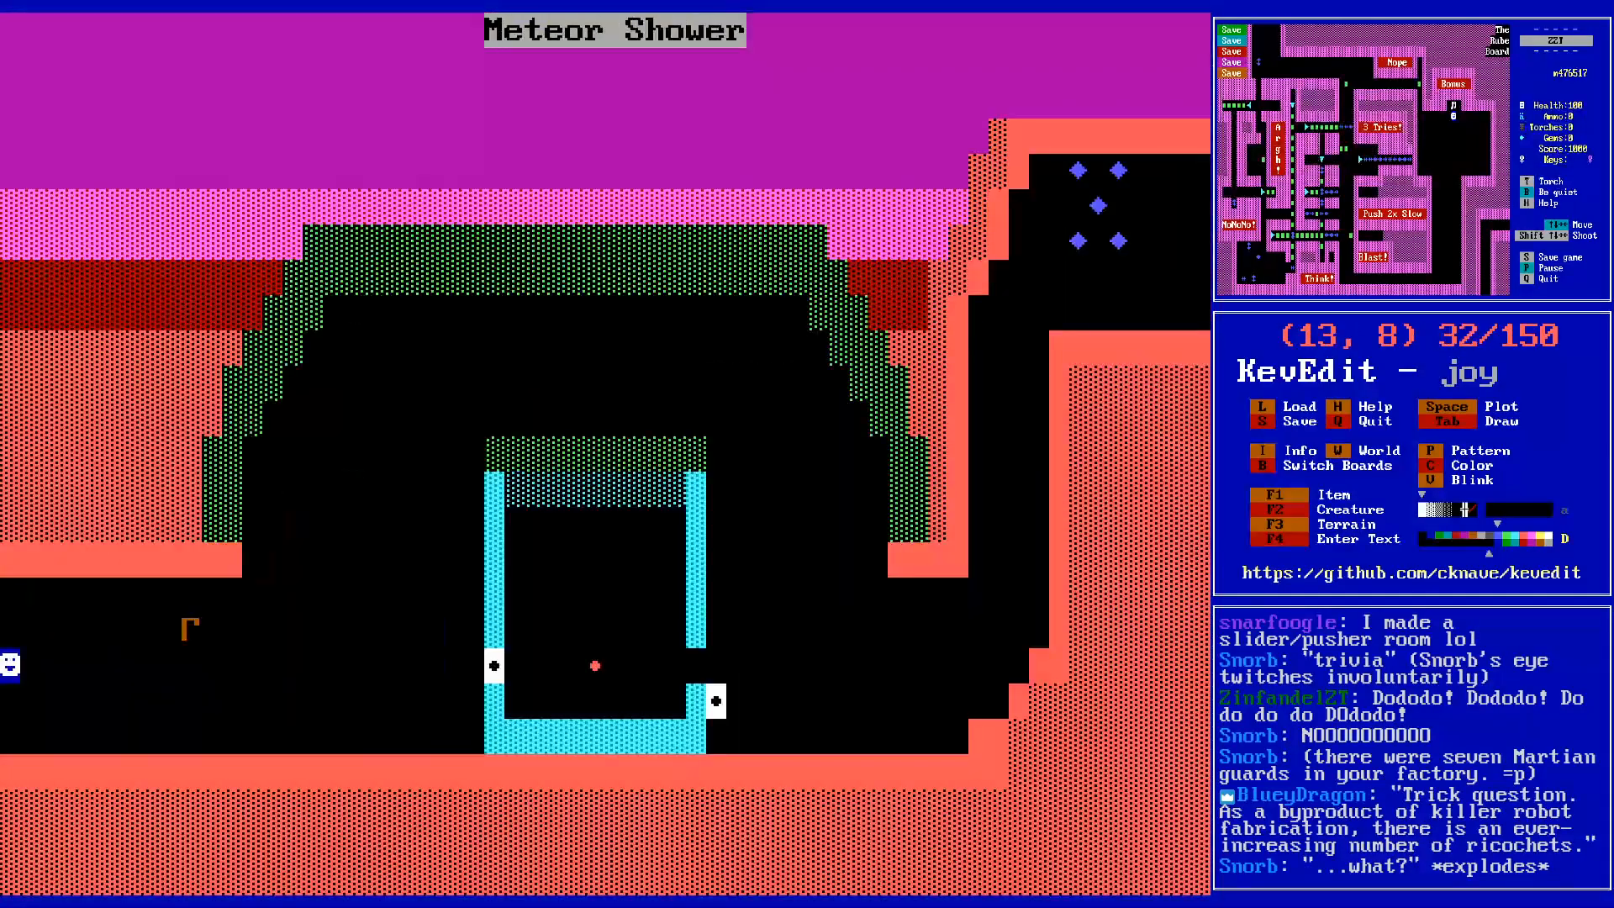
pyautogui.press('pagedown')
pyautogui.press('pagedown')
pyautogui.press('pagedown')
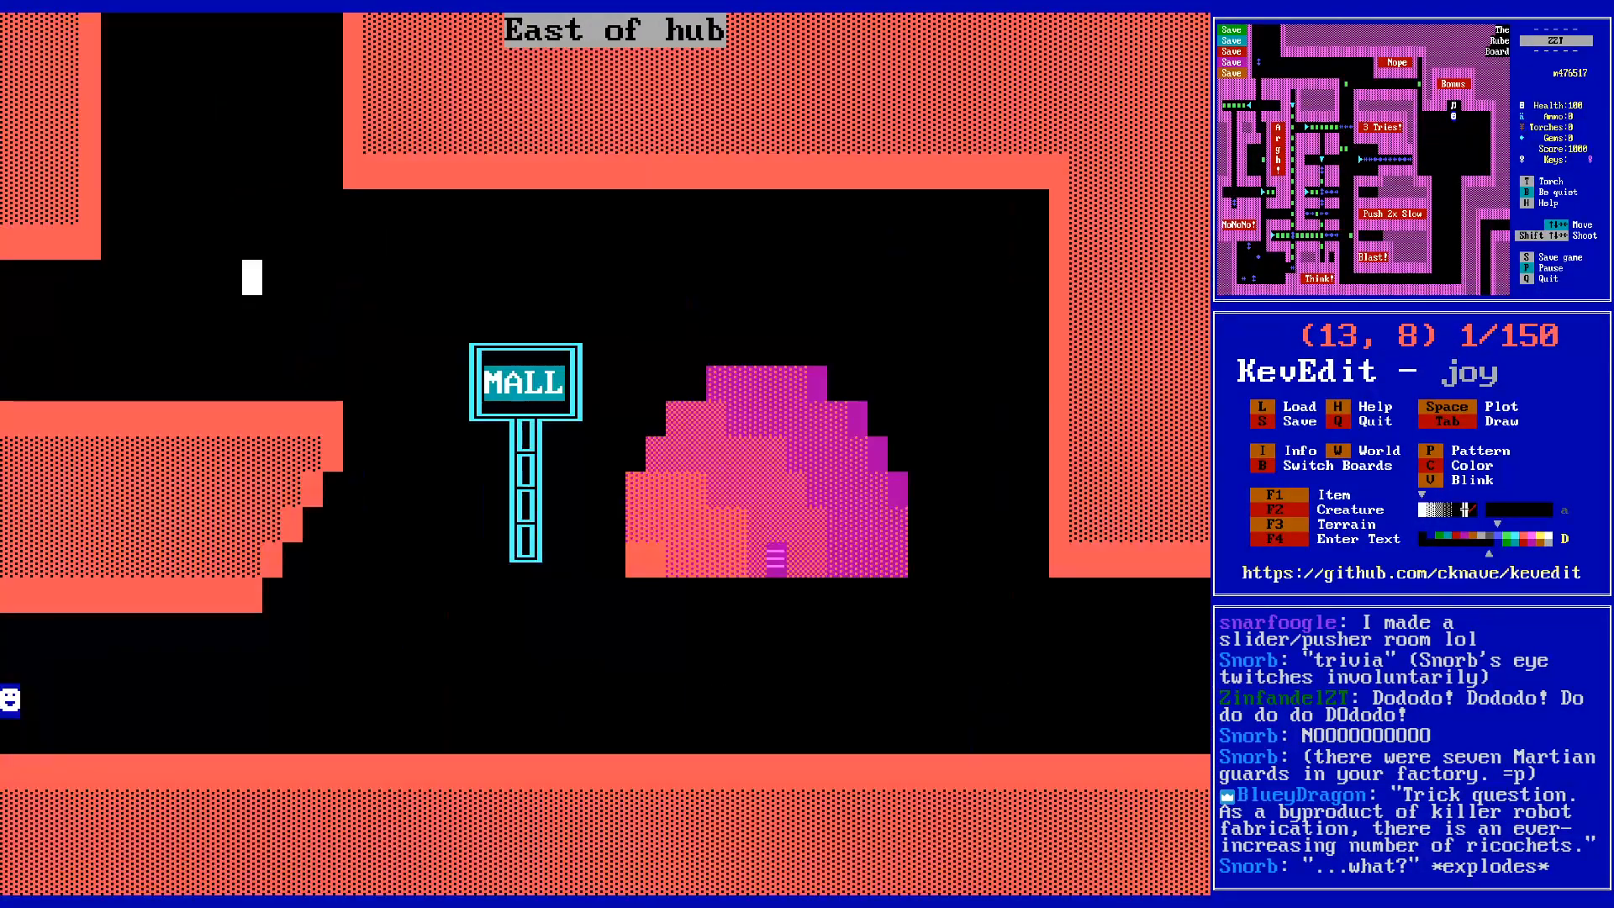
pyautogui.press('pagedown')
pyautogui.press('pagedown')
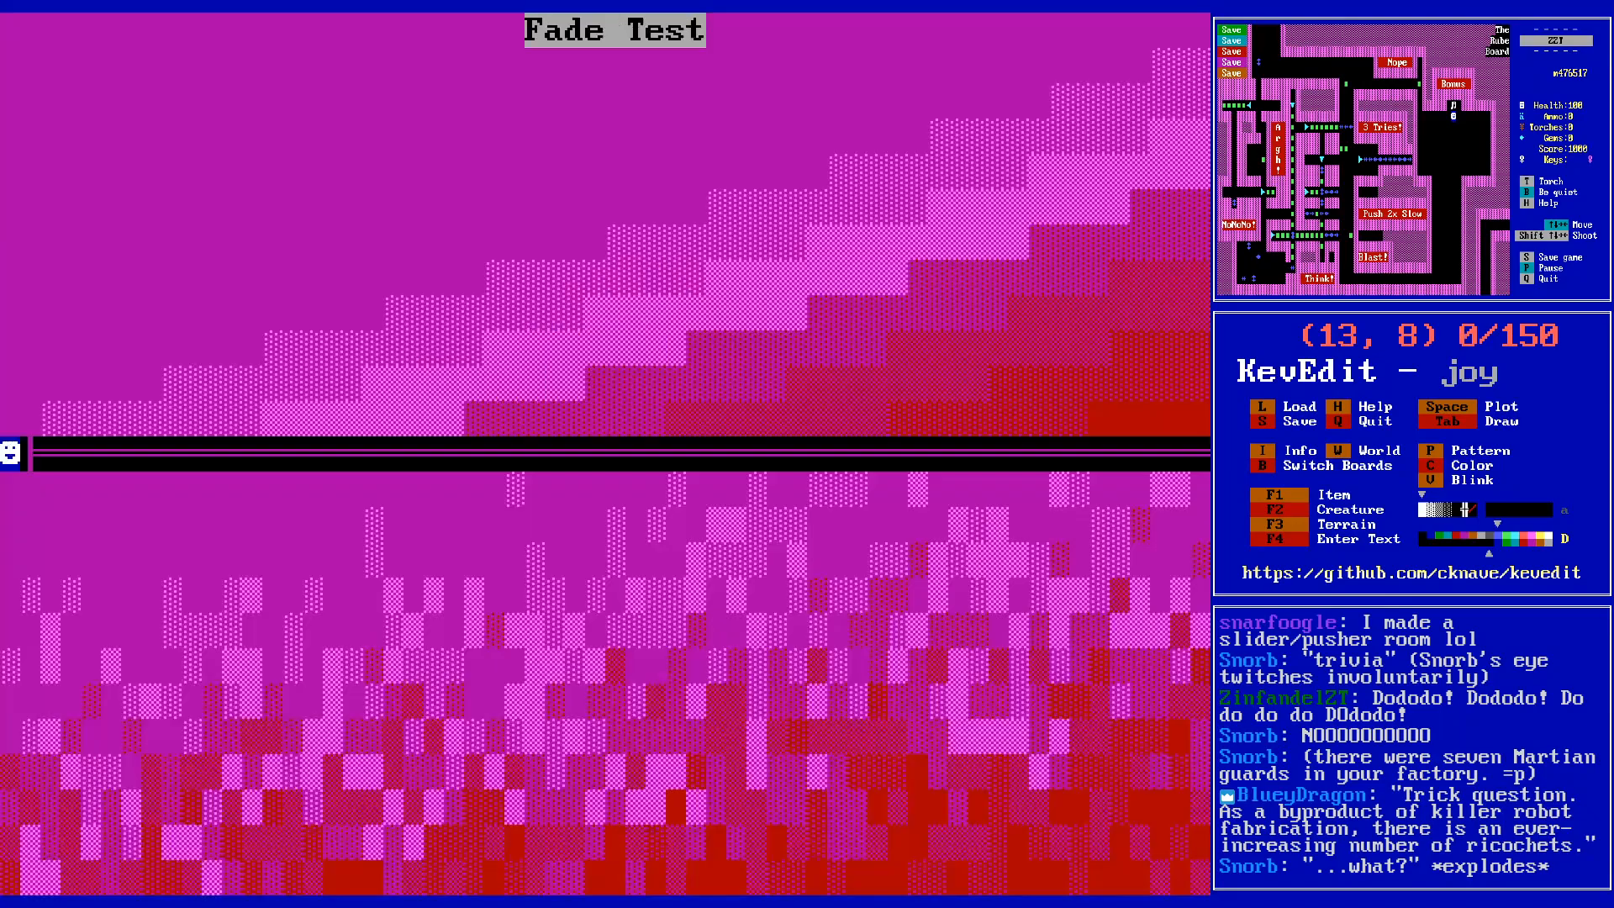
# - Return to the Martian Park board and examine its trees
pyautogui.press('b')
pyautogui.press('Up')
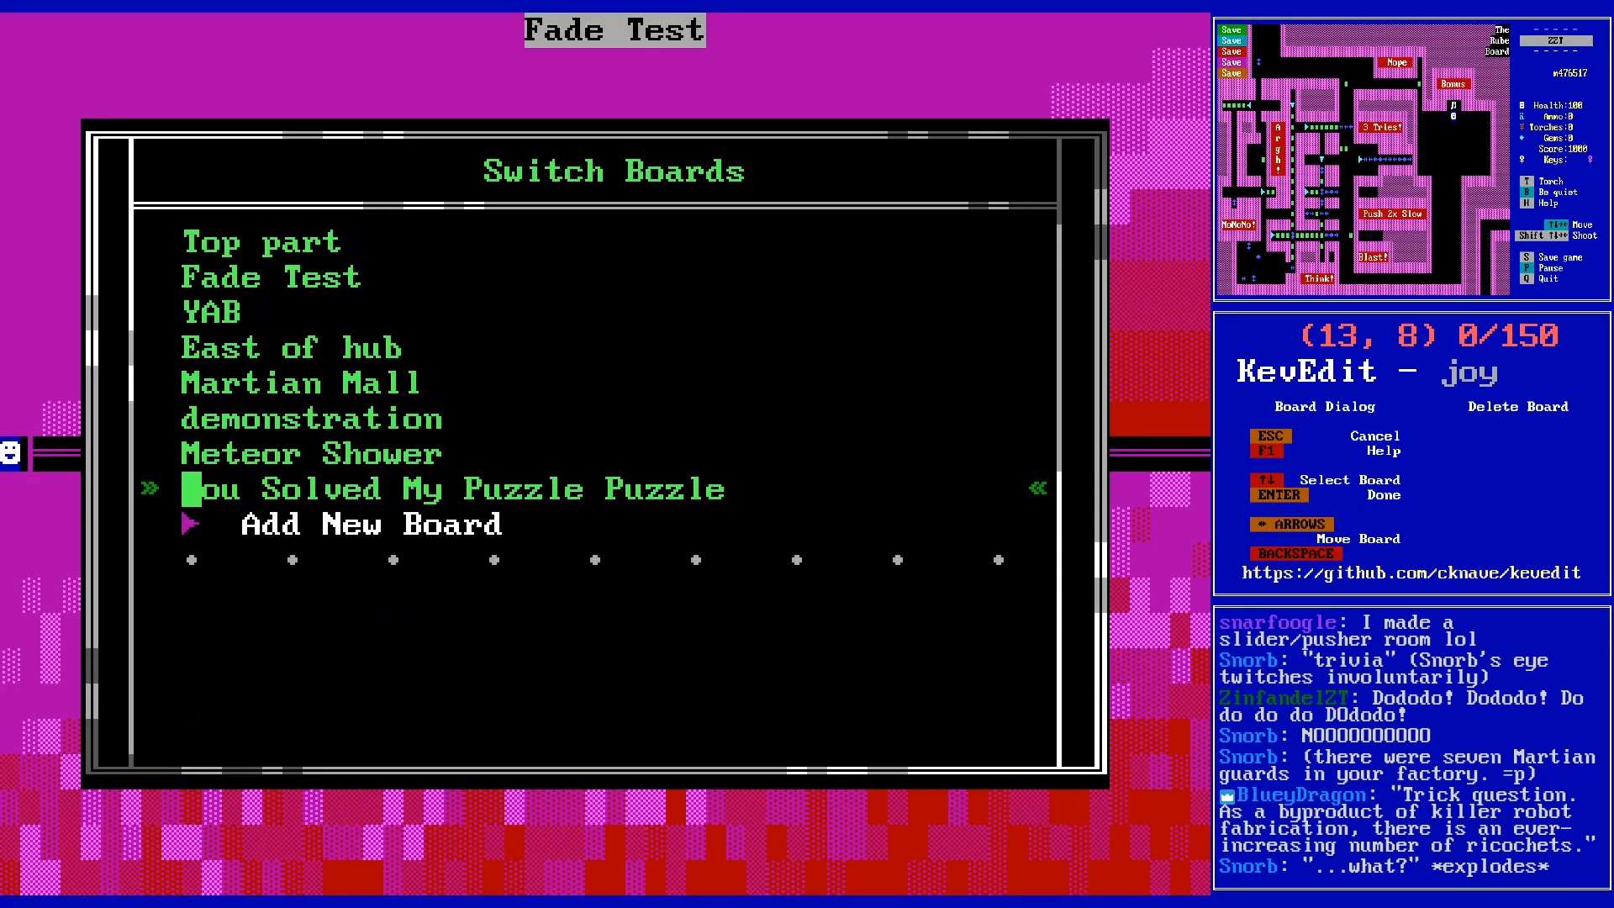
pyautogui.press('Up')
pyautogui.press('Up')
pyautogui.press('Up')
pyautogui.press('Return')
pyautogui.press('pagedown')
pyautogui.press('pagedown')
pyautogui.press('pagedown')
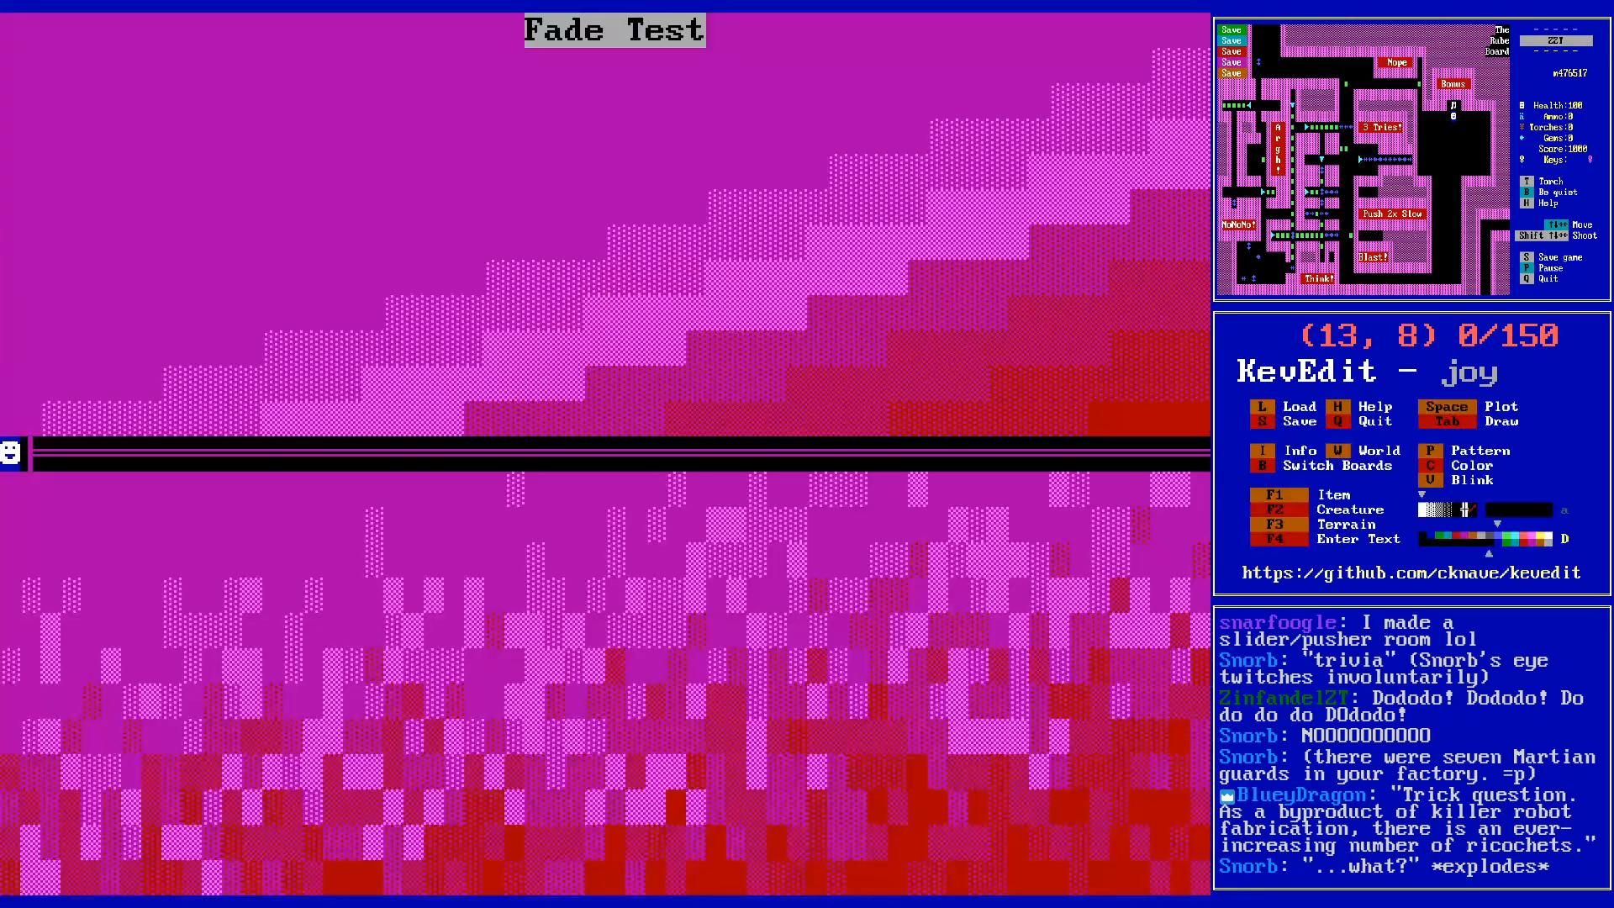
pyautogui.press('pagedown')
pyautogui.press('pagedown')
pyautogui.press('Right')
pyautogui.press('Right')
pyautogui.press('Right')
pyautogui.press('Right')
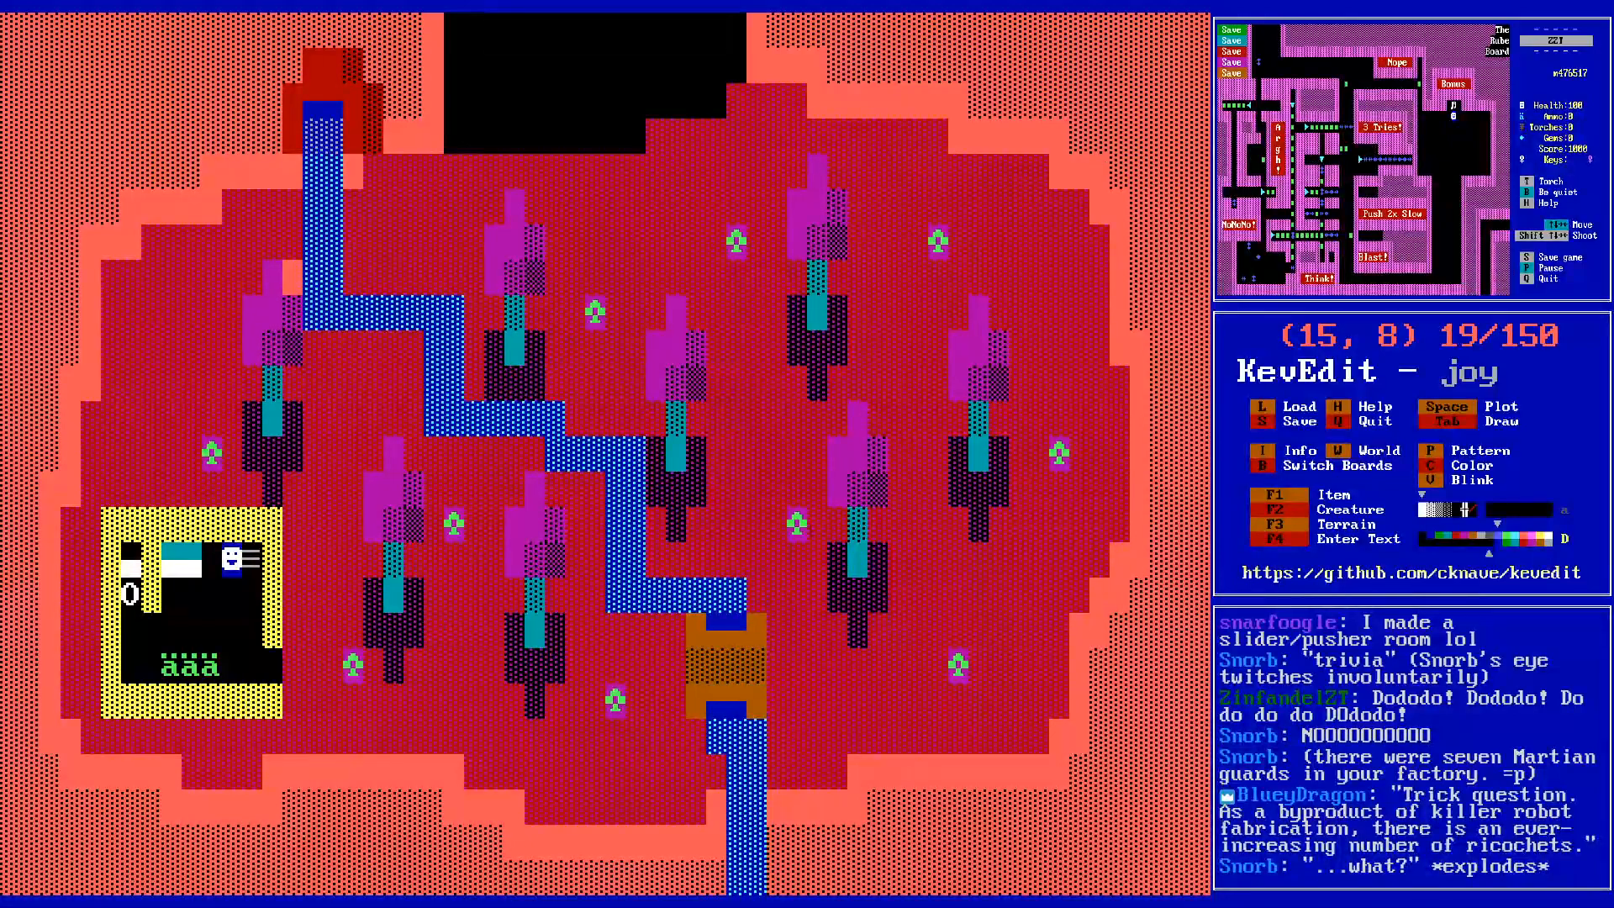
pyautogui.press('Down')
pyautogui.press('Down')
pyautogui.press('Down')
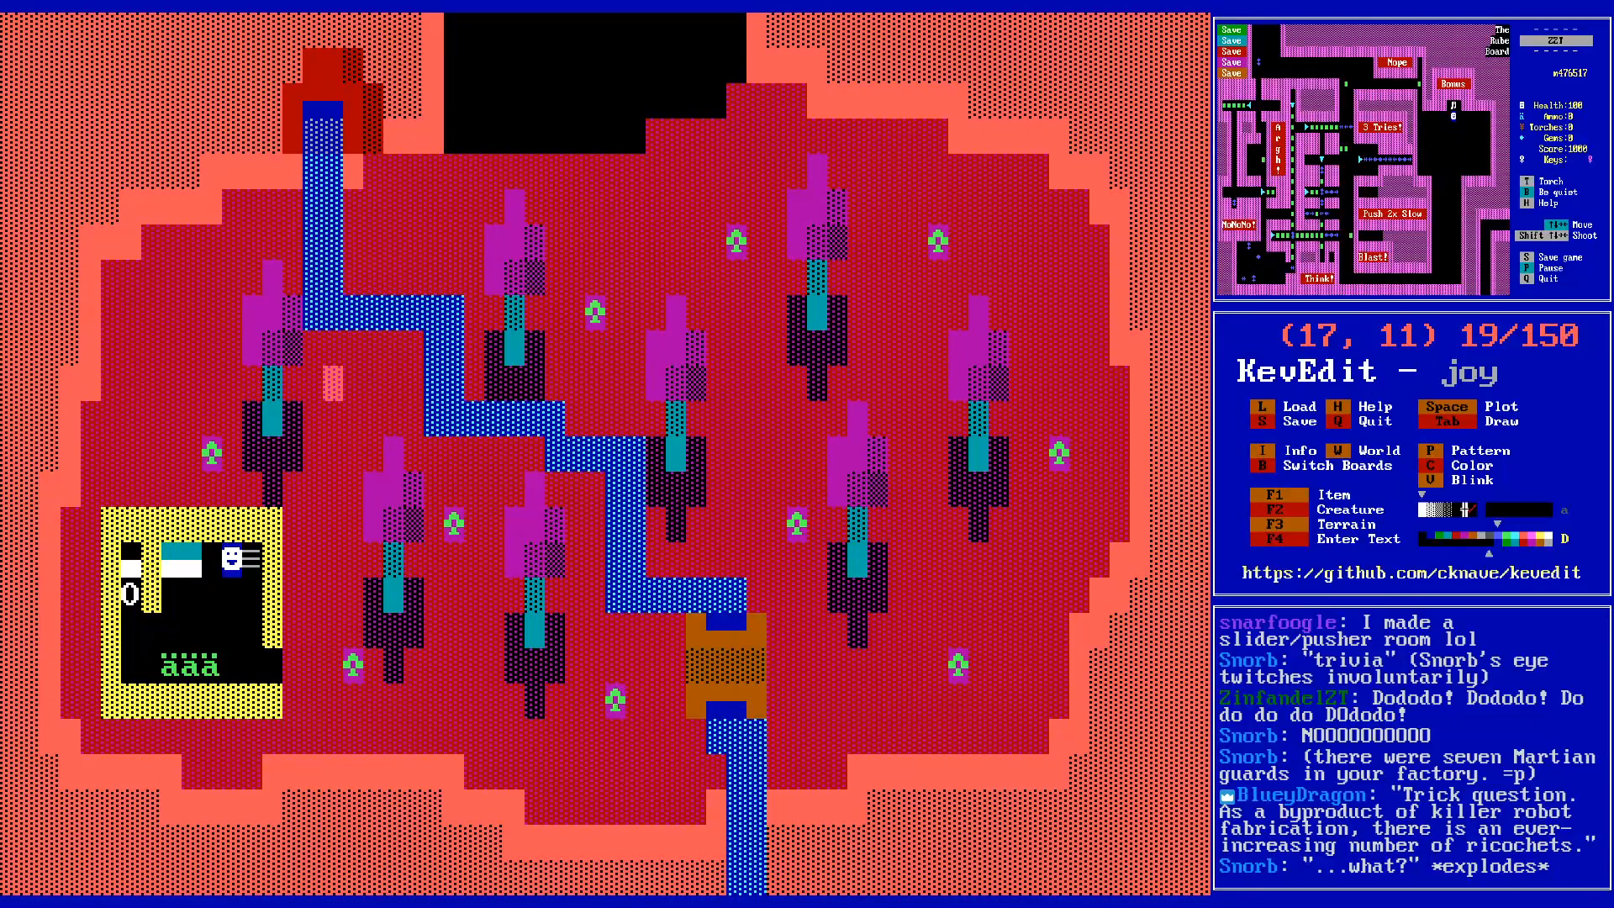
# - Switch to the "You Solved My Puzzle Puzzle" board
pyautogui.press('b')
pyautogui.press('Down')
pyautogui.press('Down')
pyautogui.press('Down')
pyautogui.press('Down')
pyautogui.press('Down')
pyautogui.press('Down')
pyautogui.press('Down')
pyautogui.press('Down')
pyautogui.press('Down')
pyautogui.press('Up')
pyautogui.press('Return')
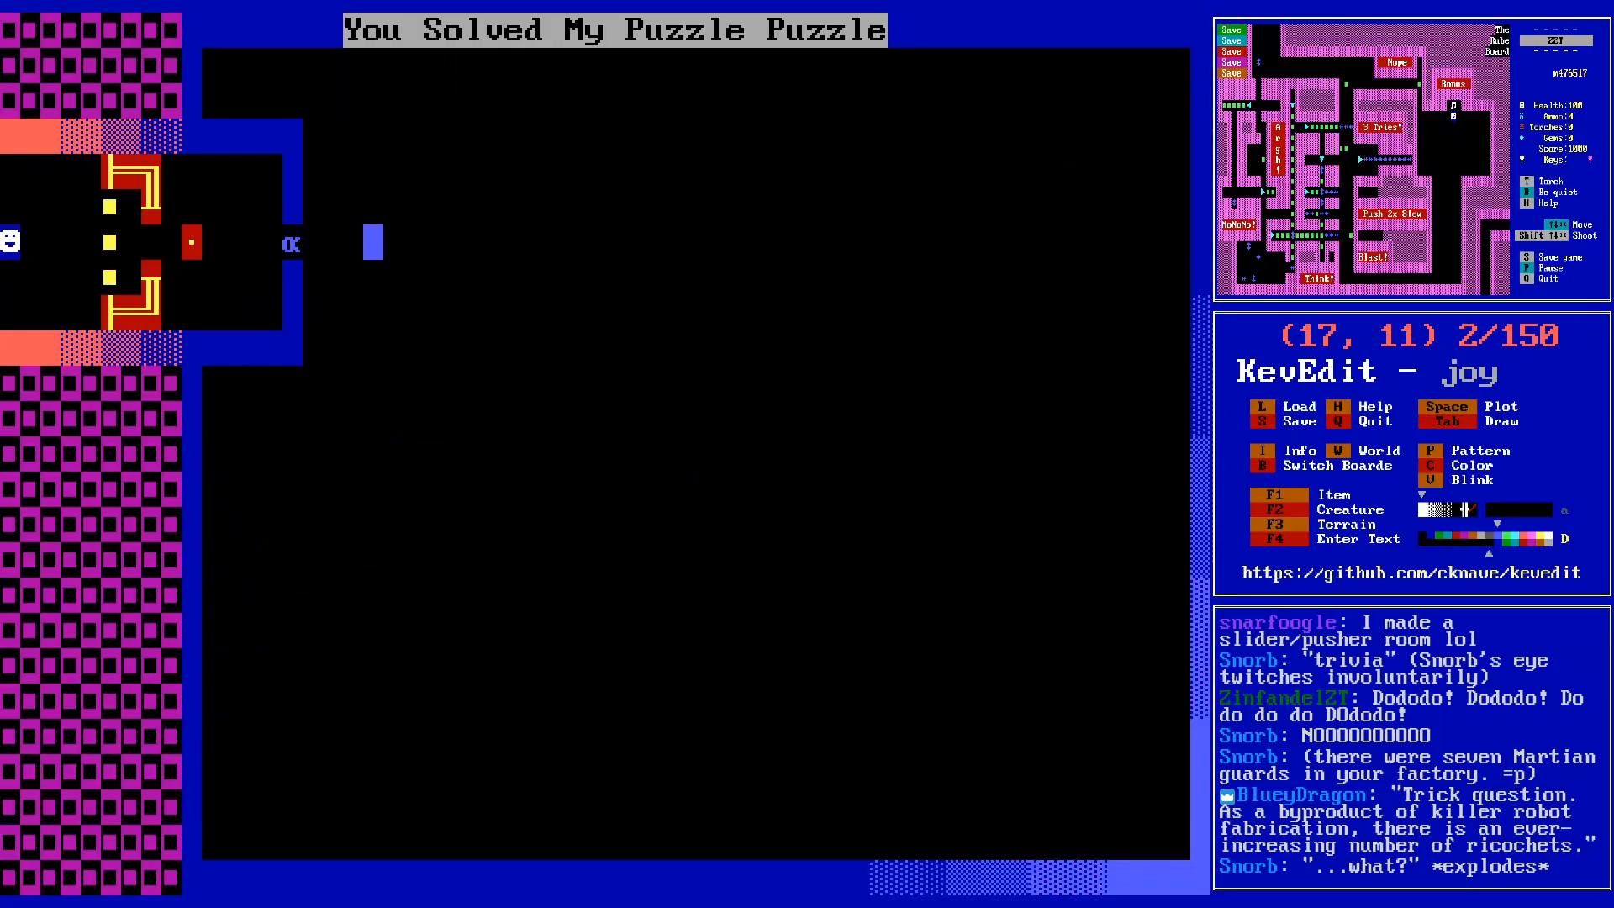
# - Add the text "$How many trees are there in the Martian" and "$Park?" below the Question 3 heading in the Quiz Fish's code
pyautogui.press('Left')
pyautogui.press('Down')
pyautogui.press('Return')
pyautogui.press('Return')
pyautogui.press('pagedown')
pyautogui.press('pagedown')
pyautogui.press('End')
pyautogui.press('pagedown')
pyautogui.write('$How ')
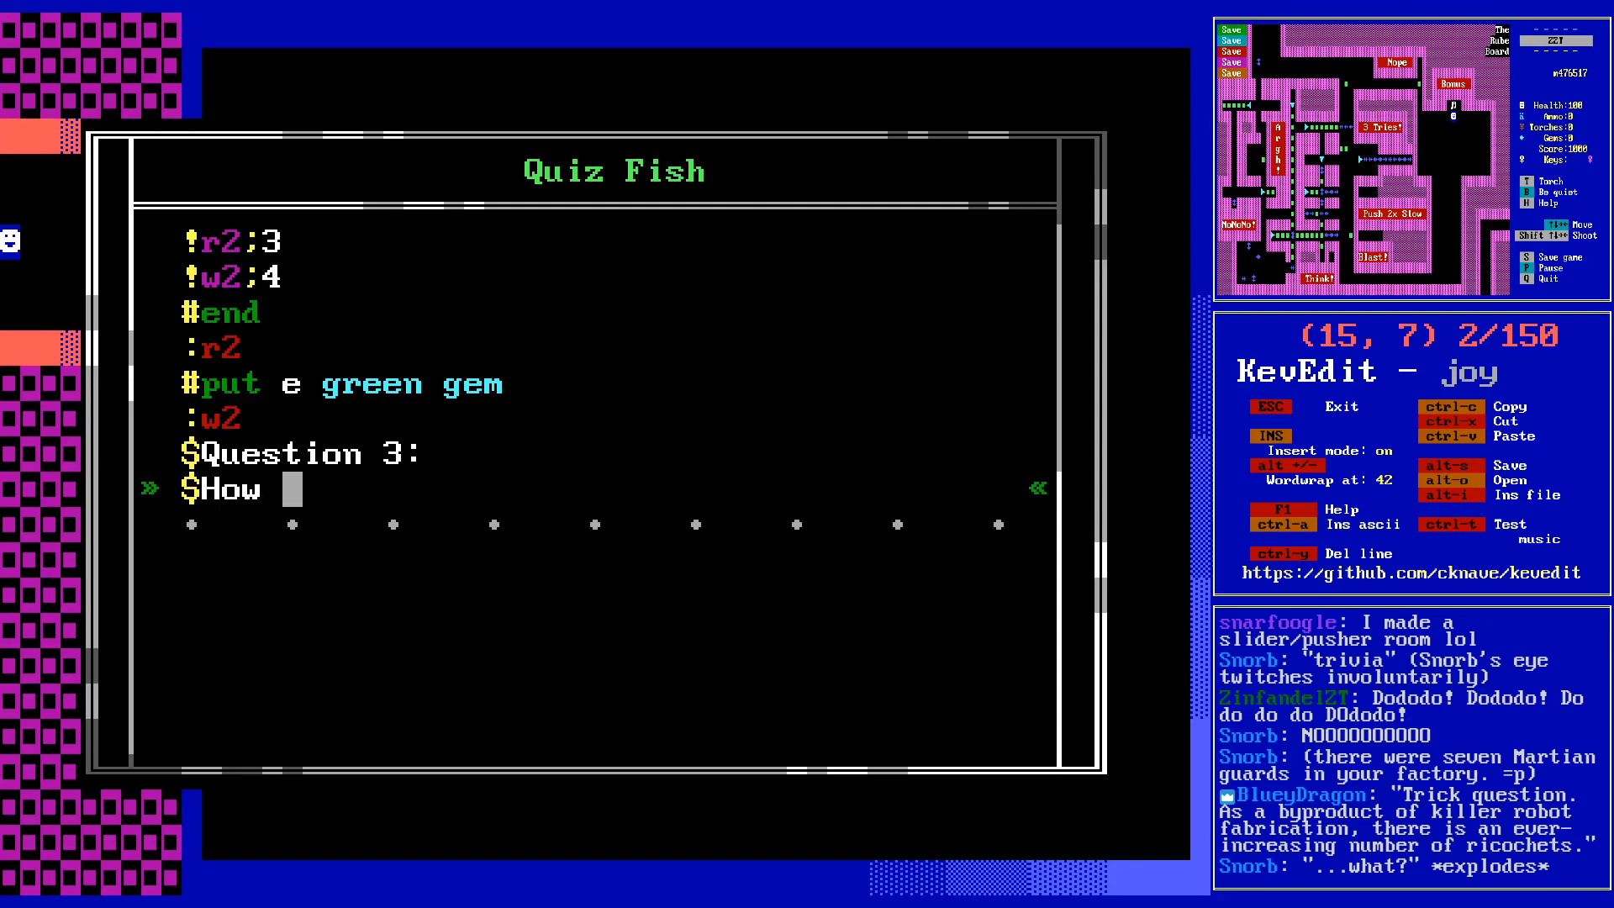
pyautogui.write('many trees are the')
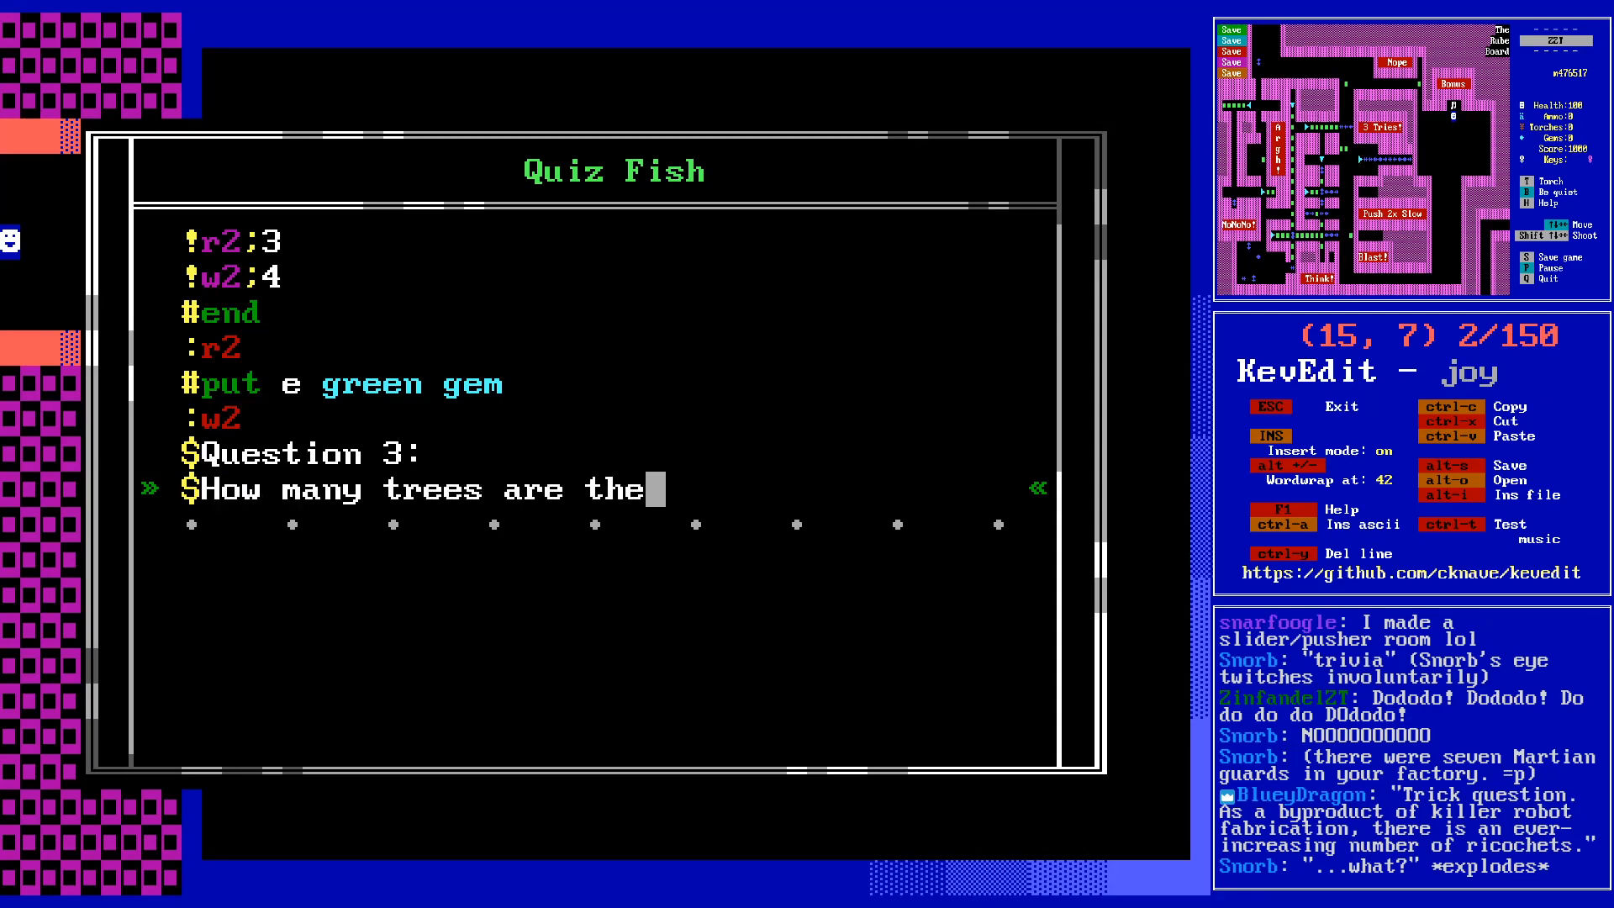
pyautogui.write('re in the Martian')
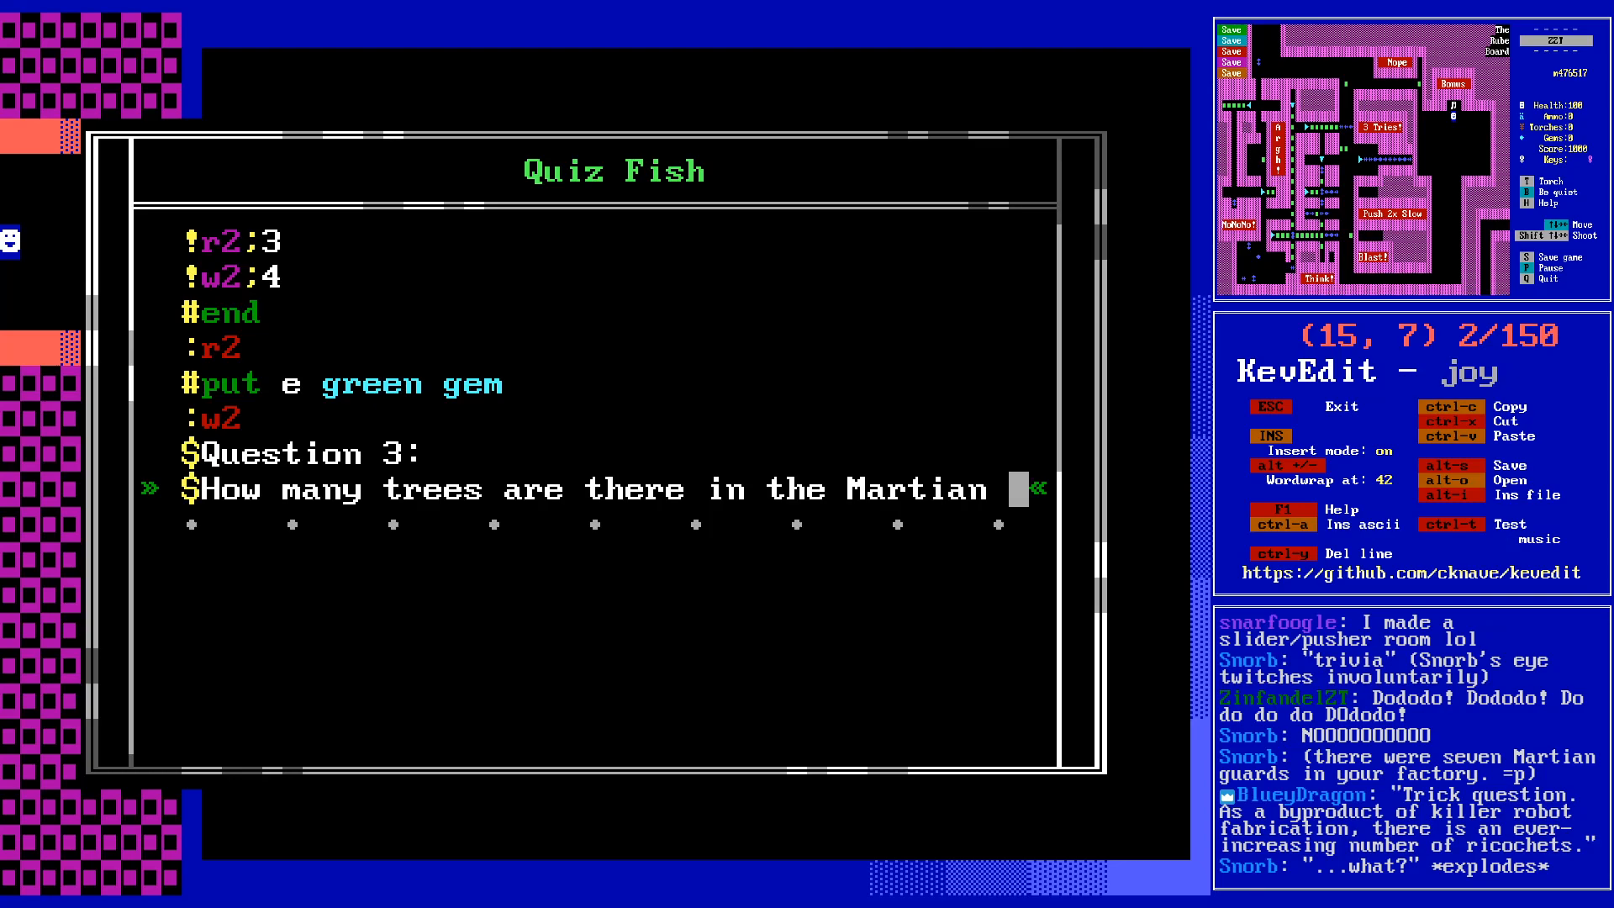
pyautogui.press('Return')
pyautogui.write('$')
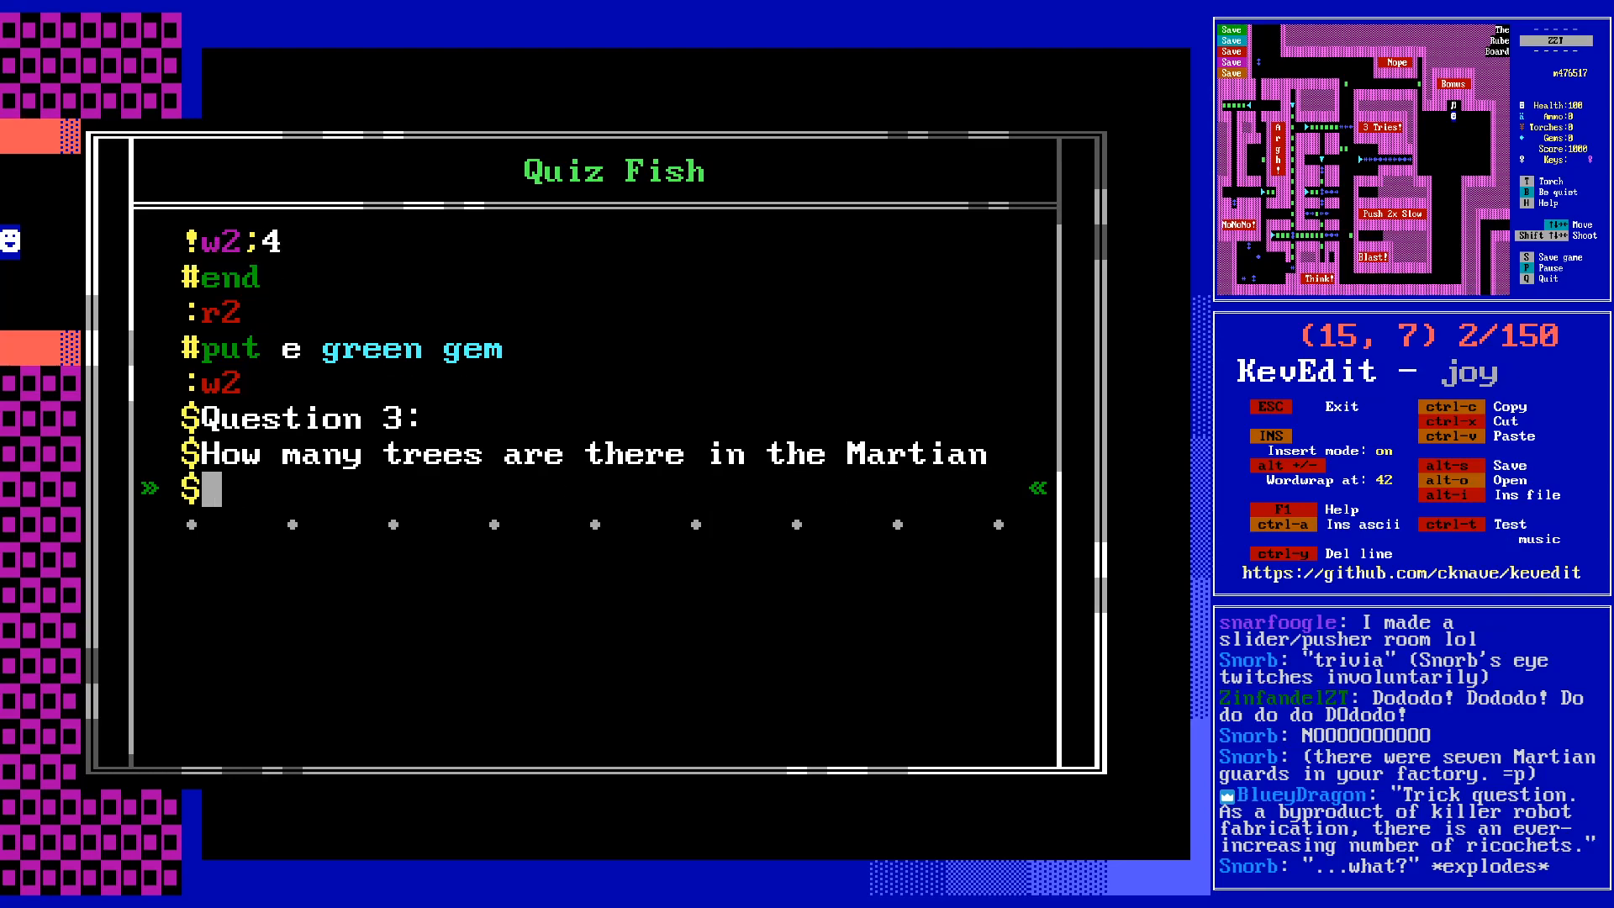
pyautogui.write('PPka')
pyautogui.press('BackSpace')
pyautogui.press('BackSpace')
pyautogui.write('ark?')
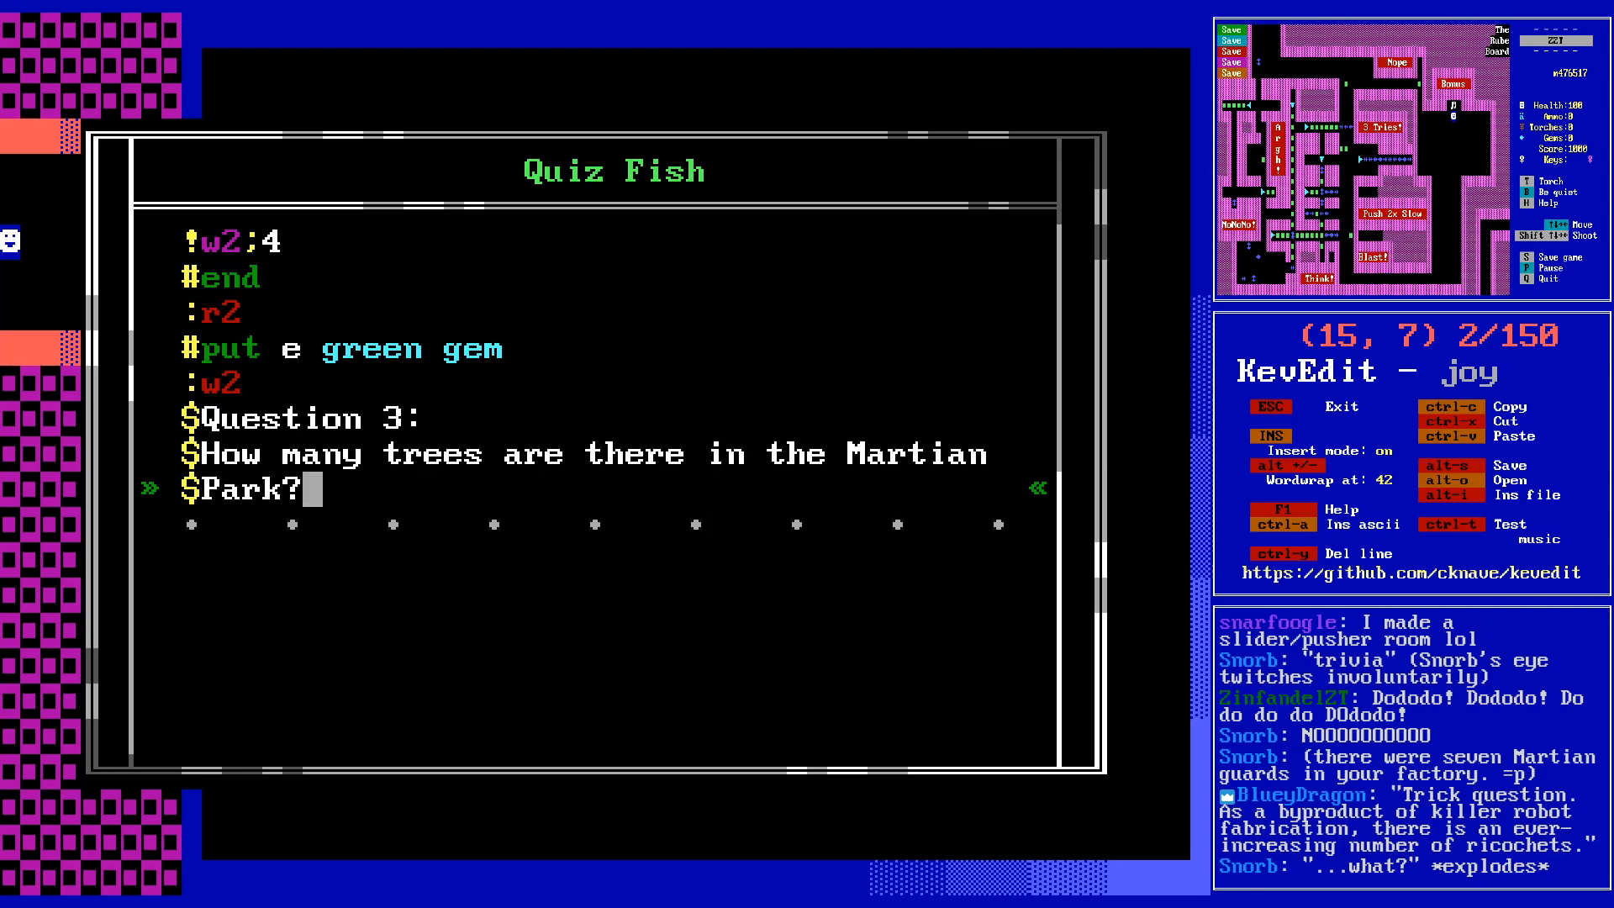
# - Leave a blank line and add four empty answer choices to question 3, linked to w3, w3, r3 and w3
pyautogui.press('Return')
pyautogui.press('Return')
pyautogui.write('!w3;')
pyautogui.press('Return')
pyautogui.write('!w3;')
pyautogui.press('Return')
pyautogui.write('!r3;')
pyautogui.press('Return')
pyautogui.write('!w3;')
# - Fill in question 3's answers in order as "2 trees", "4 trees", "8 trees" for r3, and "16 trees"
pyautogui.press('Up')
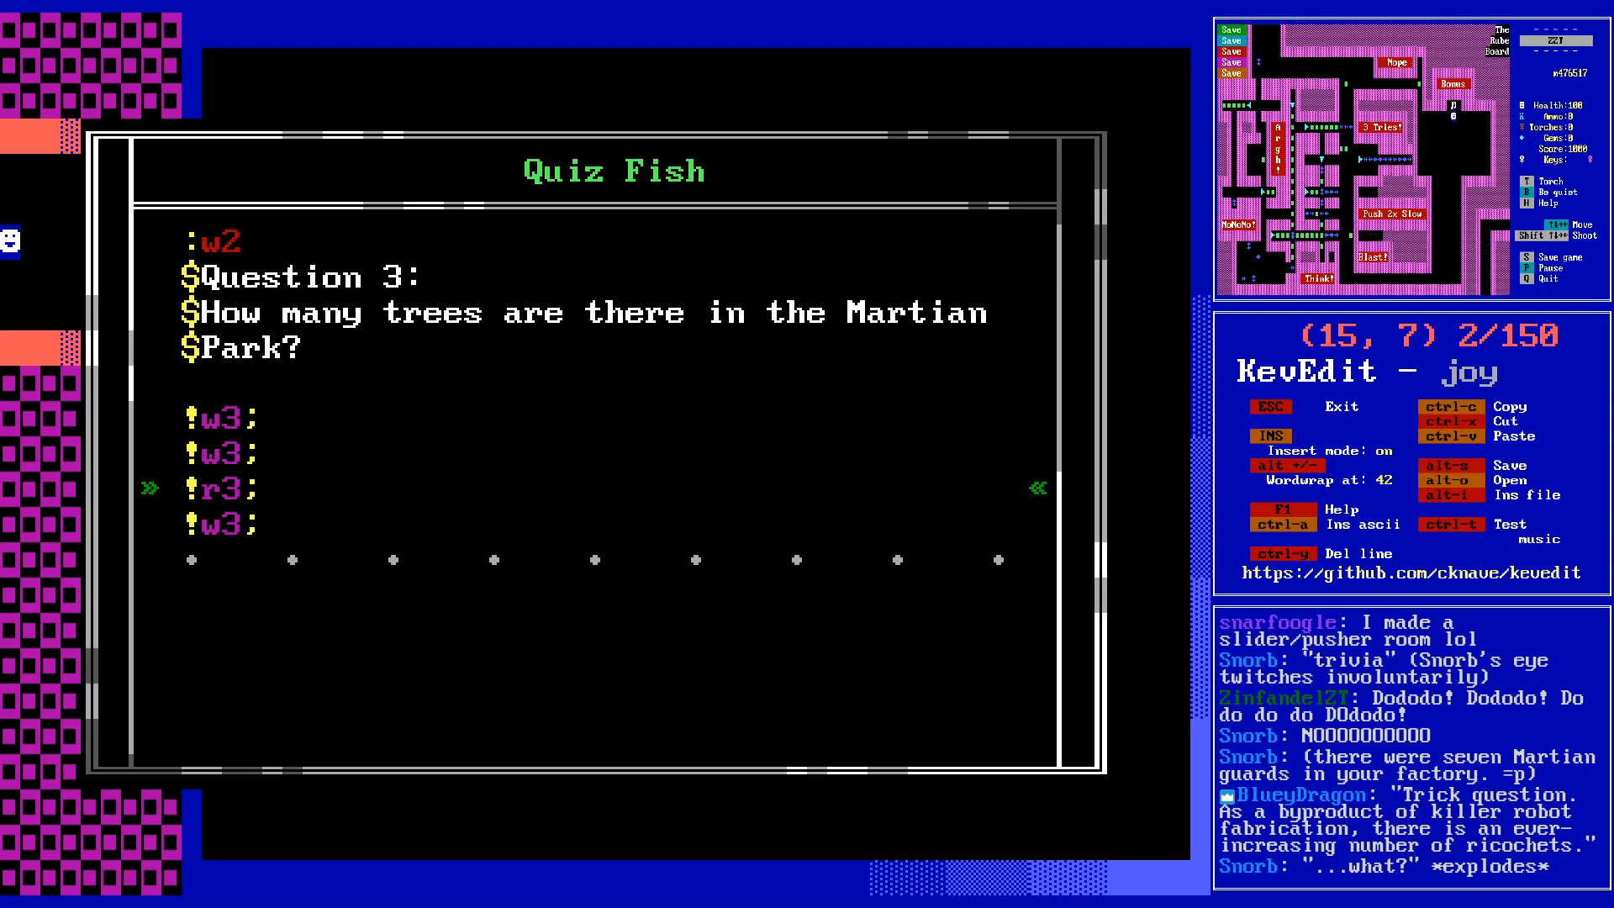
pyautogui.write('8')
pyautogui.press('Left')
pyautogui.press('BackSpace')
pyautogui.press('Right')
pyautogui.write('trees')
pyautogui.press('Up')
pyautogui.write('4 trees')
pyautogui.press('Up')
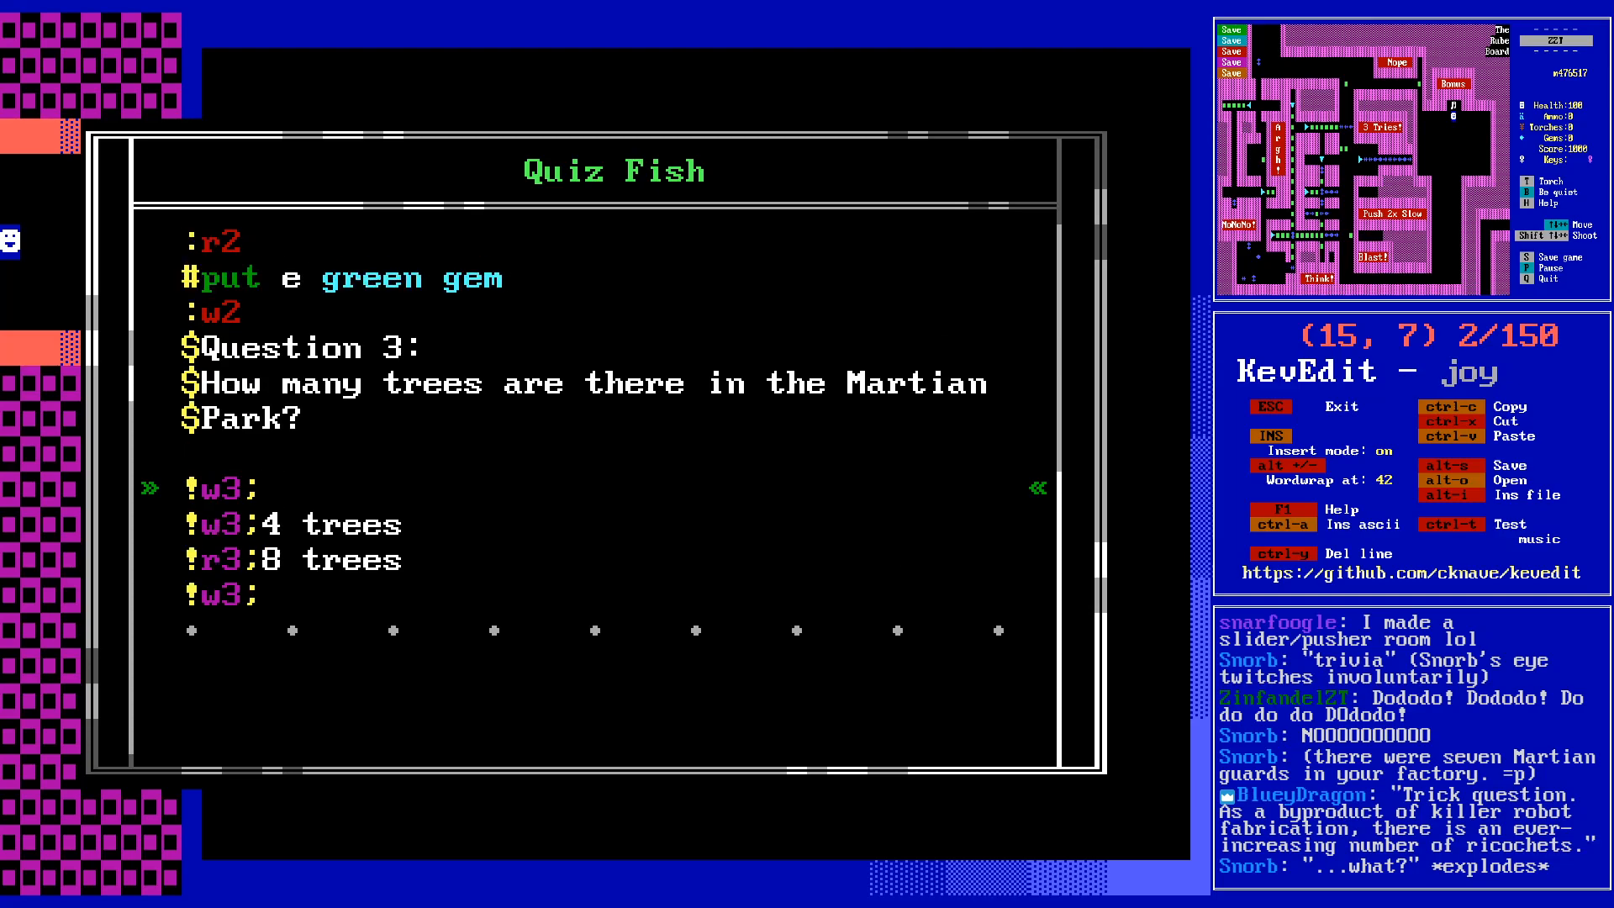
pyautogui.write('2 trees')
pyautogui.press('Down')
pyautogui.press('Down')
pyautogui.press('Down')
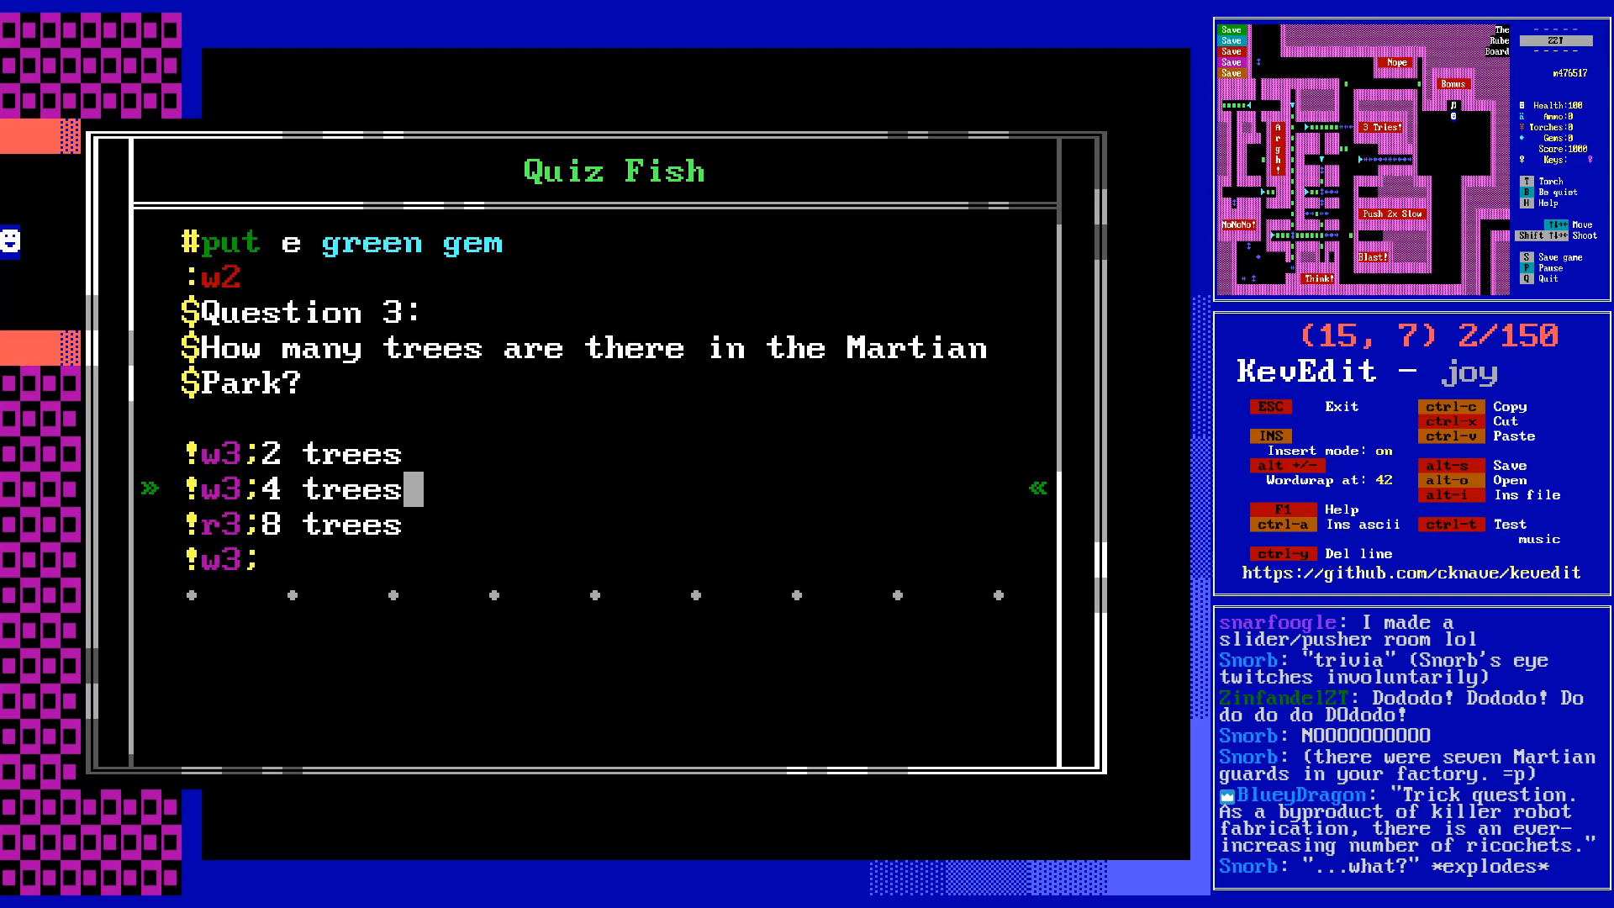
pyautogui.write('16 trees')
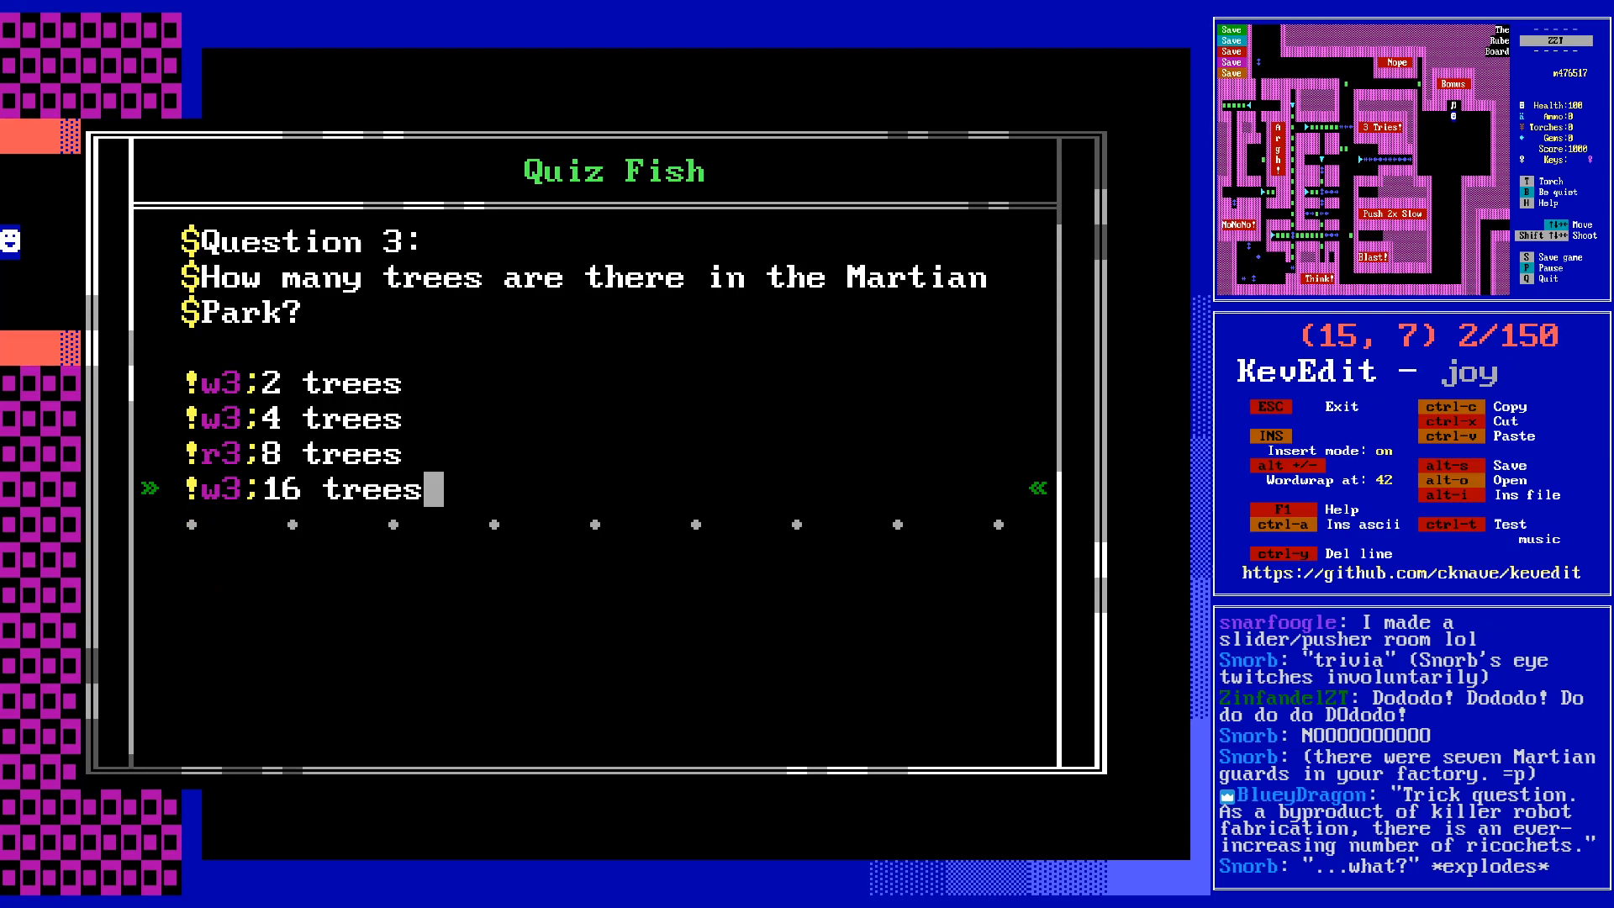
# - Close question 3's choices with "#end", and add the ":r3" label with "#put e green gem" followed by the ":w3" label
pyautogui.press('Return')
pyautogui.write('#end')
pyautogui.press('Return')
pyautogui.write(':')
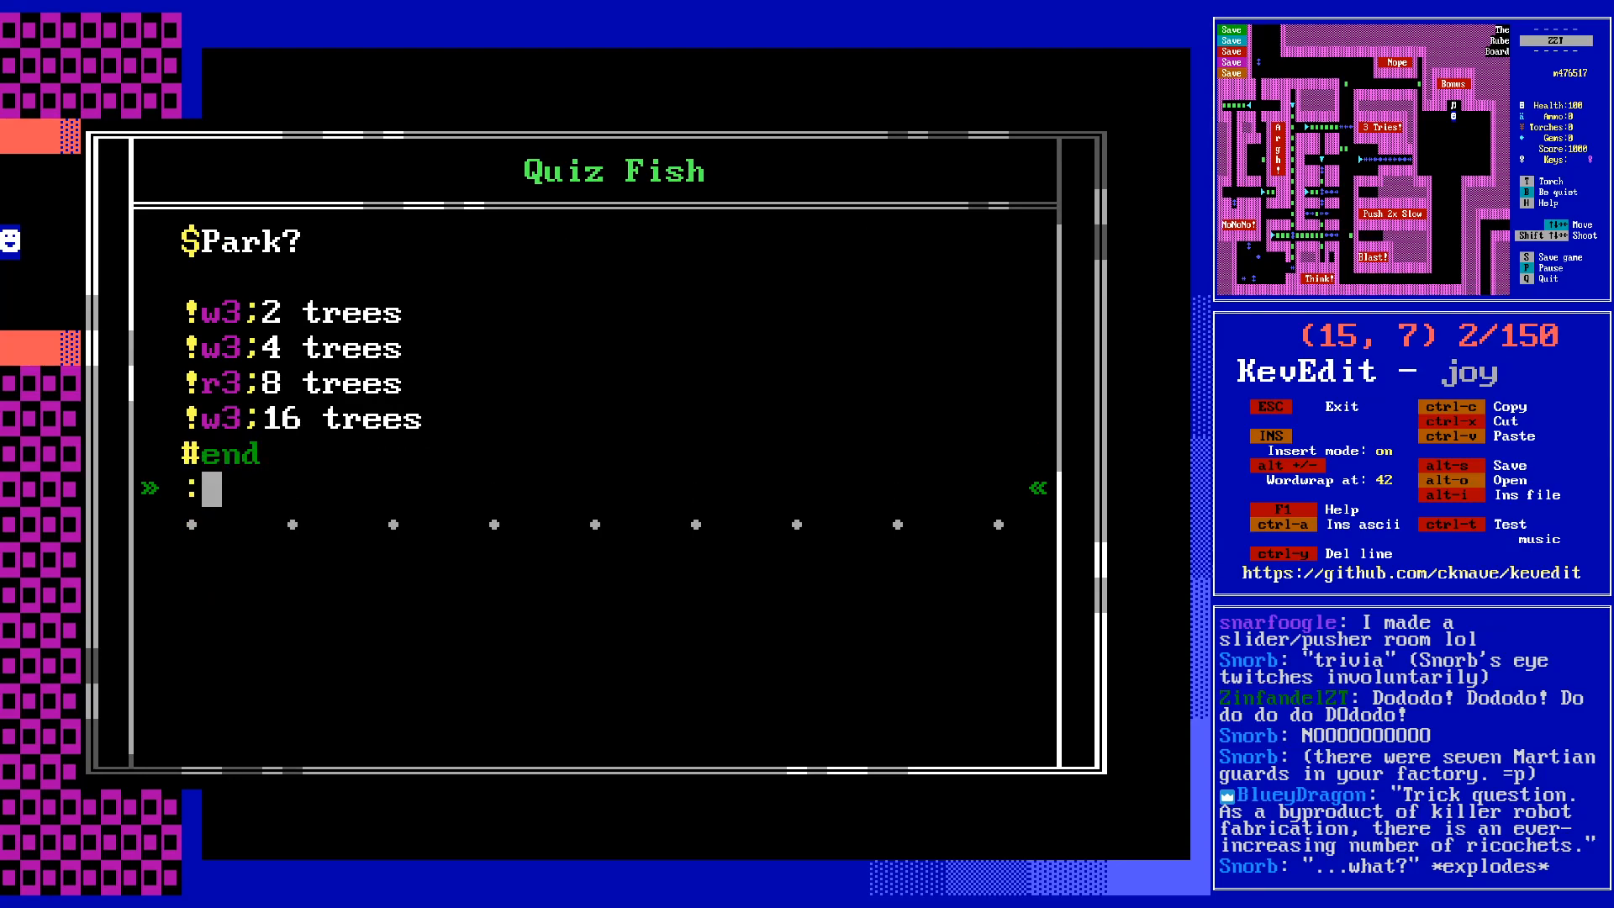
pyautogui.write('r3')
pyautogui.press('Return')
pyautogui.write('#')
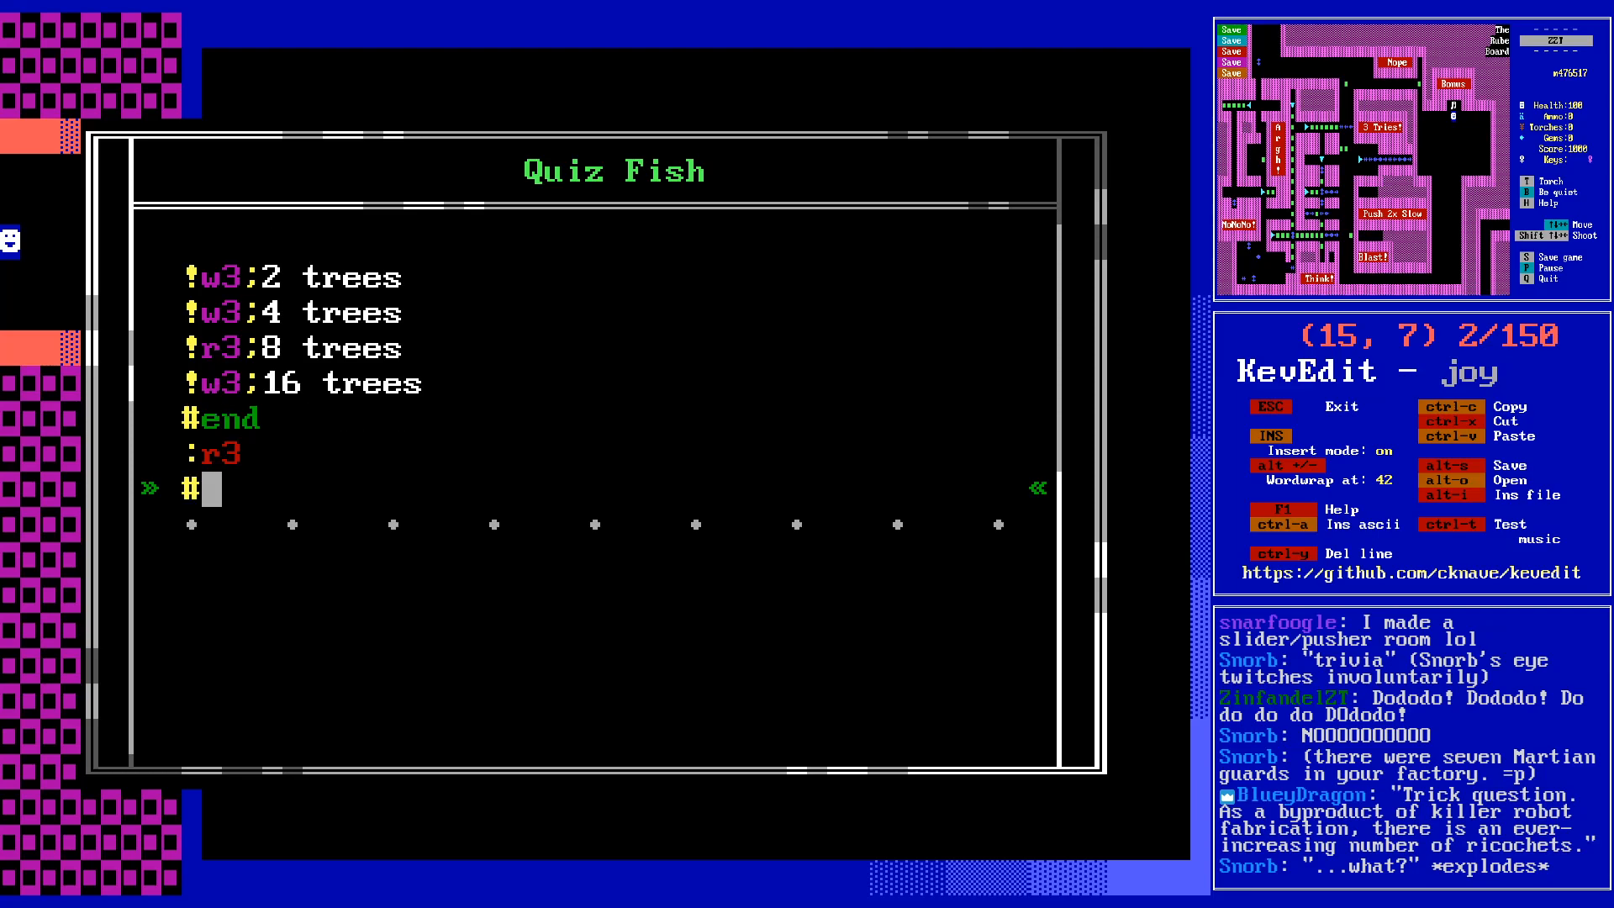
pyautogui.write('put e green gem')
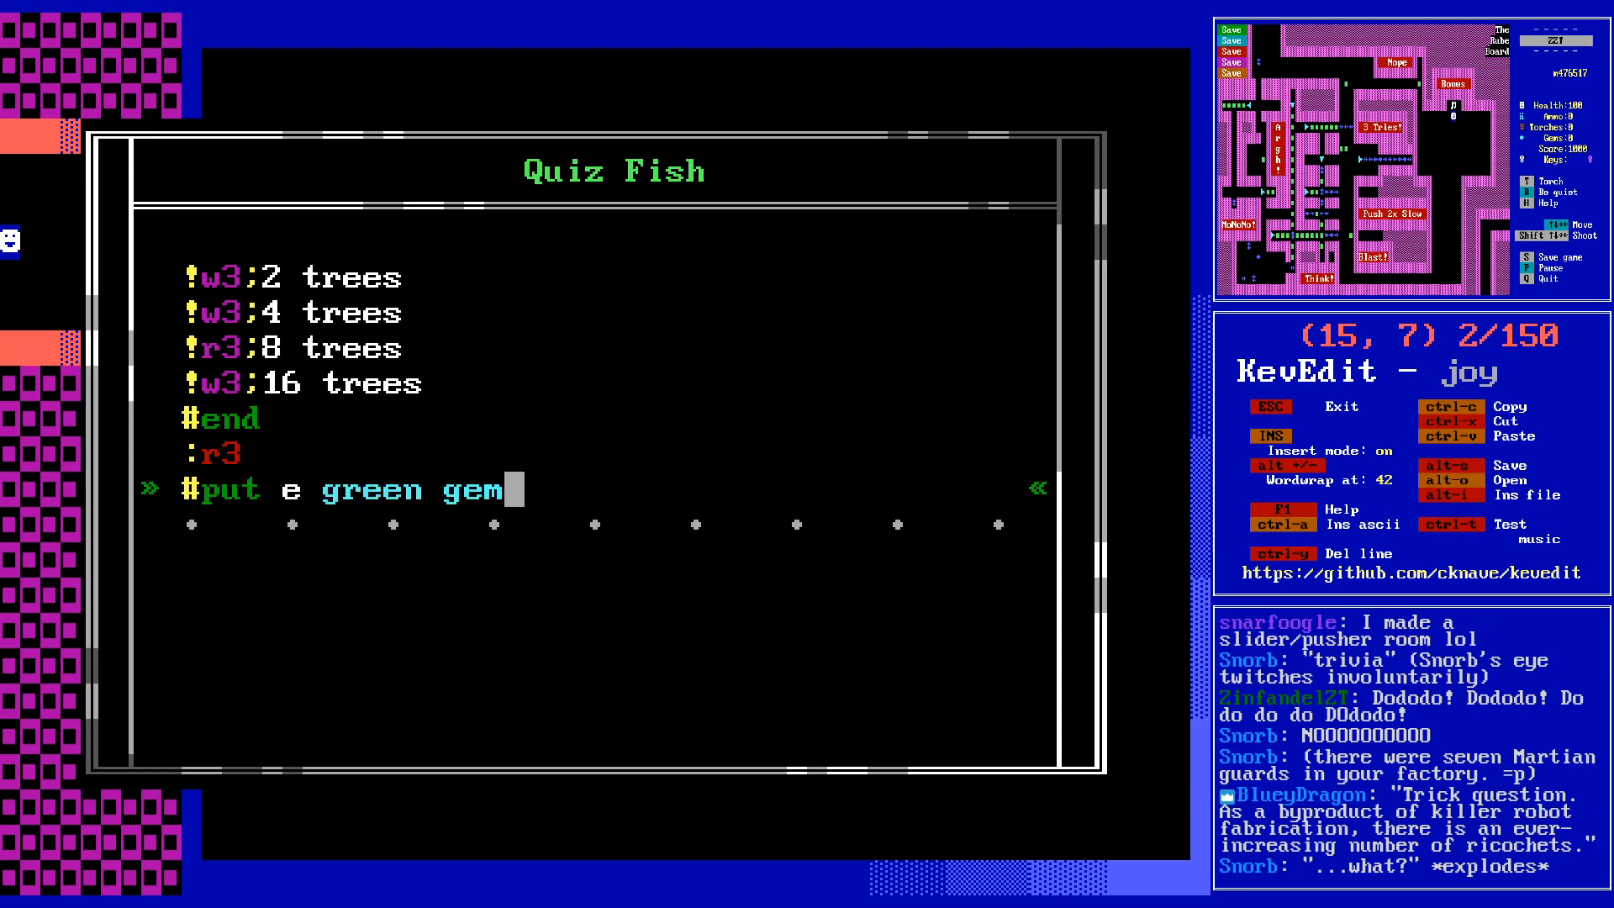
pyautogui.press('Return')
pyautogui.write(':w3')
pyautogui.press('Return')
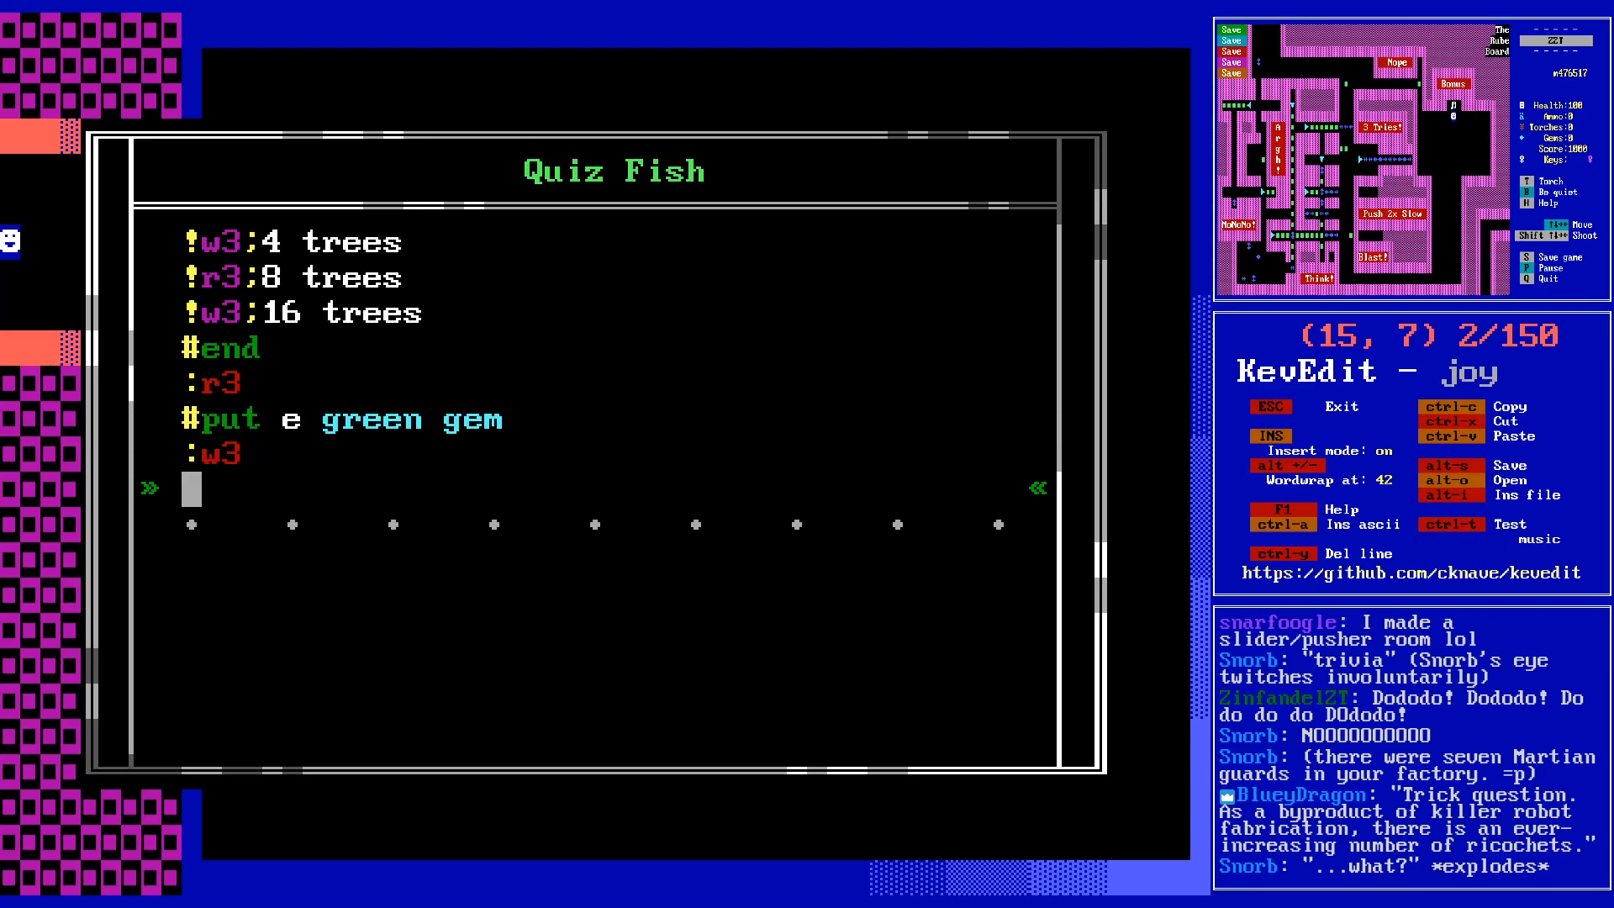
# - Add the message "QUIZ FISH: Your quiz is now being scored..." under the ":w3" label
pyautogui.write('FISH ')
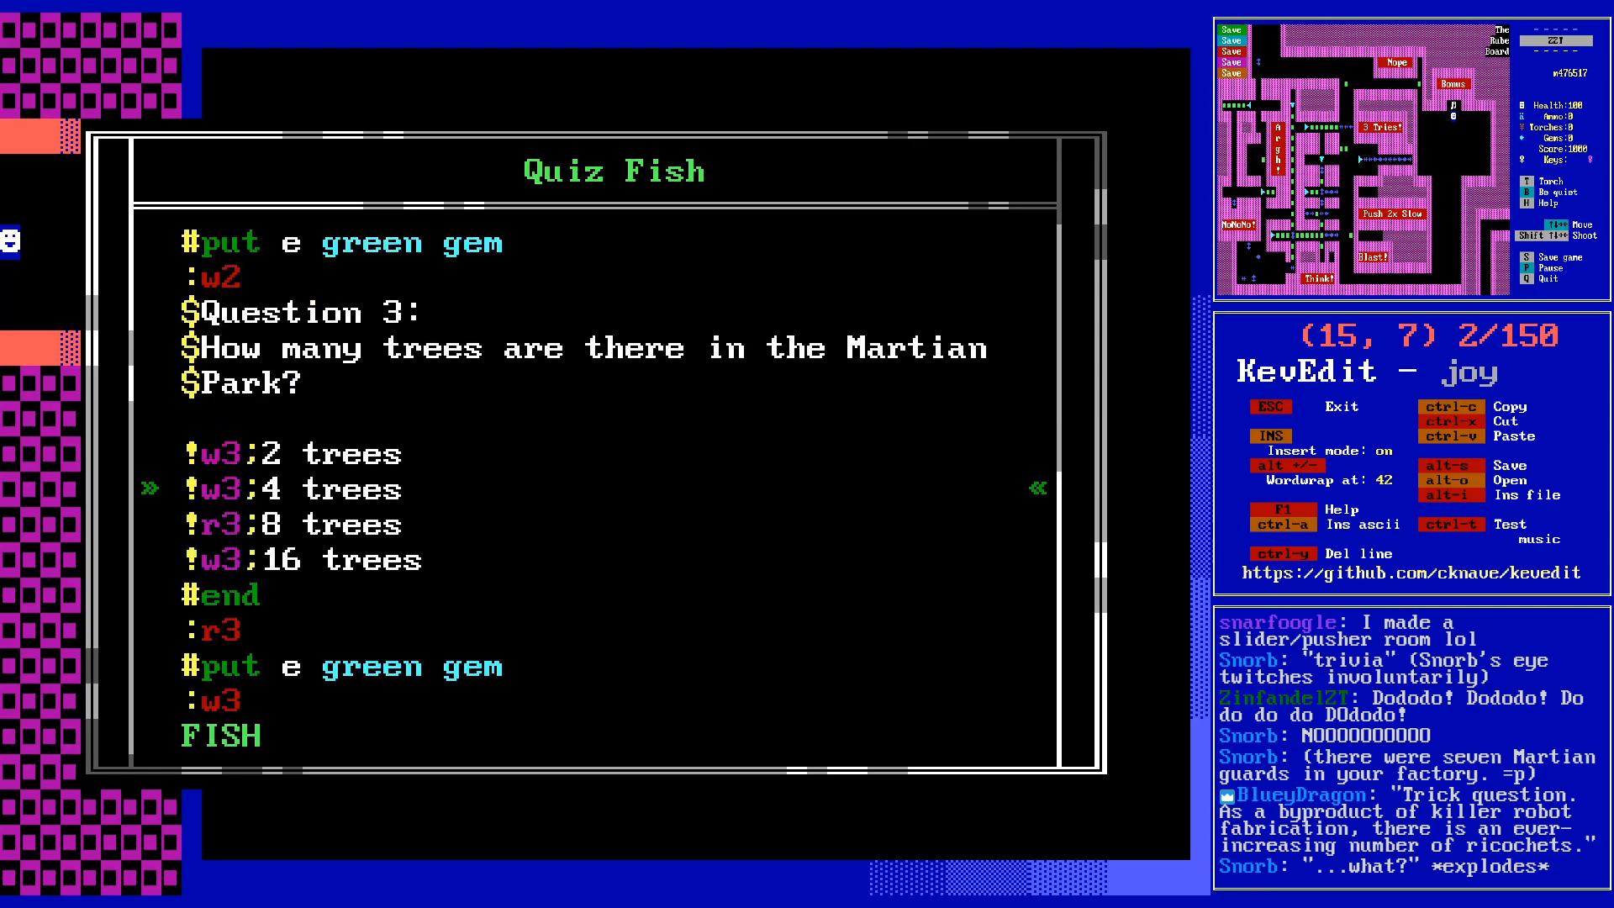
pyautogui.write('QUIZ ')
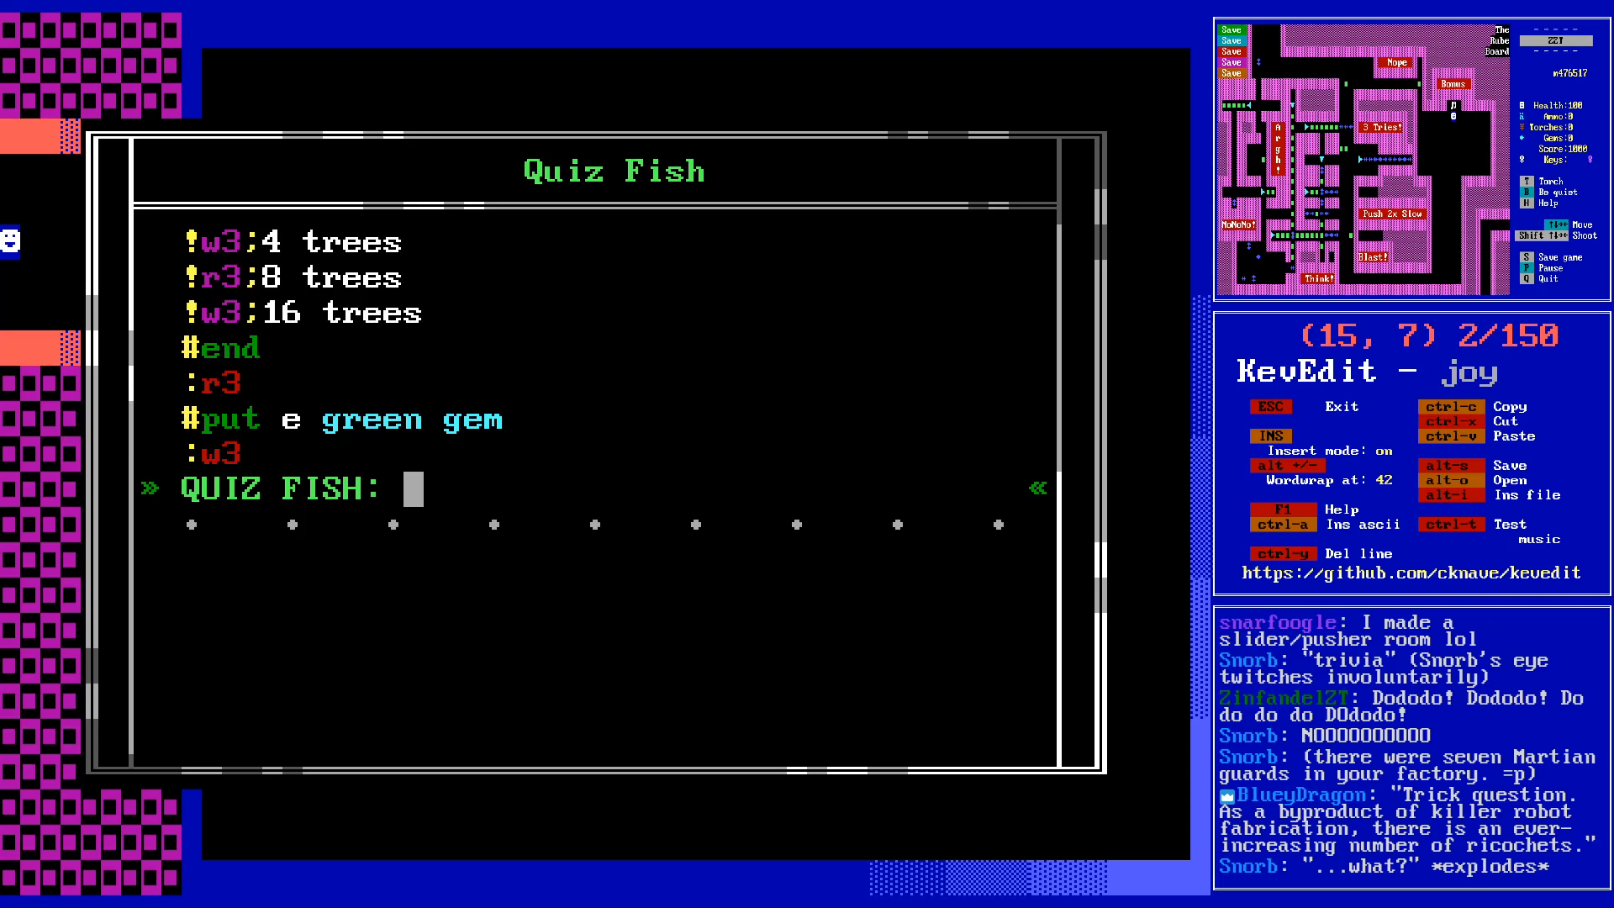
pyautogui.write('T')
pyautogui.press('BackSpace')
pyautogui.write('Your')
pyautogui.write(' quiz is now being sc')
pyautogui.write('ored...')
pyautogui.press('Return')
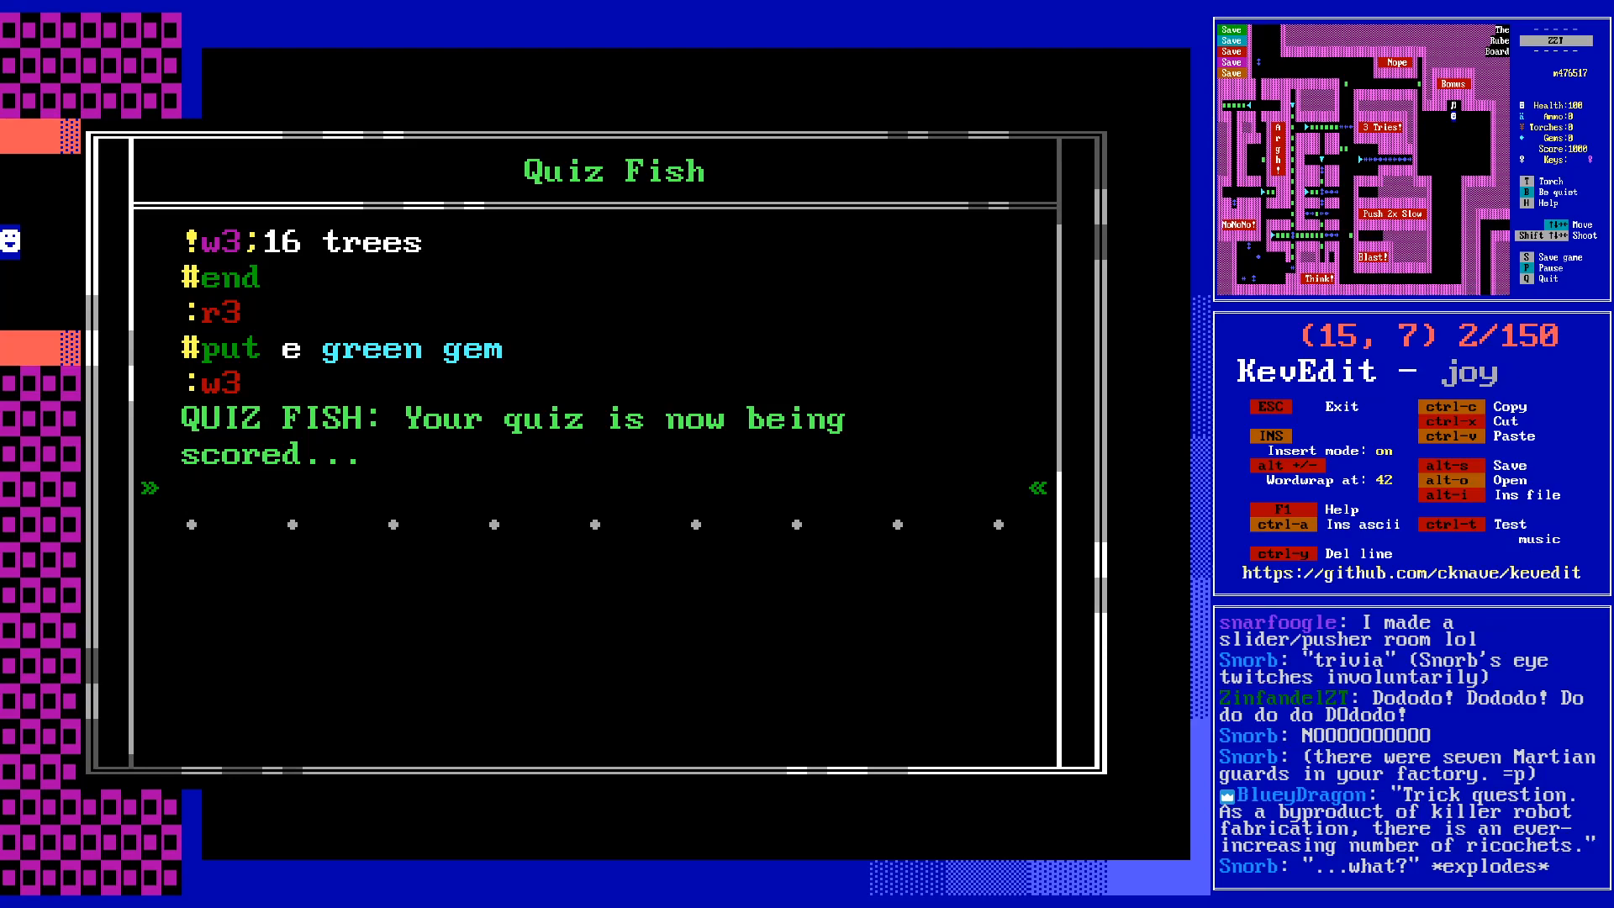
# - Finish the scoring section with the lines "#scorecheck:check" and "#end"
pyautogui.write('#scorecheck:check')
pyautogui.press('Return')
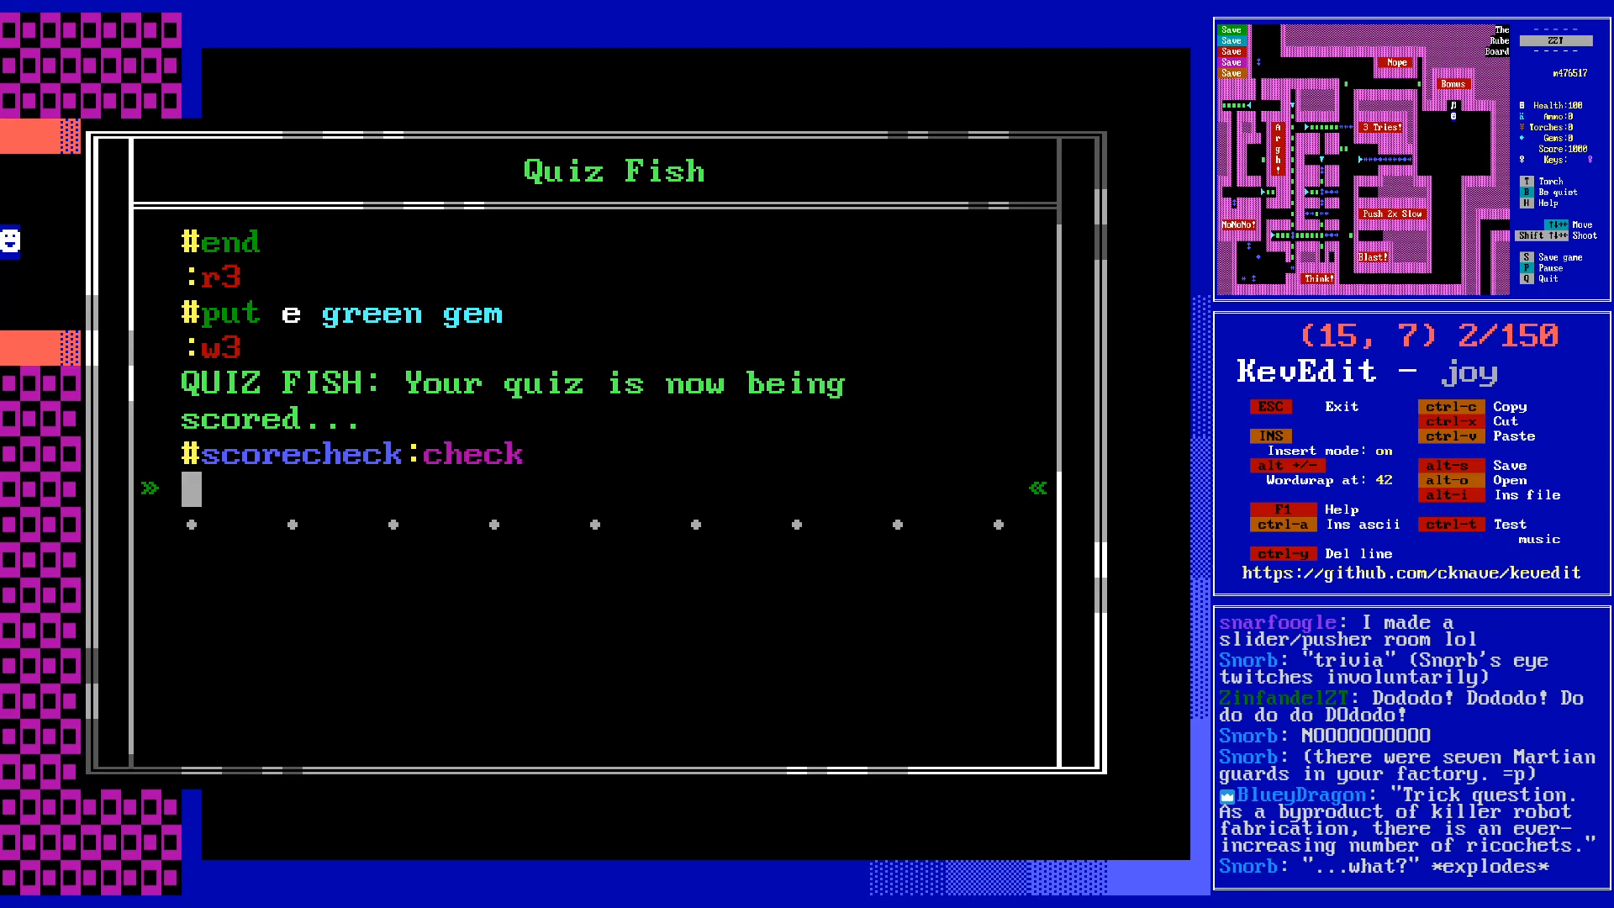
pyautogui.write('#end')
# - Insert "#zap touch" directly below the ":w3" label, ahead of the scoring message
pyautogui.press('Up')
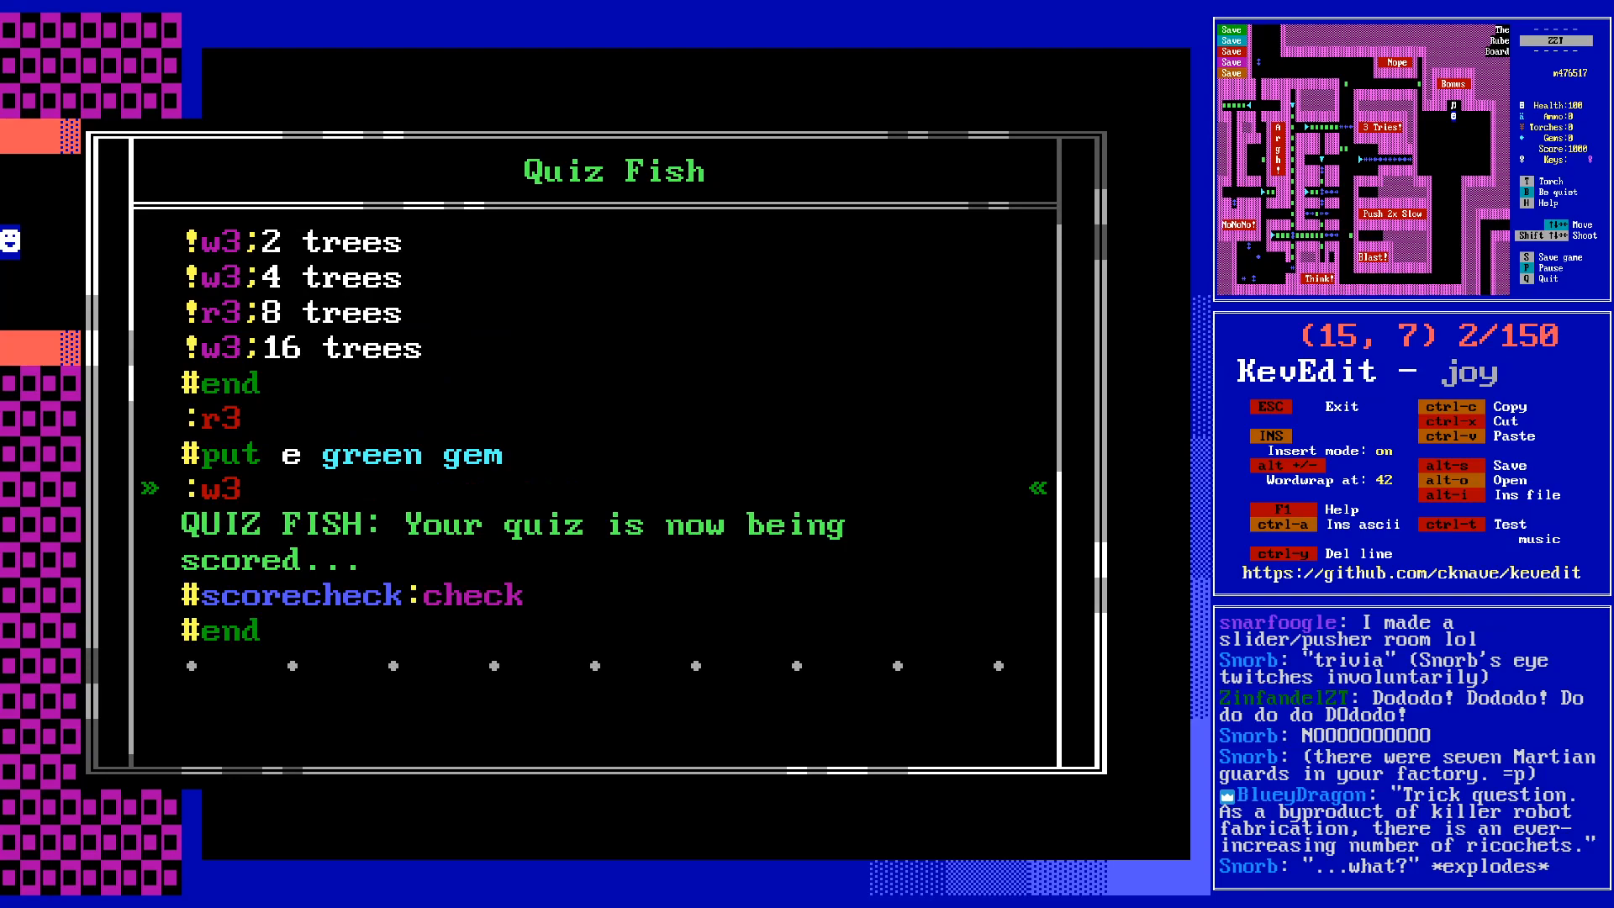
pyautogui.press('pageup')
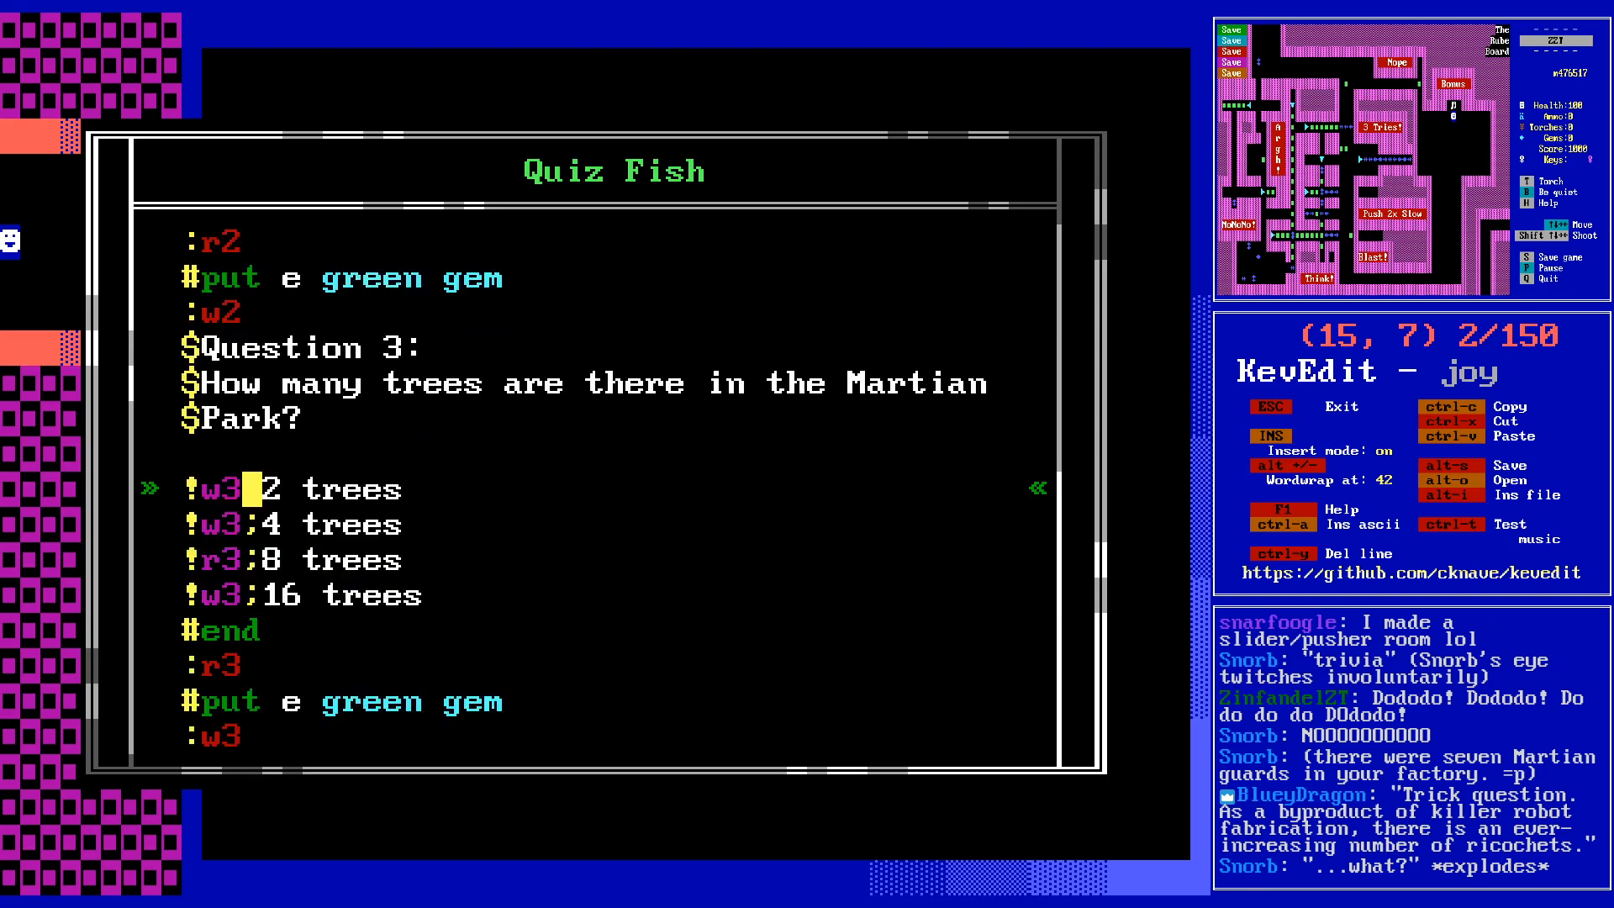
pyautogui.press('pageup')
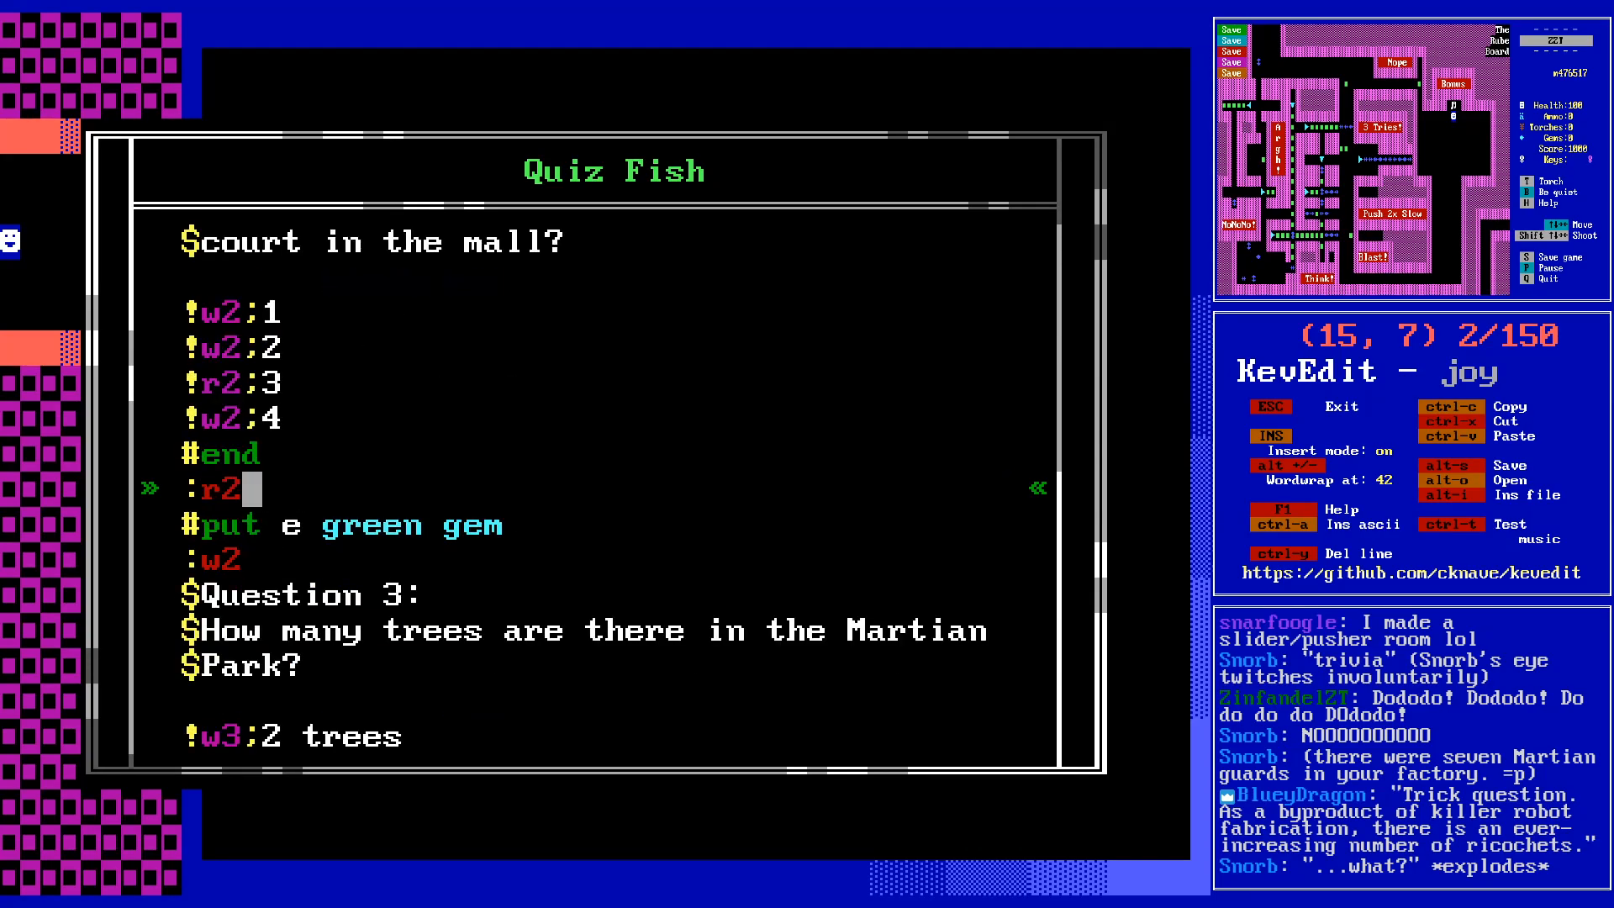
pyautogui.press('pagedown')
pyautogui.press('pagedown')
pyautogui.press('pagedown')
pyautogui.press('Up')
pyautogui.press('Up')
pyautogui.press('Up')
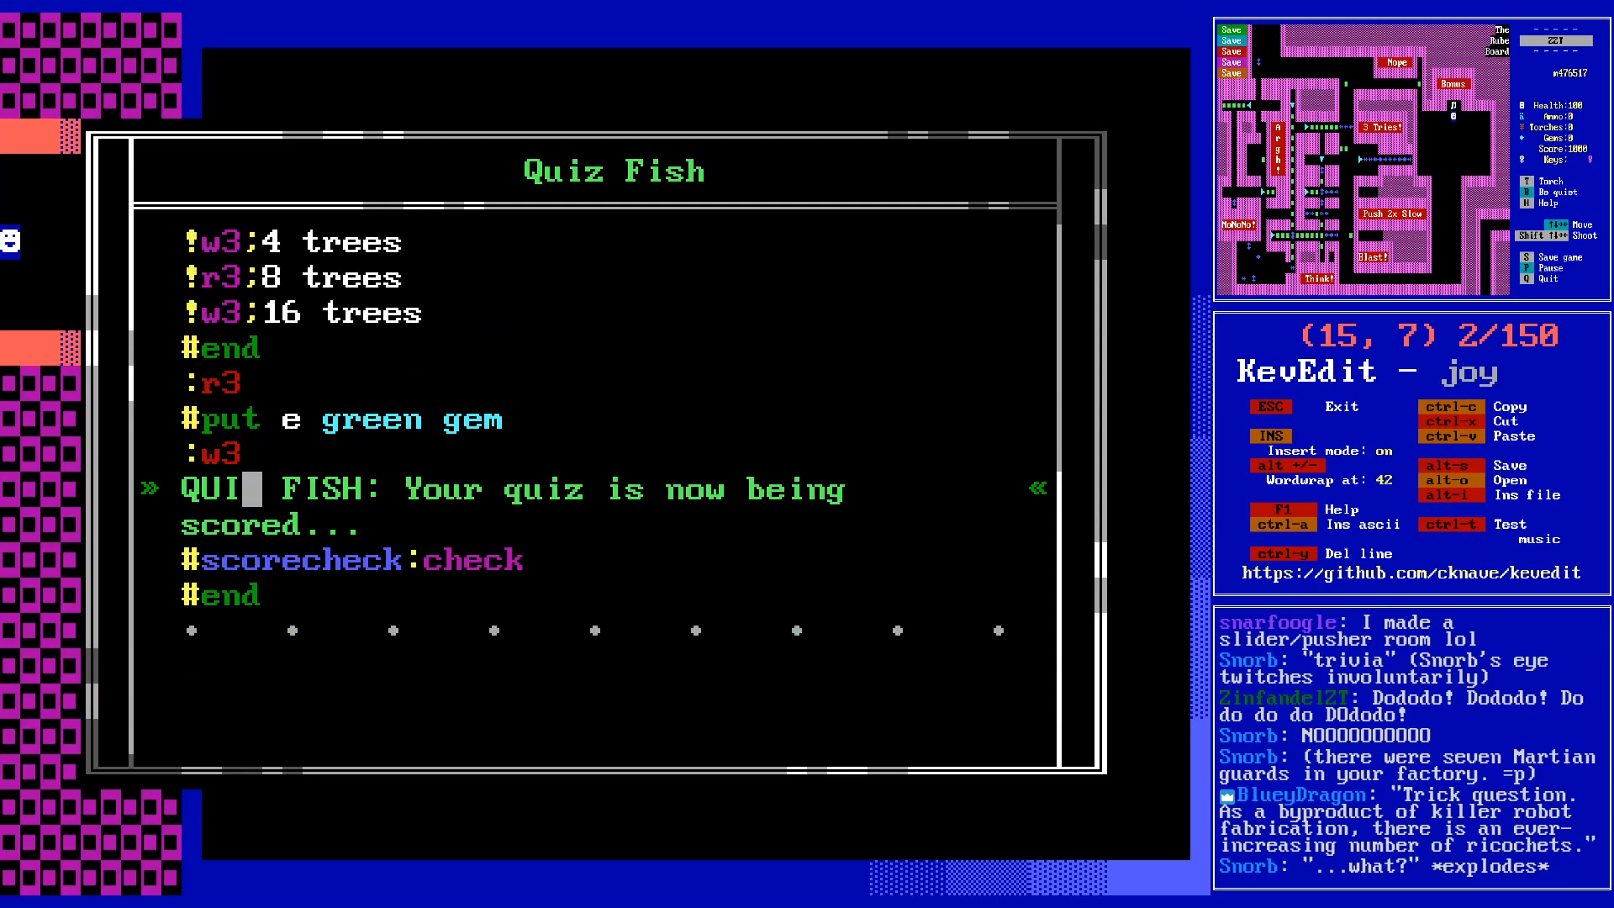
pyautogui.press('Up')
pyautogui.press('Return')
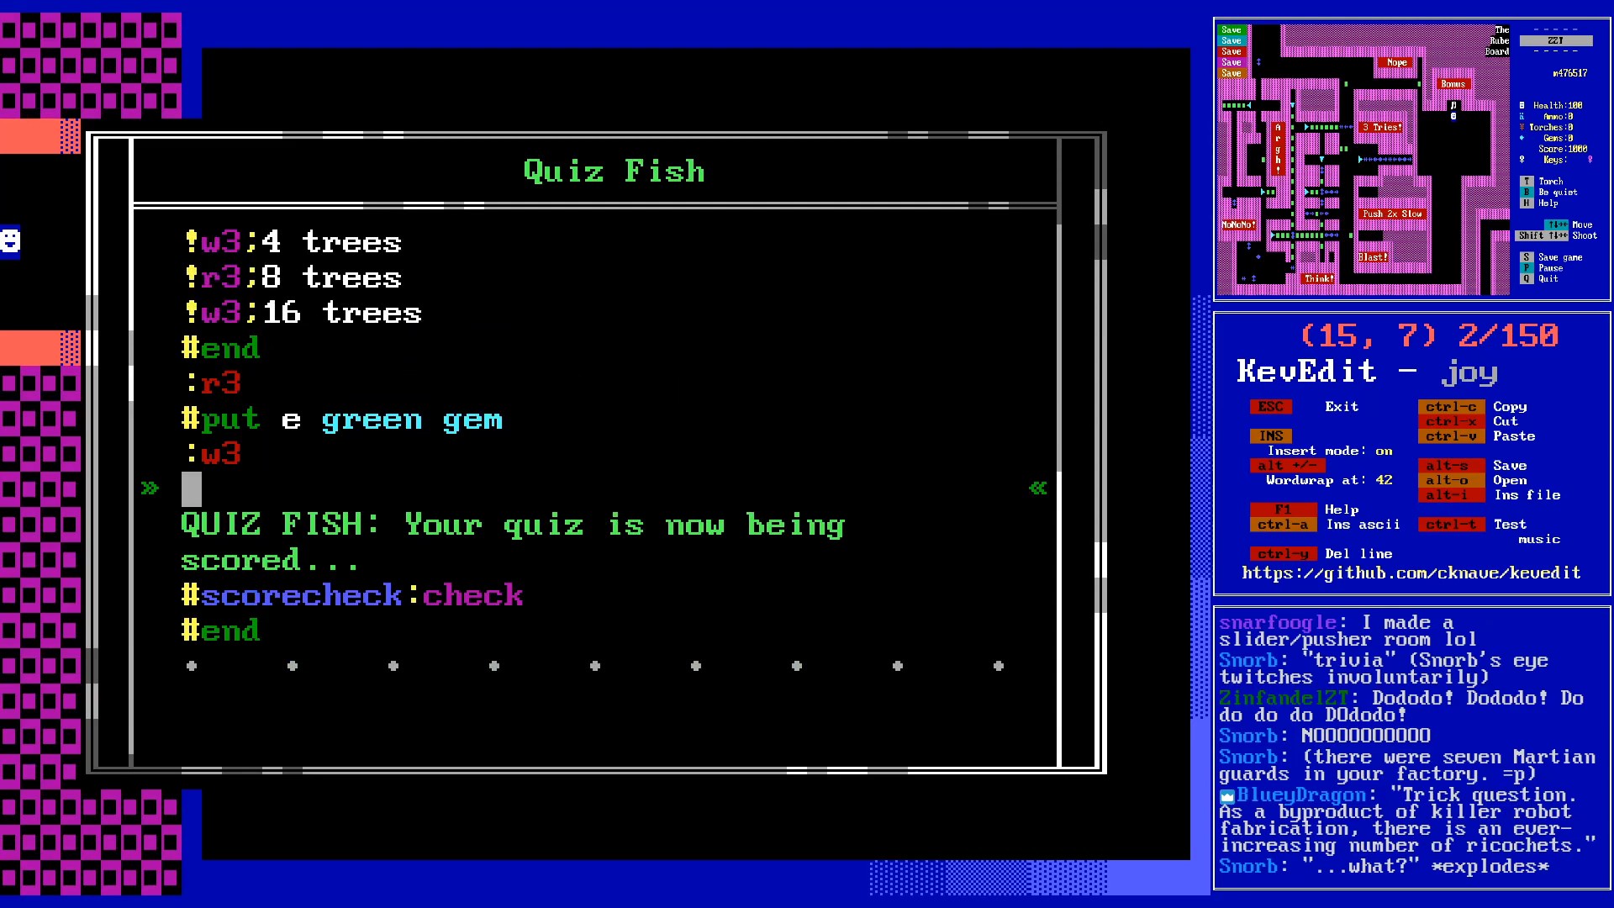
pyautogui.press('BackSpace')
pyautogui.press('Return')
pyautogui.write('#zap touch')
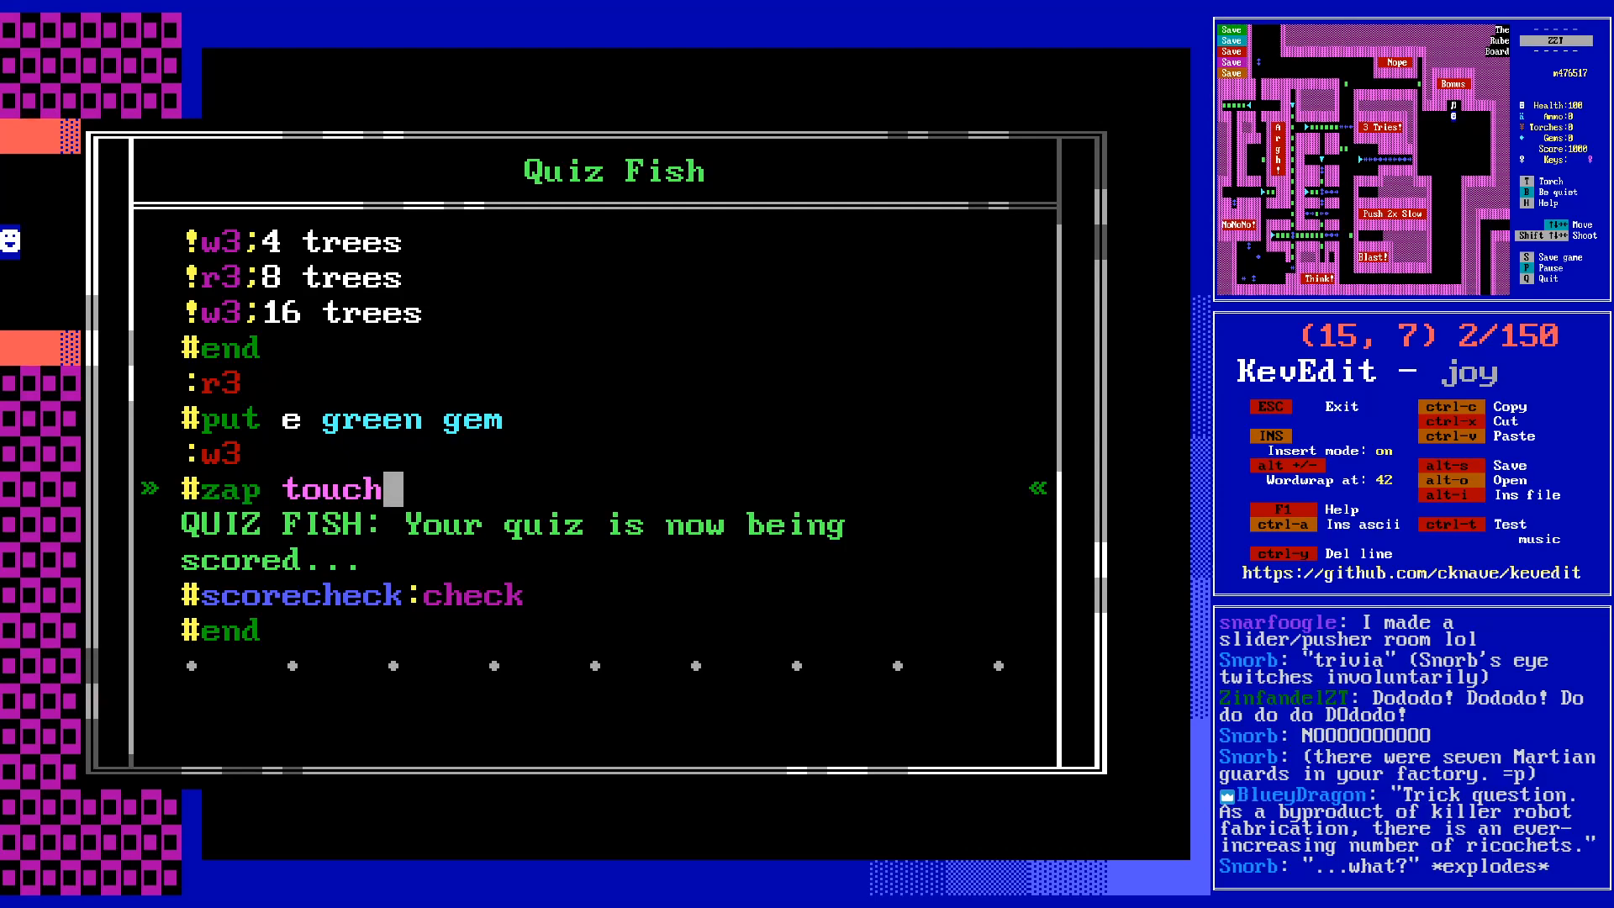
# - Review the Quiz Fish's code from question 3 through the scoring section and leave its code
pyautogui.press('Up')
pyautogui.press('Up')
pyautogui.press('Up')
pyautogui.press('Up')
pyautogui.press('Up')
pyautogui.press('Up')
pyautogui.press('Up')
pyautogui.press('Up')
pyautogui.press('Up')
pyautogui.press('Up')
pyautogui.press('Up')
pyautogui.press('Up')
pyautogui.press('Up')
pyautogui.press('Home')
pyautogui.press('Down')
pyautogui.press('Down')
pyautogui.press('Down')
pyautogui.press('Down')
pyautogui.press('Down')
pyautogui.press('Down')
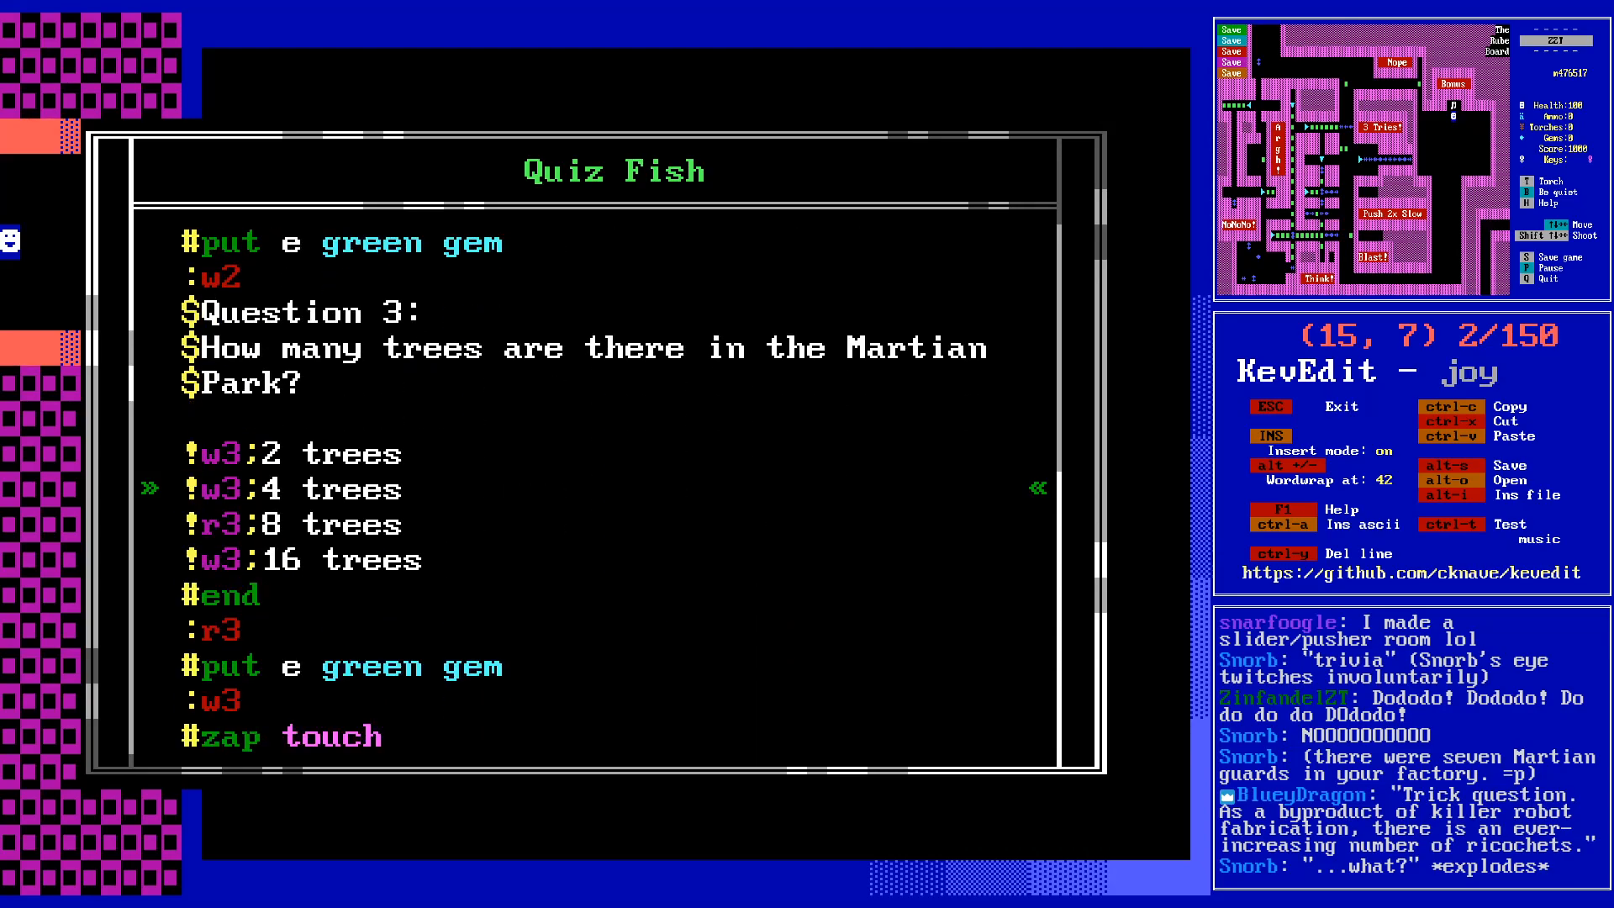
pyautogui.press('Down')
pyautogui.press('Down')
pyautogui.press('Down')
pyautogui.press('Down')
pyautogui.press('Down')
pyautogui.press('Down')
pyautogui.press('Down')
pyautogui.press('Down')
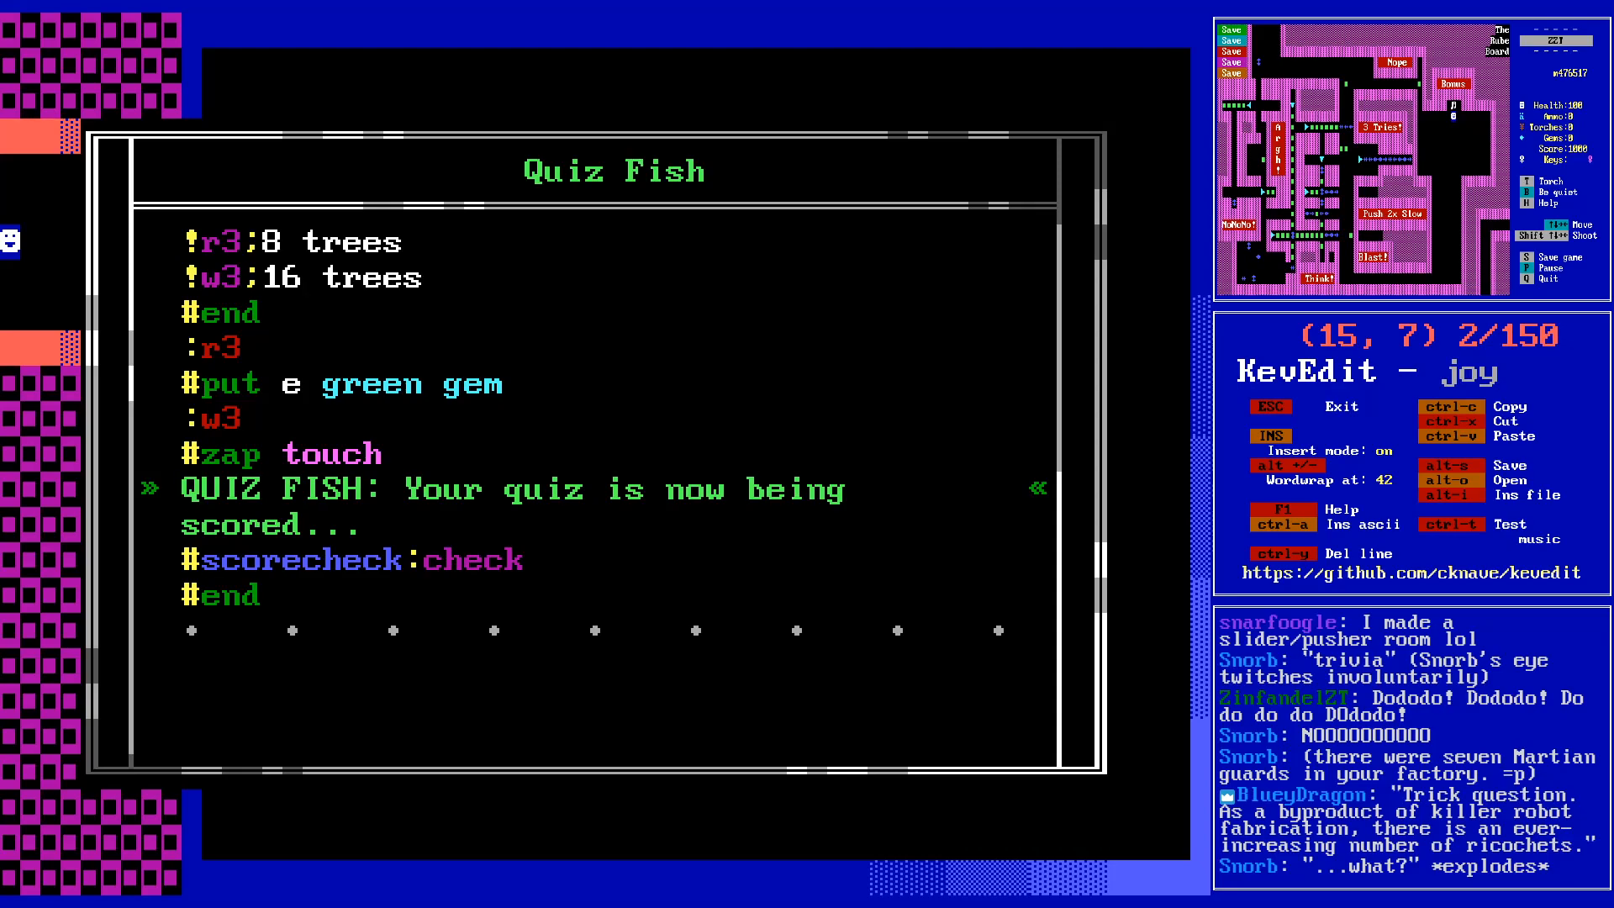
pyautogui.press('Escape')
# - Set the colour to black on dark blue and create an object at (19, 7), four cells east of the Quiz Fish
pyautogui.press('Right')
pyautogui.press('Right')
pyautogui.press('Right')
pyautogui.press('Right')
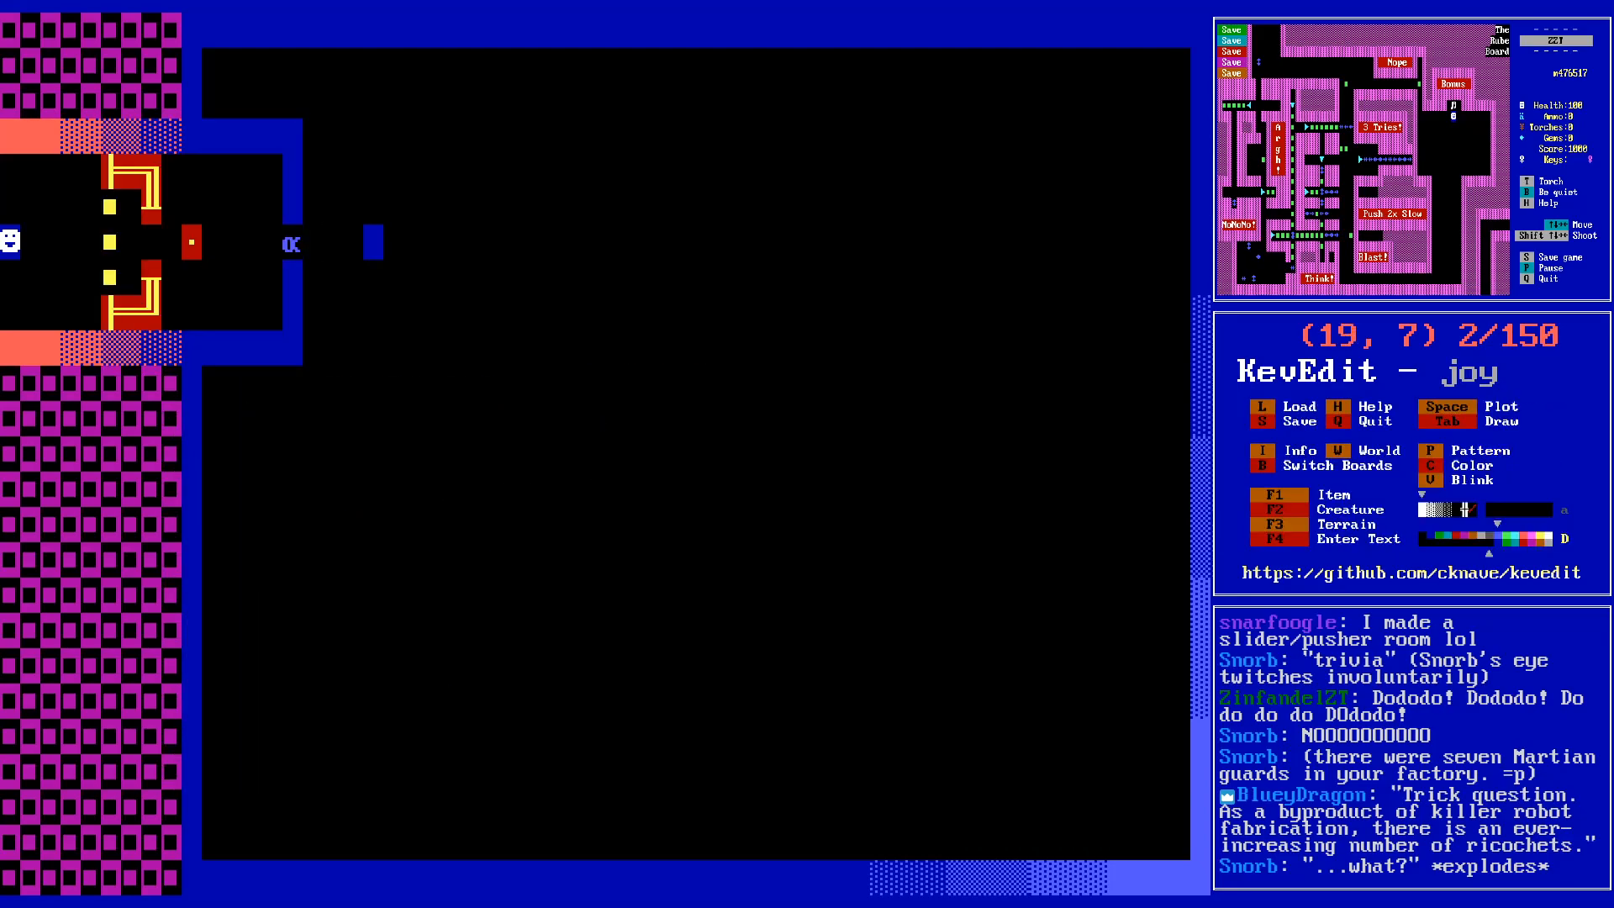
pyautogui.press('c')
pyautogui.press('Right')
pyautogui.press('Down')
pyautogui.press('Left')
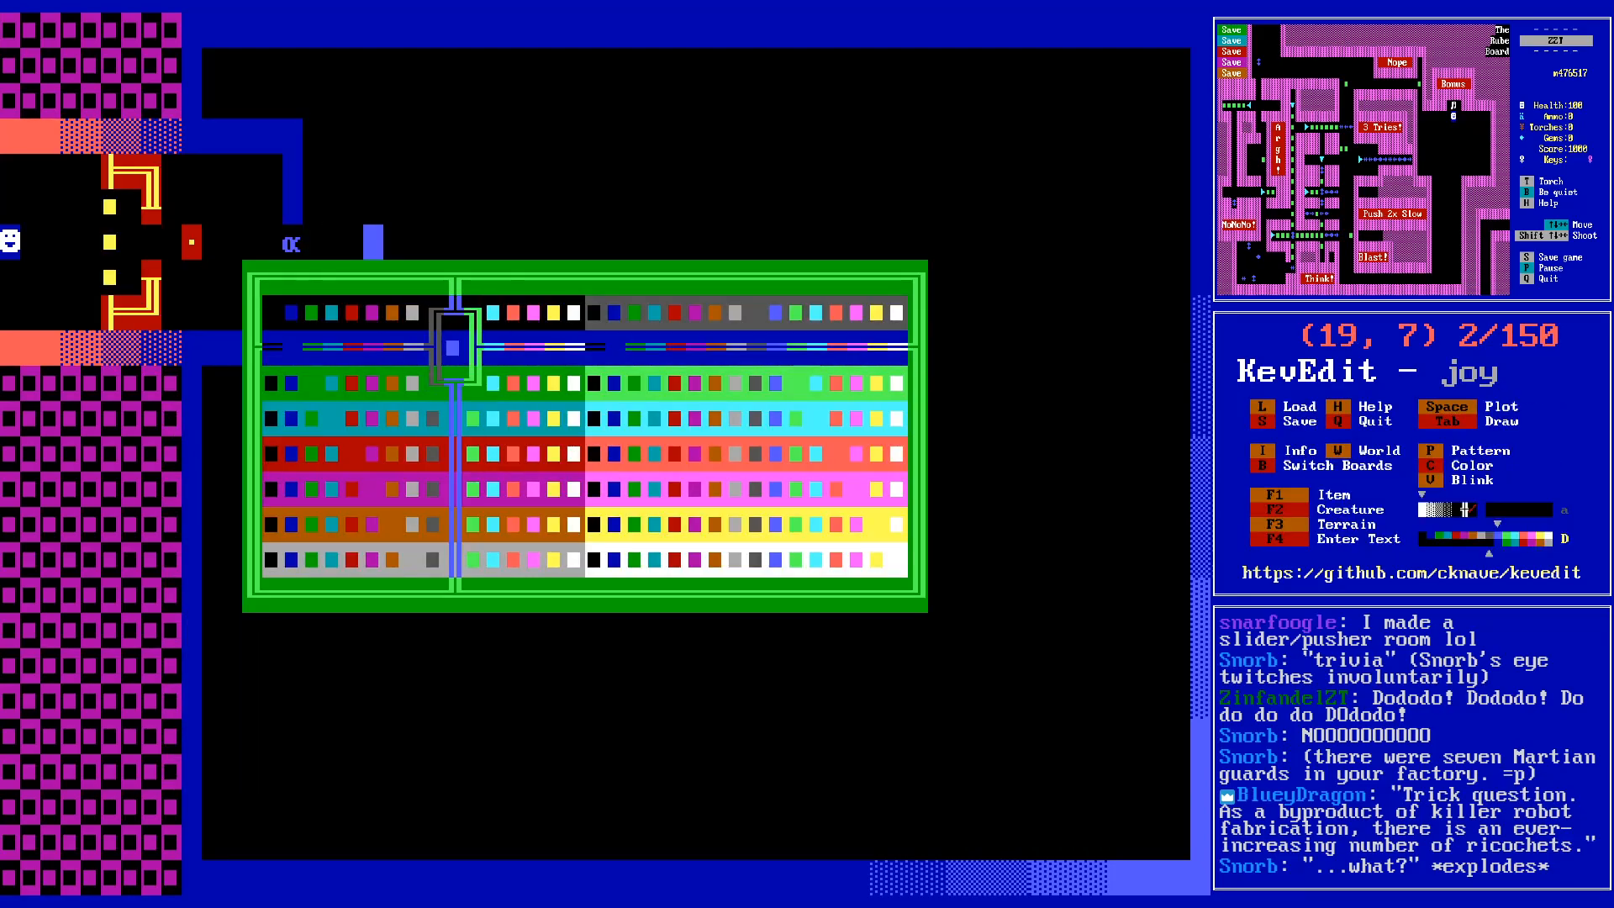
pyautogui.press('Right')
pyautogui.press('Left')
pyautogui.press('Left')
pyautogui.press('Left')
pyautogui.press('Left')
pyautogui.press('Left')
pyautogui.press('Left')
pyautogui.press('Left')
pyautogui.press('Left')
pyautogui.press('Left')
pyautogui.press('Left')
pyautogui.press('Return')
pyautogui.press('F2')
pyautogui.press('o')
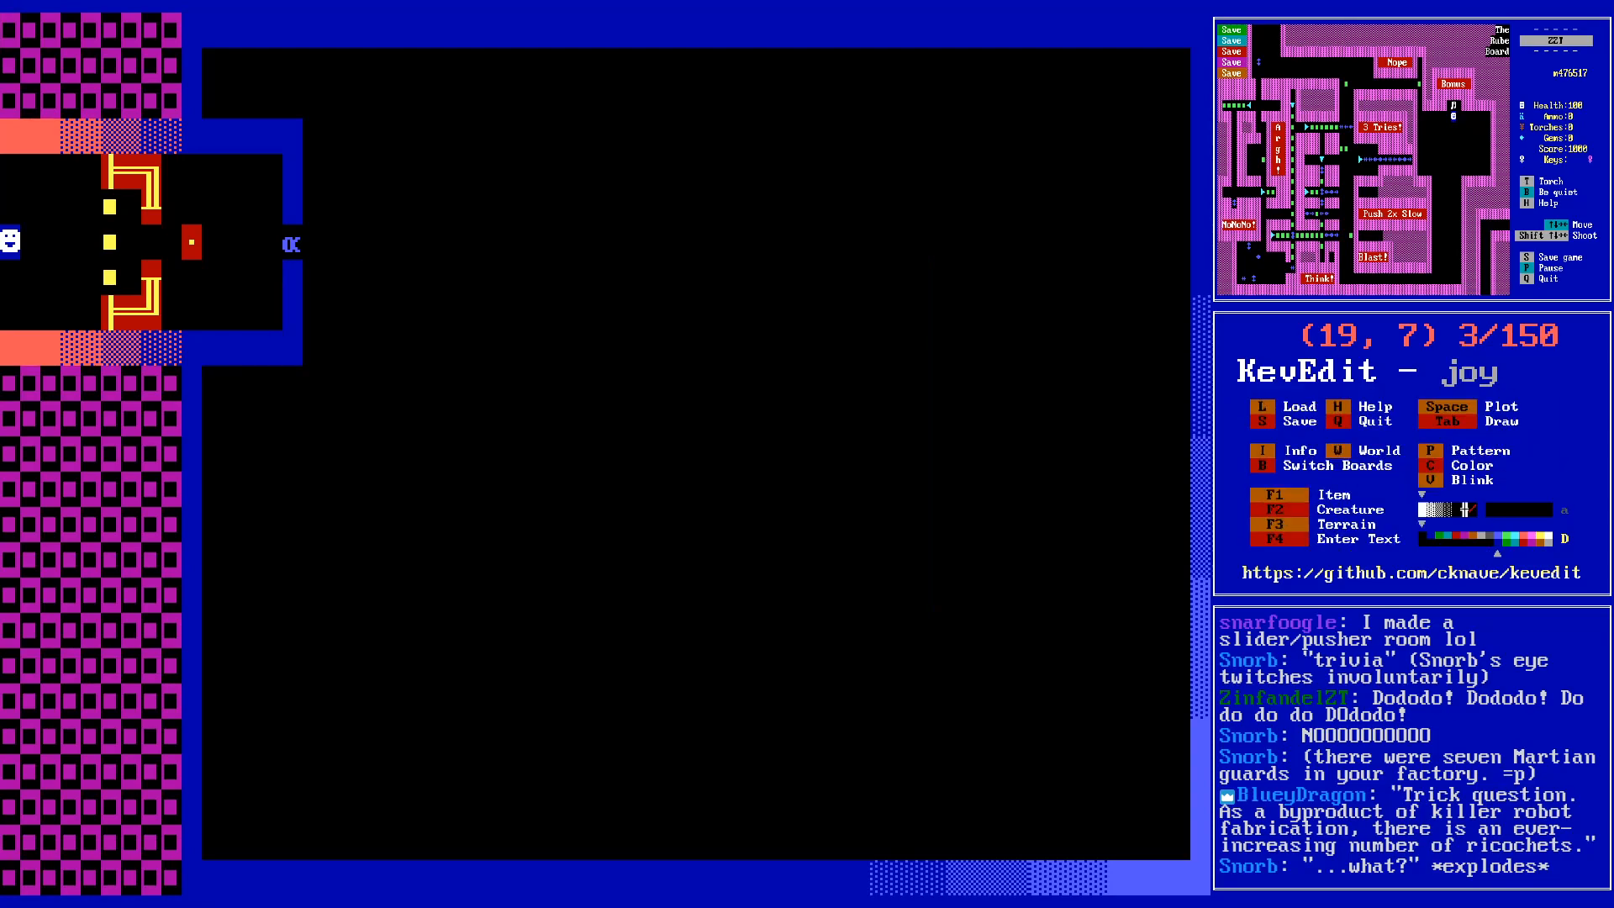
# - Set the new object's character to the diamond symbol
pyautogui.press('Return')
pyautogui.press('Down')
pyautogui.press('Return')
pyautogui.press('Down')
pyautogui.press('Right')
pyautogui.press('Right')
pyautogui.press('Right')
pyautogui.press('Right')
pyautogui.press('Right')
pyautogui.press('Right')
pyautogui.press('Right')
pyautogui.press('Up')
pyautogui.press('Left')
pyautogui.press('Left')
pyautogui.press('Left')
pyautogui.press('Left')
pyautogui.press('Return')
pyautogui.press('Up')
pyautogui.press('Return')
pyautogui.write('@scorecheck')
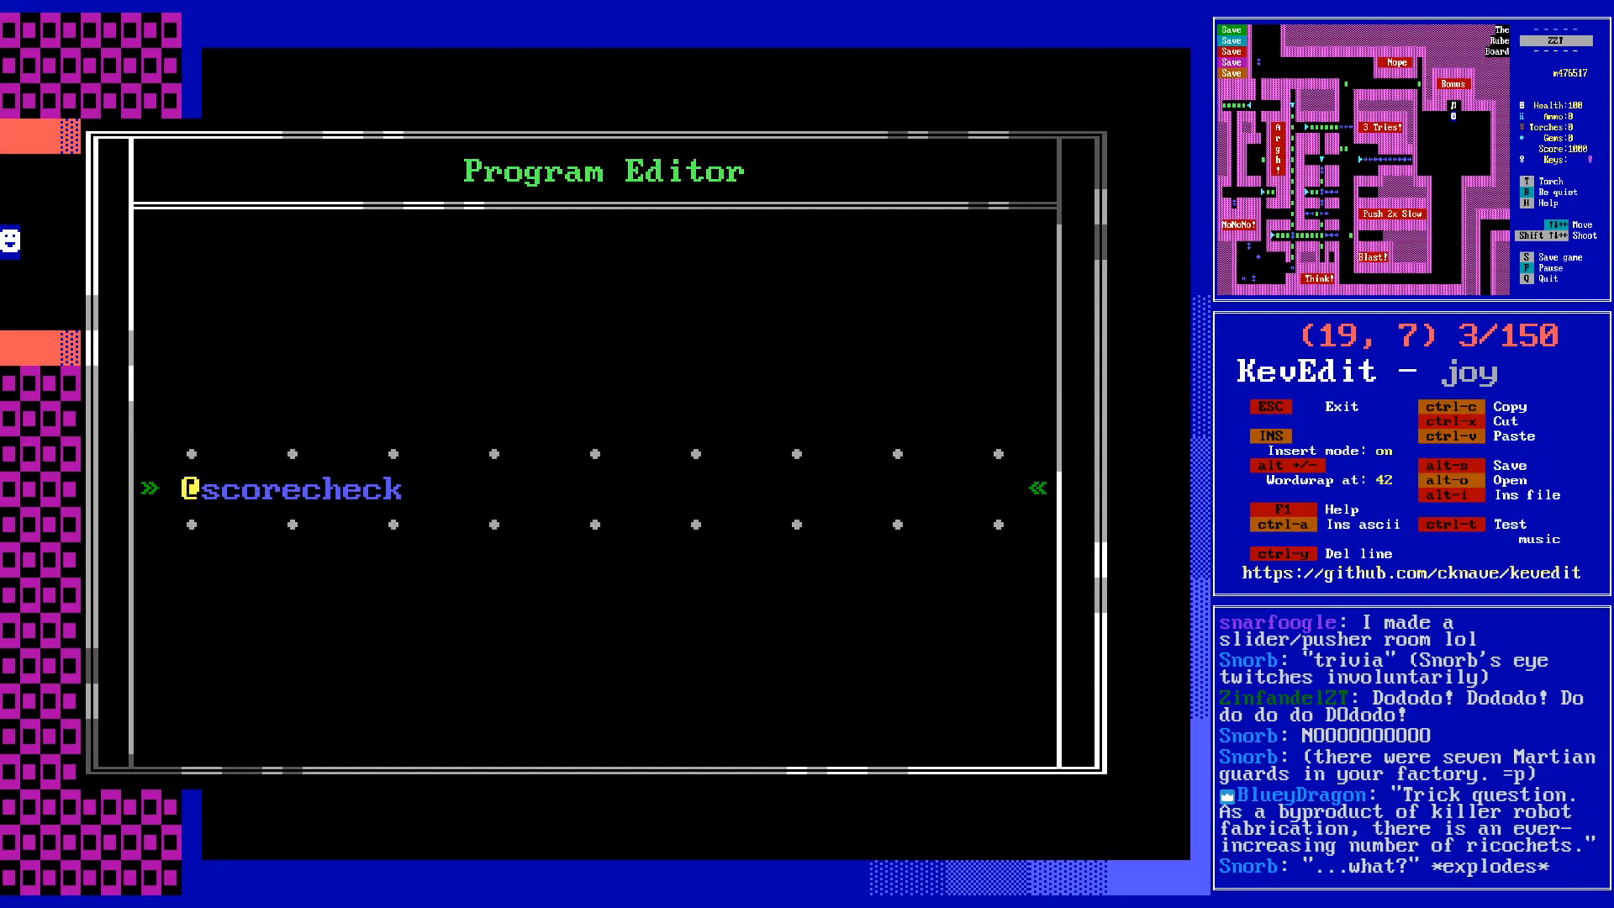
pyautogui.press('Return')
pyautogui.write('#')
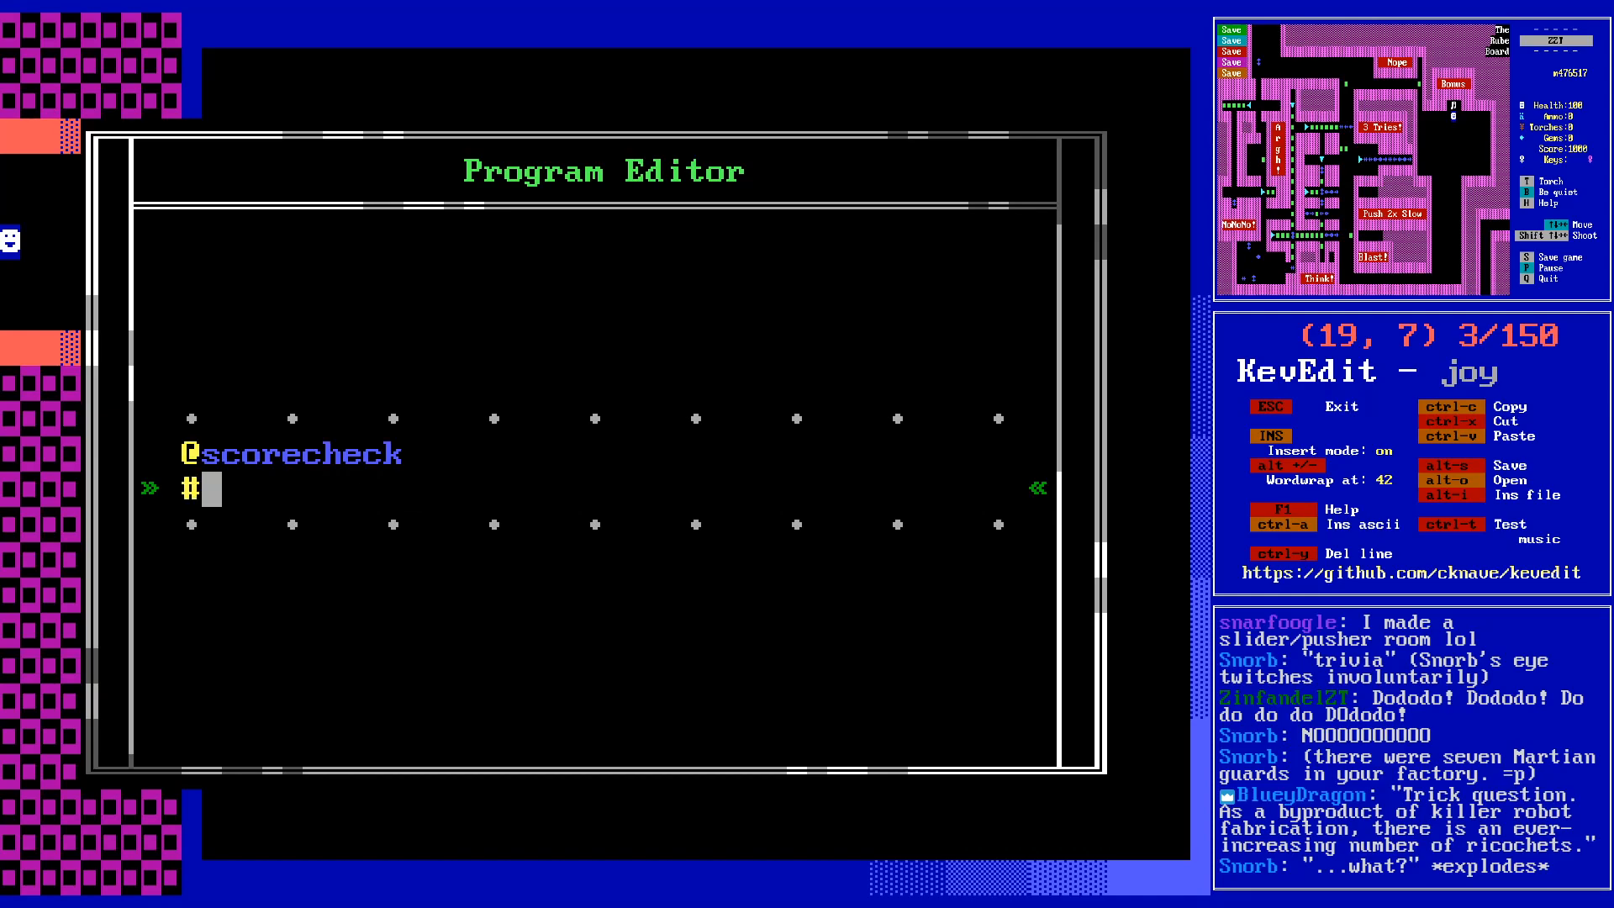
pyautogui.write('cycle 1')
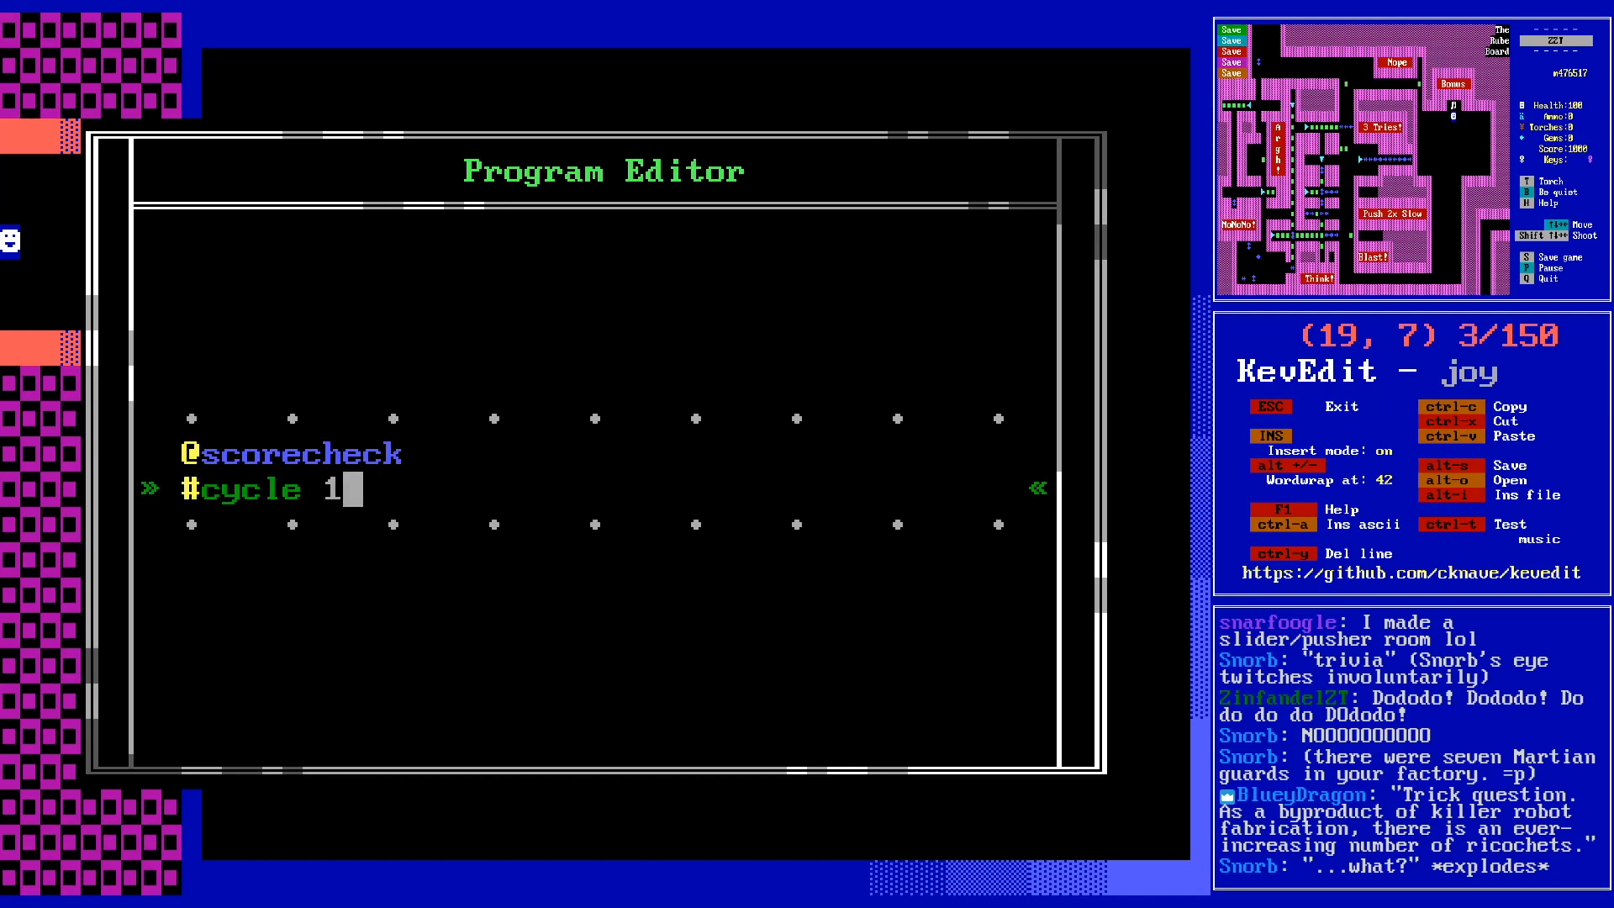
pyautogui.press('Return')
pyautogui.write('#end')
pyautogui.press('Return')
pyautogui.write(':check')
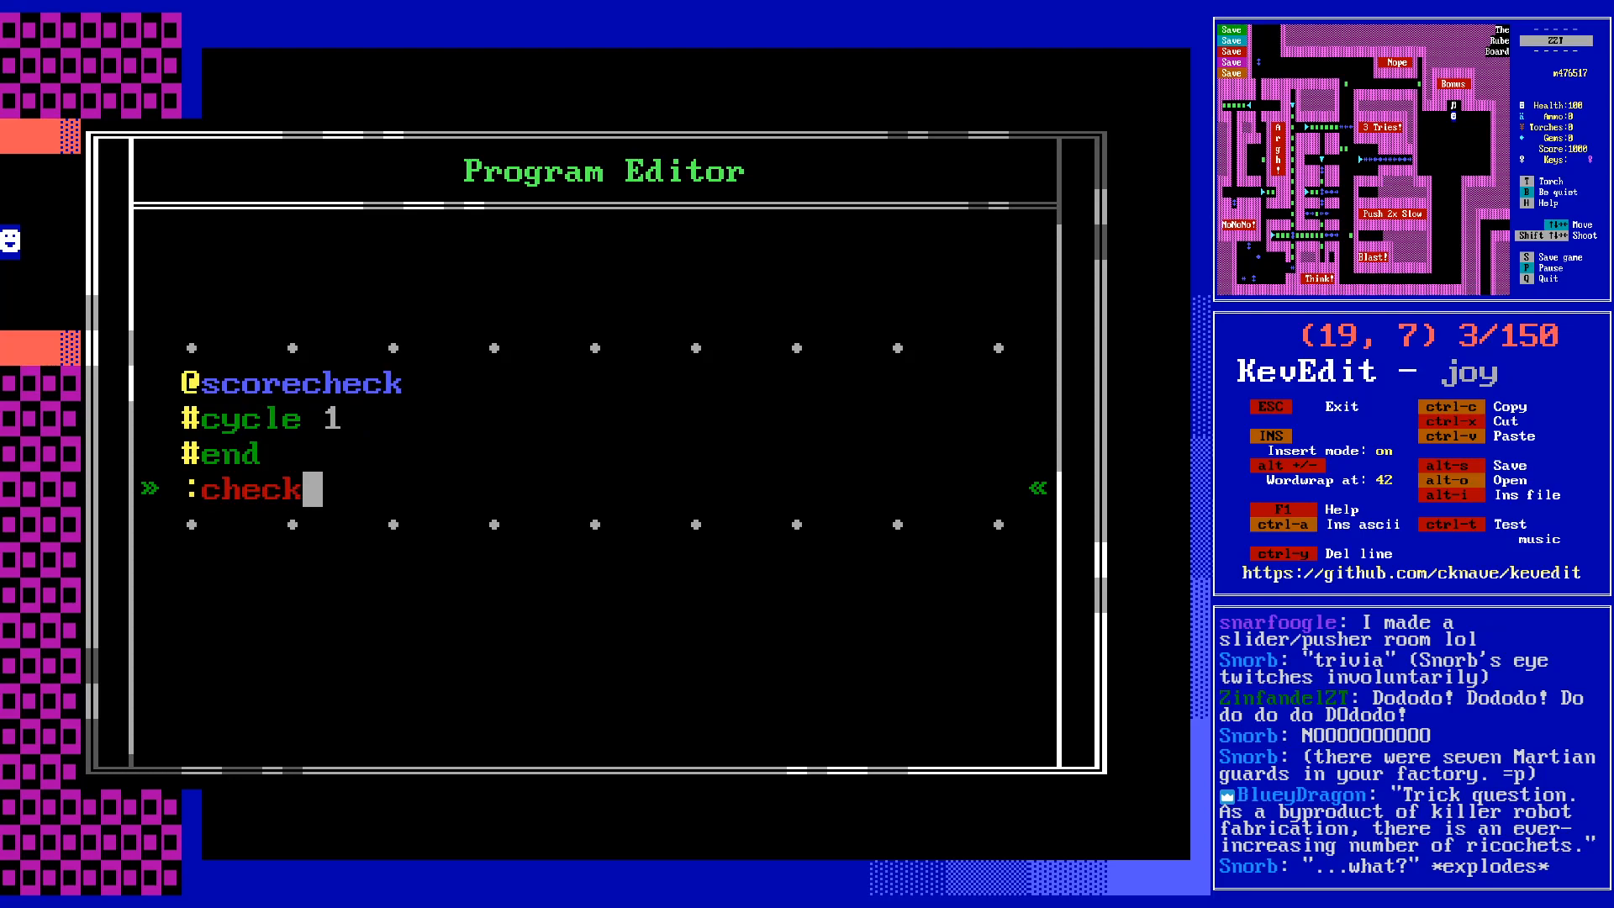
# - Add the line "#if blocked w correct" under the ":check" label
pyautogui.press('Return')
pyautogui.write('#if blocked w #')
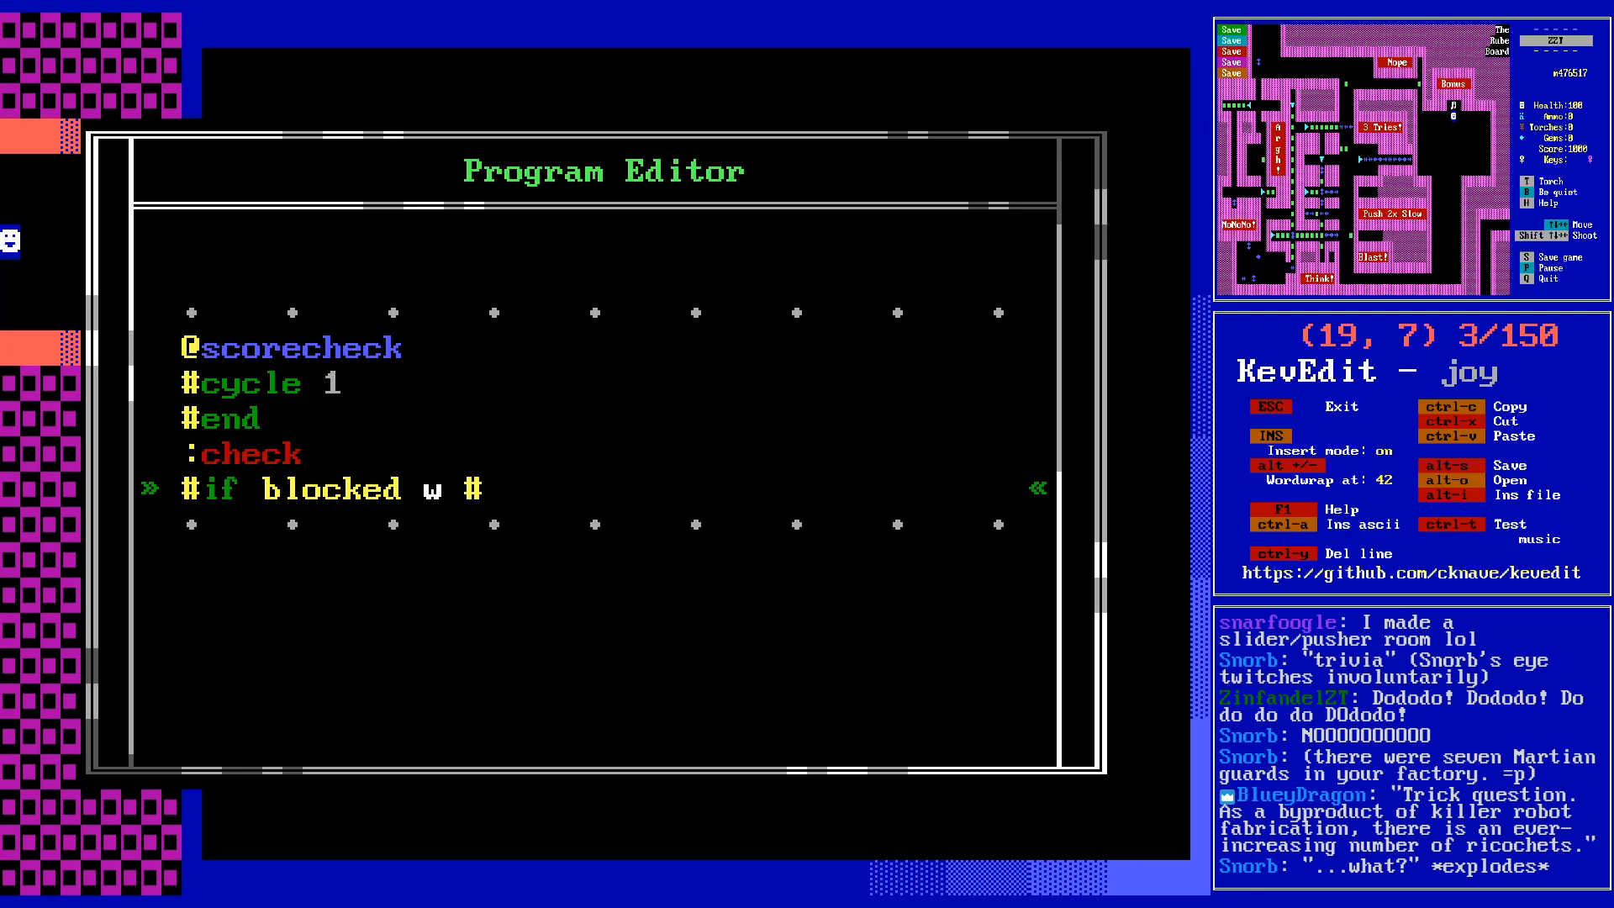
pyautogui.press('BackSpace')
pyautogui.write('correct')
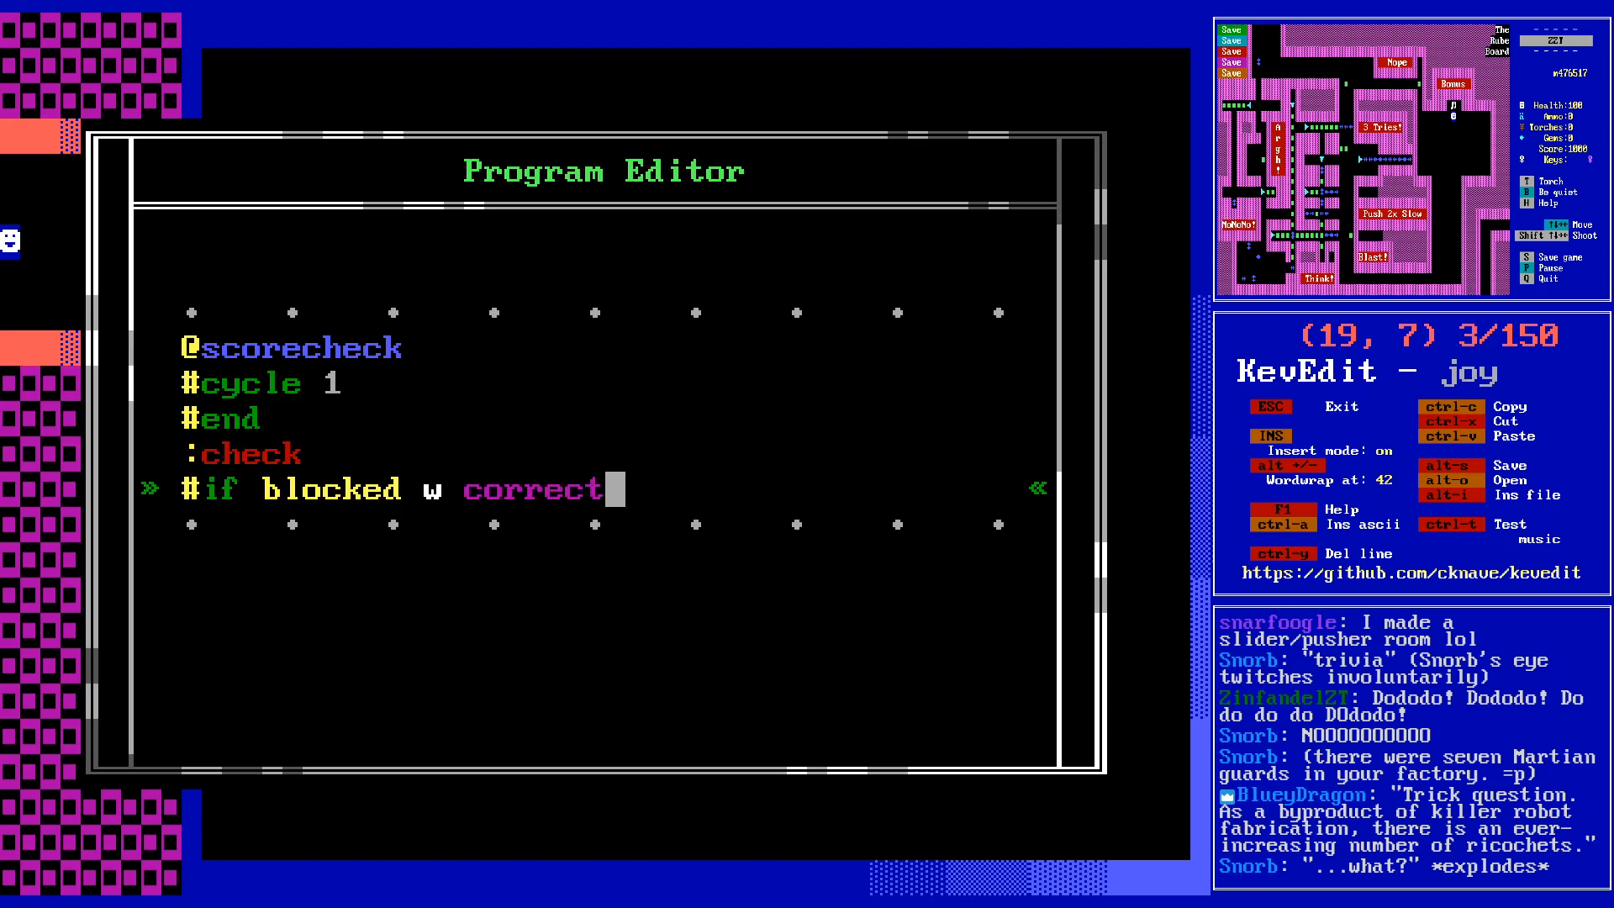
pyautogui.press('Return')
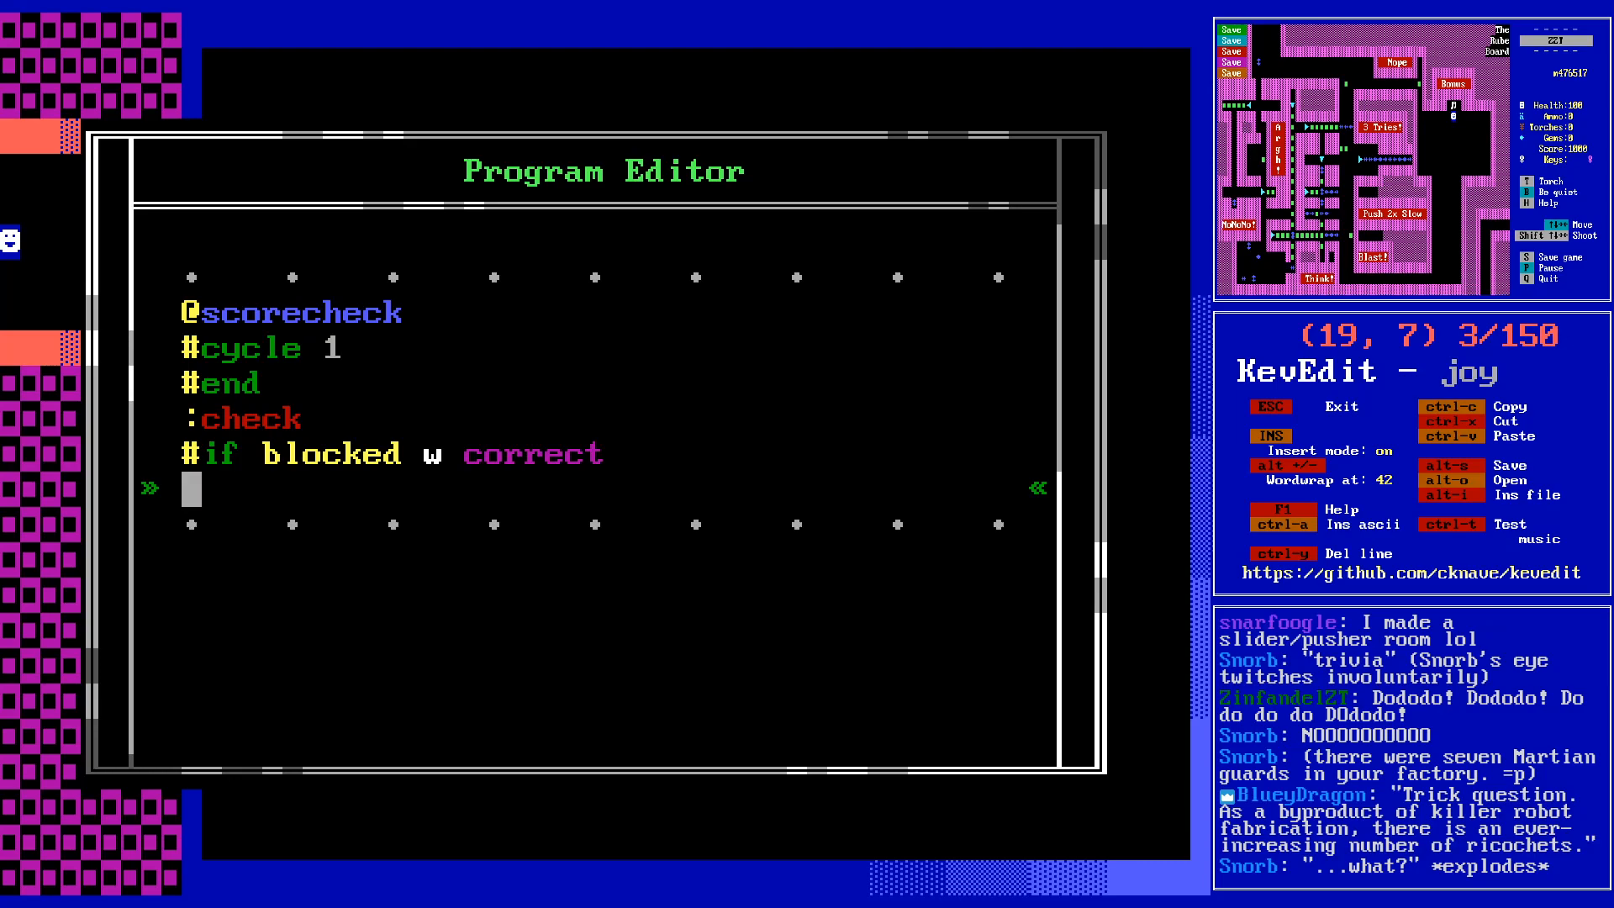
pyautogui.press('Escape')
pyautogui.press('Left')
pyautogui.press('Left')
pyautogui.press('Left')
pyautogui.press('Left')
pyautogui.press('Return')
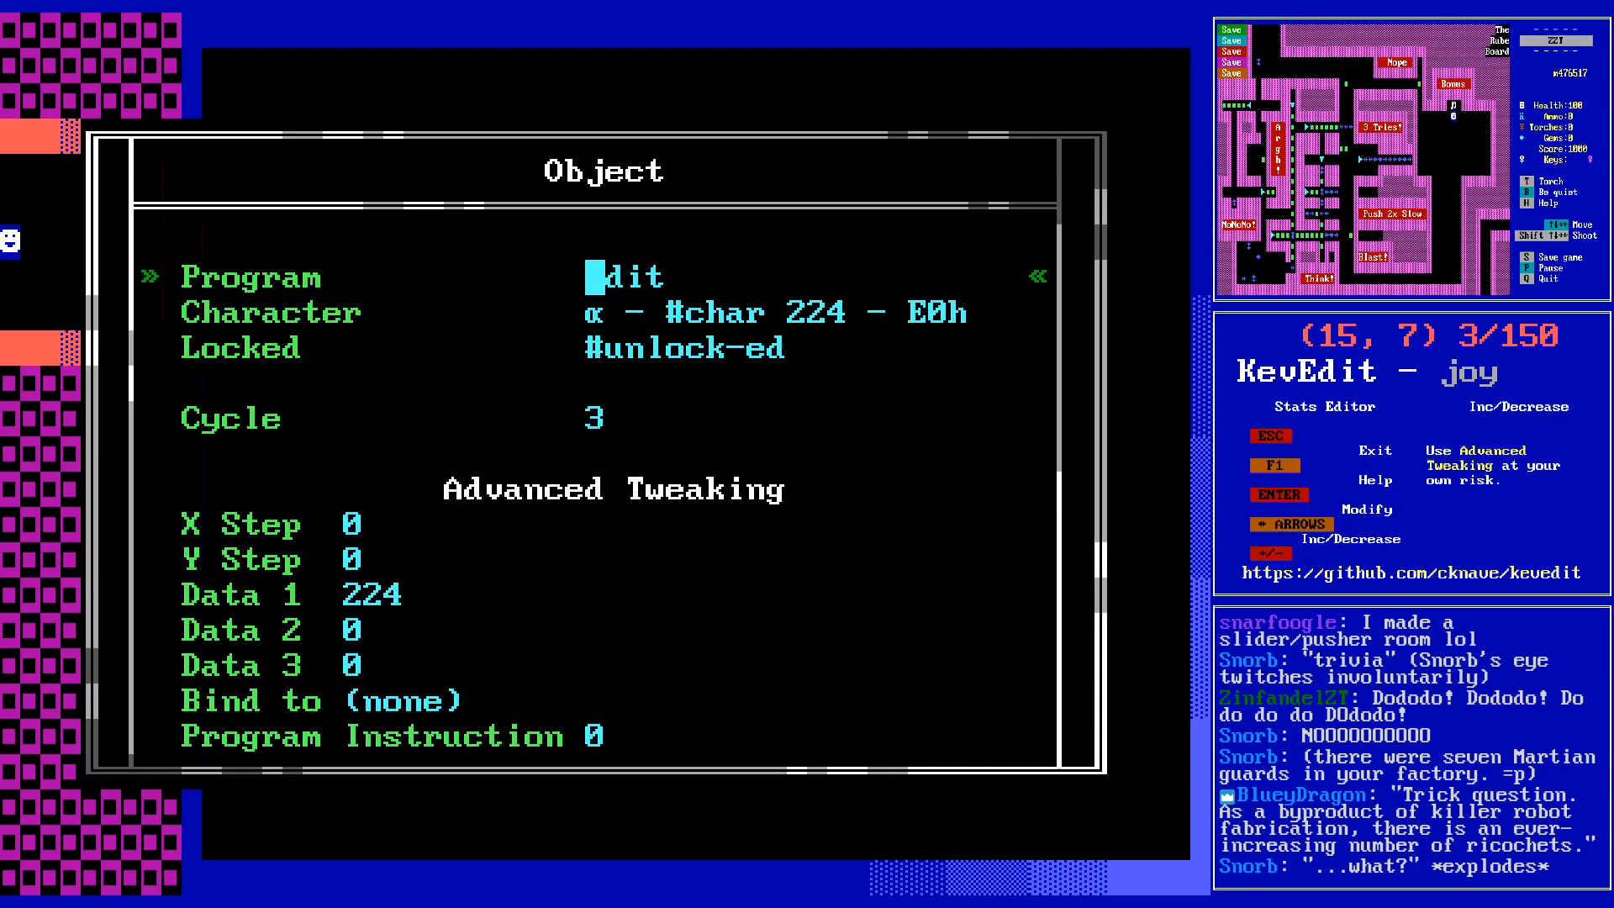
pyautogui.press('Return')
pyautogui.press('Right')
pyautogui.press('Right')
pyautogui.press('Right')
pyautogui.press('Right')
pyautogui.press('Right')
pyautogui.press('Delete')
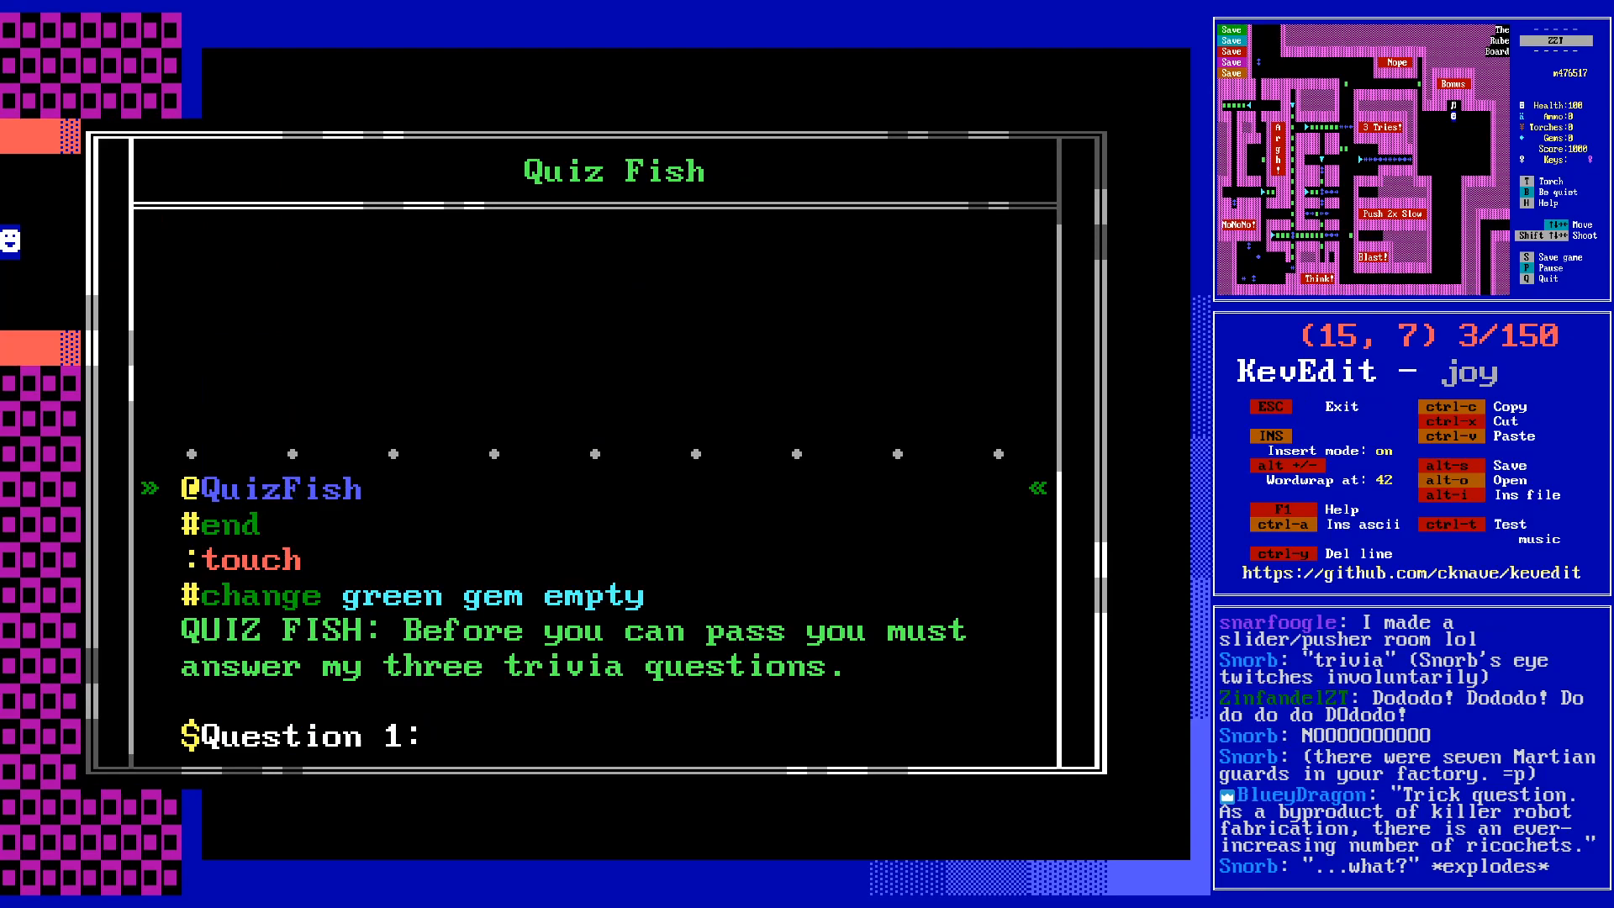
pyautogui.press('Home')
pyautogui.press('Escape')
# - In the scorecheck object's code, make the blocked-west condition send to "#QuizFish:correct"
pyautogui.press('Right')
pyautogui.press('Right')
pyautogui.press('Right')
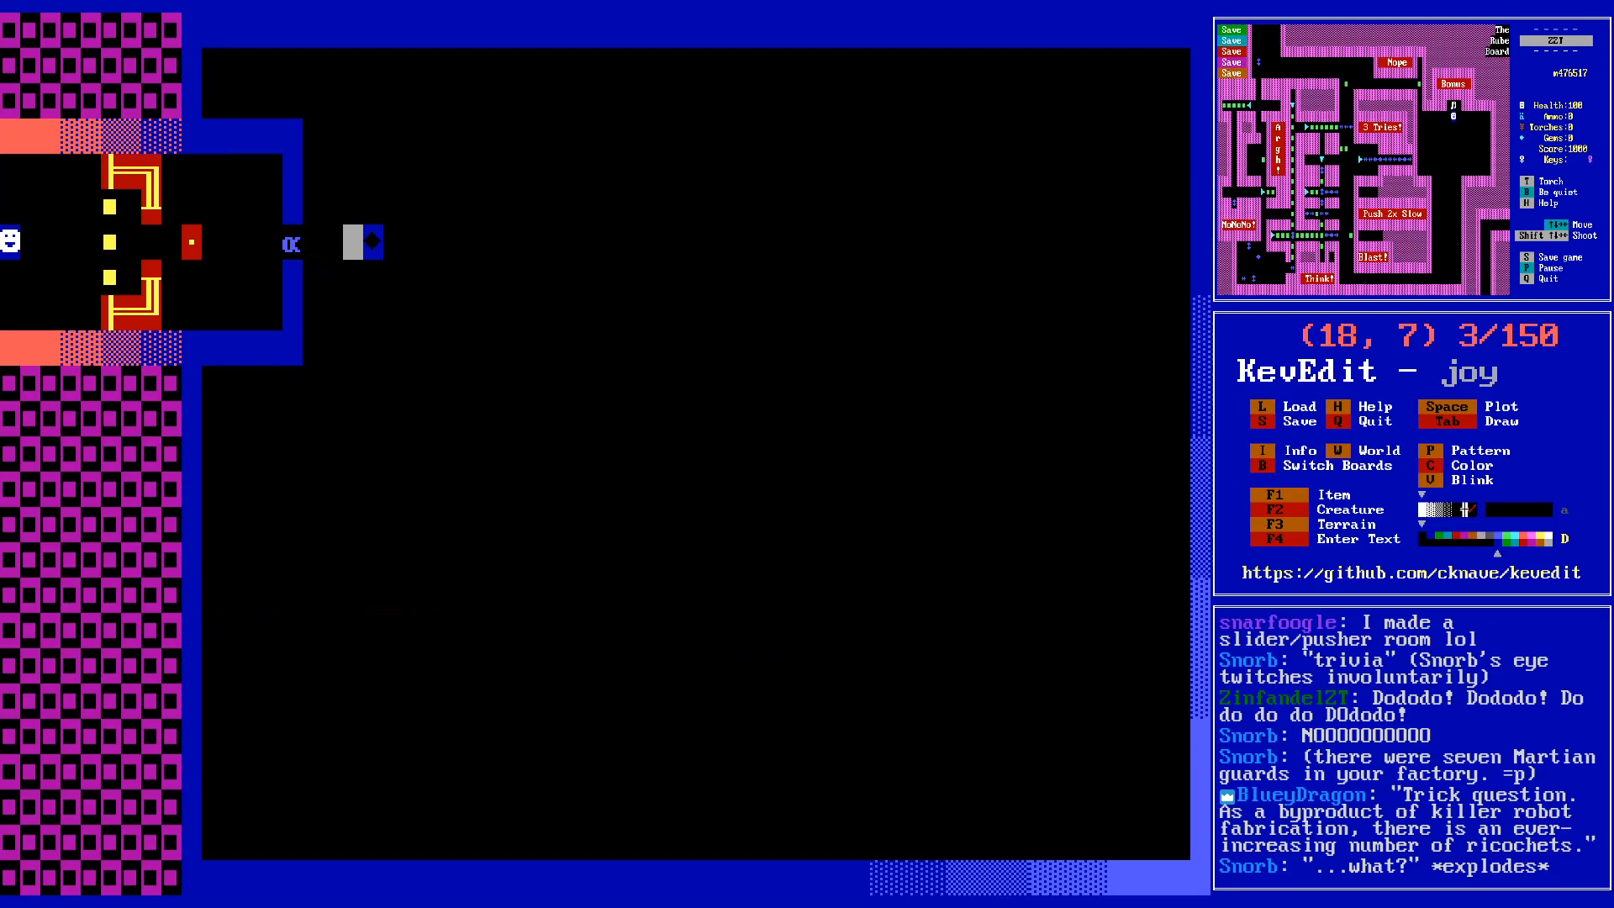
pyautogui.press('Right')
pyautogui.press('Return')
pyautogui.press('Return')
pyautogui.press('Down')
pyautogui.press('Down')
pyautogui.press('Down')
pyautogui.press('Down')
pyautogui.press('Down')
pyautogui.press('Up')
pyautogui.press('End')
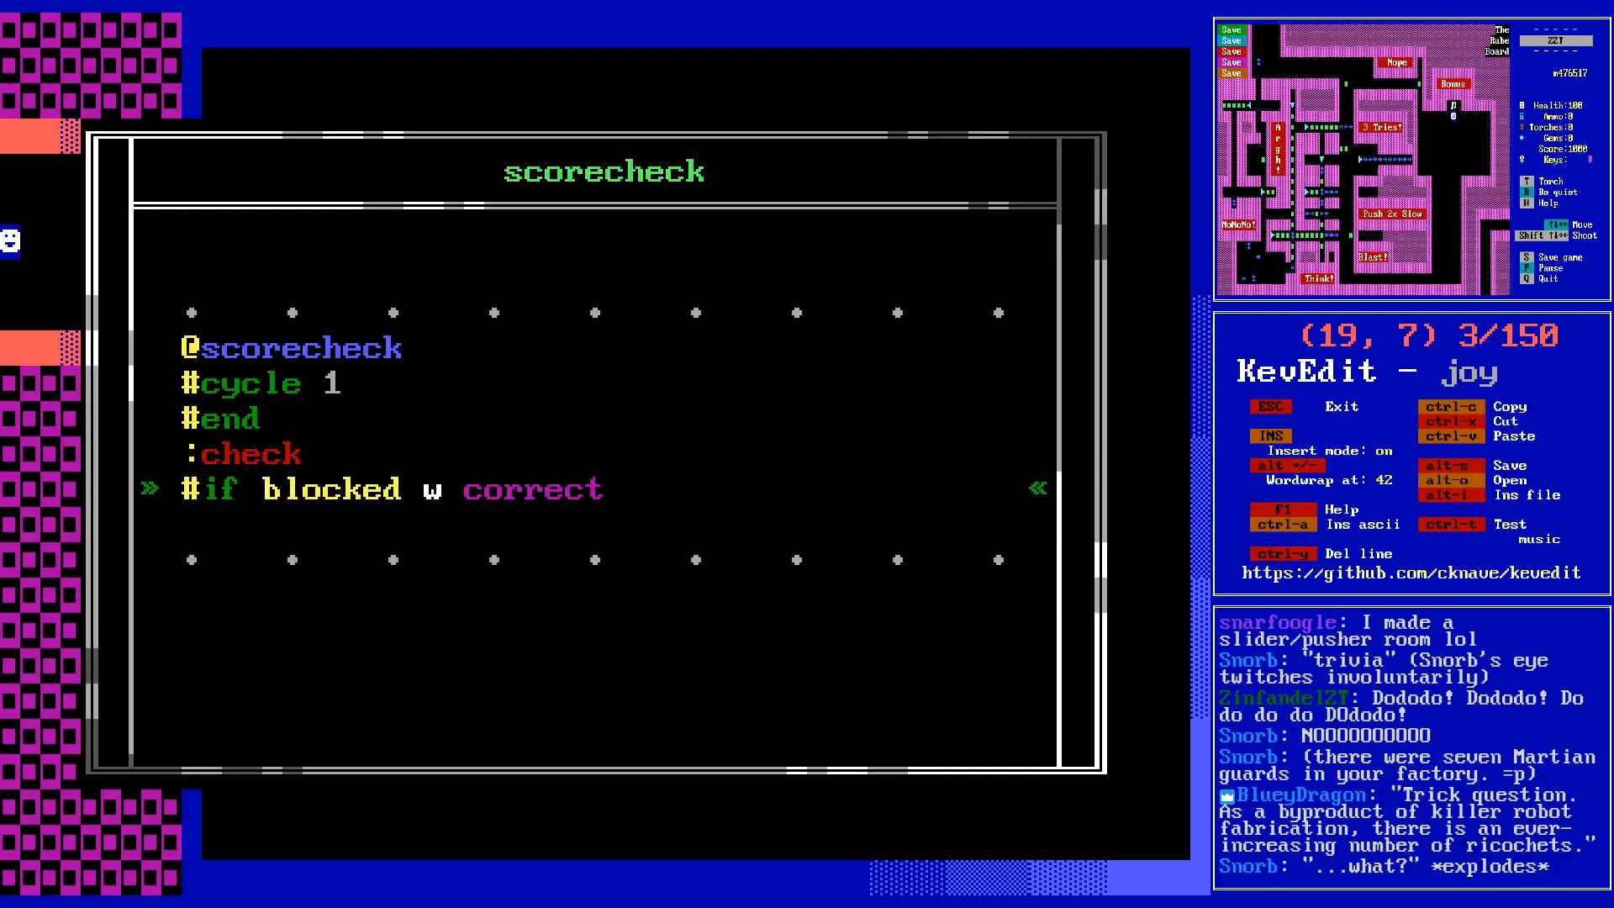
pyautogui.press('BackSpace')
pyautogui.press('BackSpace')
pyautogui.press('BackSpace')
pyautogui.press('BackSpace')
pyautogui.press('BackSpace')
pyautogui.press('BackSpace')
pyautogui.press('BackSpace')
pyautogui.write('#QuizFish:')
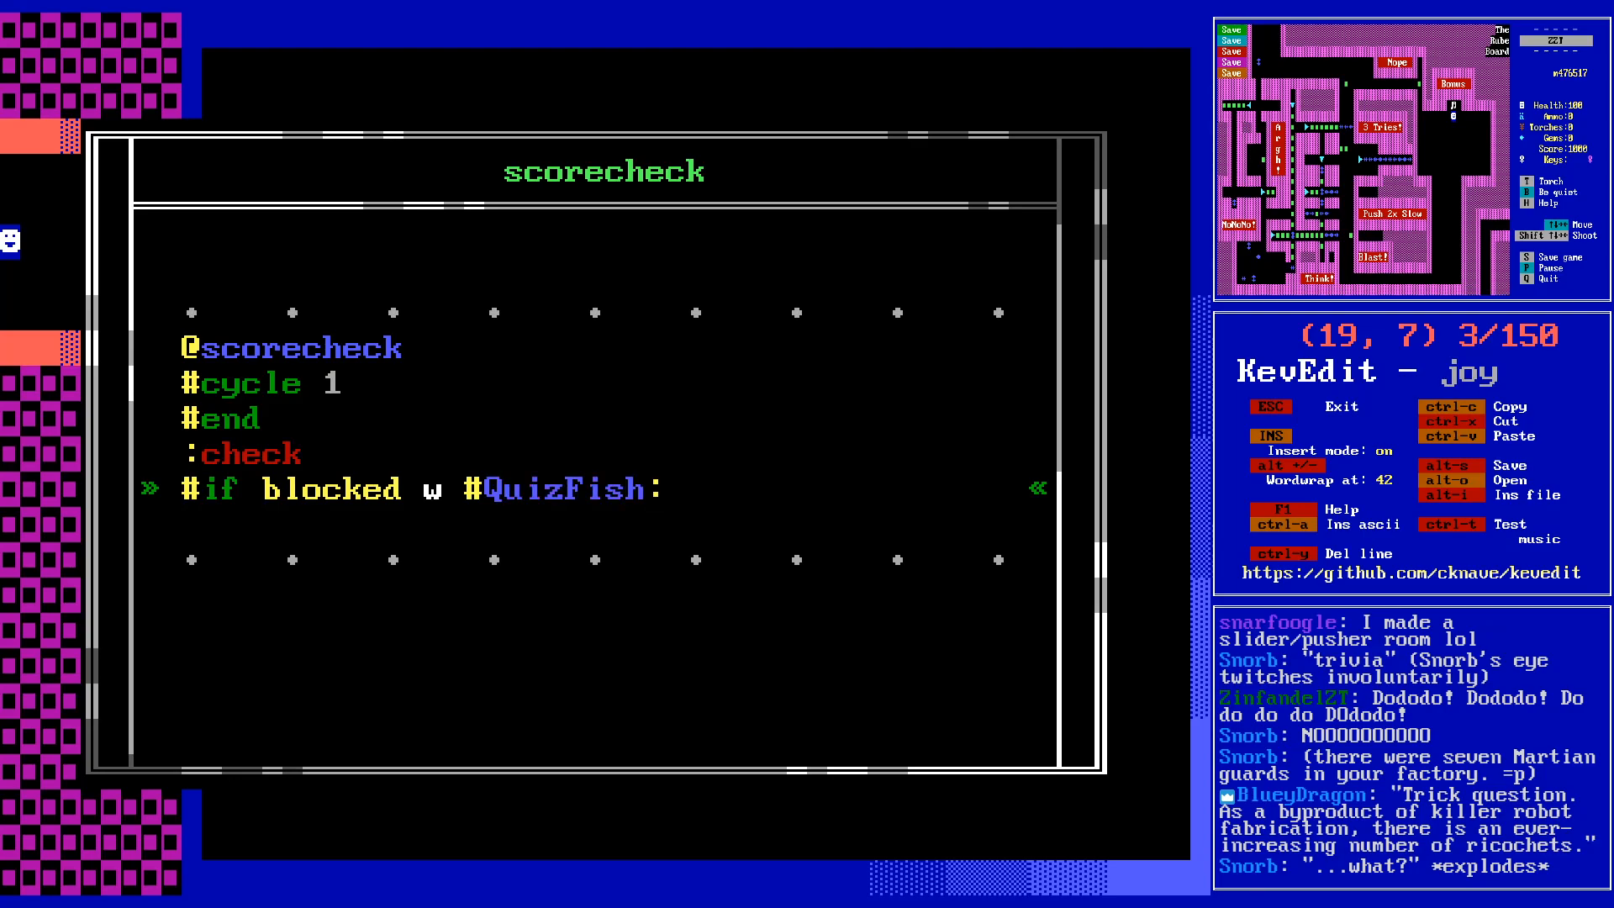
pyautogui.write('correct')
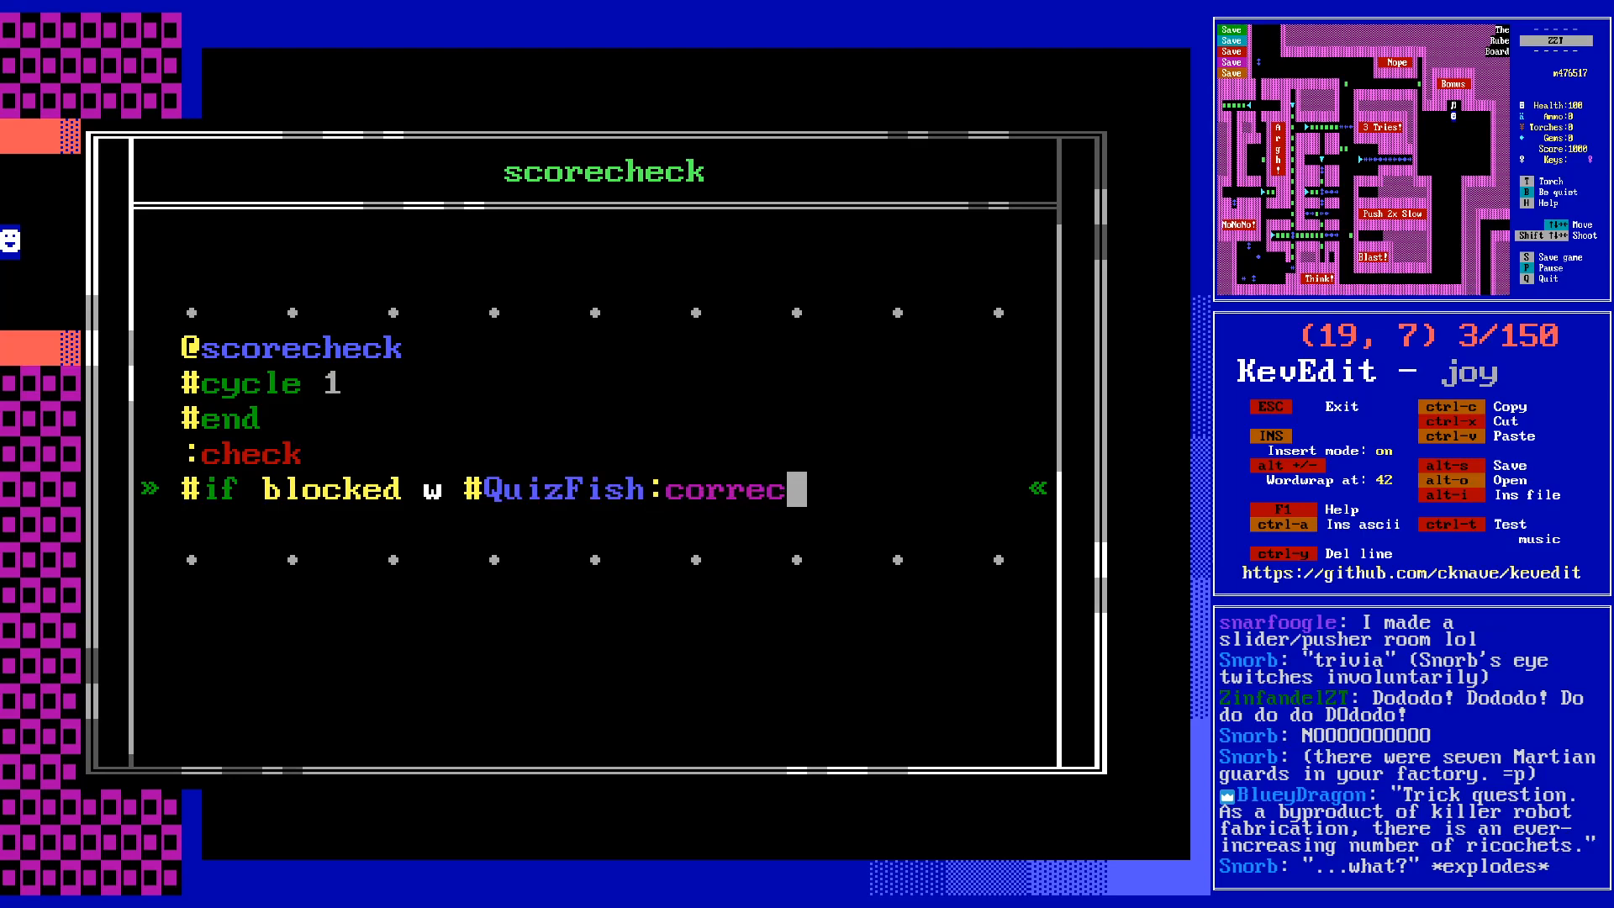
# - Add the lines "#if not blocked w #QuizFish:incorrect" and "#end" to the end of the scorecheck object's code
pyautogui.press('Return')
pyautogui.write('#')
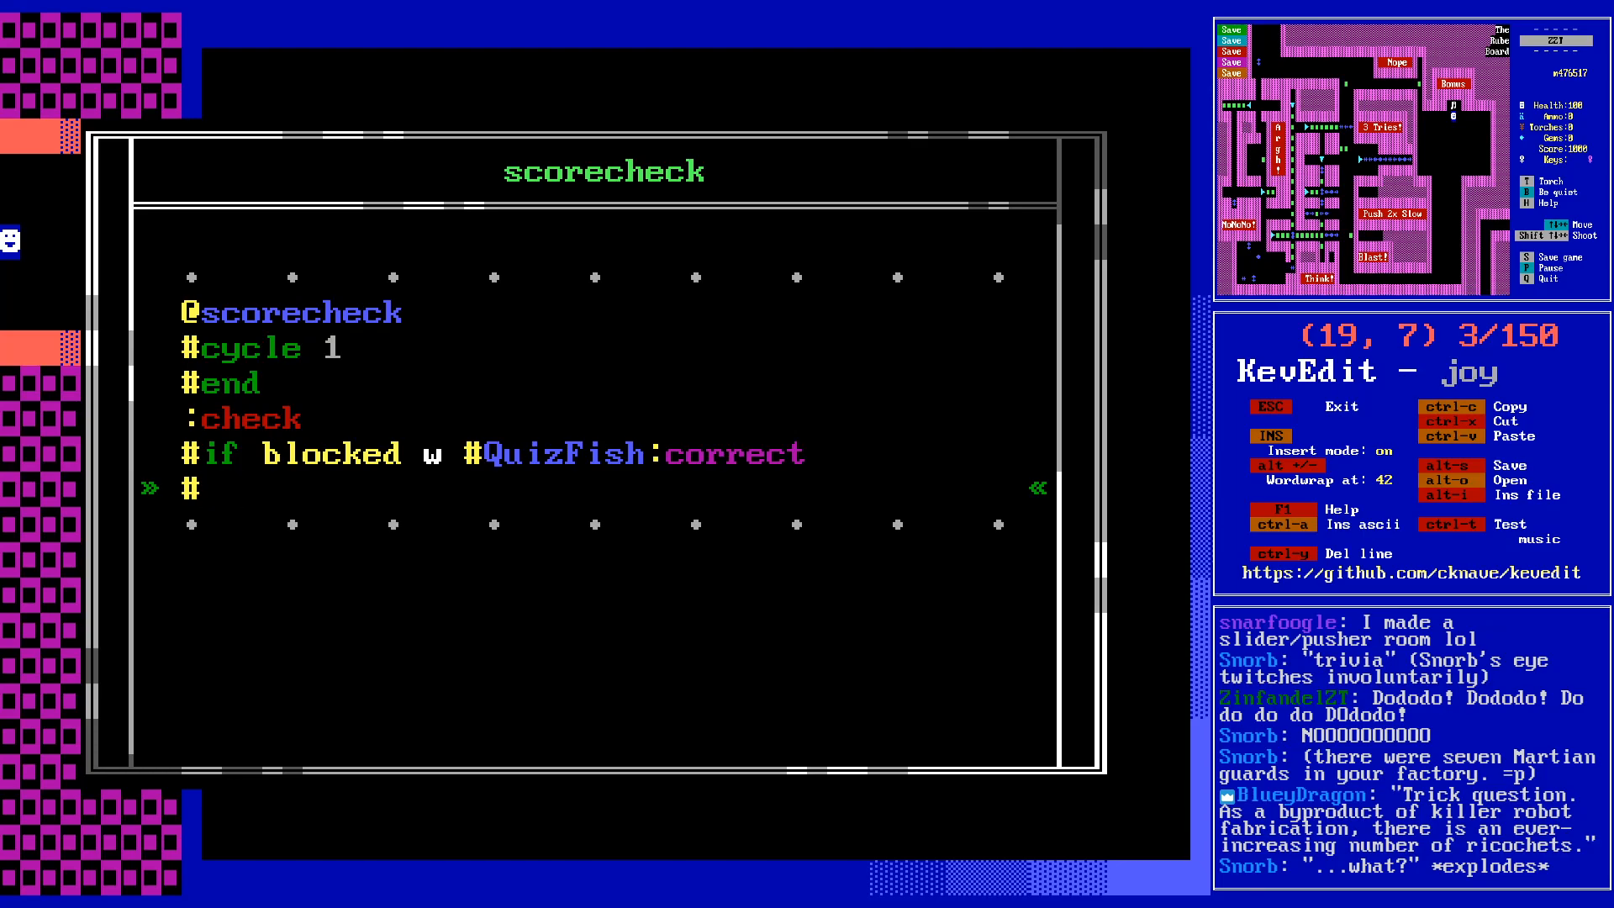
pyautogui.write('#if not blocked ')
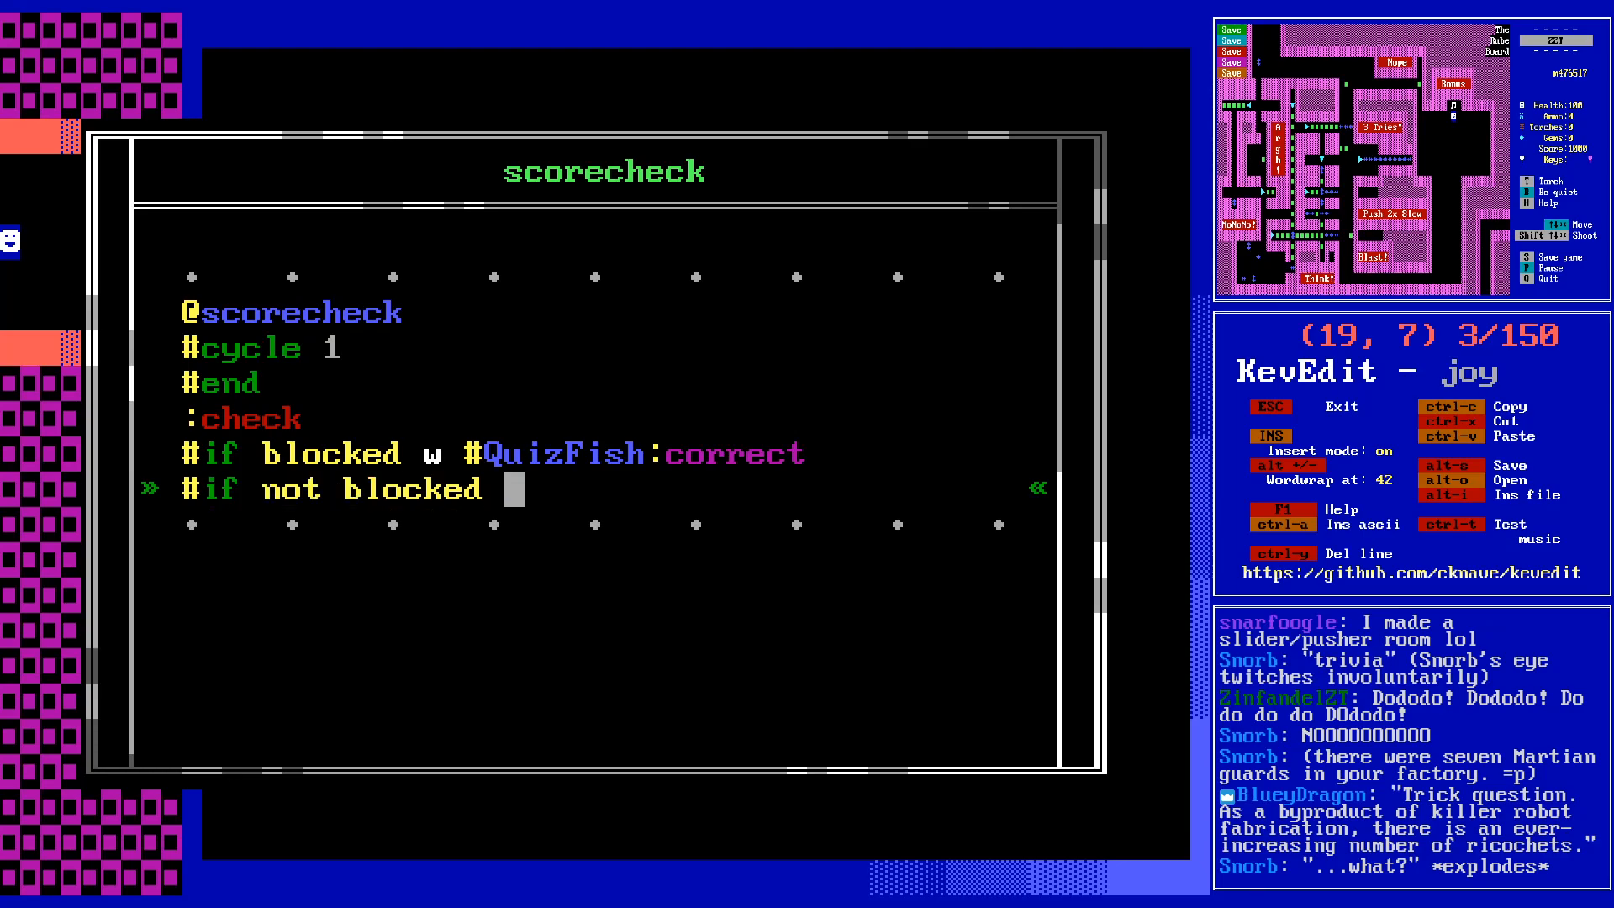
pyautogui.write('w #QuizFish:in')
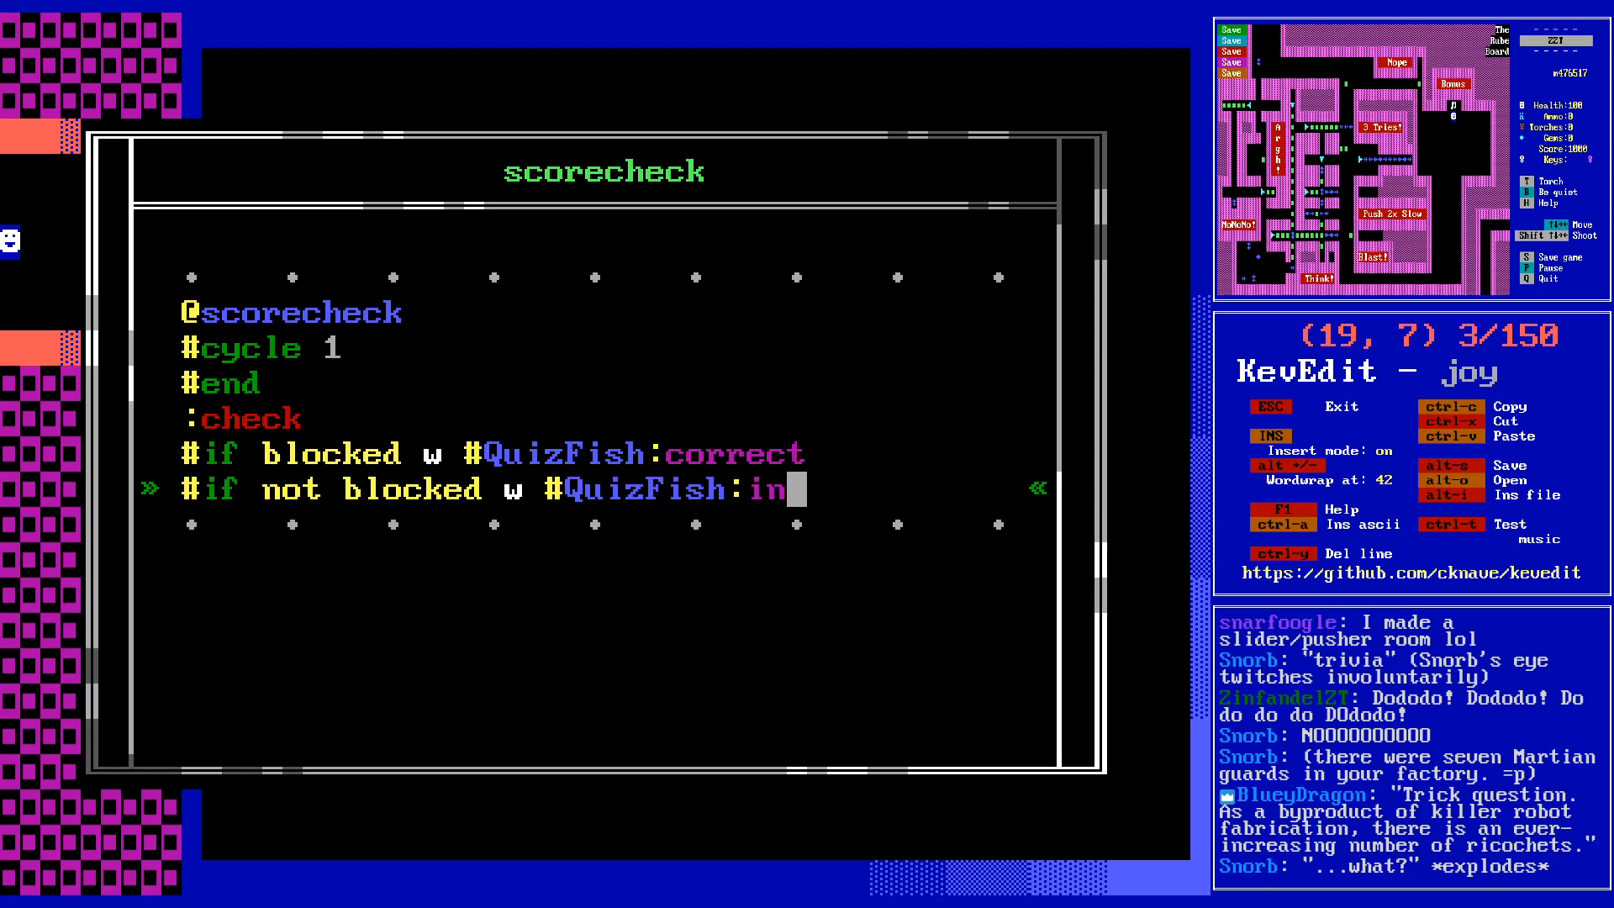
pyautogui.write('correct')
pyautogui.press('Return')
pyautogui.write('#end')
# - Try adding an unconditional "#QuizFish:incorrect" line between the two blocked-west conditions in the scorecheck code
pyautogui.press('Up')
pyautogui.press('Up')
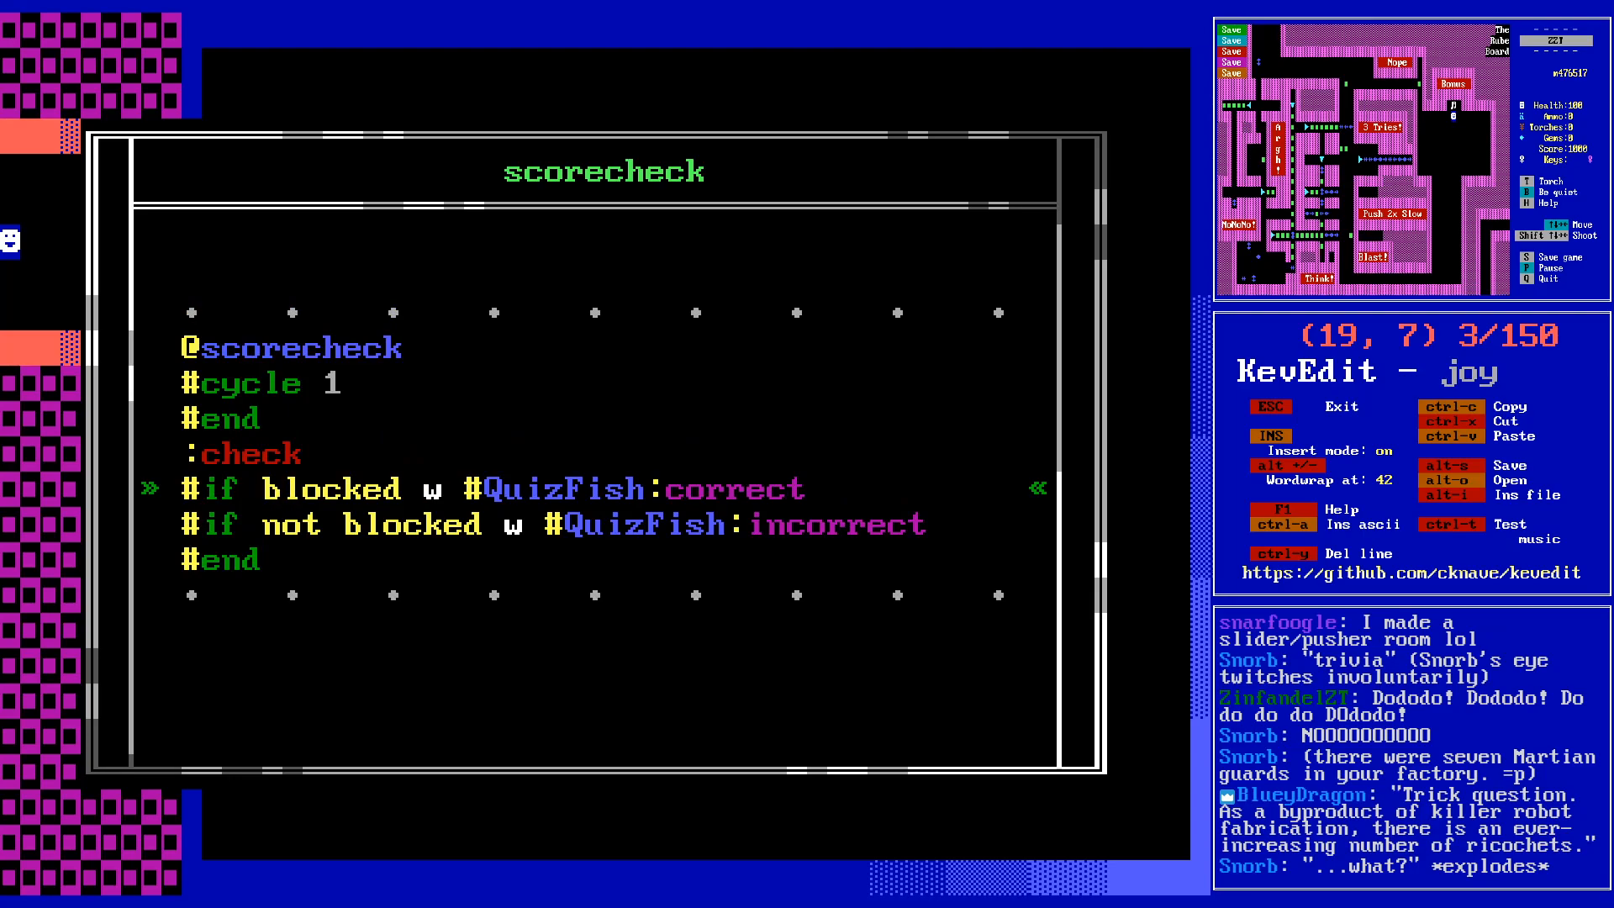
pyautogui.press('Down')
pyautogui.press('Right')
pyautogui.press('Up')
pyautogui.press('End')
pyautogui.press('Return')
pyautogui.write('#')
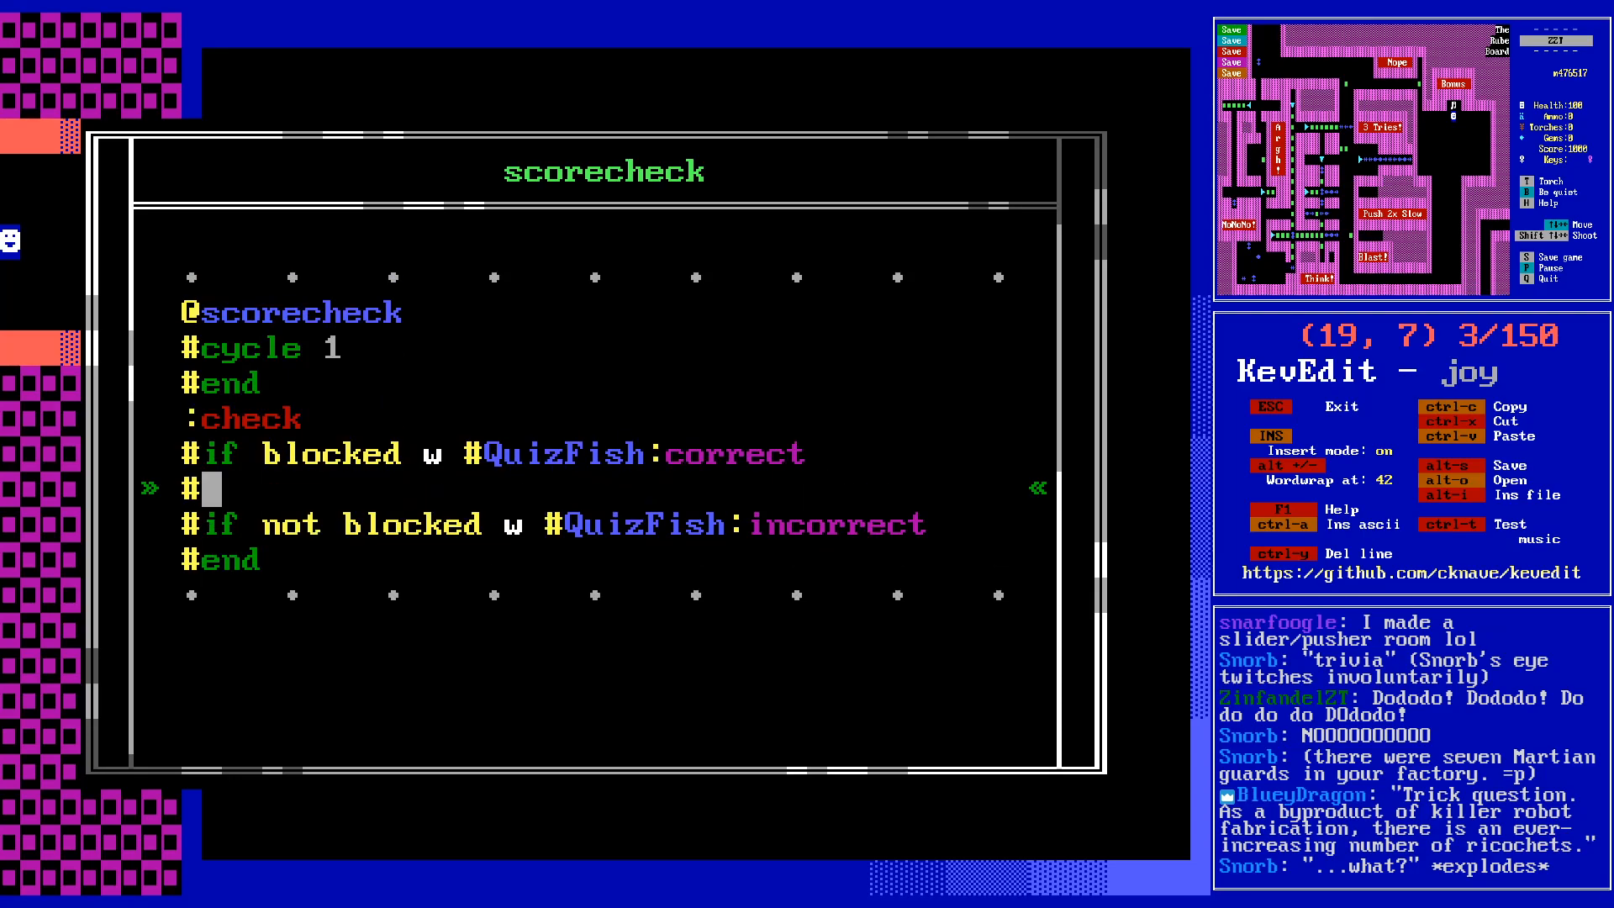
pyautogui.write('QuizFish:inc')
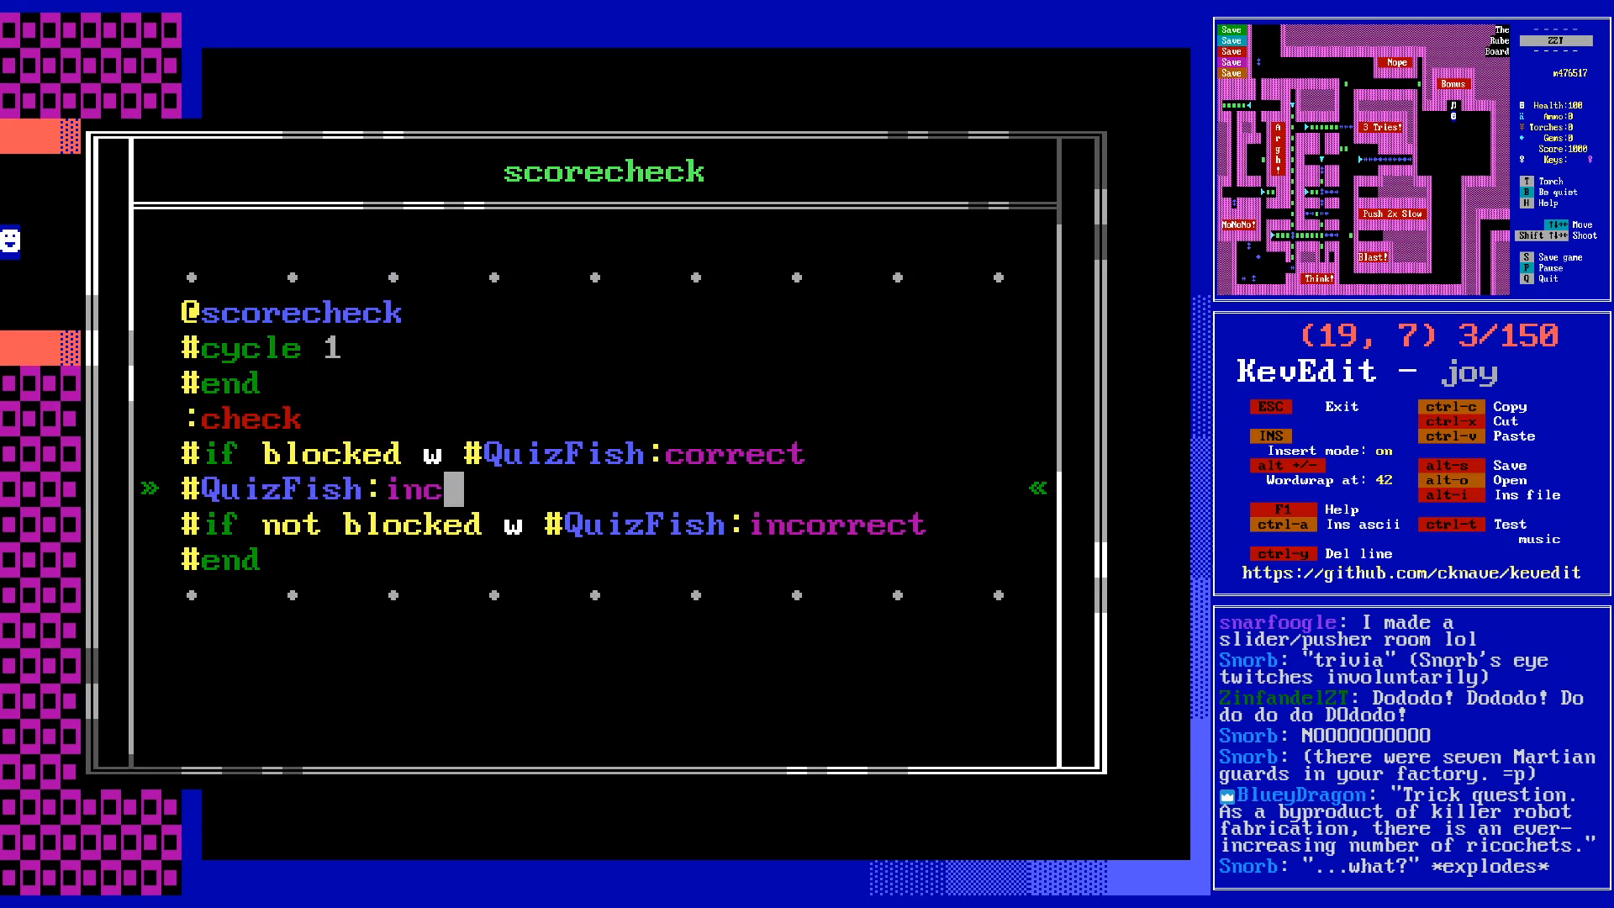
pyautogui.write('orrect')
pyautogui.press('Up')
pyautogui.press('End')
pyautogui.hotkey('shift', 'Home')
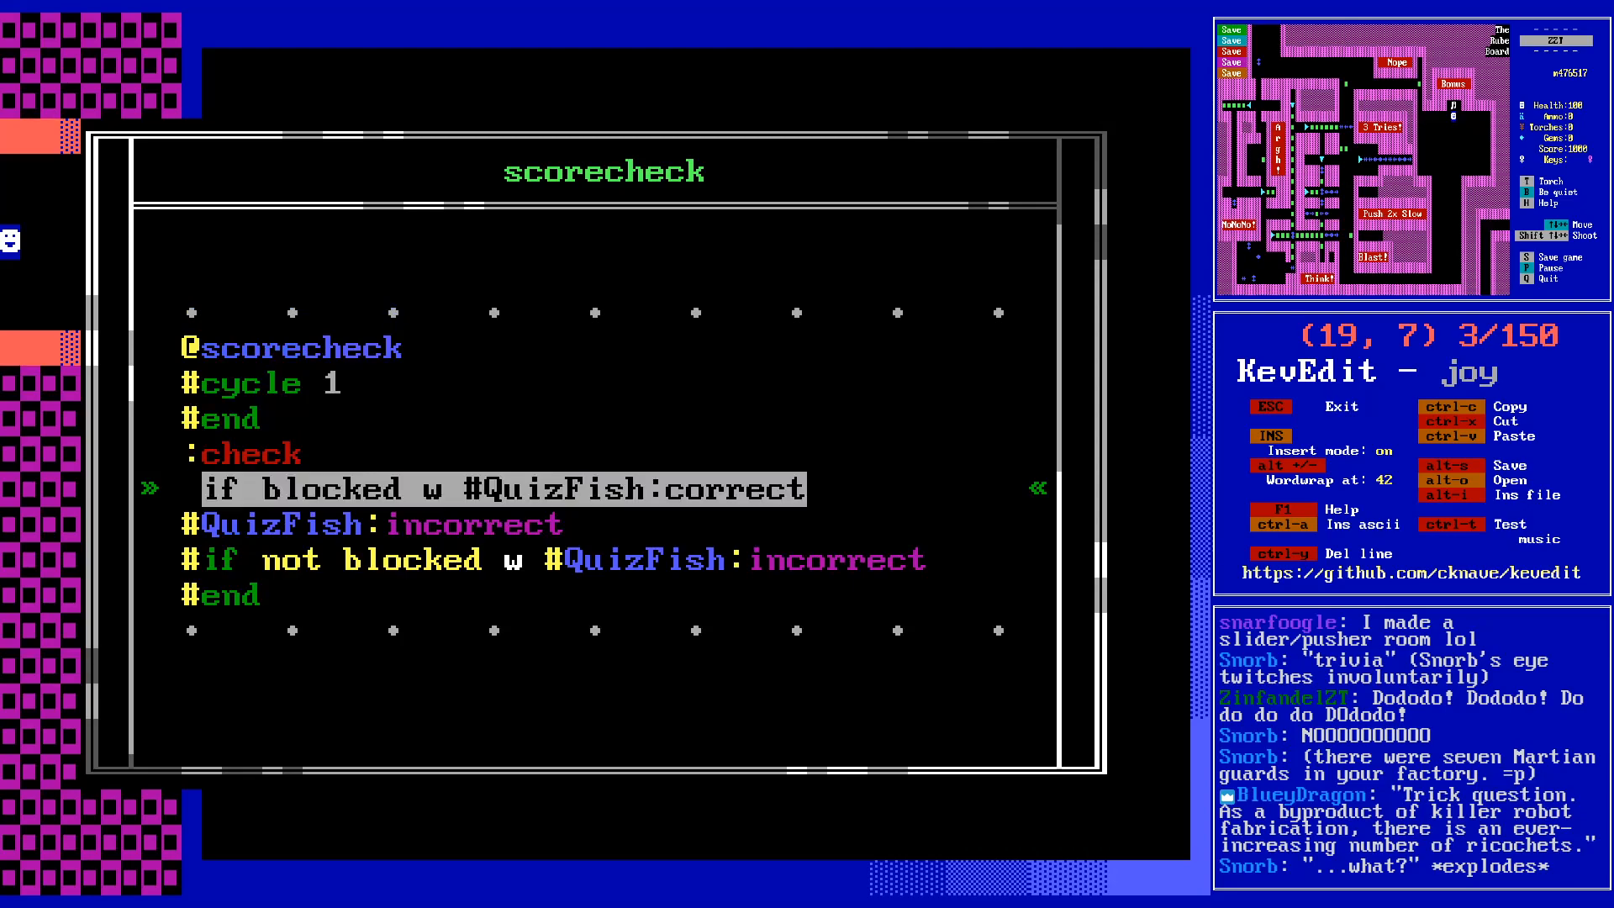
# - Delete the unconditional "#QuizFish:incorrect" line between the two conditions
pyautogui.press('Down')
pyautogui.press('Home')
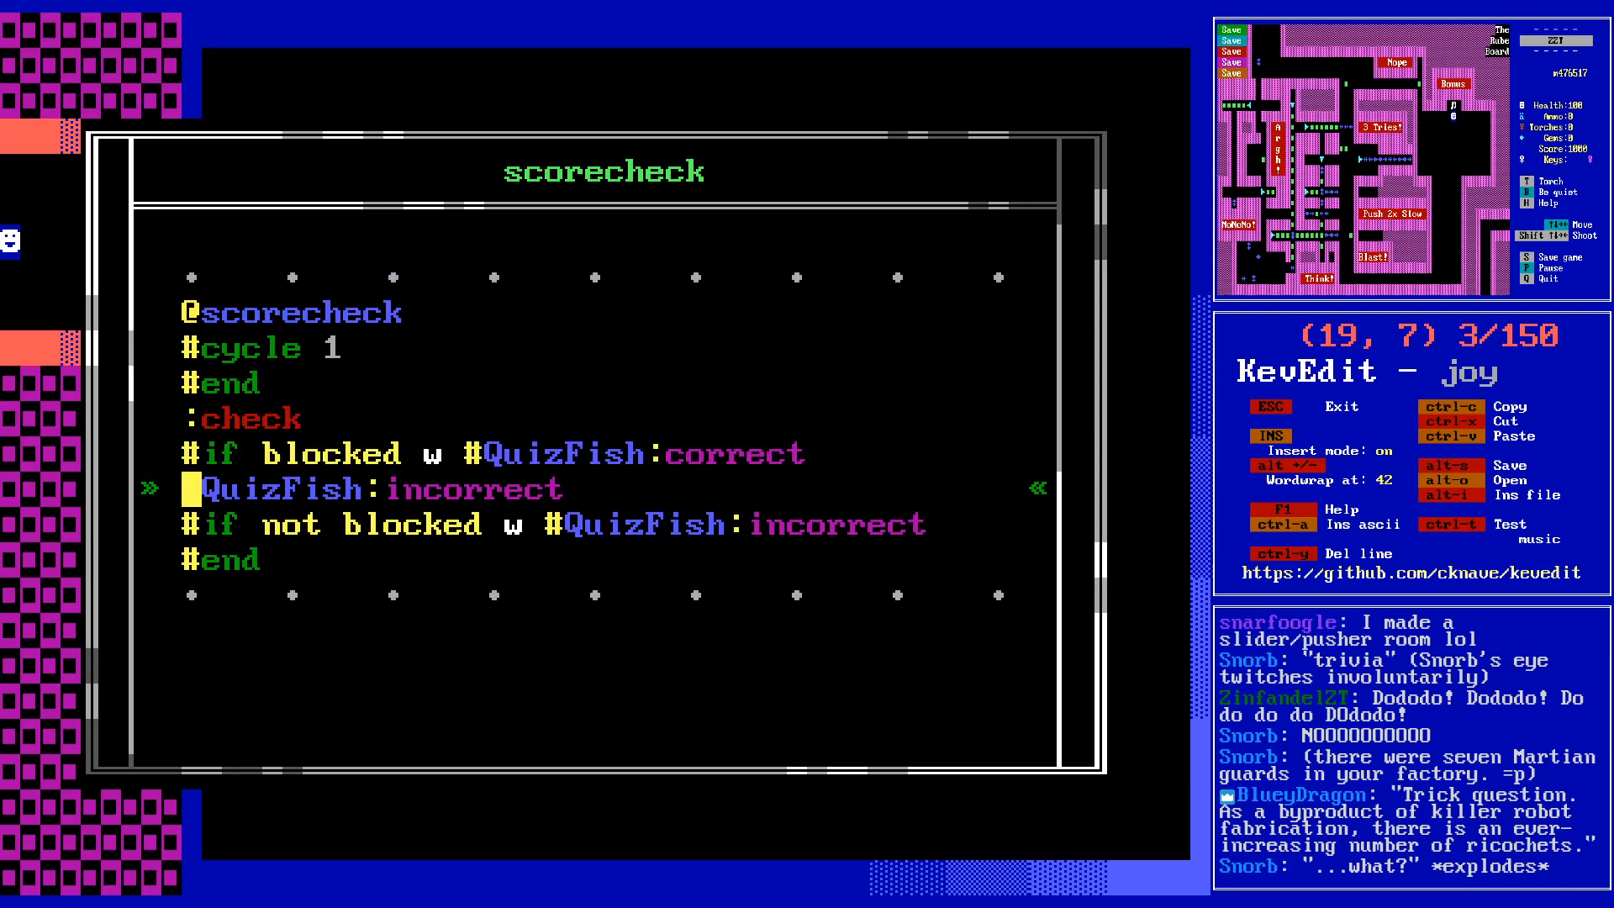
pyautogui.press('Up')
pyautogui.press('Right')
pyautogui.press('Right')
pyautogui.press('Right')
pyautogui.press('Right')
pyautogui.press('Right')
pyautogui.press('Right')
pyautogui.press('Down')
pyautogui.hotkey('ctrl', 'y')
# - Review the scorecheck code's two blocked-west conditions and the QuizFish labels they send to
pyautogui.press('Up')
pyautogui.press('End')
pyautogui.hotkey('shift', 'Home')
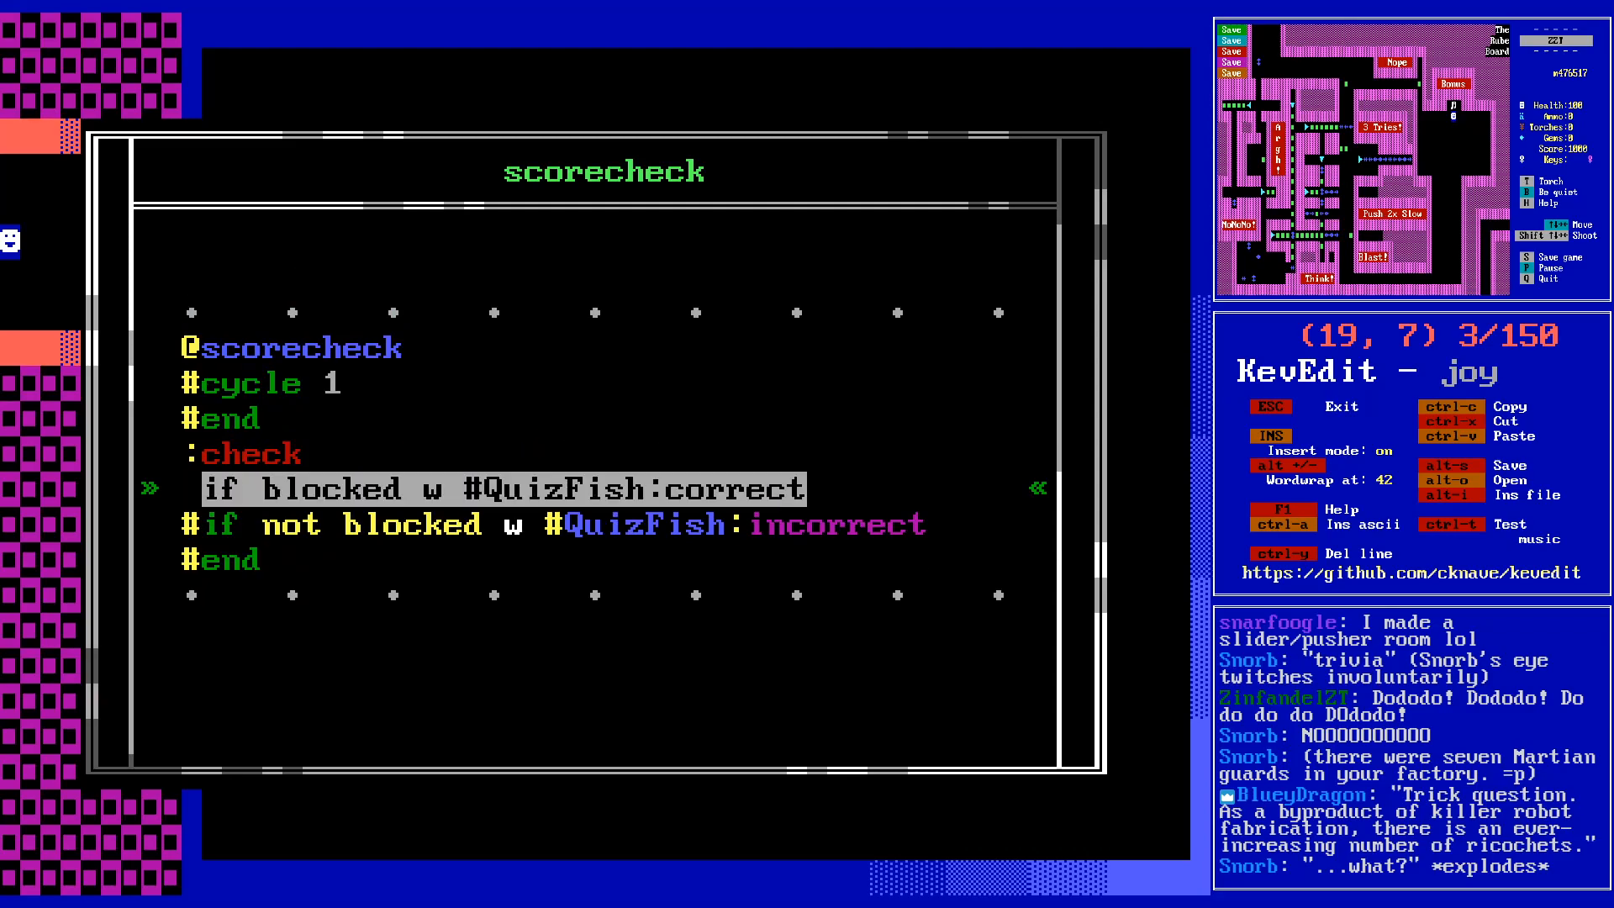
pyautogui.press('Right')
pyautogui.press('Right')
pyautogui.press('Right')
pyautogui.press('Right')
pyautogui.press('Right')
pyautogui.press('Right')
pyautogui.press('Right')
pyautogui.press('Right')
pyautogui.press('Right')
pyautogui.press('Right')
pyautogui.press('Right')
pyautogui.press('Right')
pyautogui.press('Right')
pyautogui.press('Right')
pyautogui.press('Right')
pyautogui.press('Right')
pyautogui.press('Right')
pyautogui.press('Right')
pyautogui.press('Right')
pyautogui.press('Right')
pyautogui.press('Right')
pyautogui.press('Right')
pyautogui.press('Right')
pyautogui.press('Right')
pyautogui.press('Right')
pyautogui.press('Right')
pyautogui.press('Right')
pyautogui.press('Right')
pyautogui.press('Right')
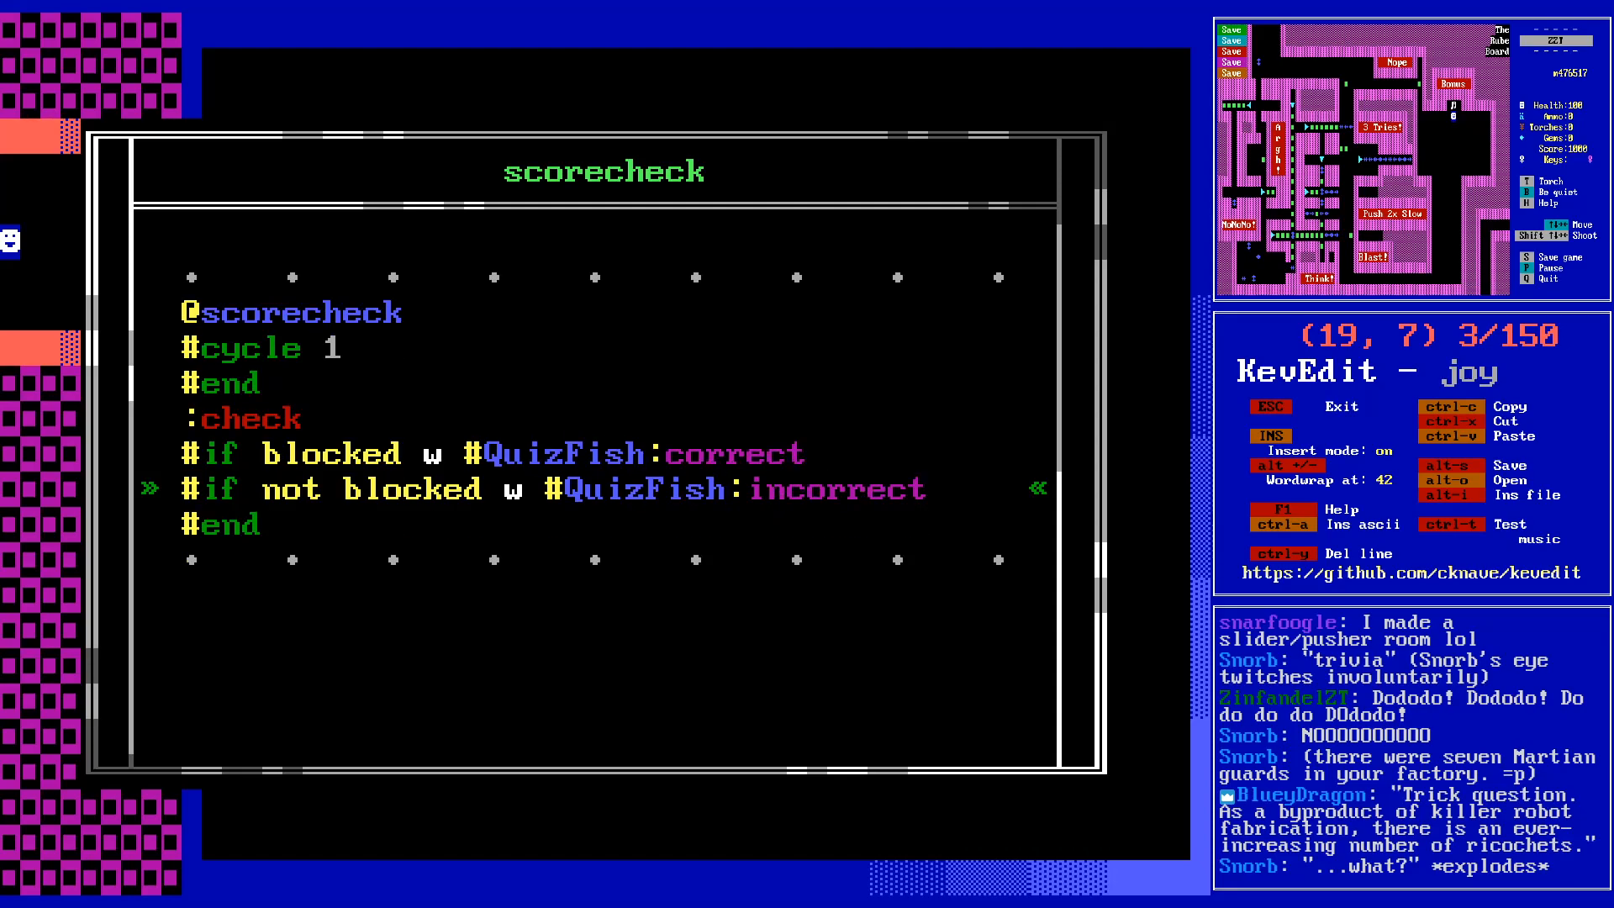
pyautogui.press('Right')
pyautogui.press('Right')
pyautogui.press('Right')
pyautogui.press('Right')
pyautogui.press('Right')
pyautogui.press('Right')
pyautogui.press('Right')
pyautogui.press('Up')
pyautogui.press('Down')
pyautogui.press('Up')
pyautogui.press('Down')
pyautogui.press('Up')
pyautogui.press('Down')
pyautogui.press('Up')
pyautogui.press('Right')
pyautogui.press('Right')
pyautogui.press('Right')
pyautogui.press('Right')
pyautogui.press('Right')
pyautogui.press('Right')
pyautogui.press('Right')
pyautogui.press('Right')
pyautogui.press('Right')
pyautogui.press('Right')
pyautogui.press('Right')
pyautogui.press('Right')
pyautogui.press('Right')
pyautogui.press('Right')
pyautogui.press('Right')
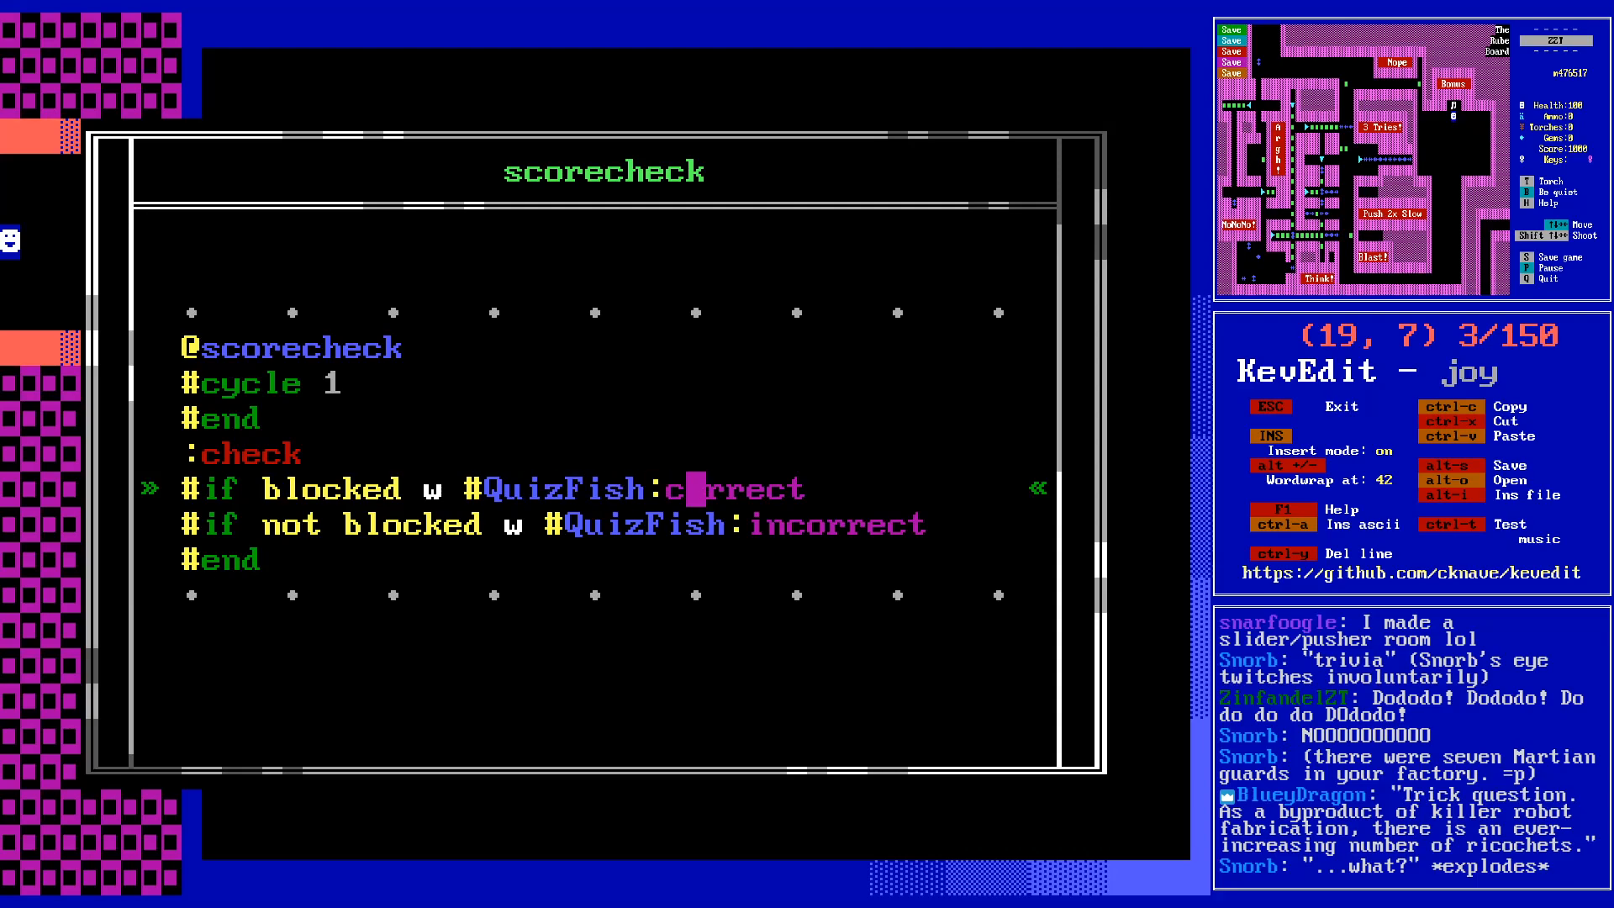
pyautogui.press('Down')
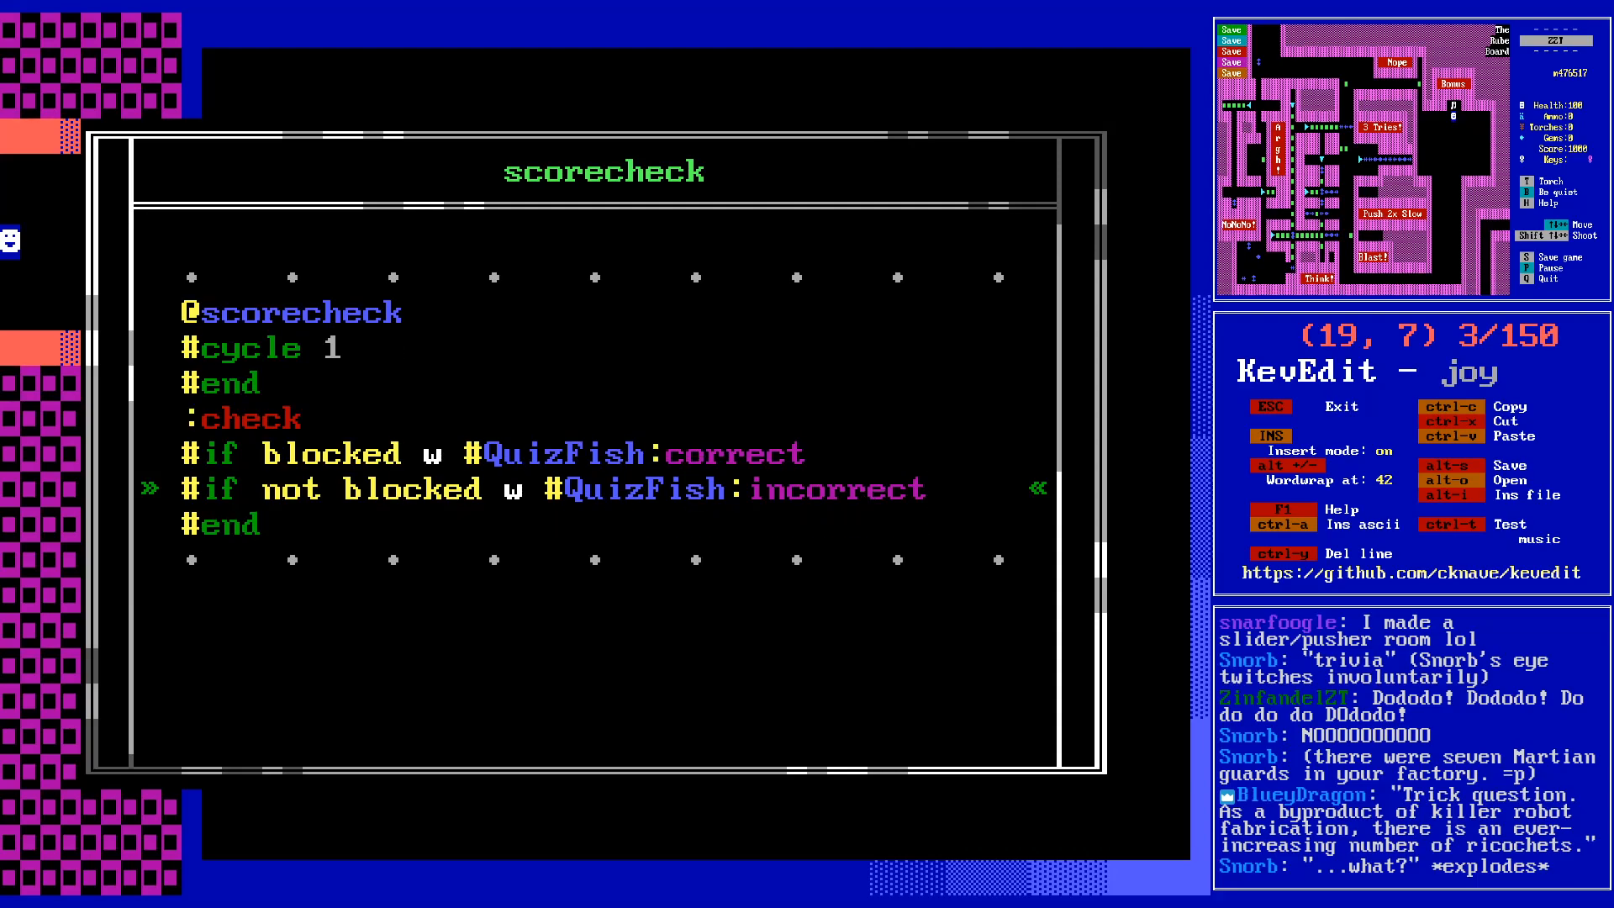
pyautogui.press('Down')
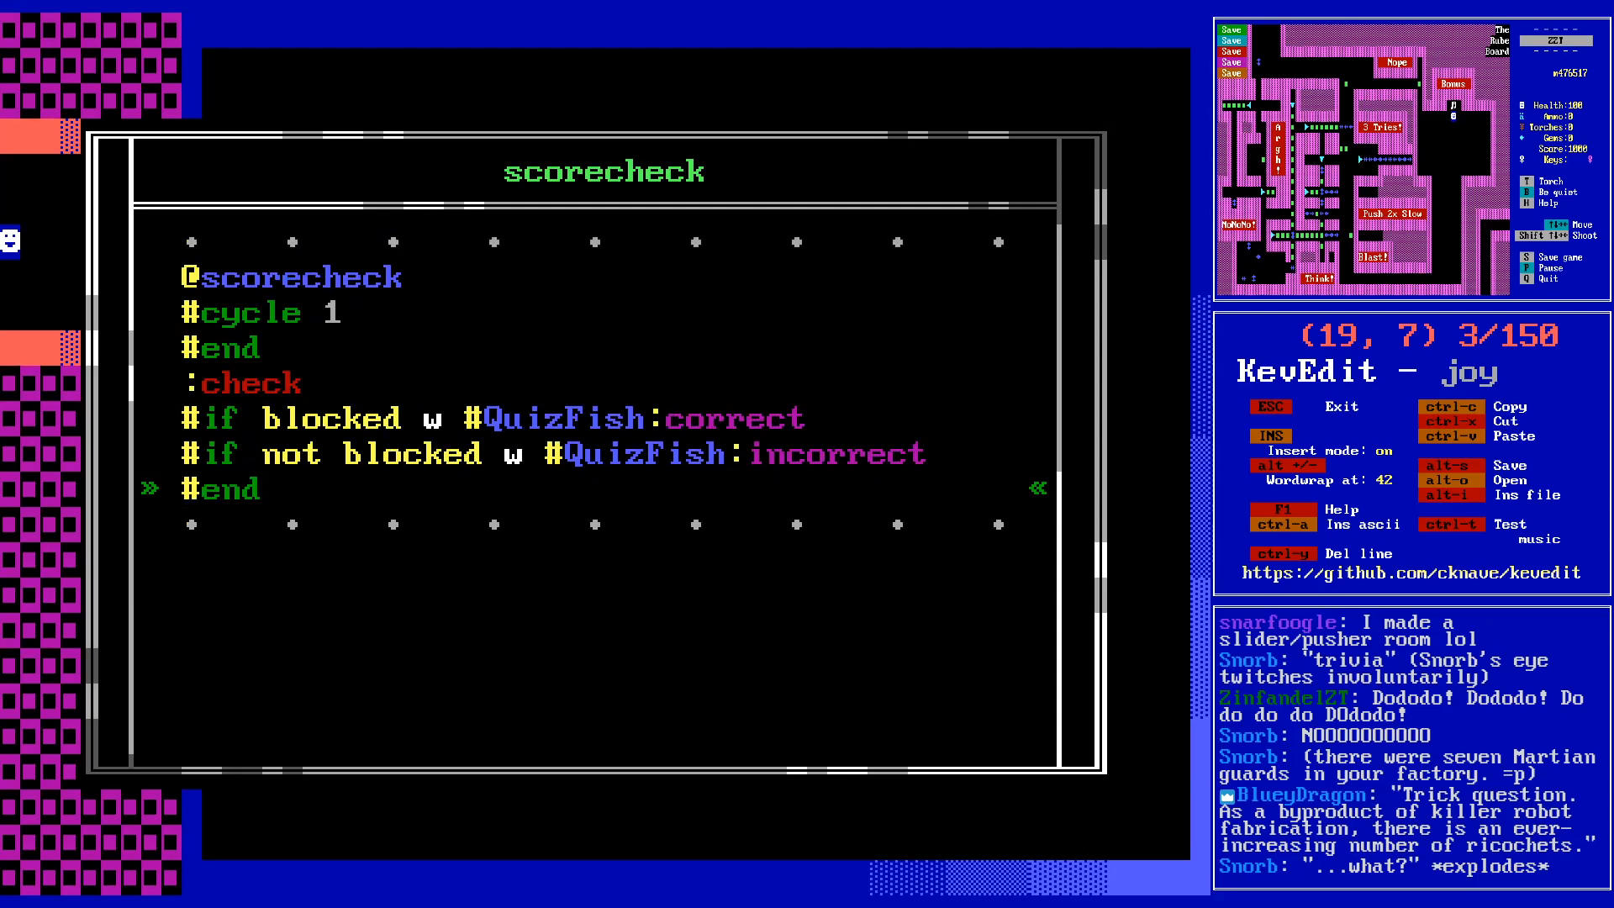
# - At the end of the QuizFish object's code, add the label ":incorrect" and a message line starting "QUIZ FISH:"
pyautogui.press('Escape')
pyautogui.press('Left')
pyautogui.press('Left')
pyautogui.press('Left')
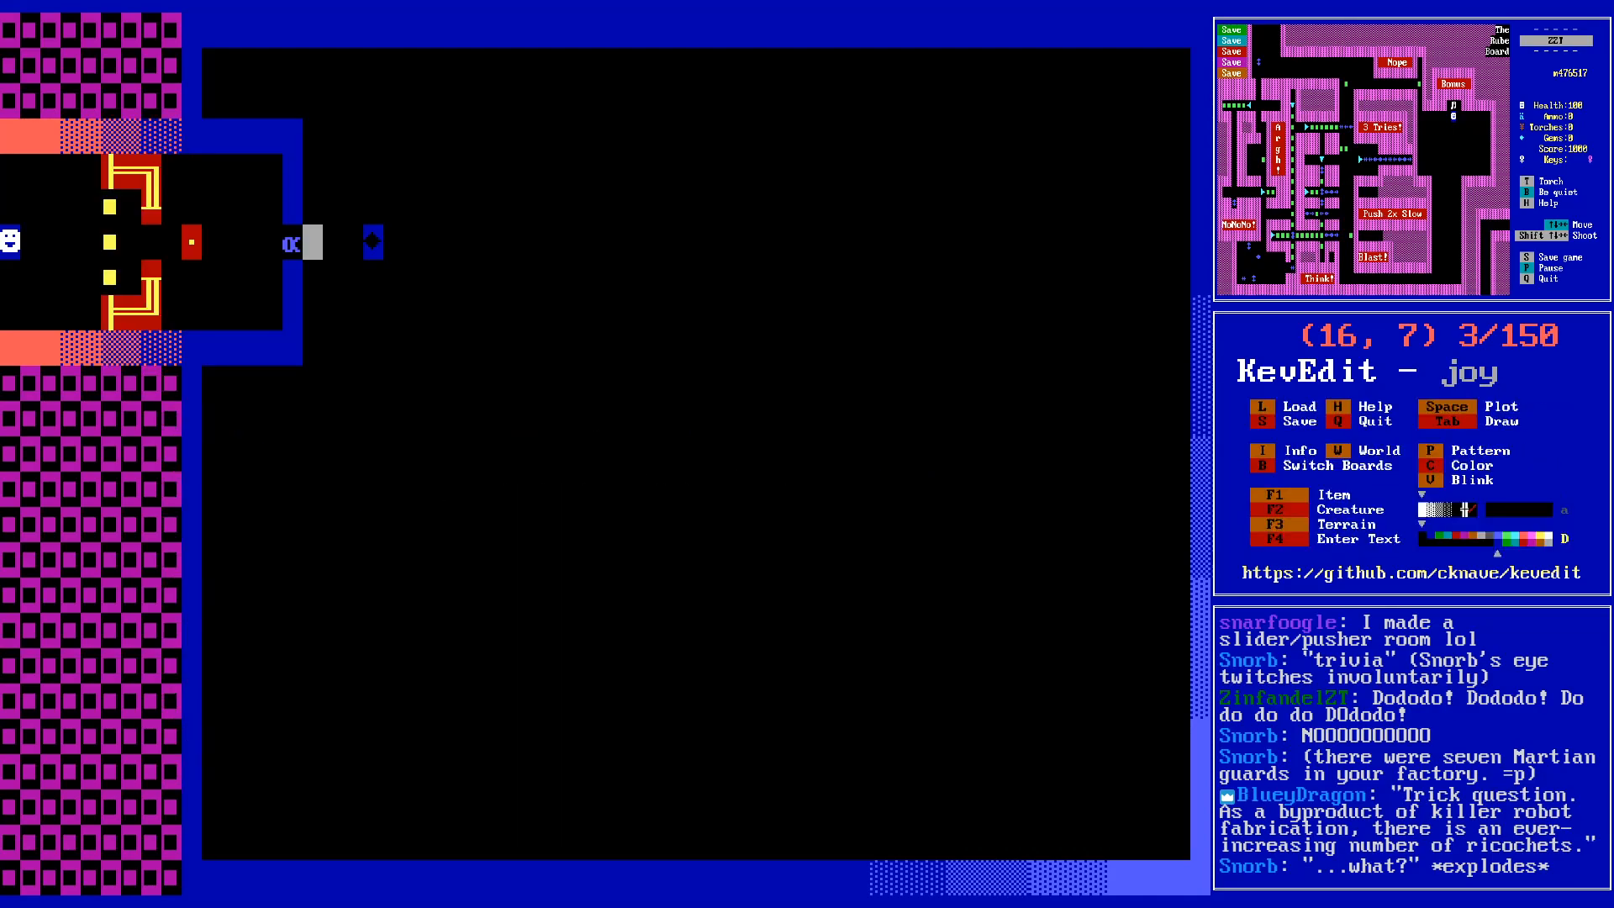
pyautogui.press('Left')
pyautogui.press('Return')
pyautogui.press('pagedown')
pyautogui.press('pagedown')
pyautogui.press('pagedown')
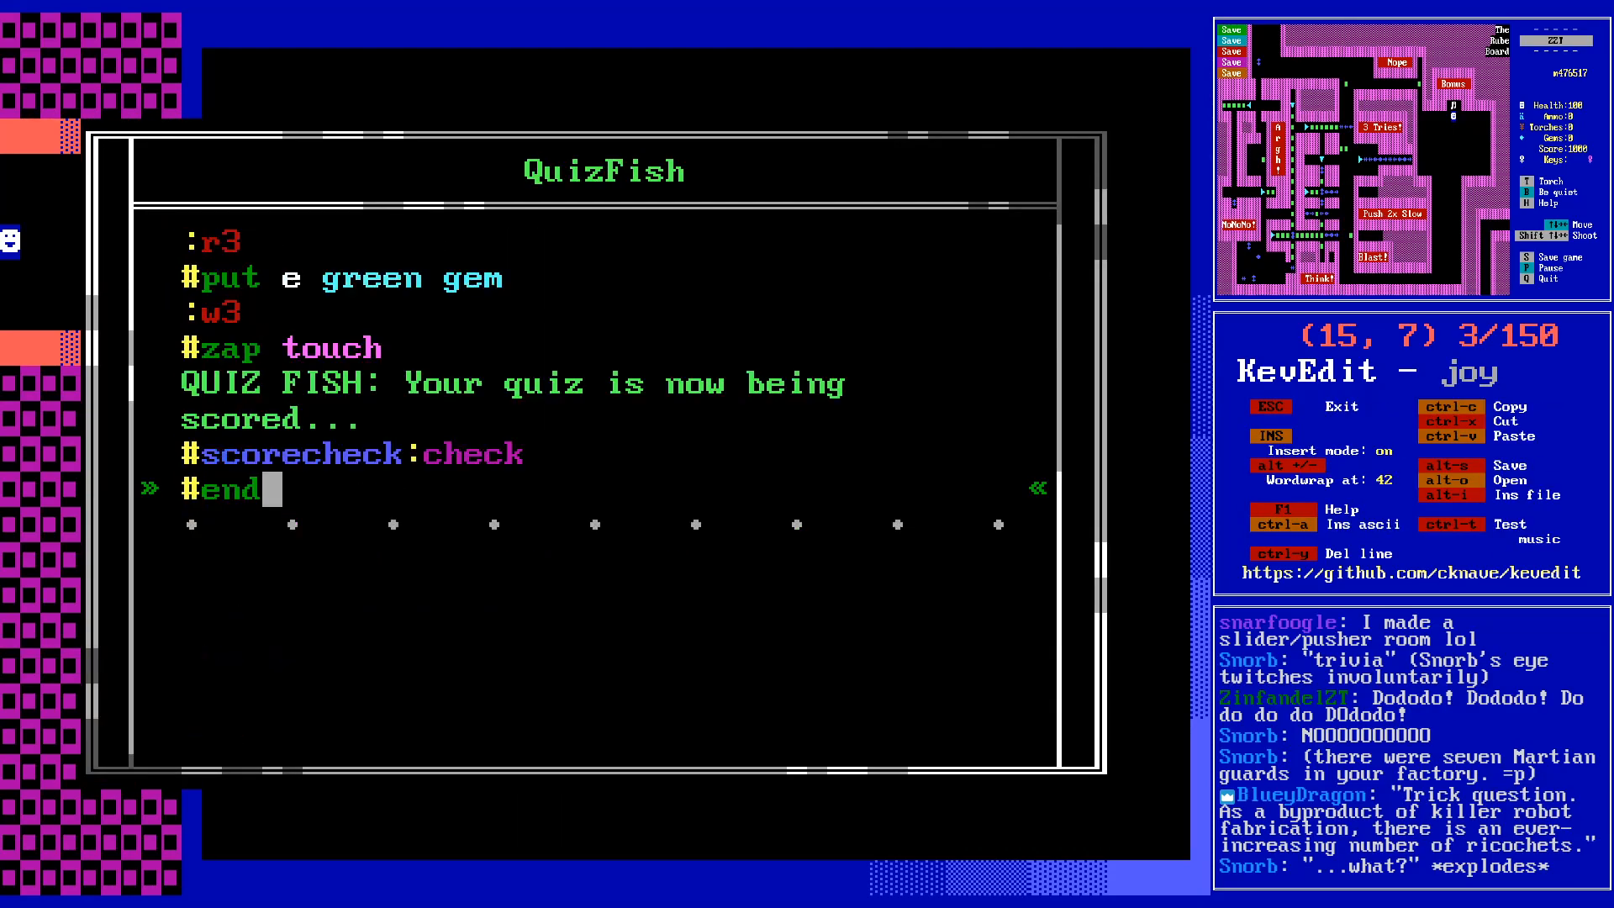
pyautogui.press('Return')
pyautogui.write(':incorrect')
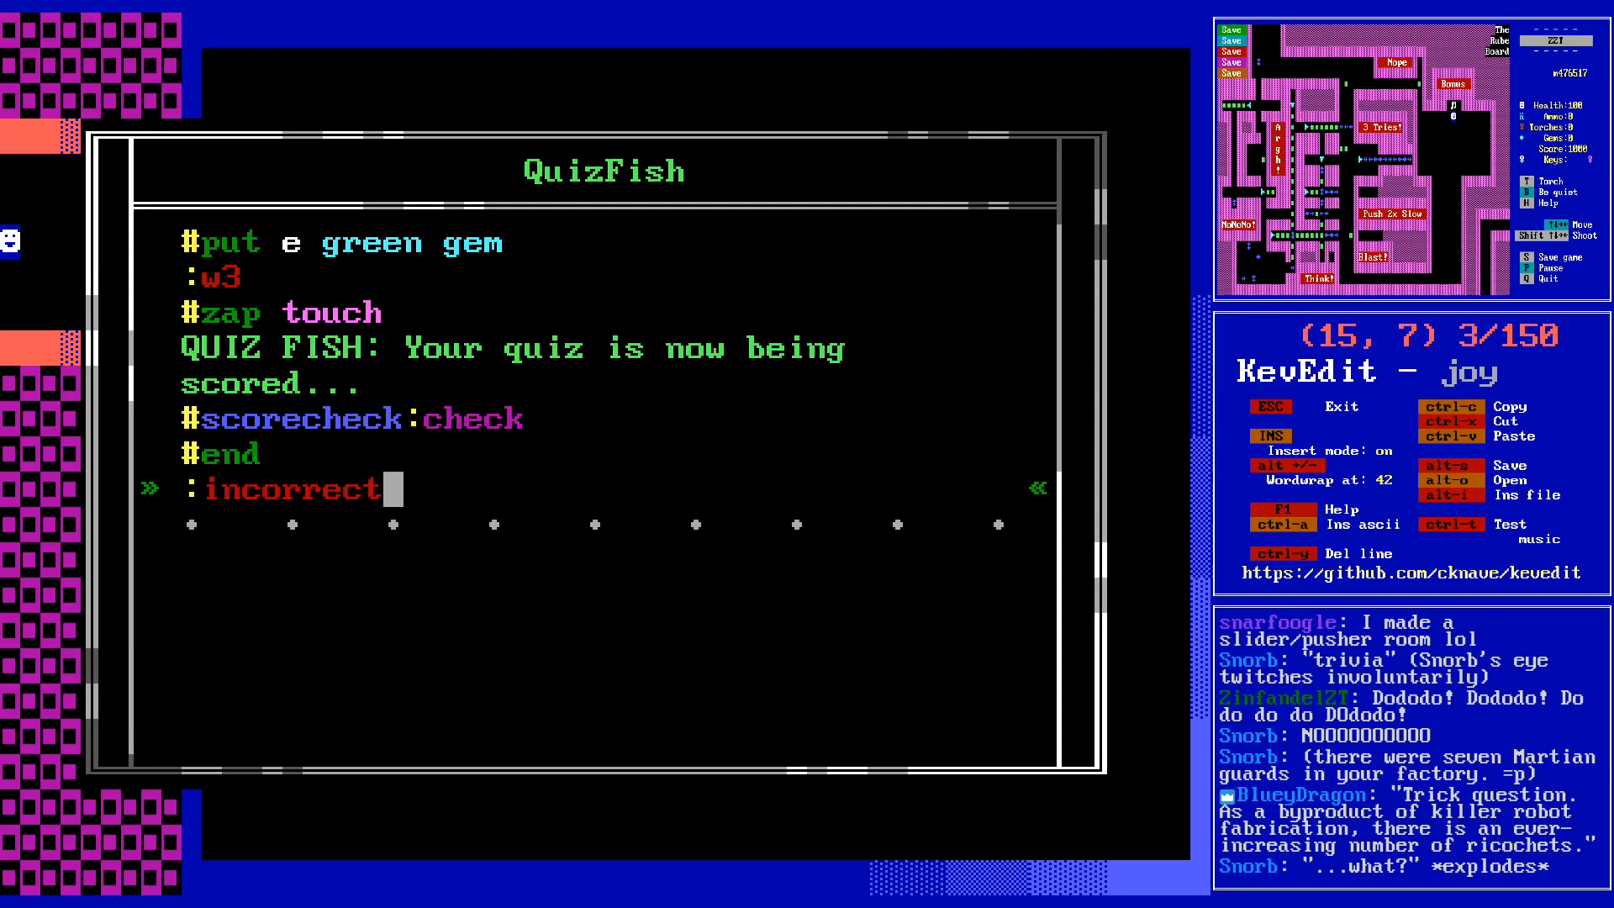
pyautogui.press('Return')
pyautogui.write('QUI')
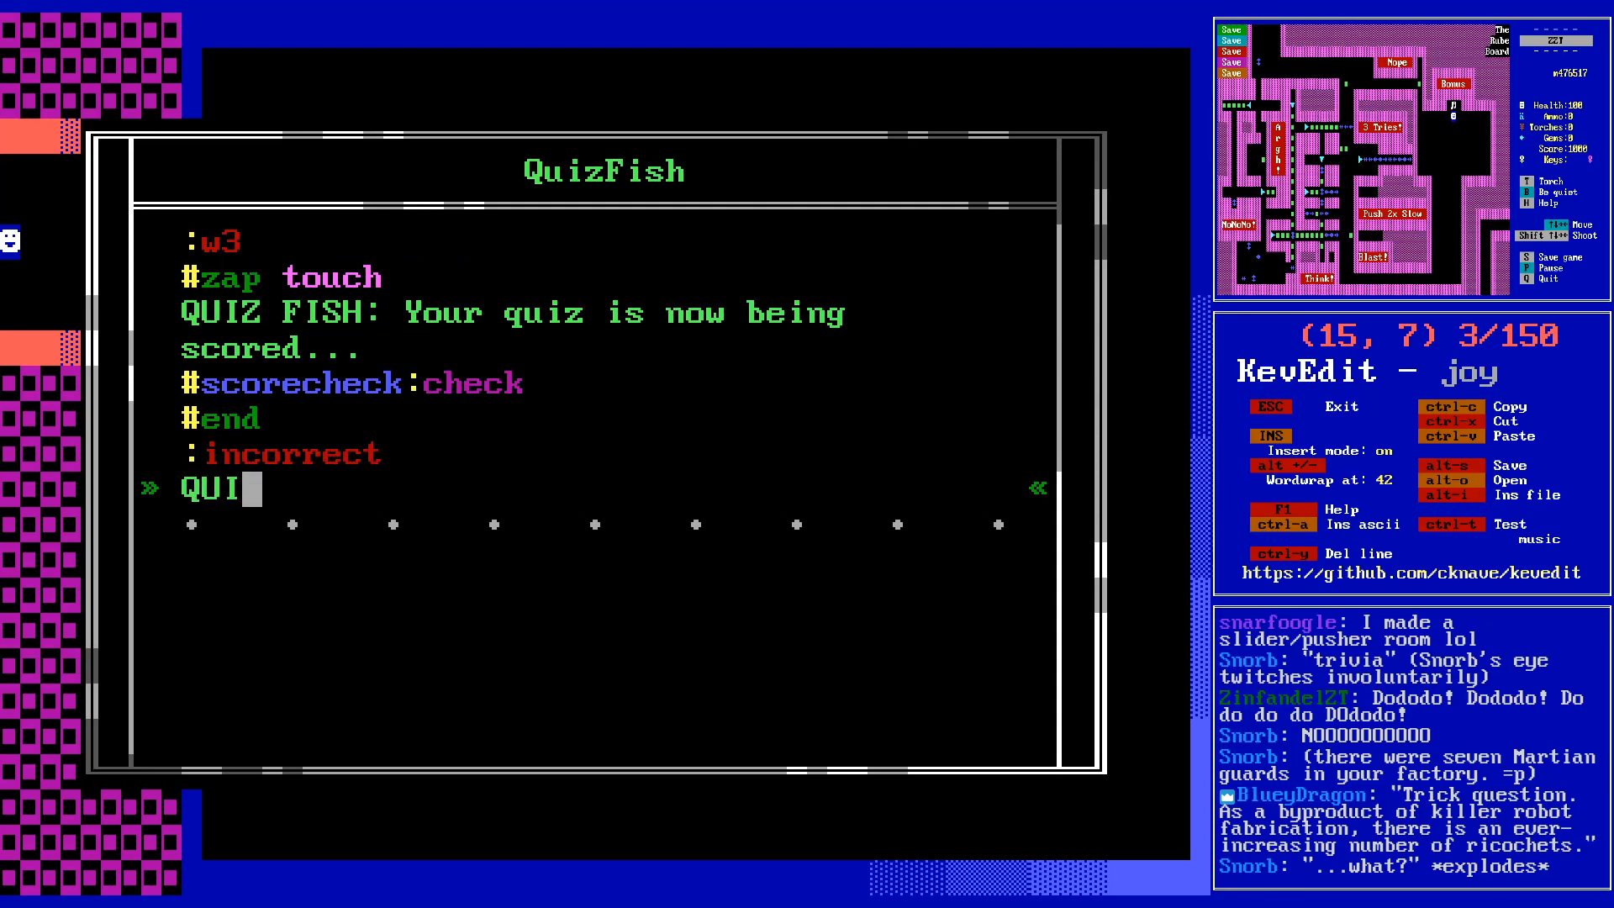
pyautogui.write('Z FISH:')
pyautogui.press('Escape')
pyautogui.press('Right')
pyautogui.press('Right')
pyautogui.press('Right')
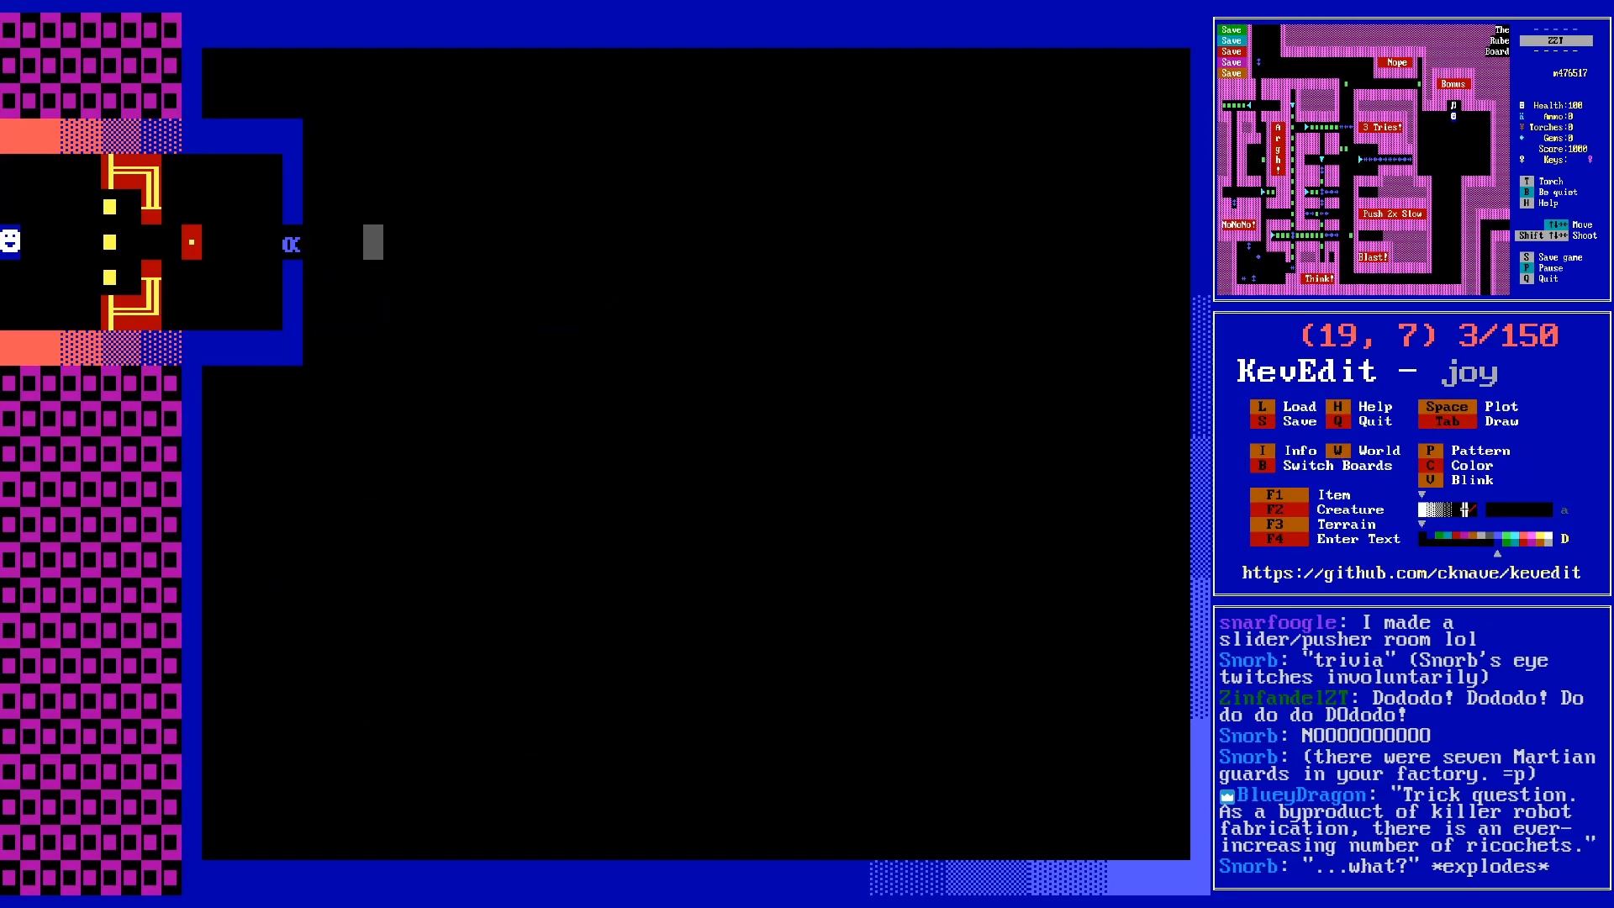
pyautogui.press('Left')
pyautogui.press('Right')
pyautogui.press('Left')
pyautogui.press('Left')
# - Complete the QuizFish message under ":incorrect" with "Sorry! You need a perfect score to continue!"
pyautogui.press('Return')
pyautogui.press('Return')
pyautogui.press('Down')
pyautogui.press('Down')
pyautogui.press('Down')
pyautogui.press('Down')
pyautogui.press('Down')
pyautogui.press('Down')
pyautogui.press('Down')
pyautogui.press('Down')
pyautogui.press('Down')
pyautogui.press('Down')
pyautogui.press('Down')
pyautogui.press('Down')
pyautogui.press('Down')
pyautogui.press('Down')
pyautogui.press('Down')
pyautogui.press('Down')
pyautogui.press('Down')
pyautogui.press('Down')
pyautogui.press('Down')
pyautogui.press('Down')
pyautogui.press('End')
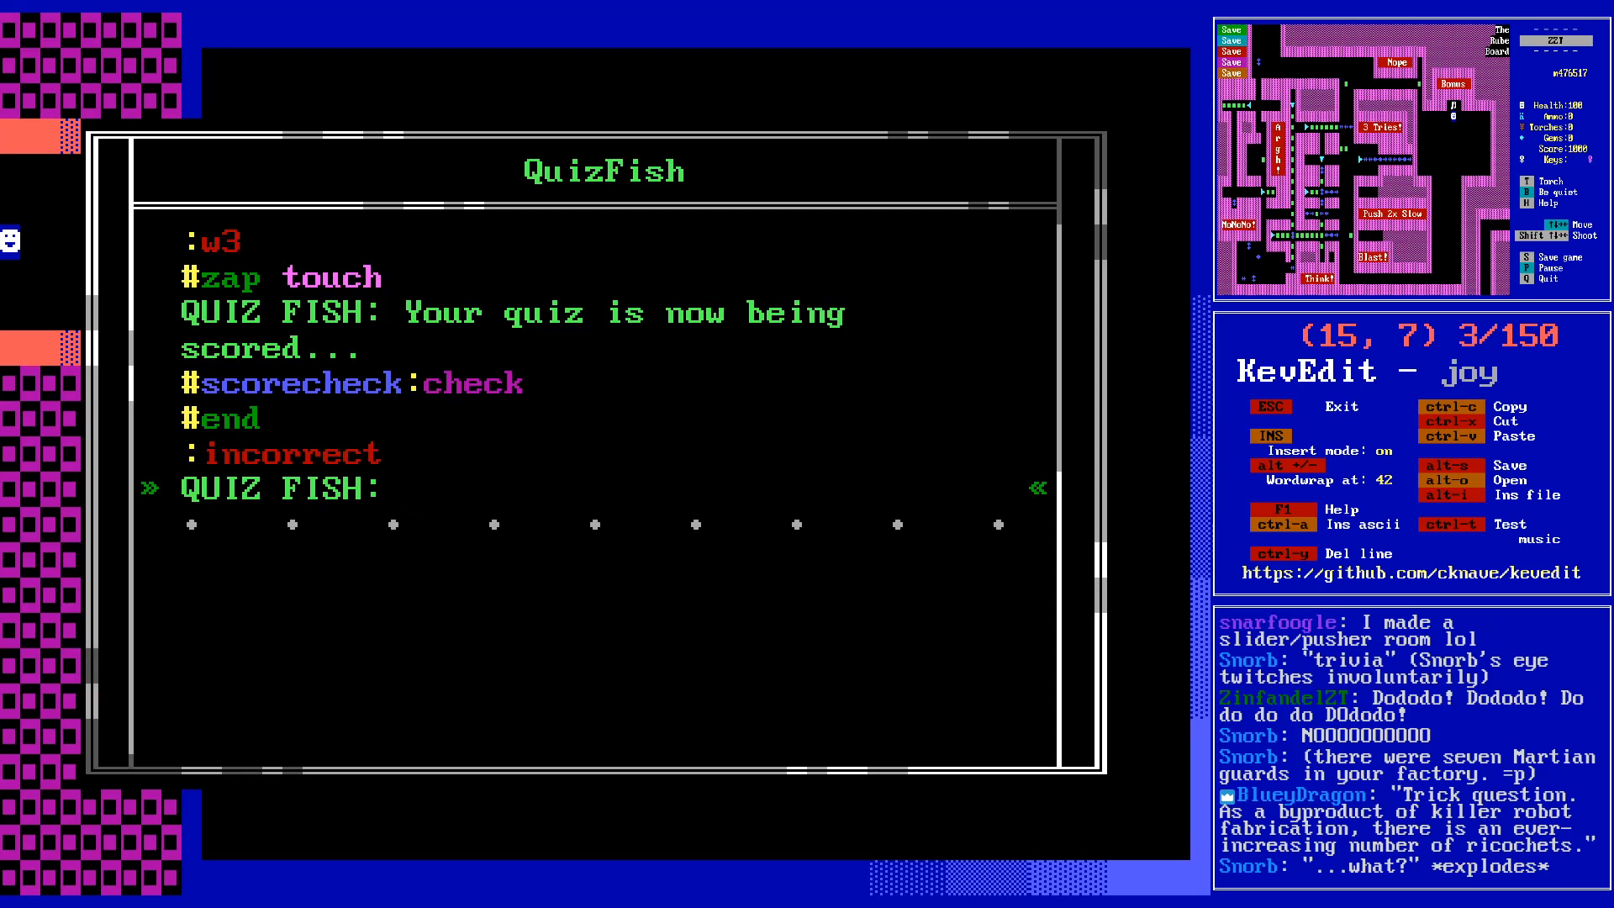
pyautogui.write('Sorry! You need a p')
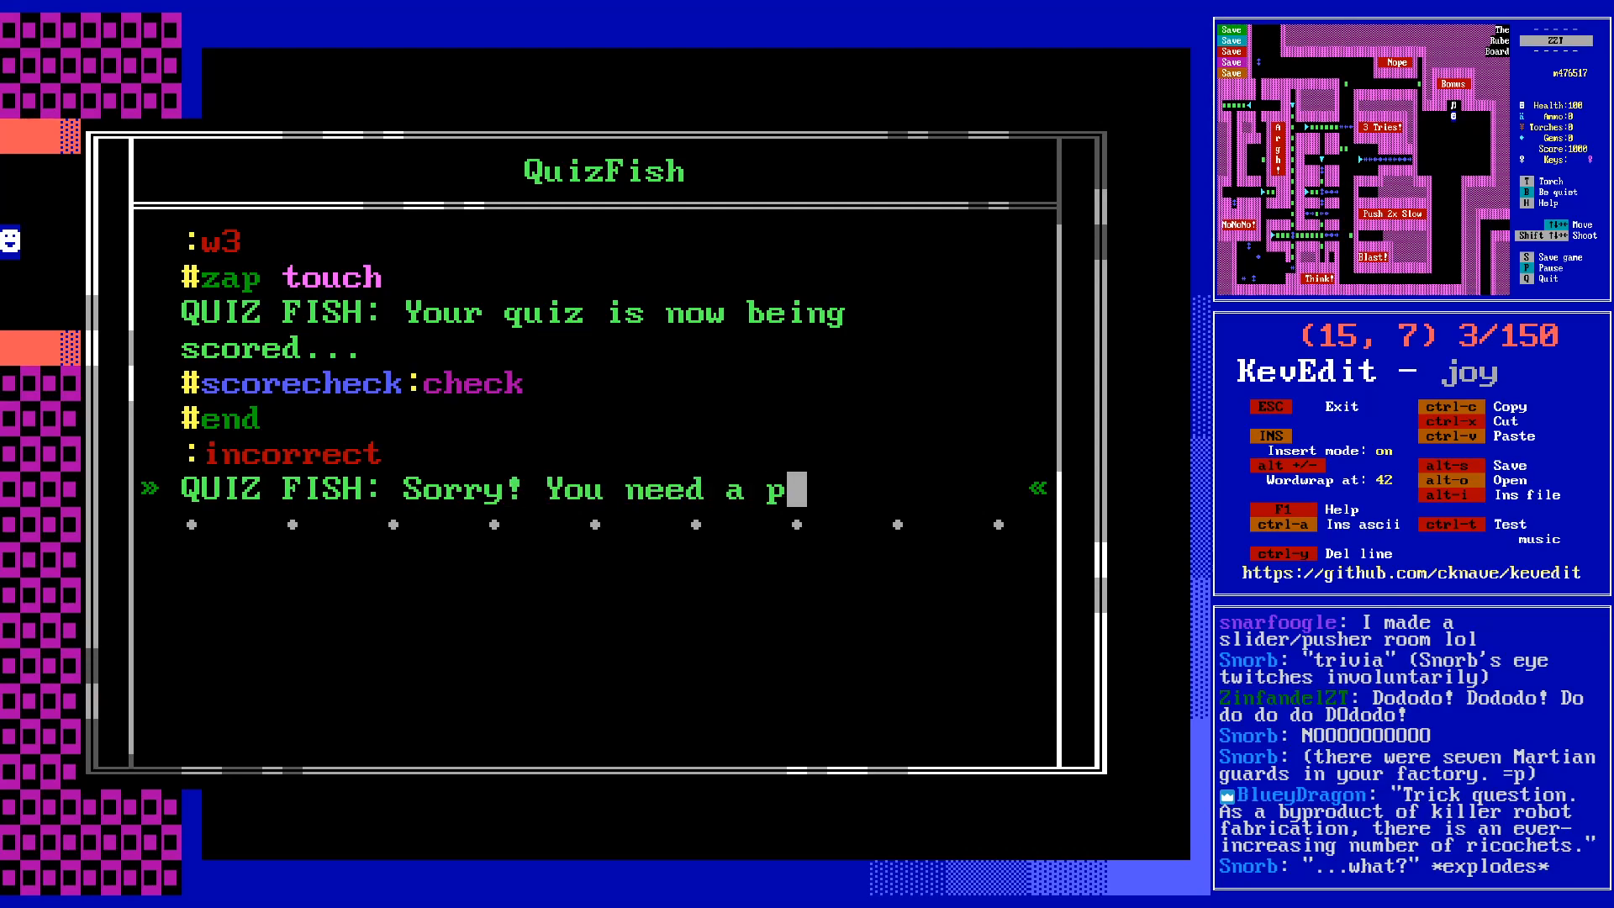
pyautogui.write('erfect score to continue!')
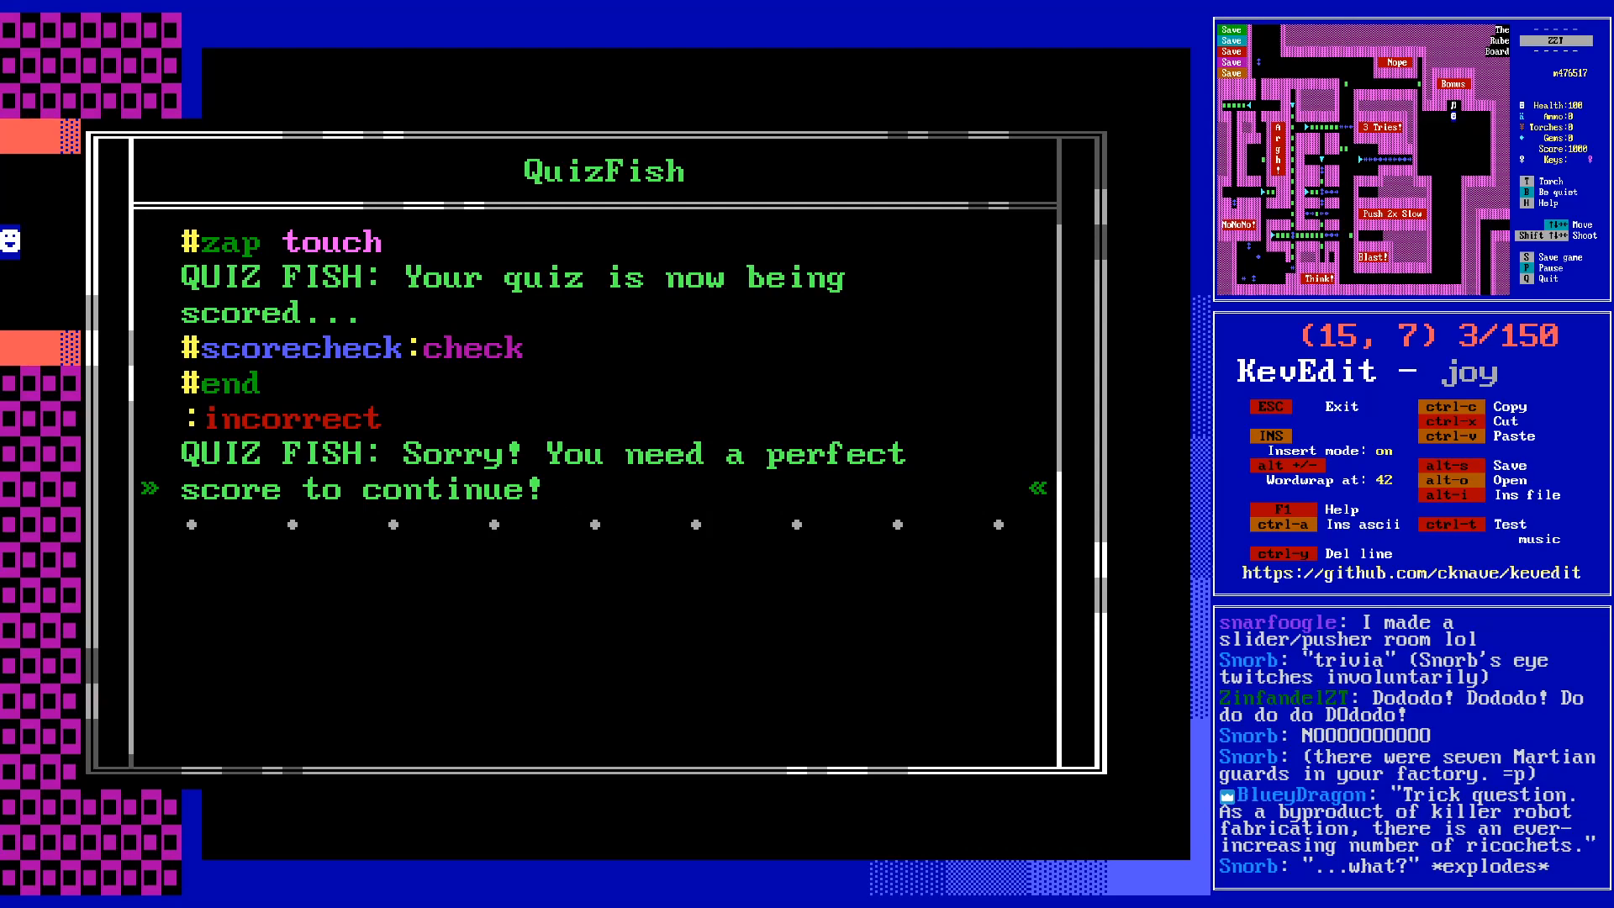
pyautogui.press('Return')
pyautogui.write('#play --dunce')
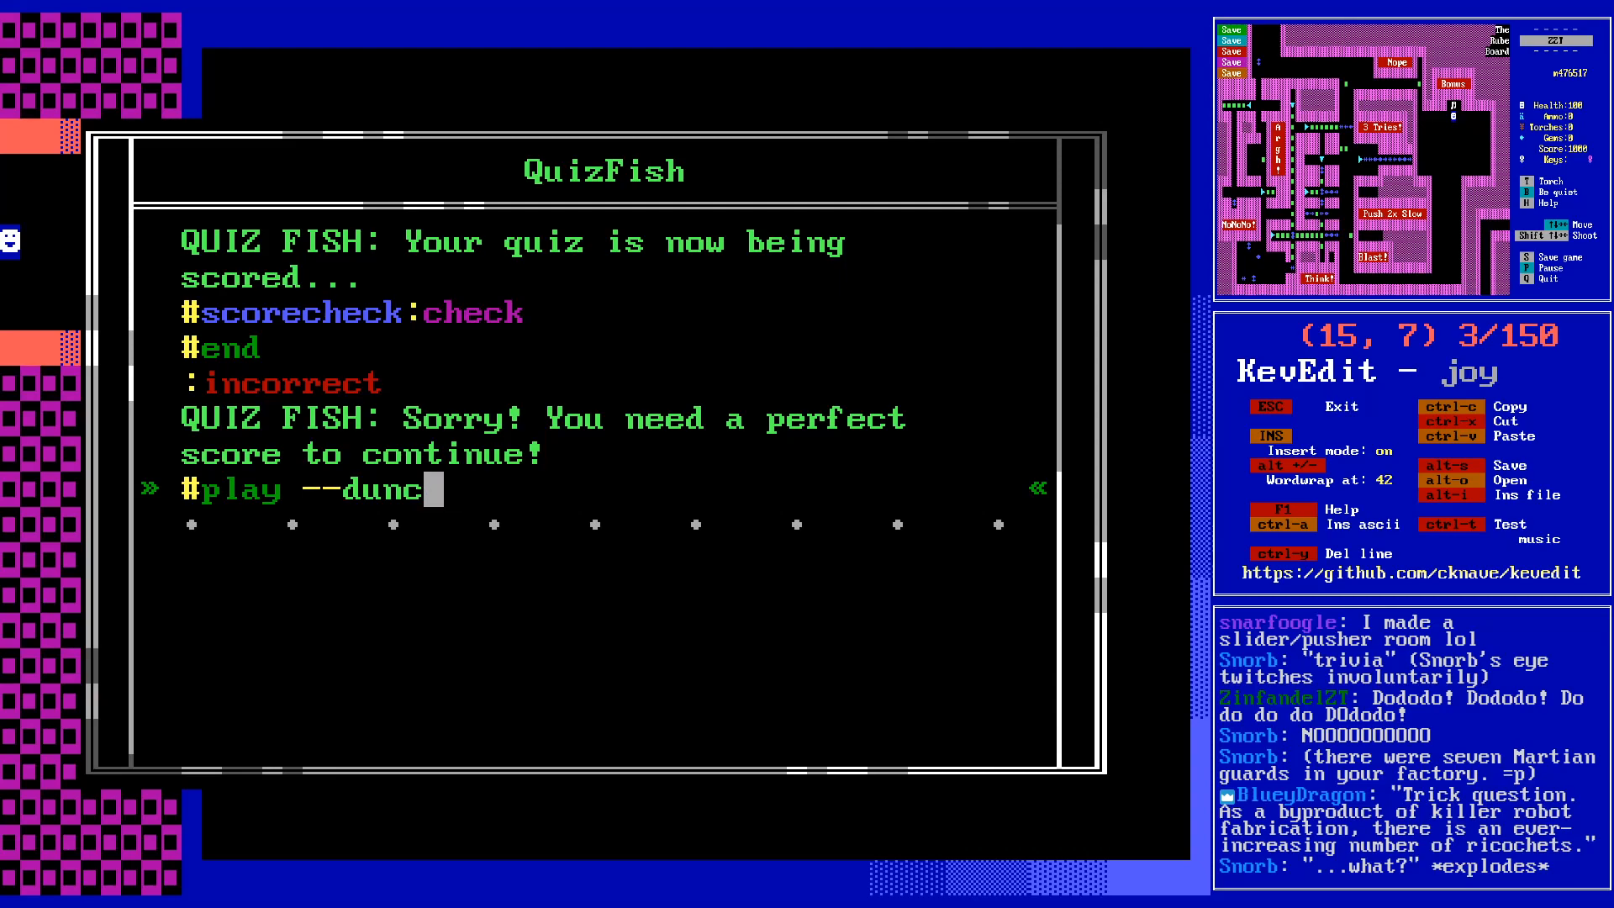
pyautogui.hotkey('ctrl', 'y')
# - Close the QuizFish incorrect branch with "#end" and insert "#restore touch" directly below the ":incorrect" label
pyautogui.press('Return')
pyautogui.write('#end')
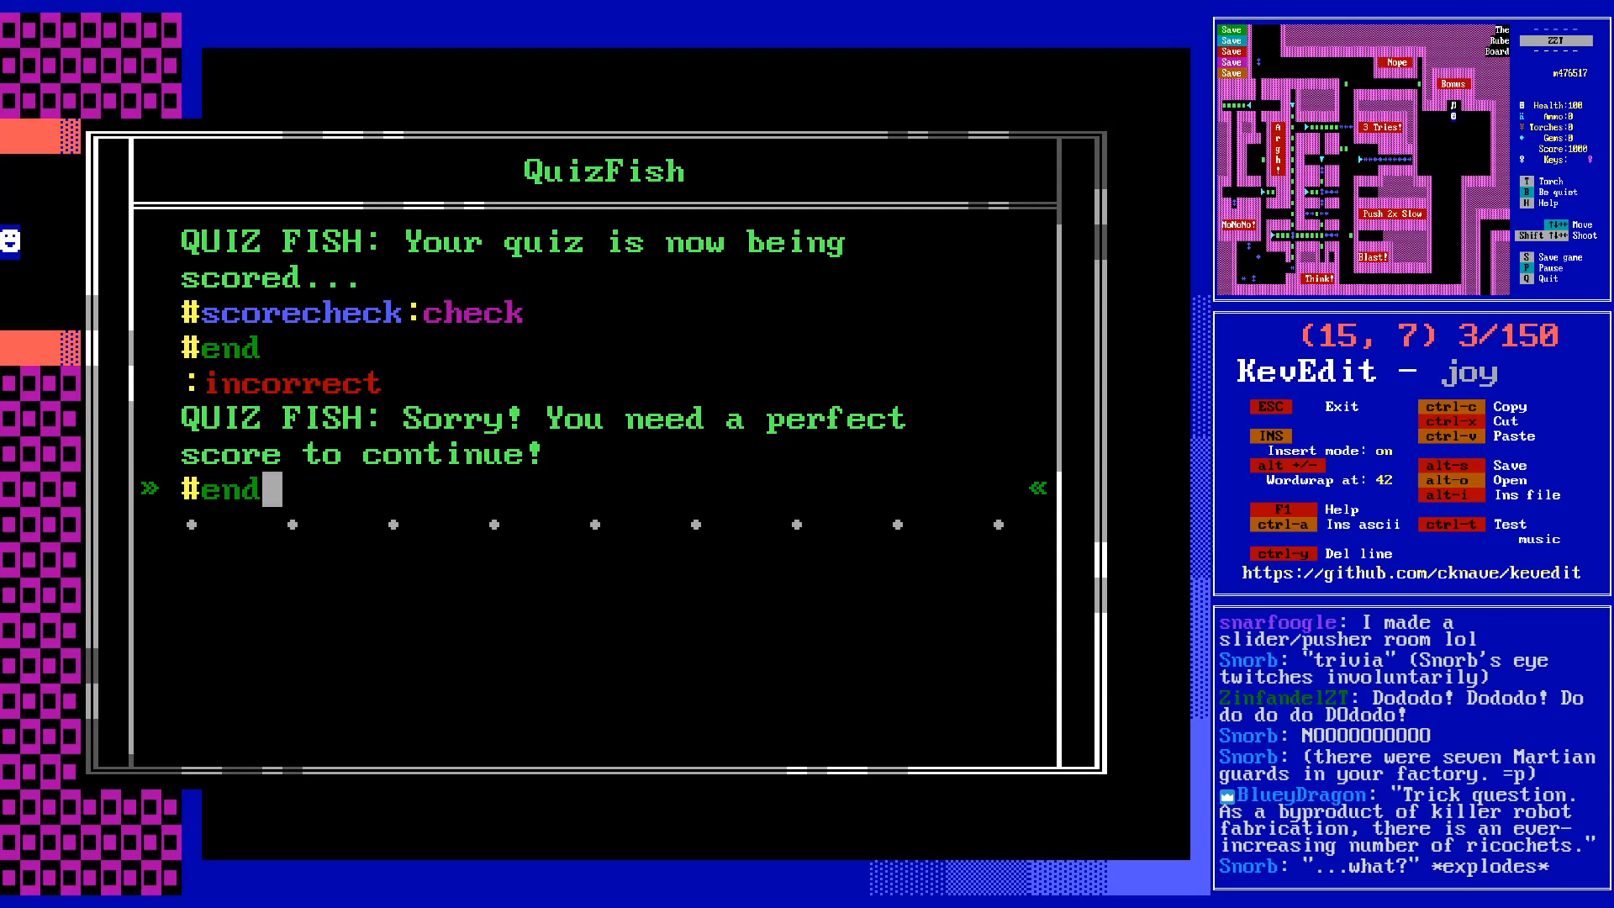
pyautogui.press('Up')
pyautogui.press('Up')
pyautogui.press('Up')
pyautogui.press('End')
pyautogui.press('Return')
pyautogui.write('#')
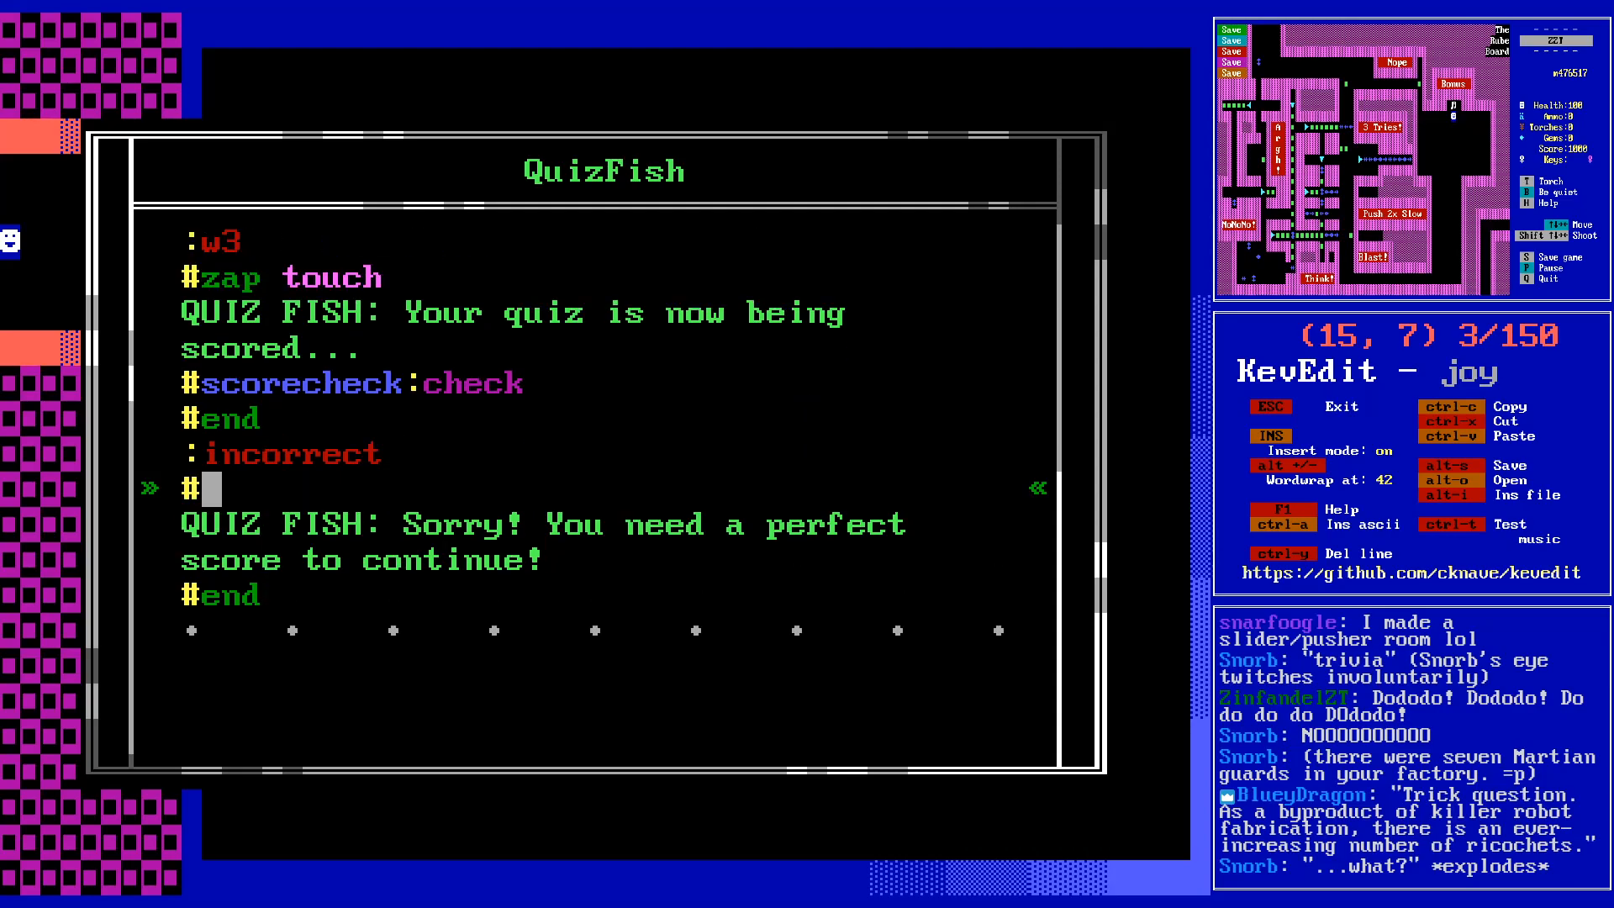
pyautogui.write('restore touch')
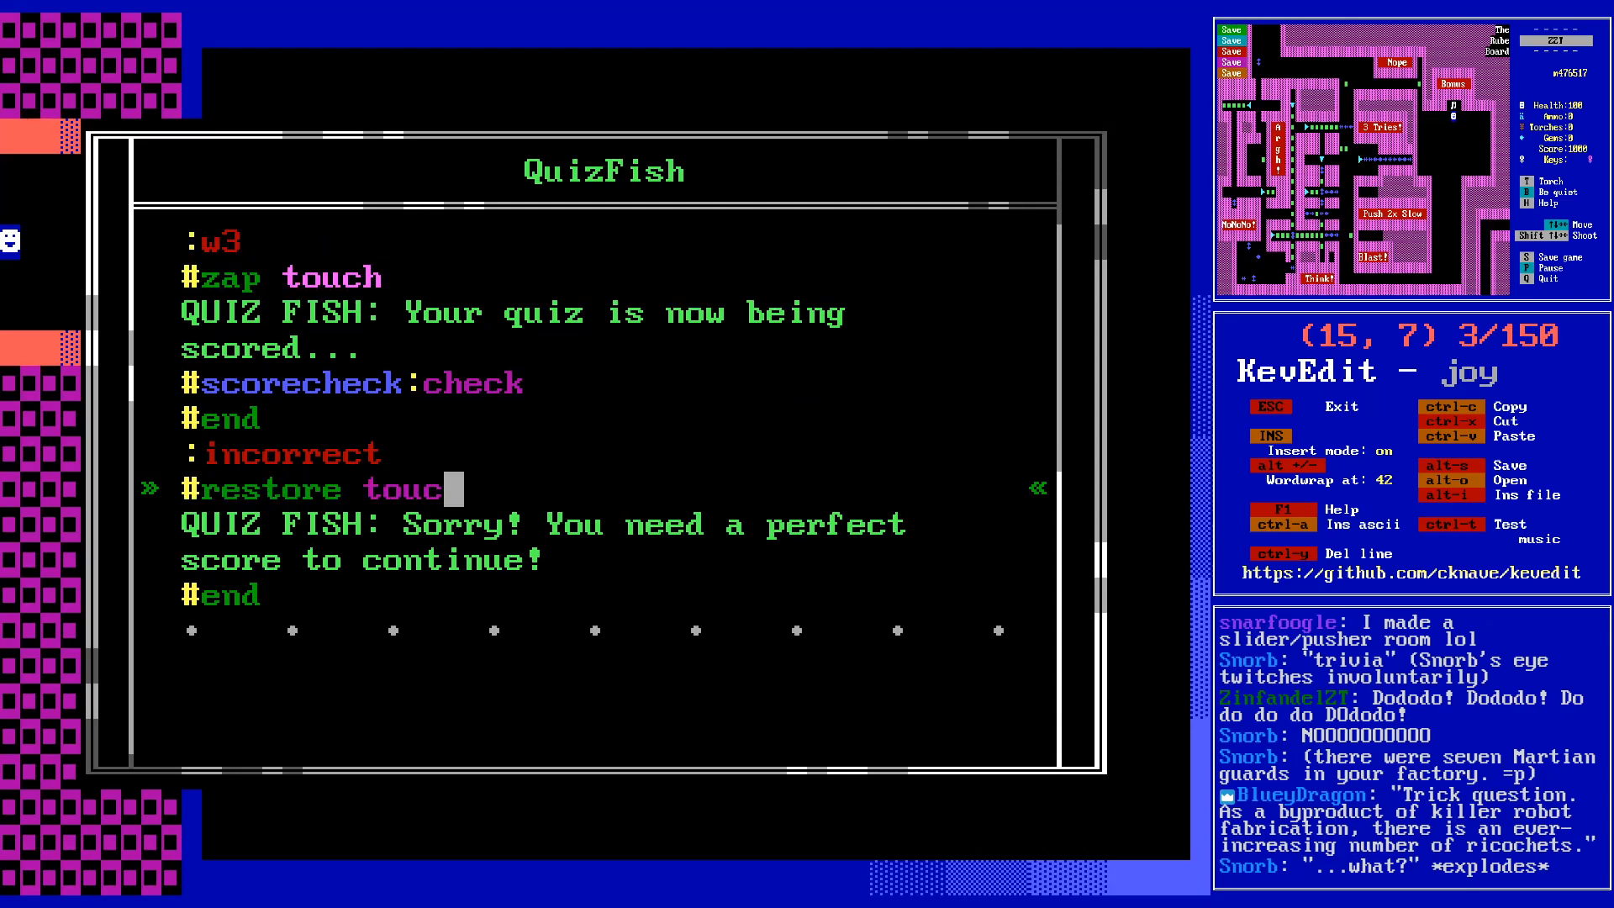
# - Add the label ":correct" after the final "#end" in the QuizFish code
pyautogui.press('Down')
pyautogui.press('Down')
pyautogui.press('Down')
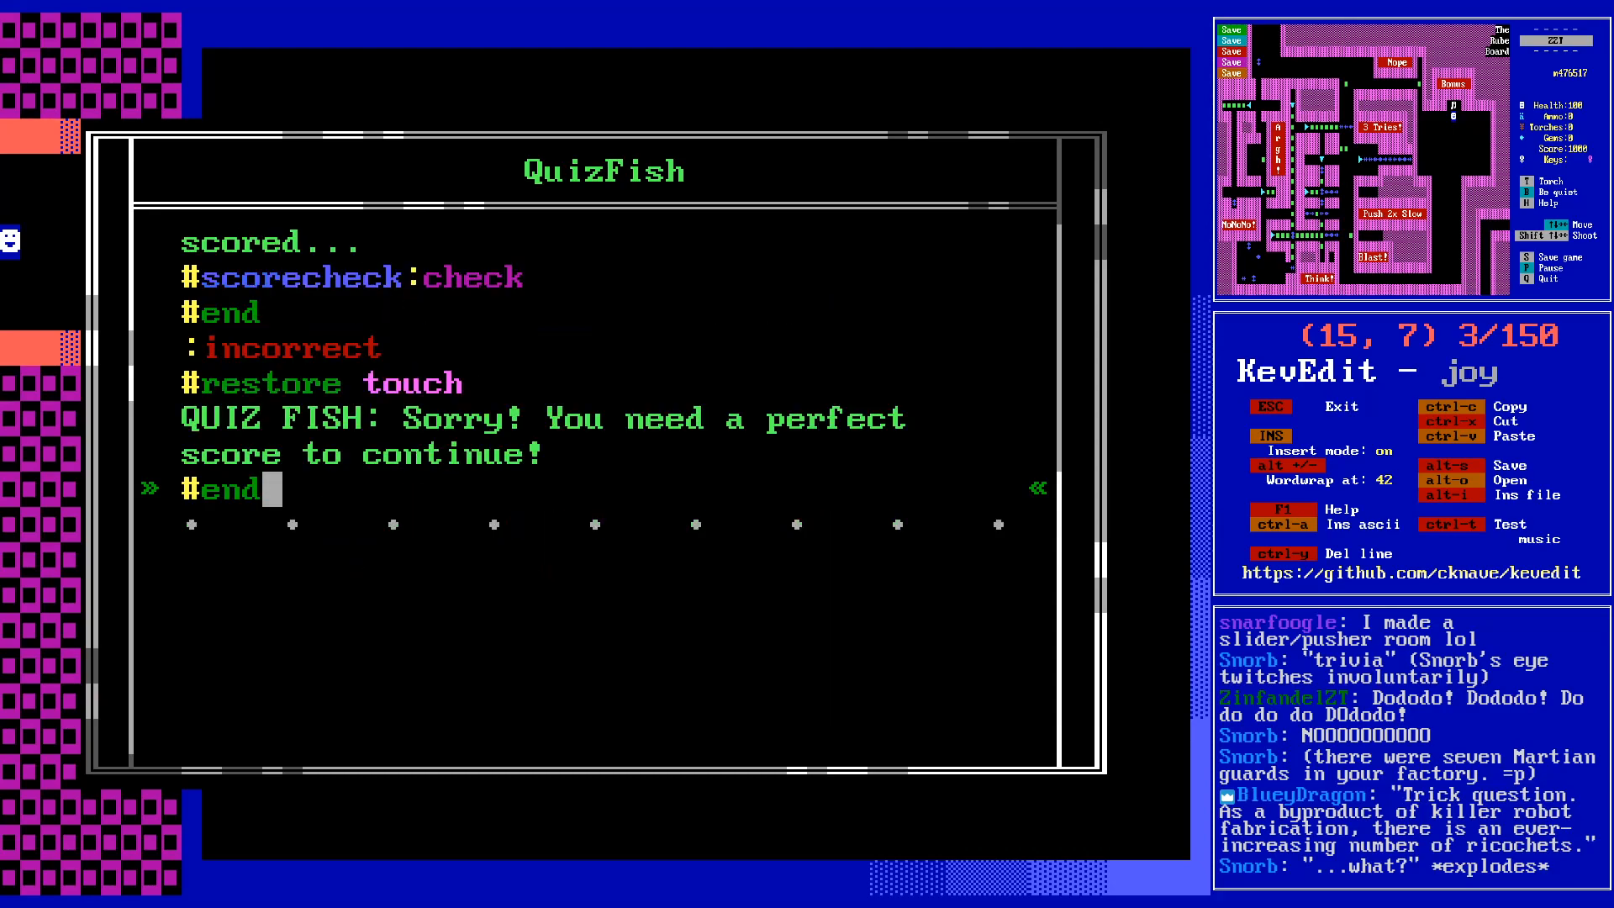
pyautogui.press('Down')
pyautogui.press('BackSpace')
pyautogui.press('Return')
pyautogui.write(':correct')
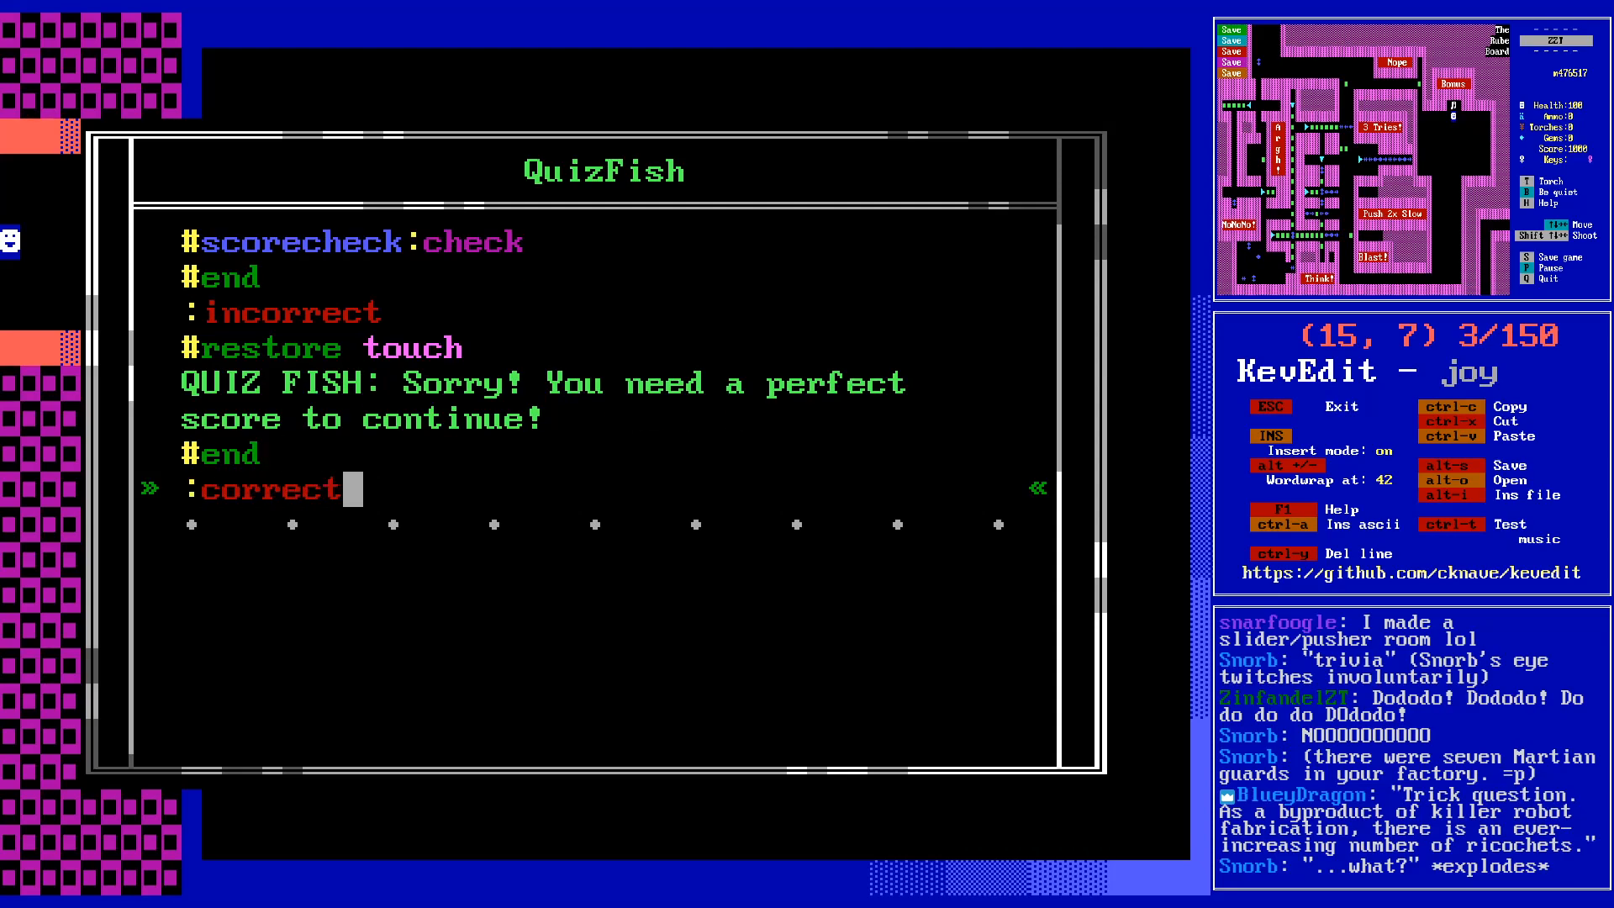
# - Below the ":correct" label, add the message "QUIZ FISH: Great job! You solved my quiz fish puzzle."
pyautogui.press('Return')
pyautogui.write('QUI')
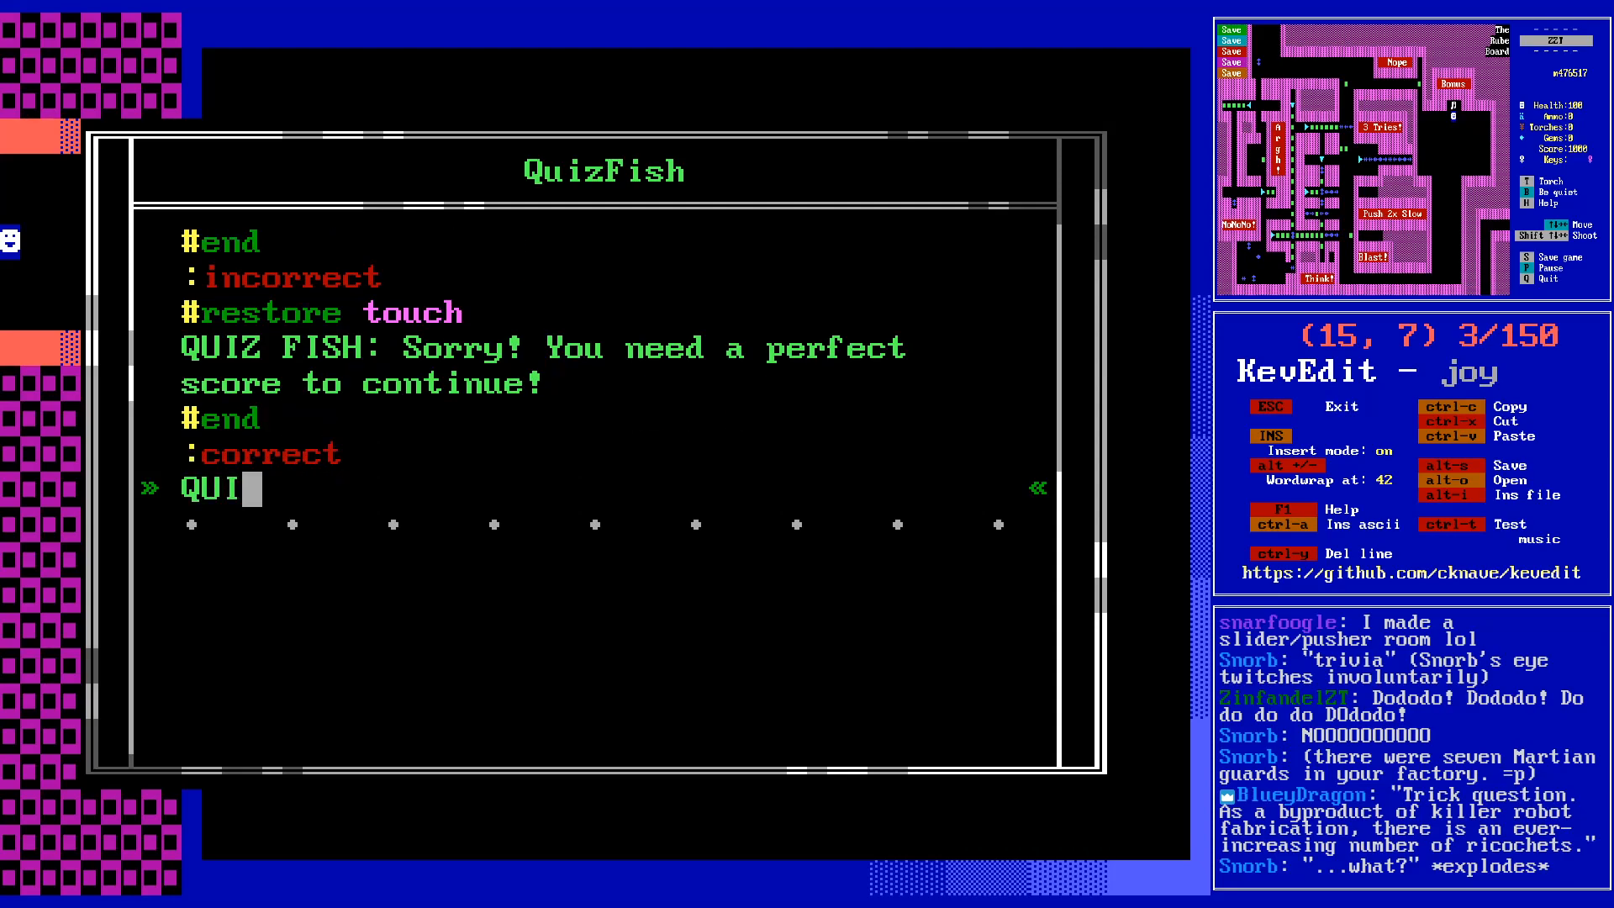
pyautogui.write('Z FISH: G')
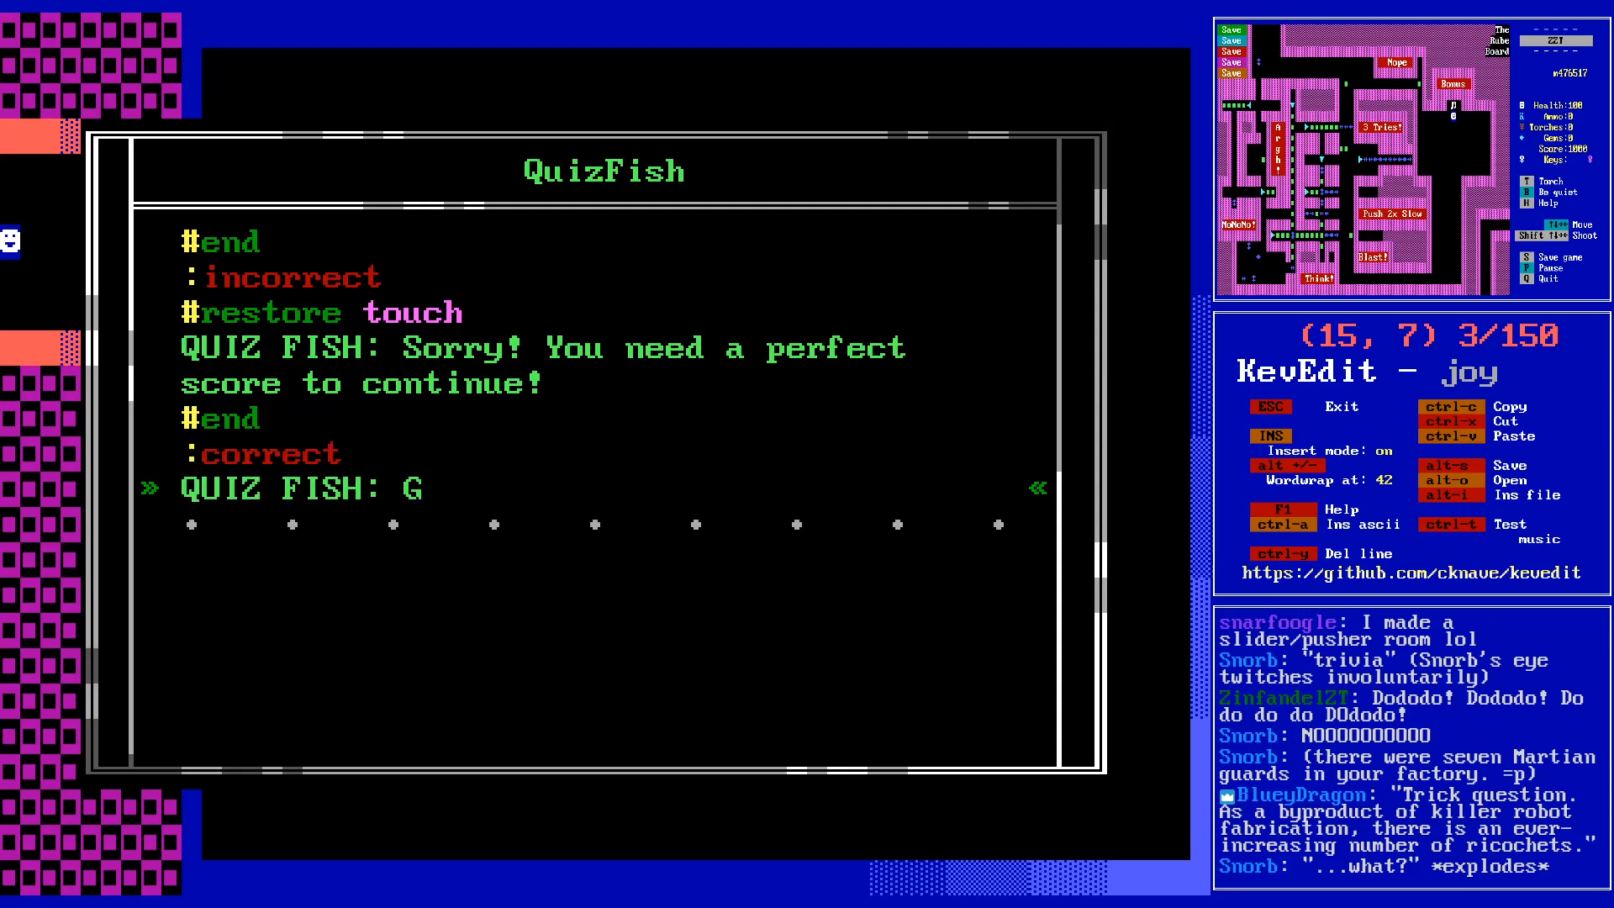
pyautogui.write('reat job! You solved my q')
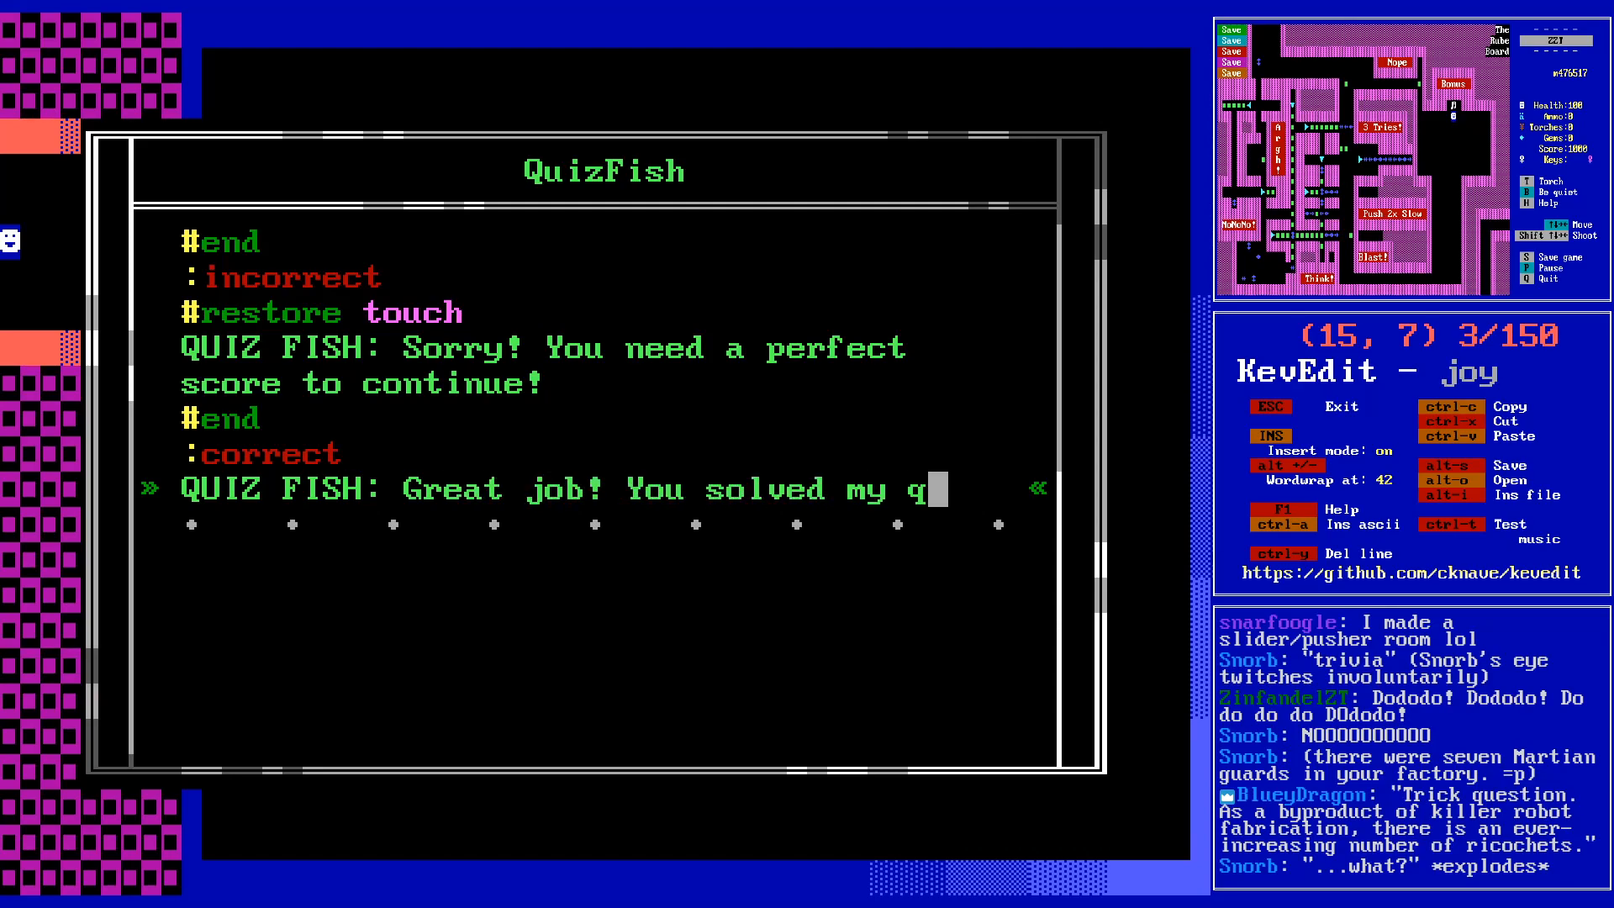
pyautogui.write('uiz fish puzzle.')
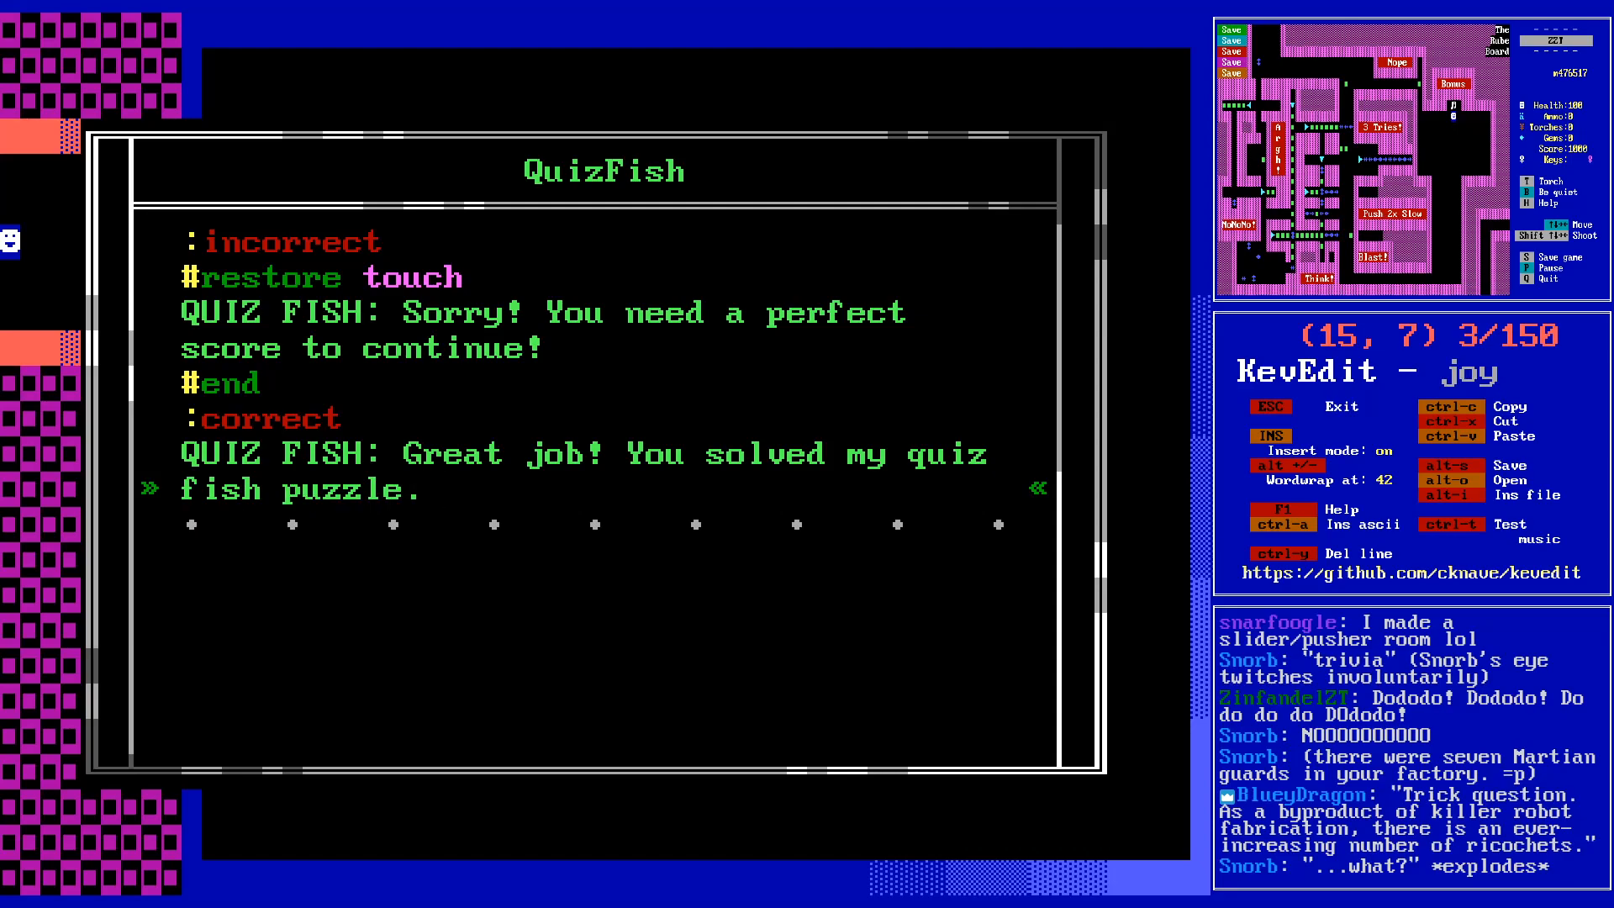
# - Add "#become blue fake" after the correct-answer message, close the QuizFish code and save the joy world
pyautogui.press('Return')
pyautogui.write('#')
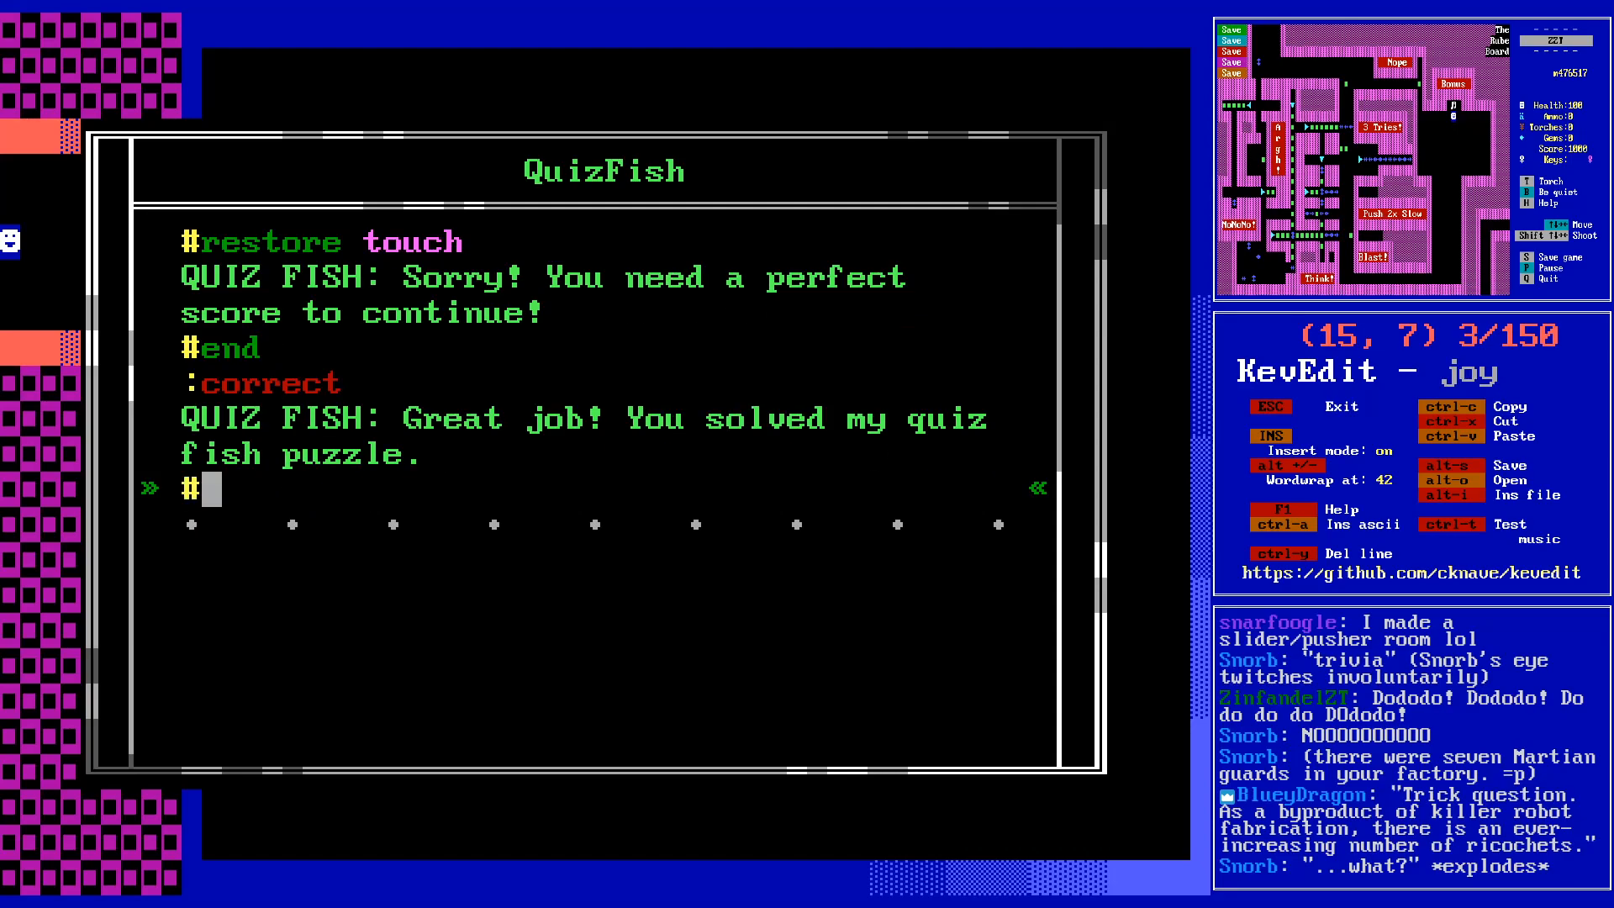
pyautogui.write('become blue faken')
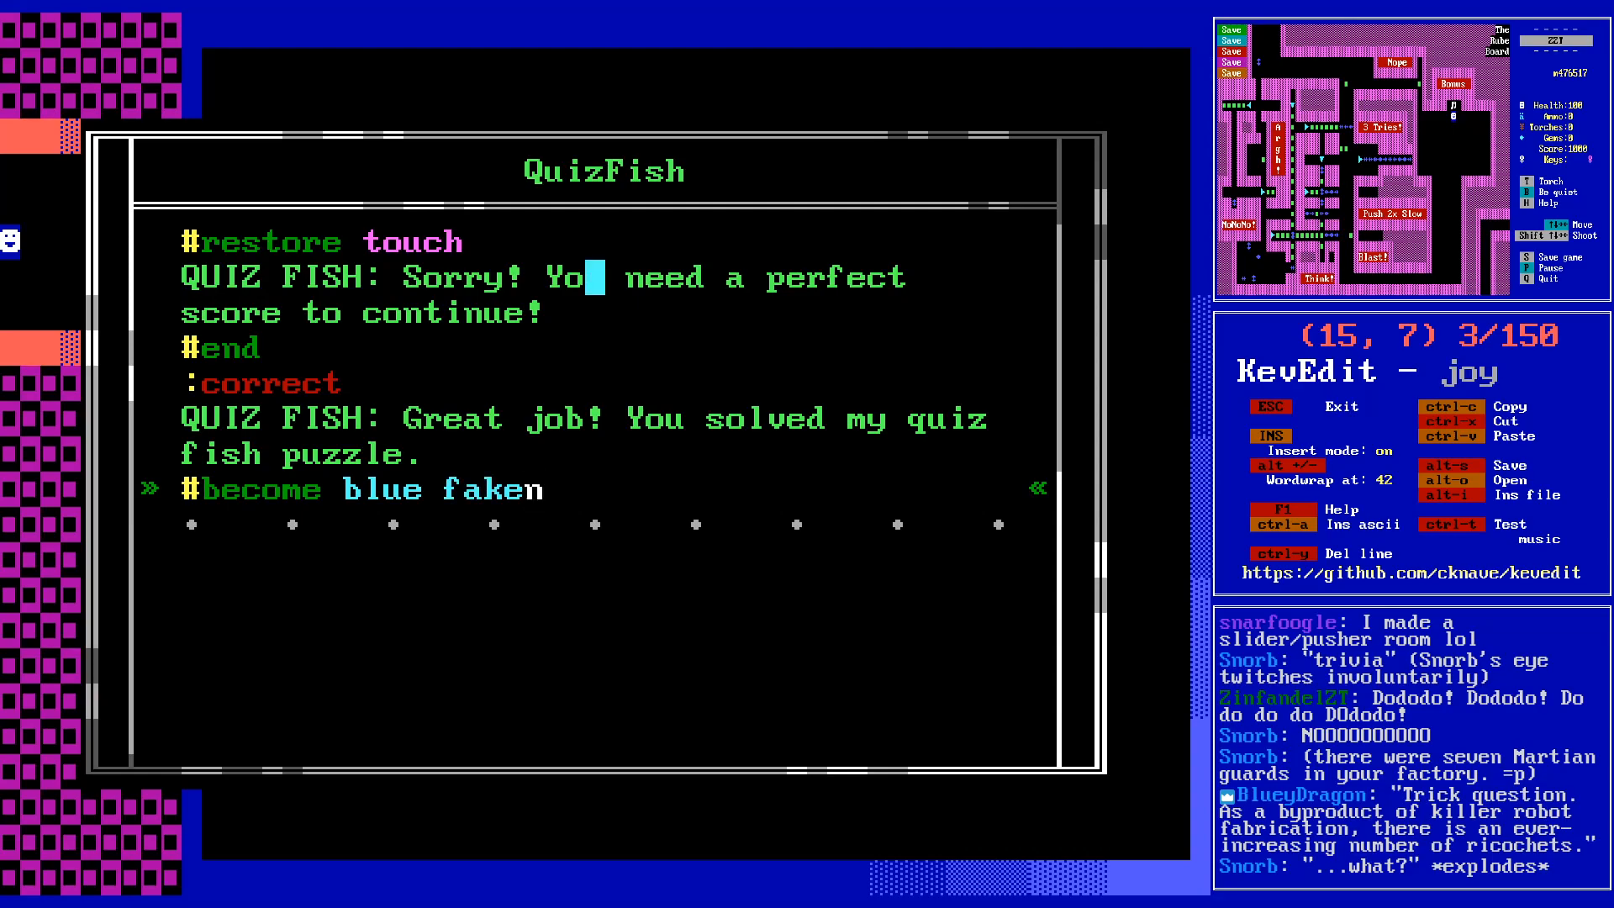
pyautogui.press('Escape')
pyautogui.press('Down')
pyautogui.press('Right')
pyautogui.press('Right')
pyautogui.press('s')
pyautogui.press('Return')
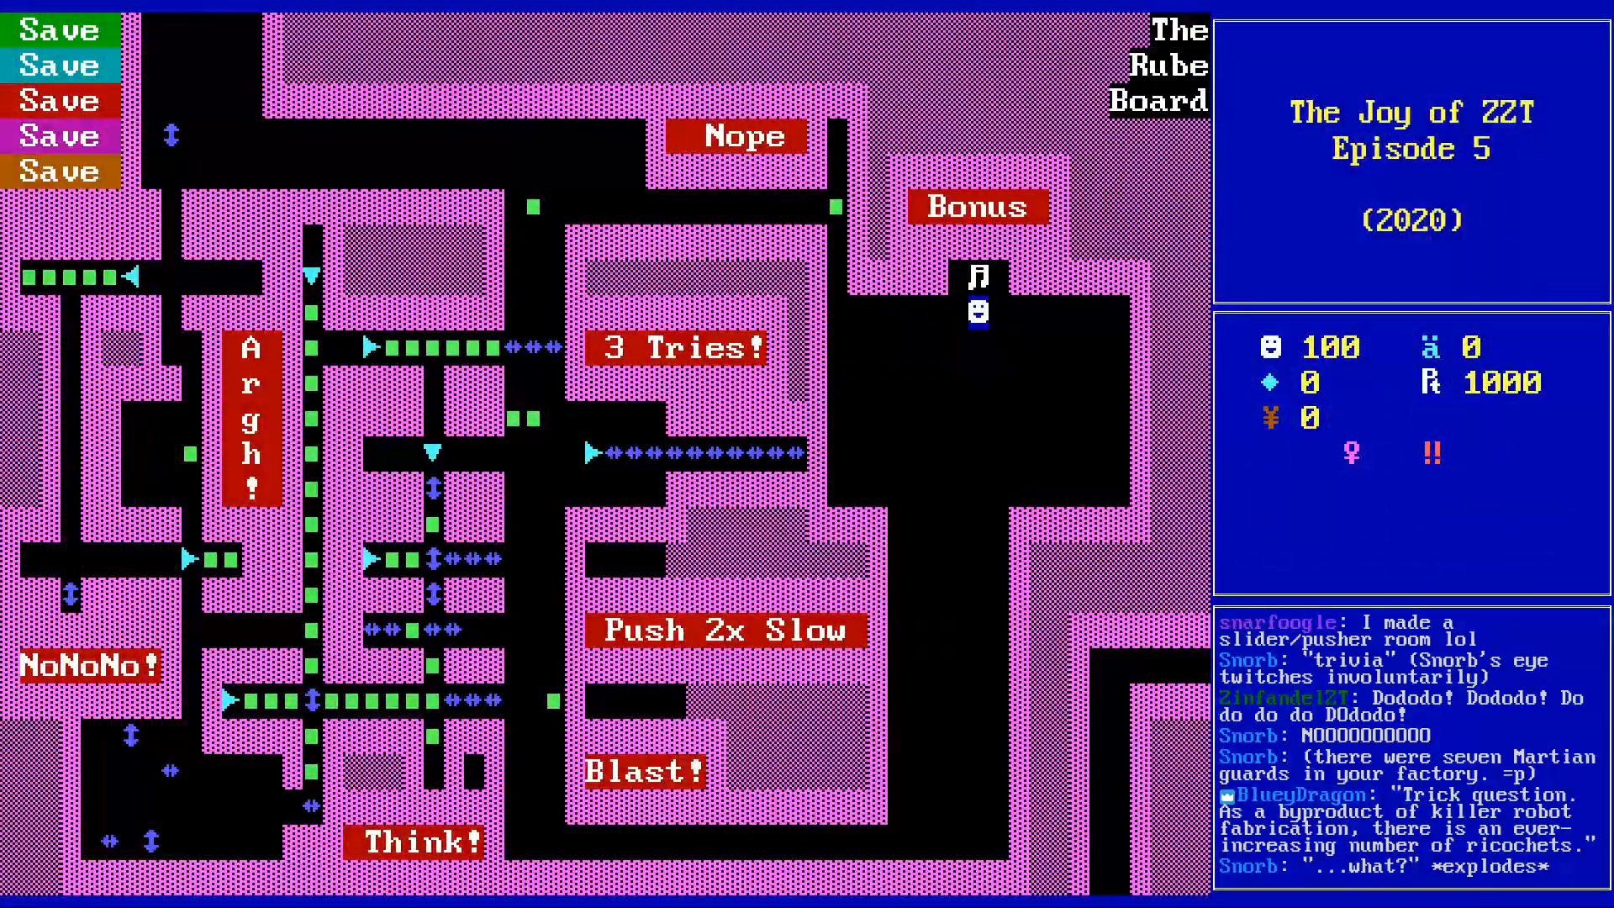
# - Switch to ZZT, end the running Rube board game, load the joy world and start playing it
pyautogui.press('q')
pyautogui.press('y')
pyautogui.press('w')
pyautogui.press('Down')
pyautogui.press('Up')
pyautogui.press('Up')
pyautogui.press('Up')
pyautogui.press('Up')
pyautogui.press('Up')
pyautogui.press('Up')
pyautogui.press('Up')
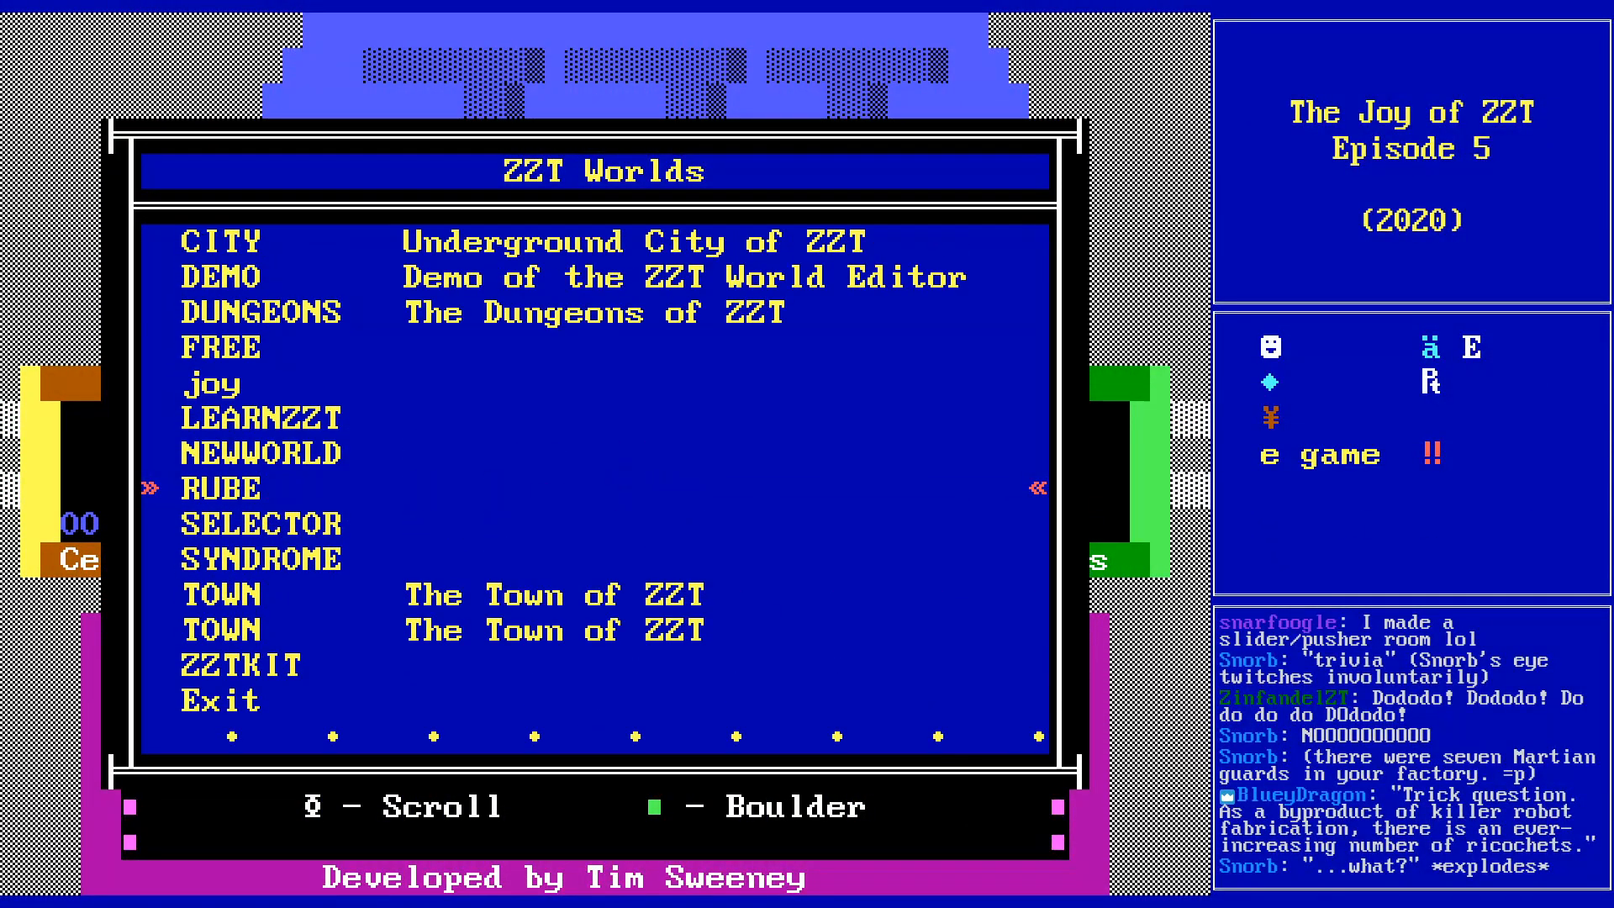
pyautogui.press('Return')
pyautogui.press('p')
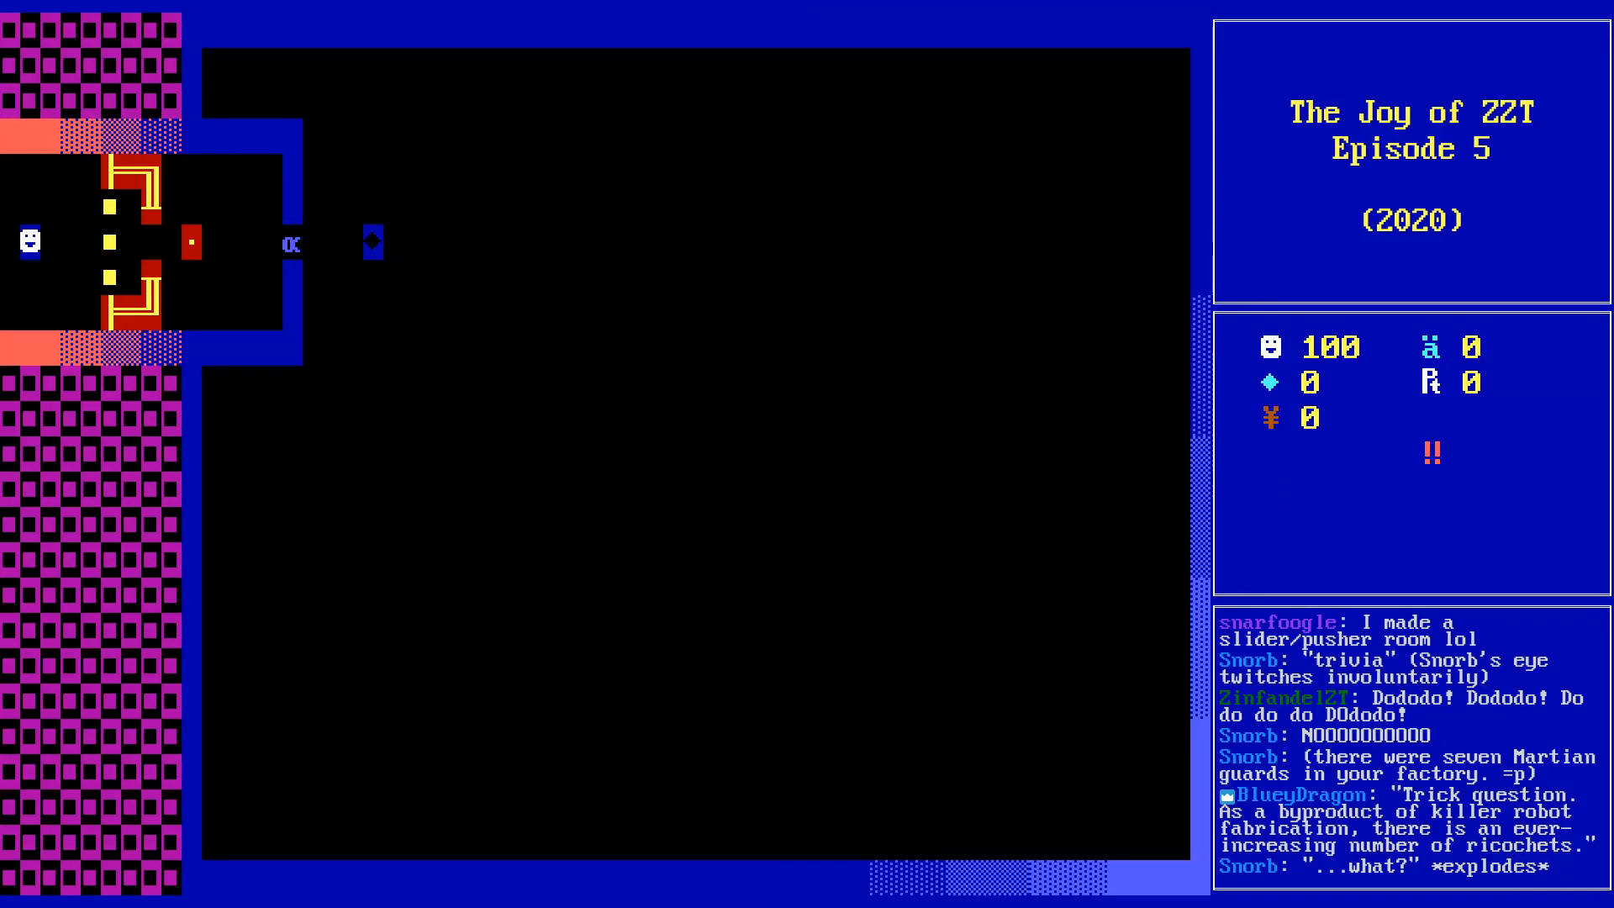
# - Turn off debug mode in the running game with the cheat "-DEBUG"
pyautogui.press('?')
pyautogui.write('-DEBUG')
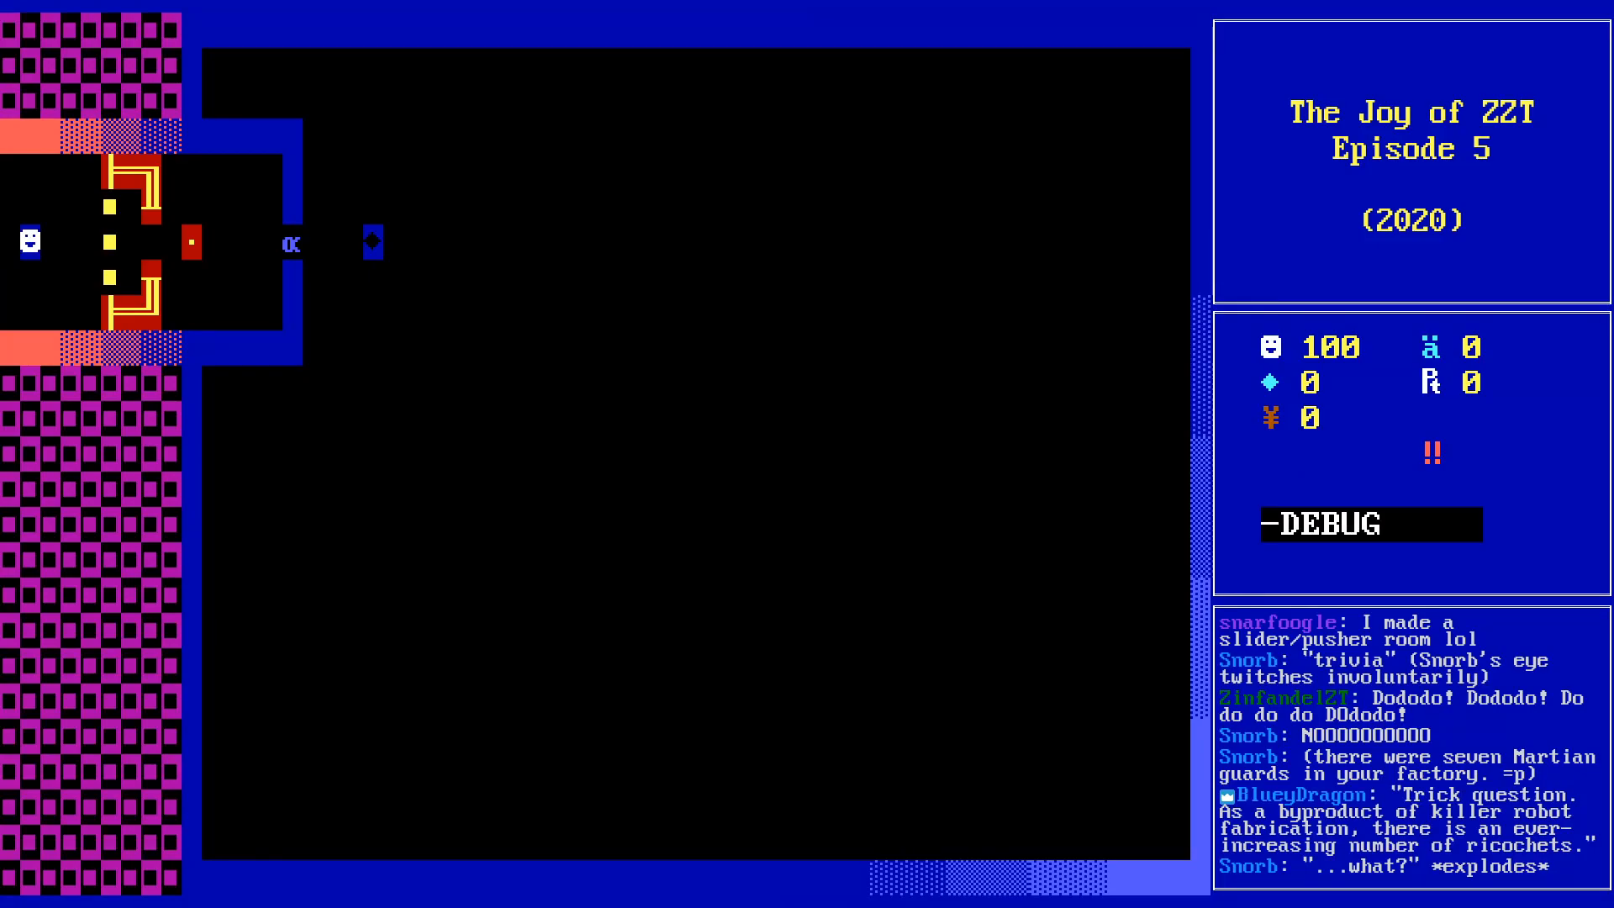
pyautogui.press('Return')
# - Walk the player past the yellow sliders and through the red-walled passage to the Quiz Fish
pyautogui.press('Right')
pyautogui.press('Right')
pyautogui.press('Right')
pyautogui.press('Up')
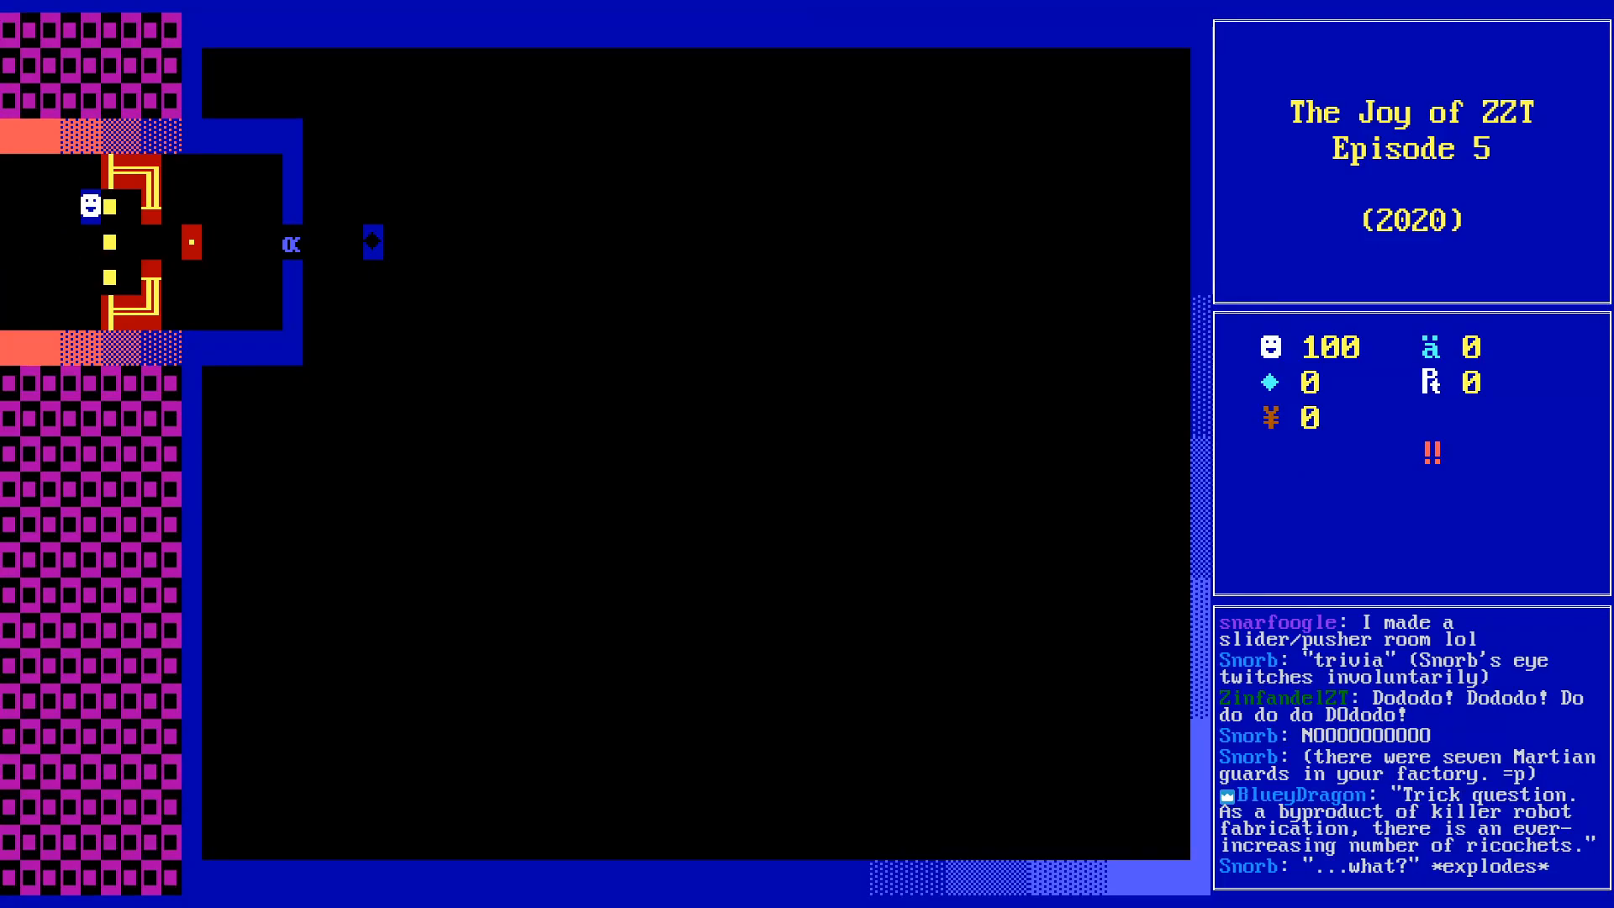
pyautogui.press('Down')
pyautogui.press('Down')
pyautogui.press('Up')
pyautogui.press('Right')
pyautogui.press('Right')
pyautogui.press('Right')
pyautogui.press('Right')
pyautogui.press('Down')
pyautogui.press('Right')
pyautogui.press('Right')
pyautogui.press('Right')
pyautogui.press('Right')
pyautogui.press('Up')
pyautogui.press('Right')
# - Touch the Quiz Fish and answer Question 1 about the ricochets in the killer robot factory
pyautogui.press('Right')
pyautogui.press('Down')
pyautogui.press('Down')
pyautogui.press('Down')
pyautogui.press('Down')
pyautogui.press('Down')
pyautogui.press('Down')
pyautogui.press('Down')
pyautogui.press('Return')
# - Answer Question 2, choose "2 trees" for Question 3, and go through the Quiz Fish scoring messages
pyautogui.press('Down')
pyautogui.press('Down')
pyautogui.press('Down')
pyautogui.press('Down')
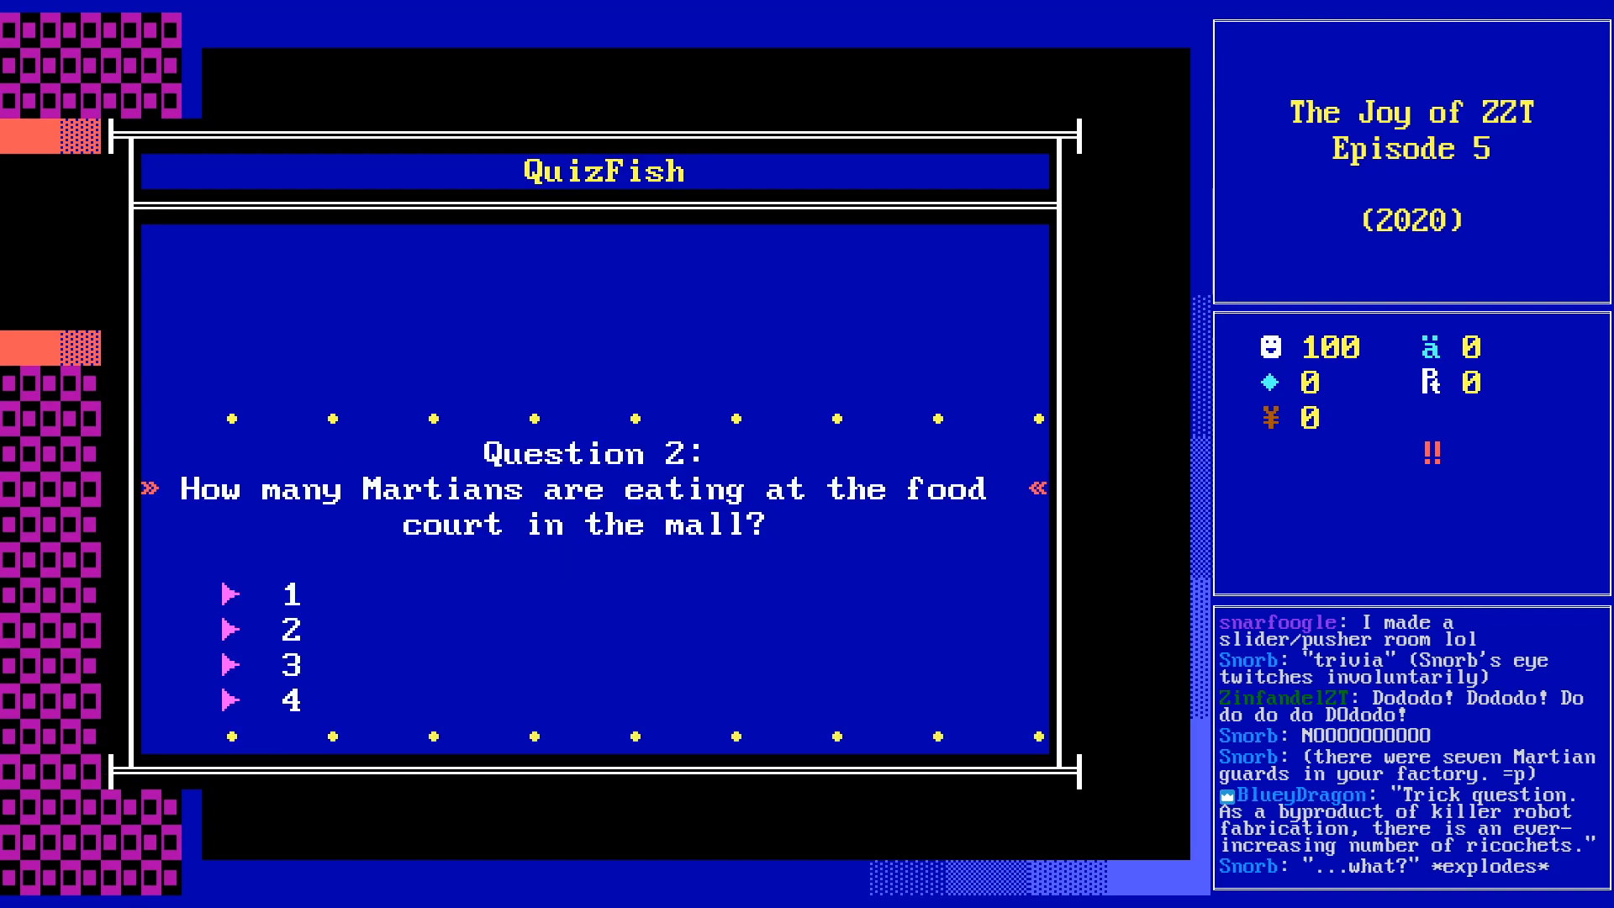
pyautogui.press('Return')
pyautogui.press('Down')
pyautogui.press('Down')
pyautogui.press('Down')
pyautogui.press('Down')
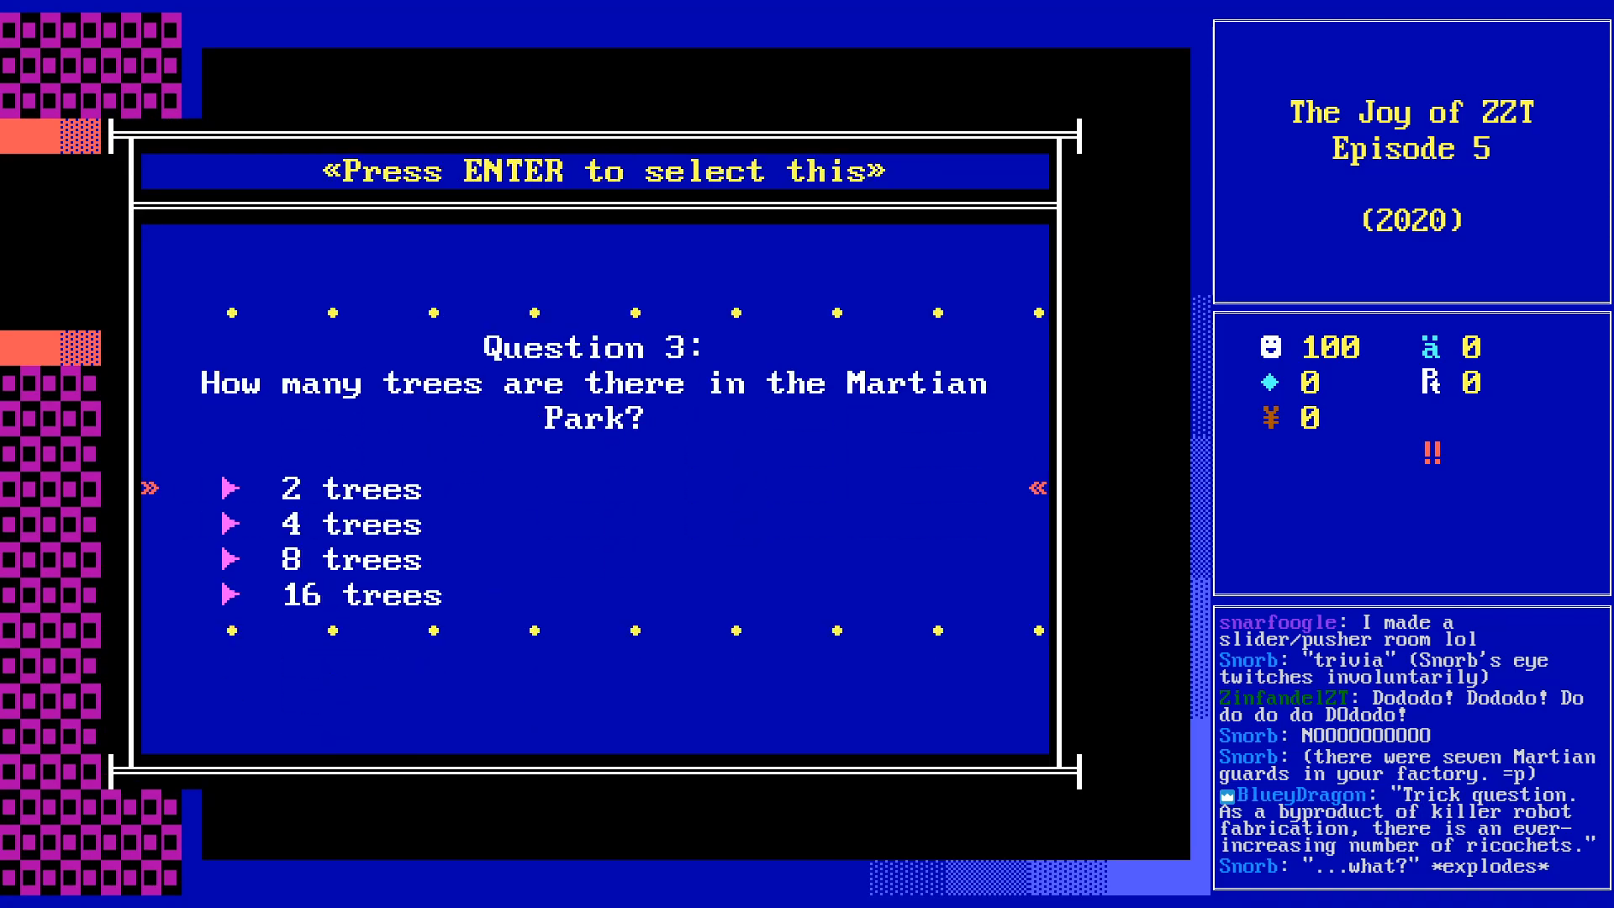
pyautogui.press('Return')
pyautogui.press('Return')
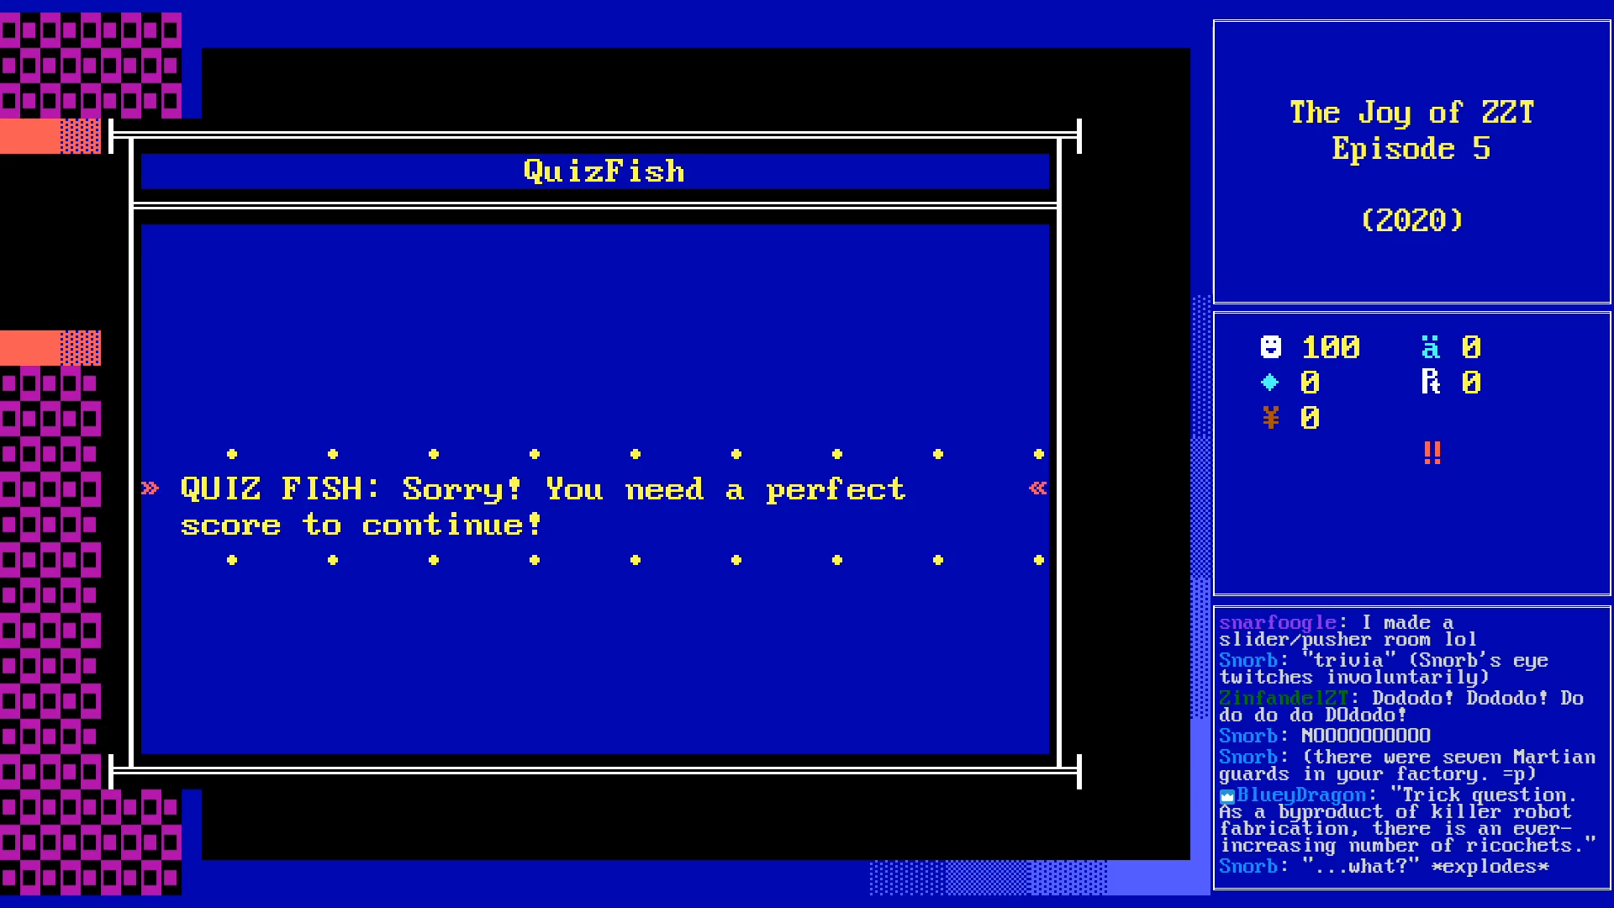
pyautogui.press('Return')
# - End the current test game and start the joy world again
pyautogui.press('Escape')
pyautogui.press('y')
pyautogui.press('p')
# - Solve the yellow slider passage again and bring the player next to the Quiz Fish
pyautogui.press('Right')
pyautogui.press('Right')
pyautogui.press('Right')
pyautogui.press('Up')
pyautogui.press('Right')
pyautogui.press('Right')
pyautogui.press('Left')
pyautogui.press('Down')
pyautogui.press('Down')
pyautogui.press('Right')
pyautogui.press('Up')
pyautogui.press('Right')
pyautogui.press('Right')
pyautogui.press('Right')
pyautogui.press('Down')
pyautogui.press('Right')
pyautogui.press('Right')
pyautogui.press('Right')
pyautogui.press('Right')
pyautogui.press('Up')
pyautogui.press('Right')
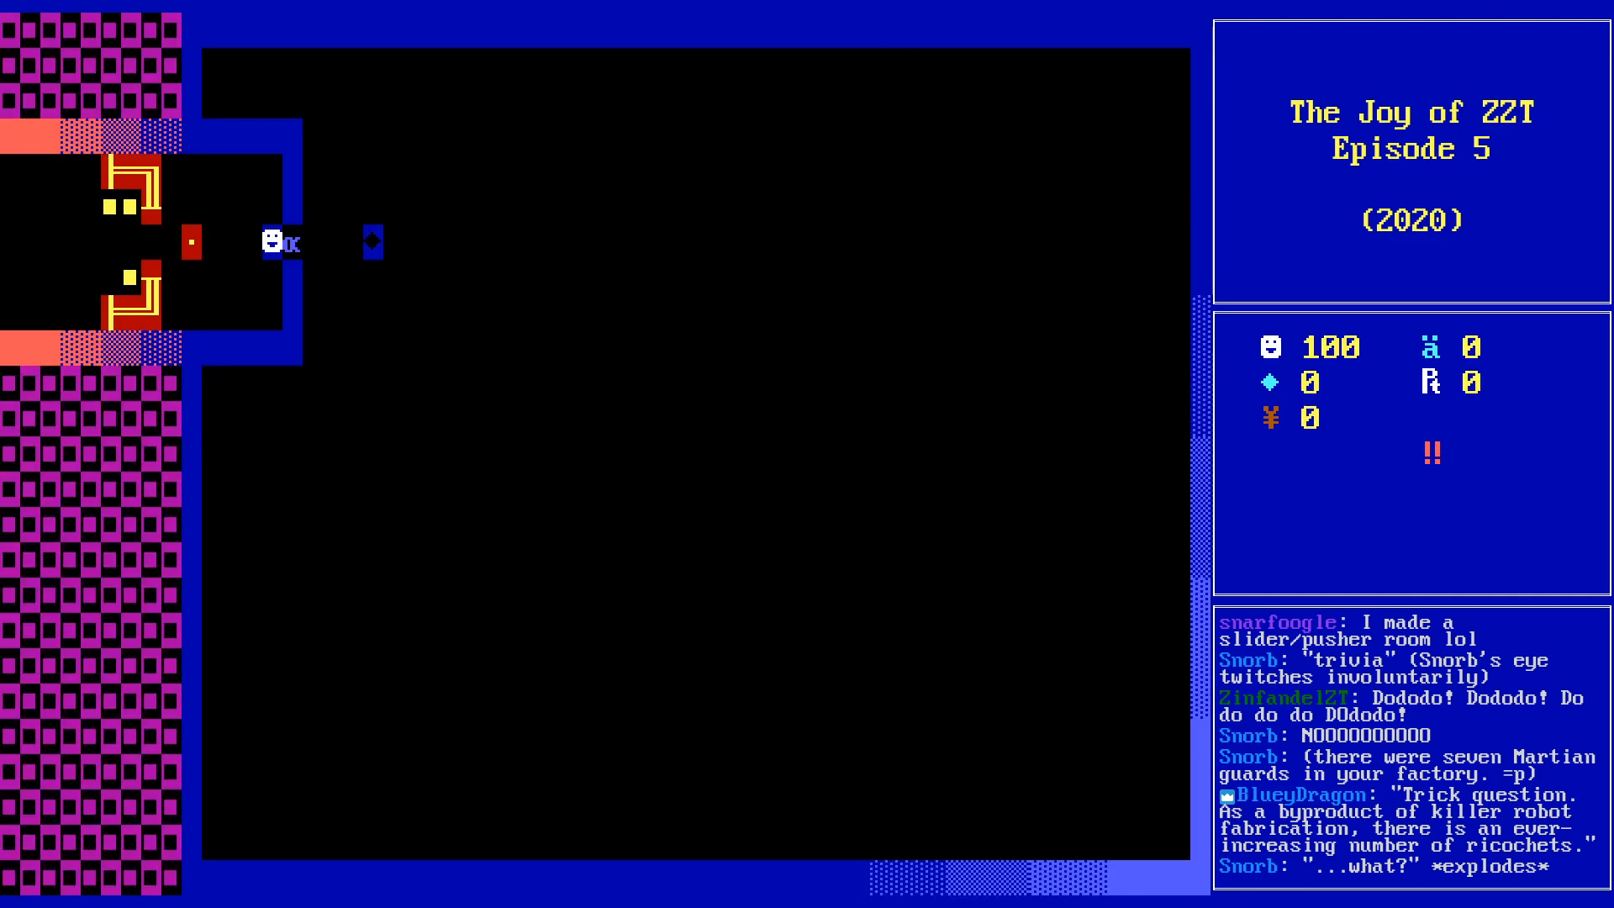
# - Start the Quiz Fish trivia and answer 8 to Question 1 about ricochets in the killer robot factory
pyautogui.press('Right')
pyautogui.press('Down')
pyautogui.press('Down')
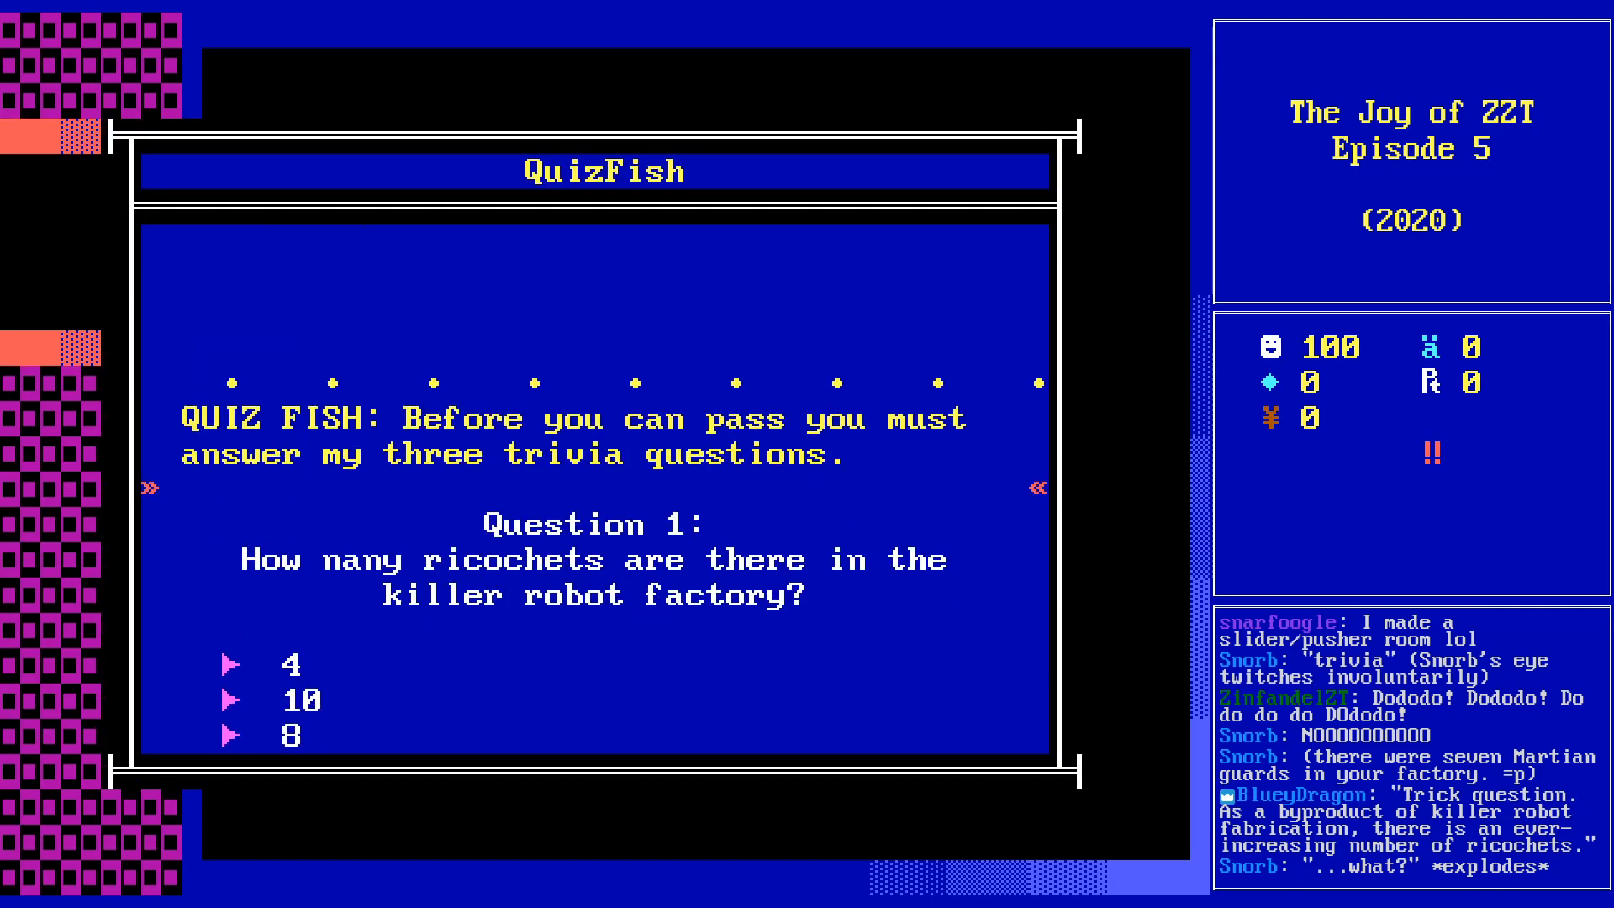
pyautogui.press('Down')
pyautogui.press('Down')
pyautogui.press('Down')
pyautogui.press('Down')
pyautogui.press('Down')
pyautogui.press('Down')
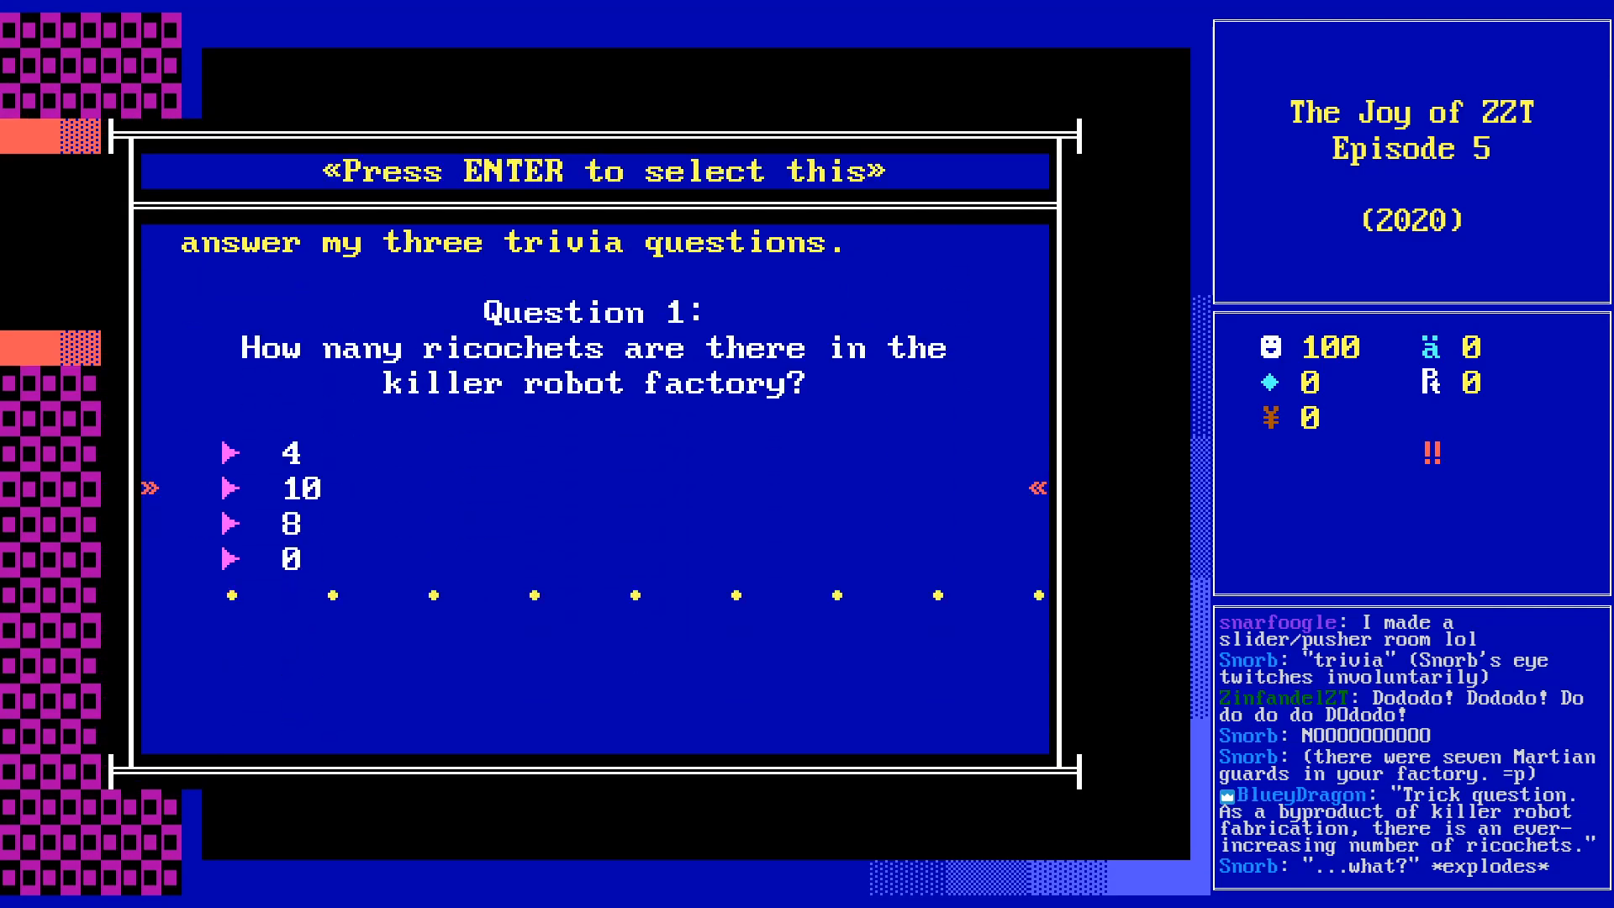
pyautogui.press('Down')
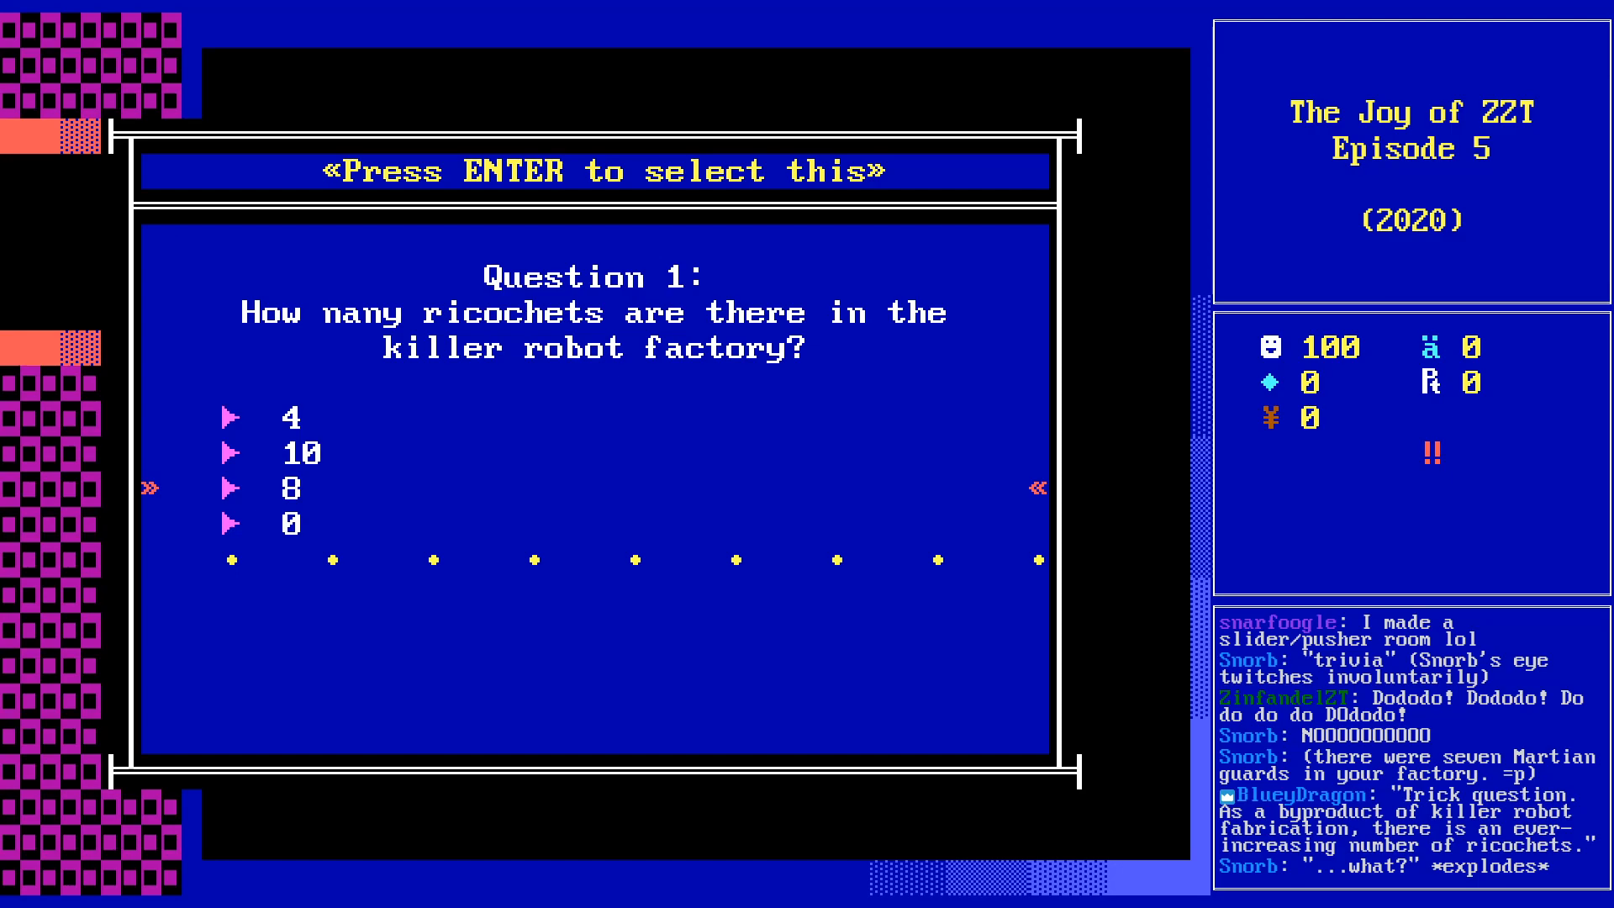
pyautogui.press('Return')
# - Answer Question 2 about how many Martians are eating at the mall's food court
pyautogui.press('Down')
pyautogui.press('Down')
pyautogui.press('Down')
pyautogui.press('Down')
pyautogui.press('Down')
pyautogui.press('Down')
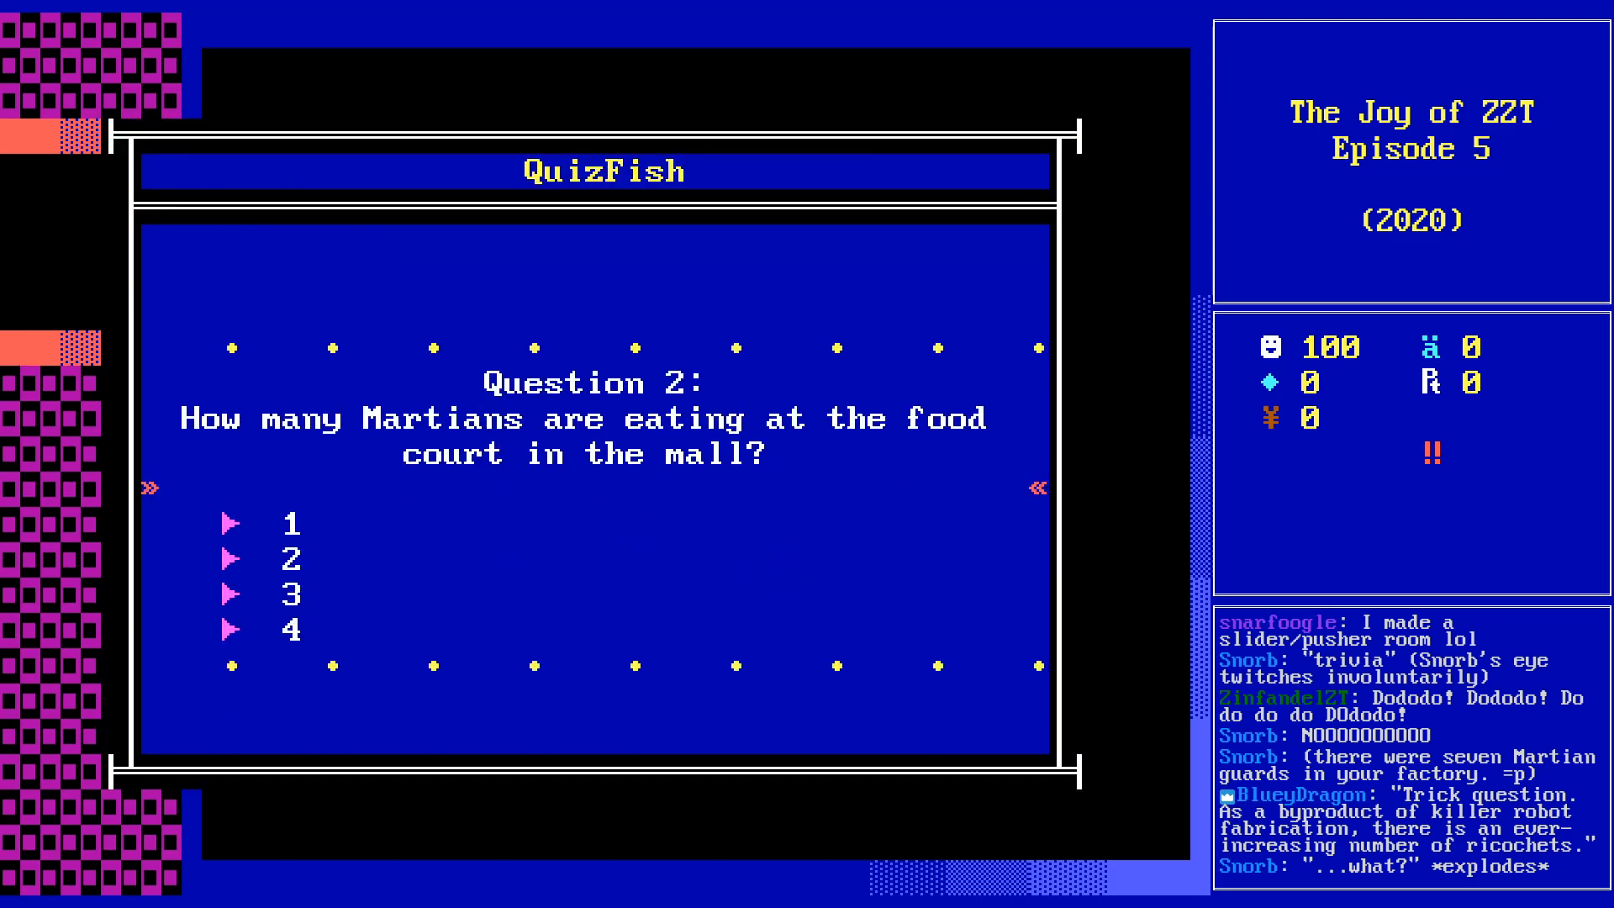
pyautogui.press('Return')
# - Answer Question 3 about the Martian Park trees and go through the quiz's scoring and outcome messages
pyautogui.press('Down')
pyautogui.press('Down')
pyautogui.press('Down')
pyautogui.press('Down')
pyautogui.press('Down')
pyautogui.press('Down')
pyautogui.press('Return')
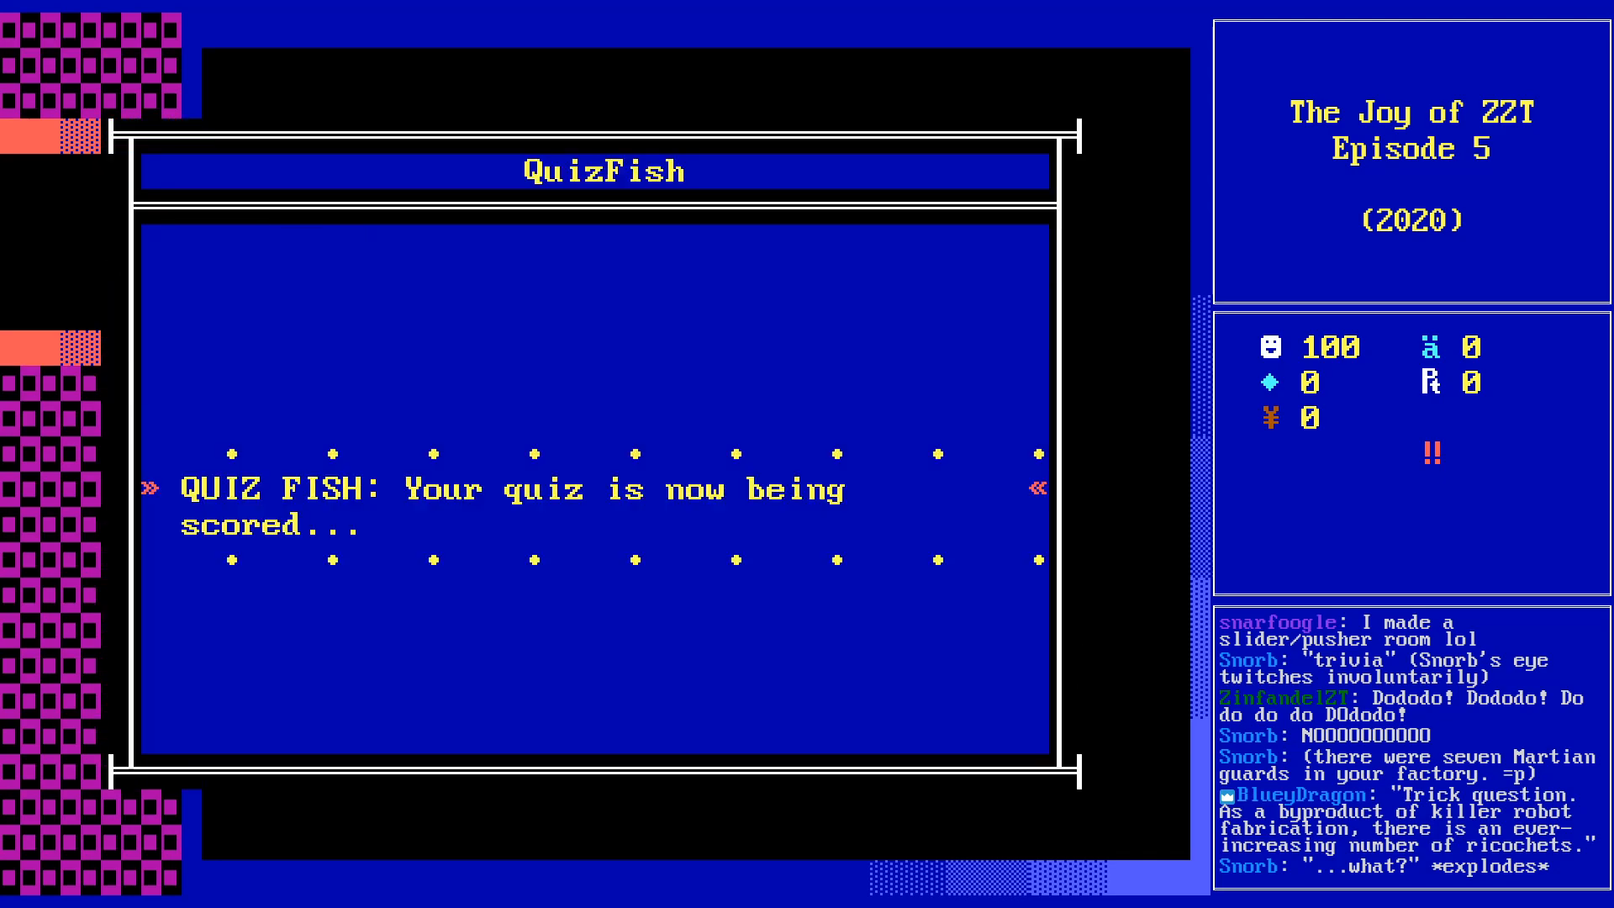
pyautogui.press('Return')
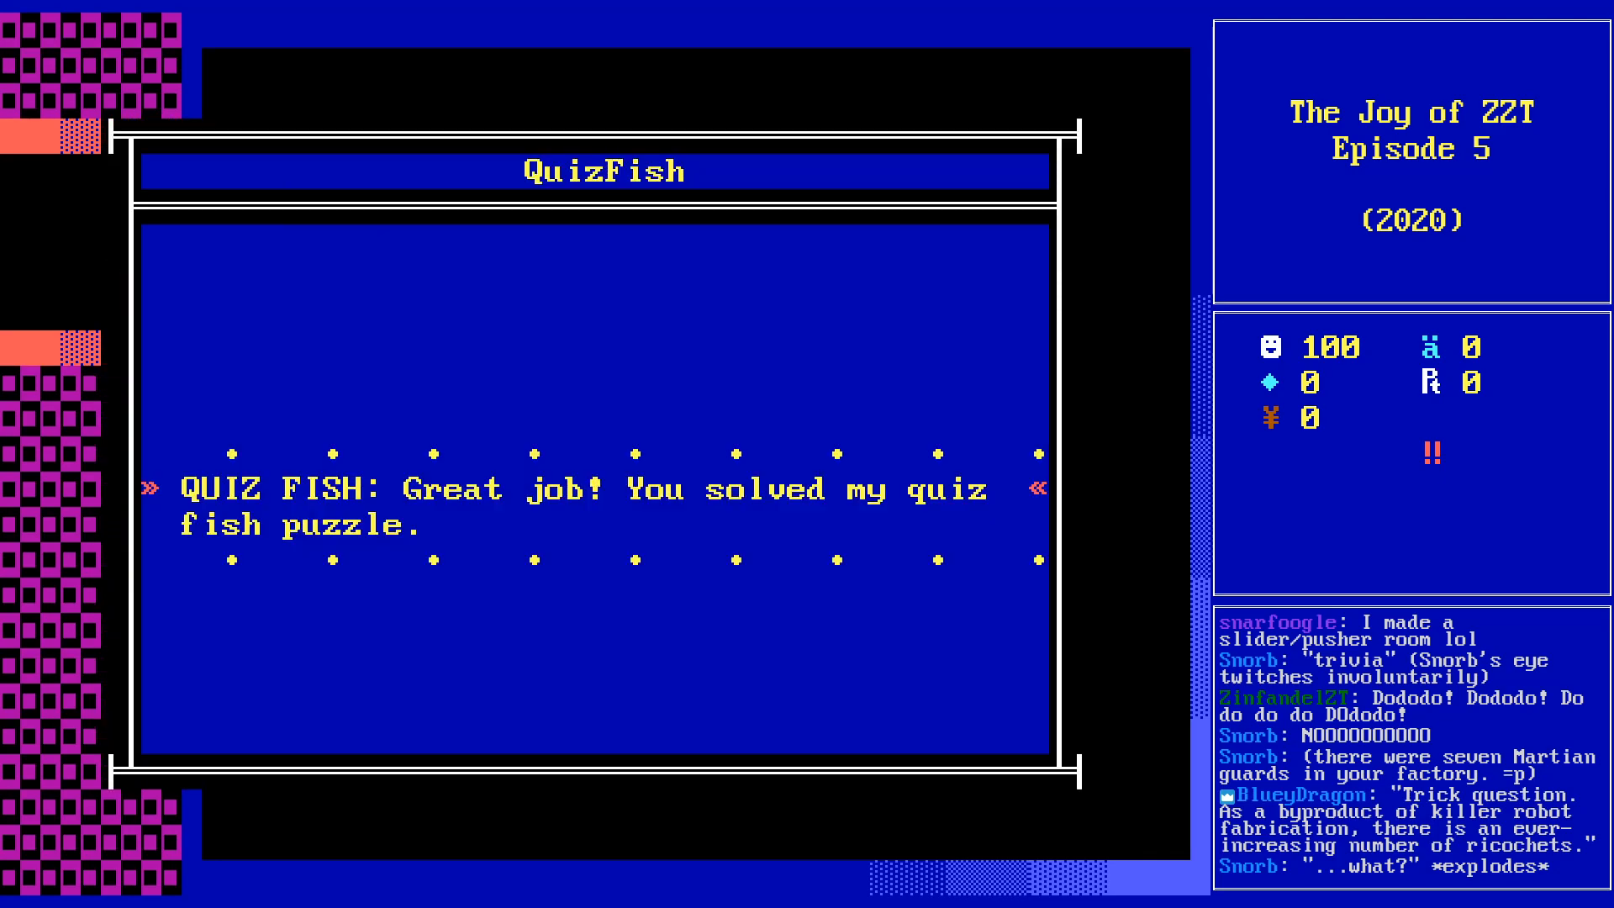
pyautogui.press('Return')
# - Walk through the Quiz Fish's former spot, collect the three green gems, head south and end the test game
pyautogui.press('Right')
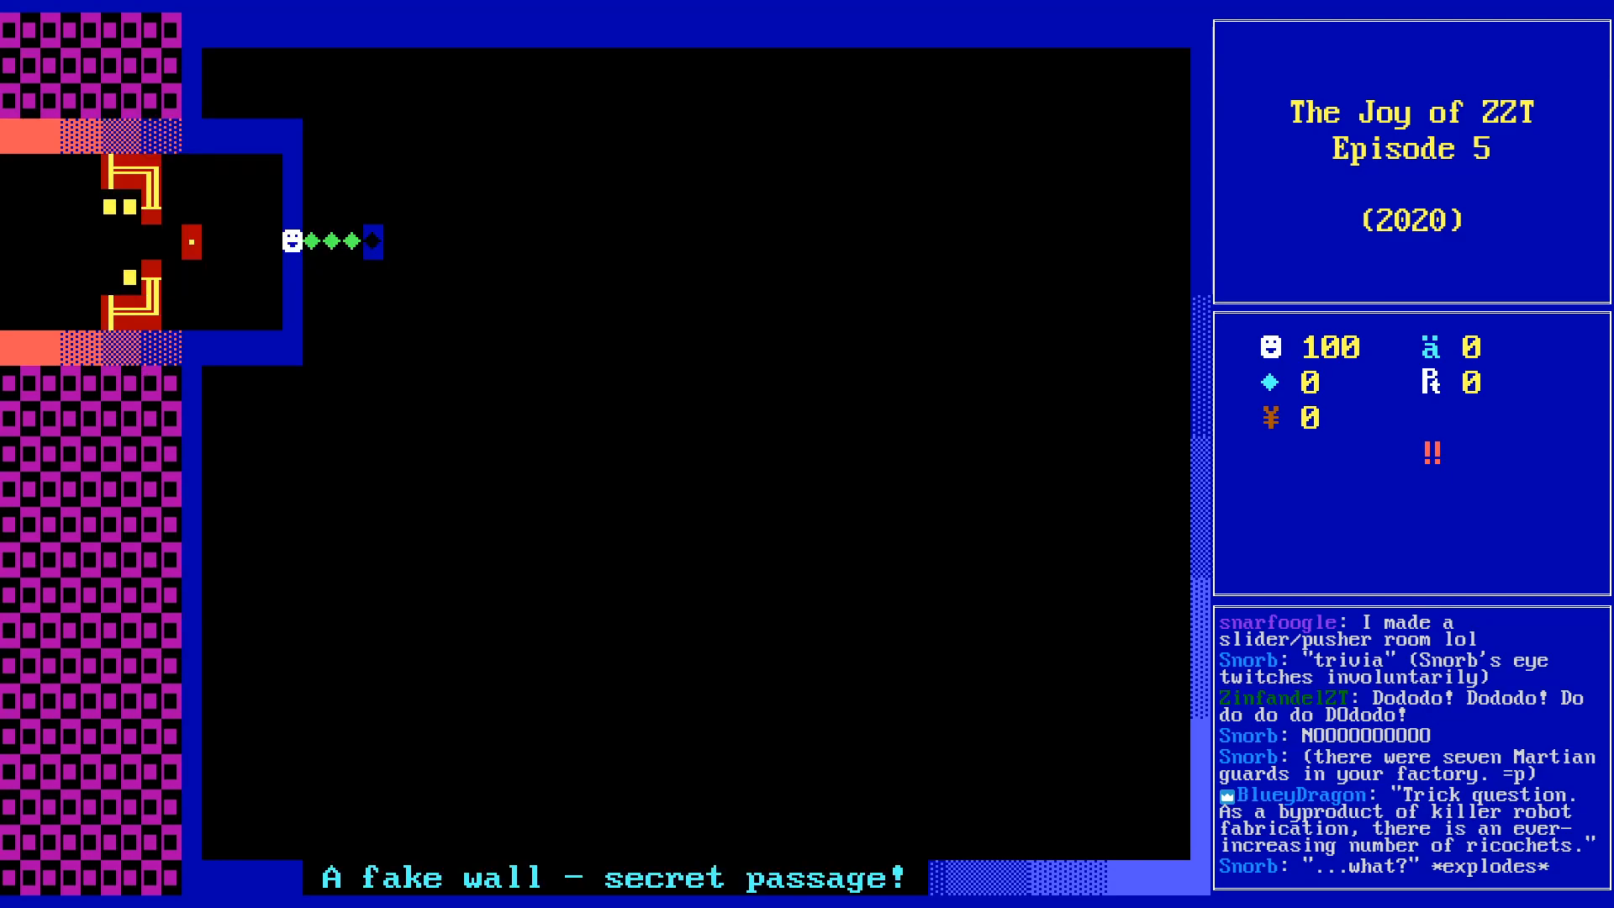
pyautogui.press('Right')
pyautogui.press('Right')
pyautogui.press('Right')
pyautogui.press('Down')
pyautogui.press('Down')
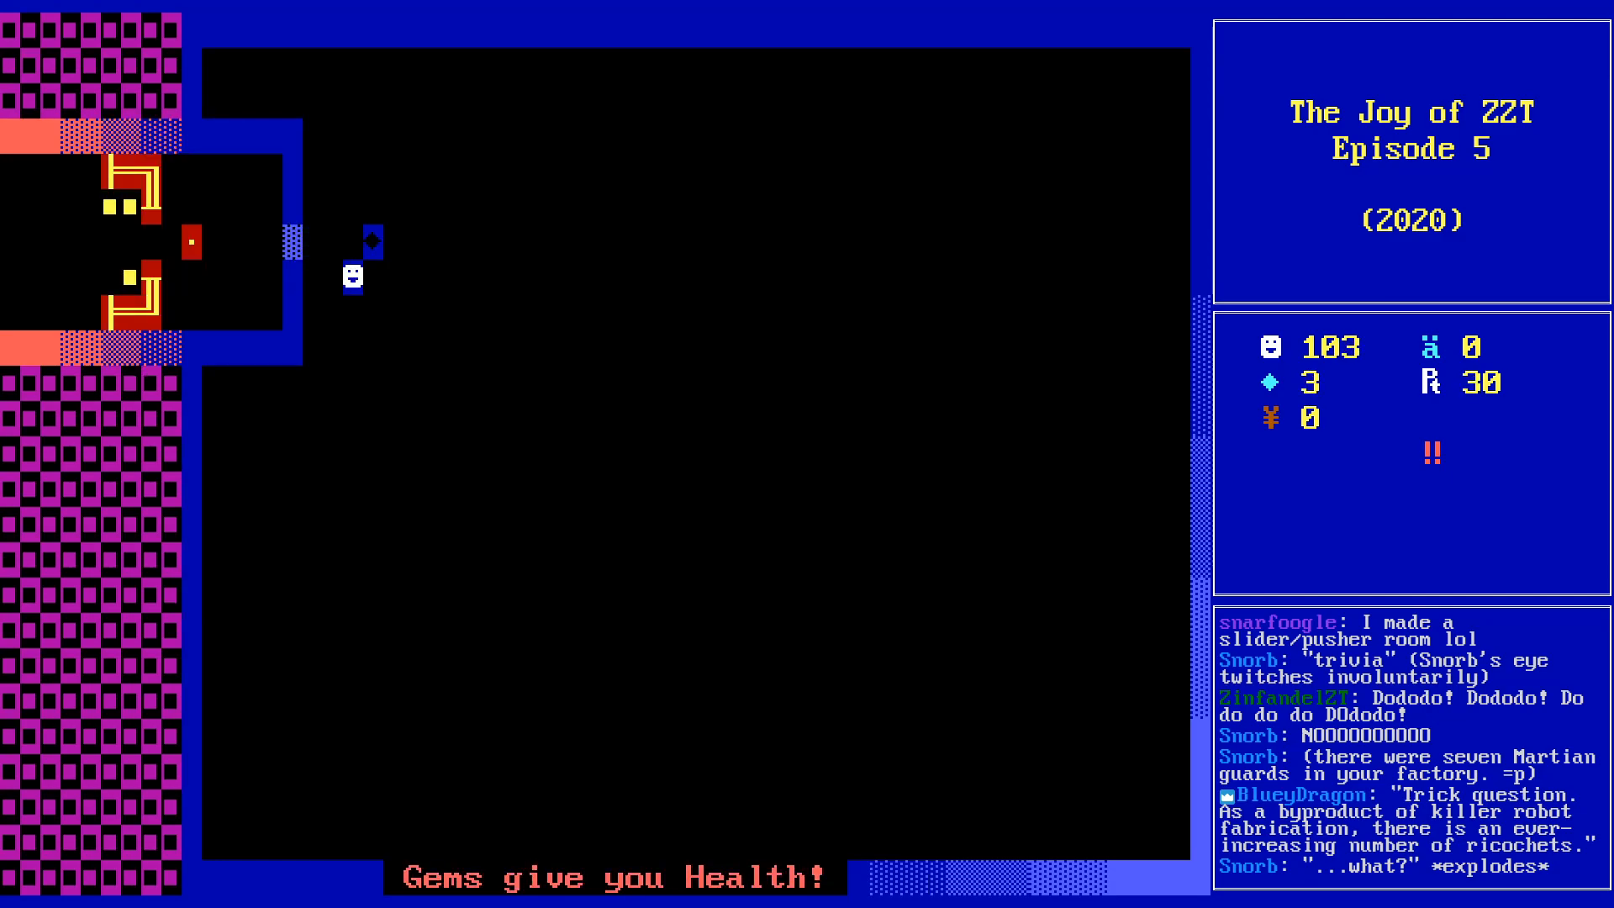
pyautogui.press('Down')
pyautogui.press('Down')
pyautogui.press('Down')
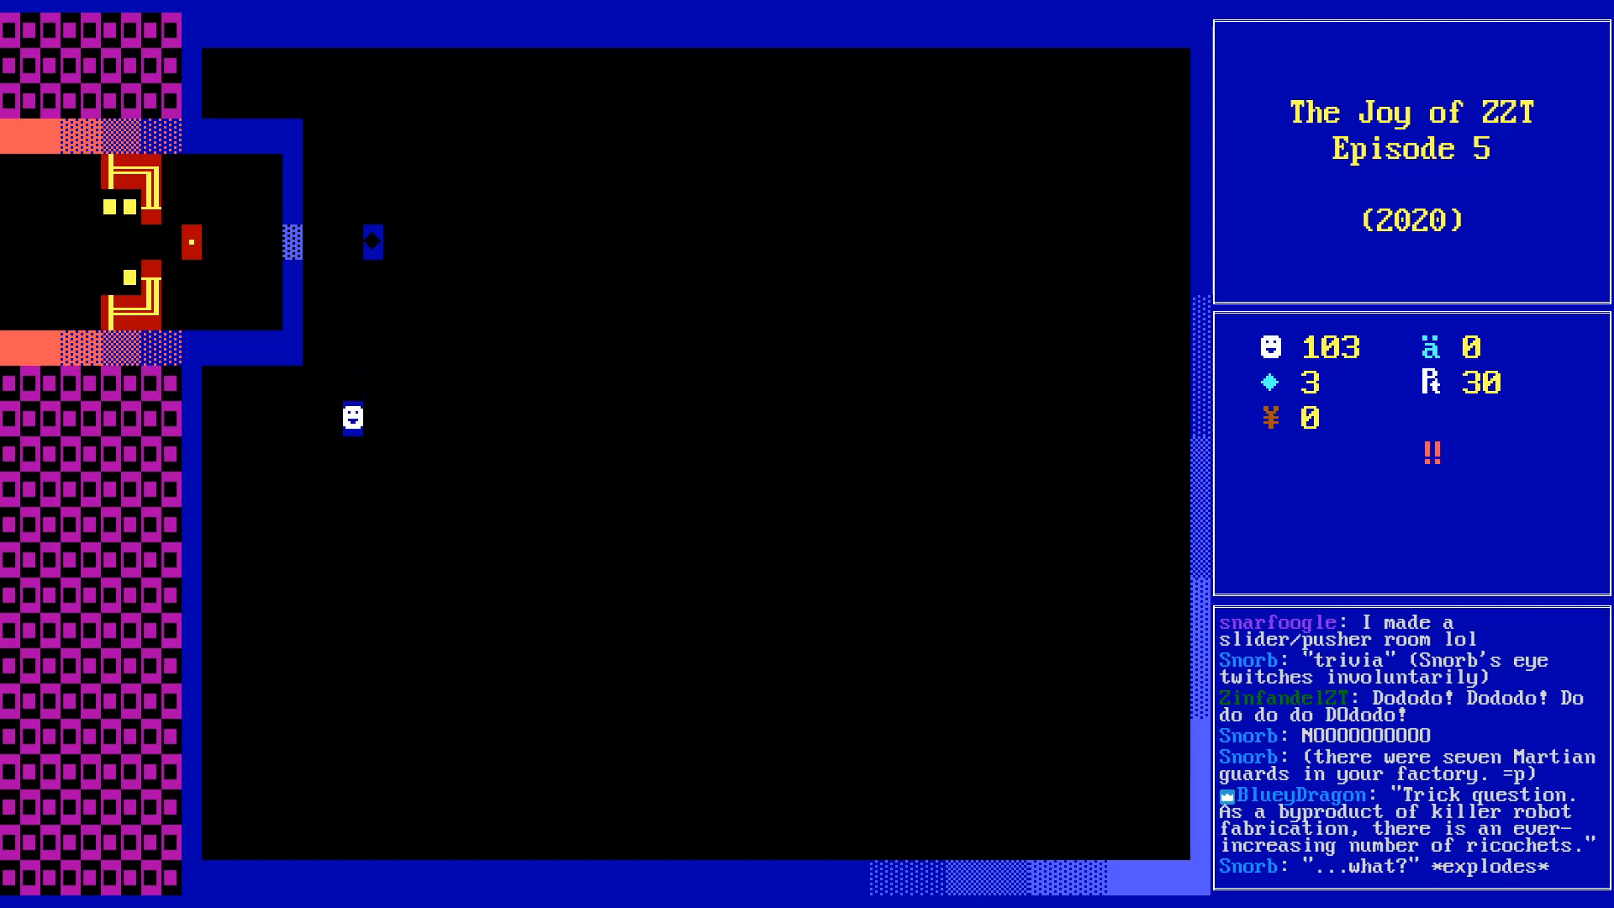
pyautogui.press('q')
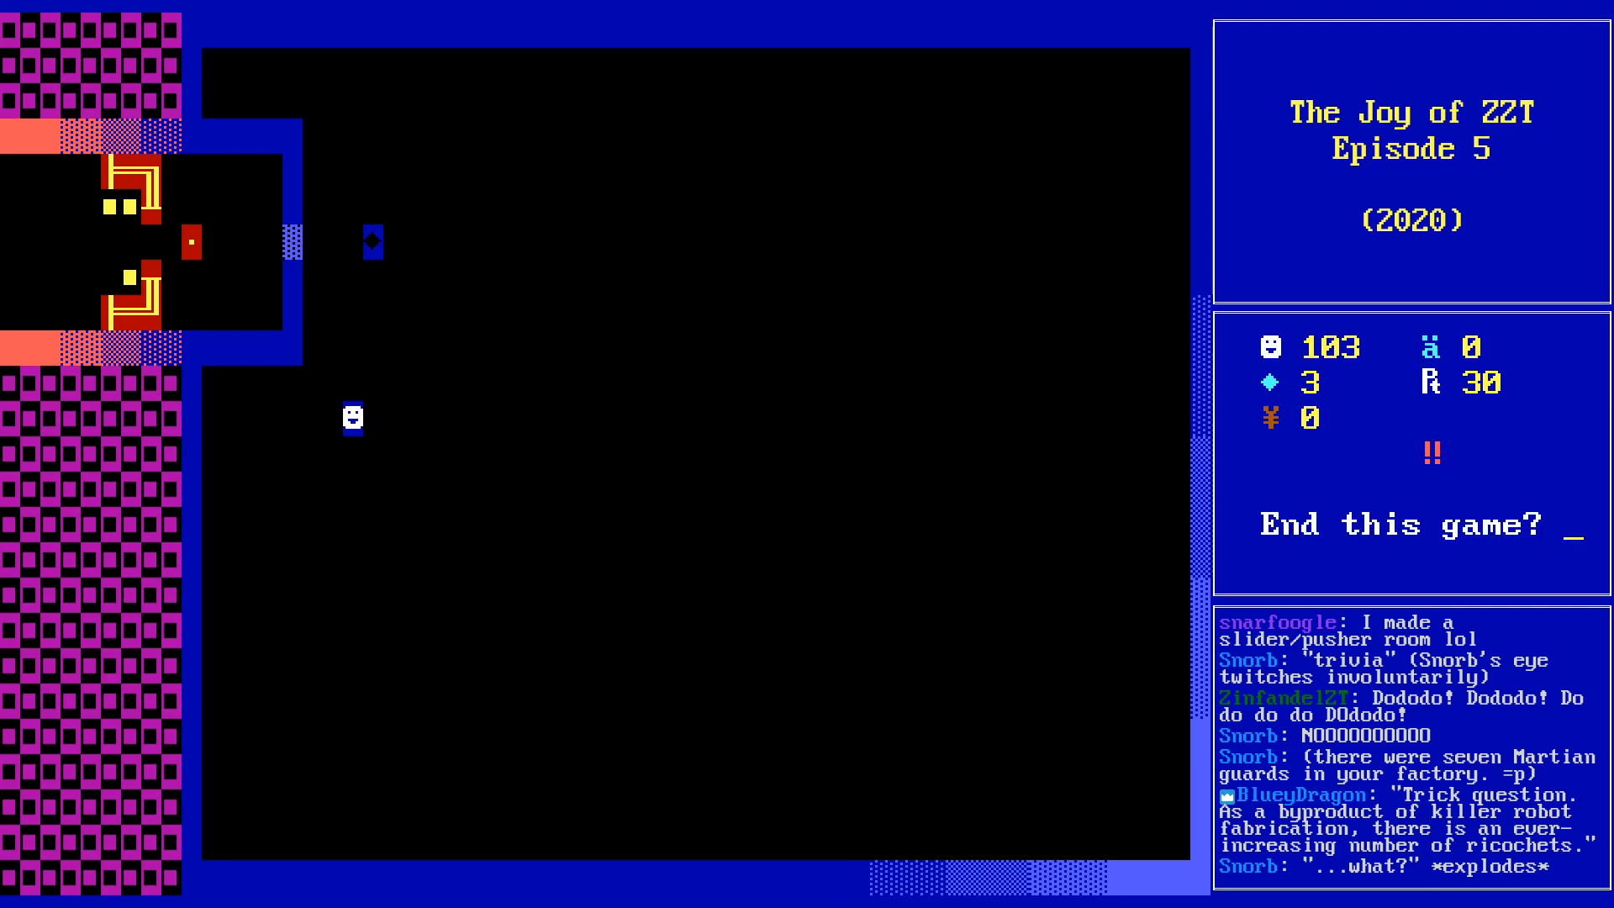
pyautogui.press('y')
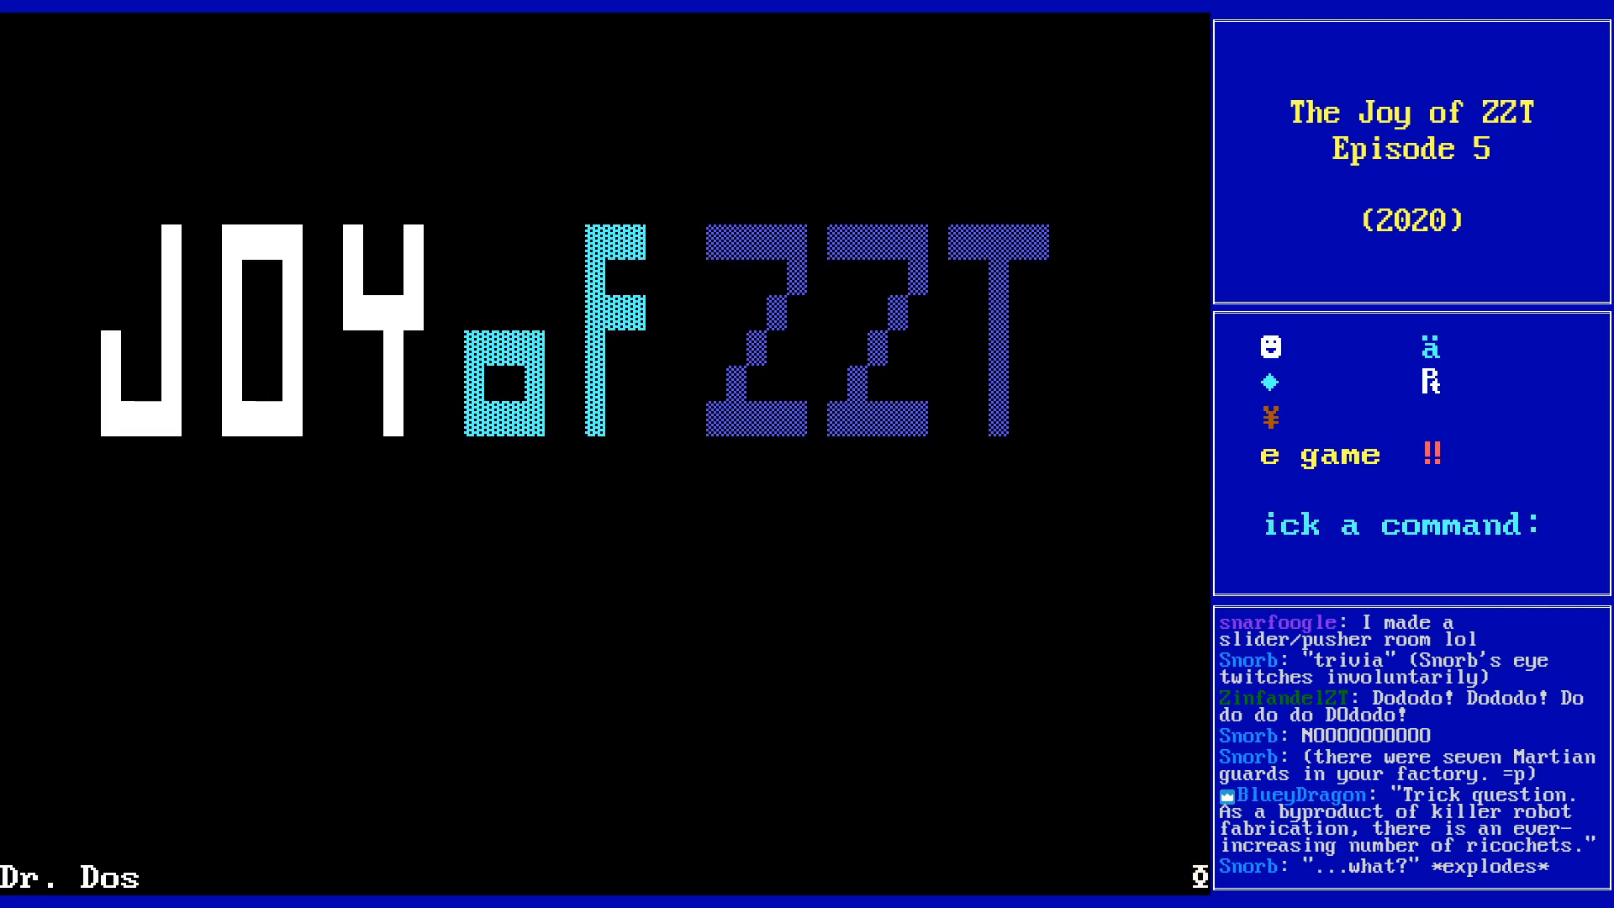
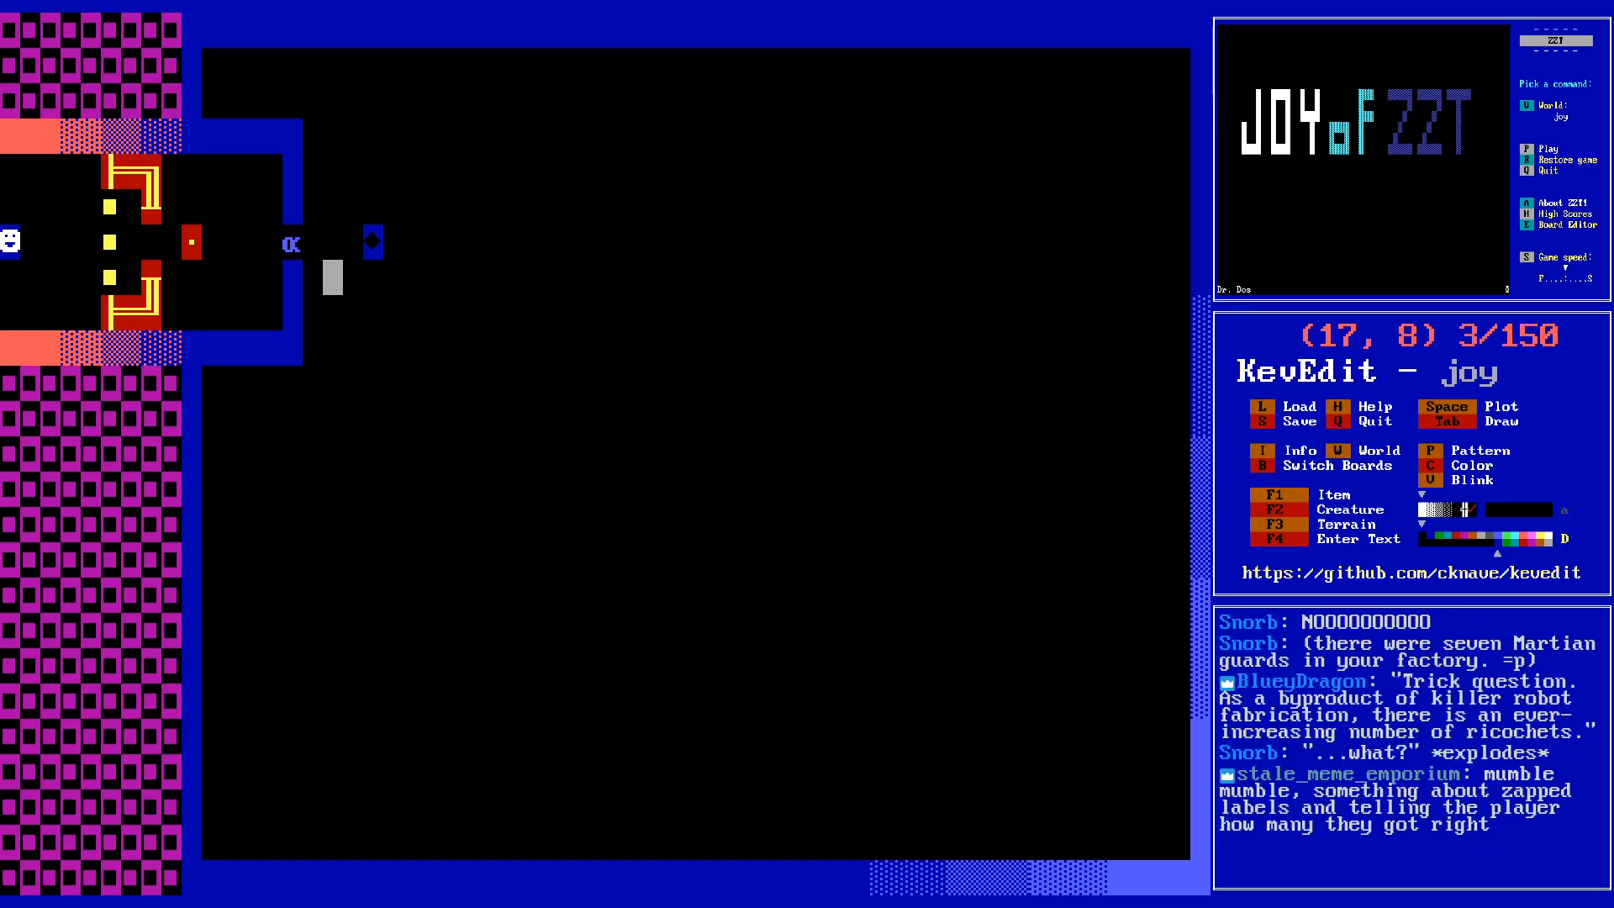
# - Extend the blue wall above the gem-scoring area along row 4 to column 22
pyautogui.press('Up')
pyautogui.press('Up')
pyautogui.press('Up')
pyautogui.press('Left')
pyautogui.press('Up')
pyautogui.press('Tab')
pyautogui.press('Right')
pyautogui.press('Right')
pyautogui.press('Right')
pyautogui.press('Right')
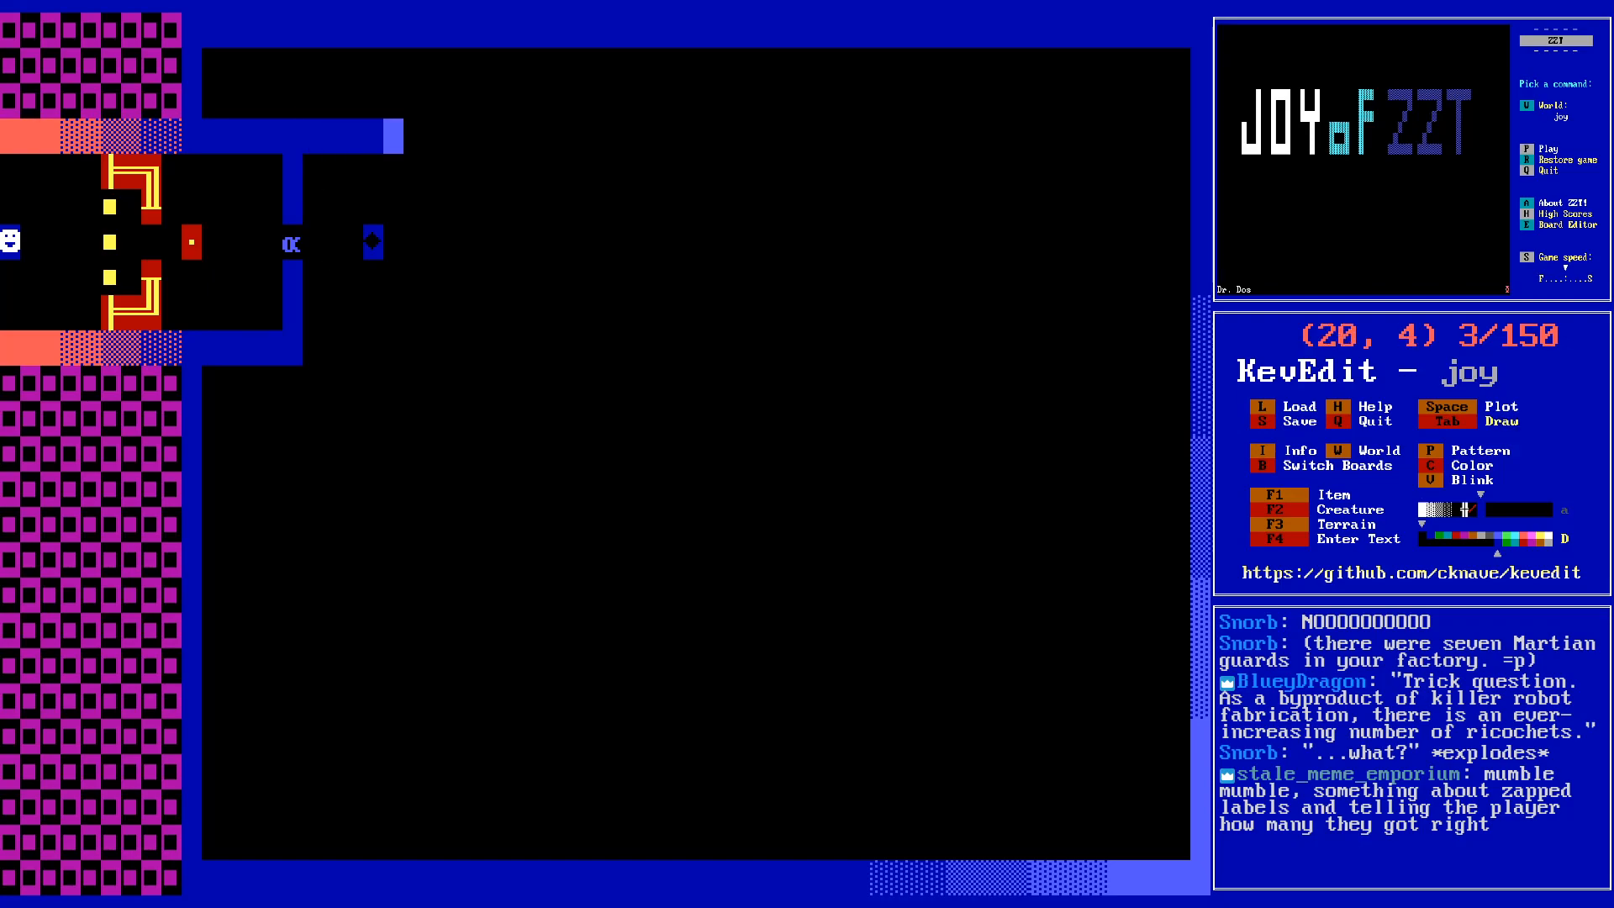
pyautogui.press('Right')
pyautogui.press('Right')
# - Draw the blue wall down column 22 to row 10 and back along row 10 to the existing wall
pyautogui.press('Down')
pyautogui.press('Down')
pyautogui.press('Down')
pyautogui.press('Down')
pyautogui.press('Down')
pyautogui.press('Down')
pyautogui.press('Left')
pyautogui.press('Left')
pyautogui.press('Left')
pyautogui.press('Left')
pyautogui.press('Left')
pyautogui.press('Left')
pyautogui.press('Right')
pyautogui.press('Tab')
# - Erase the blue wall in column 22 from row 9 up to row 5
pyautogui.press('Right')
pyautogui.press('Right')
pyautogui.press('Right')
pyautogui.press('Right')
pyautogui.press('Up')
pyautogui.press('Right')
pyautogui.press('Delete')
pyautogui.press('Up')
pyautogui.press('Delete')
pyautogui.press('Up')
pyautogui.press('Delete')
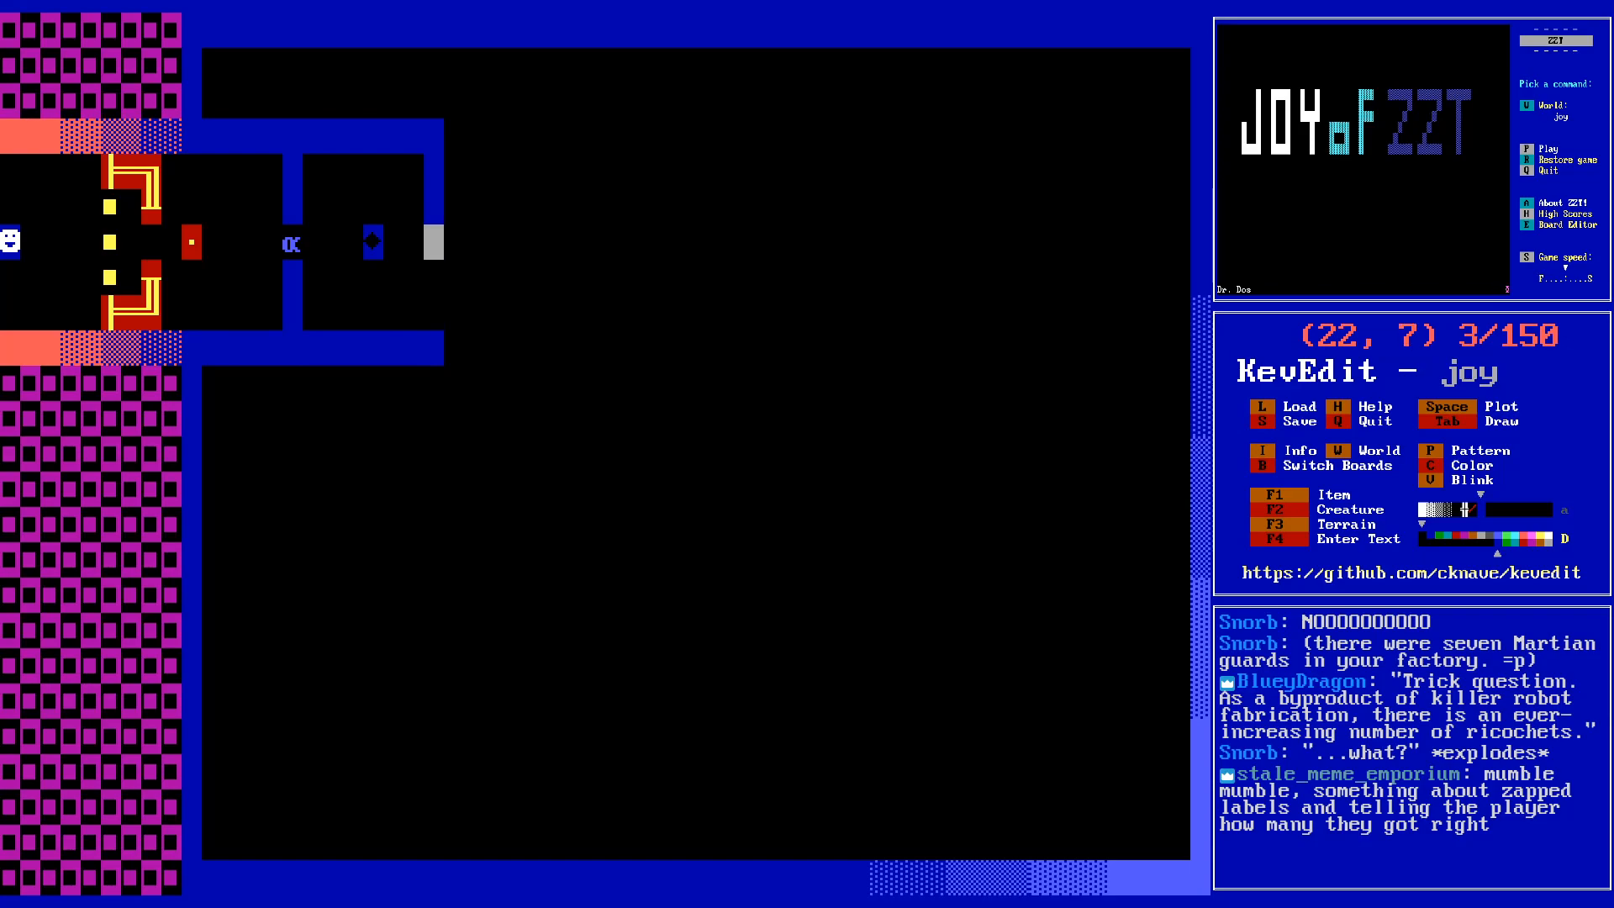
pyautogui.press('Up')
pyautogui.press('Delete')
pyautogui.press('Up')
pyautogui.press('Delete')
# - Redraw the room's east wall in column 23 down to row 10 and open a one-tile gap at (19, 10) in the south wall
pyautogui.press('Up')
pyautogui.press('Tab')
pyautogui.press('Right')
pyautogui.press('Down')
pyautogui.press('Down')
pyautogui.press('Down')
pyautogui.press('Down')
pyautogui.press('Down')
pyautogui.press('Down')
pyautogui.press('Left')
pyautogui.press('Left')
pyautogui.press('Left')
pyautogui.press('Left')
pyautogui.press('Tab')
pyautogui.press('Delete')
# - Continue the blue wall in column 23 from row 11 down to row 21
pyautogui.press('Down')
pyautogui.press('Down')
pyautogui.press('Right')
pyautogui.press('Right')
pyautogui.press('Right')
pyautogui.press('Right')
pyautogui.press('Up')
pyautogui.press('Tab')
pyautogui.press('Down')
pyautogui.press('Down')
pyautogui.press('Down')
pyautogui.press('Down')
pyautogui.press('Down')
pyautogui.press('Down')
pyautogui.press('Down')
pyautogui.press('Down')
pyautogui.press('Down')
pyautogui.press('Down')
# - Draw a blue dividing wall along row 17 from column 23 west to the board's existing border wall
pyautogui.press('Up')
pyautogui.press('Up')
pyautogui.press('Up')
pyautogui.press('Up')
pyautogui.press('Left')
pyautogui.press('Left')
pyautogui.press('Left')
pyautogui.press('Left')
pyautogui.press('Left')
pyautogui.press('Left')
pyautogui.press('Left')
pyautogui.press('Left')
pyautogui.press('Left')
pyautogui.press('Left')
pyautogui.press('Left')
pyautogui.press('Left')
# - Set the drawing colour to white on black and place a white key in the gap at (19, 10)
pyautogui.press('Right')
pyautogui.press('Right')
pyautogui.press('Right')
pyautogui.press('Right')
pyautogui.press('Right')
pyautogui.press('Right')
pyautogui.press('Right')
pyautogui.press('Right')
pyautogui.press('Up')
pyautogui.press('Up')
pyautogui.press('Up')
pyautogui.press('Up')
pyautogui.press('Up')
pyautogui.press('Up')
pyautogui.press('Up')
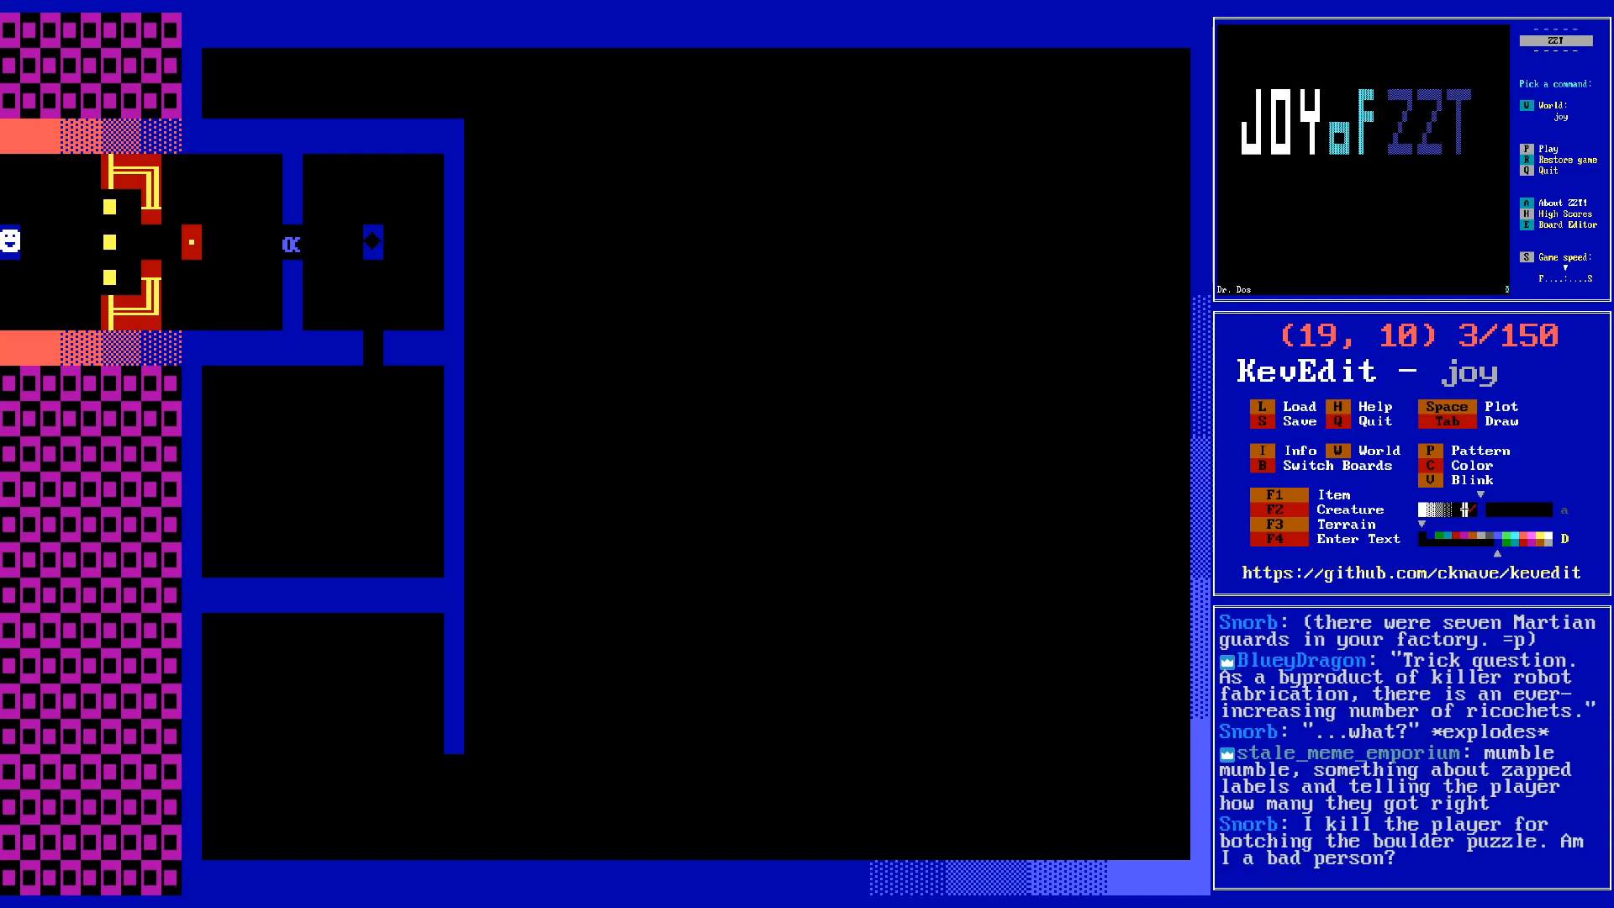
pyautogui.press('c')
pyautogui.press('Right')
pyautogui.press('Right')
pyautogui.press('Right')
pyautogui.press('Right')
pyautogui.press('Right')
pyautogui.press('Right')
pyautogui.press('Right')
pyautogui.press('Right')
pyautogui.press('Right')
pyautogui.press('Right')
pyautogui.press('Right')
pyautogui.press('Right')
pyautogui.press('Right')
pyautogui.press('Up')
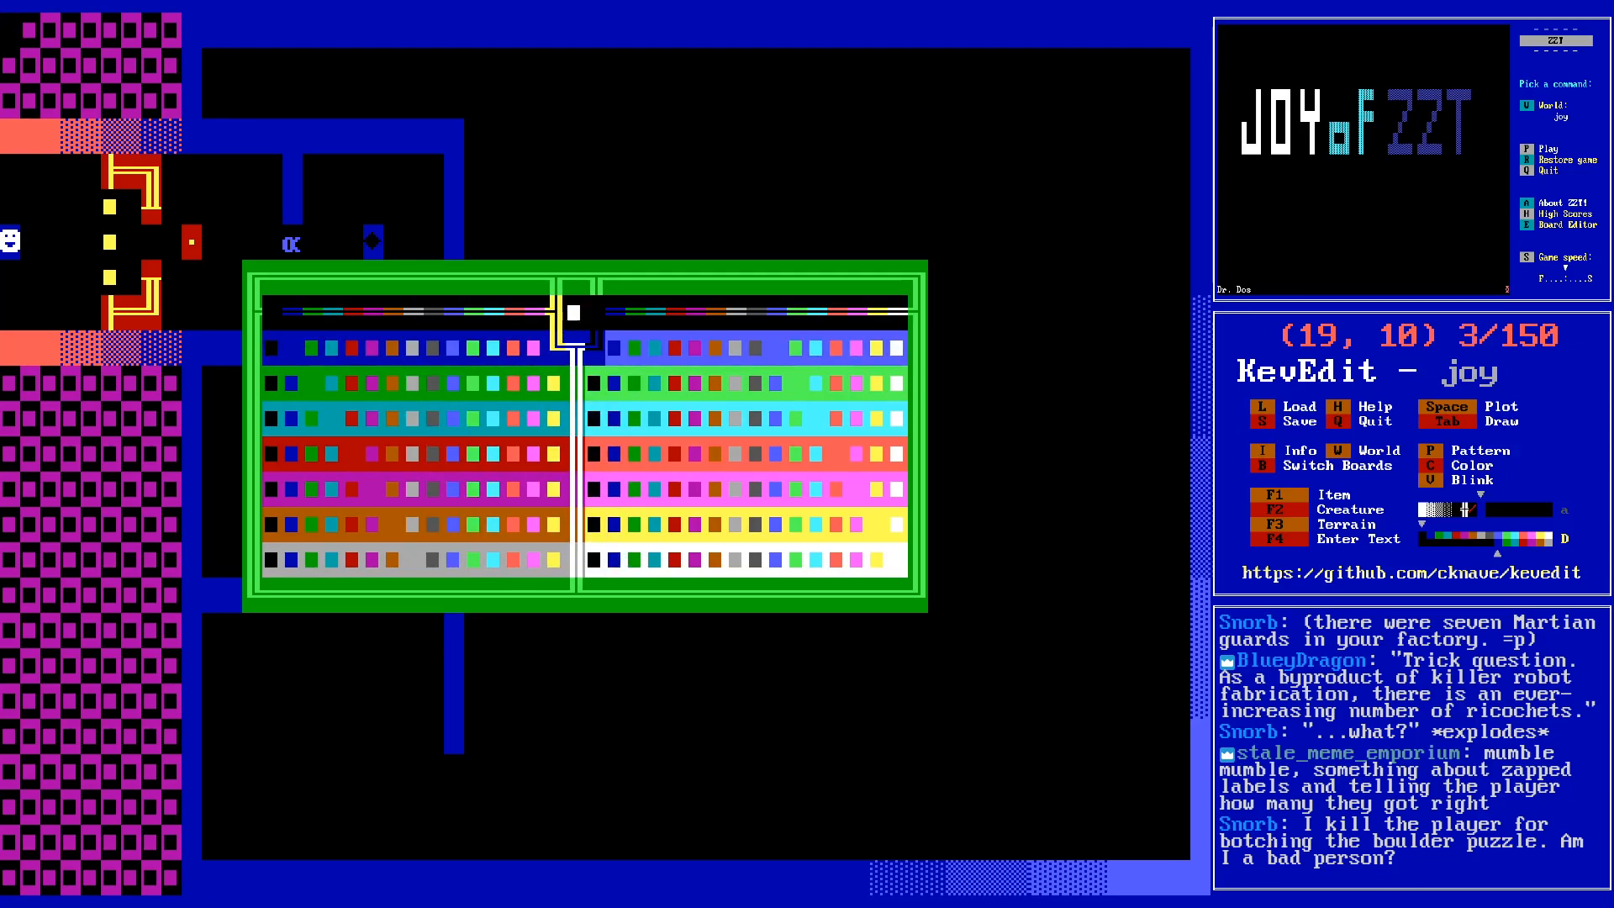
pyautogui.press('Return')
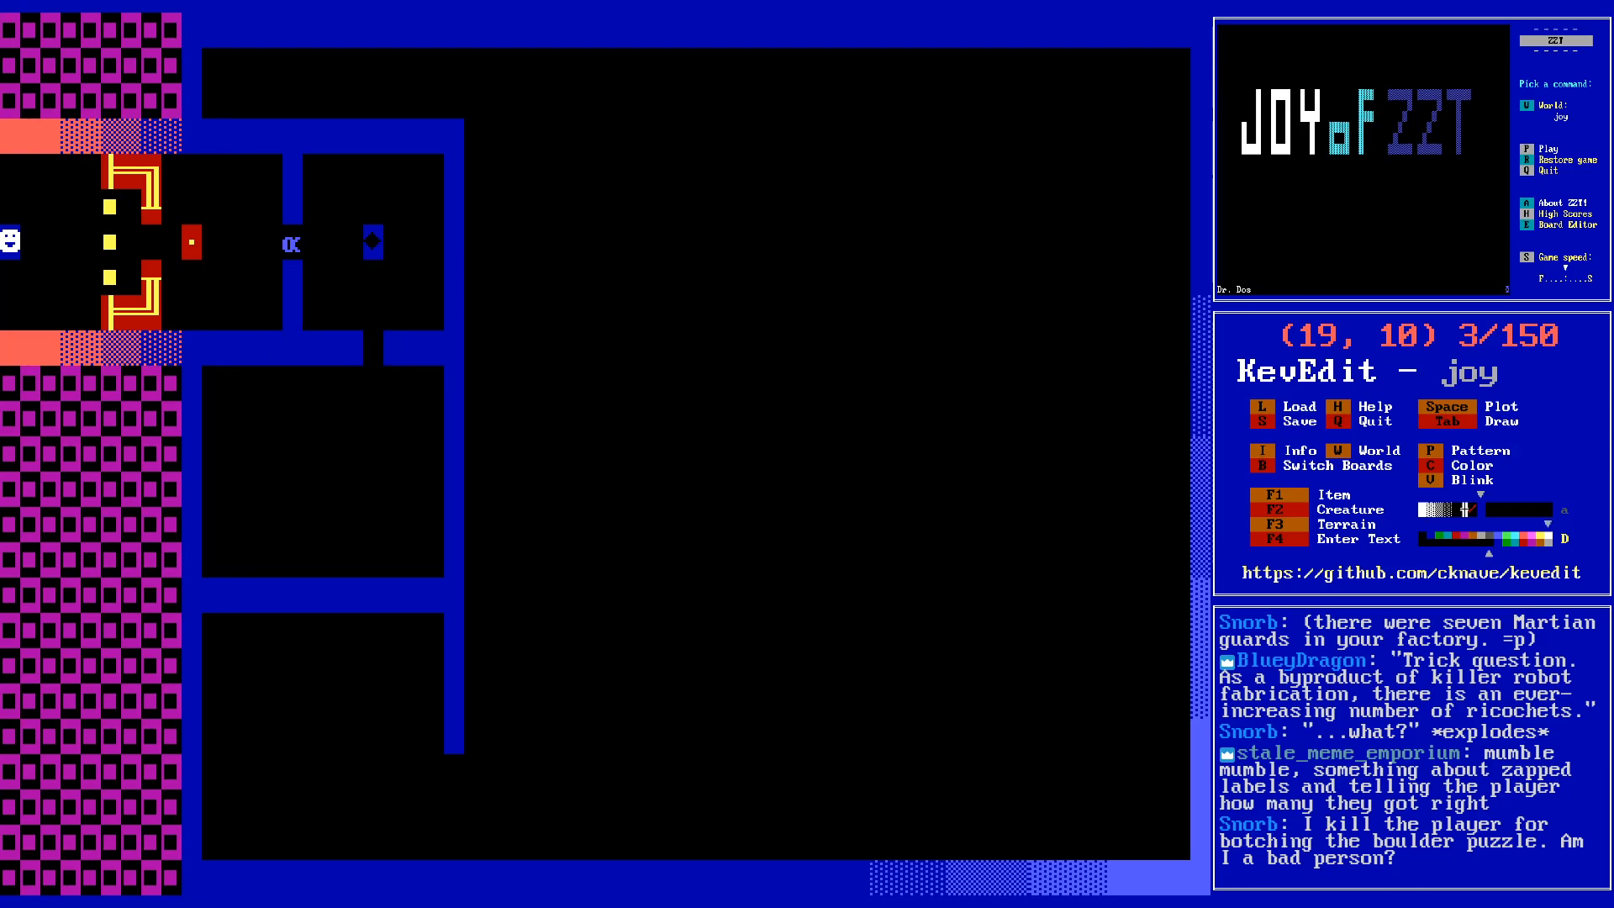
pyautogui.press('F1')
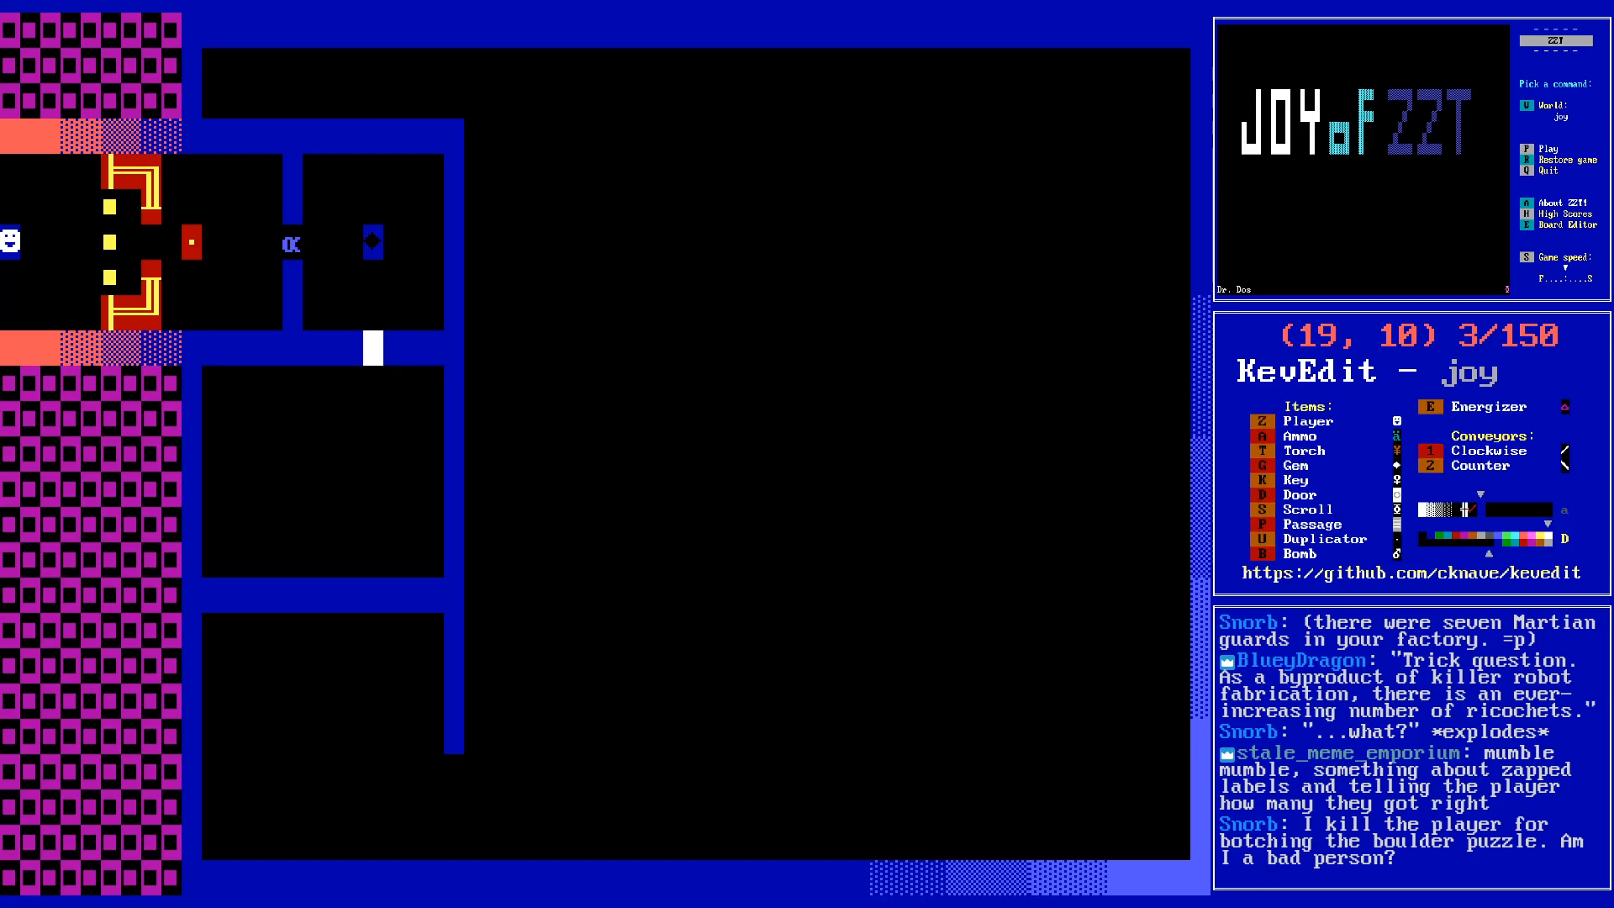
pyautogui.press('d')
pyautogui.press('Down')
pyautogui.press('Down')
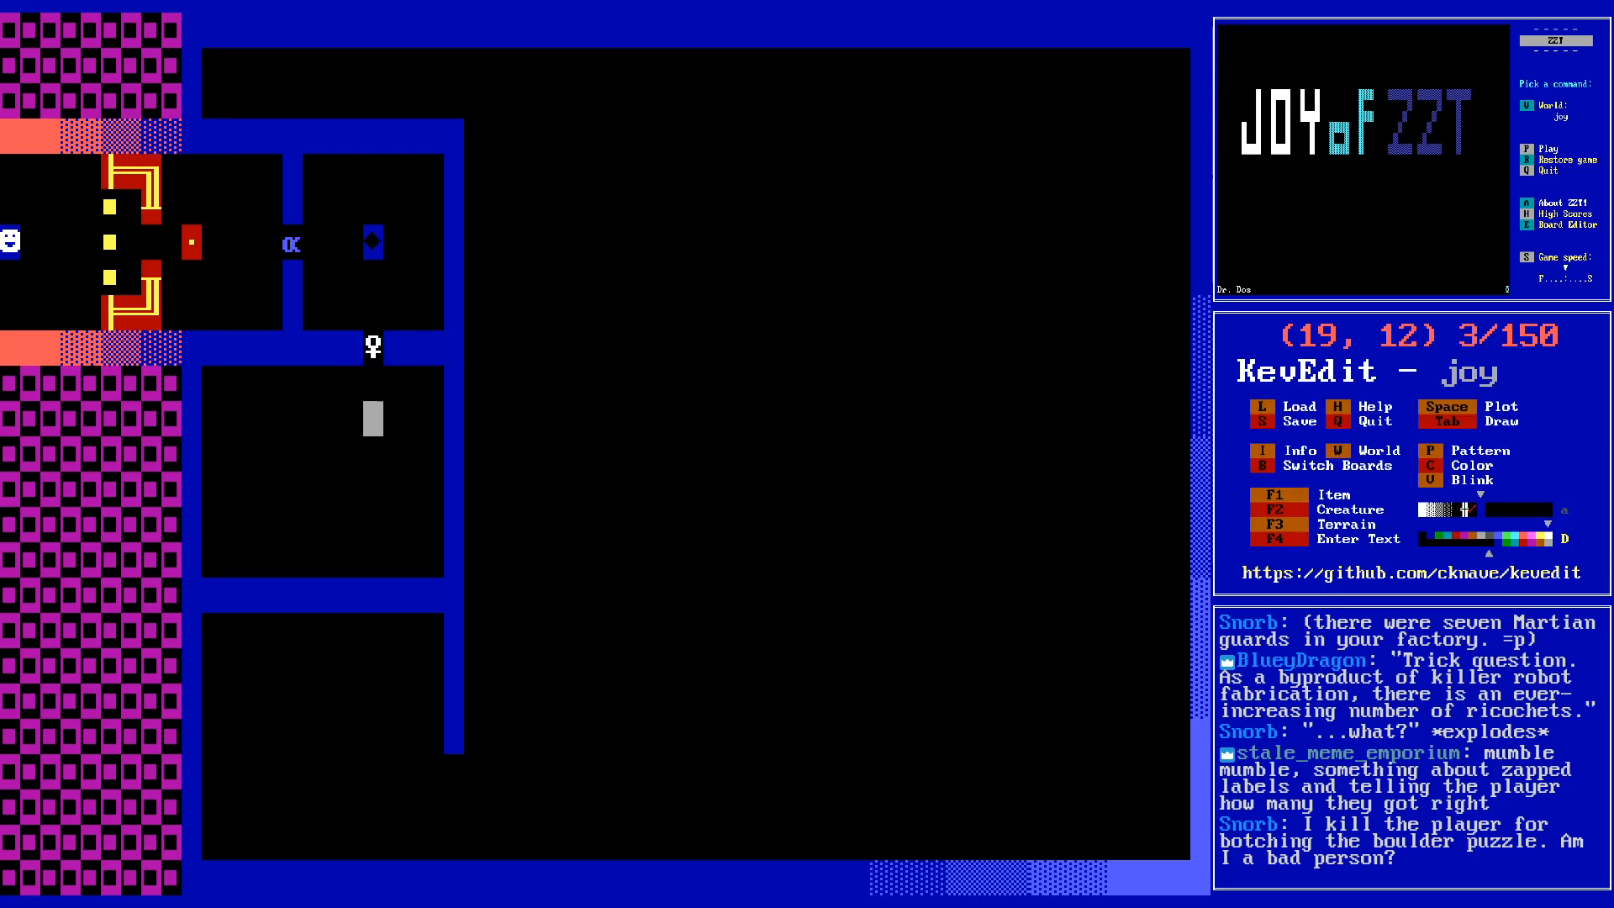
# - Switch to the Killer Robots board and examine the layout of its rooms, keys and robots
pyautogui.press('b')
pyautogui.press('pageup')
pyautogui.press('pageup')
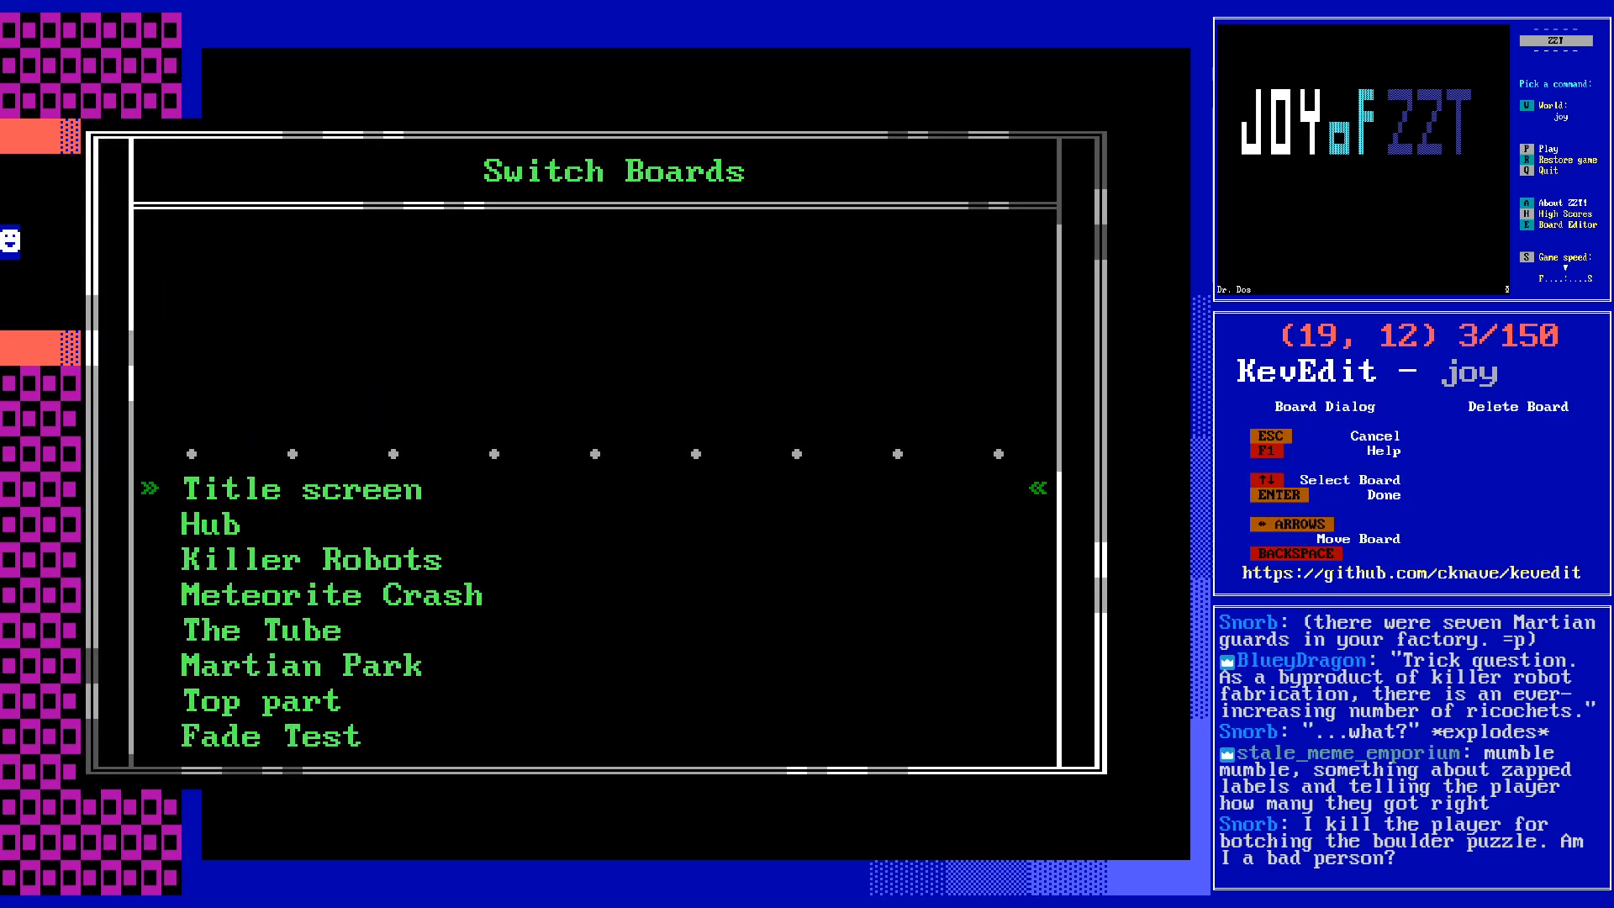
pyautogui.press('Down')
pyautogui.press('Down')
pyautogui.press('Return')
pyautogui.press('Down')
pyautogui.press('Down')
pyautogui.press('Down')
pyautogui.press('Down')
pyautogui.press('Down')
pyautogui.press('Down')
pyautogui.press('Down')
pyautogui.press('Down')
pyautogui.press('Down')
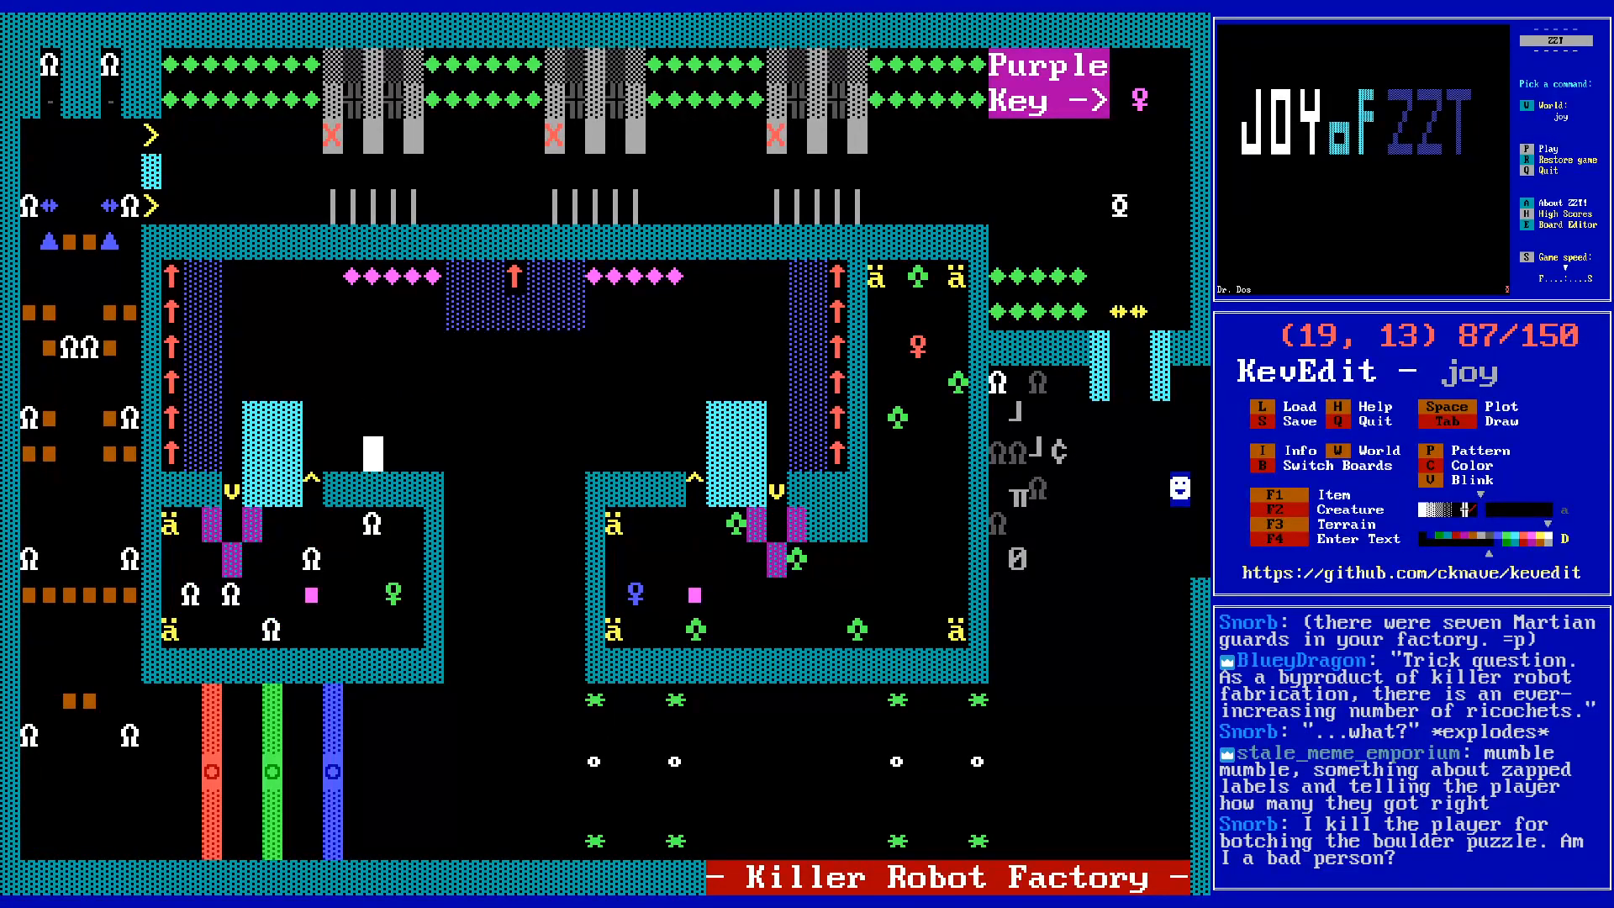
pyautogui.press('Left')
pyautogui.press('Left')
pyautogui.press('Left')
pyautogui.press('Left')
pyautogui.press('Left')
pyautogui.press('Left')
pyautogui.press('Left')
pyautogui.press('Left')
pyautogui.press('Left')
pyautogui.press('Left')
pyautogui.press('Left')
pyautogui.press('Left')
pyautogui.press('Left')
pyautogui.press('Left')
pyautogui.press('Left')
pyautogui.press('Down')
pyautogui.press('Right')
pyautogui.press('Right')
pyautogui.press('Right')
pyautogui.press('Right')
pyautogui.press('Right')
pyautogui.press('Right')
pyautogui.press('Right')
pyautogui.press('Right')
pyautogui.press('Right')
pyautogui.press('Right')
pyautogui.press('Right')
pyautogui.press('Right')
pyautogui.press('Right')
pyautogui.press('Right')
pyautogui.press('Right')
pyautogui.press('Right')
pyautogui.press('Right')
pyautogui.press('Right')
pyautogui.press('Right')
pyautogui.press('Right')
pyautogui.press('Right')
pyautogui.press('Right')
pyautogui.press('Right')
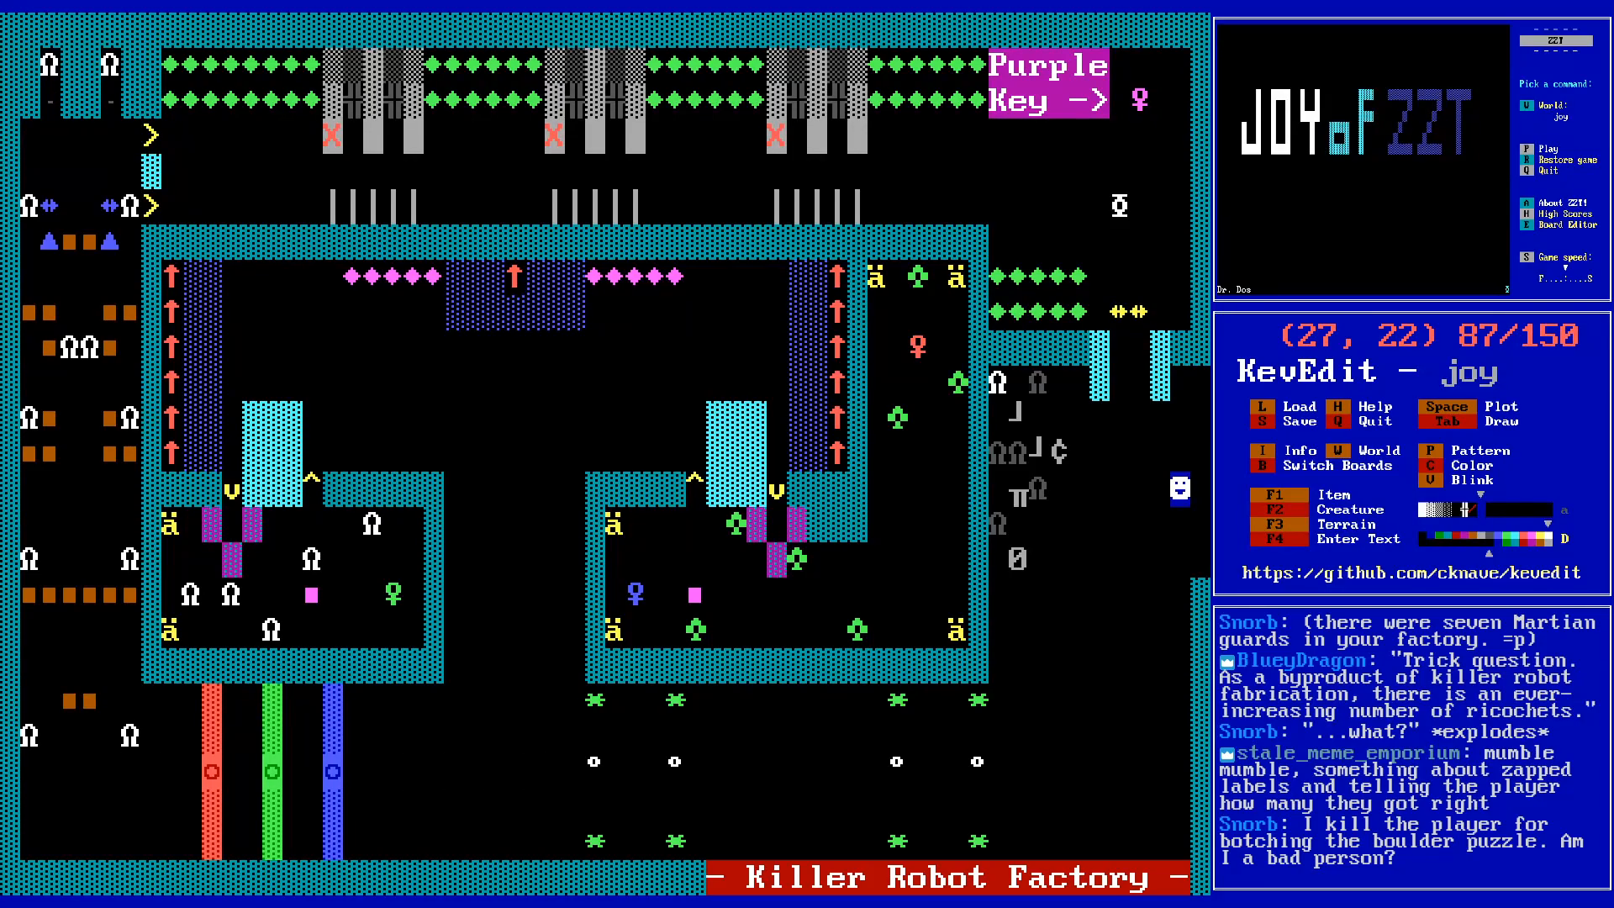
# - Examine the Meteorite Crash board and the layout of the rooms on The Tube board
pyautogui.press('pagedown')
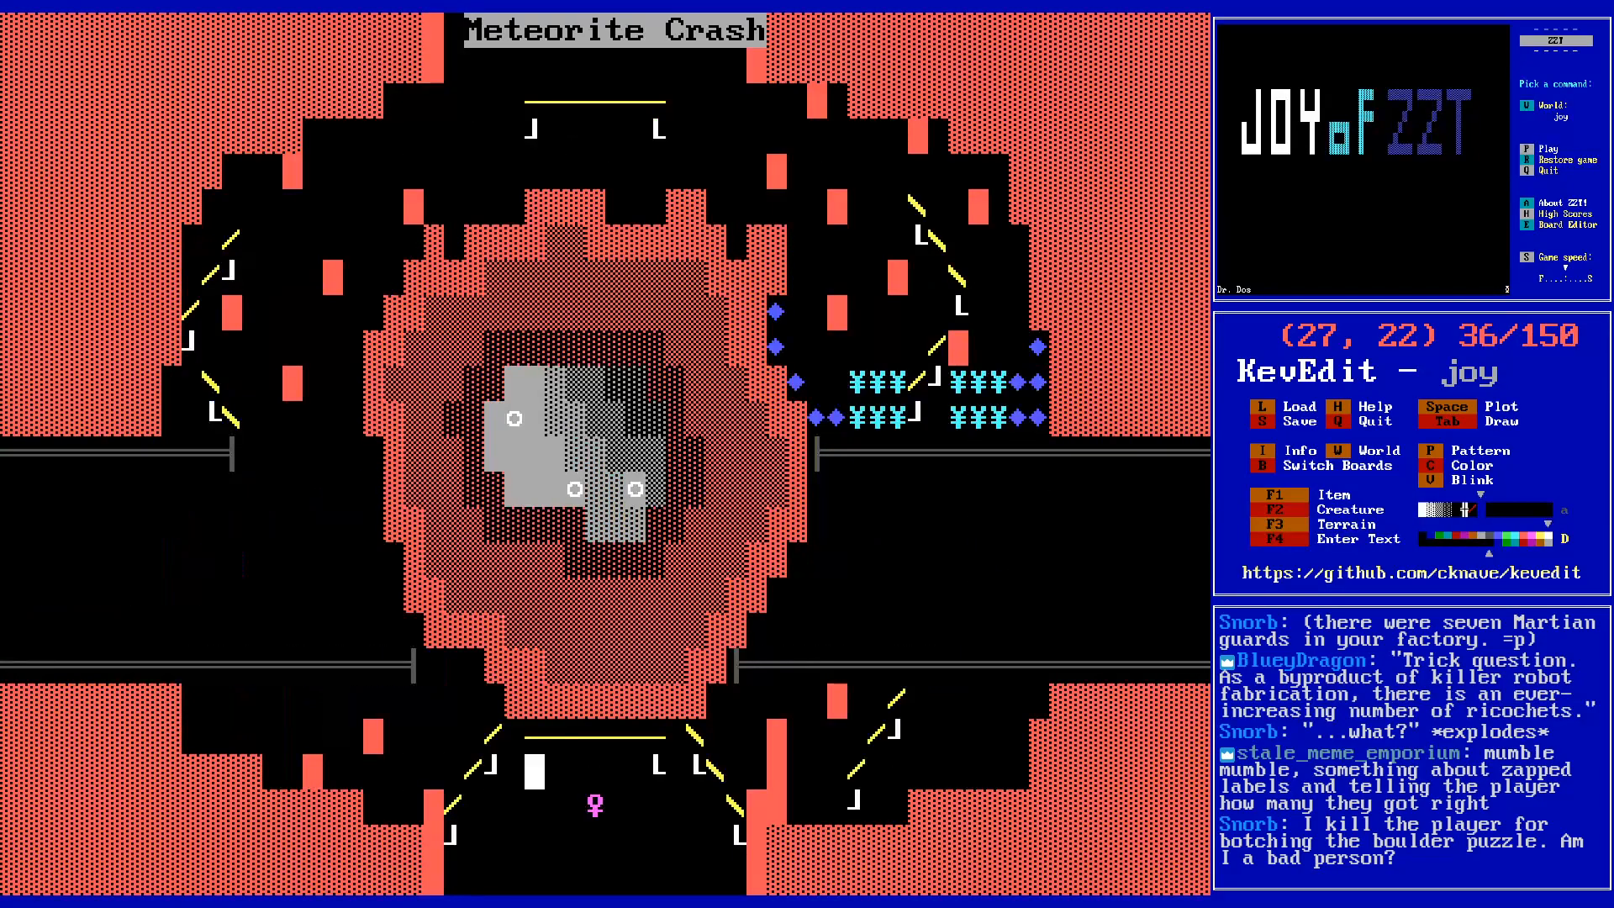
pyautogui.press('pagedown')
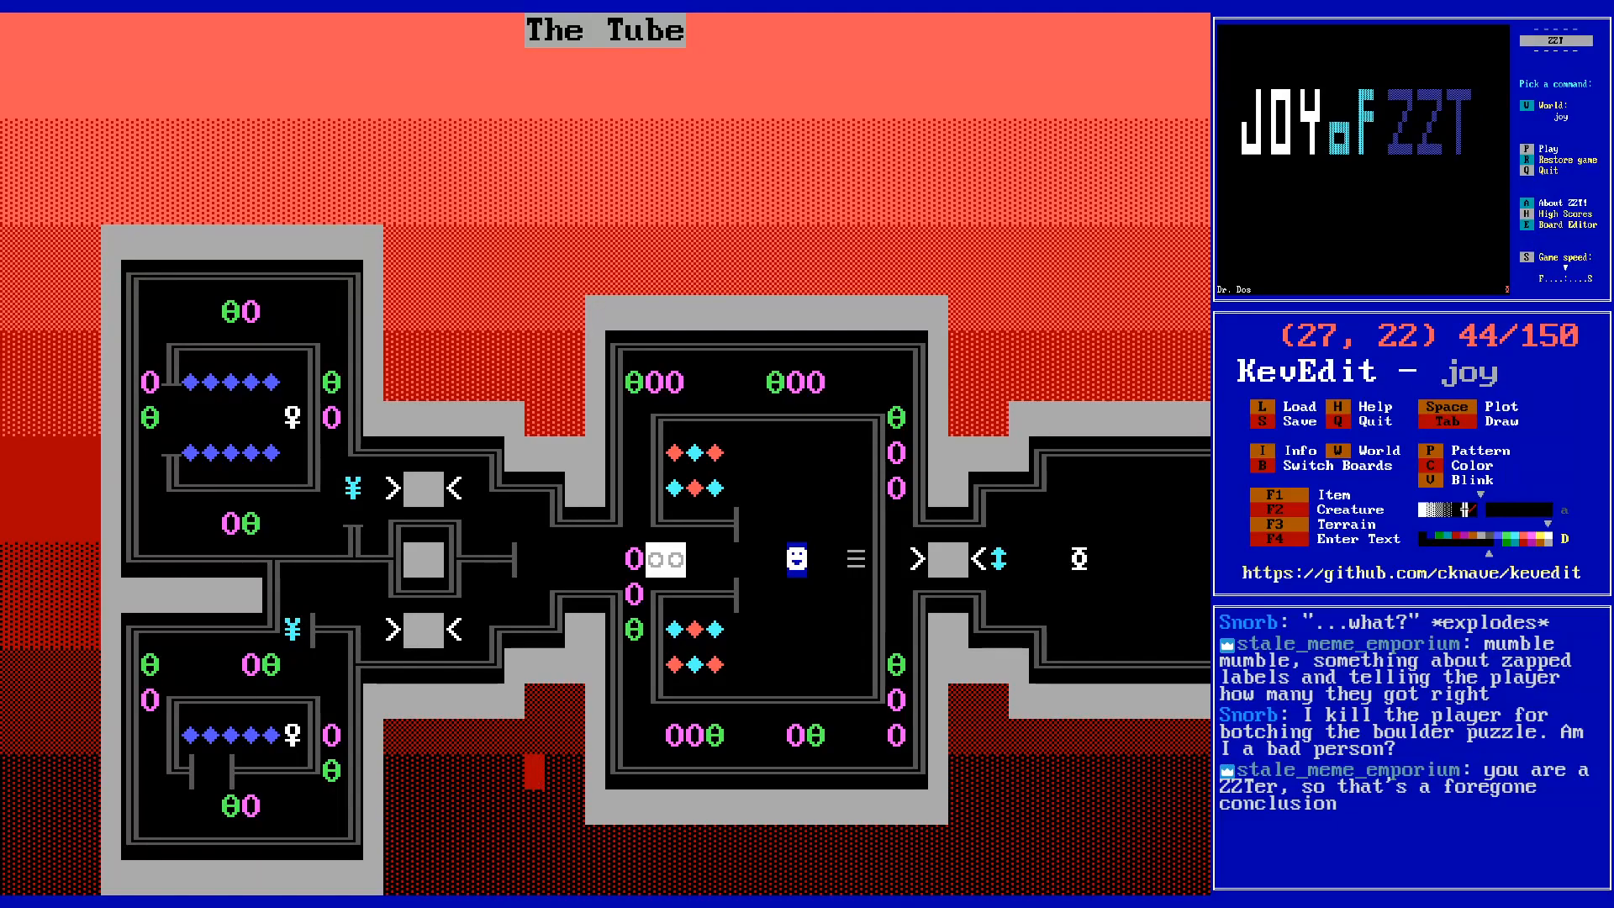
pyautogui.press('Up')
pyautogui.press('Up')
pyautogui.press('Up')
pyautogui.press('Up')
pyautogui.press('Up')
pyautogui.press('Up')
pyautogui.press('Right')
pyautogui.press('Right')
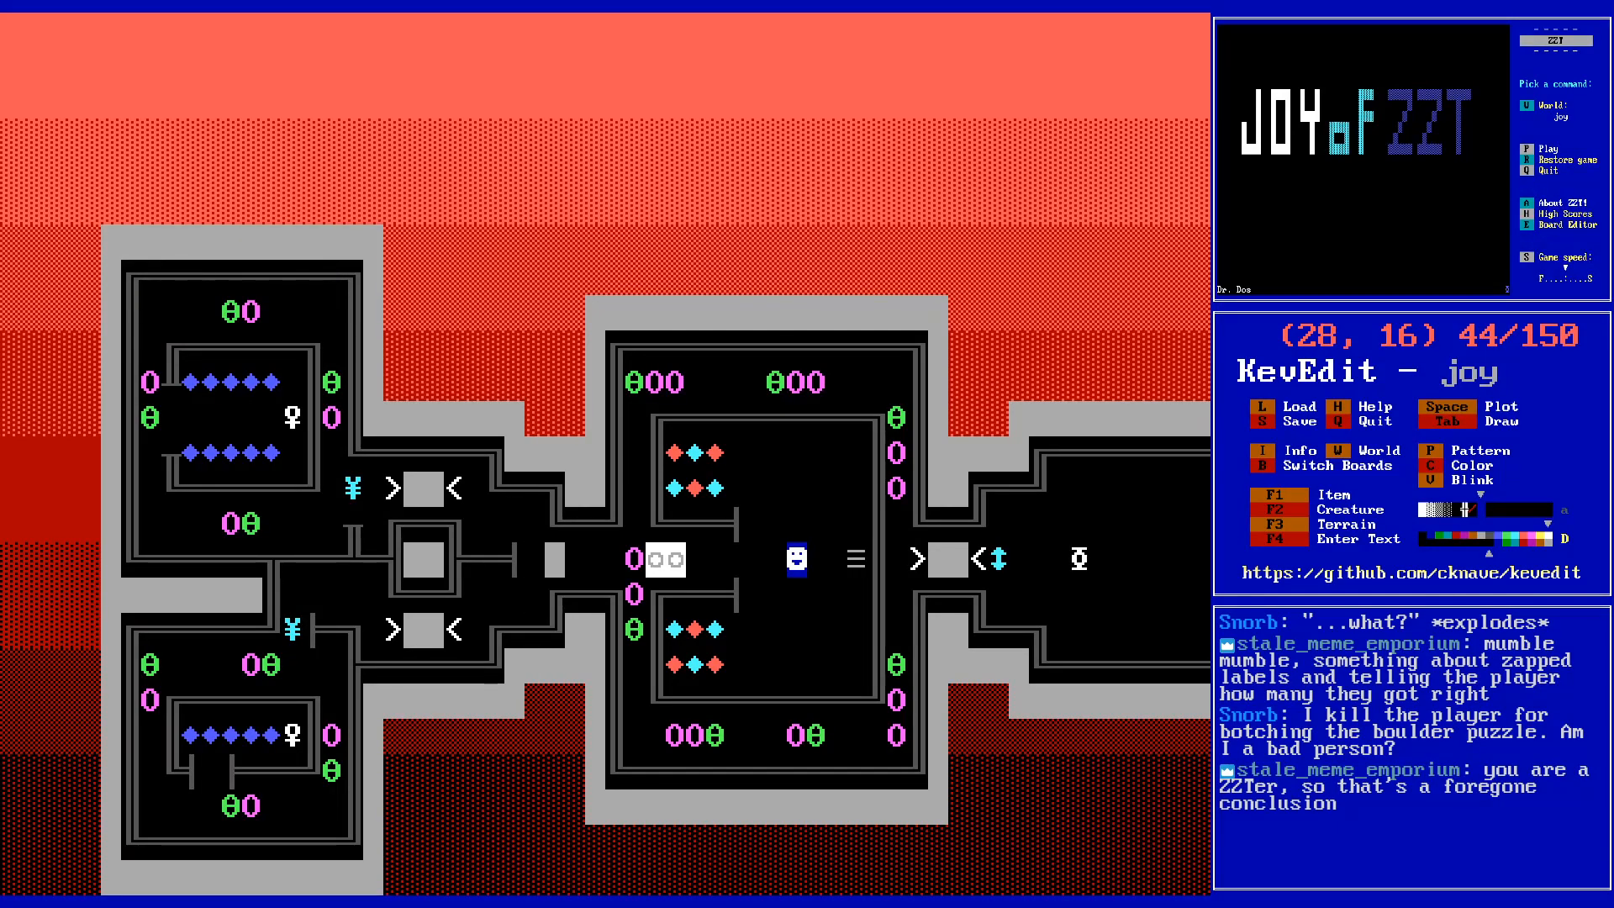
pyautogui.press('Right')
pyautogui.press('Right')
pyautogui.press('Right')
pyautogui.press('Right')
pyautogui.press('Right')
pyautogui.press('Right')
pyautogui.press('Right')
# - Return to the Quiz Fish board and plot the white key in the gap at (19, 10)
pyautogui.press('b')
pyautogui.press('Down')
pyautogui.press('Down')
pyautogui.press('Down')
pyautogui.press('Down')
pyautogui.press('Down')
pyautogui.press('Down')
pyautogui.press('Down')
pyautogui.press('Down')
pyautogui.press('Down')
pyautogui.press('Return')
pyautogui.press('Up')
pyautogui.press('Up')
pyautogui.press('Up')
pyautogui.press('Up')
pyautogui.press('Up')
pyautogui.press('Up')
pyautogui.press('Up')
pyautogui.press('Up')
pyautogui.press('Up')
pyautogui.press('Up')
pyautogui.press('Left')
pyautogui.press('Left')
pyautogui.press('Left')
pyautogui.press('Left')
pyautogui.press('Left')
pyautogui.press('Left')
pyautogui.press('Left')
pyautogui.press('Left')
pyautogui.press('Left')
pyautogui.press('Left')
pyautogui.press('Left')
pyautogui.press('Left')
pyautogui.press('Left')
pyautogui.press('Left')
pyautogui.press('Down')
pyautogui.press('Down')
pyautogui.press('Down')
pyautogui.press('Left')
pyautogui.press('Left')
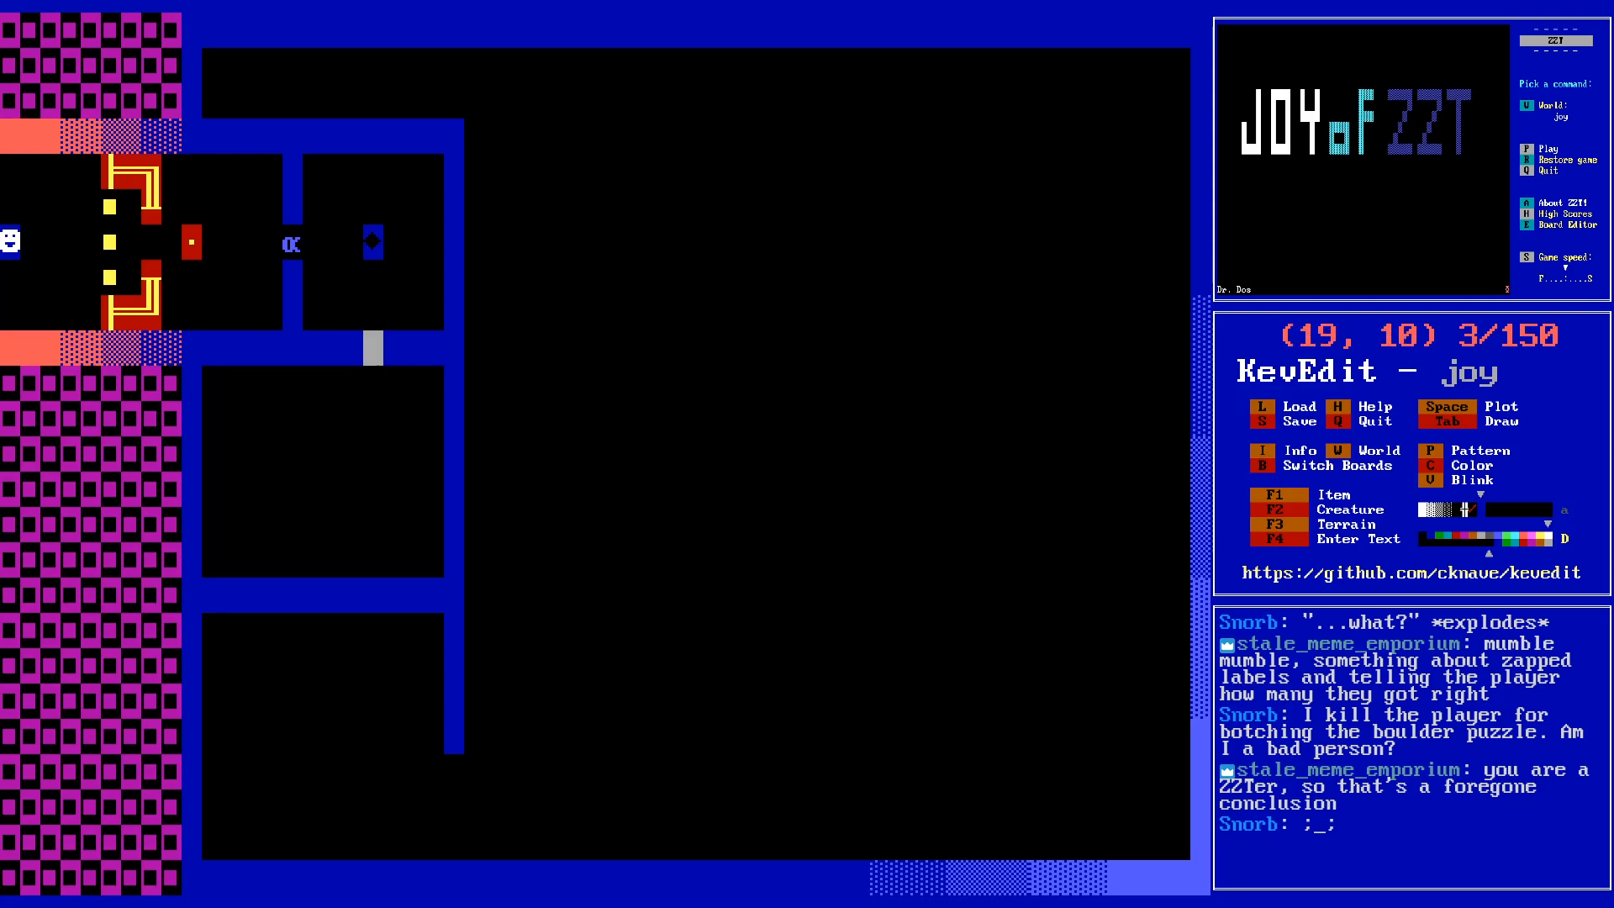
pyautogui.press('space')
# - Place a white door at (13, 13) in the room beneath the gem-scoring area
pyautogui.press('Down')
pyautogui.press('Down')
pyautogui.press('Down')
pyautogui.press('Left')
pyautogui.press('Left')
pyautogui.press('Left')
pyautogui.press('Left')
pyautogui.press('Left')
pyautogui.press('Left')
pyautogui.press('F1')
pyautogui.press('d')
# - Plot blue wall stubs above and below the white door, across columns 11 to 13 in rows 12 and 14
pyautogui.press('Left')
pyautogui.press('Up')
pyautogui.press('Left')
pyautogui.press('Left')
pyautogui.press('Return')
pyautogui.press('Right')
pyautogui.press('space')
pyautogui.press('Right')
pyautogui.press('space')
pyautogui.press('Right')
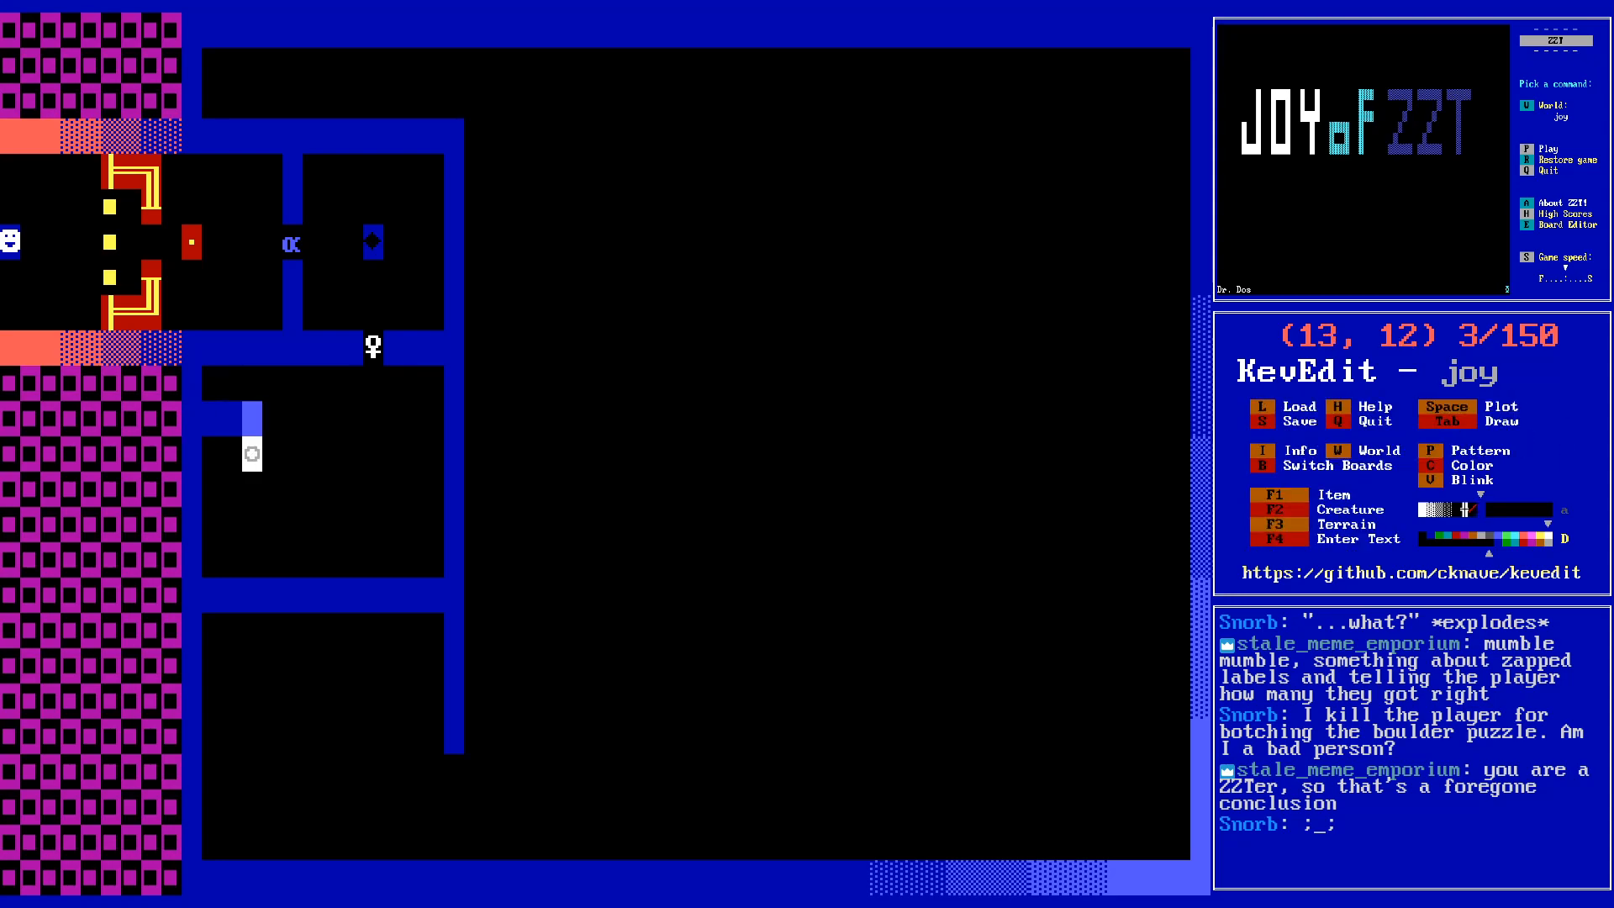
pyautogui.press('space')
pyautogui.press('Down')
pyautogui.press('Down')
pyautogui.press('space')
pyautogui.press('Left')
pyautogui.press('space')
pyautogui.press('Left')
pyautogui.press('space')
# - Erase the horizontal wall in row 17 from column 11 to column 22 using the empty pattern
pyautogui.press('Down')
pyautogui.press('Right')
pyautogui.press('Down')
pyautogui.press('Down')
pyautogui.press('Left')
pyautogui.press('p')
pyautogui.press('p')
pyautogui.press('Tab')
pyautogui.press('Right')
pyautogui.press('Right')
pyautogui.press('Right')
pyautogui.press('Right')
pyautogui.press('Right')
pyautogui.press('Right')
pyautogui.press('Right')
pyautogui.press('Right')
pyautogui.press('Right')
pyautogui.press('Right')
pyautogui.press('Right')
pyautogui.press('Tab')
pyautogui.press('Right')
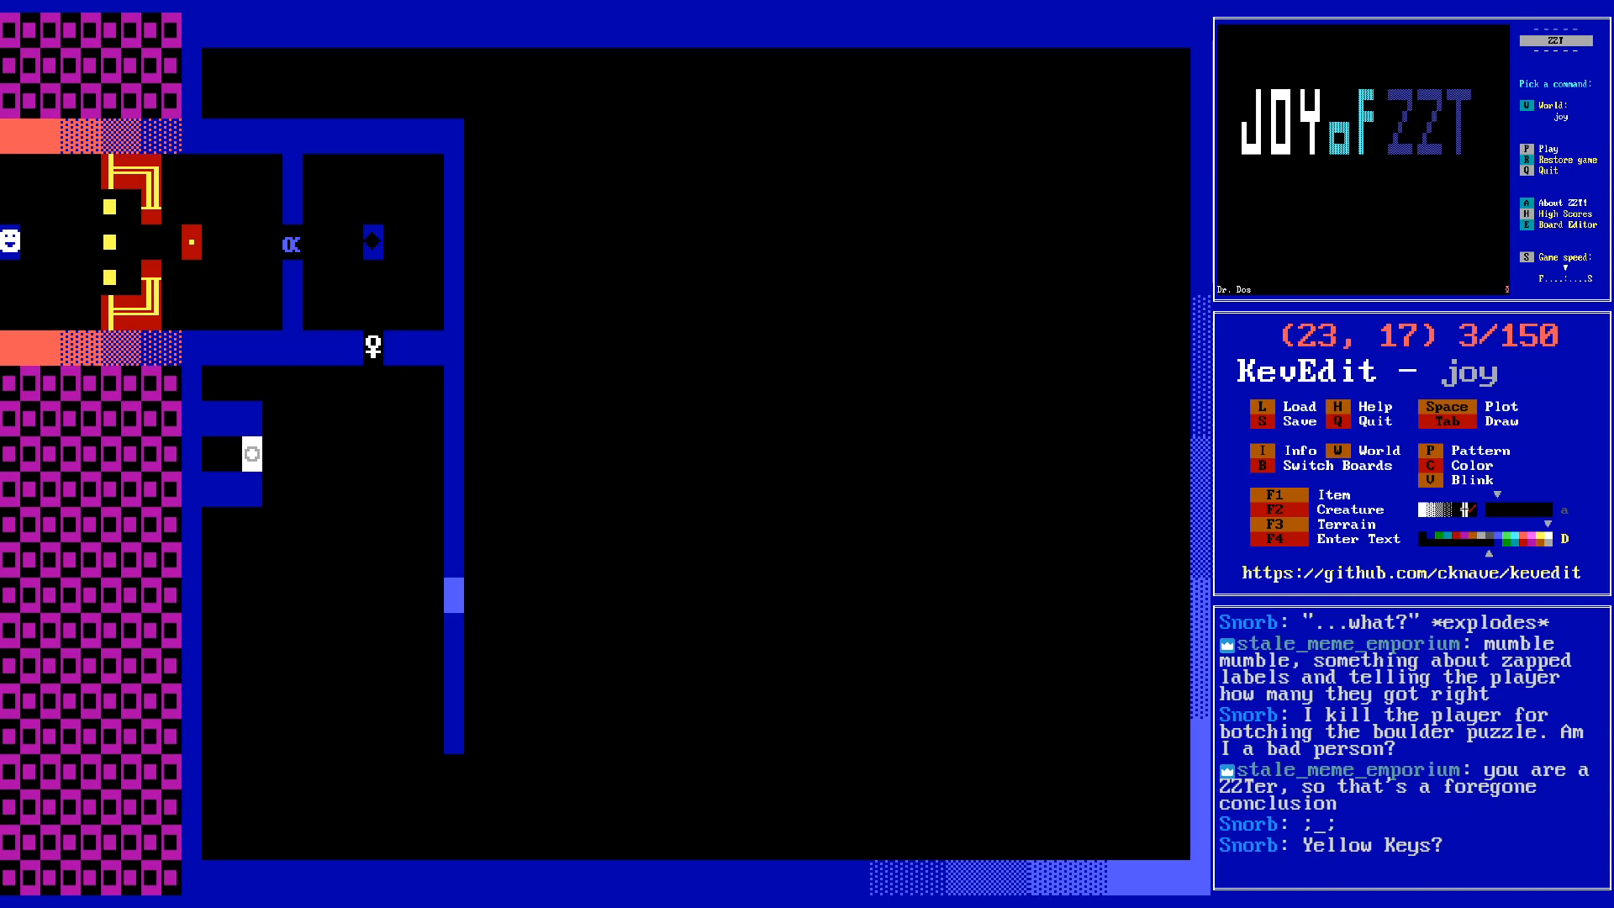
# - Plot a third blue wall stub in row 16, from column 11 to column 13
pyautogui.press('Up')
pyautogui.press('Left')
pyautogui.press('Up')
pyautogui.press('Left')
pyautogui.press('Left')
pyautogui.press('Left')
pyautogui.press('Left')
pyautogui.press('Left')
pyautogui.press('Left')
pyautogui.press('Left')
pyautogui.press('Down')
pyautogui.press('Left')
pyautogui.press('Left')
pyautogui.press('Left')
pyautogui.press('Left')
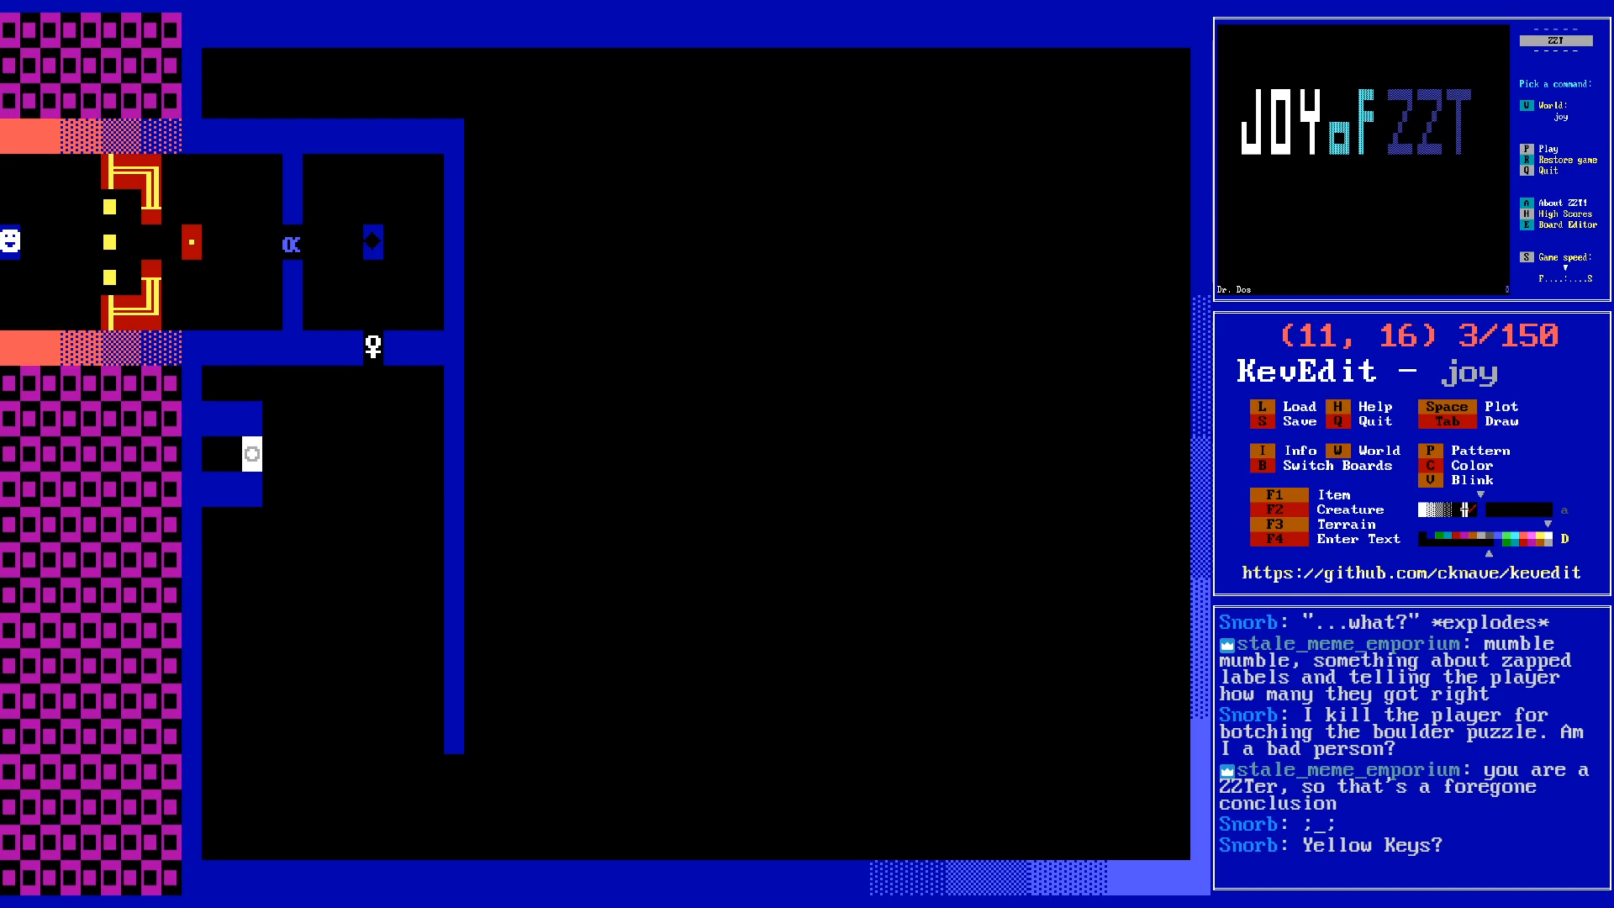
pyautogui.press('space')
pyautogui.press('Right')
pyautogui.press('space')
pyautogui.press('Right')
pyautogui.press('space')
# - Plot a blue horizontal wall in row 18 from column 11 to column 22 to close off the room
pyautogui.press('Down')
pyautogui.press('Left')
pyautogui.press('Down')
pyautogui.press('Left')
pyautogui.press('space')
pyautogui.press('Right')
pyautogui.press('space')
pyautogui.press('Right')
pyautogui.press('space')
pyautogui.press('Right')
pyautogui.press('space')
pyautogui.press('Right')
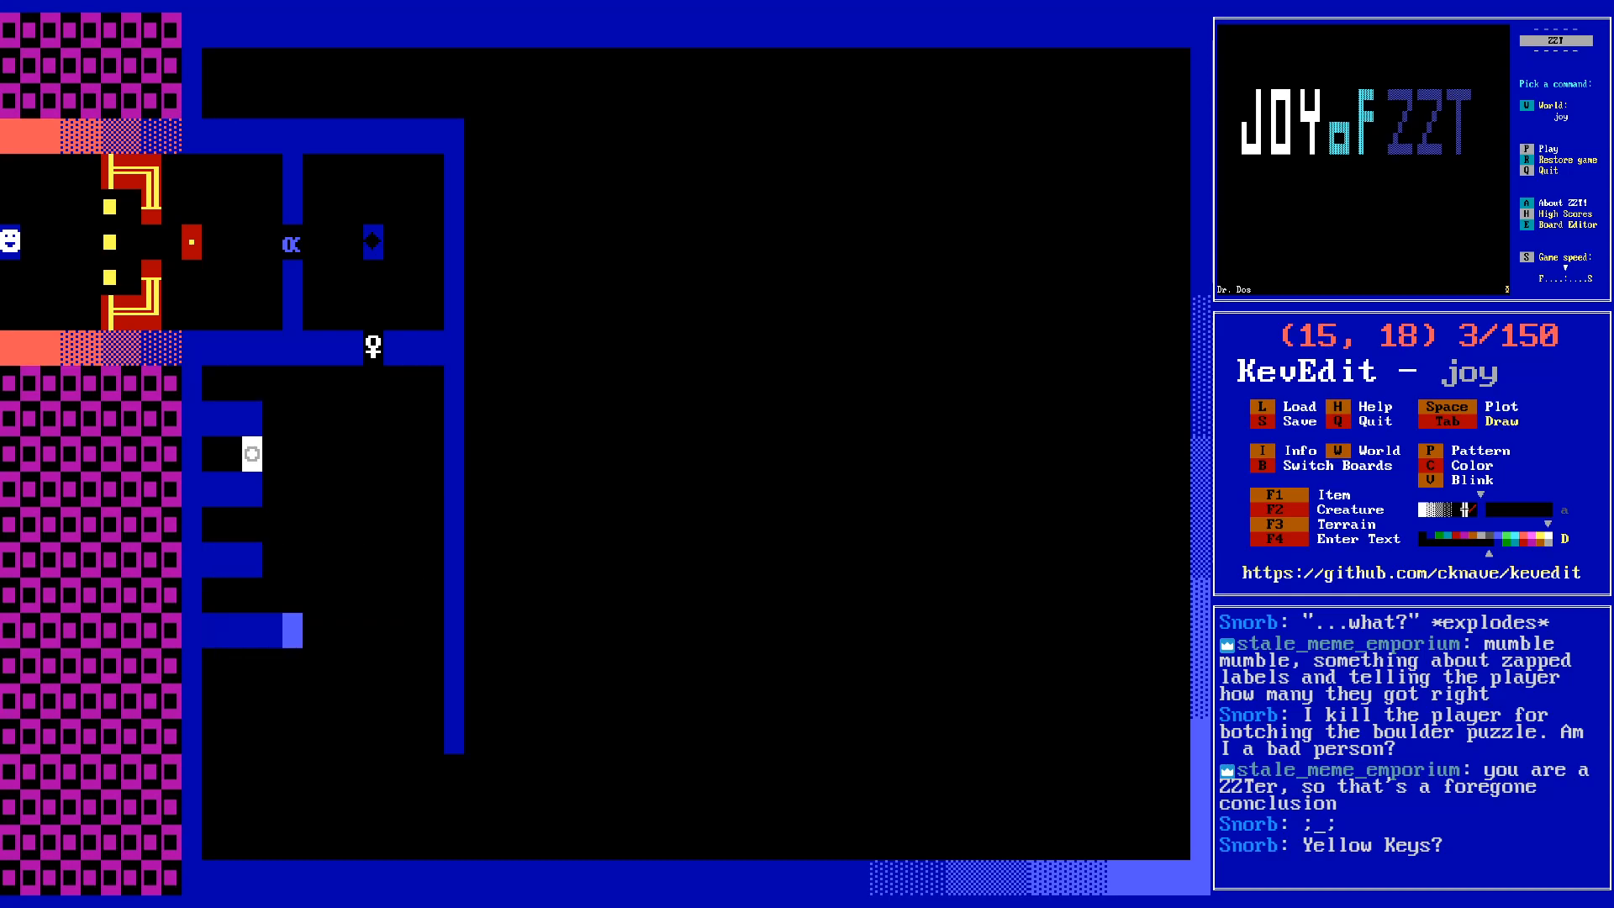
pyautogui.press('space')
pyautogui.press('Right')
pyautogui.press('space')
pyautogui.press('Right')
pyautogui.press('space')
pyautogui.press('Right')
pyautogui.press('space')
pyautogui.press('Right')
pyautogui.press('space')
pyautogui.press('Right')
pyautogui.press('space')
pyautogui.press('Right')
pyautogui.press('space')
pyautogui.press('Right')
pyautogui.press('space')
# - Plot matching blue wall stubs on the room's east side, across columns 20 to 22 in rows 16, 14 and 12
pyautogui.press('Up')
pyautogui.press('Up')
pyautogui.press('space')
pyautogui.press('Left')
pyautogui.press('space')
pyautogui.press('Left')
pyautogui.press('space')
pyautogui.press('Up')
pyautogui.press('Up')
pyautogui.press('space')
pyautogui.press('Right')
pyautogui.press('space')
pyautogui.press('Right')
pyautogui.press('space')
pyautogui.press('Up')
pyautogui.press('Up')
pyautogui.press('space')
pyautogui.press('Left')
pyautogui.press('space')
pyautogui.press('Left')
pyautogui.press('space')
# - Extend the three eastern wall stubs in rows 12, 14 and 16 by one tile to column 19
pyautogui.press('Left')
pyautogui.press('space')
pyautogui.press('Left')
pyautogui.press('Down')
pyautogui.press('Down')
pyautogui.press('Up')
pyautogui.press('Up')
pyautogui.press('Down')
pyautogui.press('Down')
pyautogui.press('Right')
pyautogui.press('space')
pyautogui.press('Down')
pyautogui.press('Down')
pyautogui.press('space')
# - Extend the three western wall stubs in rows 16, 14 and 12 by one tile to column 14
pyautogui.press('Left')
pyautogui.press('Left')
pyautogui.press('Left')
pyautogui.press('Left')
pyautogui.press('Left')
pyautogui.press('space')
pyautogui.press('Up')
pyautogui.press('Up')
pyautogui.press('space')
pyautogui.press('Up')
pyautogui.press('Up')
pyautogui.press('space')
# - Remove the white door at (13, 13) from the western alcove
pyautogui.press('Down')
pyautogui.press('Left')
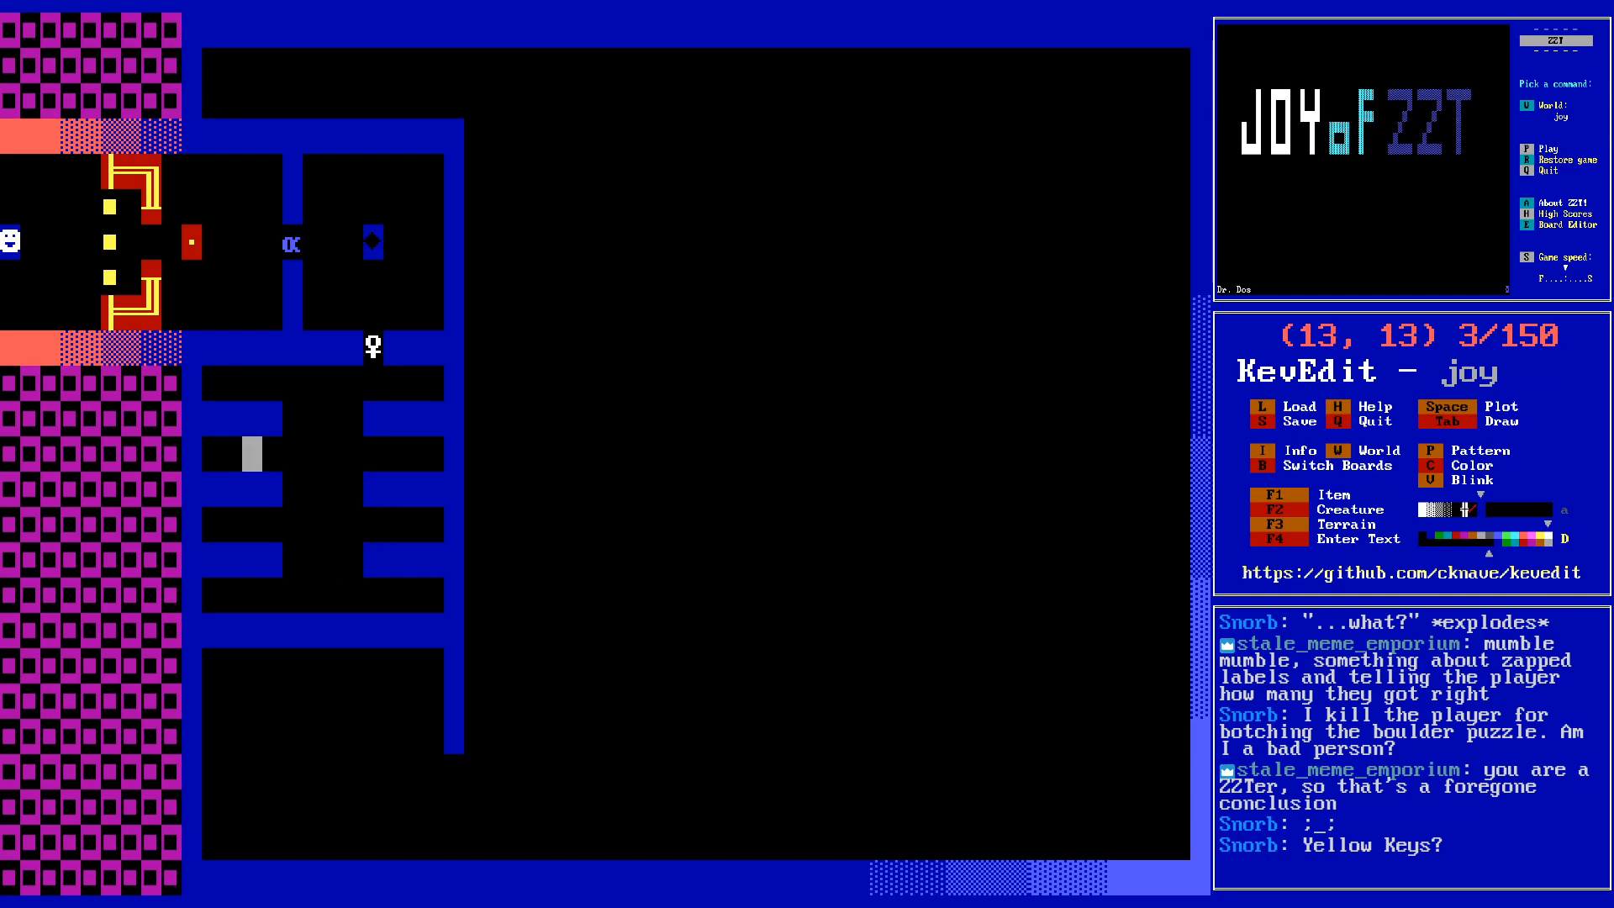
pyautogui.press('Right')
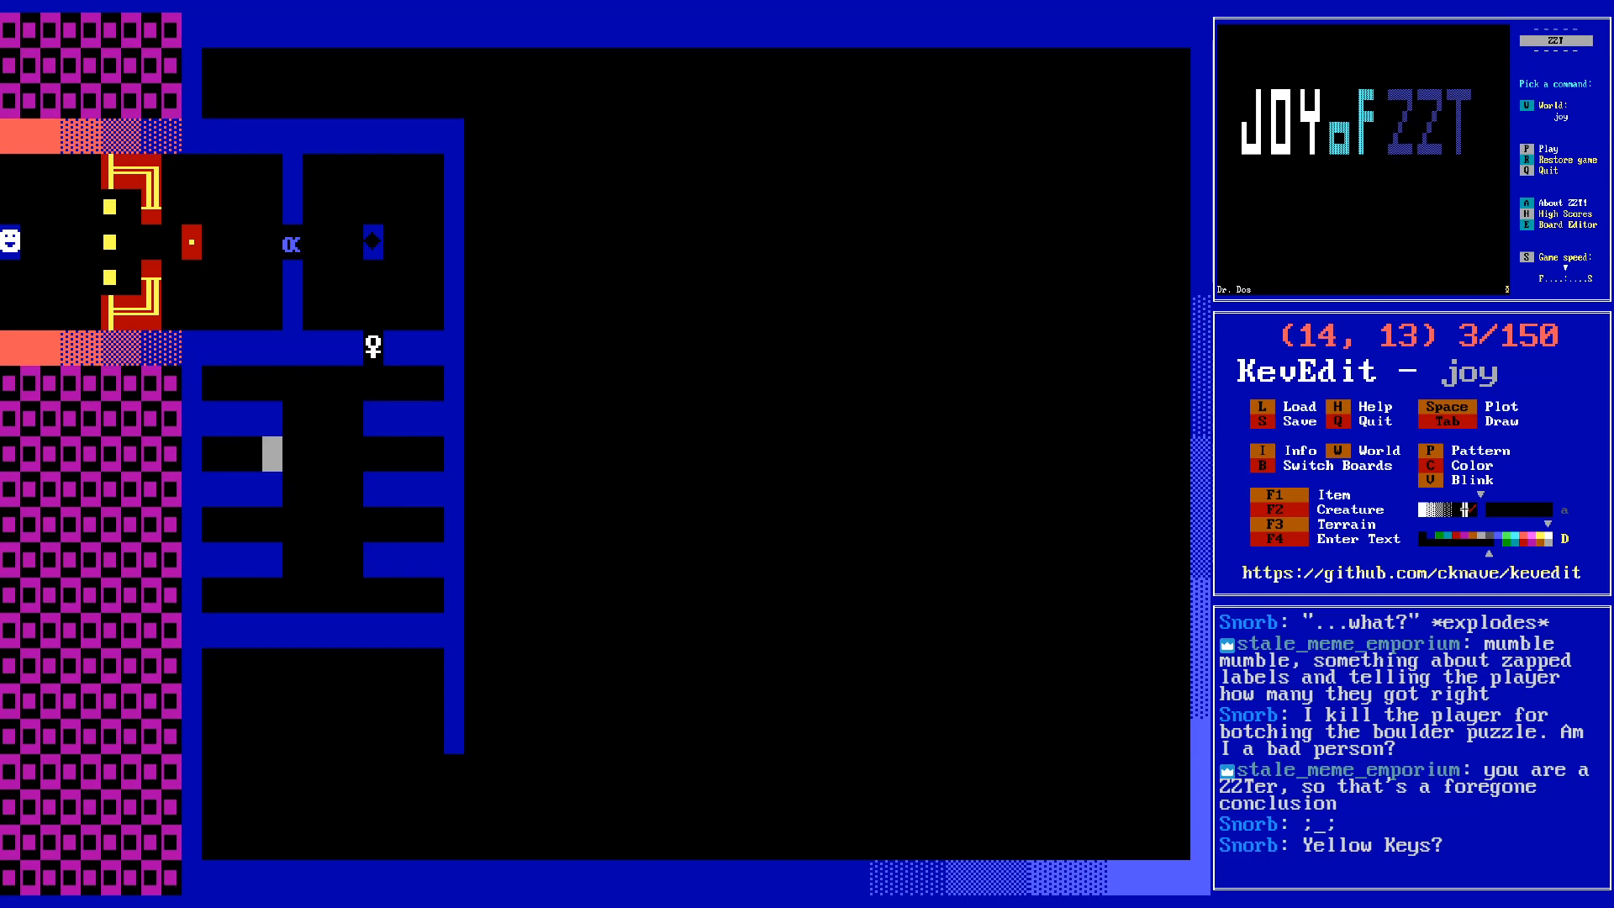
# - Place a white door at (14, 15) to close the western alcove in row 15
pyautogui.press('F1')
pyautogui.press('d')
pyautogui.press('Down')
pyautogui.press('Down')
pyautogui.press('Up')
pyautogui.press('Left')
pyautogui.press('Up')
pyautogui.press('Right')
pyautogui.press('Down')
pyautogui.press('Down')
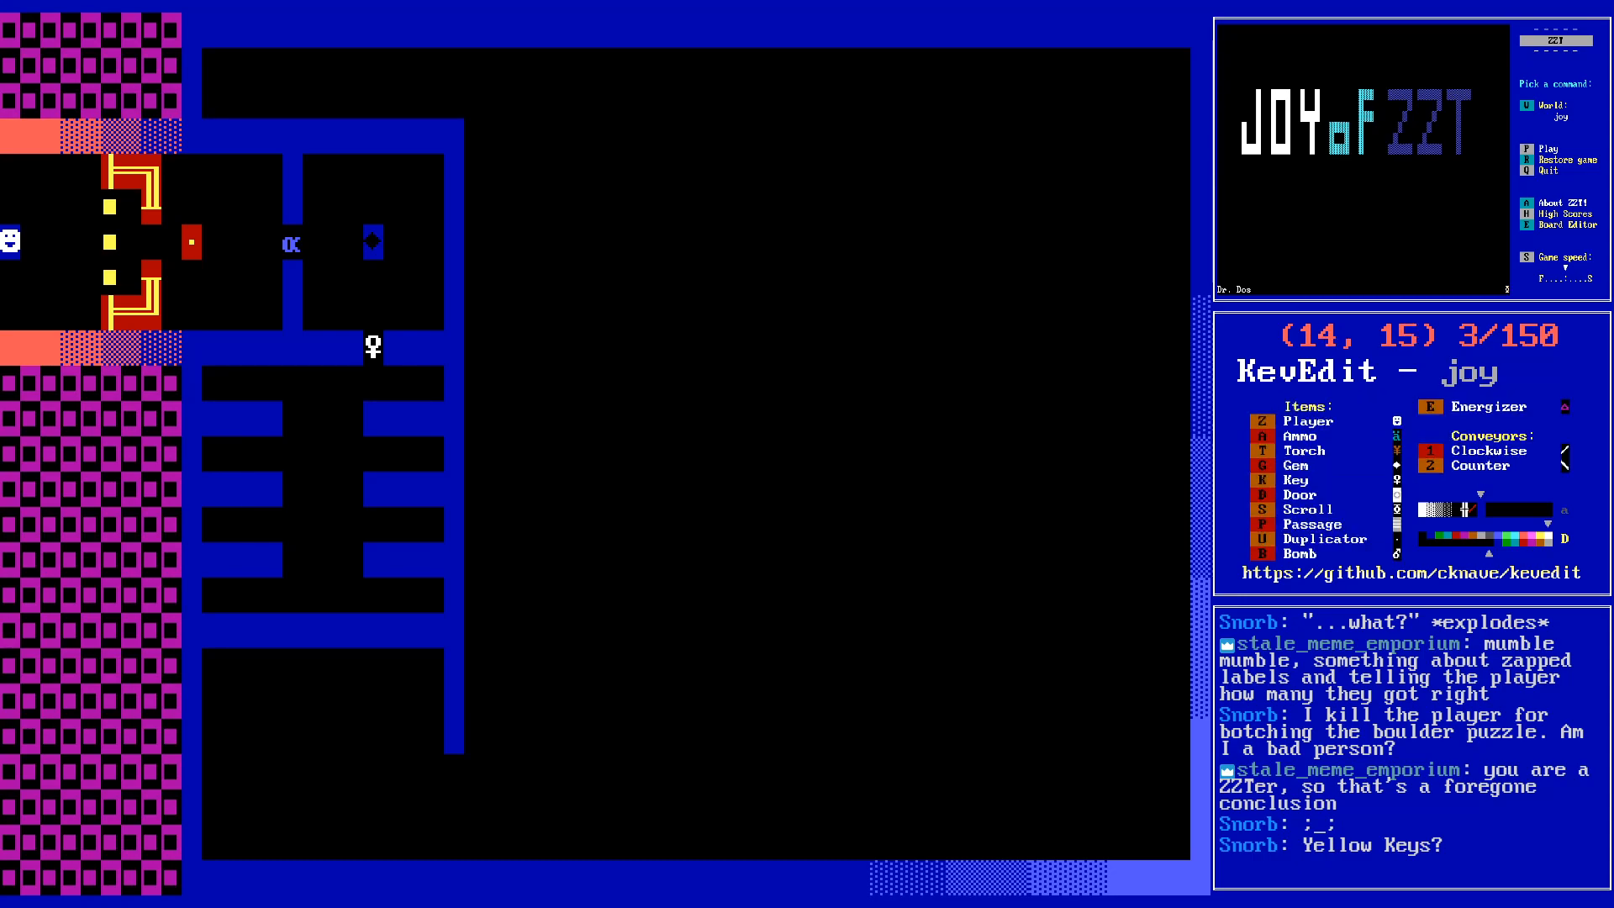
# - Place a yellow key at (12, 15), behind the white door in the western alcove
pyautogui.press('Left')
pyautogui.press('Left')
pyautogui.press('Left')
pyautogui.press('Right')
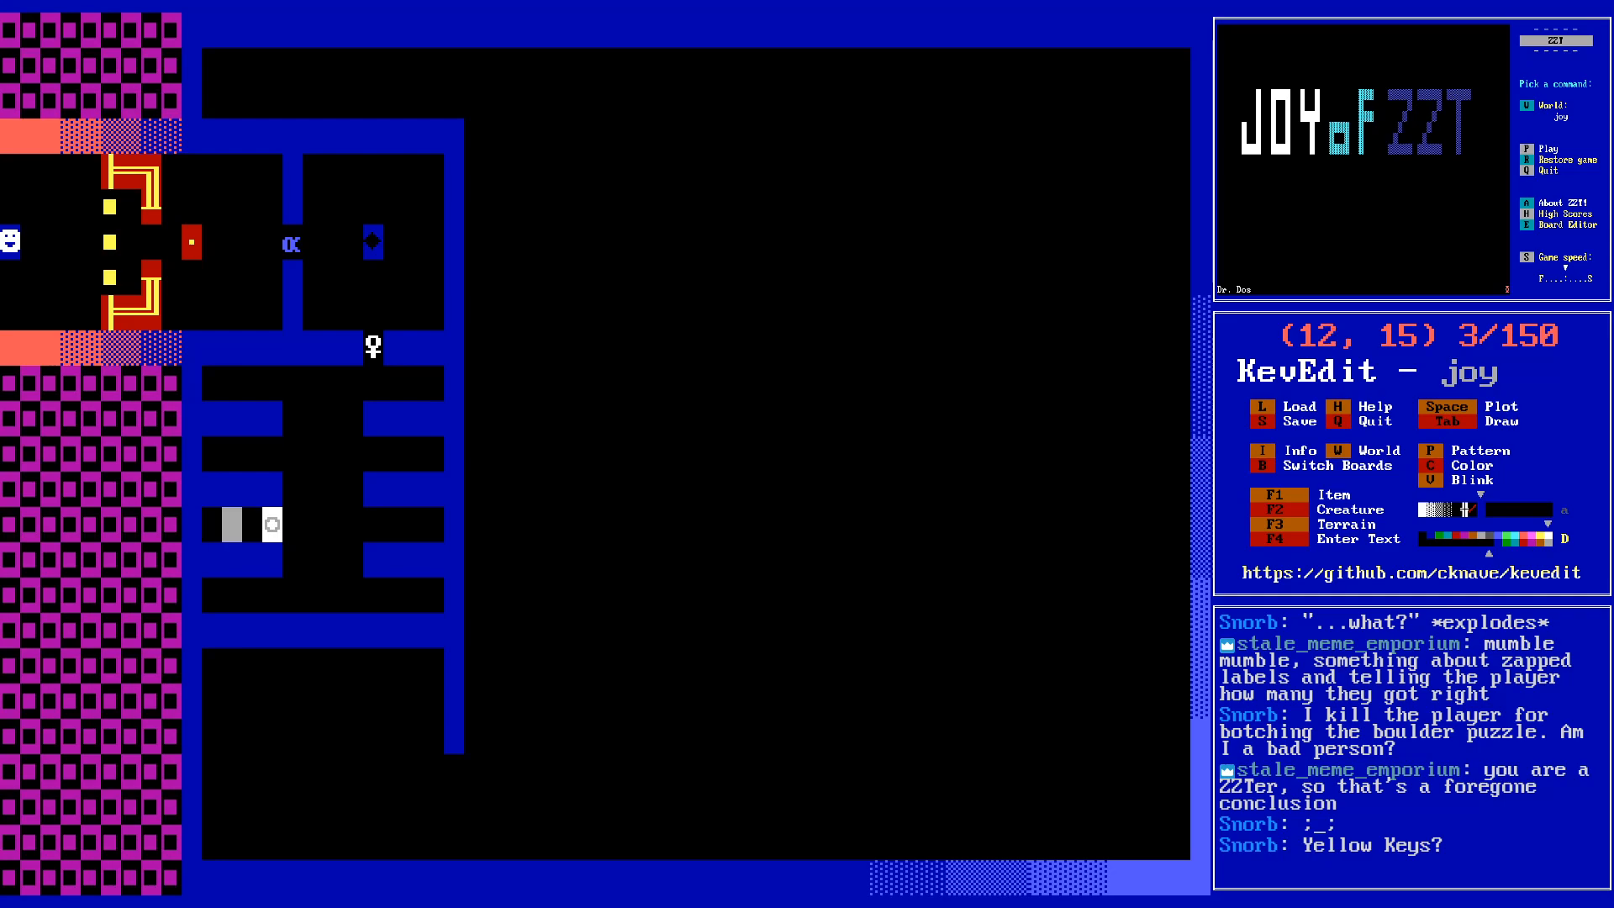
pyautogui.press('c')
pyautogui.press('Left')
pyautogui.press('Left')
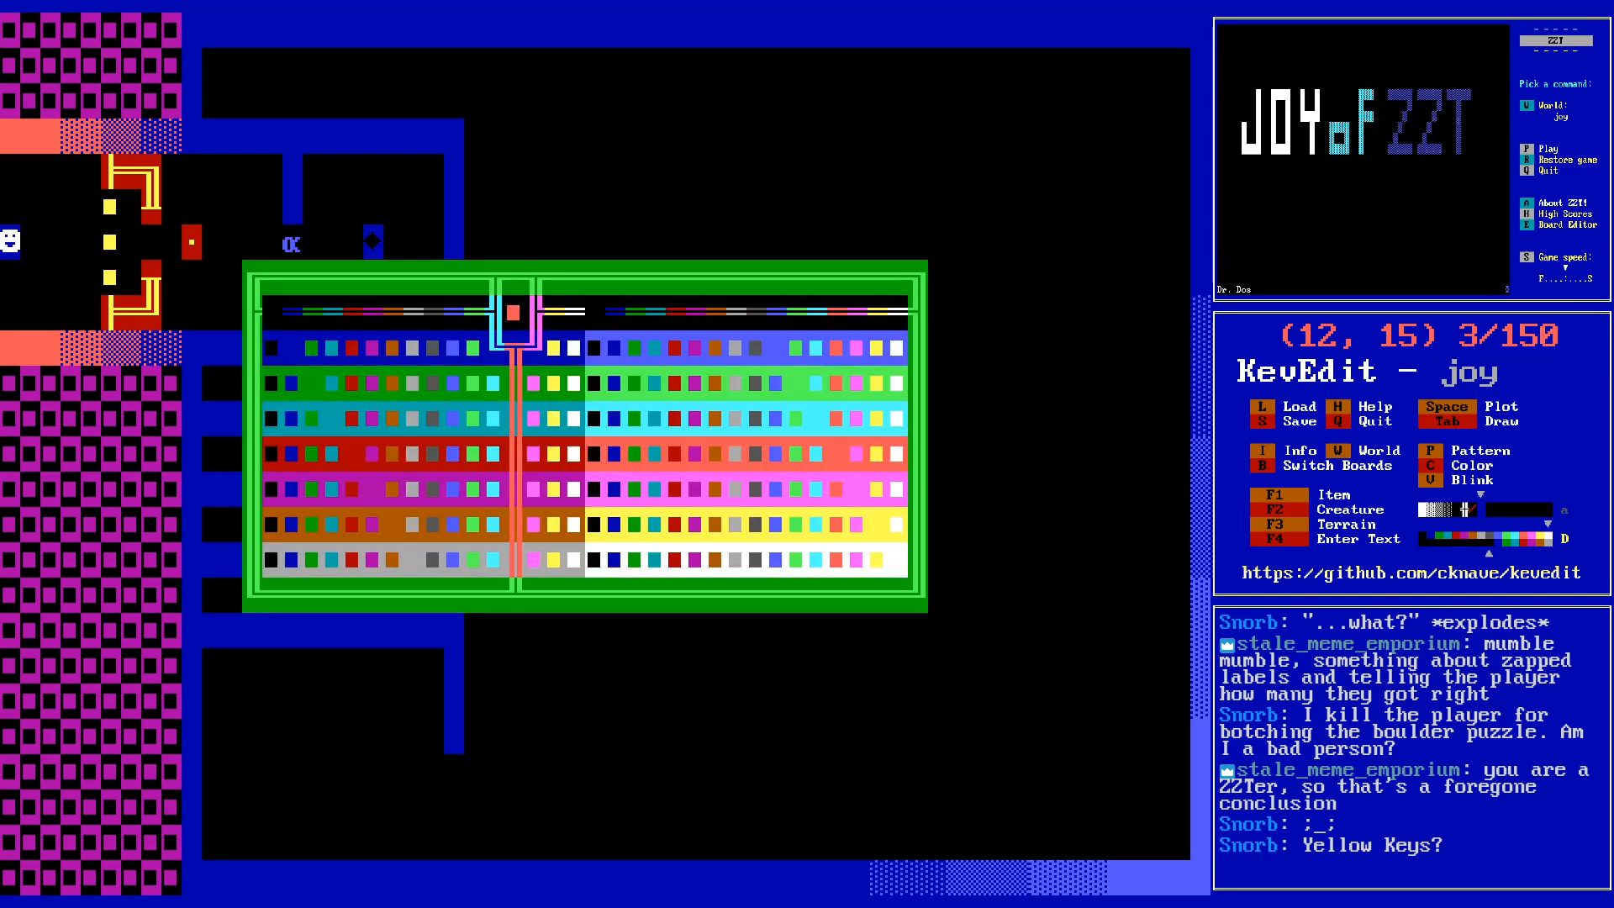
pyautogui.press('Return')
pyautogui.press('c')
pyautogui.press('Right')
pyautogui.press('Right')
pyautogui.press('Return')
pyautogui.press('F1')
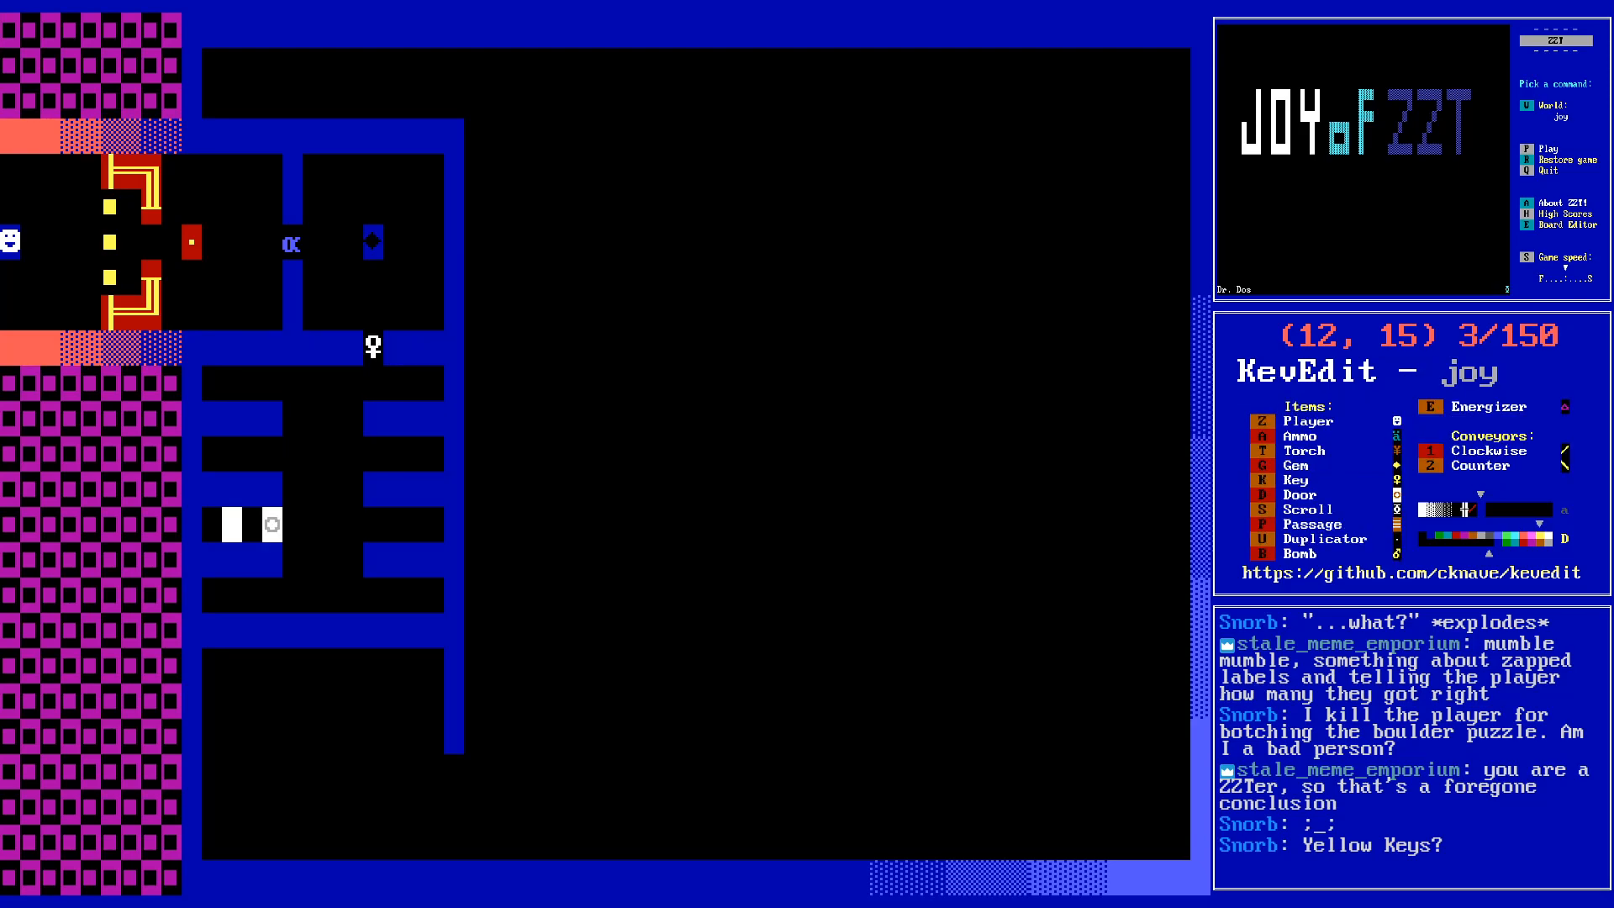
pyautogui.press('k')
# - Place a white key at (11, 15), at the far end of the western alcove beside the yellow key
pyautogui.press('Left')
pyautogui.press('c')
pyautogui.press('Right')
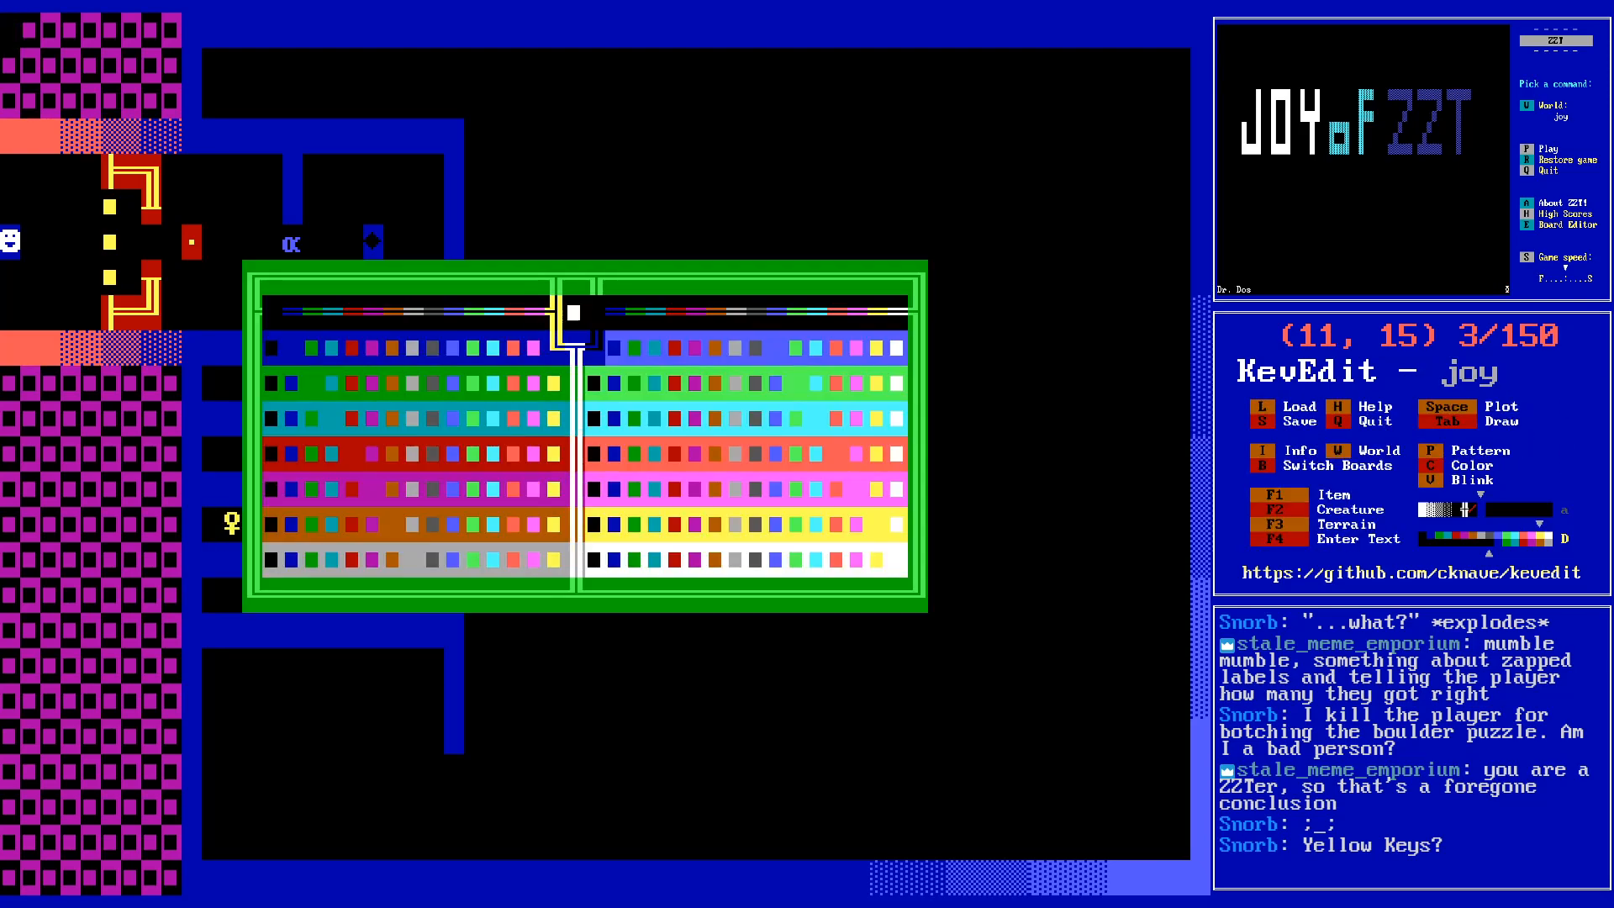
pyautogui.press('Return')
pyautogui.press('space')
# - Place a yellow door at (19, 13) to close the eastern alcove in row 13
pyautogui.press('Right')
pyautogui.press('Right')
pyautogui.press('Right')
pyautogui.press('Right')
pyautogui.press('Right')
pyautogui.press('Right')
pyautogui.press('Right')
pyautogui.press('Up')
pyautogui.press('Up')
pyautogui.press('Right')
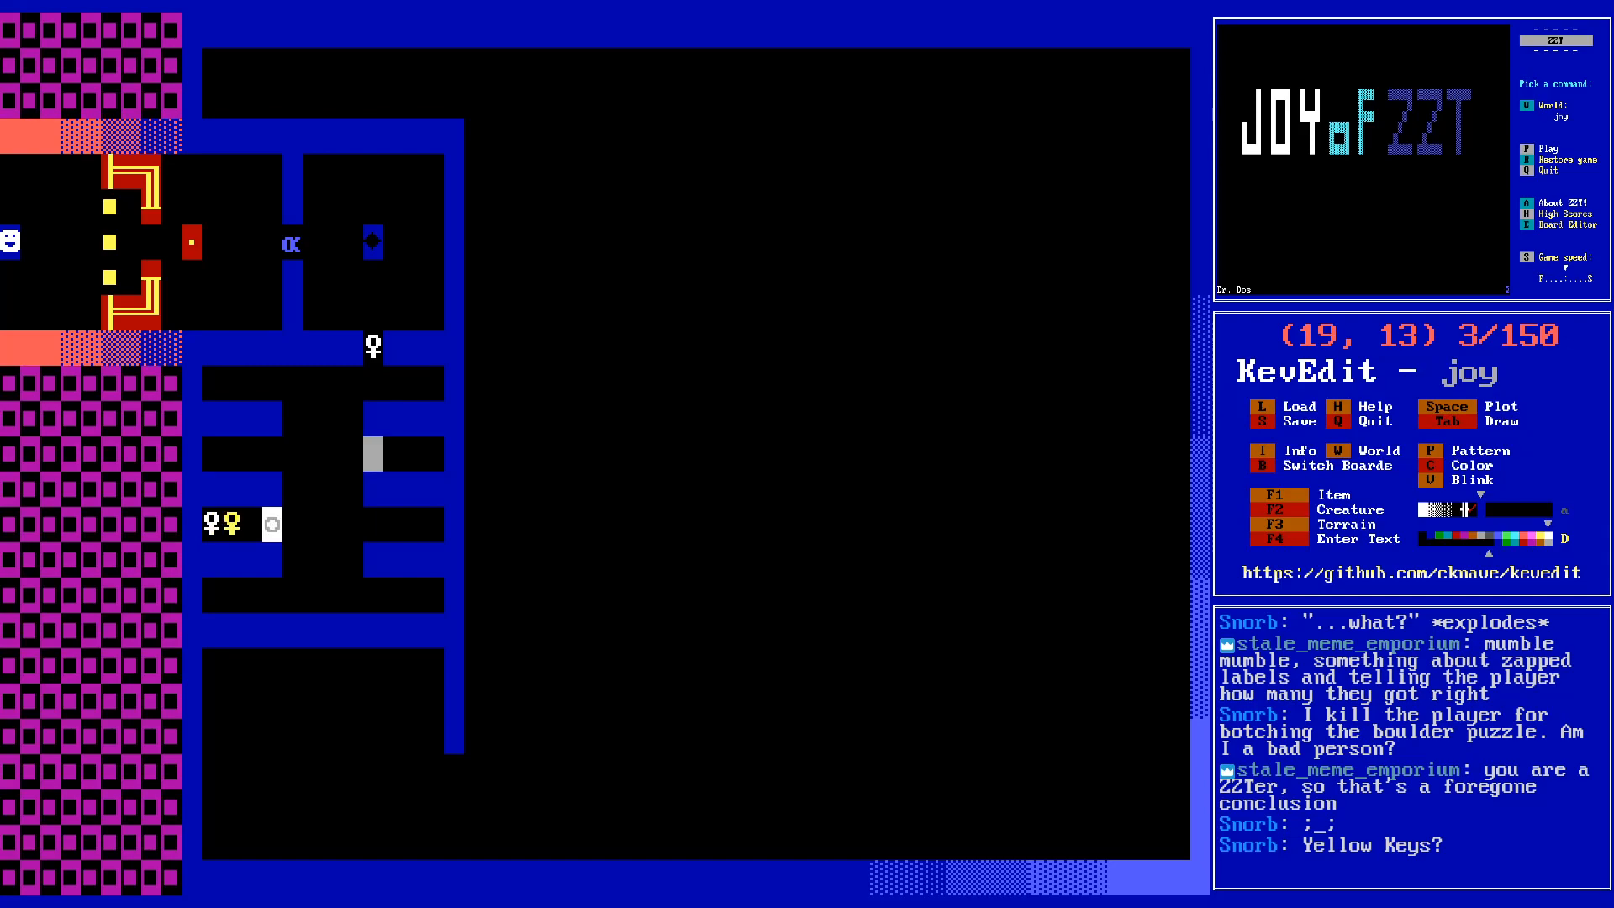
pyautogui.press('c')
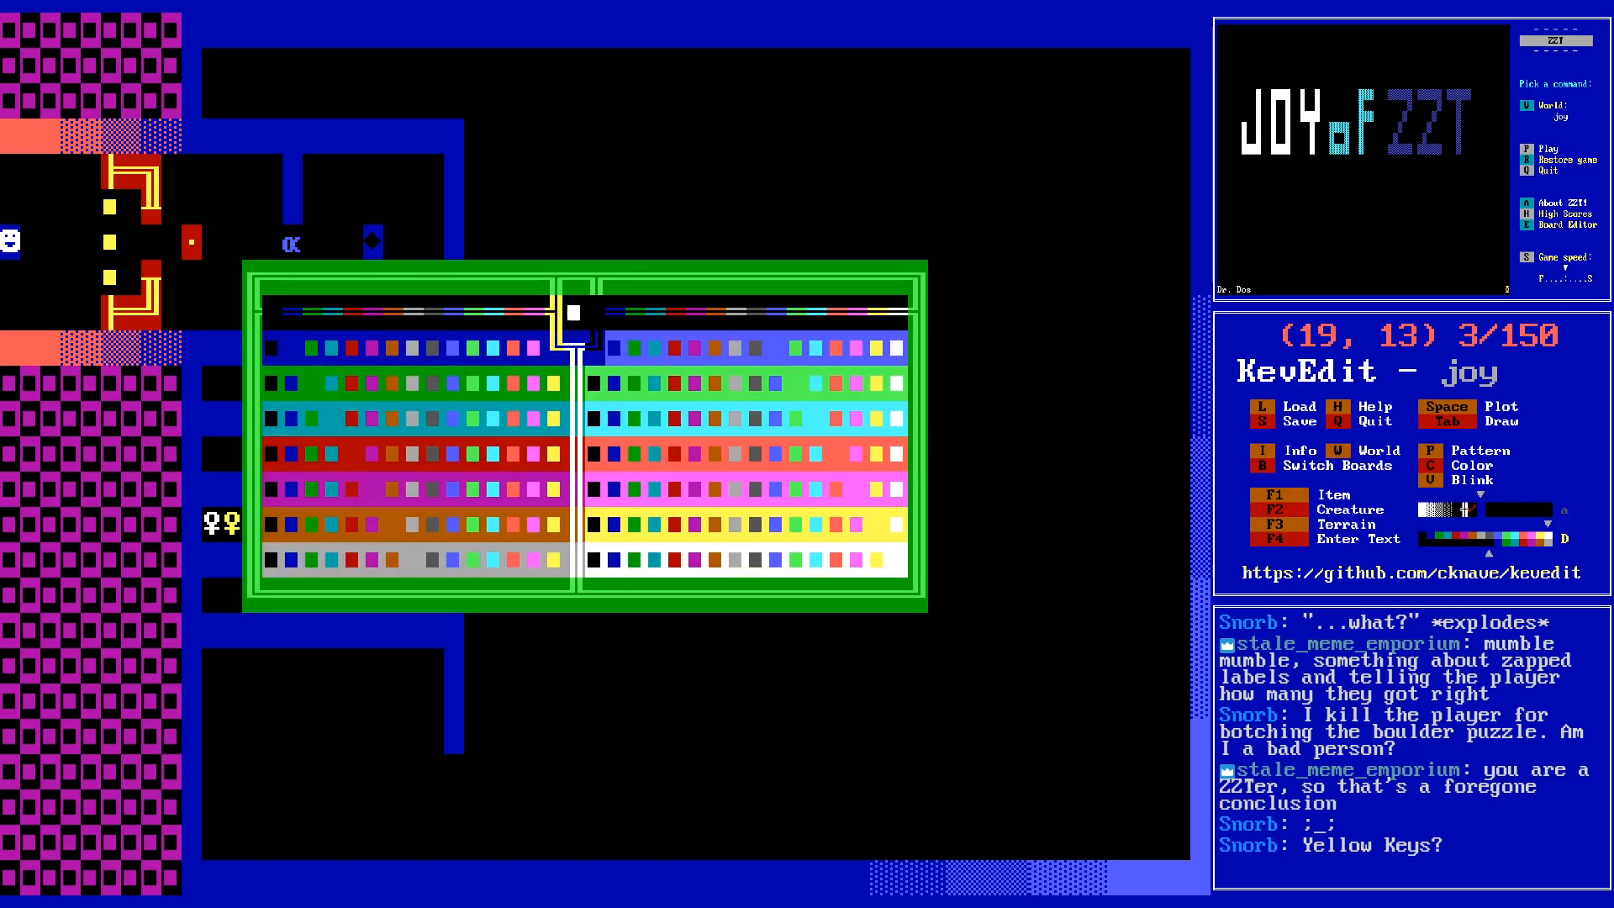
pyautogui.press('Down')
pyautogui.press('Down')
pyautogui.press('Down')
pyautogui.press('Down')
pyautogui.press('Down')
pyautogui.press('Down')
pyautogui.press('Return')
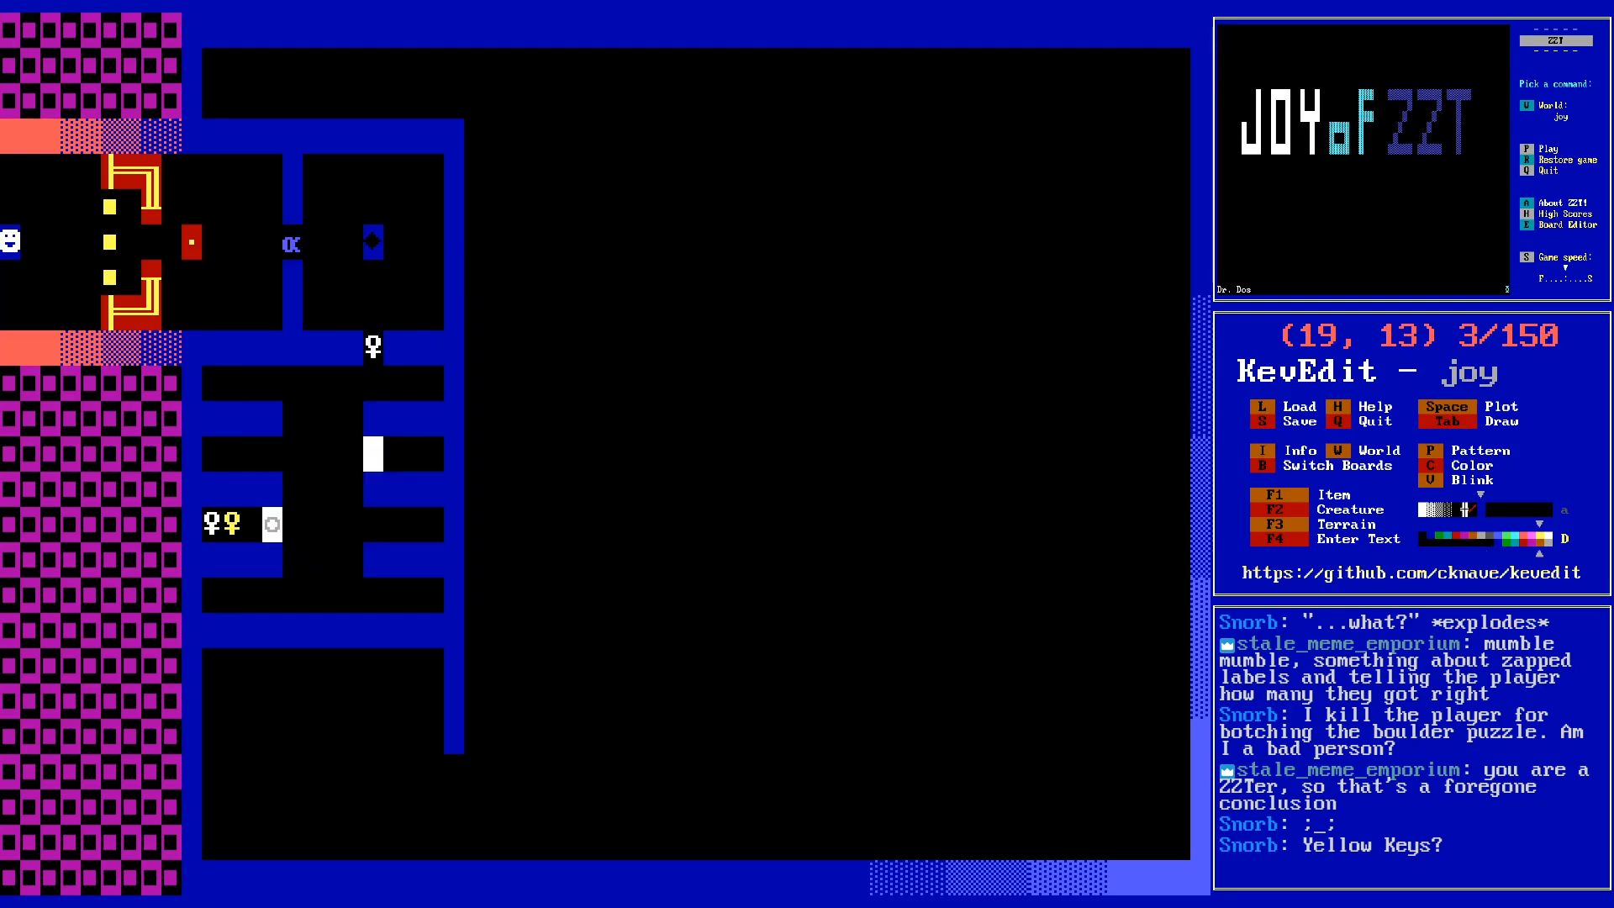
pyautogui.press('d')
pyautogui.press('F1')
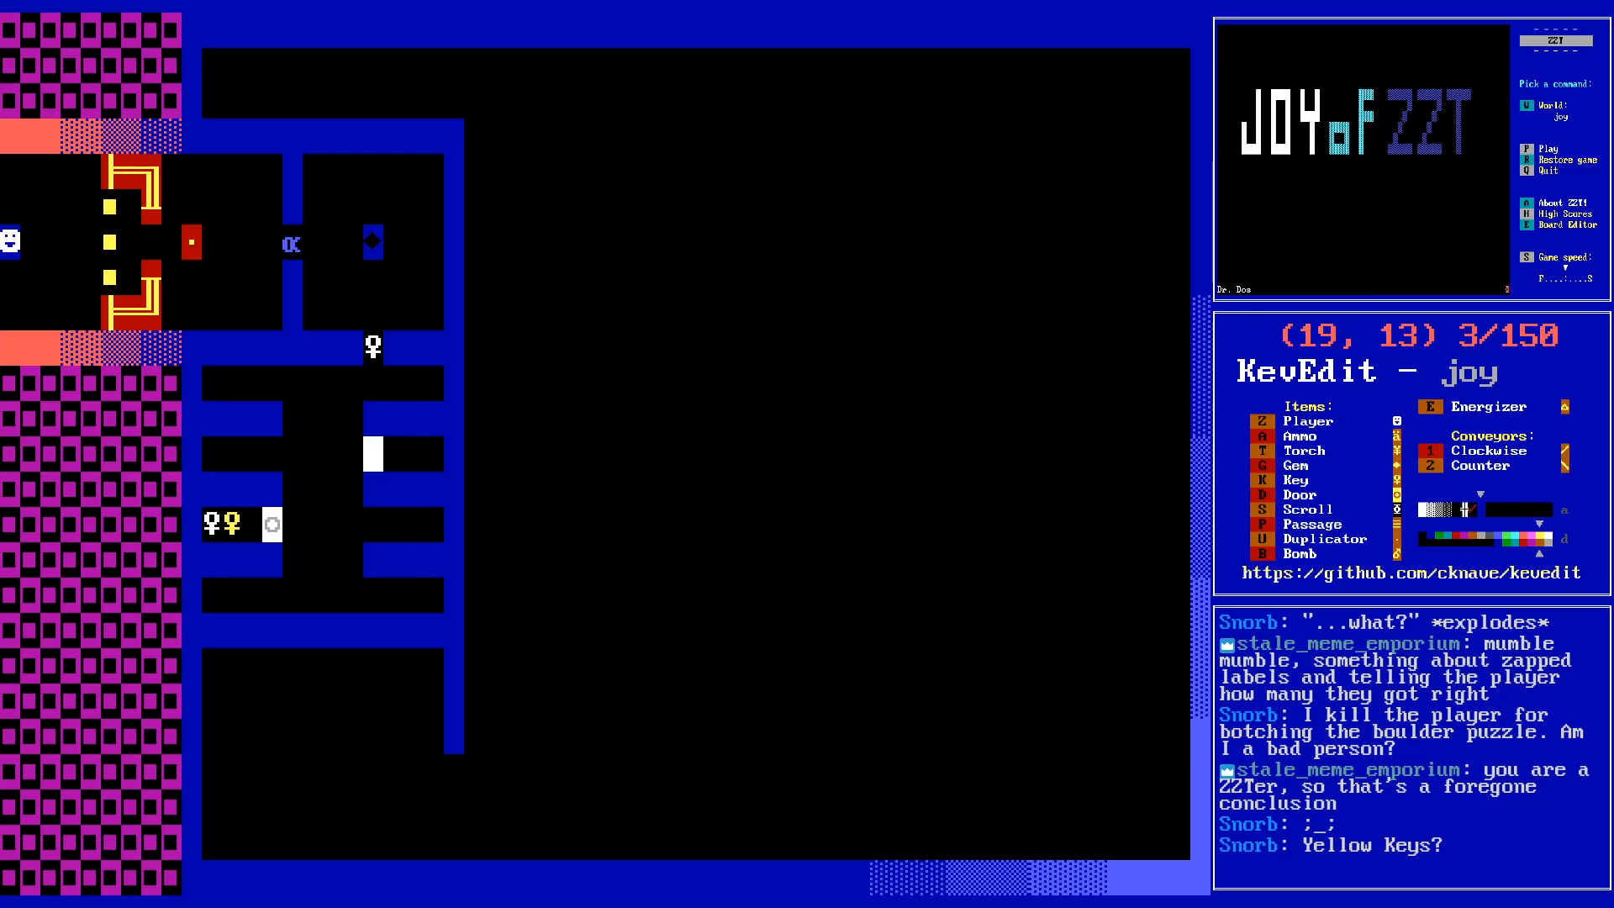
pyautogui.press('k')
# - Place a cyan key at (21, 13), behind the yellow door in the eastern alcove
pyautogui.press('Down')
pyautogui.press('Down')
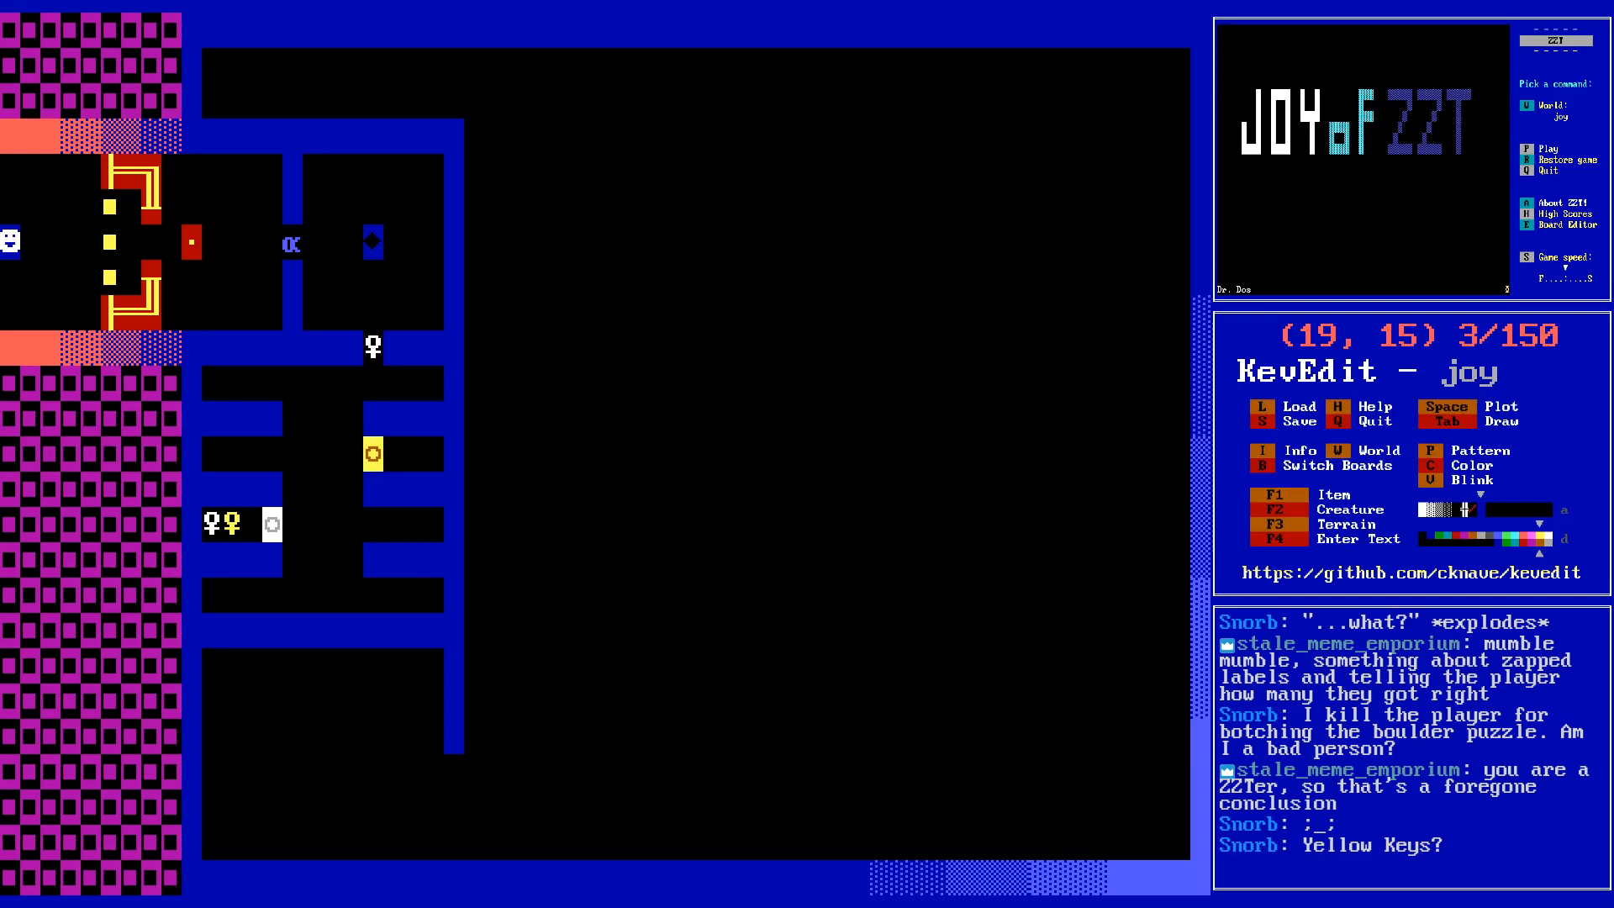
pyautogui.press('Right')
pyautogui.press('Right')
pyautogui.press('Up')
pyautogui.press('Up')
pyautogui.press('d')
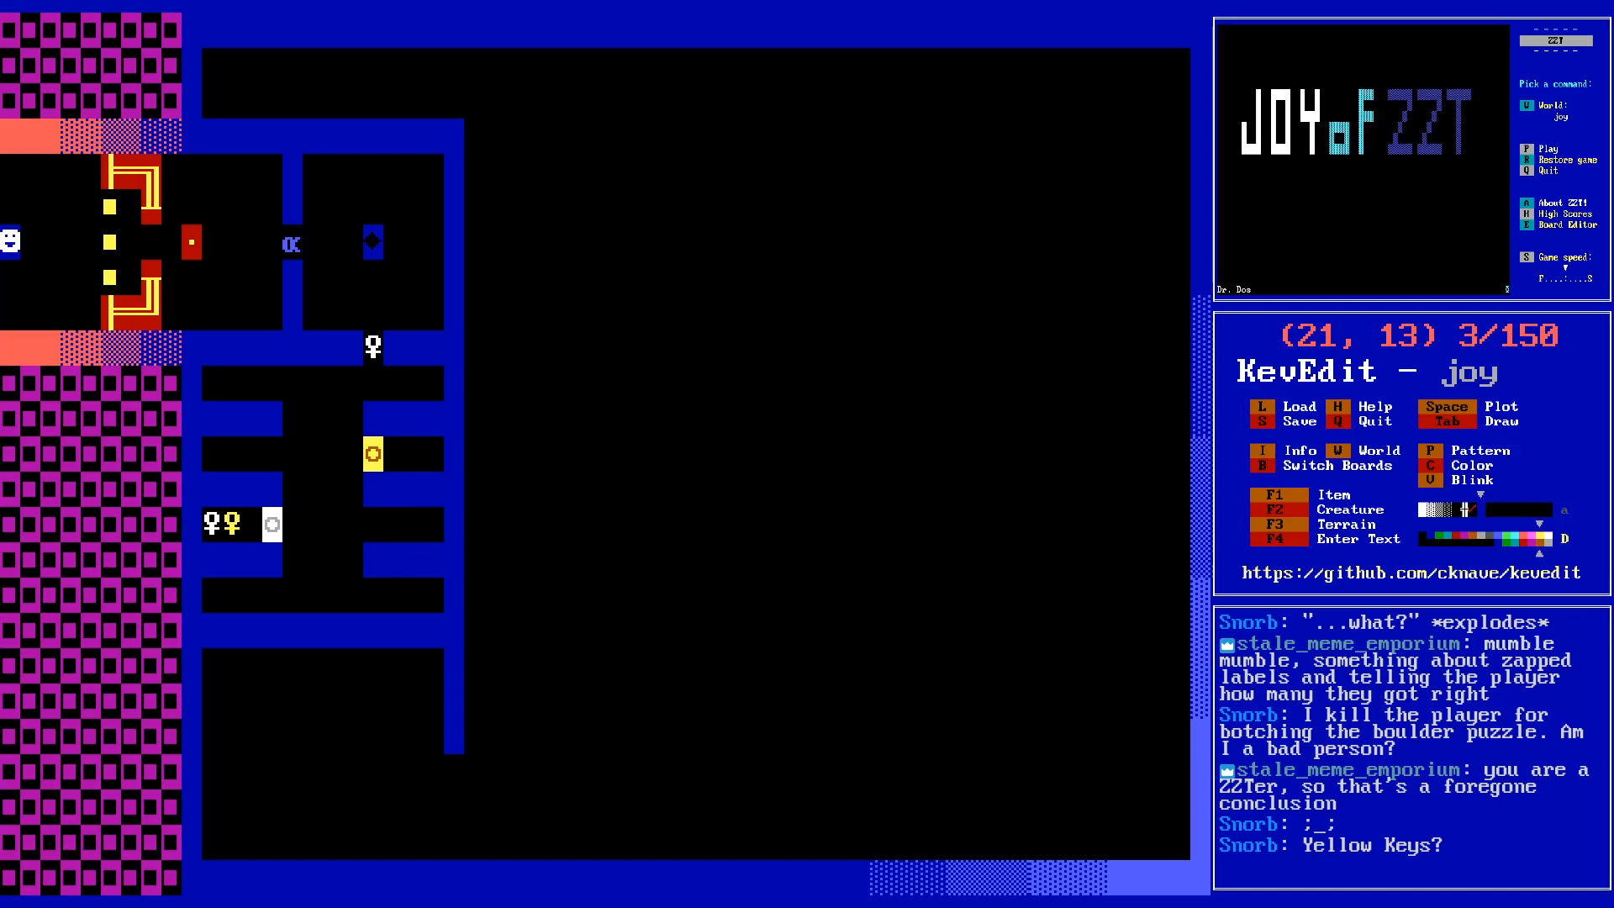
pyautogui.press('c')
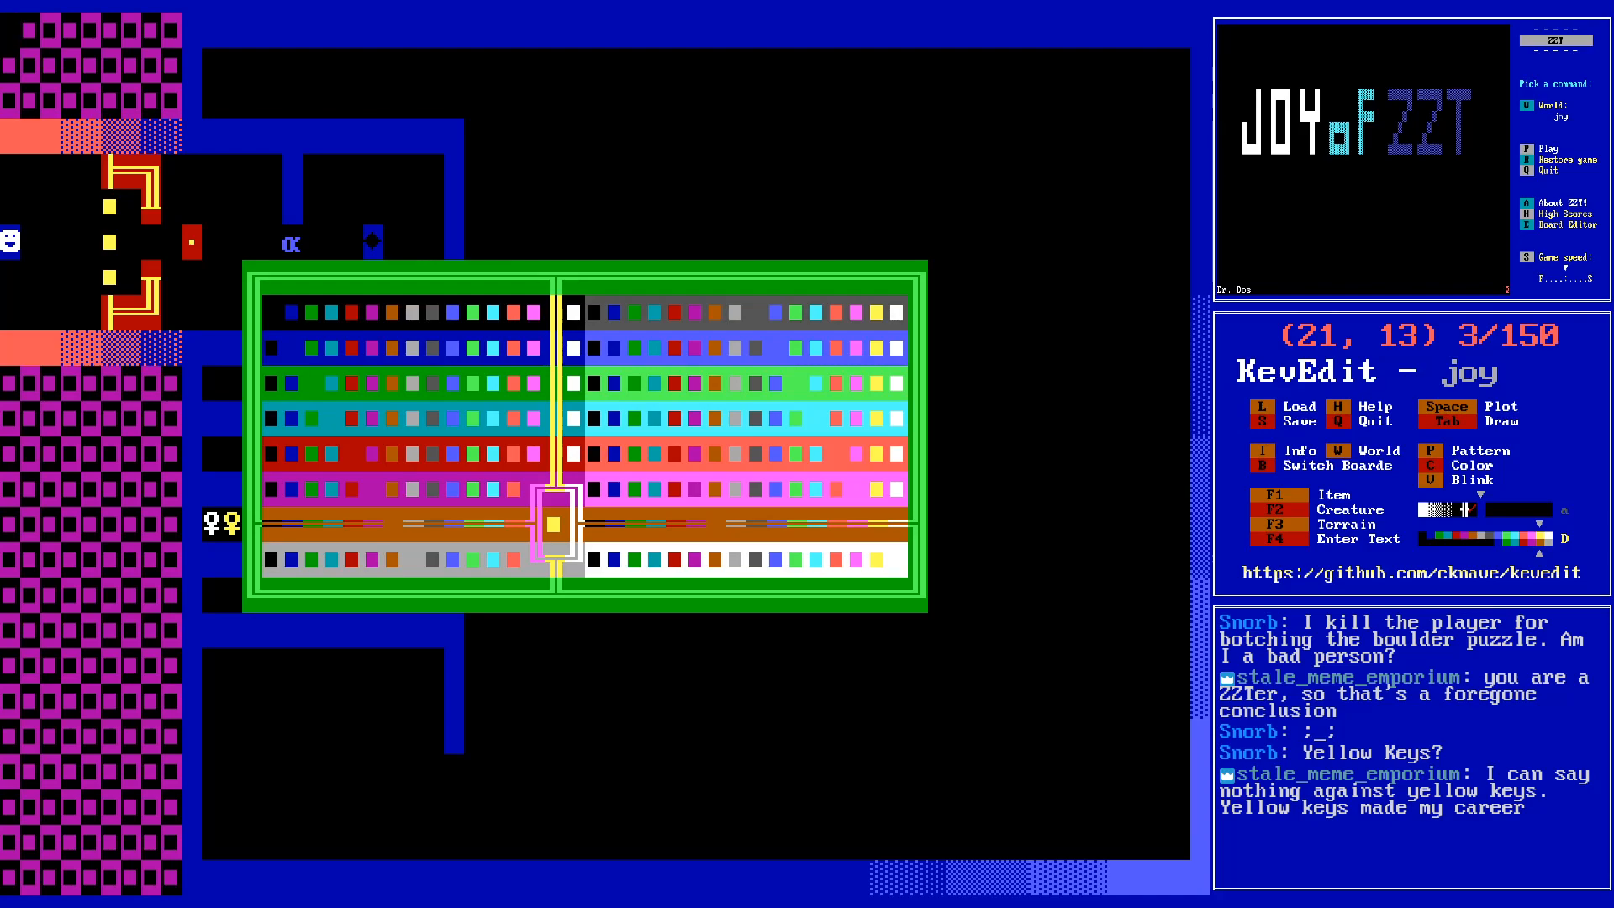
pyautogui.press('Left')
pyautogui.press('Left')
pyautogui.press('Left')
pyautogui.press('Left')
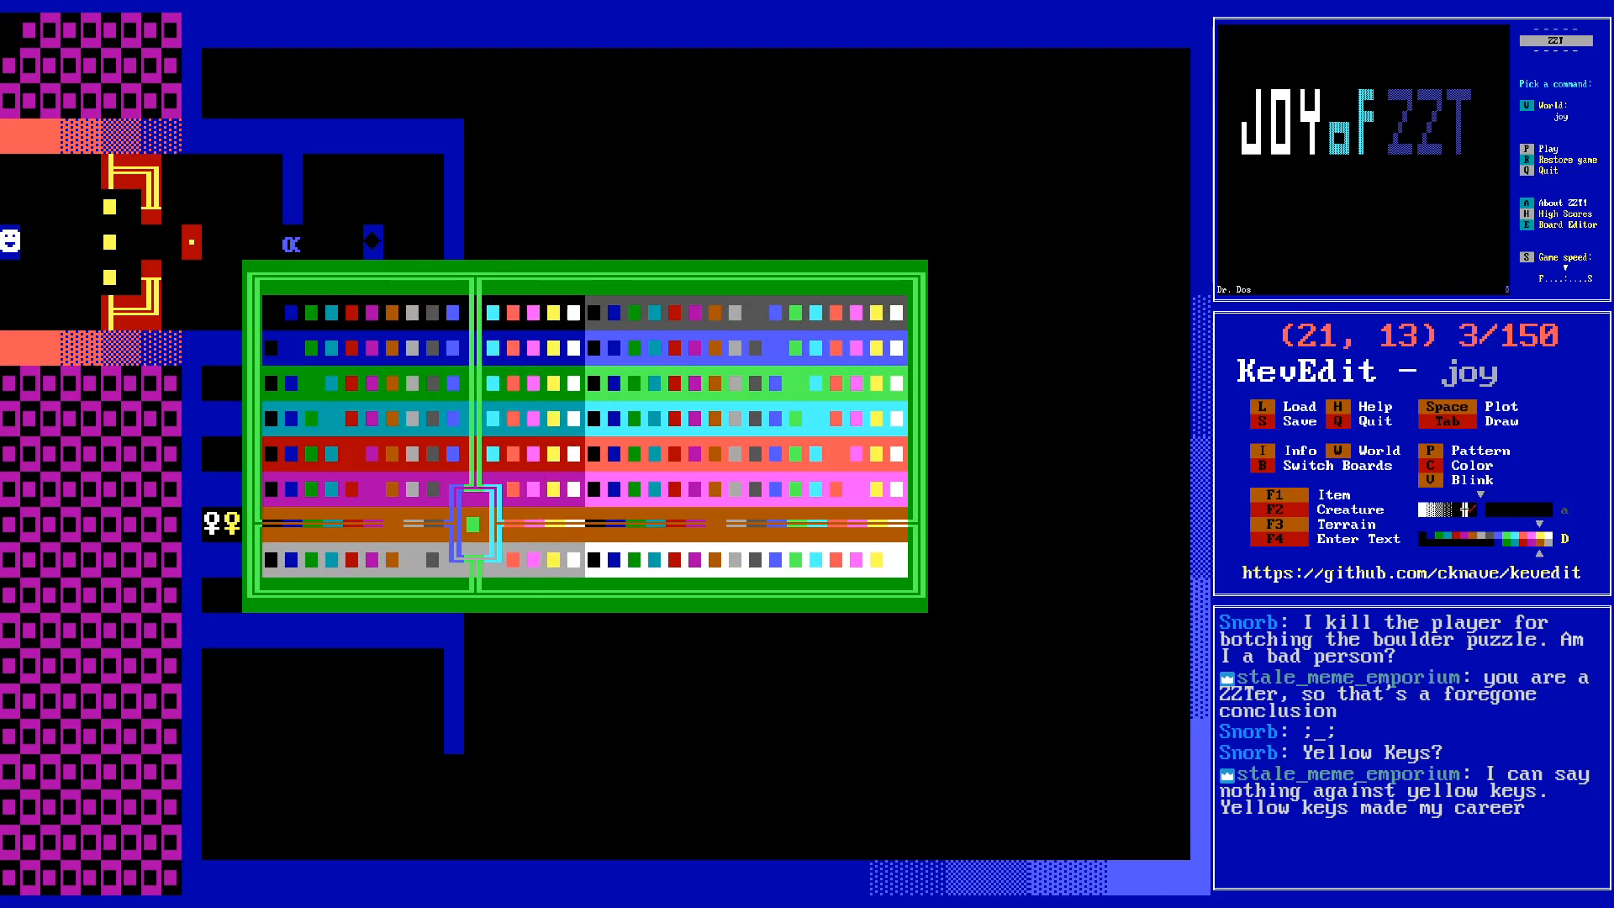
pyautogui.press('Up')
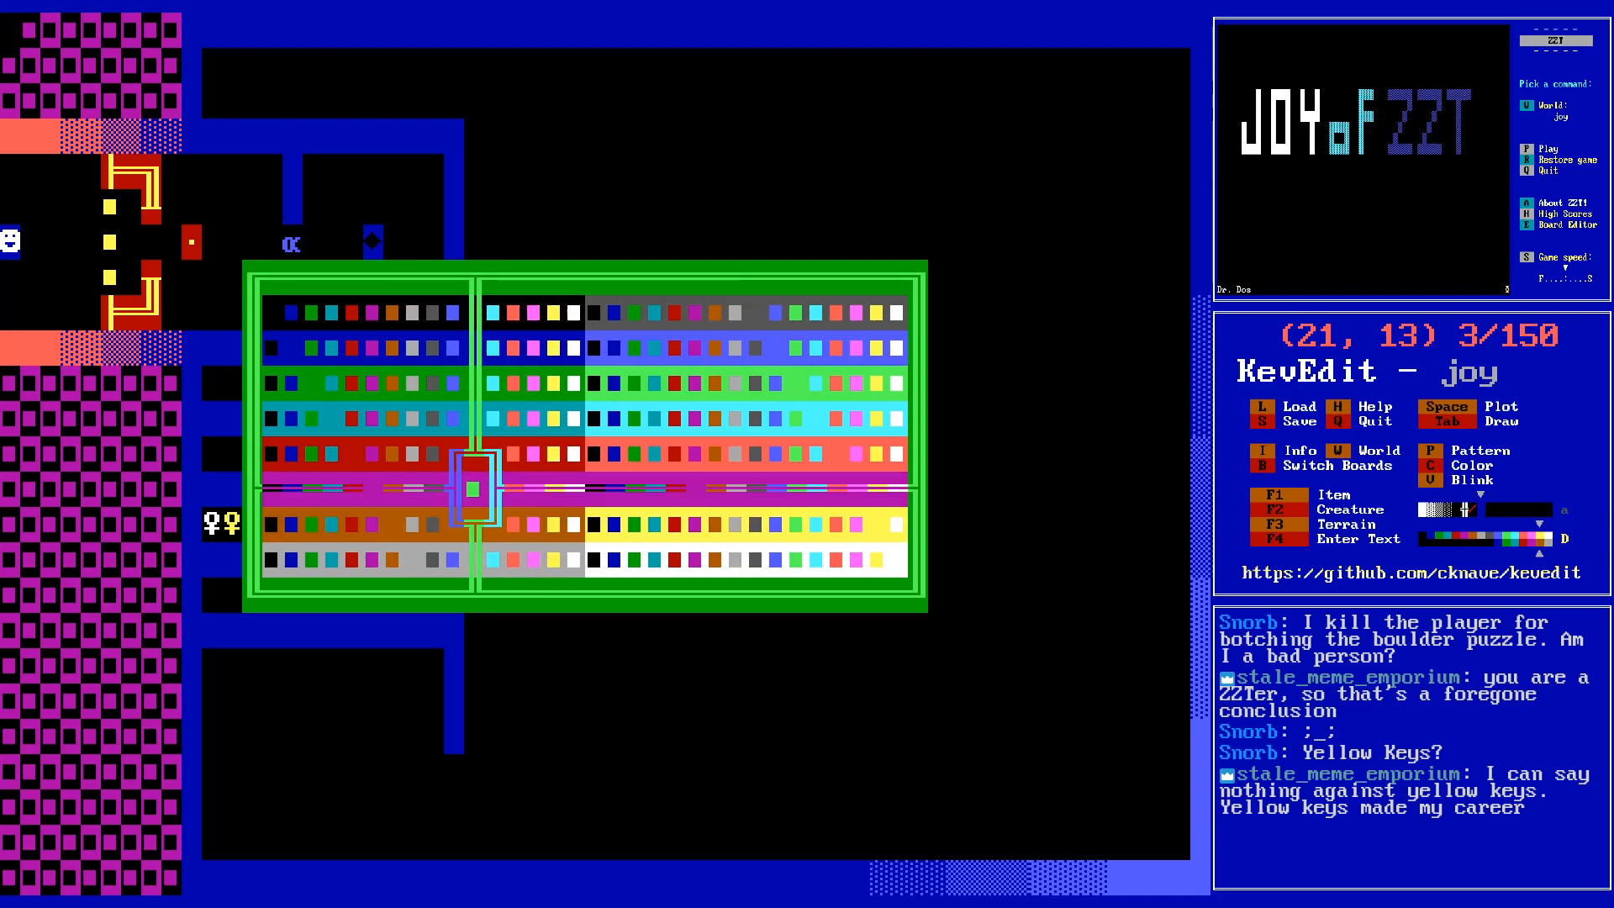
pyautogui.press('Up')
pyautogui.press('Up')
pyautogui.press('Up')
pyautogui.press('Up')
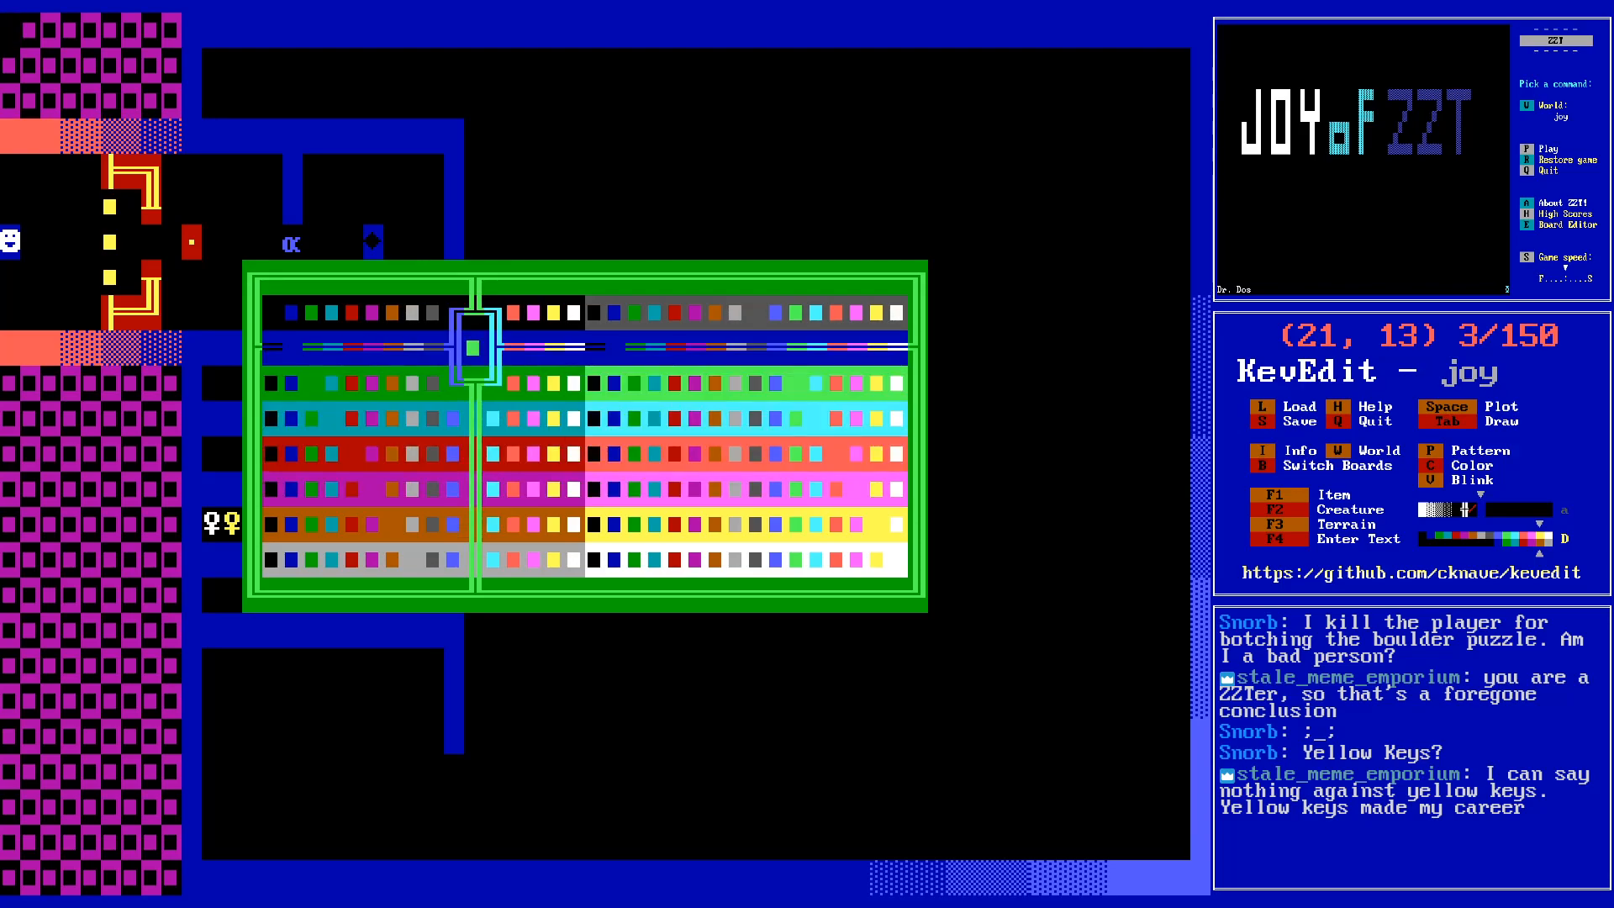
pyautogui.press('Right')
pyautogui.press('Right')
pyautogui.press('Right')
pyautogui.press('Up')
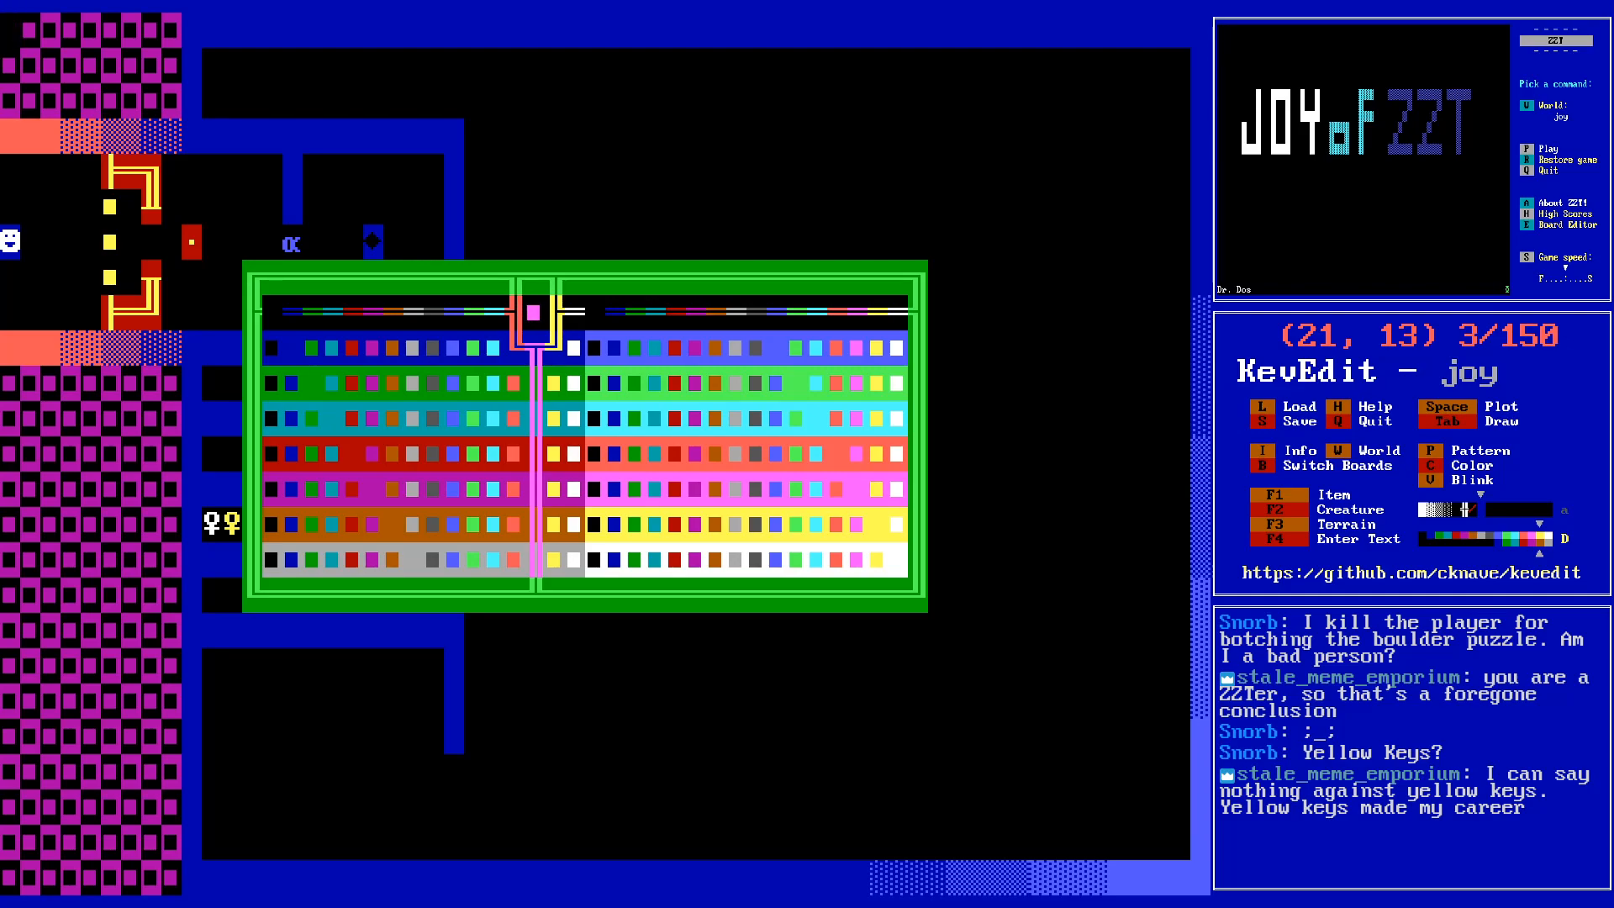
pyautogui.press('Left')
pyautogui.press('Left')
pyautogui.press('Return')
pyautogui.press('Down')
pyautogui.press('Up')
pyautogui.press('F1')
pyautogui.press('k')
# - Place a cyan door at (13, 17), inside the western alcove in row 17
pyautogui.press('Down')
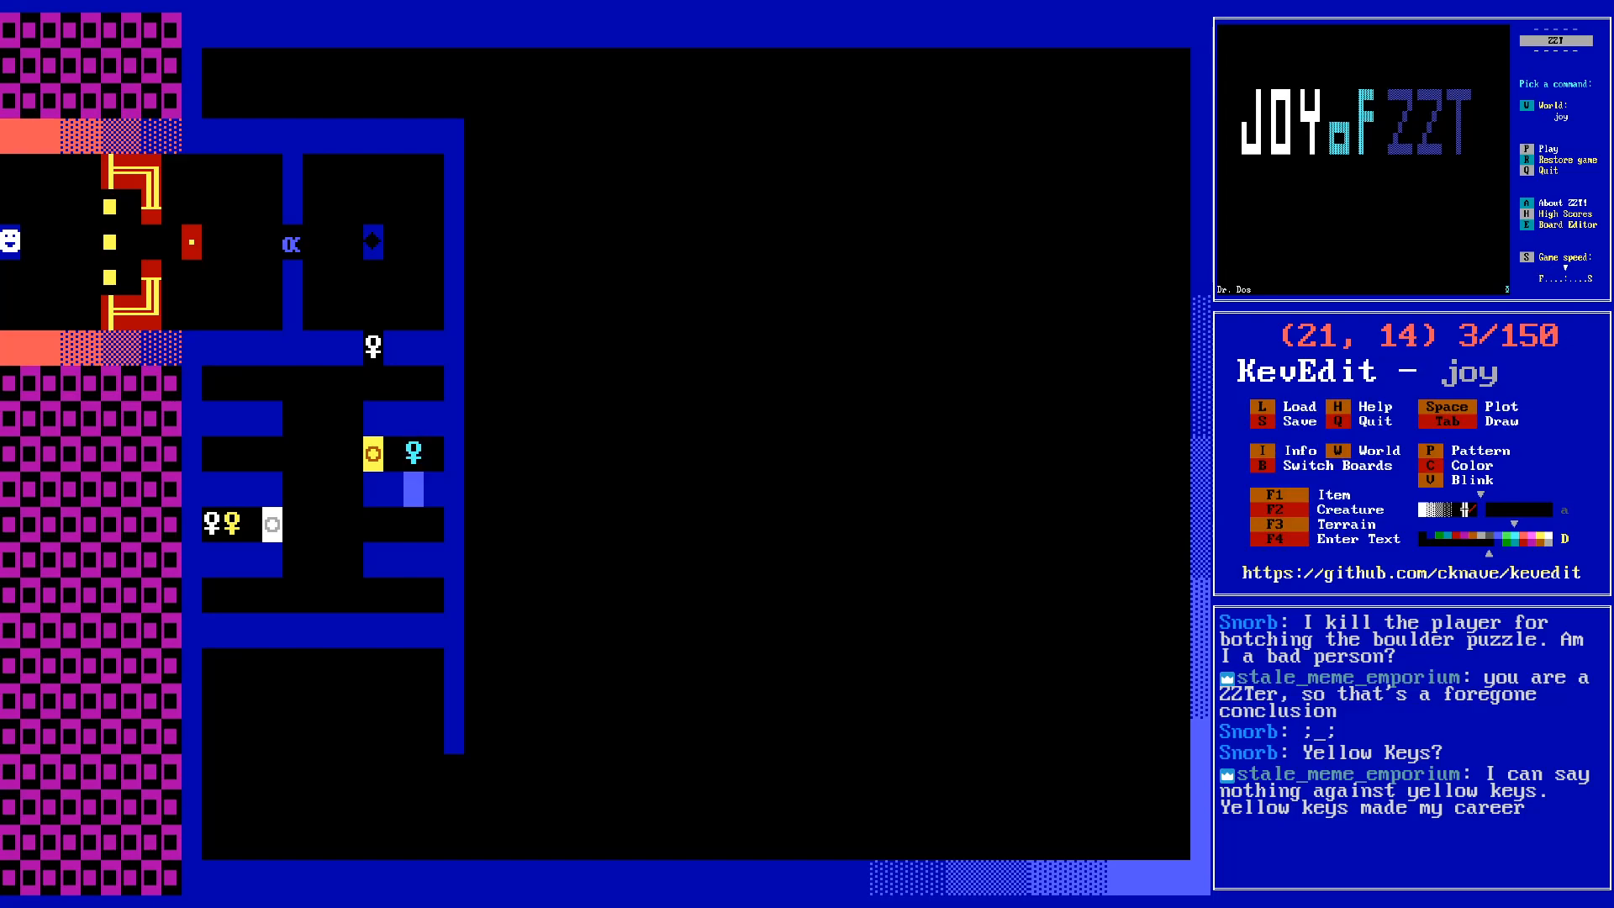
pyautogui.press('Left')
pyautogui.press('Left')
pyautogui.press('Left')
pyautogui.press('Left')
pyautogui.press('Left')
pyautogui.press('Down')
pyautogui.press('Right')
pyautogui.press('Down')
pyautogui.press('Down')
pyautogui.press('Left')
pyautogui.press('Left')
pyautogui.press('Left')
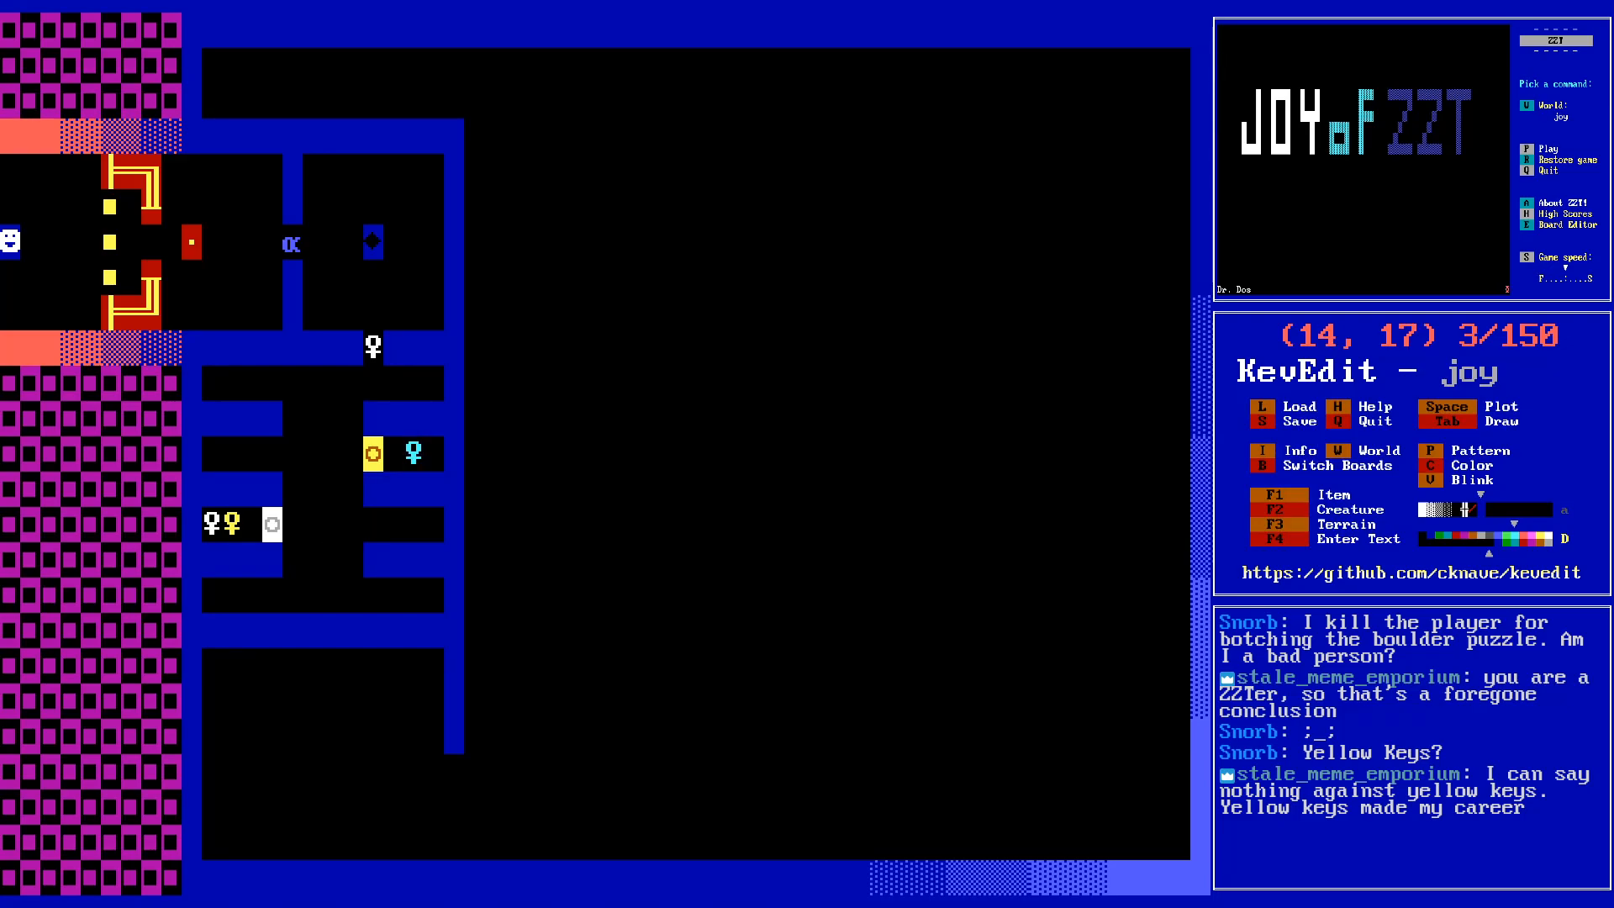
pyautogui.press('c')
pyautogui.press('Down')
pyautogui.press('Down')
pyautogui.press('Down')
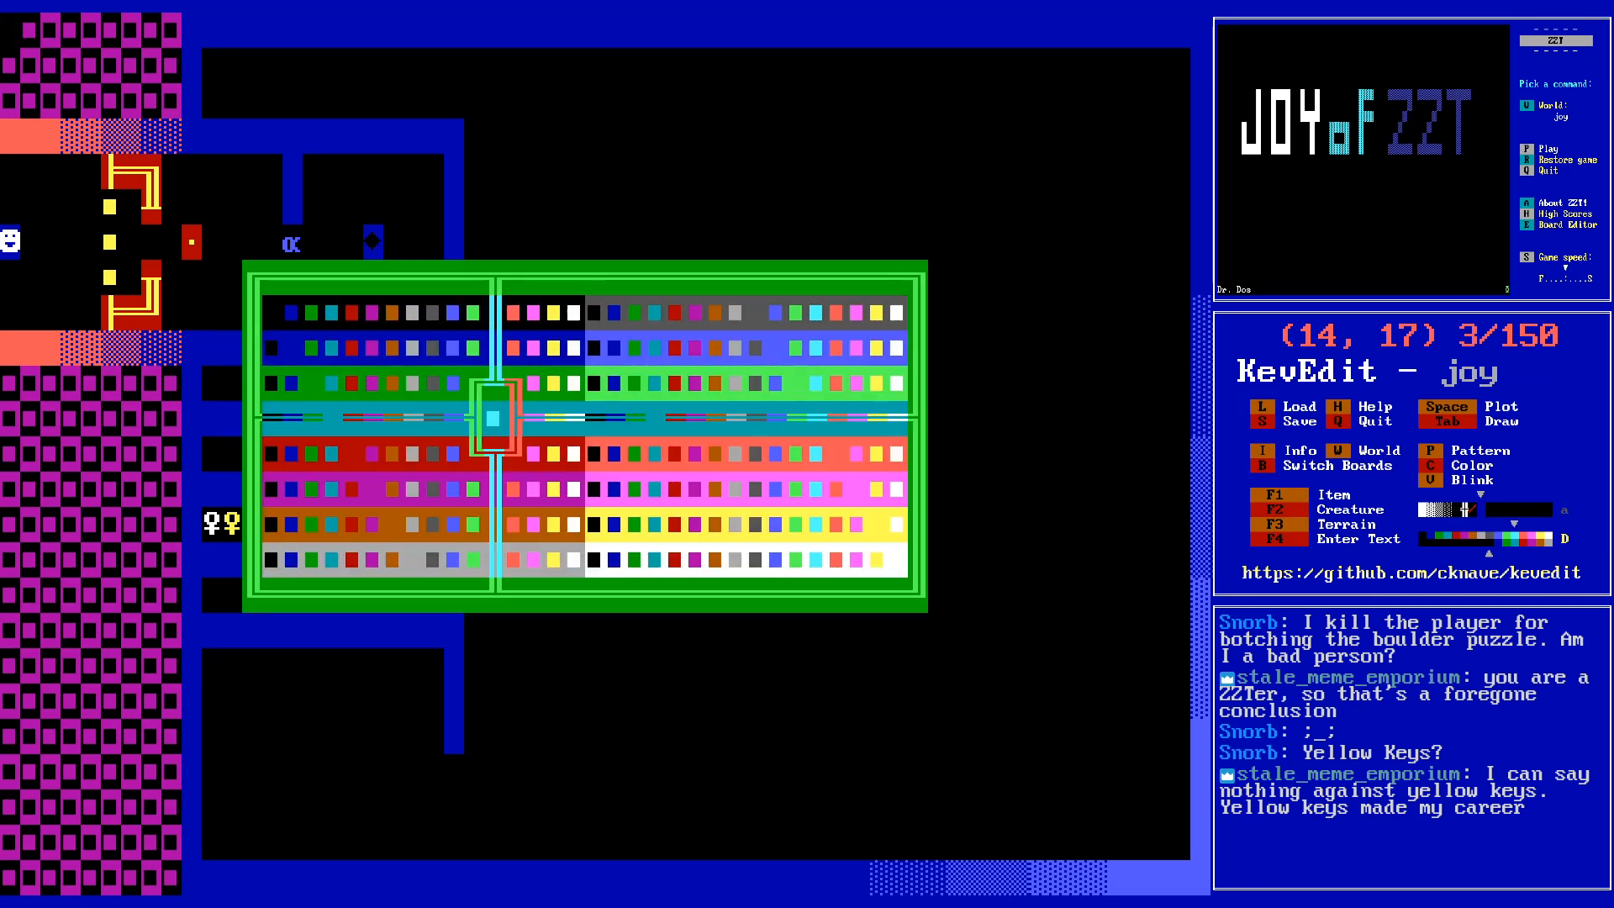
pyautogui.press('Return')
pyautogui.press('Left')
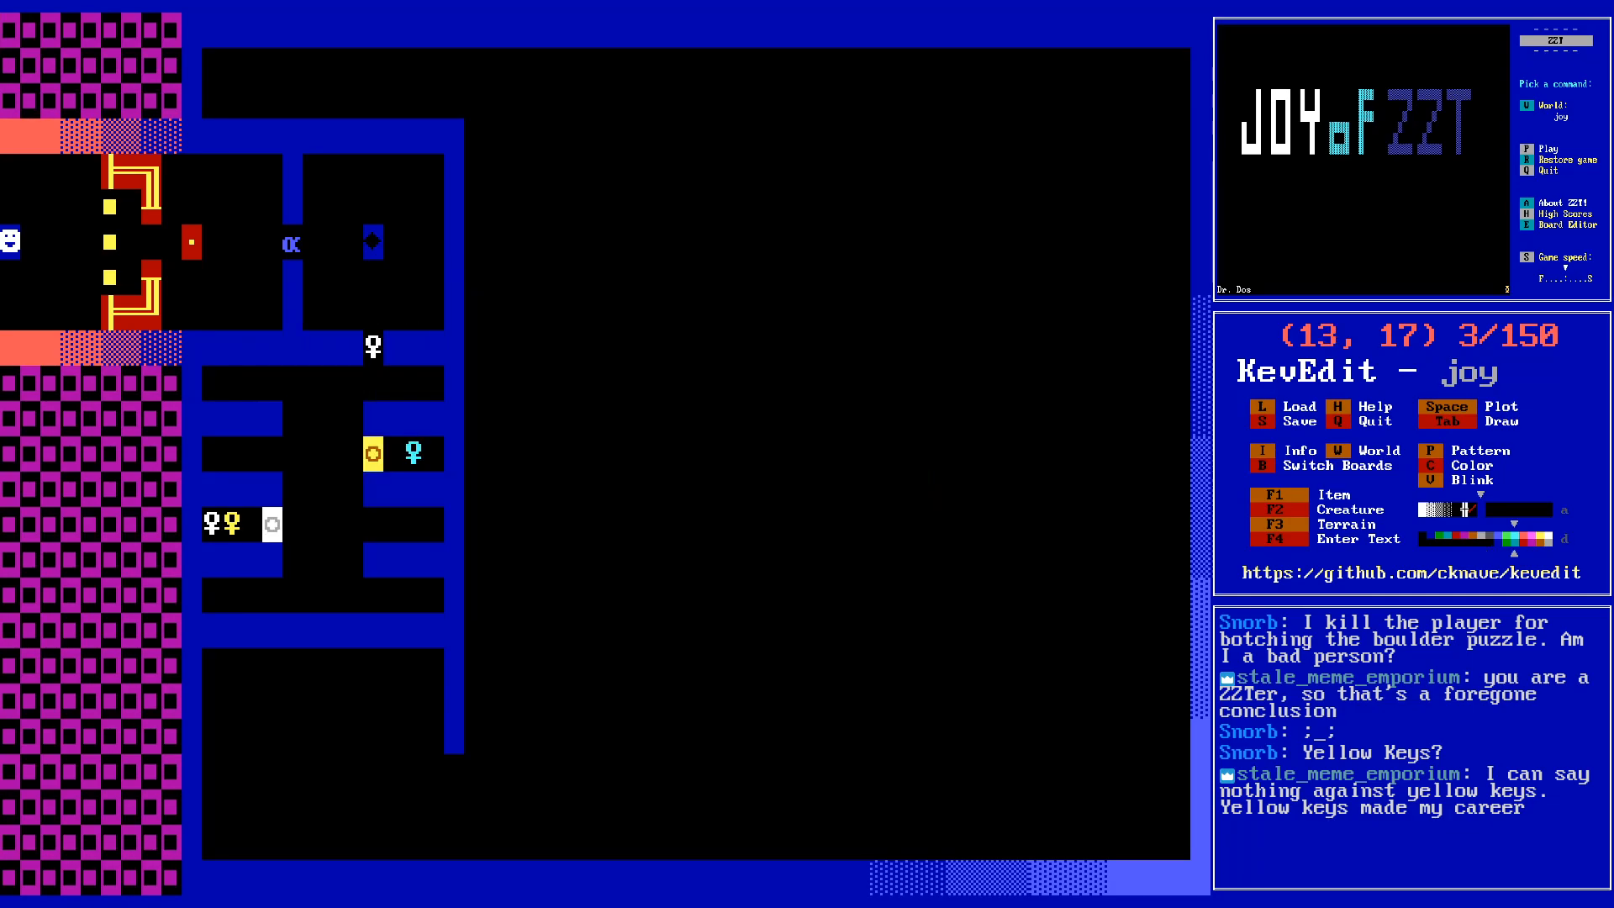
# - Add a white door at (14, 17), directly east of the cyan door in the row 17 alcove
pyautogui.press('Right')
pyautogui.press('c')
pyautogui.press('Right')
pyautogui.press('Right')
pyautogui.press('Right')
pyautogui.press('Right')
pyautogui.press('Down')
pyautogui.press('Down')
pyautogui.press('Down')
pyautogui.press('Down')
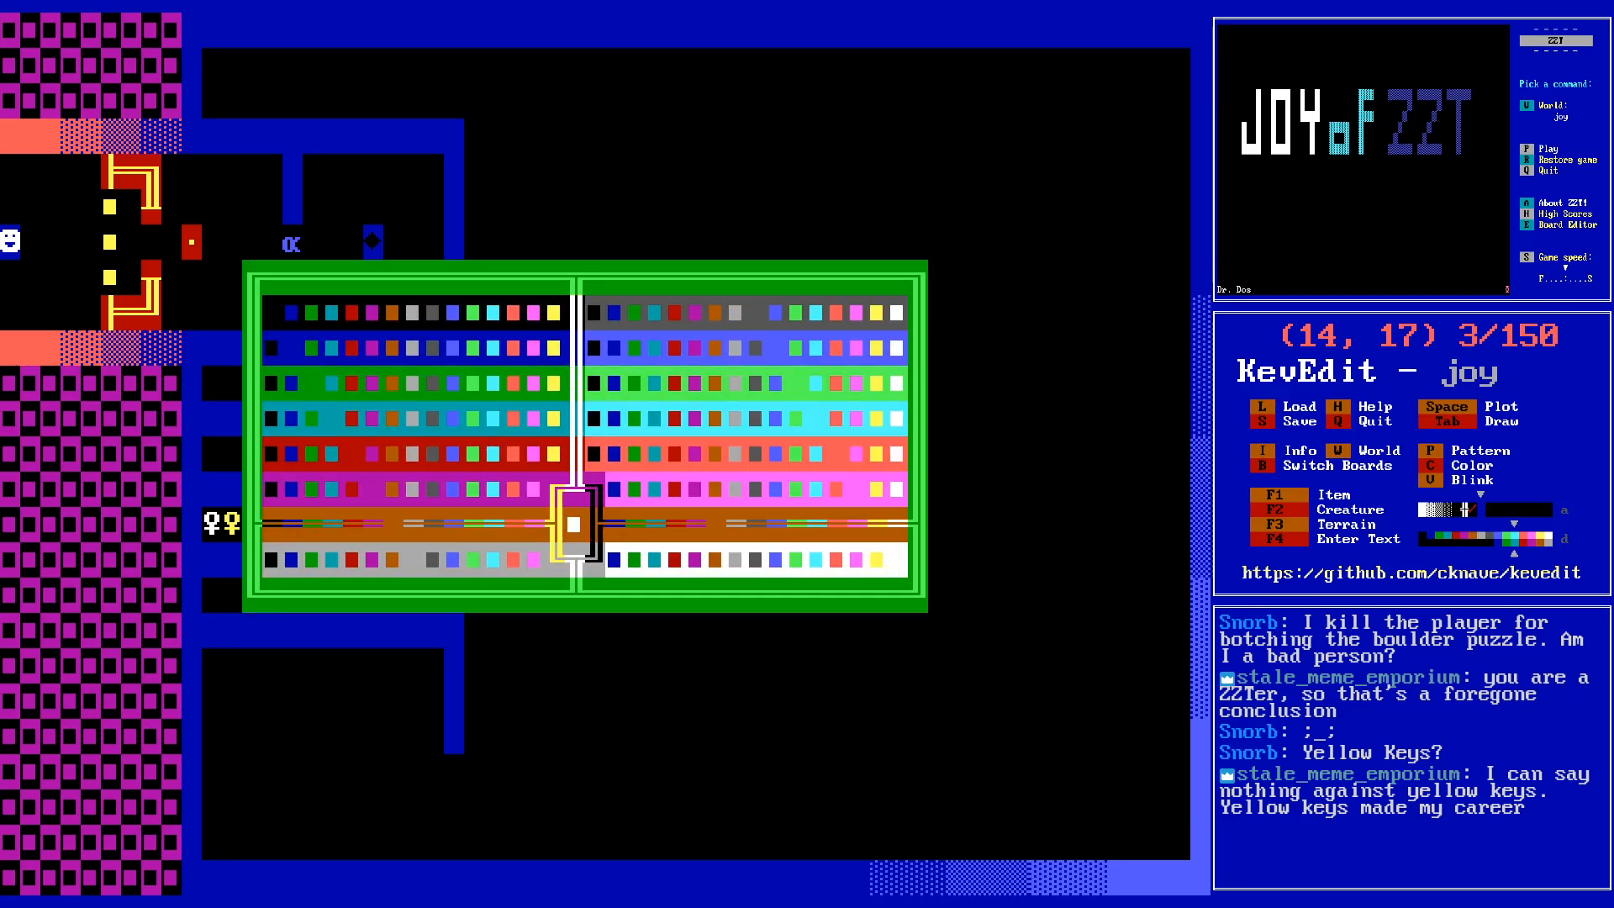
pyautogui.press('Return')
pyautogui.press('F1')
pyautogui.press('d')
pyautogui.press('Right')
pyautogui.press('Right')
pyautogui.press('Right')
pyautogui.press('Left')
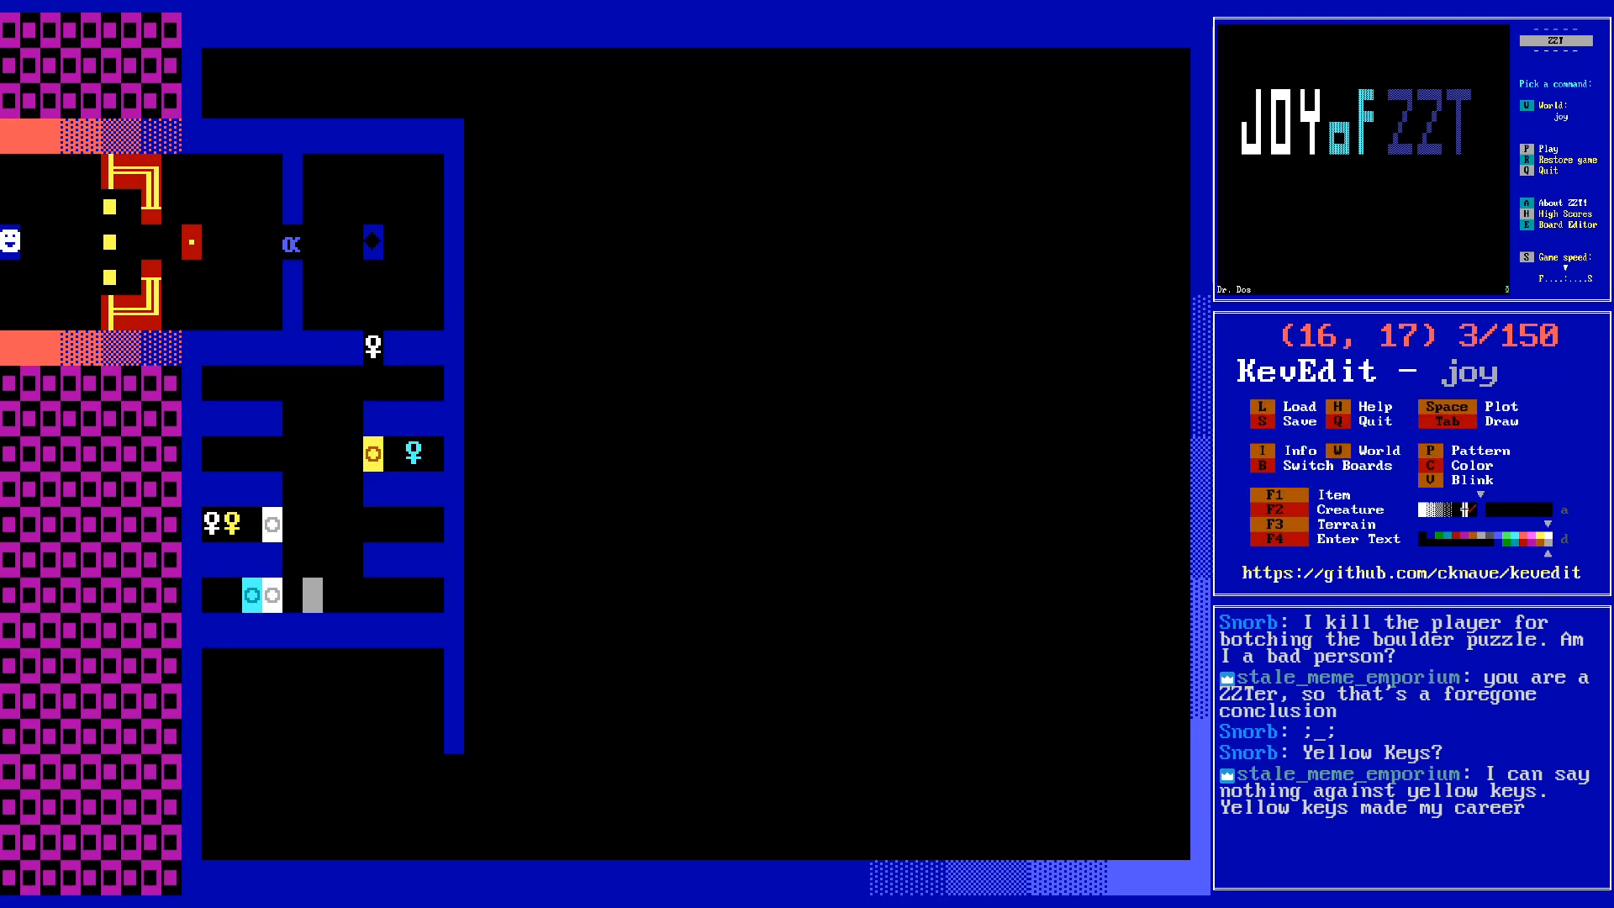
# - Place two cyan keys at (11, 17) and (12, 17), behind the cyan door in the western alcove
pyautogui.press('Left')
pyautogui.press('Left')
pyautogui.press('Left')
pyautogui.press('Left')
pyautogui.press('c')
pyautogui.press('Left')
pyautogui.press('Left')
pyautogui.press('Return')
pyautogui.press('F1')
pyautogui.press('k')
pyautogui.press('Right')
pyautogui.press('F1')
pyautogui.press('k')
# - Place a cyan door at (19, 17) to close the eastern alcove in row 17
pyautogui.press('Right')
pyautogui.press('Right')
pyautogui.press('Right')
pyautogui.press('Right')
pyautogui.press('Right')
pyautogui.press('Right')
pyautogui.press('Right')
pyautogui.press('Up')
pyautogui.press('Up')
pyautogui.press('Left')
pyautogui.press('Down')
pyautogui.press('Down')
pyautogui.press('Left')
pyautogui.press('Left')
pyautogui.press('Left')
pyautogui.press('Left')
pyautogui.press('Left')
pyautogui.press('Right')
pyautogui.press('Right')
pyautogui.press('Right')
pyautogui.press('Right')
pyautogui.press('Right')
pyautogui.press('Right')
pyautogui.press('space')
# - Place another cyan door at (14, 13) to close the western alcove in row 13
pyautogui.press('Up')
pyautogui.press('Left')
pyautogui.press('Up')
pyautogui.press('Up')
pyautogui.press('Up')
pyautogui.press('Left')
pyautogui.press('Left')
pyautogui.press('Left')
pyautogui.press('Left')
pyautogui.press('space')
# - Save the joy world, overwriting the existing file
pyautogui.press('Right')
pyautogui.press('Right')
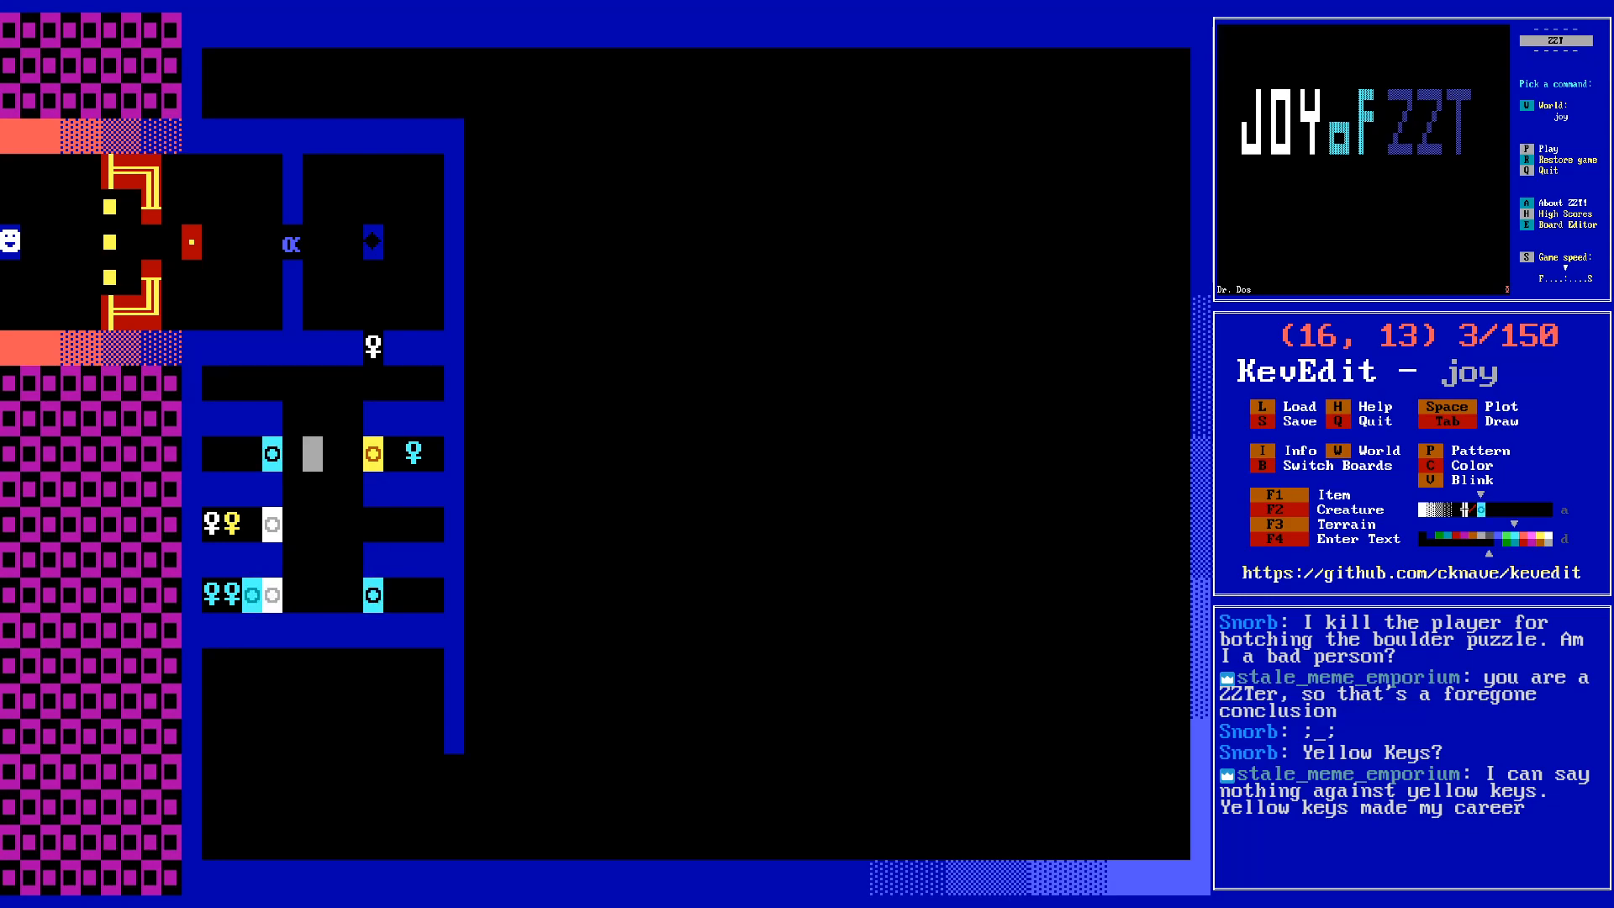
pyautogui.press('Return')
pyautogui.press('s')
pyautogui.press('Return')
pyautogui.press('y')
pyautogui.press('Return')
# - Trace possible routes through the key room's alcoves to examine which keys and doors the puzzle still needs
pyautogui.press('Down')
pyautogui.press('Down')
pyautogui.press('Down')
pyautogui.press('Down')
pyautogui.press('Left')
pyautogui.press('Left')
pyautogui.press('Left')
pyautogui.press('Left')
pyautogui.press('Right')
pyautogui.press('Right')
pyautogui.press('Up')
pyautogui.press('Up')
pyautogui.press('Down')
pyautogui.press('Down')
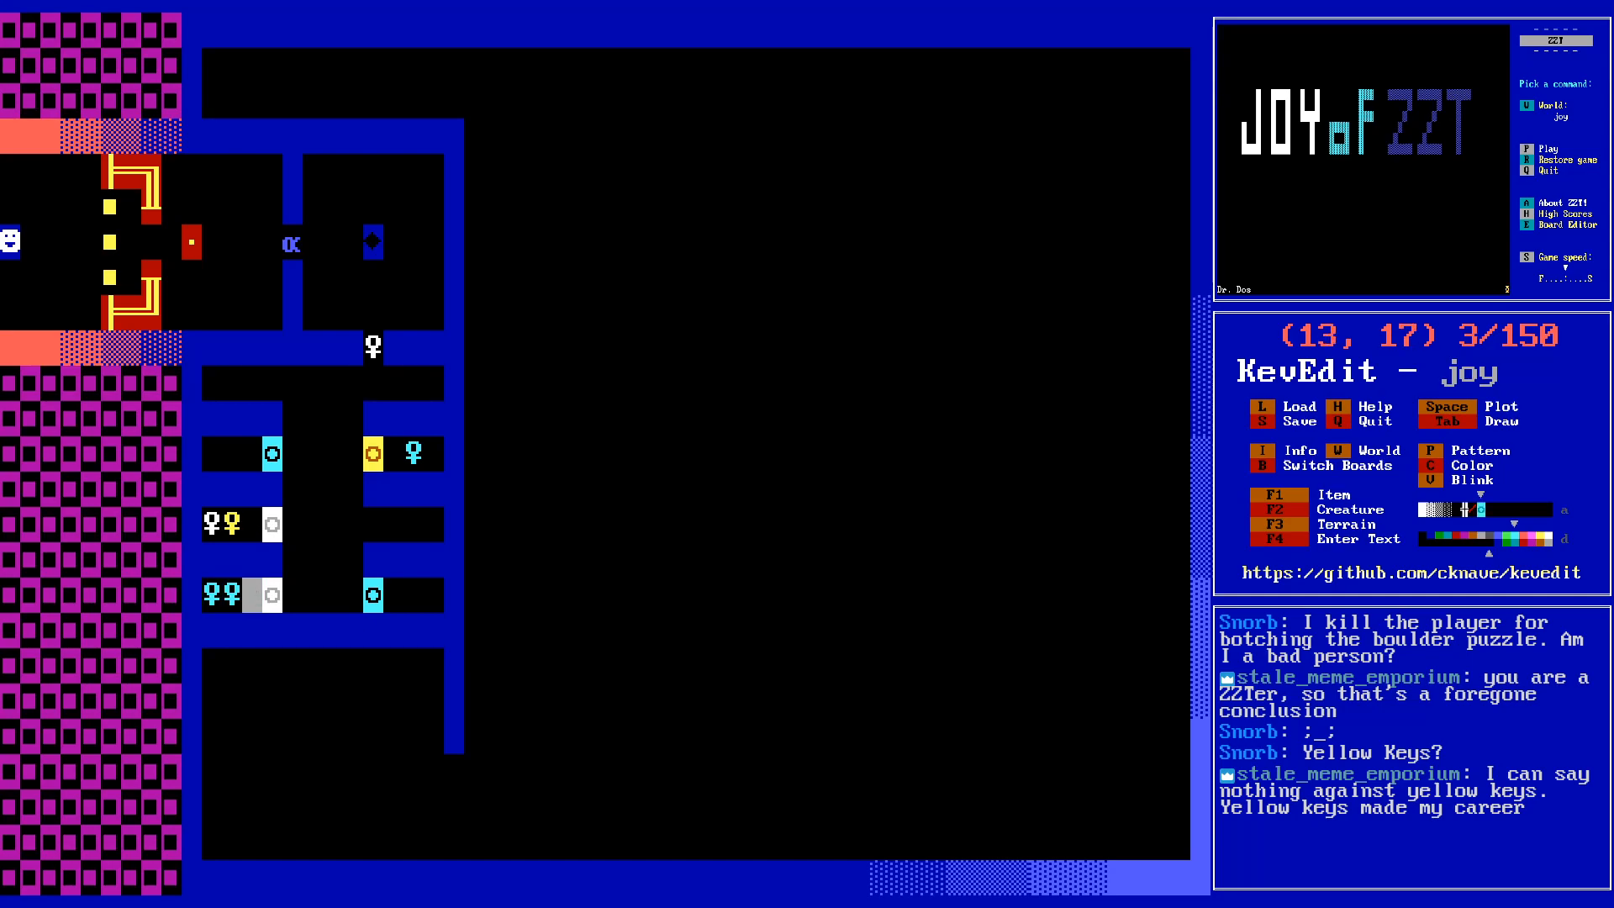
pyautogui.press('Up')
pyautogui.press('Up')
pyautogui.press('Up')
pyautogui.press('Right')
pyautogui.press('Up')
pyautogui.press('Right')
pyautogui.press('Right')
pyautogui.press('Right')
pyautogui.press('Down')
pyautogui.press('Right')
pyautogui.press('Down')
pyautogui.press('Down')
pyautogui.press('Down')
pyautogui.press('Right')
pyautogui.press('Left')
pyautogui.press('Left')
pyautogui.press('Up')
pyautogui.press('Up')
pyautogui.press('Left')
pyautogui.press('Down')
pyautogui.press('Down')
pyautogui.press('Up')
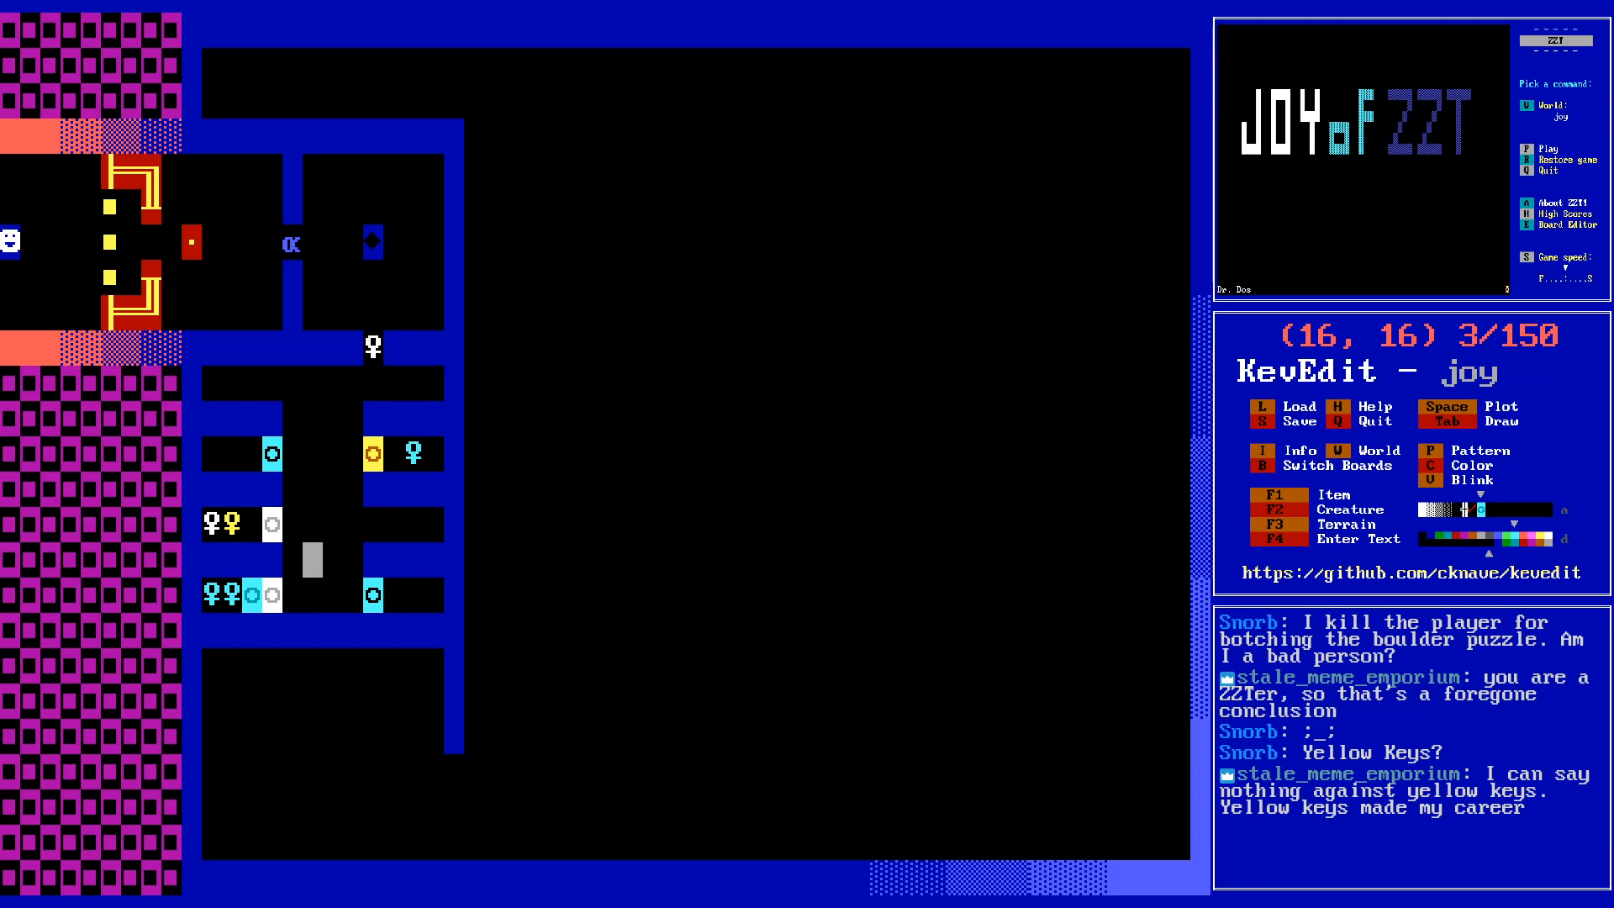
pyautogui.press('Up')
pyautogui.press('Up')
pyautogui.press('Up')
pyautogui.press('Left')
pyautogui.press('Left')
pyautogui.press('Right')
pyautogui.press('Right')
pyautogui.press('Right')
pyautogui.press('Down')
pyautogui.press('Down')
pyautogui.press('Down')
pyautogui.press('Right')
pyautogui.press('Down')
pyautogui.press('Right')
pyautogui.press('Left')
pyautogui.press('Left')
pyautogui.press('Left')
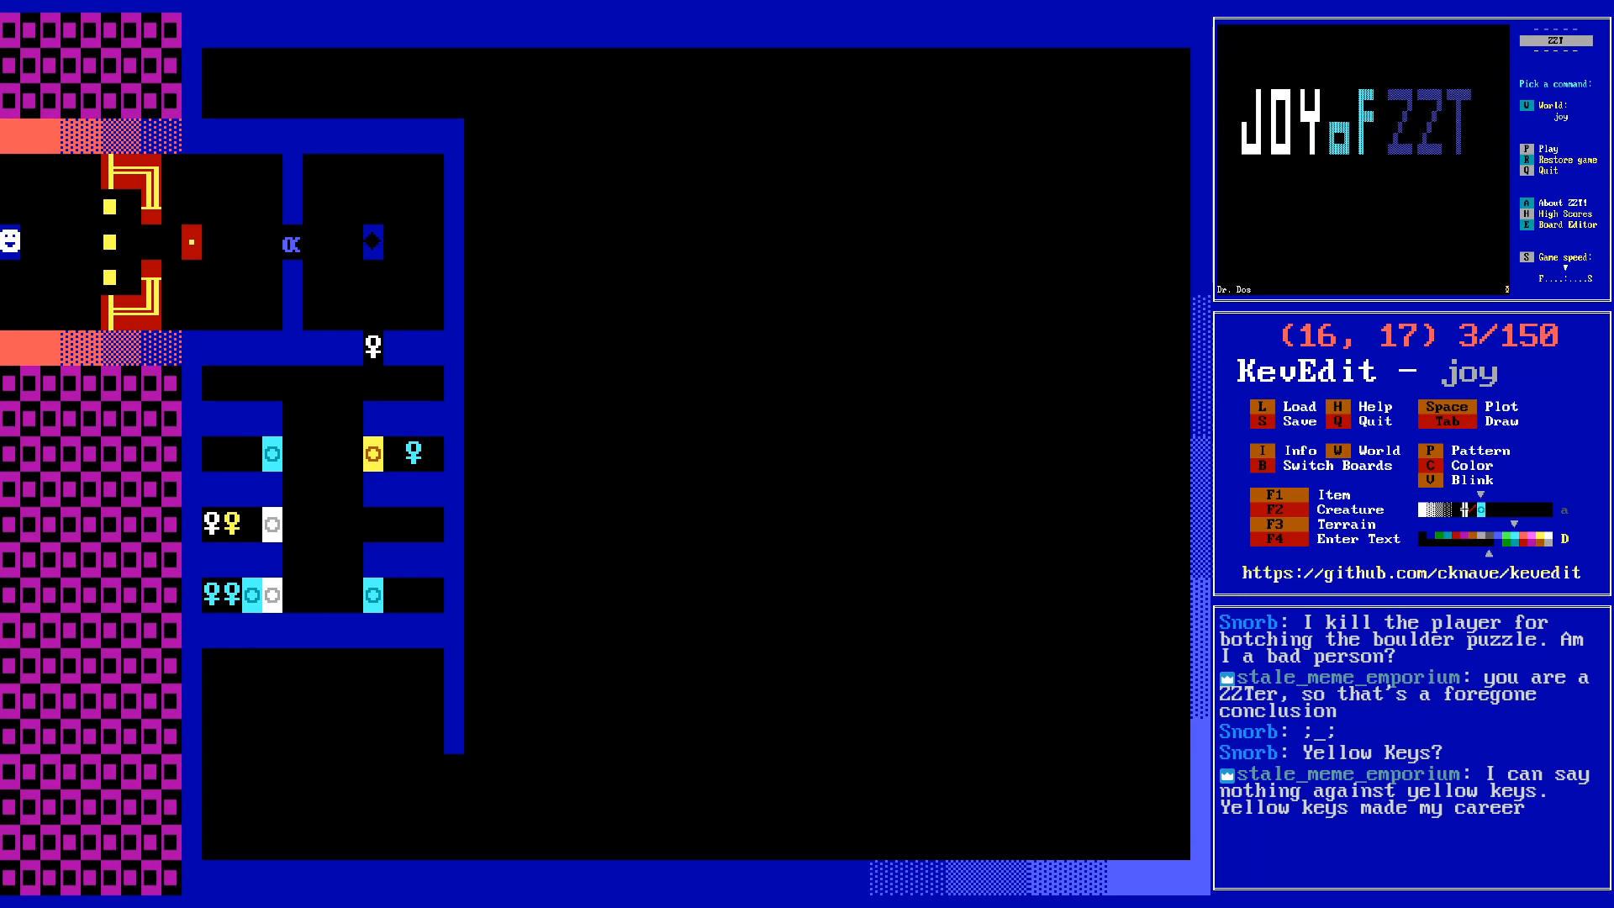
# - Place a cyan key at (13, 13), directly behind the cyan door in the western alcove
pyautogui.press('Up')
pyautogui.press('Left')
pyautogui.press('Up')
pyautogui.press('Left')
pyautogui.press('Up')
pyautogui.press('Up')
pyautogui.press('F1')
pyautogui.press('k')
# - Add a yellow key at (12, 13), directly west of the cyan key in the row 13 alcove
pyautogui.press('Left')
pyautogui.press('c')
pyautogui.press('Right')
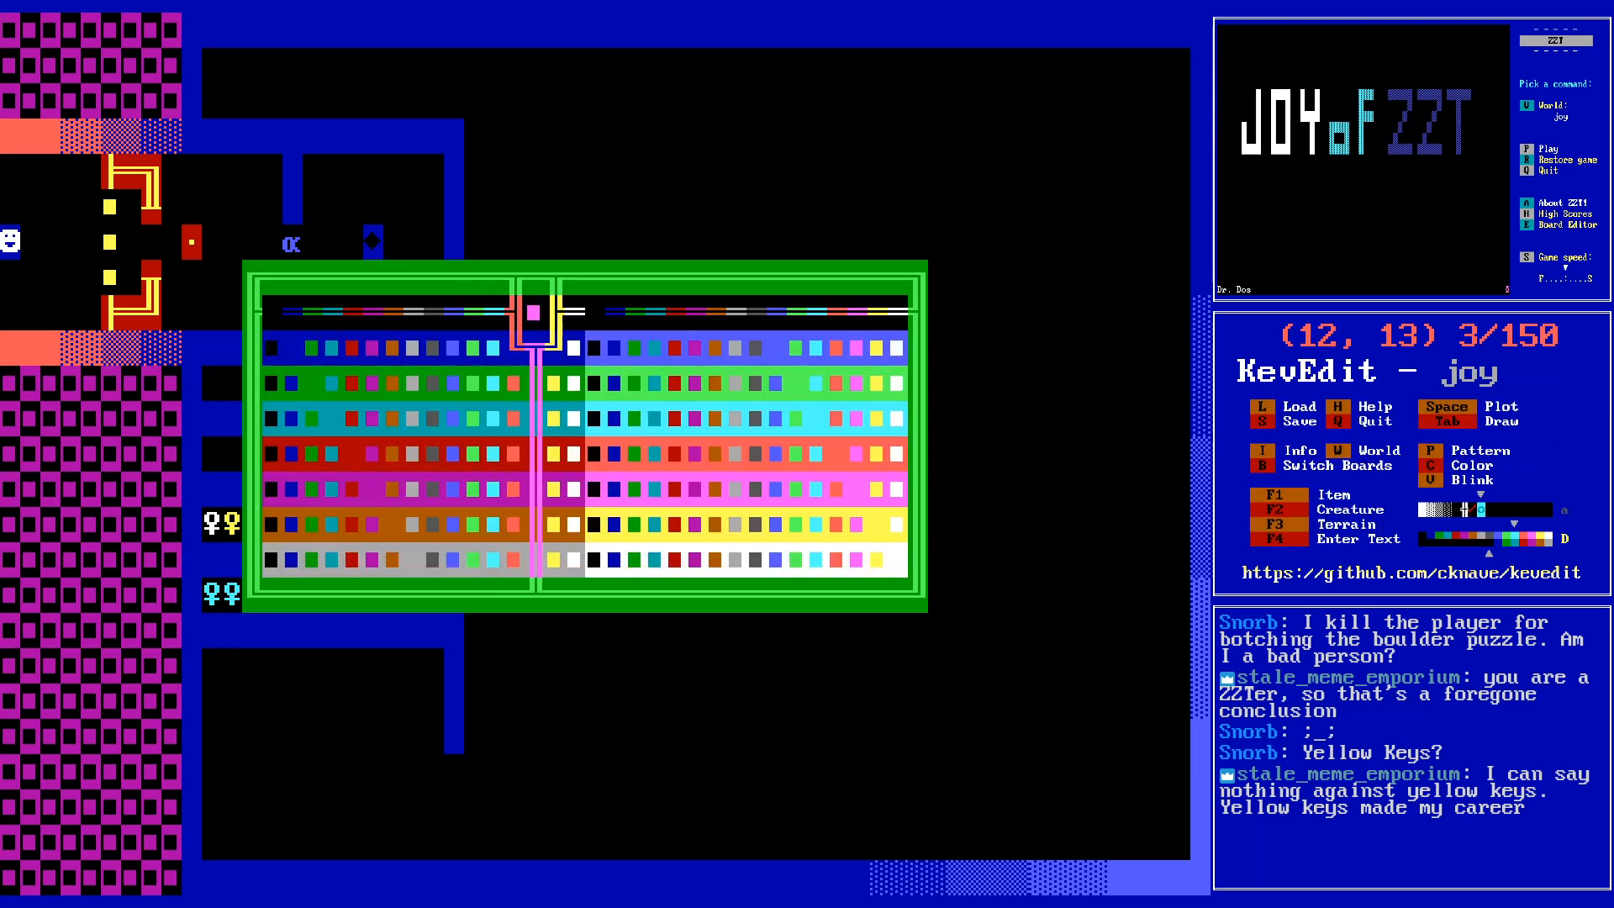
pyautogui.press('Right')
pyautogui.press('Return')
pyautogui.press('F1')
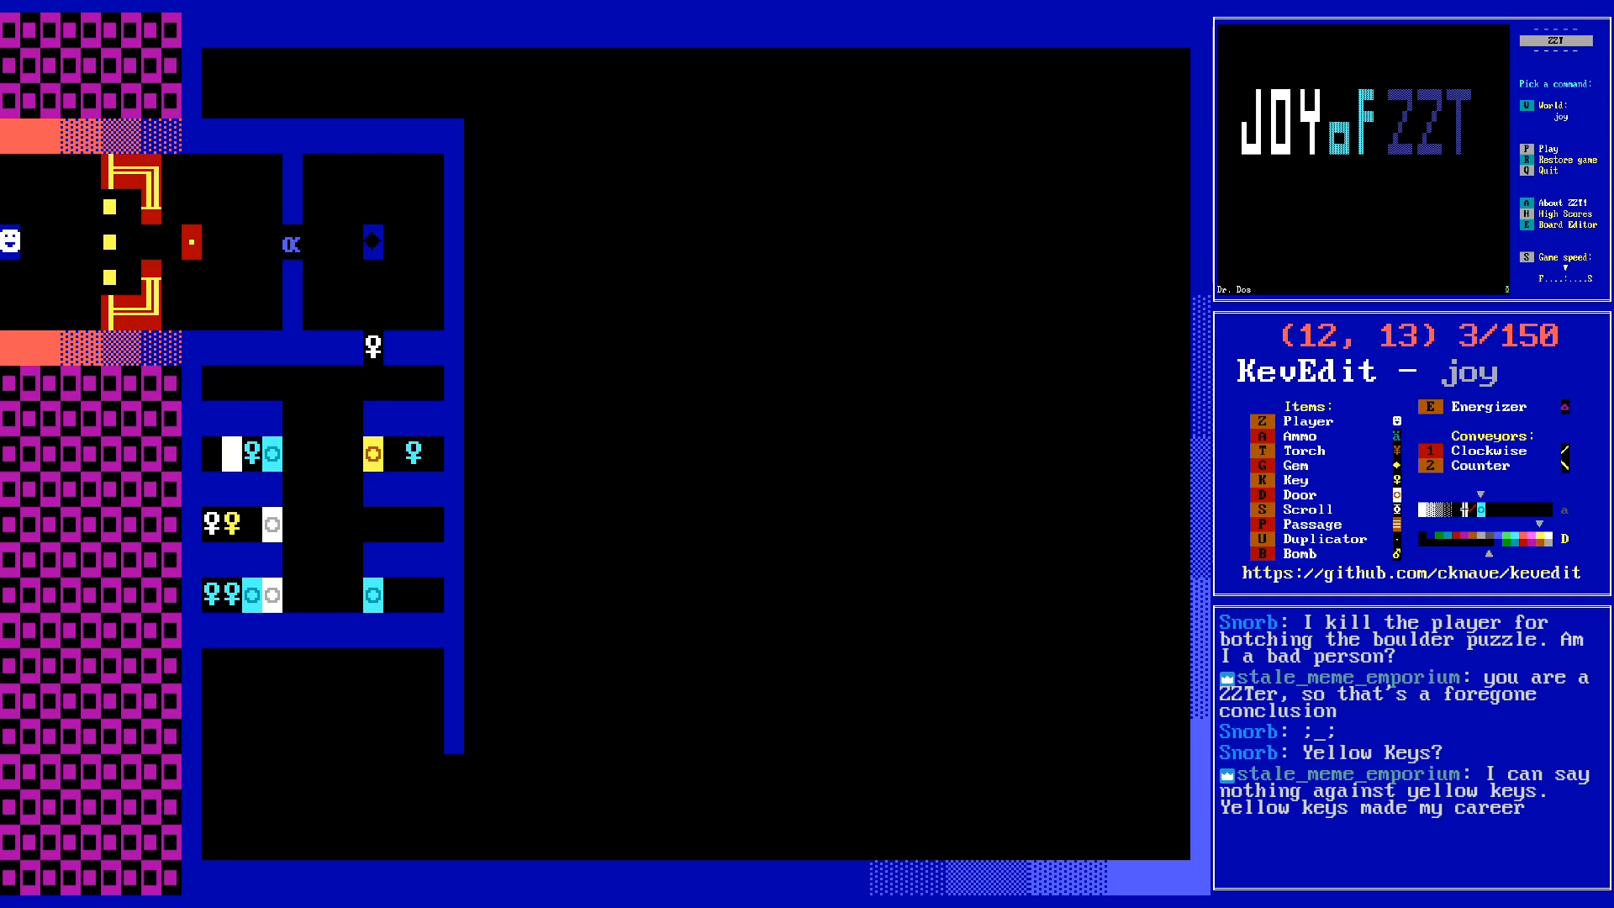
pyautogui.press('k')
# - Place a yellow door at (14, 11) to close the western alcove in row 11
pyautogui.press('Right')
pyautogui.press('Right')
pyautogui.press('Up')
pyautogui.press('Up')
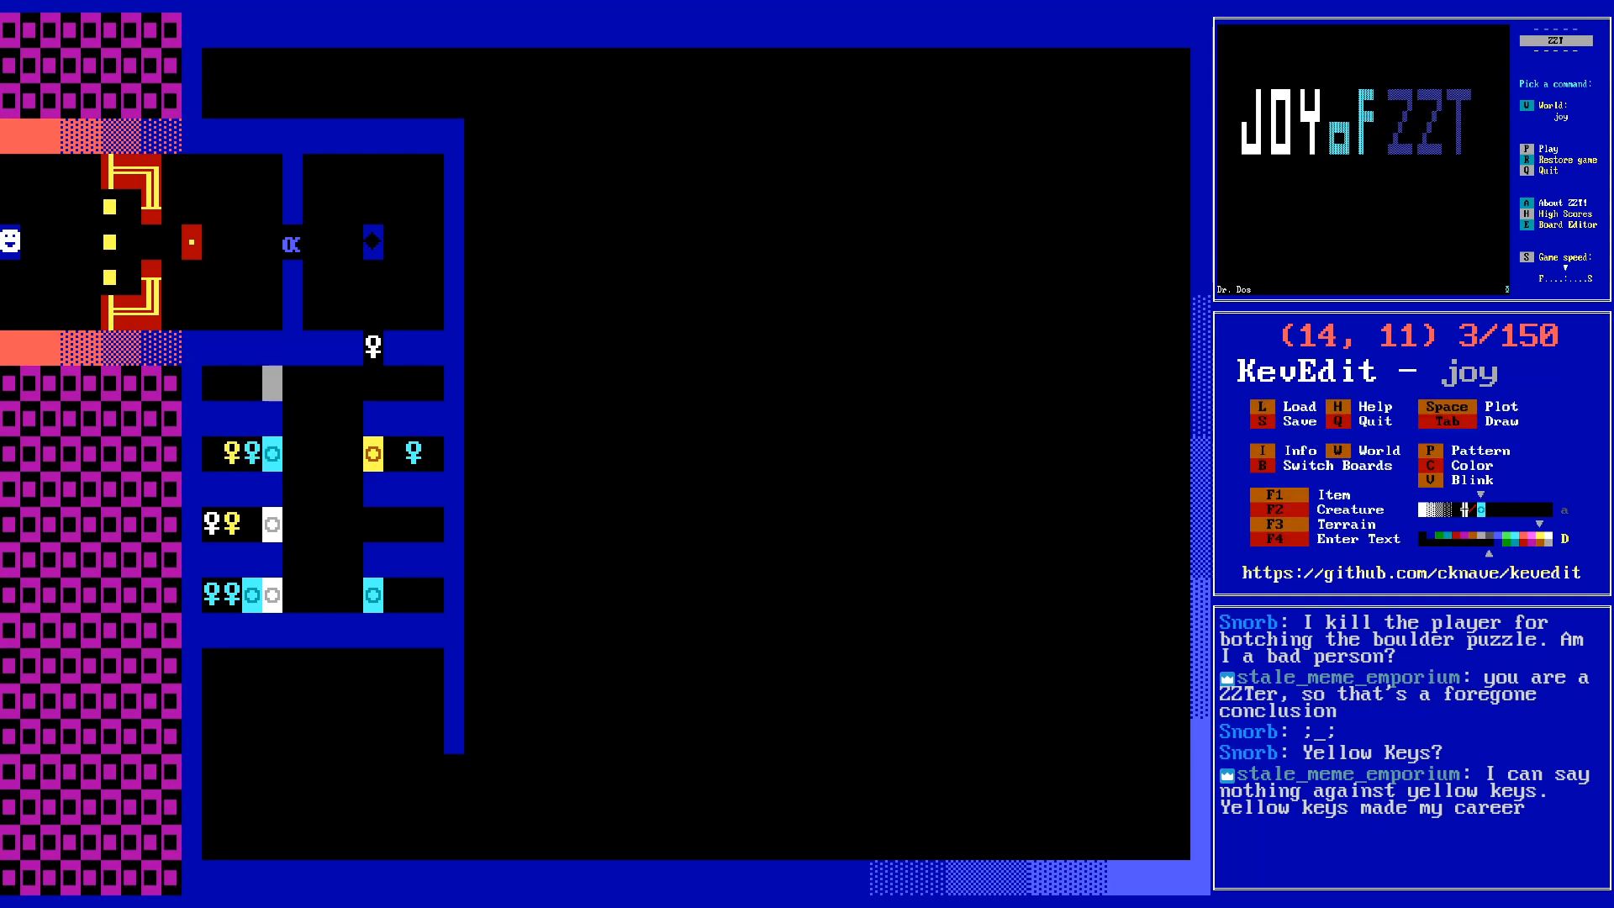
pyautogui.press('c')
pyautogui.press('Down')
pyautogui.press('Down')
pyautogui.press('Down')
pyautogui.press('Down')
pyautogui.press('Down')
pyautogui.press('Return')
# - Trace the route from the western row 13 alcove to the eastern cyan door in row 17 to examine the puzzle's remaining gaps
pyautogui.press('Down')
pyautogui.press('Down')
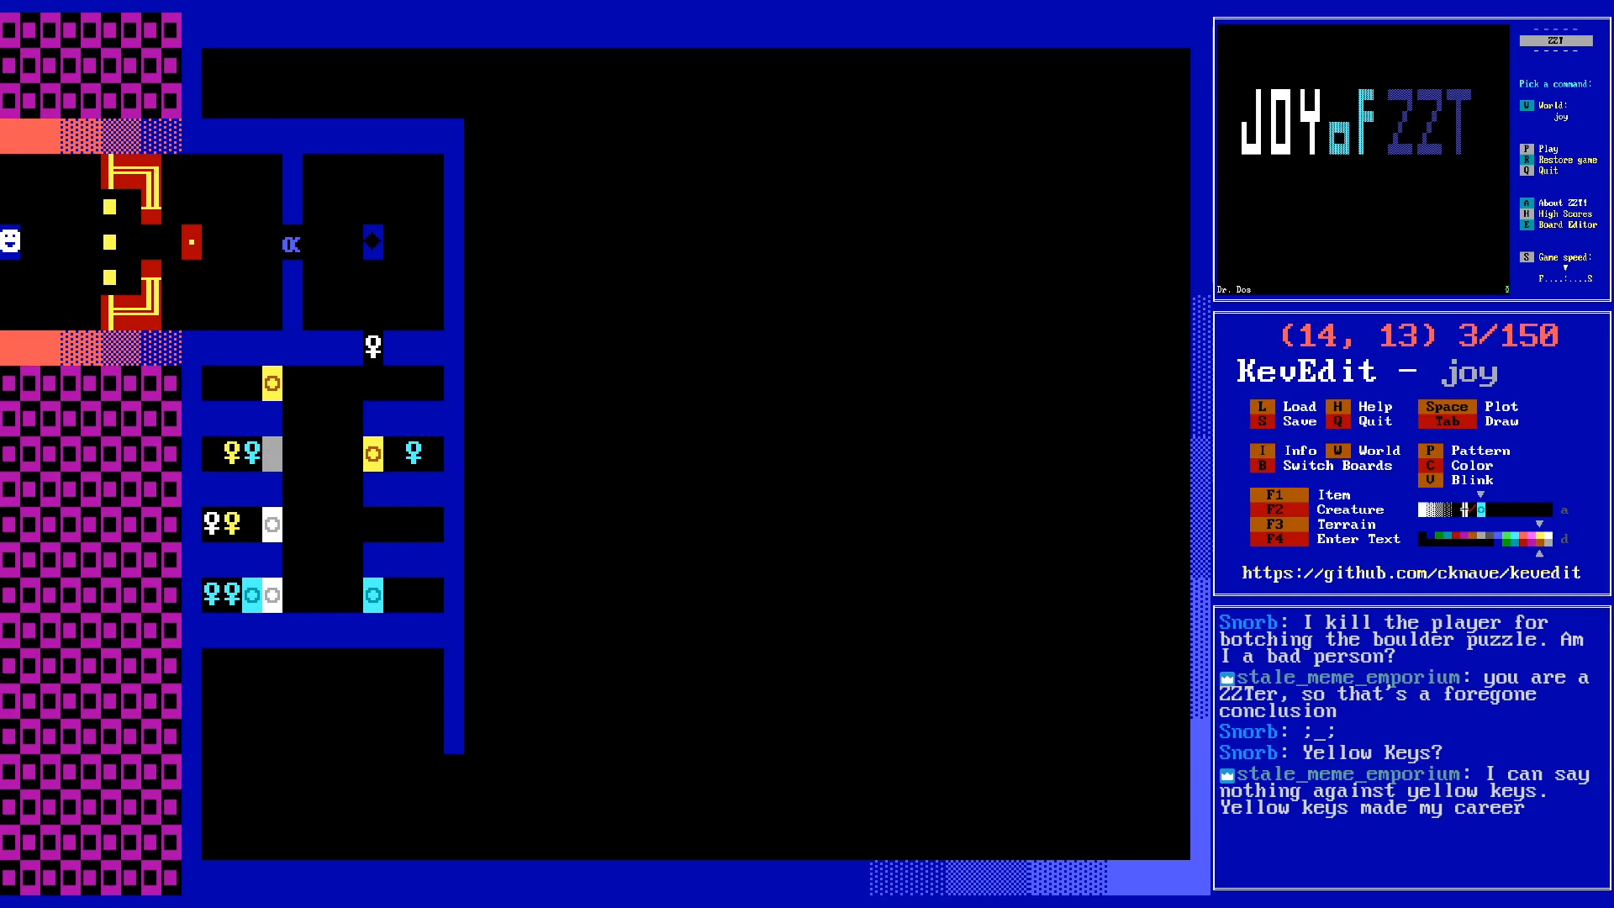
pyautogui.press('Right')
pyautogui.press('Right')
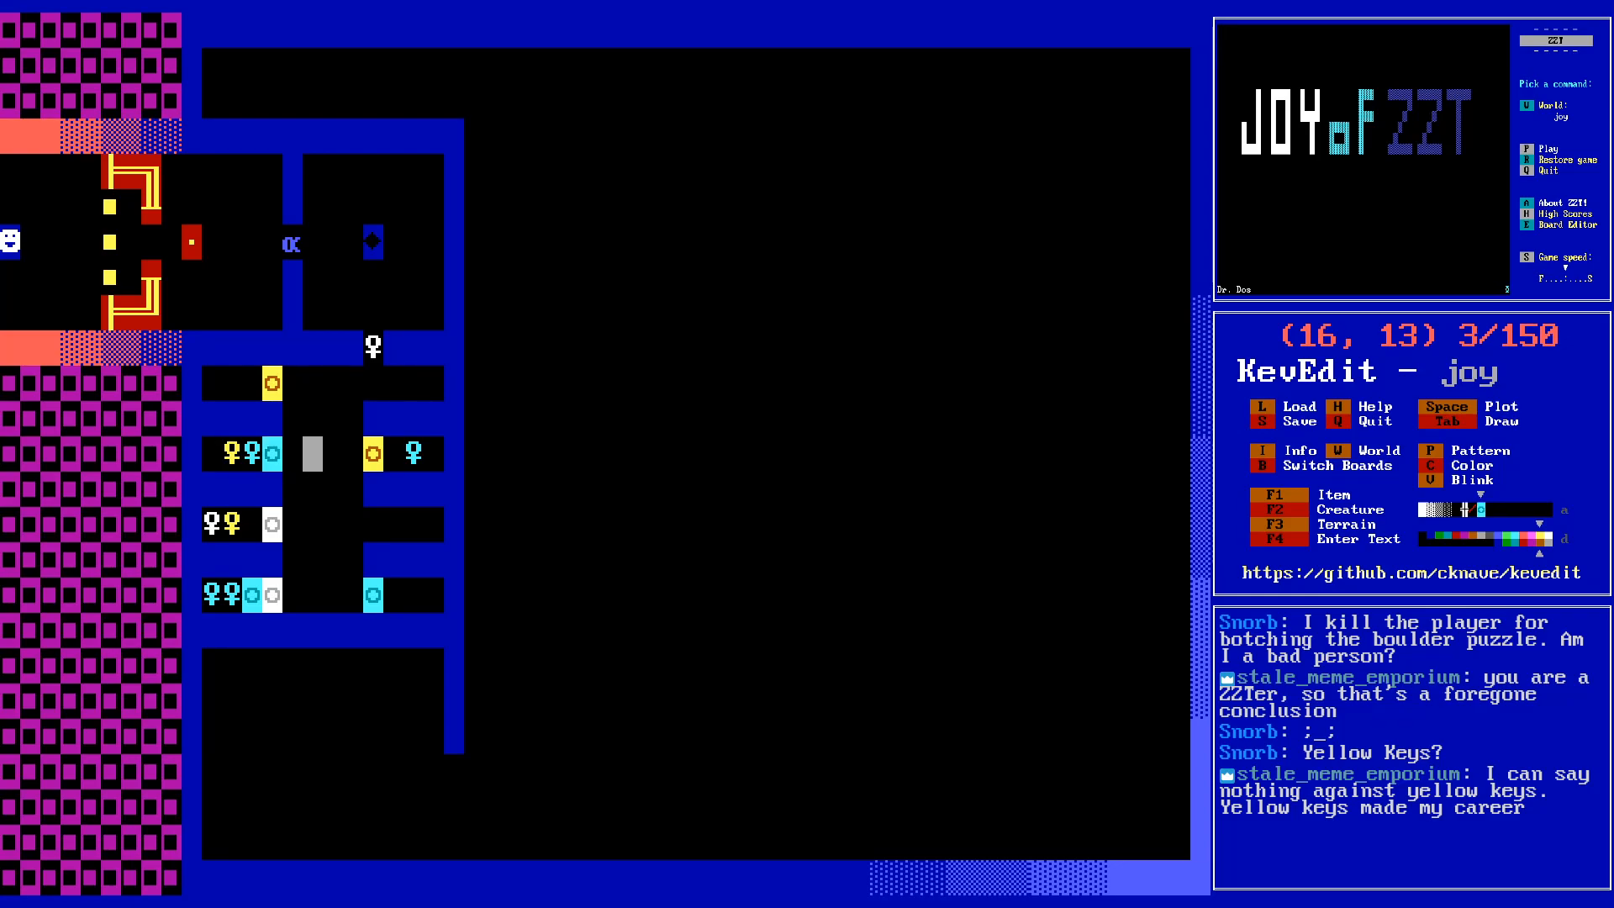
pyautogui.press('Left')
pyautogui.press('Left')
pyautogui.press('Left')
pyautogui.press('Right')
pyautogui.press('Right')
pyautogui.press('Right')
pyautogui.press('Right')
pyautogui.press('Down')
pyautogui.press('Down')
pyautogui.press('Right')
pyautogui.press('Down')
pyautogui.press('Down')
pyautogui.press('Right')
pyautogui.press('Right')
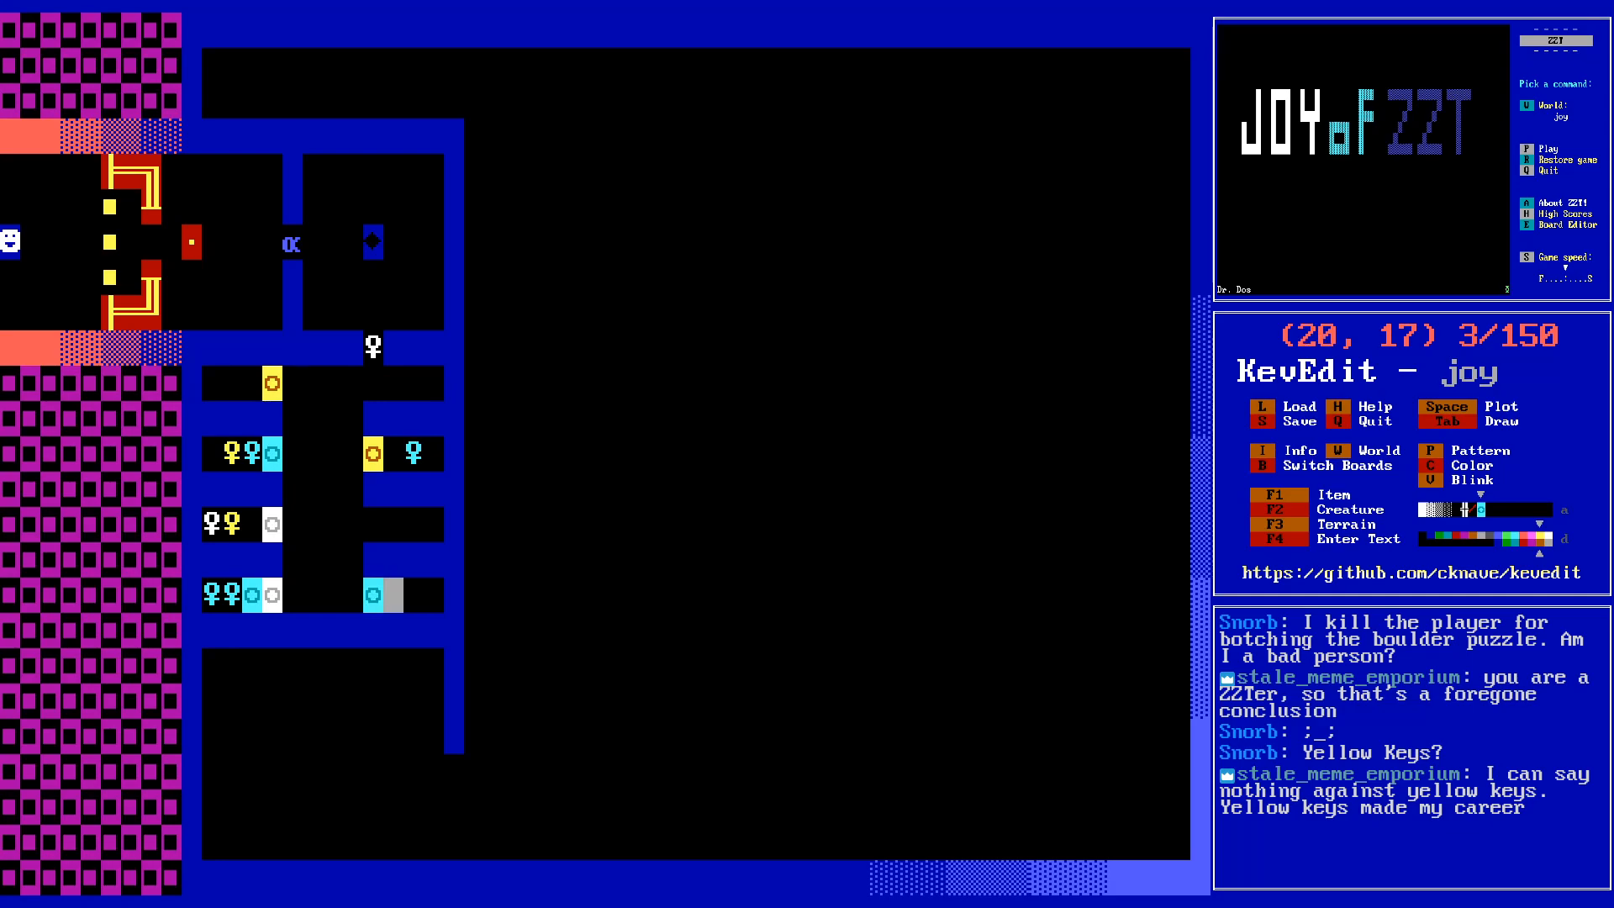
# - Place a white key at (22, 17), at the far eastern end of the alcove behind the cyan door
pyautogui.press('c')
pyautogui.press('Up')
pyautogui.press('Right')
pyautogui.press('Up')
pyautogui.press('Up')
pyautogui.press('Up')
pyautogui.press('Up')
pyautogui.press('Up')
pyautogui.press('Return')
pyautogui.press('Right')
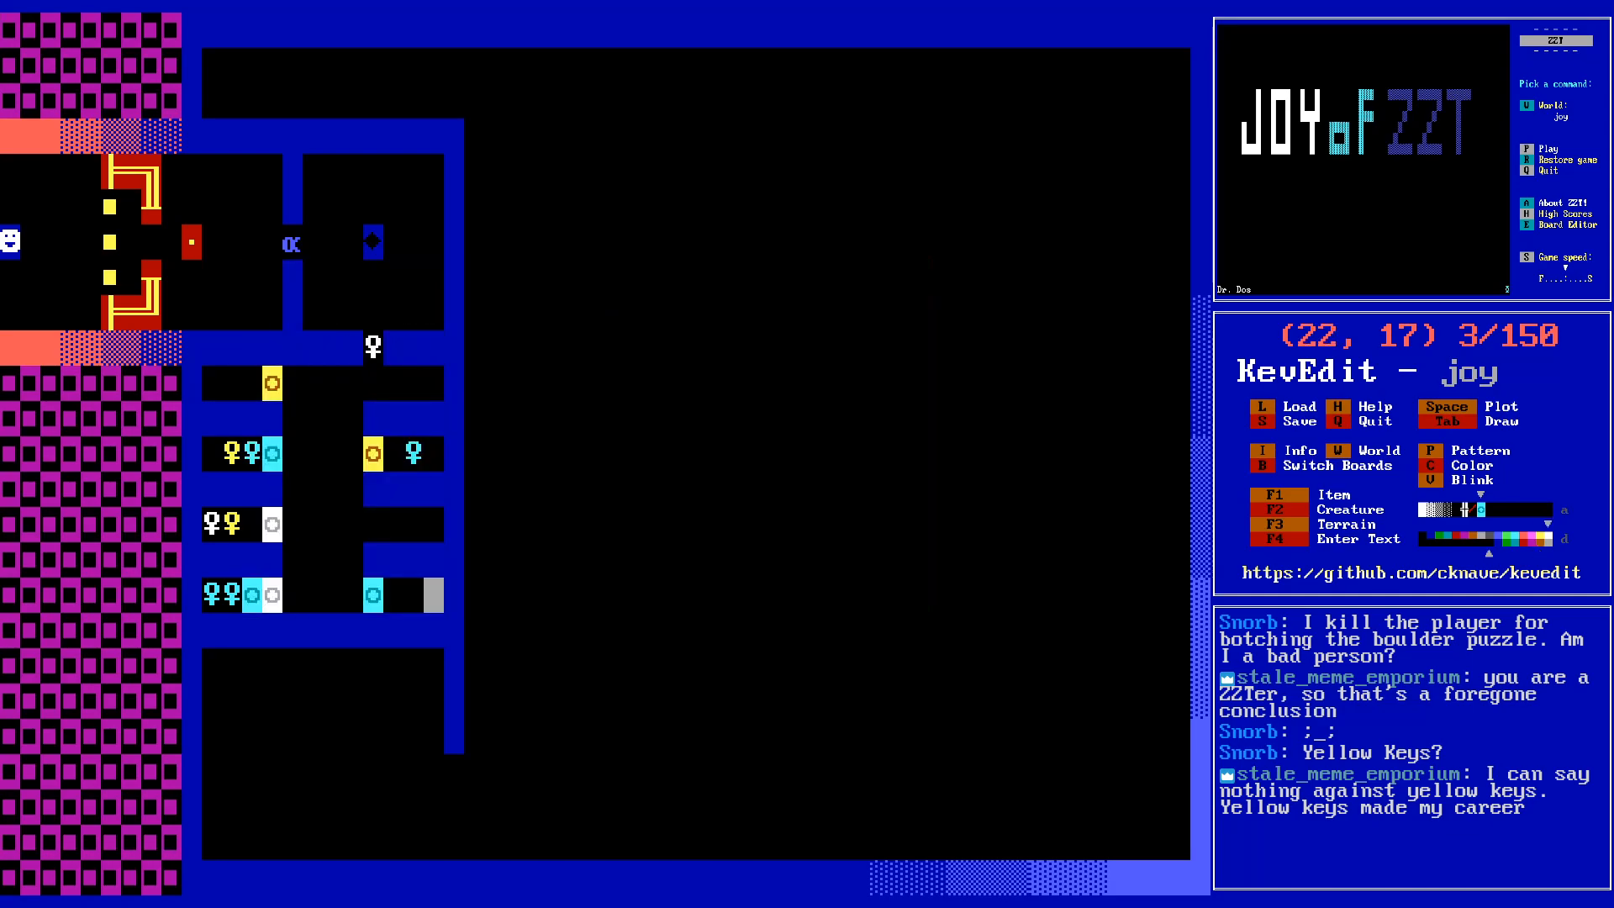
pyautogui.press('F1')
pyautogui.press('k')
# - Trace the way back from the row 17 white key to the western alcoves to examine where that key is needed
pyautogui.press('Left')
pyautogui.press('Left')
pyautogui.press('Left')
pyautogui.press('Left')
pyautogui.press('Left')
pyautogui.press('Left')
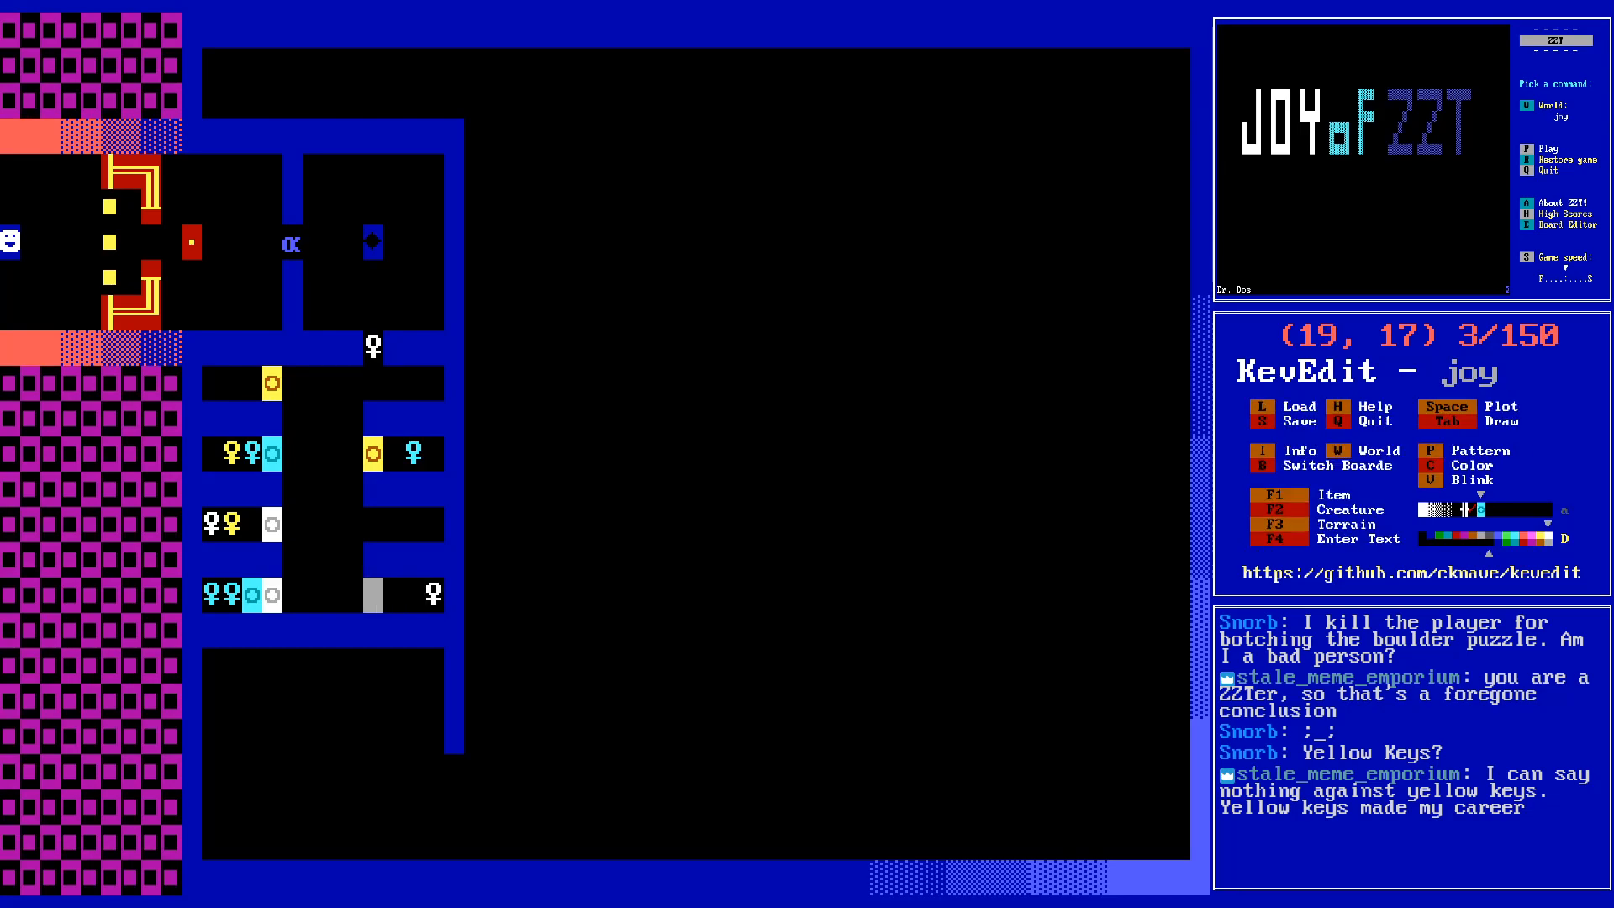
pyautogui.press('Left')
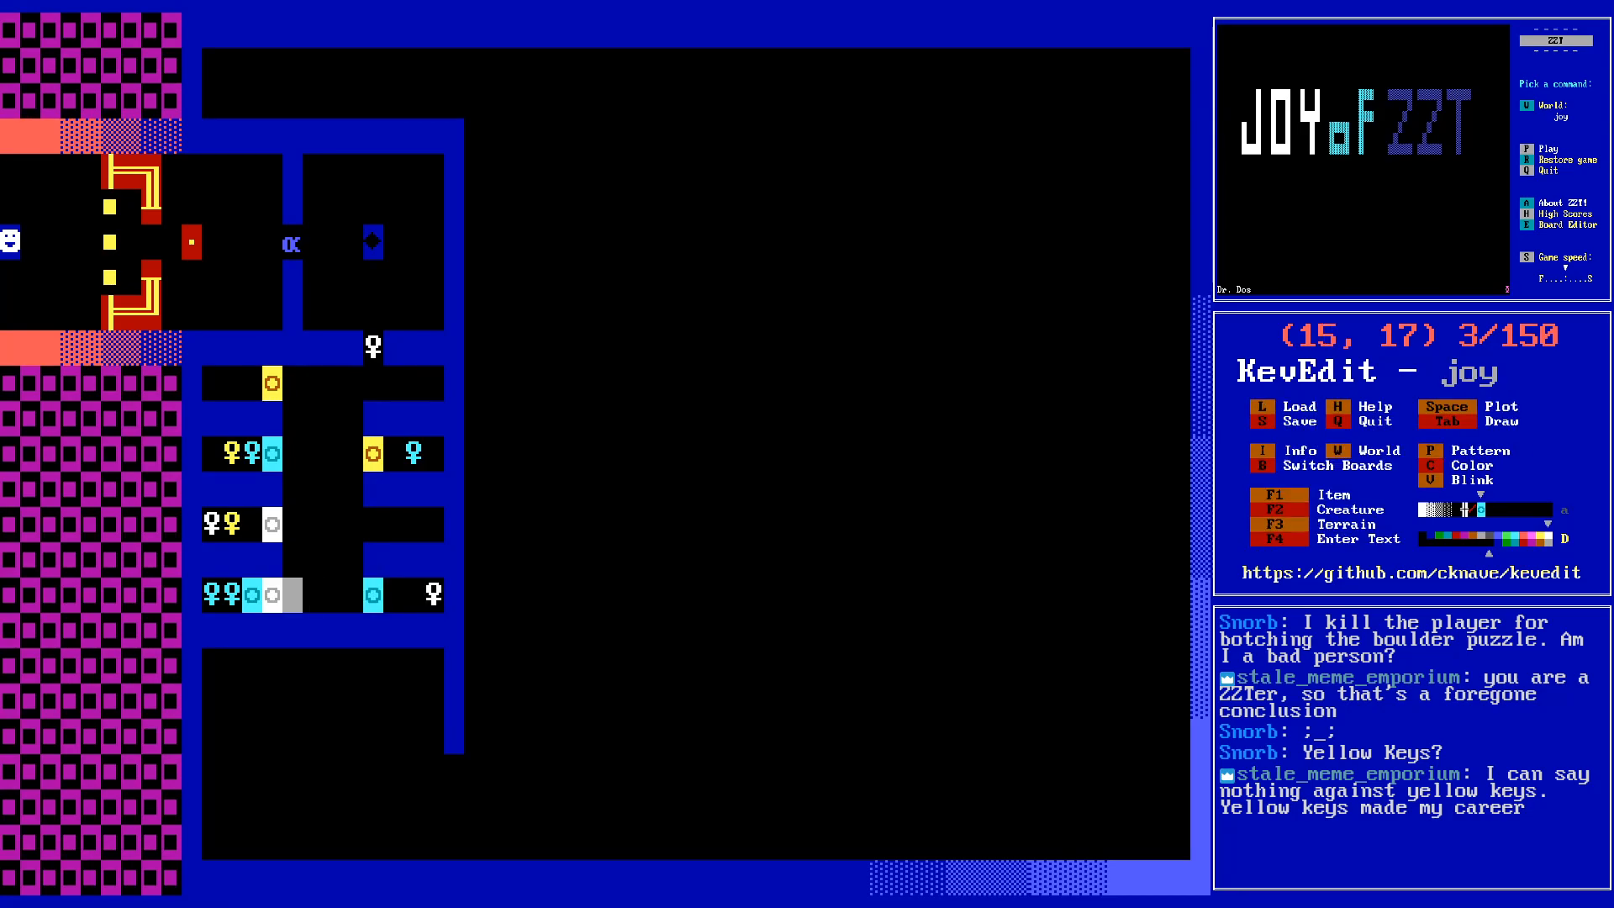
pyautogui.press('Left')
pyautogui.press('Up')
# - Place a white door at (13, 11), directly west of the yellow door, and an ammo item at (11, 11) behind it
pyautogui.press('c')
pyautogui.press('Down')
pyautogui.press('Down')
pyautogui.press('Down')
pyautogui.press('Down')
pyautogui.press('Down')
pyautogui.press('Down')
pyautogui.press('Down')
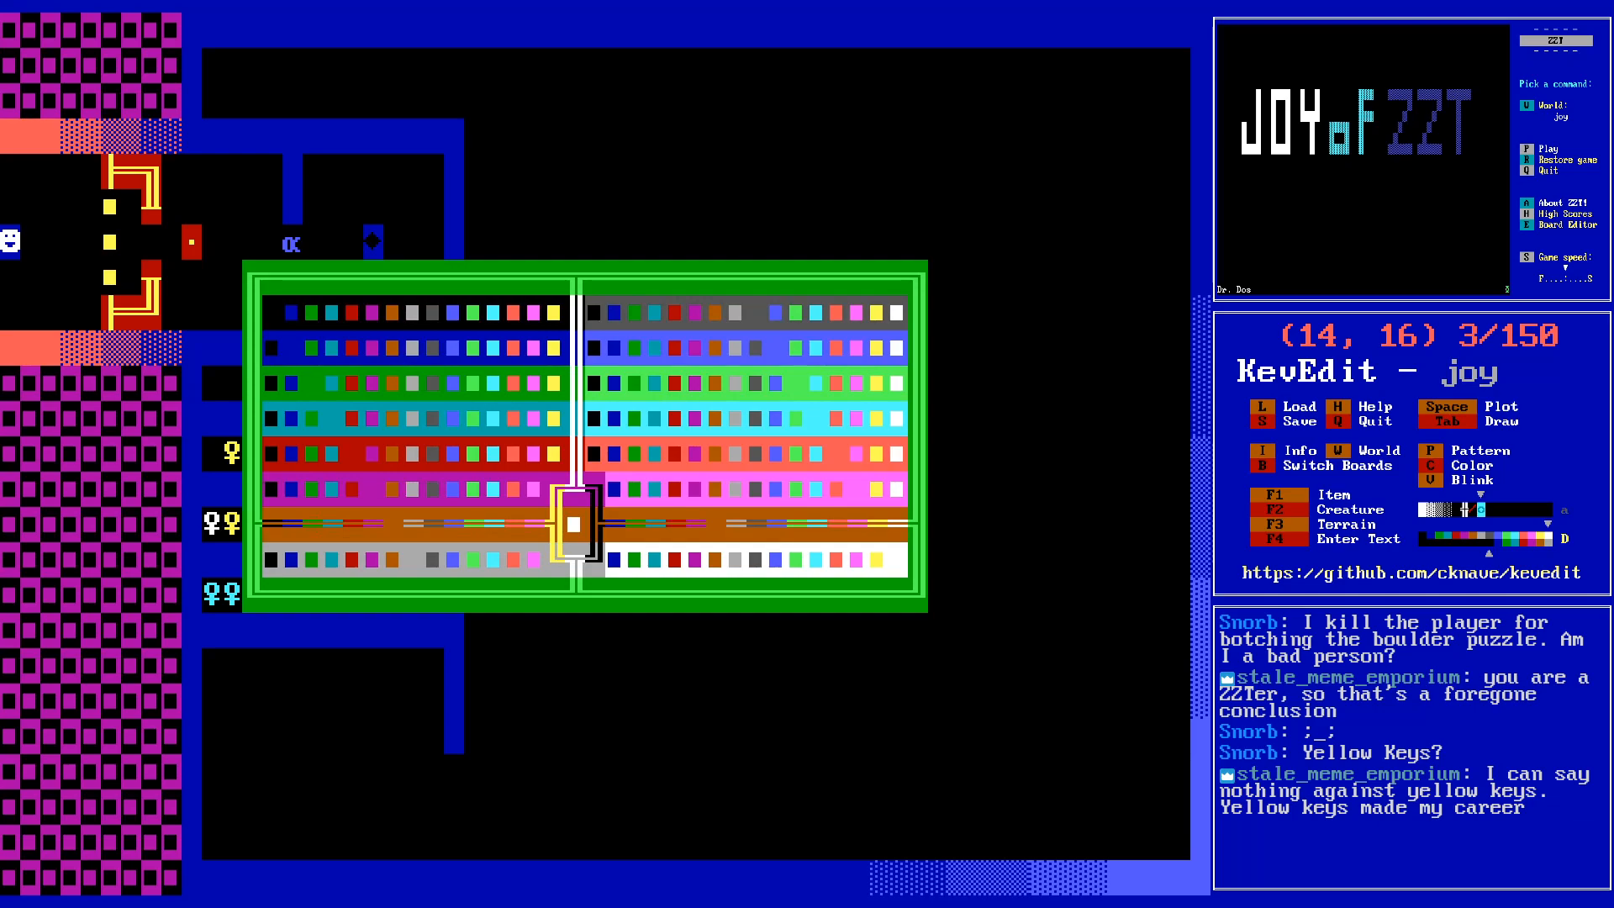
pyautogui.press('Left')
pyautogui.press('Down')
pyautogui.press('Up')
pyautogui.press('Up')
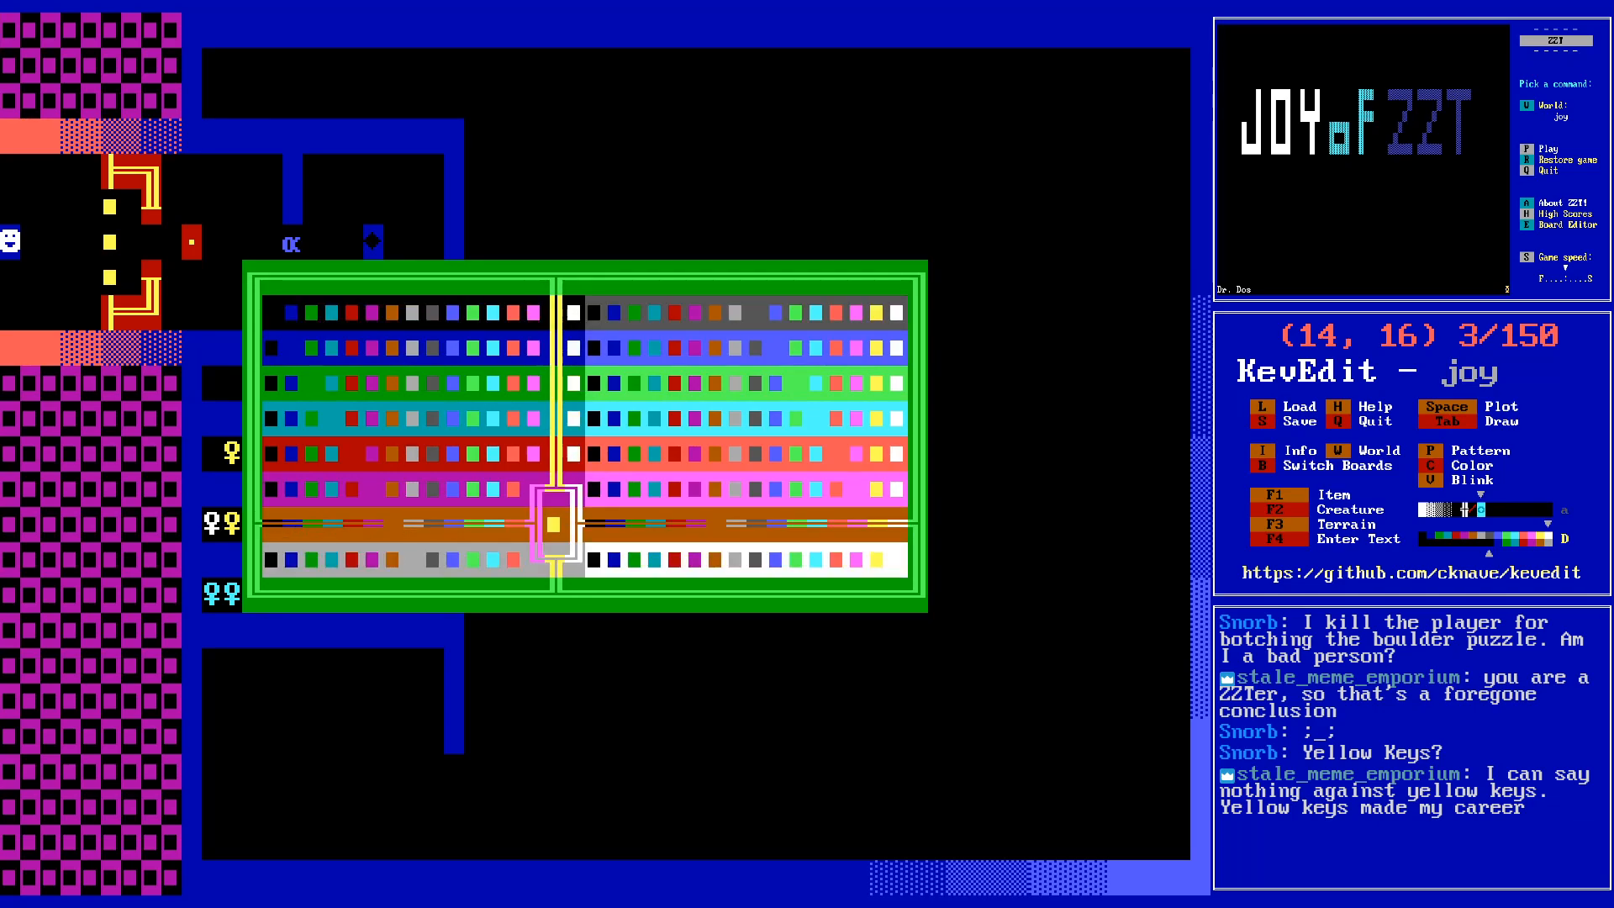
pyautogui.press('Return')
pyautogui.press('Up')
pyautogui.press('Up')
pyautogui.press('Up')
pyautogui.press('Up')
pyautogui.press('Left')
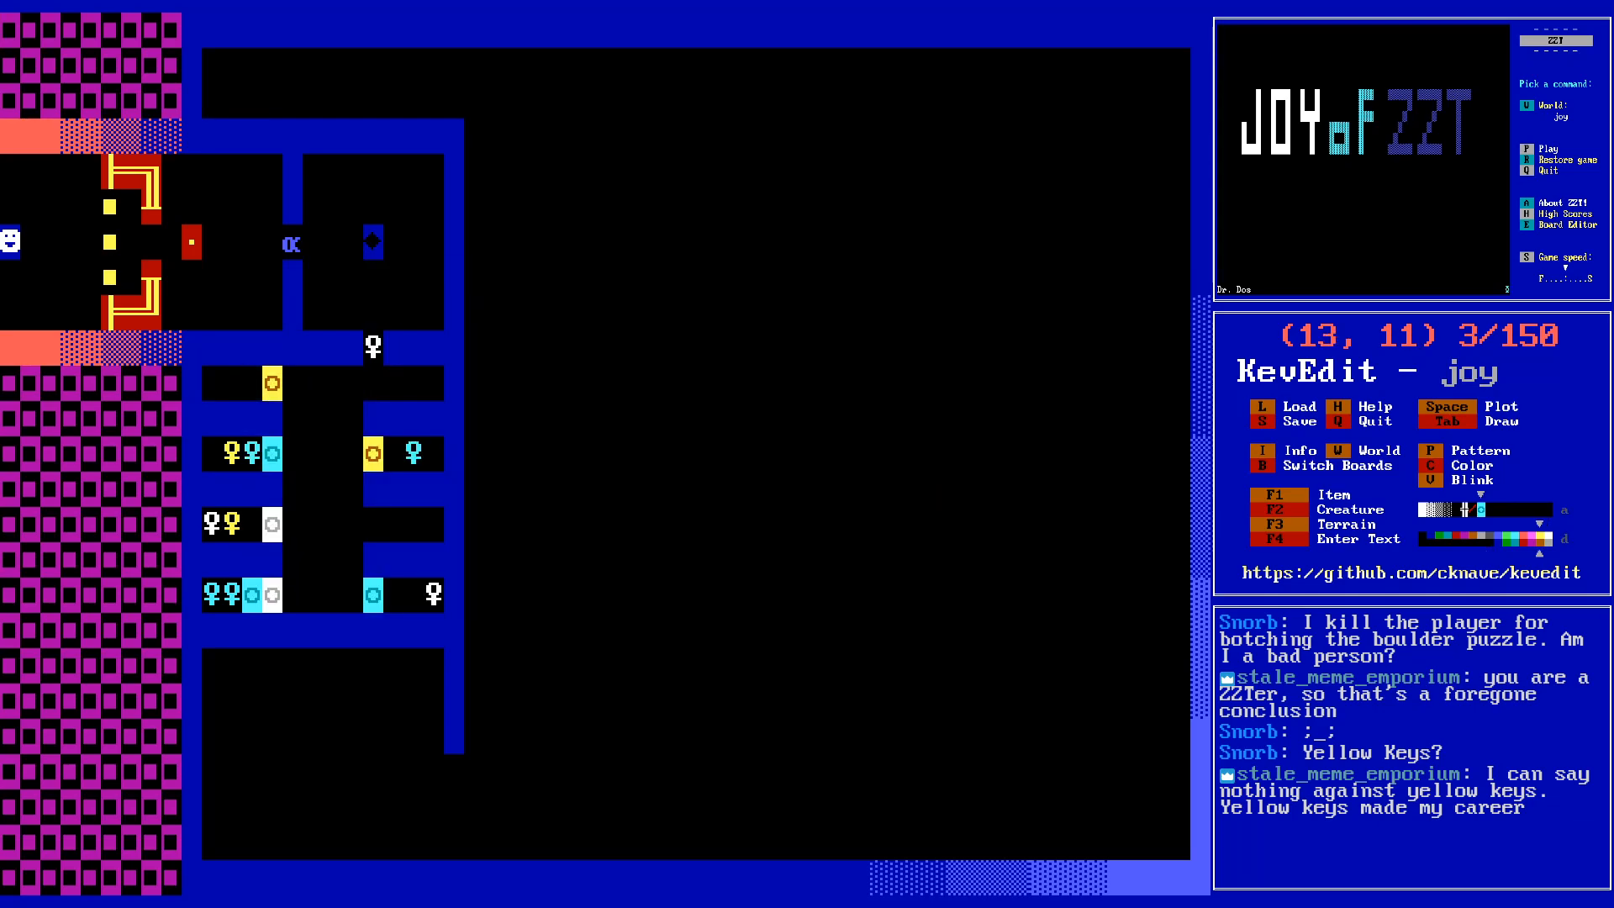
pyautogui.press('c')
pyautogui.press('Down')
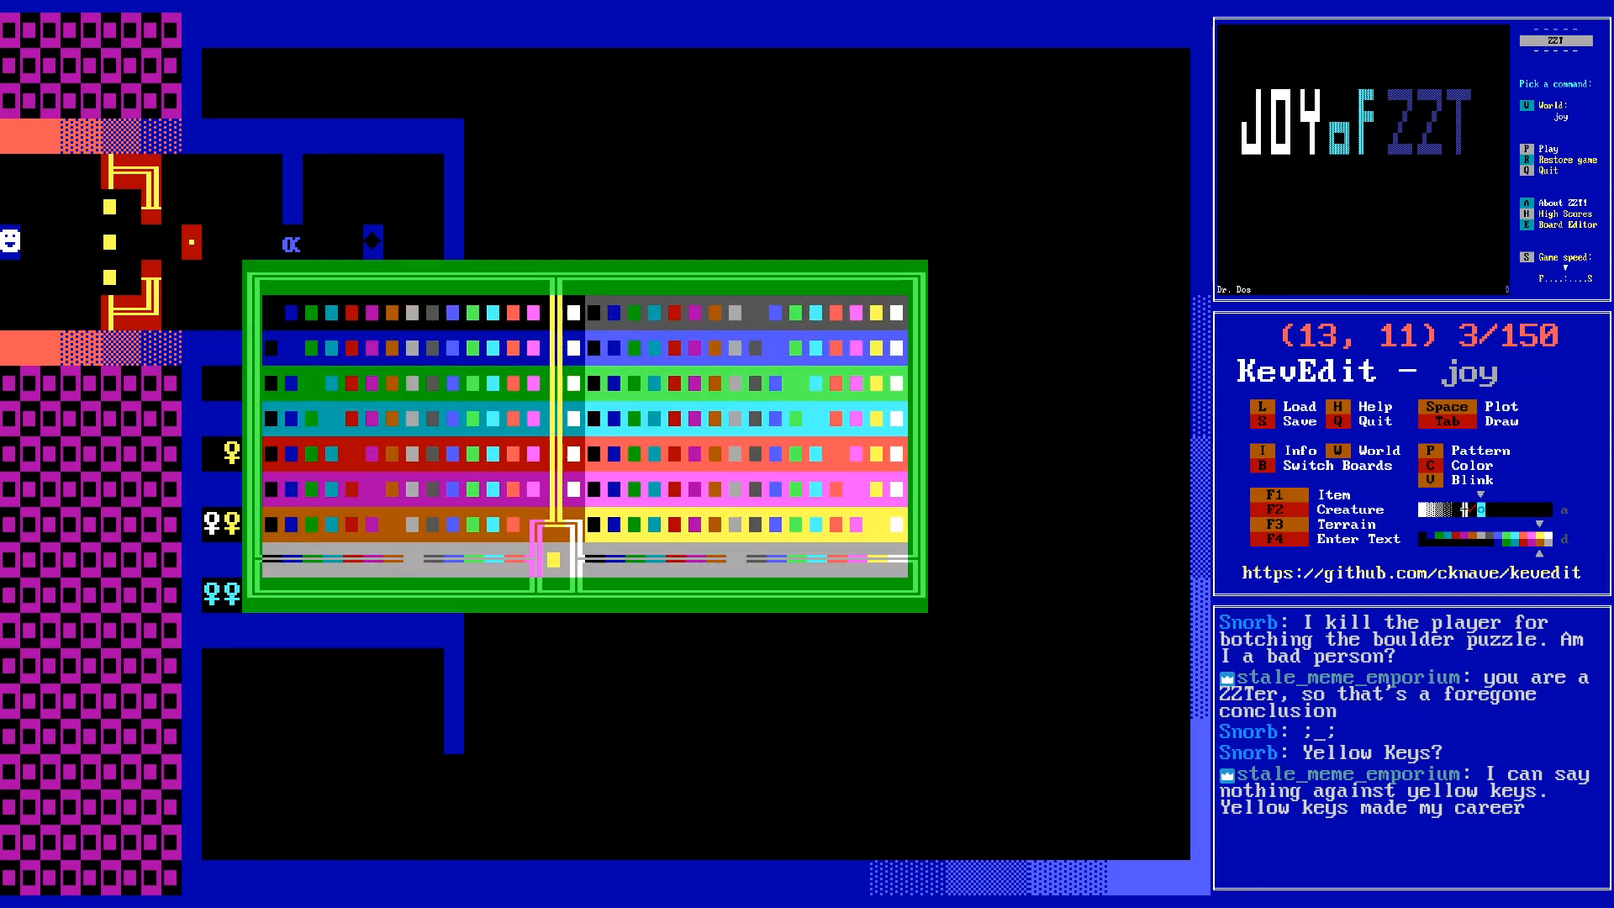
pyautogui.press('Return')
pyautogui.press('F1')
pyautogui.press('d')
pyautogui.press('Left')
pyautogui.press('Left')
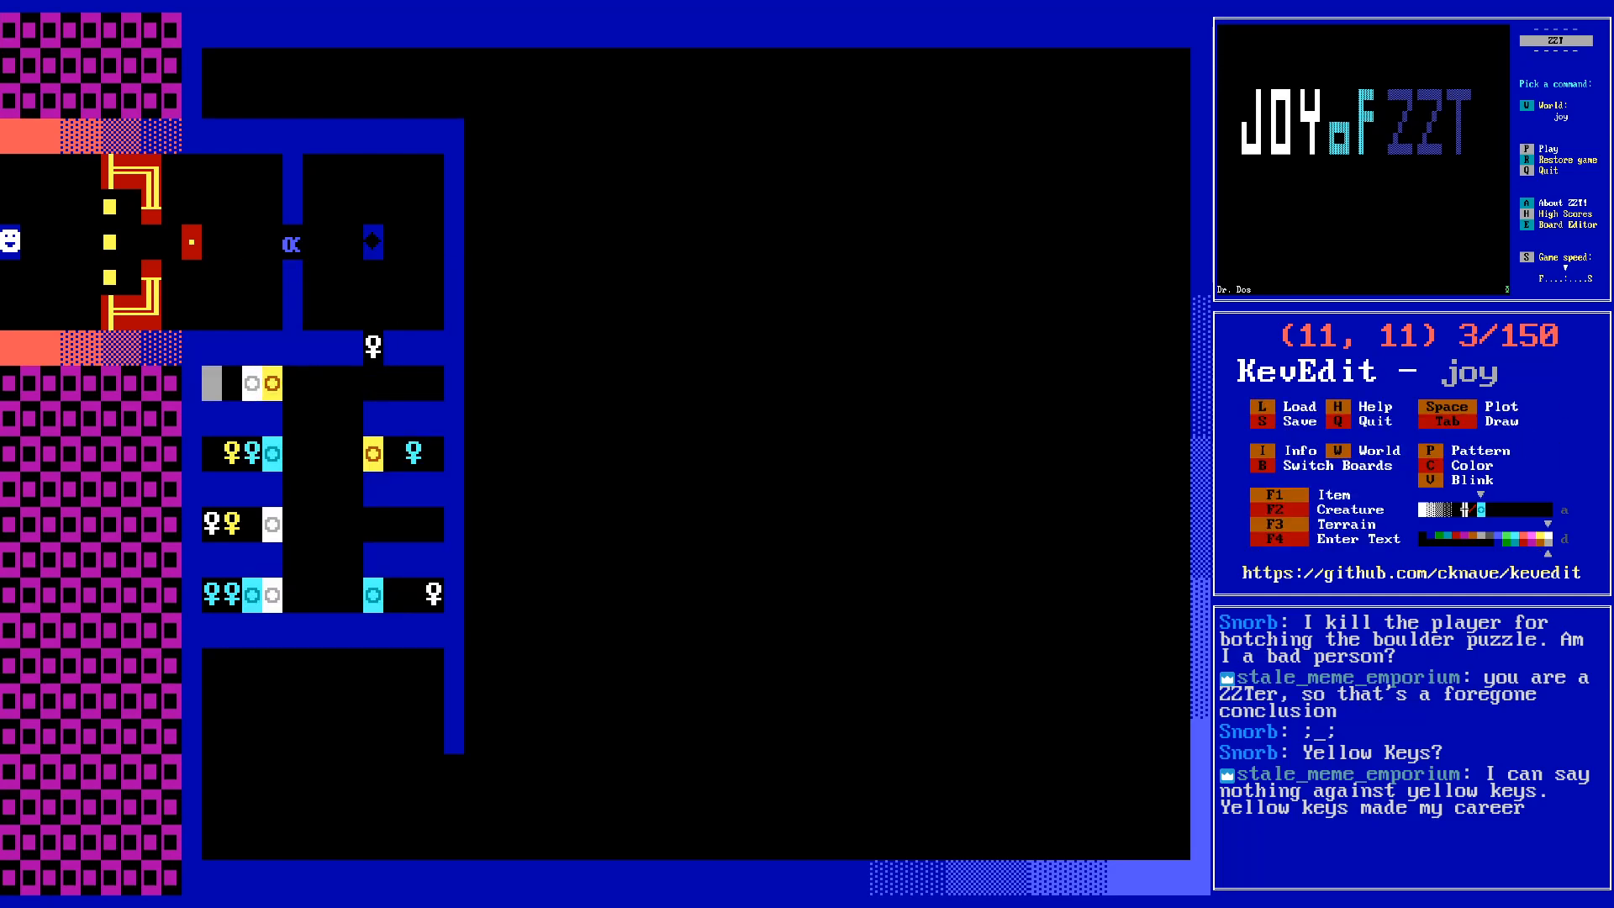
# - Move the player's start into the chamber just north of the key room's entrance and save the world
pyautogui.press('Right')
pyautogui.press('Right')
pyautogui.press('Right')
pyautogui.press('Right')
pyautogui.press('Right')
pyautogui.press('Down')
pyautogui.press('Down')
pyautogui.press('Down')
pyautogui.press('Down')
pyautogui.press('Right')
pyautogui.press('Up')
pyautogui.press('Up')
pyautogui.press('Up')
pyautogui.press('Up')
pyautogui.press('Up')
pyautogui.press('Up')
pyautogui.press('Right')
pyautogui.press('Up')
pyautogui.press('Up')
pyautogui.press('Down')
pyautogui.press('s')
pyautogui.press('Return')
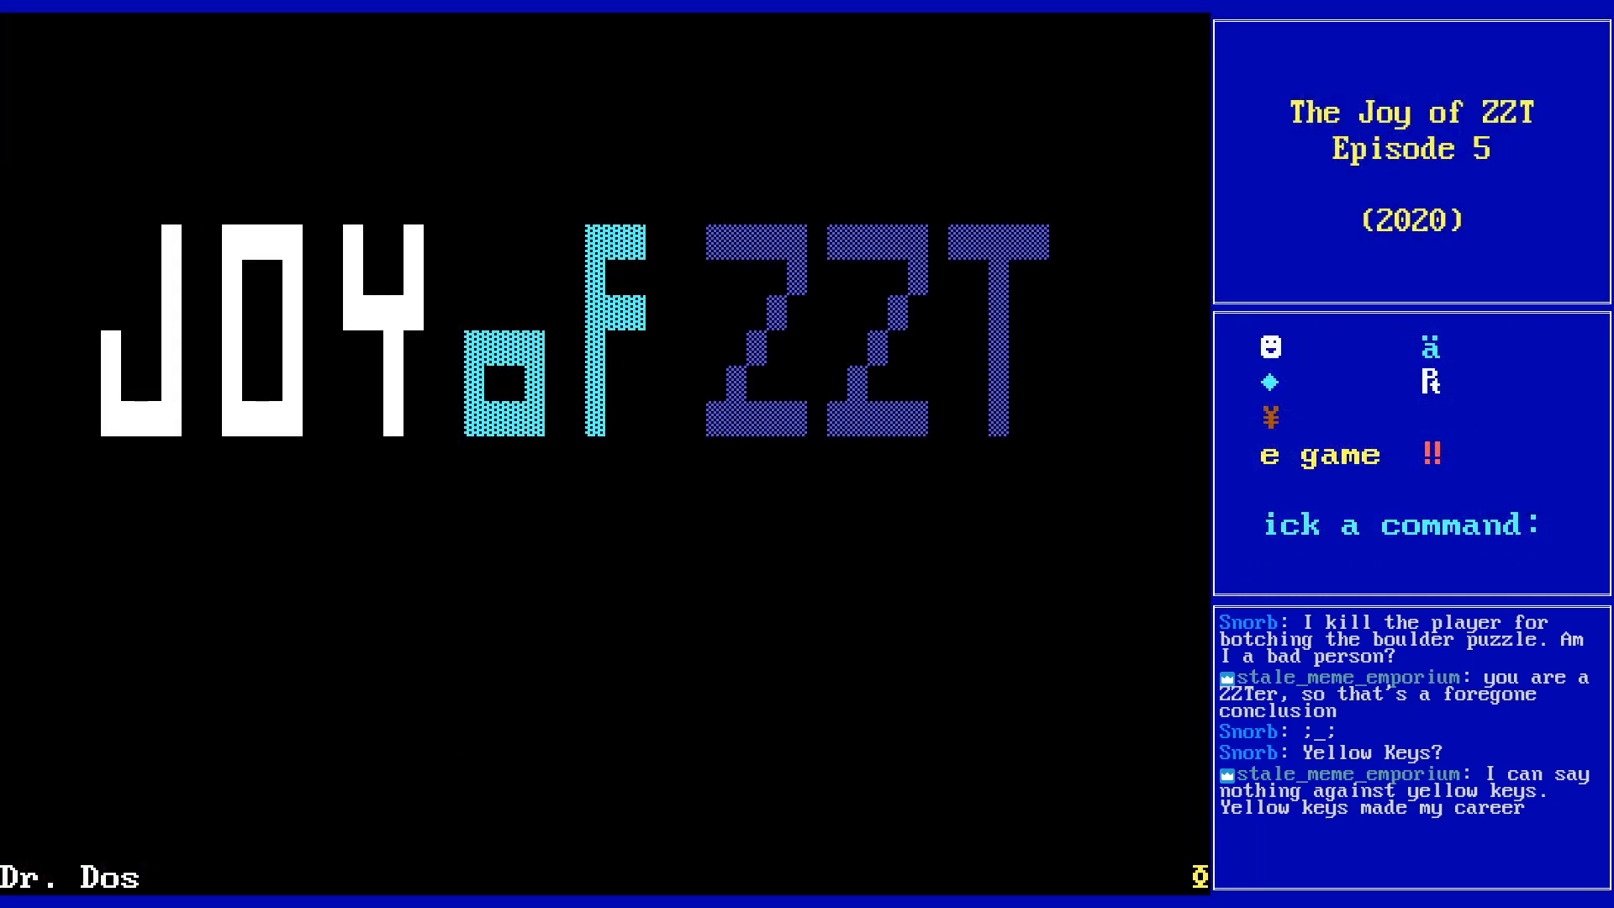
# - Start a playtest of the joy world and collect the white key at the key room's entrance
pyautogui.press('p')
pyautogui.press('Right')
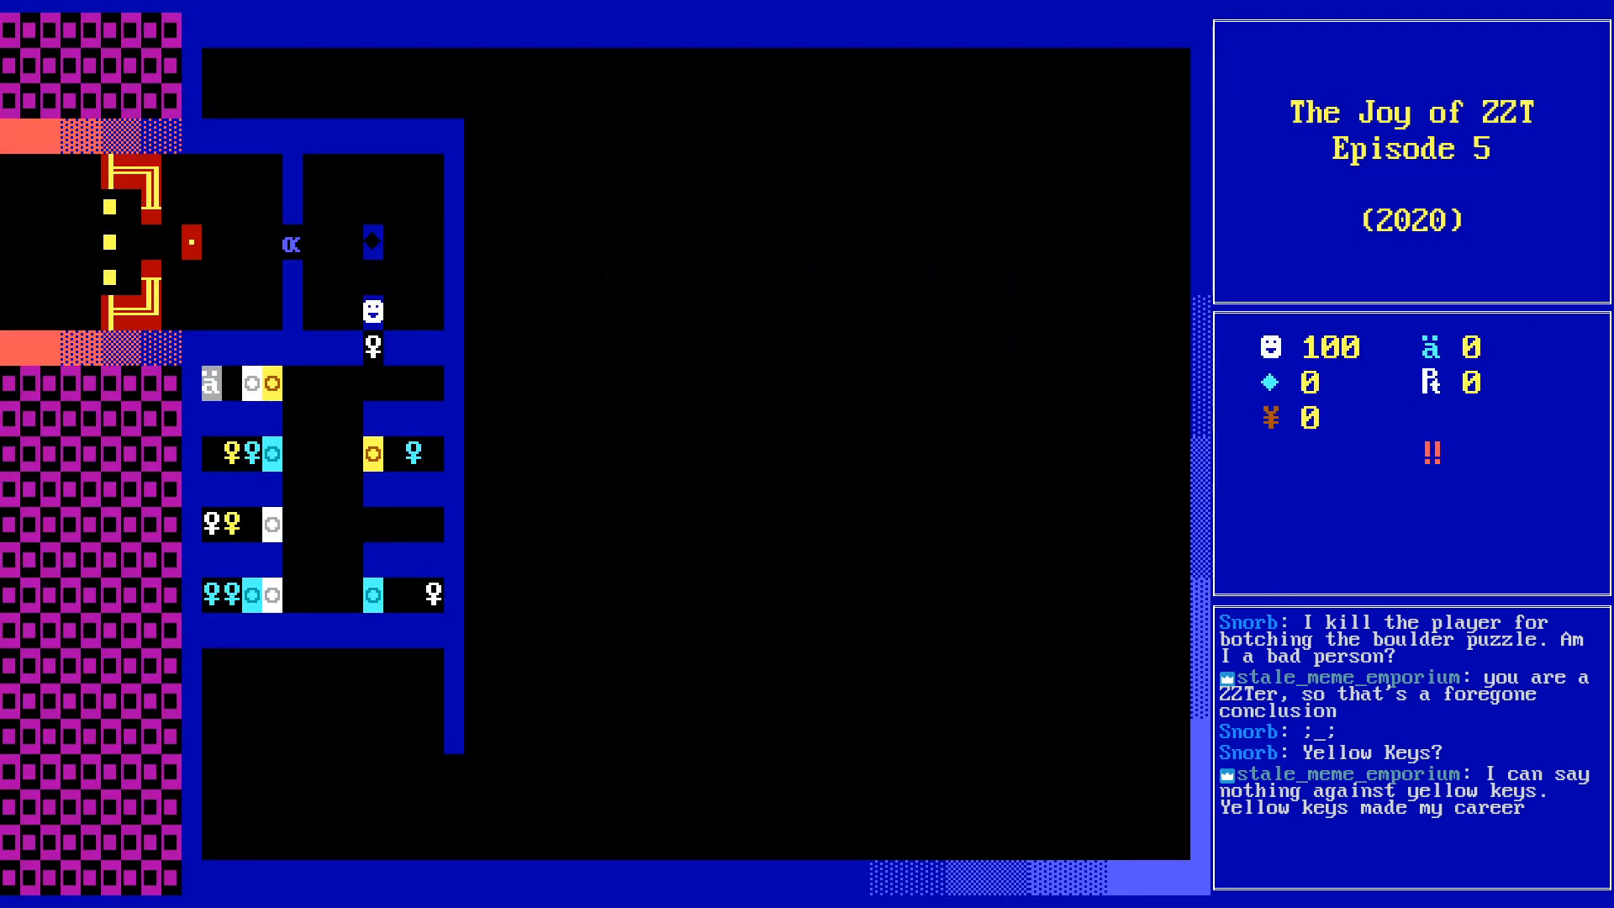
pyautogui.press('Down')
pyautogui.press('Down')
# - Open the white door of the western row 15 alcove and collect the yellow and white keys behind it
pyautogui.press('Left')
pyautogui.press('Left')
pyautogui.press('Down')
pyautogui.press('Down')
pyautogui.press('Down')
pyautogui.press('Down')
pyautogui.press('Left')
pyautogui.press('Left')
pyautogui.press('Left')
pyautogui.press('Left')
pyautogui.press('Left')
pyautogui.press('Left')
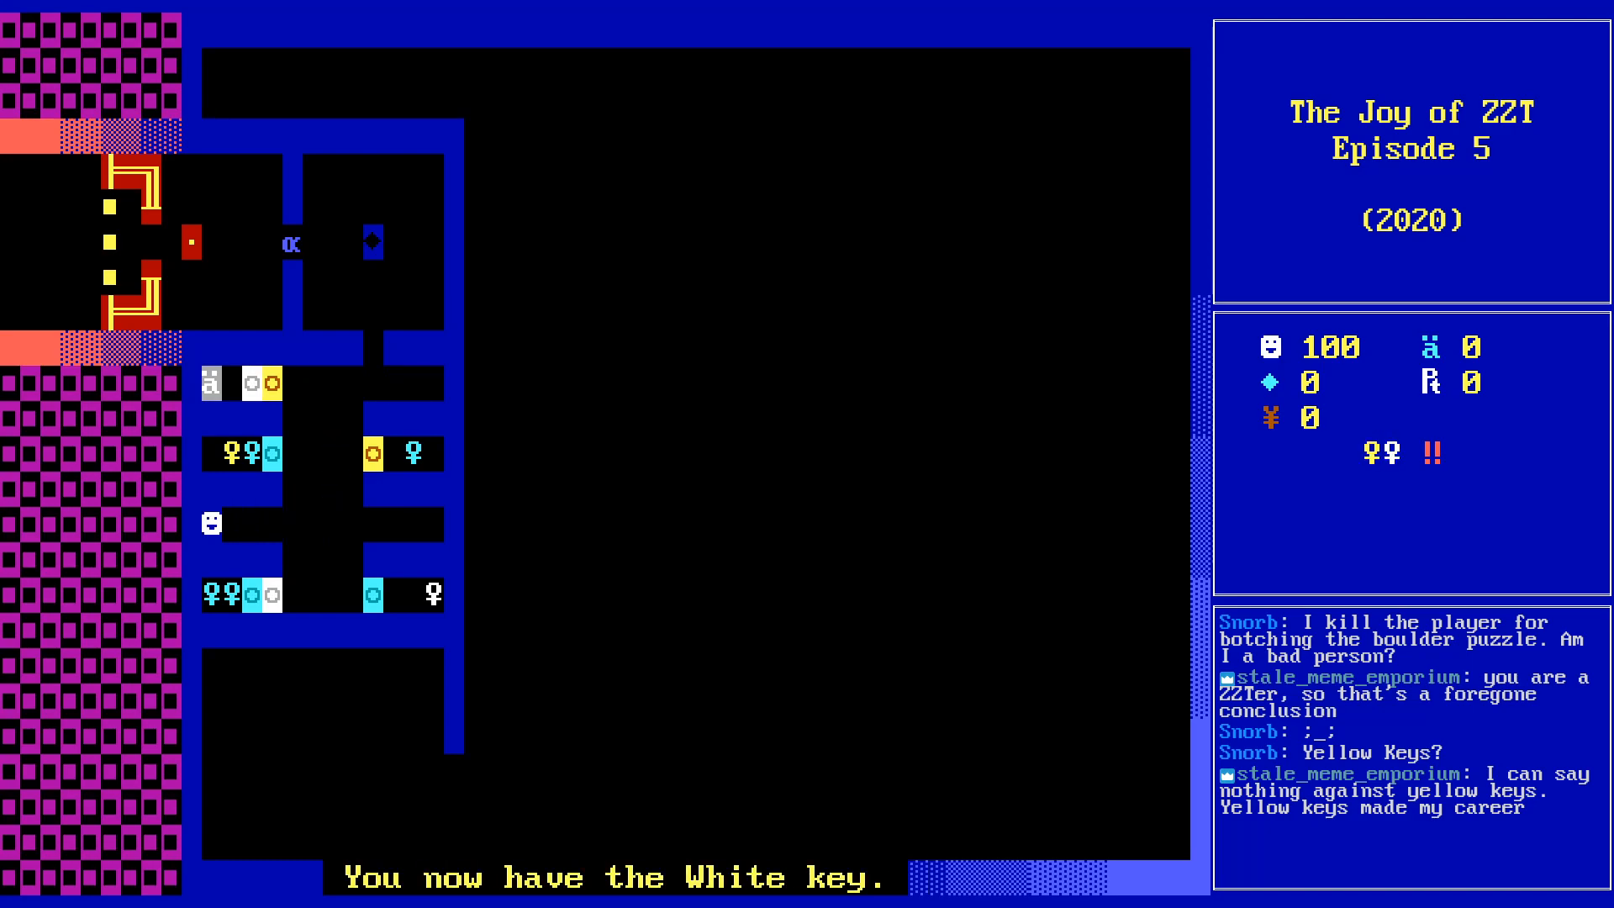
# - Open the yellow door of the eastern row 13 alcove and collect the cyan key behind it
pyautogui.press('Right')
pyautogui.press('Right')
pyautogui.press('Right')
pyautogui.press('Right')
pyautogui.press('Up')
pyautogui.press('Right')
pyautogui.press('Right')
pyautogui.press('Right')
pyautogui.press('Right')
# - Open the white and cyan doors of the western row 17 alcove and collect the nearer cyan key
pyautogui.press('Left')
pyautogui.press('Left')
pyautogui.press('Left')
pyautogui.press('Left')
pyautogui.press('Down')
pyautogui.press('Down')
pyautogui.press('Down')
pyautogui.press('Down')
pyautogui.press('Left')
pyautogui.press('Left')
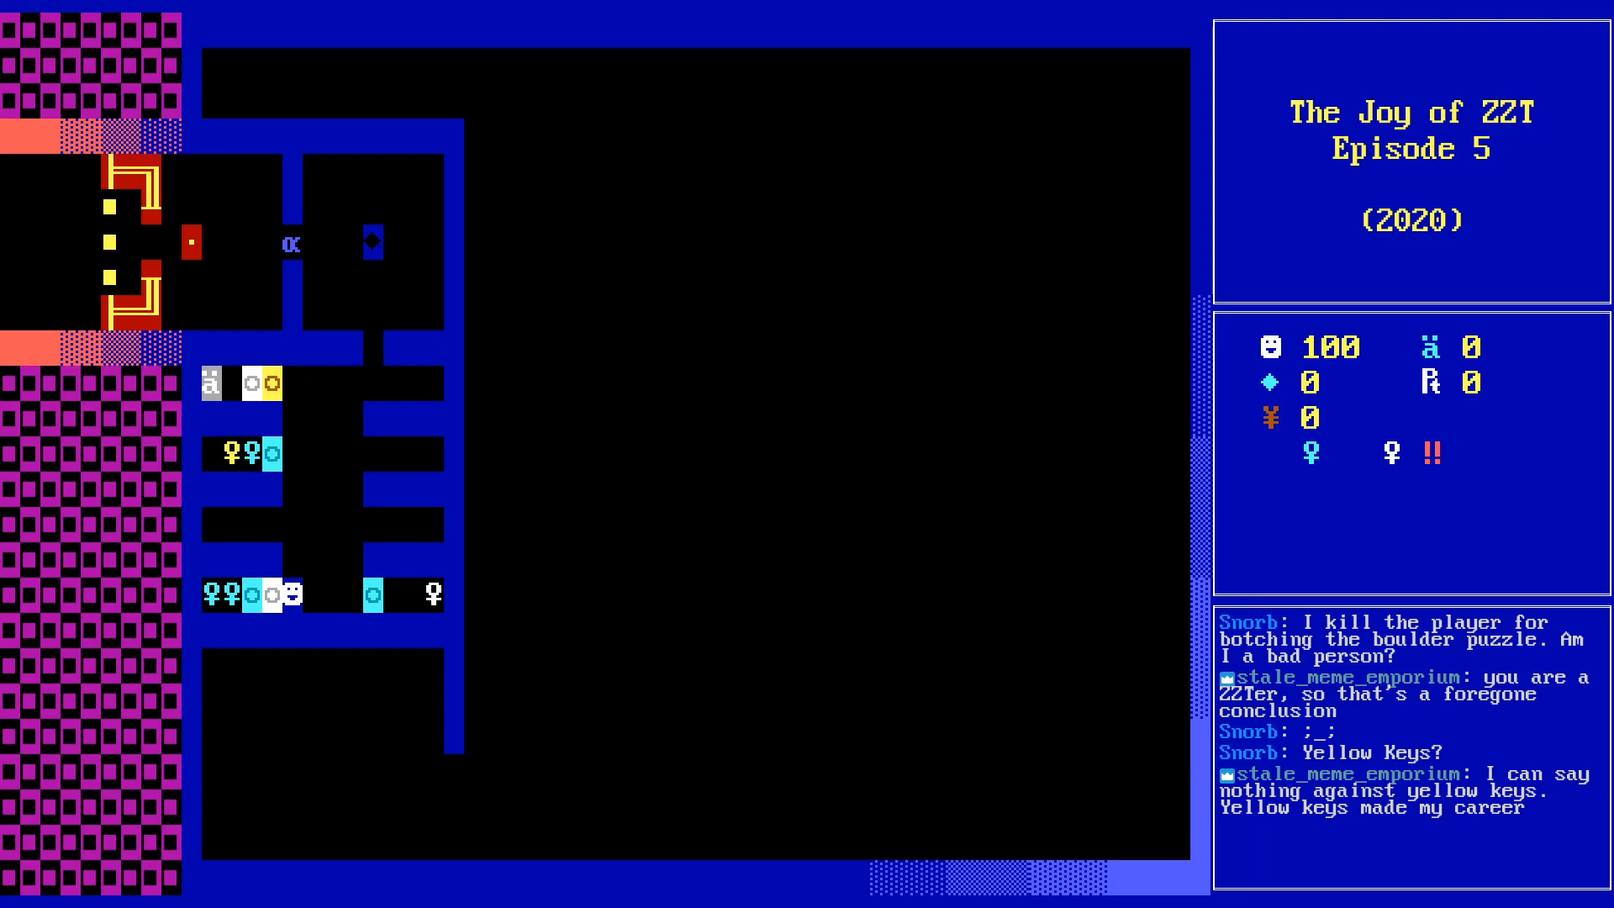
pyautogui.press('Left')
pyautogui.press('Left')
pyautogui.press('Left')
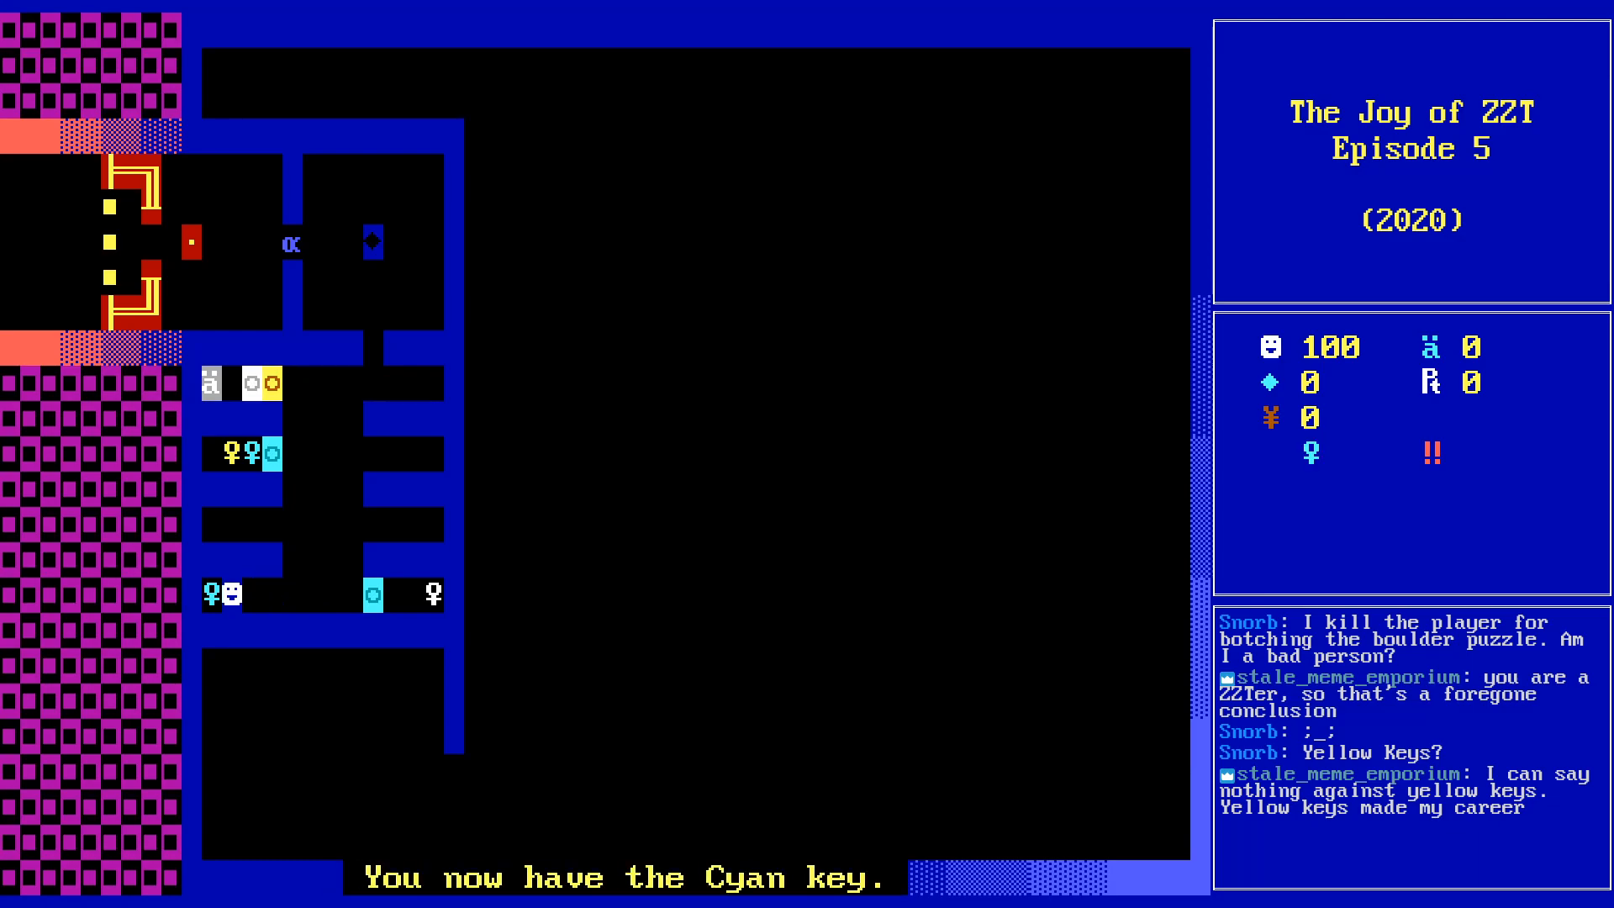
# - Open the cyan door of the western row 13 alcove and collect the cyan and yellow keys inside
pyautogui.press('Right')
pyautogui.press('Right')
pyautogui.press('Right')
pyautogui.press('Right')
pyautogui.press('Up')
pyautogui.press('Up')
pyautogui.press('Up')
pyautogui.press('Up')
pyautogui.press('Left')
pyautogui.press('Left')
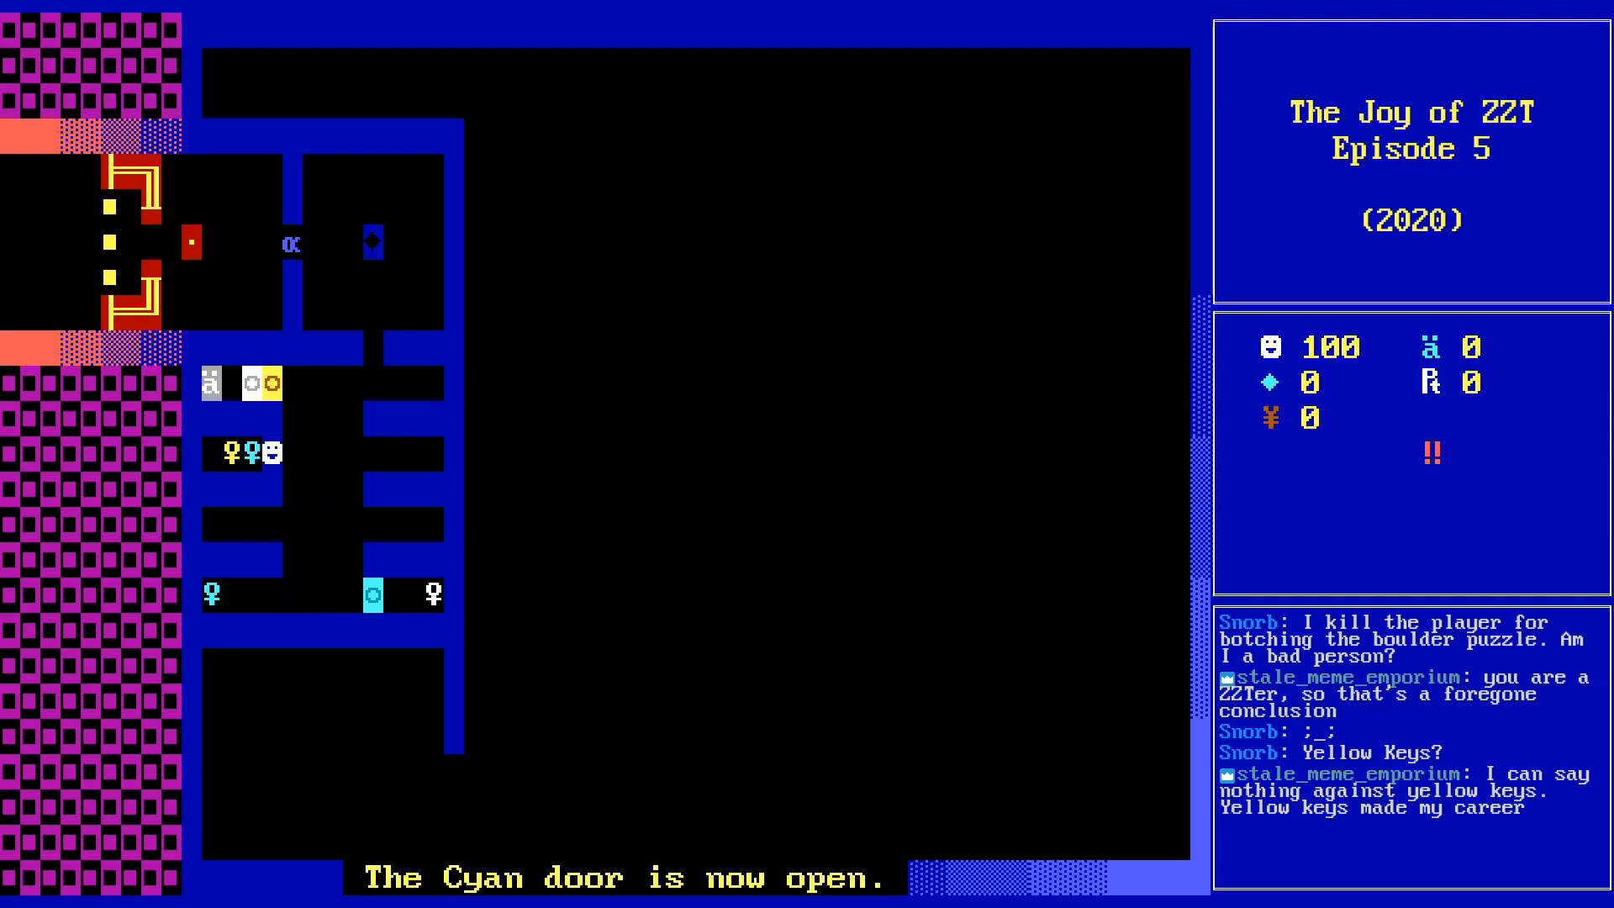
pyautogui.press('Left')
pyautogui.press('Left')
# - Open the yellow door of the western row 11 alcove with the yellow key
pyautogui.press('Right')
pyautogui.press('Right')
pyautogui.press('Right')
pyautogui.press('Up')
pyautogui.press('Up')
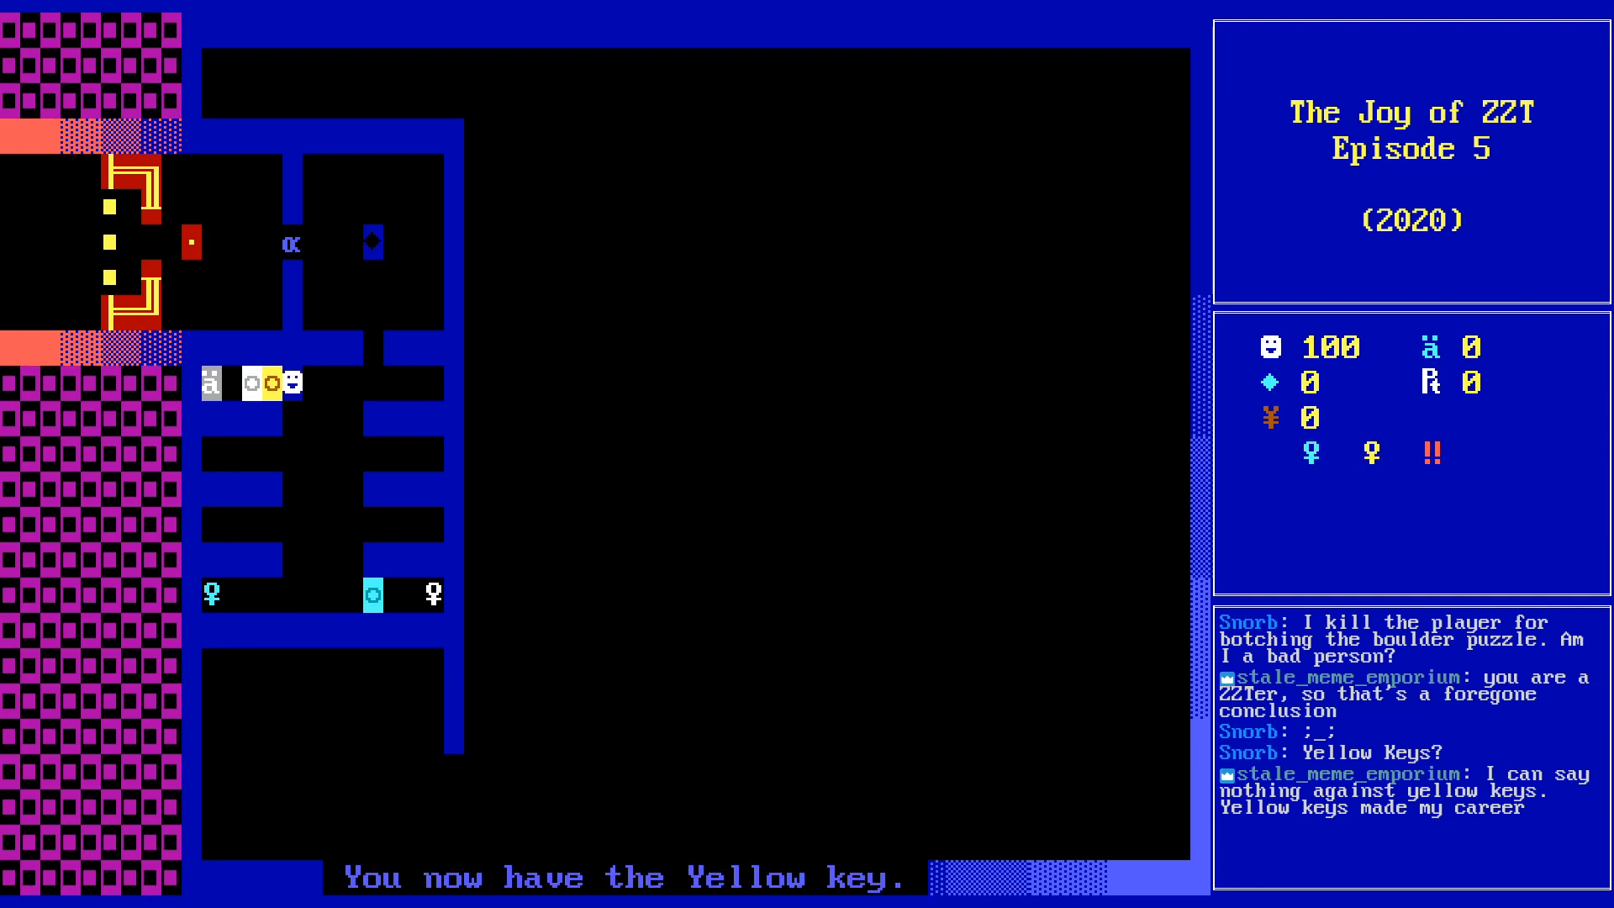
pyautogui.press('Left')
# - Open the cyan door of the eastern row 17 alcove, collect the white key inside, and return to the corridor
pyautogui.press('Right')
pyautogui.press('Right')
pyautogui.press('Down')
pyautogui.press('Down')
pyautogui.press('Down')
pyautogui.press('Down')
pyautogui.press('Down')
pyautogui.press('Down')
pyautogui.press('Right')
pyautogui.press('Right')
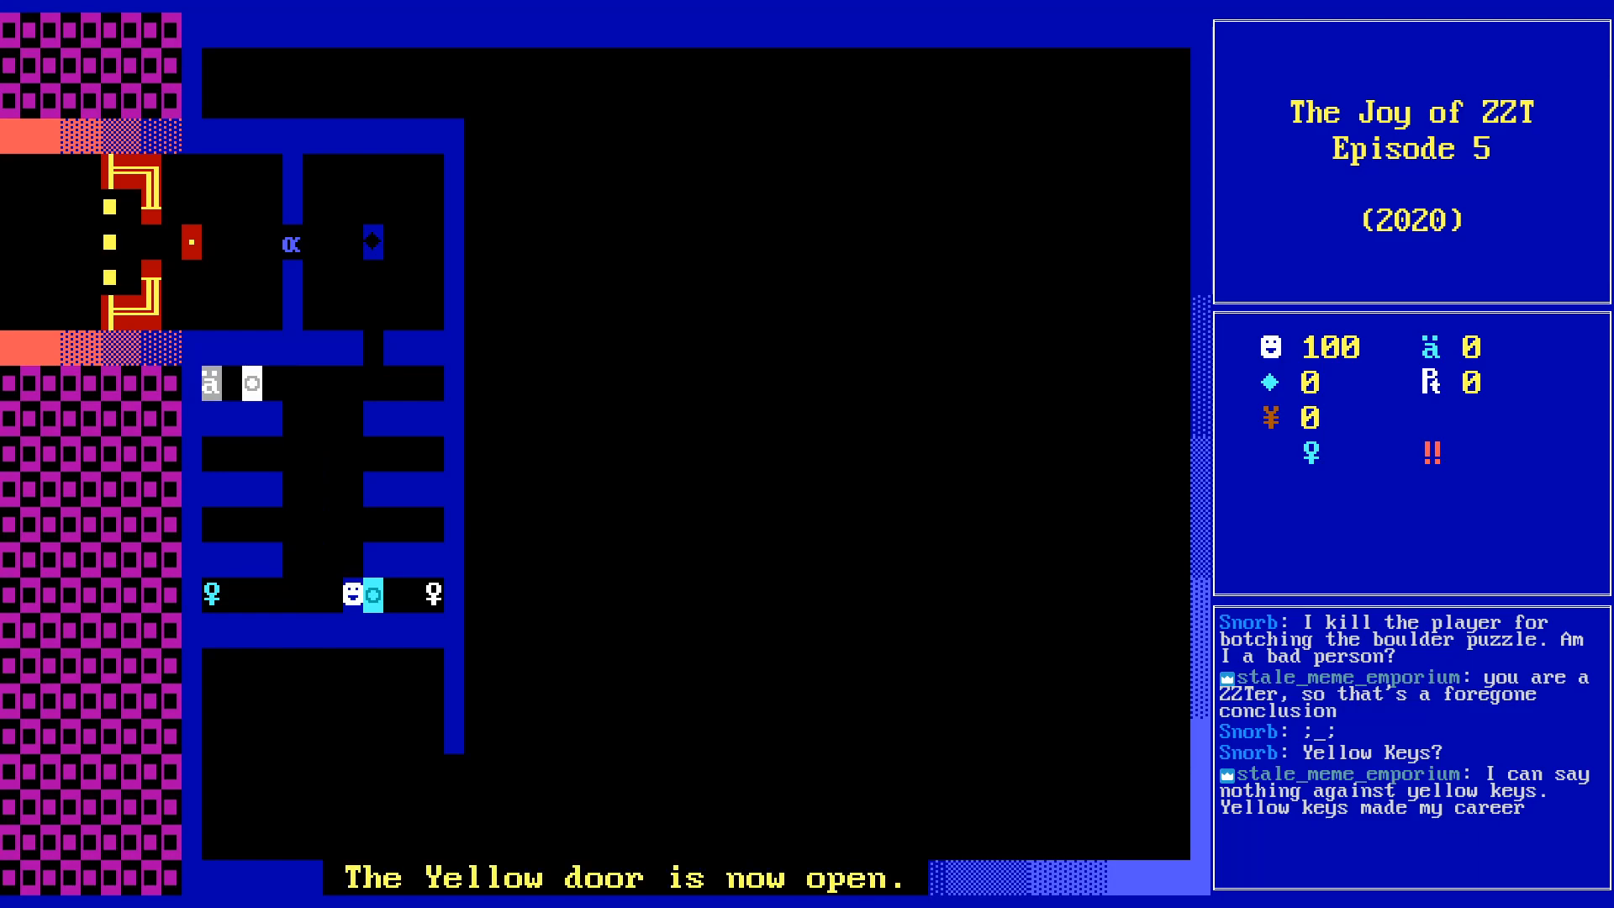
pyautogui.press('Right')
pyautogui.press('Right')
pyautogui.press('Right')
pyautogui.press('Right')
pyautogui.press('Left')
pyautogui.press('Left')
pyautogui.press('Left')
pyautogui.press('Left')
pyautogui.press('Left')
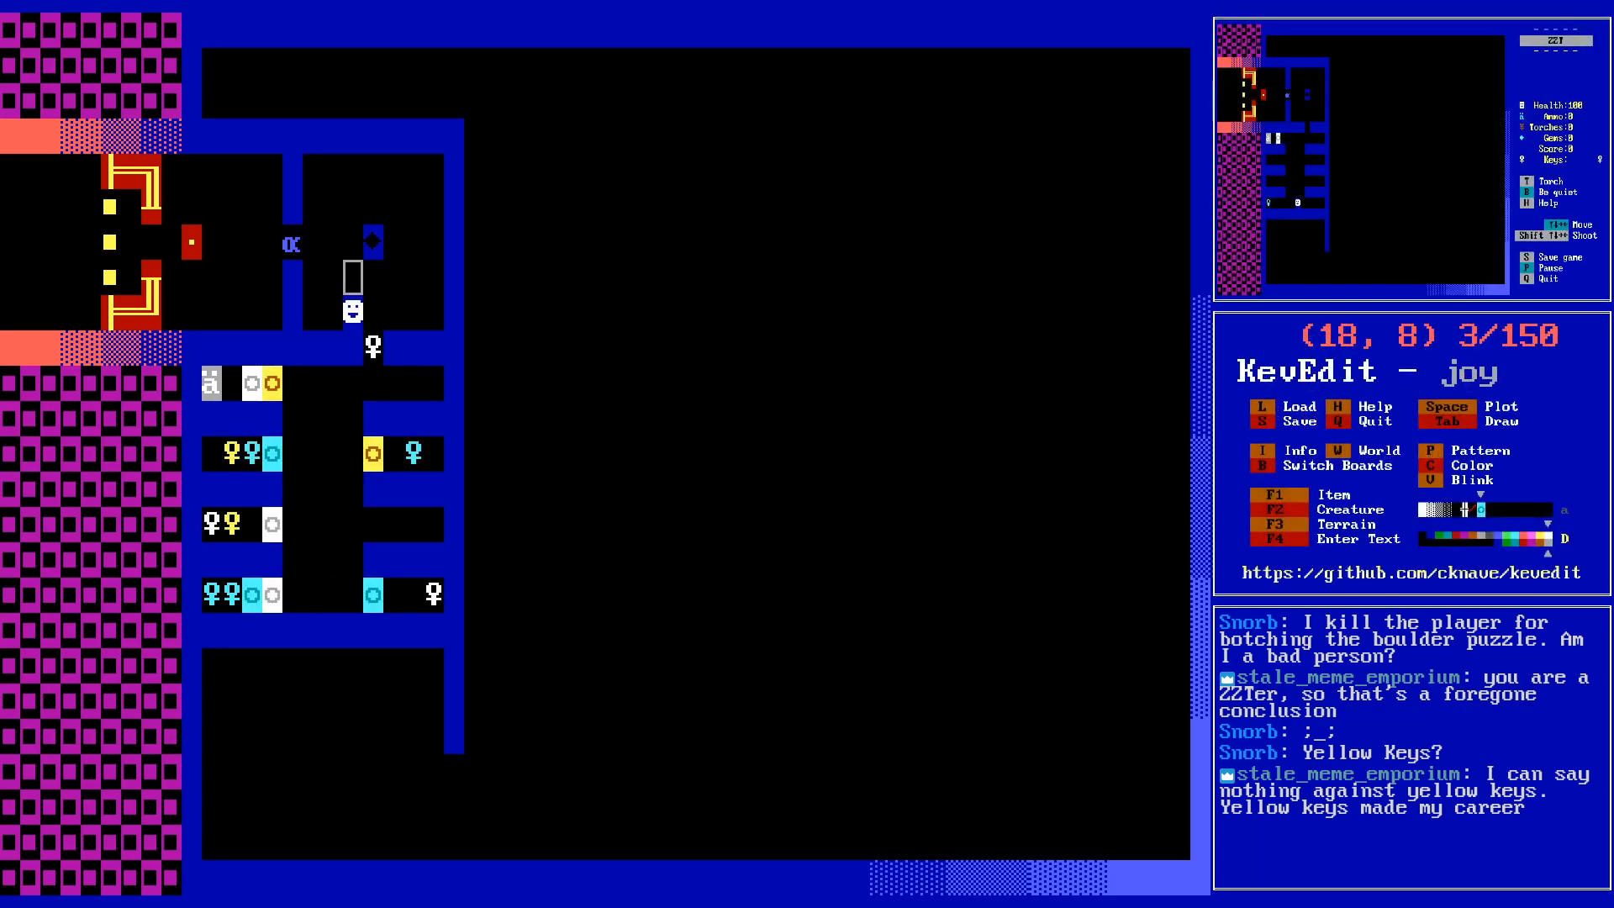
# - Plot a cyan door at (12, 11), in the gap between the ammo and the white door
pyautogui.press('Left')
pyautogui.press('Left')
pyautogui.press('Down')
pyautogui.press('Left')
pyautogui.press('Down')
pyautogui.press('Left')
pyautogui.press('Down')
pyautogui.press('Down')
pyautogui.press('Down')
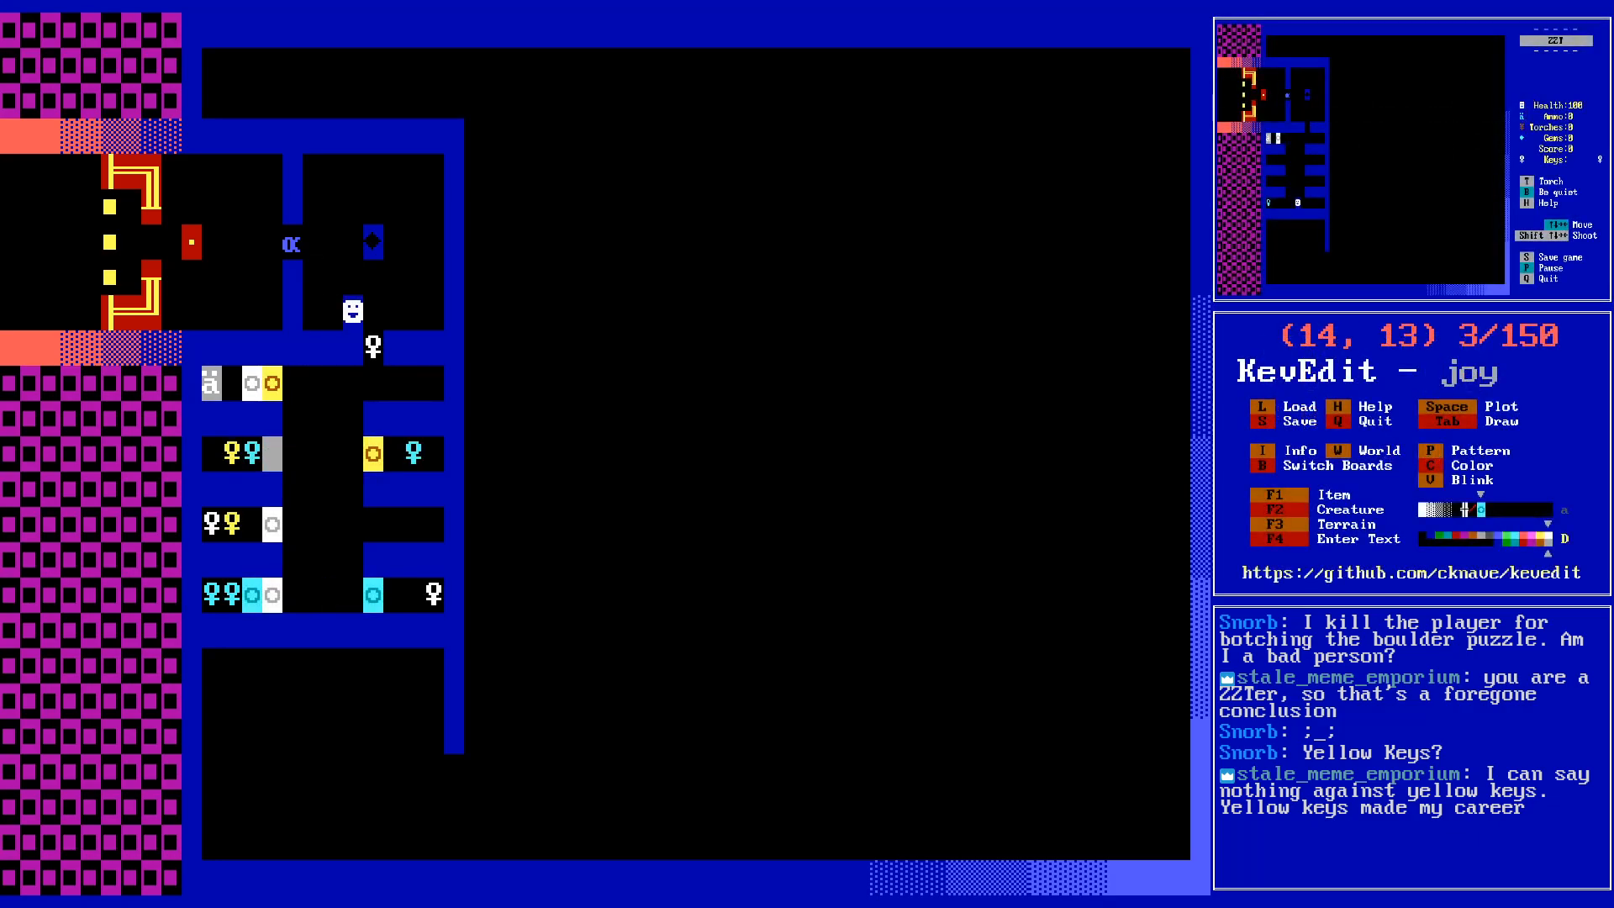
pyautogui.press('Left')
pyautogui.press('Up')
pyautogui.press('Left')
pyautogui.press('Up')
pyautogui.press('space')
# - Save the joy world and restart the playtest with the updated key room
pyautogui.press('Right')
pyautogui.press('Right')
pyautogui.press('Down')
pyautogui.press('Down')
pyautogui.press('Right')
pyautogui.press('Right')
pyautogui.press('Down')
pyautogui.press('s')
pyautogui.press('Return')
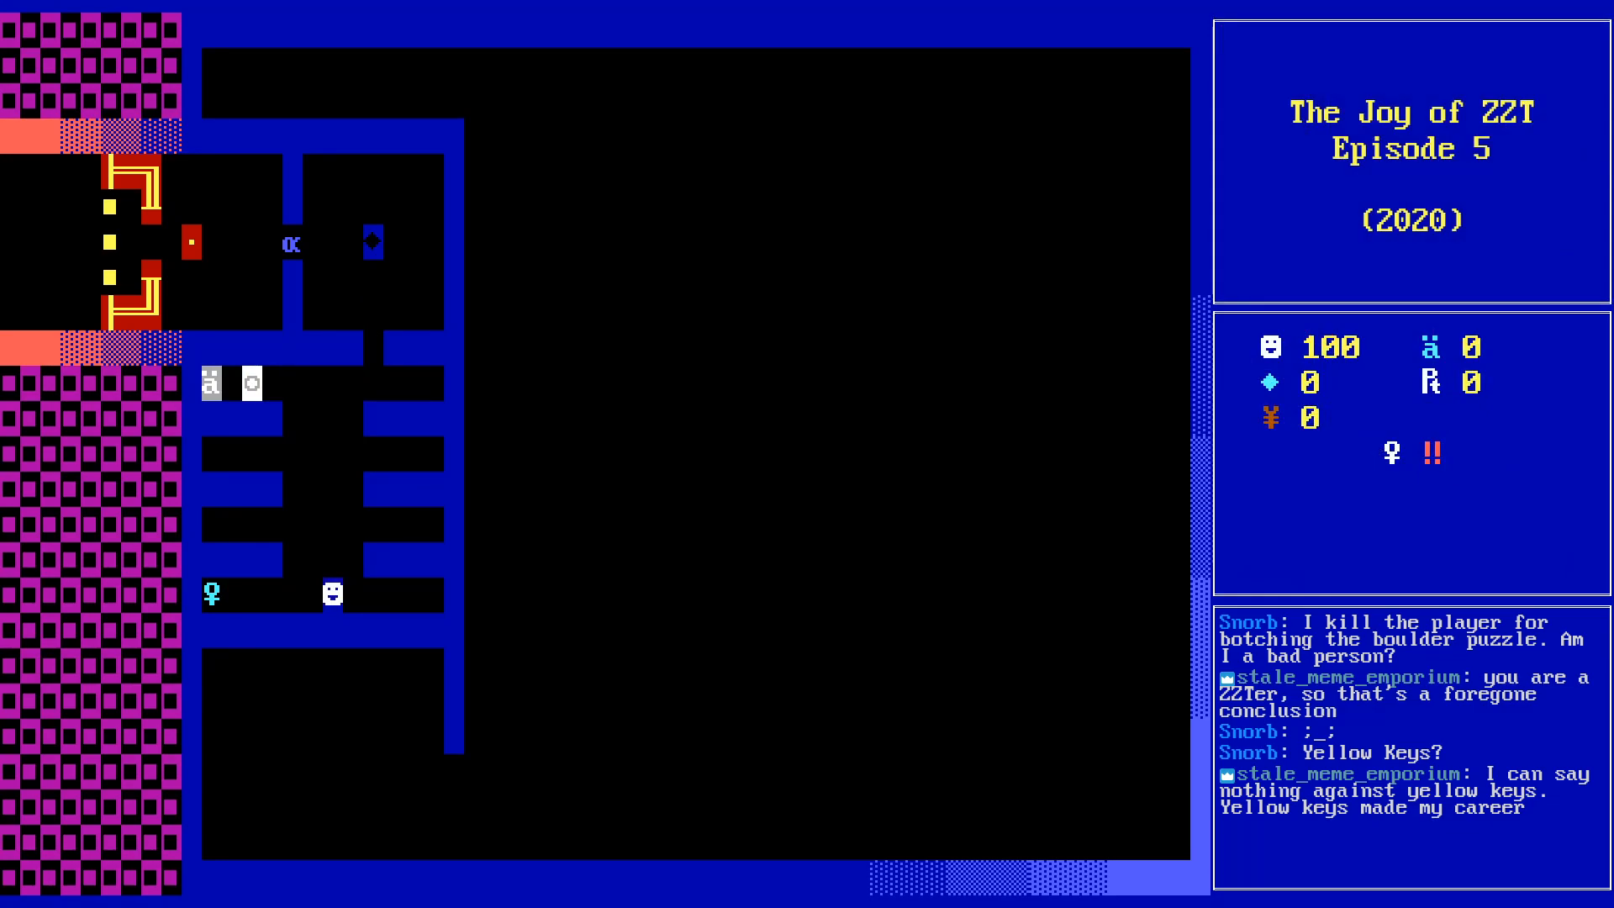
pyautogui.press('q')
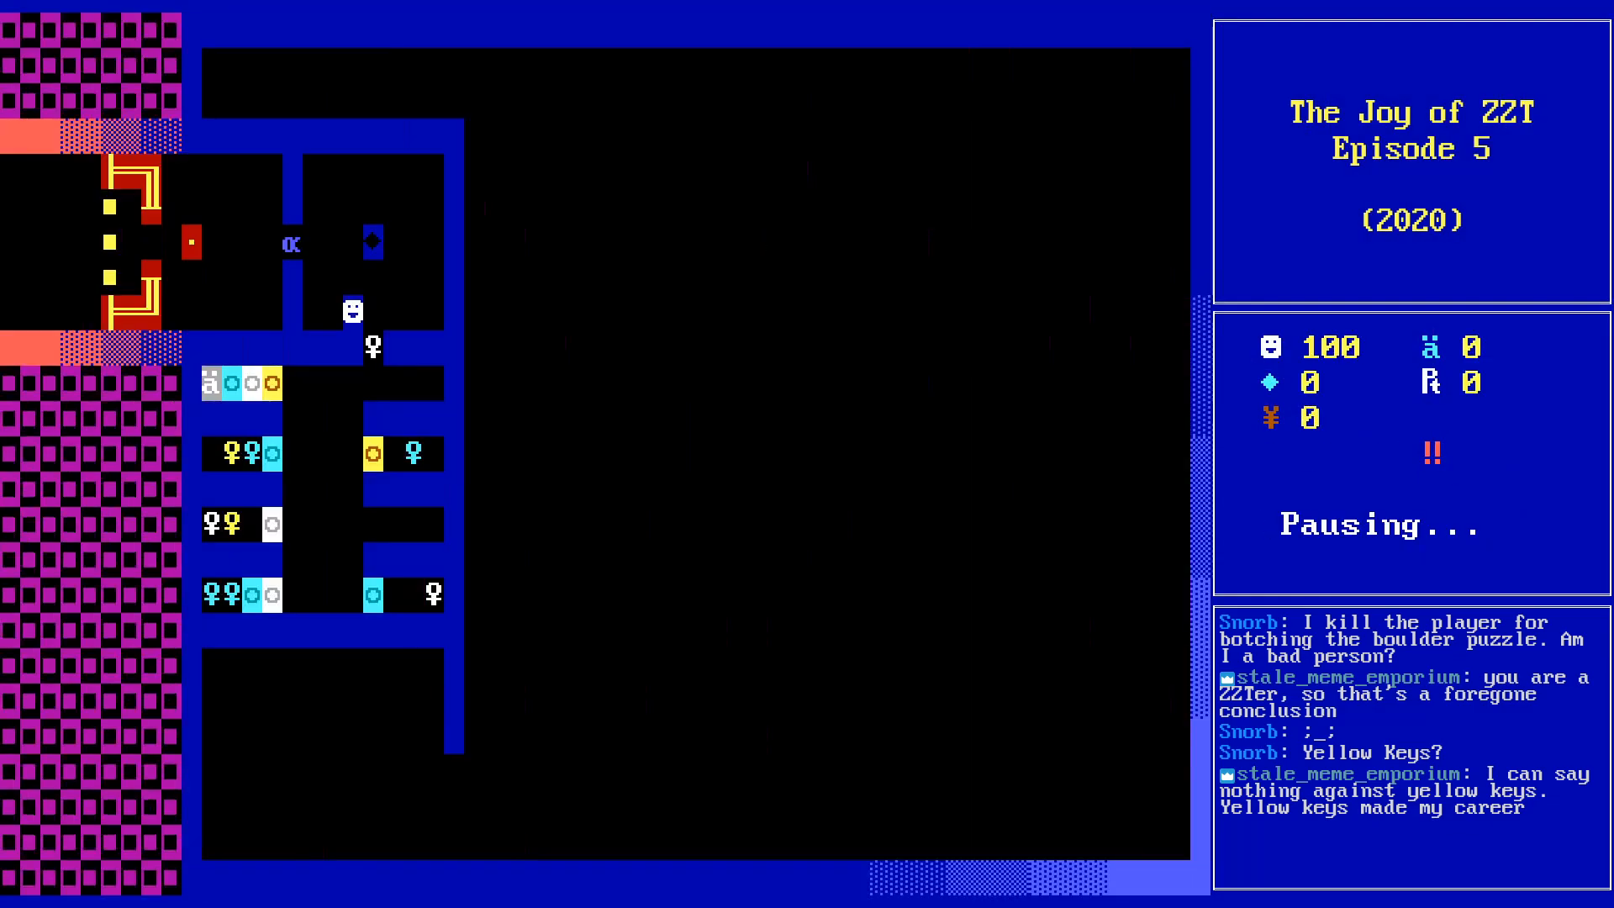
pyautogui.press('Right')
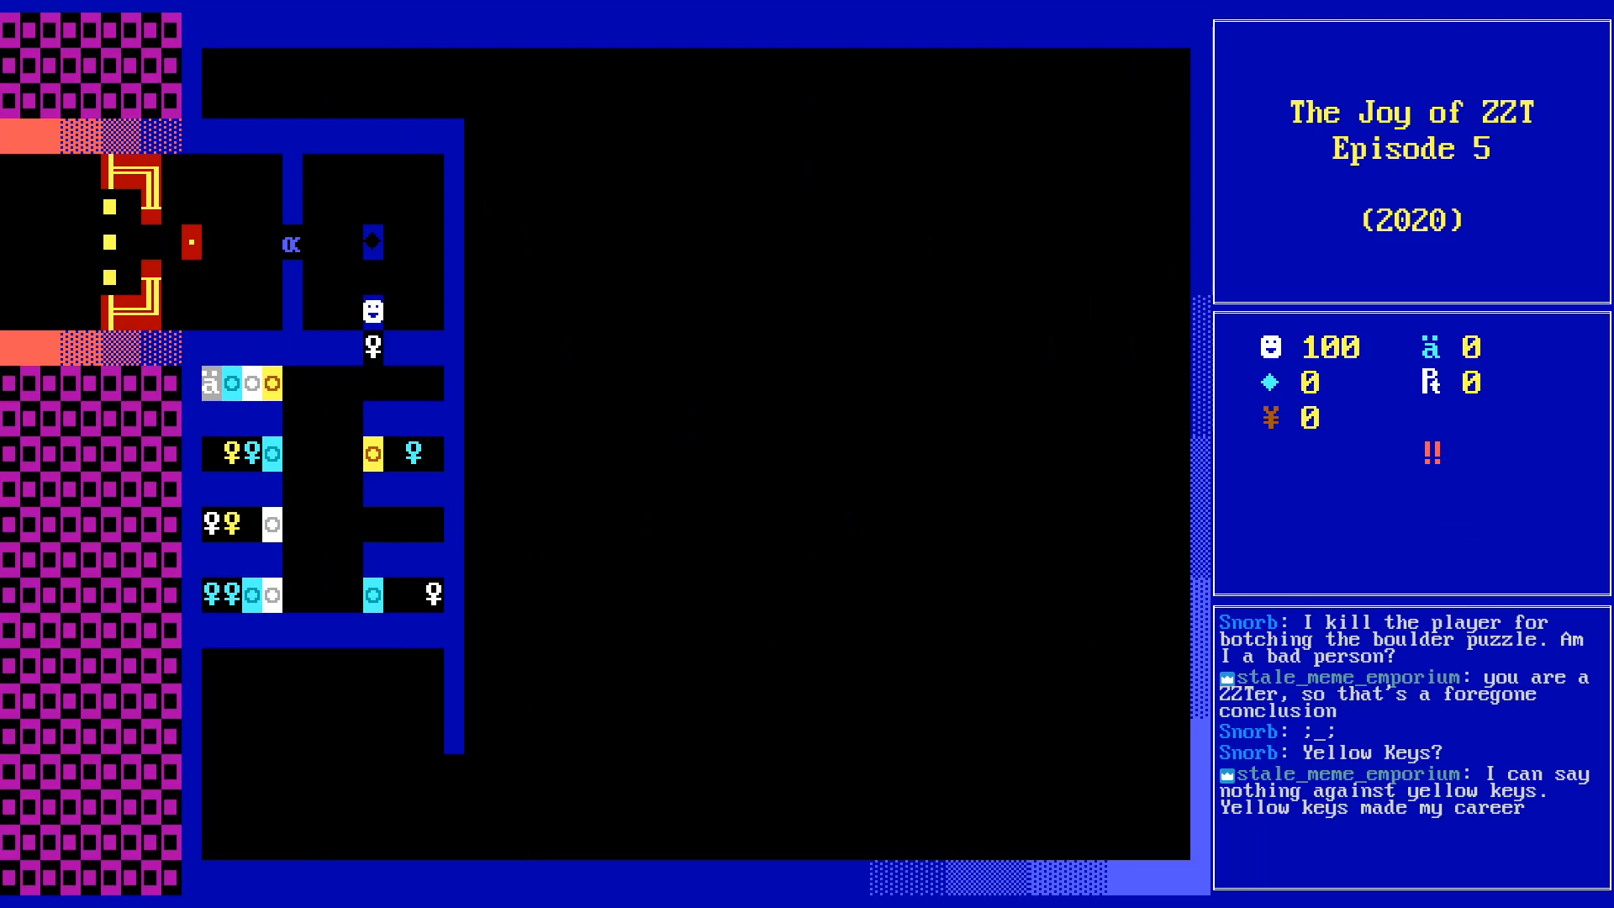
# - Collect the white key at the room's entrance and use it on the western row 15 alcove to collect the yellow and white keys
pyautogui.press('Down')
pyautogui.press('Down')
pyautogui.press('Left')
pyautogui.press('Left')
pyautogui.press('Down')
pyautogui.press('Down')
pyautogui.press('Down')
pyautogui.press('Left')
pyautogui.press('Down')
pyautogui.press('Left')
pyautogui.press('Left')
pyautogui.press('Left')
pyautogui.press('Left')
pyautogui.press('Left')
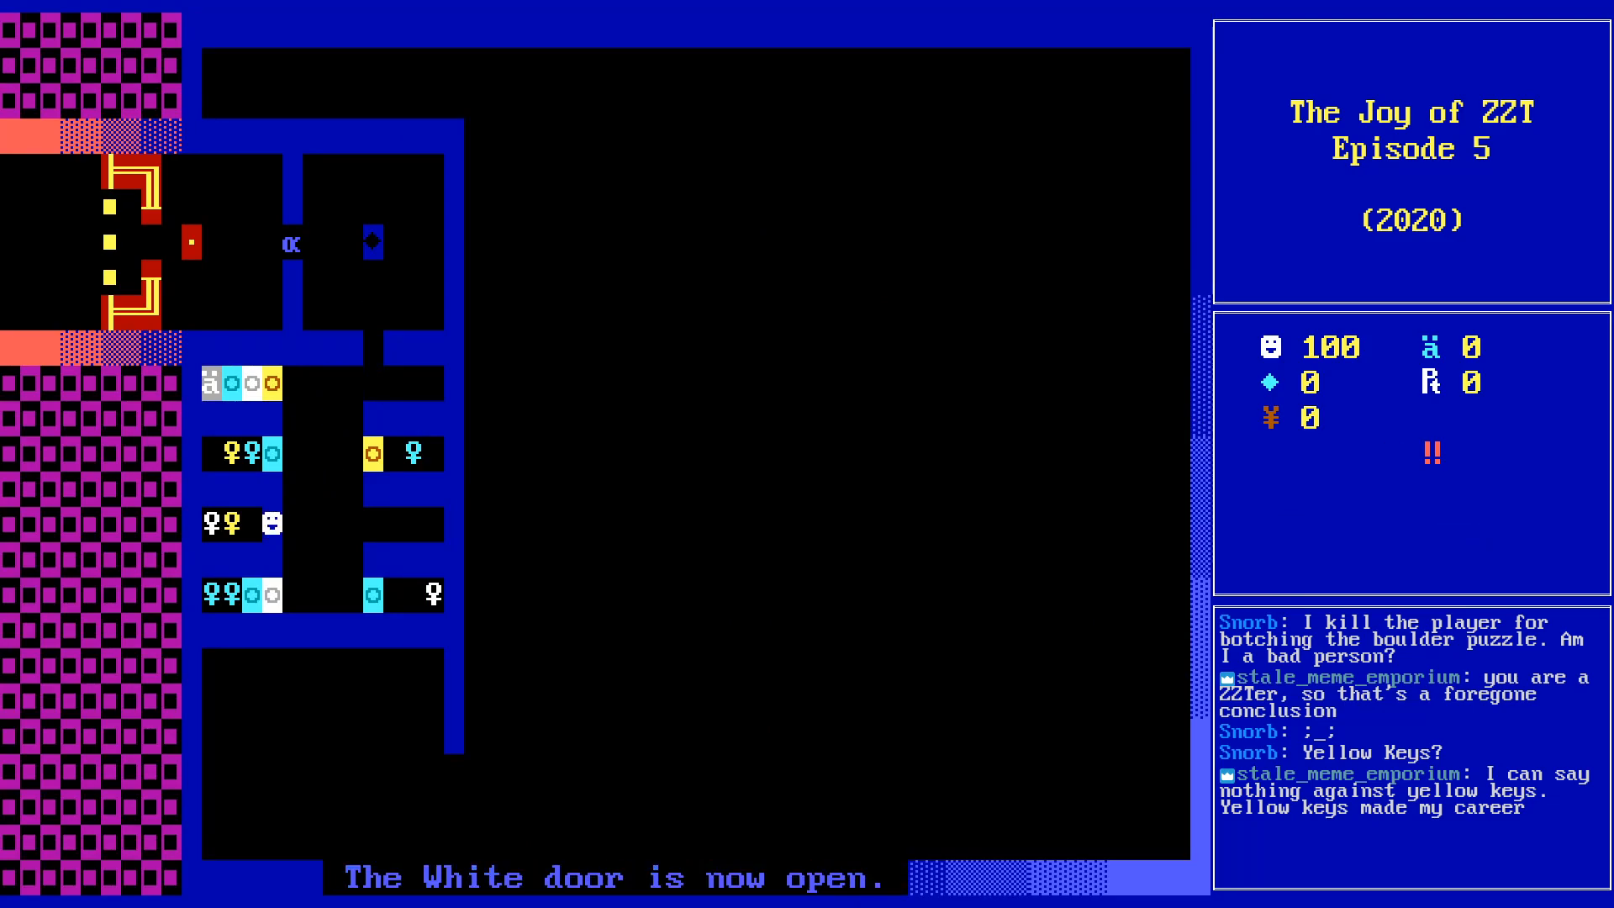
# - Open the yellow door of the eastern row 13 alcove and collect the cyan key inside
pyautogui.press('Right')
pyautogui.press('Right')
pyautogui.press('Right')
pyautogui.press('Right')
pyautogui.press('Right')
pyautogui.press('Right')
pyautogui.press('Up')
pyautogui.press('Up')
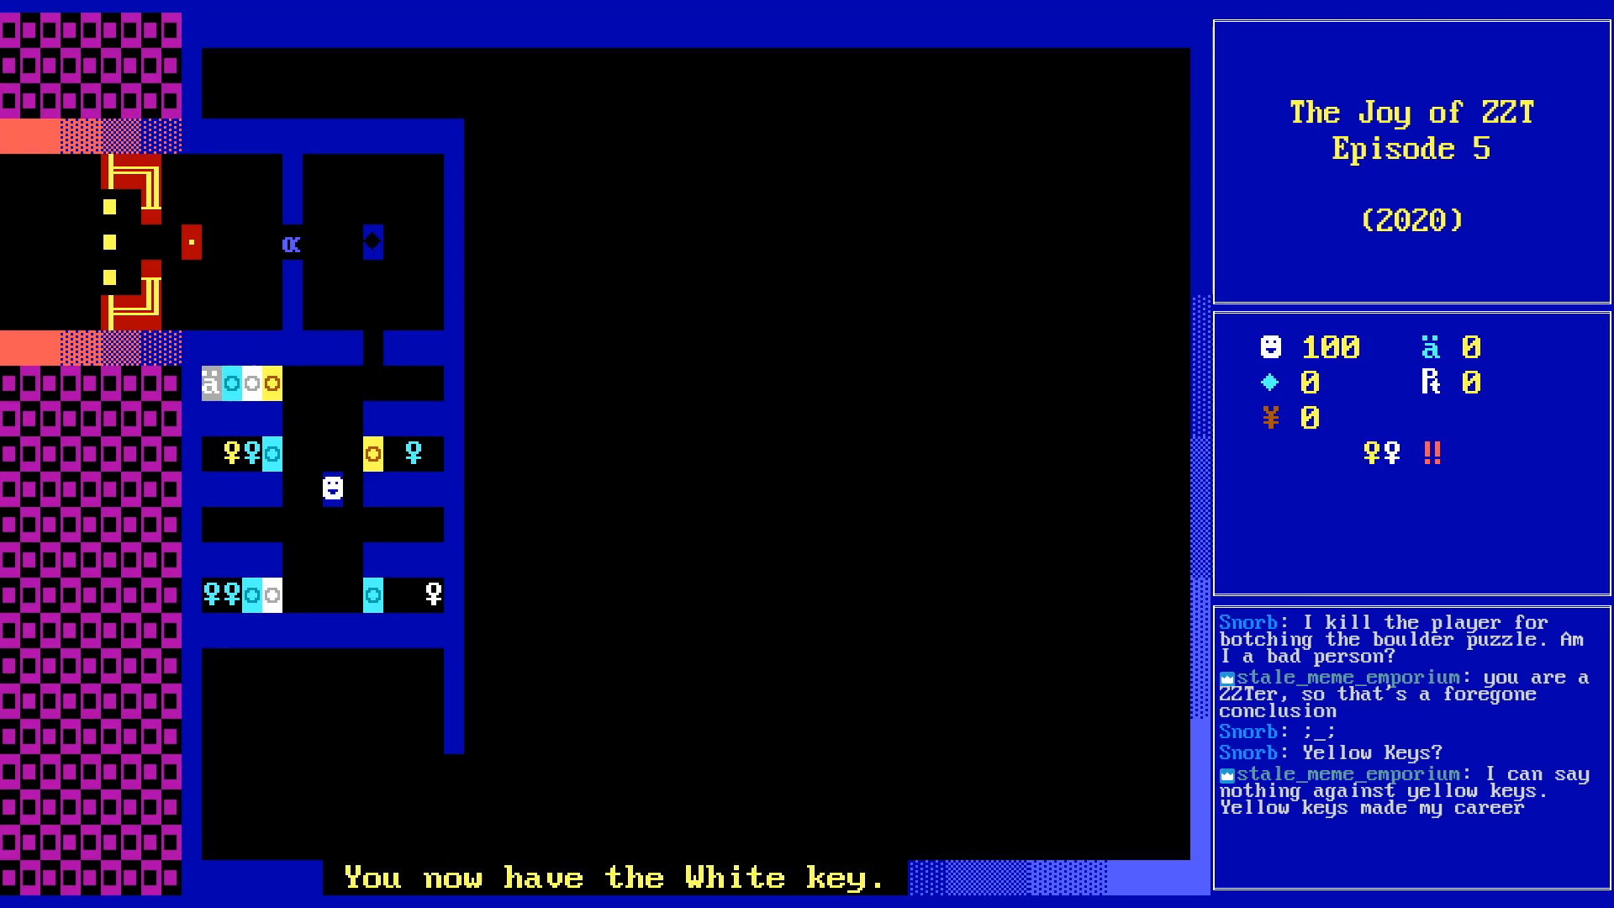
pyautogui.press('Right')
pyautogui.press('Right')
pyautogui.press('Right')
pyautogui.press('Right')
# - Open the white and cyan doors of the western row 17 alcove and collect the nearer cyan key
pyautogui.press('Left')
pyautogui.press('Left')
pyautogui.press('Left')
pyautogui.press('Down')
pyautogui.press('Down')
pyautogui.press('Down')
pyautogui.press('Down')
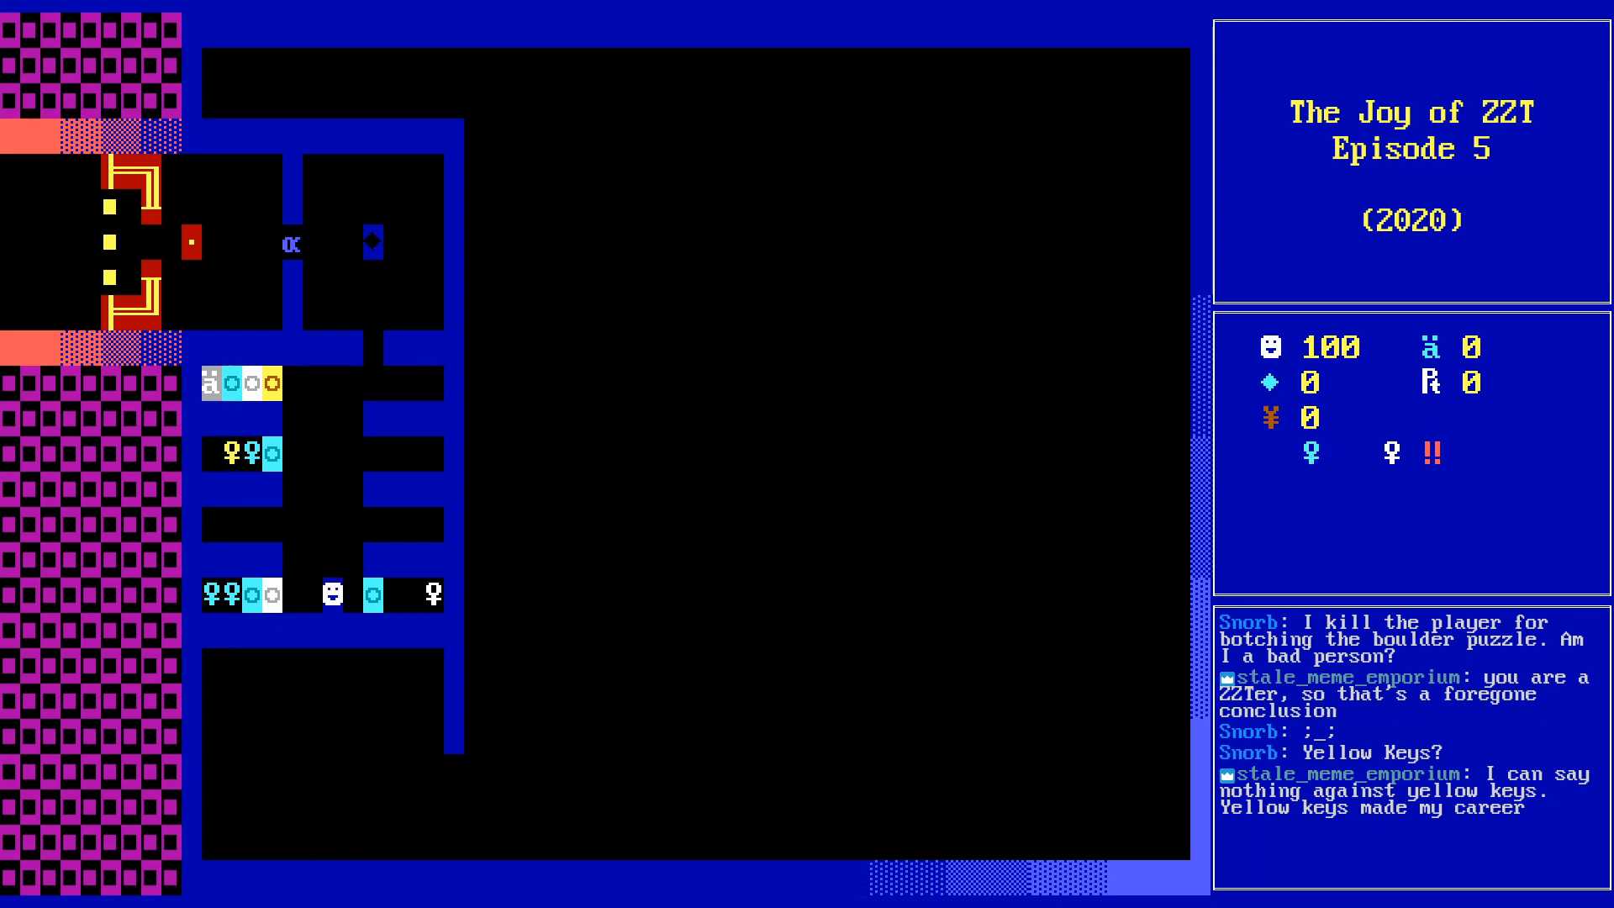
pyautogui.press('Left')
pyautogui.press('Left')
pyautogui.press('Left')
pyautogui.press('Left')
pyautogui.press('Left')
# - Open the cyan door of the western row 13 alcove and collect the cyan and yellow keys
pyautogui.press('Right')
pyautogui.press('Right')
pyautogui.press('Right')
pyautogui.press('Up')
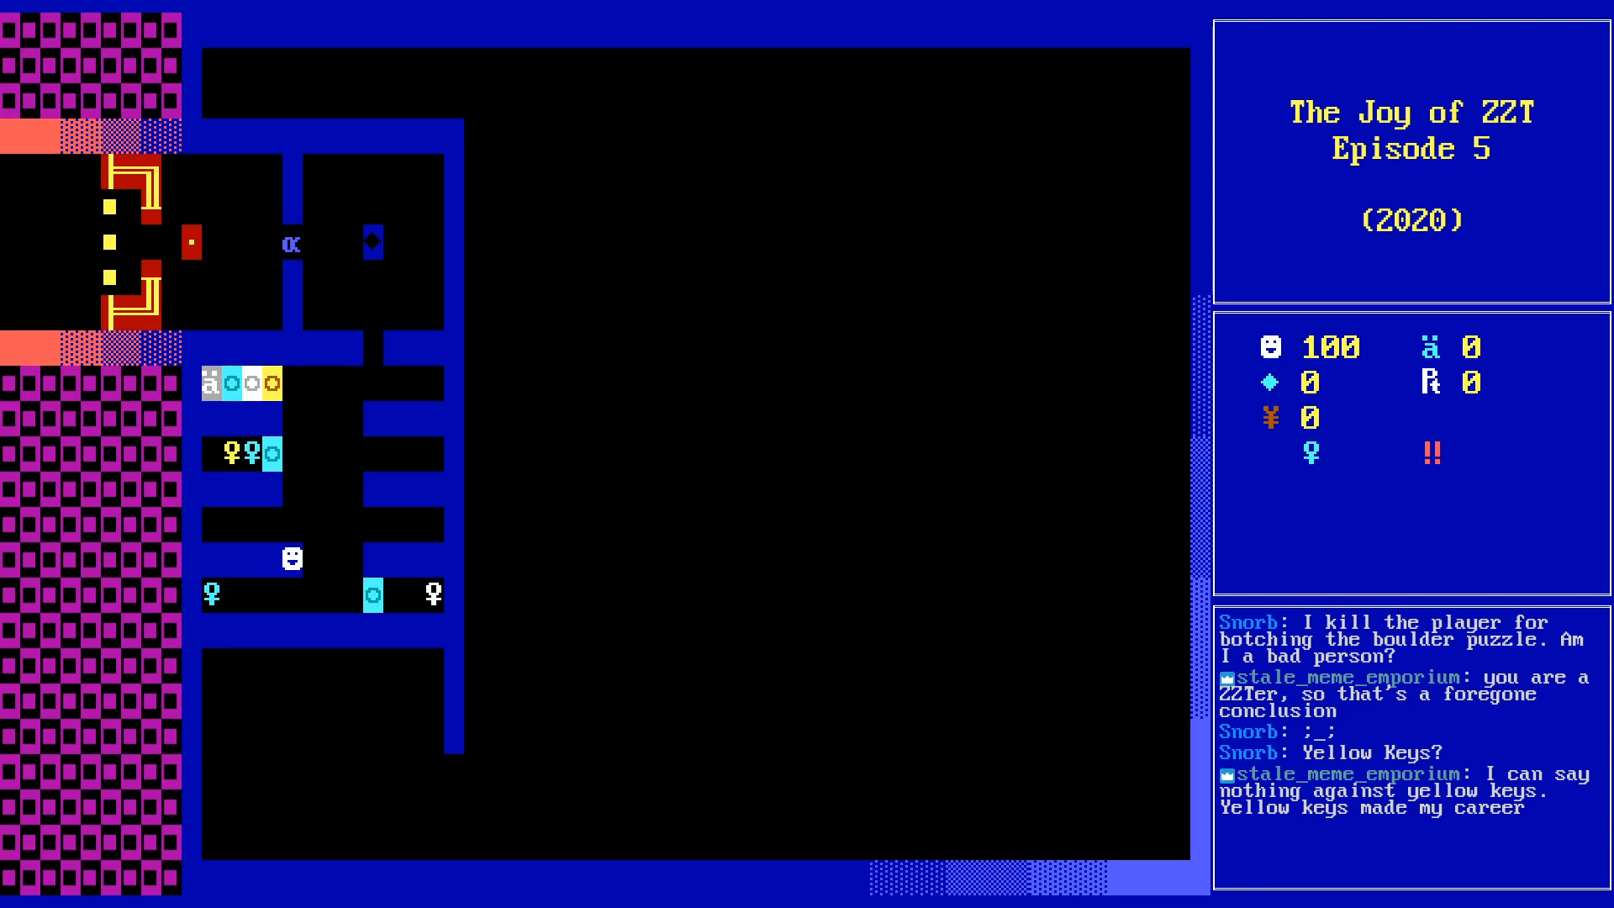
pyautogui.press('Up')
pyautogui.press('Up')
pyautogui.press('Up')
pyautogui.press('Left')
pyautogui.press('Left')
pyautogui.press('Left')
# - Open the cyan door of the eastern row 17 alcove and collect the white key
pyautogui.press('Right')
pyautogui.press('Right')
pyautogui.press('Right')
pyautogui.press('Down')
pyautogui.press('Down')
pyautogui.press('Down')
pyautogui.press('Down')
pyautogui.press('Right')
pyautogui.press('Right')
pyautogui.press('Right')
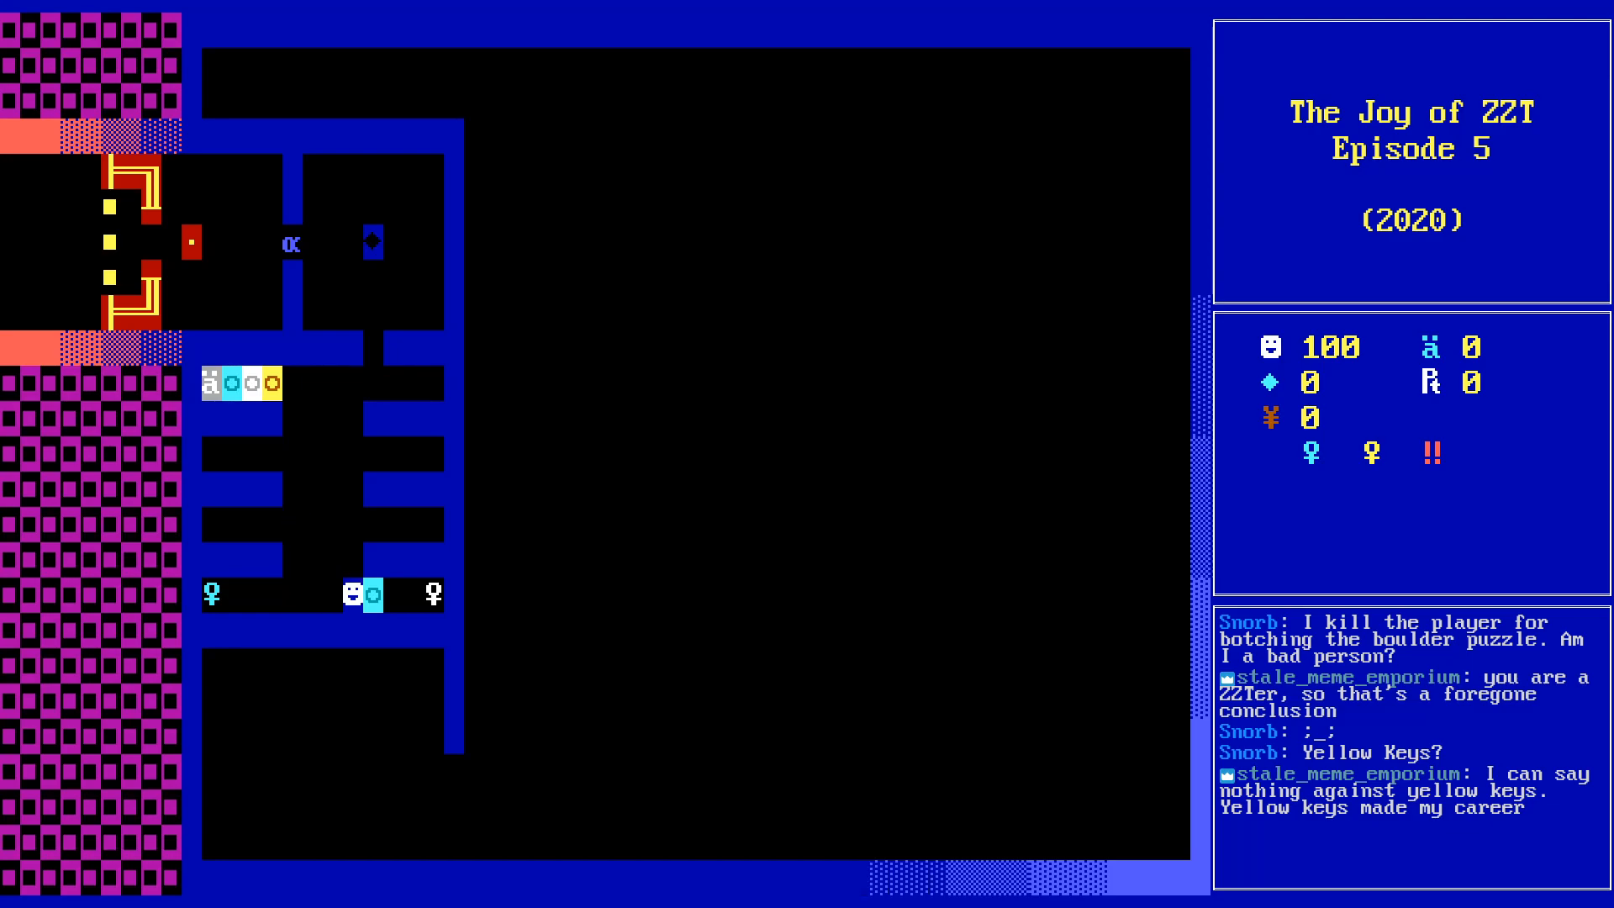
pyautogui.press('Right')
pyautogui.press('Right')
pyautogui.press('Right')
# - Collect the remaining cyan key at the far end of the western row 17 alcove
pyautogui.press('Left')
pyautogui.press('Left')
pyautogui.press('Left')
pyautogui.press('Left')
pyautogui.press('Left')
pyautogui.press('Left')
pyautogui.press('Left')
pyautogui.press('Left')
pyautogui.press('Left')
pyautogui.press('Left')
pyautogui.press('Left')
# - Open the yellow, white and cyan doors of the western row 11 alcove and collect the ammo behind them
pyautogui.press('Right')
pyautogui.press('Right')
pyautogui.press('Right')
pyautogui.press('Right')
pyautogui.press('Right')
pyautogui.press('Up')
pyautogui.press('Up')
pyautogui.press('Up')
pyautogui.press('Up')
pyautogui.press('Up')
pyautogui.press('Up')
pyautogui.press('Left')
pyautogui.press('Left')
pyautogui.press('Left')
pyautogui.press('Left')
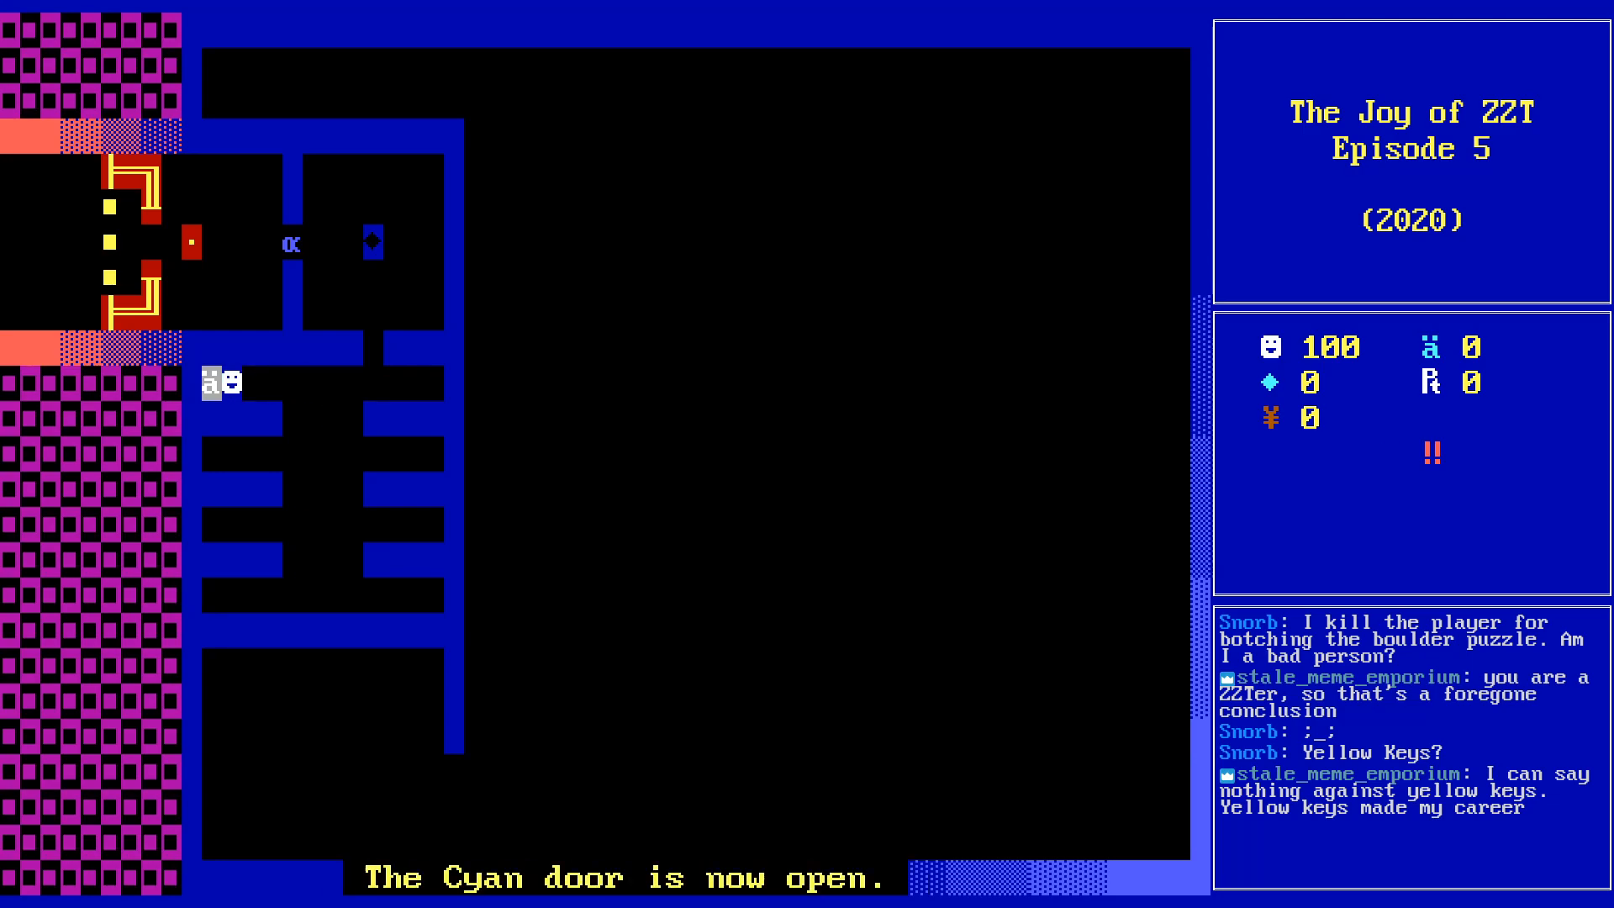
pyautogui.press('Left')
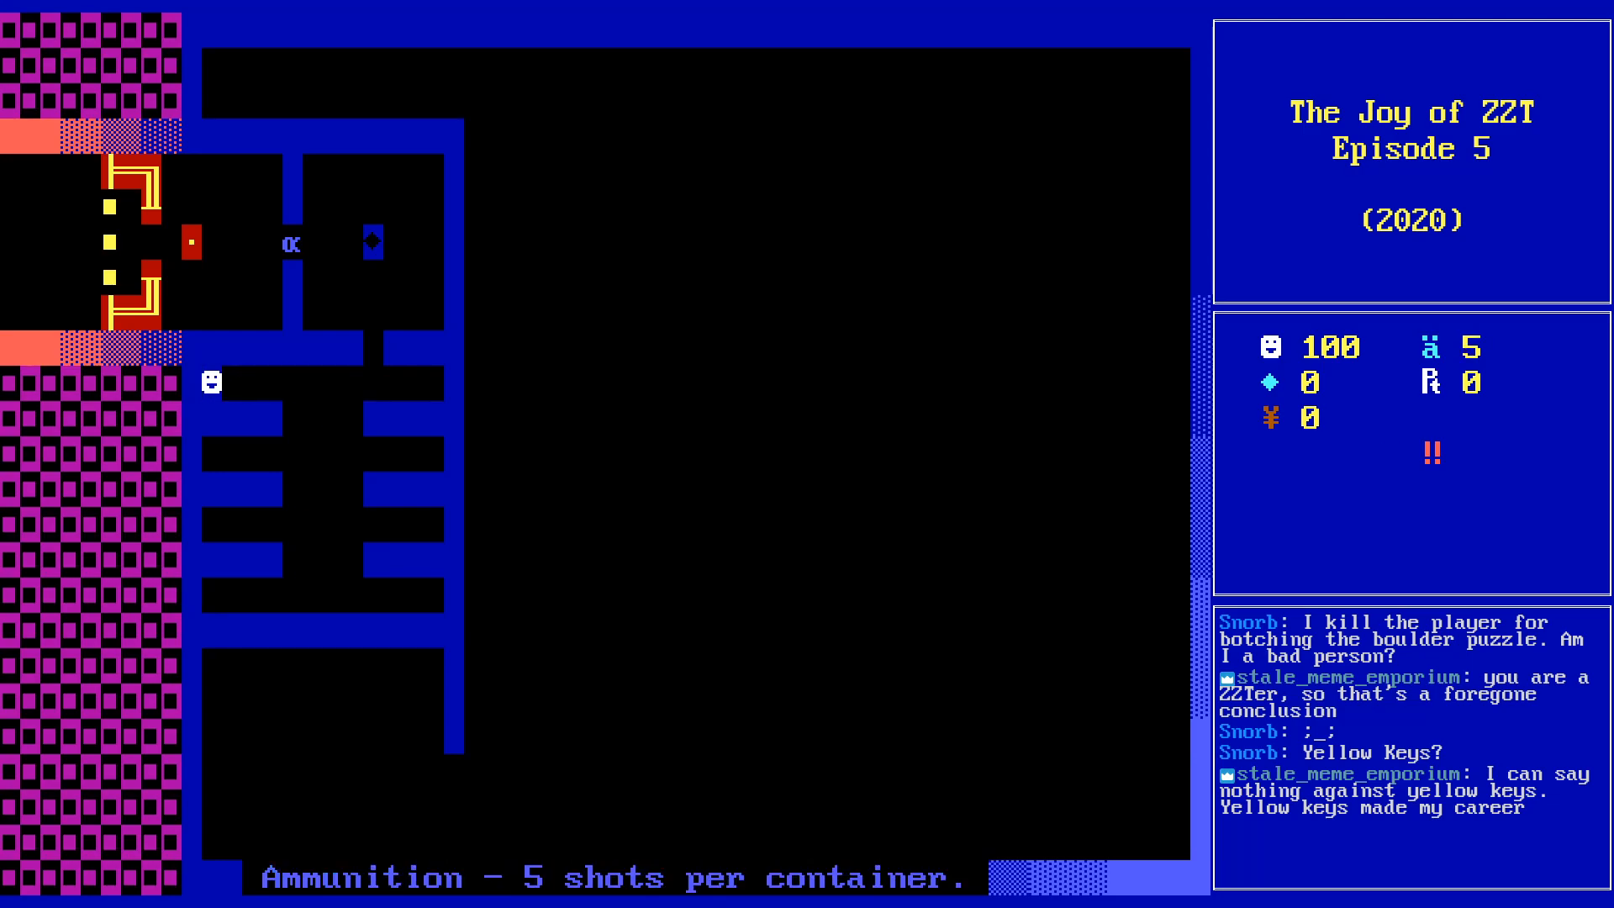
# - Return to the corridor, quit the solved game and restart the playtest
pyautogui.press('Right')
pyautogui.press('Right')
pyautogui.press('Right')
pyautogui.press('Right')
pyautogui.press('Right')
pyautogui.press('Down')
pyautogui.press('Down')
pyautogui.press('Down')
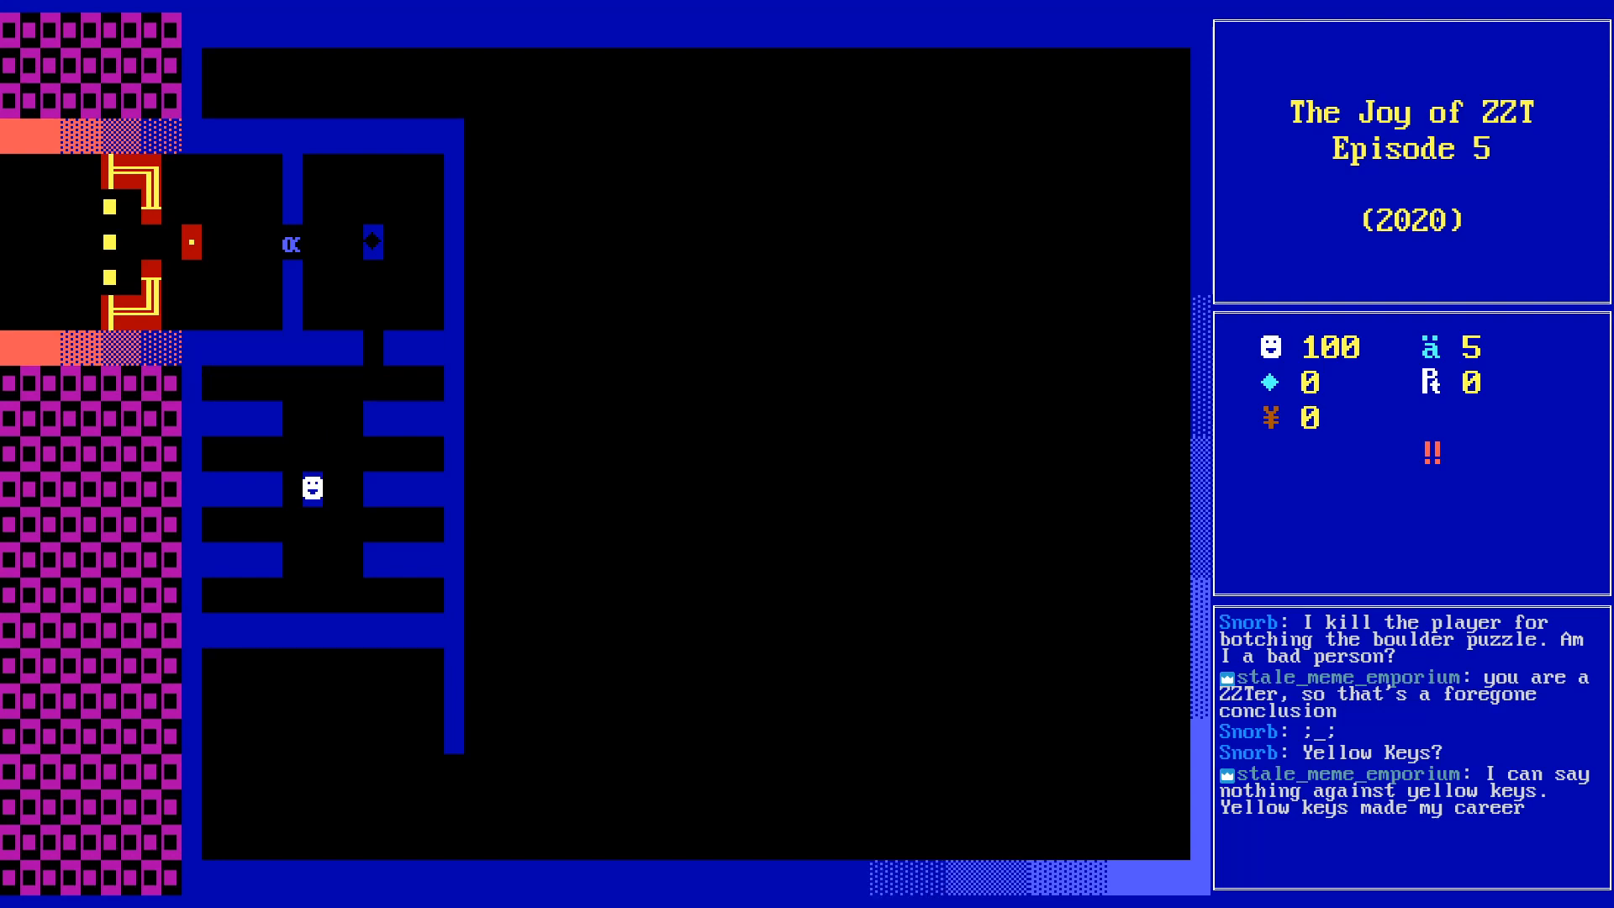
pyautogui.press('q')
pyautogui.press('y')
pyautogui.press('p')
# - Collect the white key at the room's entrance and walk into the corridor between the alcoves
pyautogui.press('Down')
pyautogui.press('Down')
pyautogui.press('Left')
pyautogui.press('Left')
pyautogui.press('Down')
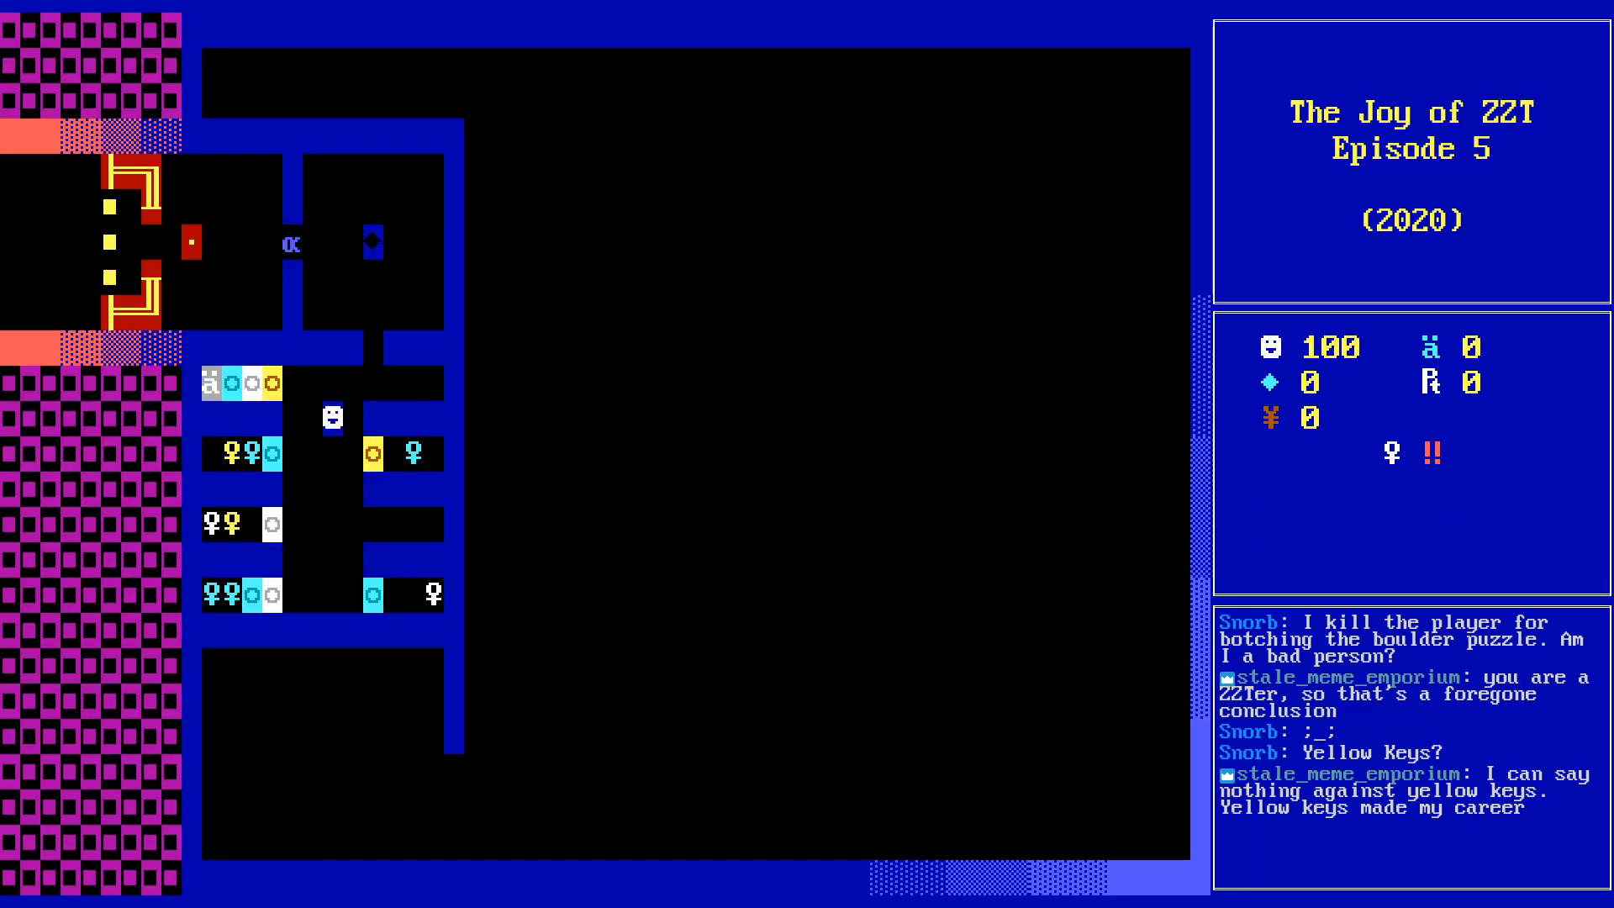
# - Open the white door of the western row 15 alcove and collect the yellow and white keys behind it
pyautogui.press('Down')
pyautogui.press('Down')
pyautogui.press('Down')
pyautogui.press('Down')
pyautogui.press('Down')
pyautogui.press('Left')
pyautogui.press('Left')
pyautogui.press('Up')
pyautogui.press('Up')
pyautogui.press('Left')
pyautogui.press('Left')
pyautogui.press('Left')
pyautogui.press('Left')
# - Return to the corridor and open the white door of the western row 17 alcove
pyautogui.press('Right')
pyautogui.press('Right')
pyautogui.press('Right')
pyautogui.press('Right')
pyautogui.press('Right')
pyautogui.press('Down')
pyautogui.press('Down')
pyautogui.press('Right')
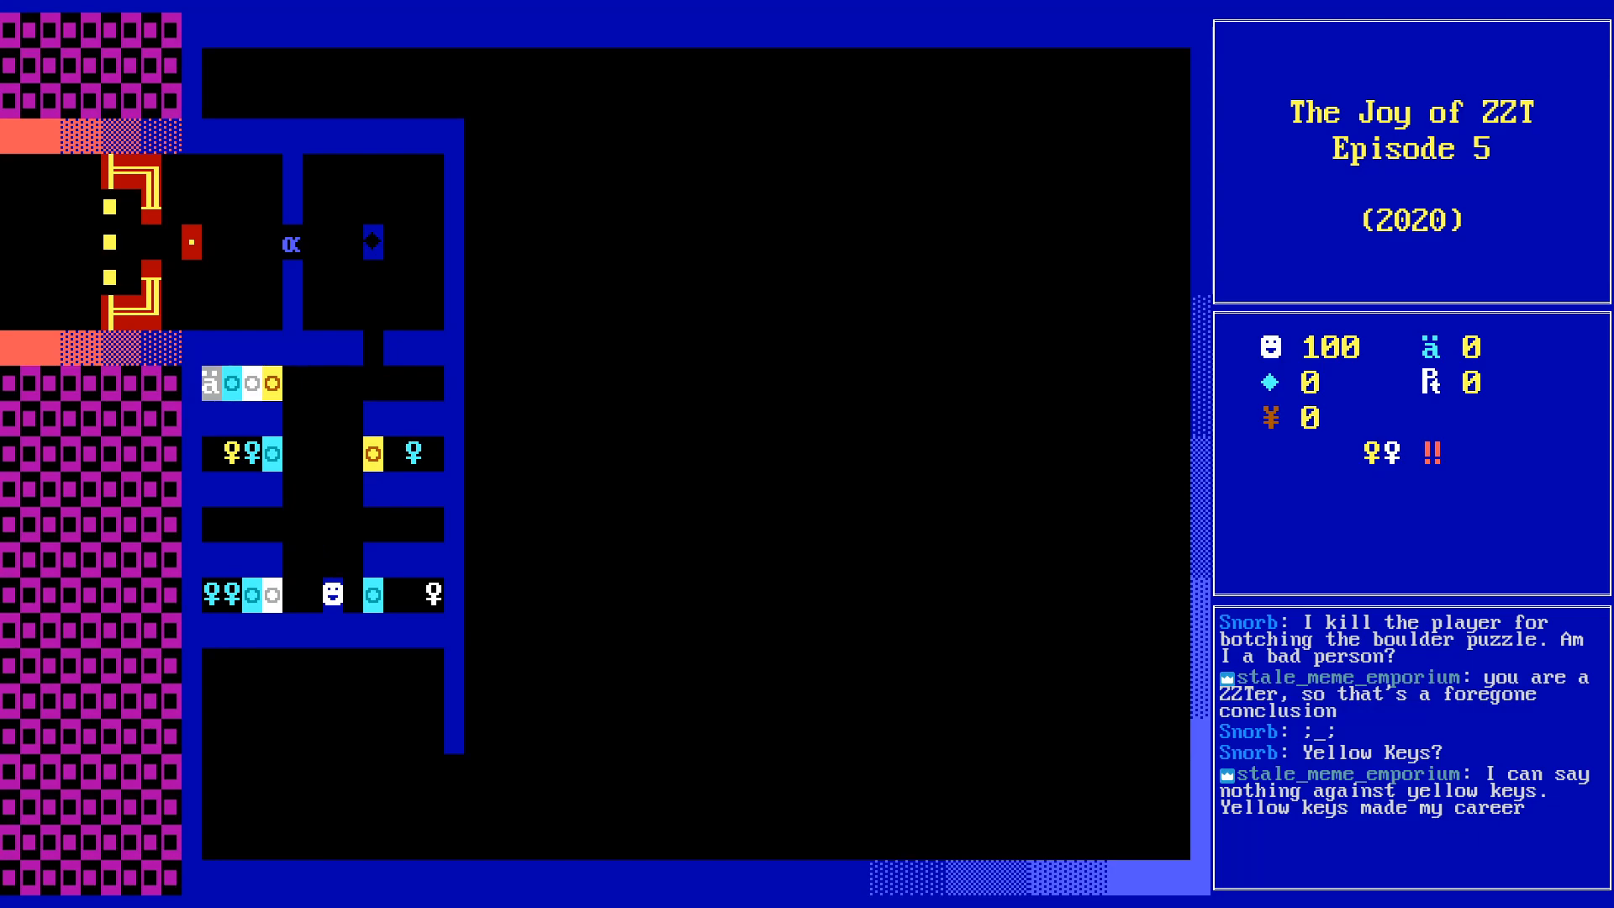
pyautogui.press('Left')
pyautogui.press('Left')
pyautogui.press('Left')
# - Open the yellow door of the eastern row 13 alcove and collect the cyan key behind it
pyautogui.press('Right')
pyautogui.press('Right')
pyautogui.press('Up')
pyautogui.press('Up')
pyautogui.press('Right')
pyautogui.press('Up')
pyautogui.press('Up')
pyautogui.press('Right')
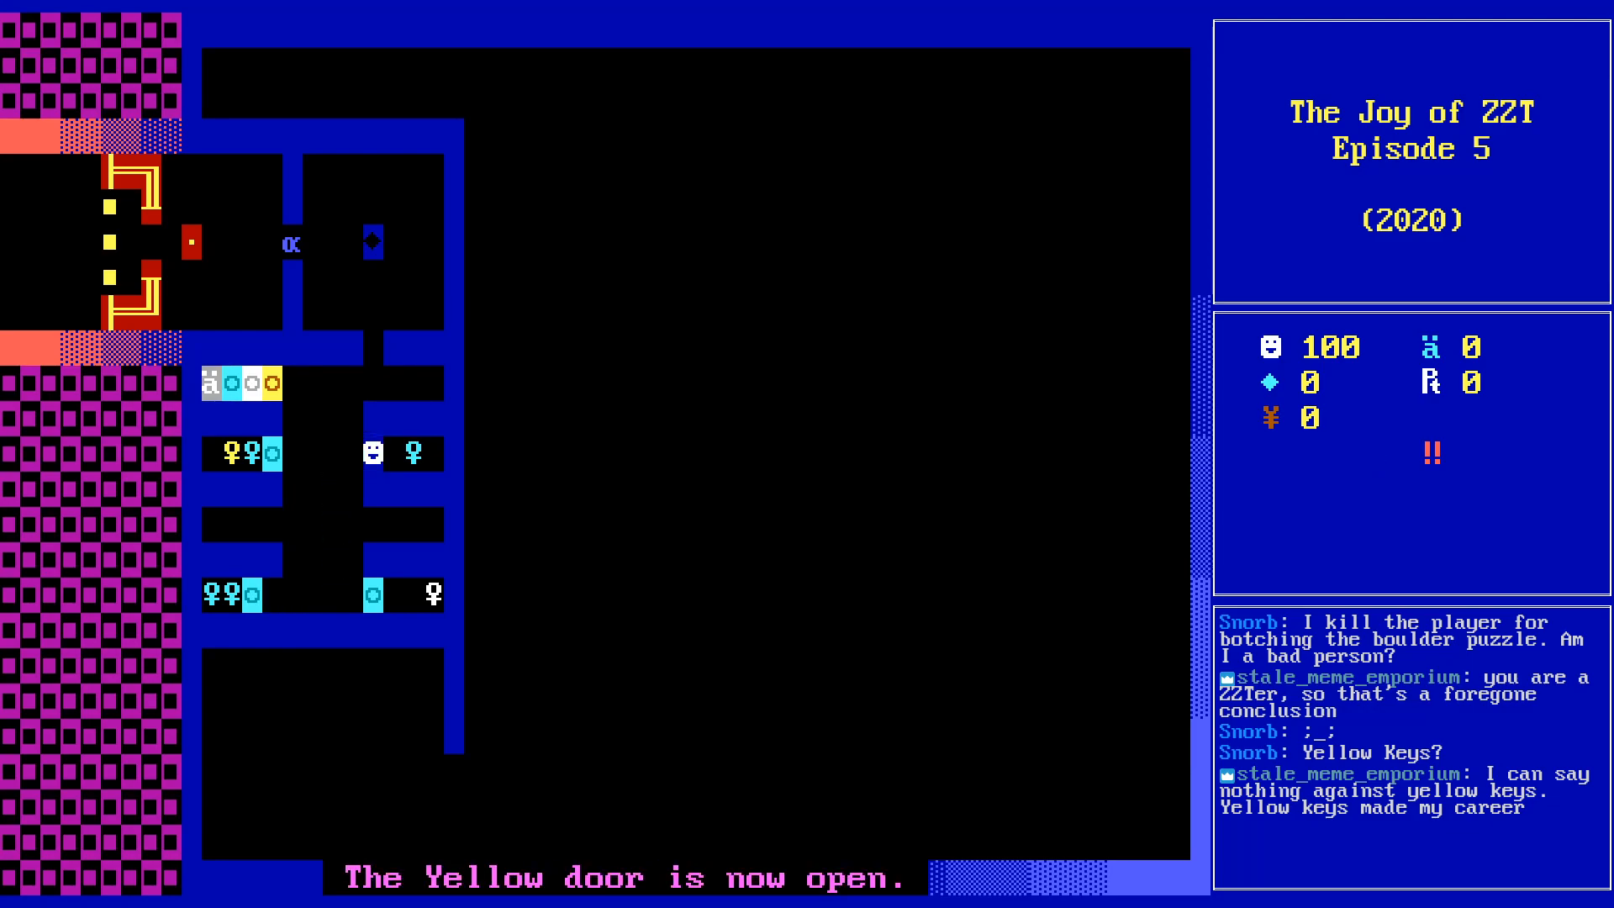
pyautogui.press('Right')
pyautogui.press('Right')
# - Open the cyan door of the eastern row 17 alcove and collect the white key at its far end
pyautogui.press('Left')
pyautogui.press('Left')
pyautogui.press('Left')
pyautogui.press('Down')
pyautogui.press('Down')
pyautogui.press('Down')
pyautogui.press('Down')
pyautogui.press('Right')
pyautogui.press('Right')
pyautogui.press('Right')
pyautogui.press('Right')
# - Carry the white key back into the corridor between the alcoves
pyautogui.press('Left')
pyautogui.press('Left')
pyautogui.press('Left')
pyautogui.press('Left')
pyautogui.press('Left')
pyautogui.press('Up')
pyautogui.press('Up')
pyautogui.press('Left')
pyautogui.press('Down')
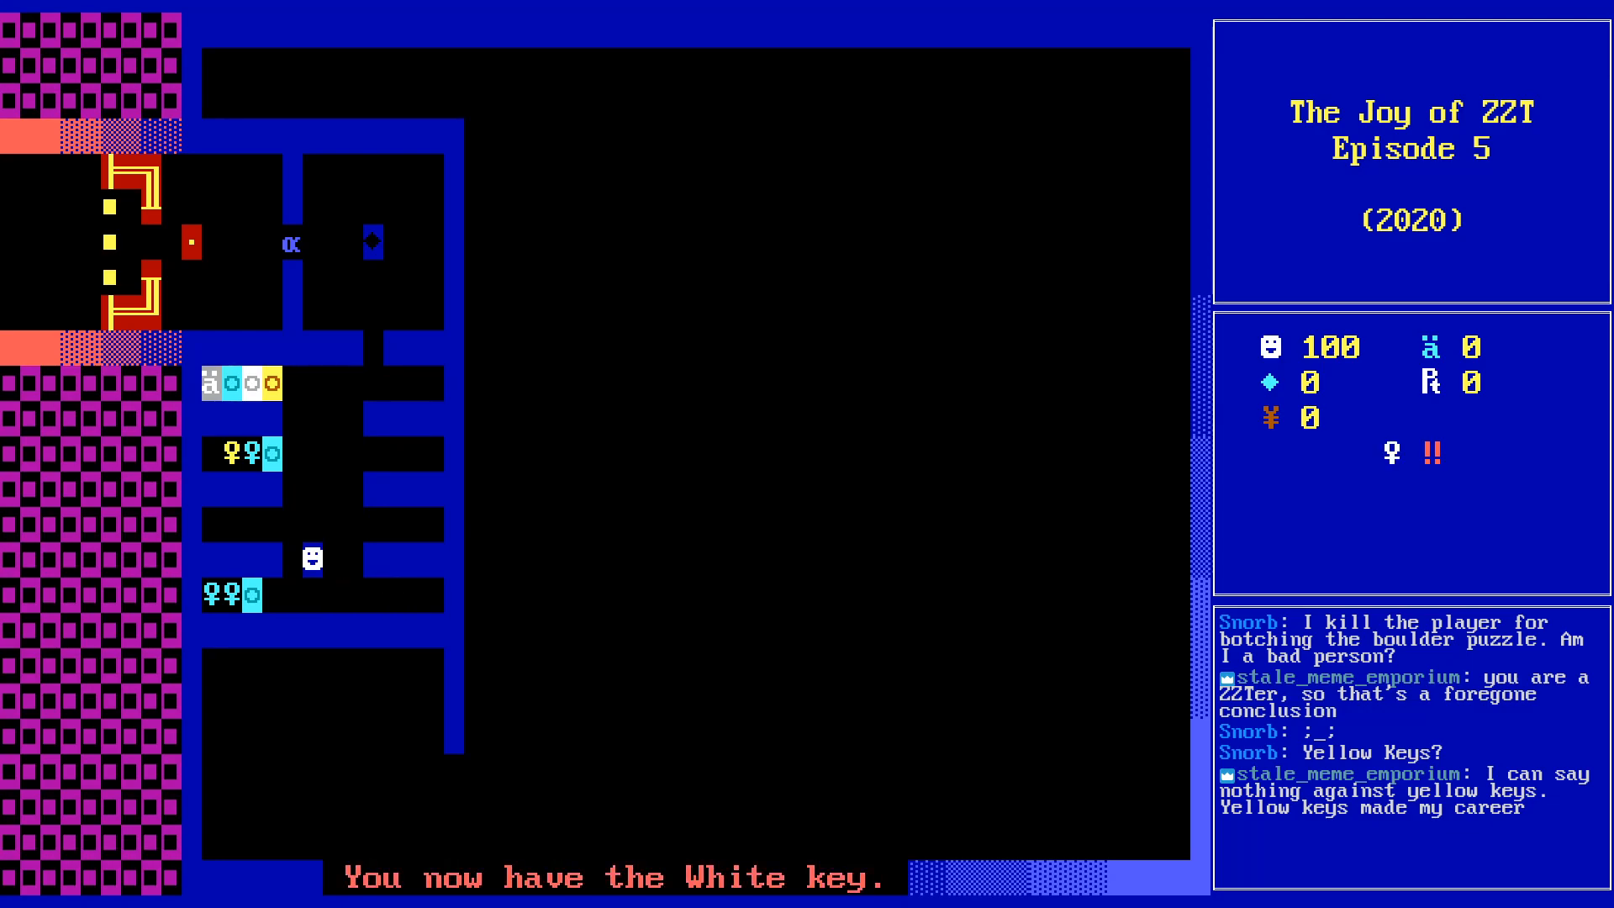
pyautogui.press('Down')
pyautogui.press('Right')
pyautogui.press('Right')
pyautogui.press('Right')
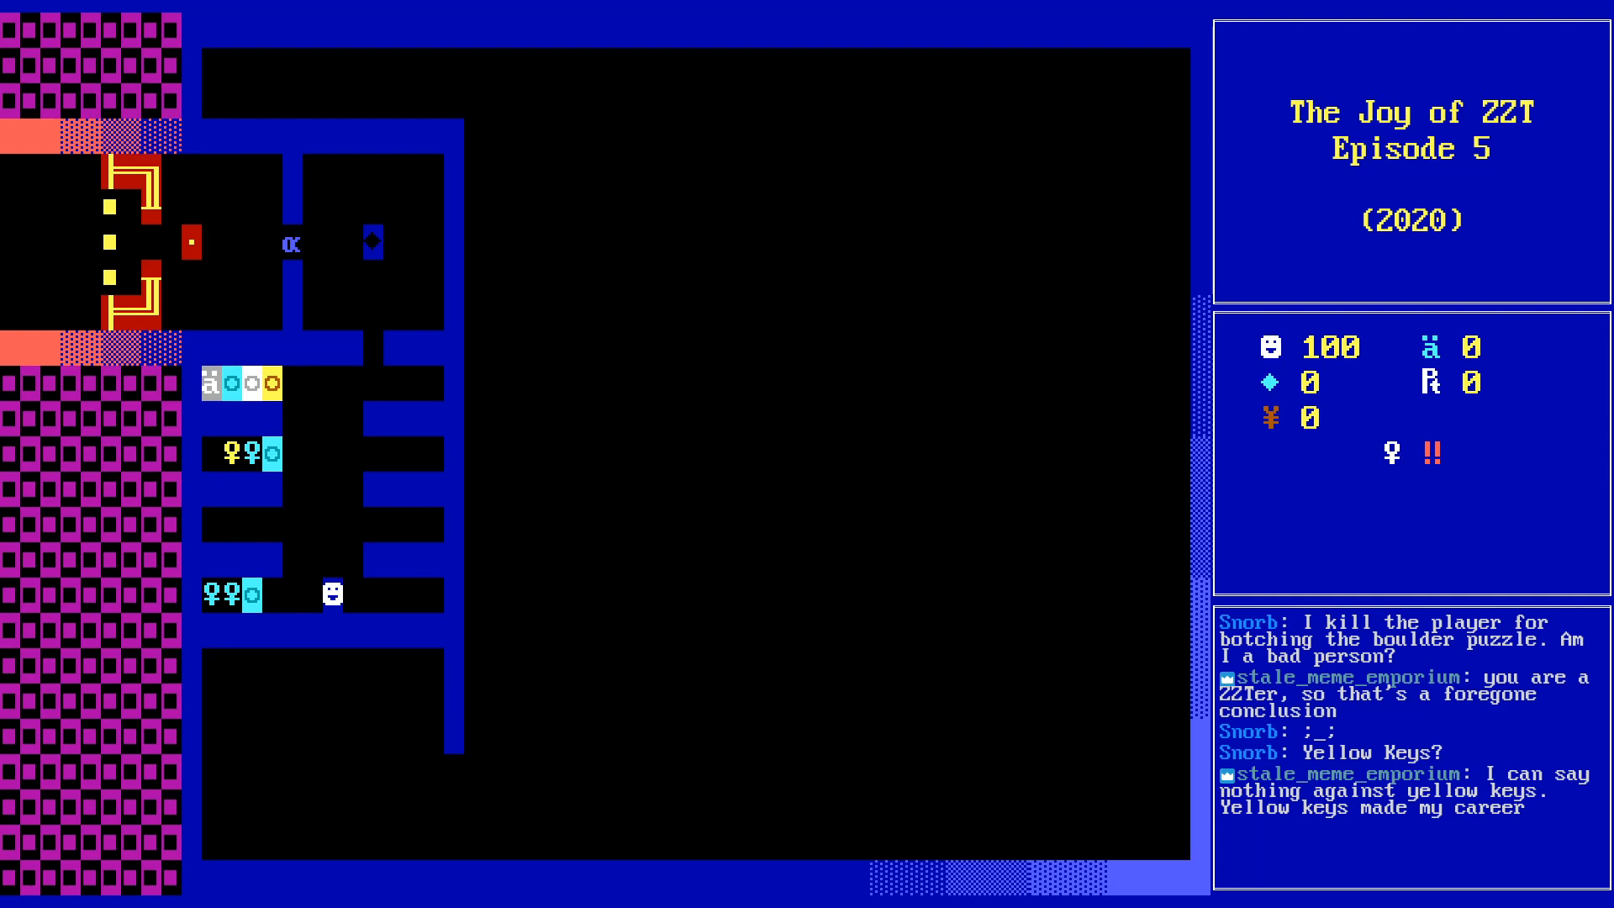
pyautogui.press('Left')
pyautogui.press('Left')
pyautogui.press('Left')
pyautogui.press('Right')
pyautogui.press('Left')
pyautogui.press('Up')
pyautogui.press('Up')
pyautogui.press('Down')
pyautogui.press('Right')
pyautogui.press('Left')
pyautogui.press('Up')
pyautogui.press('Down')
pyautogui.press('Right')
pyautogui.press('Up')
pyautogui.press('Left')
pyautogui.press('Down')
pyautogui.press('Up')
pyautogui.press('Right')
pyautogui.press('Down')
pyautogui.press('Down')
# - Try the cyan doors of the western row 17 and row 13 alcoves and the yellow door of row 11
pyautogui.press('Left')
pyautogui.press('Left')
pyautogui.press('Left')
pyautogui.press('Left')
pyautogui.press('Right')
pyautogui.press('Right')
pyautogui.press('Up')
pyautogui.press('Up')
pyautogui.press('Up')
pyautogui.press('Down')
pyautogui.press('Up')
pyautogui.press('Up')
pyautogui.press('Left')
pyautogui.press('Up')
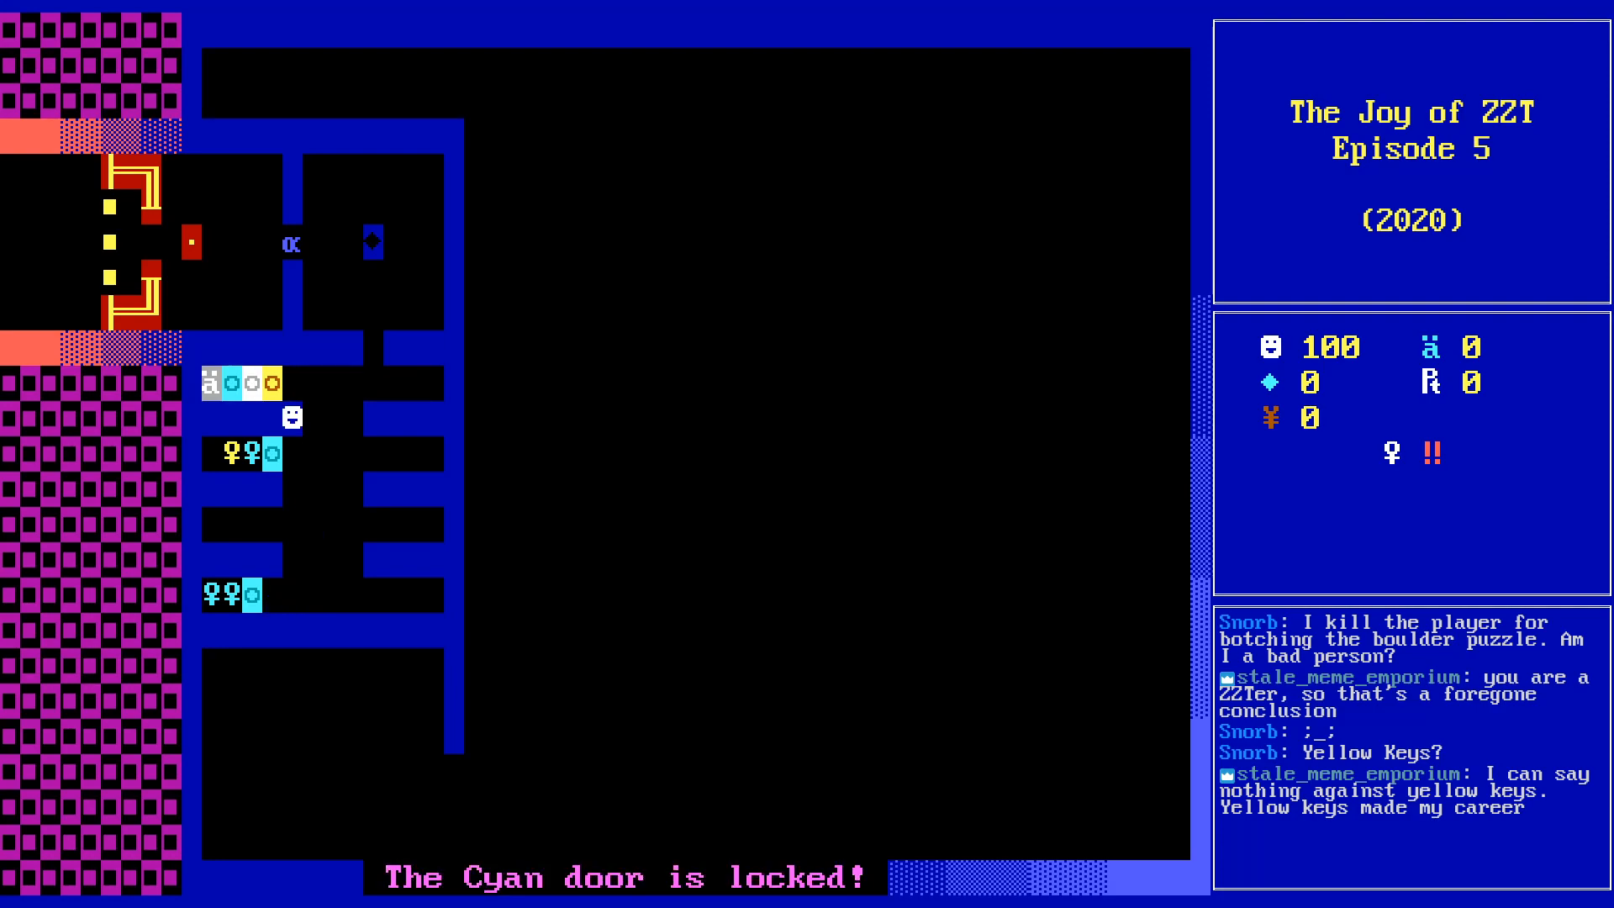
pyautogui.press('Up')
pyautogui.press('Left')
pyautogui.press('Down')
pyautogui.press('Right')
# - Walk back down the corridor and end the playtest game
pyautogui.press('Down')
pyautogui.press('Down')
pyautogui.press('Down')
pyautogui.press('Right')
pyautogui.press('Right')
pyautogui.press('Escape')
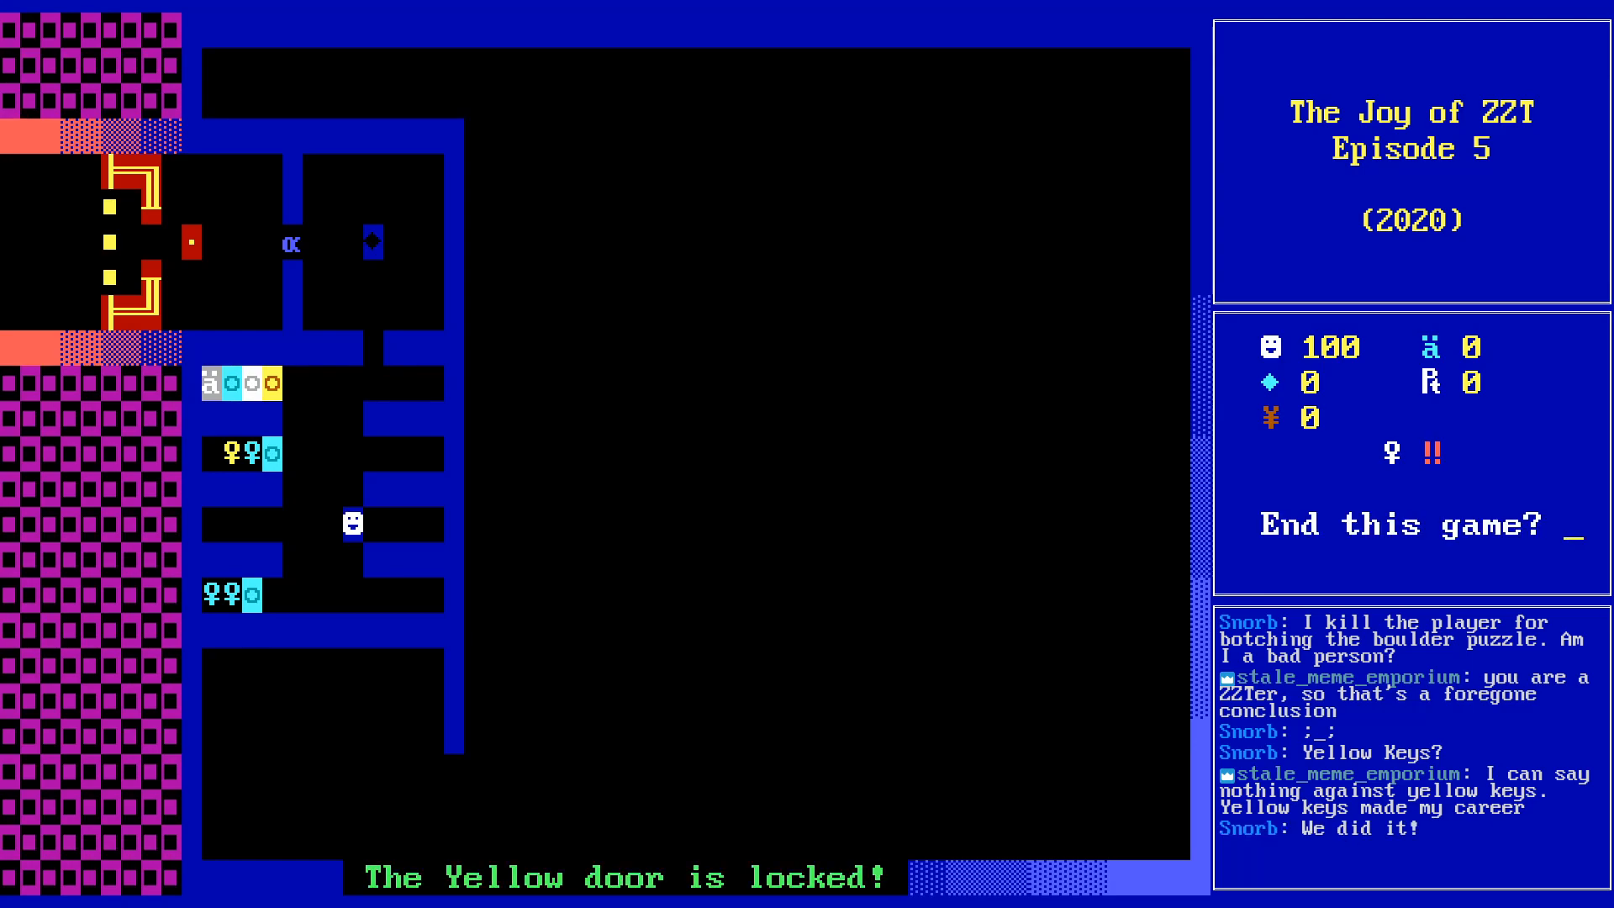
pyautogui.press('y')
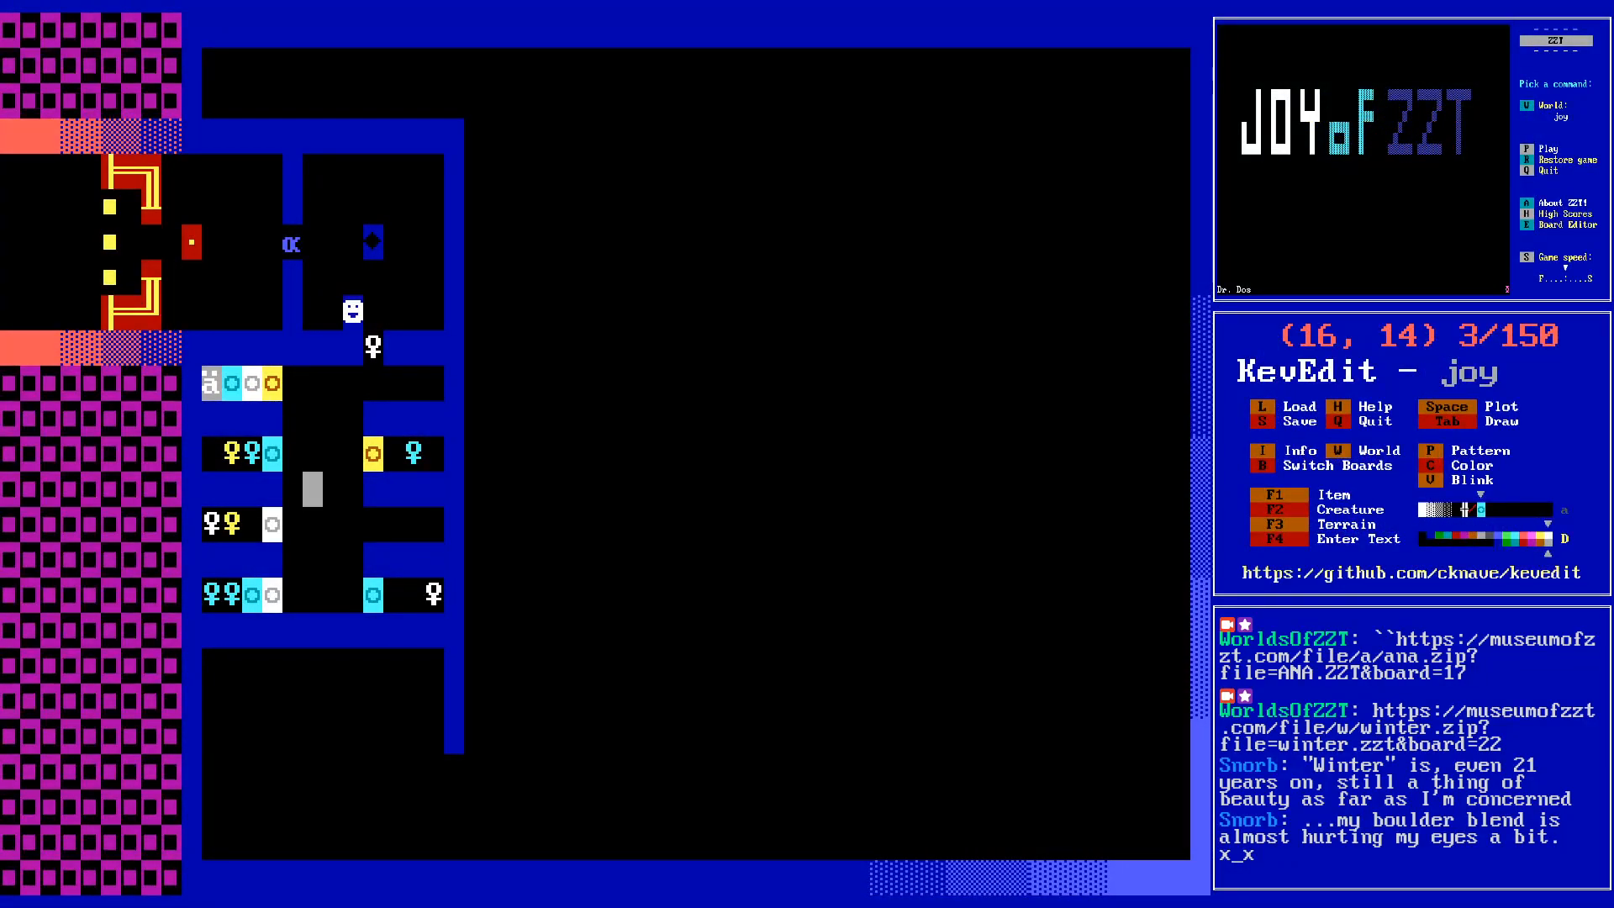
pyautogui.press('Right')
pyautogui.press('Down')
pyautogui.press('Right')
pyautogui.press('Left')
pyautogui.press('Down')
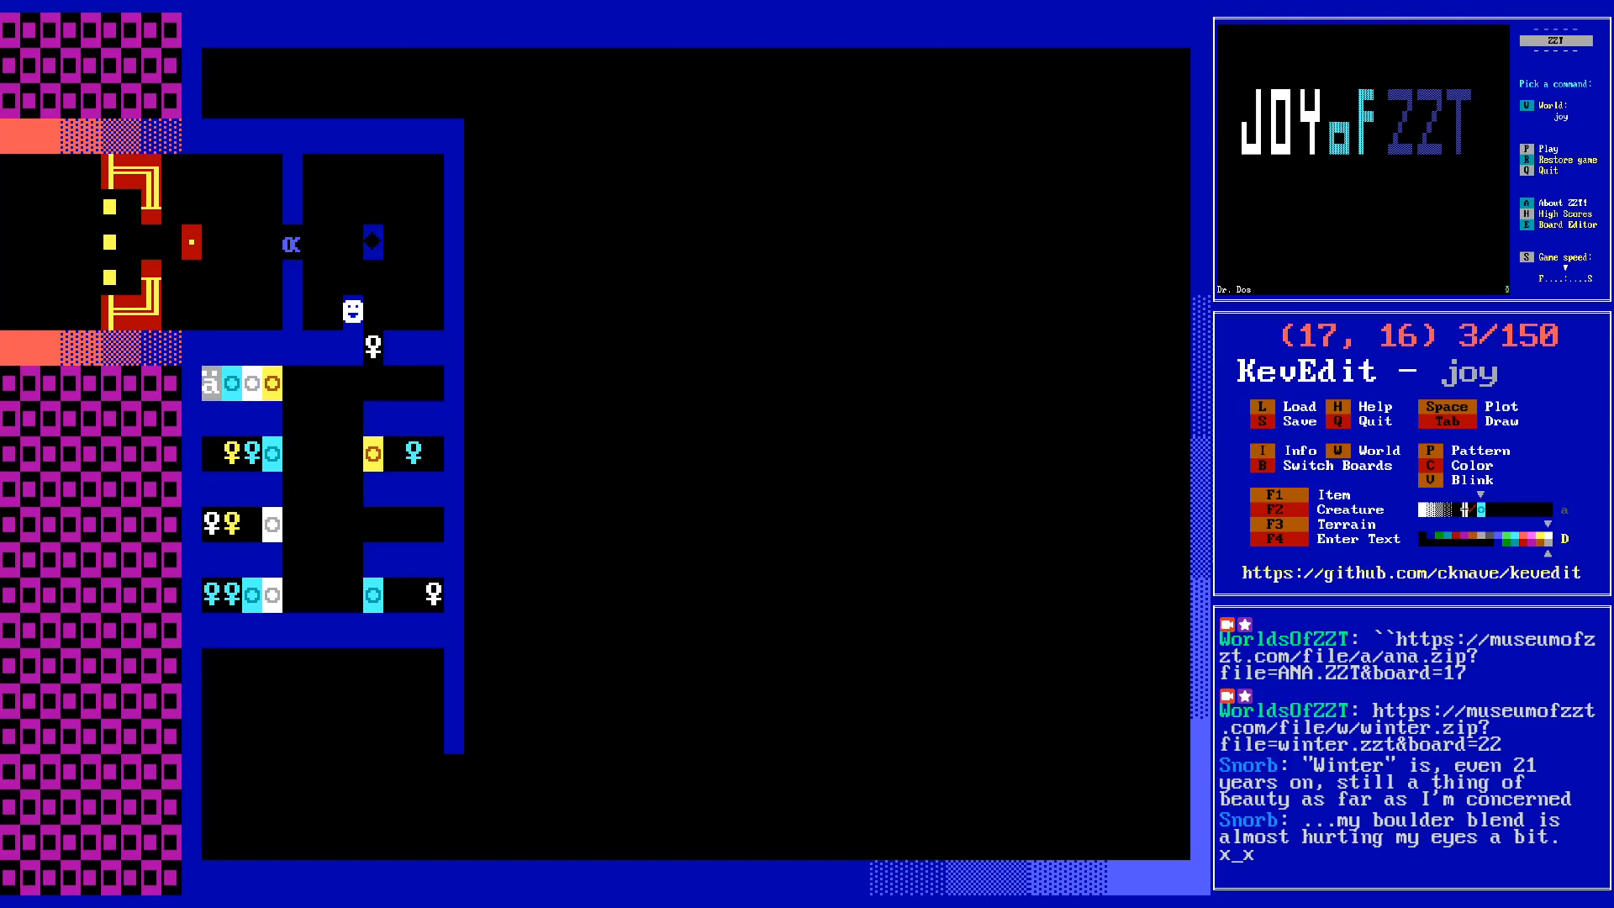
# - Set the drawing color to light red on black and replace the ammo at (11, 11) with an object
pyautogui.press('Up')
pyautogui.press('Left')
pyautogui.press('Up')
pyautogui.press('Left')
pyautogui.press('Left')
pyautogui.press('Left')
pyautogui.press('Up')
pyautogui.press('Up')
pyautogui.press('Left')
pyautogui.press('Left')
pyautogui.press('Up')
pyautogui.press('c')
pyautogui.press('Left')
pyautogui.press('Left')
pyautogui.press('Left')
pyautogui.press('Down')
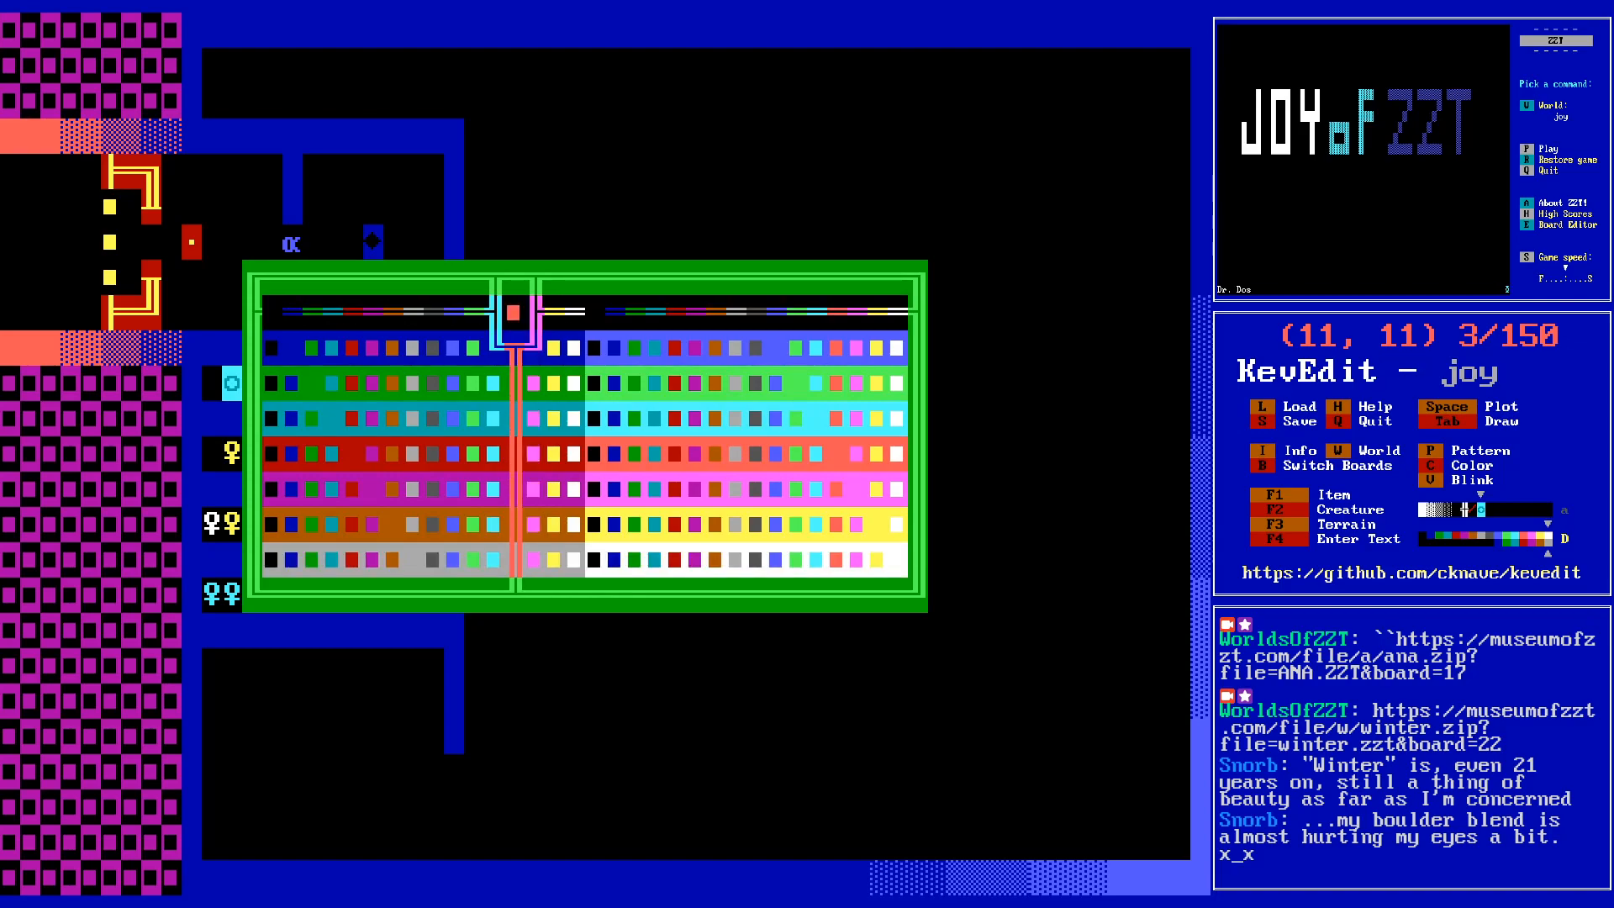
pyautogui.press('Return')
pyautogui.press('space')
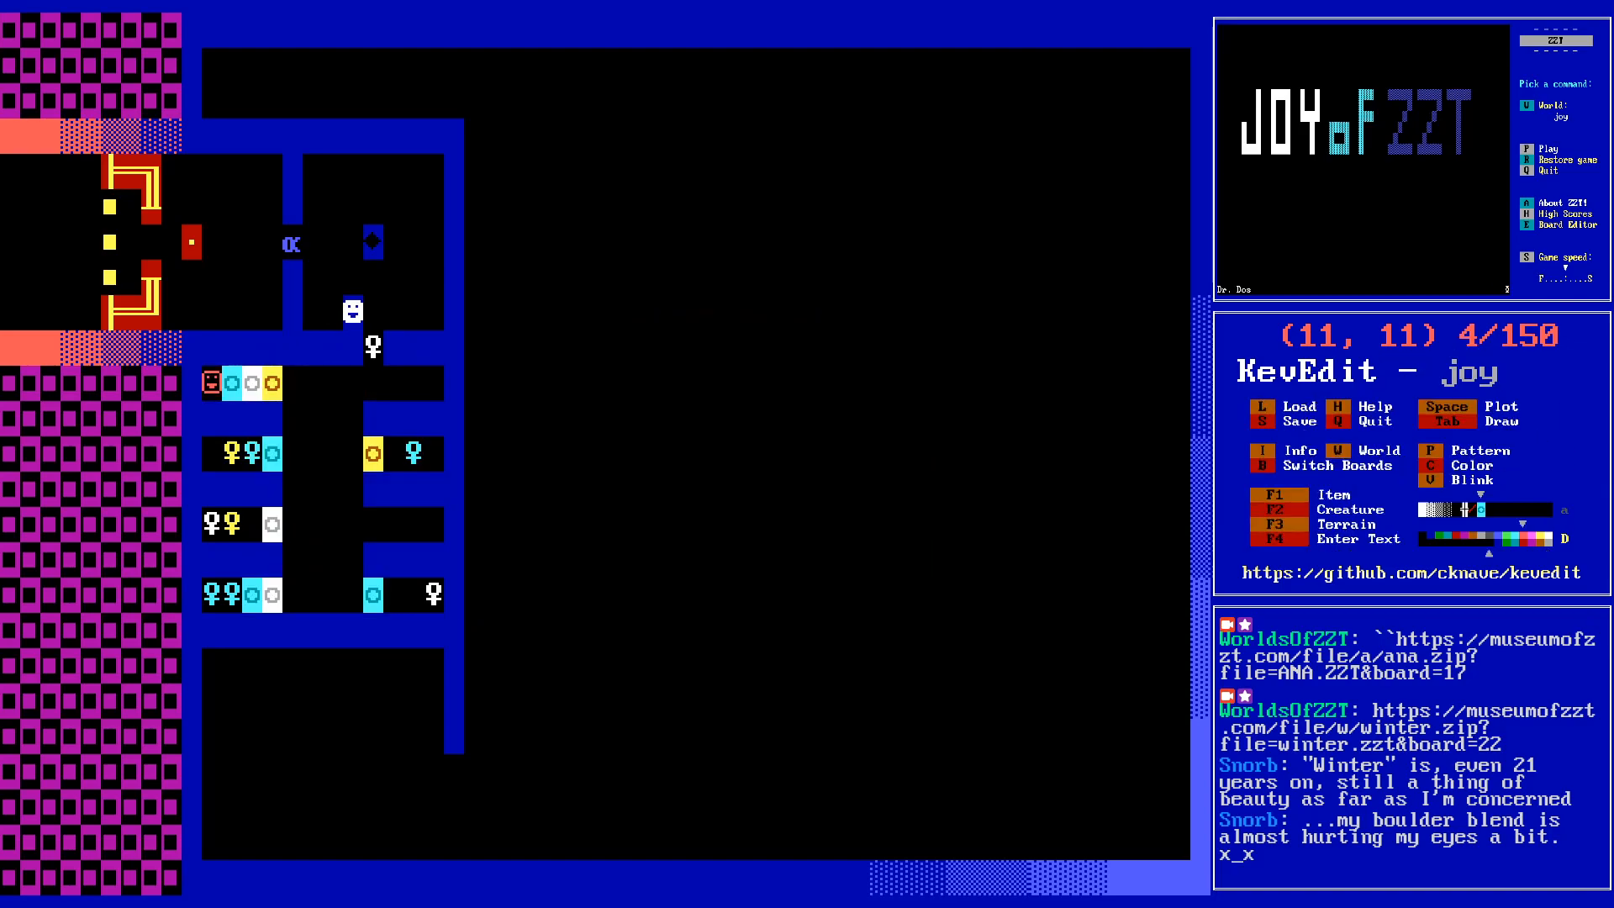
# - Set the new object's character to the backslash, character 92
pyautogui.press('Return')
pyautogui.press('Down')
pyautogui.press('Return')
pyautogui.press('Right')
pyautogui.press('Right')
pyautogui.press('Right')
pyautogui.press('Right')
pyautogui.press('Right')
pyautogui.press('Right')
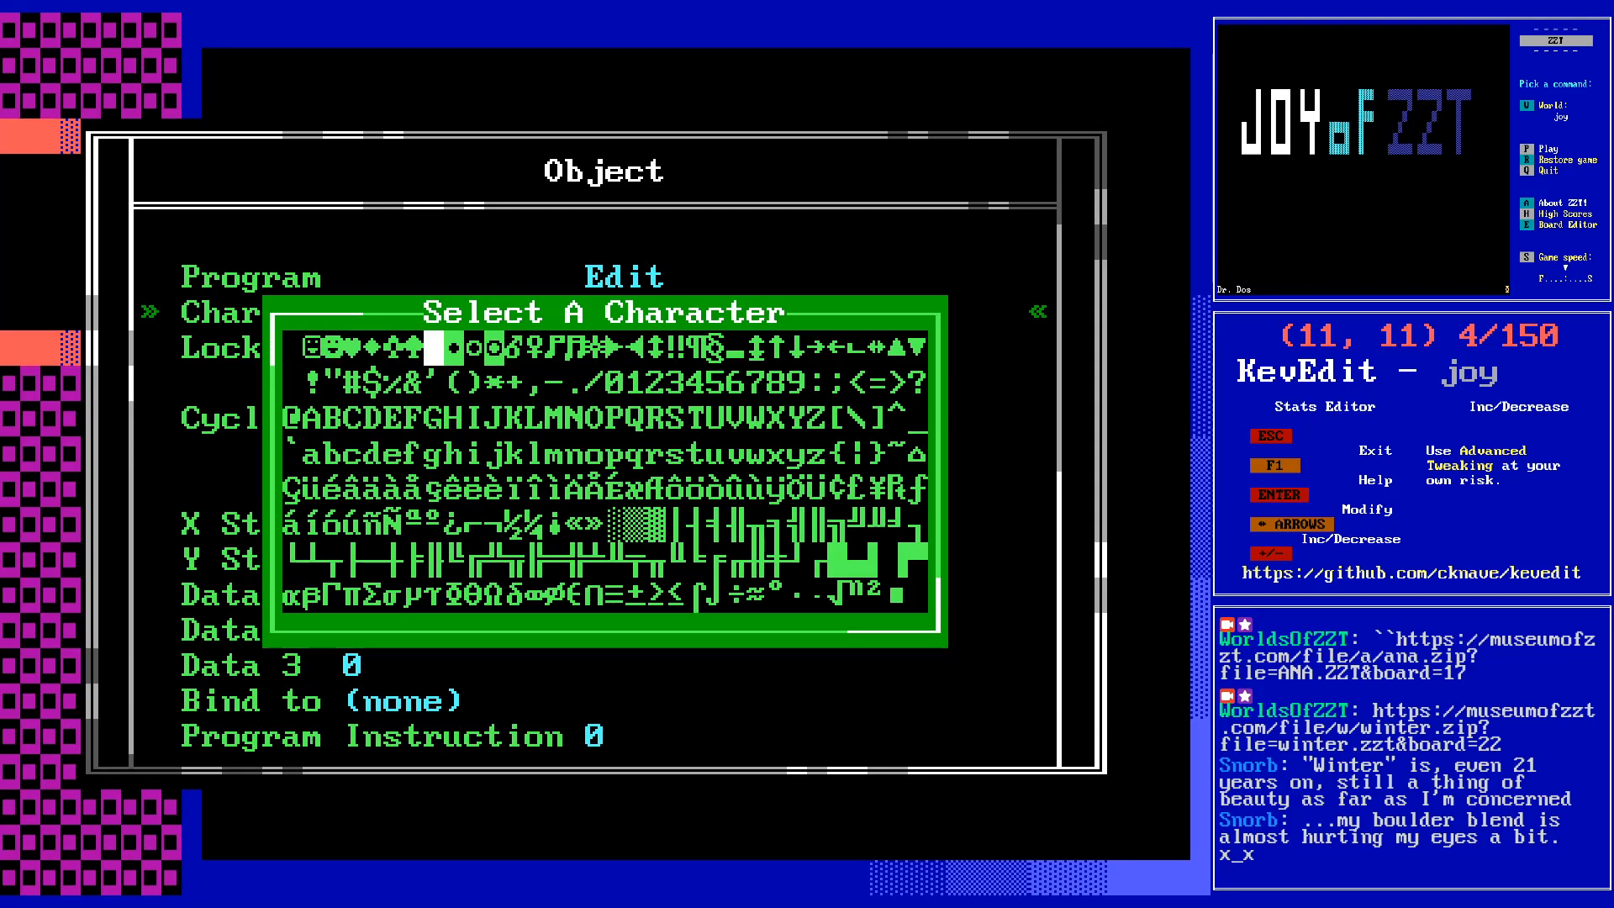
pyautogui.press('Down')
pyautogui.press('Right')
pyautogui.press('Right')
pyautogui.press('Right')
pyautogui.press('Right')
pyautogui.press('Right')
pyautogui.press('Right')
pyautogui.press('Right')
pyautogui.press('Right')
pyautogui.press('Right')
pyautogui.press('Right')
pyautogui.press('Right')
pyautogui.press('Right')
pyautogui.press('Right')
pyautogui.press('Right')
pyautogui.press('Right')
pyautogui.press('Right')
pyautogui.press('Right')
pyautogui.press('Right')
pyautogui.press('Right')
pyautogui.press('Right')
pyautogui.press('Down')
pyautogui.press('Right')
pyautogui.press('Return')
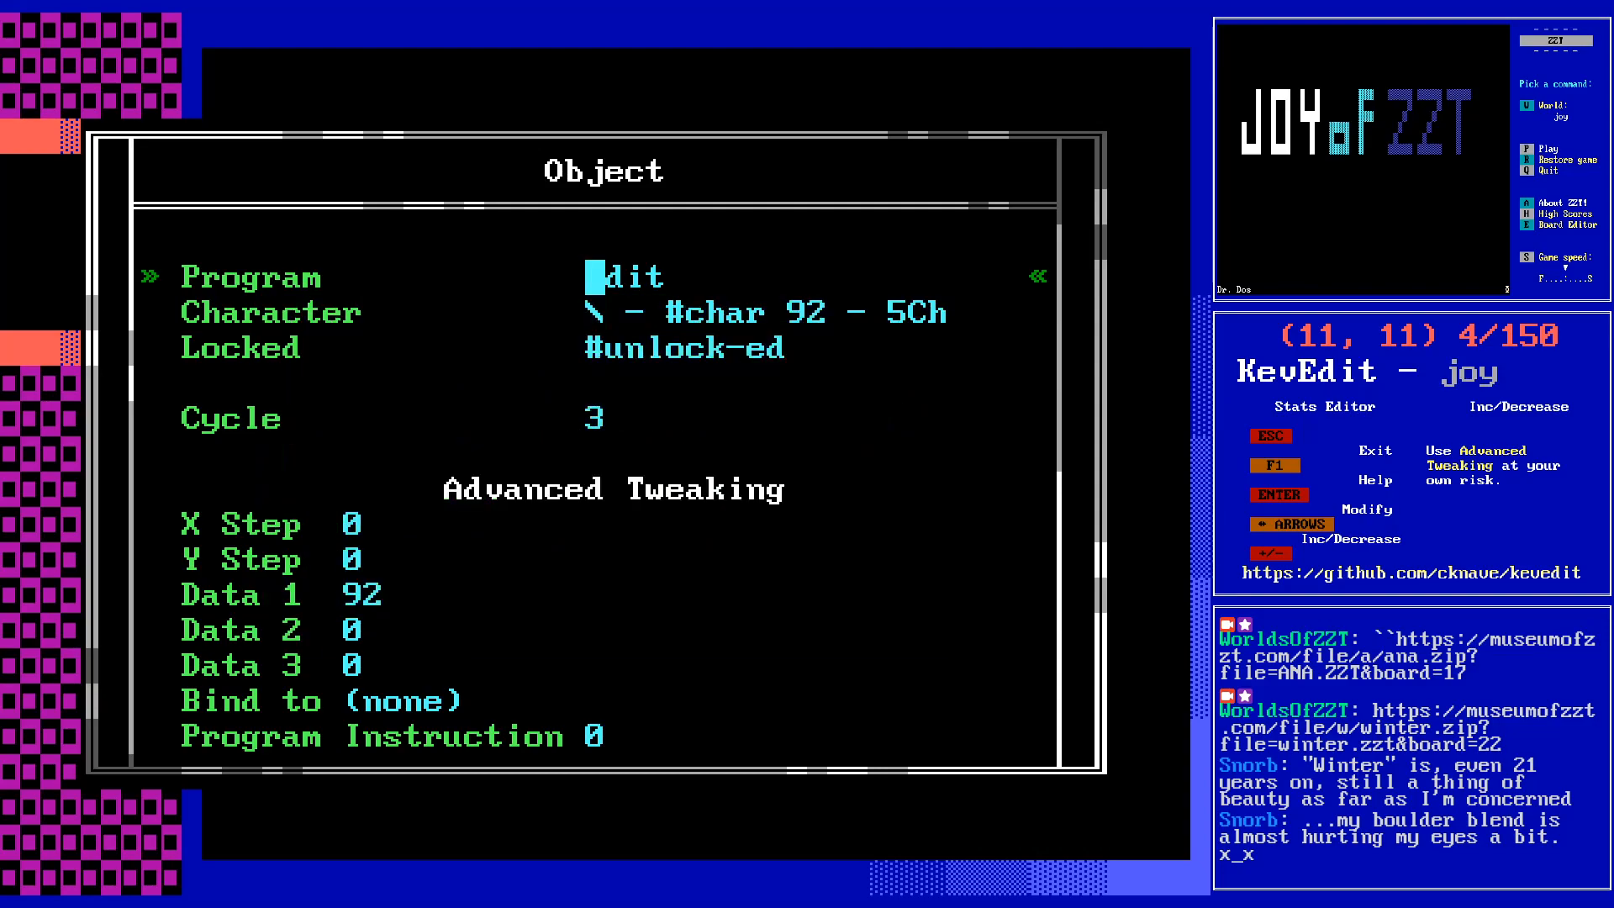
pyautogui.press('Up')
pyautogui.press('Return')
pyautogui.write('@level')
pyautogui.press('Return')
pyautogui.write('#end')
pyautogui.press('Return')
pyautogui.press('Up')
pyautogui.press('Up')
pyautogui.press('End')
pyautogui.press('BackSpace')
pyautogui.write('r')
# - Add a :touch label below #end with the message "You pull the lever!"
pyautogui.press('Down')
pyautogui.press('Down')
pyautogui.write(':touch')
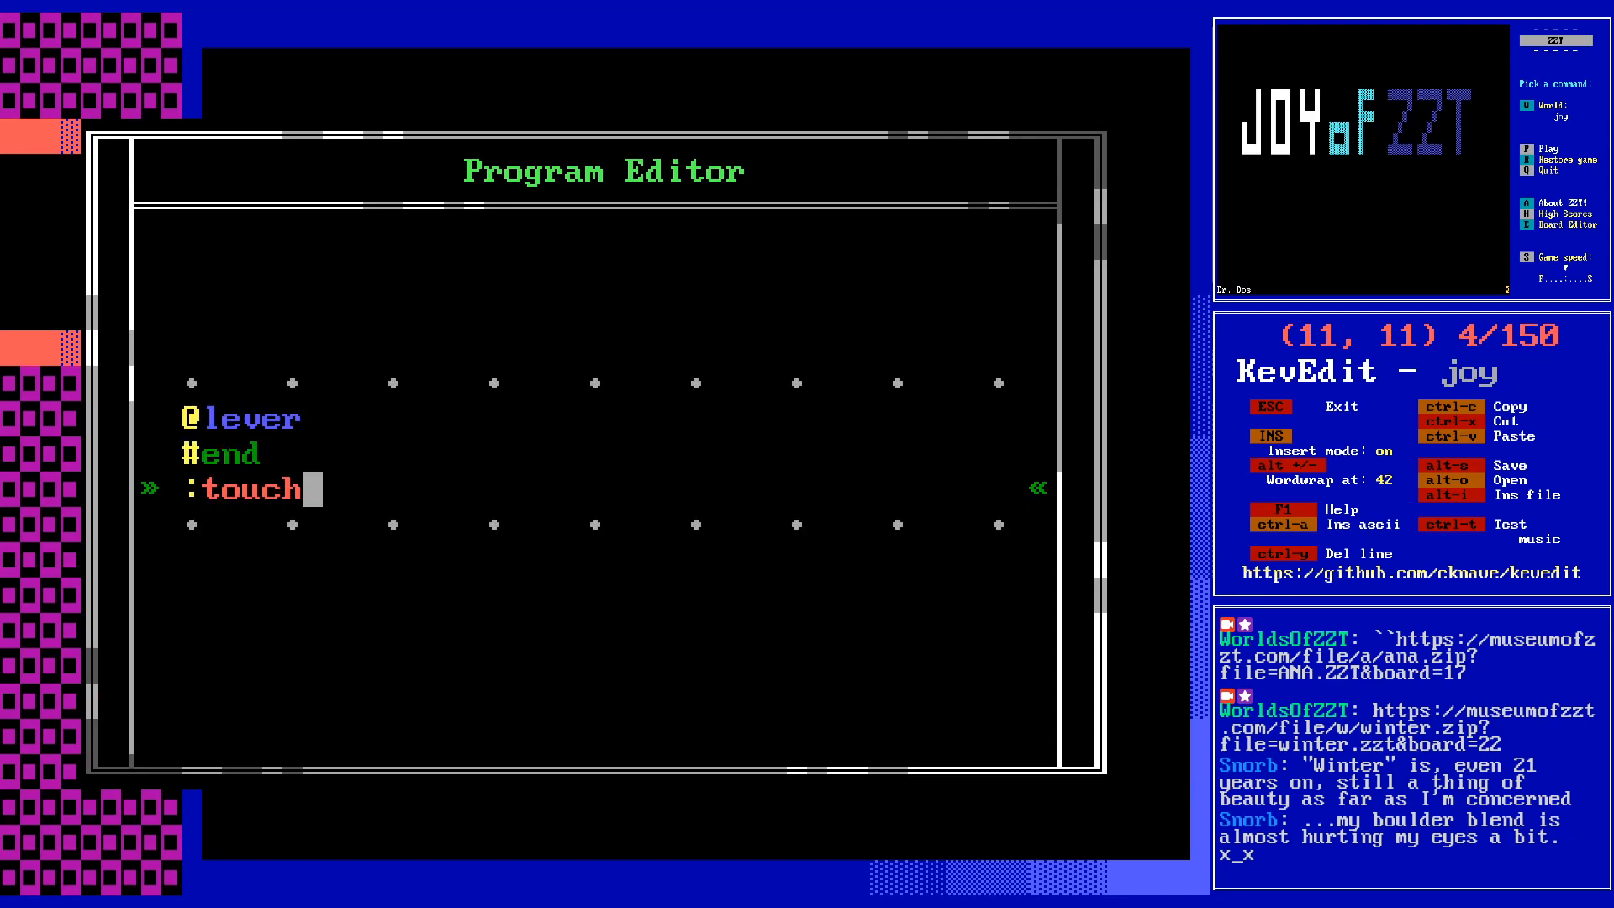
pyautogui.press('Return')
pyautogui.write('You pull the lever!')
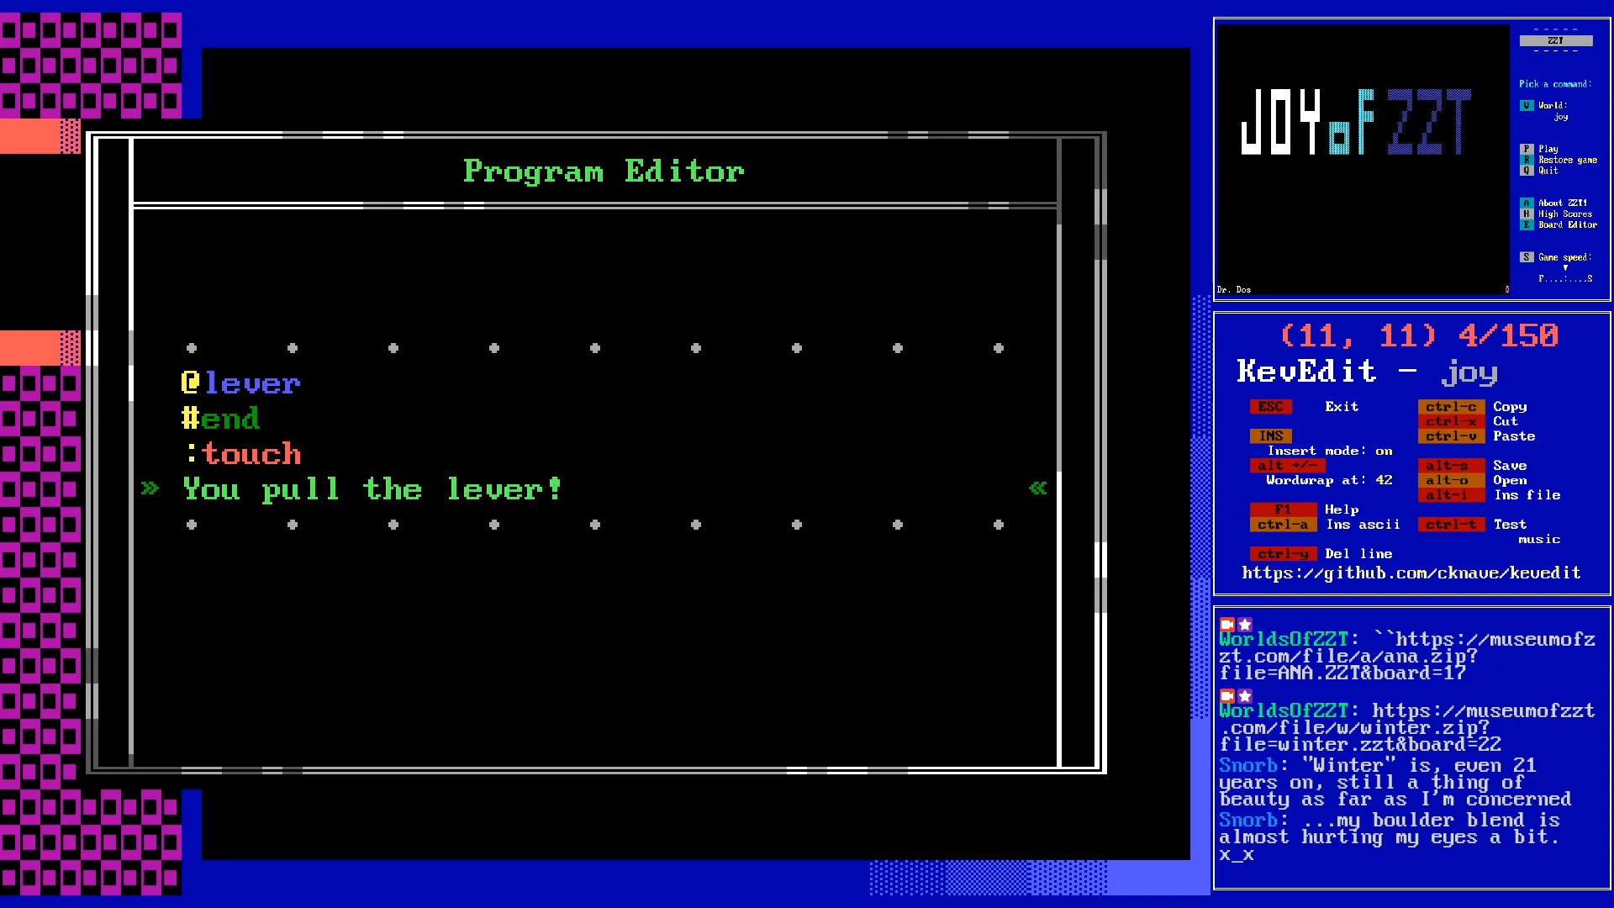
# - Add a #play line with the notes h-f below the lever message
pyautogui.press('Return')
pyautogui.write('#play ')
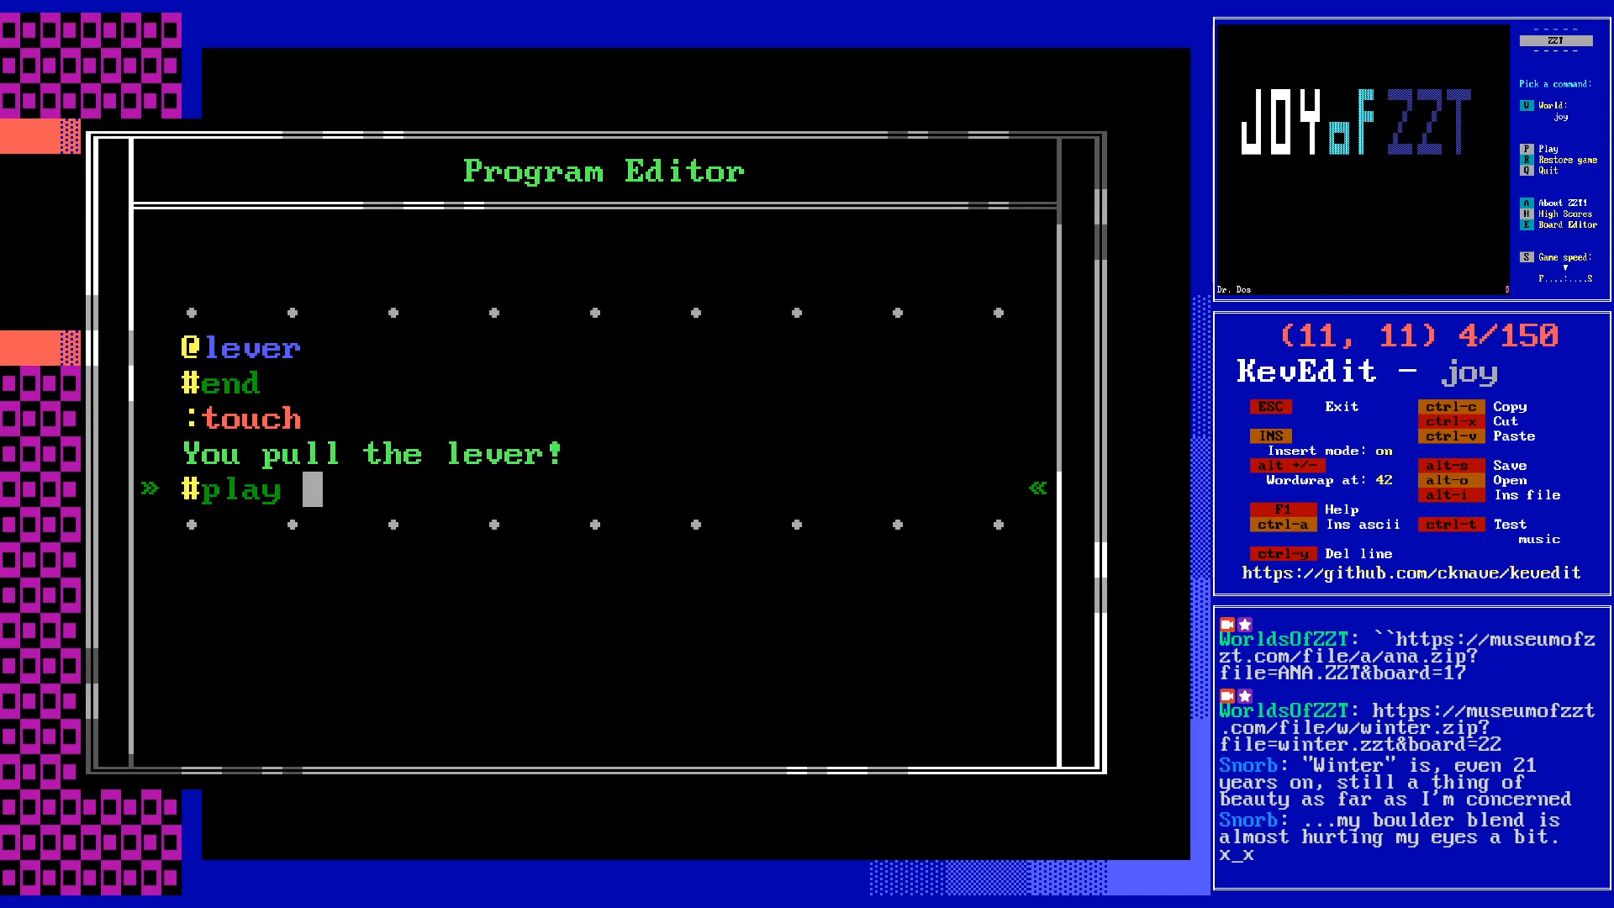
pyautogui.write('h-f')
pyautogui.press('Left')
pyautogui.press('Left')
pyautogui.press('Left')
pyautogui.press('Left')
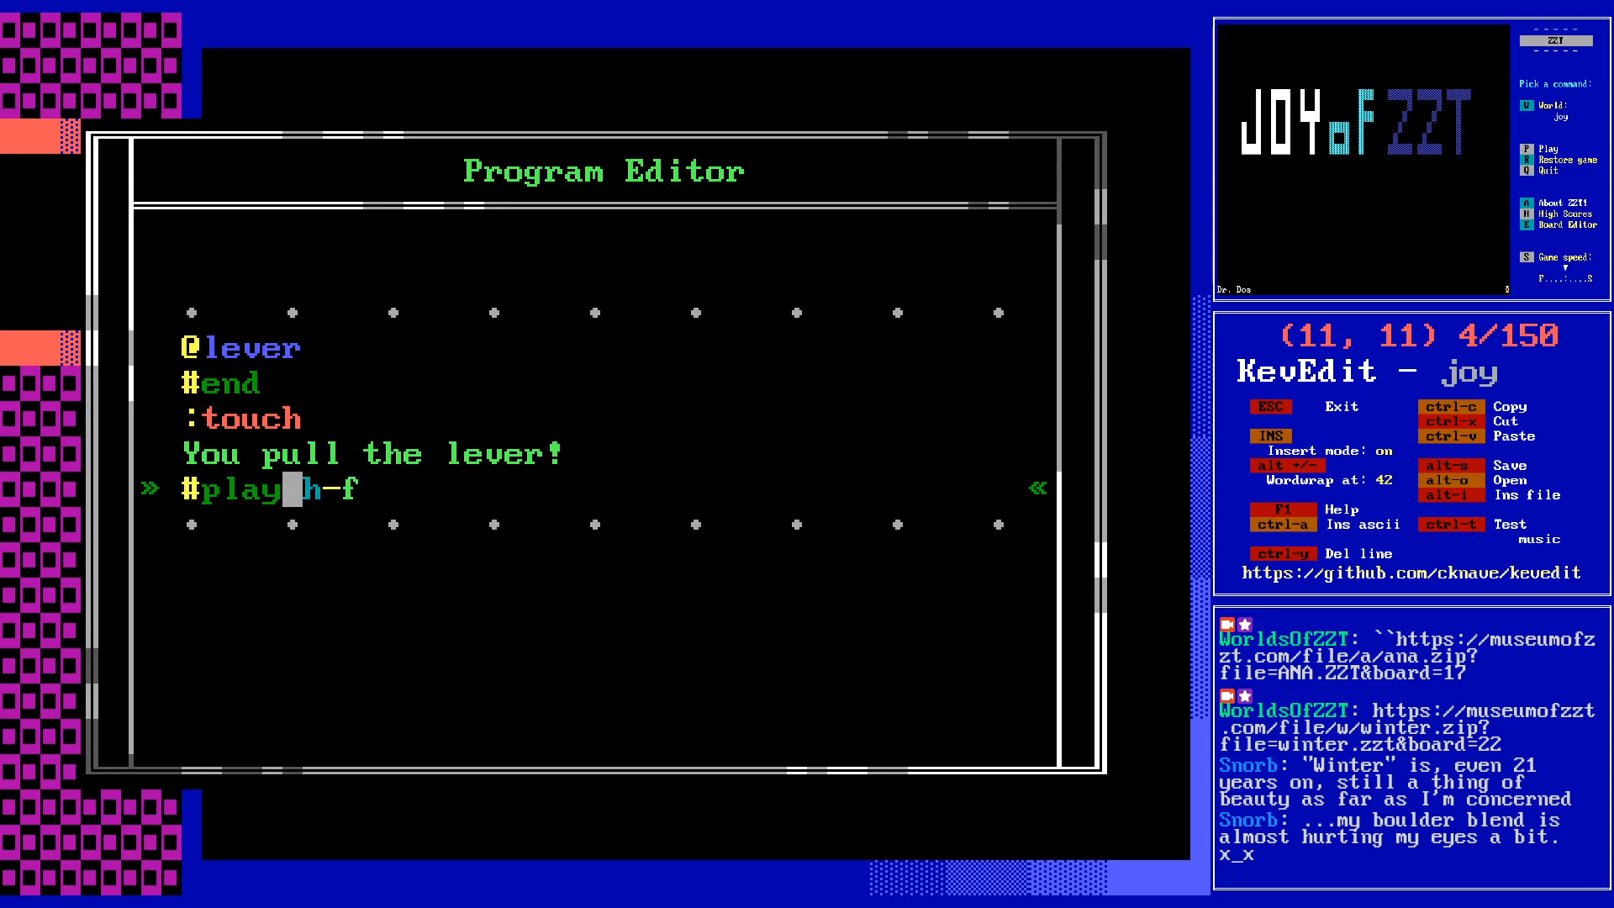
# - Change the notes of the #play line to i-88x4
pyautogui.press('End')
pyautogui.press('Left')
pyautogui.press('Left')
pyautogui.press('BackSpace')
pyautogui.write('i')
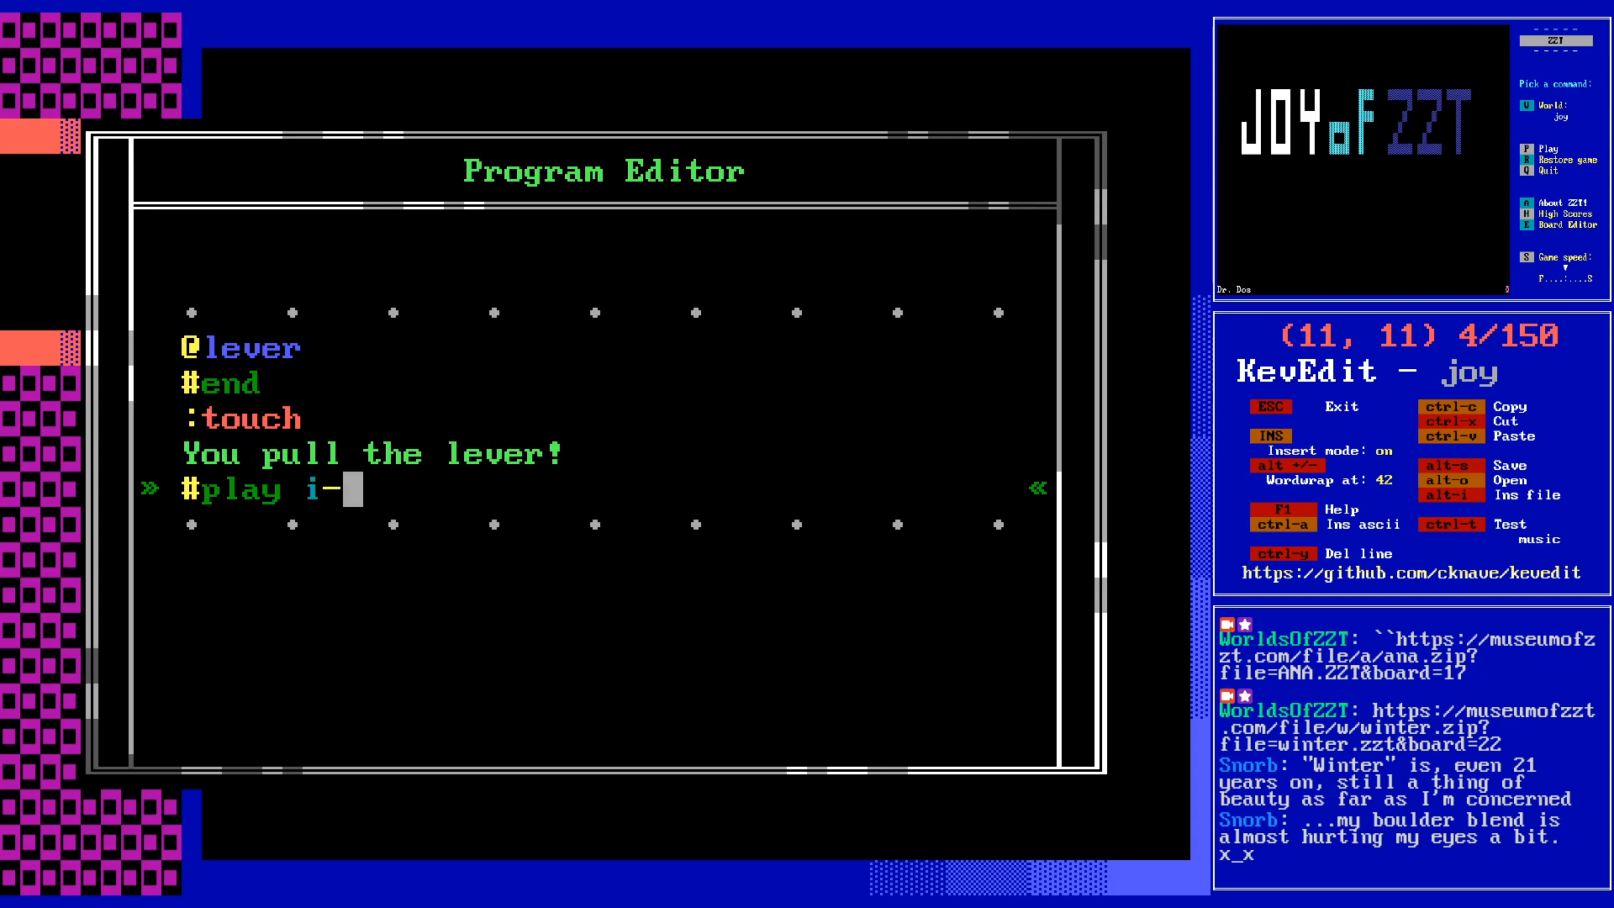
pyautogui.press('Delete')
pyautogui.write('88x4')
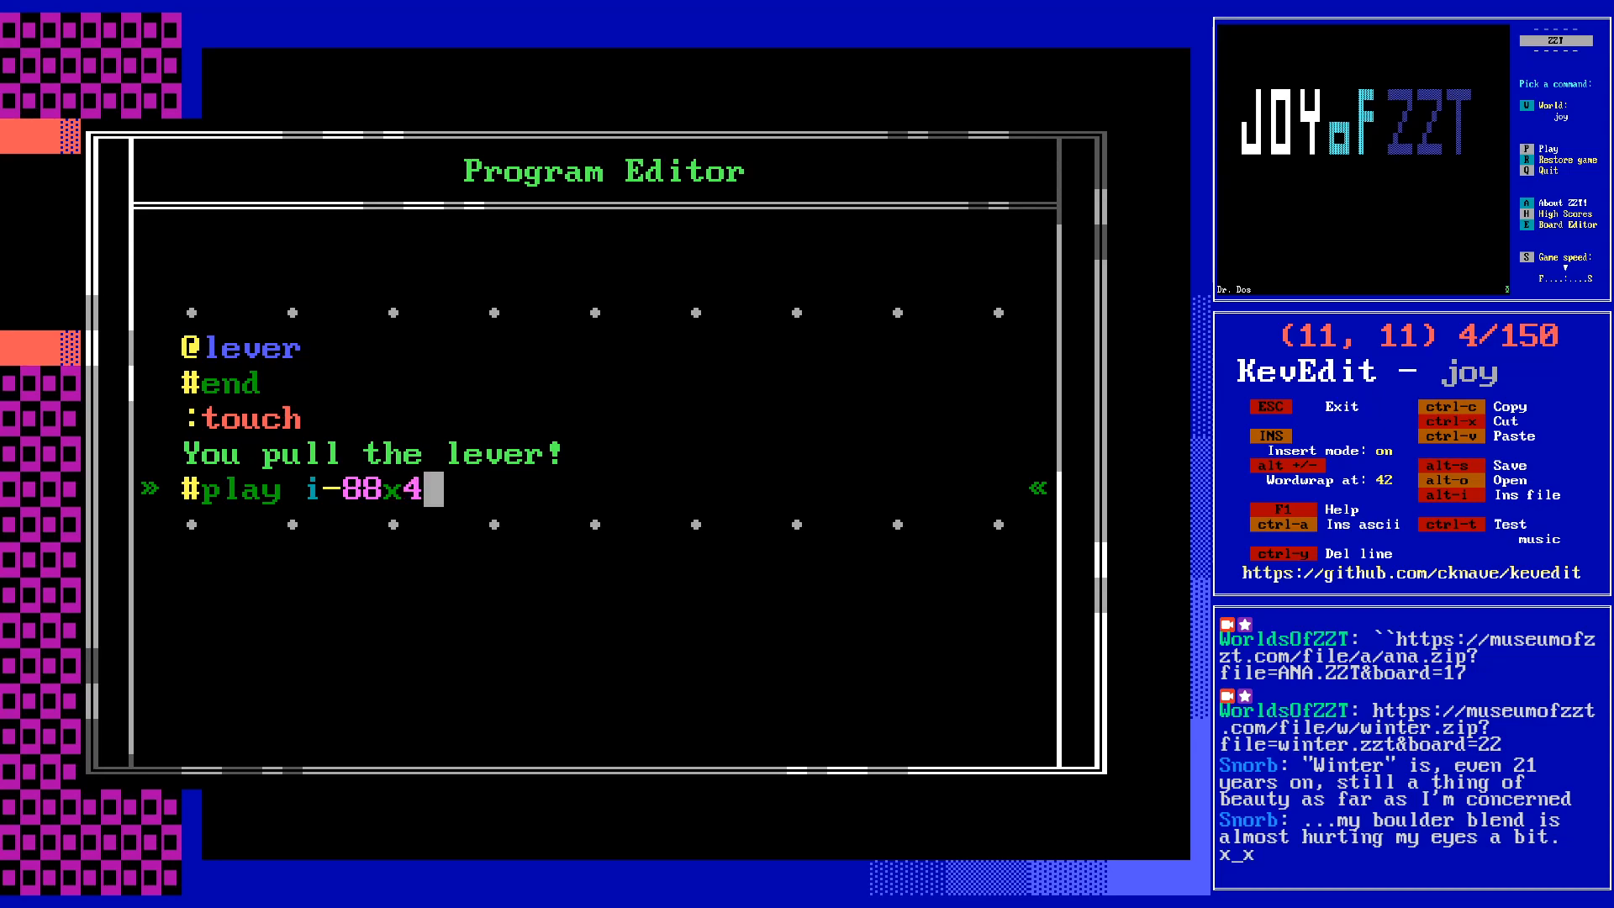
# - Replace the notes on the lever program's #play line with 44 and start a new line below it
pyautogui.press('Left')
pyautogui.press('Left')
pyautogui.press('BackSpace')
pyautogui.press('BackSpace')
pyautogui.press('Right')
pyautogui.press('Right')
pyautogui.press('Left')
pyautogui.press('BackSpace')
pyautogui.press('BackSpace')
pyautogui.press('Right')
pyautogui.press('BackSpace')
pyautogui.press('BackSpace')
pyautogui.write('44')
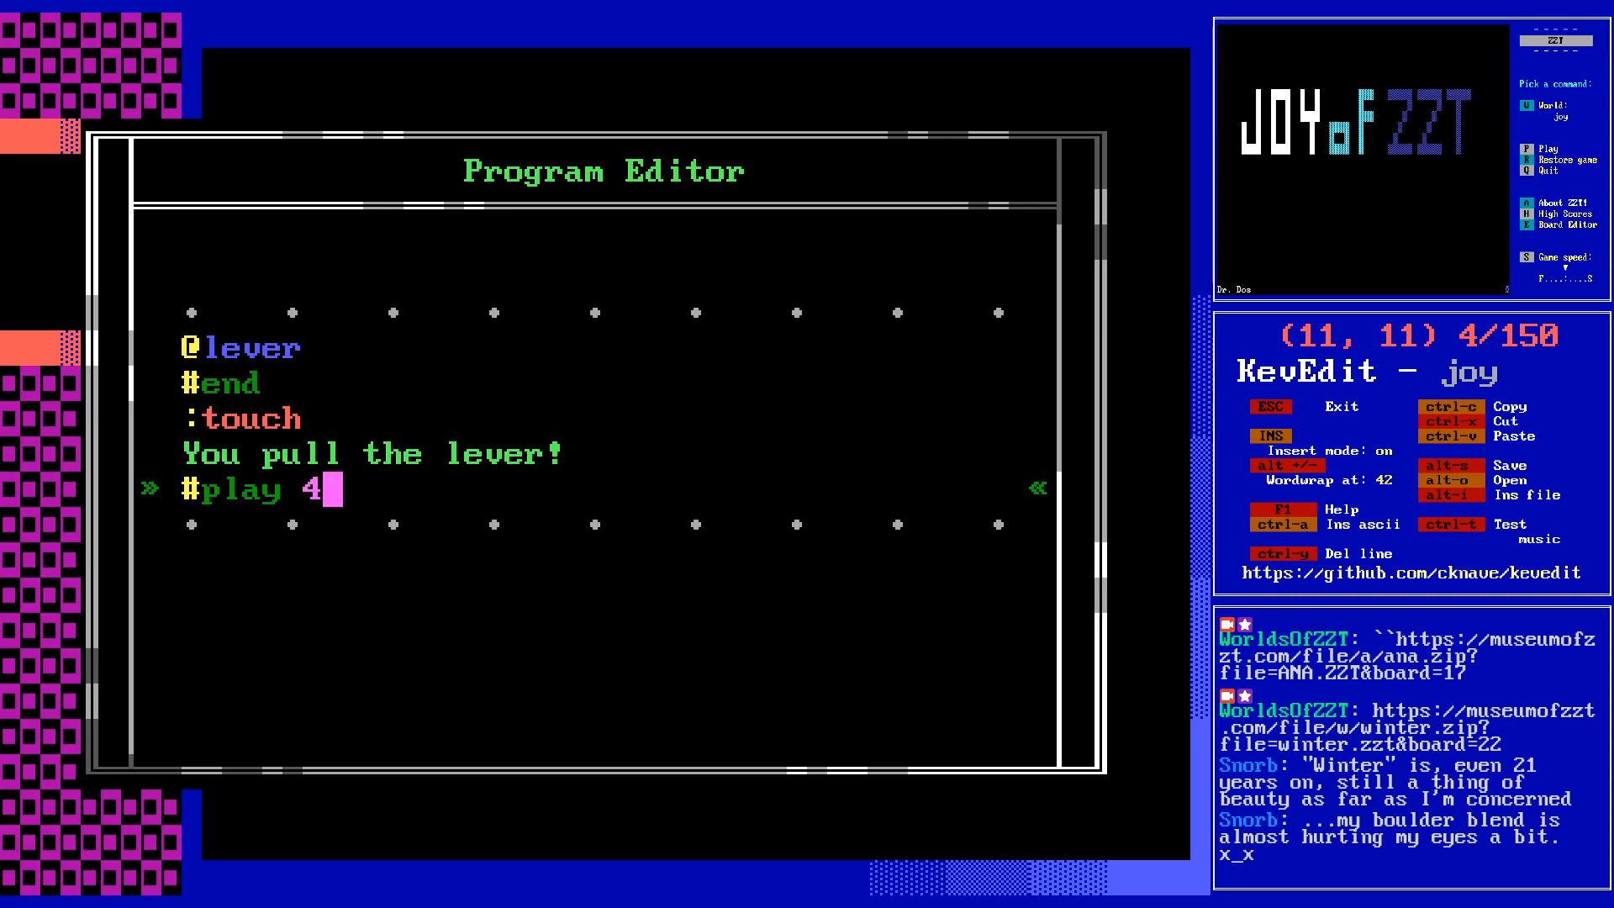
pyautogui.press('Return')
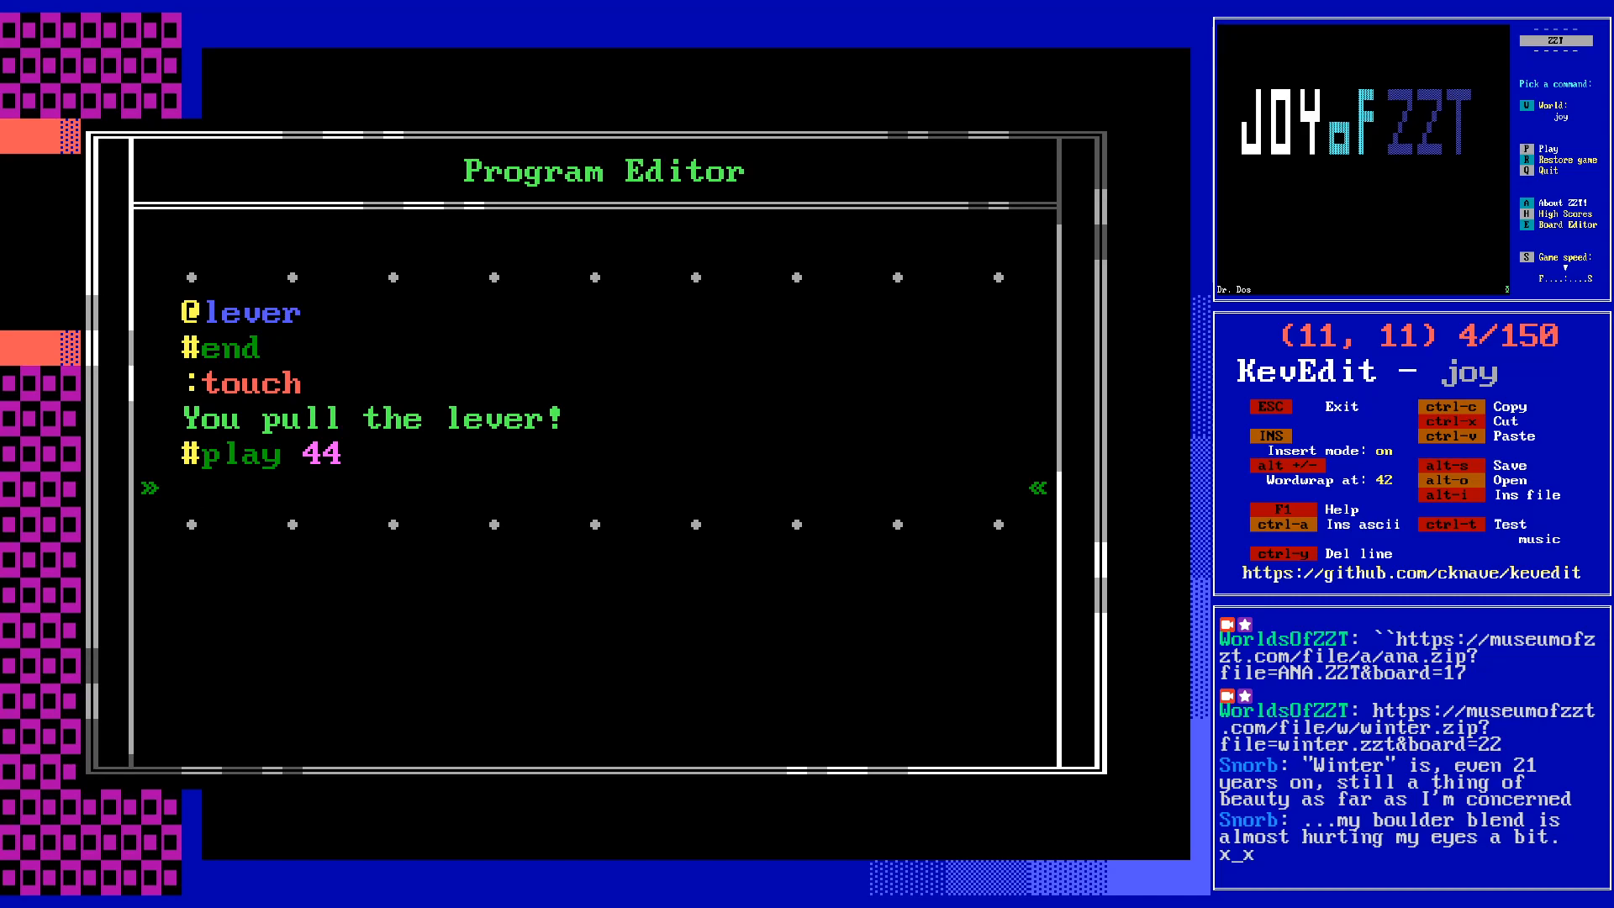
# - Add a #char line with a code picked from the character table, and close the lever program
pyautogui.write('#char')
pyautogui.hotkey('ctrl', 'a')
pyautogui.press('Right')
pyautogui.press('Right')
pyautogui.press('Right')
pyautogui.press('Right')
pyautogui.press('Right')
pyautogui.press('Right')
pyautogui.press('Left')
pyautogui.press('Left')
pyautogui.press('Left')
pyautogui.press('Left')
pyautogui.press('Left')
pyautogui.press('Left')
pyautogui.press('Up')
pyautogui.press('Left')
pyautogui.press('Up')
pyautogui.press('Up')
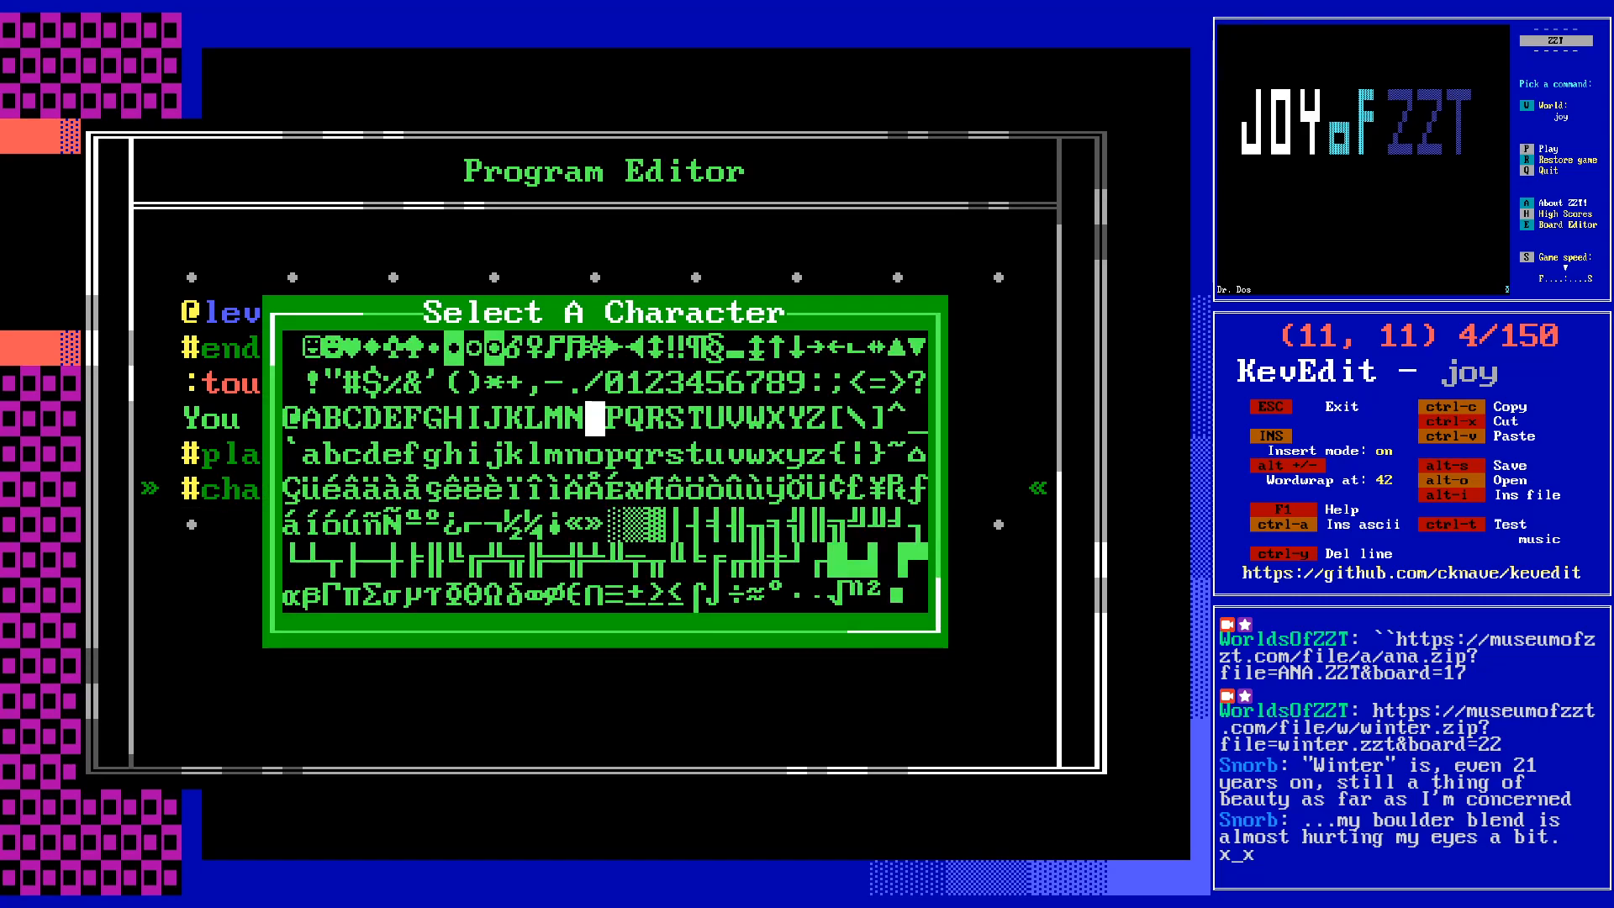
pyautogui.press('Return')
pyautogui.press('Escape')
pyautogui.press('Escape')
pyautogui.press('Down')
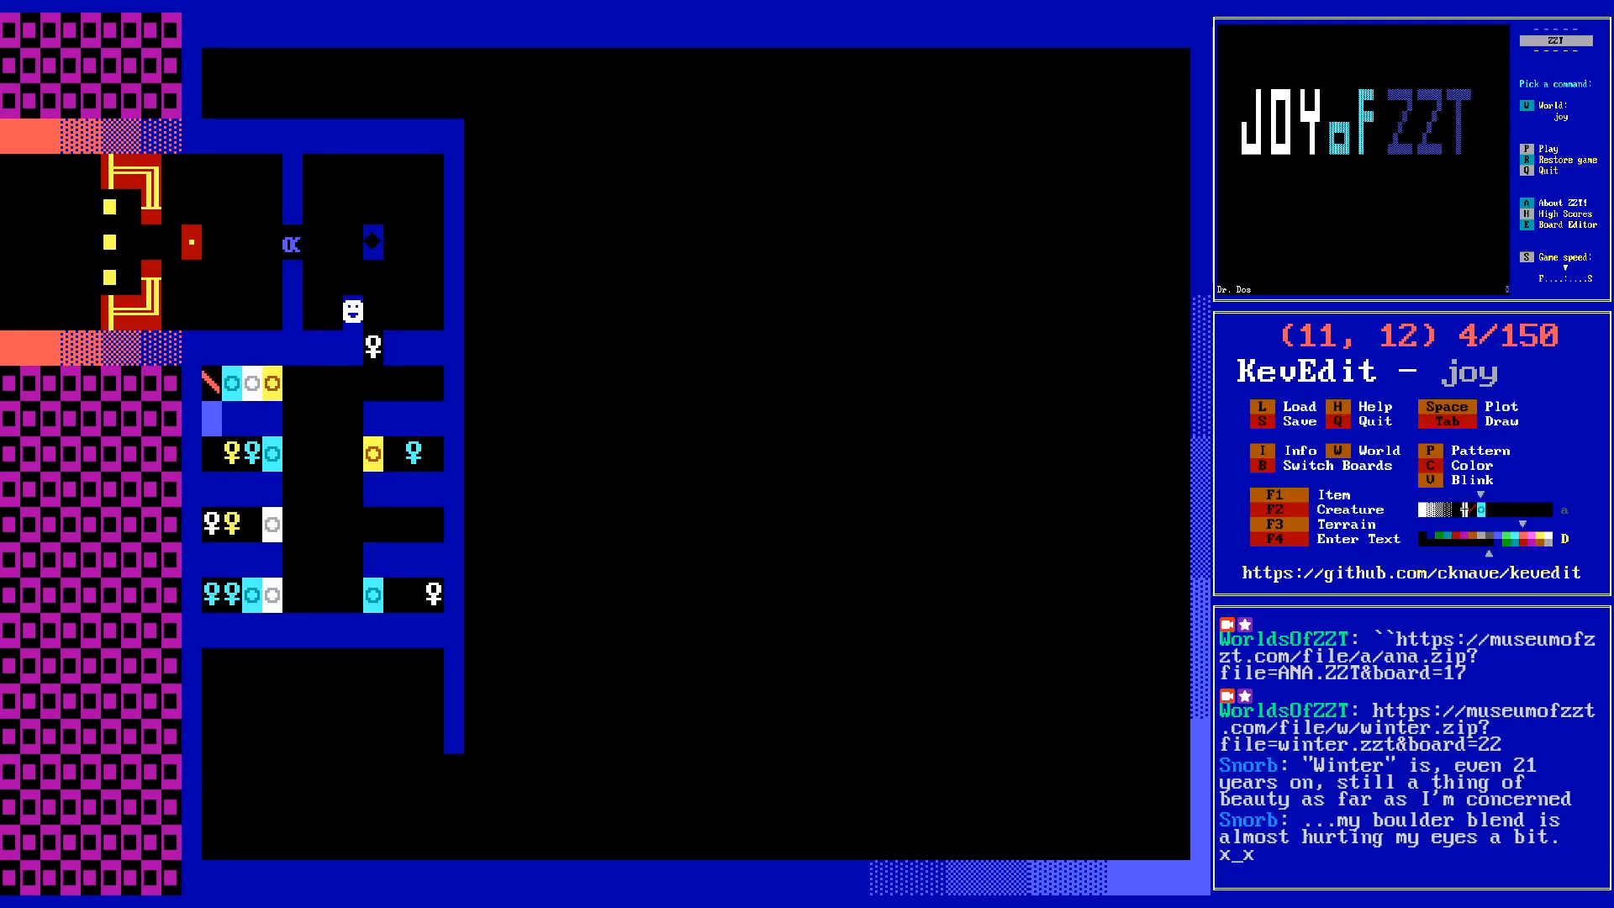
# - Reopen the lever object's settings and choose the backslash as its display character
pyautogui.press('Up')
pyautogui.press('Return')
pyautogui.press('Down')
pyautogui.press('Return')
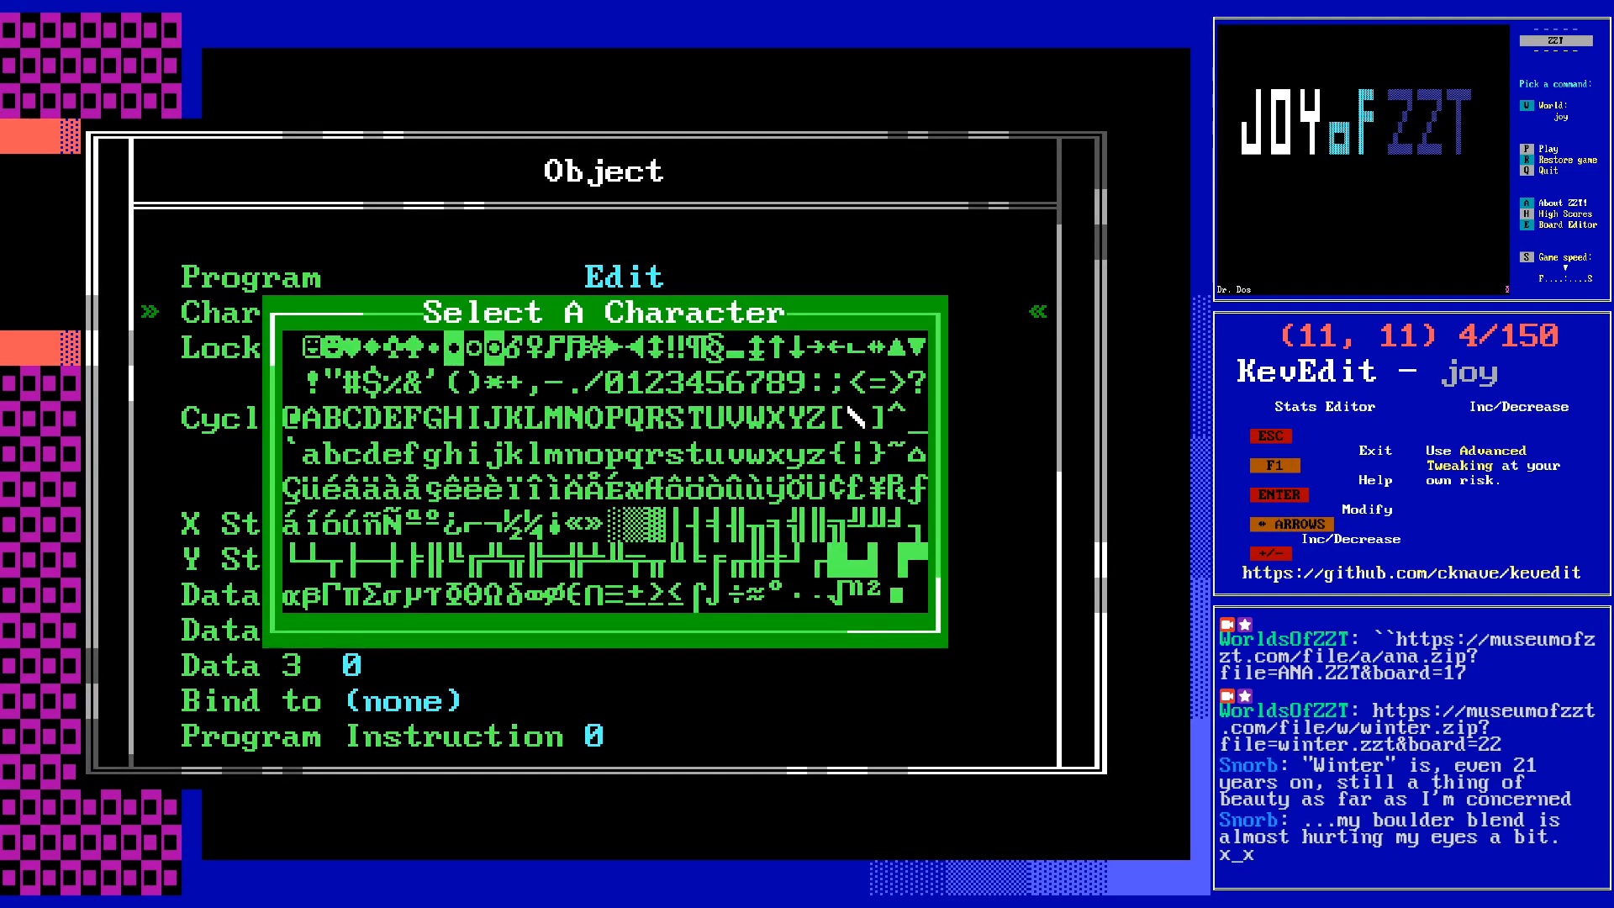
pyautogui.press('Return')
# - Edit the lever program so that the #char line and the #play line both use 47
pyautogui.press('Up')
pyautogui.press('Return')
pyautogui.press('End')
pyautogui.press('BackSpace')
pyautogui.hotkey('ctrl', 'a')
pyautogui.press('Return')
pyautogui.press('End')
pyautogui.press('Up')
pyautogui.press('BackSpace')
pyautogui.write('7')
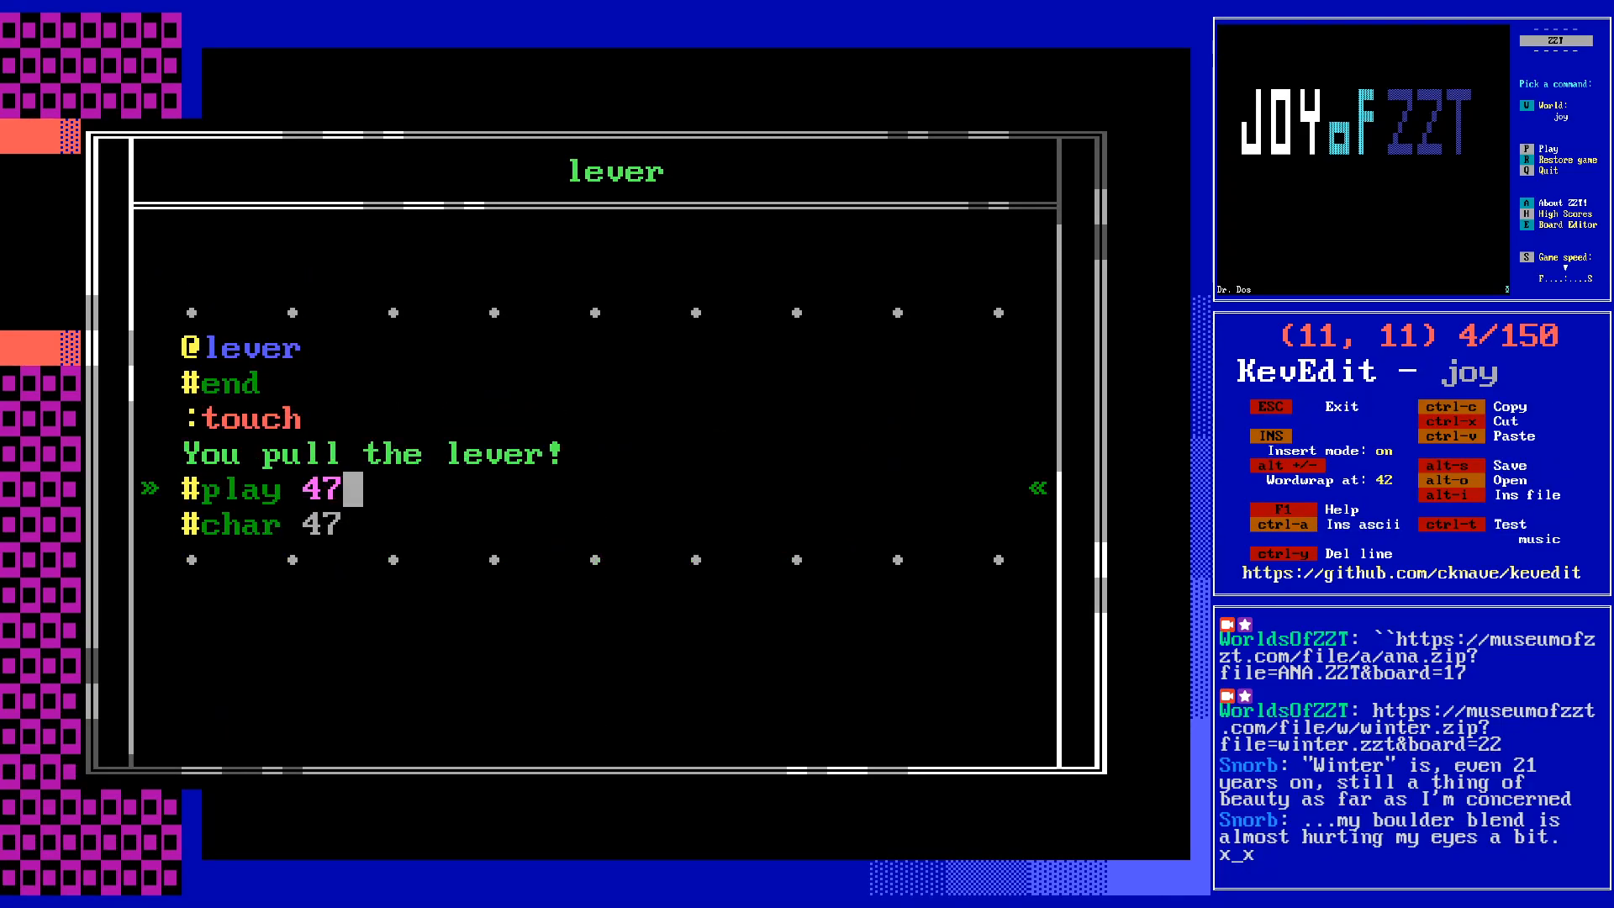
# - Insert the line "#zap touch" directly below the :touch label in the lever program
pyautogui.press('Up')
pyautogui.press('Home')
pyautogui.press('Down')
pyautogui.press('End')
pyautogui.press('Down')
pyautogui.press('Up')
pyautogui.press('Down')
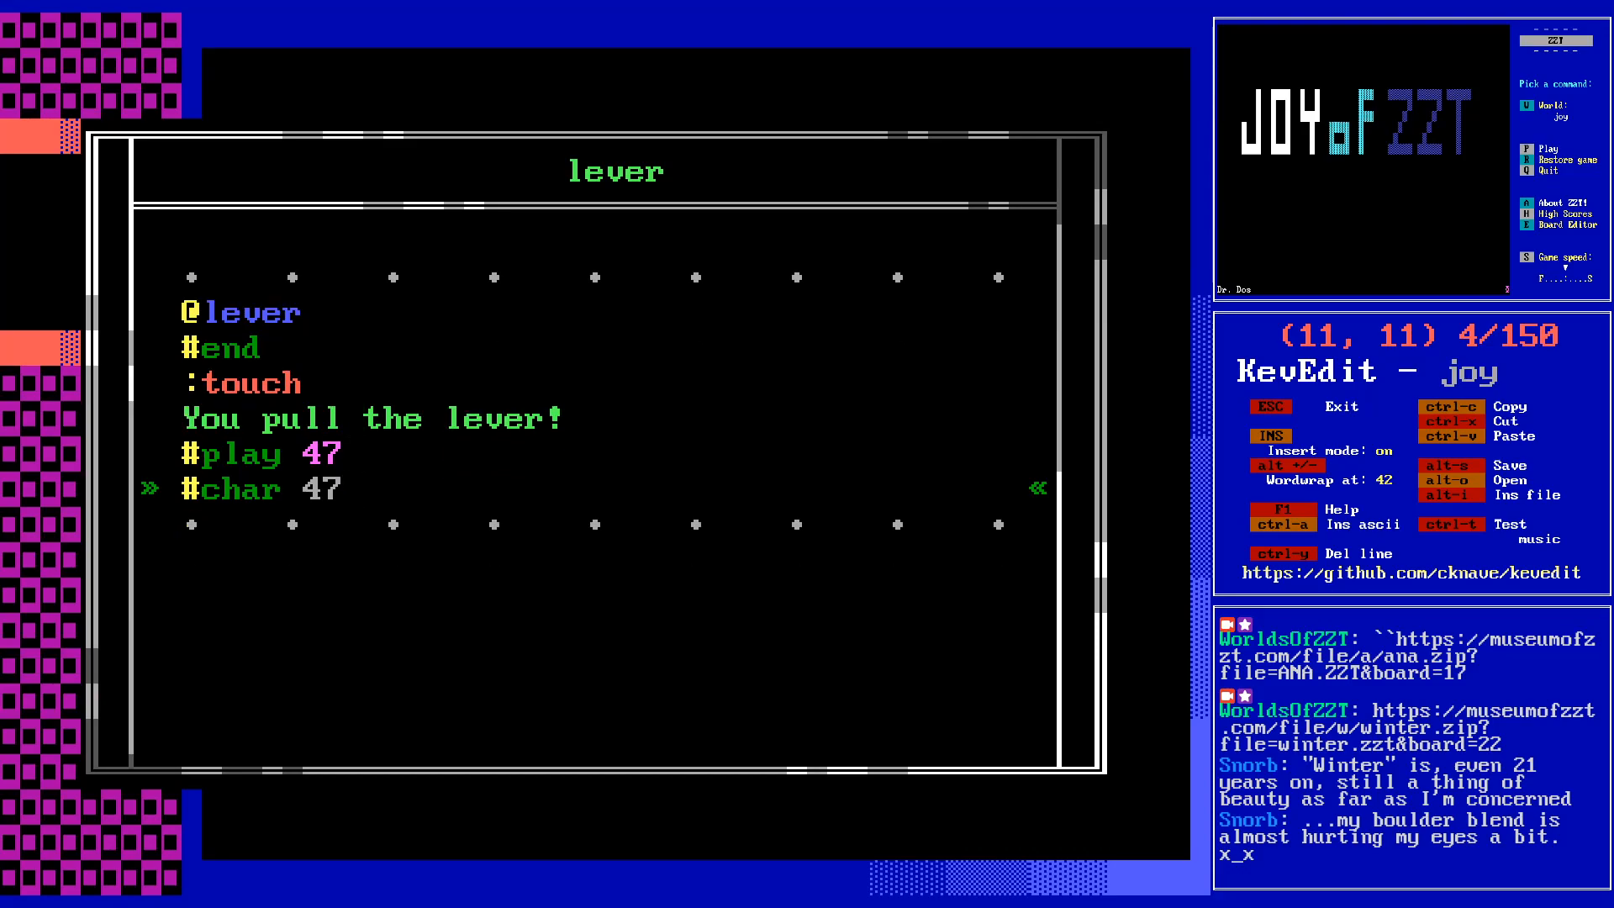
pyautogui.press('Up')
pyautogui.press('Down')
pyautogui.press('Up')
pyautogui.press('Up')
pyautogui.press('Up')
pyautogui.press('Return')
pyautogui.write('#')
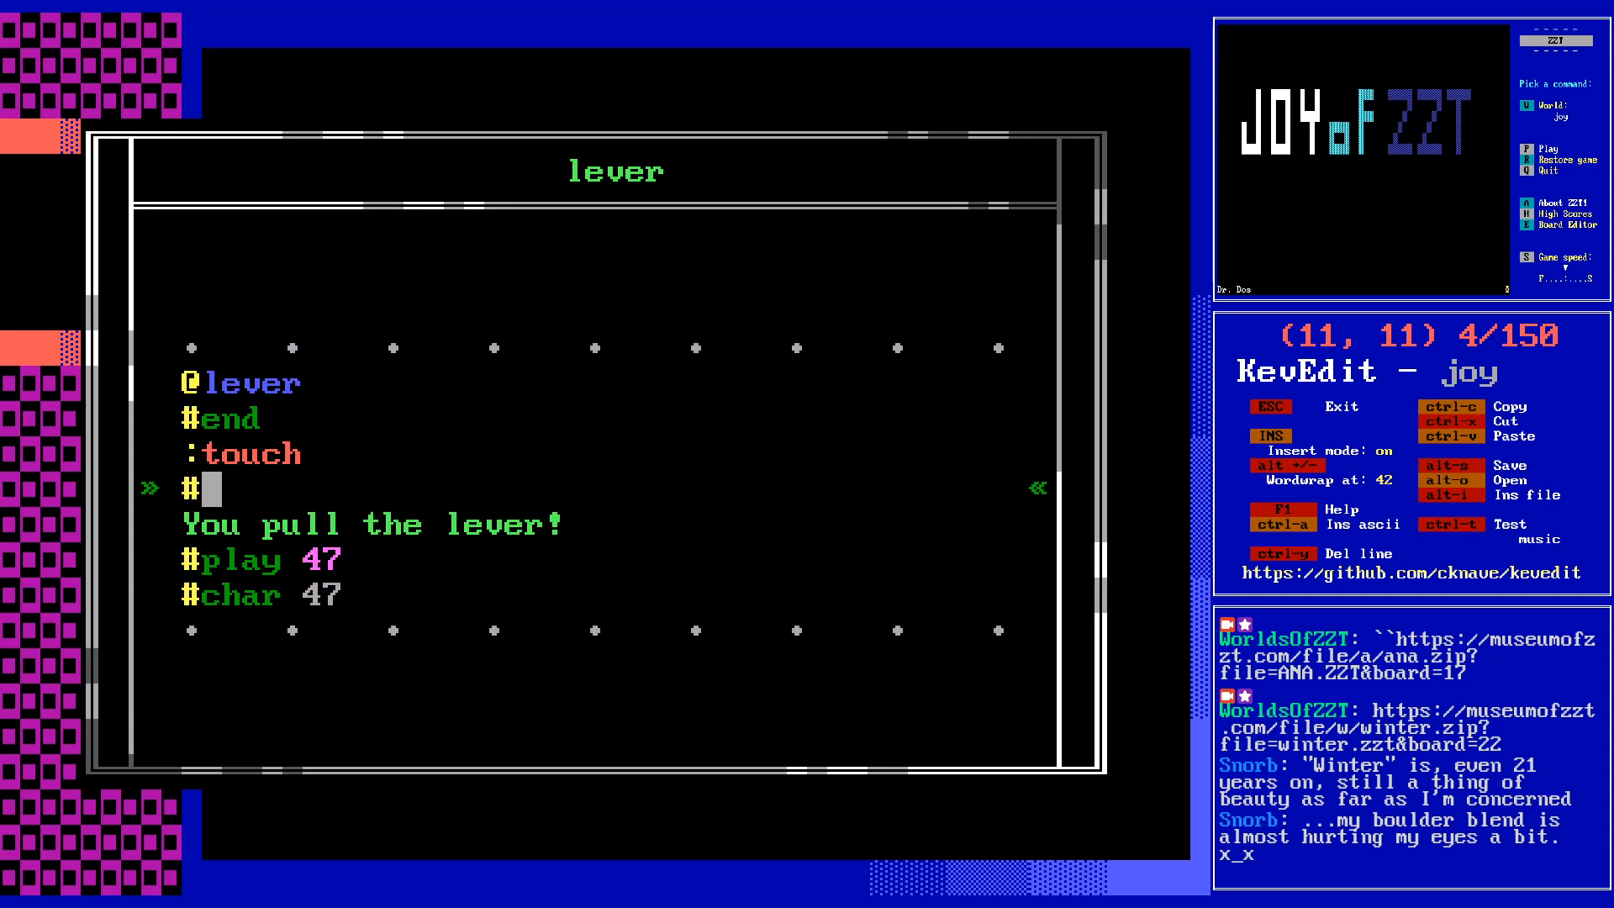
pyautogui.write('zap touch')
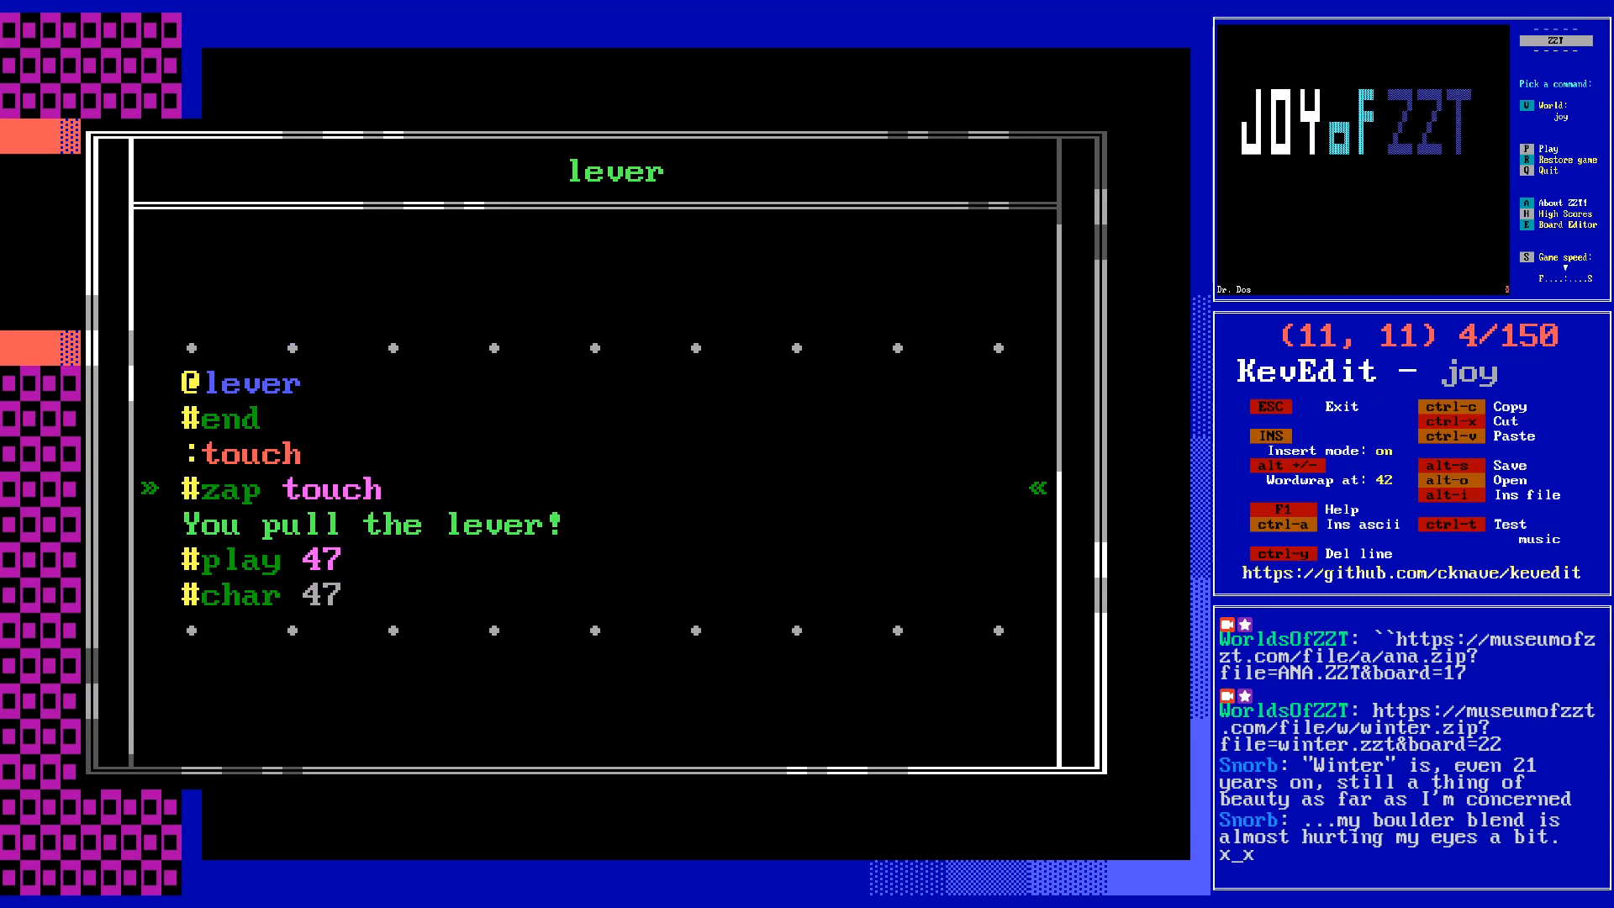
# - Append "#leverdoor:open" after the #char line of the lever program and close the editor
pyautogui.press('Down')
pyautogui.press('Down')
pyautogui.press('Down')
pyautogui.press('Return')
pyautogui.write('#')
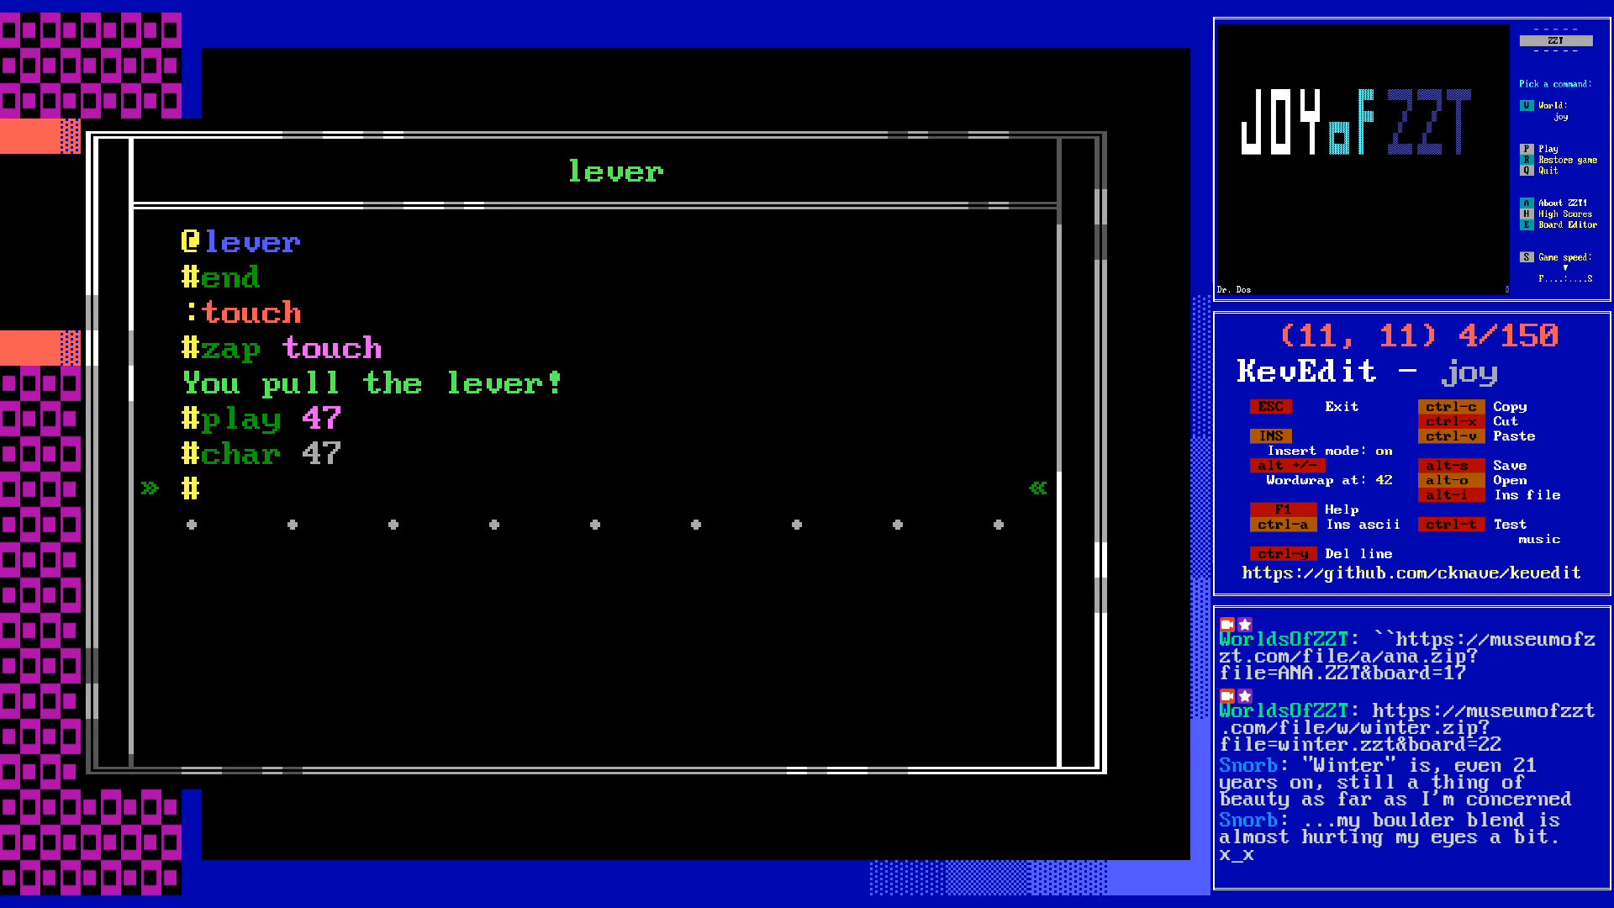
pyautogui.write('leverdoor:open')
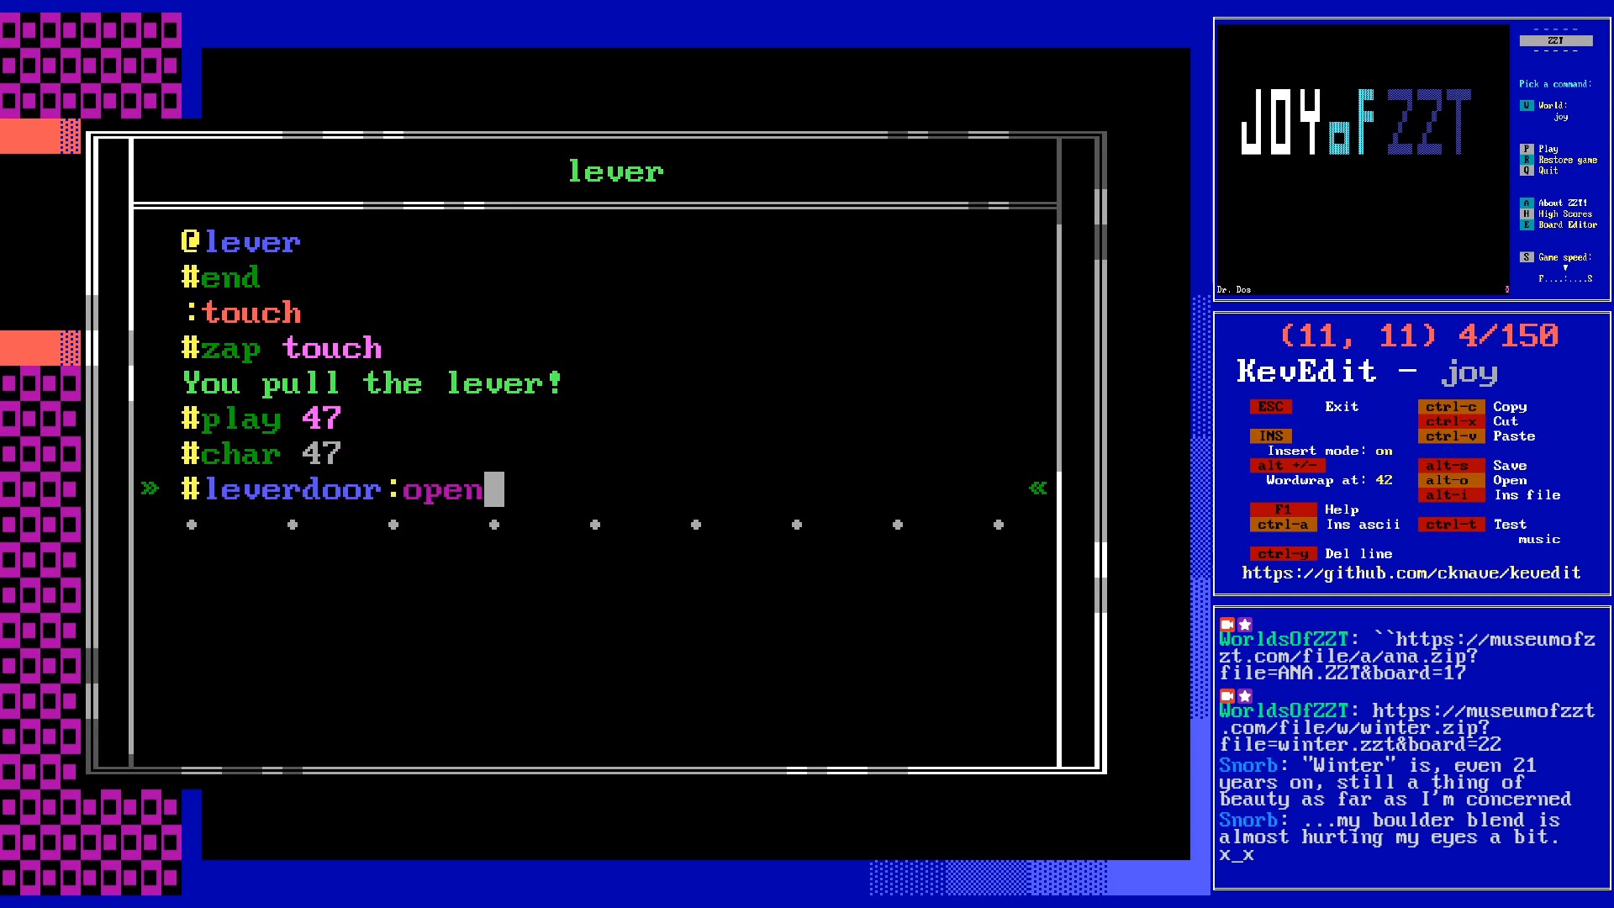
pyautogui.press('Return')
pyautogui.press('Escape')
# - Place a new light red object on black at (16, 18), in the gap of the wall below the key rooms
pyautogui.press('Right')
pyautogui.press('Down')
pyautogui.press('Right')
pyautogui.press('Down')
pyautogui.press('Right')
pyautogui.press('Down')
pyautogui.press('Right')
pyautogui.press('Down')
pyautogui.press('Right')
pyautogui.press('Down')
pyautogui.press('Down')
pyautogui.press('Down')
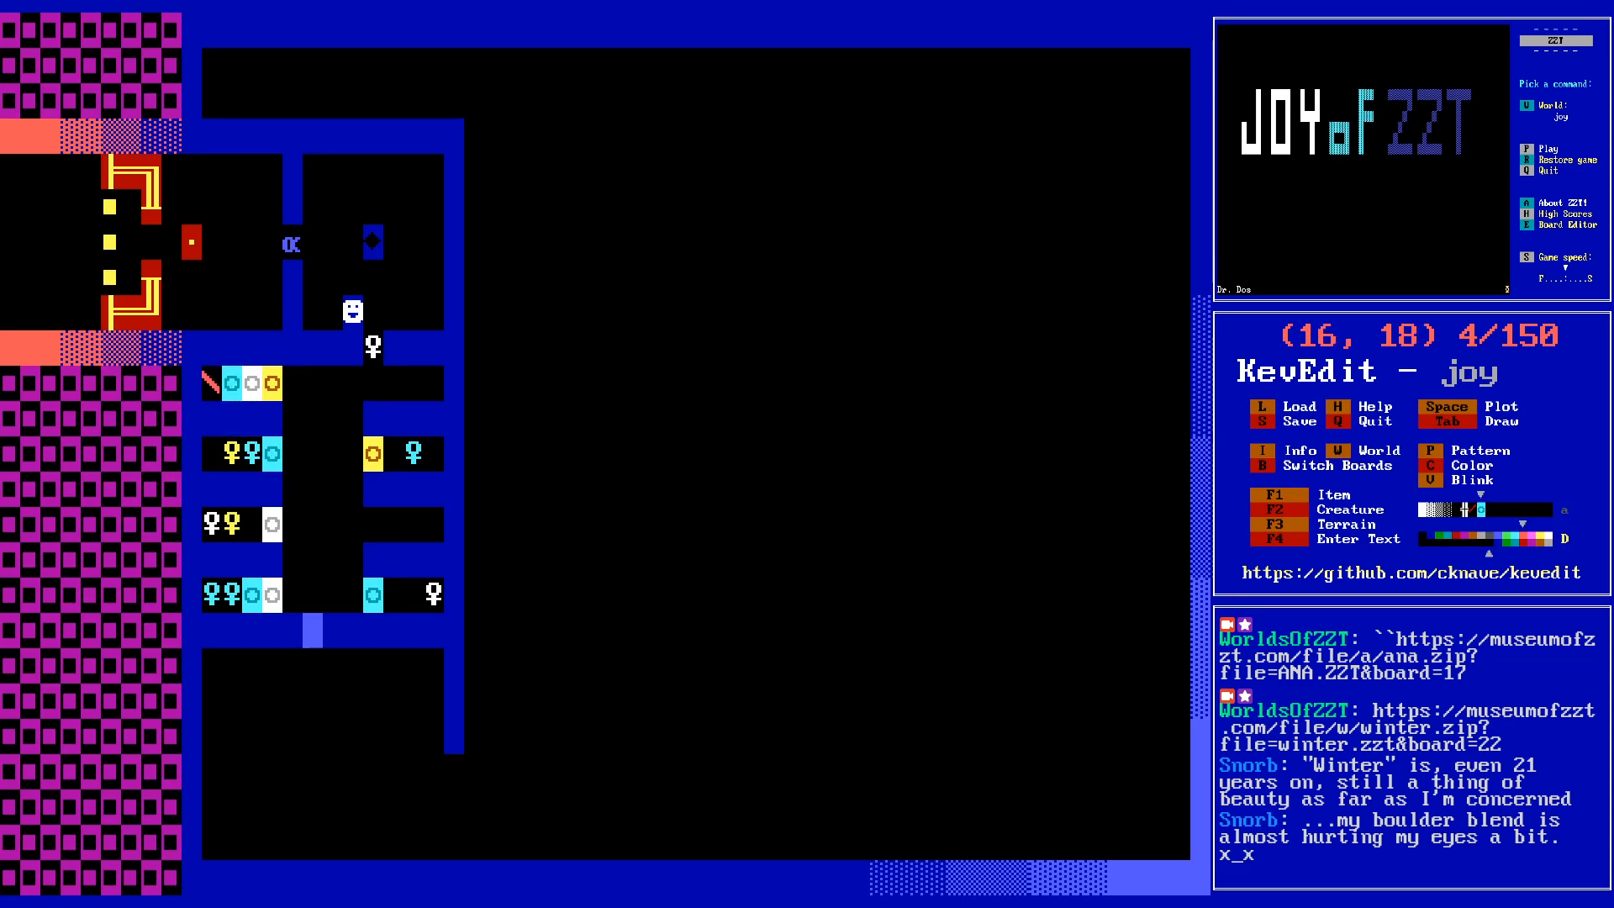
pyautogui.press('Right')
pyautogui.press('Left')
pyautogui.press('c')
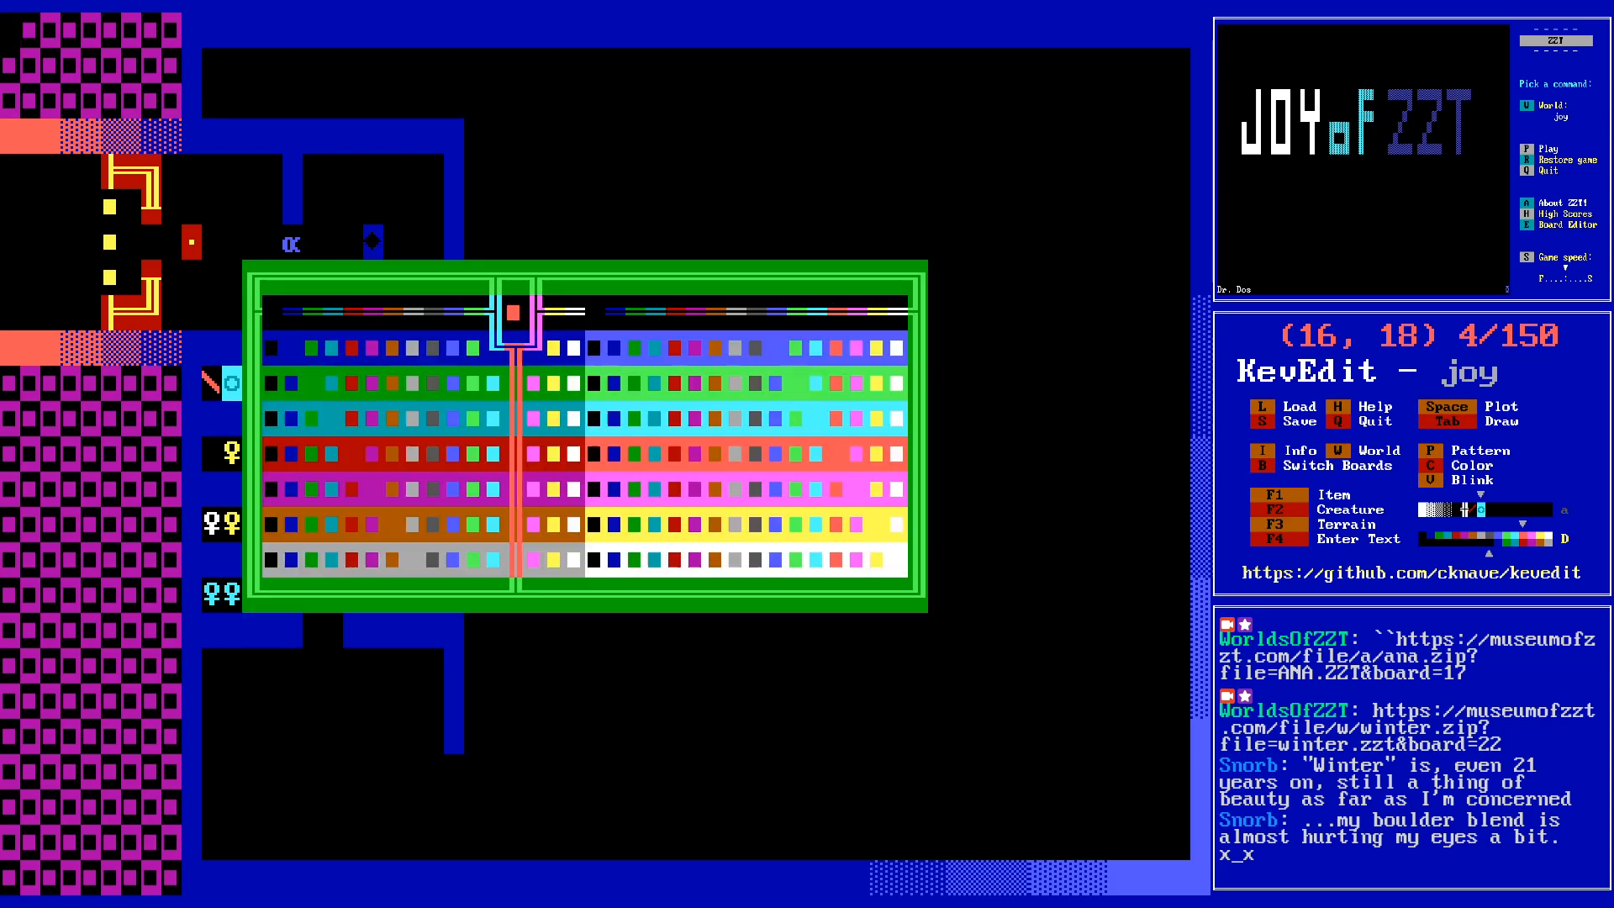
pyautogui.press('Down')
pyautogui.press('Up')
pyautogui.press('Return')
pyautogui.press('F2')
pyautogui.press('o')
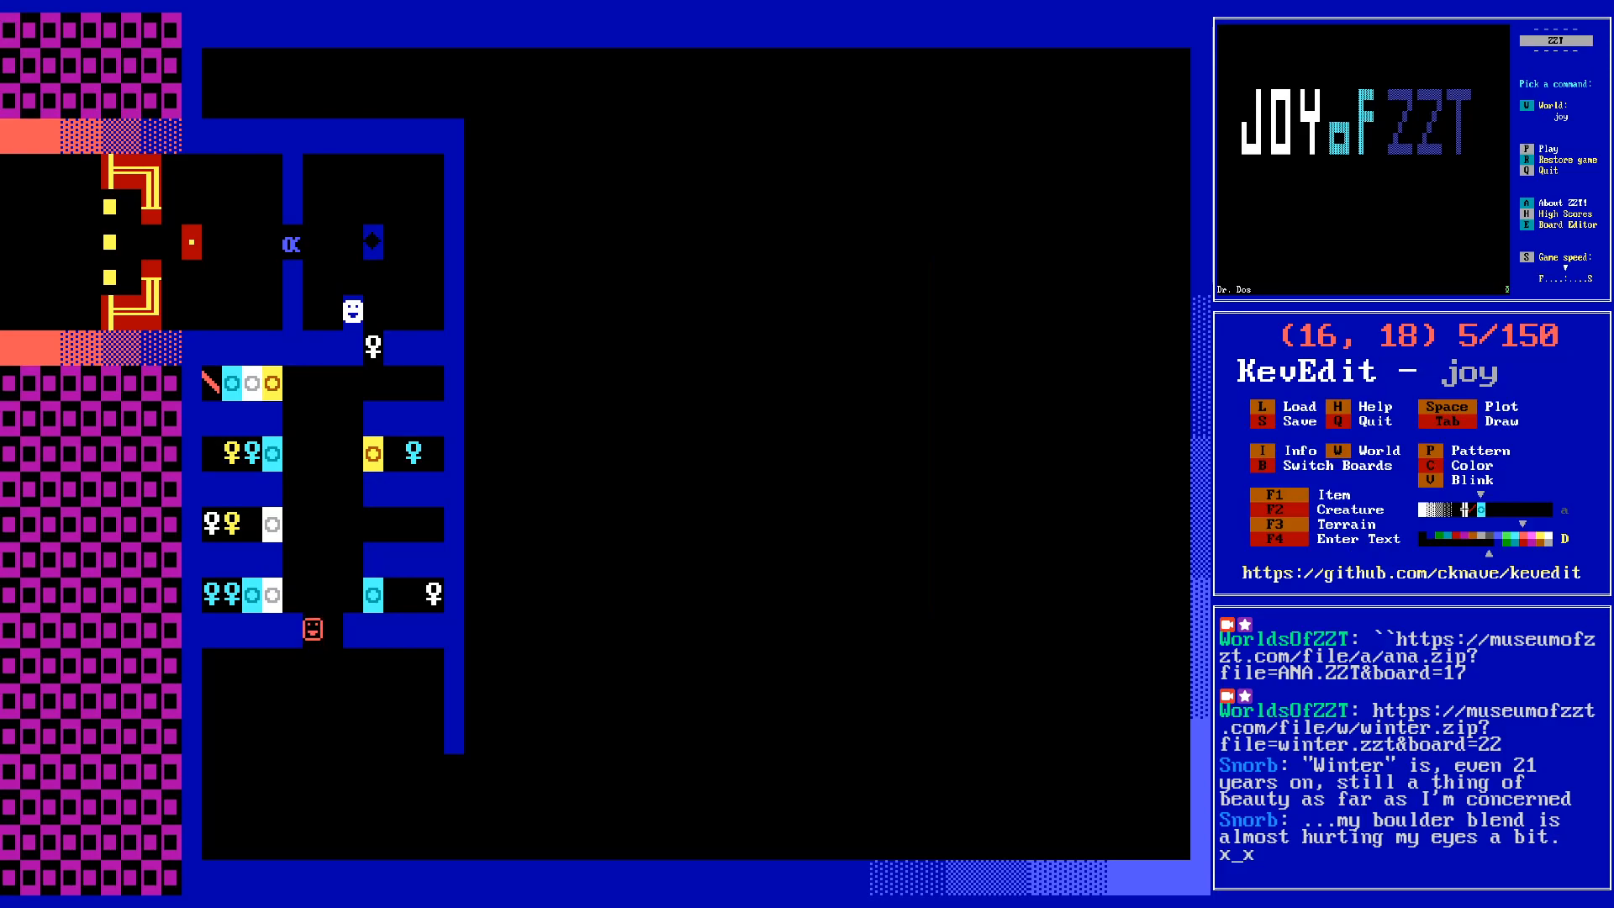
# - Set the new door object's display character to a thin horizontal line
pyautogui.press('Return')
pyautogui.press('Down')
pyautogui.press('Return')
pyautogui.press('Up')
pyautogui.press('Up')
pyautogui.press('Right')
pyautogui.press('Right')
pyautogui.press('Return')
pyautogui.press('Up')
pyautogui.press('Return')
pyautogui.write('@leverdoor')
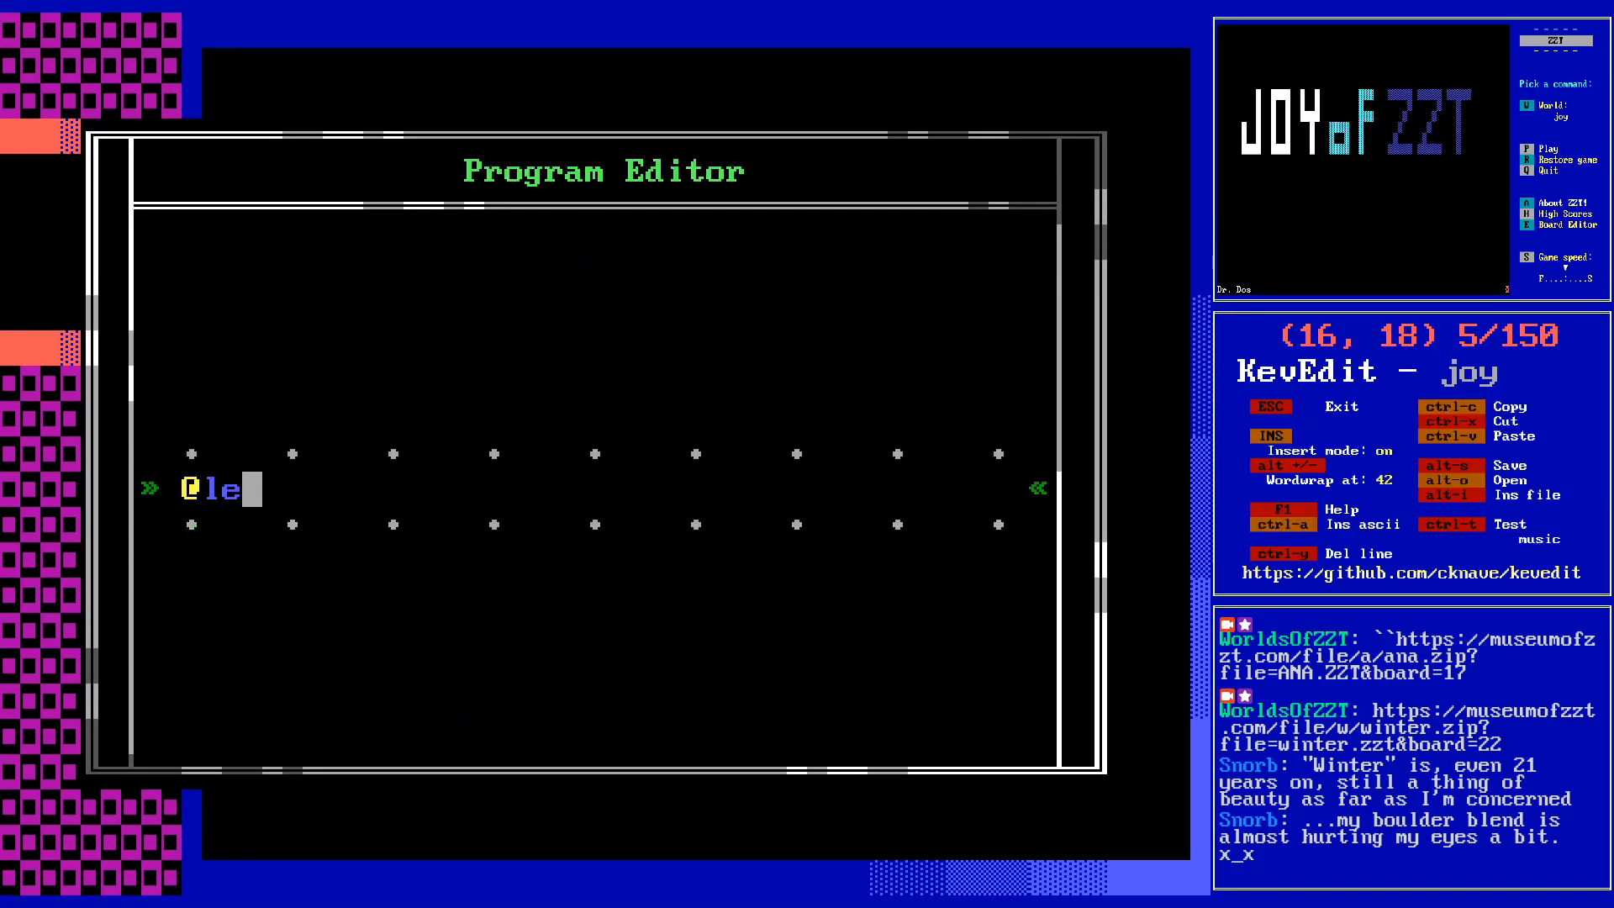
pyautogui.press('Return')
pyautogui.write('#end')
pyautogui.press('Return')
pyautogui.write(':open')
pyautogui.press('Return')
pyautogui.write('#')
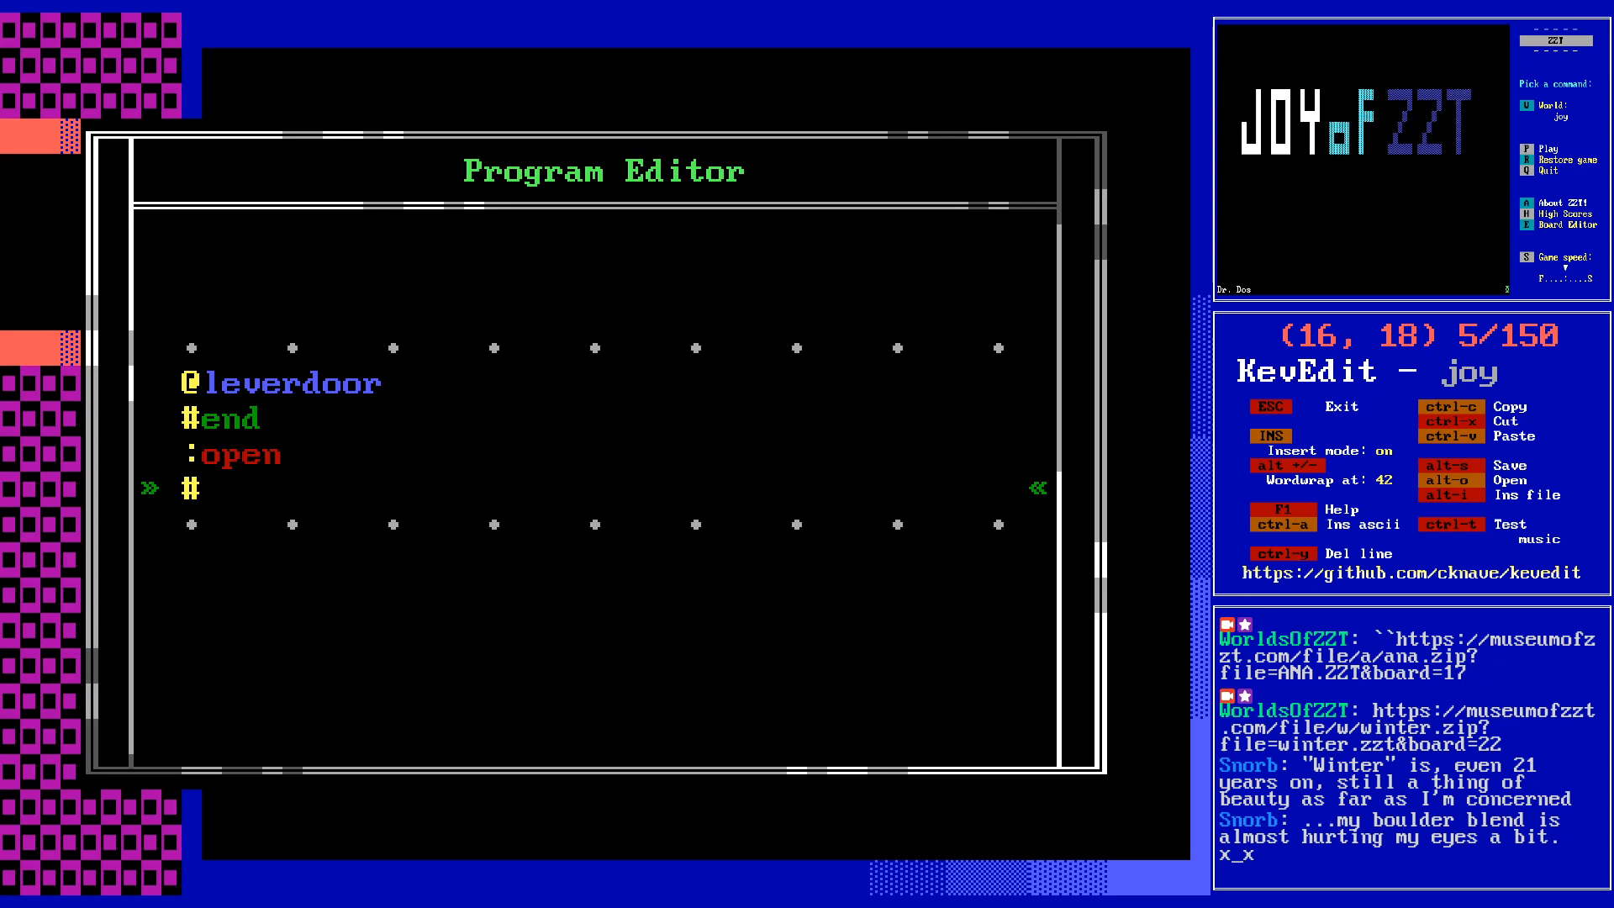
pyautogui.write('die')
pyautogui.press('Escape')
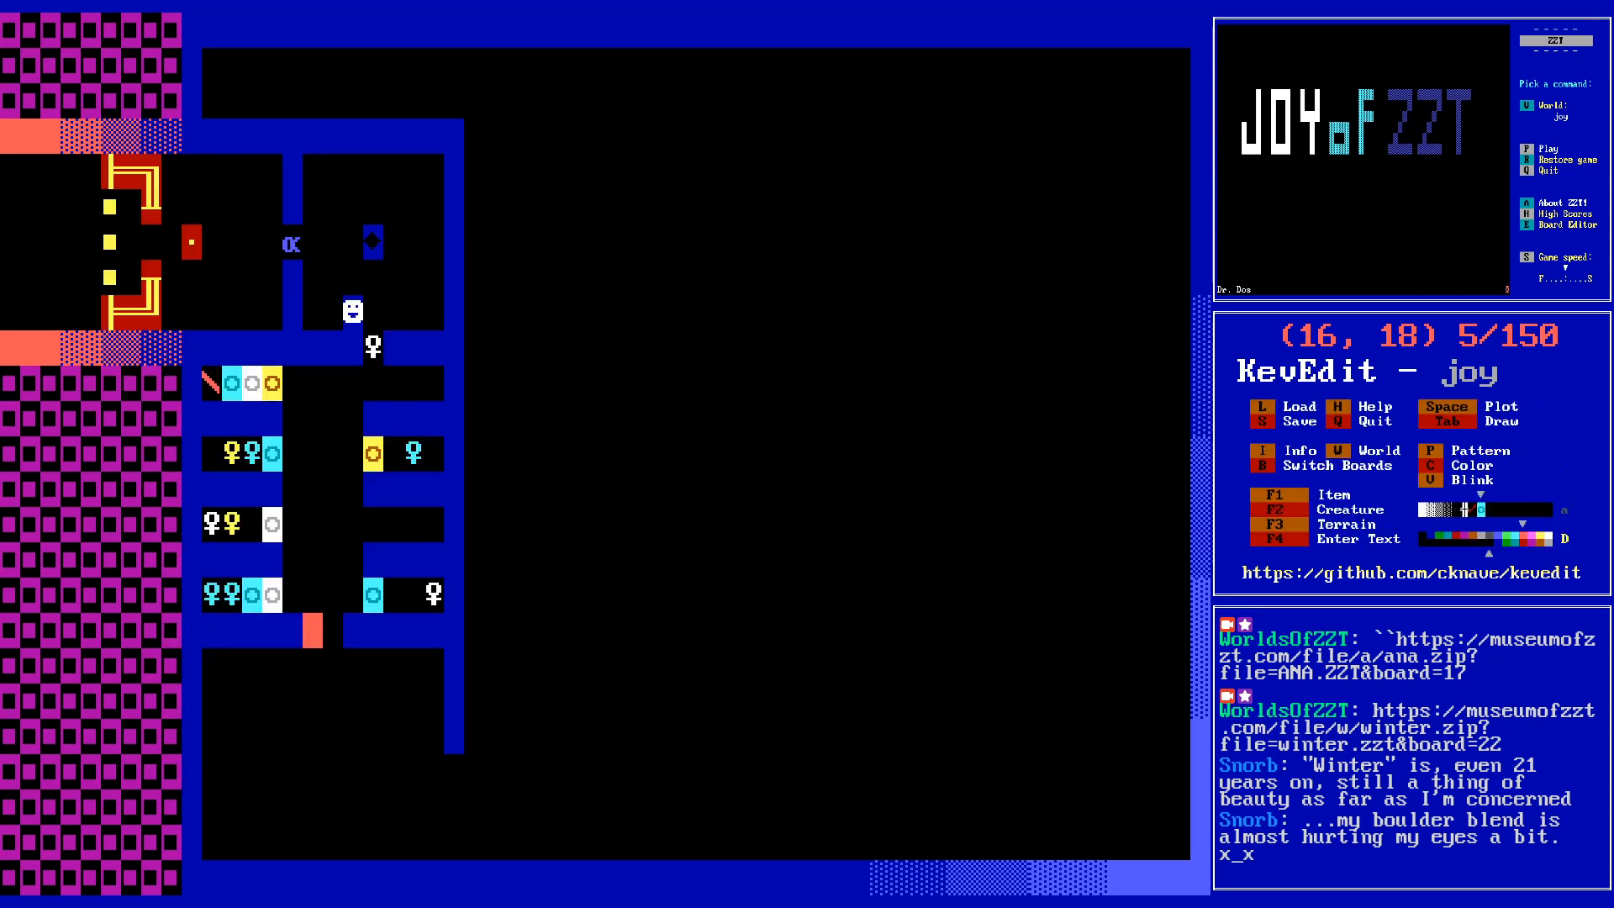
# - Copy the leverdoor object into the adjacent gap cell so the door spans both cells
pyautogui.press('Return')
pyautogui.press('Right')
pyautogui.press('space')
pyautogui.press('Down')
pyautogui.press('Down')
pyautogui.press('Up')
pyautogui.press('Up')
pyautogui.press('Up')
pyautogui.press('Up')
pyautogui.press('Up')
pyautogui.press('Right')
pyautogui.press('Right')
pyautogui.press('c')
pyautogui.press('Left')
pyautogui.press('Left')
pyautogui.press('Return')
pyautogui.press('Right')
pyautogui.press('Left')
pyautogui.press('Return')
pyautogui.press('Right')
pyautogui.press('space')
pyautogui.press('Right')
pyautogui.press('space')
pyautogui.press('Right')
pyautogui.press('Right')
pyautogui.press('Left')
pyautogui.press('Left')
pyautogui.press('Left')
pyautogui.press('Left')
pyautogui.press('Delete')
pyautogui.press('Right')
pyautogui.press('Delete')
pyautogui.press('Right')
pyautogui.press('Delete')
pyautogui.press('Right')
pyautogui.press('Delete')
pyautogui.press('Left')
pyautogui.press('Left')
pyautogui.press('Down')
pyautogui.press('Down')
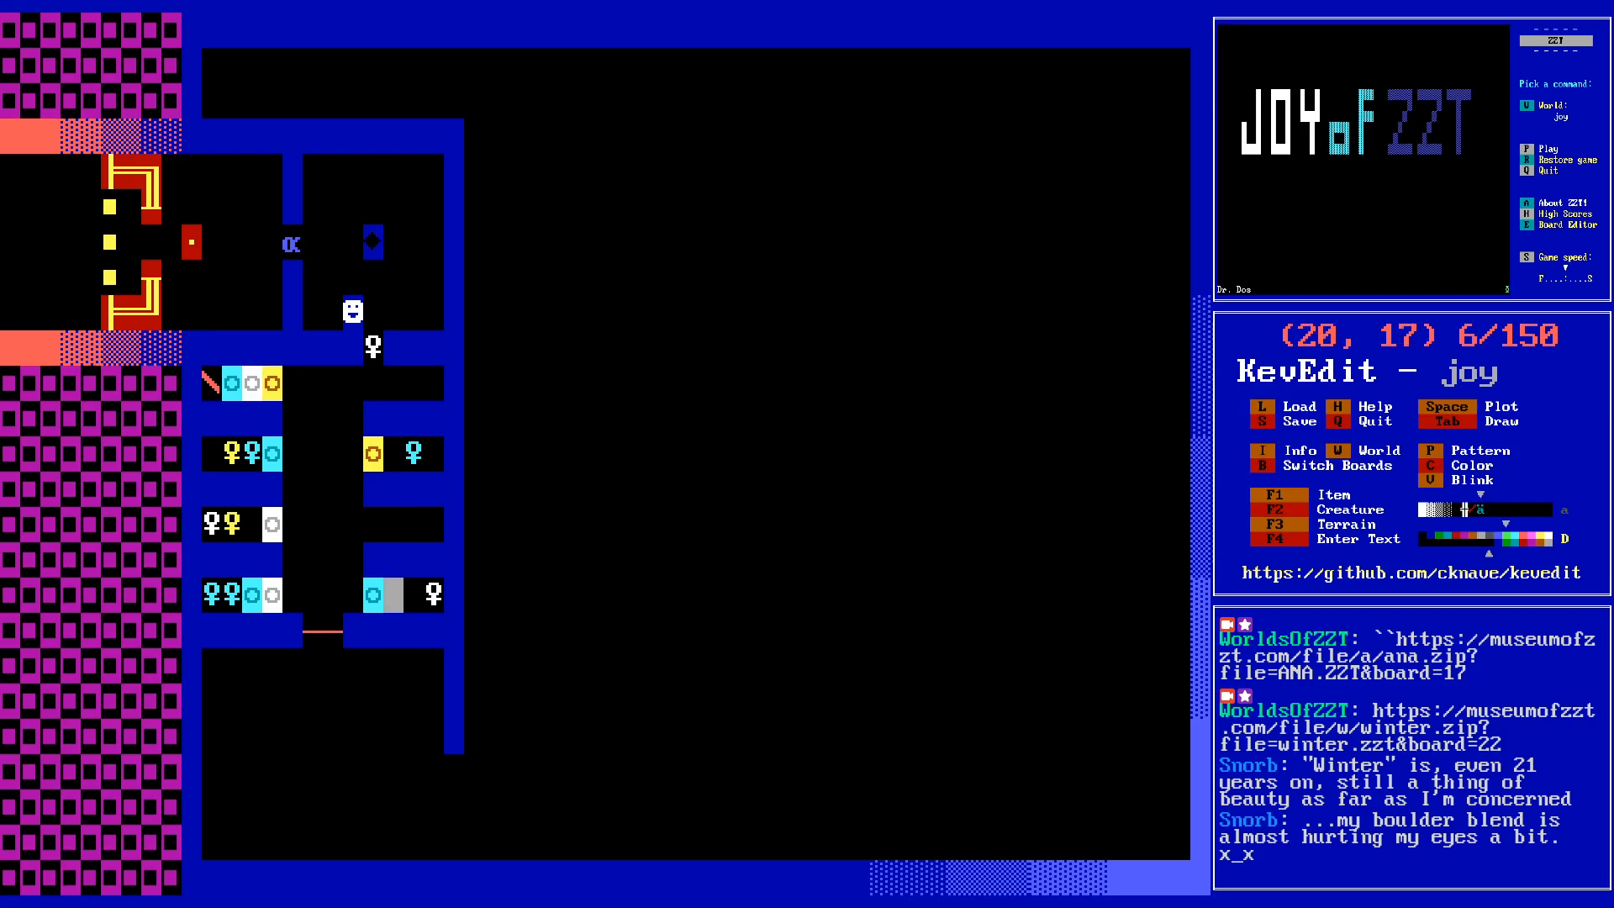
# - Place green gems in the three lower rooms east of the corridor, at (20, 13), (20, 15), (21, 15), (20, 17) and (21, 17)
pyautogui.press('Right')
pyautogui.press('F1')
pyautogui.press('g')
pyautogui.press('Up')
pyautogui.press('Up')
pyautogui.press('Left')
pyautogui.press('Up')
pyautogui.press('Up')
pyautogui.press('Down')
pyautogui.press('Down')
pyautogui.press('Down')
pyautogui.press('Down')
pyautogui.press('Up')
pyautogui.press('Up')
pyautogui.press('space')
pyautogui.press('Right')
pyautogui.press('space')
pyautogui.press('Right')
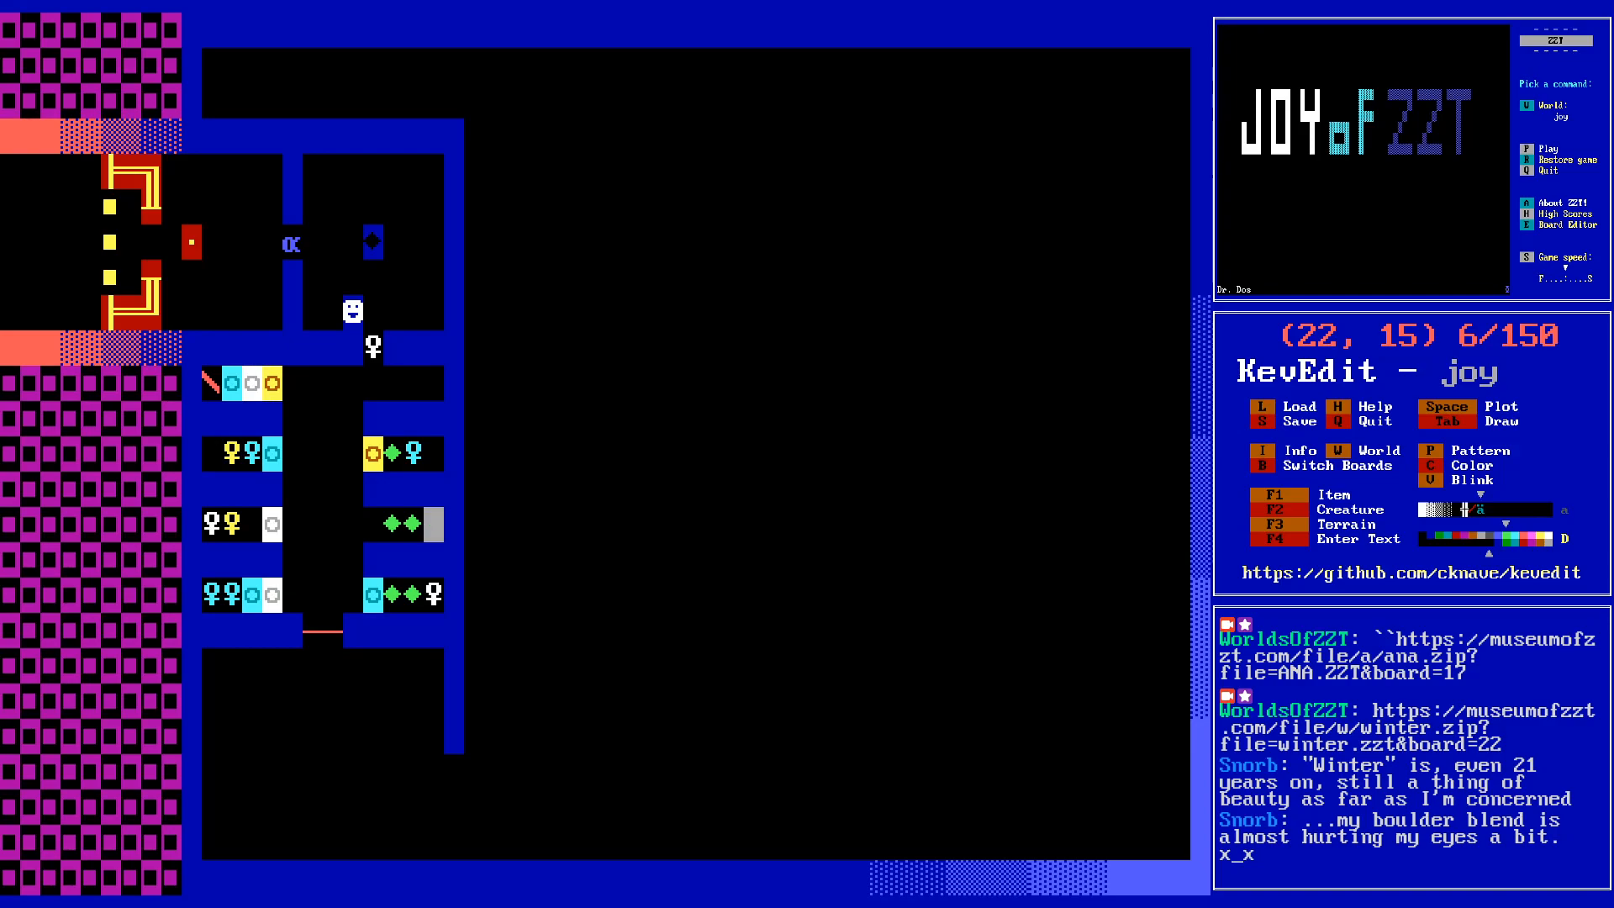
# - Set the drawing colour to white, place a white key at (22, 15), and plot the current pattern at the room's entrance (19, 15)
pyautogui.press('c')
pyautogui.press('Right')
pyautogui.press('Right')
pyautogui.press('Right')
pyautogui.press('Right')
pyautogui.press('Right')
pyautogui.press('Return')
pyautogui.press('Left')
pyautogui.press('Left')
pyautogui.press('Left')
pyautogui.press('Left')
pyautogui.press('Right')
pyautogui.press('Left')
pyautogui.press('Left')
pyautogui.press('Left')
pyautogui.press('Left')
pyautogui.press('Left')
pyautogui.press('Right')
pyautogui.press('Right')
pyautogui.press('Right')
pyautogui.press('Right')
pyautogui.press('Right')
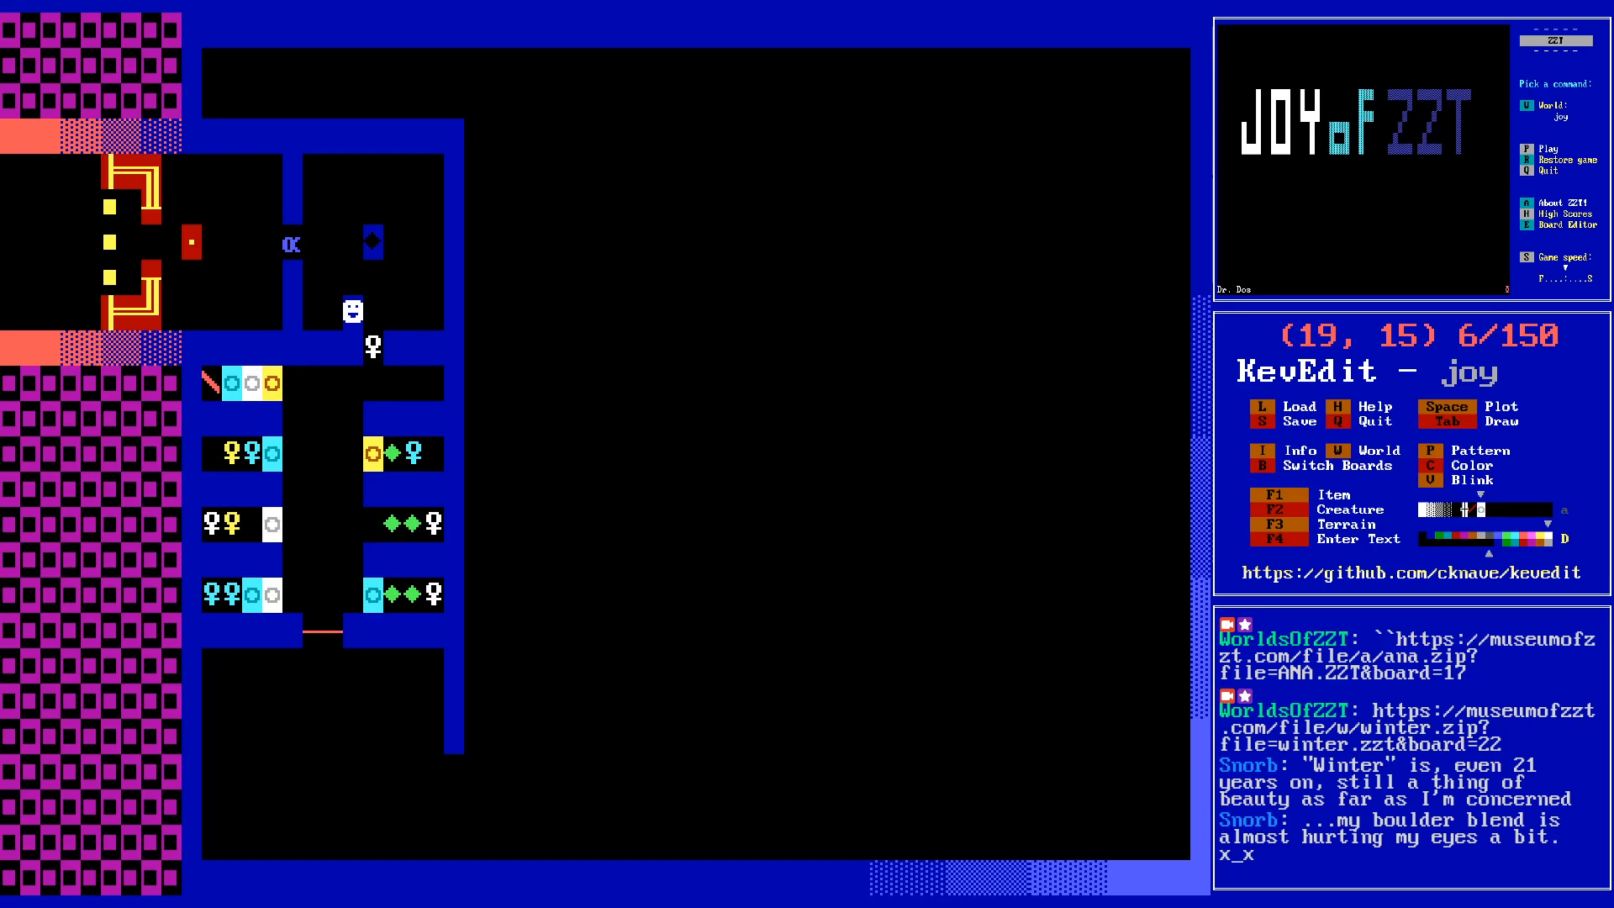
pyautogui.press('space')
# - Plot the current pattern at (22, 13), the far end of the room behind the yellow door
pyautogui.press('Left')
pyautogui.press('Down')
pyautogui.press('Down')
pyautogui.press('Left')
pyautogui.press('Up')
pyautogui.press('Up')
pyautogui.press('Right')
pyautogui.press('Right')
pyautogui.press('Right')
pyautogui.press('Right')
pyautogui.press('Right')
pyautogui.press('Right')
pyautogui.press('Left')
pyautogui.press('Left')
pyautogui.press('Left')
pyautogui.press('Left')
pyautogui.press('Left')
pyautogui.press('Left')
pyautogui.press('Up')
pyautogui.press('Up')
pyautogui.press('Up')
pyautogui.press('Right')
pyautogui.press('Right')
pyautogui.press('Down')
pyautogui.press('Right')
pyautogui.press('Right')
pyautogui.press('Right')
pyautogui.press('space')
# - Trace the row of the yellow-door room across the corridor to examine the route between the keys and doors
pyautogui.press('Left')
pyautogui.press('Left')
pyautogui.press('Left')
pyautogui.press('Left')
pyautogui.press('Left')
pyautogui.press('Left')
pyautogui.press('Left')
pyautogui.press('Left')
pyautogui.press('Left')
pyautogui.press('Left')
pyautogui.press('Right')
pyautogui.press('Right')
pyautogui.press('Right')
pyautogui.press('Right')
pyautogui.press('Right')
pyautogui.press('Right')
pyautogui.press('Right')
pyautogui.press('Right')
pyautogui.press('Right')
pyautogui.press('Left')
pyautogui.press('Left')
pyautogui.press('Left')
pyautogui.press('Left')
pyautogui.press('Left')
pyautogui.press('Left')
pyautogui.press('Left')
pyautogui.press('Left')
pyautogui.press('Left')
pyautogui.press('Left')
pyautogui.press('Left')
pyautogui.press('Right')
pyautogui.press('Right')
pyautogui.press('Right')
pyautogui.press('Right')
pyautogui.press('Right')
pyautogui.press('Right')
pyautogui.press('Right')
pyautogui.press('Right')
pyautogui.press('Right')
pyautogui.press('Right')
# - Open the code of the QuizFish object at (15, 7) and go to the first message line under its touch label
pyautogui.press('Up')
pyautogui.press('Up')
pyautogui.press('Left')
pyautogui.press('Left')
pyautogui.press('Up')
pyautogui.press('Up')
pyautogui.press('Up')
pyautogui.press('Up')
pyautogui.press('Left')
pyautogui.press('Left')
pyautogui.press('Left')
pyautogui.press('Return')
pyautogui.press('Down')
pyautogui.press('Down')
pyautogui.press('Down')
pyautogui.press('Down')
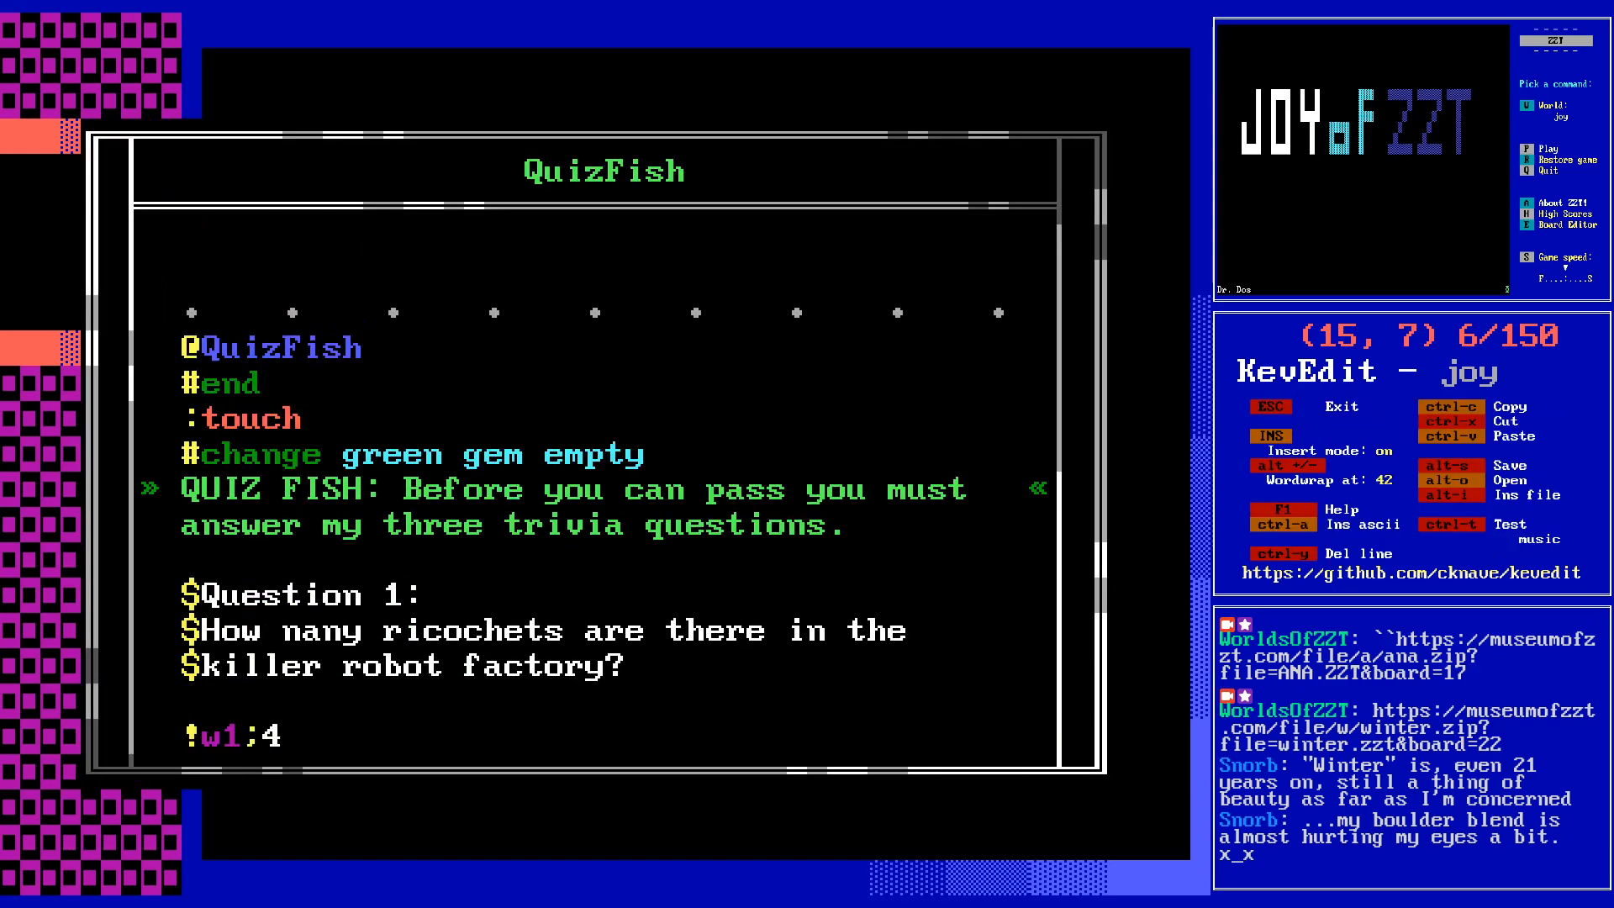
# - Close the QuizFish code, set the drawing colour to light red, and place a gem at (20, 13)
pyautogui.press('Up')
pyautogui.press('Escape')
pyautogui.press('Escape')
pyautogui.press('Down')
pyautogui.press('Down')
pyautogui.press('Down')
pyautogui.press('Down')
pyautogui.press('Down')
pyautogui.press('Down')
pyautogui.press('Right')
pyautogui.press('Right')
pyautogui.press('Right')
pyautogui.press('Right')
pyautogui.press('Right')
pyautogui.press('c')
pyautogui.press('Left')
pyautogui.press('Left')
pyautogui.press('Left')
pyautogui.press('Return')
pyautogui.press('F1')
pyautogui.press('g')
pyautogui.press('Return')
# - Plot the light red gem at (20, 15), (21, 15) and (22, 13) in the rooms east of the corridor
pyautogui.press('Down')
pyautogui.press('Down')
pyautogui.press('space')
pyautogui.press('Down')
pyautogui.press('Up')
pyautogui.press('Right')
pyautogui.press('space')
pyautogui.press('Right')
pyautogui.press('Up')
pyautogui.press('Up')
pyautogui.press('space')
# - Plot the light red gem at (20, 17) and (21, 17), behind the lower cyan door
pyautogui.press('Down')
pyautogui.press('Left')
pyautogui.press('Left')
pyautogui.press('Down')
pyautogui.press('Down')
pyautogui.press('Down')
pyautogui.press('space')
pyautogui.press('Right')
pyautogui.press('space')
# - Plot the light red gem at (13, 15), (11, 13) and (12, 13) in the rooms west of the corridor
pyautogui.press('Left')
pyautogui.press('Left')
pyautogui.press('Left')
pyautogui.press('Left')
pyautogui.press('Left')
pyautogui.press('Left')
pyautogui.press('Left')
pyautogui.press('Up')
pyautogui.press('Up')
pyautogui.press('Left')
pyautogui.press('space')
pyautogui.press('Up')
pyautogui.press('Up')
pyautogui.press('Left')
pyautogui.press('Left')
pyautogui.press('space')
pyautogui.press('Right')
pyautogui.press('space')
# - Copy the yellow key from (12, 15) to (11, 13)
pyautogui.press('Left')
pyautogui.press('Down')
pyautogui.press('Right')
pyautogui.press('Down')
pyautogui.press('Return')
pyautogui.press('Left')
pyautogui.press('Up')
pyautogui.press('Up')
pyautogui.press('space')
# - Trace the route from the western rooms up the corridor and around the white key at (19, 10)
pyautogui.press('Down')
pyautogui.press('Right')
pyautogui.press('Right')
pyautogui.press('Right')
pyautogui.press('Right')
pyautogui.press('Right')
pyautogui.press('Right')
pyautogui.press('Up')
pyautogui.press('Up')
pyautogui.press('Up')
pyautogui.press('Up')
pyautogui.press('Right')
pyautogui.press('Right')
pyautogui.press('Down')
pyautogui.press('Down')
pyautogui.press('Right')
pyautogui.press('Right')
pyautogui.press('Up')
pyautogui.press('Up')
pyautogui.press('Left')
# - Copy the solid blue wall at (20, 10) and draw it along row 11 from column 20 to the outer wall at column 23
pyautogui.press('Down')
pyautogui.press('Up')
pyautogui.press('Return')
pyautogui.press('Down')
pyautogui.press('Tab')
pyautogui.press('Right')
pyautogui.press('Right')
pyautogui.press('Right')
# - Copy the white key from (19, 10) to (17, 10), in the wall above the corridor
pyautogui.press('Left')
pyautogui.press('Left')
pyautogui.press('Left')
pyautogui.press('Left')
pyautogui.press('Left')
pyautogui.press('Up')
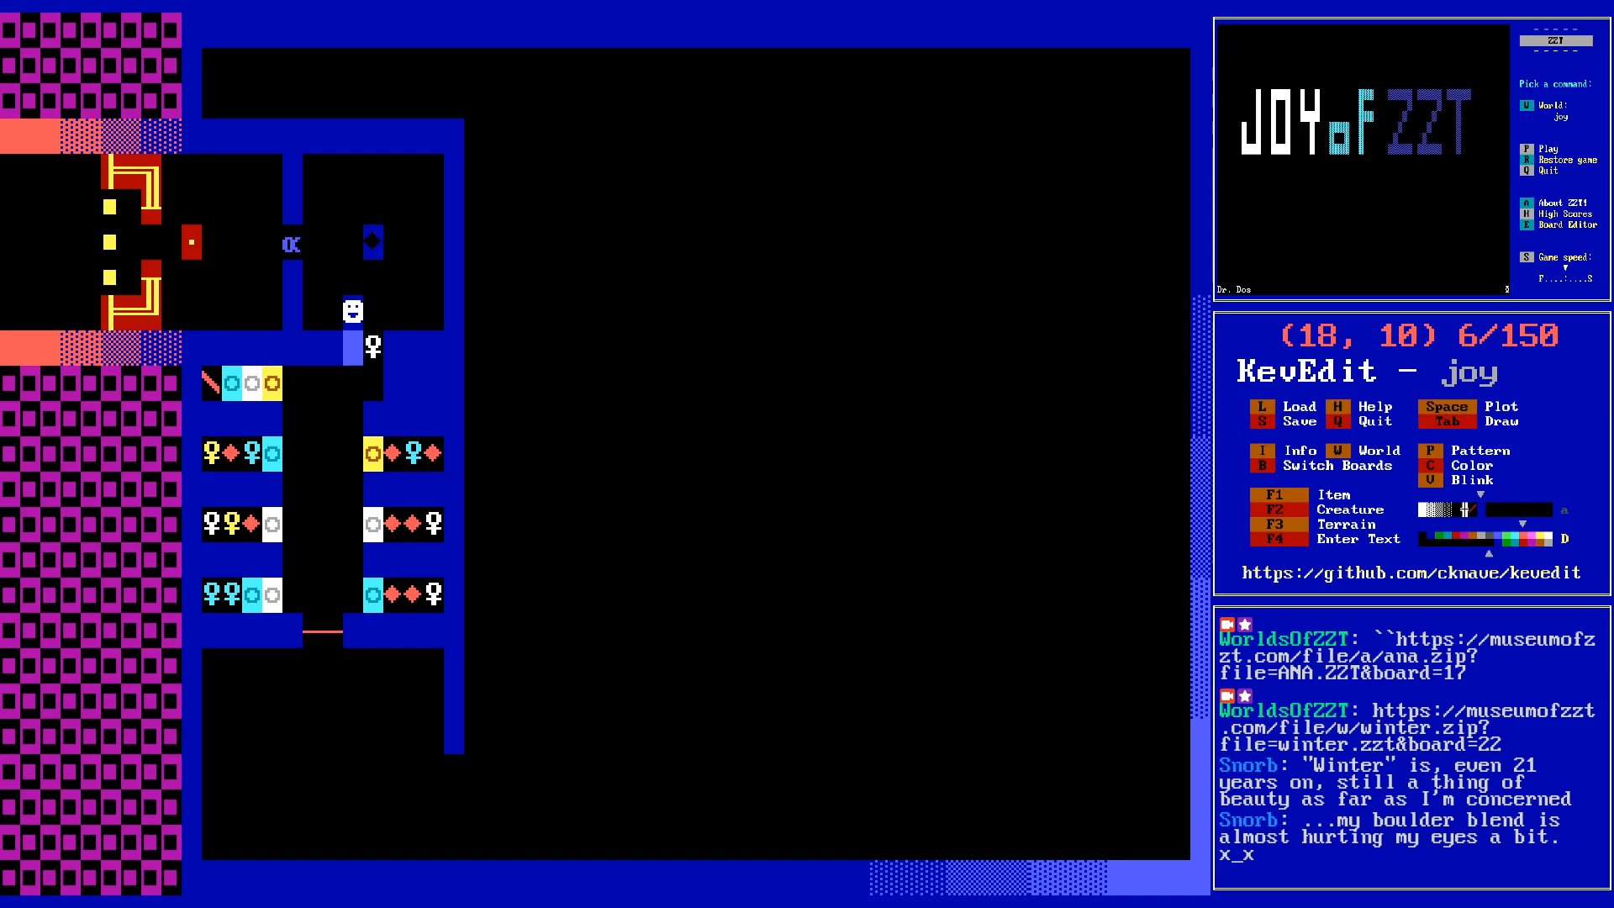
pyautogui.press('Left')
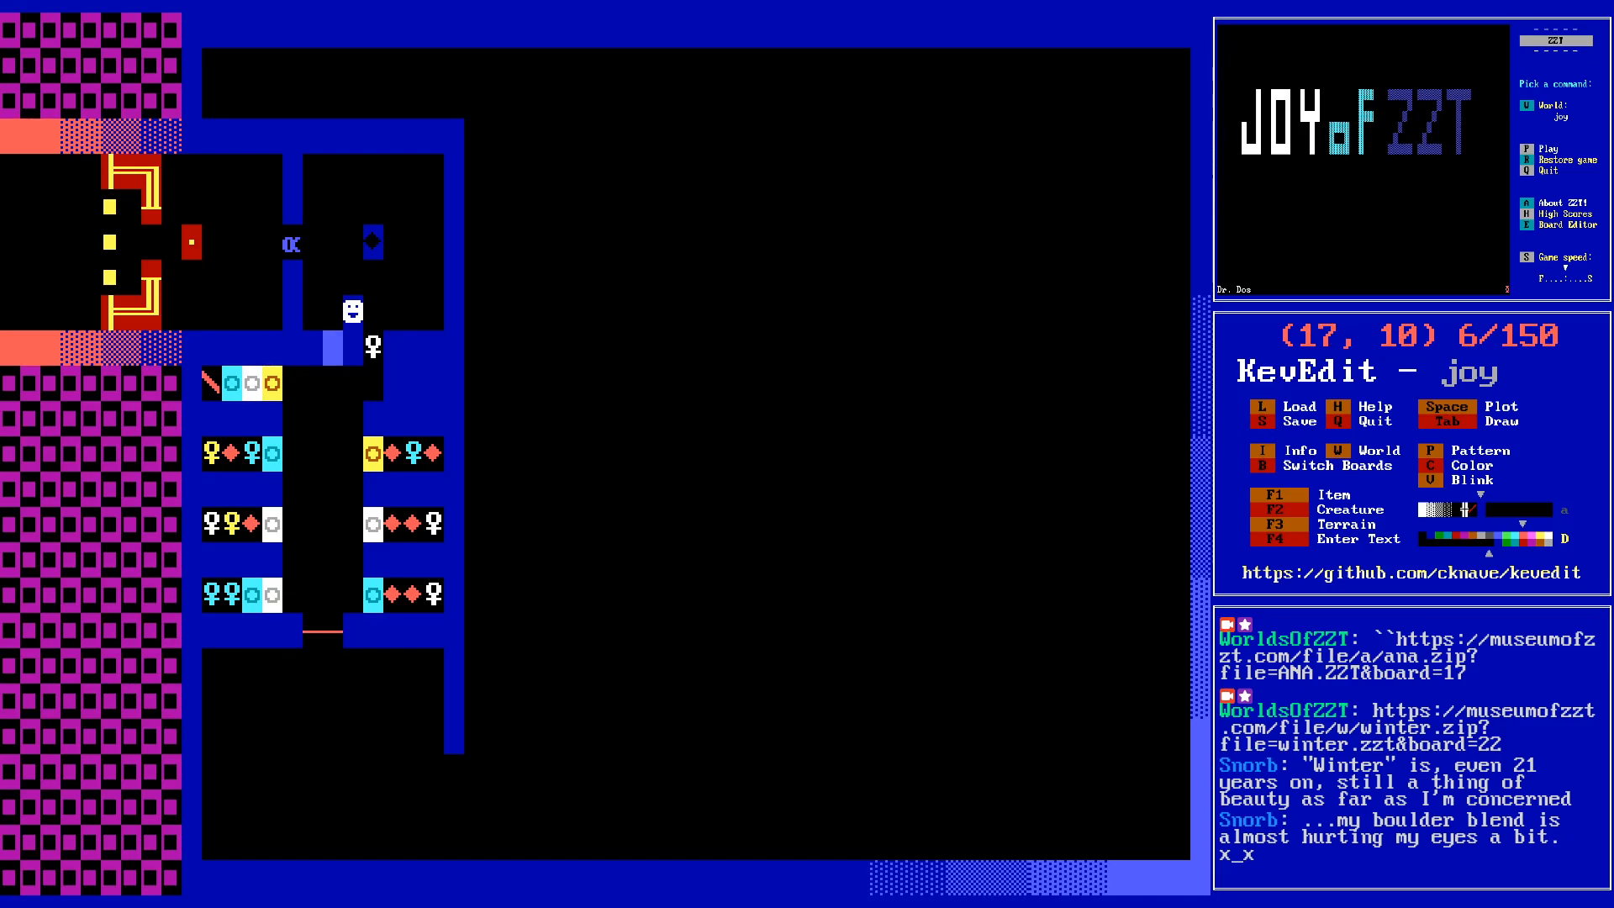
pyautogui.press('Right')
pyautogui.press('Right')
pyautogui.press('Return')
pyautogui.press('Left')
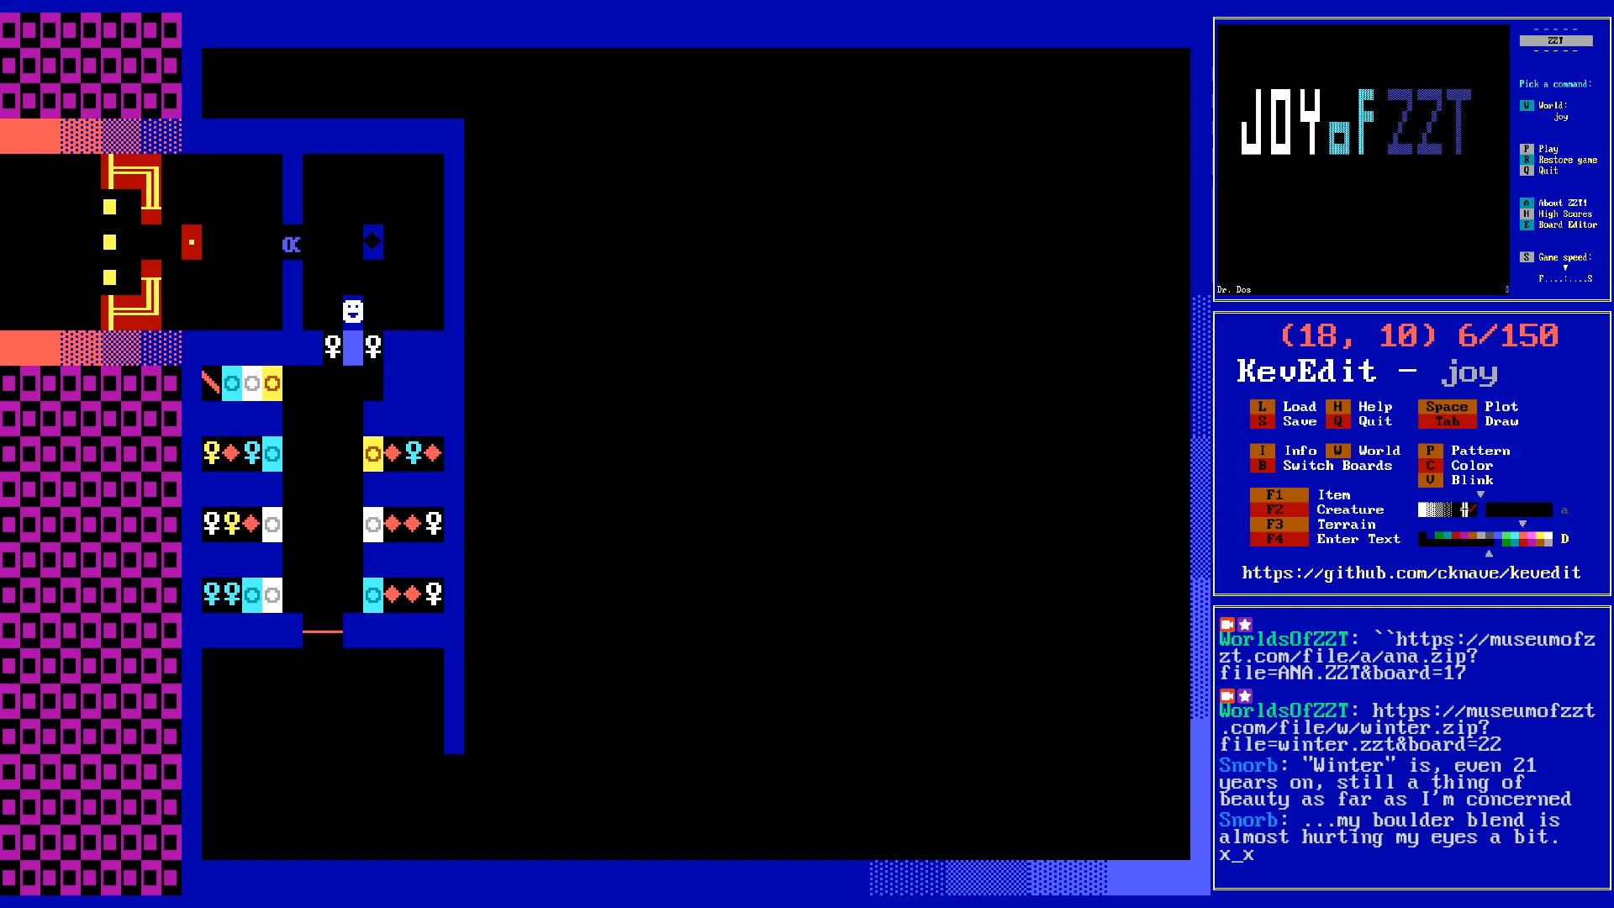
# - Replace the white key at (19, 10) with blue wall and fill (19, 11) with wall too
pyautogui.press('Right')
pyautogui.press('space')
pyautogui.press('Down')
pyautogui.press('space')
pyautogui.press('Up')
pyautogui.press('Down')
# - Save the joy world
pyautogui.press('Left')
pyautogui.press('Left')
pyautogui.press('Left')
pyautogui.press('Down')
pyautogui.press('Down')
pyautogui.press('s')
pyautogui.press('Return')
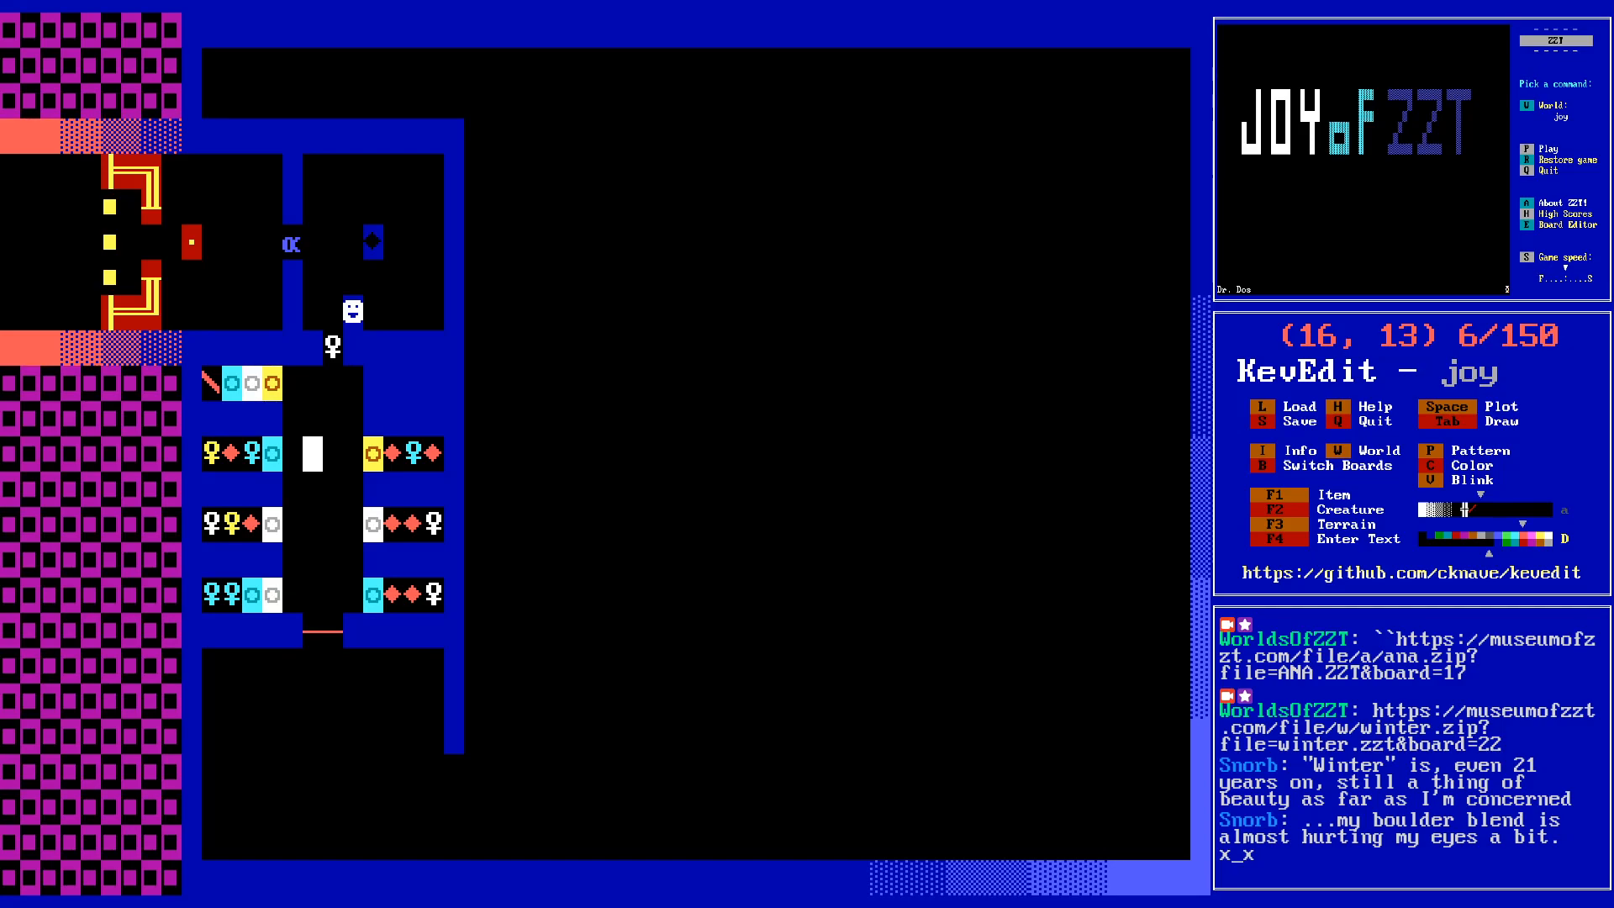
# - Erase the leftover blue wall segment in column 23 from row 21 up to row 19
pyautogui.press('Down')
pyautogui.press('Down')
pyautogui.press('Down')
pyautogui.press('Down')
pyautogui.press('Down')
pyautogui.press('Down')
pyautogui.press('Down')
pyautogui.press('Down')
pyautogui.press('Down')
pyautogui.press('Right')
pyautogui.press('Right')
pyautogui.press('Right')
pyautogui.press('Right')
pyautogui.press('Right')
pyautogui.press('Right')
pyautogui.press('Right')
pyautogui.press('Up')
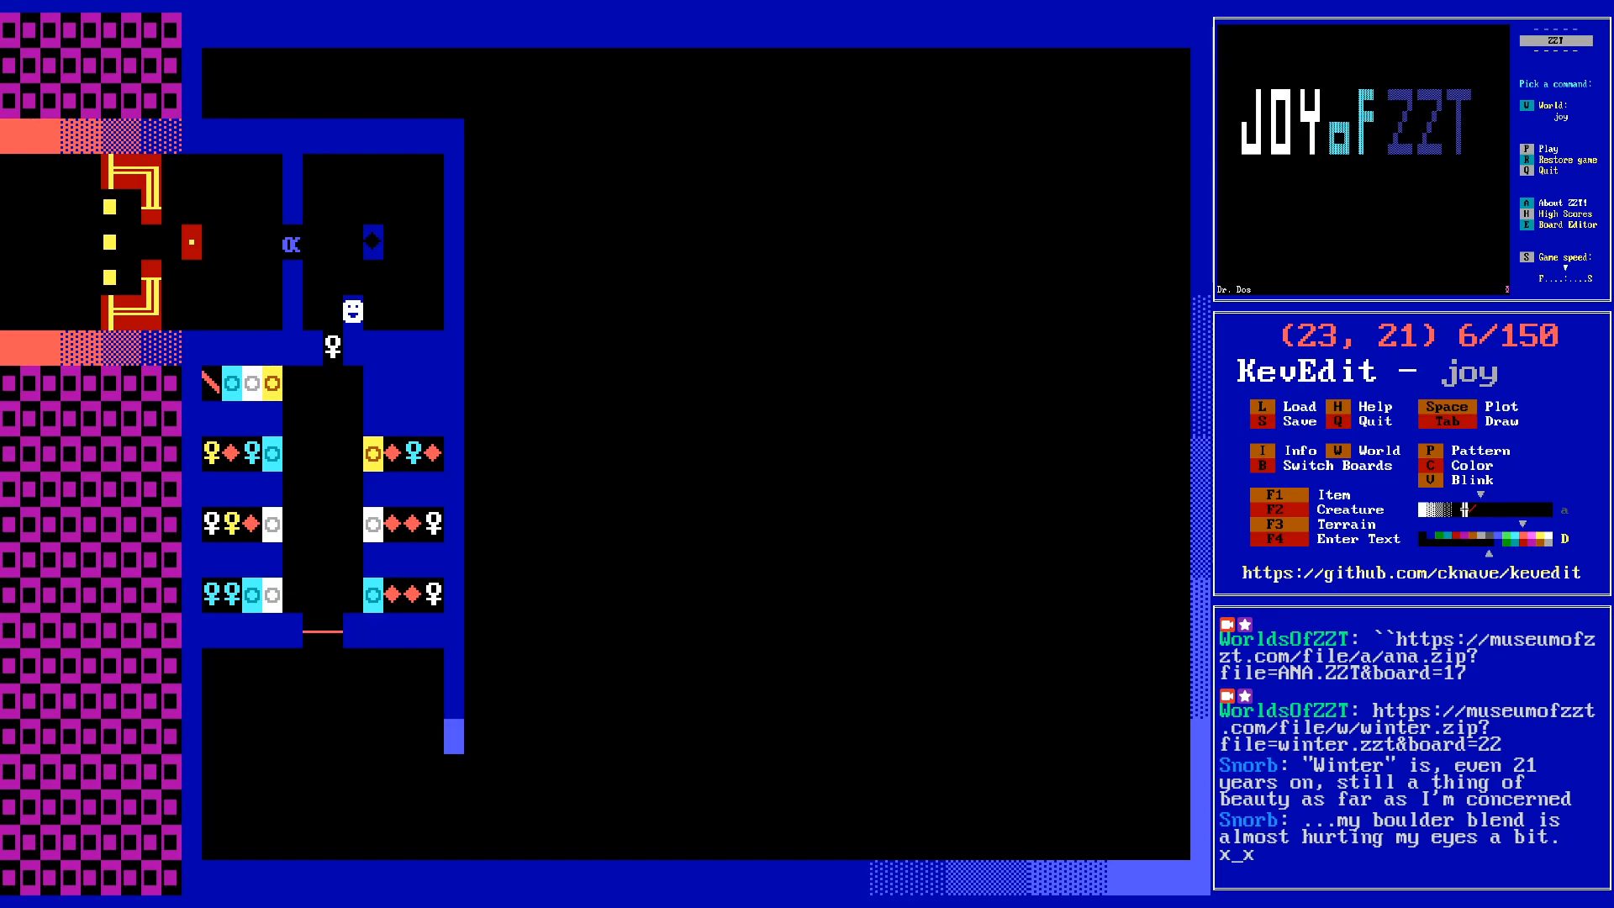
pyautogui.press('Up')
pyautogui.press('Up')
pyautogui.press('Right')
pyautogui.press('Right')
pyautogui.press('Right')
pyautogui.press('Right')
pyautogui.press('Down')
pyautogui.press('Down')
pyautogui.press('Left')
pyautogui.press('Right')
pyautogui.press('Right')
pyautogui.press('Left')
pyautogui.press('Up')
pyautogui.press('Up')
pyautogui.press('Down')
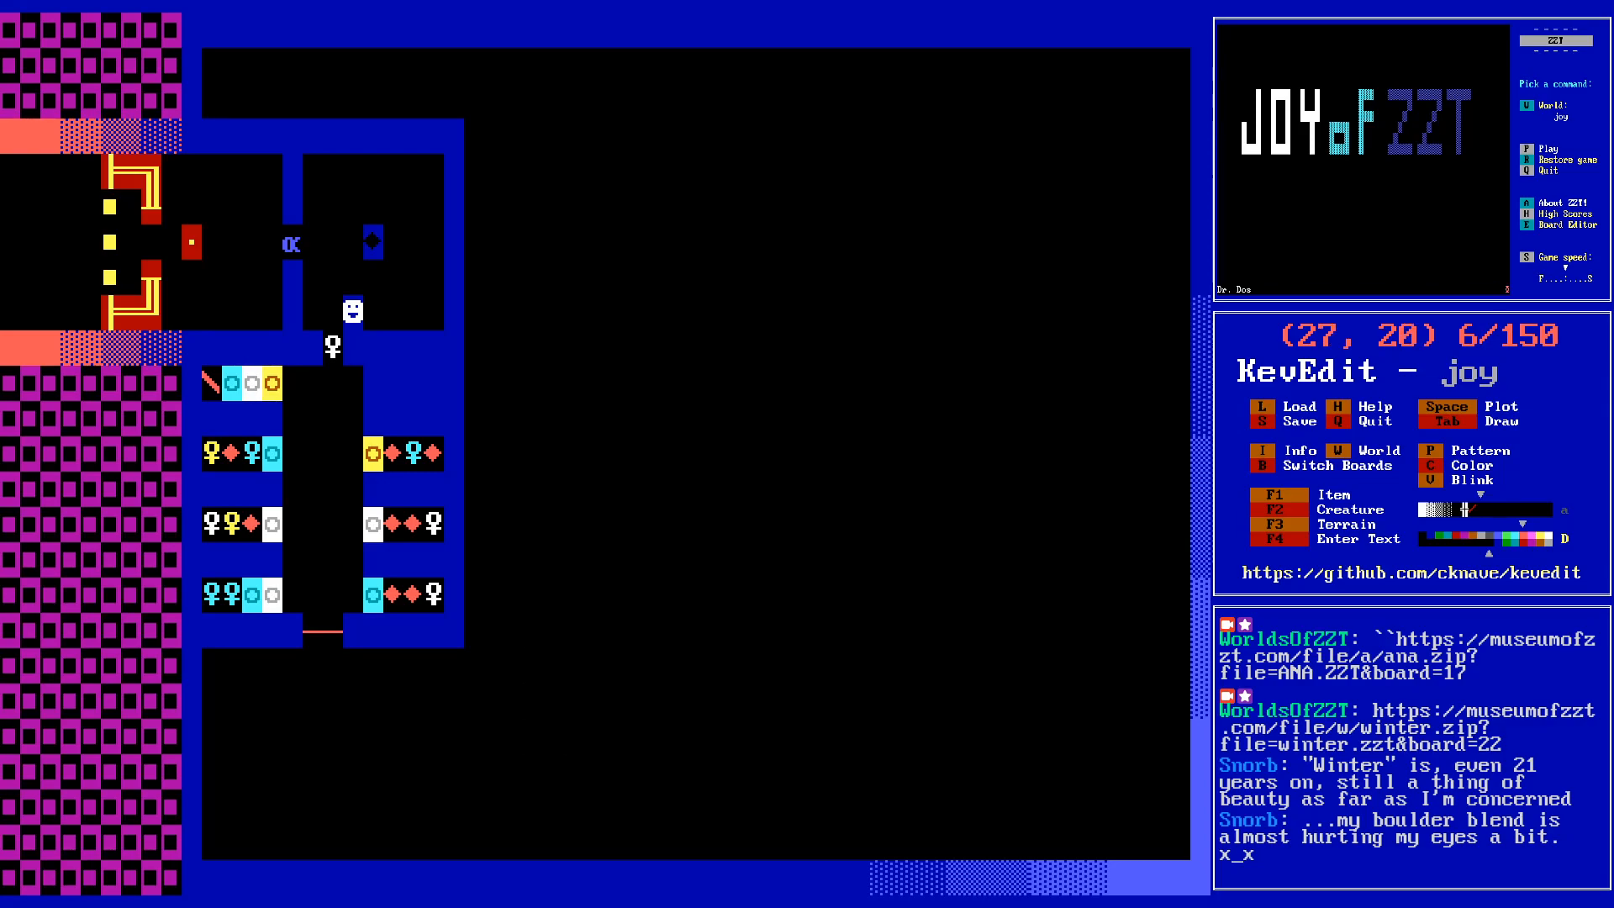
# - Set the drawing foreground to bright cyan and place a new object at (27, 21), in the empty area below the puzzle corridor
pyautogui.press('Down')
pyautogui.press('Down')
pyautogui.press('Down')
pyautogui.press('Up')
pyautogui.press('c')
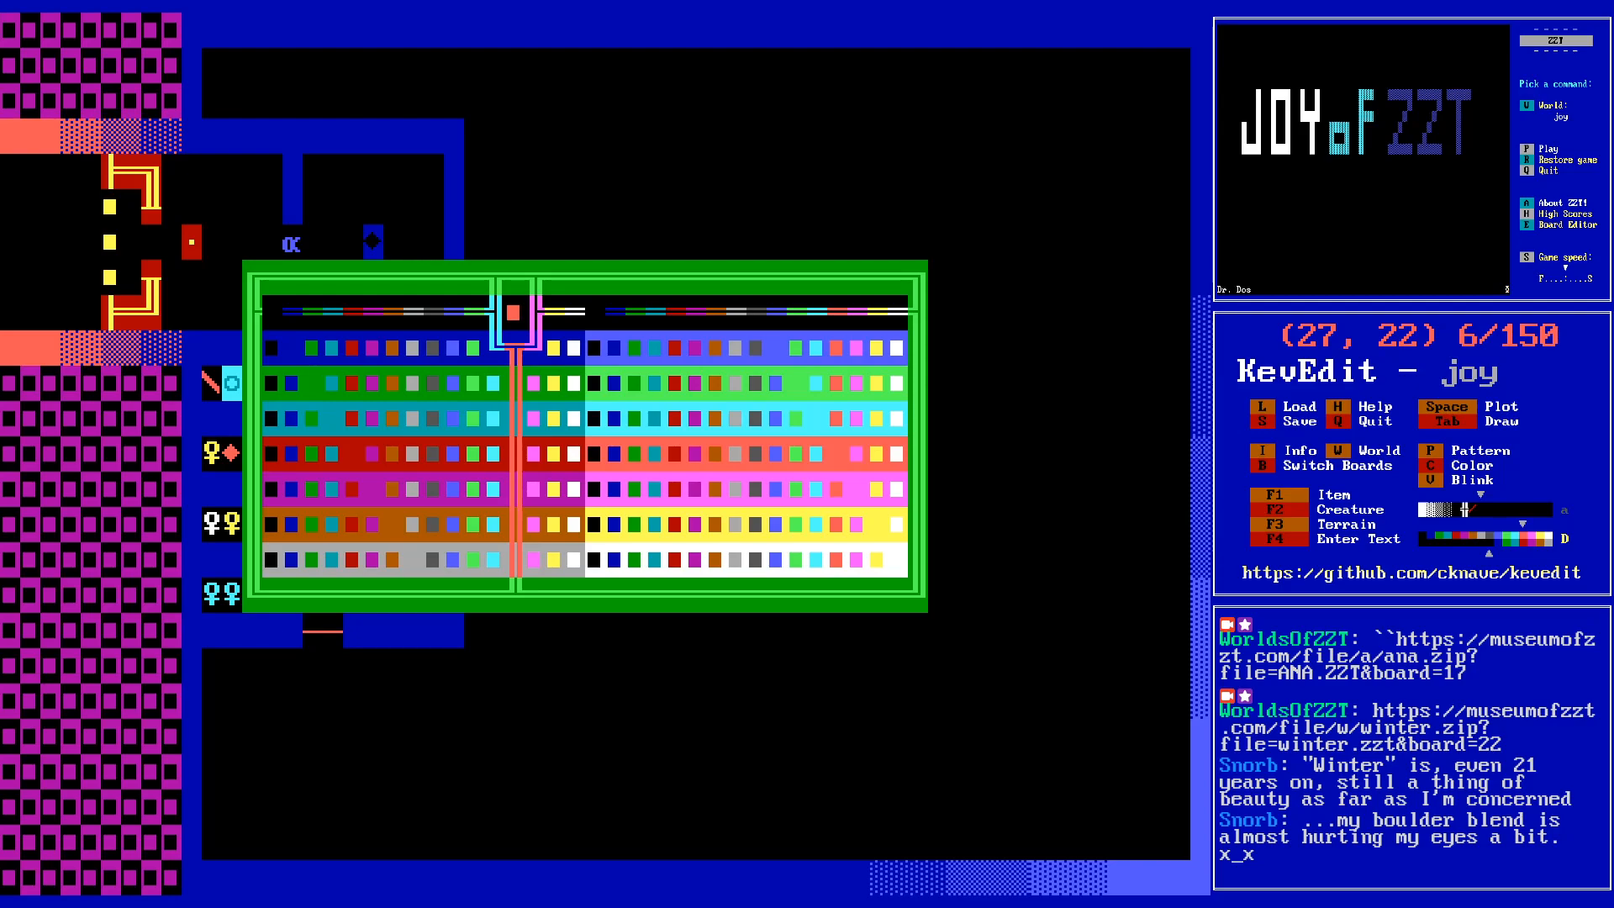
pyautogui.press('Left')
pyautogui.press('Left')
pyautogui.press('Right')
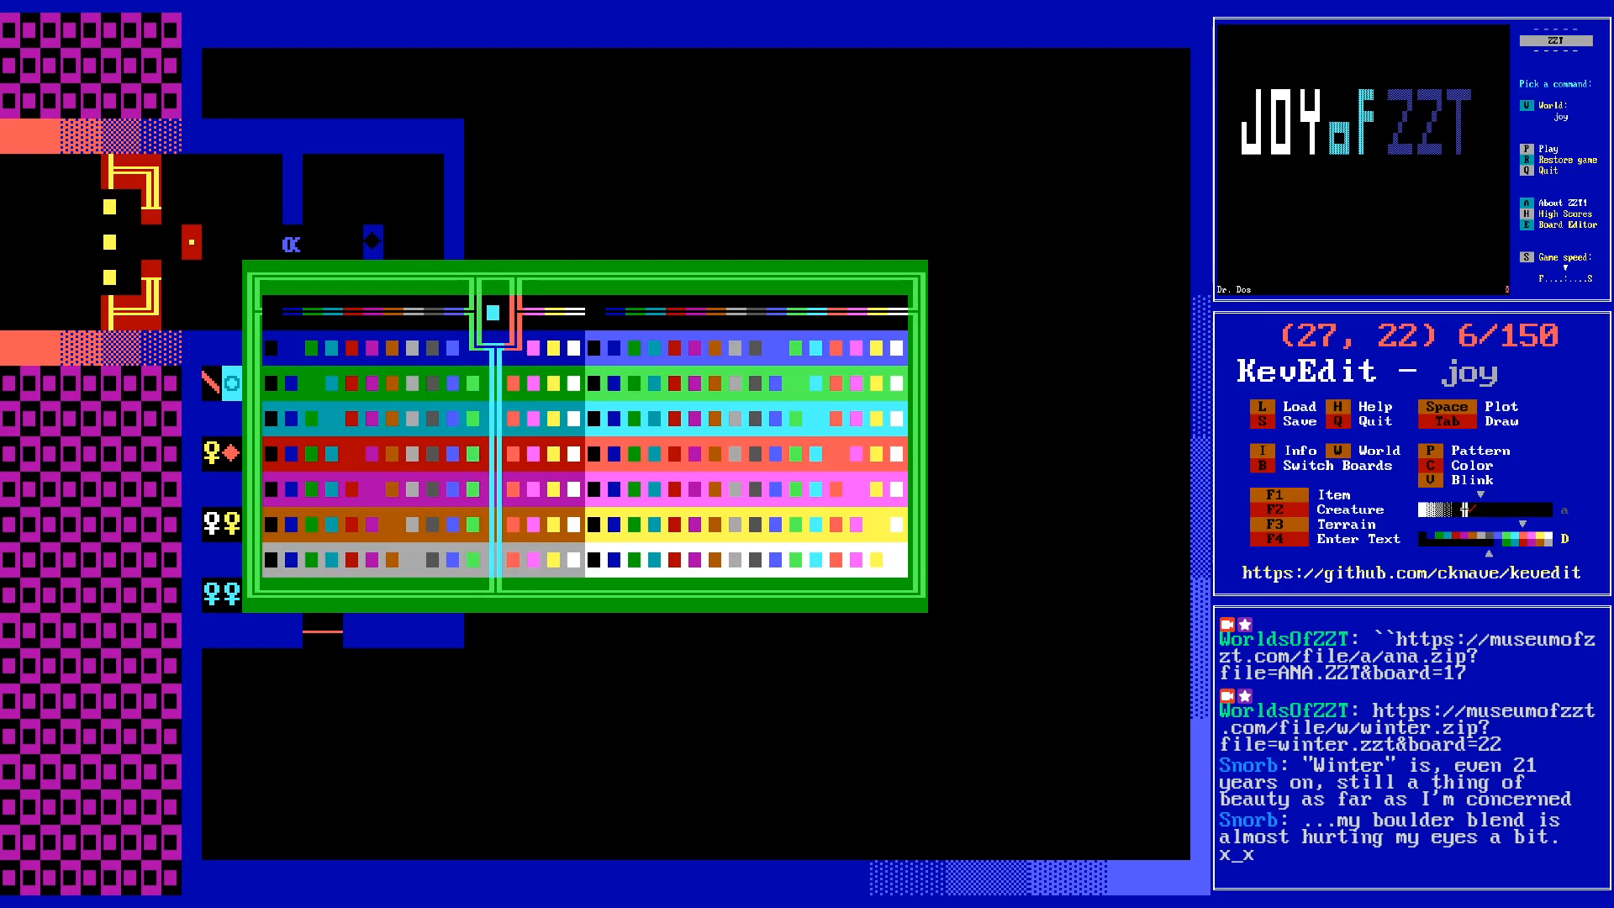
pyautogui.press('Return')
pyautogui.press('Up')
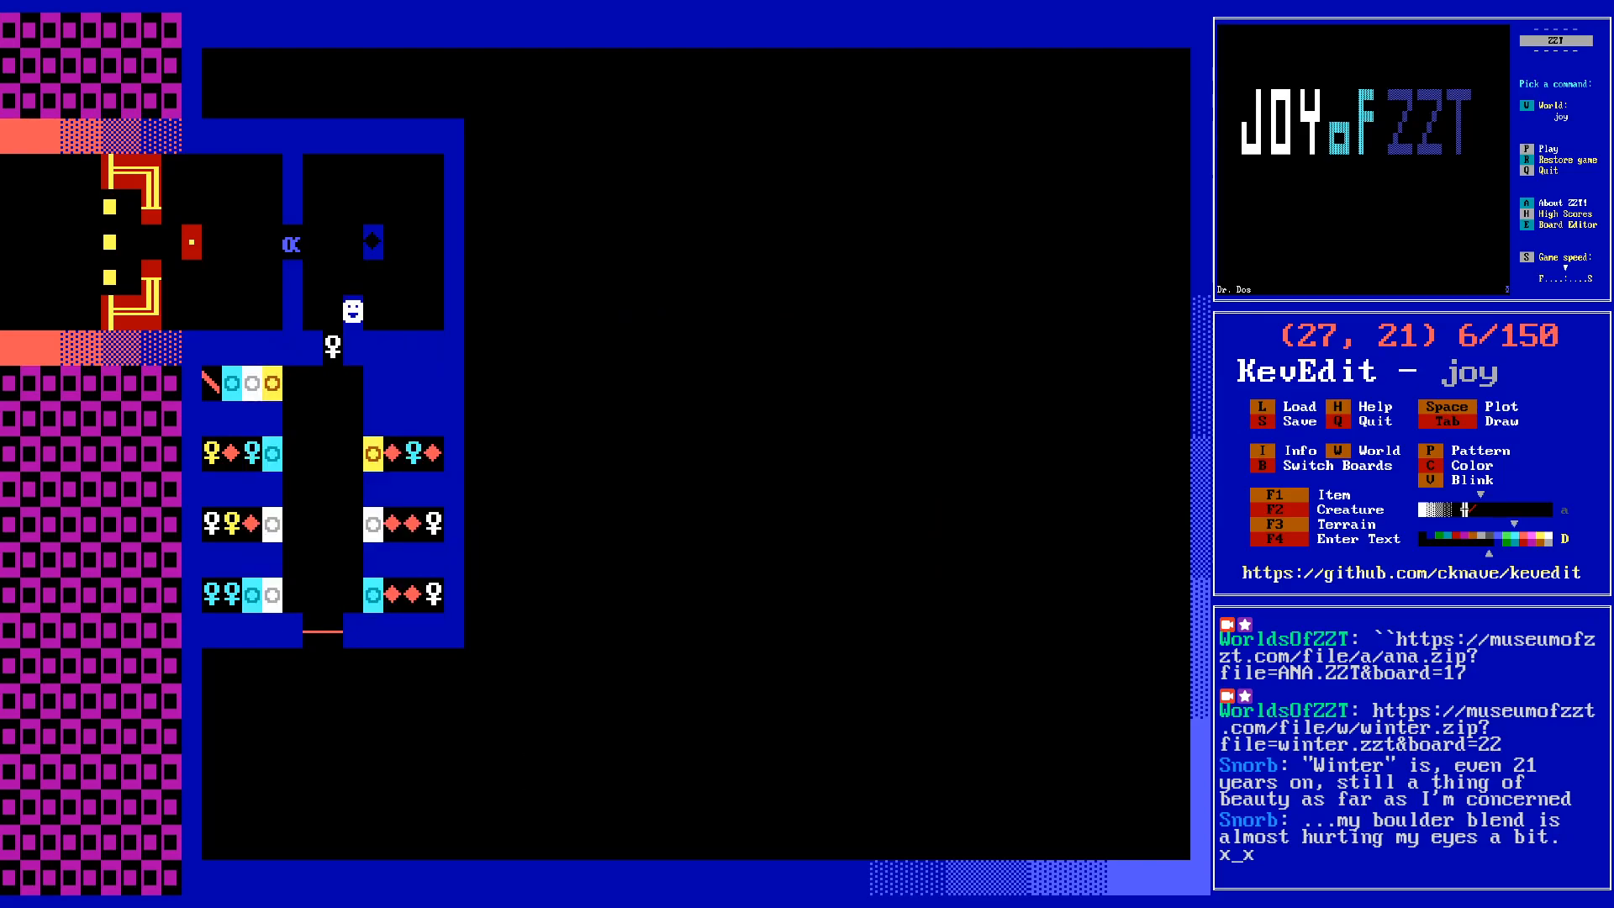
pyautogui.press('space')
pyautogui.press('Return')
# - Set the new object's character to the upward-pointing triangle and close its settings
pyautogui.press('Down')
pyautogui.press('Return')
pyautogui.press('Right')
pyautogui.press('Right')
pyautogui.press('Right')
pyautogui.press('Right')
pyautogui.press('Right')
pyautogui.press('Right')
pyautogui.press('Right')
pyautogui.press('Right')
pyautogui.press('Right')
pyautogui.press('Right')
pyautogui.press('Right')
pyautogui.press('Right')
pyautogui.press('Right')
pyautogui.press('Right')
pyautogui.press('Right')
pyautogui.press('Right')
pyautogui.press('Right')
pyautogui.press('Right')
pyautogui.press('Right')
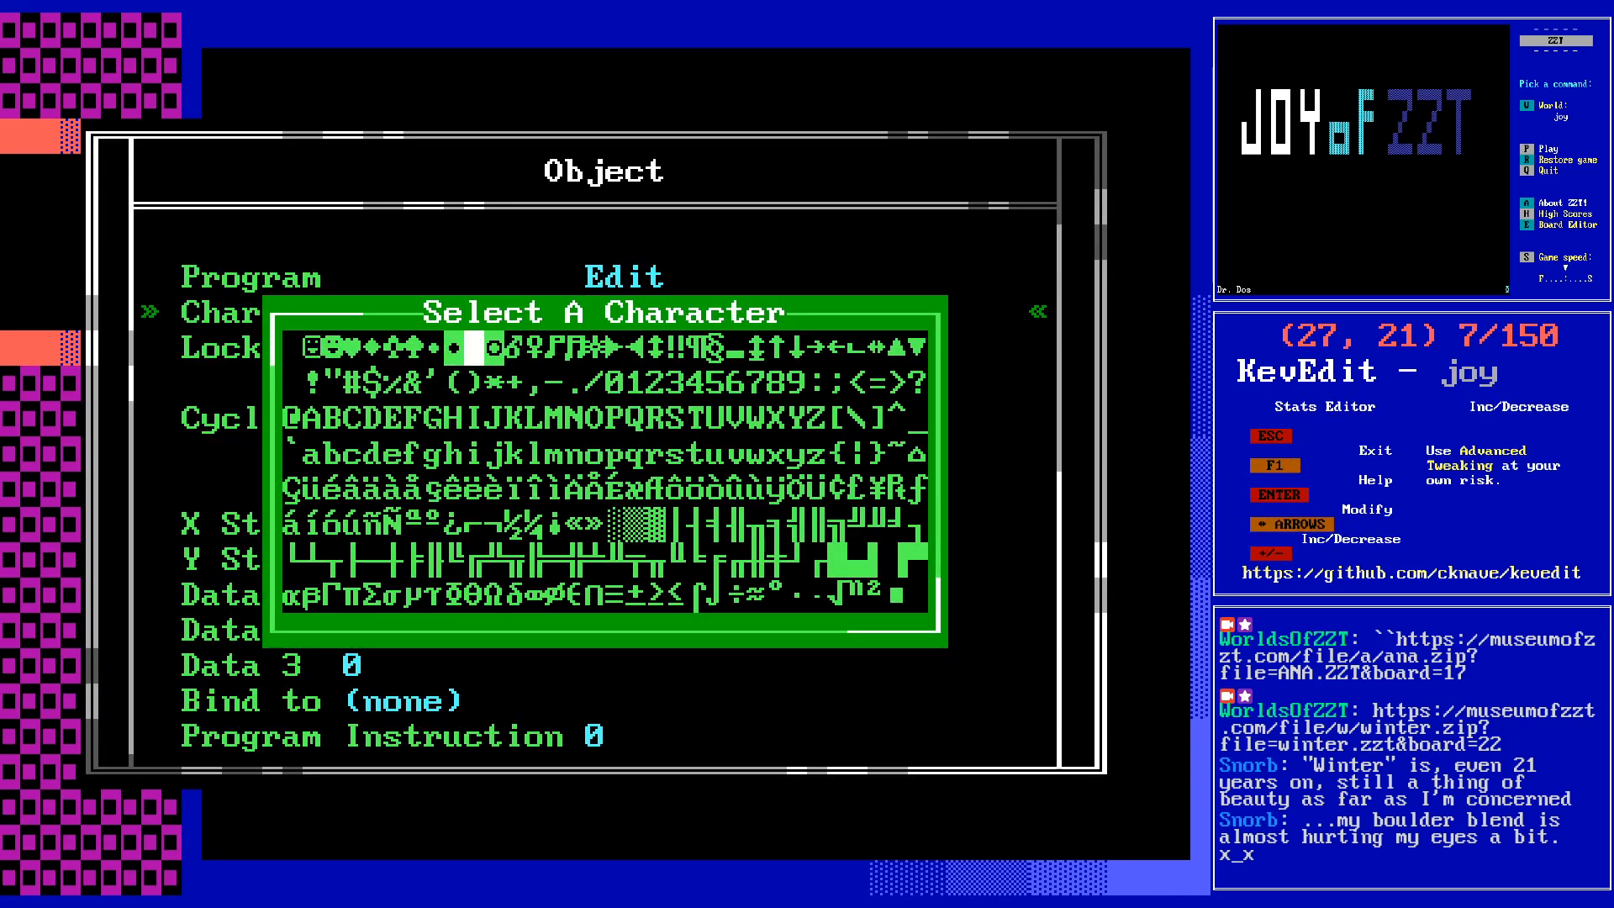
pyautogui.press('Right')
pyautogui.press('Right')
pyautogui.press('Right')
pyautogui.press('Right')
pyautogui.press('Right')
pyautogui.press('Right')
pyautogui.press('Right')
pyautogui.press('Right')
pyautogui.press('Right')
pyautogui.press('Right')
pyautogui.press('Return')
pyautogui.press('Escape')
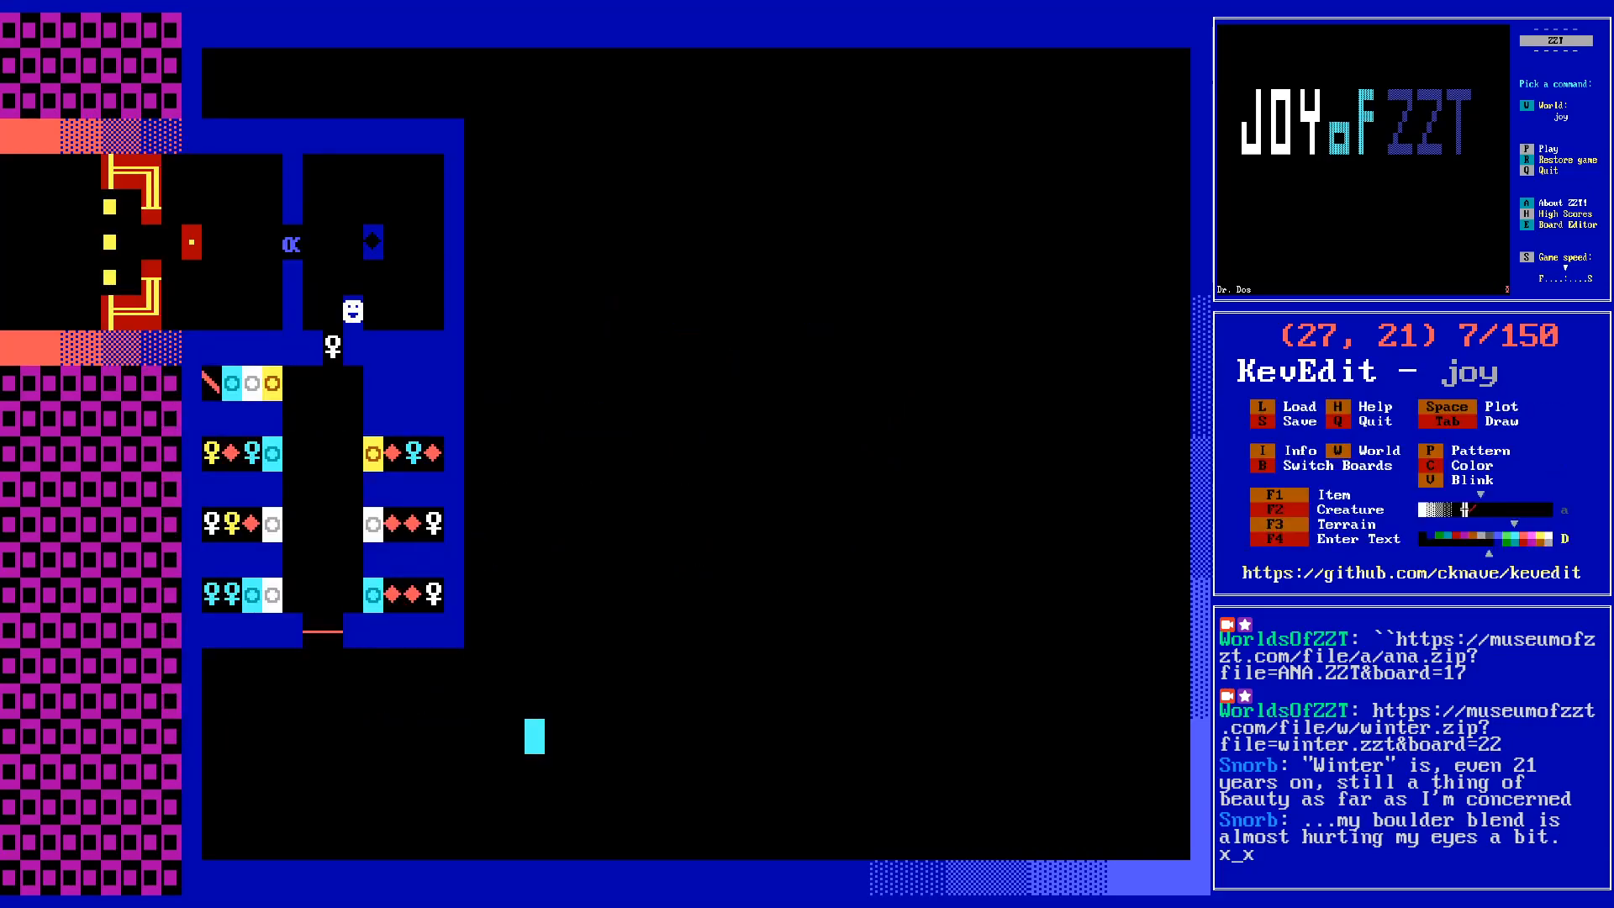
# - Place a ricochet at (27, 12), in line above the cyan triangle object
pyautogui.press('Up')
pyautogui.press('Up')
pyautogui.press('Up')
pyautogui.press('Up')
pyautogui.press('Up')
pyautogui.press('Up')
pyautogui.press('Up')
pyautogui.press('Up')
pyautogui.press('Up')
pyautogui.press('F3')
pyautogui.press('f')
pyautogui.press('Left')
pyautogui.press('Down')
pyautogui.press('Right')
pyautogui.press('Left')
pyautogui.press('Up')
pyautogui.press('Right')
pyautogui.press('Right')
pyautogui.press('Down')
pyautogui.press('Left')
pyautogui.press('Down')
pyautogui.press('Up')
# - Draw a cyan breakable wall line in column 27 from (27, 20) above the triangle up to (27, 13)
pyautogui.press('Down')
pyautogui.press('Down')
pyautogui.press('Down')
pyautogui.press('Down')
pyautogui.press('p')
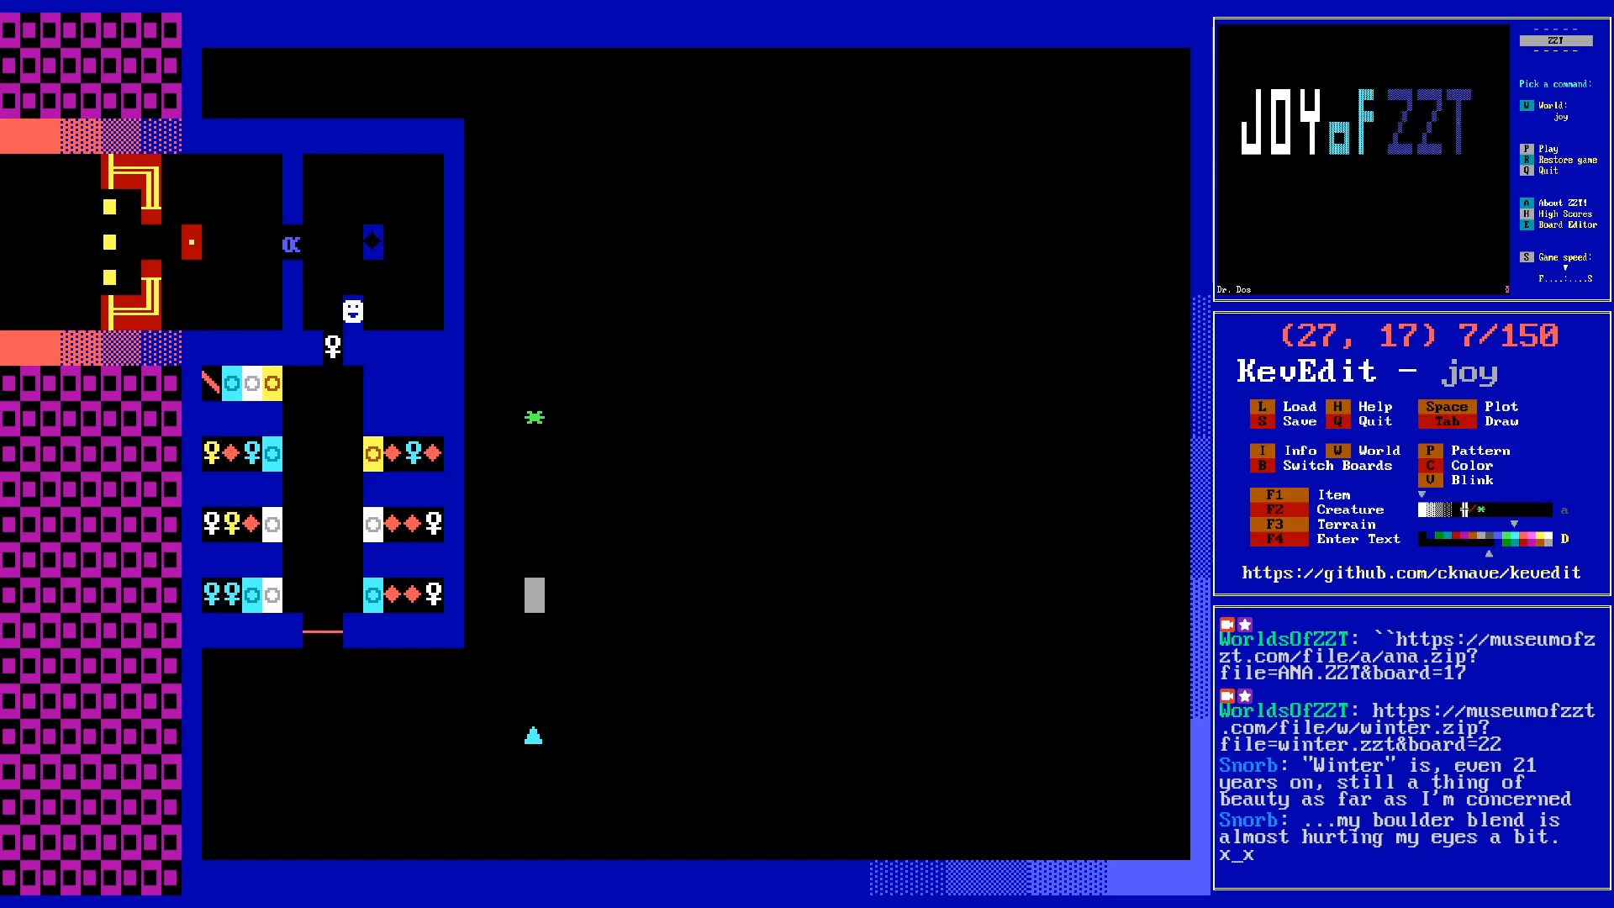
pyautogui.press('Down')
pyautogui.press('Down')
pyautogui.press('Down')
pyautogui.press('Tab')
pyautogui.press('Up')
pyautogui.press('Up')
pyautogui.press('Up')
pyautogui.press('Up')
pyautogui.press('Up')
pyautogui.press('Up')
pyautogui.press('Up')
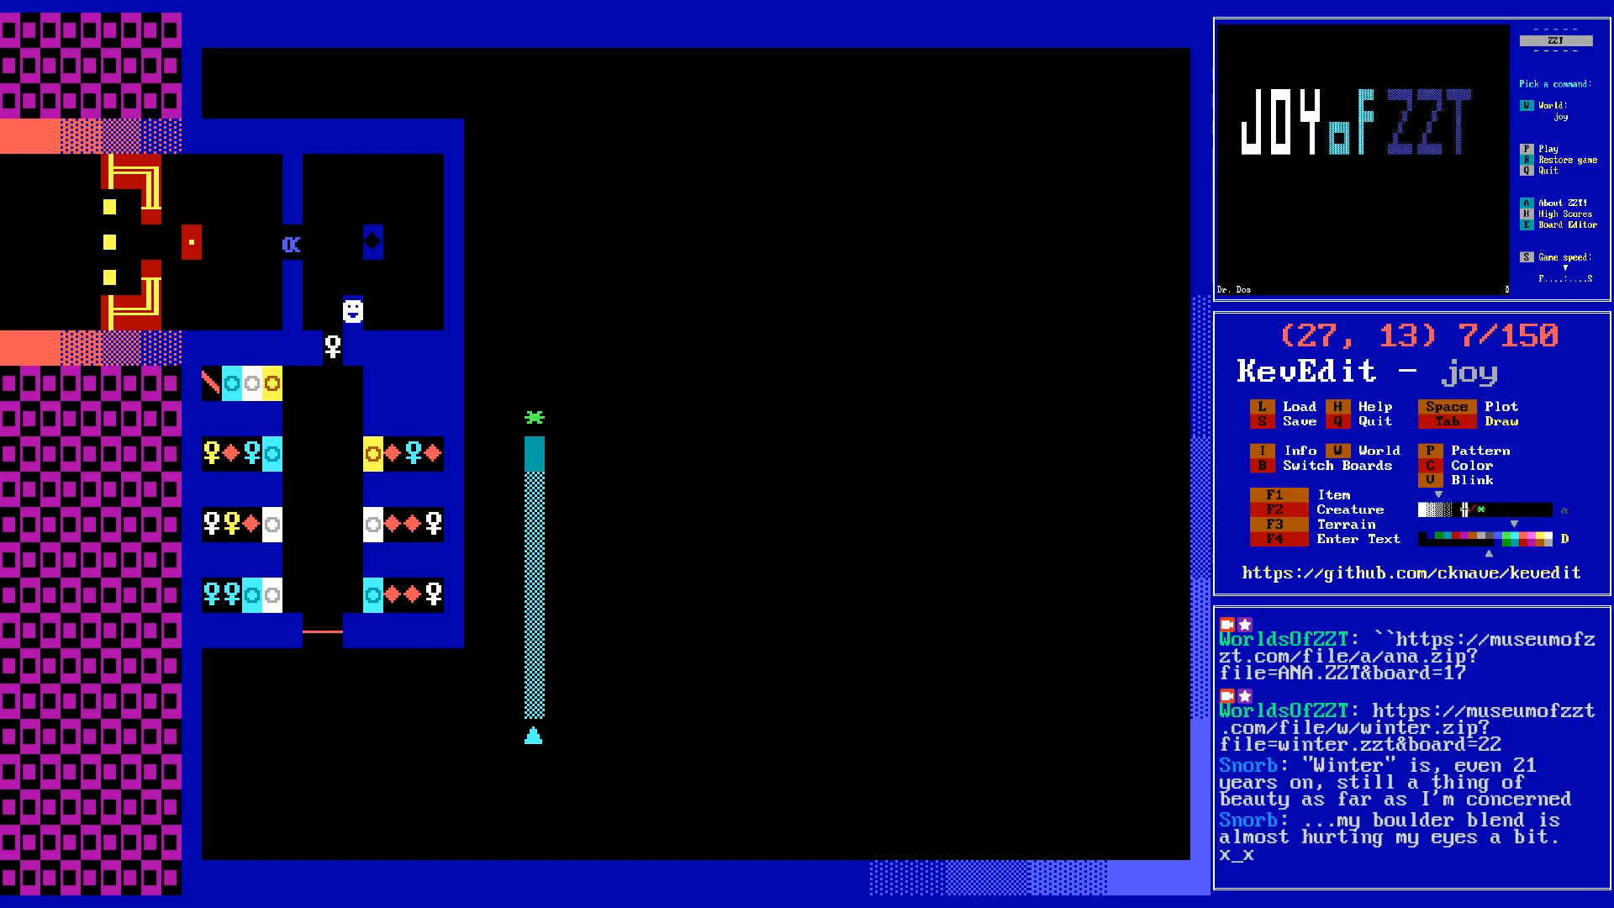
# - Continue the cyan breakable wall line along row 13 from column 27 to column 37
pyautogui.press('Right')
pyautogui.press('Right')
pyautogui.press('Right')
pyautogui.press('Right')
pyautogui.press('Right')
pyautogui.press('Right')
pyautogui.press('Right')
pyautogui.press('Right')
pyautogui.press('Right')
pyautogui.press('Right')
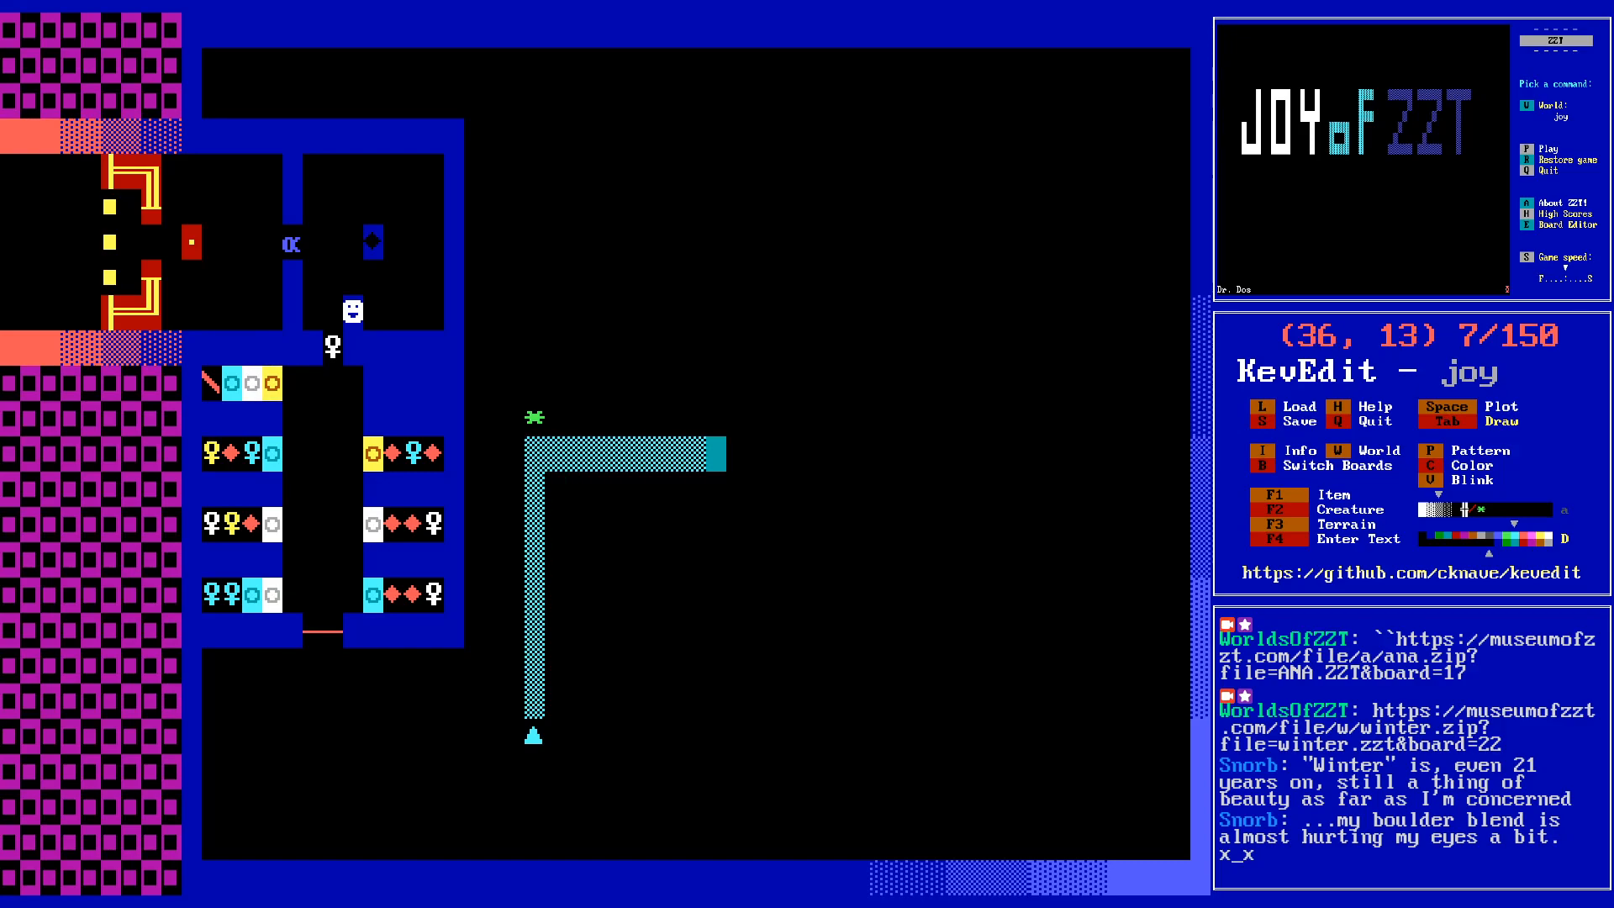
# - Loop the cyan line down to (37, 16), across to (33, 16), and up through row 13 to (33, 10)
pyautogui.press('Down')
pyautogui.press('Down')
pyautogui.press('Down')
pyautogui.press('Left')
pyautogui.press('Left')
pyautogui.press('Left')
pyautogui.press('Left')
pyautogui.press('Up')
pyautogui.press('Up')
pyautogui.press('Up')
pyautogui.press('Up')
pyautogui.press('Up')
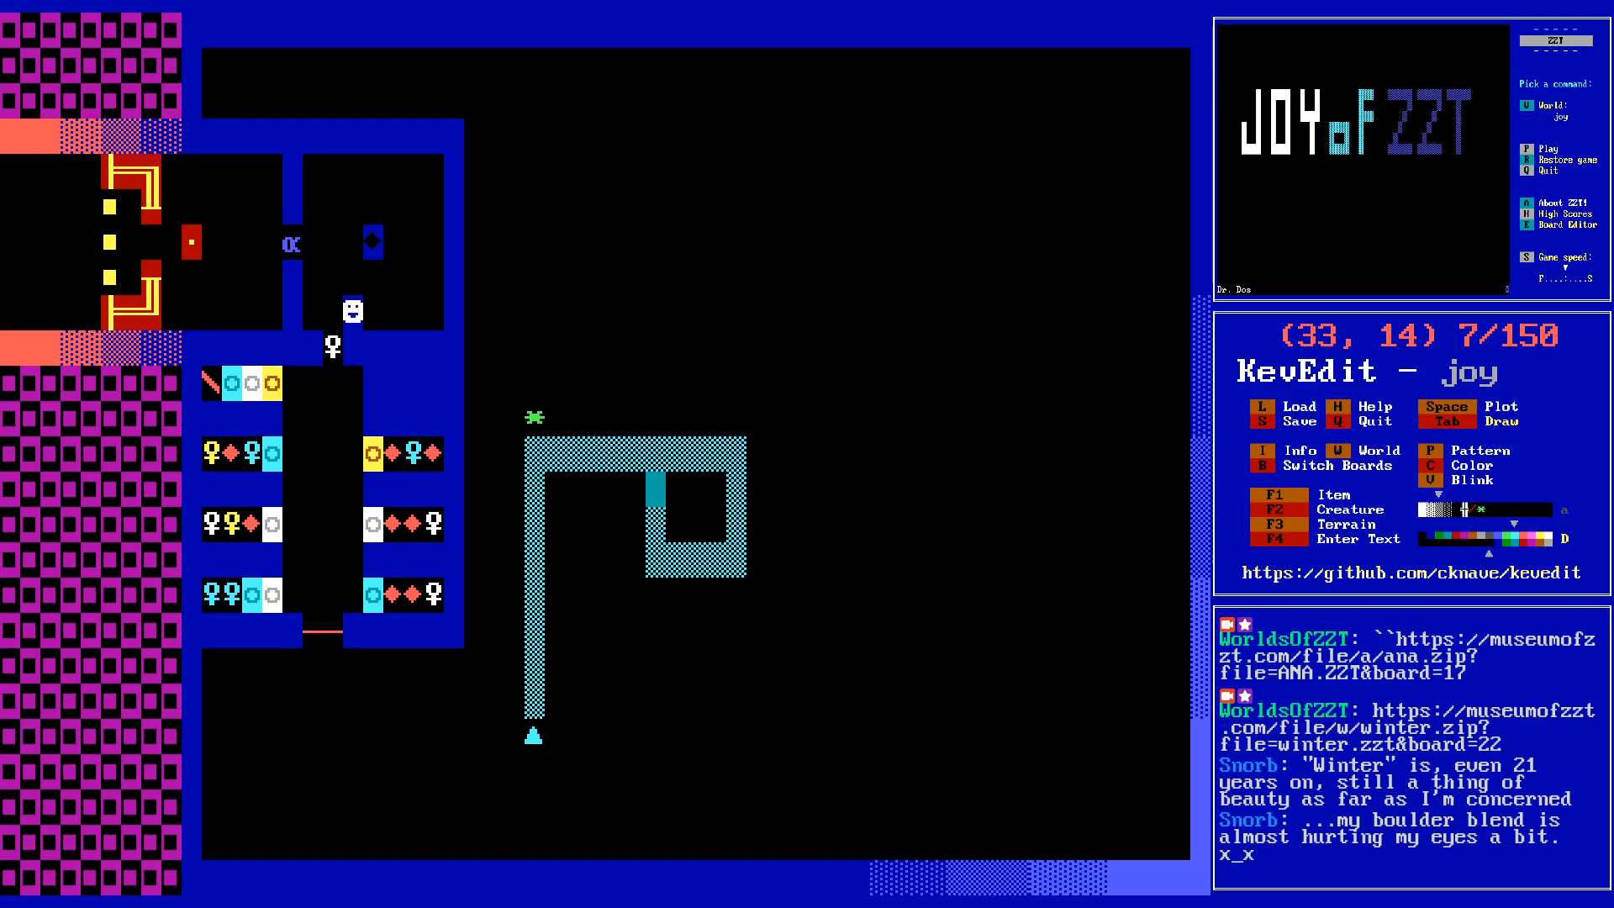
pyautogui.press('Up')
# - Extend the cyan line along row 10 from column 33 back to column 27
pyautogui.press('Left')
pyautogui.press('Left')
pyautogui.press('Left')
pyautogui.press('Left')
pyautogui.press('Left')
pyautogui.press('Left')
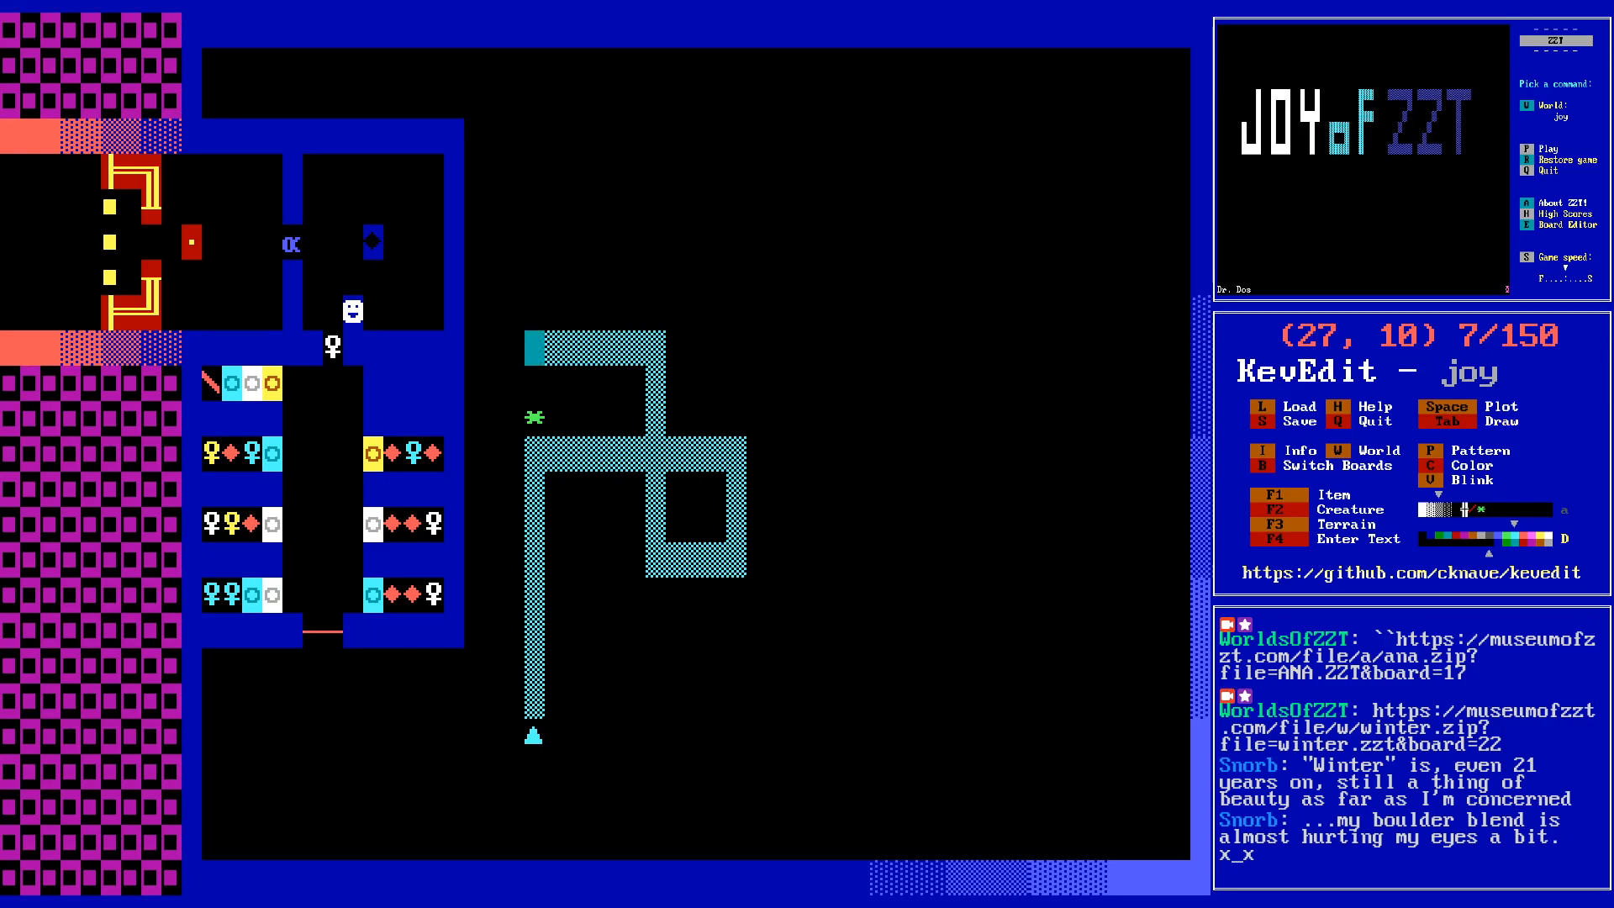
pyautogui.press('Right')
pyautogui.press('Right')
pyautogui.press('Right')
pyautogui.press('Left')
pyautogui.press('Left')
pyautogui.press('Left')
pyautogui.press('Left')
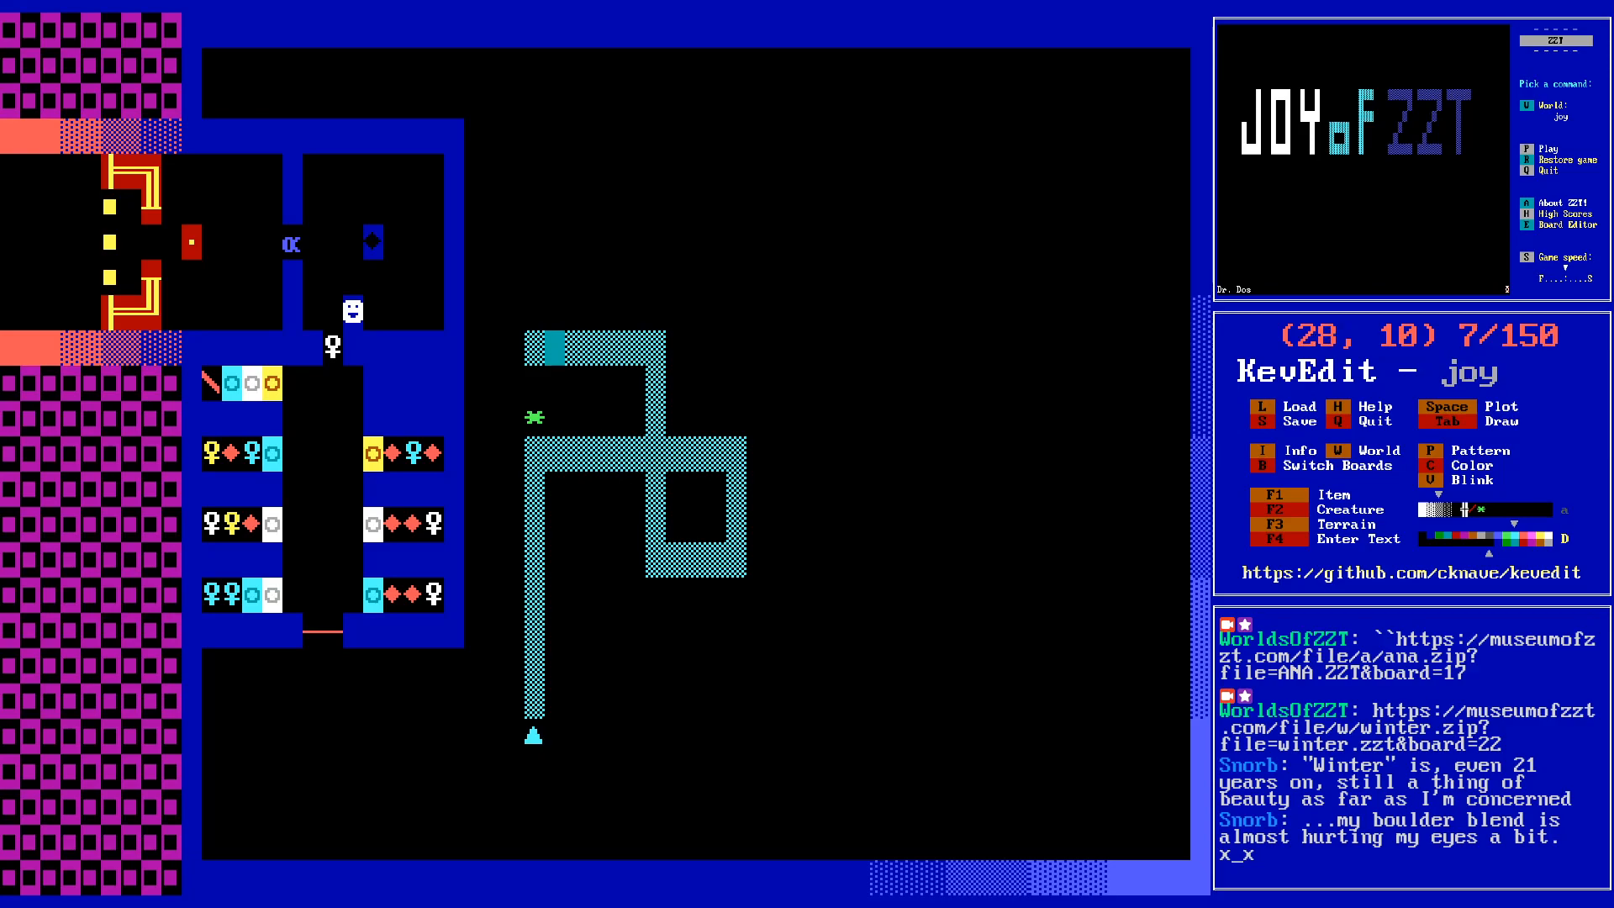
# - Stop drawing and place a second ricochet at (38, 13), just past the corner of the cyan path
pyautogui.press('Right')
pyautogui.press('Right')
pyautogui.press('Right')
pyautogui.press('Right')
pyautogui.press('Right')
pyautogui.press('Right')
pyautogui.press('Right')
pyautogui.press('Right')
pyautogui.press('Right')
pyautogui.press('Right')
pyautogui.press('Right')
pyautogui.press('Down')
pyautogui.press('Right')
pyautogui.press('Down')
pyautogui.press('Down')
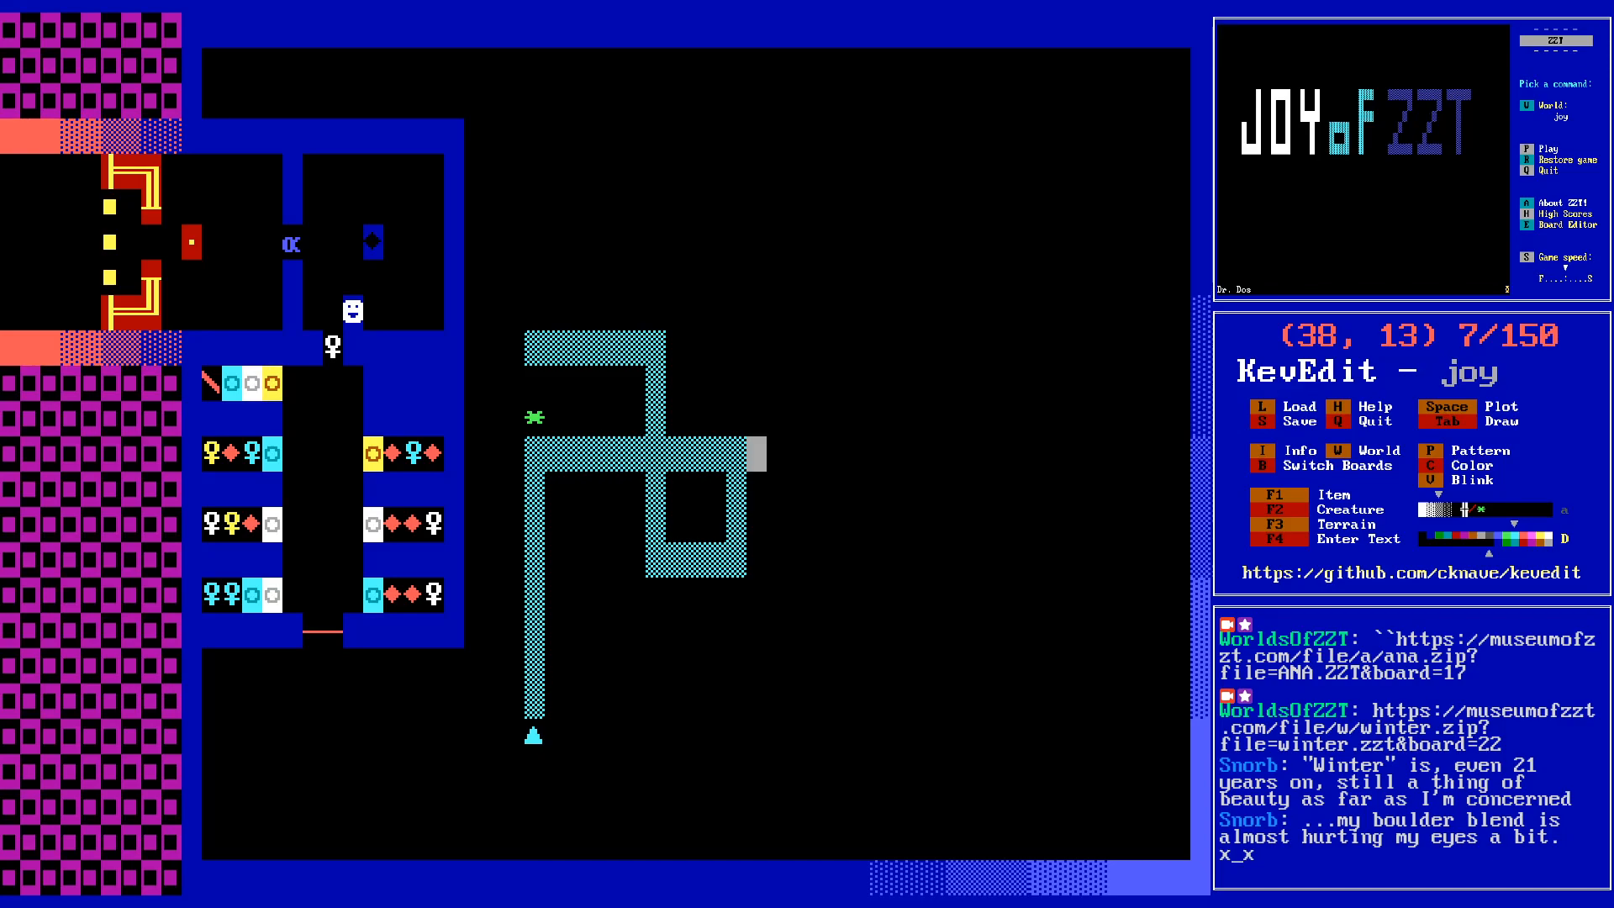
pyautogui.press('F3')
pyautogui.press('r')
pyautogui.press('Up')
pyautogui.press('Left')
pyautogui.press('Left')
pyautogui.press('Left')
pyautogui.press('Left')
pyautogui.press('Left')
pyautogui.press('Left')
pyautogui.press('Left')
pyautogui.press('Left')
pyautogui.press('Left')
pyautogui.press('Left')
pyautogui.press('Left')
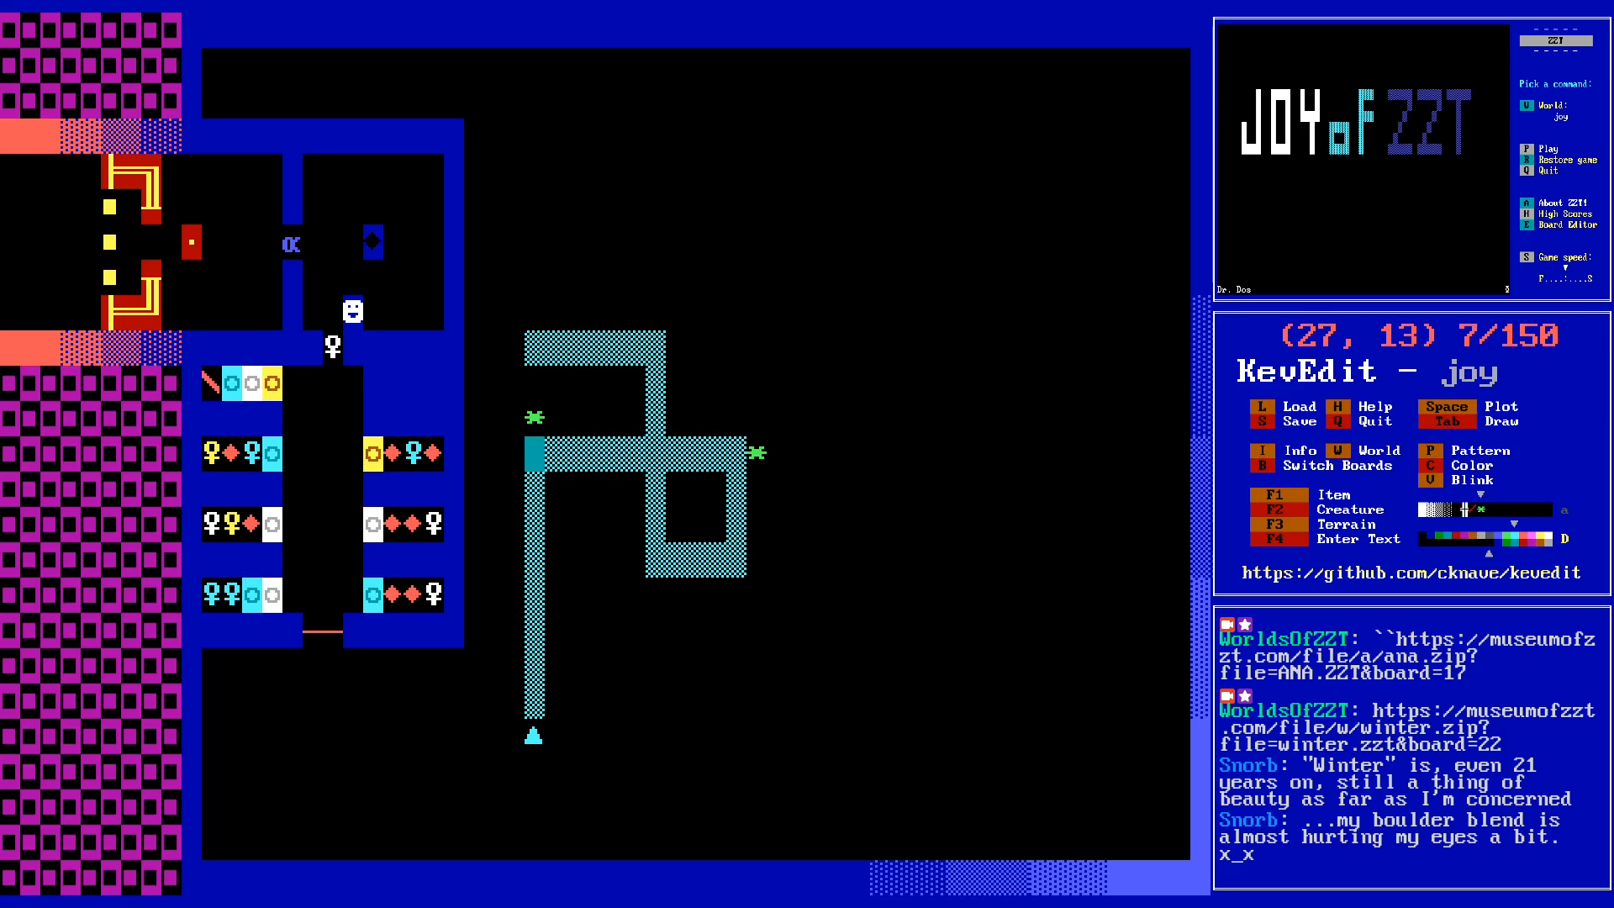
# - Place a ricochet at (37, 17), just below the lower corner of the cyan loop
pyautogui.press('Right')
pyautogui.press('Right')
pyautogui.press('Right')
pyautogui.press('Right')
pyautogui.press('Right')
pyautogui.press('Right')
pyautogui.press('Right')
pyautogui.press('Right')
pyautogui.press('Right')
pyautogui.press('Right')
pyautogui.press('Down')
pyautogui.press('Down')
pyautogui.press('Down')
pyautogui.press('Down')
pyautogui.press('space')
# - Place a ricochet at (32, 16), just past the loop's other lower corner
pyautogui.press('Up')
pyautogui.press('Left')
pyautogui.press('Left')
pyautogui.press('Left')
pyautogui.press('Left')
pyautogui.press('Left')
pyautogui.press('space')
# - Place a ricochet at (33, 9), directly above the corner where the cyan line turns along row 10
pyautogui.press('Up')
pyautogui.press('Up')
pyautogui.press('Right')
pyautogui.press('Up')
pyautogui.press('Up')
pyautogui.press('Up')
pyautogui.press('Up')
pyautogui.press('Up')
pyautogui.press('space')
# - Create a bright red object with an X character at (26, 10), at the end of the cyan line, without adding program code
pyautogui.press('Left')
pyautogui.press('Left')
pyautogui.press('Left')
pyautogui.press('Left')
pyautogui.press('Left')
pyautogui.press('Left')
pyautogui.press('Left')
pyautogui.press('Down')
pyautogui.press('Down')
pyautogui.press('Down')
pyautogui.press('Up')
pyautogui.press('Up')
pyautogui.press('c')
pyautogui.press('Right')
pyautogui.press('Right')
pyautogui.press('Left')
pyautogui.press('Return')
pyautogui.press('F2')
pyautogui.press('o')
pyautogui.press('Return')
pyautogui.press('Down')
pyautogui.press('Return')
pyautogui.press('Up')
pyautogui.press('Right')
pyautogui.press('Right')
pyautogui.press('Right')
pyautogui.press('Right')
pyautogui.press('Right')
pyautogui.press('Right')
pyautogui.press('Right')
pyautogui.press('Right')
pyautogui.press('Right')
pyautogui.press('Right')
pyautogui.press('Right')
pyautogui.press('Right')
pyautogui.press('Right')
pyautogui.press('Right')
pyautogui.press('Right')
pyautogui.press('Right')
pyautogui.press('Right')
pyautogui.press('Right')
pyautogui.press('Right')
pyautogui.press('Right')
pyautogui.press('Up')
pyautogui.press('Up')
pyautogui.press('Up')
pyautogui.press('Up')
pyautogui.press('Return')
pyautogui.press('Escape')
# - Move the cyan triangle object up from (27, 21) to (27, 17), shortening the cyan line above it to end at row 16
pyautogui.press('Down')
pyautogui.press('Right')
pyautogui.press('Right')
pyautogui.press('Right')
pyautogui.press('Down')
pyautogui.press('Down')
pyautogui.press('Down')
pyautogui.press('Down')
pyautogui.press('Down')
pyautogui.press('Down')
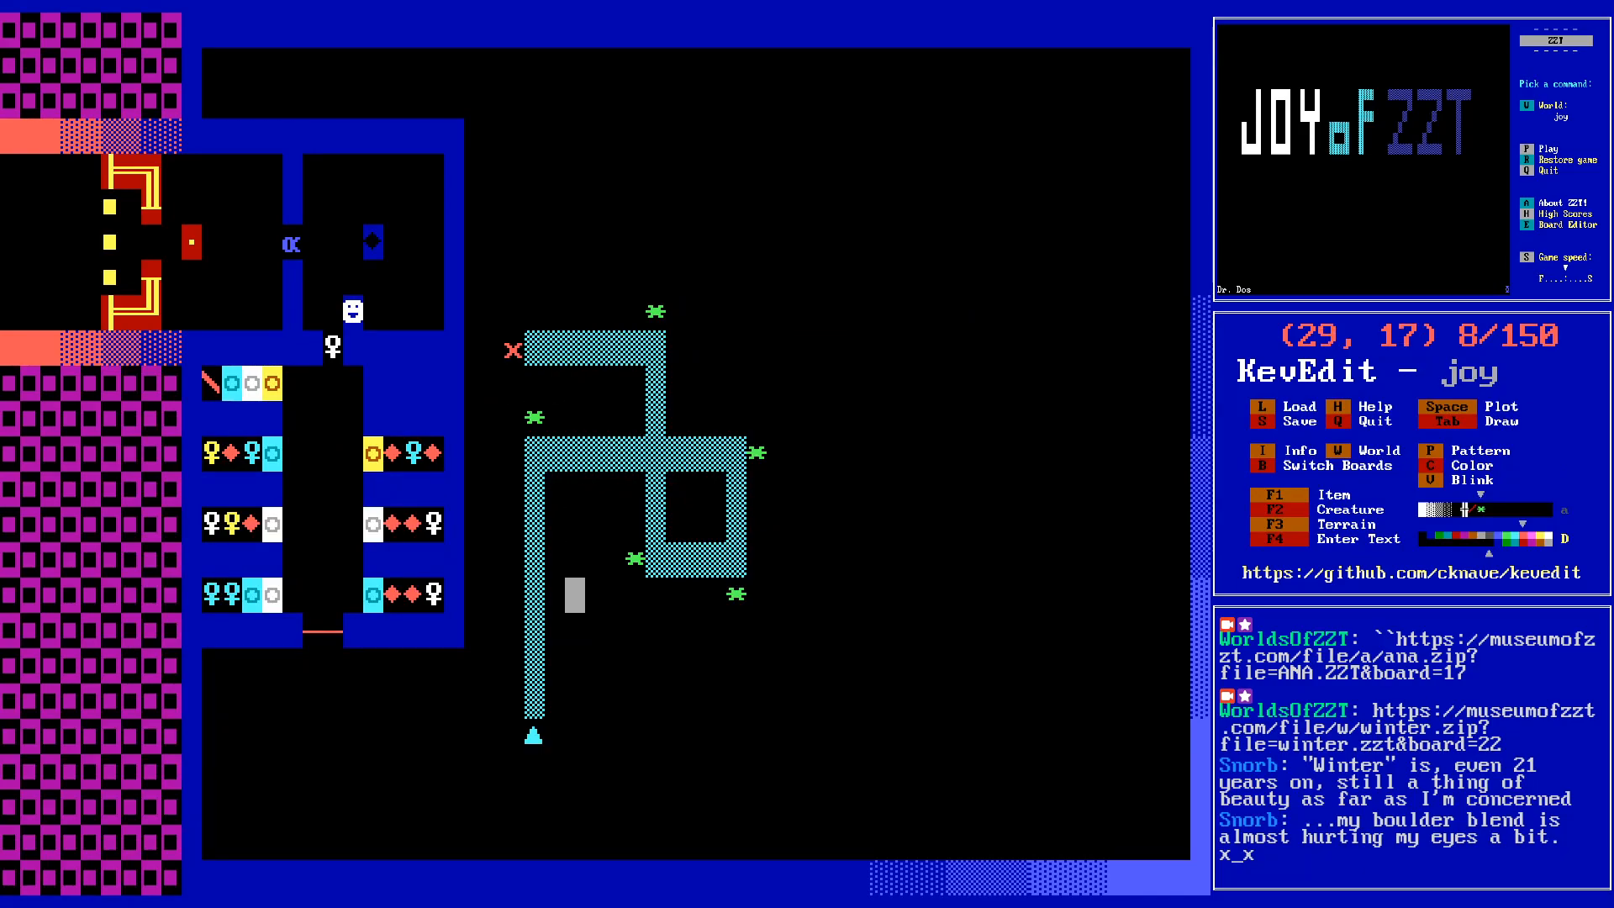
pyautogui.press('Down')
pyautogui.press('Down')
pyautogui.press('Down')
pyautogui.press('Left')
pyautogui.press('Left')
pyautogui.press('Down')
pyautogui.hotkey('shift', 'Up')
pyautogui.hotkey('shift', 'Up')
pyautogui.hotkey('shift', 'Up')
pyautogui.hotkey('shift', 'Up')
pyautogui.hotkey('ctrl', 'x')
pyautogui.hotkey('ctrl', 'v')
pyautogui.press('Up')
pyautogui.press('Up')
pyautogui.press('Up')
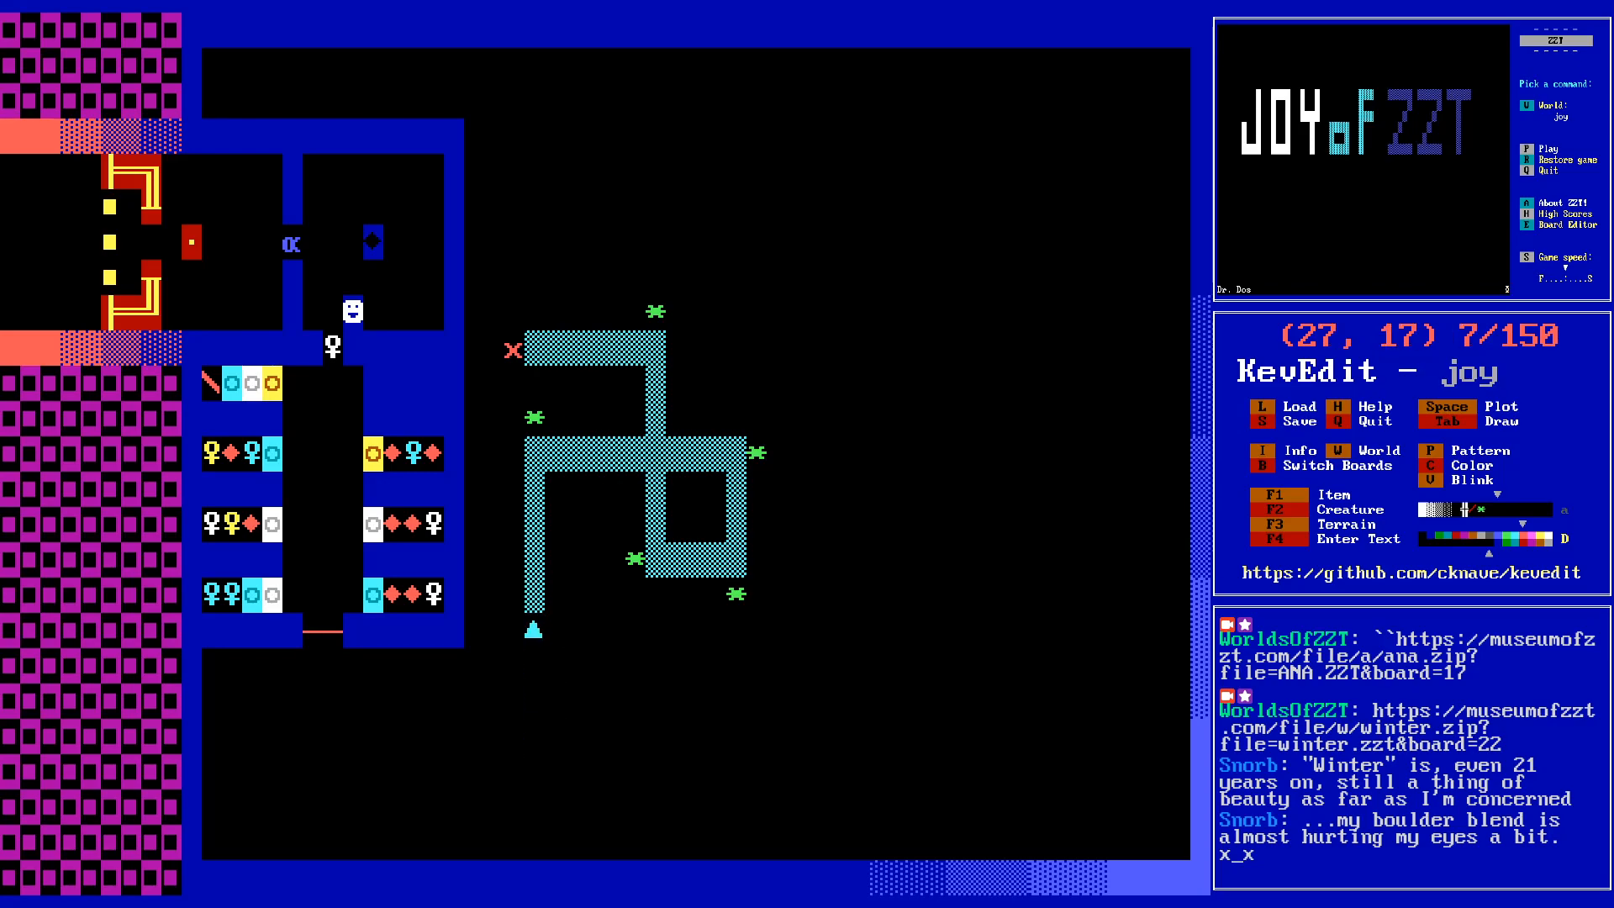
pyautogui.press('Up')
pyautogui.press('Down')
# - Place a ricochet at (35, 12), just above the cyan line along row 13
pyautogui.press('Right')
pyautogui.press('Right')
pyautogui.press('Right')
pyautogui.press('Right')
pyautogui.press('Right')
pyautogui.press('Right')
pyautogui.press('Right')
pyautogui.press('Right')
pyautogui.press('Right')
pyautogui.press('Up')
pyautogui.press('Up')
pyautogui.press('Up')
pyautogui.press('Up')
pyautogui.press('Up')
pyautogui.press('Up')
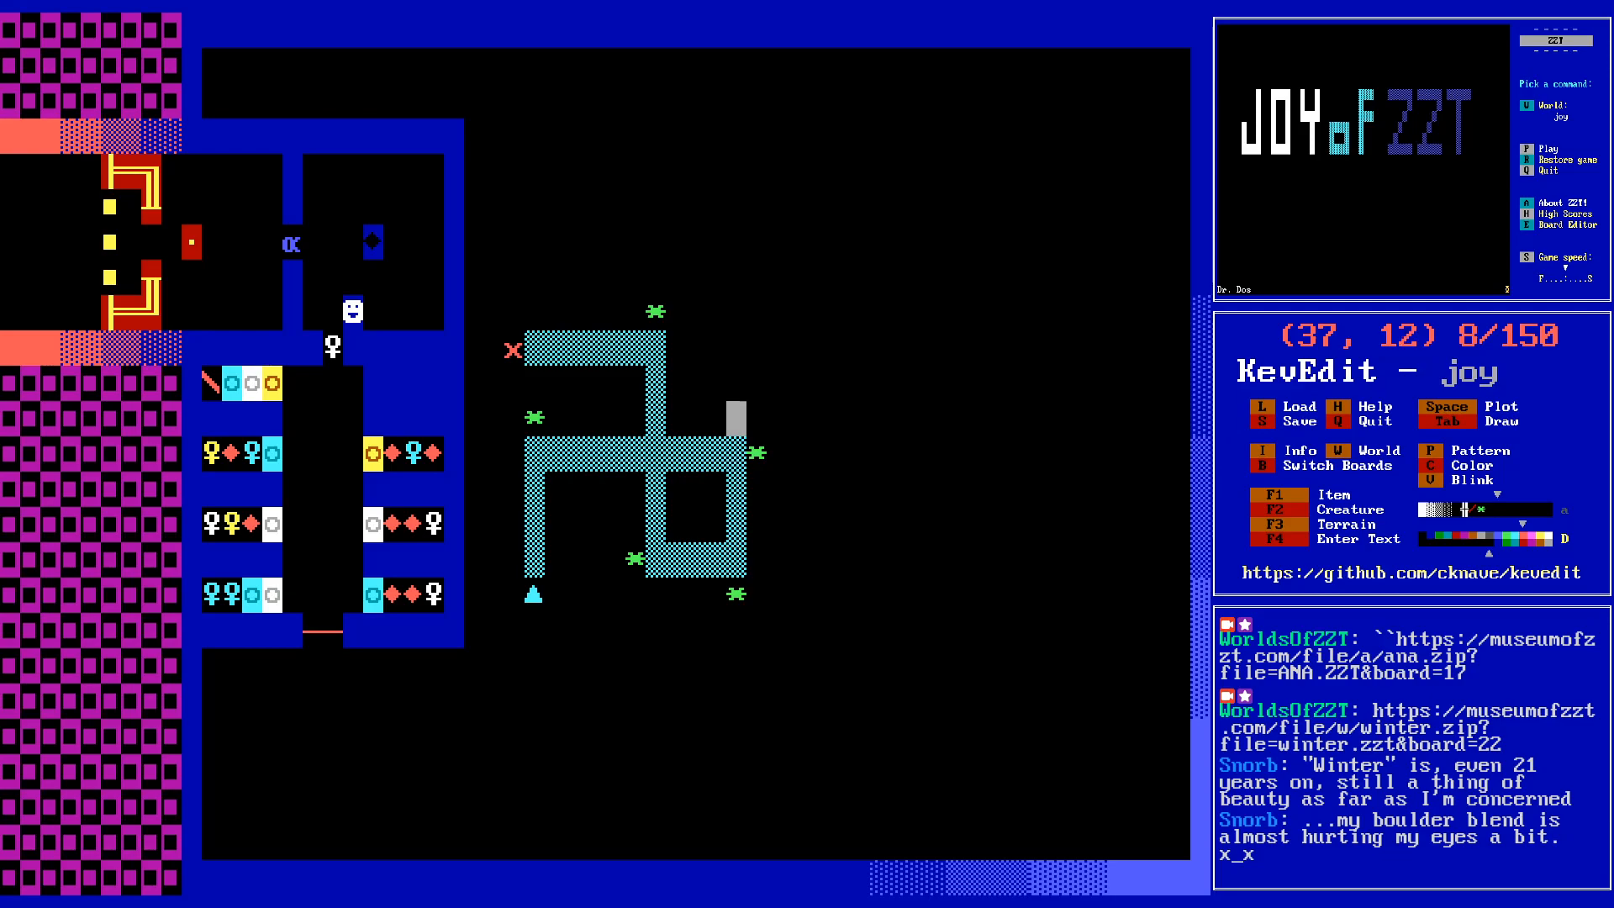
pyautogui.press('Down')
pyautogui.press('Right')
pyautogui.press('Left')
pyautogui.press('Left')
pyautogui.press('Left')
pyautogui.press('Up')
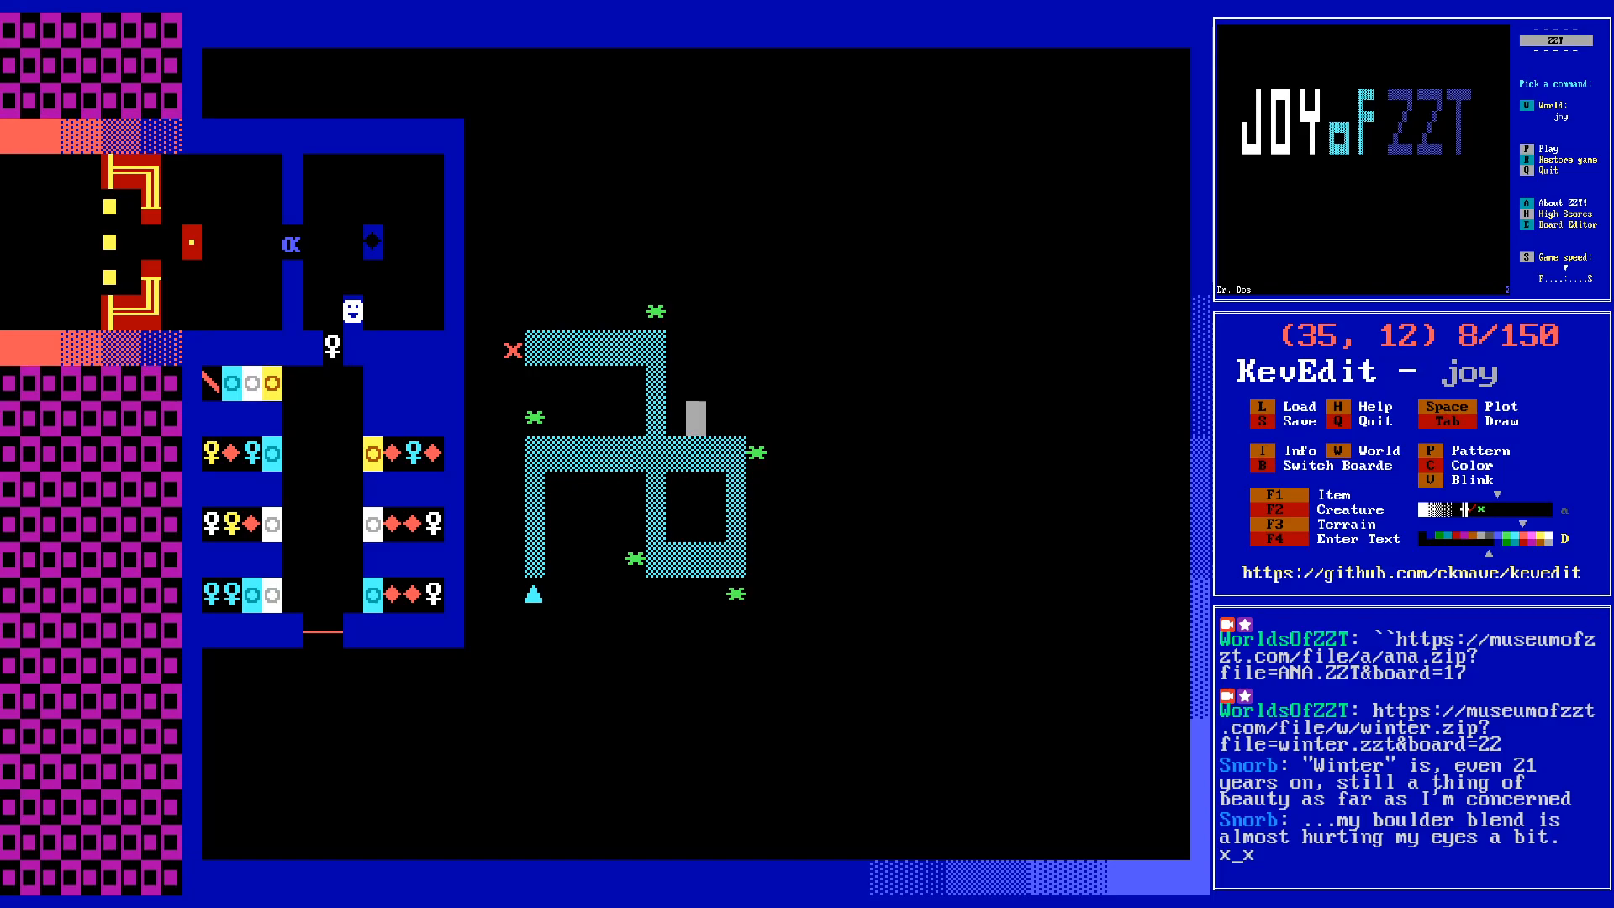
pyautogui.press('Right')
pyautogui.press('Down')
pyautogui.press('Right')
pyautogui.press('Up')
pyautogui.press('Left')
pyautogui.press('Left')
pyautogui.press('Left')
# - Program the cyan triangle object at (27, 17) with the lines "#end", ":touch" and "#shoot n"
pyautogui.press('Down')
pyautogui.press('Down')
pyautogui.press('Left')
pyautogui.press('Left')
pyautogui.press('Left')
pyautogui.press('Left')
pyautogui.press('Left')
pyautogui.press('Left')
pyautogui.press('Left')
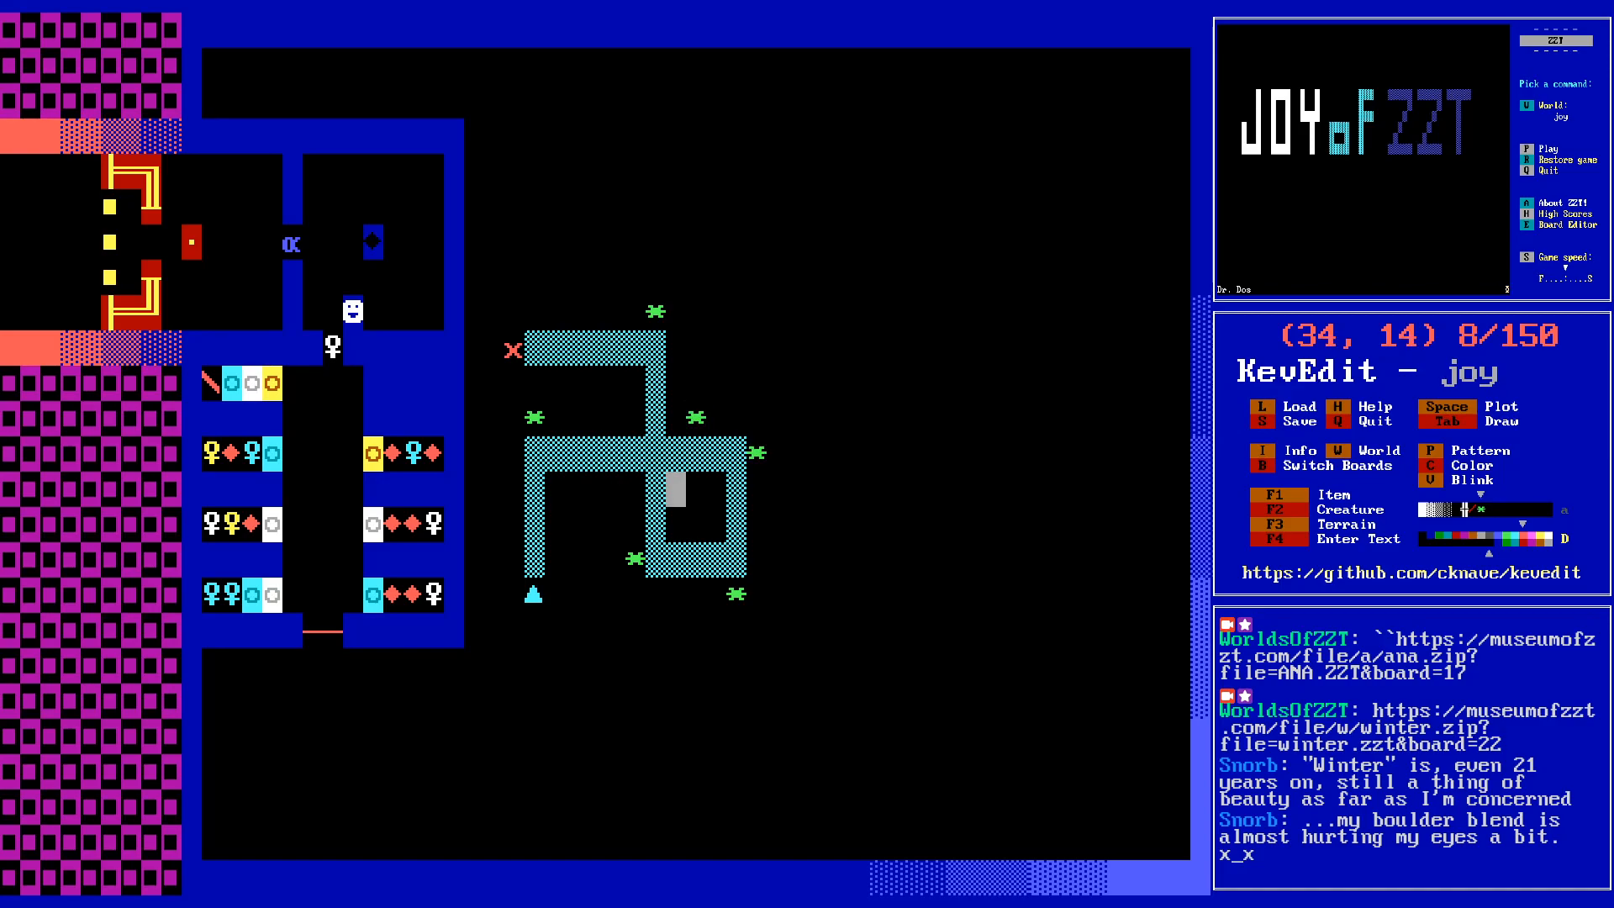
pyautogui.press('Down')
pyautogui.press('Down')
pyautogui.press('Left')
pyautogui.press('Down')
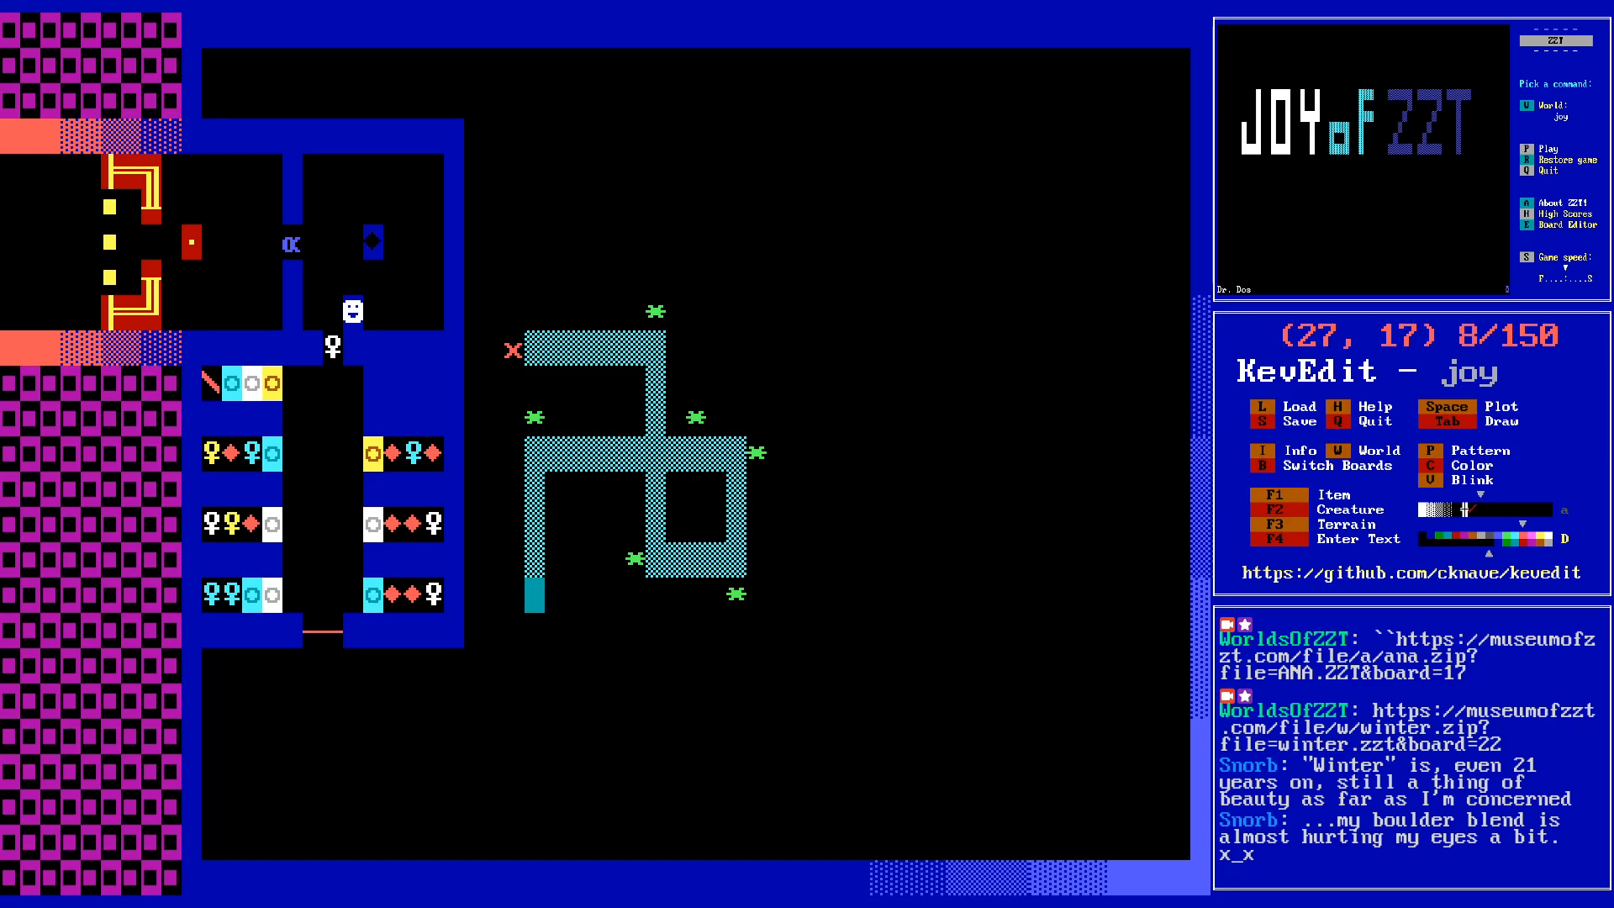
pyautogui.press('Return')
pyautogui.press('Return')
pyautogui.write('#end')
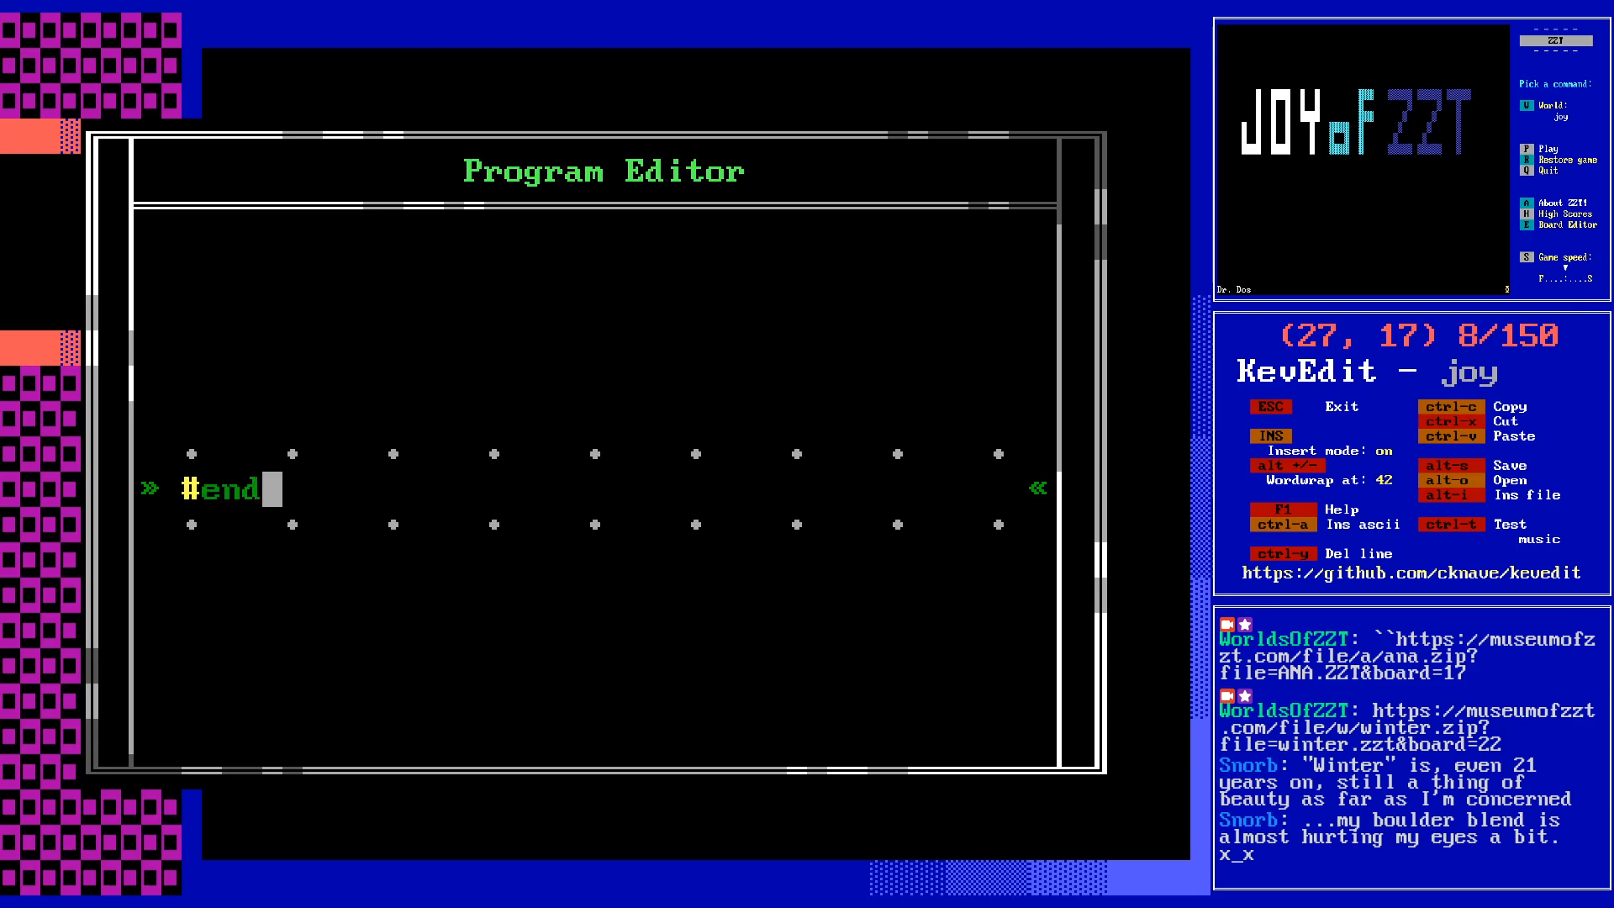
pyautogui.press('Return')
pyautogui.write(':touch')
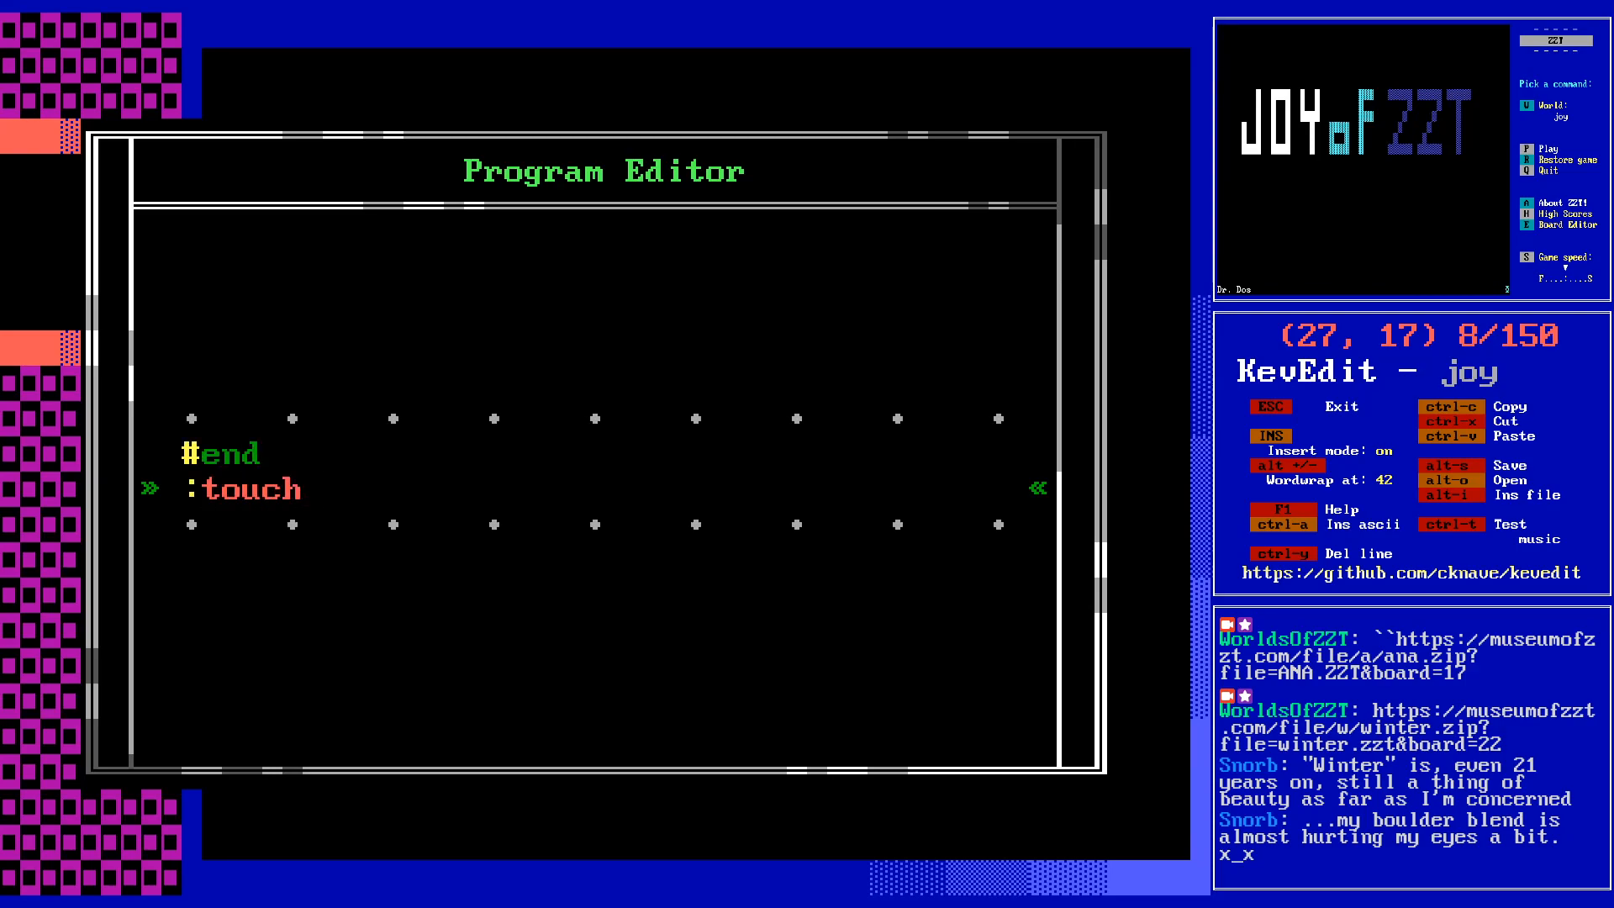
pyautogui.press('Return')
pyautogui.write('#shoot n')
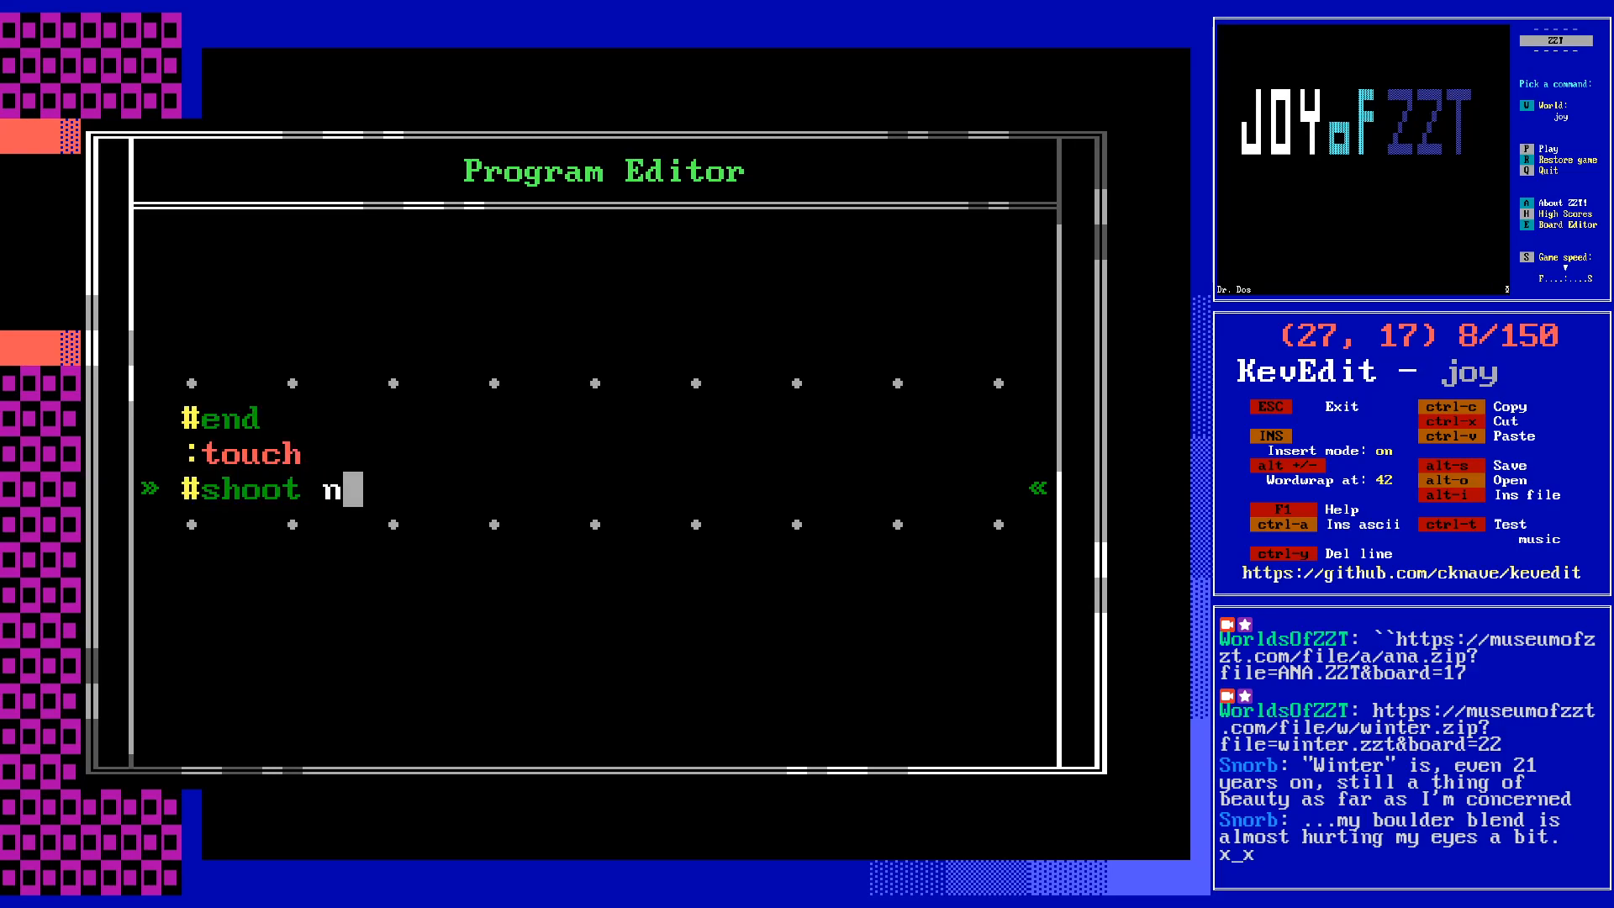
pyautogui.press('Escape')
# - Create a bright white object with a forward slash character at (29, 17), two cells east of the cyan triangle
pyautogui.press('Right')
pyautogui.press('Right')
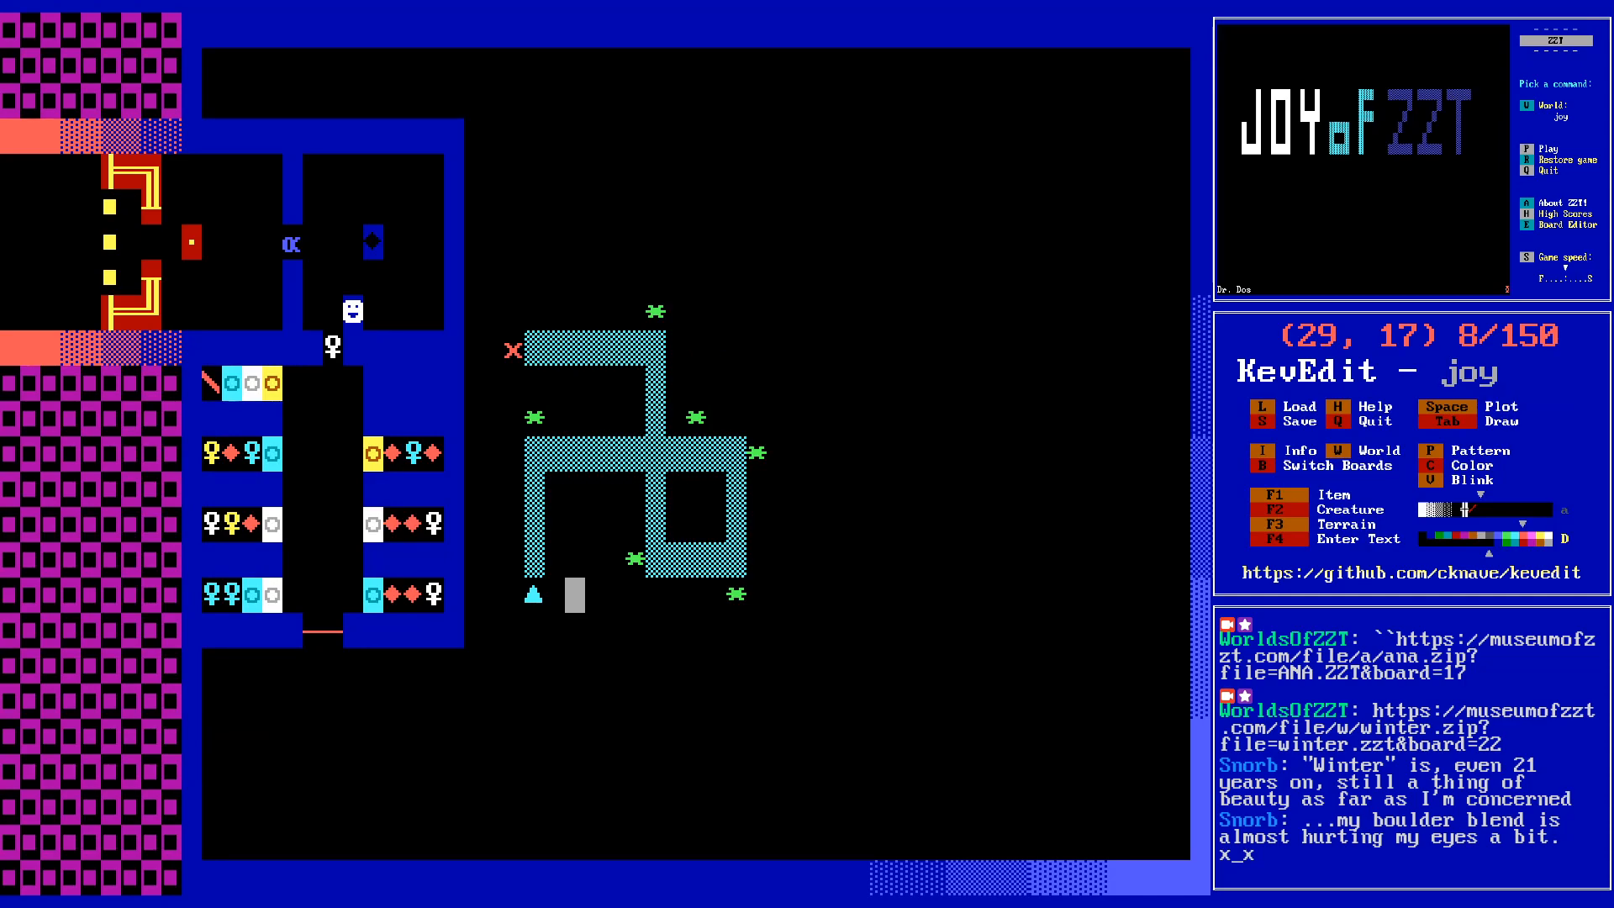
pyautogui.press('c')
pyautogui.press('Right')
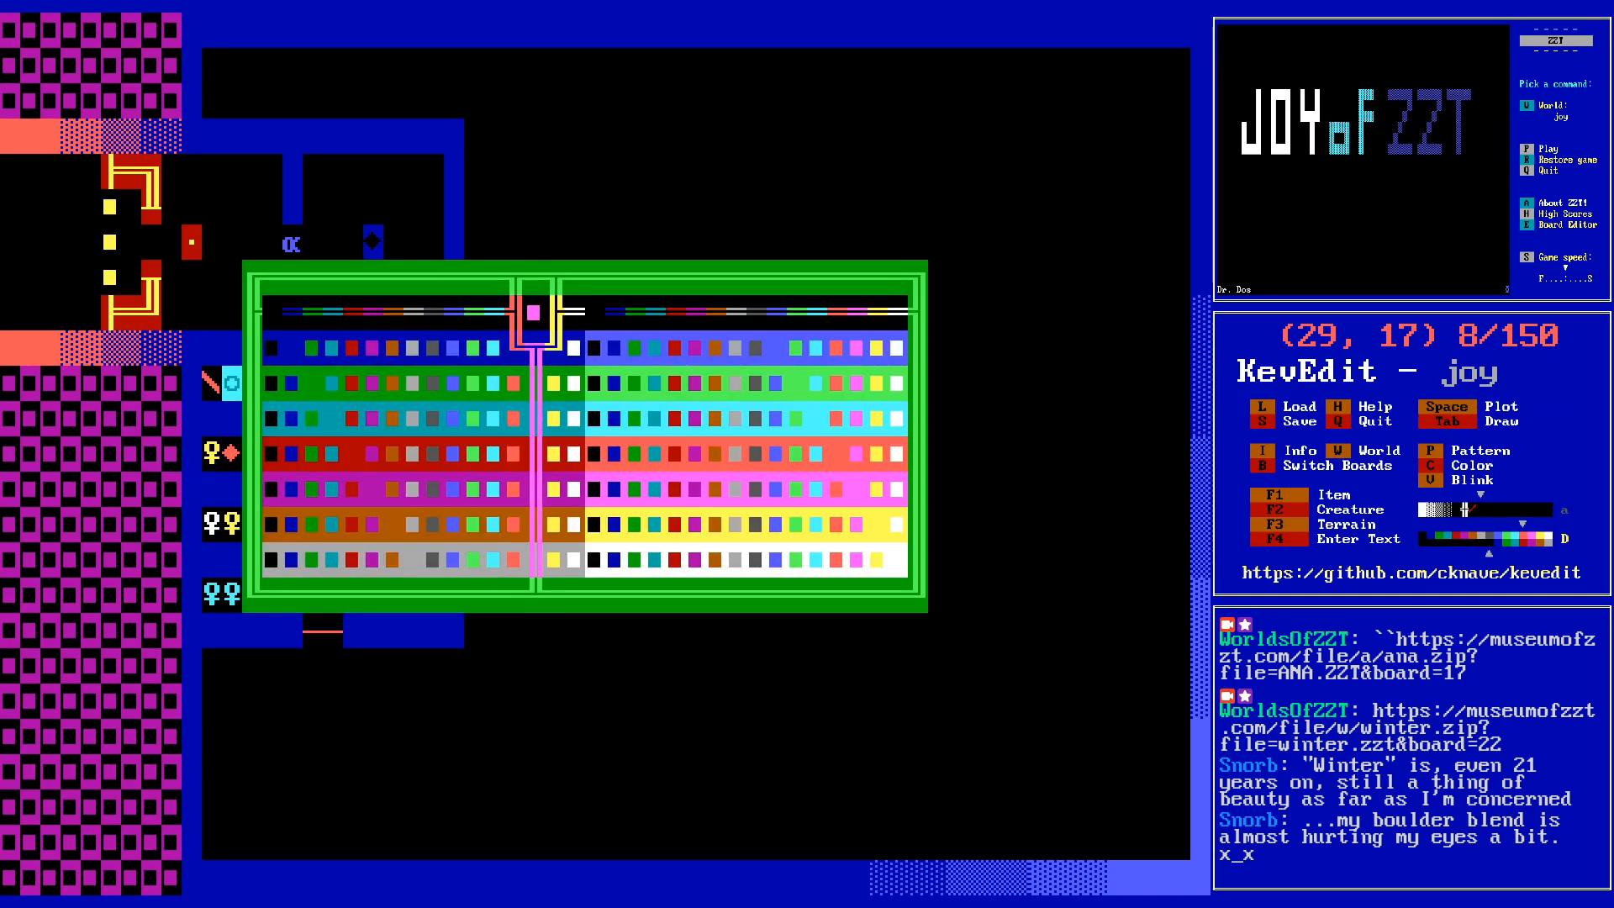
pyautogui.press('Return')
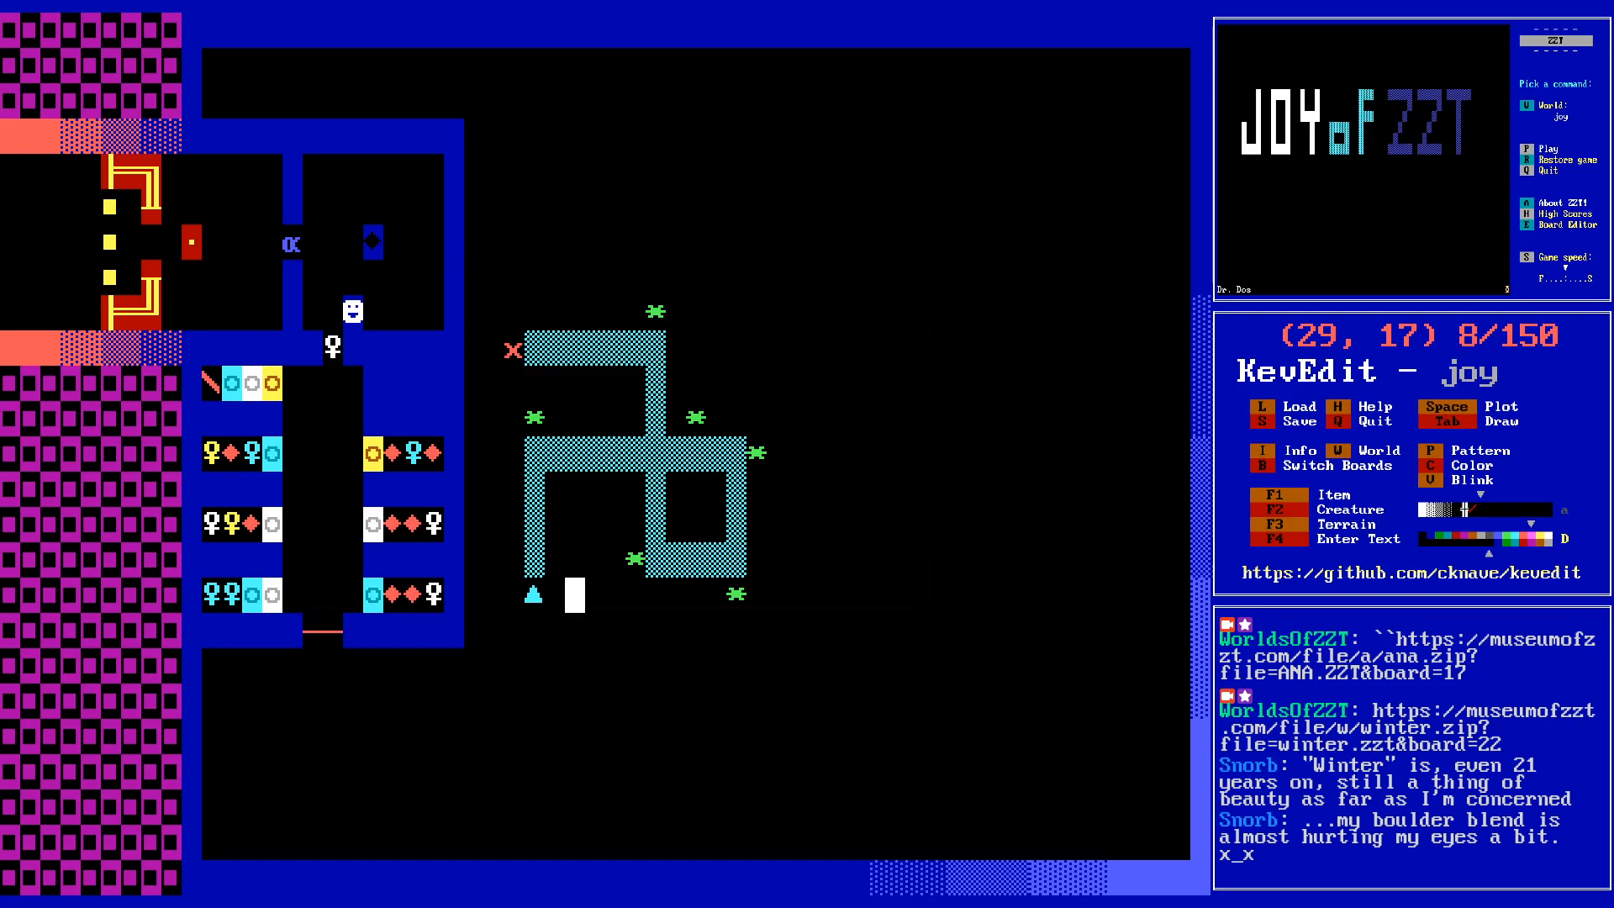
pyautogui.press('F2')
pyautogui.press('o')
pyautogui.press('Right')
pyautogui.press('Right')
pyautogui.press('Right')
pyautogui.press('Right')
pyautogui.press('Right')
pyautogui.press('Right')
pyautogui.press('Right')
pyautogui.press('Right')
pyautogui.press('Right')
pyautogui.press('Right')
pyautogui.press('Right')
pyautogui.press('Right')
pyautogui.press('Right')
pyautogui.press('Right')
pyautogui.press('Right')
pyautogui.press('Right')
pyautogui.press('Right')
pyautogui.press('Right')
pyautogui.press('Right')
pyautogui.press('Right')
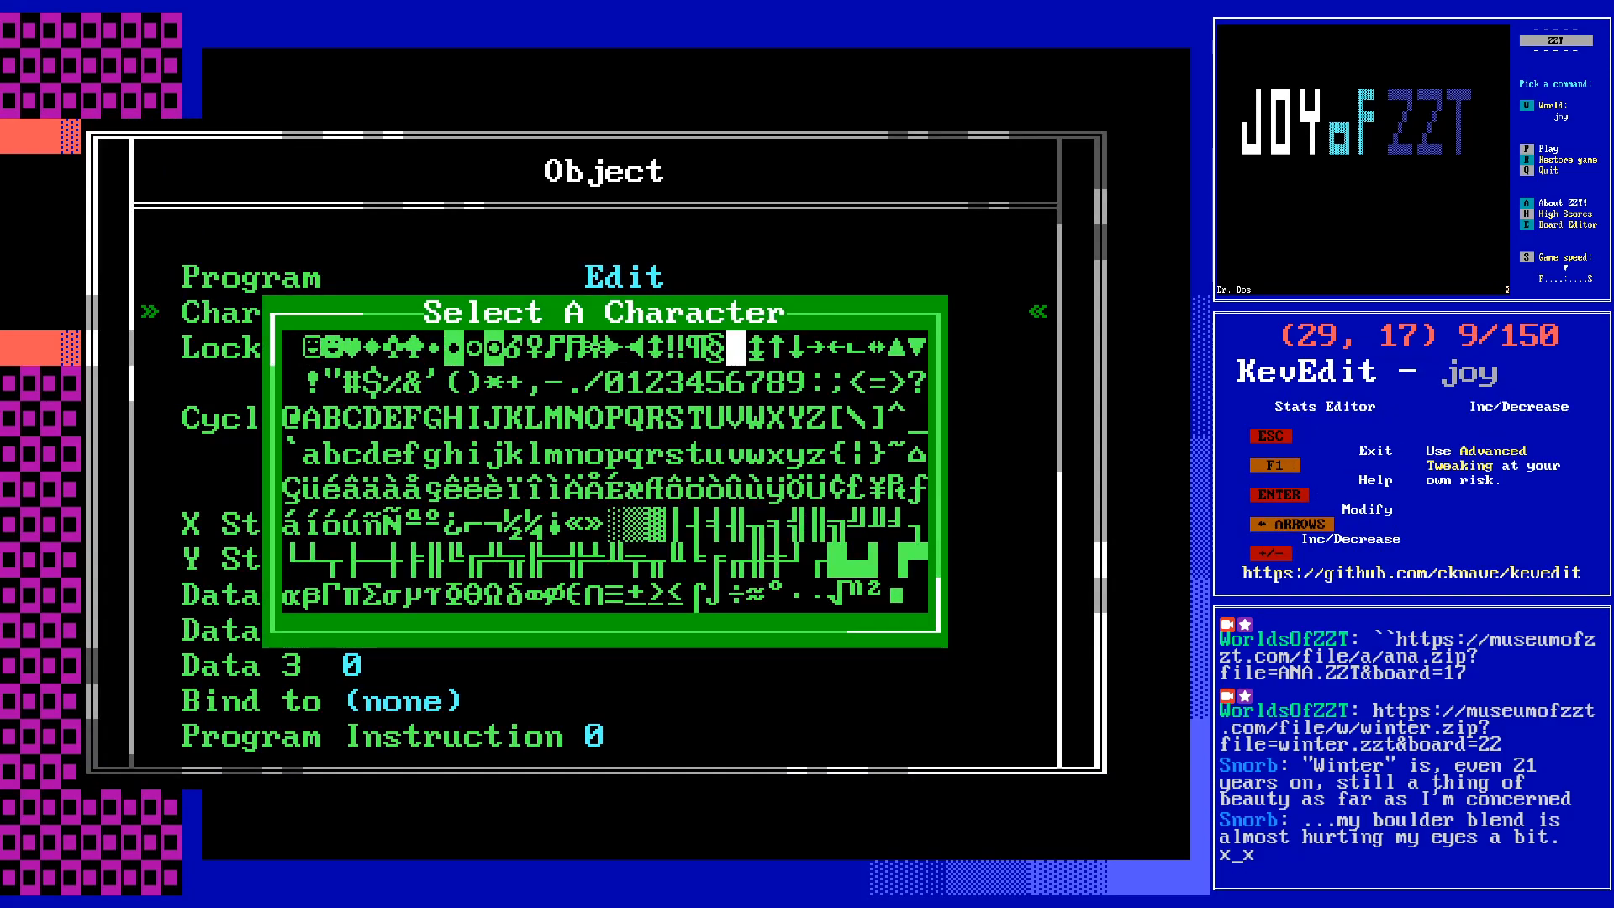
pyautogui.press('Down')
pyautogui.press('Down')
pyautogui.press('Left')
pyautogui.press('Left')
pyautogui.press('Left')
pyautogui.press('Left')
pyautogui.press('Left')
pyautogui.press('Left')
pyautogui.press('Left')
pyautogui.press('Left')
pyautogui.press('Left')
pyautogui.press('Left')
pyautogui.press('Up')
pyautogui.press('Right')
pyautogui.press('Return')
pyautogui.press('Up')
pyautogui.press('Return')
pyautogui.write('@')
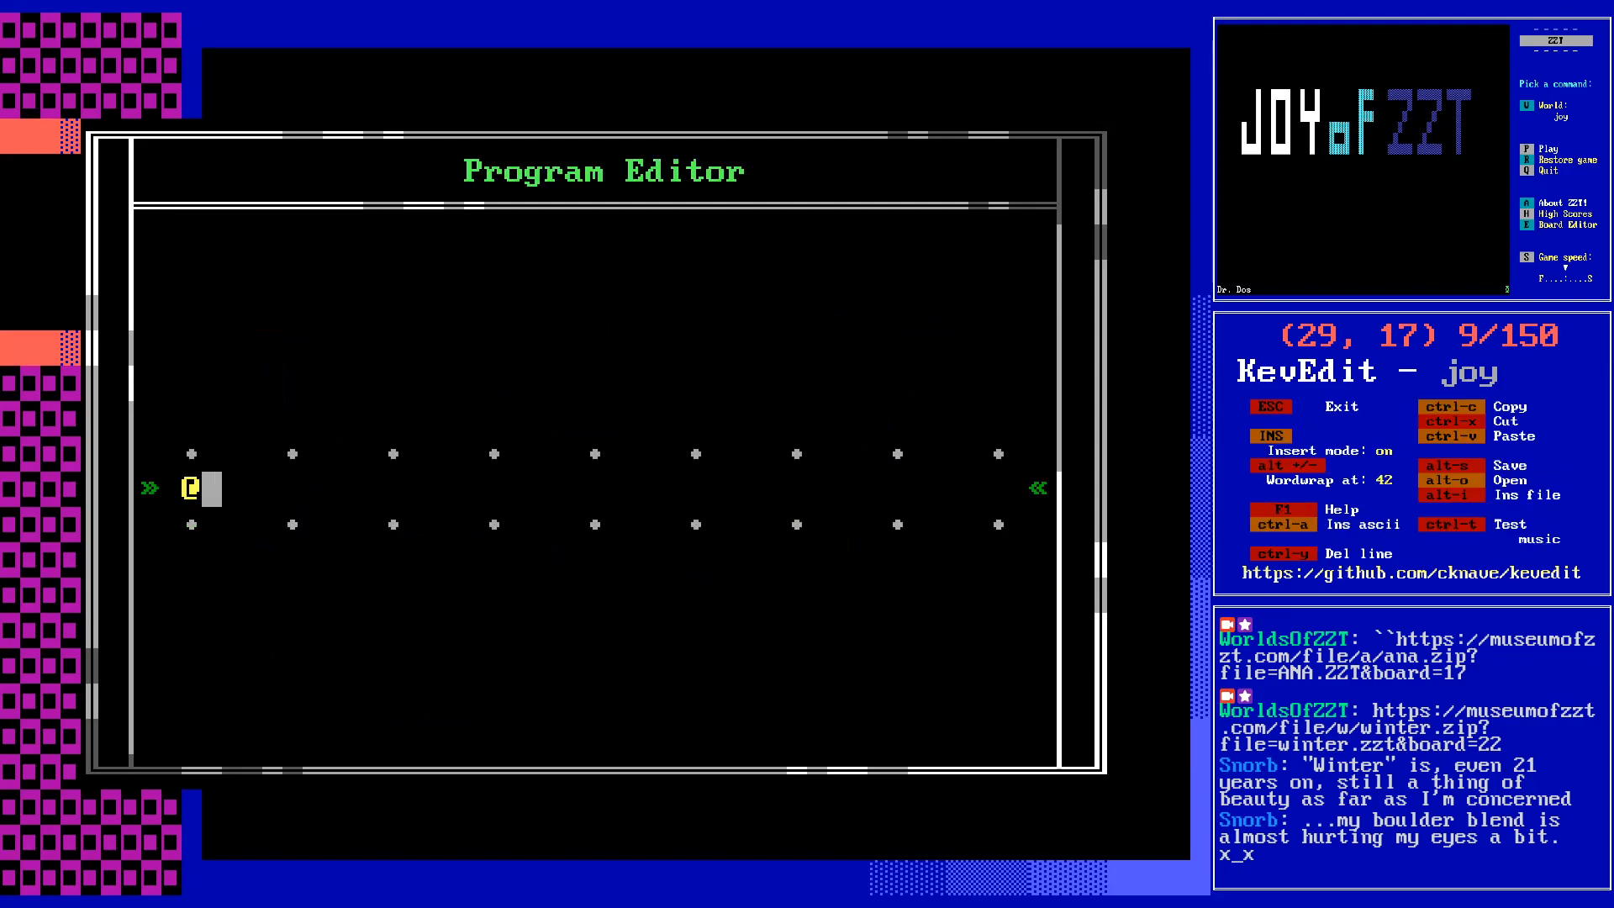
pyautogui.write('PanelLever')
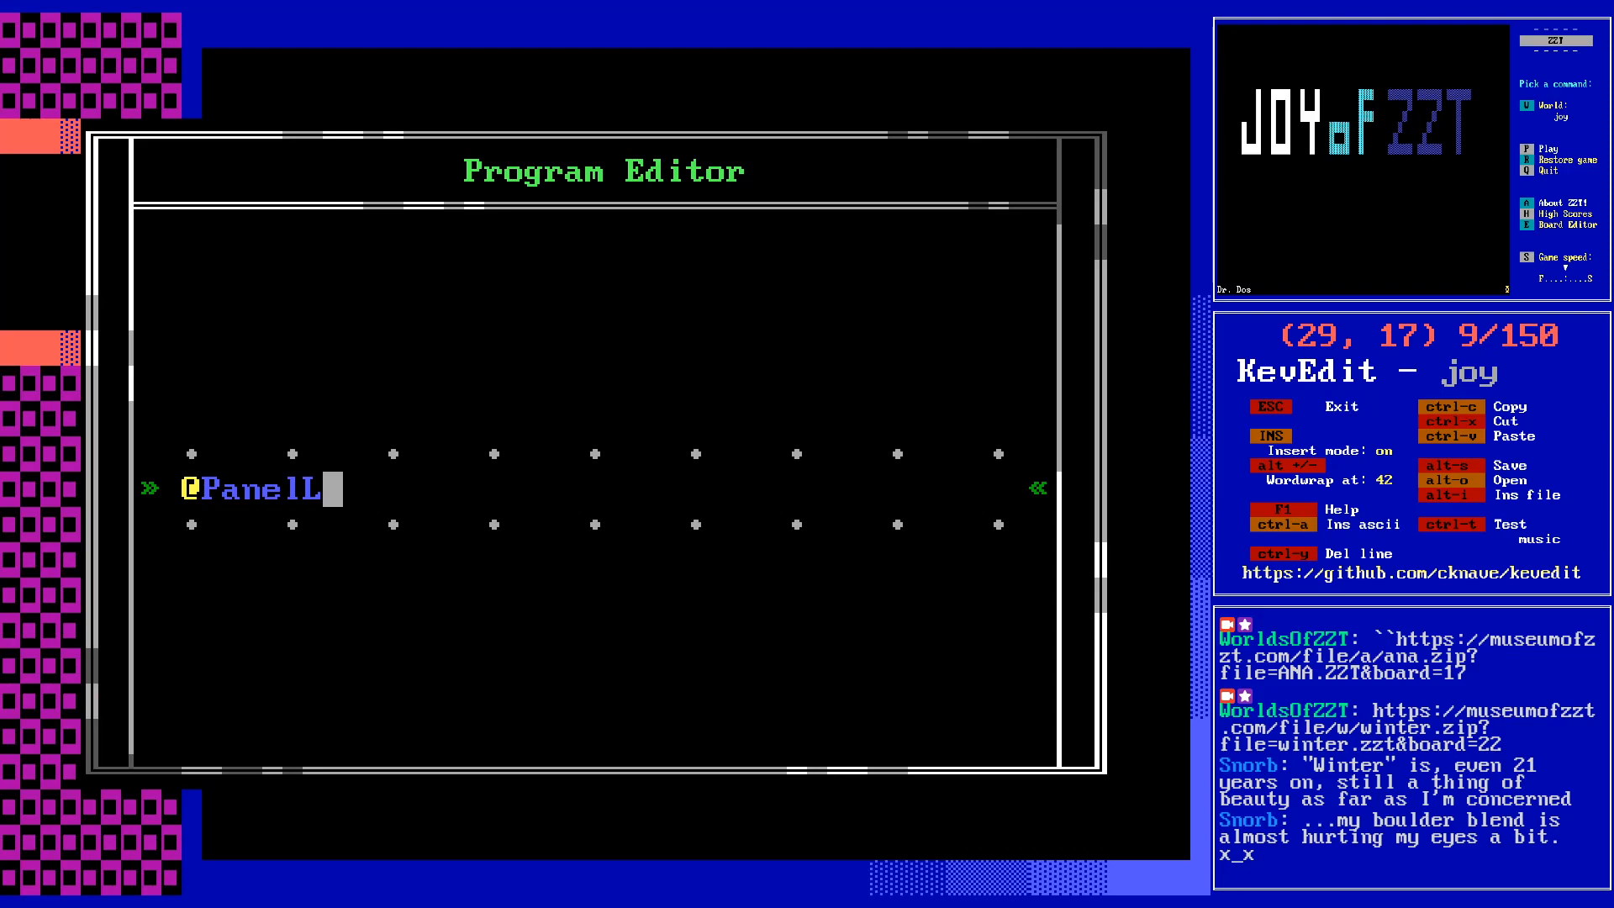
pyautogui.press('Return')
pyautogui.write('#end')
pyautogui.press('Return')
pyautogui.write(':touch')
pyautogui.press('Return')
pyautogui.write('#zap tou')
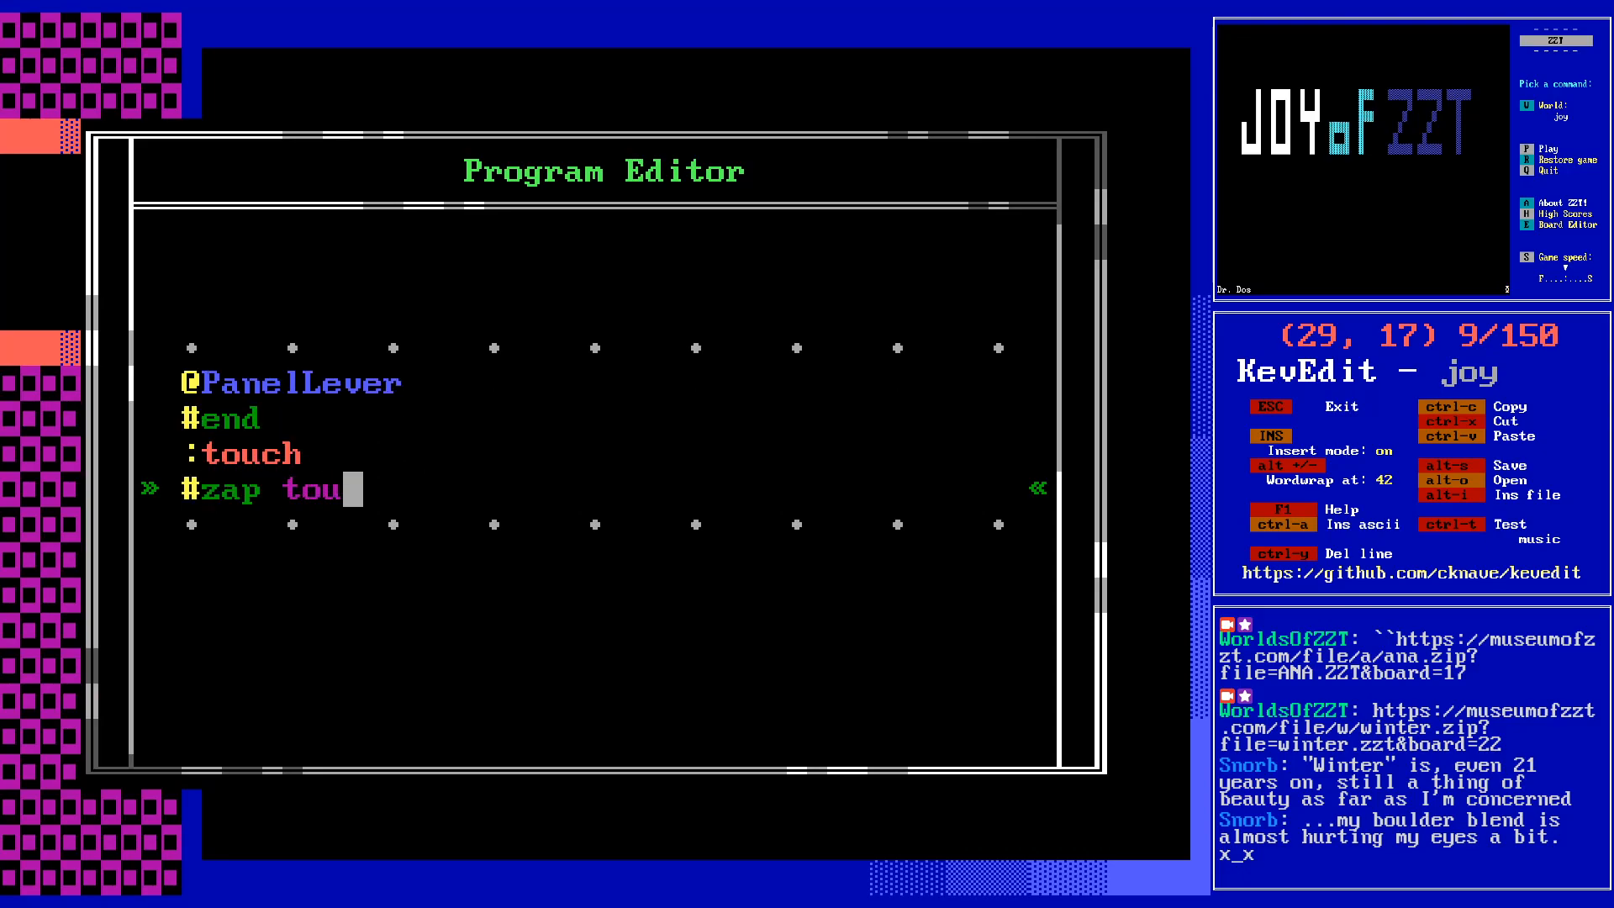
pyautogui.write('ch')
pyautogui.press('Return')
# - Add a "#char 92" line below "#zap touch", picking the backslash from the character table
pyautogui.write('#cha')
pyautogui.hotkey('ctrl', 'a')
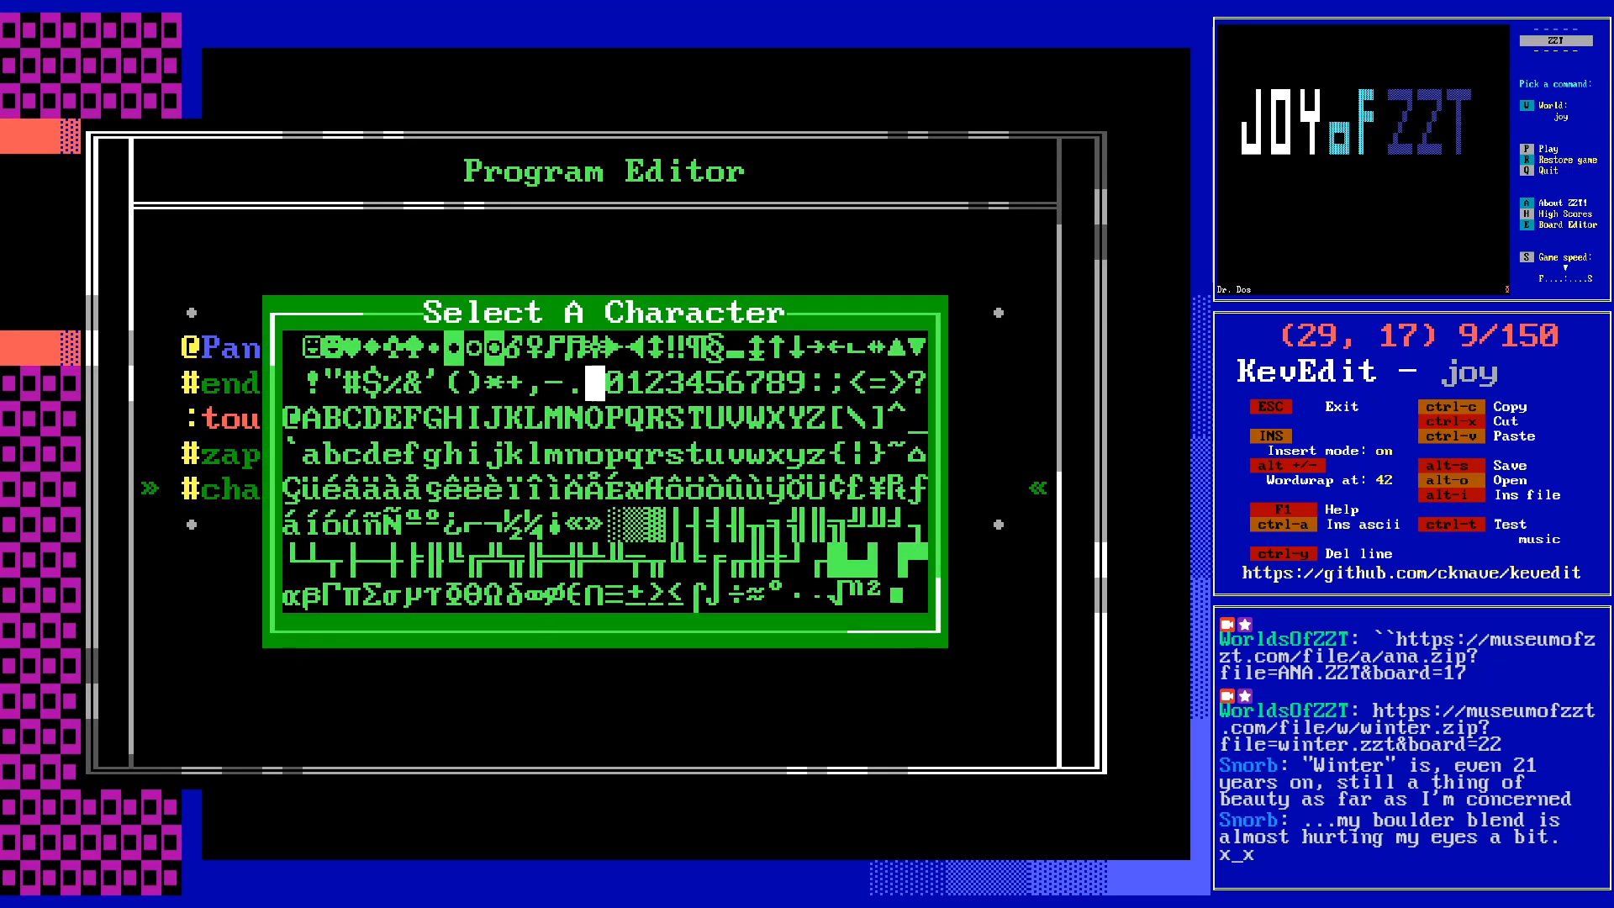
pyautogui.press('Down')
pyautogui.press('Right')
pyautogui.press('Right')
pyautogui.press('Right')
pyautogui.press('Right')
pyautogui.press('Right')
pyautogui.press('Right')
pyautogui.press('Right')
pyautogui.press('Right')
pyautogui.press('Right')
pyautogui.press('Right')
pyautogui.press('Right')
pyautogui.press('Right')
pyautogui.press('Right')
pyautogui.press('Return')
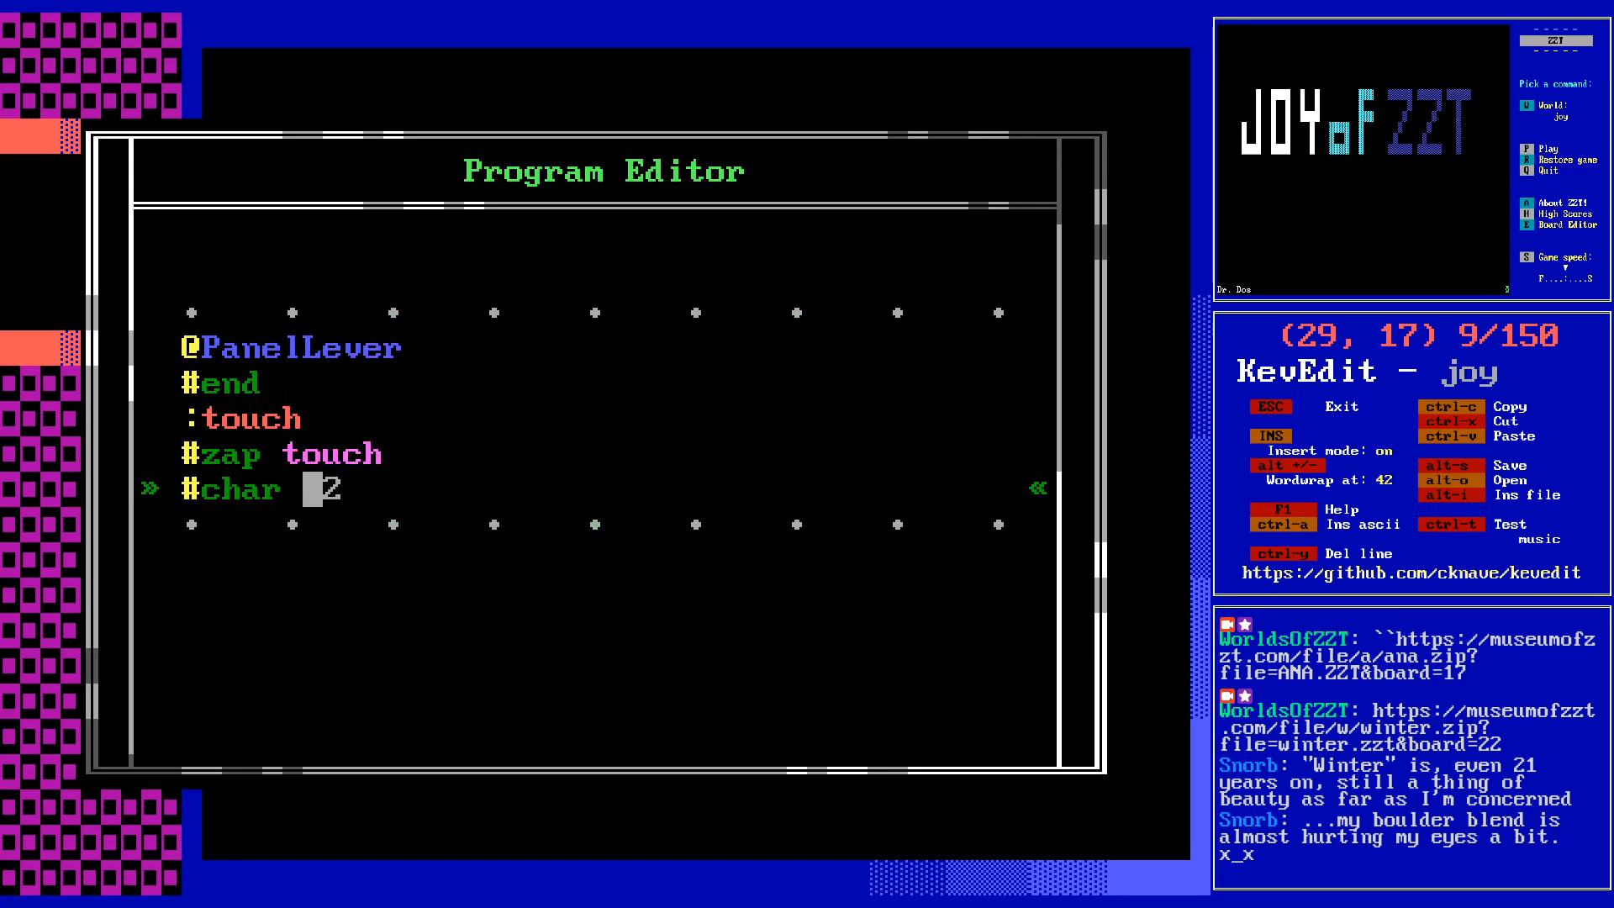
# - Add "#end" and a second ":touch" label below the "#char 92" line
pyautogui.press('Return')
pyautogui.write('#end')
pyautogui.press('Return')
pyautogui.write(':touch')
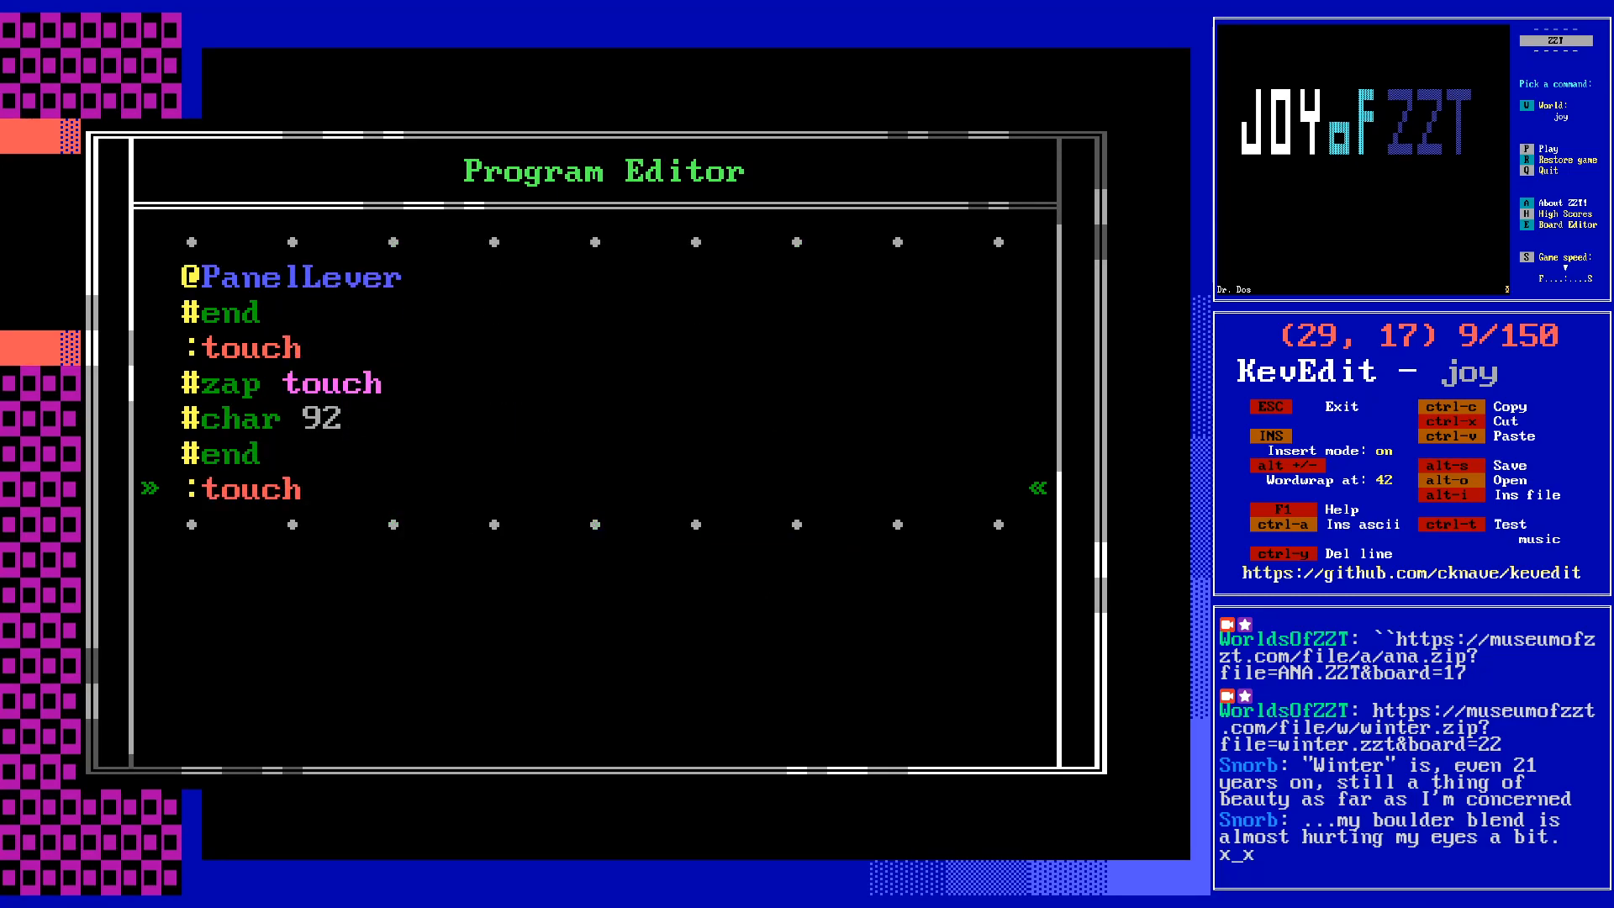
pyautogui.press('Return')
# - Enter "#restore" followed by an inserted slash character below the second ":touch" label
pyautogui.write('#restore')
pyautogui.hotkey('ctrl', 'a')
pyautogui.press('Left')
pyautogui.press('Left')
pyautogui.press('Left')
pyautogui.press('Left')
pyautogui.press('Left')
pyautogui.press('Left')
pyautogui.press('Left')
pyautogui.press('Left')
pyautogui.press('Left')
pyautogui.press('Left')
pyautogui.press('Left')
pyautogui.press('Left')
pyautogui.press('Up')
pyautogui.press('Return')
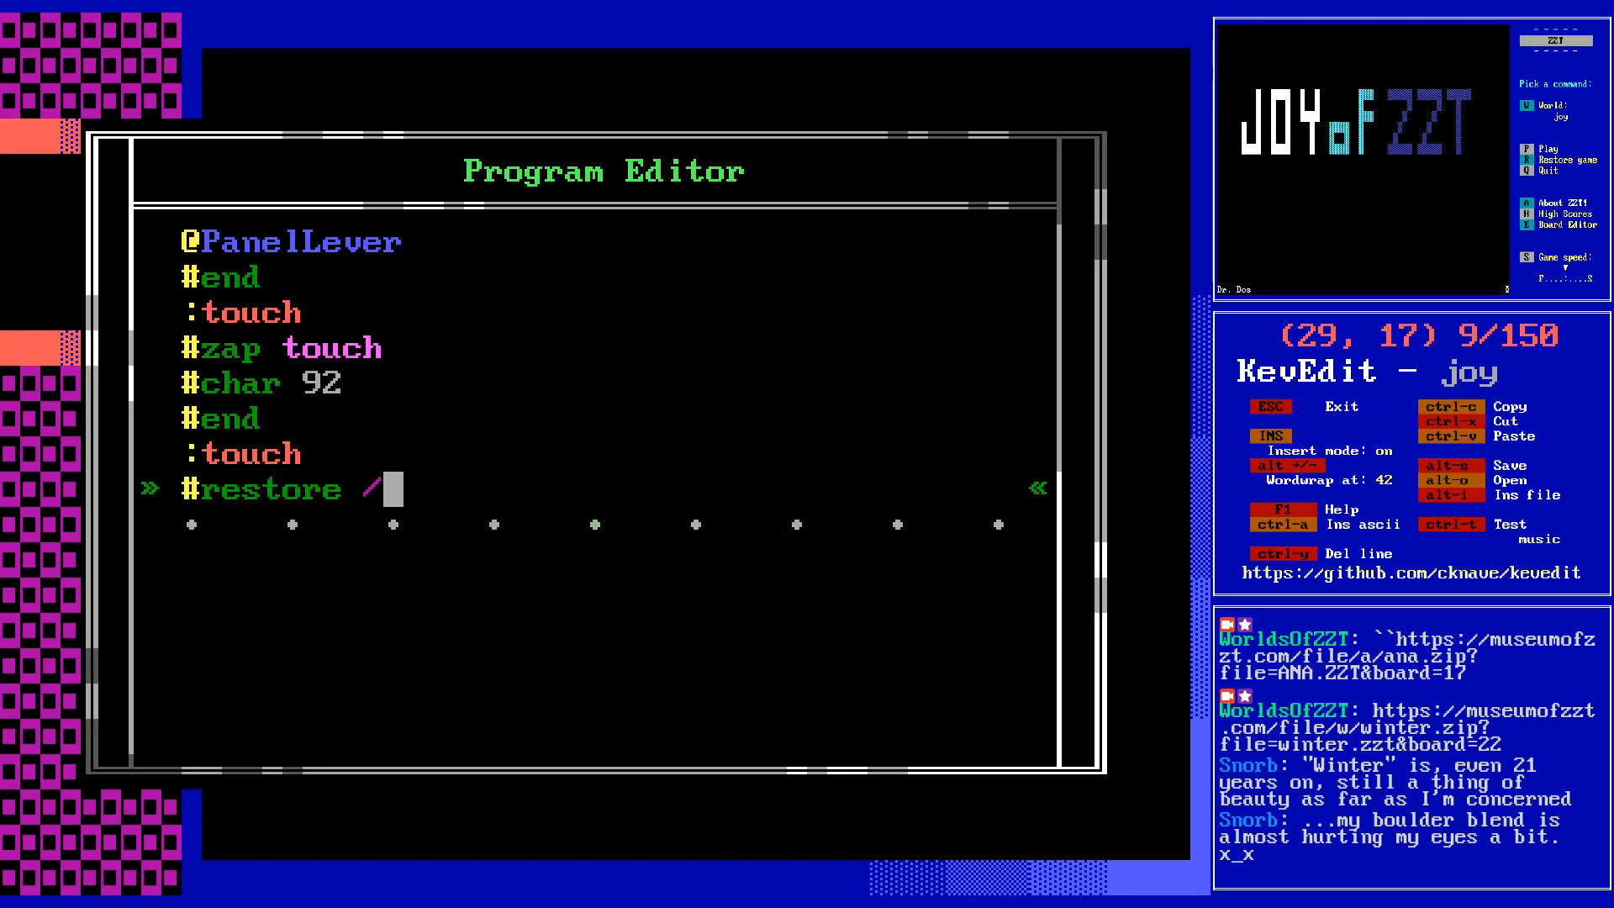
# - Change the first ":touch" label to the comment "'touch" to illustrate the zap command
pyautogui.press('Up')
pyautogui.press('Up')
pyautogui.press('Up')
pyautogui.press('Up')
pyautogui.press('Up')
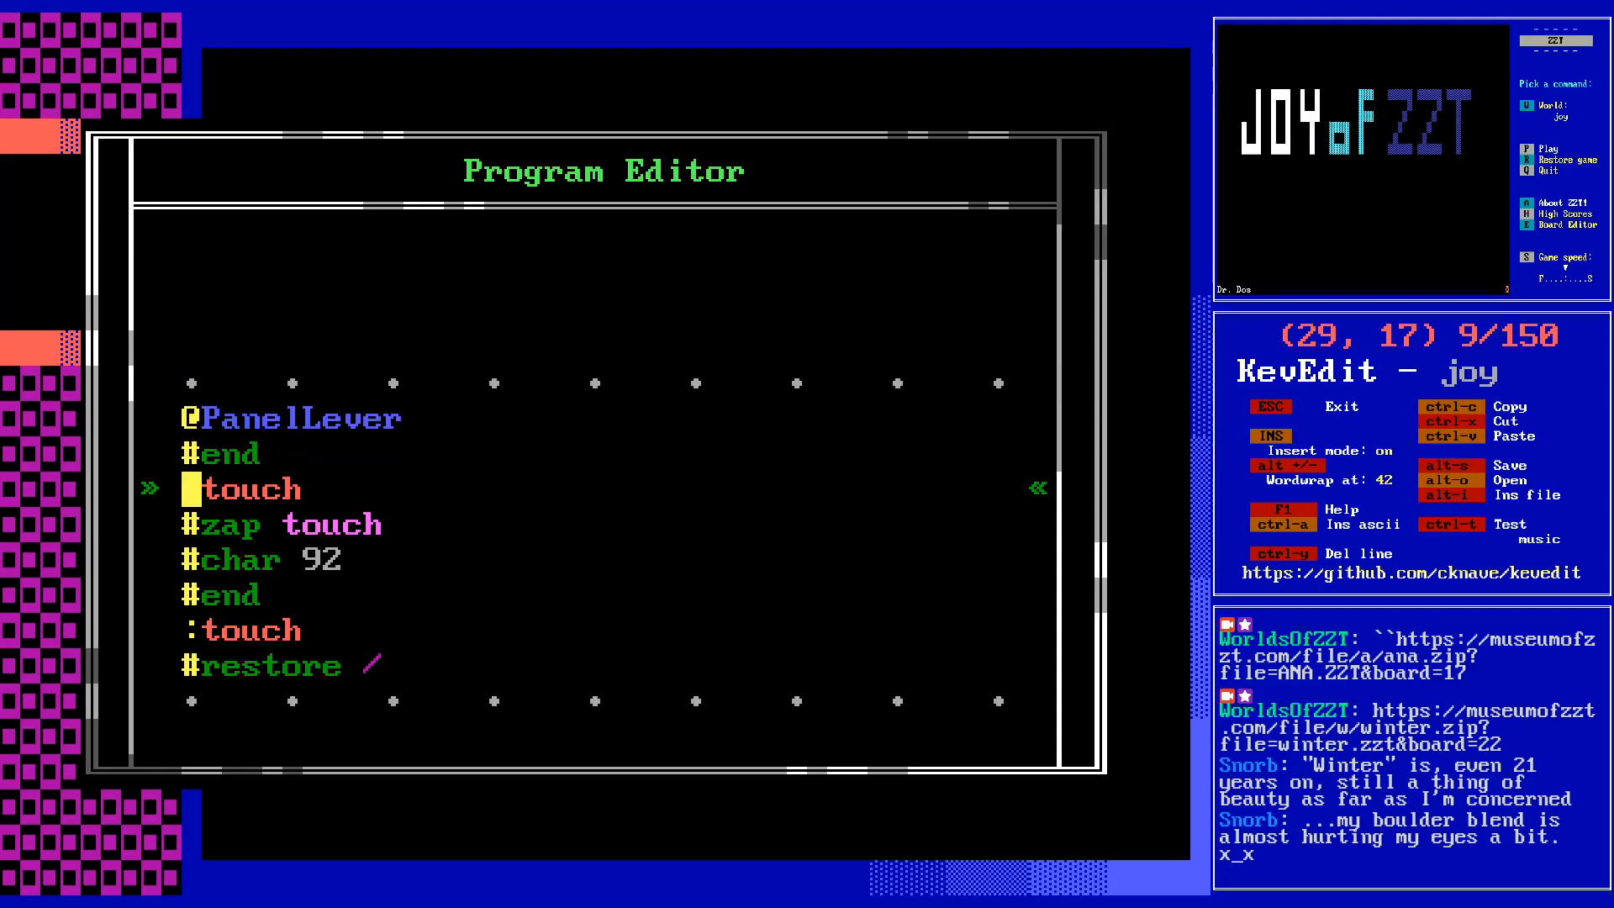
pyautogui.press('Delete')
pyautogui.write("'")
pyautogui.press('Down')
pyautogui.press('Down')
pyautogui.press('Down')
pyautogui.press('Down')
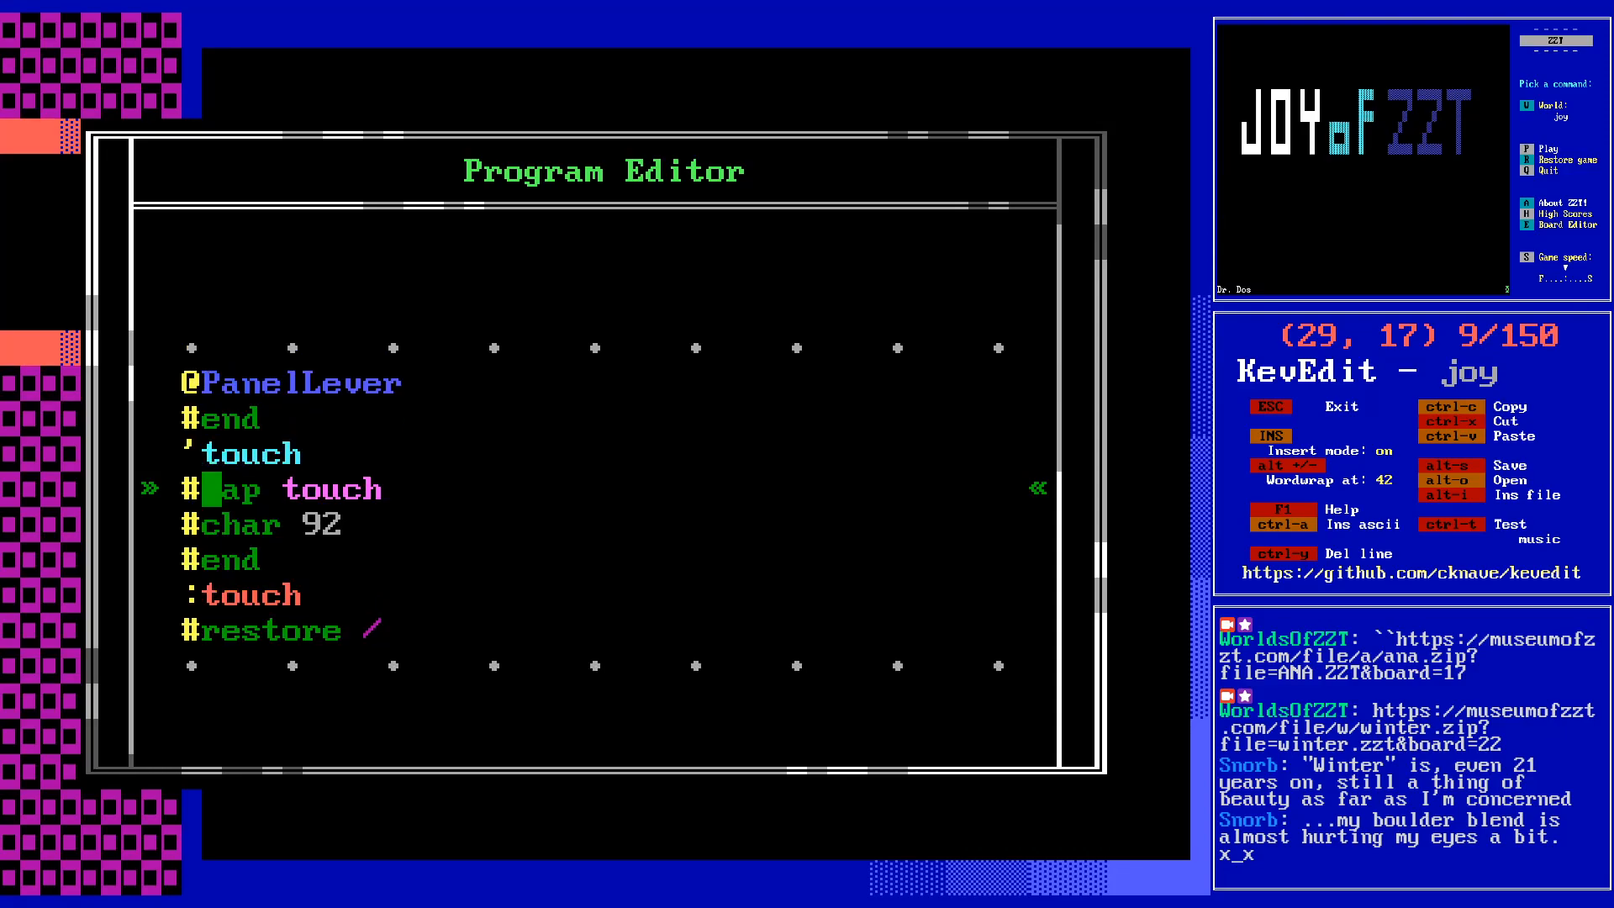
pyautogui.press('Up')
pyautogui.press('Down')
pyautogui.press('Right')
pyautogui.press('Right')
pyautogui.press('Right')
pyautogui.press('Right')
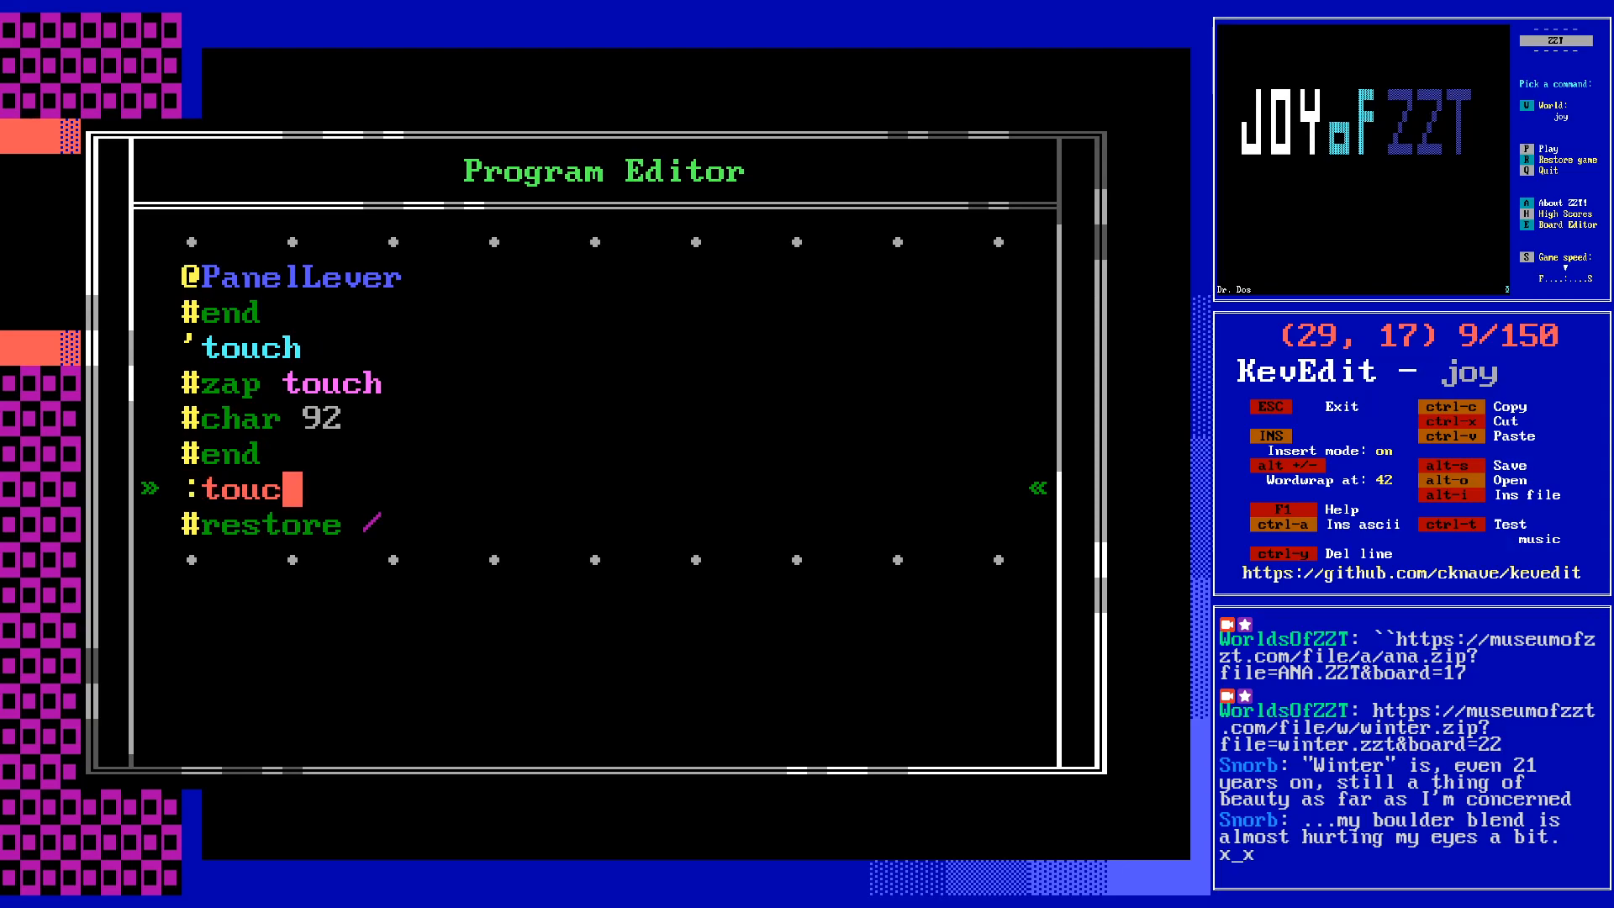
# - Change the commented "'touch" line back to the label ":touch"
pyautogui.press('Up')
pyautogui.press('Up')
pyautogui.press('Up')
pyautogui.press('Up')
pyautogui.press('Home')
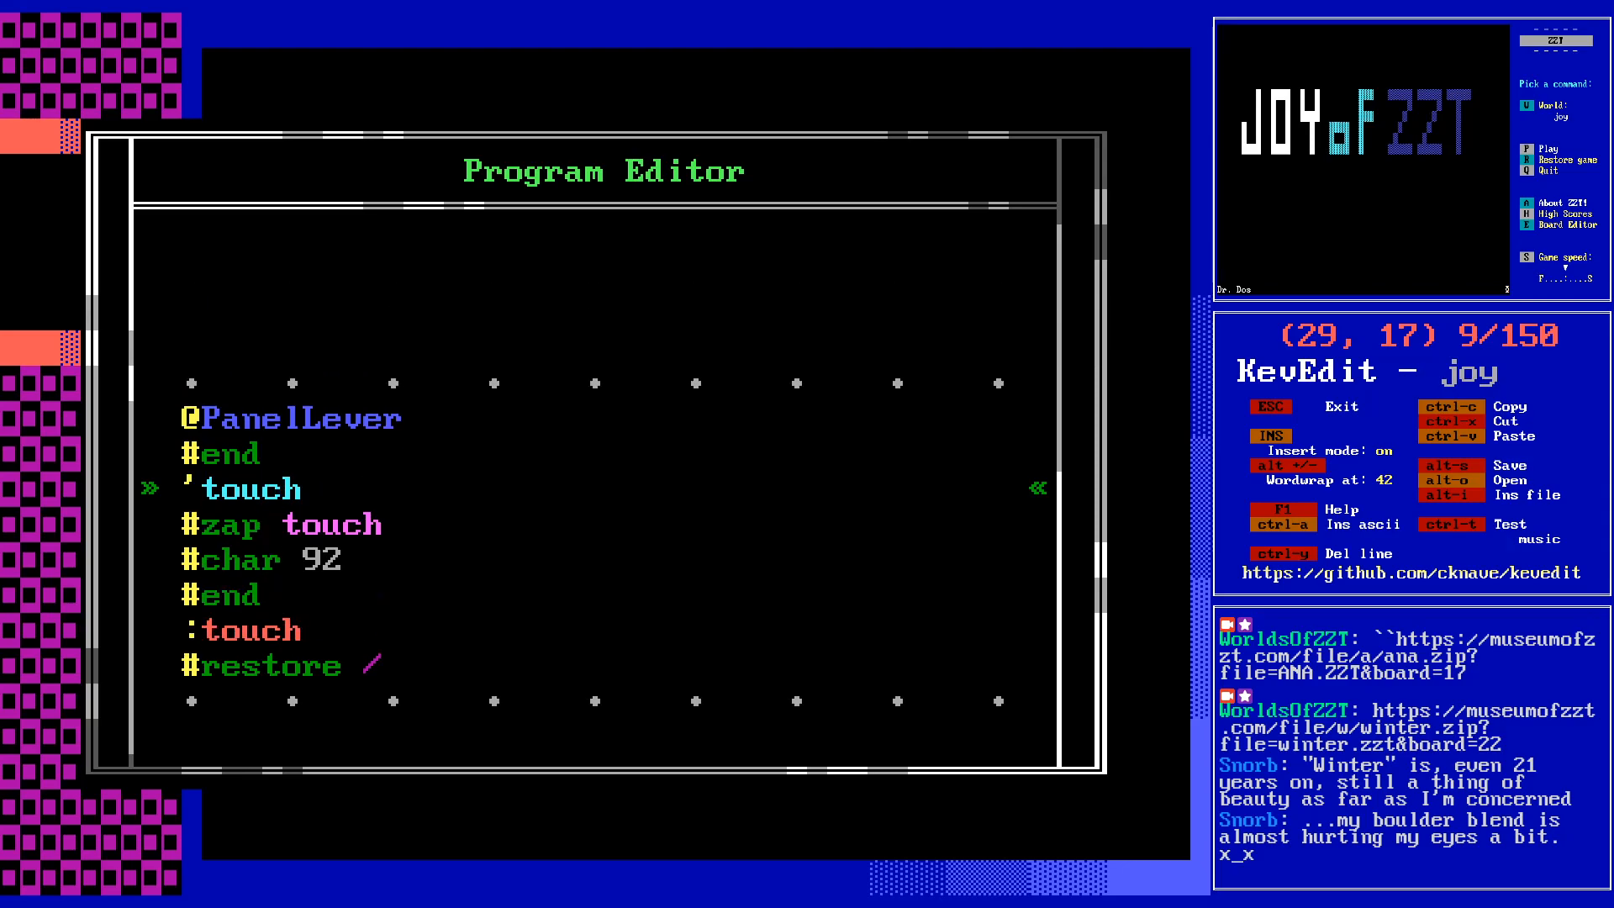
pyautogui.press('Delete')
pyautogui.write(':')
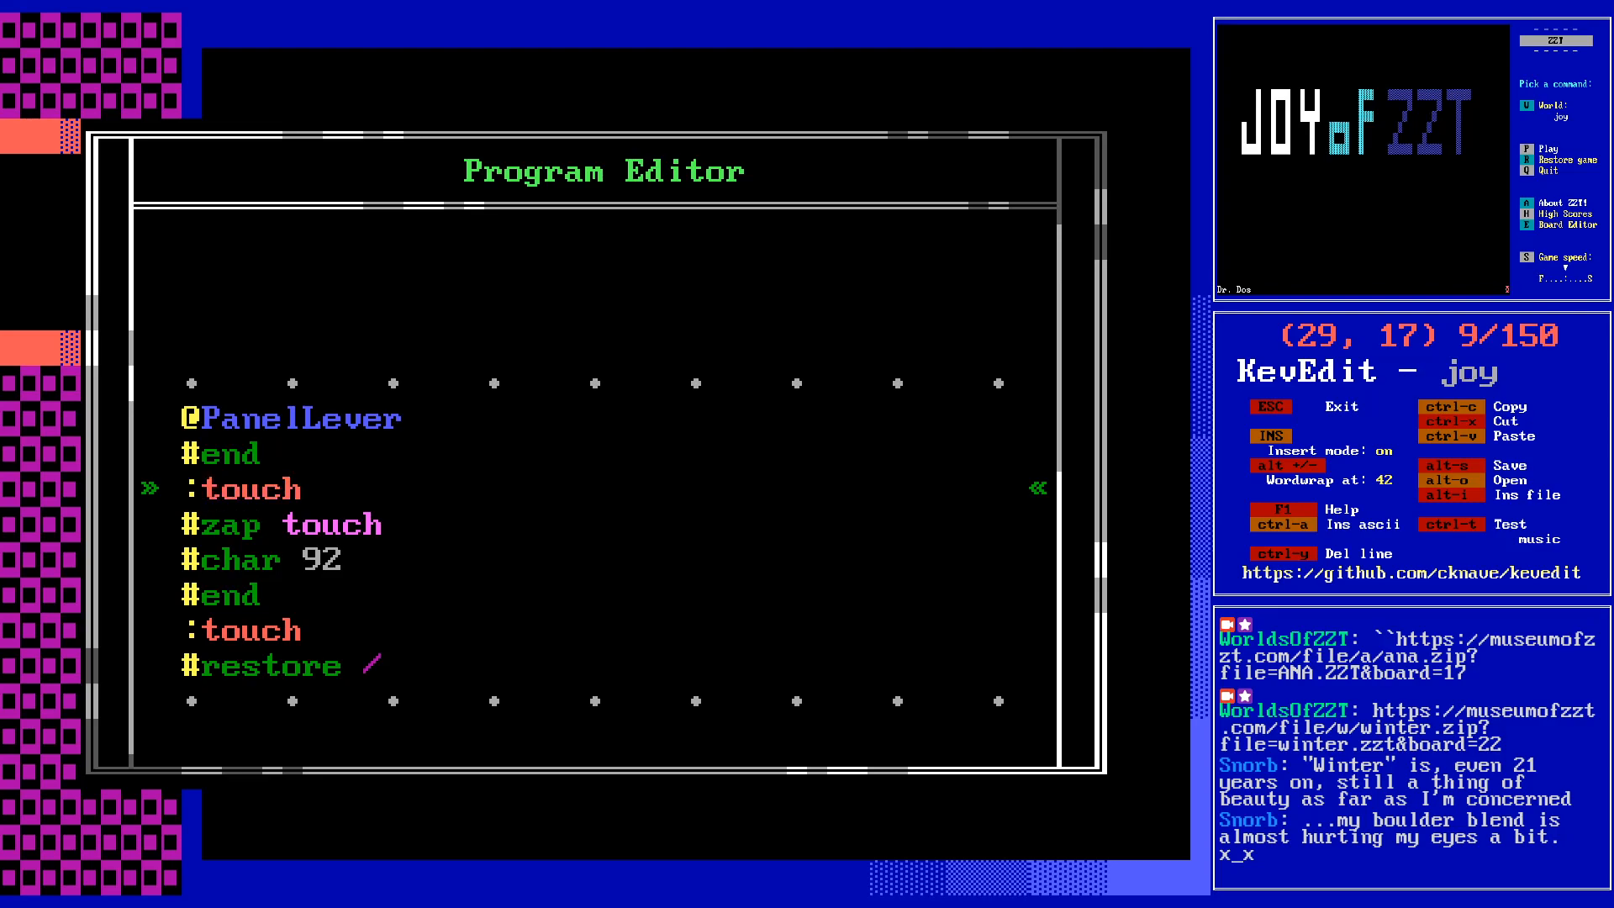
# - Replace the "#restore /" line with "#char 47", picking the forward slash from the character table
pyautogui.press('Down')
pyautogui.press('Down')
pyautogui.press('Down')
pyautogui.press('Down')
pyautogui.press('Down')
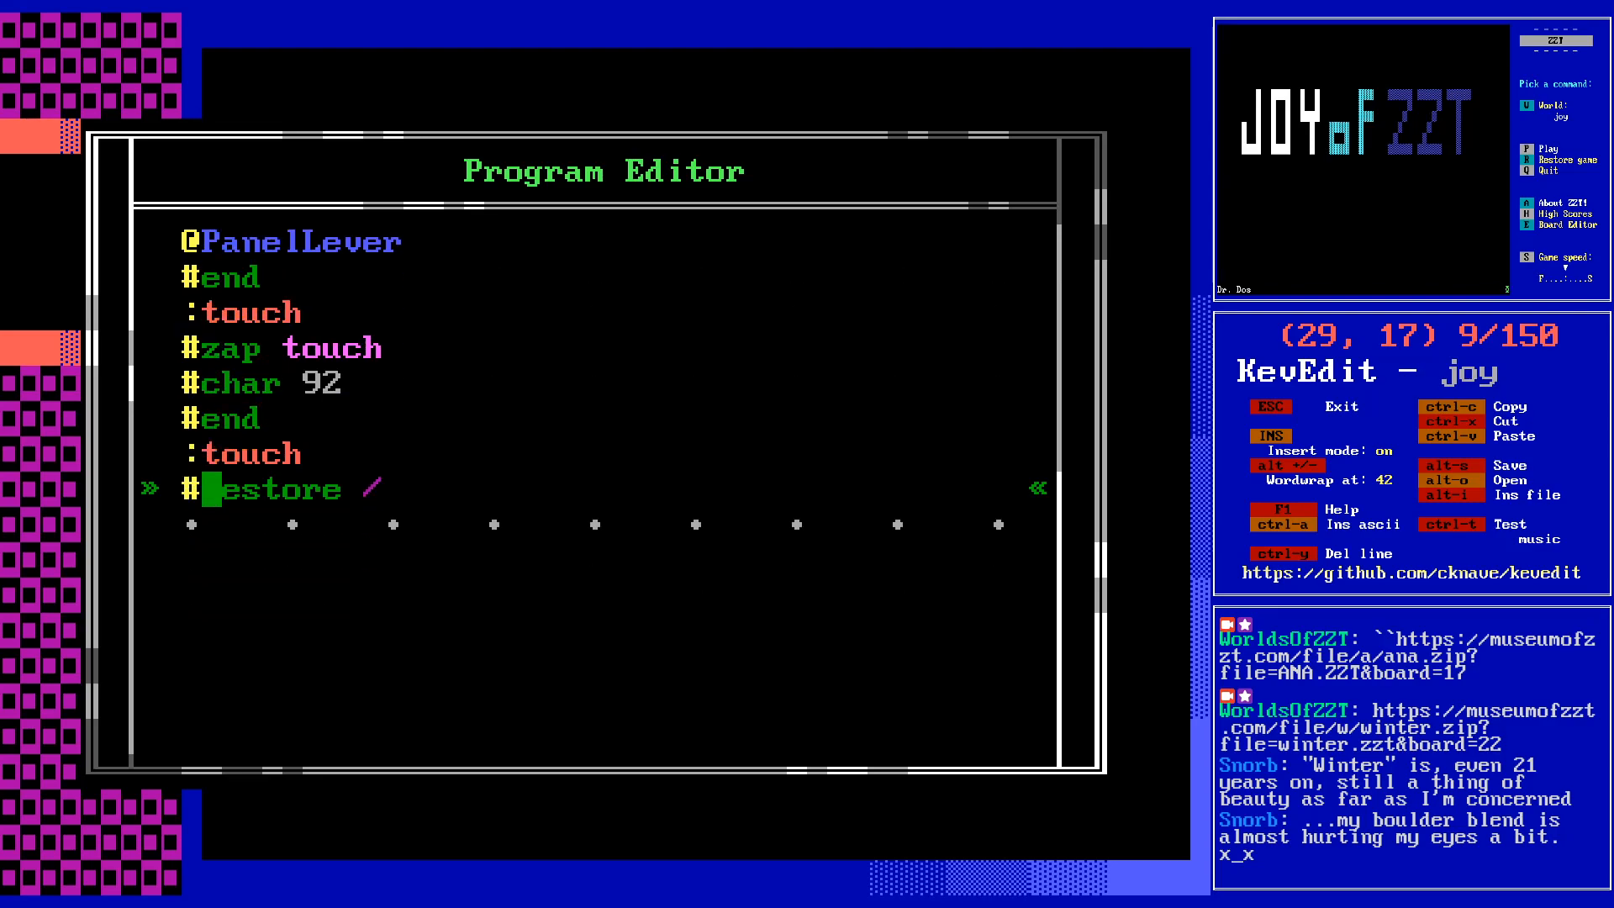
pyautogui.press('End')
pyautogui.press('BackSpace')
pyautogui.press('BackSpace')
pyautogui.press('BackSpace')
pyautogui.press('BackSpace')
pyautogui.press('BackSpace')
pyautogui.press('BackSpace')
pyautogui.press('BackSpace')
pyautogui.press('BackSpace')
pyautogui.press('BackSpace')
pyautogui.write('char')
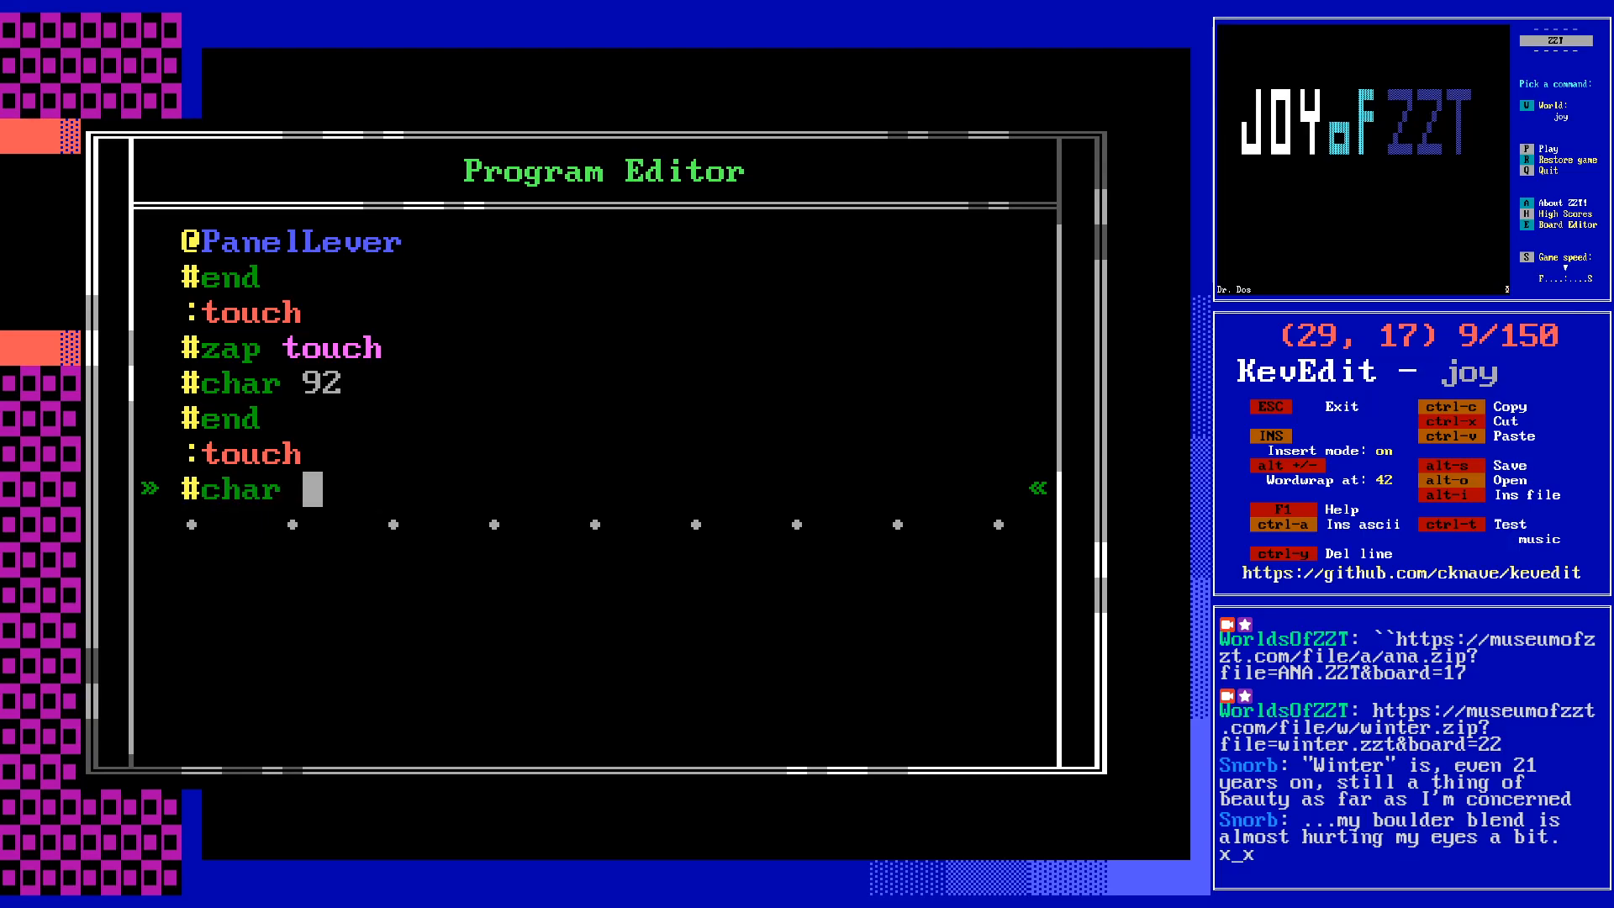
pyautogui.hotkey('ctrl', 'a')
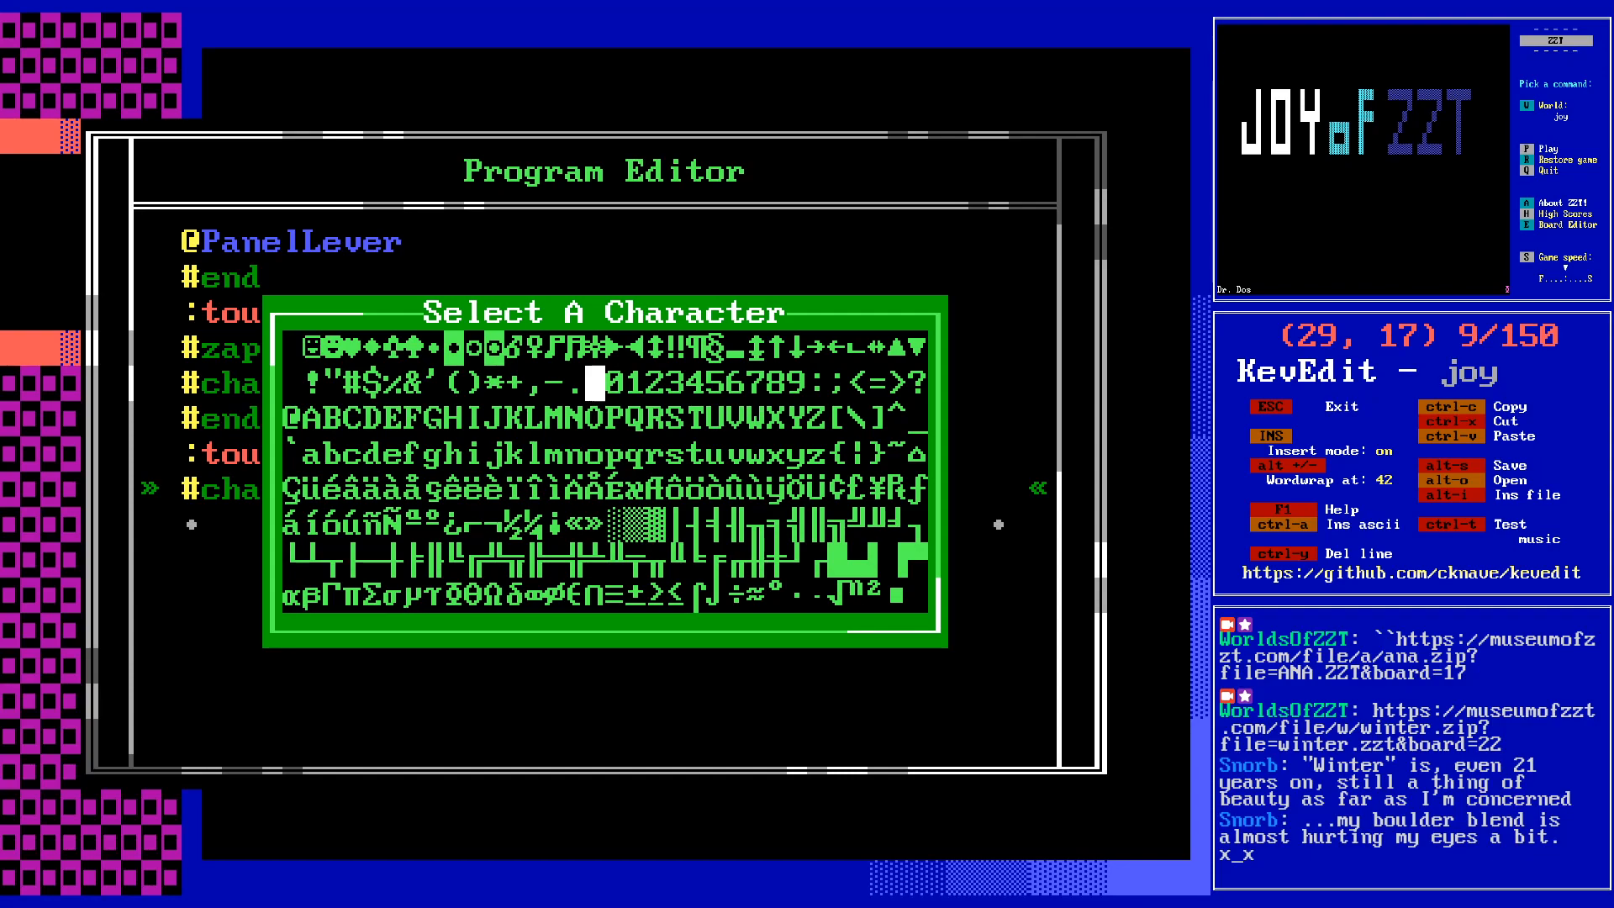
pyautogui.press('Return')
# - Insert a "#restore touch" line between the second ":touch" label and "#char 47", and close the program
pyautogui.press('Return')
pyautogui.write('#')
pyautogui.press('BackSpace')
pyautogui.press('BackSpace')
pyautogui.press('Up')
pyautogui.press('Return')
pyautogui.write('#restore touc')
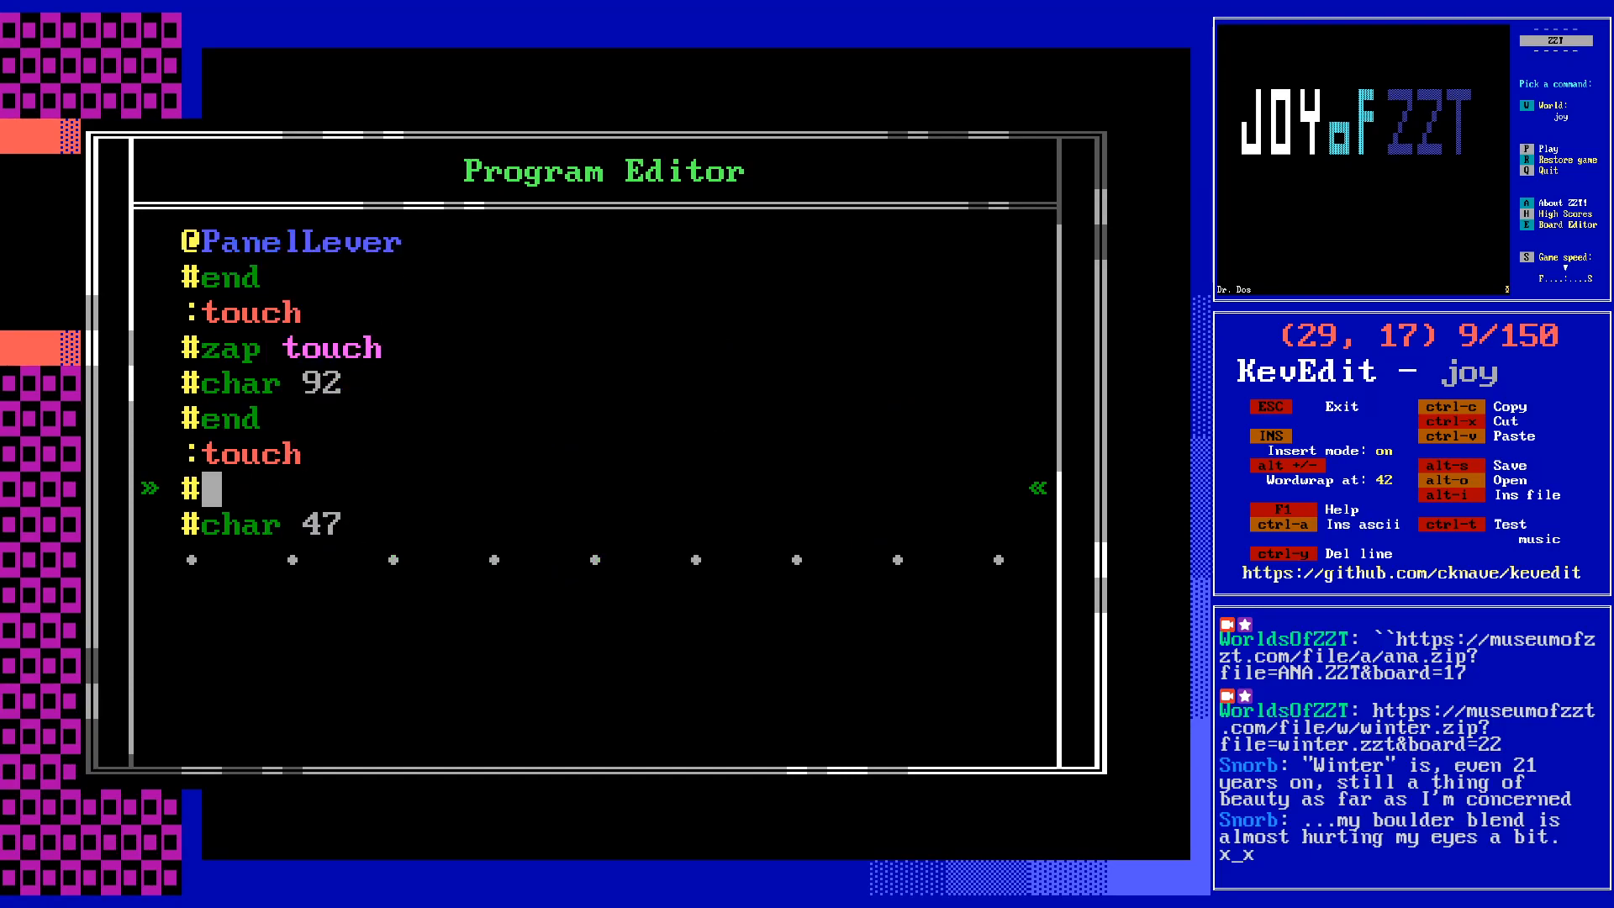
pyautogui.press('Escape')
# - Reopen the lever object's program and add a "#play 92" line below "#char 92"
pyautogui.press('Down')
pyautogui.press('Down')
pyautogui.press('Down')
pyautogui.press('Left')
pyautogui.press('Left')
pyautogui.press('Up')
pyautogui.press('Up')
pyautogui.press('Up')
pyautogui.press('Return')
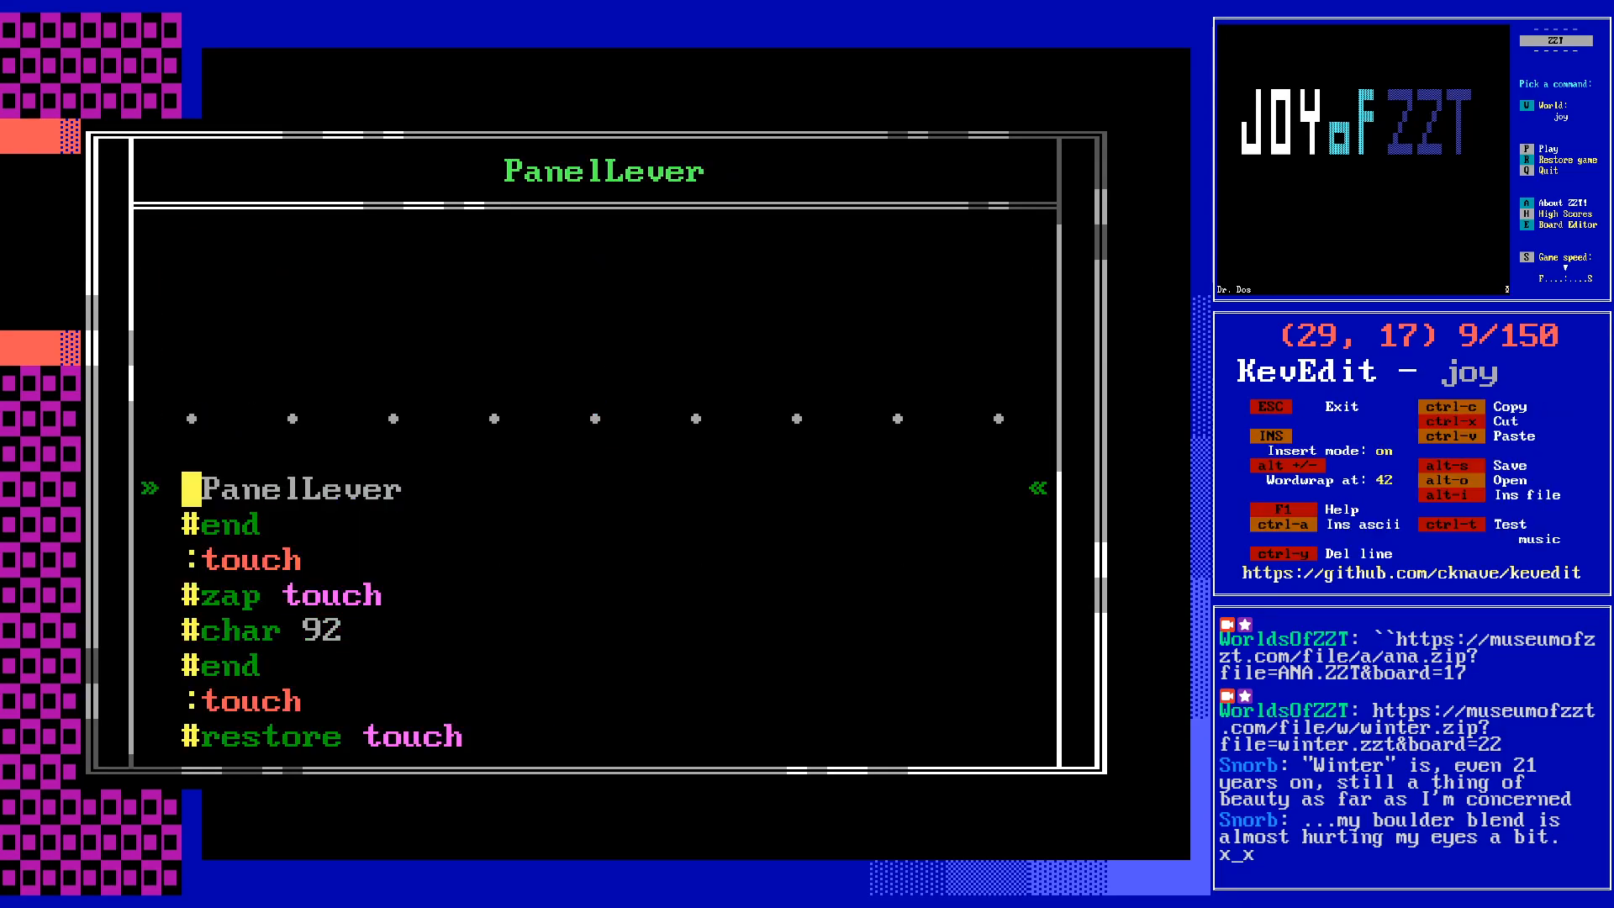
pyautogui.press('Down')
pyautogui.press('Down')
pyautogui.press('Down')
pyautogui.press('Down')
pyautogui.press('Down')
pyautogui.press('Down')
pyautogui.press('Down')
pyautogui.press('Up')
pyautogui.press('Up')
pyautogui.press('Return')
pyautogui.press('Up')
pyautogui.write('#play 92')
# - Add a "#play 47" line below "#char 47" at the end of the program
pyautogui.press('Down')
pyautogui.press('Down')
pyautogui.press('Down')
pyautogui.press('Down')
pyautogui.press('Return')
pyautogui.write('#play 47')
# - Insert a "#panel:move" line directly below the "#play 92" line
pyautogui.press('Up')
pyautogui.press('Up')
pyautogui.press('Up')
pyautogui.press('Up')
pyautogui.press('Up')
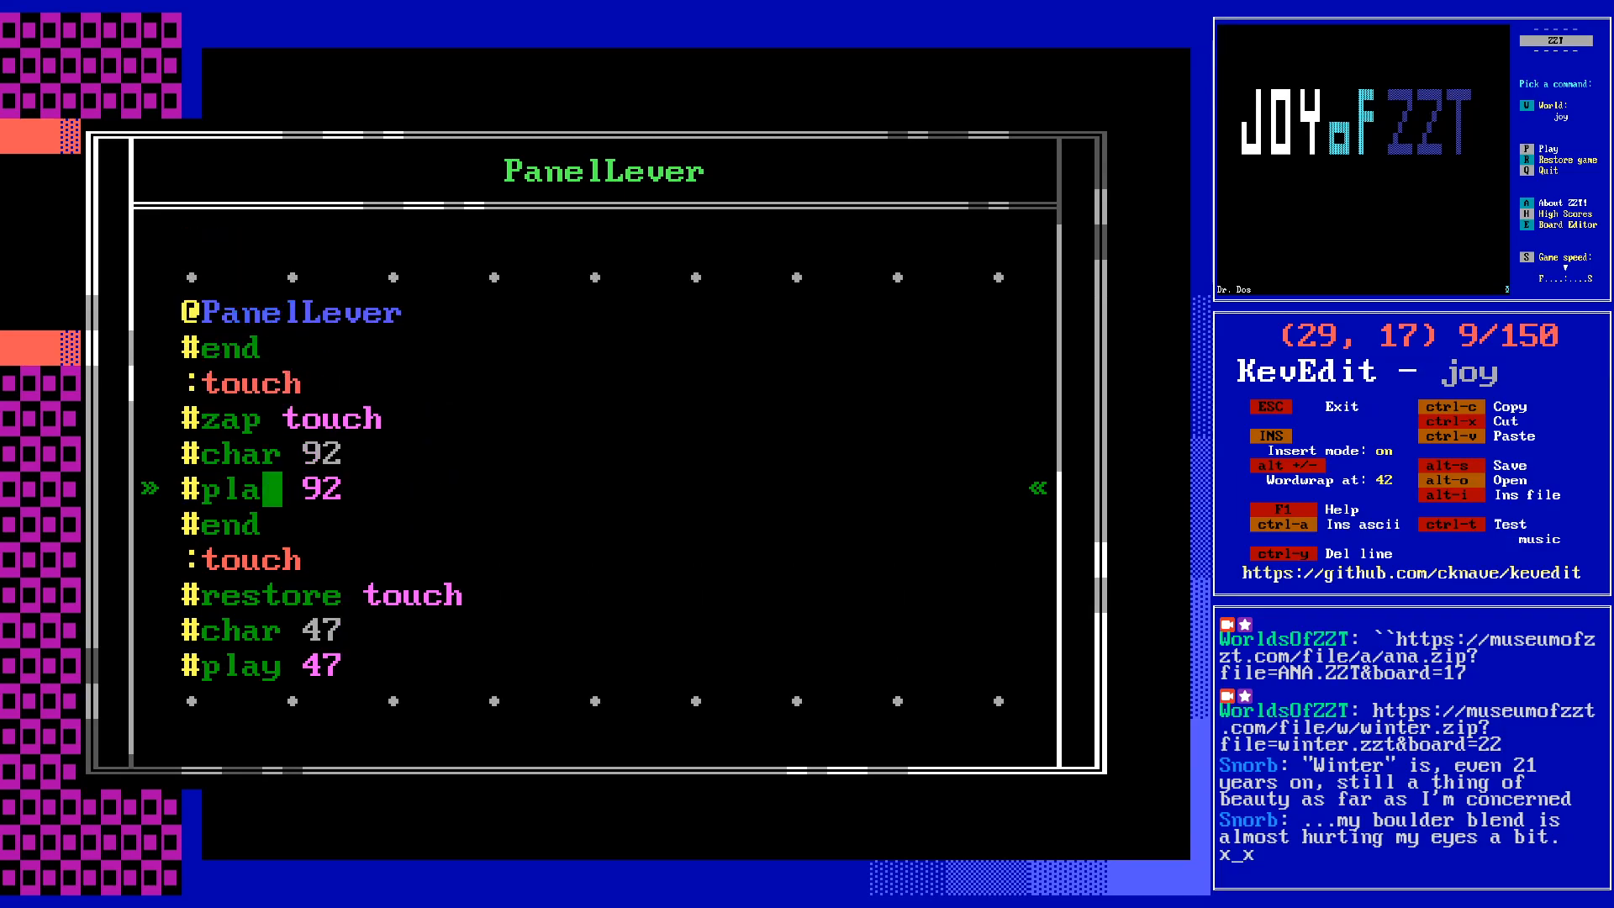
pyautogui.press('End')
pyautogui.press('Return')
pyautogui.write('#panel:')
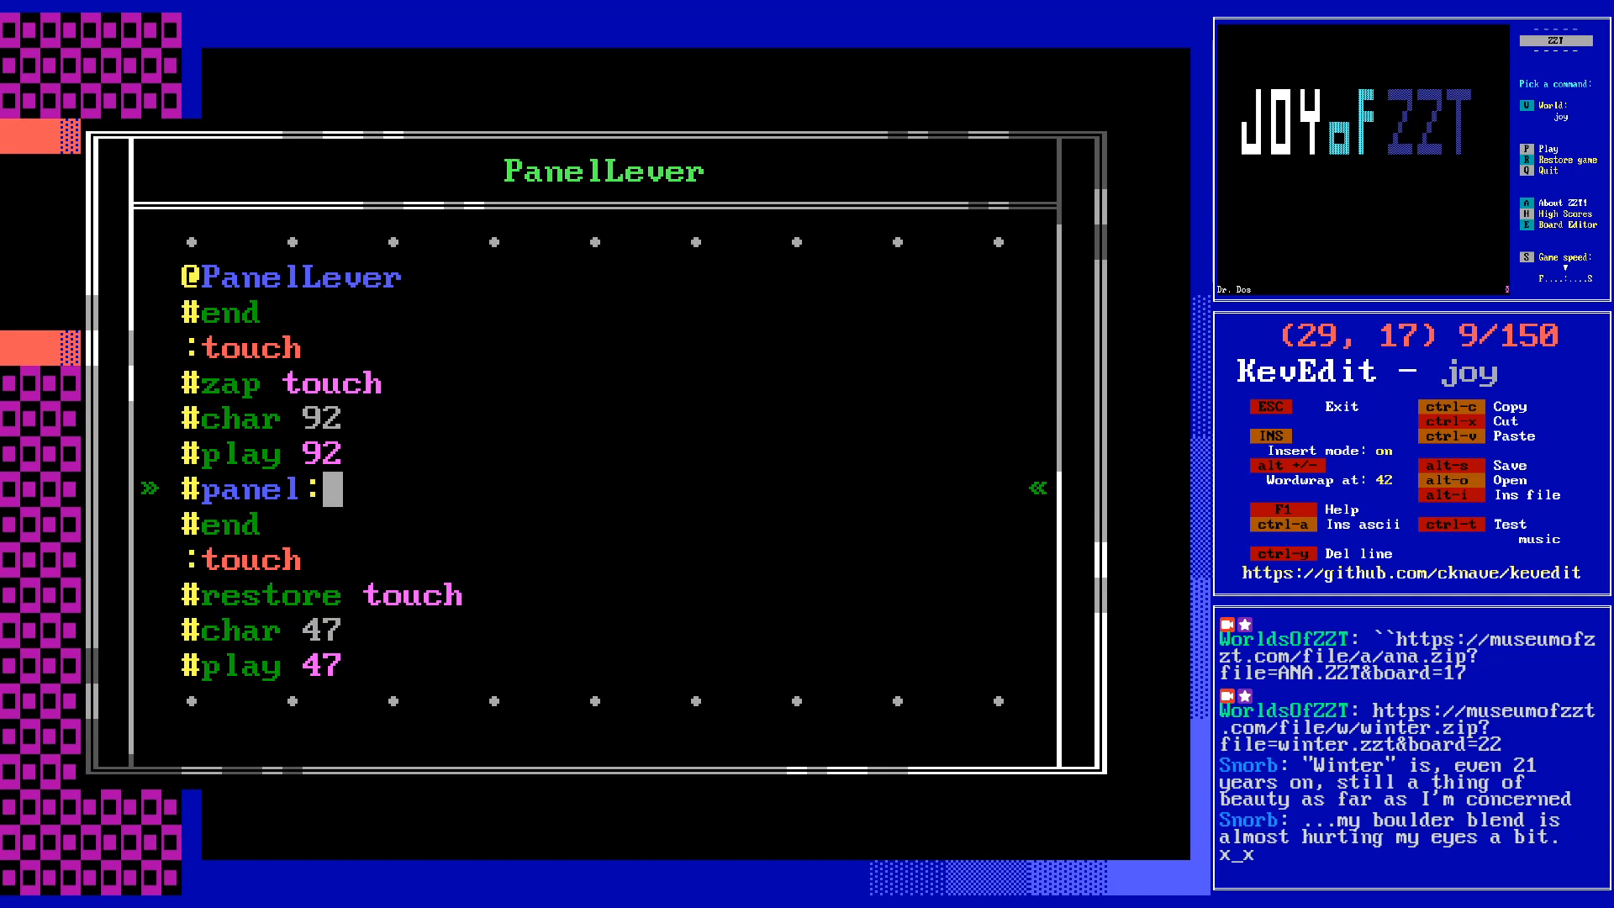
pyautogui.write('move')
# - Copy the "#panel:move" line to a new line below "#play 47"
pyautogui.hotkey('shift', 'Home')
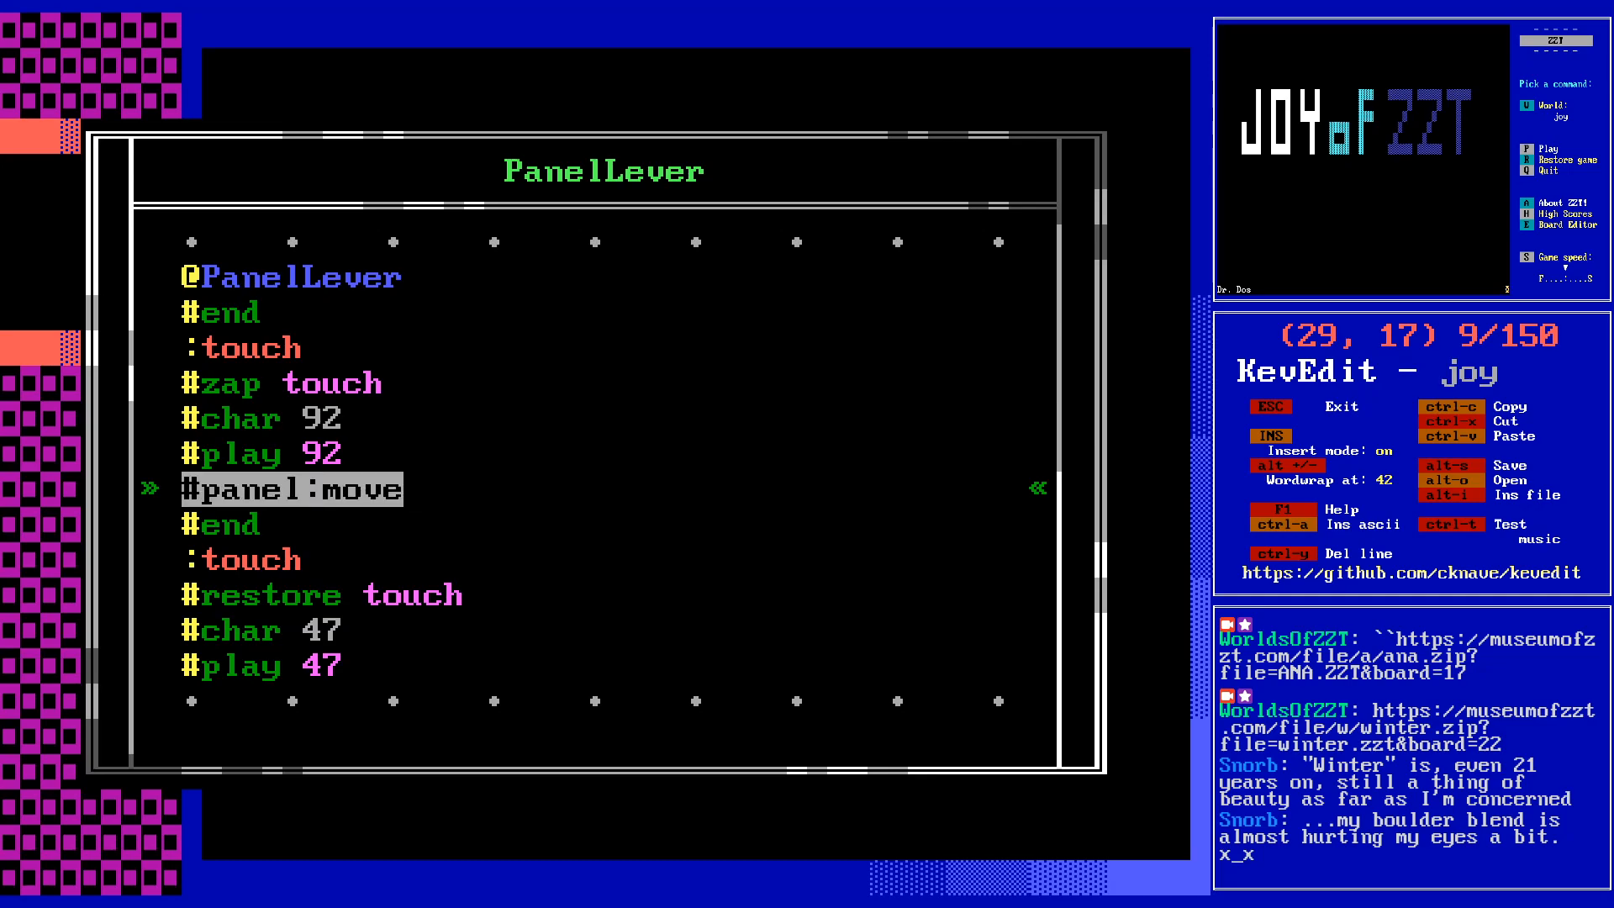
pyautogui.hotkey('ctrl', 'c')
pyautogui.press('Down')
pyautogui.press('Down')
pyautogui.press('Down')
pyautogui.press('Down')
pyautogui.press('Down')
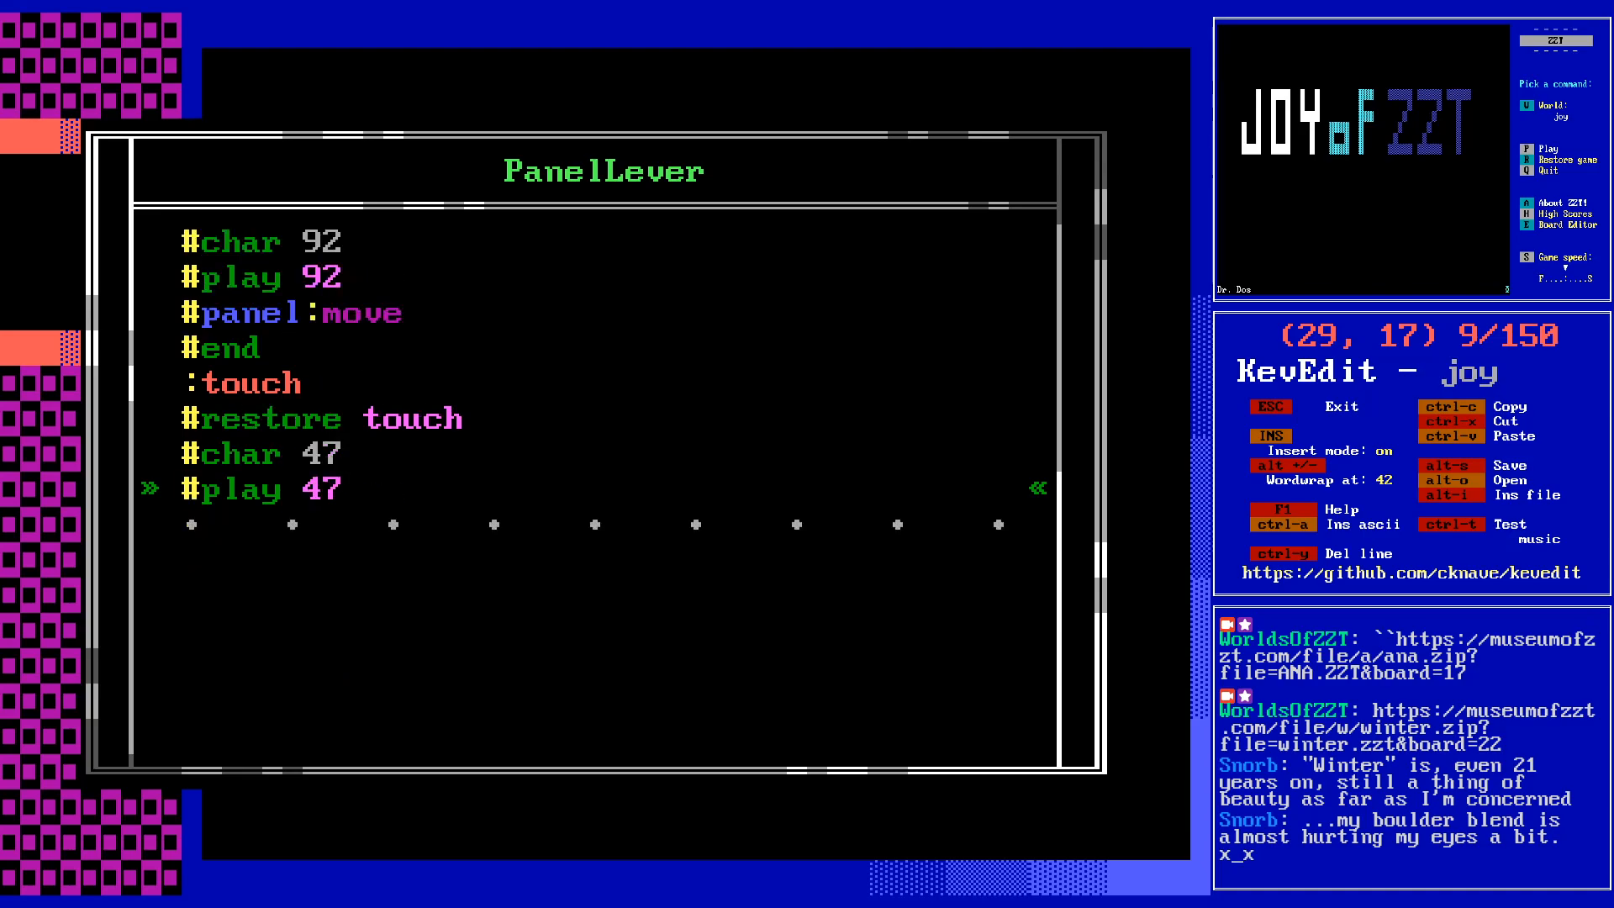
pyautogui.press('Return')
pyautogui.hotkey('ctrl', 'v')
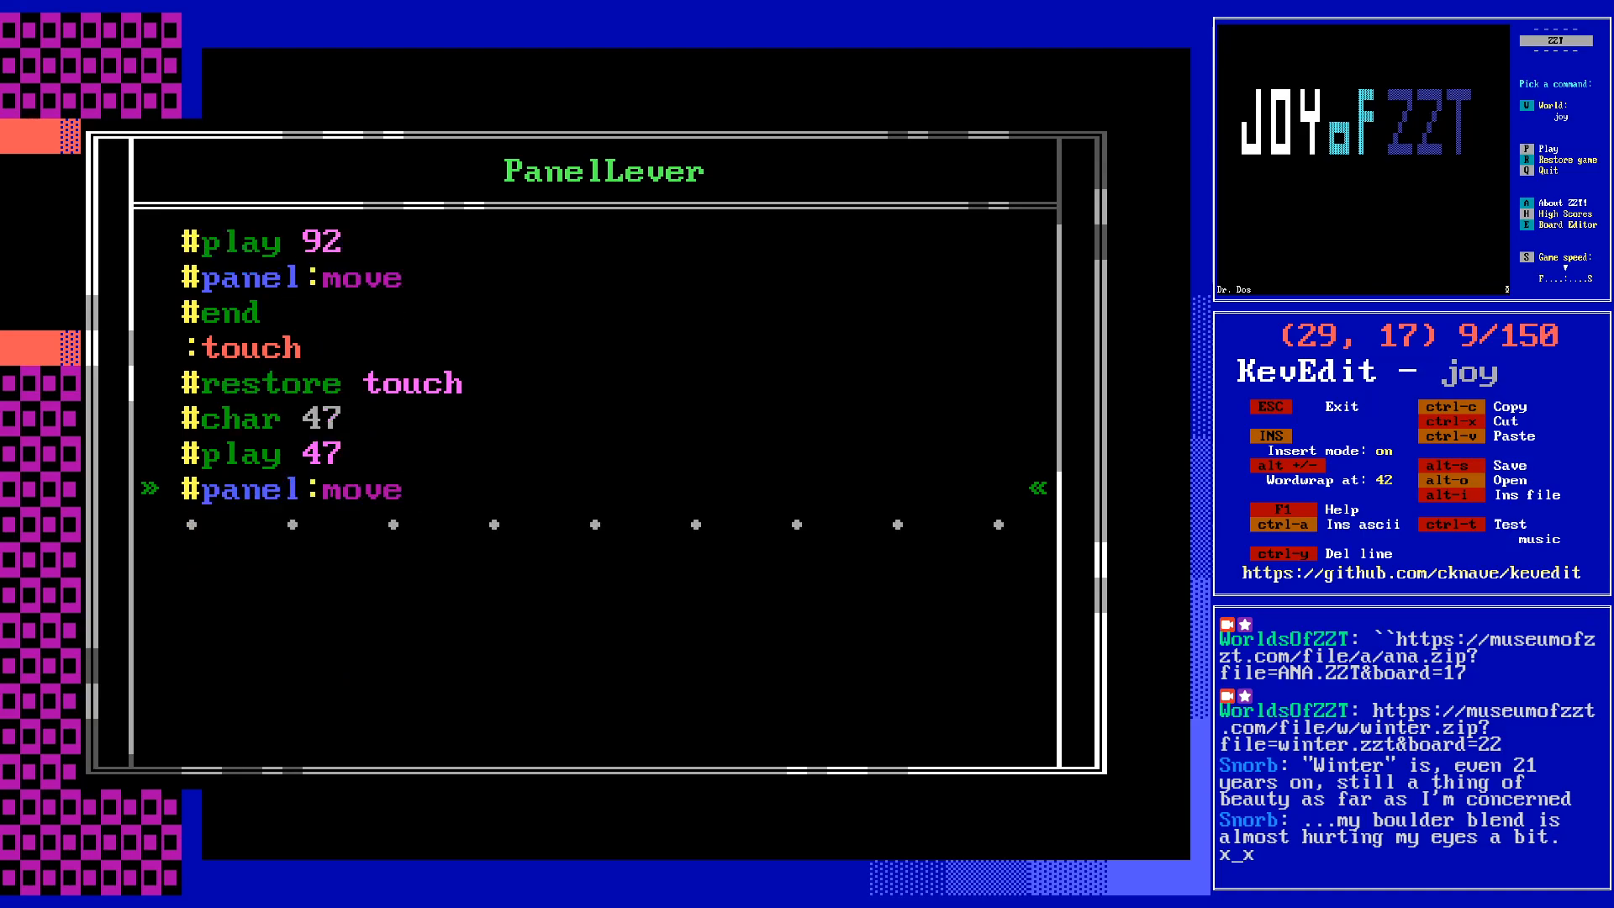
# - Finish the lever's program with an "#end" line and close it
pyautogui.press('Return')
pyautogui.write('#')
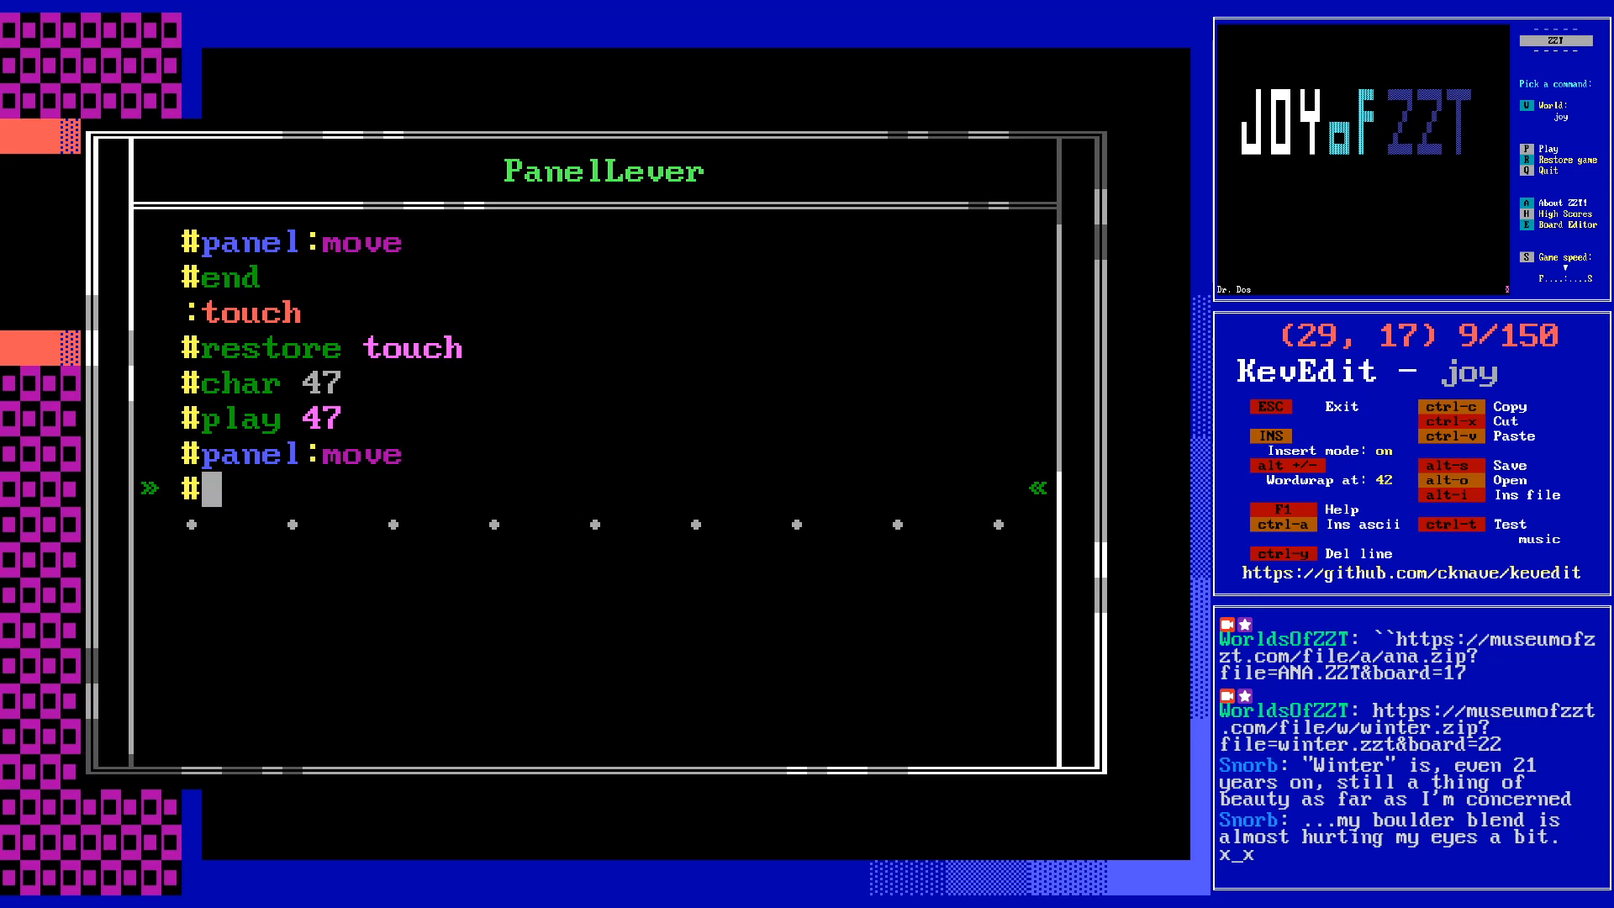
pyautogui.write('end')
pyautogui.press('Escape')
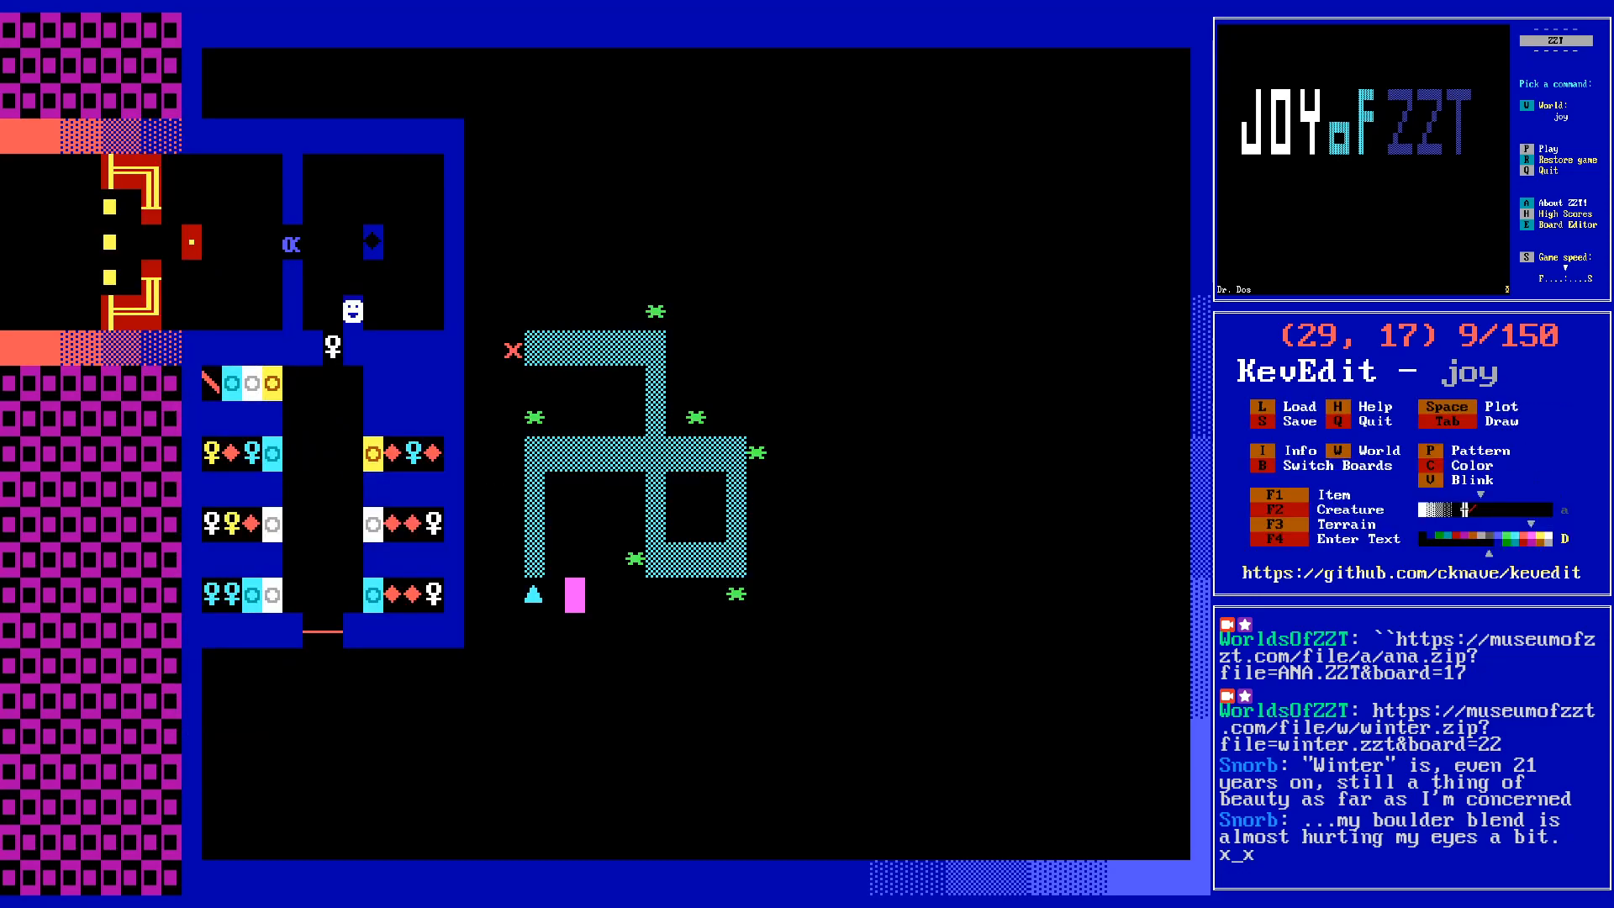
# - Flood-fill the teal wall path of the shooting puzzle with light cyan normal walls
pyautogui.press('Left')
pyautogui.press('Up')
pyautogui.press('Up')
pyautogui.press('Up')
pyautogui.press('Up')
pyautogui.press('Left')
pyautogui.press('Left')
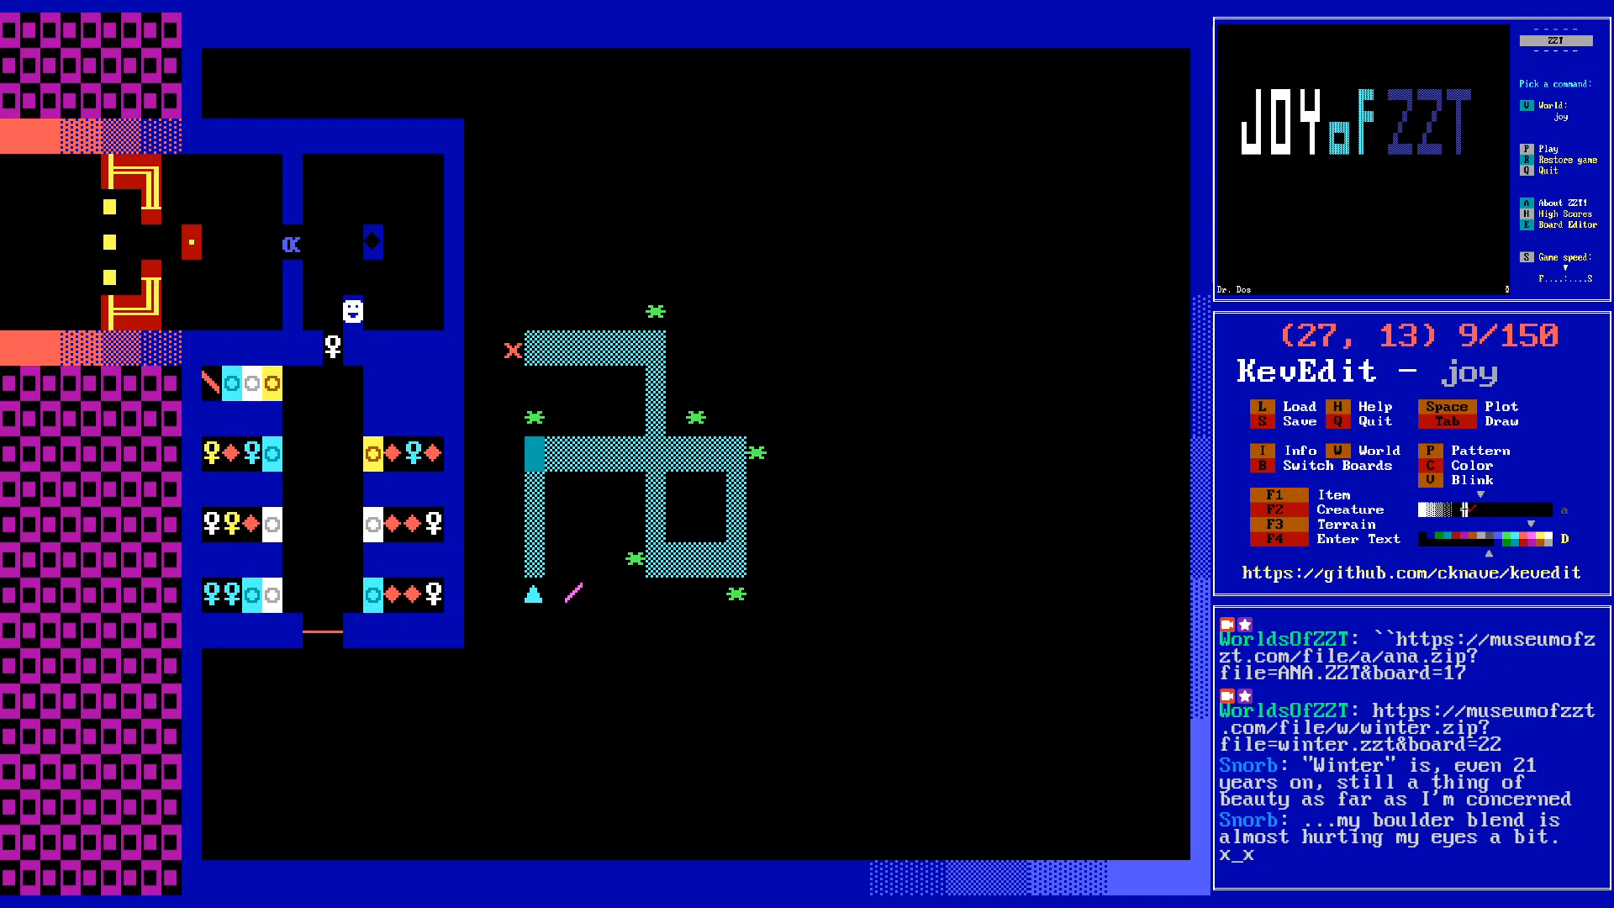
pyautogui.press('Right')
pyautogui.press('c')
pyautogui.press('Left')
pyautogui.press('Left')
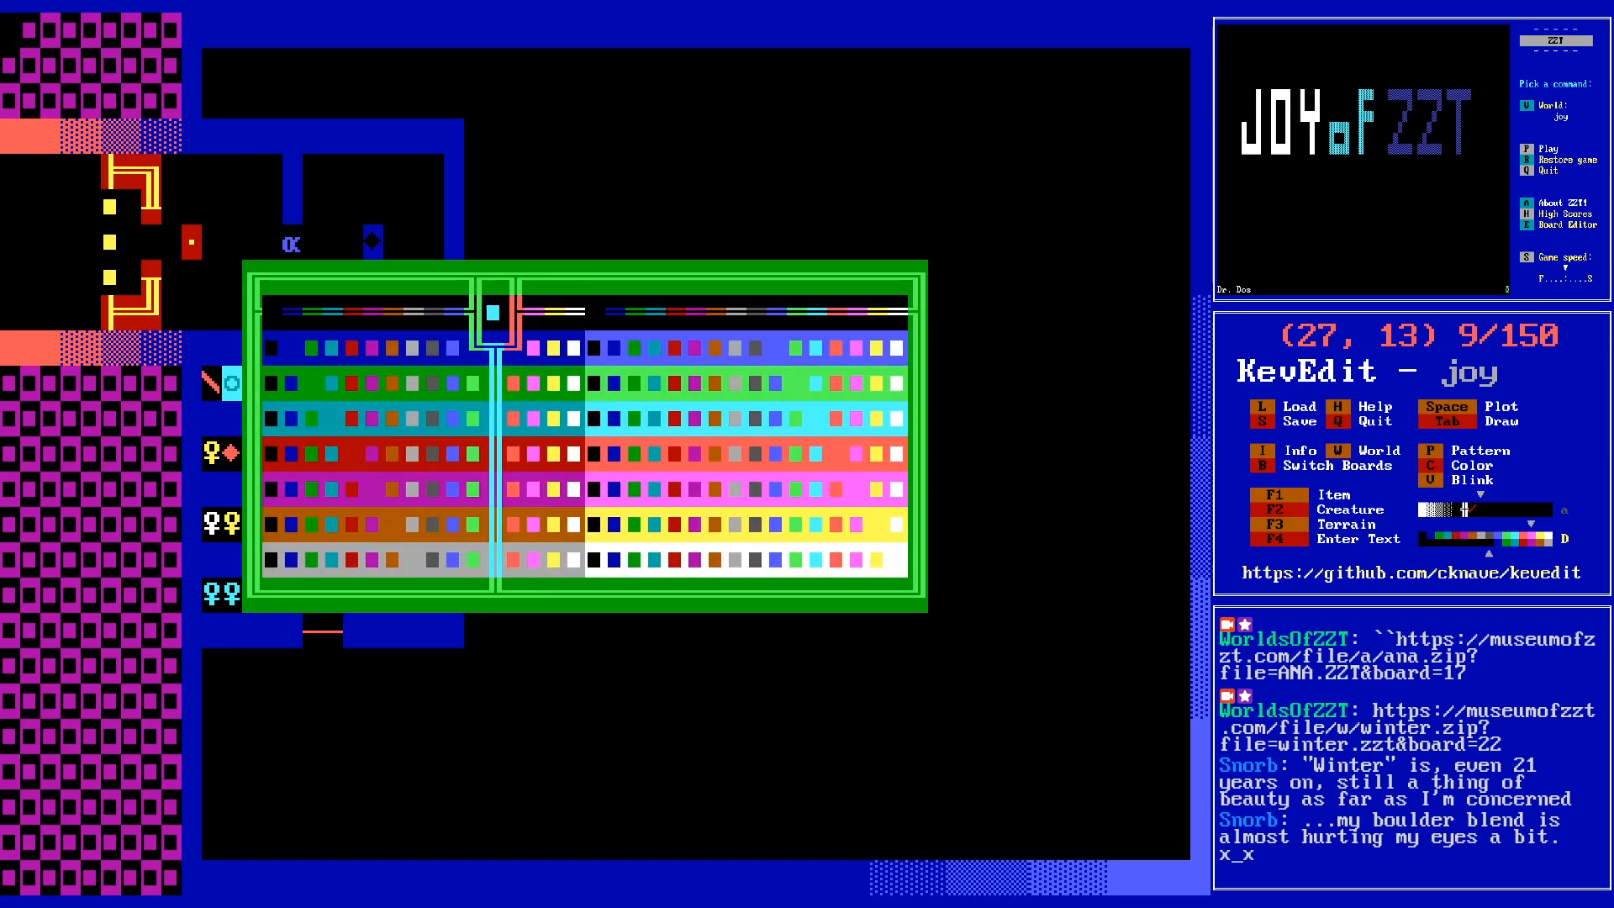
pyautogui.press('Return')
pyautogui.press('F3')
pyautogui.press('n')
pyautogui.press('Down')
pyautogui.press('Up')
pyautogui.press('Return')
pyautogui.press('Down')
pyautogui.press('f')
pyautogui.press('Right')
pyautogui.press('Right')
pyautogui.press('Up')
pyautogui.press('f')
# - Save the world
pyautogui.press('Down')
pyautogui.press('Left')
pyautogui.press('Down')
pyautogui.press('Down')
pyautogui.press('s')
pyautogui.press('Return')
# - Place a dark purple object at (26, 13), directly west of the cyan wall path
pyautogui.press('Up')
pyautogui.press('Up')
pyautogui.press('Up')
pyautogui.press('Left')
pyautogui.press('Left')
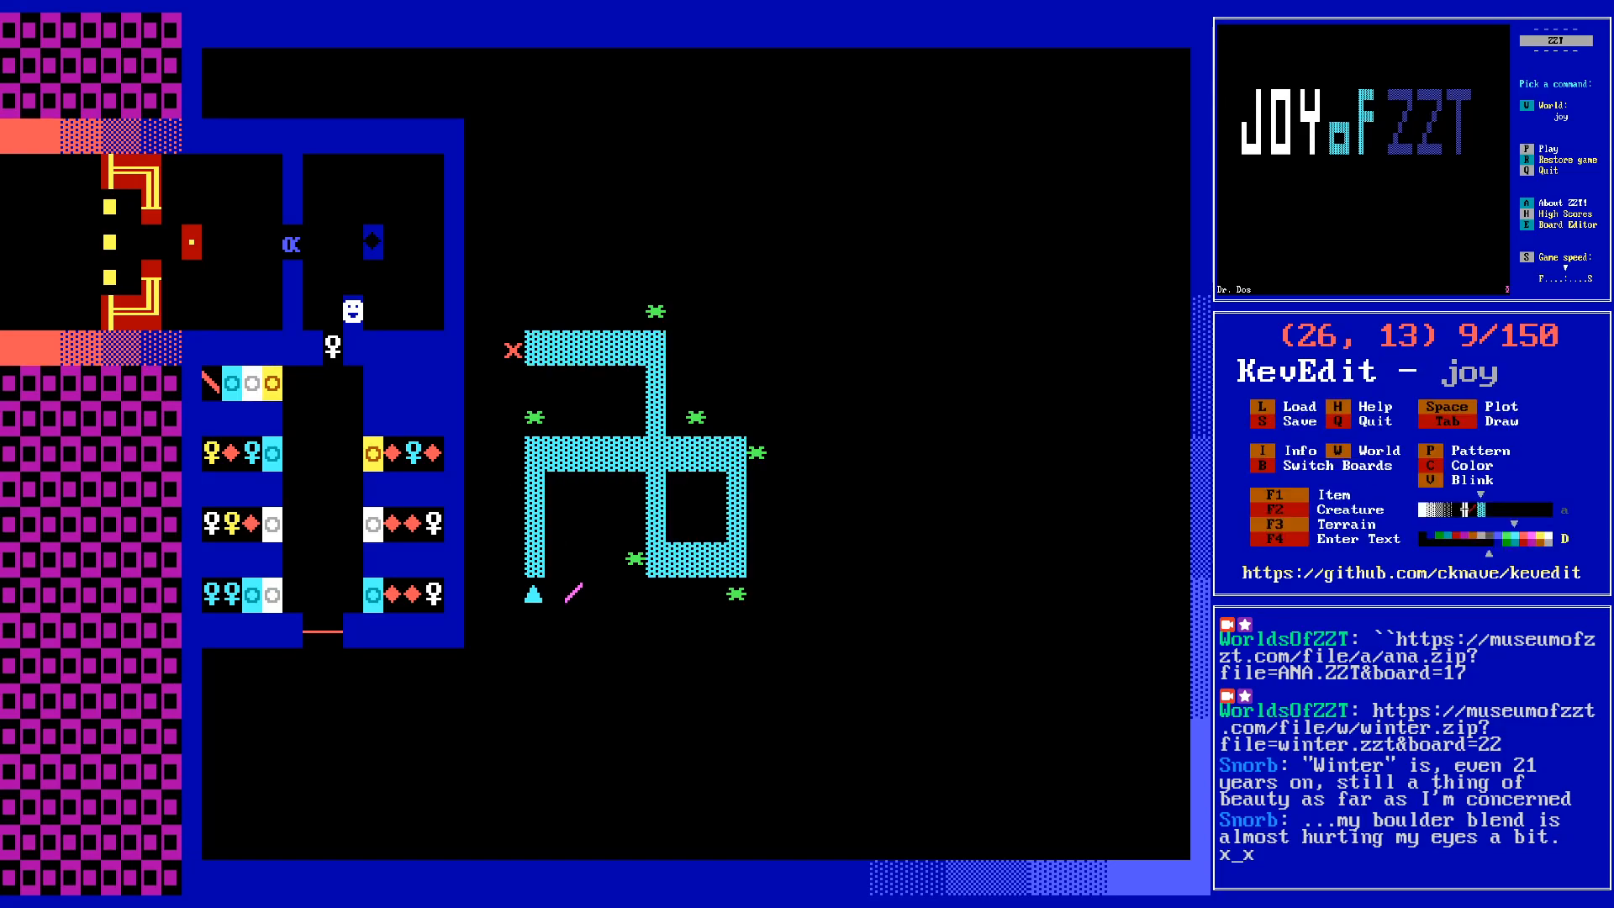
pyautogui.press('Right')
pyautogui.press('Right')
pyautogui.press('Up')
pyautogui.press('Left')
pyautogui.press('Left')
pyautogui.press('Down')
pyautogui.press('c')
pyautogui.press('Right')
pyautogui.press('Right')
pyautogui.press('Return')
pyautogui.press('c')
pyautogui.press('Left')
pyautogui.press('Left')
pyautogui.press('Left')
pyautogui.press('Left')
pyautogui.press('Left')
pyautogui.press('Left')
pyautogui.press('Left')
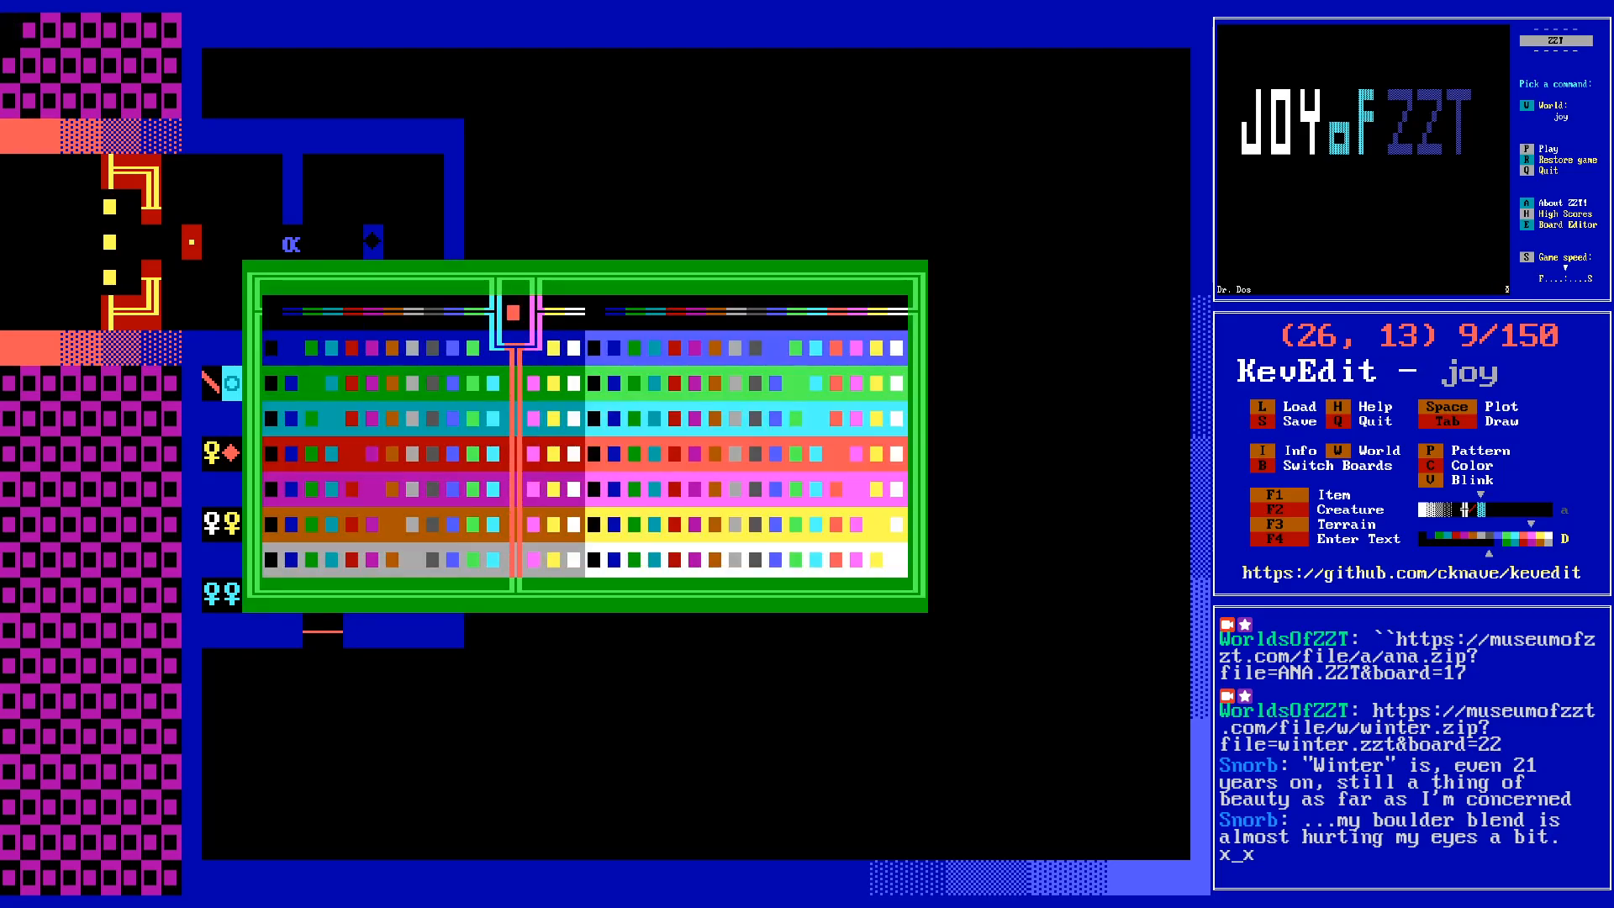
pyautogui.press('Left')
pyautogui.press('Return')
pyautogui.press('space')
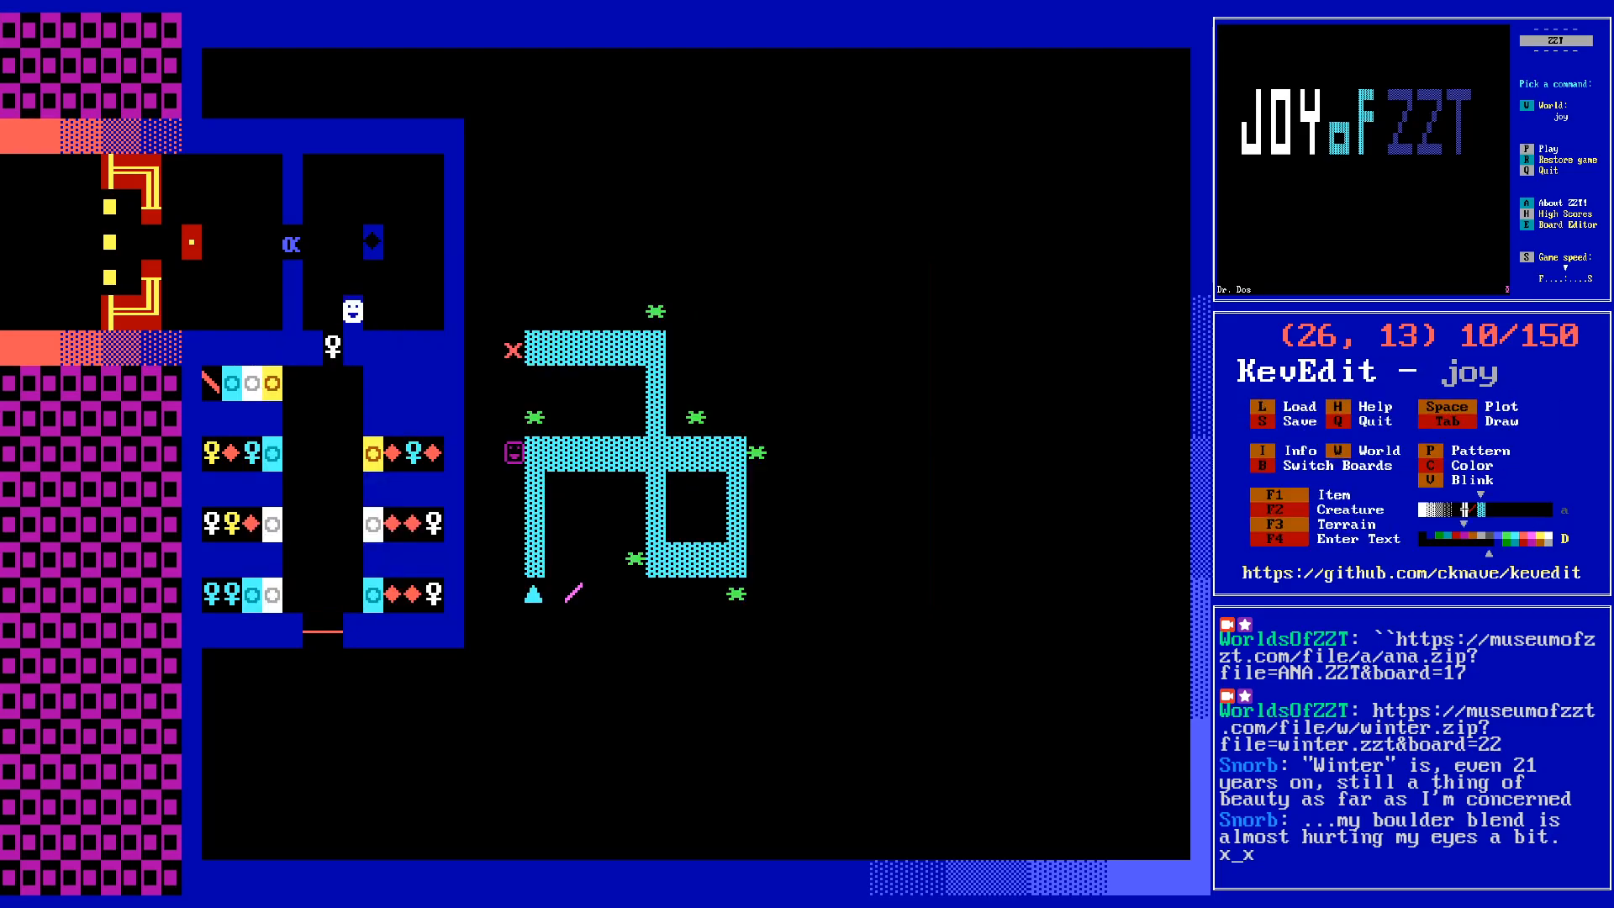
# - Set the character of the dark purple object at (26, 13) to the solid full block
pyautogui.press('Return')
pyautogui.press('Down')
pyautogui.press('Right')
pyautogui.press('Right')
pyautogui.press('Right')
pyautogui.press('Right')
pyautogui.press('Right')
pyautogui.press('Right')
pyautogui.press('Right')
pyautogui.press('Right')
pyautogui.press('Right')
pyautogui.press('Right')
pyautogui.press('Right')
pyautogui.press('Right')
pyautogui.press('Right')
pyautogui.press('Right')
pyautogui.press('Right')
pyautogui.press('Right')
pyautogui.press('Right')
pyautogui.press('Right')
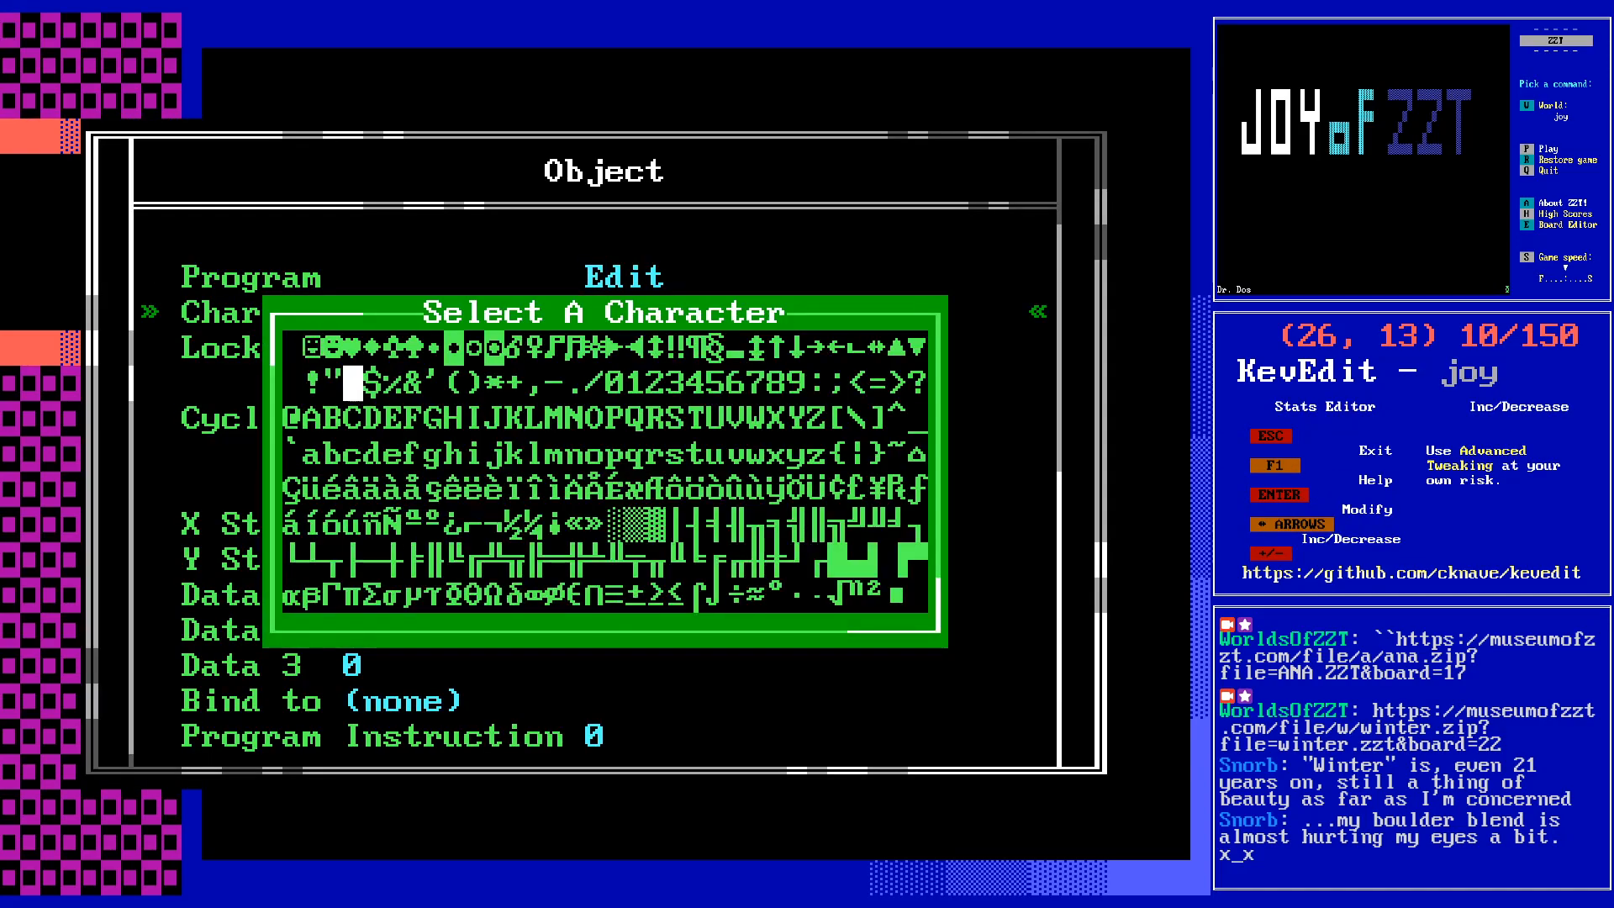
pyautogui.press('Right')
pyautogui.press('Right')
pyautogui.press('Right')
pyautogui.press('Right')
pyautogui.press('Right')
pyautogui.press('Right')
pyautogui.press('Right')
pyautogui.press('Down')
pyautogui.press('Left')
pyautogui.press('Left')
pyautogui.press('Left')
pyautogui.press('Left')
pyautogui.press('Left')
pyautogui.press('Left')
pyautogui.press('Left')
pyautogui.press('Right')
pyautogui.press('Right')
pyautogui.press('Right')
pyautogui.press('Right')
pyautogui.press('Right')
pyautogui.press('Right')
pyautogui.press('Right')
pyautogui.press('Right')
pyautogui.press('Right')
pyautogui.press('Down')
pyautogui.press('Down')
pyautogui.press('Down')
pyautogui.press('Down')
pyautogui.press('Left')
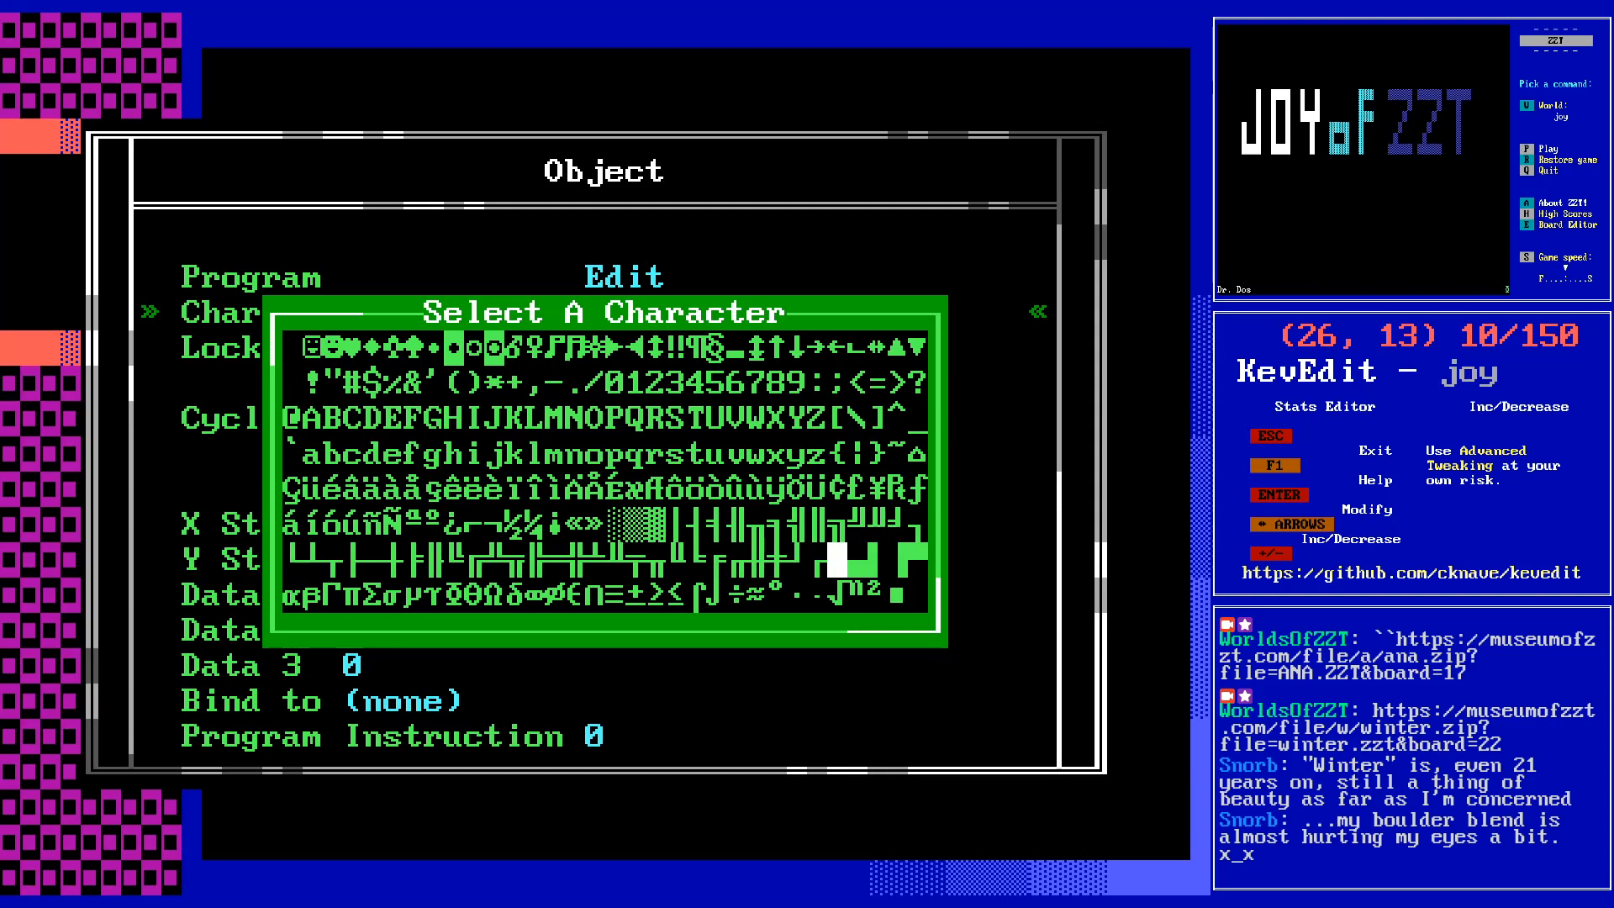
pyautogui.press('Return')
pyautogui.press('Down')
pyautogui.press('Down')
pyautogui.press('Left')
pyautogui.press('Left')
pyautogui.press('Up')
pyautogui.press('Up')
pyautogui.press('Up')
pyautogui.press('Return')
pyautogui.write('@panel')
pyautogui.press('Return')
pyautogui.write('#end')
pyautogui.press('Return')
pyautogui.write(':move')
pyautogui.press('Escape')
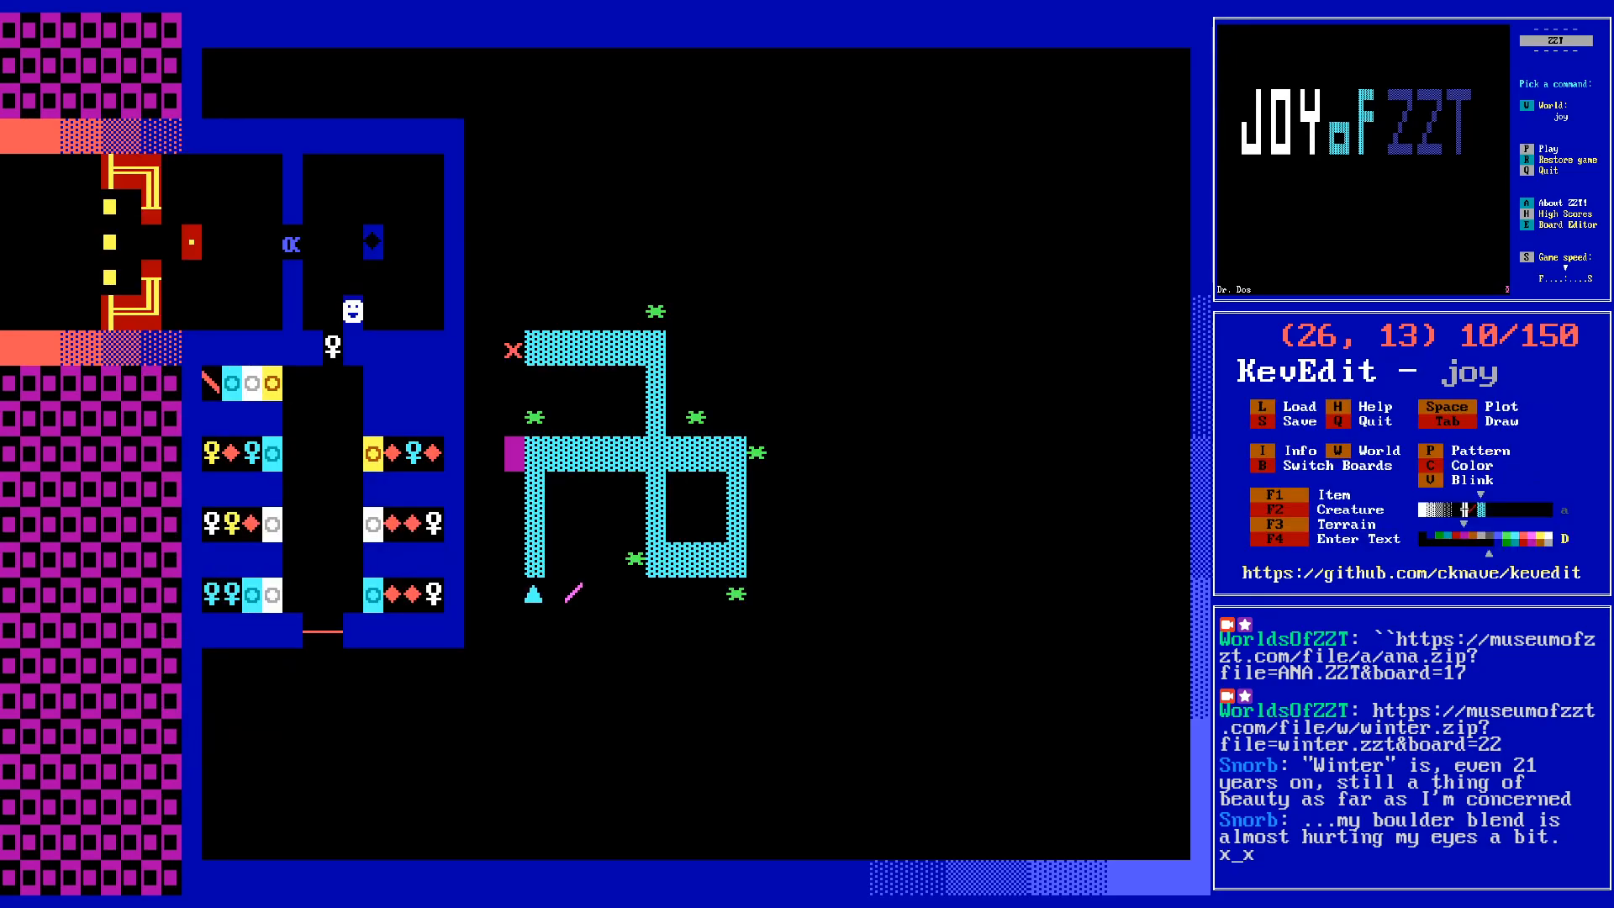
# - Move the panel object one tile north to (26, 12)
pyautogui.press('Right')
pyautogui.press('Left')
pyautogui.press('Right')
pyautogui.press('Up')
pyautogui.press('Left')
pyautogui.press('Down')
pyautogui.press('Up')
# - In the panel's program, add the lines "#zap move", "/s" and "#end" below the ":move" label
pyautogui.press('Return')
pyautogui.press('Return')
pyautogui.press('Down')
pyautogui.press('Down')
pyautogui.press('End')
pyautogui.press('Return')
pyautogui.write('/s')
pyautogui.press('Return')
pyautogui.press('BackSpace')
pyautogui.press('Up')
pyautogui.press('End')
pyautogui.press('Return')
pyautogui.write('#zap move')
pyautogui.press('Down')
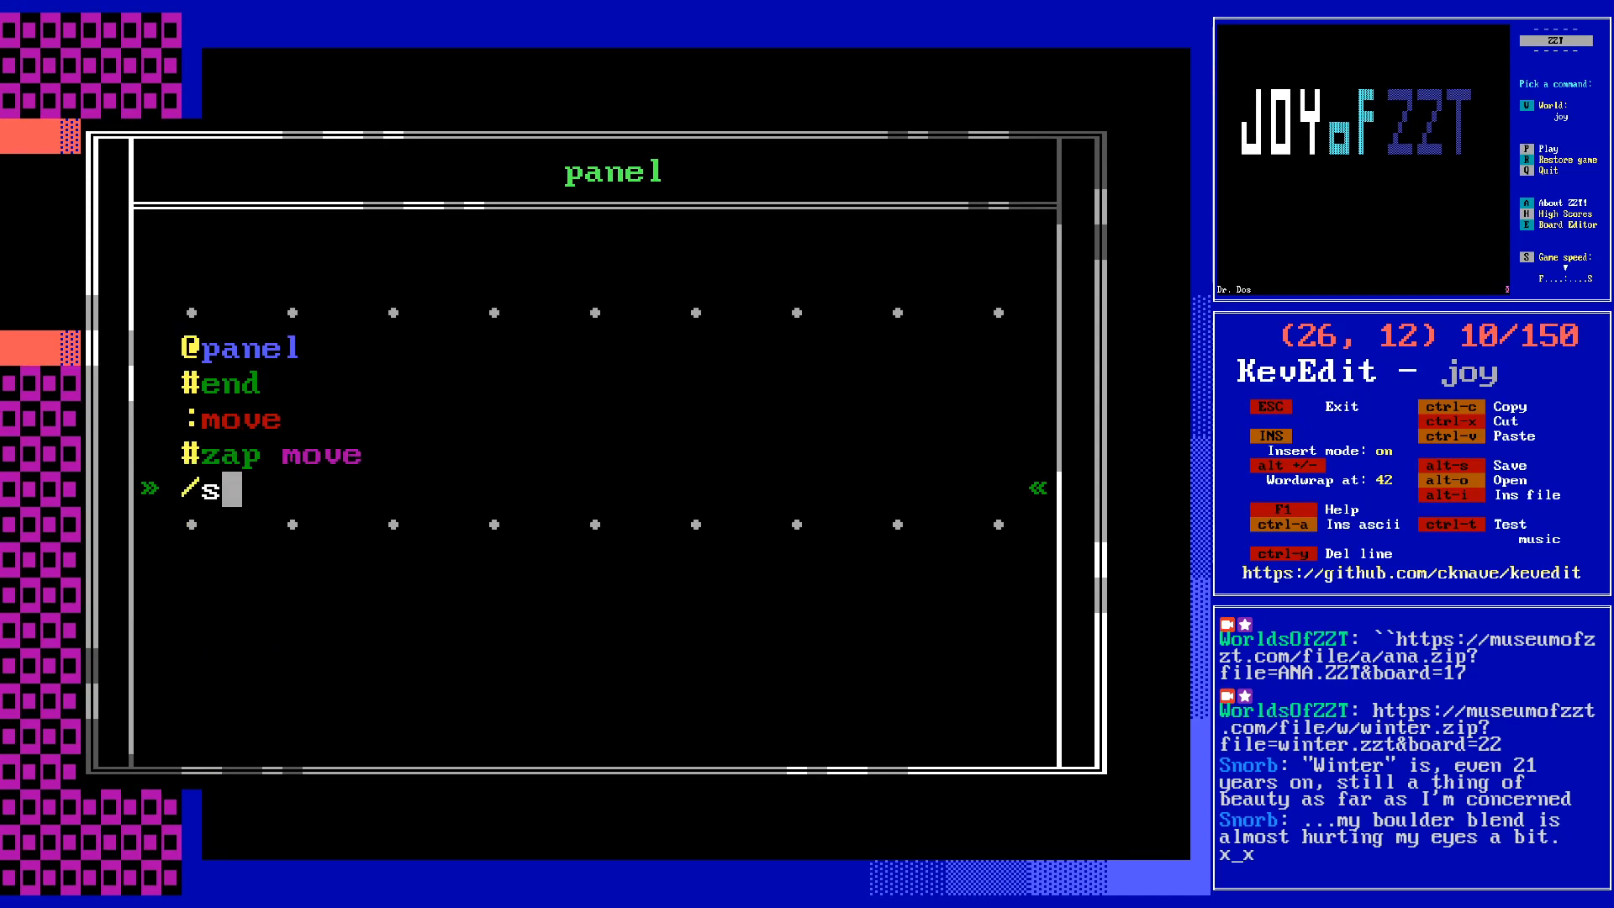
pyautogui.press('Return')
pyautogui.write('#end')
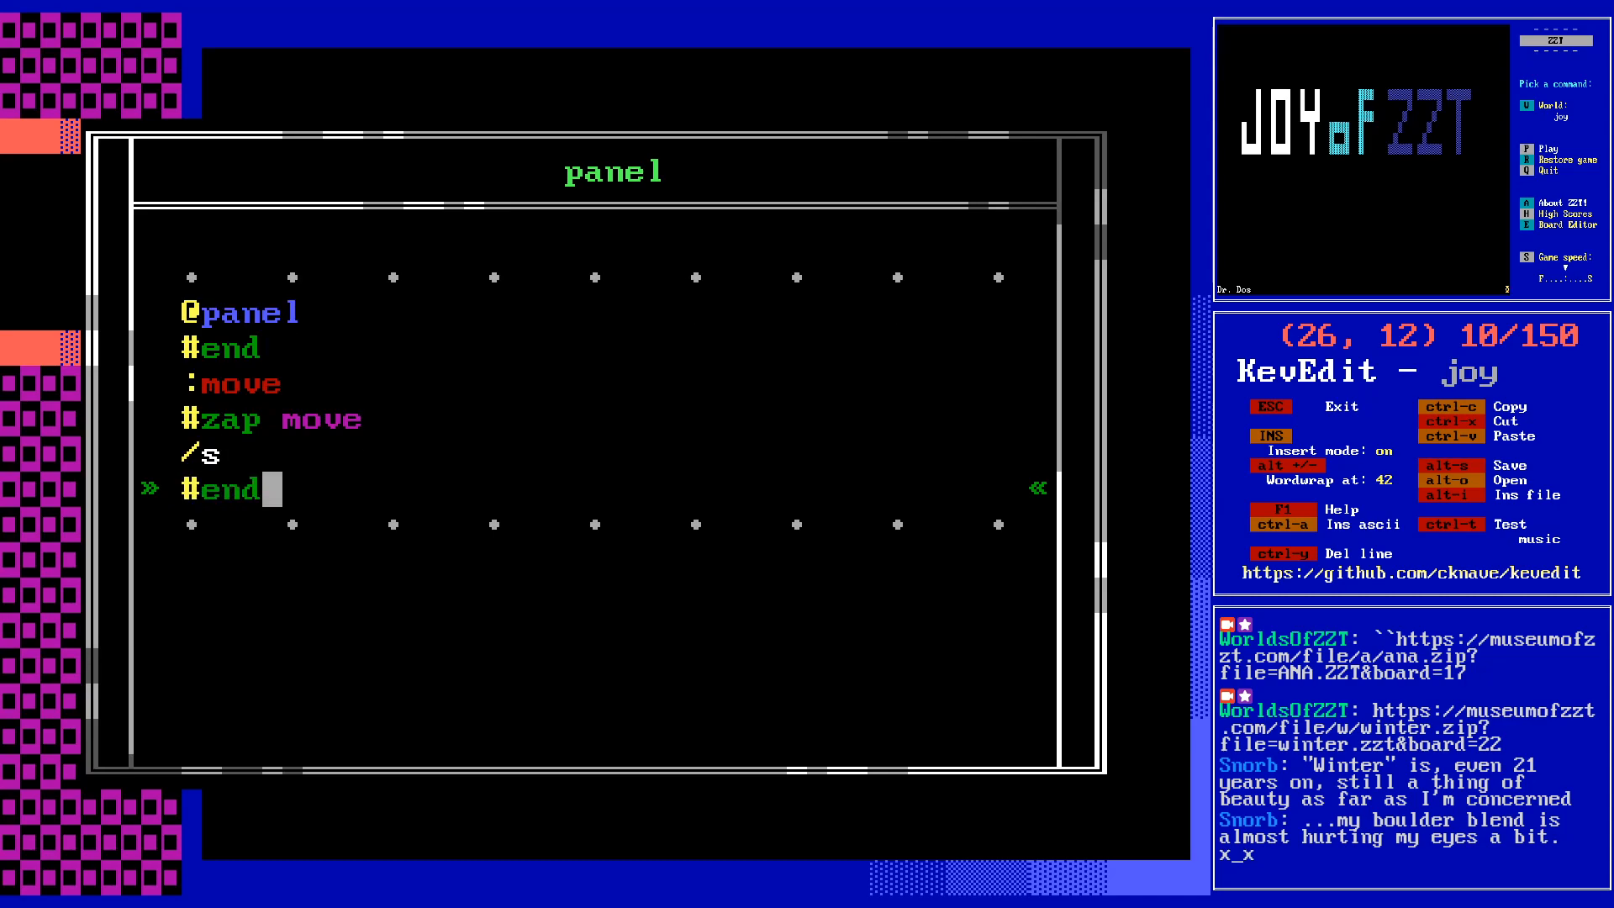
# - Add a second ":move" label with "#restore move", "/n" and "#end" to the panel's program and close it
pyautogui.press('Return')
pyautogui.write(':move')
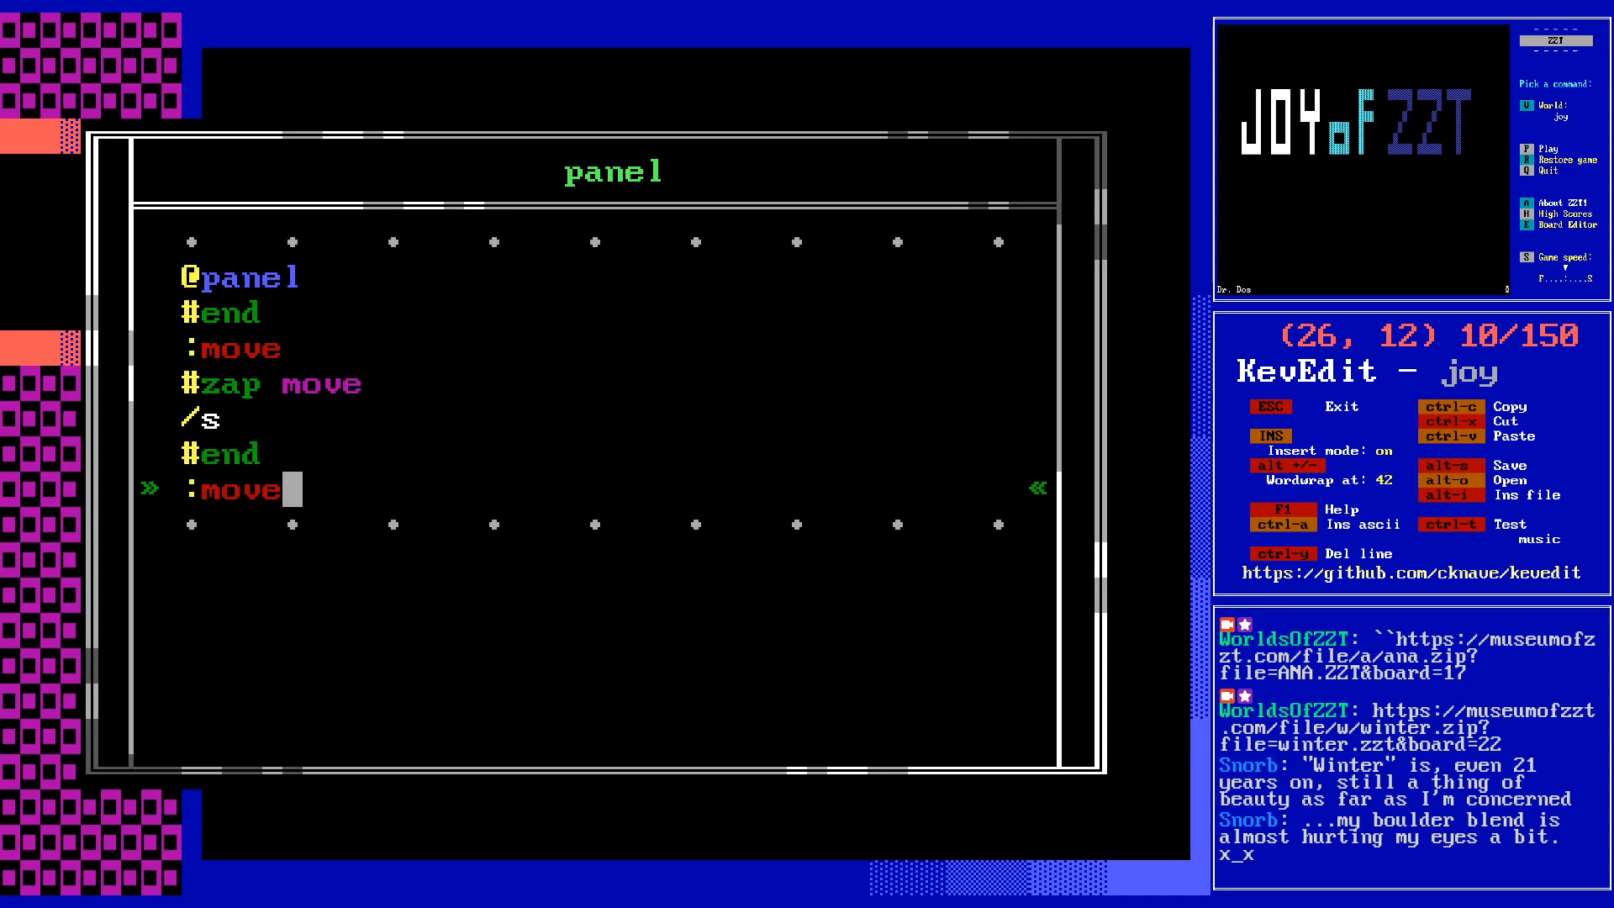
pyautogui.press('Return')
pyautogui.write('#restore move')
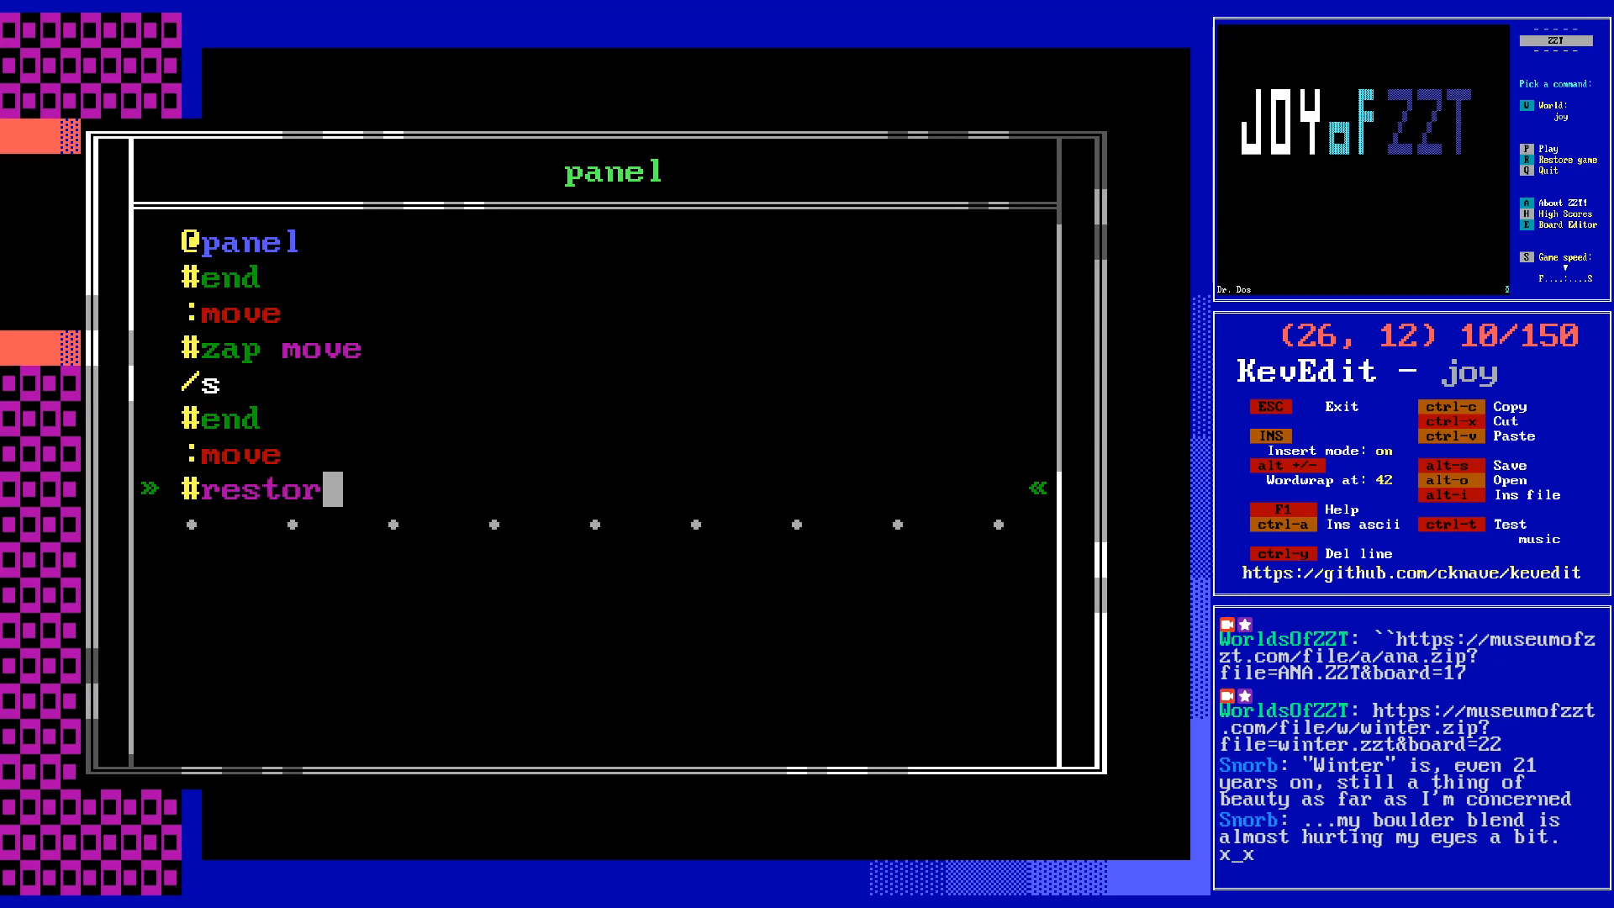
pyautogui.press('Return')
pyautogui.write('/n')
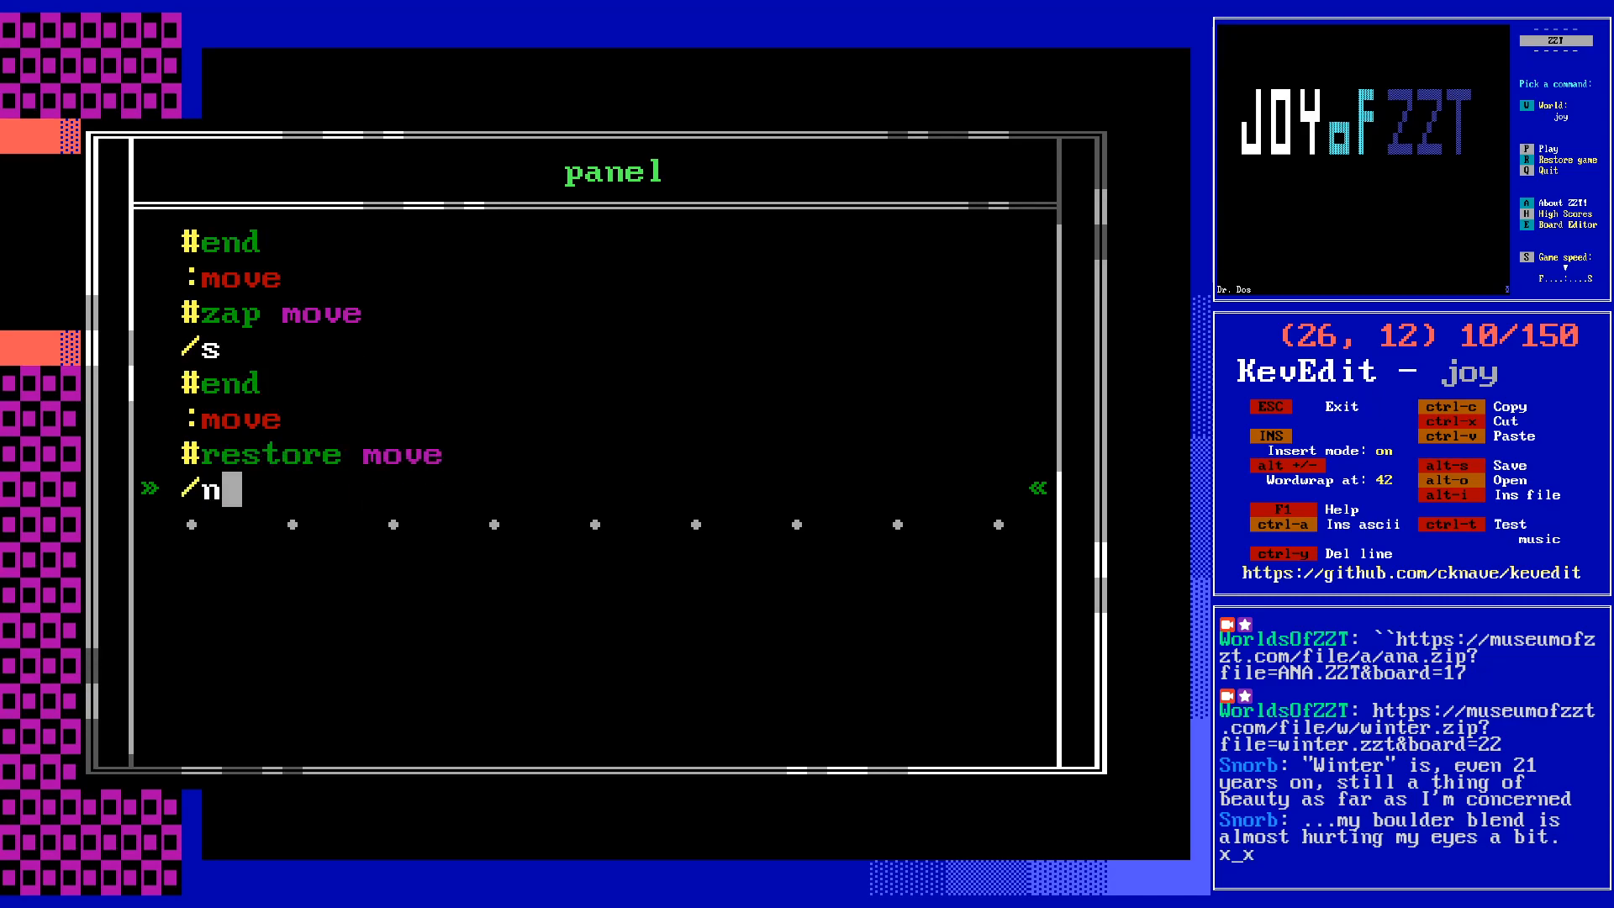
pyautogui.press('Return')
pyautogui.write('#end')
pyautogui.press('Escape')
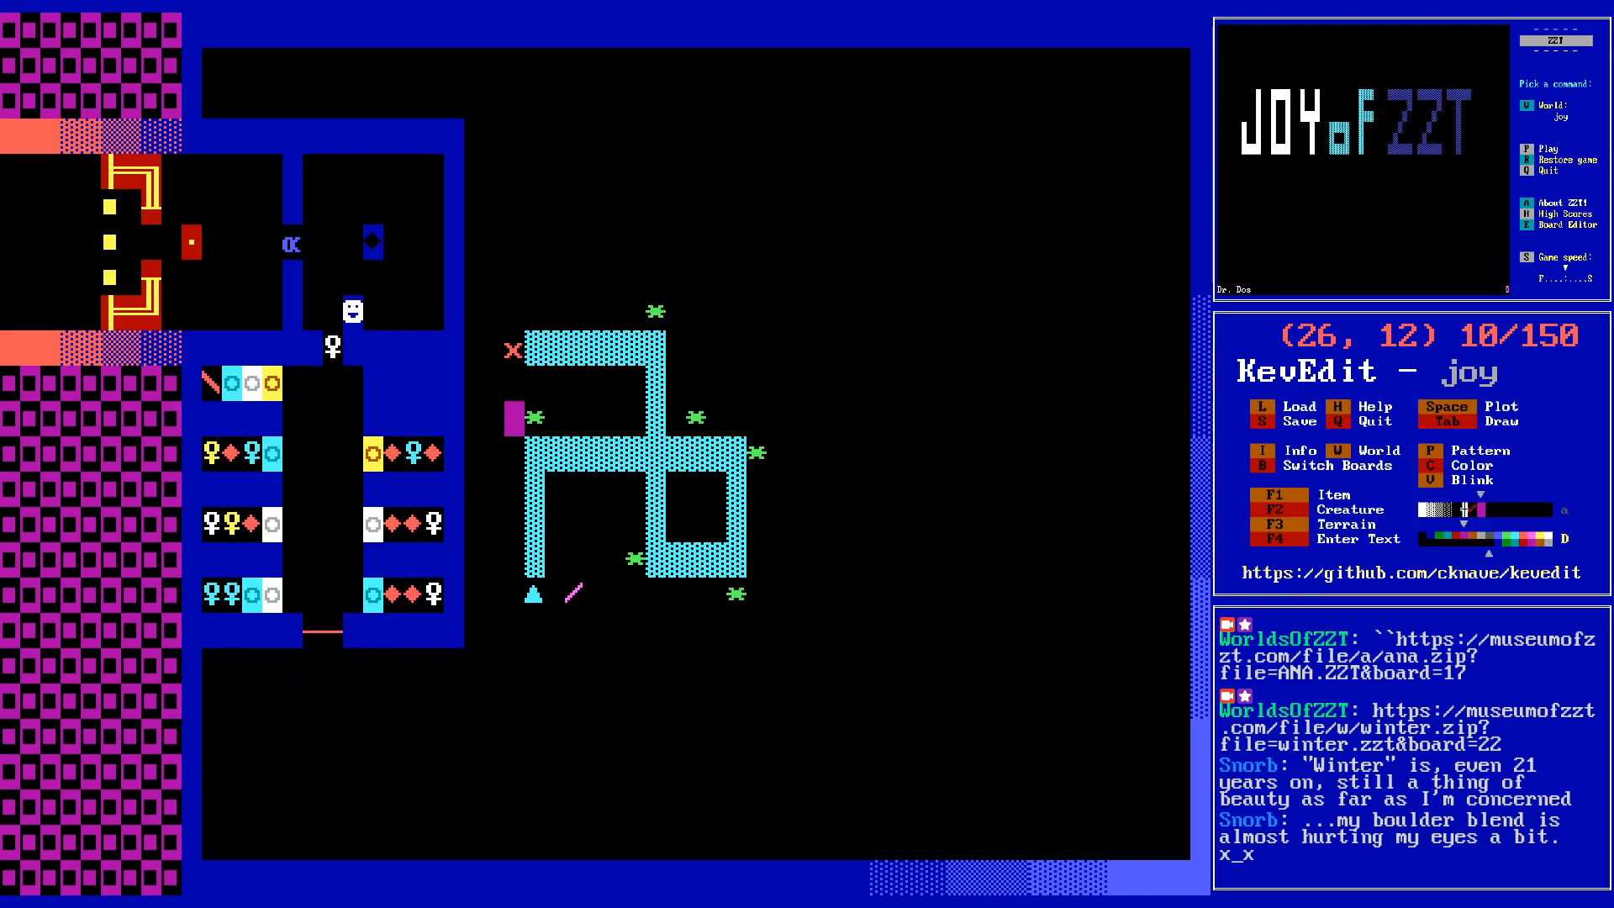
# - In the program of the lever at (29, 17), insert a "#lock" line below the first ":touch" label
pyautogui.press('Down')
pyautogui.press('Down')
pyautogui.press('Down')
pyautogui.press('Down')
pyautogui.press('Down')
pyautogui.press('Down')
pyautogui.press('Right')
pyautogui.press('Right')
pyautogui.press('Right')
pyautogui.press('Up')
pyautogui.press('Return')
pyautogui.press('Return')
pyautogui.press('Down')
pyautogui.press('Down')
pyautogui.press('Down')
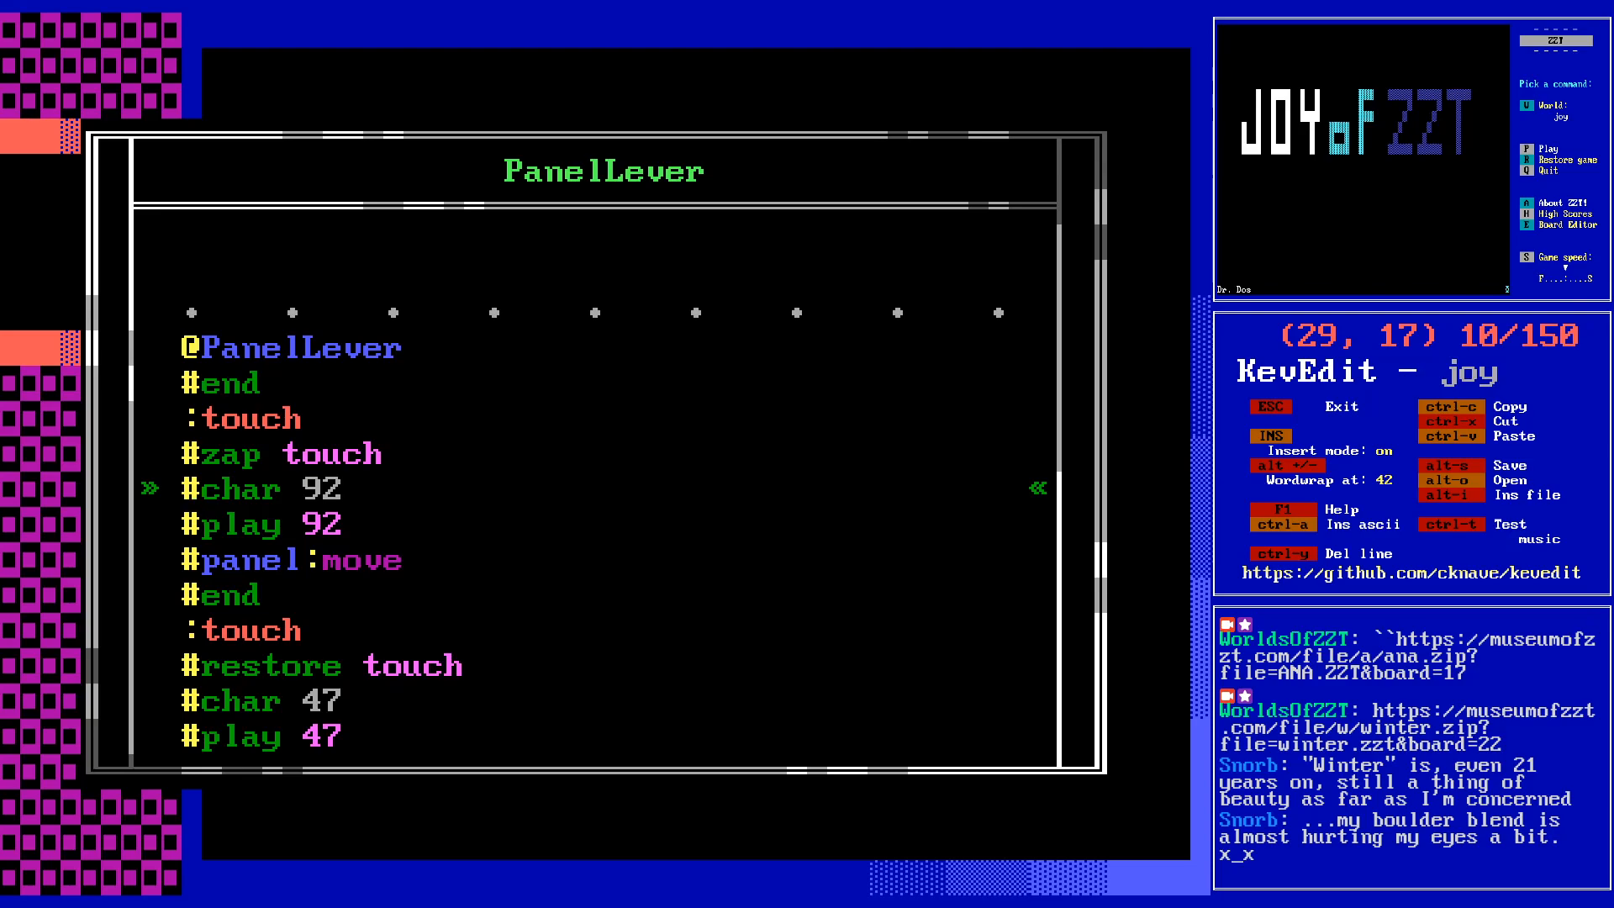
pyautogui.press('Escape')
pyautogui.press('Return')
pyautogui.press('Down')
pyautogui.press('Down')
pyautogui.press('Down')
pyautogui.press('Down')
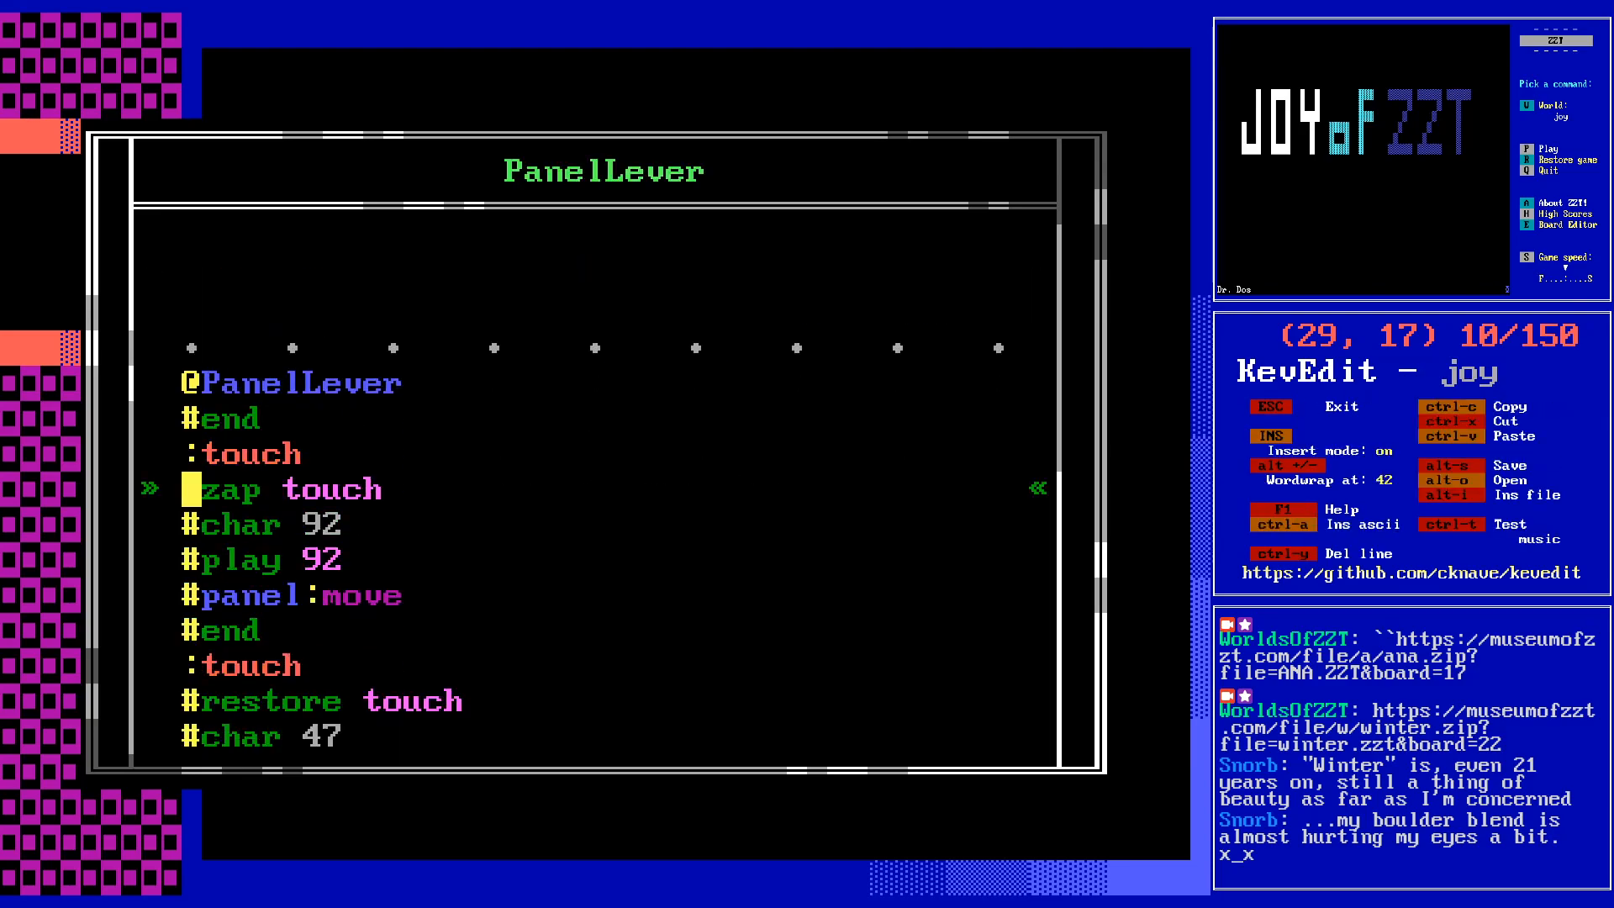
pyautogui.press('Return')
pyautogui.press('Up')
pyautogui.write('#')
pyautogui.press('BackSpace')
pyautogui.press('BackSpace')
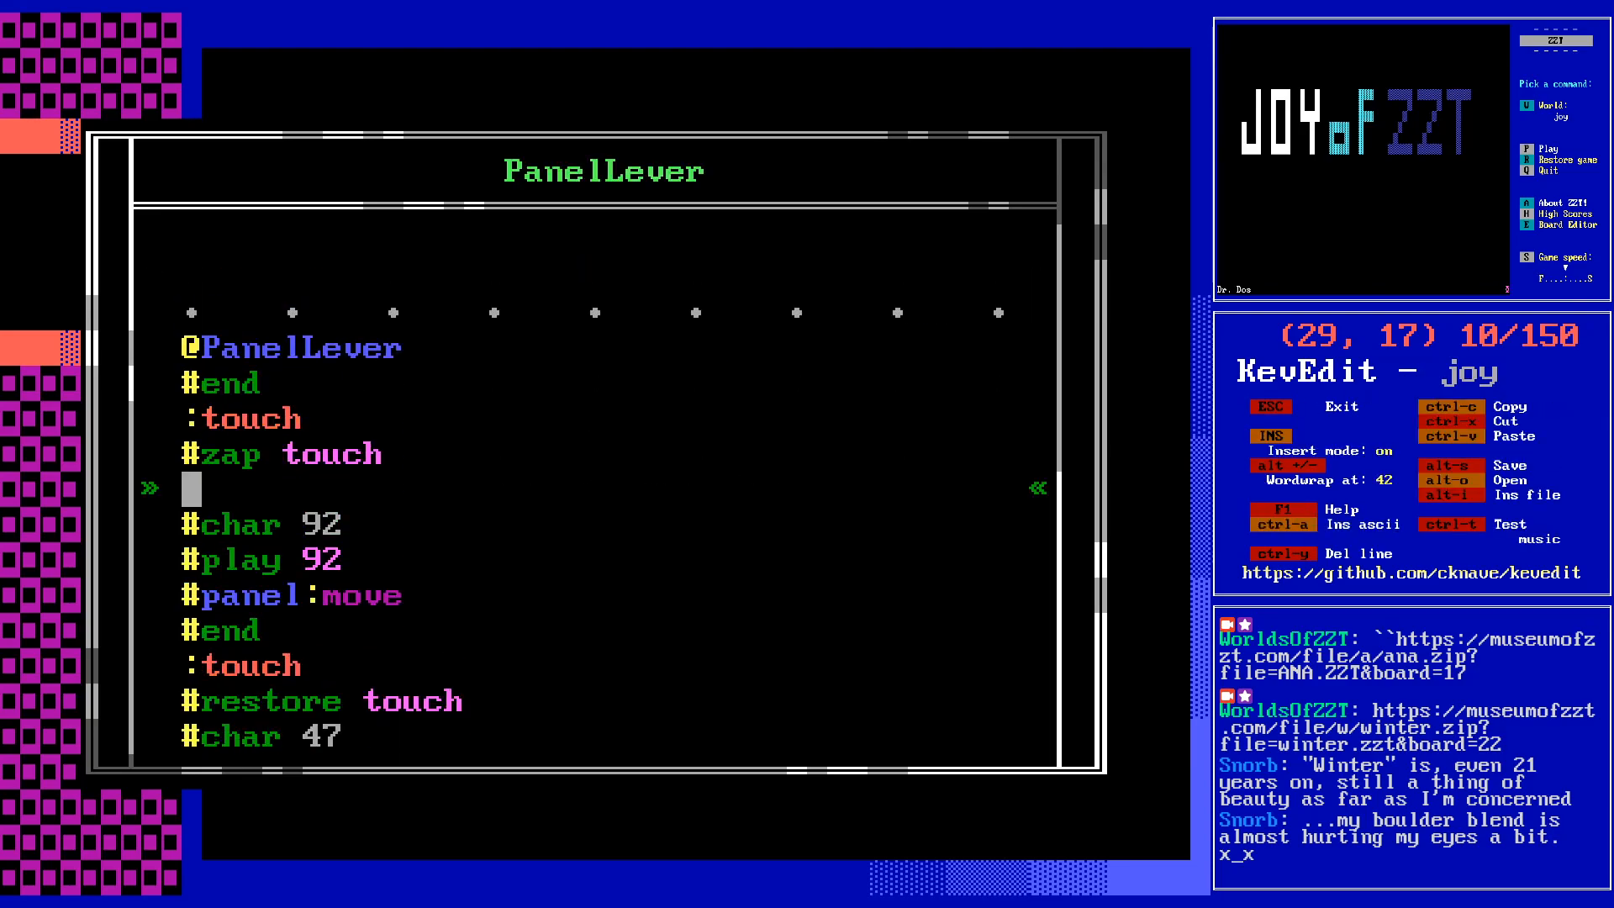
pyautogui.press('Home')
pyautogui.press('Return')
pyautogui.press('Up')
pyautogui.write('#lock')
# - Insert the lines "/i/i" and "#unlock" after the first "#panel:move" line of the lever's program
pyautogui.press('Down')
pyautogui.press('Down')
pyautogui.press('Down')
pyautogui.press('Down')
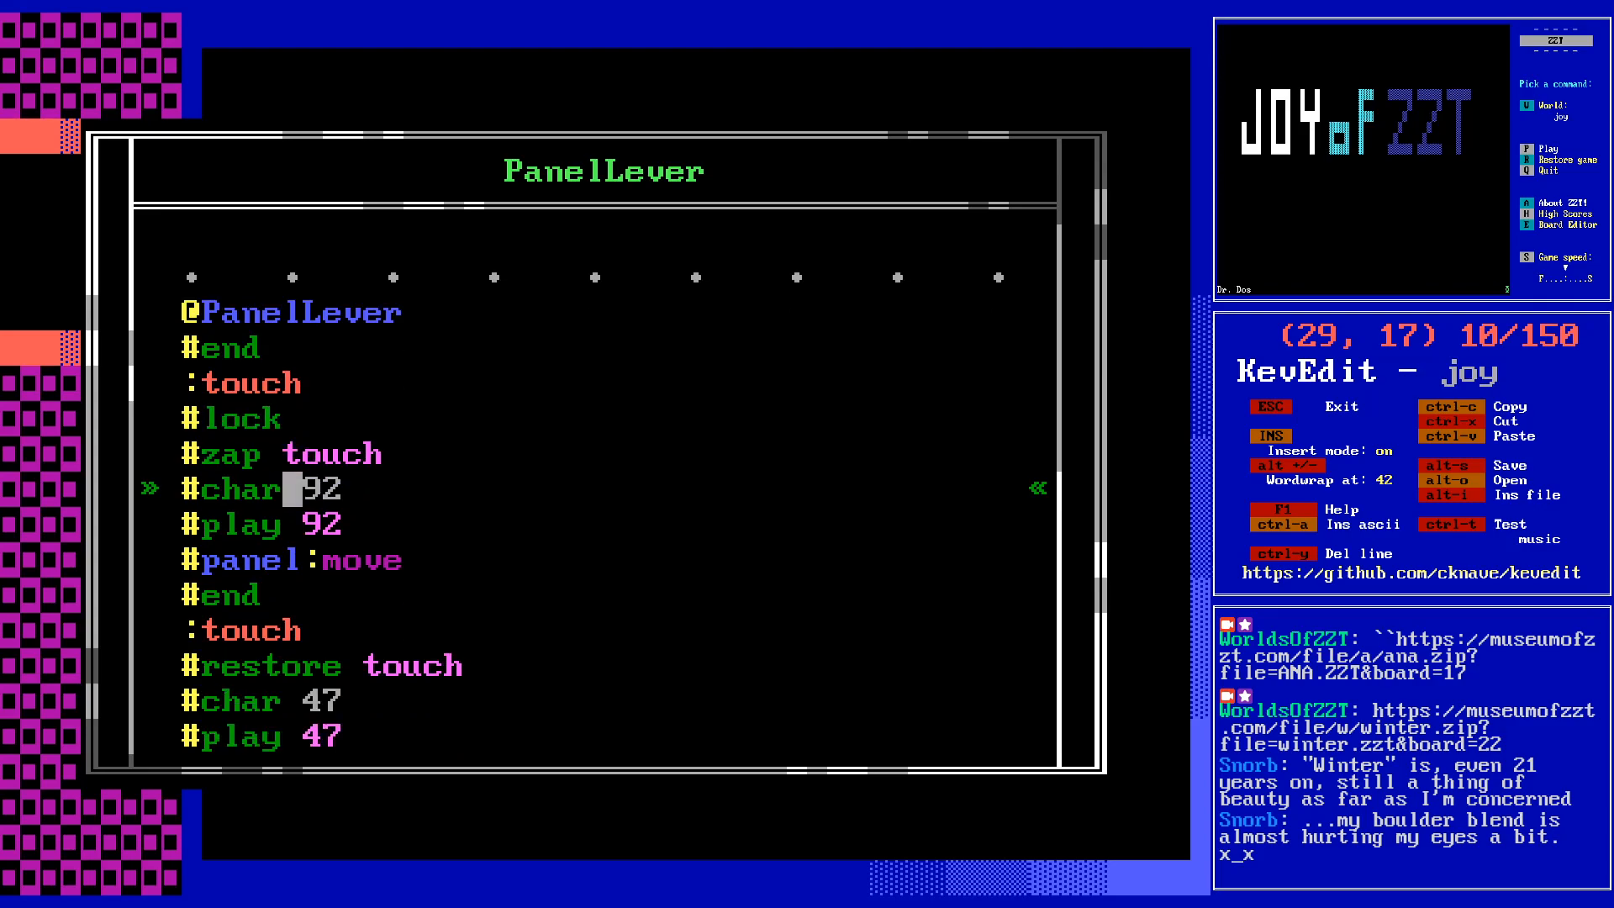
pyautogui.press('End')
pyautogui.press('Return')
pyautogui.write('/i/i')
pyautogui.press('Return')
pyautogui.write('#unlock')
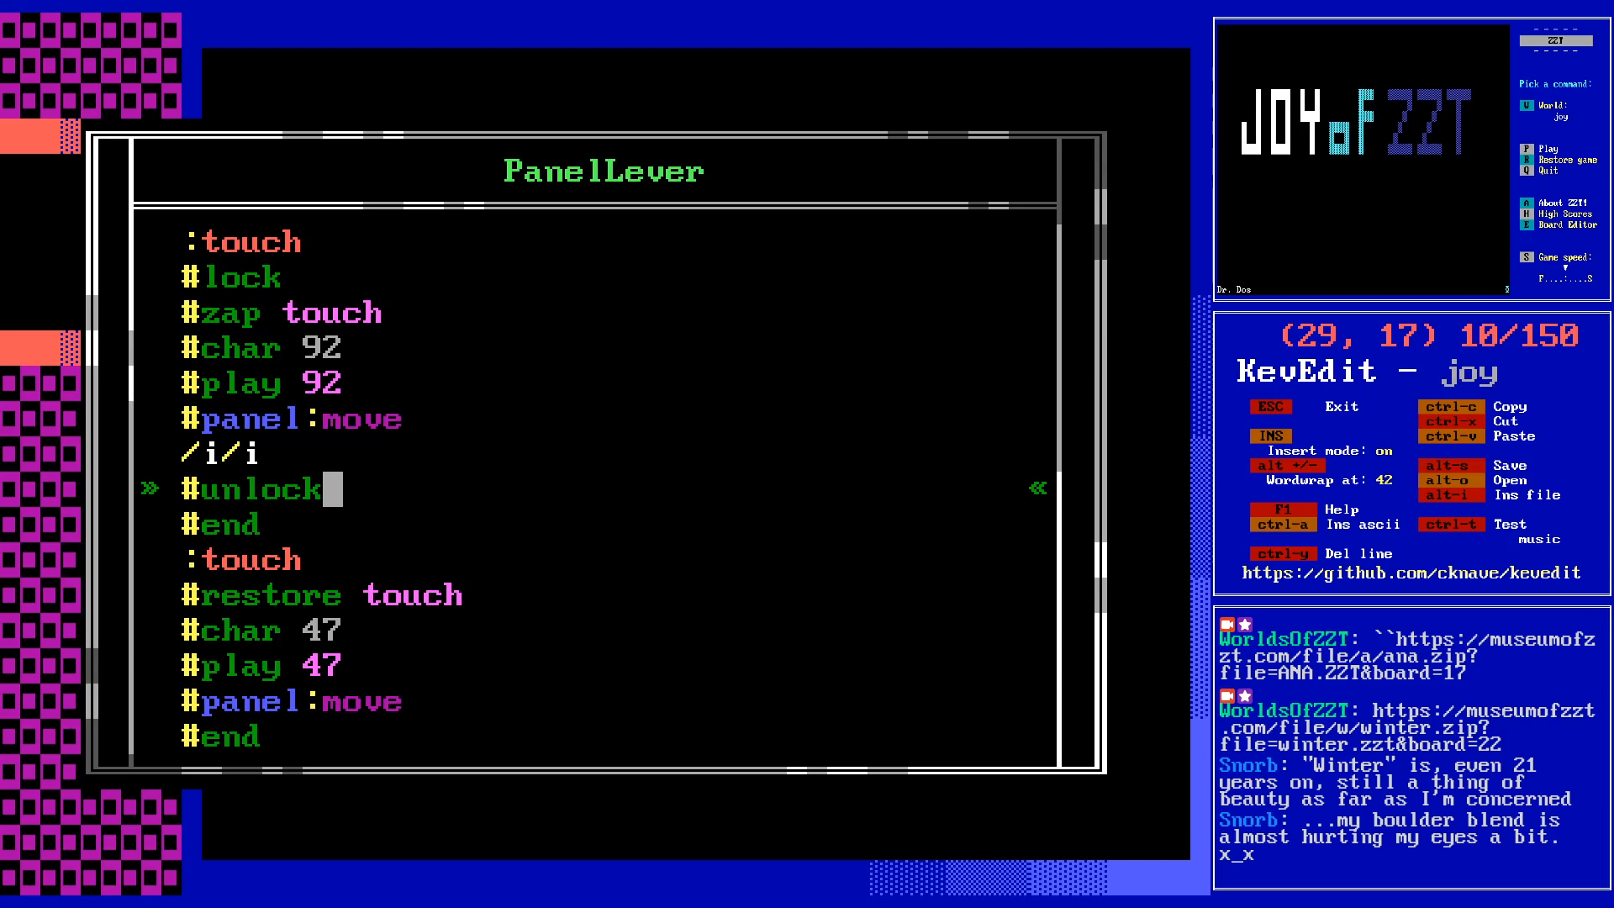
# - Insert a "#lock" line below the second ":touch" label of the lever's program
pyautogui.press('Up')
pyautogui.press('Up')
pyautogui.press('Down')
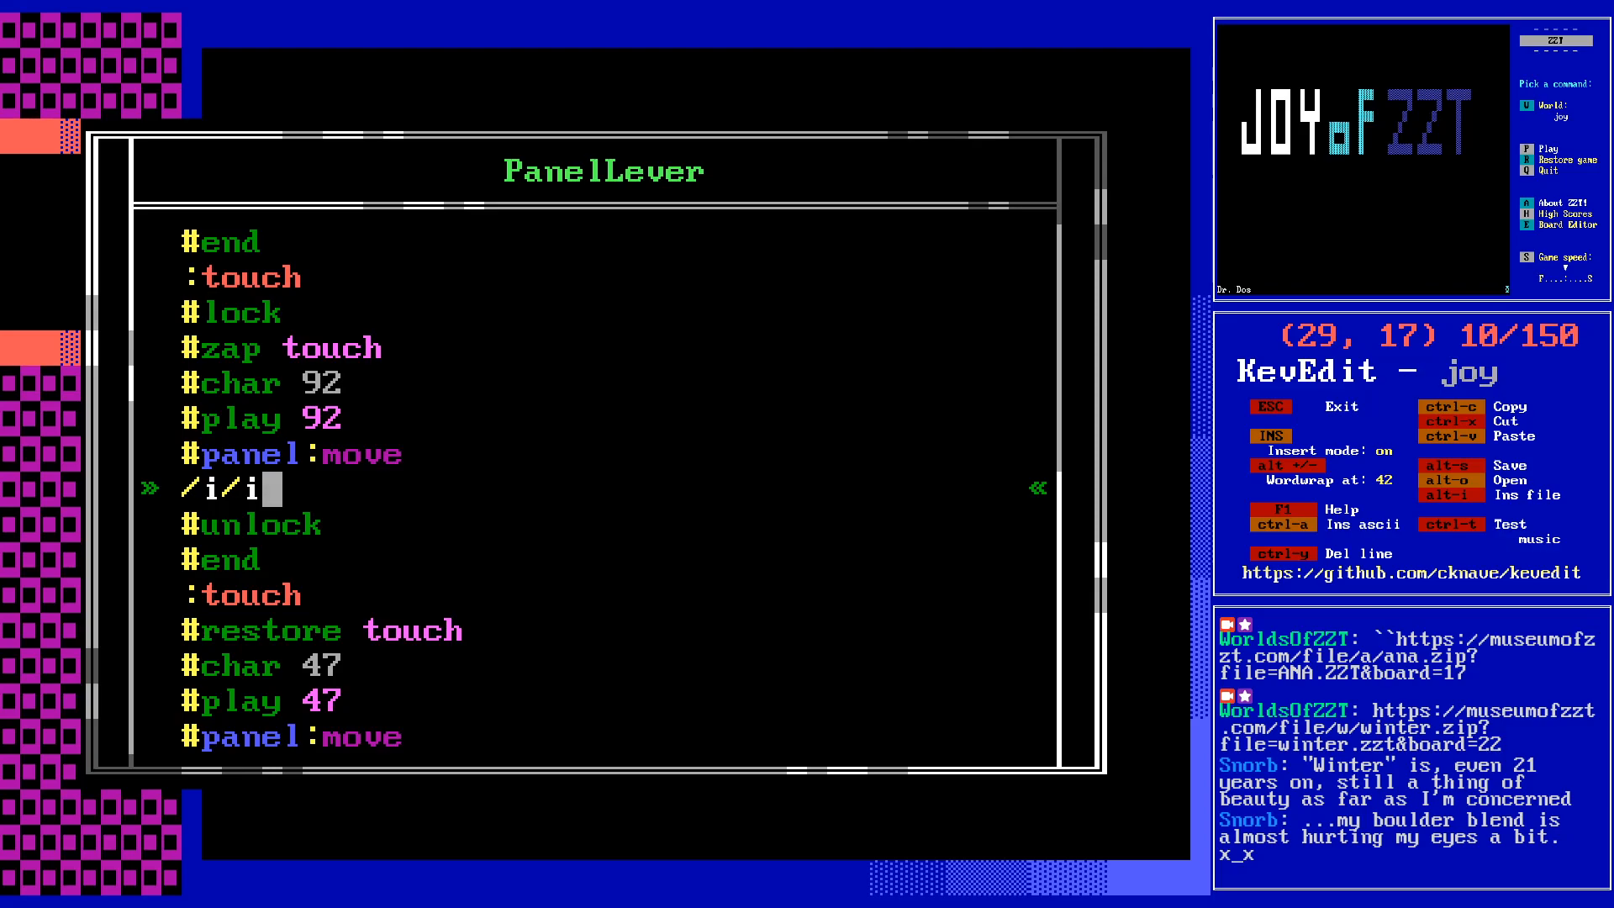
pyautogui.press('Down')
pyautogui.press('Down')
pyautogui.press('Down')
pyautogui.press('Down')
pyautogui.press('End')
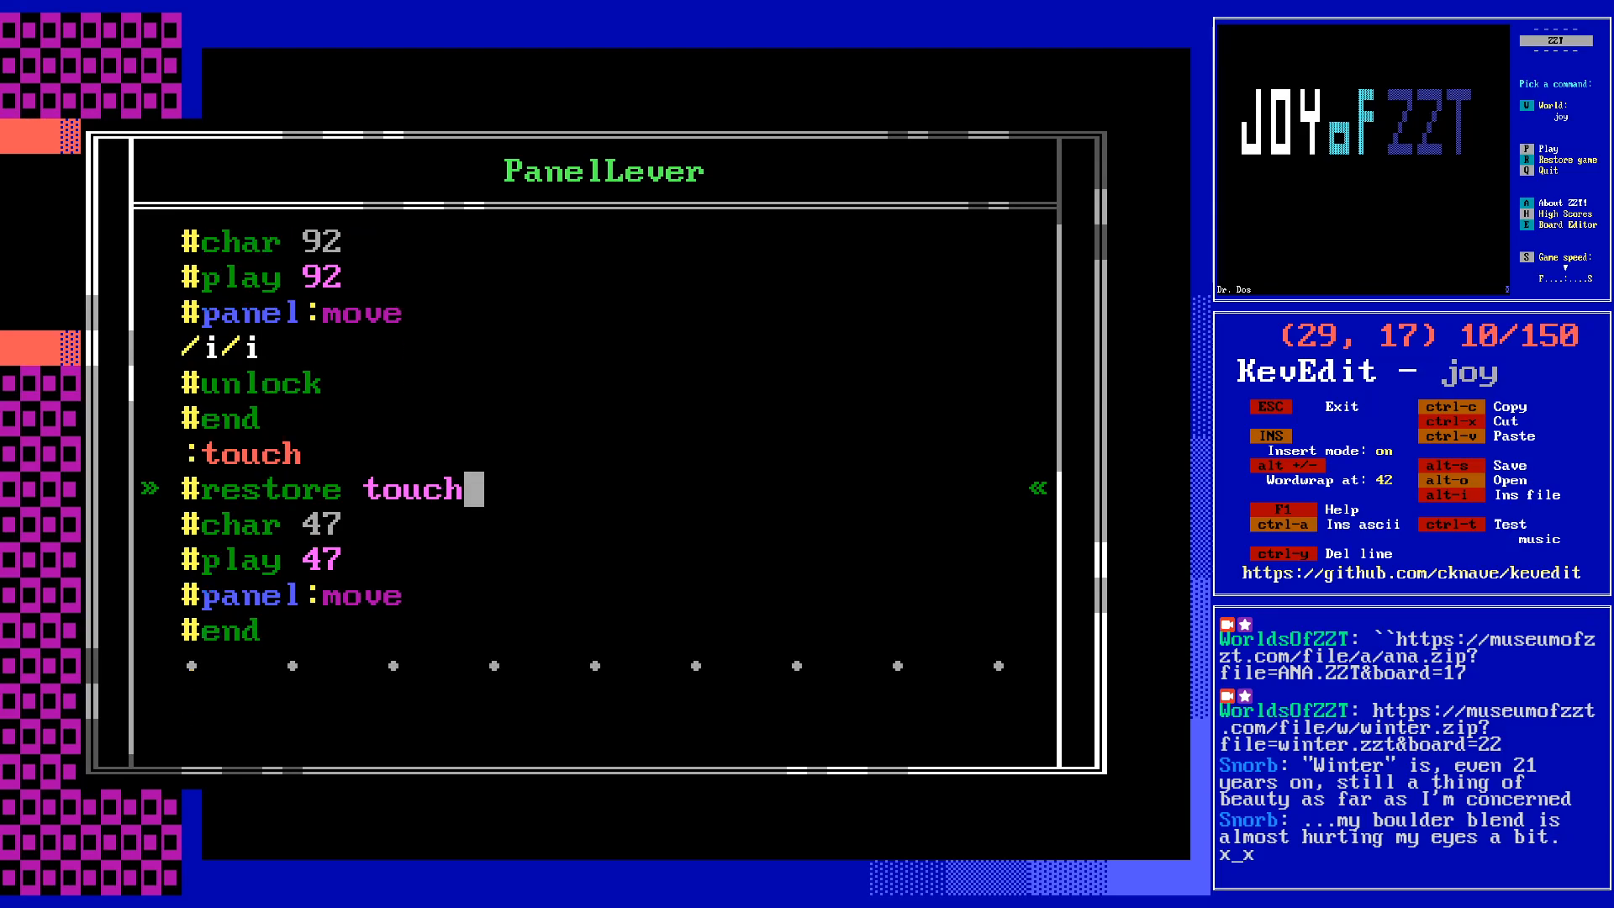
pyautogui.press('Up')
pyautogui.press('Return')
pyautogui.write('#lock')
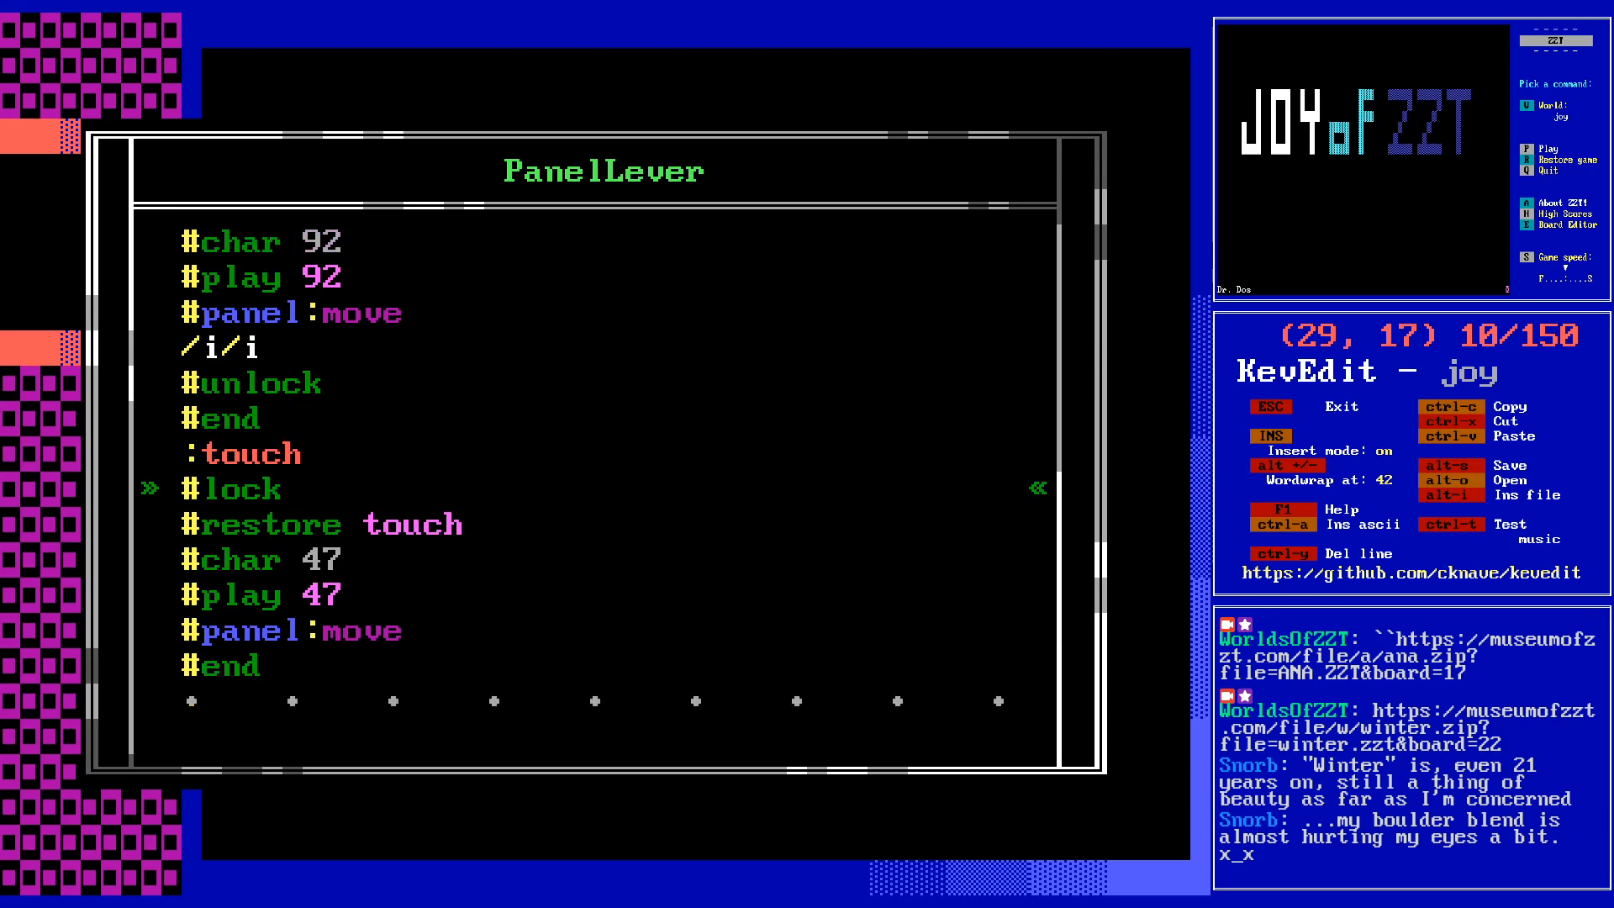
# - Insert the lines "/i/i" and "#unlock" after the second "#panel:move" line of the lever's program
pyautogui.press('Down')
pyautogui.press('Down')
pyautogui.press('Down')
pyautogui.press('Down')
pyautogui.press('Down')
pyautogui.press('Up')
pyautogui.press('End')
pyautogui.press('Return')
pyautogui.write('/i/i')
pyautogui.press('Return')
pyautogui.write('#unlock')
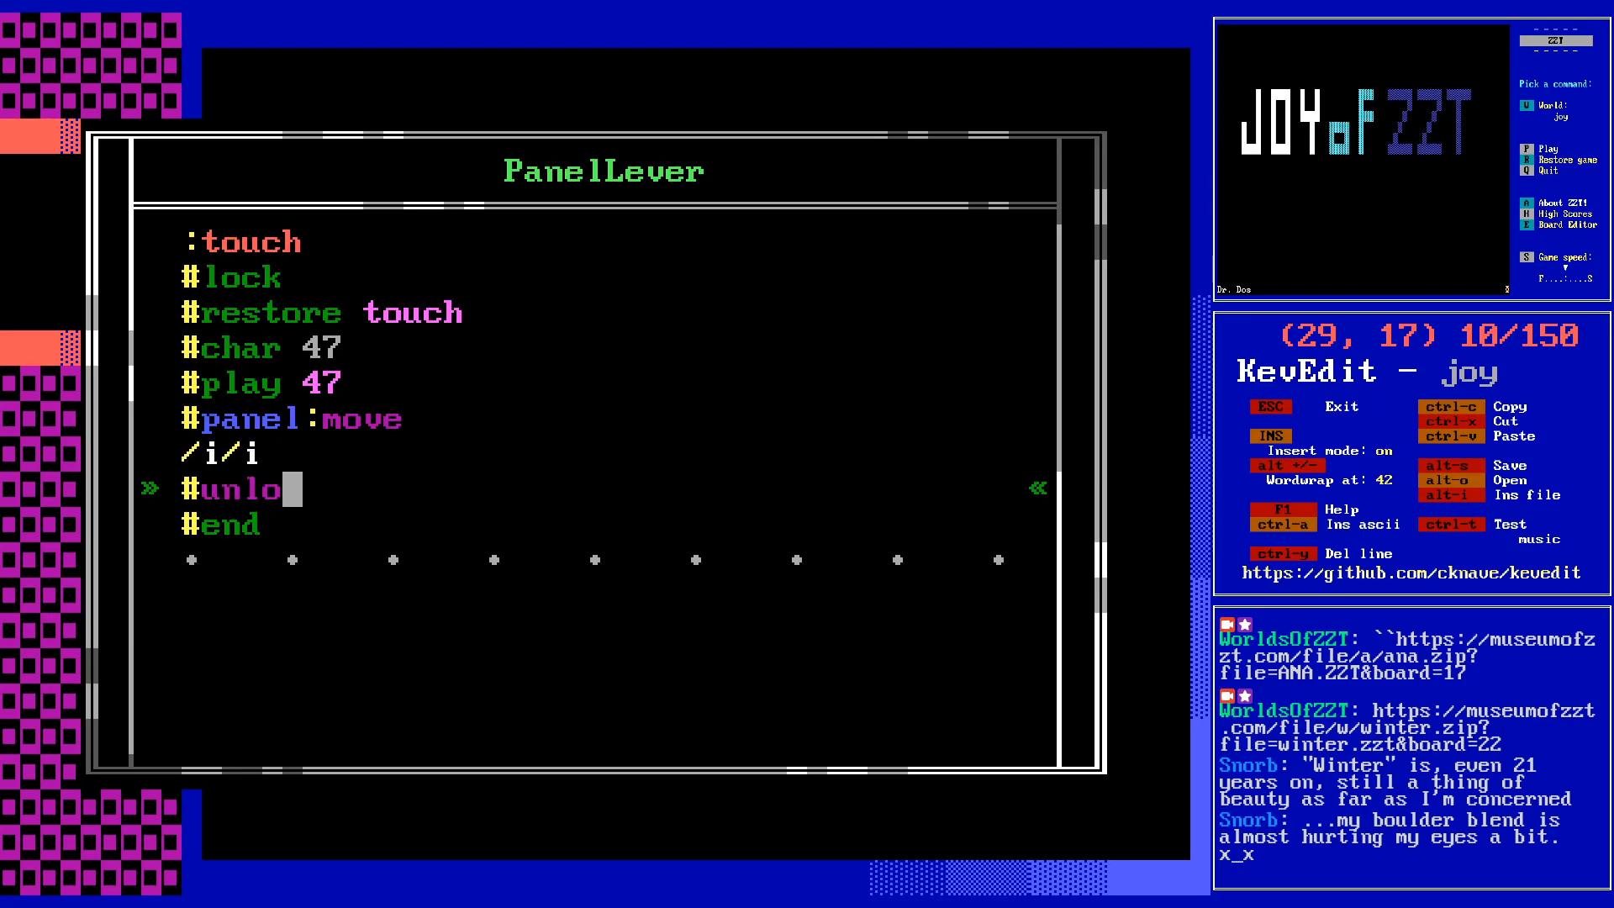
# - Place a copy of the panel object from (26, 12) at (37, 12), beside the vertical fake-wall path
pyautogui.press('Escape')
pyautogui.press('Escape')
pyautogui.press('Left')
pyautogui.press('Left')
pyautogui.press('Left')
pyautogui.press('Up')
pyautogui.press('Up')
pyautogui.press('Up')
pyautogui.press('Up')
pyautogui.press('Up')
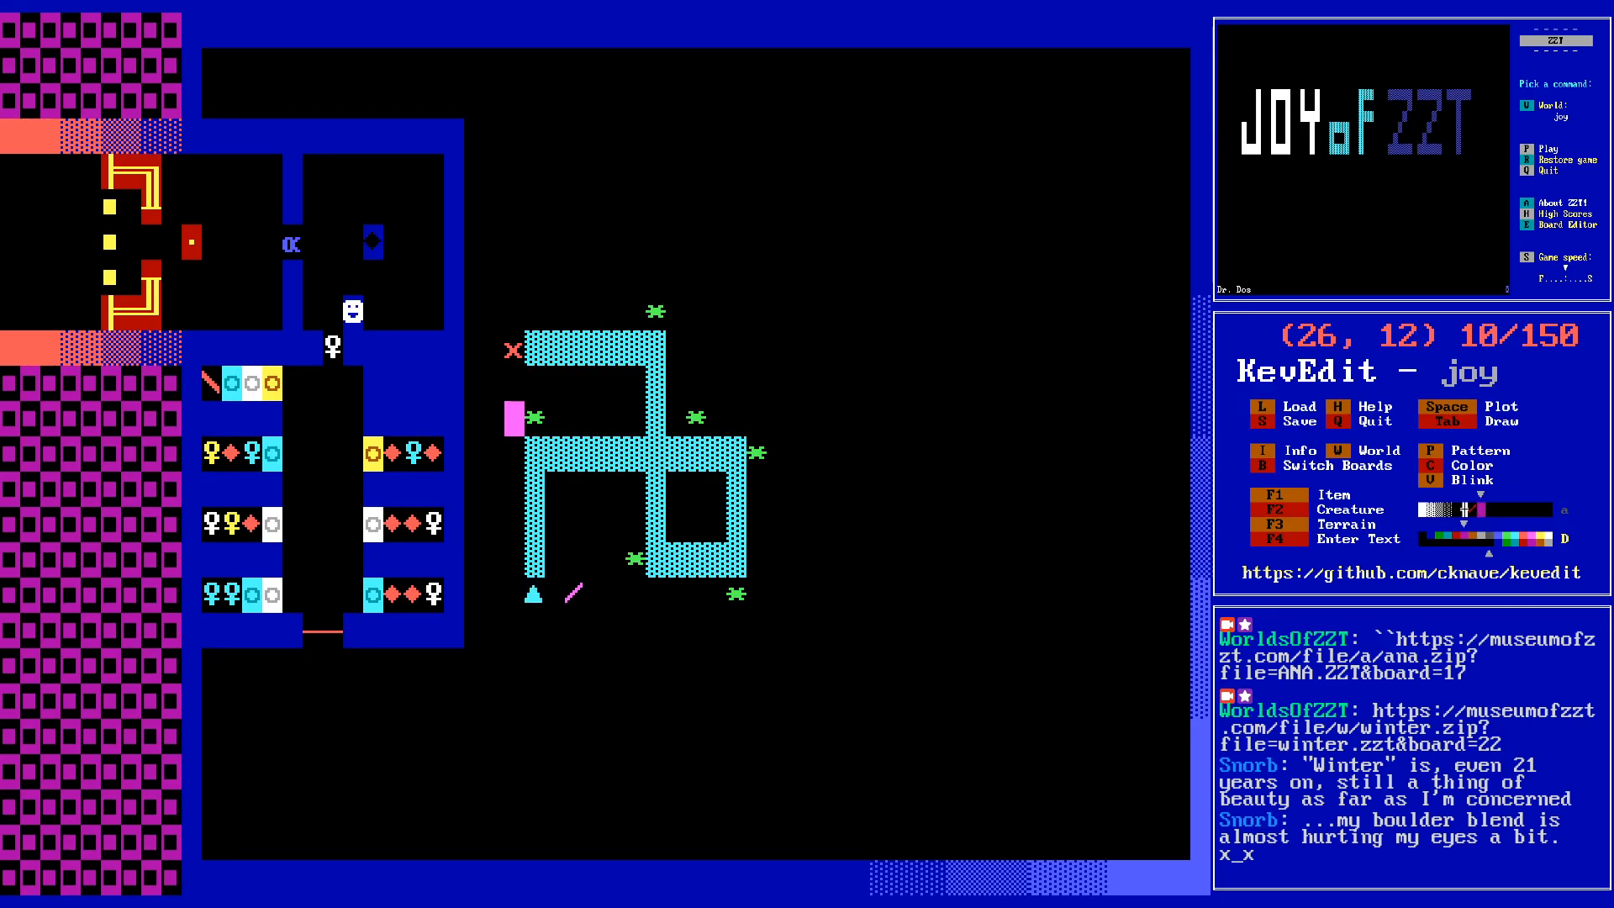
pyautogui.press('Right')
pyautogui.press('Right')
pyautogui.press('Right')
pyautogui.press('Right')
pyautogui.press('Right')
pyautogui.press('Right')
pyautogui.press('Right')
pyautogui.press('Right')
pyautogui.press('Right')
pyautogui.press('Right')
pyautogui.press('Right')
pyautogui.press('Down')
pyautogui.press('Left')
pyautogui.press('Left')
pyautogui.press('Left')
pyautogui.press('Left')
pyautogui.press('Right')
pyautogui.press('Right')
pyautogui.press('Right')
pyautogui.press('Right')
pyautogui.press('Up')
pyautogui.press('Right')
pyautogui.press('Left')
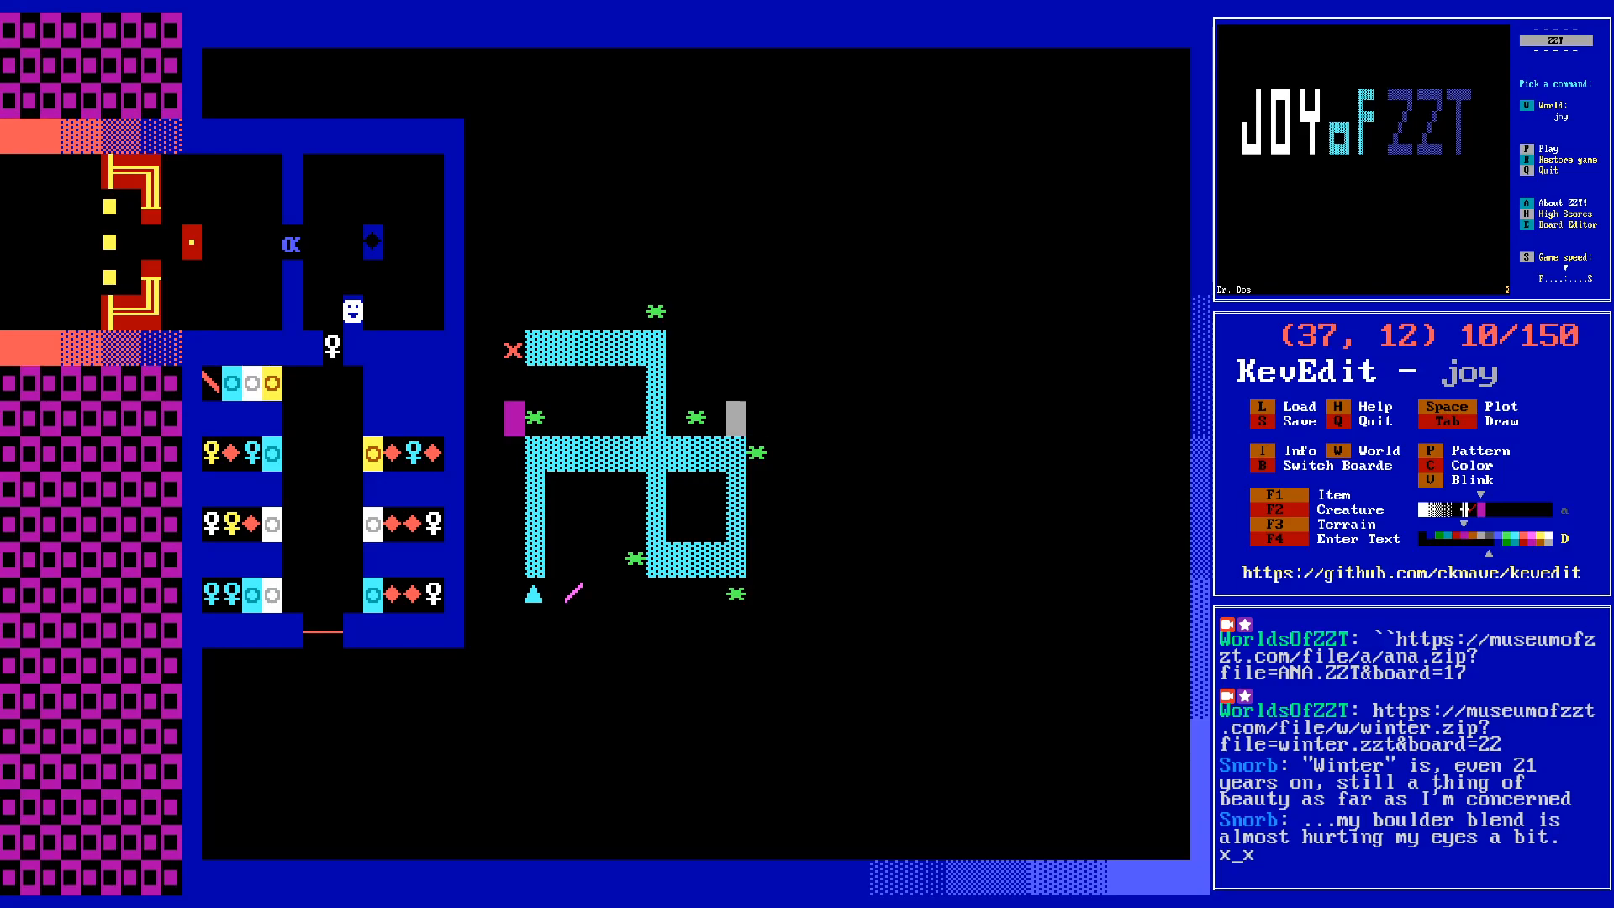
pyautogui.press('space')
# - Examine the program of the panel at (37, 12), reading through its move commands
pyautogui.press('Left')
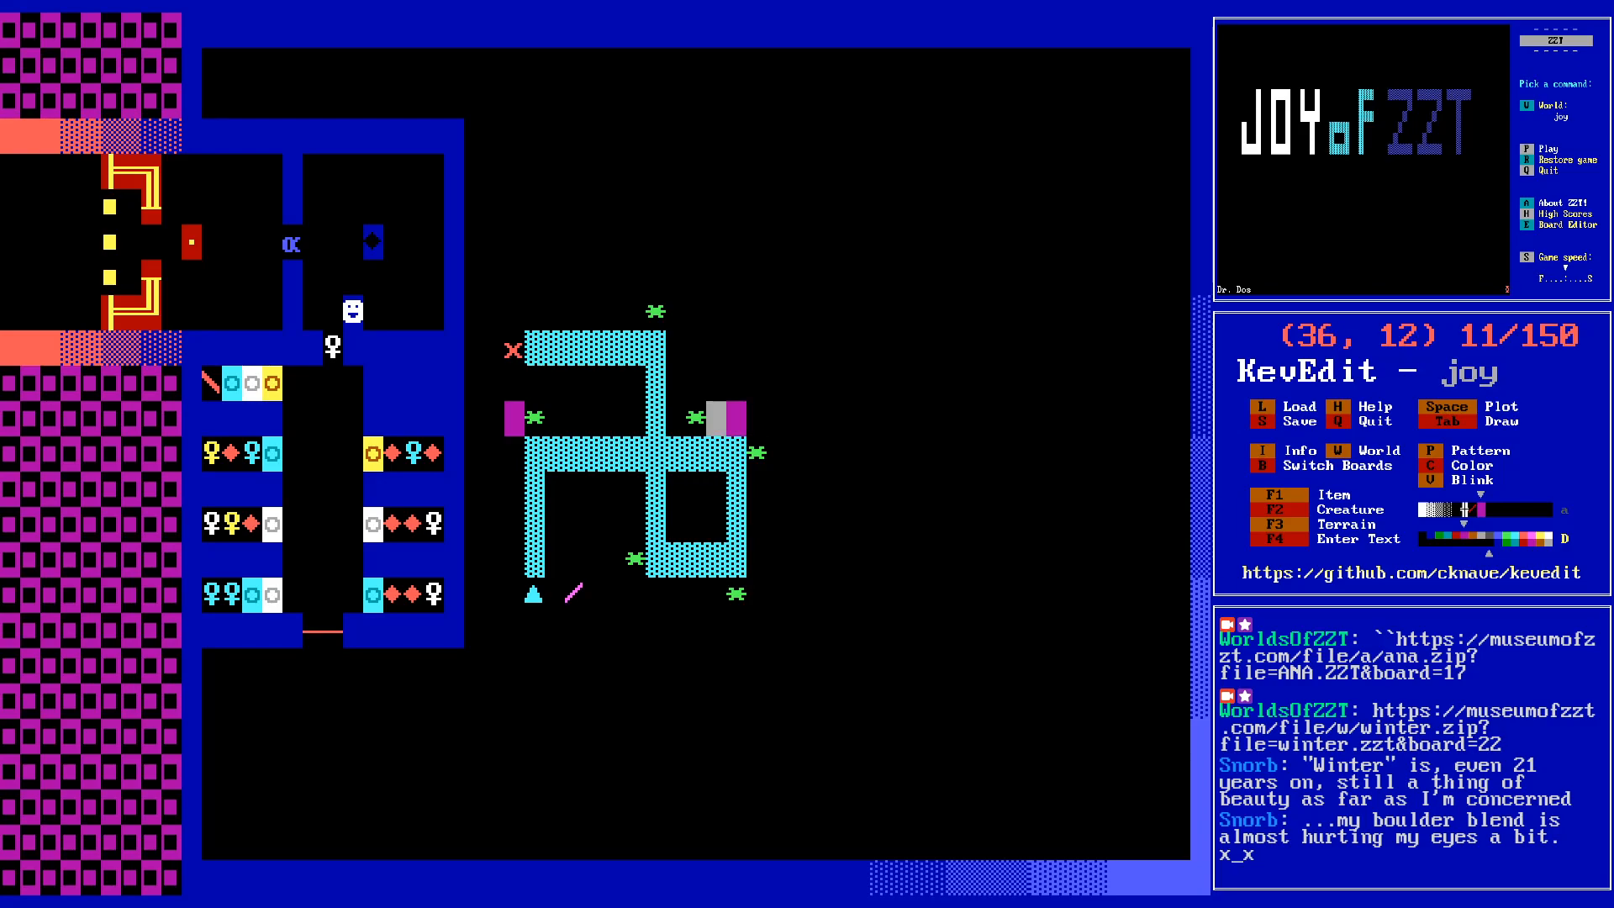
pyautogui.press('Right')
pyautogui.press('Return')
pyautogui.press('Return')
pyautogui.press('Down')
pyautogui.press('Down')
pyautogui.press('Down')
pyautogui.press('Down')
pyautogui.press('Down')
pyautogui.press('Down')
pyautogui.press('Down')
pyautogui.press('Up')
pyautogui.press('Up')
pyautogui.press('Up')
pyautogui.press('Down')
pyautogui.press('Down')
pyautogui.press('Down')
pyautogui.press('Down')
pyautogui.press('Escape')
pyautogui.press('Escape')
pyautogui.press('Right')
pyautogui.press('Left')
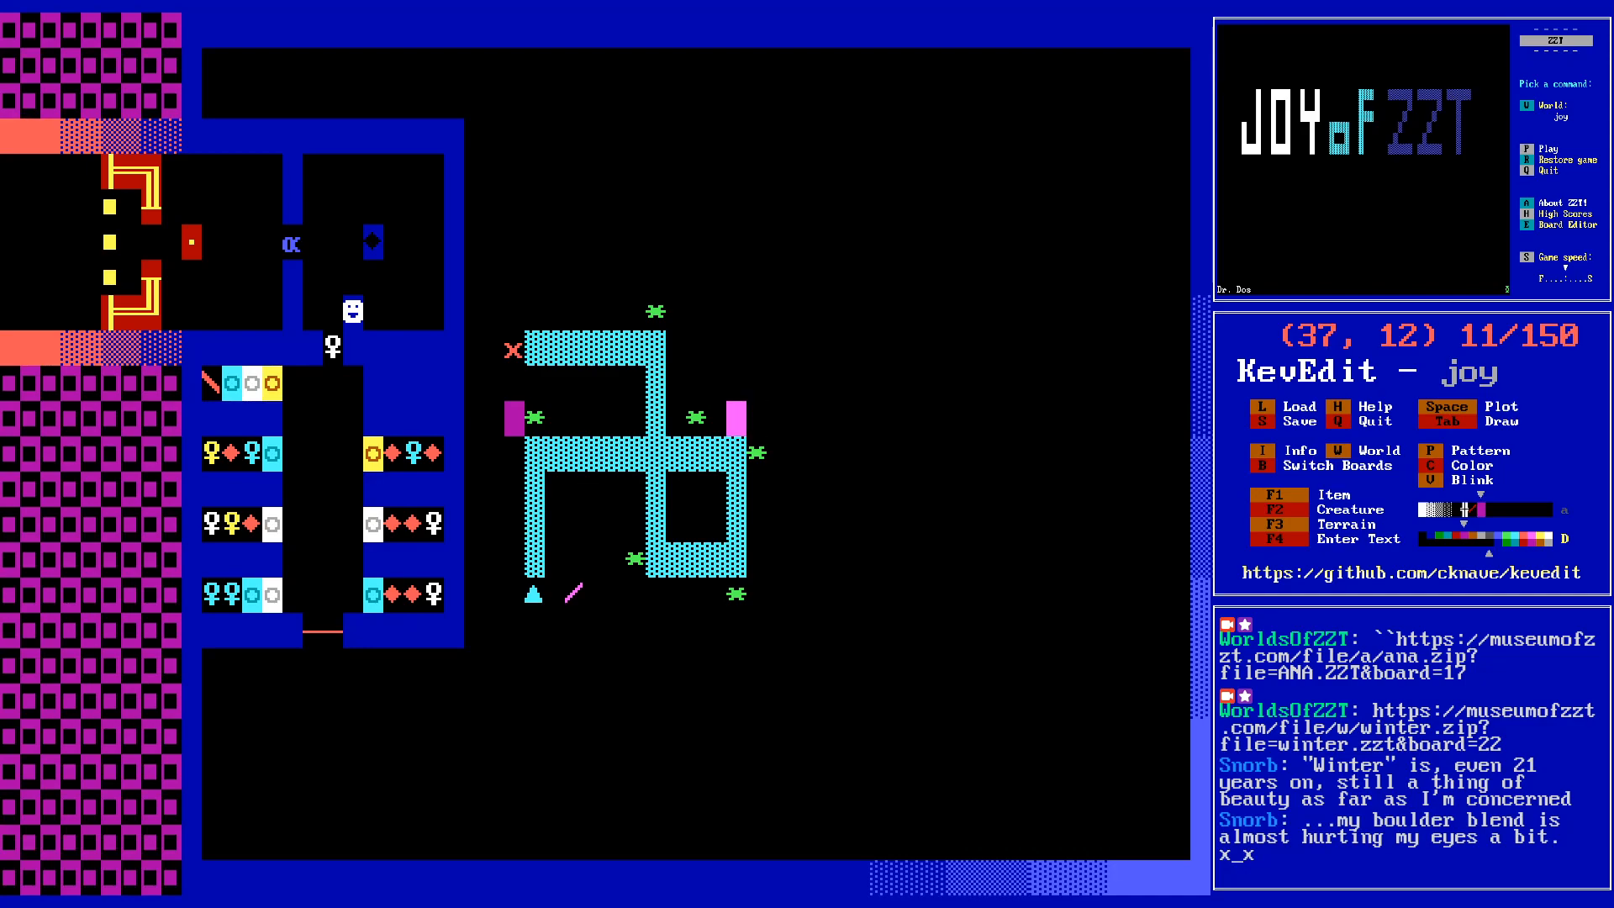
# - Place another panel copy at (38, 16) and open its program to check the move commands
pyautogui.press('Down')
pyautogui.press('Down')
pyautogui.press('Down')
pyautogui.press('Right')
pyautogui.press('space')
pyautogui.press('Return')
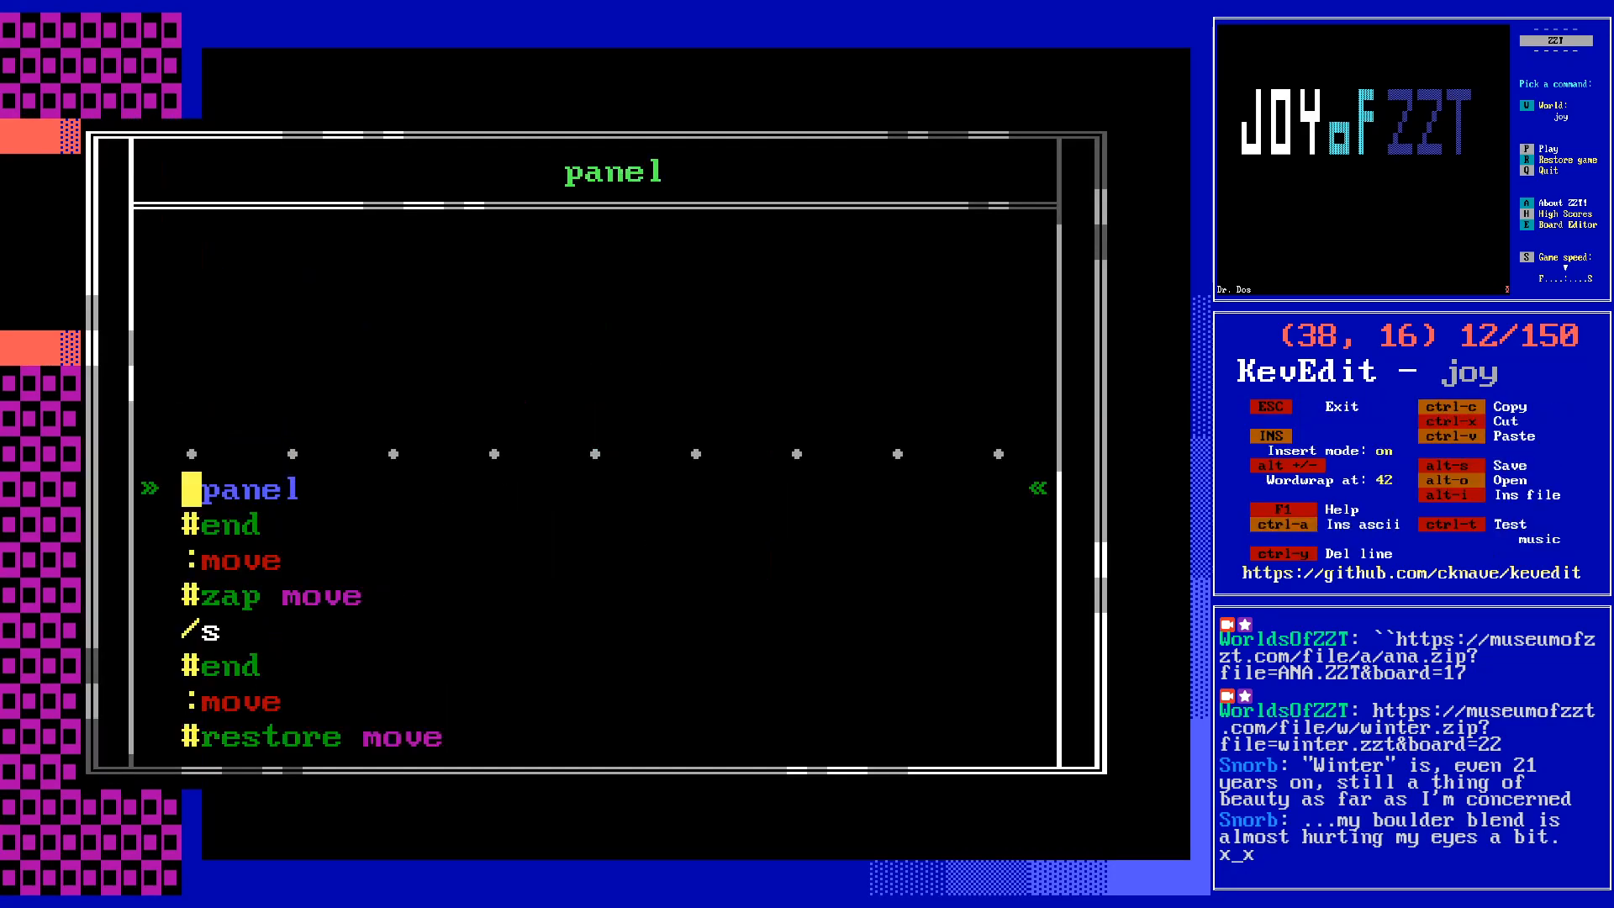
pyautogui.press('Down')
pyautogui.press('Escape')
# - Place another panel copy at (32, 17), below the ricochet at the corner of the shot path
pyautogui.press('Left')
pyautogui.press('Left')
pyautogui.press('Left')
pyautogui.press('Left')
pyautogui.press('Left')
pyautogui.press('Down')
pyautogui.press('Right')
pyautogui.press('Right')
pyautogui.press('Up')
pyautogui.press('Up')
pyautogui.press('Up')
pyautogui.press('Right')
pyautogui.press('Up')
pyautogui.press('Up')
pyautogui.press('Right')
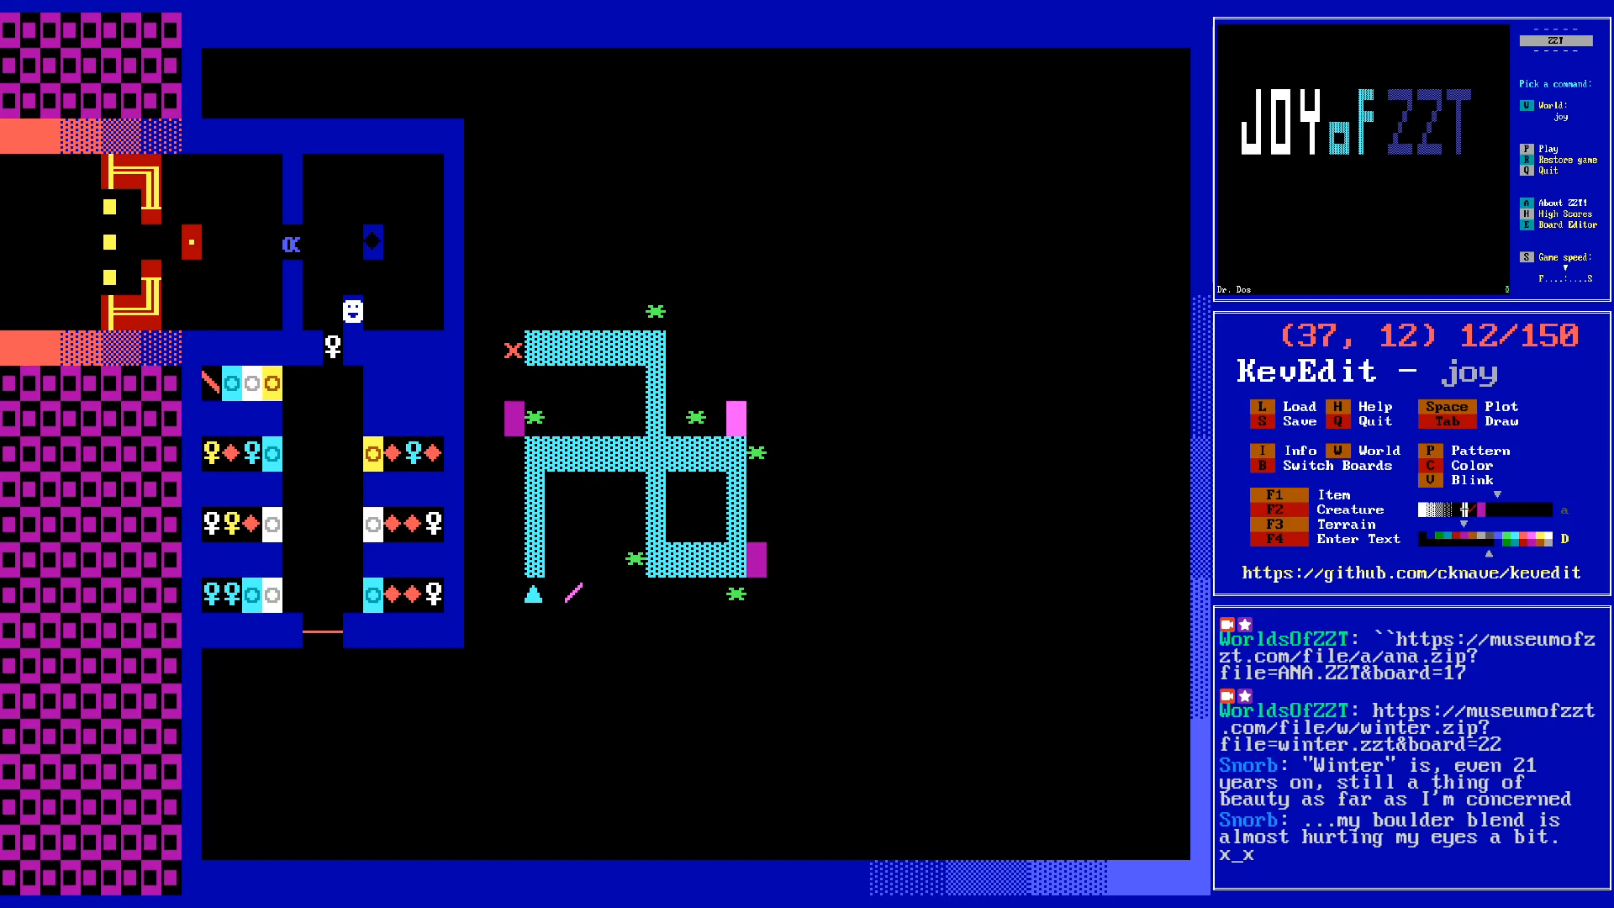
pyautogui.press('Down')
pyautogui.press('Down')
pyautogui.press('Left')
pyautogui.press('Left')
pyautogui.press('Left')
pyautogui.press('Left')
pyautogui.press('Down')
pyautogui.press('Down')
pyautogui.press('Down')
pyautogui.press('Left')
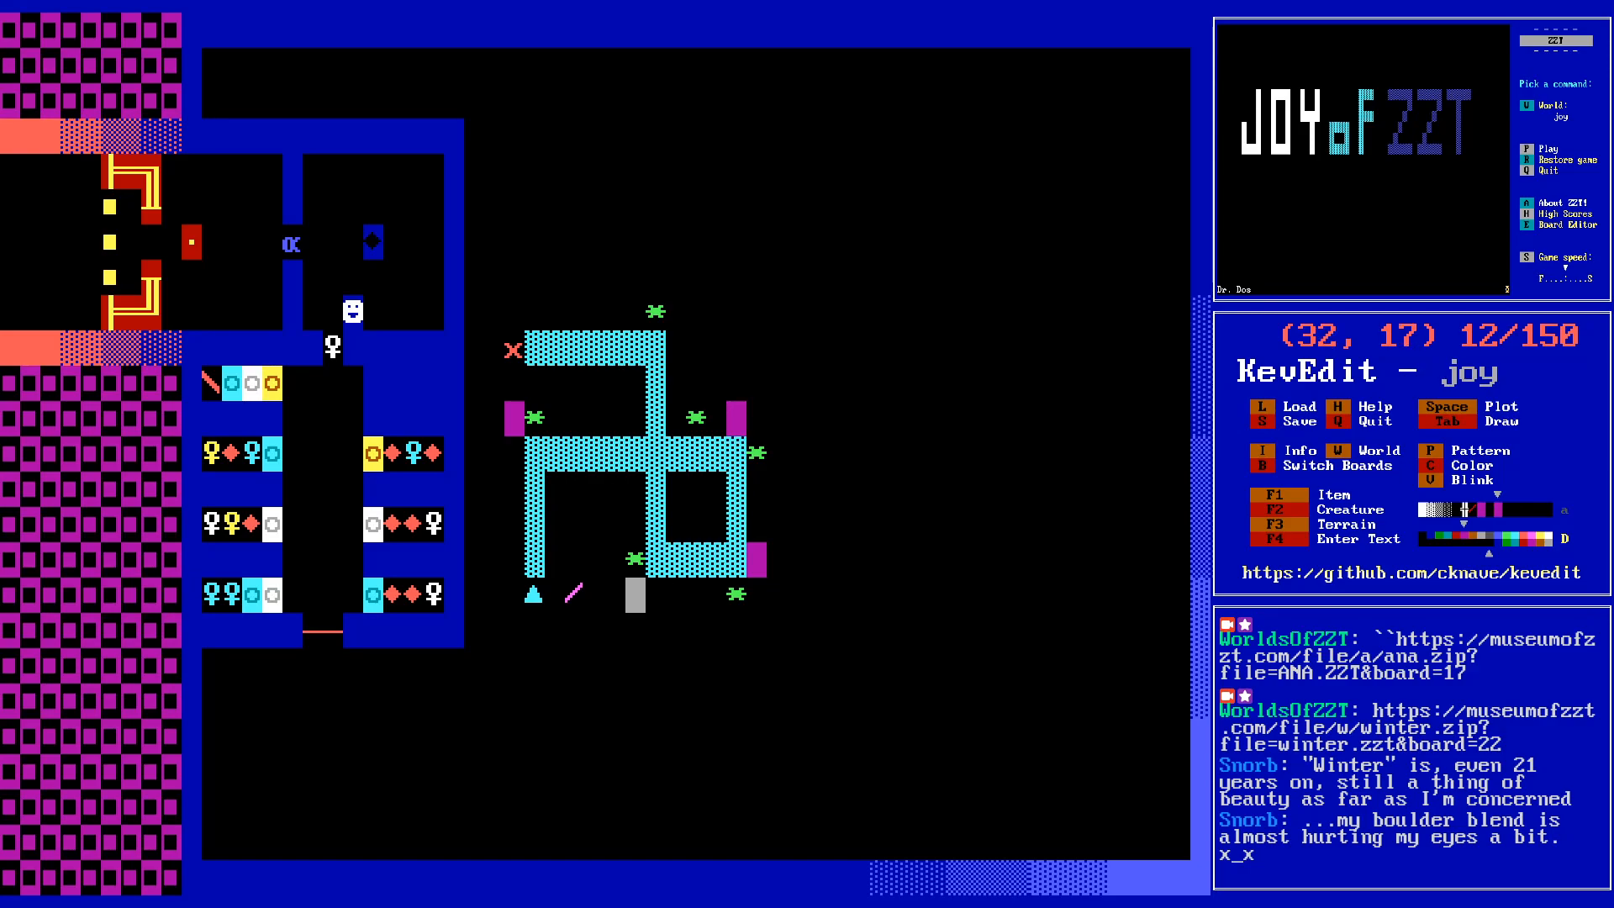
pyautogui.press('space')
# - Place another panel copy at (34, 10), at the upper corner of the shot path
pyautogui.press('Up')
pyautogui.press('Up')
pyautogui.press('Up')
pyautogui.press('Up')
pyautogui.press('Up')
pyautogui.press('Up')
pyautogui.press('Right')
pyautogui.press('Right')
pyautogui.press('Up')
pyautogui.press('space')
pyautogui.press('Right')
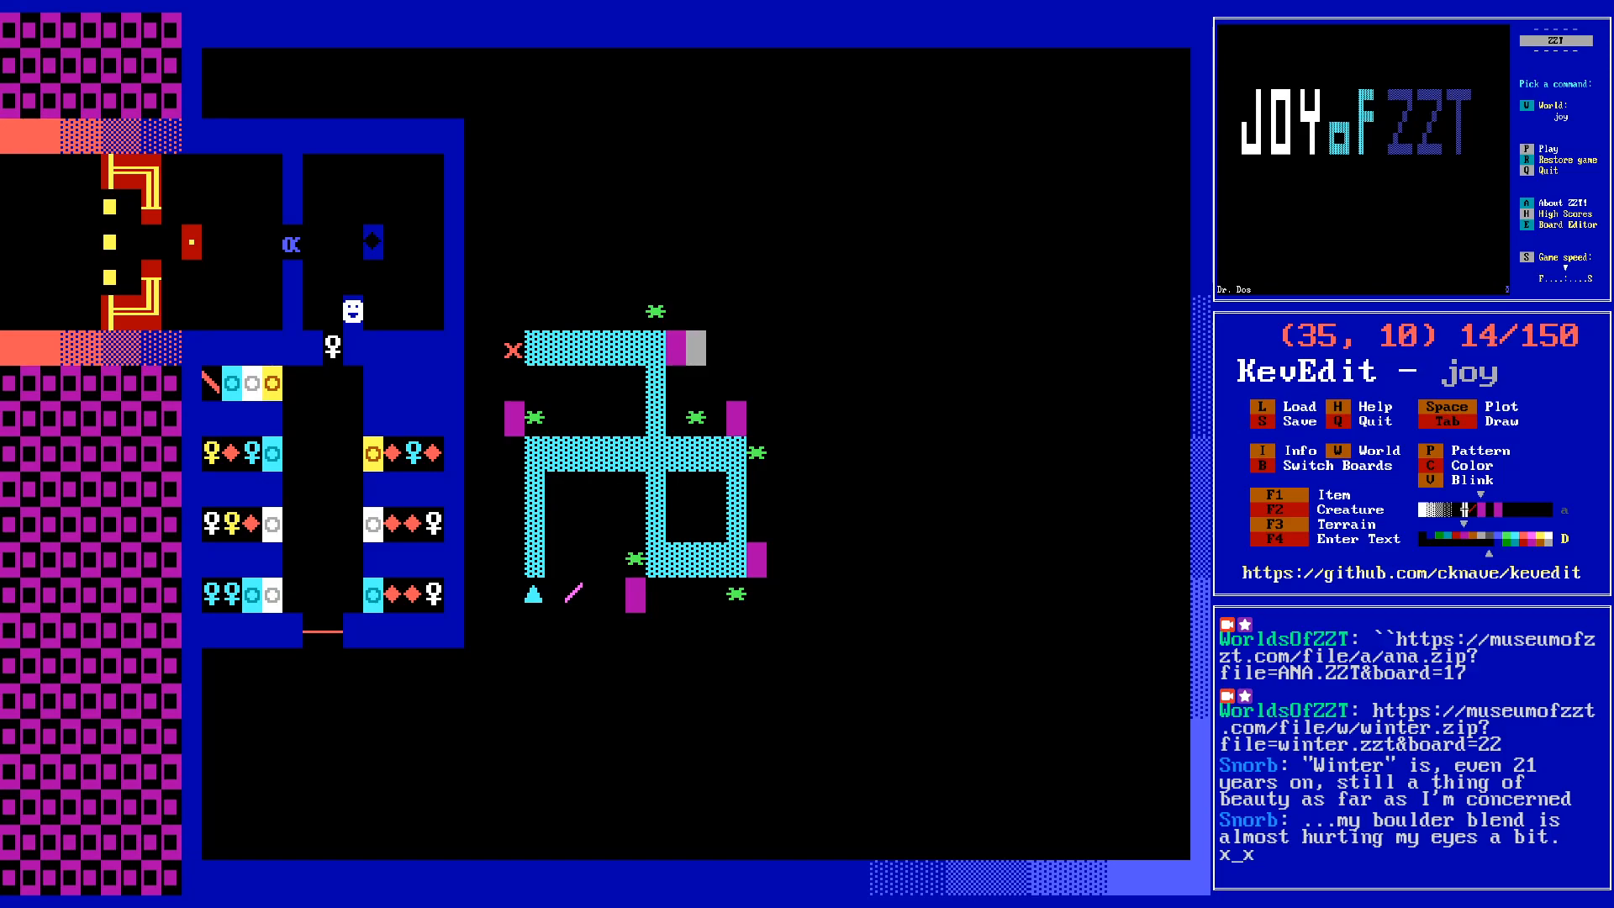
# - Move the player start to (28, 19), just below the shooter object and the lever
pyautogui.press('Return')
pyautogui.press('p')
pyautogui.press('p')
pyautogui.press('Return')
pyautogui.press('Down')
pyautogui.press('Down')
pyautogui.press('Down')
pyautogui.press('Down')
pyautogui.press('Down')
pyautogui.press('Down')
pyautogui.press('Down')
pyautogui.press('Down')
pyautogui.press('Down')
pyautogui.press('Down')
pyautogui.press('Left')
pyautogui.press('Left')
pyautogui.press('Left')
pyautogui.press('Left')
pyautogui.press('Left')
pyautogui.press('Left')
pyautogui.press('Left')
pyautogui.press('Left')
pyautogui.press('Left')
pyautogui.press('Left')
pyautogui.press('Up')
pyautogui.press('Right')
pyautogui.press('Right')
pyautogui.press('F1')
pyautogui.press('z')
pyautogui.press('Up')
pyautogui.press('s')
pyautogui.press('Return')
# - In the program of the shooter at (27, 17), add the lines "/i/i/i/i" and "#unlock" after "#shoot n"
pyautogui.press('Up')
pyautogui.press('Left')
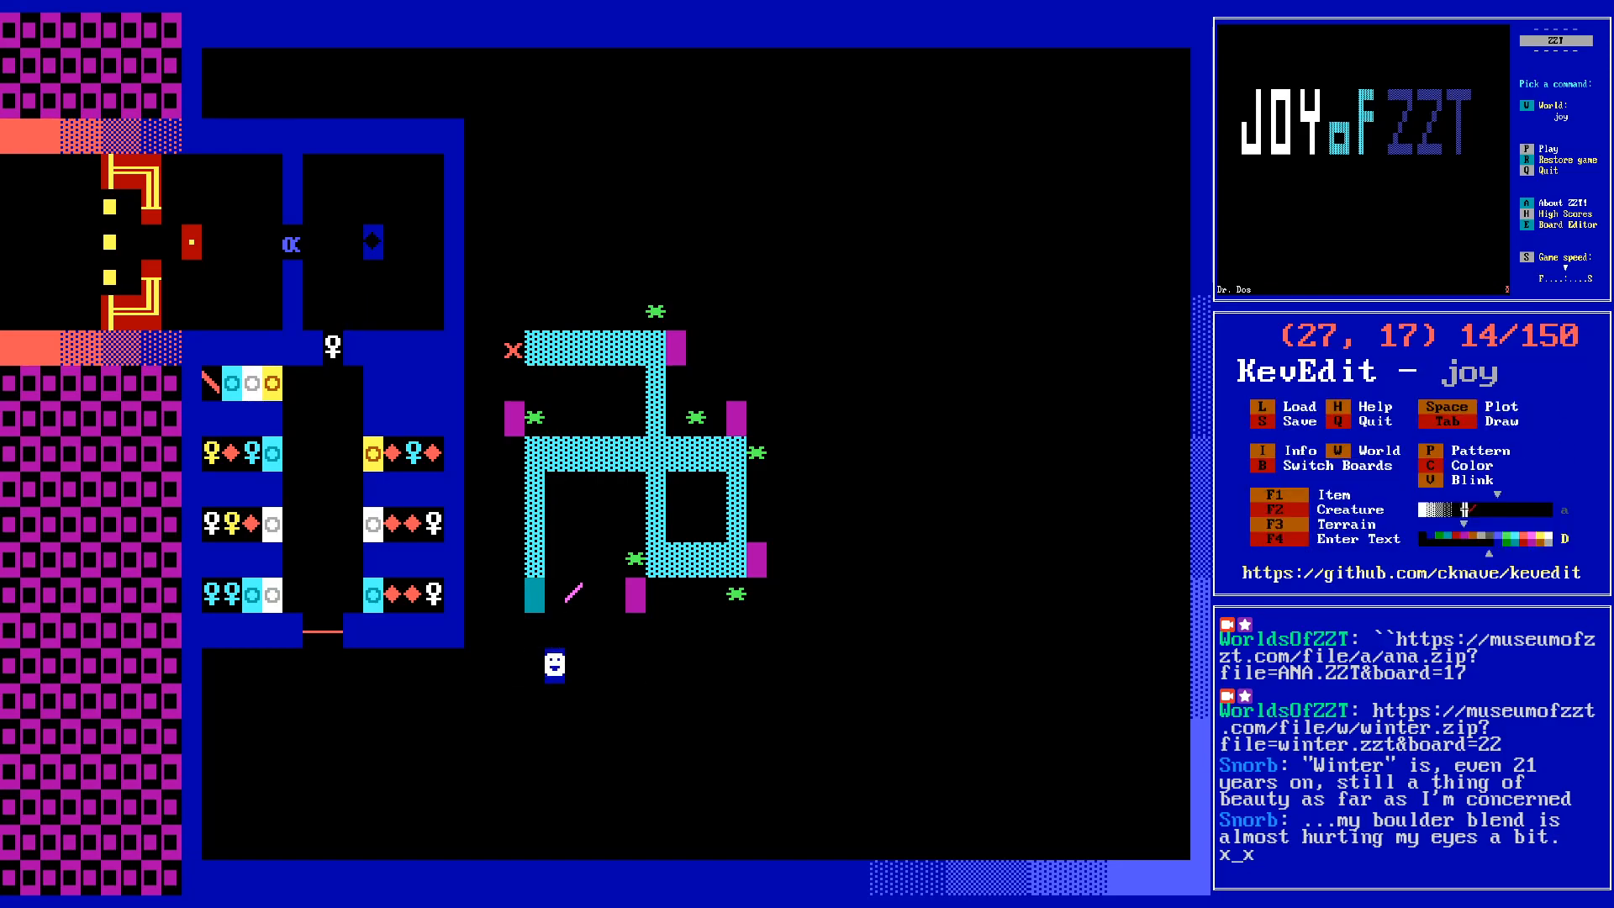
pyautogui.press('Return')
pyautogui.press('Down')
pyautogui.press('Down')
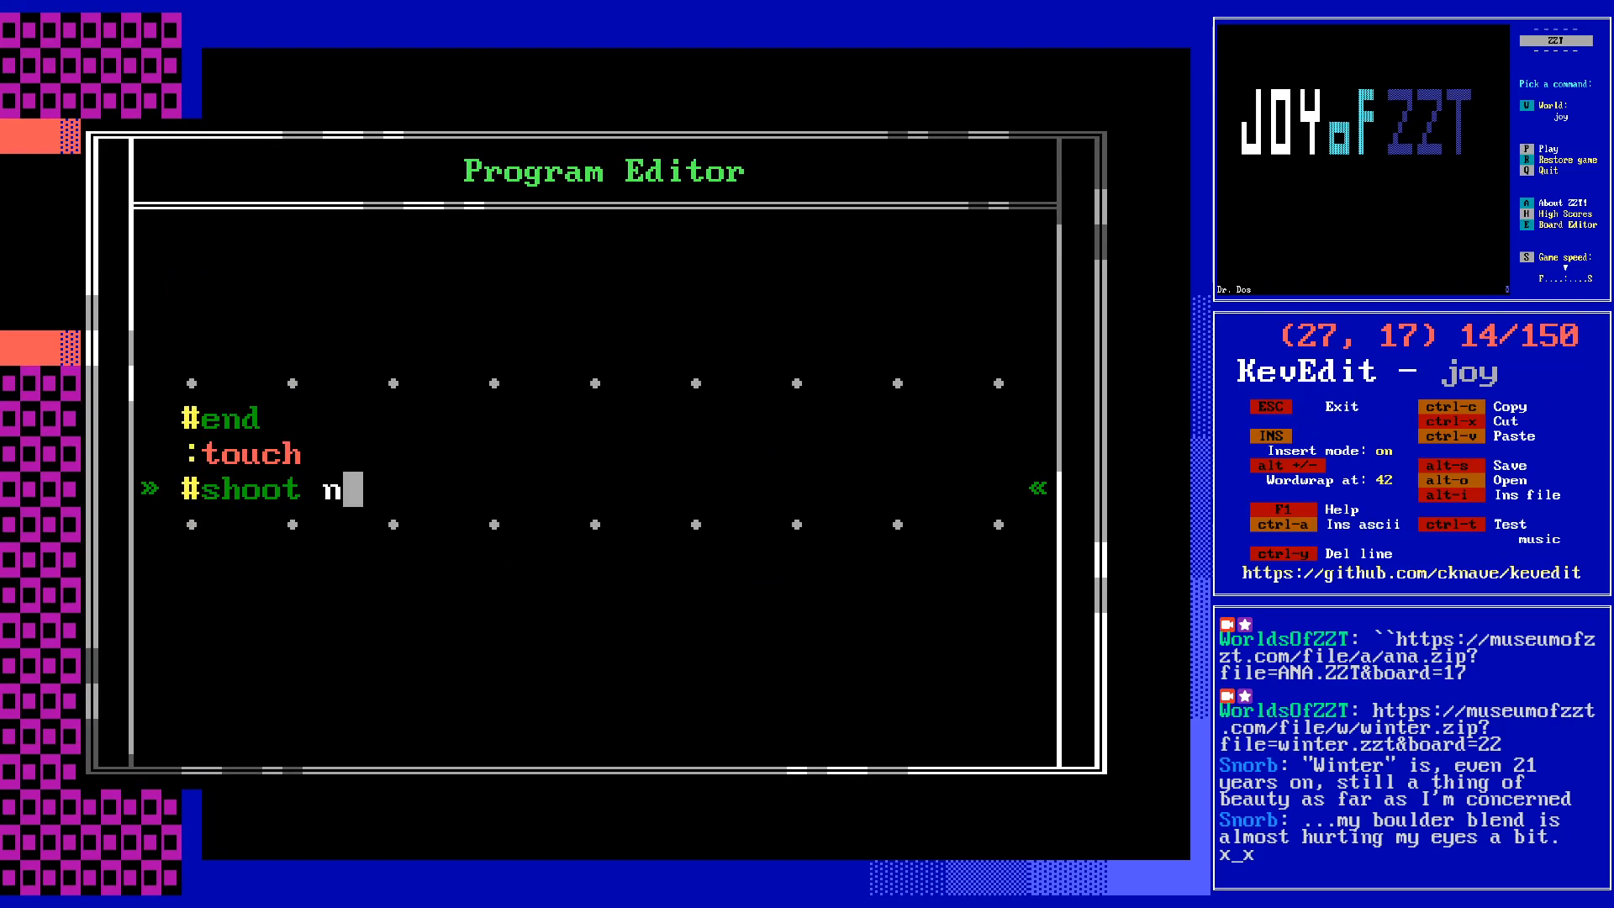
pyautogui.press('Return')
pyautogui.write('/i/i/i/i')
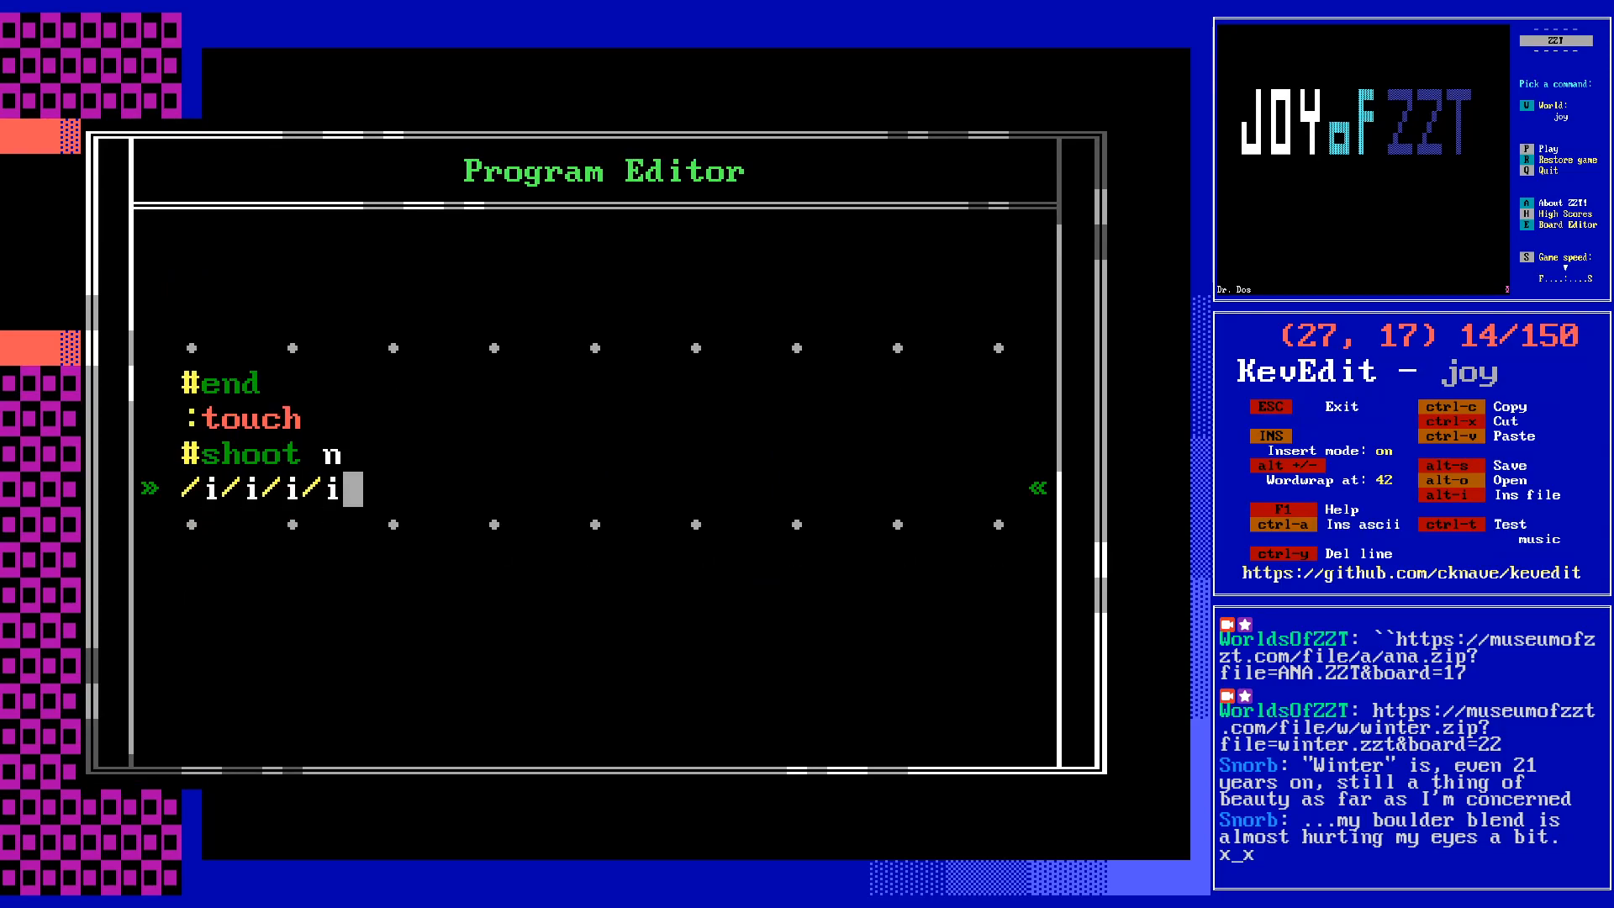
pyautogui.press('Return')
pyautogui.write('#unlock')
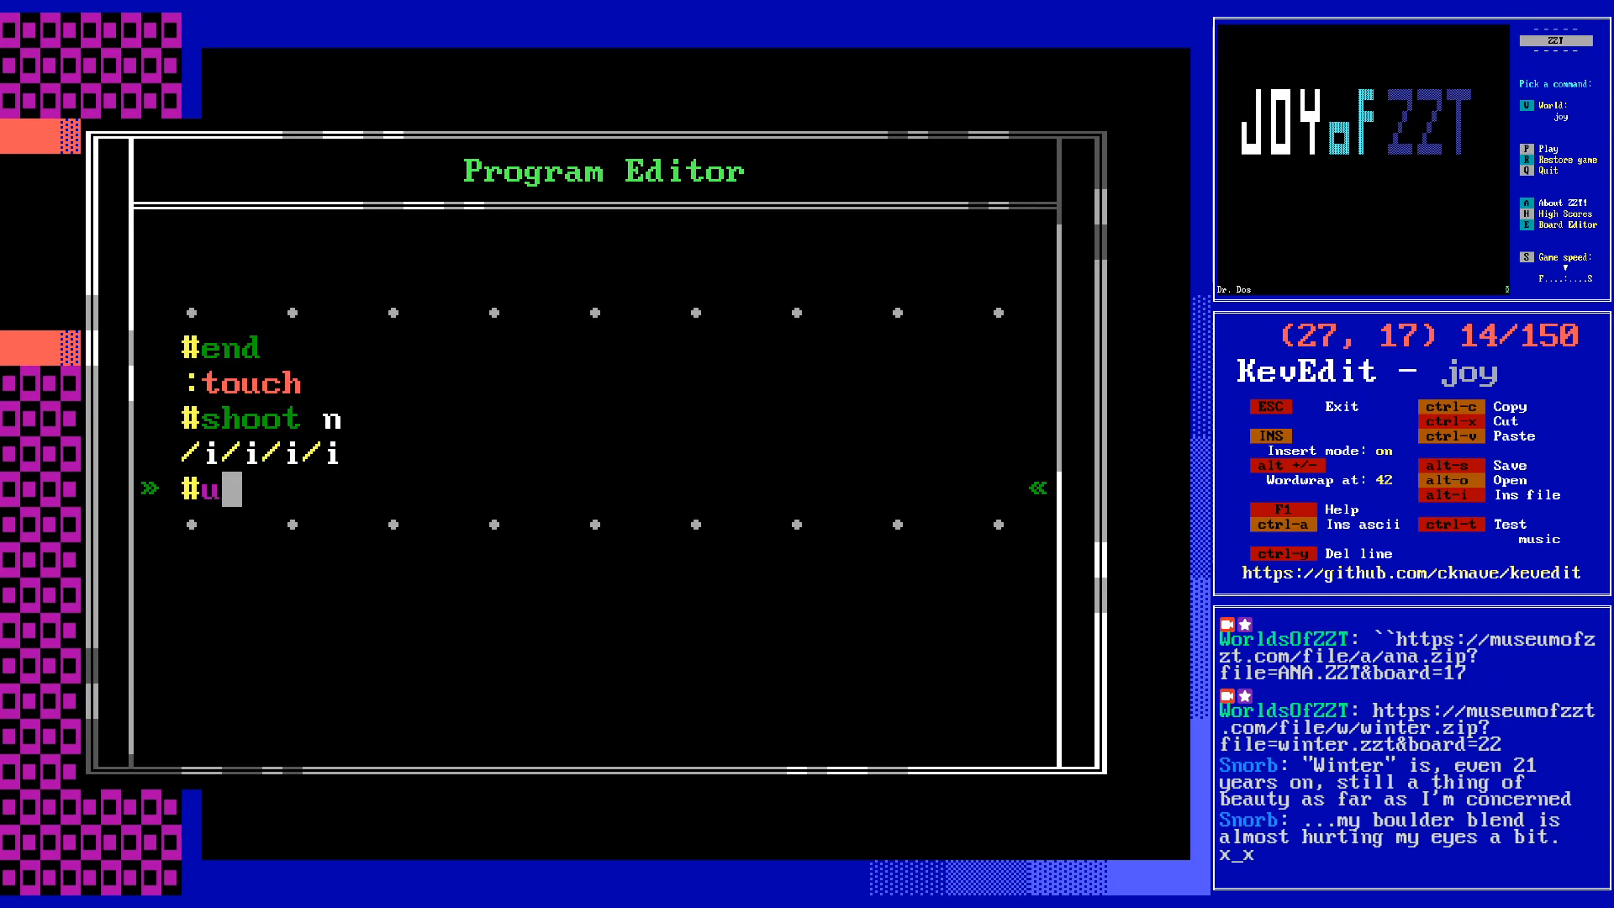
# - Insert a "#lock" line below the ":touch" label of the shooter's program
pyautogui.press('Up')
pyautogui.press('Up')
pyautogui.press('Up')
pyautogui.press('Return')
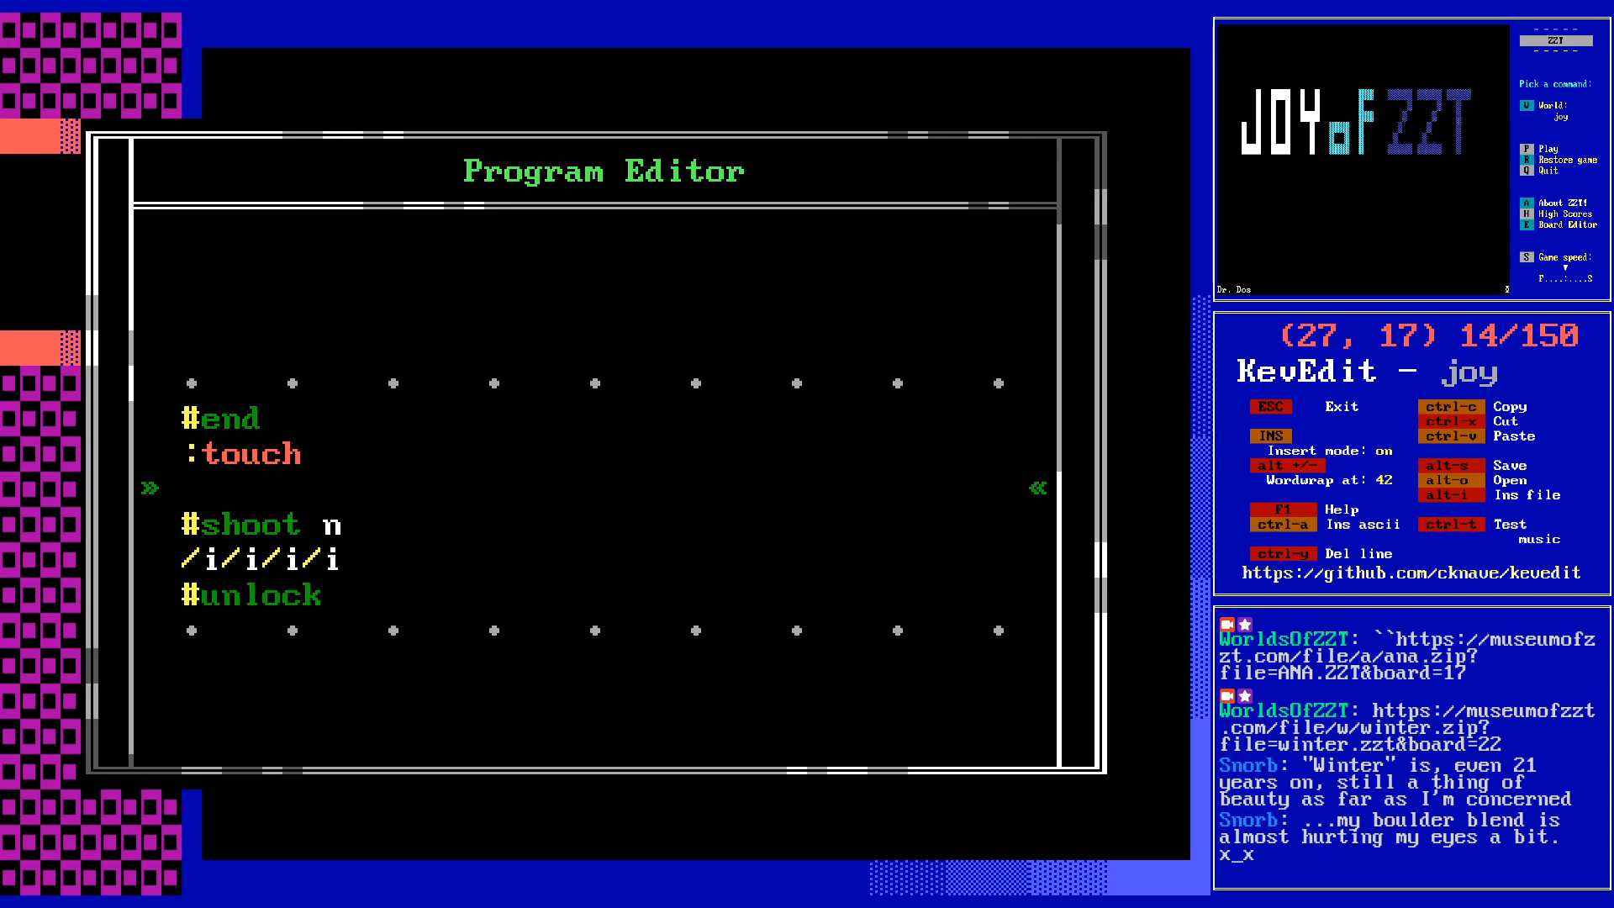
pyautogui.write('#lock')
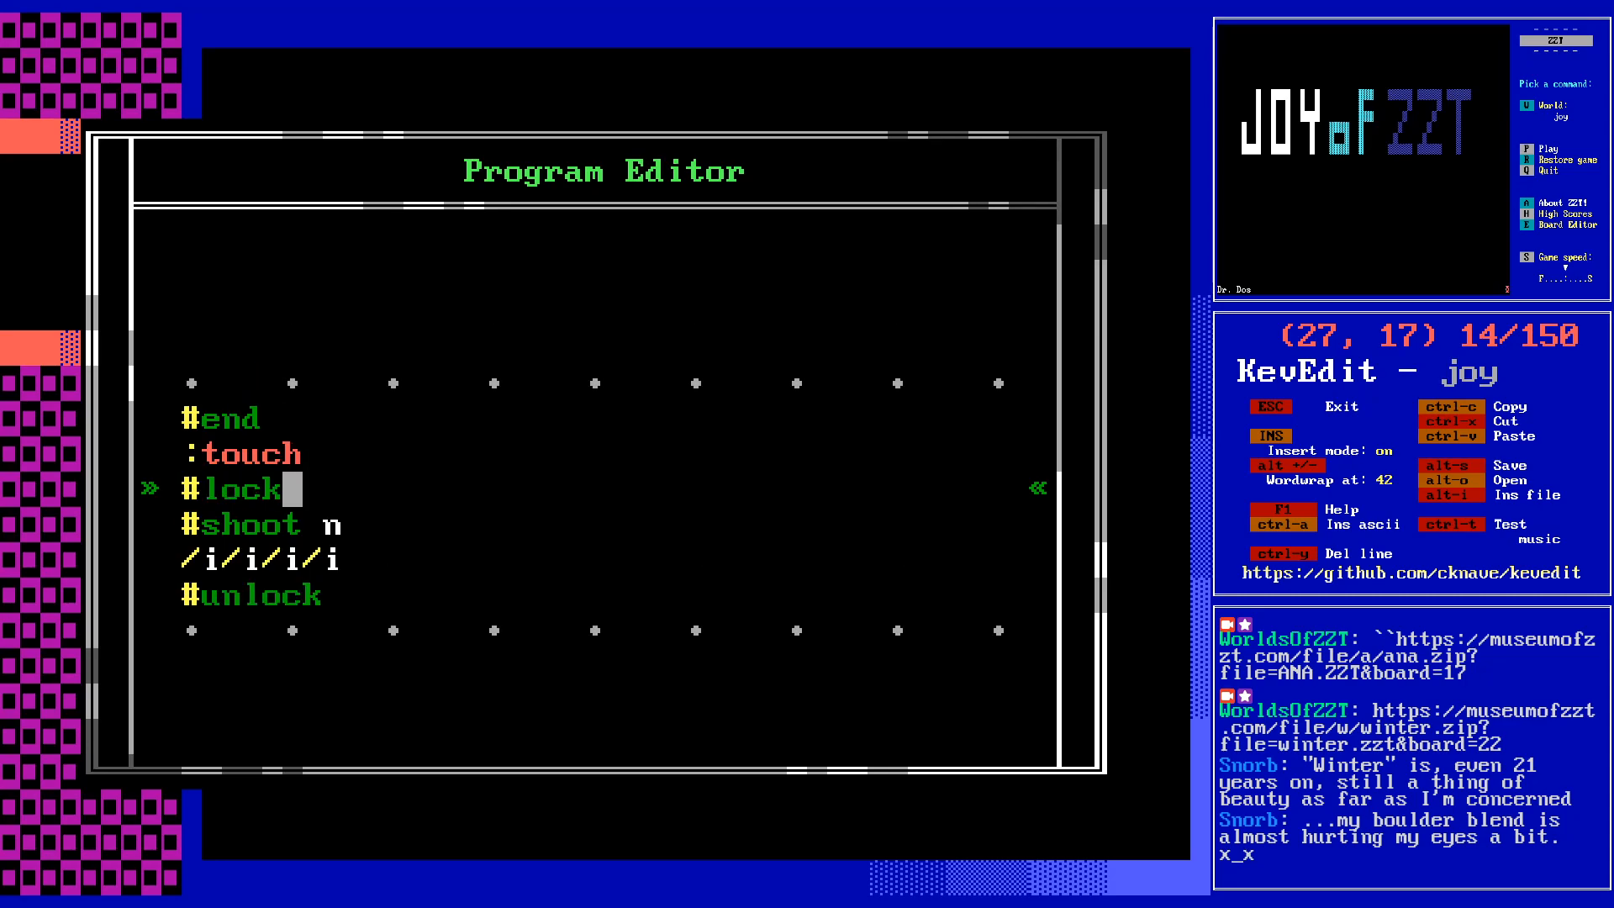
pyautogui.press('Down')
pyautogui.press('Down')
pyautogui.press('Down')
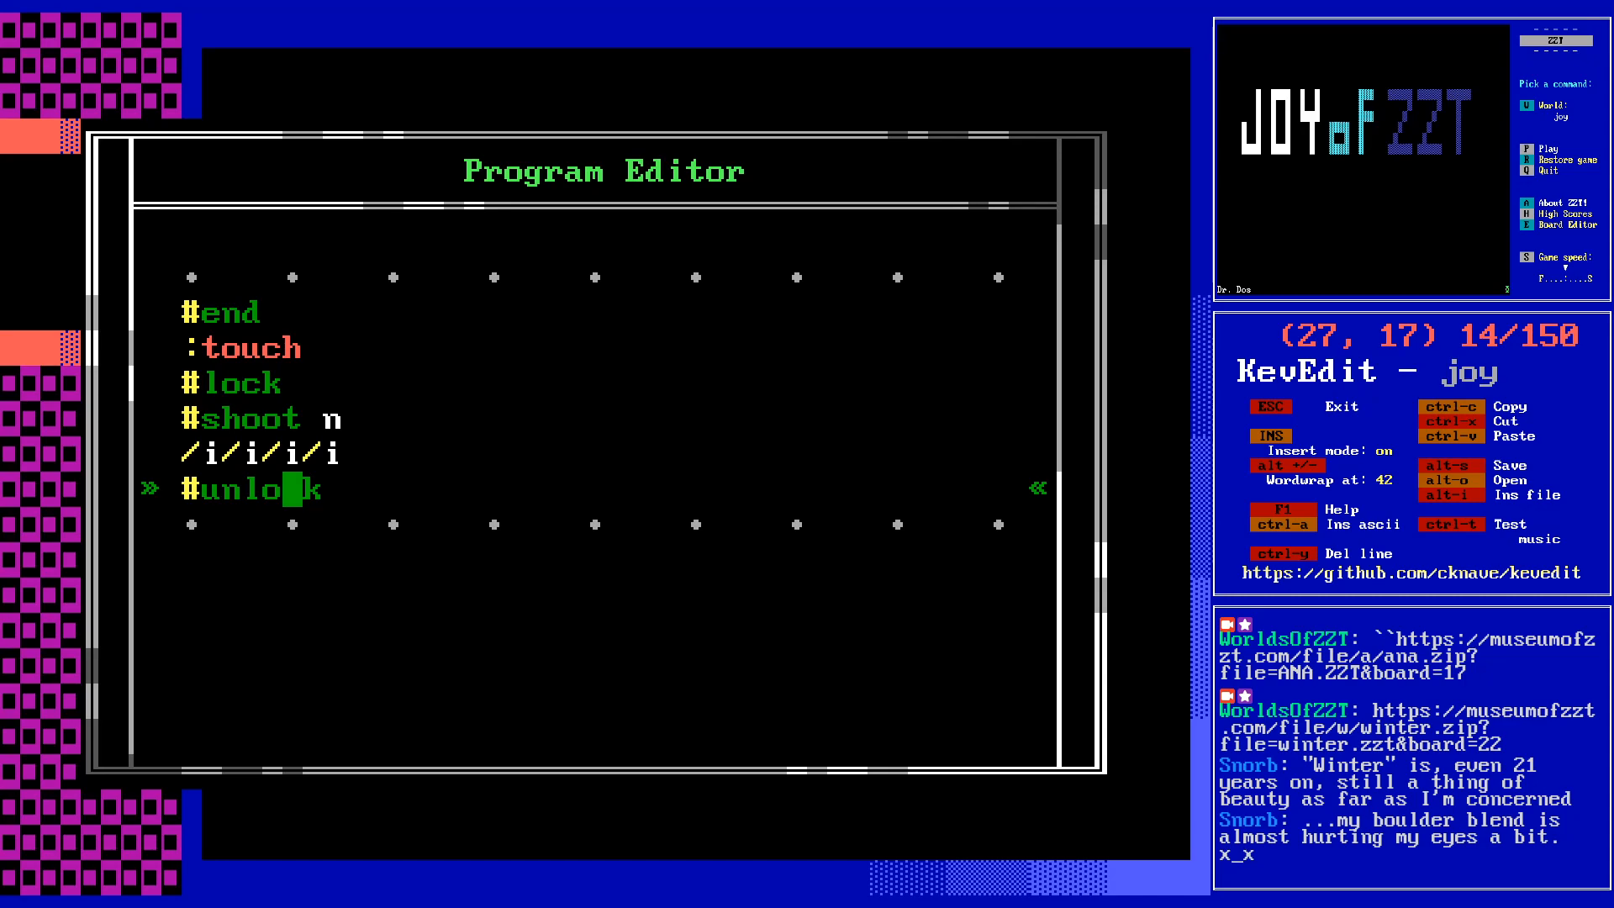
# - Close the shooter's program and save the world over the existing file for a play-test
pyautogui.press('Escape')
pyautogui.press('Escape')
pyautogui.press('Down')
pyautogui.press('Down')
pyautogui.hotkey('alt', 's')
pyautogui.press('y')
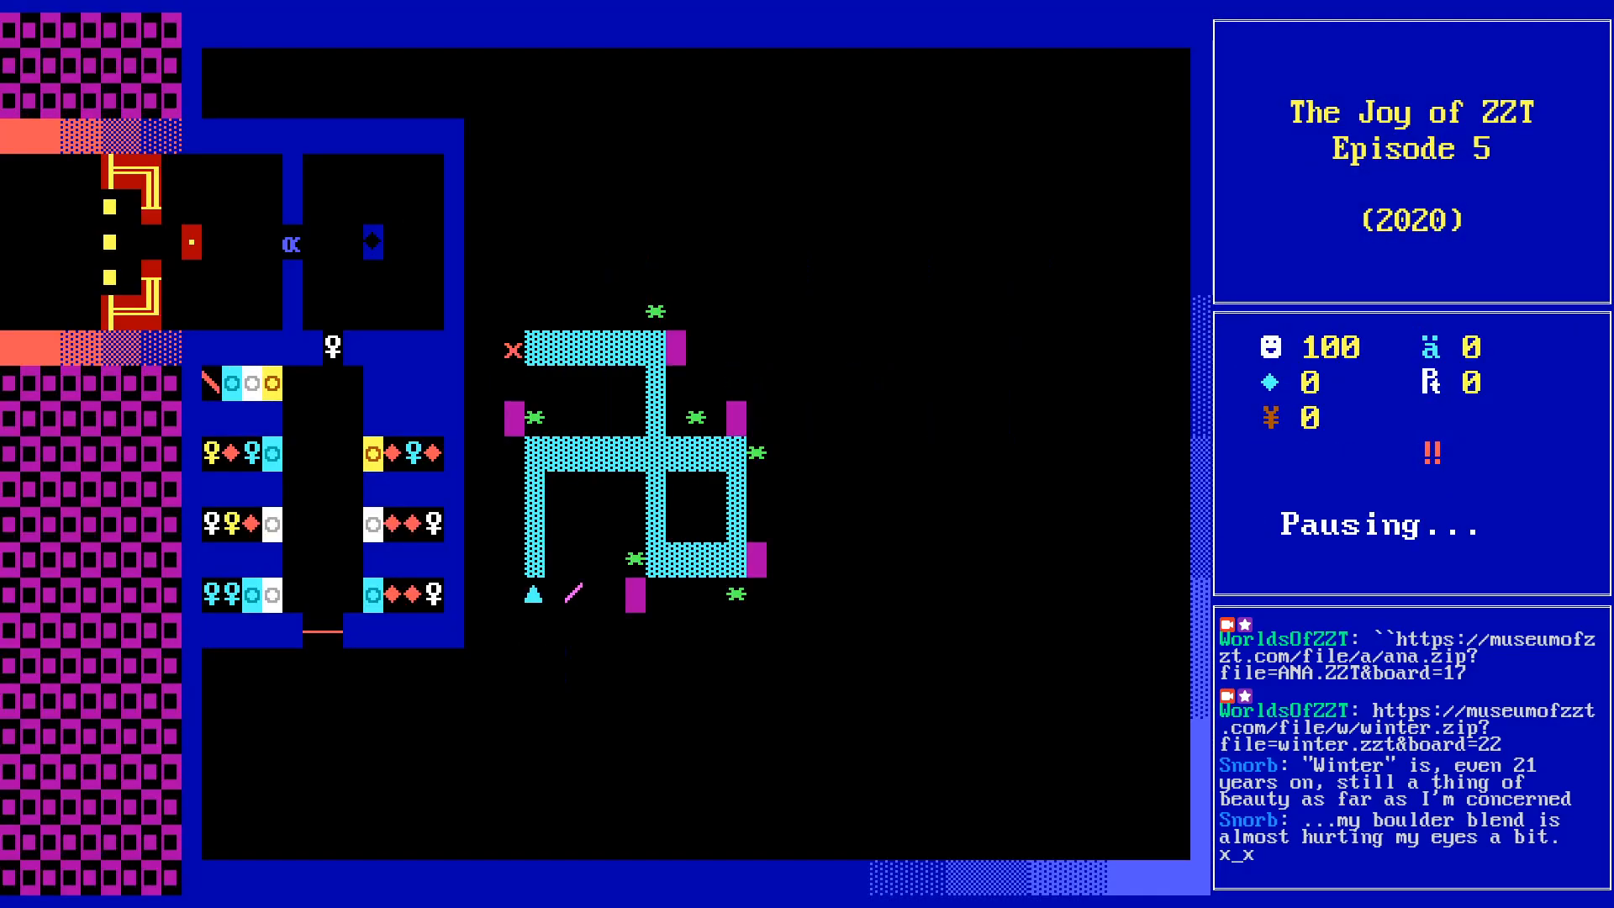
# - Play-test the board by walking up to the shooter from below and touching it to fire a shot
pyautogui.press('Left')
pyautogui.press('Up')
pyautogui.press('Down')
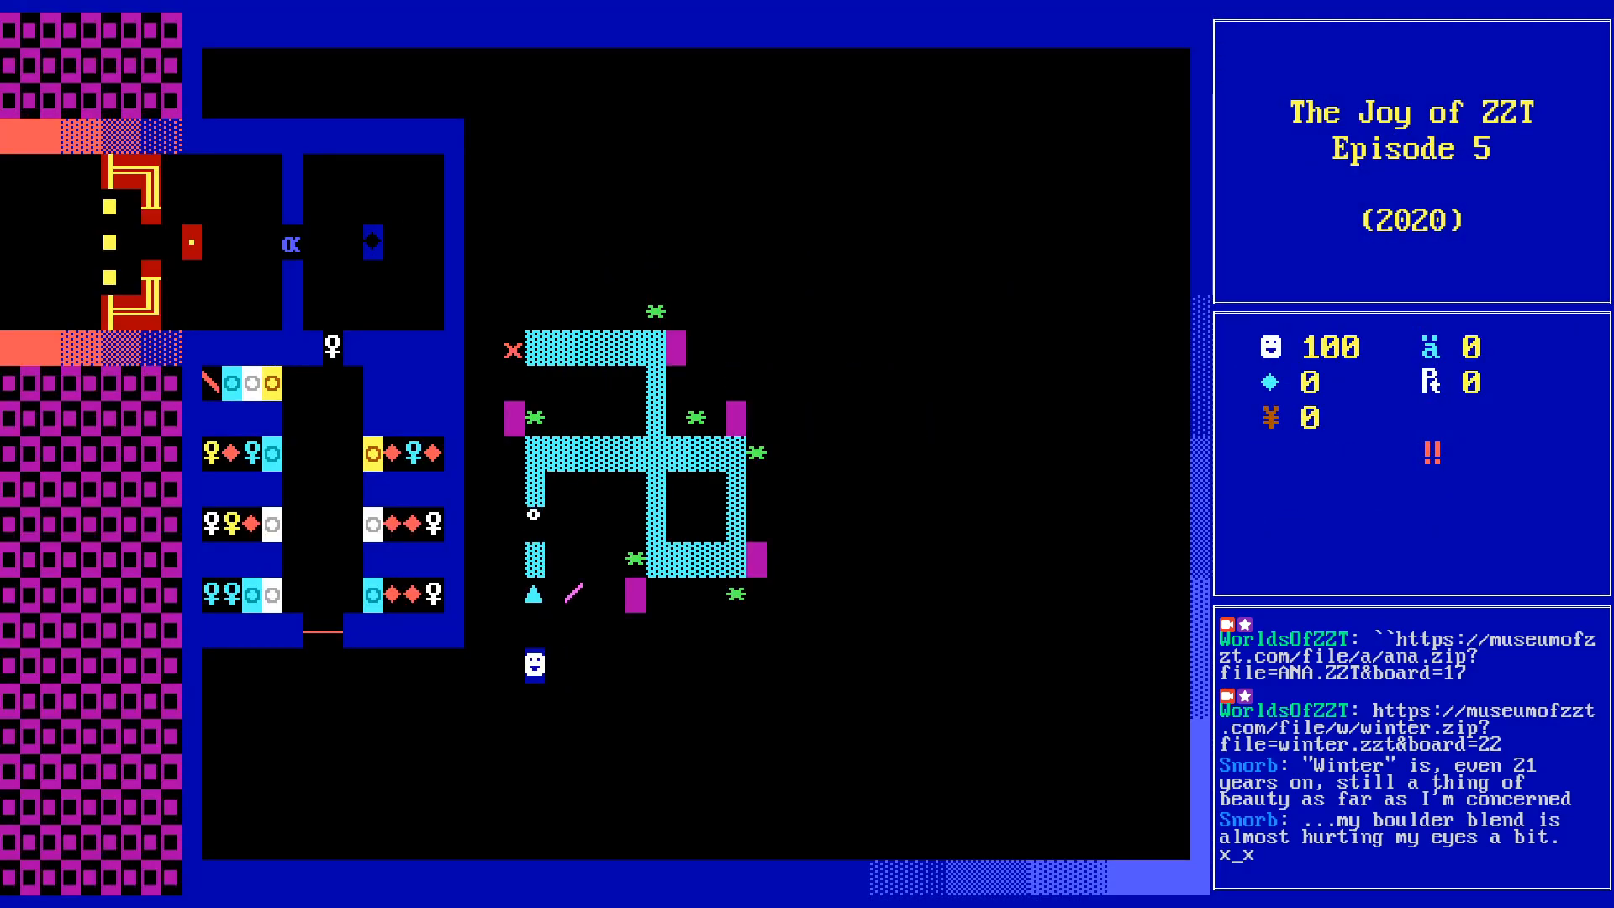
pyautogui.press('Up')
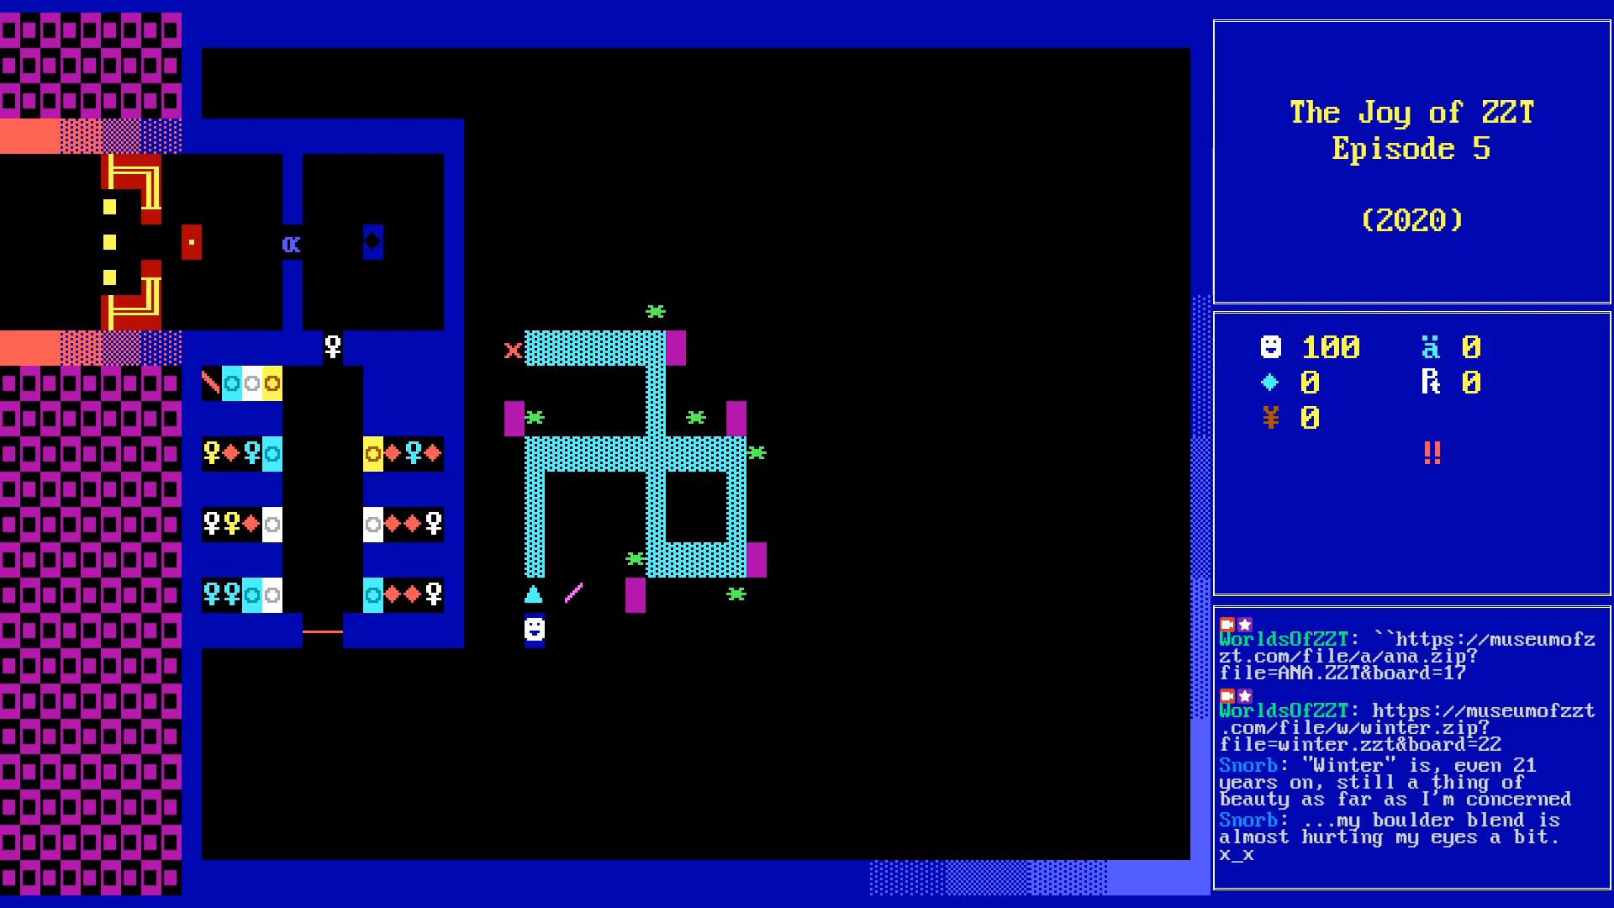
# - Play-test the puzzle by moving between the shooter and the lever to shift the panels, and return to the level editor
pyautogui.press('Right')
pyautogui.press('Right')
pyautogui.press('Left')
pyautogui.press('Left')
pyautogui.press('Right')
pyautogui.press('Right')
pyautogui.press('Left')
pyautogui.press('Left')
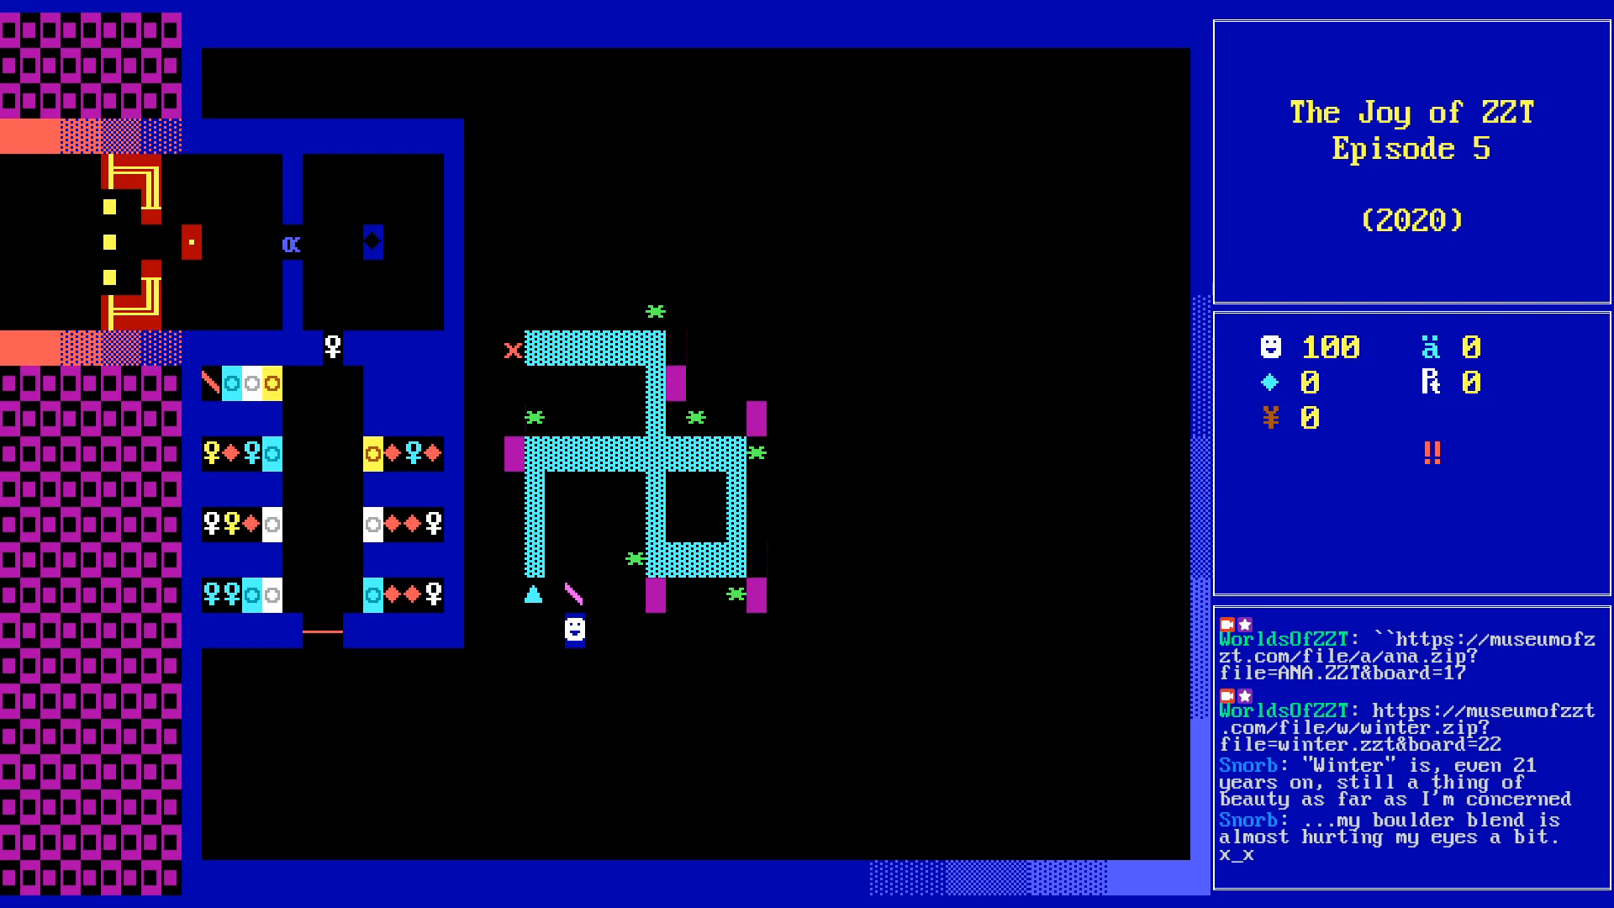
pyautogui.press('Right')
pyautogui.press('Right')
pyautogui.press('Left')
pyautogui.press('Right')
pyautogui.hotkey('alt', 'Tab')
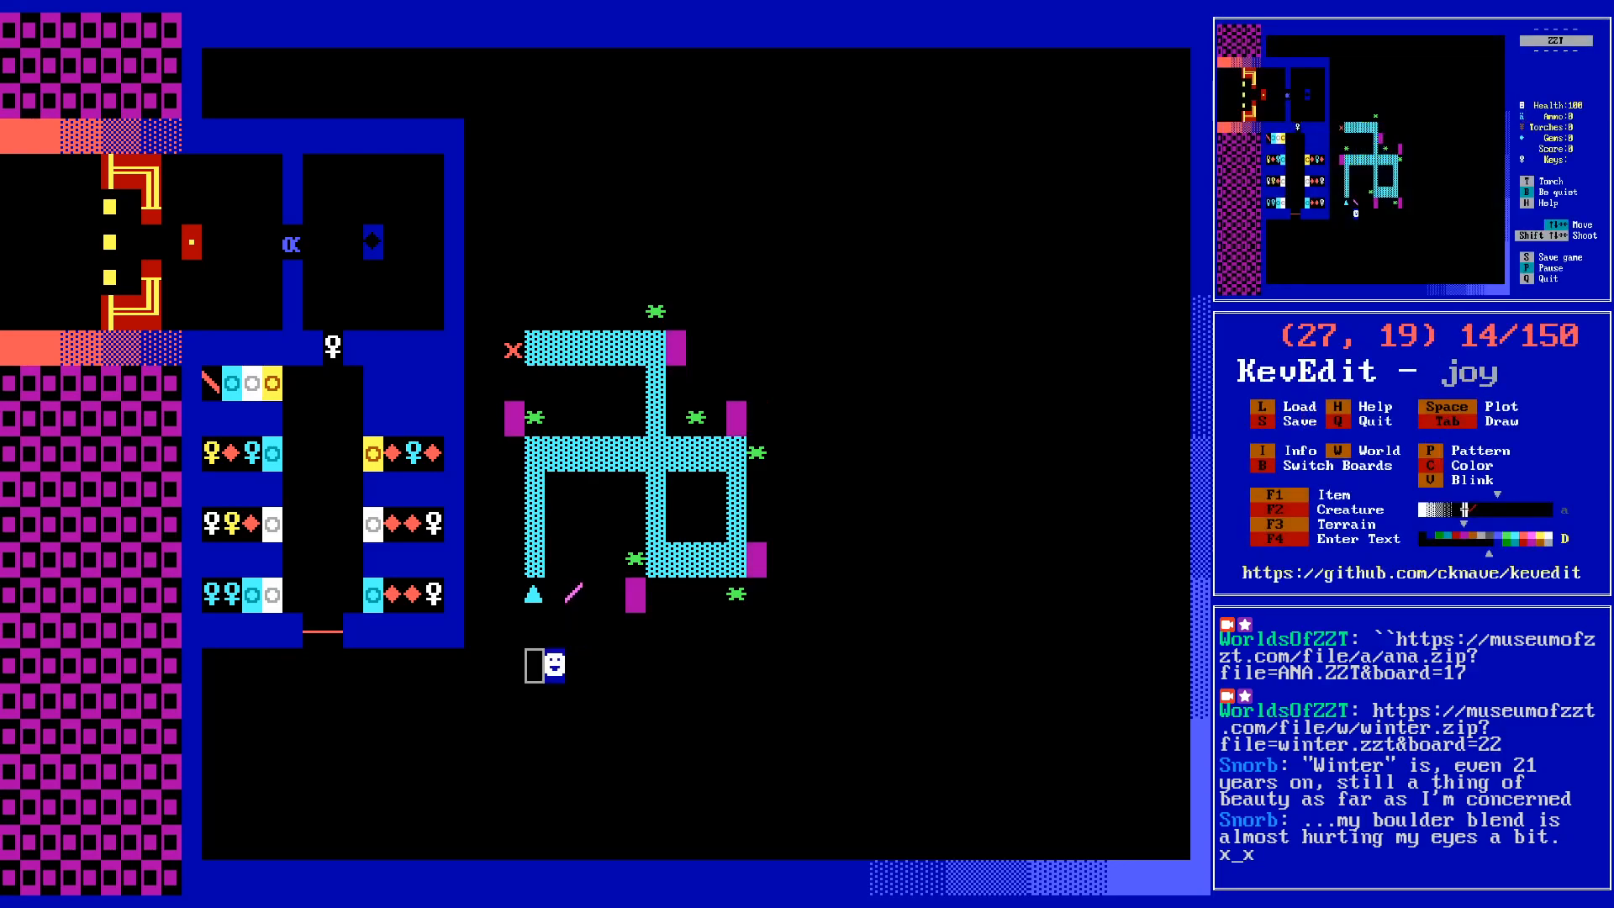
# - Set the character of the panel object at (26, 12) to the up-down arrow, #char 18
pyautogui.press('Up')
pyautogui.press('Up')
pyautogui.press('Up')
pyautogui.press('Up')
pyautogui.press('Up')
pyautogui.press('Up')
pyautogui.press('Left')
pyautogui.press('Up')
pyautogui.press('Return')
pyautogui.press('Down')
pyautogui.press('Return')
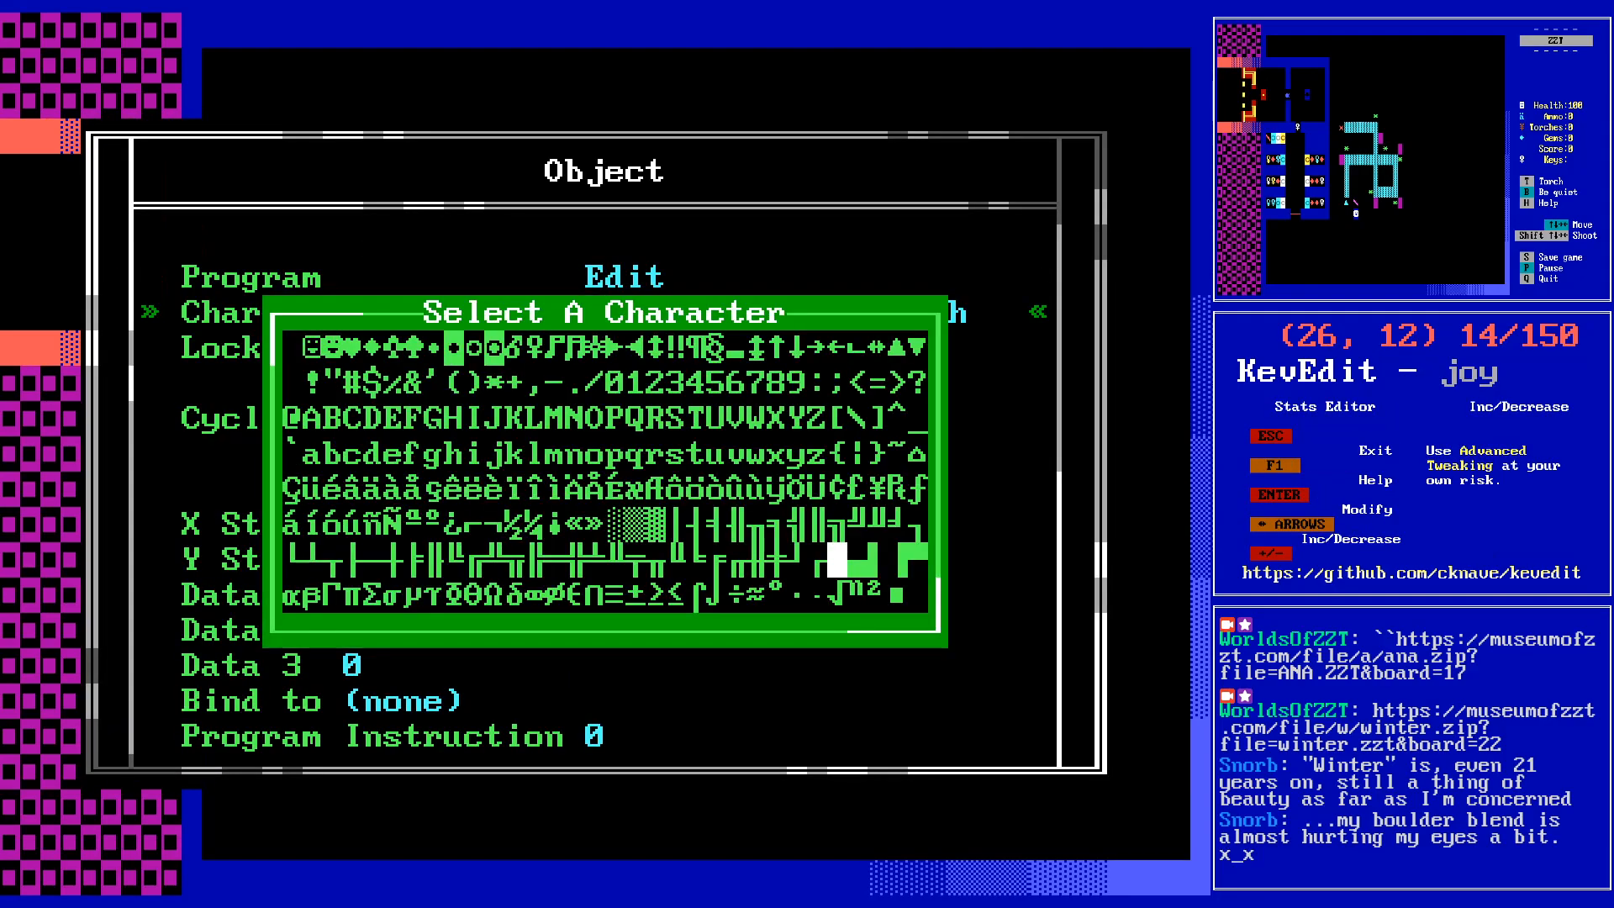
pyautogui.press('Up')
pyautogui.press('Up')
pyautogui.press('Left')
pyautogui.press('Up')
pyautogui.press('Left')
pyautogui.press('Left')
pyautogui.press('Up')
pyautogui.press('Left')
pyautogui.press('Left')
pyautogui.press('Up')
pyautogui.press('Left')
pyautogui.press('Left')
pyautogui.press('Left')
pyautogui.press('Up')
pyautogui.press('Left')
pyautogui.press('Return')
# - Check the movement program and the character setting of the panel object at (26, 12)
pyautogui.press('Up')
pyautogui.press('Return')
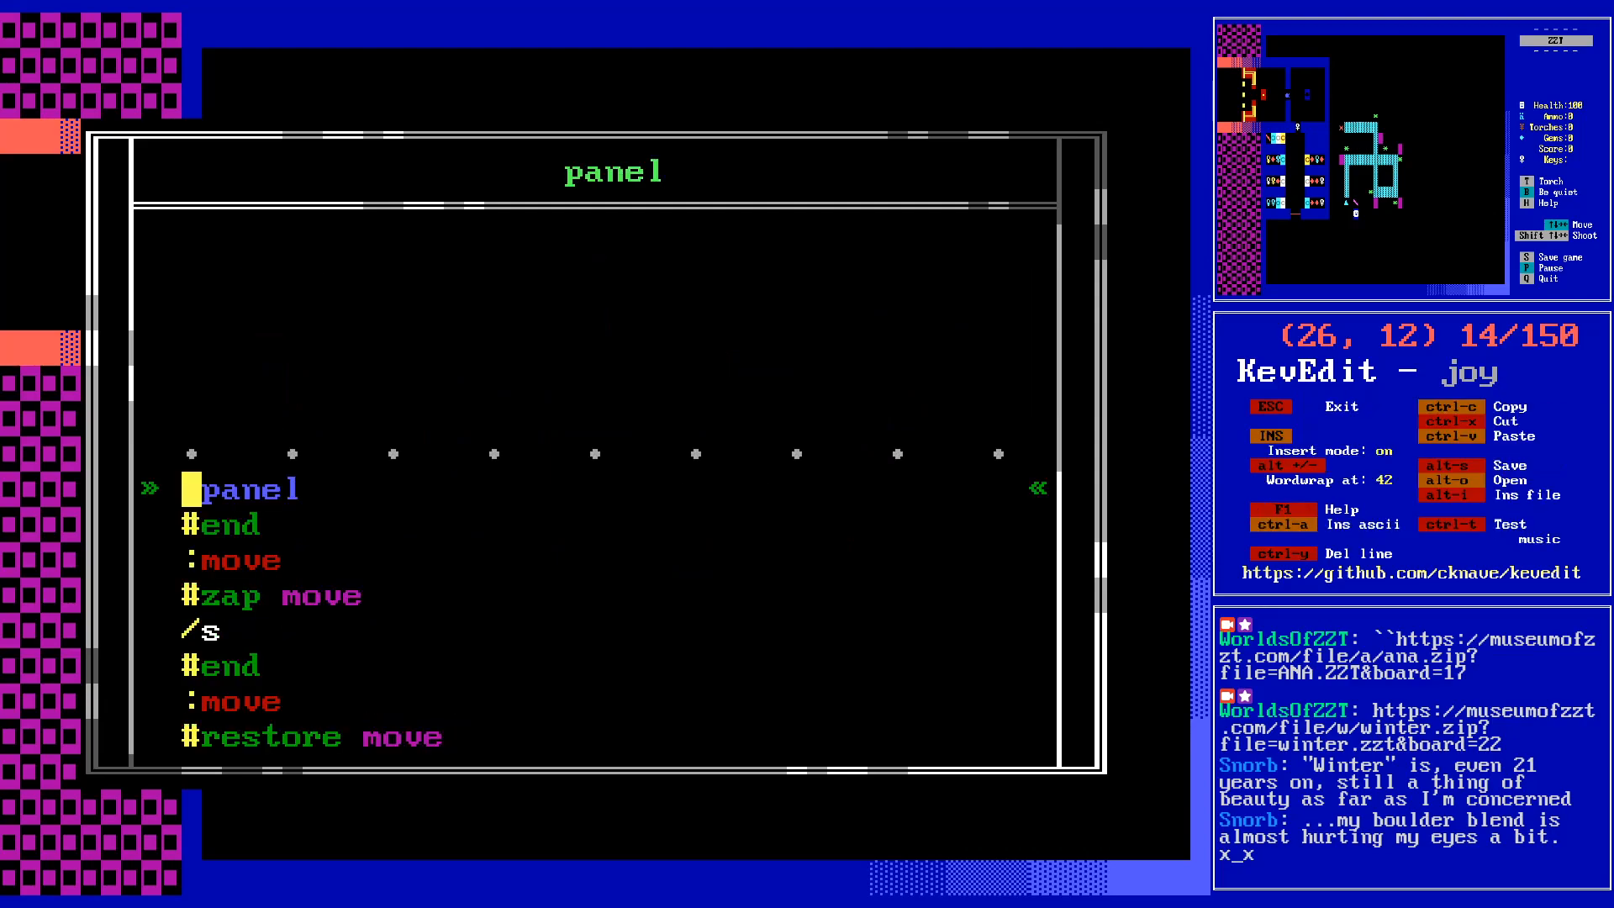
pyautogui.press('Escape')
pyautogui.press('Escape')
pyautogui.press('Left')
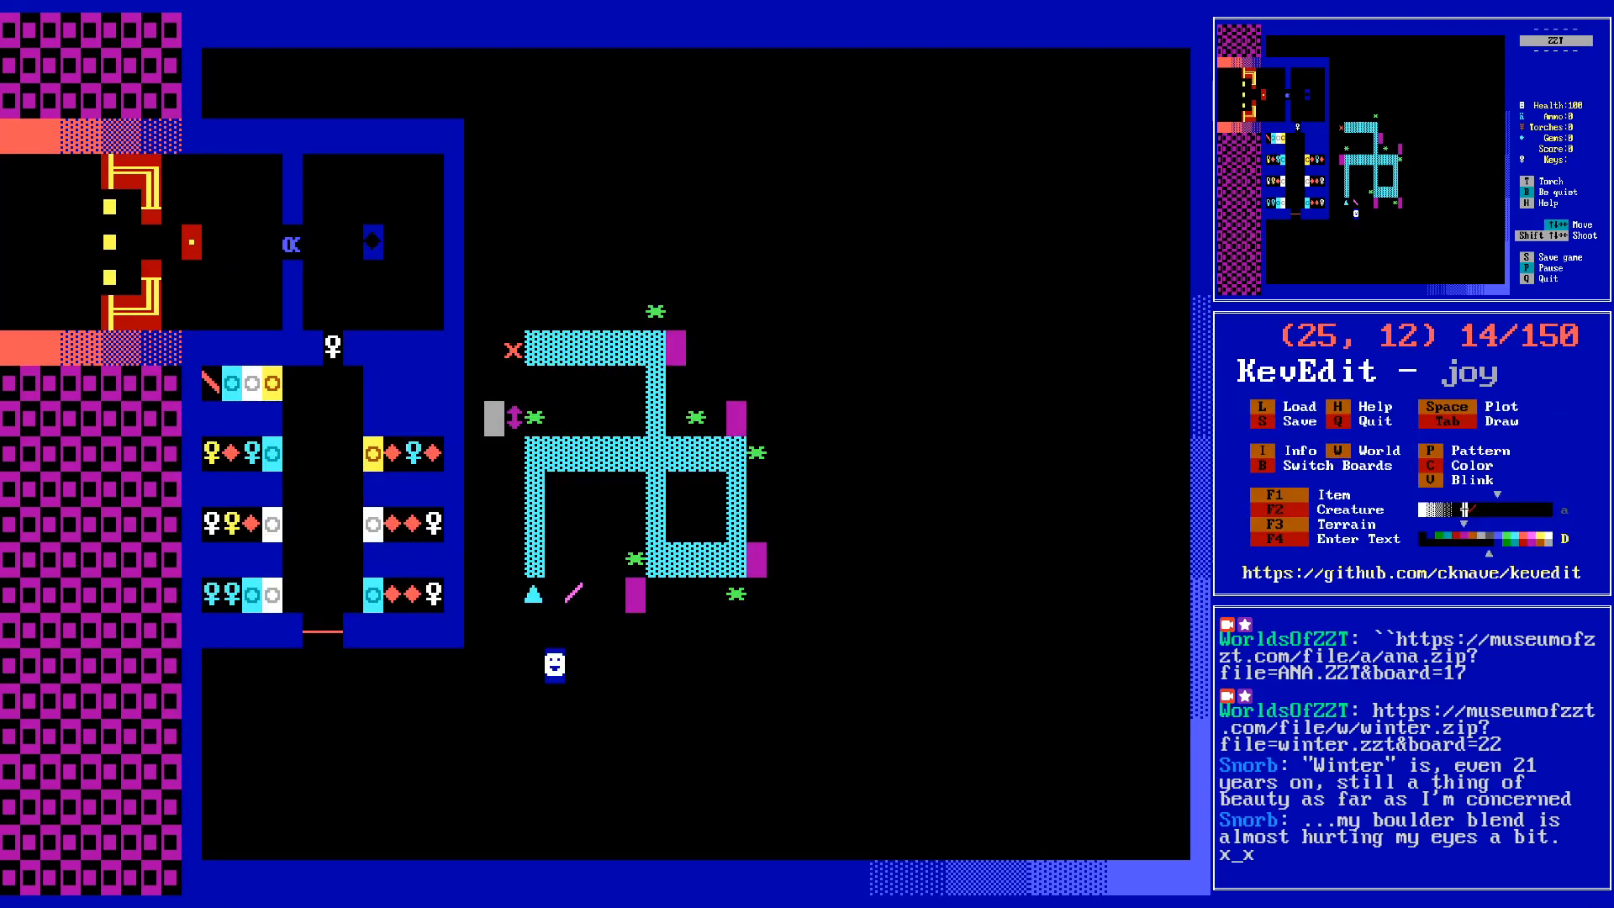
pyautogui.press('Right')
pyautogui.press('Return')
pyautogui.press('Down')
pyautogui.press('Return')
pyautogui.press('Escape')
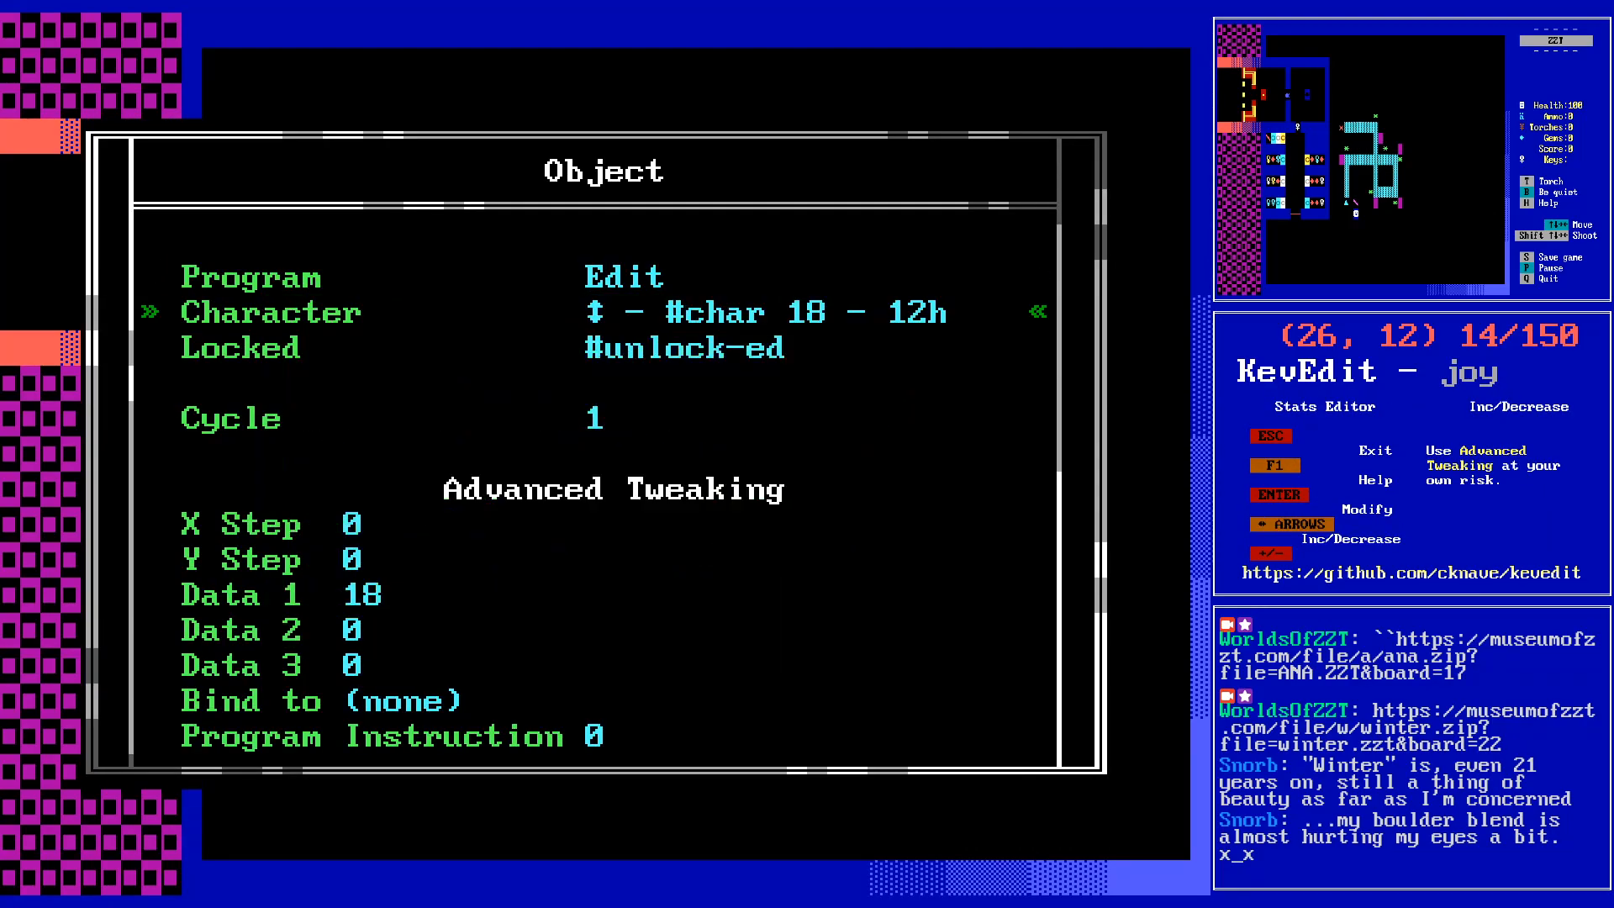
pyautogui.press('Escape')
# - Recolor the panel object at (26, 12) to light purple on a purple background through its tile info
pyautogui.press('i')
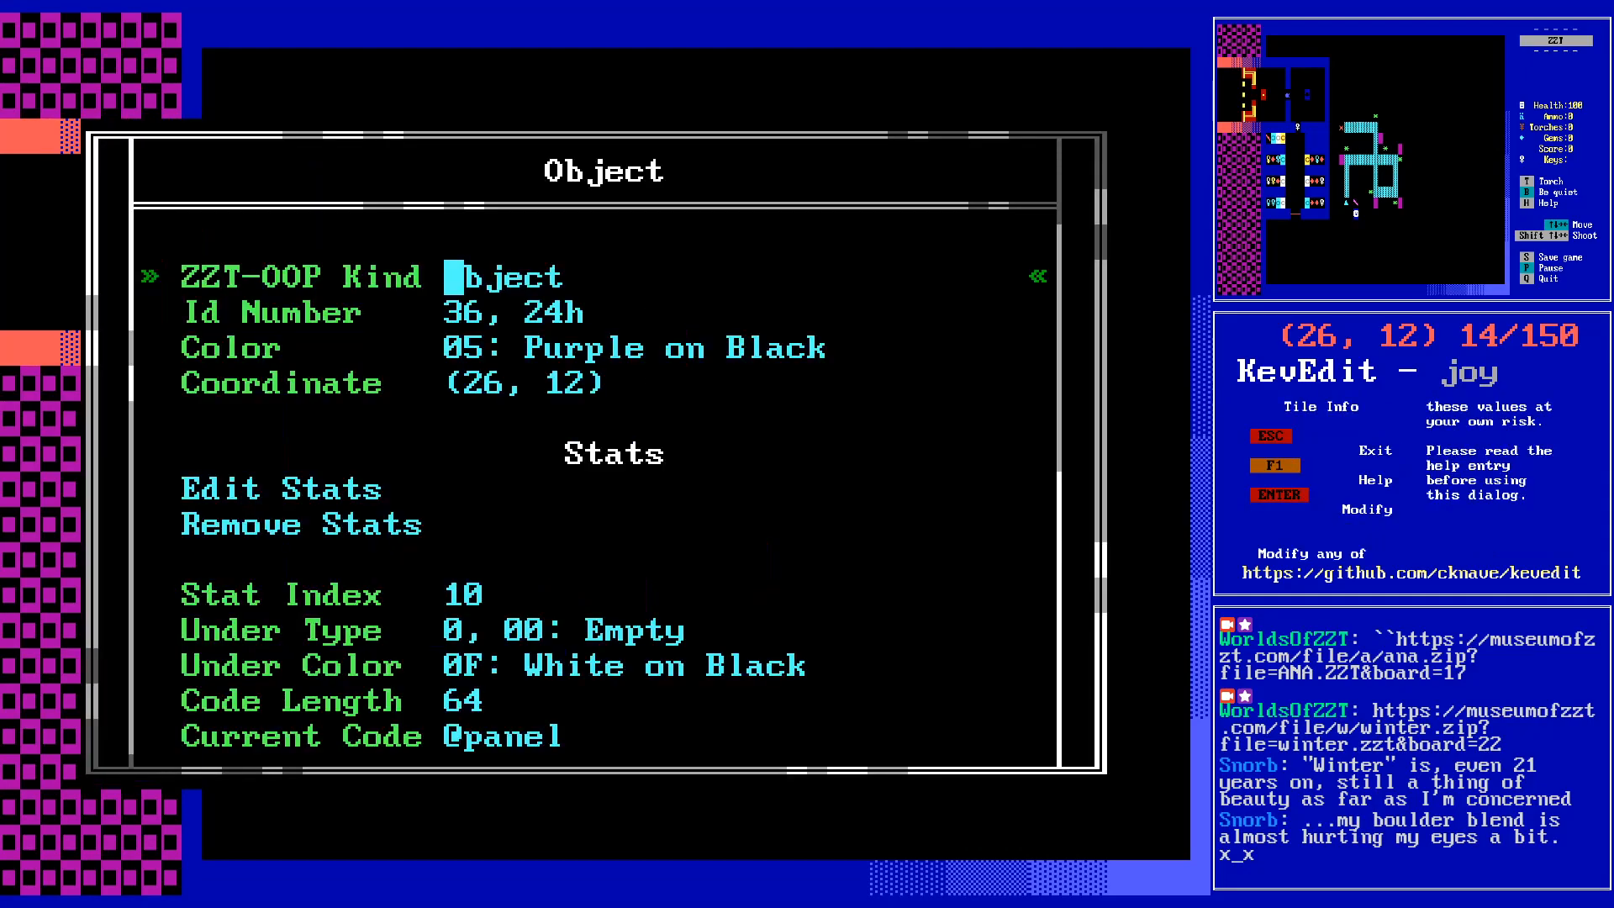
pyautogui.press('Down')
pyautogui.press('Down')
pyautogui.press('Return')
pyautogui.press('Down')
pyautogui.press('Down')
pyautogui.press('Down')
pyautogui.press('Right')
pyautogui.press('Right')
pyautogui.press('Right')
pyautogui.press('Right')
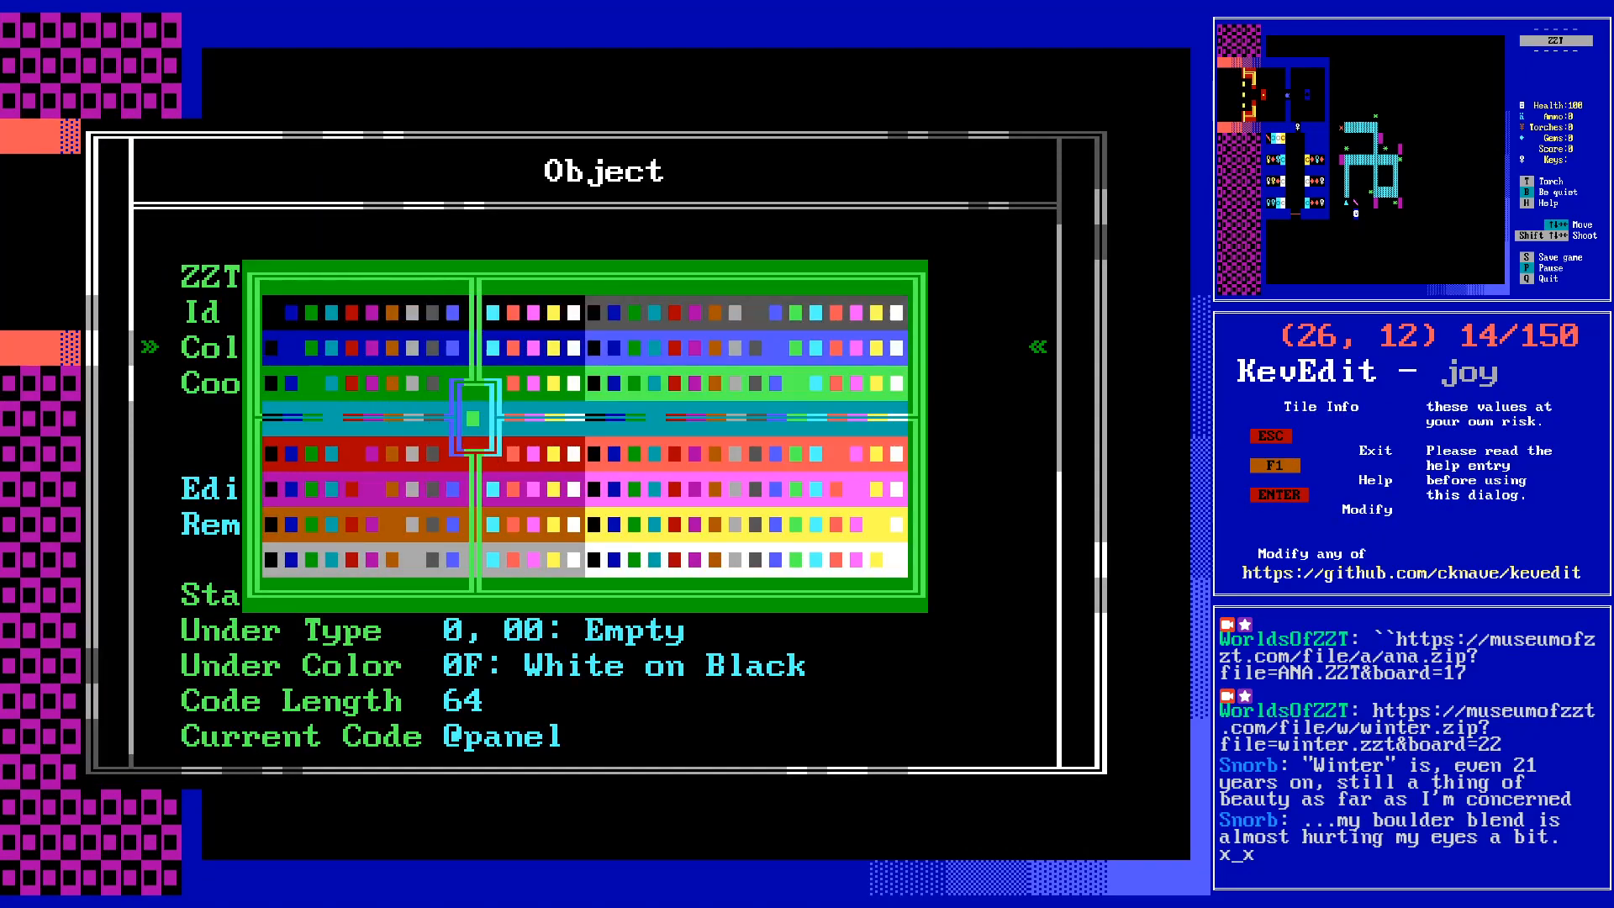
pyautogui.press('Right')
pyautogui.press('Right')
pyautogui.press('Right')
pyautogui.press('Right')
pyautogui.press('Right')
pyautogui.press('Down')
pyautogui.press('Left')
pyautogui.press('Down')
pyautogui.press('Down')
pyautogui.press('Return')
pyautogui.press('Escape')
pyautogui.press('Down')
pyautogui.press('Up')
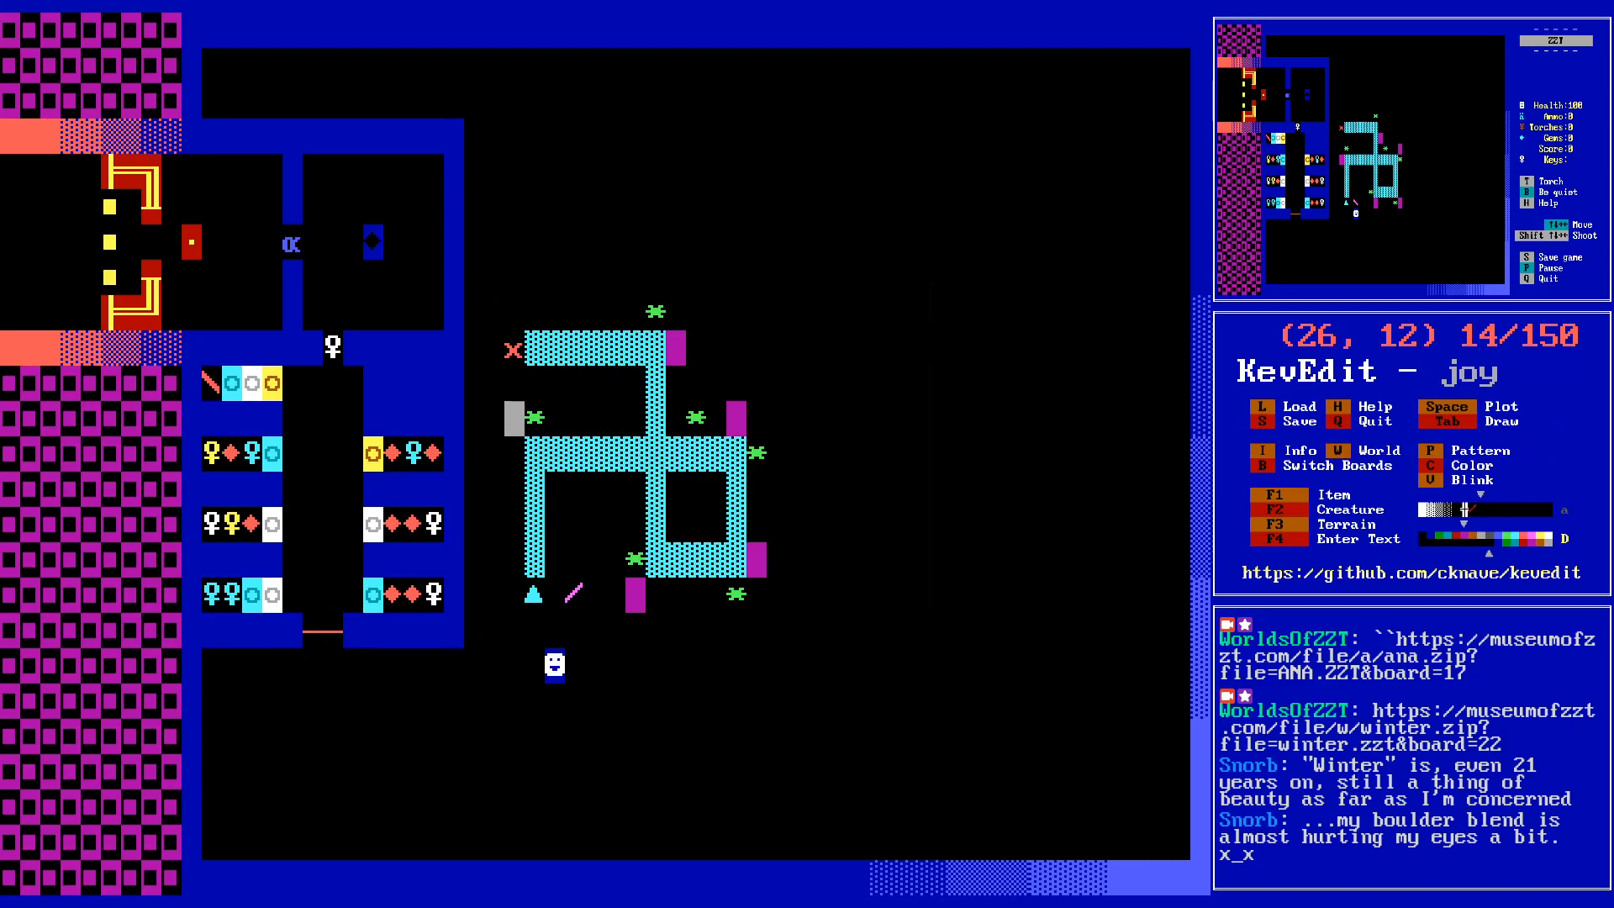
pyautogui.press('Down')
pyautogui.press('Up')
# - Replace the panel at (37, 12) with a copy of the up-down arrow panel from (26, 12)
pyautogui.press('Right')
pyautogui.press('Right')
pyautogui.press('Right')
pyautogui.press('Right')
pyautogui.press('Right')
pyautogui.press('Right')
pyautogui.press('Right')
pyautogui.press('Right')
pyautogui.press('Up')
pyautogui.press('Up')
pyautogui.press('Down')
pyautogui.press('Down')
pyautogui.press('Right')
pyautogui.press('Right')
pyautogui.press('Right')
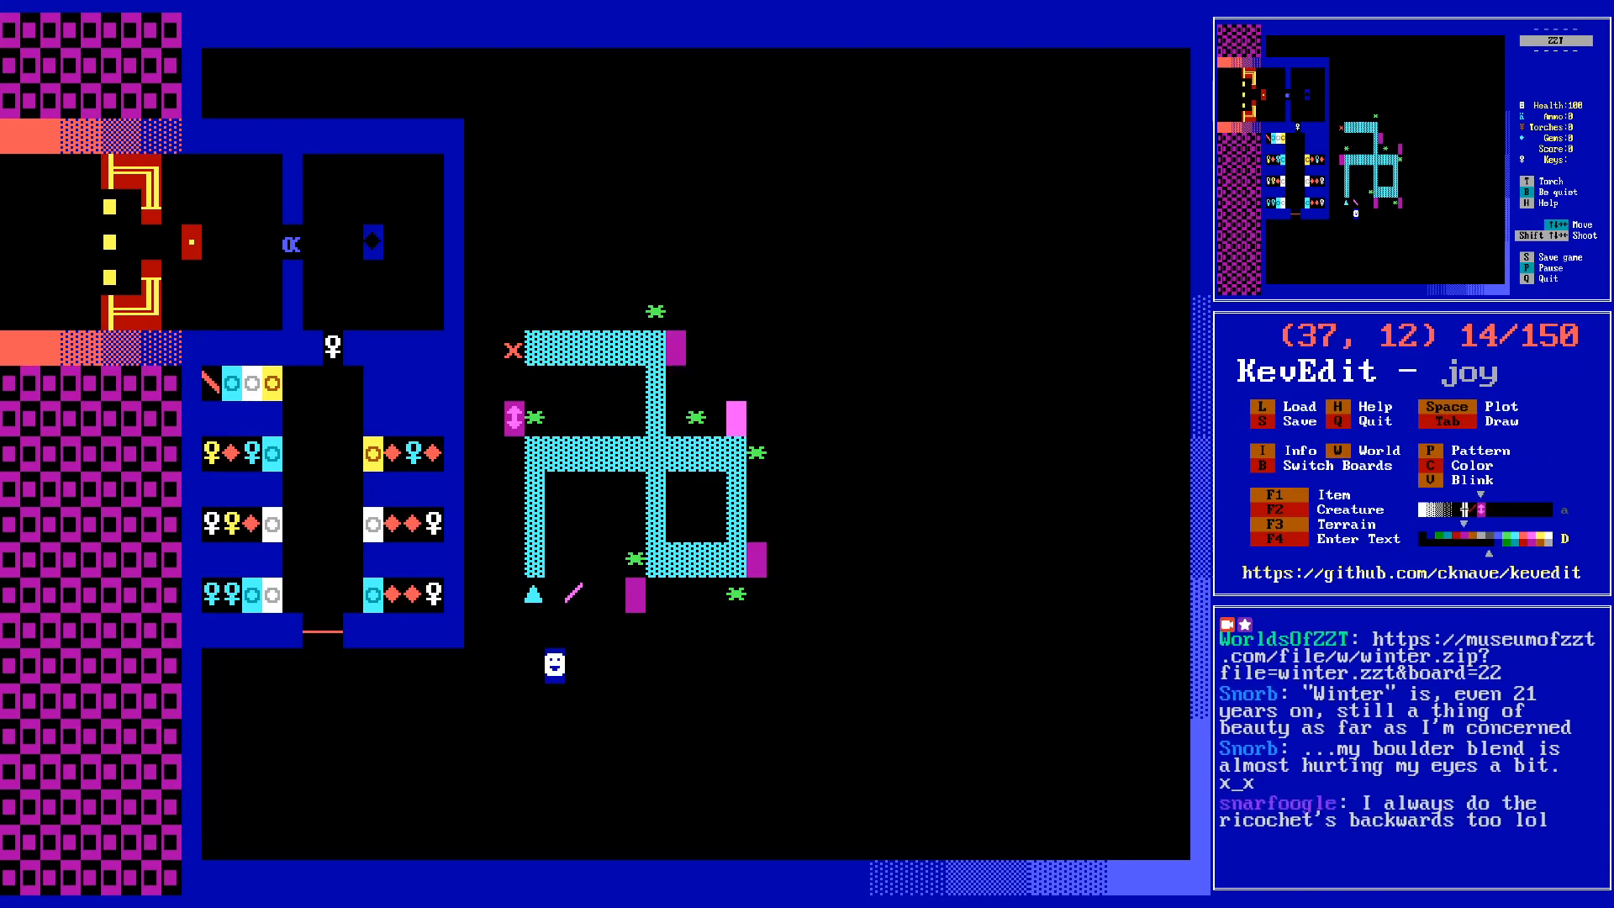
pyautogui.press('Down')
pyautogui.press('Up')
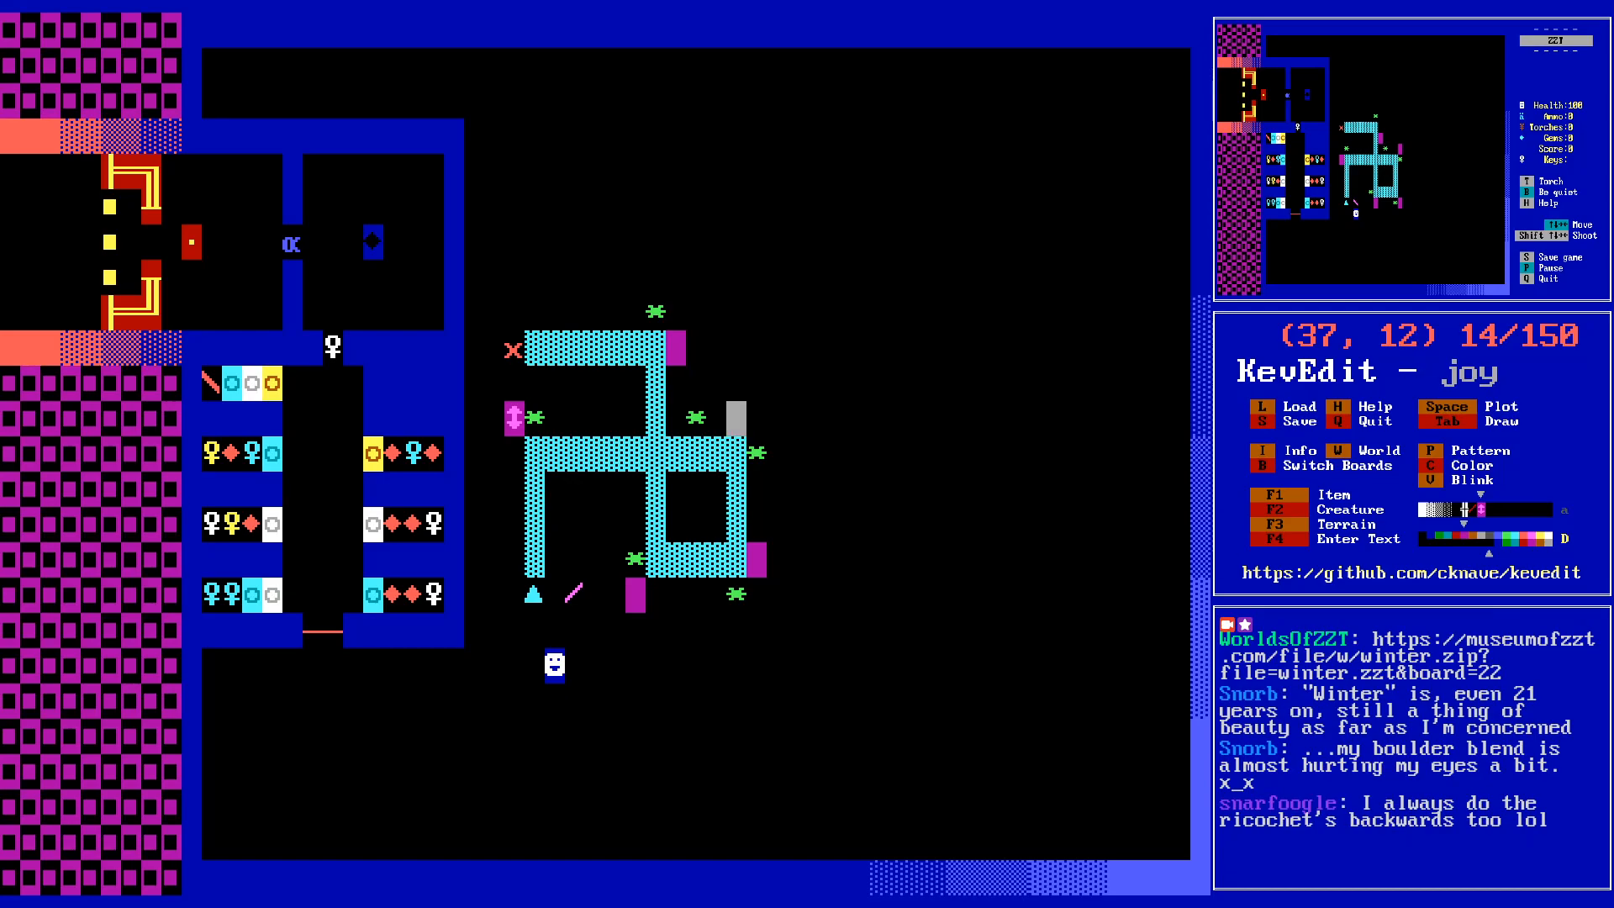
# - Set the character of the panel object at (37, 12) to the left-right arrow
pyautogui.press('Return')
pyautogui.press('Down')
pyautogui.press('Return')
pyautogui.press('Right')
pyautogui.press('Right')
pyautogui.press('Right')
pyautogui.press('Right')
pyautogui.press('Right')
pyautogui.press('Right')
pyautogui.press('Right')
pyautogui.press('Left')
pyautogui.press('Left')
pyautogui.press('Left')
pyautogui.press('Left')
pyautogui.press('Left')
pyautogui.press('Left')
pyautogui.press('Left')
pyautogui.press('Right')
pyautogui.press('Right')
pyautogui.press('Right')
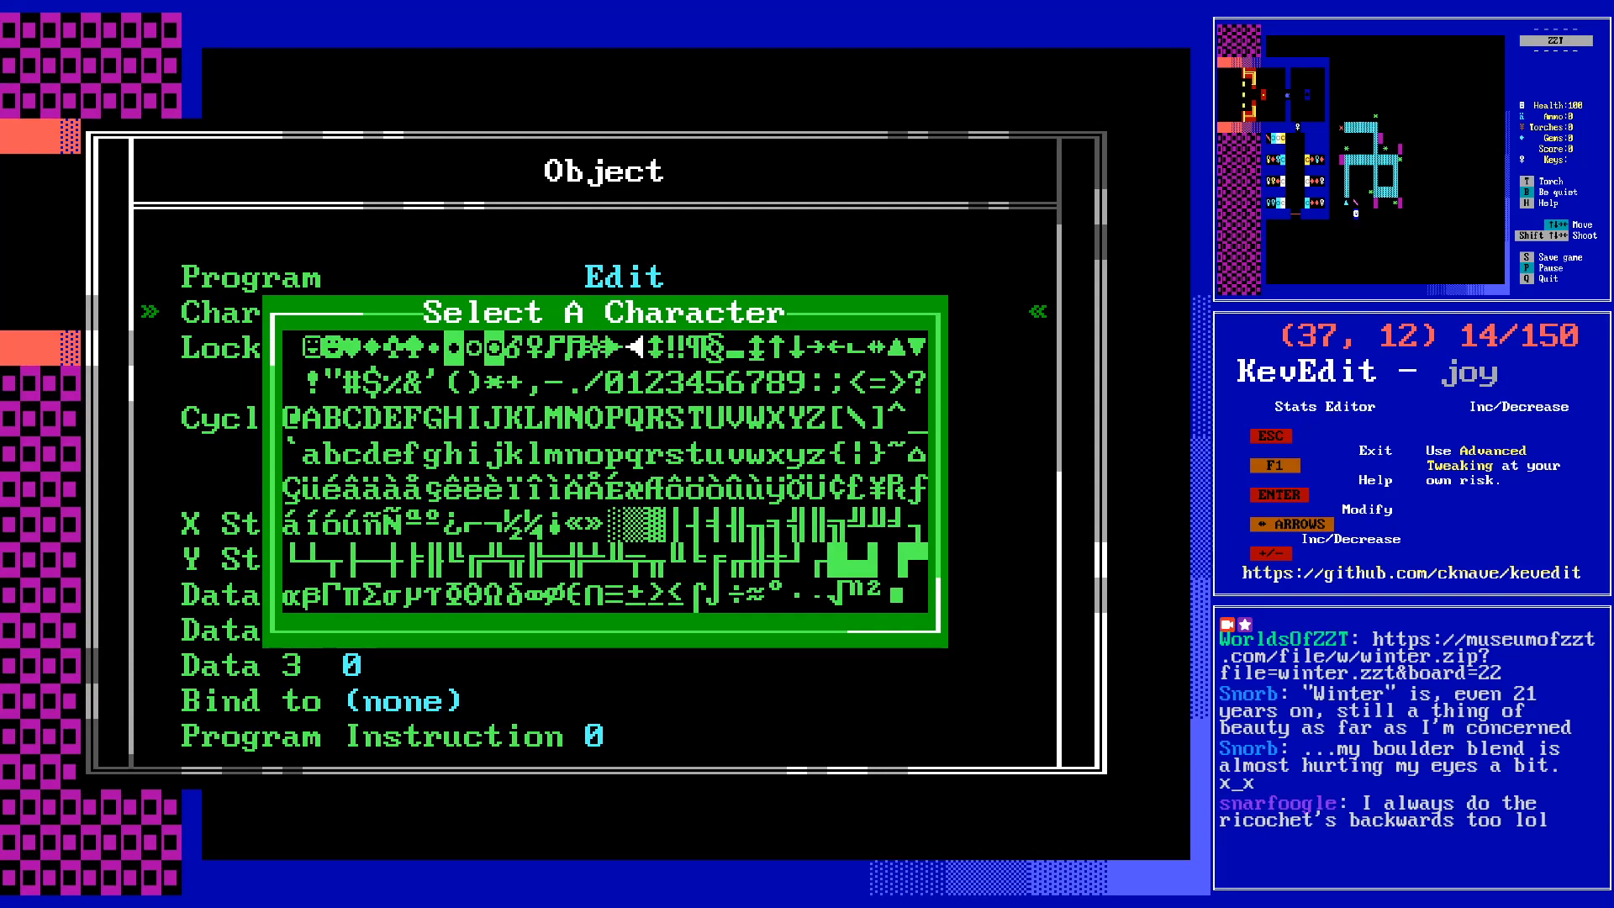
pyautogui.press('Down')
pyautogui.press('Left')
pyautogui.press('Left')
pyautogui.press('Left')
pyautogui.press('Left')
pyautogui.press('Left')
pyautogui.press('Left')
pyautogui.press('Left')
pyautogui.press('Left')
pyautogui.press('Left')
pyautogui.press('Left')
pyautogui.press('Left')
pyautogui.press('Left')
pyautogui.press('Right')
pyautogui.press('Right')
pyautogui.press('Right')
pyautogui.press('Right')
pyautogui.press('Right')
pyautogui.press('Right')
pyautogui.press('Right')
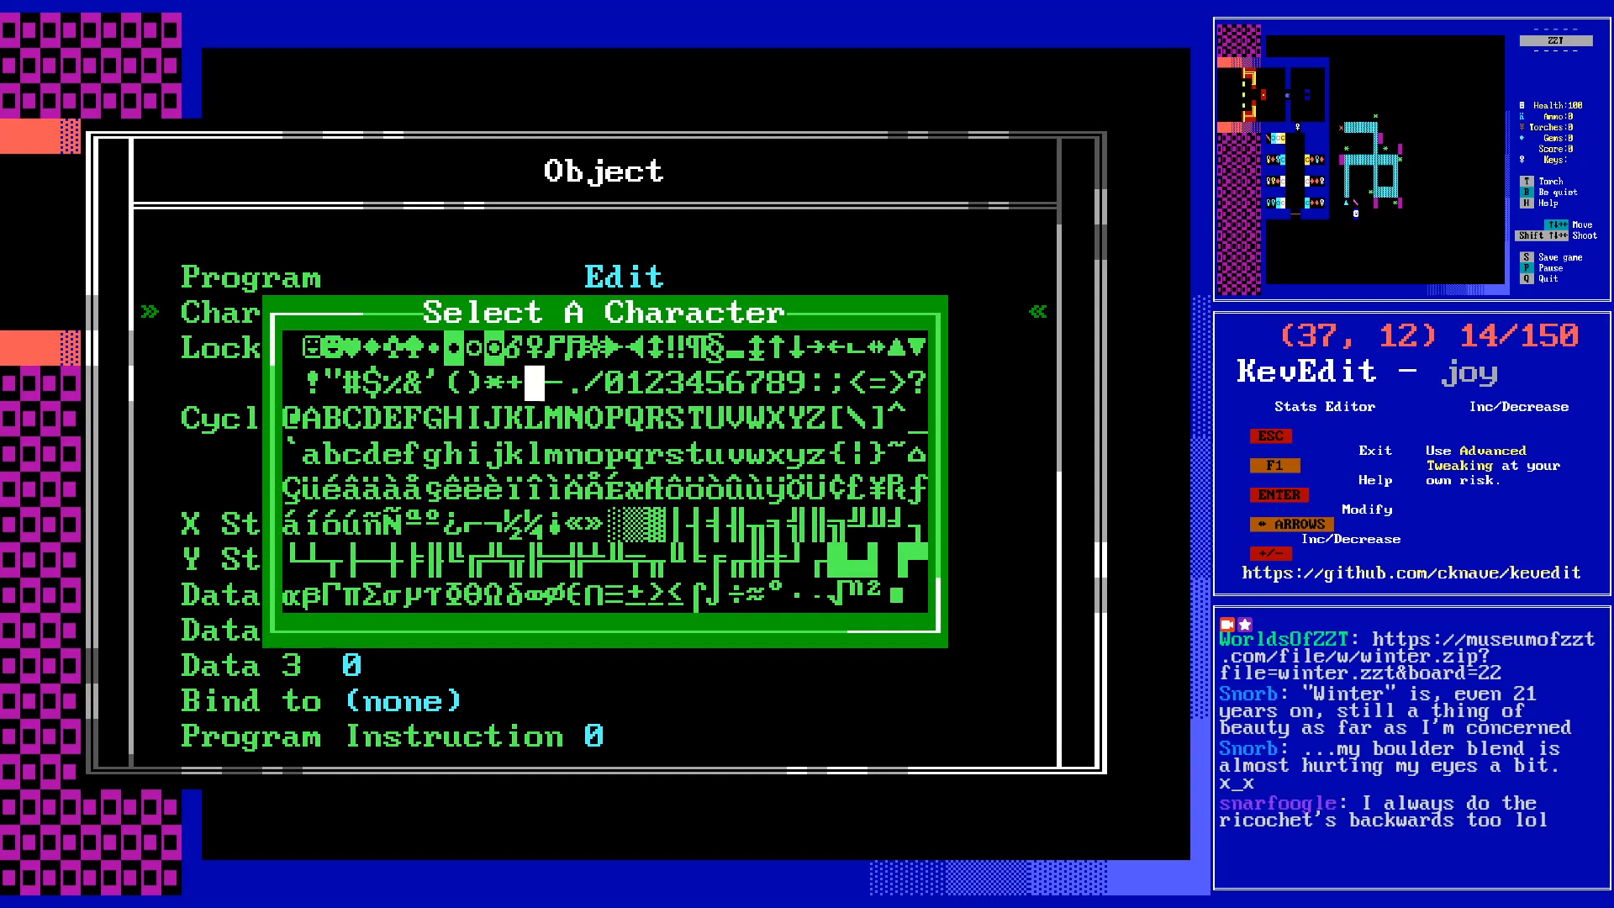
pyautogui.press('Right')
pyautogui.press('Right')
pyautogui.press('Right')
pyautogui.press('Right')
pyautogui.press('Right')
pyautogui.press('Right')
pyautogui.press('Right')
pyautogui.press('Right')
pyautogui.press('Right')
pyautogui.press('Right')
pyautogui.press('Right')
pyautogui.press('Right')
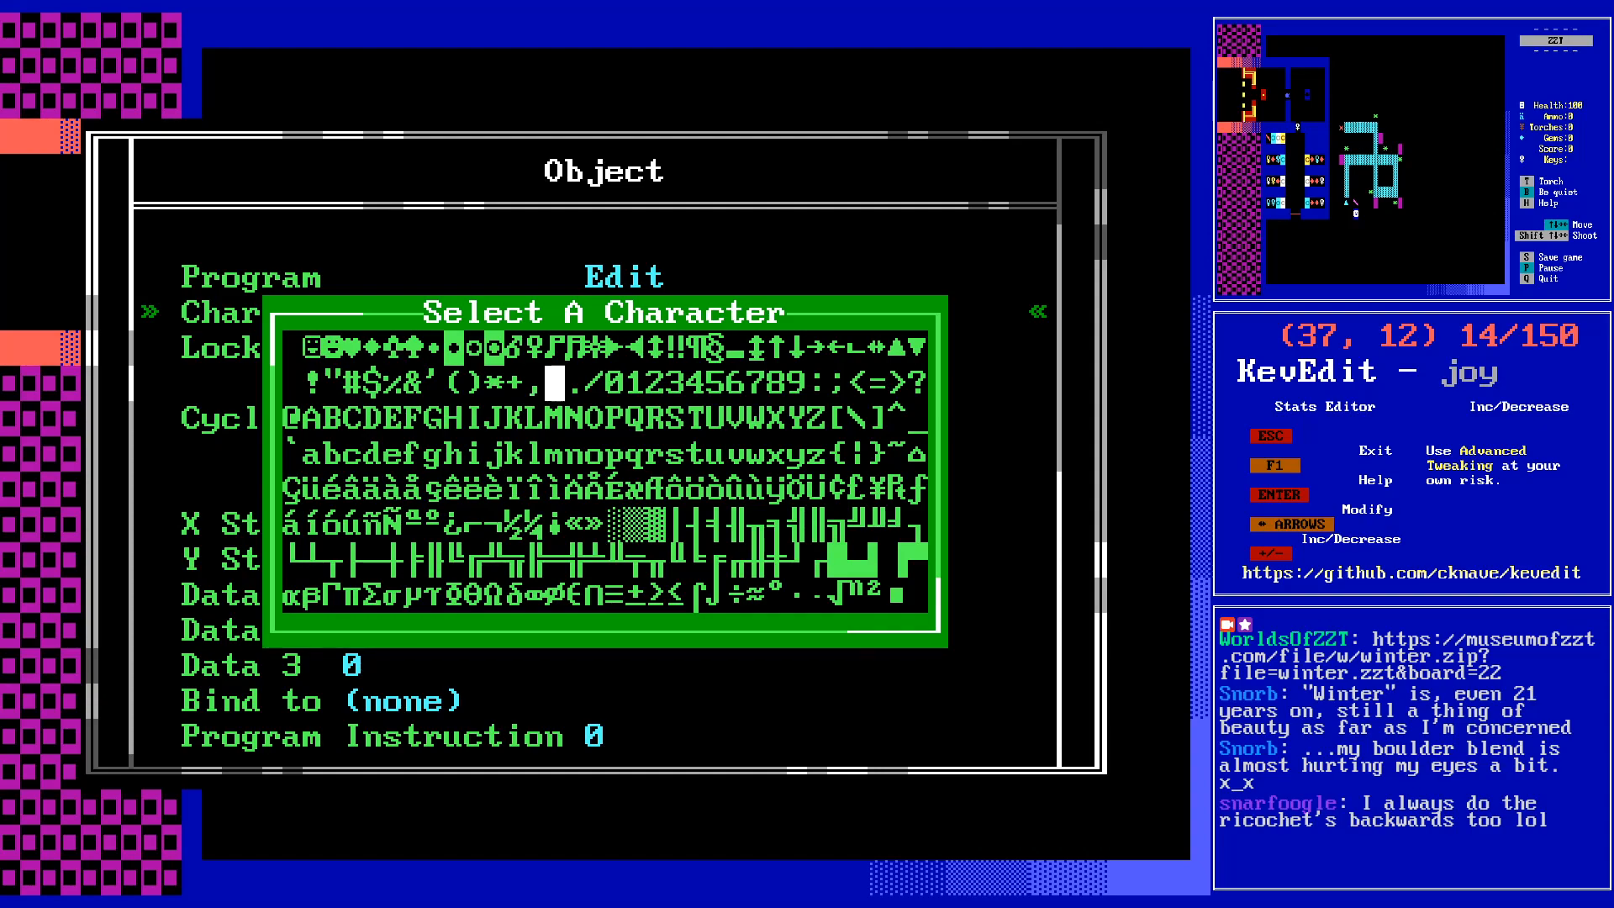
pyautogui.press('Right')
pyautogui.press('Right')
pyautogui.press('Right')
pyautogui.press('Right')
pyautogui.press('Right')
pyautogui.press('Up')
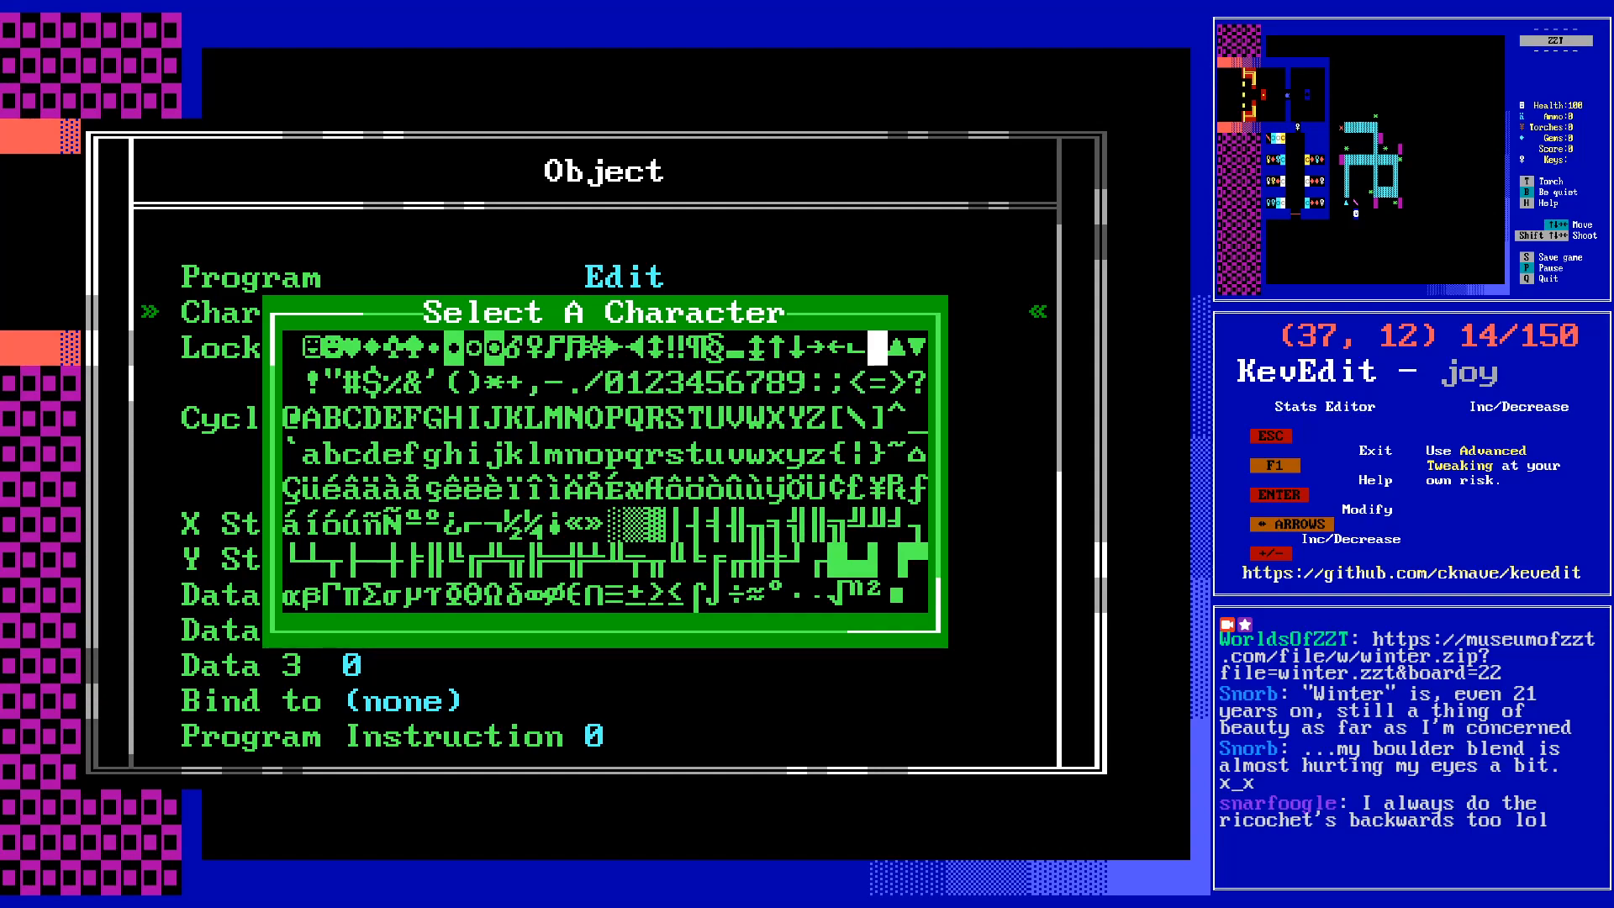
pyautogui.press('Return')
# - Edit the program of the panel at (37, 12) so the first move label goes /e and the second goes /w
pyautogui.press('Up')
pyautogui.press('Return')
pyautogui.press('Down')
pyautogui.press('Down')
pyautogui.press('Down')
pyautogui.press('Down')
pyautogui.press('Right')
pyautogui.press('Right')
pyautogui.press('BackSpace')
pyautogui.write('w')
pyautogui.press('Down')
pyautogui.press('Down')
pyautogui.press('Down')
pyautogui.press('Down')
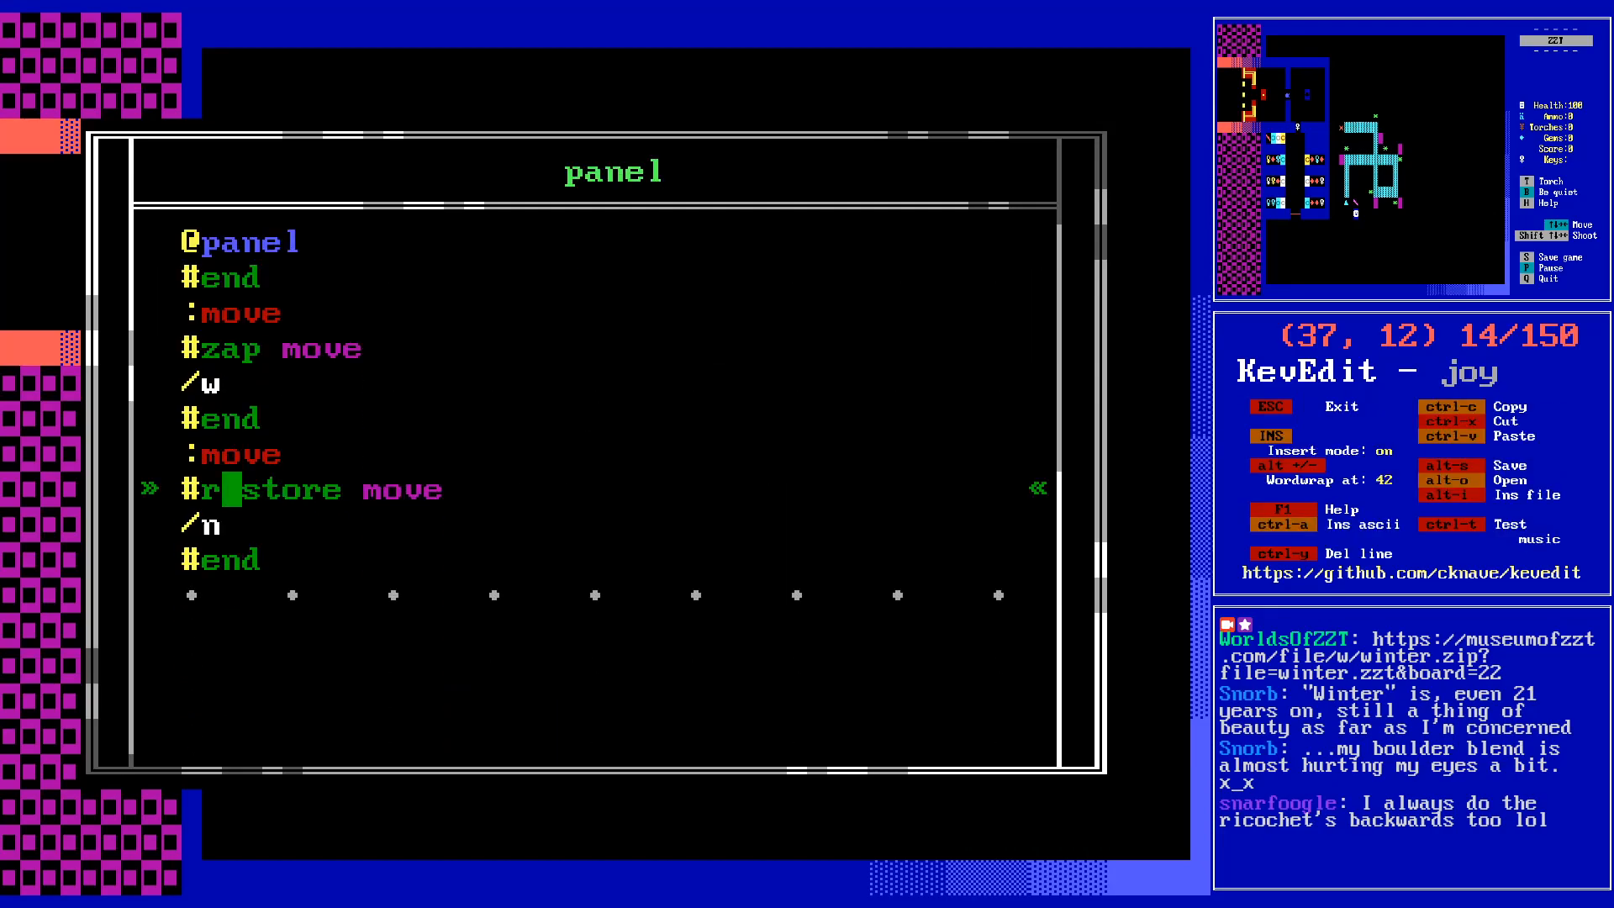
pyautogui.press('BackSpace')
pyautogui.write('w')
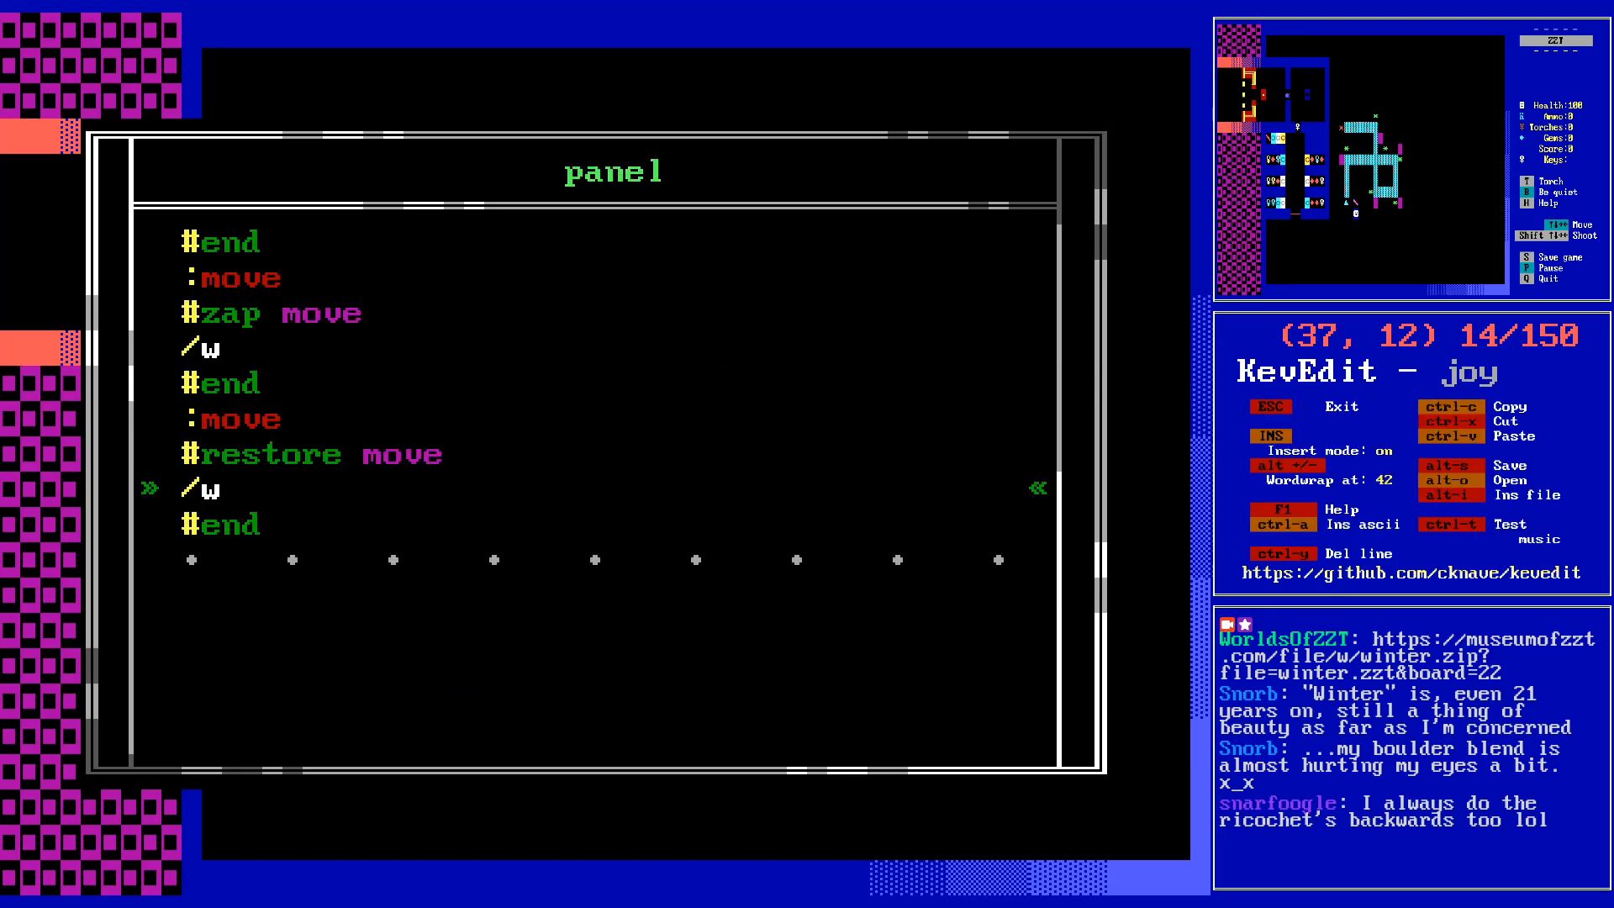
pyautogui.press('Up')
pyautogui.press('Up')
pyautogui.press('Up')
pyautogui.press('Up')
pyautogui.press('Up')
pyautogui.press('Down')
pyautogui.press('BackSpace')
pyautogui.write('e')
pyautogui.press('Down')
pyautogui.press('Down')
pyautogui.press('Down')
pyautogui.press('Down')
pyautogui.press('Down')
pyautogui.press('Escape')
# - Copy the green ricochet at (35, 12) and place it at (26, 13), at the corner of the cyan track
pyautogui.press('Down')
pyautogui.press('Up')
pyautogui.press('Left')
pyautogui.press('Left')
pyautogui.press('p')
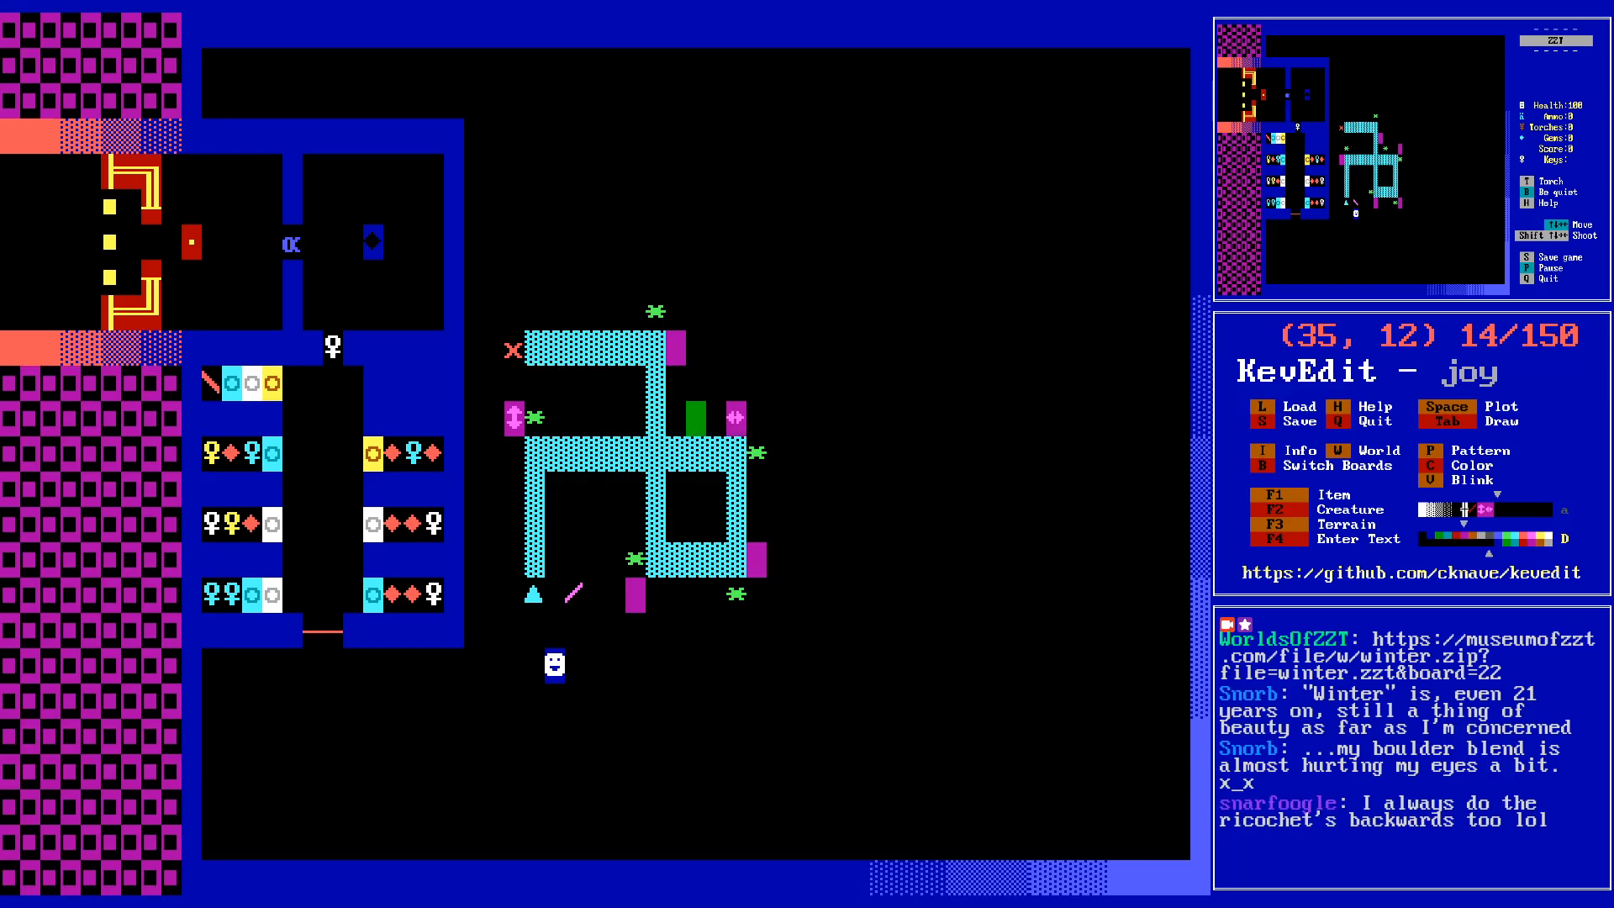
pyautogui.press('Right')
pyautogui.press('Right')
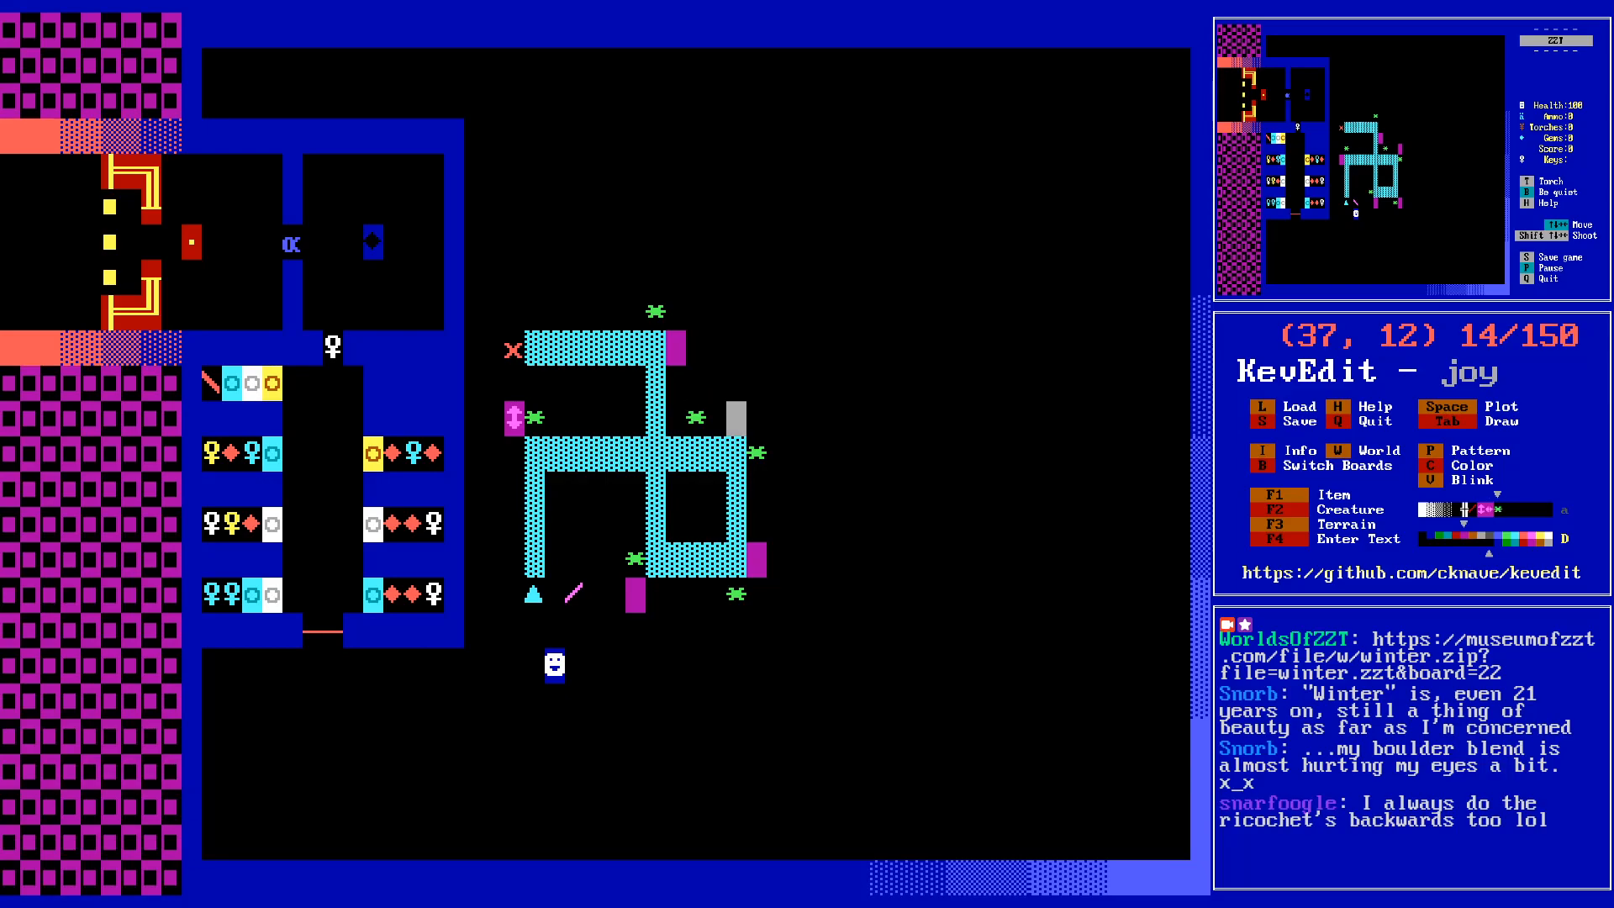
pyautogui.press('Left')
pyautogui.press('Left')
pyautogui.press('Left')
pyautogui.press('Left')
pyautogui.press('Left')
pyautogui.press('Left')
pyautogui.press('Left')
pyautogui.press('Left')
pyautogui.press('Left')
pyautogui.press('Left')
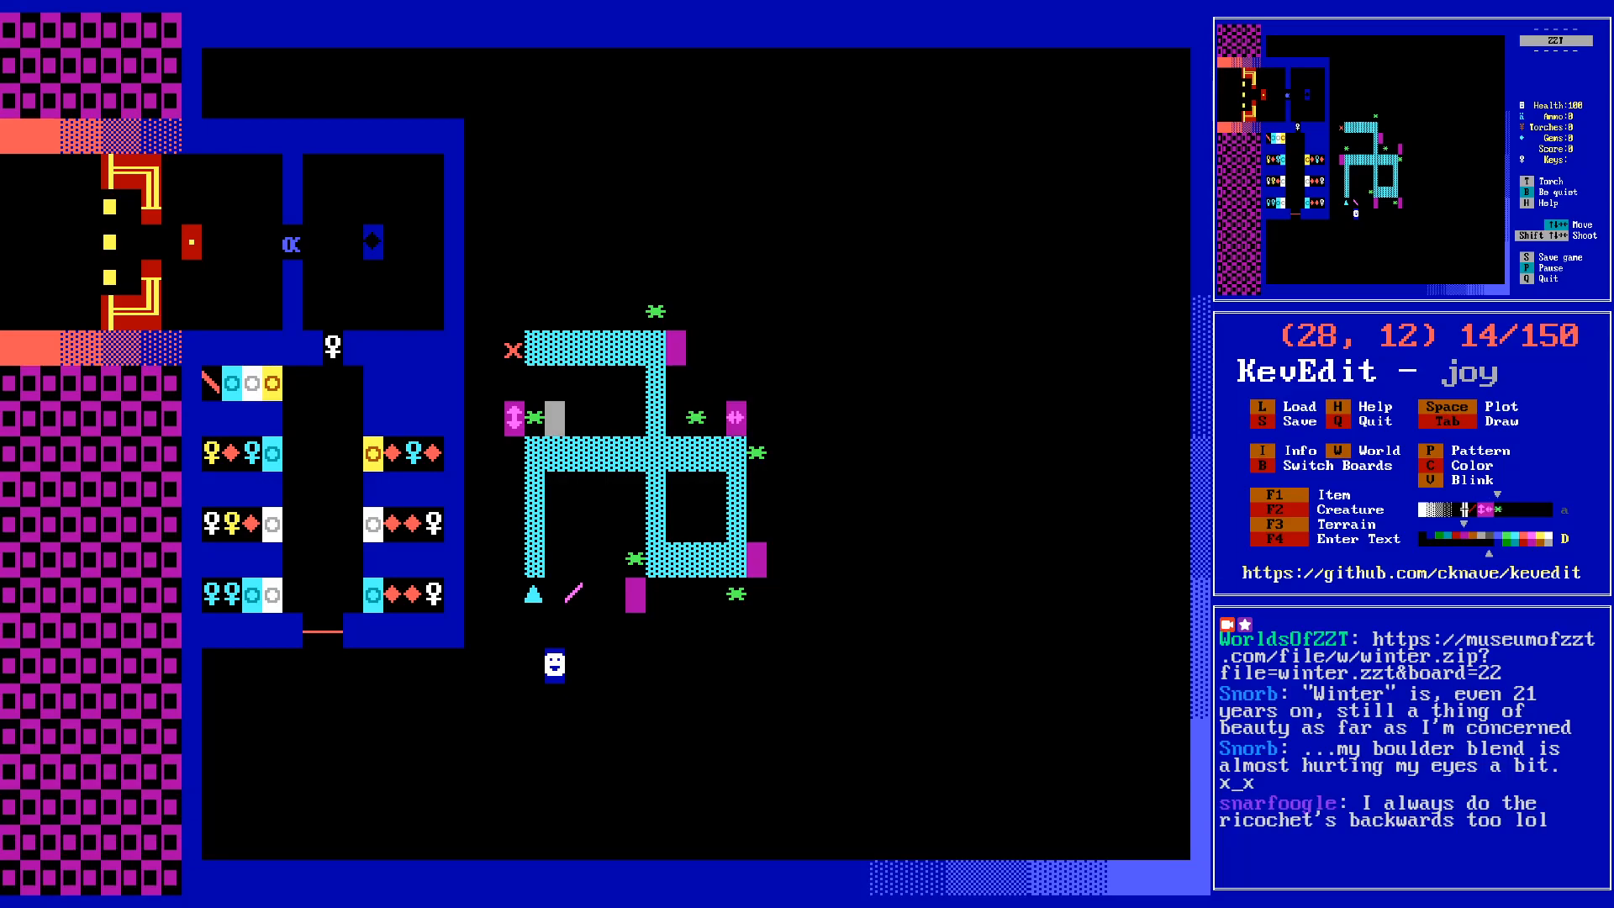
pyautogui.press('Down')
pyautogui.press('Left')
pyautogui.press('space')
# - Delete the ricochet at (27, 12) and the up-down arrow panel at (26, 12)
pyautogui.press('Right')
pyautogui.press('Up')
pyautogui.press('Delete')
pyautogui.press('Left')
pyautogui.press('Delete')
pyautogui.press('Right')
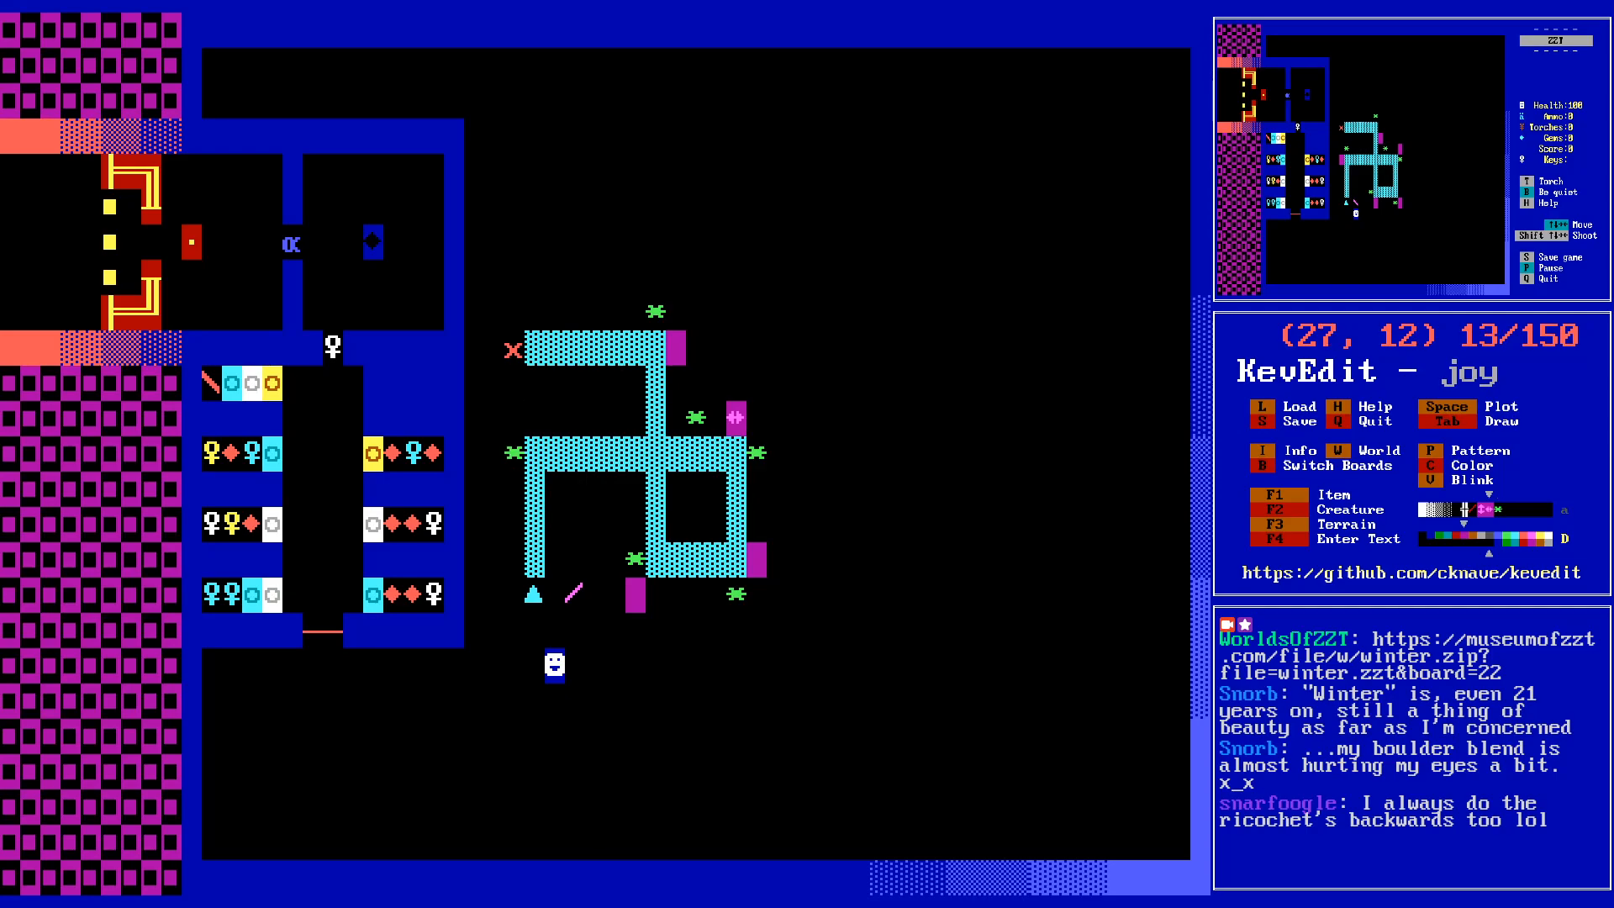
# - Place a copy of the left-right arrow panel at (26, 12), above the relocated ricochet, and return to the panel at (37, 12)
pyautogui.press('Left')
pyautogui.press('space')
pyautogui.press('Right')
pyautogui.press('Right')
pyautogui.press('Right')
pyautogui.press('Right')
pyautogui.press('Right')
pyautogui.press('Right')
pyautogui.press('Right')
pyautogui.press('Down')
pyautogui.press('Right')
pyautogui.press('Right')
pyautogui.press('Right')
pyautogui.press('Right')
pyautogui.press('Up')
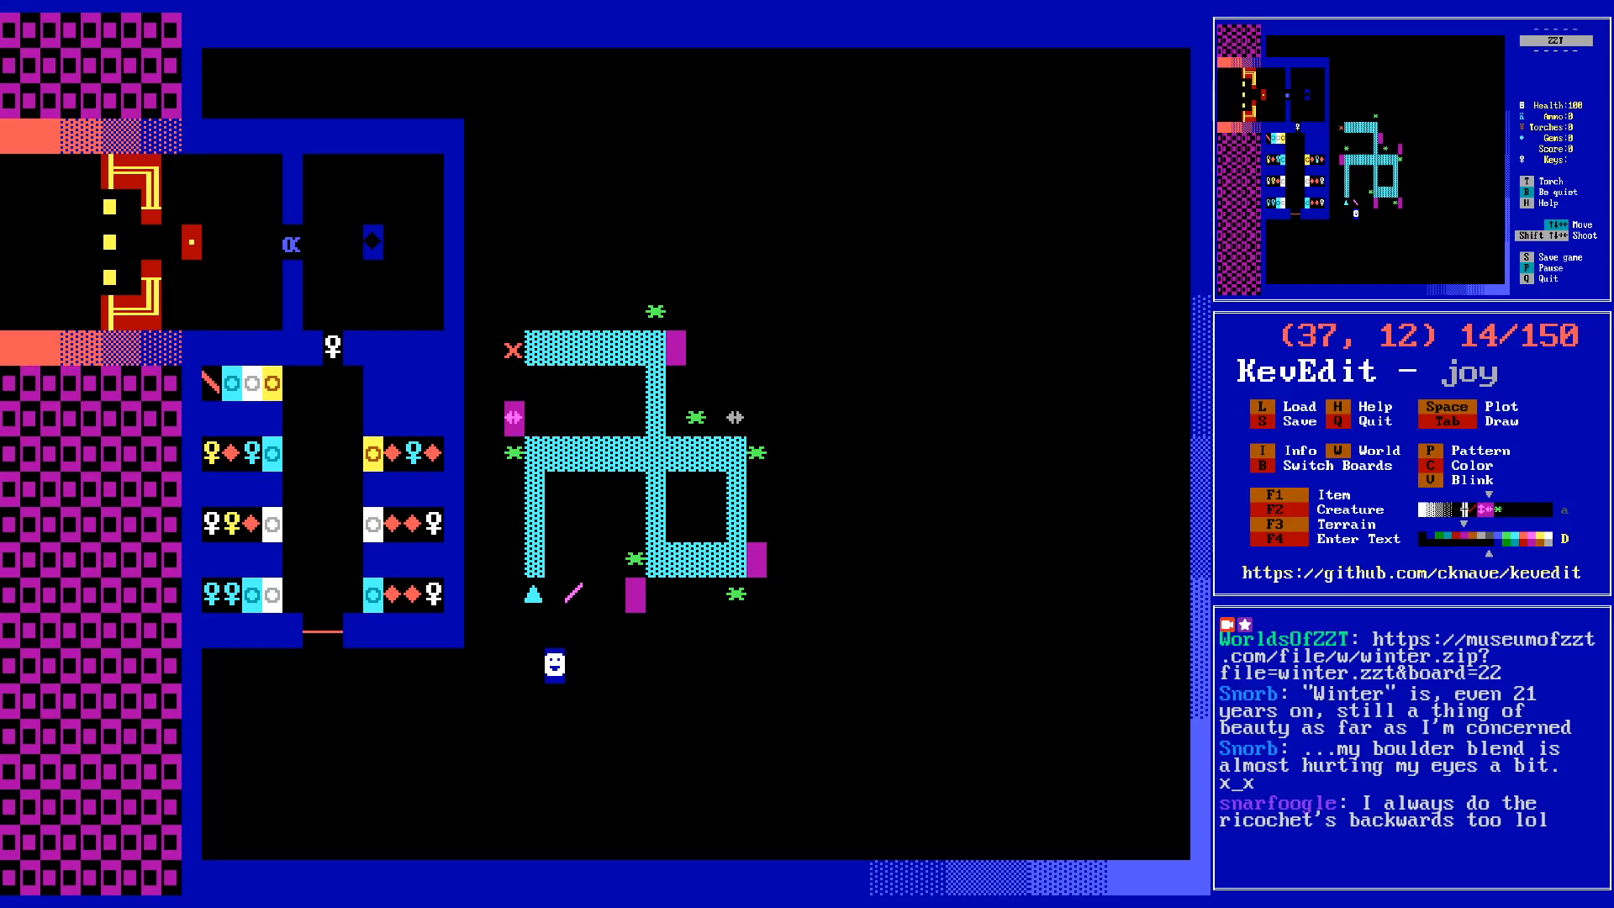
# - Place a green ricochet at (37, 12) and an up-down arrow panel at (38, 13), and check that panel's program
pyautogui.press('Right')
pyautogui.press('Down')
pyautogui.press('Return')
pyautogui.press('Return')
pyautogui.press('Escape')
pyautogui.press('Escape')
# - Replace the panel at (38, 16) with a green ricochet and the ricochet at (37, 17) with a left-right arrow panel
pyautogui.press('Down')
pyautogui.press('Down')
pyautogui.press('Down')
pyautogui.press('Left')
pyautogui.press('Right')
pyautogui.press('Left')
pyautogui.press('Down')
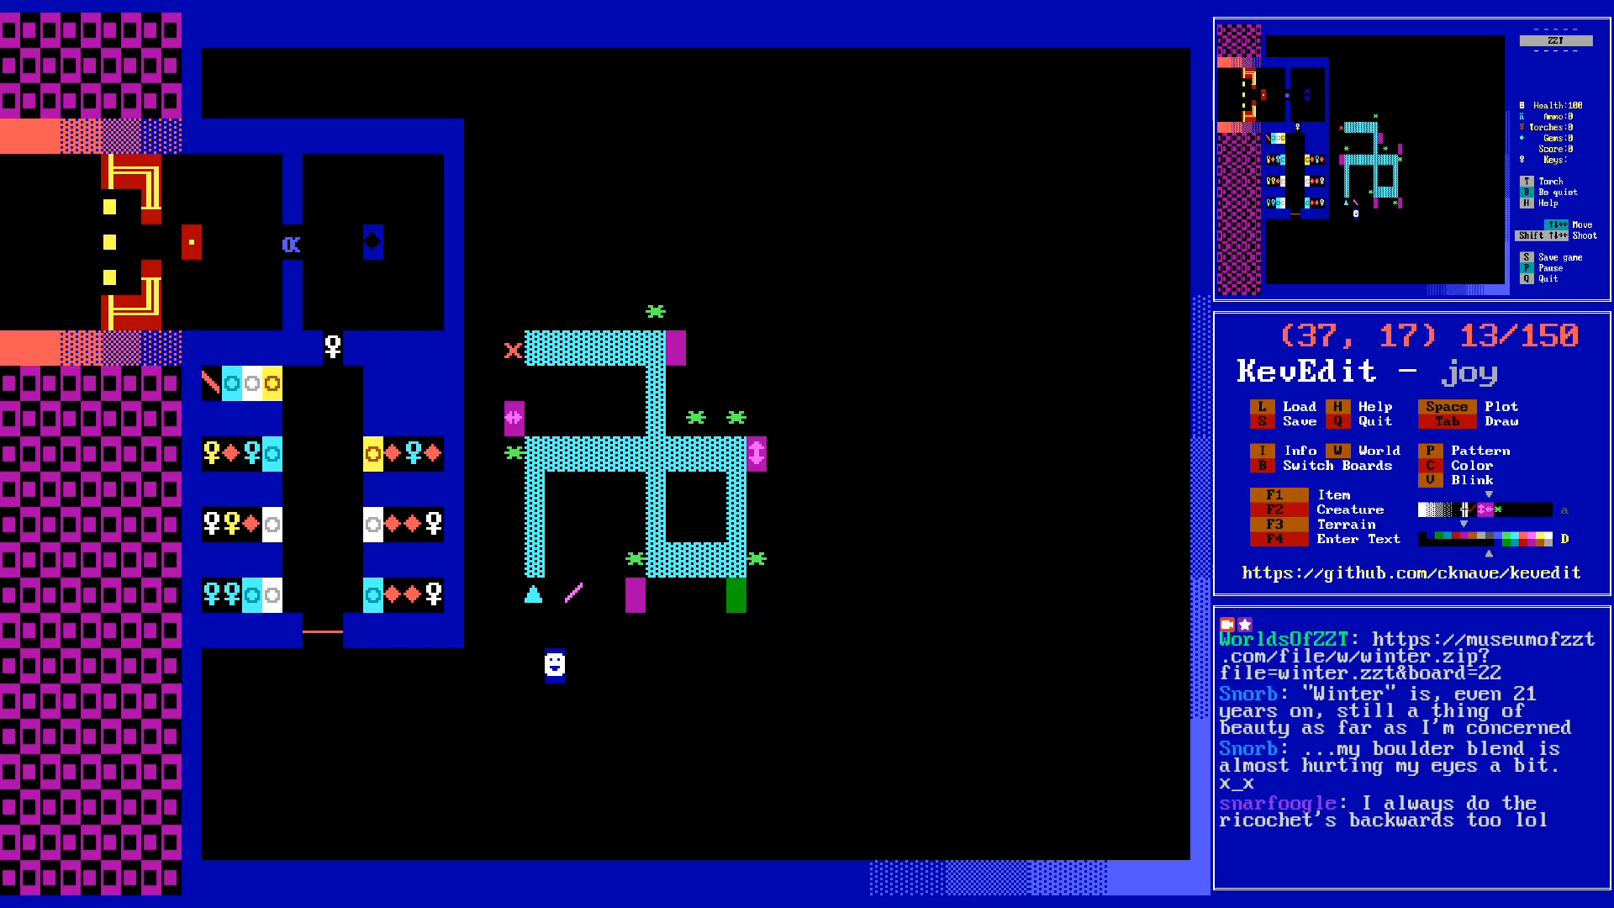
pyautogui.press('space')
# - Place a green ricochet at (33, 17), just below the lower corner of the cyan track
pyautogui.press('Left')
pyautogui.press('Left')
pyautogui.press('Left')
pyautogui.press('Left')
pyautogui.press('Left')
pyautogui.press('Up')
pyautogui.press('Down')
pyautogui.press('Right')
pyautogui.press('Left')
# - Replace the ricochet at (32, 16) with an up-down arrow panel and delete the old panel at (32, 17)
pyautogui.press('Up')
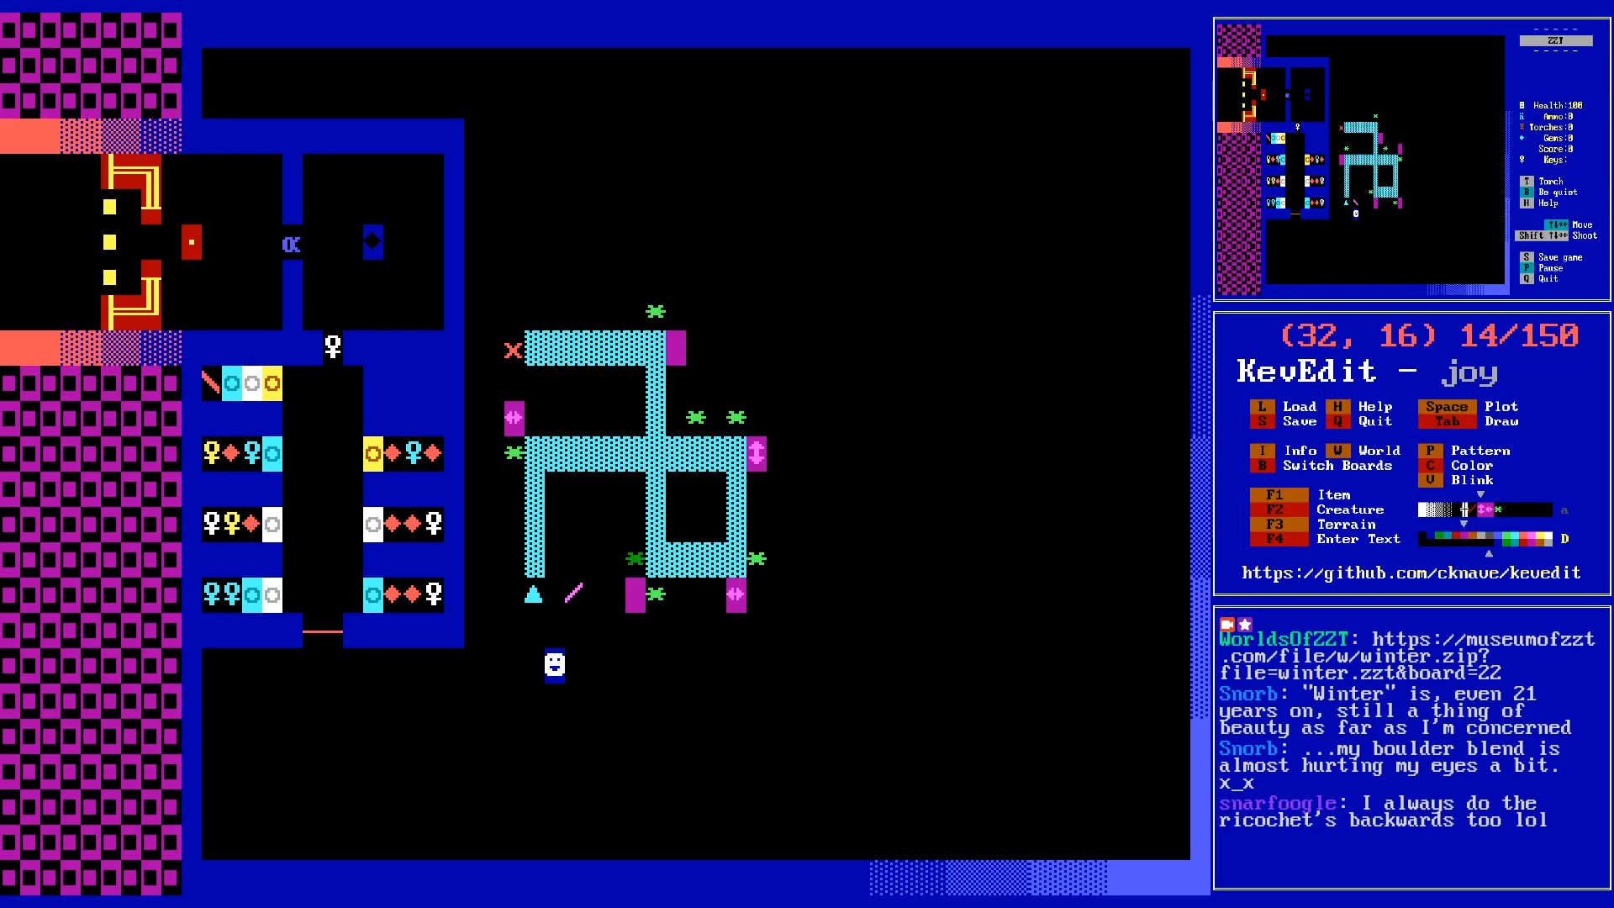
pyautogui.press('space')
pyautogui.press('Down')
pyautogui.press('Delete')
# - Review the program and settings of the up-down arrow panel at (32, 16)
pyautogui.press('Up')
pyautogui.press('Return')
pyautogui.press('Down')
pyautogui.press('Escape')
pyautogui.press('Up')
pyautogui.press('Up')
pyautogui.press('Up')
pyautogui.press('Up')
pyautogui.press('Down')
pyautogui.press('Down')
pyautogui.press('Down')
pyautogui.press('Down')
pyautogui.press('Down')
pyautogui.press('Return')
pyautogui.press('Return')
pyautogui.press('Down')
pyautogui.press('Down')
pyautogui.press('Down')
pyautogui.press('Down')
pyautogui.press('Down')
pyautogui.press('Down')
pyautogui.press('Down')
pyautogui.press('Escape')
pyautogui.press('Escape')
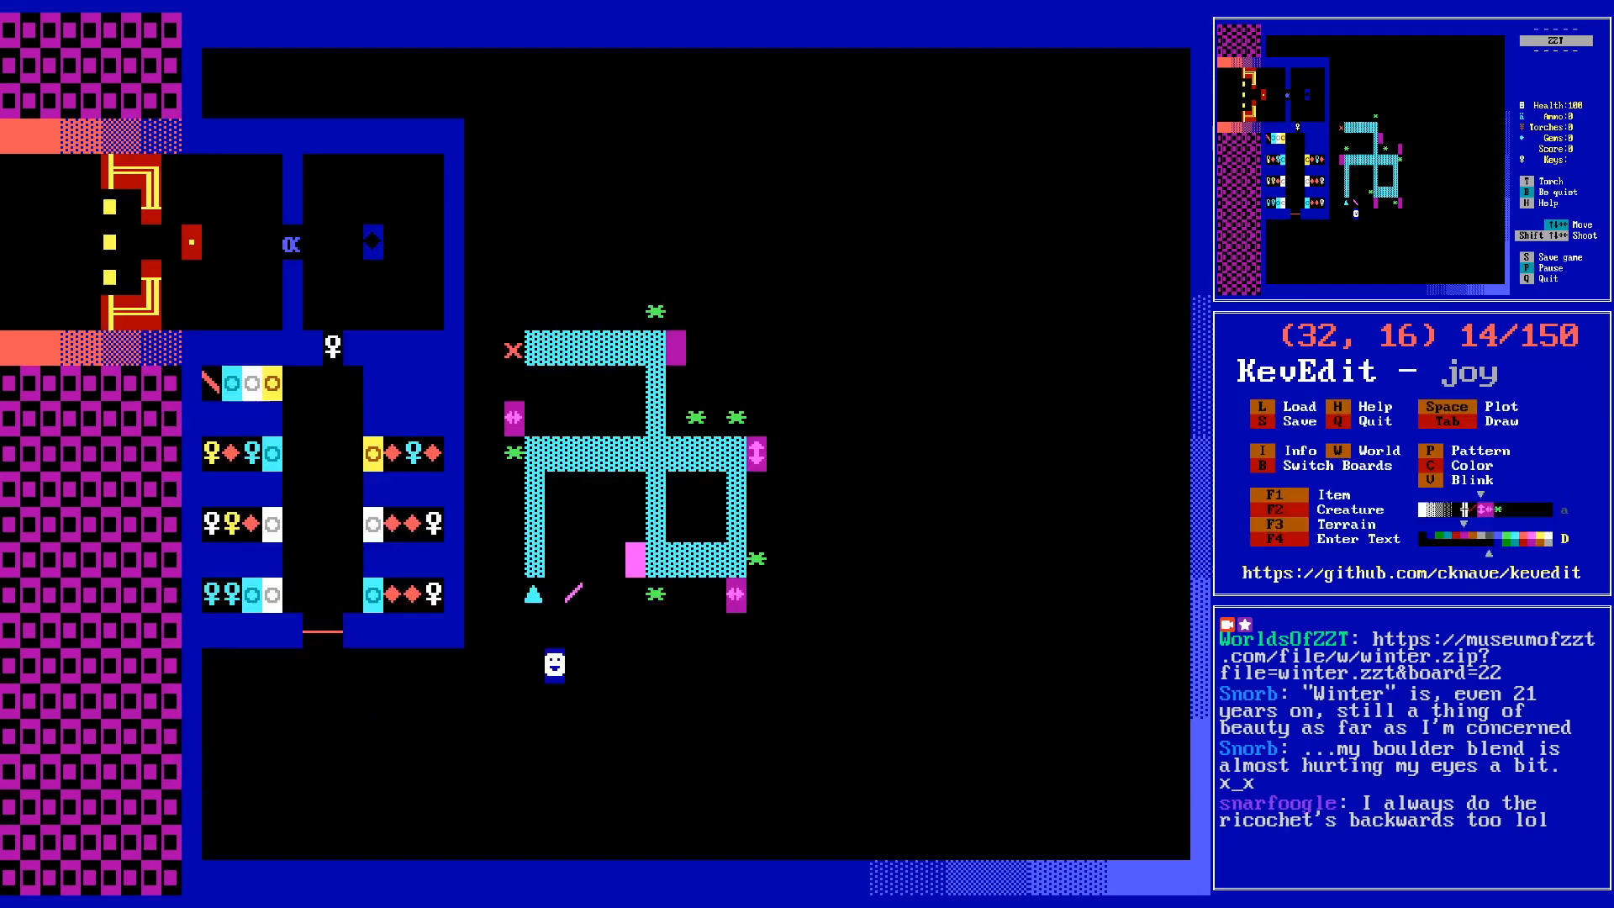
# - Replace the panel at (34, 10) with a green ricochet
pyautogui.press('Up')
pyautogui.press('Up')
pyautogui.press('Up')
pyautogui.press('Up')
pyautogui.press('Right')
pyautogui.press('Right')
pyautogui.press('Up')
pyautogui.press('Up')
pyautogui.press('Up')
pyautogui.press('Left')
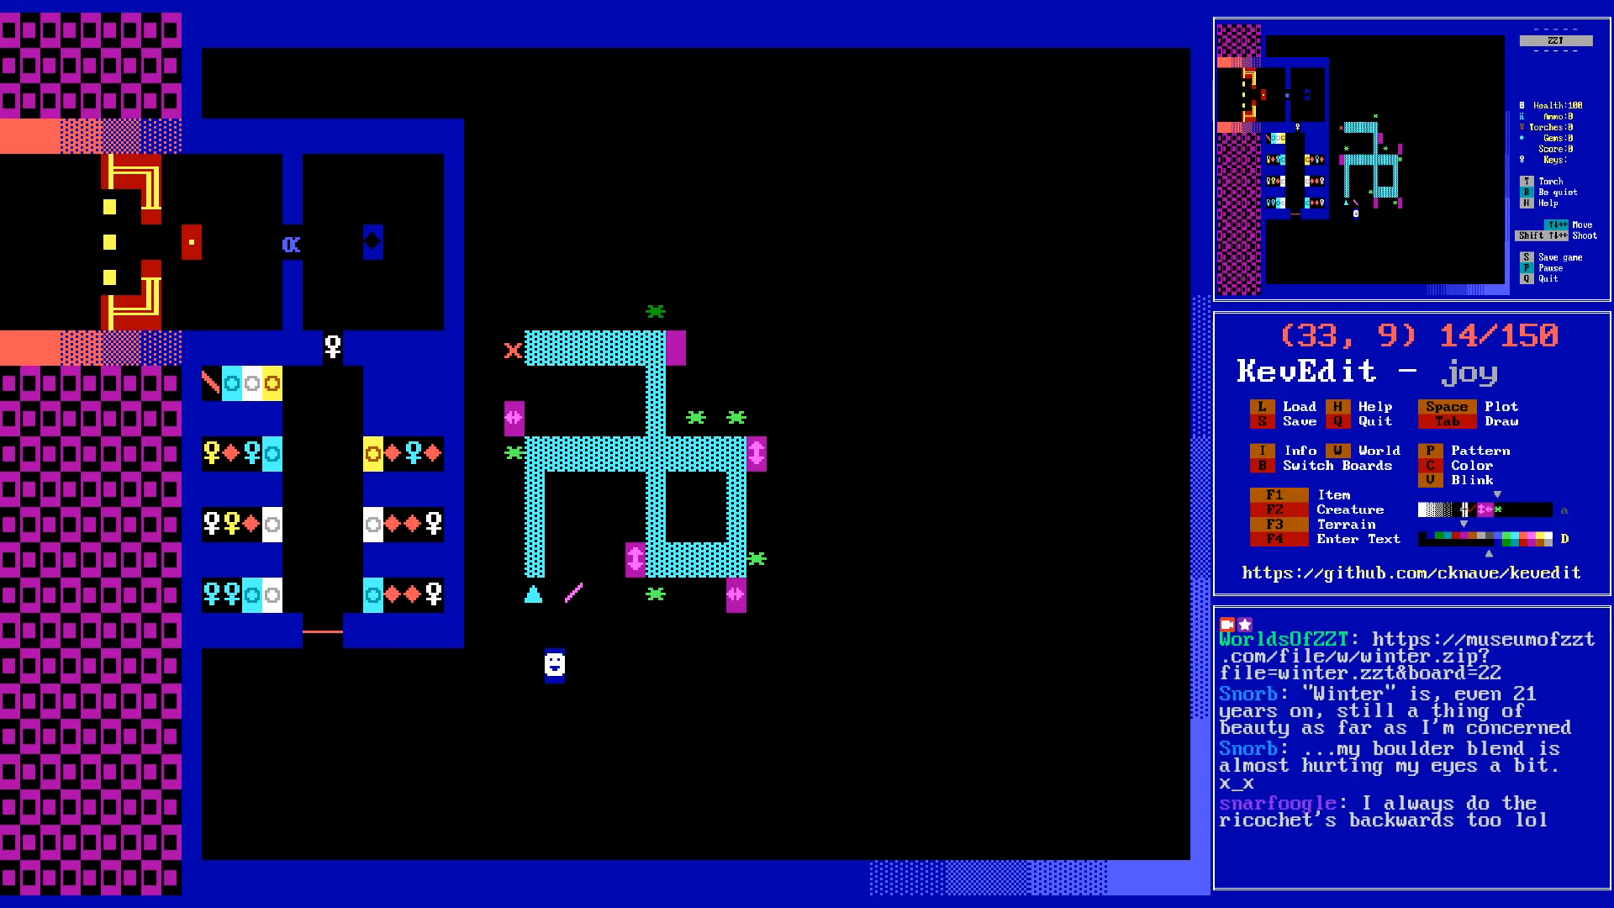
pyautogui.press('Right')
pyautogui.press('Down')
pyautogui.press('space')
# - Replace the ricochet at (33, 9) with a left-right arrow panel and save the world over the existing file
pyautogui.press('Up')
pyautogui.press('Left')
pyautogui.press('Right')
pyautogui.press('Left')
pyautogui.press('space')
pyautogui.press('Right')
pyautogui.press('Right')
pyautogui.press('s')
pyautogui.press('Return')
pyautogui.press('y')
# - Review the program and settings of the cyan shooter object at (27, 17)
pyautogui.hotkey('alt', 'Left')
pyautogui.hotkey('alt', 'Down')
pyautogui.press('Right')
pyautogui.press('Down')
pyautogui.press('Right')
pyautogui.press('Down')
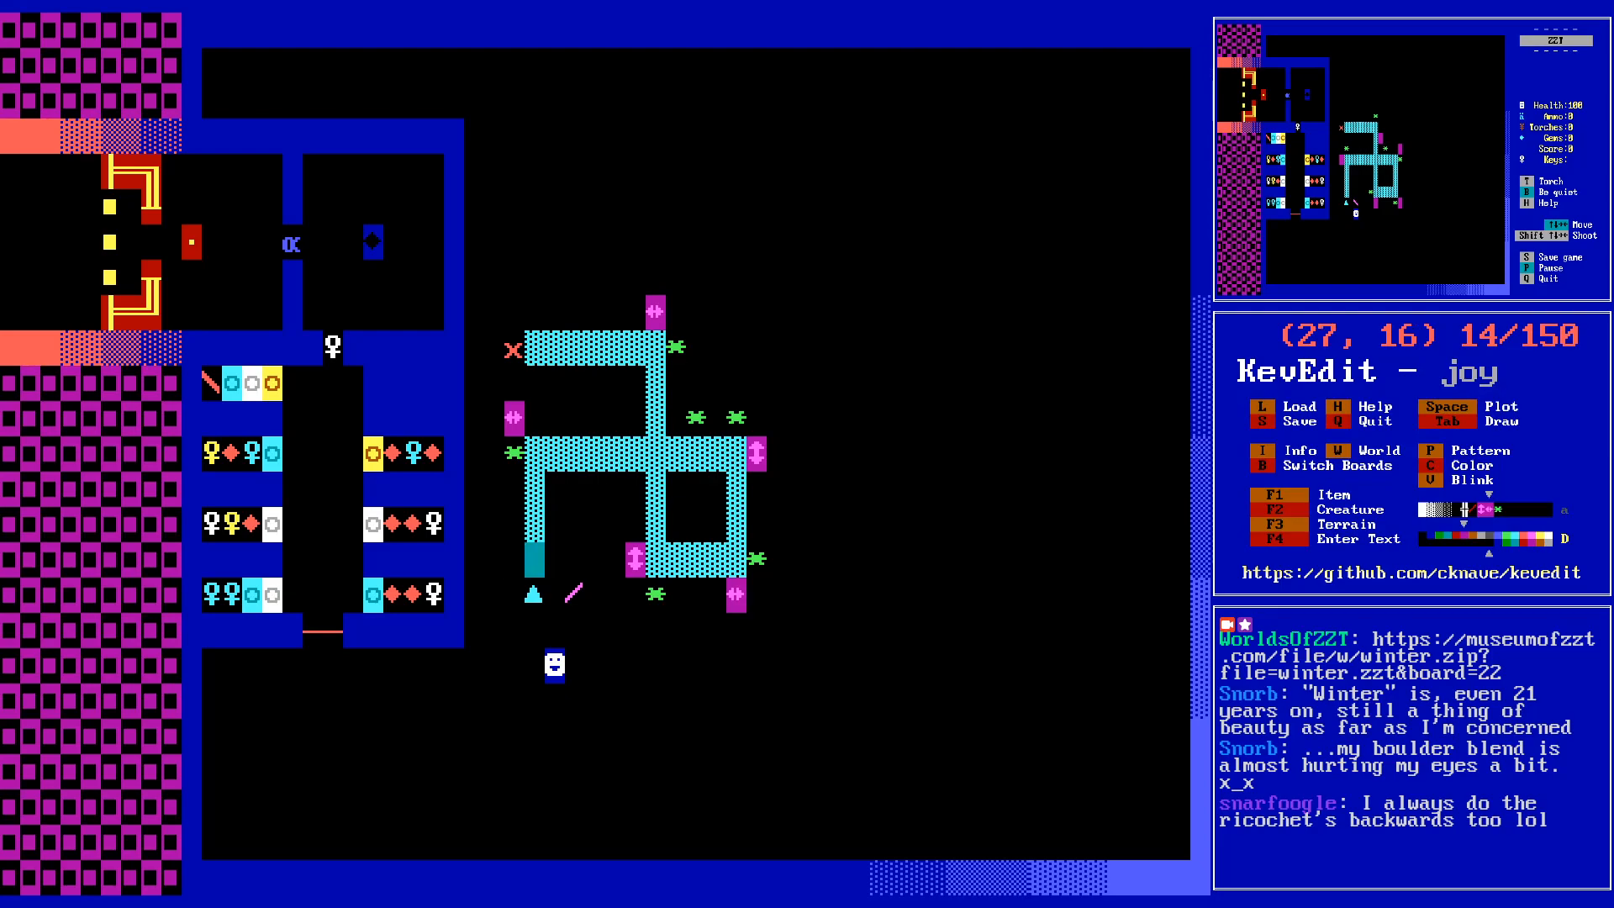
pyautogui.press('Down')
pyautogui.press('Return')
pyautogui.press('Down')
pyautogui.press('Down')
pyautogui.press('Down')
pyautogui.press('Escape')
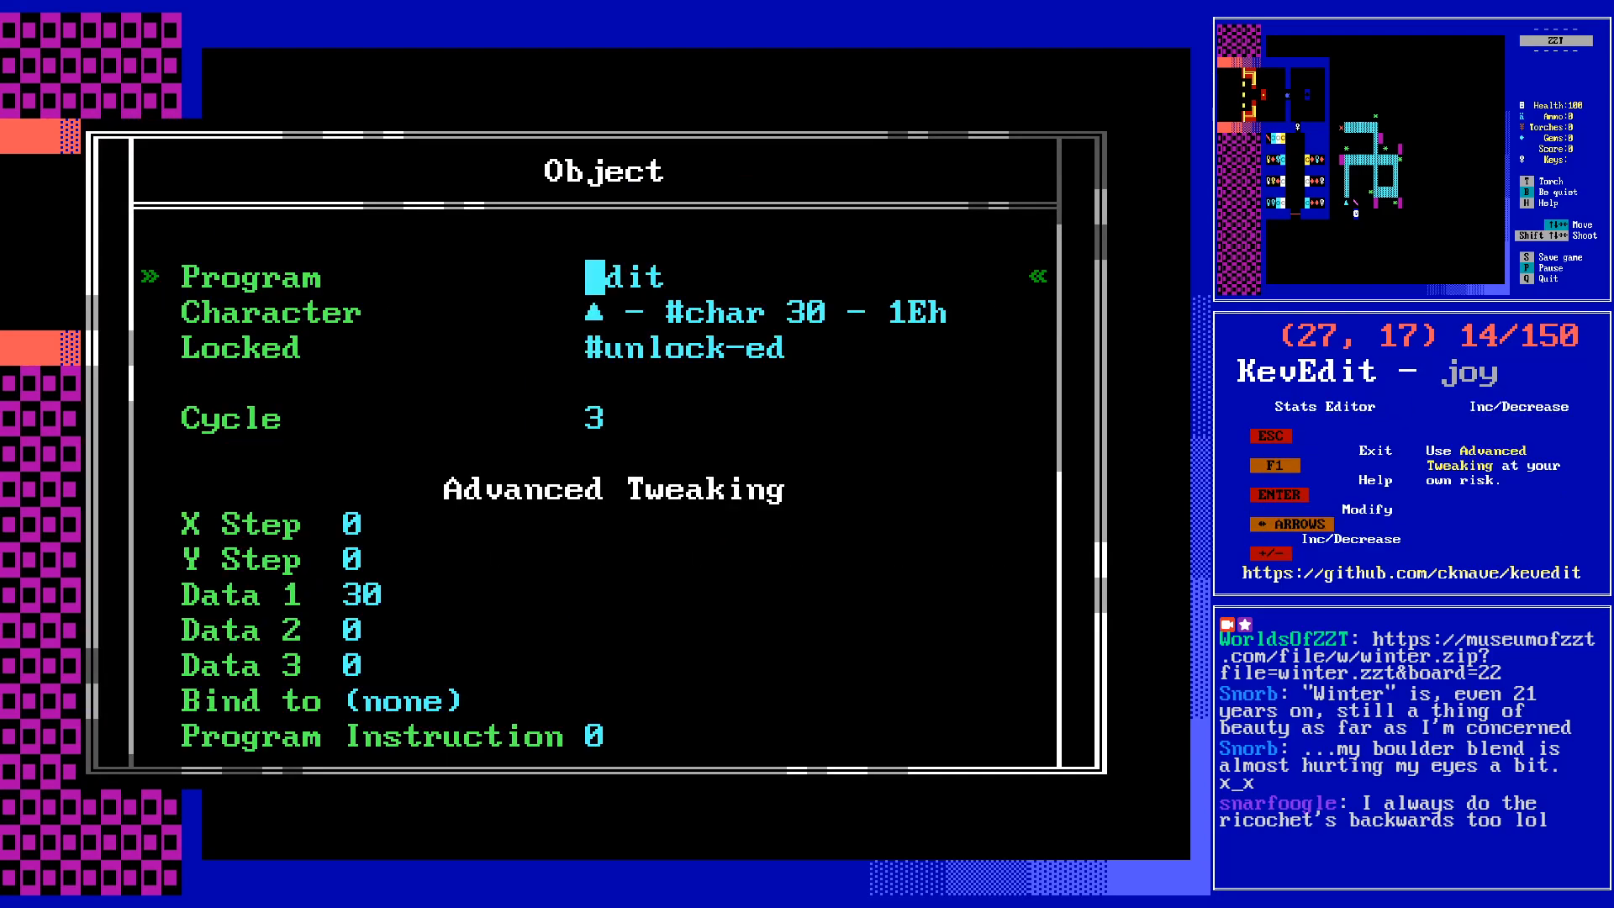
pyautogui.press('Down')
pyautogui.press('Down')
pyautogui.press('Down')
pyautogui.press('Escape')
pyautogui.press('Down')
# - Save the world, switch to ZZT, quit the running game and start a new one on the updated board
pyautogui.press('s')
pyautogui.press('Return')
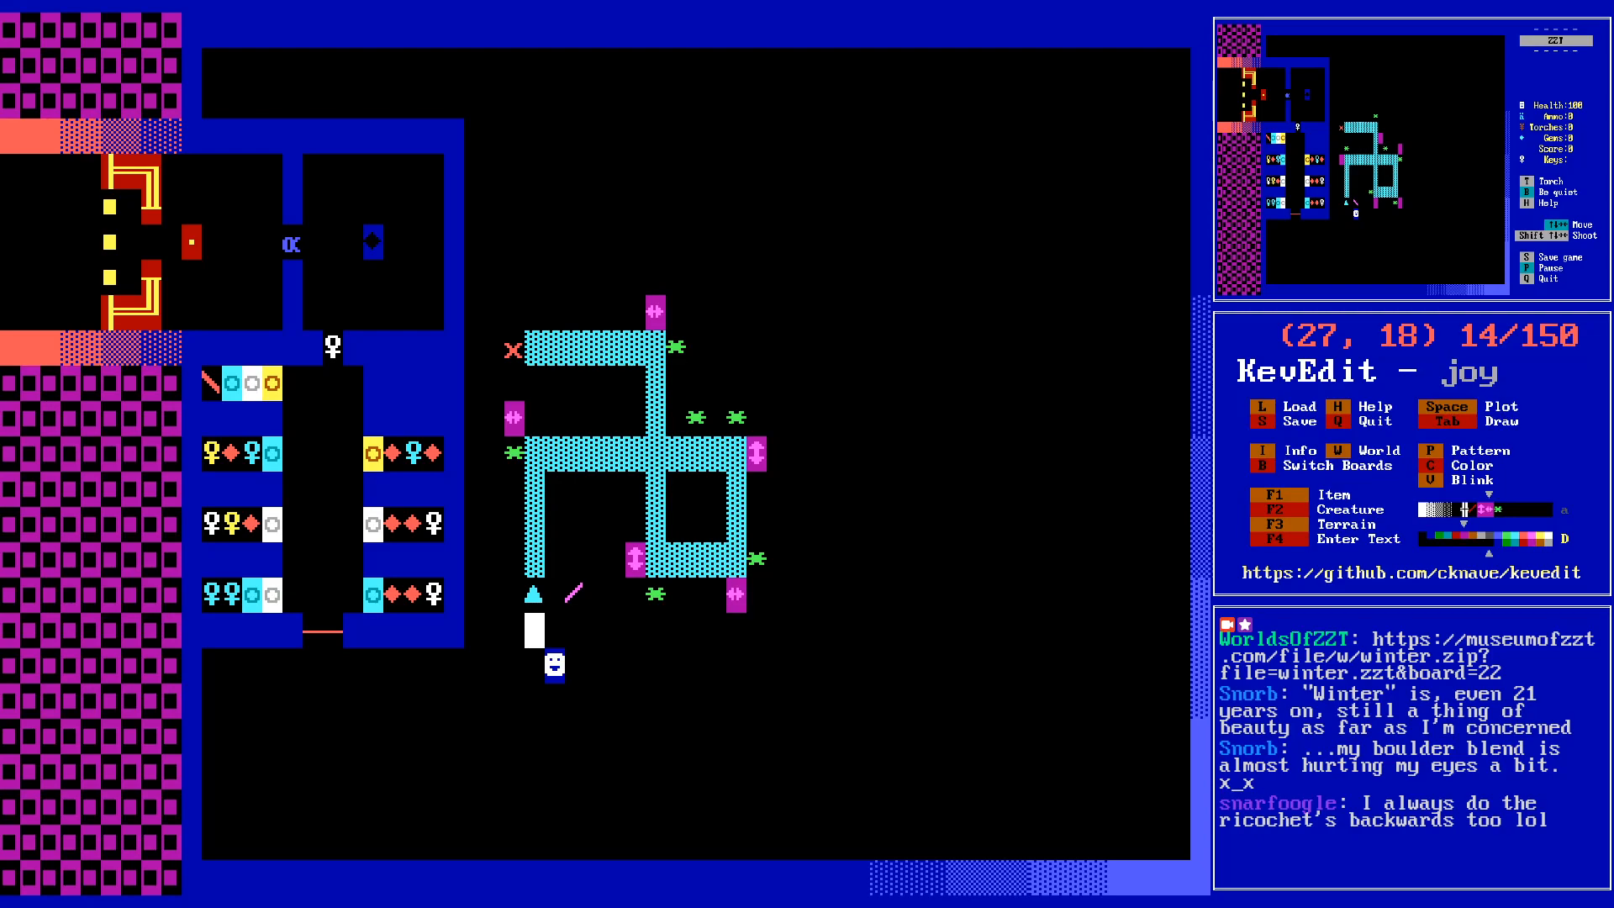
pyautogui.hotkey('alt', 'Tab')
pyautogui.press('q')
pyautogui.press('y')
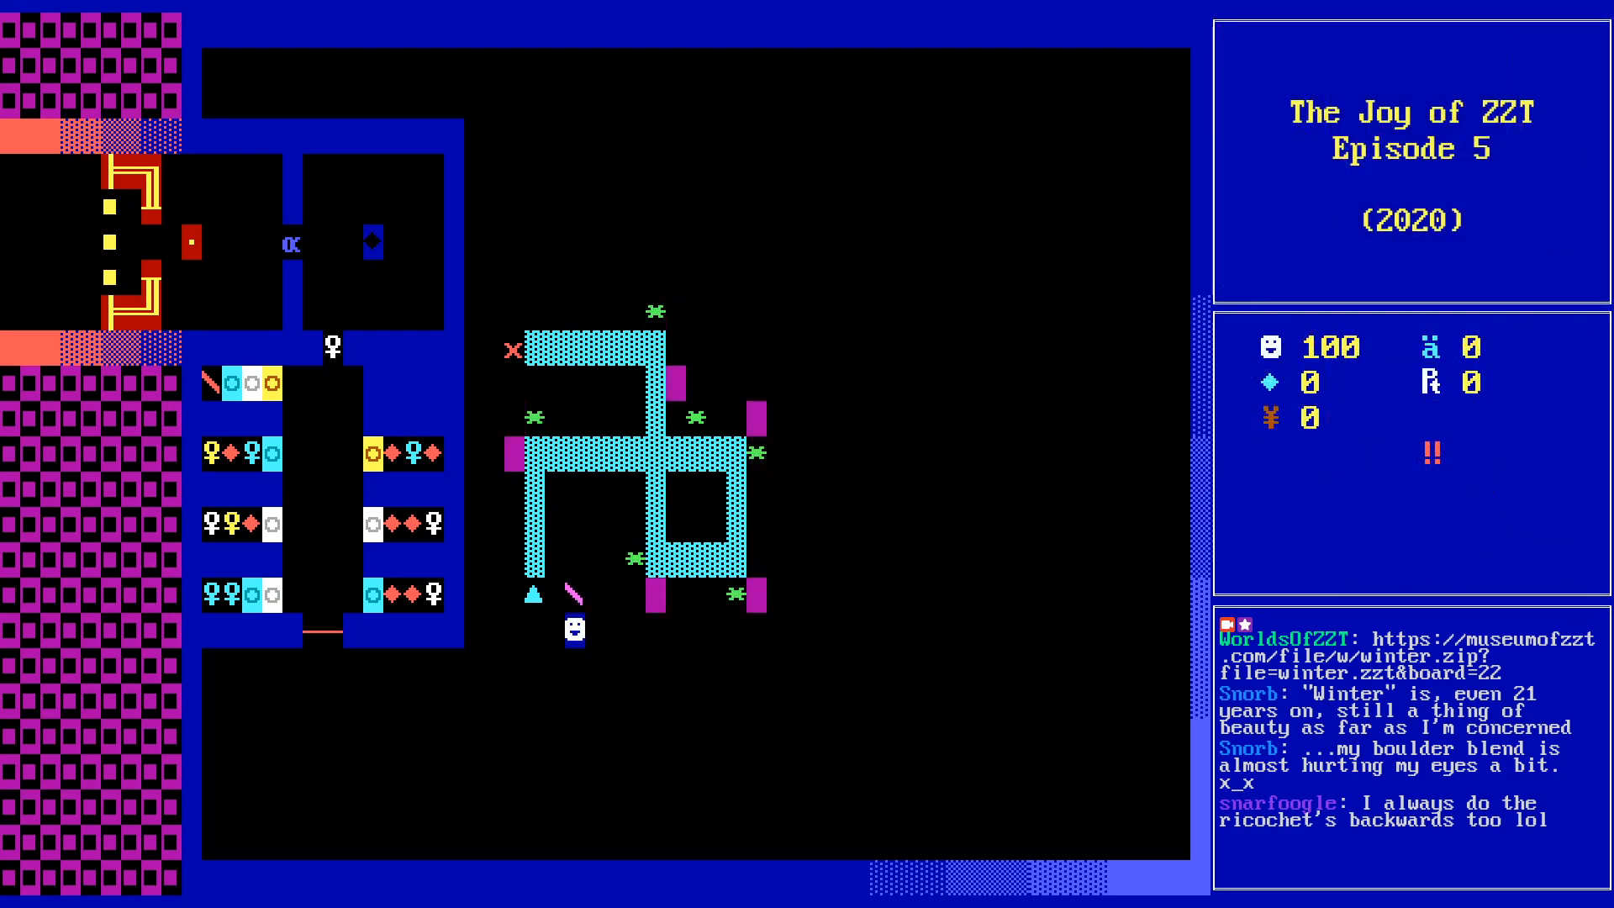
pyautogui.press('p')
# - Walk the player around the ricochet puzzle and return to the spot beneath the lever
pyautogui.press('Right')
pyautogui.press('Up')
pyautogui.press('Right')
pyautogui.press('Right')
pyautogui.press('Right')
pyautogui.press('Left')
pyautogui.press('Up')
pyautogui.press('Up')
pyautogui.press('Down')
pyautogui.press('Down')
pyautogui.press('Left')
pyautogui.press('Left')
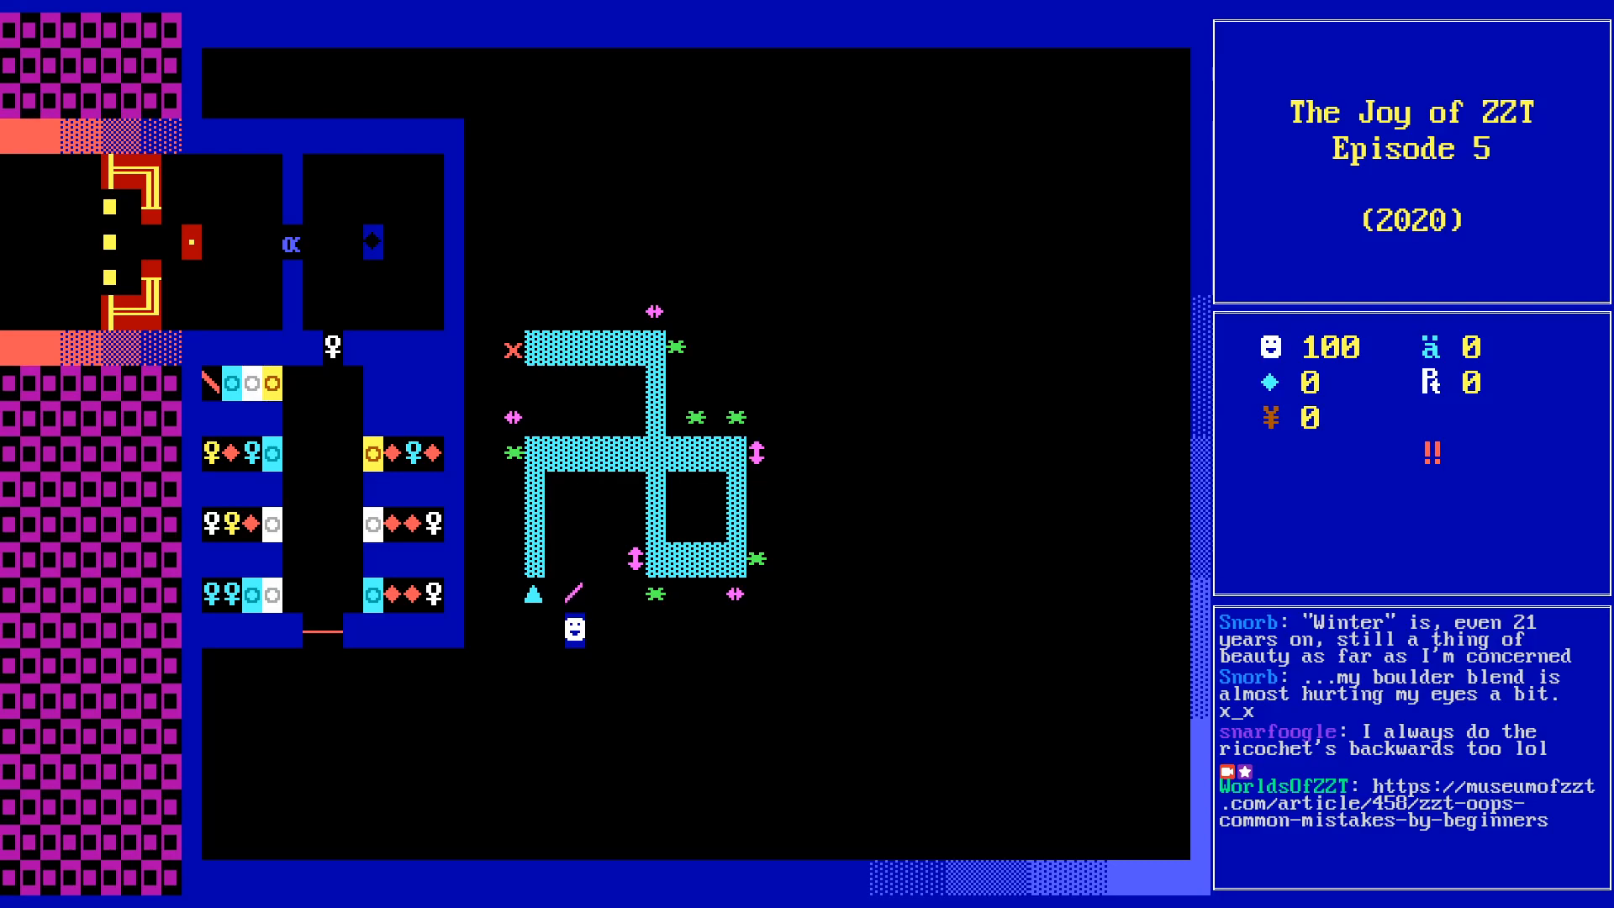
# - Play-test a shot from the cyan shooter with the lever in the \ position and return to the lever
pyautogui.press('Left')
pyautogui.press('Left')
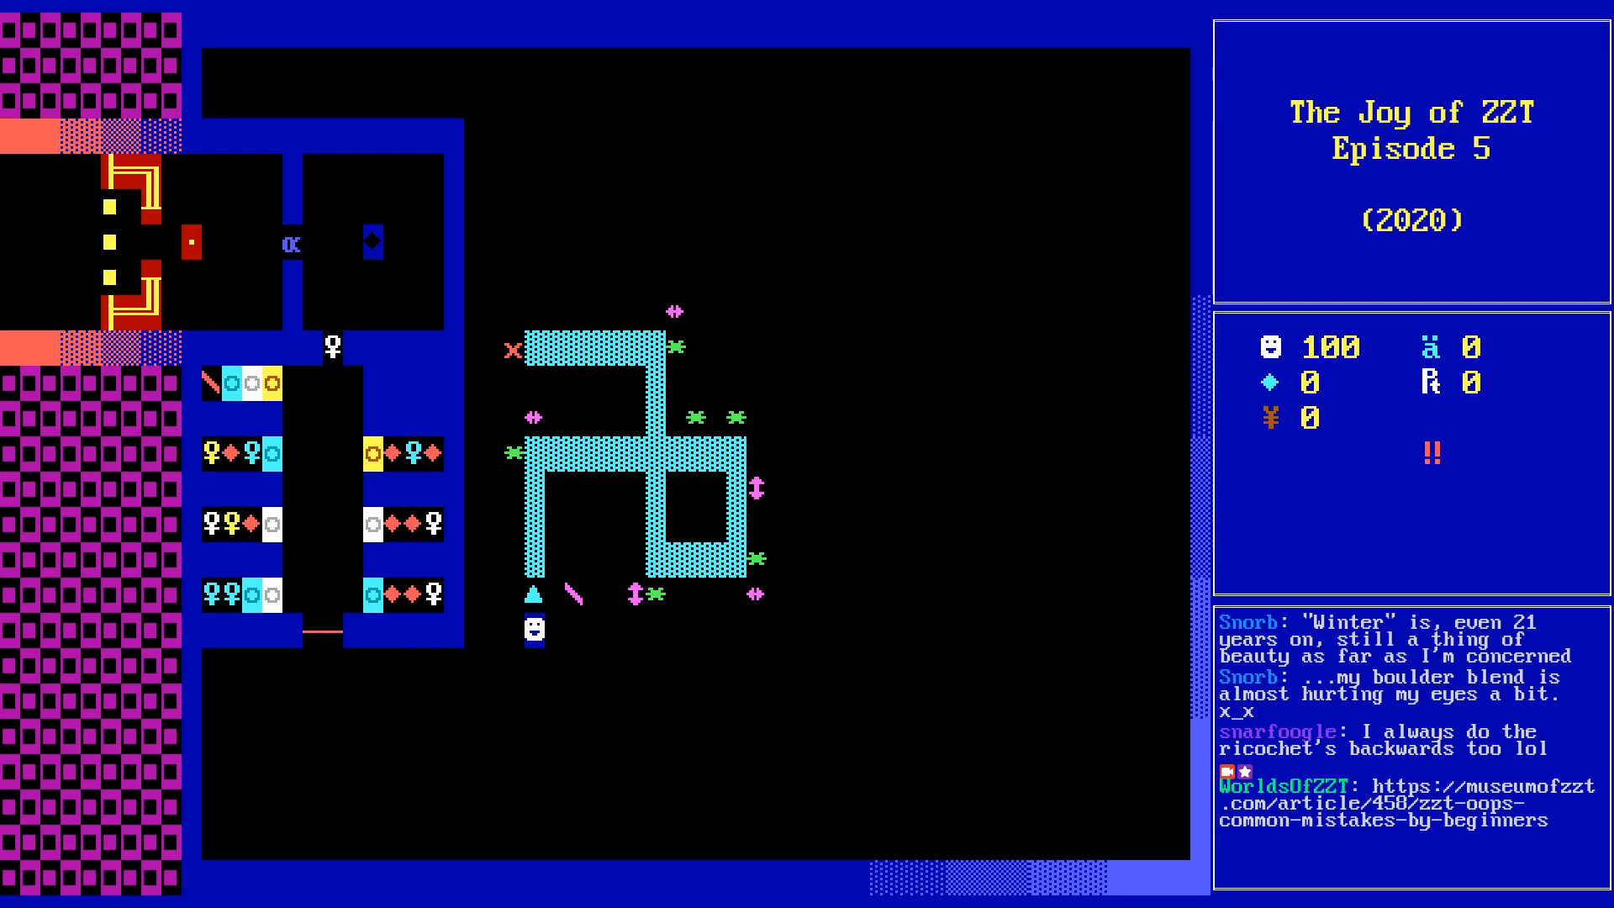
pyautogui.press('Right')
pyautogui.press('Right')
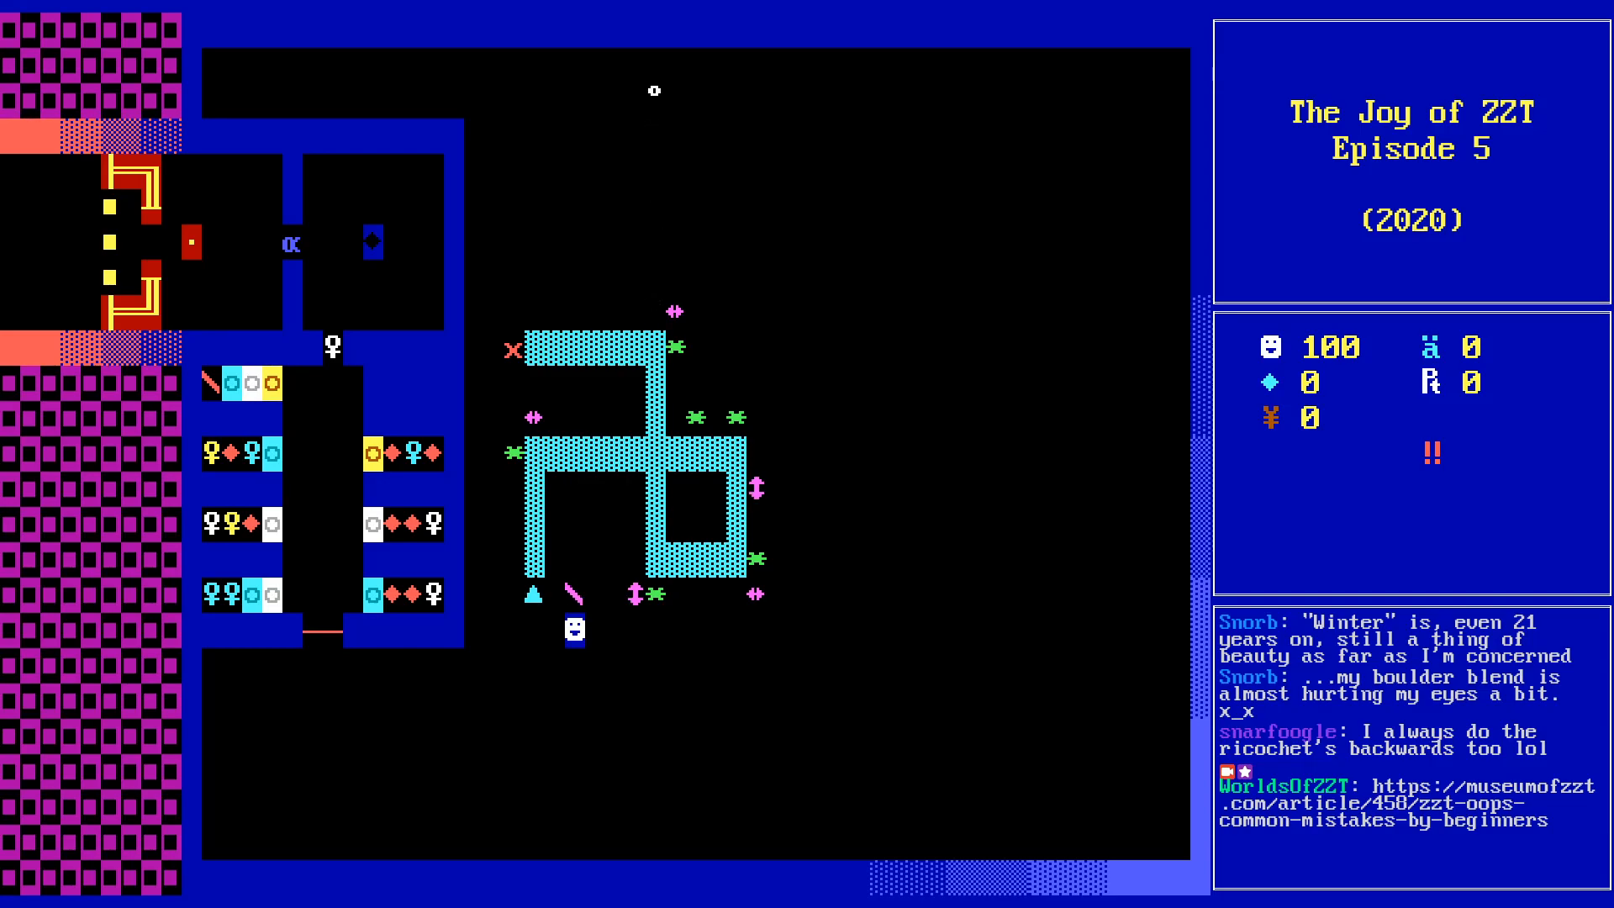
# - Fire the shooter again and set the lever to the / position to test the shot along the cyan track
pyautogui.press('Left')
pyautogui.press('Left')
pyautogui.press('Right')
pyautogui.press('Right')
pyautogui.press('Left')
pyautogui.press('Left')
pyautogui.press('Right')
pyautogui.press('Right')
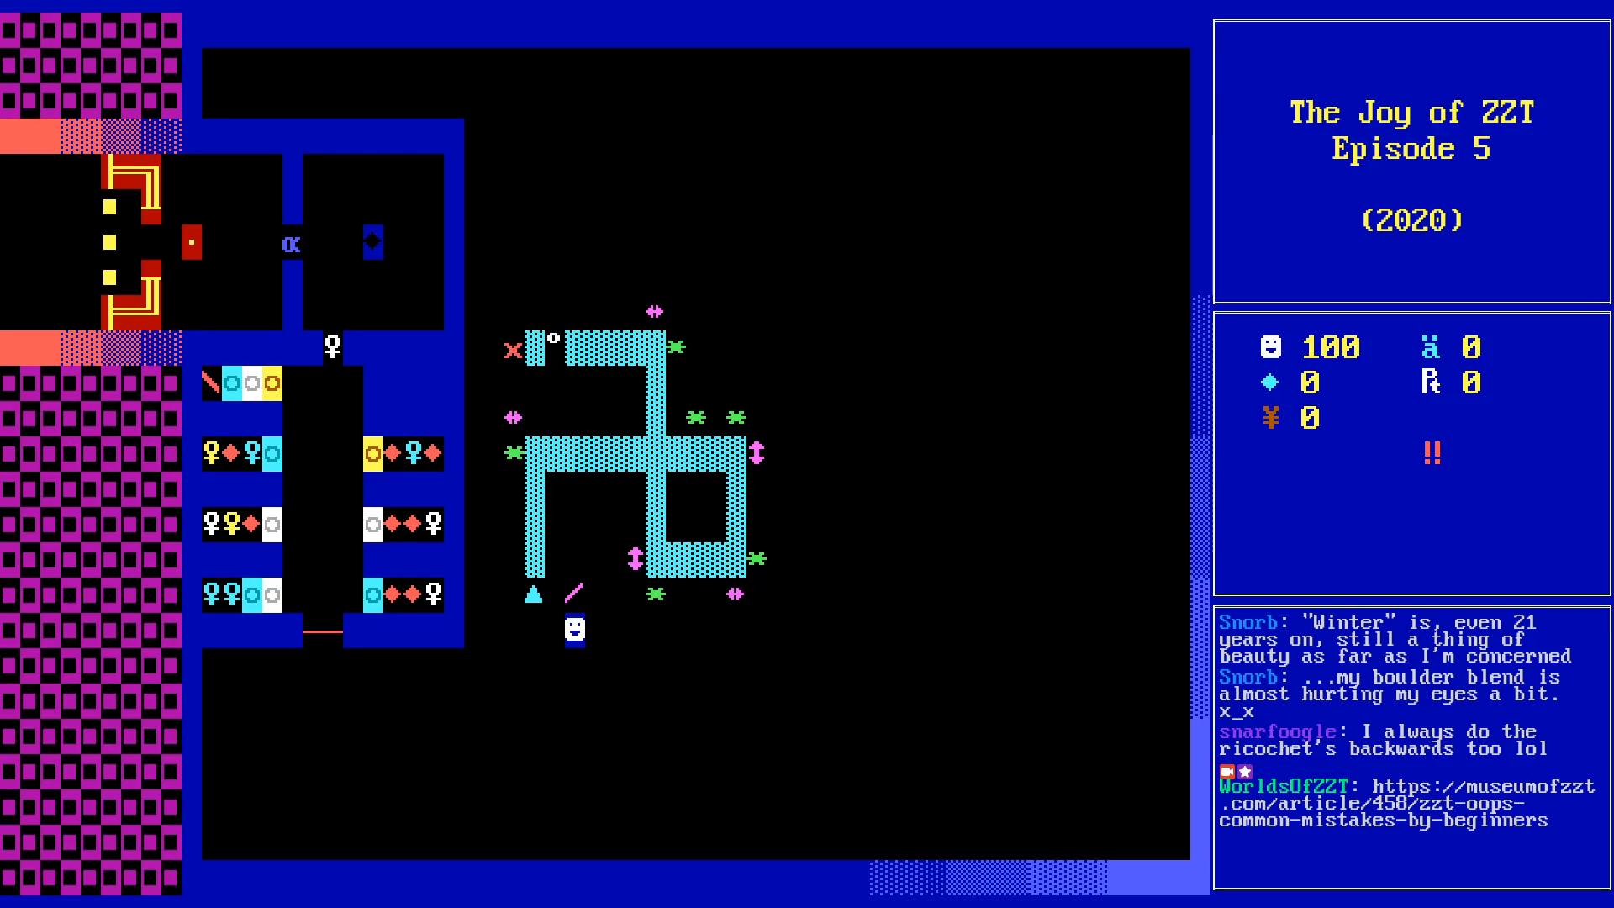
pyautogui.press('Right')
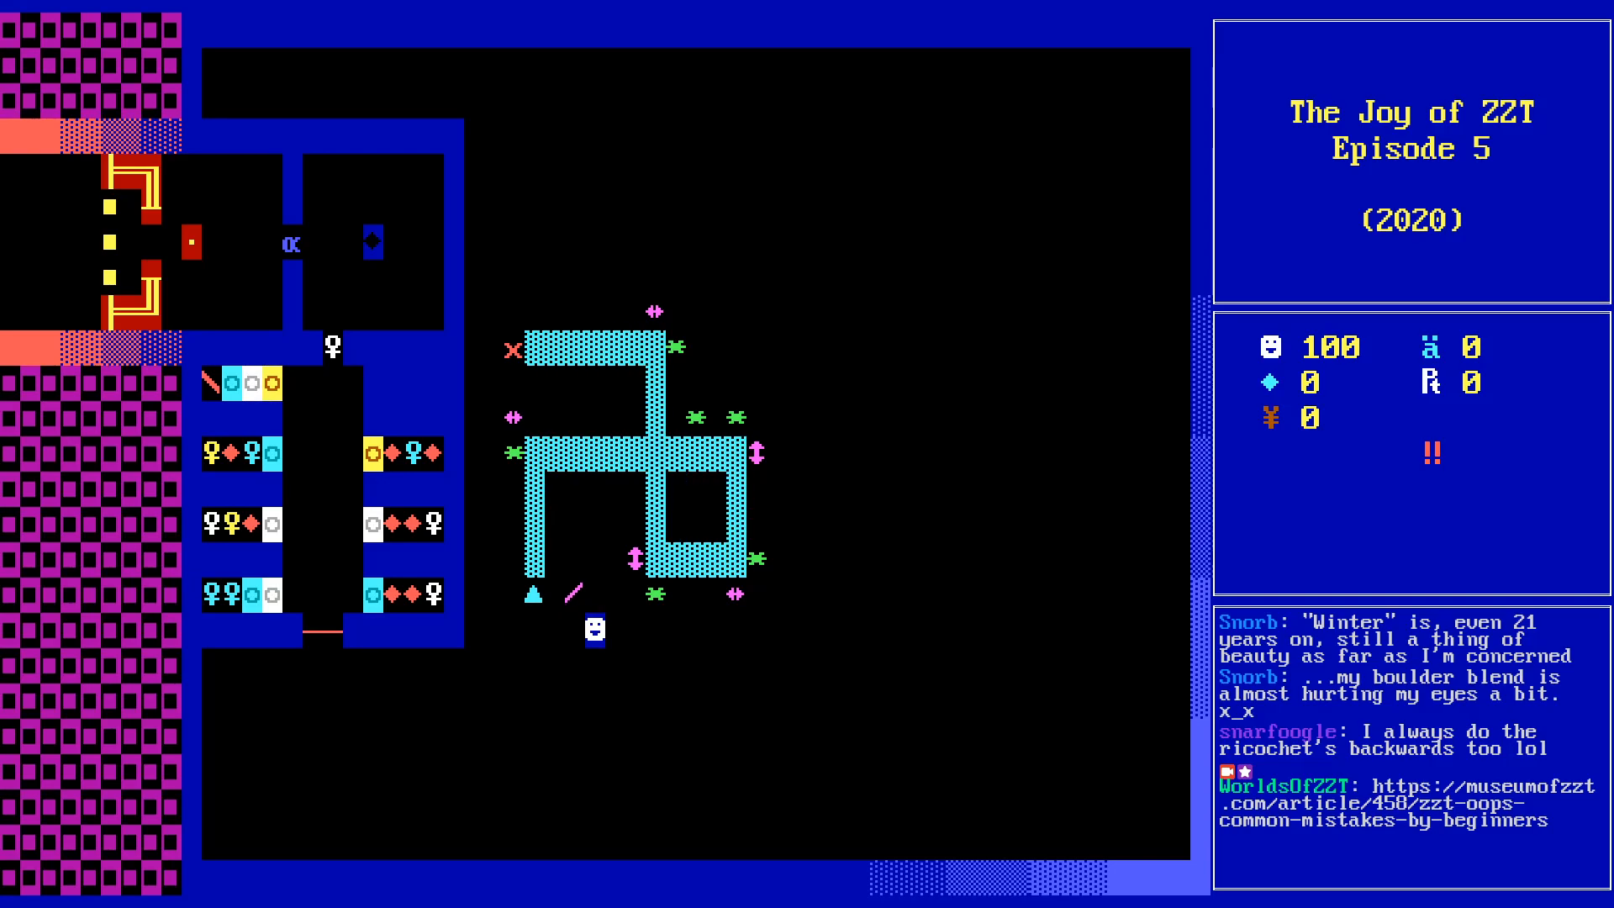
# - Switch to KevEdit and edit the vertical panel at (32, 16) so its first move uses /n and its second uses /s
pyautogui.hotkey('alt', 'Tab')
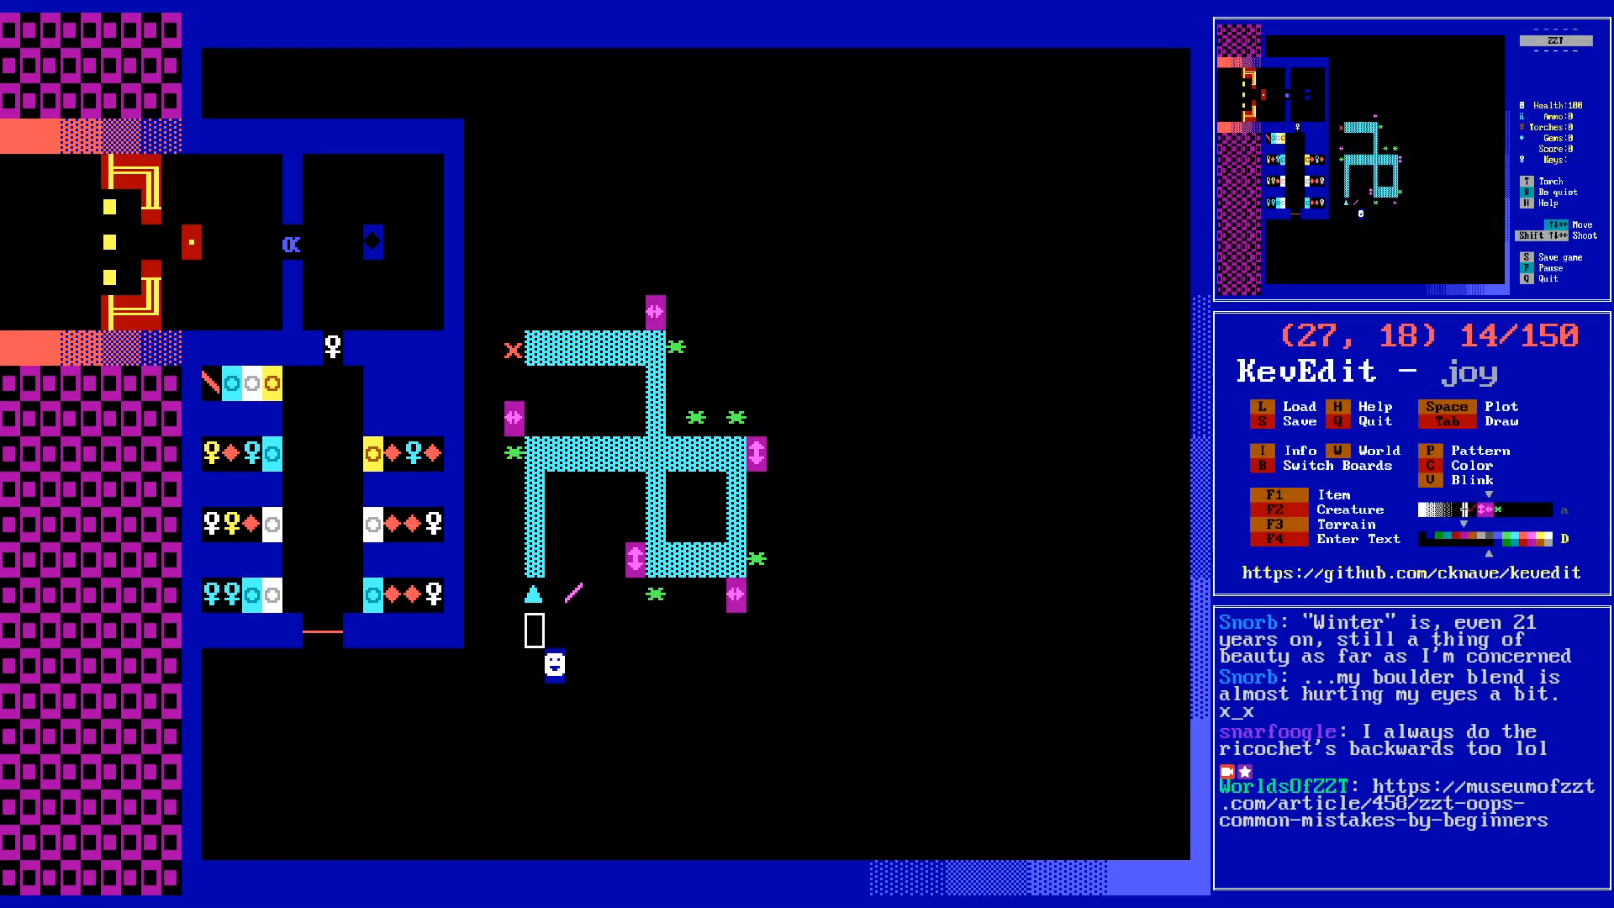
pyautogui.press('Up')
pyautogui.press('Right')
pyautogui.press('Right')
pyautogui.press('Right')
pyautogui.press('Right')
pyautogui.press('Up')
pyautogui.press('Right')
pyautogui.press('Return')
pyautogui.press('Return')
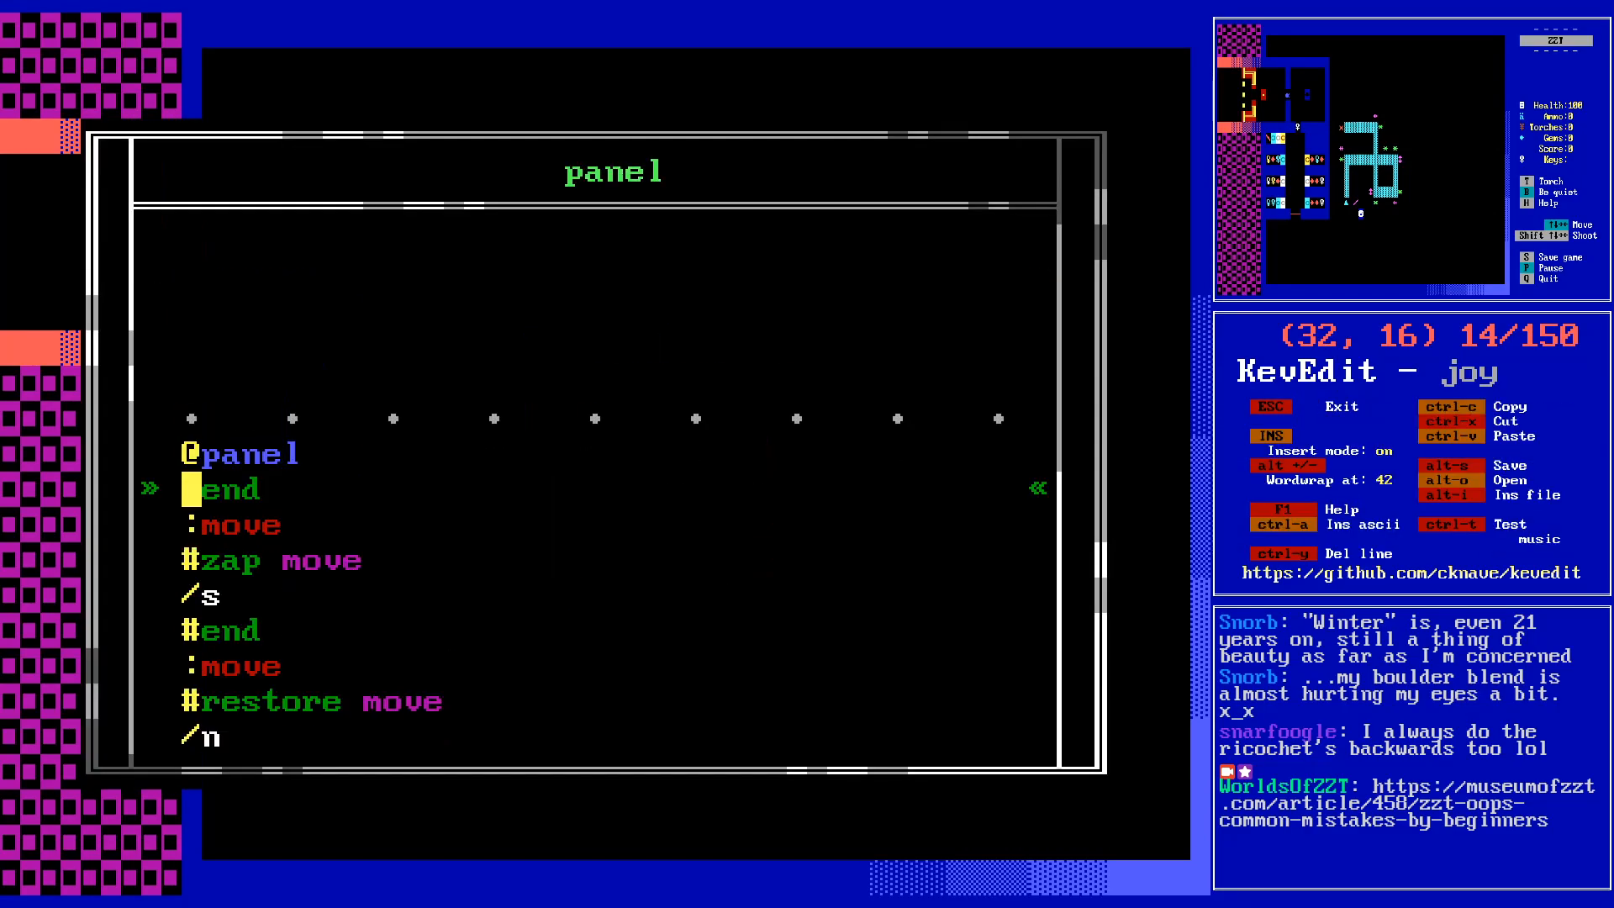
pyautogui.press('Down')
pyautogui.press('Down')
pyautogui.press('Down')
pyautogui.press('End')
pyautogui.press('BackSpace')
pyautogui.write('n')
pyautogui.press('Down')
pyautogui.press('Down')
pyautogui.press('Down')
pyautogui.press('Down')
pyautogui.press('BackSpace')
pyautogui.write('s')
pyautogui.press('Escape')
# - Move the edited vertical panel one tile down, beside the green ricochet beneath the small cyan loop
pyautogui.press('p')
pyautogui.press('p')
pyautogui.press('Insert')
pyautogui.press('Down')
pyautogui.press('space')
pyautogui.press('Up')
pyautogui.press('Delete')
# - Reverse the directions in the topmost horizontal panel's program so that its first move uses /w
pyautogui.press('Up')
pyautogui.press('Up')
pyautogui.press('Up')
pyautogui.press('Right')
pyautogui.press('Right')
pyautogui.press('Right')
pyautogui.press('Up')
pyautogui.press('Up')
pyautogui.press('Up')
pyautogui.press('Left')
pyautogui.press('Left')
pyautogui.press('Up')
pyautogui.press('Return')
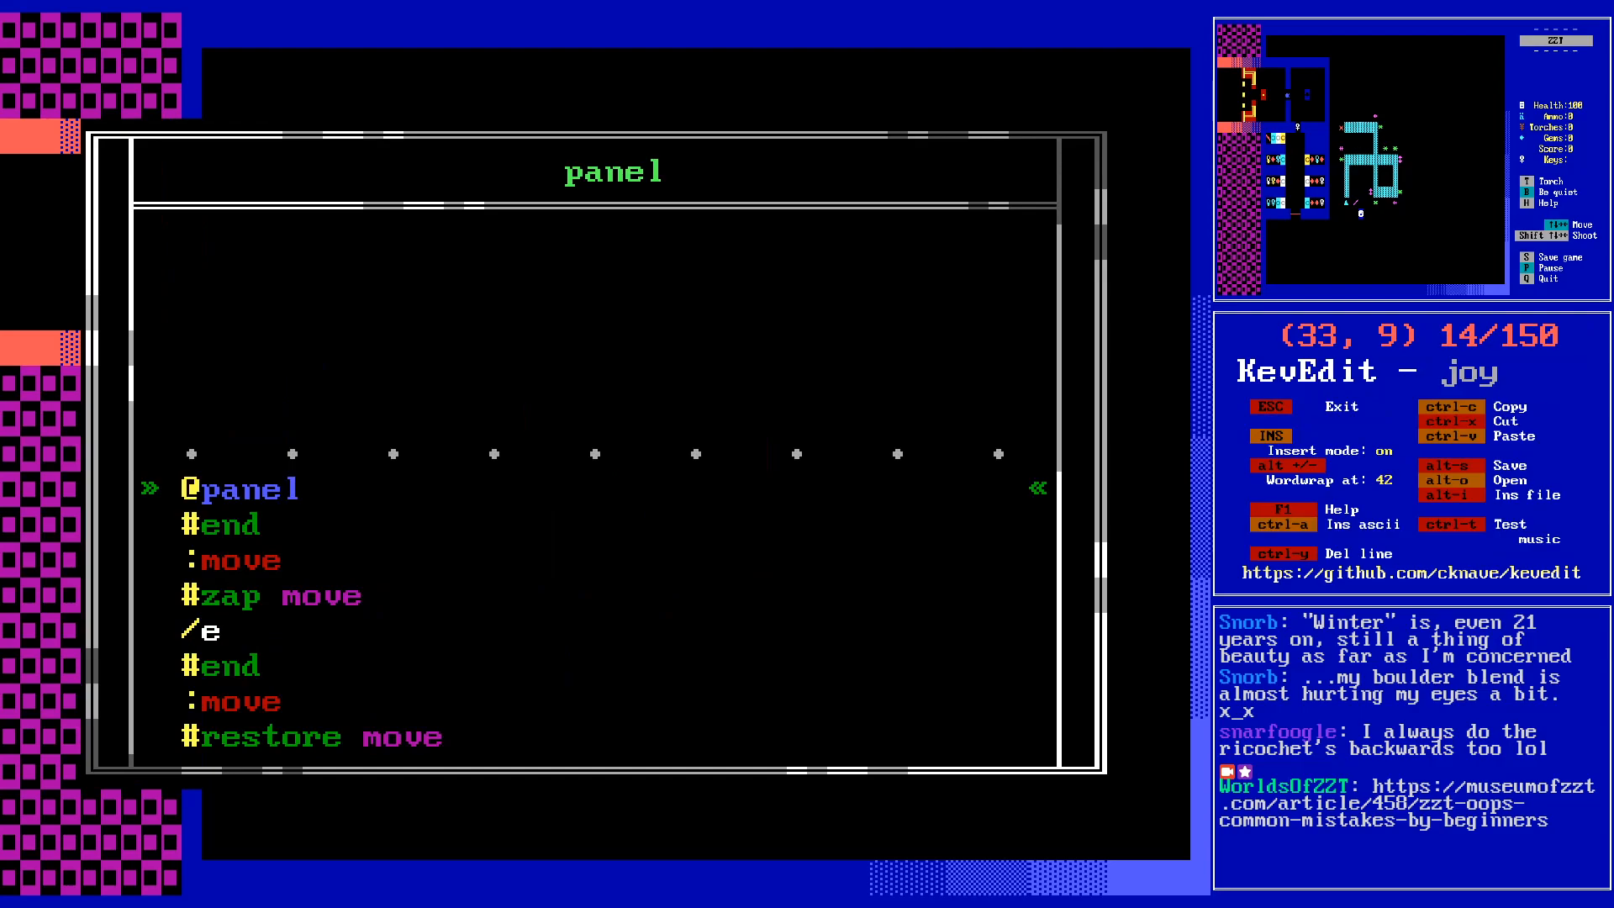
pyautogui.press('Down')
pyautogui.press('Down')
pyautogui.press('Down')
pyautogui.press('Down')
pyautogui.press('Down')
pyautogui.press('Down')
pyautogui.press('Down')
pyautogui.press('Down')
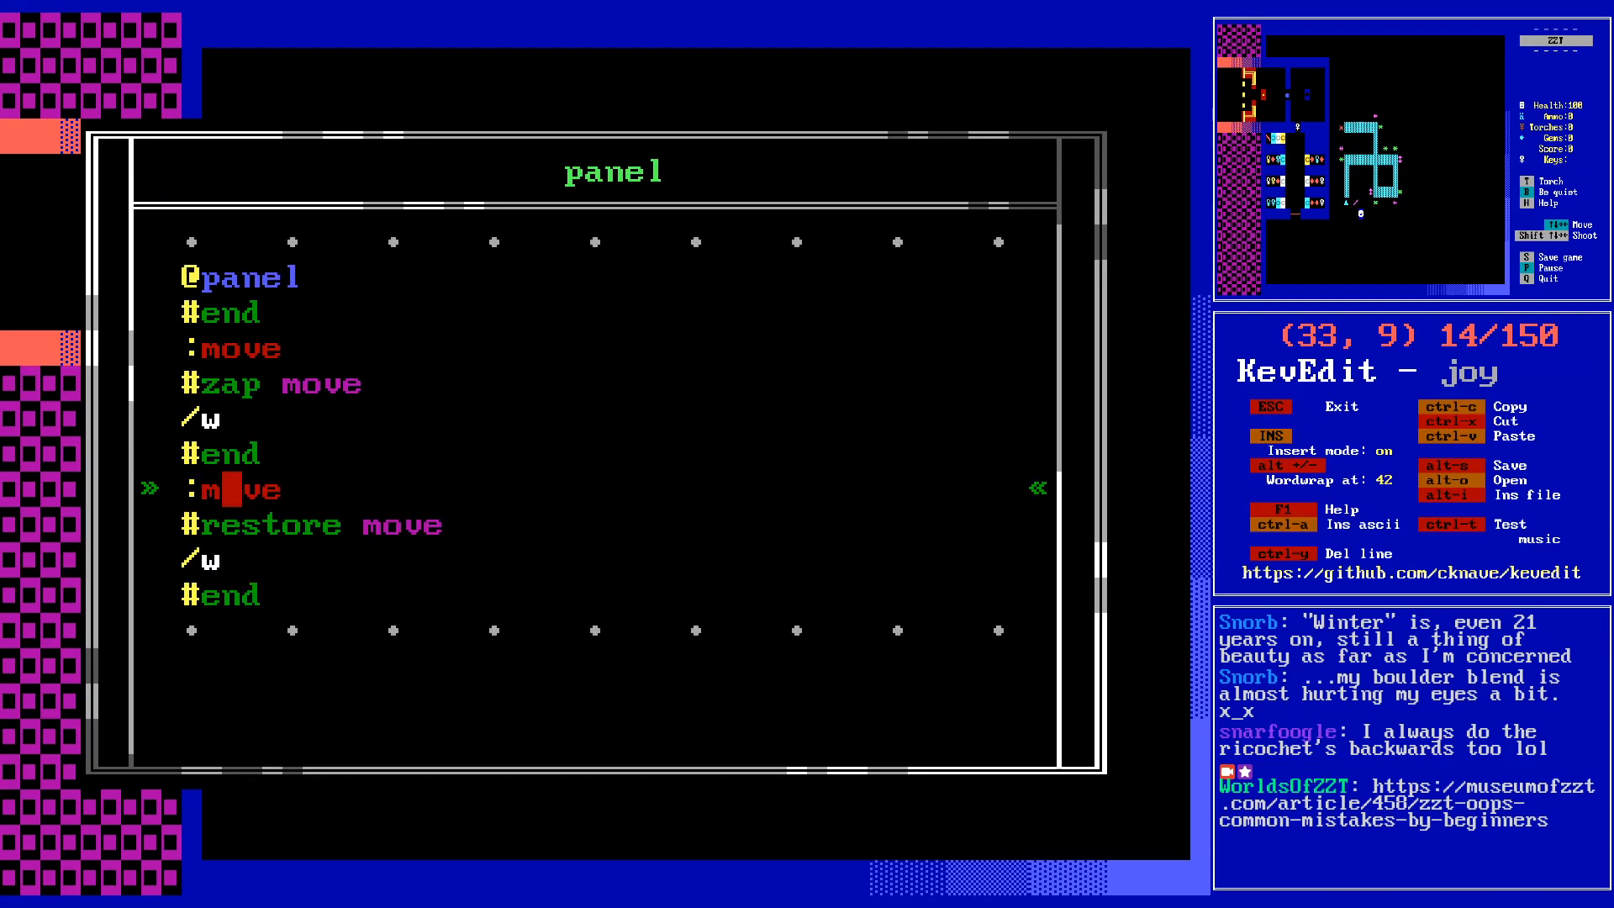
pyautogui.press('Escape')
# - Move the topmost horizontal panel one tile to the right, directly above the green ricochet, and save the world
pyautogui.press('Escape')
pyautogui.press('Insert')
pyautogui.press('Right')
pyautogui.press('space')
pyautogui.press('Left')
pyautogui.press('Delete')
pyautogui.press('Up')
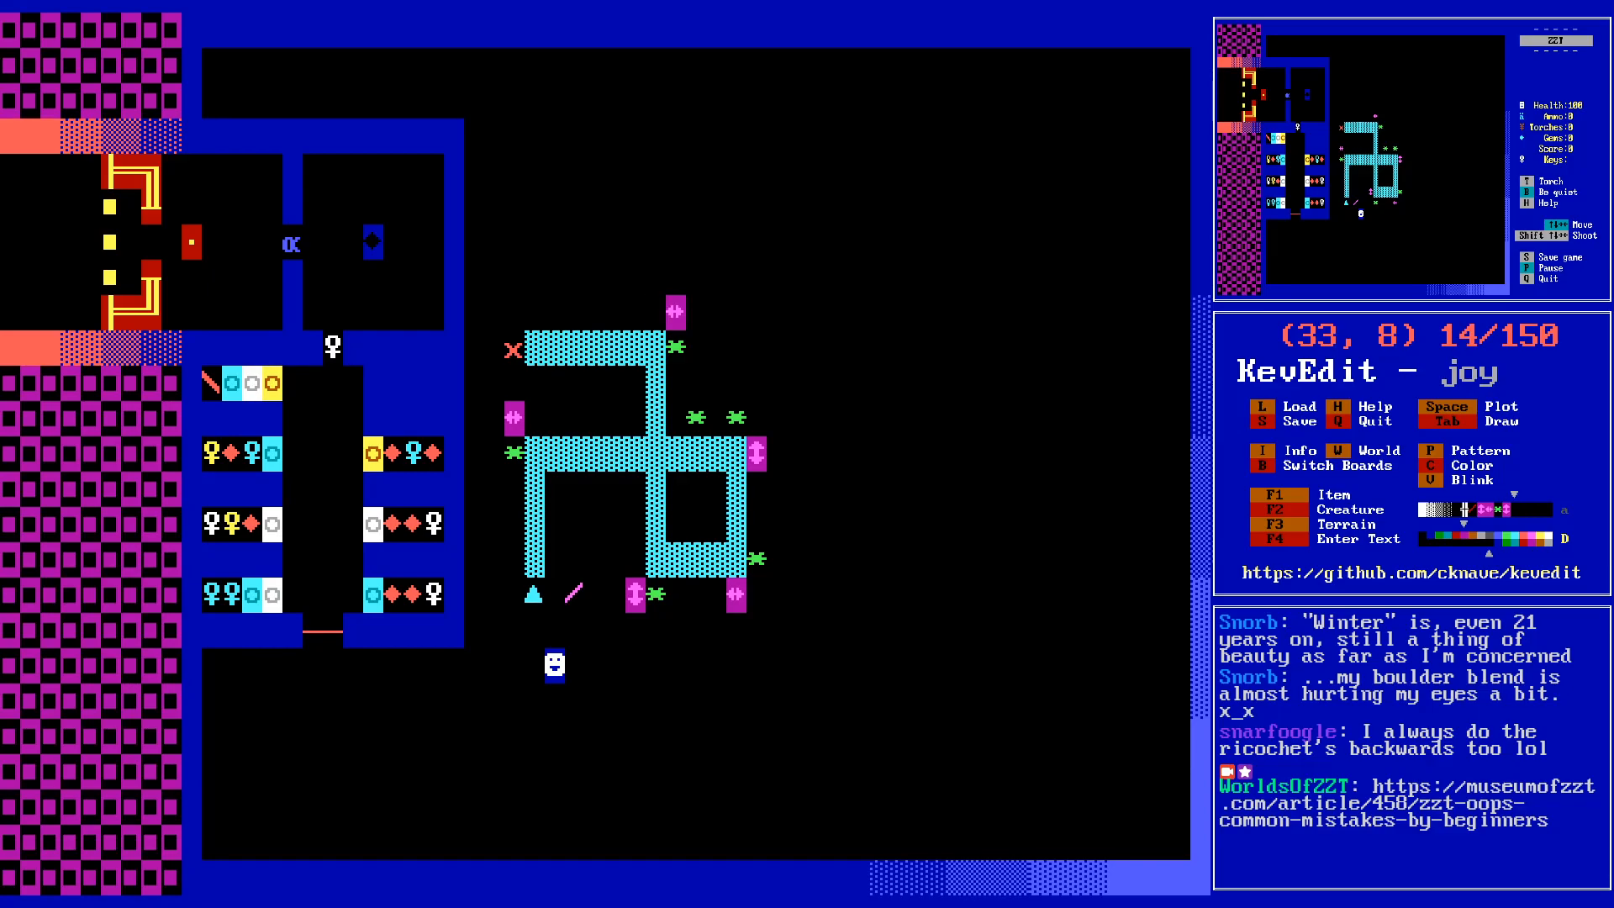
pyautogui.press('s')
pyautogui.press('Return')
# - Add another vertical panel object at (36, 14) inside the small cyan loop and save the world
pyautogui.press('Down')
pyautogui.press('Down')
pyautogui.press('Right')
pyautogui.press('Down')
pyautogui.press('Right')
pyautogui.press('Down')
pyautogui.press('Down')
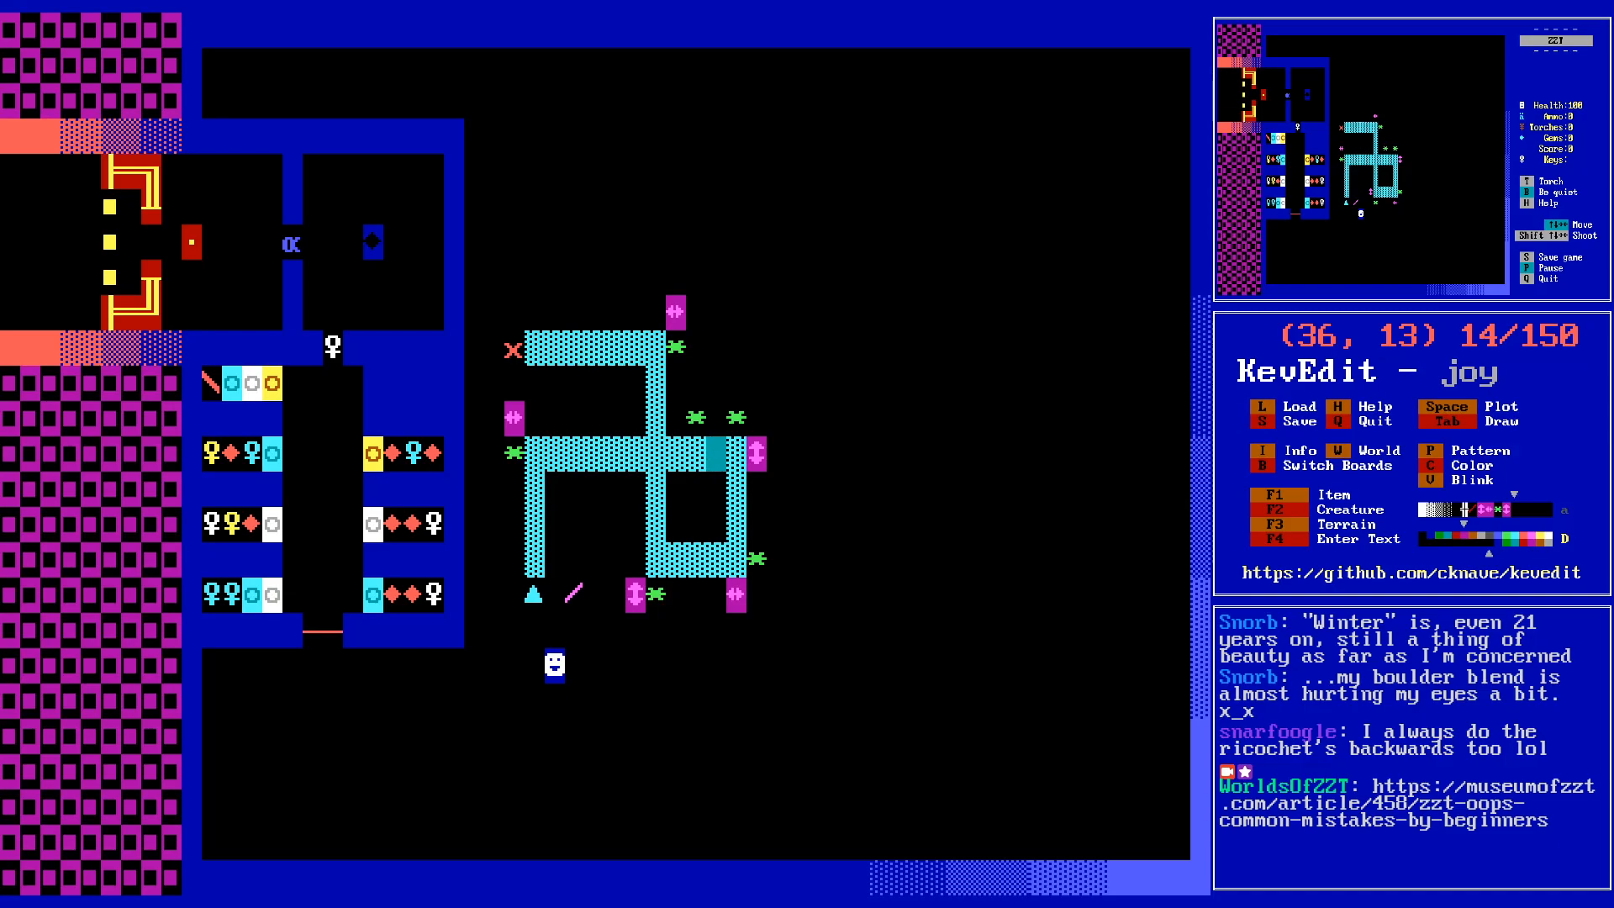
pyautogui.press('Down')
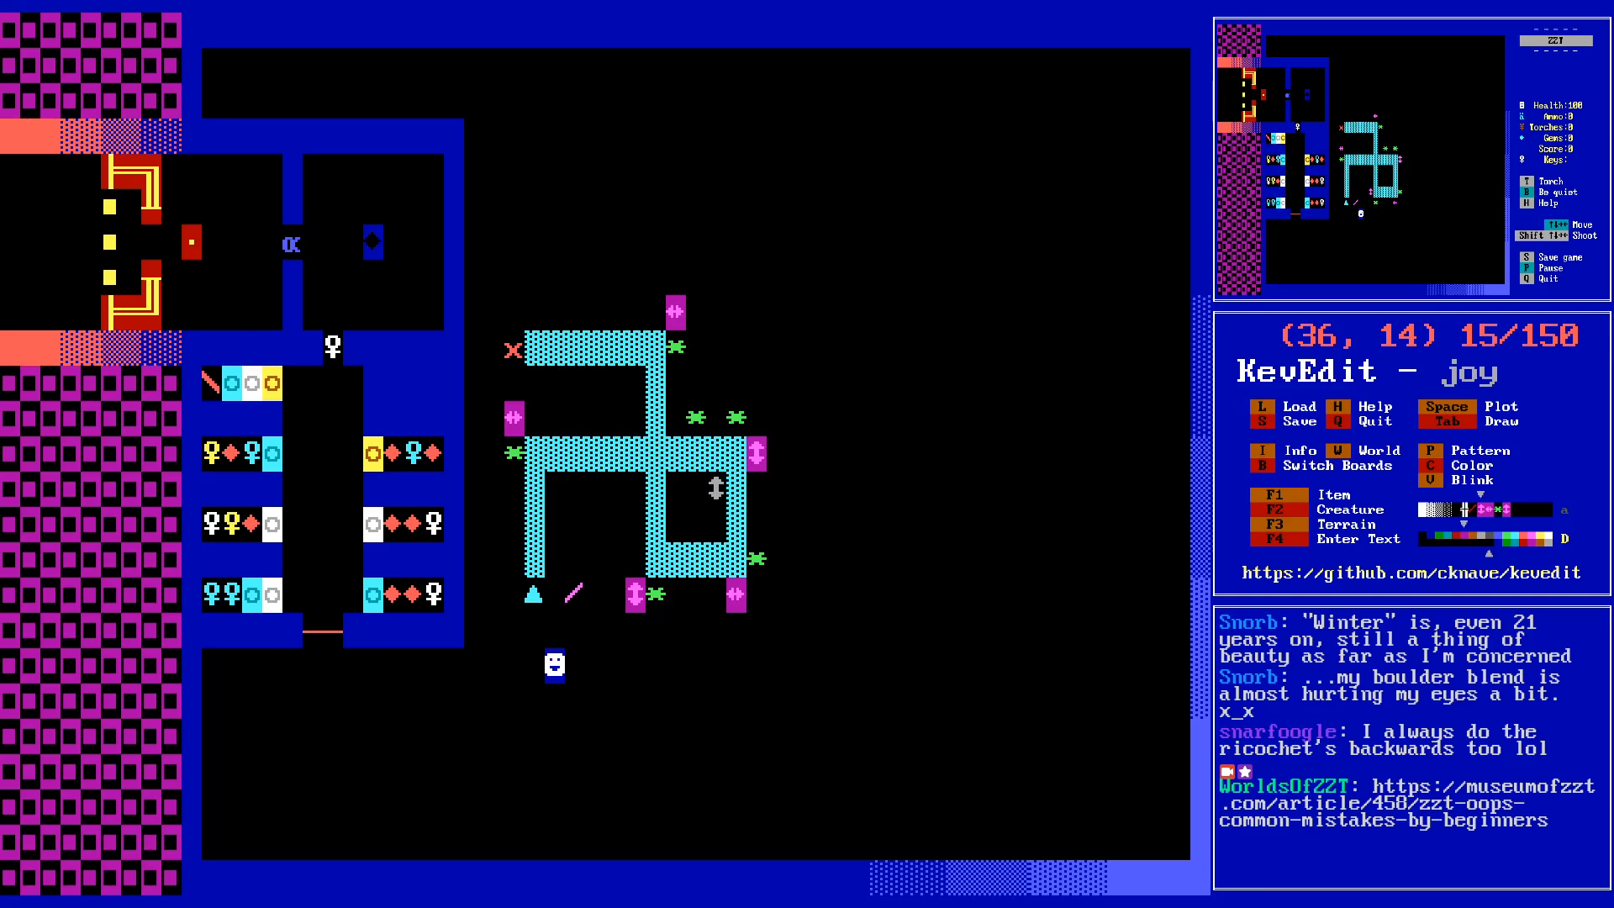
pyautogui.press('Return')
pyautogui.press('Escape')
pyautogui.press('s')
pyautogui.press('Return')
pyautogui.press('s')
pyautogui.press('Return')
pyautogui.press('Up')
pyautogui.press('Up')
pyautogui.press('Right')
pyautogui.press('Left')
pyautogui.press('Down')
pyautogui.press('Down')
pyautogui.press('Left')
pyautogui.press('Left')
pyautogui.press('Left')
pyautogui.press('Left')
pyautogui.press('Left')
pyautogui.press('Left')
pyautogui.press('Left')
pyautogui.press('Left')
pyautogui.press('Left')
pyautogui.press('Up')
pyautogui.press('Up')
pyautogui.press('Up')
pyautogui.press('Up')
pyautogui.press('Up')
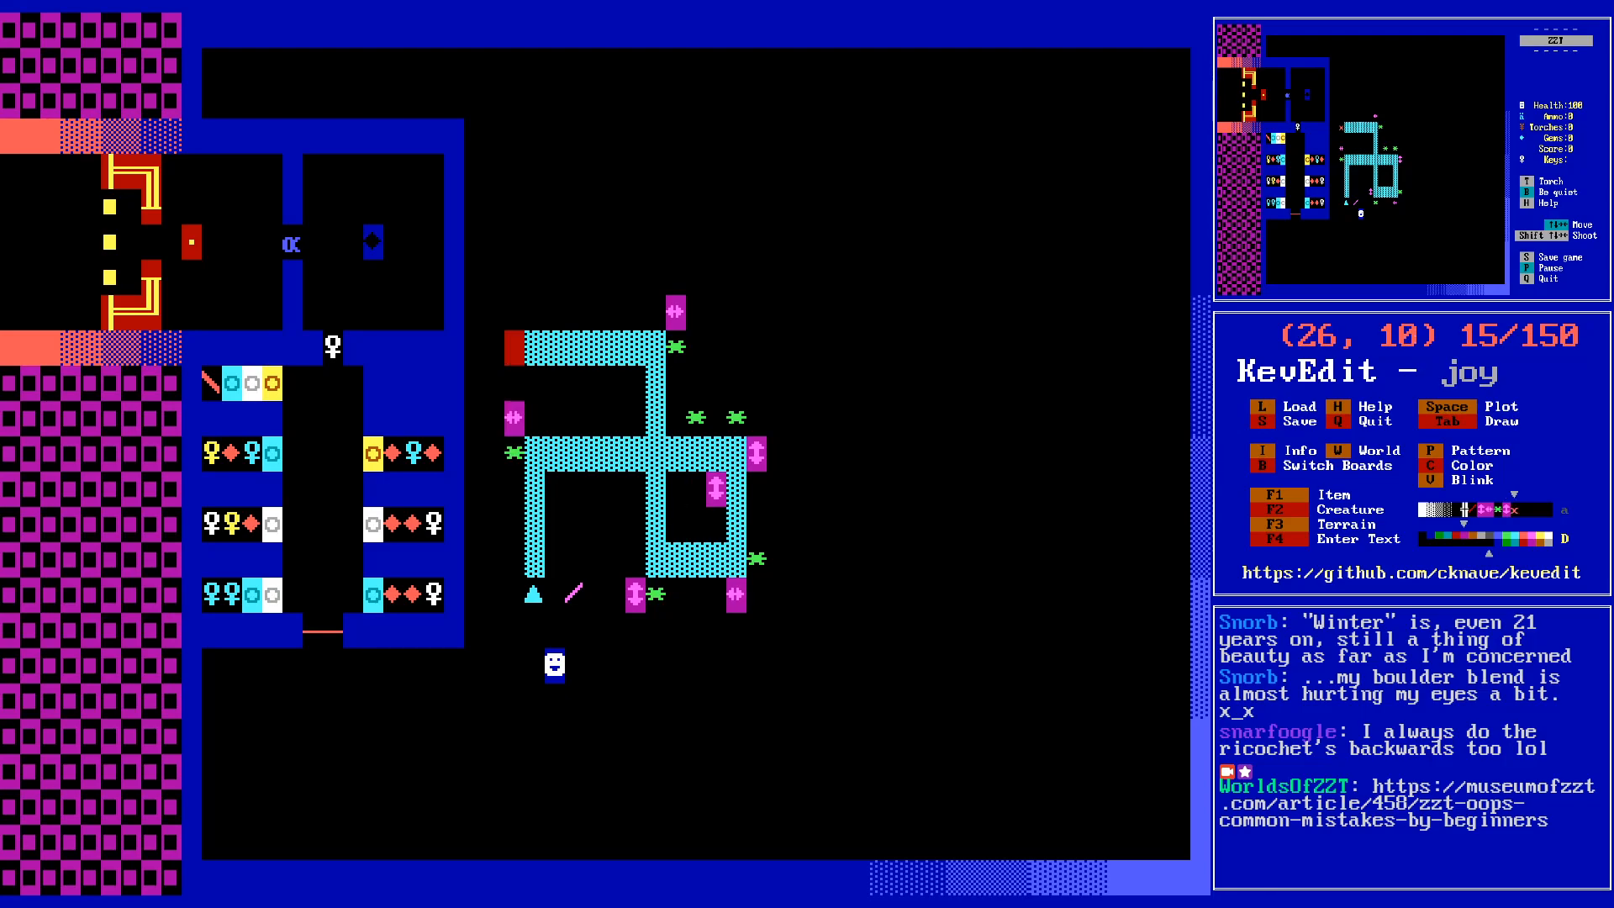
pyautogui.press('Return')
pyautogui.write('@')
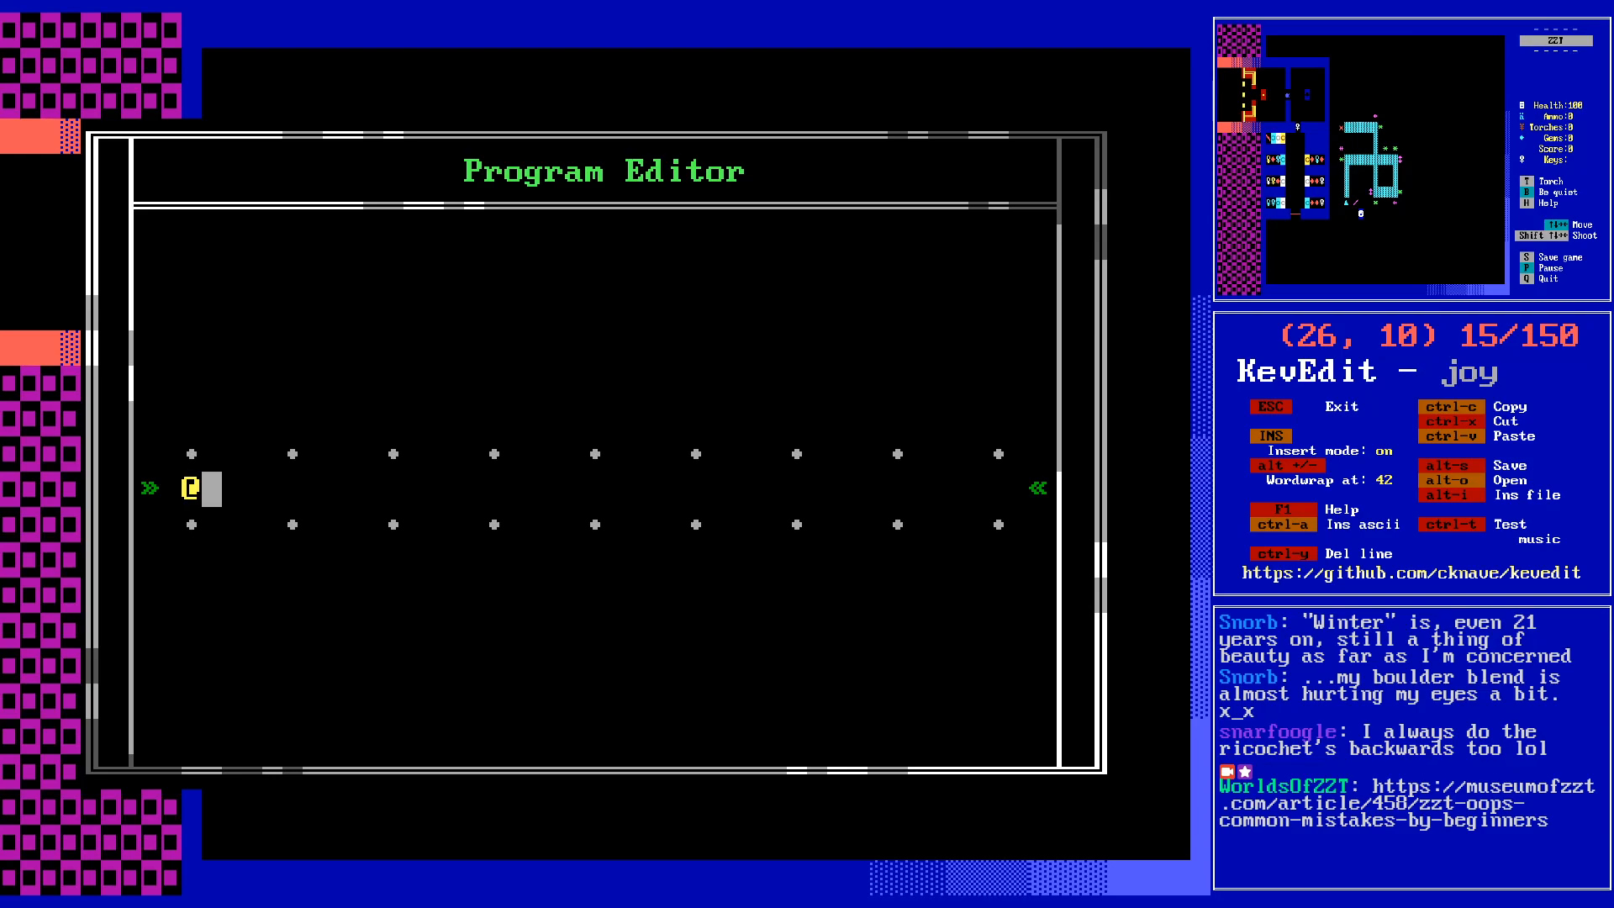
pyautogui.write('target')
pyautogui.press('Return')
pyautogui.write('#end')
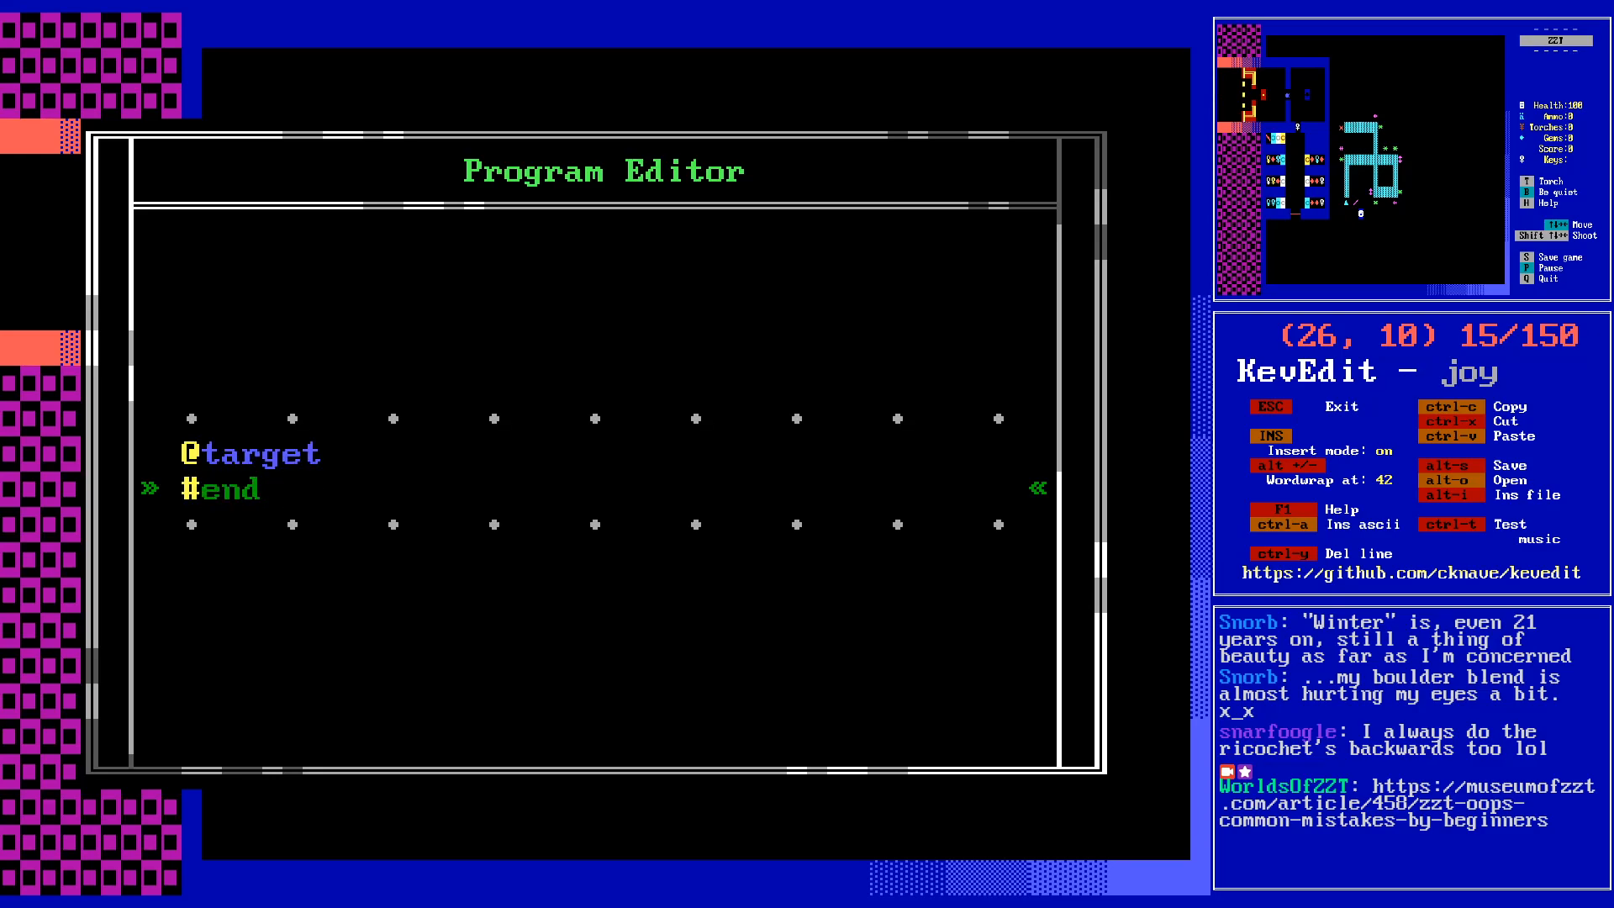
pyautogui.press('Return')
pyautogui.write(':')
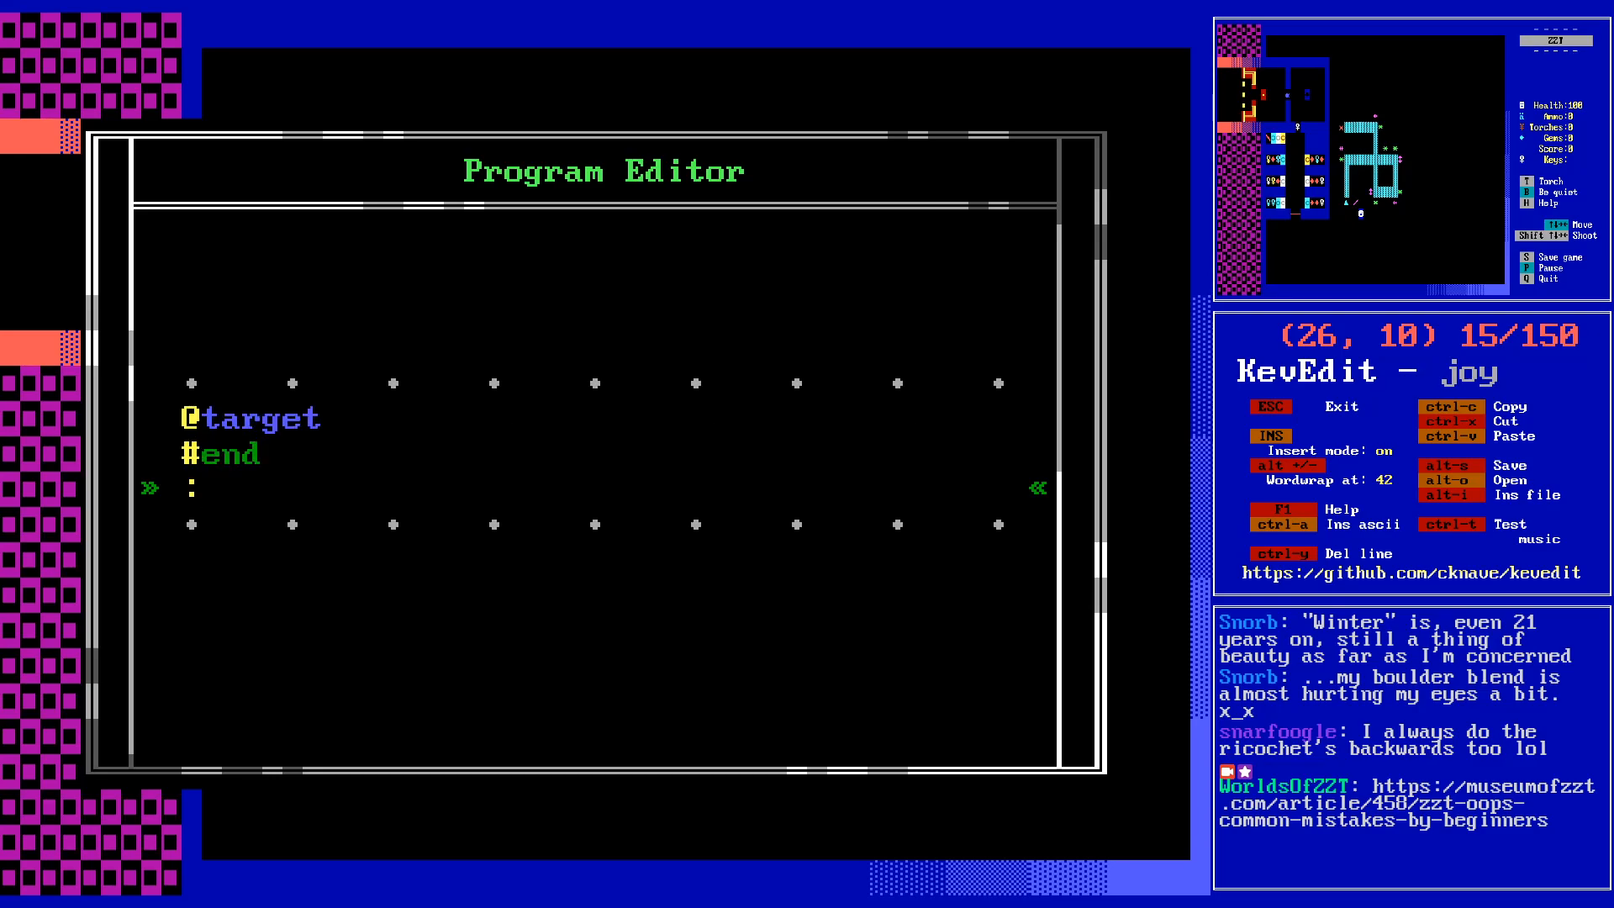
pyautogui.write('shot')
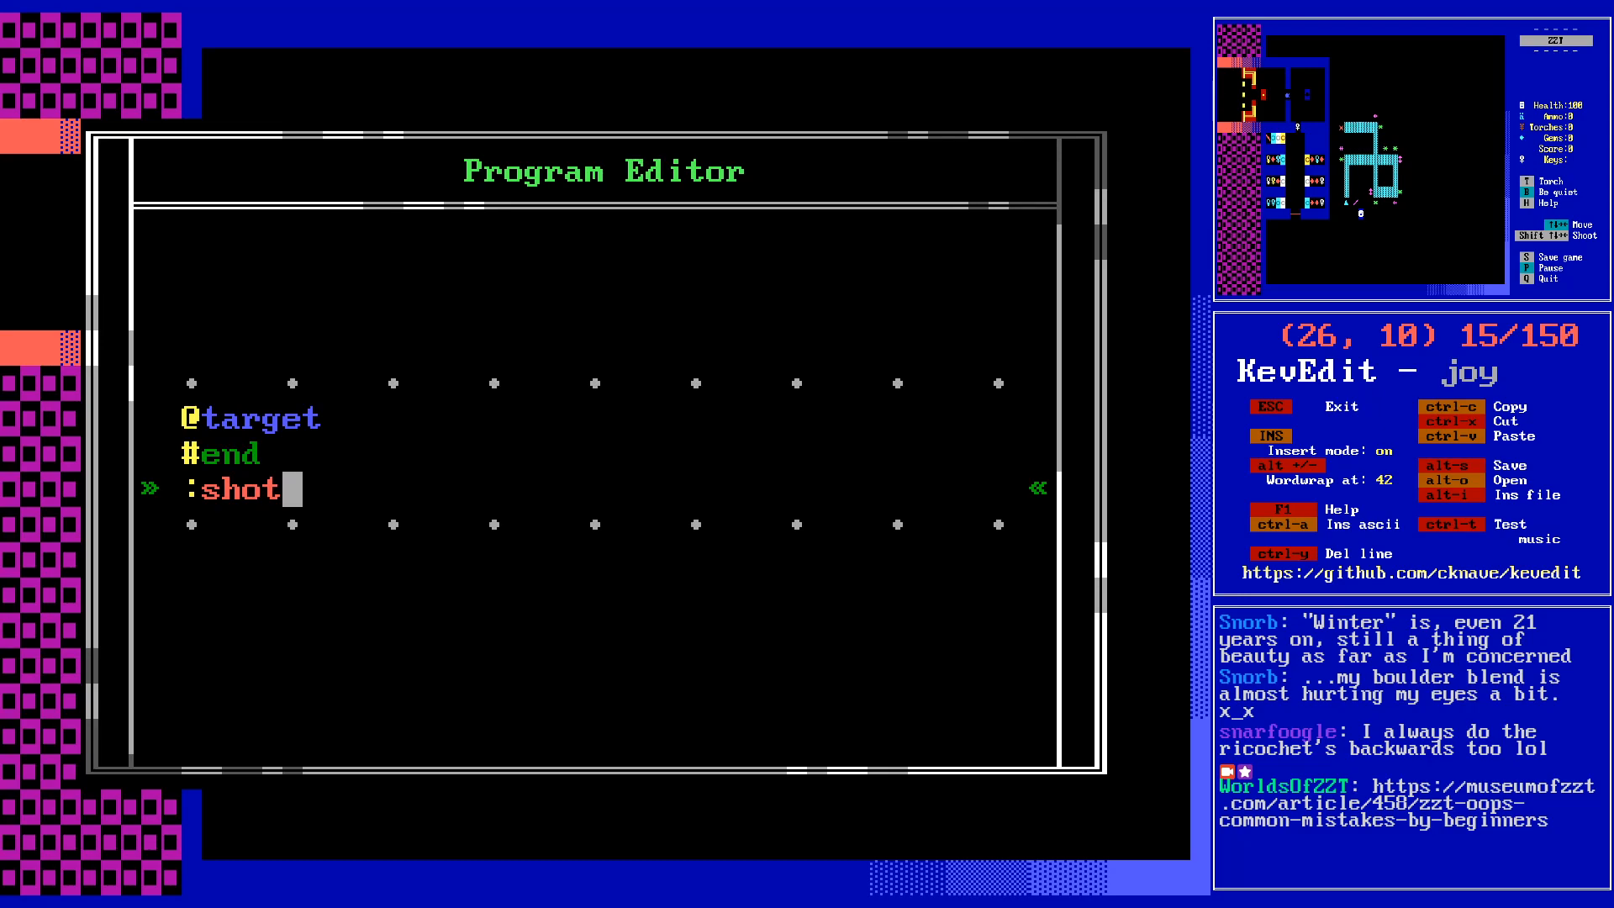
# - Add the sound command #play ++tdc beneath the target's :shot label
pyautogui.press('Return')
pyautogui.write('#play ++')
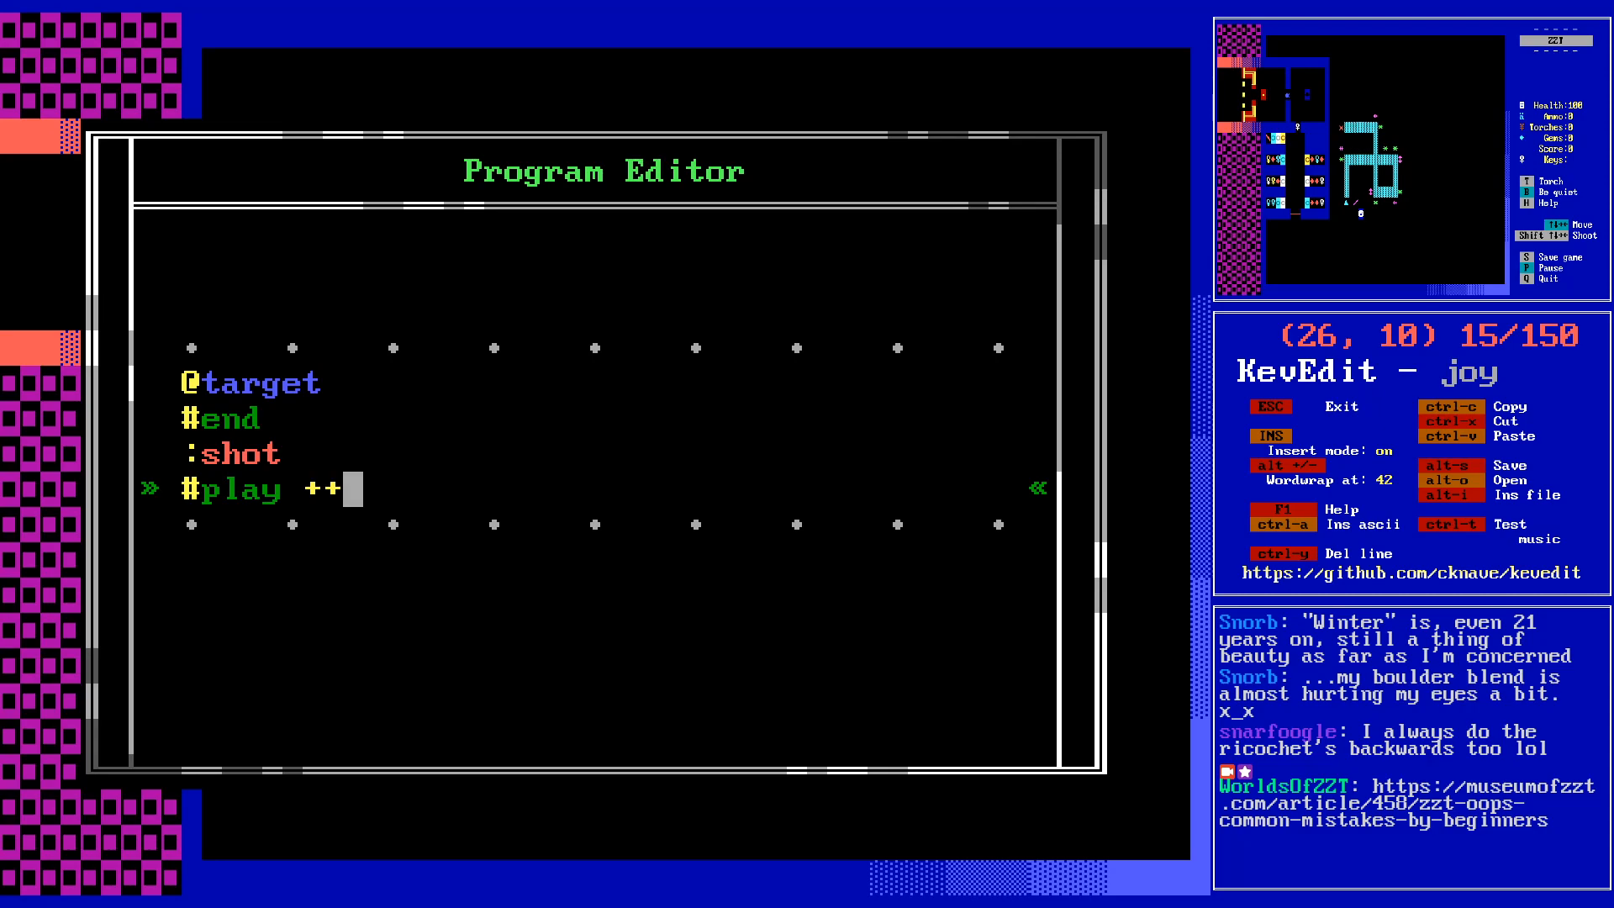
pyautogui.write('tdc')
pyautogui.press('BackSpace')
pyautogui.press('Up')
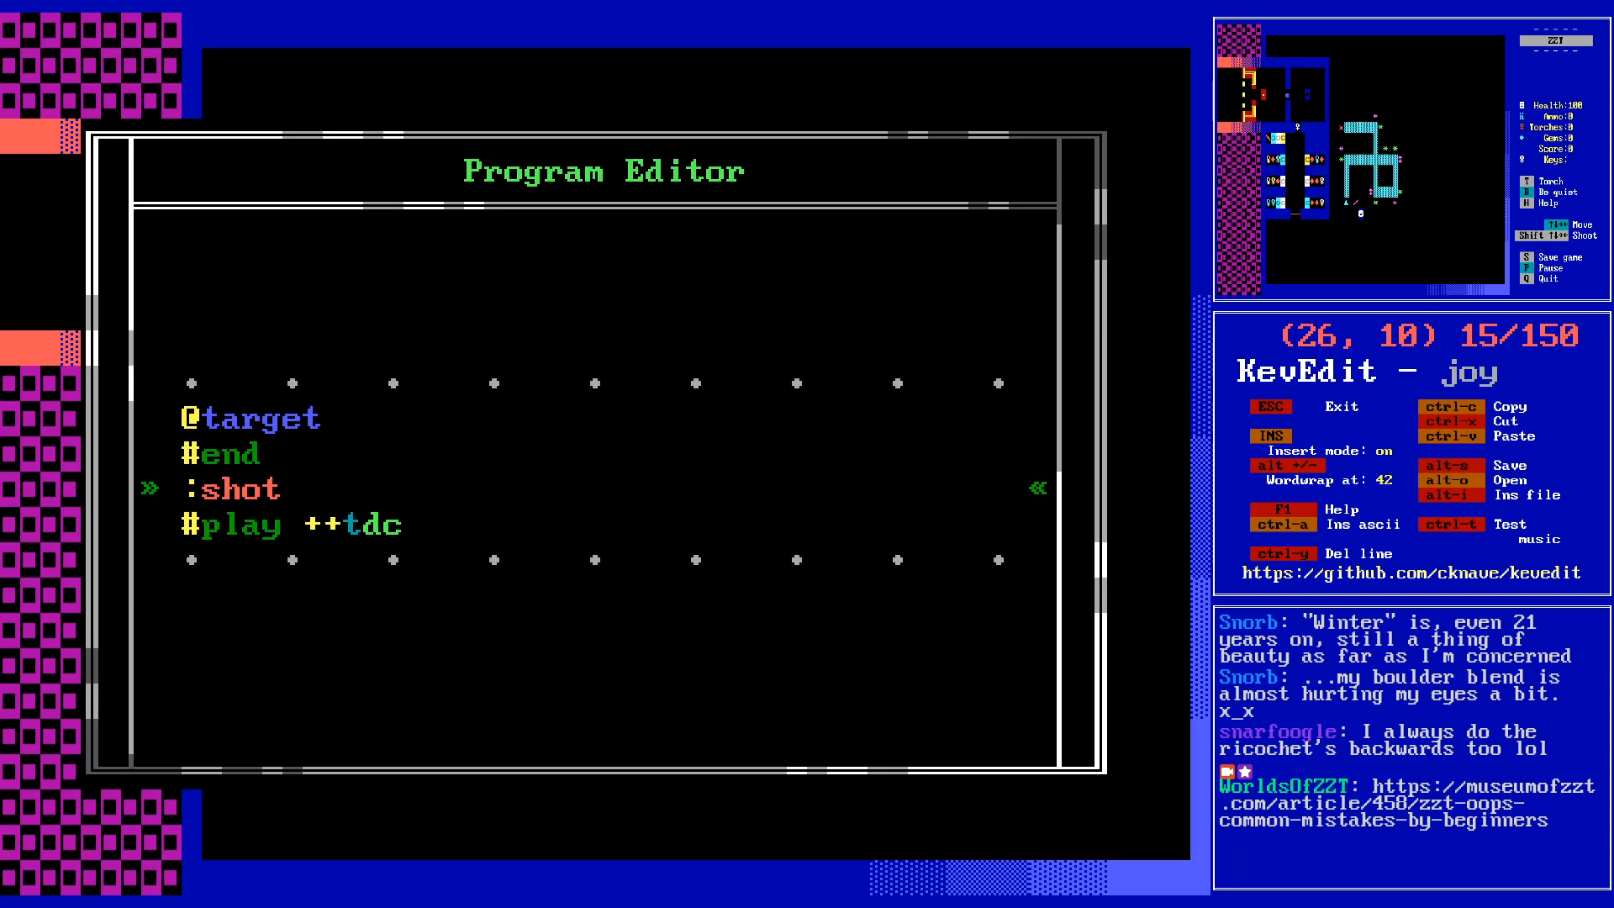
pyautogui.press('Return')
pyautogui.press('Delete')
pyautogui.press('Right')
pyautogui.press('Right')
pyautogui.press('Right')
pyautogui.press('Right')
pyautogui.press('Right')
pyautogui.press('Right')
pyautogui.press('Right')
pyautogui.press('Right')
pyautogui.press('Right')
pyautogui.press('Right')
pyautogui.press('Right')
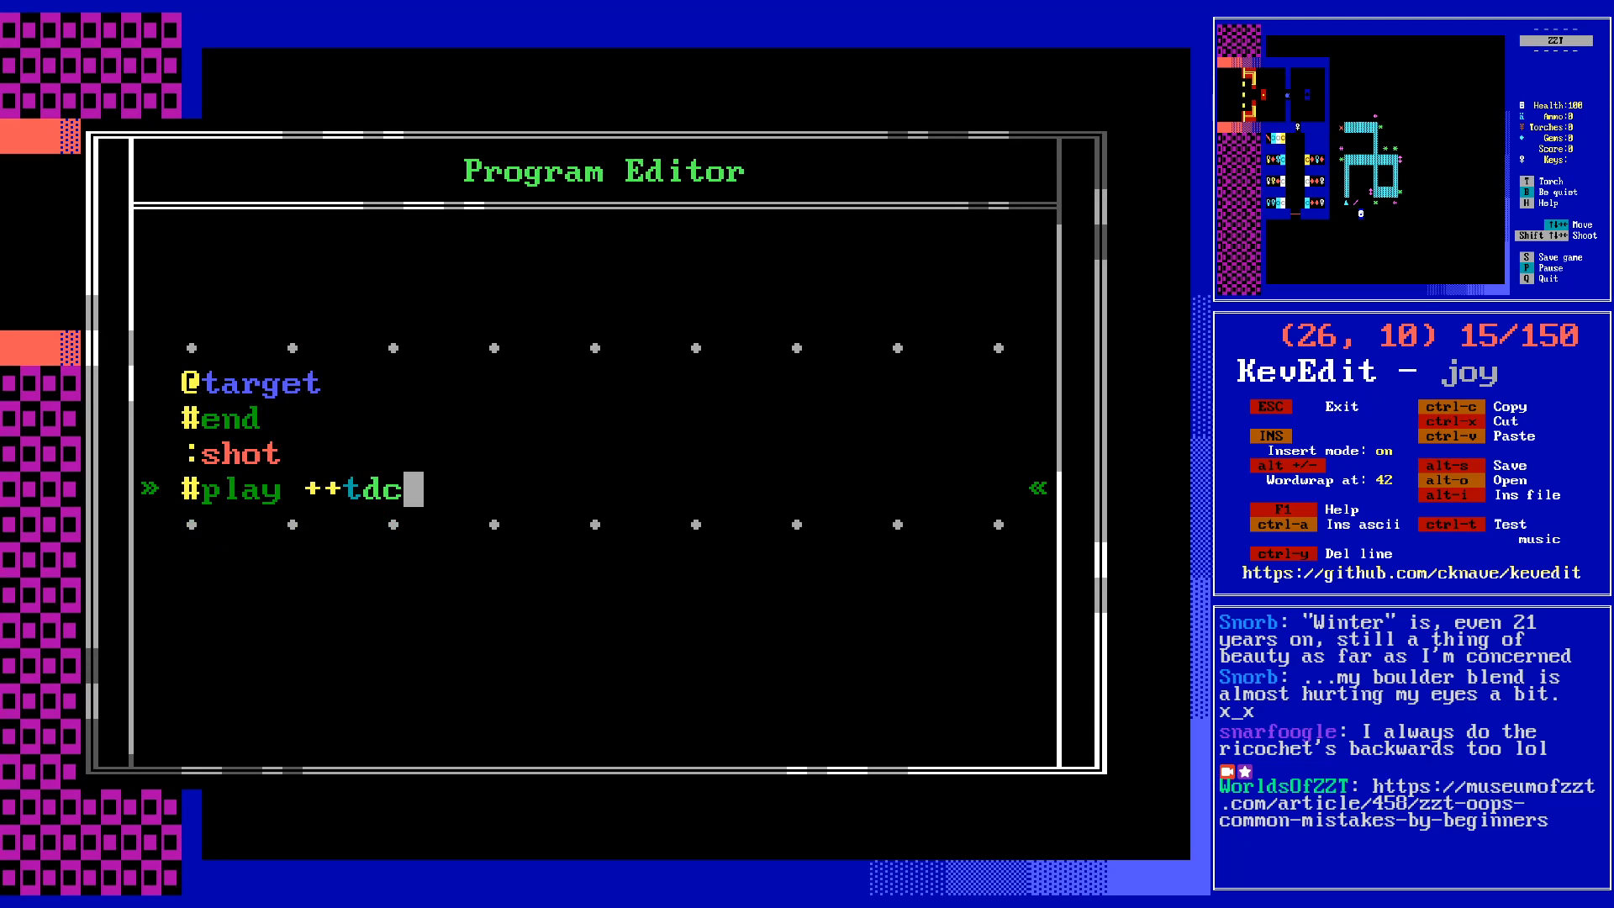
# - Below the target's sound command, add a :loop label, #char 43 and a /i wait line
pyautogui.press('Return')
pyautogui.write(':x')
pyautogui.press('Return')
pyautogui.write('#')
pyautogui.press('BackSpace')
pyautogui.press('BackSpace')
pyautogui.press('BackSpace')
pyautogui.write('loop')
pyautogui.press('Return')
pyautogui.write('#char')
pyautogui.hotkey('ctrl', 'a')
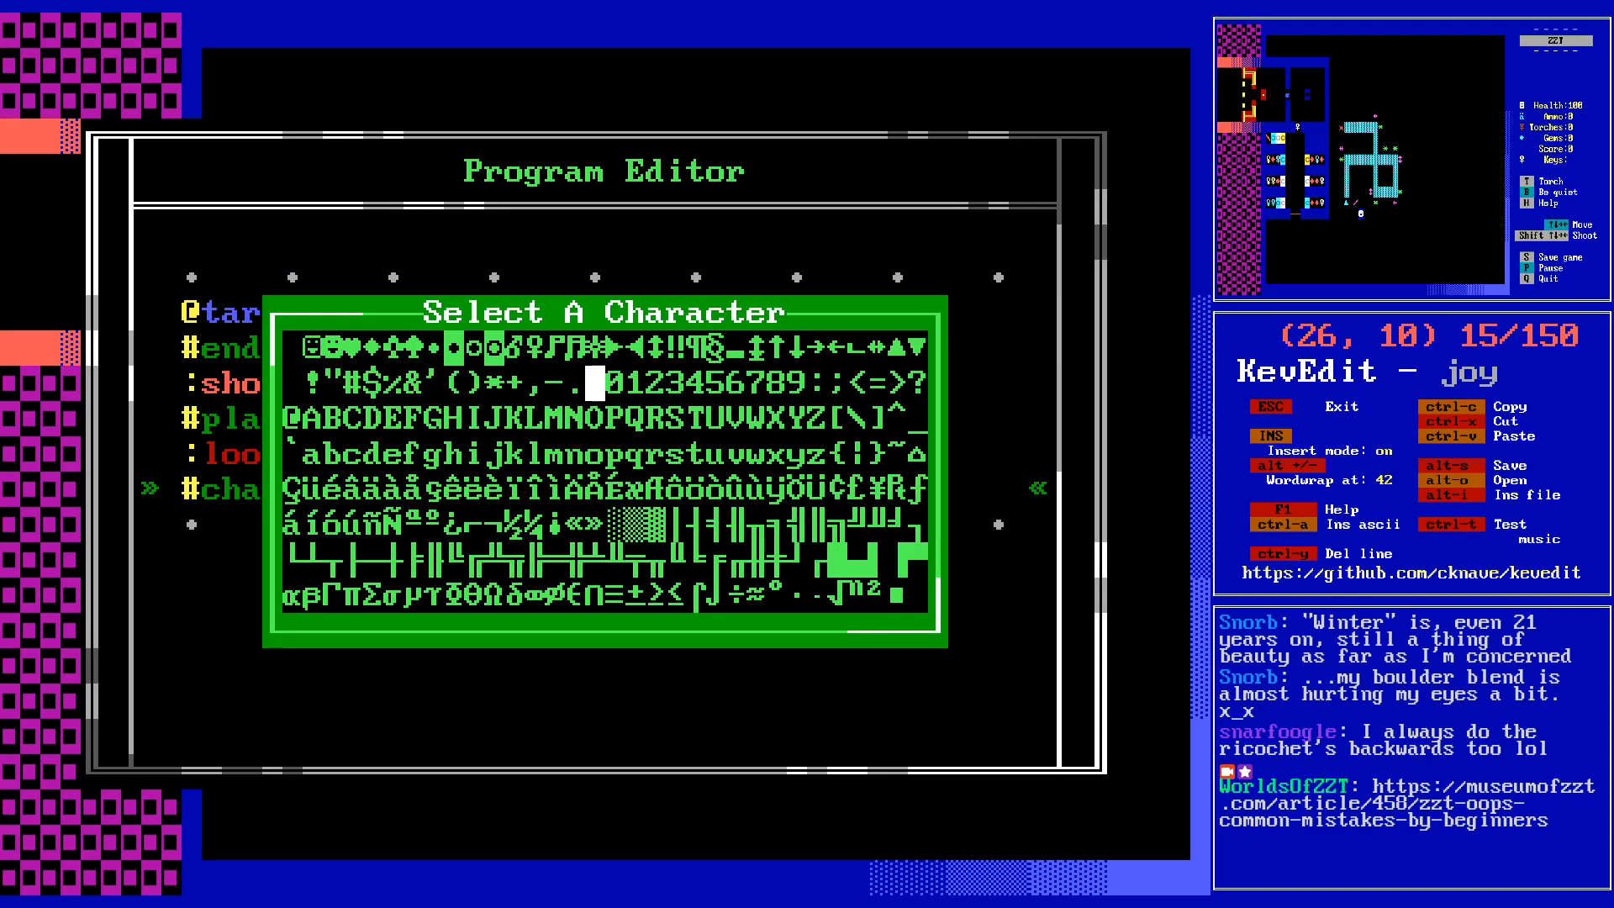
pyautogui.press('Right')
pyautogui.press('Right')
pyautogui.press('Right')
pyautogui.press('Right')
pyautogui.press('Right')
pyautogui.press('Right')
pyautogui.press('Right')
pyautogui.press('Right')
pyautogui.press('Right')
pyautogui.press('Right')
pyautogui.press('Right')
pyautogui.press('Left')
pyautogui.press('Left')
pyautogui.press('Left')
pyautogui.press('Left')
pyautogui.press('Left')
pyautogui.press('Left')
pyautogui.press('Left')
pyautogui.press('Left')
pyautogui.press('Left')
pyautogui.press('Left')
pyautogui.press('Left')
pyautogui.press('Left')
pyautogui.press('Left')
pyautogui.press('Left')
pyautogui.press('Left')
pyautogui.press('Return')
pyautogui.press('Return')
pyautogui.write('/i')
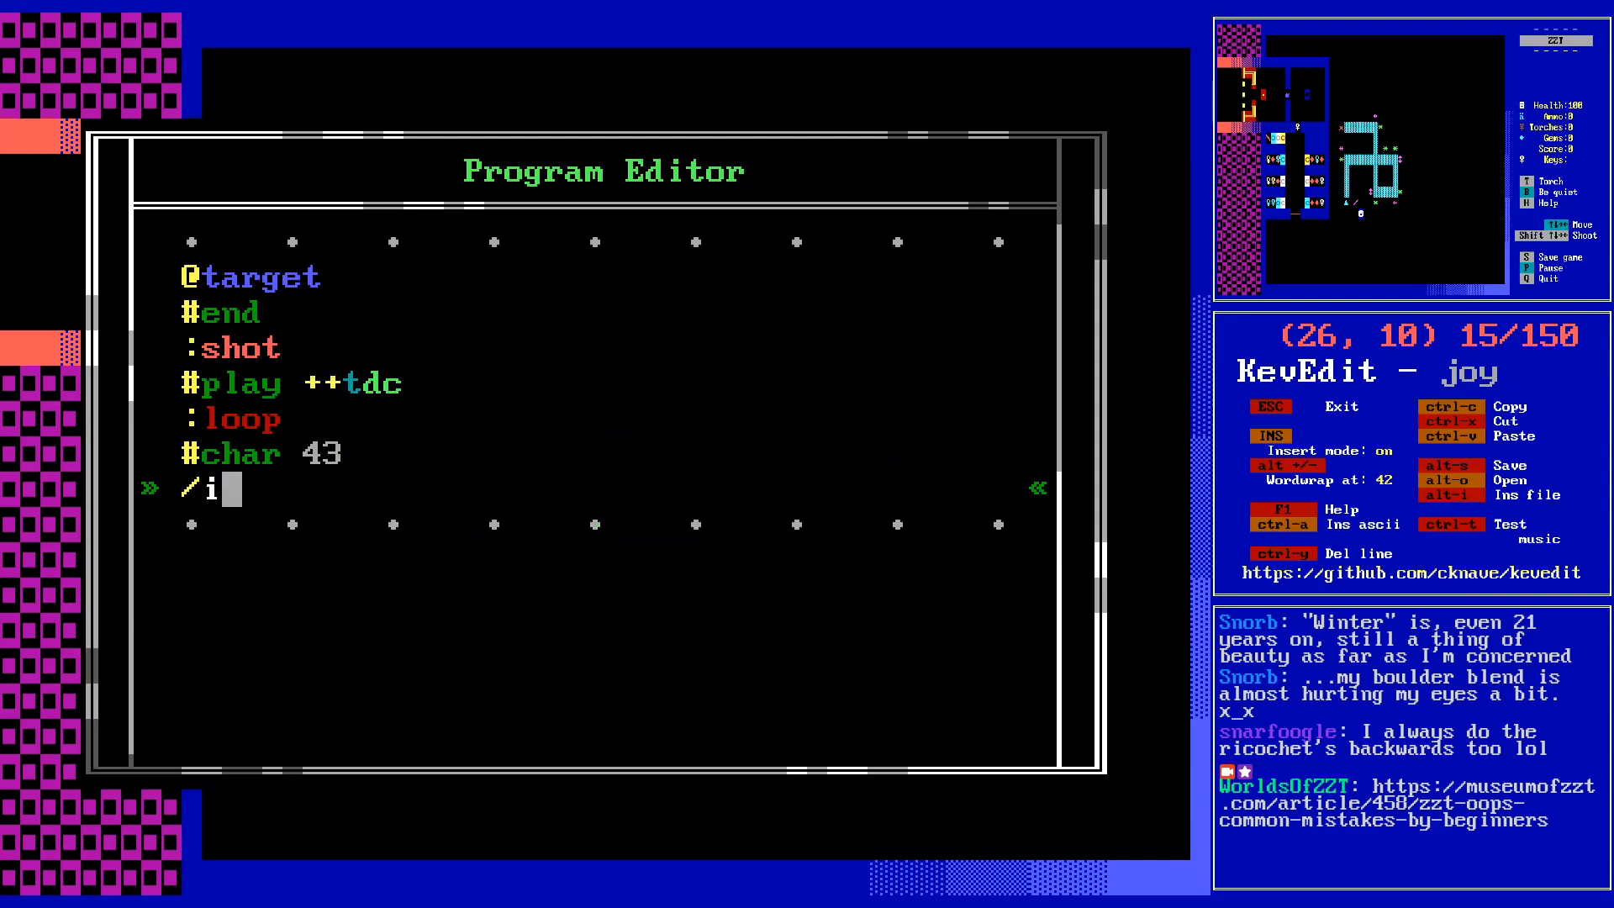
# - Complete the target's animation code with #char 120, another /i line and a closing #loop command
pyautogui.press('Return')
pyautogui.write('#char')
pyautogui.hotkey('ctrl', 'a')
pyautogui.press('Right')
pyautogui.press('Right')
pyautogui.press('Right')
pyautogui.press('Right')
pyautogui.press('Right')
pyautogui.press('Right')
pyautogui.press('Right')
pyautogui.press('Right')
pyautogui.press('Right')
pyautogui.press('Right')
pyautogui.press('Right')
pyautogui.press('Right')
pyautogui.press('Down')
pyautogui.press('Return')
pyautogui.press('Return')
pyautogui.write('/i')
pyautogui.press('Return')
pyautogui.write('#loop')
# - Insert the comment line 'code goes here between the target's #play command and the :loop label
pyautogui.press('Up')
pyautogui.press('Up')
pyautogui.press('Up')
pyautogui.press('Up')
pyautogui.press('Up')
pyautogui.press('Up')
pyautogui.press('End')
pyautogui.press('Return')
pyautogui.write("'code")
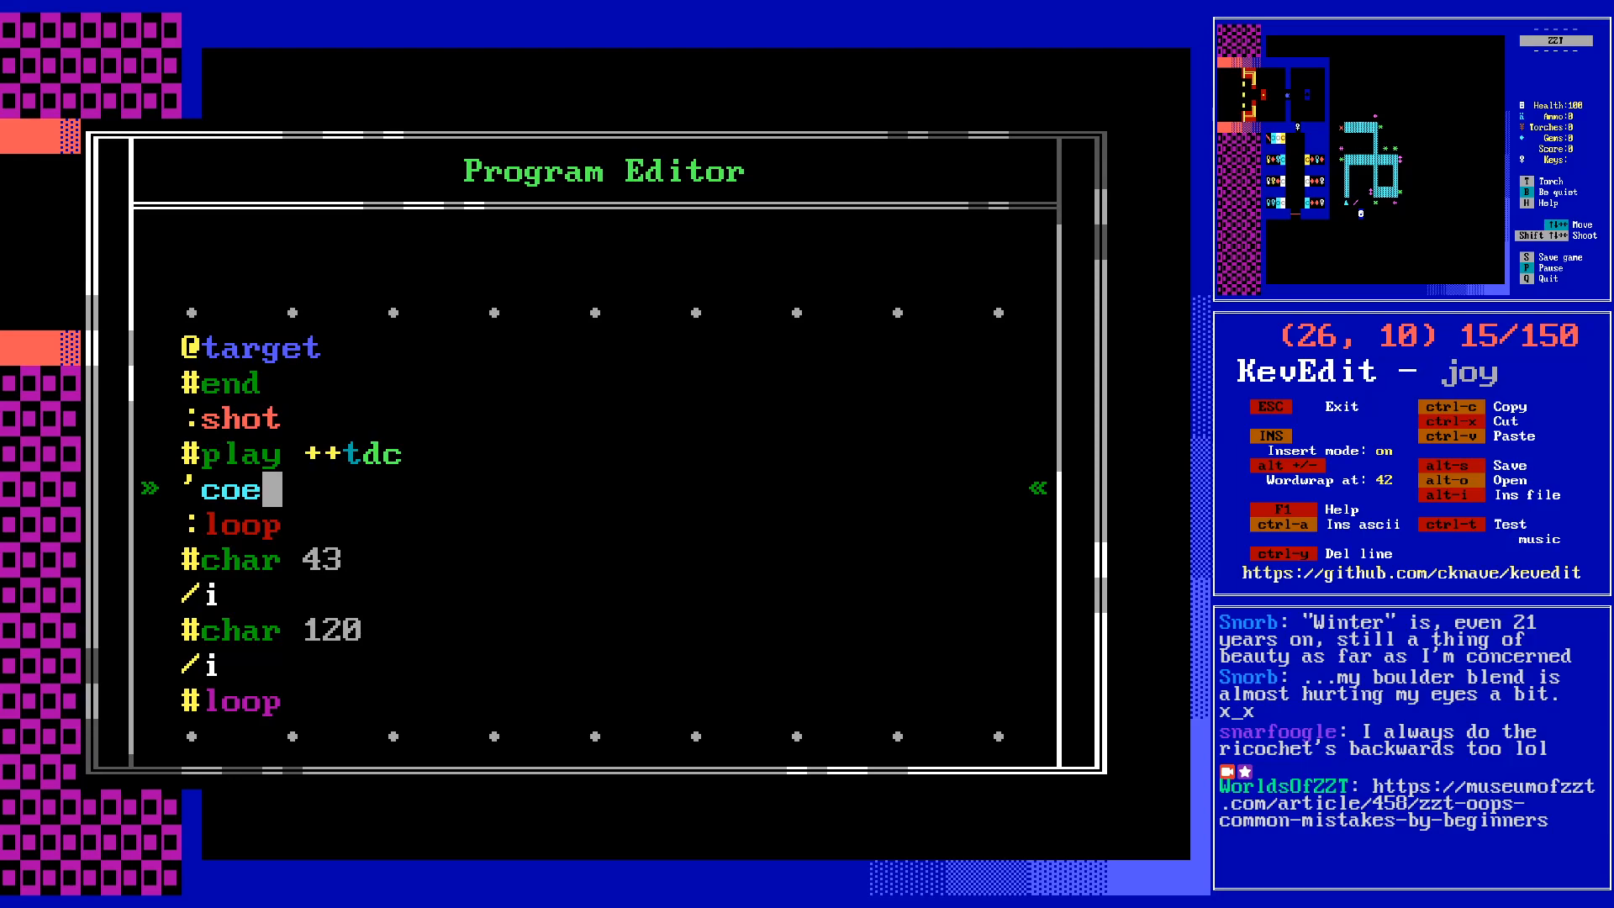
pyautogui.press('BackSpace')
pyautogui.write('de goes her')
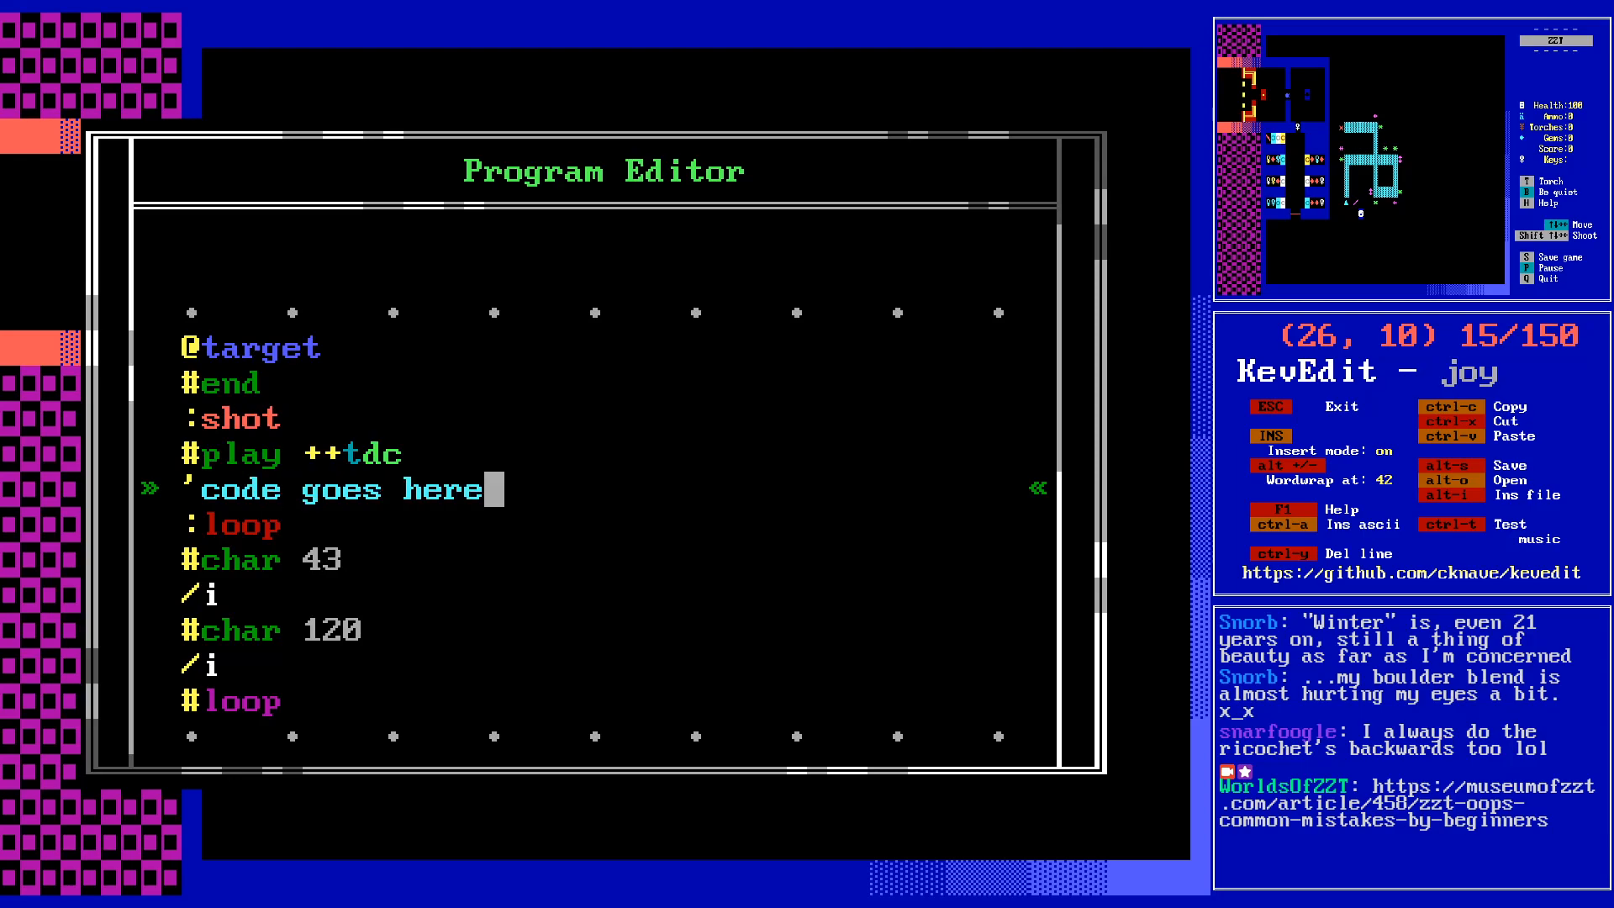
# - Place a second copy of the red X target at (35, 15) inside the small cyan loop and save the world
pyautogui.press('Escape')
pyautogui.press('Escape')
pyautogui.press('Right')
pyautogui.press('Right')
pyautogui.press('Right')
pyautogui.press('Right')
pyautogui.press('Right')
pyautogui.press('Right')
pyautogui.press('Right')
pyautogui.press('Right')
pyautogui.press('Right')
pyautogui.press('Right')
pyautogui.press('Down')
pyautogui.press('Down')
pyautogui.press('Down')
pyautogui.press('Down')
pyautogui.press('Down')
pyautogui.press('Left')
pyautogui.press('Up')
pyautogui.press('Down')
pyautogui.press('space')
pyautogui.press('Down')
pyautogui.press('Down')
pyautogui.press('Down')
pyautogui.press('Down')
pyautogui.press('s')
pyautogui.press('Return')
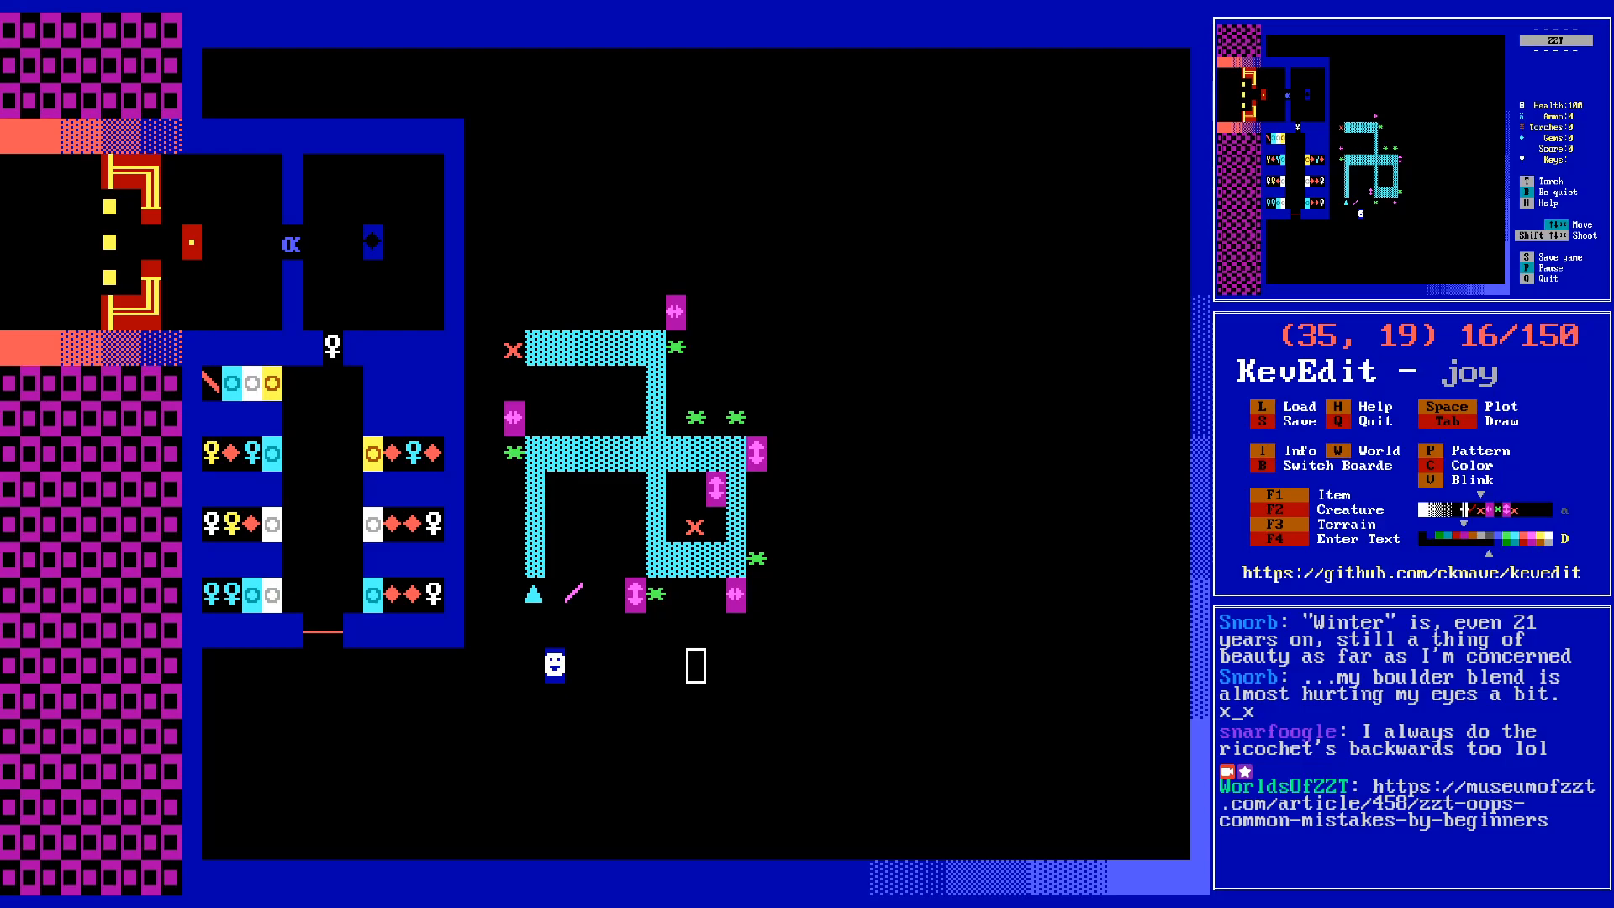
# - Switch to ZZT, quit the running game and start playing the updated world
pyautogui.hotkey('alt', 'Tab')
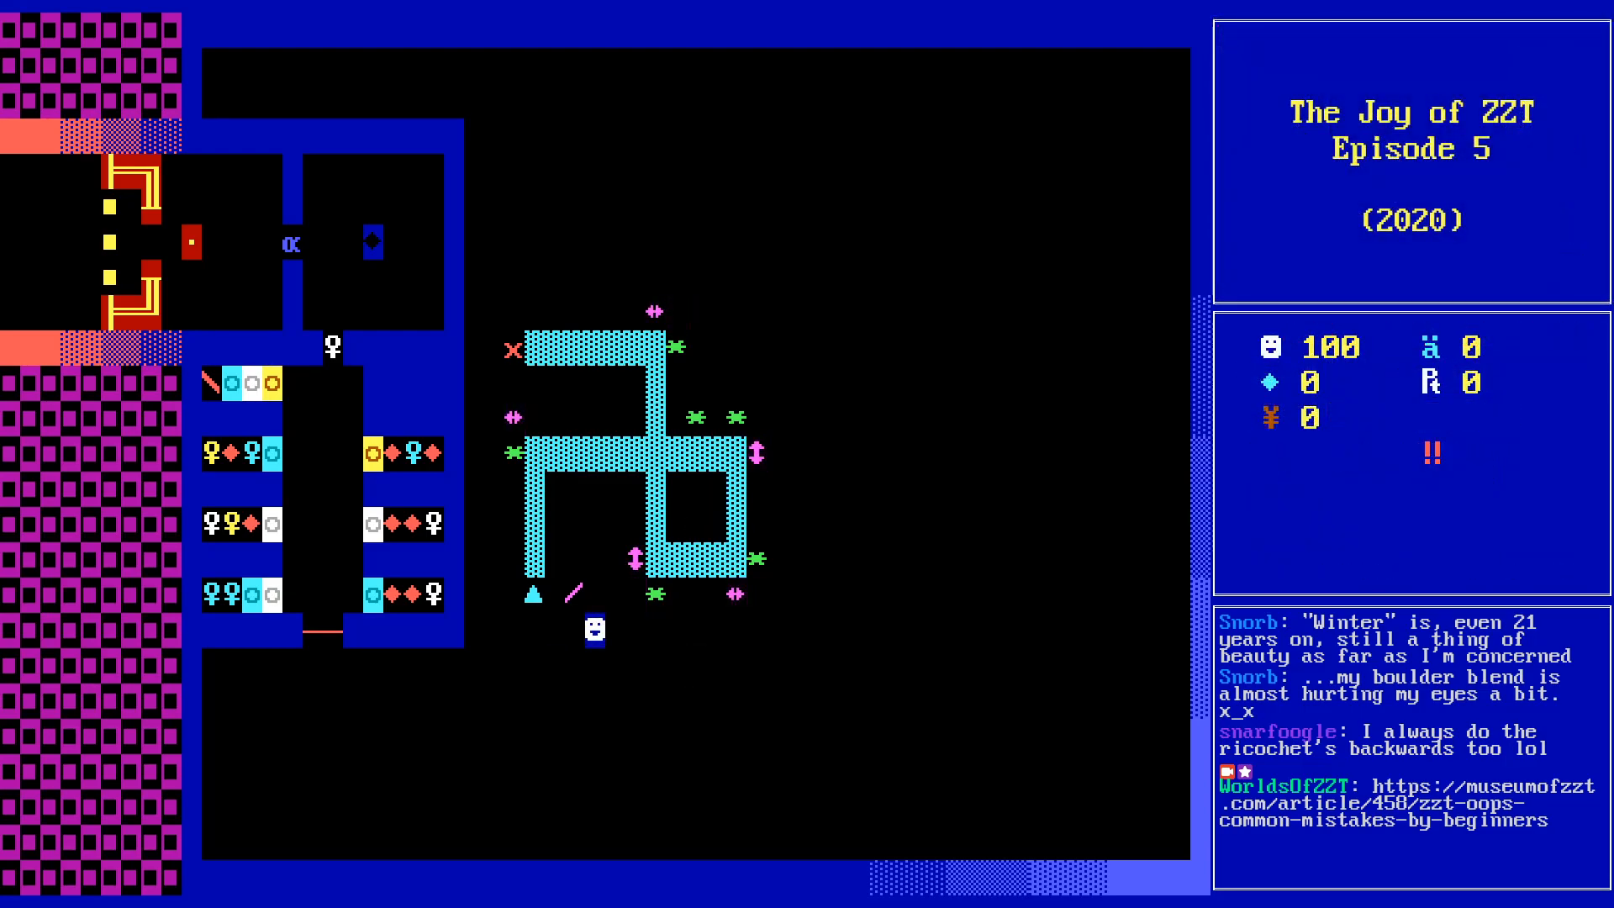
pyautogui.press('q')
pyautogui.press('y')
pyautogui.press('p')
# - Play-test the puzzle by throwing the magenta lever and firing the cyan shooter toward the red target inside the small loop
pyautogui.press('Left')
pyautogui.press('Up')
pyautogui.press('Right')
pyautogui.press('Right')
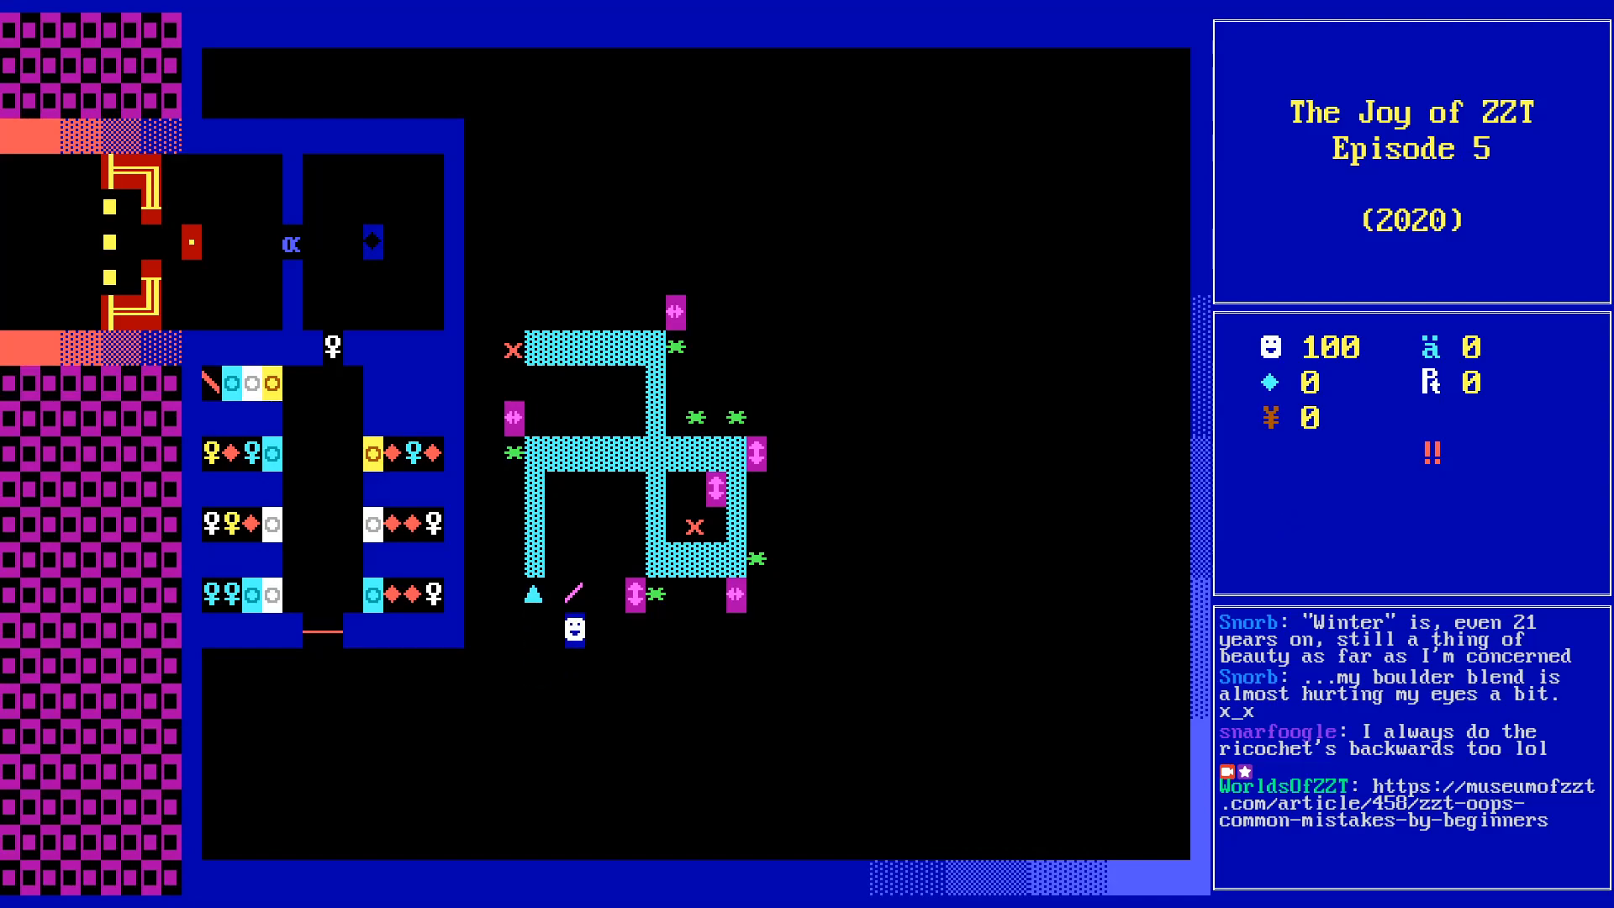
pyautogui.press('Left')
pyautogui.press('Left')
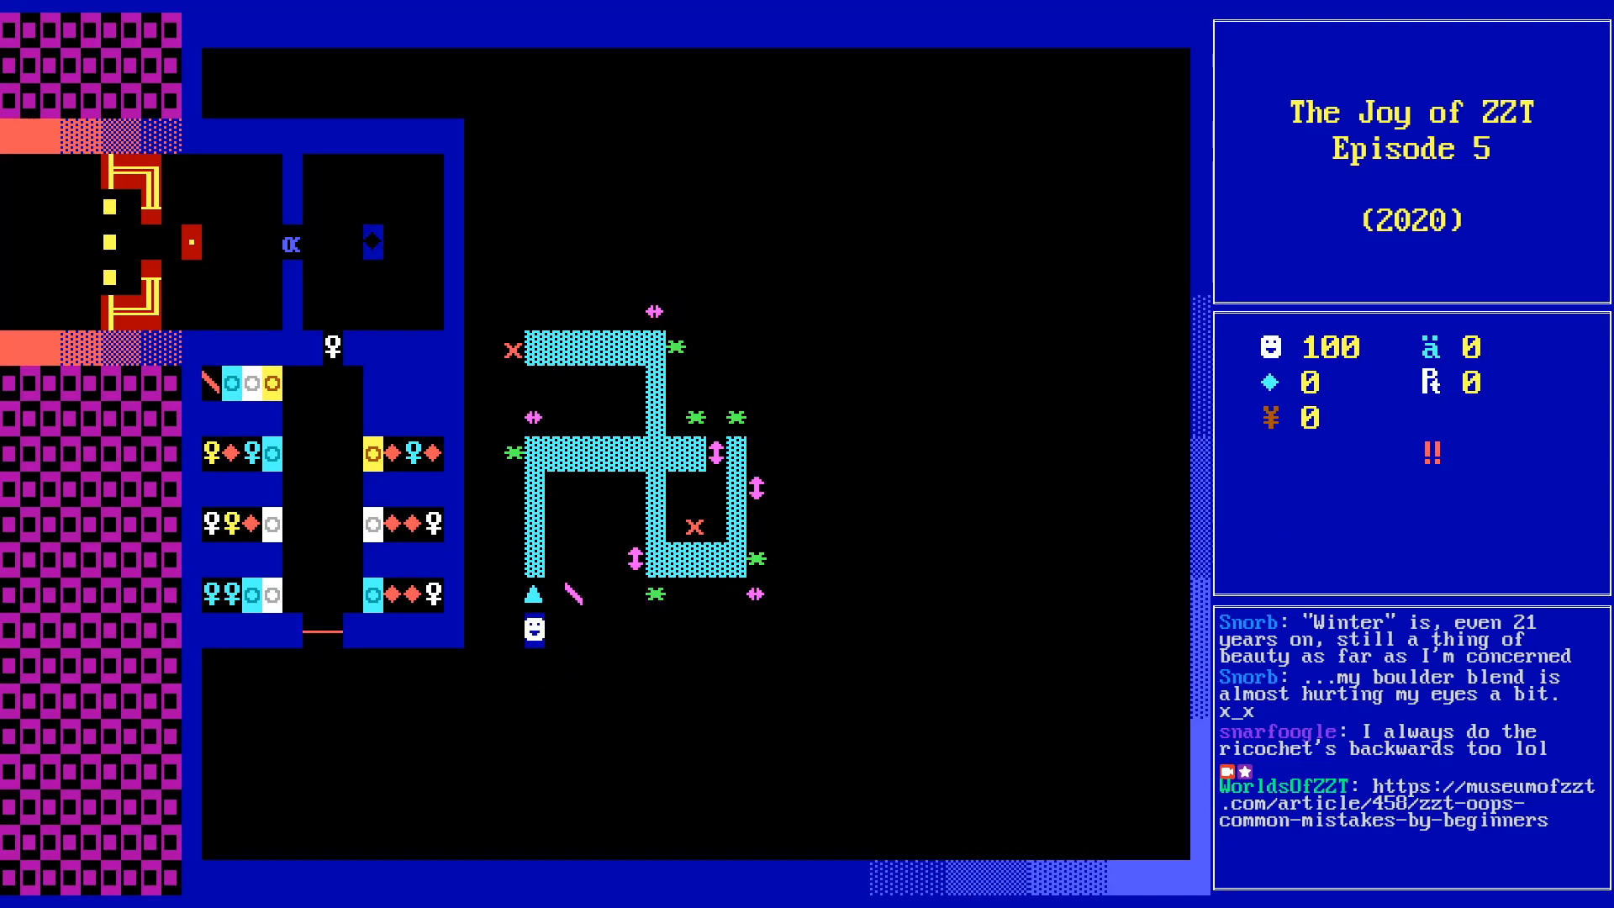
pyautogui.press('Right')
pyautogui.press('Left')
pyautogui.press('Up')
pyautogui.press('Right')
pyautogui.press('Right')
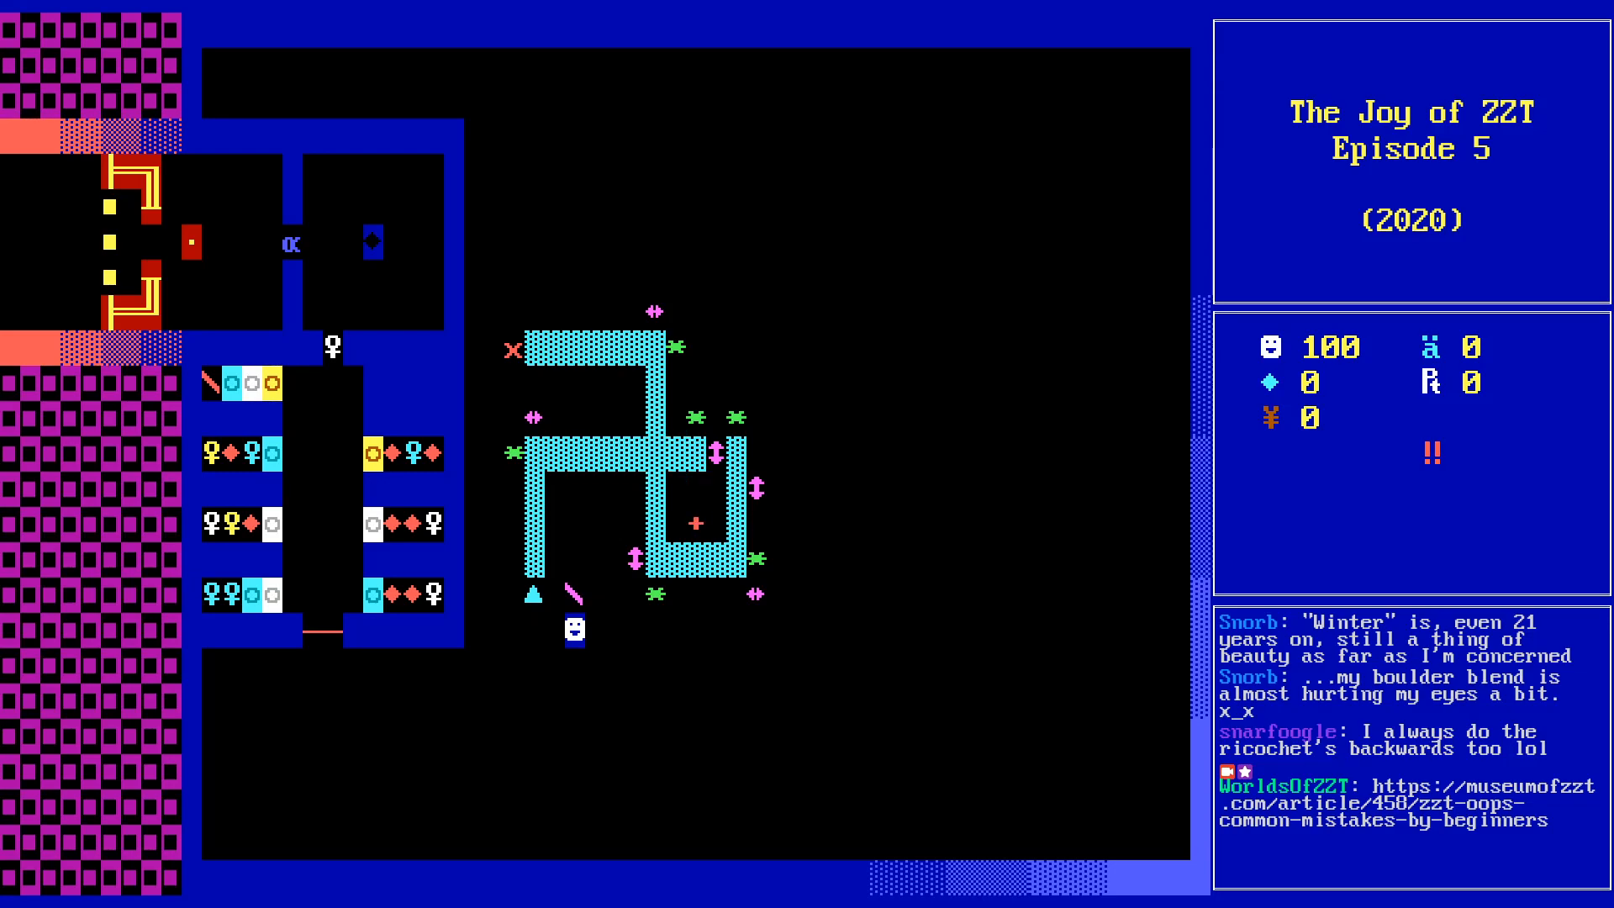
# - Throw the lever again and fire the cyan shooter to test the shot's path with the panels in their original positions
pyautogui.press('Left')
pyautogui.press('Left')
pyautogui.press('Up')
pyautogui.press('Right')
pyautogui.press('Right')
pyautogui.press('Right')
pyautogui.press('Right')
pyautogui.press('Left')
pyautogui.press('Left')
pyautogui.press('Left')
pyautogui.press('Left')
pyautogui.press('Right')
pyautogui.press('Right')
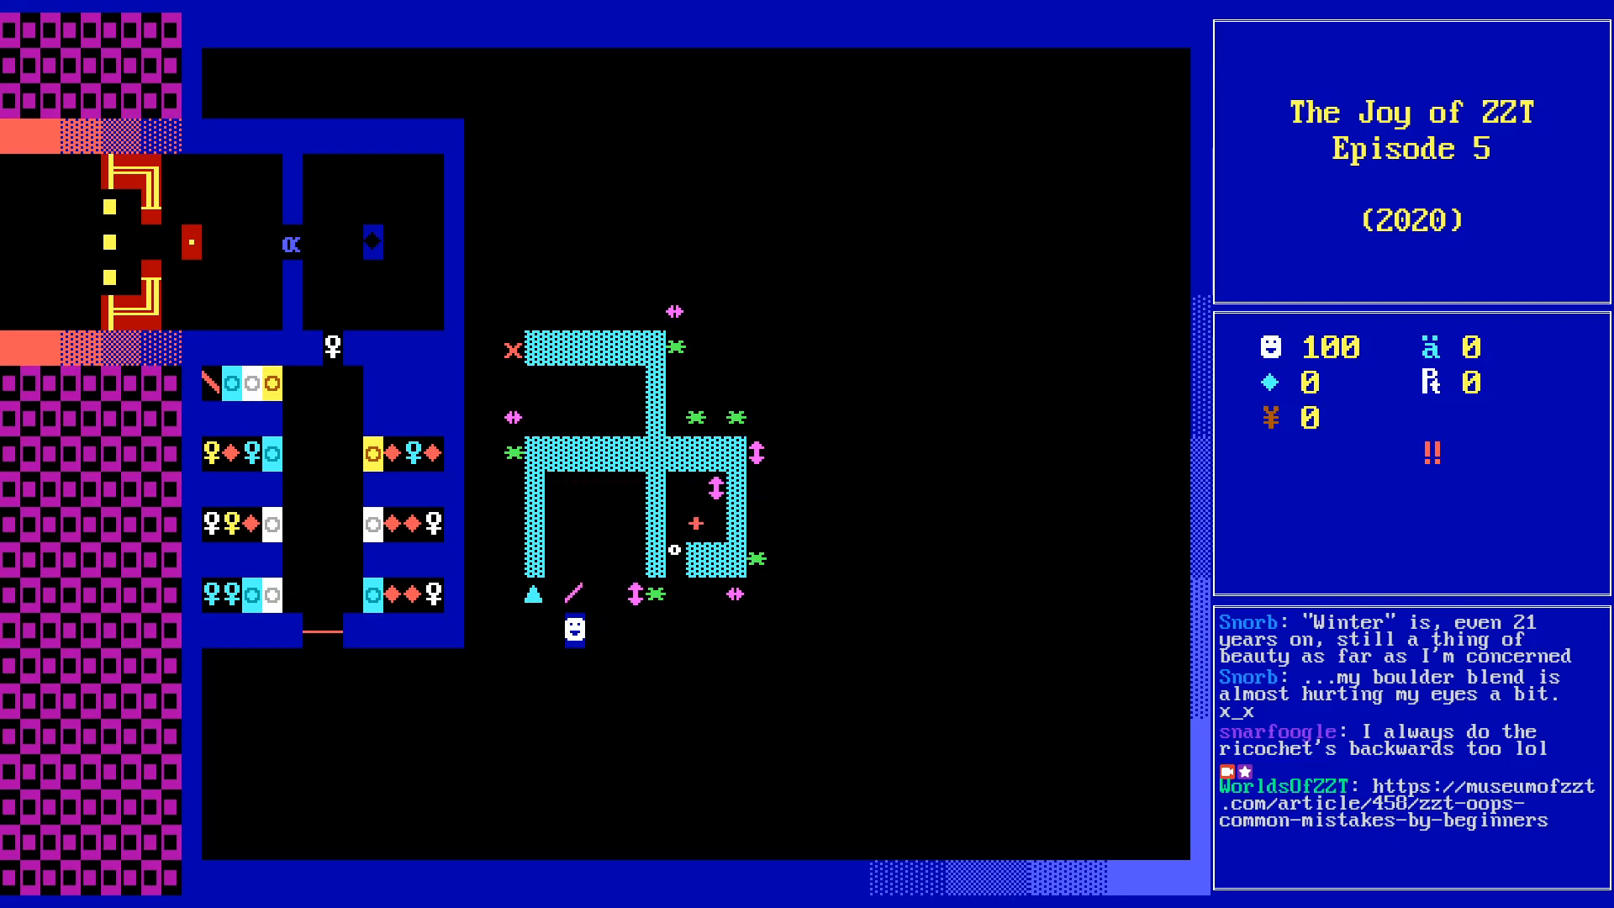
# - Walk the player over to the vertical panel beside the lowest green ricochet to inspect that part of the puzzle
pyautogui.press('Left')
pyautogui.press('Left')
pyautogui.press('Right')
pyautogui.press('Right')
pyautogui.press('Right')
pyautogui.press('Right')
pyautogui.press('Up')
pyautogui.press('Up')
pyautogui.press('Up')
pyautogui.press('Up')
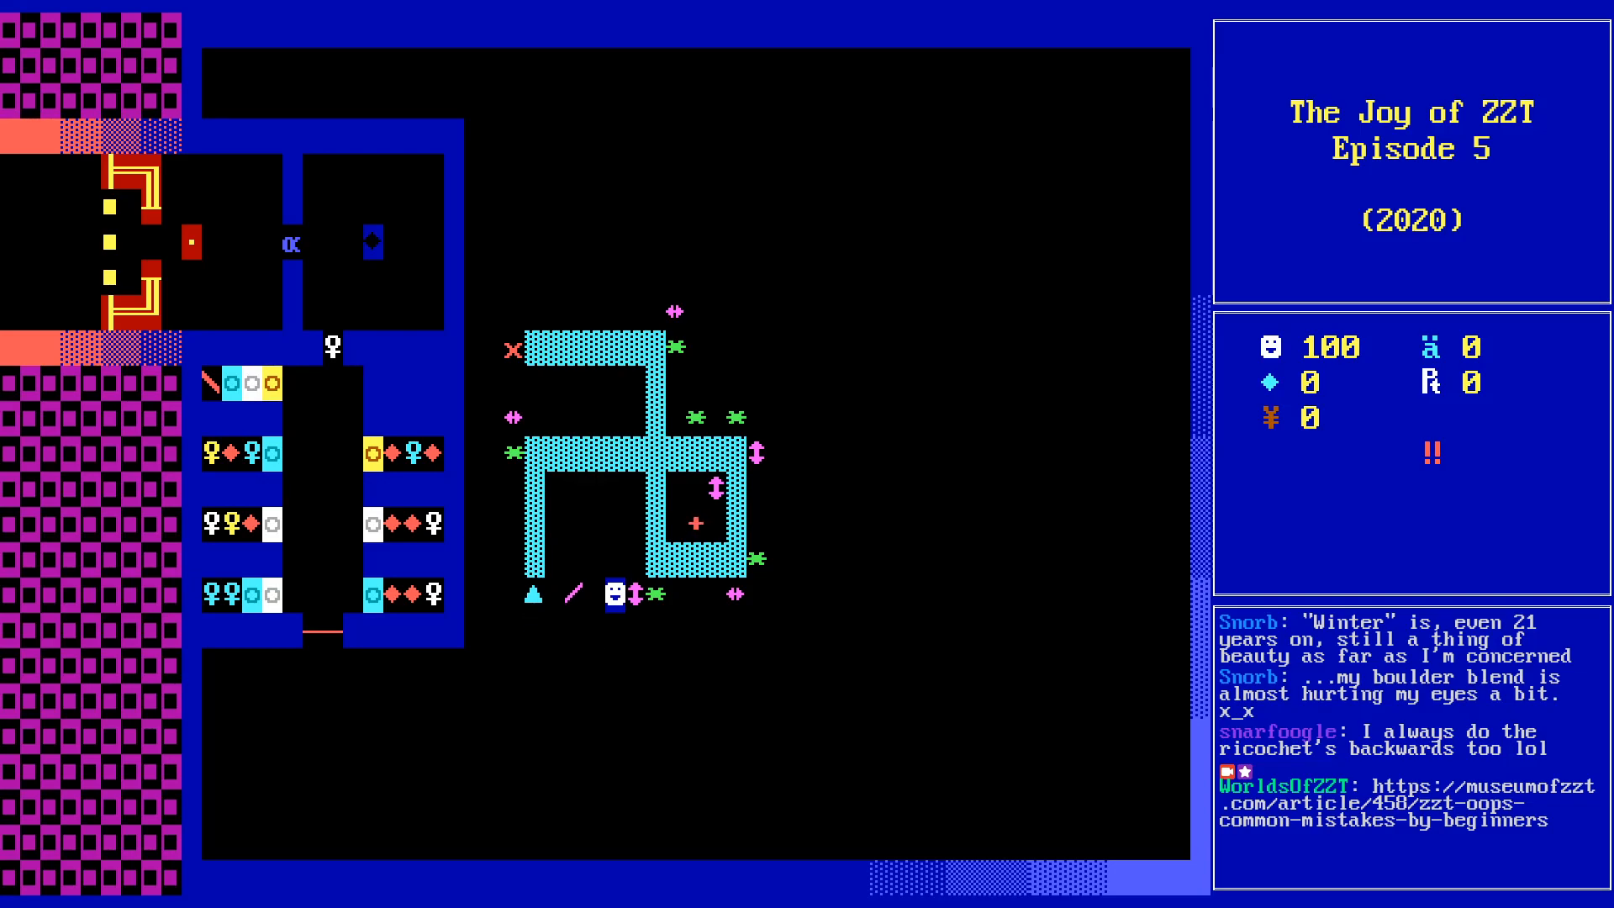
# - Return to the shooter, throw the lever to shift the panels and test another shot through the altered path
pyautogui.press('Down')
pyautogui.press('Down')
pyautogui.press('Down')
pyautogui.press('Down')
pyautogui.press('Left')
pyautogui.press('Left')
pyautogui.press('Left')
pyautogui.press('Left')
pyautogui.press('Right')
pyautogui.press('Right')
pyautogui.press('Left')
pyautogui.press('Left')
pyautogui.press('Right')
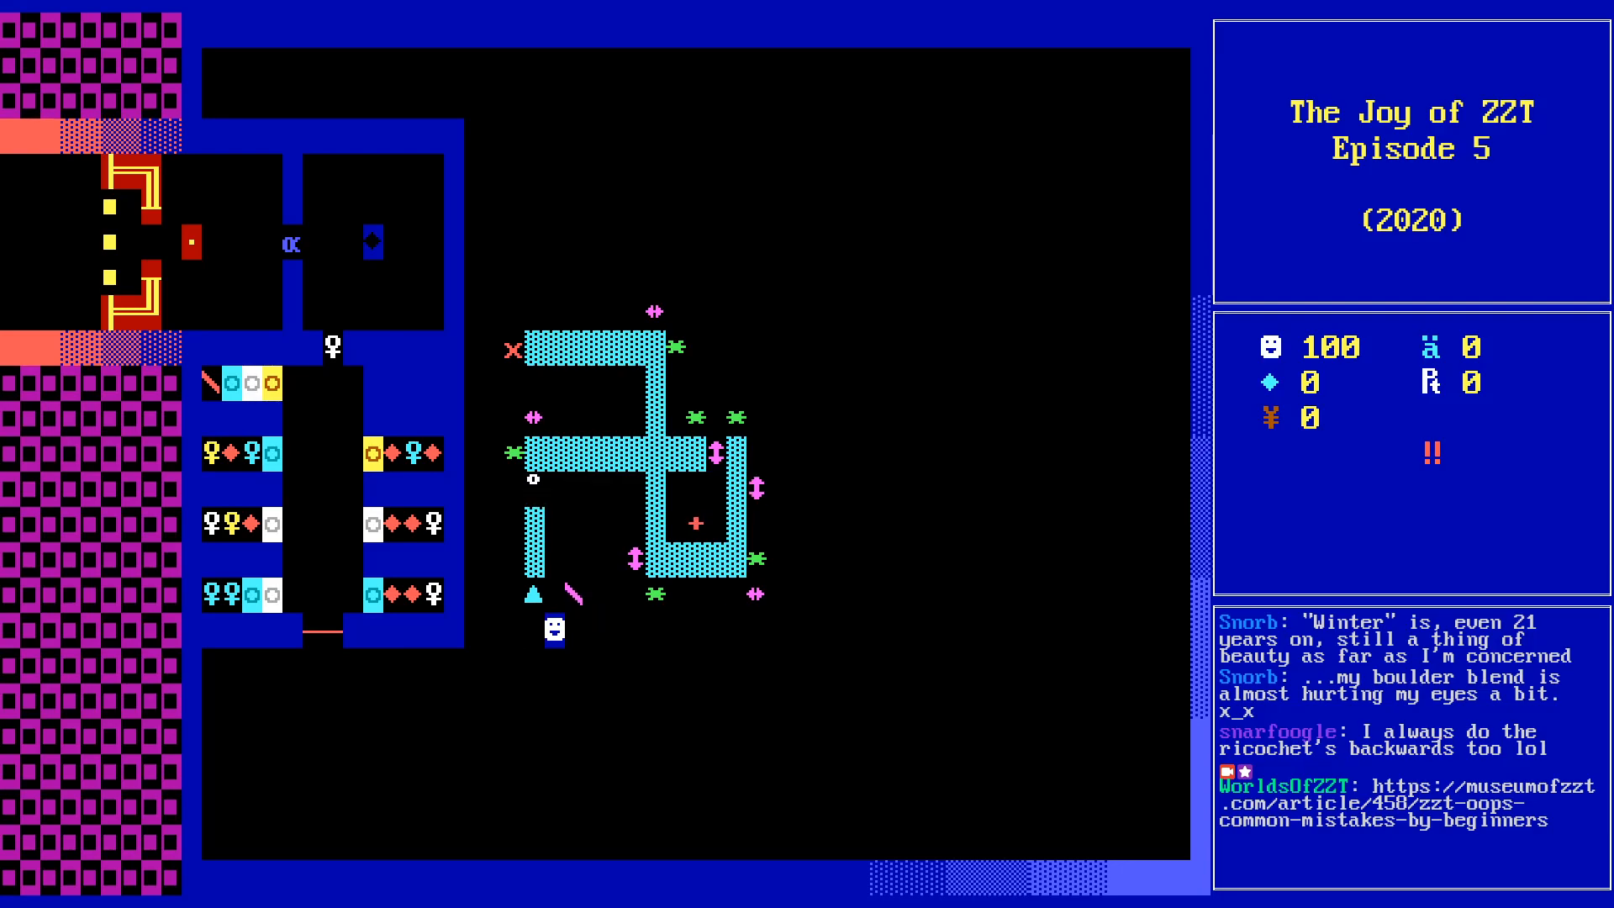
pyautogui.press('Right')
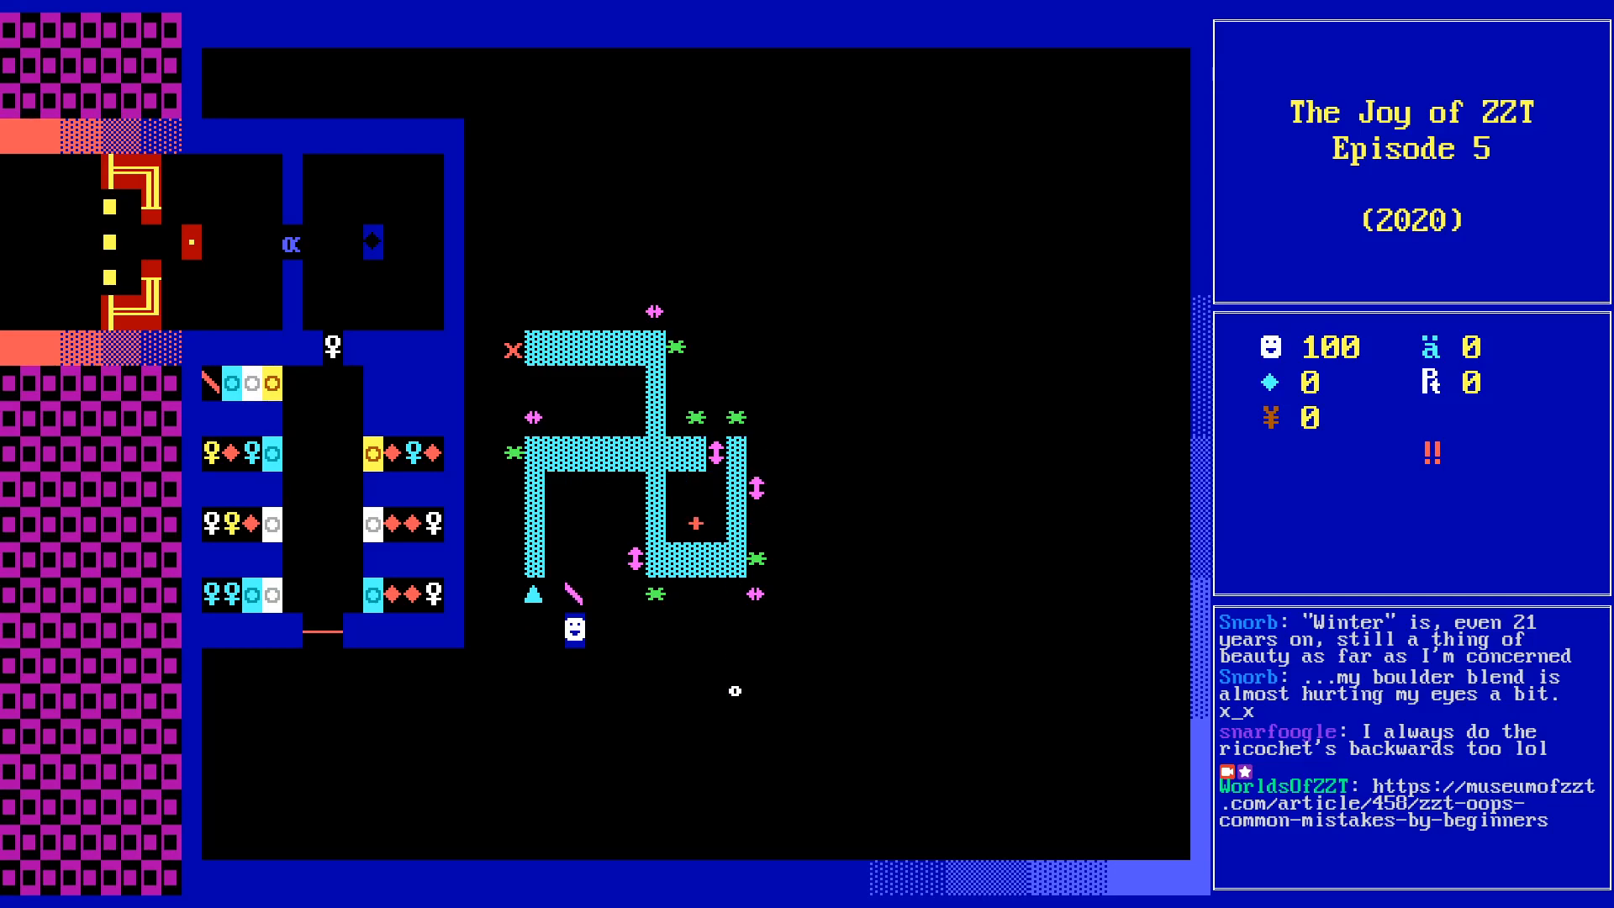
# - Toggle the panels back and forth with the lever between visits to the shooter, and return to KevEdit
pyautogui.press('Left')
pyautogui.press('Left')
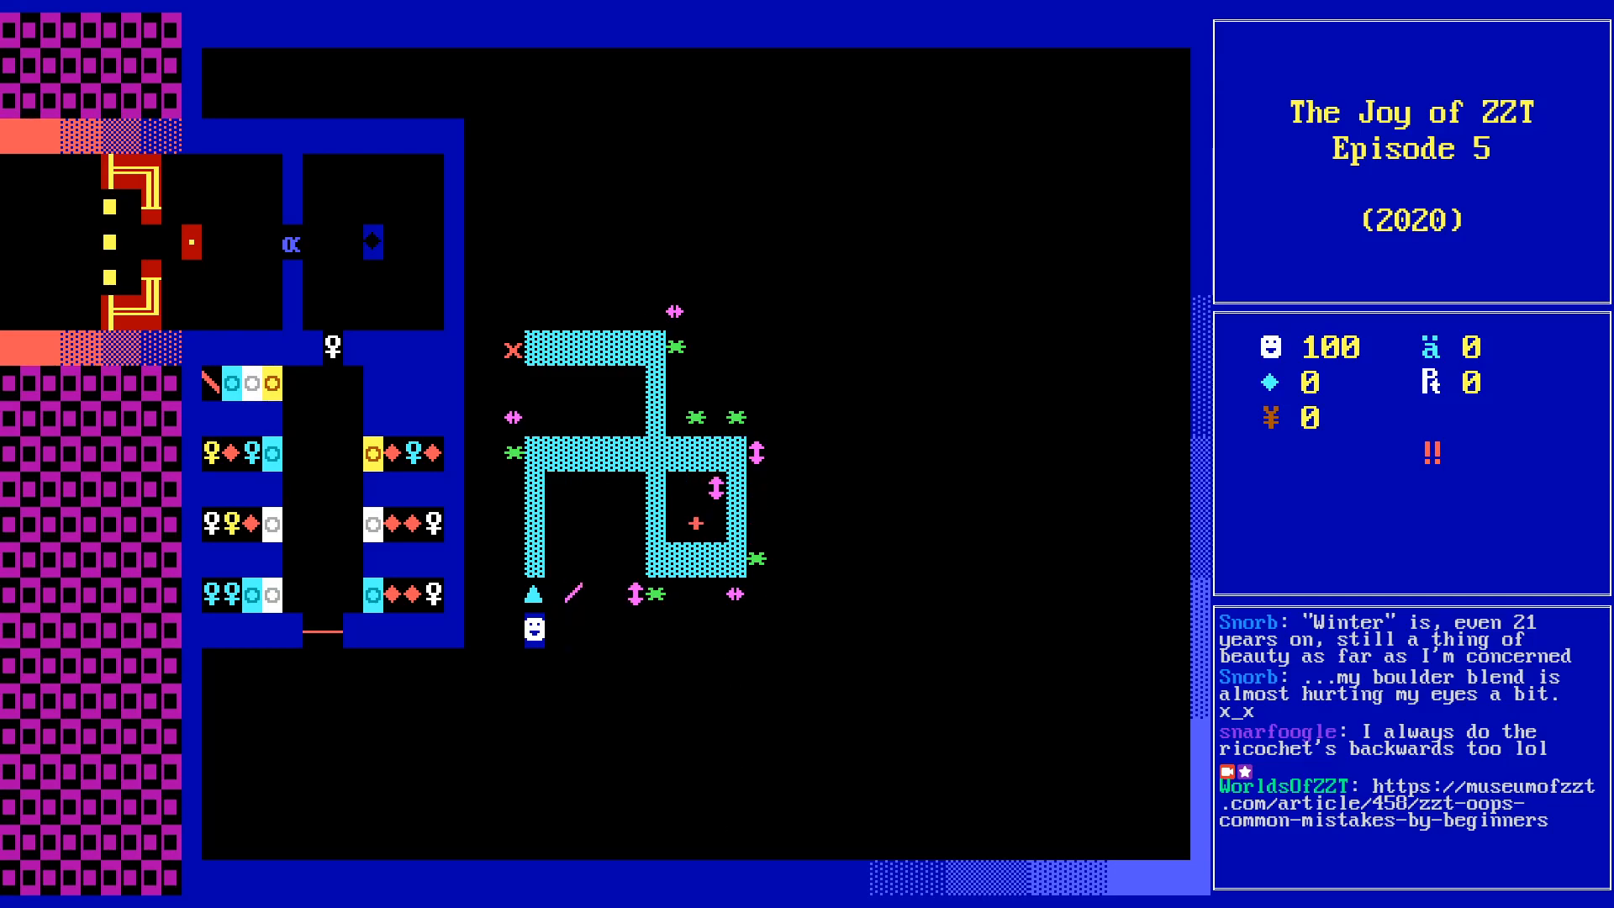
pyautogui.press('Right')
pyautogui.press('Right')
pyautogui.press('Left')
pyautogui.press('Left')
pyautogui.press('Right')
pyautogui.press('Right')
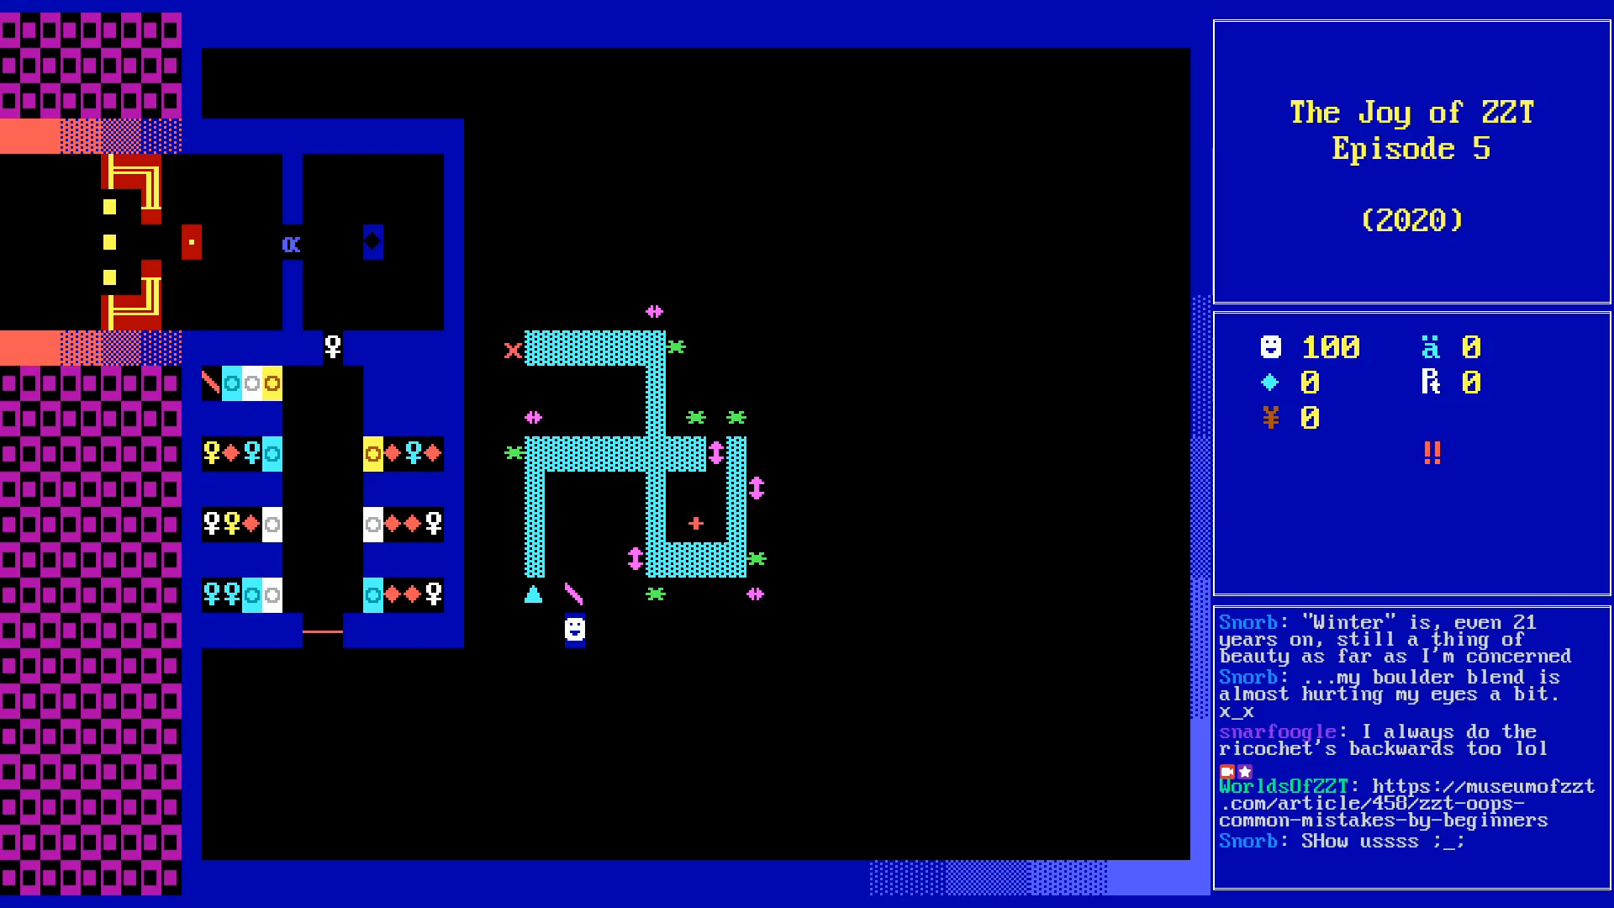
pyautogui.hotkey('alt', 'Tab')
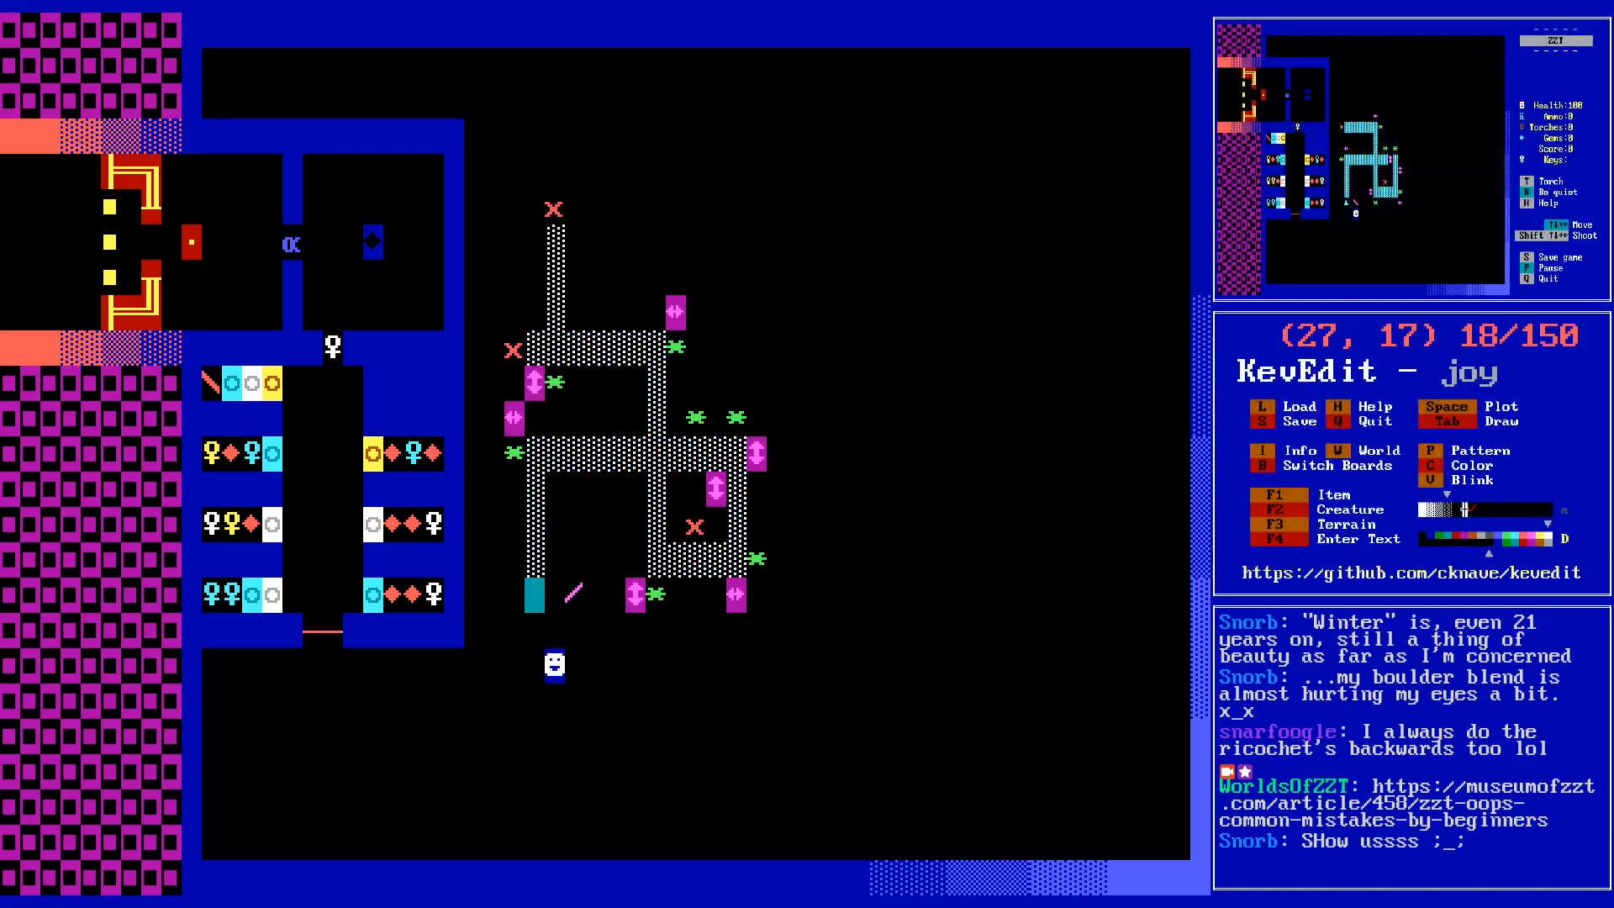
# - Save the world file with the ricochet puzzle
pyautogui.press('Down')
pyautogui.press('Down')
pyautogui.press('Right')
pyautogui.press('Up')
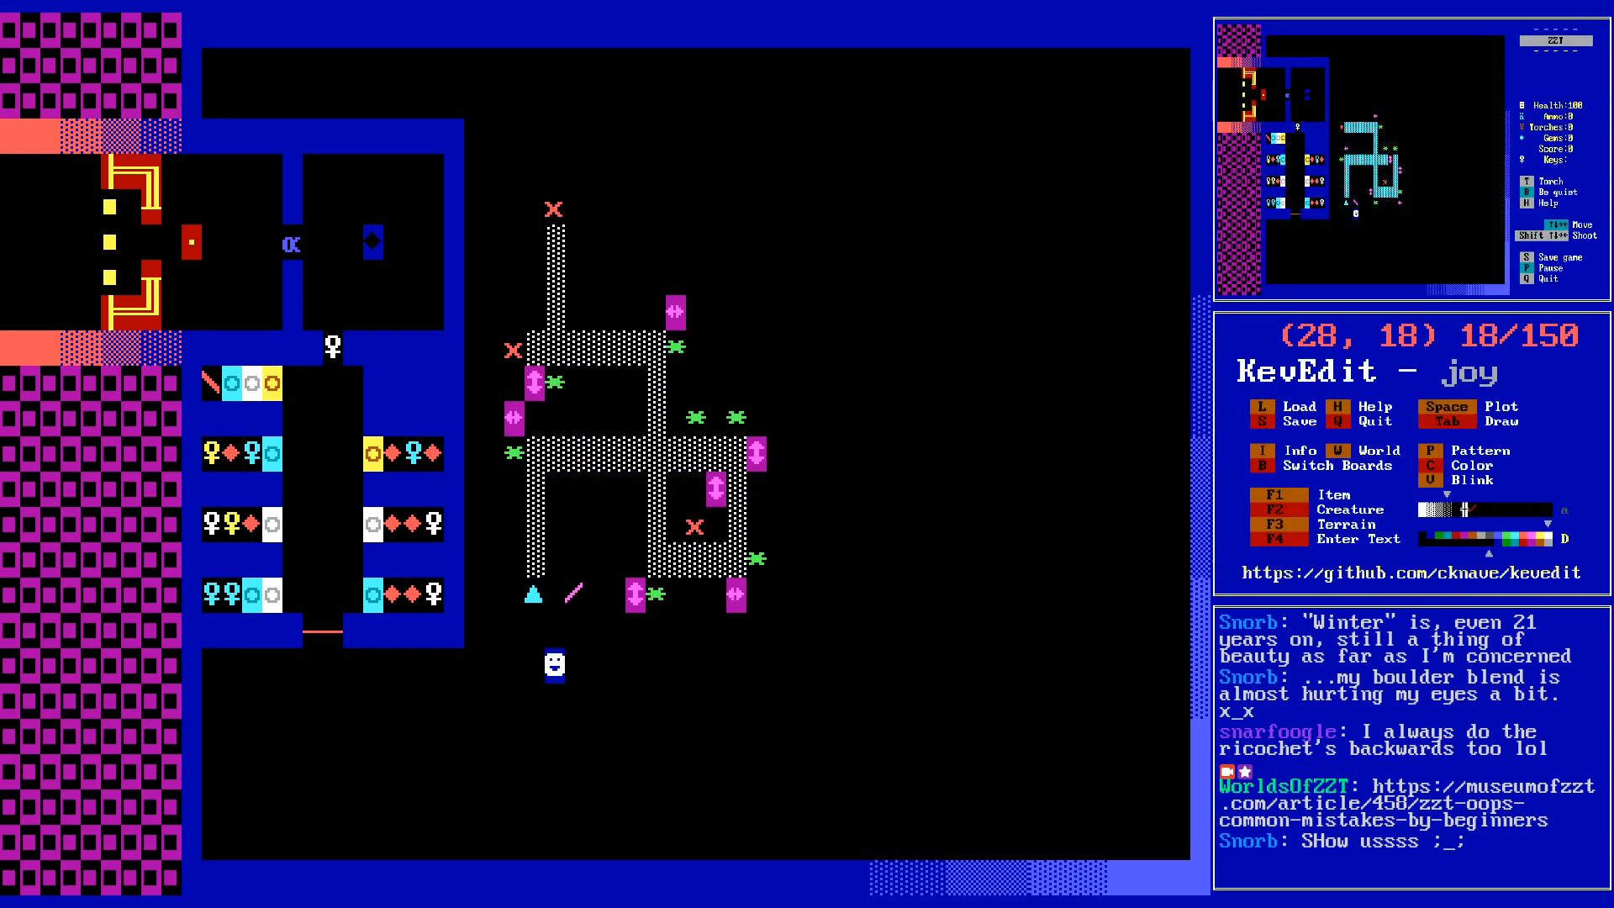
pyautogui.press('s')
pyautogui.press('Return')
# - Examine the cyan shooter's program to check its touch, shoot and idle lines
pyautogui.press('Right')
pyautogui.press('Right')
pyautogui.press('Left')
pyautogui.press('Left')
pyautogui.press('Left')
pyautogui.press('Up')
pyautogui.press('Return')
pyautogui.press('Down')
pyautogui.press('Down')
pyautogui.press('Down')
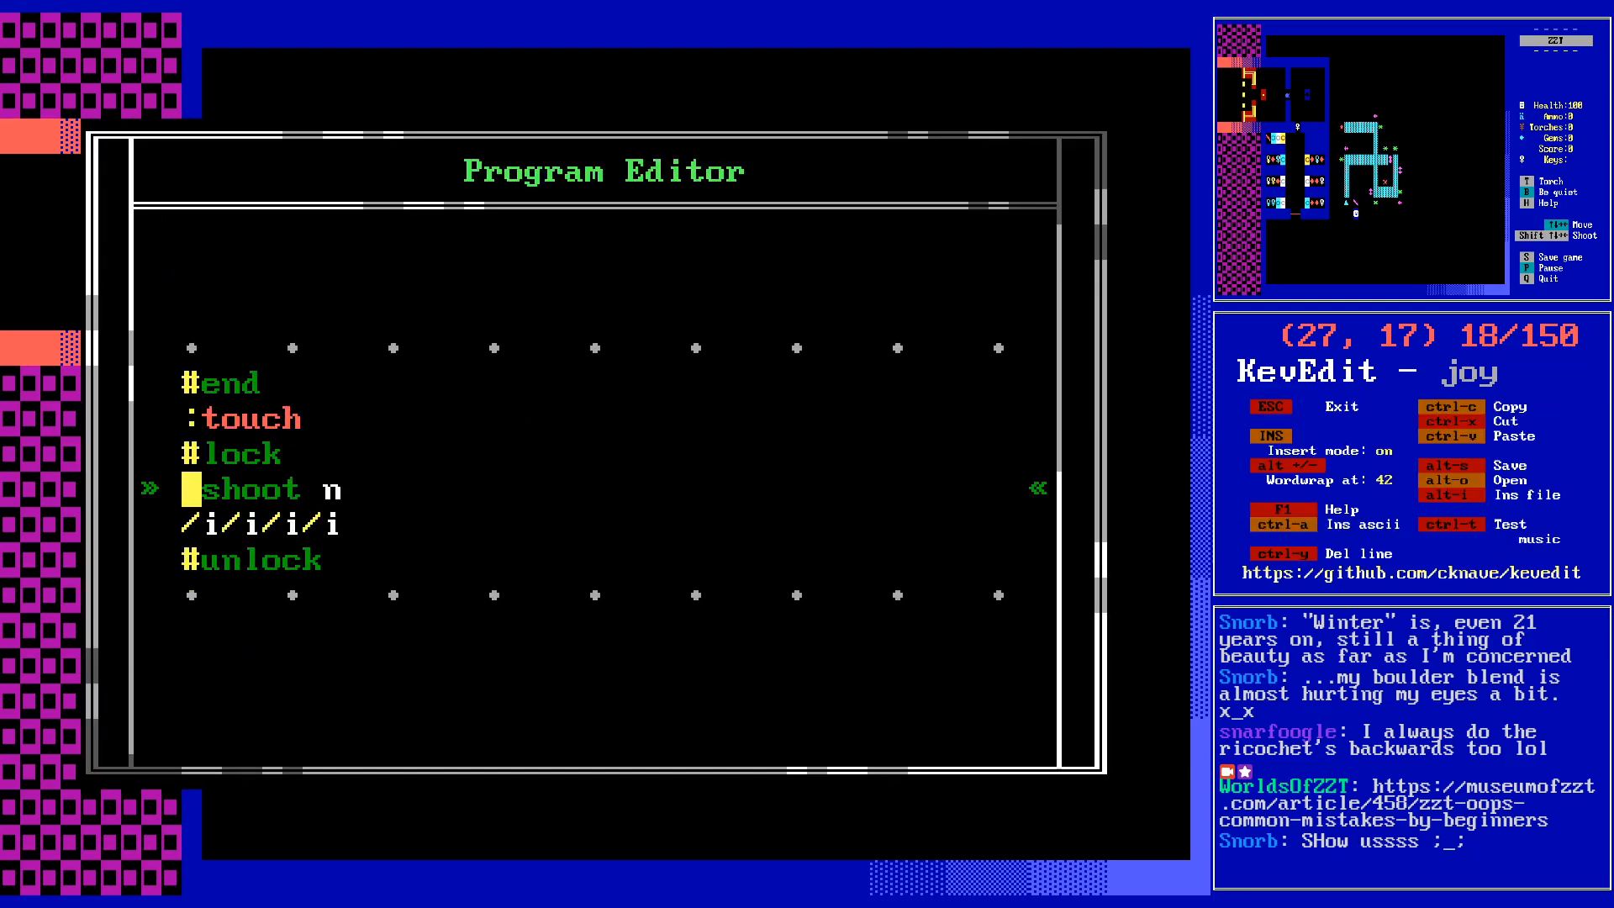
pyautogui.press('Down')
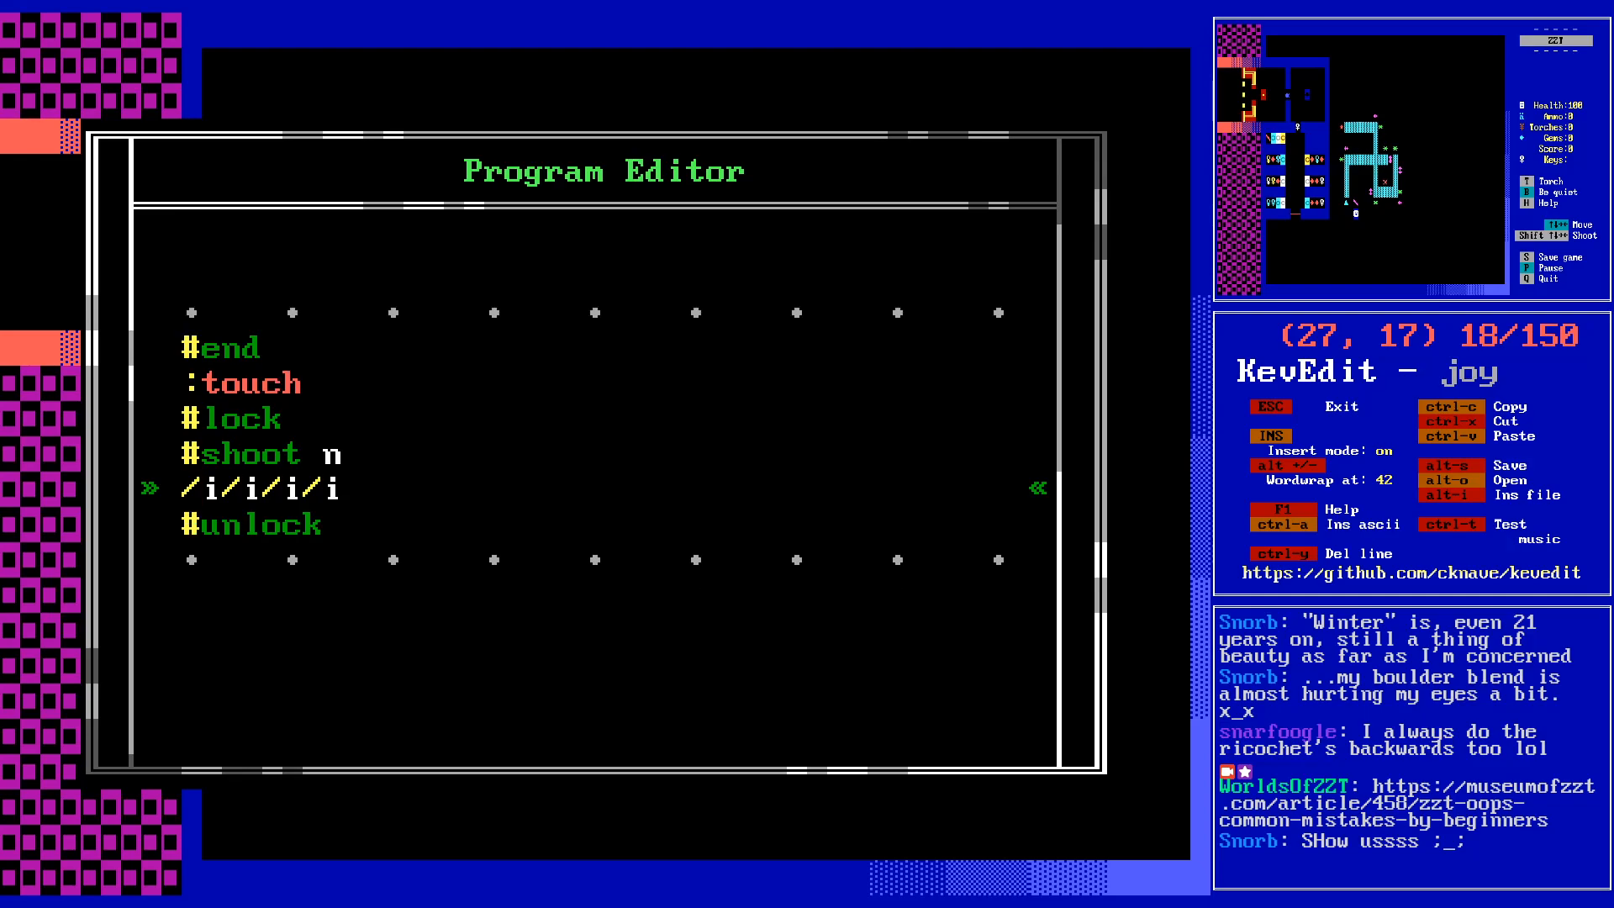
pyautogui.press('Down')
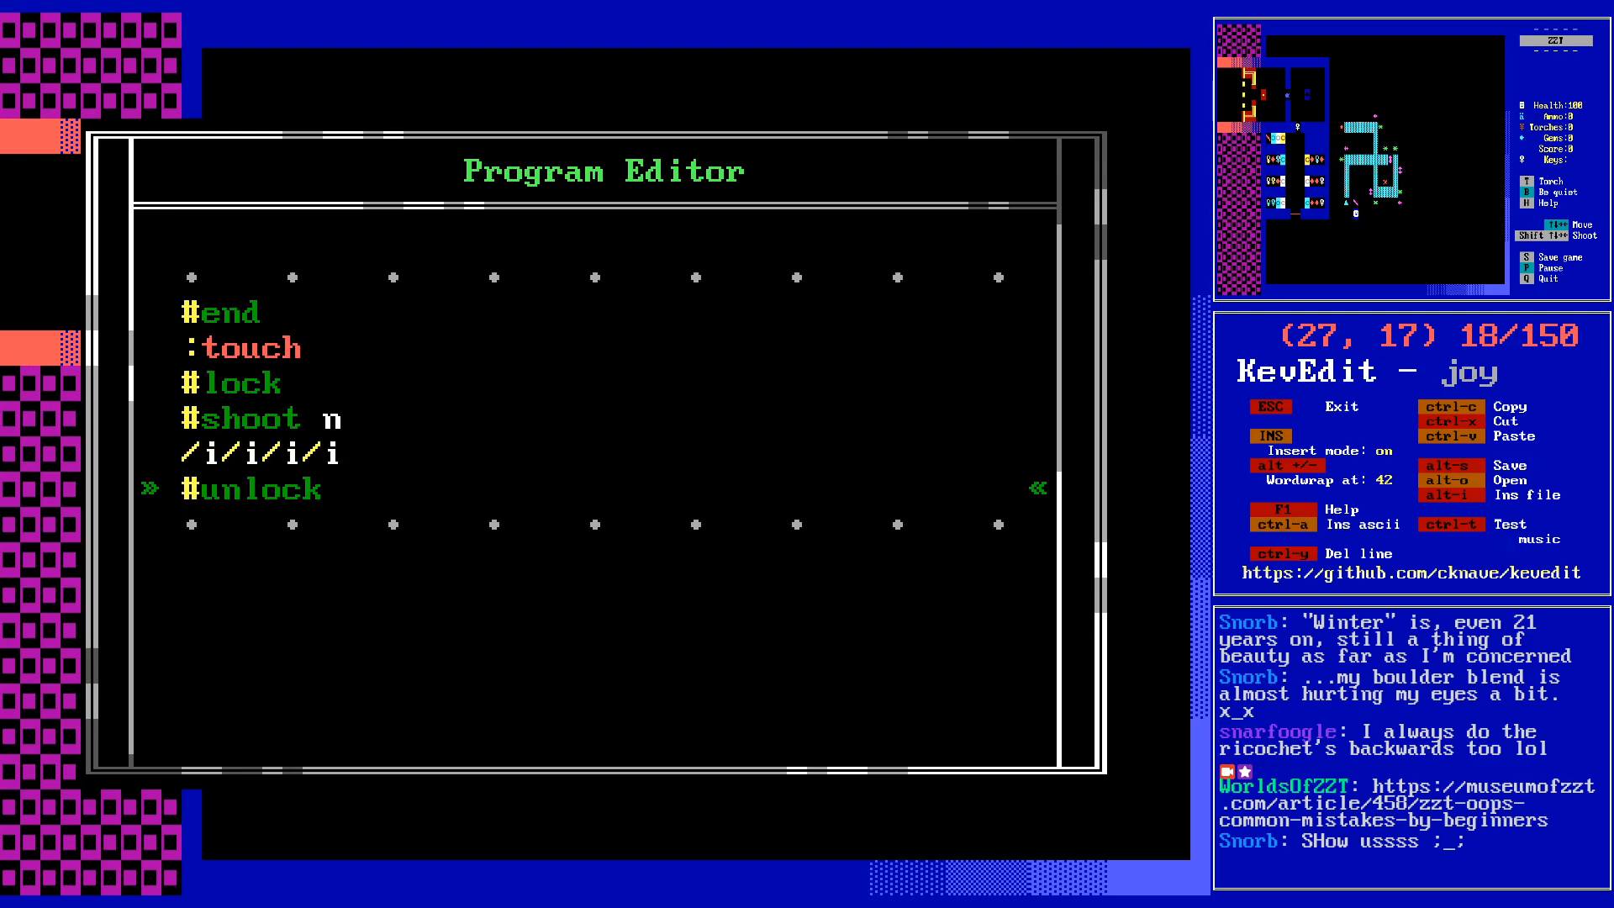
pyautogui.press('Escape')
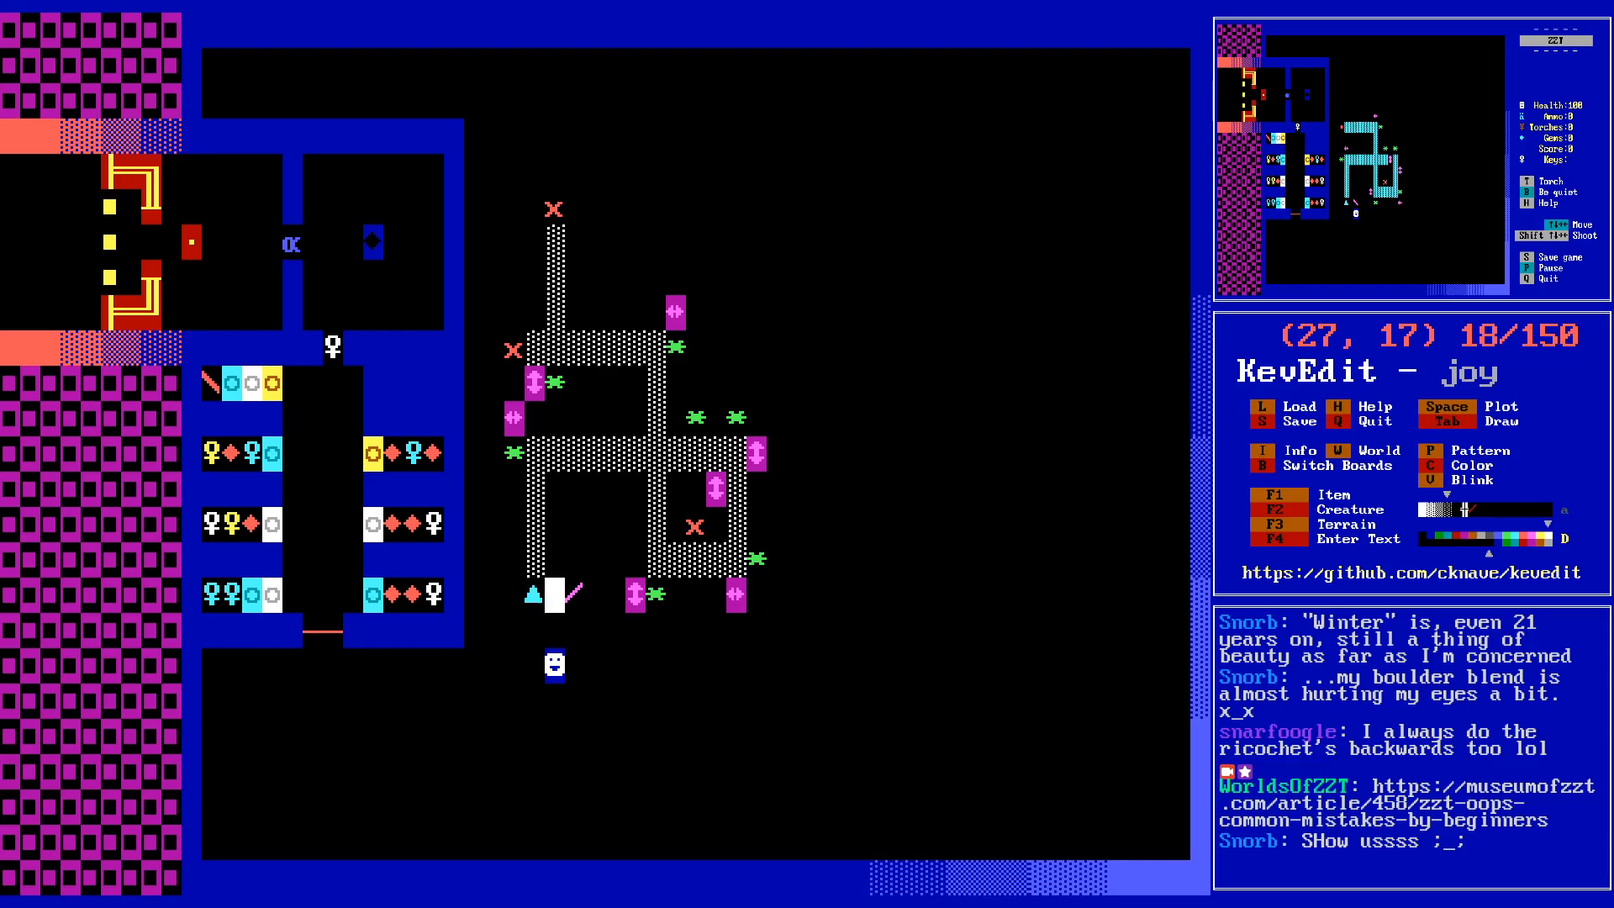
# - Select the empty cell between the shooter and the lever and set the drawing colour to dark blue on black
pyautogui.press('Right')
pyautogui.press('c')
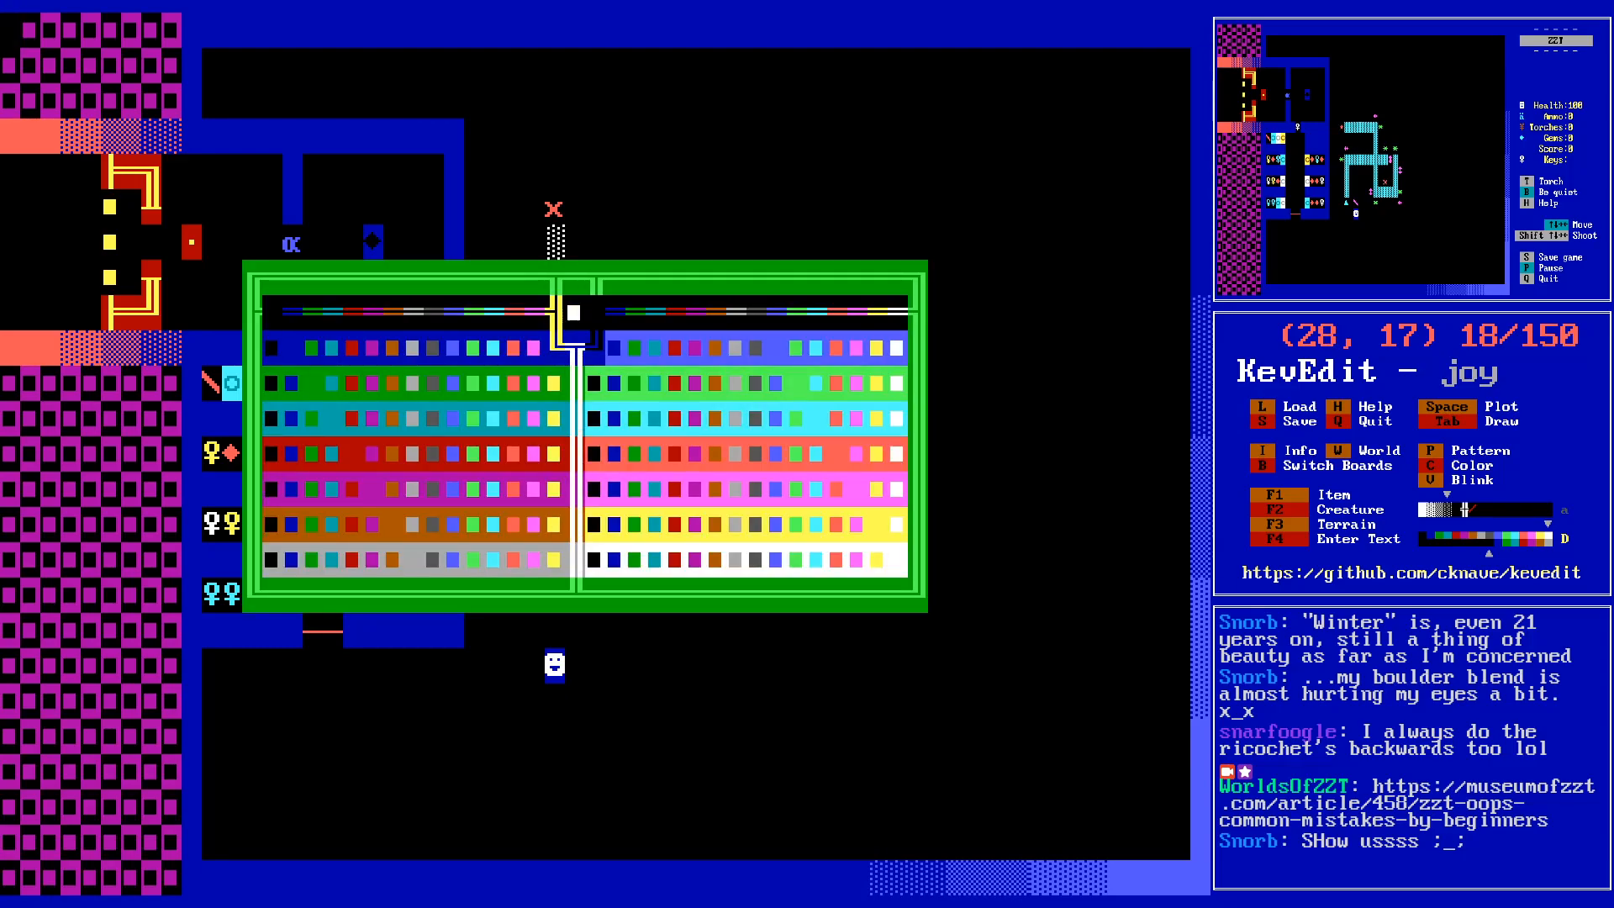
pyautogui.press('Left')
pyautogui.press('Left')
pyautogui.press('Left')
pyautogui.press('Left')
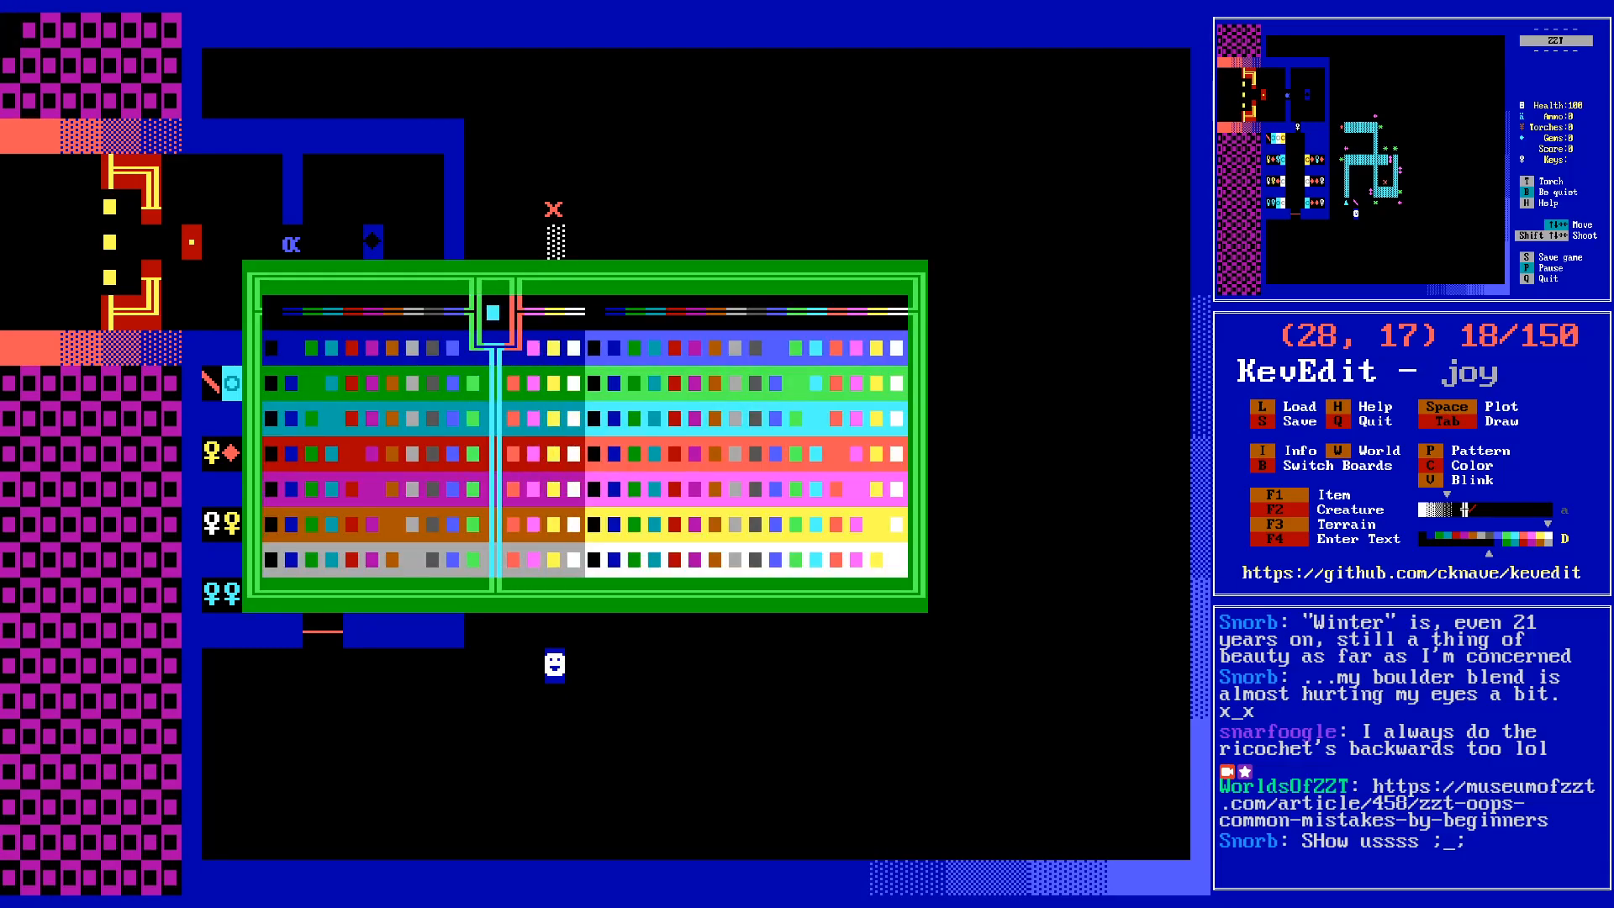
pyautogui.press('Left')
pyautogui.press('Left')
pyautogui.press('Left')
pyautogui.press('Left')
pyautogui.press('Left')
pyautogui.press('Left')
pyautogui.press('Left')
pyautogui.press('Left')
pyautogui.press('Left')
pyautogui.press('Return')
# - Create an object between the shooter and the lever using solid block character 219
pyautogui.press('F2')
pyautogui.press('o')
pyautogui.press('Up')
pyautogui.press('Up')
pyautogui.press('Left')
pyautogui.press('Left')
pyautogui.press('Left')
pyautogui.press('Left')
pyautogui.press('Left')
pyautogui.press('Left')
pyautogui.press('Return')
pyautogui.press('Up')
pyautogui.press('Down')
pyautogui.press('Down')
pyautogui.press('Down')
pyautogui.press('Left')
pyautogui.press('Left')
pyautogui.press('Up')
pyautogui.press('Up')
pyautogui.press('Up')
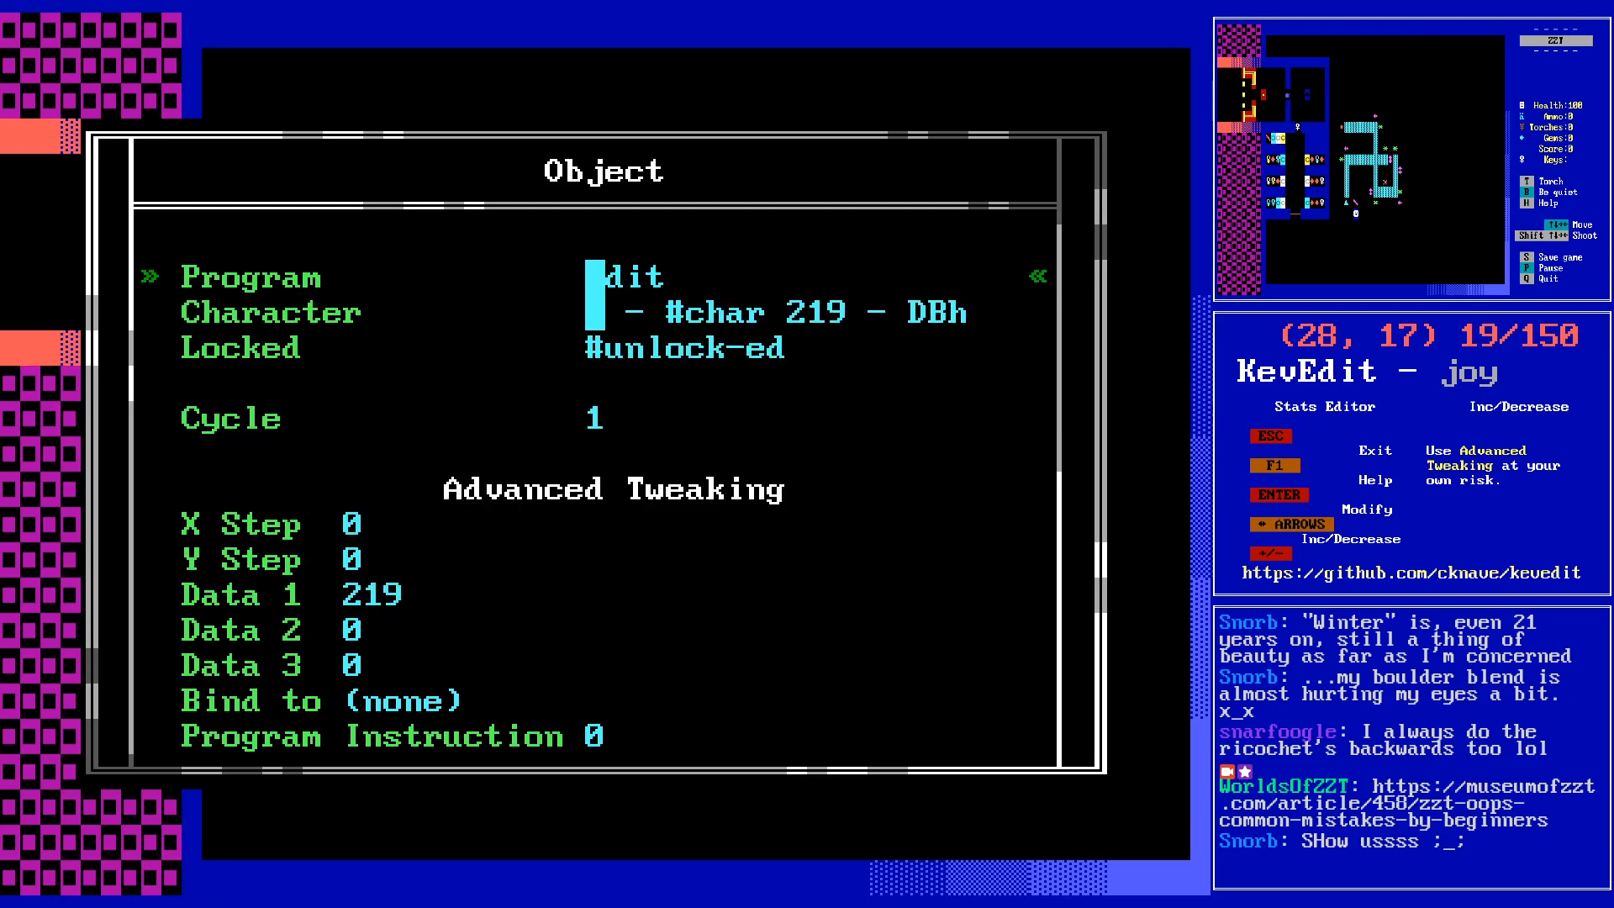
pyautogui.press('Return')
pyautogui.write('@glow')
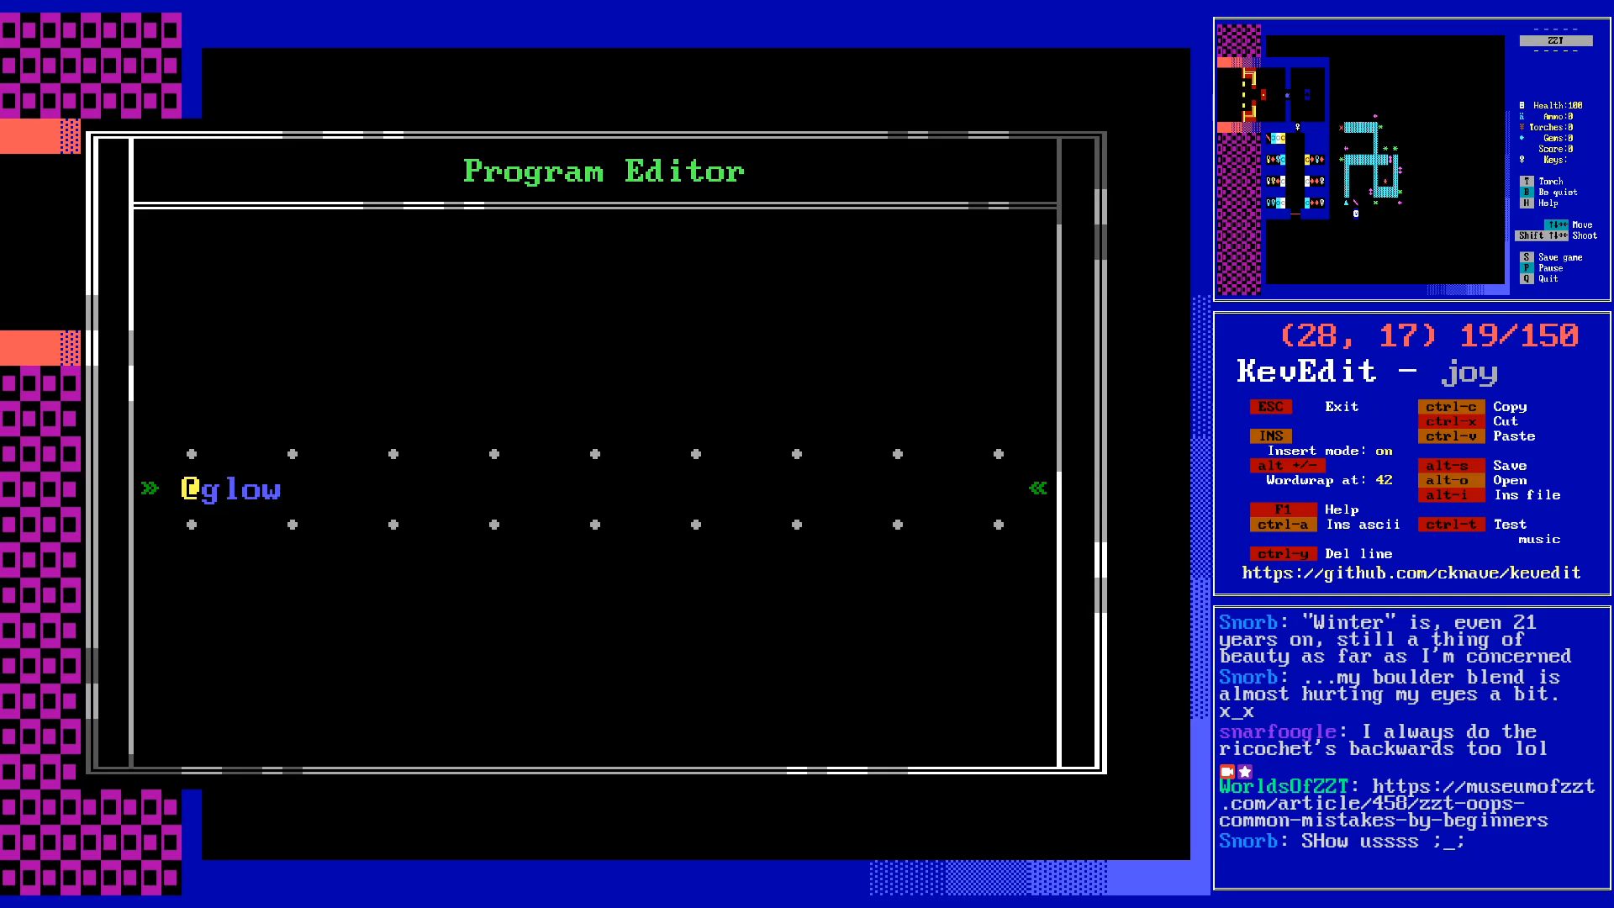
pyautogui.write('y')
pyautogui.press('Return')
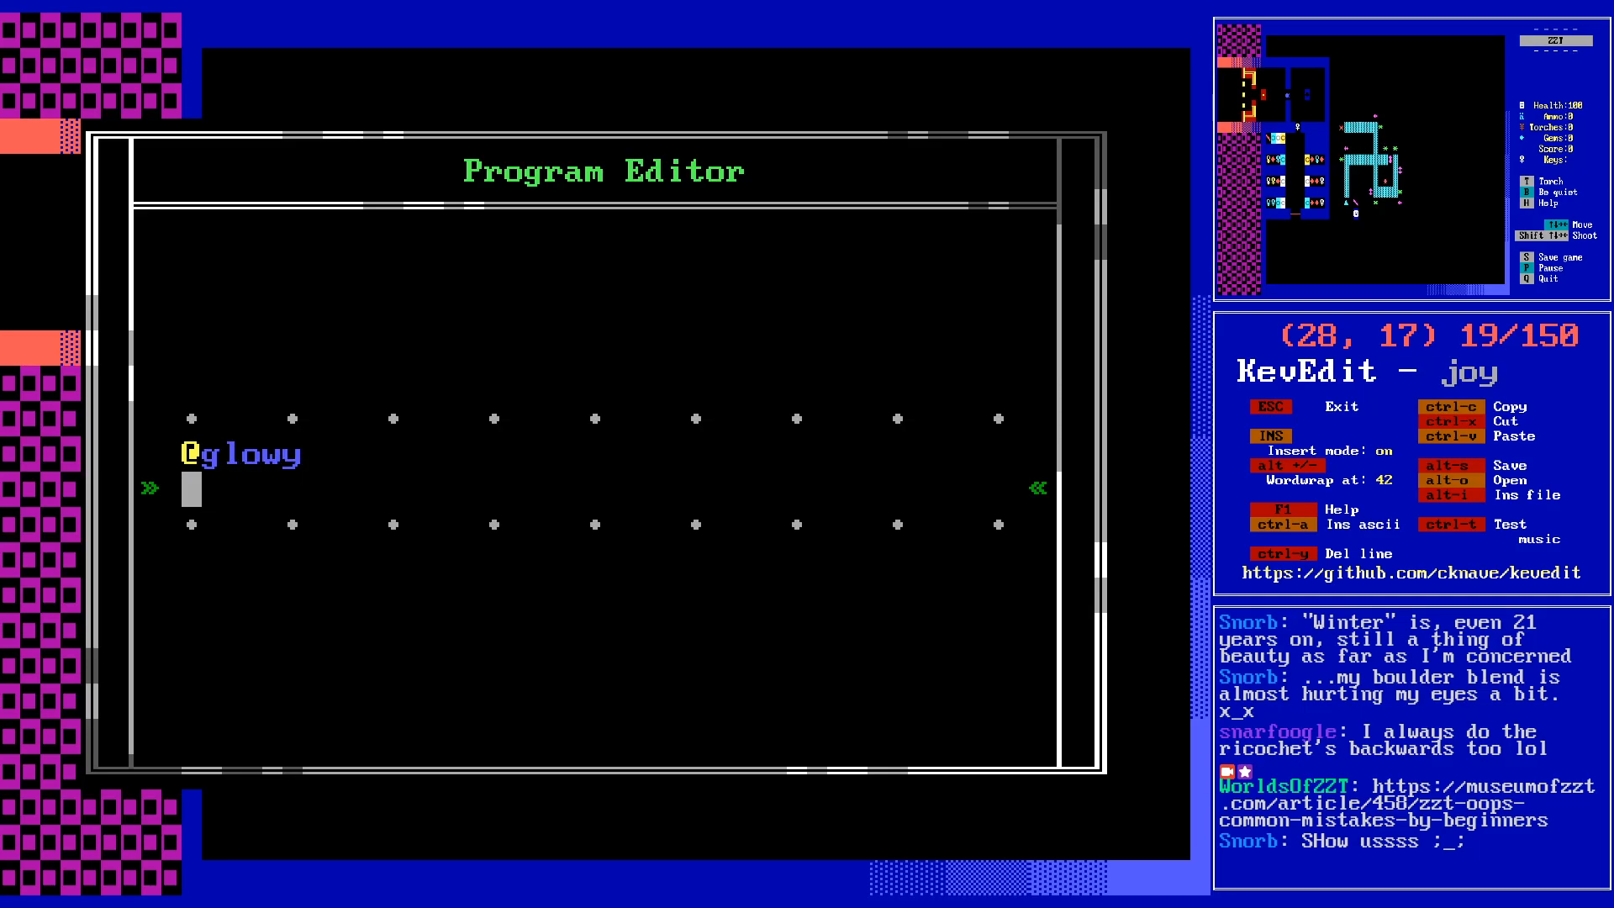
# - Try a :loop containing "#if any bullet glow" and "/i#loop", followed by a :glow label with a #change command
pyautogui.write(':loop')
pyautogui.press('Return')
pyautogui.write('#if not')
pyautogui.press('BackSpace')
pyautogui.press('BackSpace')
pyautogui.press('BackSpace')
pyautogui.press('BackSpace')
pyautogui.write('any bullet glow')
pyautogui.press('Return')
pyautogui.write('/i#')
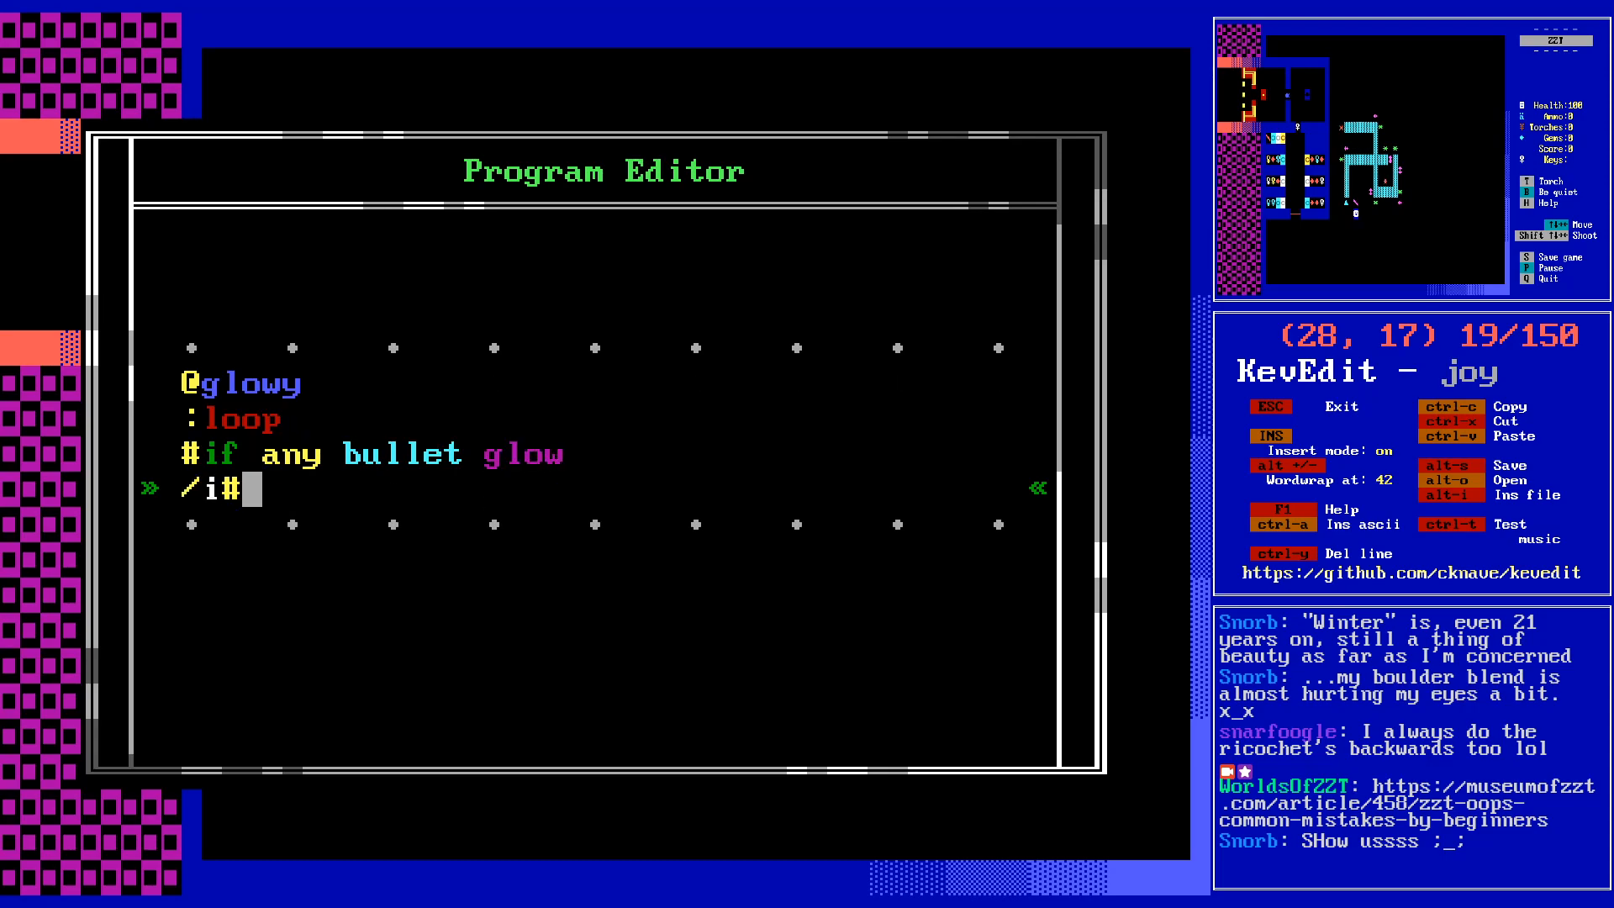
pyautogui.write('loop')
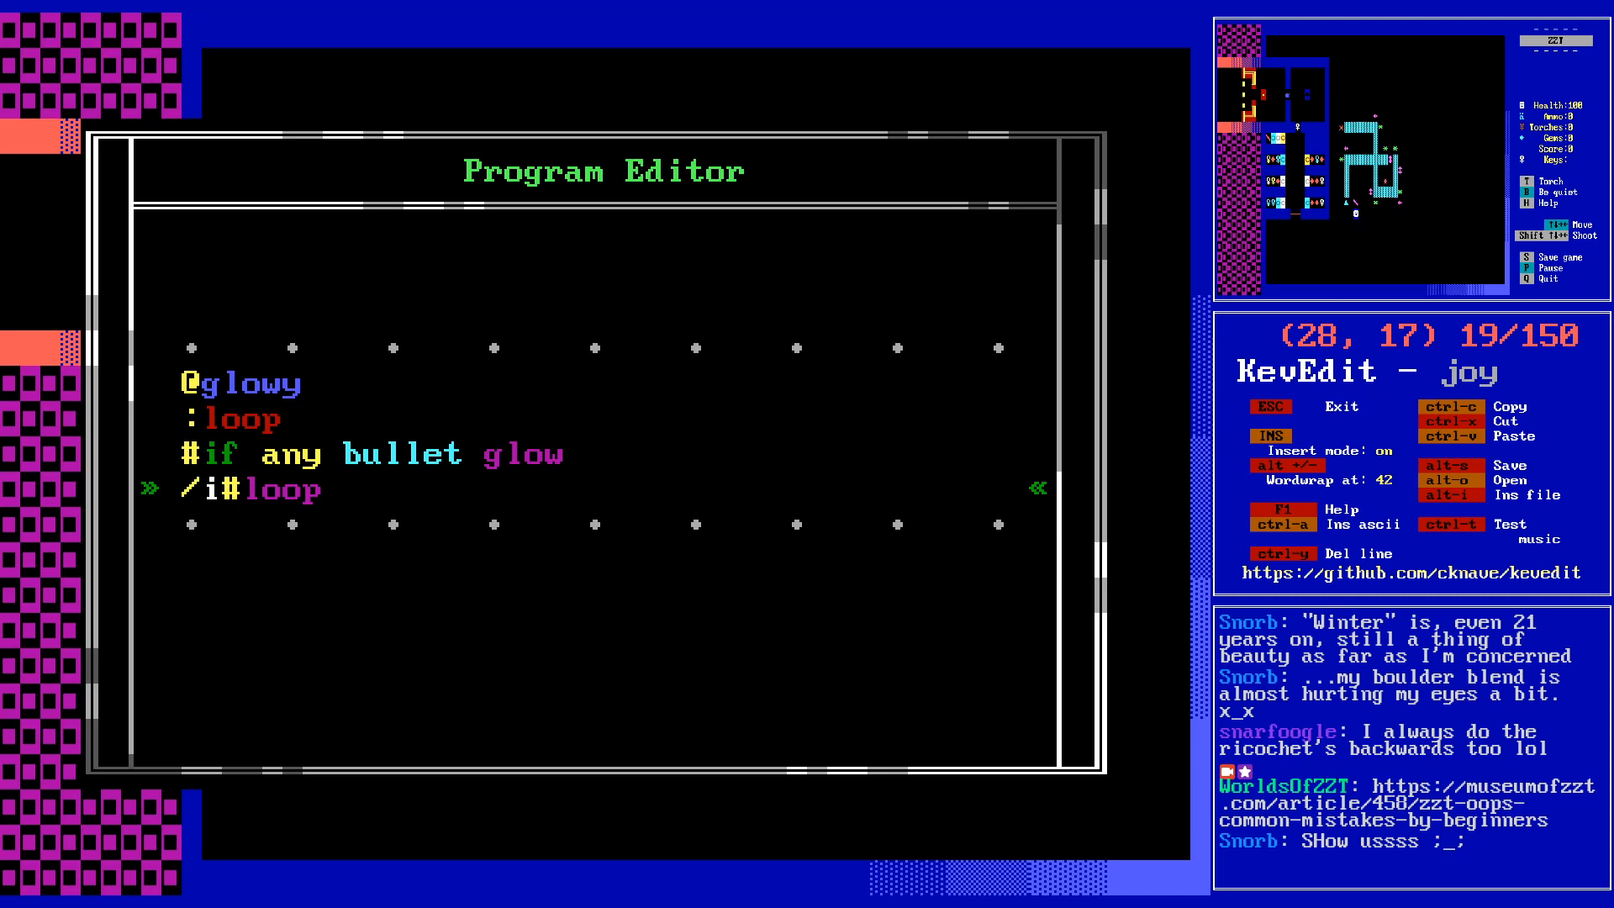
pyautogui.press('Return')
pyautogui.write(':')
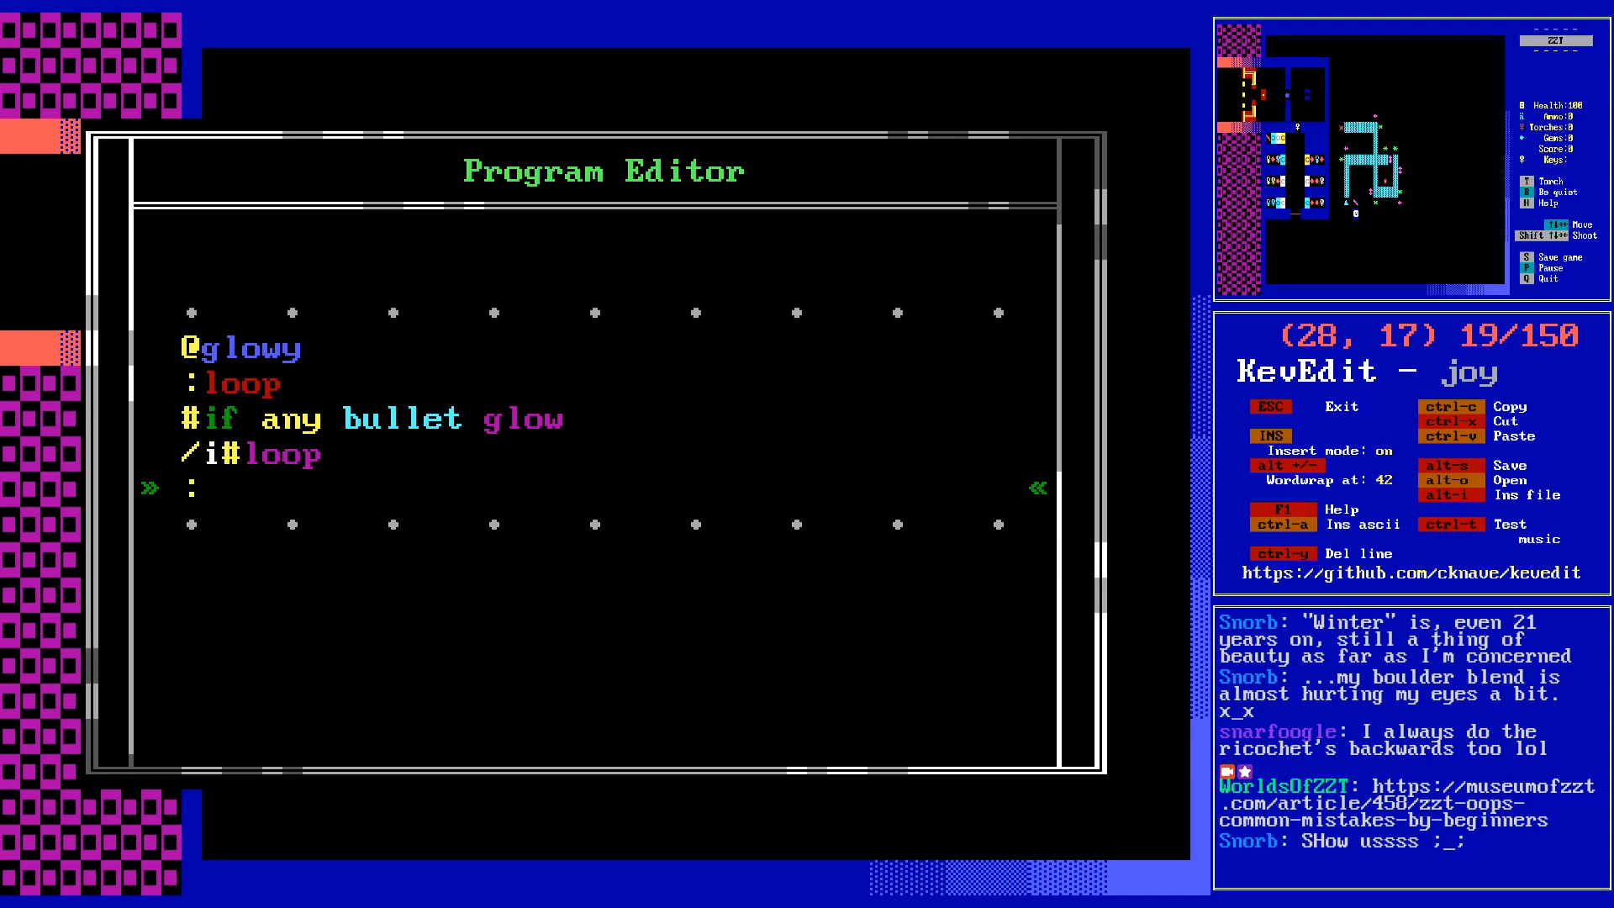
pyautogui.write('glow')
pyautogui.press('Return')
pyautogui.write('#')
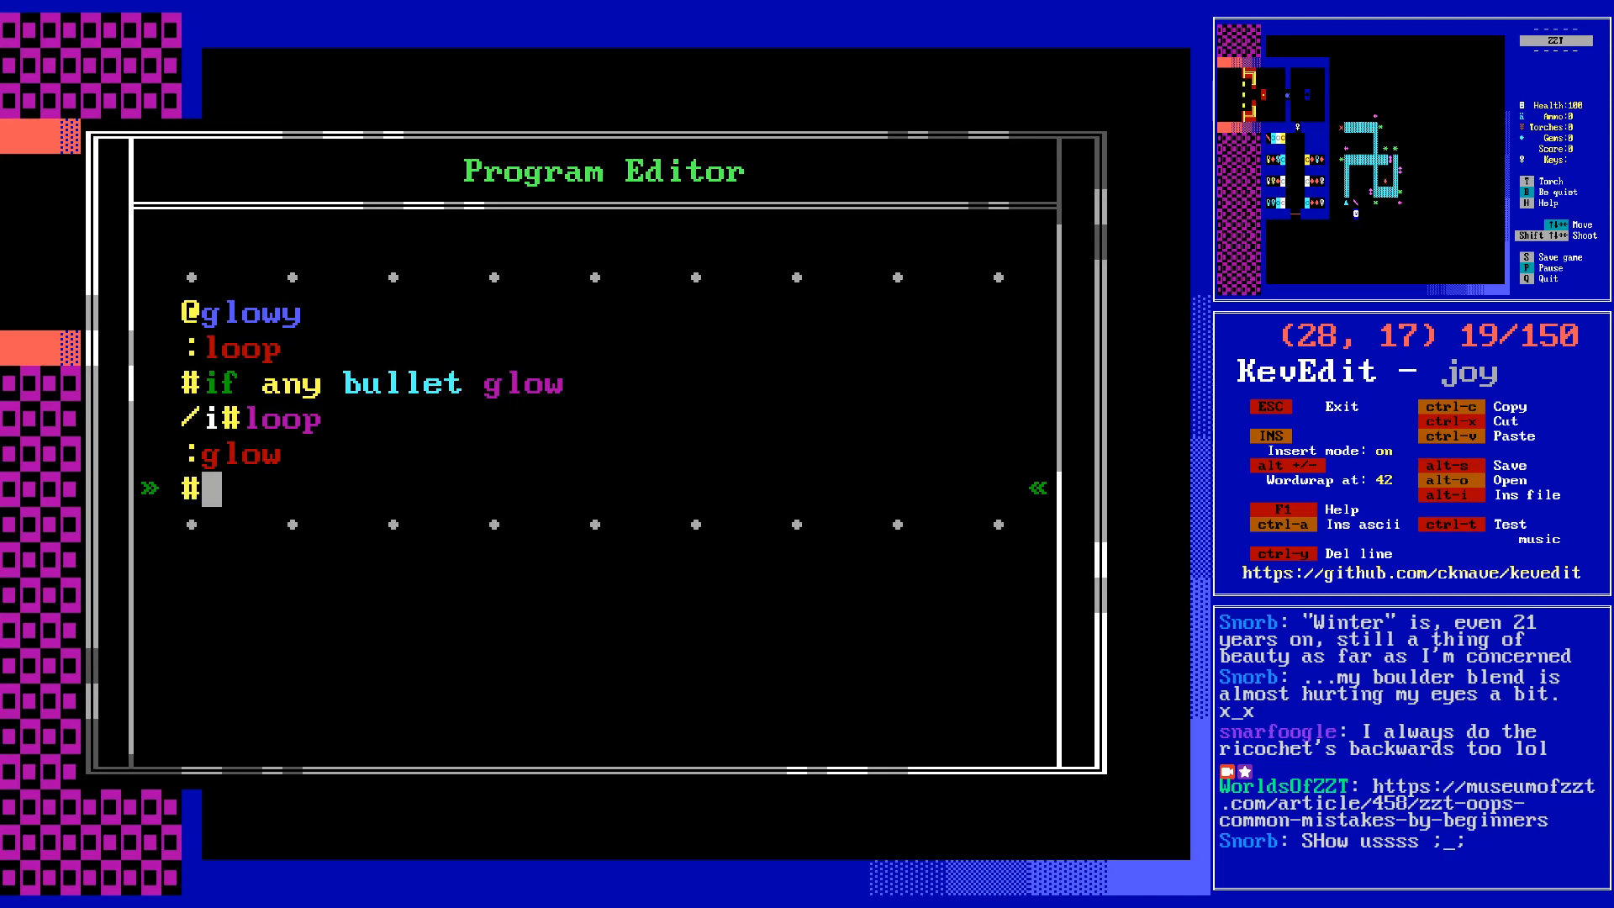
pyautogui.write('change')
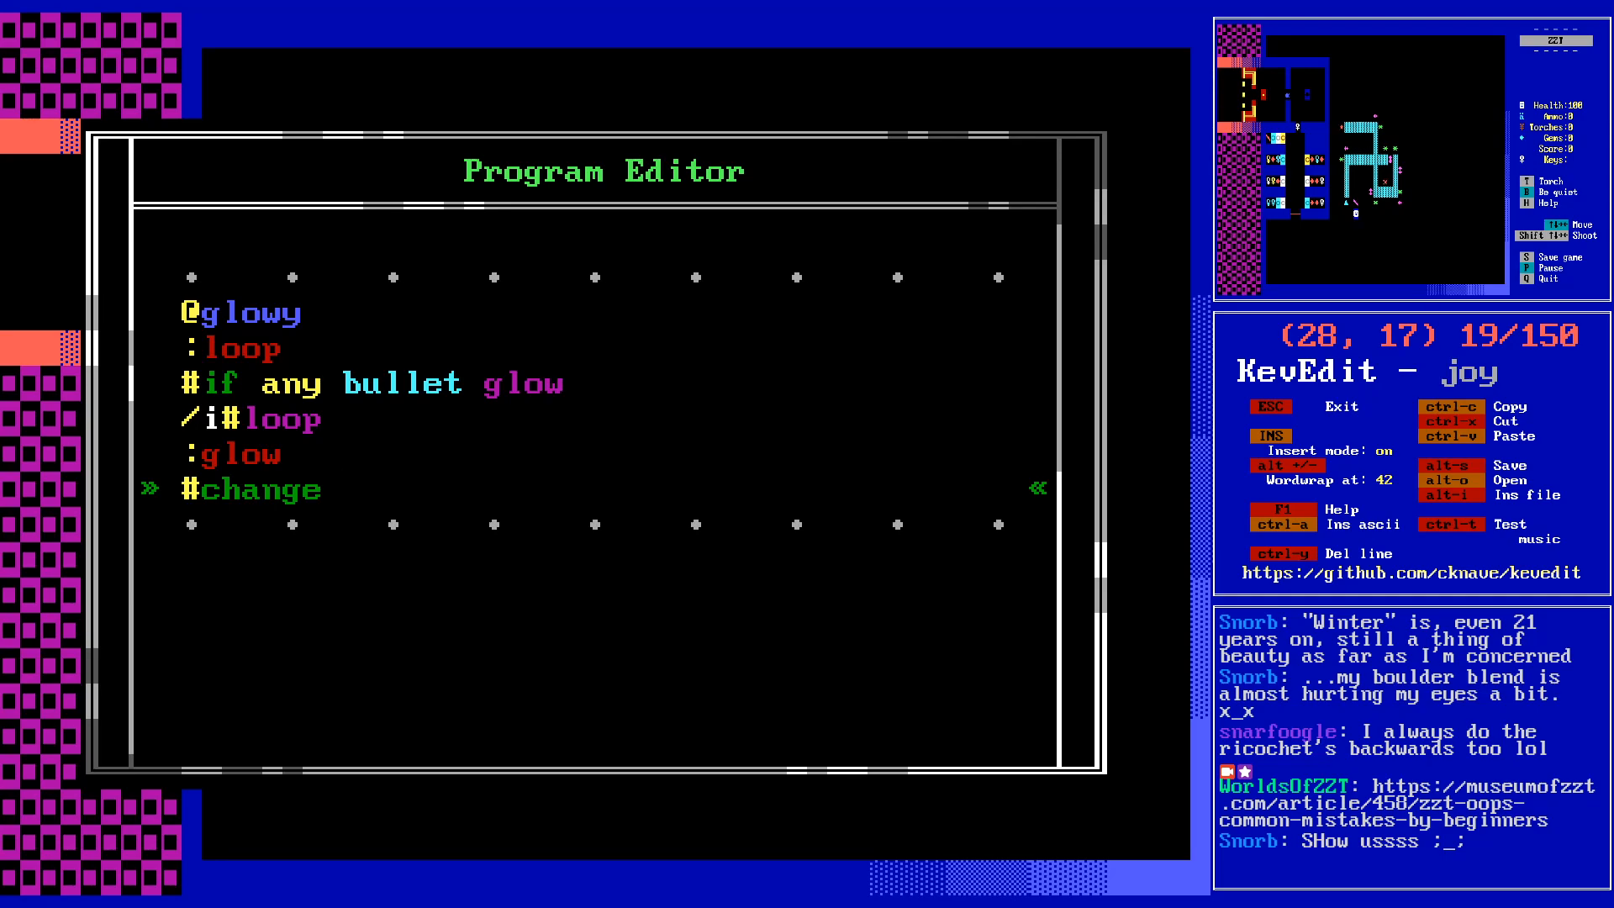
pyautogui.press('Up')
pyautogui.press('Up')
pyautogui.press('Up')
pyautogui.press('Up')
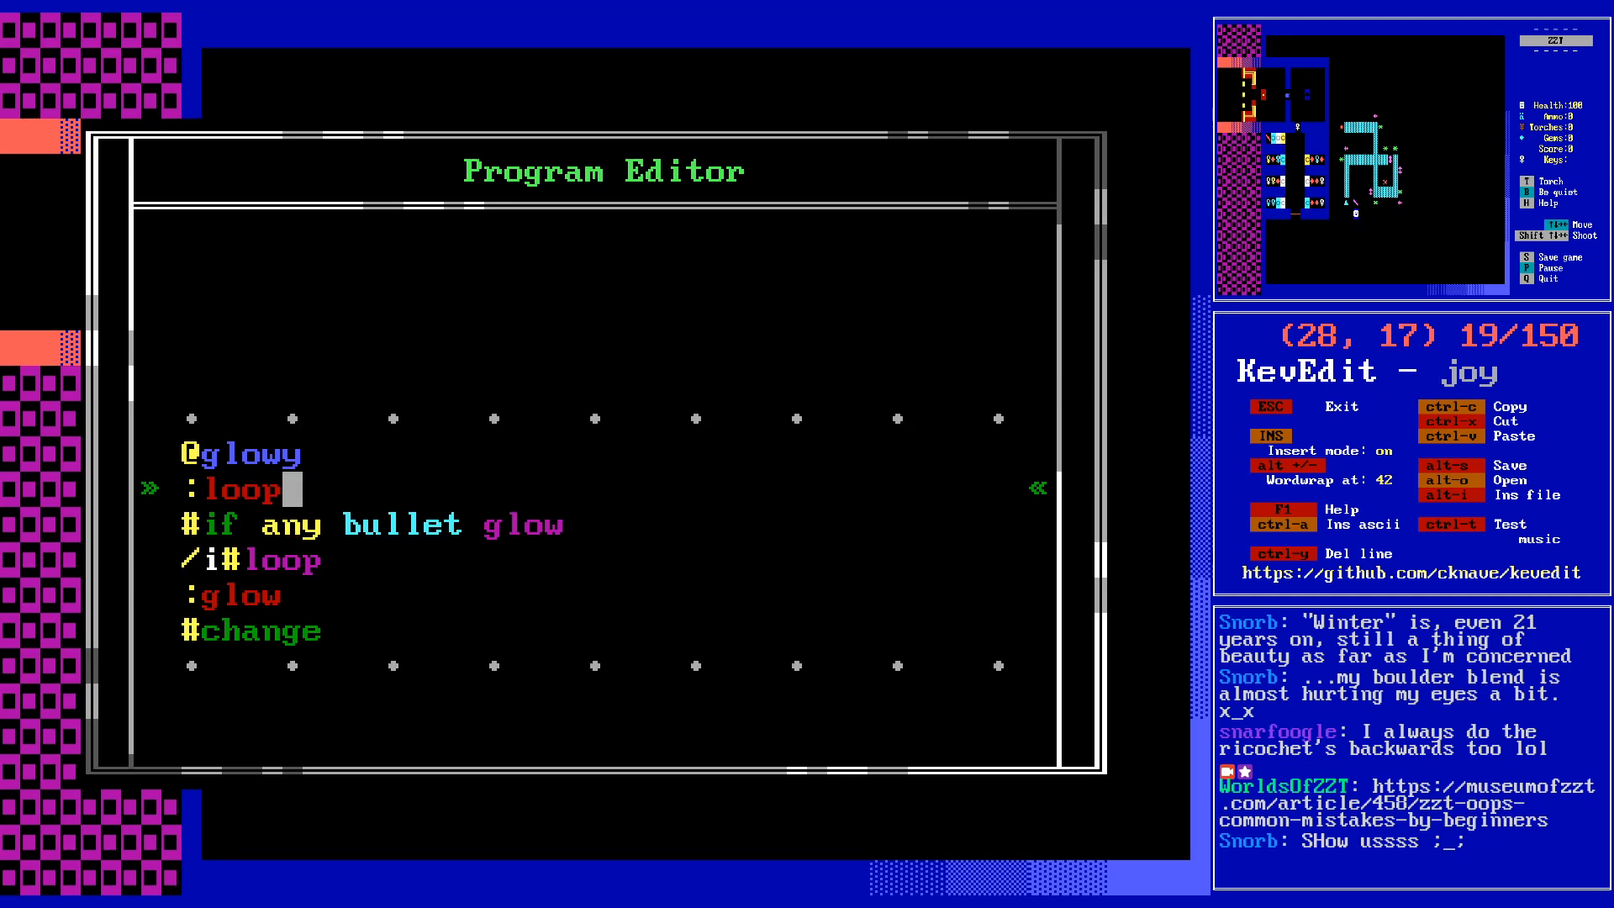
pyautogui.hotkey('ctrl', 'y')
pyautogui.hotkey('ctrl', 'y')
pyautogui.hotkey('ctrl', 'y')
pyautogui.hotkey('ctrl', 'y')
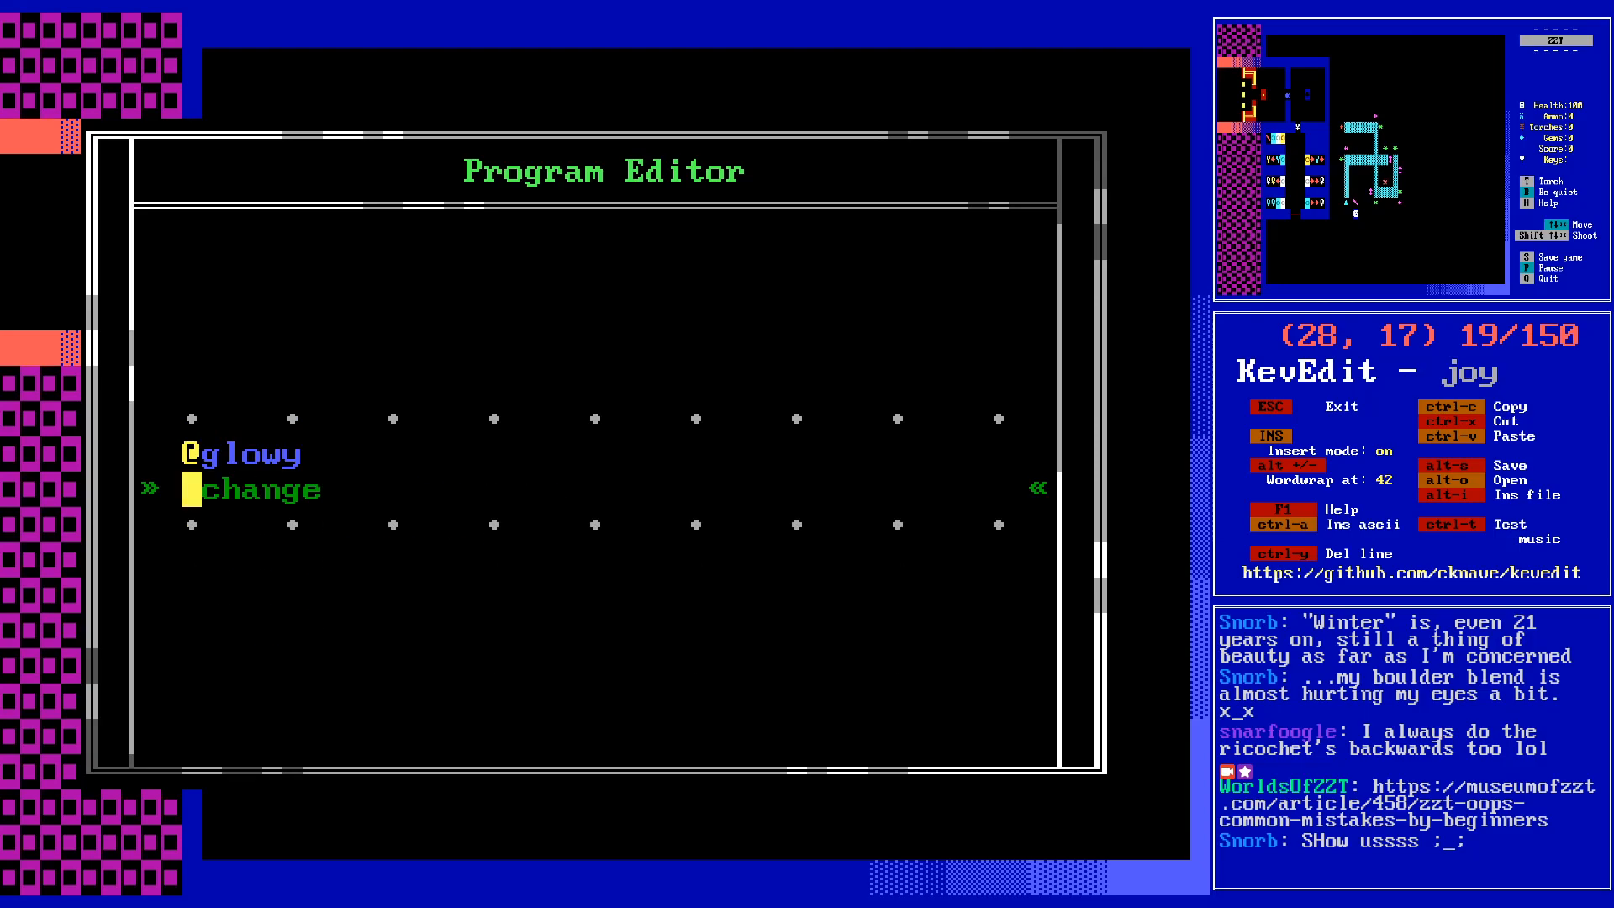
pyautogui.hotkey('ctrl', 'y')
pyautogui.press('Return')
pyautogui.write(':loop')
pyautogui.press('Escape')
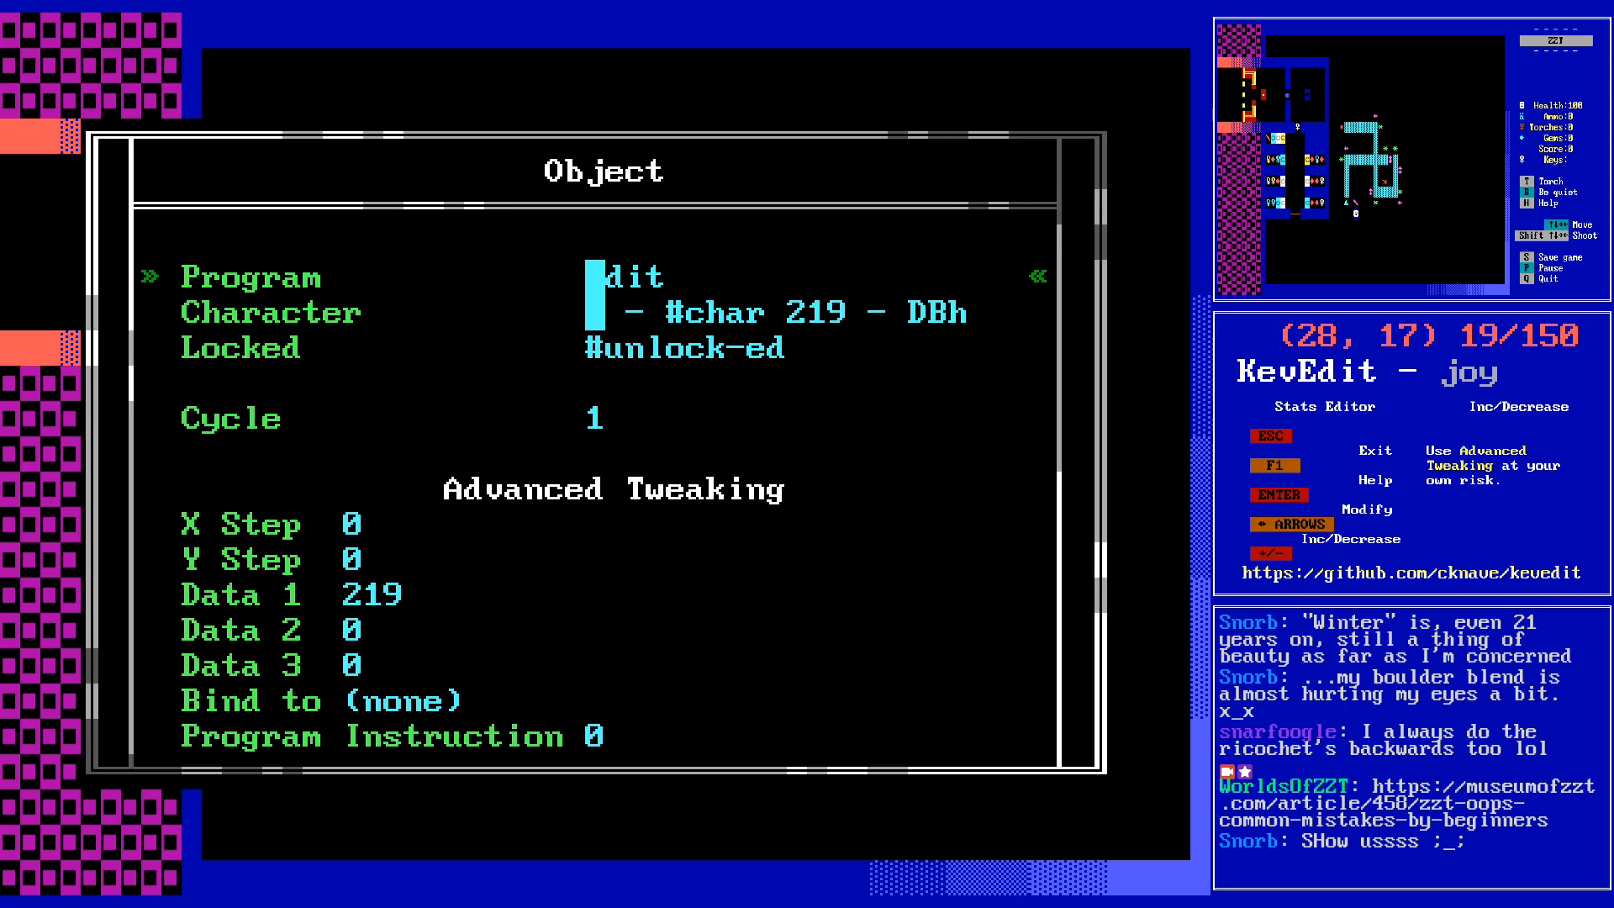
pyautogui.press('Down')
pyautogui.press('Down')
pyautogui.press('Down')
pyautogui.press('Up')
pyautogui.press('Up')
pyautogui.press('Up')
# - Below :loop in the glowy program, add "#change white water yellow water" followed by a /i line
pyautogui.press('Return')
pyautogui.press('Down')
pyautogui.press('End')
pyautogui.press('Return')
pyautogui.write('#change white water yellow water')
pyautogui.press('Return')
pyautogui.write('/i')
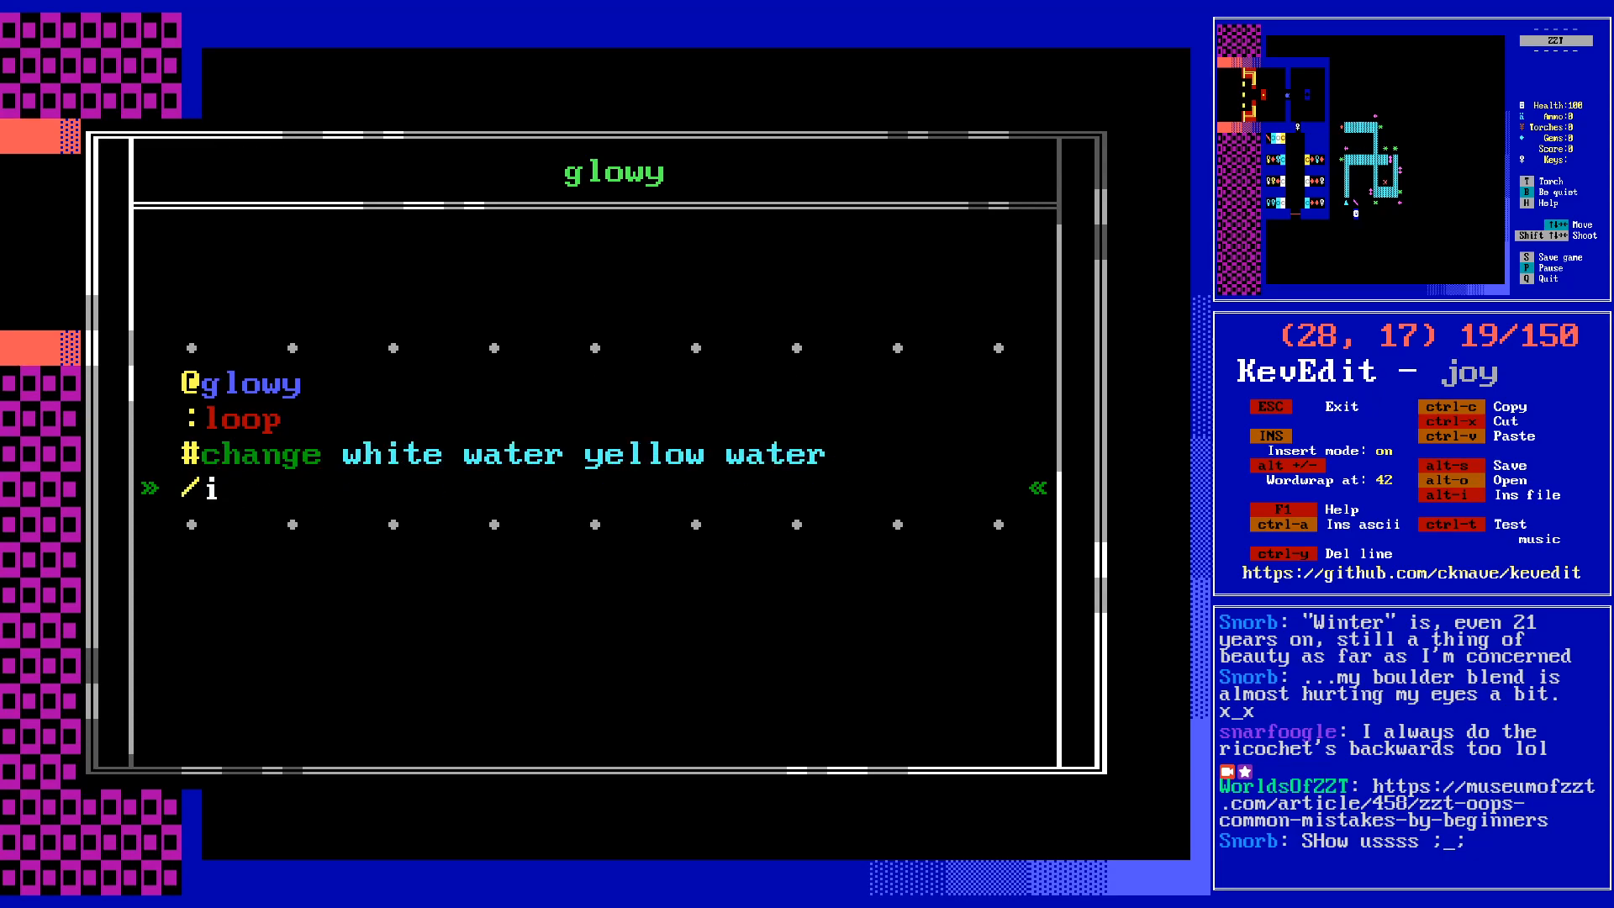
# - Add "#change yellow water purple water" followed by a /i line
pyautogui.press('Return')
pyautogui.write('#change yellow water')
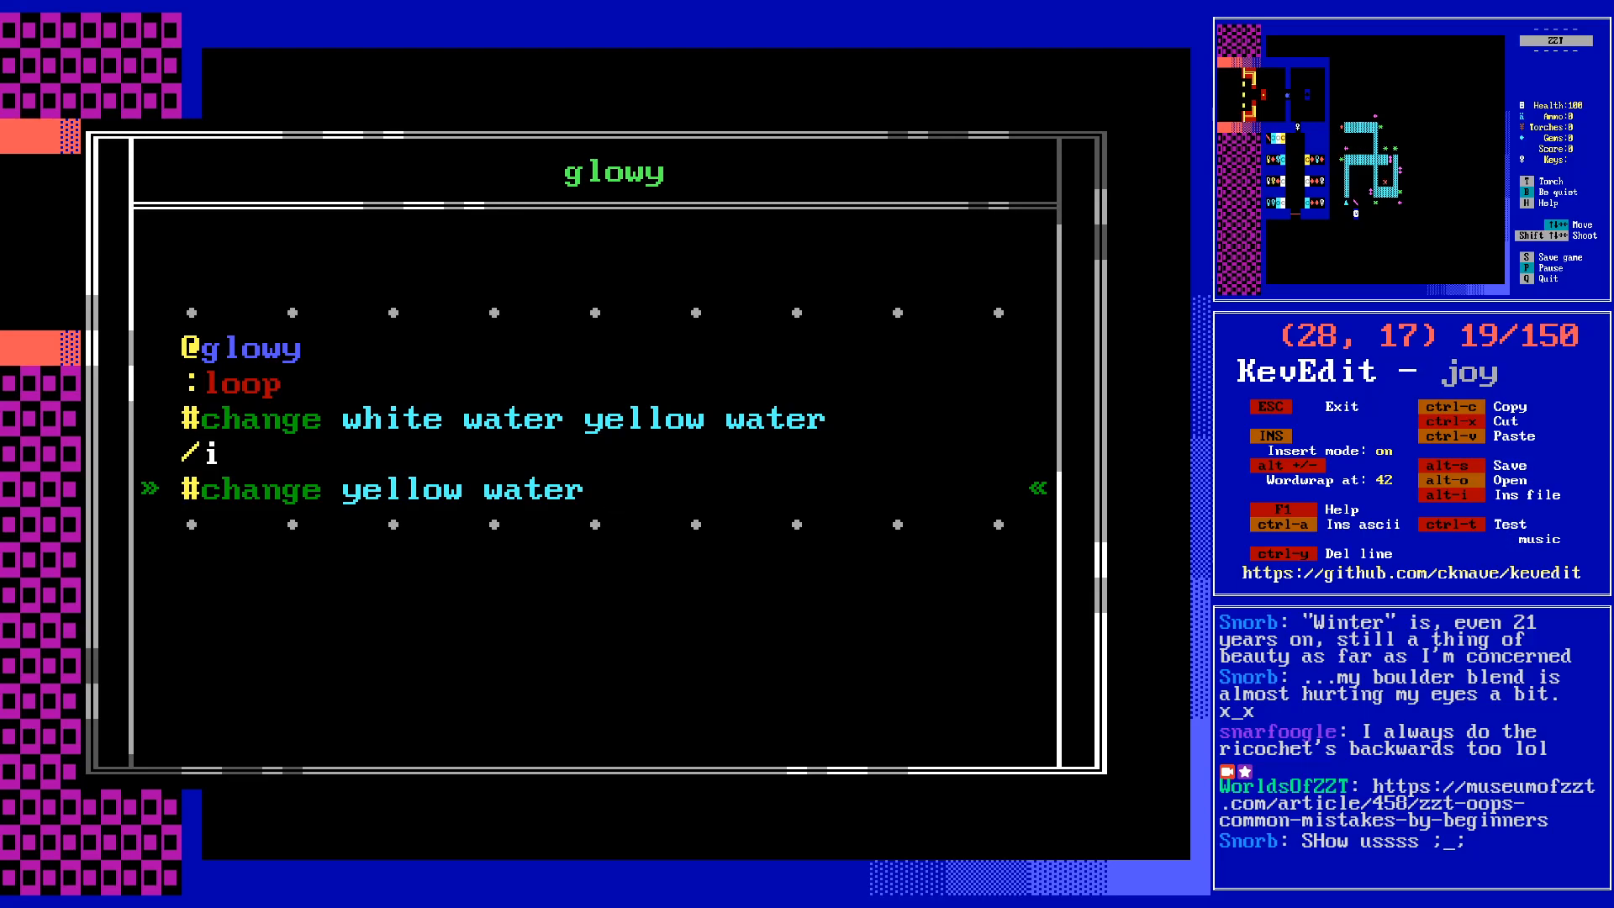
pyautogui.write('purple water')
pyautogui.press('Return')
pyautogui.write('/i')
pyautogui.press('Return')
# - Add "#change purple water red water" followed by a /i line, correcting the wording of the command
pyautogui.write('#change purpl')
pyautogui.write('e red water')
pyautogui.press('Return')
pyautogui.write('/i')
pyautogui.press('Up')
pyautogui.press('End')
pyautogui.press('Left')
pyautogui.press('Left')
pyautogui.press('Left')
pyautogui.press('Left')
pyautogui.press('Left')
pyautogui.press('Left')
pyautogui.press('Left')
pyautogui.press('Left')
pyautogui.write('water')
pyautogui.press('Down')
# - Add "#change red water cyan water" followed by a /i line
pyautogui.press('Return')
pyautogui.write('#change red to ')
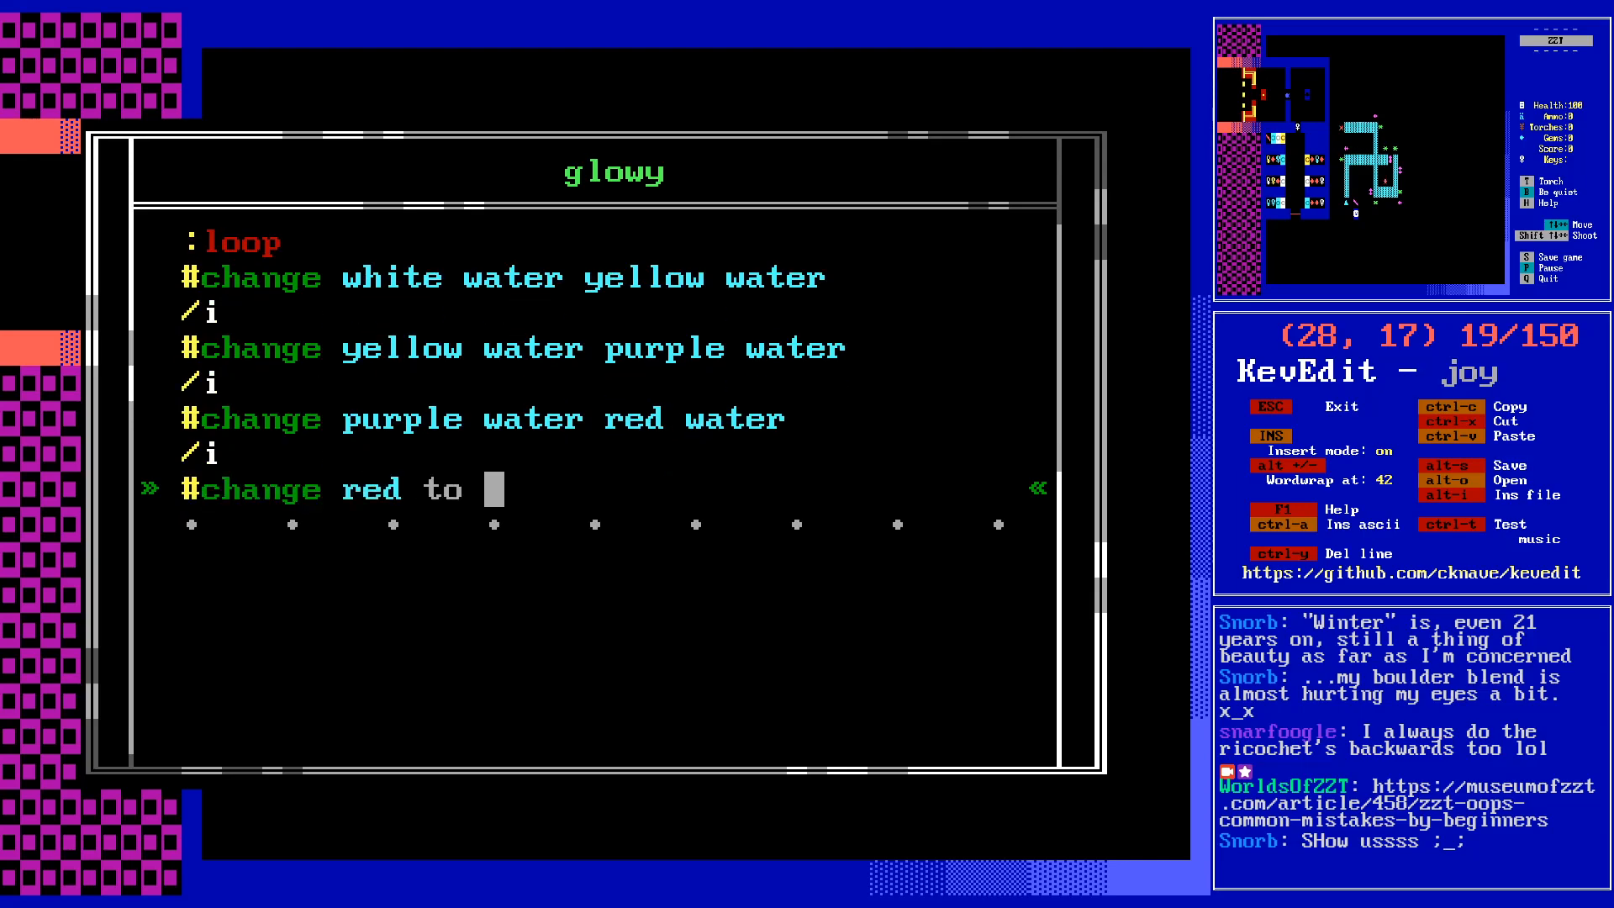
pyautogui.write('cyan')
pyautogui.press('BackSpace')
pyautogui.press('BackSpace')
pyautogui.press('BackSpace')
pyautogui.press('BackSpace')
pyautogui.press('BackSpace')
pyautogui.press('BackSpace')
pyautogui.press('BackSpace')
pyautogui.press('BackSpace')
pyautogui.write('water cyan wa')
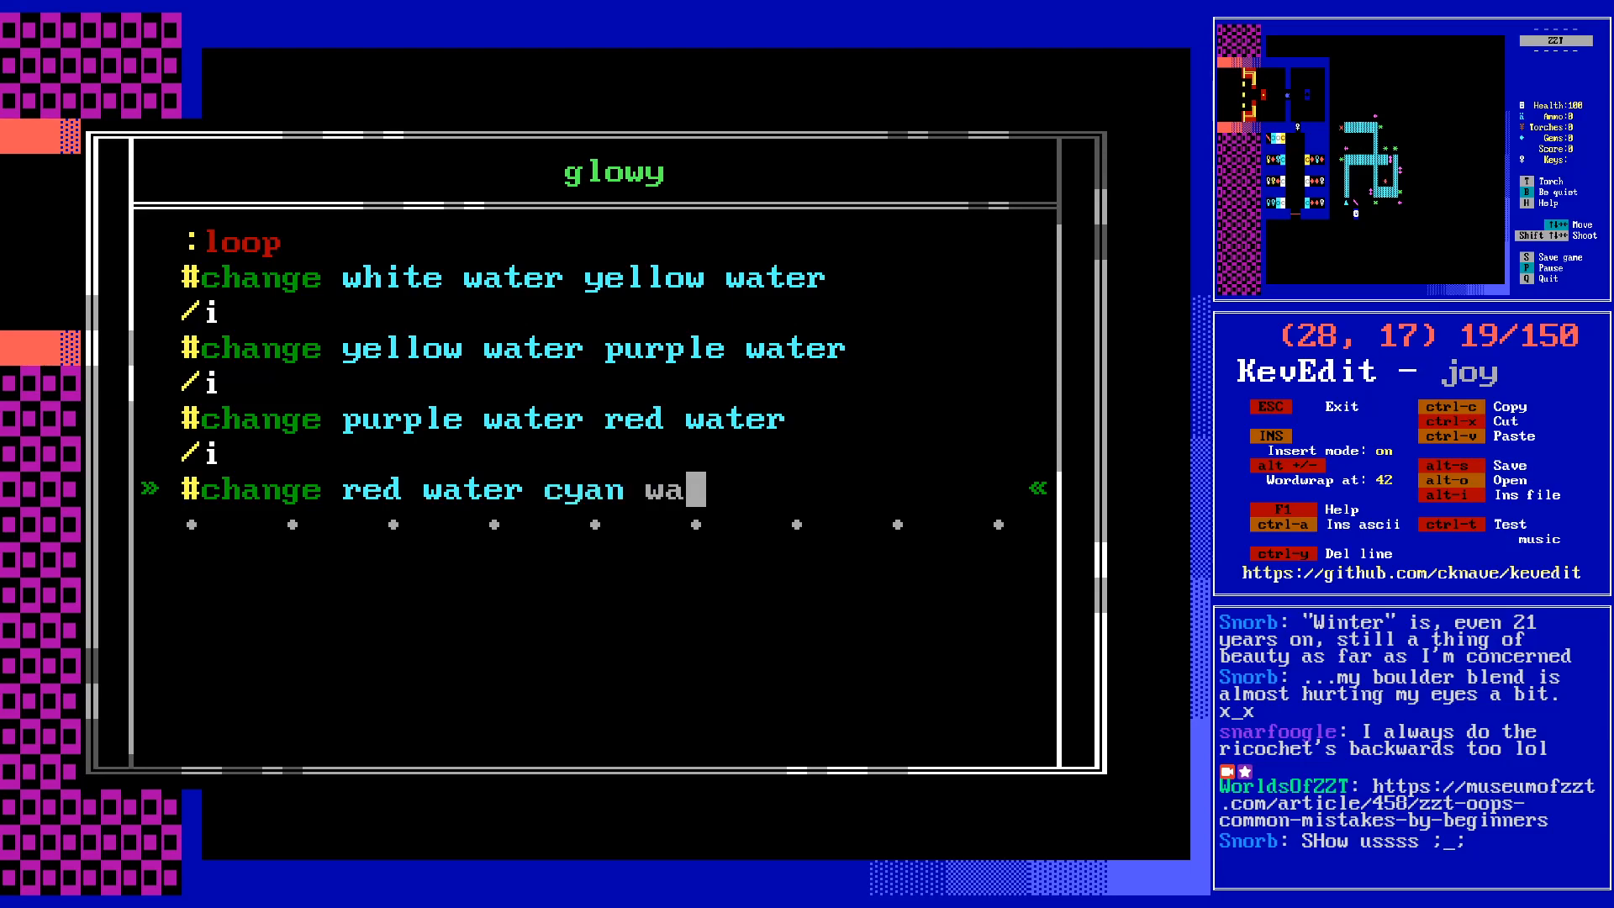
pyautogui.write('ter')
pyautogui.press('Return')
pyautogui.write('/i')
# - Add #change commands turning cyan water to green water and green water to blue water, each followed by /i
pyautogui.press('Return')
pyautogui.write('#change cyan water green water')
pyautogui.press('Return')
pyautogui.write('/i')
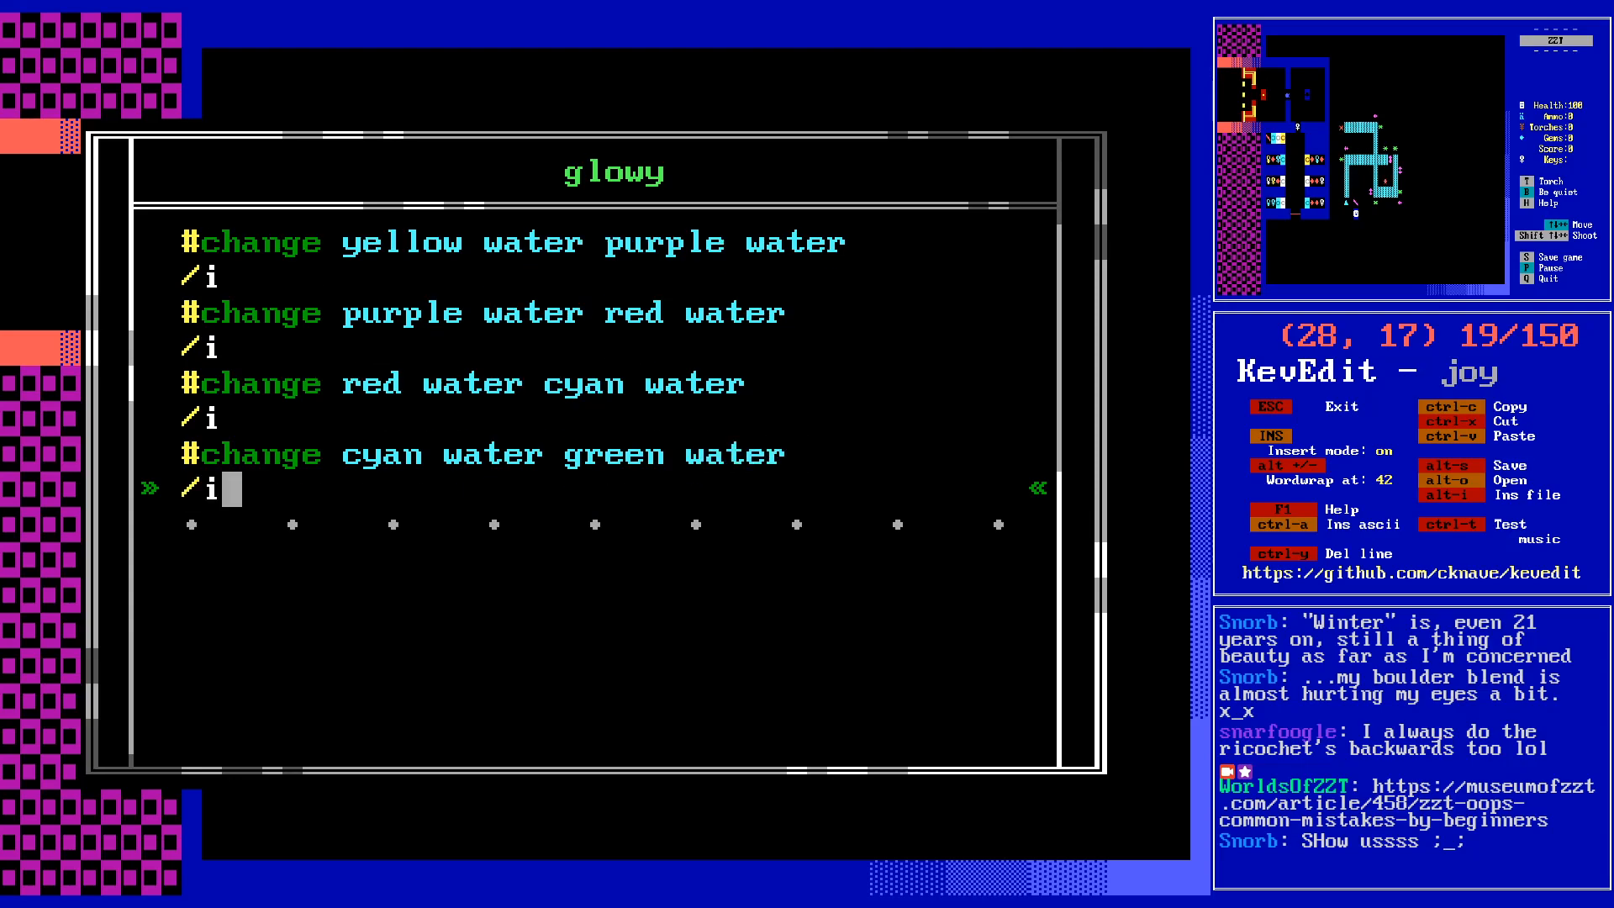
pyautogui.press('Return')
pyautogui.write('#change green ')
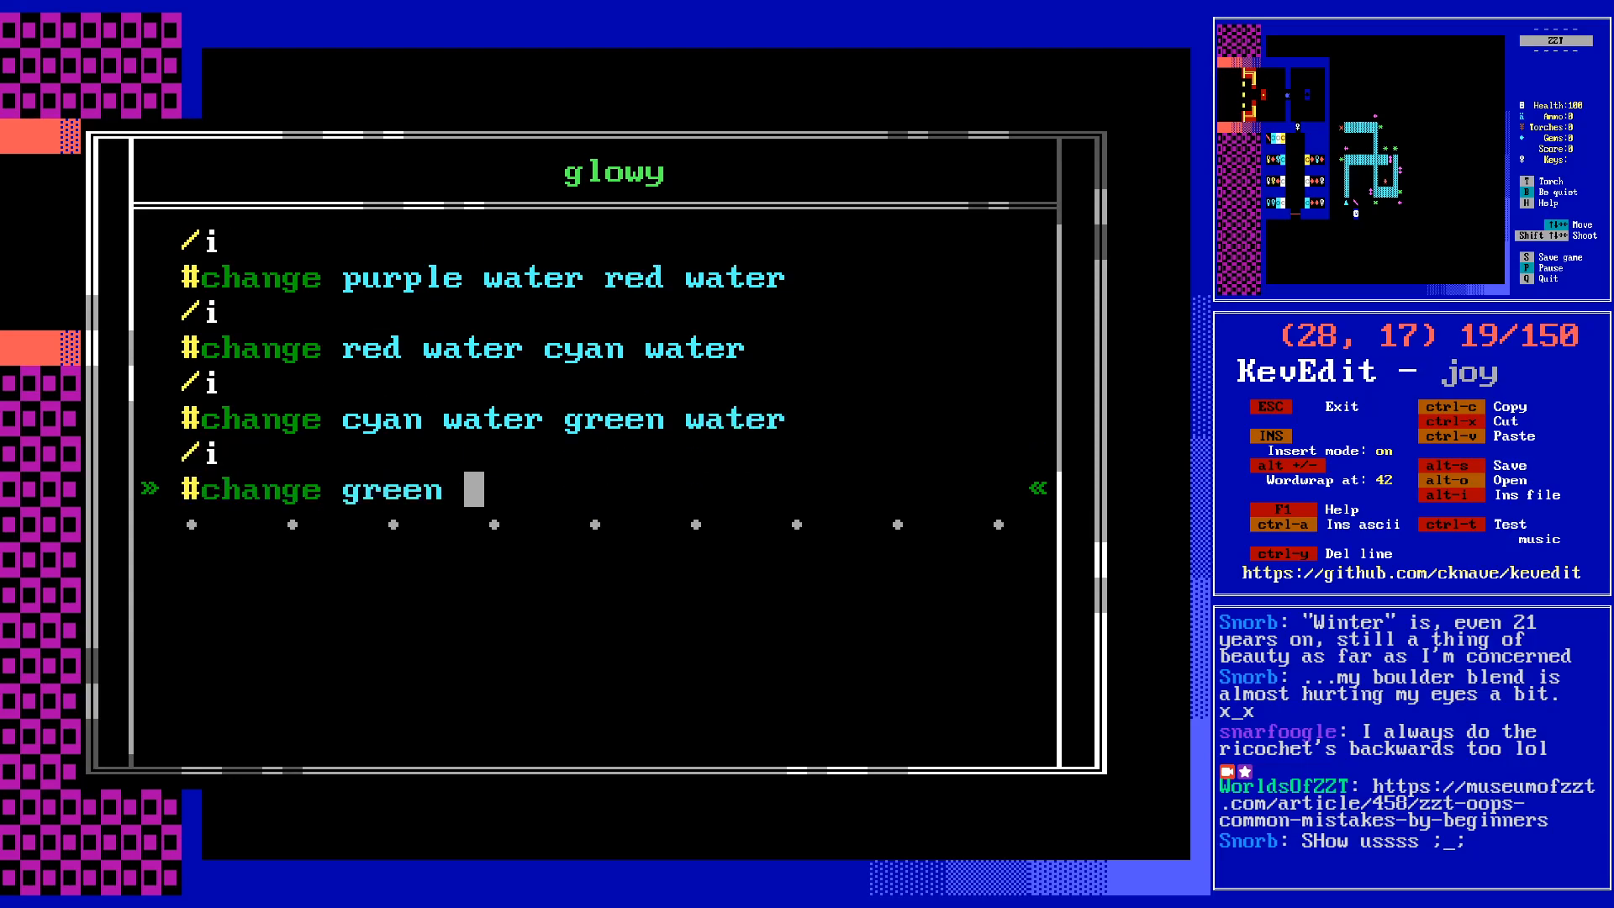
pyautogui.write('water blue water')
pyautogui.press('Return')
pyautogui.write('/i')
# - Finish the colour cycle with "#change blue water white water", /i and #loop, and close the glowy program
pyautogui.press('Return')
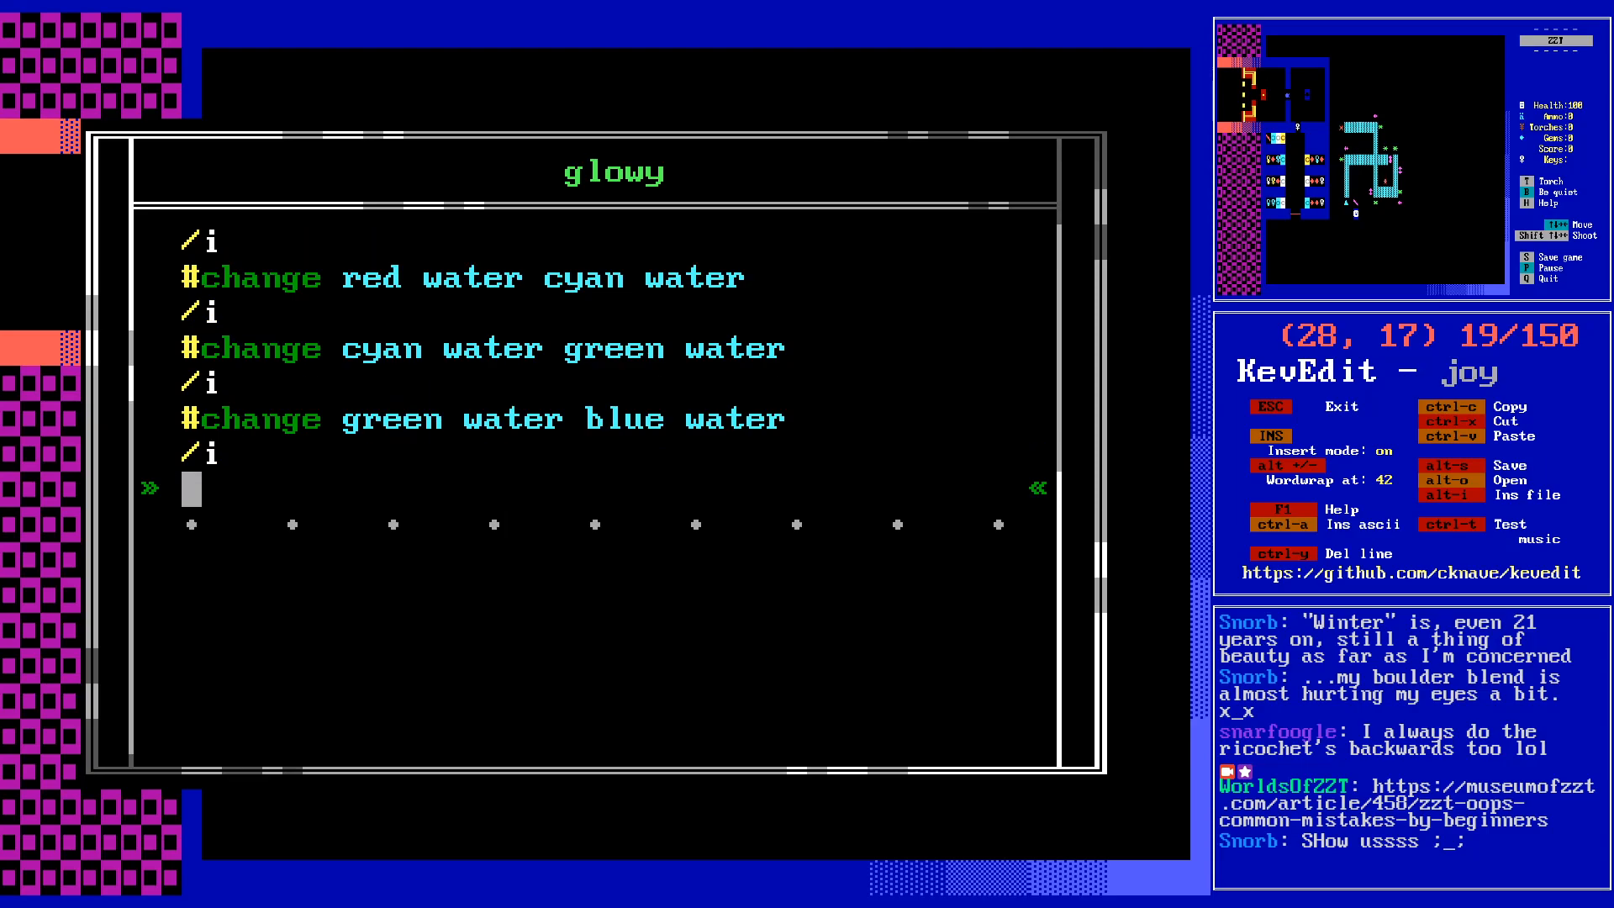
pyautogui.write('#change blue w')
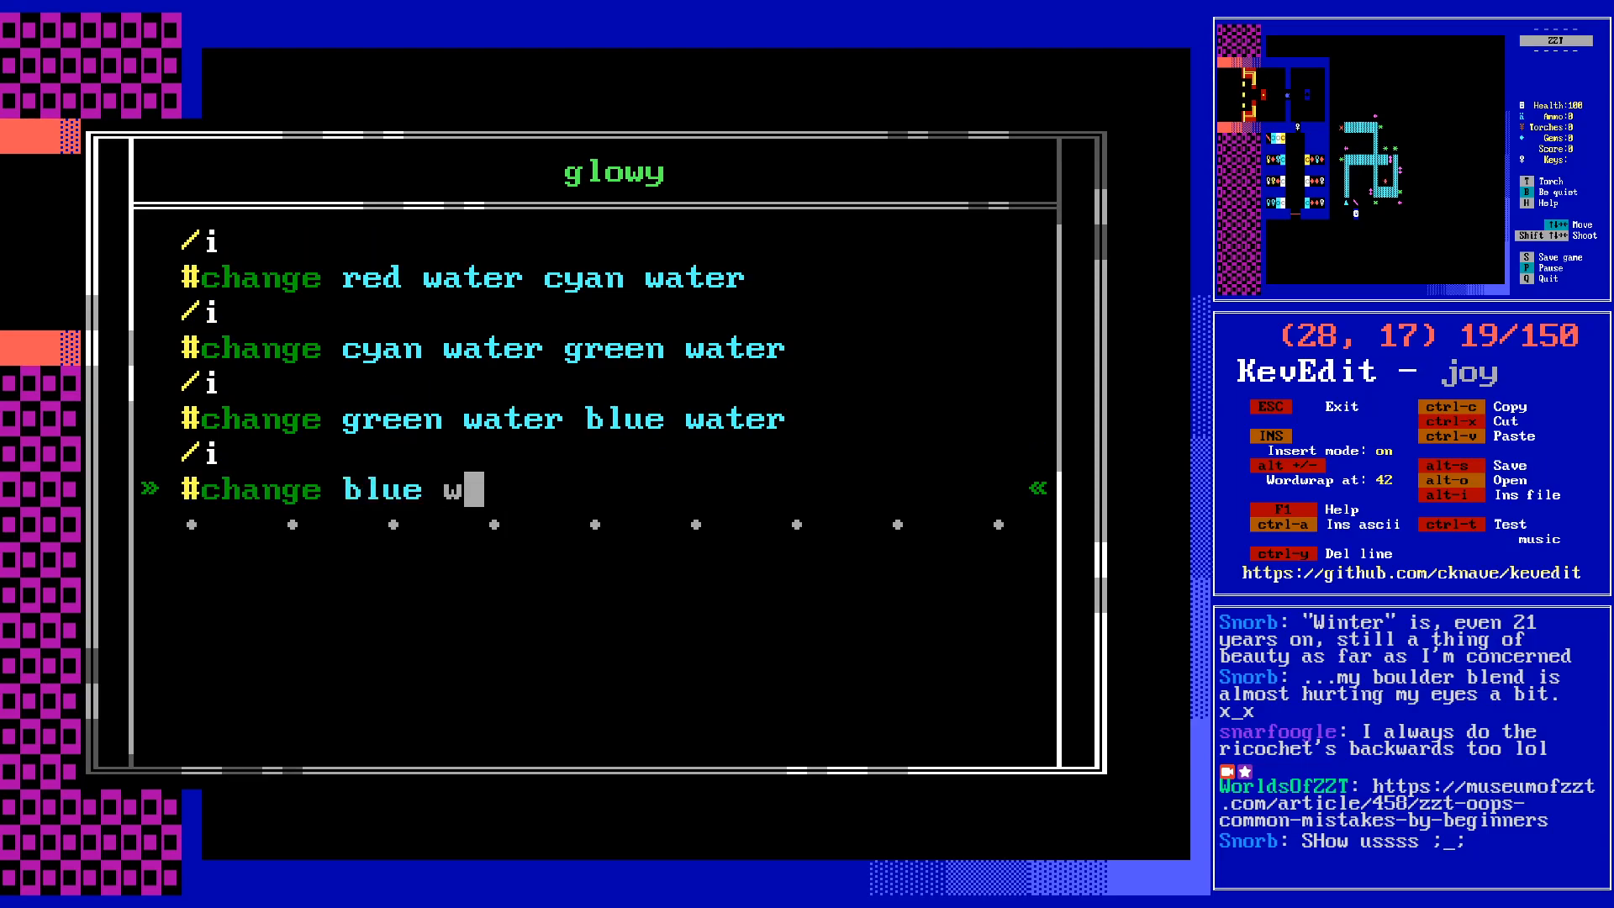
pyautogui.write('ater white water')
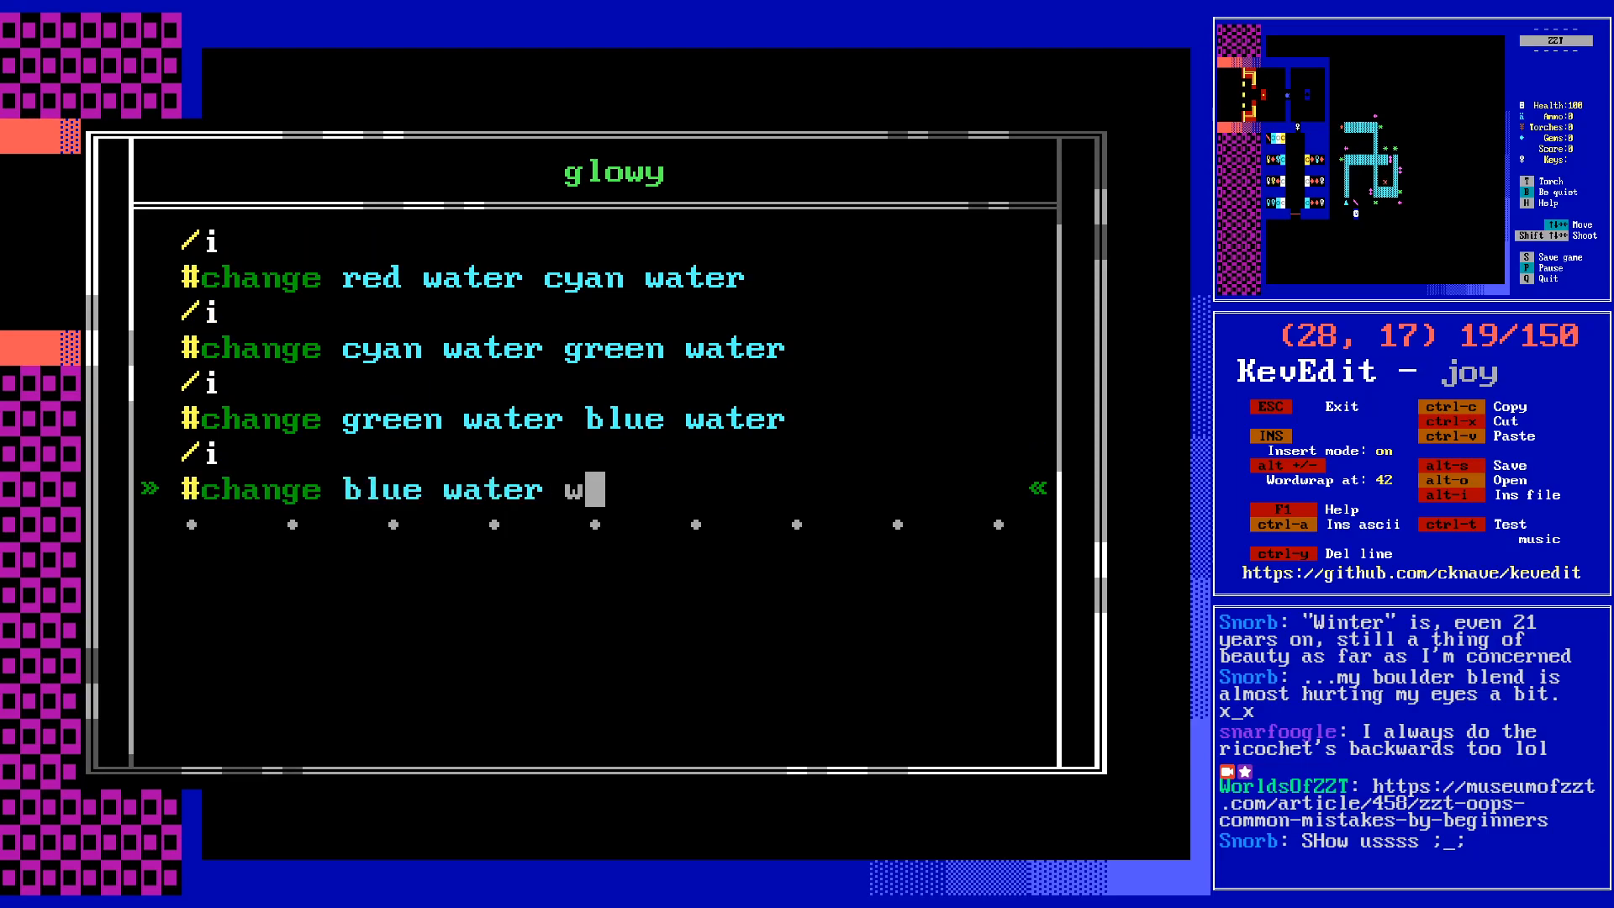
pyautogui.press('pageup')
pyautogui.press('pageup')
pyautogui.press('pagedown')
pyautogui.press('pagedown')
pyautogui.press('End')
pyautogui.press('Return')
pyautogui.write('/i')
pyautogui.press('Return')
pyautogui.write('#loop')
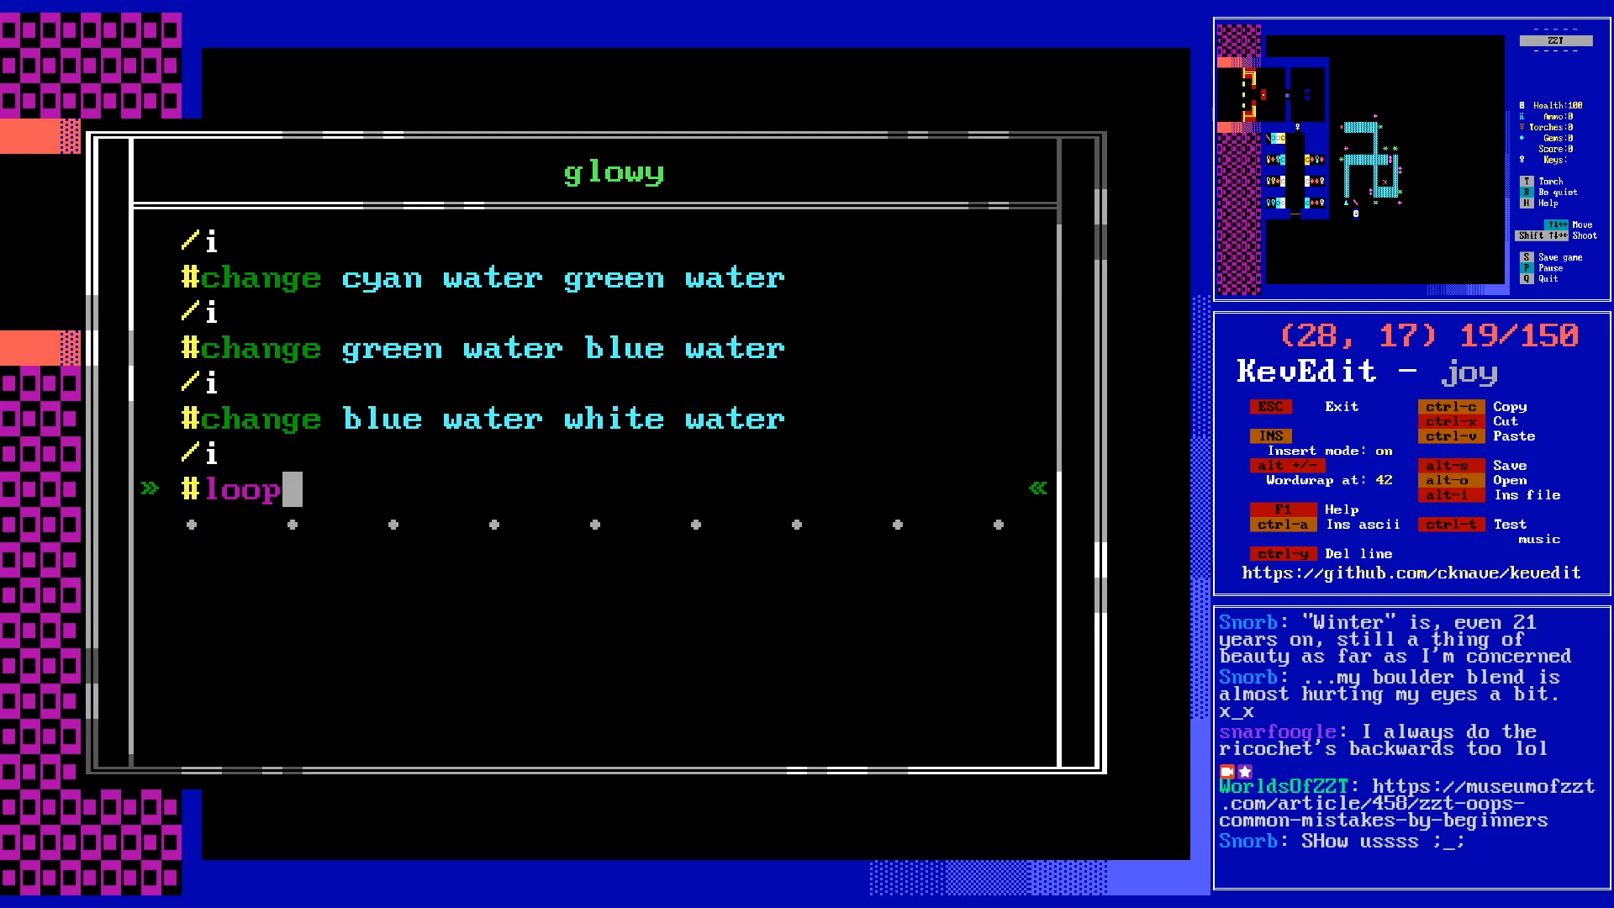
pyautogui.press('Escape')
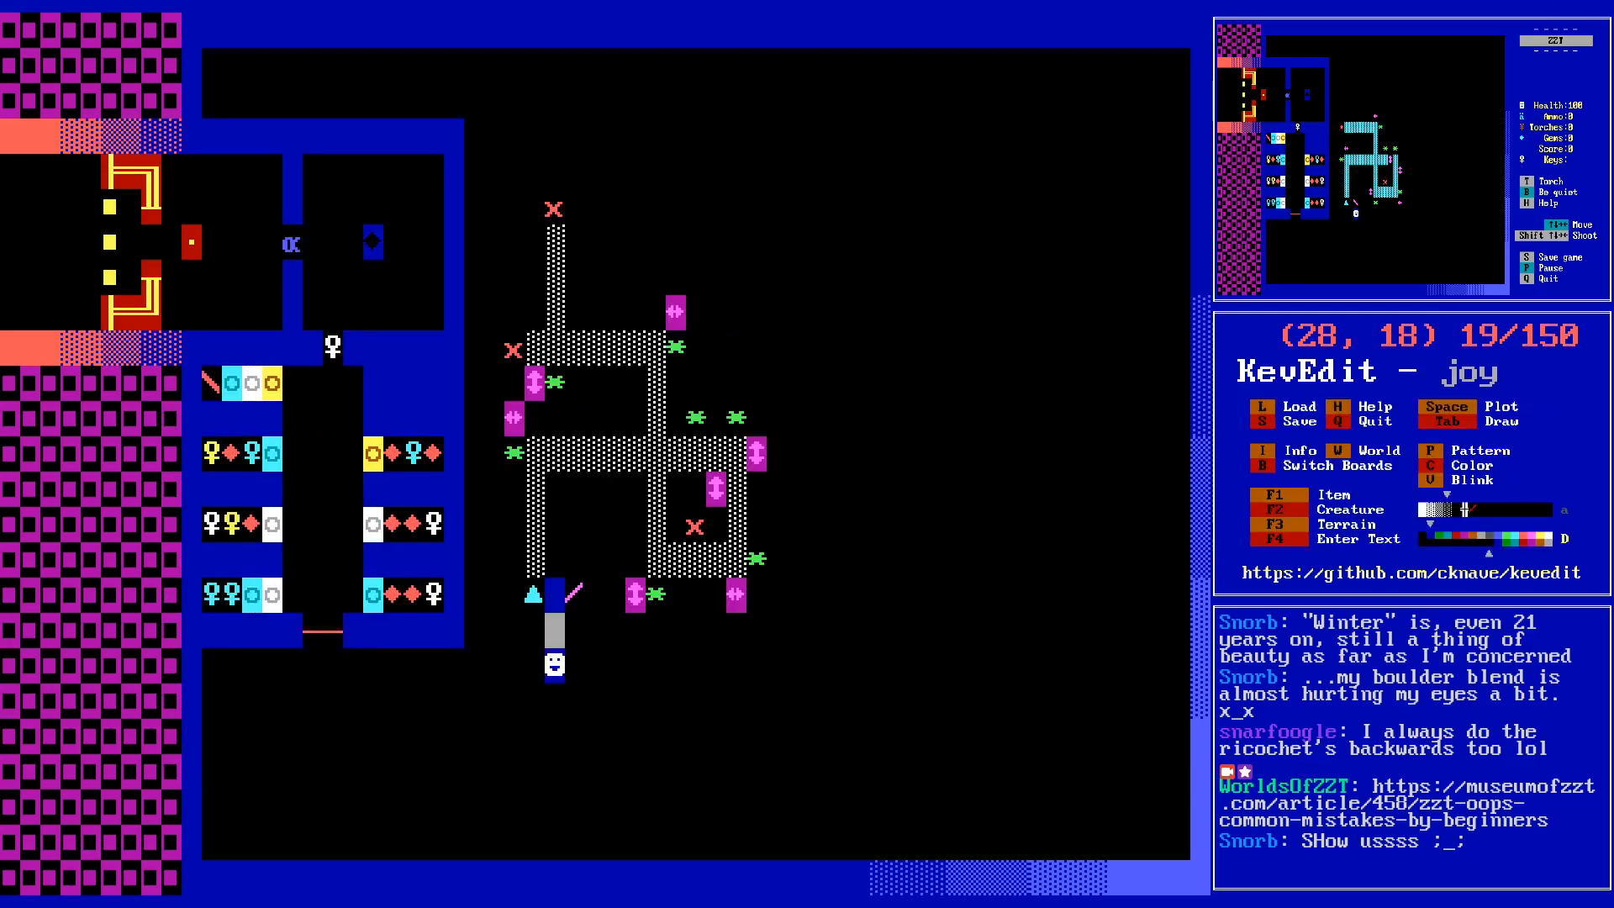
# - Save the joy world, switch to ZZT, quit the running game and start a fresh play-test of the board
pyautogui.press('s')
pyautogui.press('Return')
pyautogui.hotkey('alt', 'Tab')
pyautogui.press('q')
pyautogui.press('y')
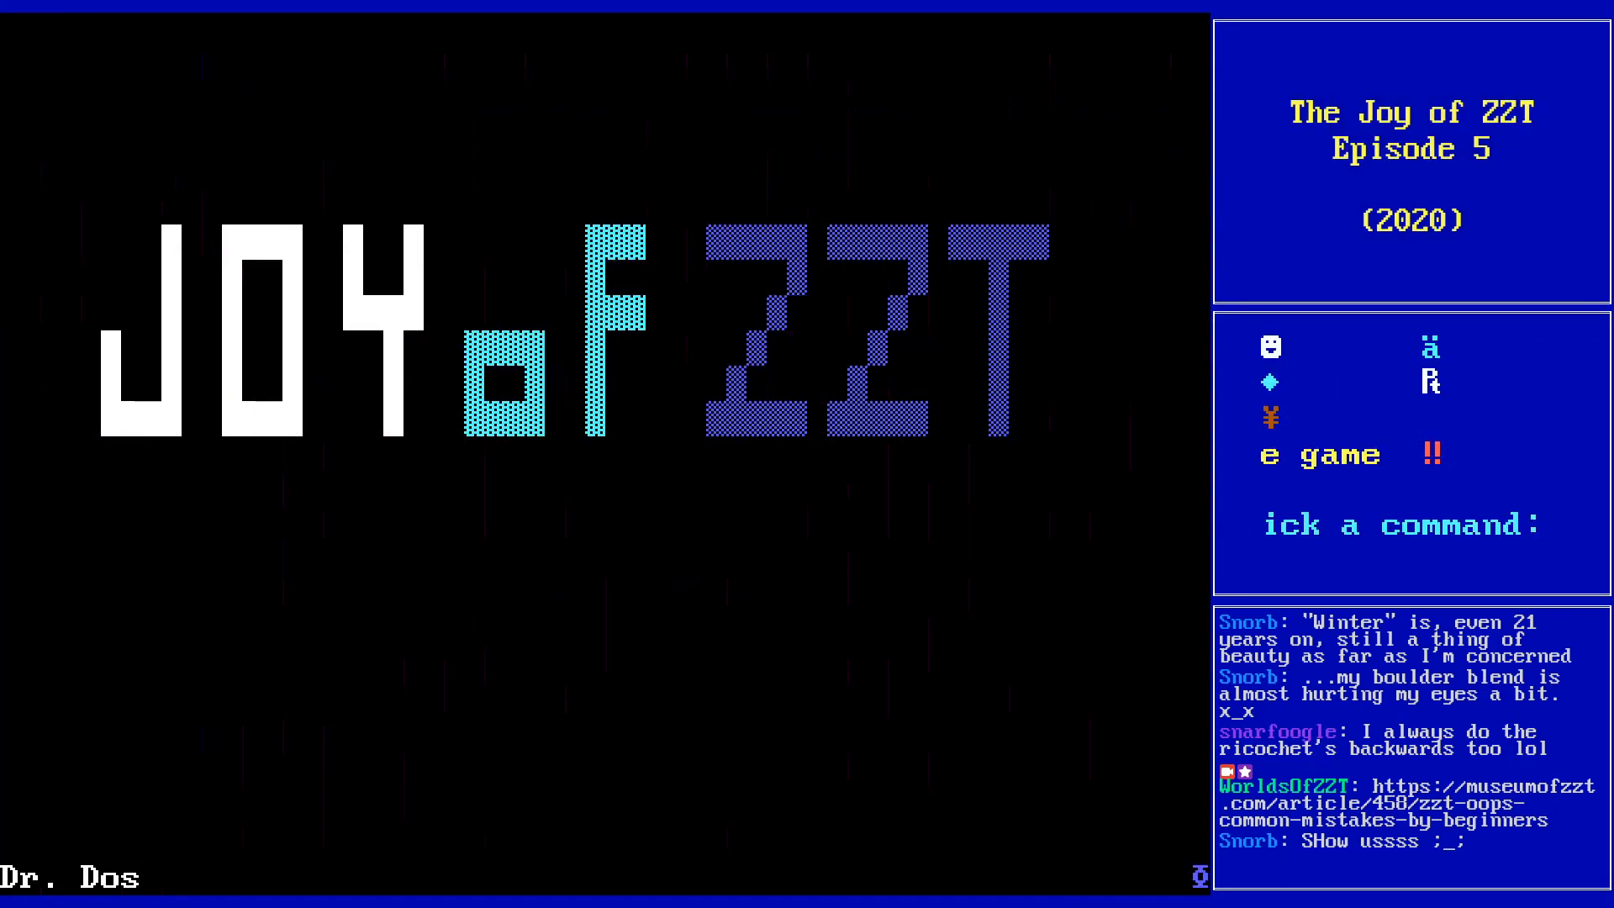
pyautogui.press('p')
pyautogui.press('Left')
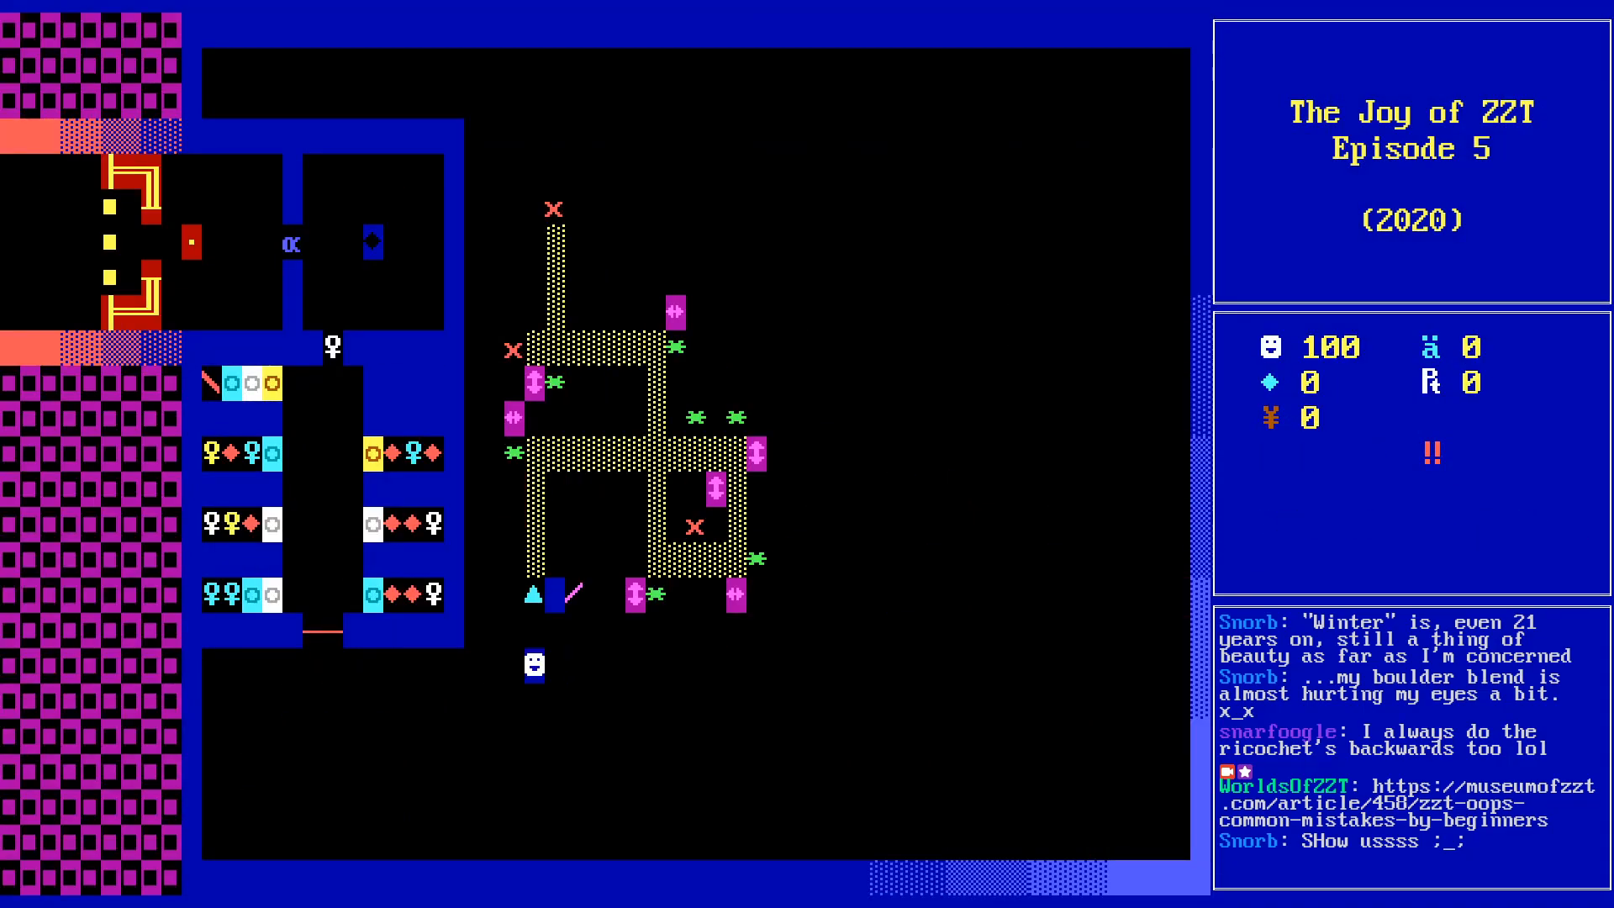
# - Walk the player east and down to the water in the bottom border to check the colour cycling there
pyautogui.press('Right')
pyautogui.press('Right')
pyautogui.press('Right')
pyautogui.press('Right')
pyautogui.press('Right')
pyautogui.press('Right')
pyautogui.press('Right')
pyautogui.press('Right')
pyautogui.press('Right')
pyautogui.press('Right')
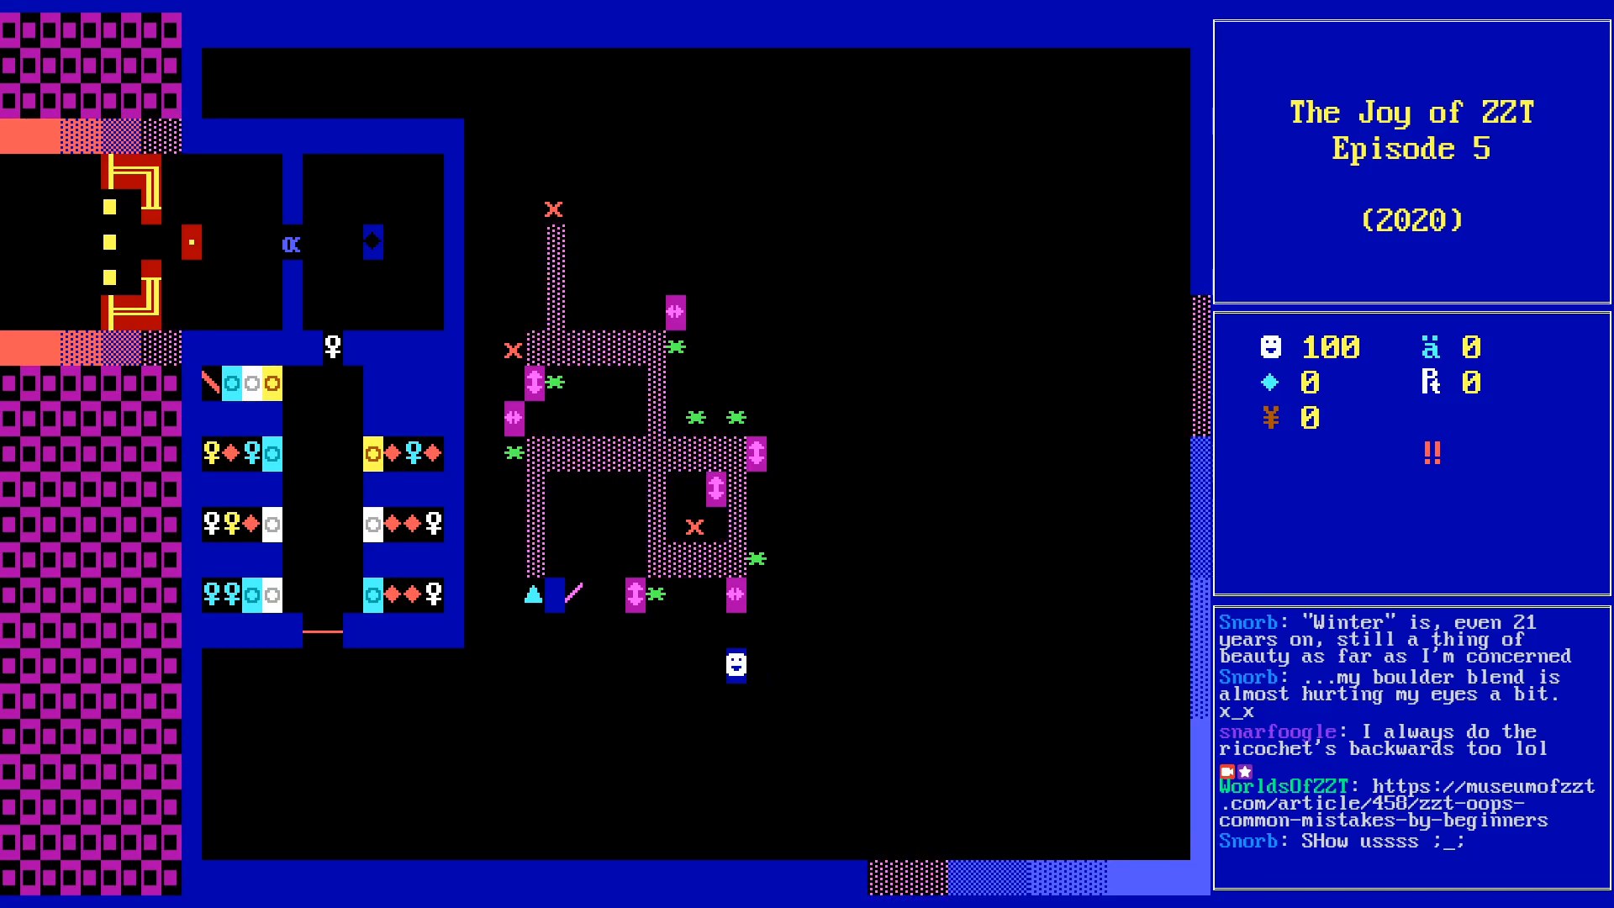
pyautogui.press('Right')
pyautogui.press('Right')
pyautogui.press('Right')
pyautogui.press('Right')
pyautogui.press('Right')
pyautogui.press('Right')
pyautogui.press('Right')
pyautogui.press('Down')
pyautogui.press('Down')
pyautogui.press('Down')
pyautogui.press('Down')
pyautogui.press('Down')
pyautogui.press('Down')
pyautogui.press('Right')
pyautogui.press('Left')
pyautogui.press('Left')
pyautogui.press('Left')
pyautogui.press('Left')
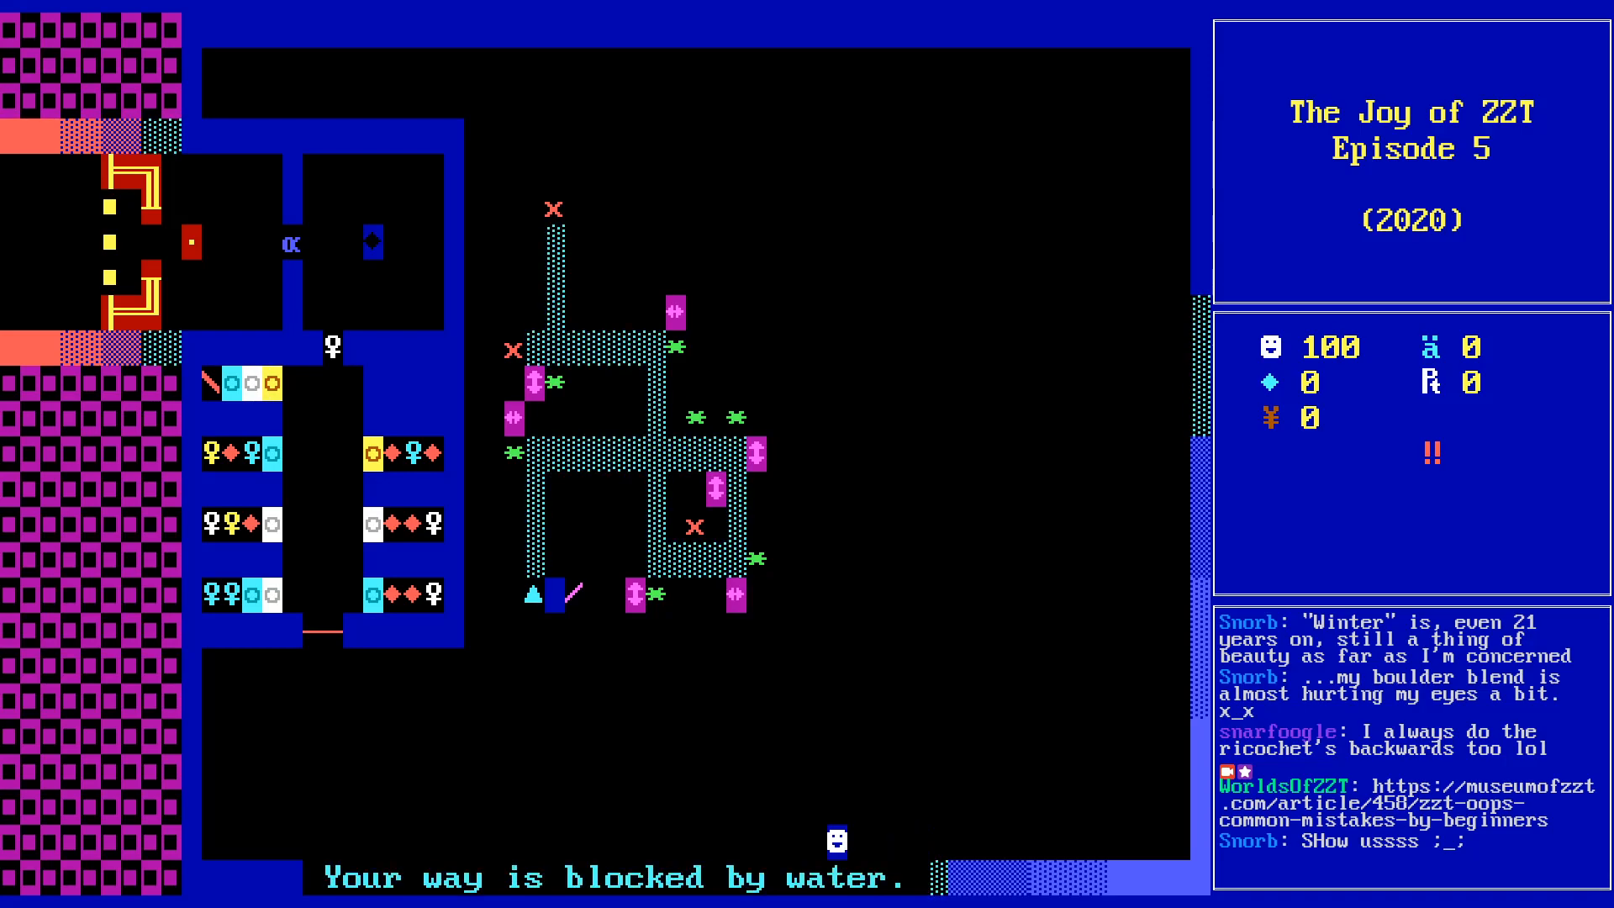
# - Walk the player back to the lever beside the shooter and flip it to test the sliding ricochet panels
pyautogui.press('Left')
pyautogui.press('Left')
pyautogui.press('Left')
pyautogui.press('Left')
pyautogui.press('Left')
pyautogui.press('Left')
pyautogui.press('Left')
pyautogui.press('Left')
pyautogui.press('Left')
pyautogui.press('Left')
pyautogui.press('Left')
pyautogui.press('Left')
pyautogui.press('Left')
pyautogui.press('Left')
pyautogui.press('Left')
pyautogui.press('Up')
pyautogui.press('Up')
pyautogui.press('Up')
pyautogui.press('Up')
pyautogui.press('Up')
pyautogui.press('Up')
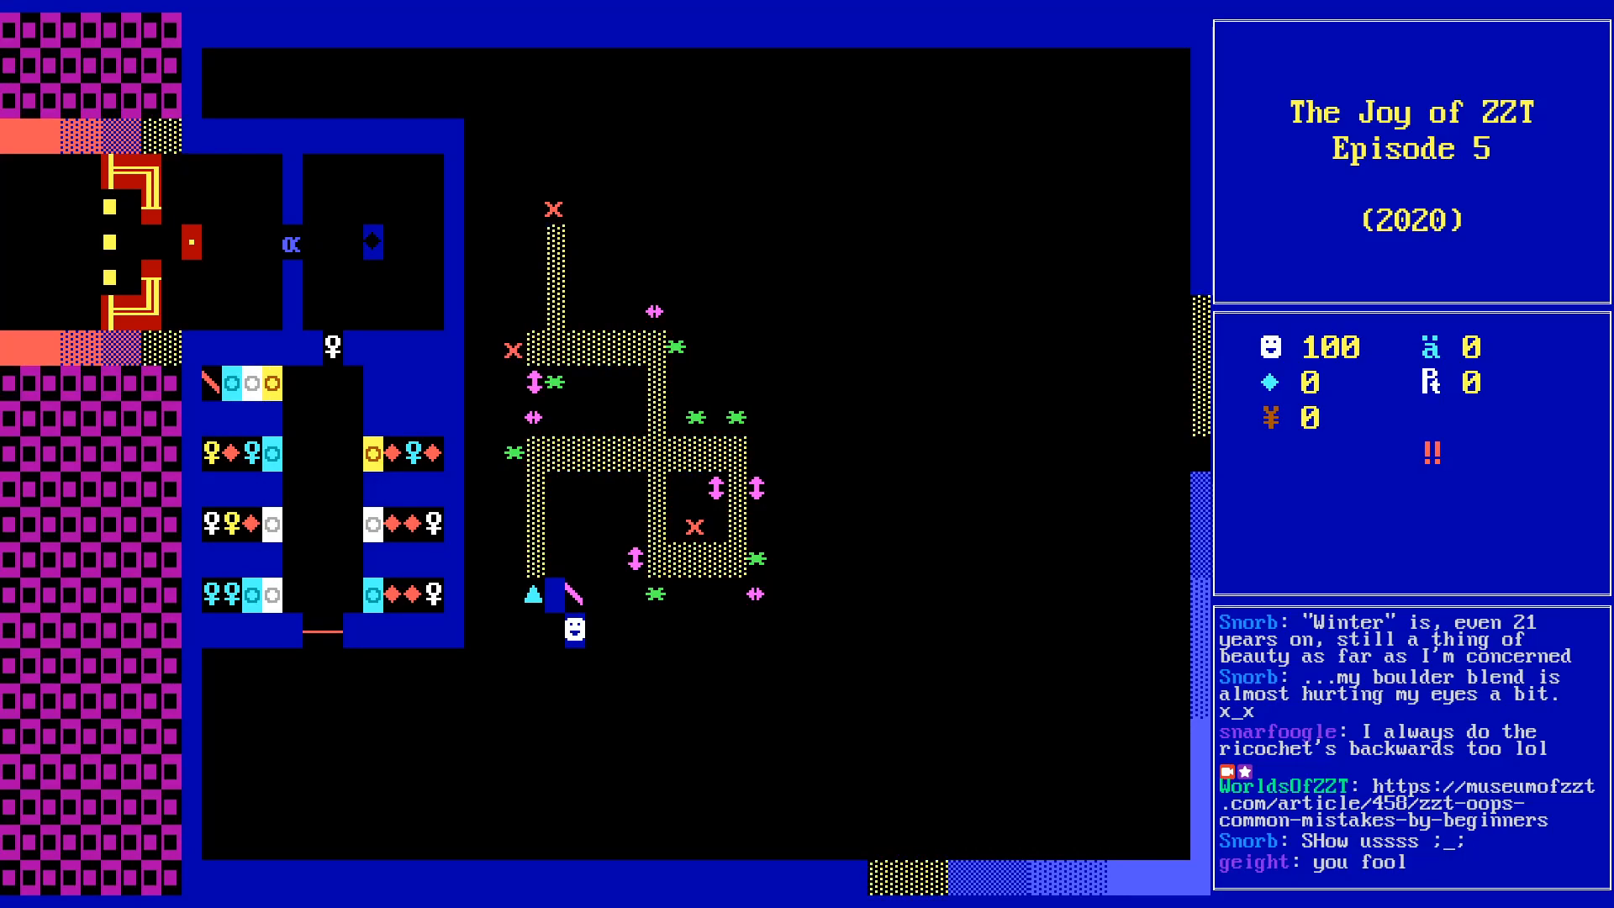
pyautogui.press('Down')
pyautogui.press('Down')
pyautogui.press('Right')
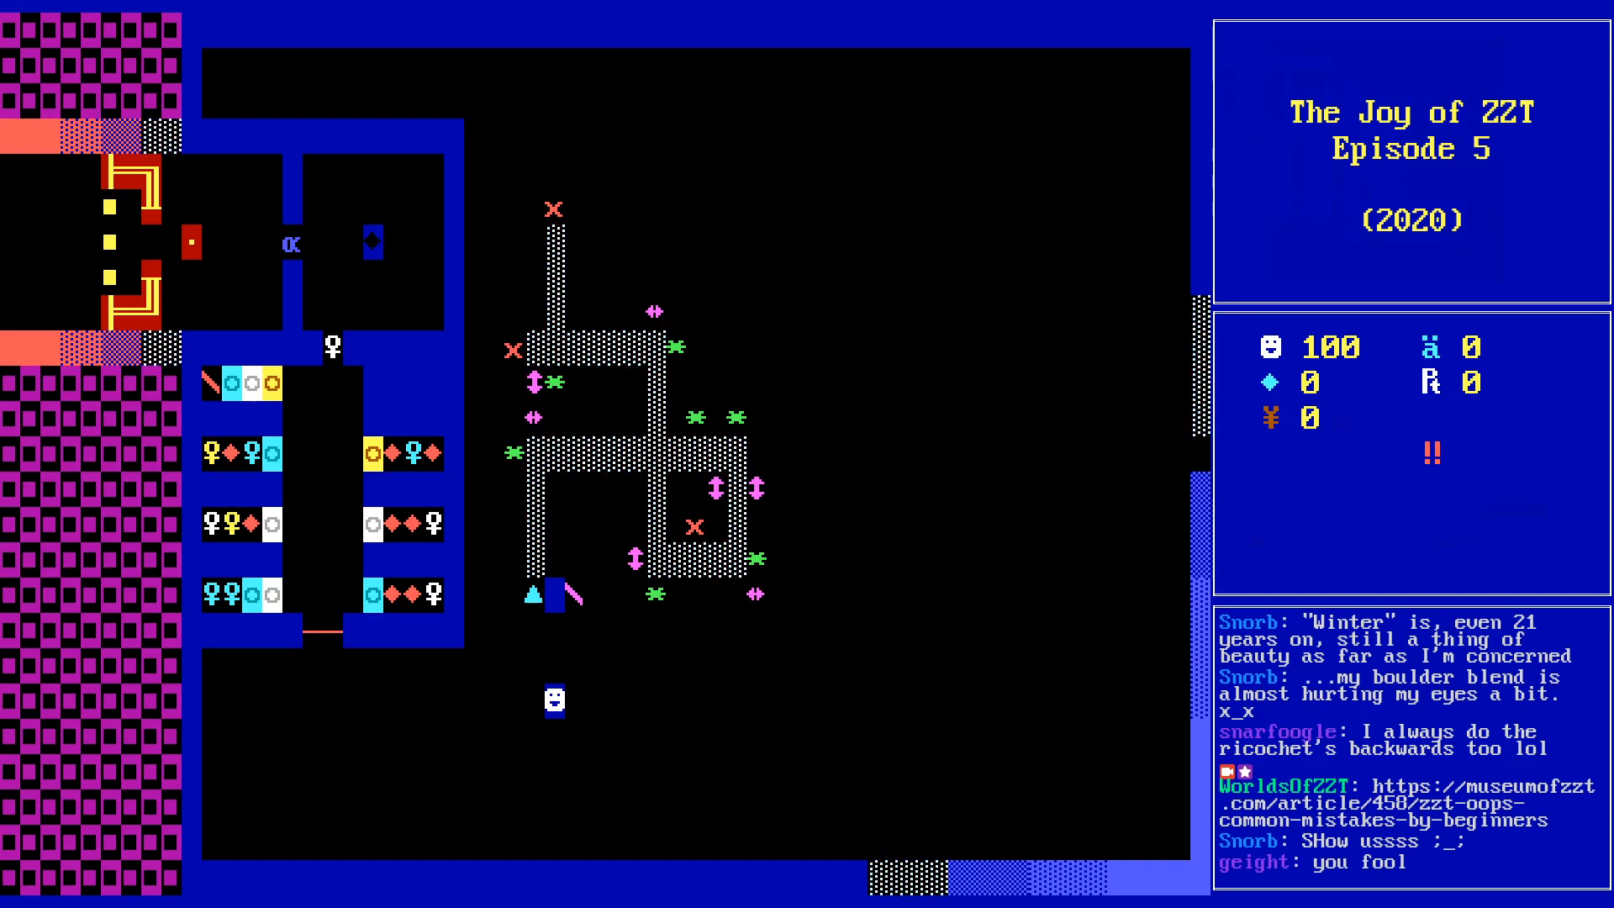
# - Switch to KevEdit and set the drawing colour to bright blue on dark blue for the bottom border's shaded strip
pyautogui.hotkey('alt', 'Tab')
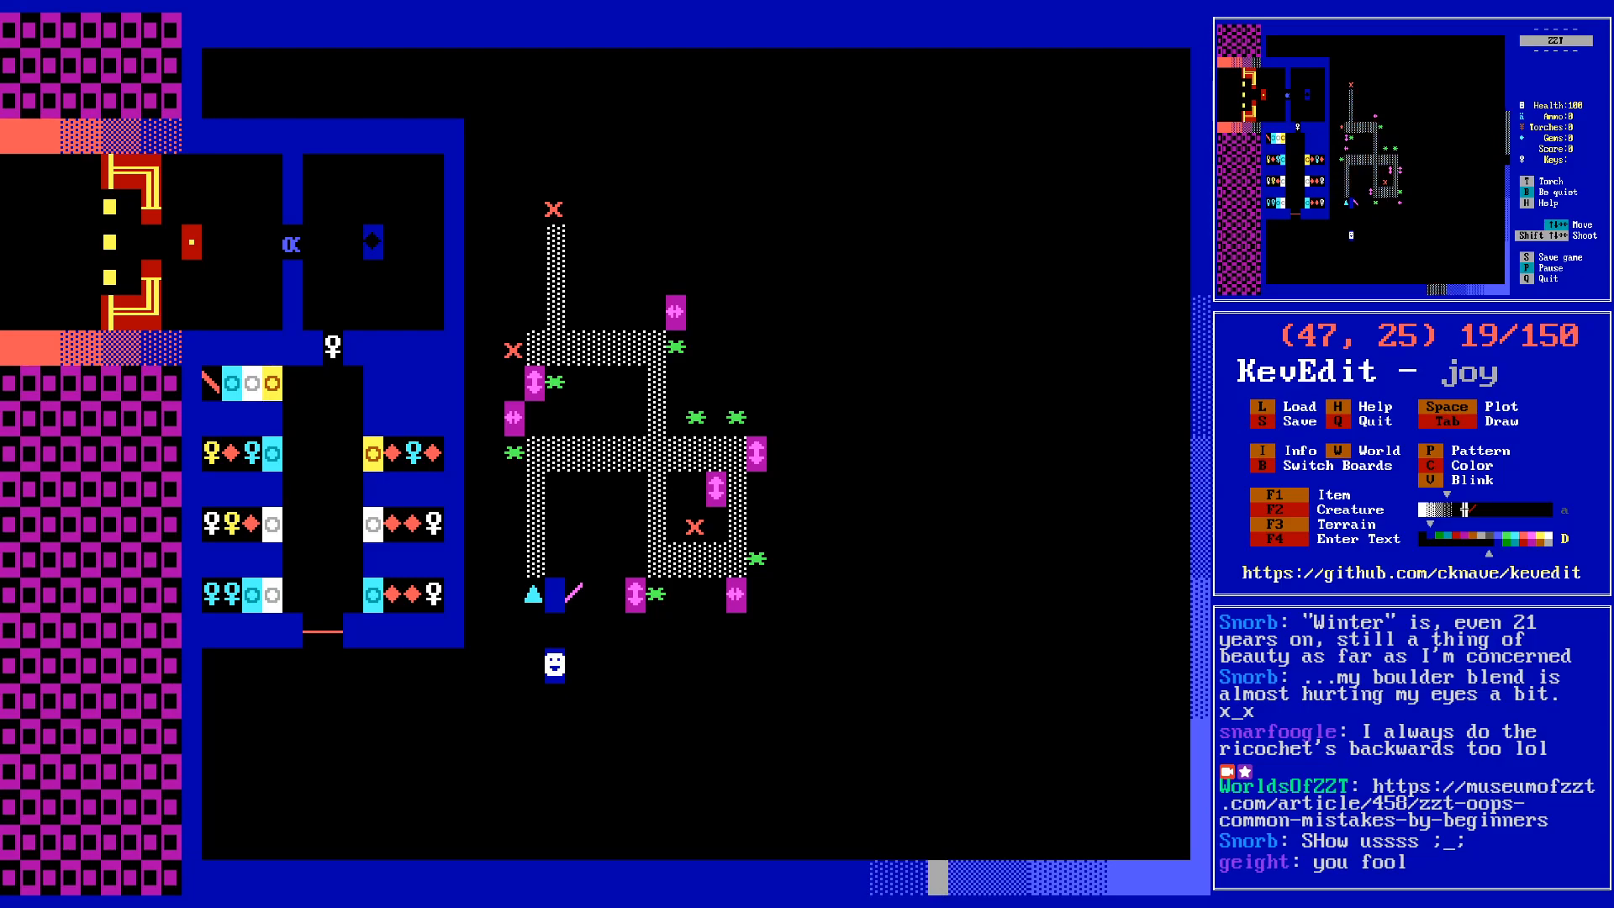
pyautogui.press('Left')
pyautogui.press('Left')
pyautogui.press('Left')
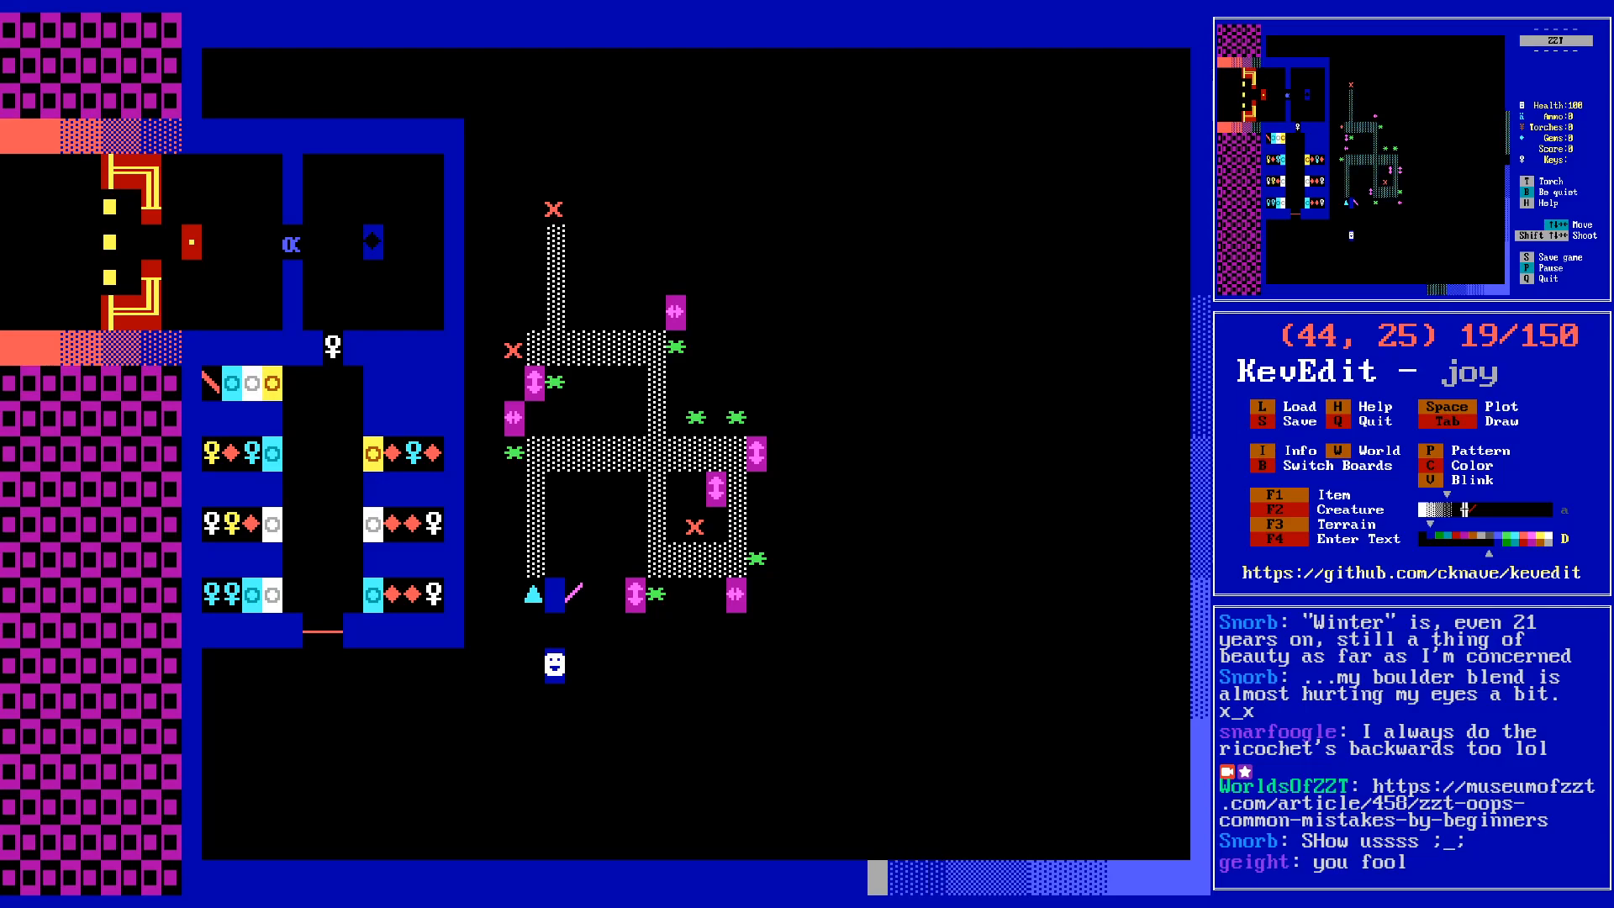
pyautogui.press('c')
pyautogui.press('Right')
pyautogui.press('Right')
pyautogui.press('Right')
pyautogui.press('Right')
pyautogui.press('Right')
pyautogui.press('Right')
pyautogui.press('Right')
pyautogui.press('Right')
pyautogui.press('Right')
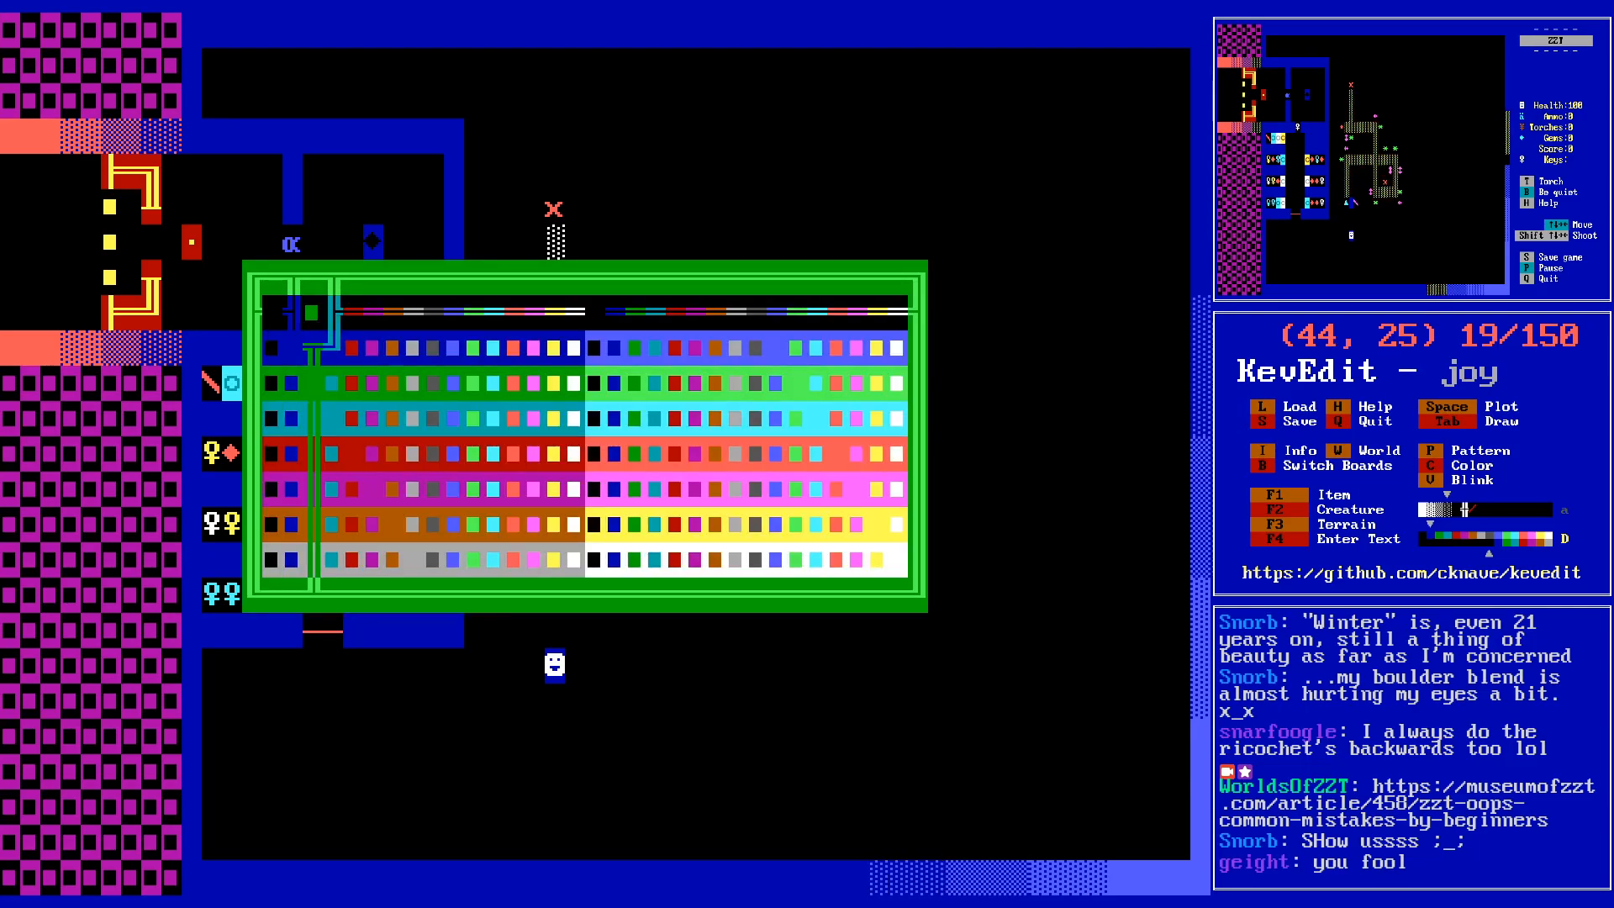
pyautogui.press('Down')
pyautogui.press('Left')
pyautogui.press('Return')
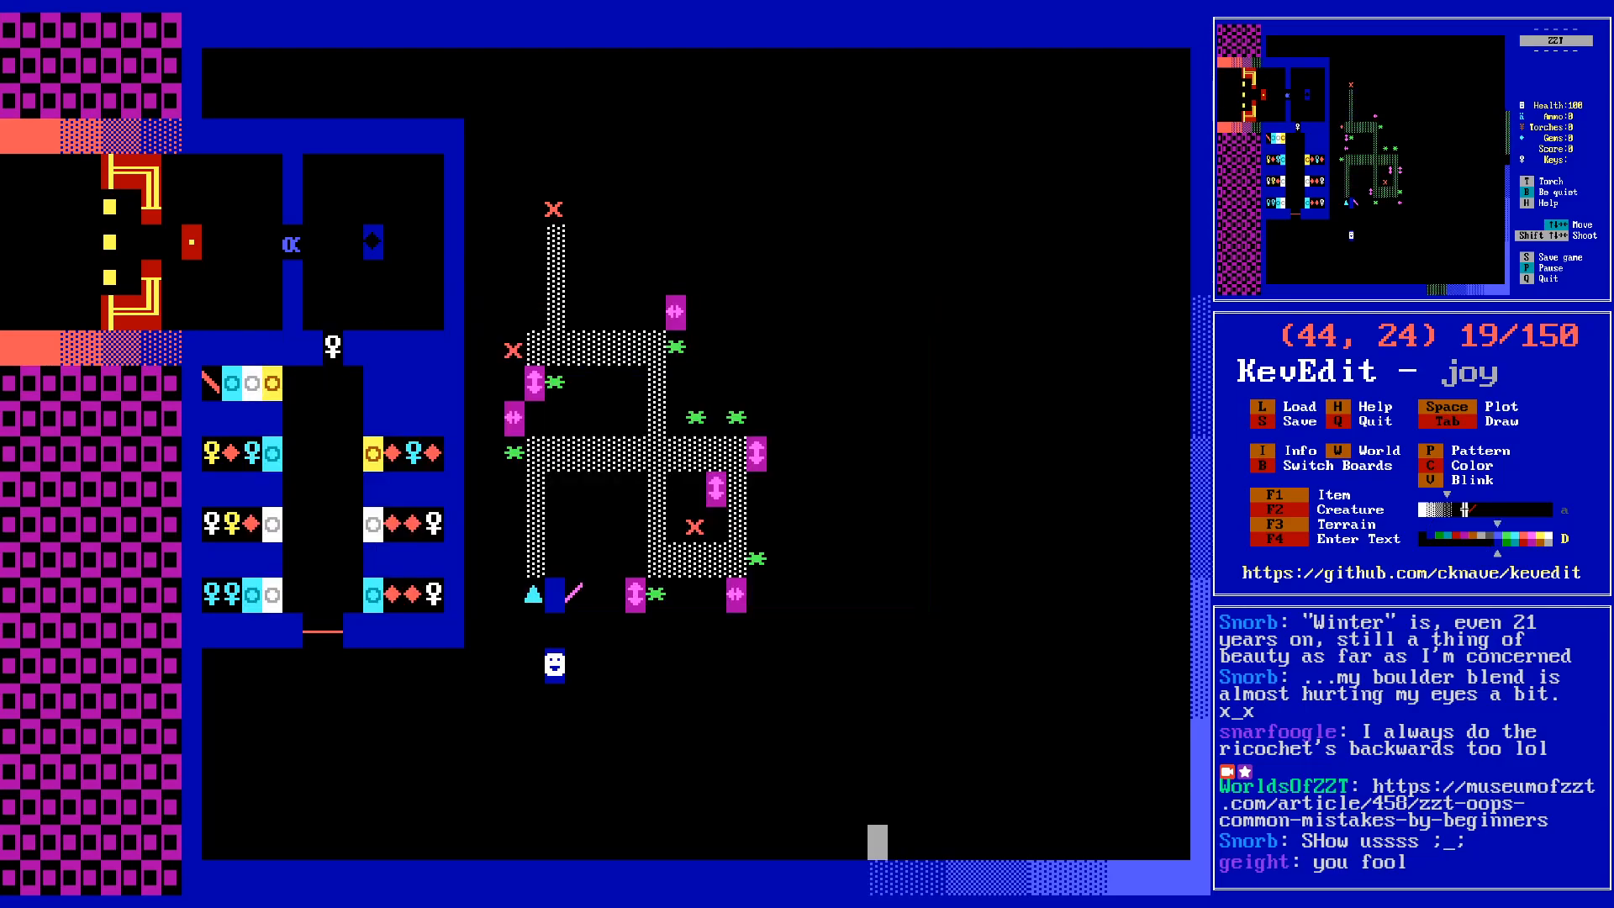
# - Place an object at (44, 25), the start of the bottom border's shaded strip, and set its character to 176
pyautogui.press('space')
pyautogui.press('Return')
pyautogui.press('Down')
pyautogui.press('Return')
pyautogui.press('Up')
pyautogui.press('Up')
pyautogui.press('Right')
pyautogui.press('Right')
pyautogui.press('Right')
pyautogui.press('Right')
pyautogui.press('Right')
pyautogui.press('Right')
pyautogui.press('Right')
pyautogui.press('Right')
pyautogui.press('Right')
pyautogui.press('Right')
pyautogui.press('Right')
pyautogui.press('Right')
pyautogui.press('Right')
pyautogui.press('Right')
pyautogui.press('Right')
pyautogui.press('Up')
pyautogui.press('Return')
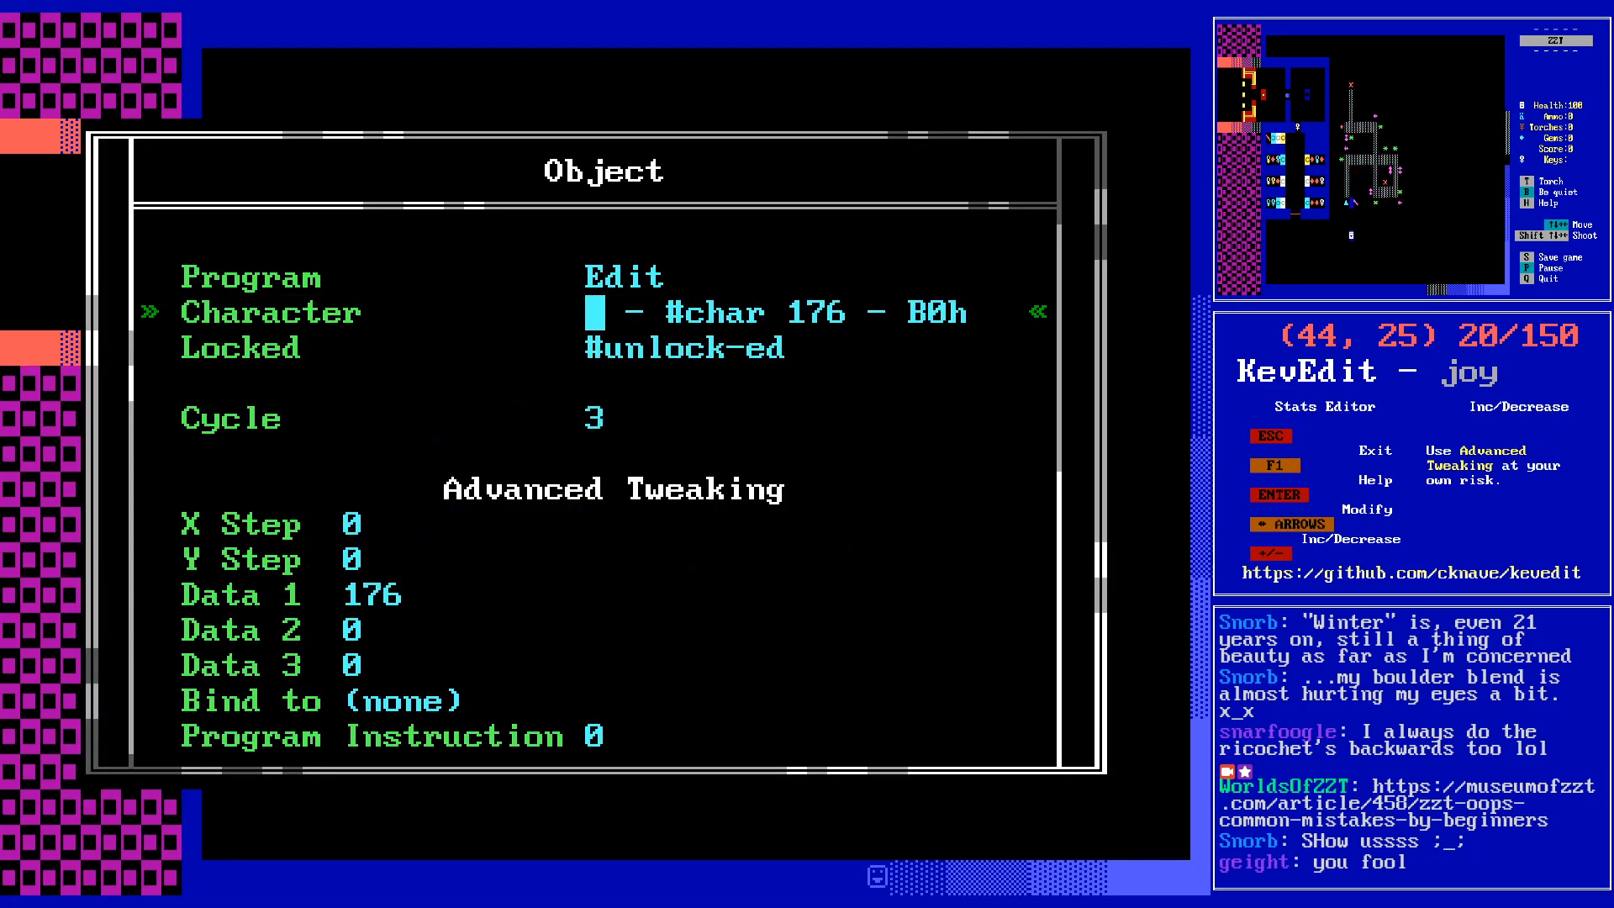
# - Copy the shaded object at (44, 25) onto the next three tiles to its east in the bottom border
pyautogui.press('Escape')
pyautogui.press('Insert')
pyautogui.press('Right')
pyautogui.press('space')
pyautogui.press('Right')
pyautogui.press('space')
pyautogui.press('Right')
pyautogui.press('space')
# - Place copies of the same object on the four lightly shaded tiles at the upper end of the east border's strip, from row 12 to row 9
pyautogui.press('Right')
pyautogui.press('Right')
pyautogui.press('Right')
pyautogui.press('Right')
pyautogui.press('Right')
pyautogui.press('Right')
pyautogui.press('Right')
pyautogui.press('Right')
pyautogui.press('Right')
pyautogui.press('Right')
pyautogui.press('Right')
pyautogui.press('Right')
pyautogui.press('Right')
pyautogui.press('Up')
pyautogui.press('Up')
pyautogui.press('Up')
pyautogui.press('Up')
pyautogui.press('Up')
pyautogui.press('Up')
pyautogui.press('Up')
pyautogui.press('Up')
pyautogui.press('Up')
pyautogui.press('Up')
pyautogui.press('Up')
pyautogui.press('Up')
pyautogui.press('Up')
pyautogui.press('Up')
pyautogui.press('Up')
pyautogui.press('Down')
pyautogui.press('Down')
pyautogui.press('space')
pyautogui.press('Up')
pyautogui.press('space')
pyautogui.press('Up')
pyautogui.press('space')
pyautogui.press('Up')
pyautogui.press('space')
# - Set the drawing colour to bright red on dark blue for the shaded border tiles around (9, 10), below the red entrance
pyautogui.press('Left')
pyautogui.press('Left')
pyautogui.press('Left')
pyautogui.press('Left')
pyautogui.press('Left')
pyautogui.press('Left')
pyautogui.press('Left')
pyautogui.press('Left')
pyautogui.press('Left')
pyautogui.press('Left')
pyautogui.press('Left')
pyautogui.press('Left')
pyautogui.press('Left')
pyautogui.press('Left')
pyautogui.press('Left')
pyautogui.press('Left')
pyautogui.press('Left')
pyautogui.press('Left')
pyautogui.press('Left')
pyautogui.press('Left')
pyautogui.press('Left')
pyautogui.press('Left')
pyautogui.press('Left')
pyautogui.press('Left')
pyautogui.press('Left')
pyautogui.press('Left')
pyautogui.press('Left')
pyautogui.press('Left')
pyautogui.press('Left')
pyautogui.press('Left')
pyautogui.press('Left')
pyautogui.press('Left')
pyautogui.press('Left')
pyautogui.press('Left')
pyautogui.press('Left')
pyautogui.press('Left')
pyautogui.press('Left')
pyautogui.press('Left')
pyautogui.press('Left')
pyautogui.press('Left')
pyautogui.press('Left')
pyautogui.press('Down')
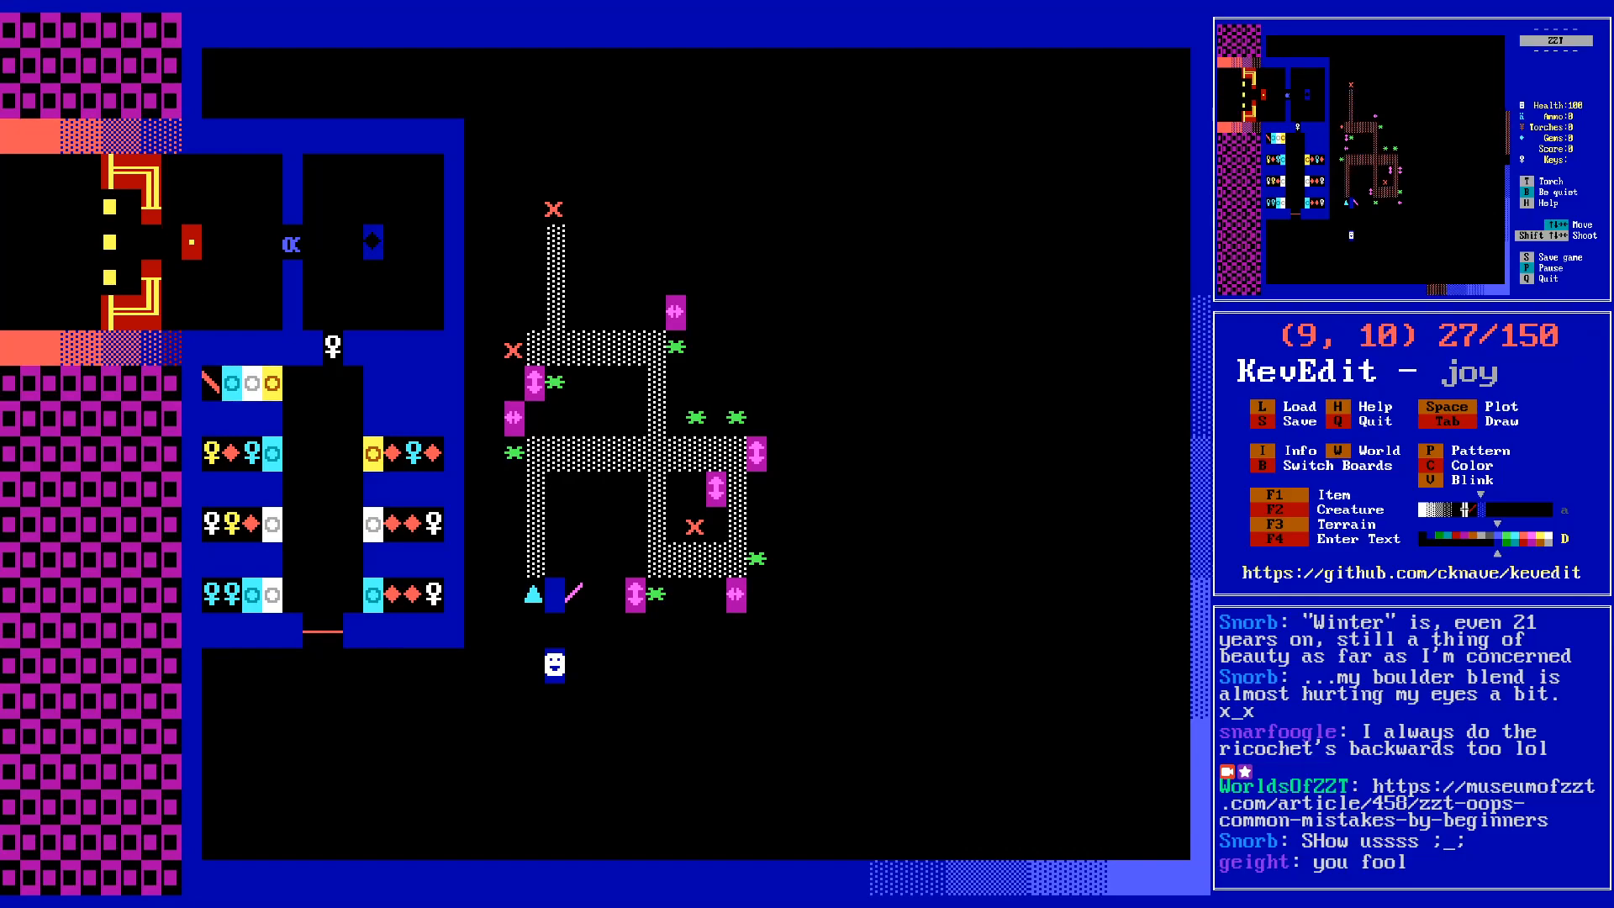
pyautogui.press('c')
pyautogui.press('Right')
pyautogui.press('Right')
pyautogui.press('Right')
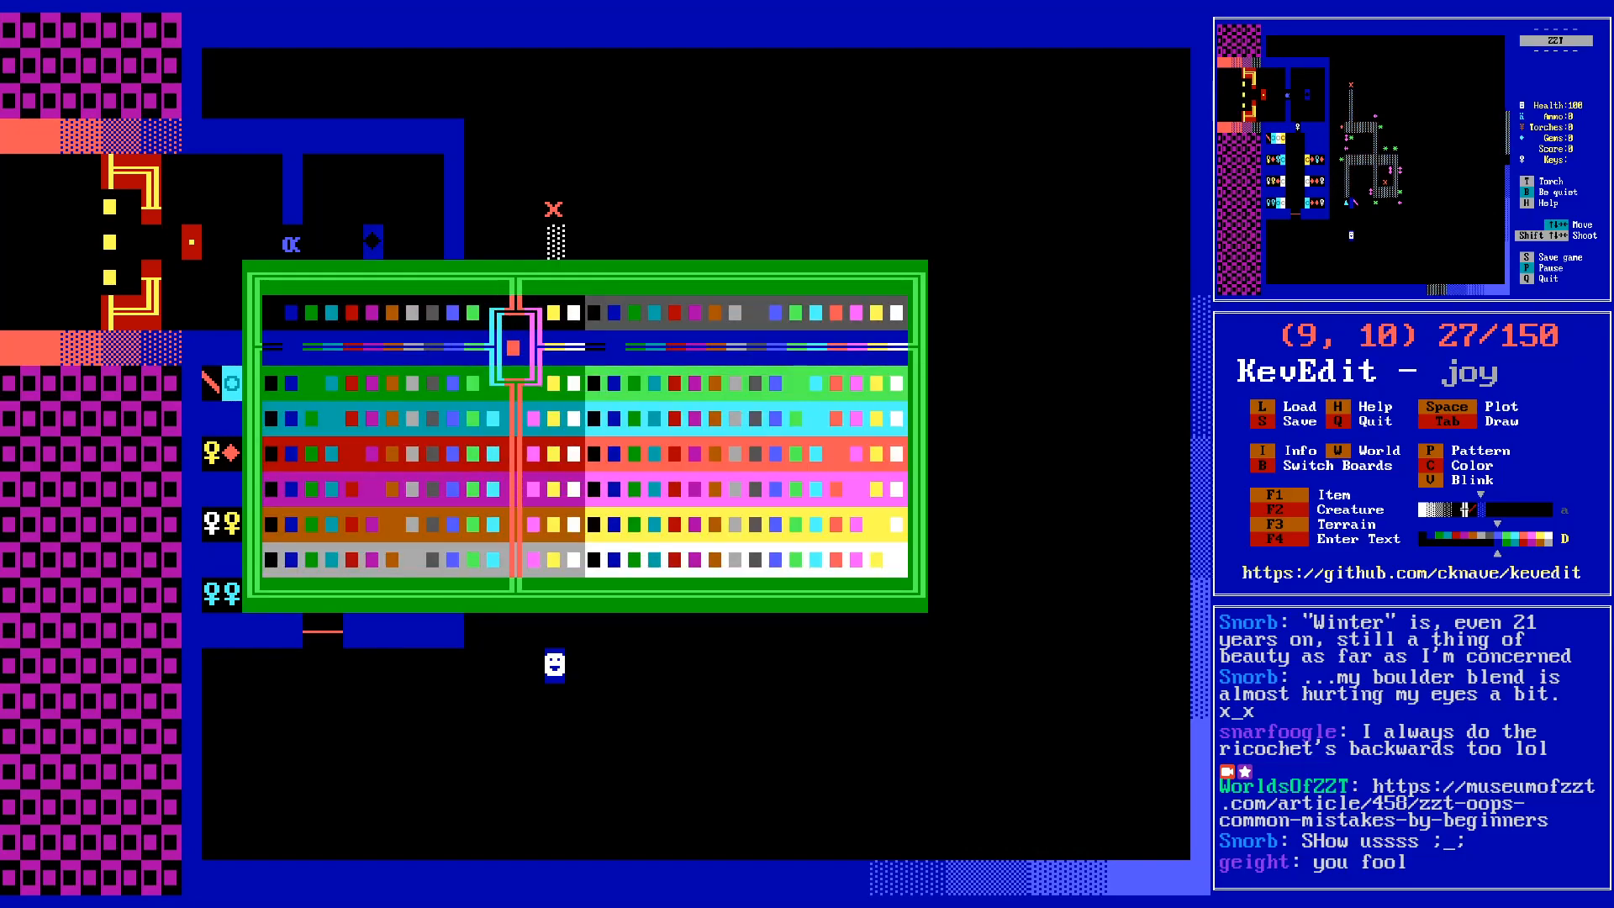
pyautogui.press('Return')
# - Place an object at (9, 10) on the west entrance's lower shaded strip and give it the matching shading character
pyautogui.press('F1')
pyautogui.press('o')
pyautogui.press('Down')
pyautogui.press('Down')
pyautogui.press('Down')
pyautogui.press('Down')
pyautogui.press('Down')
pyautogui.press('Down')
pyautogui.press('Right')
pyautogui.press('Right')
pyautogui.press('Right')
pyautogui.press('Right')
pyautogui.press('Right')
pyautogui.press('Right')
pyautogui.press('Right')
pyautogui.press('Right')
pyautogui.press('Right')
pyautogui.press('Right')
pyautogui.press('Right')
pyautogui.press('Right')
pyautogui.press('Right')
pyautogui.press('Right')
pyautogui.press('Up')
pyautogui.press('Return')
pyautogui.press('Escape')
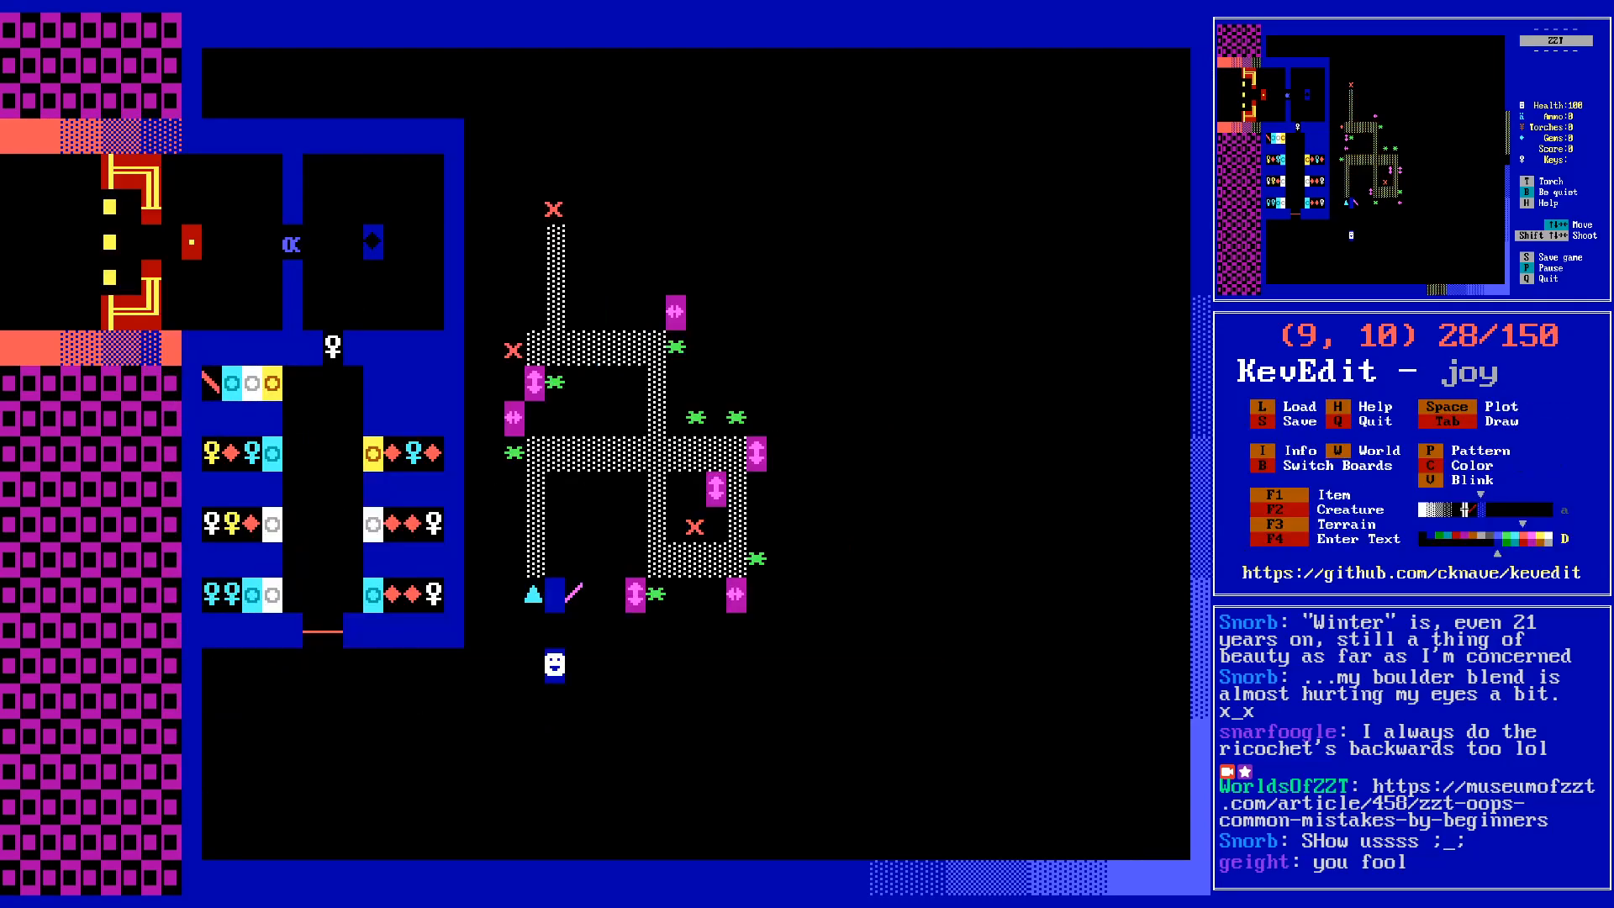
# - Add matching shaded objects at (8, 10), (8, 4) and (9, 4) around the west entrance
pyautogui.press('Left')
pyautogui.press('space')
pyautogui.press('Up')
pyautogui.press('Up')
pyautogui.press('Up')
pyautogui.press('Up')
pyautogui.press('Up')
pyautogui.press('Up')
pyautogui.press('space')
pyautogui.press('Right')
pyautogui.press('space')
pyautogui.press('Right')
pyautogui.press('Right')
pyautogui.press('Right')
pyautogui.press('Right')
pyautogui.press('Right')
pyautogui.press('Right')
pyautogui.press('Right')
pyautogui.press('Right')
pyautogui.press('Right')
pyautogui.press('Right')
pyautogui.press('Right')
pyautogui.press('Right')
pyautogui.press('Right')
pyautogui.press('Right')
pyautogui.press('Right')
pyautogui.press('Right')
pyautogui.press('Right')
pyautogui.press('Left')
pyautogui.press('Left')
pyautogui.press('Left')
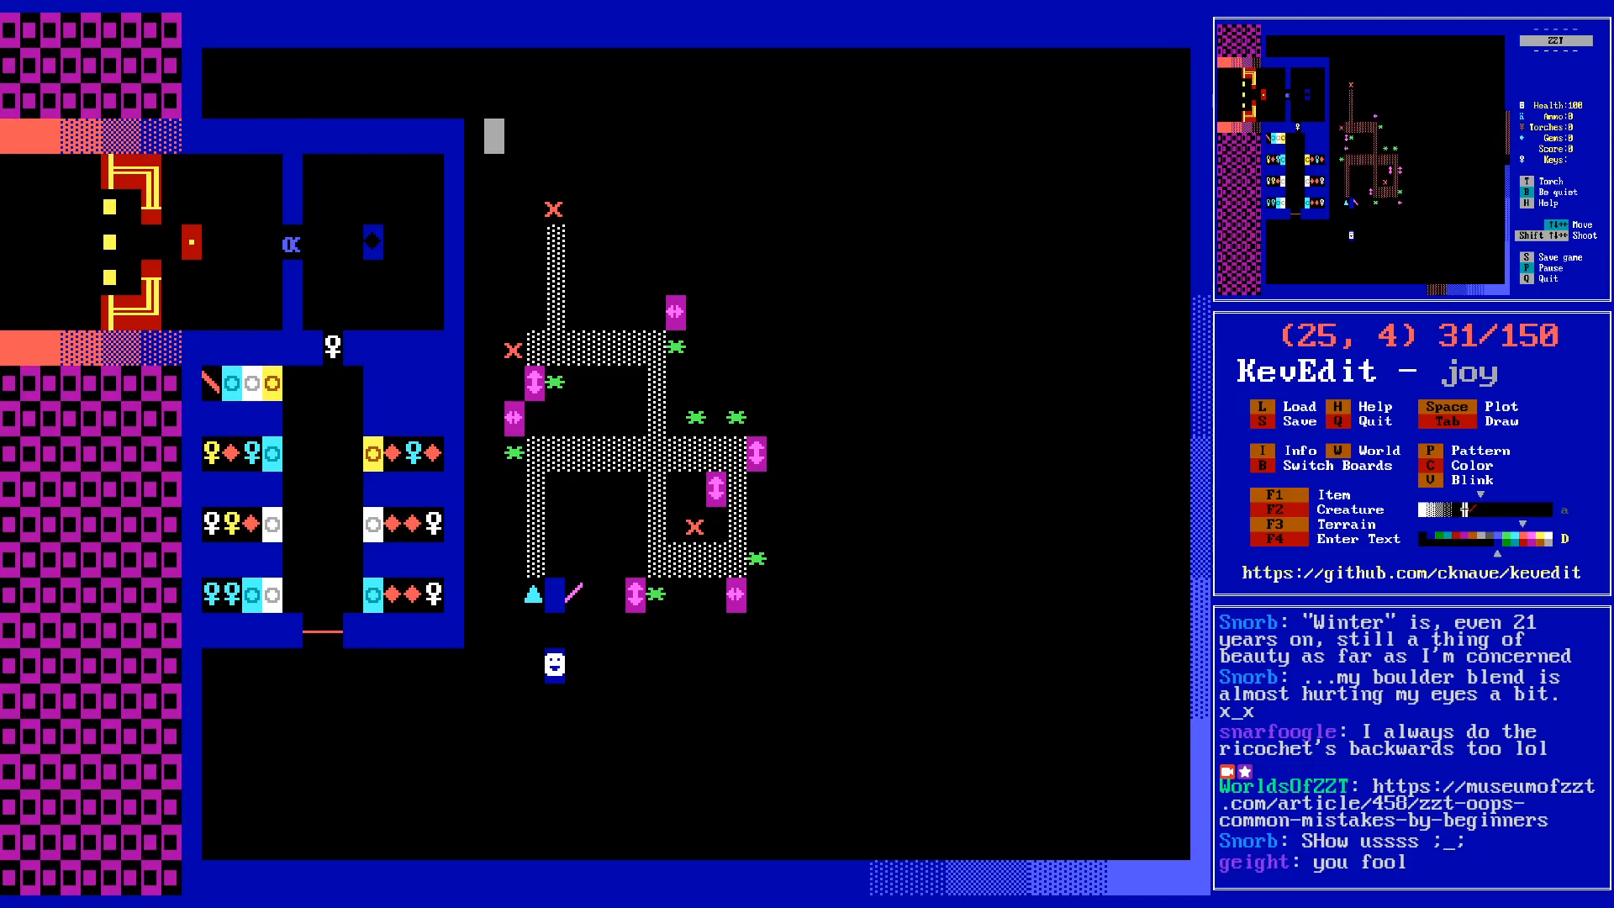
pyautogui.press('Right')
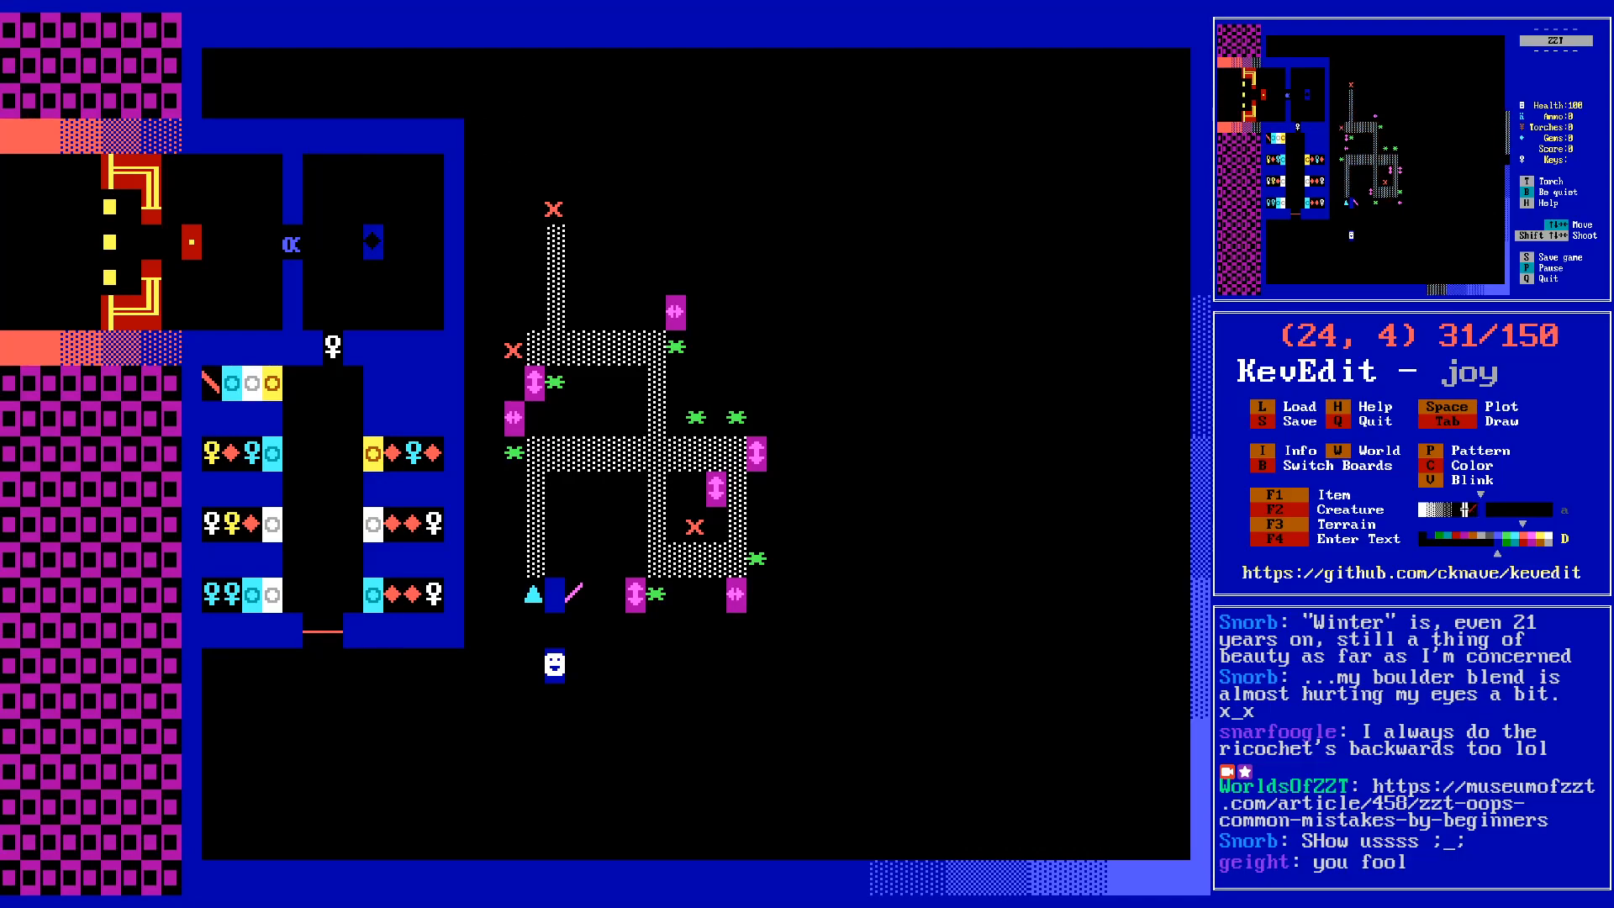
# - Draw a dark blue wall along row 4 from column 24 east to column 40, above the ricochet puzzle
pyautogui.press('Tab')
pyautogui.press('Right')
pyautogui.press('Right')
pyautogui.press('Right')
pyautogui.press('Right')
pyautogui.press('Right')
pyautogui.press('Right')
pyautogui.press('Right')
pyautogui.press('Right')
pyautogui.press('Right')
pyautogui.press('Right')
pyautogui.press('Right')
pyautogui.press('Right')
pyautogui.press('Right')
pyautogui.press('Right')
pyautogui.press('Right')
pyautogui.press('Right')
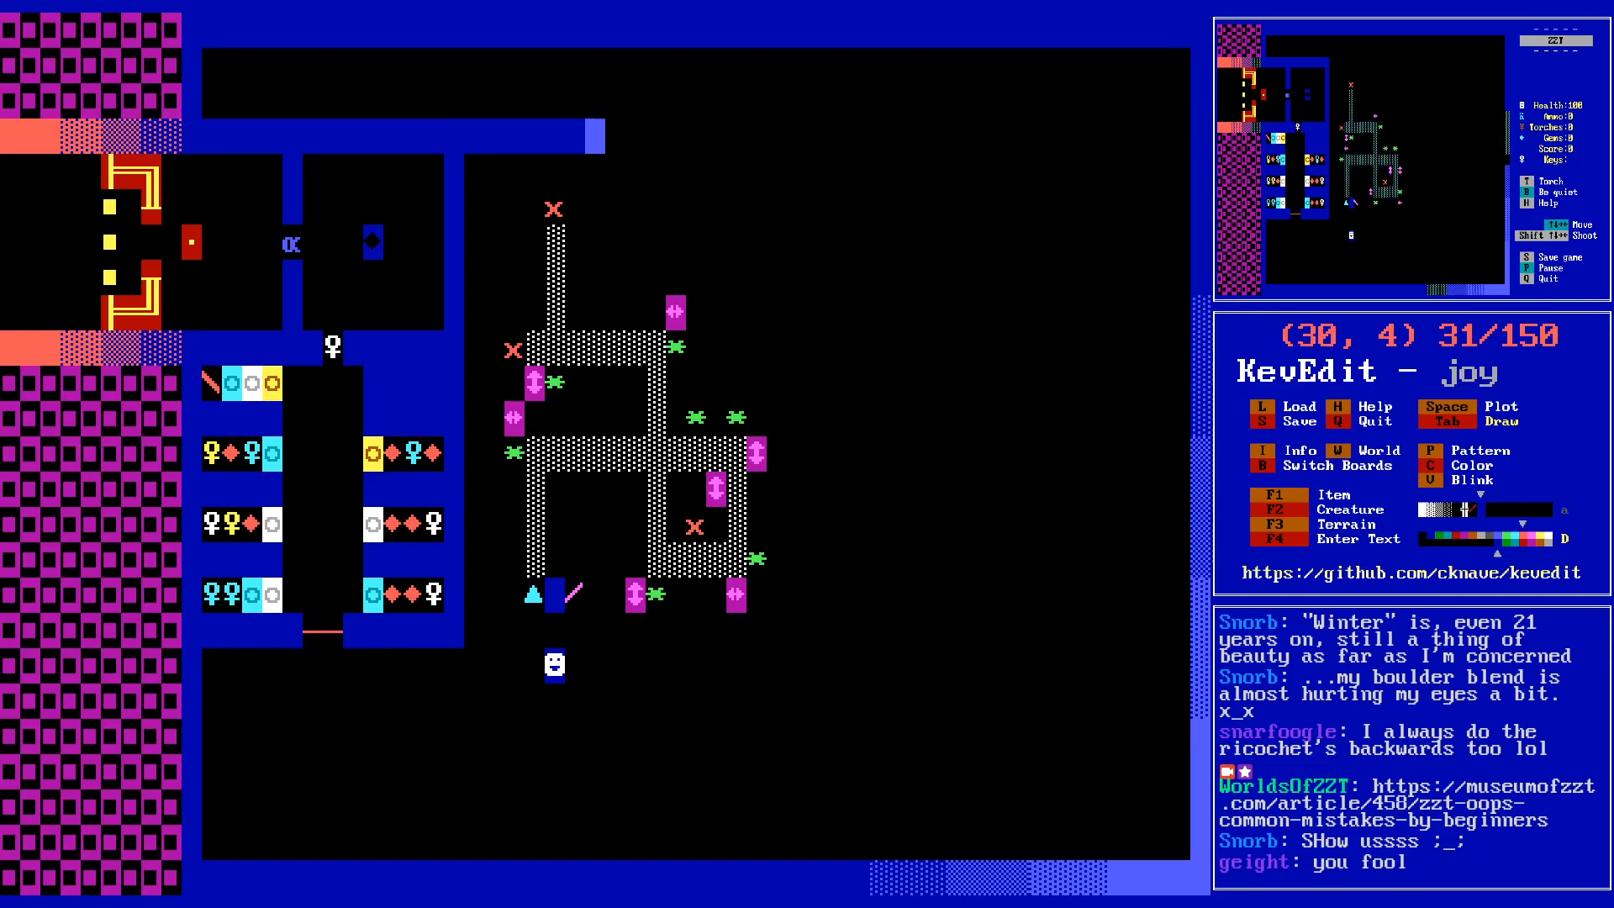
# - Draw the puzzle room's east wall down column 40 from row 4 to row 18
pyautogui.press('Down')
pyautogui.press('Down')
pyautogui.press('Down')
pyautogui.press('Down')
pyautogui.press('Down')
pyautogui.press('Down')
pyautogui.press('Down')
pyautogui.press('Down')
pyautogui.press('Down')
pyautogui.press('Down')
pyautogui.press('Down')
pyautogui.press('Down')
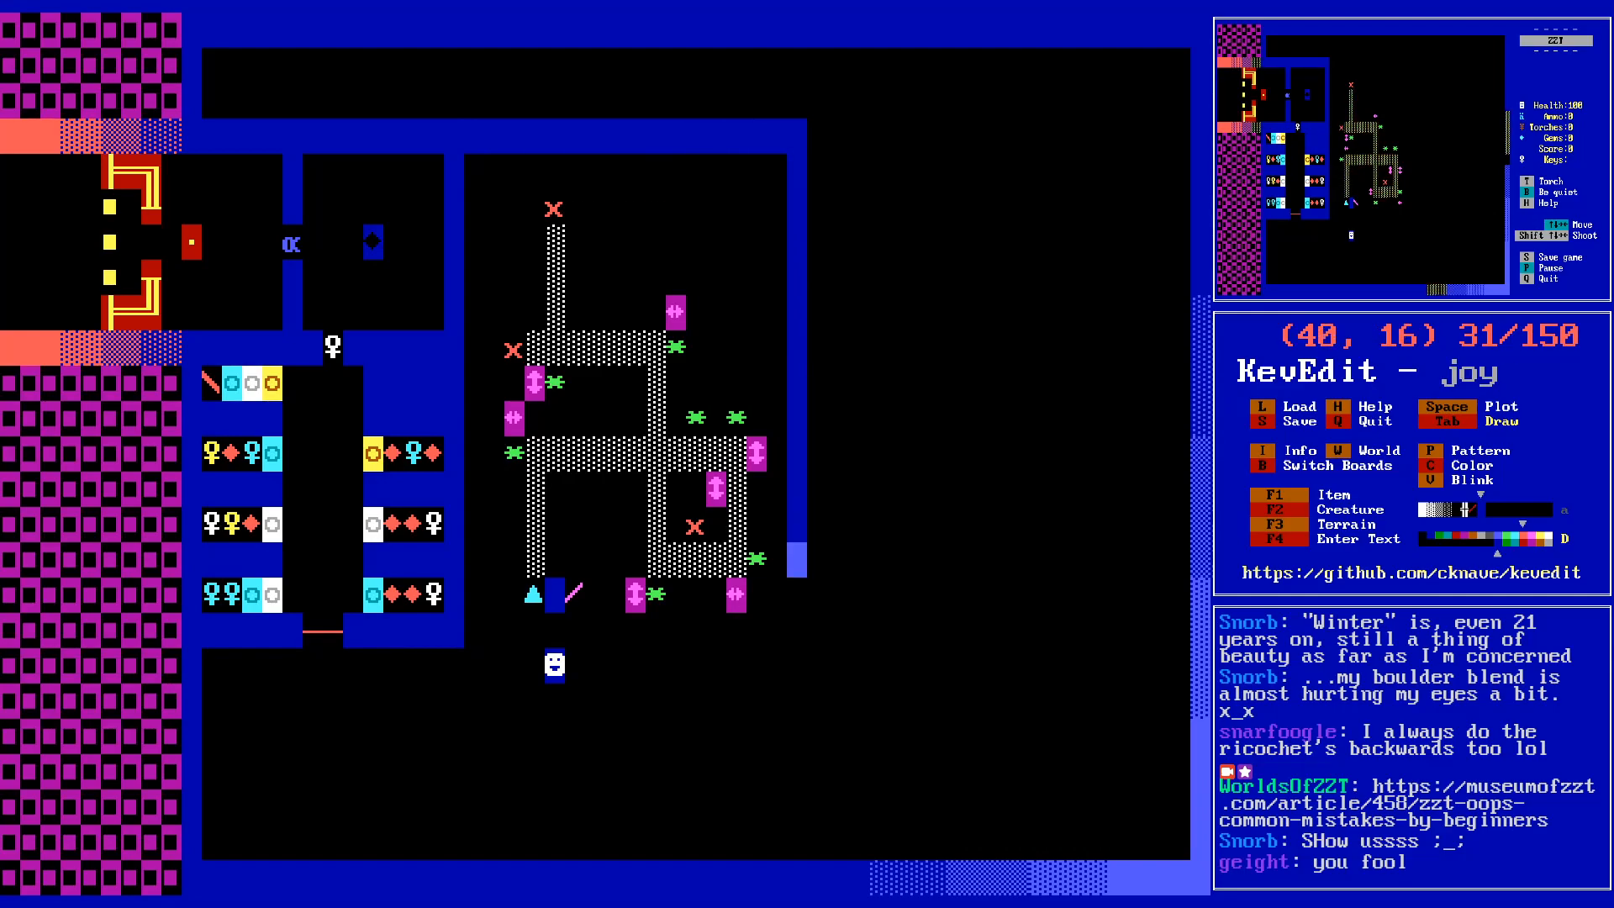
pyautogui.press('Down')
pyautogui.press('Down')
# - Draw the puzzle room's south wall along row 18 from column 40 west to column 30
pyautogui.press('Left')
pyautogui.press('Left')
pyautogui.press('Left')
pyautogui.press('Left')
pyautogui.press('Left')
pyautogui.press('Left')
pyautogui.press('Left')
pyautogui.press('Left')
pyautogui.press('Left')
pyautogui.press('Left')
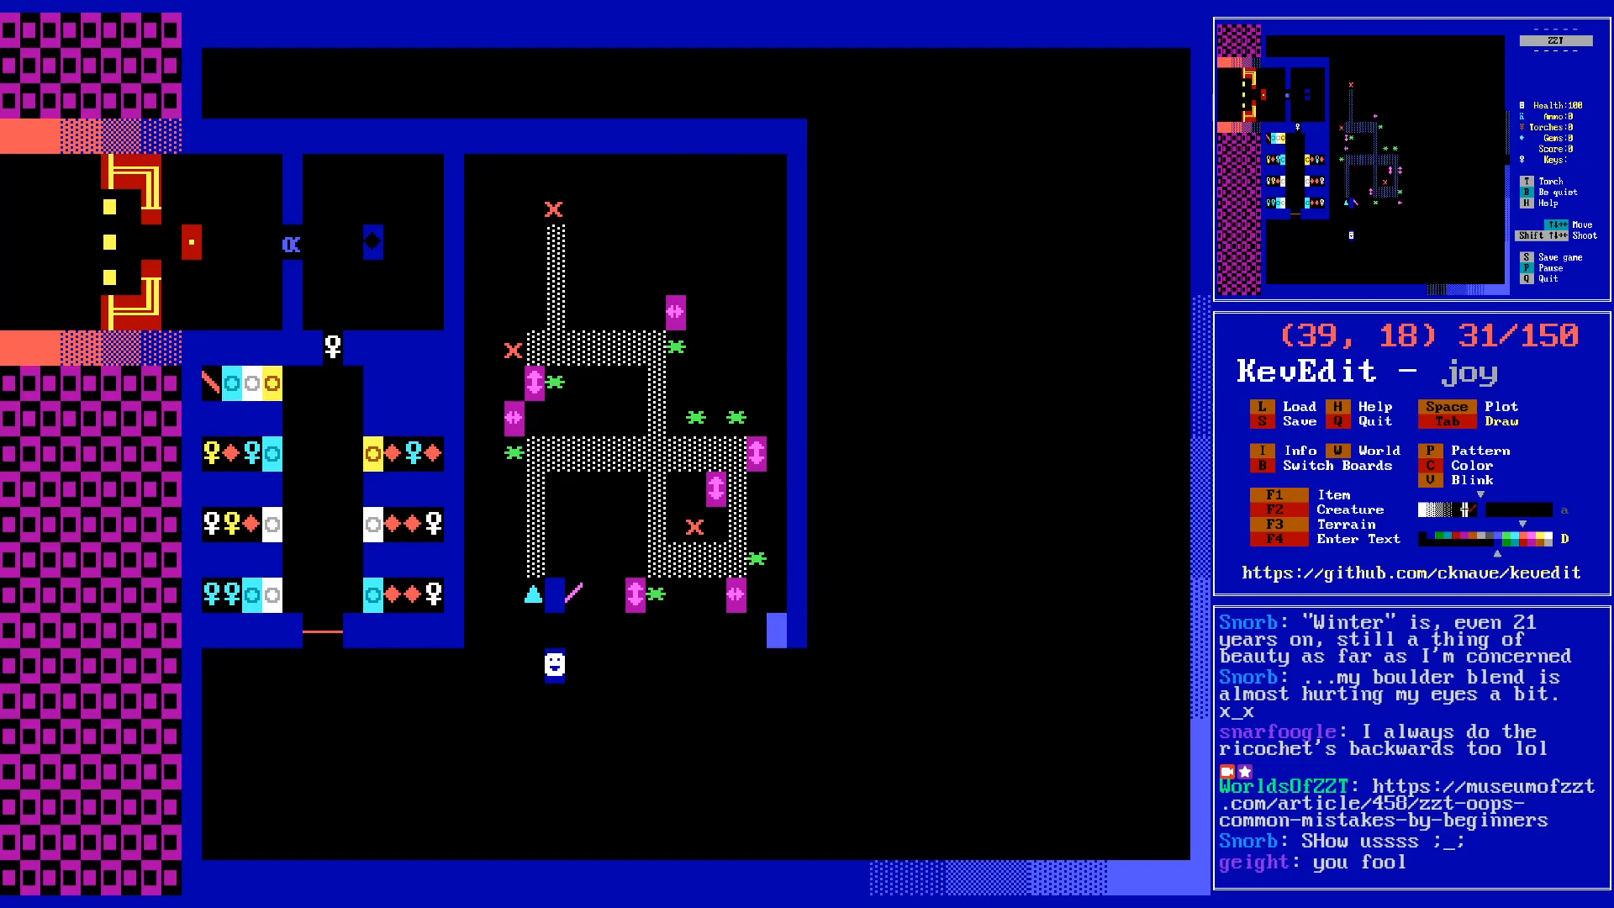
# - Wall in the diagonal ricochet tile near the player at (30, 17) and along row 16 from column 30 to 28
pyautogui.press('Up')
pyautogui.press('Up')
pyautogui.press('Left')
pyautogui.press('Left')
pyautogui.press('Left')
pyautogui.press('Left')
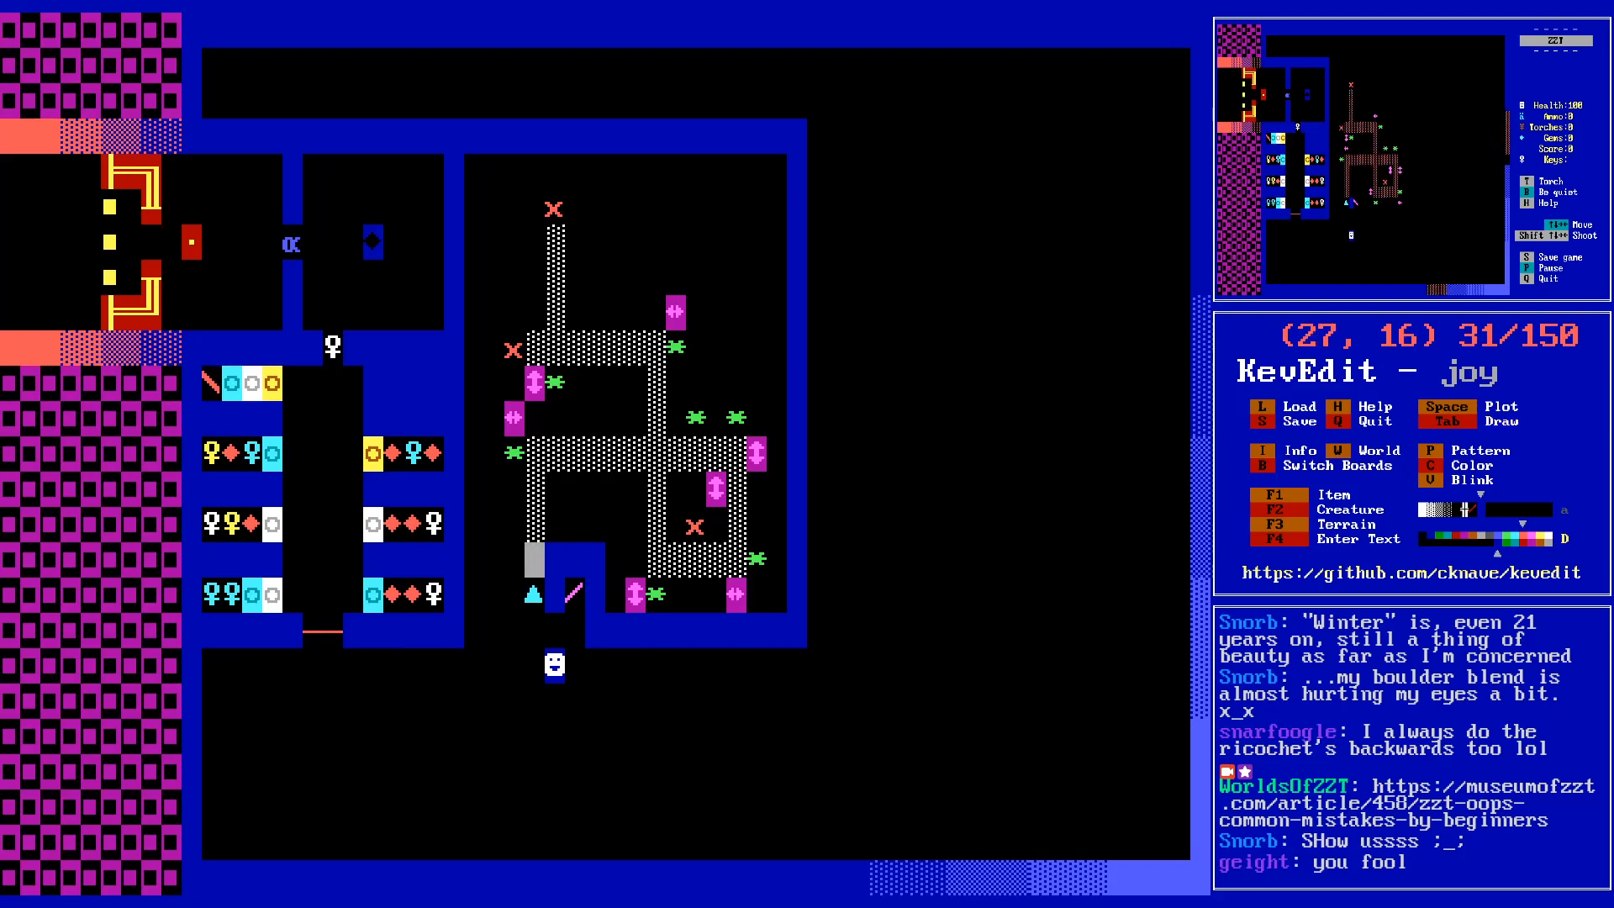
# - Add blue walls at (26, 16) and (26, 17) beside the cyan triangle and along row 18 from column 26 to 24
pyautogui.press('Down')
pyautogui.press('Down')
pyautogui.press('Left')
pyautogui.press('Left')
pyautogui.press('Right')
pyautogui.press('Up')
pyautogui.press('Up')
pyautogui.press('Right')
pyautogui.press('Right')
pyautogui.press('c')
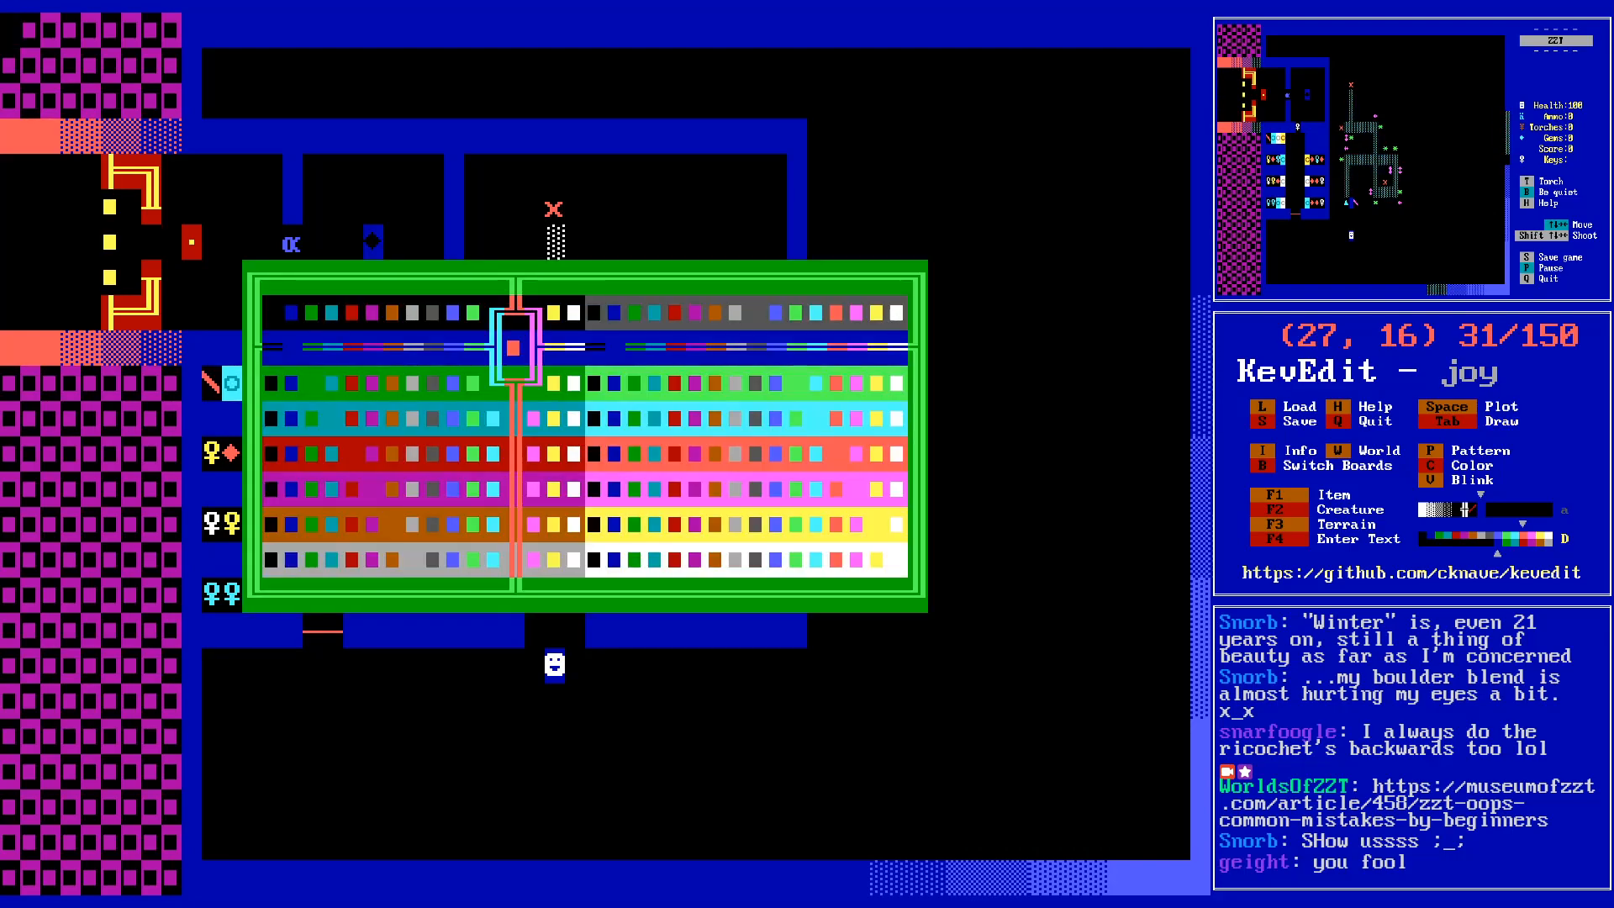
pyautogui.press('Return')
pyautogui.press('Left')
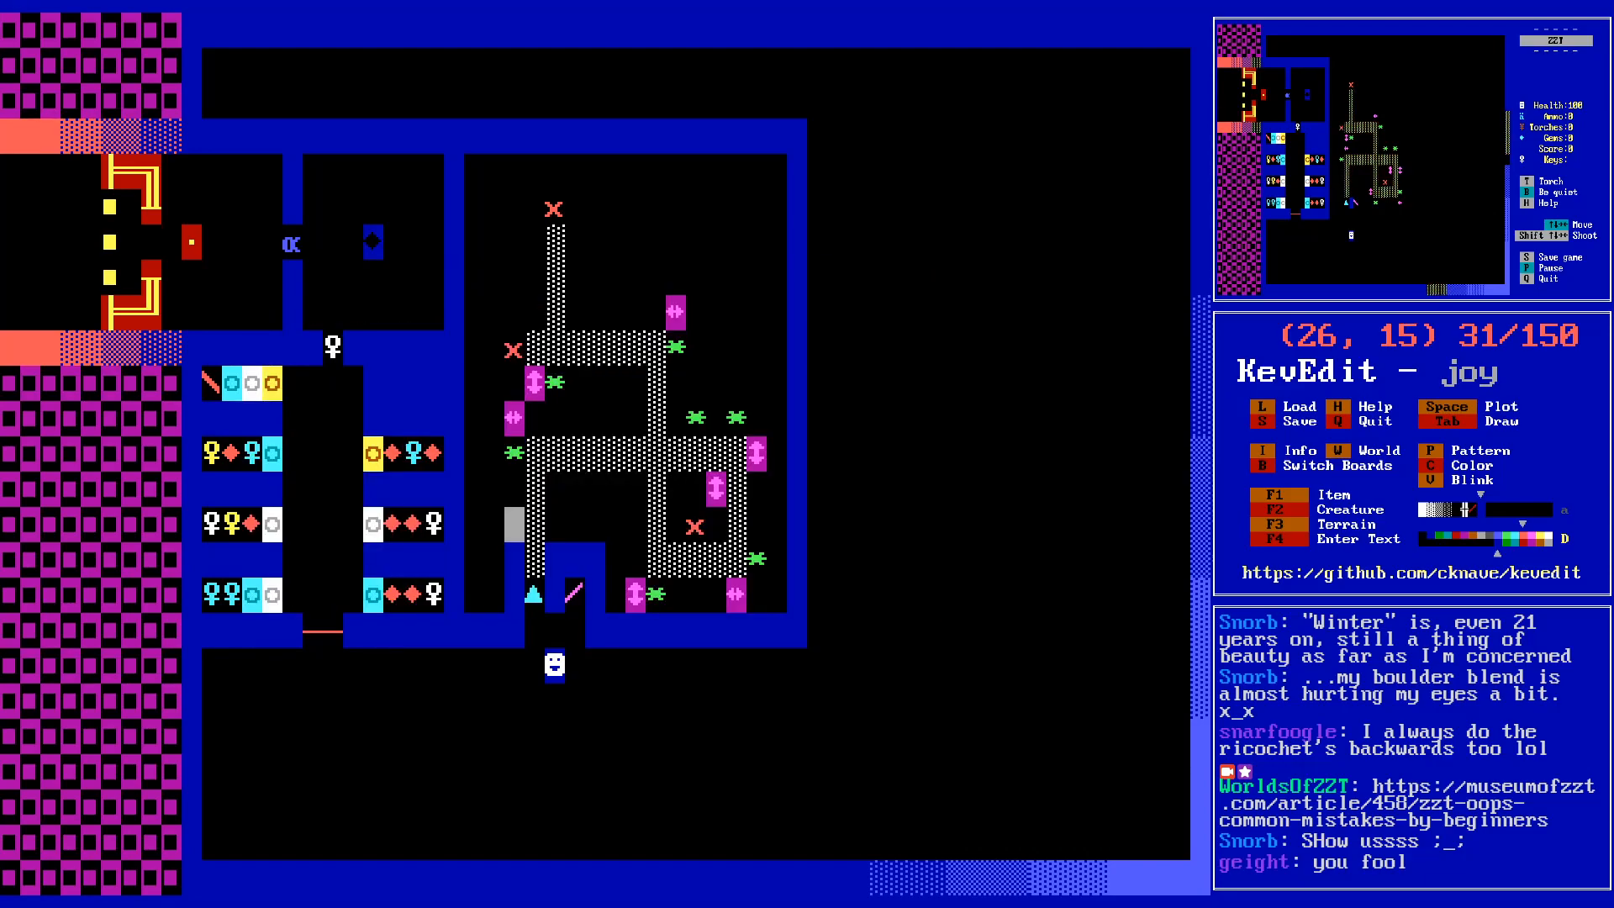
pyautogui.press('Down')
pyautogui.press('Down')
pyautogui.press('Right')
pyautogui.press('Down')
pyautogui.press('Down')
pyautogui.press('Right')
pyautogui.press('Right')
pyautogui.press('Right')
pyautogui.press('Right')
pyautogui.press('Right')
pyautogui.press('Up')
pyautogui.press('Up')
pyautogui.press('Return')
pyautogui.press('Escape')
pyautogui.press('Right')
pyautogui.press('Right')
pyautogui.press('Right')
pyautogui.press('Right')
pyautogui.press('Right')
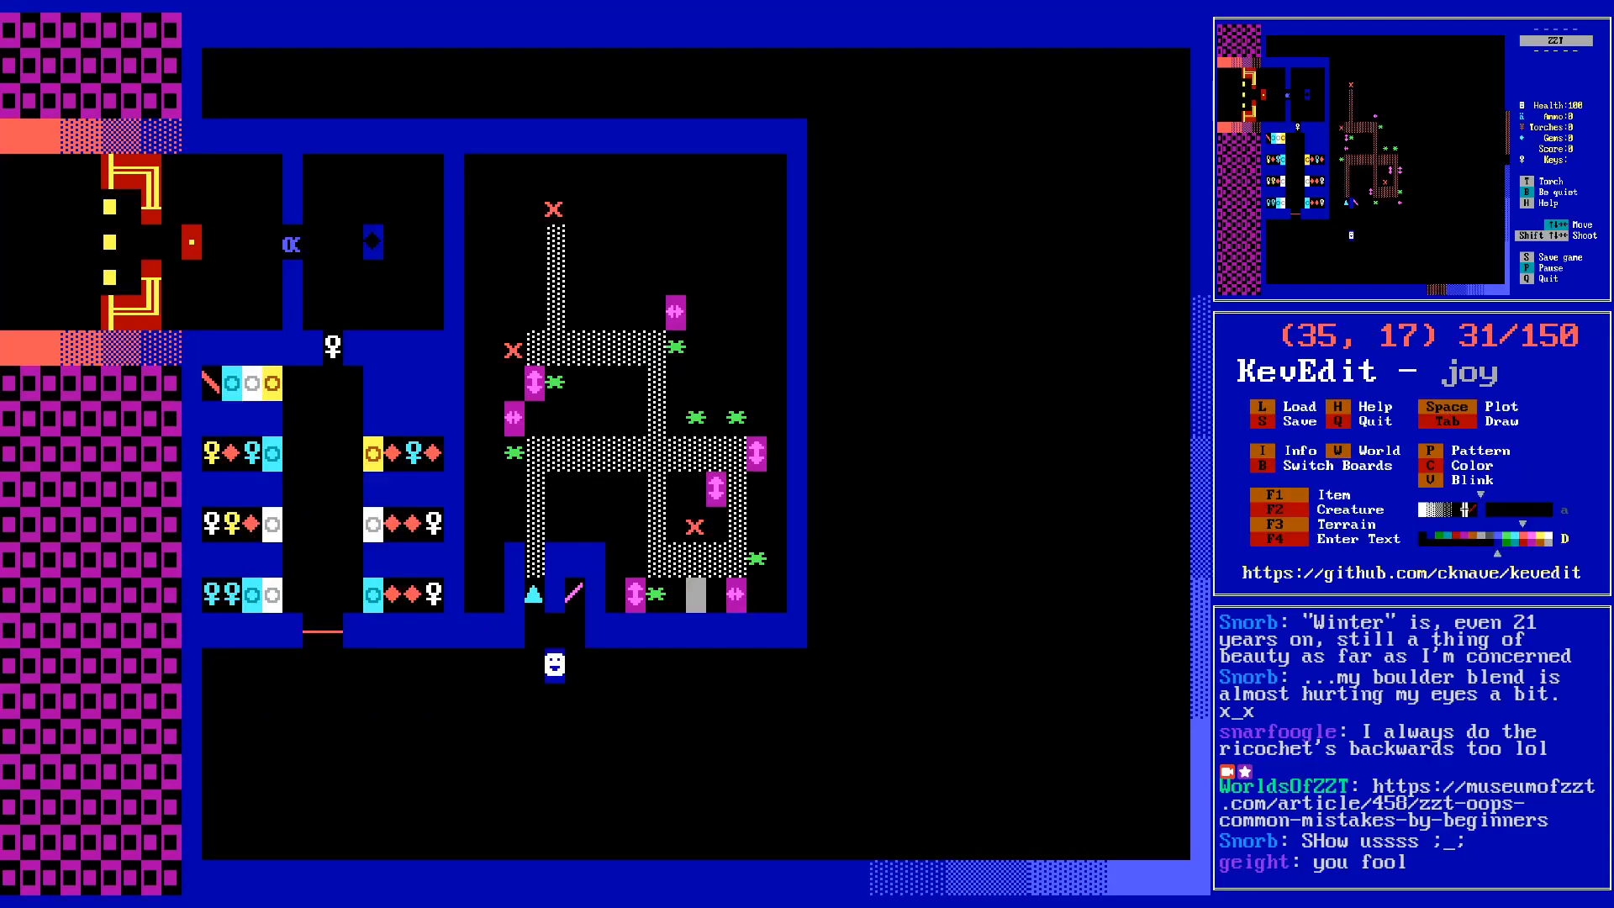
# - Flood-fill the empty floor inside the walled ricochet puzzle room with shaded tiles in black on dark blue
pyautogui.press('Left')
pyautogui.press('Left')
pyautogui.press('Left')
pyautogui.press('Left')
pyautogui.press('Left')
pyautogui.press('Left')
pyautogui.press('Left')
pyautogui.press('Left')
pyautogui.press('Left')
pyautogui.press('Left')
pyautogui.press('Left')
pyautogui.press('Left')
pyautogui.press('Up')
pyautogui.press('Up')
pyautogui.press('Up')
pyautogui.press('Left')
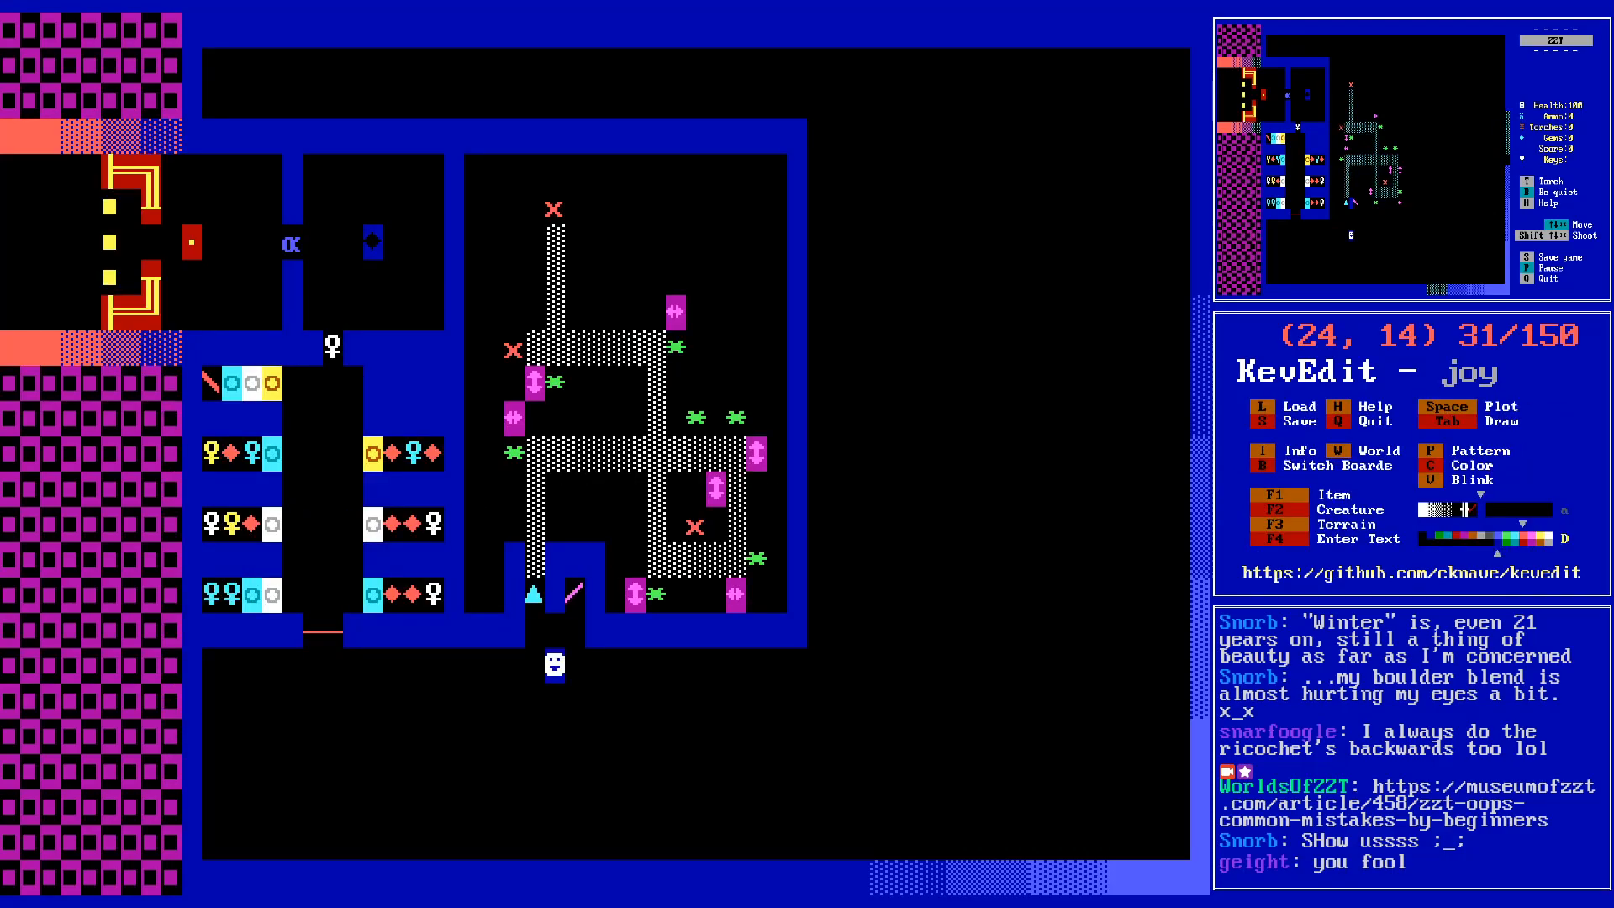
pyautogui.press('c')
pyautogui.press('Left')
pyautogui.press('Left')
pyautogui.press('Left')
pyautogui.press('Left')
pyautogui.press('Left')
pyautogui.press('Left')
pyautogui.press('Left')
pyautogui.press('Left')
pyautogui.press('Left')
pyautogui.press('Left')
pyautogui.press('Left')
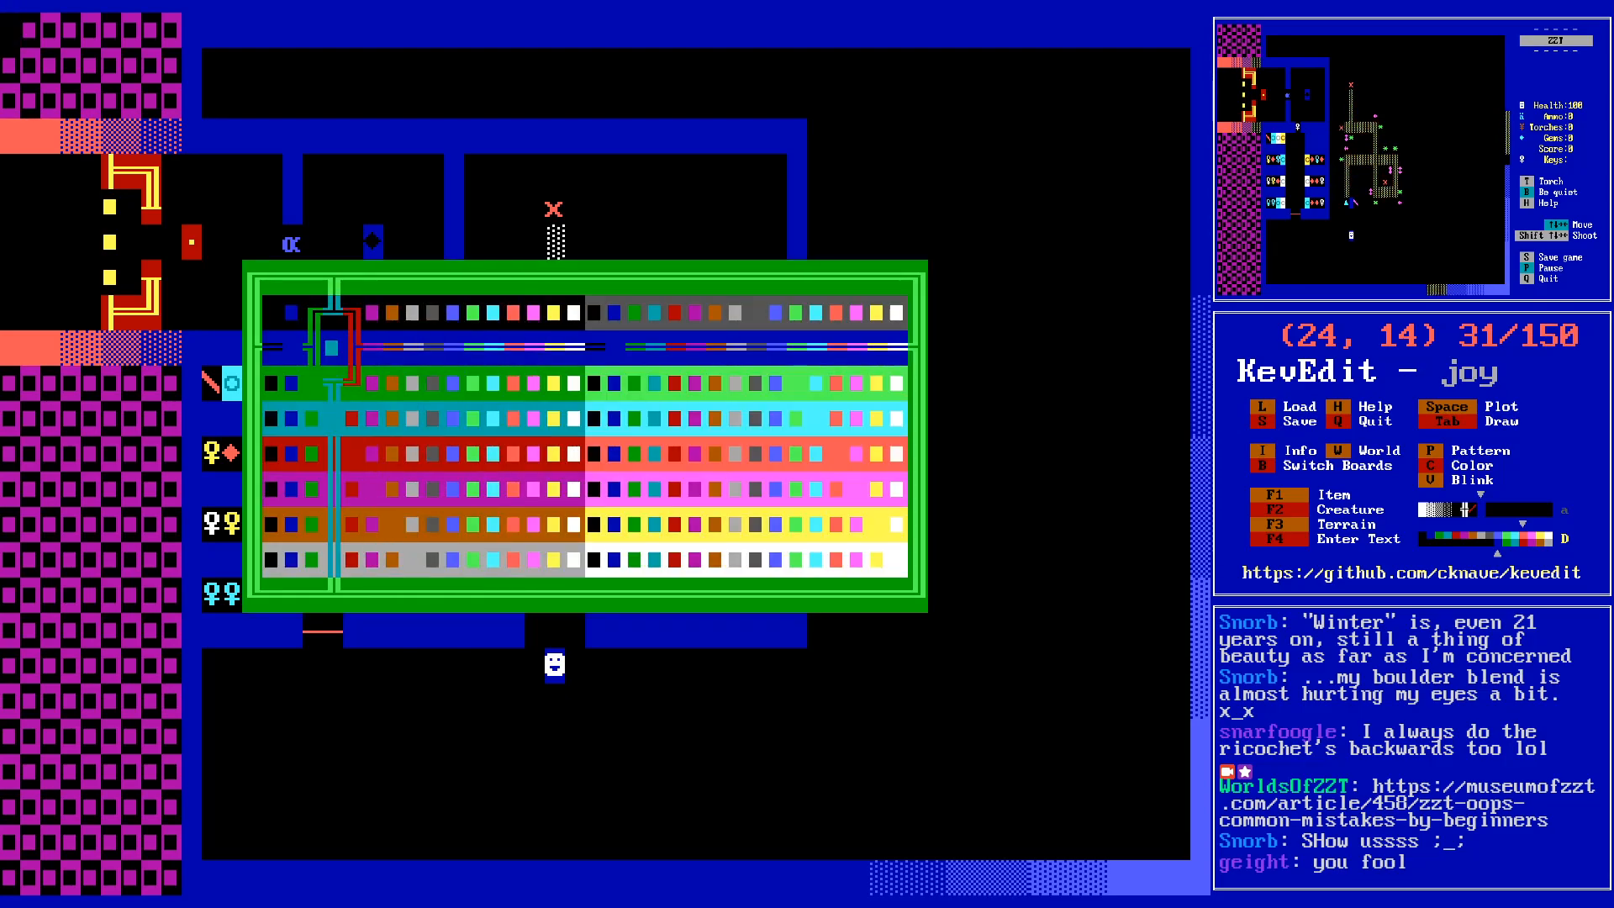
pyautogui.press('Return')
pyautogui.press('Down')
pyautogui.press('Up')
pyautogui.press('Up')
pyautogui.press('f')
pyautogui.press('Right')
pyautogui.press('Right')
pyautogui.press('Right')
pyautogui.press('Right')
pyautogui.press('Right')
pyautogui.press('Right')
pyautogui.press('Up')
pyautogui.press('Right')
pyautogui.press('Down')
pyautogui.press('Right')
pyautogui.press('Down')
pyautogui.press('Down')
pyautogui.press('Right')
pyautogui.press('Right')
pyautogui.press('Down')
pyautogui.press('Down')
pyautogui.press('Right')
pyautogui.press('Down')
pyautogui.press('Down')
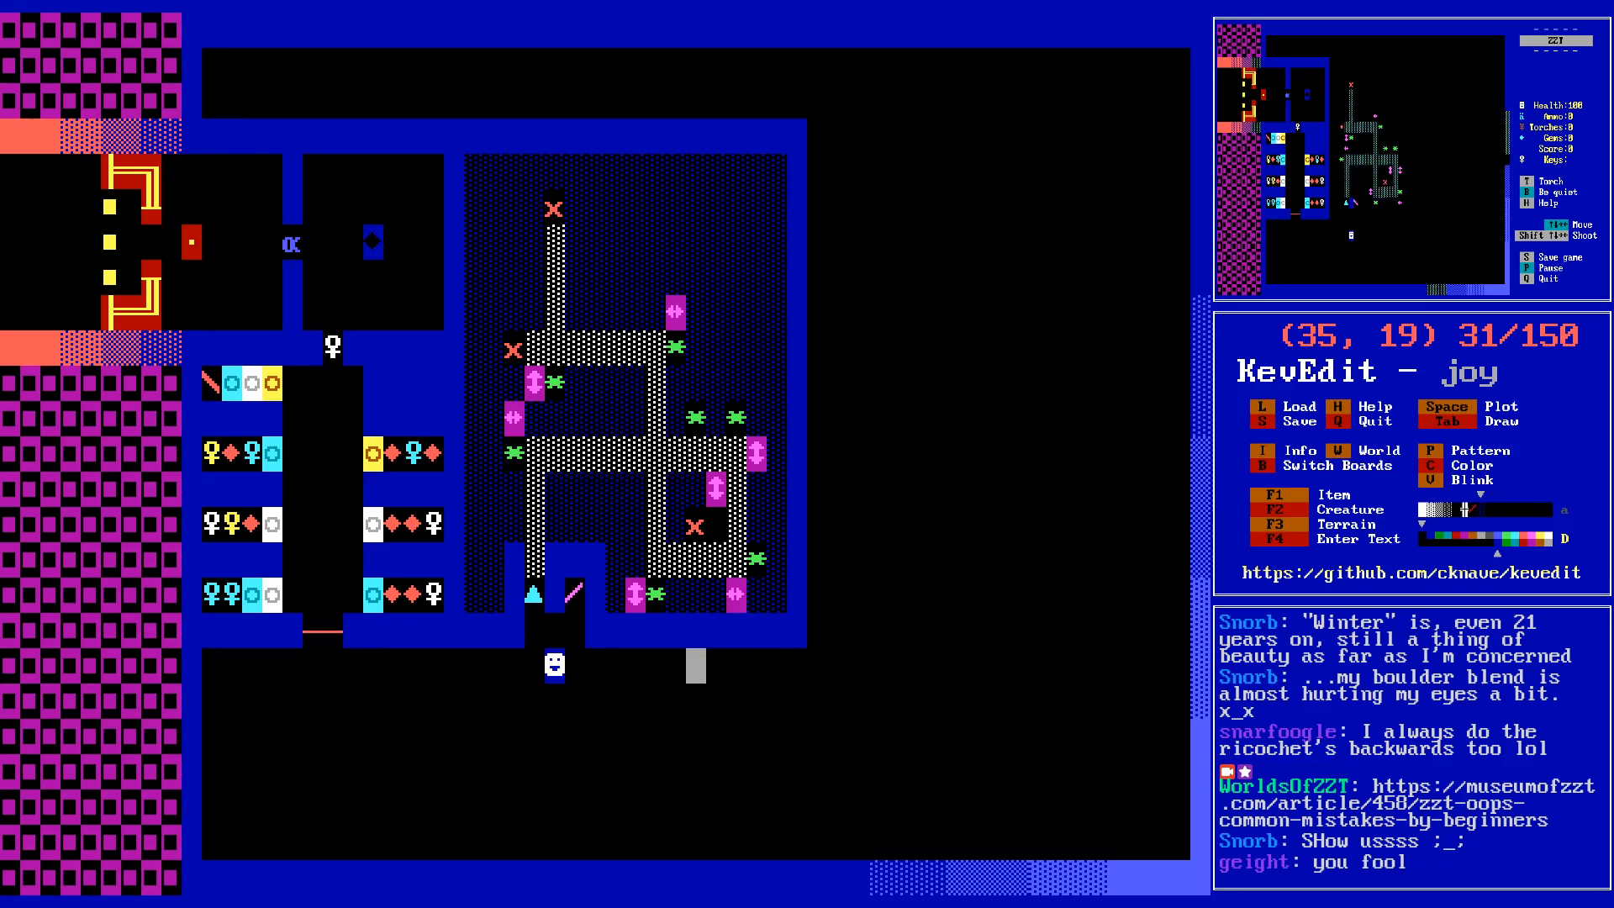
pyautogui.press('Up')
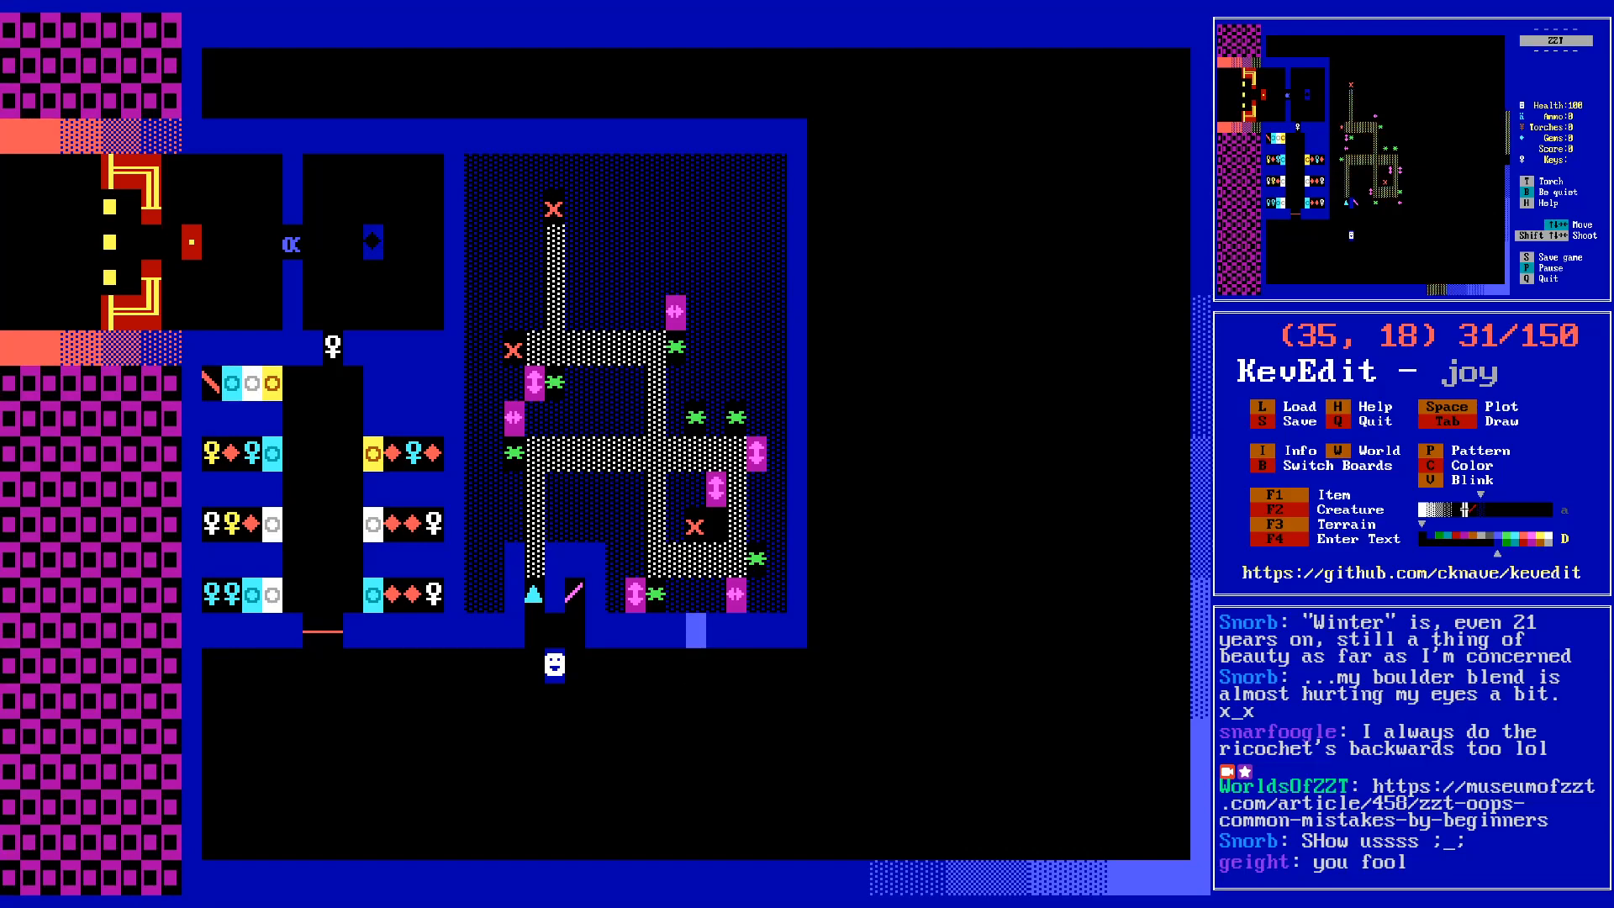
# - Clear the shaded fill from the walled ricochet puzzle room so that its floor is plain black
pyautogui.press('p')
pyautogui.press('p')
pyautogui.press('Left')
pyautogui.press('Left')
pyautogui.press('Left')
pyautogui.press('Up')
pyautogui.press('Up')
pyautogui.press('Left')
pyautogui.press('Up')
pyautogui.press('Right')
pyautogui.press('Right')
pyautogui.press('Right')
pyautogui.press('Right')
pyautogui.press('Down')
pyautogui.press('Down')
pyautogui.press('Up')
pyautogui.press('Up')
pyautogui.press('Up')
pyautogui.press('Left')
pyautogui.press('Up')
pyautogui.press('Up')
pyautogui.press('Left')
pyautogui.press('Up')
pyautogui.press('Left')
pyautogui.press('Left')
pyautogui.press('Left')
pyautogui.press('Left')
pyautogui.press('Left')
pyautogui.press('Down')
pyautogui.press('Down')
pyautogui.press('Left')
pyautogui.press('Left')
pyautogui.press('Up')
# - Copy the slider at (26, 12), choose light purple on black as its color, and replot it there
pyautogui.press('Return')
pyautogui.press('Left')
pyautogui.press('Right')
pyautogui.press('c')
pyautogui.press('Right')
pyautogui.press('Right')
pyautogui.press('Right')
pyautogui.press('Right')
pyautogui.press('Right')
pyautogui.press('Right')
pyautogui.press('Right')
pyautogui.press('Right')
pyautogui.press('Right')
pyautogui.press('Right')
pyautogui.press('Right')
pyautogui.press('Right')
pyautogui.press('Right')
pyautogui.press('Right')
pyautogui.press('Left')
pyautogui.press('Return')
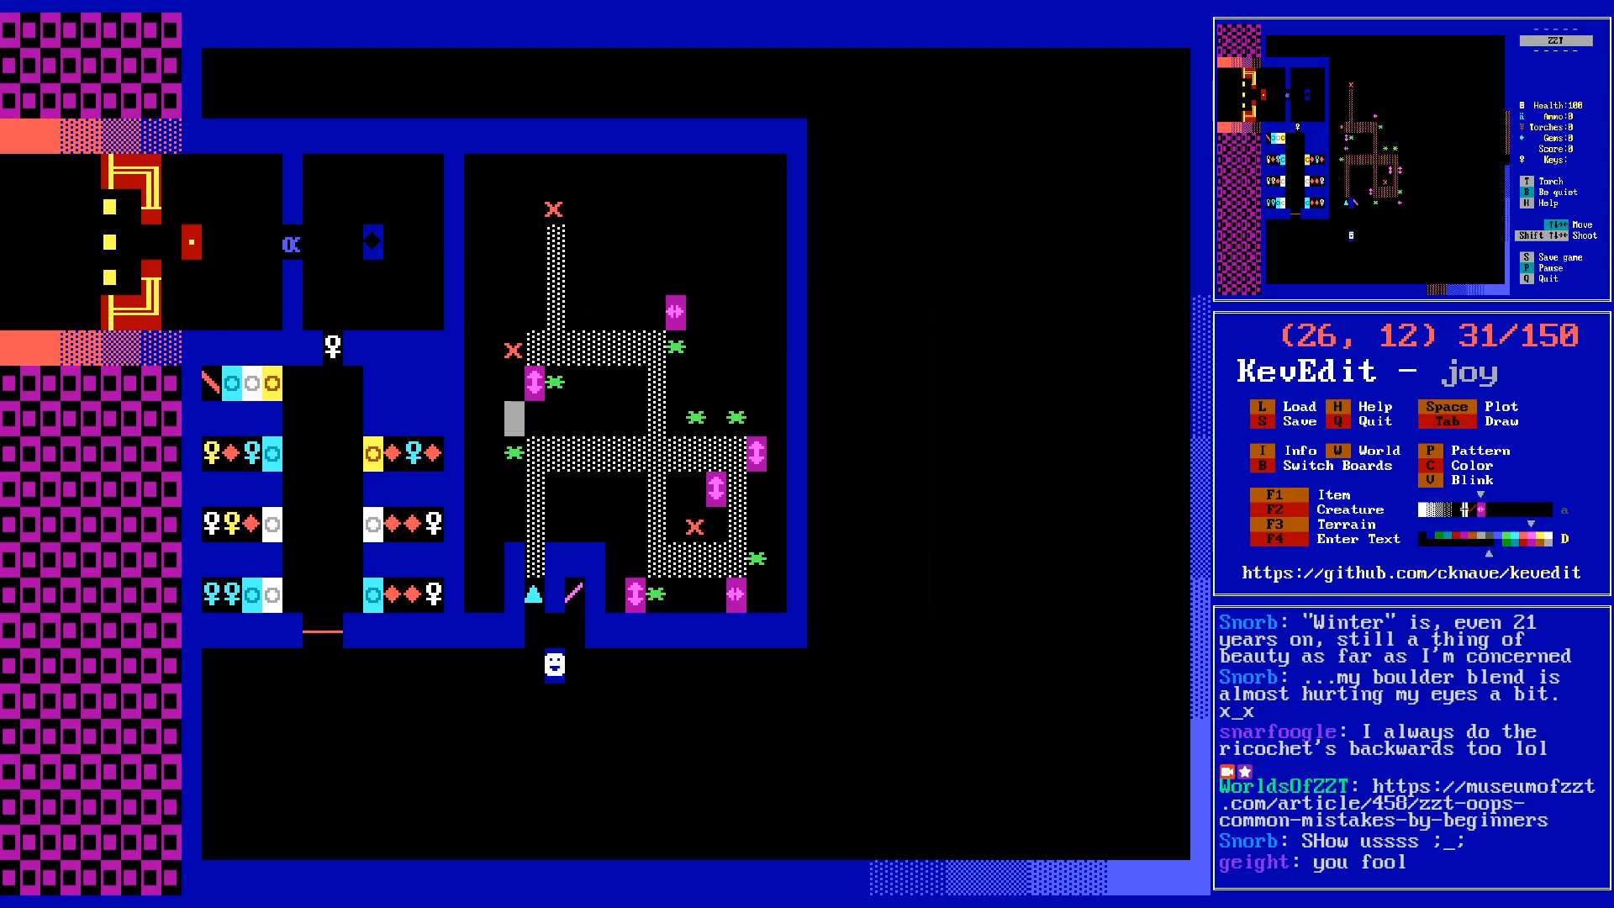
pyautogui.press('Left')
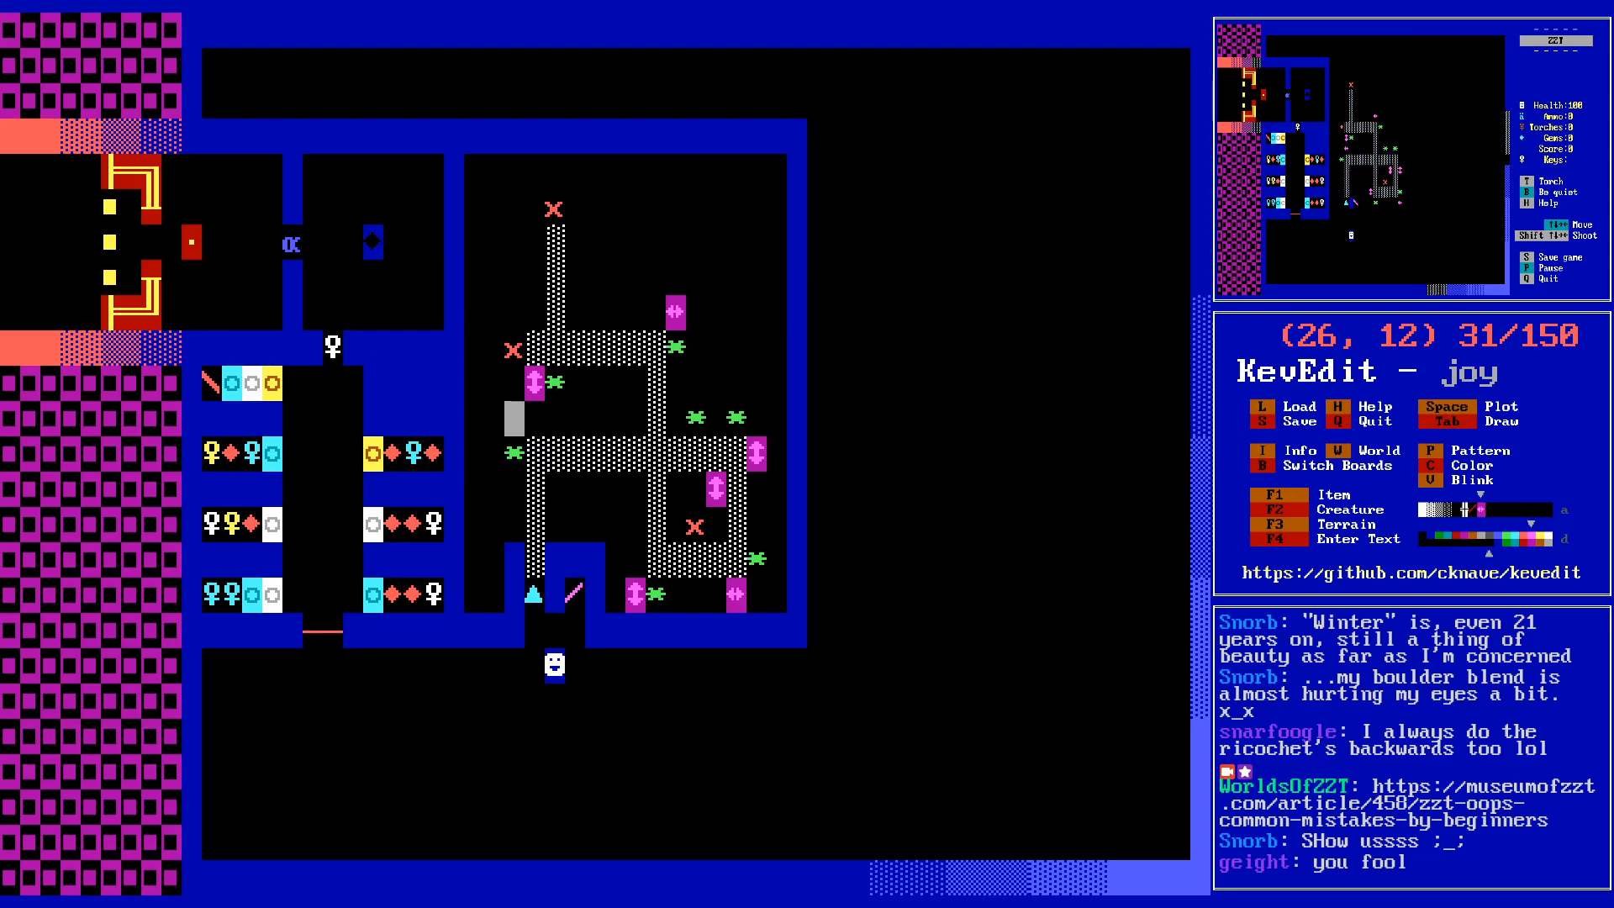
pyautogui.press('Up')
pyautogui.press('Right')
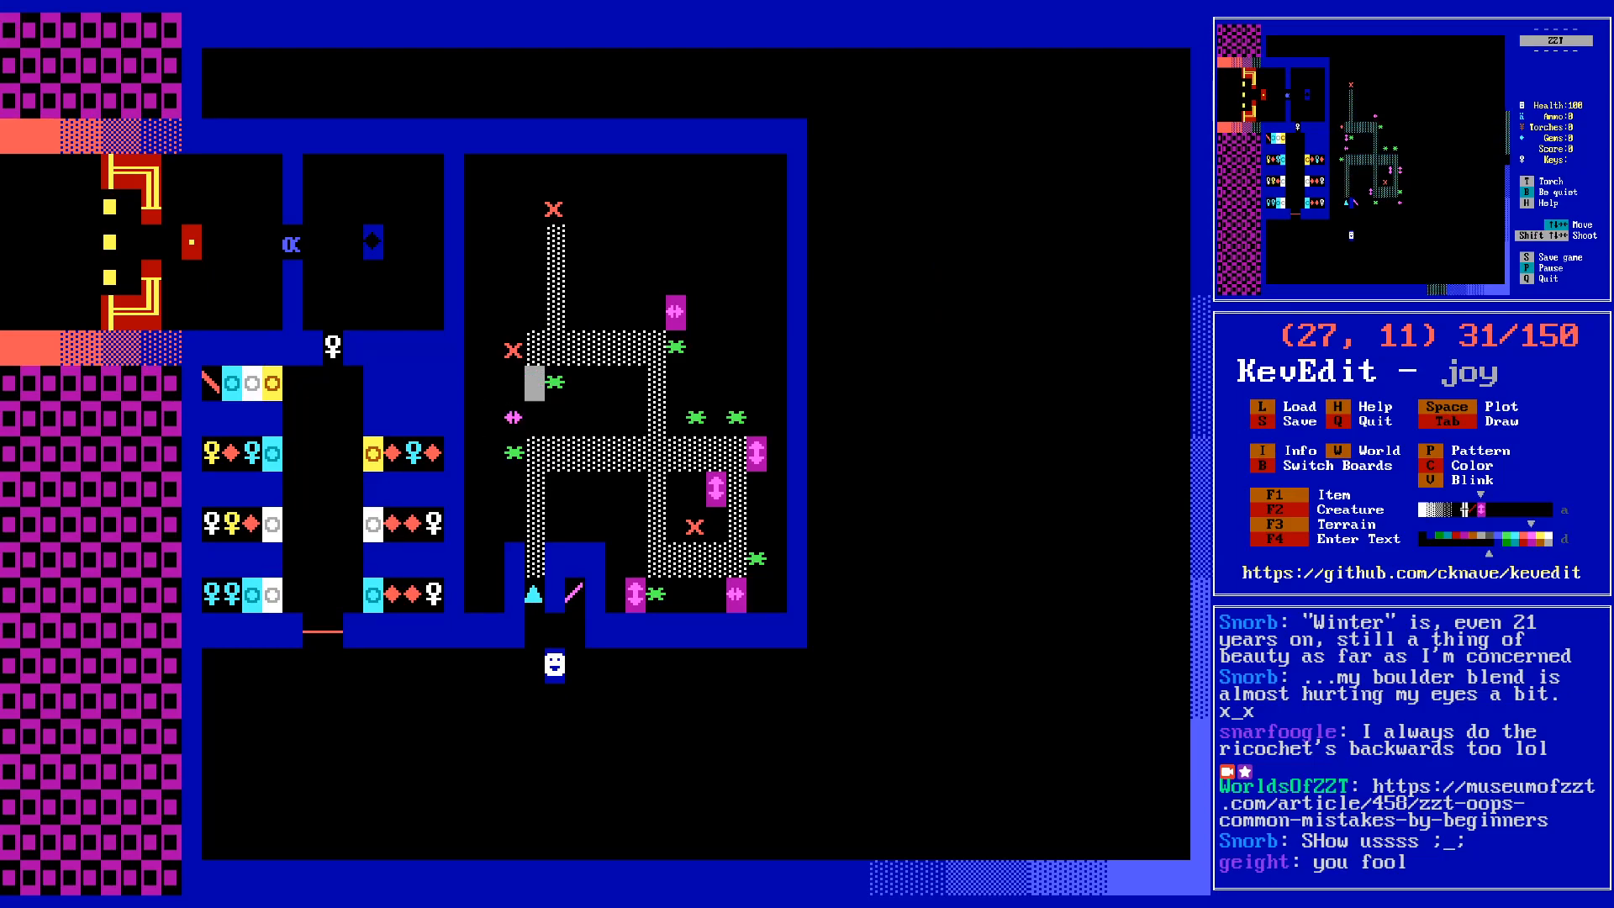
# - Recolor the sliders at (27, 11) and (34, 9) to light purple on black
pyautogui.press('Right')
pyautogui.press('Right')
pyautogui.press('Right')
pyautogui.press('Right')
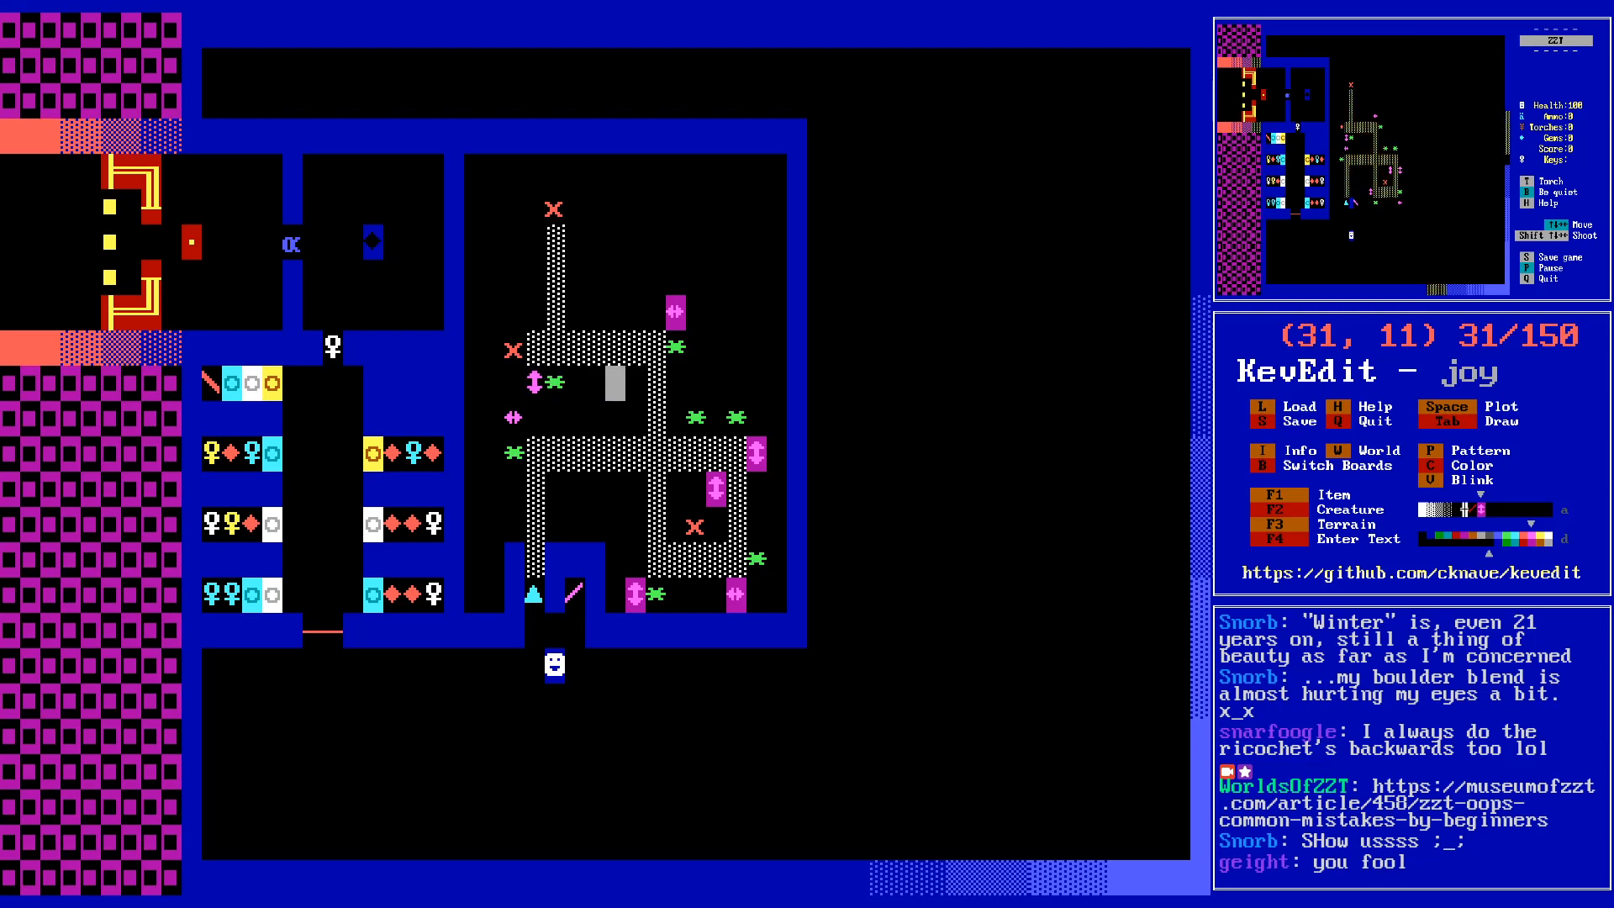
pyautogui.press('Up')
pyautogui.press('Up')
pyautogui.press('Right')
pyautogui.press('Right')
pyautogui.press('Right')
pyautogui.press('Right')
pyautogui.press('Right')
# - Recolor the sliders at (38, 13) and (36, 14) to light purple on black
pyautogui.press('Down')
pyautogui.press('Down')
pyautogui.press('Right')
pyautogui.press('Down')
pyautogui.press('Right')
pyautogui.press('Down')
pyautogui.press('Left')
pyautogui.press('Left')
pyautogui.press('Down')
# - Recolor the two sliders on row 17, at columns 37 and 32, to light purple on black
pyautogui.press('Down')
pyautogui.press('Up')
pyautogui.press('Right')
pyautogui.press('Down')
pyautogui.press('Down')
pyautogui.press('Down')
pyautogui.press('Left')
pyautogui.press('Left')
pyautogui.press('Left')
pyautogui.press('Left')
pyautogui.press('Left')
pyautogui.press('Up')
pyautogui.press('Up')
pyautogui.press('Left')
pyautogui.press('Up')
pyautogui.press('Left')
pyautogui.press('Left')
pyautogui.press('Up')
pyautogui.press('Up')
pyautogui.press('Up')
pyautogui.press('Down')
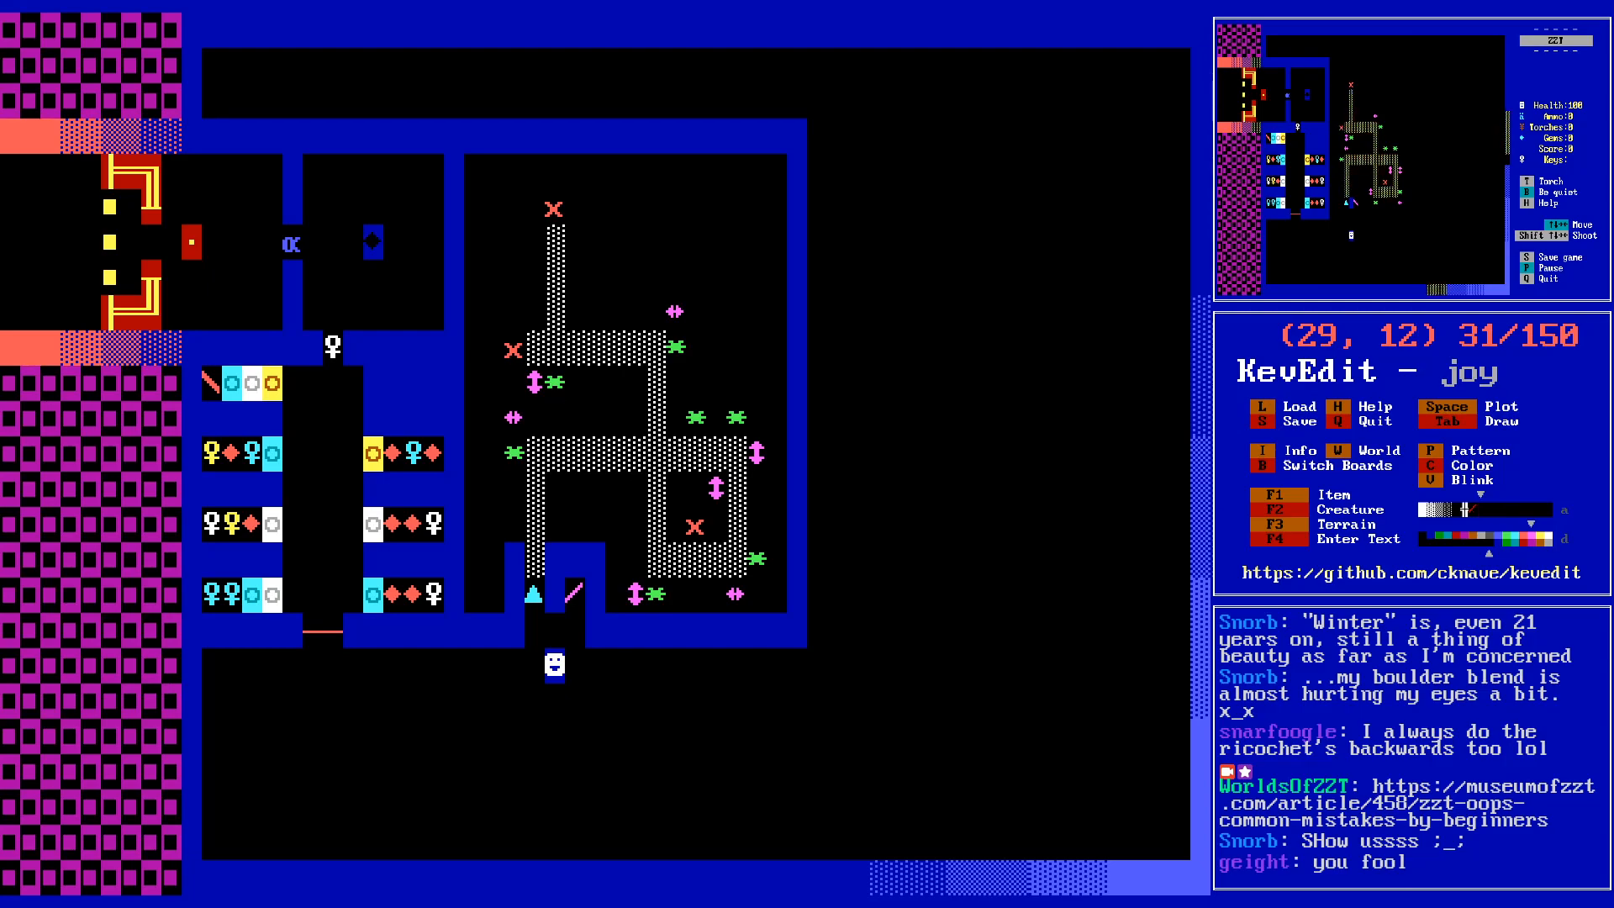
# - Open the code of the glowy object at (28, 17) and review its water color-changing commands through the last line
pyautogui.press('Left')
pyautogui.press('Left')
pyautogui.press('Left')
pyautogui.press('Up')
pyautogui.press('Up')
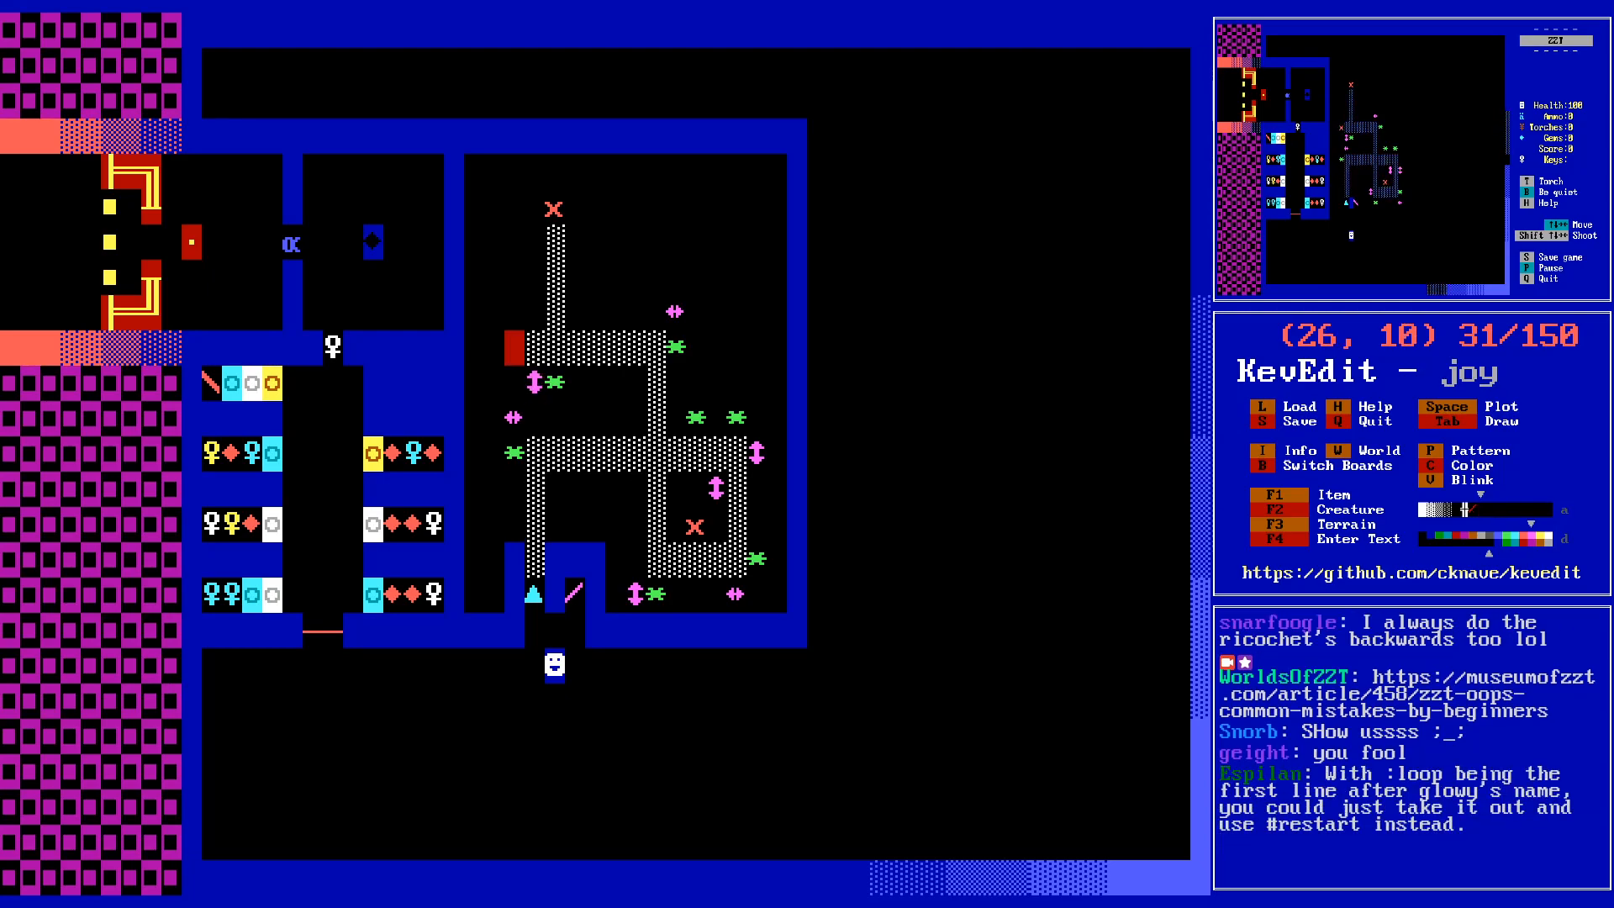
pyautogui.press('Down')
pyautogui.press('Down')
pyautogui.press('Down')
pyautogui.press('Down')
pyautogui.press('Down')
pyautogui.press('Right')
pyautogui.press('Right')
pyautogui.press('Right')
pyautogui.press('Down')
pyautogui.press('Down')
pyautogui.press('Up')
pyautogui.press('Left')
pyautogui.press('Down')
pyautogui.press('Return')
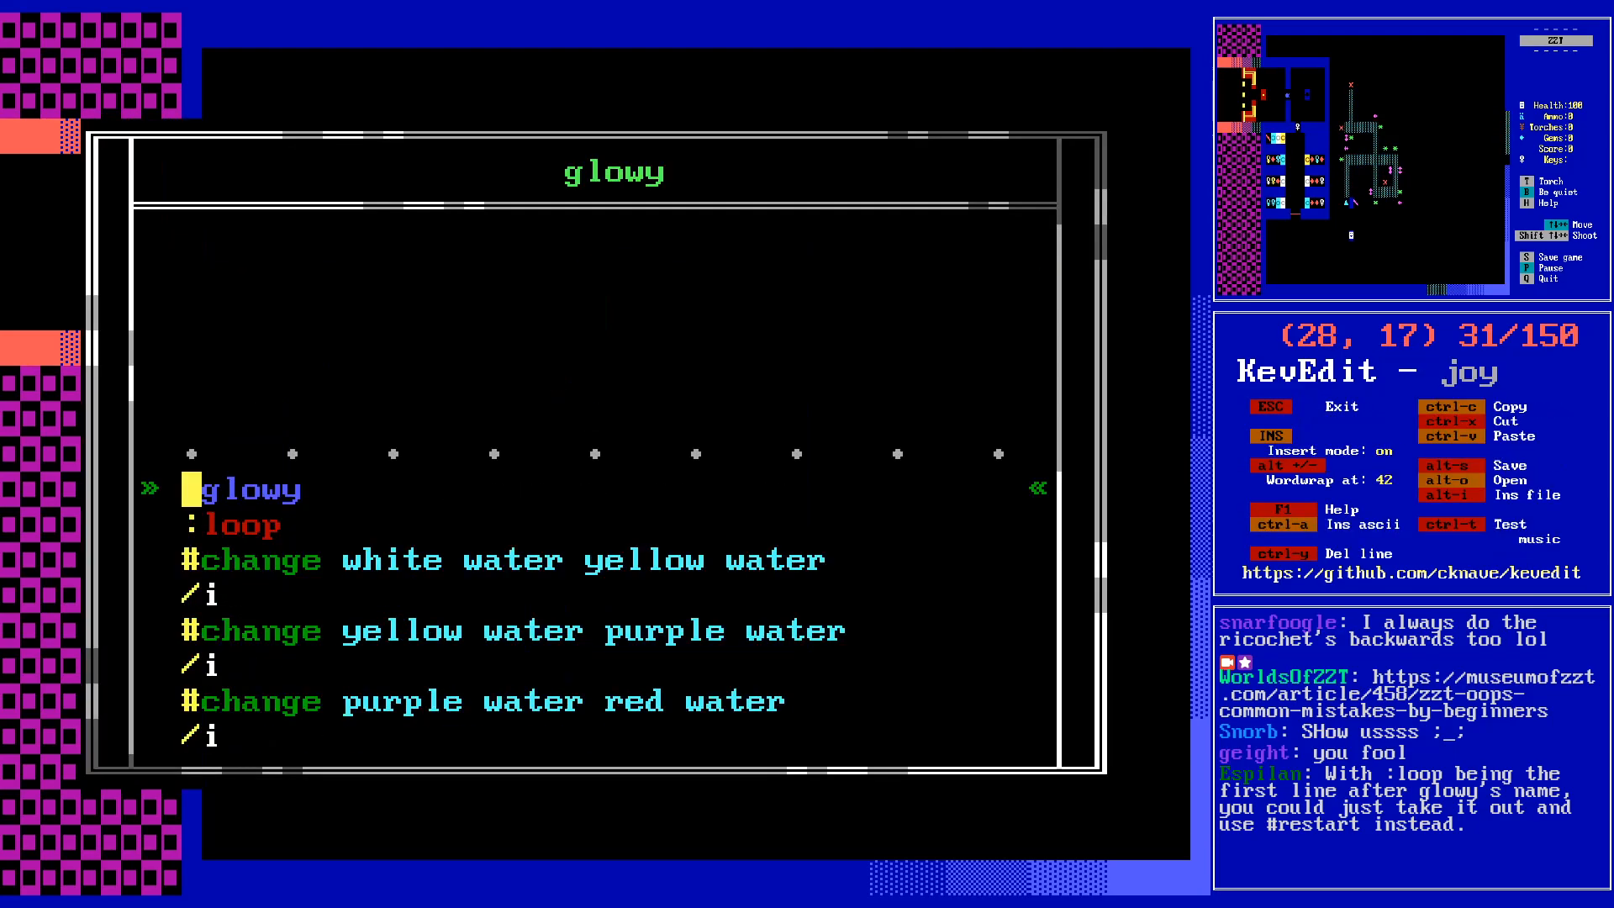
pyautogui.press('Down')
pyautogui.press('Down')
pyautogui.press('Down')
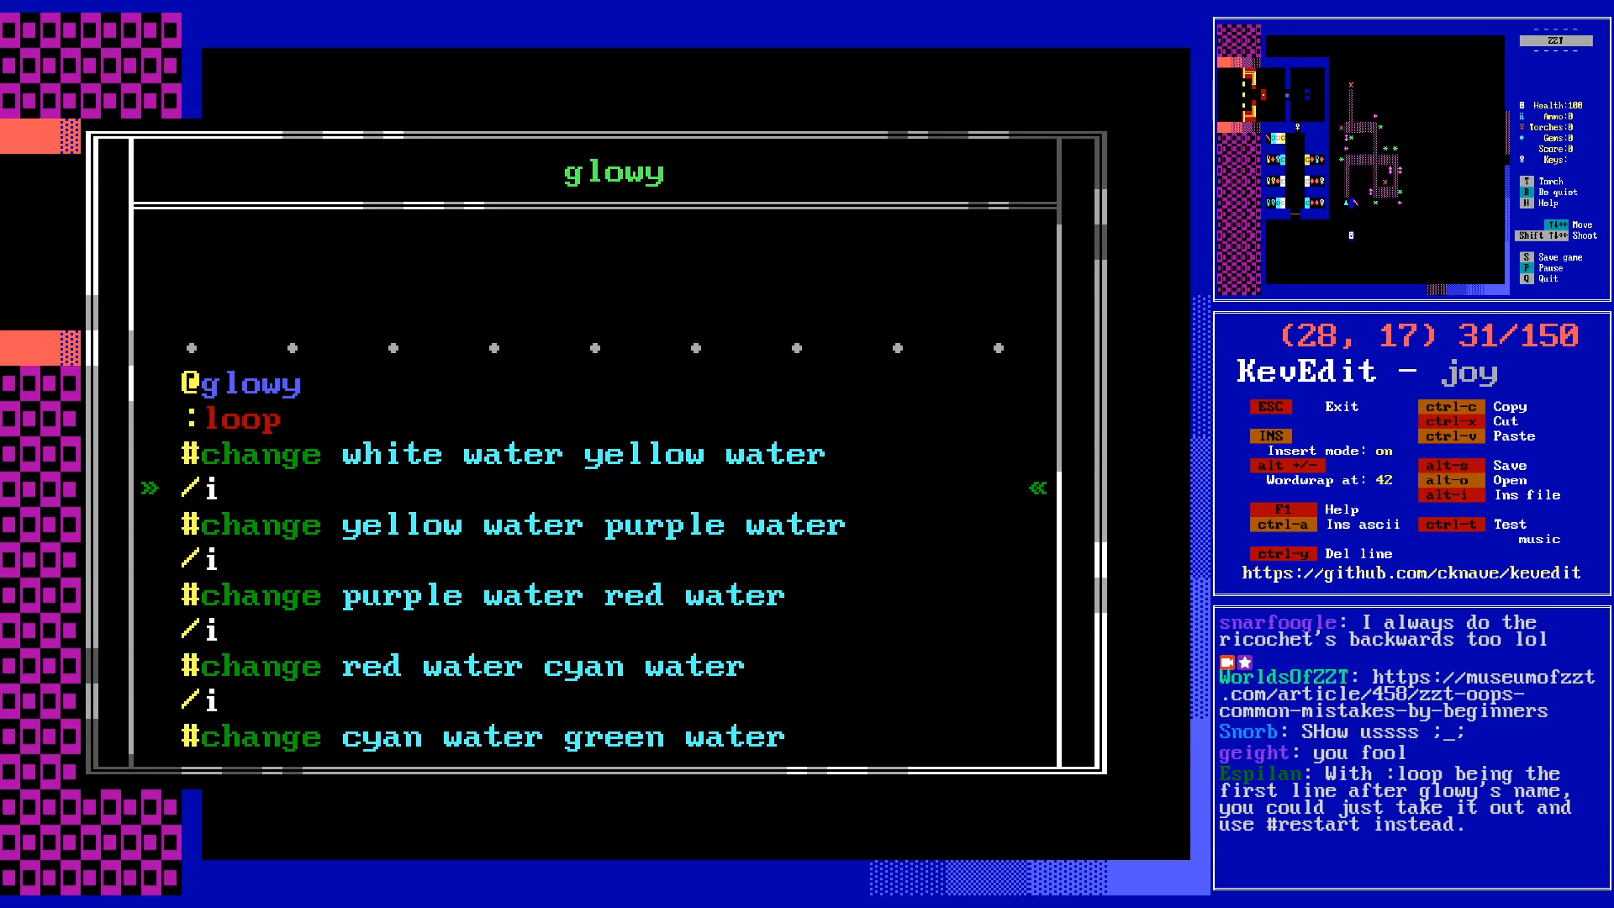
pyautogui.press('Down')
pyautogui.press('Down')
pyautogui.press('Down')
pyautogui.press('Down')
pyautogui.press('Down')
pyautogui.press('Down')
pyautogui.press('Down')
pyautogui.press('Down')
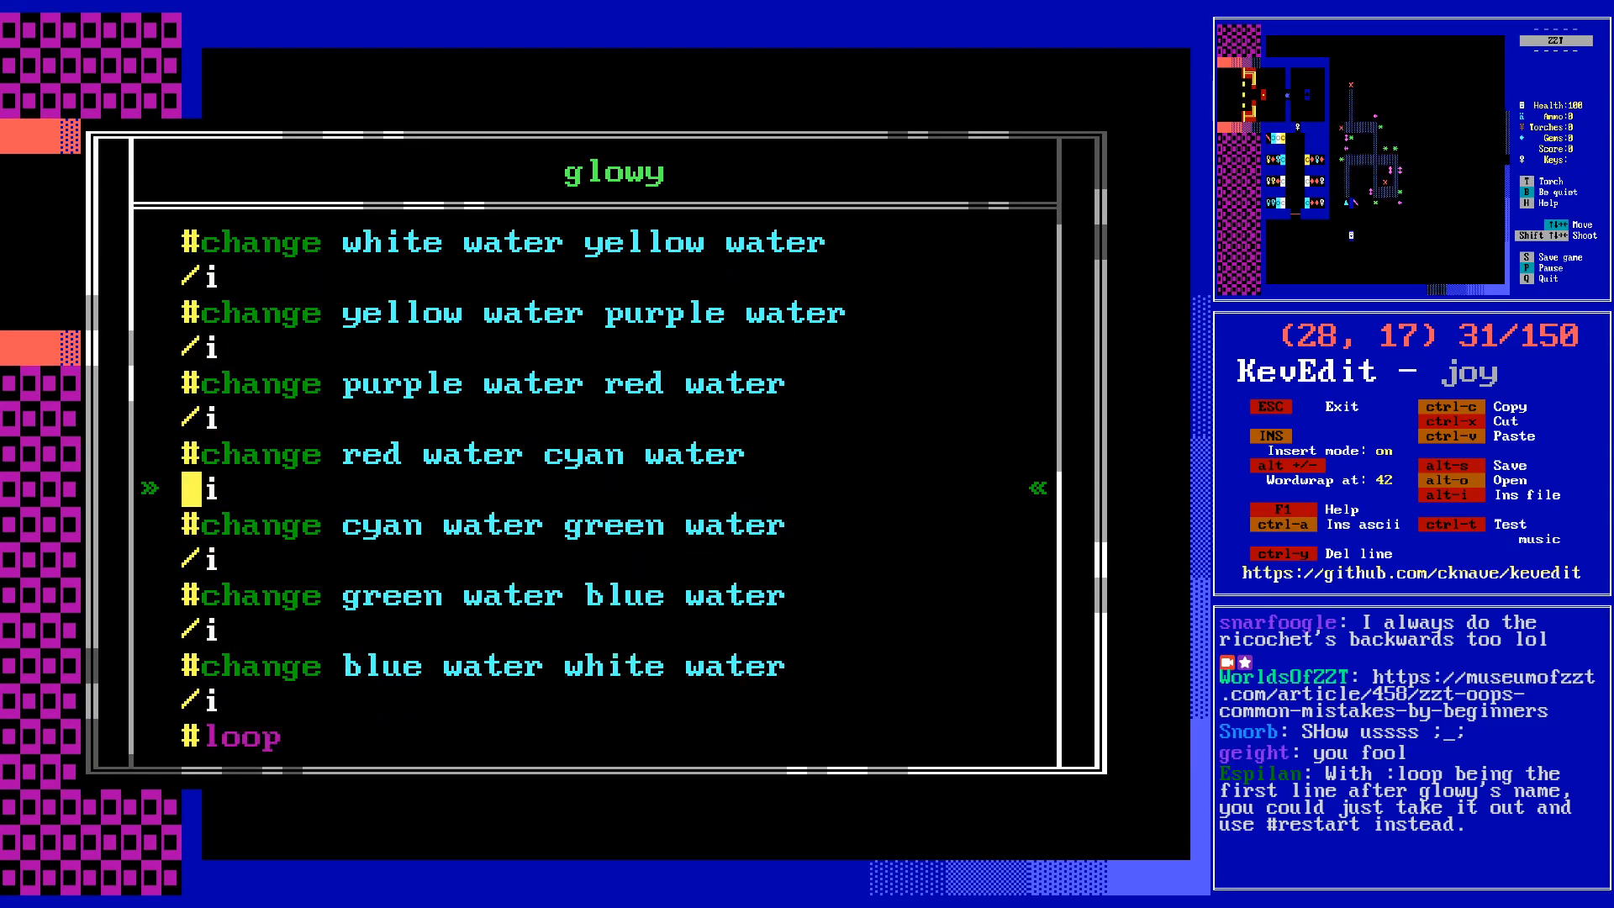
pyautogui.press('Down')
pyautogui.press('Down')
pyautogui.press('Down')
pyautogui.press('Down')
pyautogui.press('Down')
pyautogui.press('Up')
pyautogui.press('Up')
pyautogui.press('Up')
pyautogui.press('Up')
pyautogui.press('Up')
pyautogui.press('Up')
pyautogui.press('Up')
pyautogui.press('Up')
pyautogui.press('Up')
pyautogui.press('Up')
pyautogui.press('Up')
pyautogui.press('Up')
pyautogui.press('Up')
pyautogui.press('Up')
pyautogui.press('Up')
pyautogui.press('Up')
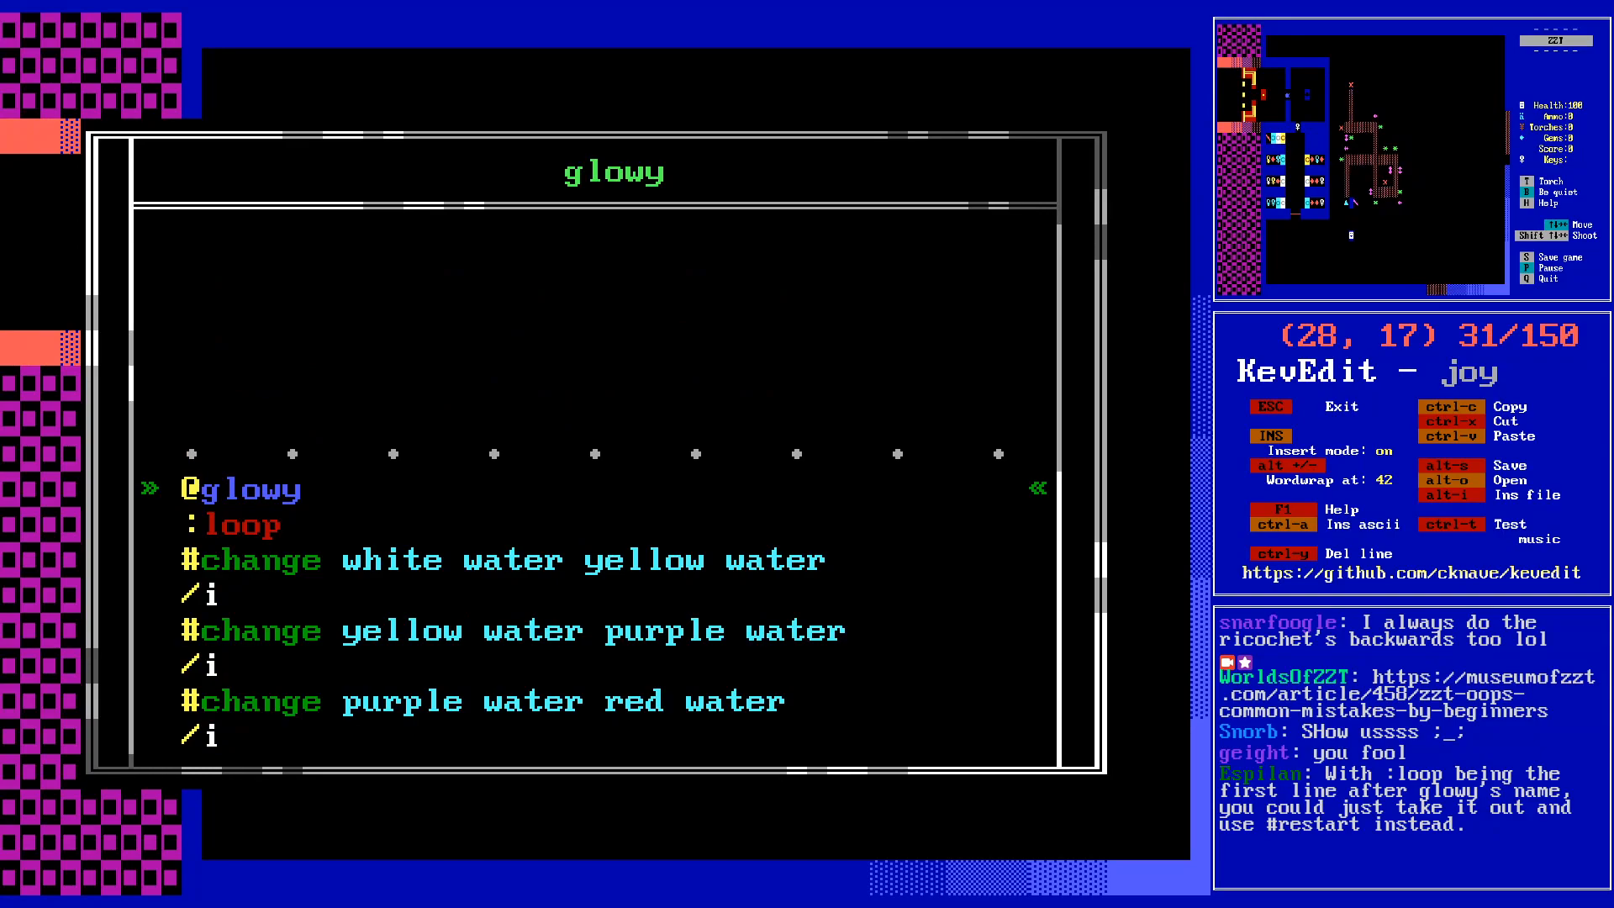
pyautogui.press('Down')
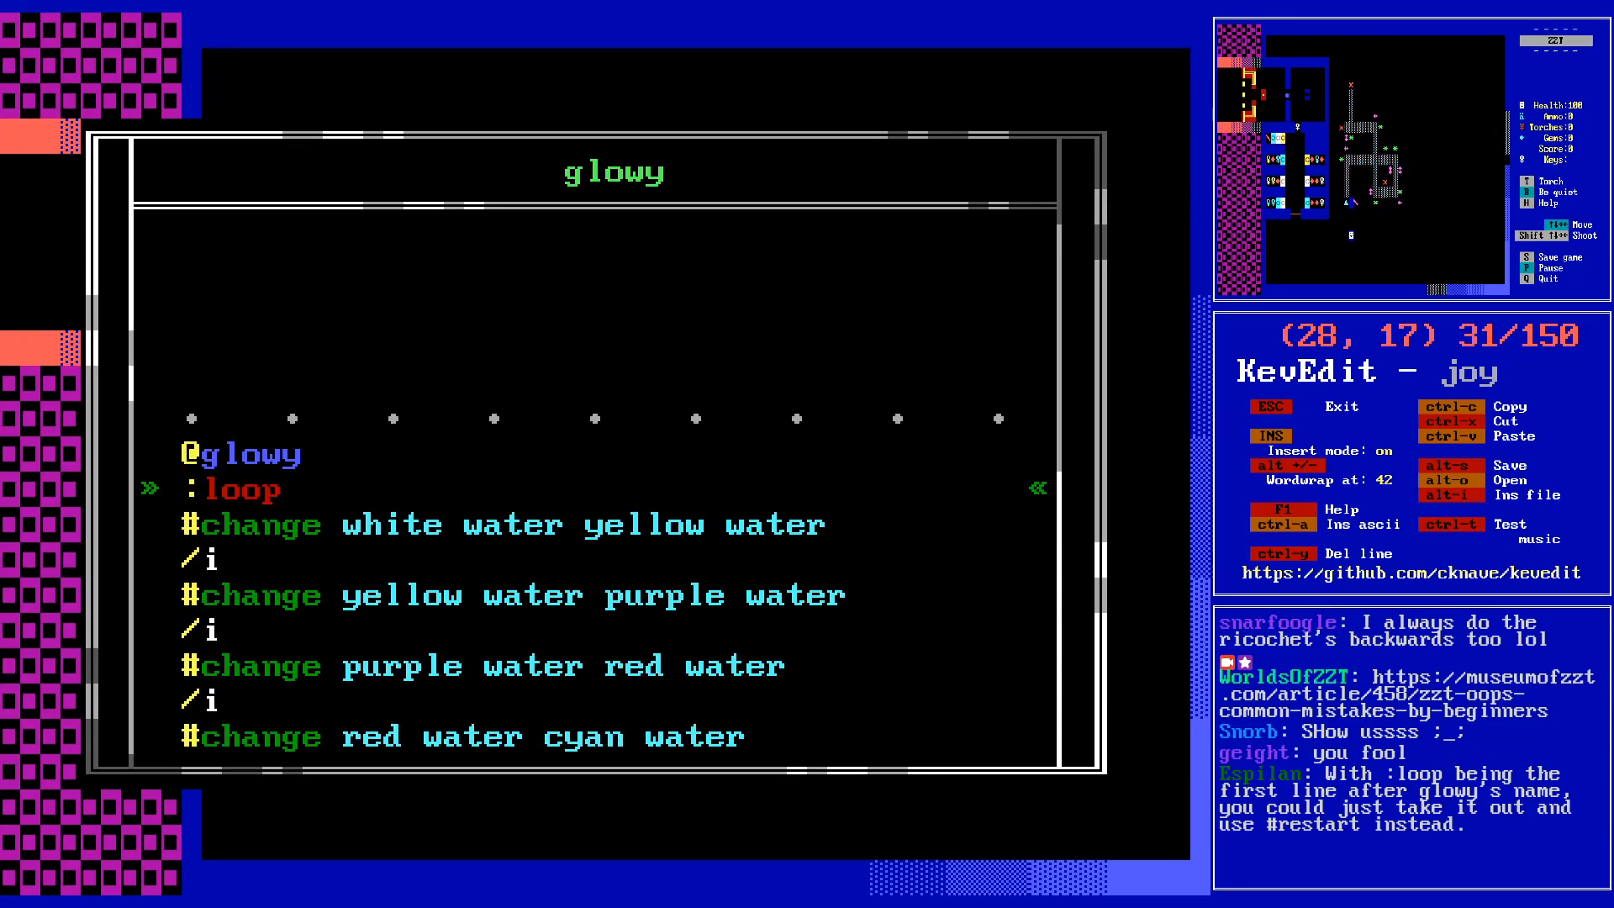
pyautogui.hotkey('ctrl', 'y')
# - Replace the final #loop command in the glowy object's code with #restart
pyautogui.press('pagedown')
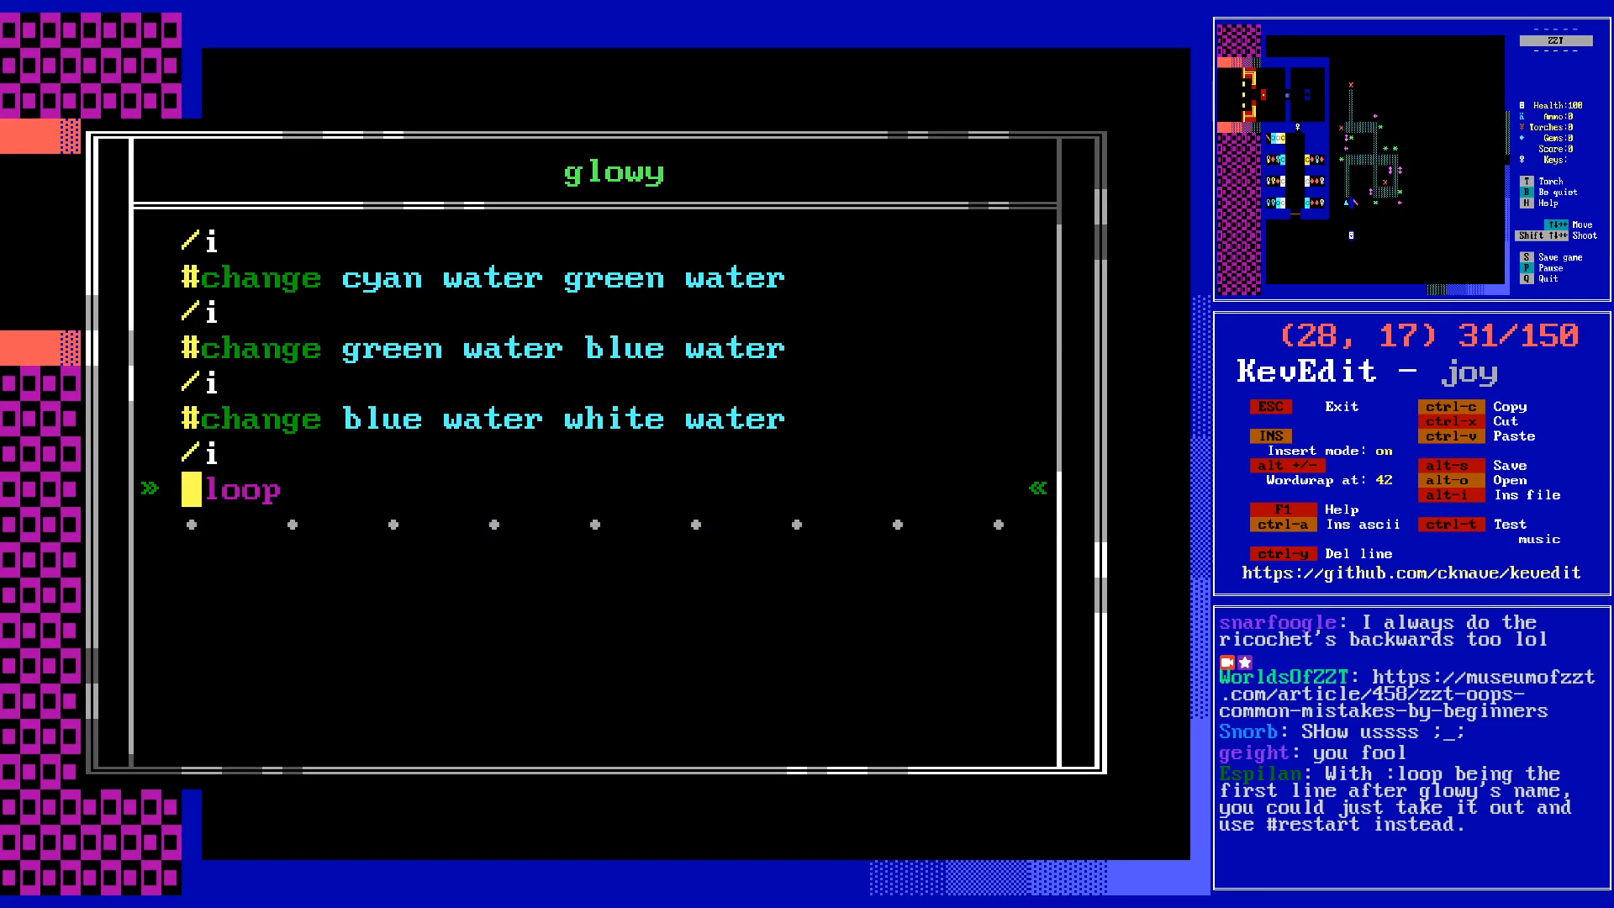
pyautogui.press('BackSpace')
pyautogui.press('BackSpace')
pyautogui.press('BackSpace')
pyautogui.press('BackSpace')
pyautogui.write('restart')
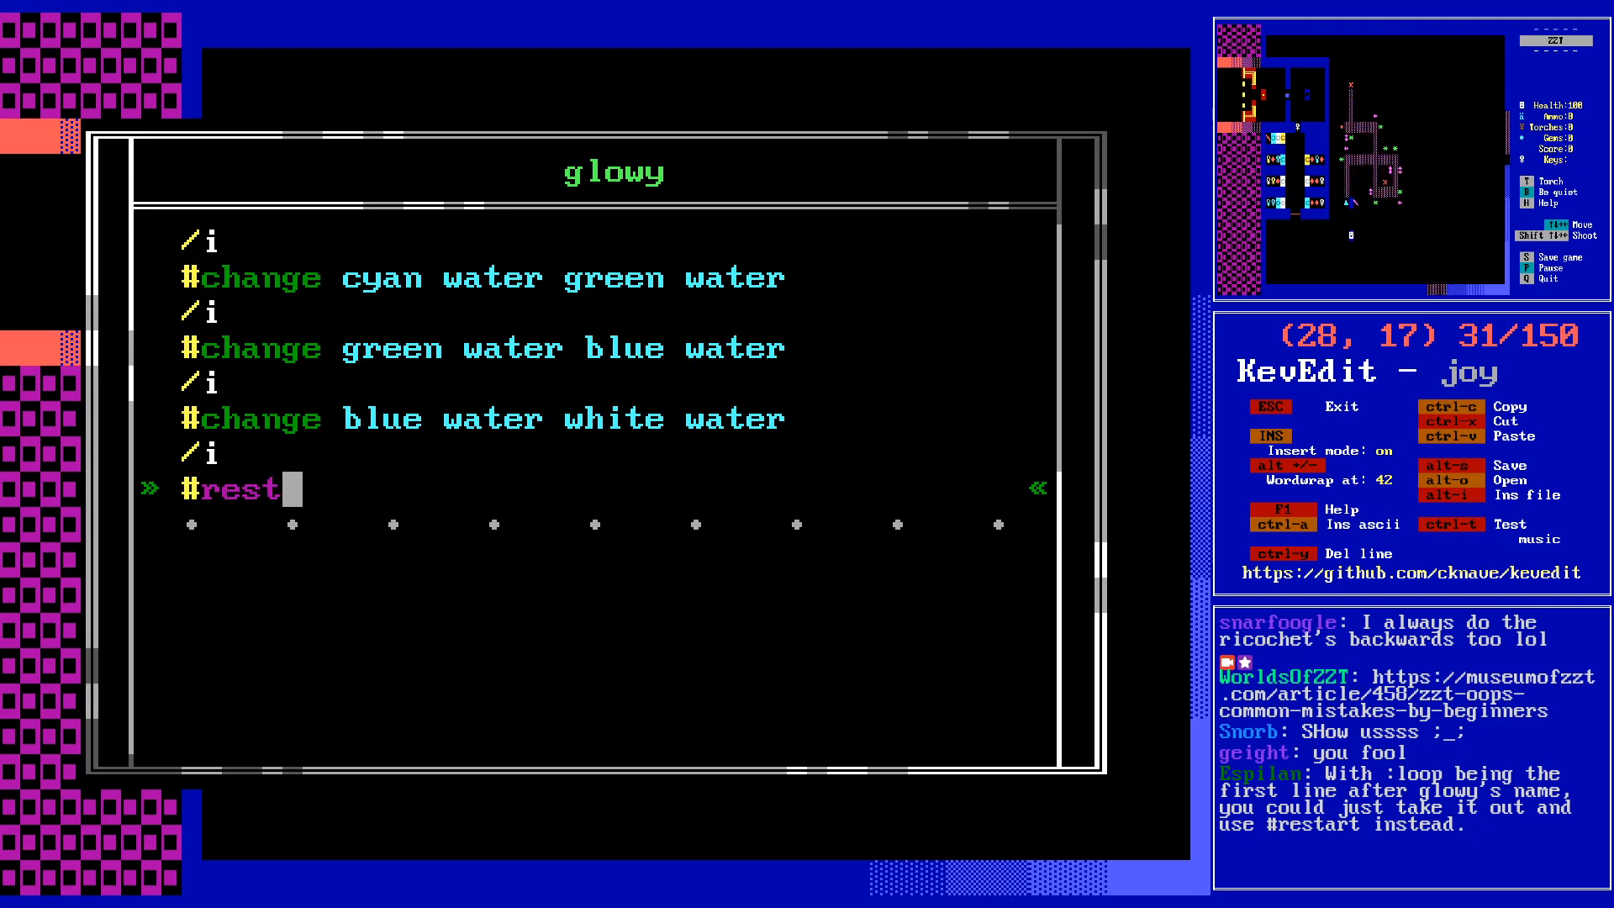
# - Review the glowy object's water color-changing commands from the last line up to the beginning and back down to the final #restart
pyautogui.press('Up')
pyautogui.press('Up')
pyautogui.press('Up')
pyautogui.press('Up')
pyautogui.press('Up')
pyautogui.press('Up')
pyautogui.press('Up')
pyautogui.press('Up')
pyautogui.press('Up')
pyautogui.press('Up')
pyautogui.press('Up')
pyautogui.press('Up')
pyautogui.press('Up')
pyautogui.press('Up')
pyautogui.press('Up')
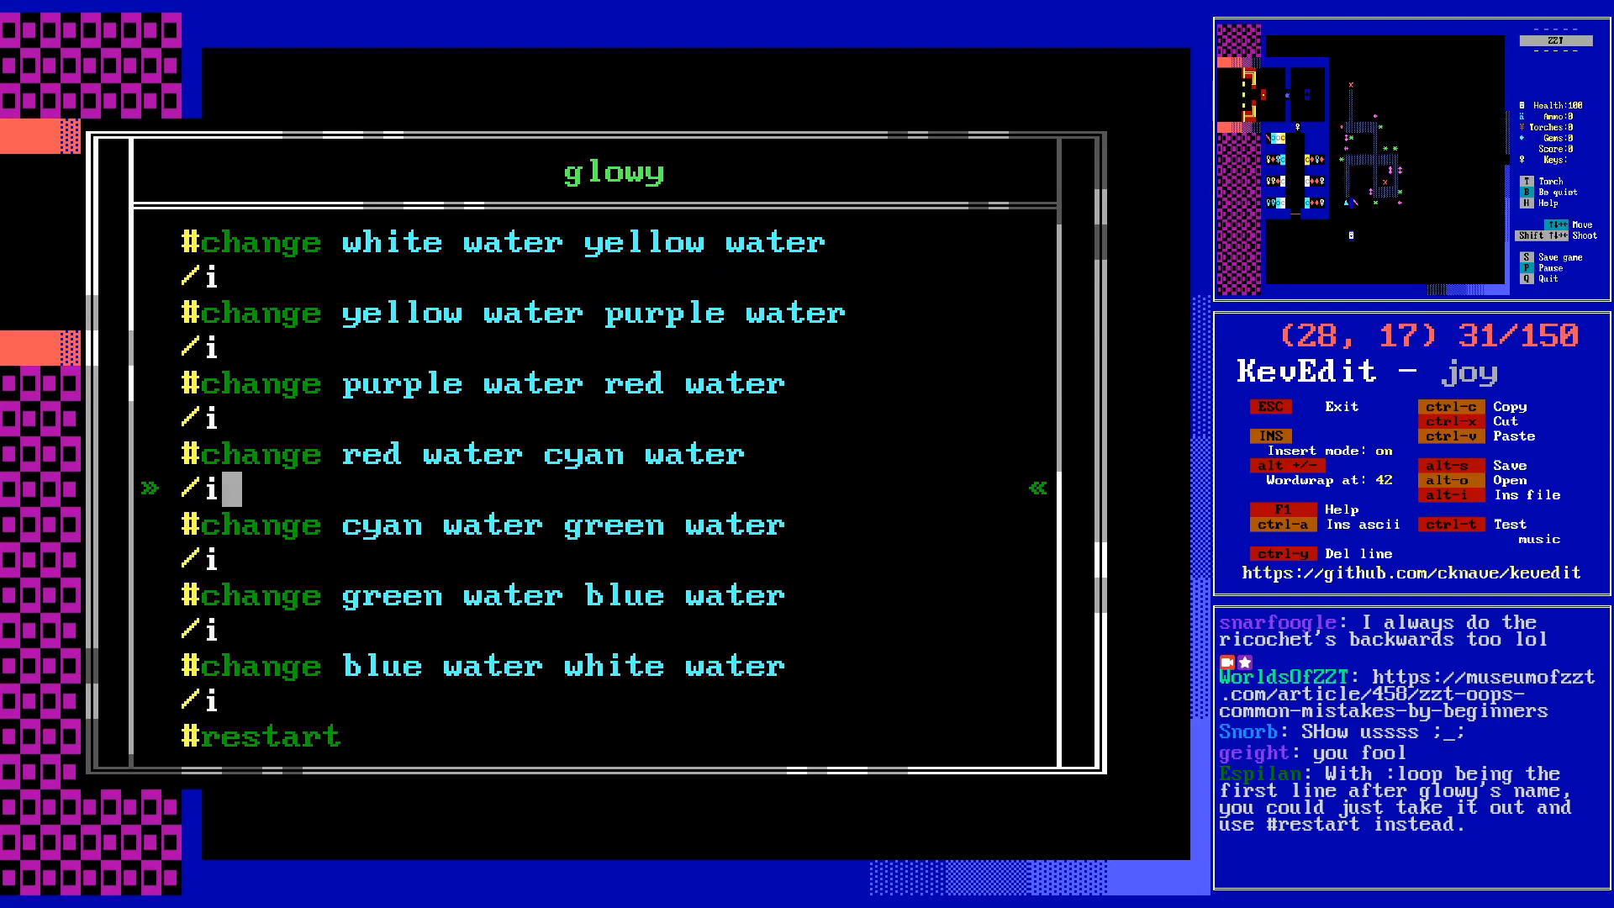
pyautogui.press('Down')
pyautogui.press('Down')
pyautogui.press('Down')
pyautogui.press('Down')
pyautogui.press('Down')
pyautogui.press('Down')
pyautogui.press('Down')
pyautogui.press('Down')
pyautogui.press('Down')
pyautogui.press('Down')
pyautogui.press('Down')
pyautogui.press('Down')
pyautogui.press('Down')
pyautogui.press('Down')
pyautogui.press('Down')
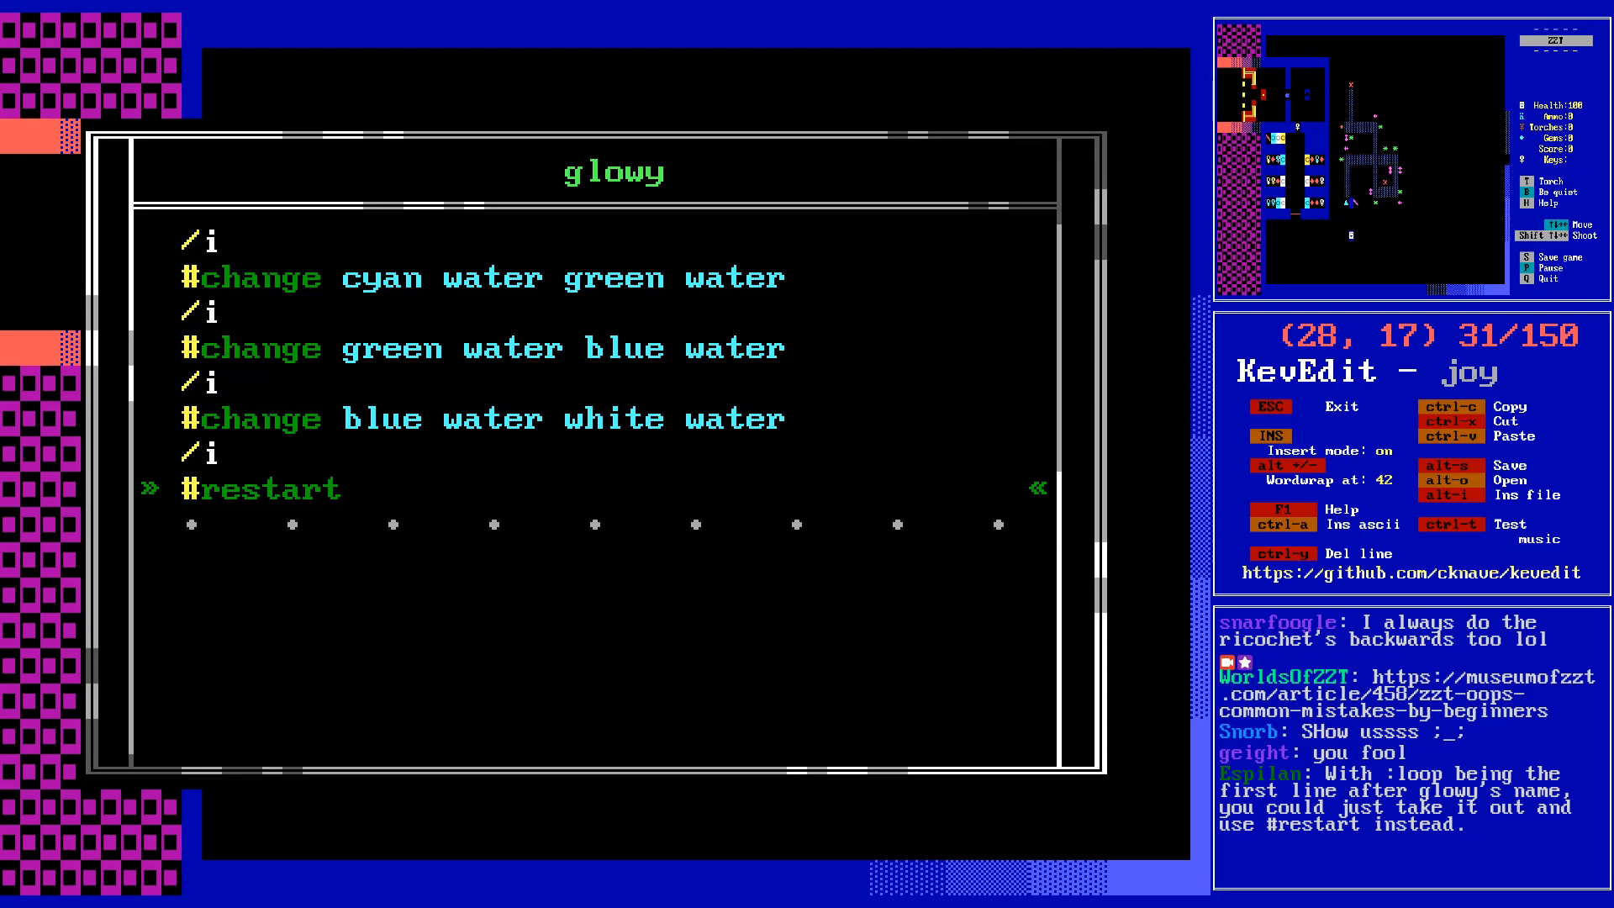
pyautogui.press('Return')
pyautogui.press('Return')
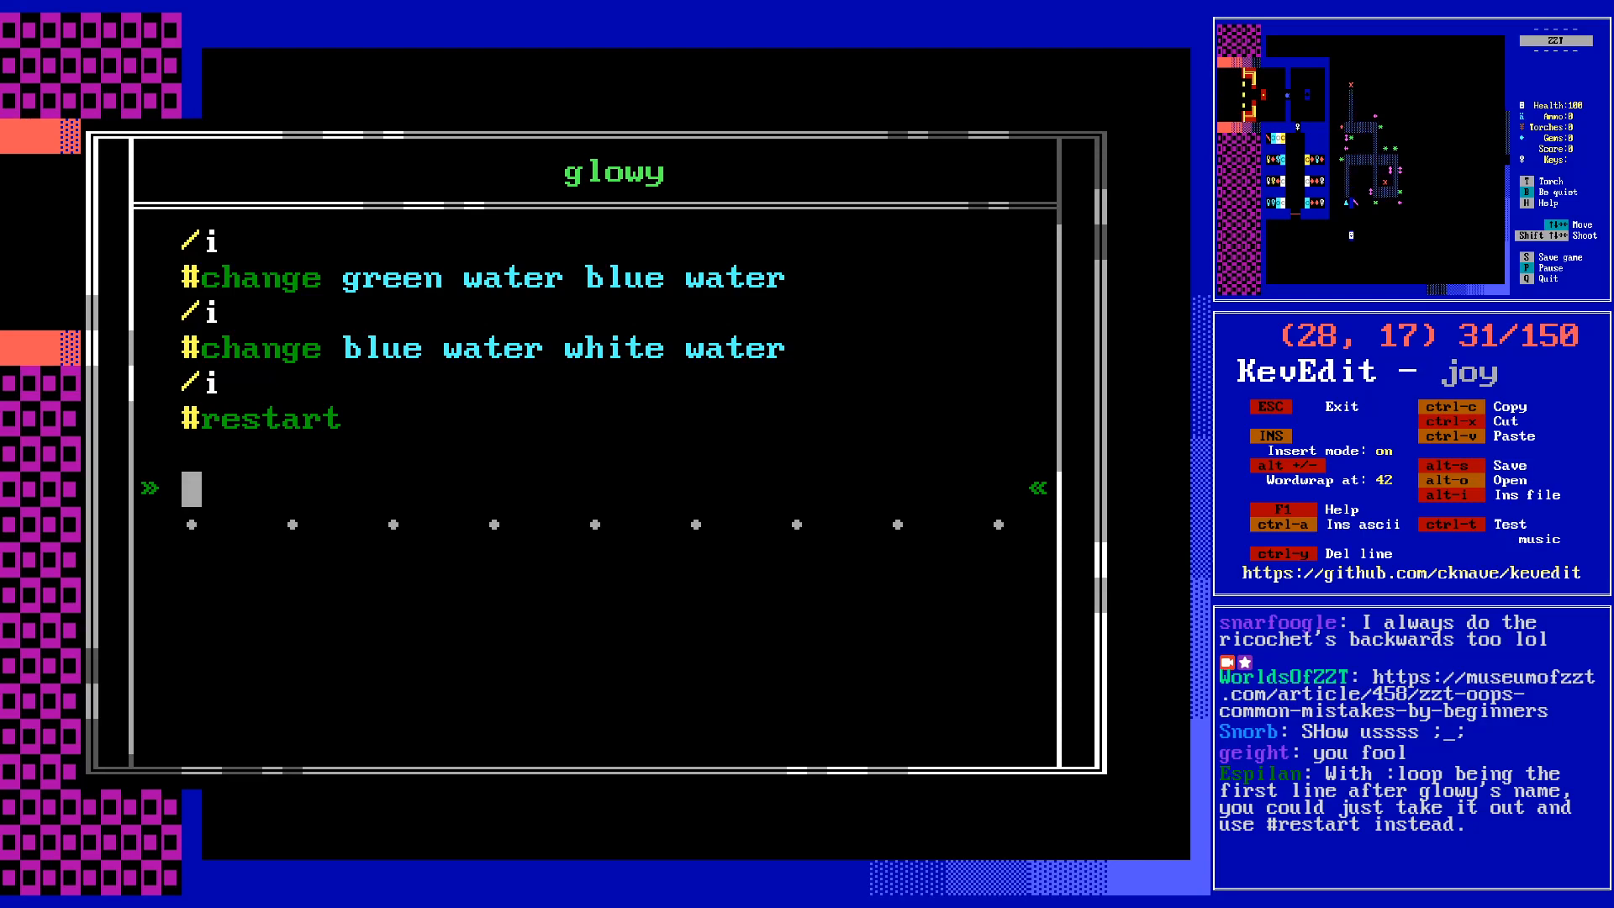
pyautogui.press('pageup')
pyautogui.press('pageup')
pyautogui.press('Down')
pyautogui.press('Return')
pyautogui.press('Up')
pyautogui.write(':x')
# - Replace the final #restart command in the glowy object's code with #x
pyautogui.press('pagedown')
pyautogui.press('pagedown')
pyautogui.press('Down')
pyautogui.press('End')
pyautogui.press('BackSpace')
pyautogui.press('BackSpace')
pyautogui.press('BackSpace')
pyautogui.press('BackSpace')
pyautogui.press('BackSpace')
pyautogui.press('BackSpace')
pyautogui.press('BackSpace')
pyautogui.write('x')
pyautogui.press('Up')
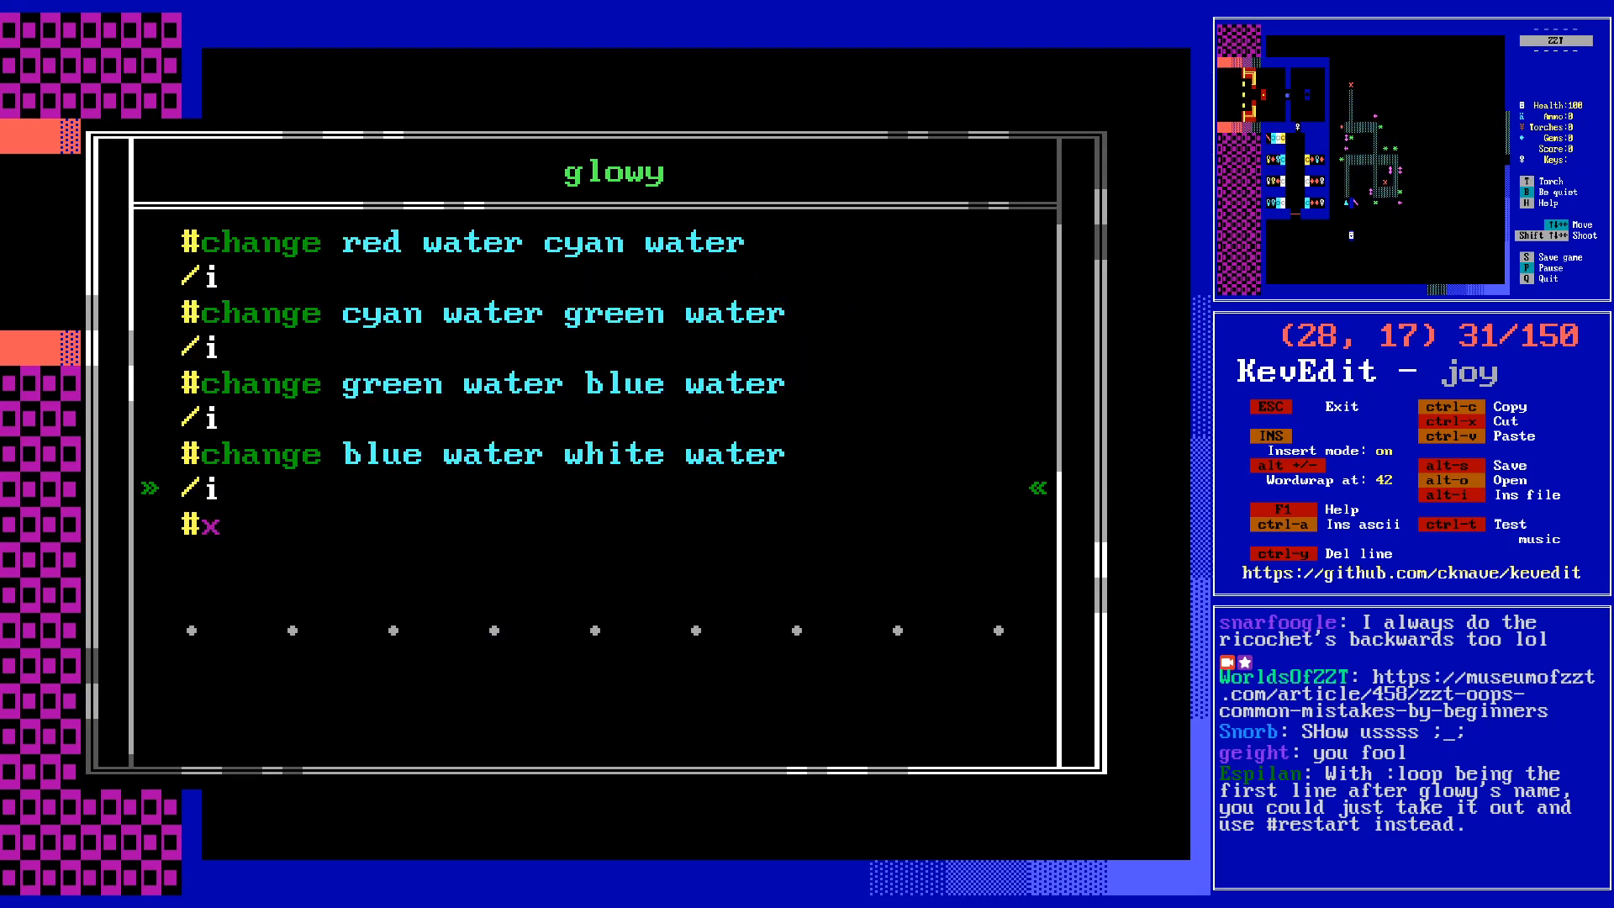
# - Add a #restart command on a new line below the #x command
pyautogui.press('Down')
pyautogui.press('Return')
pyautogui.write('#restart')
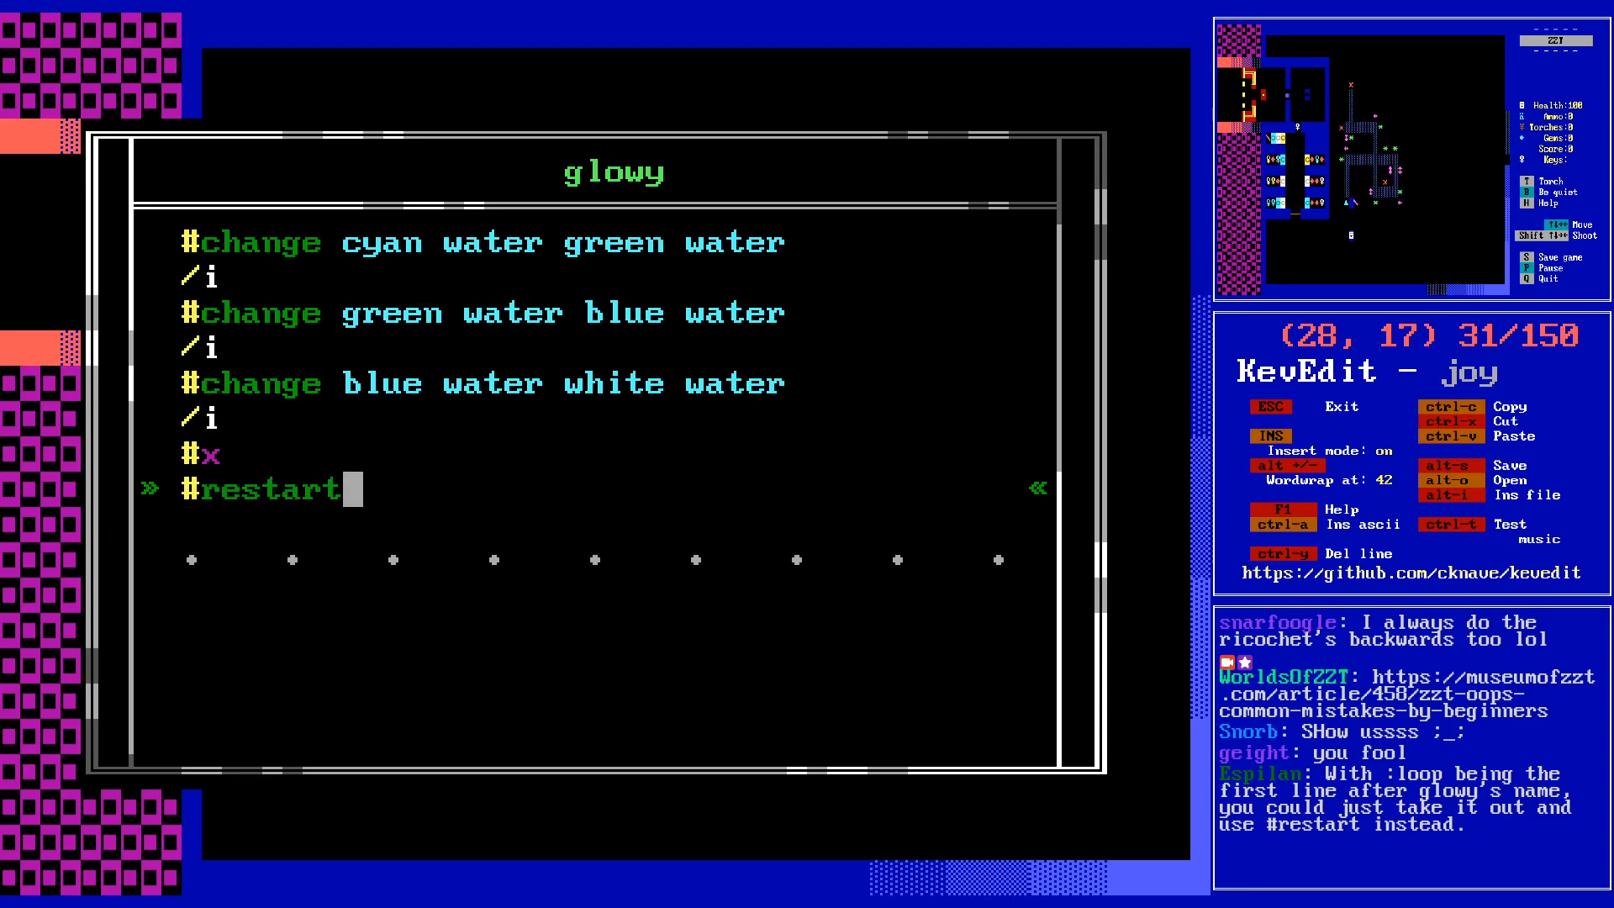
# - Remove the extra #restart line and change the #x command back to #restart
pyautogui.press('BackSpace')
pyautogui.press('BackSpace')
pyautogui.press('BackSpace')
pyautogui.press('BackSpace')
pyautogui.press('BackSpace')
pyautogui.press('BackSpace')
pyautogui.press('BackSpace')
pyautogui.press('BackSpace')
pyautogui.press('BackSpace')
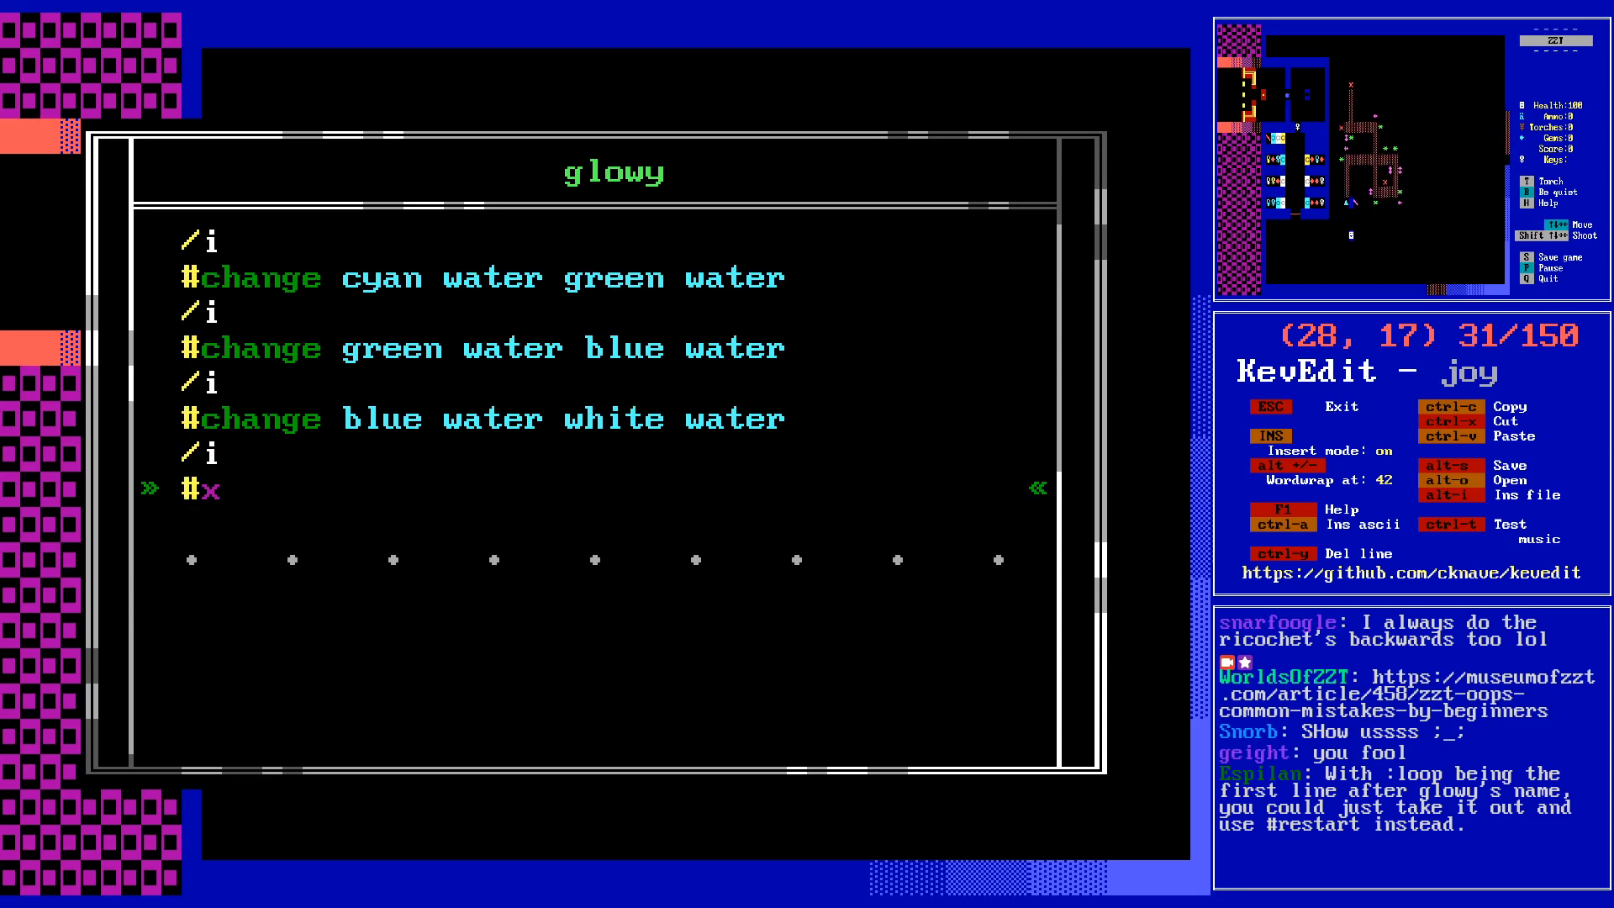
pyautogui.press('BackSpace')
pyautogui.write('restart')
pyautogui.press('Up')
pyautogui.press('Up')
pyautogui.press('Up')
pyautogui.press('Up')
pyautogui.press('Up')
pyautogui.press('Up')
pyautogui.press('Up')
pyautogui.press('Up')
pyautogui.press('Up')
pyautogui.press('Up')
pyautogui.press('Up')
pyautogui.press('Up')
pyautogui.press('Up')
pyautogui.press('Up')
pyautogui.press('Up')
pyautogui.press('Up')
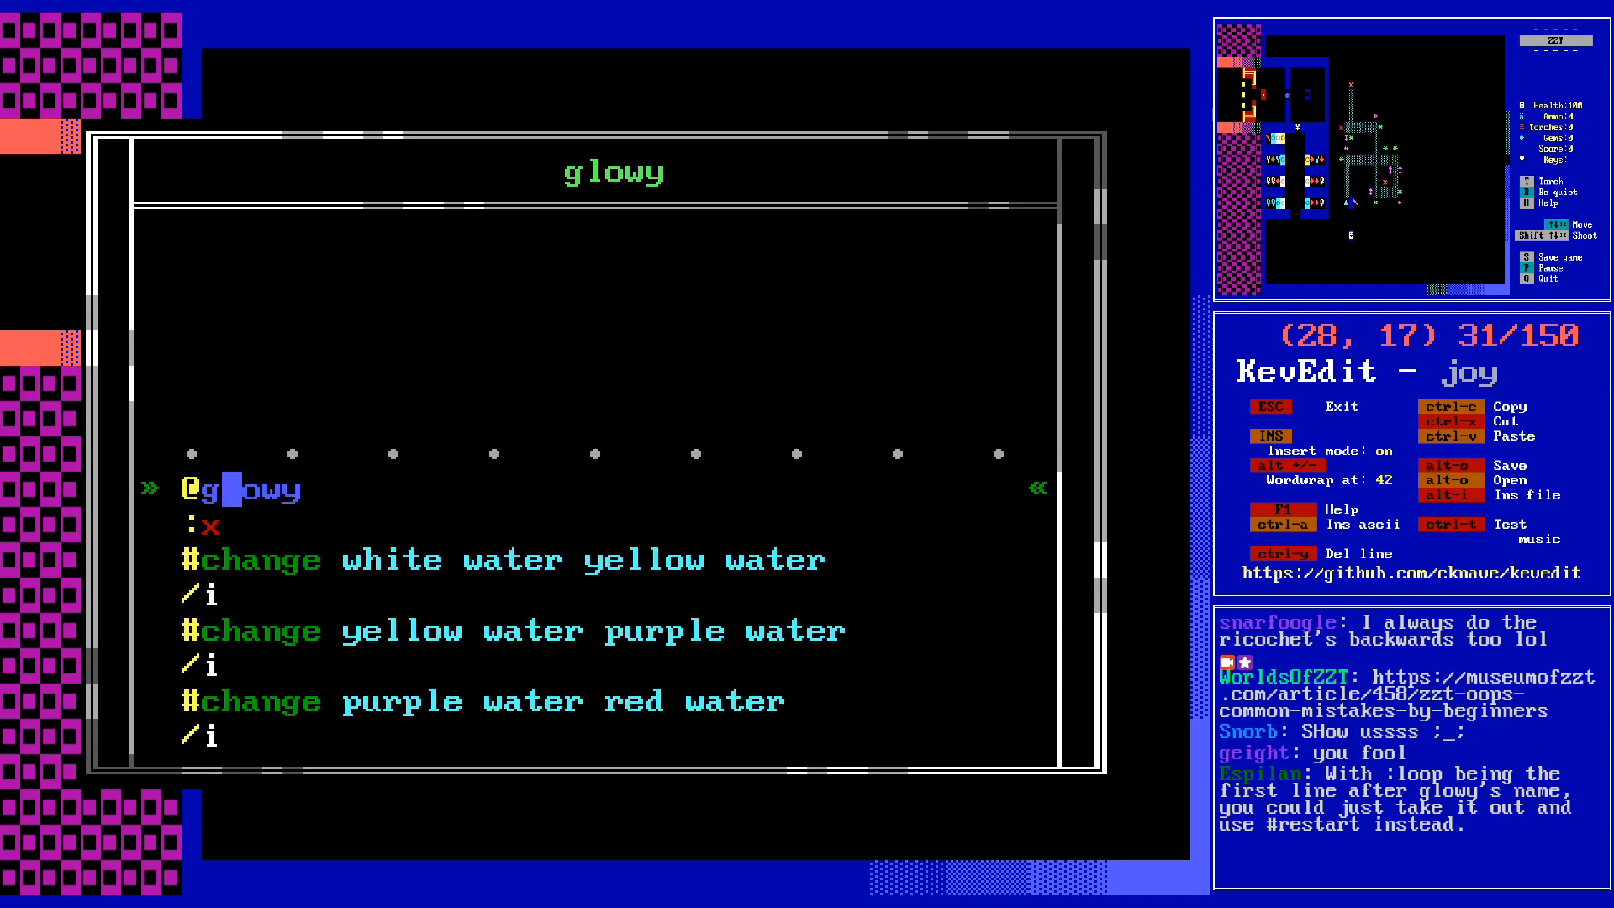
pyautogui.press('Down')
pyautogui.hotkey('ctrl', 'y')
# - Remove the blank line after the final #restart command
pyautogui.press('Down')
pyautogui.press('Down')
pyautogui.press('Down')
pyautogui.press('Down')
pyautogui.press('Down')
pyautogui.press('Down')
pyautogui.press('Down')
pyautogui.press('Down')
pyautogui.press('Down')
pyautogui.press('Down')
pyautogui.press('Down')
pyautogui.press('Down')
pyautogui.press('Down')
pyautogui.press('Down')
pyautogui.press('Down')
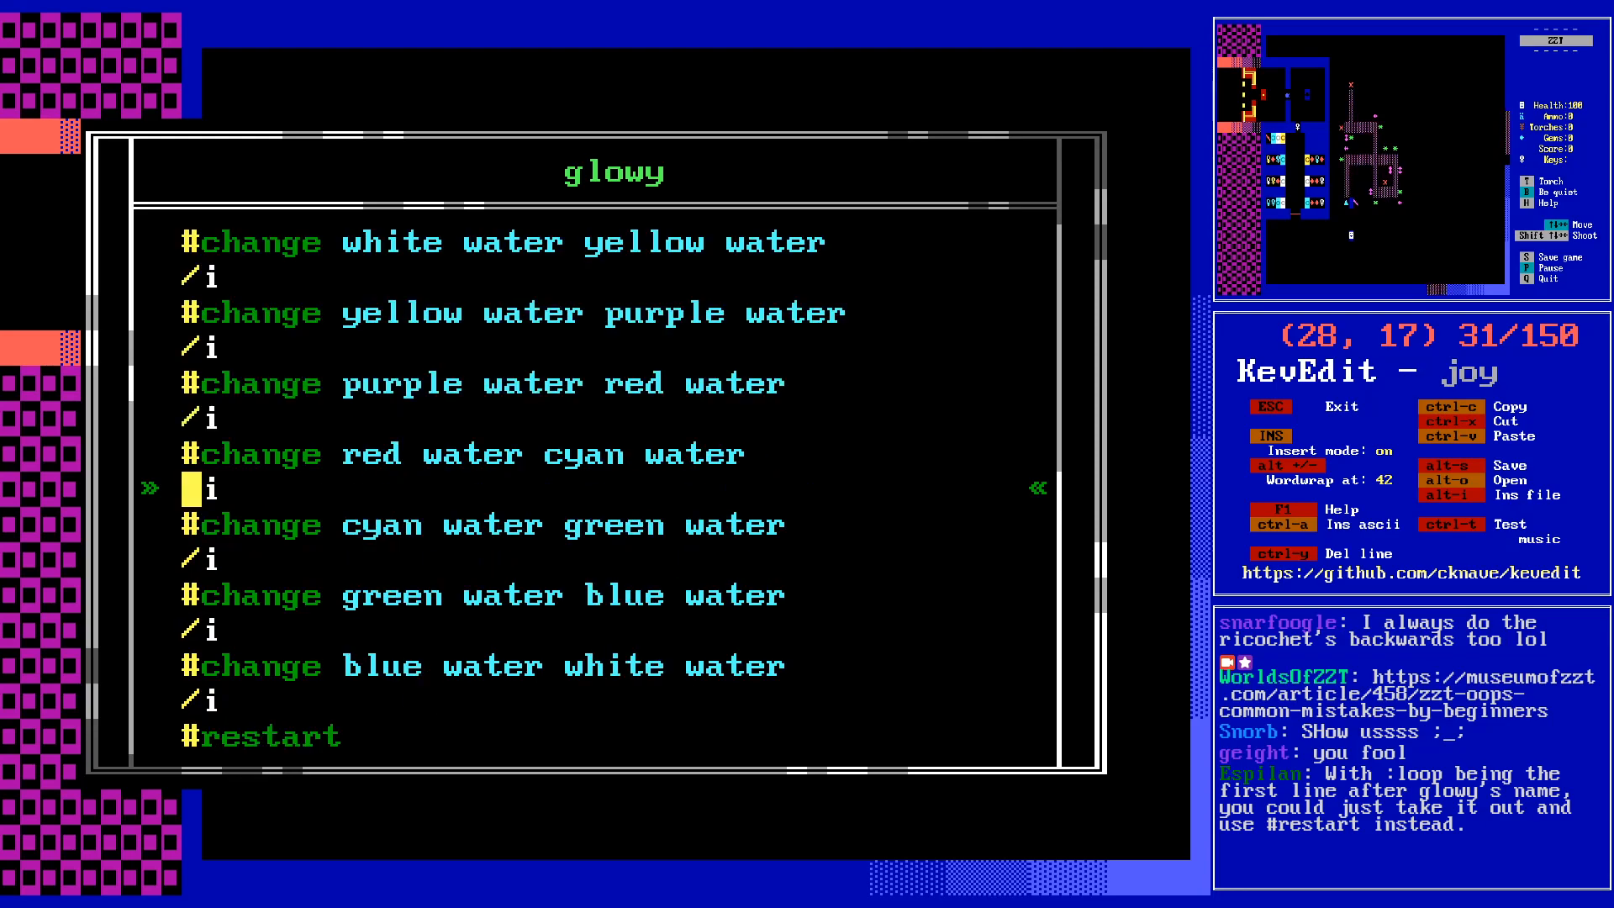
pyautogui.press('BackSpace')
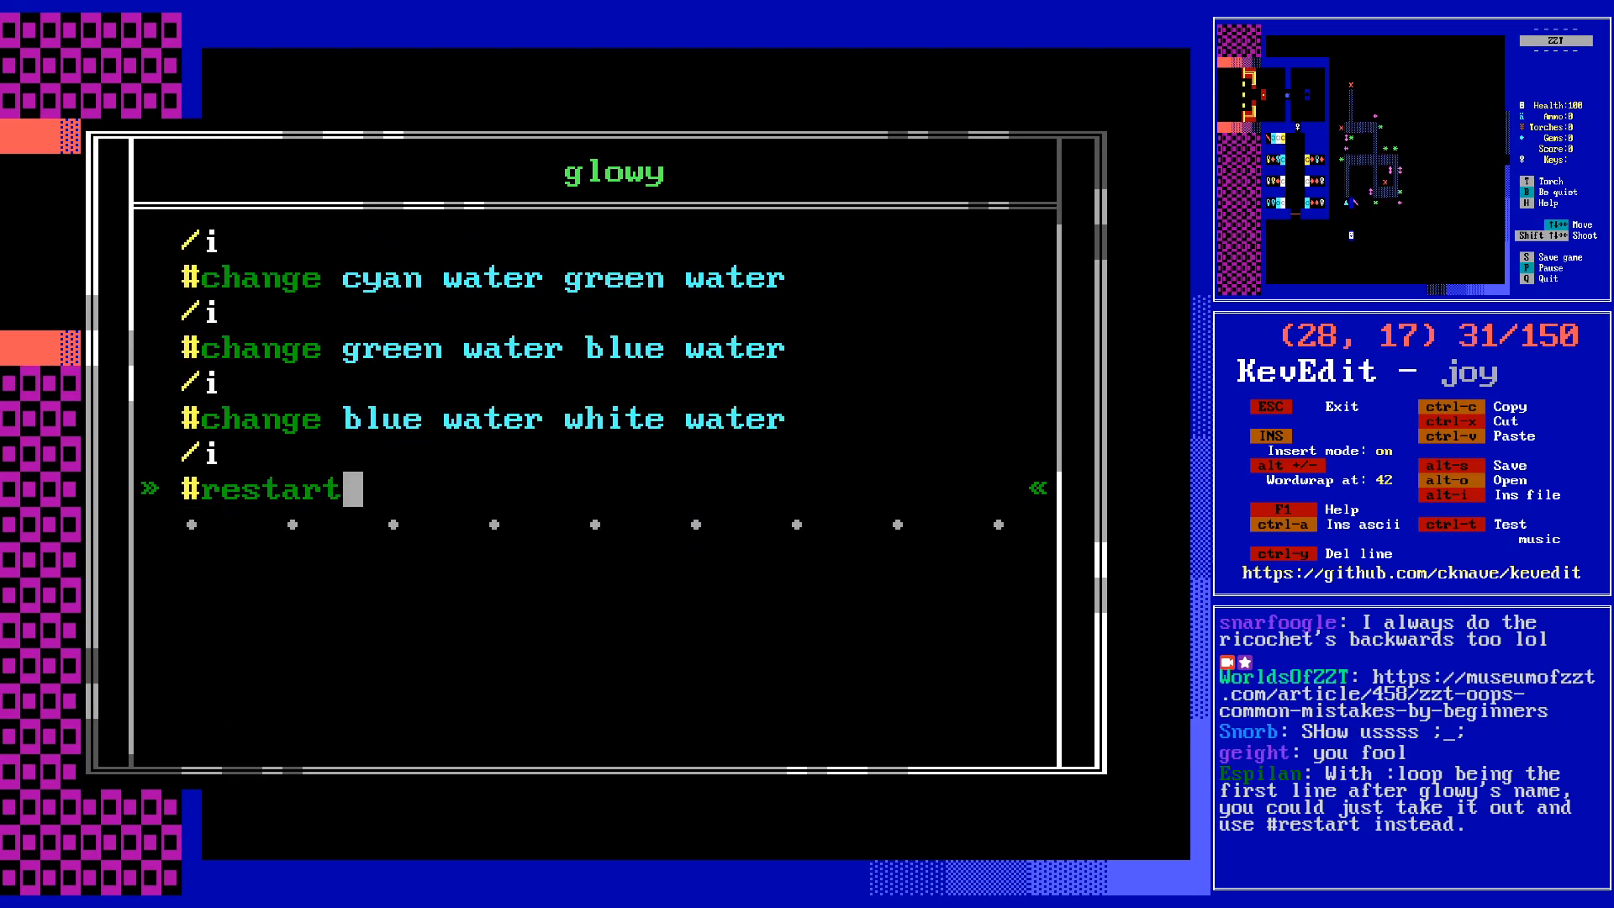
pyautogui.press('Up')
pyautogui.press('Up')
pyautogui.press('Up')
pyautogui.press('Up')
pyautogui.press('Up')
pyautogui.press('Up')
pyautogui.press('Up')
pyautogui.press('Up')
pyautogui.press('Up')
pyautogui.press('Up')
pyautogui.press('Up')
pyautogui.press('Up')
pyautogui.press('Up')
pyautogui.press('Up')
pyautogui.press('Up')
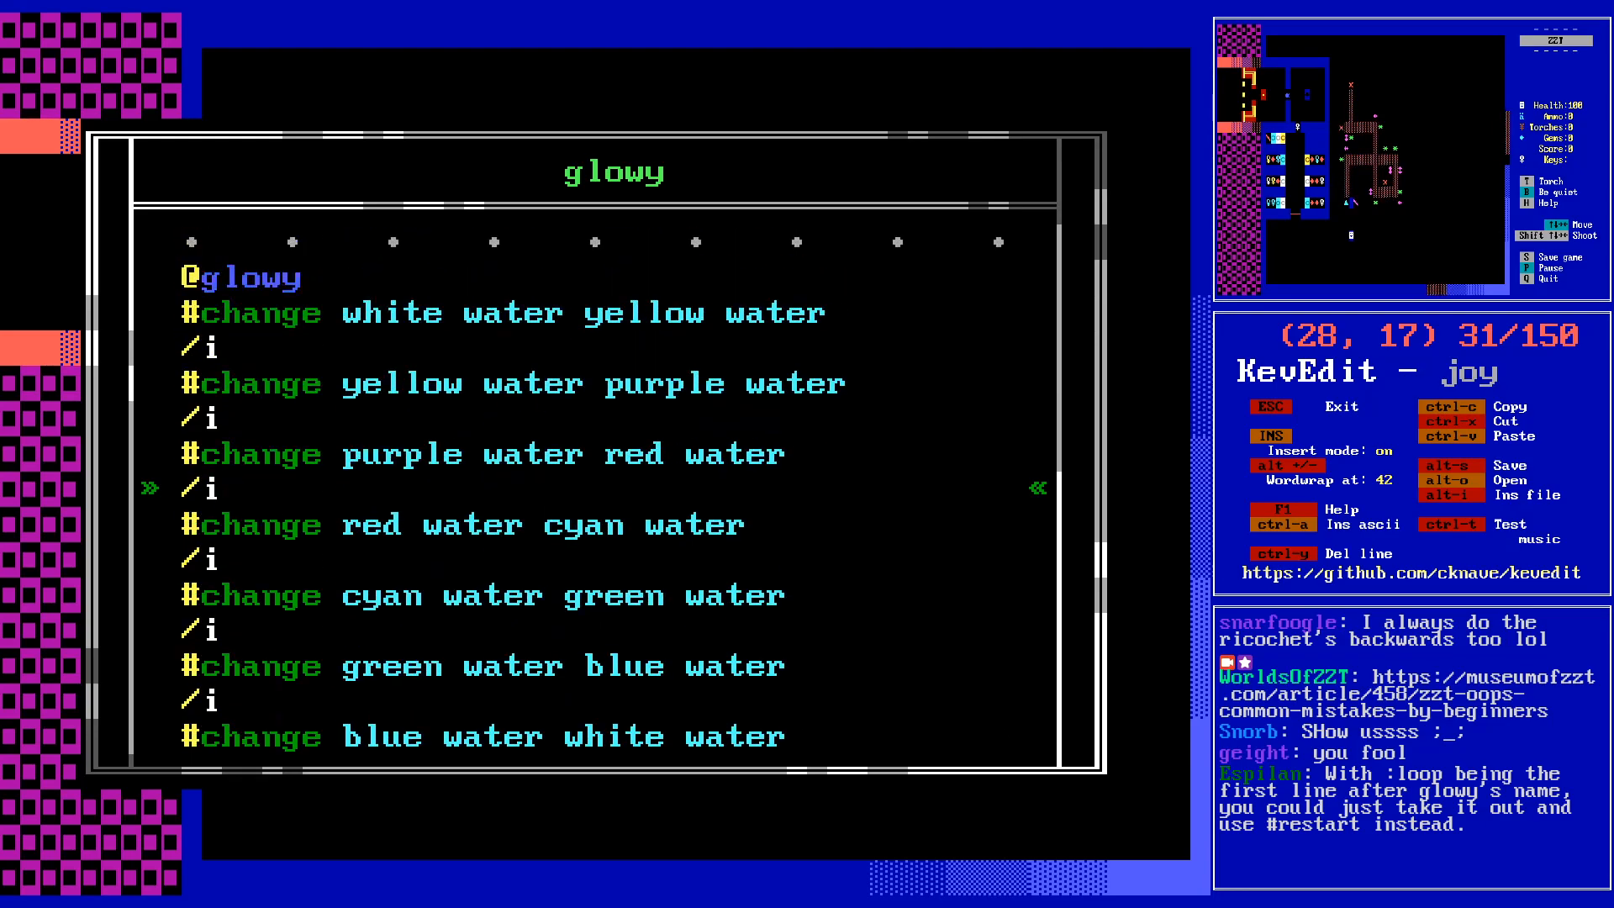
pyautogui.press('End')
pyautogui.hotkey('shift', 'Home')
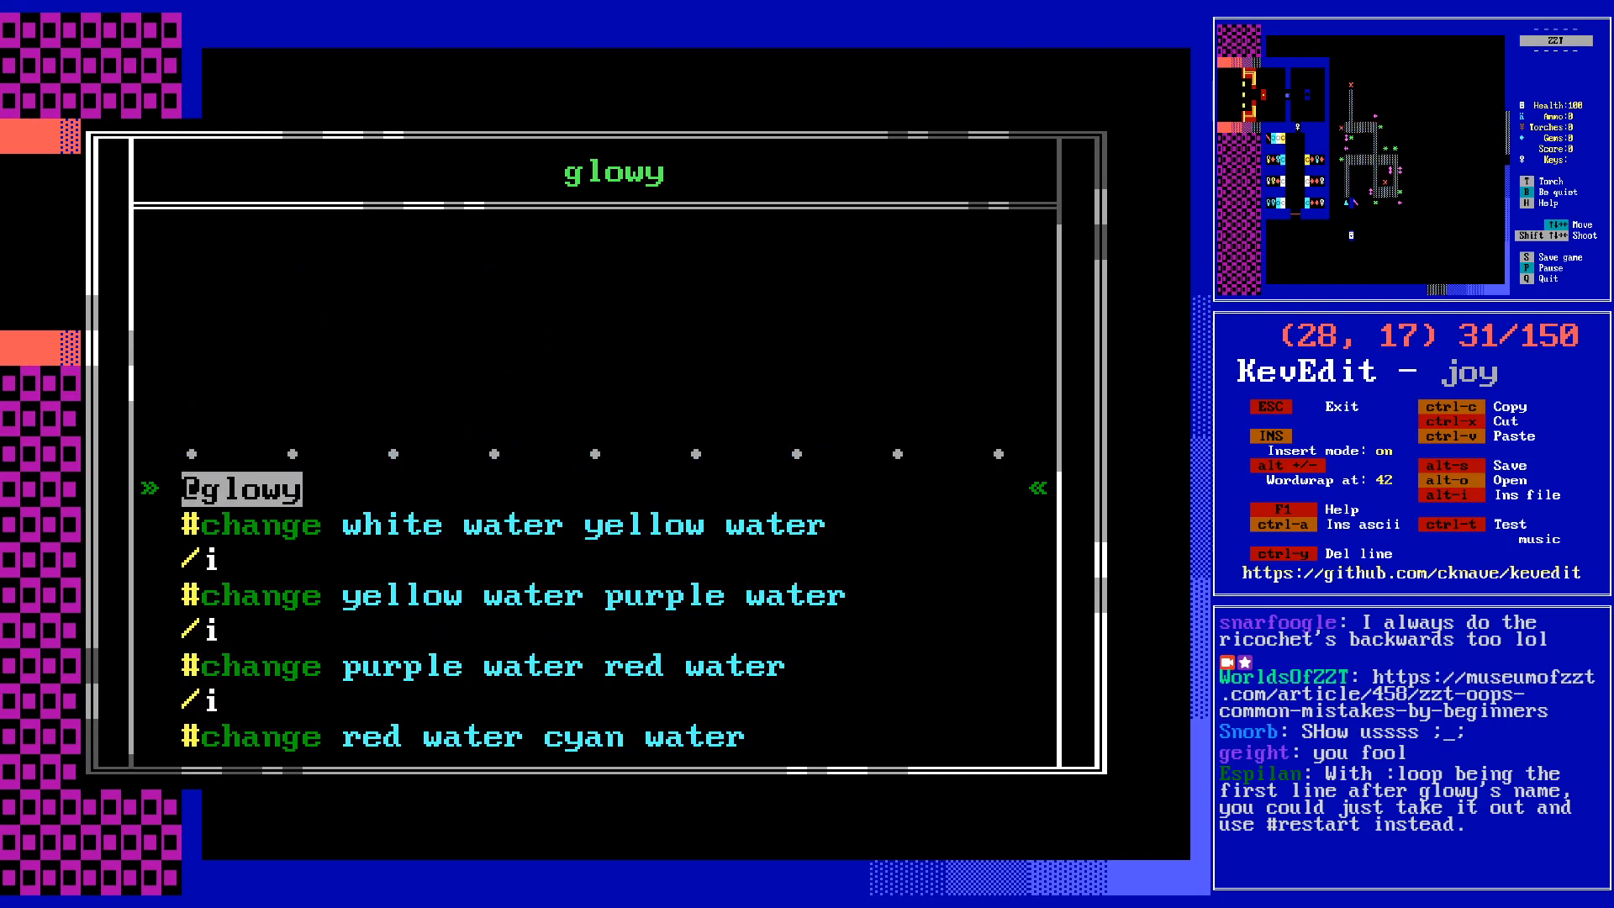
pyautogui.press('Down')
pyautogui.press('Down')
pyautogui.press('Down')
pyautogui.press('Down')
pyautogui.press('Down')
pyautogui.press('Down')
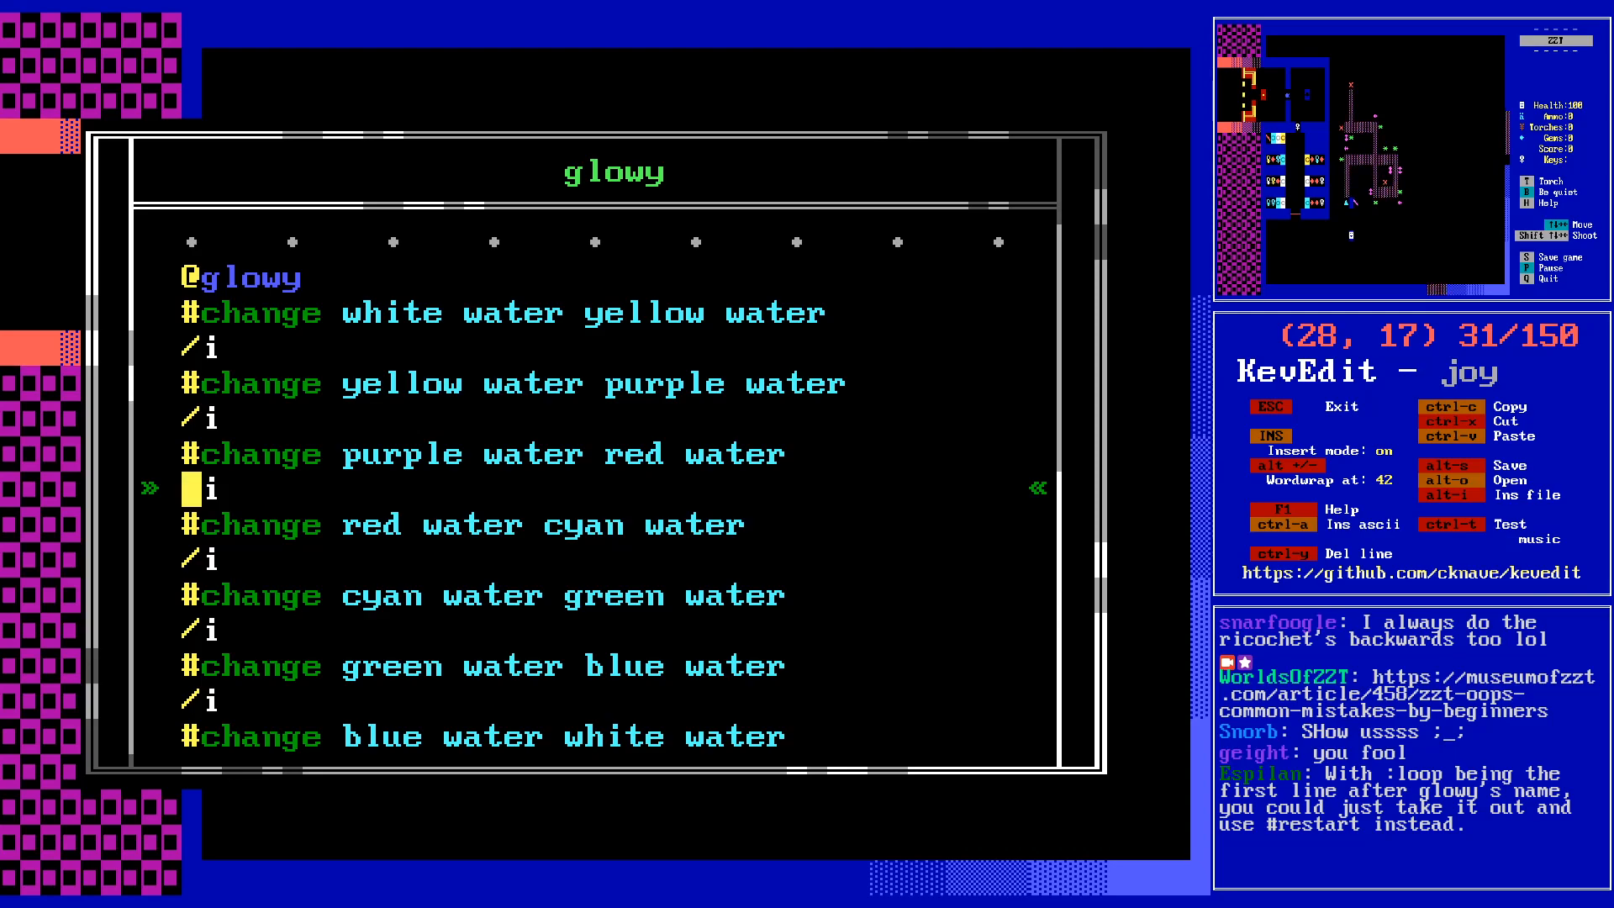
pyautogui.press('Escape')
# - Inspect the red X at (26, 10) beside the water path and close its editor without editing
pyautogui.press('Down')
pyautogui.press('Down')
pyautogui.press('Up')
pyautogui.press('Up')
pyautogui.press('Up')
pyautogui.press('Up')
pyautogui.press('Left')
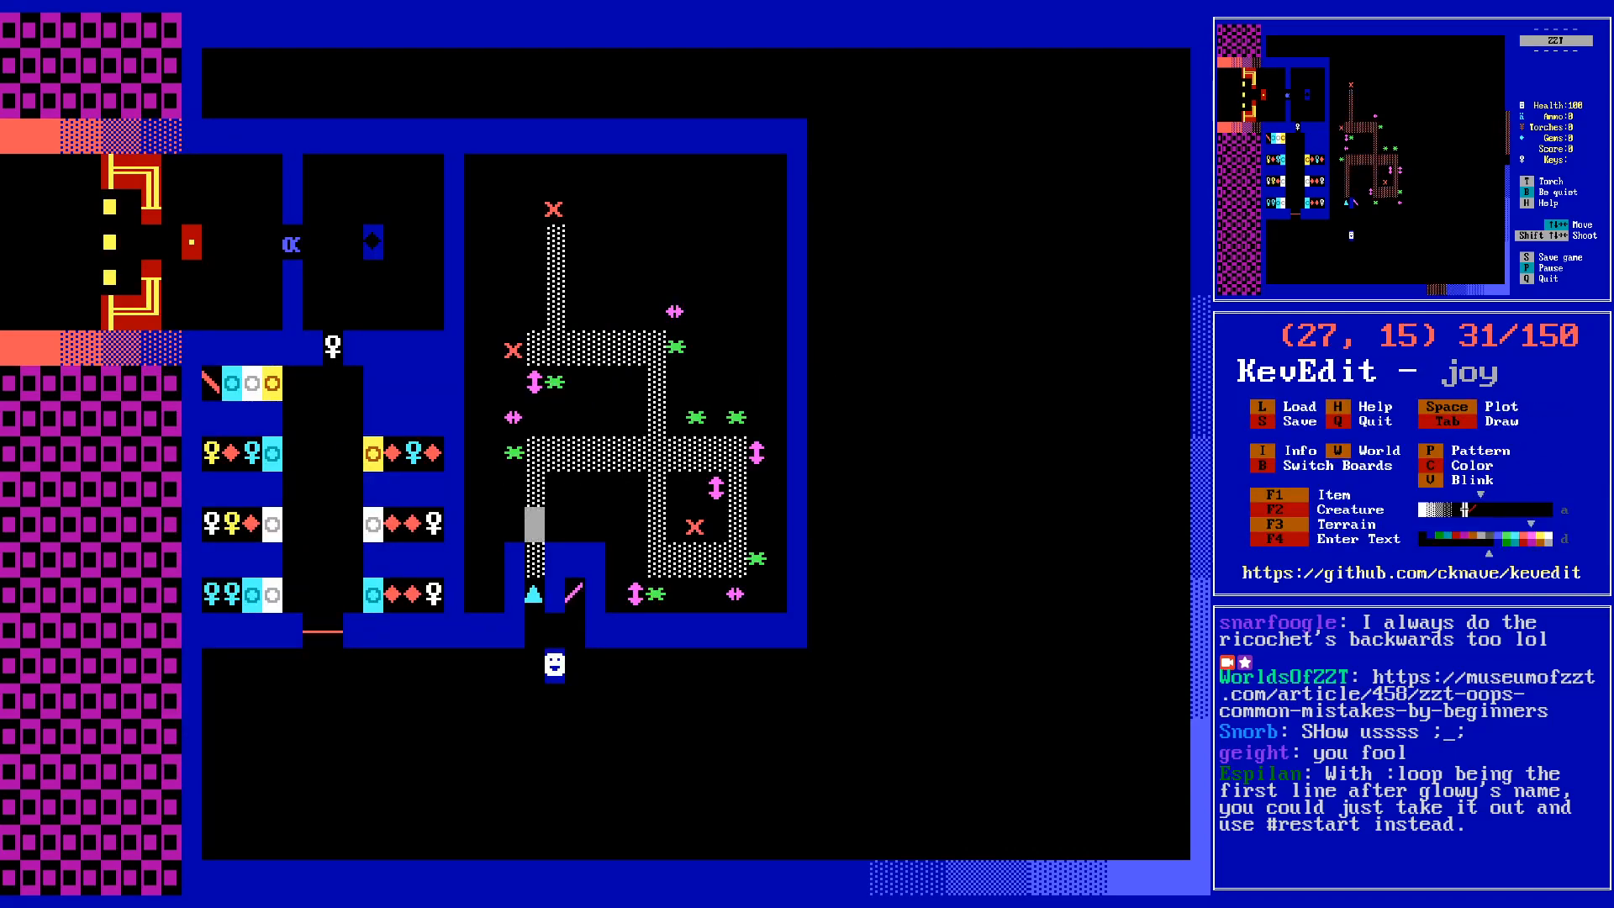
pyautogui.press('Left')
pyautogui.press('Left')
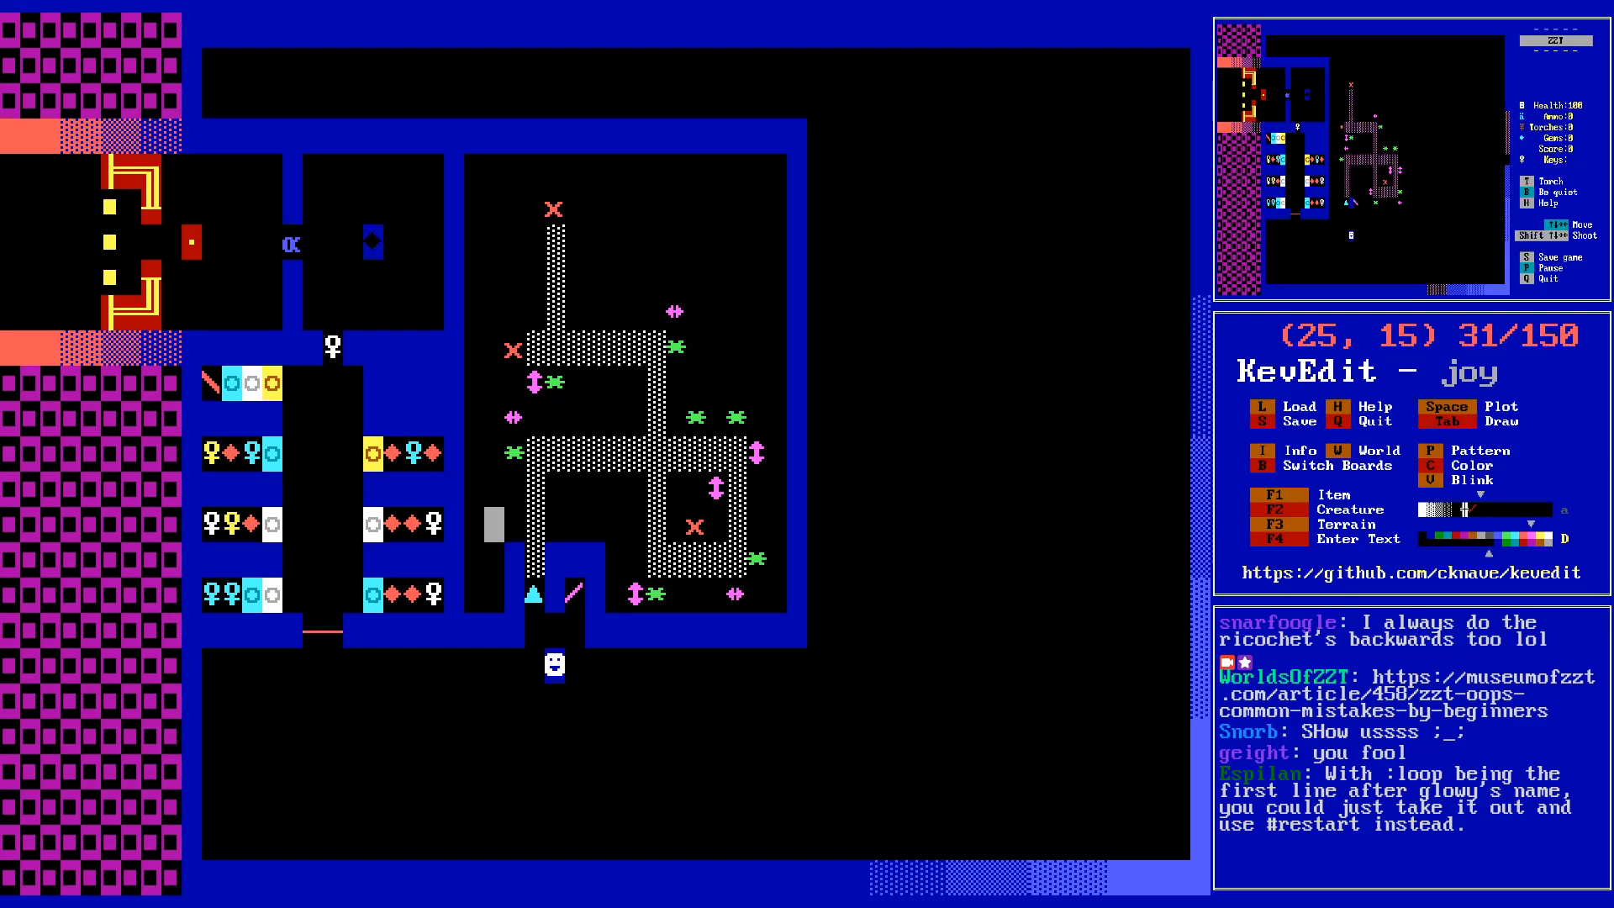
pyautogui.press('Up')
pyautogui.press('Up')
pyautogui.press('Right')
pyautogui.press('Up')
pyautogui.press('Up')
pyautogui.press('Up')
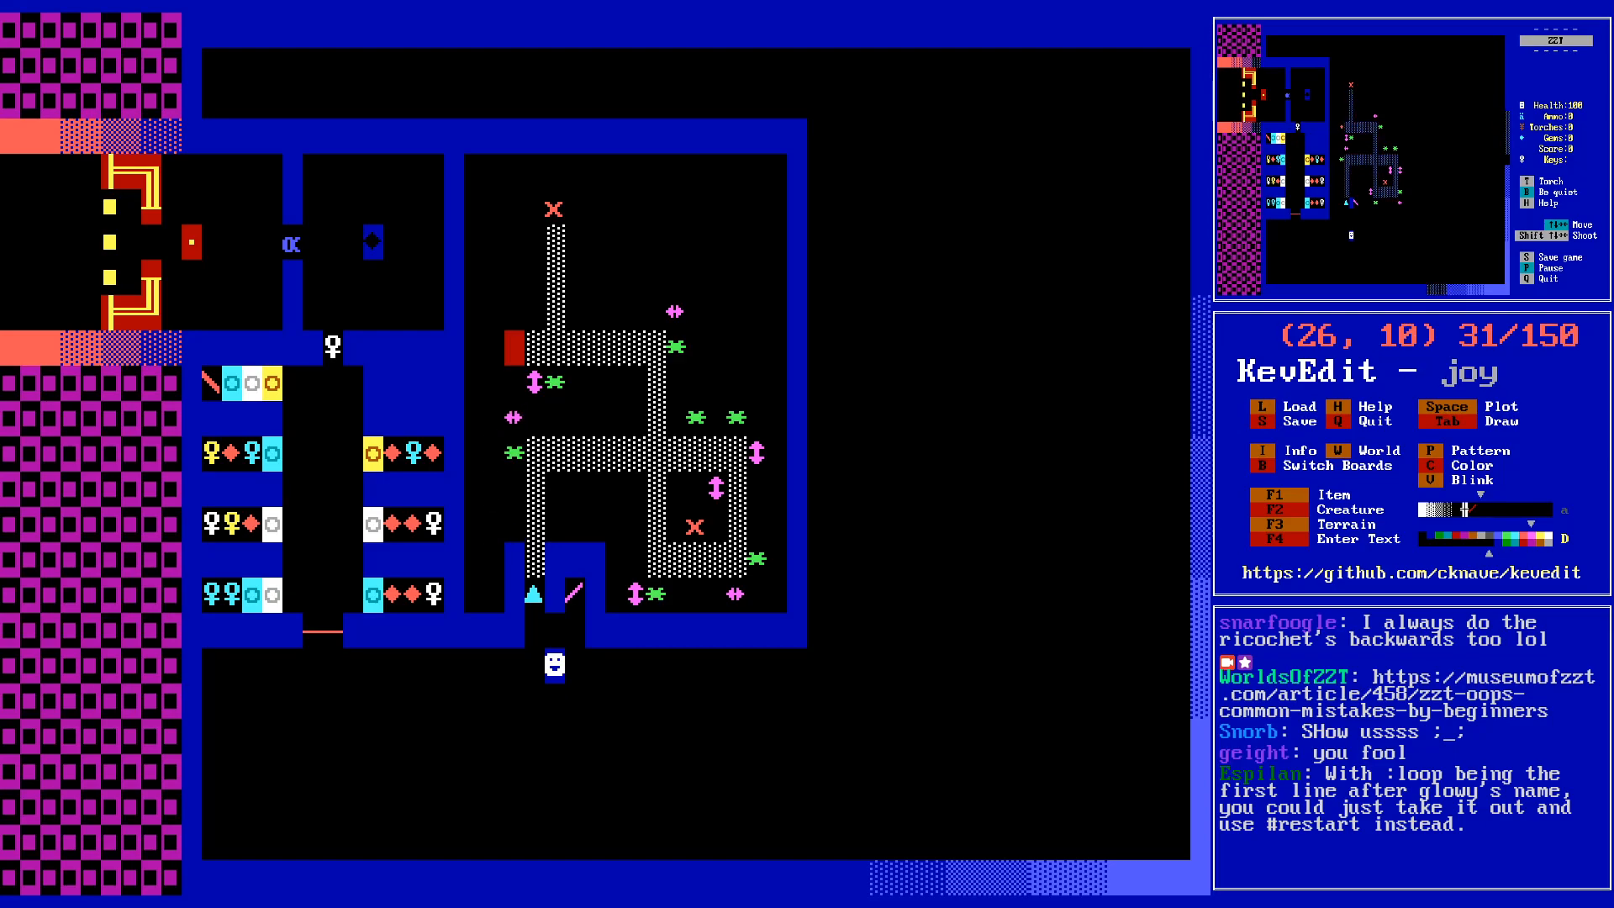
pyautogui.press('Return')
pyautogui.press('Down')
pyautogui.press('Down')
pyautogui.press('Down')
pyautogui.press('Down')
pyautogui.hotkey('shift', 'End')
pyautogui.press('Escape')
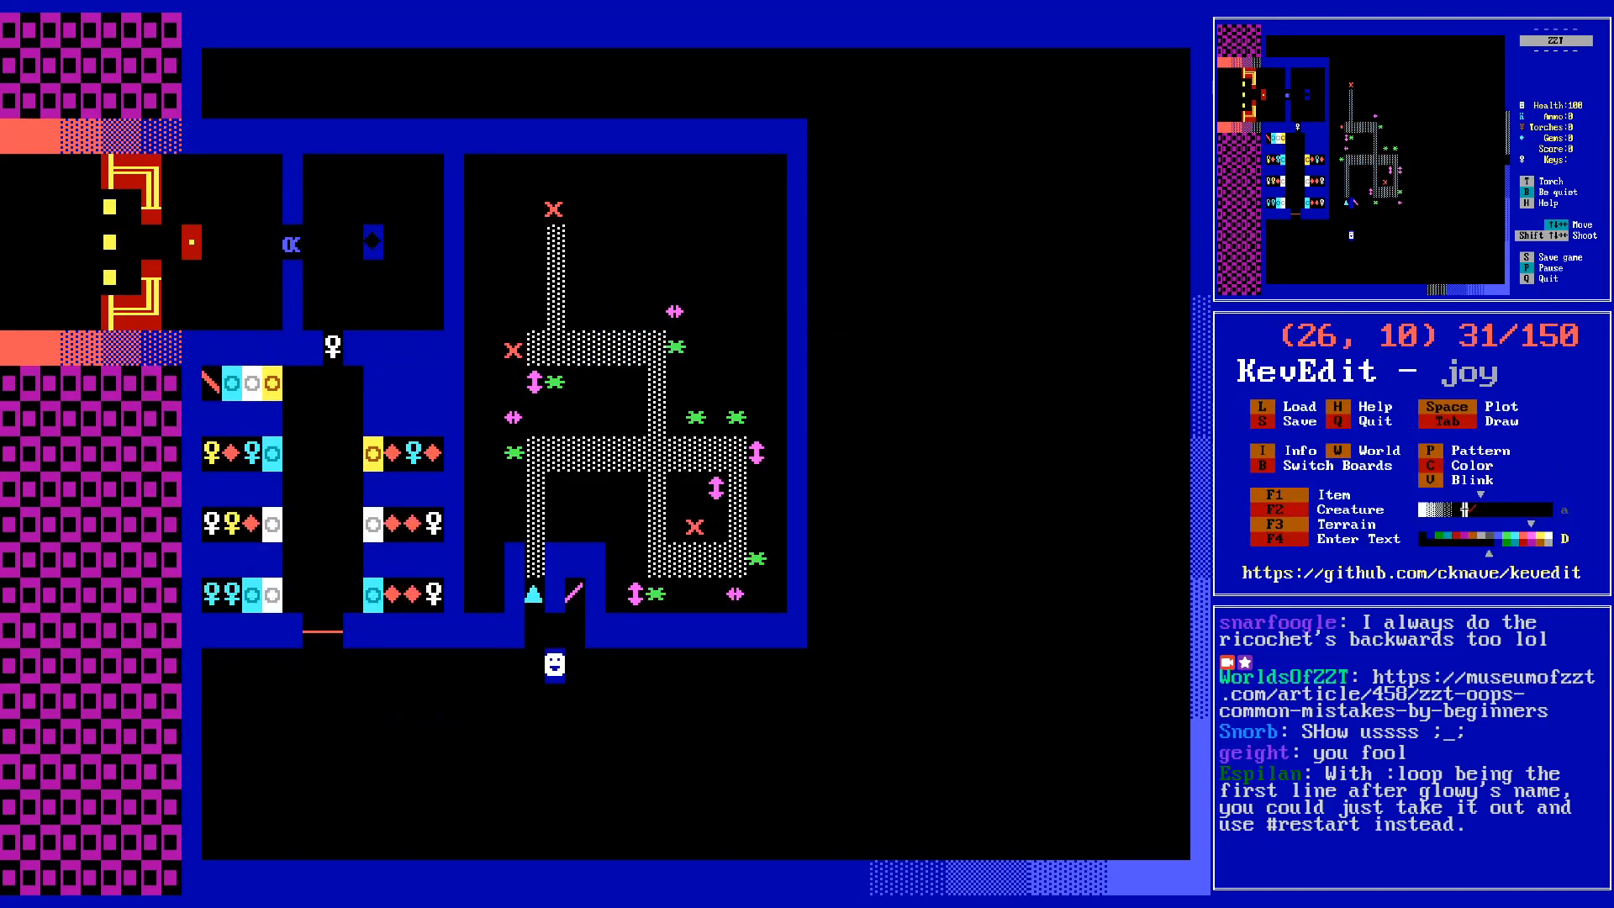
# - Draw a solid blue wall along row 21 below the player, from the purple border to beneath the ricochet room's right wall
pyautogui.press('Down')
pyautogui.press('Down')
pyautogui.press('Right')
pyautogui.press('Right')
pyautogui.press('Down')
pyautogui.press('Down')
pyautogui.press('Down')
pyautogui.press('Down')
pyautogui.press('Down')
pyautogui.press('Down')
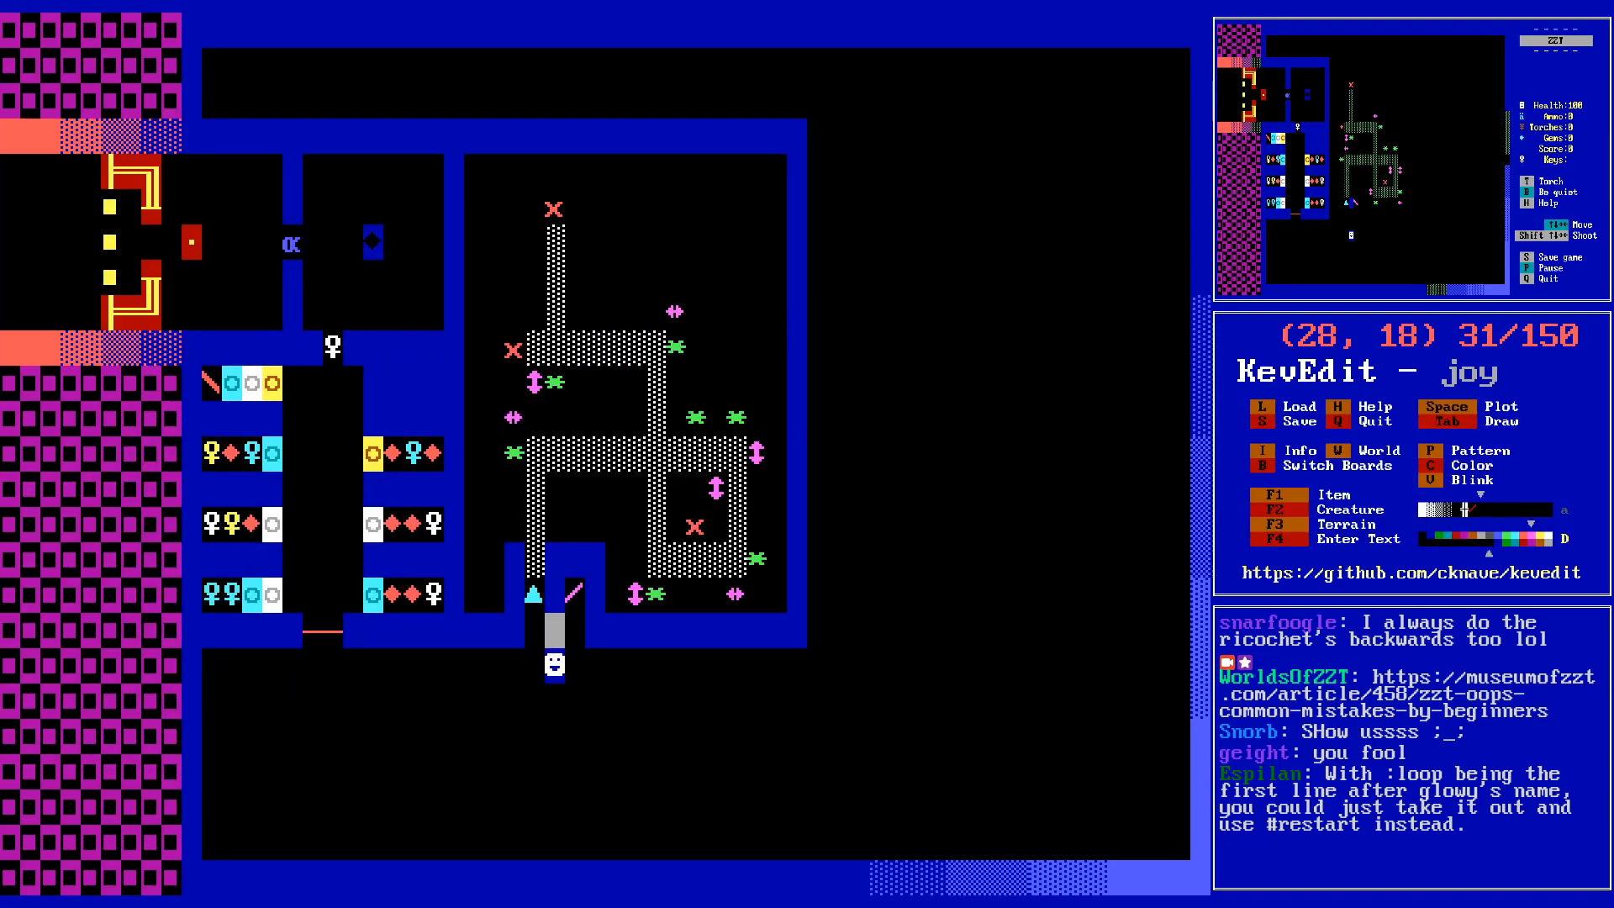
pyautogui.press('Down')
pyautogui.press('Right')
pyautogui.press('Right')
pyautogui.press('Right')
pyautogui.press('Left')
pyautogui.press('Left')
pyautogui.press('Left')
pyautogui.press('Left')
pyautogui.press('Up')
pyautogui.press('Left')
pyautogui.press('Down')
pyautogui.press('Down')
pyautogui.press('Down')
pyautogui.press('Left')
pyautogui.press('Left')
pyautogui.press('Left')
pyautogui.press('Left')
pyautogui.press('Left')
pyautogui.press('Left')
pyautogui.press('Left')
pyautogui.press('Left')
pyautogui.press('Left')
pyautogui.press('Left')
pyautogui.press('Left')
pyautogui.press('Left')
pyautogui.press('Left')
pyautogui.press('Left')
pyautogui.press('Left')
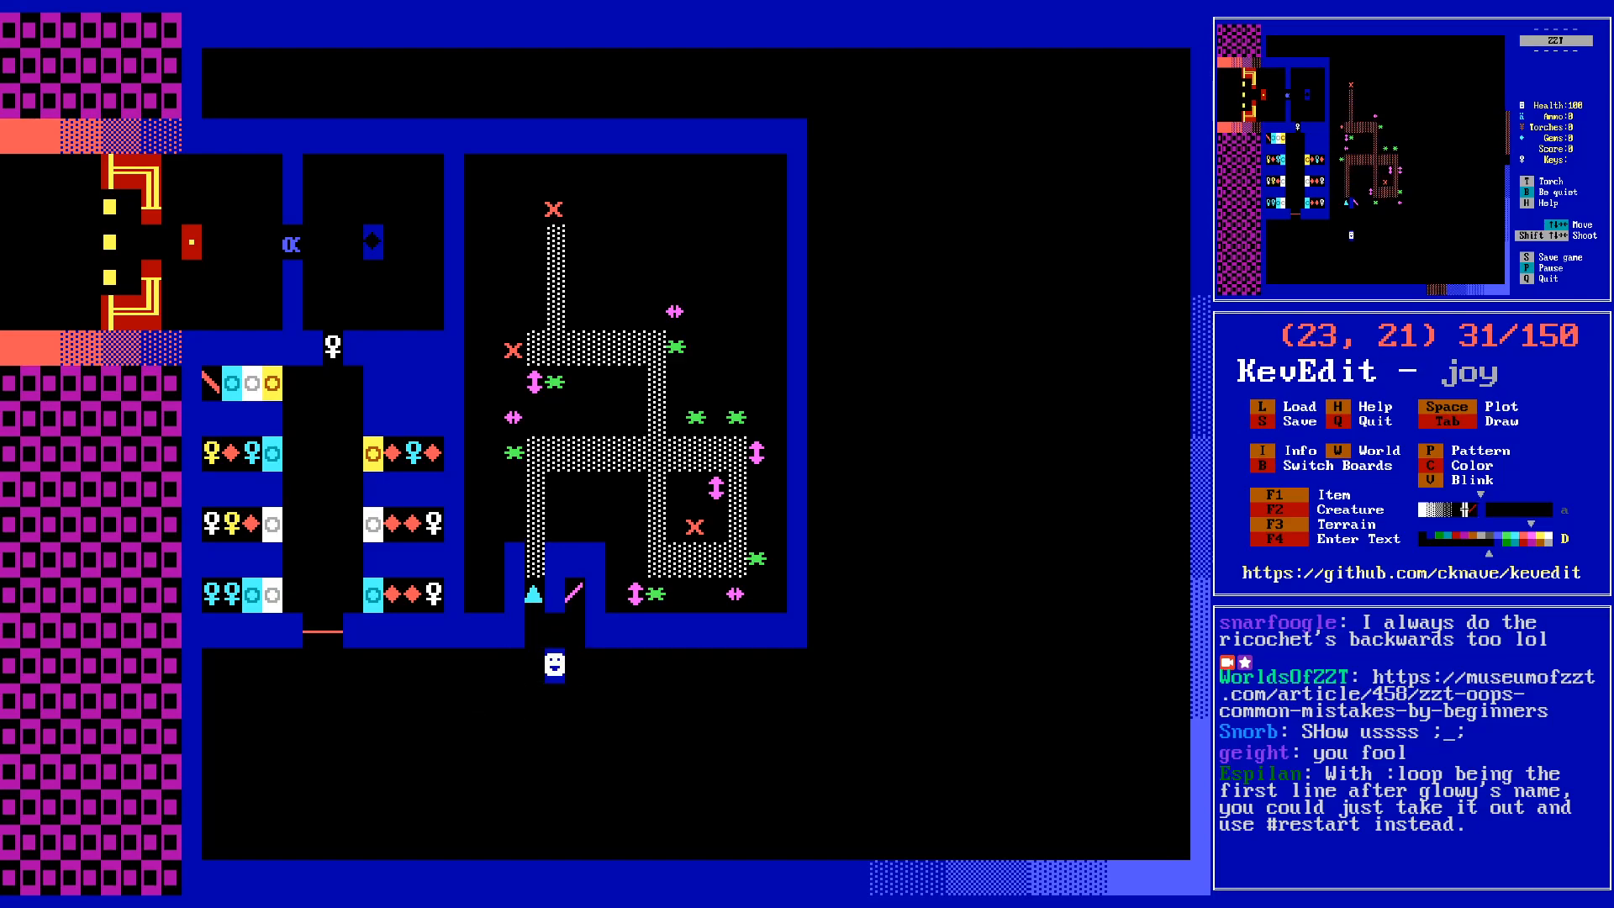
pyautogui.press('Tab')
pyautogui.press('Right')
pyautogui.press('Right')
pyautogui.press('Right')
pyautogui.press('Right')
pyautogui.press('Right')
pyautogui.press('Right')
pyautogui.press('Right')
pyautogui.press('Right')
pyautogui.press('Right')
pyautogui.press('Right')
pyautogui.press('Right')
pyautogui.press('Right')
pyautogui.press('Right')
pyautogui.press('Right')
pyautogui.press('Right')
pyautogui.press('Right')
pyautogui.press('Right')
pyautogui.press('Right')
pyautogui.press('Right')
pyautogui.press('Right')
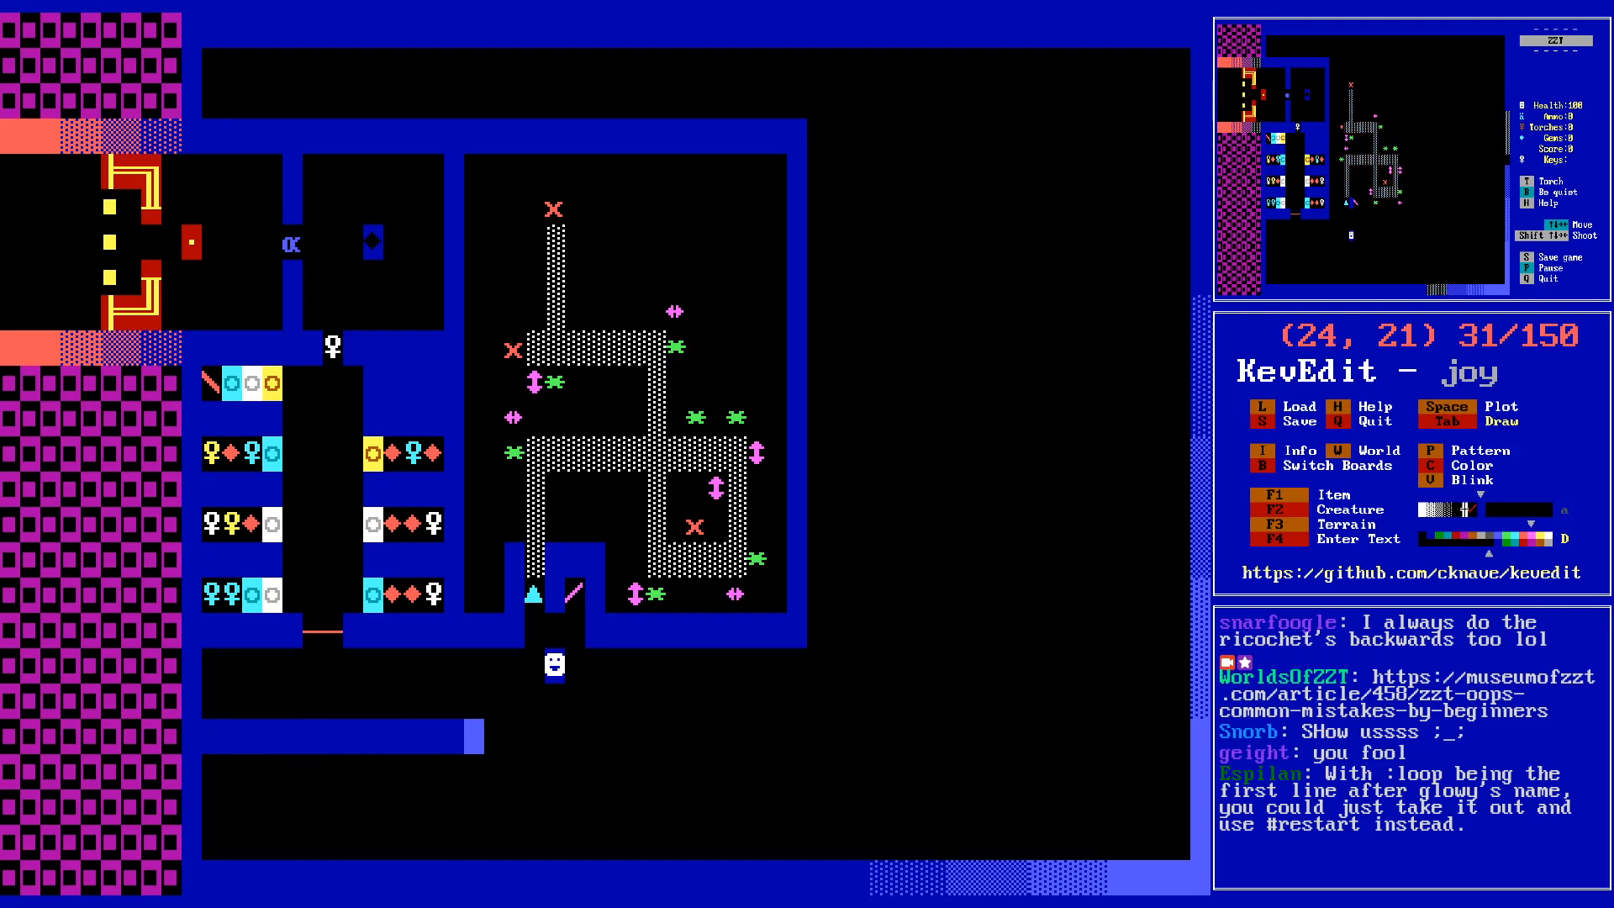
pyautogui.press('Tab')
# - Place the cursor at (32, 19) in the corridor beside the player and set the drawing colour to dark grey
pyautogui.press('Up')
pyautogui.press('Left')
pyautogui.press('Up')
pyautogui.press('Left')
pyautogui.press('Left')
pyautogui.press('Left')
pyautogui.press('Left')
pyautogui.press('Left')
pyautogui.press('Left')
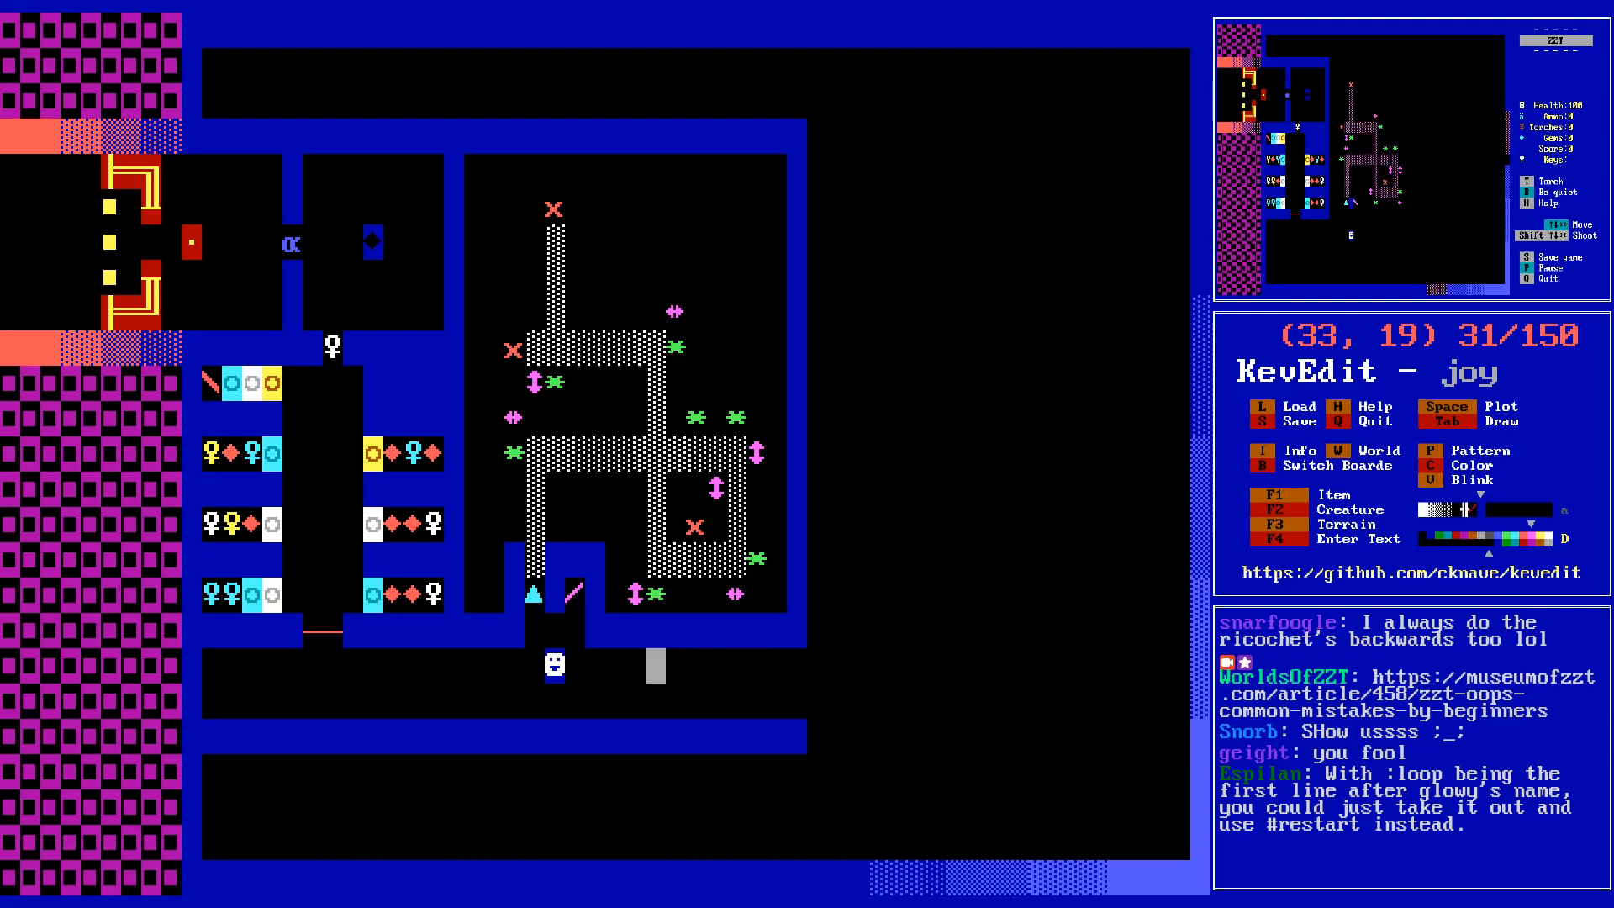
pyautogui.press('Right')
pyautogui.press('Left')
pyautogui.press('Left')
pyautogui.press('c')
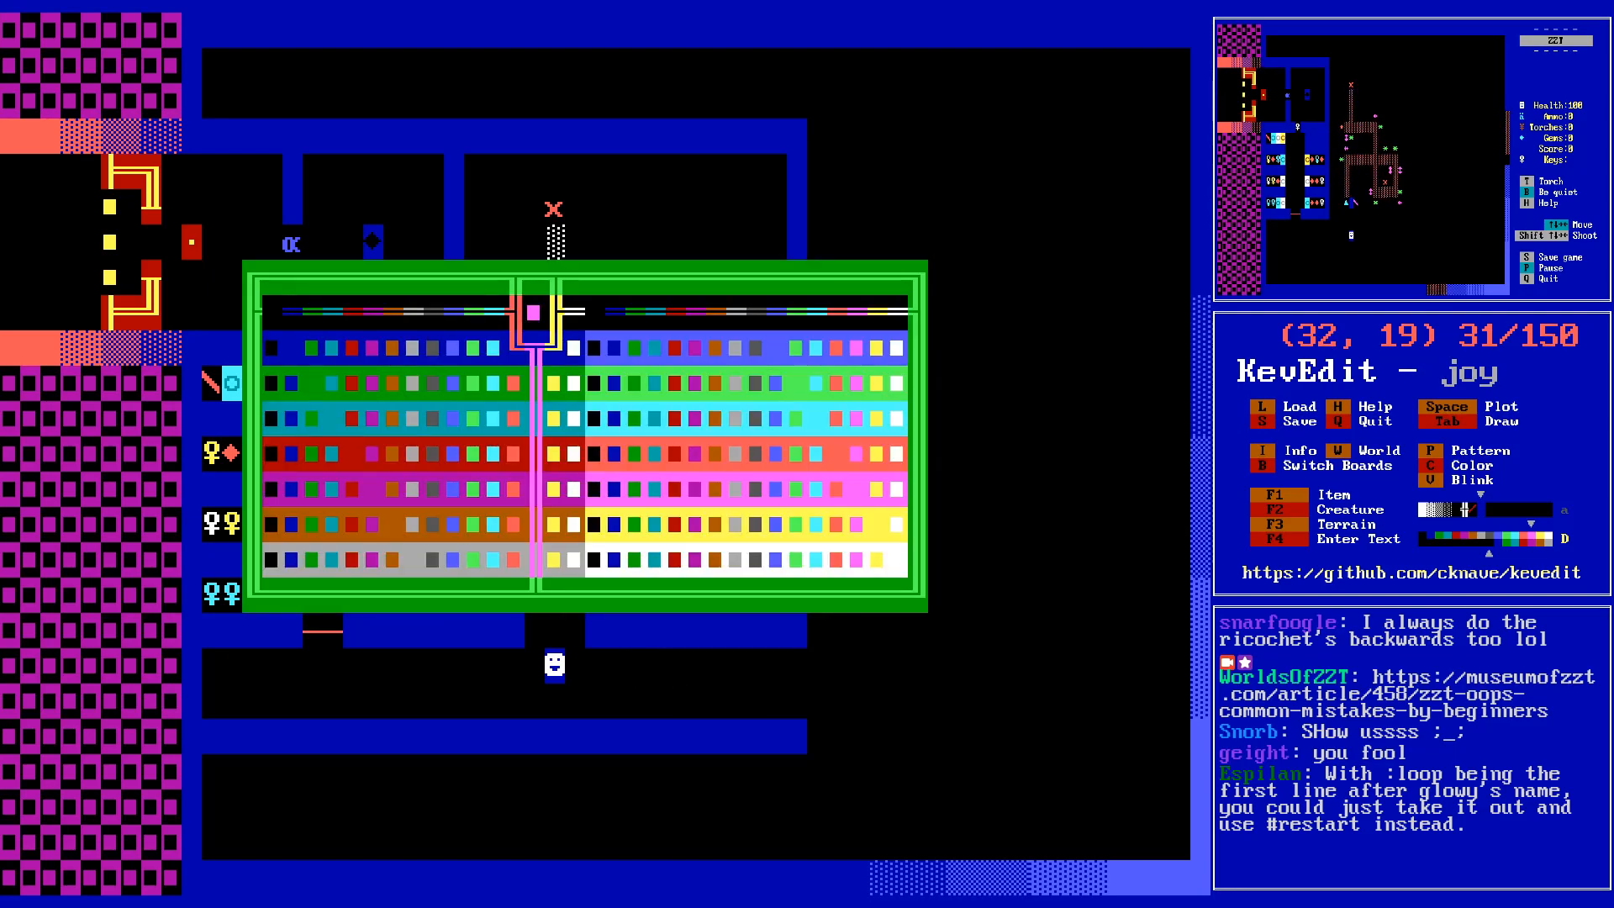
pyautogui.press('Left')
pyautogui.press('Left')
pyautogui.press('Left')
pyautogui.press('Left')
pyautogui.press('Left')
pyautogui.press('Return')
# - Create an object at (32, 19) and set its character to #char 10, the inverse circle
pyautogui.press('F2')
pyautogui.press('o')
pyautogui.press('Return')
pyautogui.press('Down')
pyautogui.press('Return')
pyautogui.press('Down')
pyautogui.press('Right')
pyautogui.press('Right')
pyautogui.press('Right')
pyautogui.press('Right')
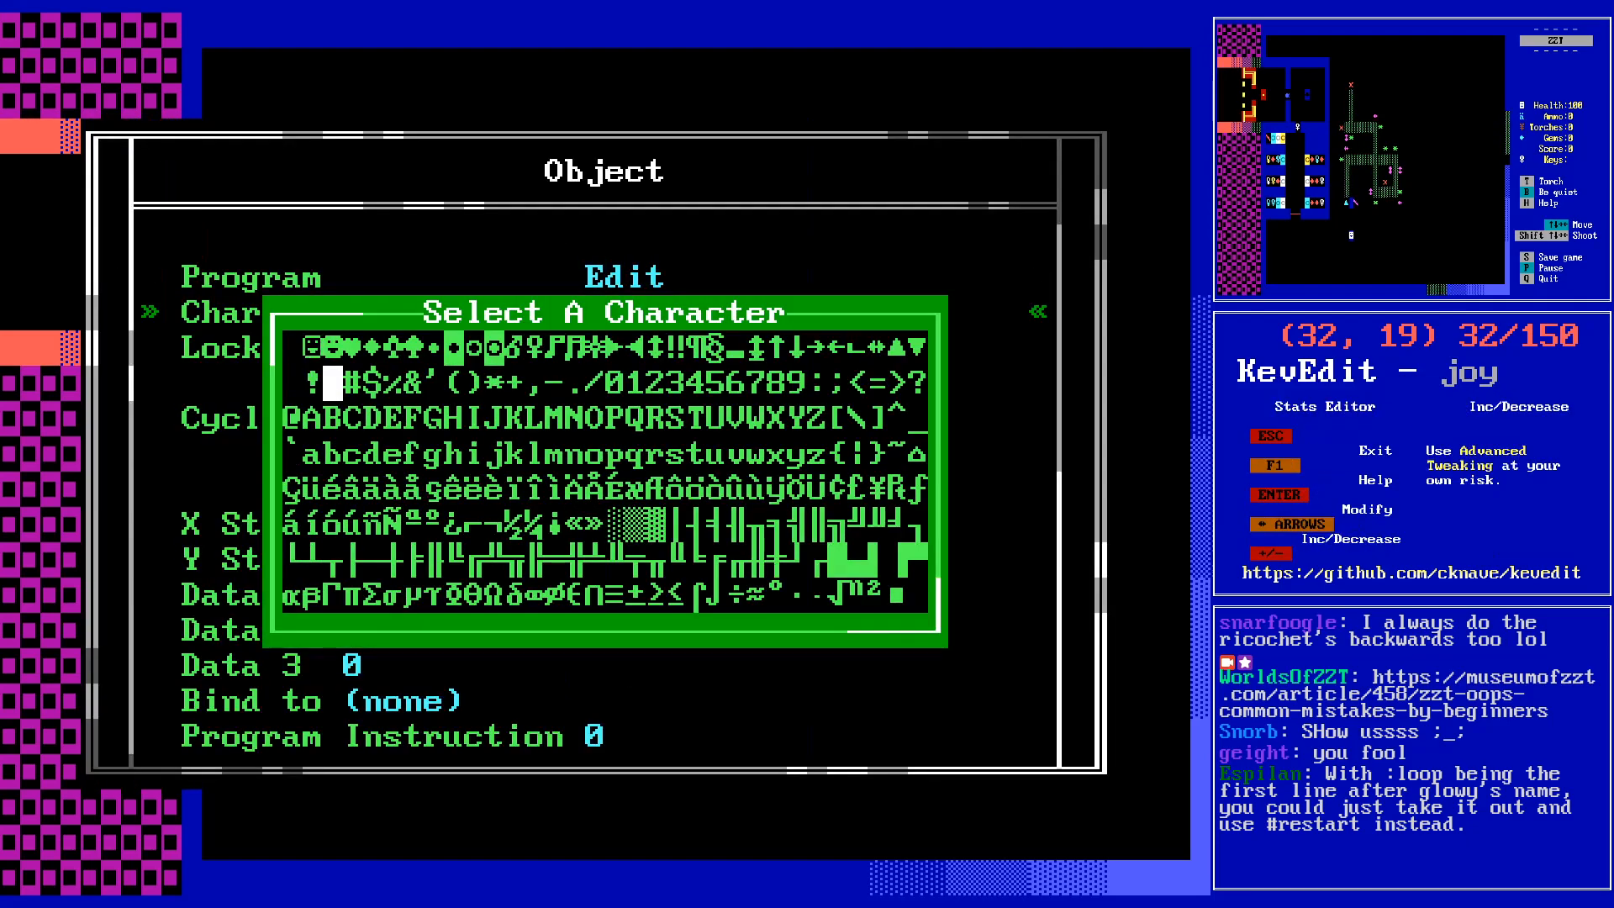
pyautogui.press('Right')
pyautogui.press('Right')
pyautogui.press('Right')
pyautogui.press('Right')
pyautogui.press('Right')
pyautogui.press('Up')
pyautogui.press('Return')
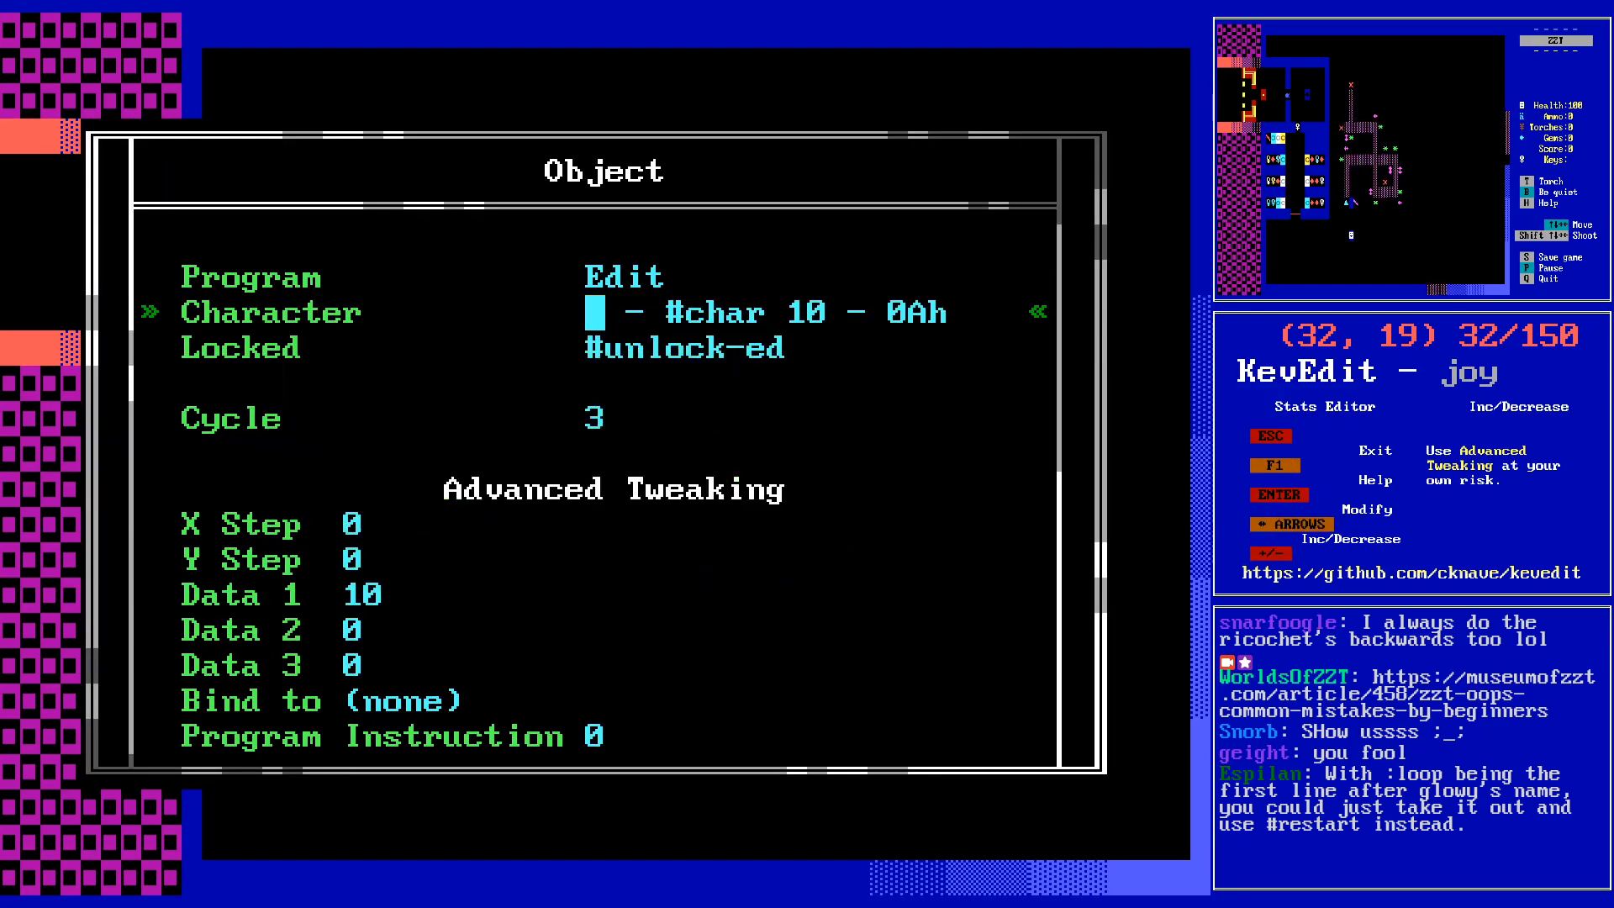
pyautogui.press('Down')
pyautogui.press('Down')
pyautogui.press('Left')
pyautogui.press('Left')
pyautogui.press('Up')
pyautogui.press('Up')
pyautogui.press('Up')
pyautogui.press('Return')
pyautogui.write('@hit')
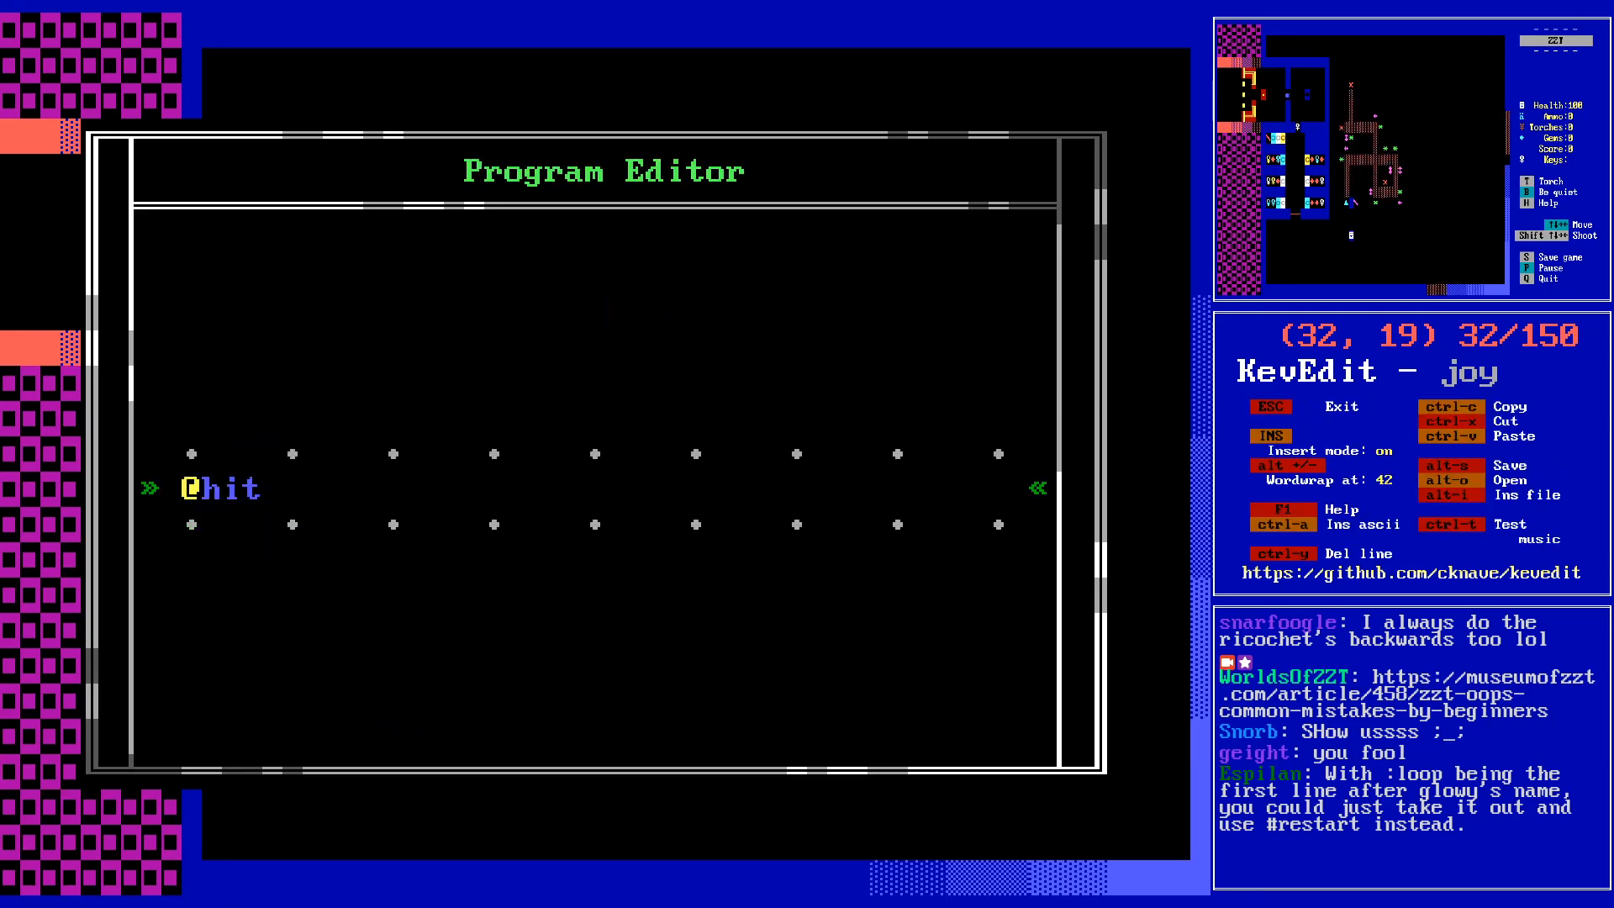
pyautogui.write('har')
pyautogui.press('BackSpace')
pyautogui.press('BackSpace')
pyautogui.press('BackSpace')
pyautogui.write('target')
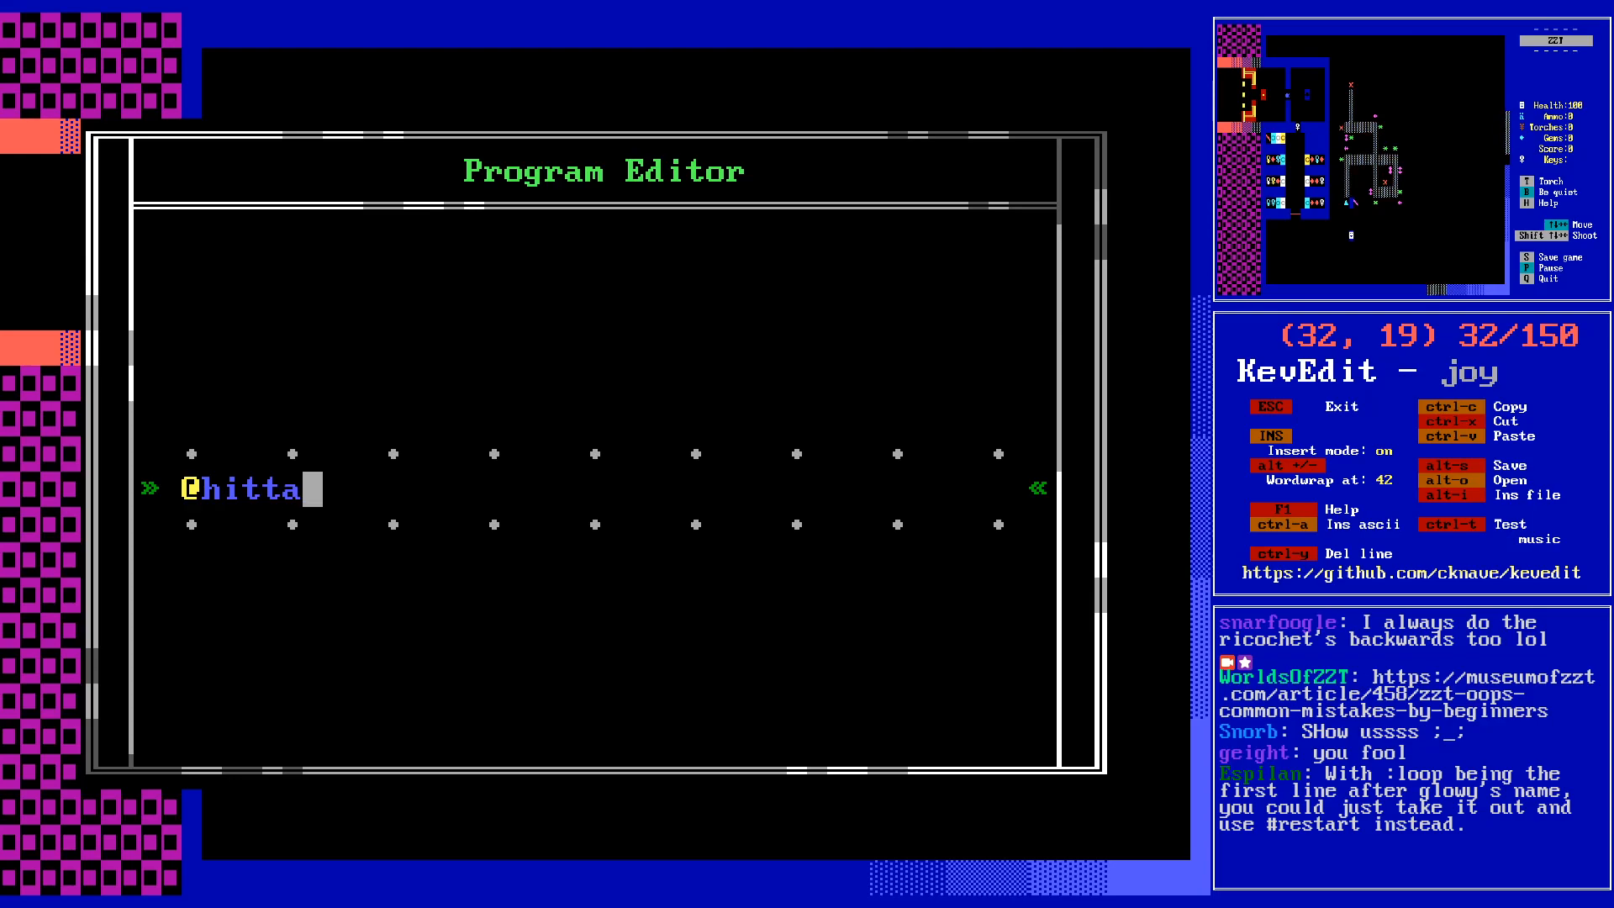
pyautogui.press('Return')
pyautogui.write('#end')
pyautogui.press('Return')
pyautogui.write(':hit')
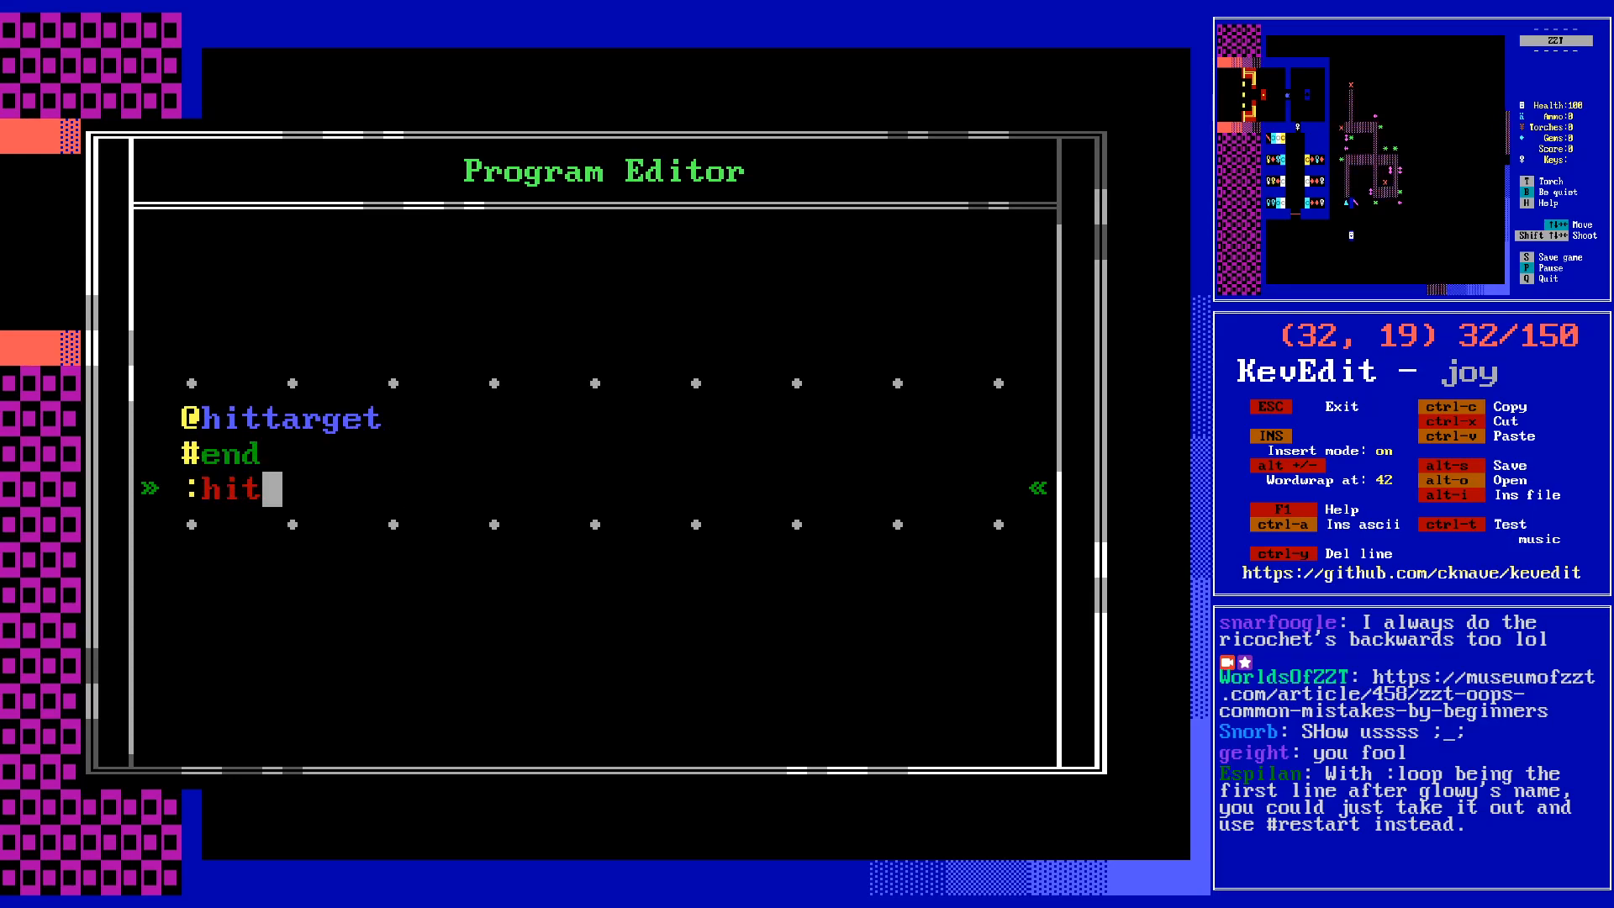
pyautogui.press('Return')
pyautogui.write(':hit')
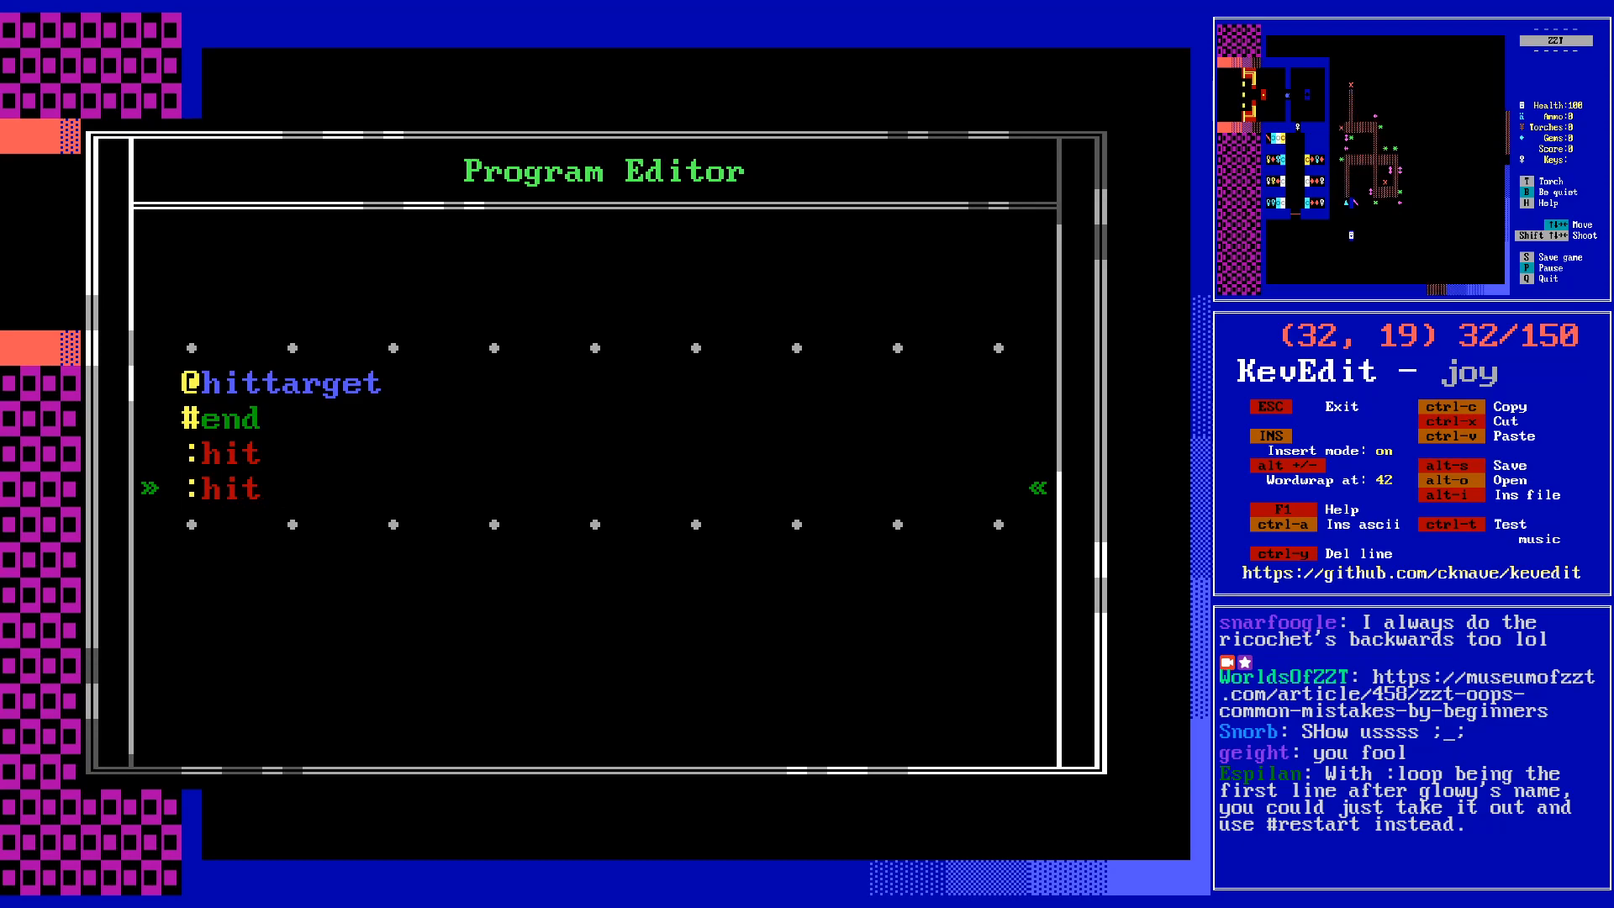
pyautogui.press('Up')
pyautogui.press('Down')
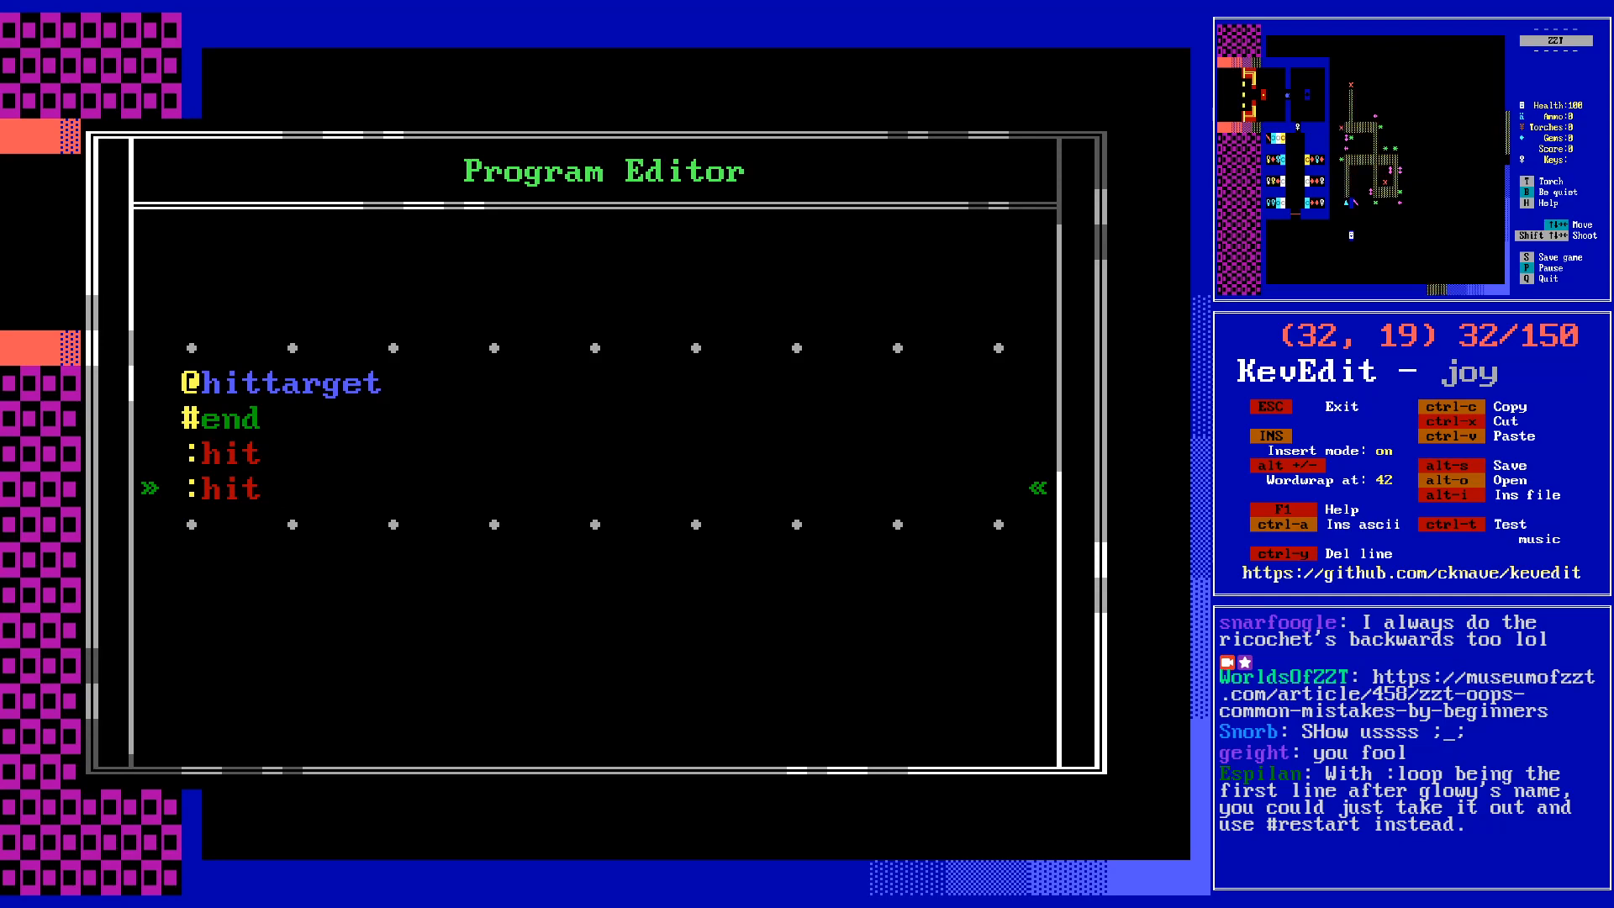
pyautogui.press('Return')
pyautogui.write('#zap hit')
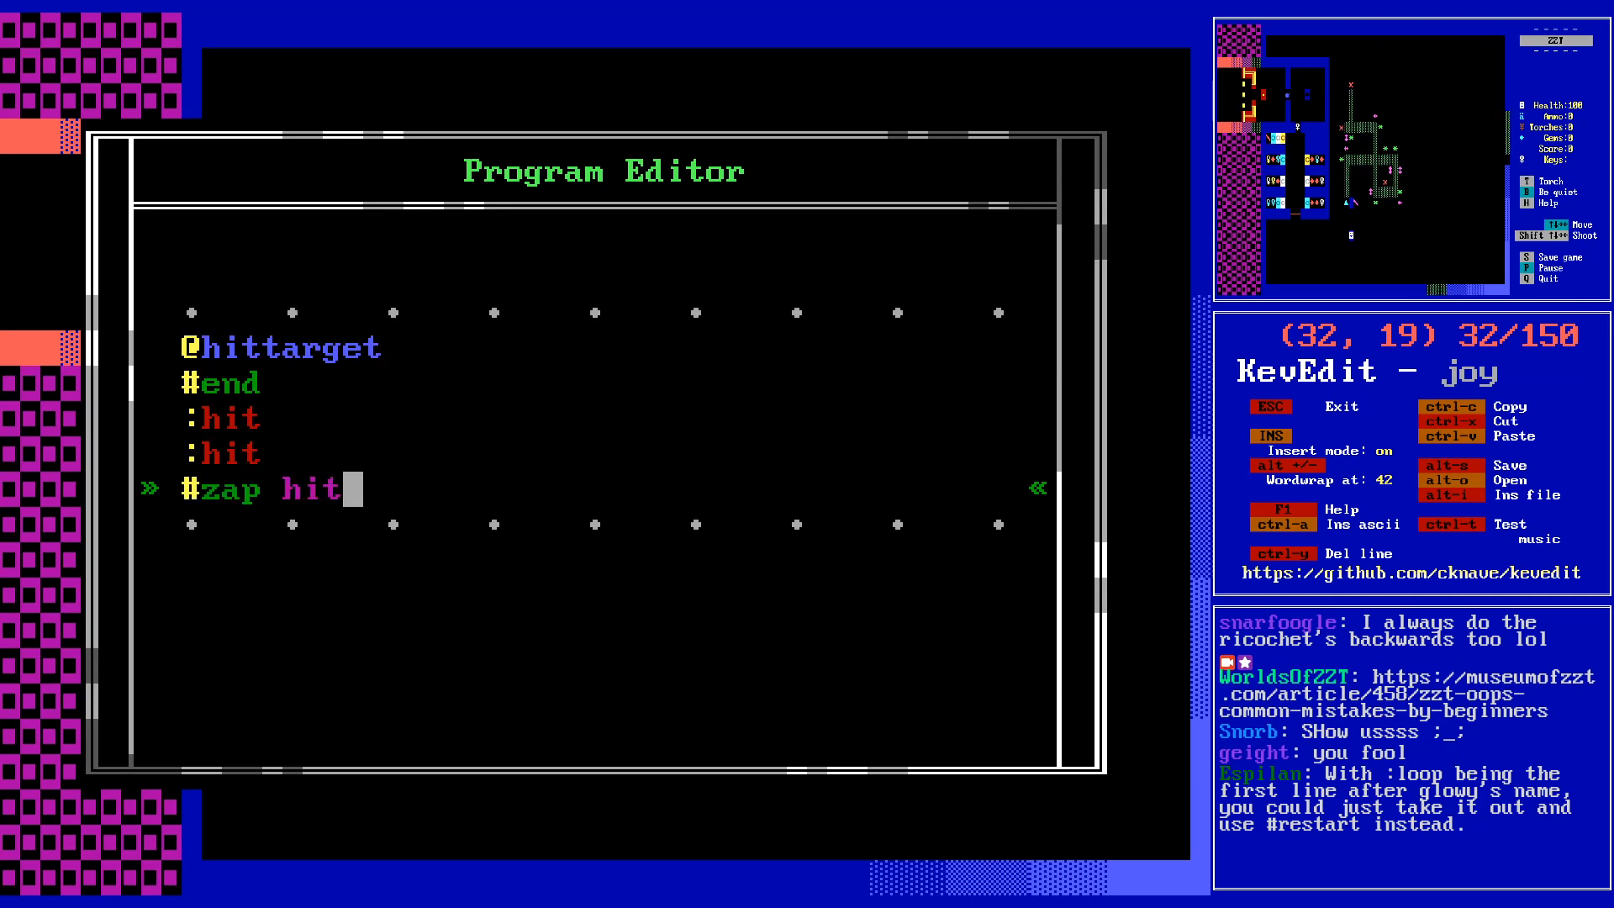
pyautogui.press('Return')
pyautogui.write('#end')
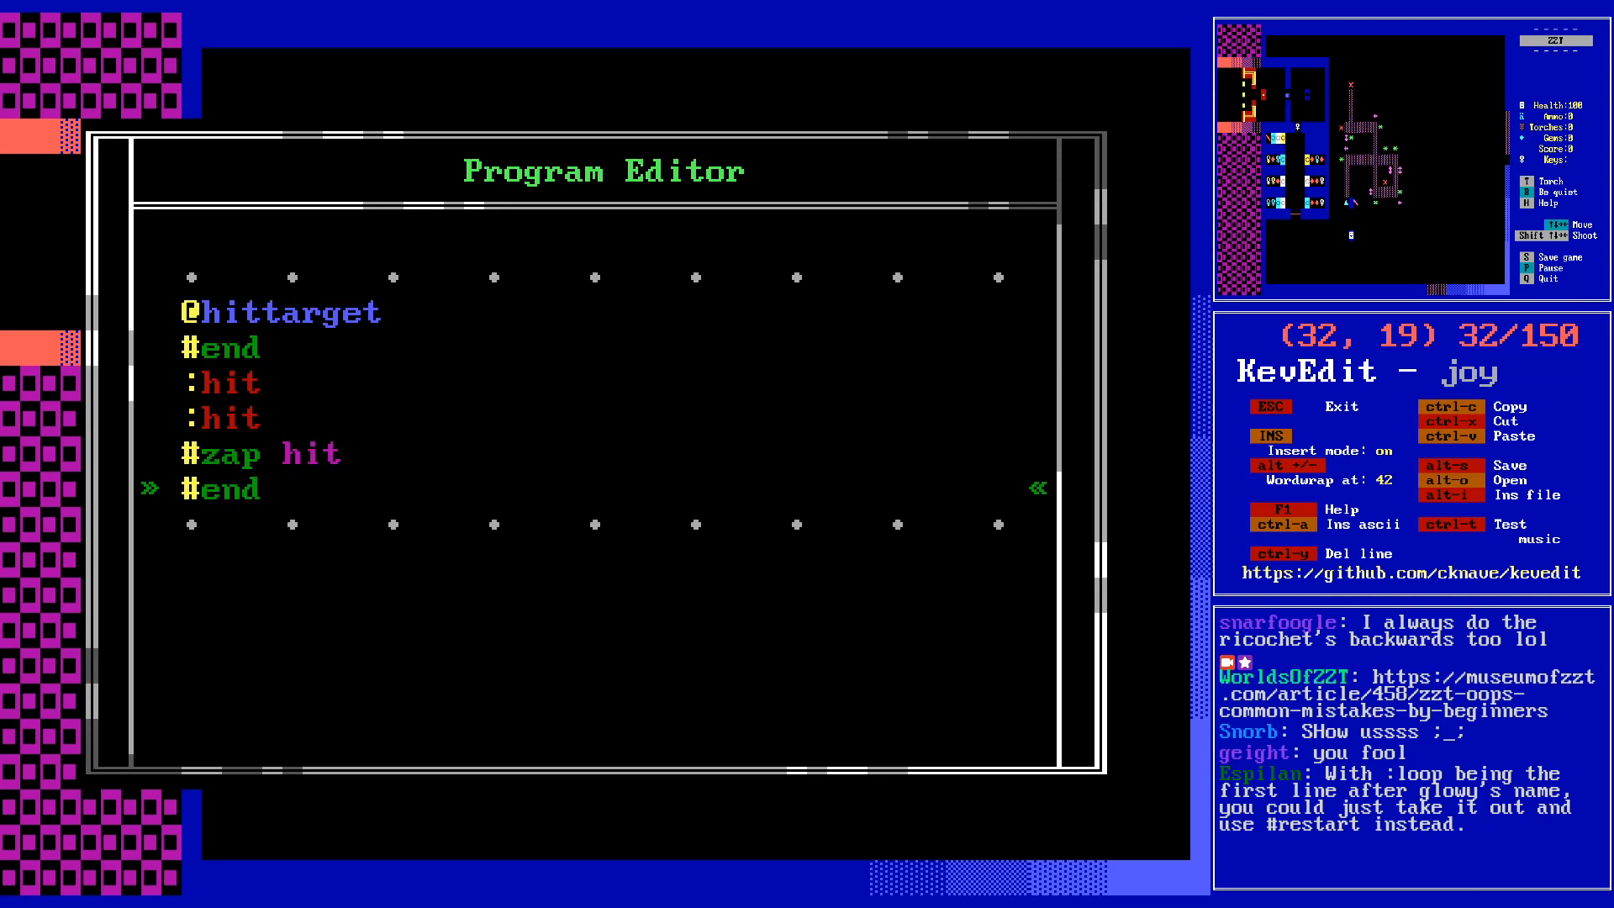
# - Append a final :hit label followed by #die to the hittarget code and close the editor
pyautogui.press('Up')
pyautogui.press('Up')
pyautogui.press('Up')
pyautogui.press('Down')
pyautogui.press('Down')
pyautogui.press('Down')
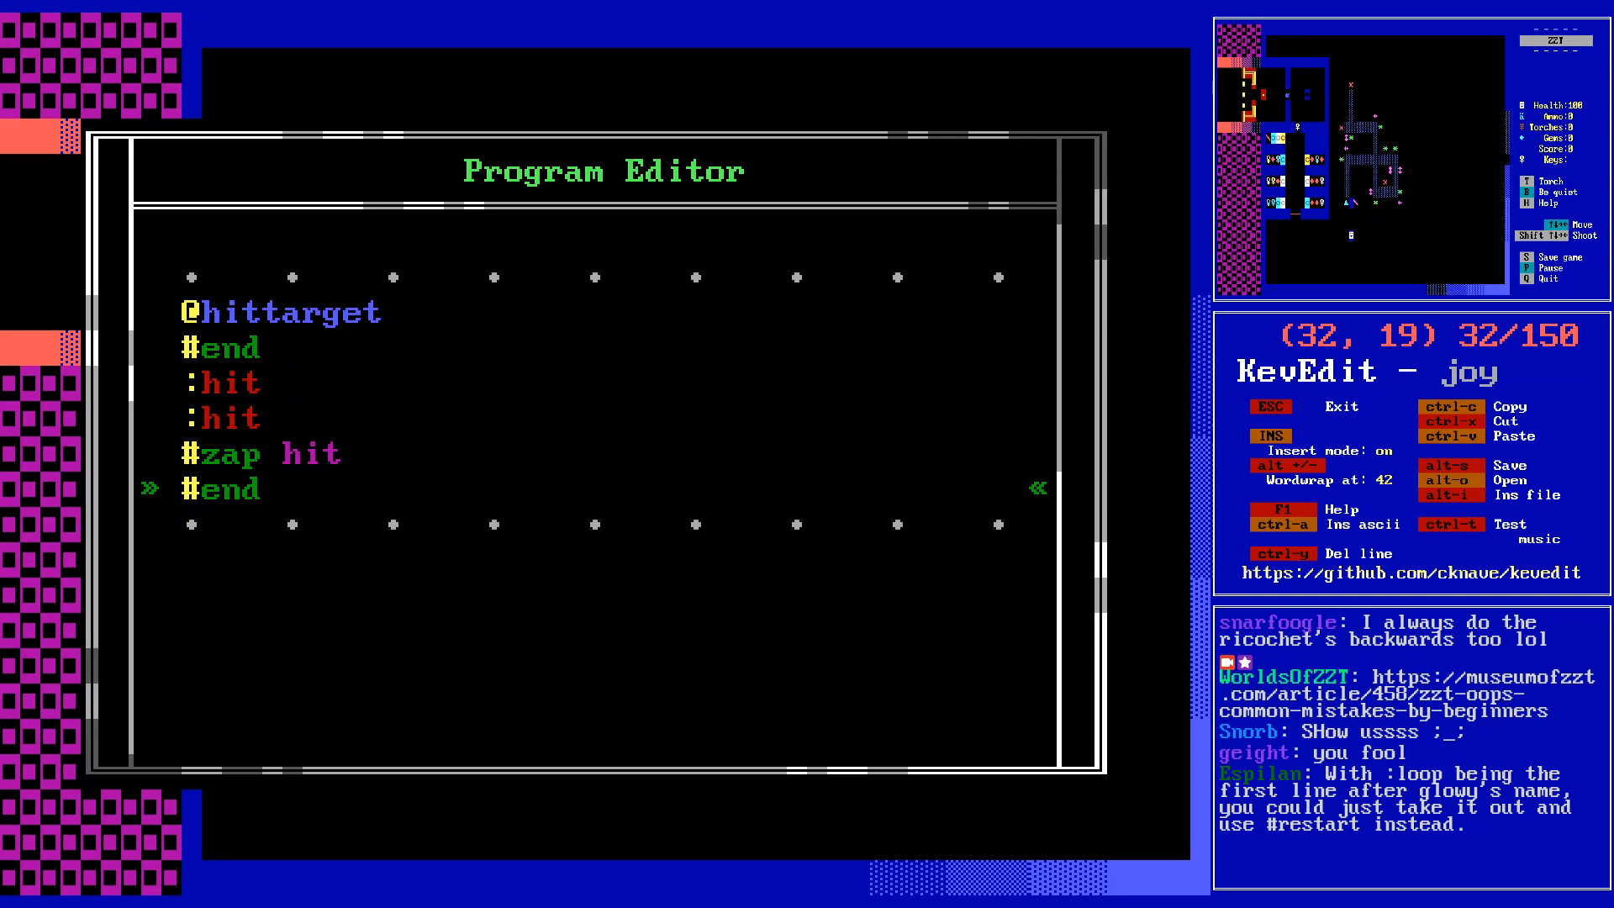
pyautogui.press('Return')
pyautogui.write(':hit')
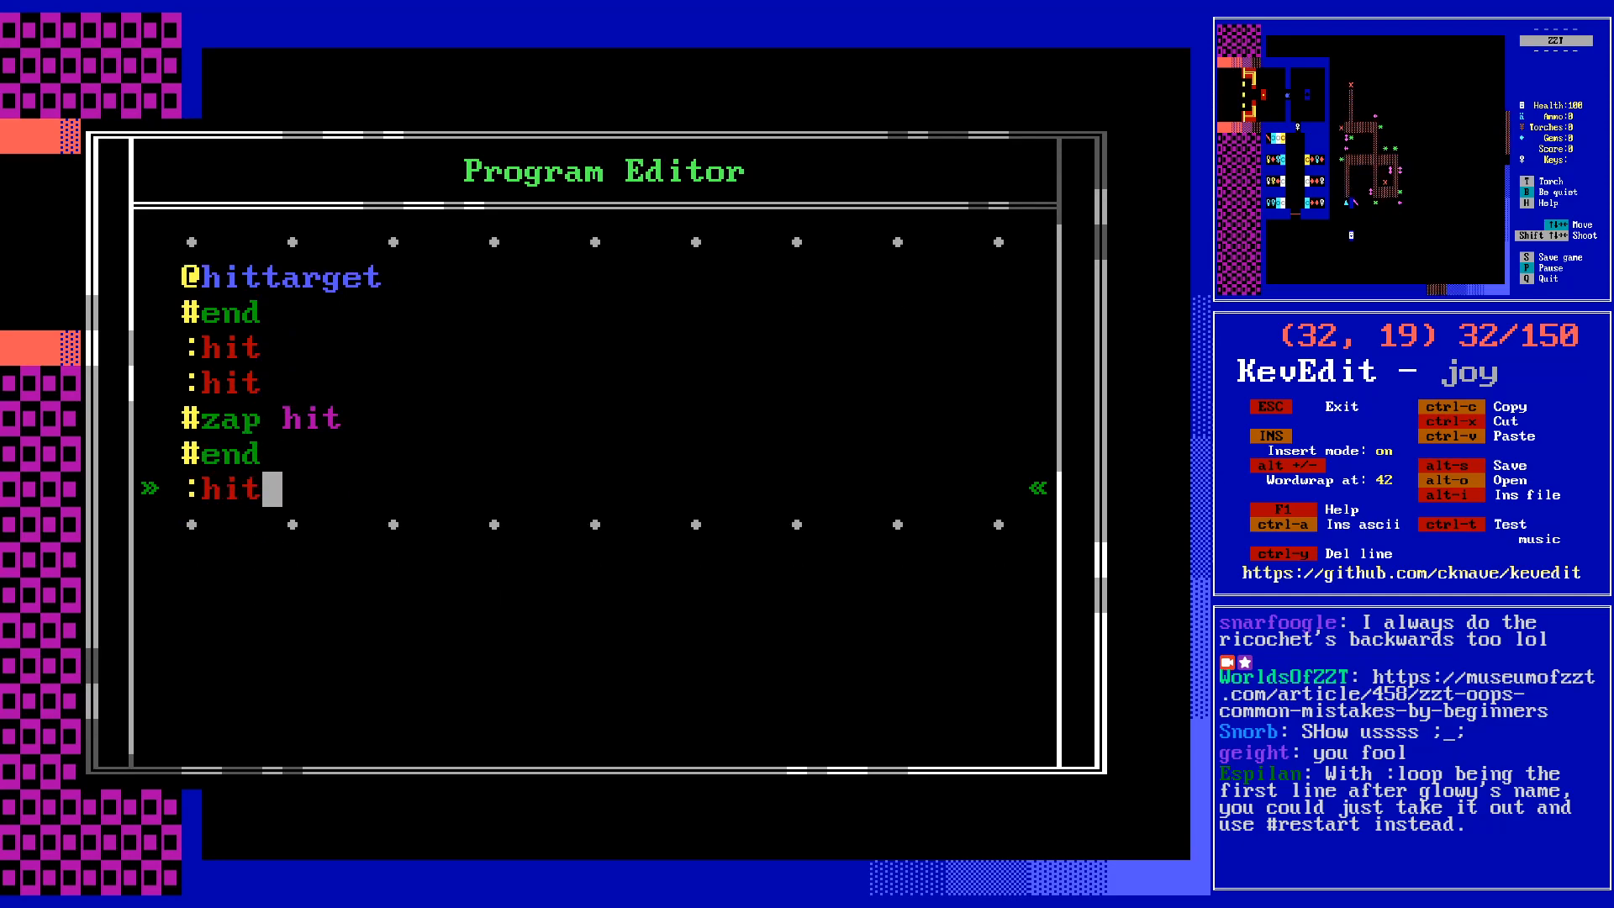
pyautogui.press('Return')
pyautogui.write('#')
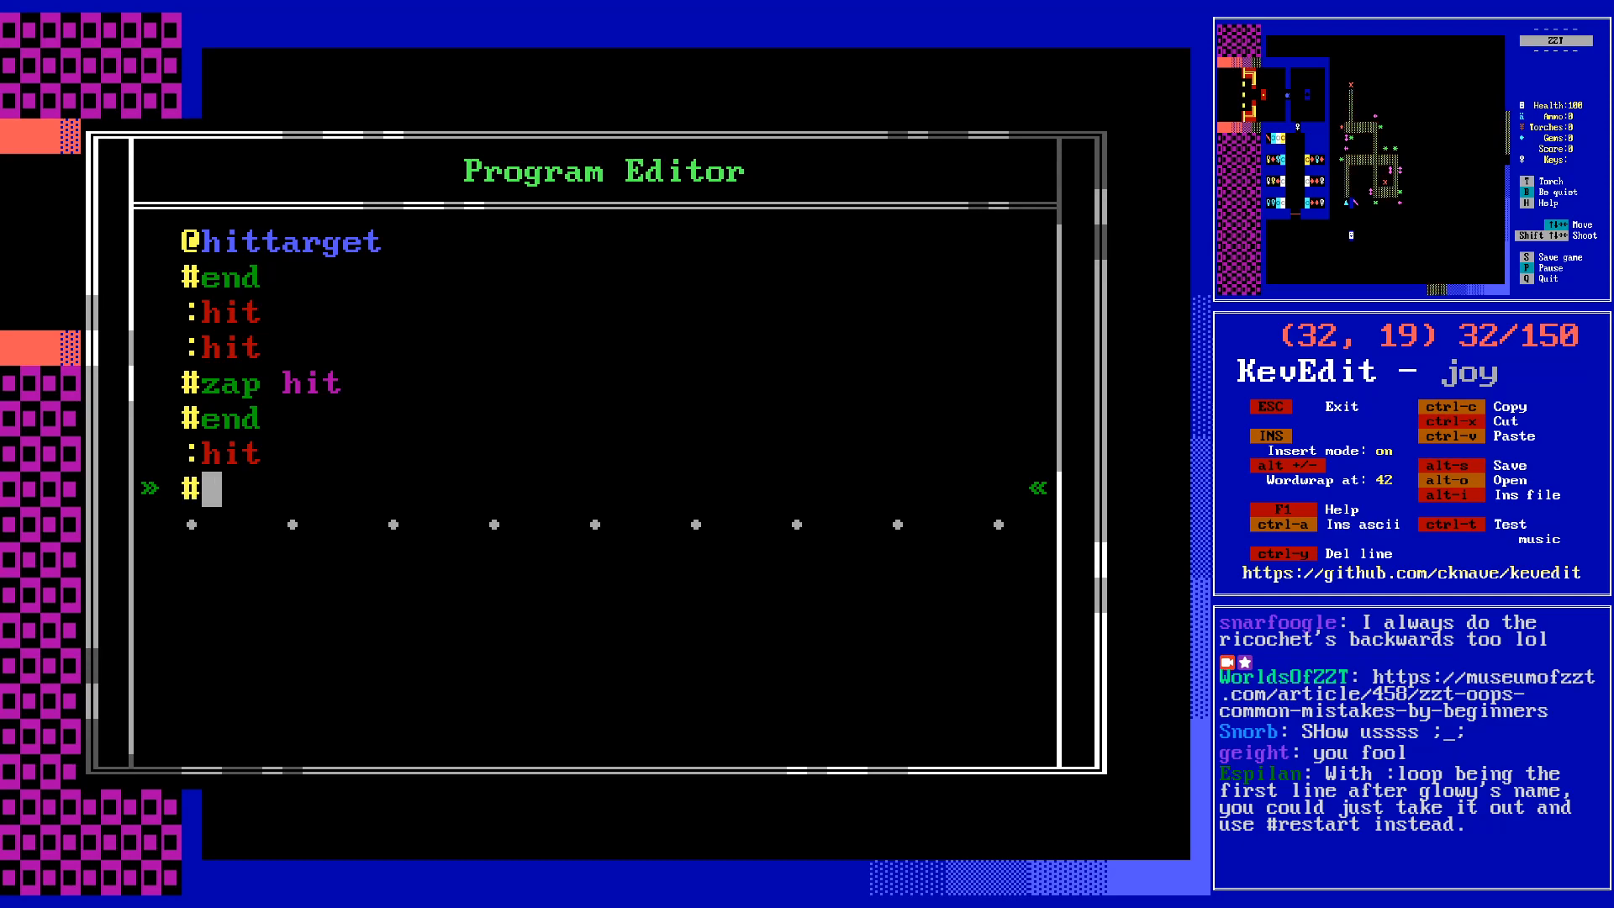
pyautogui.write('die')
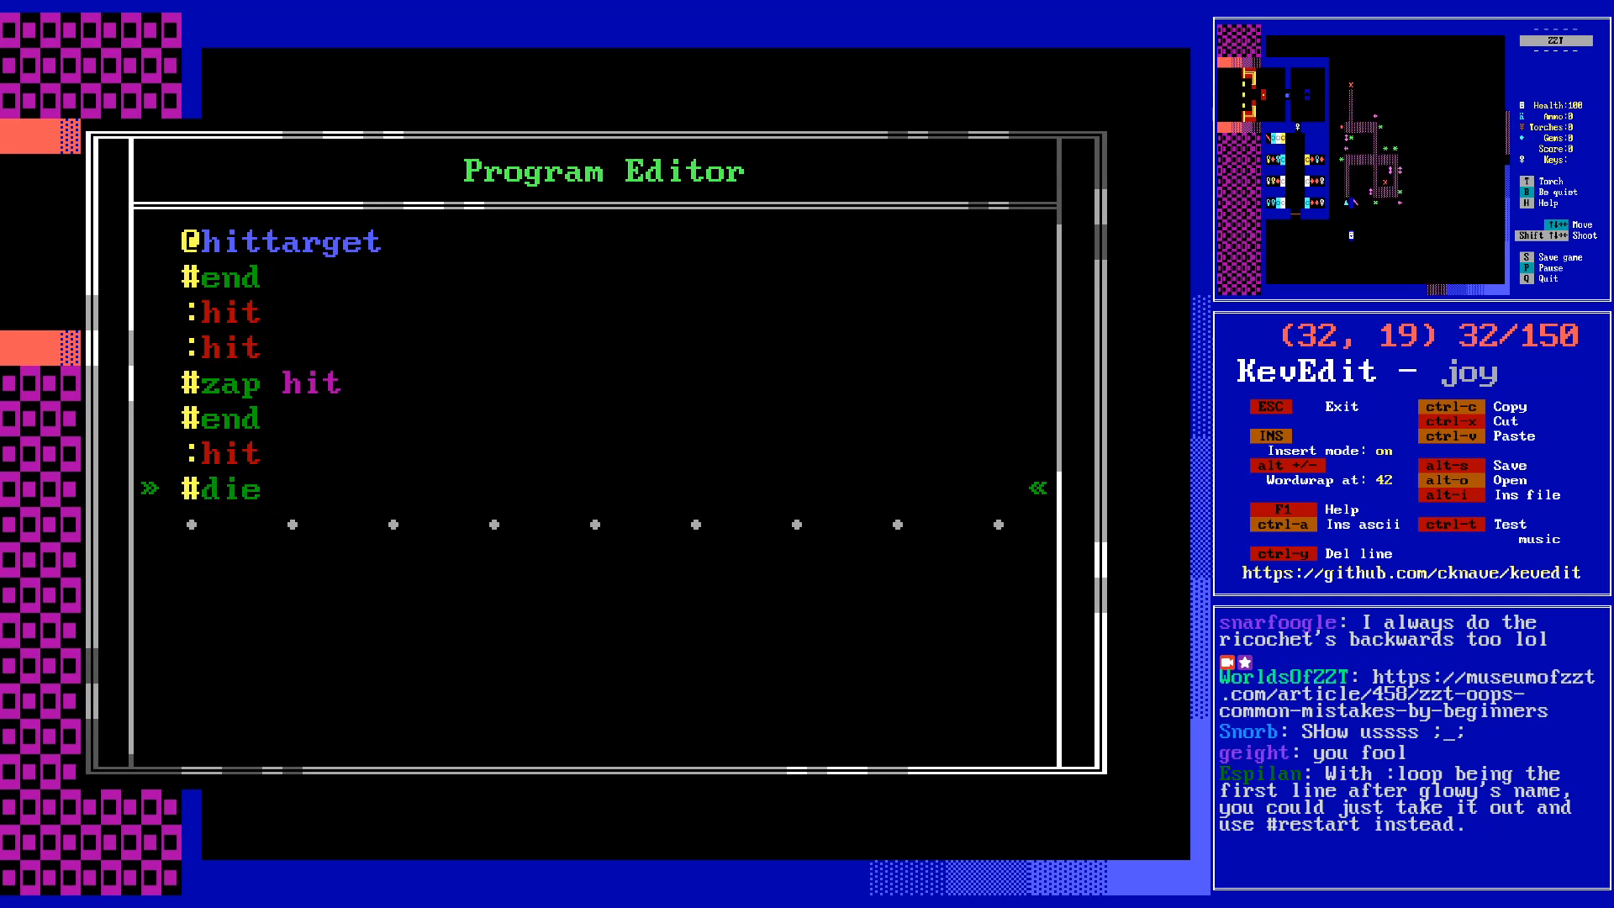
pyautogui.press('Escape')
# - Place a copy of the hittarget object at (32, 20) and replace its entire code with #bind hittarget
pyautogui.press('Down')
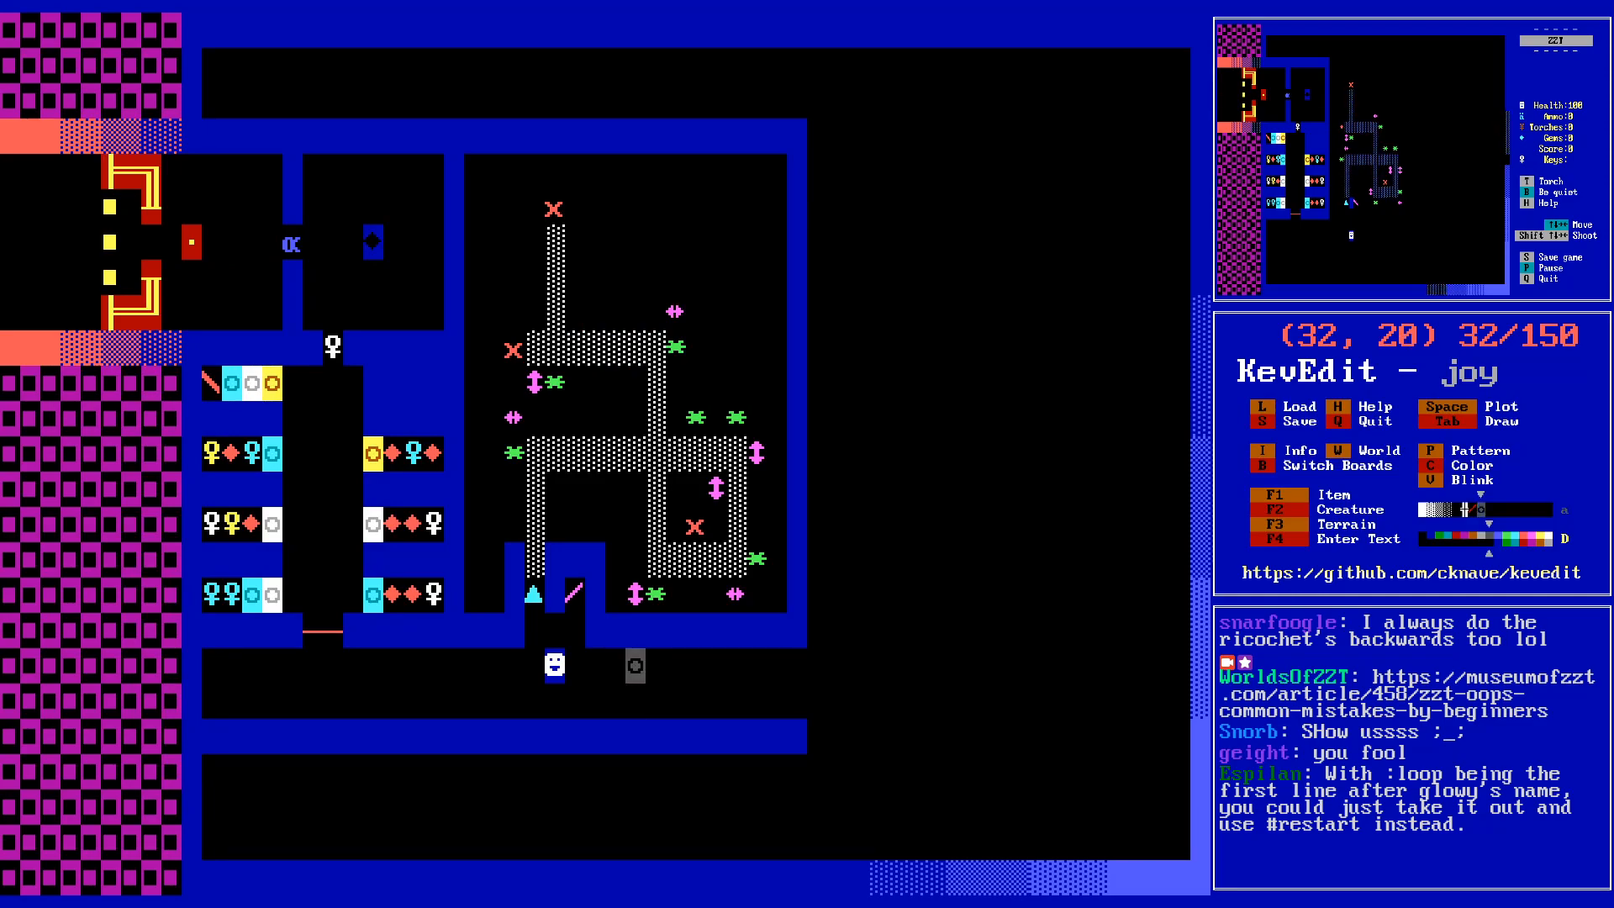
pyautogui.press('Return')
pyautogui.press('Return')
pyautogui.hotkey('ctrl', 'y')
pyautogui.hotkey('ctrl', 'y')
pyautogui.hotkey('ctrl', 'y')
pyautogui.hotkey('ctrl', 'y')
pyautogui.hotkey('ctrl', 'y')
pyautogui.hotkey('ctrl', 'y')
pyautogui.hotkey('ctrl', 'y')
pyautogui.hotkey('ctrl', 'y')
pyautogui.hotkey('ctrl', 'y')
pyautogui.write('#bind hint')
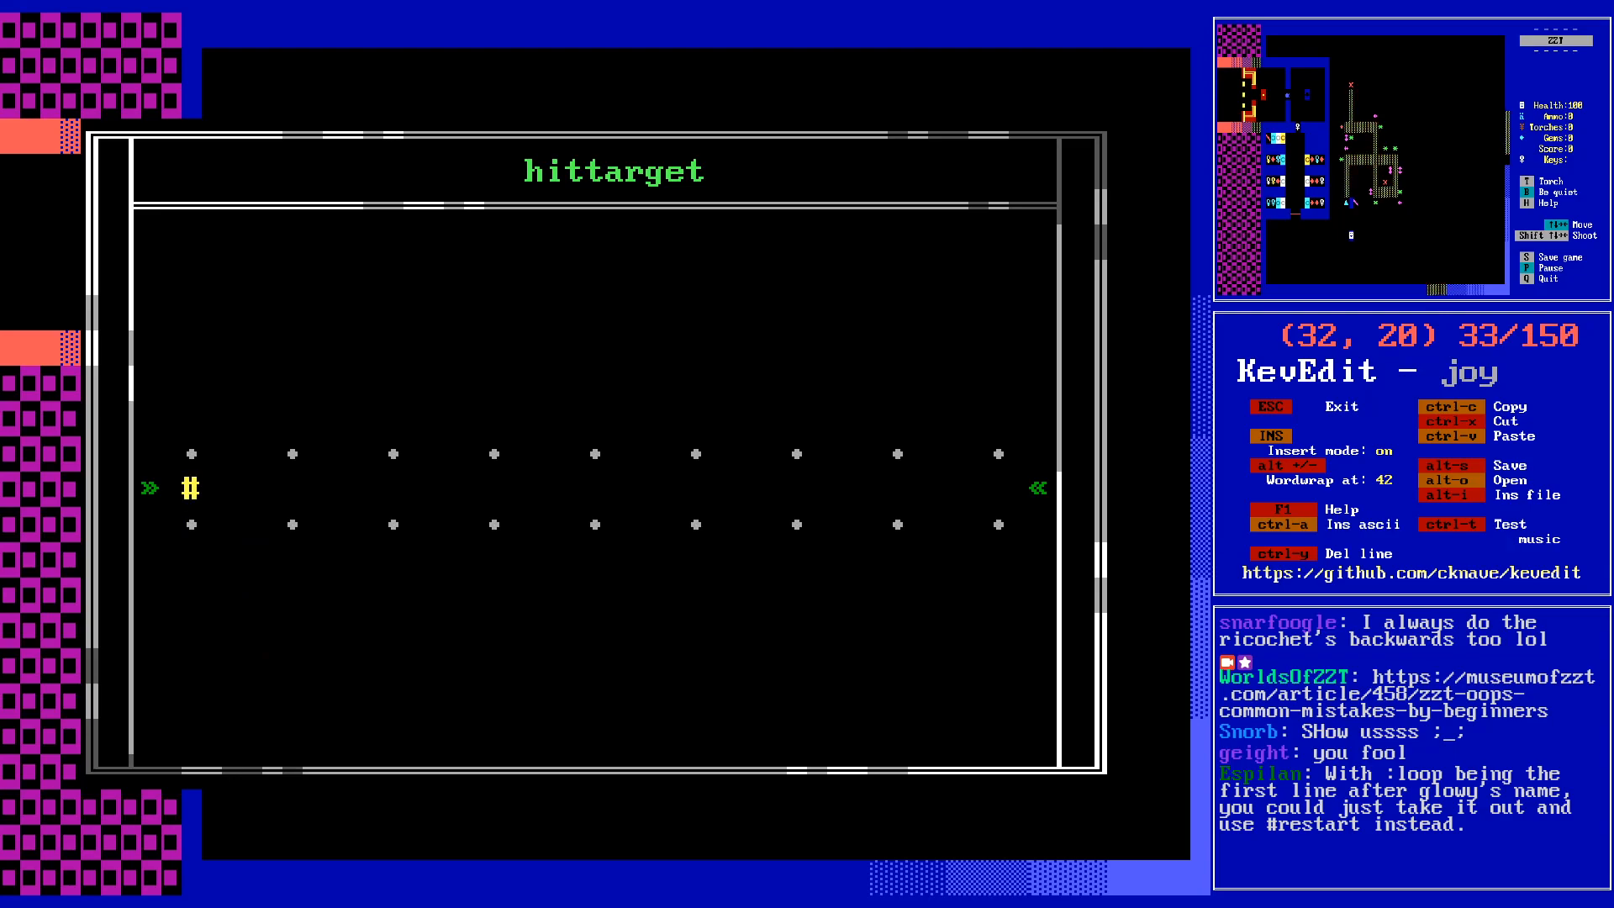
pyautogui.press('BackSpace')
pyautogui.press('BackSpace')
pyautogui.write('ttarget')
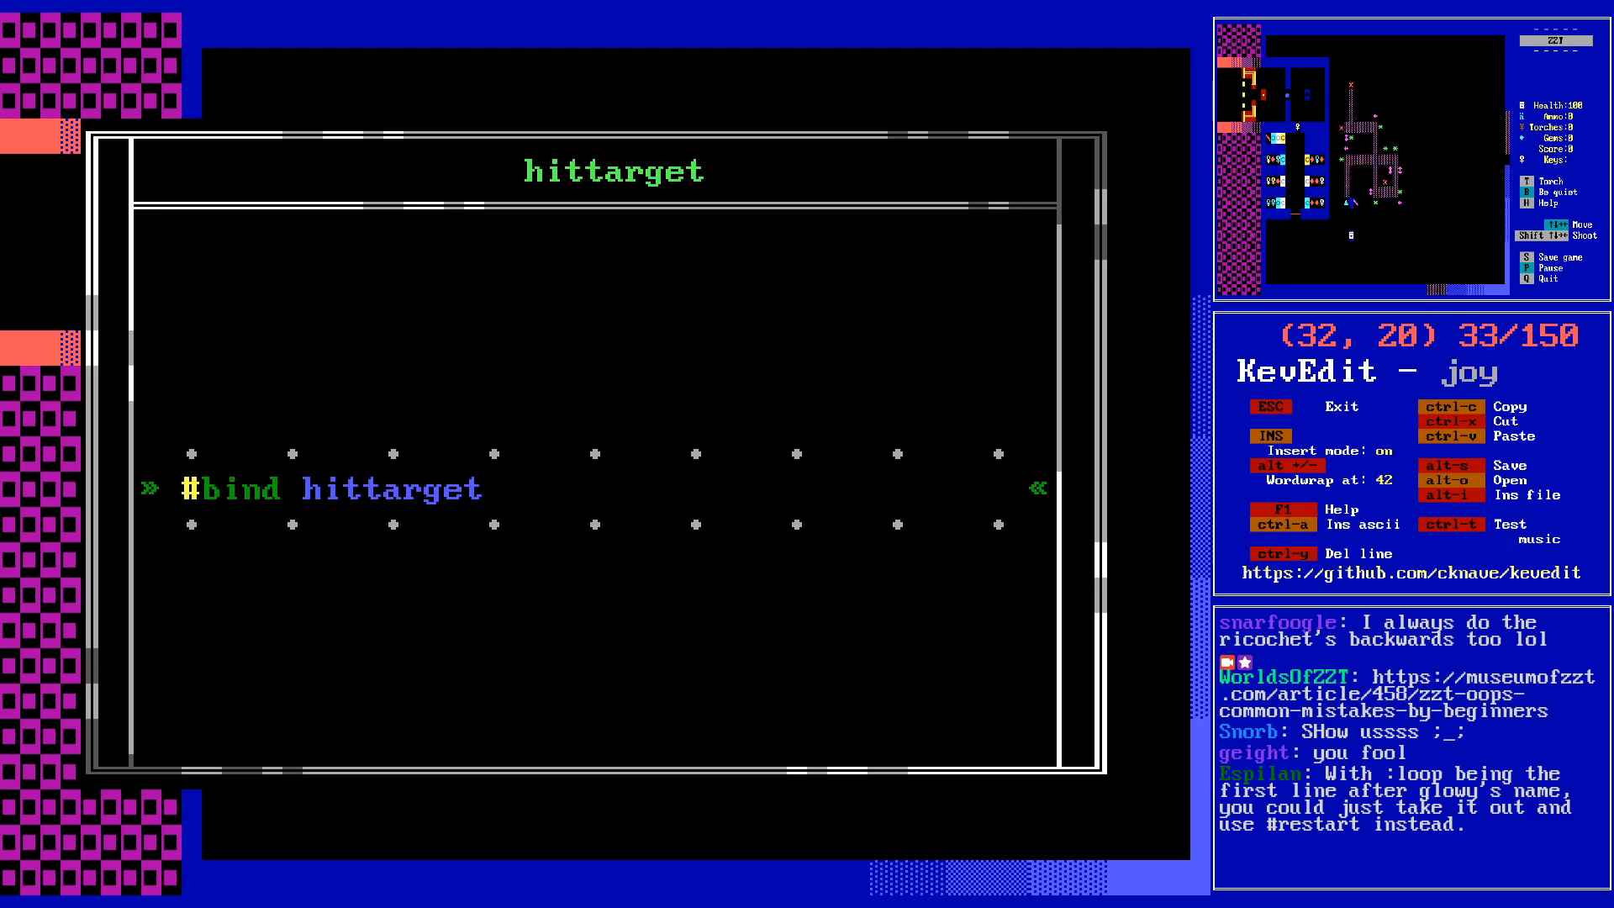
pyautogui.press('Escape')
pyautogui.press('Escape')
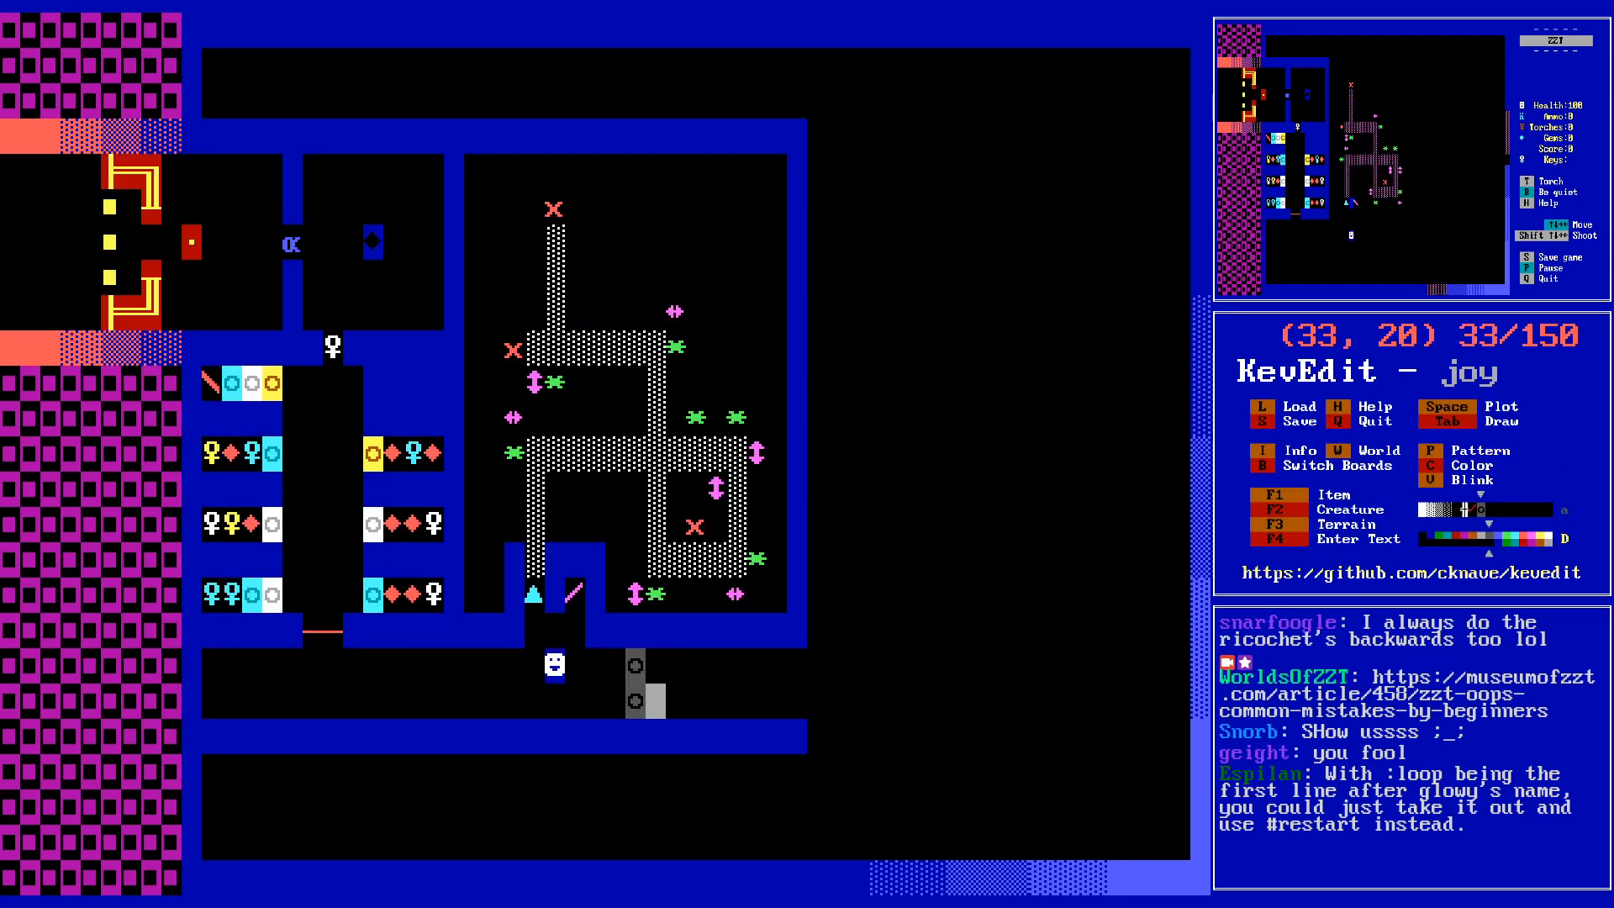
# - Check the board info for the current board, including its shot limit and adjacent boards, and close it unchanged
pyautogui.press('Up')
pyautogui.press('Right')
pyautogui.press('Right')
pyautogui.press('Right')
pyautogui.press('Down')
pyautogui.press('Down')
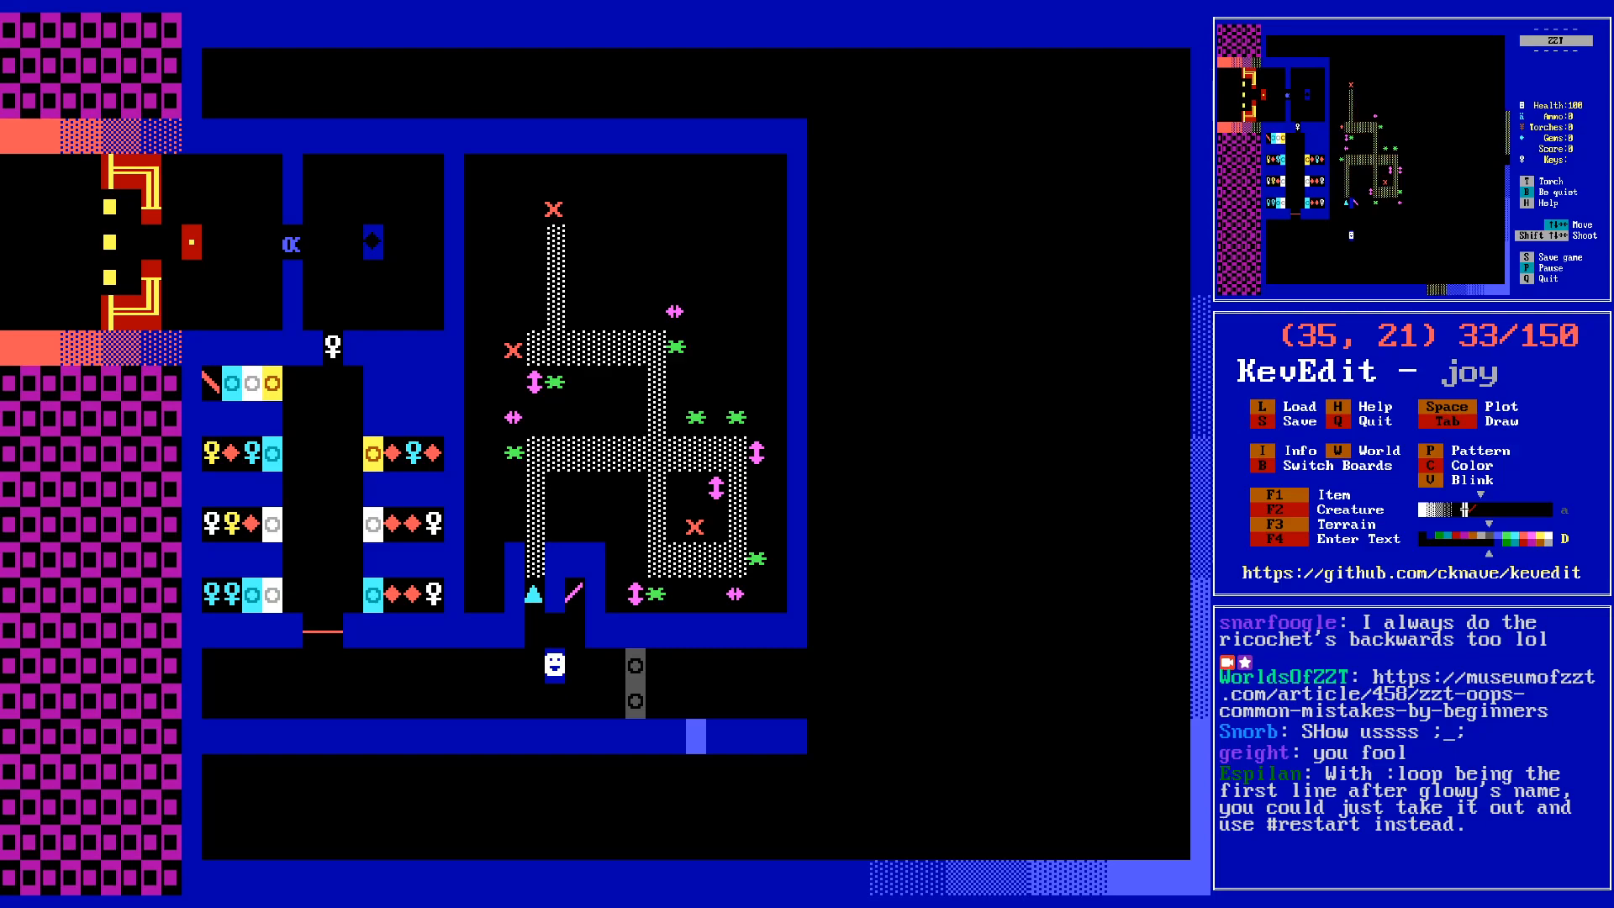
pyautogui.press('i')
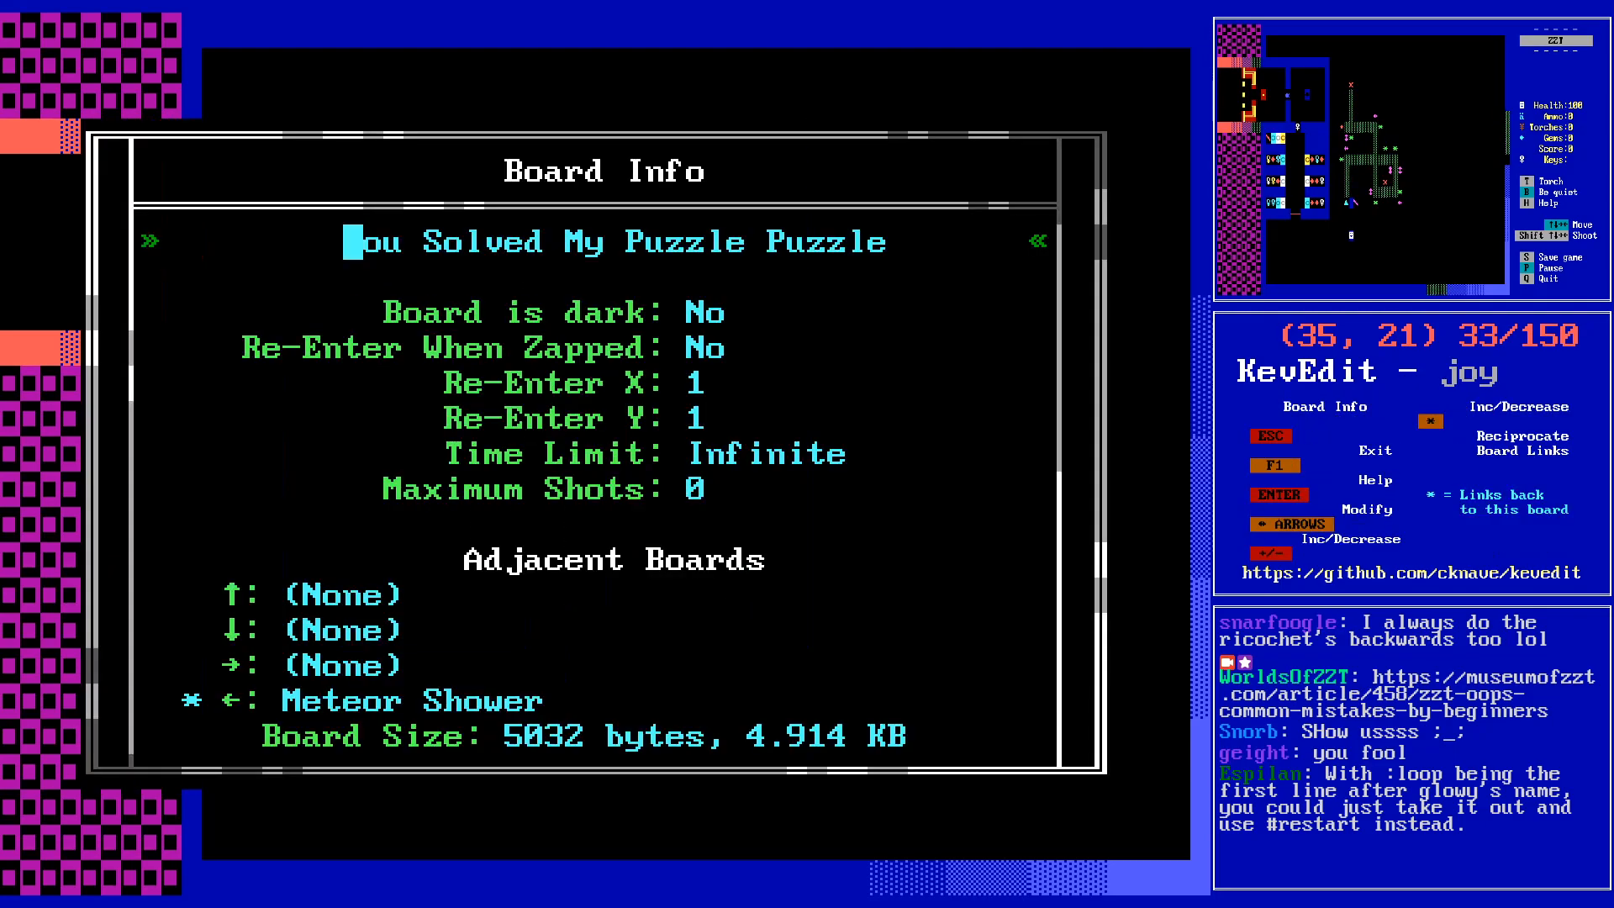
pyautogui.press('Escape')
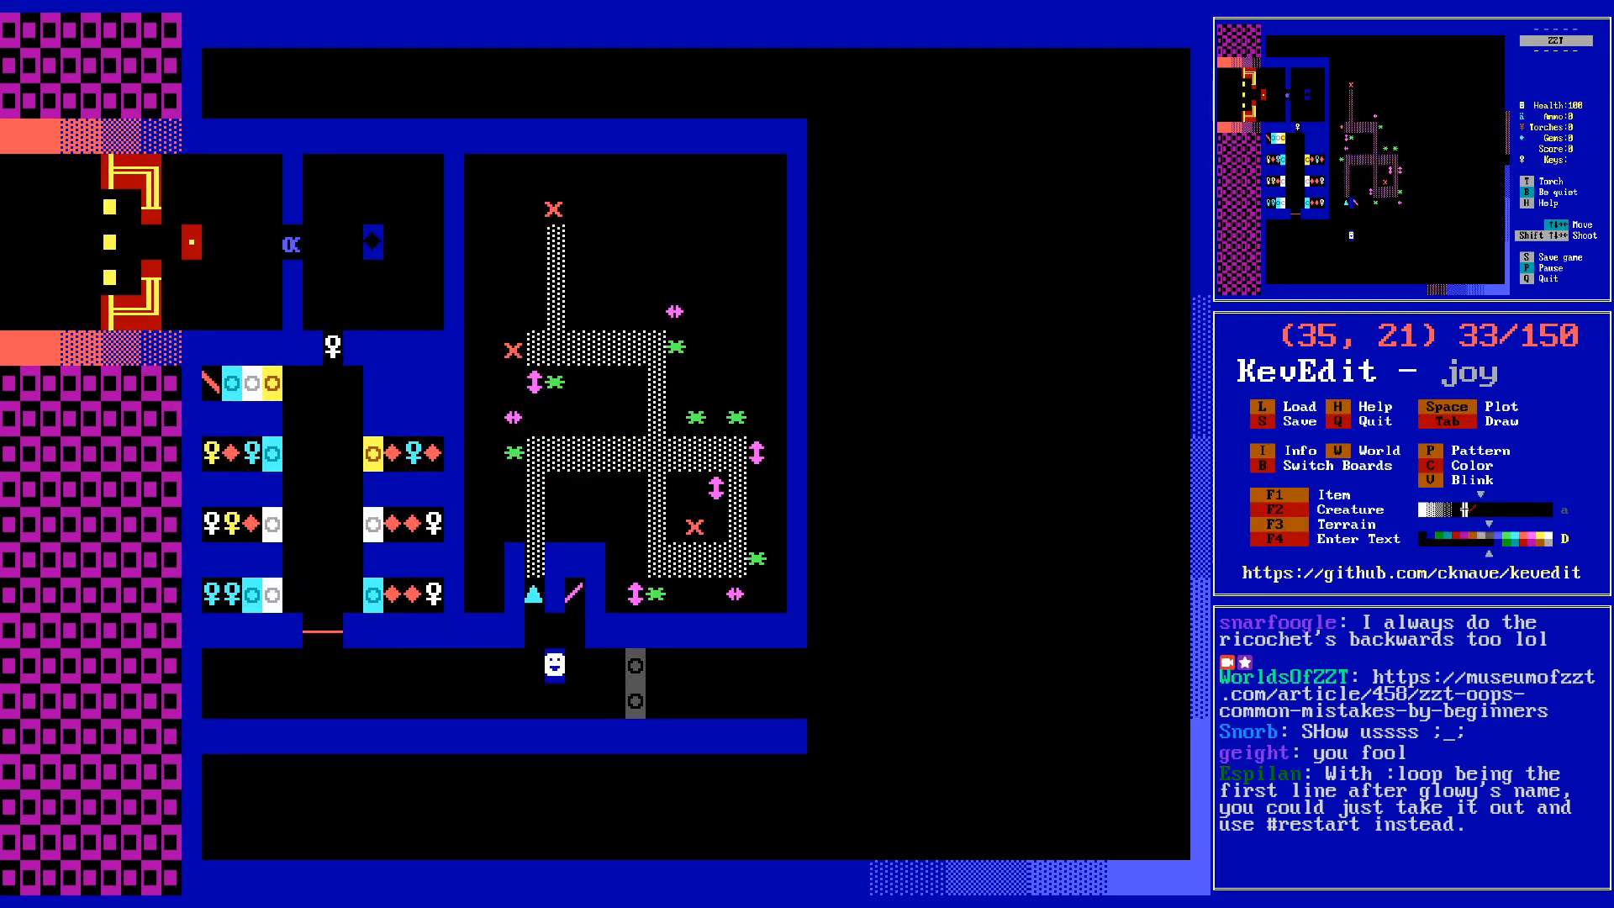
# - Switch to the Martian Mall board and check its board info, leaving it unchanged
pyautogui.press('b')
pyautogui.press('Up')
pyautogui.press('Up')
pyautogui.press('Up')
pyautogui.press('Return')
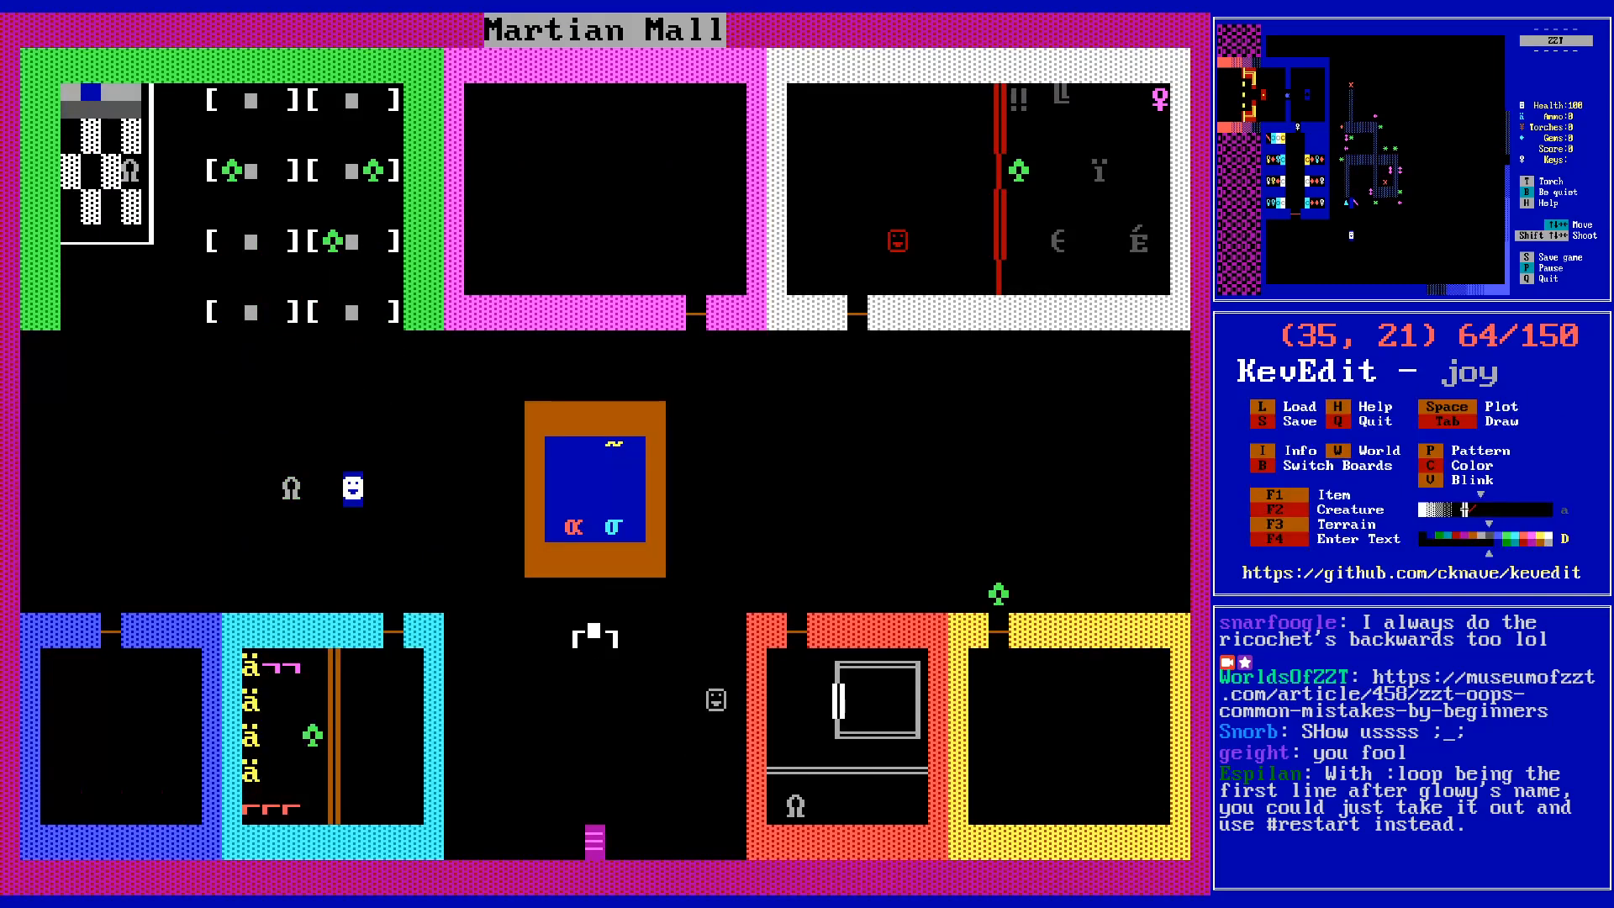
pyautogui.press('i')
pyautogui.press('Escape')
# - Switch to the Killer Robots board and check its board info, leaving it unchanged
pyautogui.press('b')
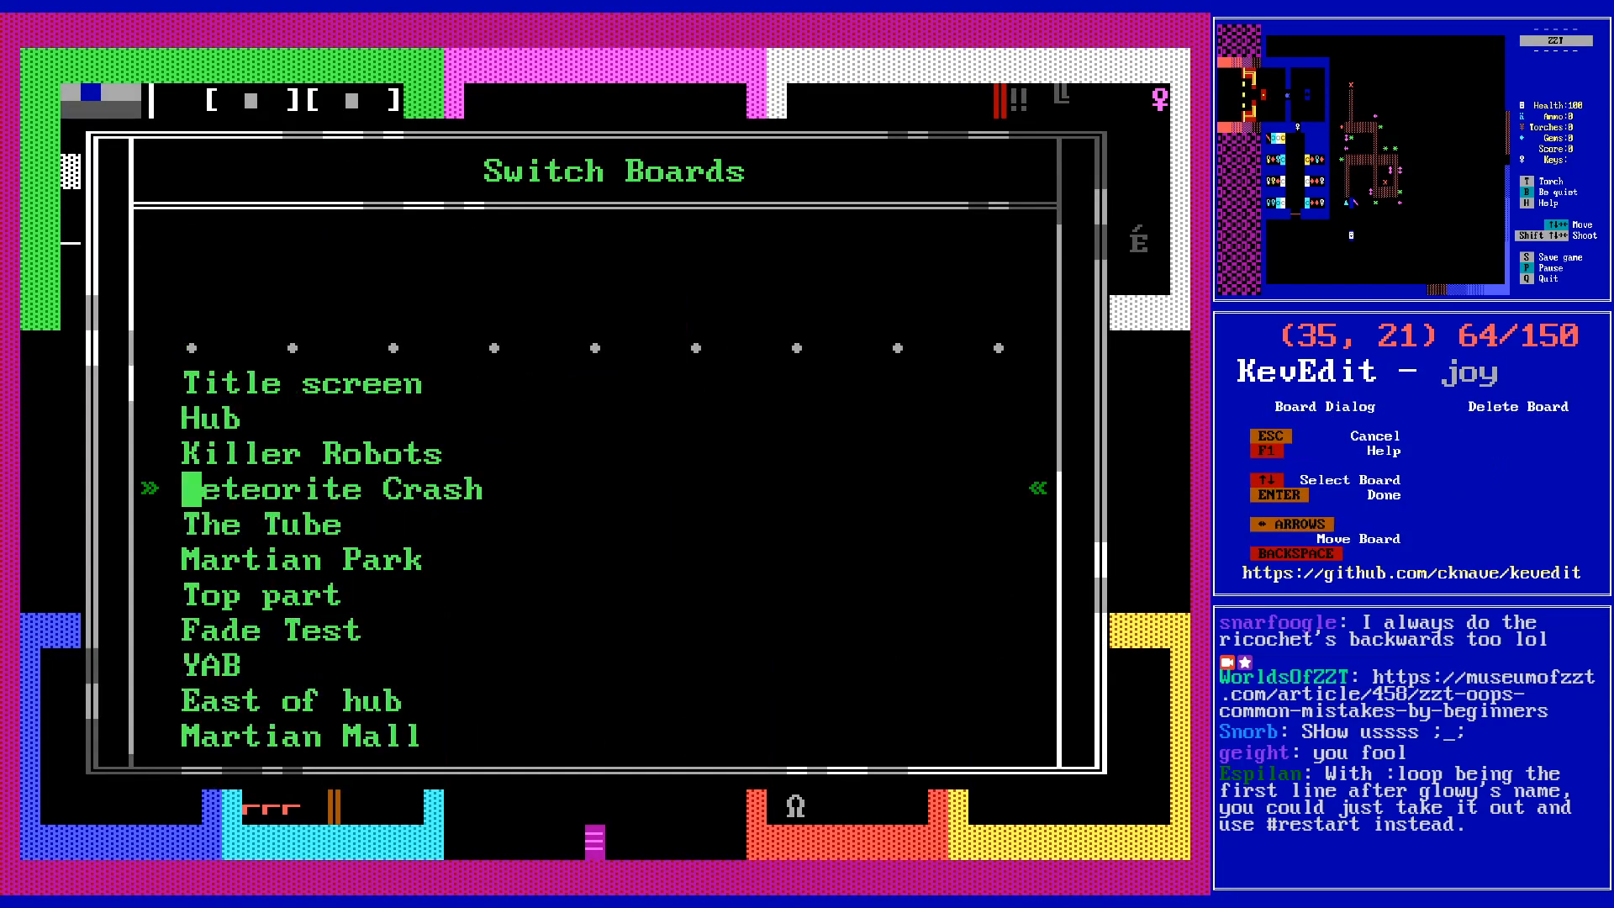
pyautogui.press('Up')
pyautogui.press('Return')
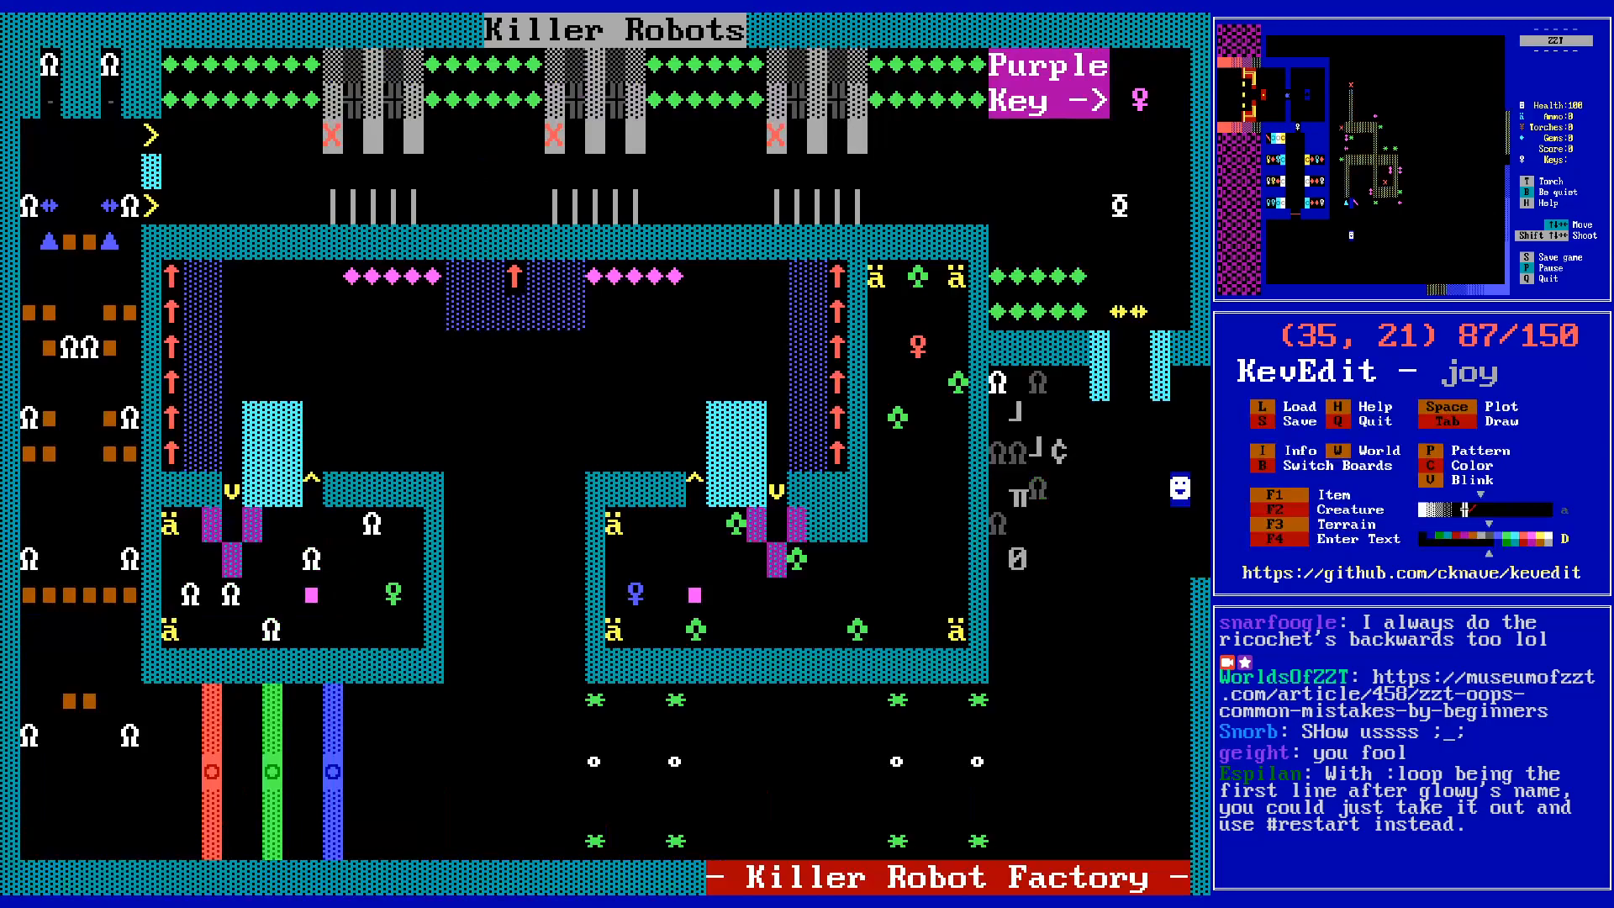
pyautogui.press('i')
pyautogui.press('Escape')
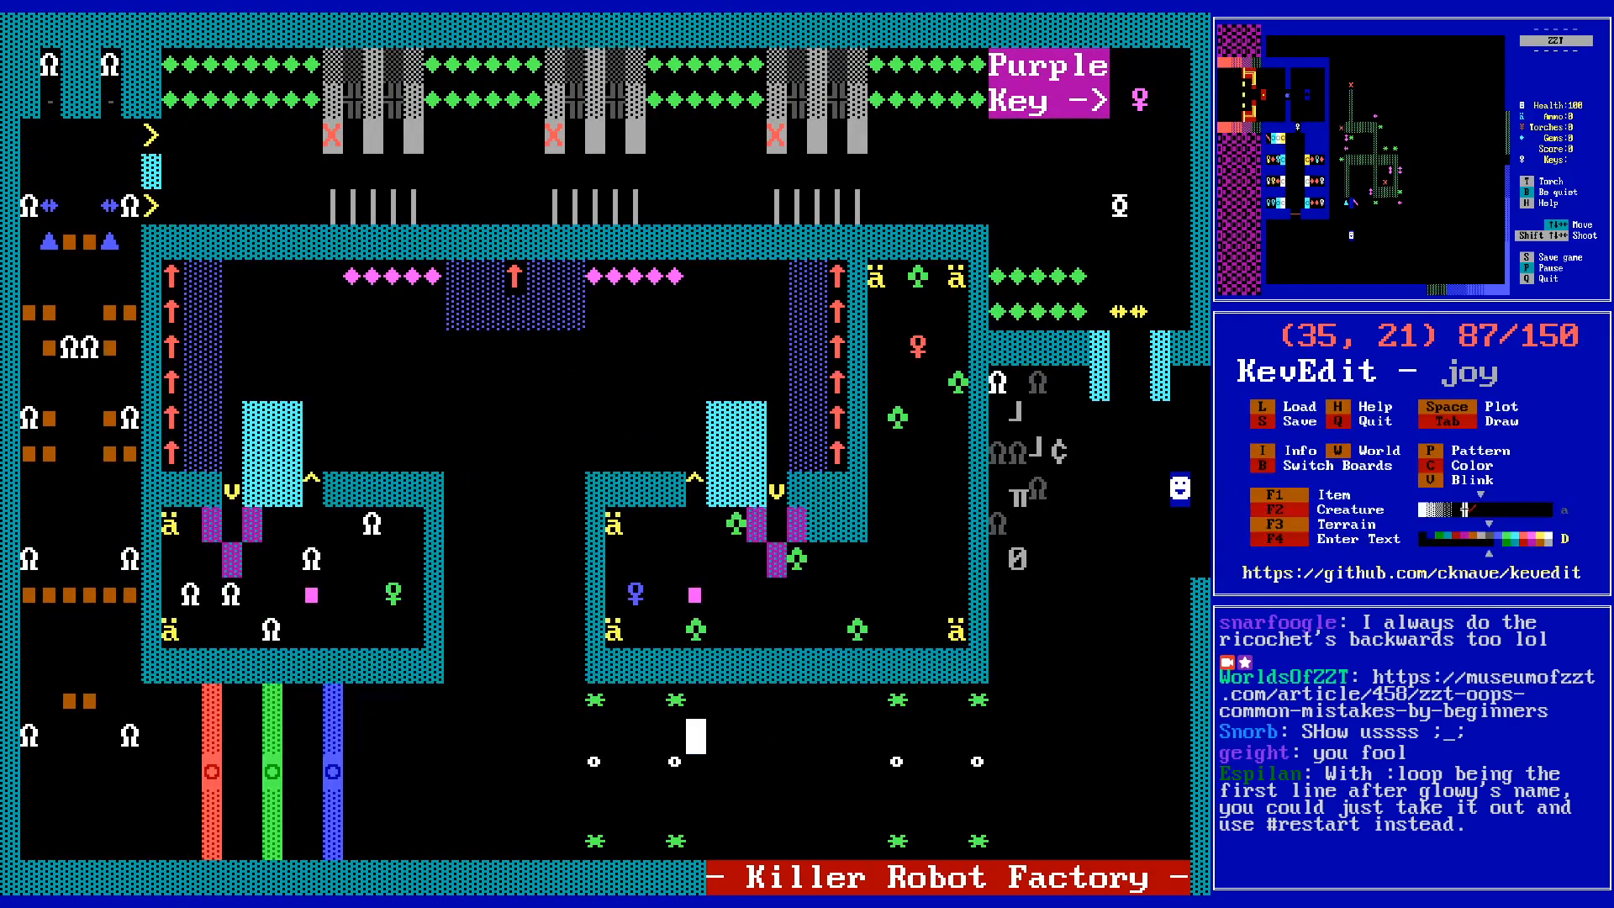
# - Return to the You Solved My Puzzle Puzzle board and check its shot limit and adjacent boards in the board info
pyautogui.press('pagedown')
pyautogui.press('b')
pyautogui.press('pagedown')
pyautogui.press('pagedown')
pyautogui.press('Up')
pyautogui.press('Return')
pyautogui.press('i')
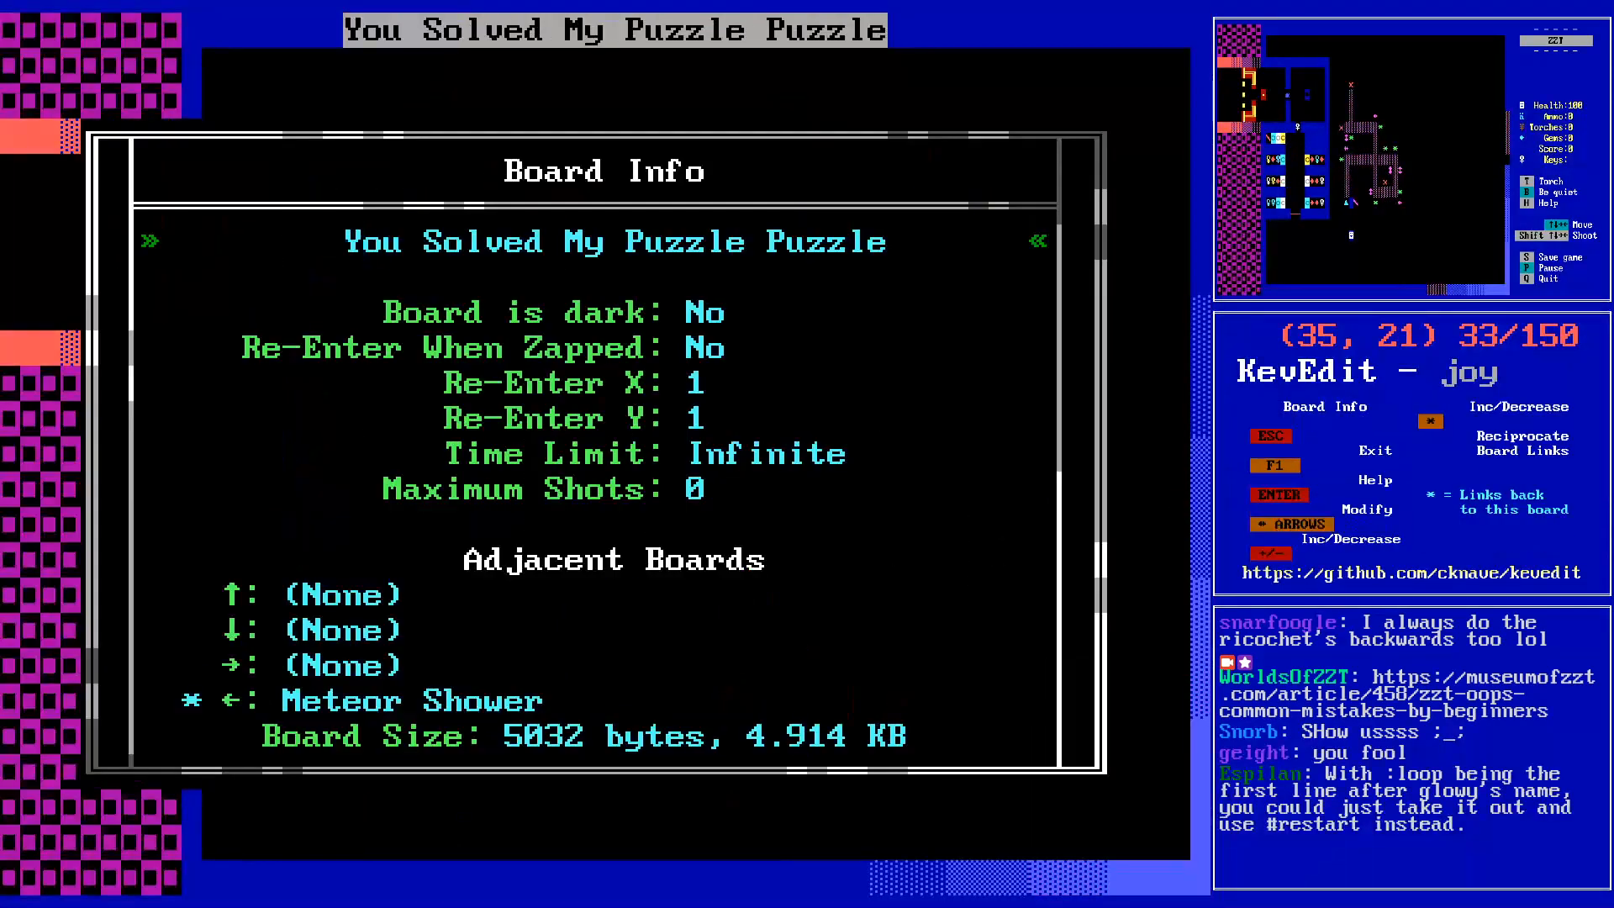
pyautogui.press('Escape')
pyautogui.press('Left')
pyautogui.press('Left')
pyautogui.press('Up')
pyautogui.press('Up')
pyautogui.press('Up')
pyautogui.press('Left')
pyautogui.press('Up')
pyautogui.press('Left')
pyautogui.press('Up')
pyautogui.press('Left')
pyautogui.press('Up')
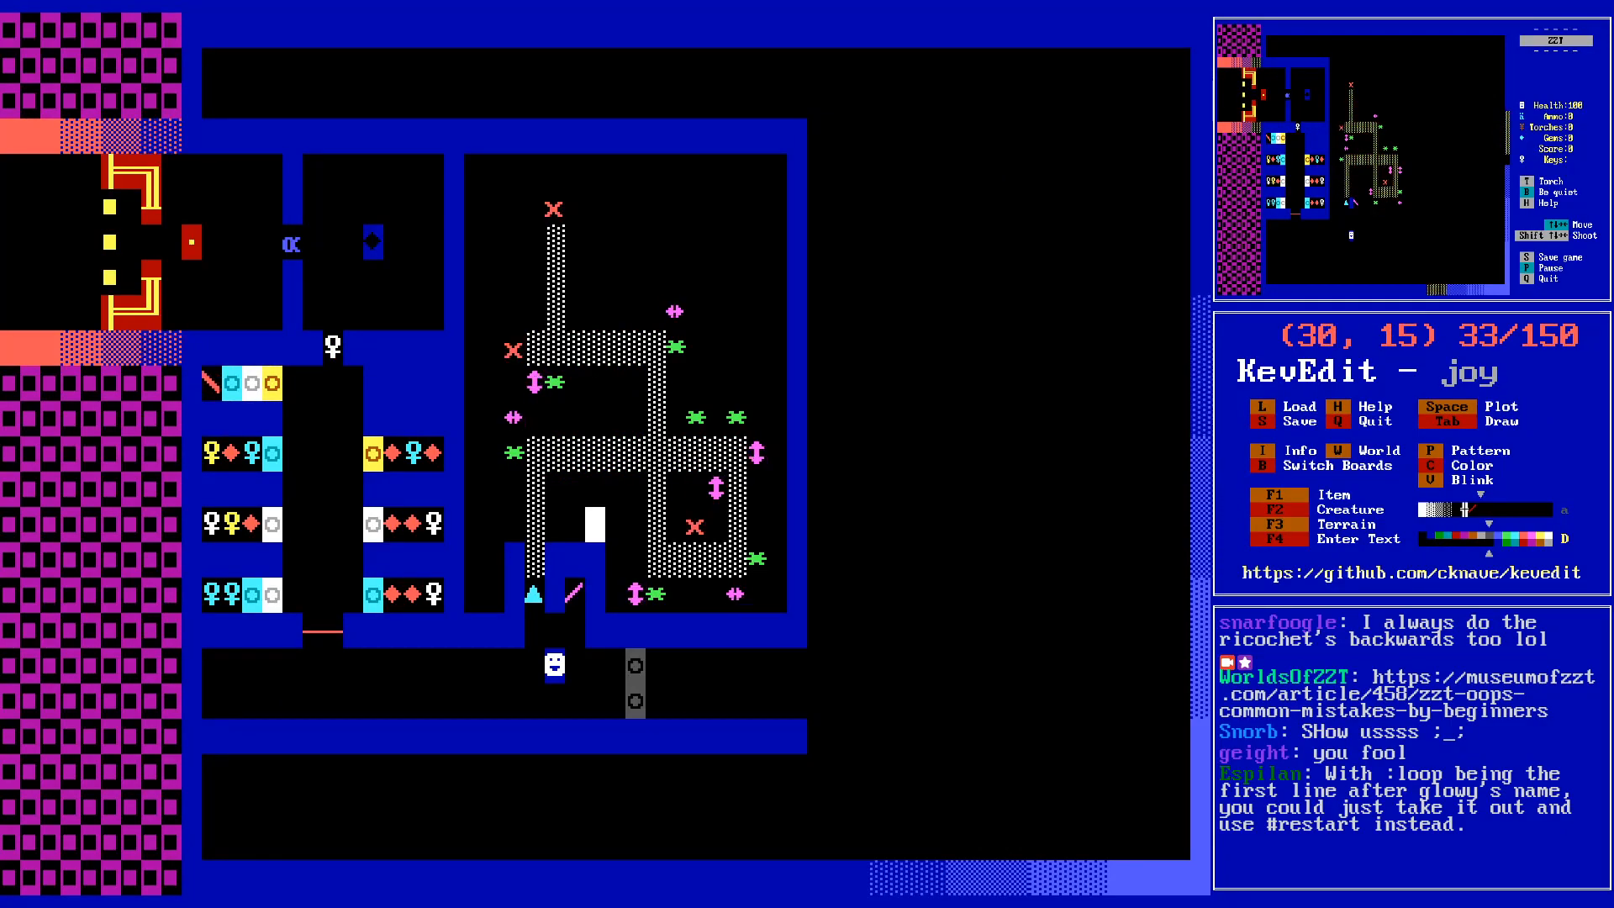
pyautogui.hotkey('alt', 'Right')
pyautogui.hotkey('alt', 'Right')
pyautogui.hotkey('alt', 'Right')
pyautogui.press('Up')
pyautogui.press('Up')
pyautogui.press('Up')
pyautogui.press('Up')
pyautogui.press('Up')
pyautogui.press('Up')
pyautogui.press('Down')
pyautogui.press('Down')
pyautogui.press('Left')
pyautogui.press('Left')
pyautogui.press('Left')
pyautogui.press('Left')
pyautogui.press('Left')
pyautogui.press('Left')
pyautogui.press('Left')
pyautogui.press('Left')
pyautogui.press('Left')
pyautogui.press('Left')
pyautogui.press('Left')
pyautogui.press('Left')
pyautogui.press('Left')
pyautogui.press('Left')
pyautogui.press('Left')
pyautogui.press('Left')
pyautogui.press('Left')
pyautogui.press('Left')
pyautogui.press('Left')
pyautogui.press('Left')
pyautogui.press('Left')
pyautogui.press('Left')
pyautogui.press('Left')
pyautogui.press('Left')
pyautogui.press('Left')
pyautogui.press('Left')
pyautogui.press('Left')
pyautogui.press('Left')
pyautogui.press('Left')
pyautogui.press('Left')
pyautogui.press('Left')
pyautogui.press('Left')
pyautogui.press('Left')
pyautogui.press('Left')
pyautogui.press('Left')
pyautogui.press('Left')
pyautogui.press('Left')
pyautogui.press('Left')
pyautogui.press('Down')
pyautogui.press('Up')
pyautogui.press('Right')
pyautogui.press('Right')
pyautogui.press('Right')
pyautogui.press('Right')
pyautogui.press('Right')
pyautogui.press('Right')
pyautogui.press('Right')
pyautogui.press('Right')
pyautogui.press('Down')
pyautogui.press('Down')
pyautogui.press('Down')
pyautogui.press('Down')
pyautogui.press('Down')
pyautogui.press('Down')
pyautogui.press('Down')
pyautogui.press('Down')
pyautogui.press('Down')
pyautogui.press('Down')
pyautogui.press('Left')
pyautogui.press('Left')
pyautogui.press('Left')
pyautogui.press('Left')
pyautogui.press('Left')
pyautogui.press('Left')
pyautogui.press('Left')
pyautogui.press('Left')
pyautogui.press('Left')
pyautogui.press('Left')
pyautogui.press('Left')
pyautogui.press('Left')
pyautogui.press('Left')
pyautogui.press('Left')
pyautogui.press('Left')
pyautogui.press('Left')
pyautogui.press('Left')
pyautogui.press('Left')
pyautogui.press('Left')
pyautogui.press('Left')
pyautogui.press('Down')
pyautogui.press('Right')
pyautogui.press('Right')
pyautogui.press('Right')
pyautogui.press('Right')
pyautogui.press('Right')
pyautogui.press('Right')
pyautogui.press('Right')
pyautogui.press('Right')
pyautogui.press('Right')
pyautogui.press('Right')
pyautogui.press('Right')
pyautogui.press('Right')
pyautogui.press('Right')
pyautogui.press('Right')
pyautogui.press('Right')
pyautogui.press('Right')
pyautogui.press('Right')
pyautogui.press('Right')
pyautogui.press('Right')
pyautogui.press('Right')
pyautogui.press('Right')
pyautogui.press('Right')
pyautogui.press('Right')
pyautogui.press('Right')
pyautogui.press('Right')
pyautogui.press('Right')
pyautogui.press('Right')
pyautogui.press('Right')
pyautogui.press('Right')
pyautogui.press('Right')
pyautogui.press('Right')
pyautogui.press('Right')
pyautogui.press('Right')
pyautogui.press('Right')
pyautogui.press('Right')
pyautogui.press('Up')
pyautogui.press('Up')
pyautogui.press('Up')
pyautogui.press('Up')
pyautogui.press('Up')
pyautogui.press('Up')
pyautogui.press('Up')
pyautogui.press('Up')
pyautogui.press('Up')
pyautogui.press('Up')
pyautogui.press('Up')
pyautogui.press('Up')
pyautogui.press('Up')
pyautogui.press('Up')
pyautogui.press('Up')
pyautogui.press('Up')
pyautogui.press('Up')
pyautogui.press('Up')
pyautogui.press('Up')
pyautogui.press('Up')
pyautogui.press('Left')
pyautogui.press('Left')
pyautogui.press('Left')
pyautogui.press('Left')
pyautogui.press('Left')
pyautogui.press('Left')
pyautogui.press('Left')
pyautogui.press('Left')
pyautogui.press('Left')
pyautogui.press('Left')
pyautogui.press('Right')
pyautogui.press('Right')
pyautogui.press('Right')
pyautogui.press('Right')
pyautogui.press('Right')
pyautogui.press('Right')
pyautogui.press('Right')
pyautogui.press('Right')
pyautogui.press('Right')
pyautogui.press('Right')
pyautogui.press('Down')
pyautogui.press('Down')
pyautogui.press('Down')
pyautogui.press('Down')
pyautogui.press('Down')
pyautogui.press('Down')
pyautogui.press('Down')
pyautogui.press('Down')
pyautogui.press('Down')
pyautogui.press('Down')
pyautogui.press('Down')
pyautogui.press('Down')
pyautogui.press('Down')
pyautogui.press('Down')
pyautogui.press('Down')
pyautogui.press('Down')
pyautogui.press('Down')
pyautogui.press('Down')
pyautogui.press('Down')
pyautogui.press('Down')
pyautogui.press('Down')
pyautogui.press('Down')
pyautogui.press('Down')
pyautogui.press('Up')
pyautogui.press('Up')
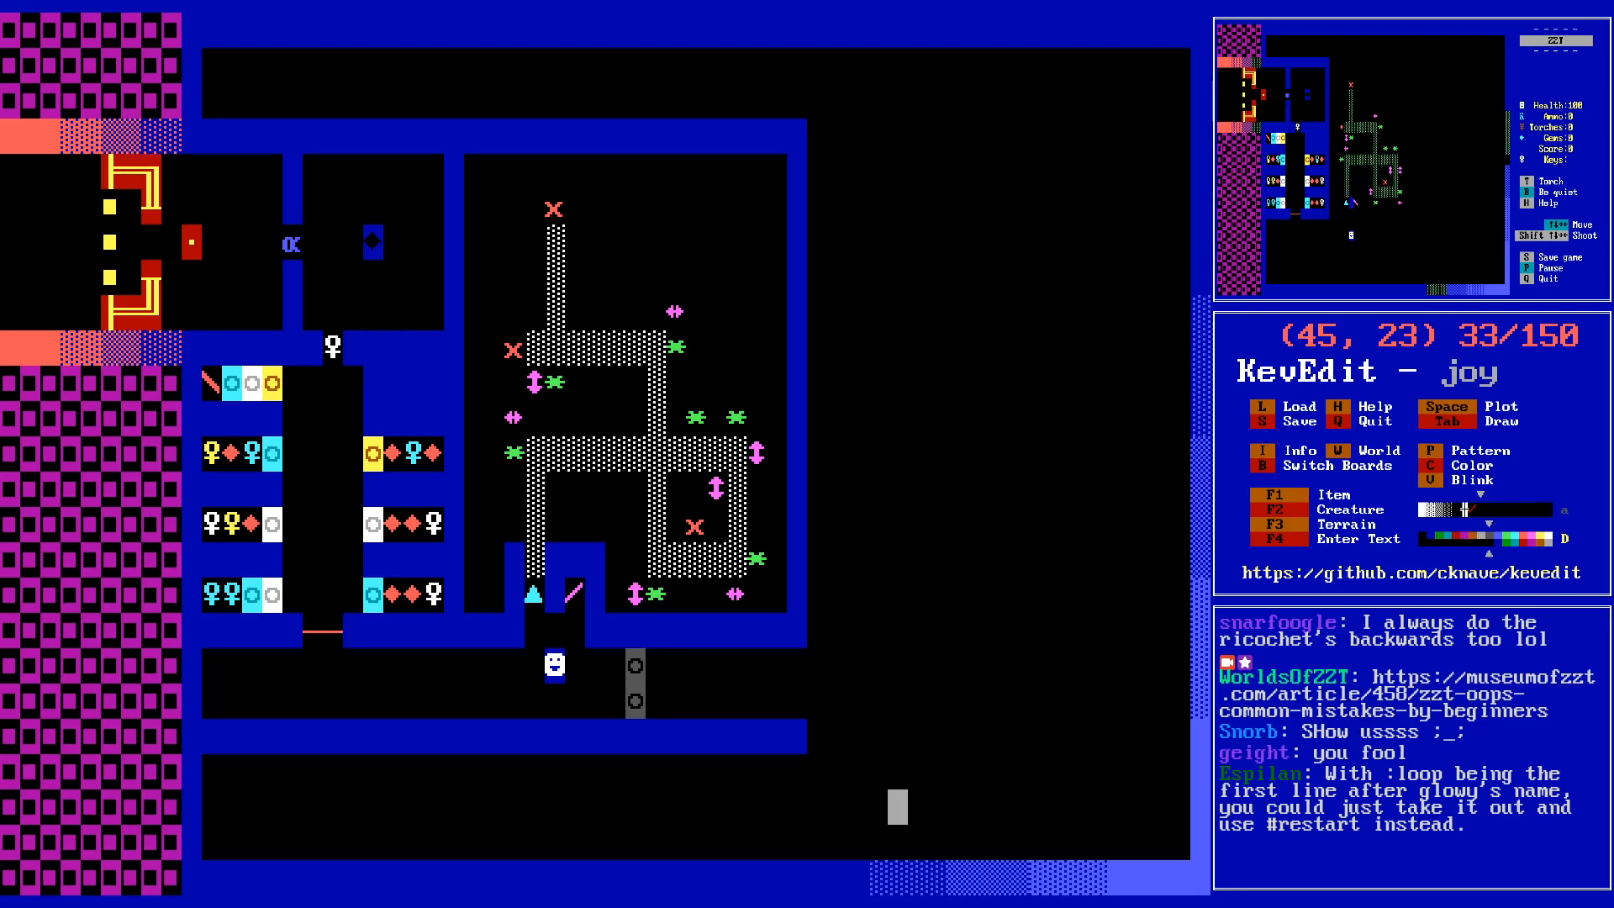
pyautogui.press('Left')
pyautogui.press('Left')
pyautogui.press('Left')
pyautogui.press('Left')
pyautogui.press('Left')
pyautogui.press('Left')
pyautogui.press('Left')
pyautogui.press('Left')
pyautogui.press('Left')
pyautogui.press('Left')
pyautogui.press('Left')
pyautogui.press('Left')
pyautogui.press('Left')
pyautogui.press('Left')
pyautogui.press('Left')
pyautogui.press('Left')
pyautogui.press('Left')
pyautogui.press('Left')
pyautogui.press('Left')
pyautogui.press('Left')
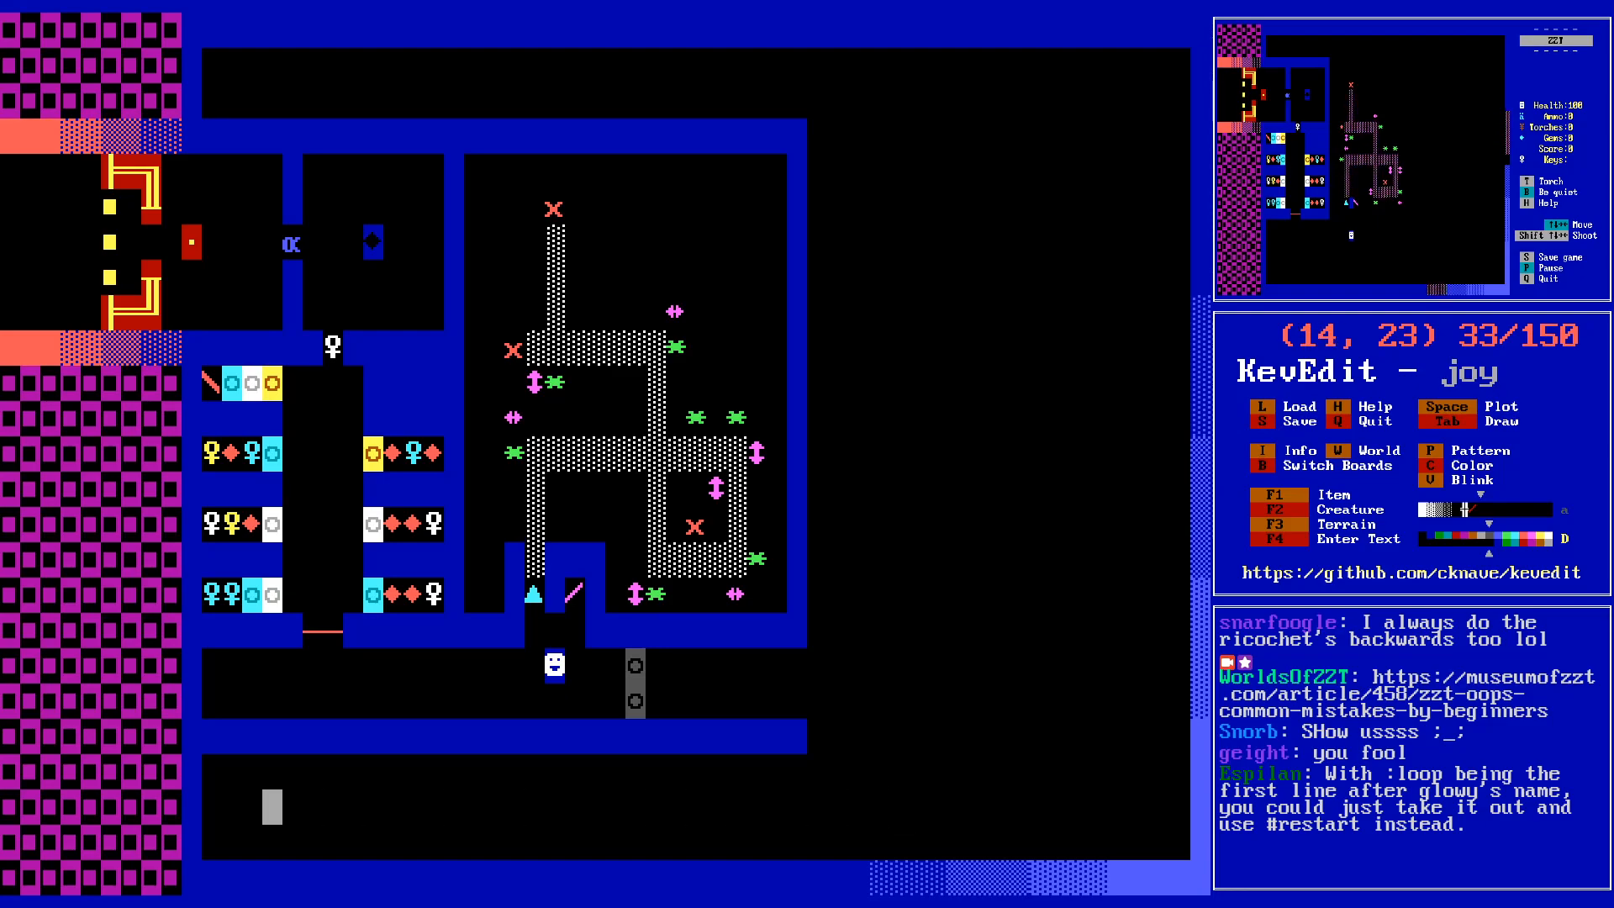
pyautogui.press('Right')
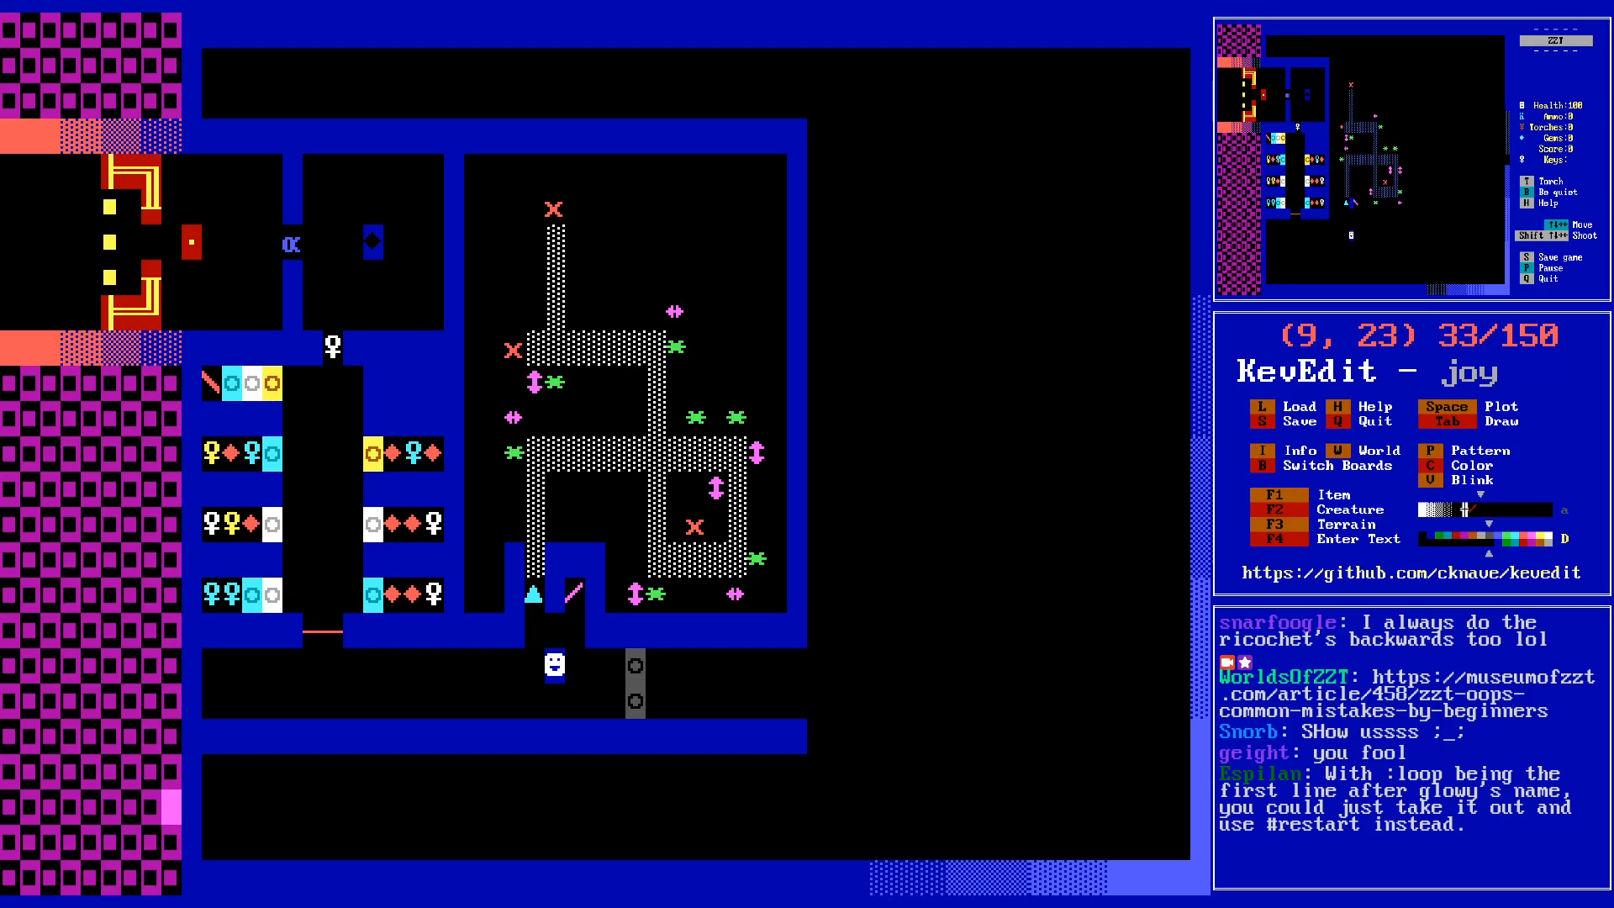
pyautogui.press('Right')
pyautogui.press('Right')
pyautogui.press('Right')
pyautogui.press('Right')
pyautogui.press('Right')
pyautogui.press('Right')
pyautogui.press('Right')
pyautogui.press('Right')
pyautogui.press('Right')
pyautogui.press('Right')
pyautogui.press('Right')
pyautogui.press('Right')
pyautogui.press('Right')
pyautogui.press('Right')
pyautogui.press('Right')
pyautogui.press('Right')
pyautogui.press('Right')
pyautogui.press('Right')
pyautogui.press('Right')
pyautogui.press('Right')
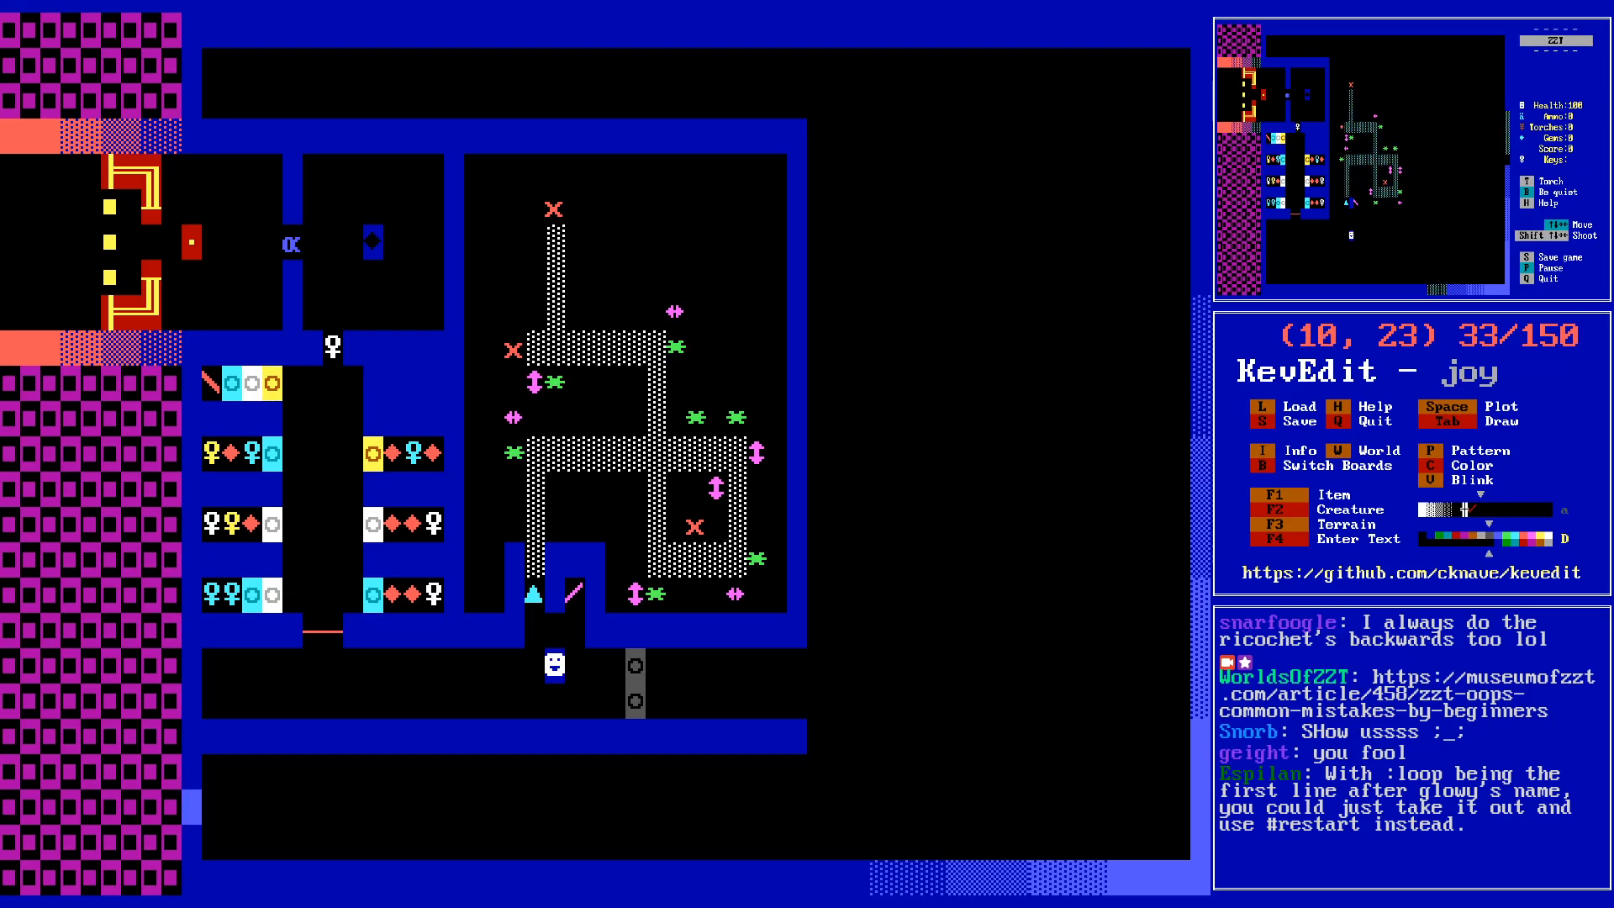
pyautogui.press('Left')
pyautogui.press('Left')
pyautogui.press('Left')
pyautogui.press('Up')
pyautogui.press('Up')
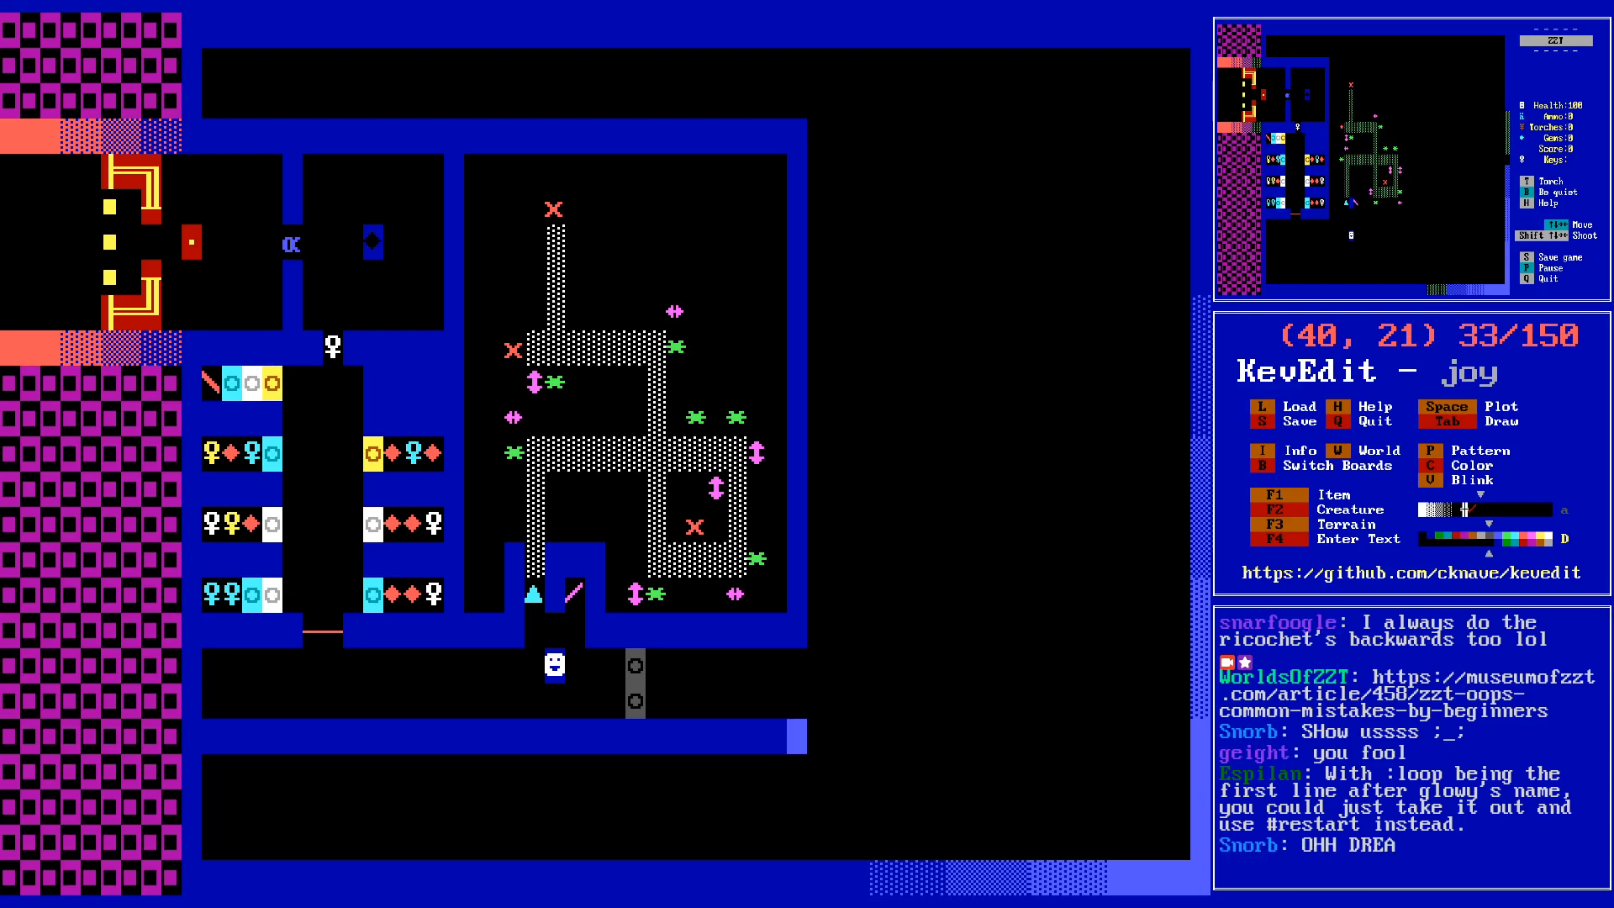
# - Move the L-shaped shaded blue border from the board's lower-right edge three columns left and four rows up, continuing the corridor's lower wall
pyautogui.press('Right')
pyautogui.press('Down')
pyautogui.press('Right')
pyautogui.press('Down')
pyautogui.press('Right')
pyautogui.press('Down')
pyautogui.press('Right')
pyautogui.press('Down')
pyautogui.press('Tab')
pyautogui.press('Right')
pyautogui.press('Right')
pyautogui.press('Right')
pyautogui.press('Right')
pyautogui.press('Right')
pyautogui.press('Right')
pyautogui.press('Right')
pyautogui.press('Right')
pyautogui.press('Right')
pyautogui.press('Right')
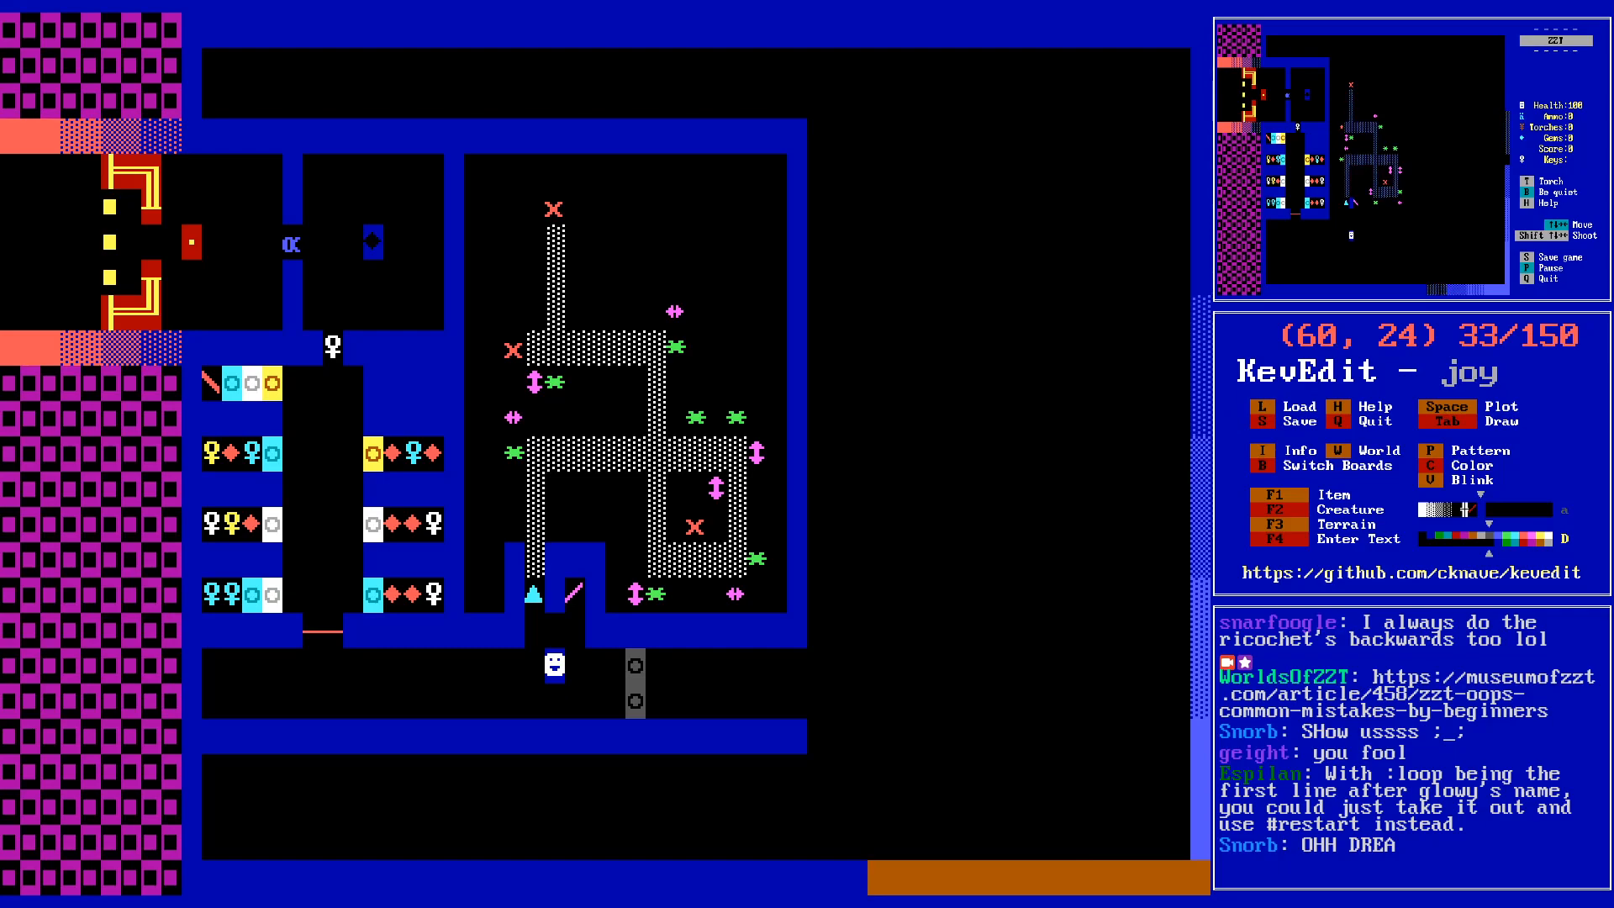
pyautogui.press('Up')
pyautogui.press('Up')
pyautogui.press('Up')
pyautogui.press('Up')
pyautogui.press('Up')
pyautogui.press('Up')
pyautogui.press('Up')
pyautogui.press('Up')
pyautogui.press('Up')
pyautogui.press('Up')
pyautogui.press('Up')
pyautogui.press('Up')
pyautogui.press('Up')
pyautogui.press('Up')
pyautogui.press('Up')
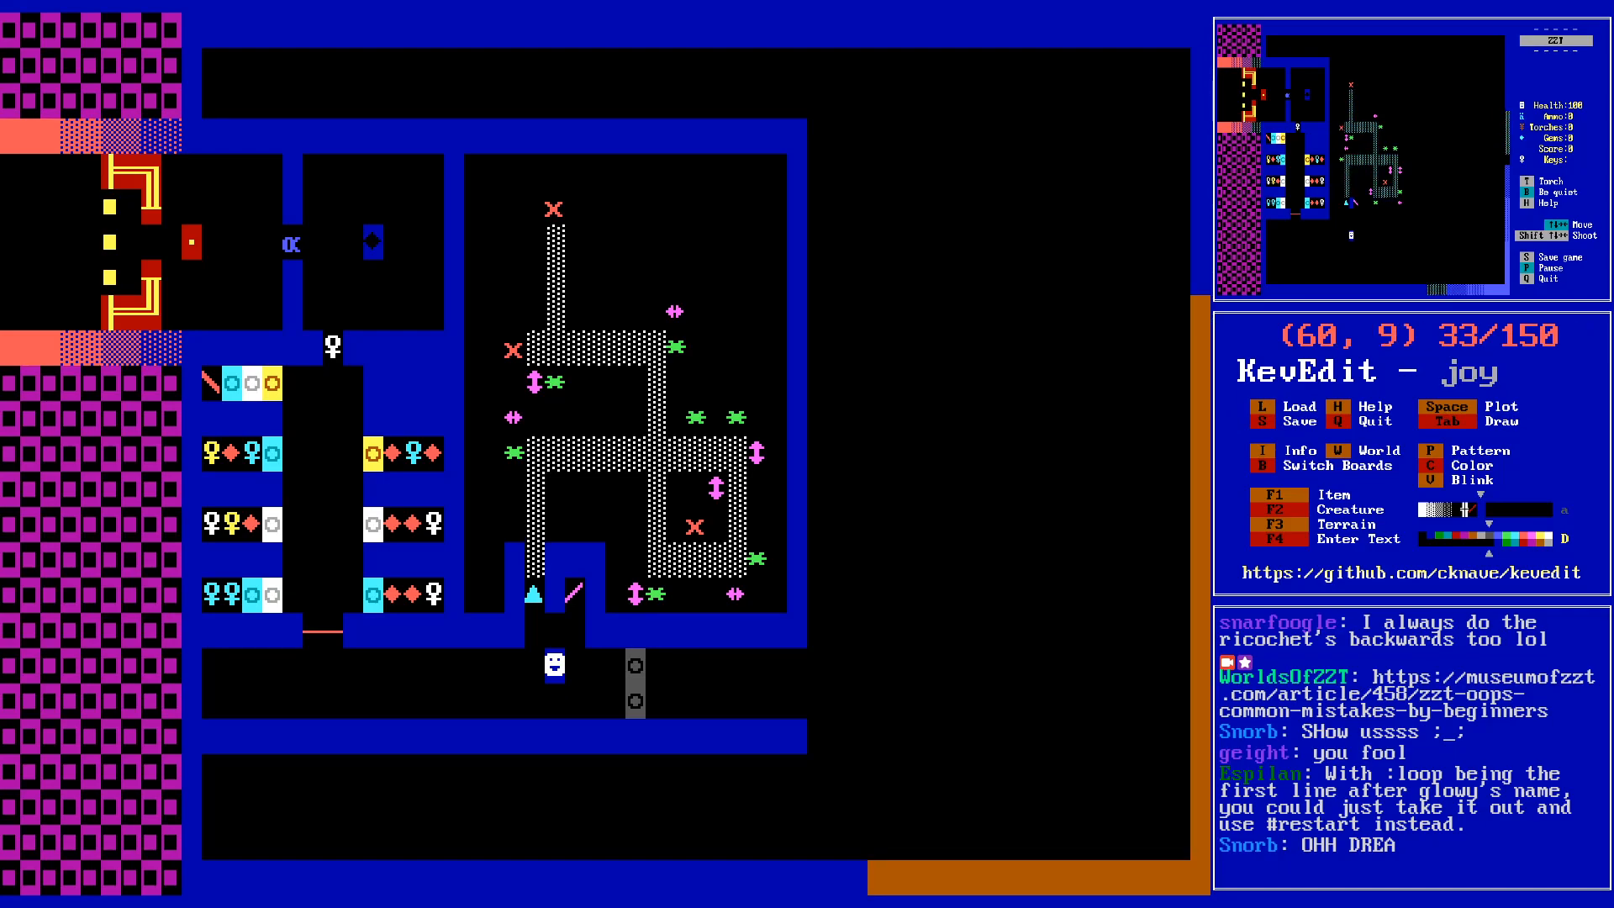
pyautogui.press('Left')
pyautogui.press('Left')
pyautogui.press('Left')
pyautogui.press('Left')
pyautogui.press('Left')
pyautogui.press('Left')
pyautogui.press('Left')
pyautogui.press('Left')
pyautogui.press('Left')
pyautogui.press('Left')
pyautogui.press('Left')
pyautogui.press('Left')
pyautogui.press('Left')
pyautogui.press('Left')
pyautogui.press('Left')
pyautogui.press('Left')
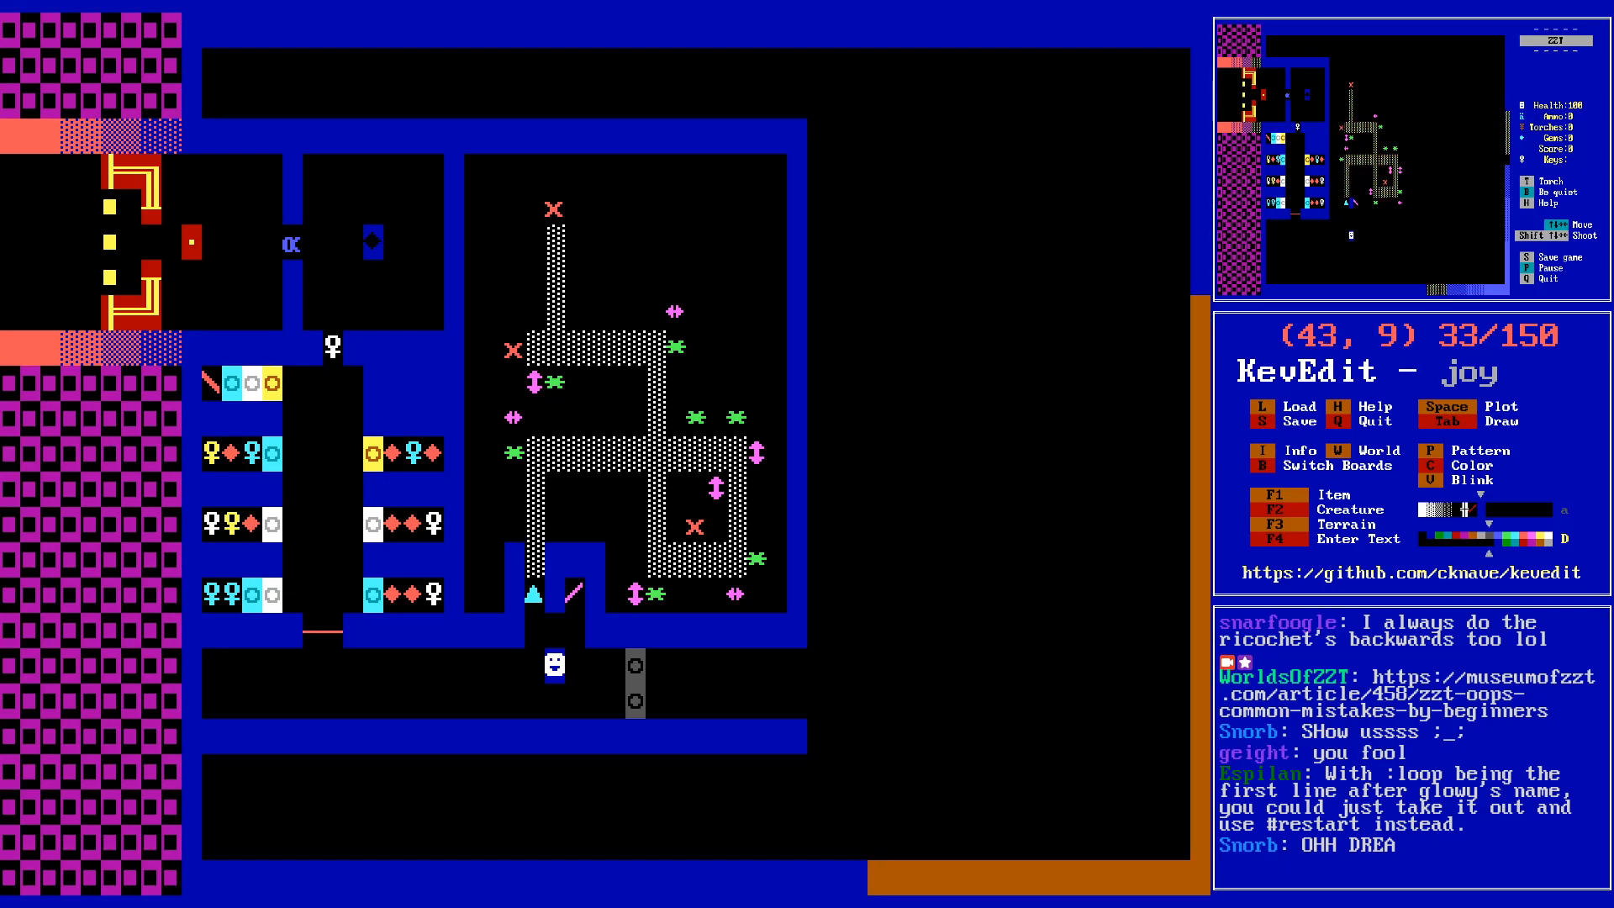
pyautogui.press('Return')
pyautogui.hotkey('ctrl', 'v')
pyautogui.press('Up')
pyautogui.press('Left')
pyautogui.press('Left')
pyautogui.press('Up')
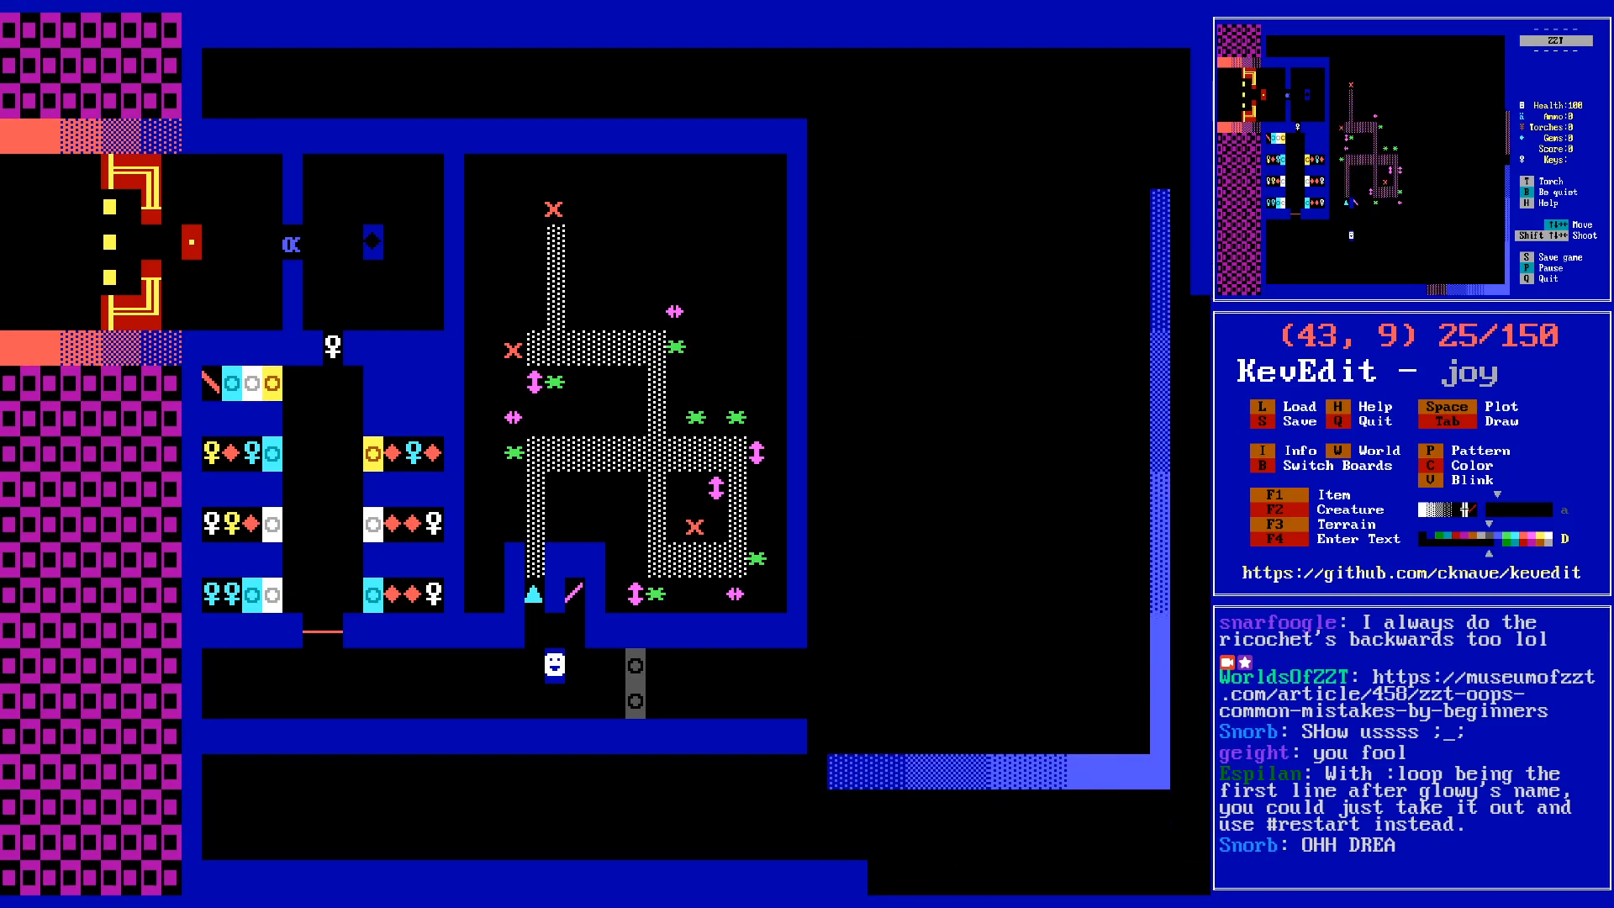
pyautogui.press('Up')
pyautogui.press('Up')
pyautogui.press('Left')
pyautogui.press('Return')
# - Extend the ricochet room's solid blue upper wall rightward until it meets the relocated shaded vertical border
pyautogui.press('Up')
pyautogui.press('Up')
pyautogui.press('Up')
pyautogui.press('Left')
pyautogui.press('Left')
pyautogui.press('Up')
pyautogui.press('Up')
pyautogui.press('Left')
pyautogui.press('Right')
pyautogui.press('Right')
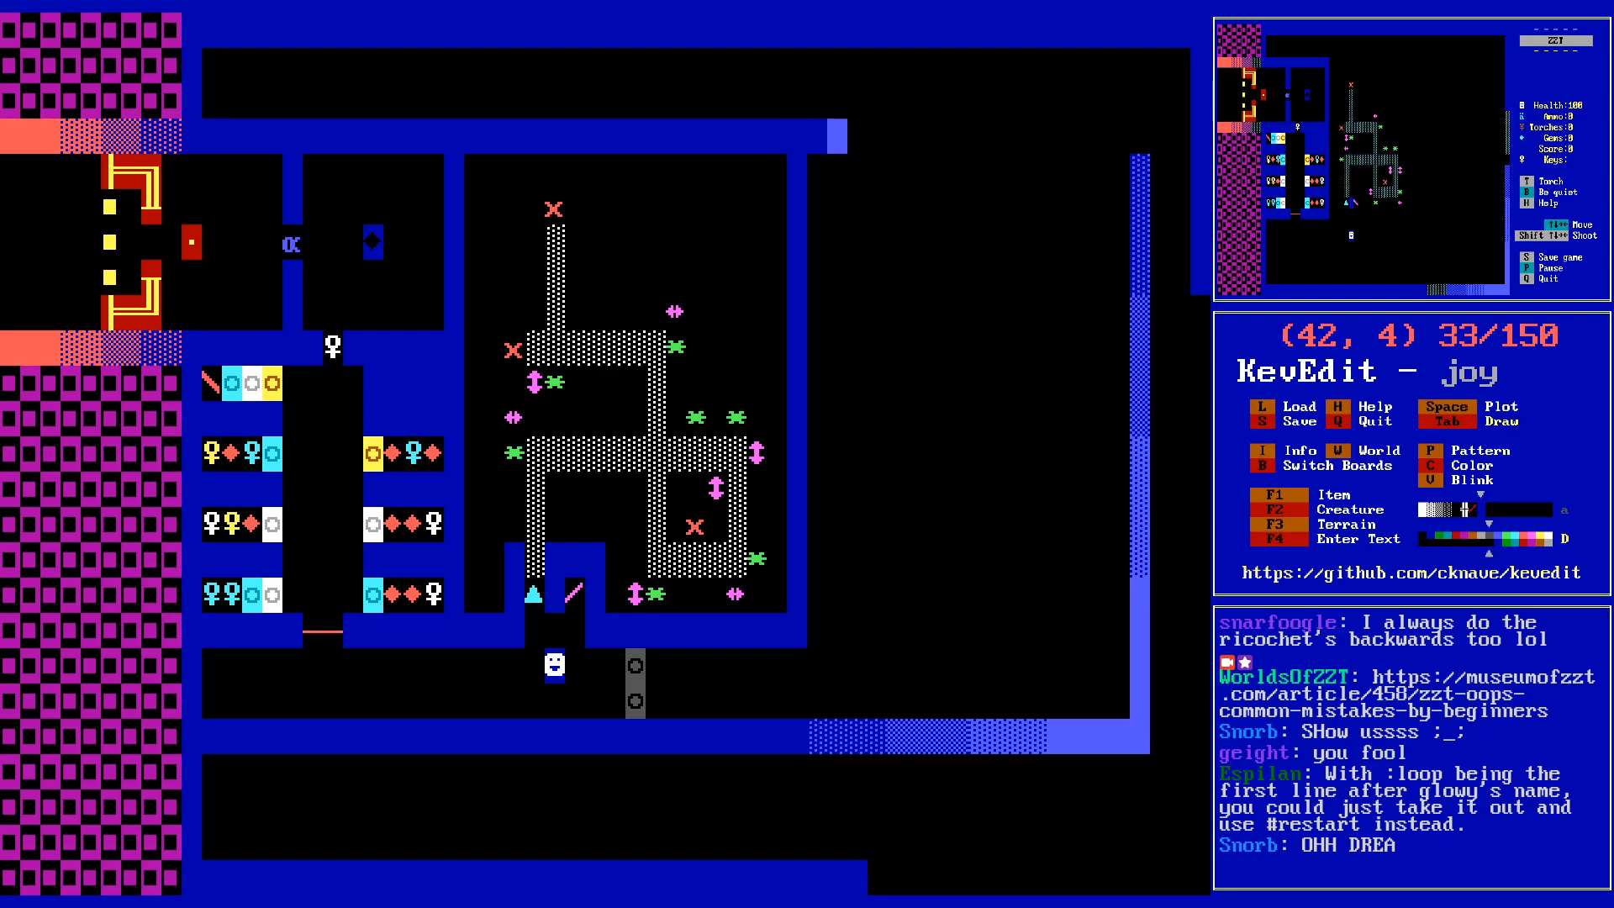
pyautogui.hotkey('shift', 'Right')
pyautogui.hotkey('shift', 'Right')
pyautogui.hotkey('shift', 'Right')
pyautogui.hotkey('shift', 'Right')
pyautogui.hotkey('shift', 'Right')
pyautogui.hotkey('shift', 'Right')
pyautogui.hotkey('shift', 'Right')
pyautogui.hotkey('shift', 'Right')
pyautogui.hotkey('shift', 'Right')
pyautogui.hotkey('shift', 'Right')
pyautogui.hotkey('shift', 'Right')
pyautogui.hotkey('shift', 'Right')
pyautogui.hotkey('shift', 'Right')
pyautogui.hotkey('shift', 'Right')
pyautogui.hotkey('shift', 'Right')
# - Duplicate the nine-column, three-row checkered block in the board's upper-left corner and place the copy rightward, extending the pattern to column 17
pyautogui.hotkey('alt', 'Left')
pyautogui.hotkey('alt', 'Left')
pyautogui.hotkey('alt', 'Left')
pyautogui.hotkey('alt', 'Left')
pyautogui.hotkey('alt', 'Left')
pyautogui.hotkey('alt', 'Left')
pyautogui.press('Up')
pyautogui.hotkey('shift', 'Right')
pyautogui.hotkey('shift', 'Right')
pyautogui.hotkey('shift', 'Up')
pyautogui.hotkey('shift', 'Right')
pyautogui.hotkey('shift', 'Right')
pyautogui.hotkey('shift', 'Right')
pyautogui.hotkey('shift', 'Up')
pyautogui.hotkey('shift', 'Right')
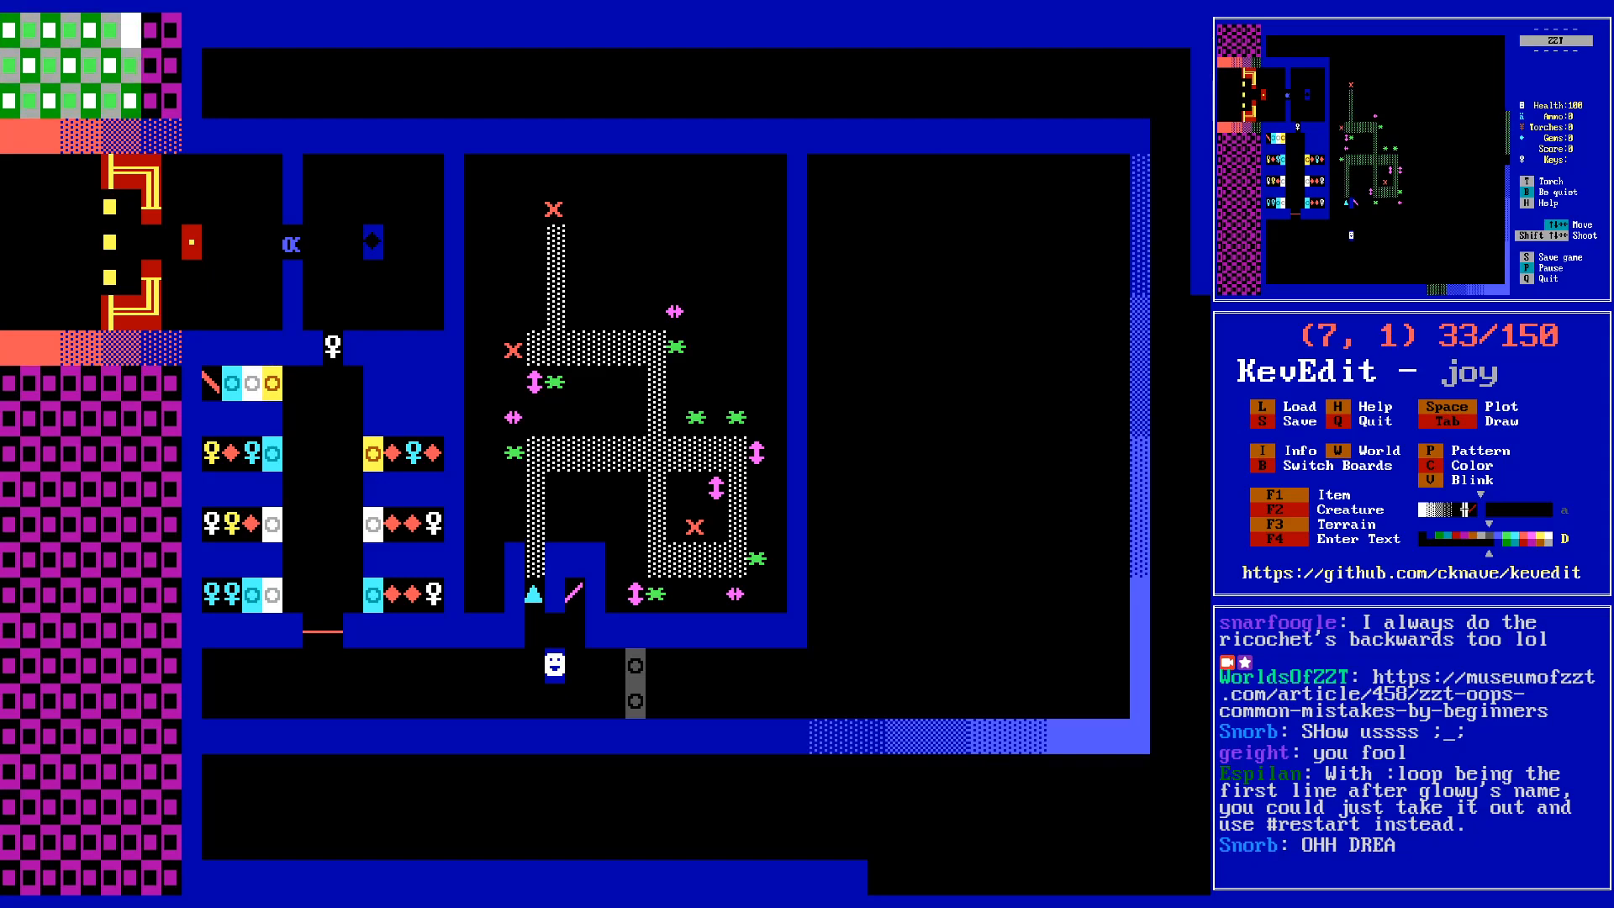
pyautogui.hotkey('shift', 'Right')
pyautogui.hotkey('shift', 'Right')
pyautogui.press('Return')
pyautogui.press('Right')
pyautogui.press('Right')
pyautogui.press('Right')
pyautogui.press('Right')
pyautogui.press('Right')
pyautogui.press('Right')
pyautogui.press('Right')
pyautogui.press('Right')
pyautogui.press('Right')
pyautogui.press('Right')
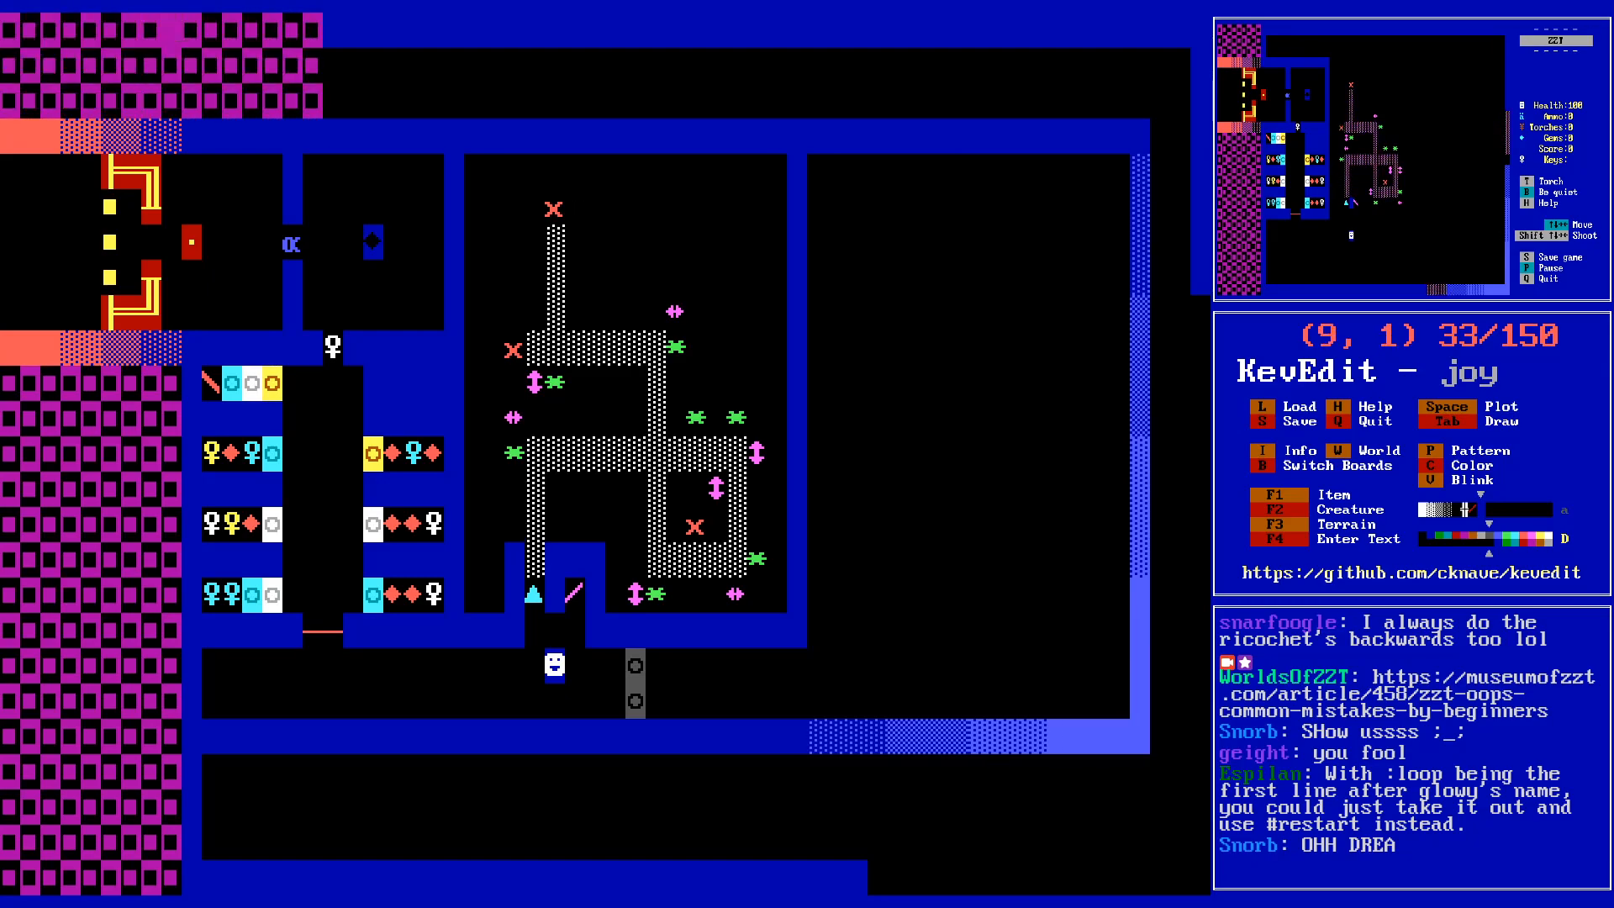
# - Duplicate the 17-column, three-row checkered block in the board's upper-left corner and place the copy rightward, extending the pattern to column 33
pyautogui.press('Left')
pyautogui.press('Left')
pyautogui.press('Left')
pyautogui.press('Left')
pyautogui.press('Left')
pyautogui.press('Left')
pyautogui.press('Left')
pyautogui.press('Left')
pyautogui.press('Left')
pyautogui.press('Left')
pyautogui.hotkey('shift', 'Right')
pyautogui.hotkey('shift', 'Right')
pyautogui.hotkey('shift', 'Right')
pyautogui.hotkey('shift', 'Right')
pyautogui.hotkey('shift', 'Right')
pyautogui.hotkey('shift', 'Right')
pyautogui.hotkey('shift', 'Right')
pyautogui.hotkey('shift', 'Right')
pyautogui.hotkey('shift', 'Right')
pyautogui.hotkey('shift', 'Right')
pyautogui.hotkey('shift', 'Right')
pyautogui.hotkey('shift', 'Right')
pyautogui.hotkey('shift', 'Down')
pyautogui.hotkey('shift', 'Down')
pyautogui.hotkey('shift', 'Right')
pyautogui.hotkey('shift', 'Right')
pyautogui.hotkey('shift', 'Right')
pyautogui.hotkey('shift', 'Right')
pyautogui.press('Return')
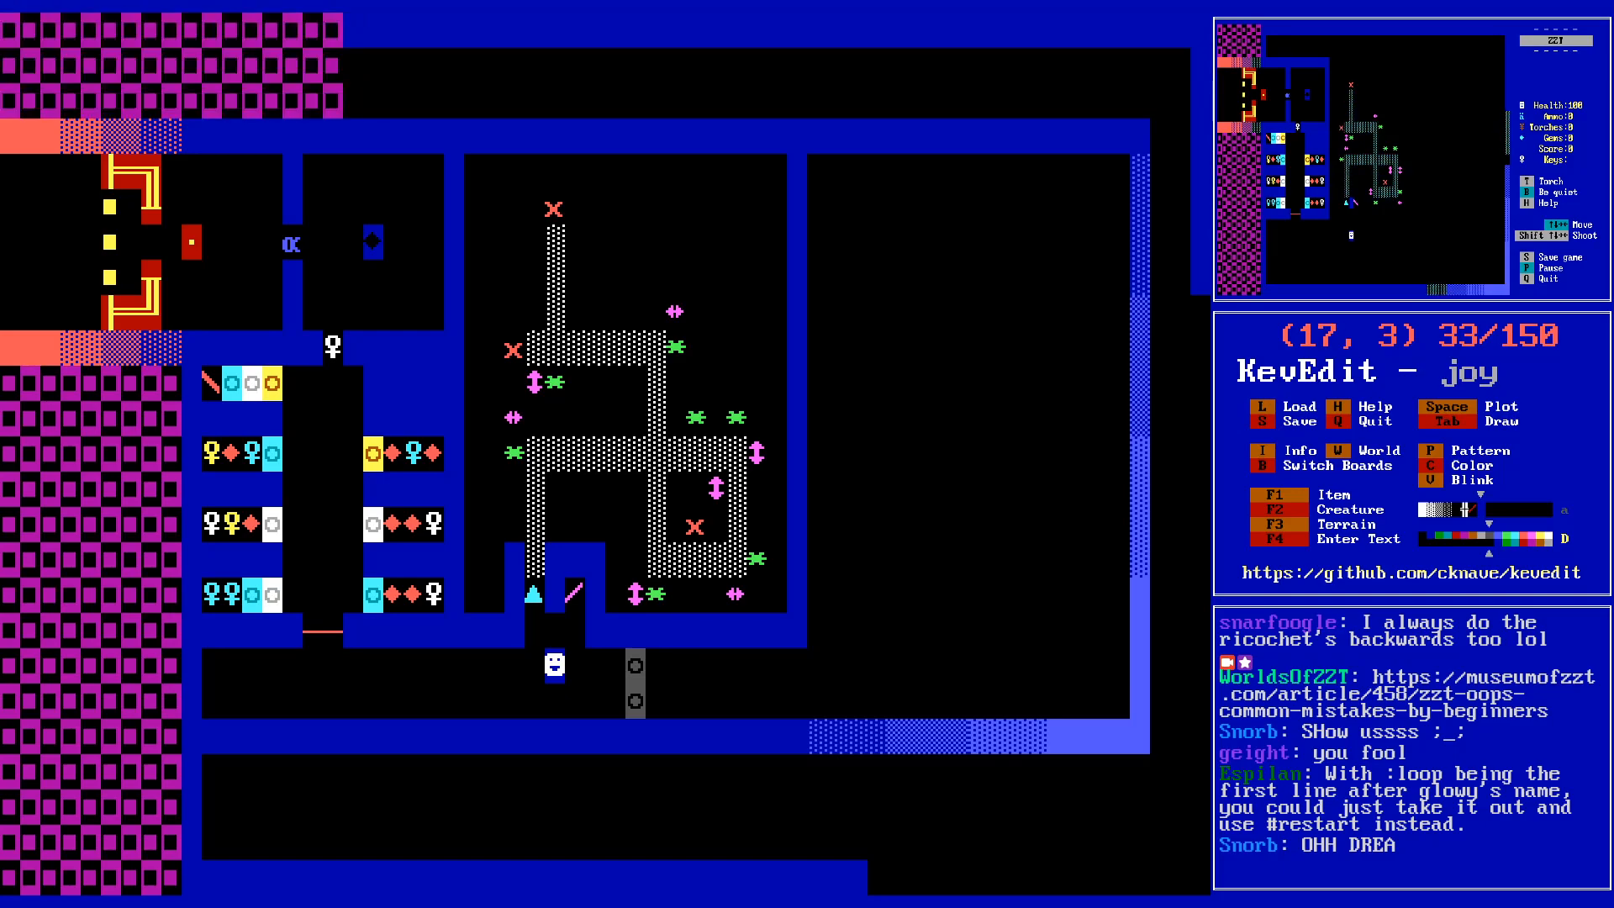
pyautogui.press('Right')
pyautogui.press('Right')
pyautogui.press('Right')
pyautogui.press('Right')
pyautogui.press('Right')
pyautogui.press('Right')
pyautogui.press('Right')
pyautogui.press('Right')
pyautogui.press('Right')
pyautogui.press('Right')
pyautogui.press('Right')
pyautogui.press('Right')
pyautogui.press('Right')
pyautogui.press('Right')
pyautogui.press('Right')
pyautogui.press('Right')
pyautogui.press('Right')
pyautogui.press('Right')
pyautogui.press('Right')
pyautogui.press('Left')
pyautogui.press('Left')
pyautogui.press('Left')
pyautogui.press('Return')
# - Duplicate the 33-column, three-row checkered block in the board's upper-left corner and place the copy rightward, extending the pattern to column 60
pyautogui.press('Right')
pyautogui.press('Right')
pyautogui.press('Right')
pyautogui.press('Right')
pyautogui.press('Right')
pyautogui.press('Right')
pyautogui.press('Right')
pyautogui.press('Right')
pyautogui.press('Right')
pyautogui.press('Right')
pyautogui.press('Right')
pyautogui.press('Right')
pyautogui.press('Right')
pyautogui.press('Right')
pyautogui.press('Right')
pyautogui.press('Right')
pyautogui.press('Right')
pyautogui.press('Right')
pyautogui.press('Right')
pyautogui.press('Left')
pyautogui.press('Left')
pyautogui.press('Left')
pyautogui.hotkey('shift', 'Left')
pyautogui.hotkey('shift', 'Left')
pyautogui.hotkey('shift', 'Left')
pyautogui.hotkey('shift', 'Left')
pyautogui.hotkey('shift', 'Left')
pyautogui.hotkey('shift', 'Left')
pyautogui.hotkey('shift', 'Left')
pyautogui.hotkey('shift', 'Left')
pyautogui.hotkey('shift', 'Left')
pyautogui.hotkey('shift', 'Left')
pyautogui.hotkey('shift', 'Left')
pyautogui.hotkey('shift', 'Left')
pyautogui.hotkey('shift', 'Left')
pyautogui.hotkey('shift', 'Left')
pyautogui.hotkey('shift', 'Left')
pyautogui.hotkey('shift', 'Left')
pyautogui.hotkey('shift', 'Left')
pyautogui.hotkey('shift', 'Left')
pyautogui.hotkey('shift', 'Left')
pyautogui.hotkey('shift', 'Left')
pyautogui.hotkey('shift', 'Left')
pyautogui.hotkey('shift', 'Left')
pyautogui.hotkey('shift', 'Left')
pyautogui.hotkey('shift', 'Left')
pyautogui.hotkey('shift', 'Left')
pyautogui.hotkey('shift', 'Left')
pyautogui.hotkey('shift', 'Left')
pyautogui.hotkey('shift', 'Left')
pyautogui.hotkey('shift', 'Left')
pyautogui.hotkey('shift', 'Left')
pyautogui.hotkey('shift', 'Left')
pyautogui.hotkey('shift', 'Left')
pyautogui.hotkey('shift', 'Up')
pyautogui.hotkey('shift', 'Up')
pyautogui.press('Return')
pyautogui.press('Right')
pyautogui.press('Right')
pyautogui.press('Right')
pyautogui.press('Right')
pyautogui.press('Right')
pyautogui.press('Right')
pyautogui.press('Right')
pyautogui.press('Right')
pyautogui.press('Right')
pyautogui.press('Right')
pyautogui.press('Right')
pyautogui.press('Right')
pyautogui.press('Right')
pyautogui.press('Right')
pyautogui.press('Right')
pyautogui.press('Right')
pyautogui.press('Right')
pyautogui.press('Right')
pyautogui.press('Right')
pyautogui.press('Right')
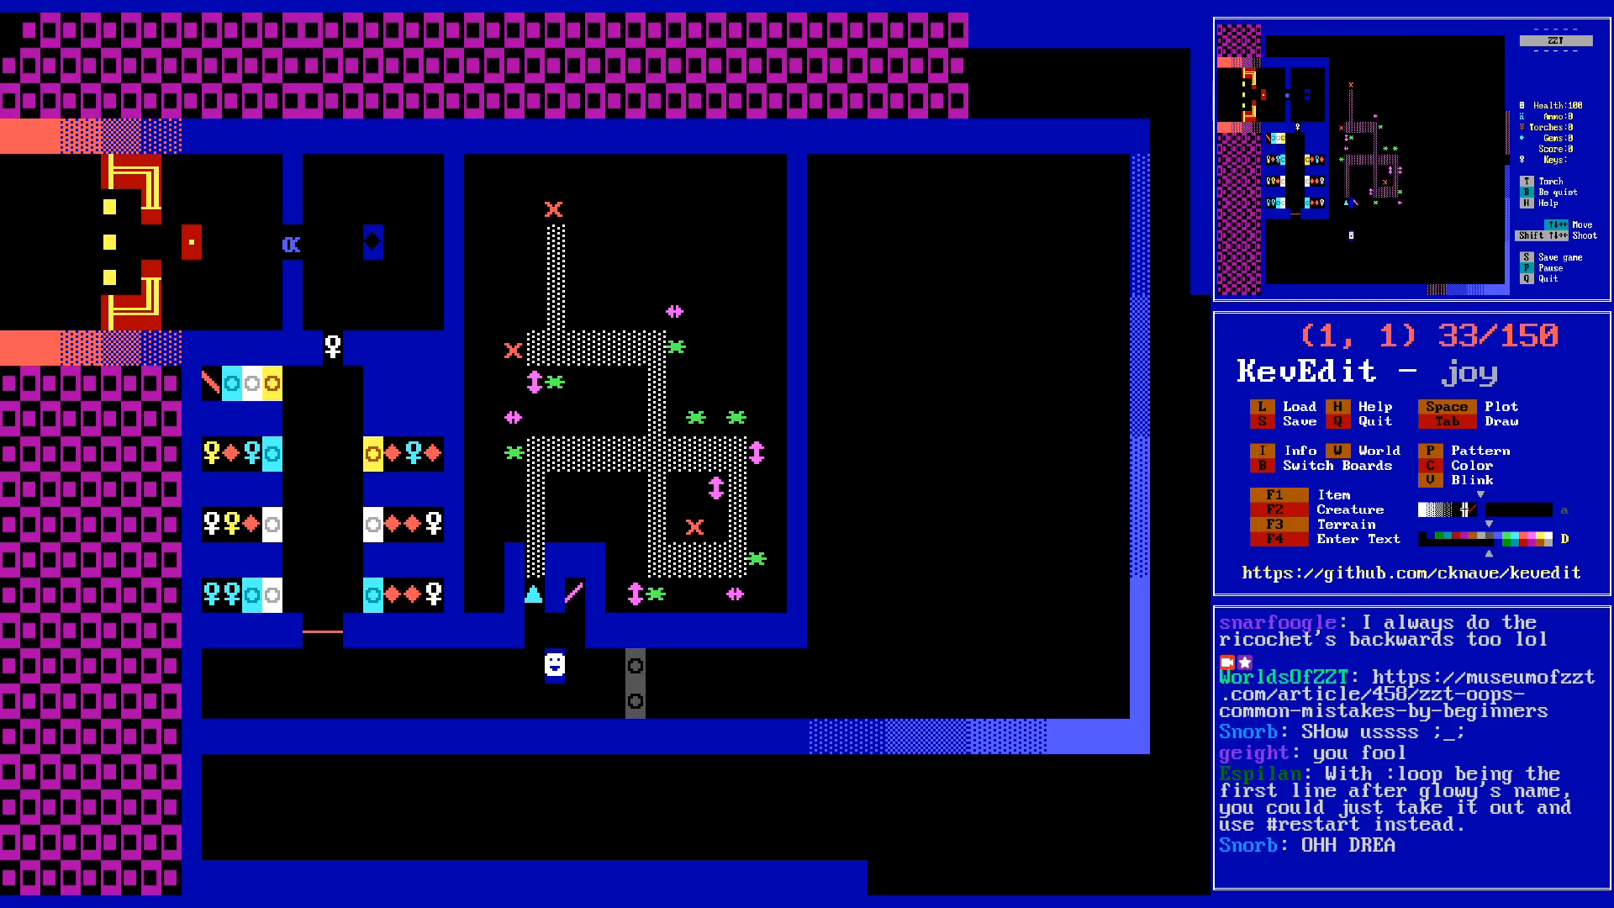
pyautogui.press('Right')
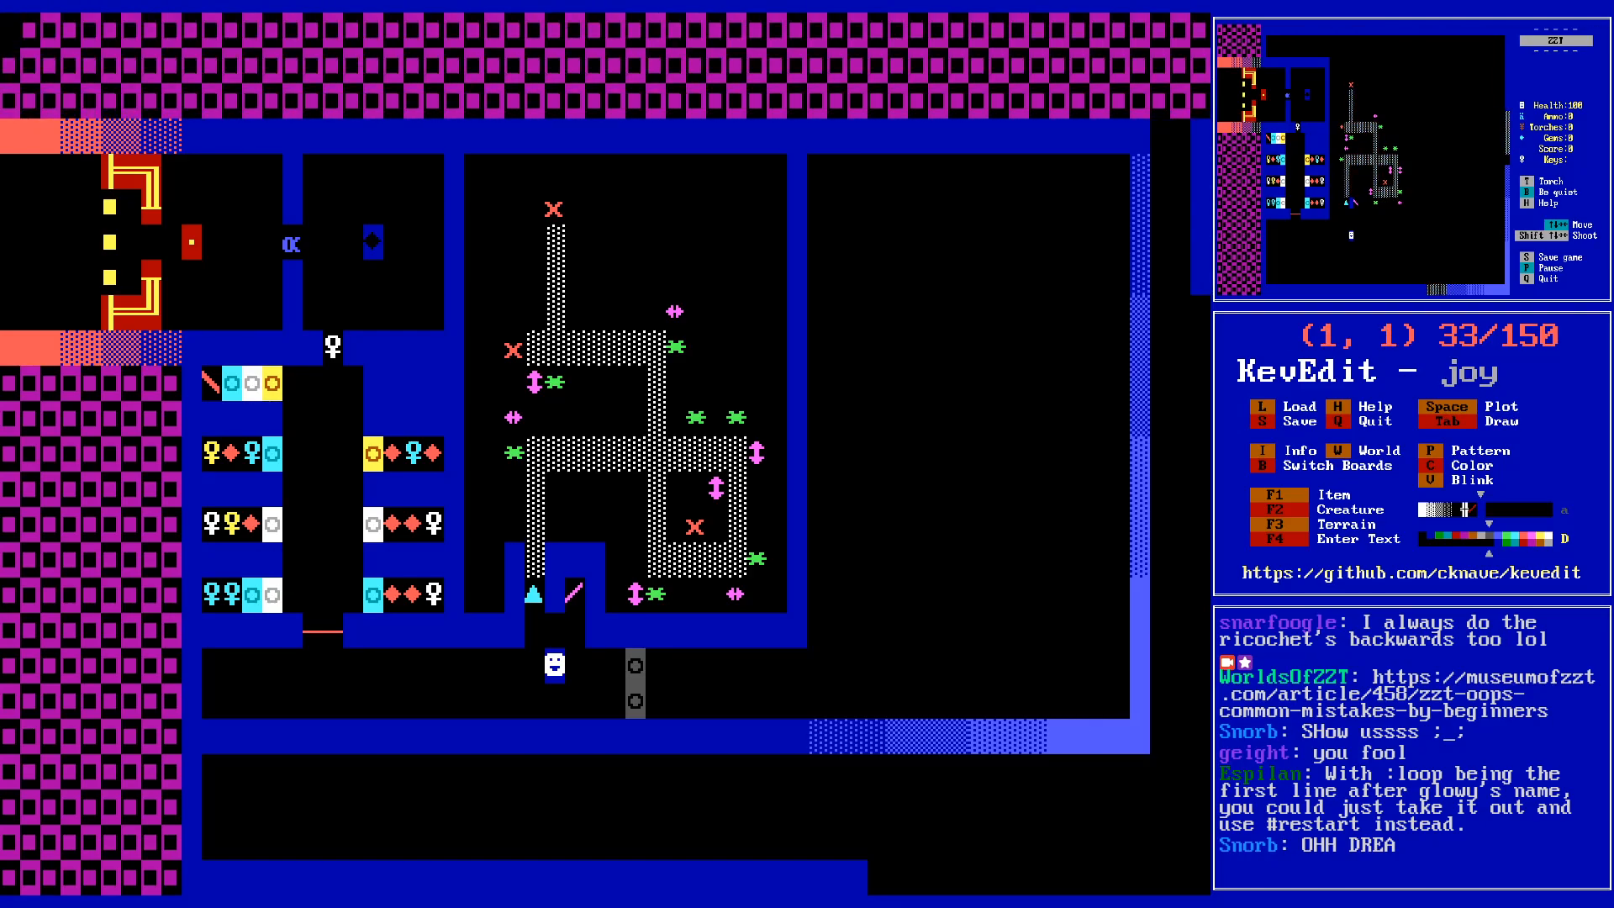
# - Copy the four-column, two-row checkered block from the board's upper-right corner one column right and two rows down, filling columns 58–60 of rows 4–5
pyautogui.press('Down')
pyautogui.press('Right')
pyautogui.press('Right')
pyautogui.press('Down')
pyautogui.press('Right')
pyautogui.press('Right')
pyautogui.press('Right')
pyautogui.press('Right')
pyautogui.press('Right')
pyautogui.press('Right')
pyautogui.press('Right')
pyautogui.press('Right')
pyautogui.press('Right')
pyautogui.press('Right')
pyautogui.press('Right')
pyautogui.press('Right')
pyautogui.press('Right')
pyautogui.press('Right')
pyautogui.press('Right')
pyautogui.press('Right')
pyautogui.press('Right')
pyautogui.press('Right')
pyautogui.press('Right')
pyautogui.press('Right')
pyautogui.press('Right')
pyautogui.press('Right')
pyautogui.press('Right')
pyautogui.press('Right')
pyautogui.press('Right')
pyautogui.press('Right')
pyautogui.press('Right')
pyautogui.press('Right')
pyautogui.press('Right')
pyautogui.press('Right')
pyautogui.press('Right')
pyautogui.press('Right')
pyautogui.press('Right')
pyautogui.press('Right')
pyautogui.press('Right')
pyautogui.press('Right')
pyautogui.press('Right')
pyautogui.press('Right')
pyautogui.press('Right')
pyautogui.press('Right')
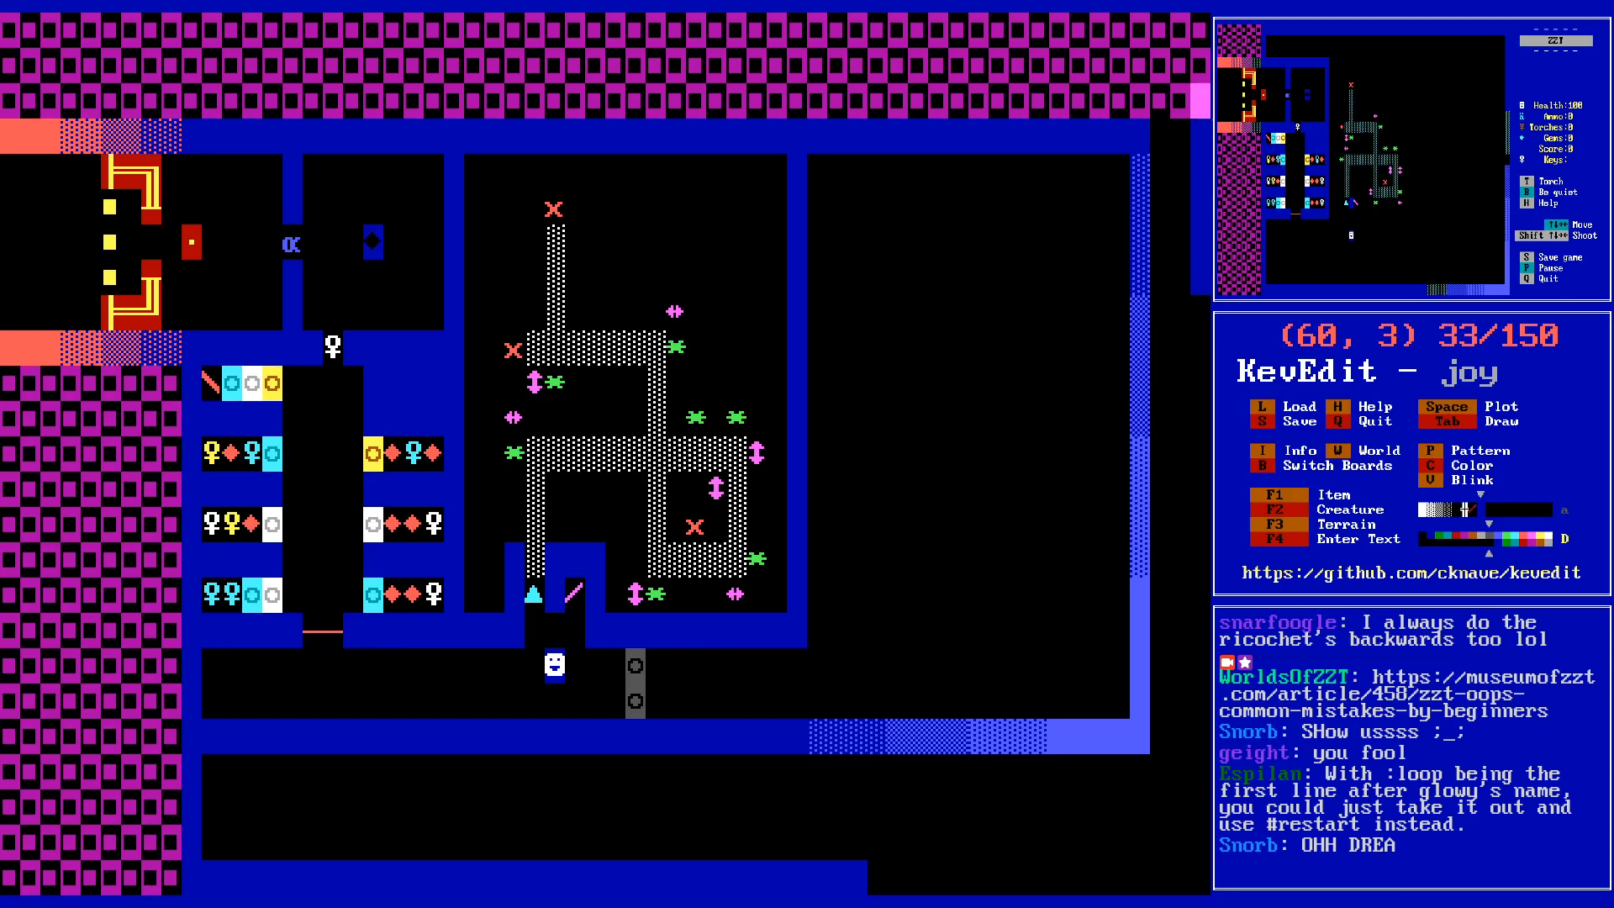
pyautogui.press('Left')
pyautogui.press('Left')
pyautogui.press('Left')
pyautogui.press('Up')
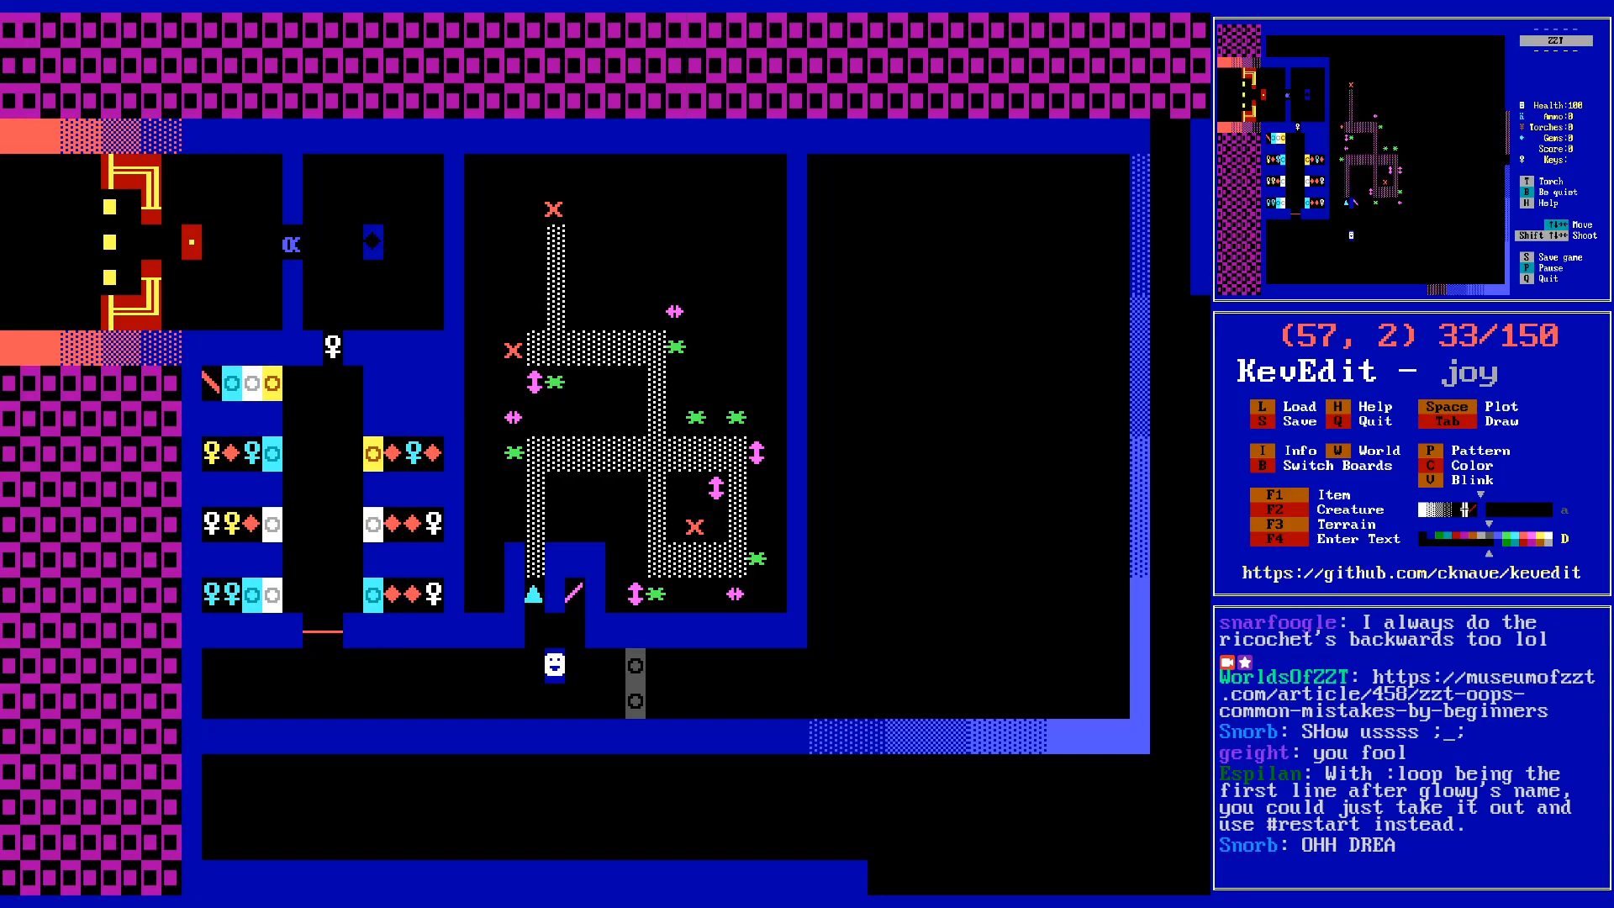
pyautogui.press('Right')
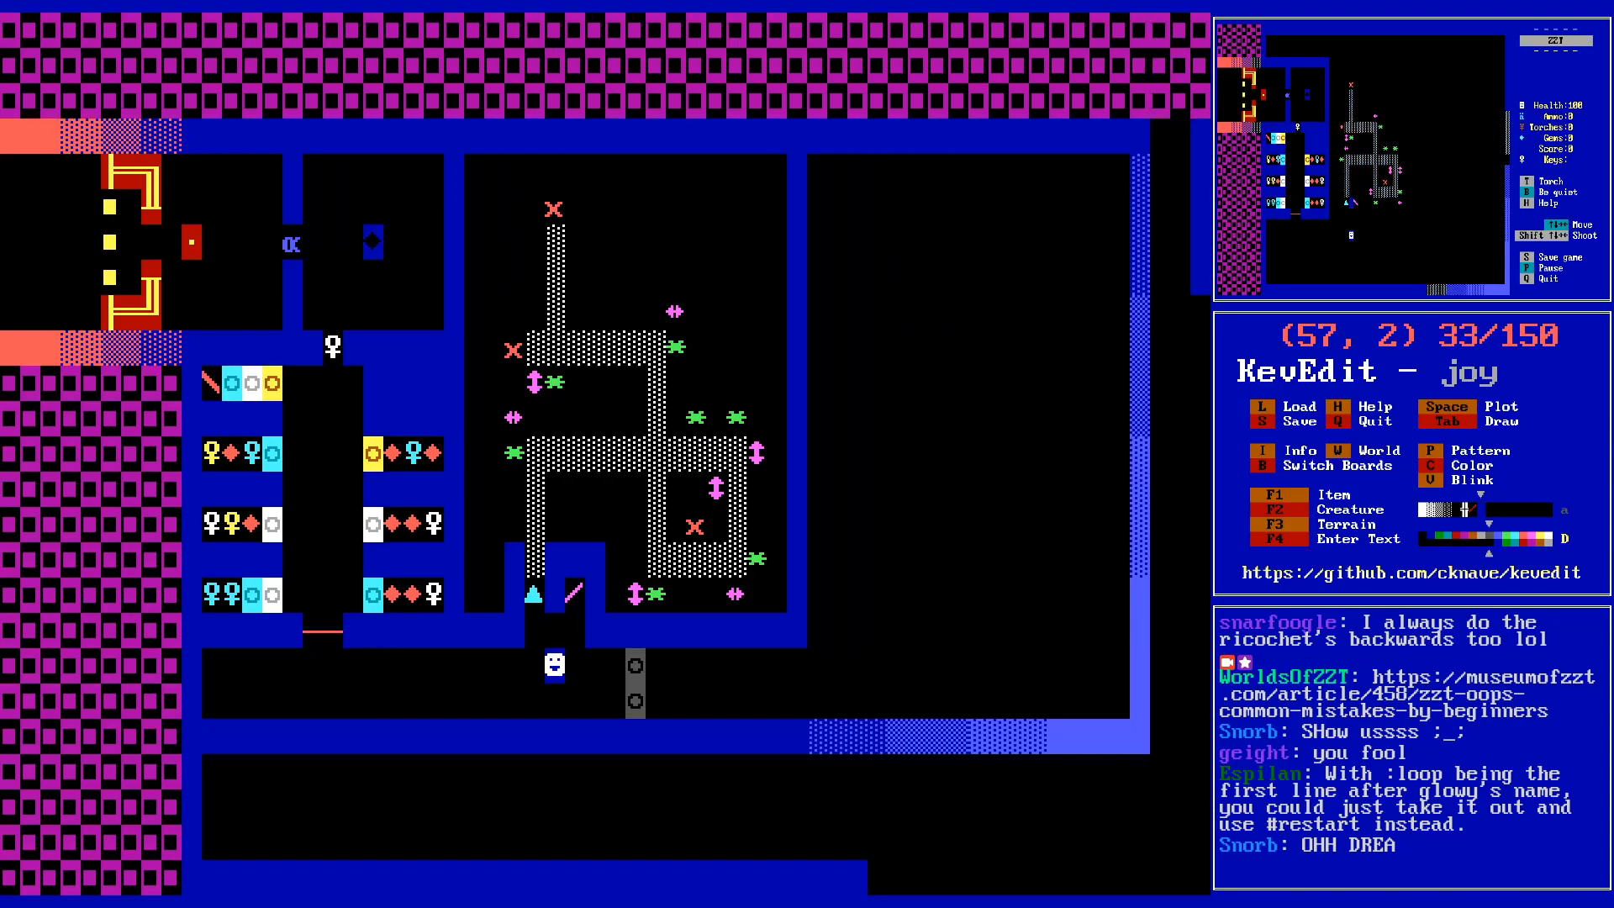
pyautogui.press('Down')
pyautogui.press('Down')
pyautogui.press('Down')
pyautogui.press('Up')
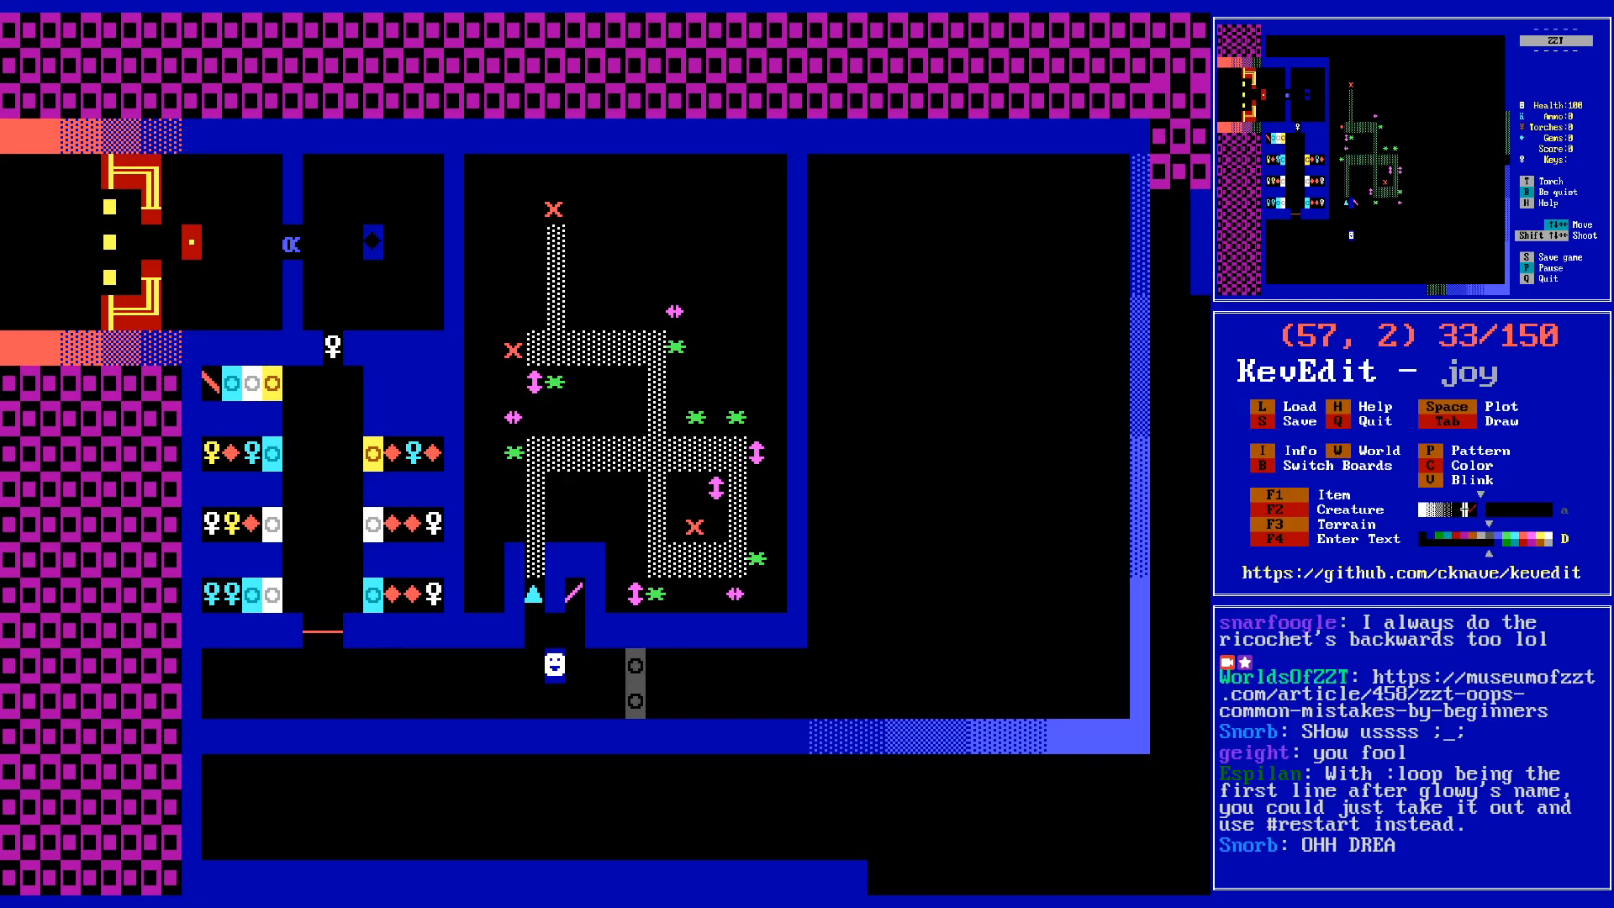
pyautogui.press('Down')
pyautogui.press('Up')
pyautogui.press('Right')
pyautogui.press('Left')
pyautogui.press('Down')
pyautogui.press('Down')
pyautogui.press('Down')
pyautogui.press('Down')
pyautogui.press('Down')
pyautogui.press('Down')
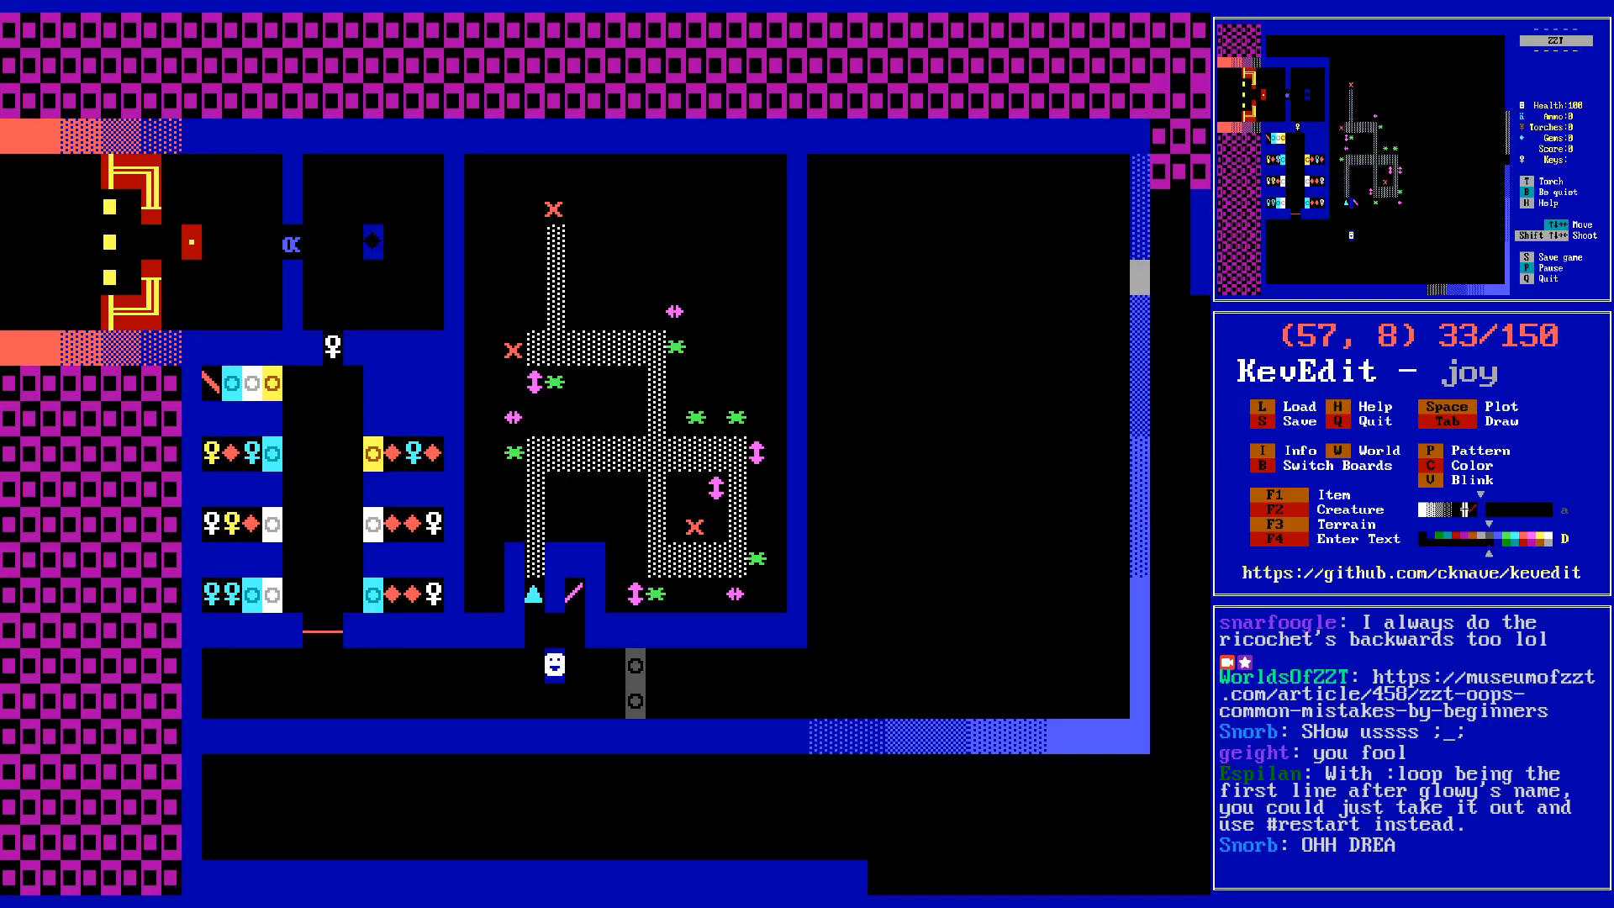
pyautogui.hotkey('ctrl', 'v')
pyautogui.press('Down')
pyautogui.press('Down')
pyautogui.press('Down')
pyautogui.press('Down')
pyautogui.press('Down')
pyautogui.press('Down')
pyautogui.press('Down')
pyautogui.press('Down')
pyautogui.press('Down')
pyautogui.press('Down')
pyautogui.press('Down')
pyautogui.press('Down')
pyautogui.press('Down')
pyautogui.press('Down')
pyautogui.press('Down')
pyautogui.press('Down')
pyautogui.press('Escape')
# - Select and copy the three-column, fifteen-row checkered block along the board's left edge, columns 1–3 of rows 11–25
pyautogui.hotkey('alt', 'Left')
pyautogui.hotkey('alt', 'Left')
pyautogui.hotkey('alt', 'Left')
pyautogui.hotkey('alt', 'Up')
pyautogui.hotkey('alt', 'Down')
pyautogui.hotkey('alt', 'Left')
pyautogui.hotkey('alt', 'Left')
pyautogui.hotkey('alt', 'Left')
pyautogui.press('Down')
pyautogui.press('Down')
pyautogui.press('Down')
pyautogui.press('Down')
pyautogui.press('Up')
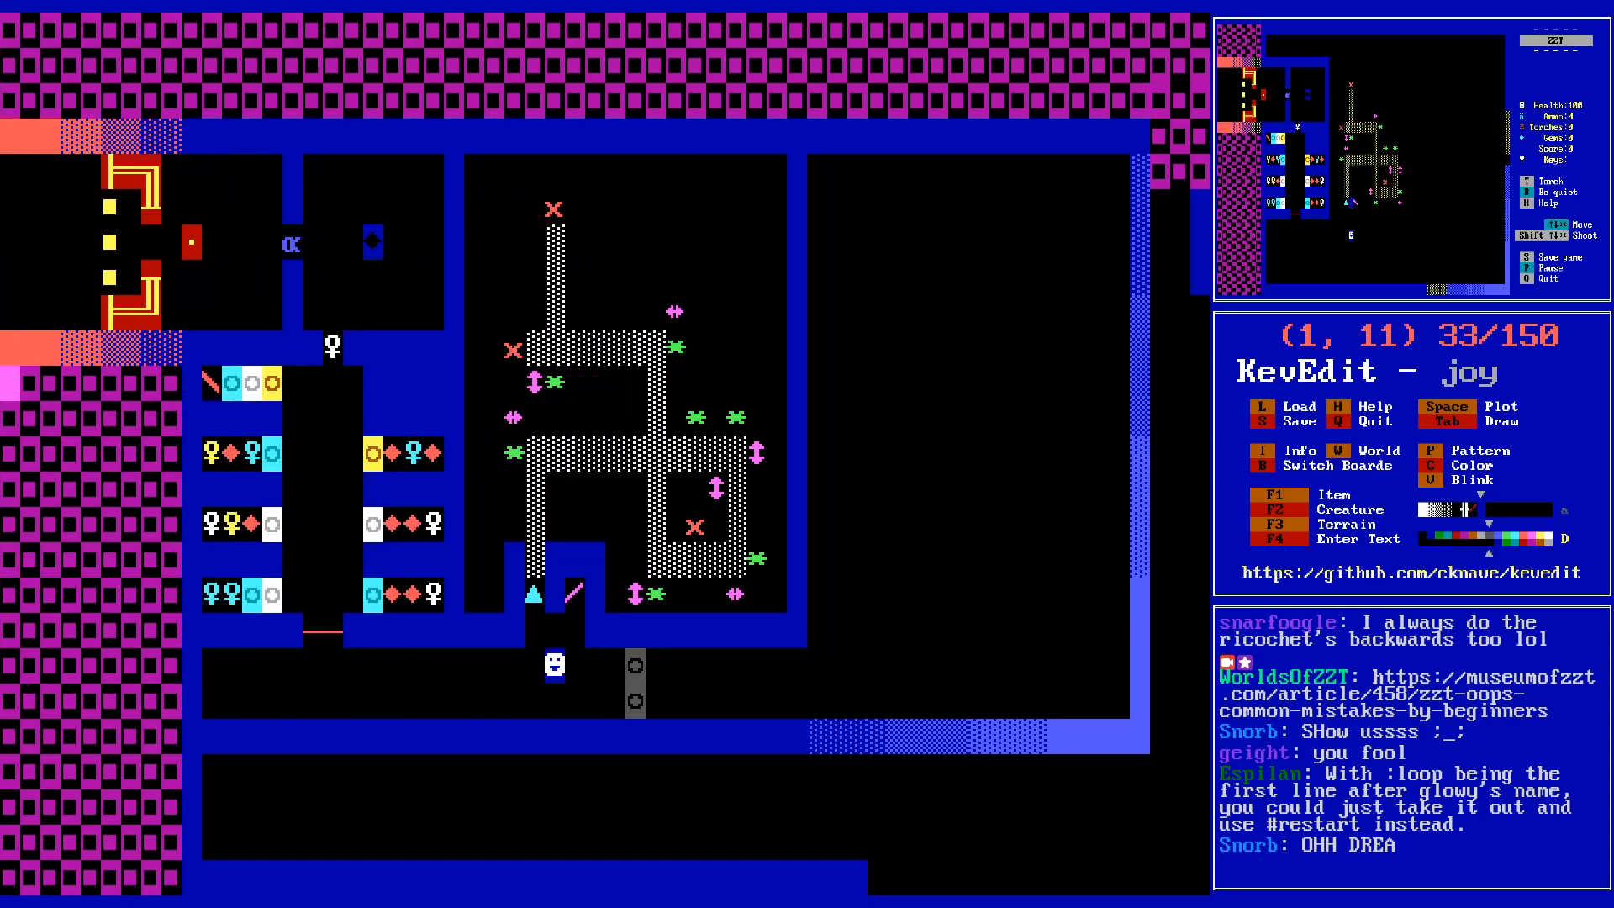
pyautogui.hotkey('alt', 'b')
pyautogui.hotkey('alt', 'Right')
pyautogui.hotkey('alt', 'Down')
pyautogui.hotkey('alt', 'Left')
pyautogui.hotkey('alt', 'Down')
pyautogui.hotkey('alt', 'Down')
pyautogui.press('Right')
pyautogui.press('Right')
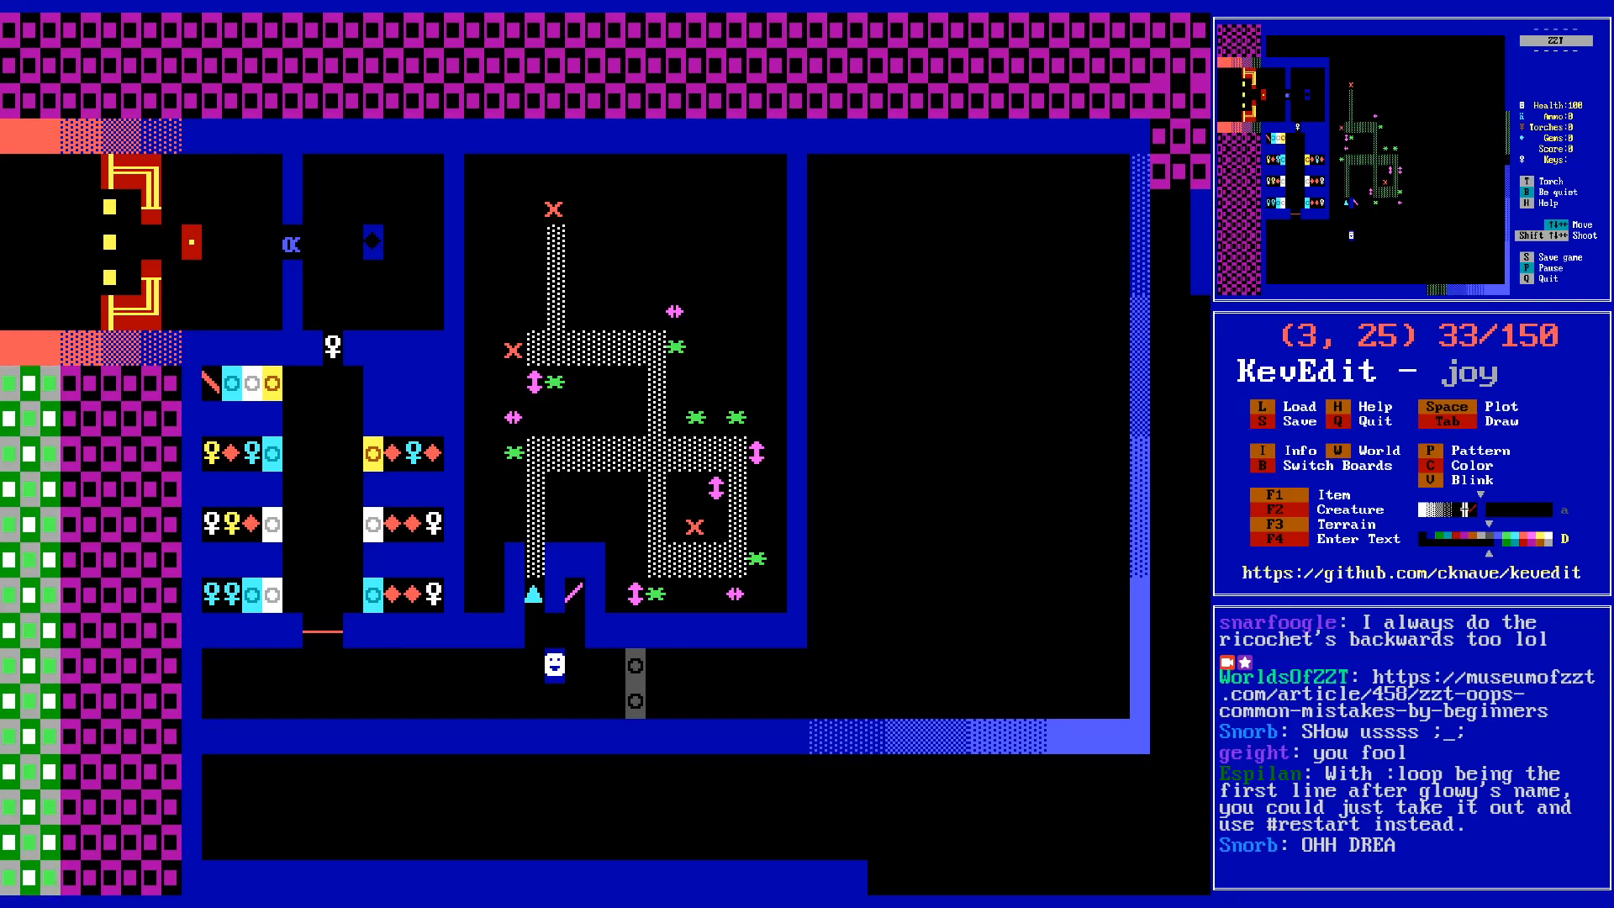
pyautogui.hotkey('ctrl', 'c')
# - Paste the copied three-column checkered block along the board's right edge, filling columns 58–60 of rows 6–20
pyautogui.hotkey('ctrl', 'v')
pyautogui.press('Right')
pyautogui.press('Right')
pyautogui.press('Right')
pyautogui.press('Right')
pyautogui.press('Right')
pyautogui.press('Right')
pyautogui.press('Right')
pyautogui.press('Right')
pyautogui.press('Right')
pyautogui.press('Right')
pyautogui.press('Right')
pyautogui.press('Right')
pyautogui.press('Right')
pyautogui.press('Right')
pyautogui.press('Right')
pyautogui.press('Right')
pyautogui.press('Right')
pyautogui.press('Right')
pyautogui.press('Right')
pyautogui.press('Right')
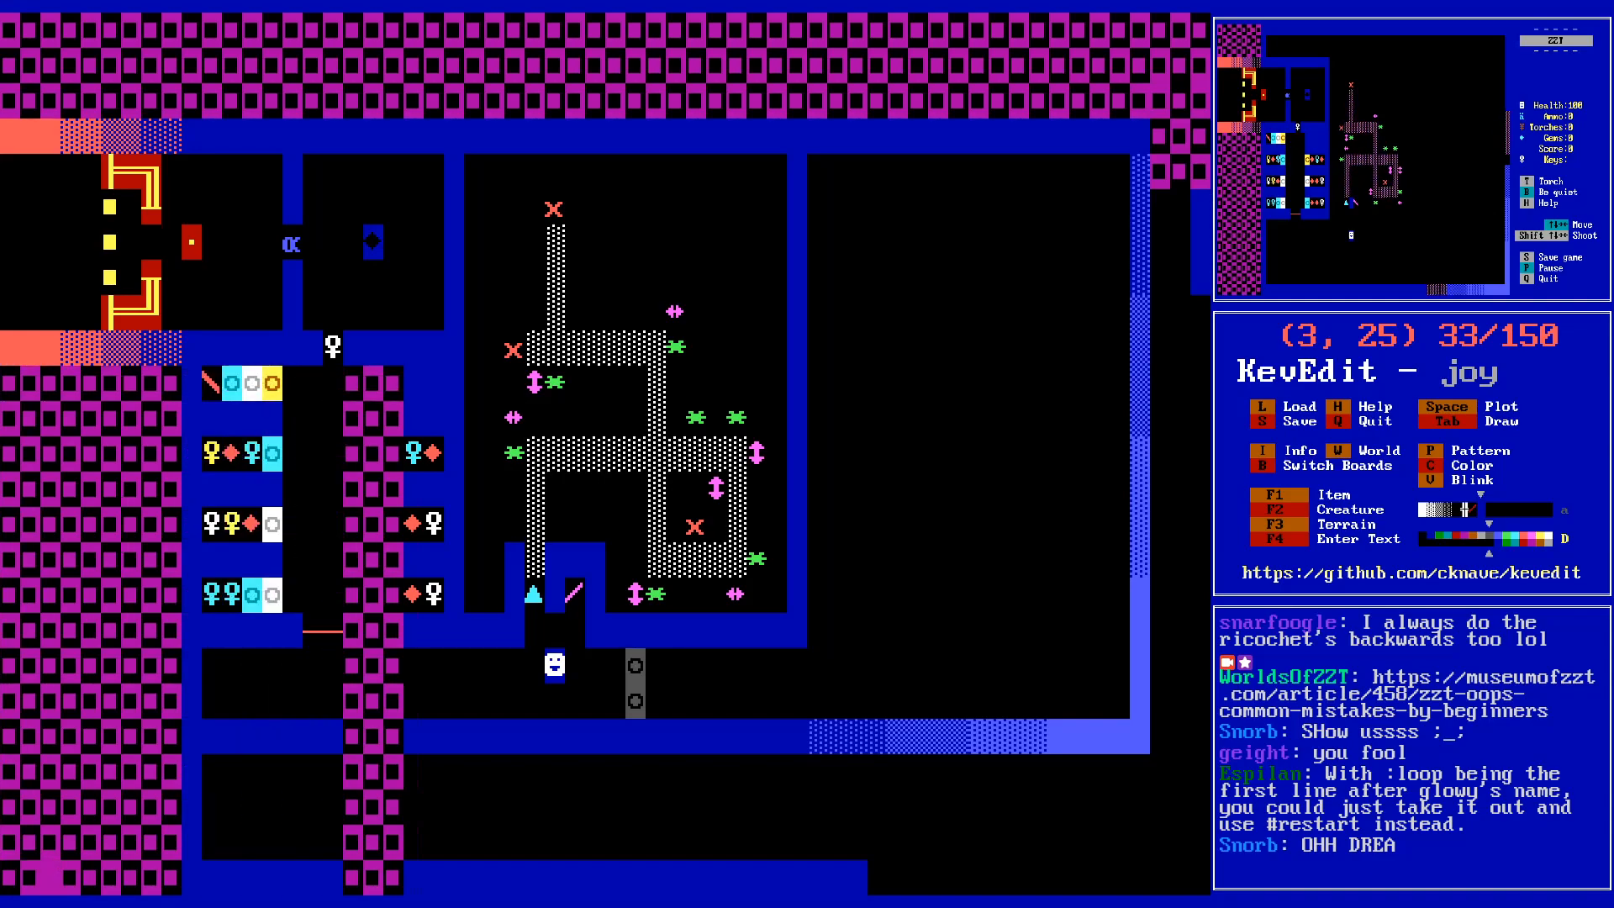
pyautogui.press('Right')
pyautogui.press('Right')
pyautogui.press('Right')
pyautogui.press('Right')
pyautogui.press('Right')
pyautogui.press('Right')
pyautogui.press('Right')
pyautogui.press('Right')
pyautogui.press('Right')
pyautogui.press('Right')
pyautogui.press('Right')
pyautogui.press('Right')
pyautogui.press('Right')
pyautogui.press('Right')
pyautogui.press('Right')
pyautogui.press('Right')
pyautogui.press('Right')
pyautogui.press('Right')
pyautogui.press('Right')
pyautogui.press('Right')
pyautogui.press('Up')
pyautogui.press('Up')
pyautogui.press('Up')
pyautogui.press('Up')
pyautogui.press('Up')
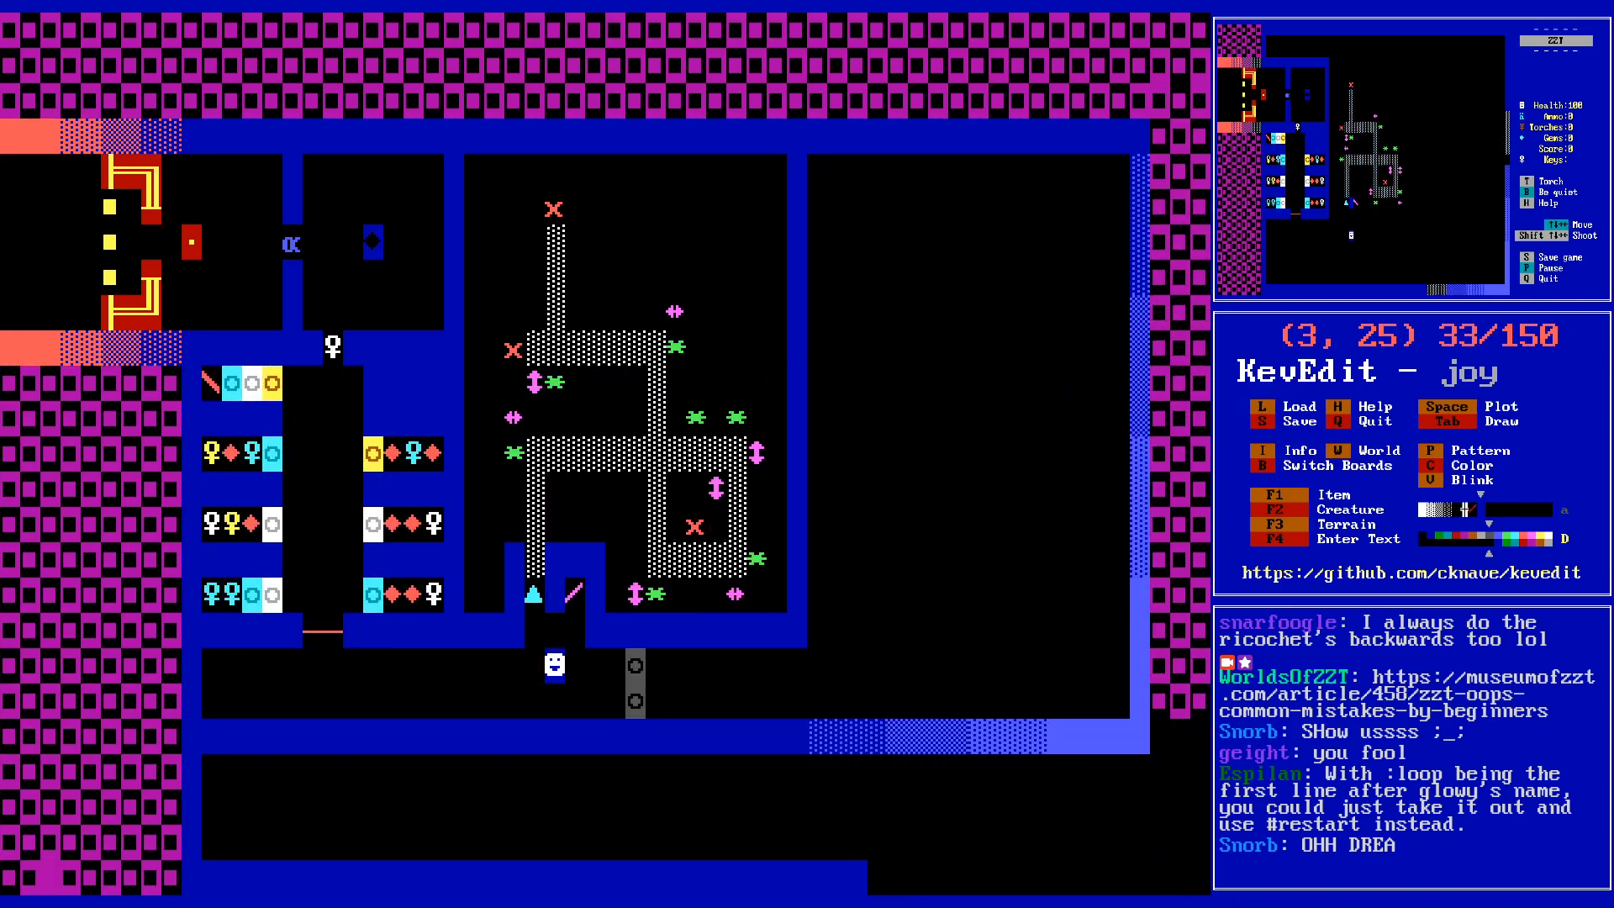
# - Paste the same checkered block again in the board's lower-right corner, extending columns 58–60 down to row 25
pyautogui.press('Right')
pyautogui.press('Right')
pyautogui.press('Right')
pyautogui.press('Right')
pyautogui.press('Right')
pyautogui.press('Right')
pyautogui.press('Right')
pyautogui.press('Right')
pyautogui.press('Right')
pyautogui.press('Right')
pyautogui.press('Right')
pyautogui.press('Right')
pyautogui.press('Right')
pyautogui.press('Right')
pyautogui.press('Right')
pyautogui.press('Right')
pyautogui.press('Right')
pyautogui.press('Right')
pyautogui.press('Right')
pyautogui.press('Right')
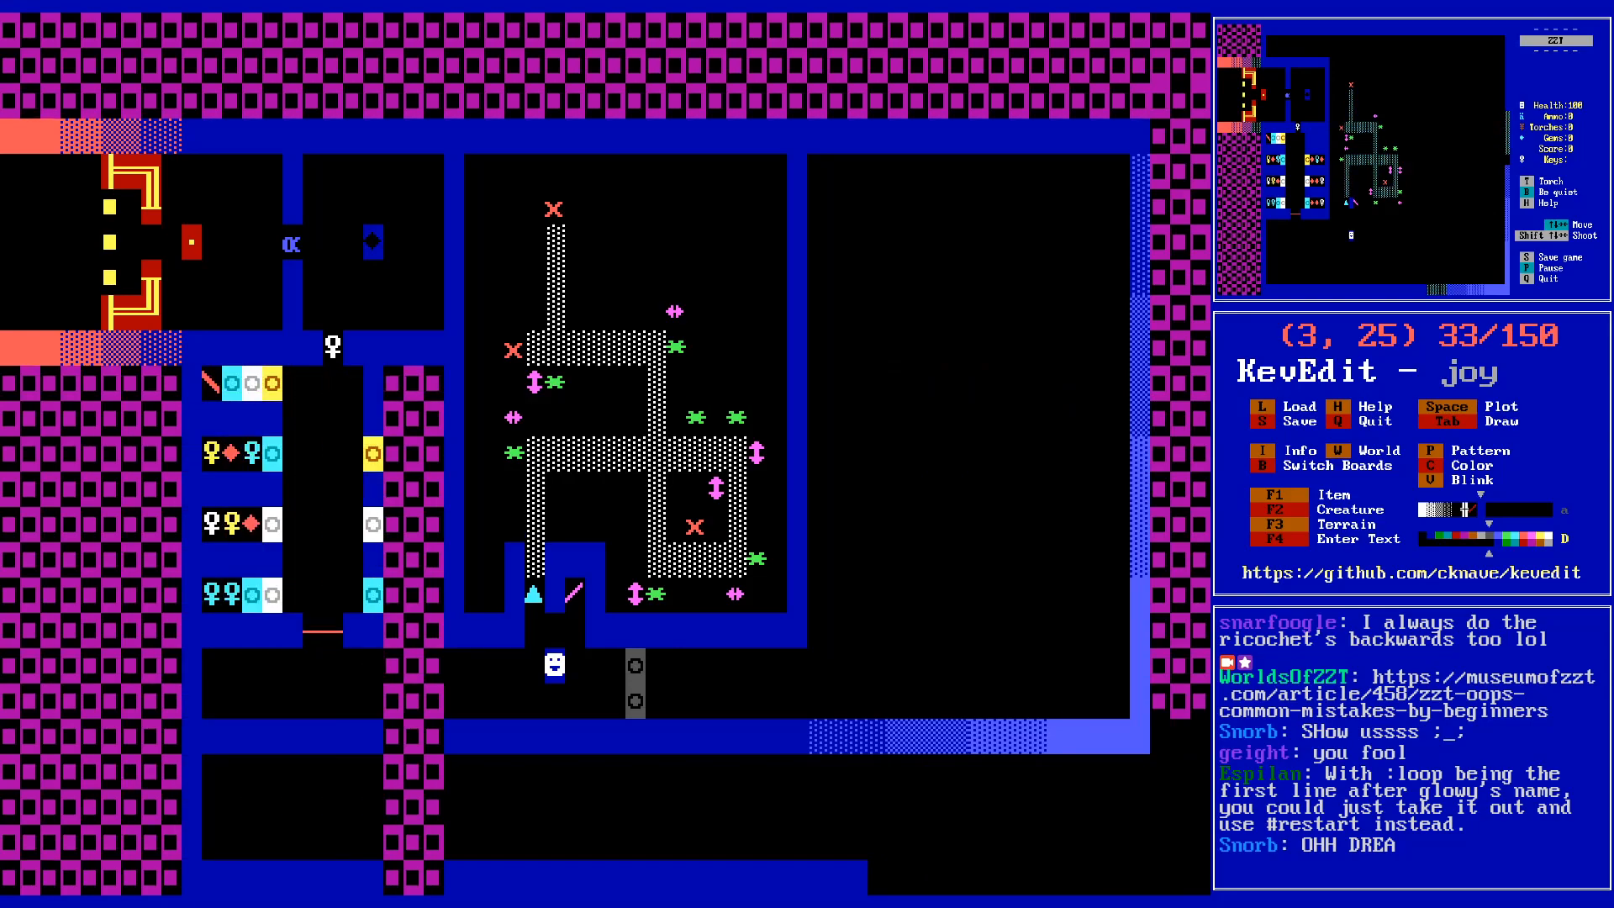
pyautogui.press('Right')
pyautogui.press('Right')
pyautogui.press('Right')
pyautogui.press('Right')
pyautogui.press('Right')
pyautogui.press('Right')
pyautogui.press('Right')
pyautogui.press('Right')
pyautogui.press('Right')
pyautogui.press('Right')
pyautogui.press('Right')
pyautogui.press('Right')
pyautogui.press('Right')
pyautogui.press('Right')
pyautogui.press('Right')
pyautogui.press('Right')
pyautogui.press('Right')
pyautogui.press('Right')
pyautogui.press('Right')
pyautogui.press('Right')
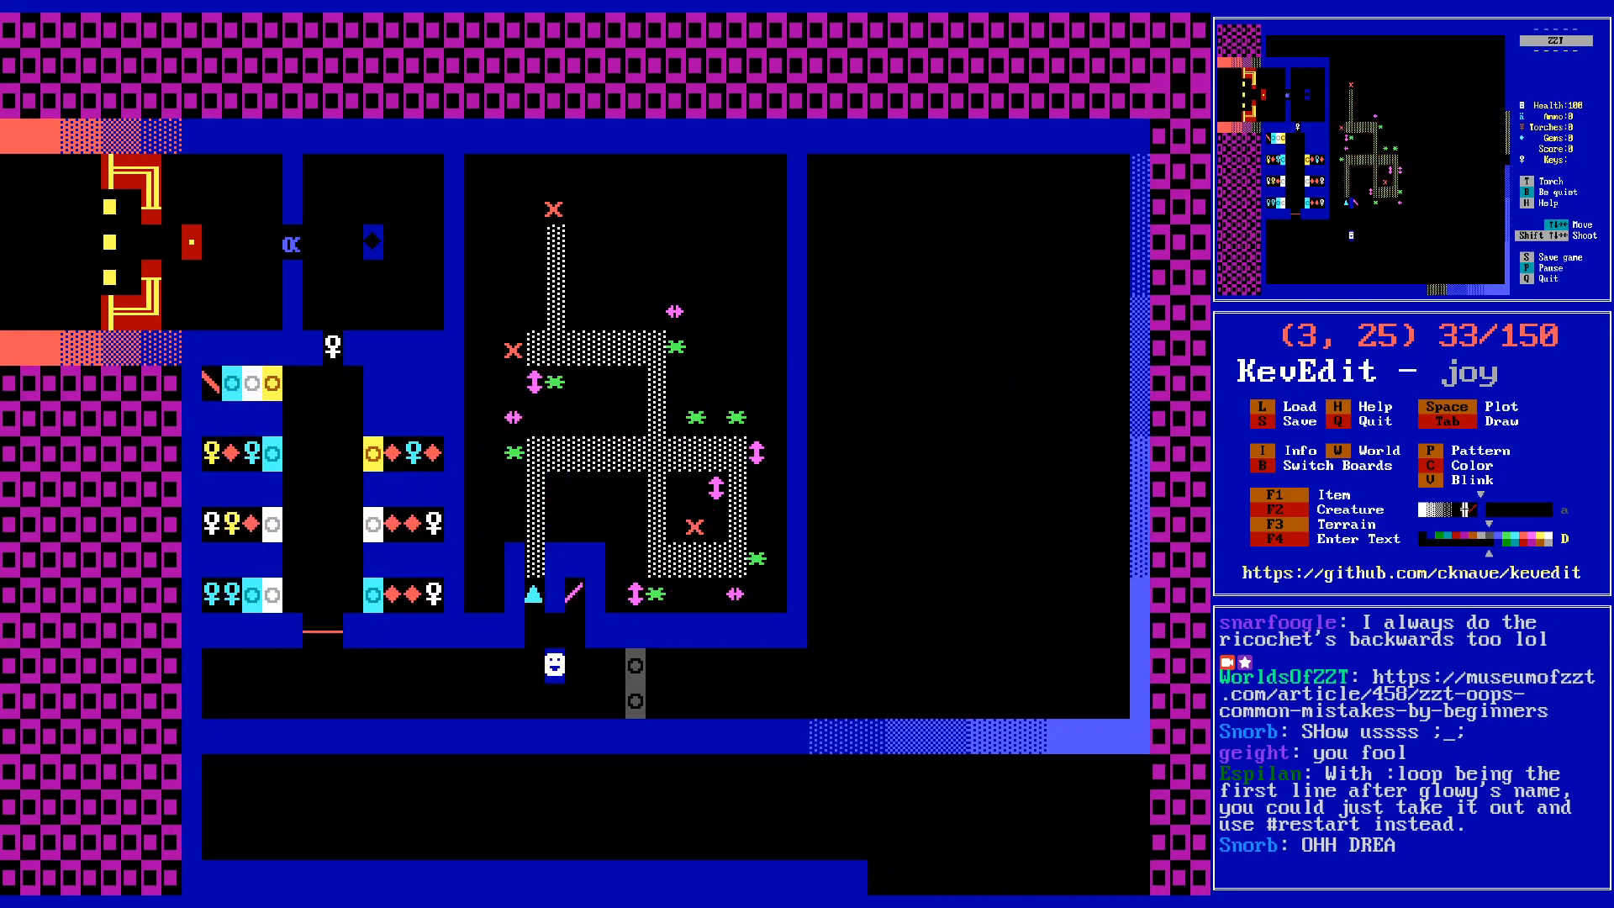
# - Select and copy the checkered block along the board's upper edge, columns 1–56 of rows 1–3
pyautogui.press('Left')
pyautogui.press('Left')
pyautogui.press('Up')
pyautogui.press('Up')
pyautogui.press('Up')
pyautogui.press('Up')
pyautogui.press('Up')
pyautogui.press('Up')
pyautogui.press('Up')
pyautogui.press('Up')
pyautogui.press('Up')
pyautogui.press('Up')
pyautogui.press('Up')
pyautogui.press('Up')
pyautogui.press('Up')
pyautogui.press('Up')
pyautogui.press('Up')
pyautogui.press('Up')
pyautogui.press('Up')
pyautogui.press('Up')
pyautogui.press('Up')
pyautogui.press('Up')
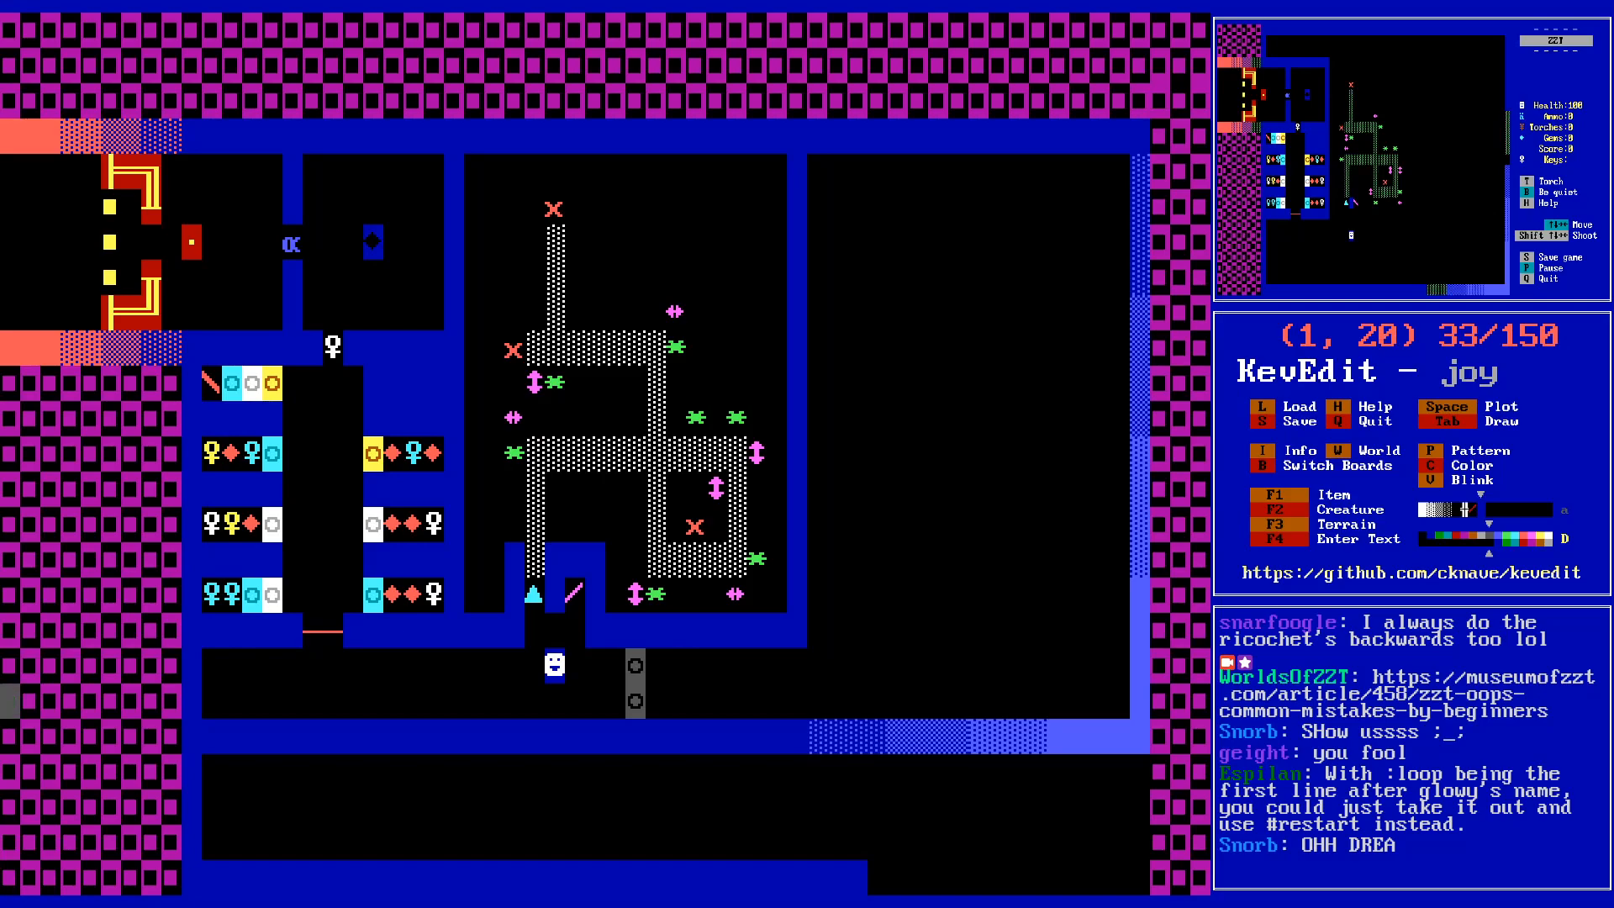
pyautogui.hotkey('shift', 'Right')
pyautogui.hotkey('shift', 'Right')
pyautogui.hotkey('shift', 'Right')
pyautogui.hotkey('shift', 'Right')
pyautogui.hotkey('shift', 'Right')
pyautogui.hotkey('shift', 'Right')
pyautogui.hotkey('shift', 'Right')
pyautogui.hotkey('shift', 'Right')
pyautogui.hotkey('shift', 'Right')
pyautogui.hotkey('shift', 'Right')
pyautogui.hotkey('shift', 'Right')
pyautogui.hotkey('shift', 'Right')
pyautogui.hotkey('shift', 'Right')
pyautogui.hotkey('shift', 'Right')
pyautogui.hotkey('shift', 'Right')
pyautogui.hotkey('shift', 'Right')
pyautogui.hotkey('shift', 'Right')
pyautogui.hotkey('shift', 'Right')
pyautogui.hotkey('shift', 'Right')
pyautogui.hotkey('shift', 'Right')
pyautogui.hotkey('shift', 'Right')
pyautogui.hotkey('shift', 'Right')
pyautogui.hotkey('shift', 'Right')
pyautogui.hotkey('shift', 'Right')
pyautogui.hotkey('shift', 'Right')
pyautogui.hotkey('shift', 'Right')
pyautogui.hotkey('shift', 'Right')
pyautogui.hotkey('shift', 'Right')
pyautogui.hotkey('shift', 'Right')
pyautogui.hotkey('shift', 'Right')
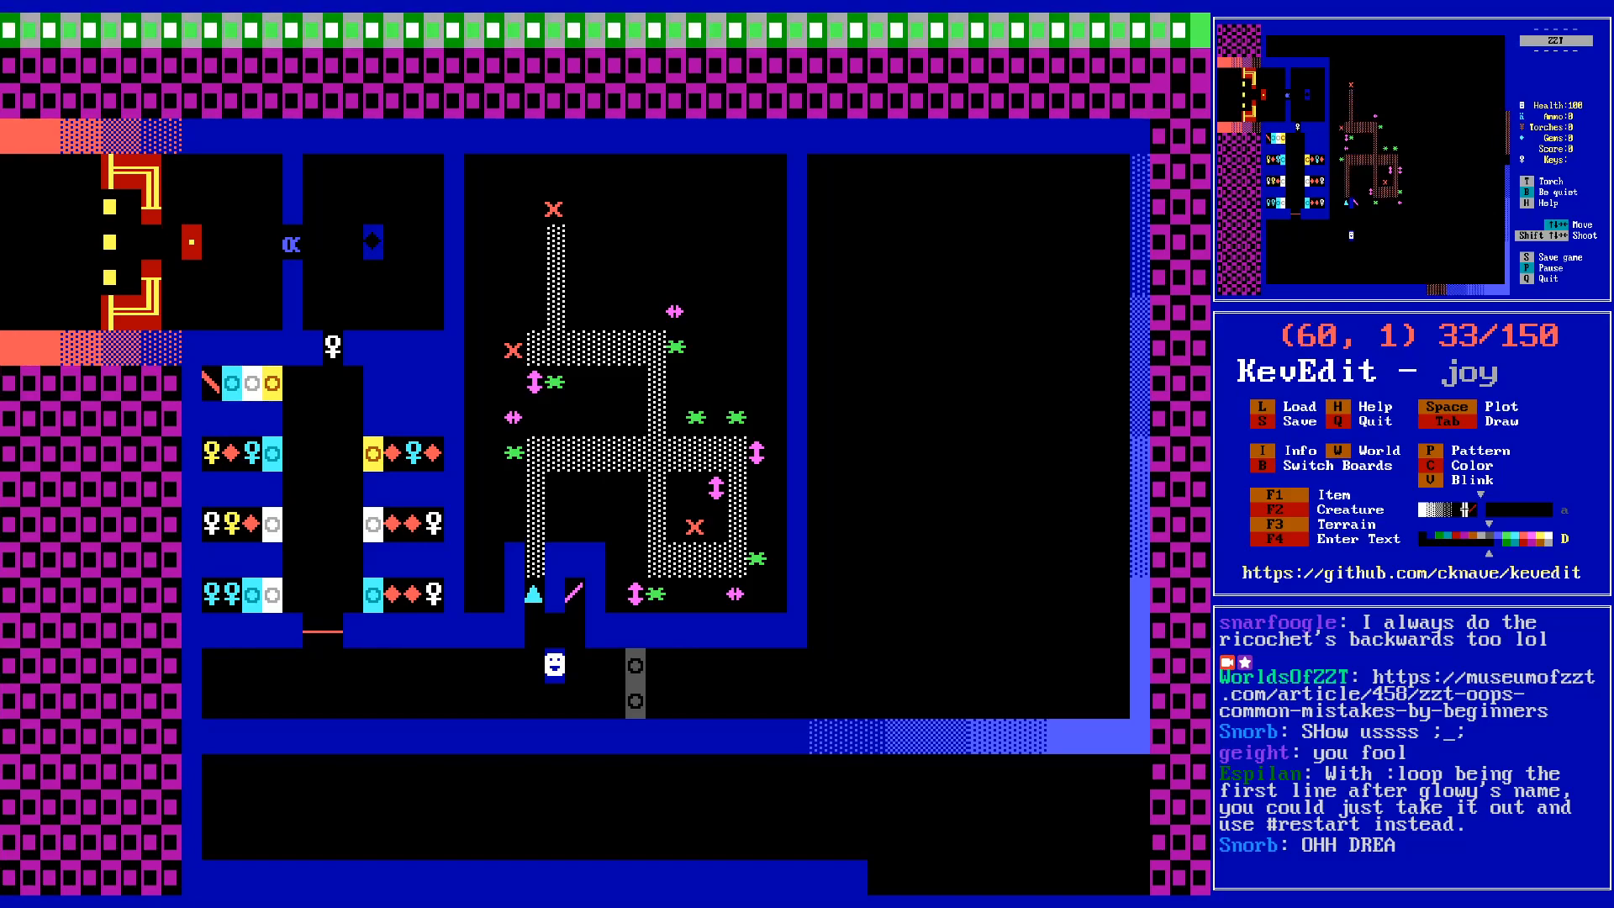
pyautogui.hotkey('shift', 'Down')
pyautogui.hotkey('shift', 'Down')
pyautogui.hotkey('shift', 'Left')
pyautogui.hotkey('shift', 'Left')
pyautogui.hotkey('shift', 'Left')
pyautogui.hotkey('shift', 'Left')
pyautogui.hotkey('shift', 'Left')
pyautogui.hotkey('shift', 'Left')
pyautogui.hotkey('shift', 'Right')
pyautogui.hotkey('shift', 'Right')
pyautogui.hotkey('ctrl', 'c')
# - Paste the copied three-row checkered block across the lower part of the board, filling rows 22–24
pyautogui.hotkey('ctrl', 'v')
pyautogui.press('Down')
pyautogui.press('Down')
pyautogui.press('Down')
pyautogui.press('Down')
pyautogui.press('Down')
pyautogui.press('Down')
pyautogui.press('Down')
pyautogui.press('Down')
pyautogui.press('Down')
pyautogui.press('Down')
pyautogui.press('Down')
pyautogui.press('Down')
pyautogui.press('Down')
pyautogui.press('Down')
pyautogui.press('Down')
pyautogui.press('Down')
pyautogui.press('Down')
pyautogui.press('Down')
pyautogui.press('Down')
pyautogui.press('Down')
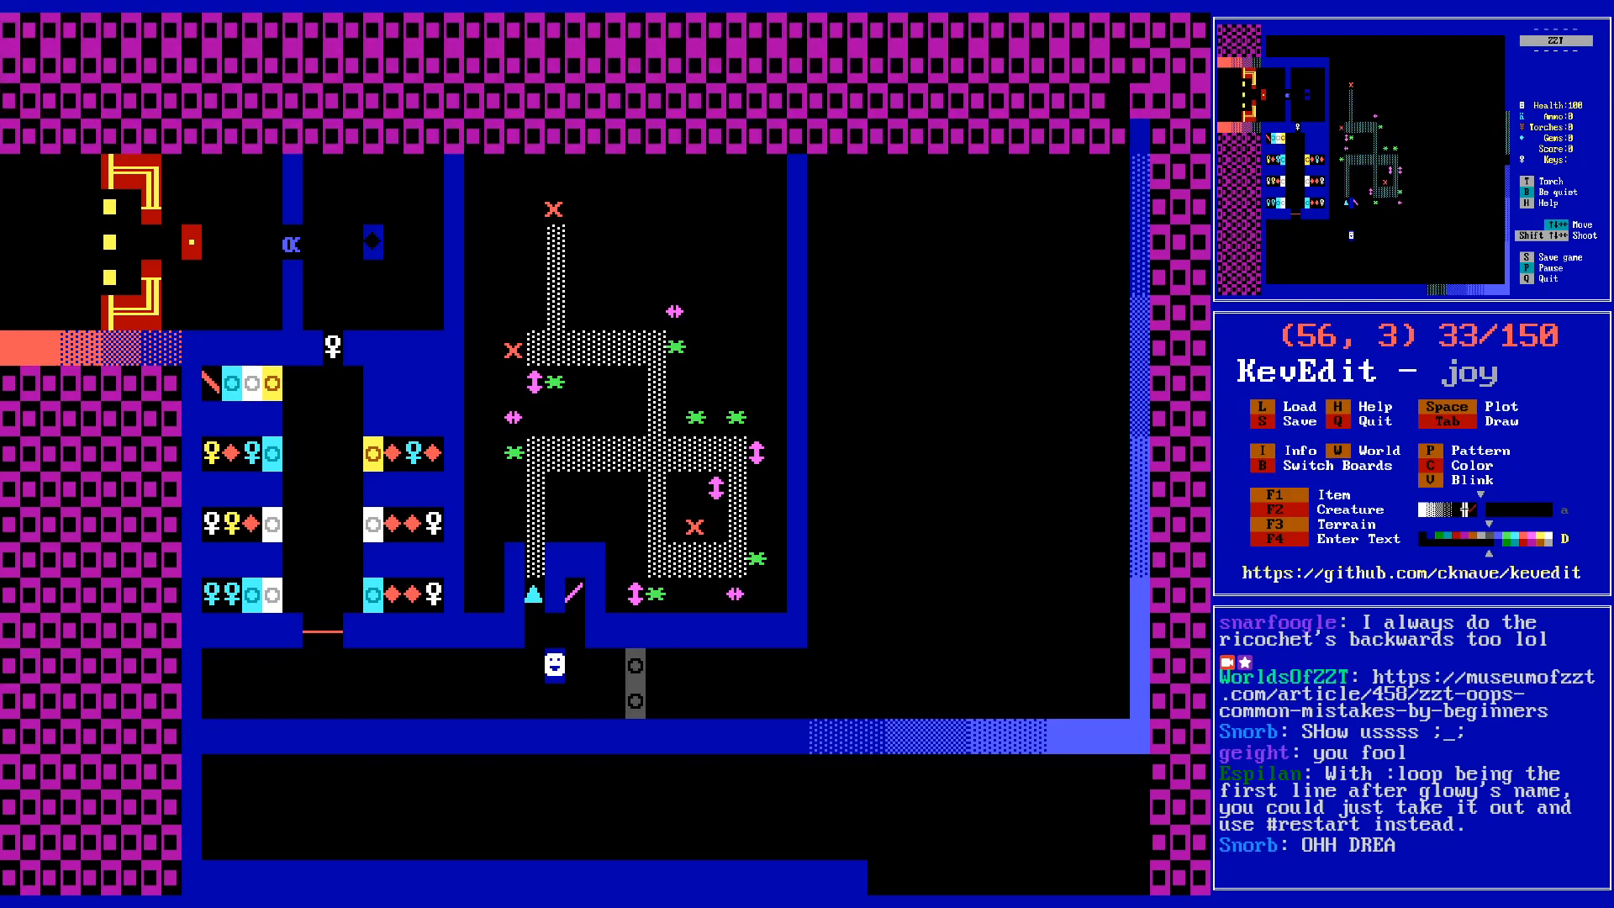
pyautogui.press('Right')
pyautogui.press('Right')
pyautogui.press('Right')
pyautogui.press('Right')
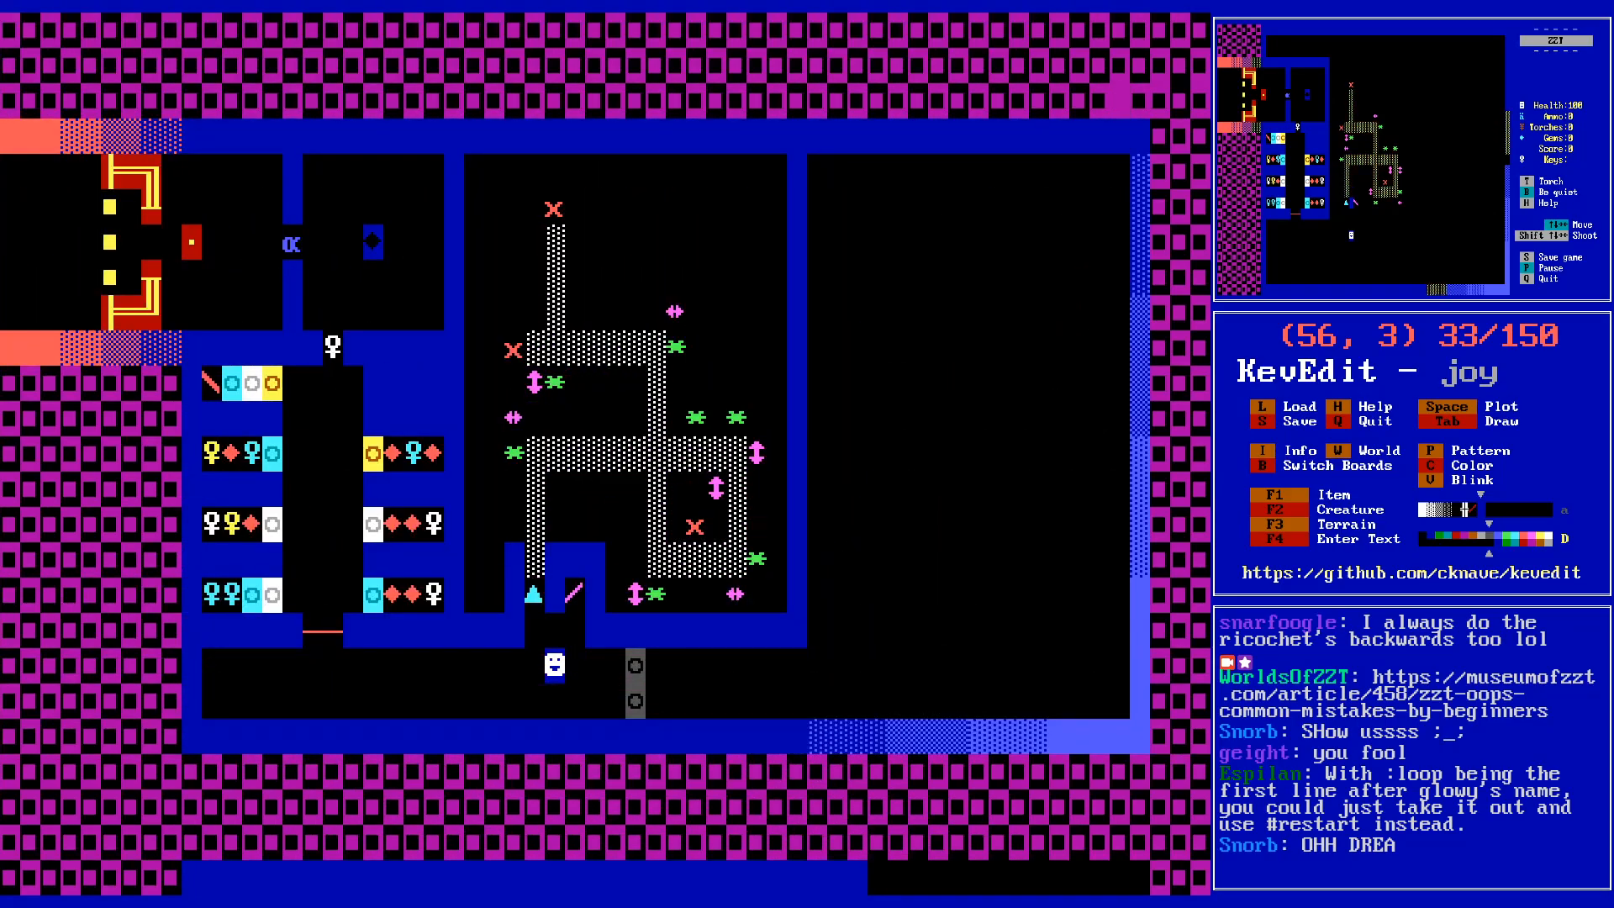
# - Paste the same checkered block again one row lower, extending the checkered fill through row 25
pyautogui.press('Down')
pyautogui.press('Down')
pyautogui.press('Down')
pyautogui.press('Down')
pyautogui.press('Down')
pyautogui.press('Down')
pyautogui.press('Down')
pyautogui.press('Down')
pyautogui.press('Down')
pyautogui.press('Down')
pyautogui.press('Down')
pyautogui.press('Down')
pyautogui.press('Down')
pyautogui.press('Down')
pyautogui.press('Down')
pyautogui.press('Down')
pyautogui.press('Down')
pyautogui.press('Down')
pyautogui.press('Down')
pyautogui.press('Down')
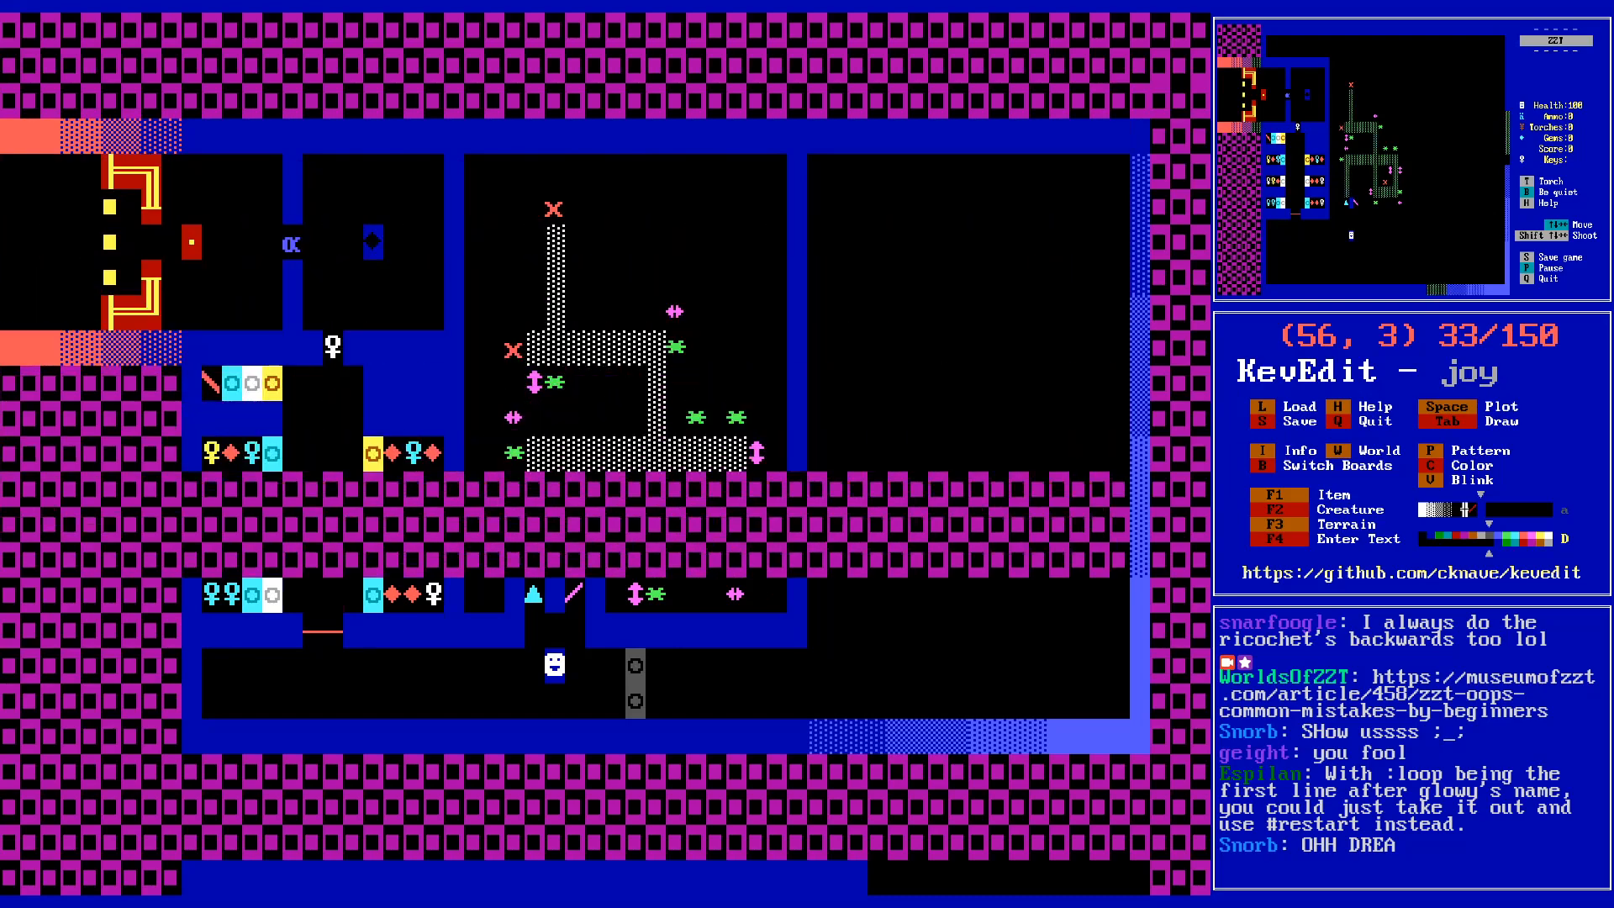
pyautogui.press('Right')
pyautogui.press('Right')
pyautogui.press('Right')
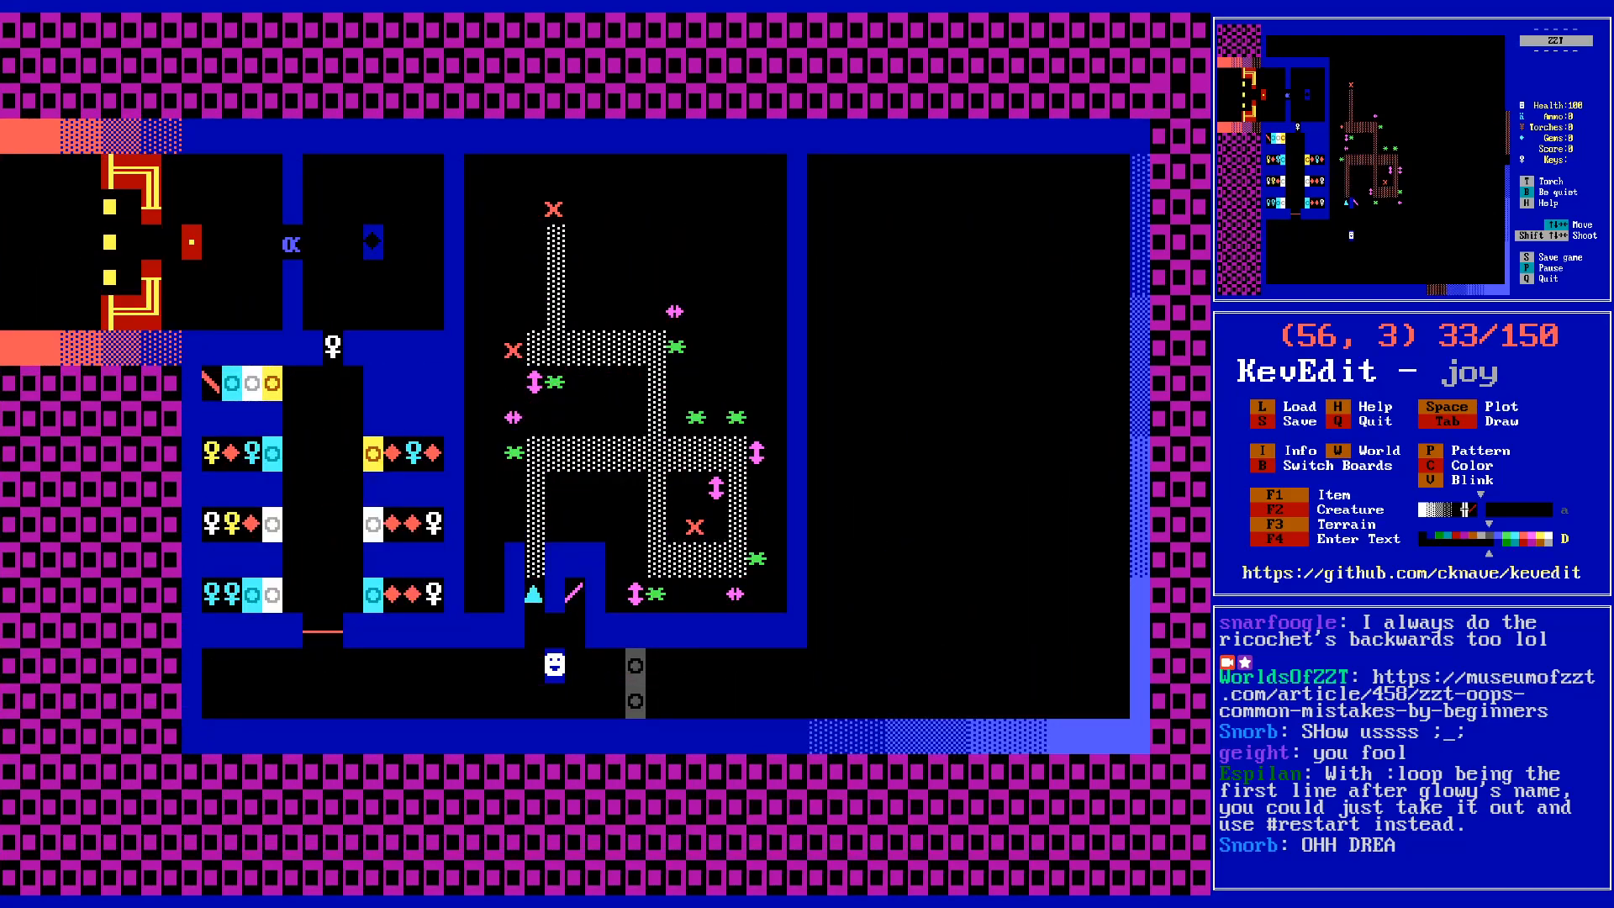
pyautogui.press('Up')
pyautogui.press('Up')
pyautogui.press('Up')
pyautogui.press('Up')
pyautogui.press('Up')
pyautogui.press('Up')
pyautogui.press('Up')
pyautogui.press('Up')
pyautogui.press('Up')
pyautogui.press('Up')
pyautogui.press('Up')
pyautogui.press('Up')
pyautogui.press('Up')
pyautogui.press('Up')
pyautogui.press('Up')
pyautogui.press('Up')
pyautogui.press('Up')
pyautogui.press('Up')
pyautogui.press('Up')
pyautogui.press('Up')
pyautogui.press('Right')
pyautogui.press('Down')
pyautogui.press('Down')
pyautogui.press('Down')
pyautogui.press('Down')
pyautogui.press('Down')
pyautogui.press('Down')
pyautogui.press('Down')
pyautogui.press('Down')
pyautogui.press('Down')
pyautogui.press('Down')
pyautogui.press('Down')
pyautogui.press('Down')
pyautogui.press('Down')
pyautogui.press('Down')
pyautogui.press('Down')
pyautogui.press('Down')
pyautogui.press('Down')
pyautogui.press('Down')
pyautogui.press('Down')
pyautogui.press('Down')
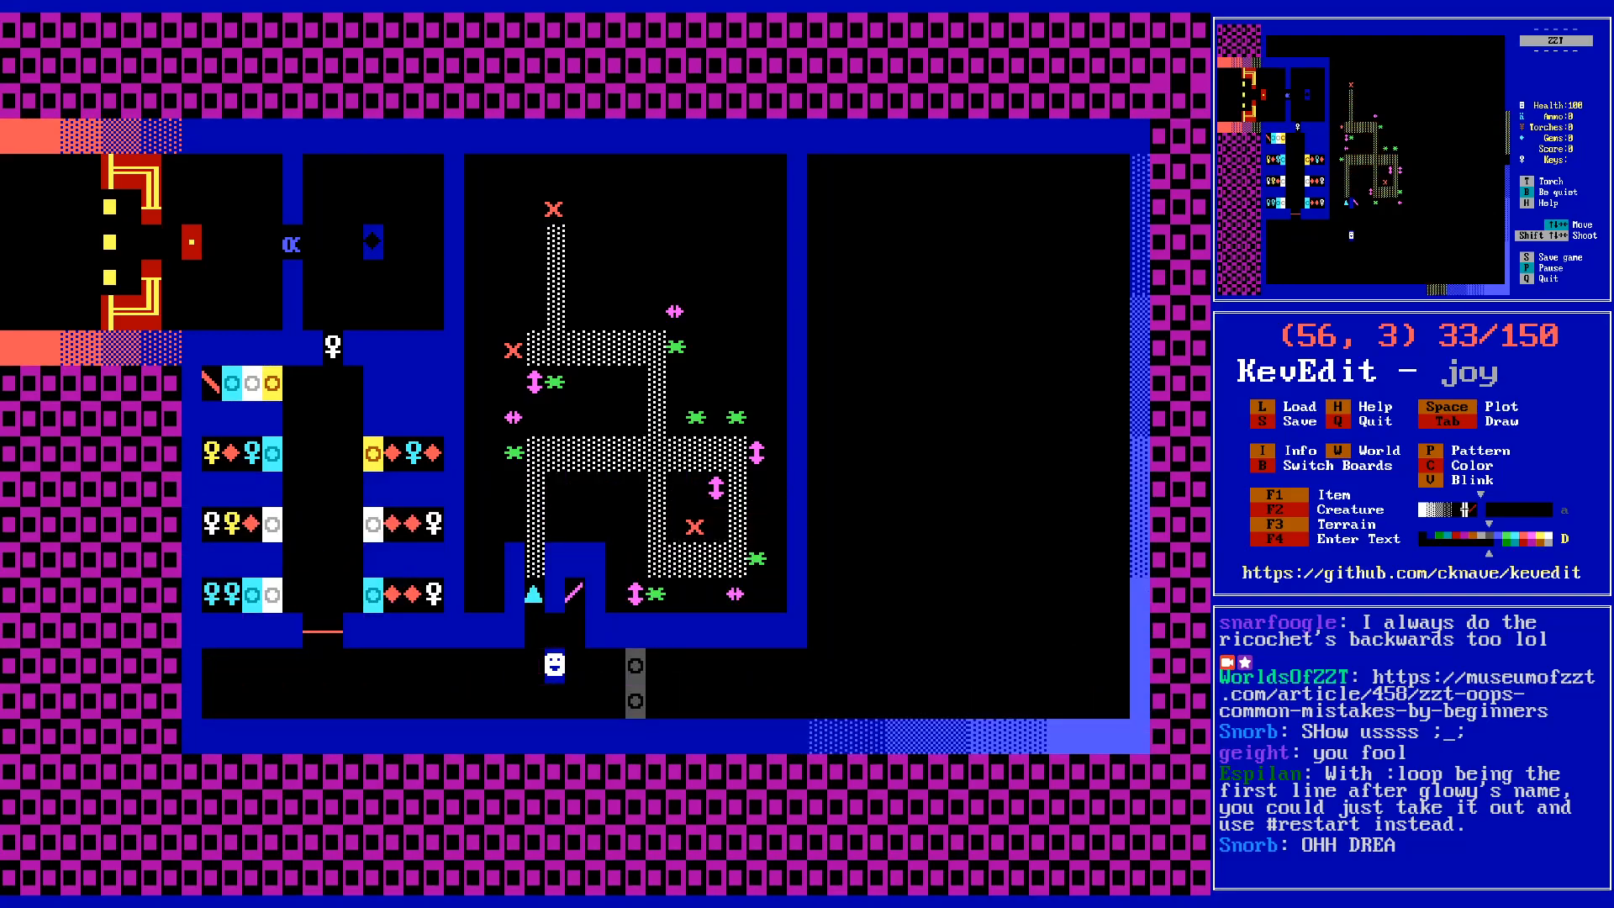
pyautogui.press('Down')
pyautogui.press('Down')
pyautogui.press('Down')
pyautogui.press('Down')
pyautogui.press('Left')
pyautogui.press('Down')
pyautogui.press('Down')
pyautogui.press('Left')
pyautogui.press('Left')
pyautogui.press('Left')
pyautogui.press('Left')
pyautogui.press('Left')
pyautogui.press('Left')
pyautogui.press('Left')
pyautogui.press('Left')
pyautogui.press('Left')
pyautogui.press('Left')
pyautogui.press('Left')
pyautogui.press('Left')
pyautogui.press('Left')
pyautogui.press('Left')
pyautogui.press('Down')
pyautogui.press('Down')
pyautogui.press('Down')
pyautogui.press('Down')
pyautogui.press('Down')
pyautogui.press('Down')
pyautogui.press('Down')
pyautogui.press('Down')
pyautogui.press('Right')
pyautogui.press('Right')
pyautogui.press('Right')
pyautogui.press('Right')
pyautogui.press('Right')
pyautogui.press('Right')
pyautogui.press('Right')
pyautogui.press('Right')
pyautogui.press('Right')
pyautogui.press('Right')
pyautogui.press('Up')
pyautogui.press('Up')
pyautogui.press('Up')
pyautogui.press('Up')
pyautogui.press('Up')
pyautogui.press('Down')
pyautogui.press('Down')
pyautogui.press('Left')
pyautogui.press('Left')
pyautogui.press('Left')
pyautogui.press('Down')
pyautogui.press('Left')
# - Save the world as joy.zzt
pyautogui.press('s')
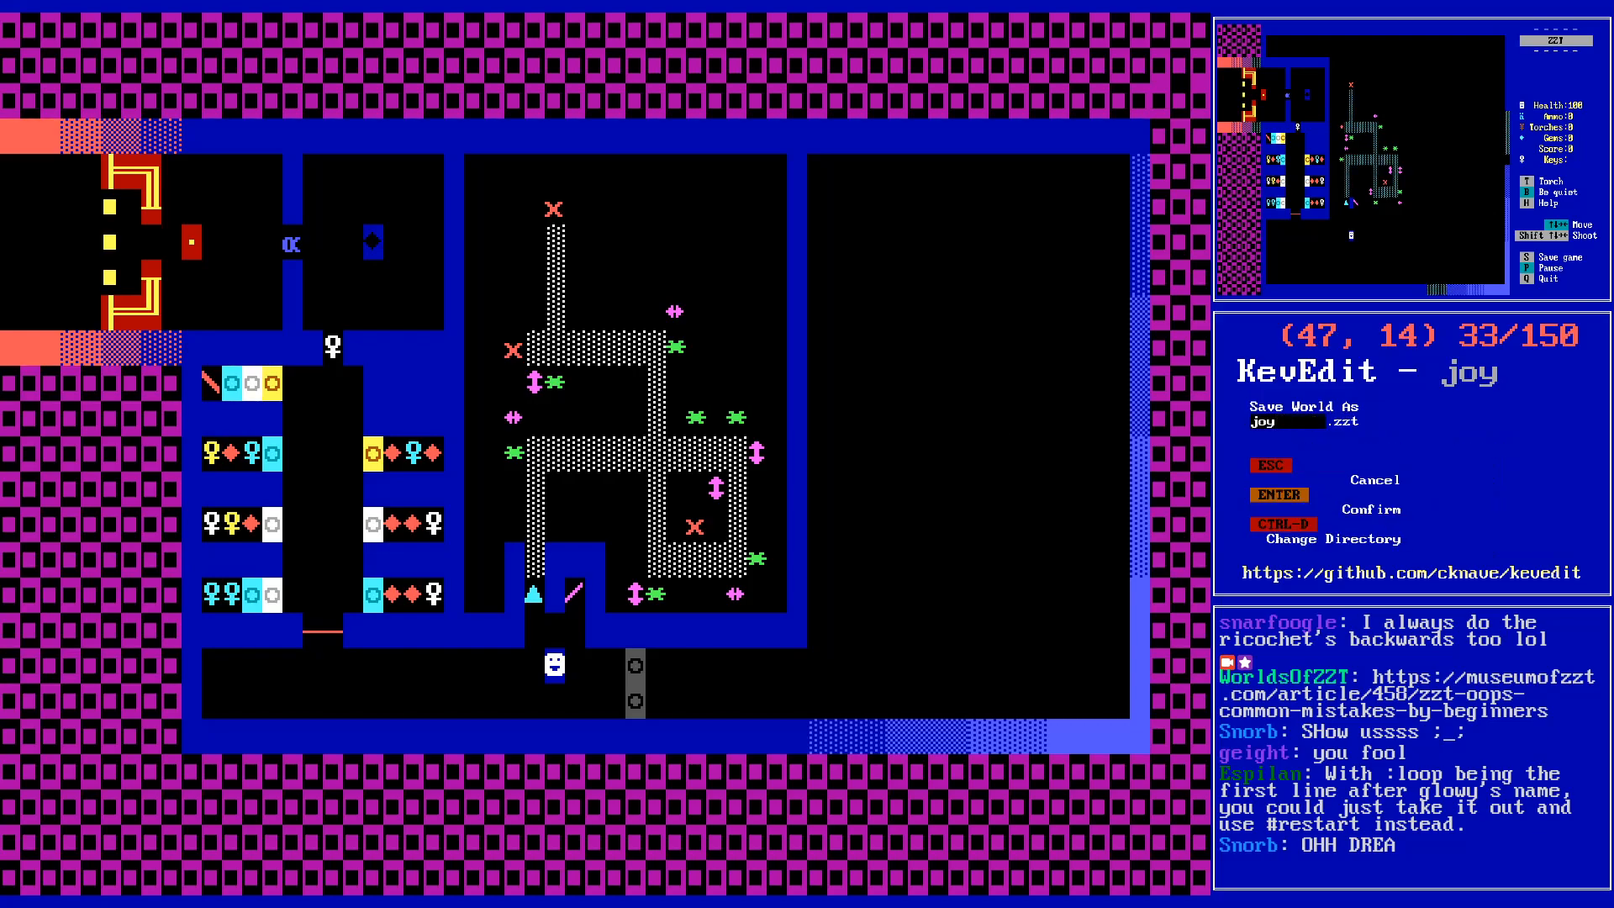
pyautogui.press('Return')
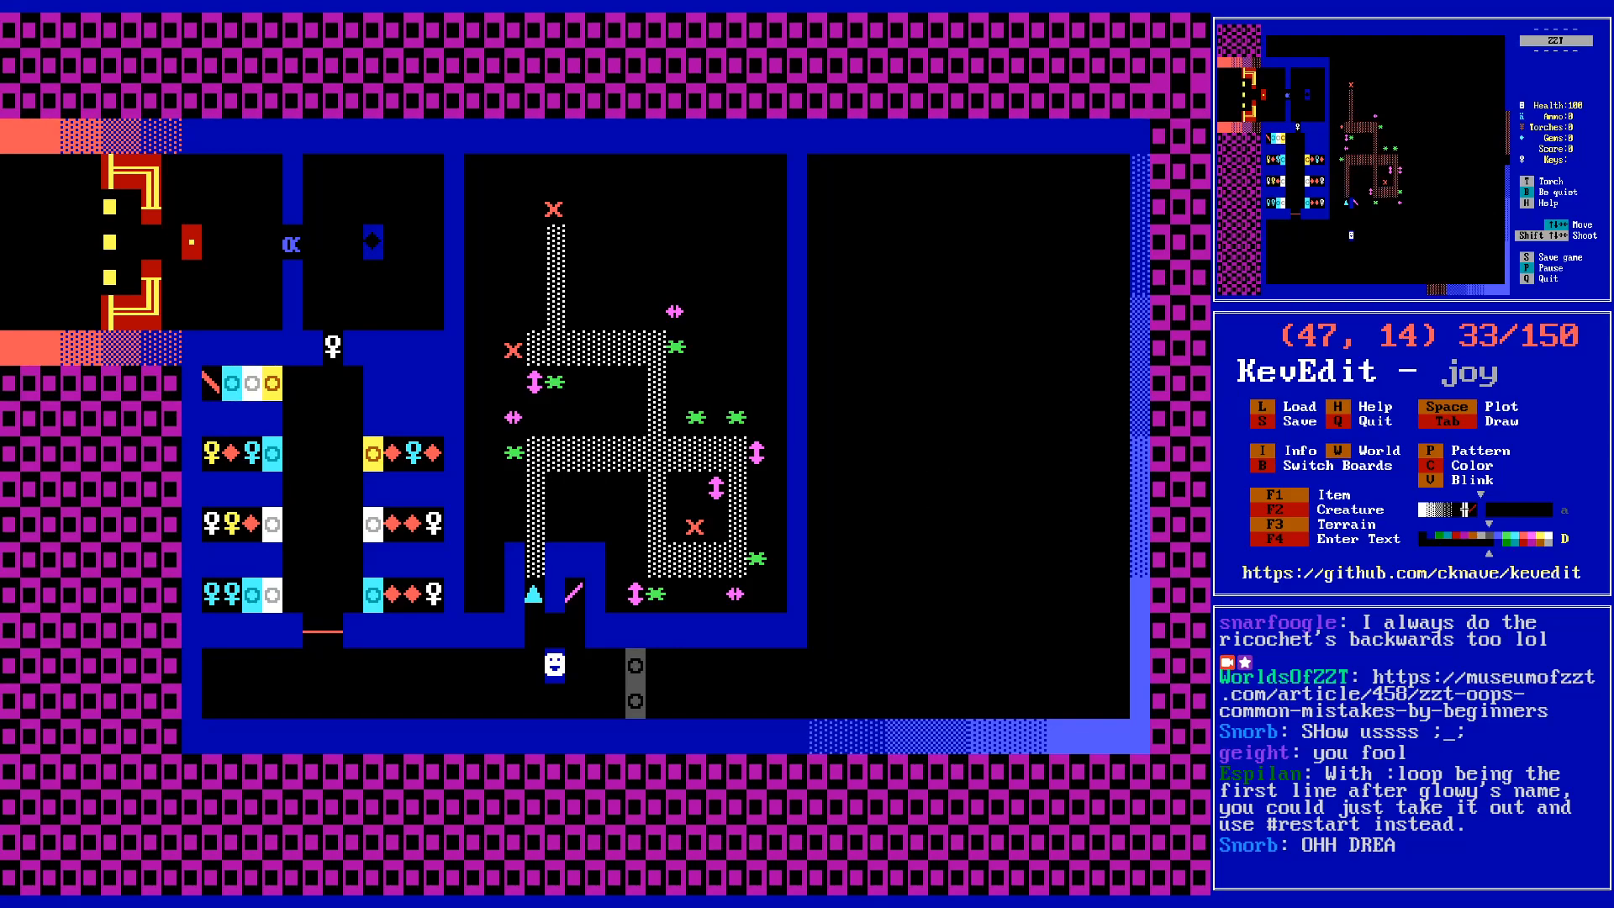
# - Pick up the gray ring object at column 32, row 20 of the lower corridor as the current pattern
pyautogui.press('Left')
pyautogui.press('Left')
pyautogui.press('Left')
pyautogui.press('Left')
pyautogui.press('Left')
pyautogui.press('Left')
pyautogui.press('Left')
pyautogui.press('Left')
pyautogui.press('Left')
pyautogui.press('Left')
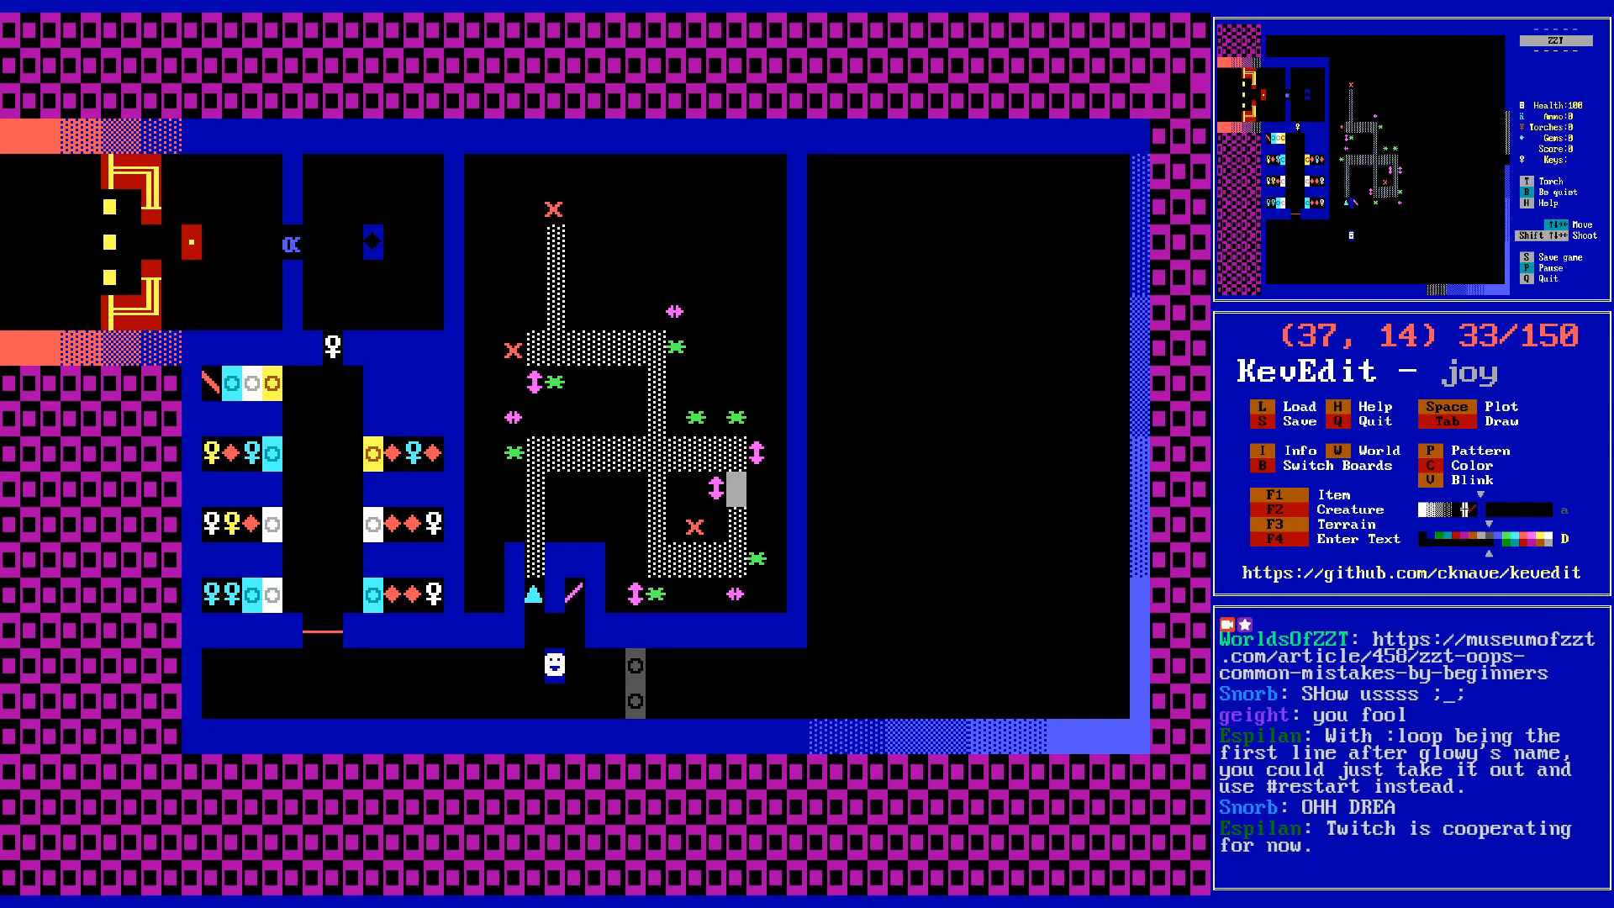
pyautogui.press('Down')
pyautogui.press('Down')
pyautogui.press('Down')
pyautogui.press('Down')
pyautogui.press('Left')
pyautogui.press('Left')
pyautogui.press('Left')
pyautogui.press('Left')
pyautogui.press('Left')
pyautogui.press('Left')
pyautogui.press('Left')
pyautogui.press('Left')
pyautogui.press('Left')
pyautogui.press('Up')
pyautogui.press('Right')
pyautogui.press('Down')
pyautogui.press('Down')
pyautogui.press('Left')
pyautogui.press('Left')
pyautogui.press('Left')
pyautogui.press('Left')
pyautogui.press('Left')
pyautogui.press('Left')
pyautogui.press('Left')
pyautogui.press('Left')
pyautogui.press('Left')
pyautogui.press('Left')
pyautogui.press('Left')
pyautogui.press('Left')
pyautogui.press('Left')
pyautogui.press('Left')
pyautogui.press('Left')
pyautogui.press('Right')
pyautogui.press('Right')
pyautogui.press('Right')
pyautogui.press('Right')
pyautogui.press('Right')
pyautogui.press('Right')
pyautogui.press('Right')
pyautogui.press('Right')
pyautogui.press('Right')
pyautogui.press('Right')
pyautogui.press('Right')
pyautogui.press('Right')
pyautogui.press('Right')
pyautogui.press('Right')
pyautogui.press('Right')
pyautogui.press('Right')
pyautogui.press('Right')
pyautogui.press('Right')
pyautogui.press('Left')
pyautogui.press('Right')
pyautogui.press('Down')
pyautogui.press('Return')
pyautogui.press('Escape')
# - Plot two copies of the gray ring object at column 15, rows 20 and 19, near the corridor's west end
pyautogui.press('Left')
pyautogui.press('Left')
pyautogui.press('Left')
pyautogui.press('Left')
pyautogui.press('Left')
pyautogui.press('Left')
pyautogui.press('Left')
pyautogui.press('Left')
pyautogui.press('Left')
pyautogui.press('Left')
pyautogui.press('Left')
pyautogui.press('Left')
pyautogui.press('Left')
pyautogui.press('Left')
pyautogui.press('Left')
pyautogui.press('Left')
pyautogui.press('Left')
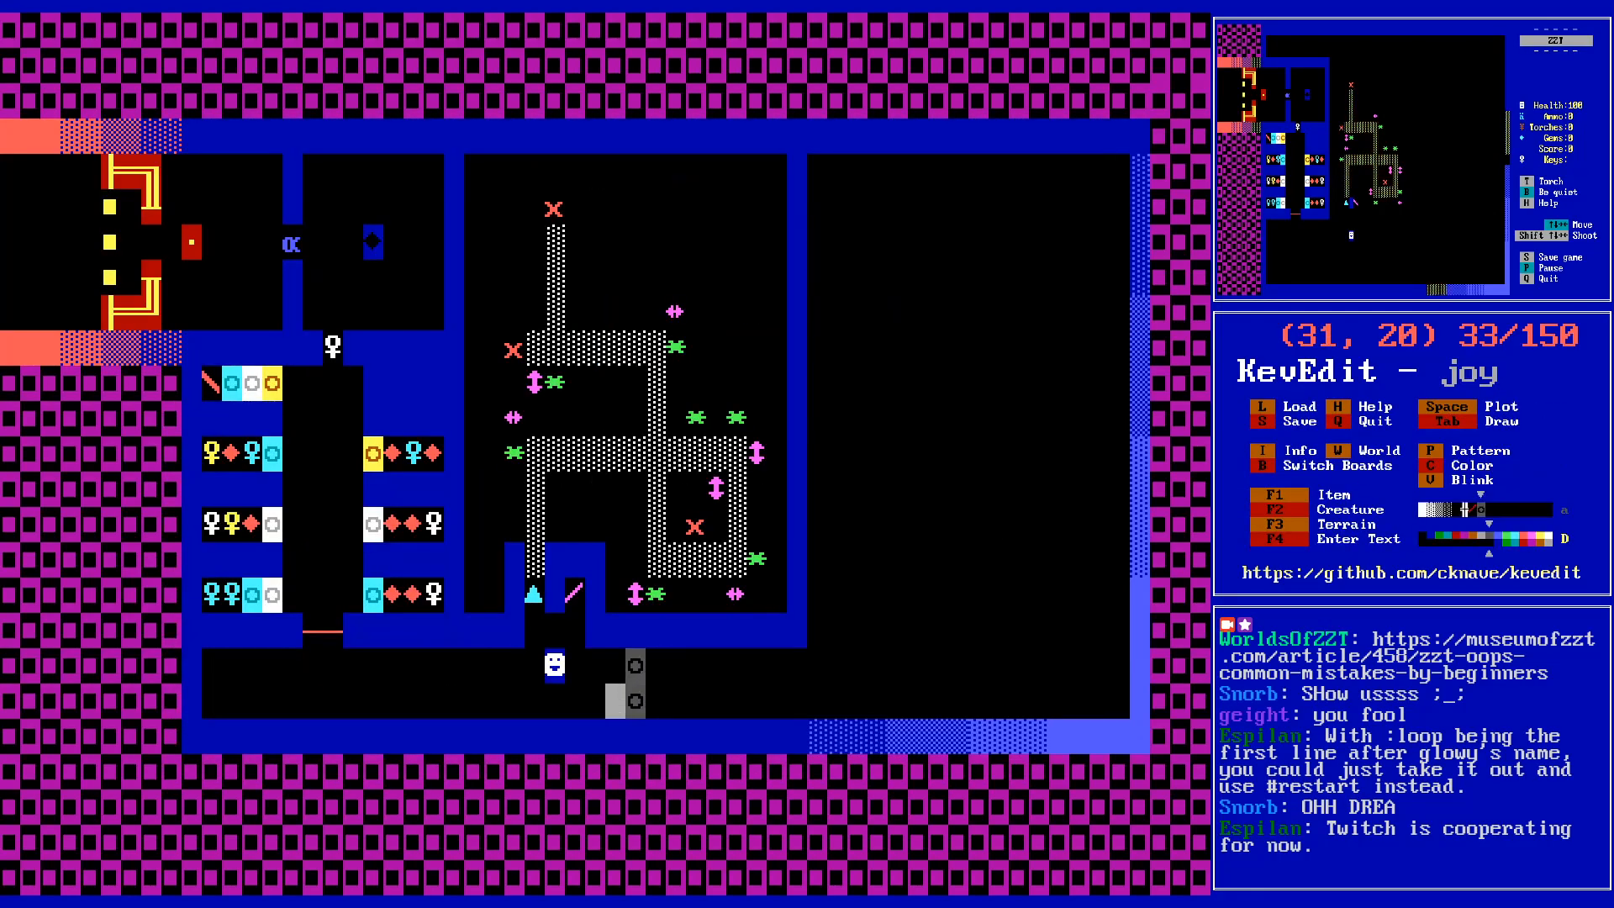
pyautogui.press('space')
pyautogui.press('Up')
pyautogui.press('space')
# - Fill the corridor's west end beyond the gray ring objects, columns 11–14 of rows 19–20, with teal ä tiles
pyautogui.press('Left')
pyautogui.press('Left')
pyautogui.press('Down')
pyautogui.press('Right')
pyautogui.press('Left')
pyautogui.press('Left')
pyautogui.press('Left')
pyautogui.press('Up')
pyautogui.press('Right')
pyautogui.press('Left')
pyautogui.press('Down')
pyautogui.press('Right')
pyautogui.press('Up')
pyautogui.press('Right')
pyautogui.press('Down')
pyautogui.press('Up')
pyautogui.press('Left')
pyautogui.press('Left')
pyautogui.press('Down')
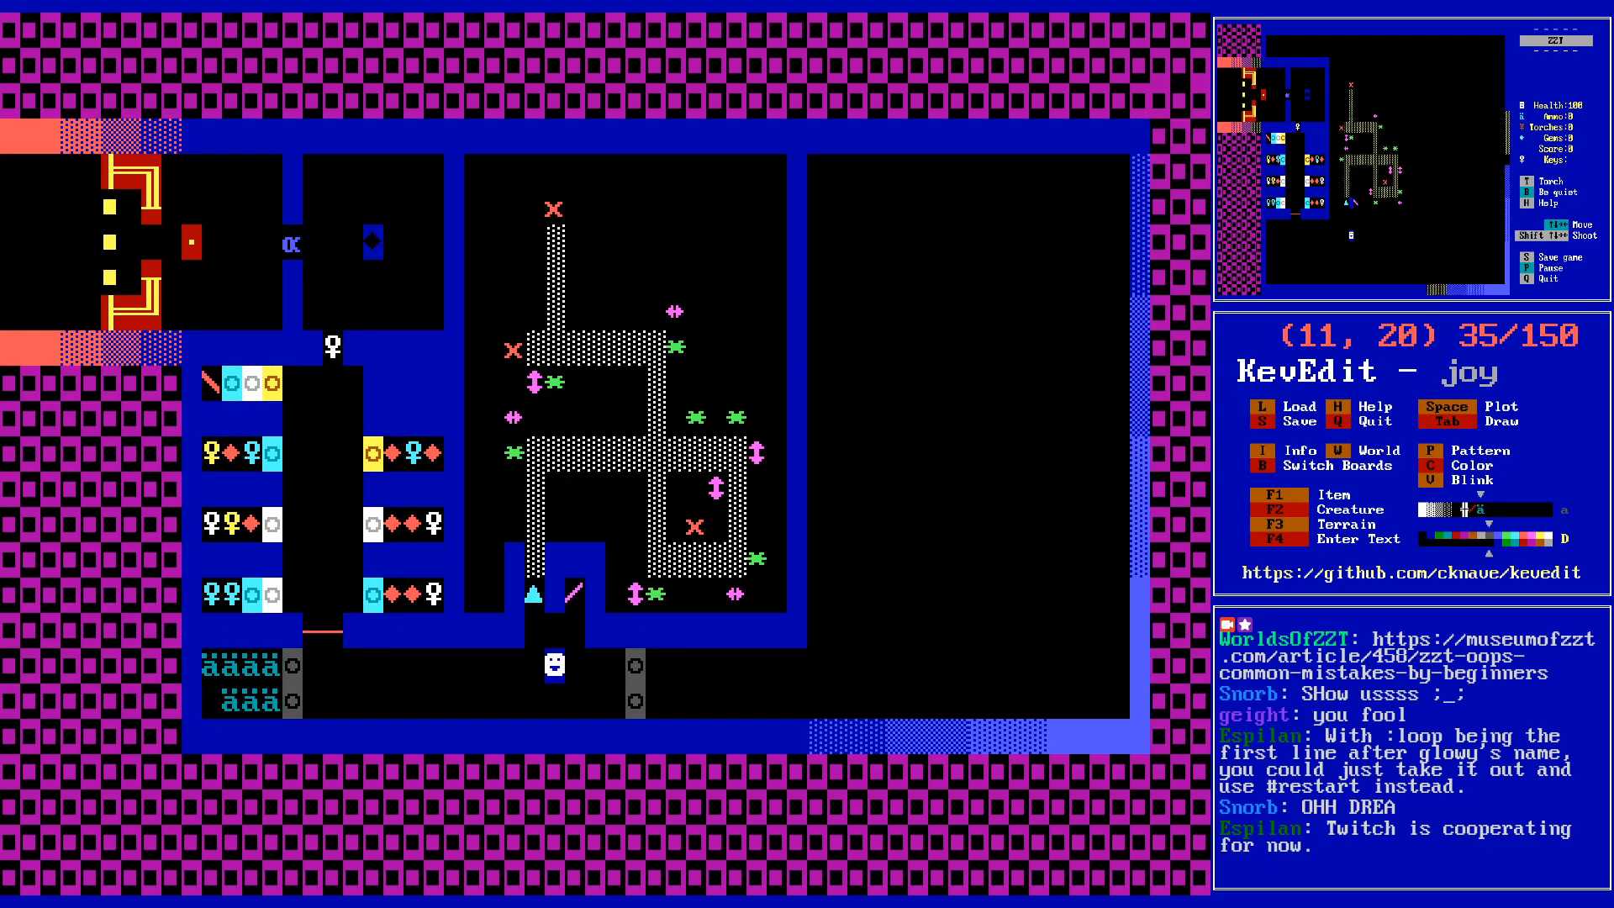
# - Set the drawing colour to yellow on a black background
pyautogui.press('c')
pyautogui.press('Right')
pyautogui.press('Right')
pyautogui.press('Right')
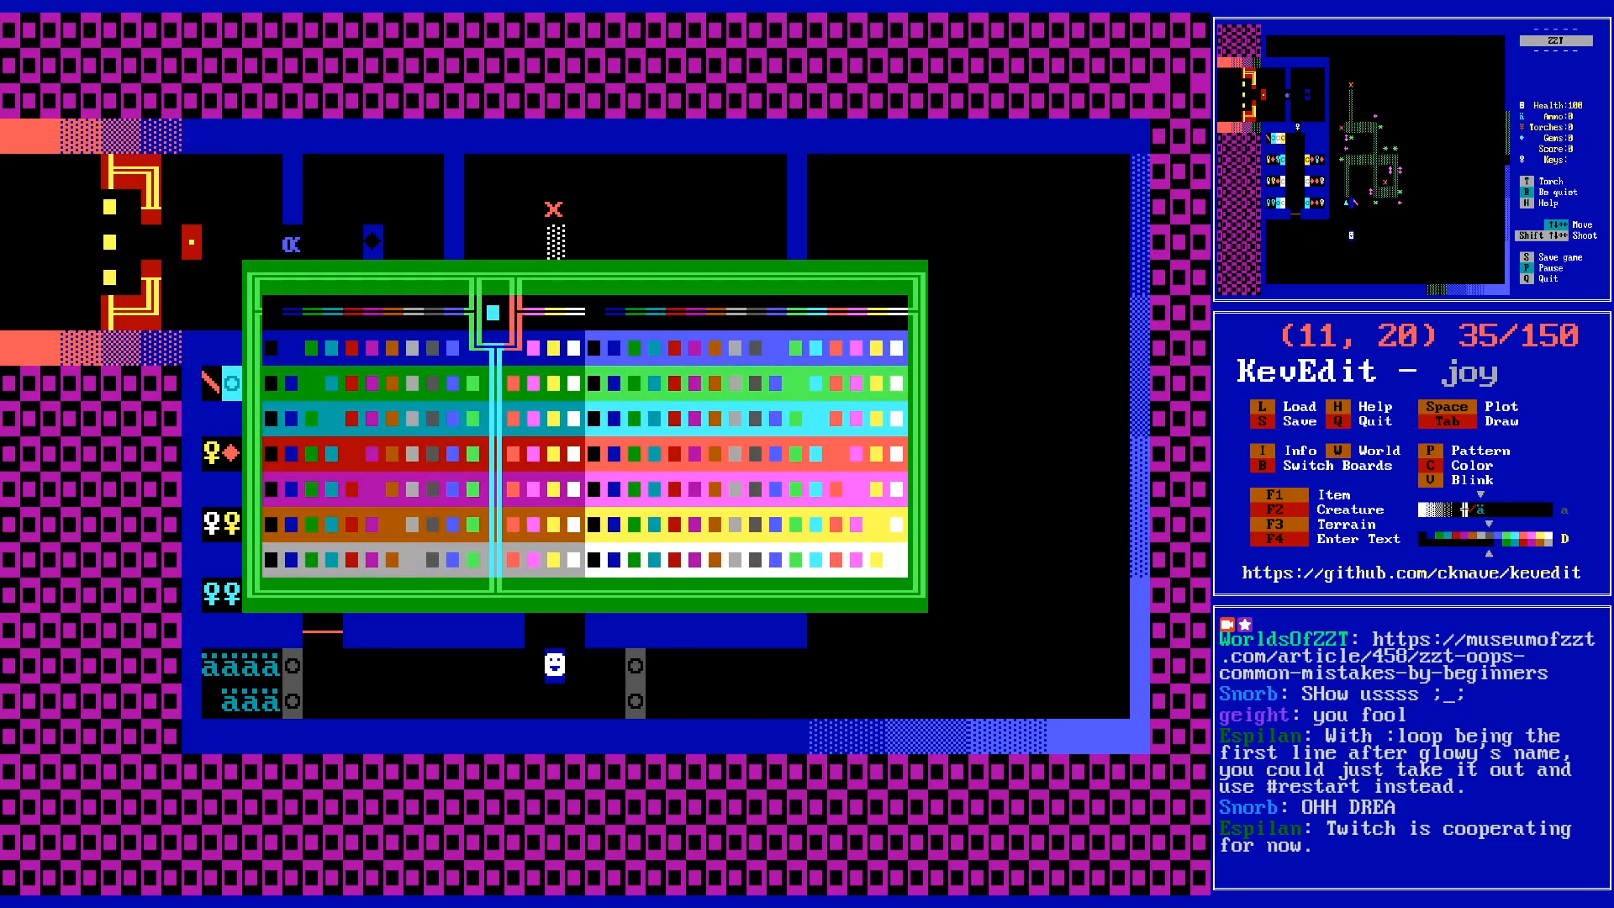
pyautogui.press('Right')
pyautogui.press('Right')
pyautogui.press('Right')
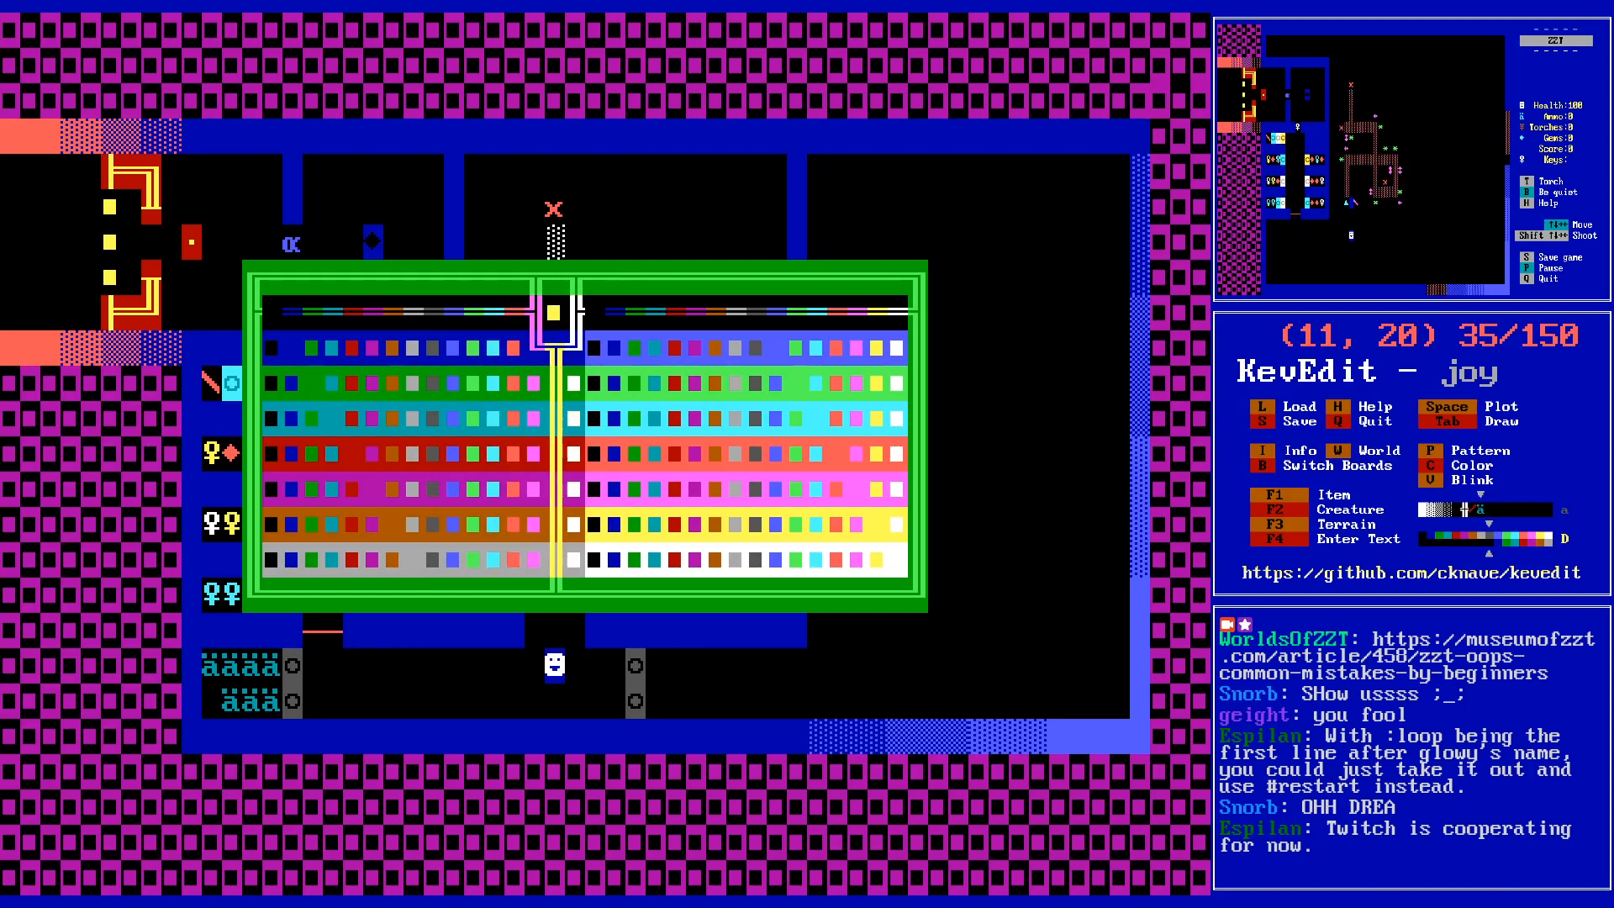
pyautogui.press('Return')
# - Place a new object at column 11, row 20, the corridor's west end, and set its character to & (38)
pyautogui.press('F2')
pyautogui.press('o')
pyautogui.press('Down')
pyautogui.press('Right')
pyautogui.press('Right')
pyautogui.press('Right')
pyautogui.press('Right')
pyautogui.press('Right')
pyautogui.press('Right')
pyautogui.press('Right')
pyautogui.press('Right')
pyautogui.press('Right')
pyautogui.press('Right')
pyautogui.press('Left')
pyautogui.press('Left')
pyautogui.press('Left')
pyautogui.press('Left')
pyautogui.press('Left')
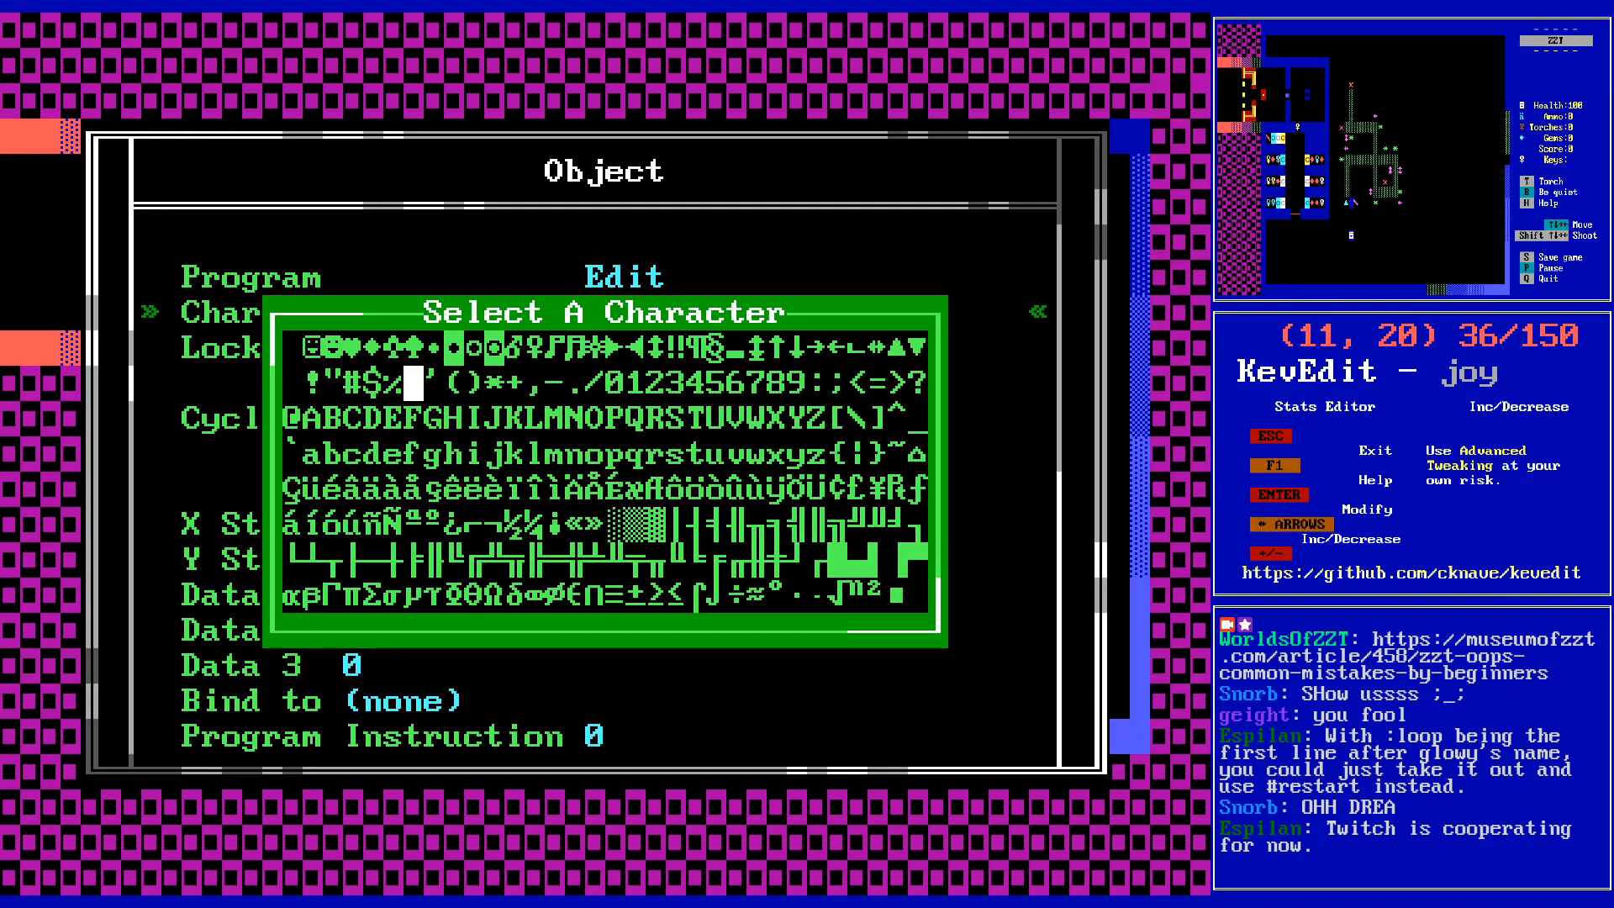
pyautogui.press('Return')
pyautogui.press('Up')
pyautogui.press('Down')
pyautogui.press('Down')
pyautogui.press('Down')
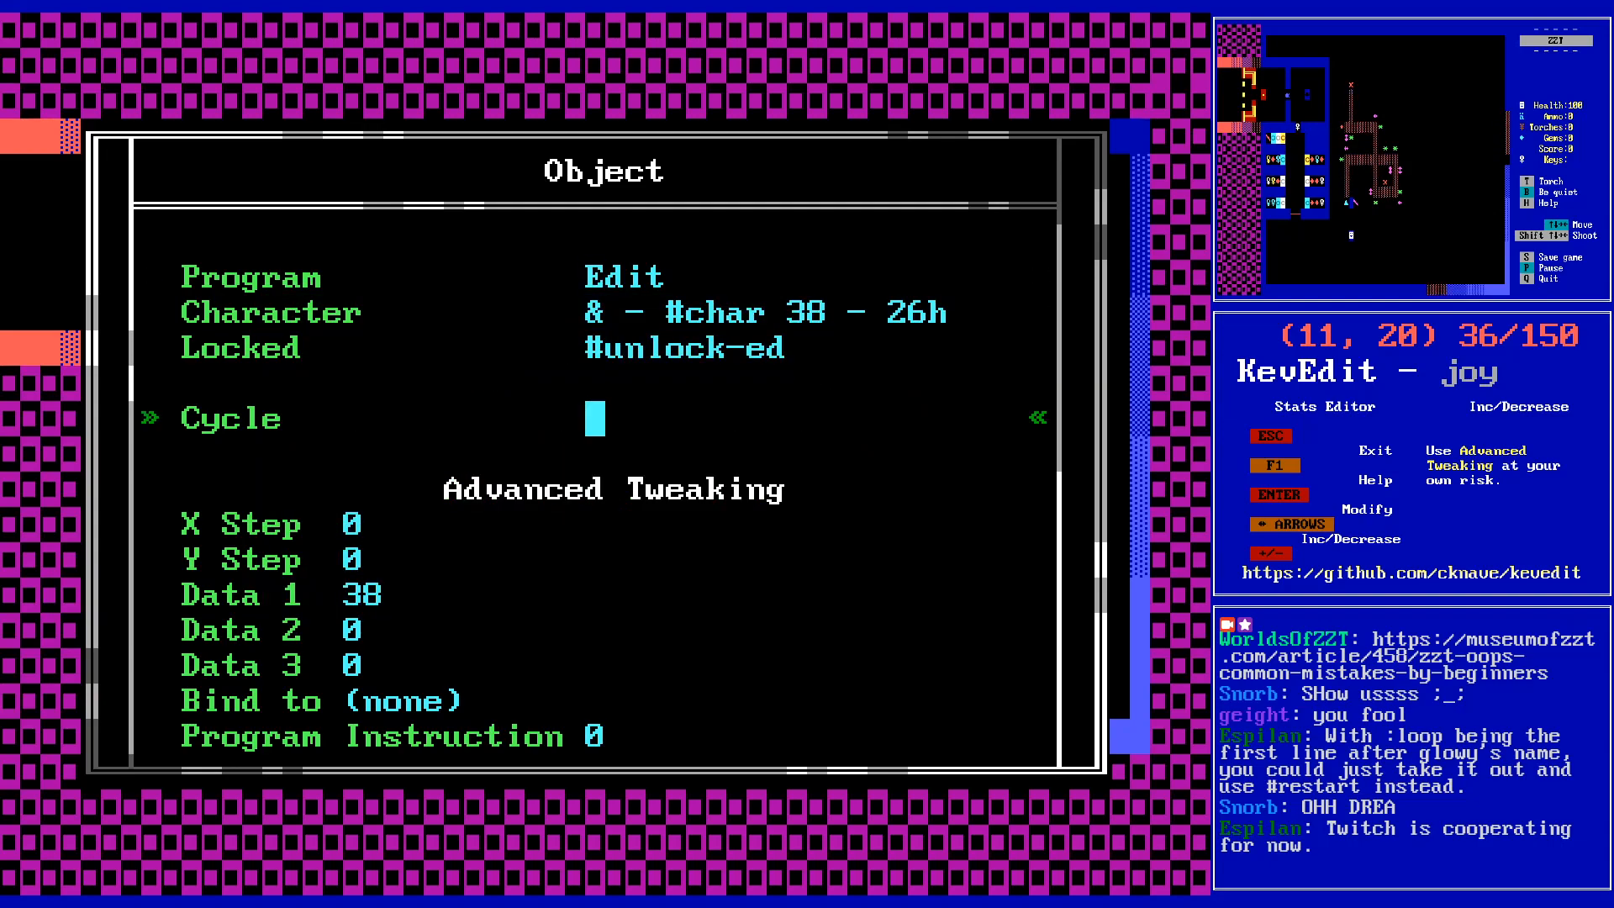
pyautogui.press('Up')
pyautogui.press('Up')
pyautogui.press('Up')
pyautogui.press('Return')
pyautogui.write('@Necklace')
pyautogui.press('Return')
pyautogui.write('#end')
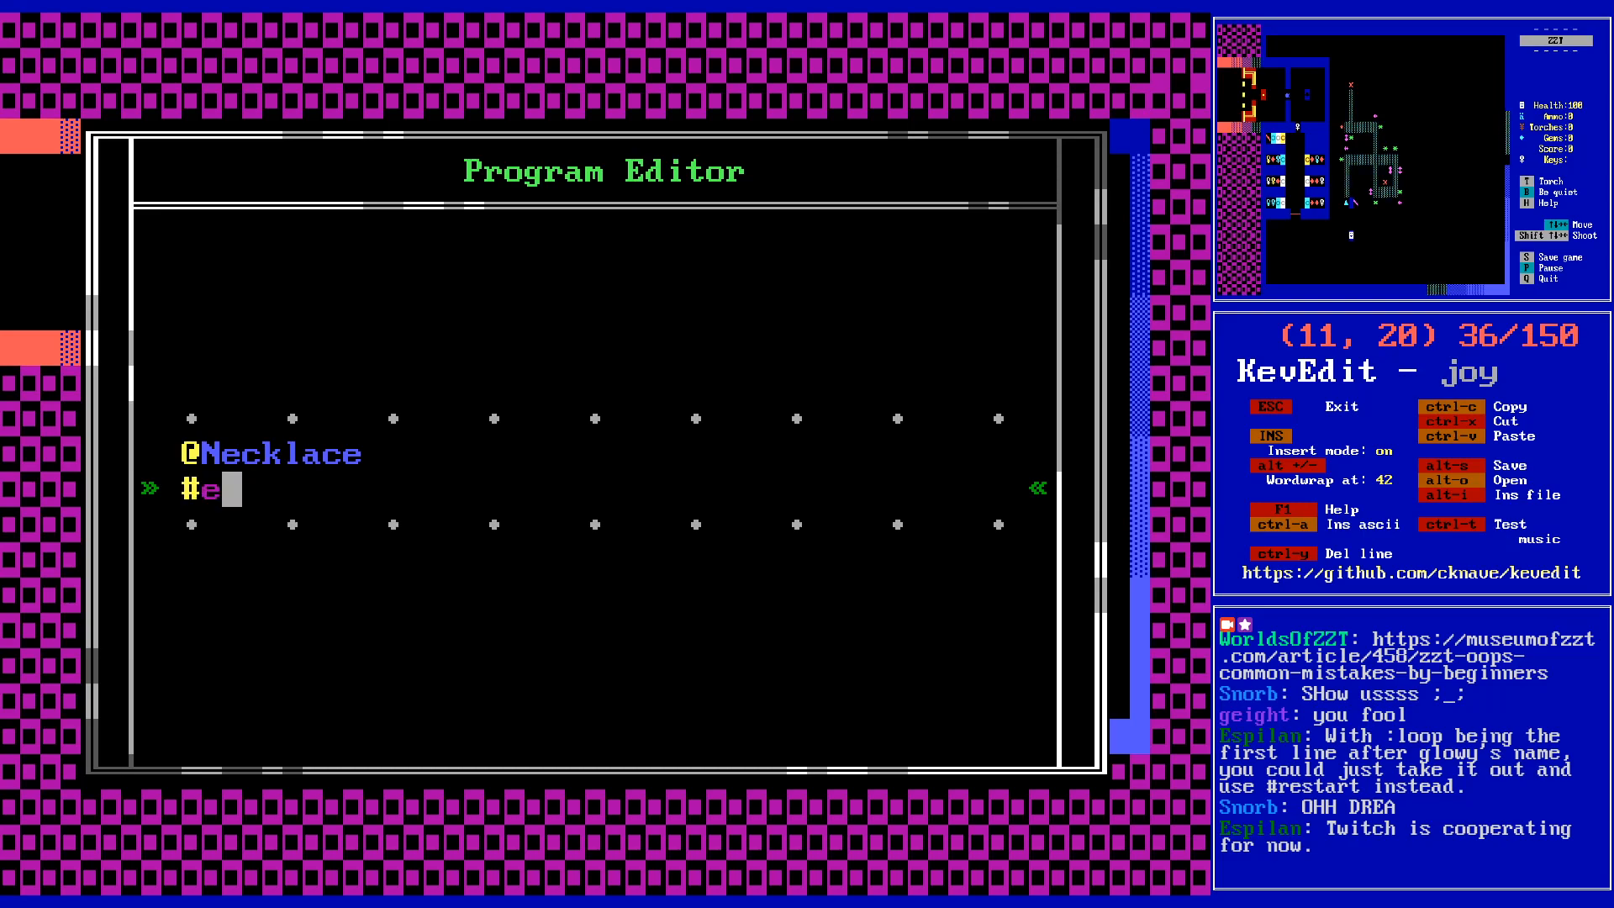
pyautogui.press('Return')
pyautogui.write(':touch')
pyautogui.press('Return')
pyautogui.write('A')
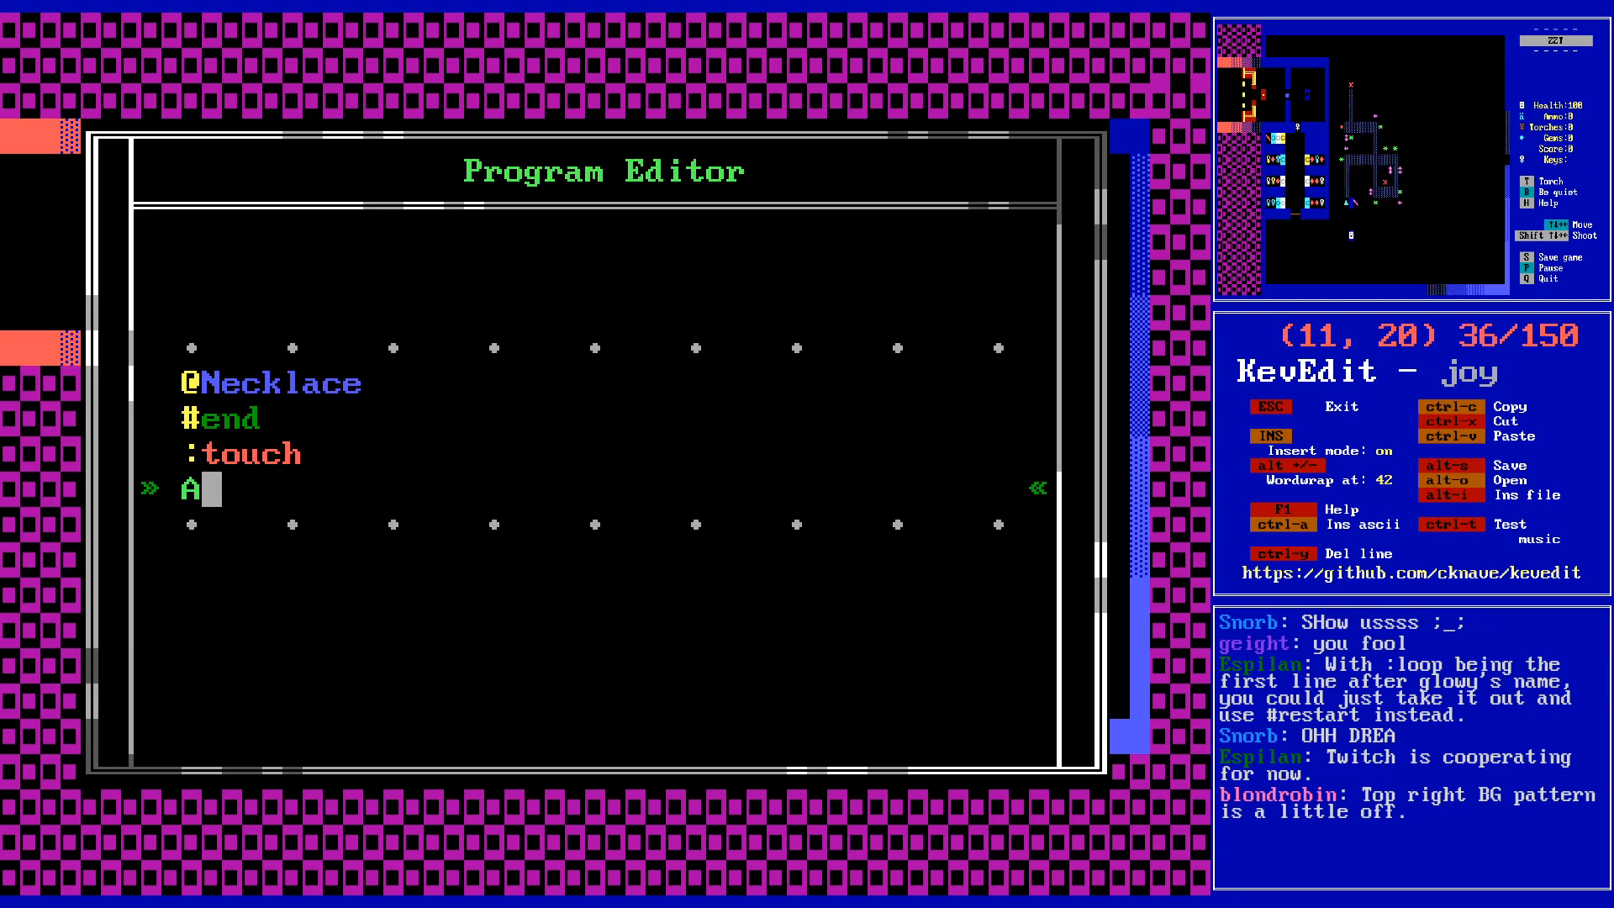
pyautogui.write('n ampersand!')
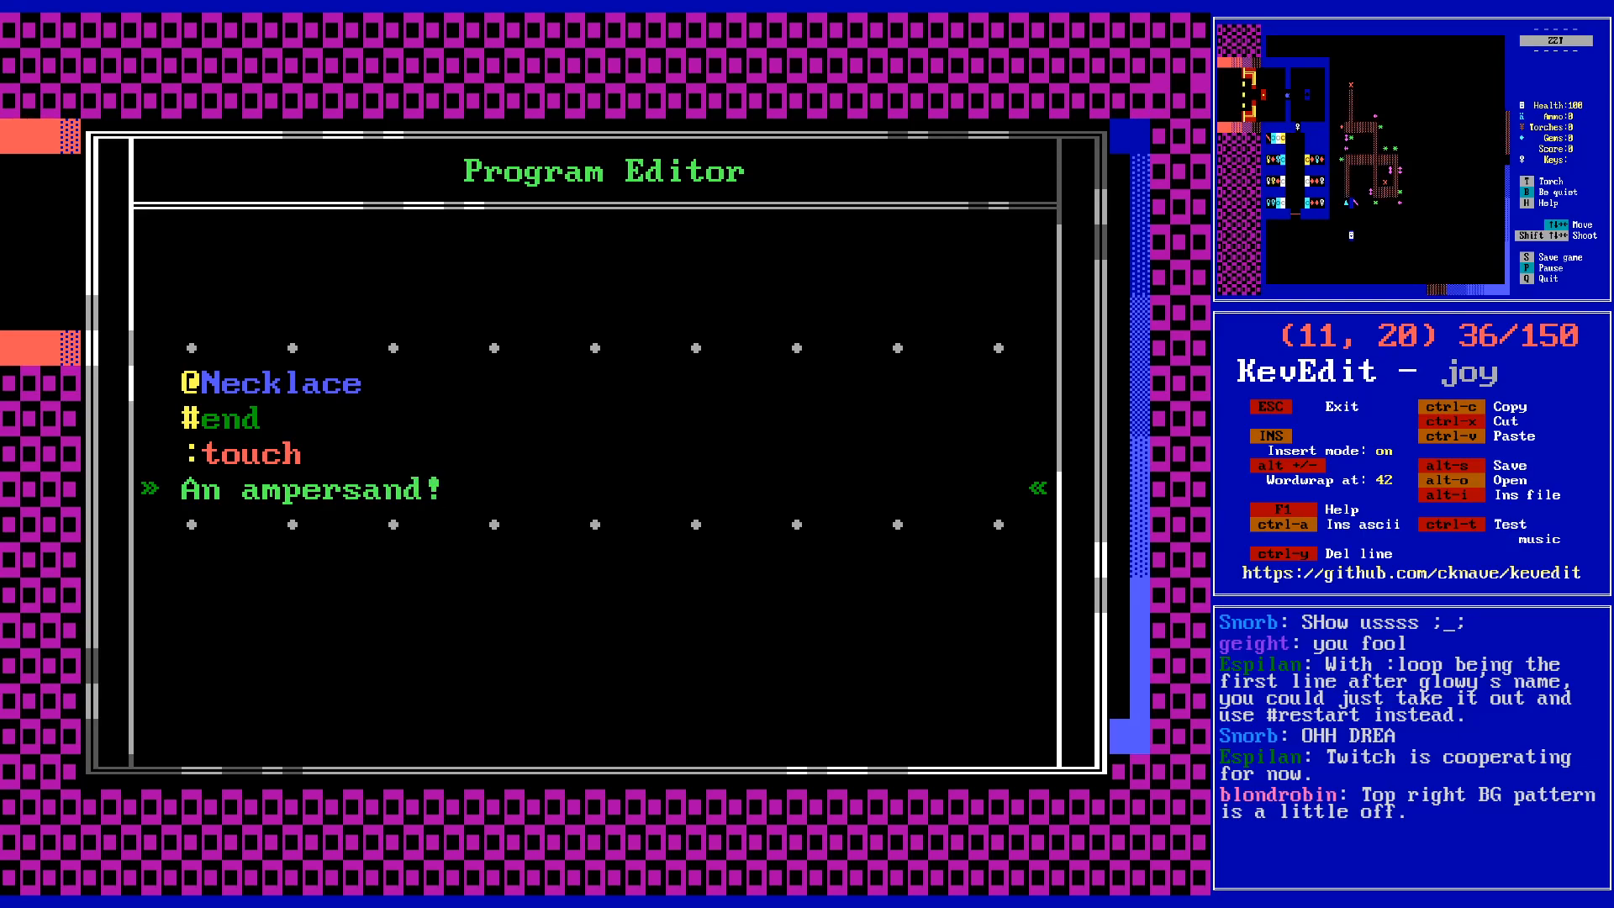
# - Extend the touch routine with #give score 500, #give gems 25 and #die
pyautogui.press('Return')
pyautogui.write('#give score 500')
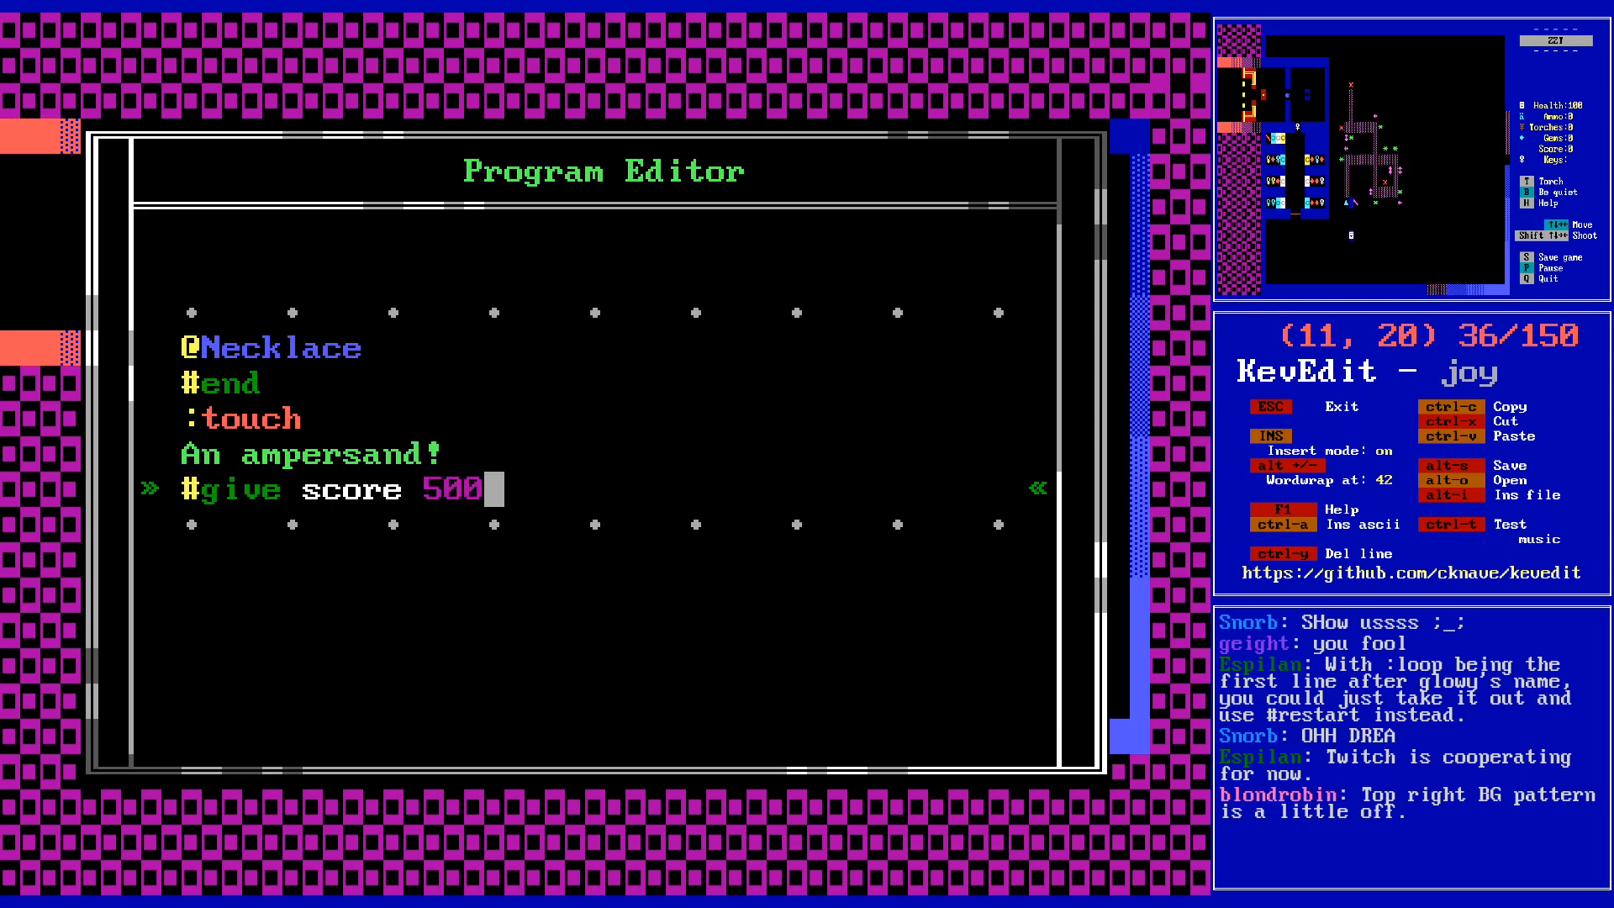
pyautogui.press('Return')
pyautogui.write('#give ')
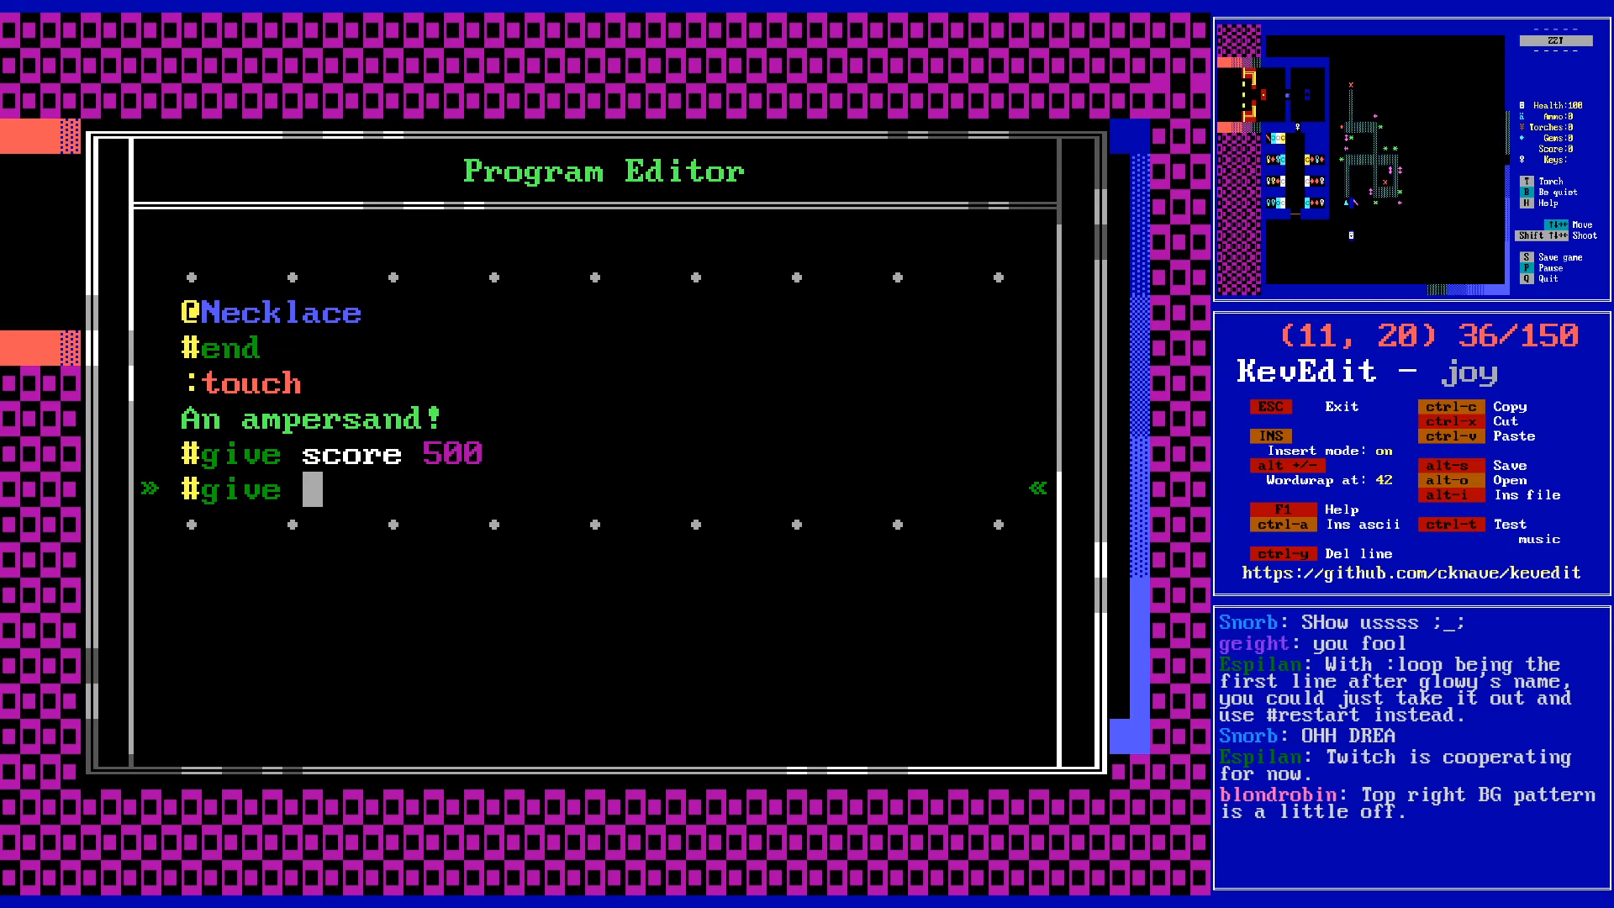
pyautogui.write('gems 25')
pyautogui.press('Return')
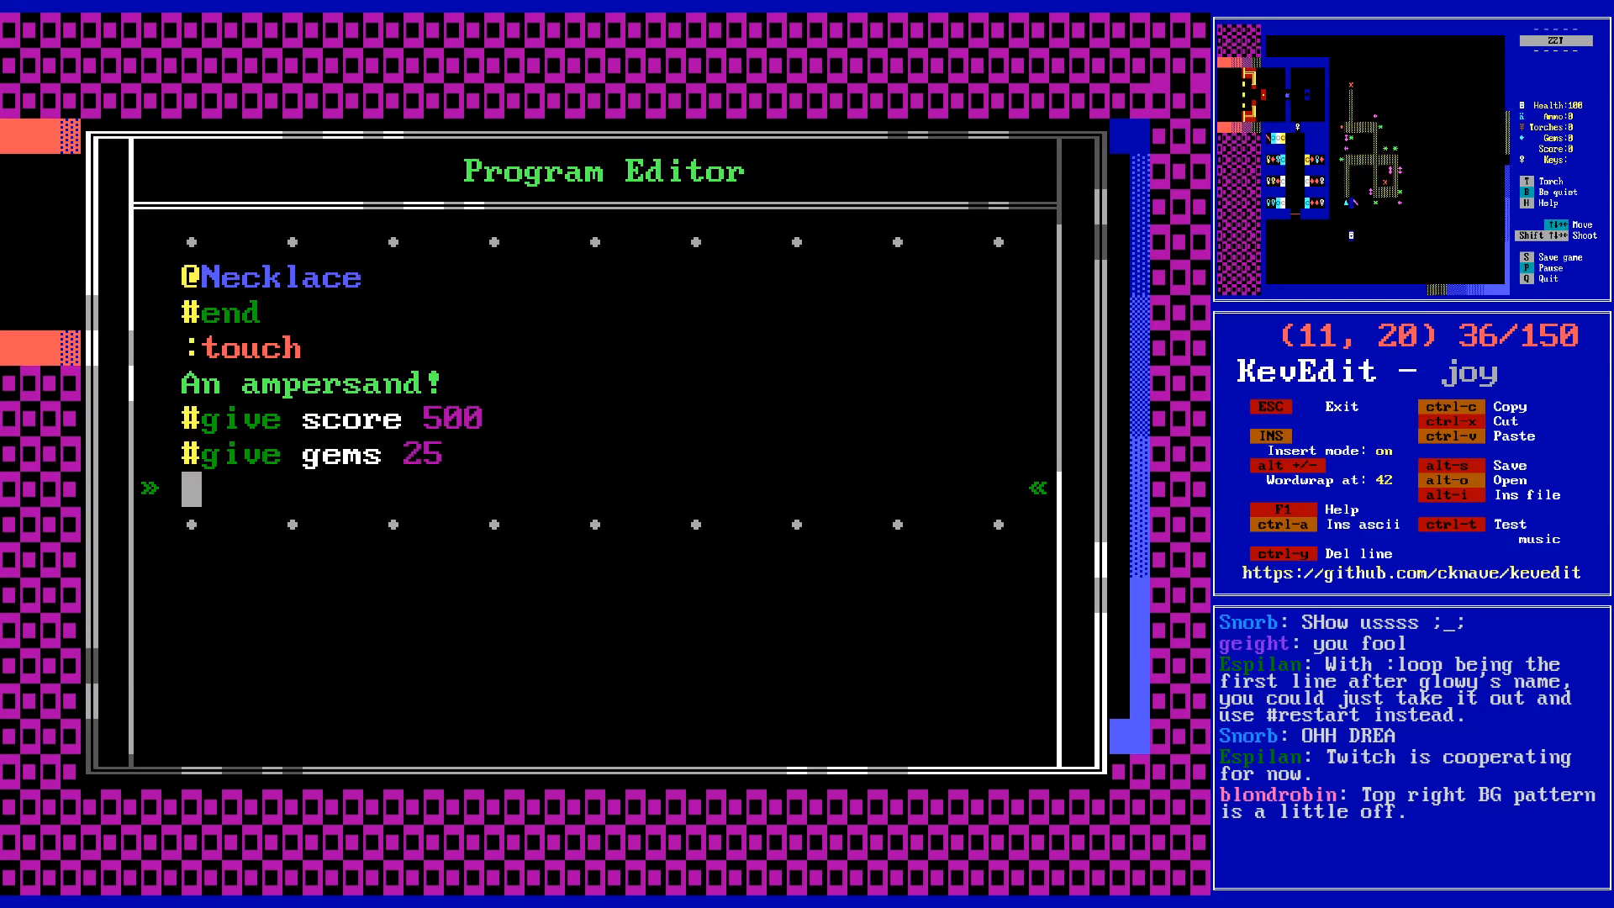
pyautogui.write('#die')
# - Insert #play ++ampersandyay above the #die line and close the object's program
pyautogui.press('Up')
pyautogui.press('End')
pyautogui.press('Return')
pyautogui.write('#pla')
pyautogui.write('++')
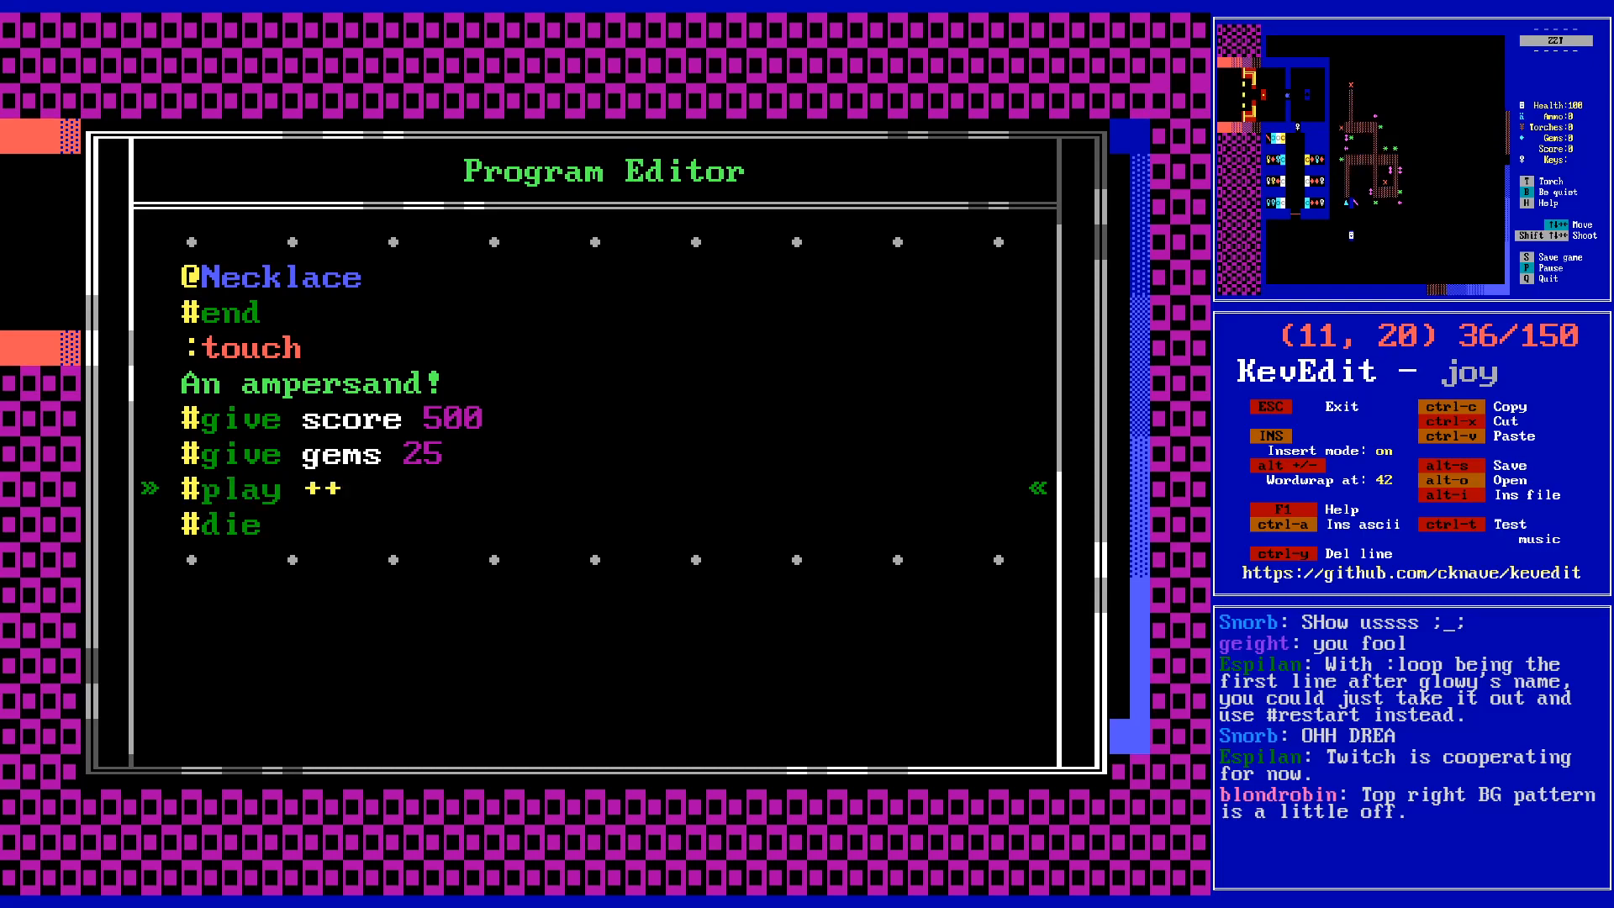
pyautogui.write('ampersandyay')
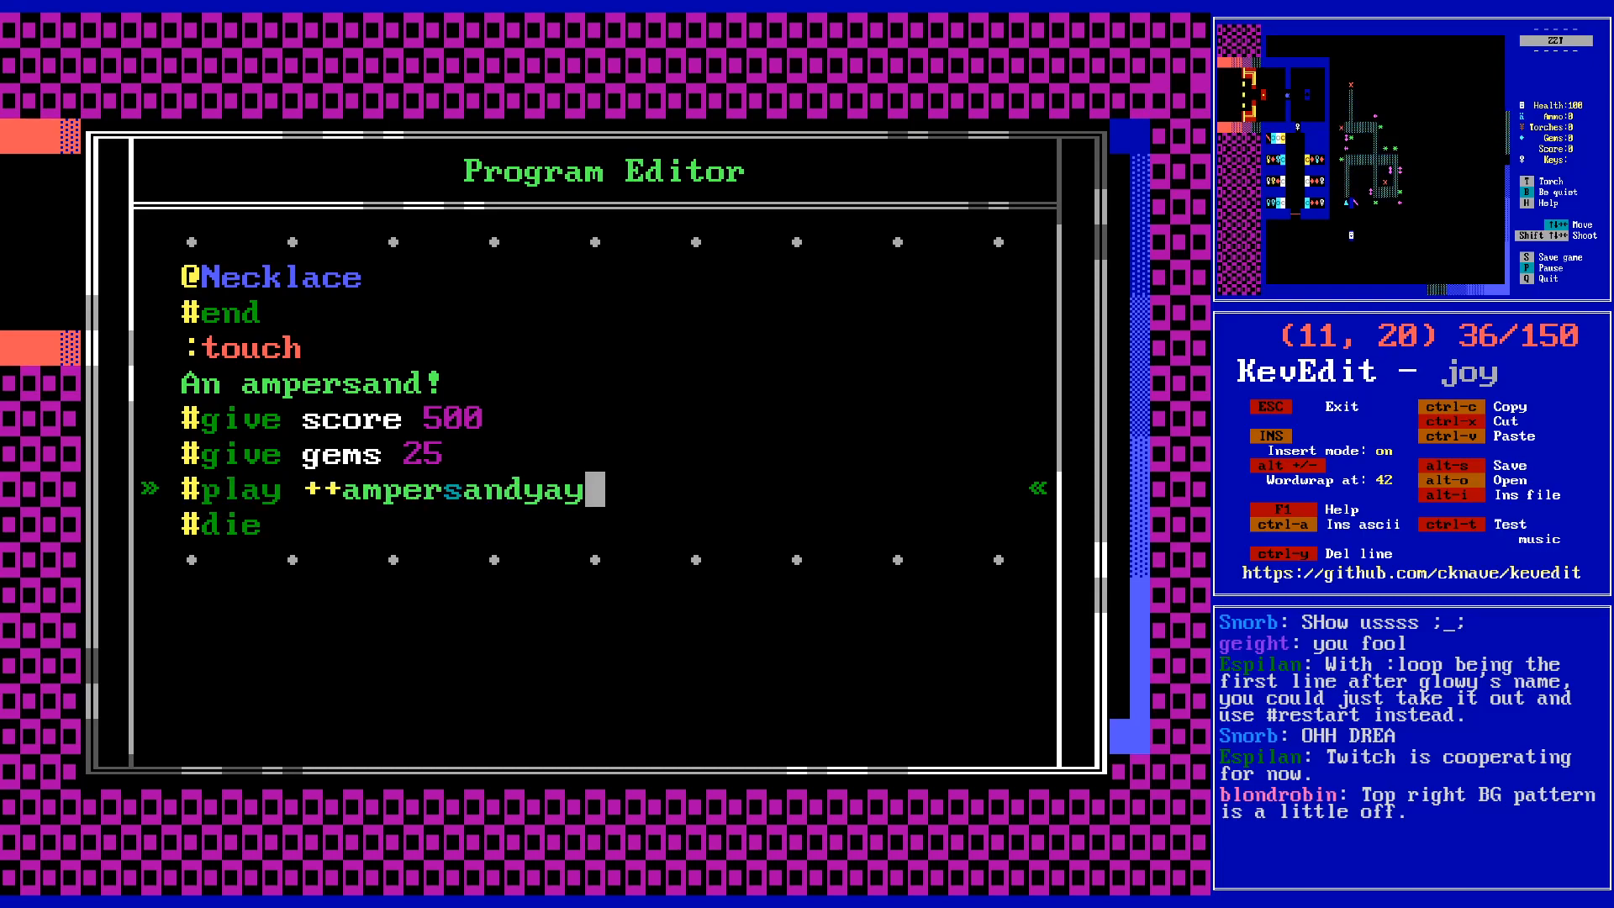
pyautogui.press('Down')
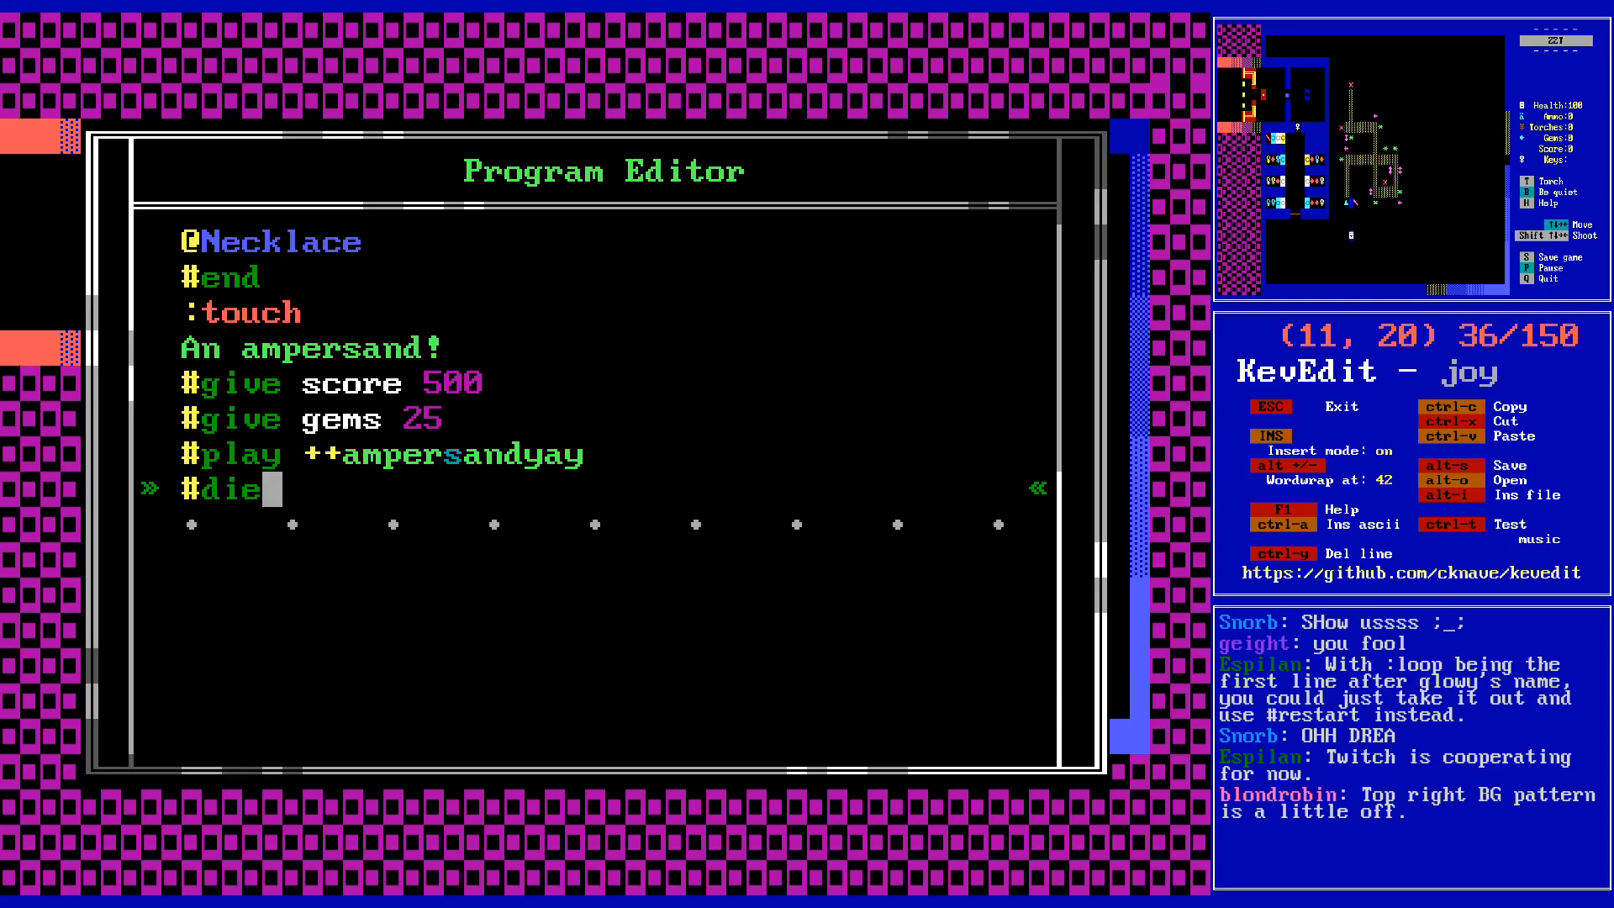
pyautogui.press('Escape')
# - Save the world as joy.zzt
pyautogui.press('Right')
pyautogui.press('Right')
pyautogui.press('Right')
pyautogui.press('Right')
pyautogui.press('Right')
pyautogui.press('Right')
pyautogui.press('Right')
pyautogui.press('Right')
pyautogui.press('Right')
pyautogui.press('Right')
pyautogui.press('Right')
pyautogui.press('Right')
pyautogui.press('Right')
pyautogui.press('Right')
pyautogui.press('Right')
pyautogui.press('Right')
pyautogui.press('s')
pyautogui.press('Return')
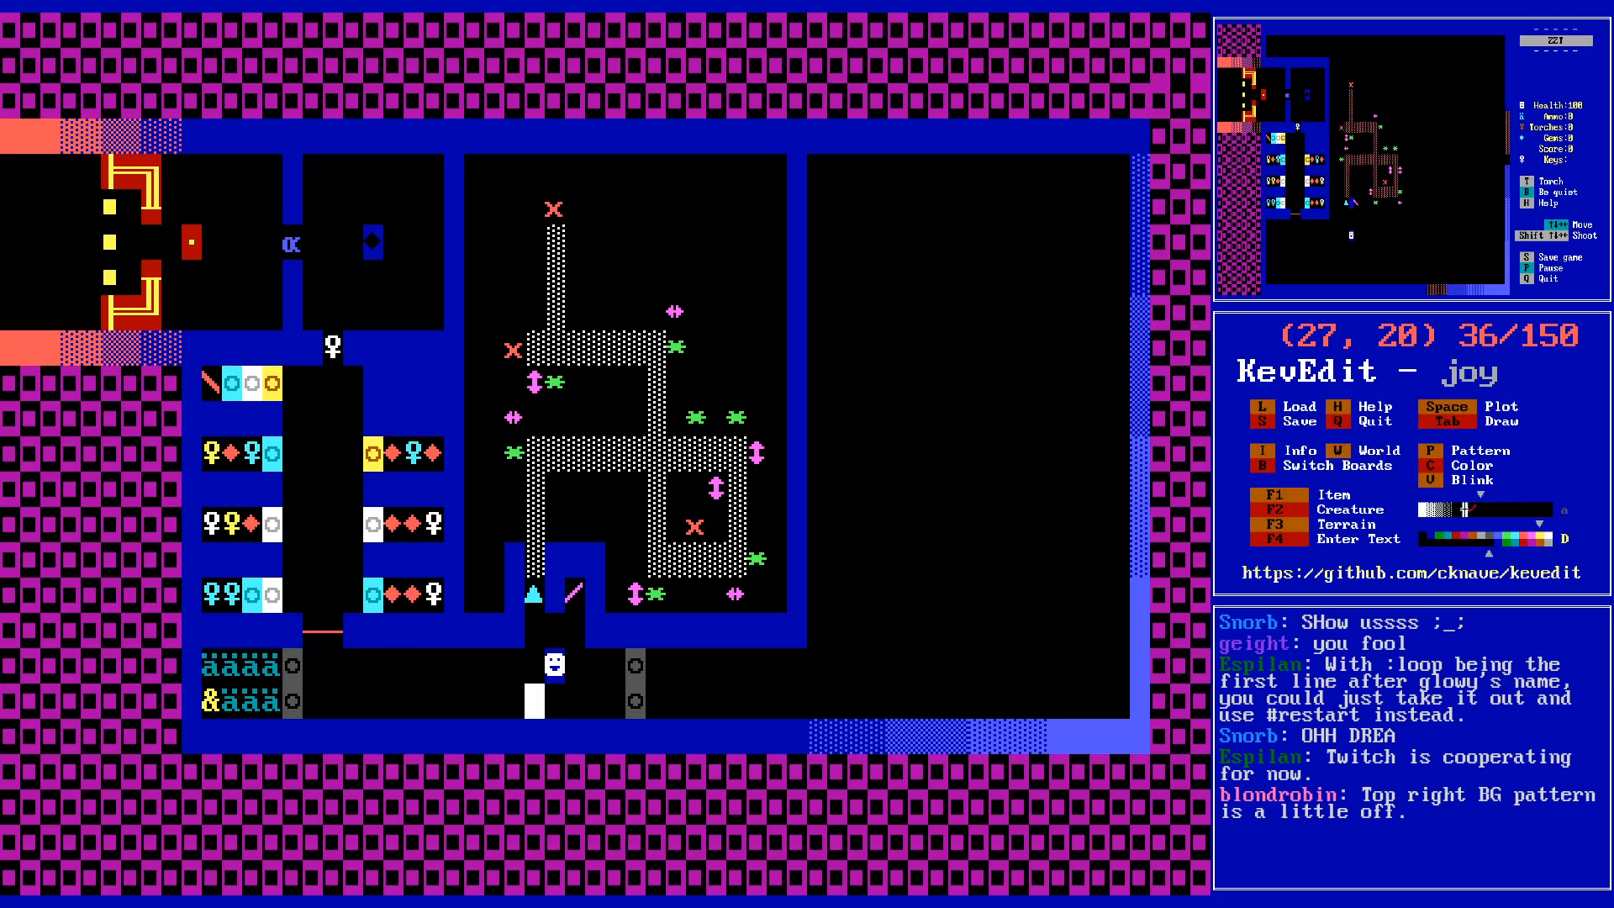
pyautogui.press('Right')
pyautogui.press('Right')
pyautogui.press('Right')
pyautogui.press('Right')
pyautogui.press('Right')
pyautogui.press('Right')
pyautogui.press('Right')
pyautogui.press('Right')
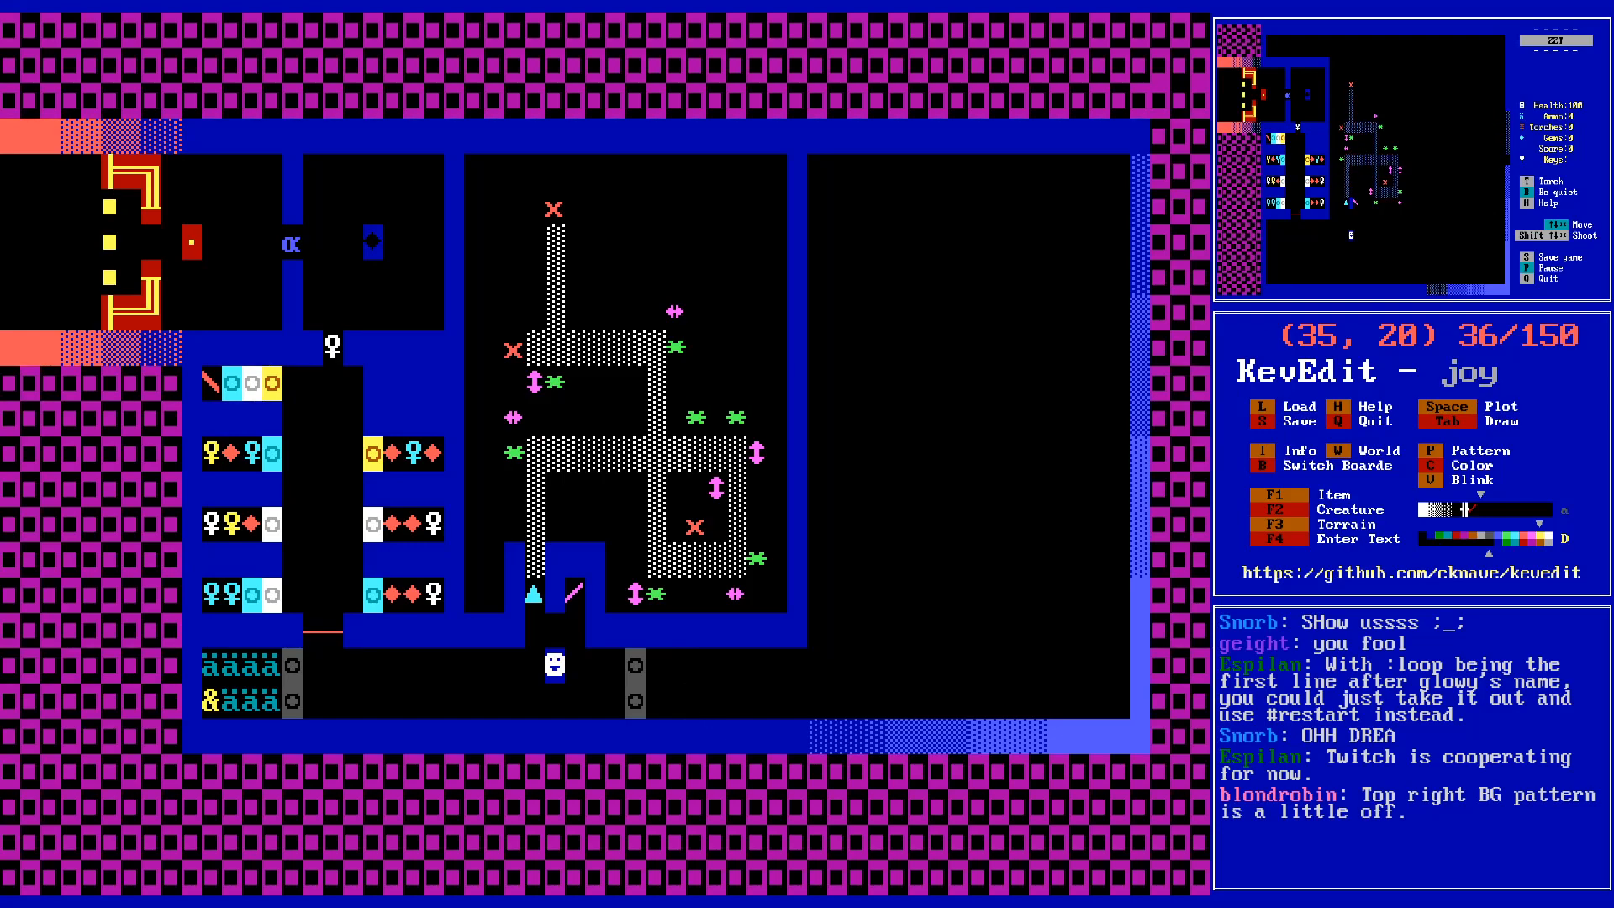
pyautogui.hotkey('alt', 'Left')
pyautogui.hotkey('alt', 'Left')
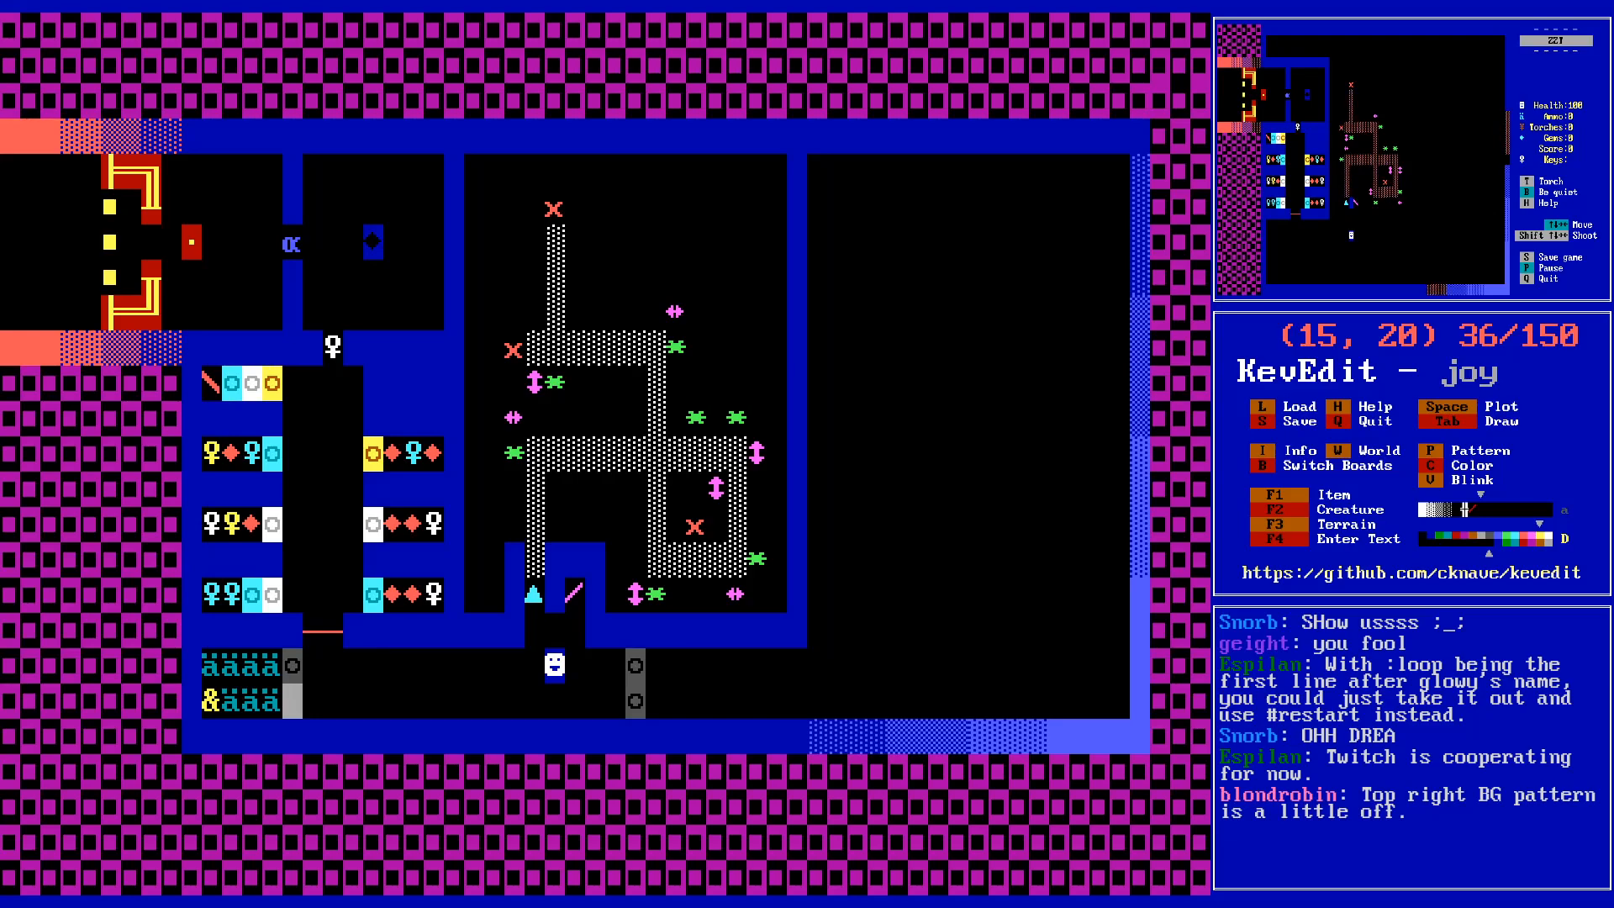
pyautogui.press('Right')
pyautogui.press('Right')
# - Examine the Meteor Shower board's lower passage east of the cyan chamber, and return to the You Solved My Puzzle Puzzle board
pyautogui.press('pageup')
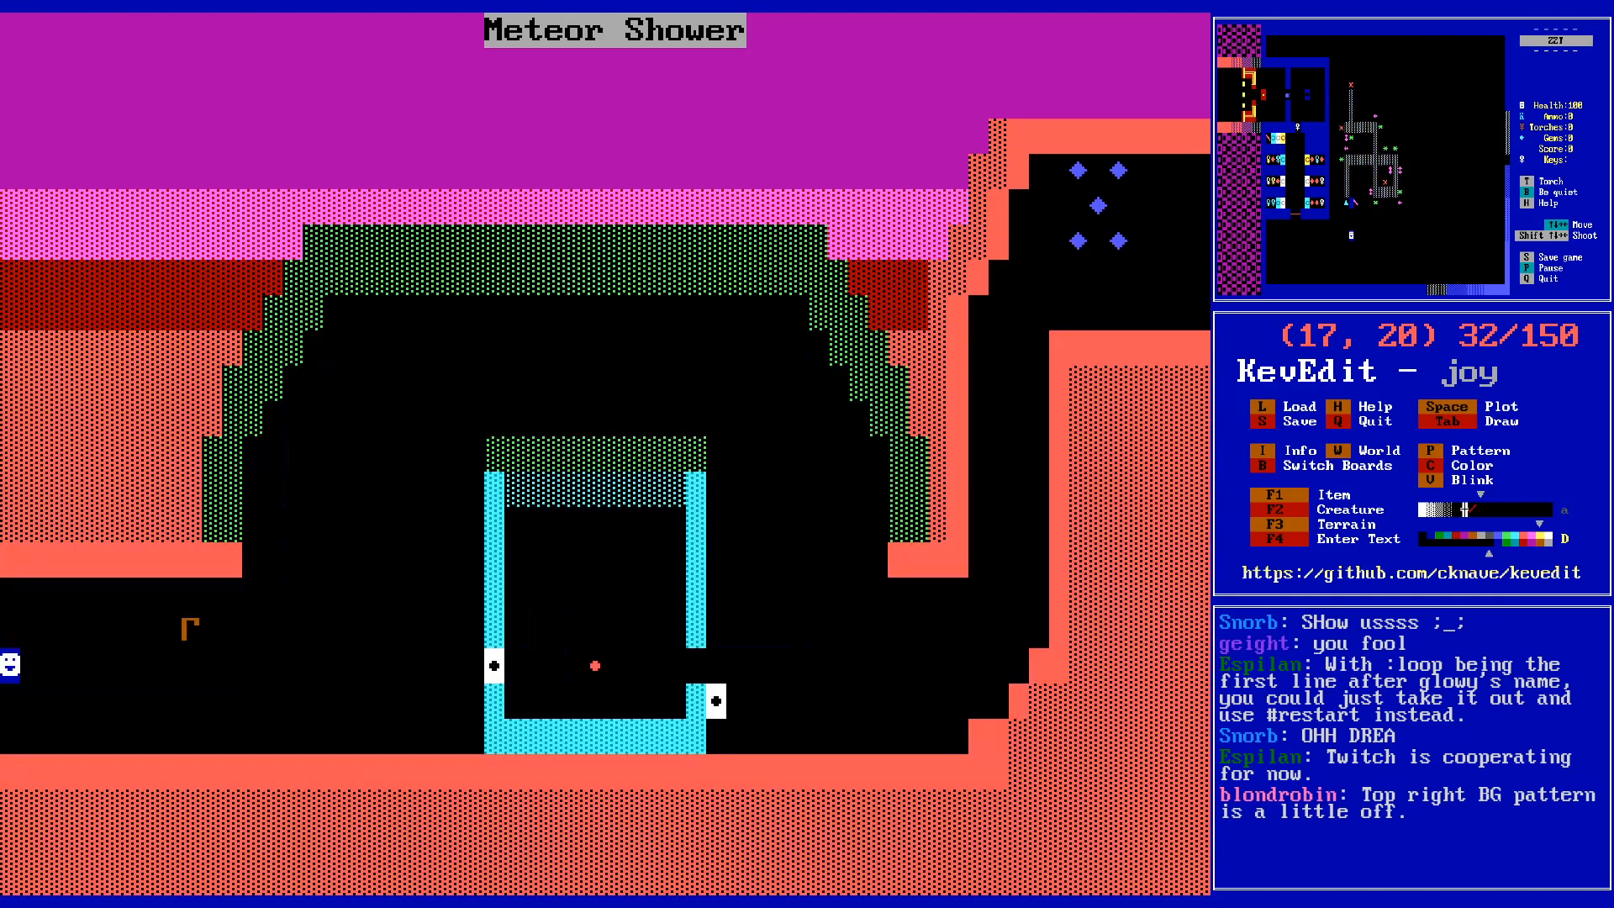
pyautogui.press('Right')
pyautogui.press('Right')
pyautogui.press('Right')
pyautogui.press('Right')
pyautogui.press('Right')
pyautogui.press('Right')
pyautogui.press('Right')
pyautogui.press('Right')
pyautogui.press('Right')
pyautogui.press('Right')
pyautogui.press('Right')
pyautogui.press('Right')
pyautogui.press('Right')
pyautogui.press('Right')
pyautogui.press('Right')
pyautogui.press('Right')
pyautogui.press('Right')
pyautogui.press('Right')
pyautogui.press('Right')
pyautogui.press('Right')
pyautogui.press('Right')
pyautogui.press('Right')
pyautogui.press('Right')
pyautogui.press('Right')
pyautogui.press('Right')
pyautogui.press('Right')
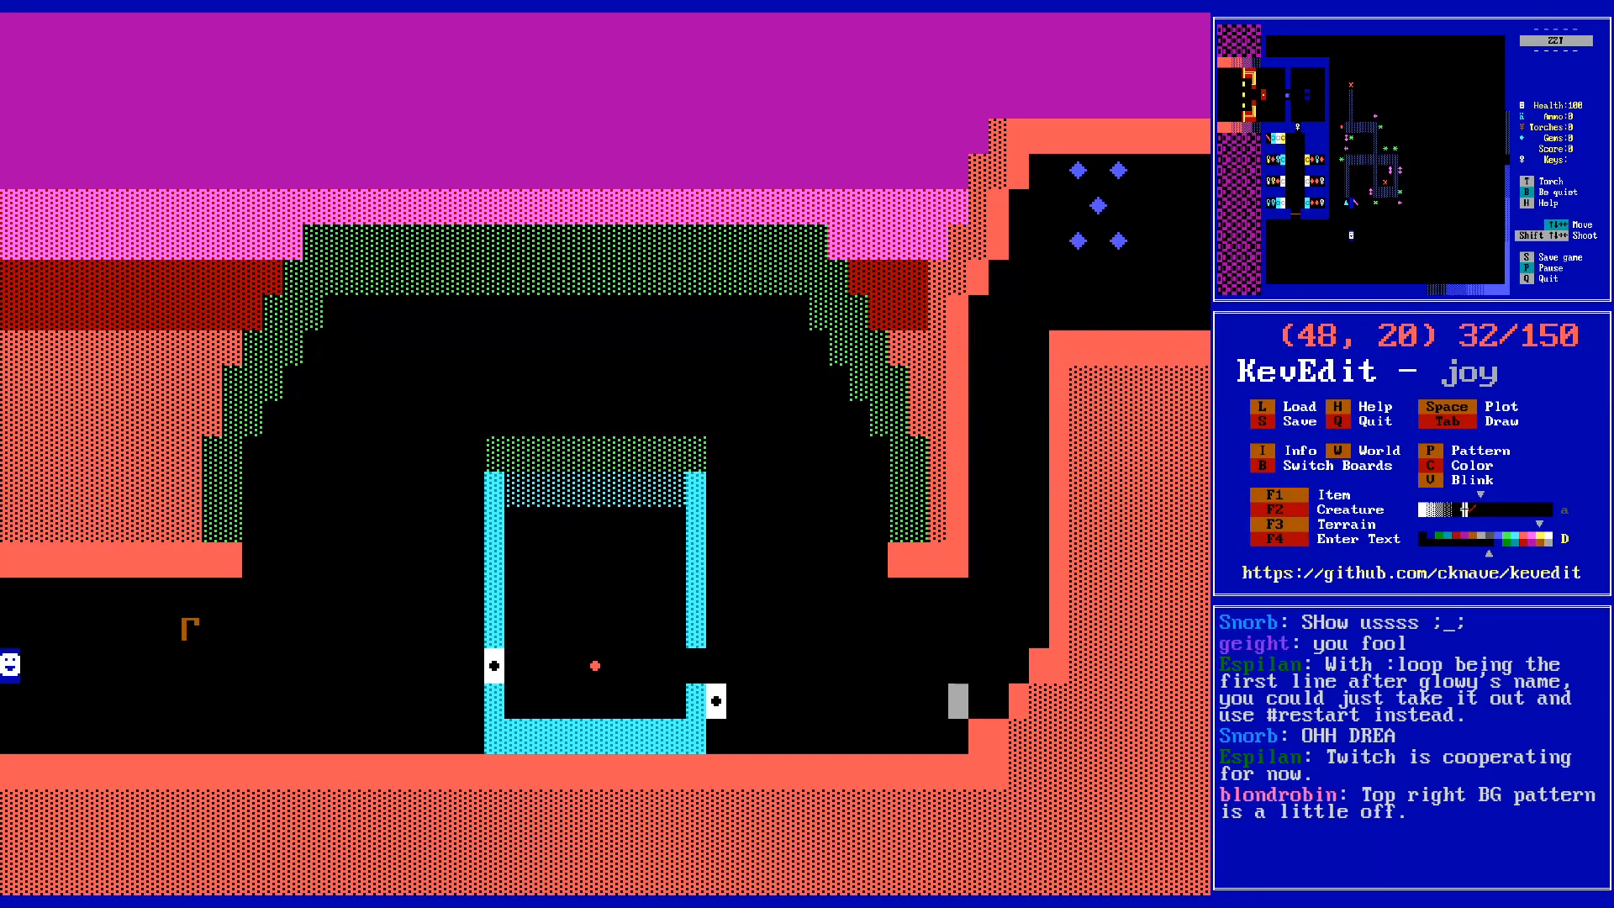
pyautogui.press('Left')
pyautogui.press('Left')
pyautogui.press('Left')
pyautogui.press('Left')
pyautogui.press('Left')
pyautogui.press('Left')
pyautogui.press('Left')
pyautogui.press('Left')
pyautogui.press('Left')
pyautogui.press('Left')
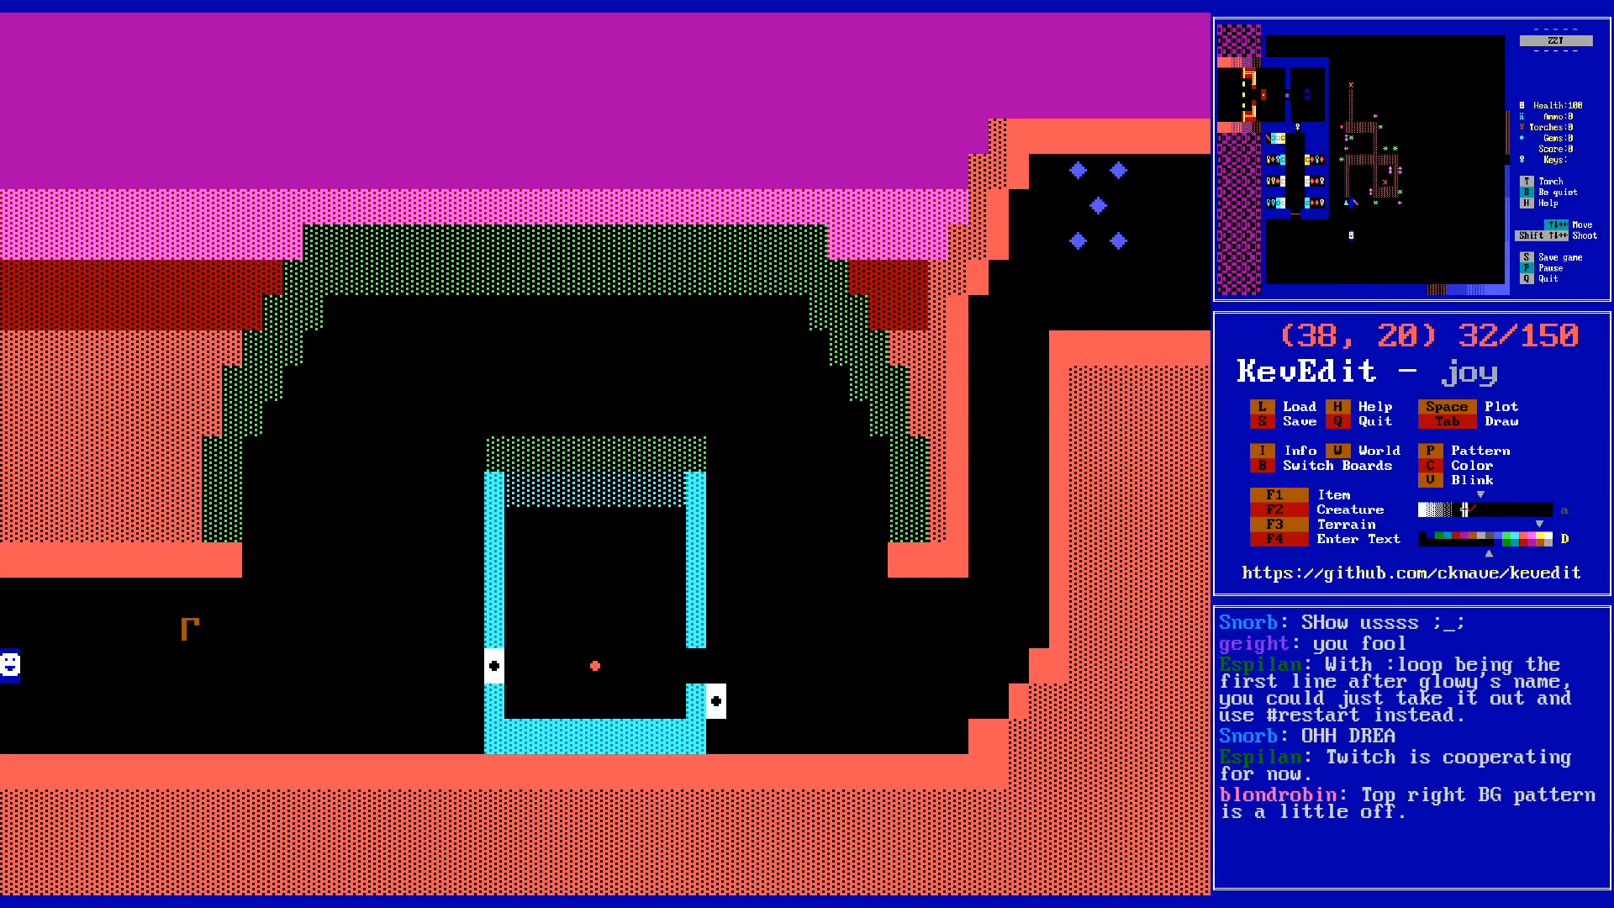
pyautogui.press('pagedown')
pyautogui.press('pageup')
pyautogui.press('pageup')
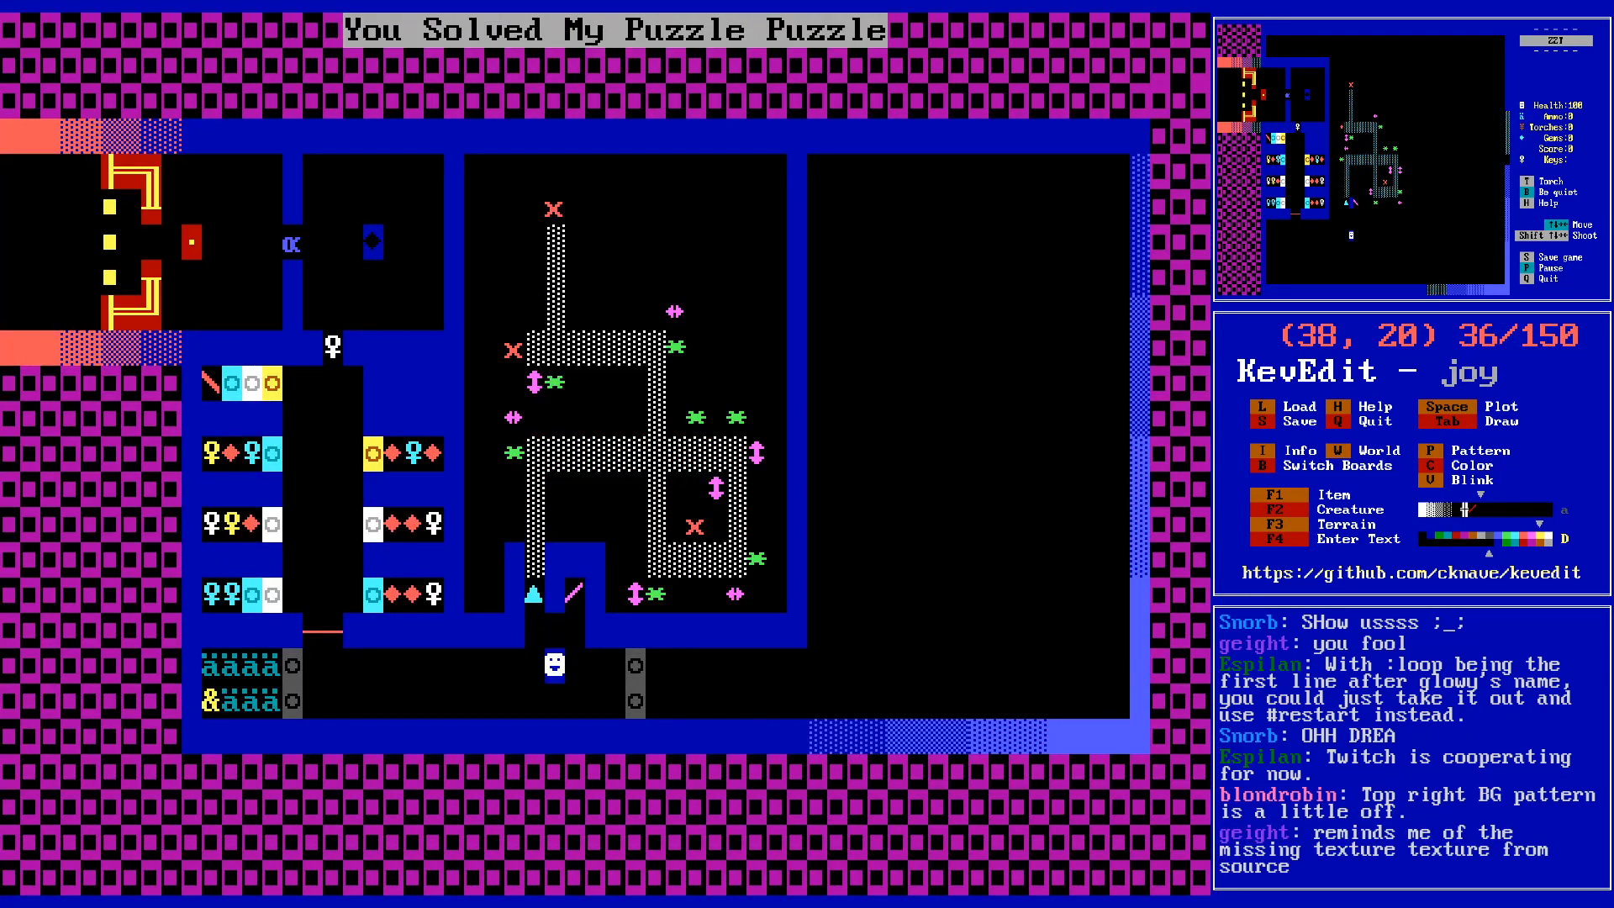
pyautogui.press('Up')
pyautogui.press('Down')
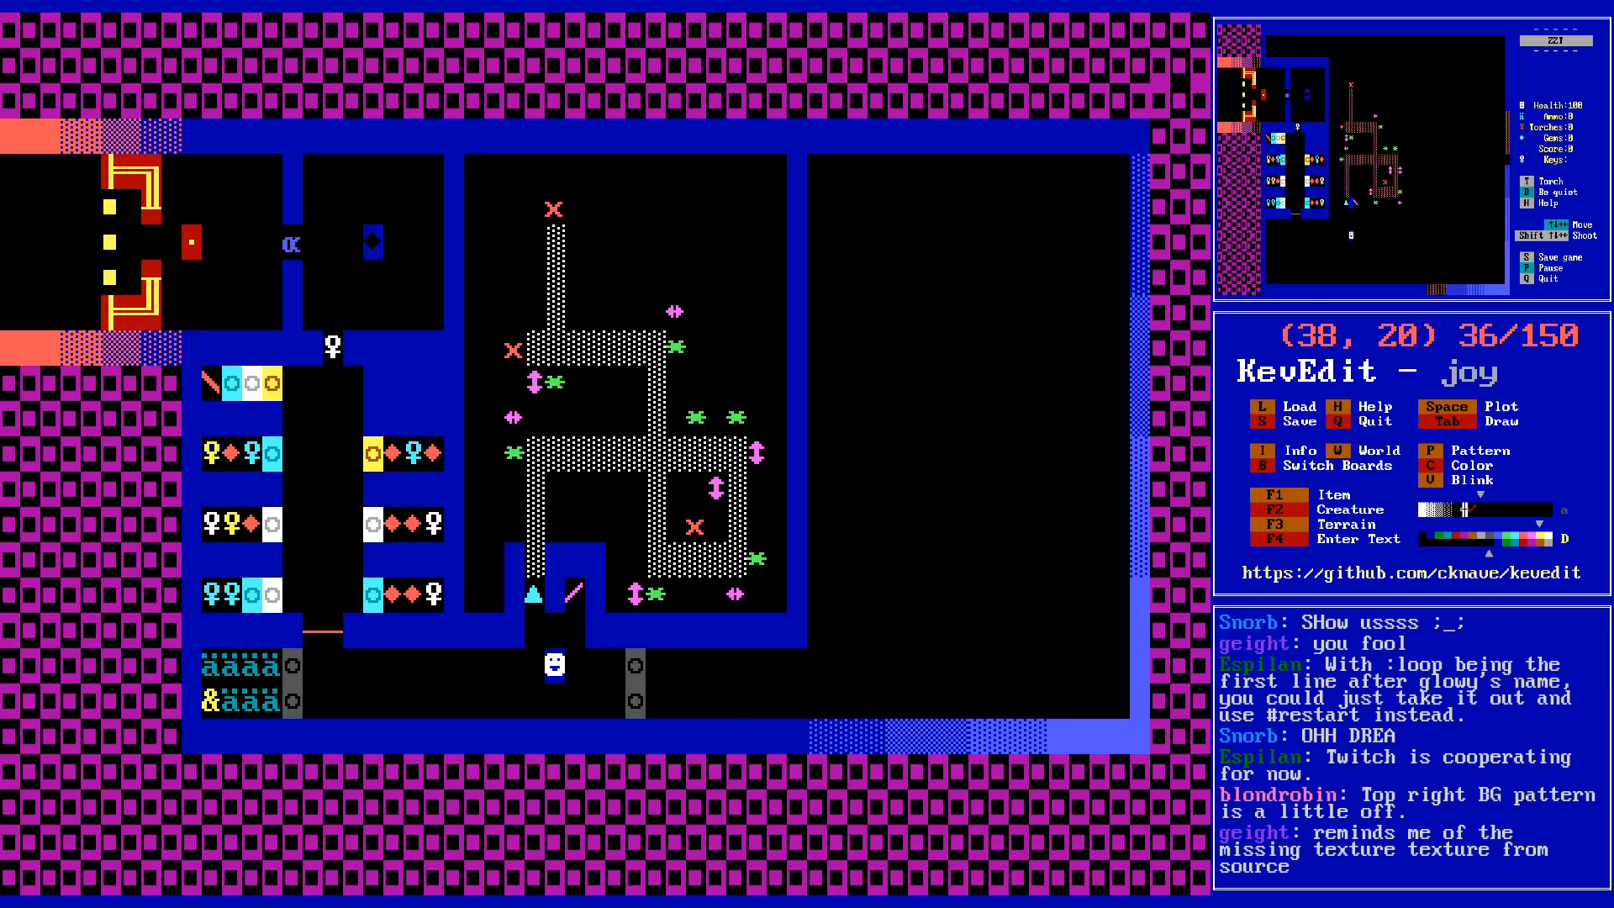
pyautogui.press('Left')
pyautogui.press('Left')
pyautogui.press('Up')
pyautogui.press('Right')
pyautogui.press('Right')
pyautogui.press('Right')
pyautogui.press('Right')
pyautogui.press('Right')
pyautogui.press('Right')
pyautogui.press('Right')
pyautogui.press('Right')
pyautogui.press('Right')
pyautogui.press('Right')
pyautogui.press('Right')
pyautogui.press('Right')
pyautogui.press('Right')
pyautogui.press('Right')
pyautogui.press('Right')
pyautogui.press('Right')
pyautogui.press('Right')
pyautogui.press('Right')
pyautogui.press('Right')
pyautogui.press('Right')
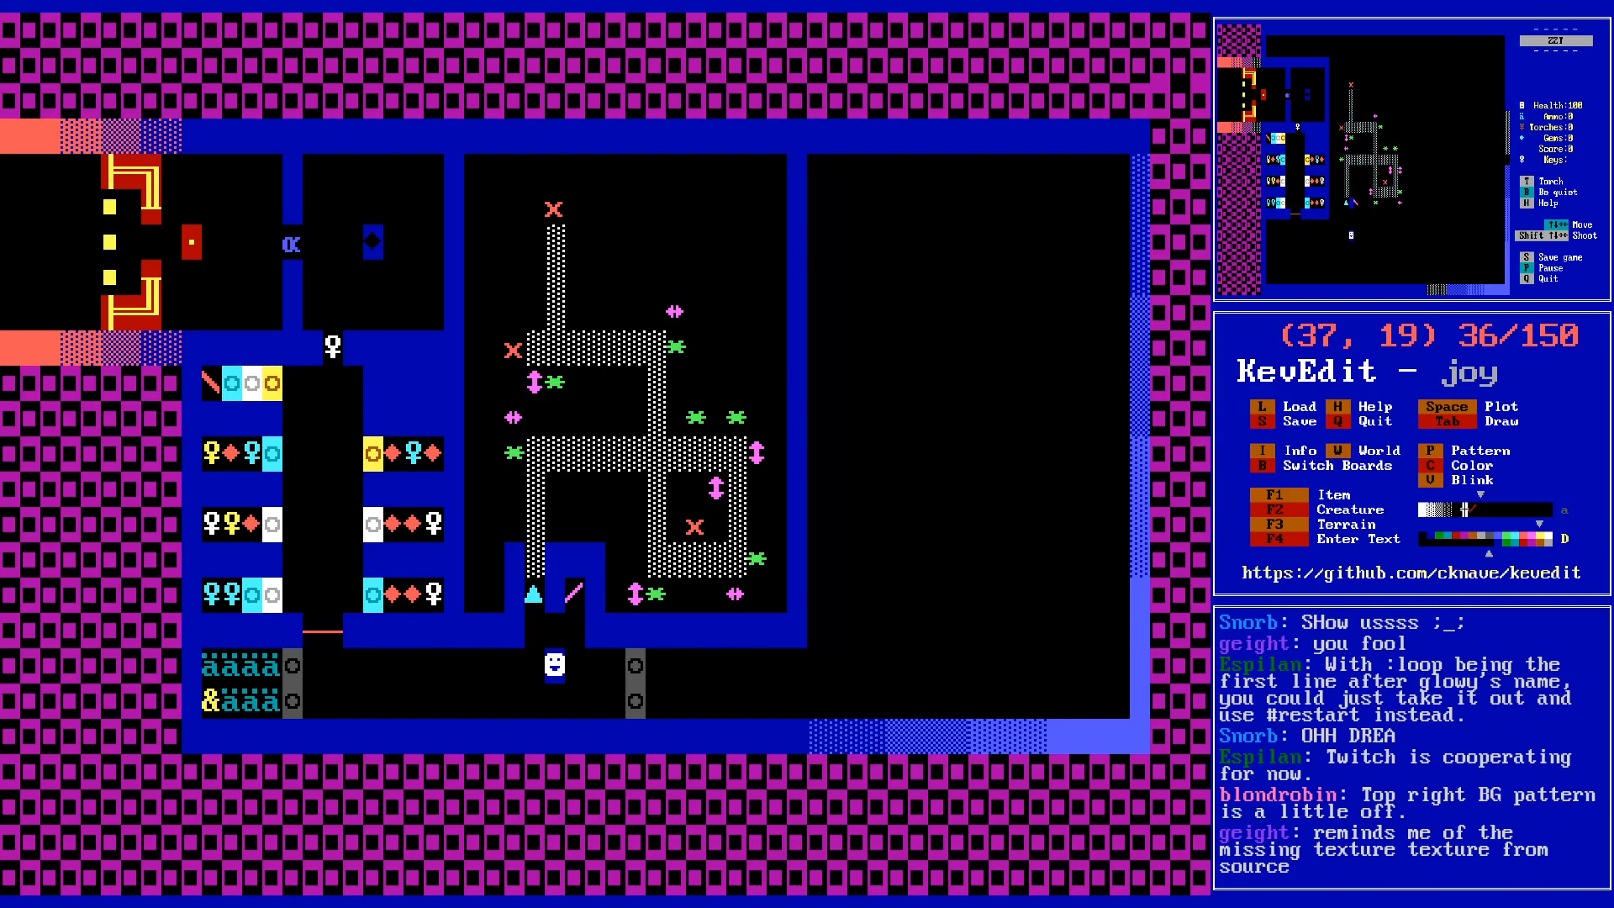
# - Set the drawing colour to light purple and place a key in the upper-right corner of the large empty eastern room
pyautogui.press('Up')
pyautogui.press('Up')
pyautogui.press('Up')
pyautogui.press('Up')
pyautogui.press('Up')
pyautogui.press('c')
pyautogui.press('Left')
pyautogui.press('Return')
pyautogui.press('Up')
pyautogui.press('Up')
pyautogui.press('Up')
pyautogui.press('Up')
pyautogui.press('Left')
pyautogui.press('Up')
pyautogui.press('Up')
pyautogui.press('Up')
pyautogui.press('Up')
pyautogui.press('Up')
pyautogui.press('F1')
pyautogui.press('k')
pyautogui.press('Down')
pyautogui.press('Down')
pyautogui.press('Down')
pyautogui.press('Down')
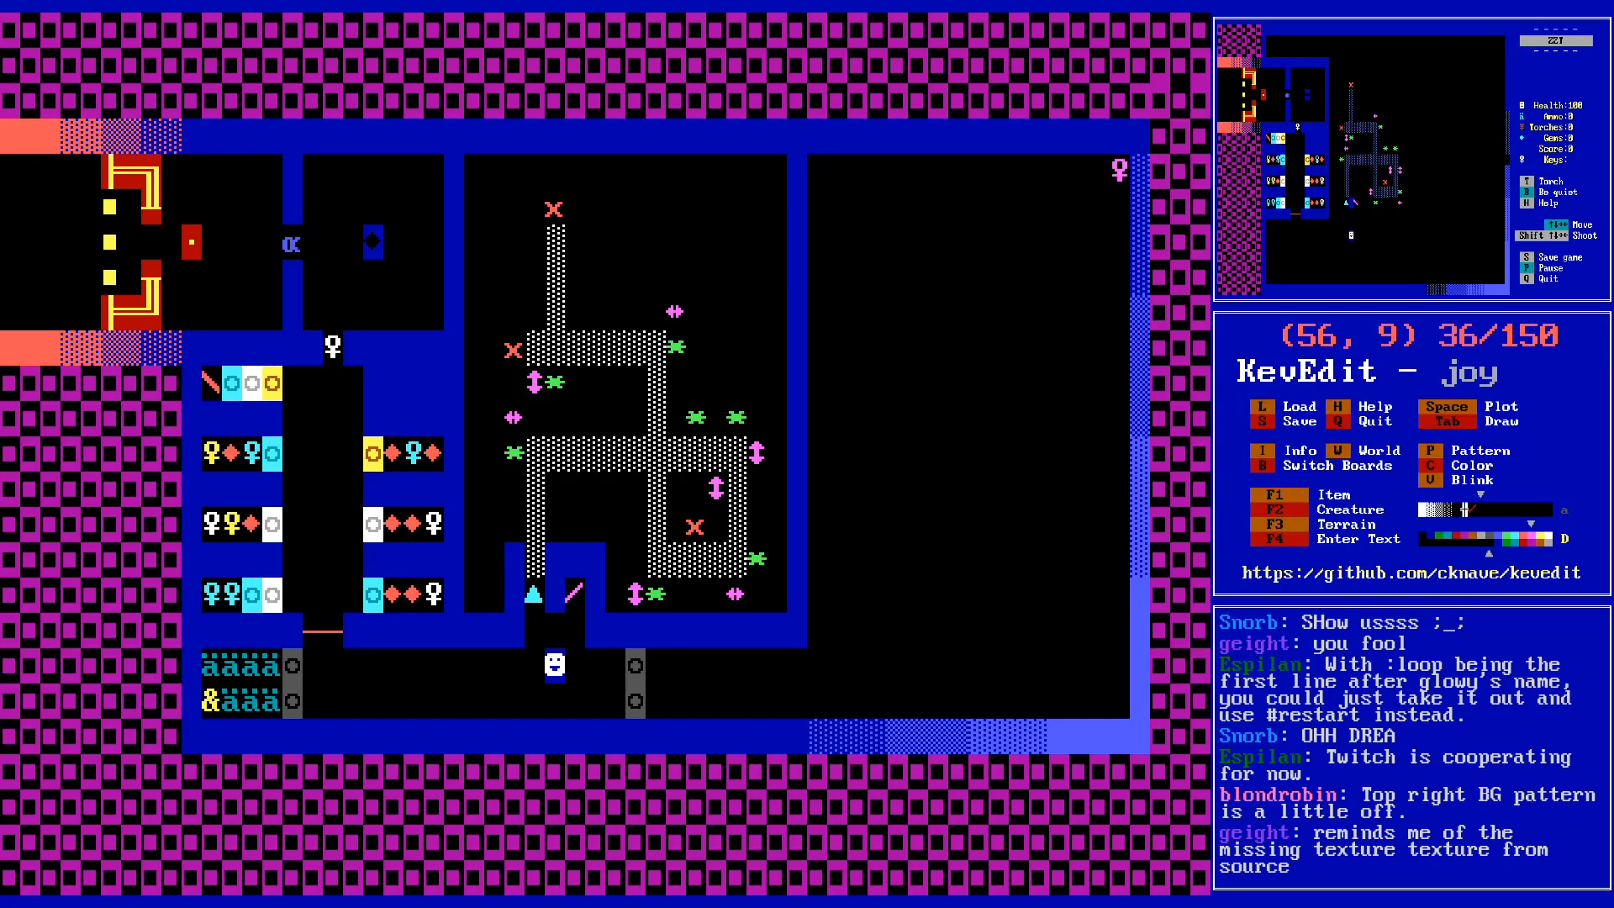
pyautogui.press('Down')
pyautogui.press('Down')
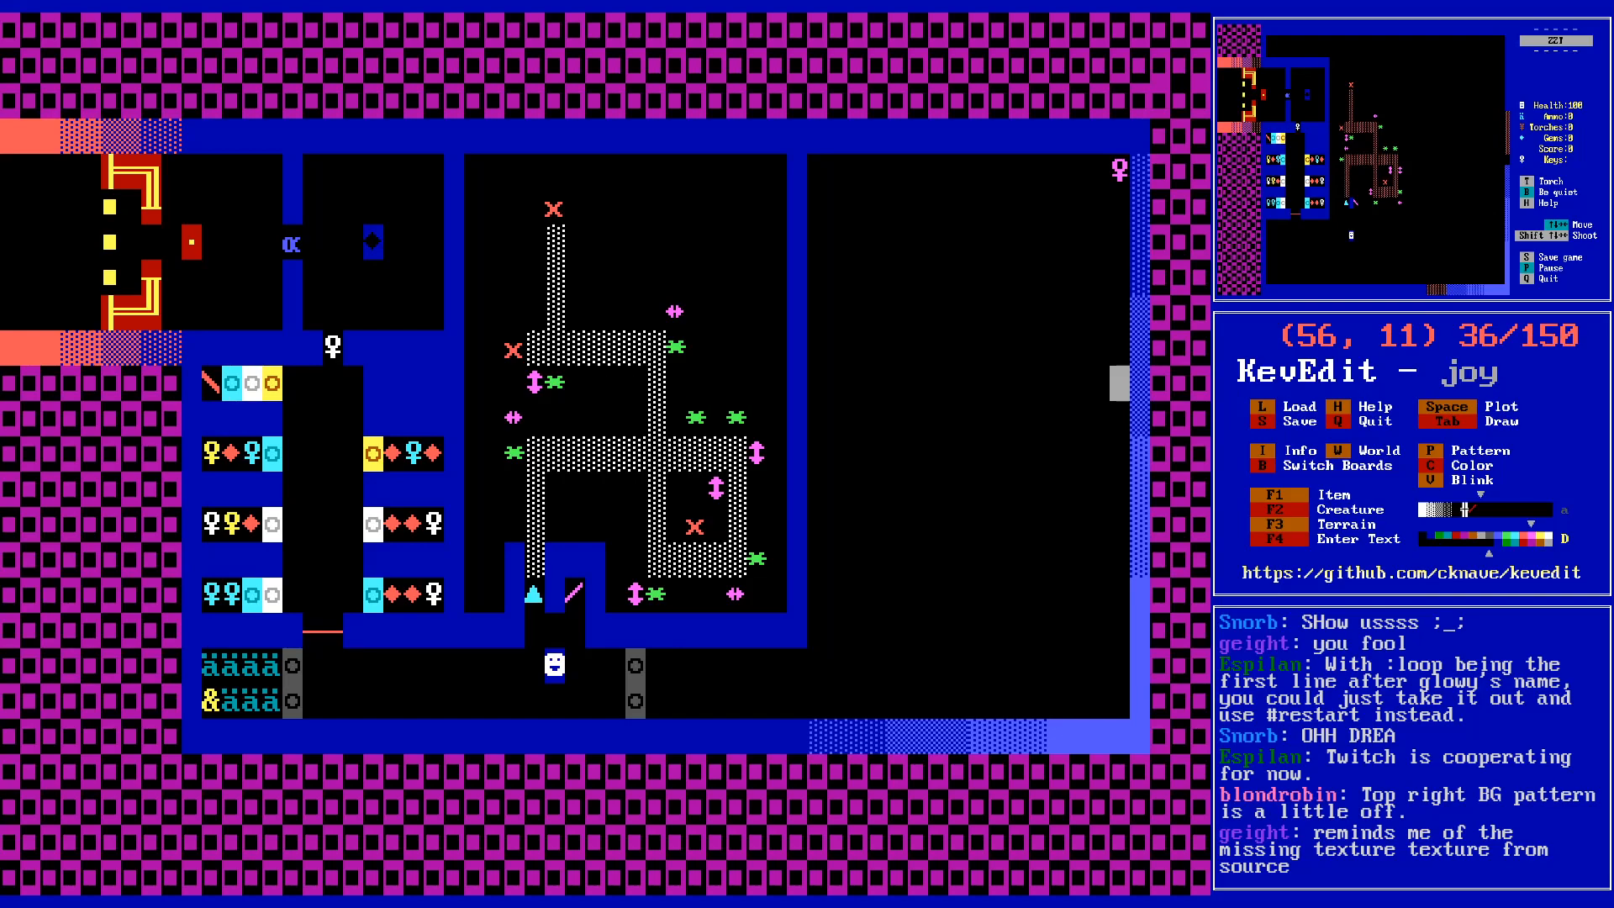
# - Save the world as joy.zzt and quit the running test game in ZZT to its title screen
pyautogui.press('Left')
pyautogui.press('Left')
pyautogui.press('Left')
pyautogui.press('s')
pyautogui.press('Return')
pyautogui.press('Return')
pyautogui.press('q')
pyautogui.press('y')
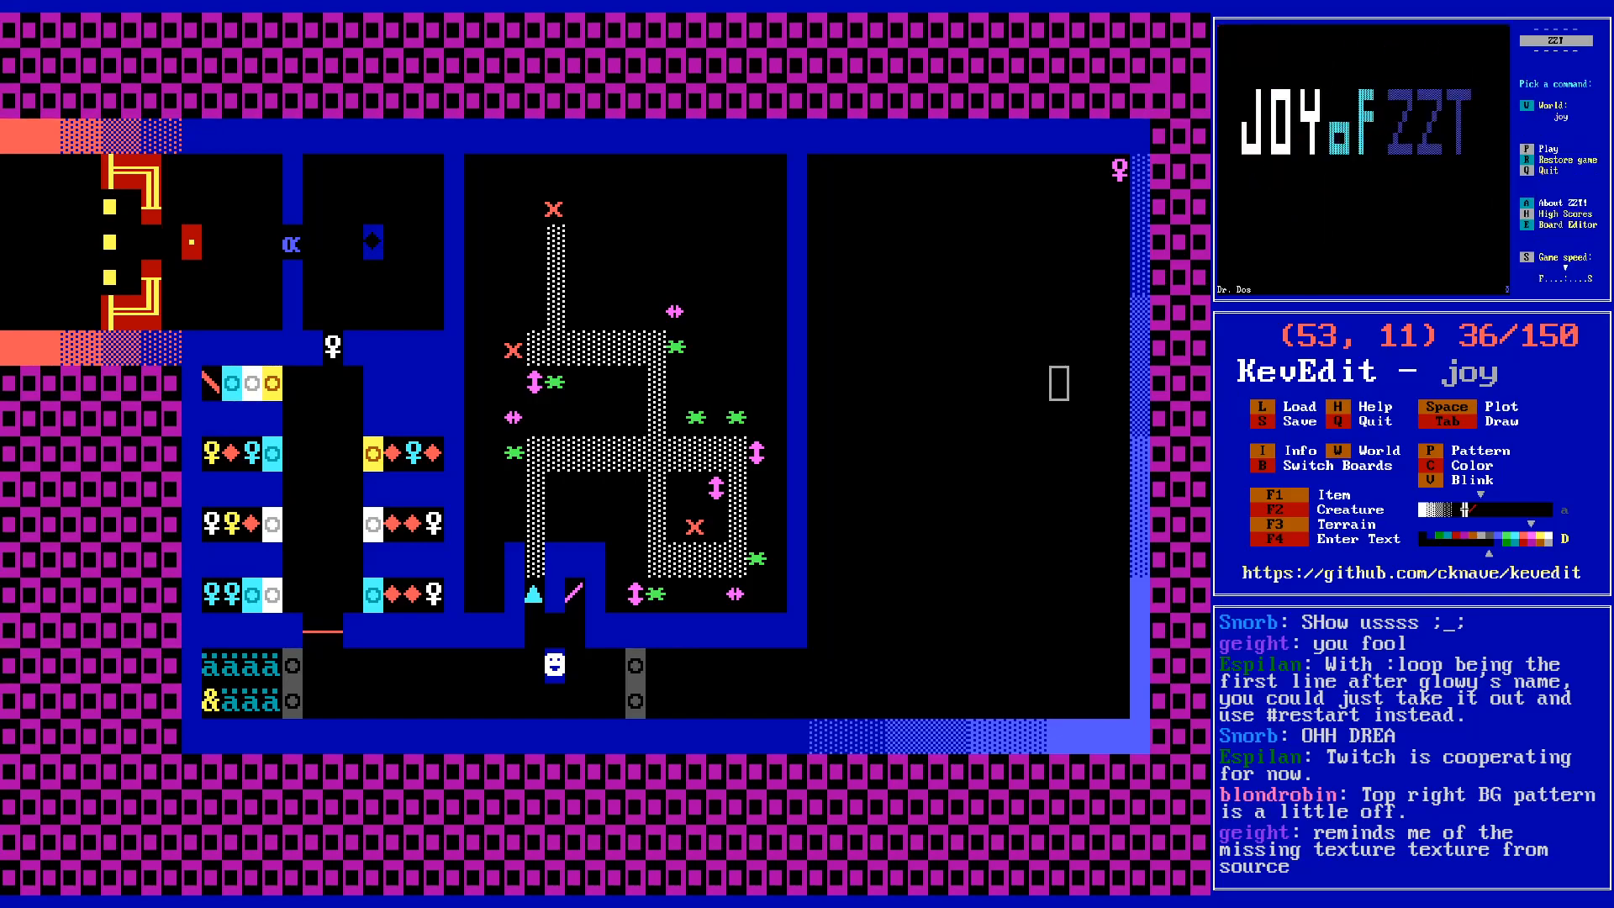